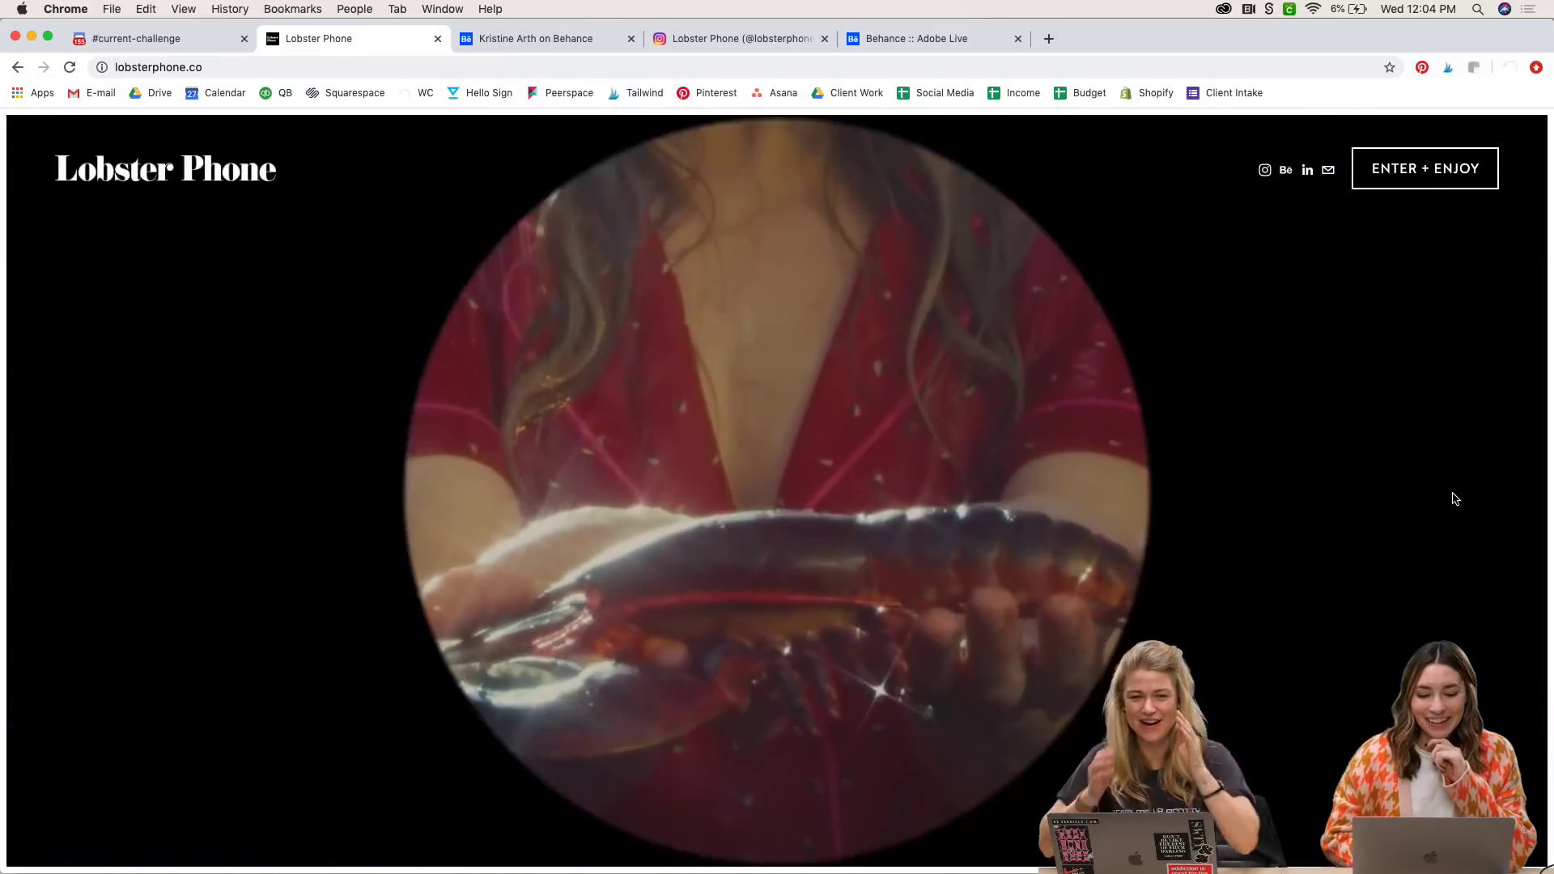
Step: Reload the Lobster Phone homepage, enter the site and look through the full gallery of project thumbnails
left_click(70, 68)
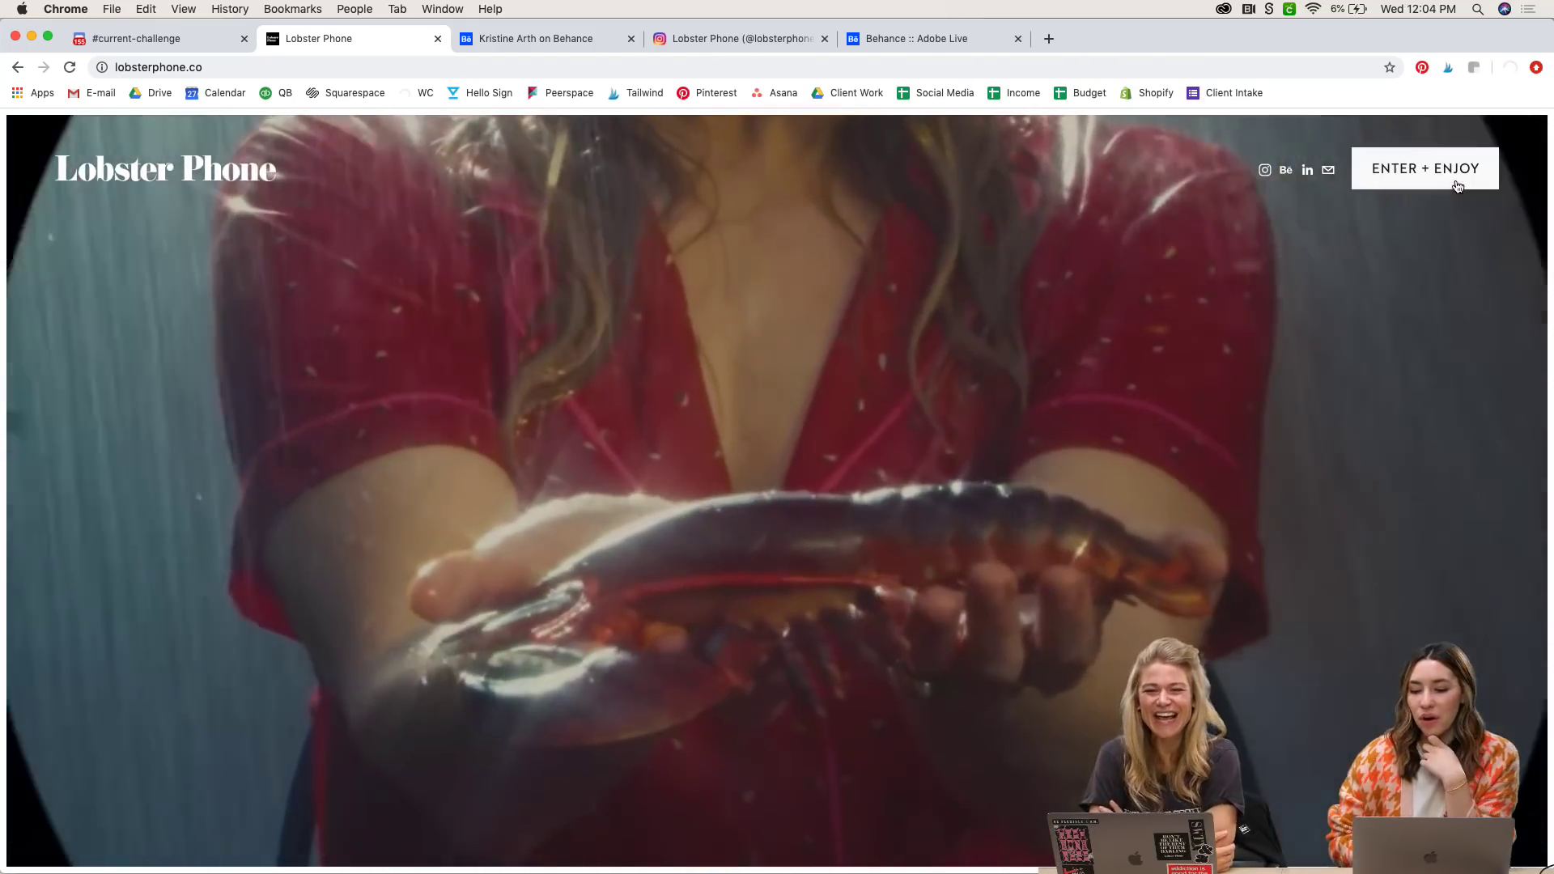
left_click(1424, 169)
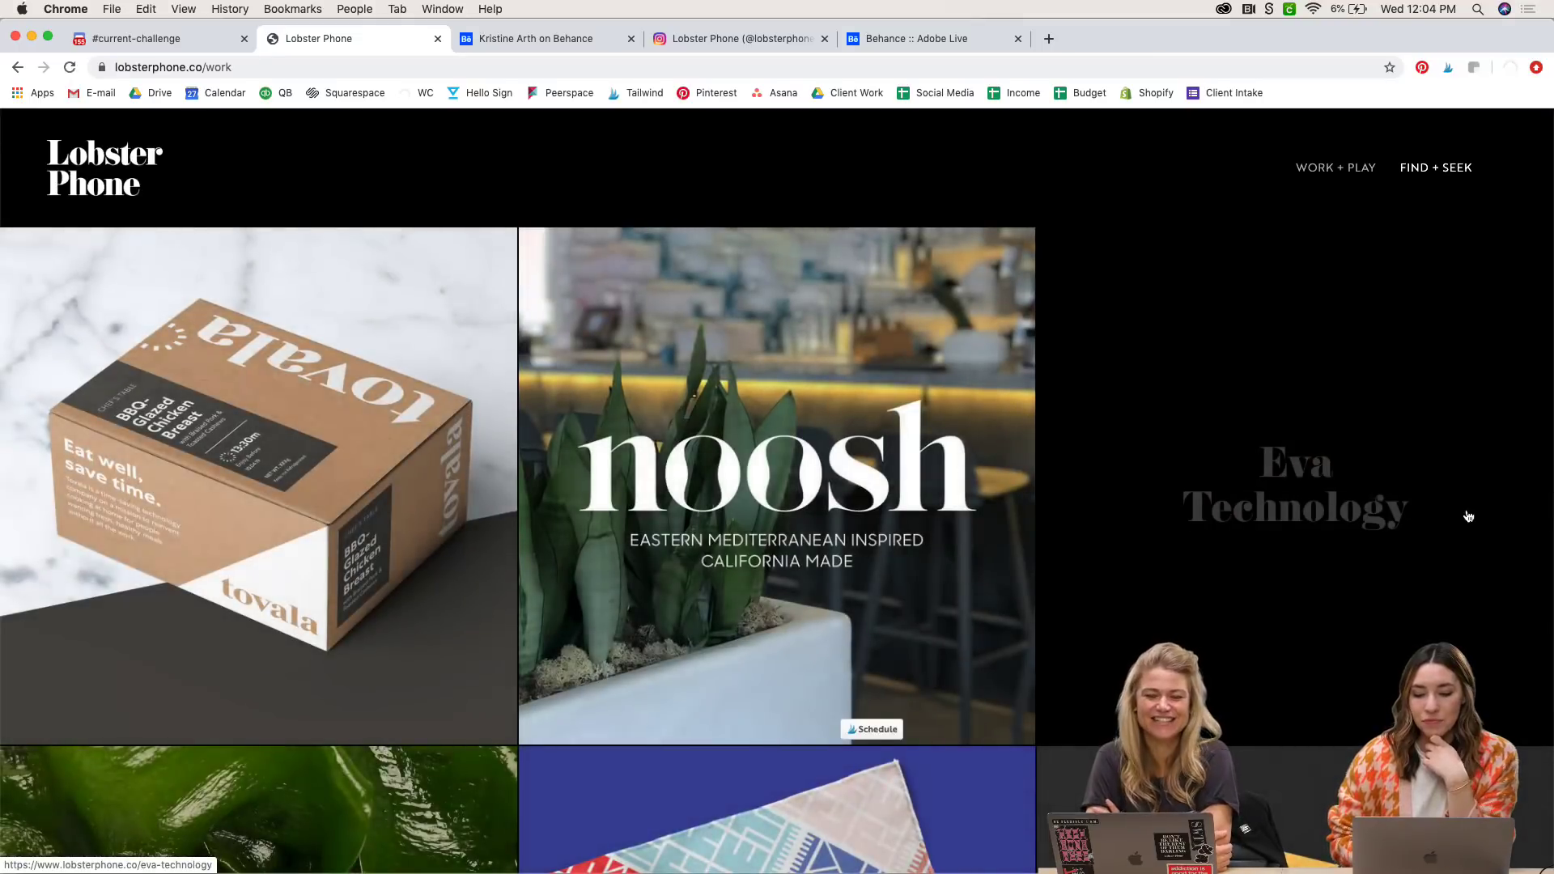
scroll(1468, 515, "down", 2)
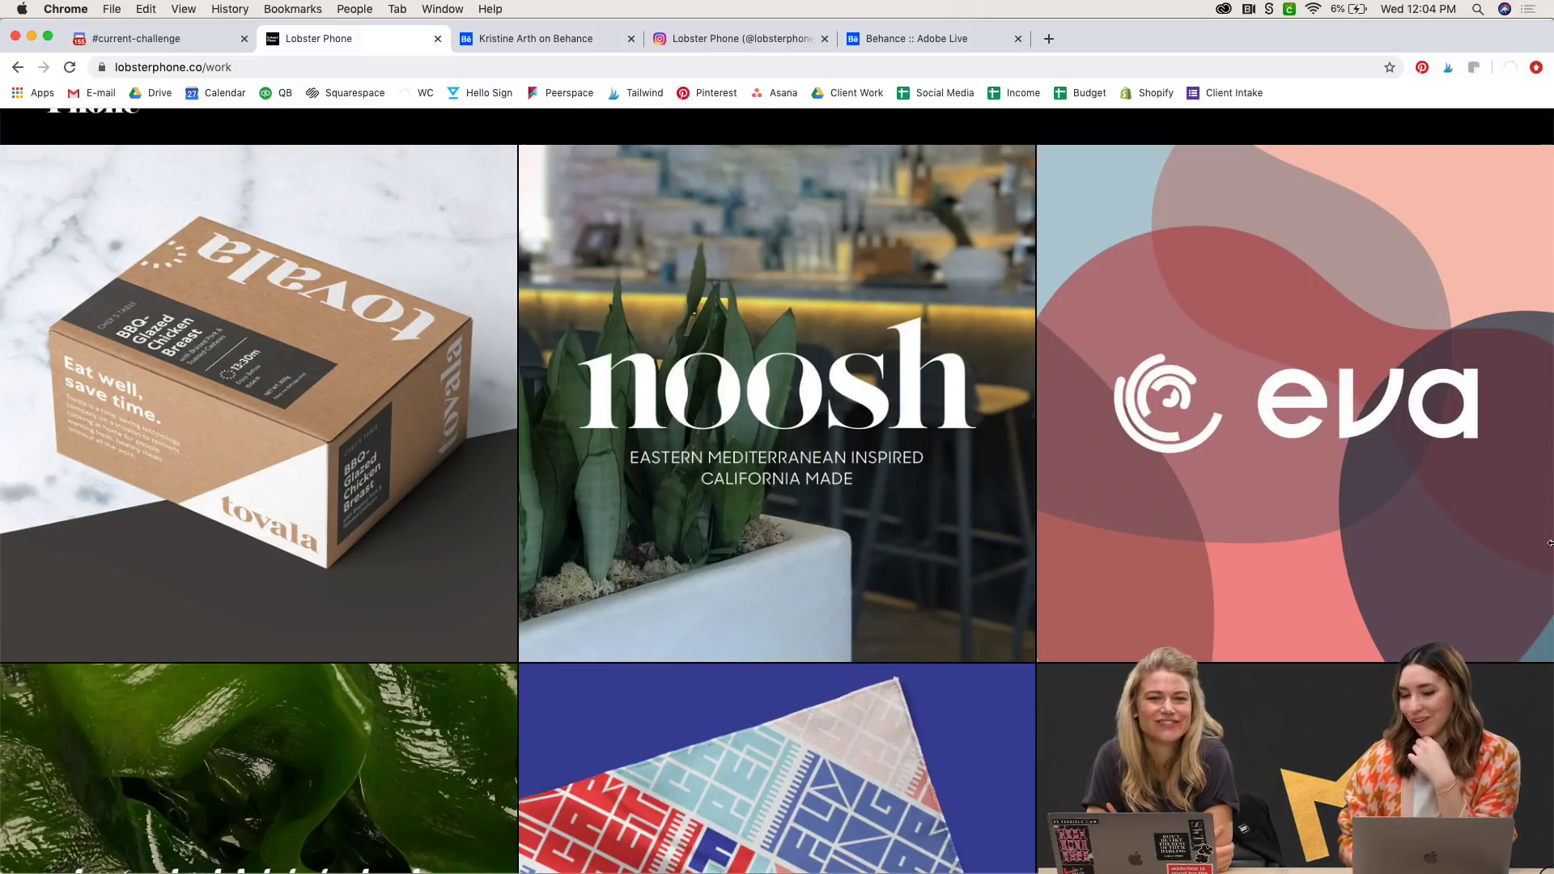
scroll(399, 513, "down", 3)
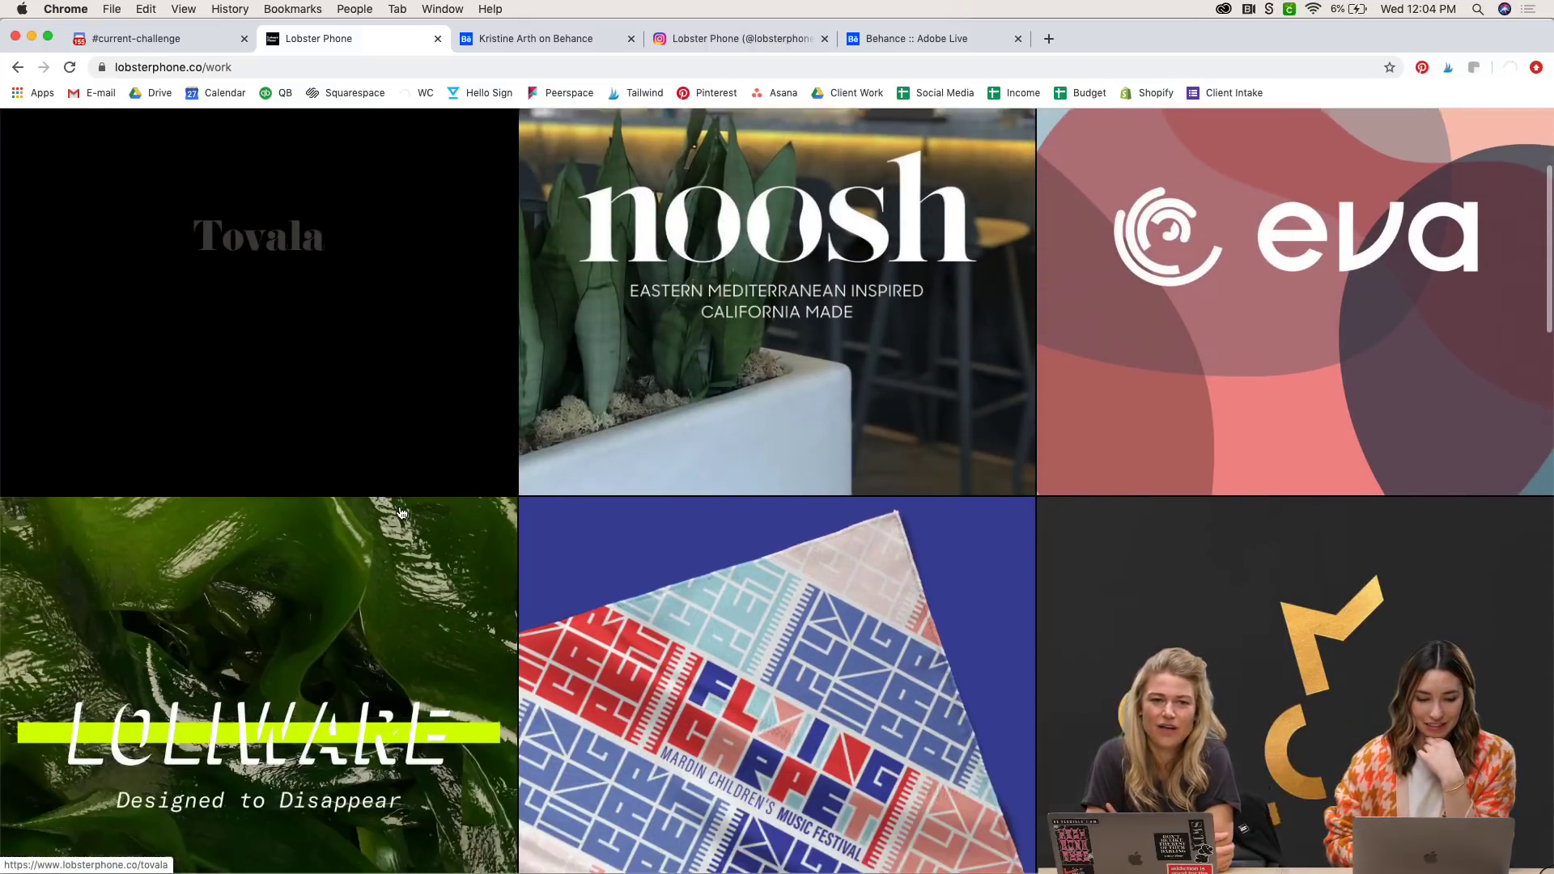
scroll(1549, 649, "down", 5)
scroll(1549, 665, "down", 3)
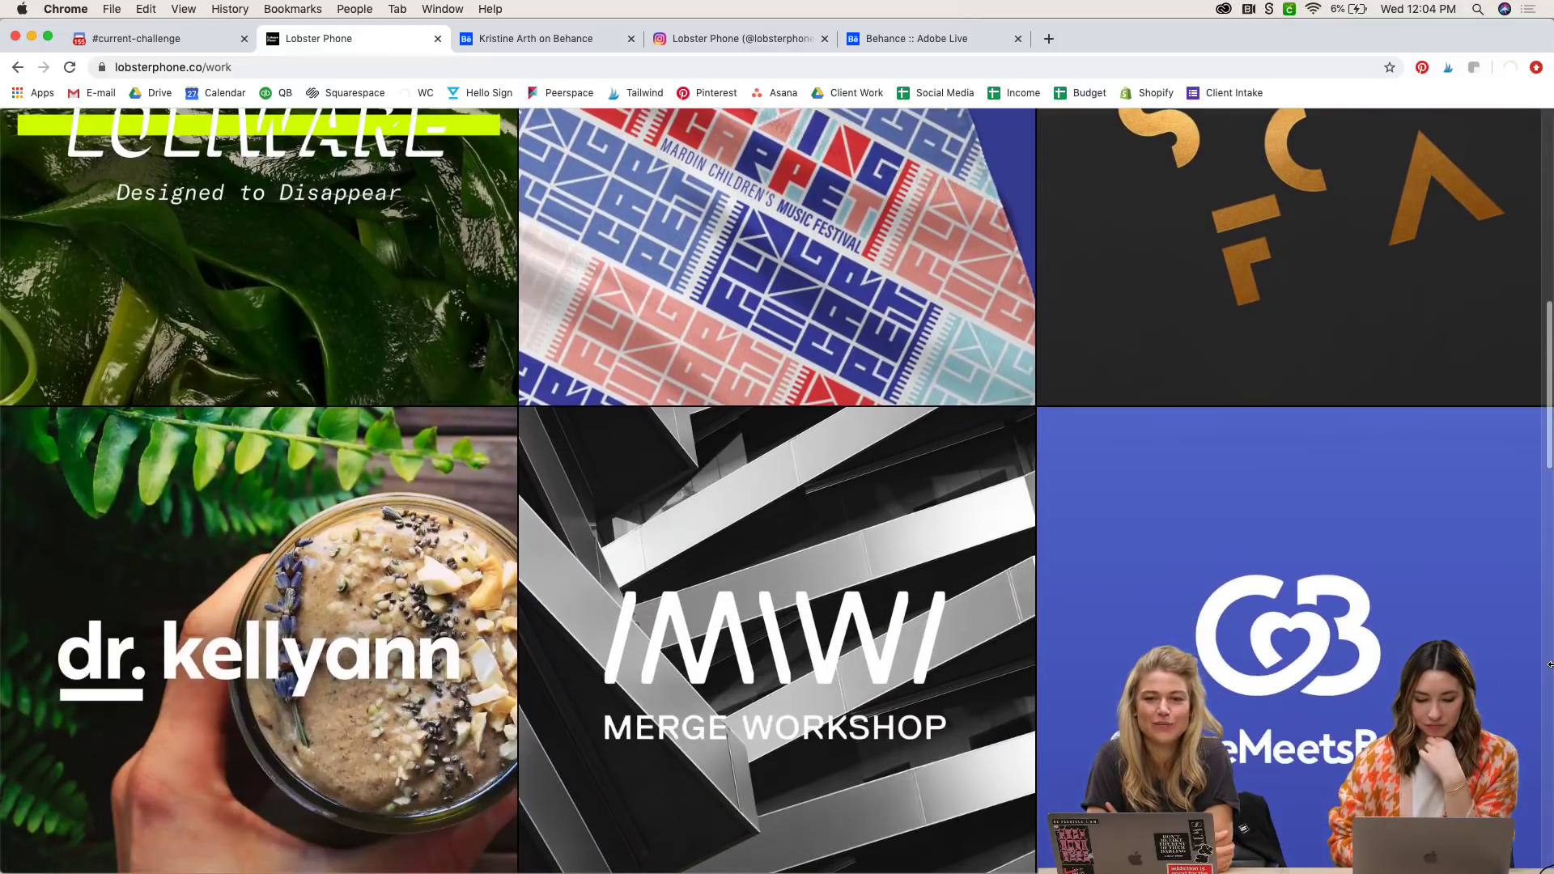
scroll(1549, 665, "down", 3)
scroll(1549, 664, "down", 2)
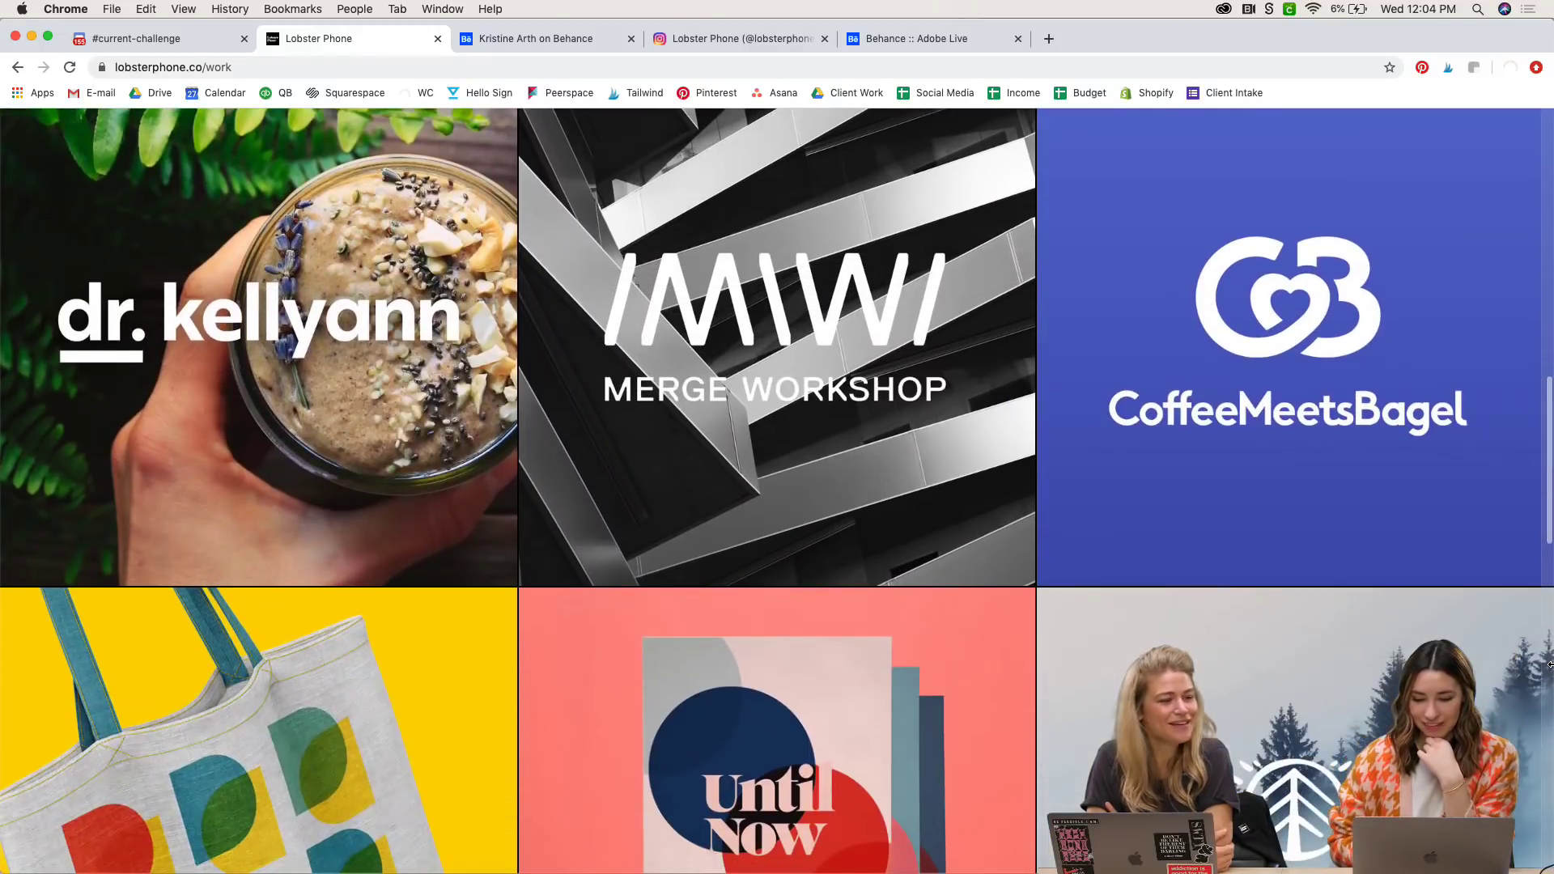
scroll(1549, 664, "down", 4)
scroll(1549, 665, "down", 4)
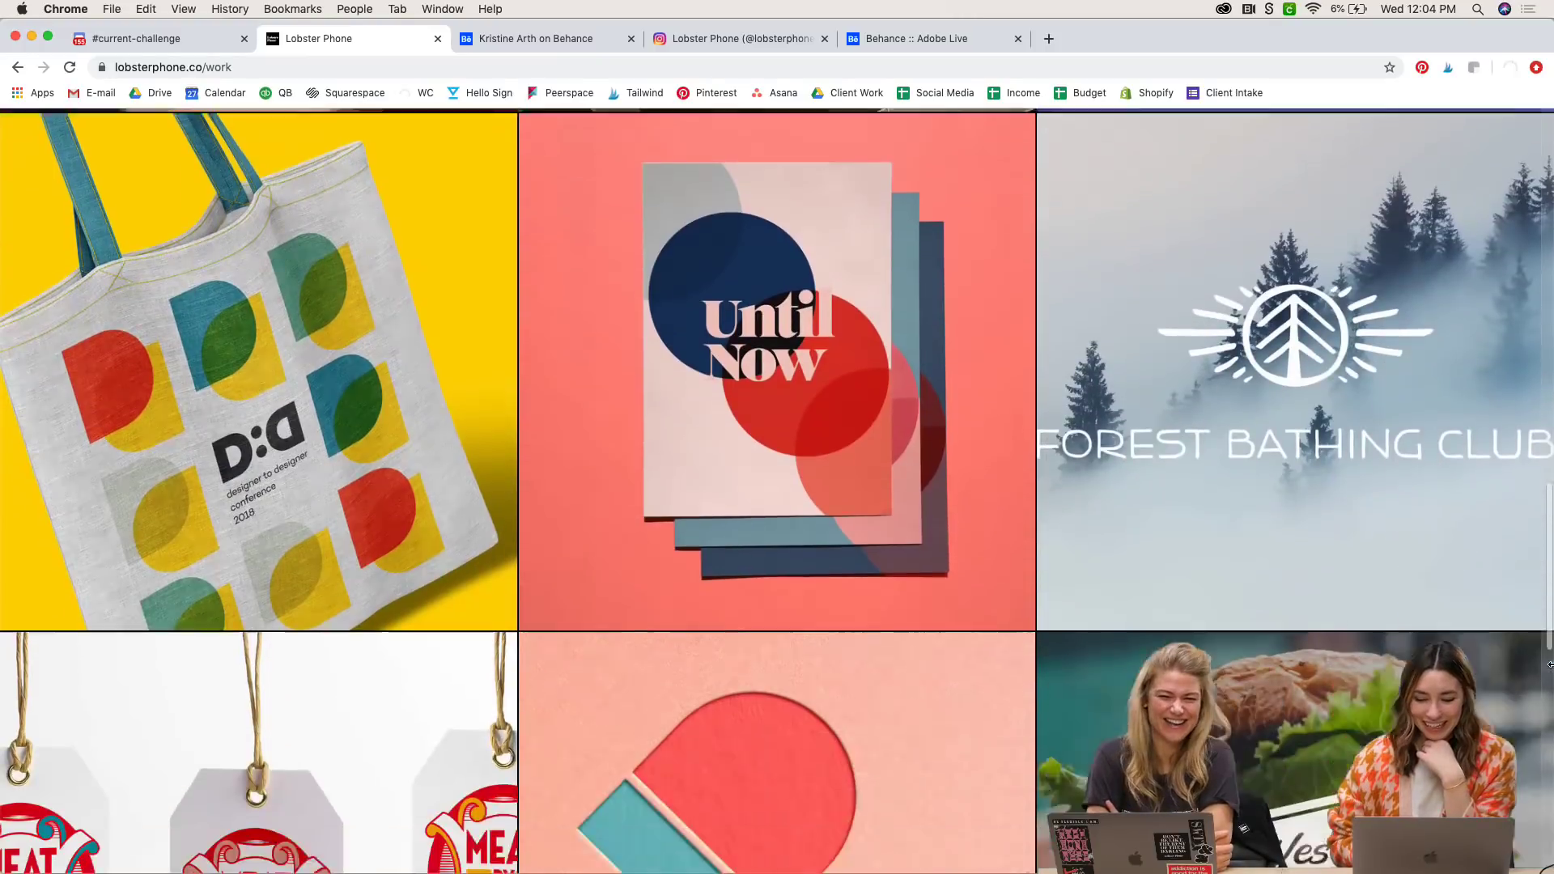
scroll(1549, 664, "down", 3)
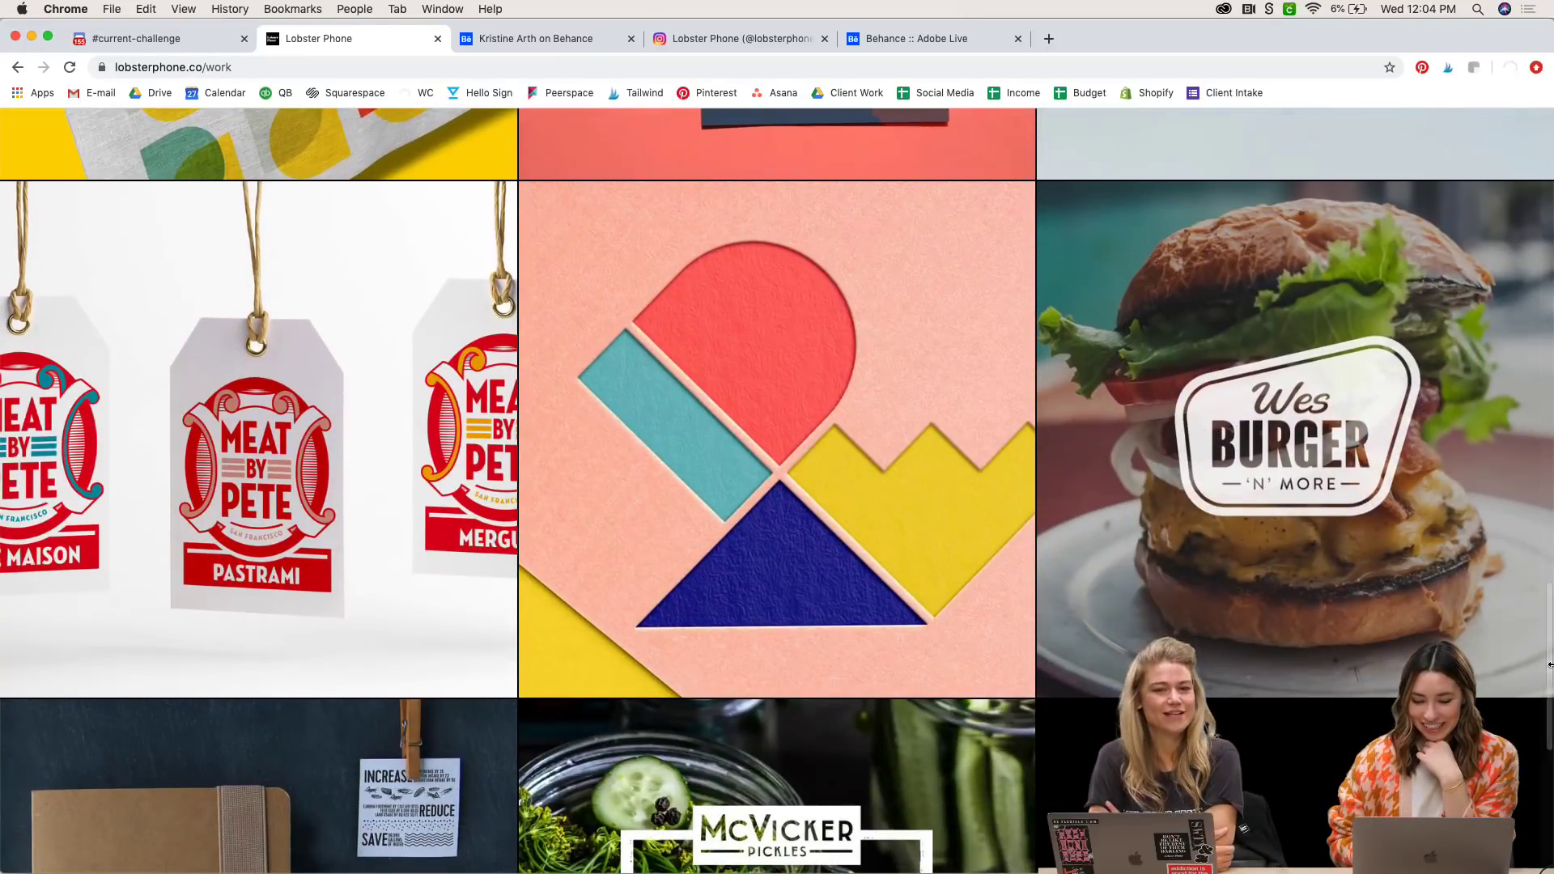
scroll(1549, 664, "down", 4)
scroll(1549, 656, "up", 15)
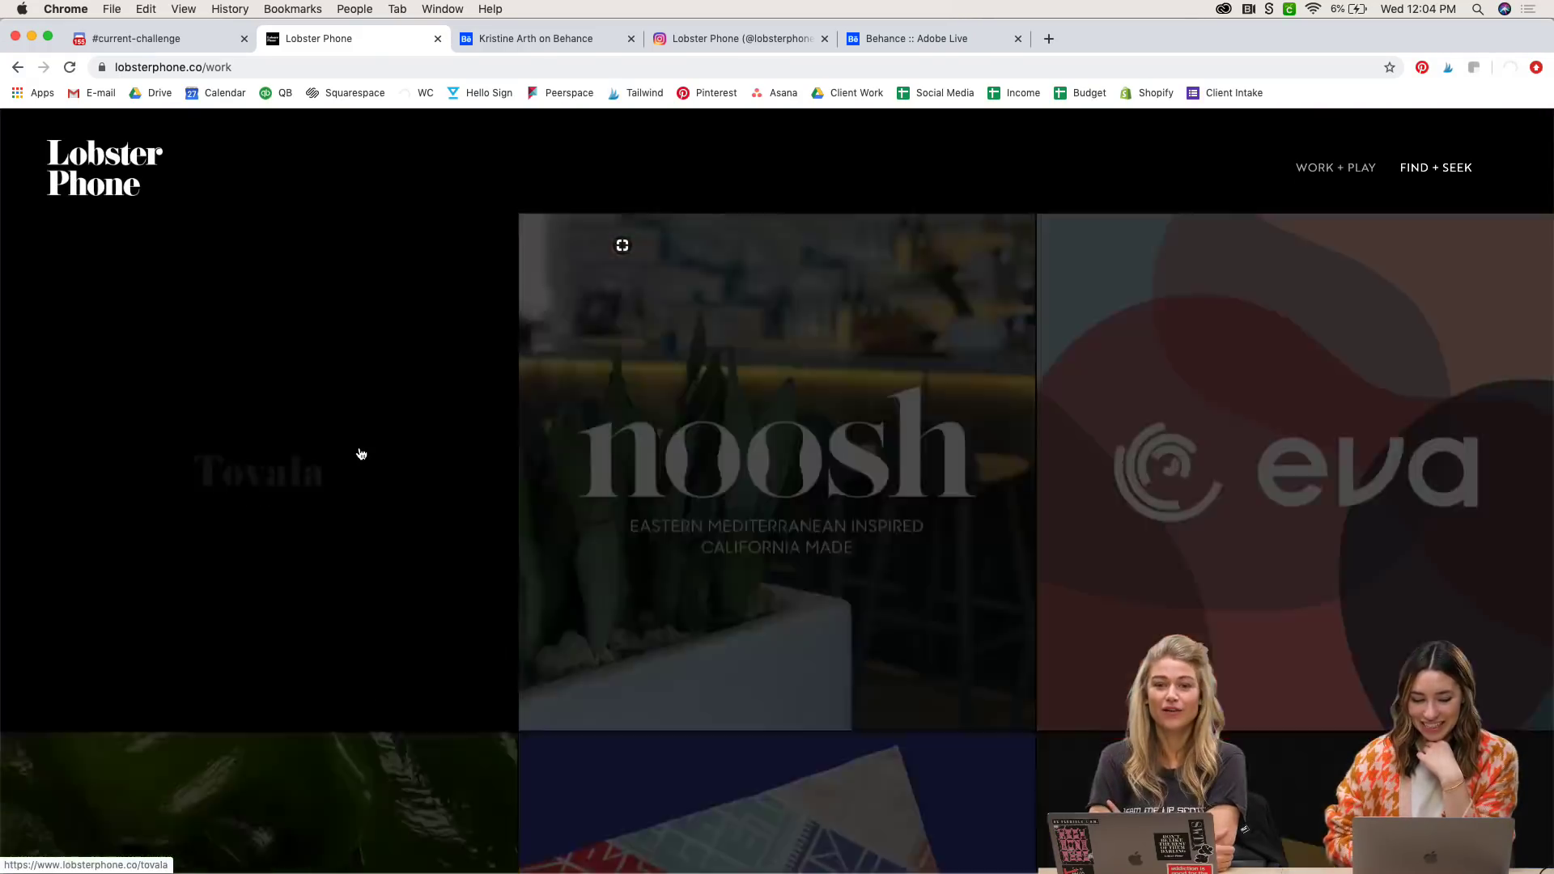
Step: Open the Tovala project and view its introduction, packaging, wordmark explanation and brand application images
left_click(357, 451)
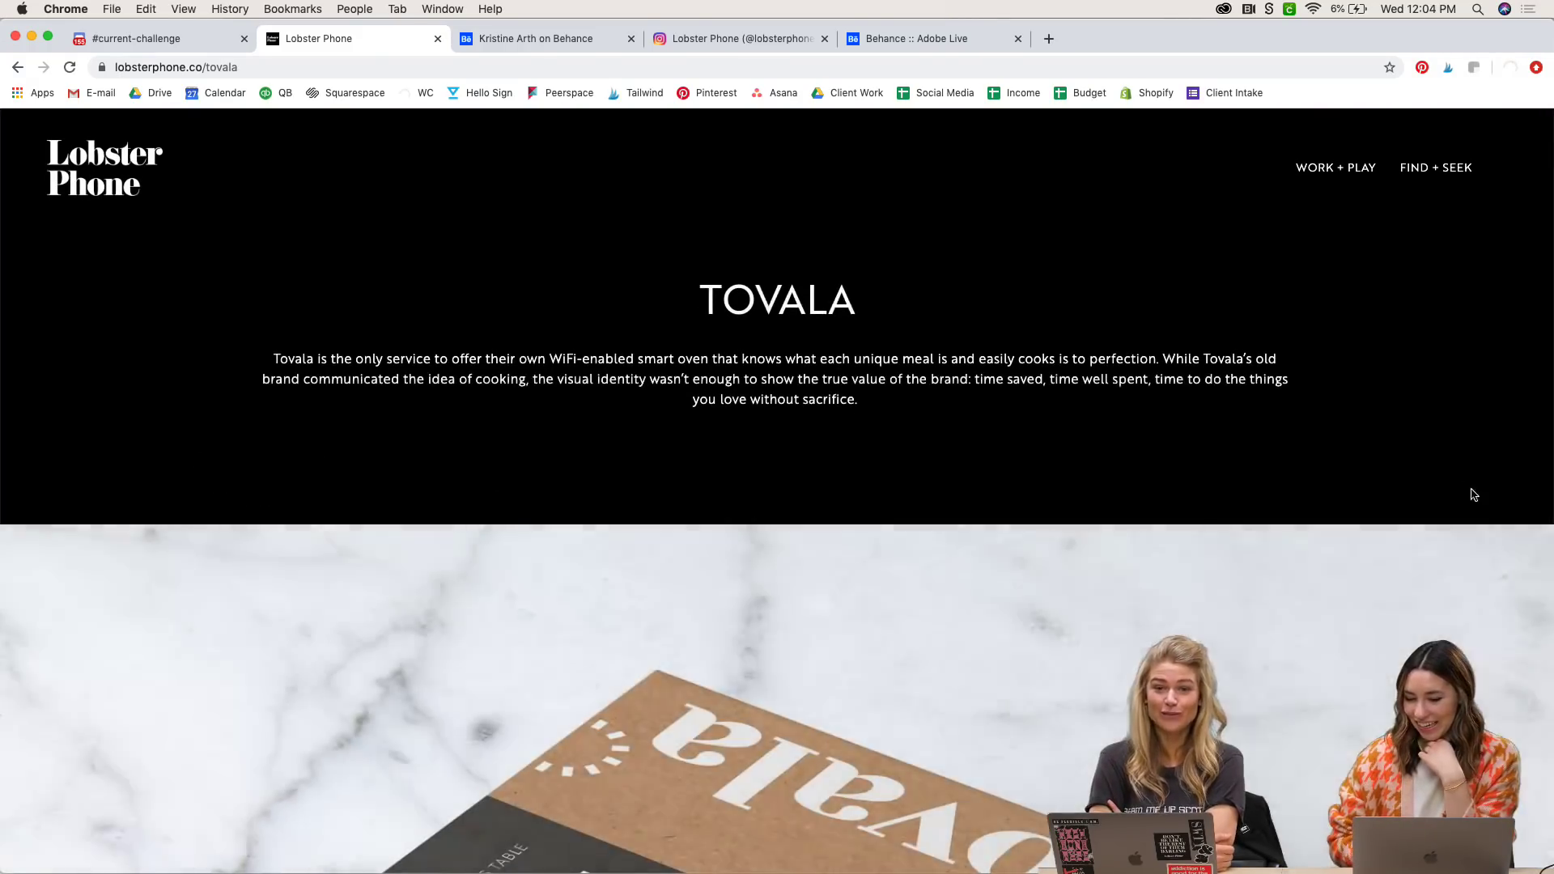
scroll(1509, 600, "down", 10)
scroll(1510, 603, "down", 10)
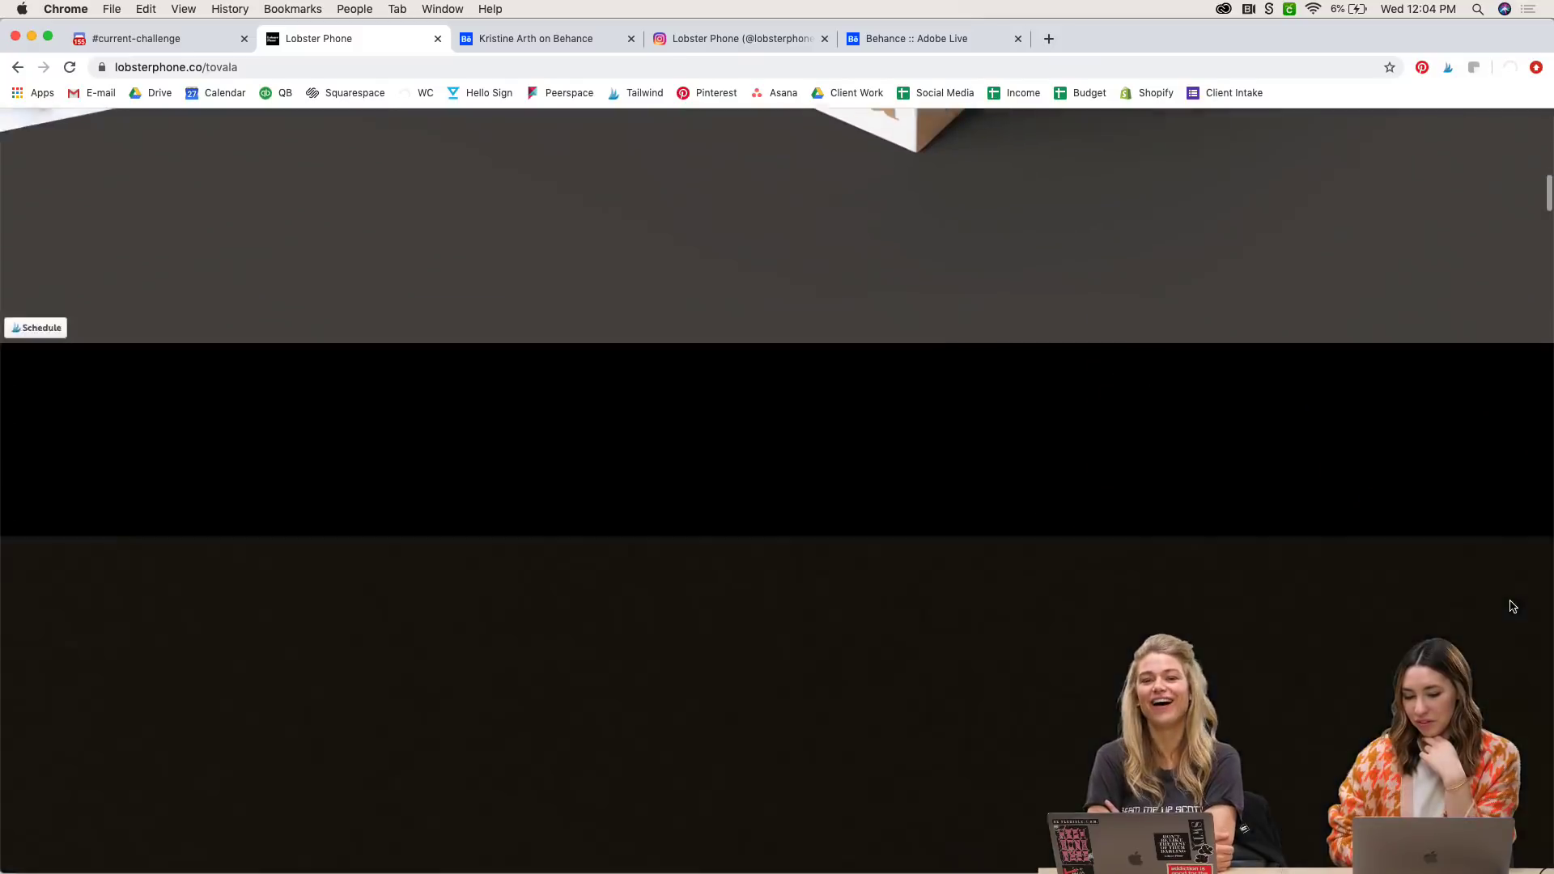
scroll(1512, 606, "down", 3)
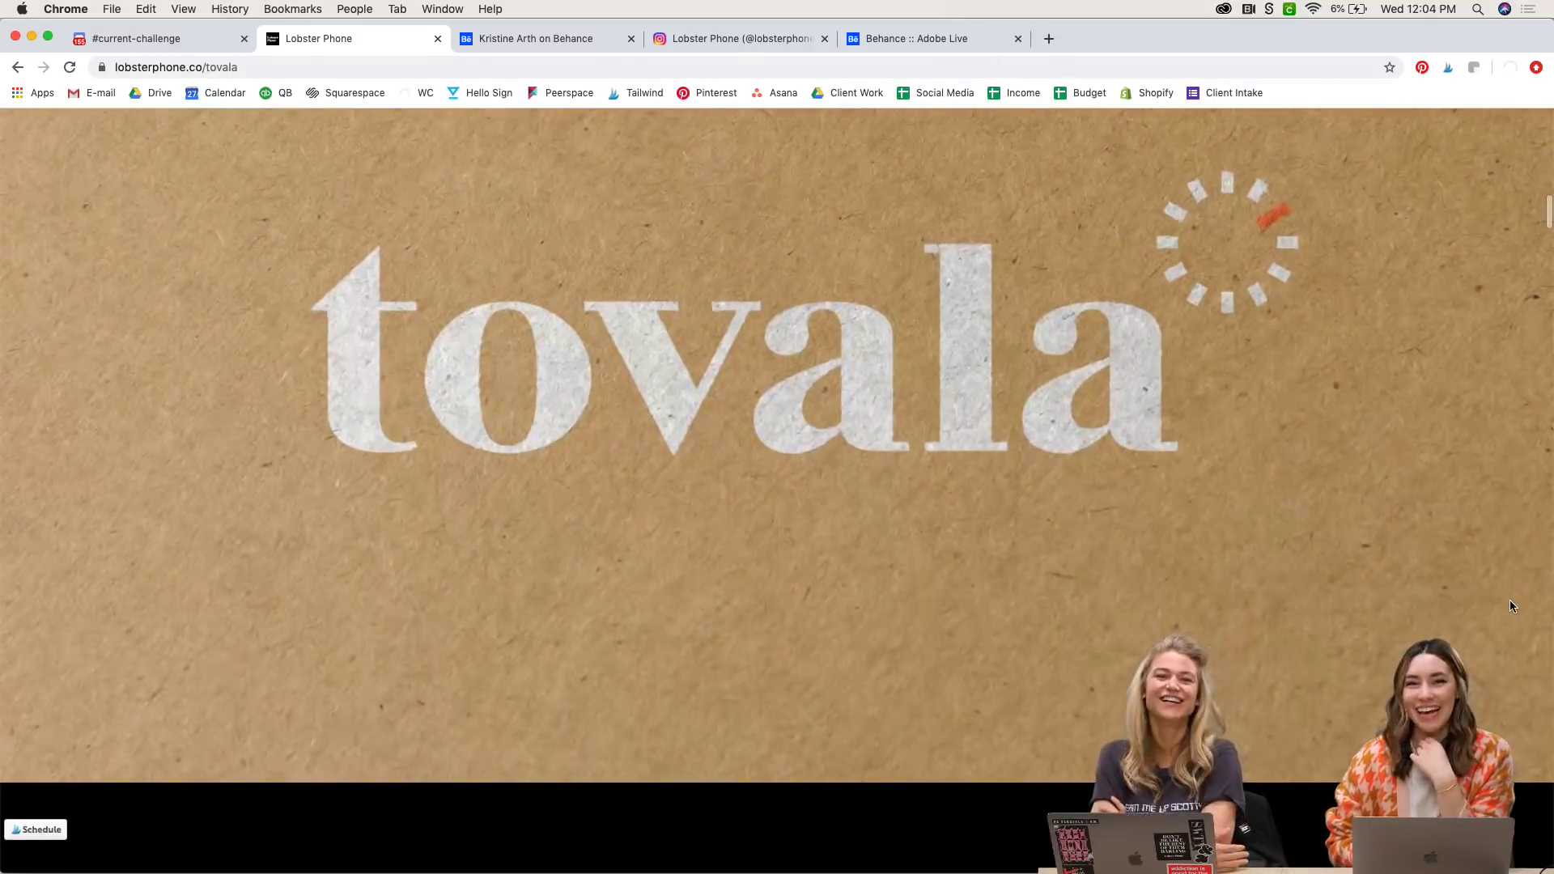
scroll(1511, 606, "down", 4)
scroll(1512, 605, "down", 8)
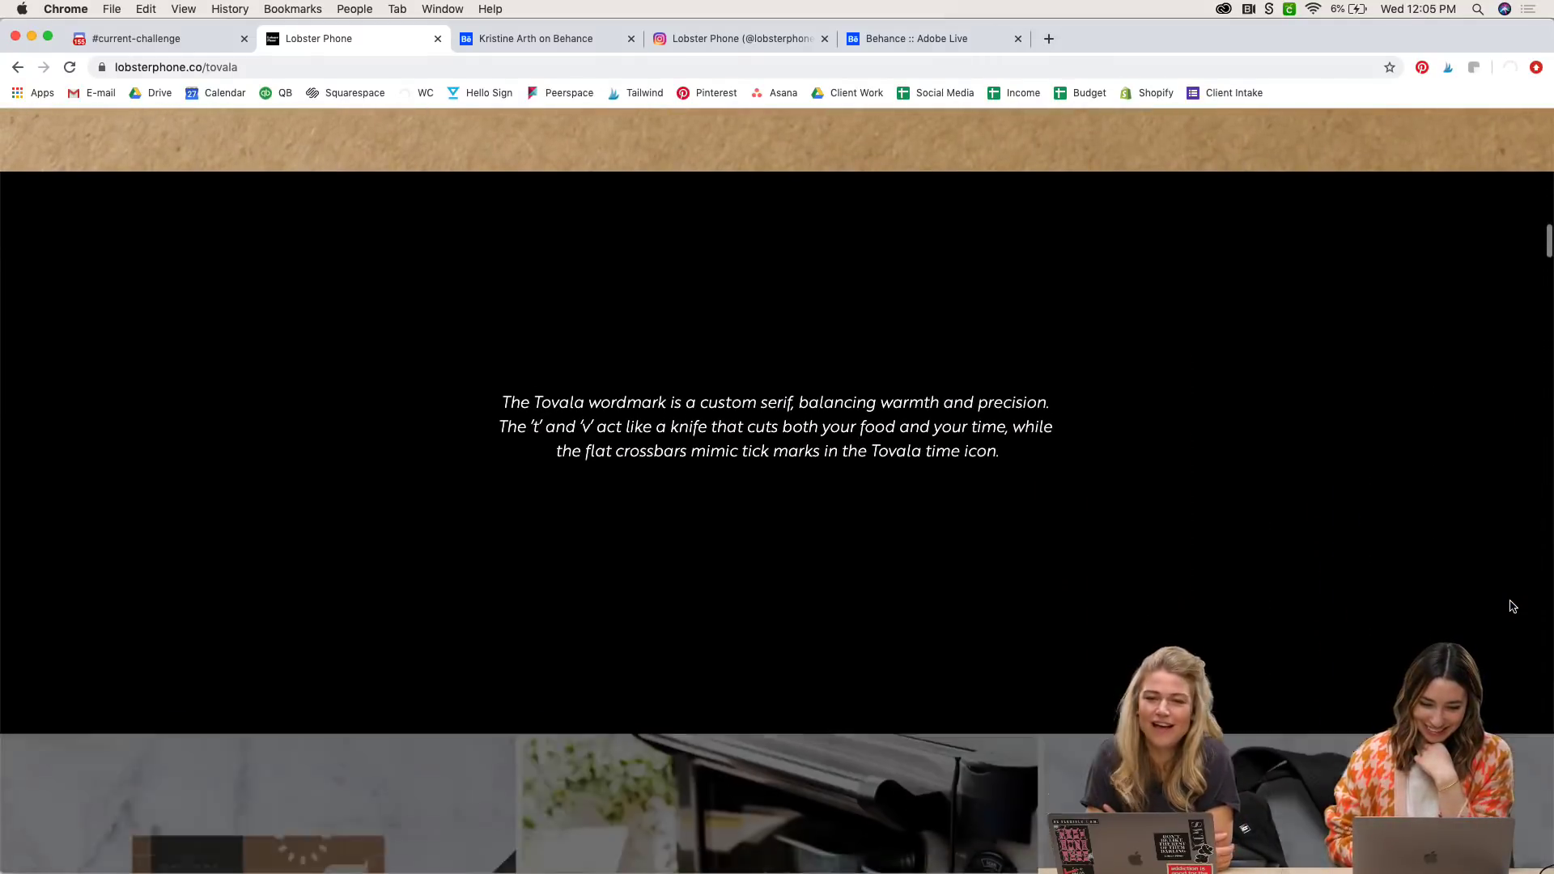
scroll(1510, 605, "down", 5)
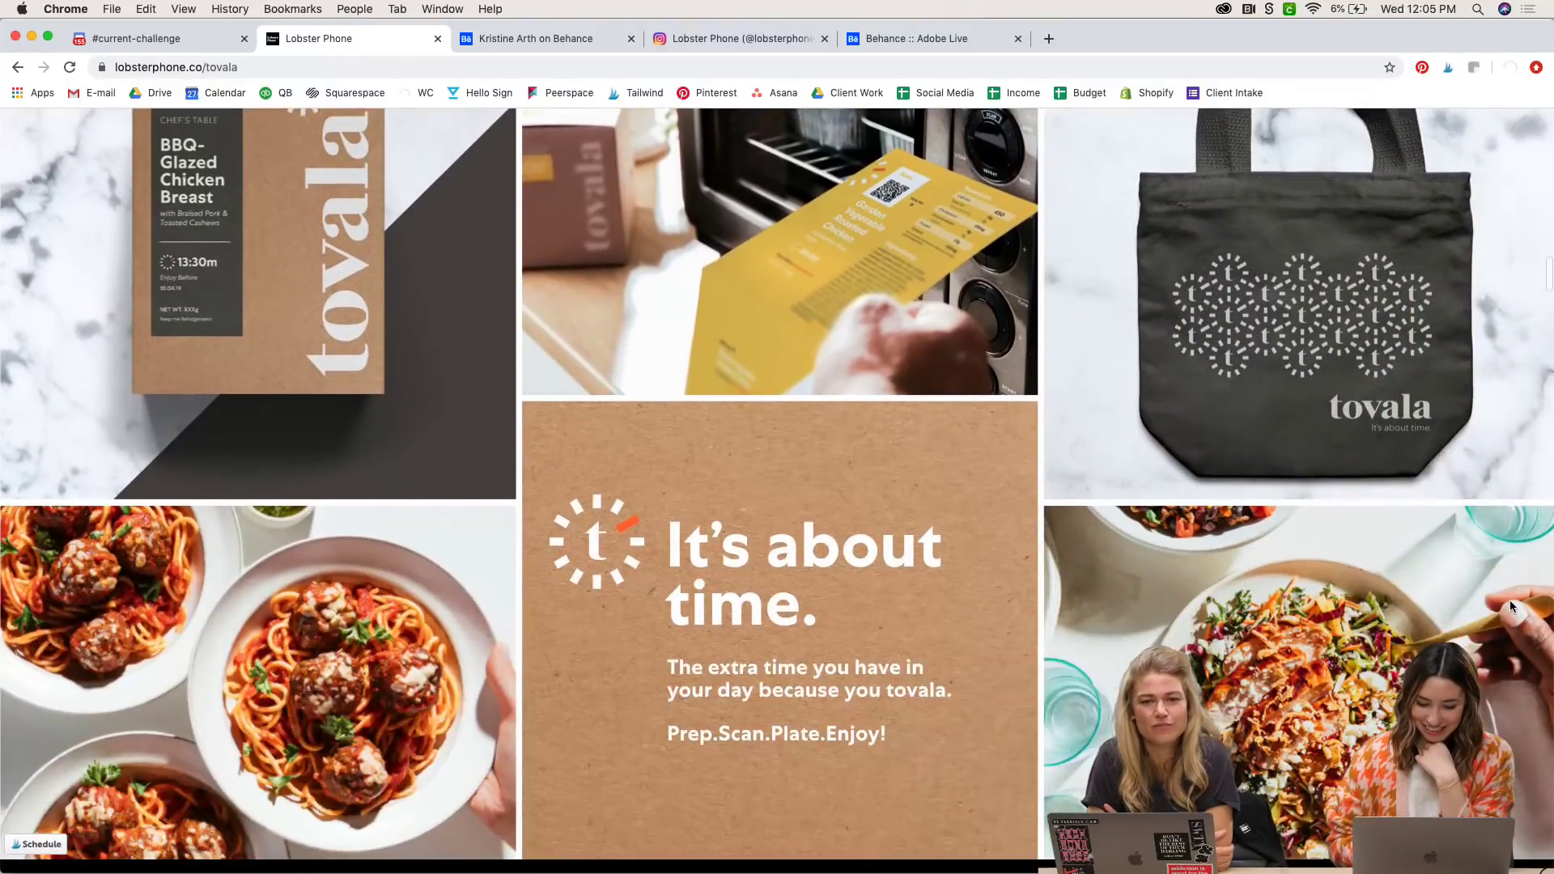
Step: Return to the work gallery and look over the project thumbnails again, from Tovala down past CoffeeMeetsBagel
left_click(15, 68)
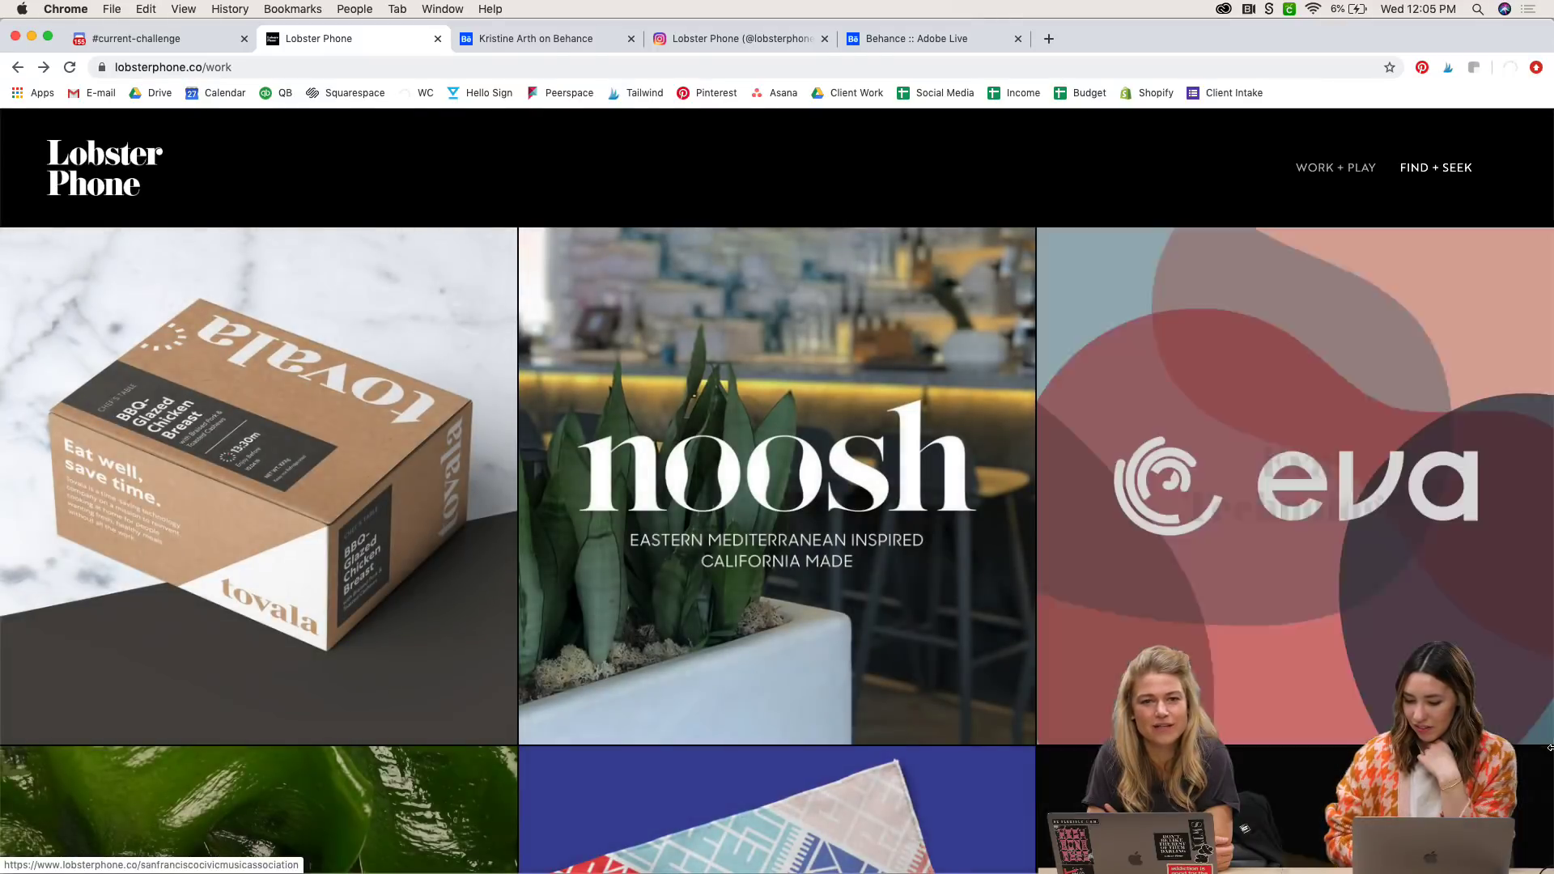
scroll(1550, 748, "down", 5)
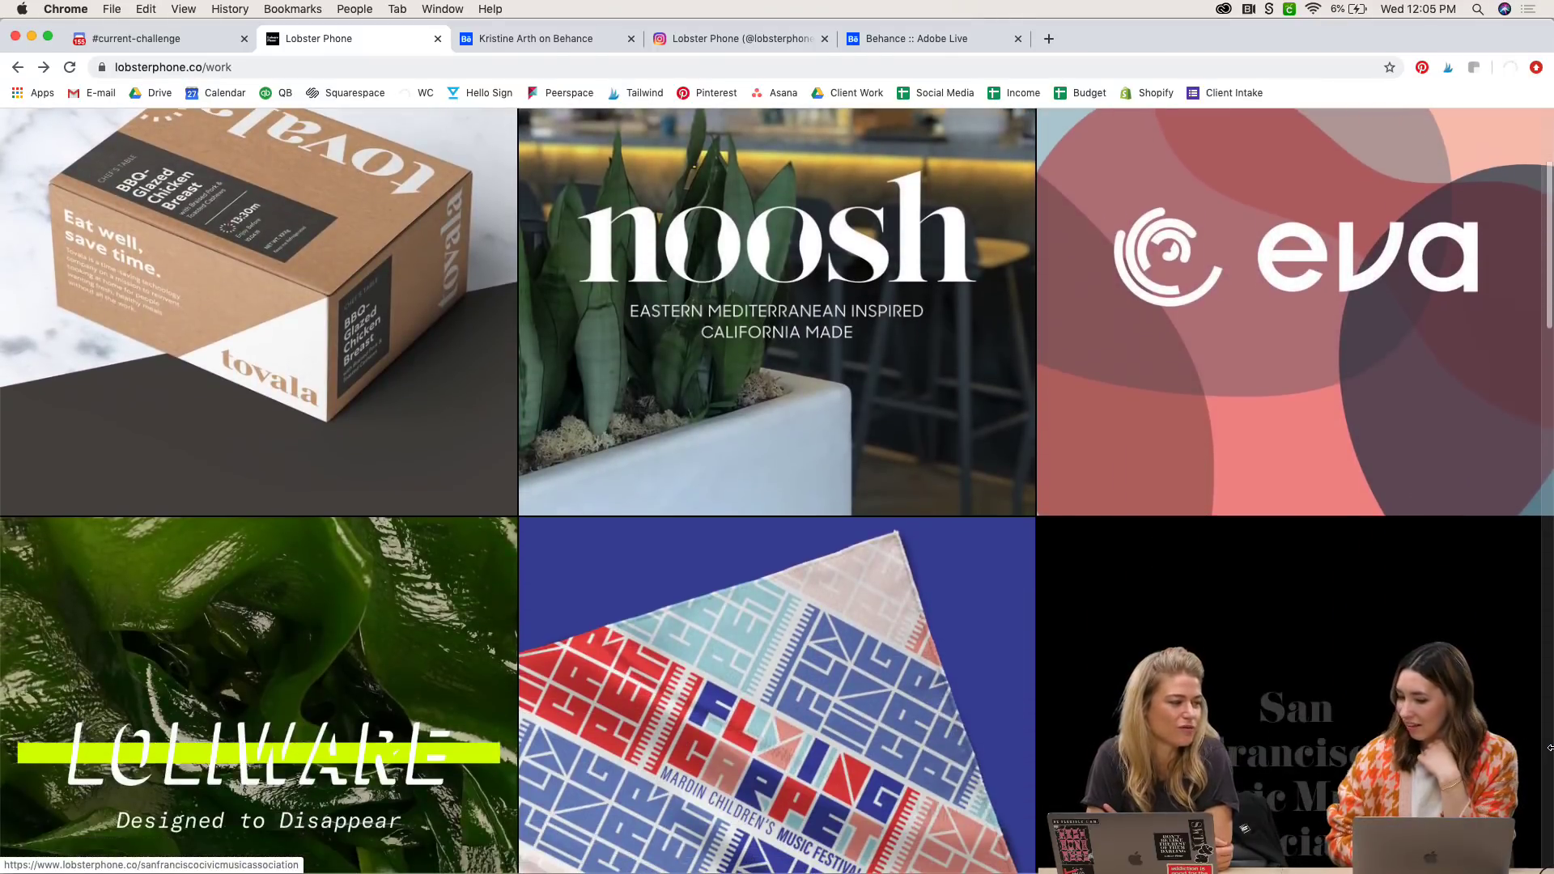
scroll(1550, 748, "down", 5)
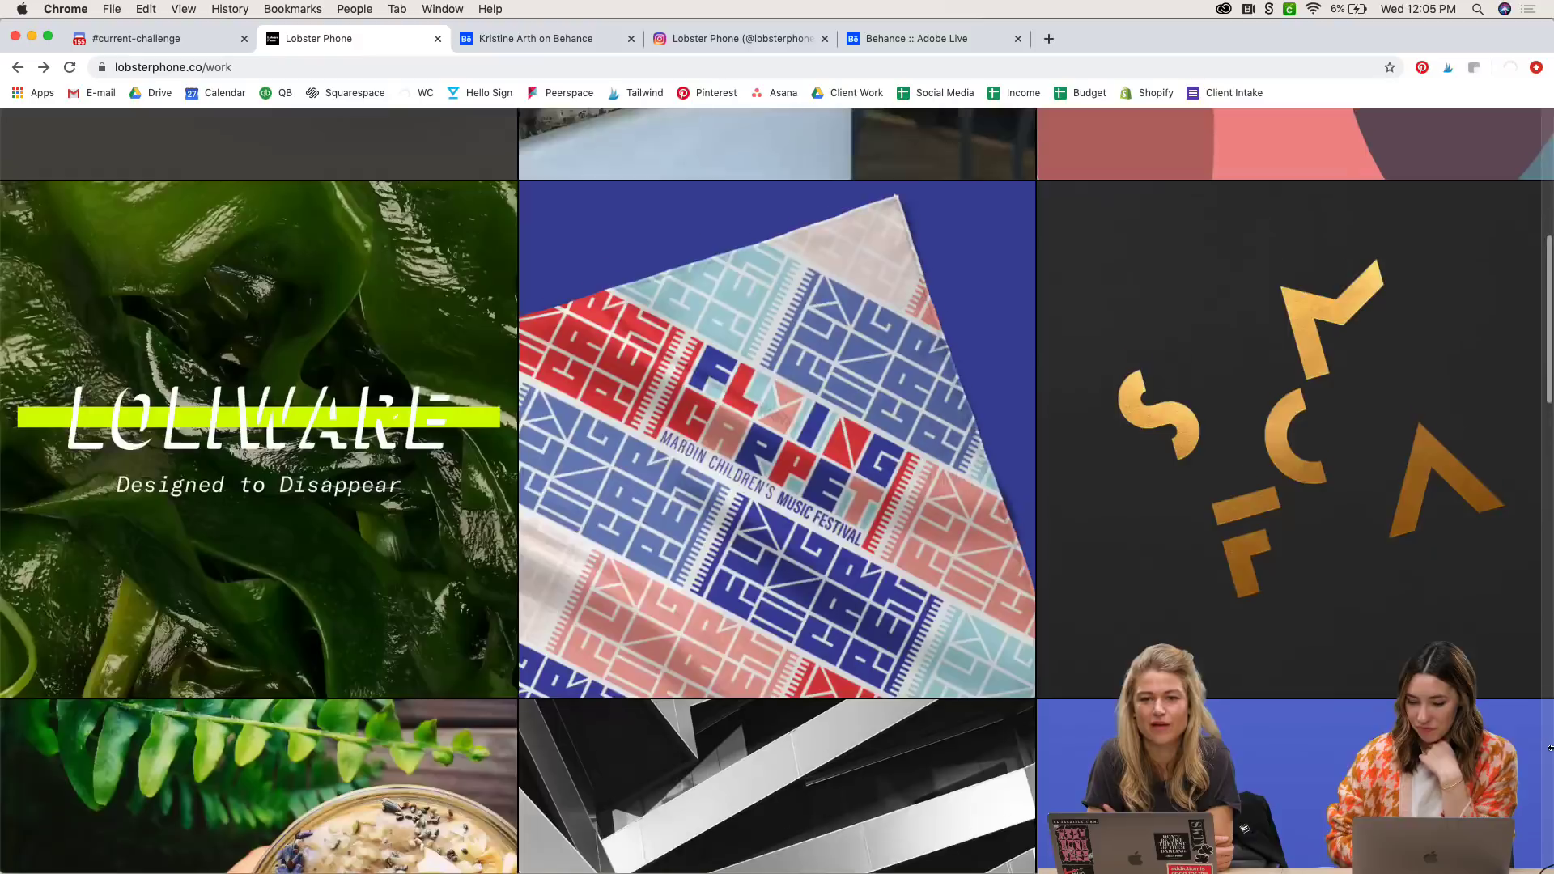
scroll(1550, 748, "down", 4)
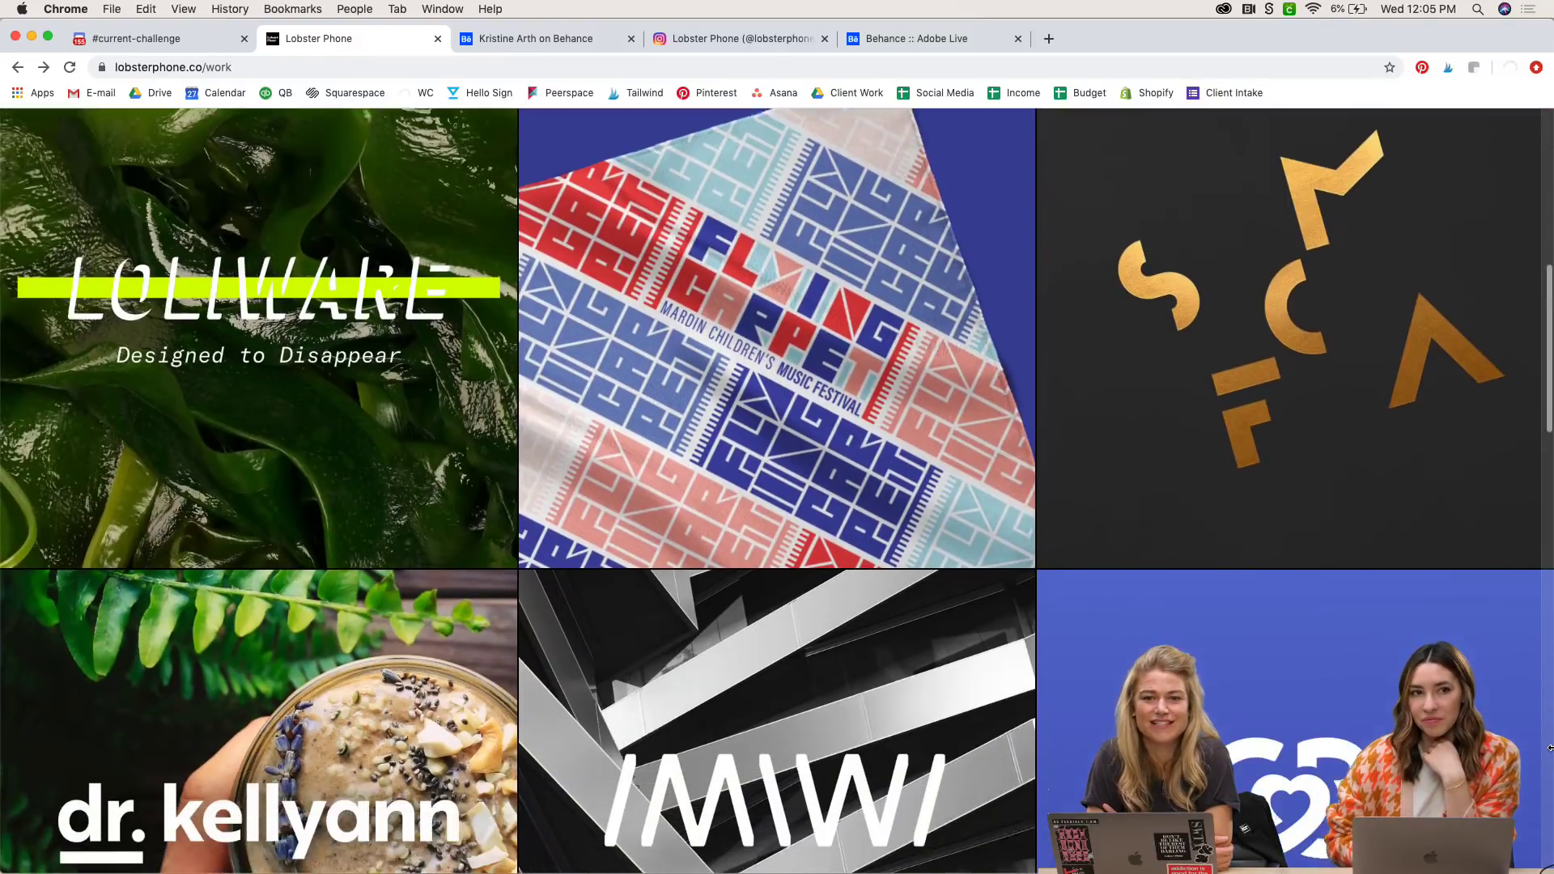
scroll(1550, 748, "down", 5)
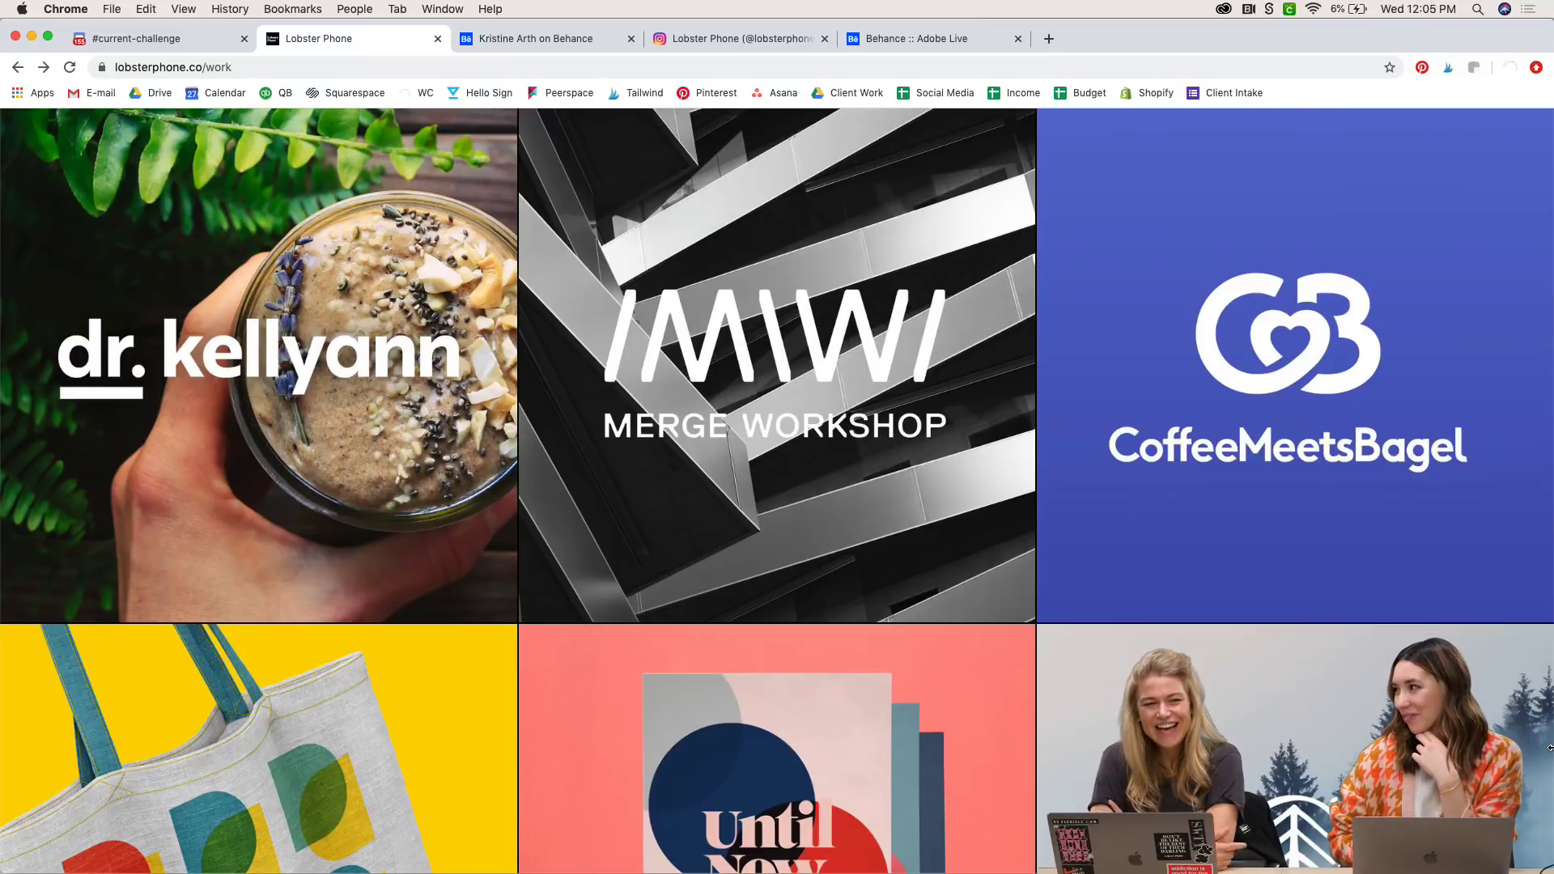
scroll(1549, 748, "down", 3)
scroll(1549, 748, "up", 12)
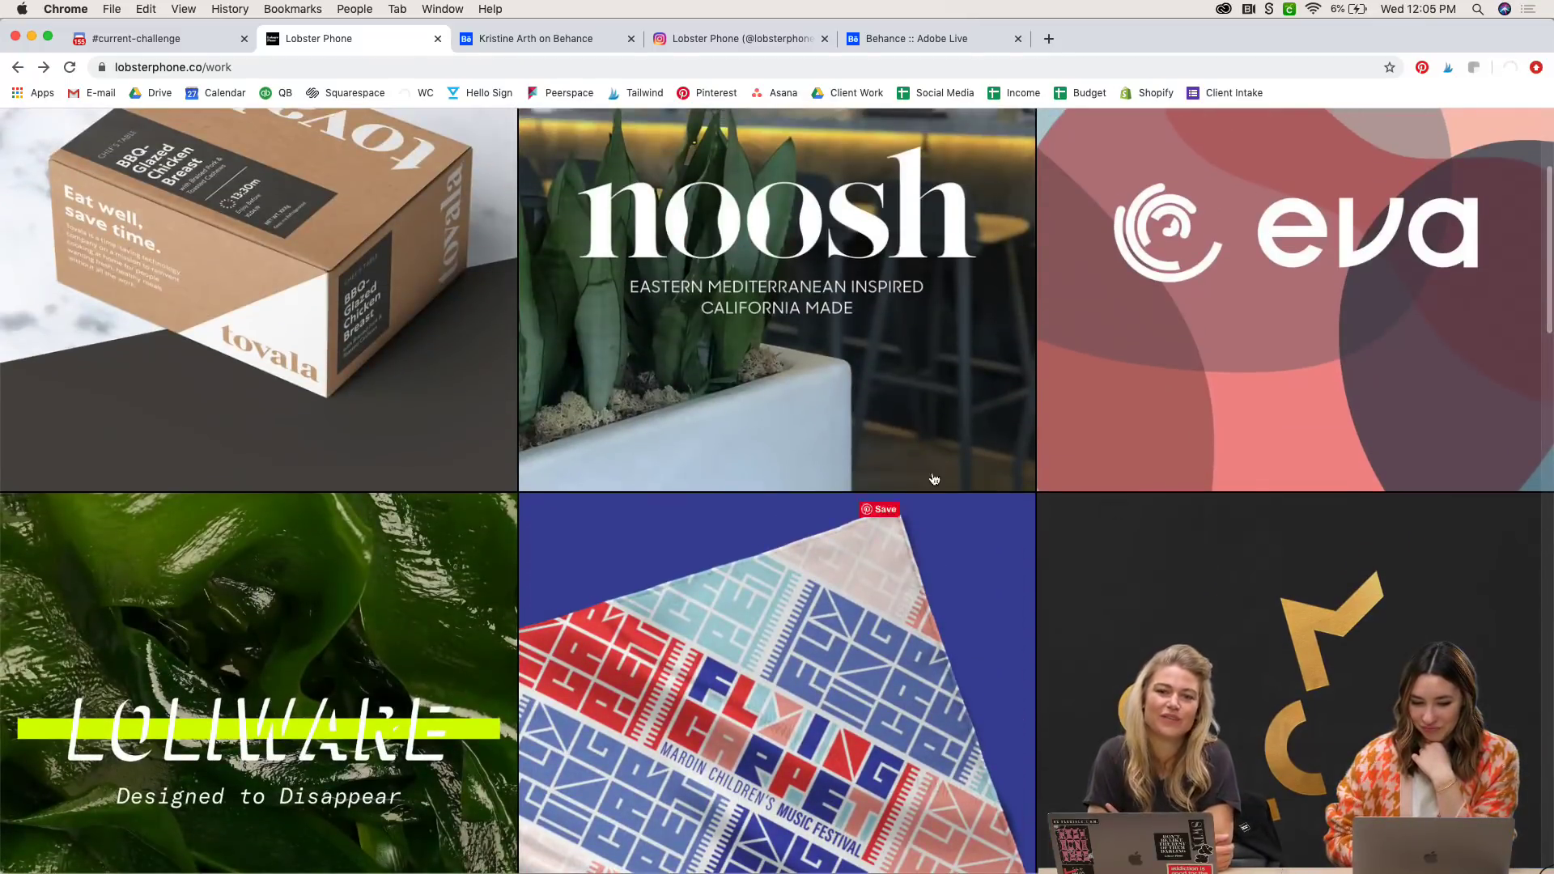
Step: Open the Noosh project and view its wall mural, storefront photos, font explanation, food photography, menu and posters
left_click(909, 423)
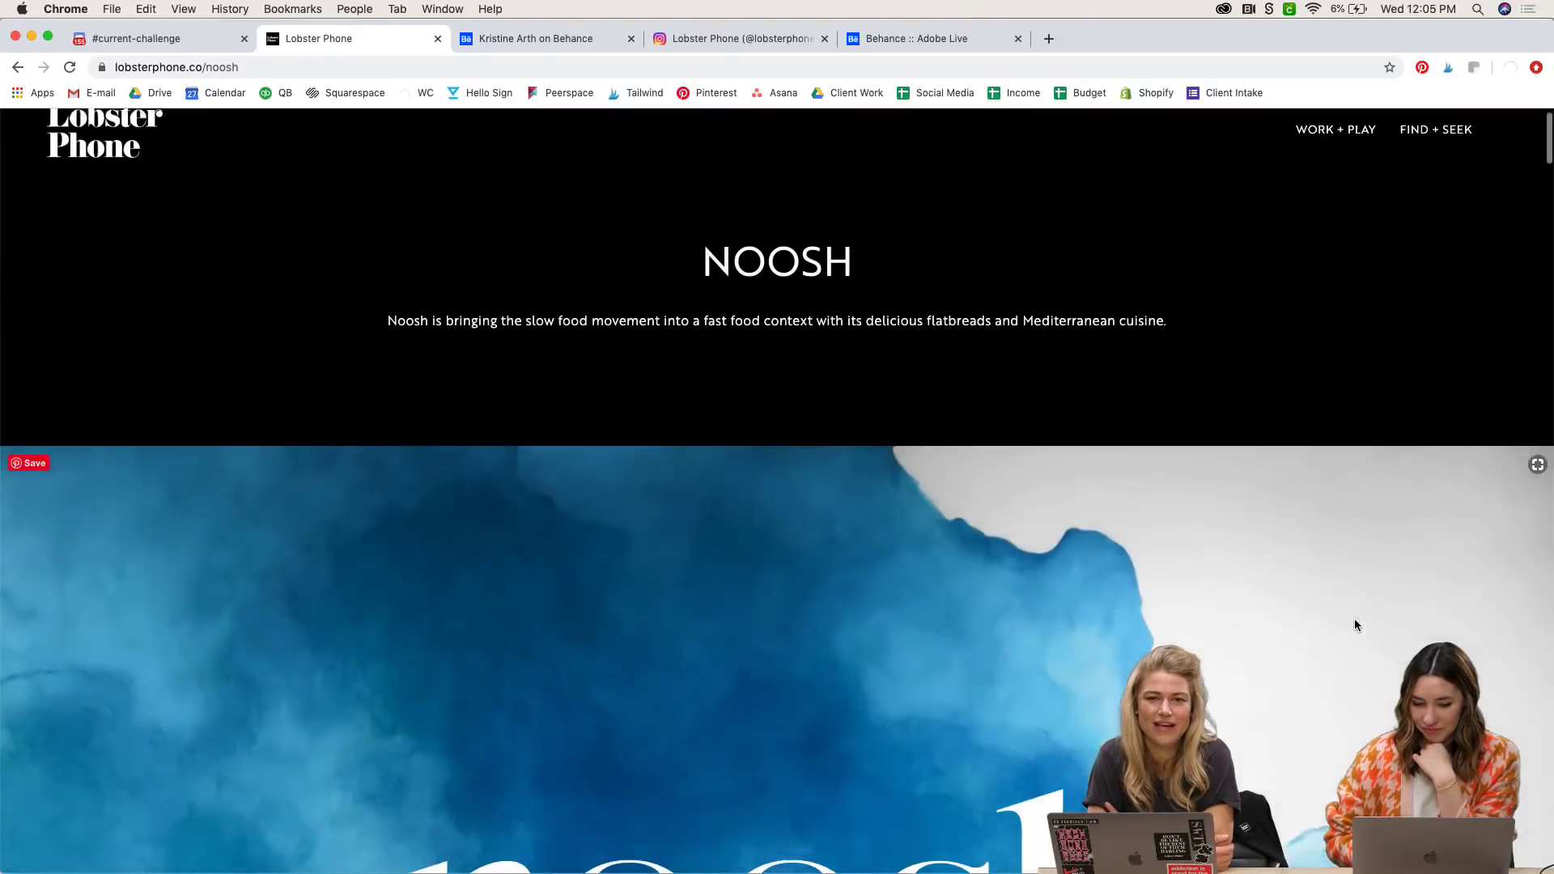
scroll(1356, 625, "down", 9)
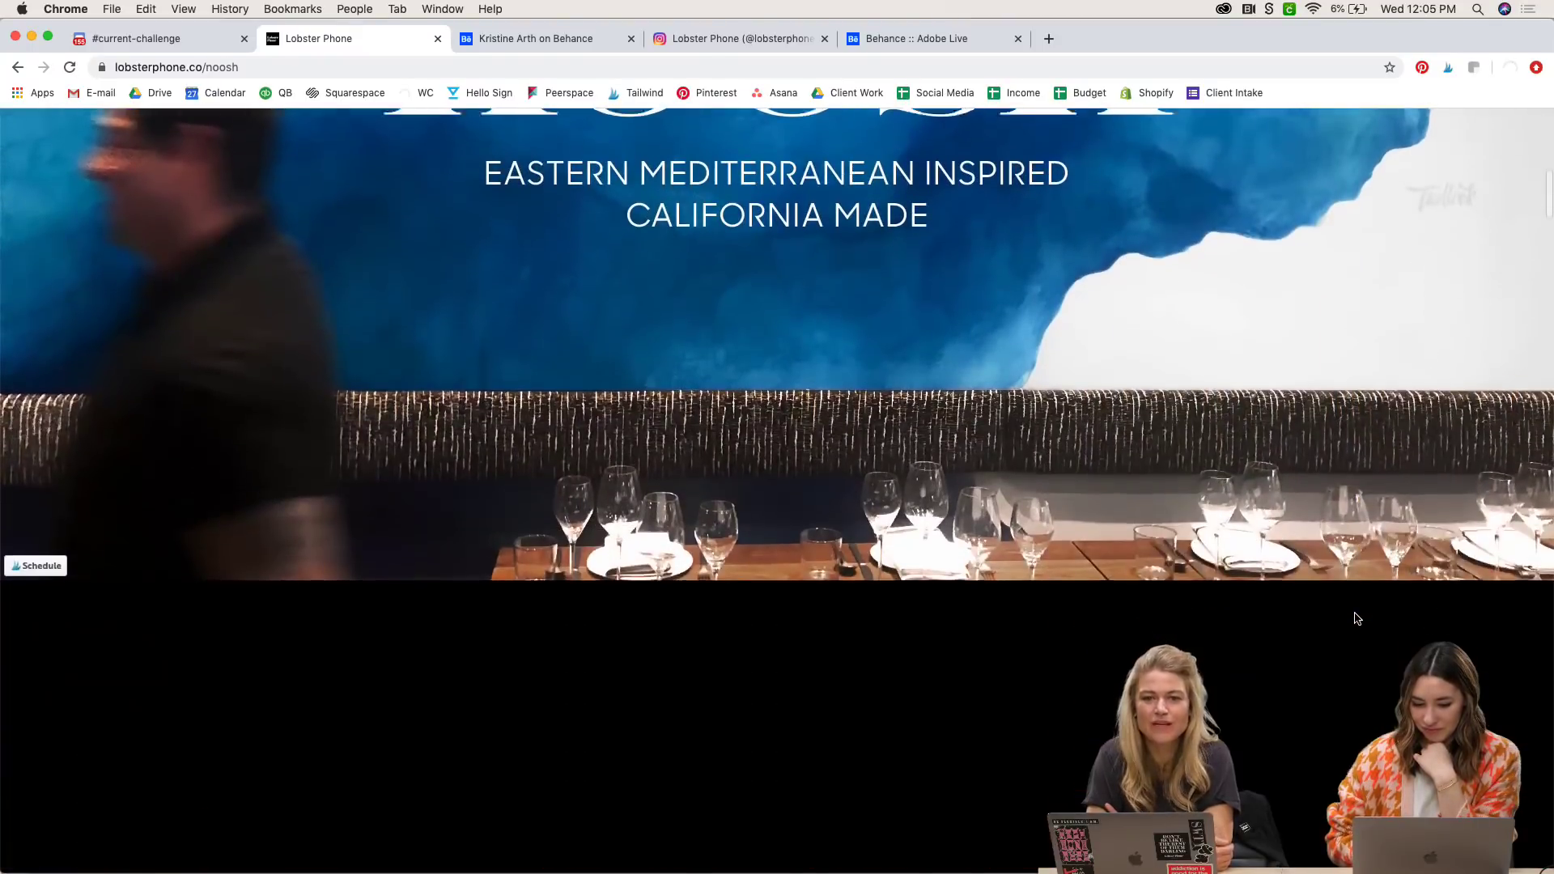
scroll(1357, 619, "down", 12)
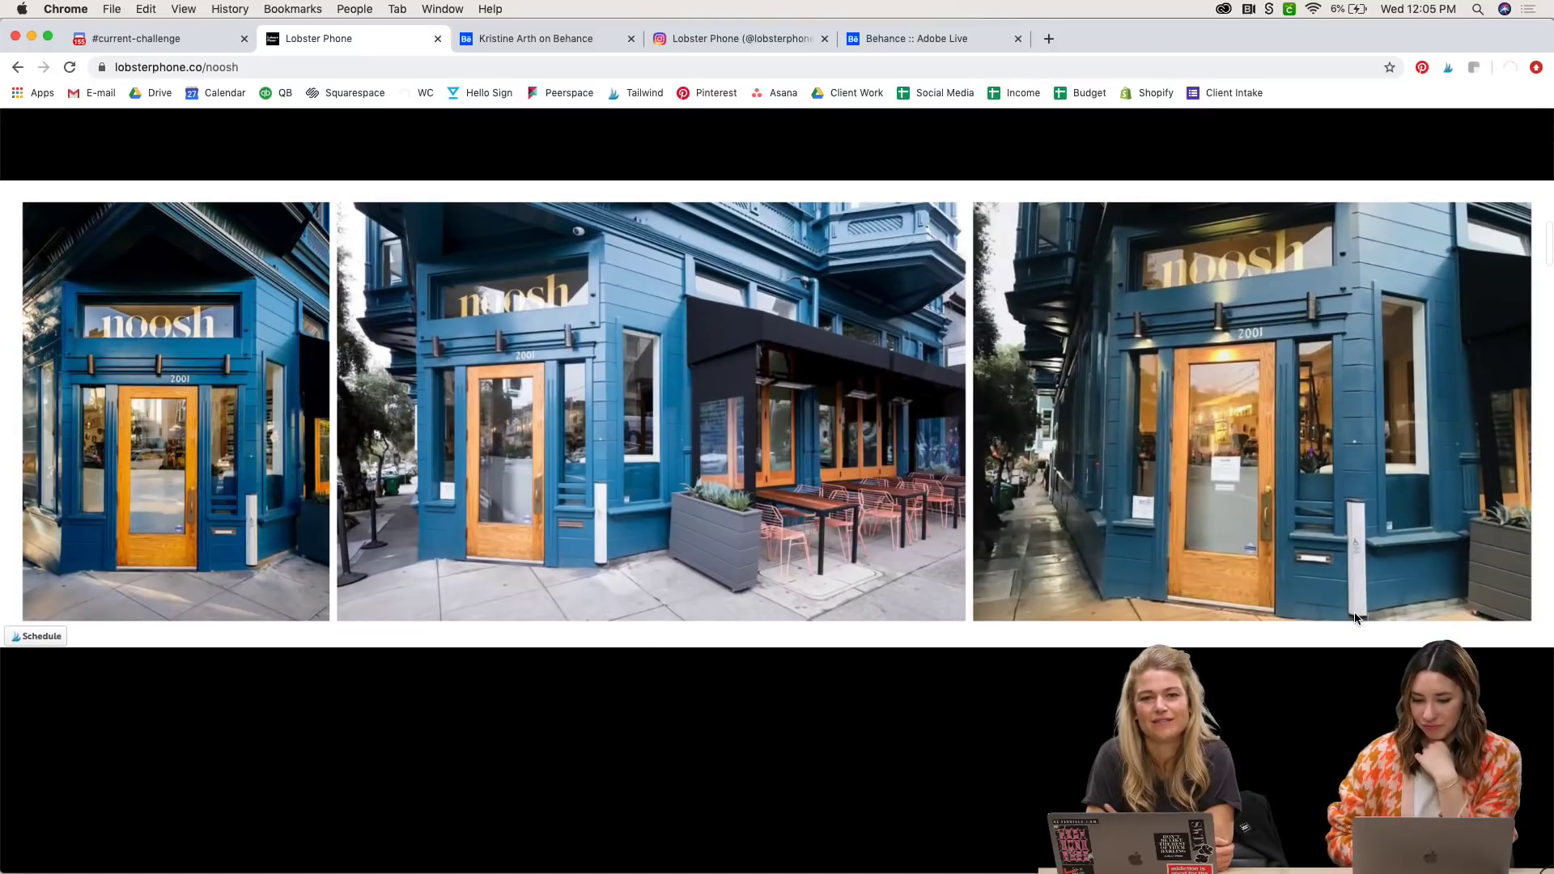
scroll(1356, 619, "down", 10)
scroll(1356, 618, "down", 10)
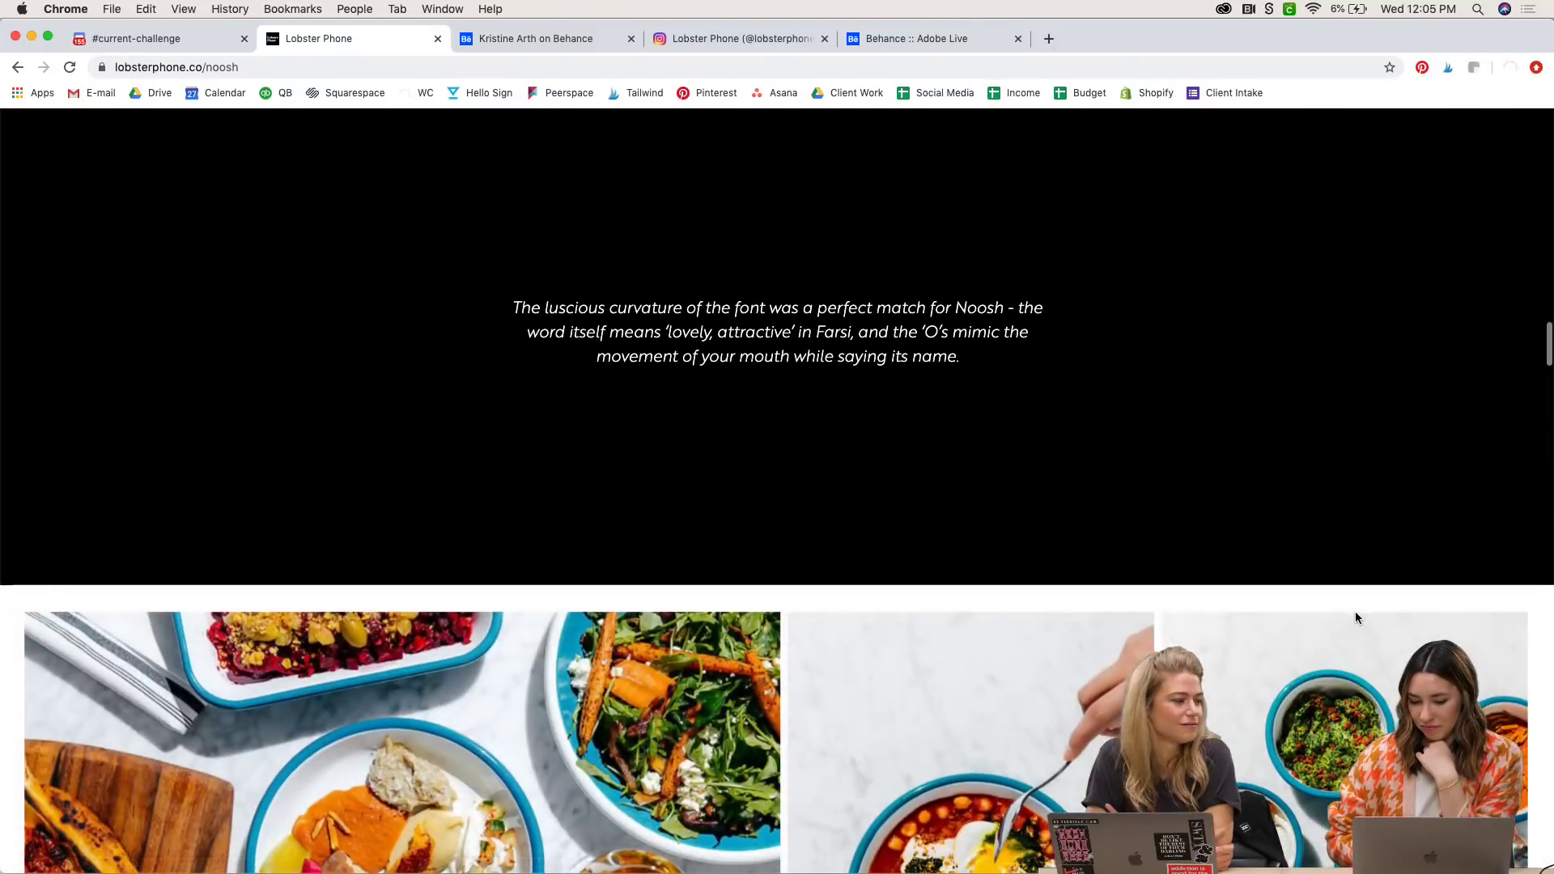
scroll(1358, 618, "down", 8)
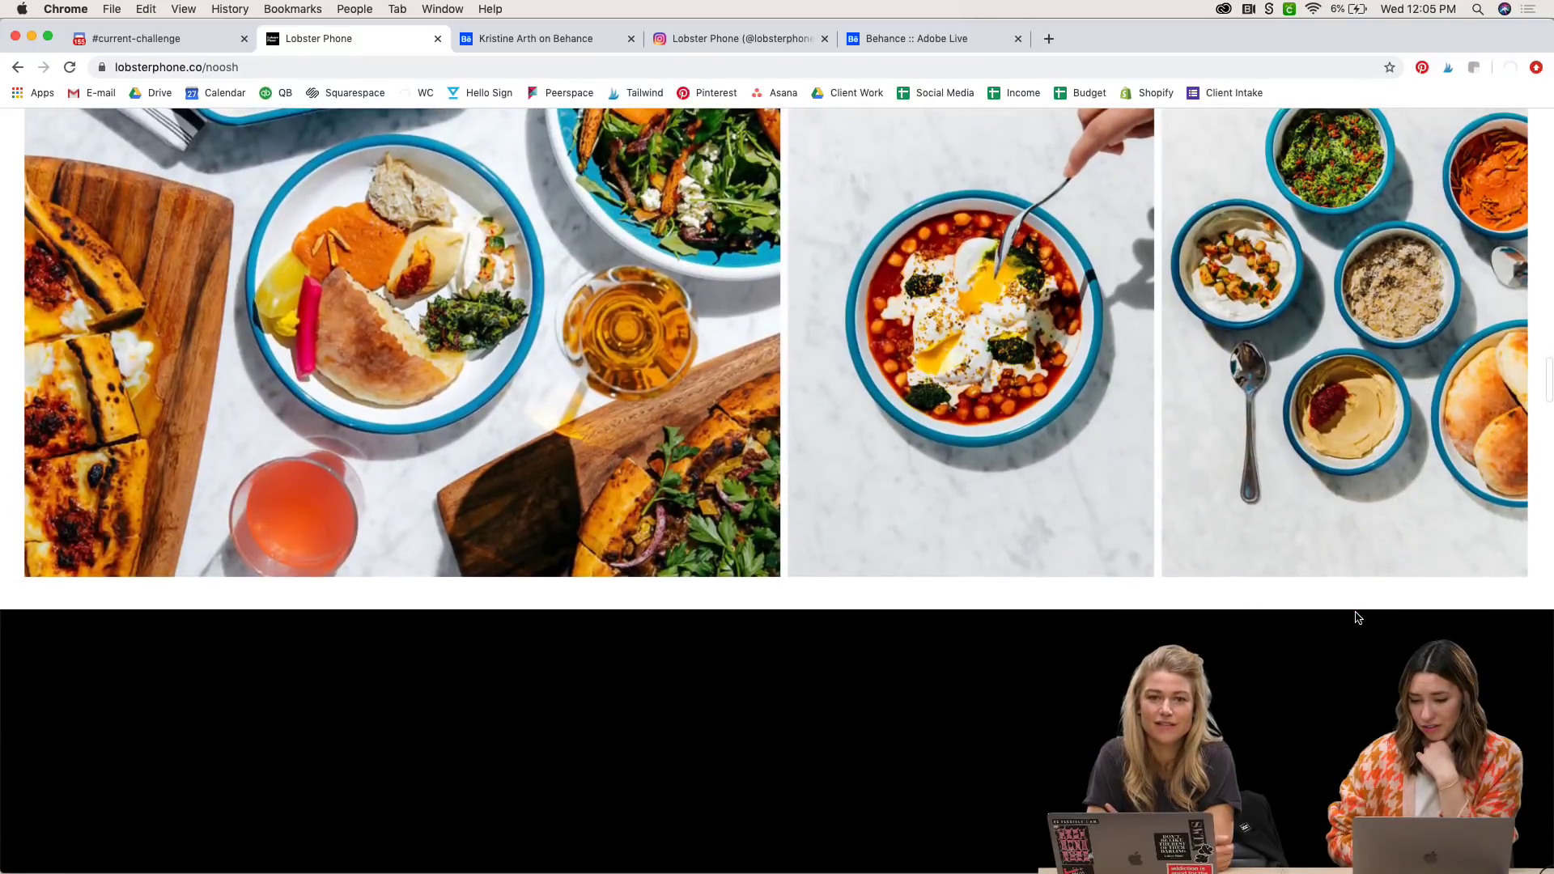
scroll(1357, 618, "down", 10)
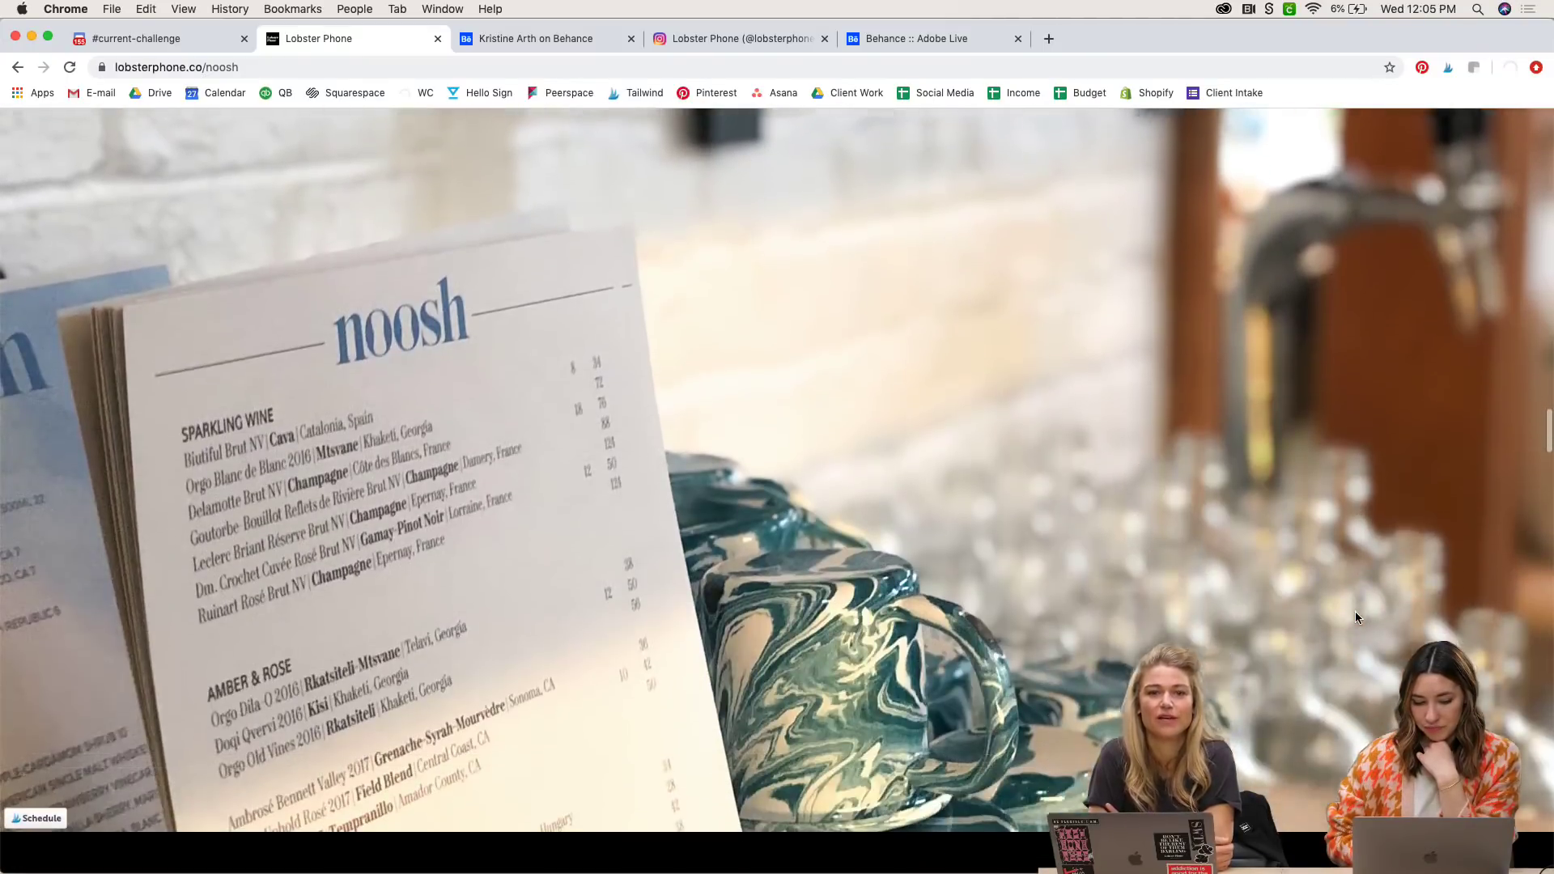
scroll(1356, 616, "down", 6)
scroll(1357, 618, "down", 7)
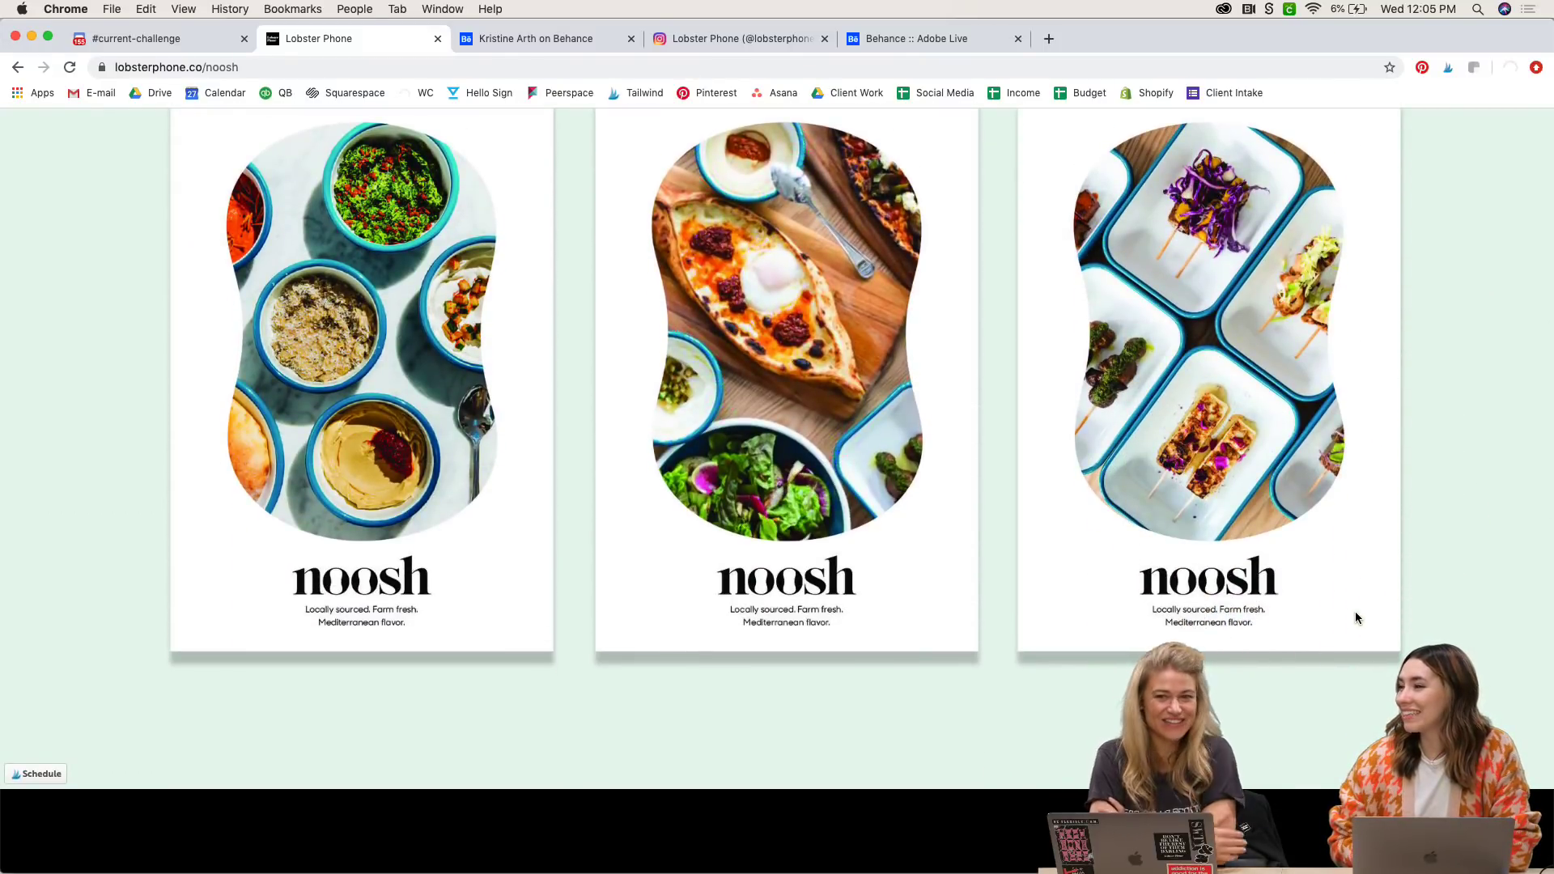
Step: View the rest of the Noosh project, including the T-shirt, takeaway boxes, website mockup and interior photos
scroll(1355, 617, "down", 12)
scroll(1355, 616, "down", 15)
scroll(1357, 616, "down", 5)
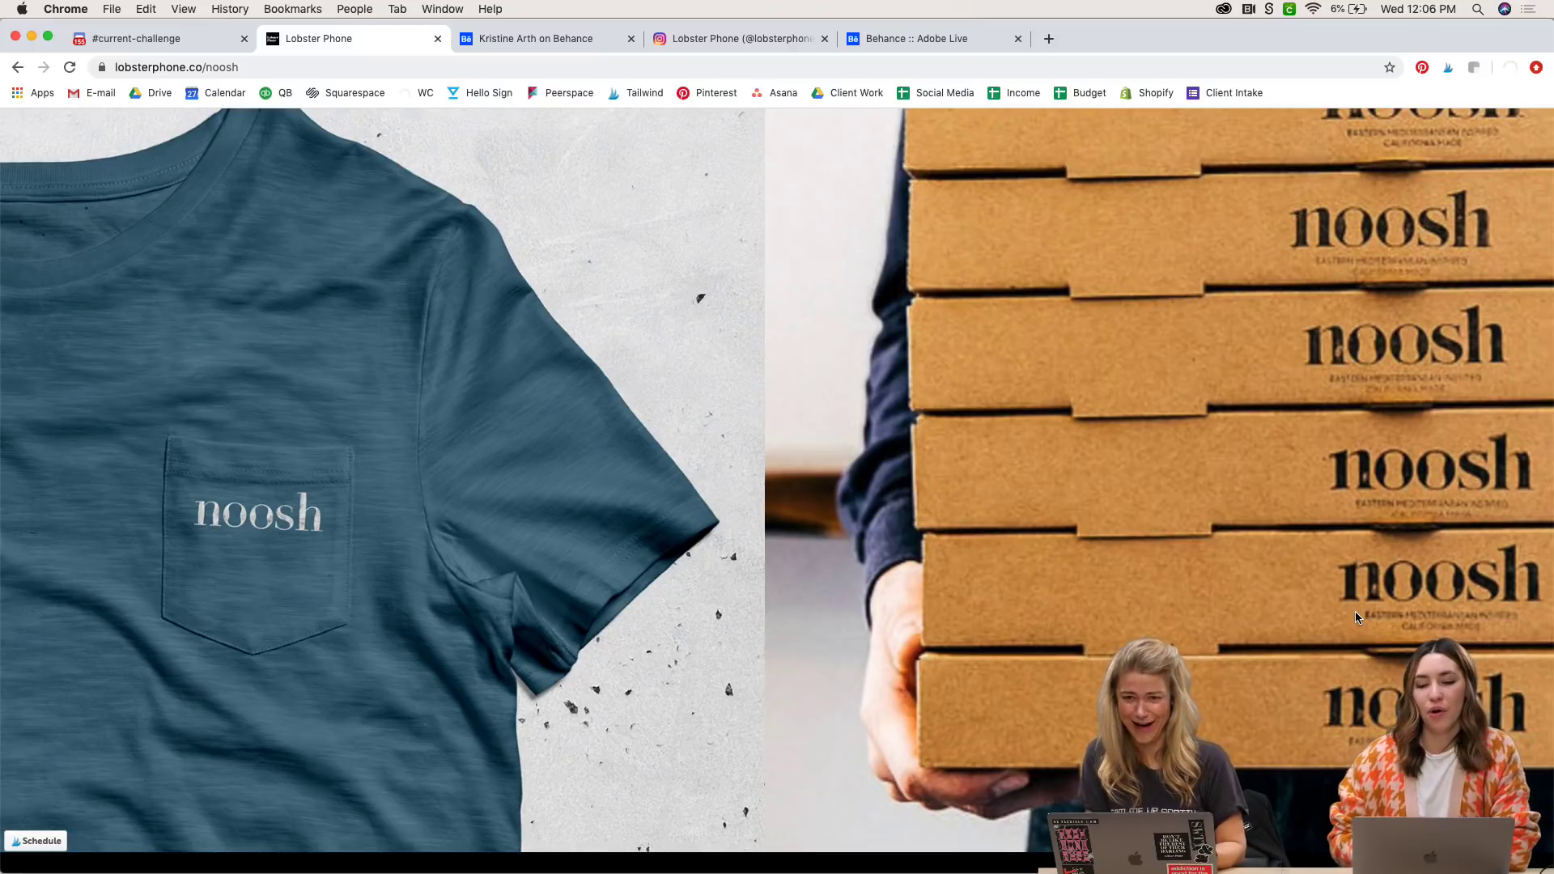
scroll(1376, 551, "down", 7)
scroll(1387, 502, "down", 15)
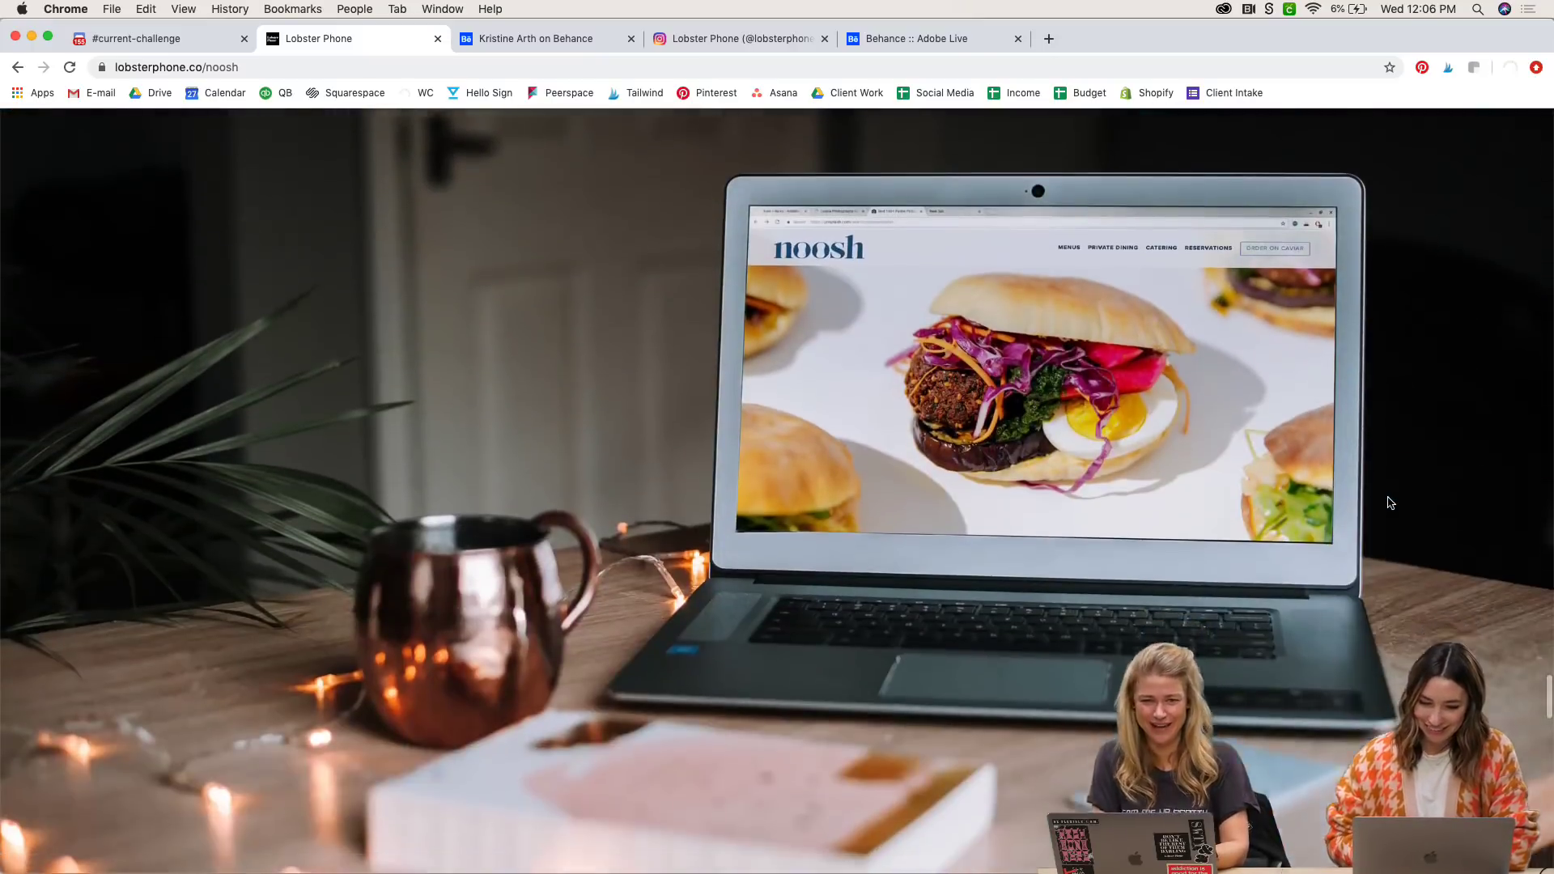
scroll(1389, 501, "down", 5)
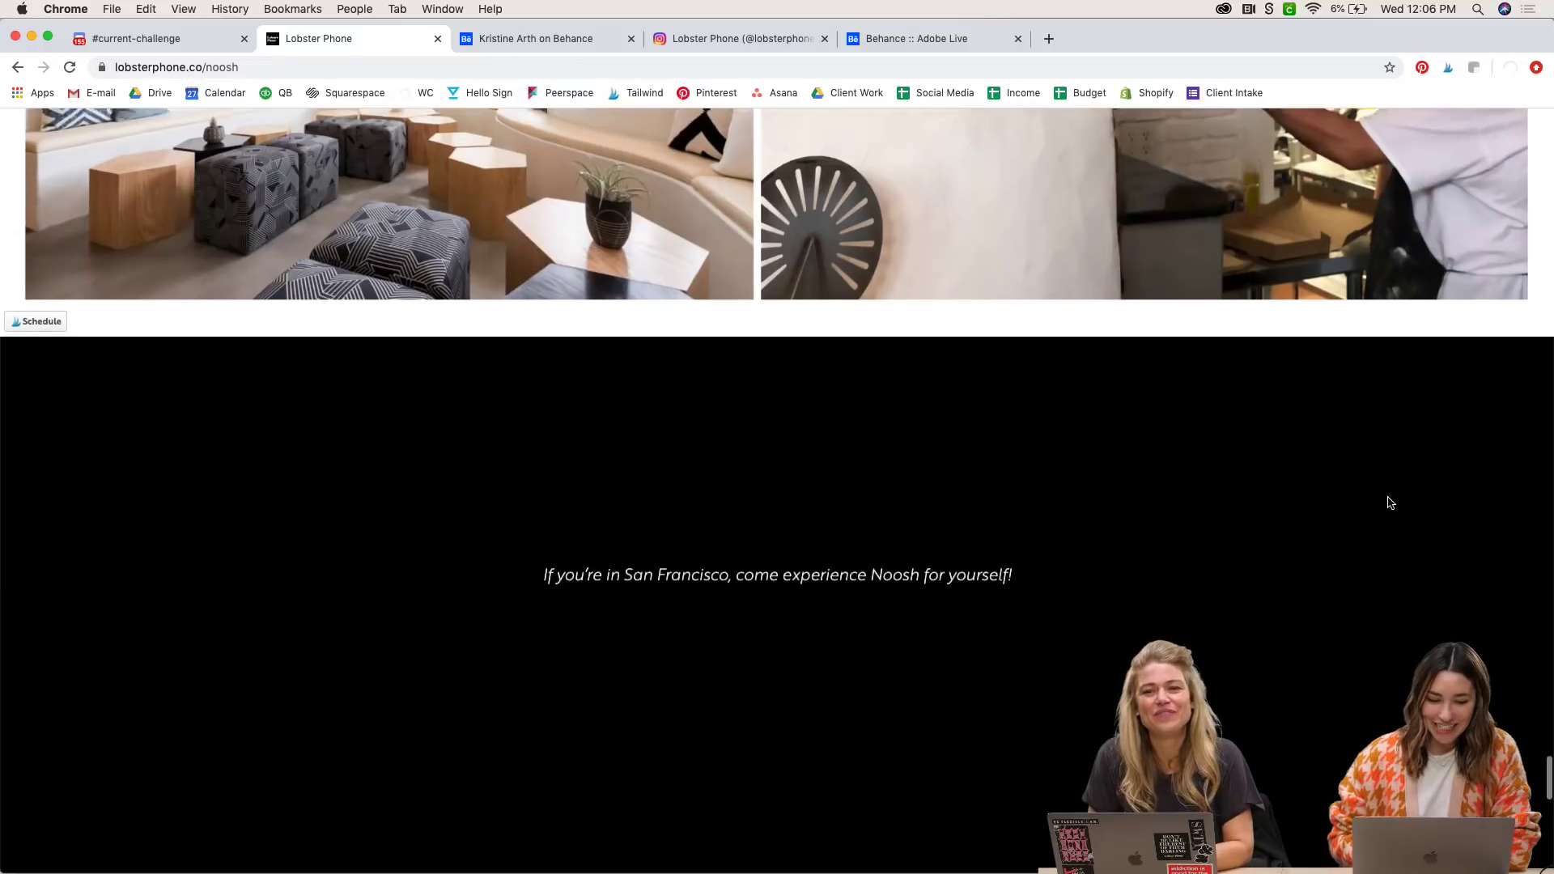
Step: Return from Noosh to the work gallery and open the Eva Technology project
left_click(16, 67)
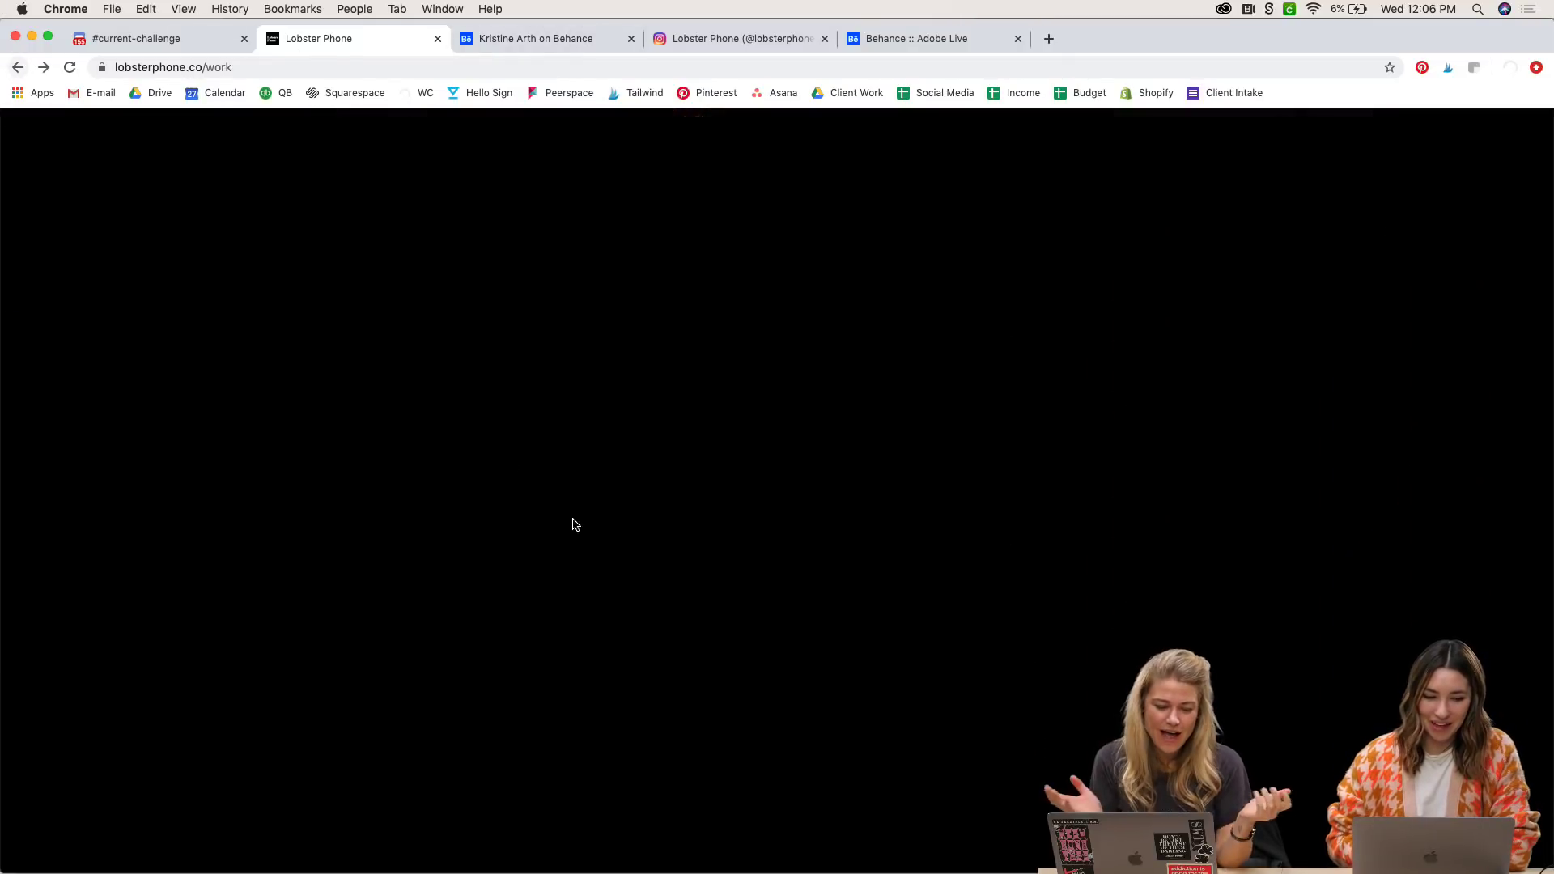
scroll(1550, 445, "down", 1)
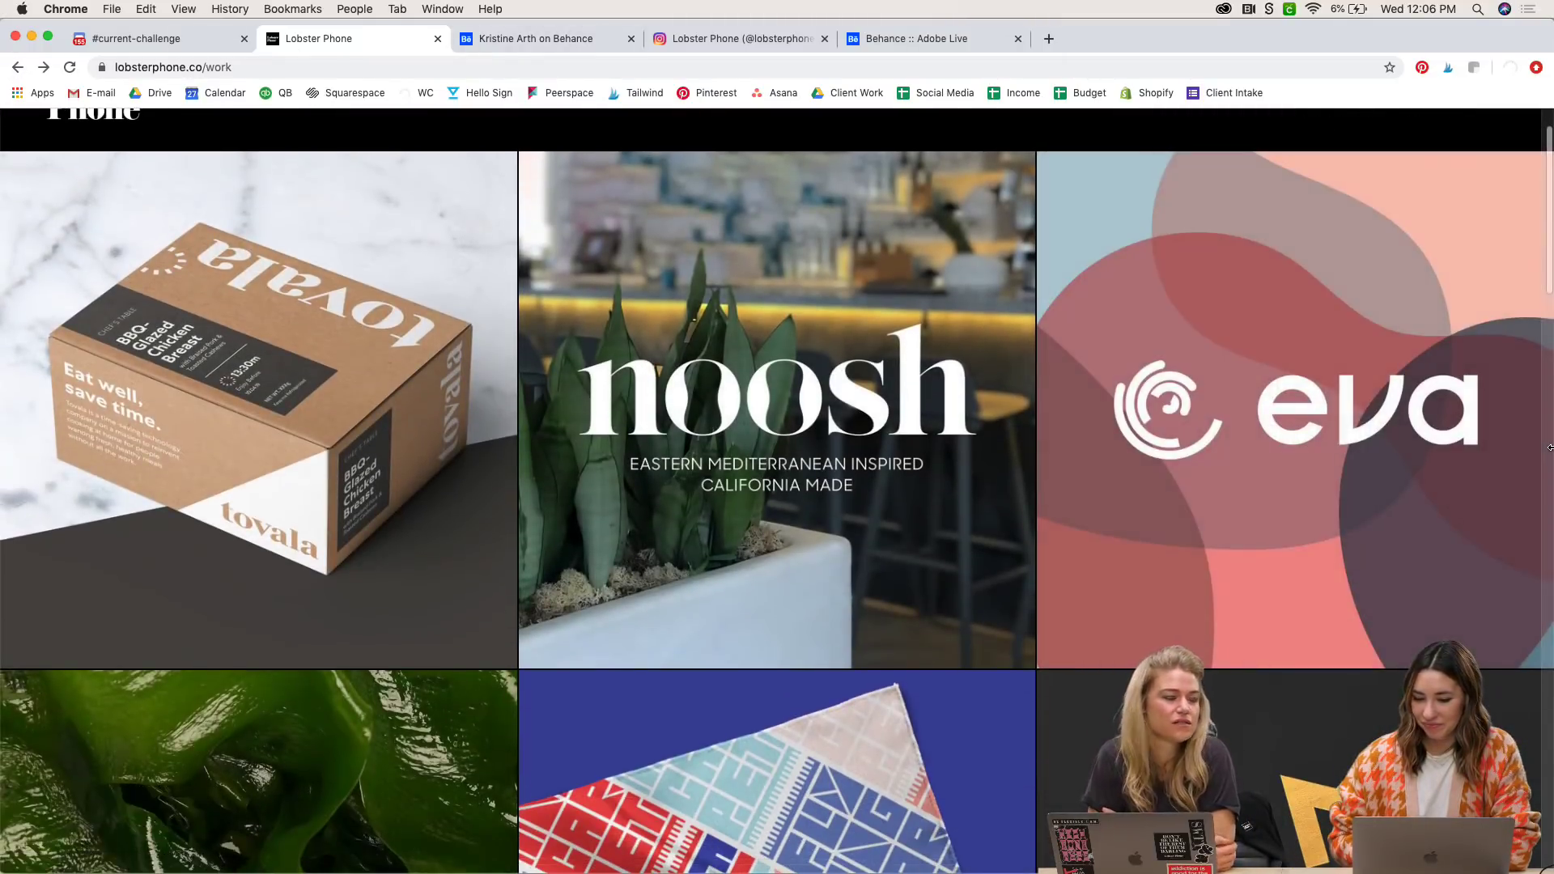
scroll(1550, 448, "down", 2)
scroll(1550, 451, "down", 1)
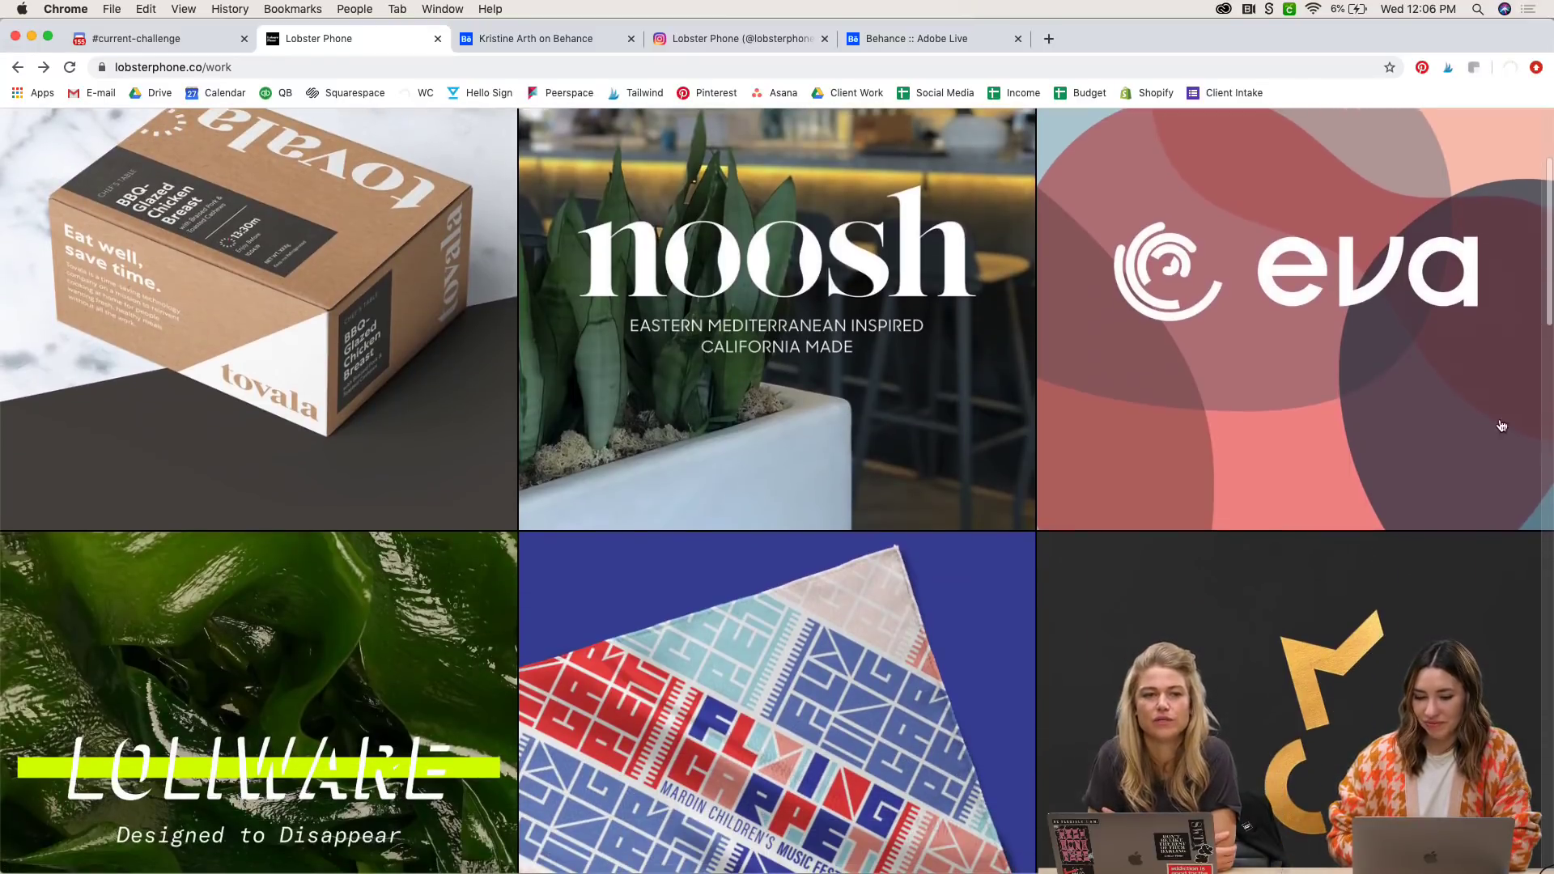
left_click(1398, 256)
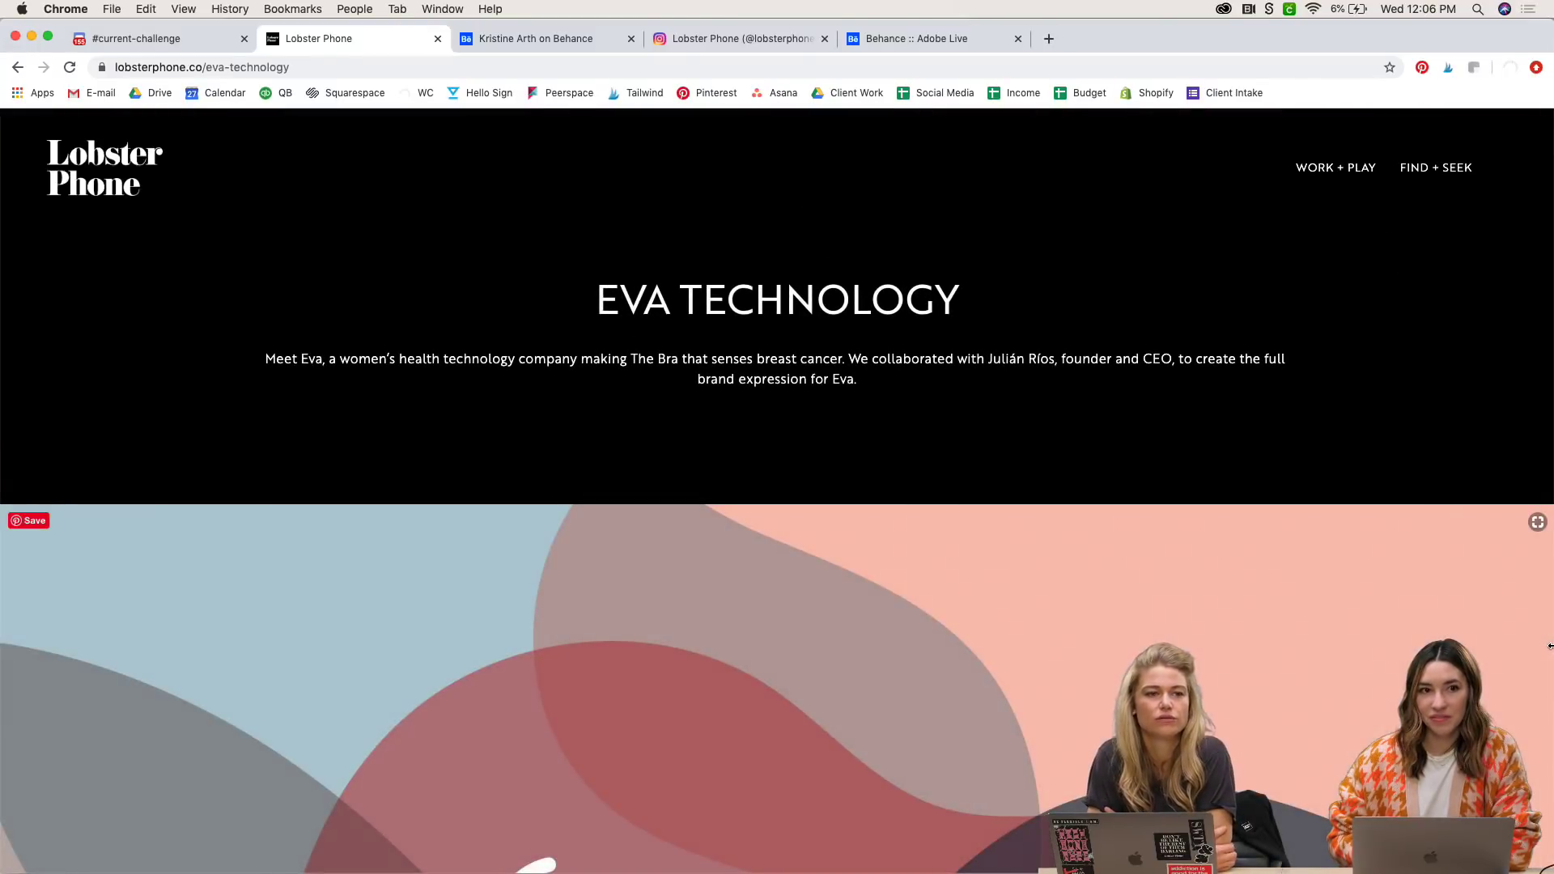
Step: View the Eva Technology project's logo artwork, the wall-mounted symbol and the "Making the invisible visible." brand image
scroll(1550, 645, "down", 3)
scroll(1550, 645, "down", 4)
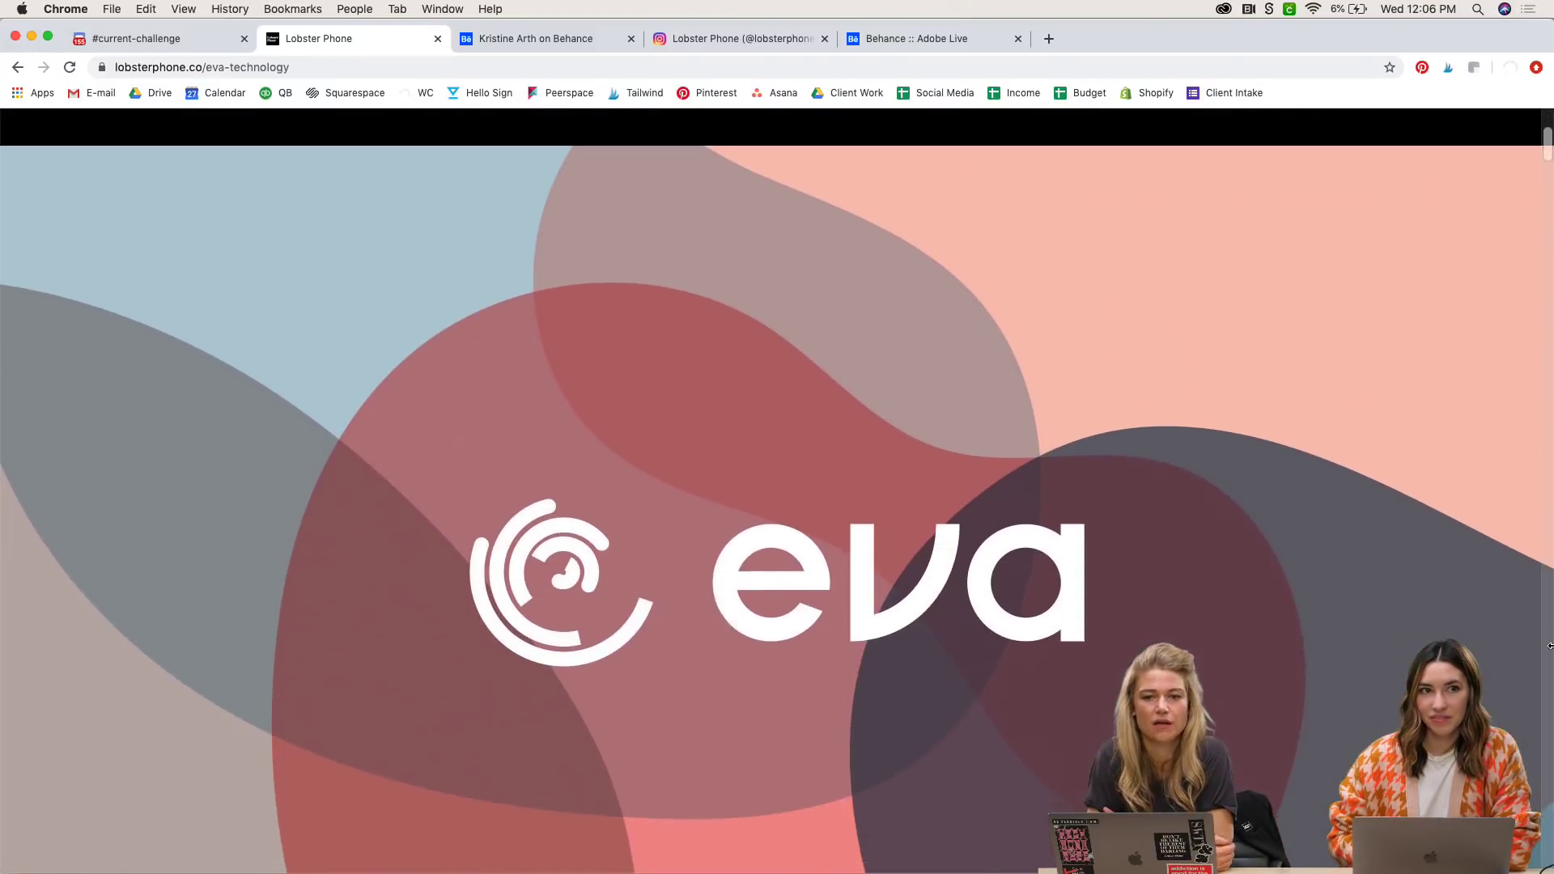
scroll(1550, 645, "down", 15)
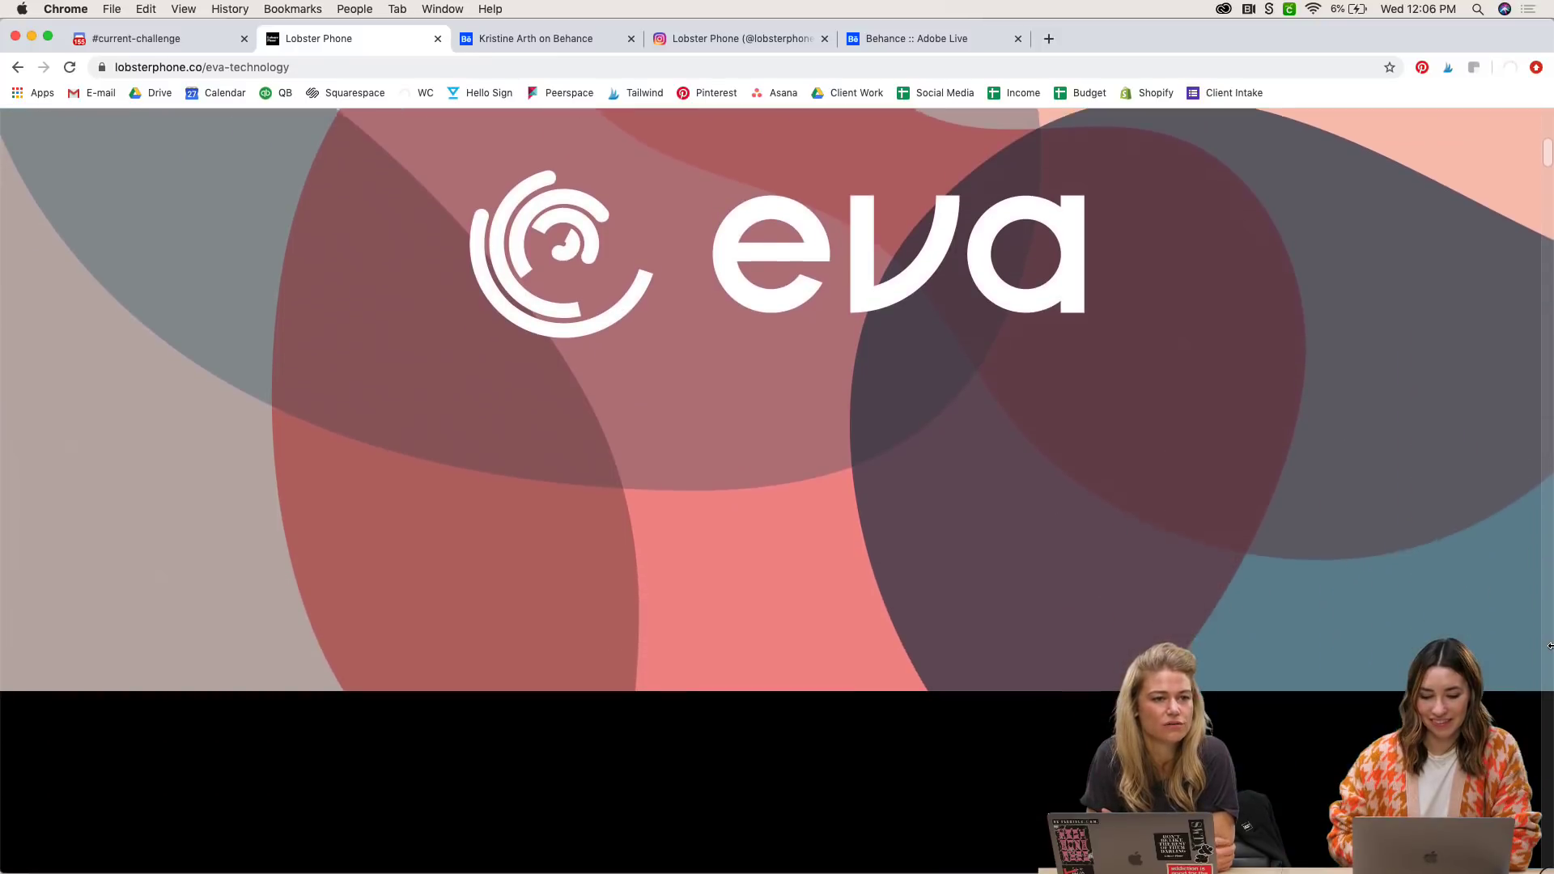
scroll(1550, 645, "down", 8)
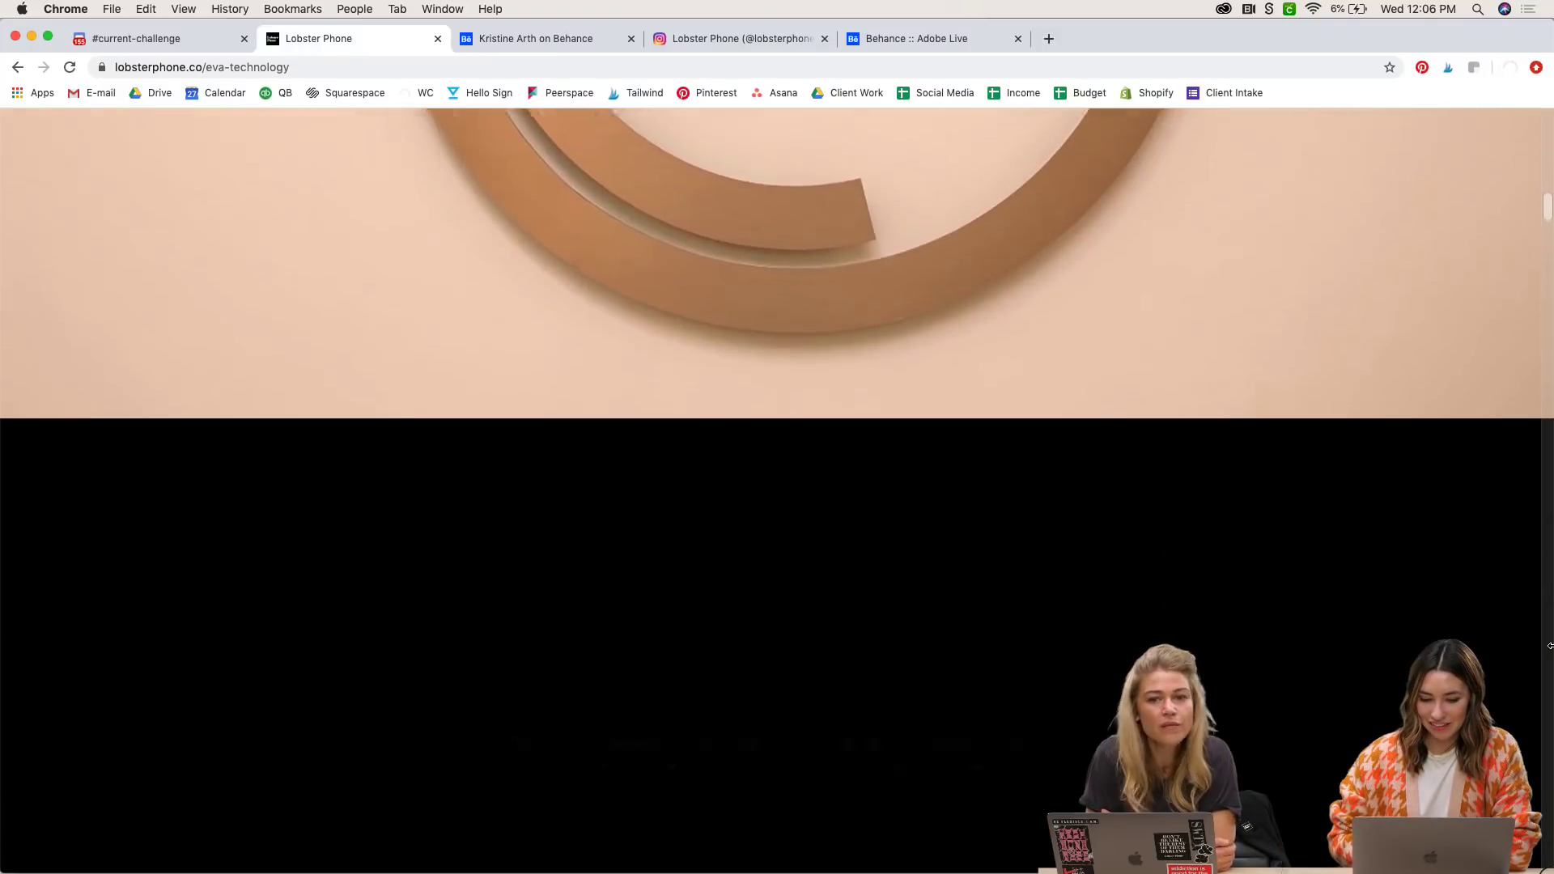
scroll(1550, 645, "down", 5)
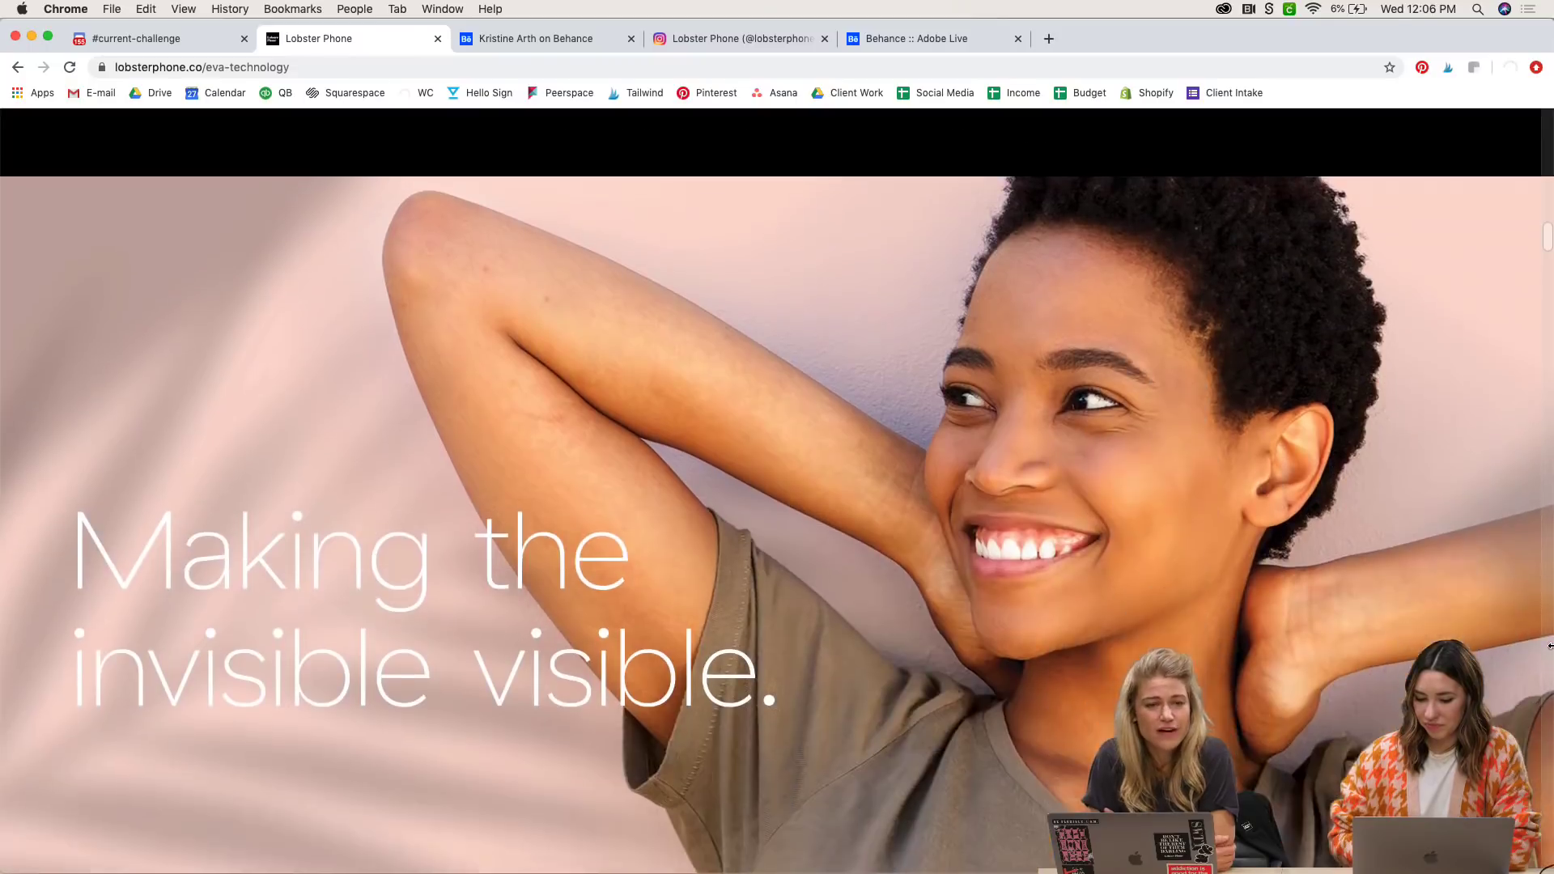
scroll(1550, 645, "down", 12)
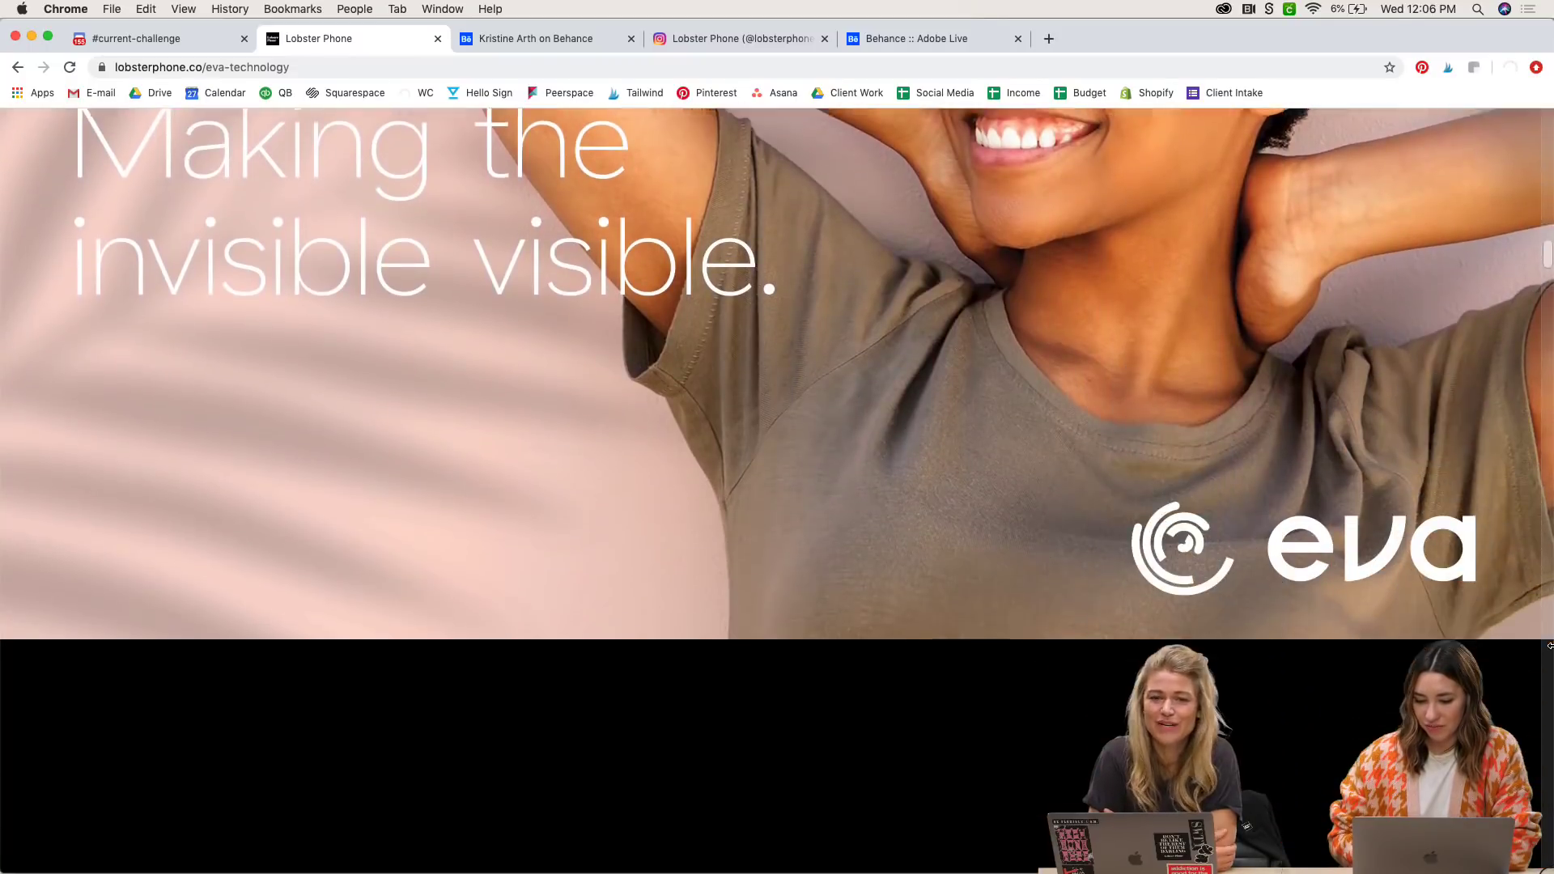
scroll(1550, 645, "down", 4)
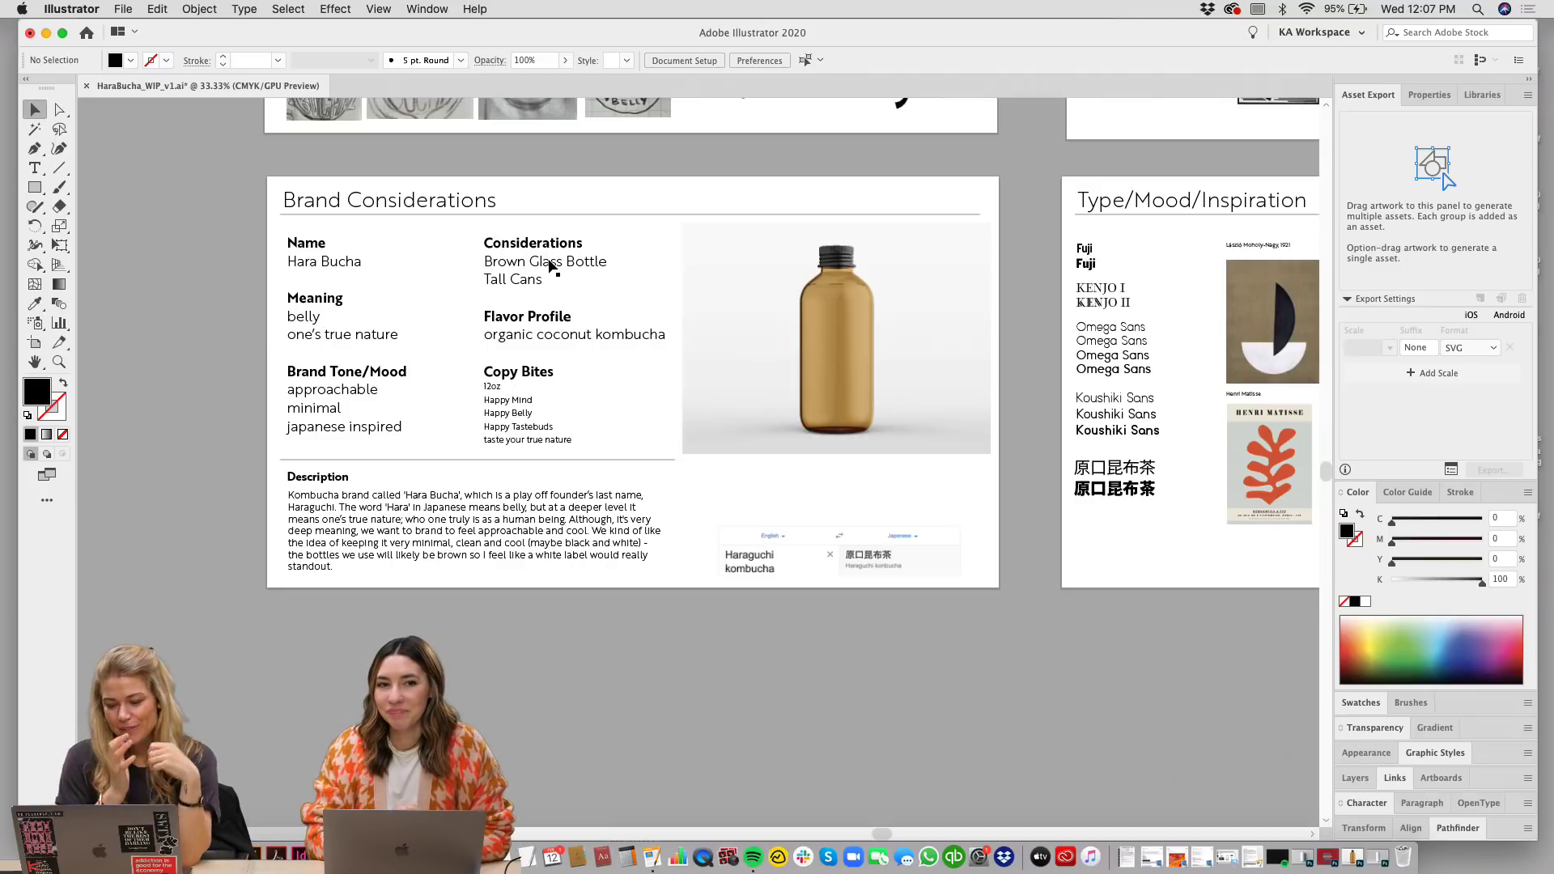
Step: In Illustrator, examine the Brand Considerations artboard of HaraBucha_WIP_v1.ai, including the name, meaning, tone, flavor profile, copy bites and description
left_click_drag(547, 235, 569, 322)
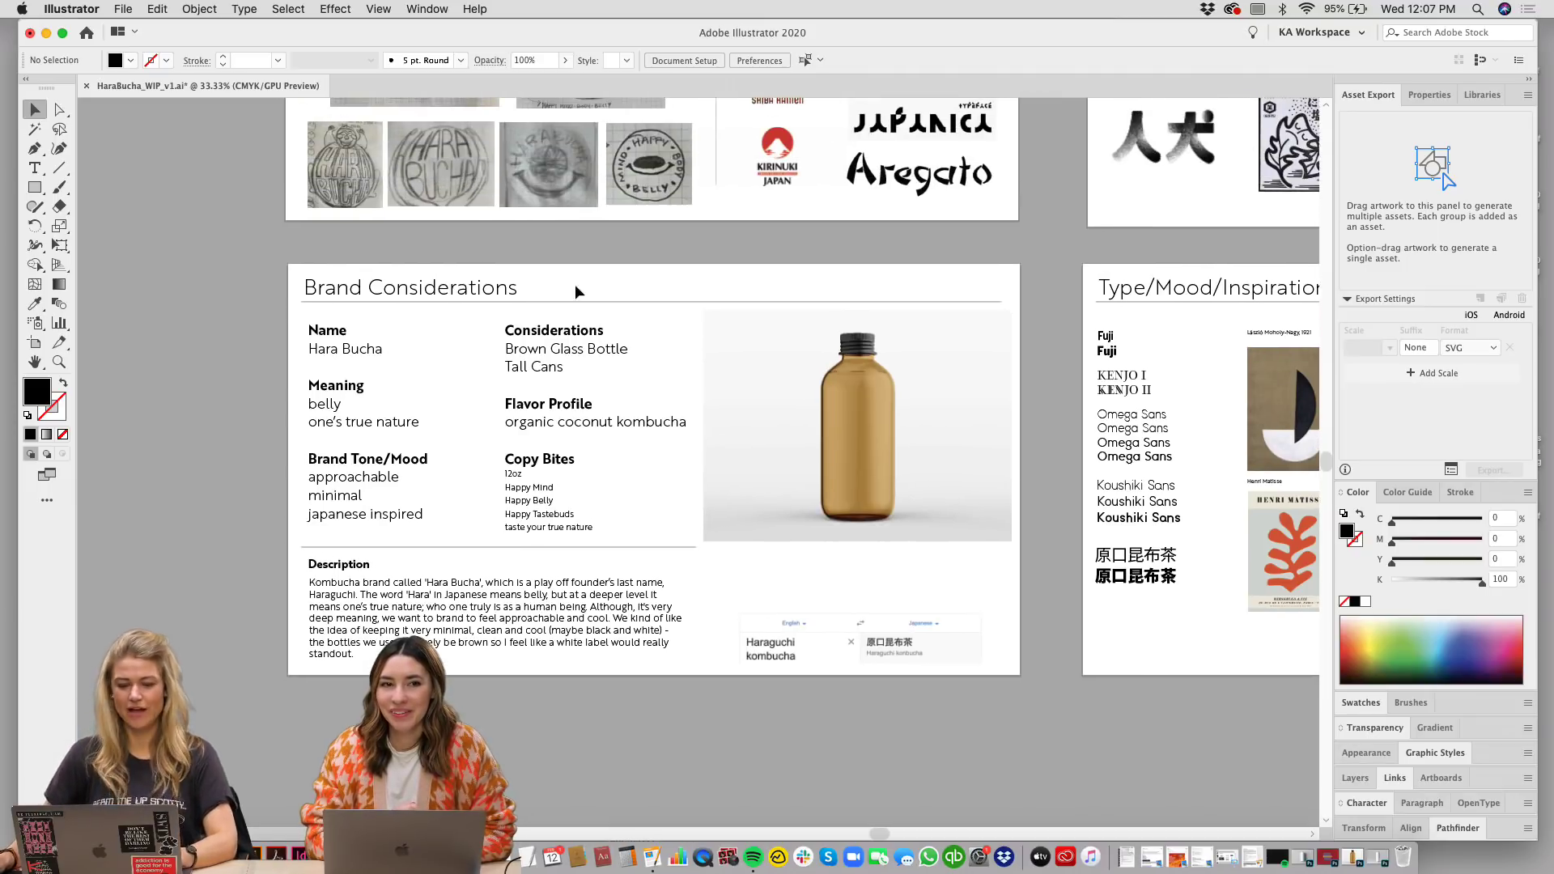
key("super+equal")
key("super+equal")
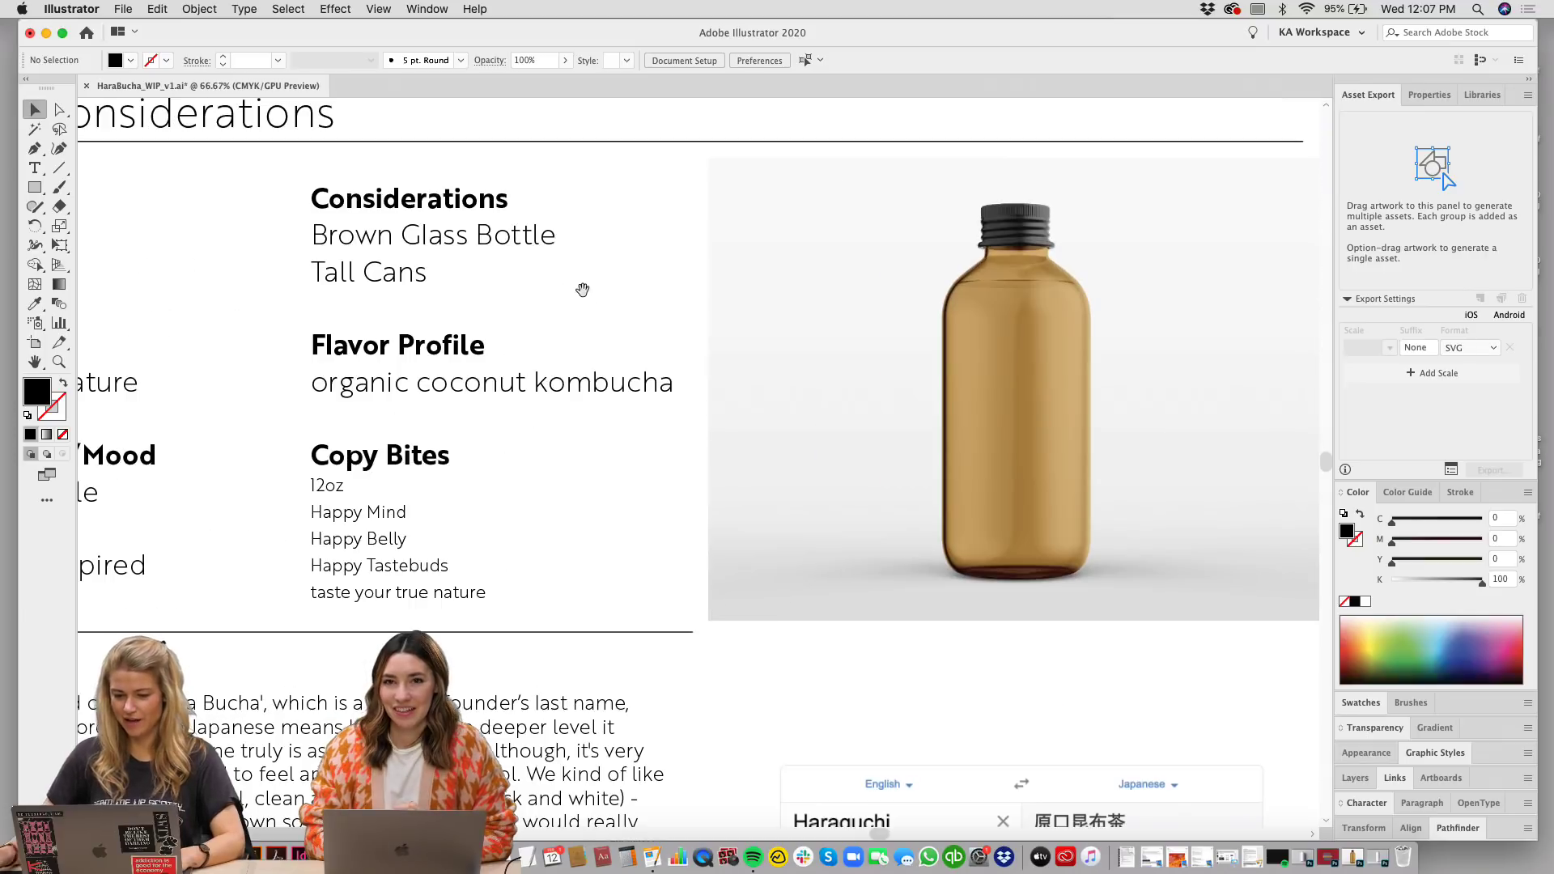
left_click_drag(718, 287, 833, 285)
key("super+minus")
scroll(796, 350, "down", 1)
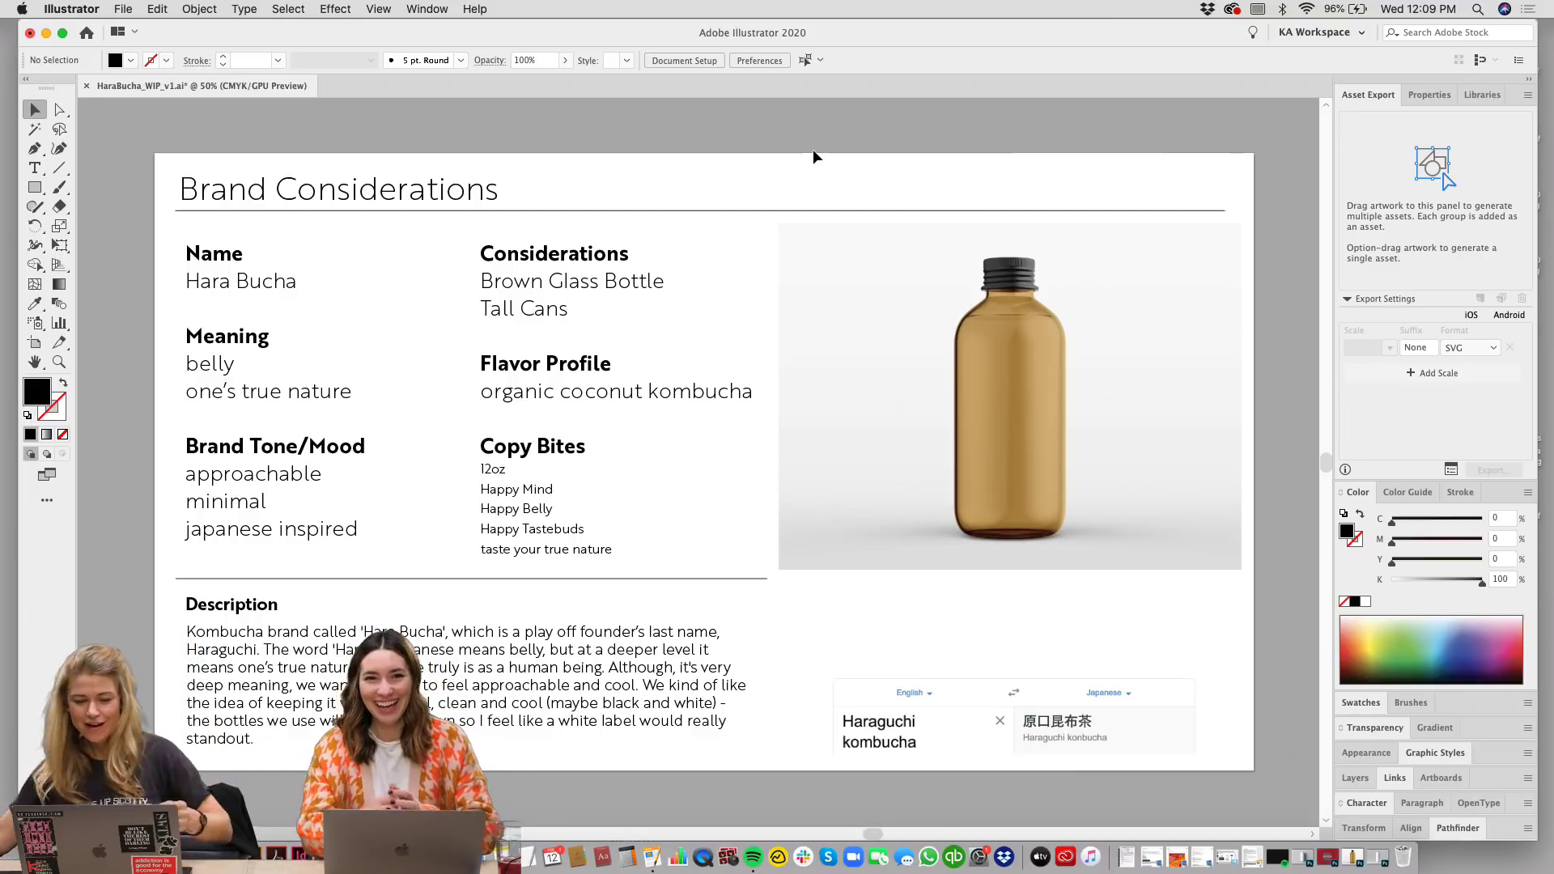
scroll(784, 177, "up", 2)
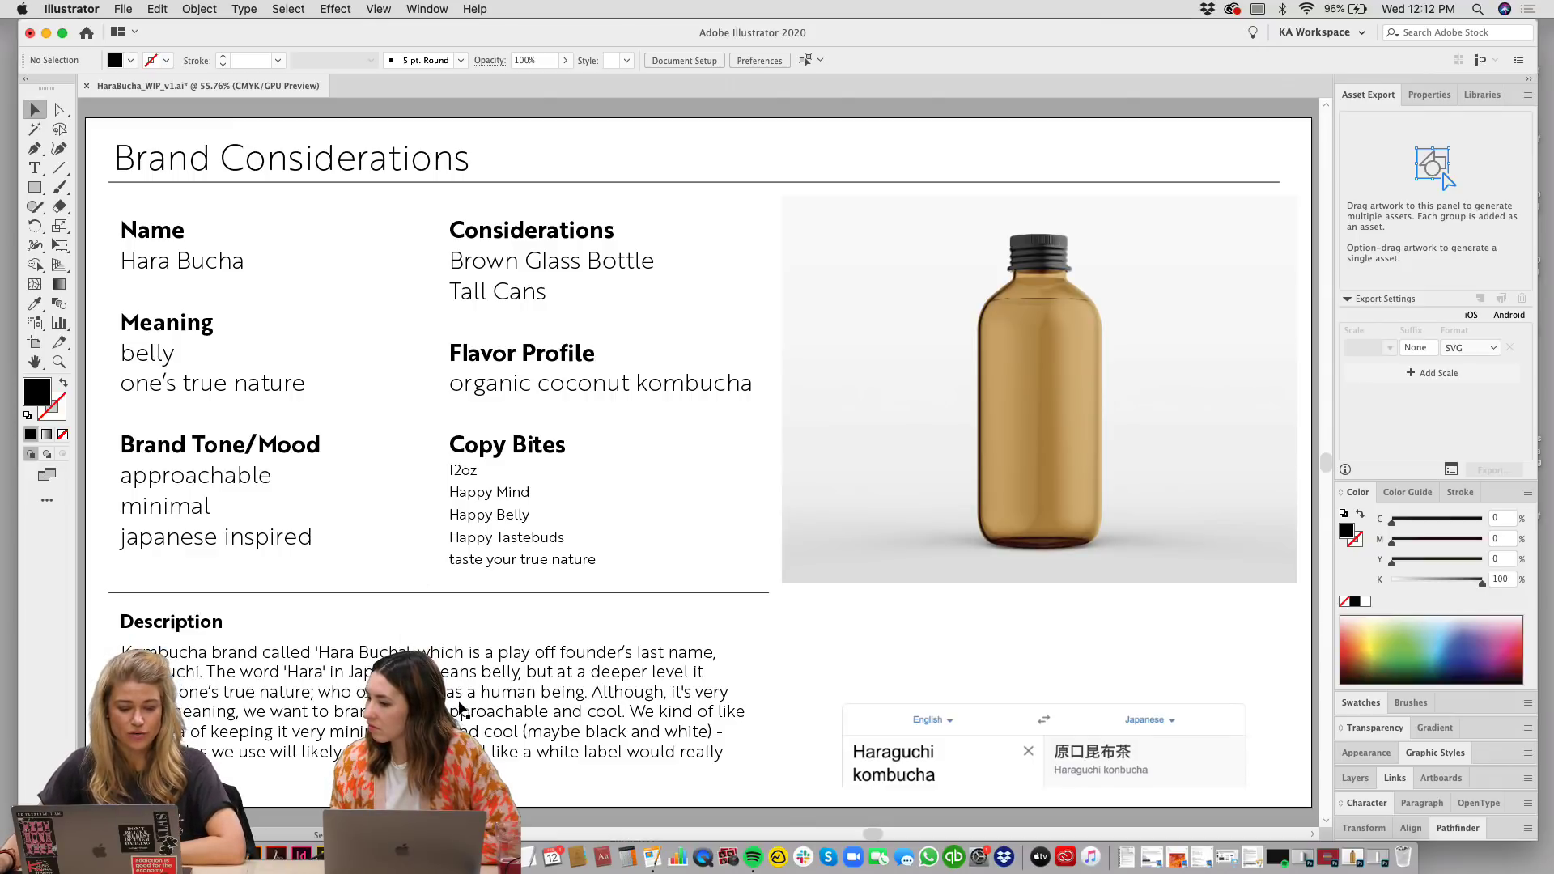
left_click(652, 267)
left_click(581, 283)
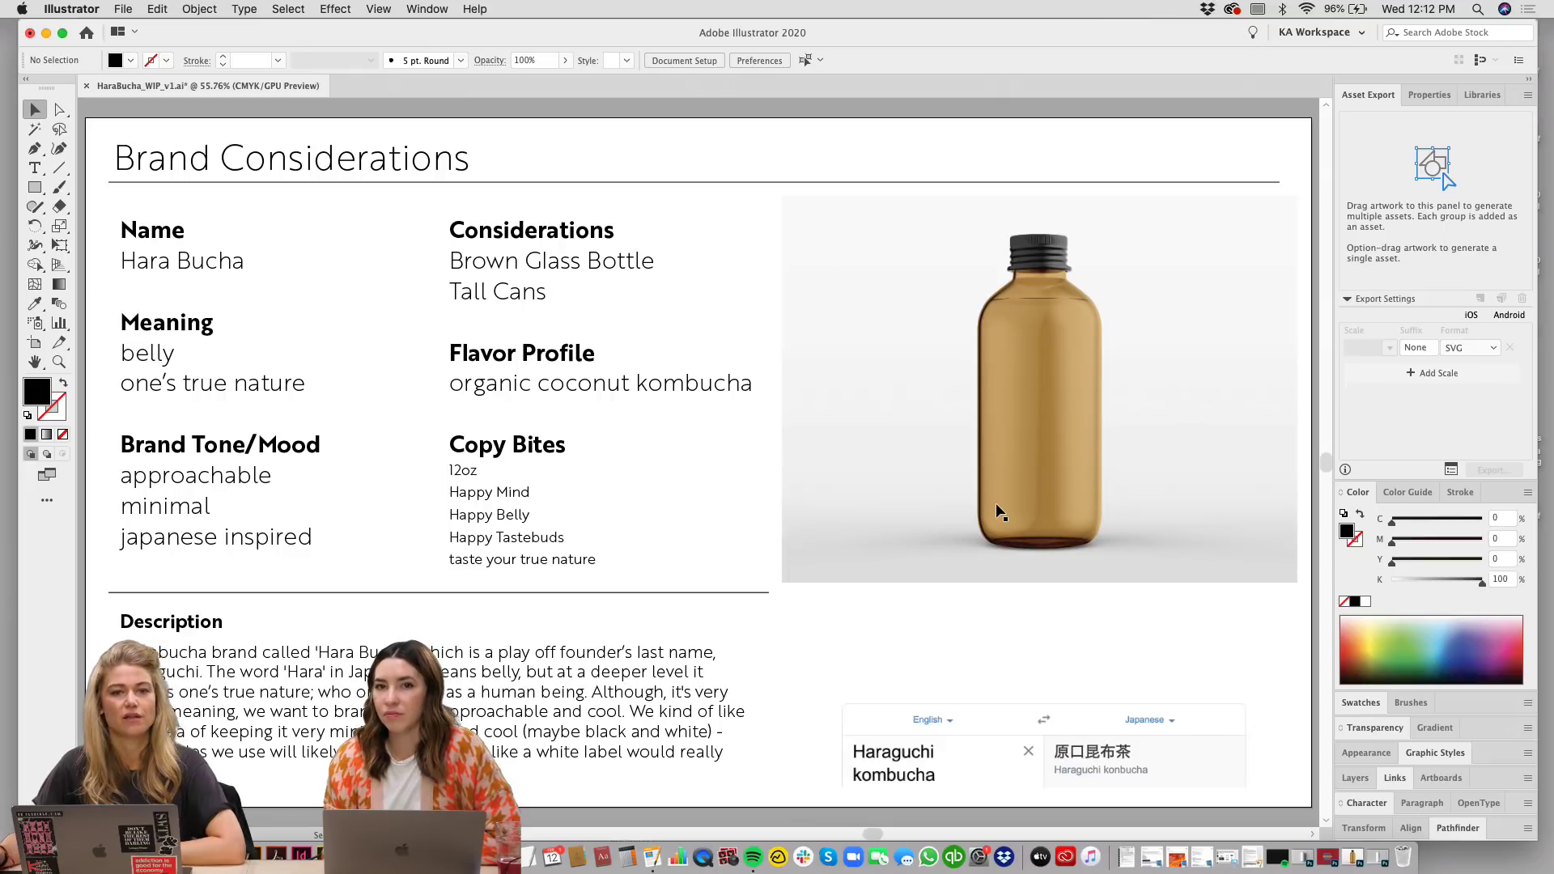
left_click(528, 387)
left_click(431, 383)
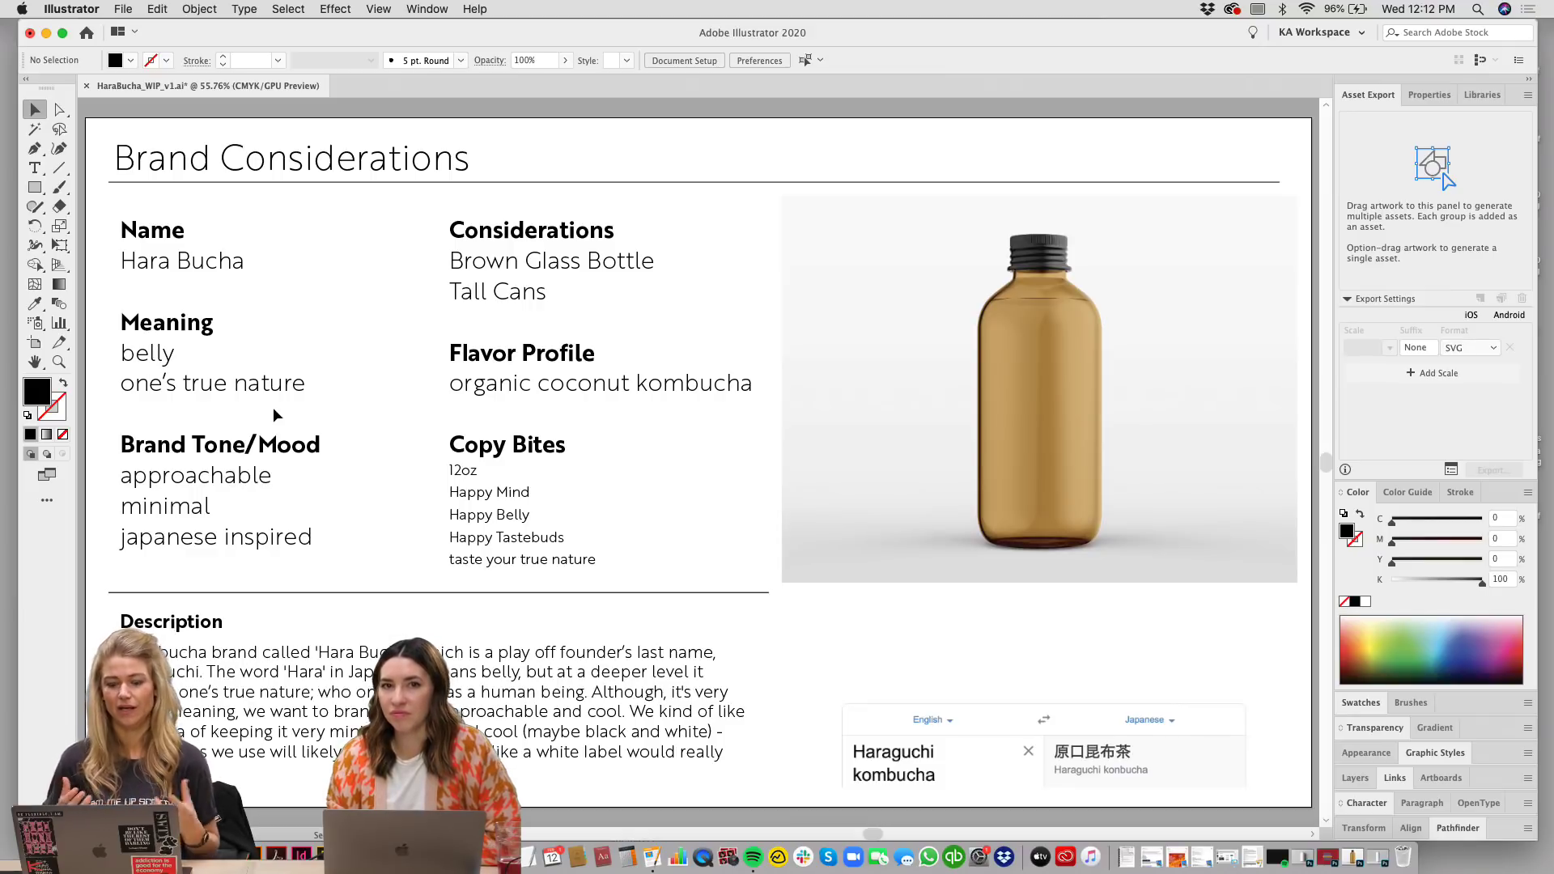
Step: Move the English–Japanese translation screenshot up on the Brand Considerations artboard and enlarge it beneath the bottle photo
scroll(825, 561, "right", 2)
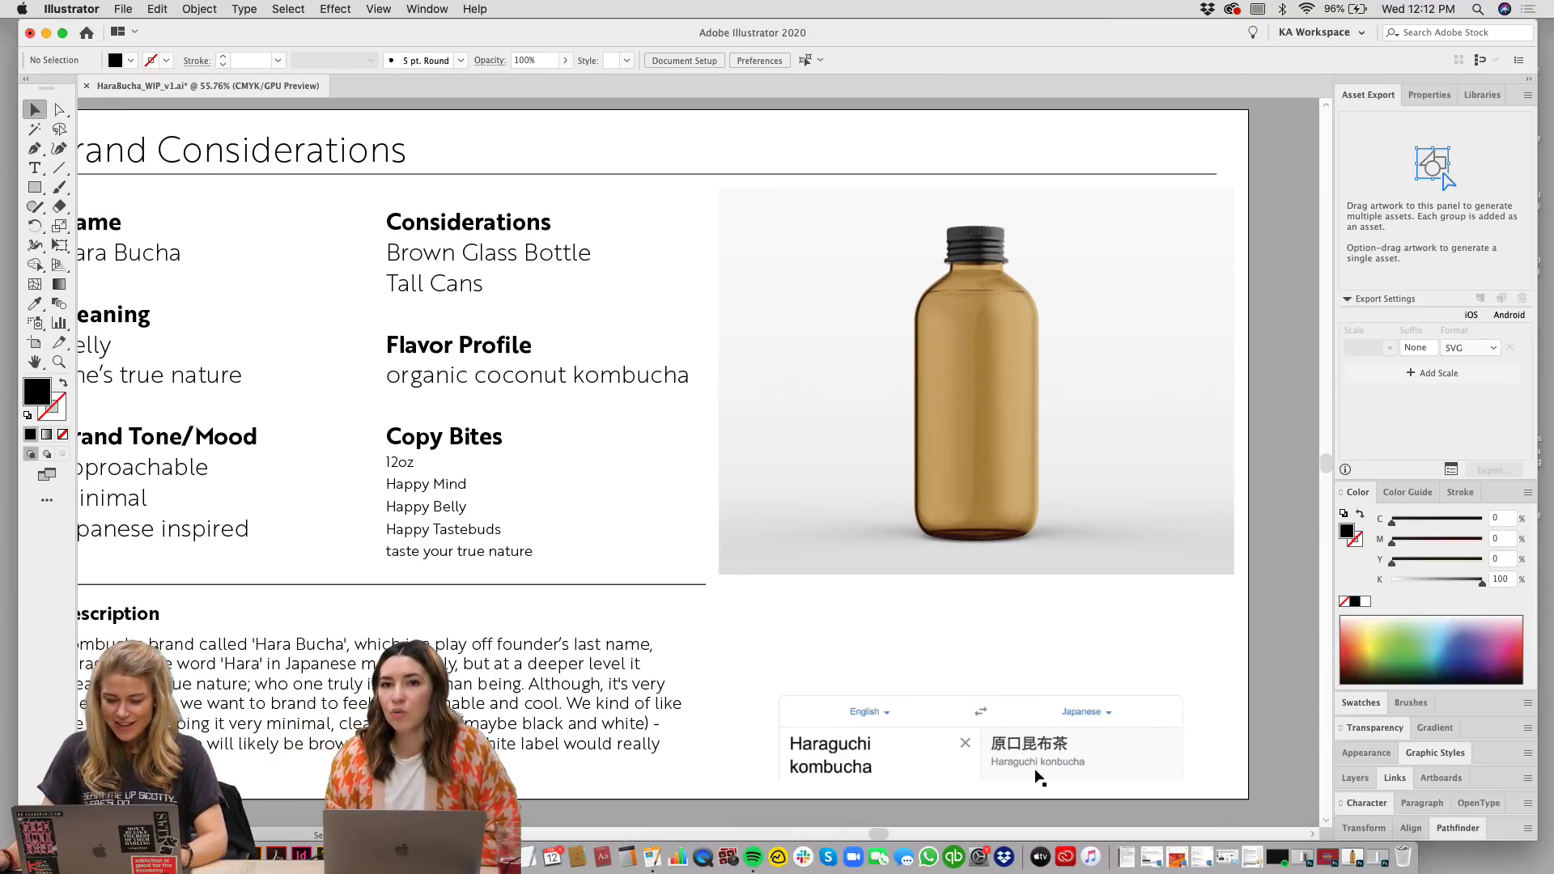
left_click_drag(1040, 778, 1008, 733)
left_click(711, 656)
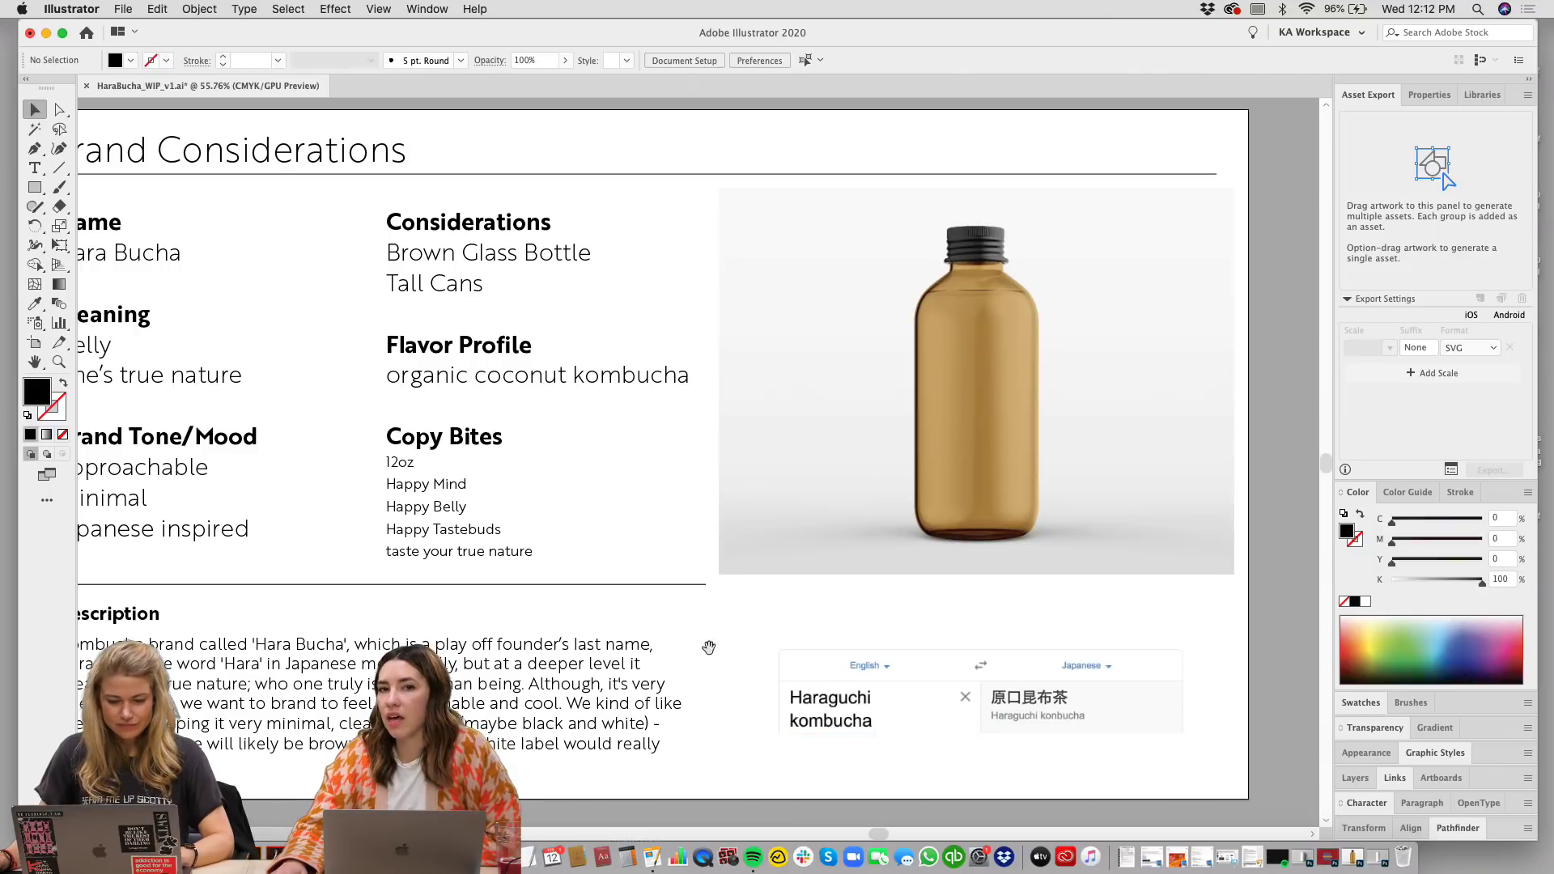
left_click_drag(709, 648, 755, 645)
left_click(1030, 652)
left_click_drag(1027, 642, 1056, 670)
left_click(1047, 749)
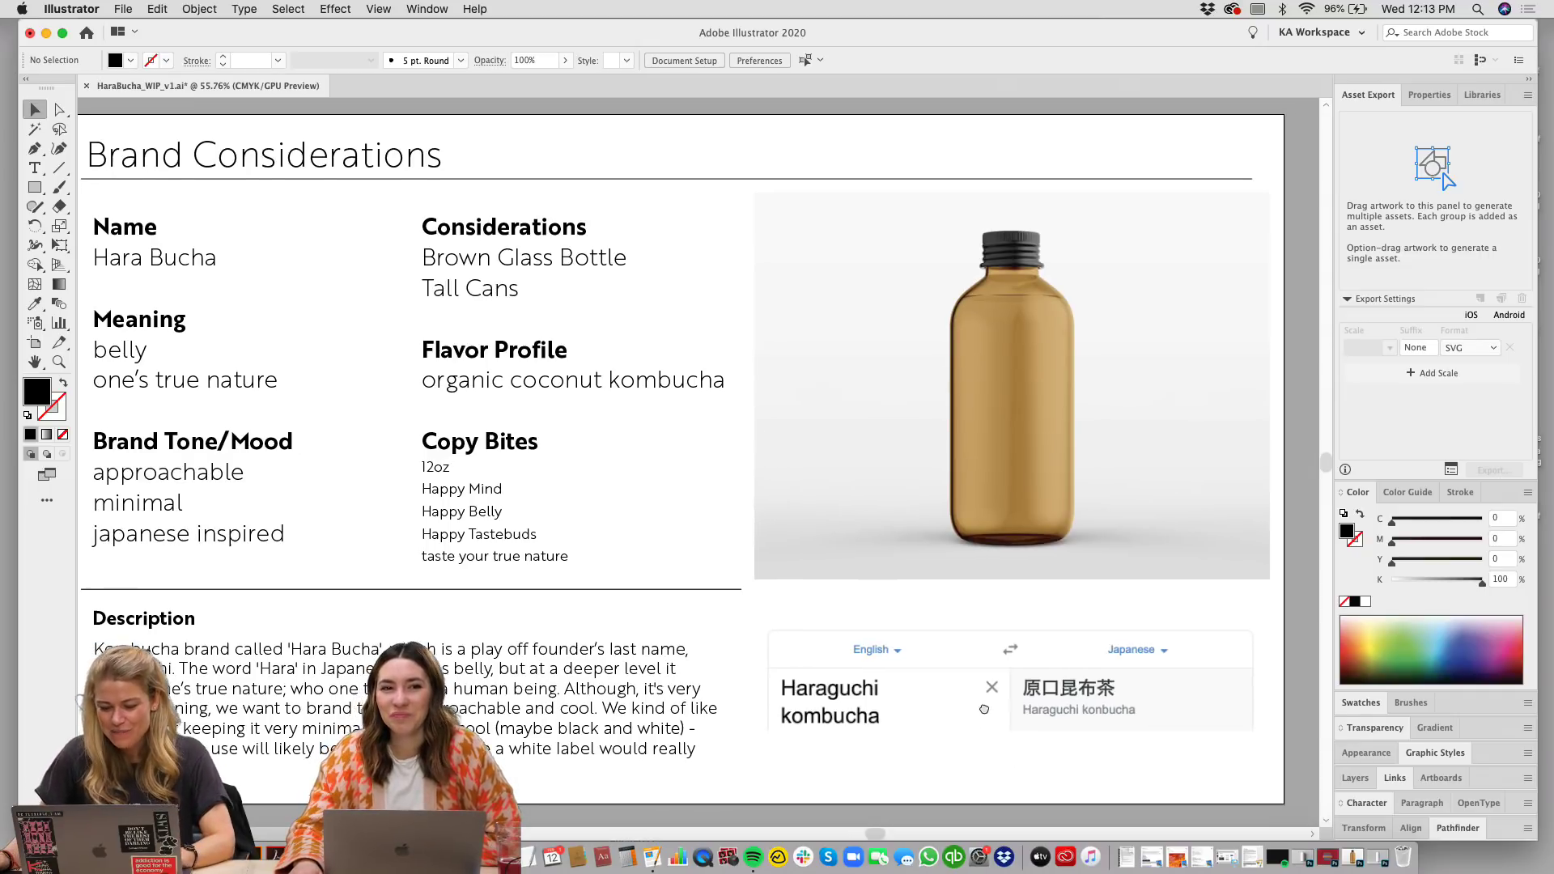
Step: Nudge the enlarged translation screenshot slightly closer to the bottle photo and deselect it
scroll(1028, 728, "right", 1)
left_click(1046, 686)
left_click_drag(1047, 687, 1046, 683)
left_click(1041, 749)
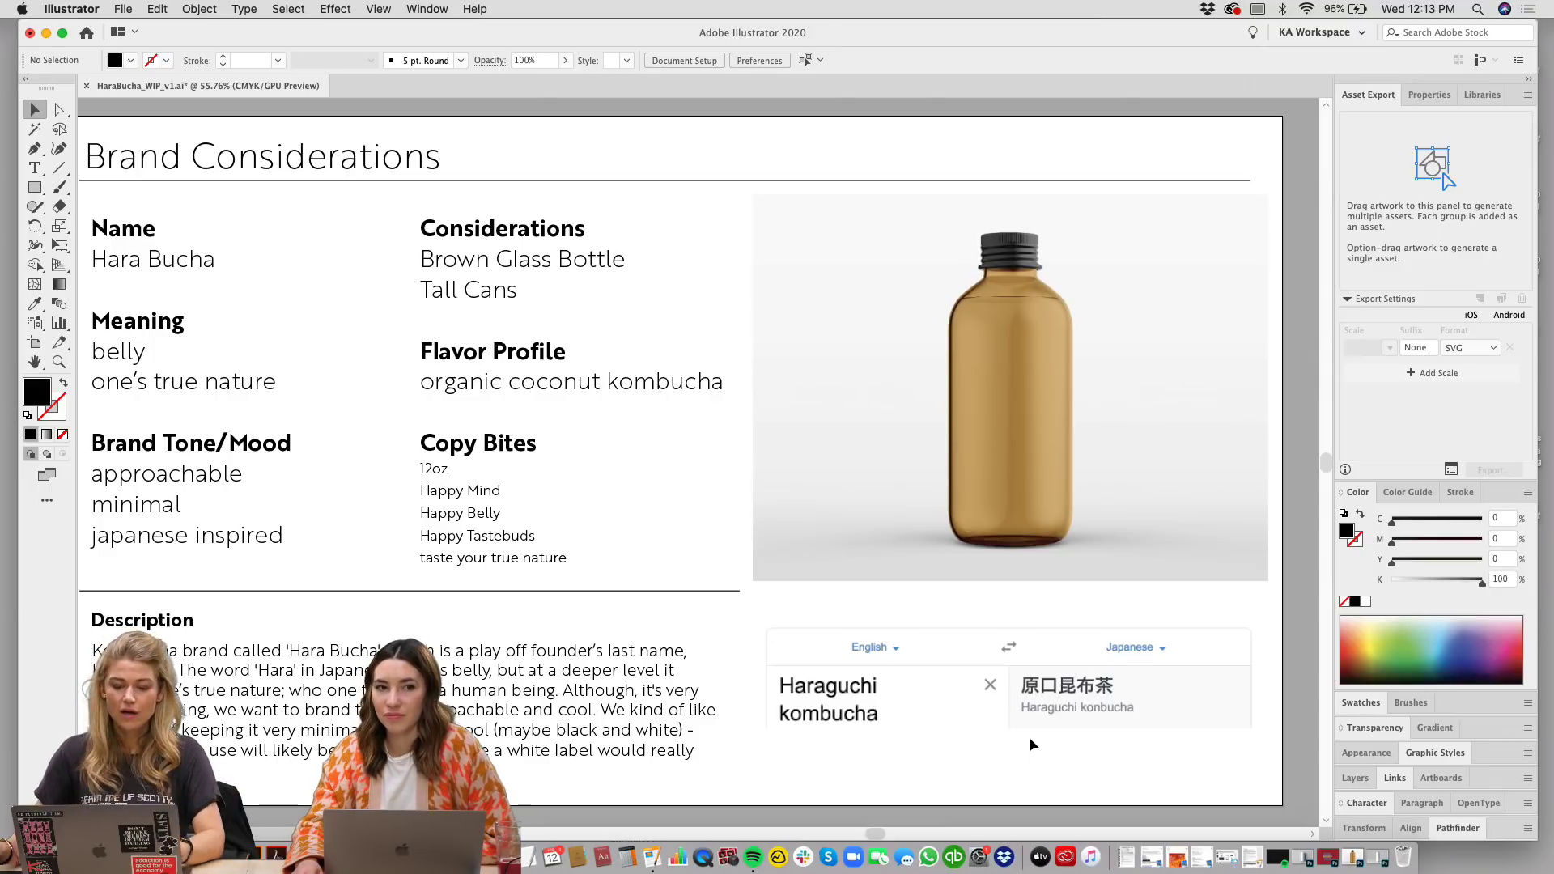
Step: Examine the brown glass bottle photo on the Brand Considerations artboard, briefly selecting it and clearing the selection
scroll(803, 604, "left", 2)
scroll(791, 621, "up", 1)
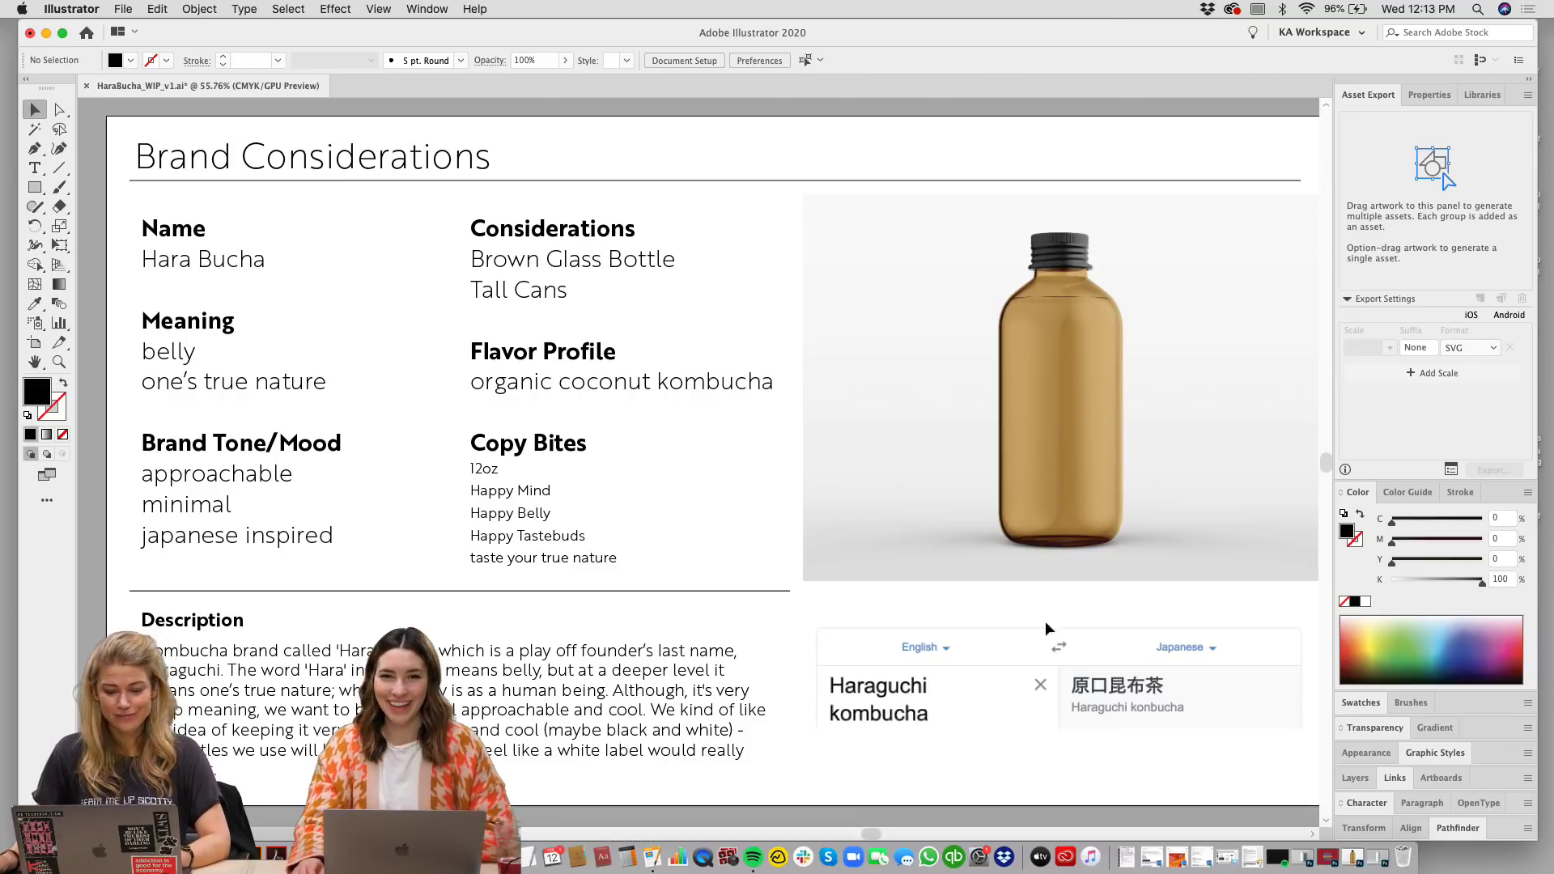
scroll(826, 343, "up", 4)
scroll(825, 344, "right", 5)
left_click(1036, 486)
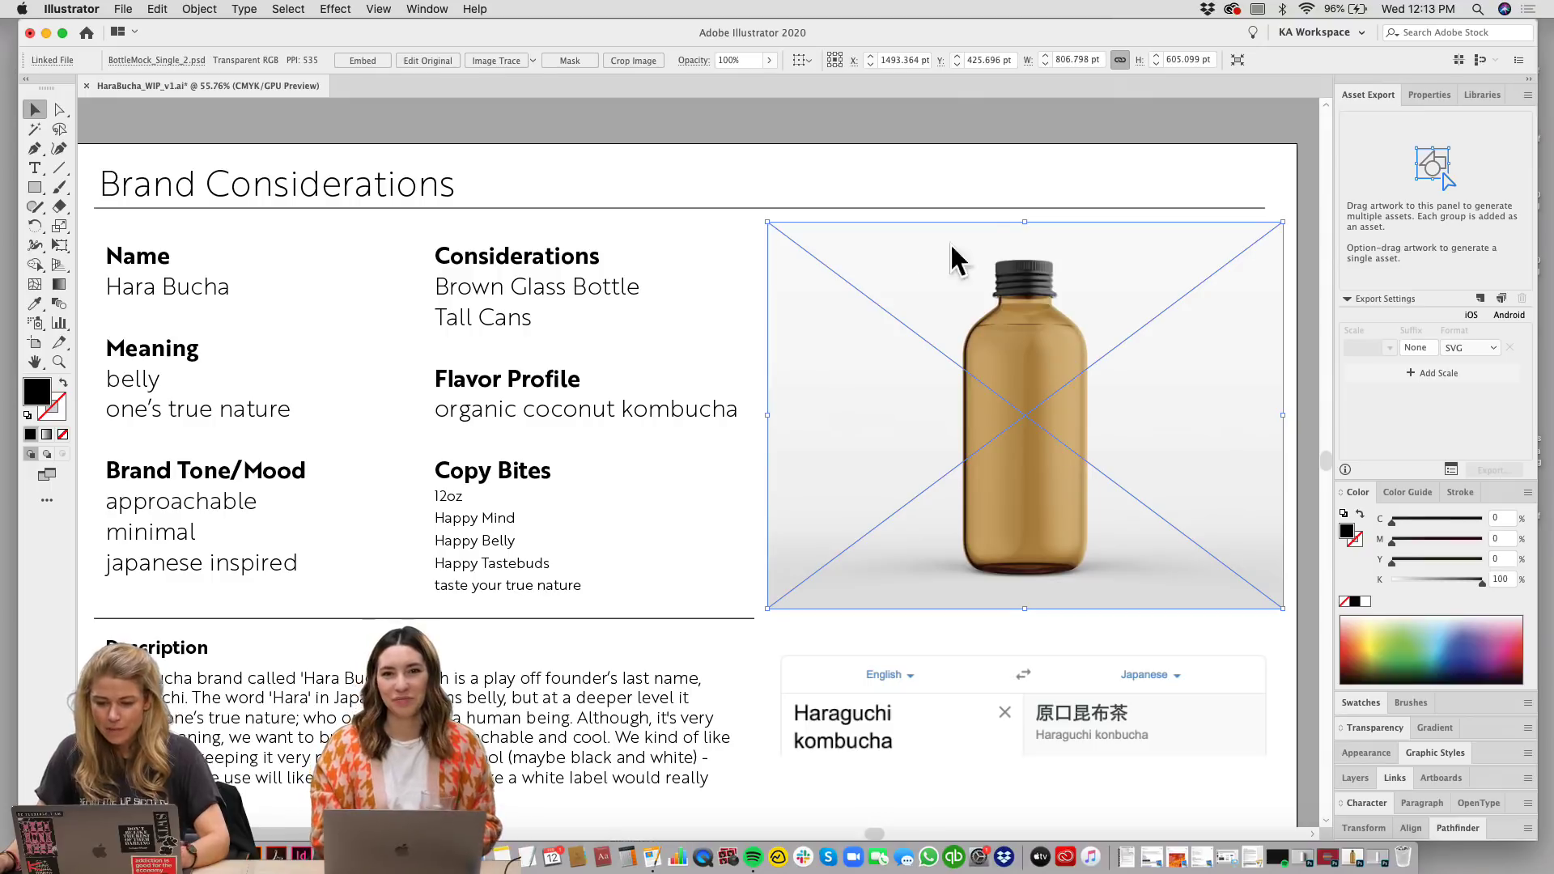
scroll(874, 323, "right", 5)
left_click(959, 172)
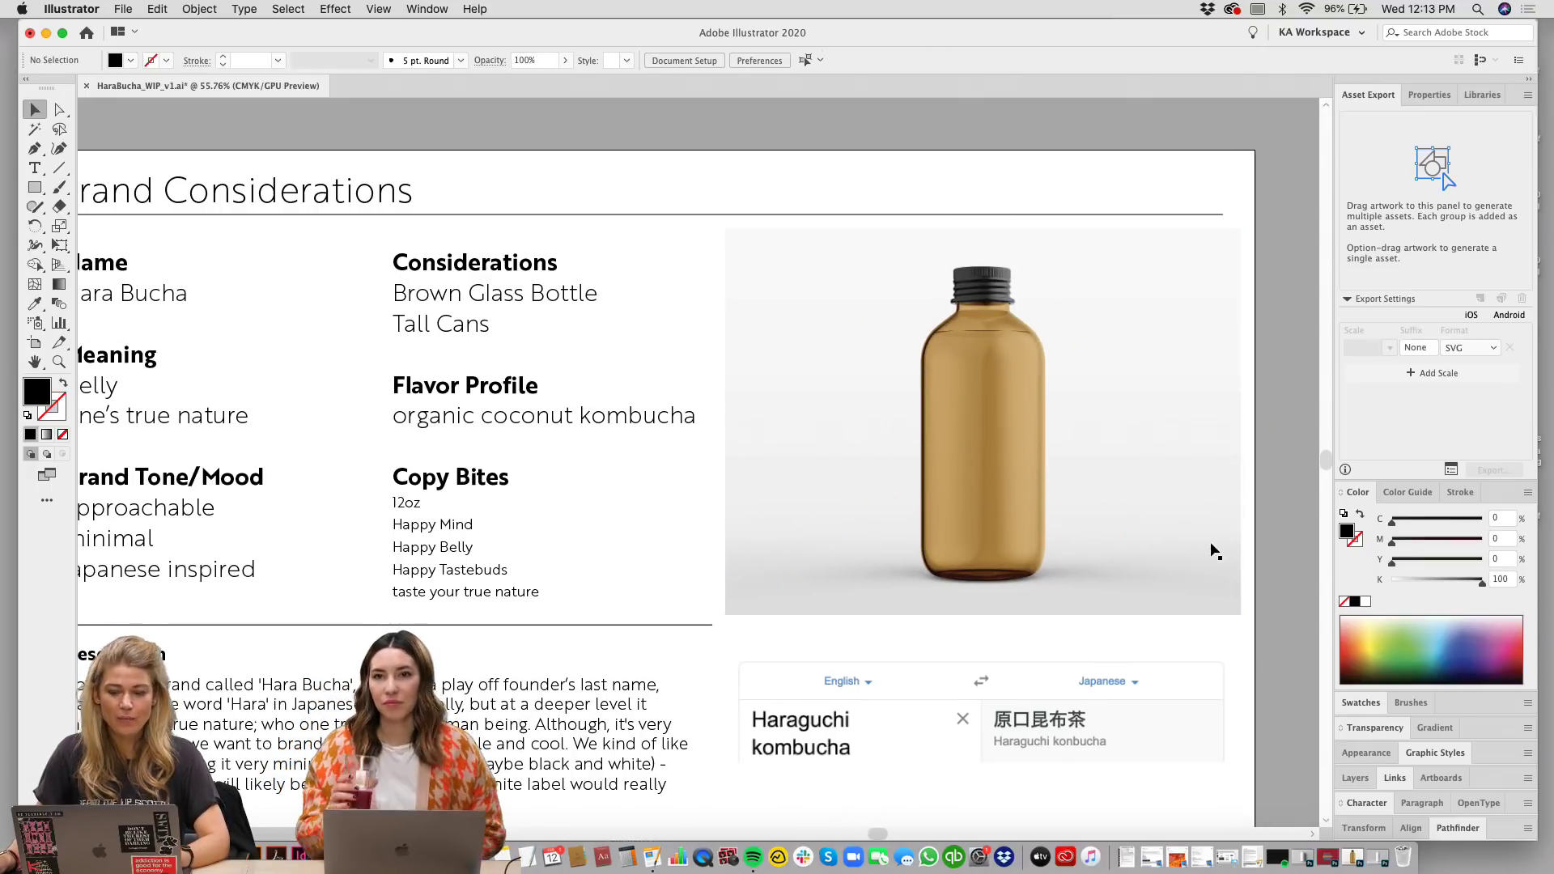
scroll(1173, 488, "down", 2)
scroll(1173, 488, "right", 2)
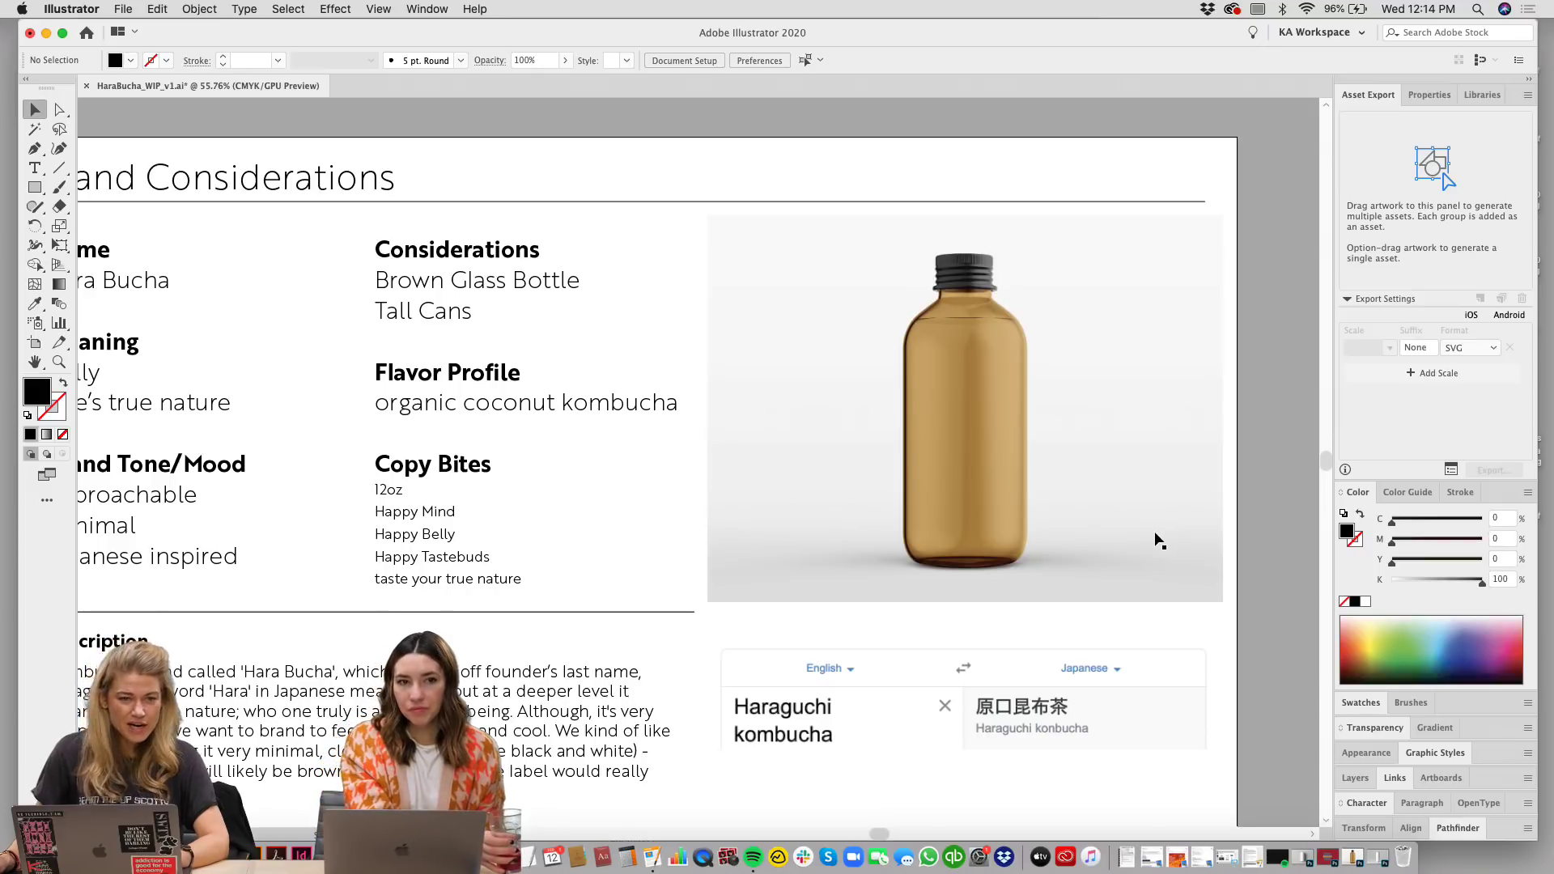
Step: Inspect the Japanese translation of the brand name at 100% magnification
scroll(1155, 540, "down", 2)
scroll(1153, 546, "down", 5)
scroll(1153, 546, "right", 2)
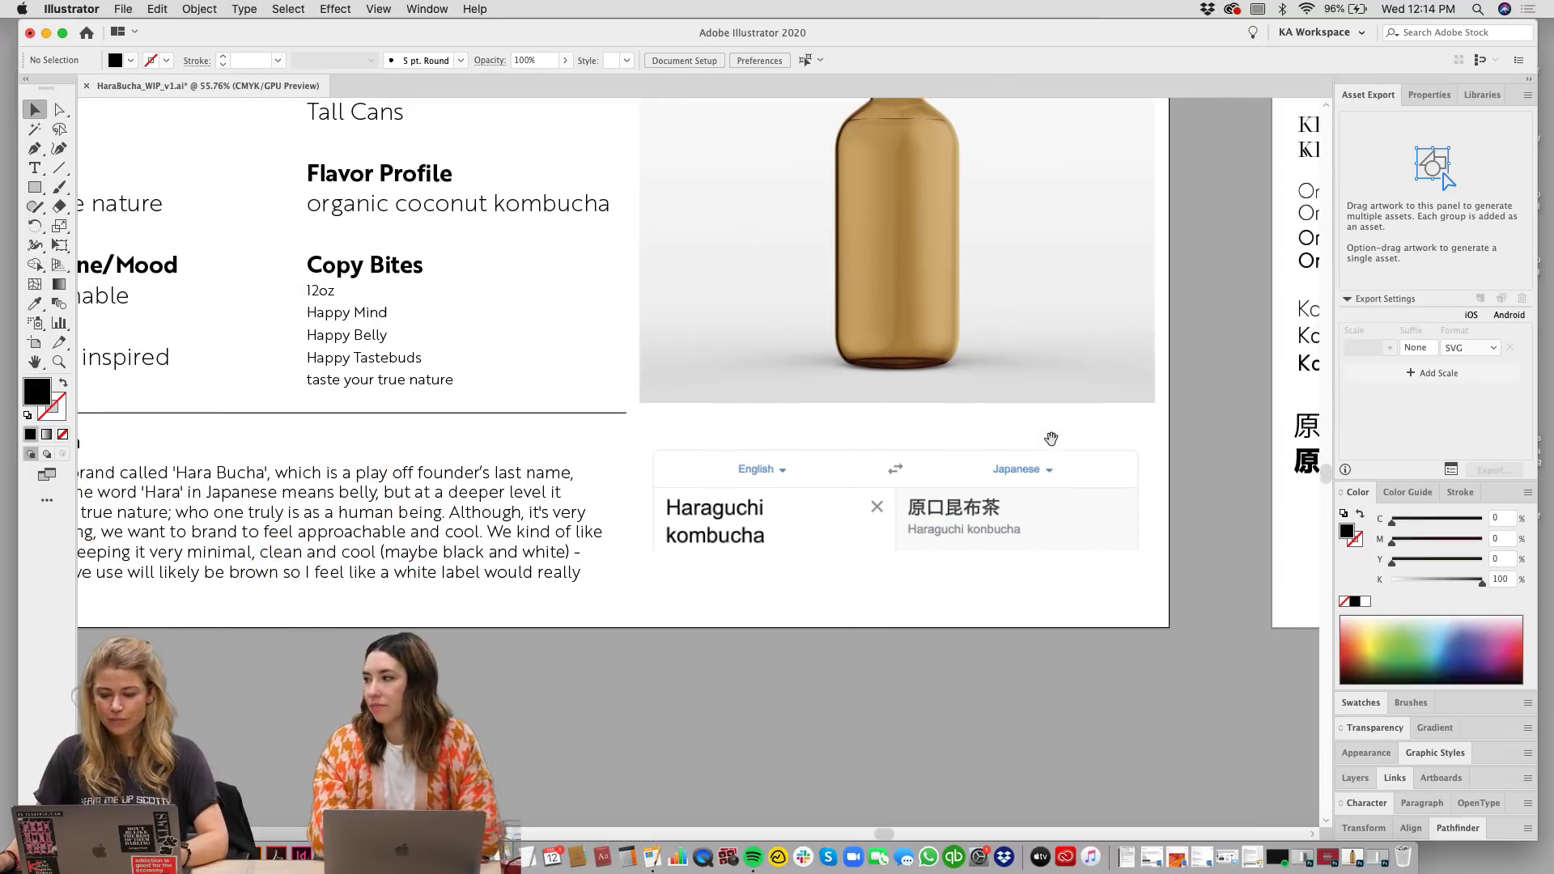
key("super+1")
scroll(1052, 543, "down", 2)
scroll(1052, 543, "right", 3)
scroll(954, 519, "right", 2)
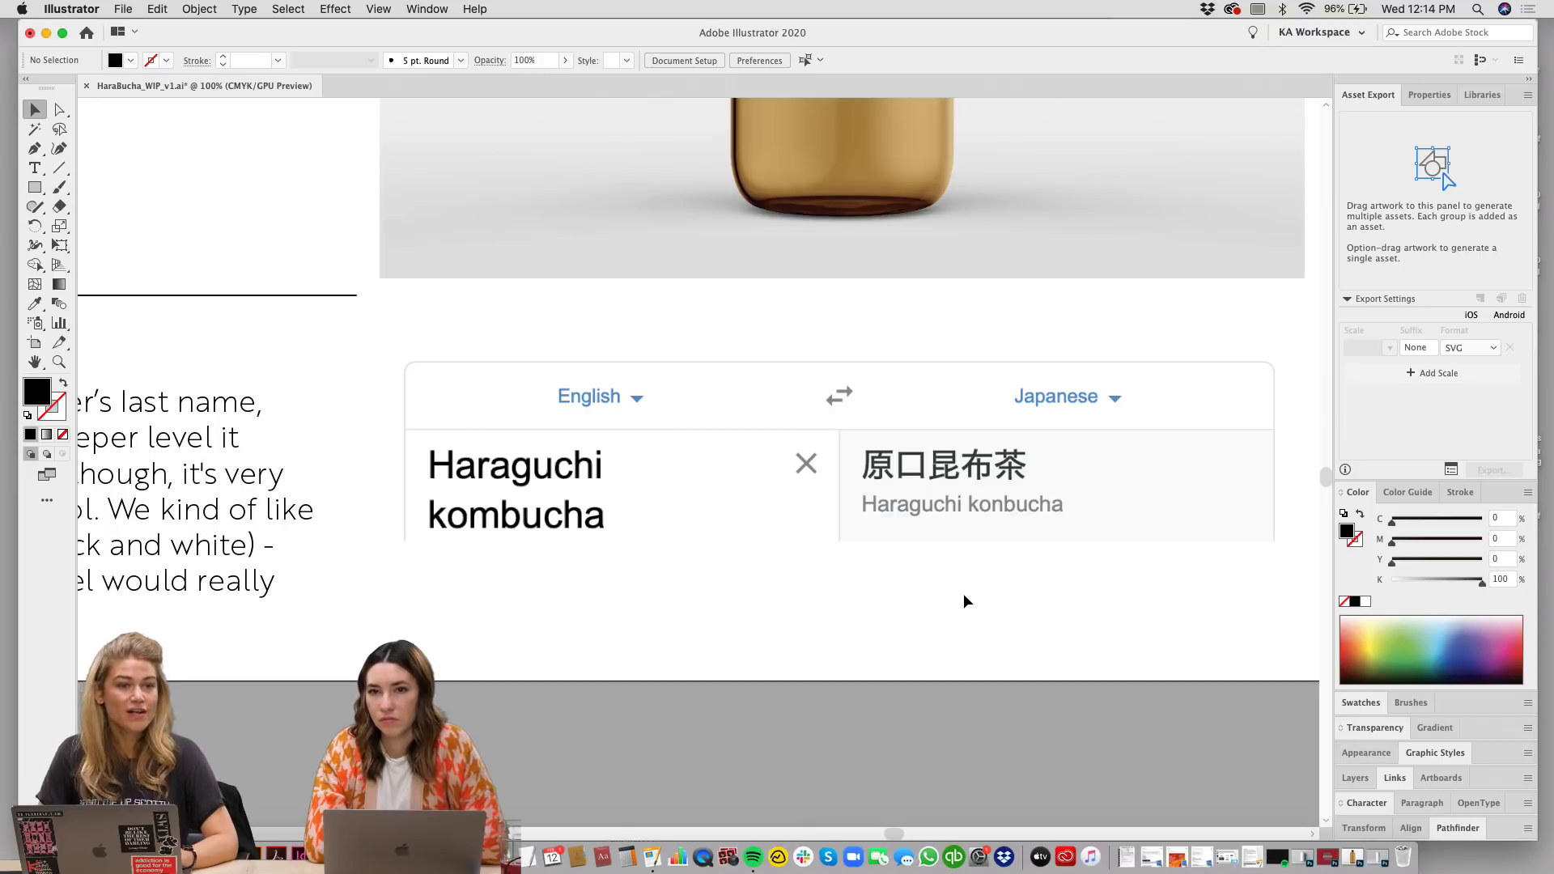
Step: Go to the Early Sketches artboard and view the sketches alongside the "Things I don't want to do" references
key("super+minus")
key("super+minus")
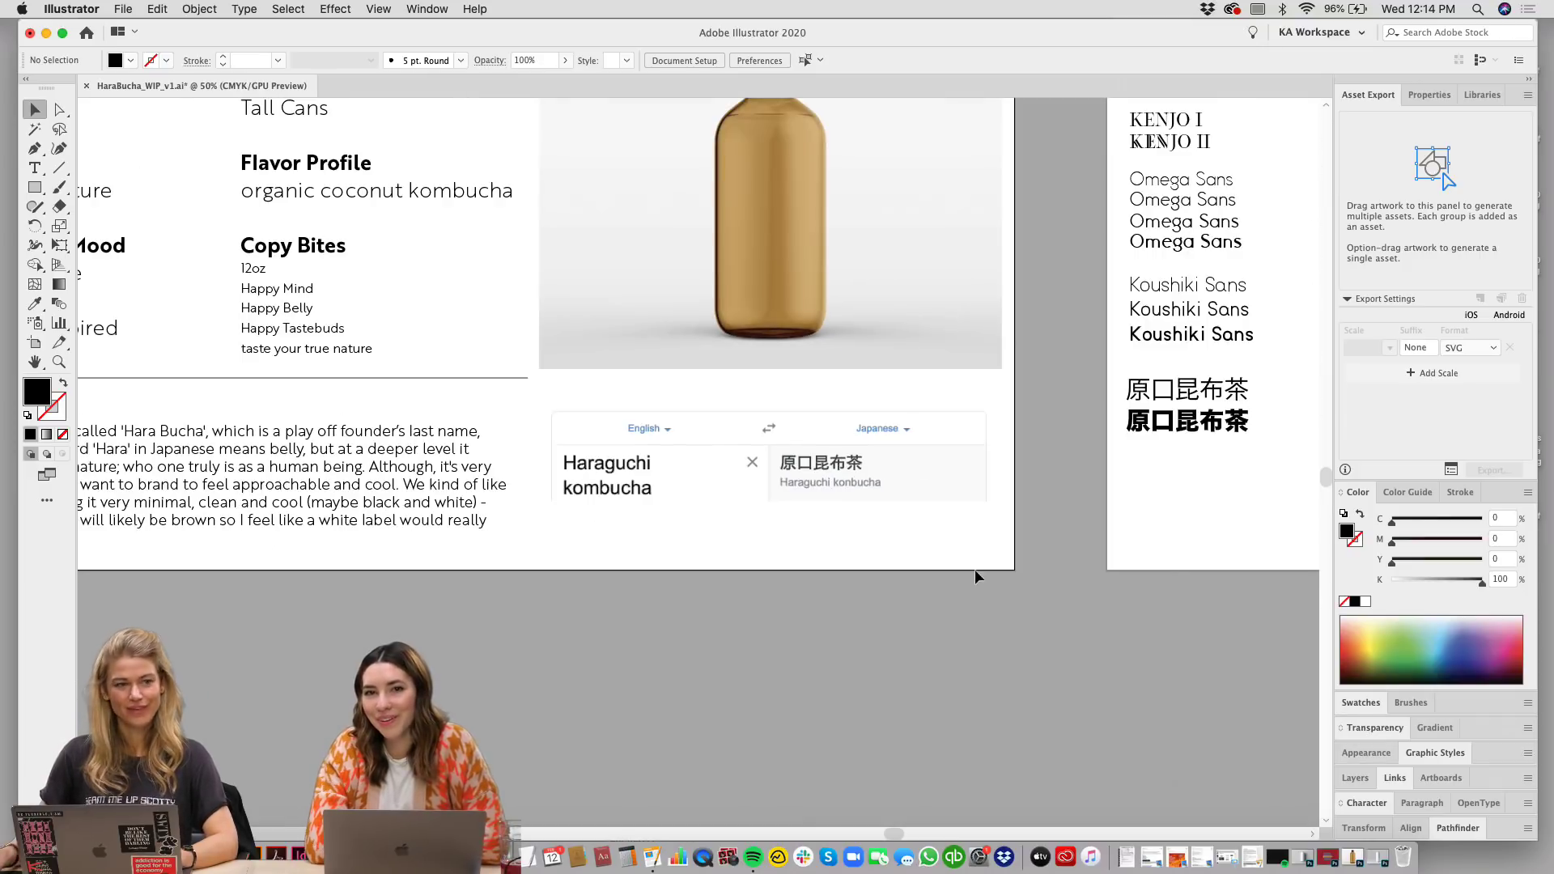
scroll(963, 601, "left", 5)
scroll(963, 600, "up", 5)
scroll(1099, 386, "right", 5)
scroll(1006, 392, "left", 4)
scroll(1006, 391, "up", 5)
scroll(1063, 346, "up", 8)
scroll(1012, 365, "right", 1)
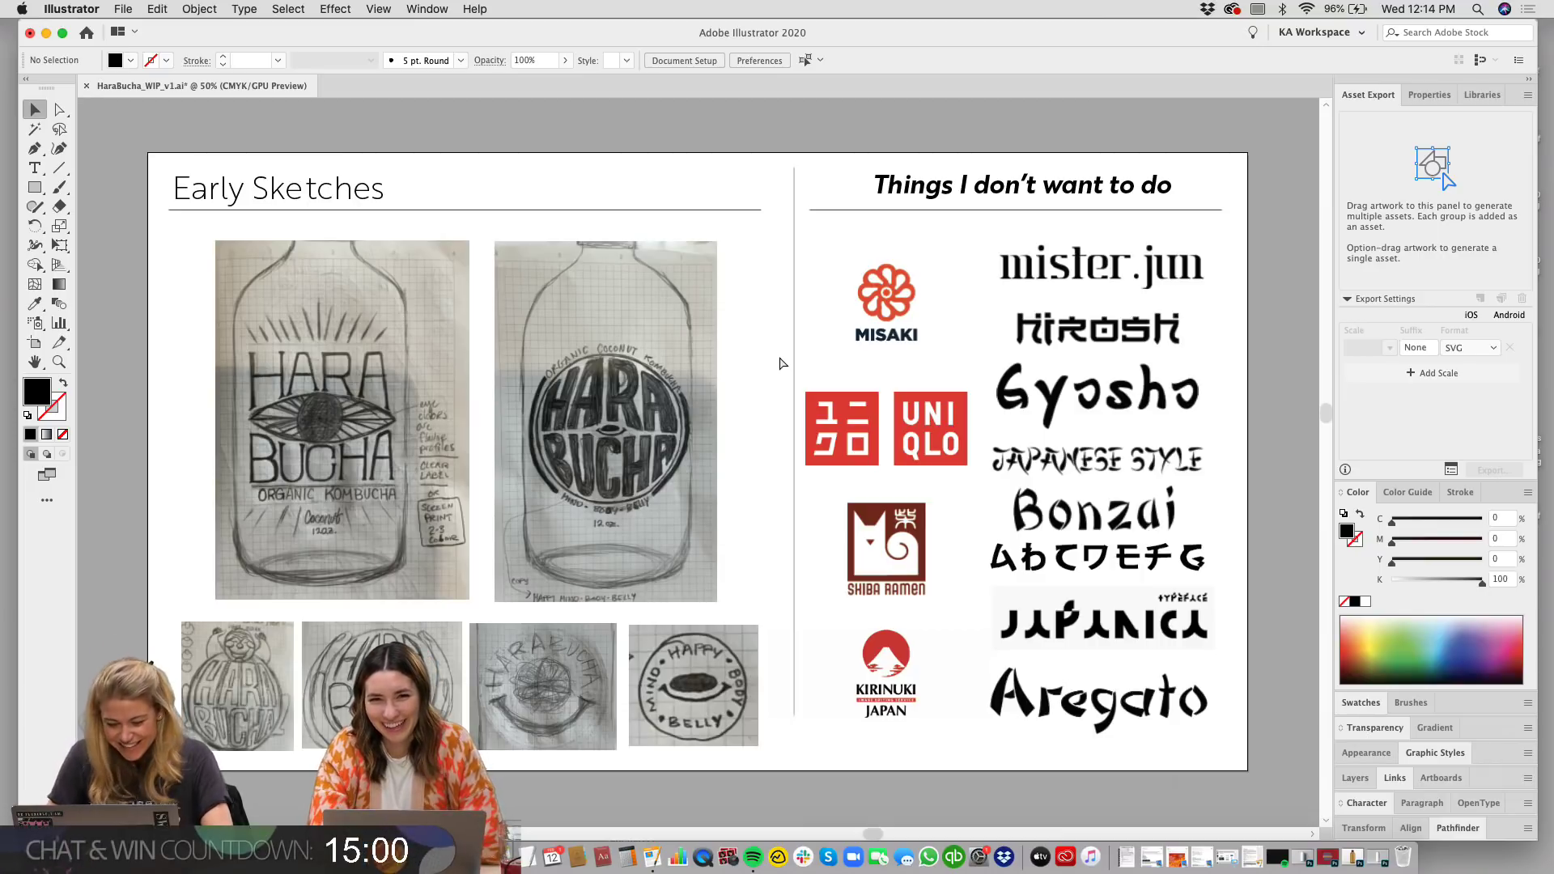
Step: Examine the Hara Bucha bottle sketches and the row of smaller logo sketches below them at up to 100% magnification
key("super+equal")
scroll(777, 363, "left", 5)
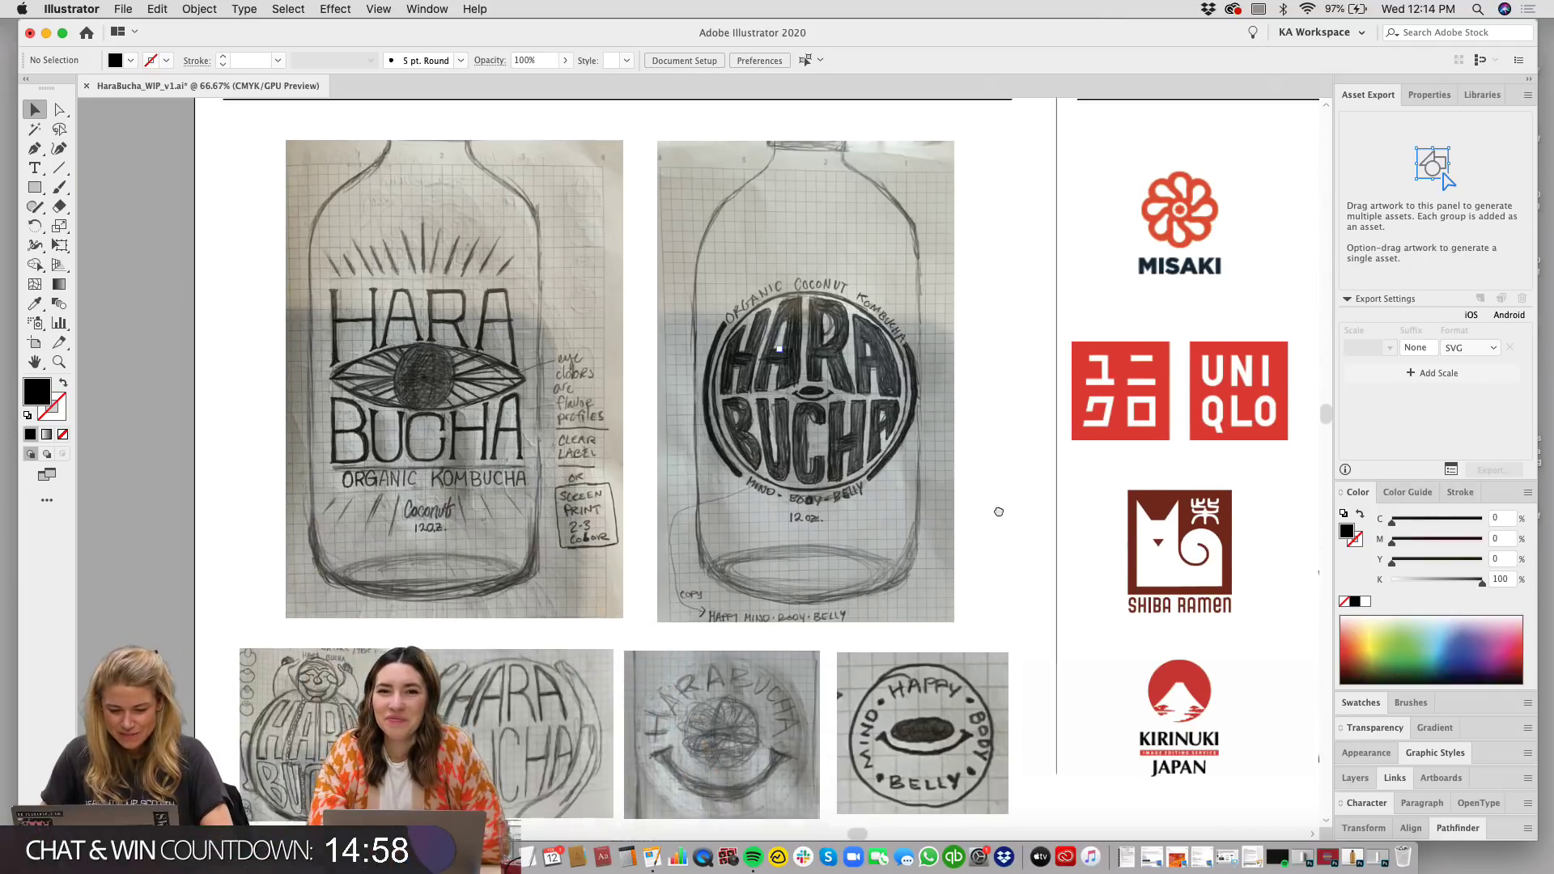
scroll(464, 532, "down", 2)
scroll(984, 531, "right", 2)
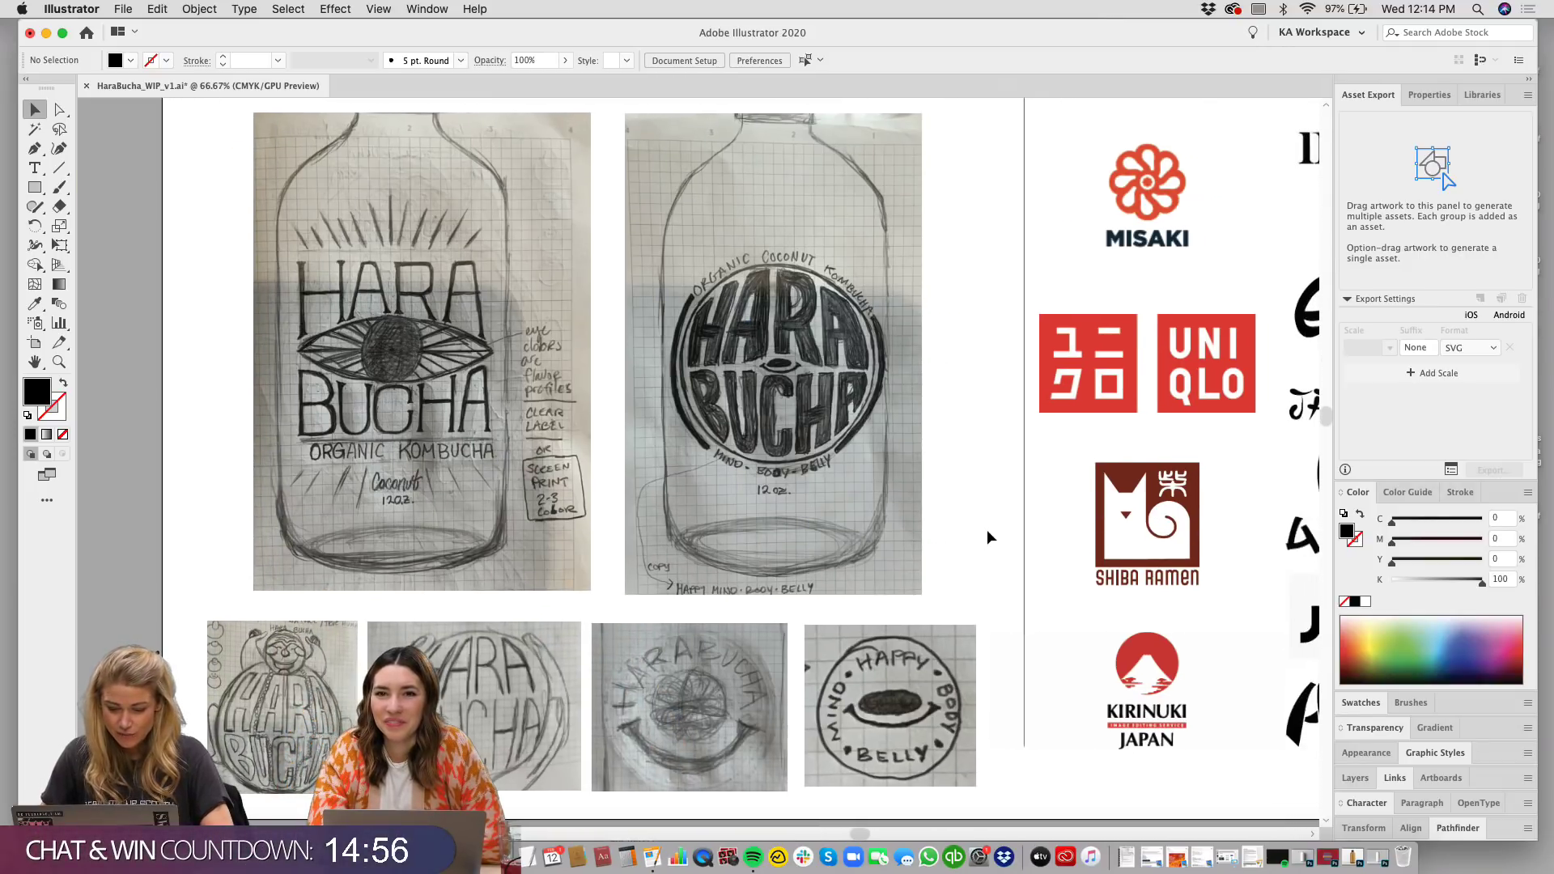
scroll(984, 530, "up", 1)
key("super+equal")
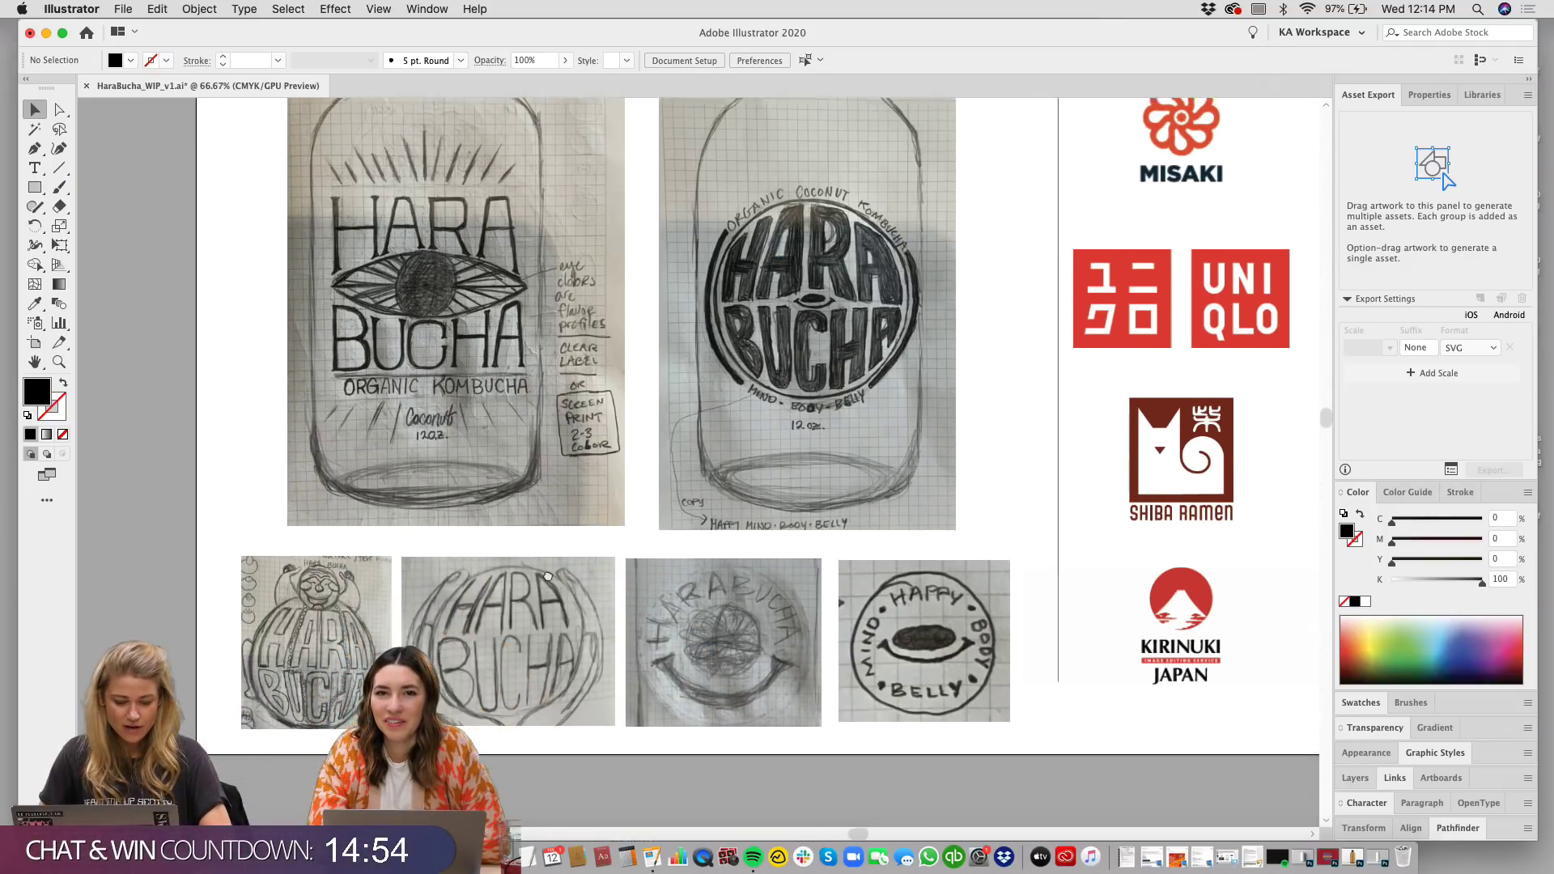
scroll(742, 629, "down", 3)
scroll(741, 630, "left", 3)
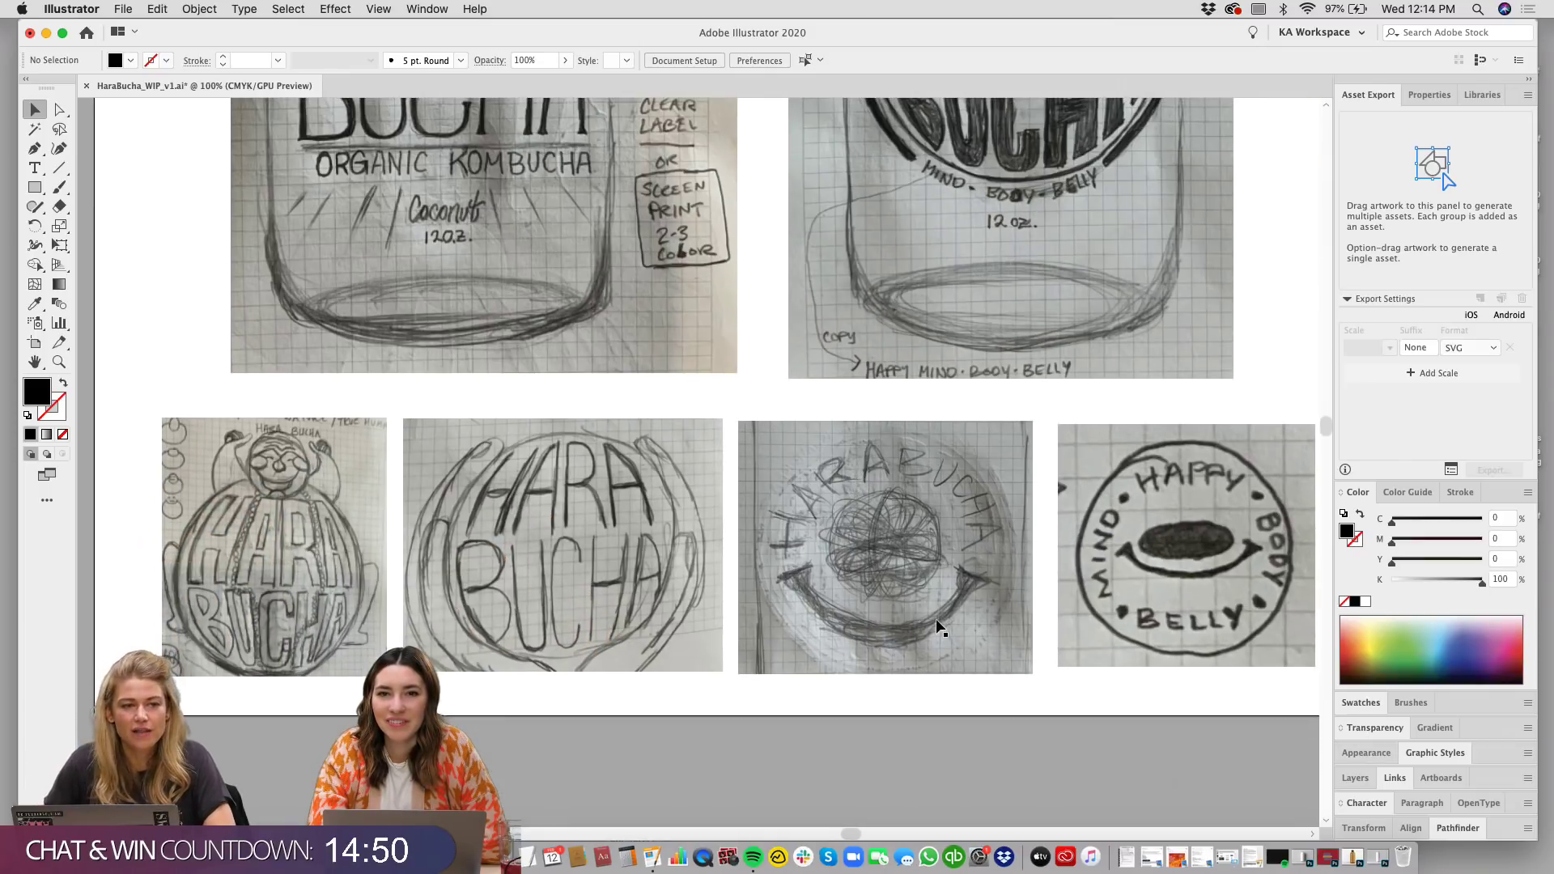
scroll(983, 704, "up", 1)
scroll(983, 704, "right", 1)
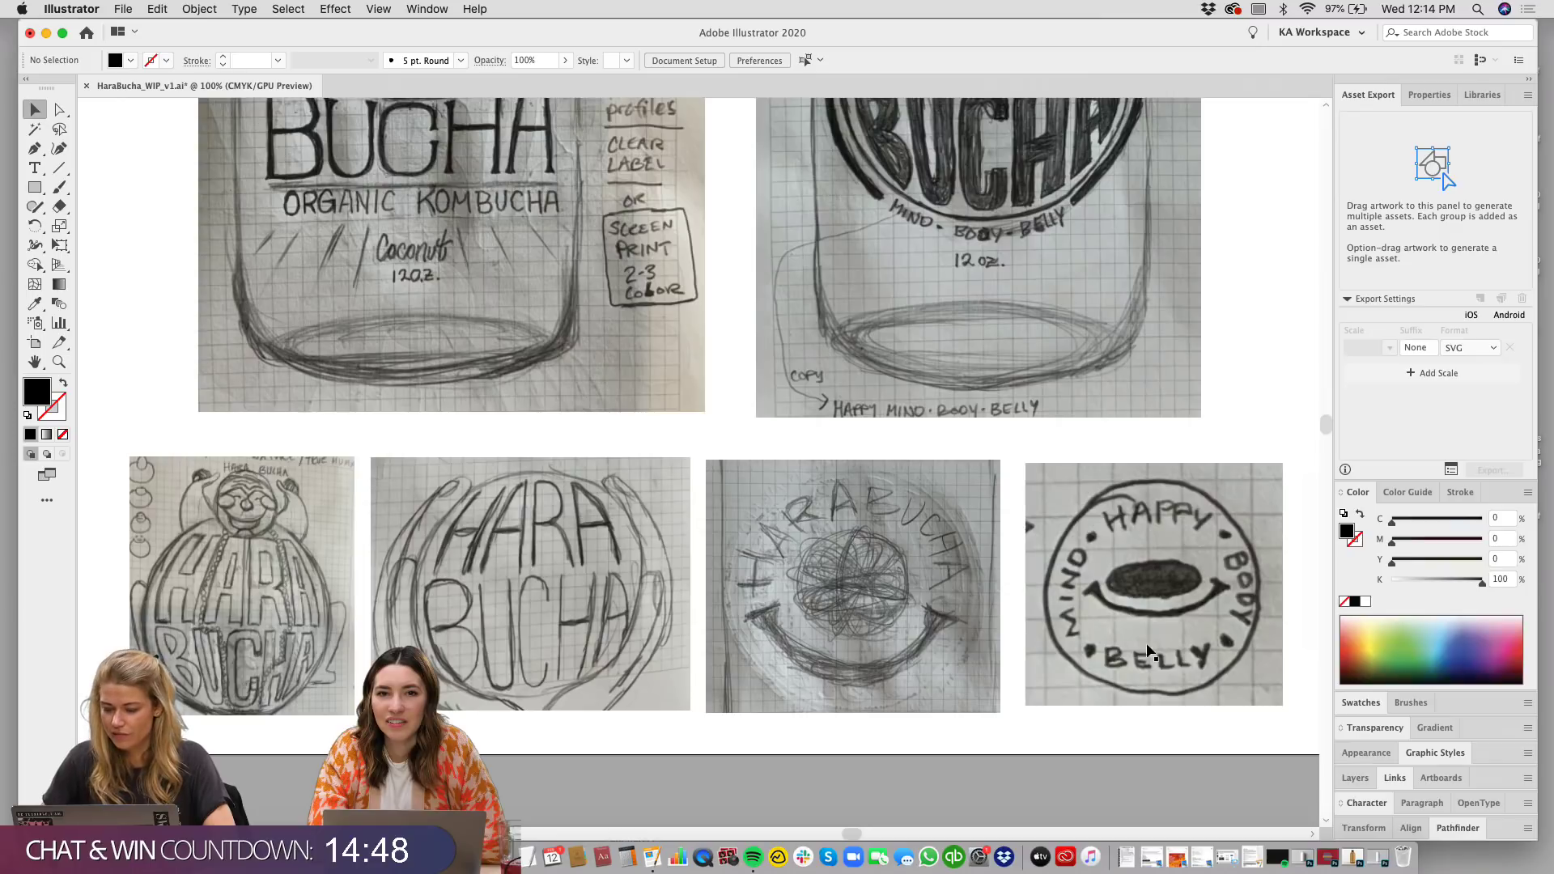
Step: View the two large bottle sketches up close and select the one with the circular Hara Bucha lettering
scroll(1223, 641, "up", 8)
scroll(1222, 641, "right", 1)
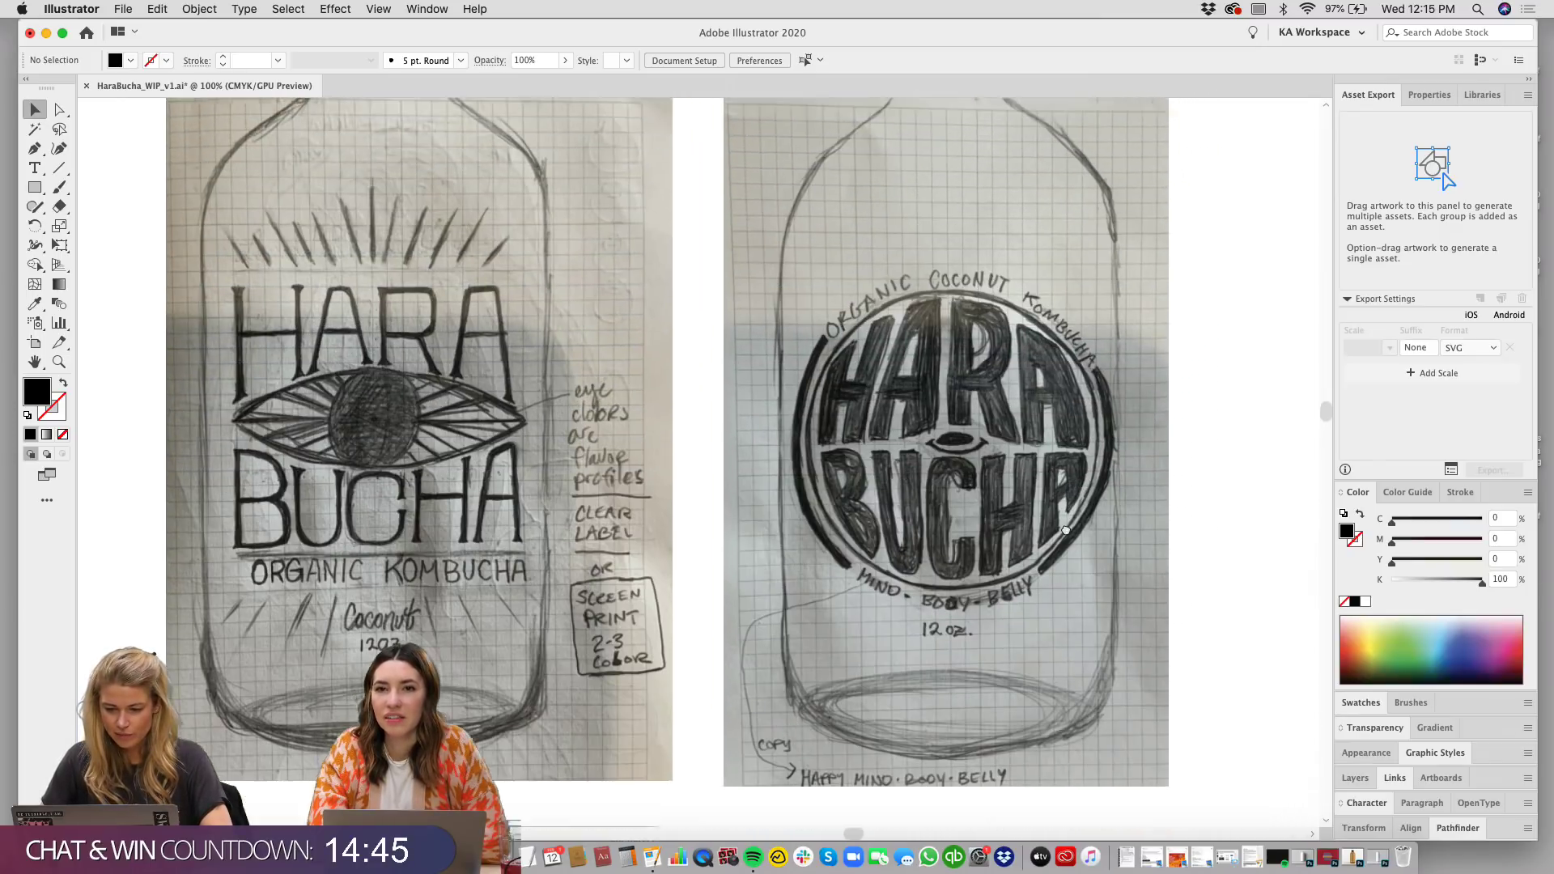
scroll(1190, 487, "up", 1)
scroll(1189, 488, "right", 1)
left_click(1153, 450)
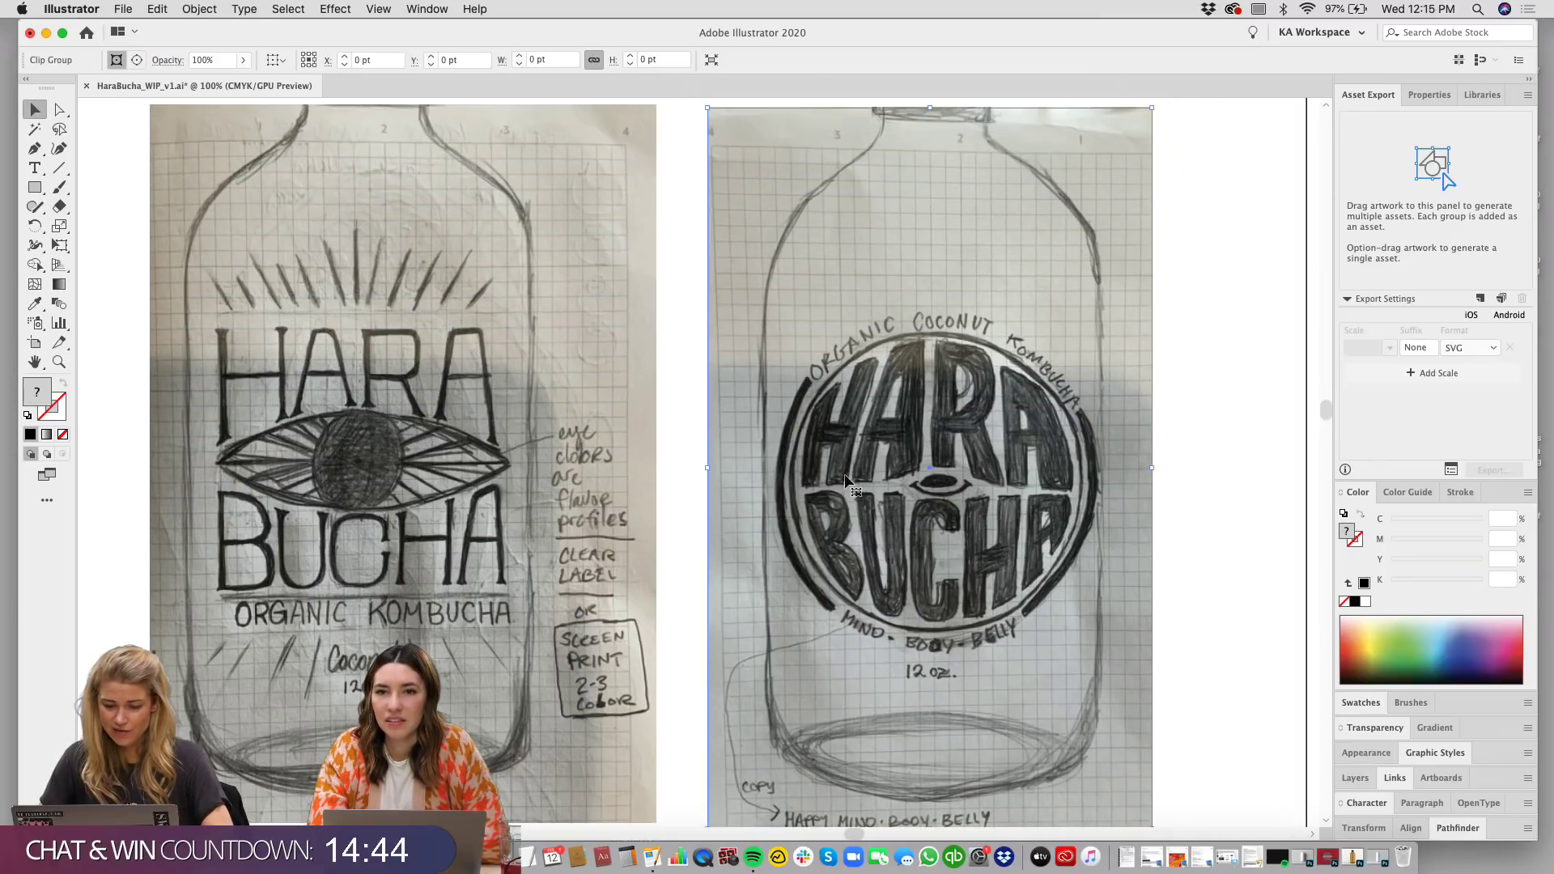
Step: Move the circular-lettering bottle sketch aside to view the black Hara Bucha logo beneath it, and undo the move
left_click_drag(1152, 444, 1197, 473)
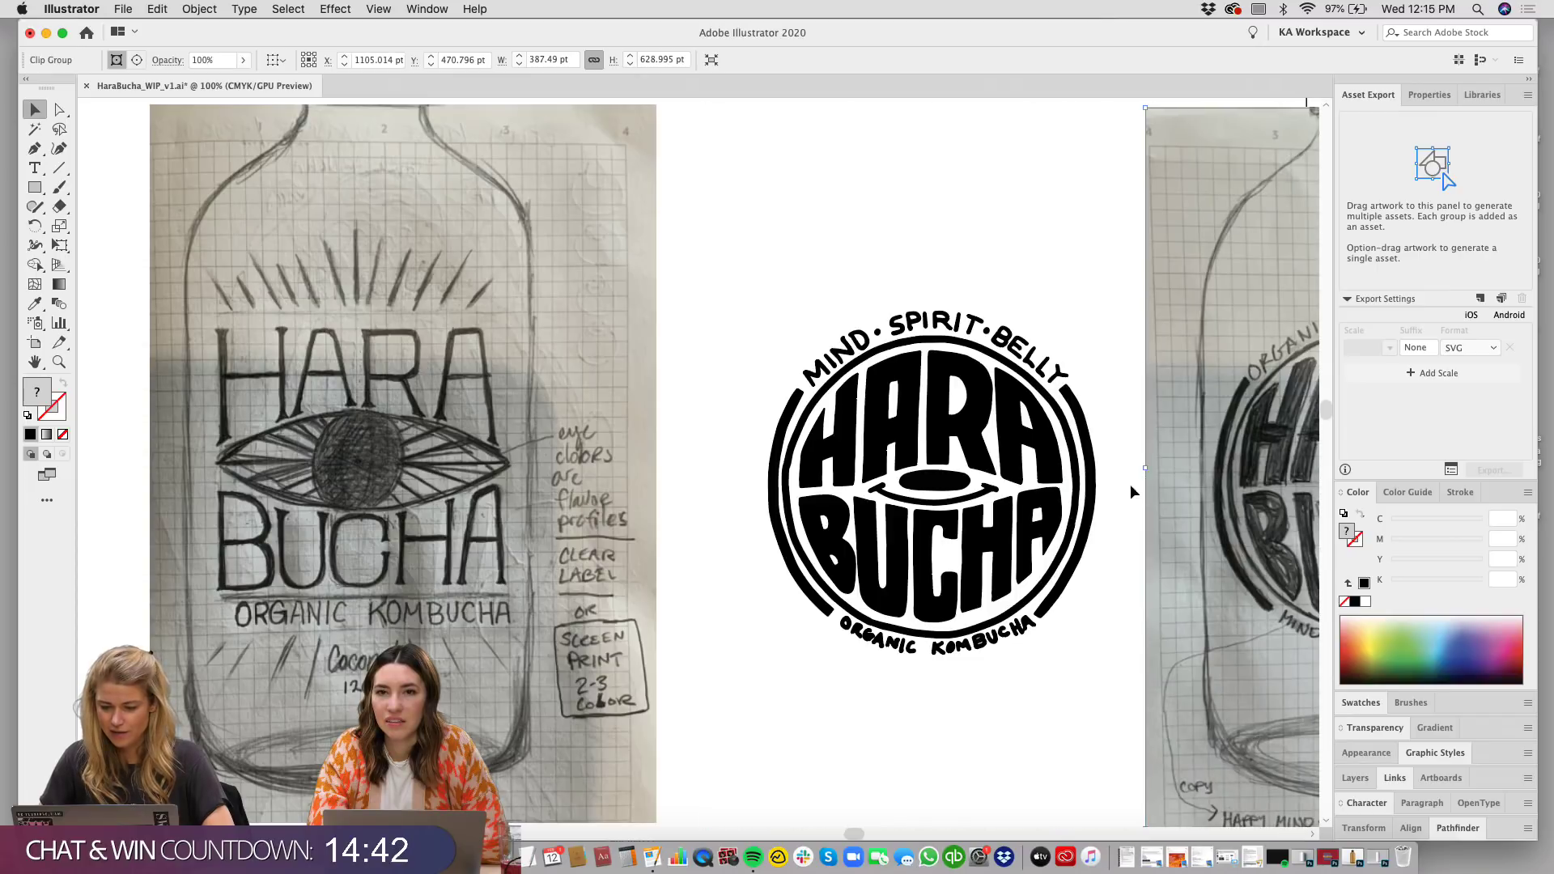
left_click_drag(1092, 571, 942, 517)
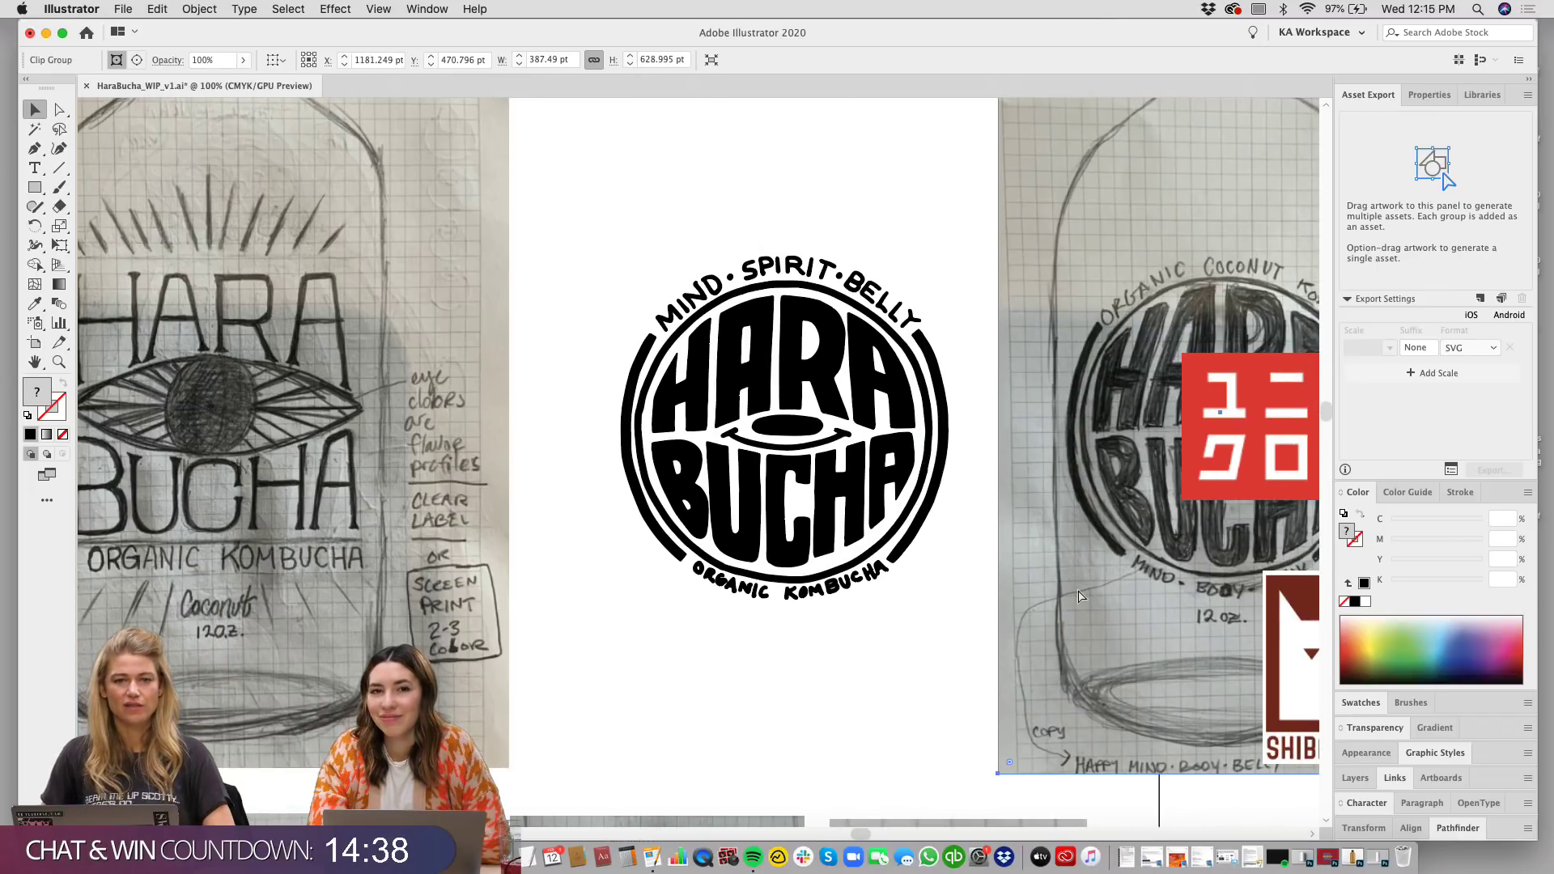
key("super+z")
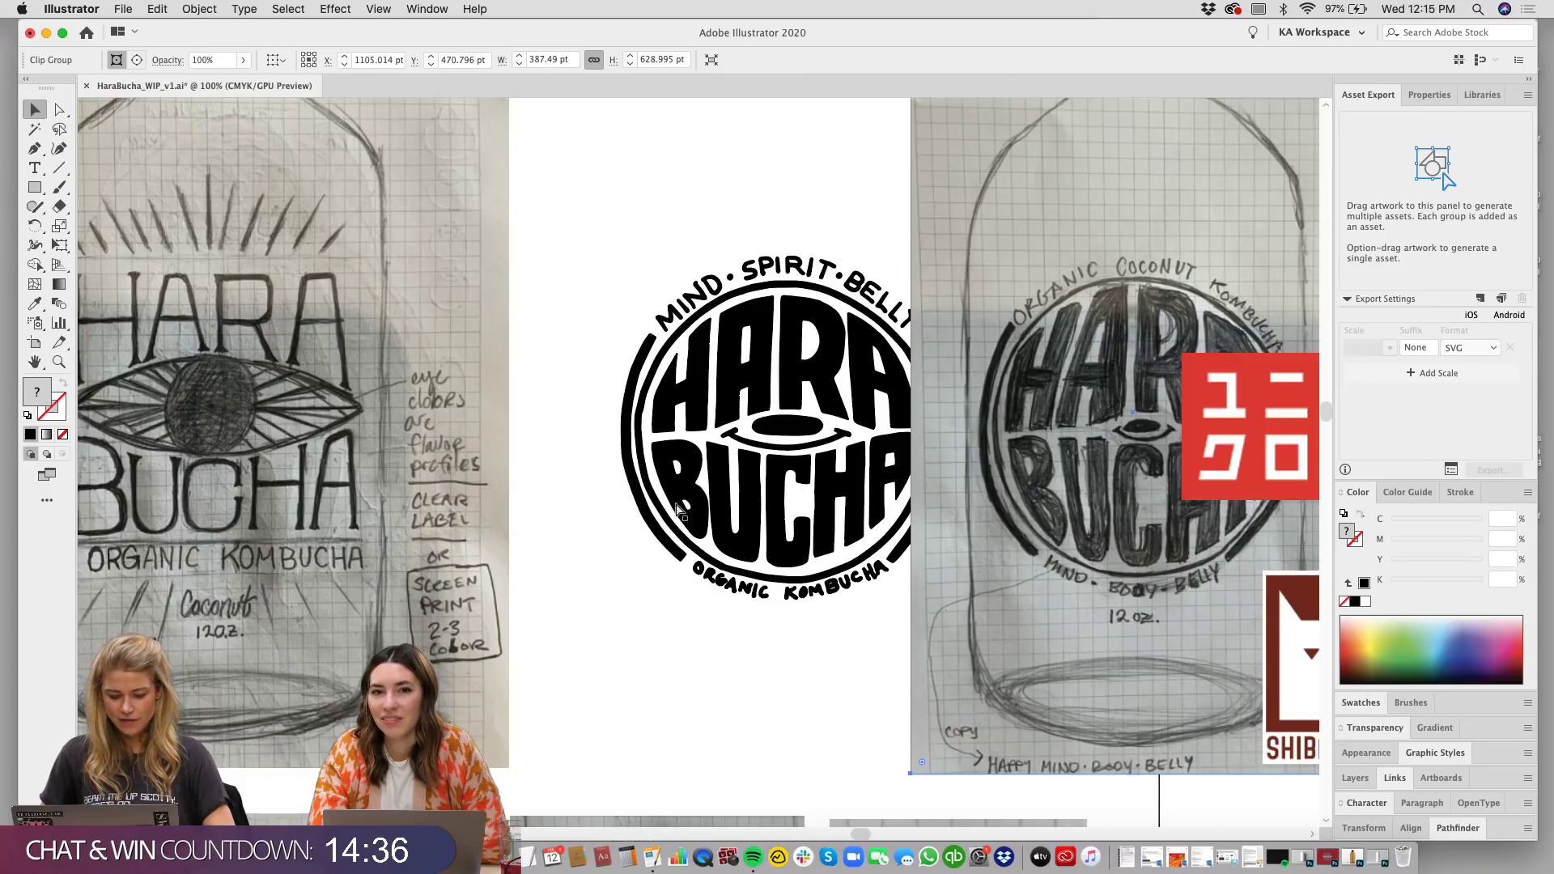
key("super+z")
Step: Deselect the bottle sketch and view the whole Early Sketches artboard with its neighbouring references at 50% magnification
left_click(1085, 445)
key("super+minus")
key("super+minus")
left_click_drag(945, 478, 855, 490)
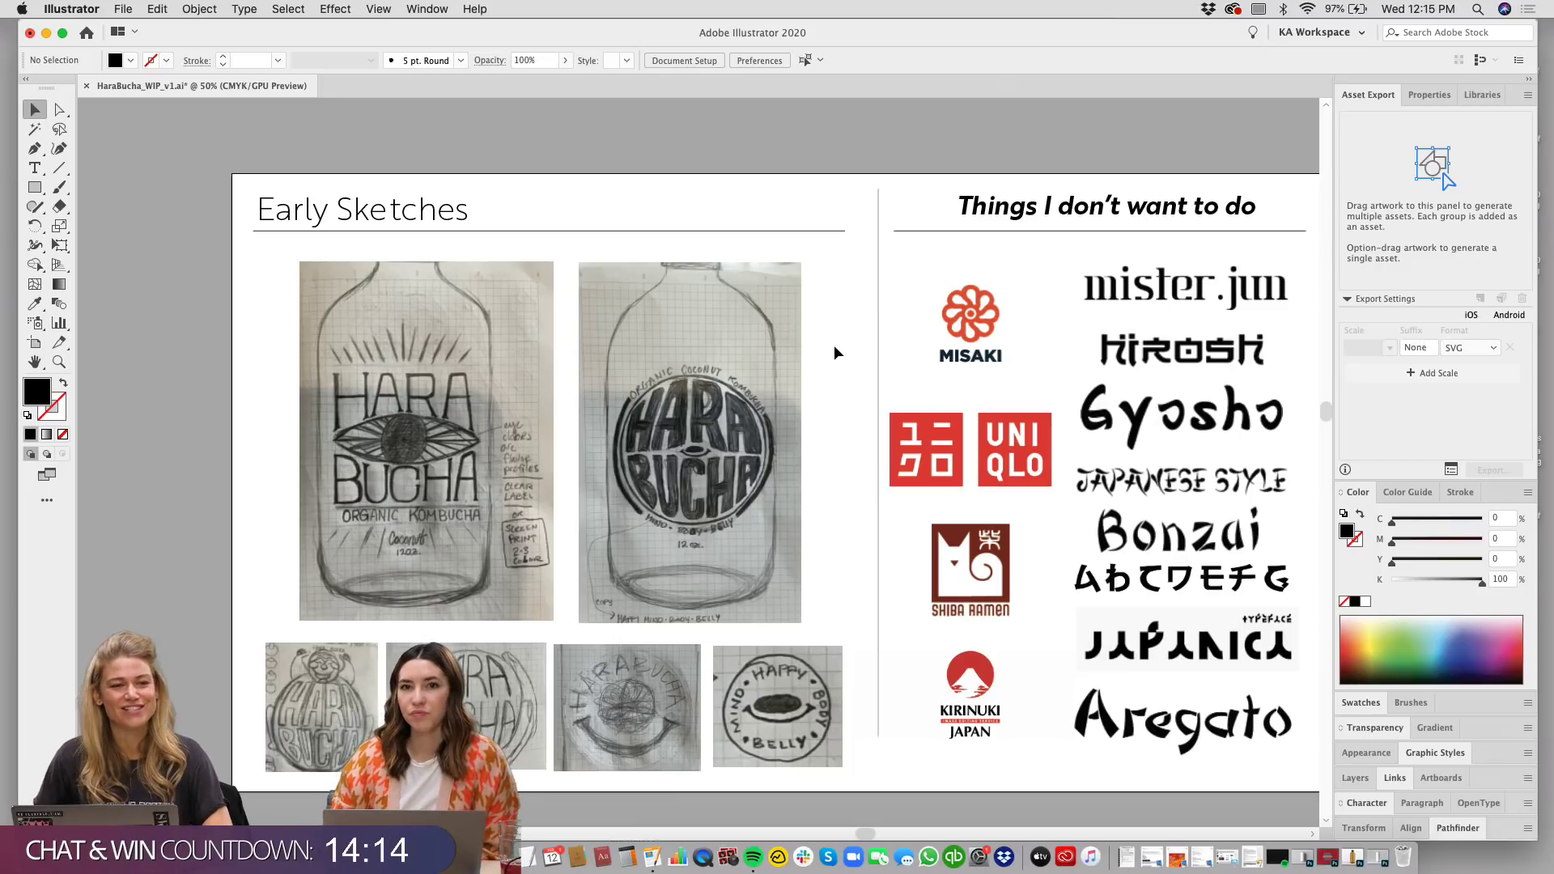
key("space")
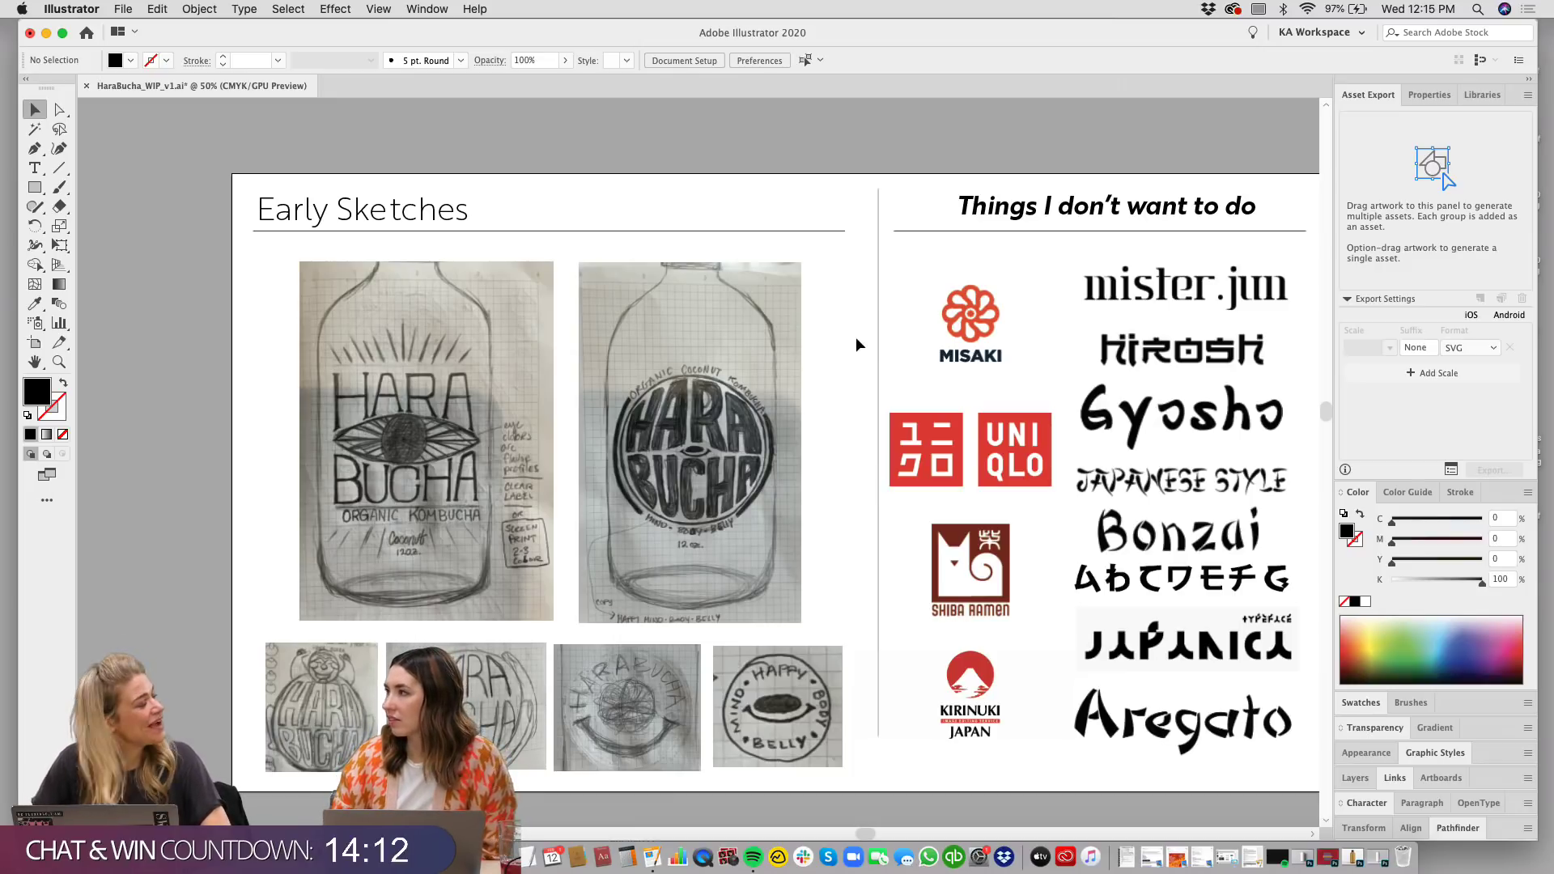
left_click_drag(1028, 367, 900, 369)
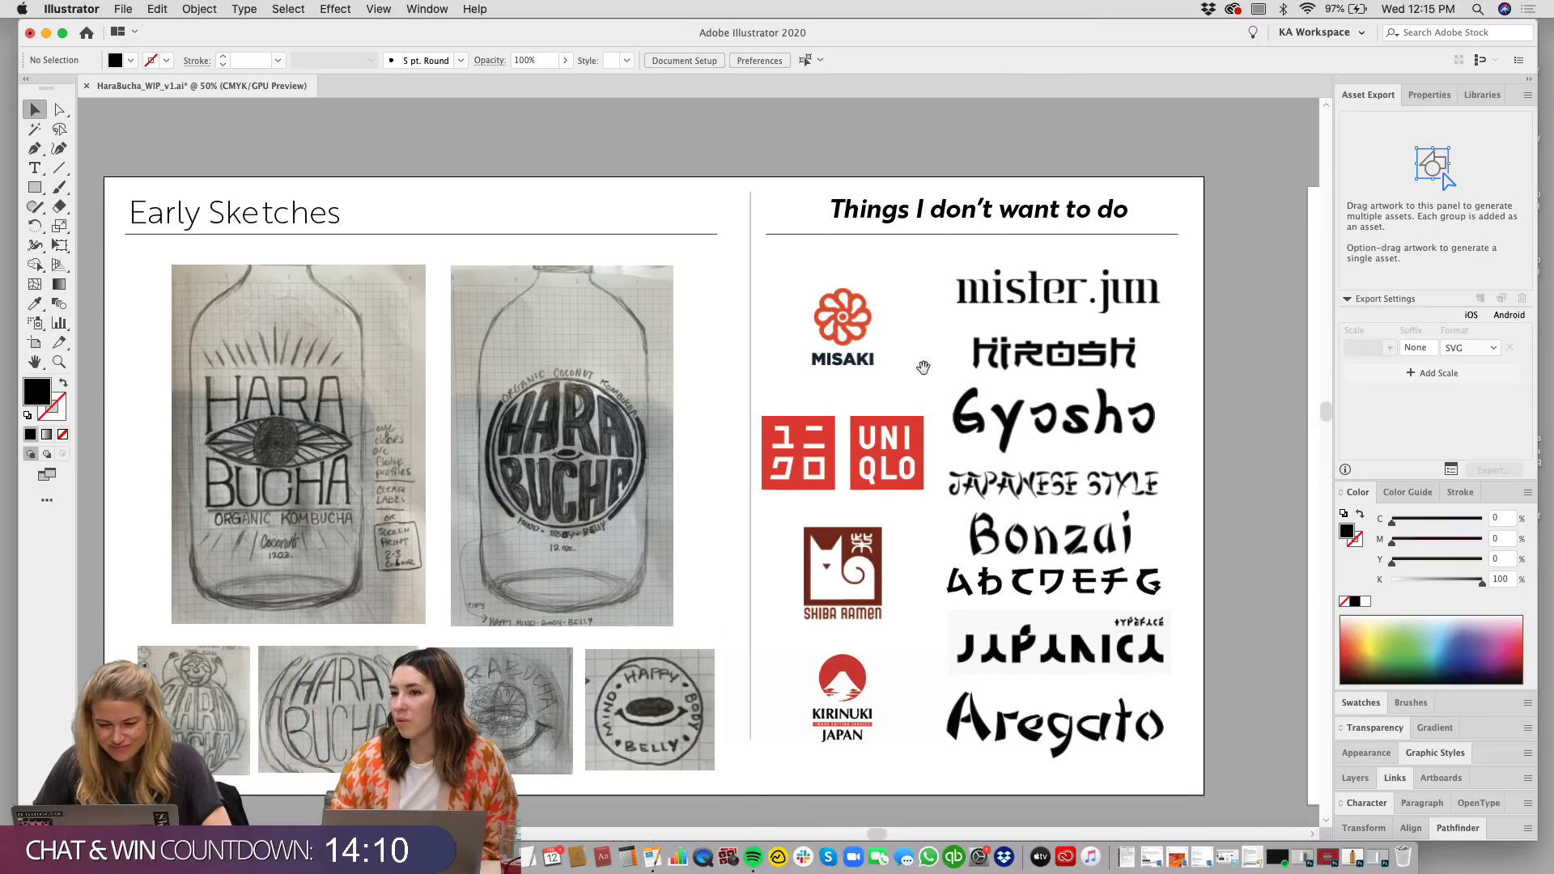
scroll(1031, 367, "right", 5)
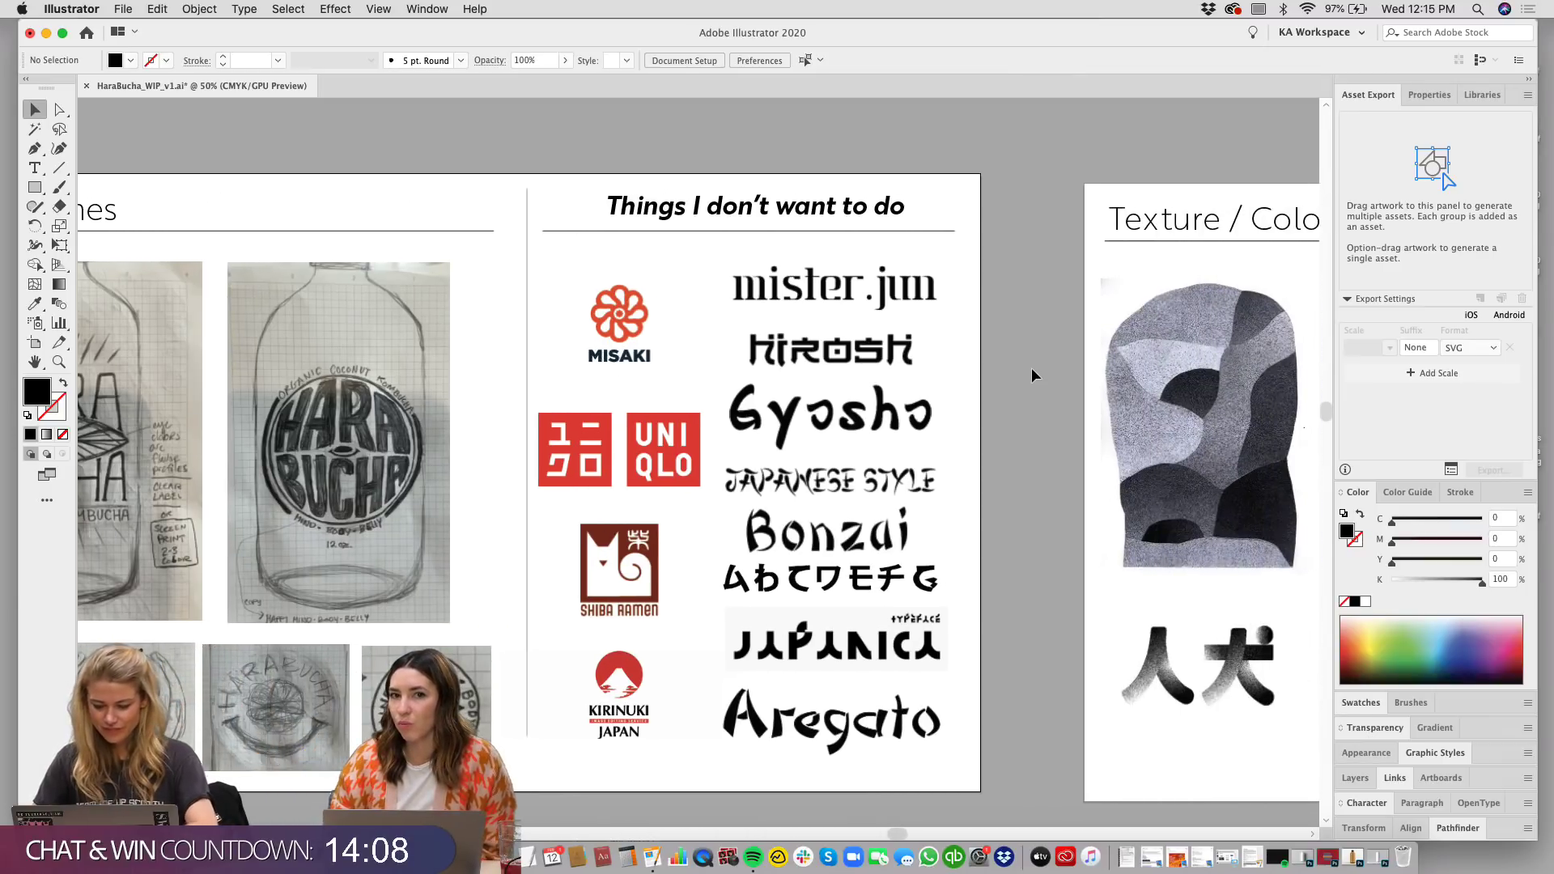
Step: Examine the logos and lettering samples under "Things I don't want to do" at 66.67% magnification
key("super+equal")
left_click_drag(1070, 332, 1027, 323)
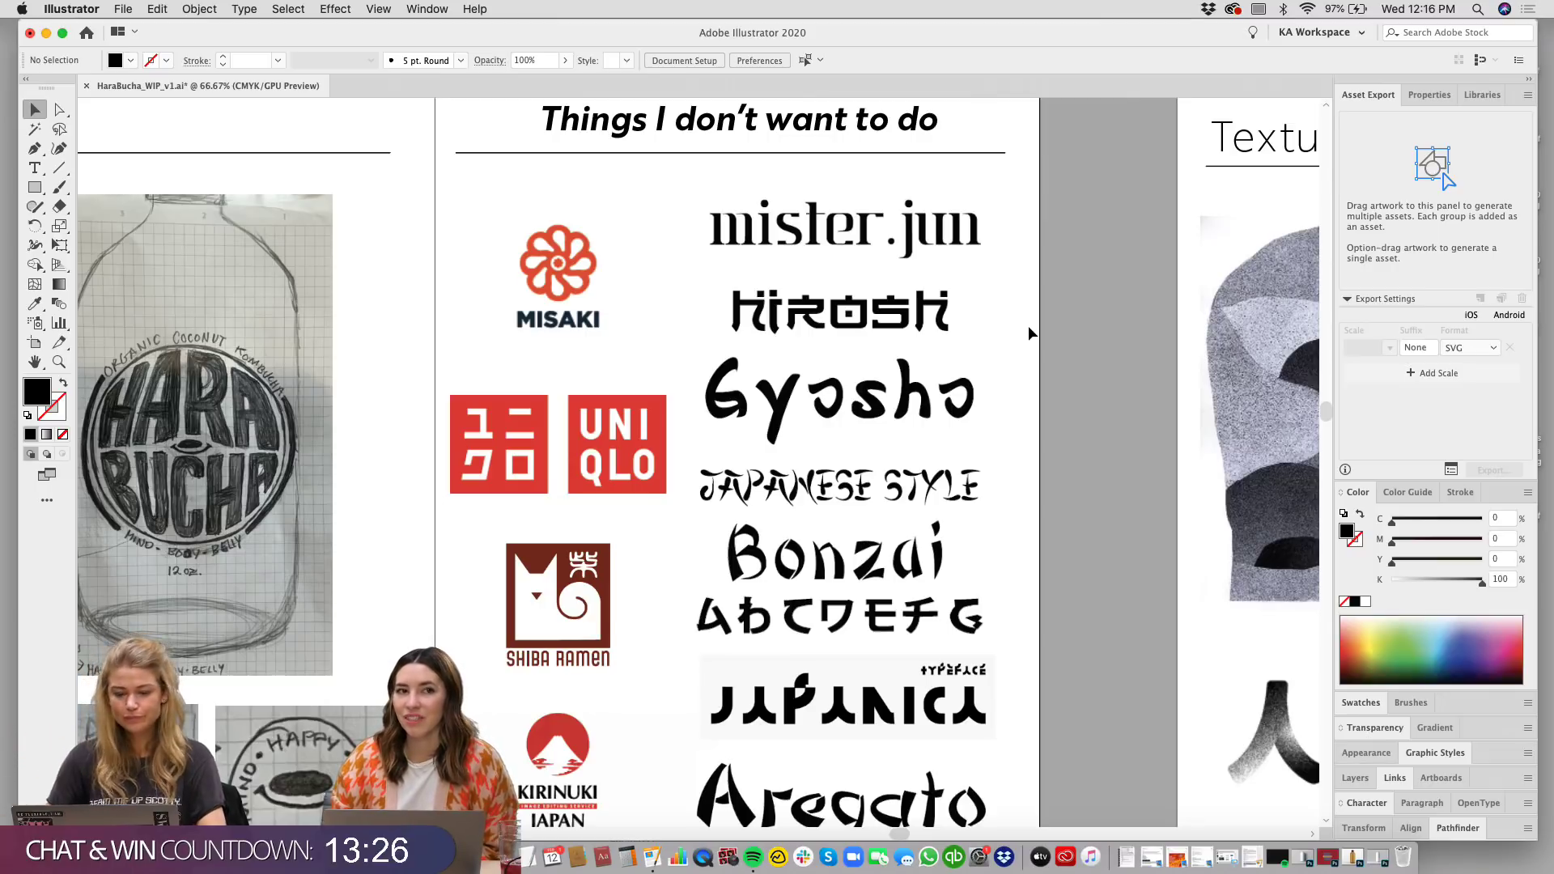
scroll(1012, 336, "right", 2)
scroll(1011, 336, "up", 1)
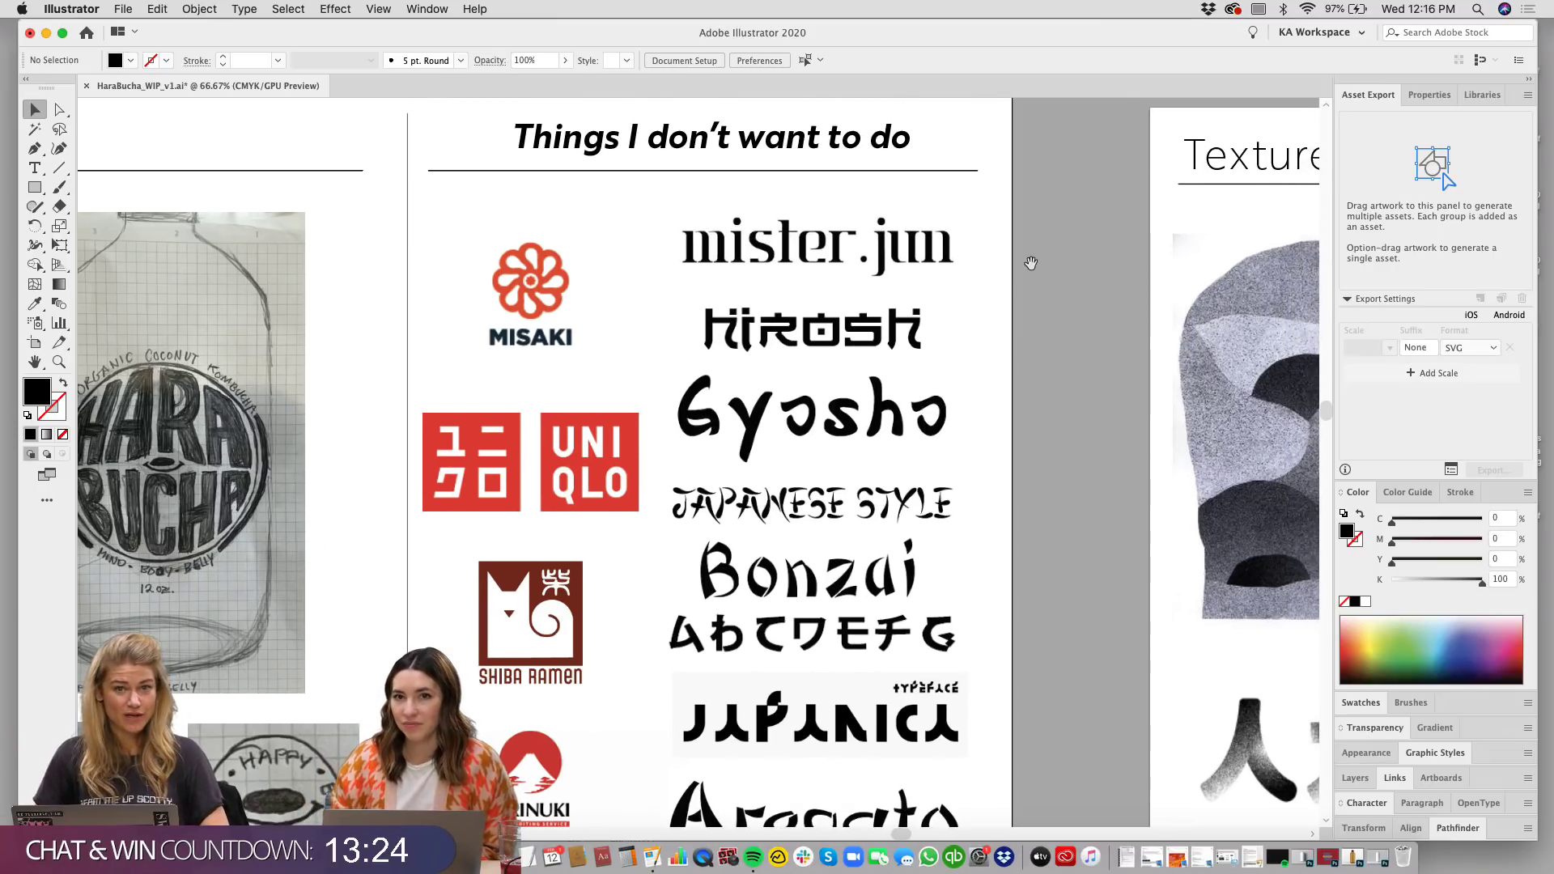
scroll(1028, 257, "up", 1)
scroll(1027, 257, "left", 1)
scroll(1061, 369, "down", 1)
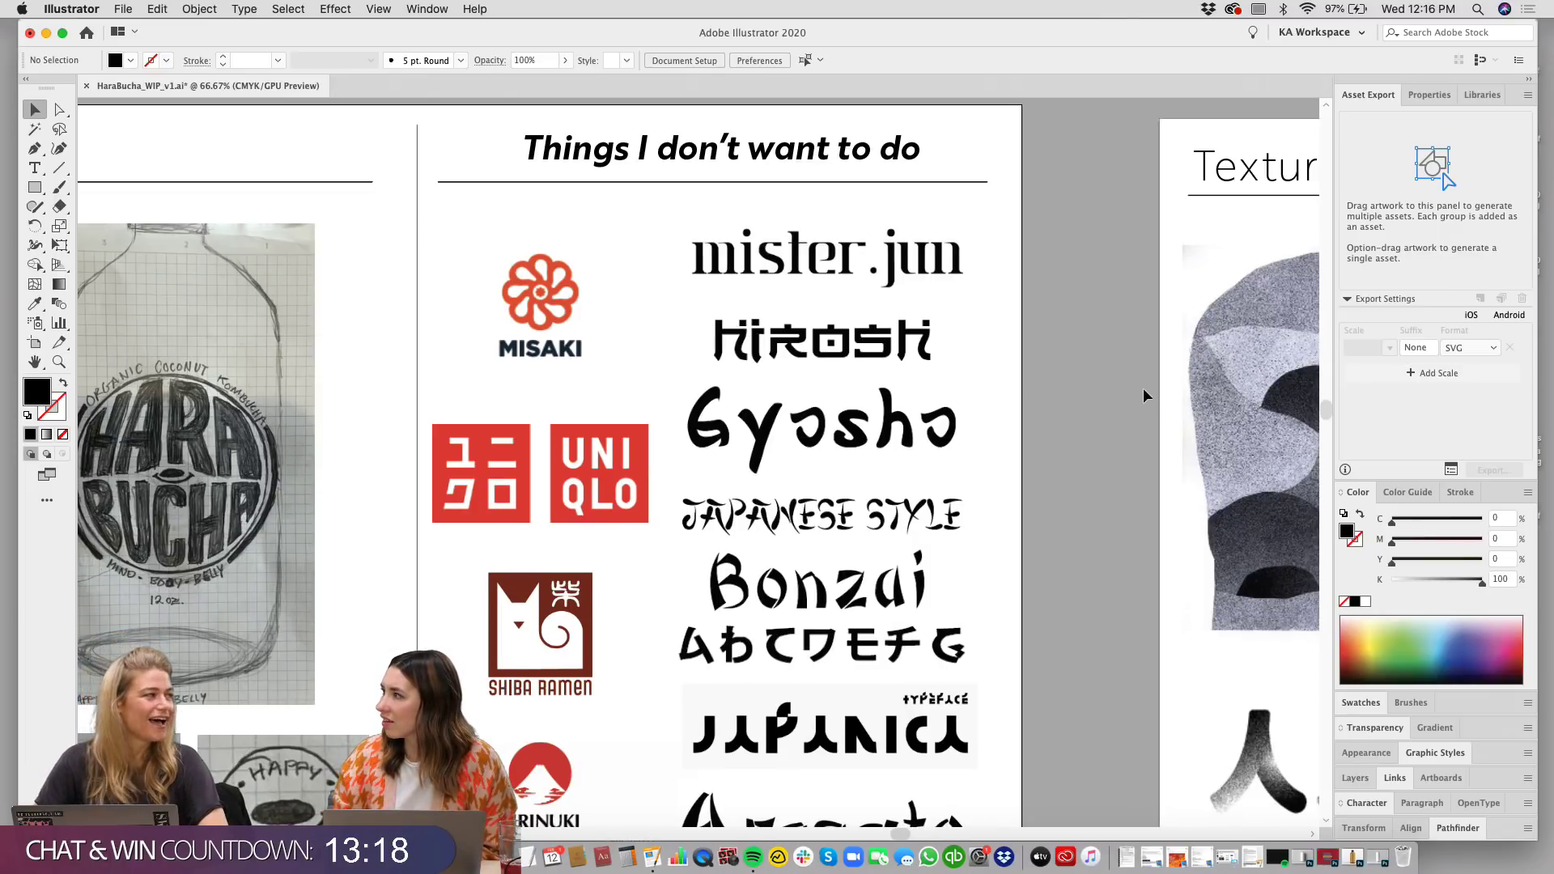
scroll(1138, 388, "down", 3)
scroll(807, 285, "down", 3)
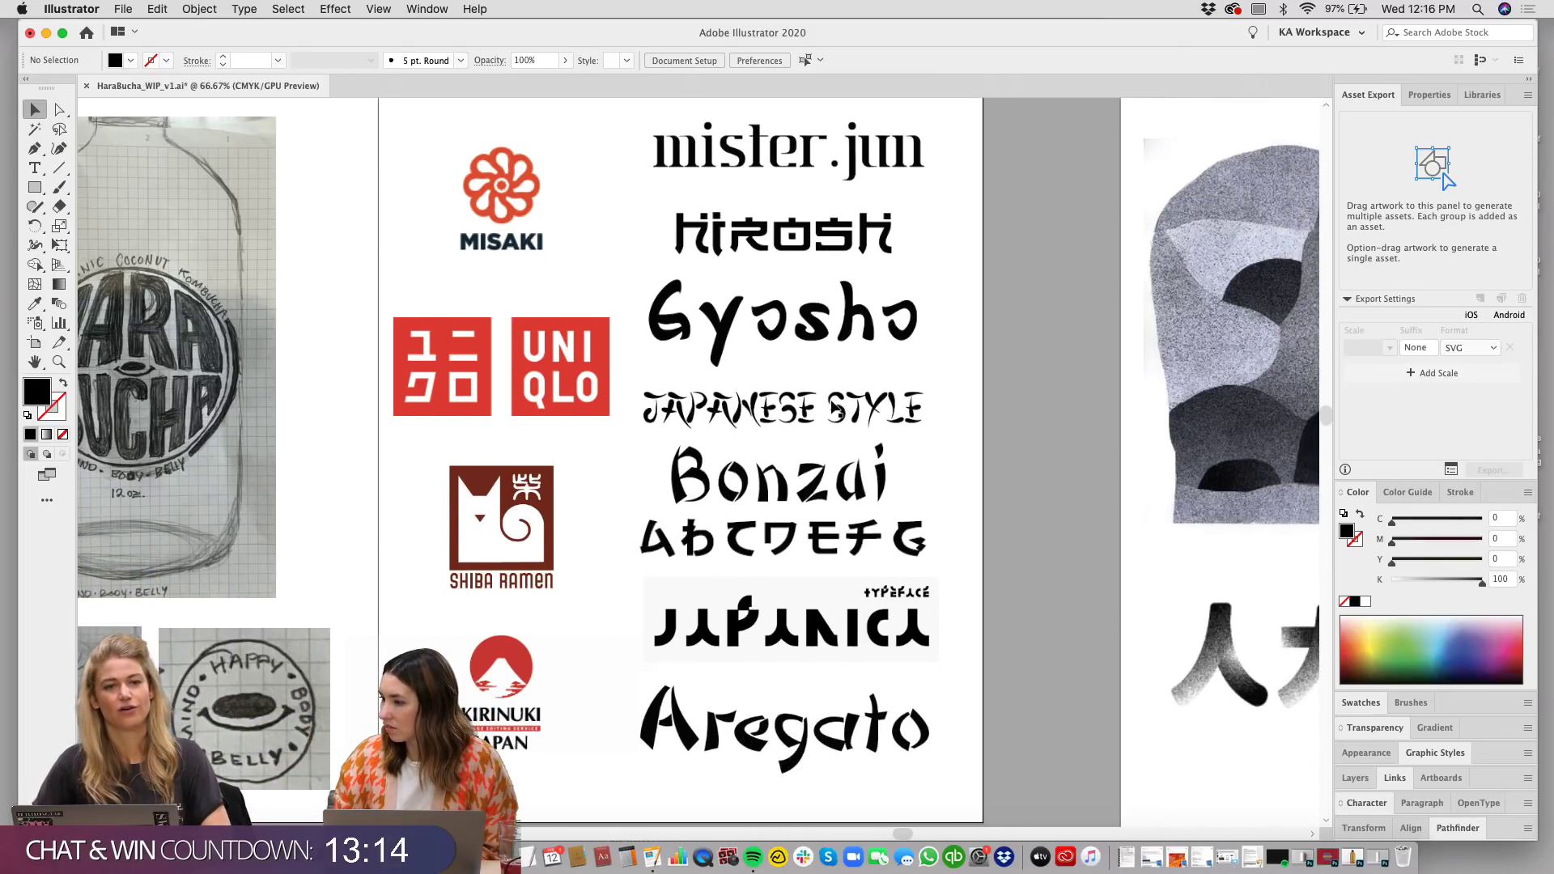
scroll(819, 400, "down", 1)
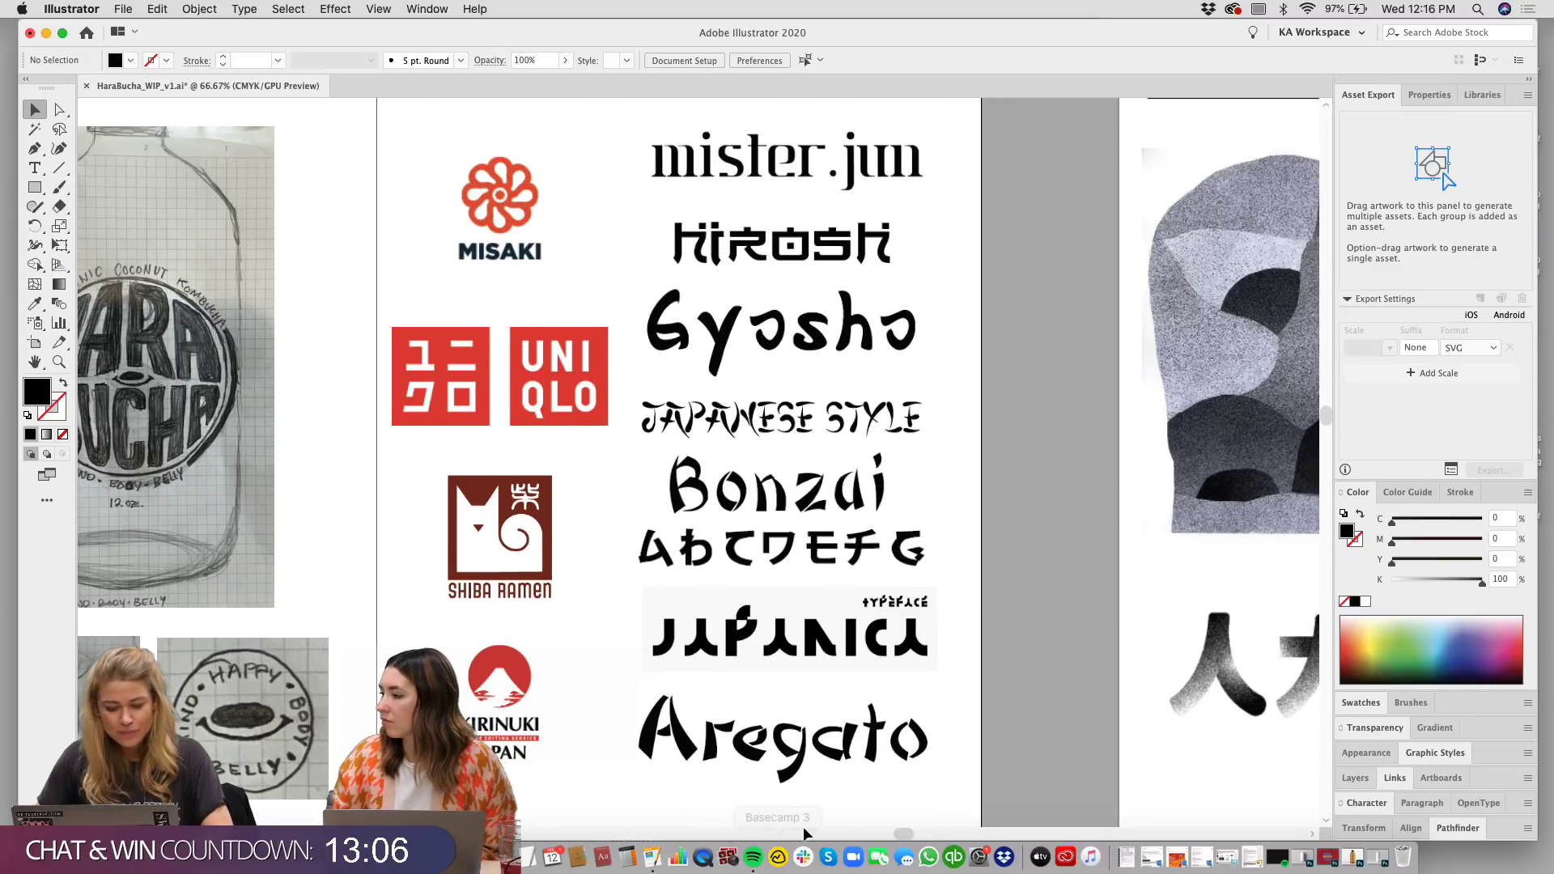
scroll(964, 498, "up", 2)
scroll(990, 459, "down", 3)
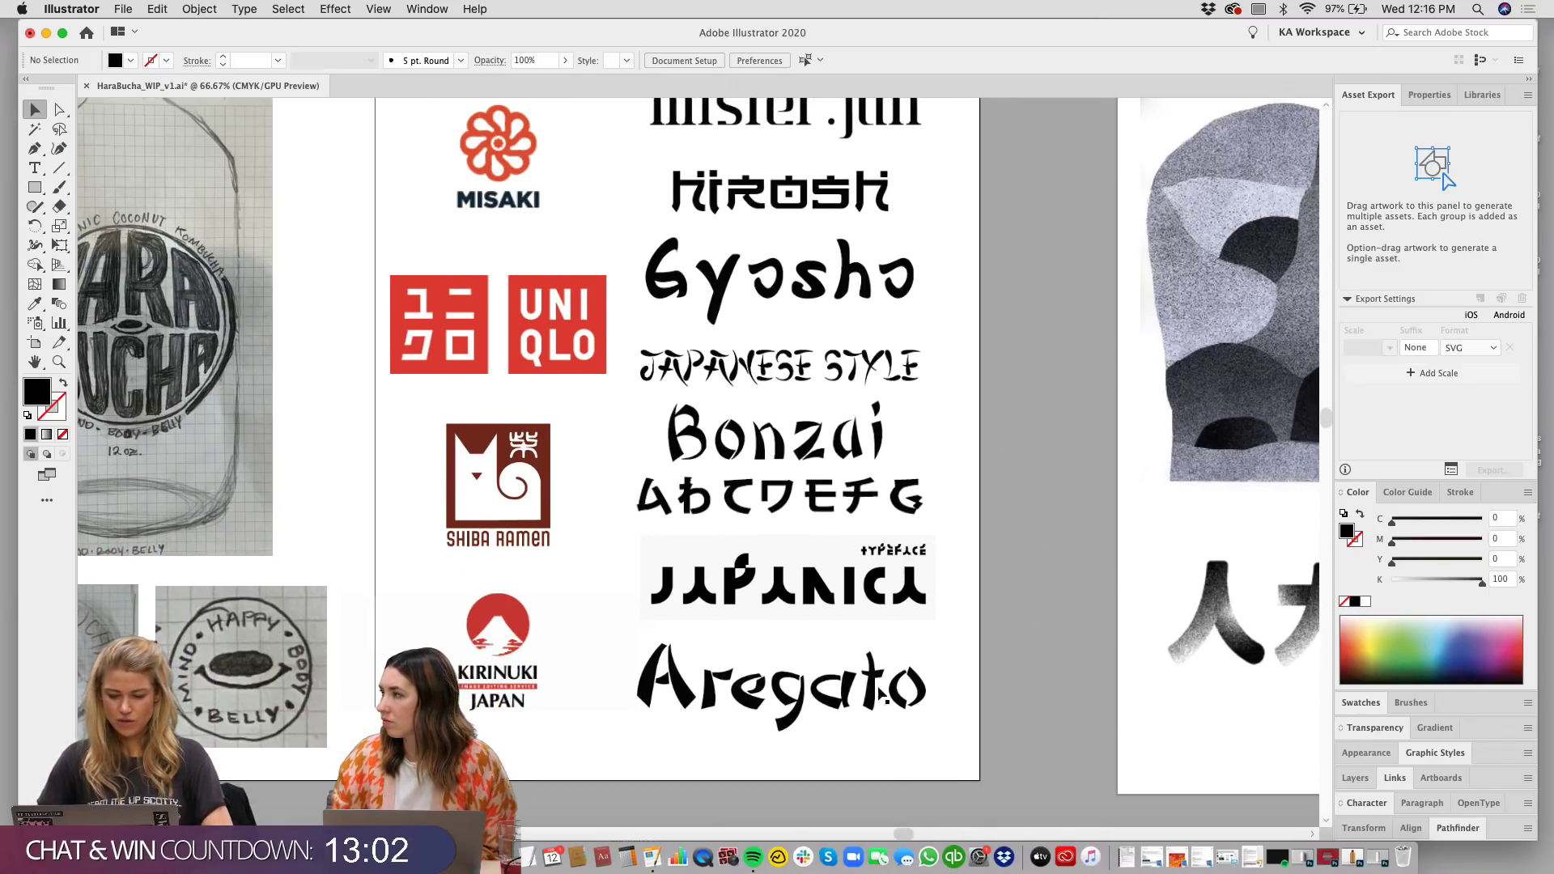
scroll(662, 429, "up", 5)
Step: Single out the Bonzai and Gyosho lettering samples one after the other, and clear the selection
left_click(709, 578)
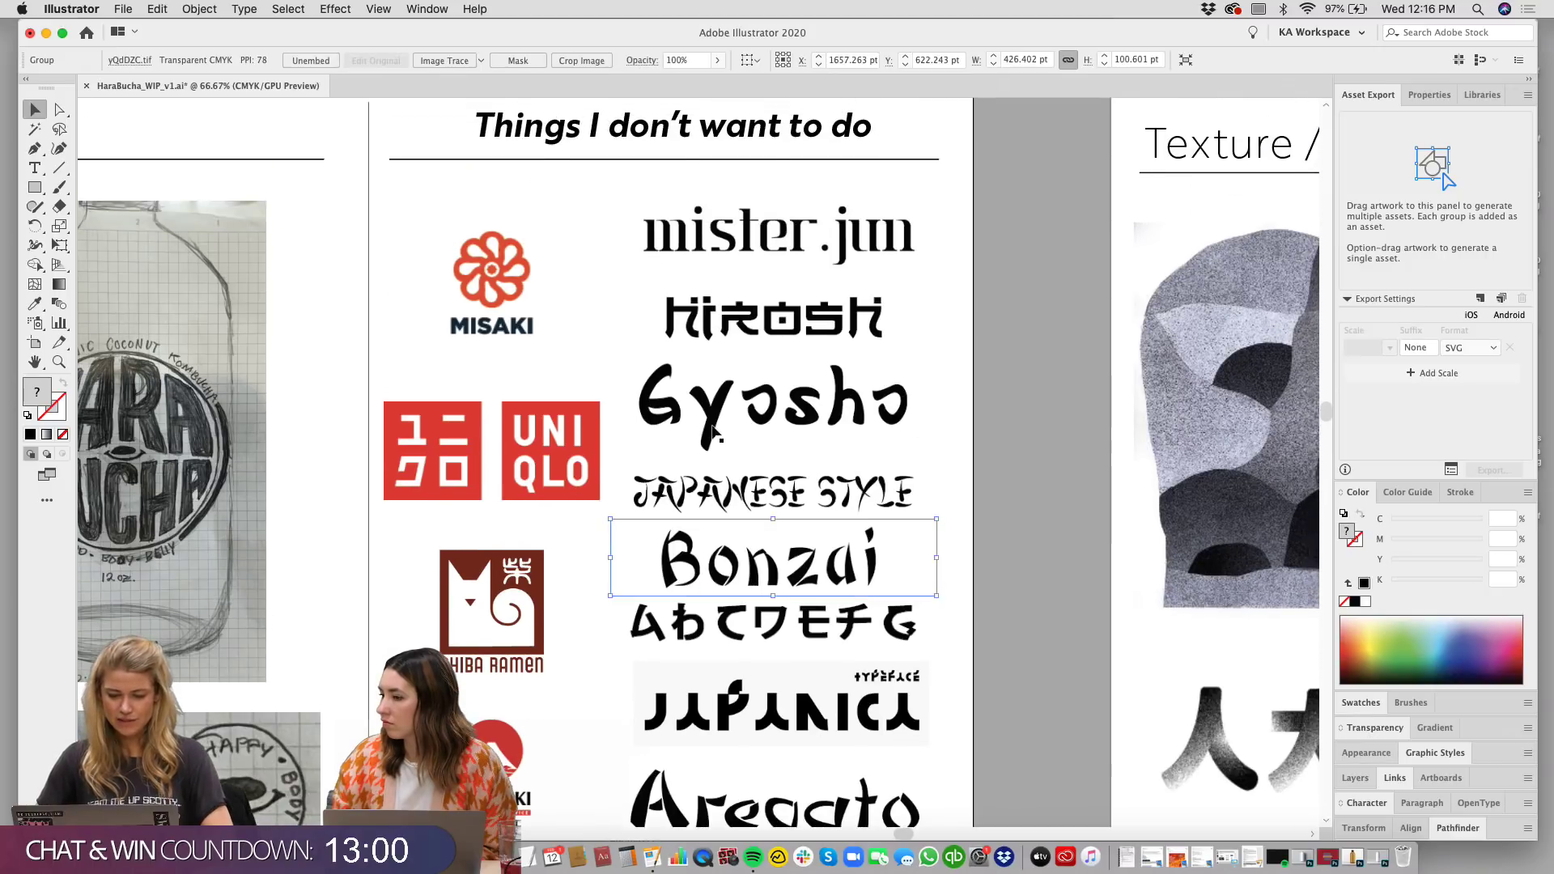
left_click(755, 432)
scroll(973, 346, "up", 1)
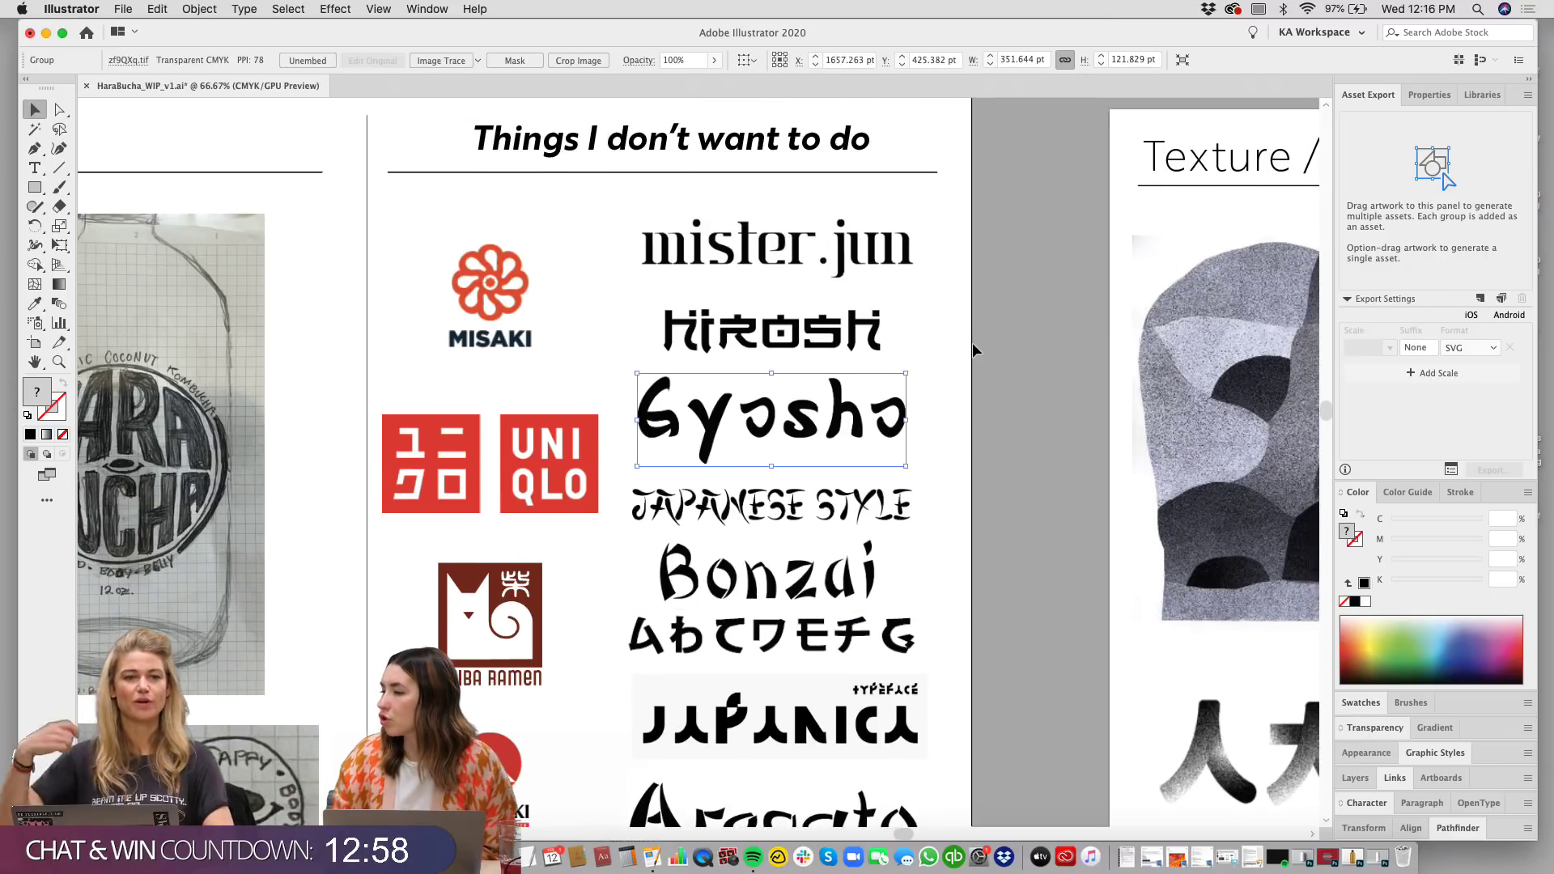
scroll(947, 323, "up", 1)
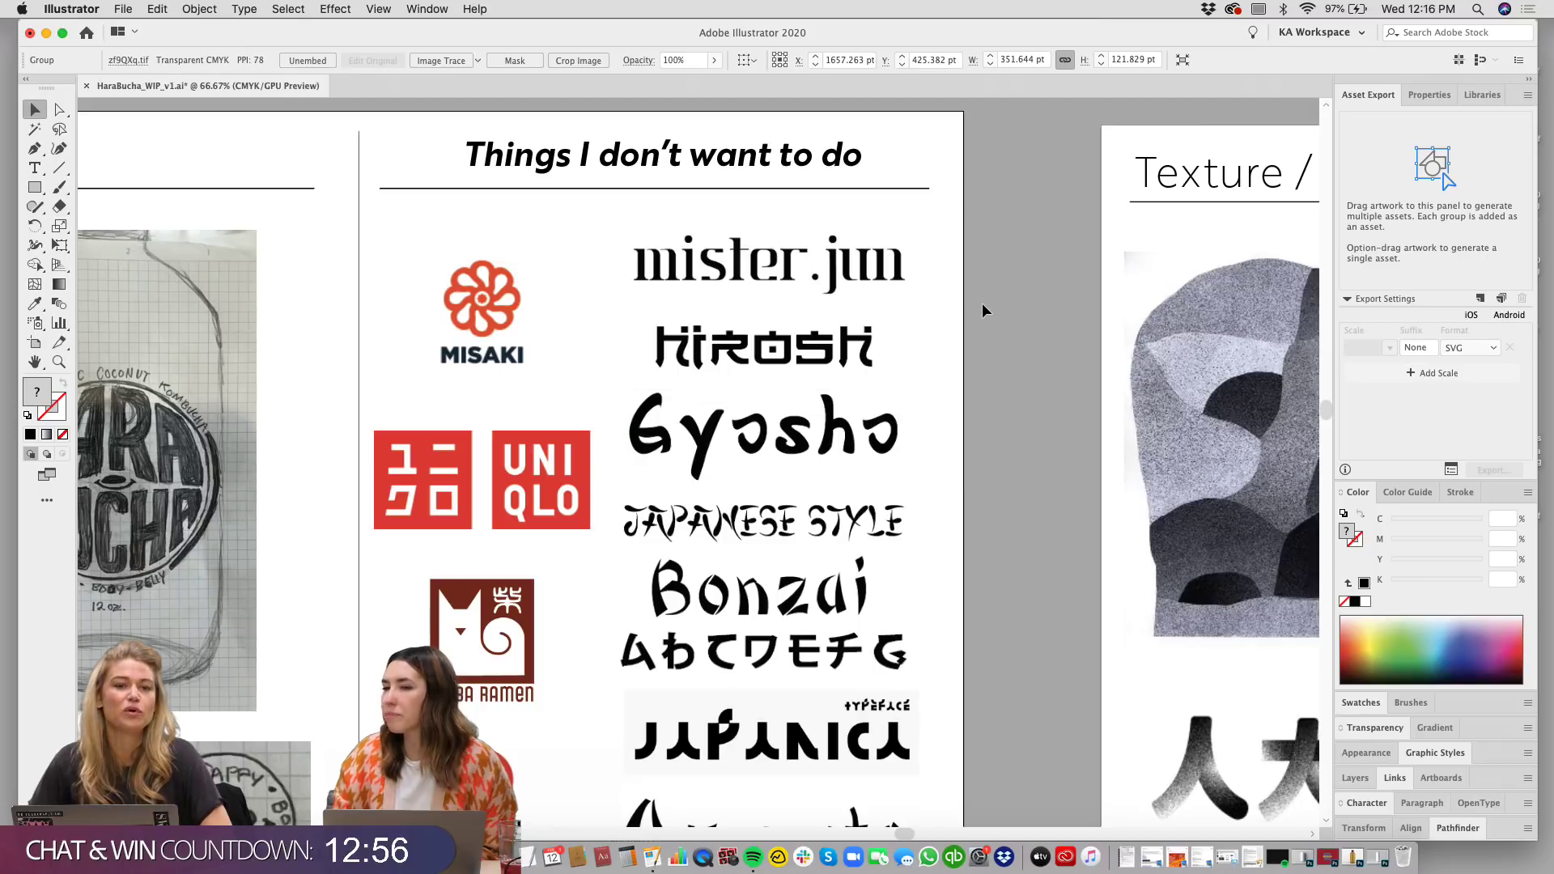
left_click(981, 307)
Step: Select the Kirinuki Japan and Misaki logos together among the references to avoid, and clear the selection
scroll(975, 304, "down", 3)
scroll(975, 305, "left", 3)
scroll(760, 468, "down", 2)
scroll(761, 468, "left", 1)
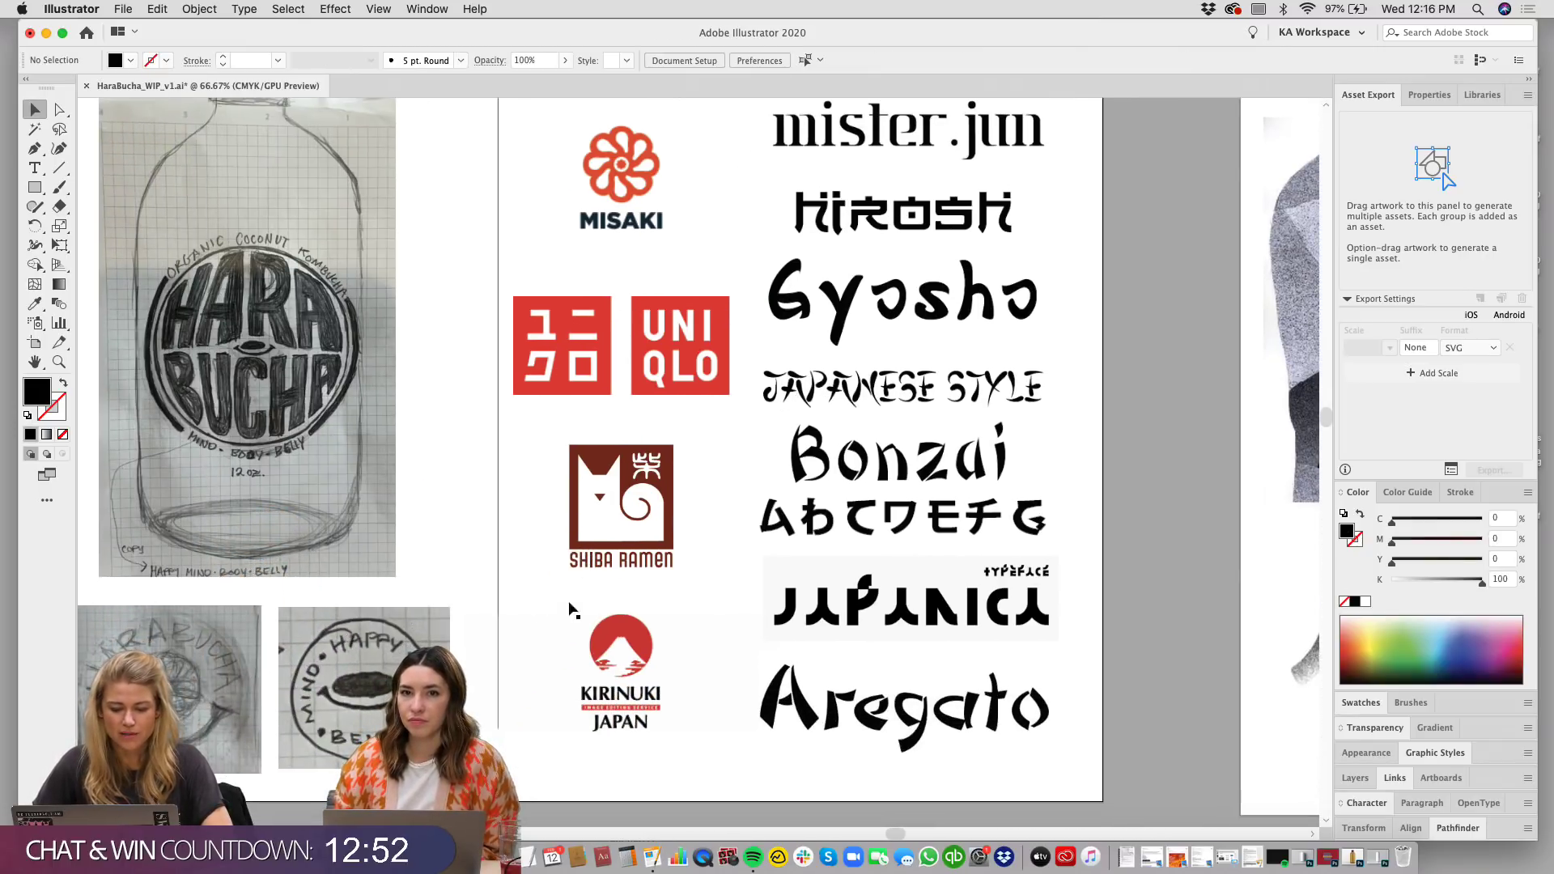
left_click(620, 725)
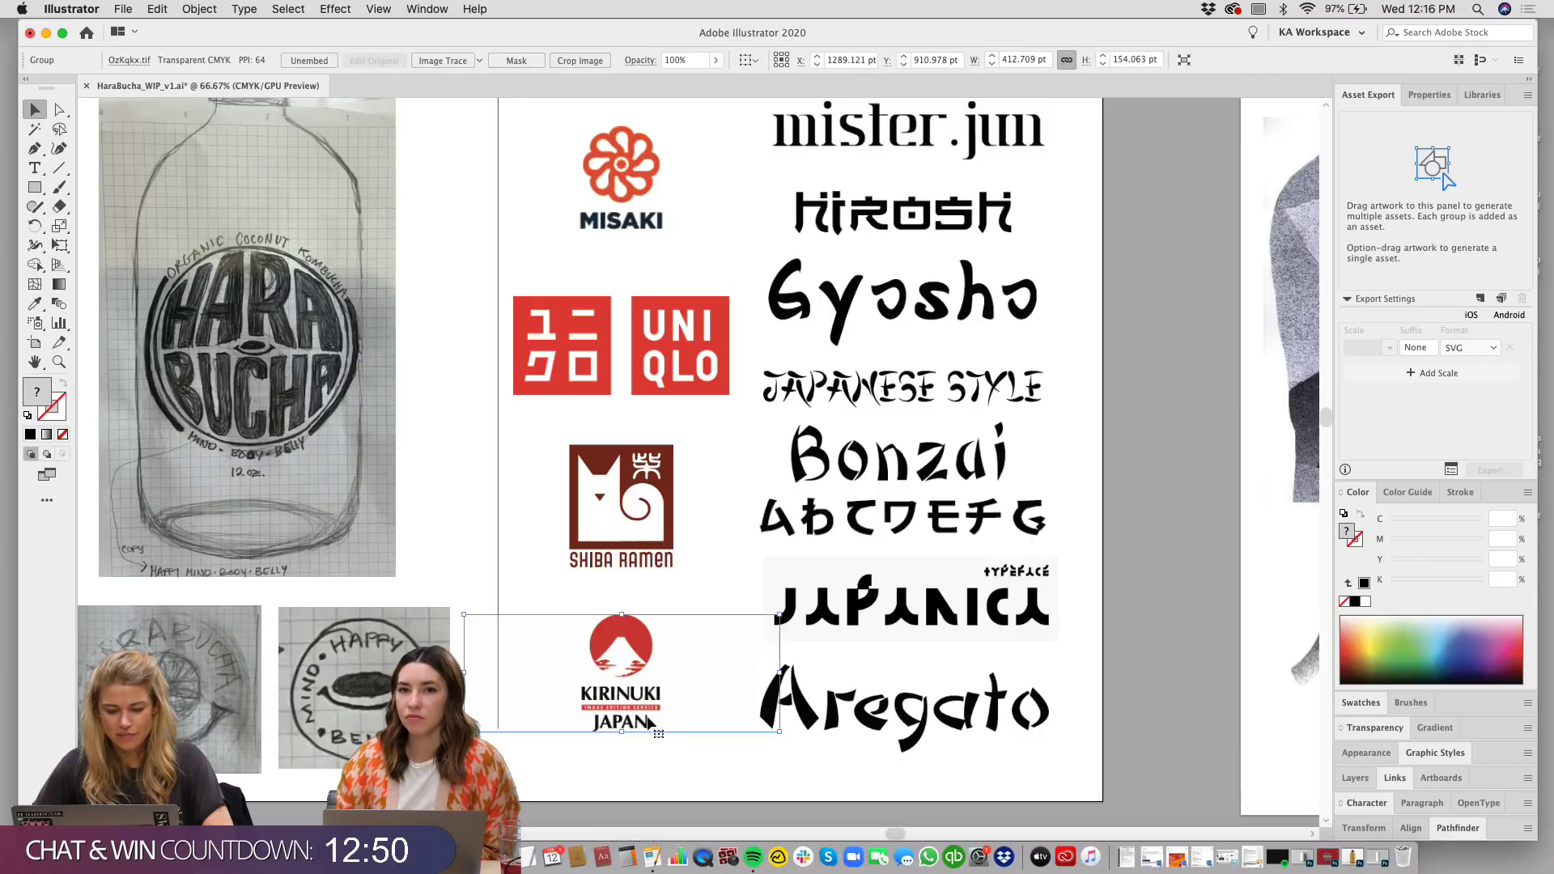
left_click(624, 178, "shift")
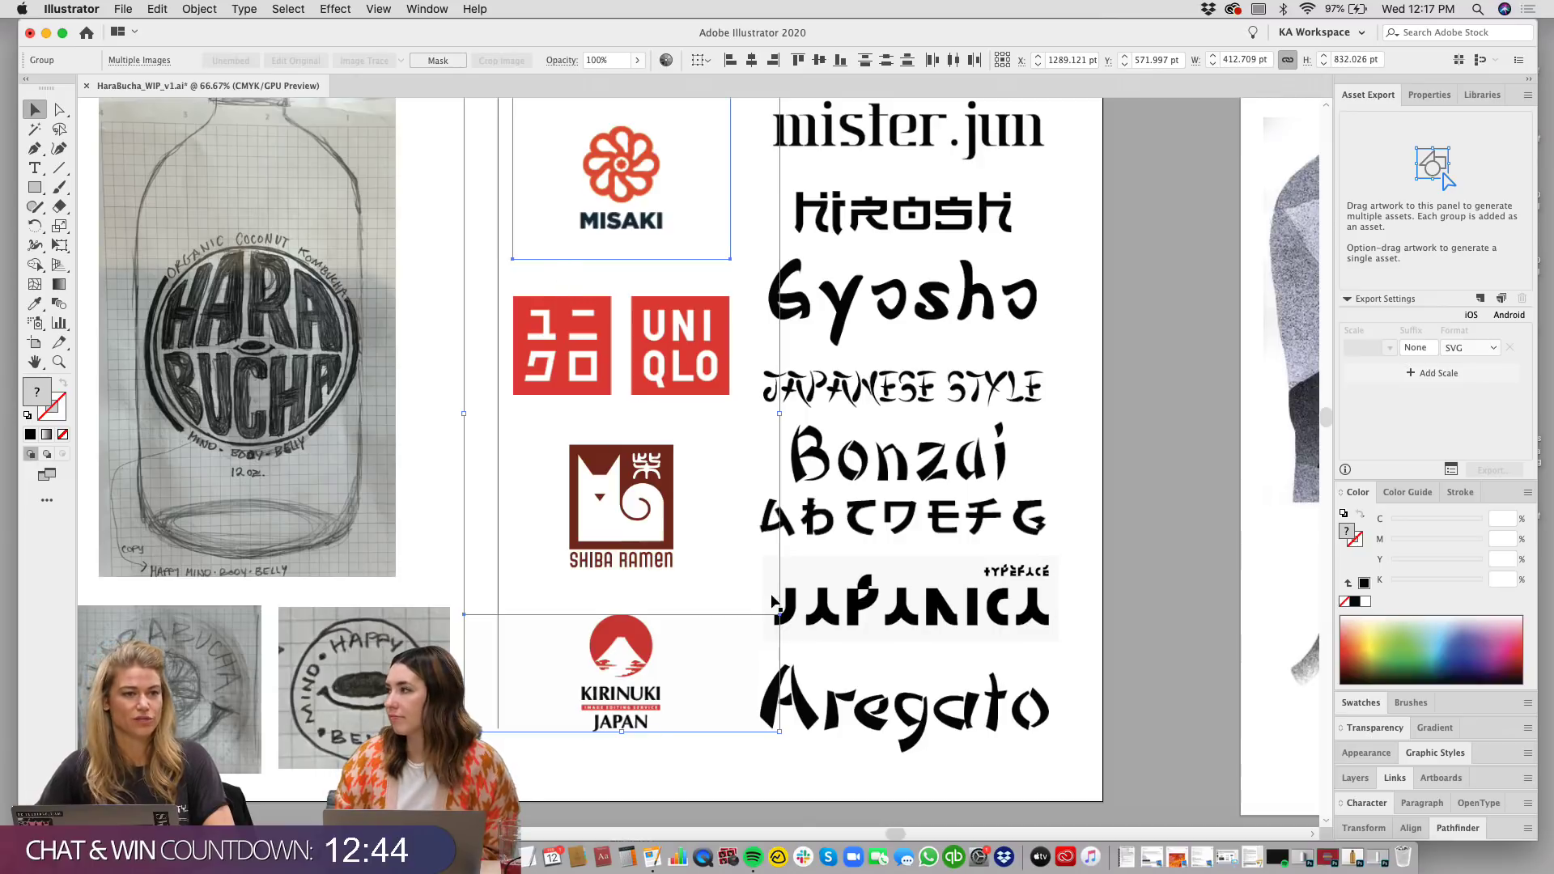
scroll(773, 602, "up", 2)
left_click(1106, 368)
Step: Zoom out to 50% and look over the Early Sketches artboard and the adjacent Texture / Color artboard
key("super+minus")
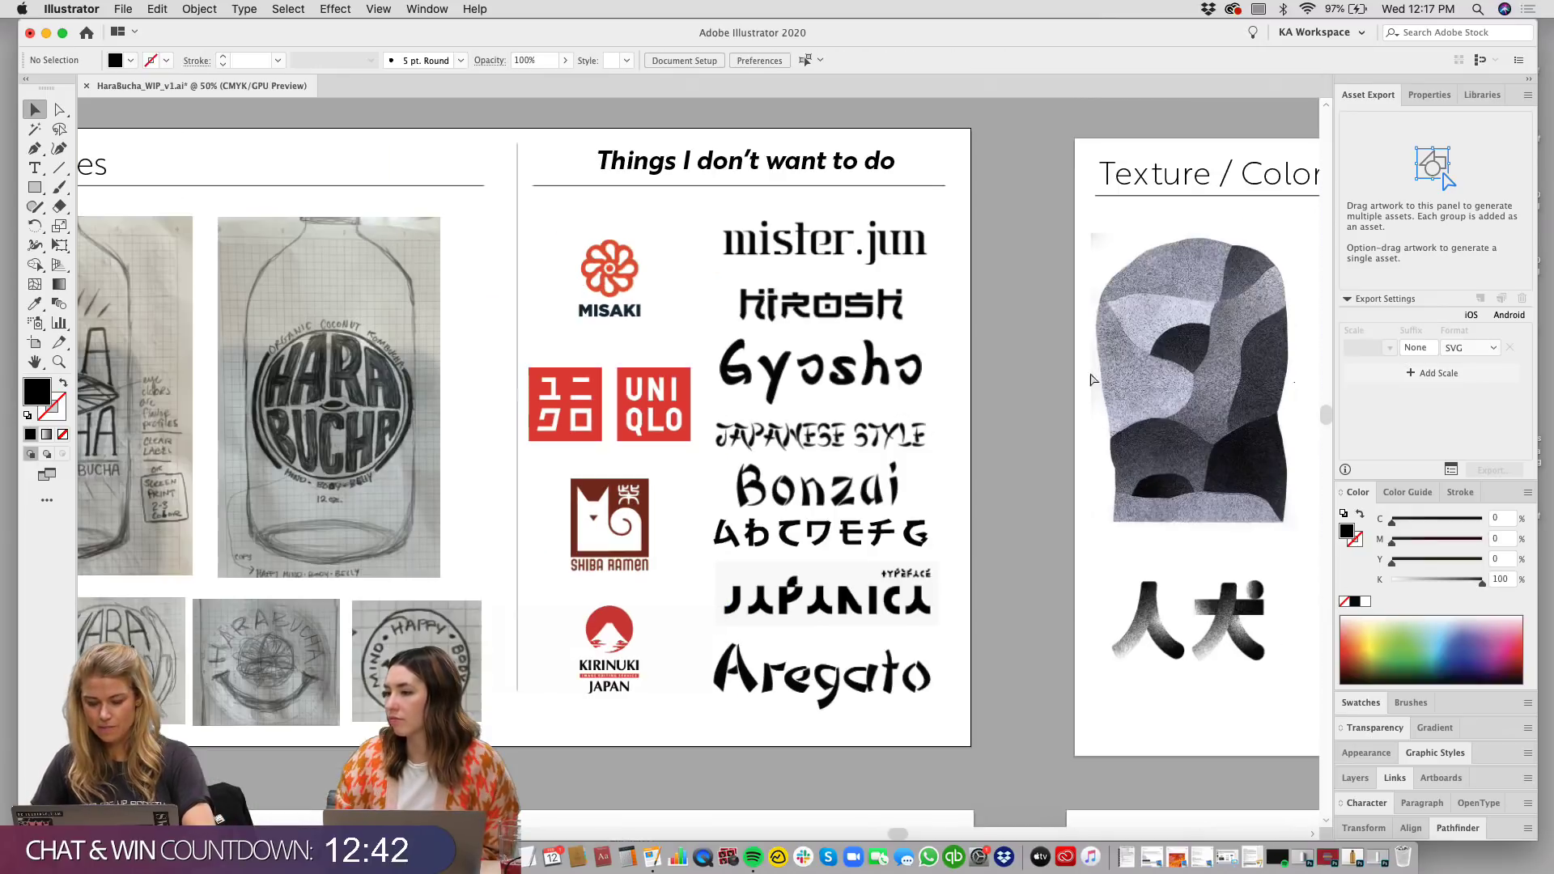
scroll(961, 565, "up", 1)
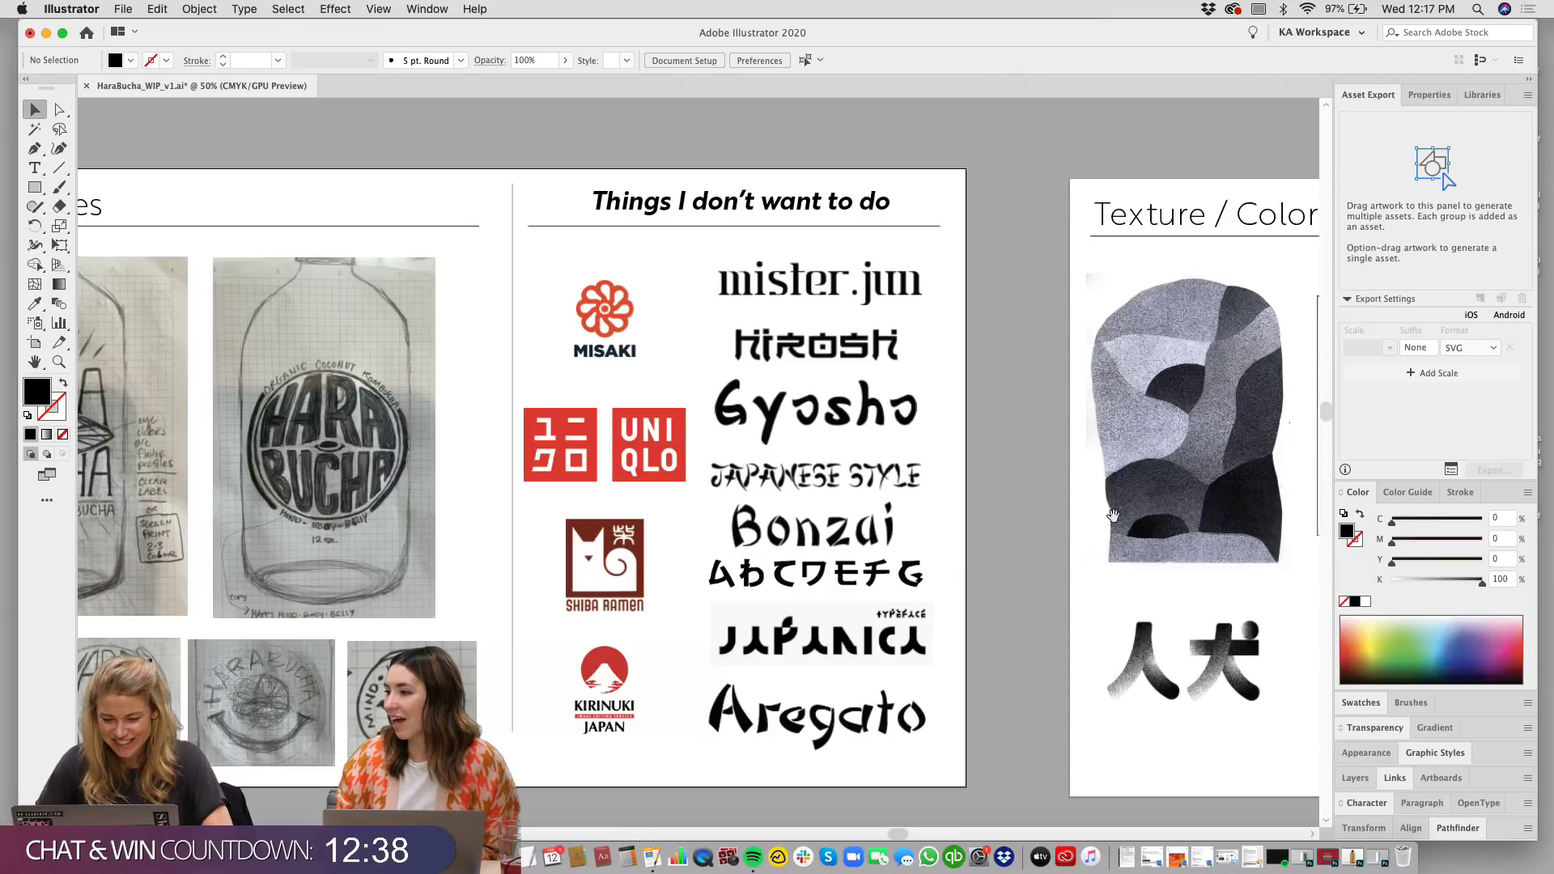
scroll(1113, 534, "down", 1)
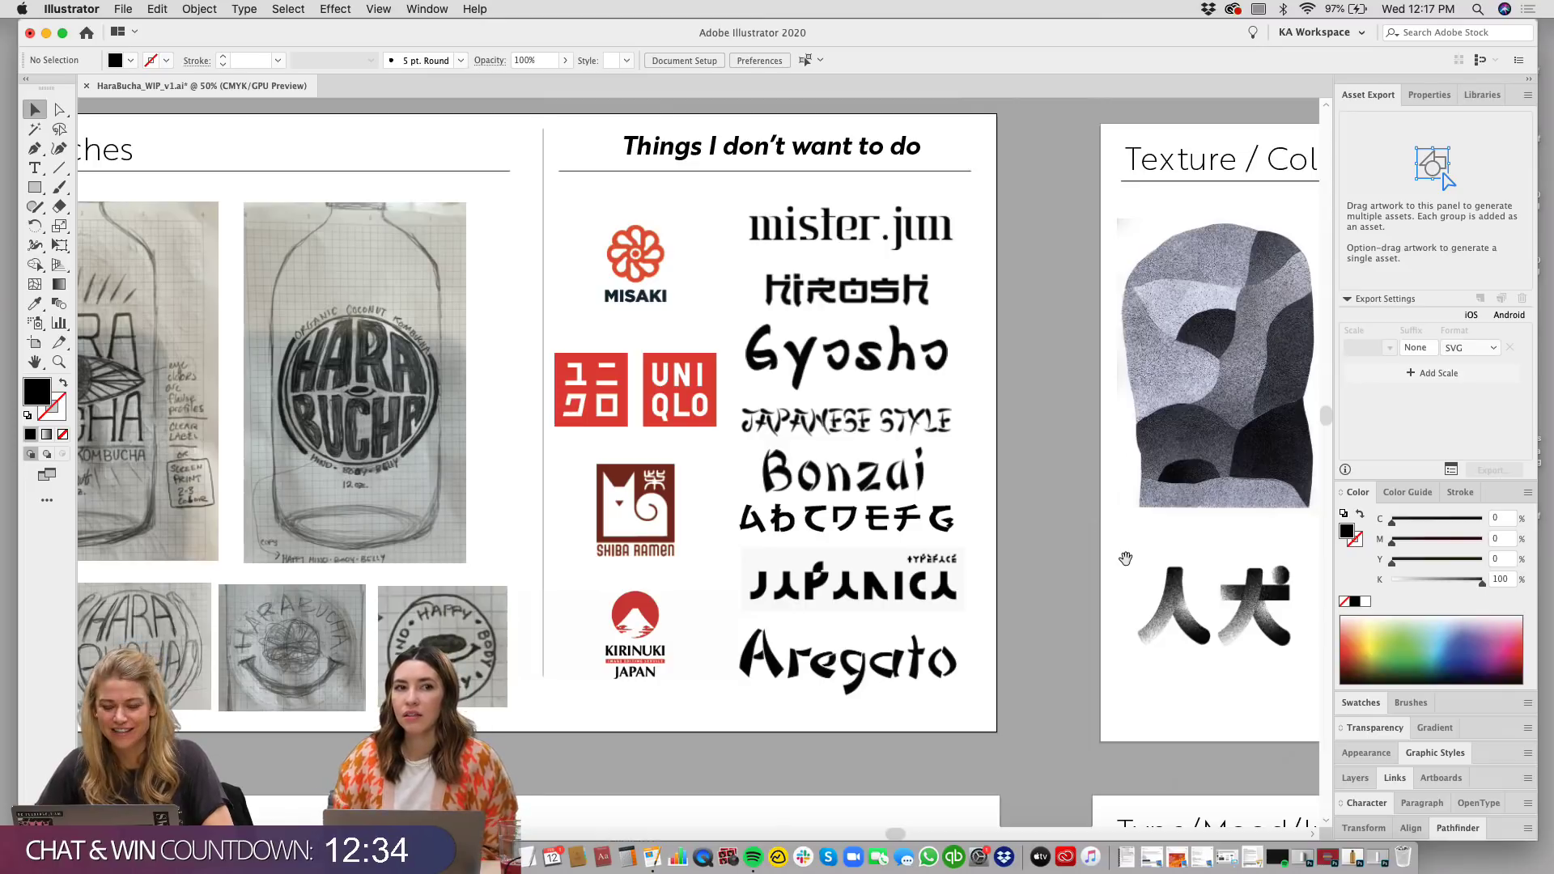
scroll(1089, 506, "down", 2)
scroll(1089, 506, "right", 3)
scroll(1133, 453, "up", 2)
scroll(1133, 453, "left", 1)
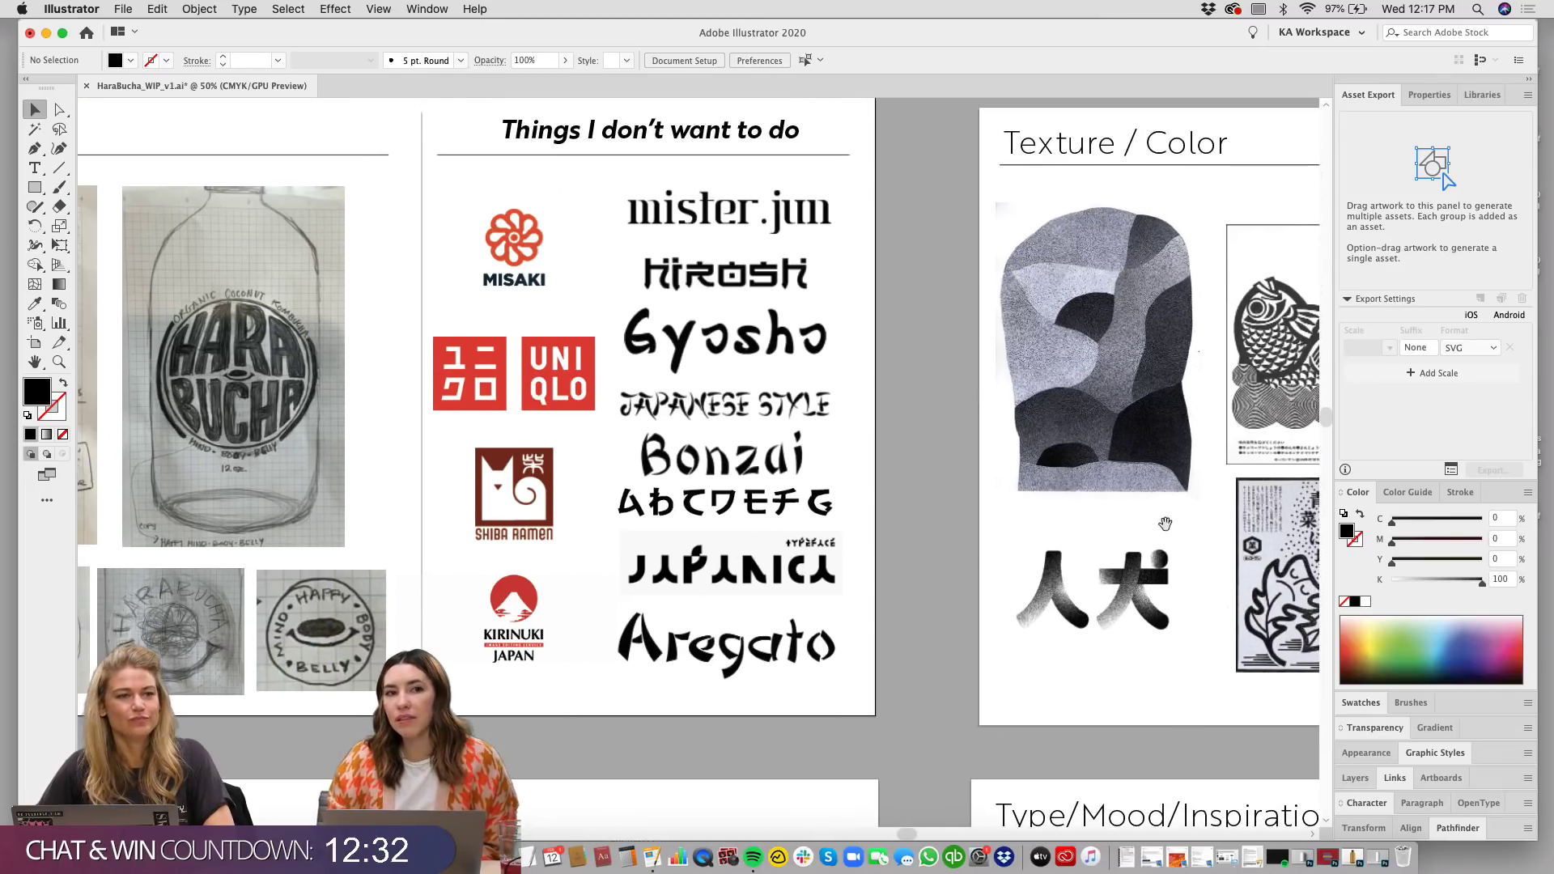
left_click_drag(922, 506, 1218, 529)
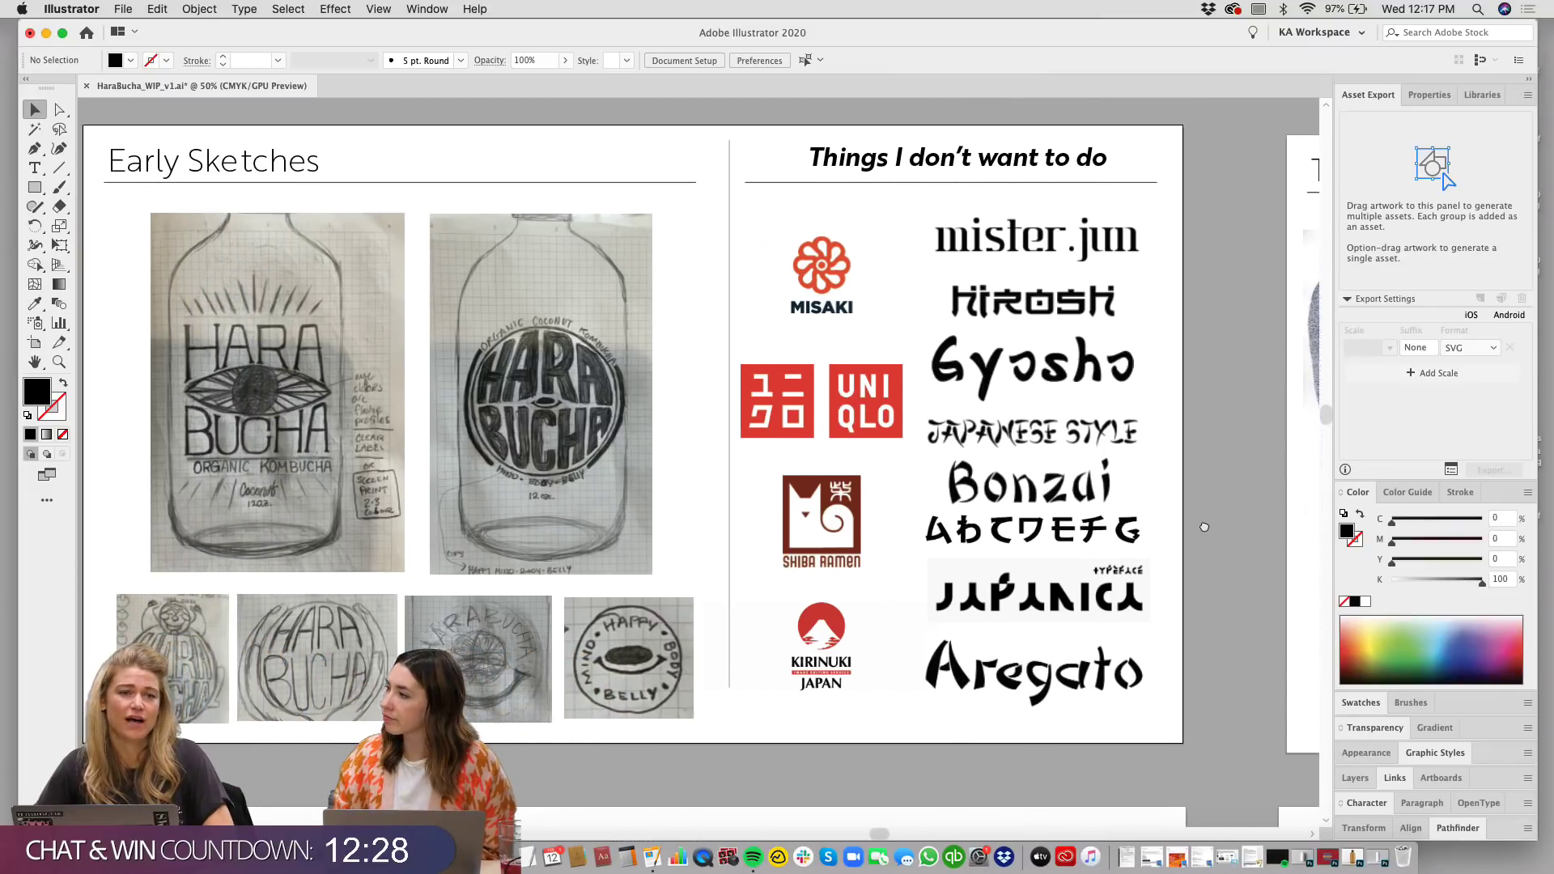
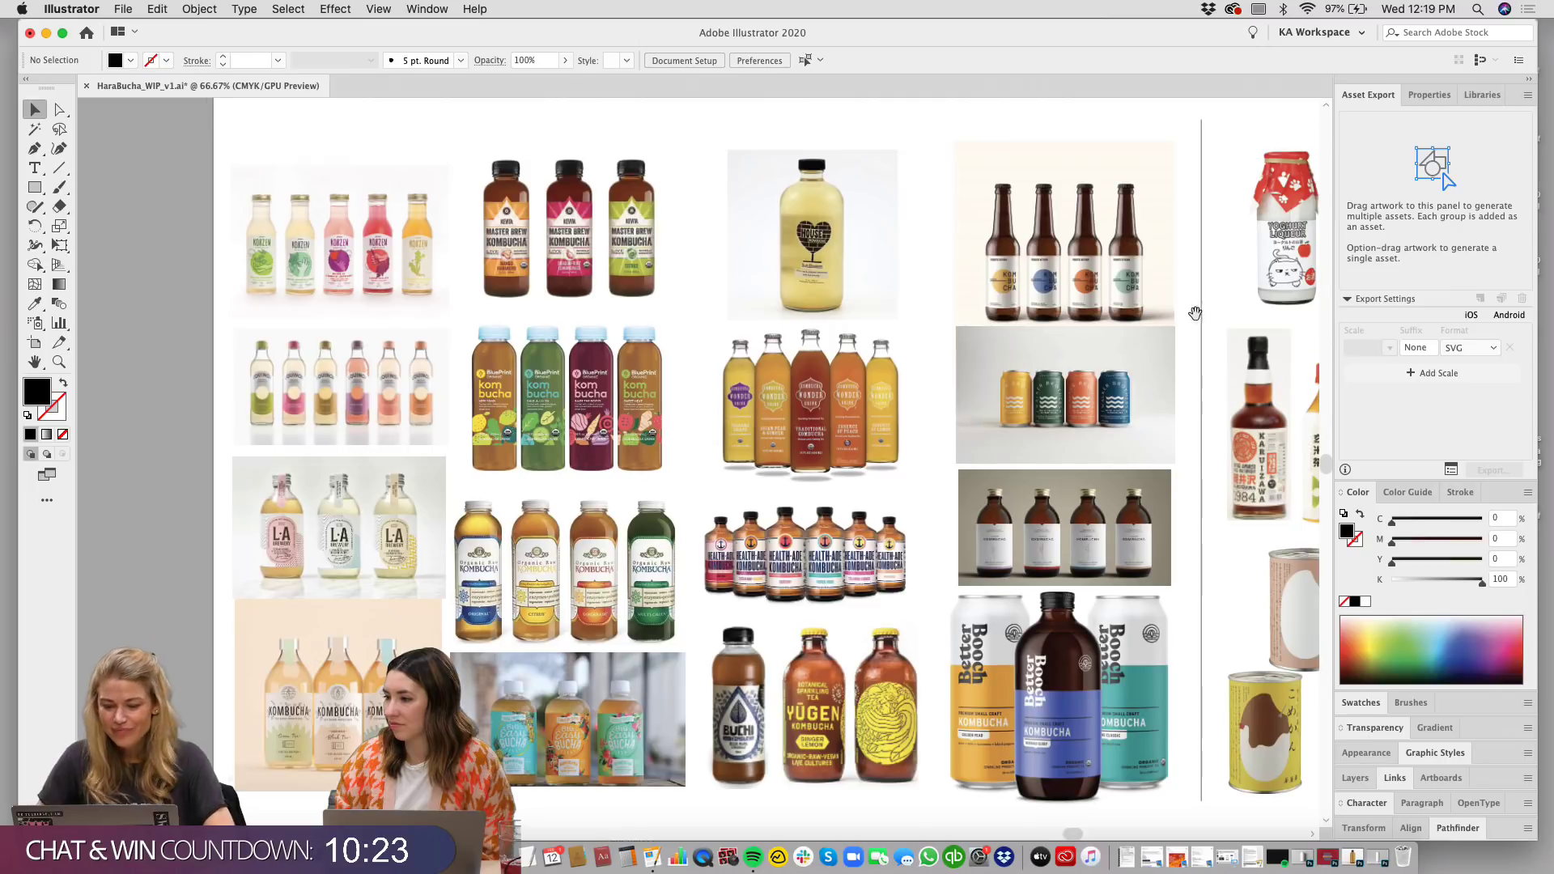
Step: Survey the kombucha competitor bottles and inspect the Korzen bottle labels at 200% magnification
scroll(1200, 305, "down", 2)
scroll(1200, 306, "right", 3)
scroll(989, 491, "up", 2)
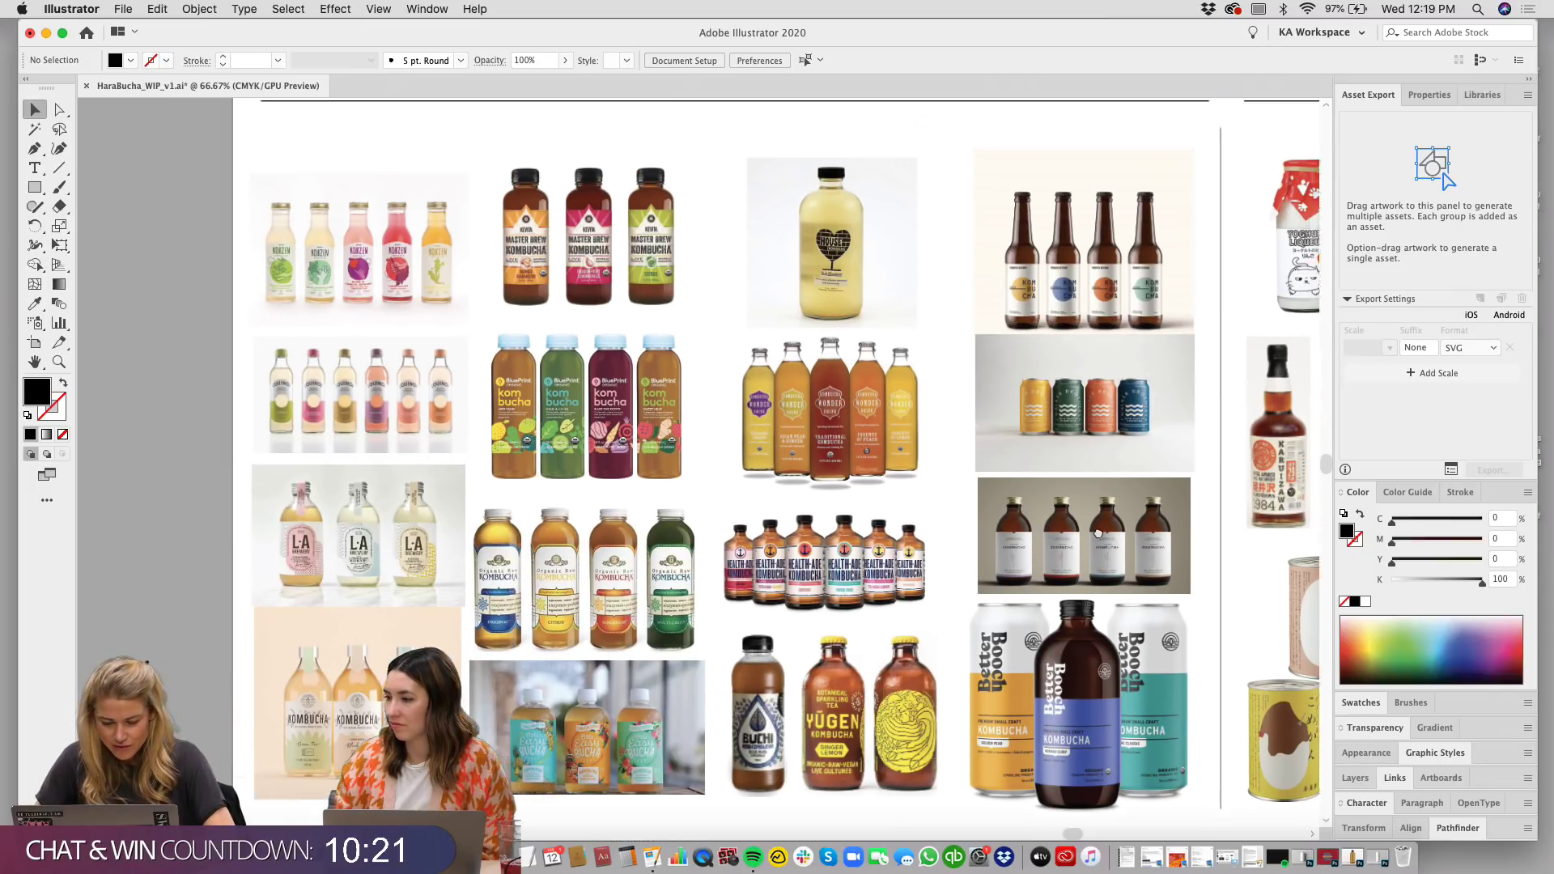
scroll(971, 469, "up", 8)
scroll(915, 571, "up", 4)
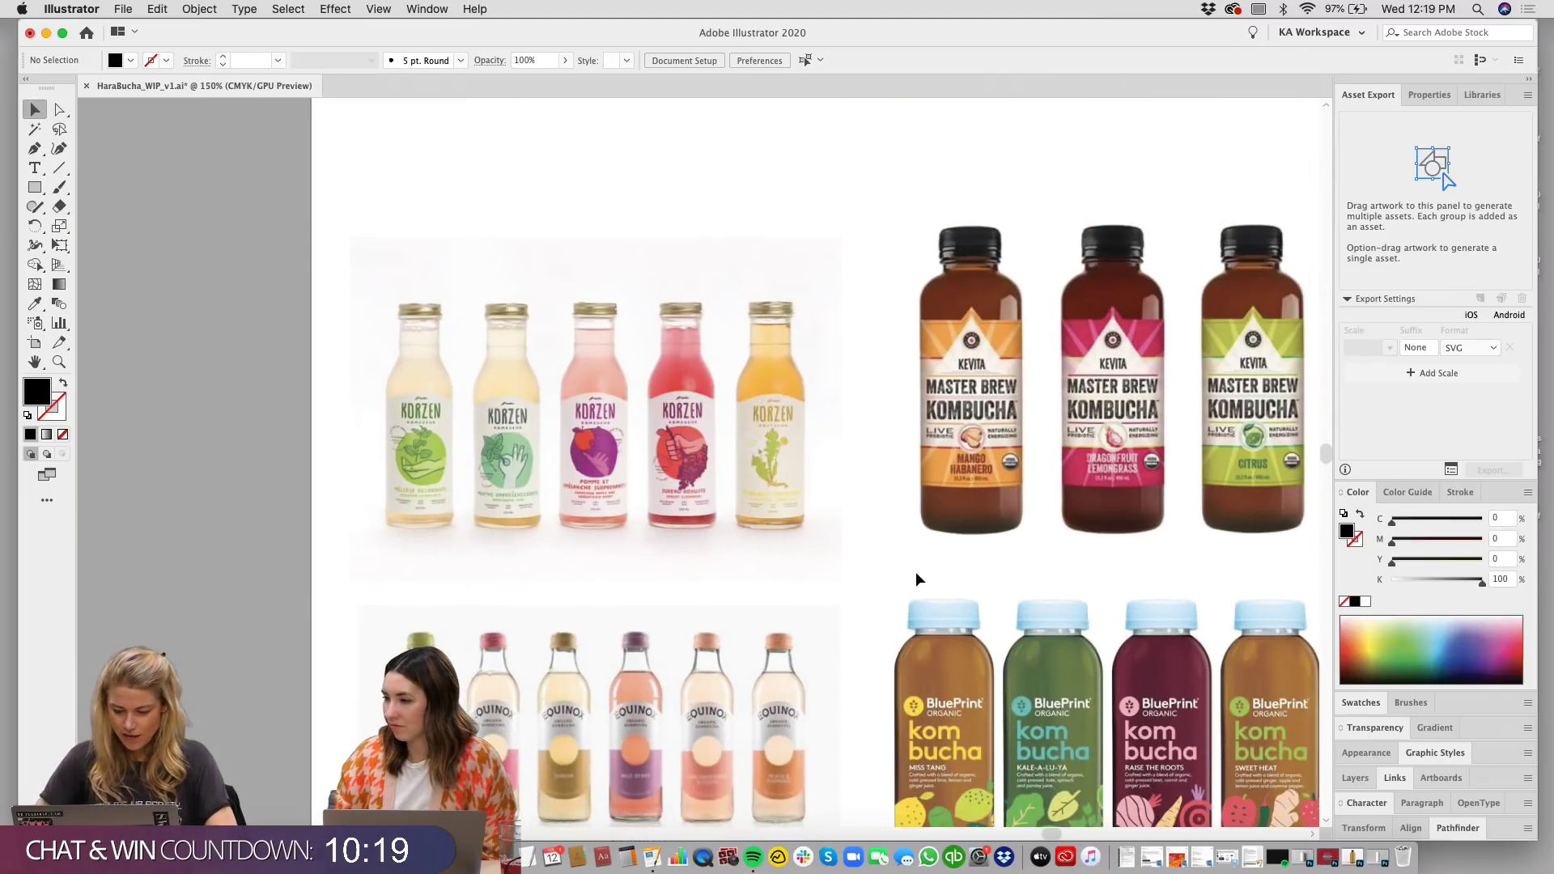
scroll(994, 576, "up", 2)
scroll(995, 575, "down", 4)
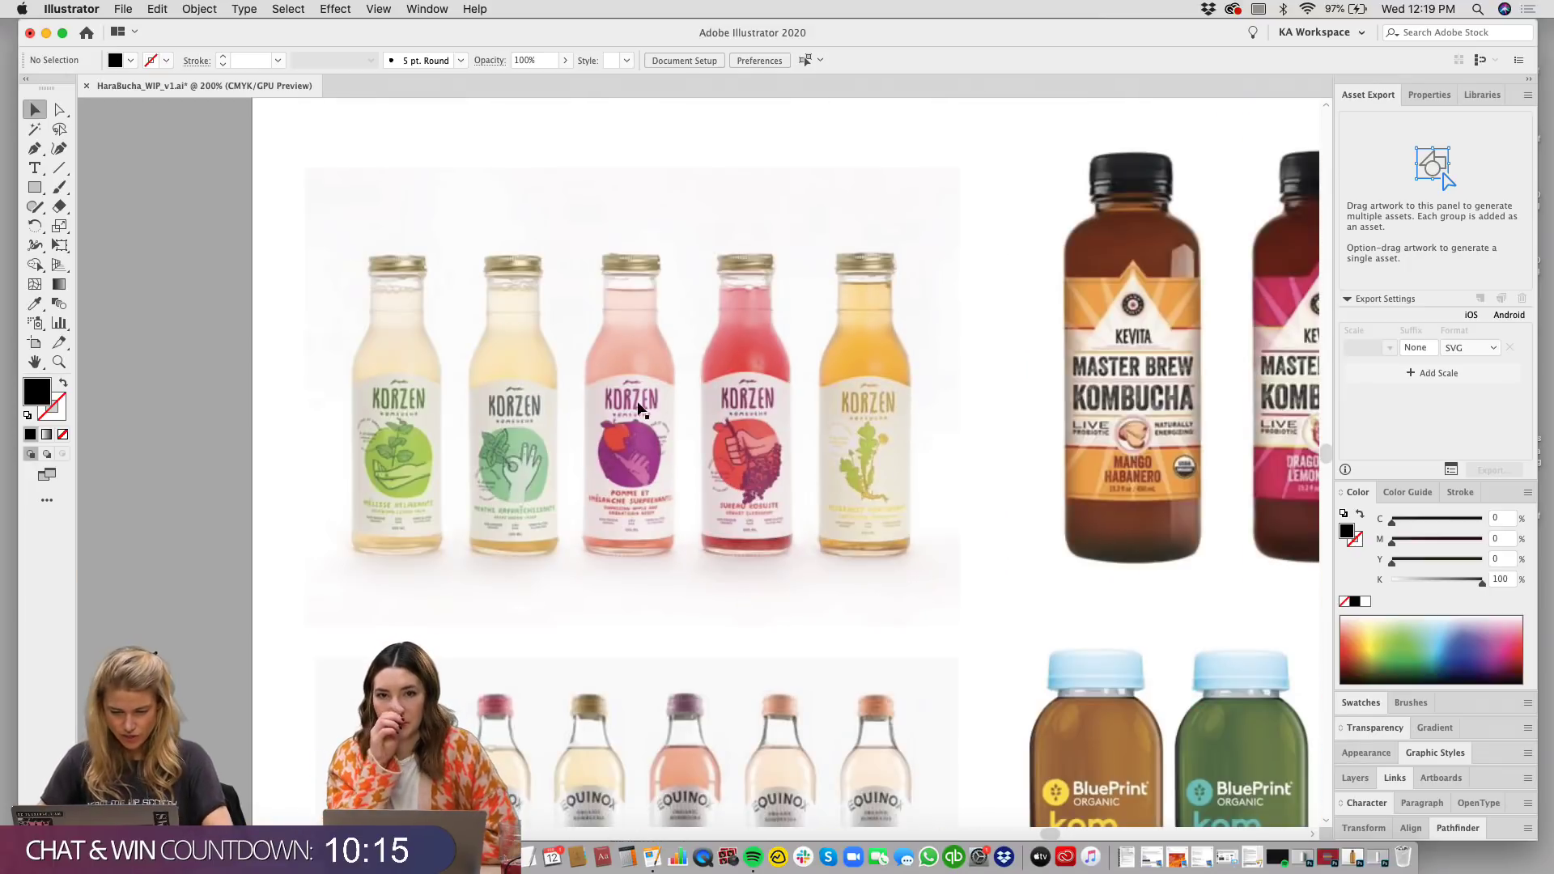
scroll(912, 462, "down", 2)
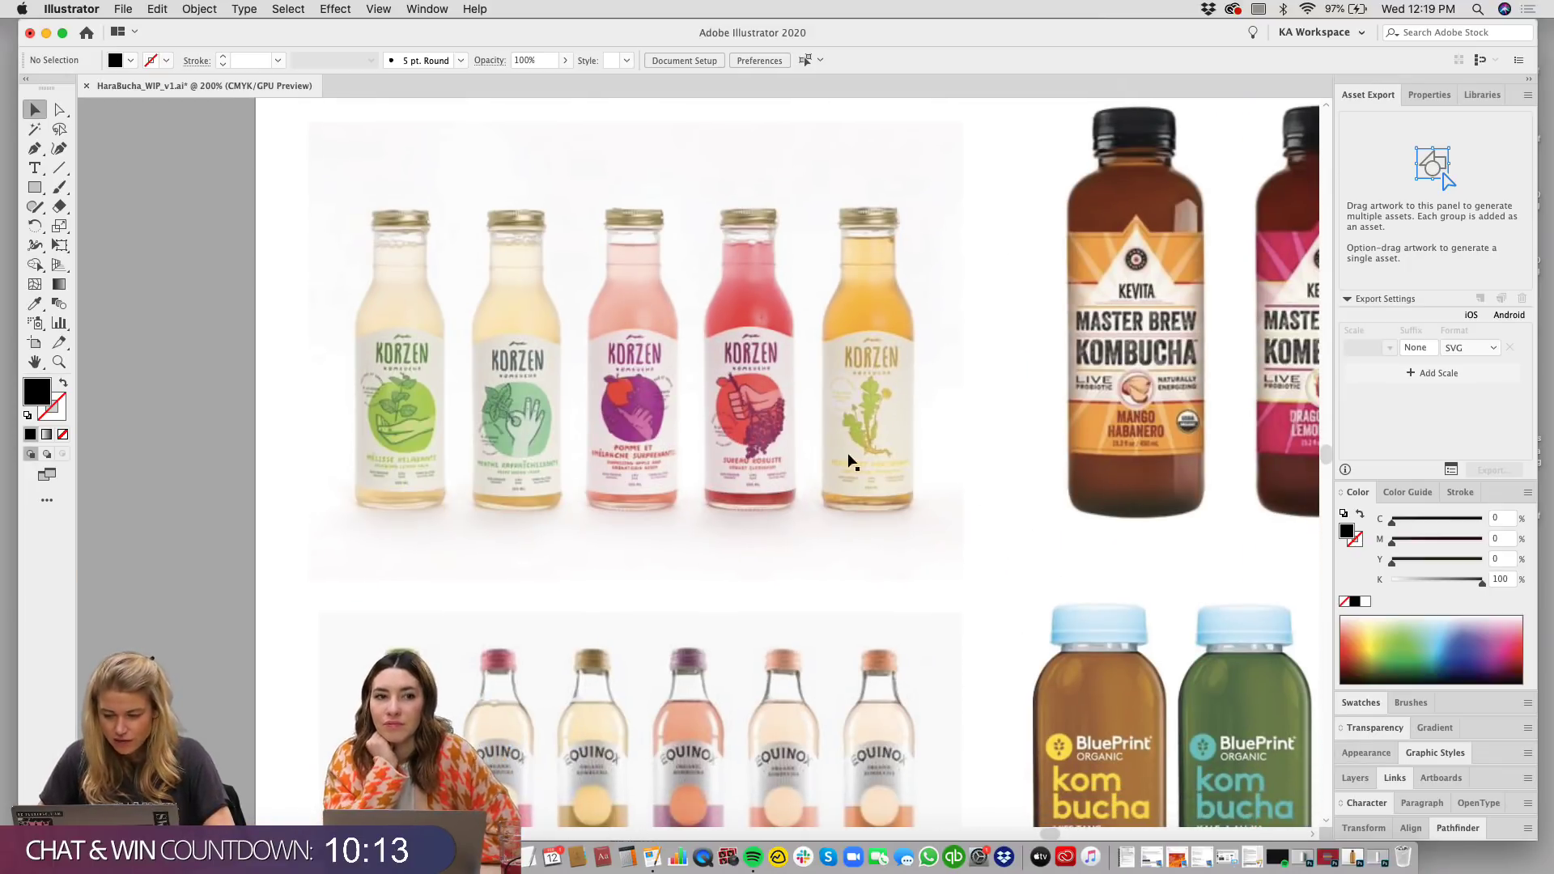
Step: Examine the Equinox, L.A Brewery, Organic Raw Kombucha and Big Easy Bucha bottle labels up close
scroll(919, 389, "down", 10)
scroll(939, 355, "down", 10)
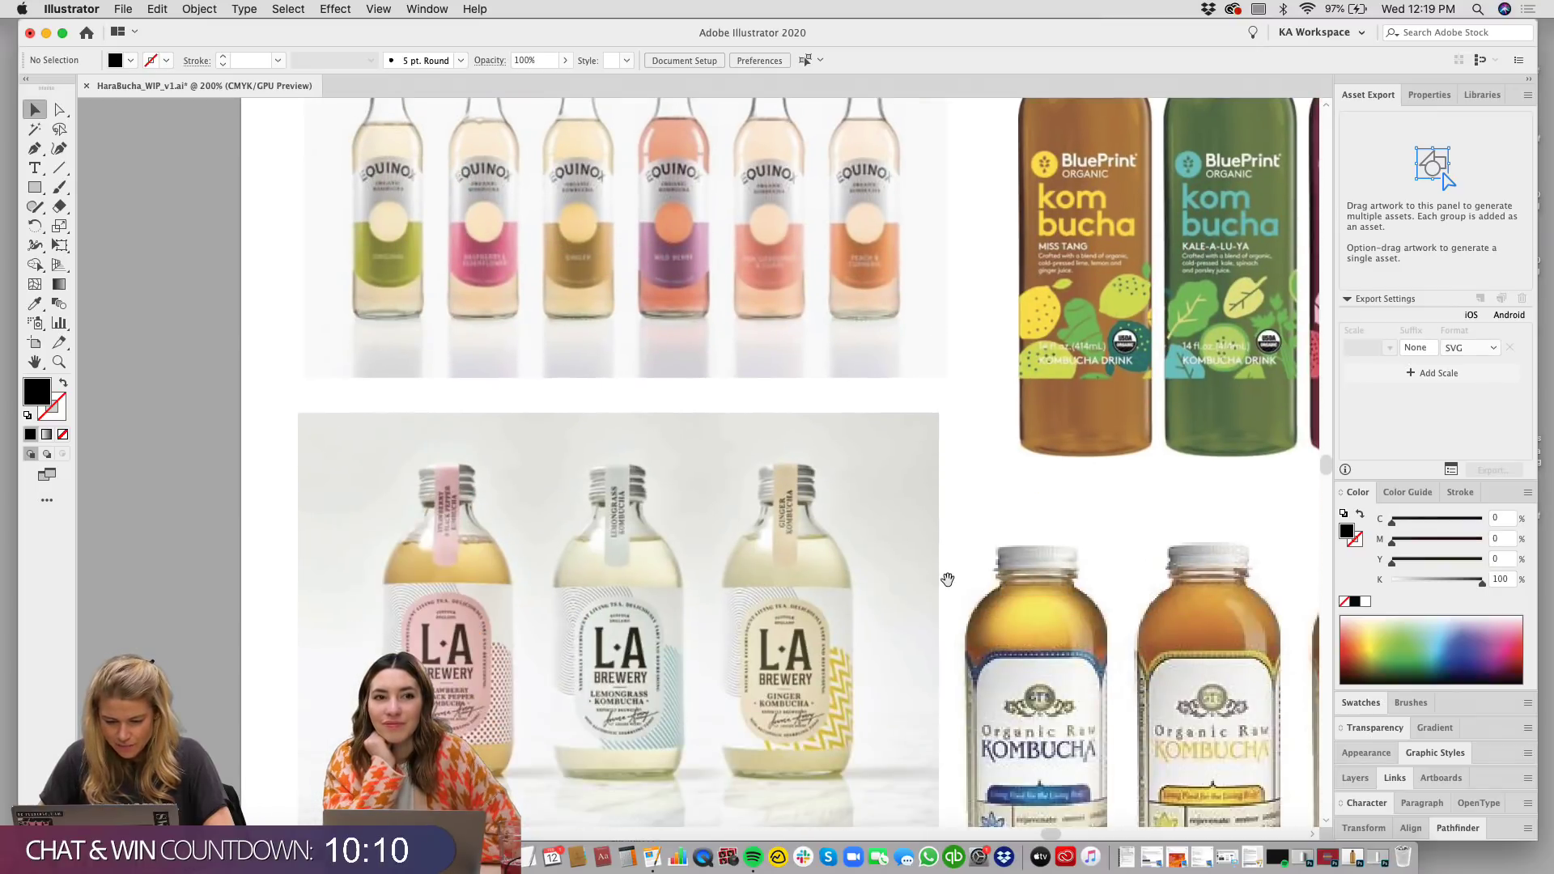
scroll(963, 607, "down", 10)
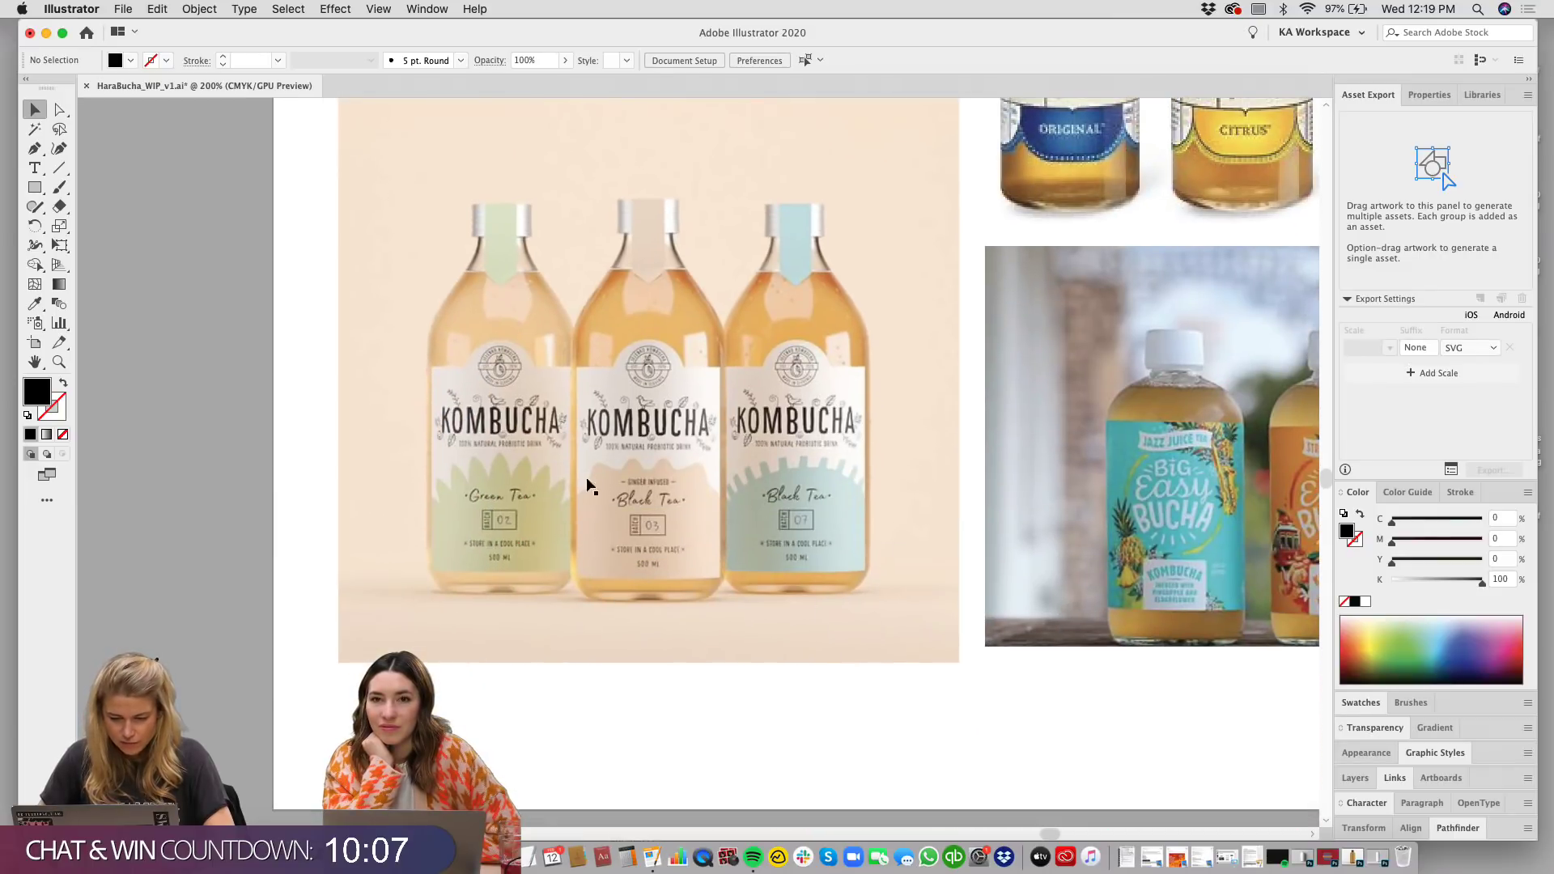
scroll(1012, 543, "right", 12)
left_click_drag(853, 494, 726, 515)
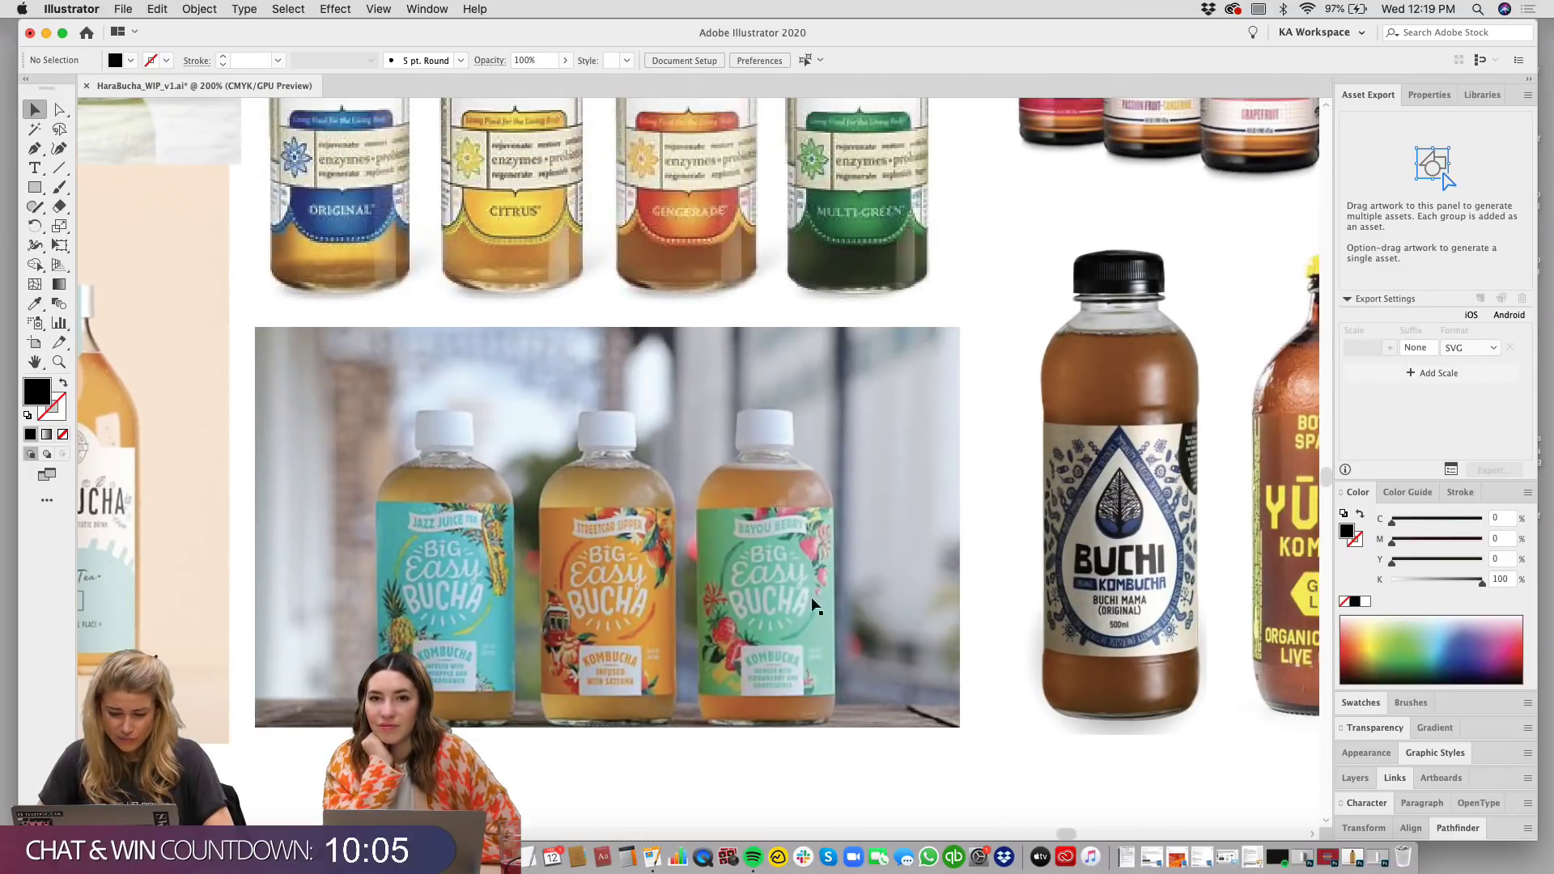
scroll(984, 305, "up", 3)
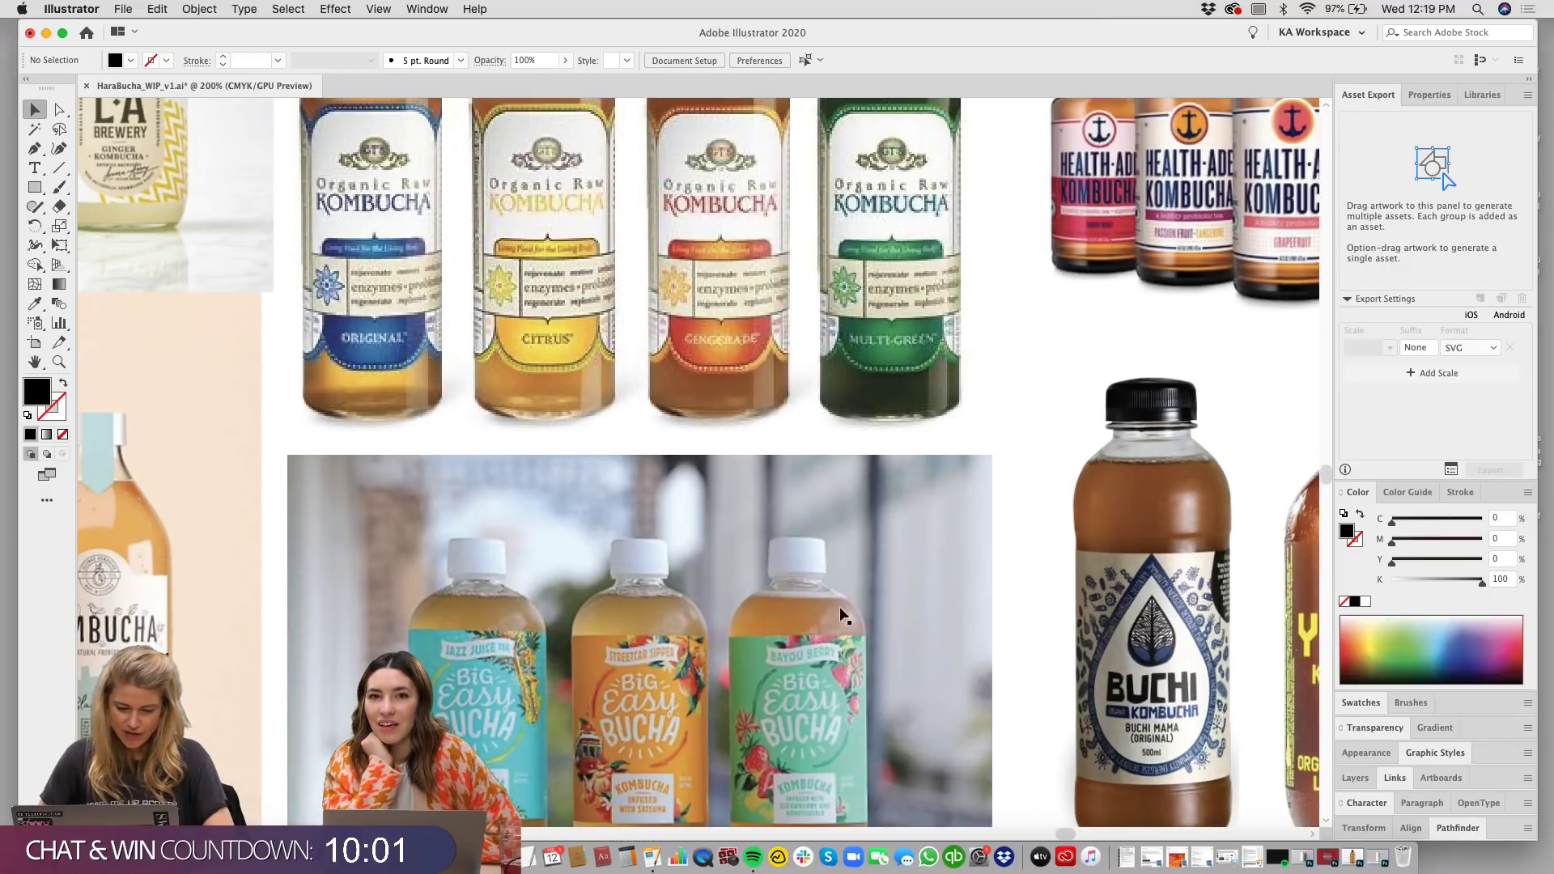
Step: View the Buchi and Yūgen kombucha bottles up close and select the Yūgen image
scroll(1032, 295, "right", 10)
scroll(1033, 296, "down", 3)
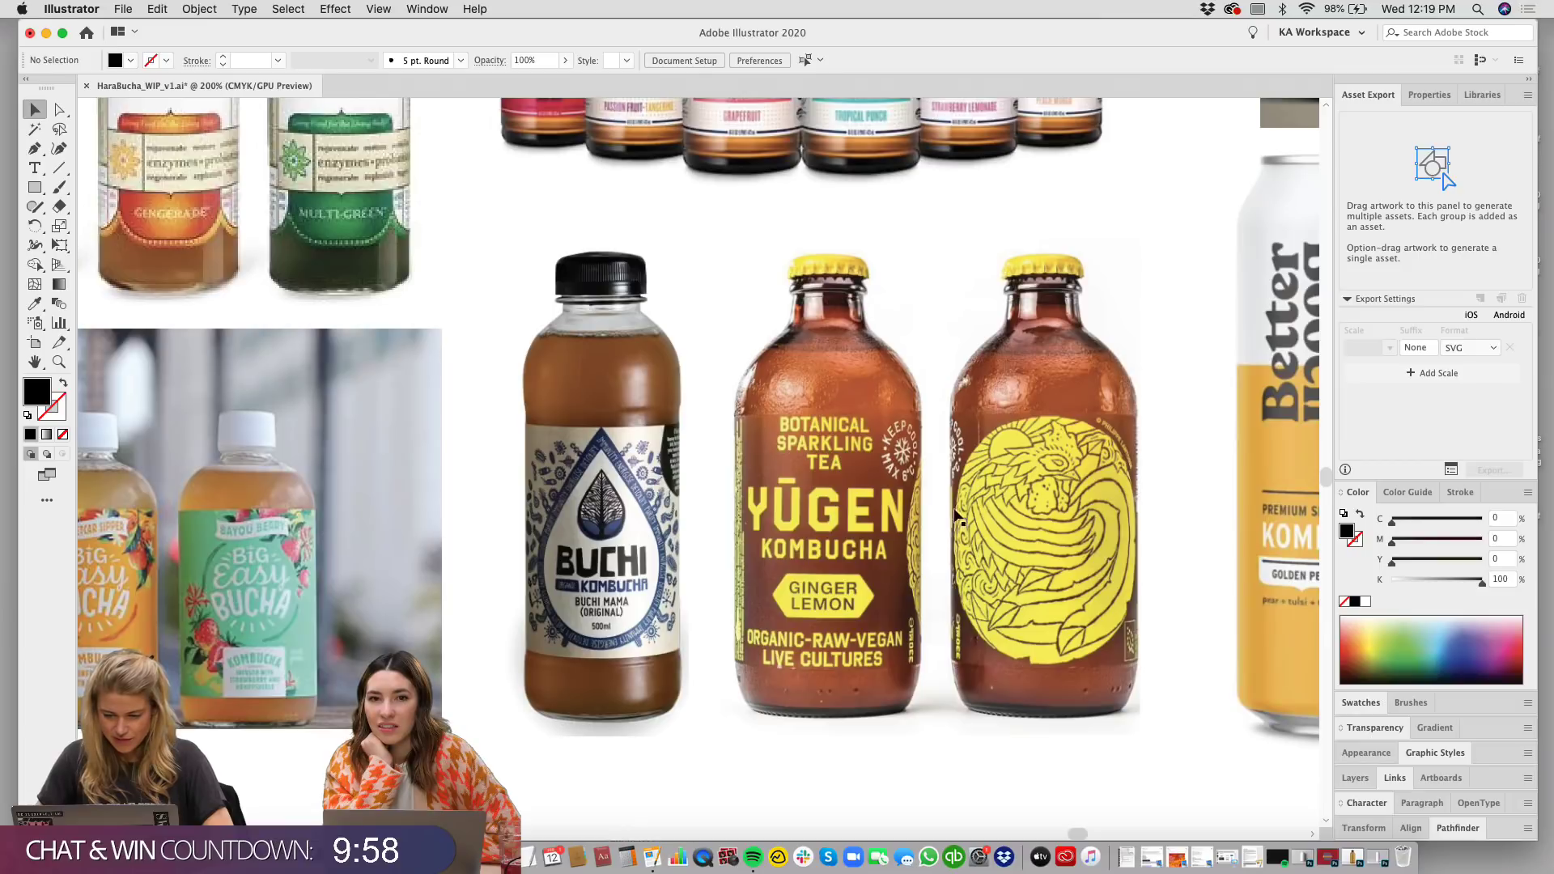
left_click(1067, 489)
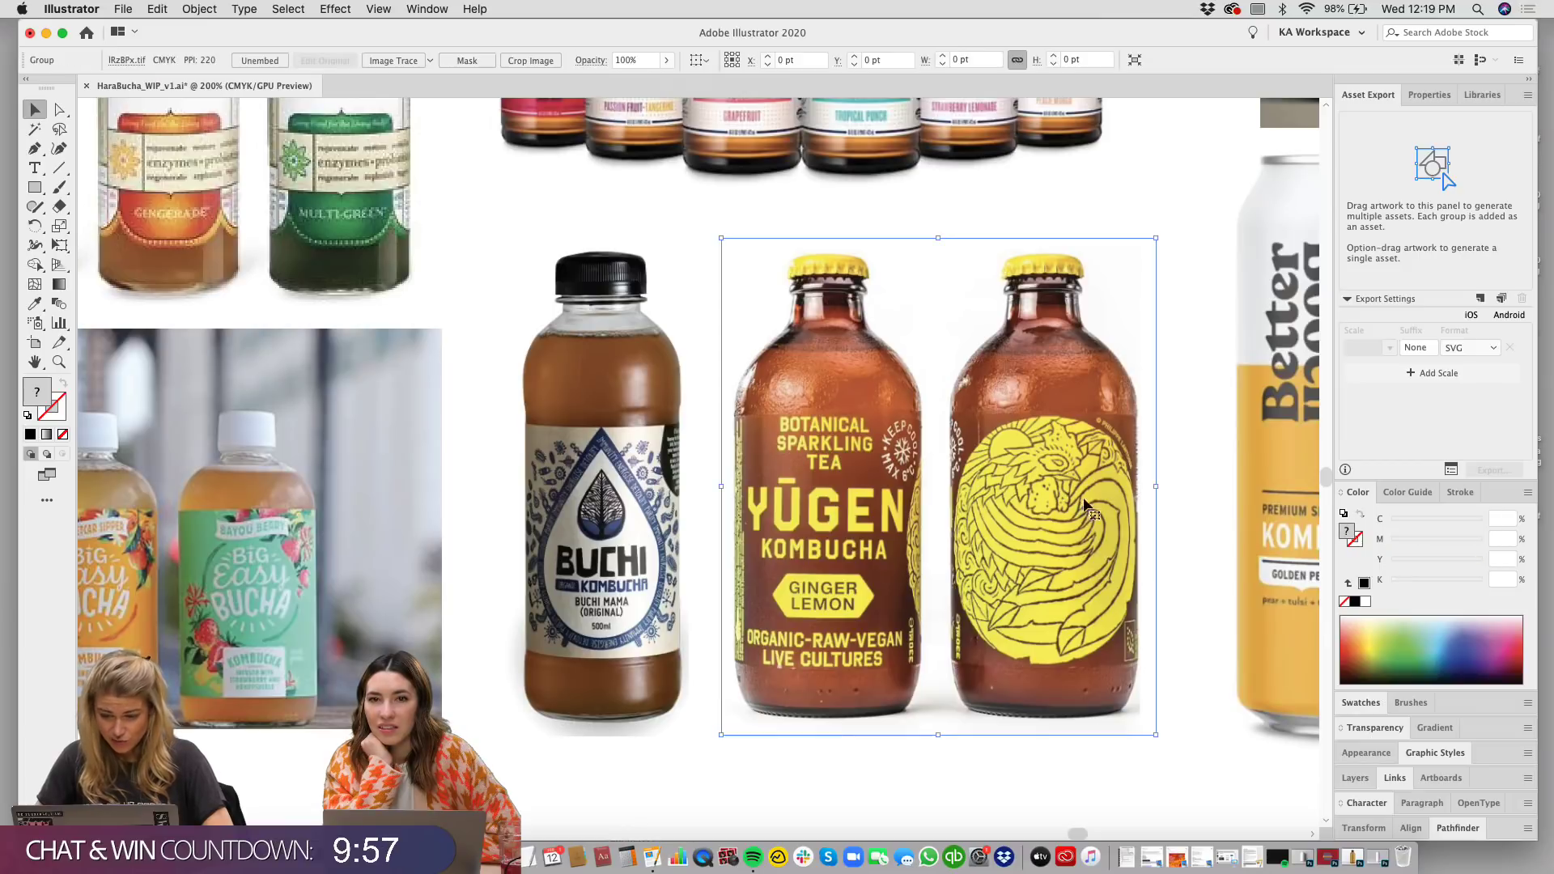
Step: Deselect the Yūgen image and look over the Health-Ade, Probiotic Kitchen and Walker Brothers kombucha packaging
left_click(1017, 792)
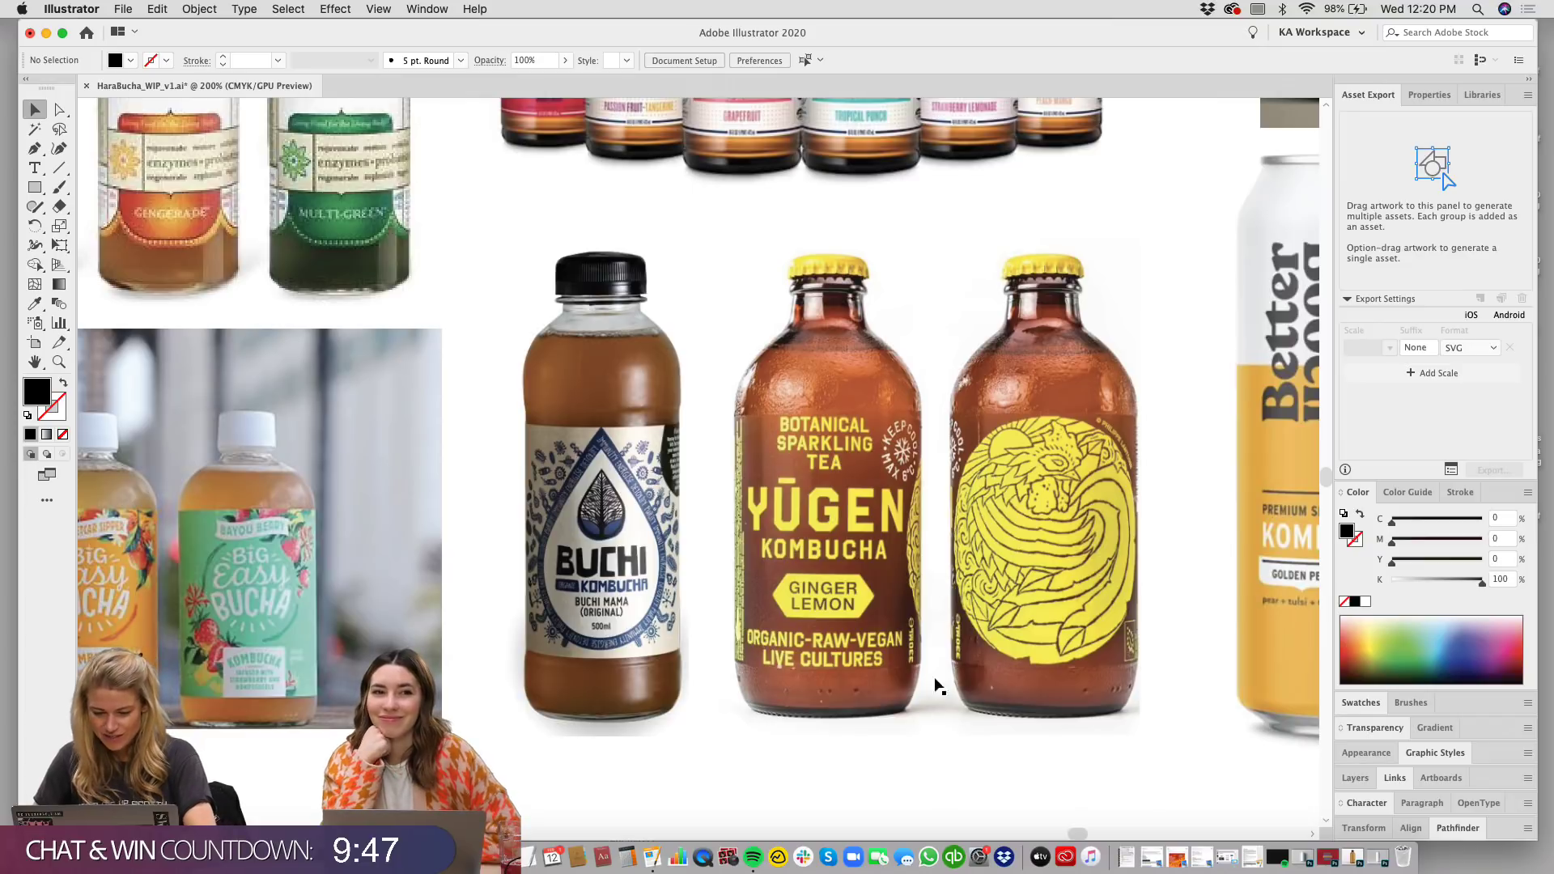
key("super+minus")
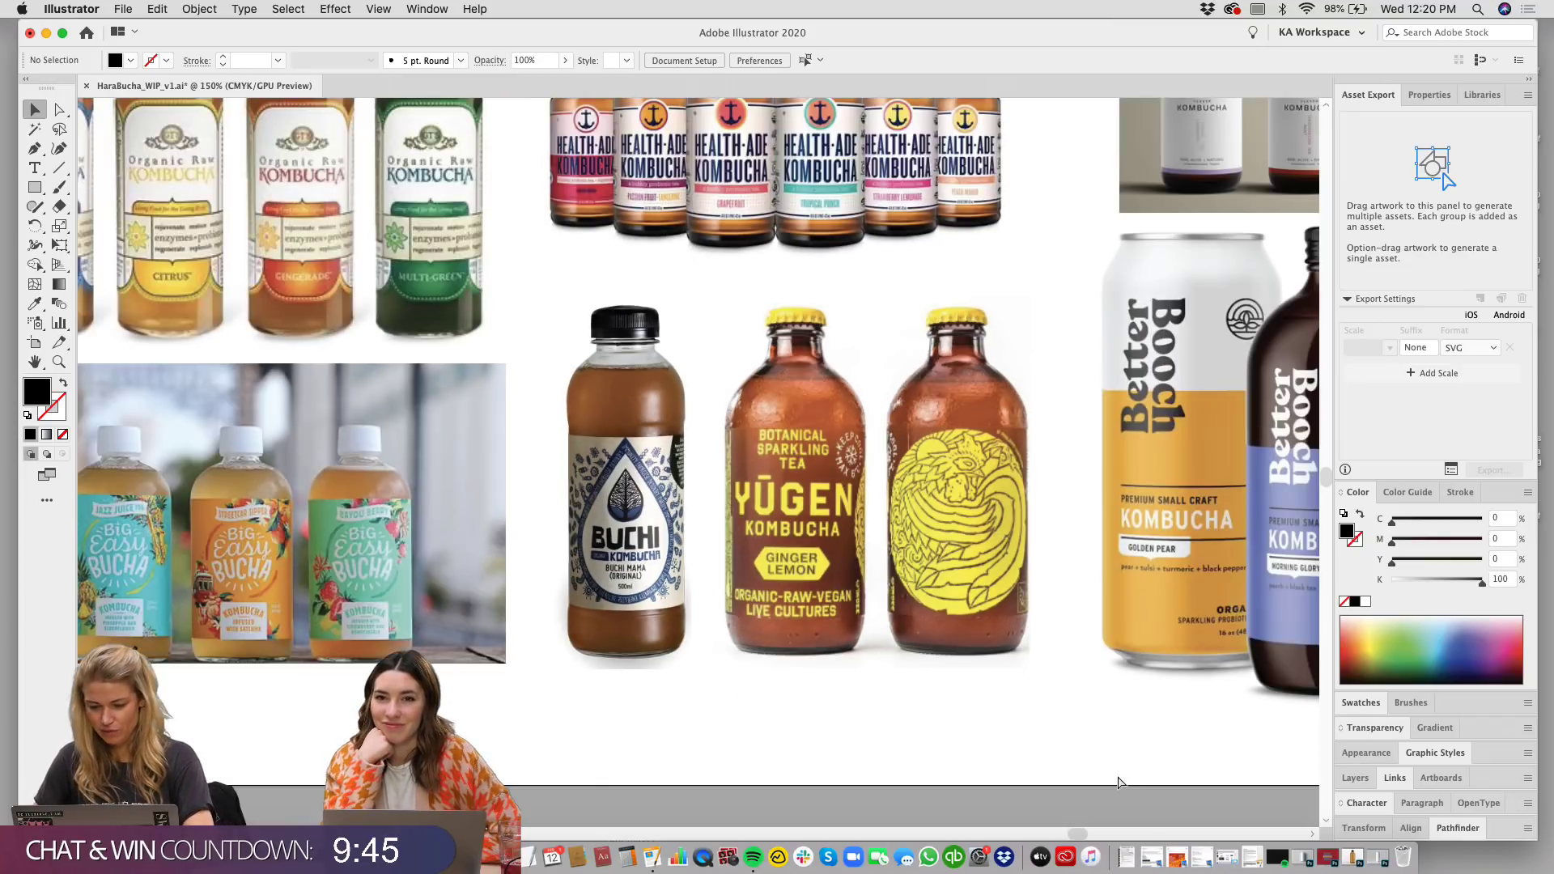
scroll(1040, 417, "up", 5)
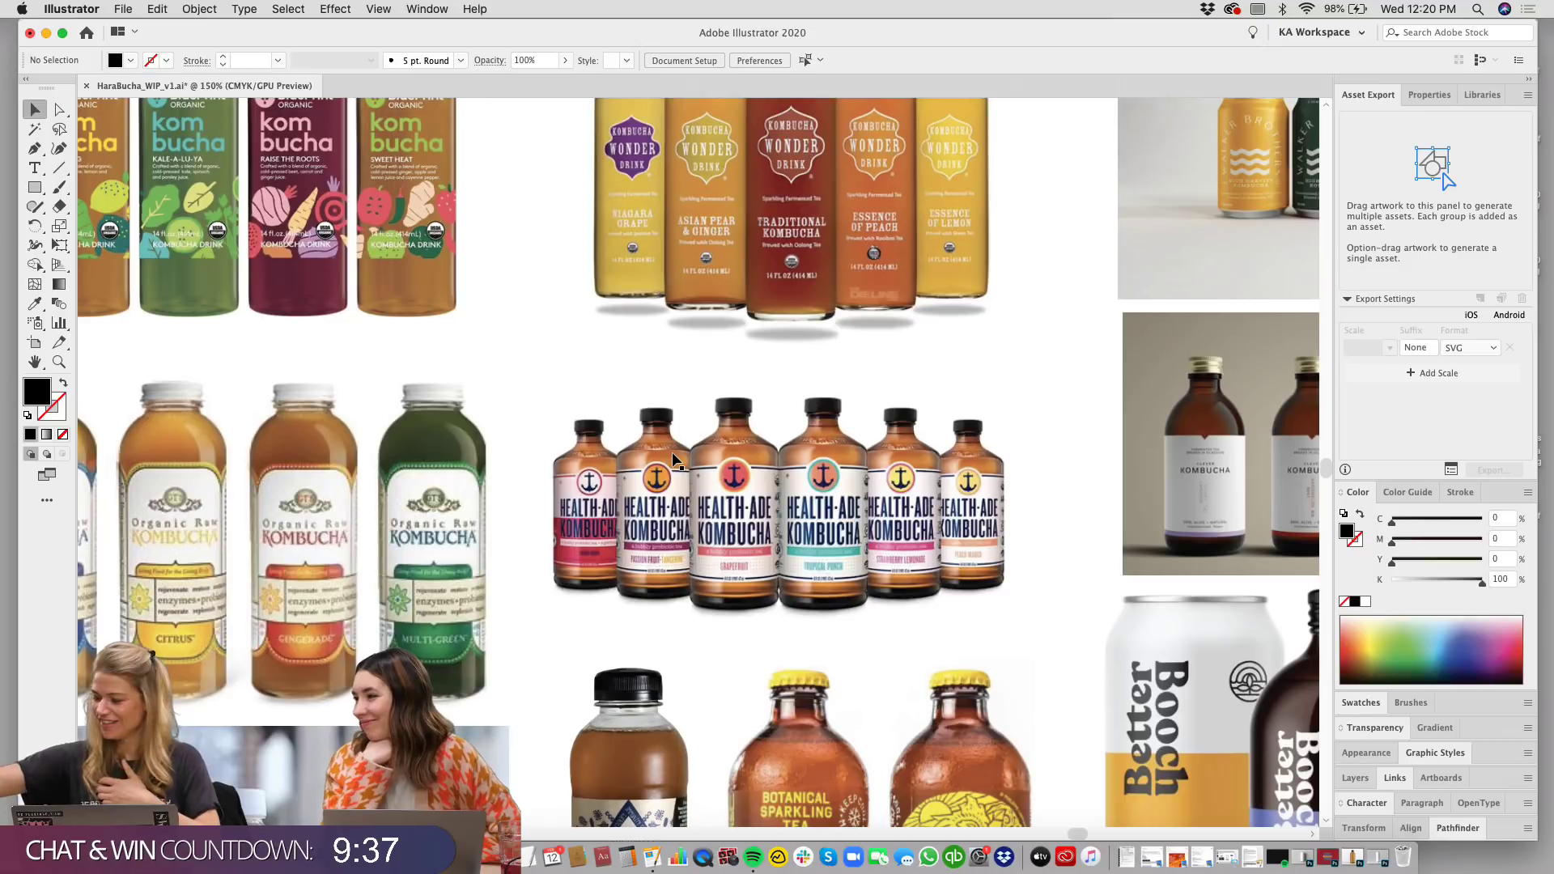
scroll(776, 526, "down", 4)
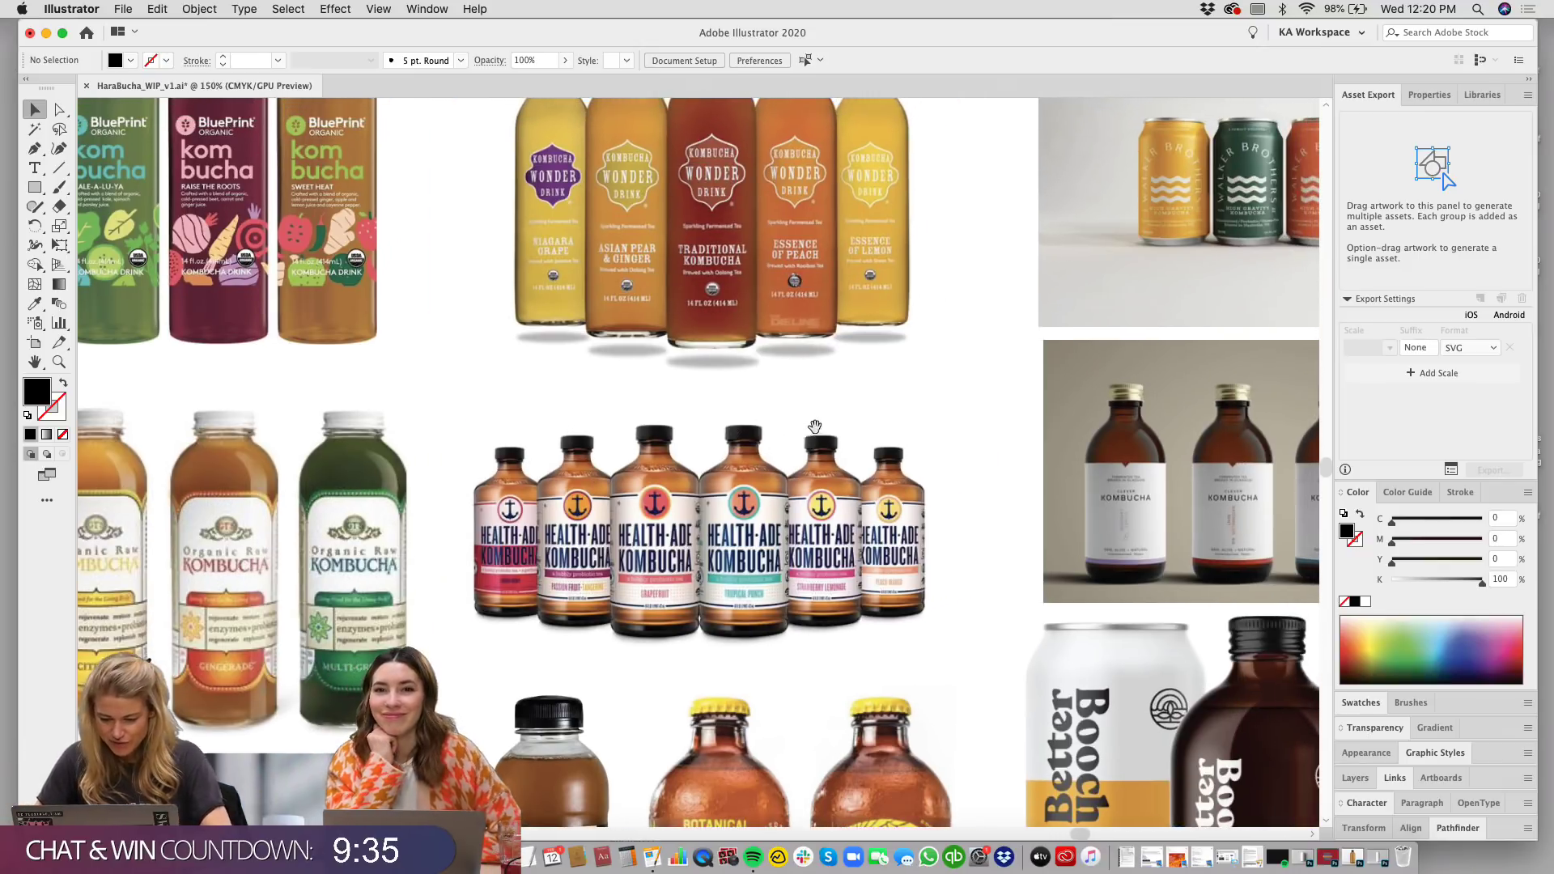
scroll(1005, 349, "up", 5)
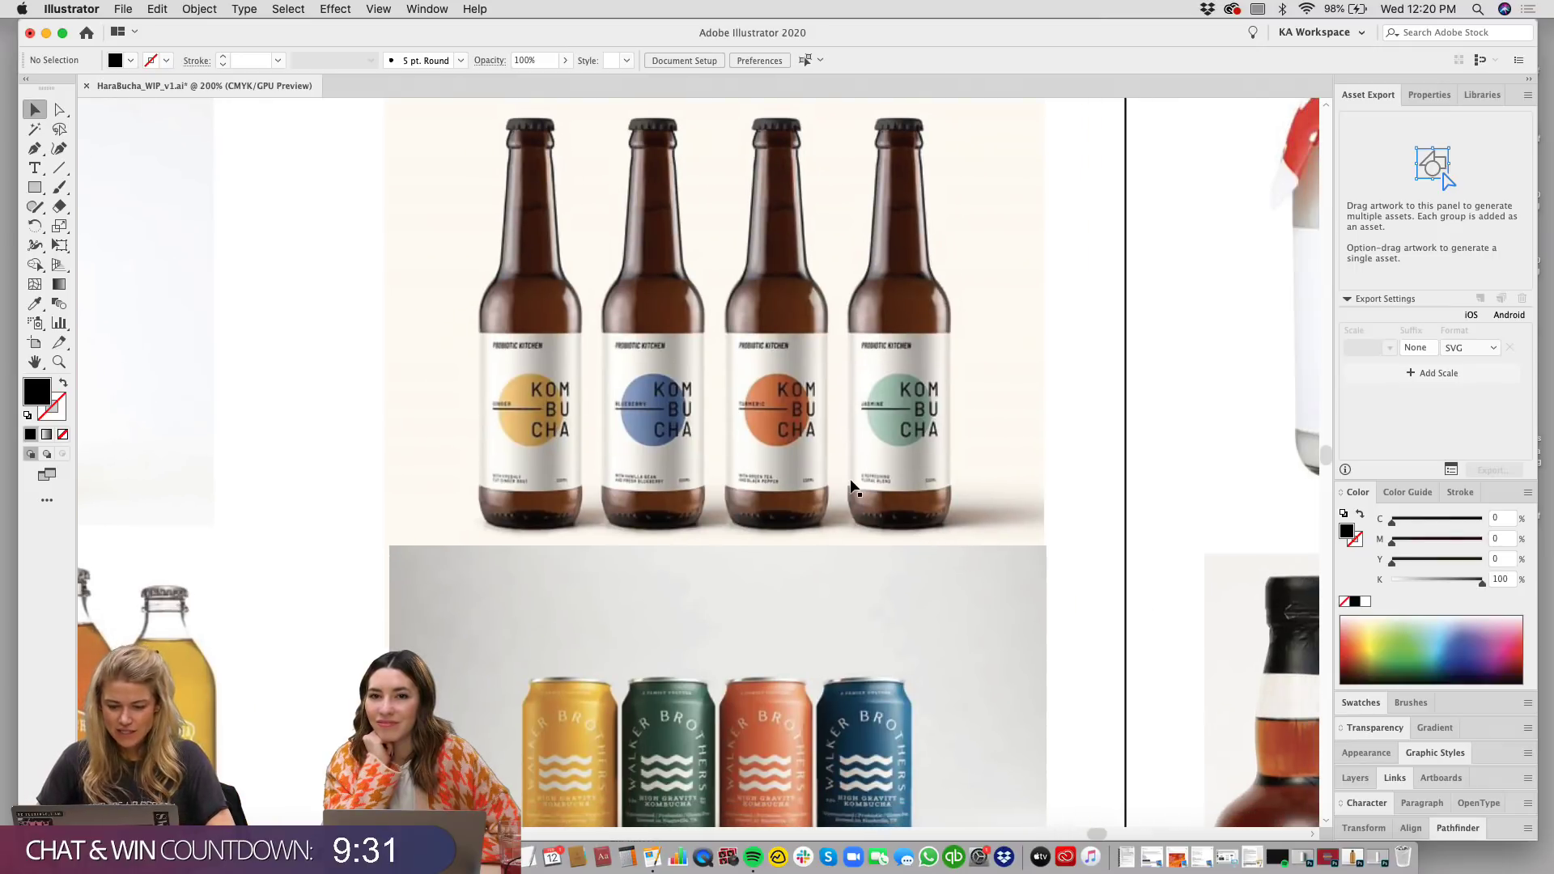
scroll(974, 631, "down", 3)
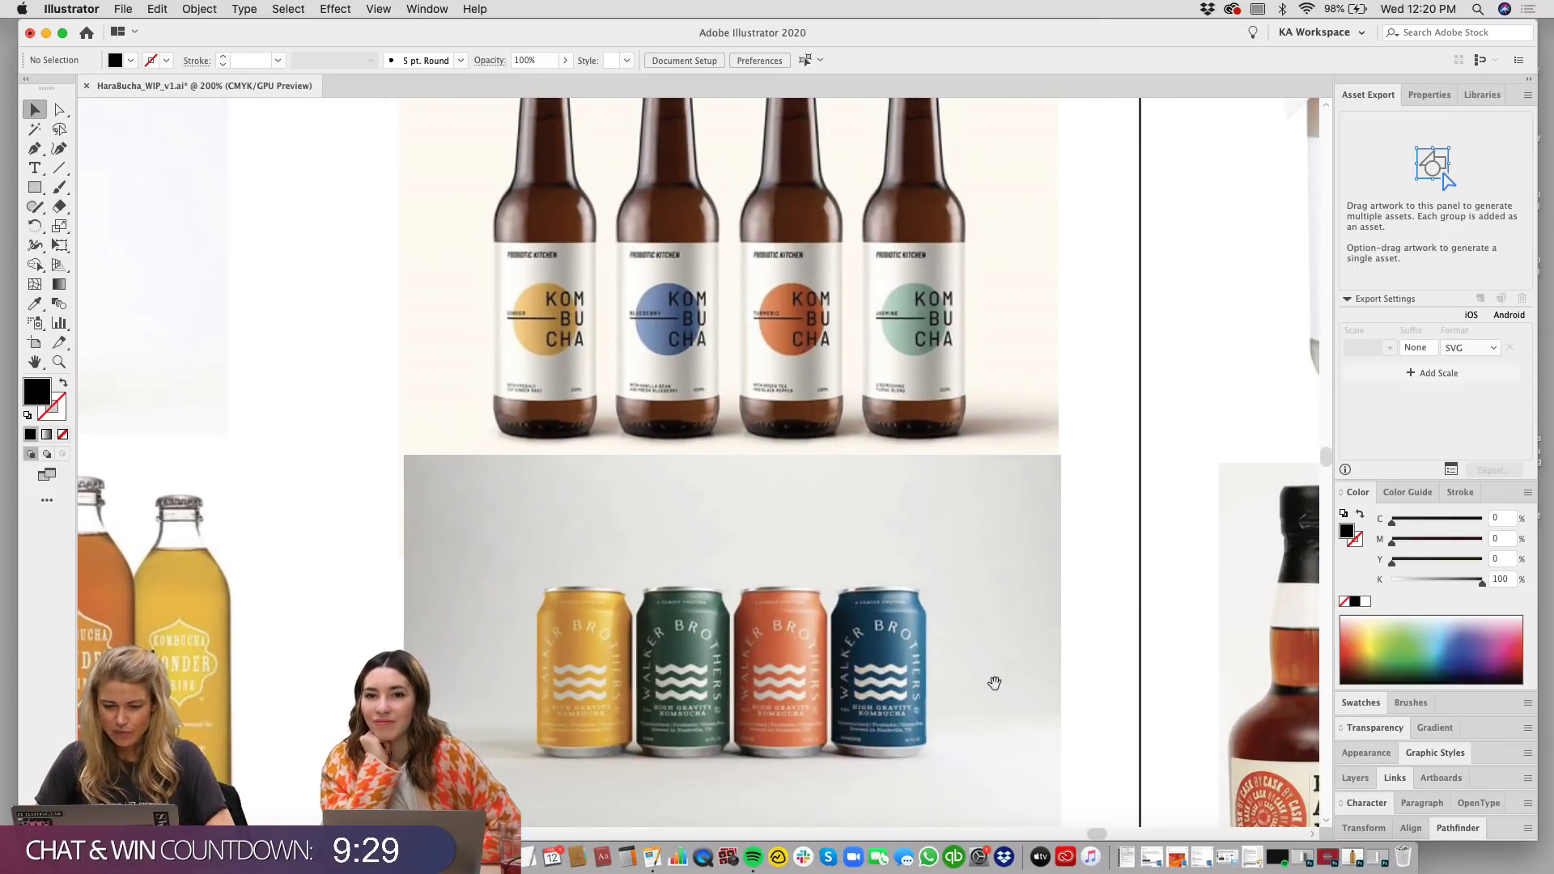
left_click_drag(1001, 681, 988, 615)
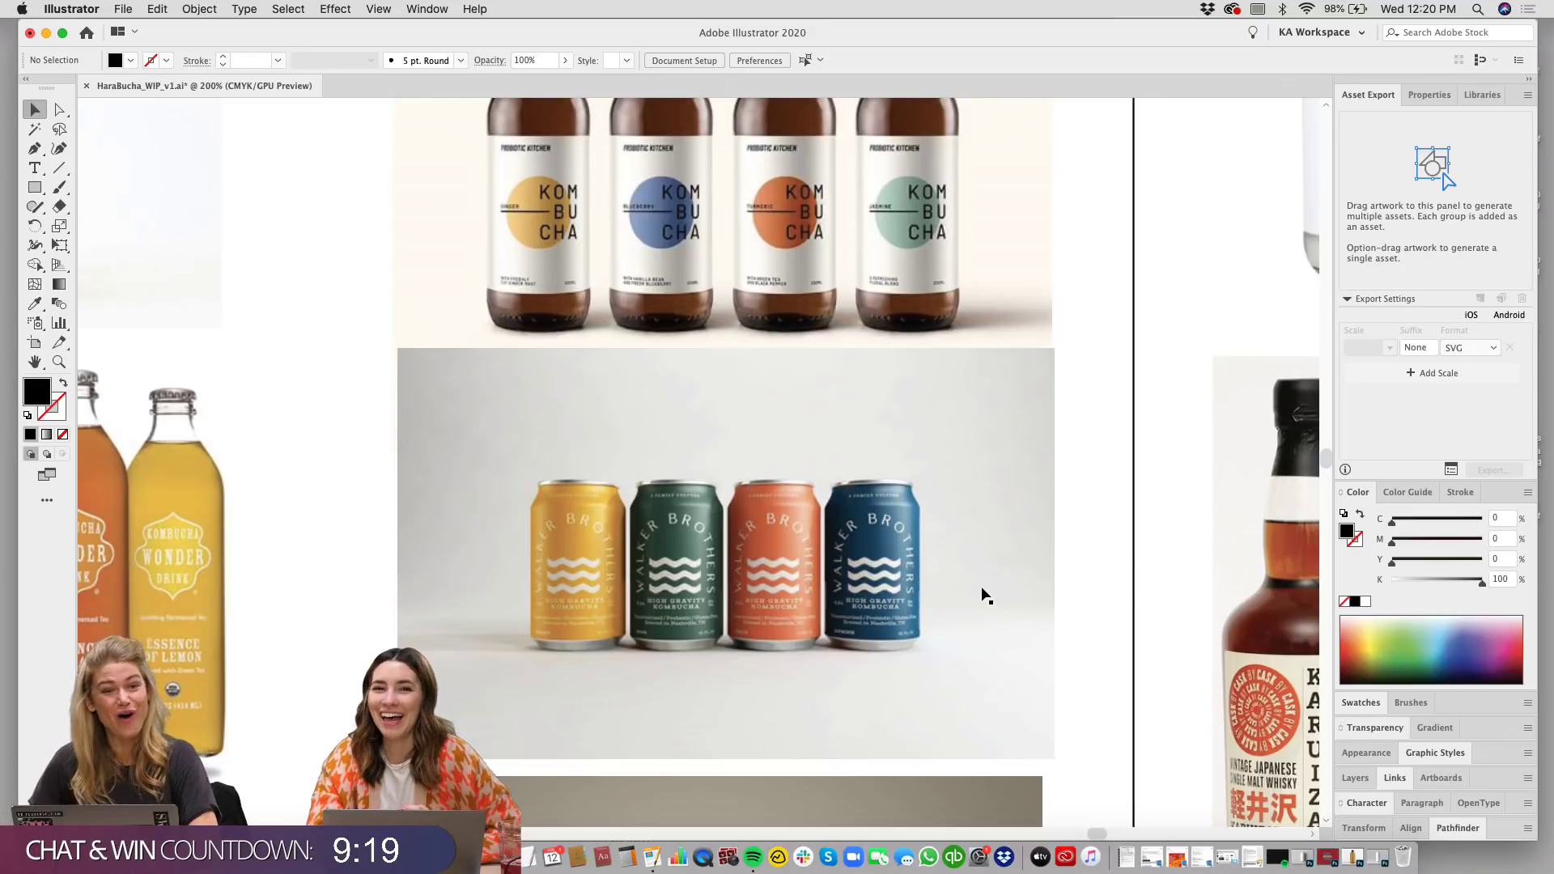
Step: Zoom out to 66.67% and bring the Japanese Found section beside the competitor products into view
key("super+minus")
scroll(906, 503, "down", 5)
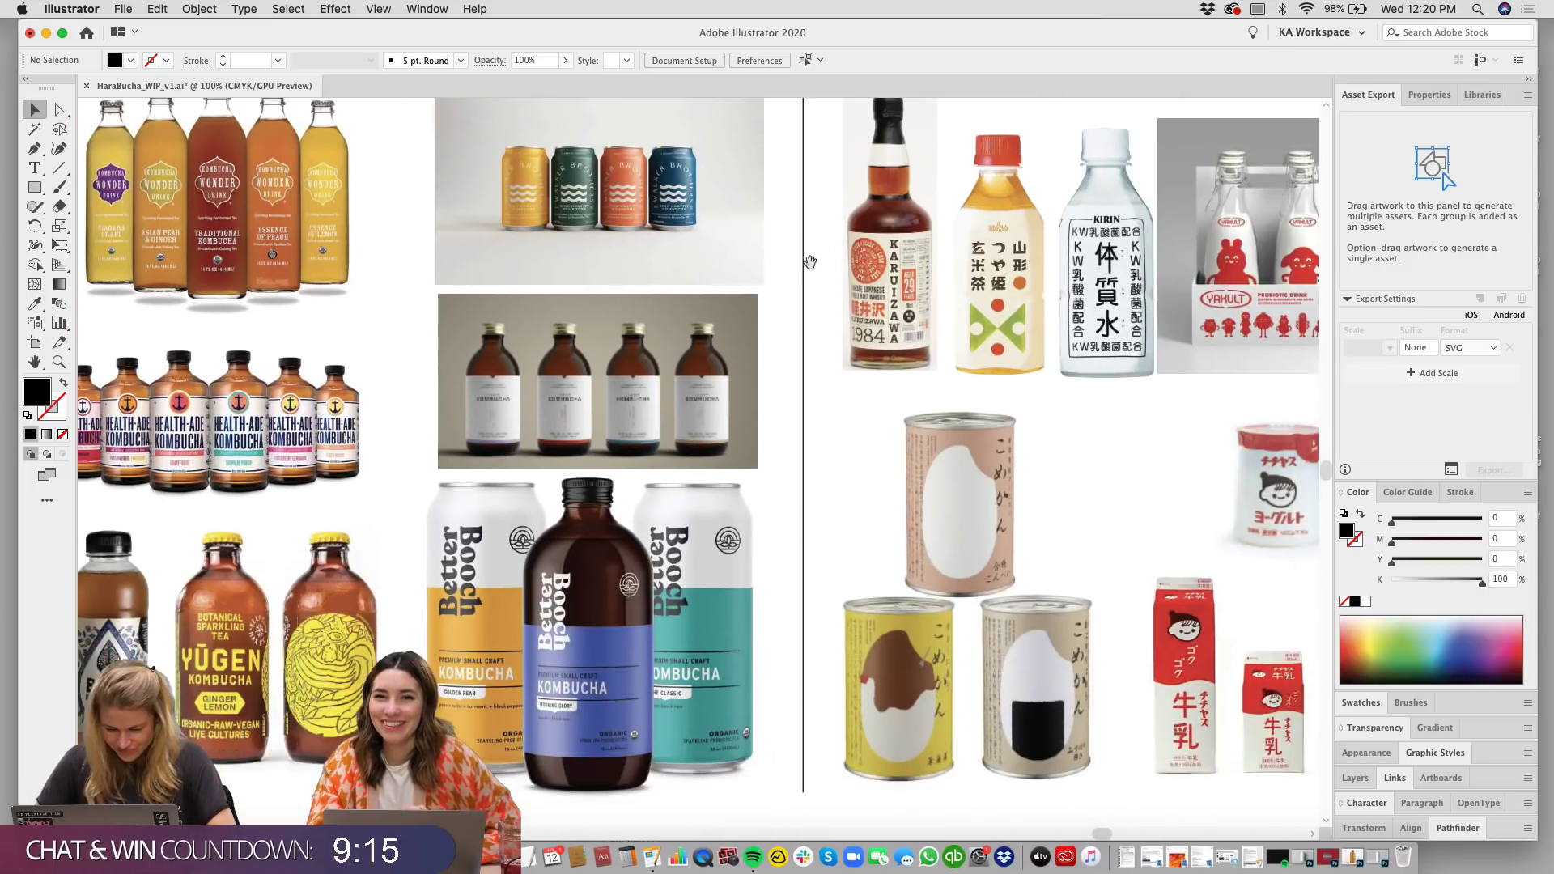
scroll(913, 334, "up", 5)
key("super+minus")
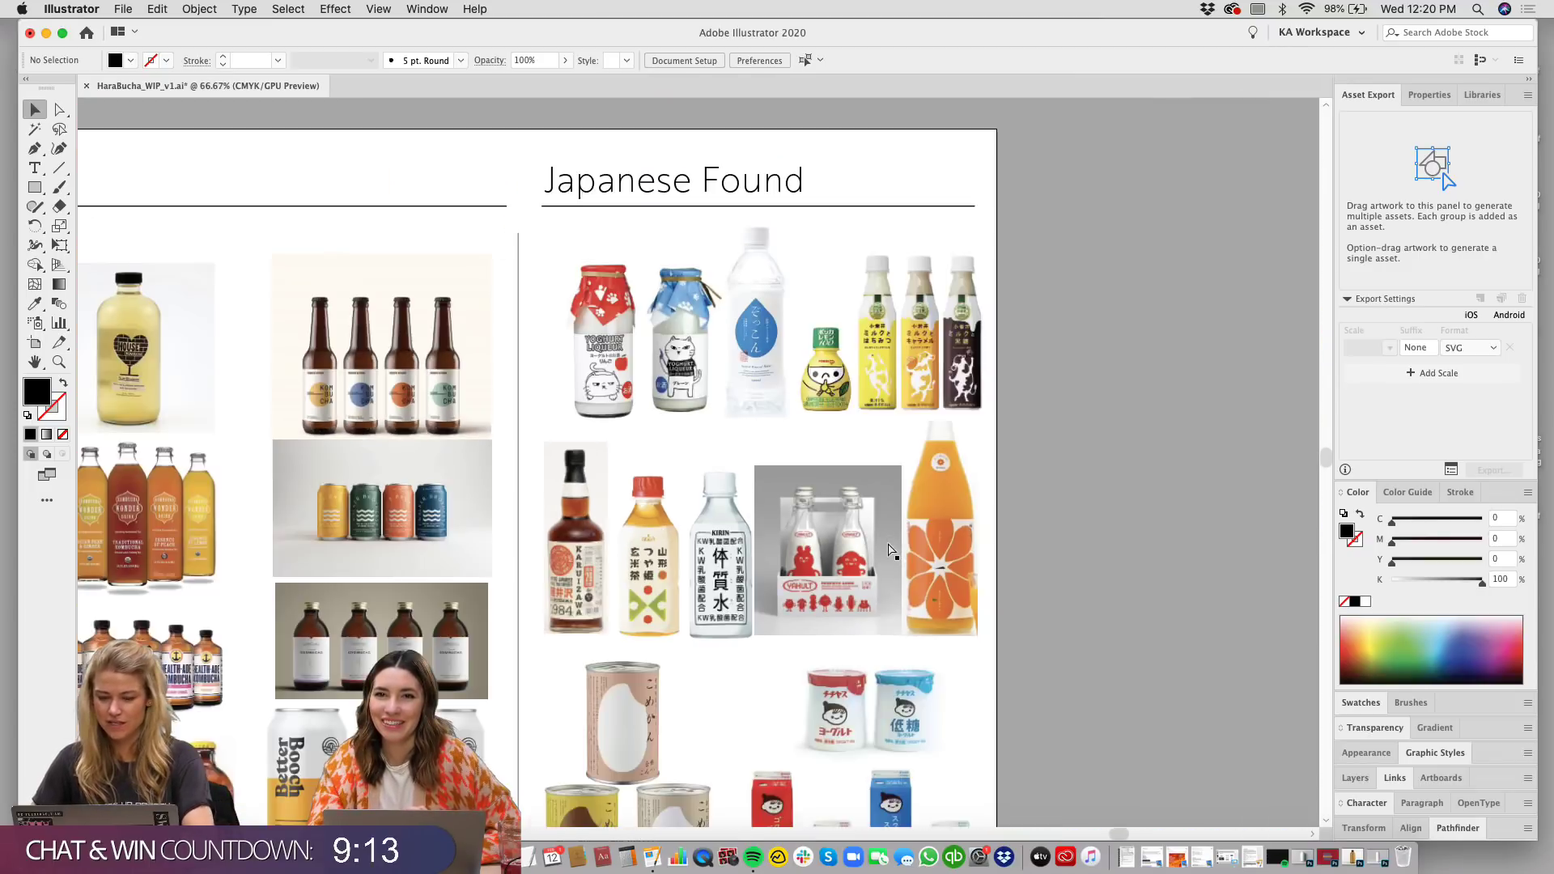
scroll(955, 405, "right", 2)
scroll(1003, 465, "left", 2)
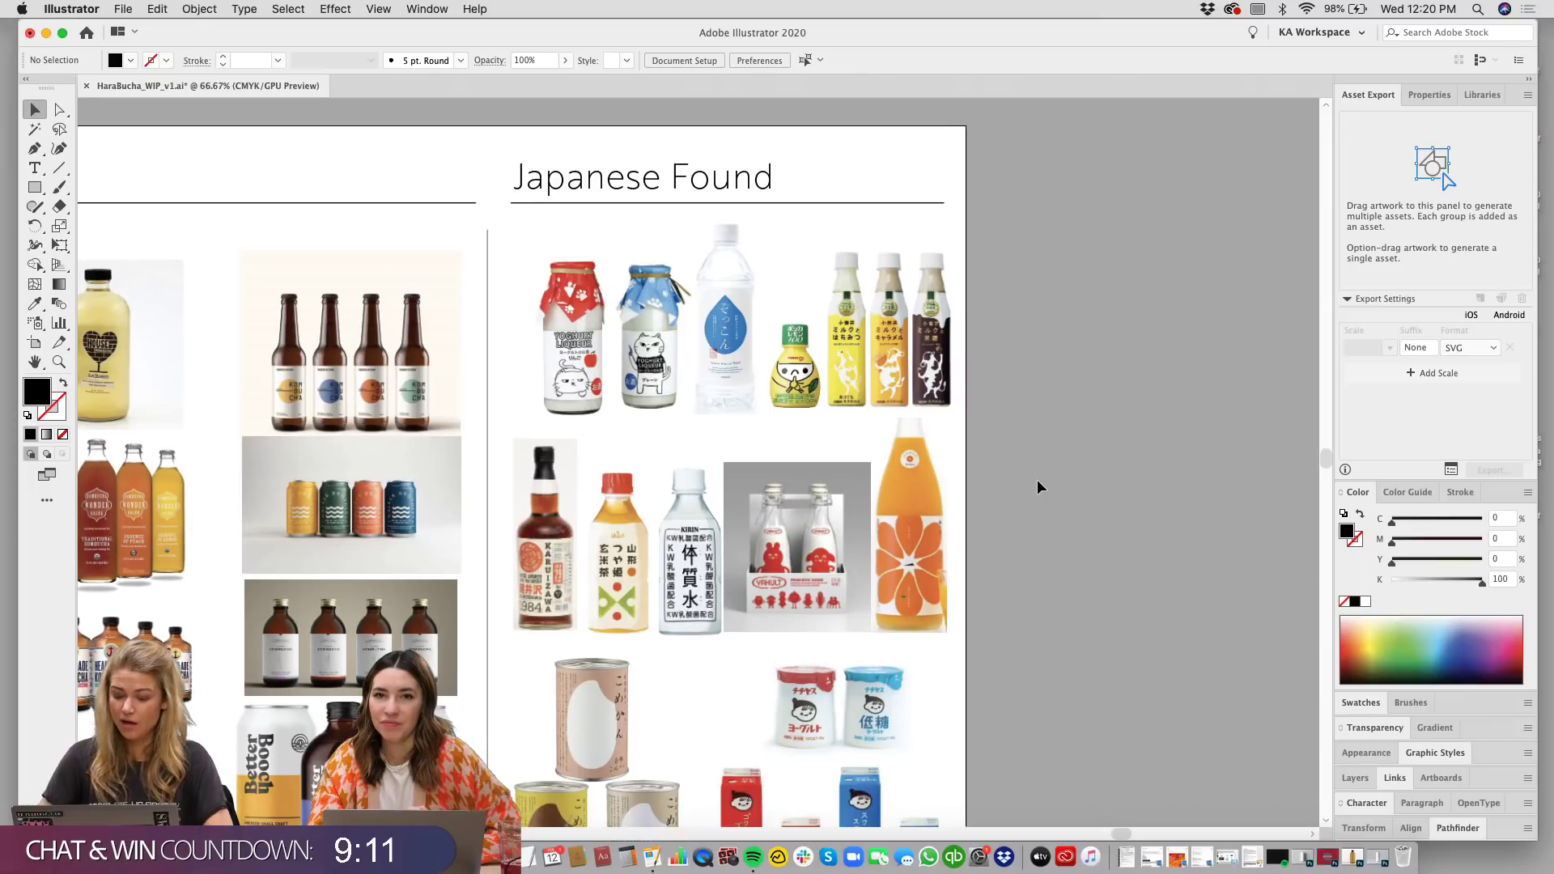
Step: Examine the first row of Japanese Found bottles, from Yoghurt Liqueur to the Kirin milk drinks, at 150% magnification
key("super+plus")
scroll(1038, 484, "up", 2)
scroll(1039, 484, "right", 2)
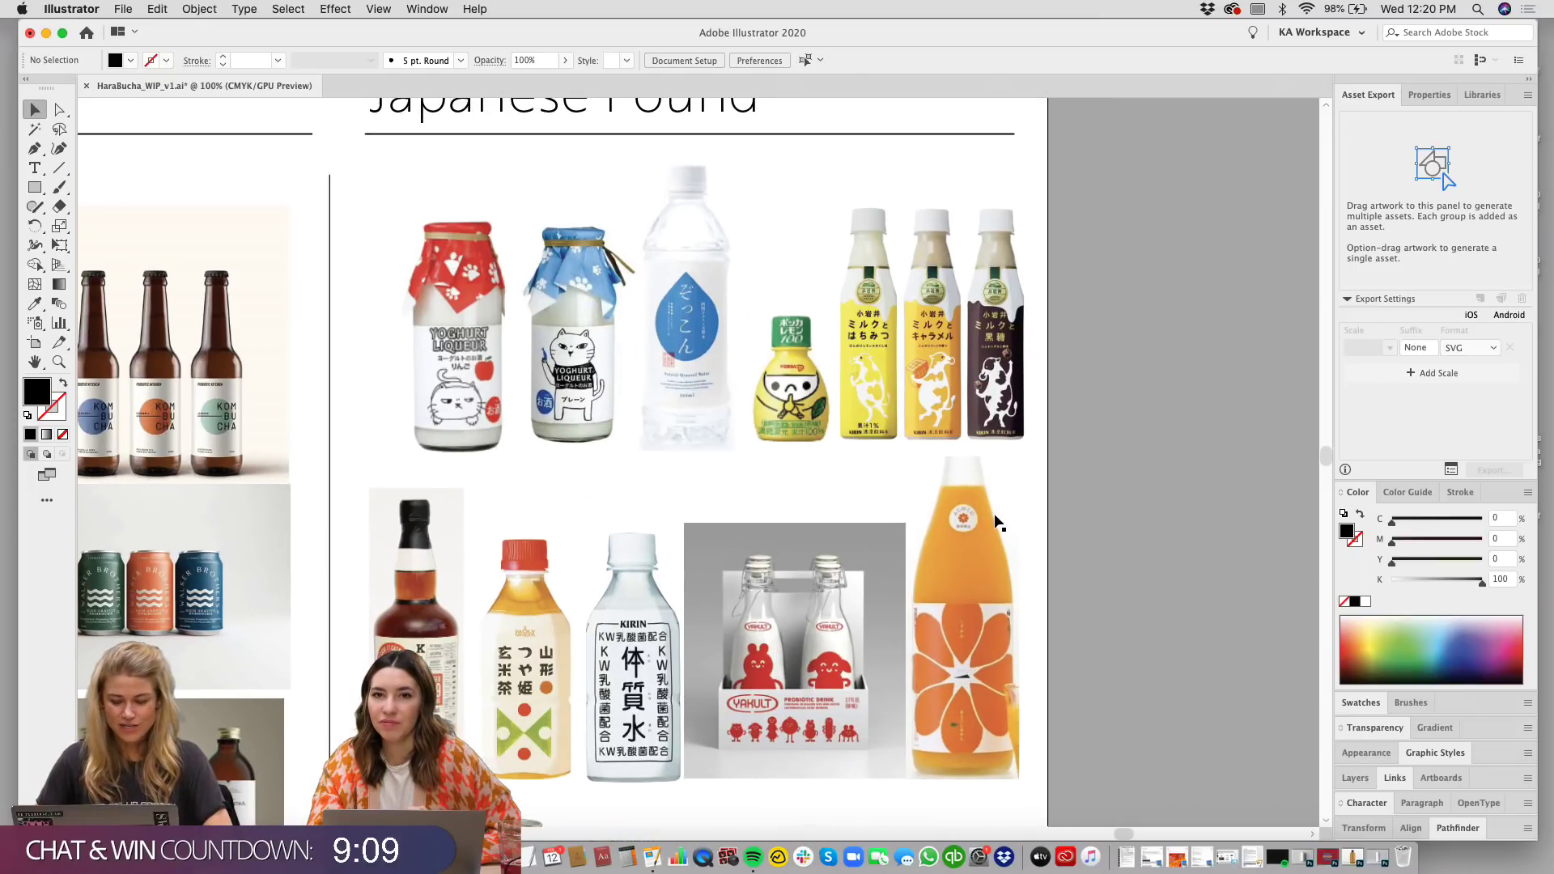
scroll(995, 520, "down", 2)
key("super+plus")
scroll(1121, 603, "up", 3)
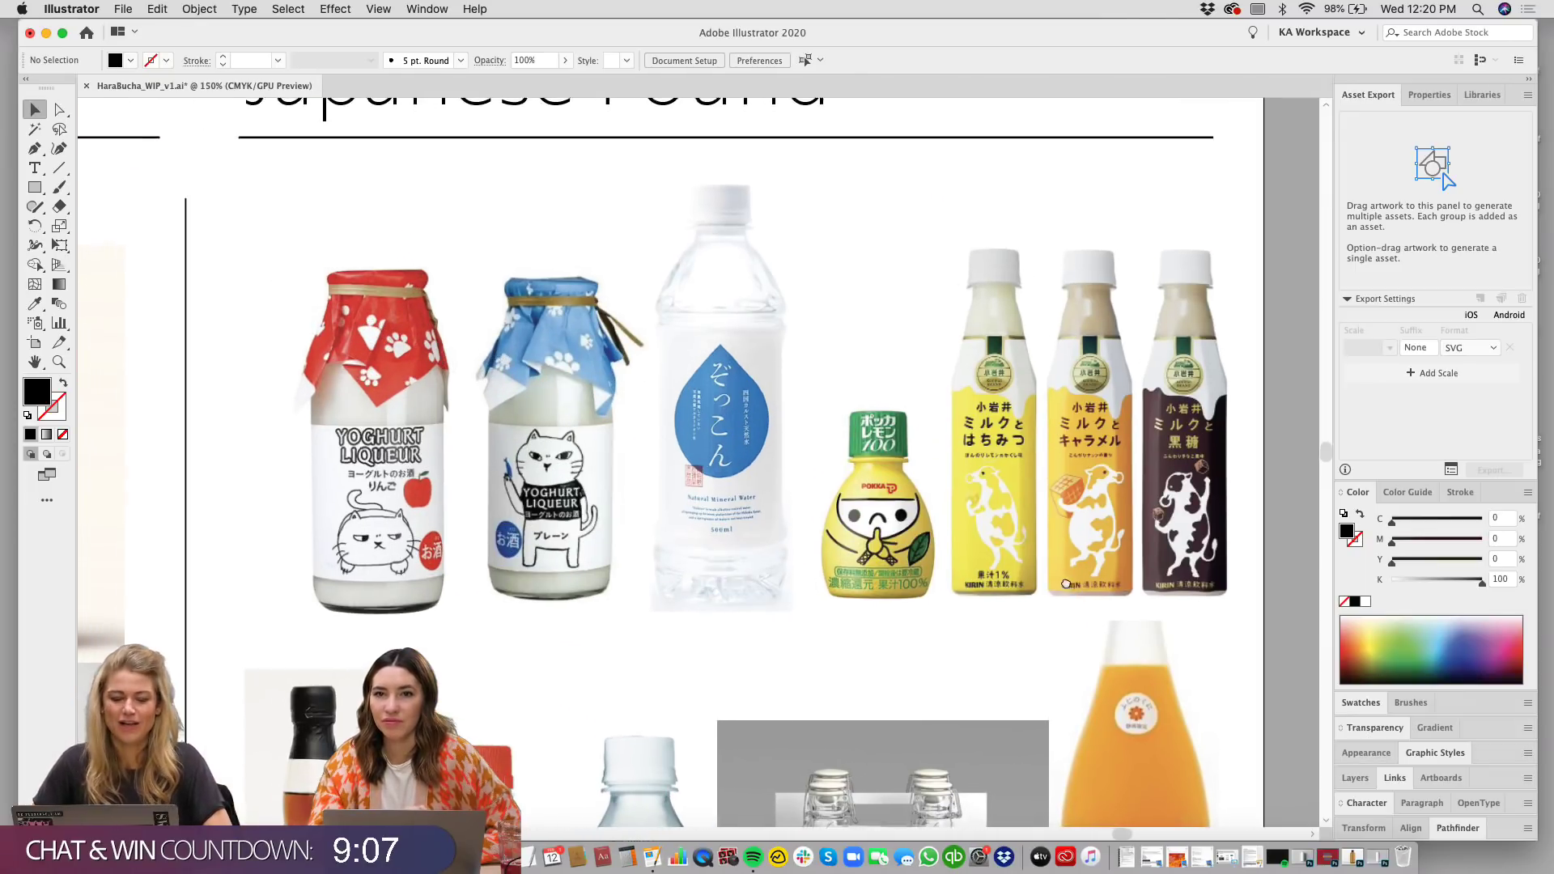
scroll(1121, 603, "right", 2)
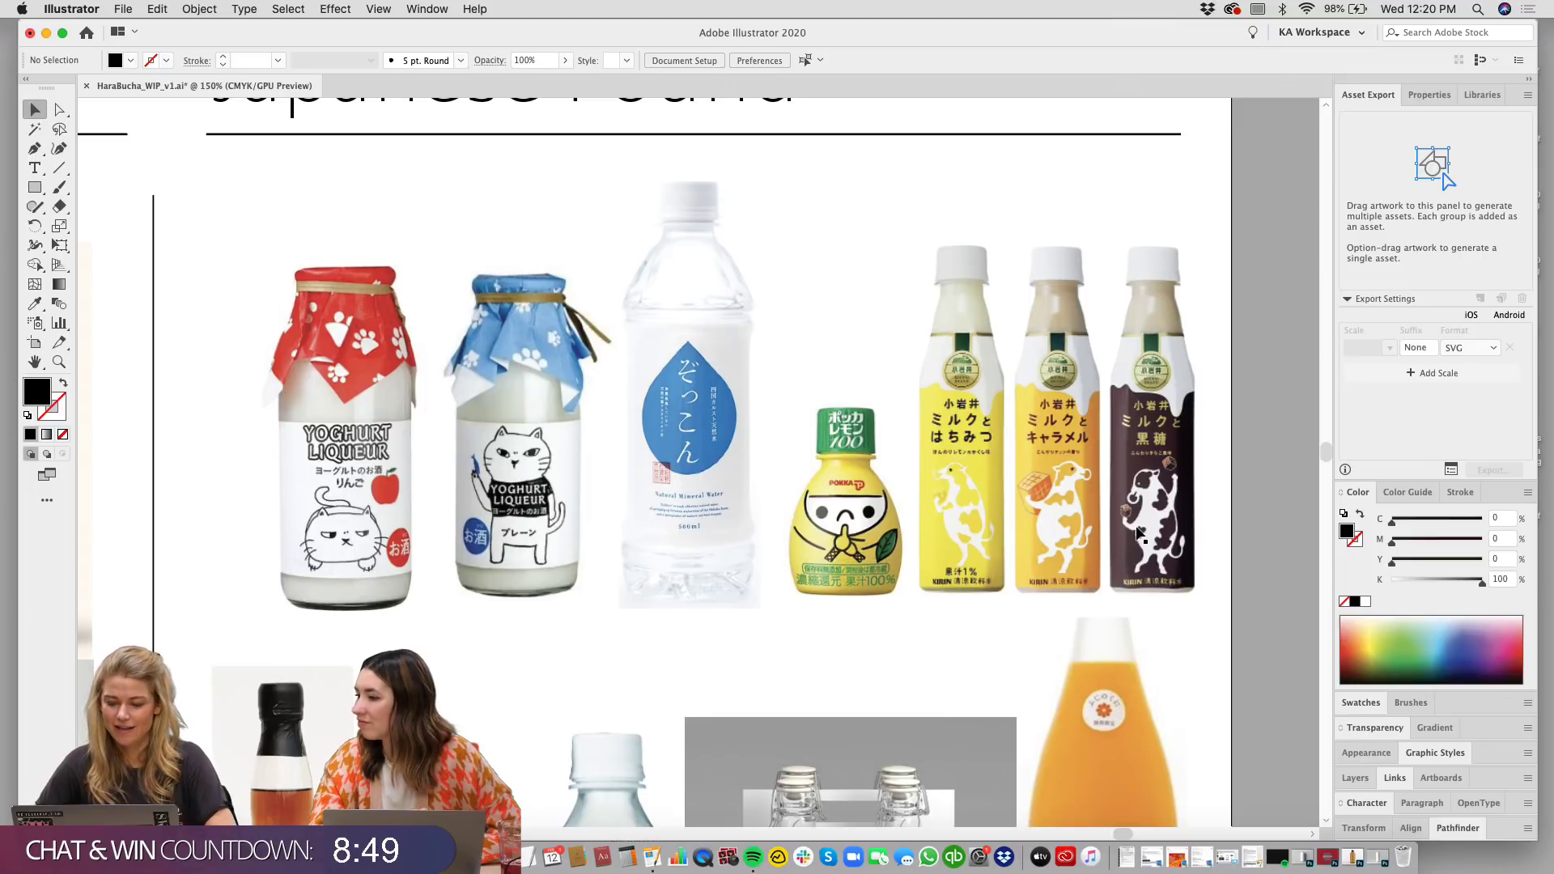
Step: View the second row of Japanese bottles and inspect the Yakult carrier illustrations at 300% magnification
scroll(1201, 498, "down", 3)
scroll(1200, 498, "down", 1)
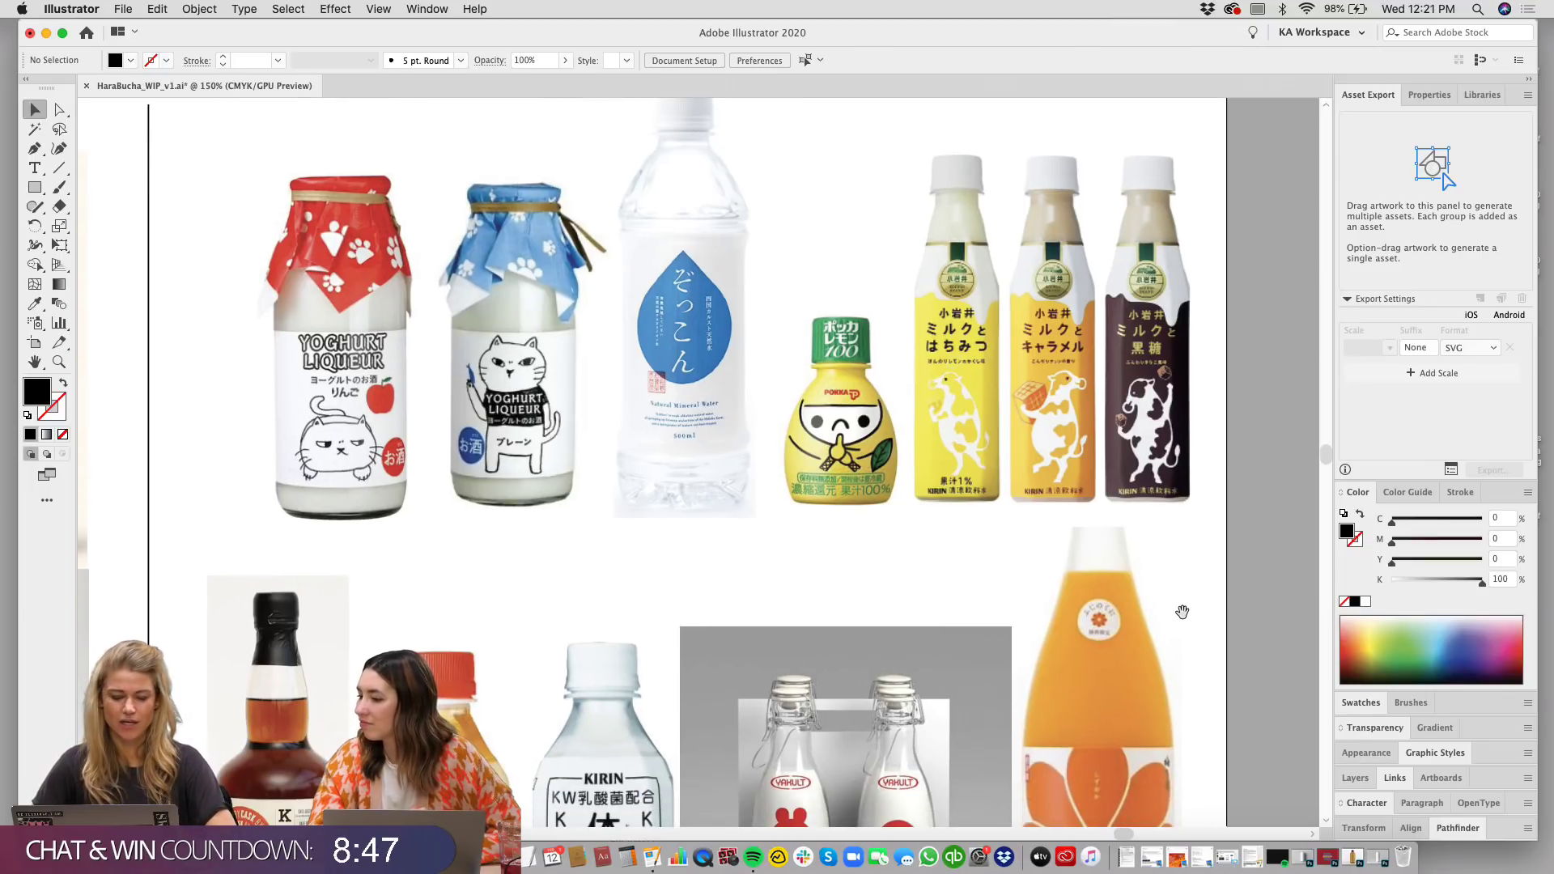
scroll(1182, 639, "down", 10)
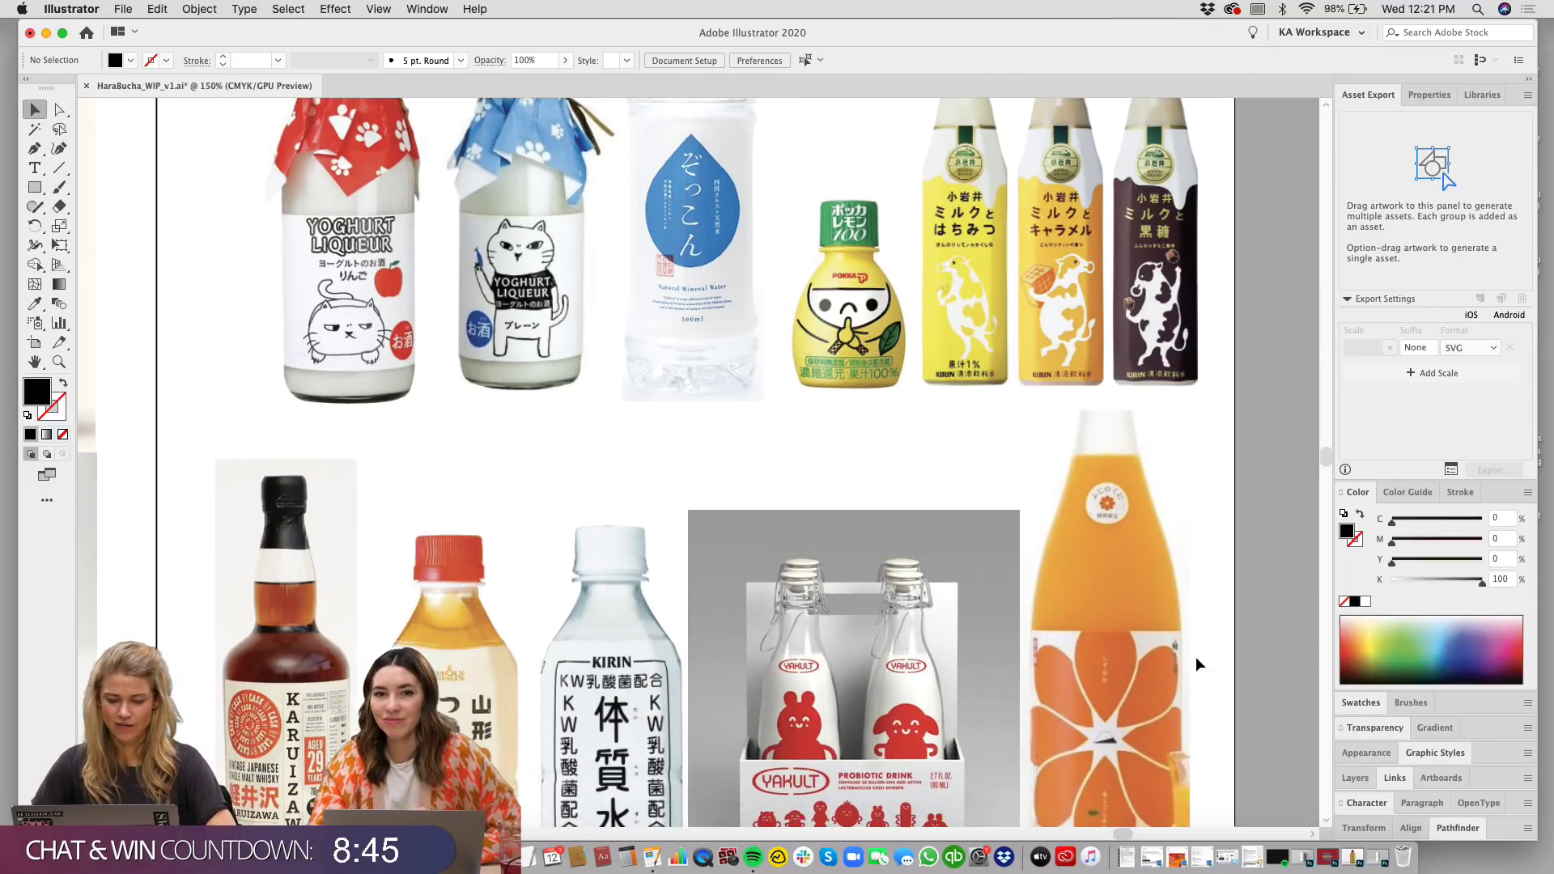
scroll(1209, 625, "down", 1)
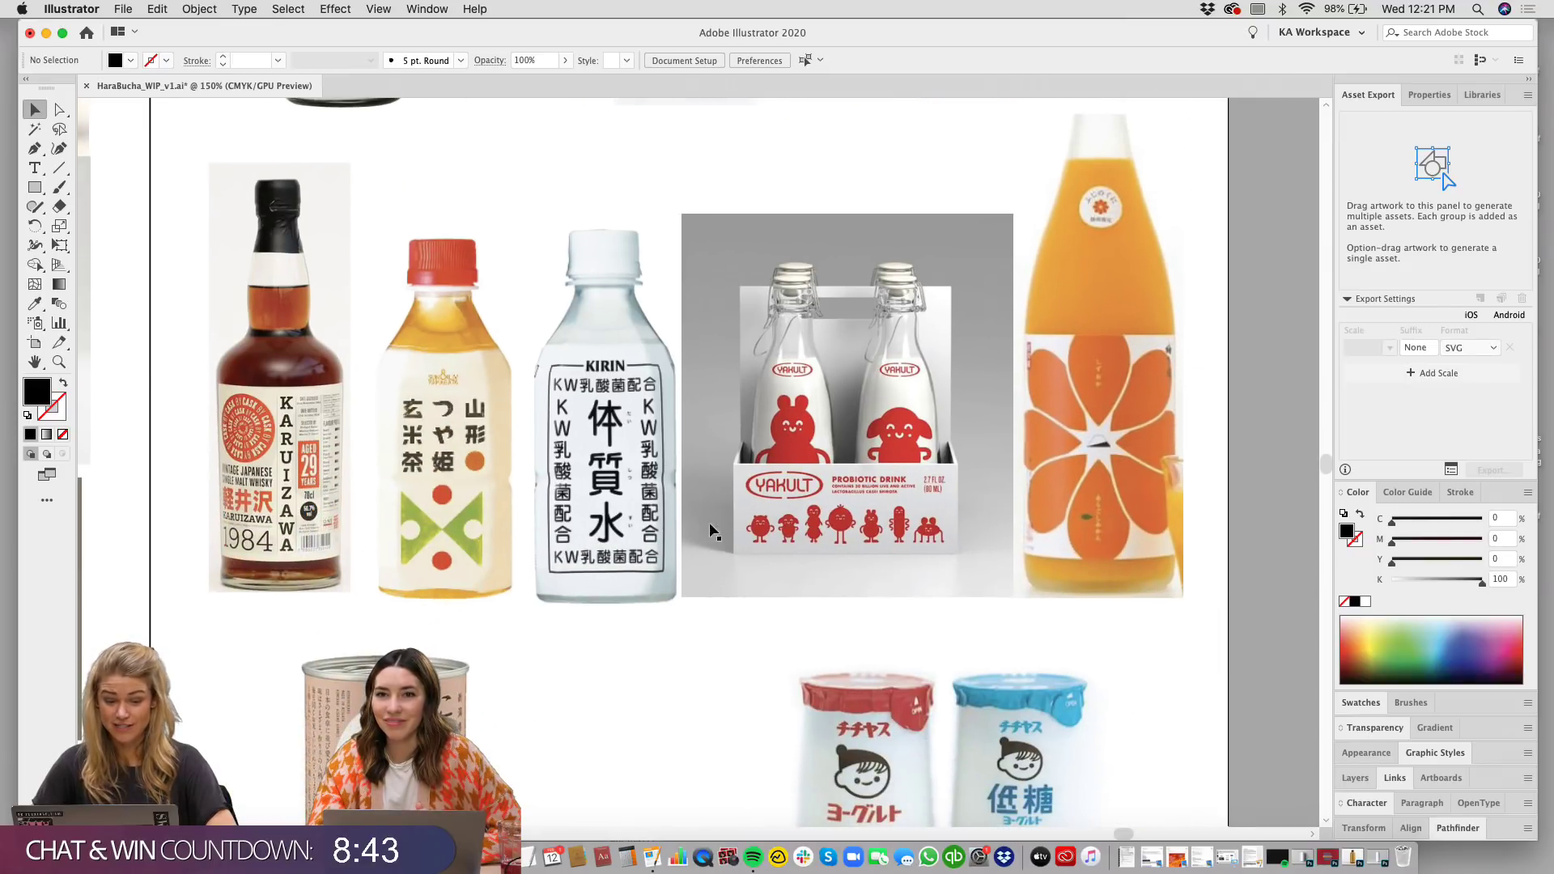
scroll(1077, 644, "down", 2)
key("super+equal")
key("super+equal")
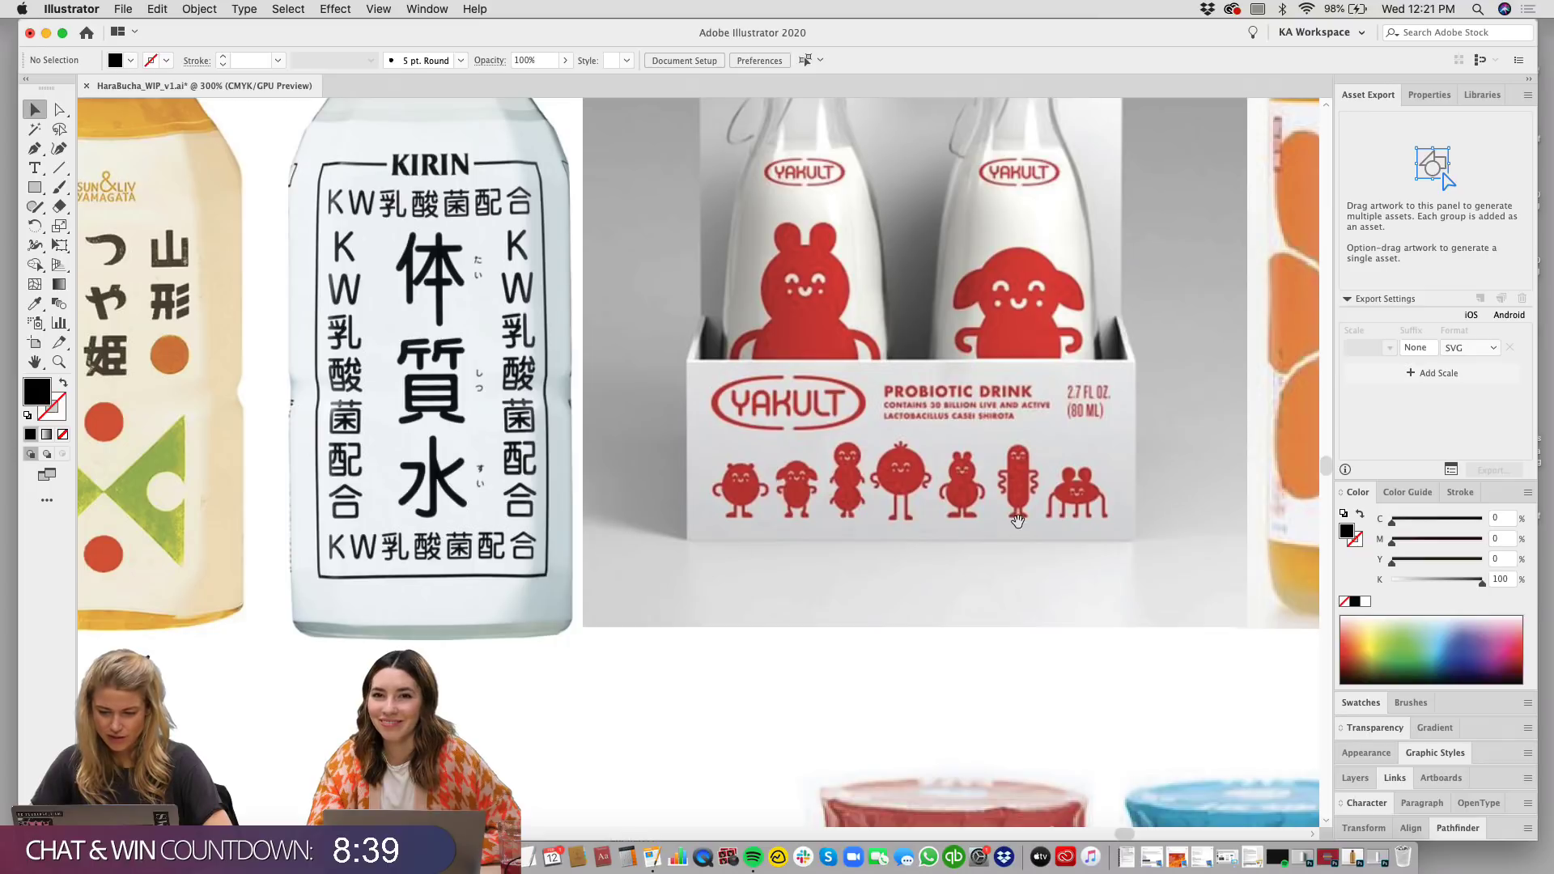
scroll(1017, 521, "up", 2)
scroll(1017, 520, "right", 2)
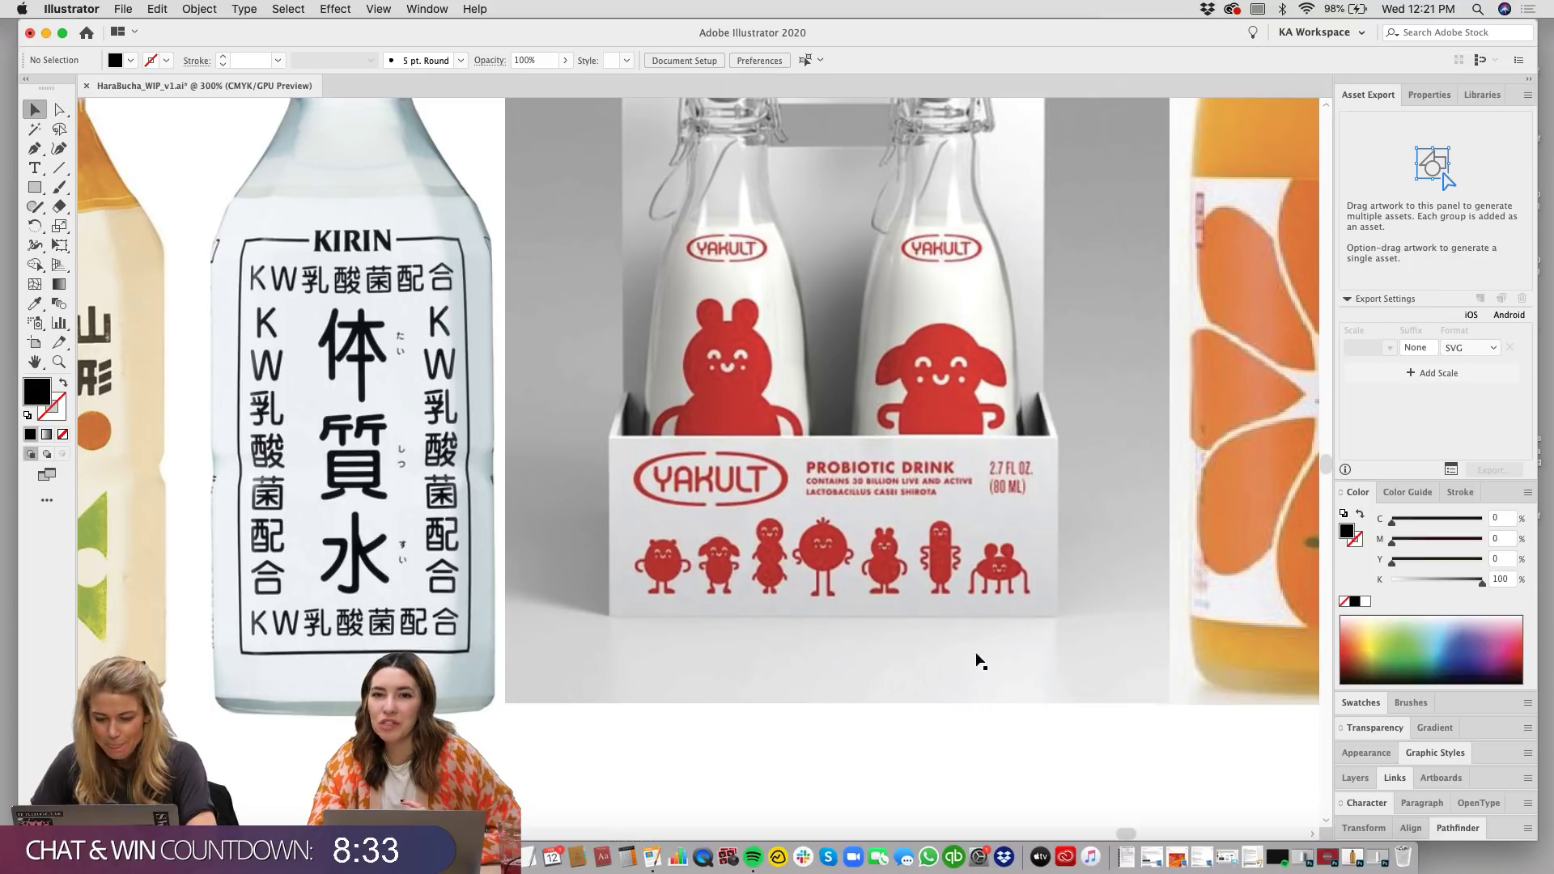
Step: Zoom back to 150% and examine the Japanese rice cans, yoghurt pots and red and blue milk cartons
key("super+minus")
key("super+minus")
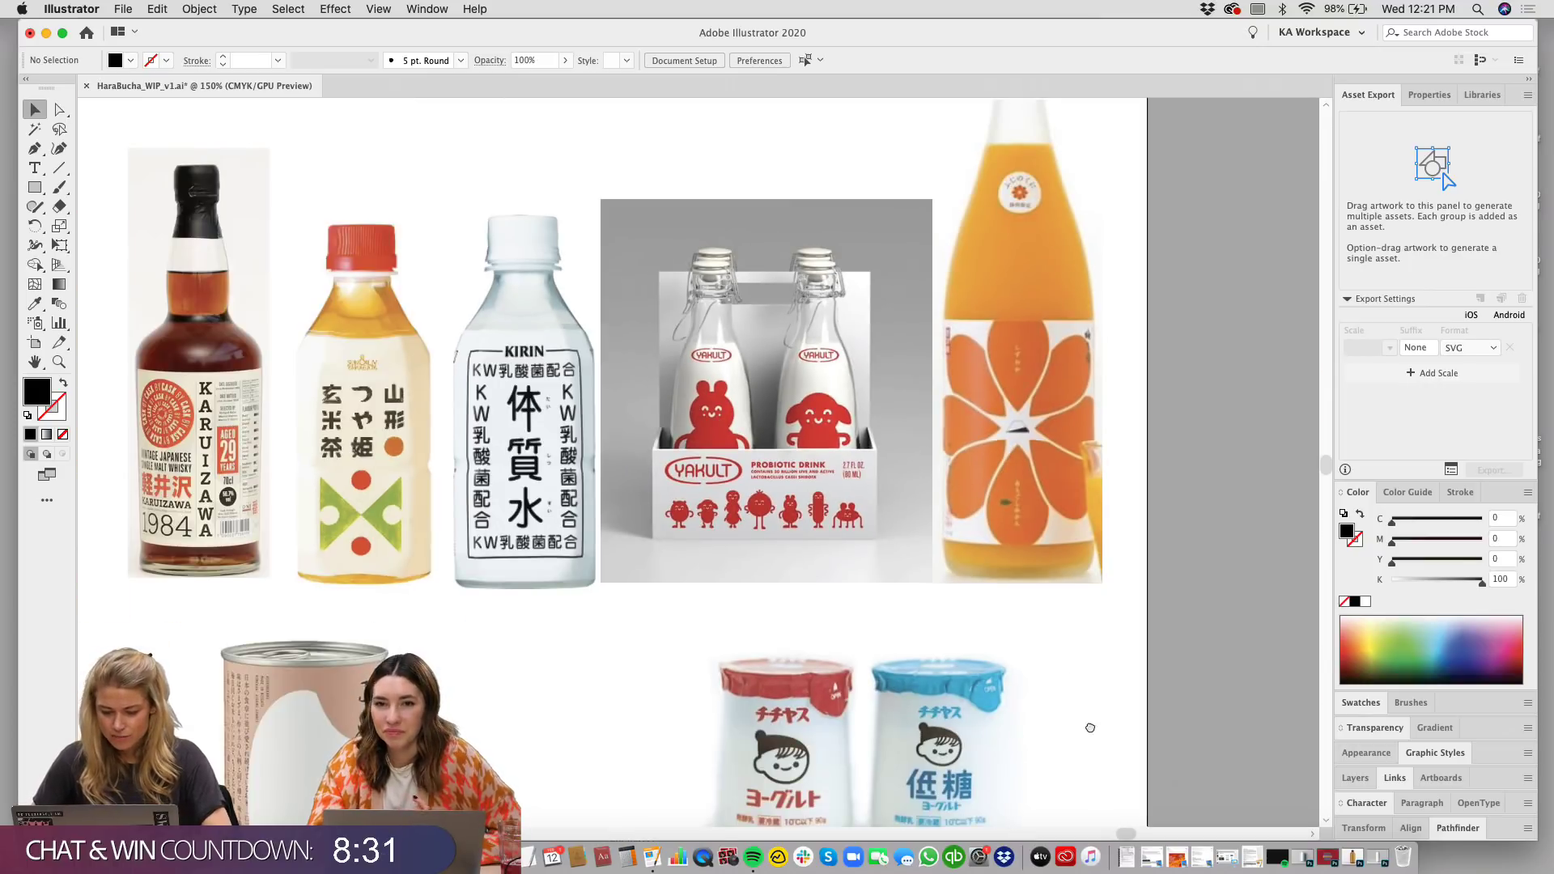
scroll(1090, 726, "down", 10)
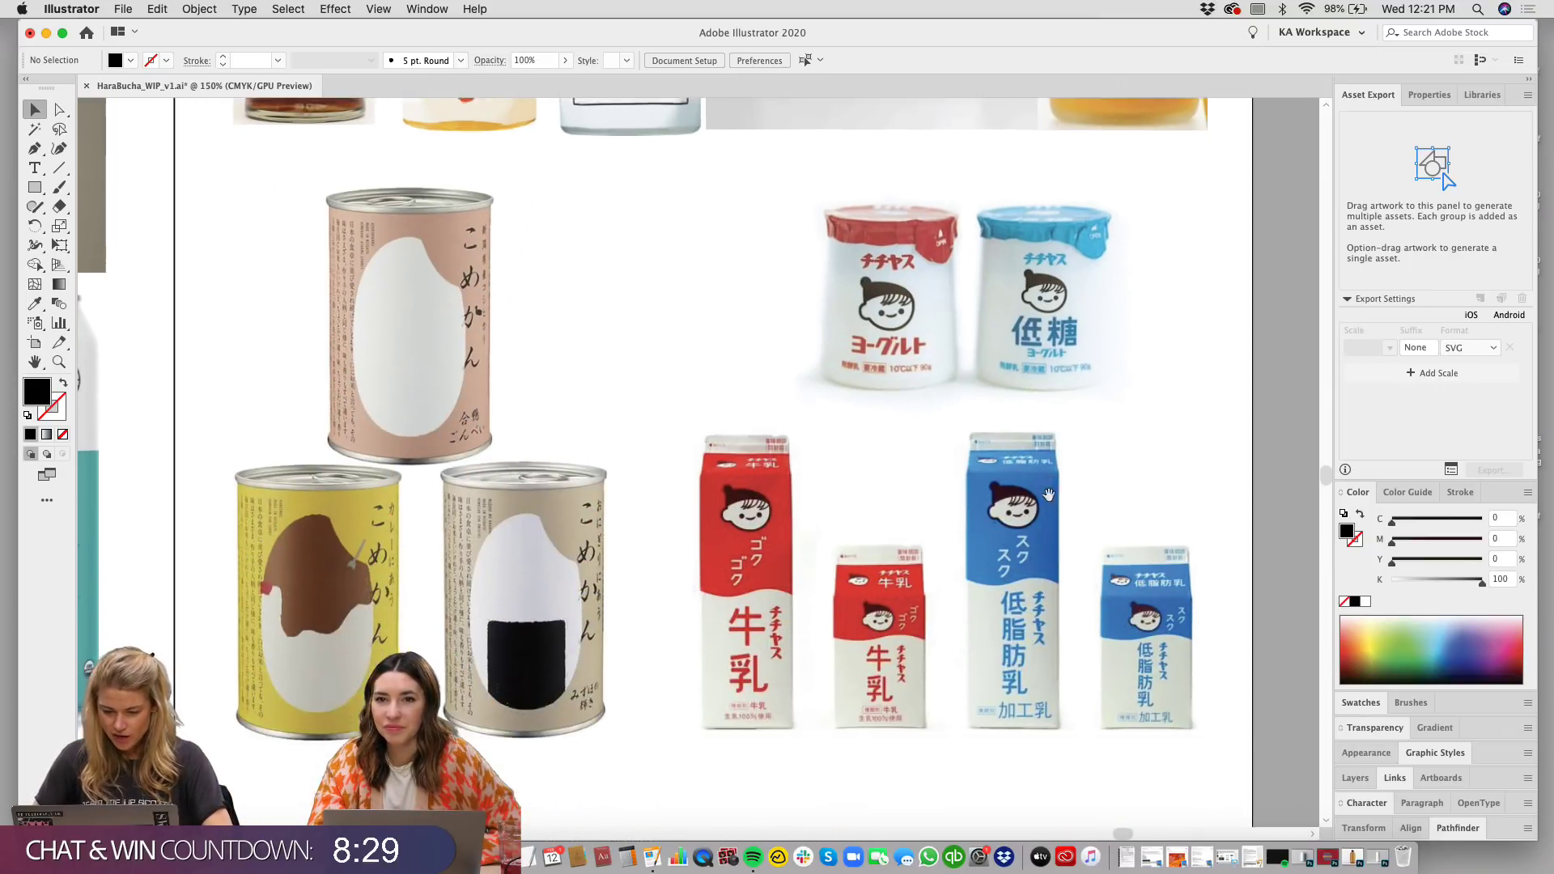
scroll(1052, 625, "left", 1)
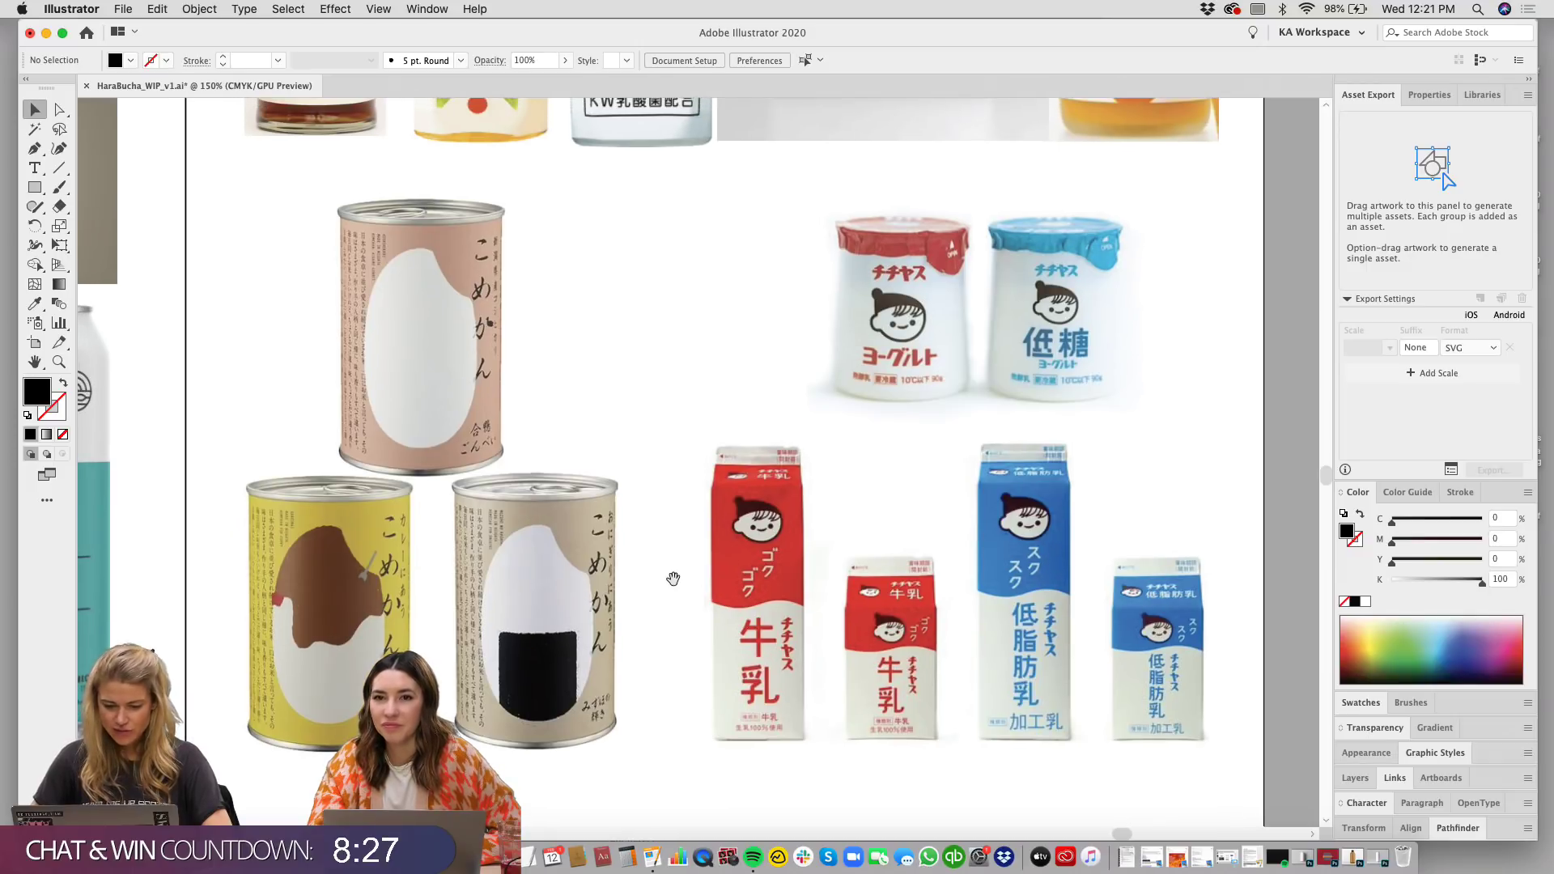
scroll(680, 630, "up", 1)
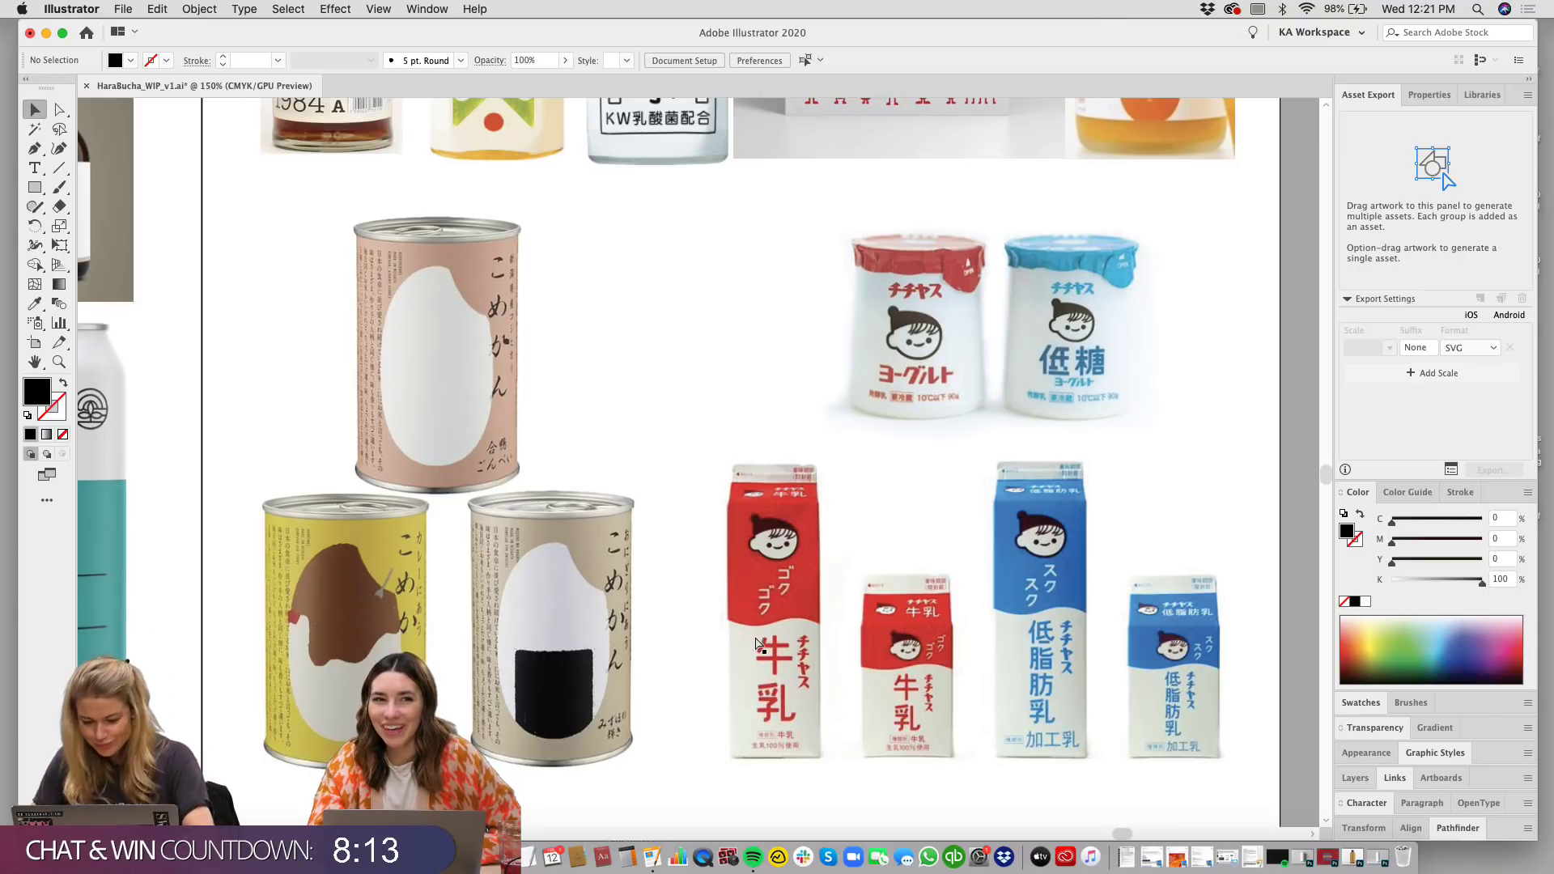
Step: Return to the Type/Mood/Inspiration artboard and fit it to the window
key("super+minus")
key("super+minus")
scroll(736, 347, "up", 4)
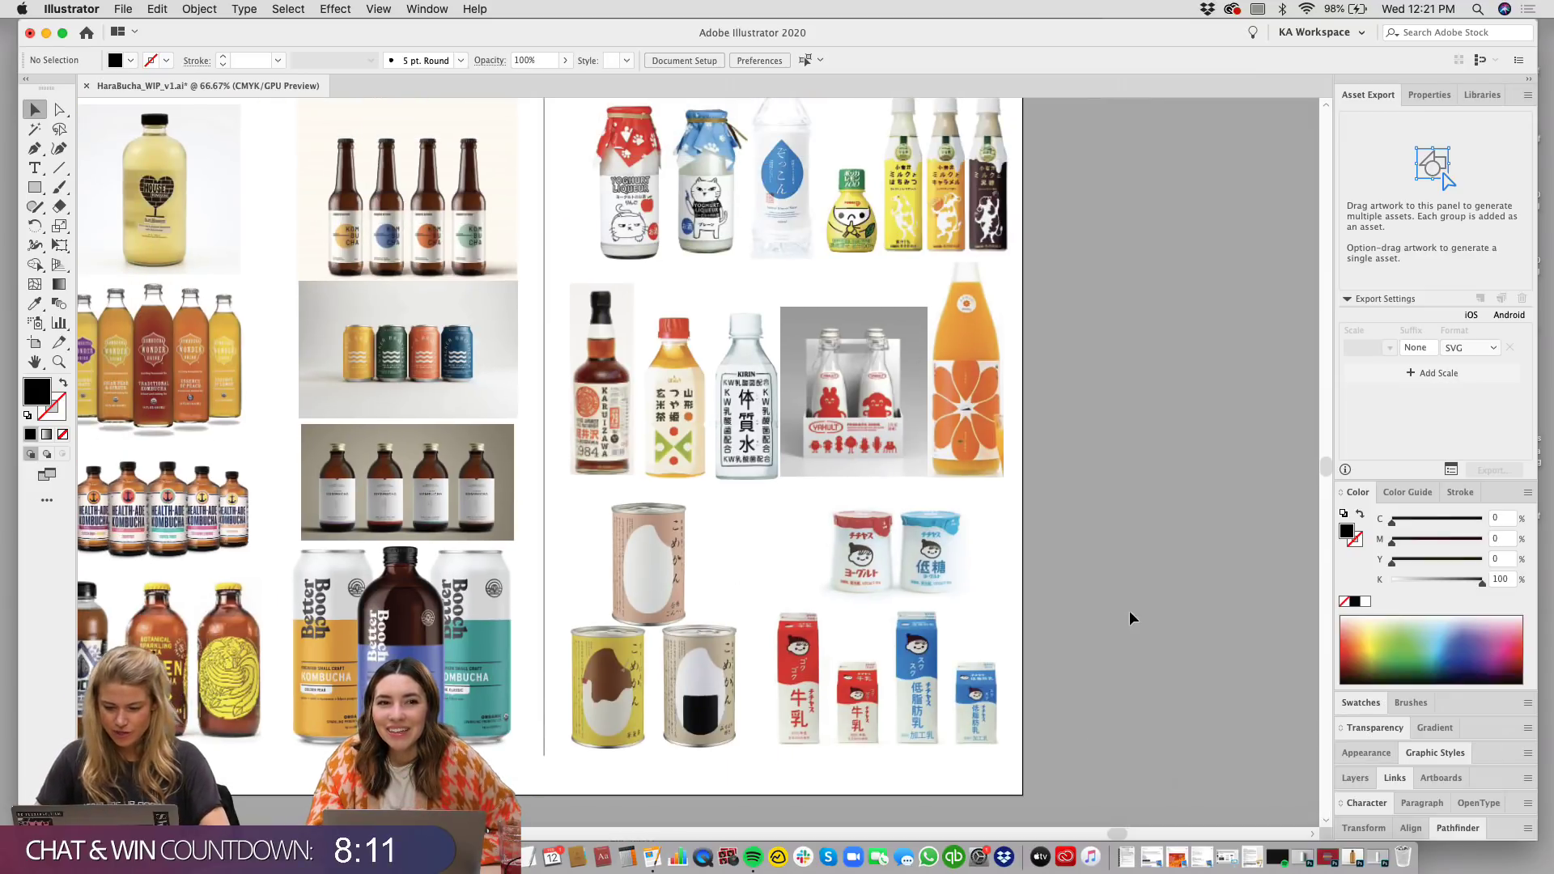
key("super+minus")
scroll(447, 416, "left", 10)
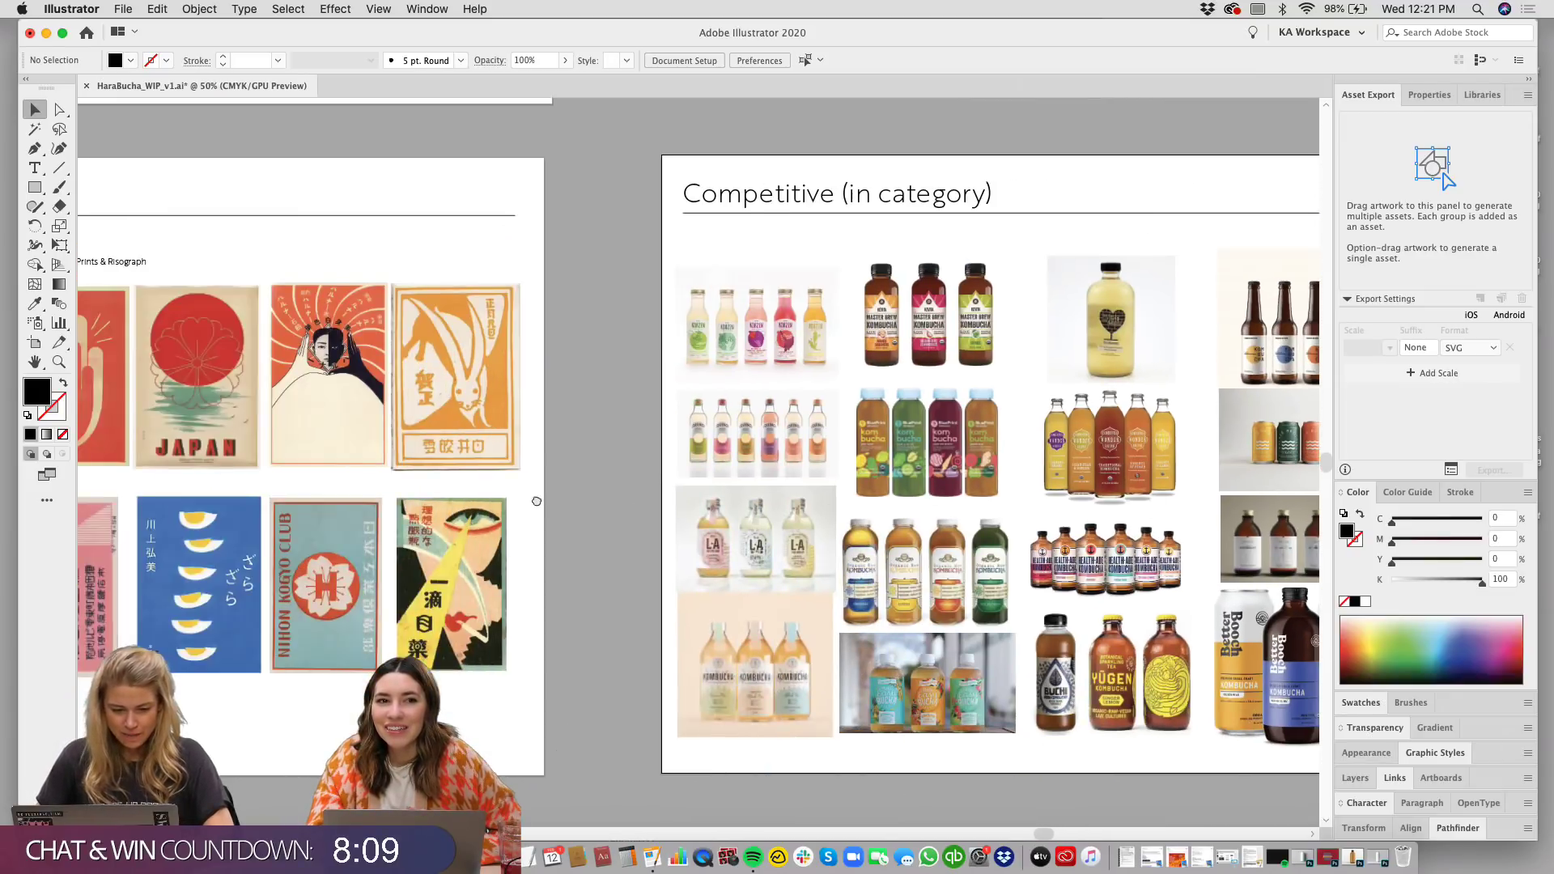
scroll(536, 498, "left", 15)
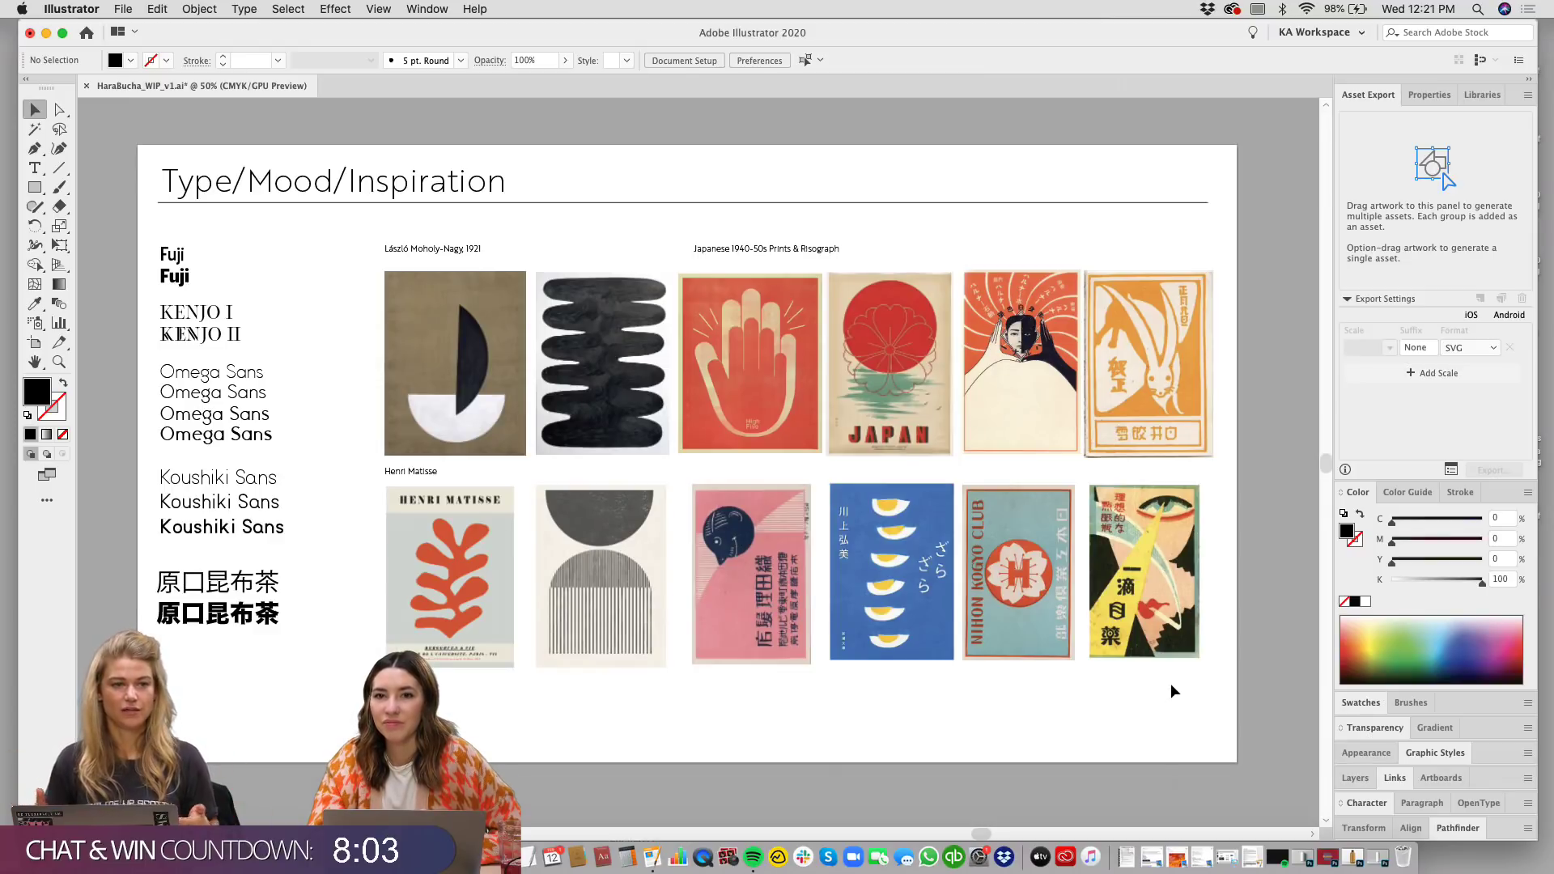
scroll(1153, 677, "up", 1)
key("super+0")
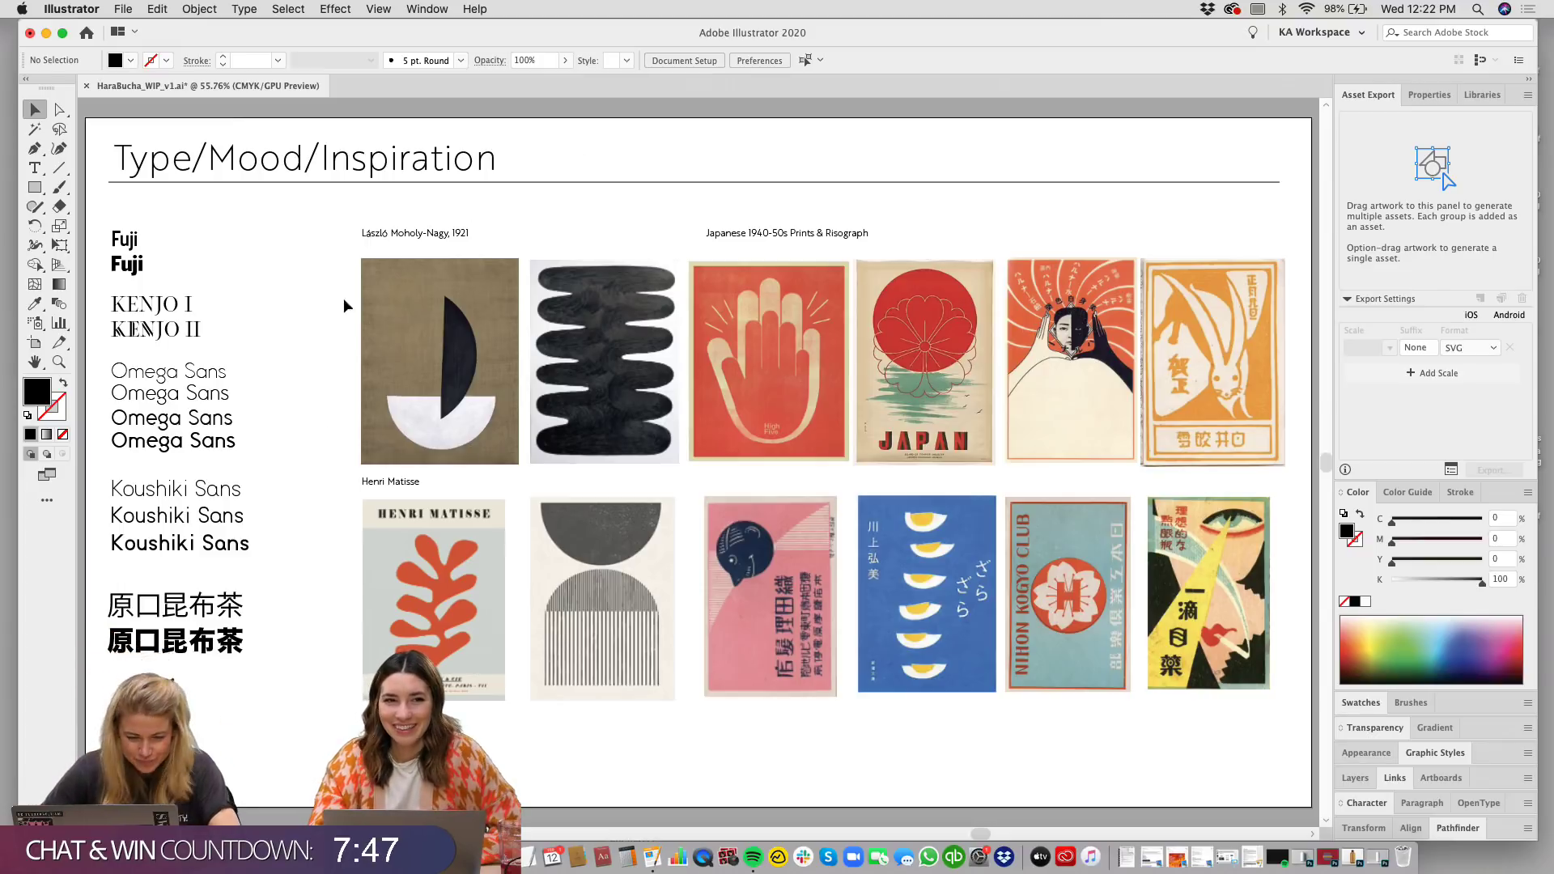
Step: Select the light and bold Fuji type samples in turn and view them at 150% magnification
left_click(125, 240)
left_click(243, 274)
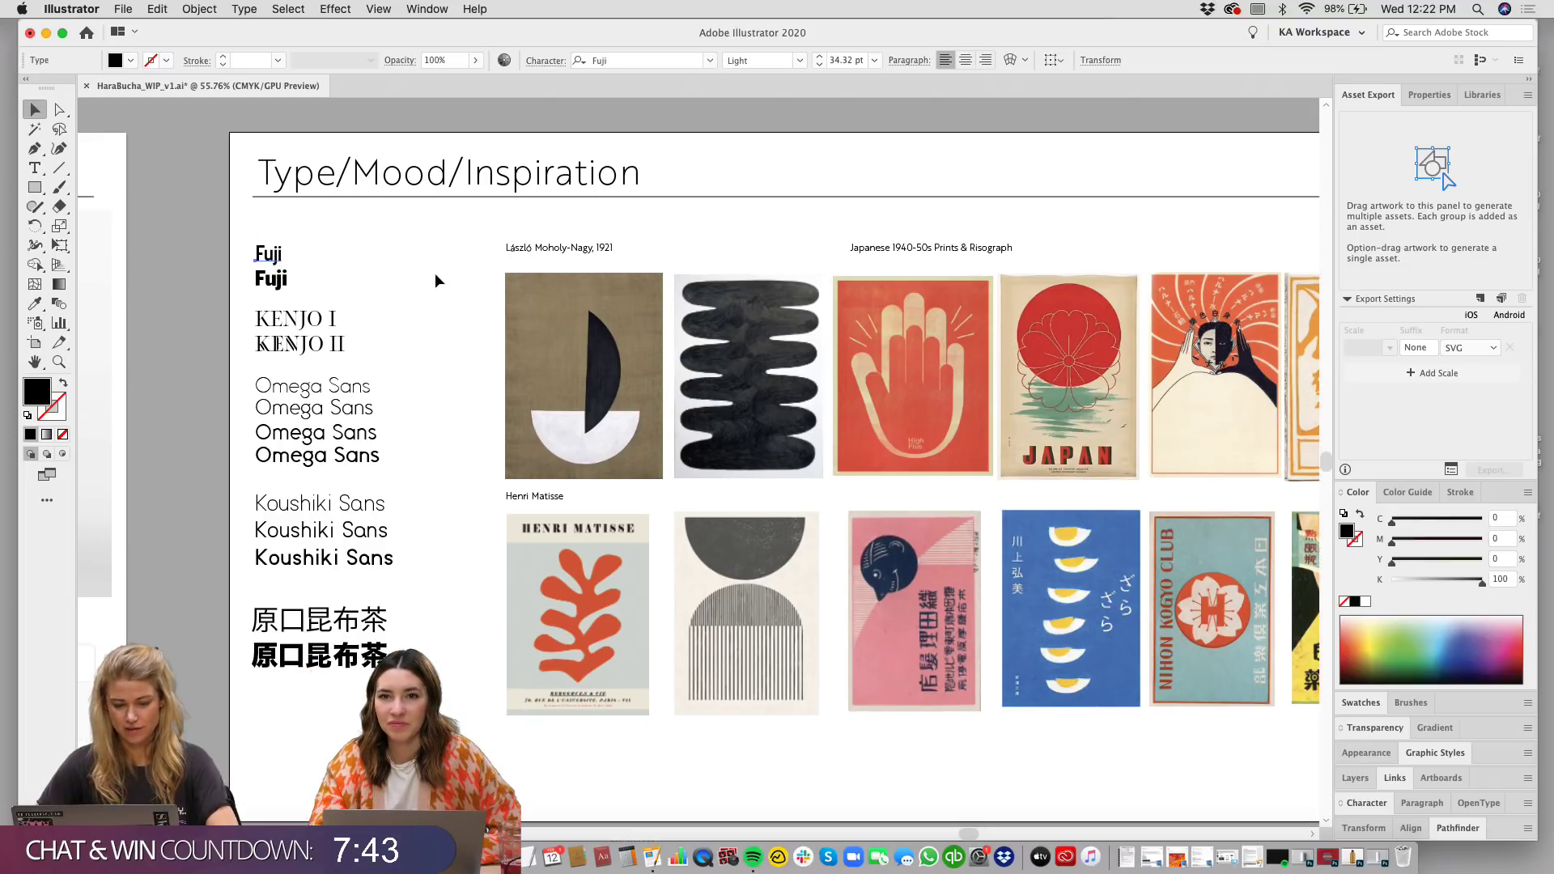
scroll(435, 271, "up", 5)
left_click_drag(219, 262, 662, 330)
scroll(664, 318, "up", 3)
scroll(664, 318, "left", 3)
left_click(476, 216)
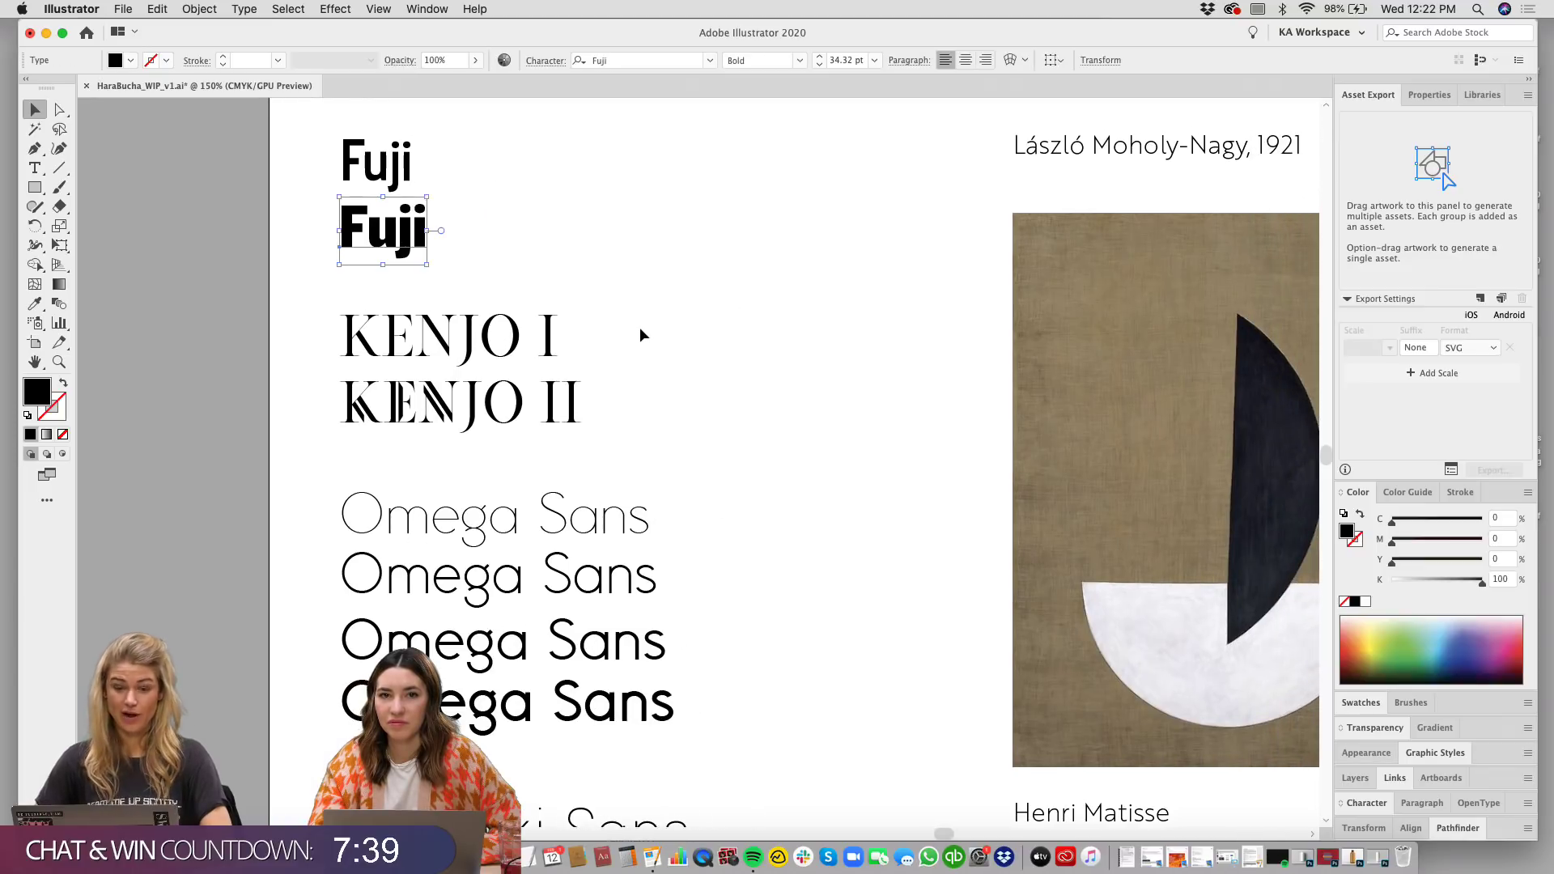
Step: Select the Kenjo I sample and the thinnest Omega Sans sample in turn to point out both typefaces
left_click(495, 339)
left_click(777, 407)
scroll(805, 475, "down", 3)
scroll(805, 475, "right", 1)
left_click(581, 416)
left_click(765, 517)
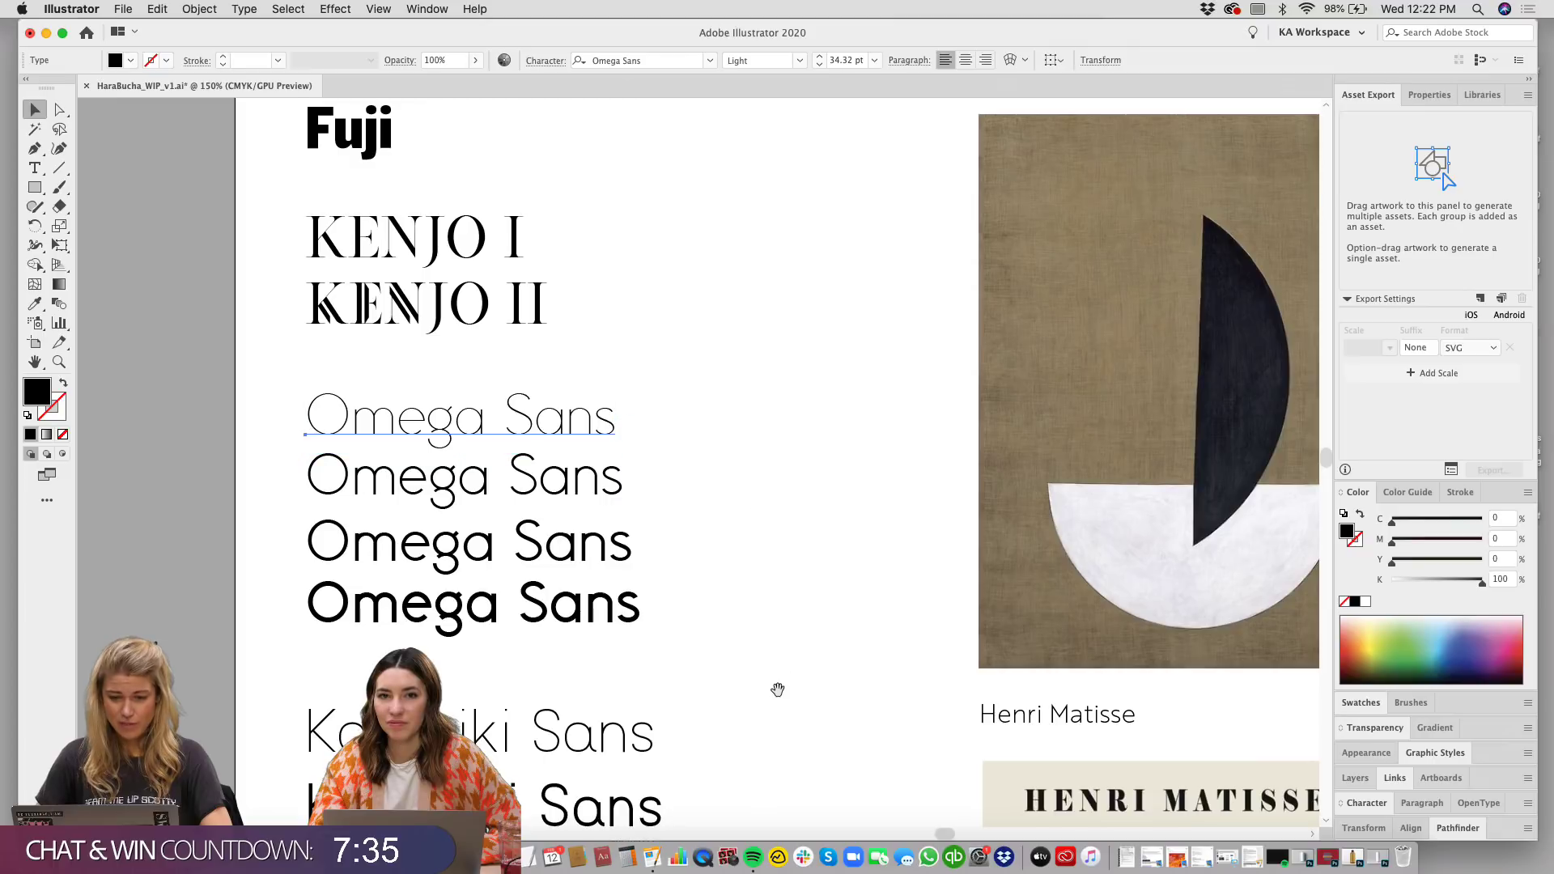
Step: Select the thin Koushiki Sans sample and the light Japanese lettering in turn, then deselect and zoom out to 100%
scroll(777, 688, "down", 5)
left_click(530, 350)
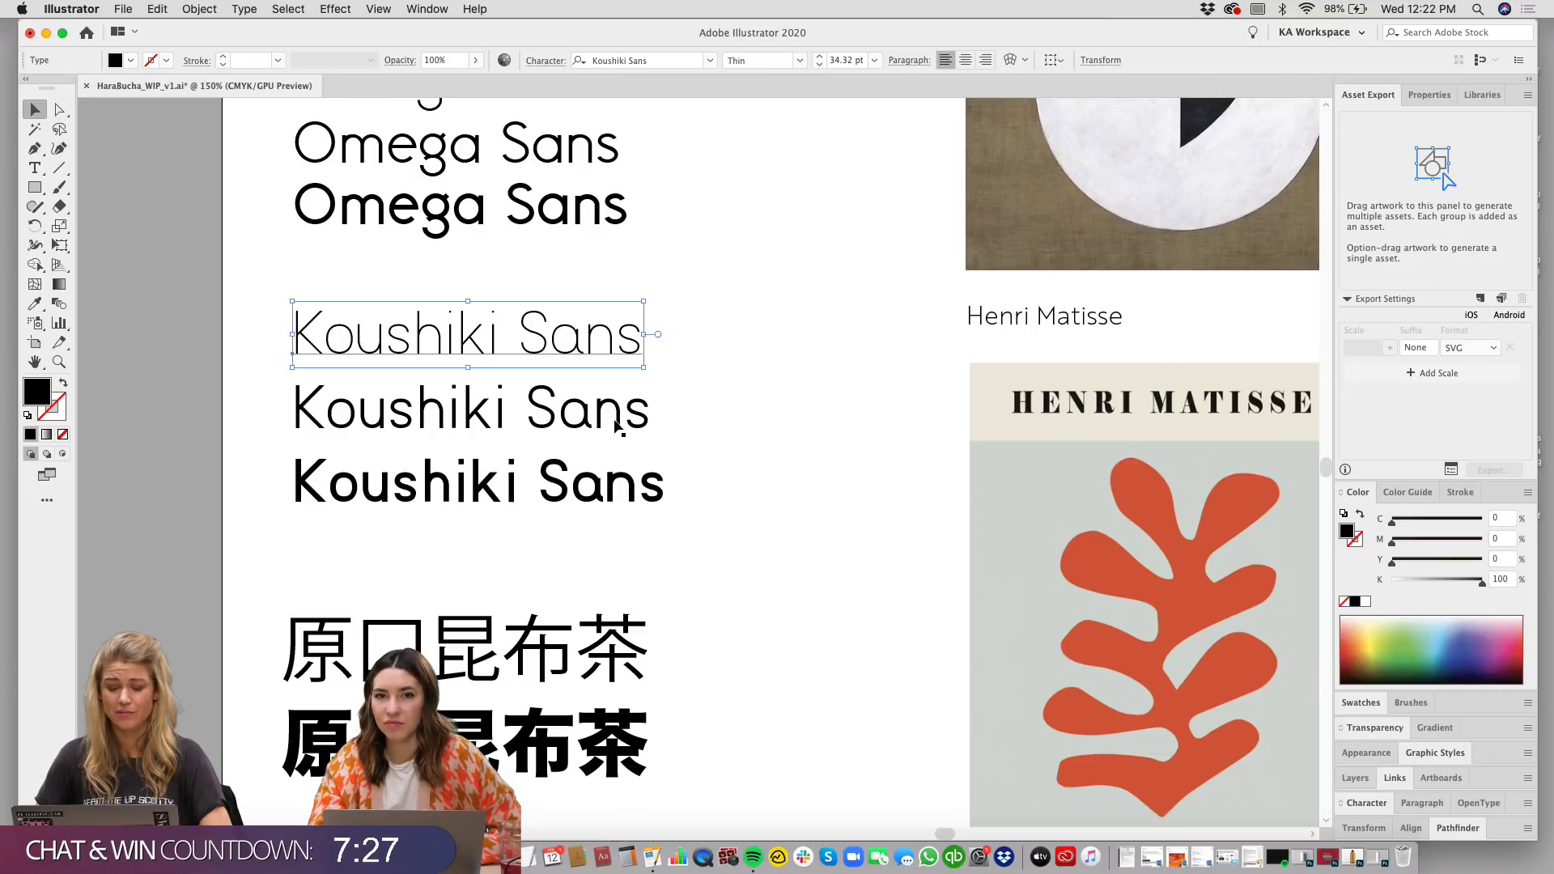
scroll(764, 453, "down", 4)
left_click(578, 522)
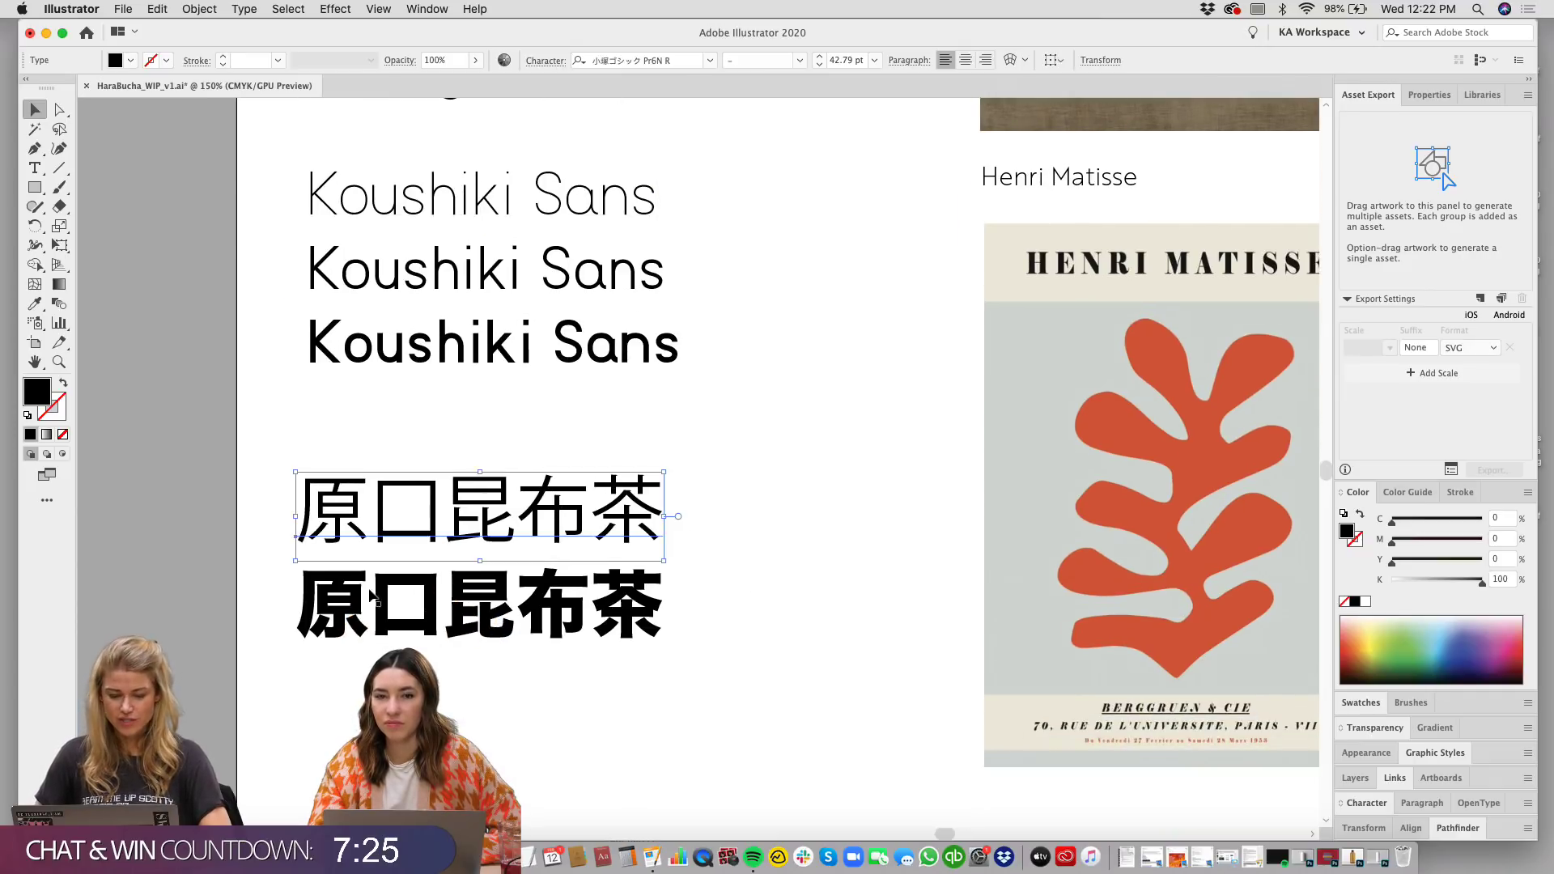
left_click(774, 403)
scroll(791, 465, "up", 2)
key("super+minus")
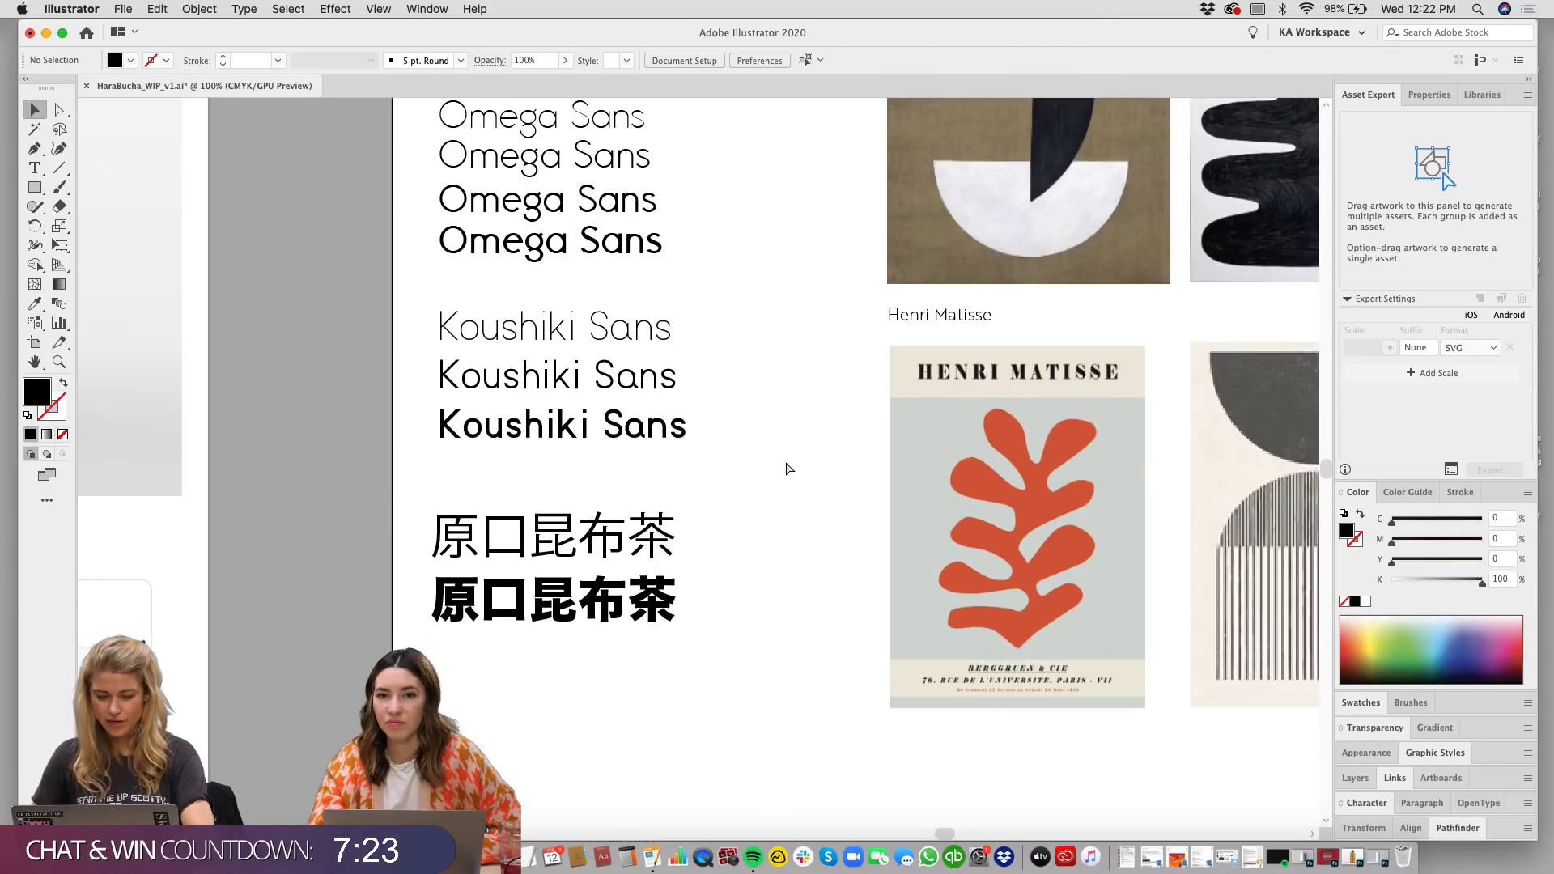
Step: Highlight the light Japanese lettering again, deselect it and review the full list of typeface samples from Fuji down
left_click(634, 561)
scroll(762, 540, "up", 3)
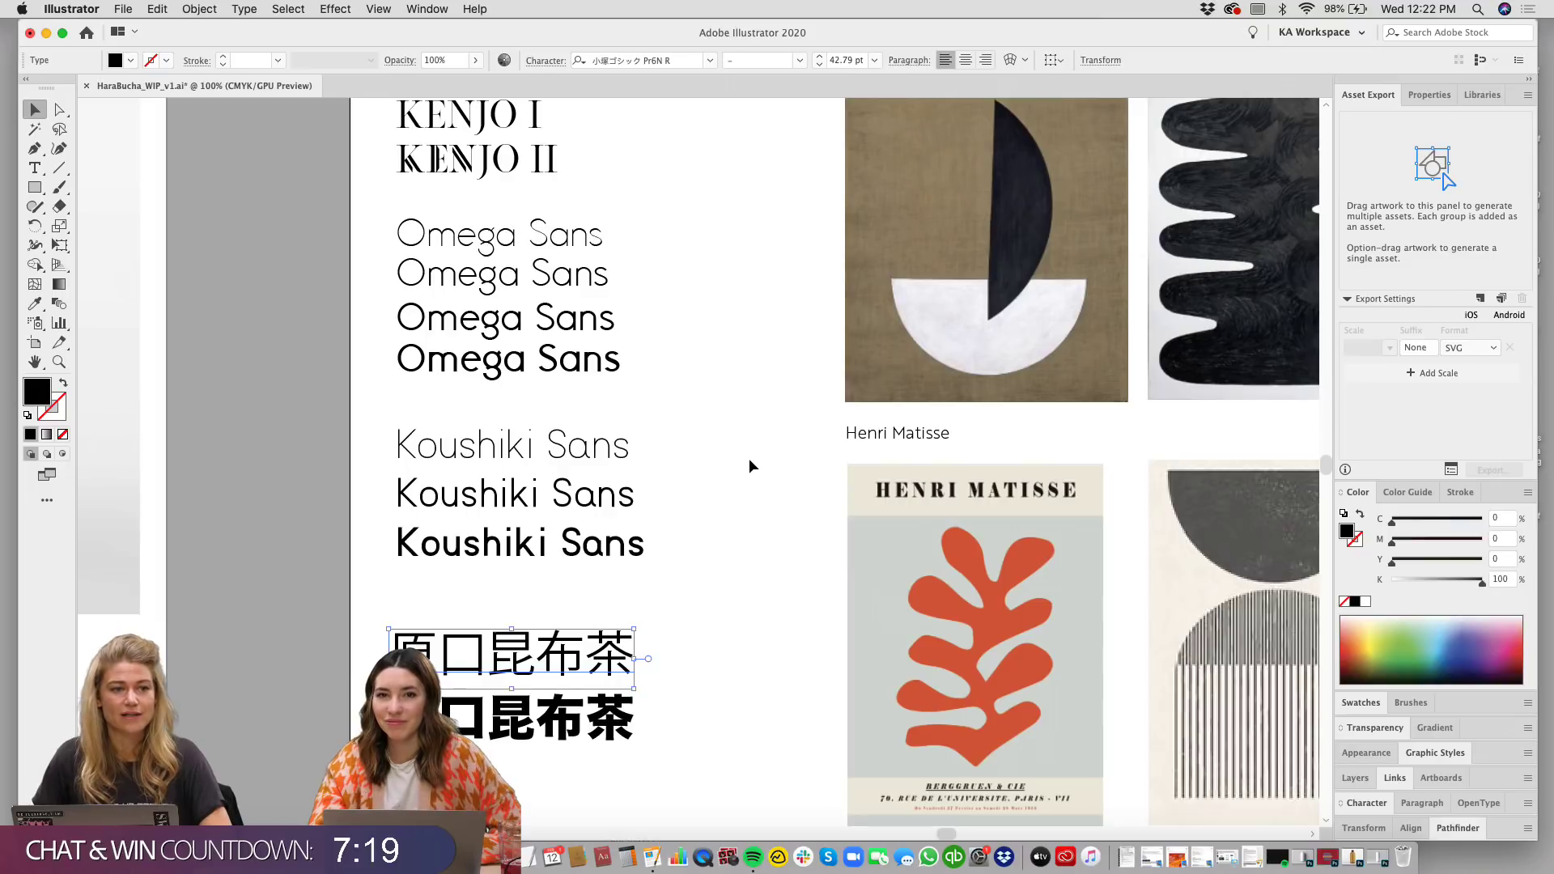
scroll(750, 453, "up", 1)
left_click(749, 421)
scroll(775, 340, "up", 5)
scroll(785, 364, "down", 1)
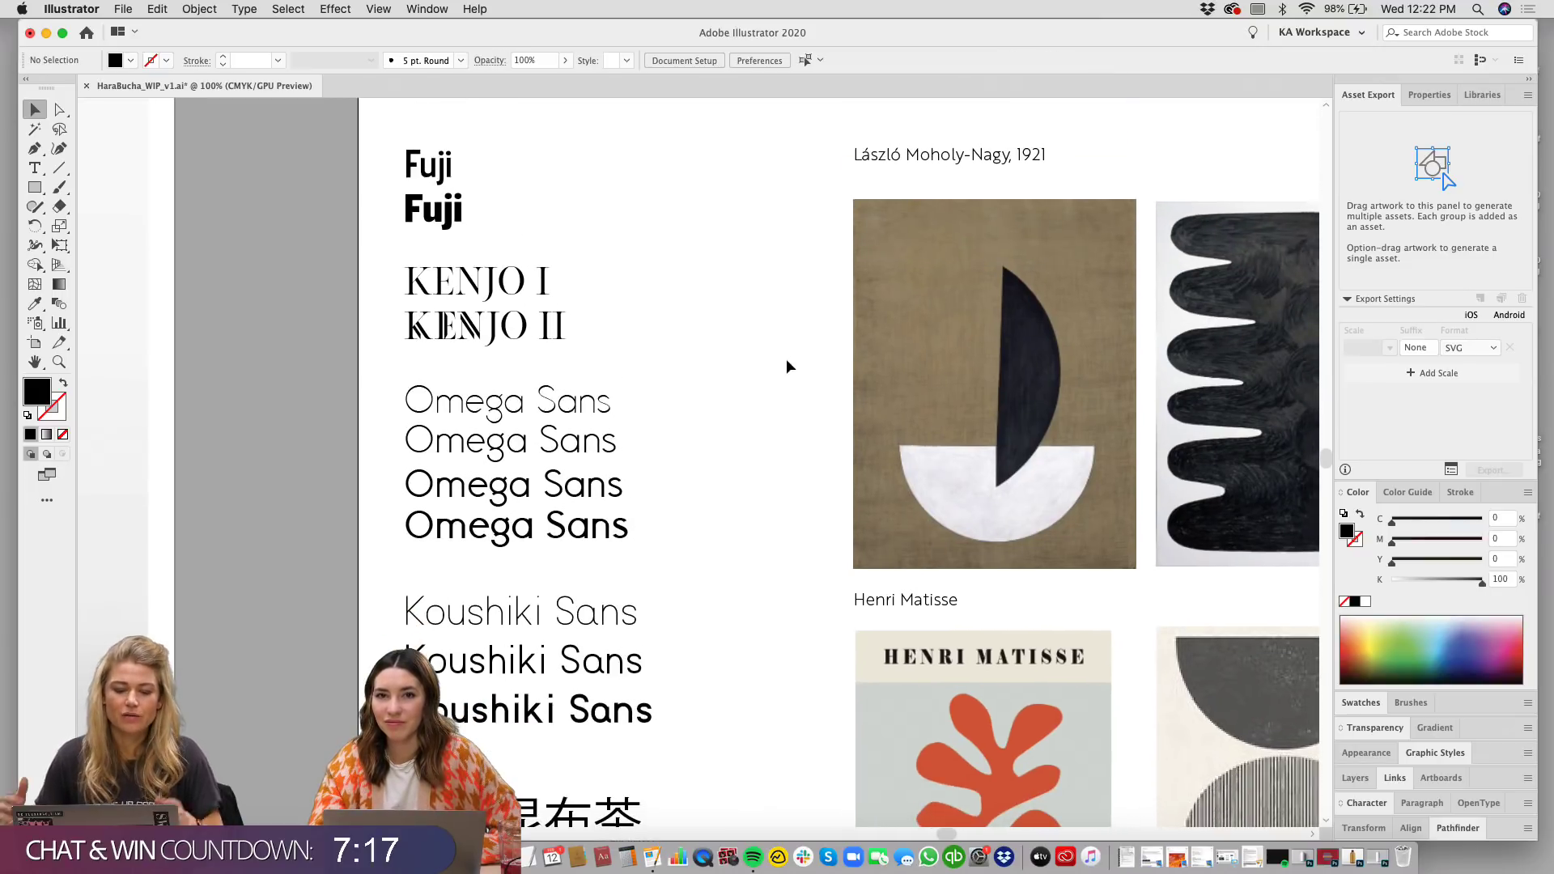
scroll(792, 349, "left", 10)
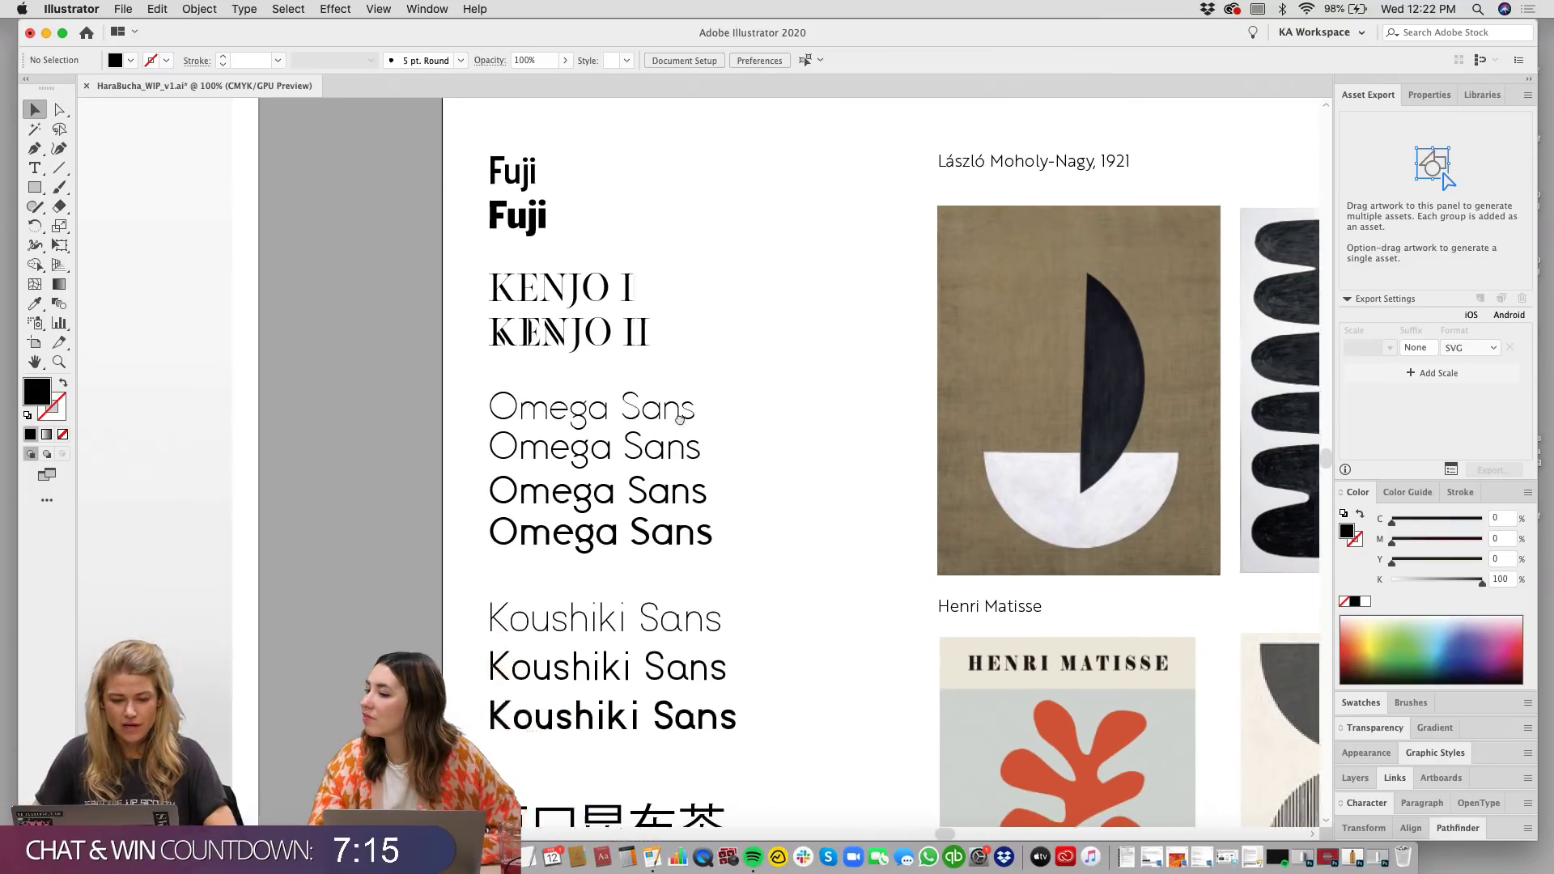
Step: Look over the Brand Considerations and "Things I don't want to do" artboards at 66.67%, ending at Type/Mood/Inspiration
key("super+minus")
scroll(952, 484, "left", 10)
scroll(952, 484, "left", 10)
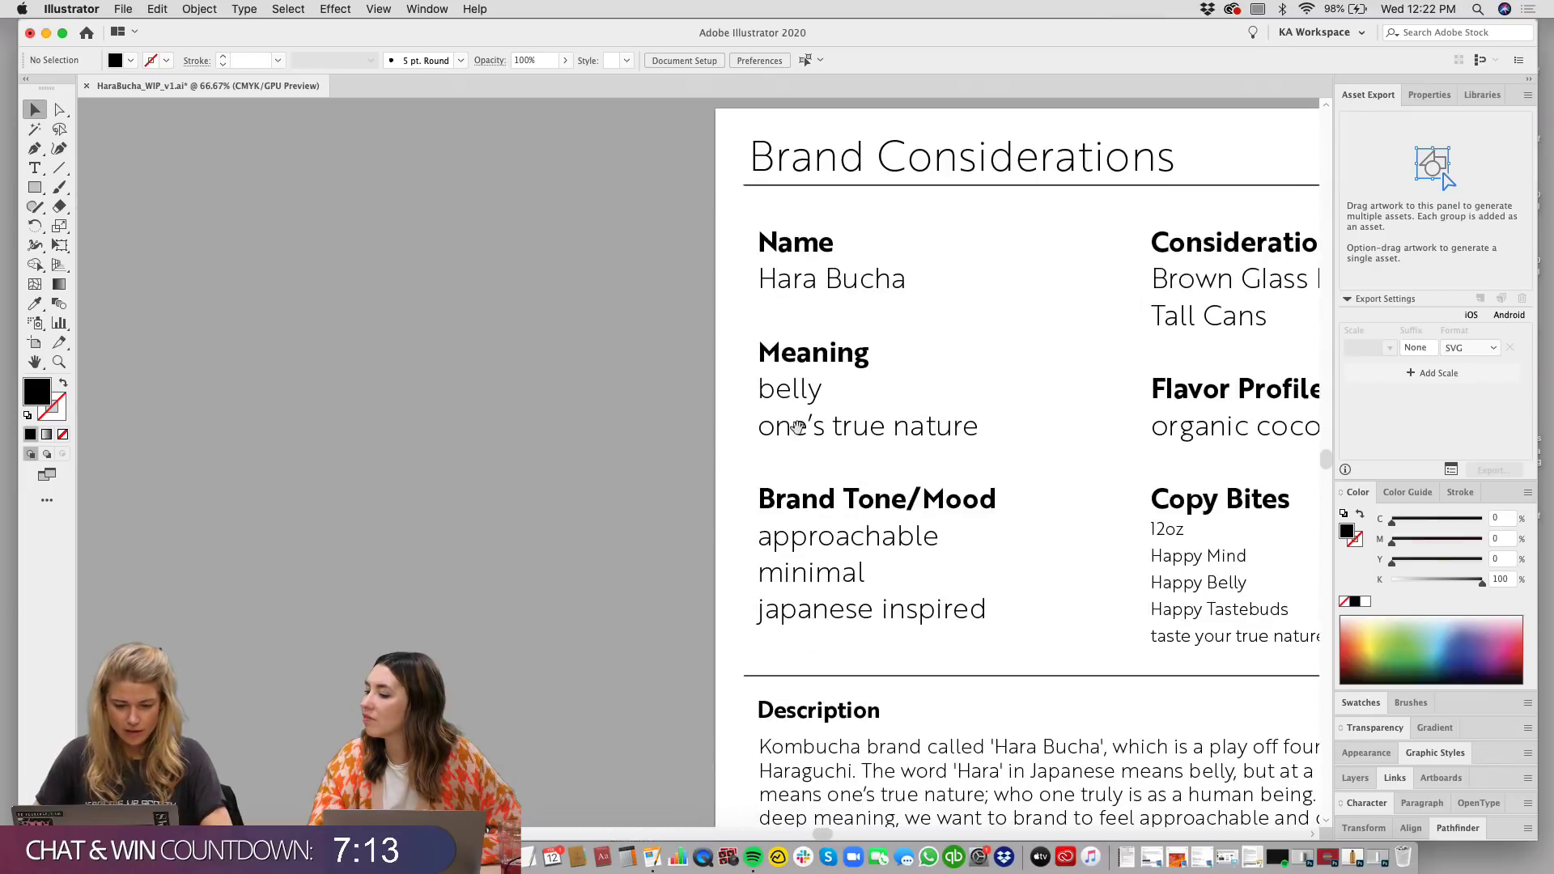
scroll(718, 451, "right", 8)
scroll(943, 424, "up", 10)
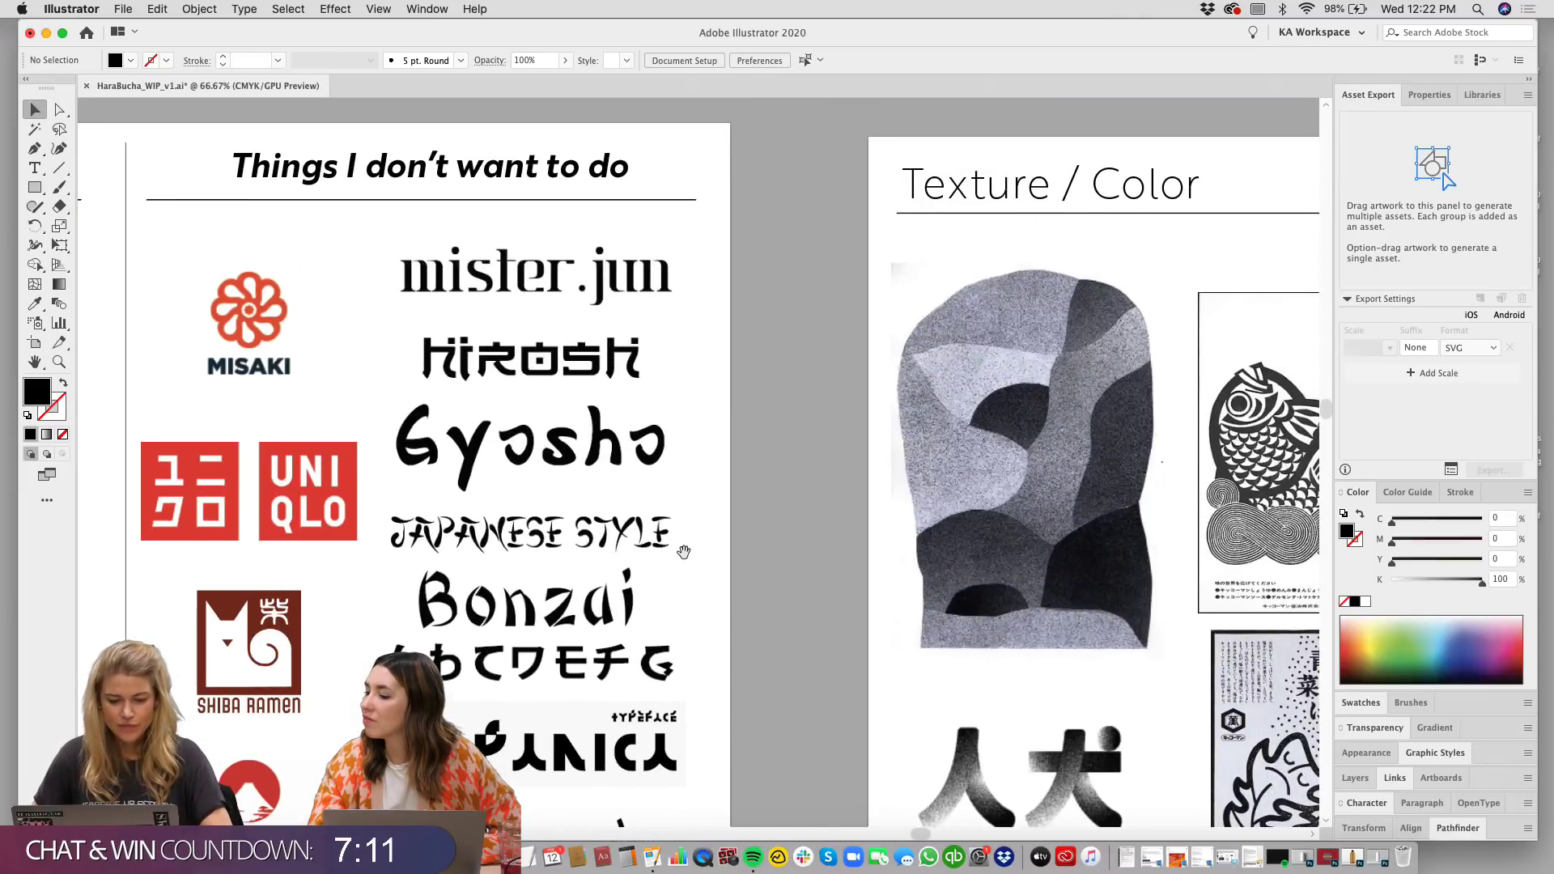
scroll(681, 555, "down", 5)
scroll(731, 464, "left", 2)
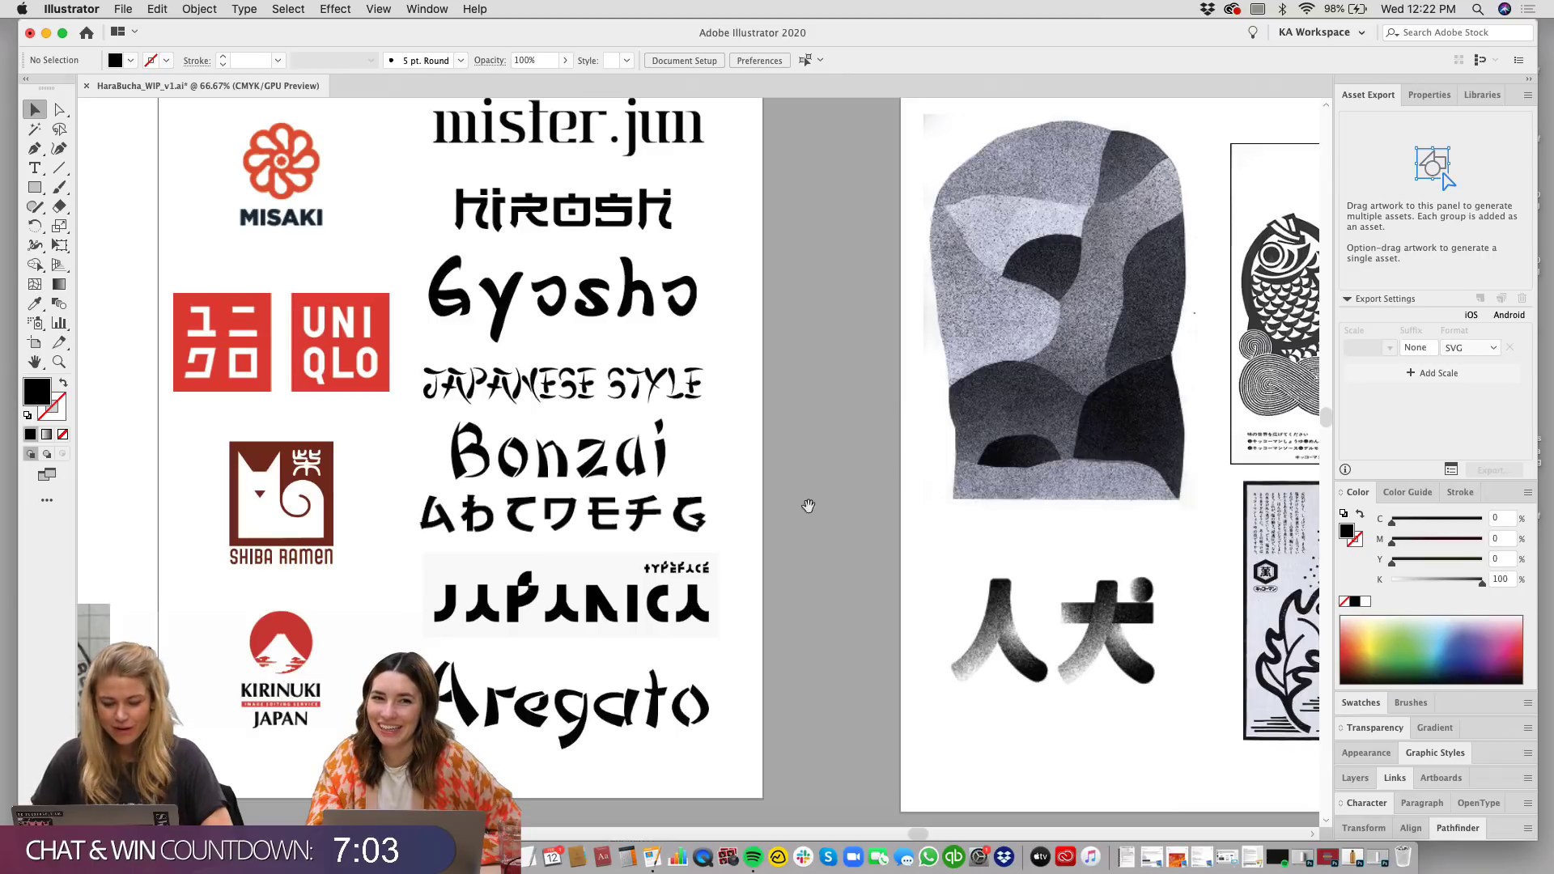
scroll(811, 513, "up", 2)
scroll(803, 635, "down", 15)
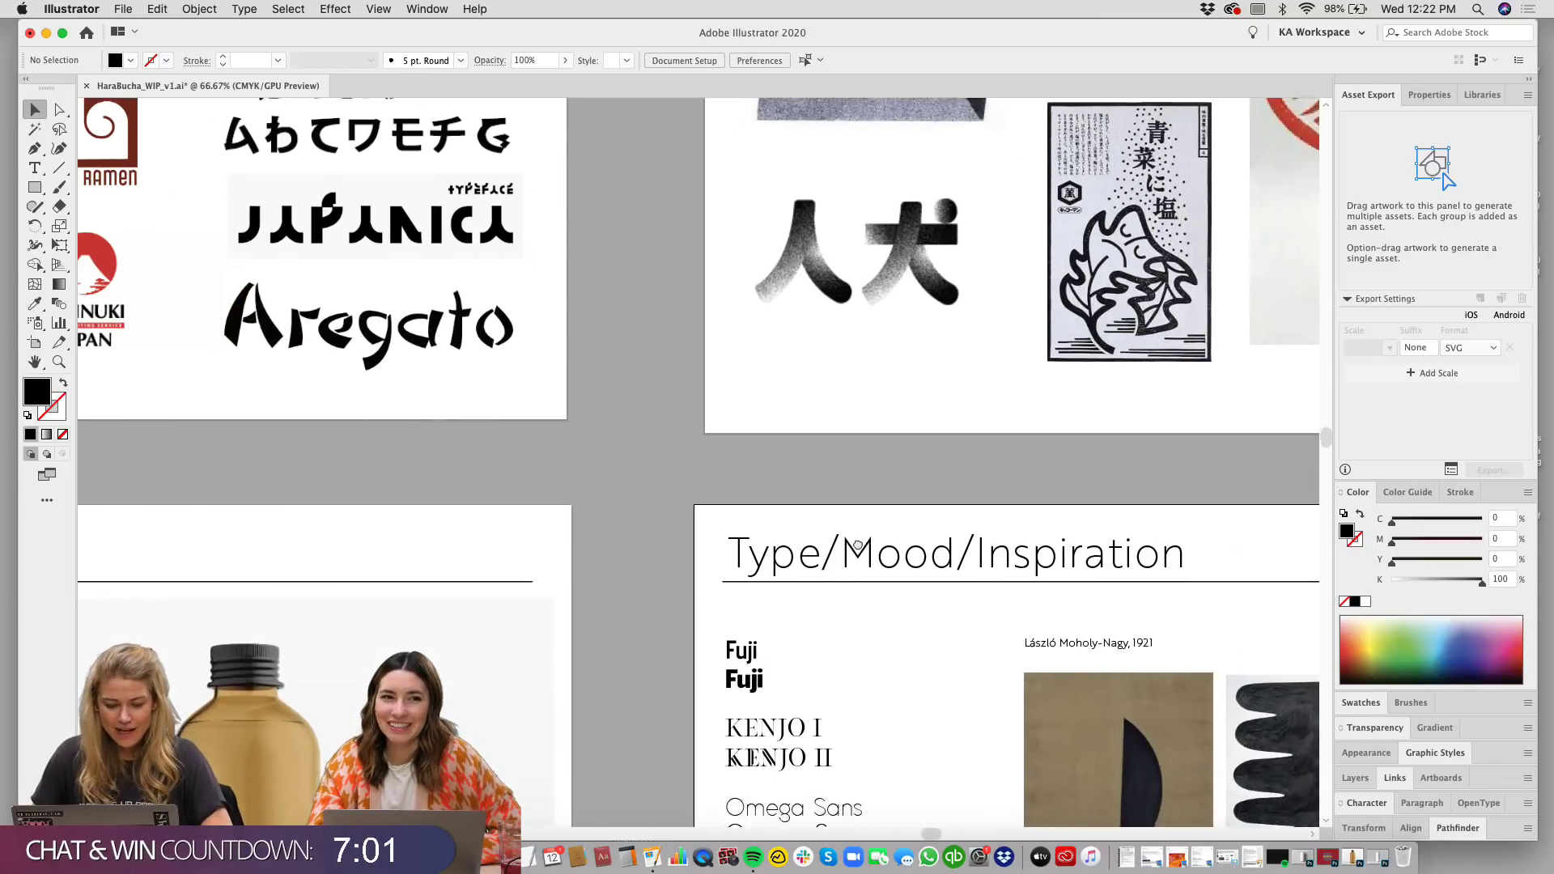
scroll(812, 535, "up", 1)
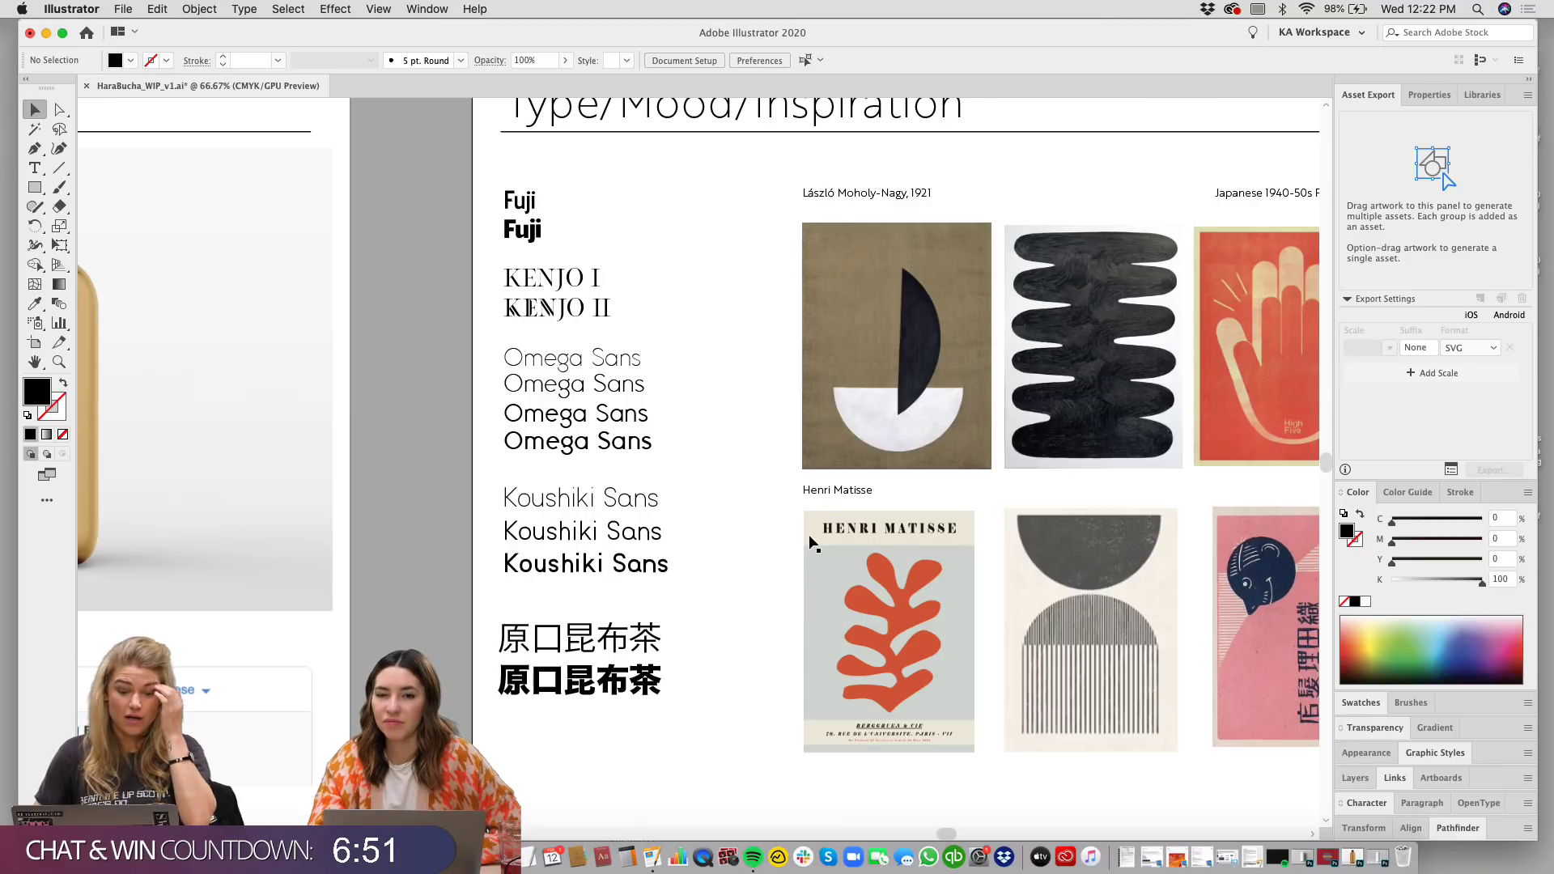
Step: Review the Moholy-Nagy and Matisse artworks and the full set of Japanese 1940-50s prints beside them
scroll(1151, 577, "right", 10)
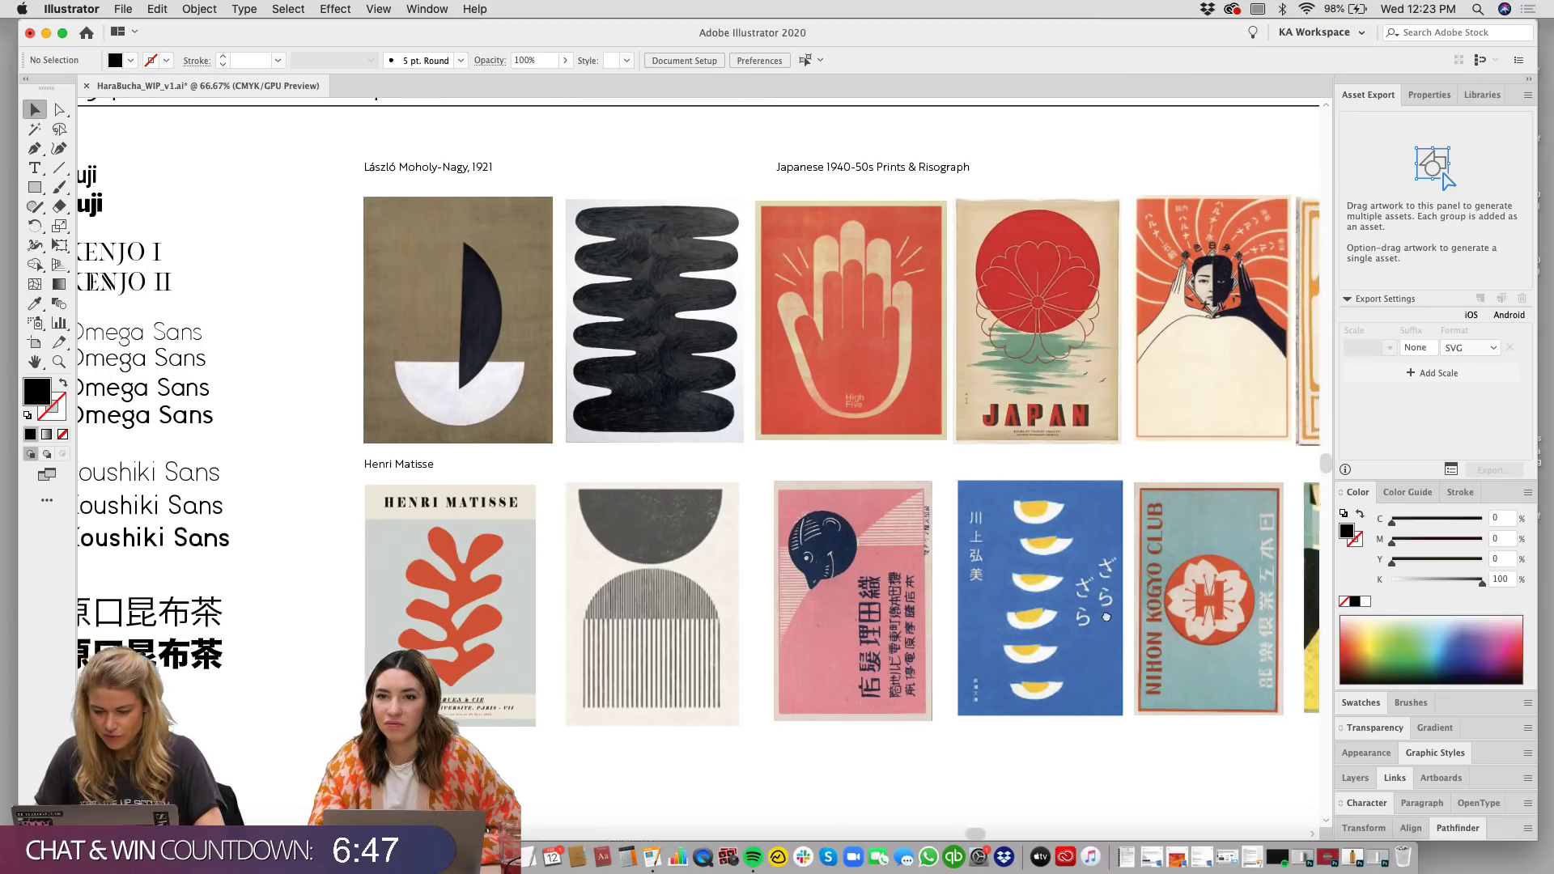
scroll(1131, 615, "right", 2)
scroll(950, 326, "right", 3)
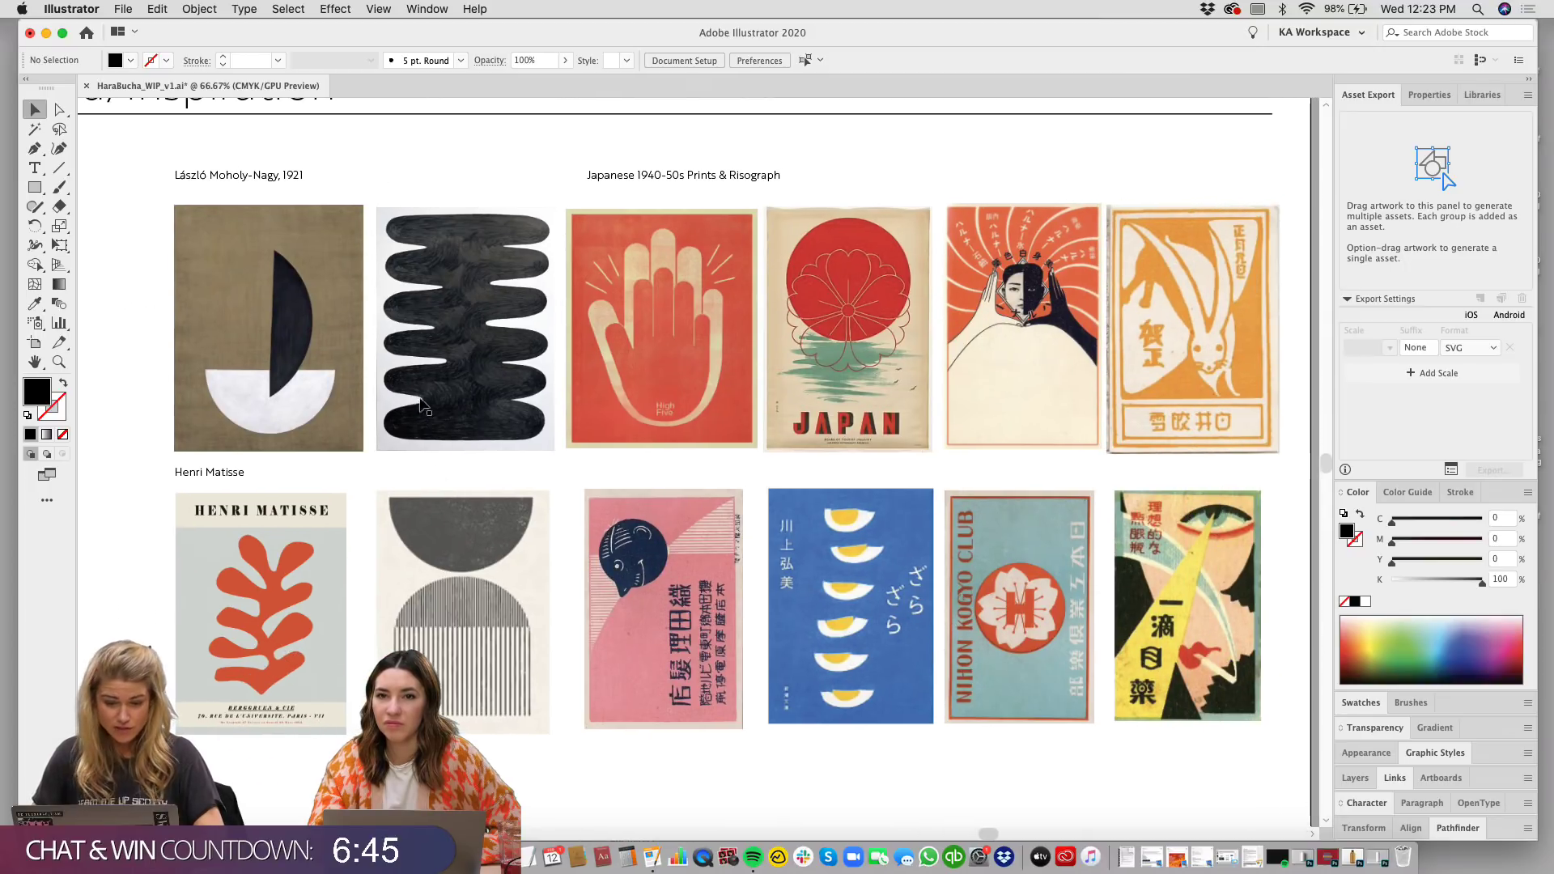
scroll(676, 577, "right", 1)
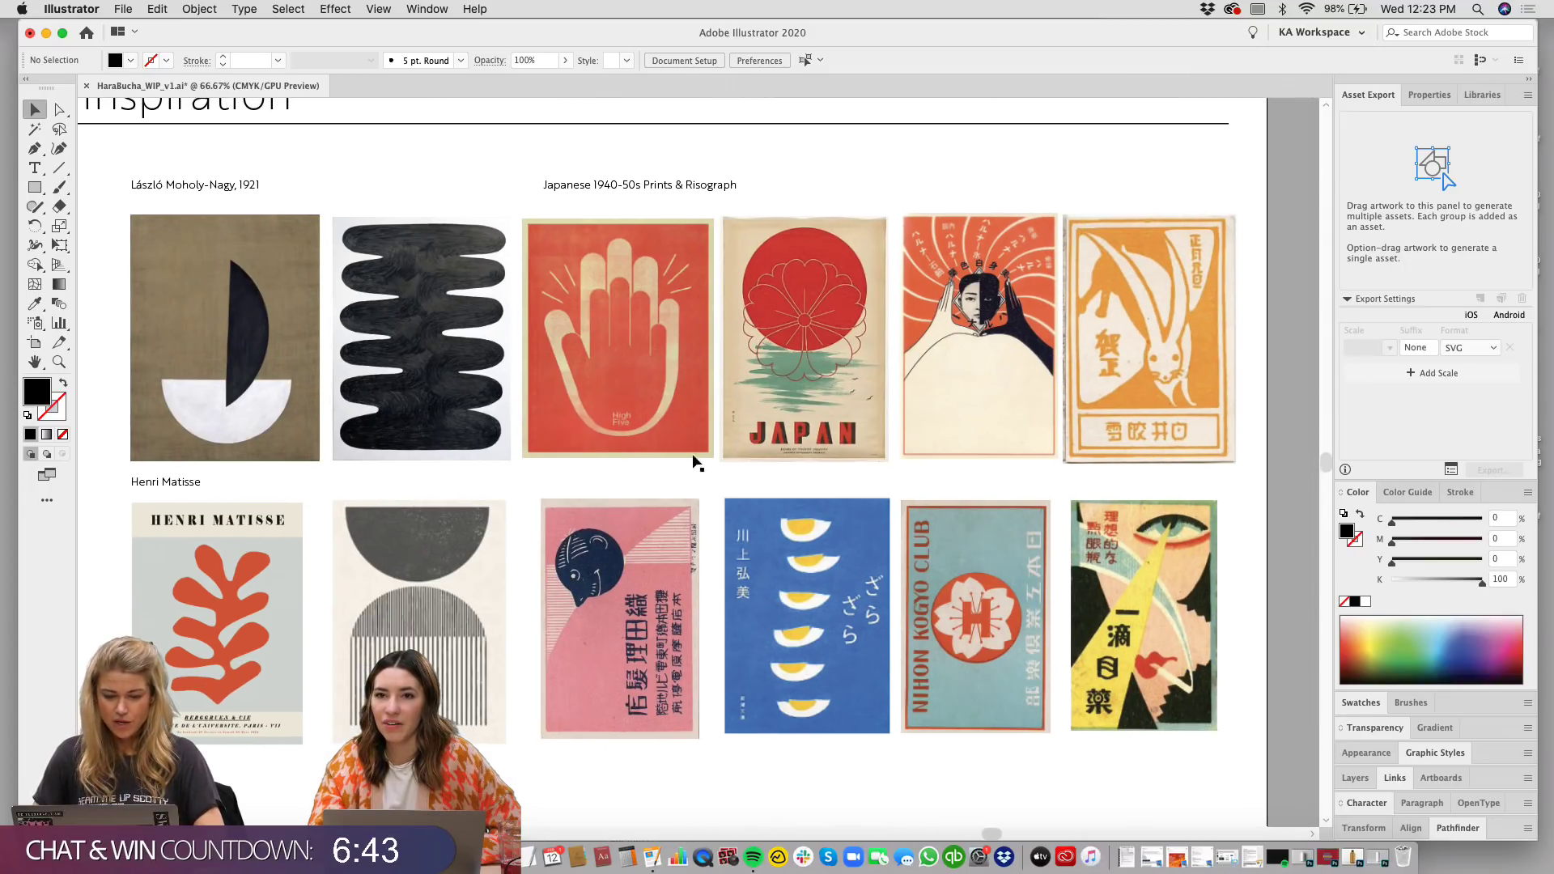
scroll(1149, 558, "right", 3)
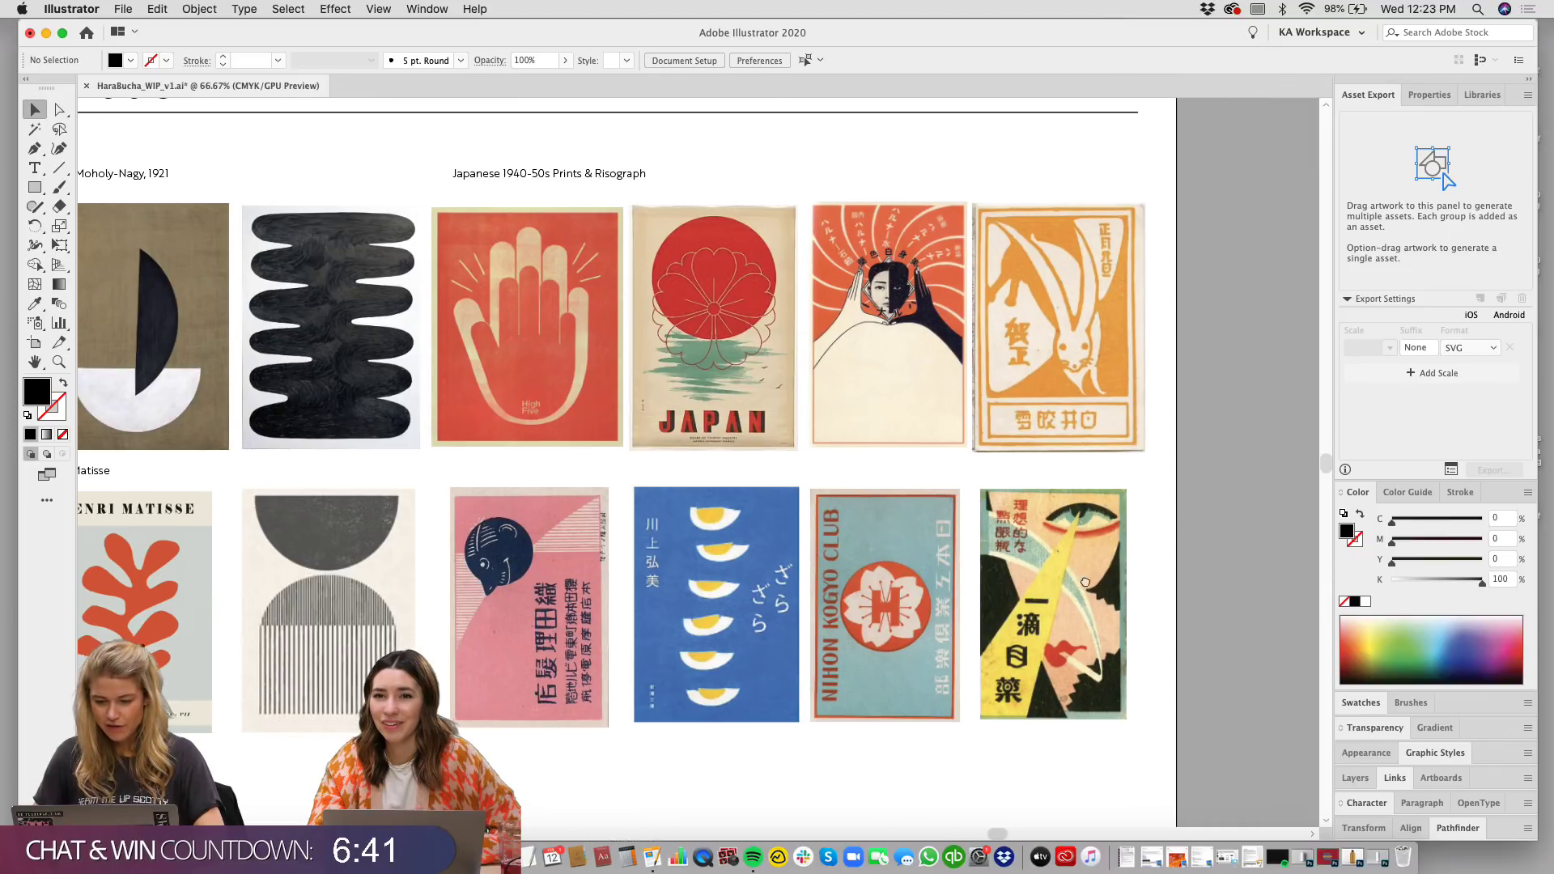
Step: Examine the Japanese prints at 150%, from the lower row's eye and pink head prints to the upper row's orange rabbit print
key("super+equal")
key("super+equal")
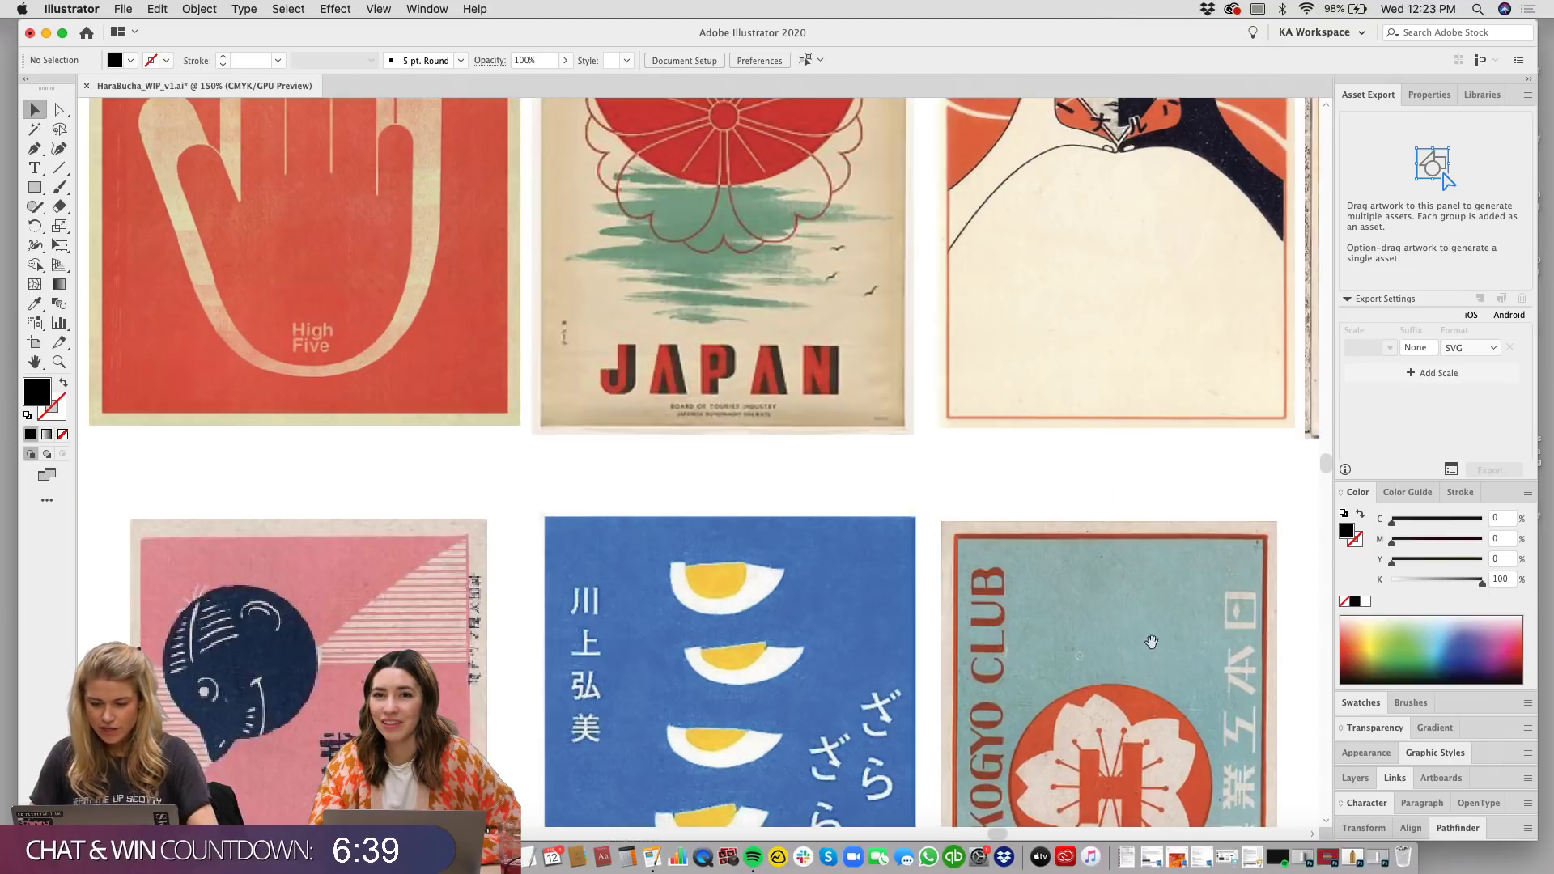
scroll(920, 478, "right", 1)
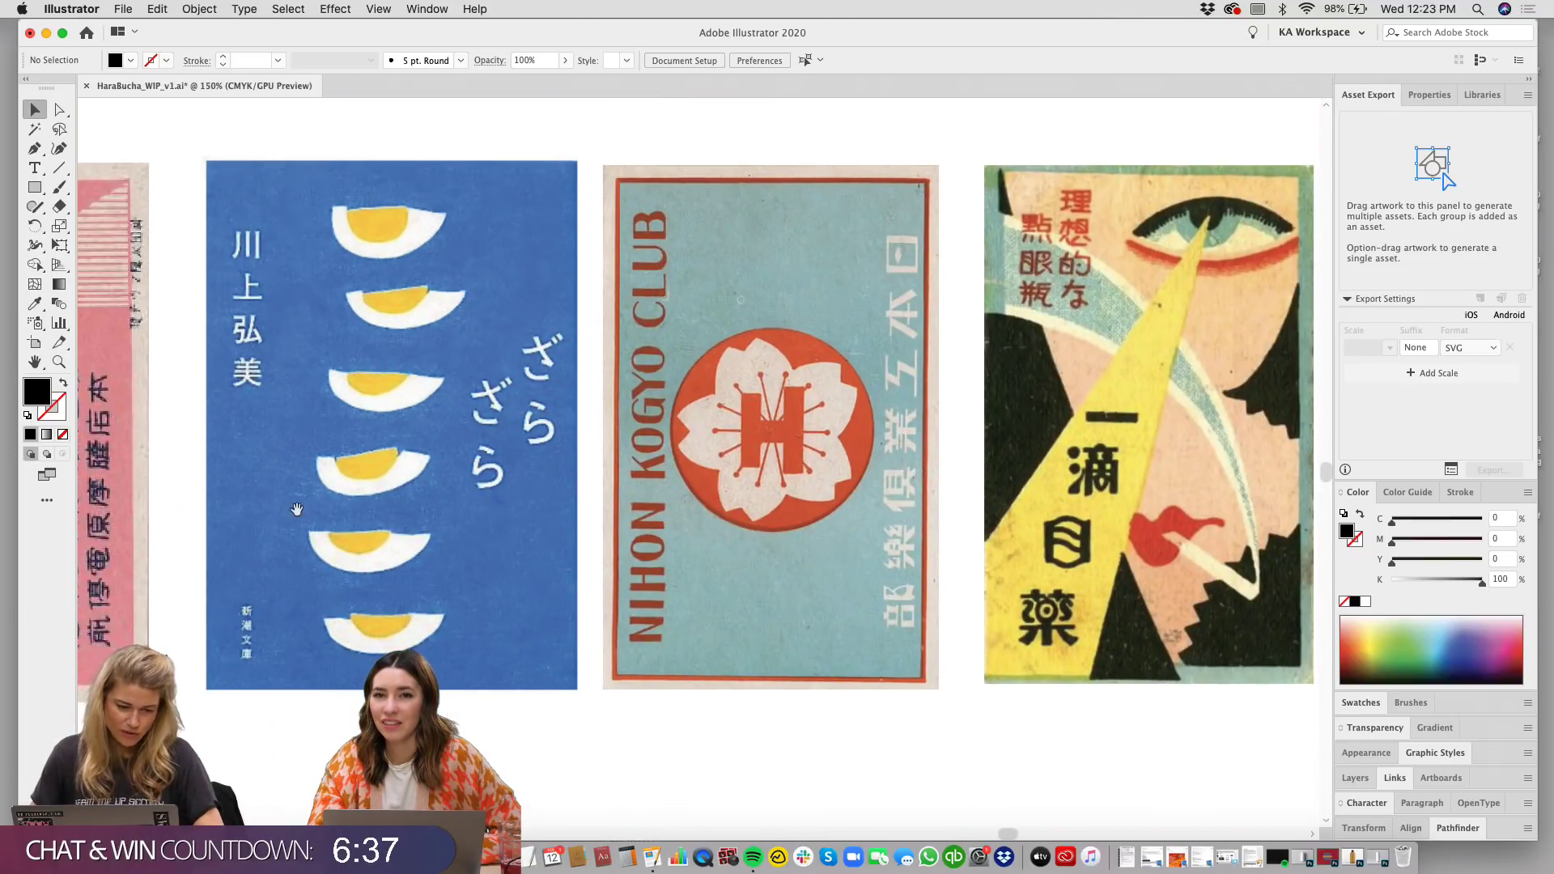
scroll(298, 510, "left", 10)
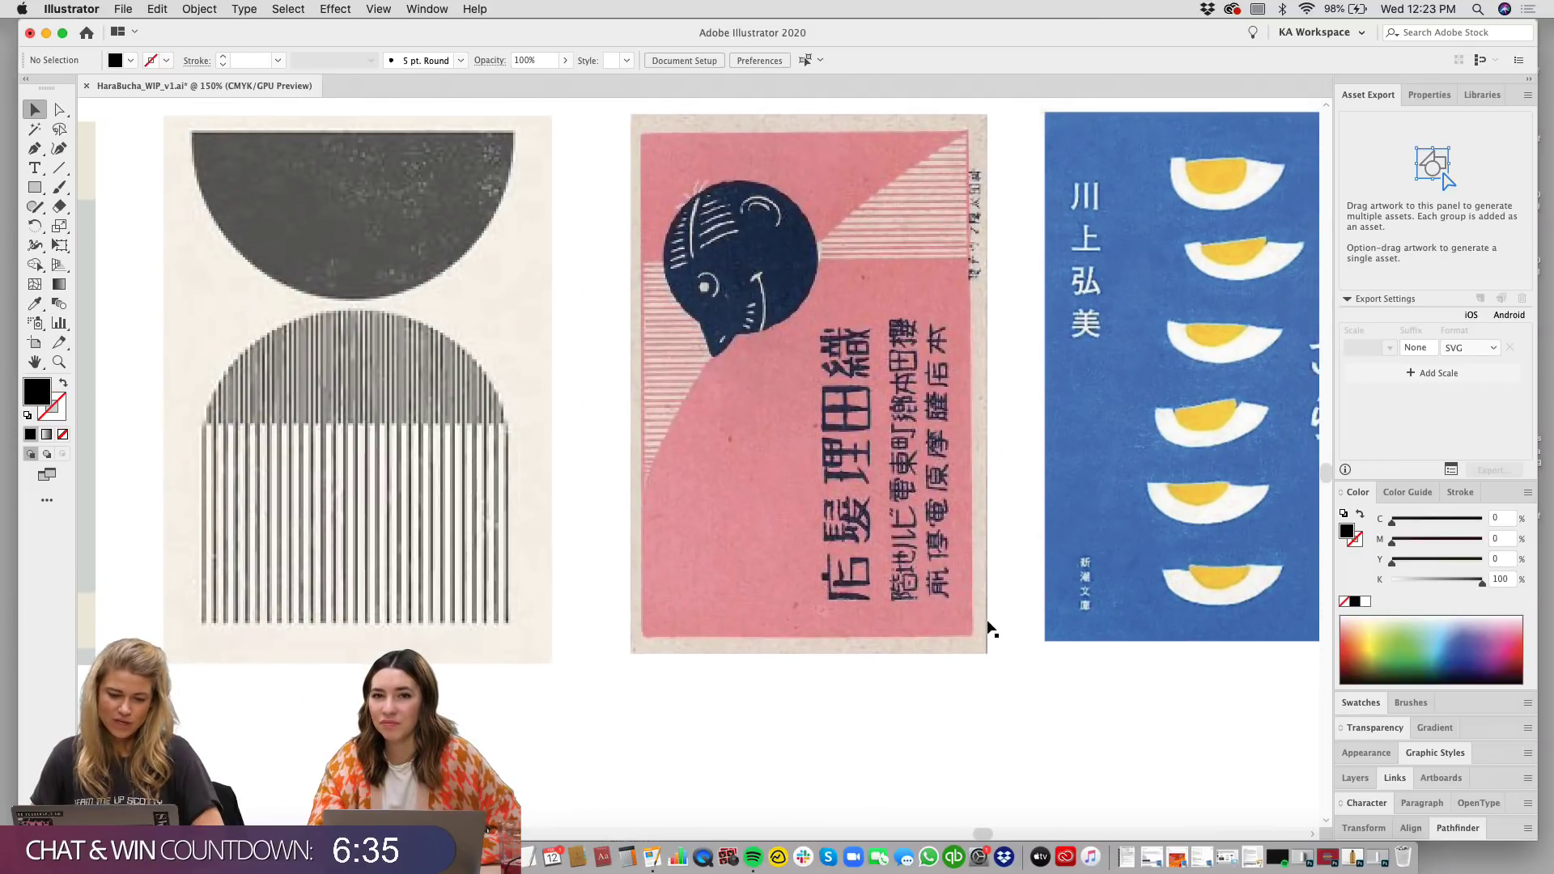
scroll(994, 577, "right", 4)
scroll(994, 578, "up", 6)
scroll(1018, 625, "right", 6)
scroll(1018, 625, "up", 2)
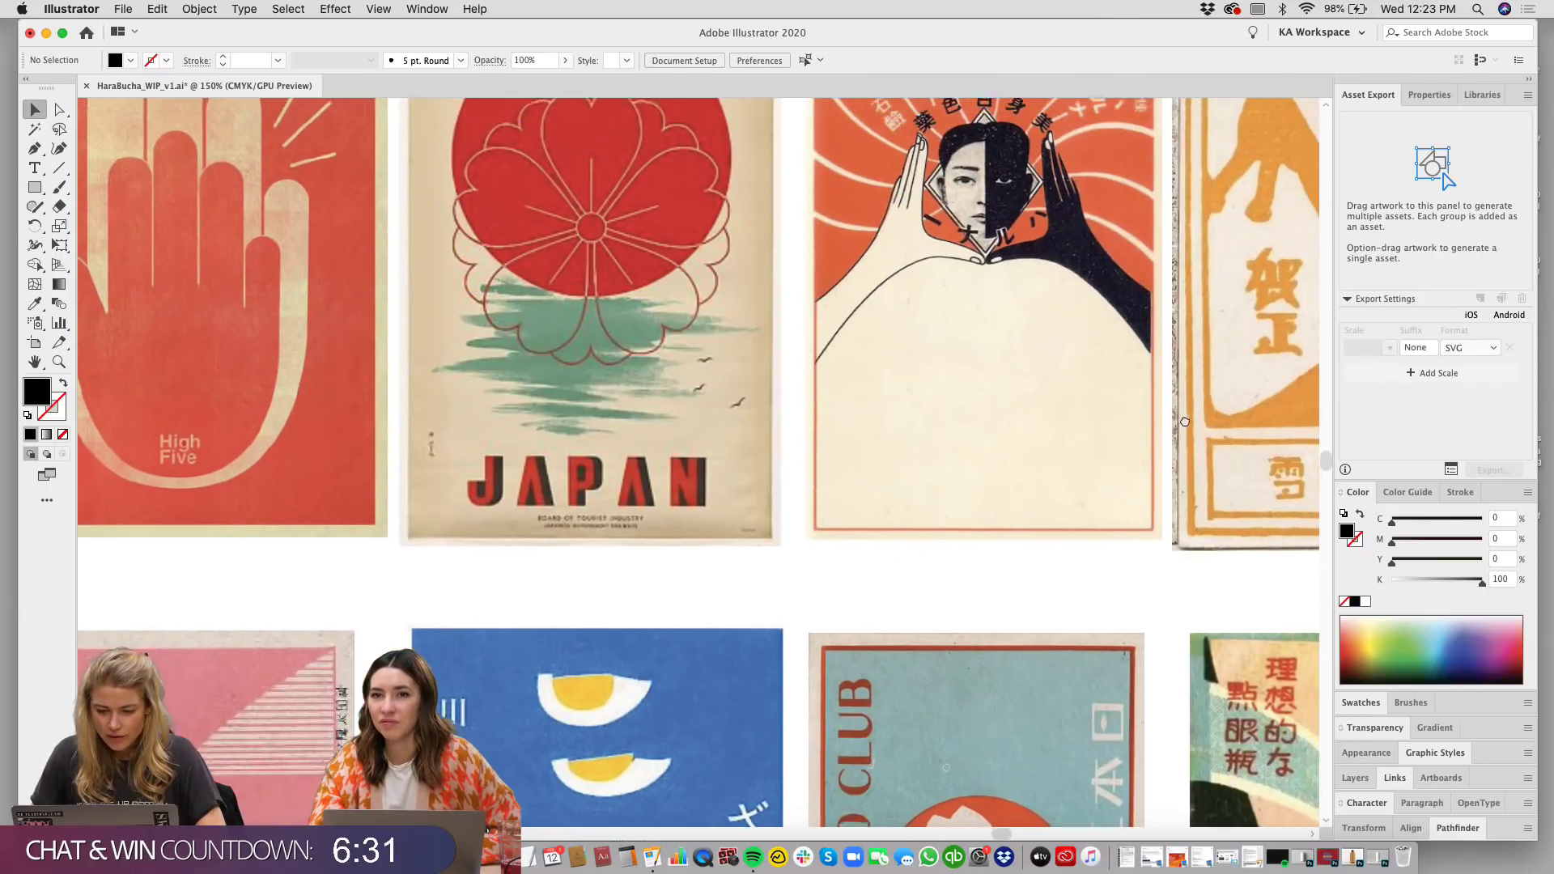
scroll(944, 673, "right", 3)
scroll(943, 673, "down", 1)
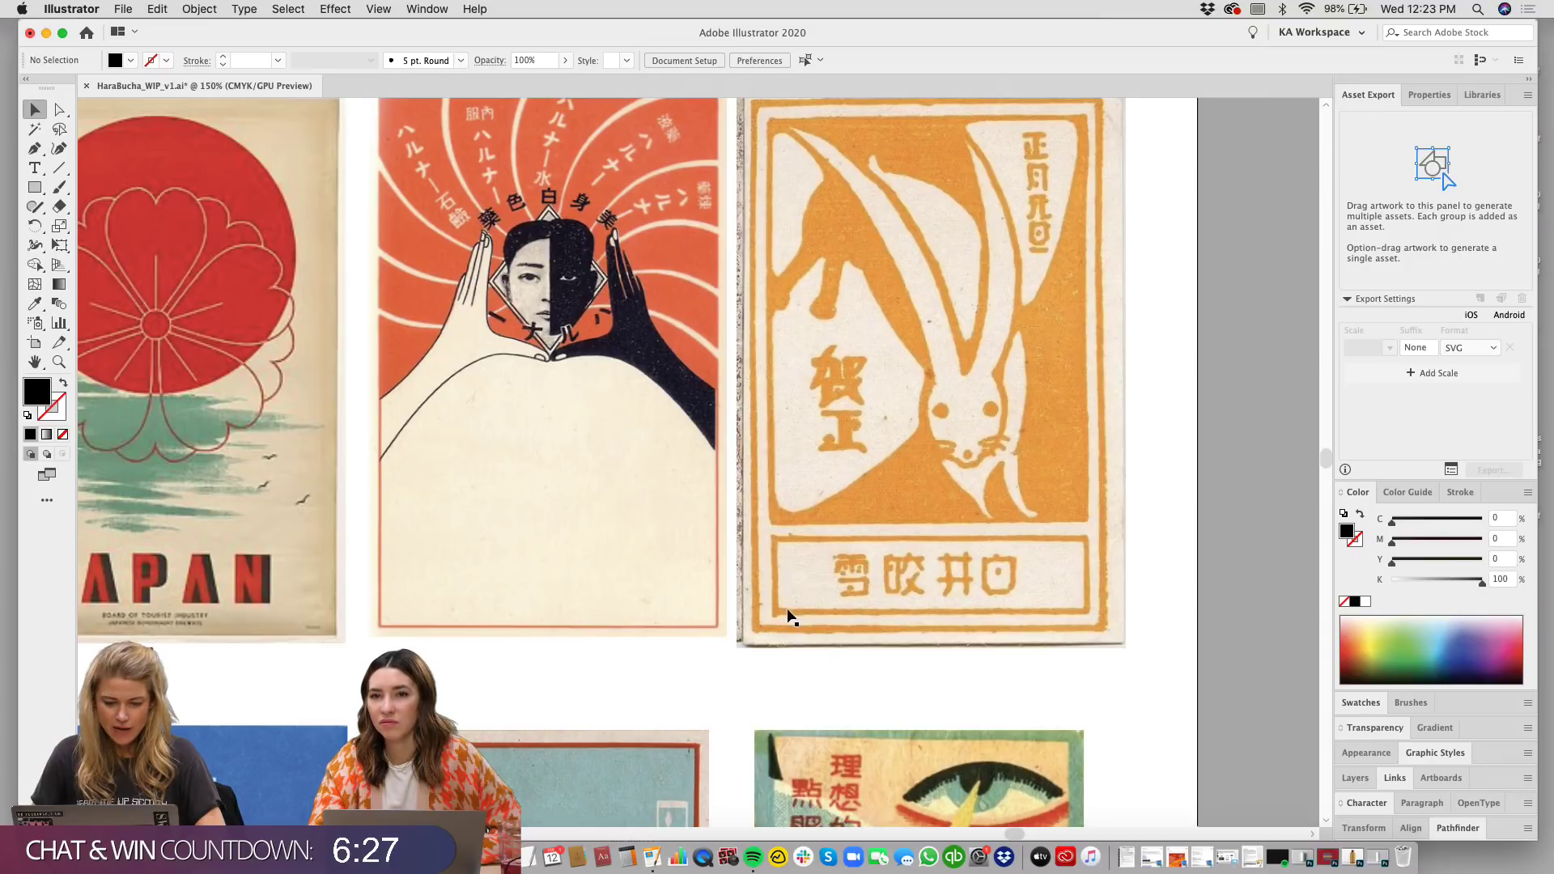
Step: Examine the lower-row eye, Nihon Kogyo Club and egg prints, followed by the JAPAN and High Five posters above them
scroll(979, 666, "down", 7)
scroll(1040, 479, "left", 1)
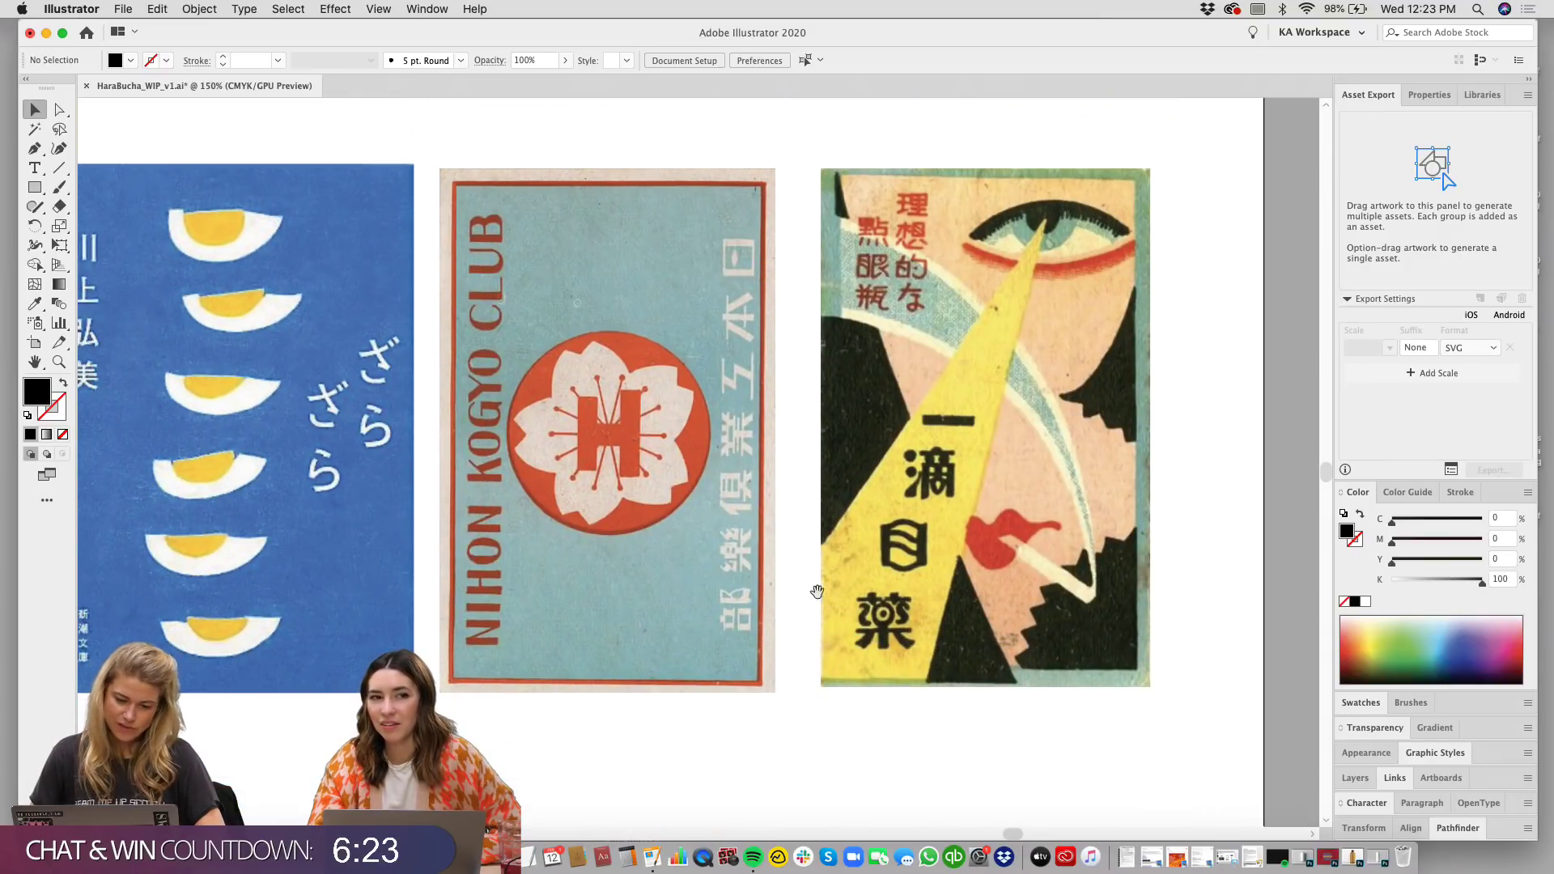
scroll(791, 561, "up", 3)
scroll(845, 314, "left", 3)
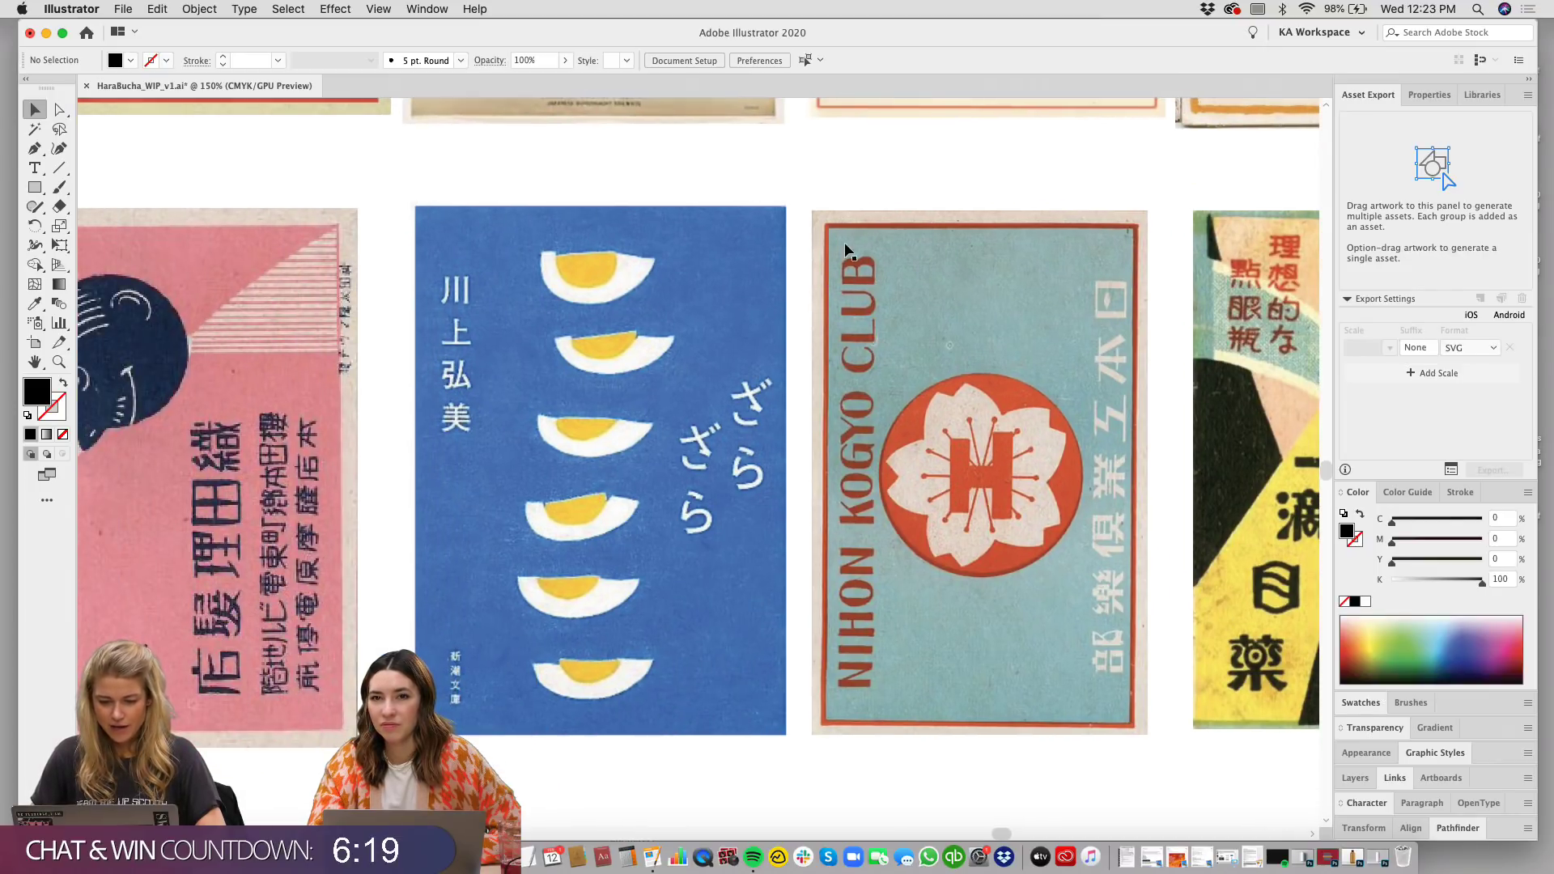
scroll(711, 413, "up", 5)
scroll(773, 437, "left", 2)
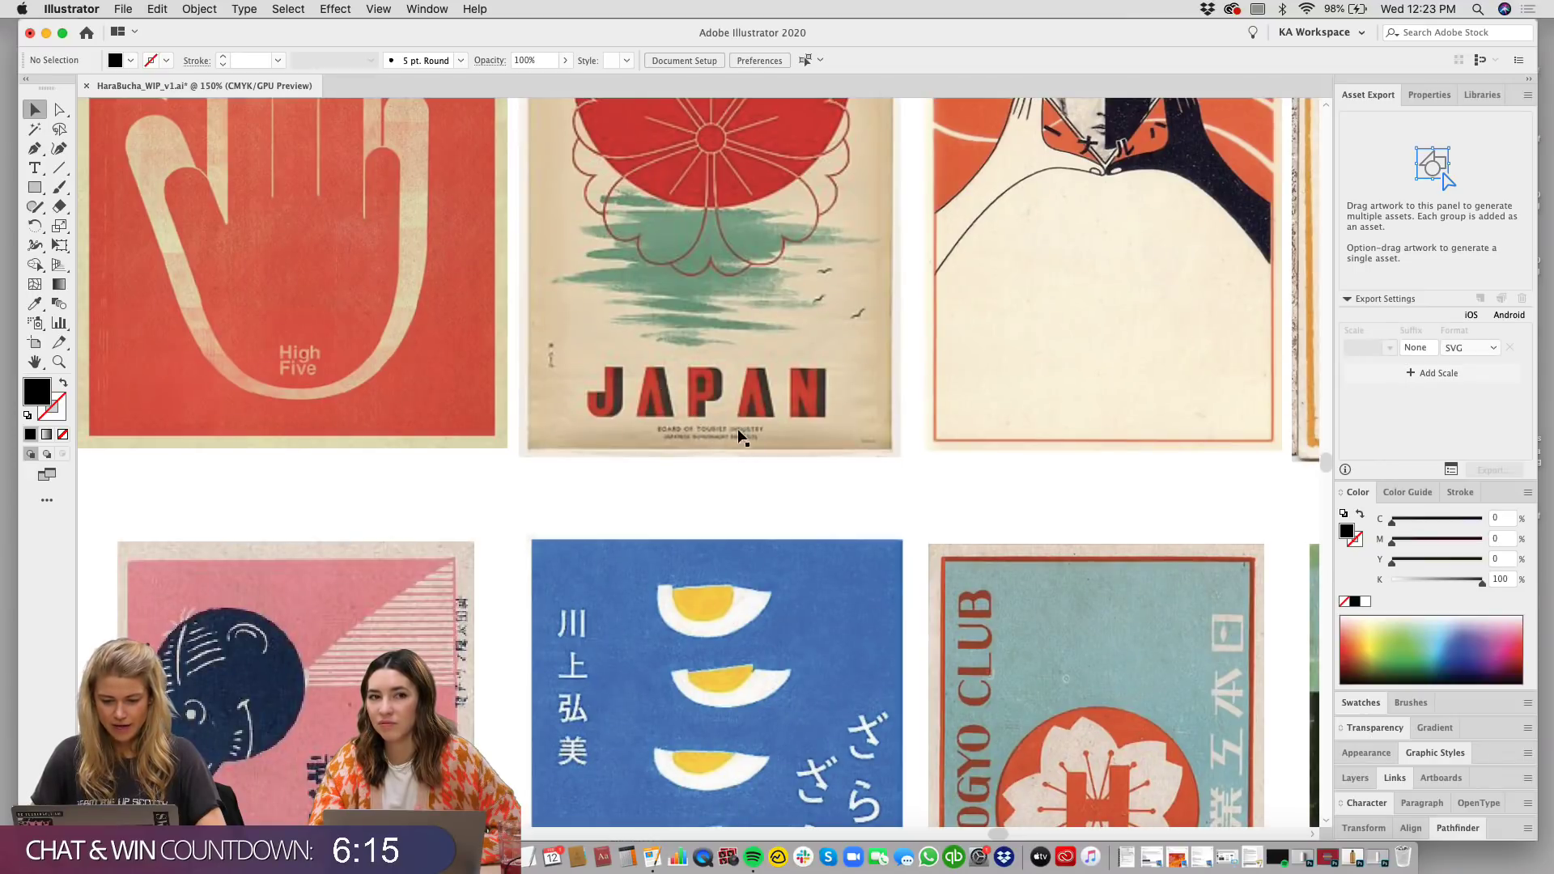
scroll(857, 502, "up", 1)
scroll(857, 503, "left", 1)
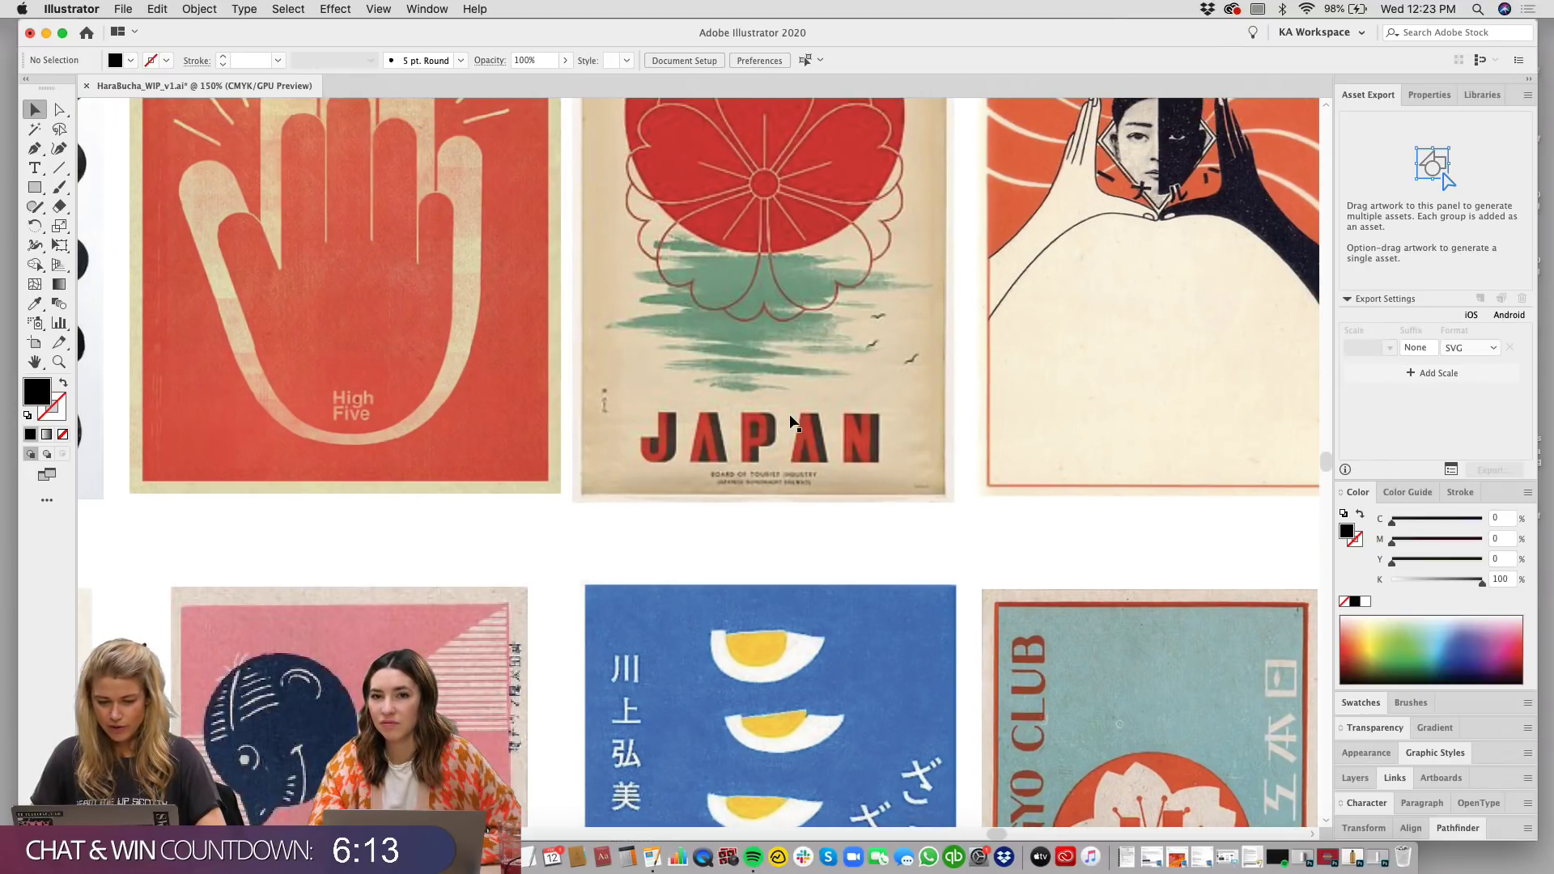
scroll(895, 534, "up", 2)
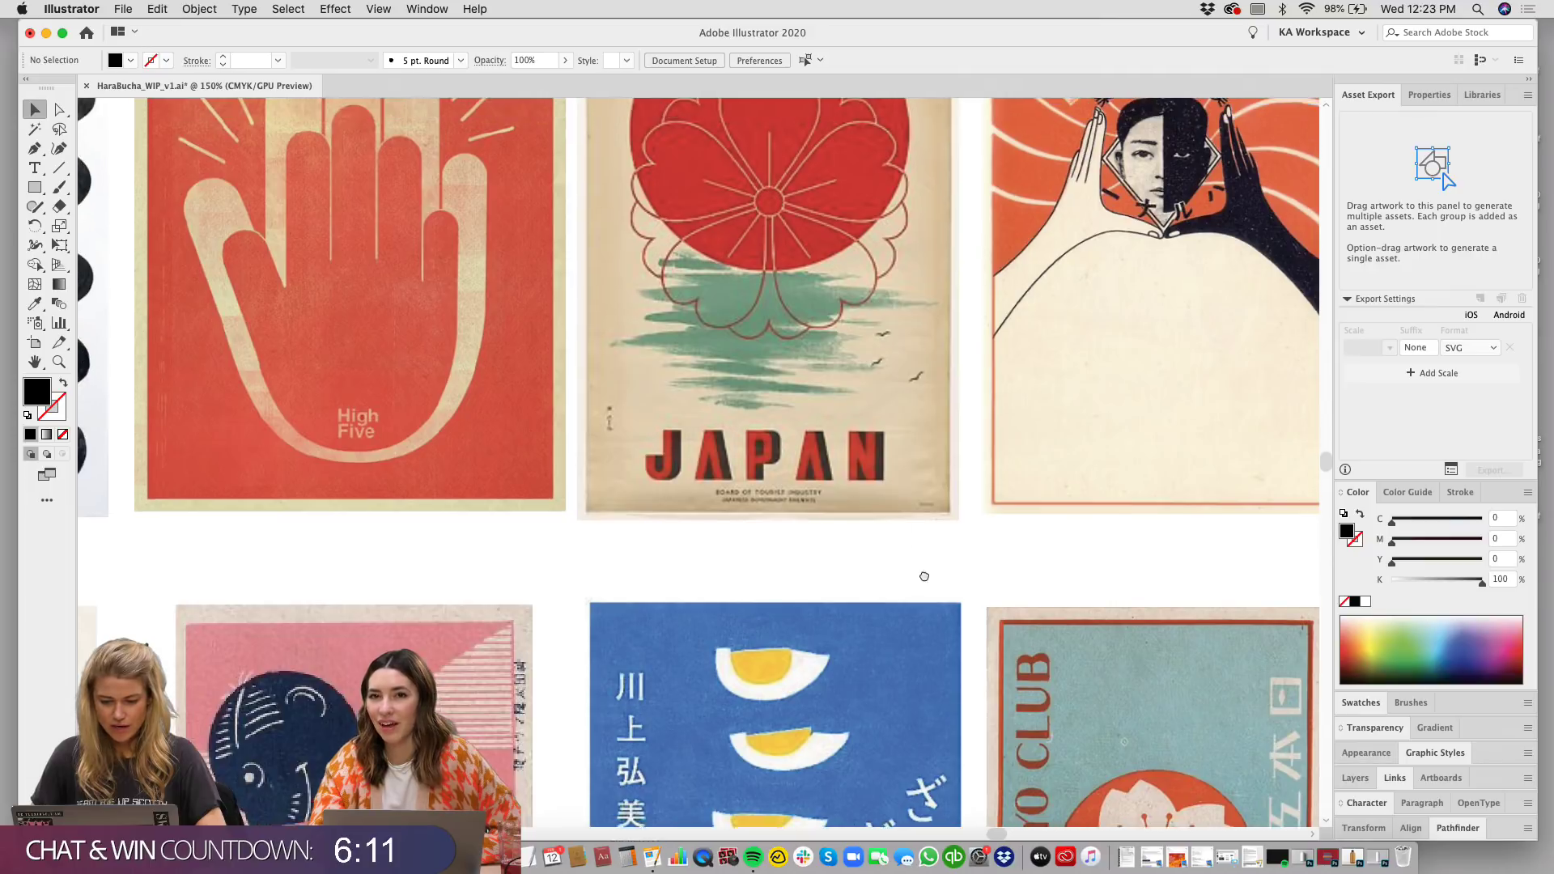
scroll(895, 534, "left", 1)
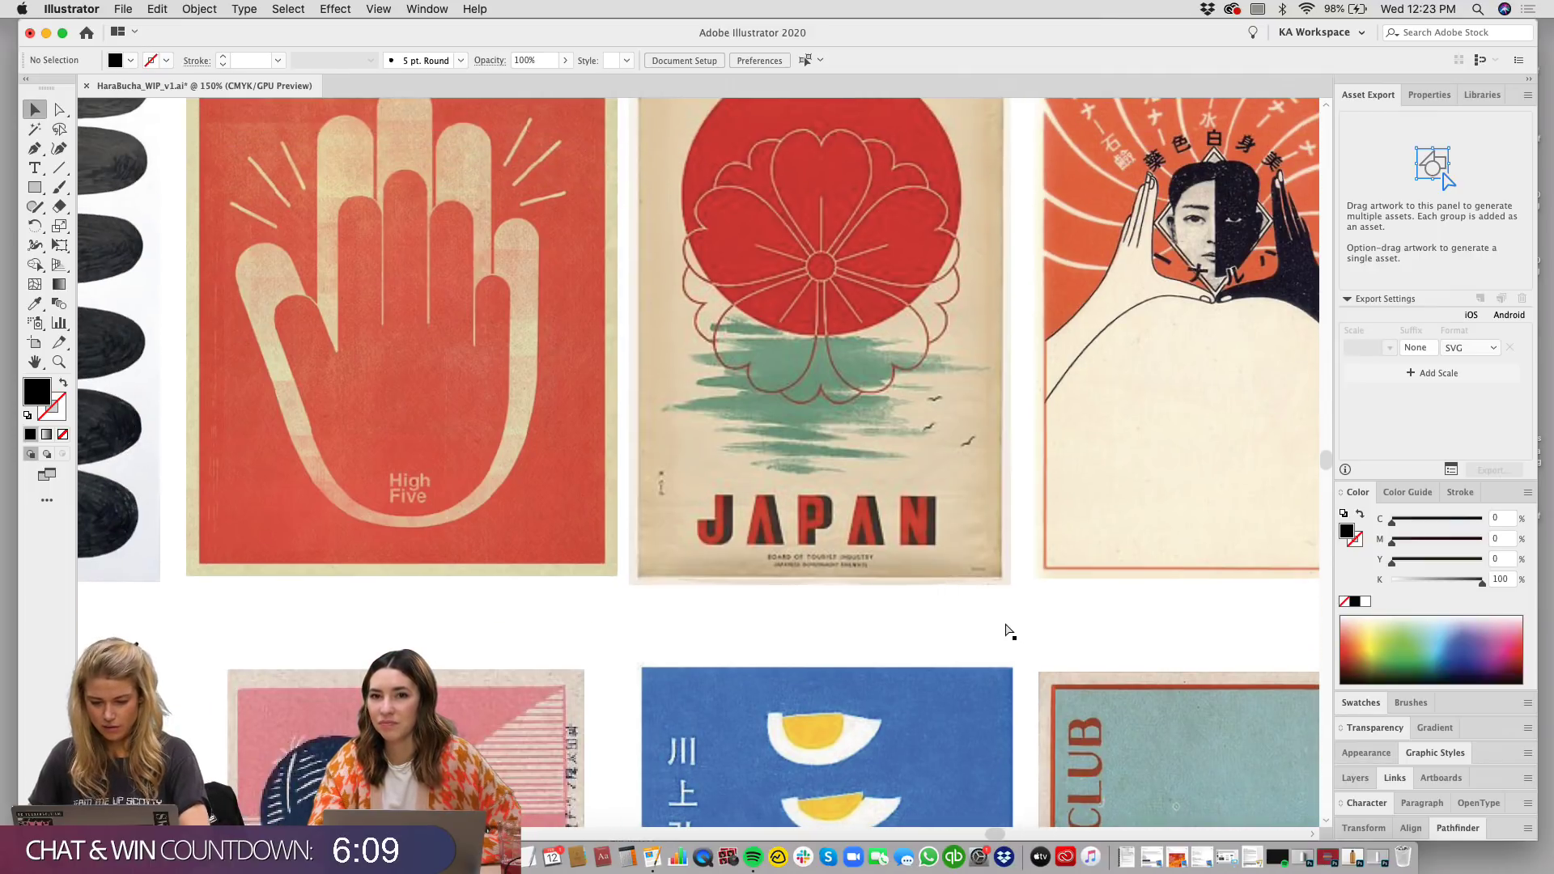
Step: Inspect the lettering of the JAPAN poster at 300%, then view the whole poster at 150%
key("super+equal")
key("super+equal")
scroll(1057, 683, "down", 1)
scroll(1058, 683, "right", 1)
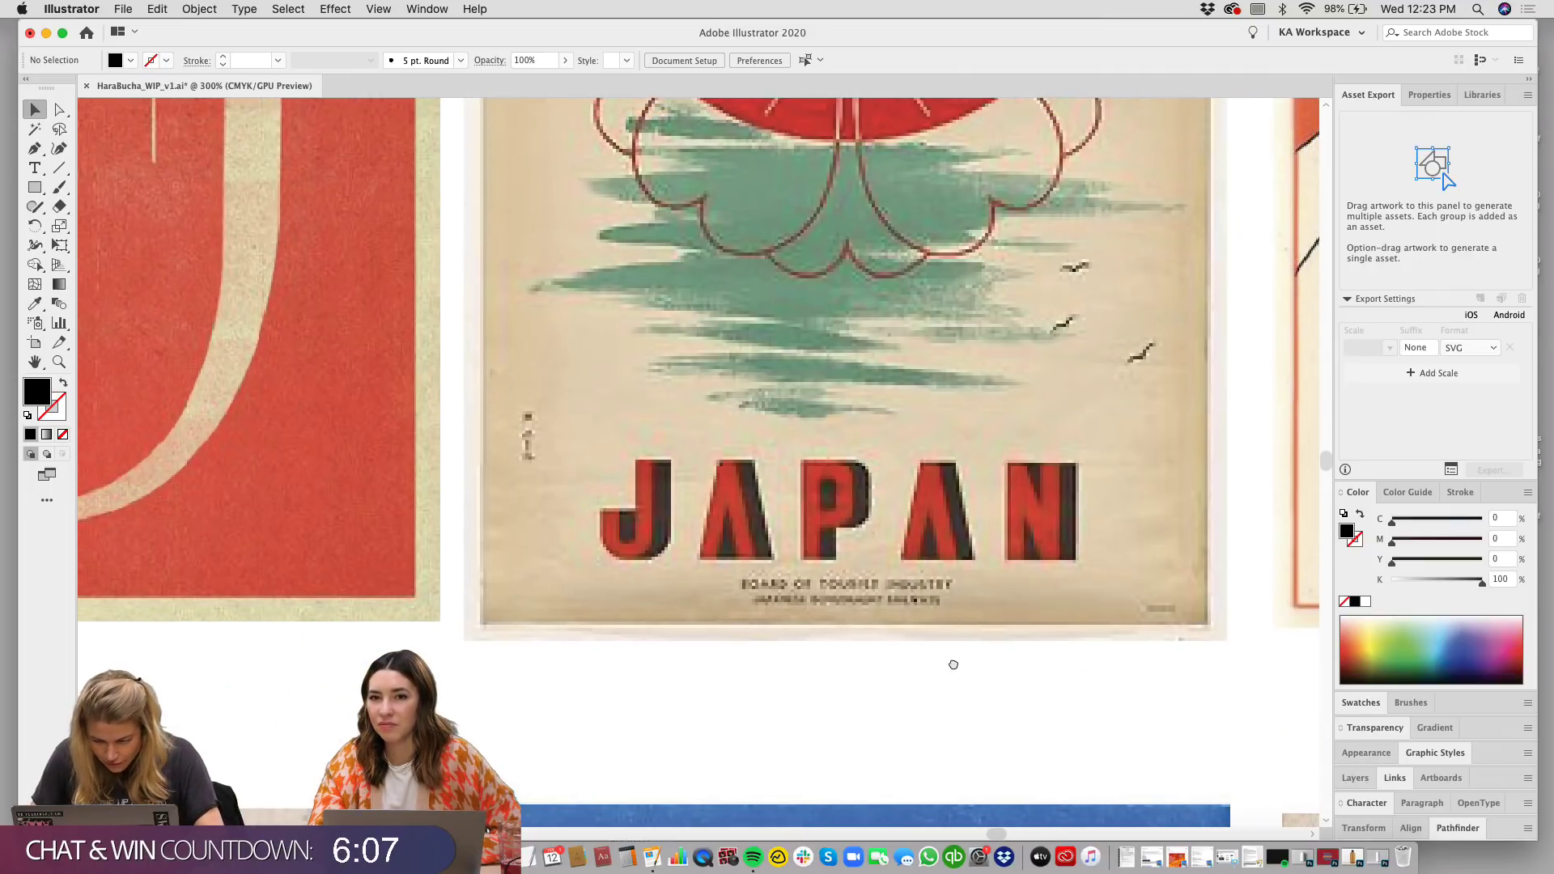
key("super+minus")
key("super+minus")
left_click_drag(936, 267, 920, 489)
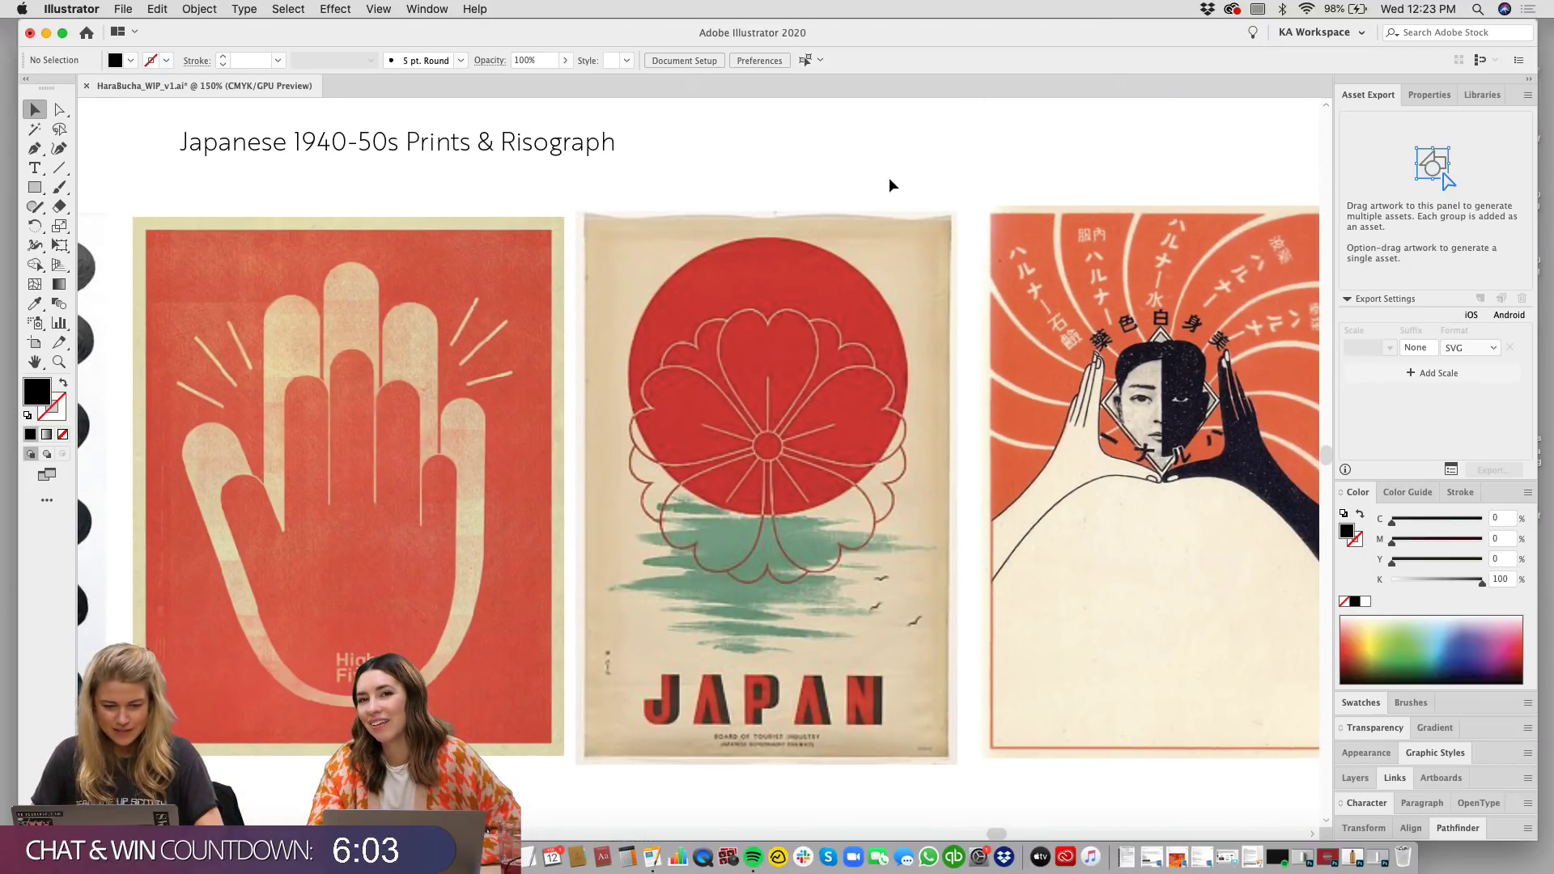
Step: Zoom out to 66.67% and review both rows of Japanese prints, ending at the typefaces and the Moholy-Nagy and Matisse artworks
key("super+minus")
key("super+minus")
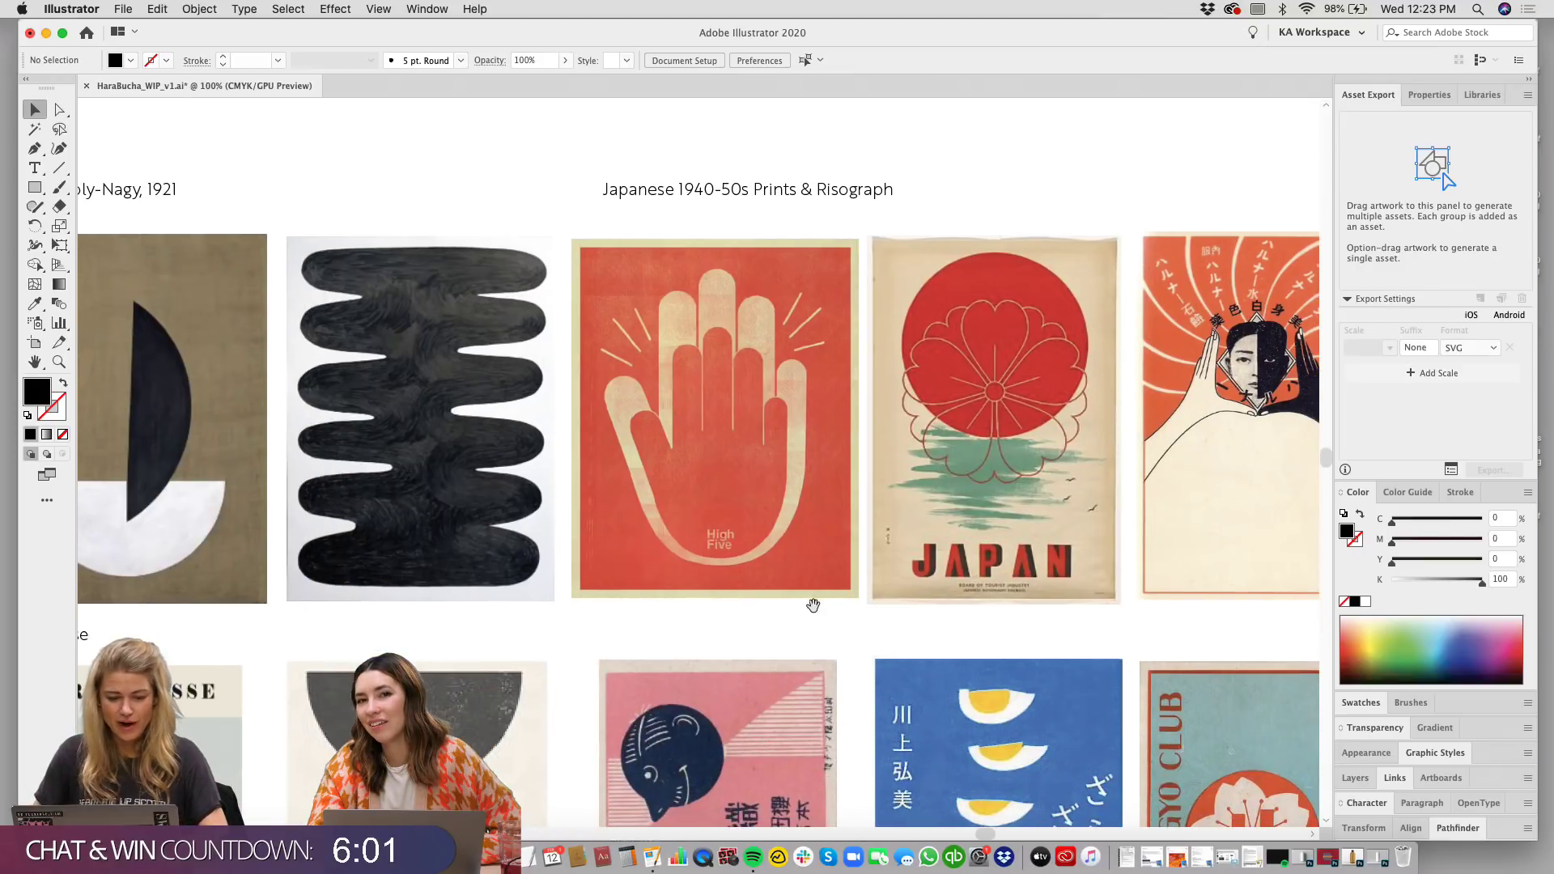
scroll(861, 579, "up", 3)
scroll(758, 502, "right", 10)
scroll(759, 502, "down", 2)
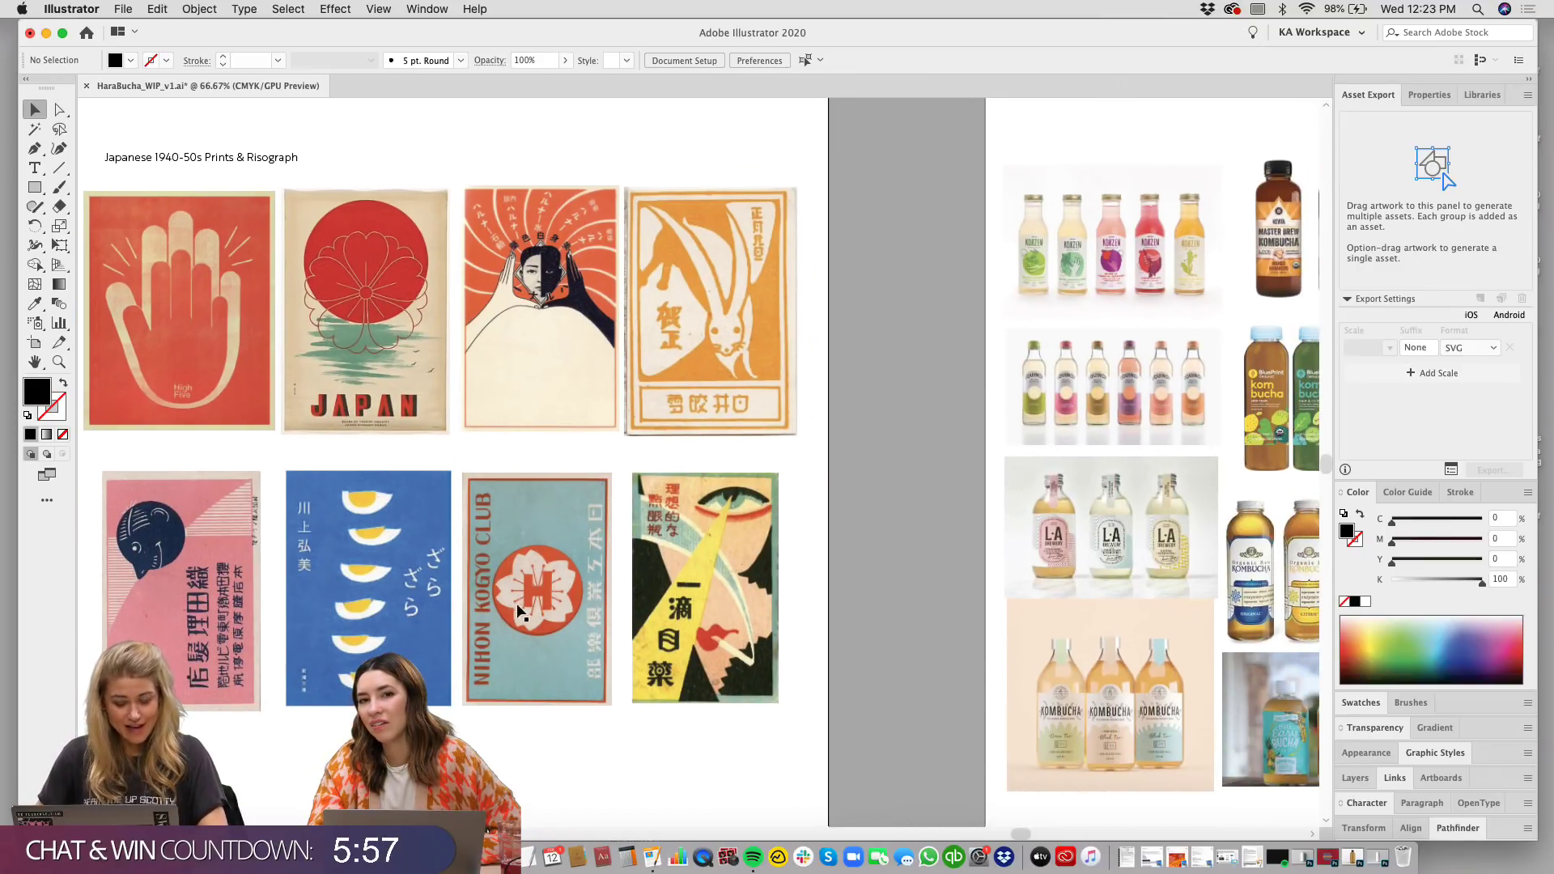
scroll(761, 562, "left", 10)
scroll(761, 562, "left", 5)
scroll(761, 562, "up", 1)
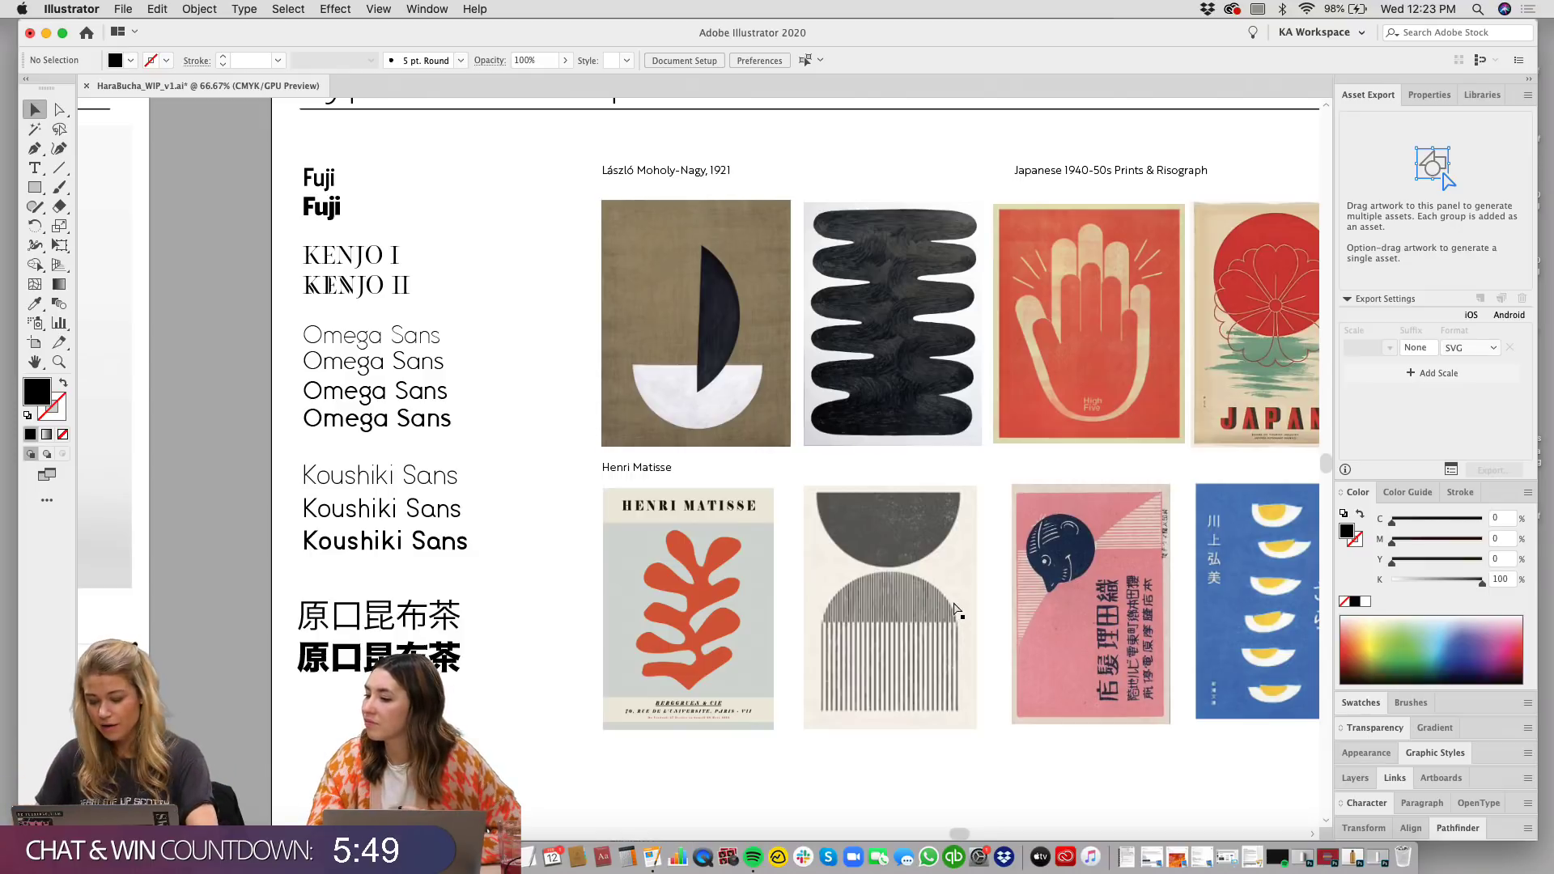
Step: Examine the Moholy-Nagy sailboat and black wavy artwork at 100%, followed by the Henri Matisse poster and striped arch print
scroll(957, 611, "up", 2)
scroll(890, 648, "up", 3)
scroll(820, 722, "right", 2)
scroll(820, 722, "up", 3)
scroll(647, 527, "right", 2)
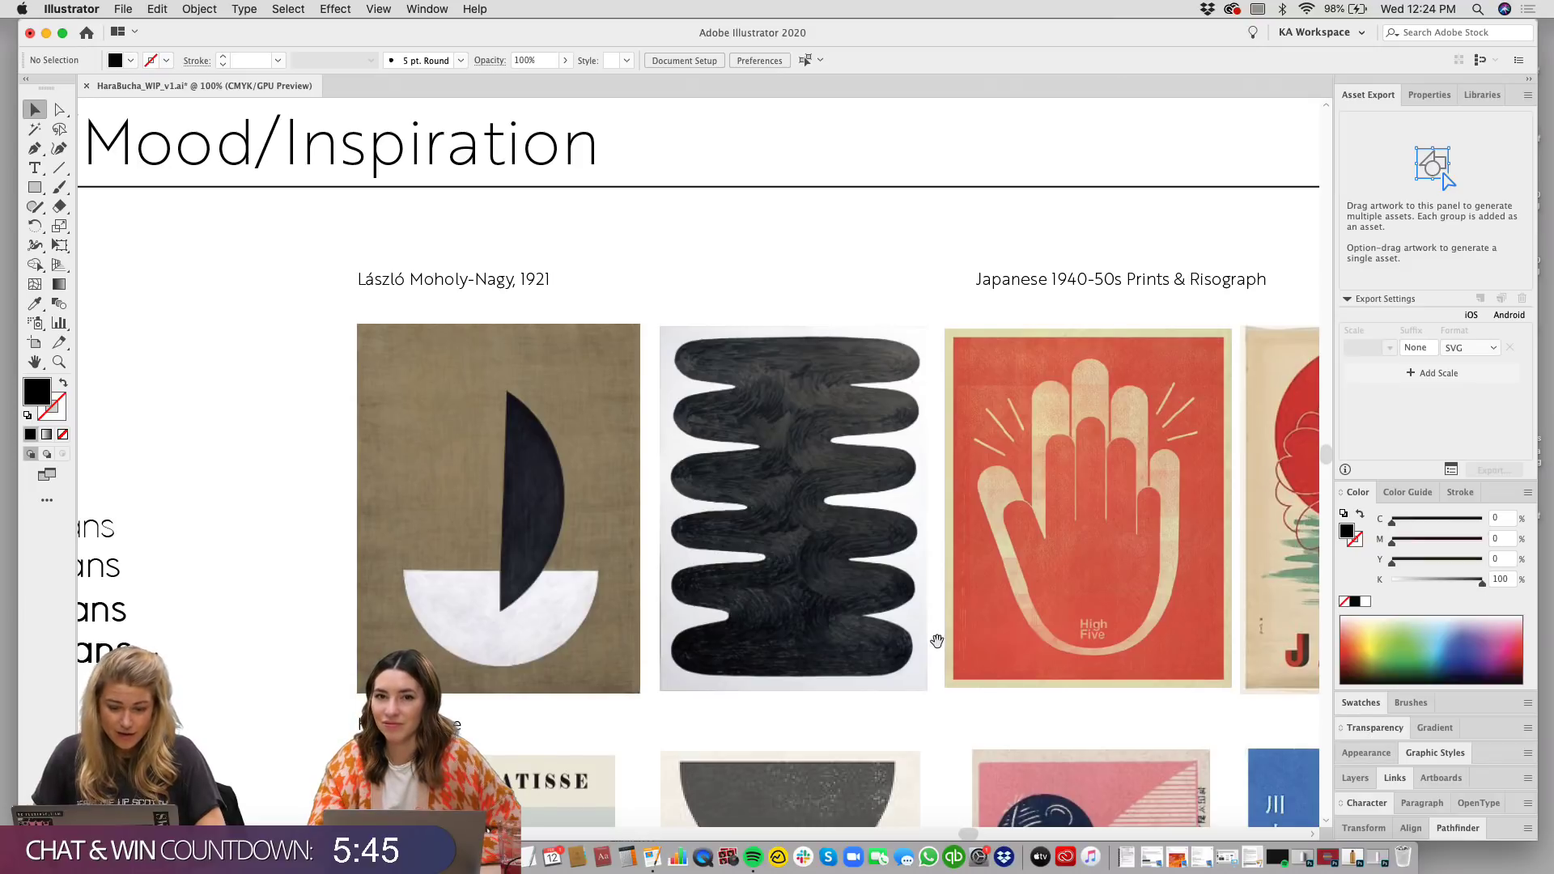
scroll(937, 639, "down", 1)
scroll(936, 639, "left", 1)
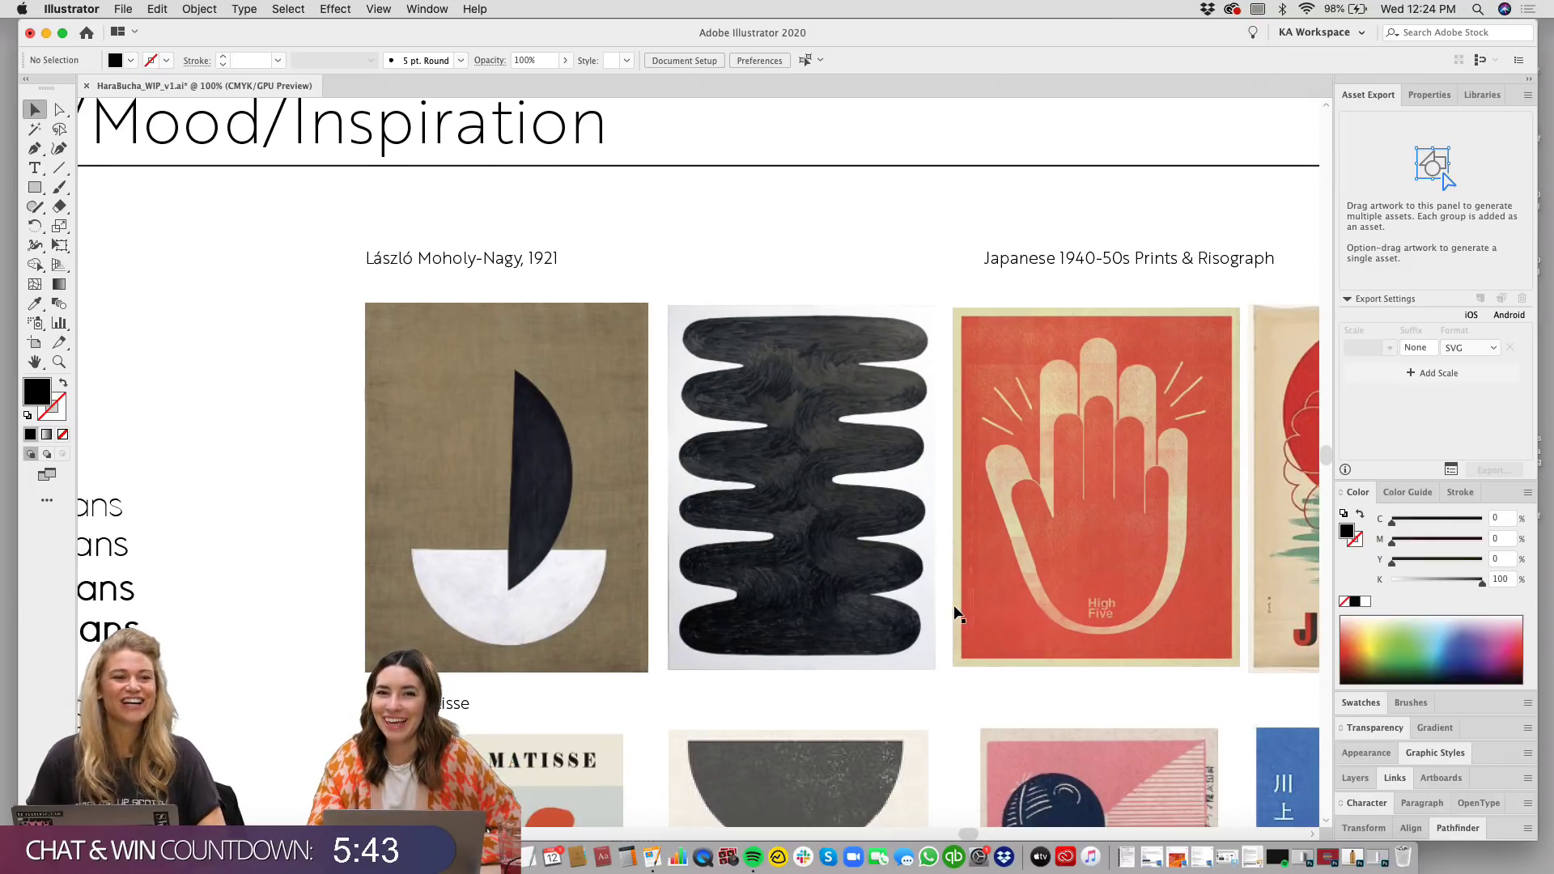
scroll(926, 591, "down", 6)
scroll(927, 592, "left", 1)
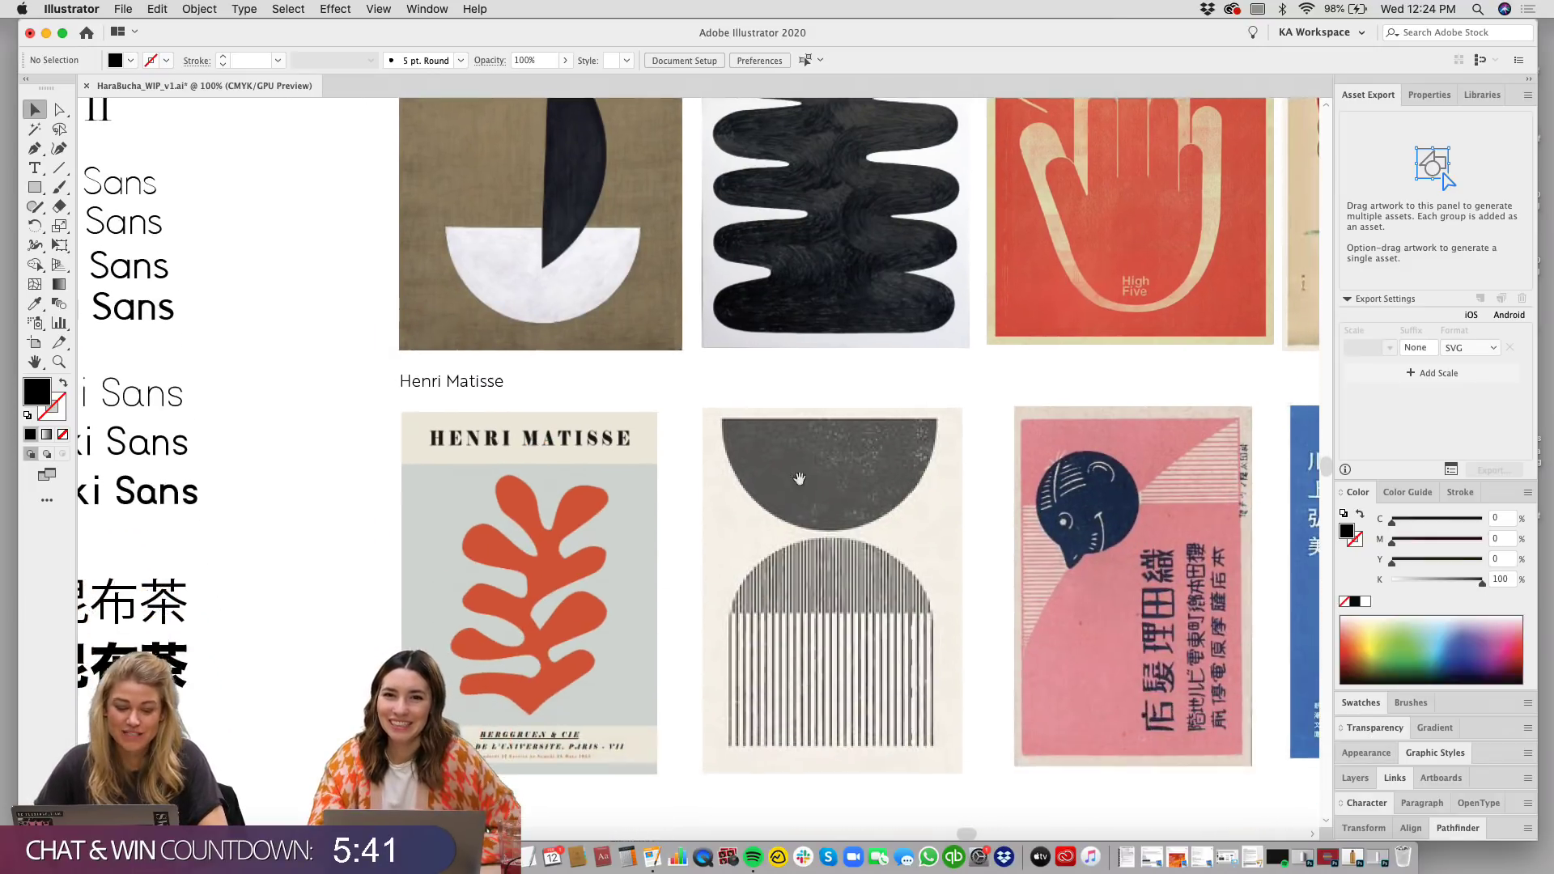
scroll(612, 614, "down", 2)
scroll(613, 614, "left", 1)
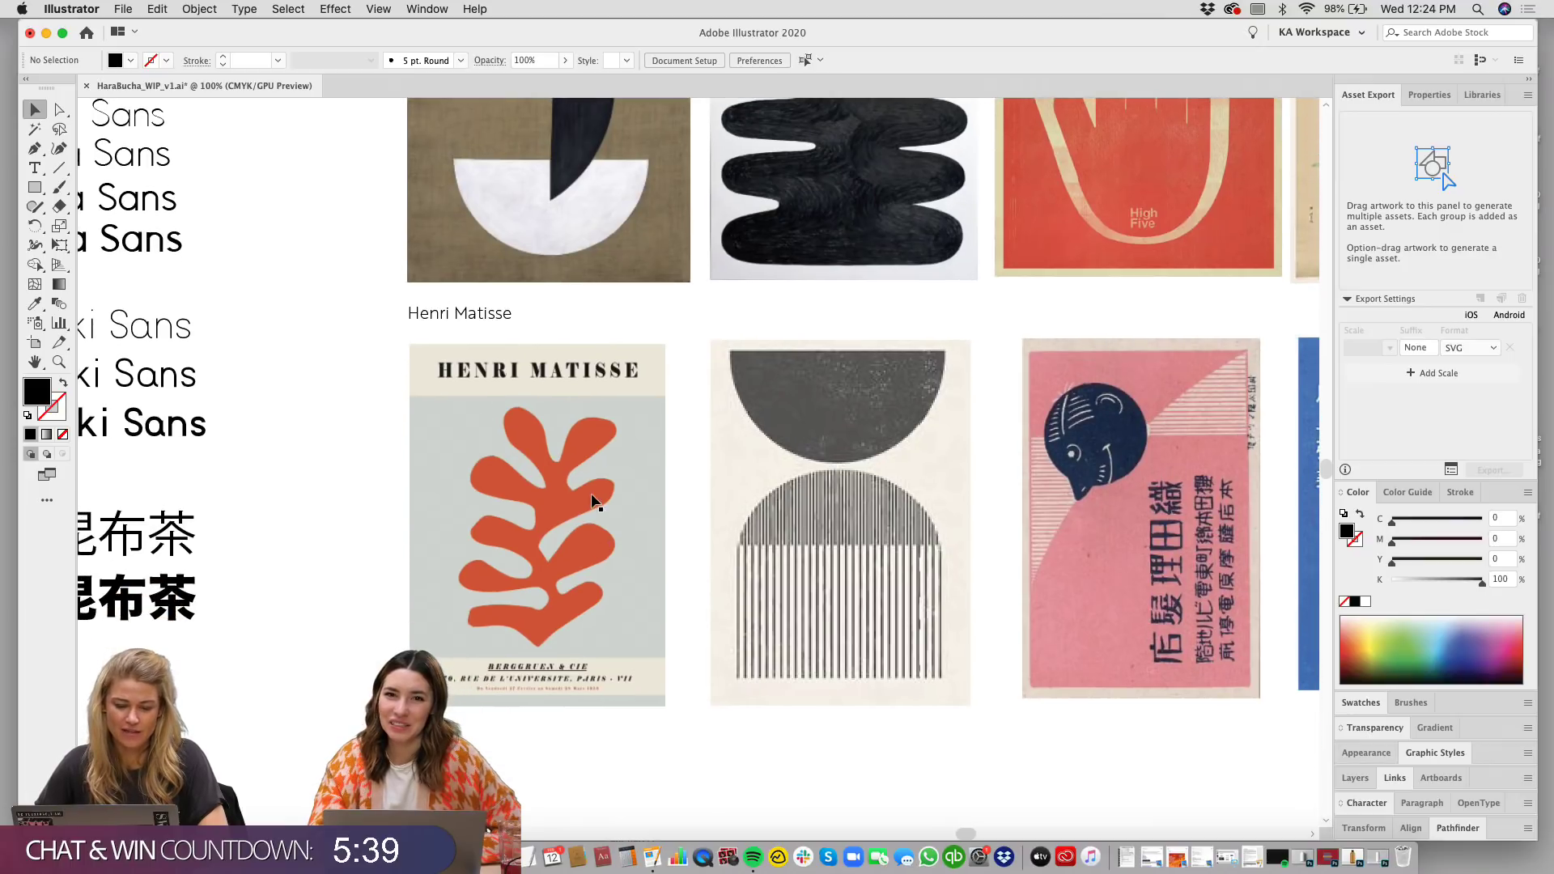
Step: Select the Henri Matisse poster to point it out, deselect it and return to the Moholy-Nagy artwork
scroll(737, 372, "up", 1)
scroll(736, 373, "right", 1)
left_click(500, 492)
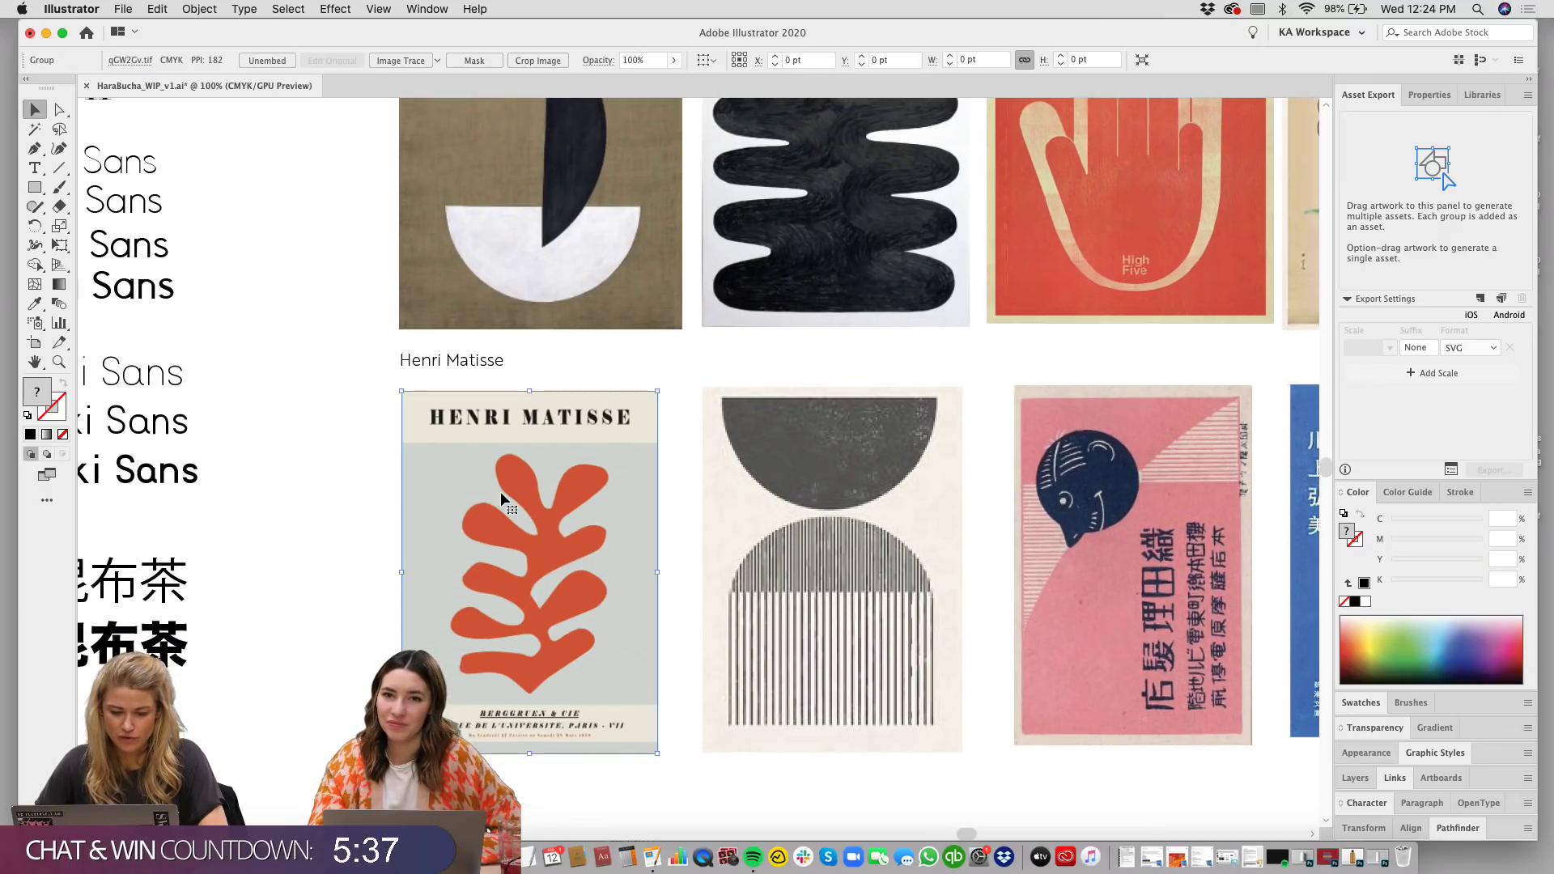
left_click(335, 422)
scroll(646, 337, "up", 4)
scroll(646, 337, "right", 1)
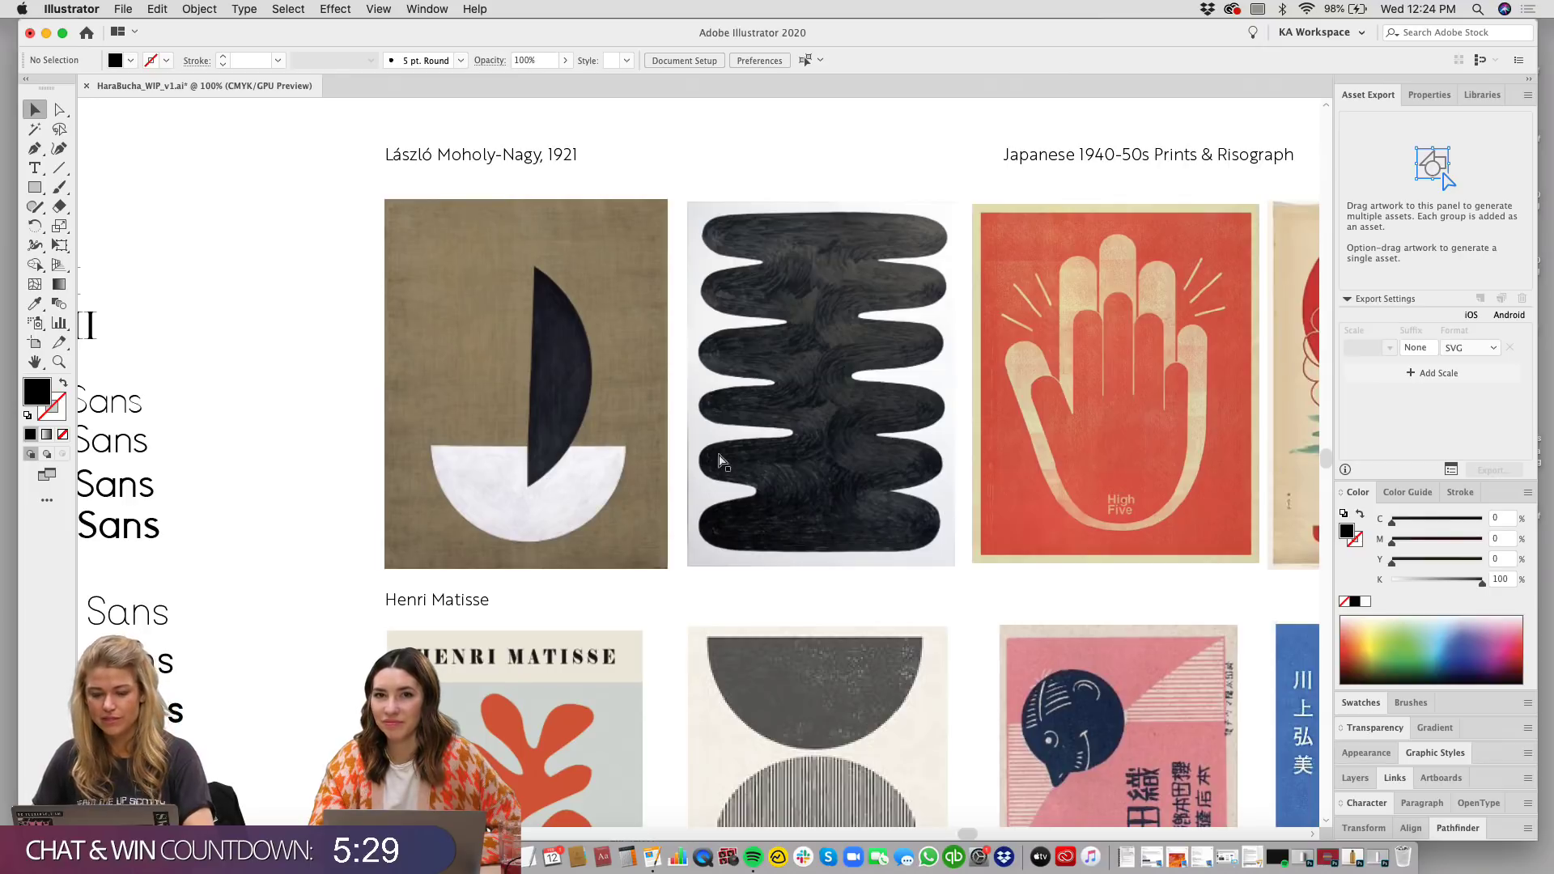
Step: Zoom out to 50% and compare the Type/Mood/Inspiration artboard with the Texture / Color artboard, ending on Texture / Color
key("super+minus")
key("super+minus")
scroll(932, 296, "up", 5)
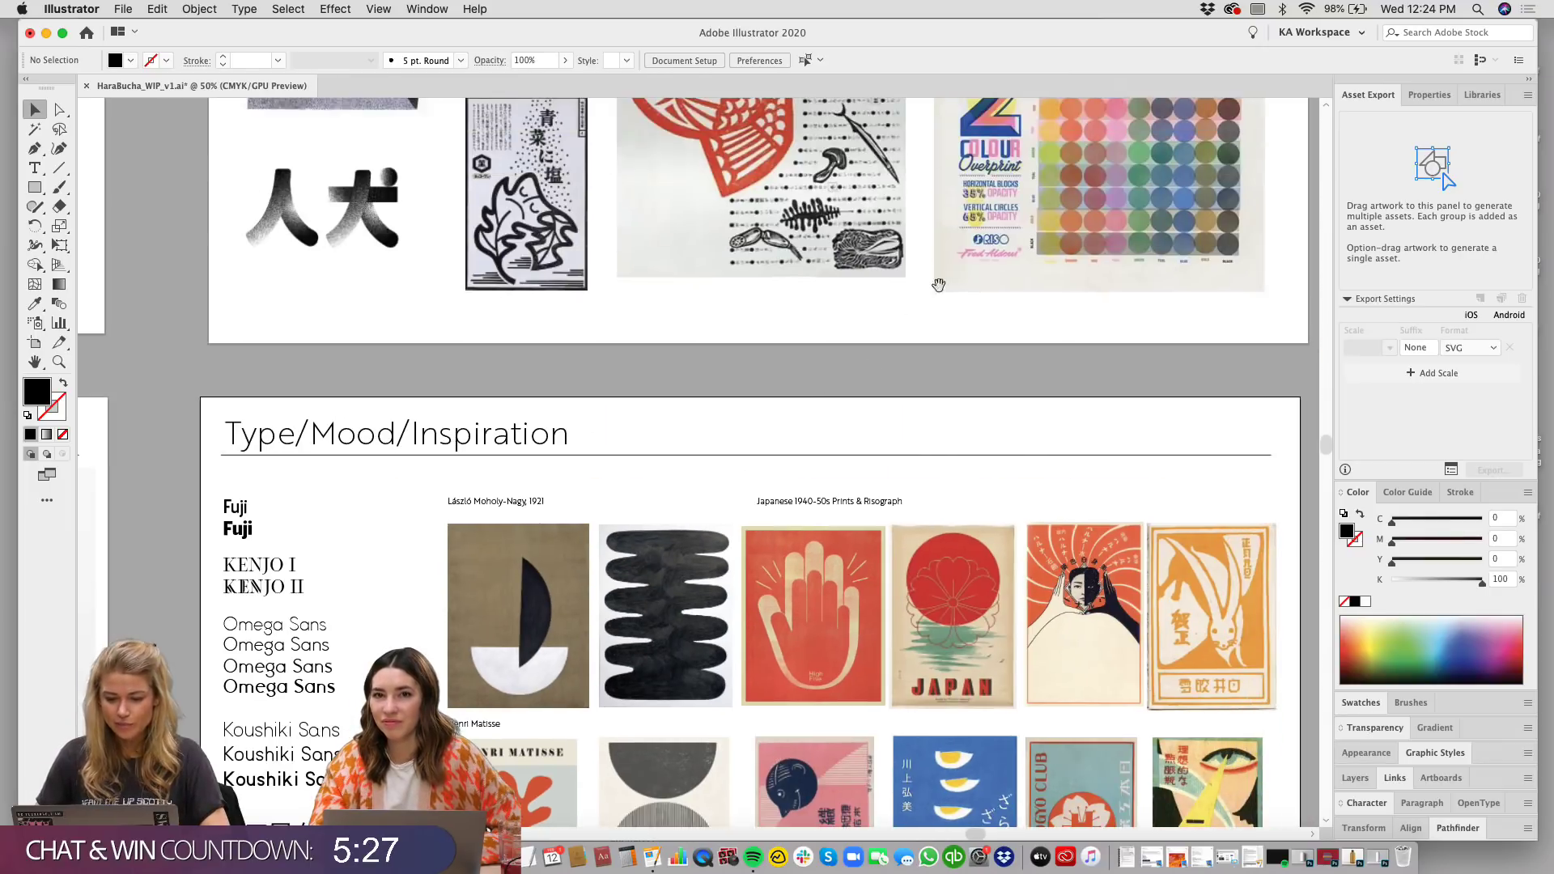
scroll(931, 296, "up", 5)
scroll(931, 295, "left", 2)
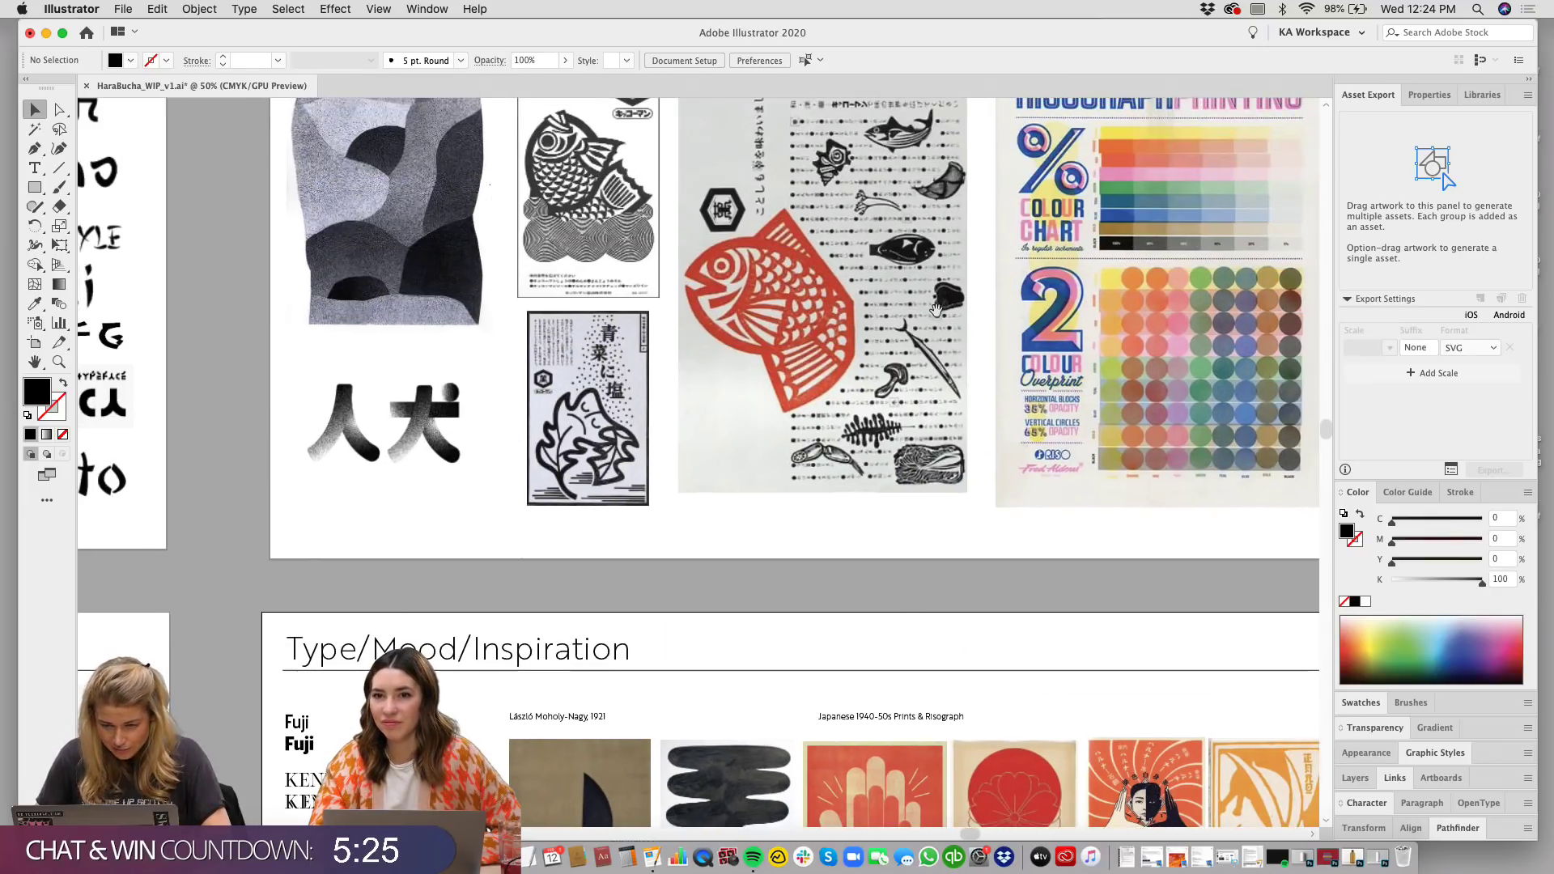
scroll(938, 311, "down", 10)
scroll(937, 312, "right", 4)
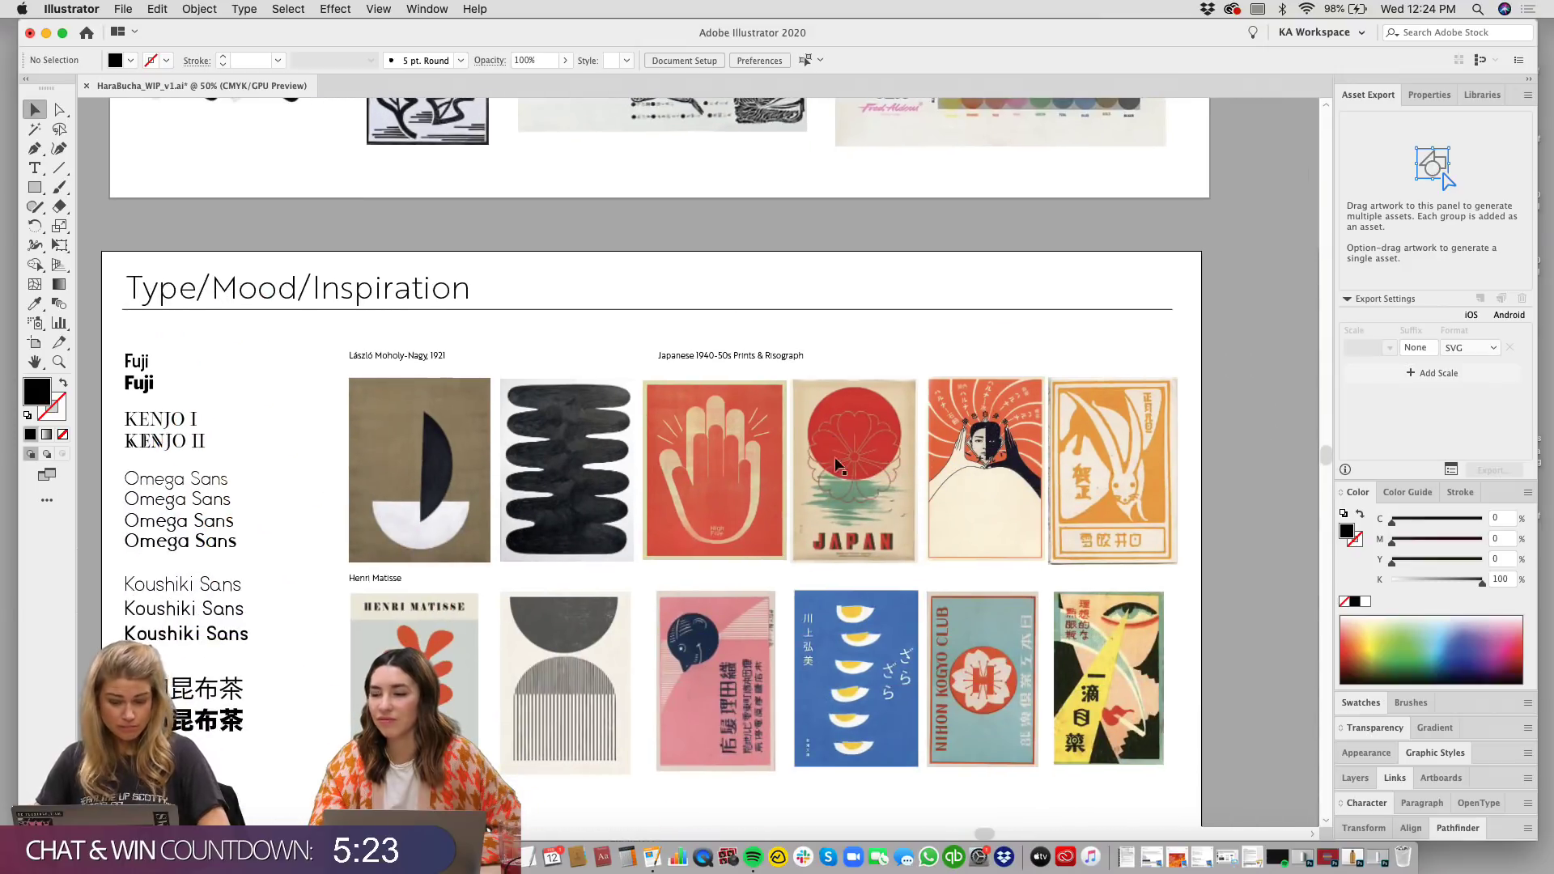
scroll(870, 492, "up", 13)
scroll(870, 492, "left", 3)
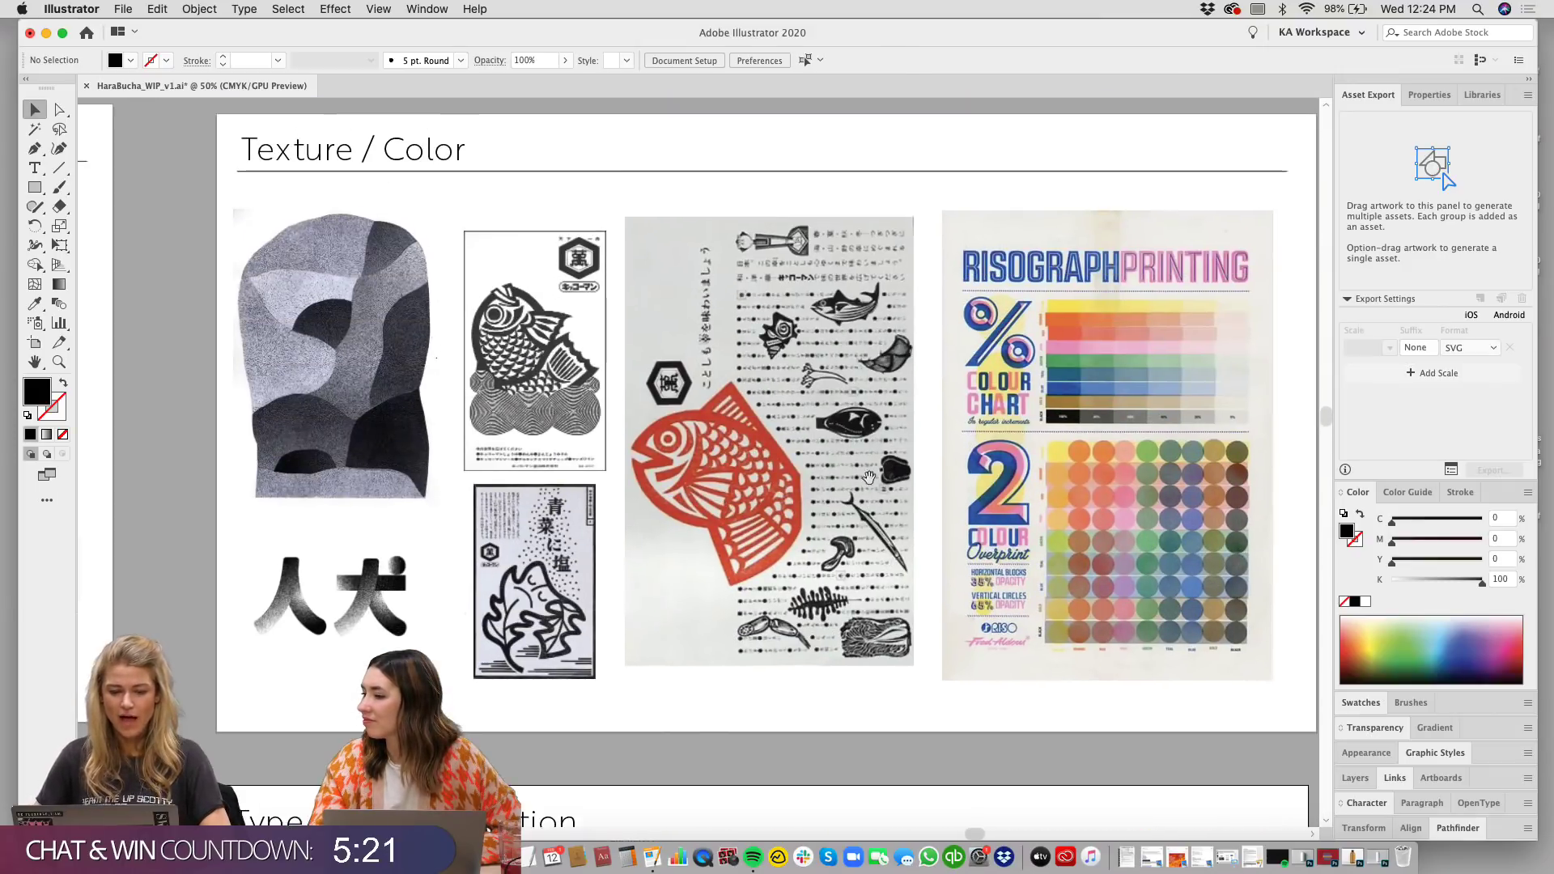
Step: Examine the Risograph Printing poster on the Texture / Color artboard, closing in on its two-colour overprint grid at 150%
scroll(870, 492, "up", 1)
scroll(870, 492, "right", 1)
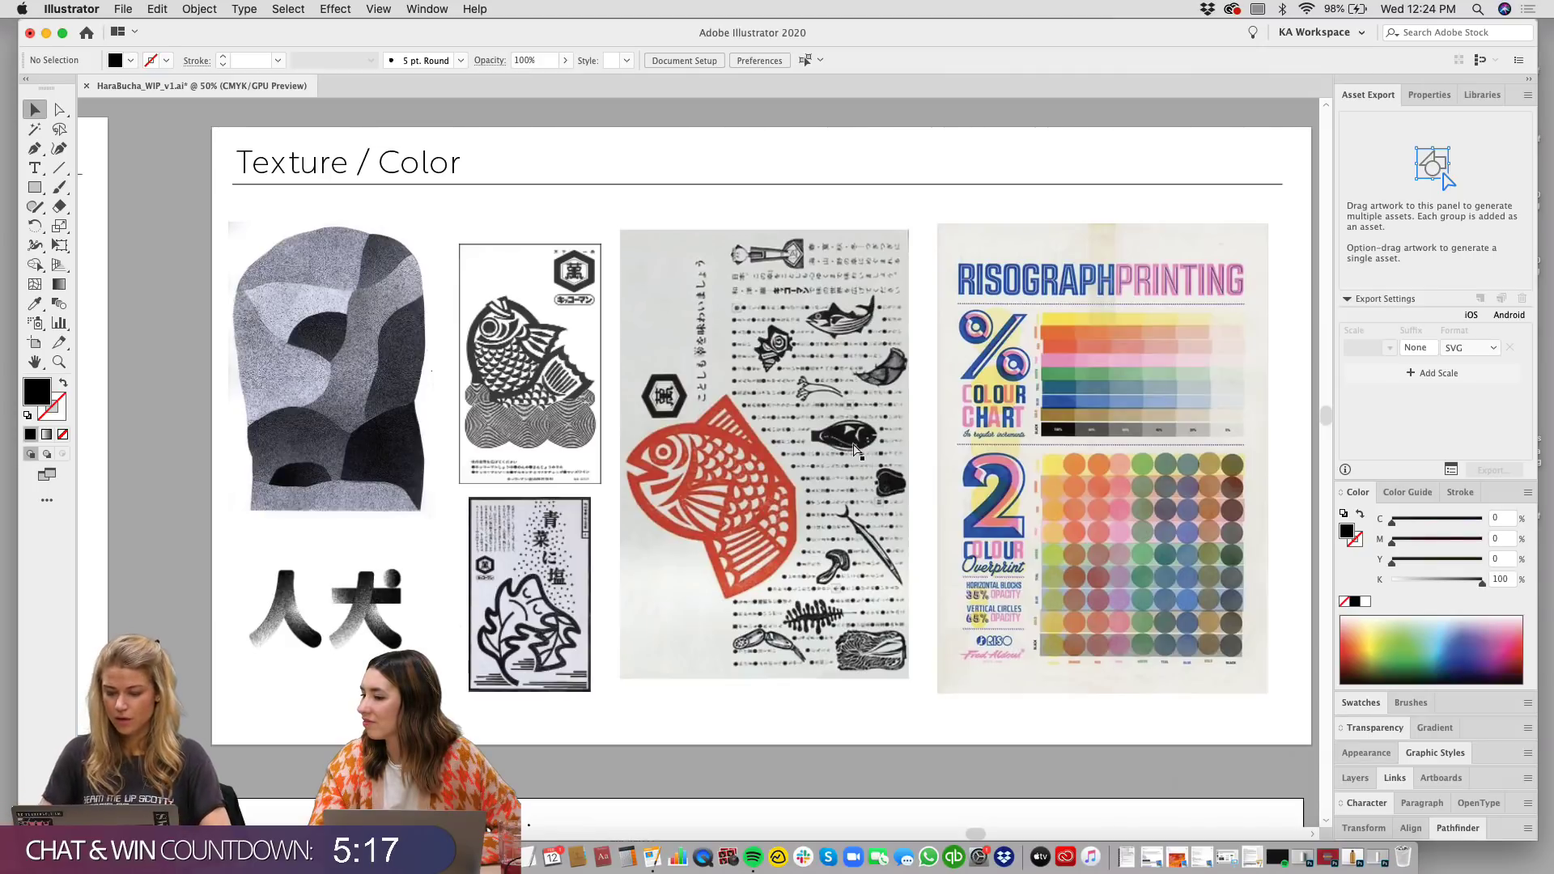
key("super+equal")
scroll(854, 449, "right", 4)
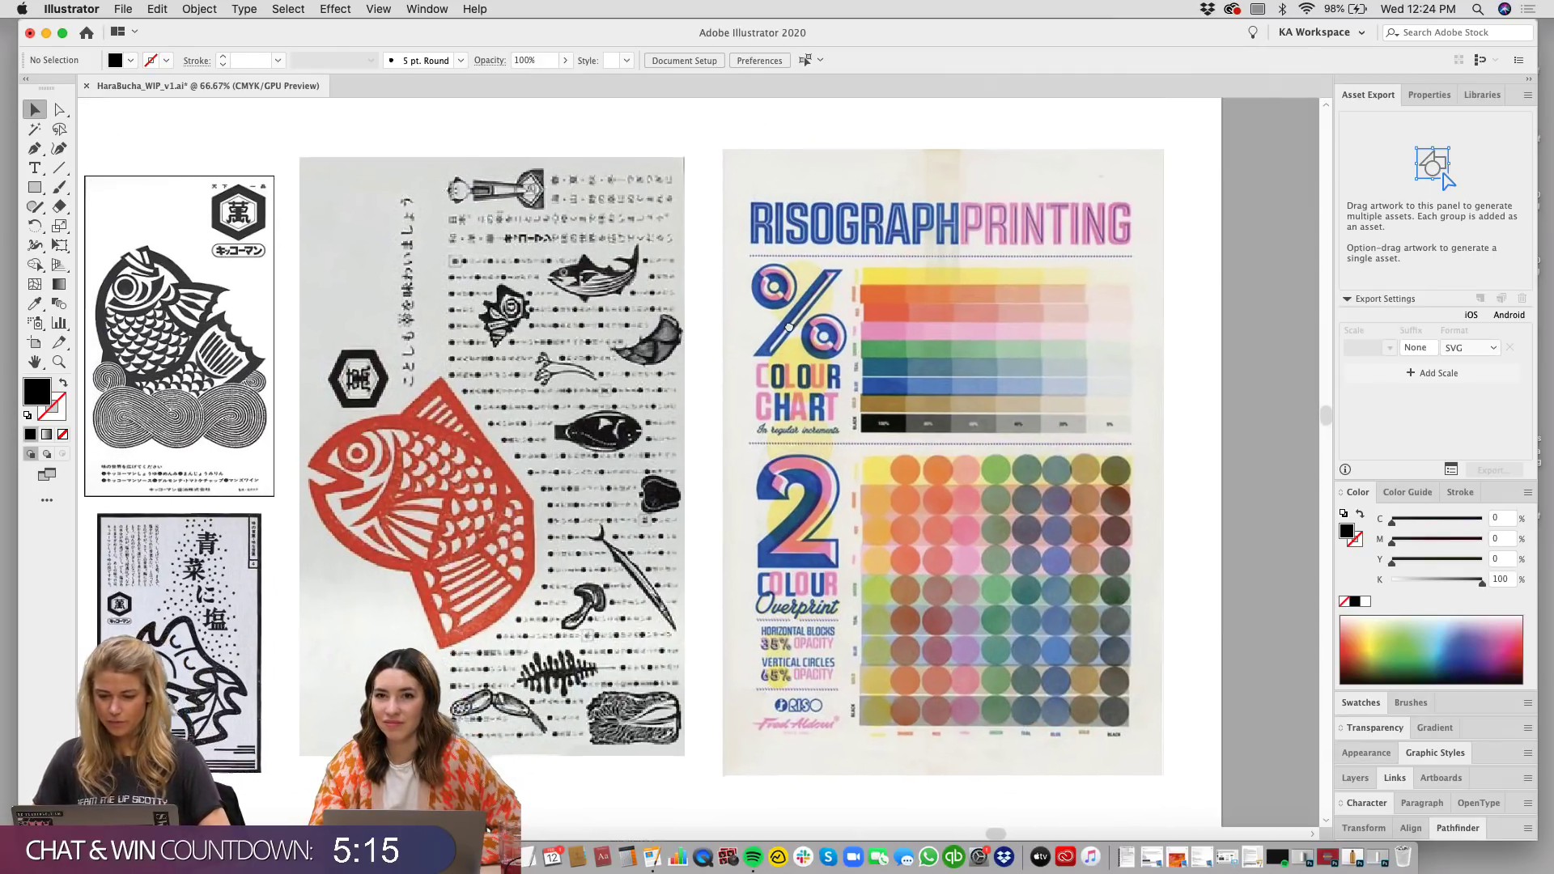
scroll(785, 327, "left", 2)
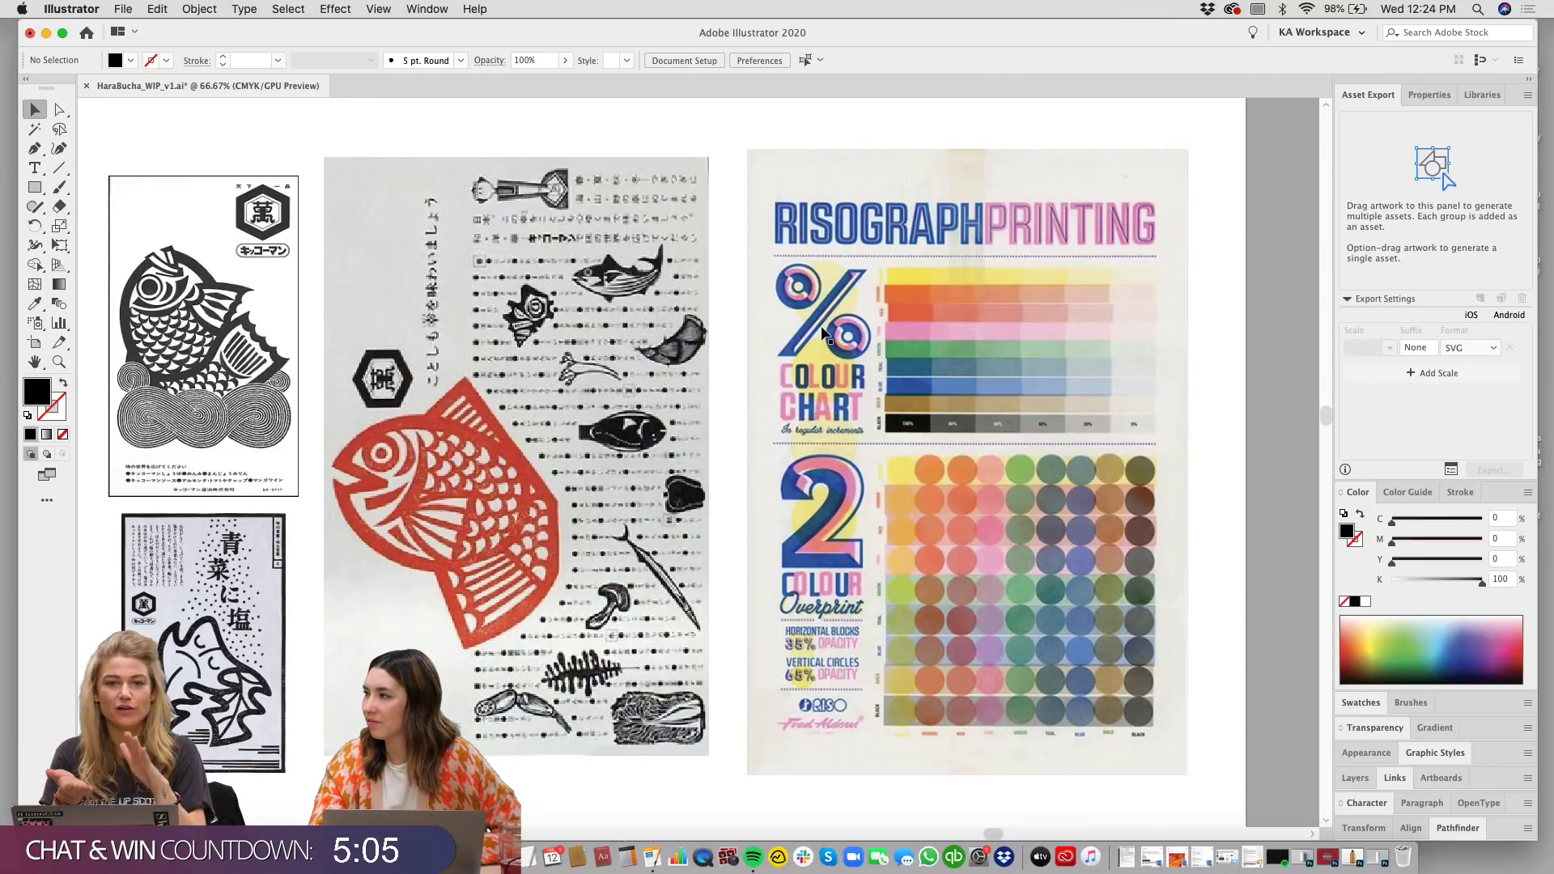
key("super+equal")
key("super+equal")
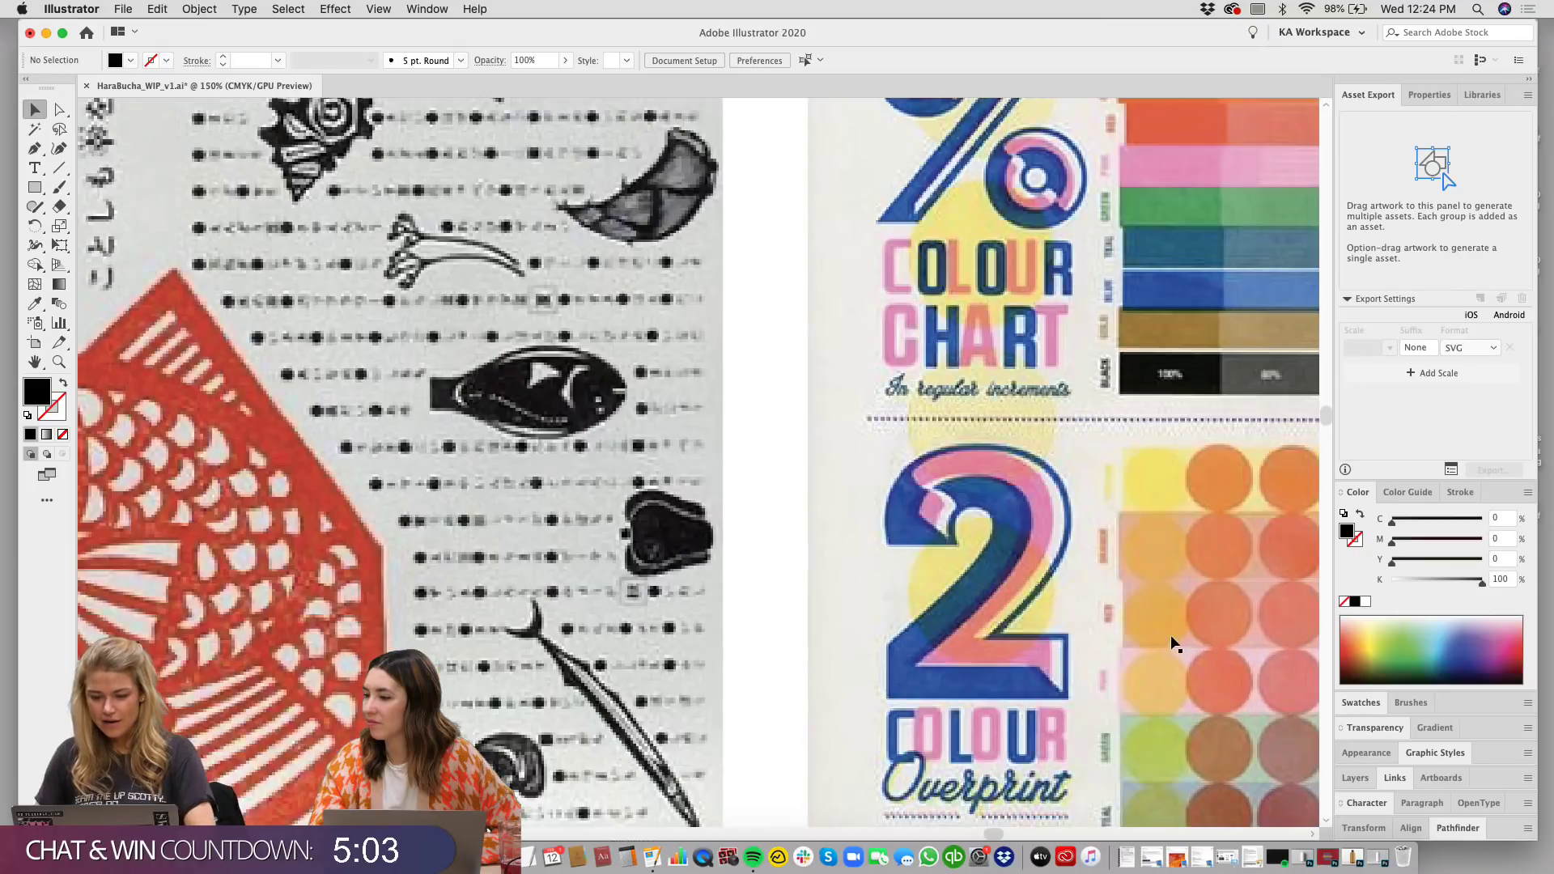
scroll(780, 469, "down", 4)
scroll(779, 469, "right", 6)
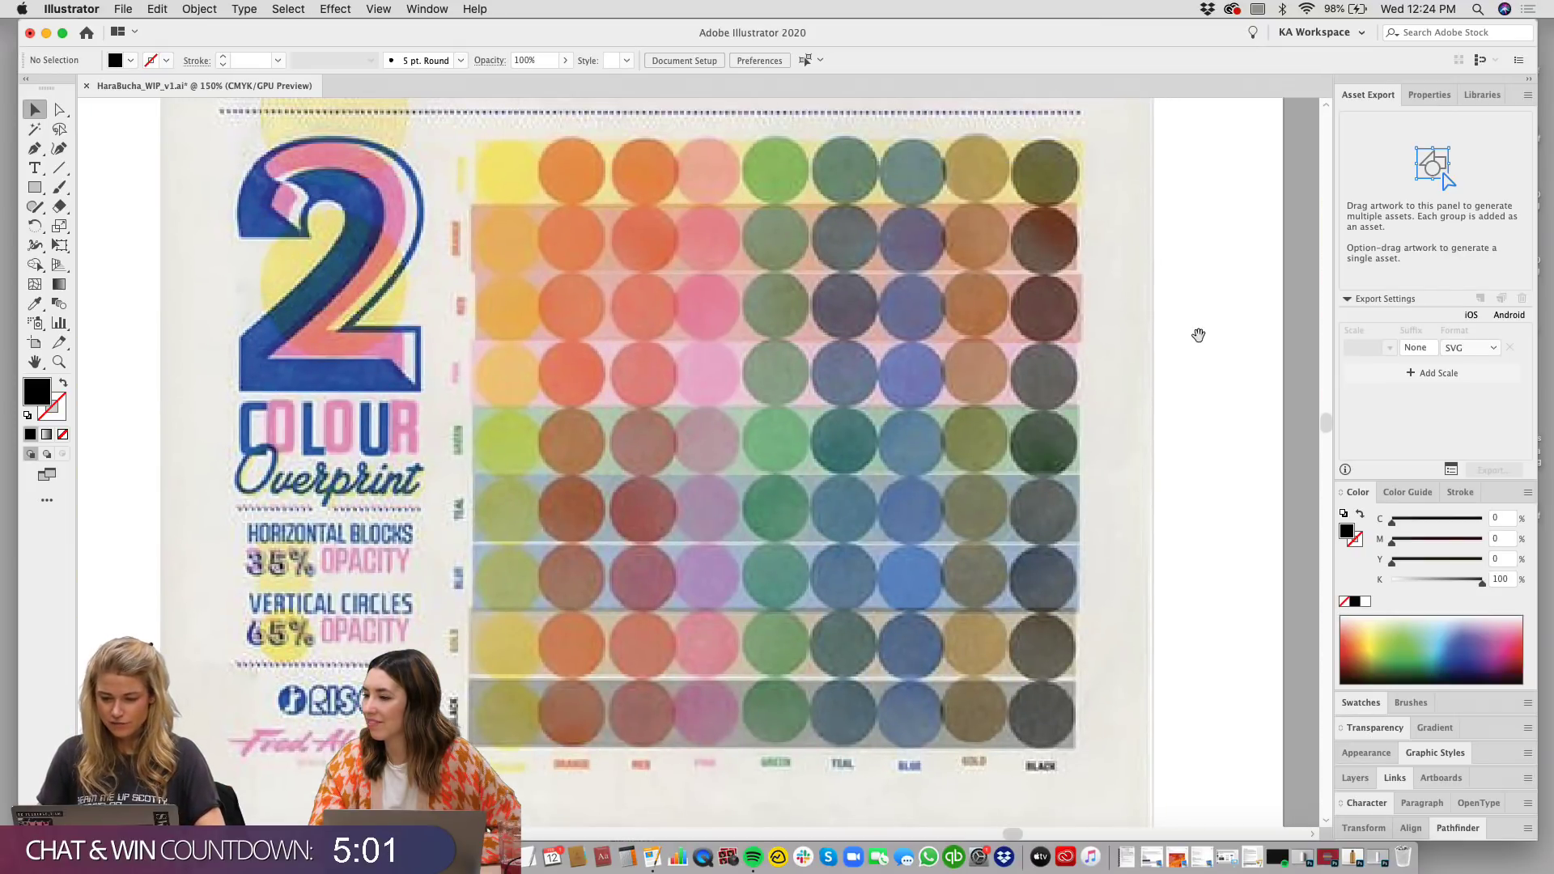
Step: Compare the Risograph poster's colour chart of percentage tints with its overprint circles at 100%
scroll(1197, 336, "up", 1)
scroll(1198, 336, "left", 1)
key("super+minus")
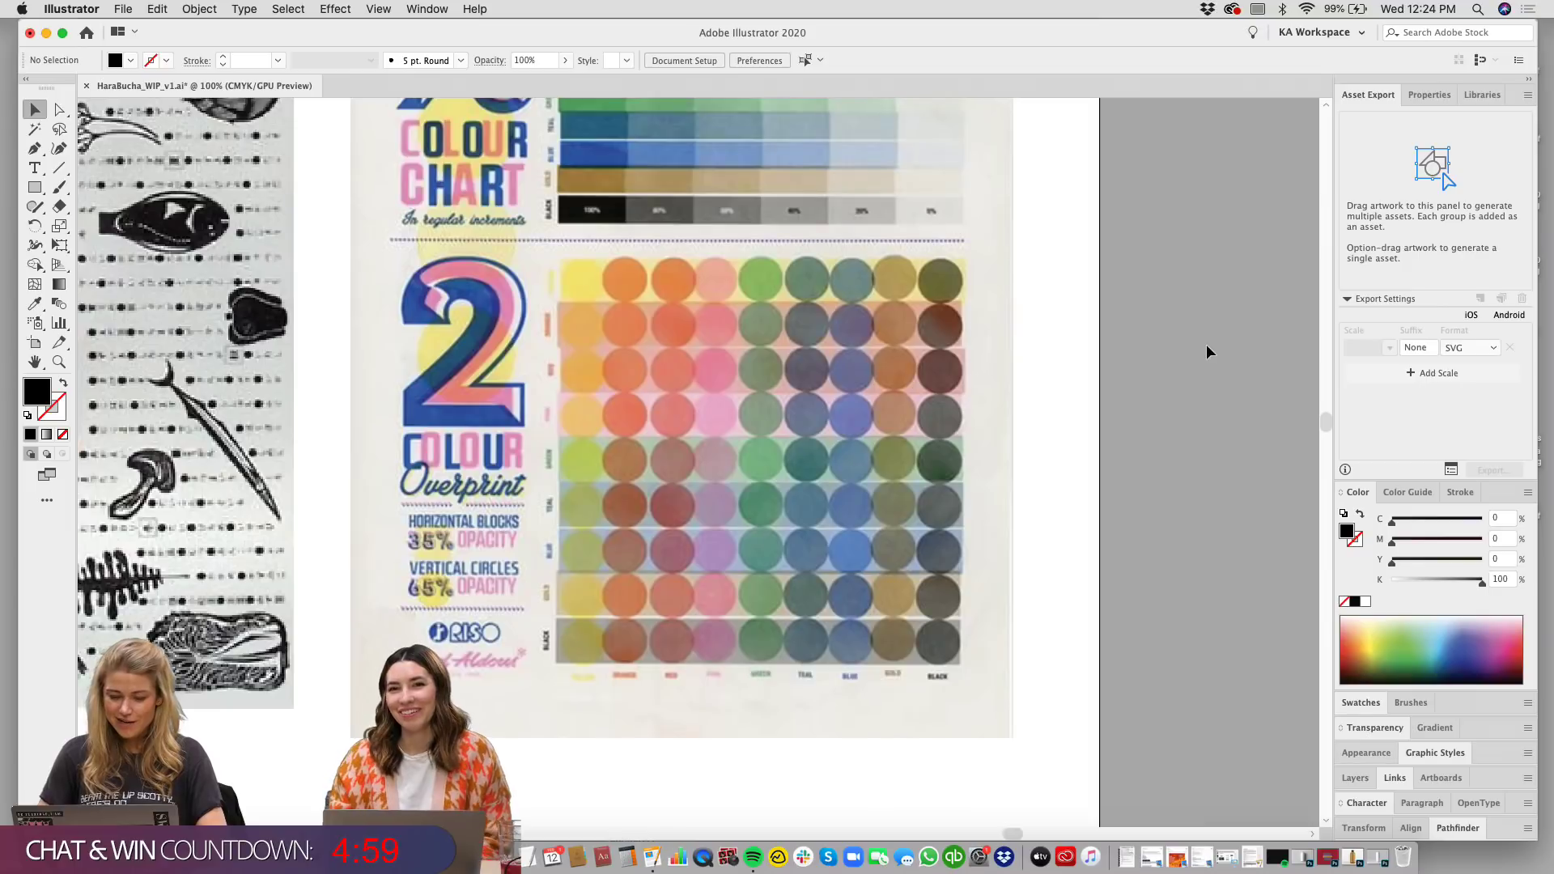
scroll(1170, 364, "up", 2)
scroll(1170, 364, "left", 1)
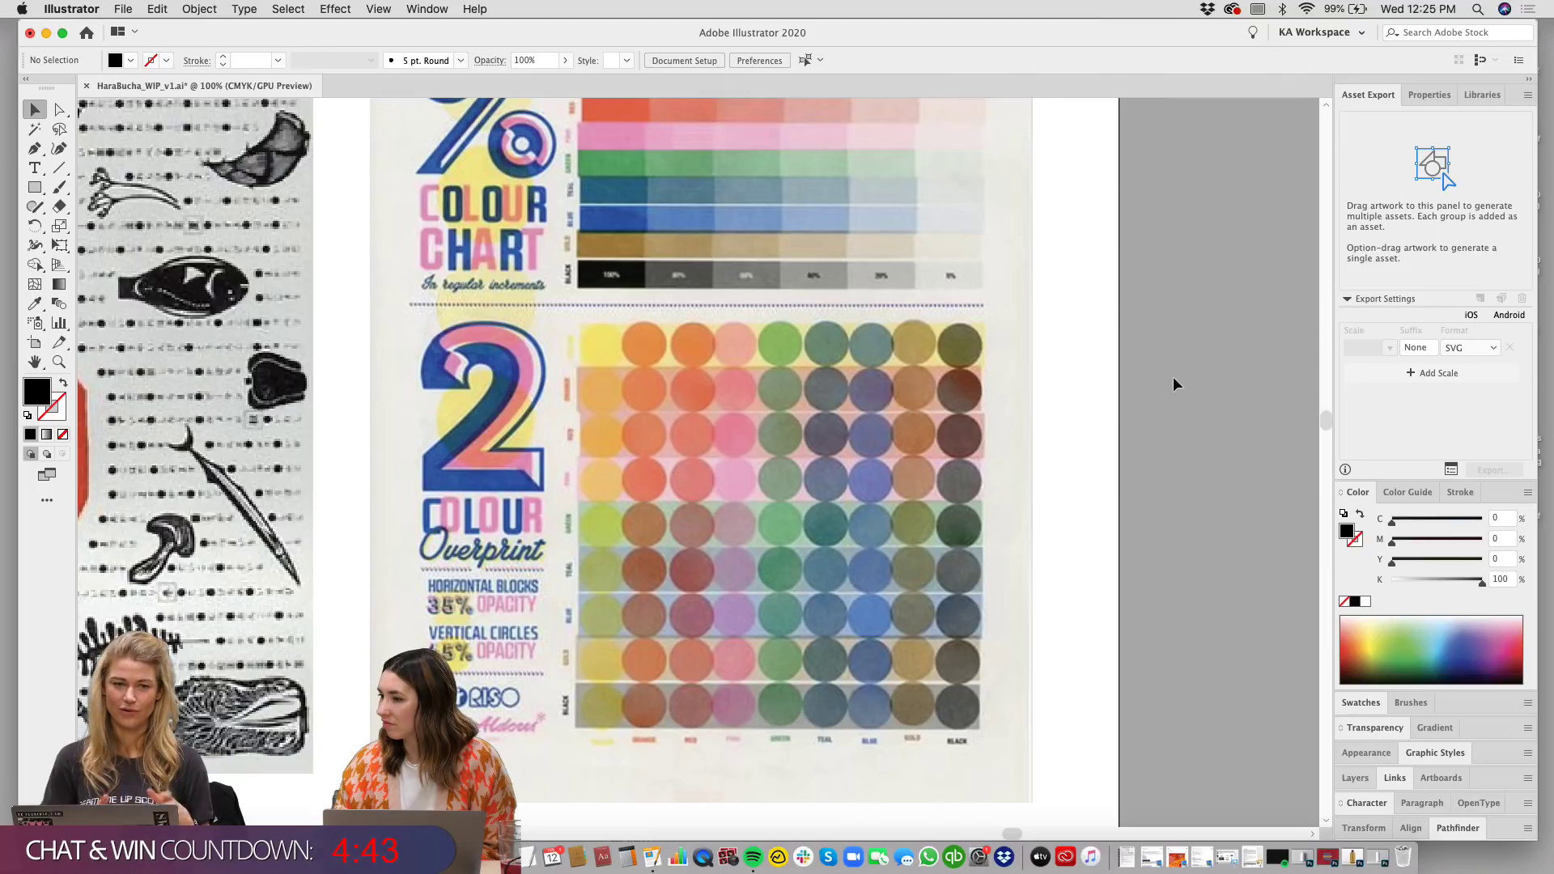
left_click_drag(1173, 376, 1086, 446)
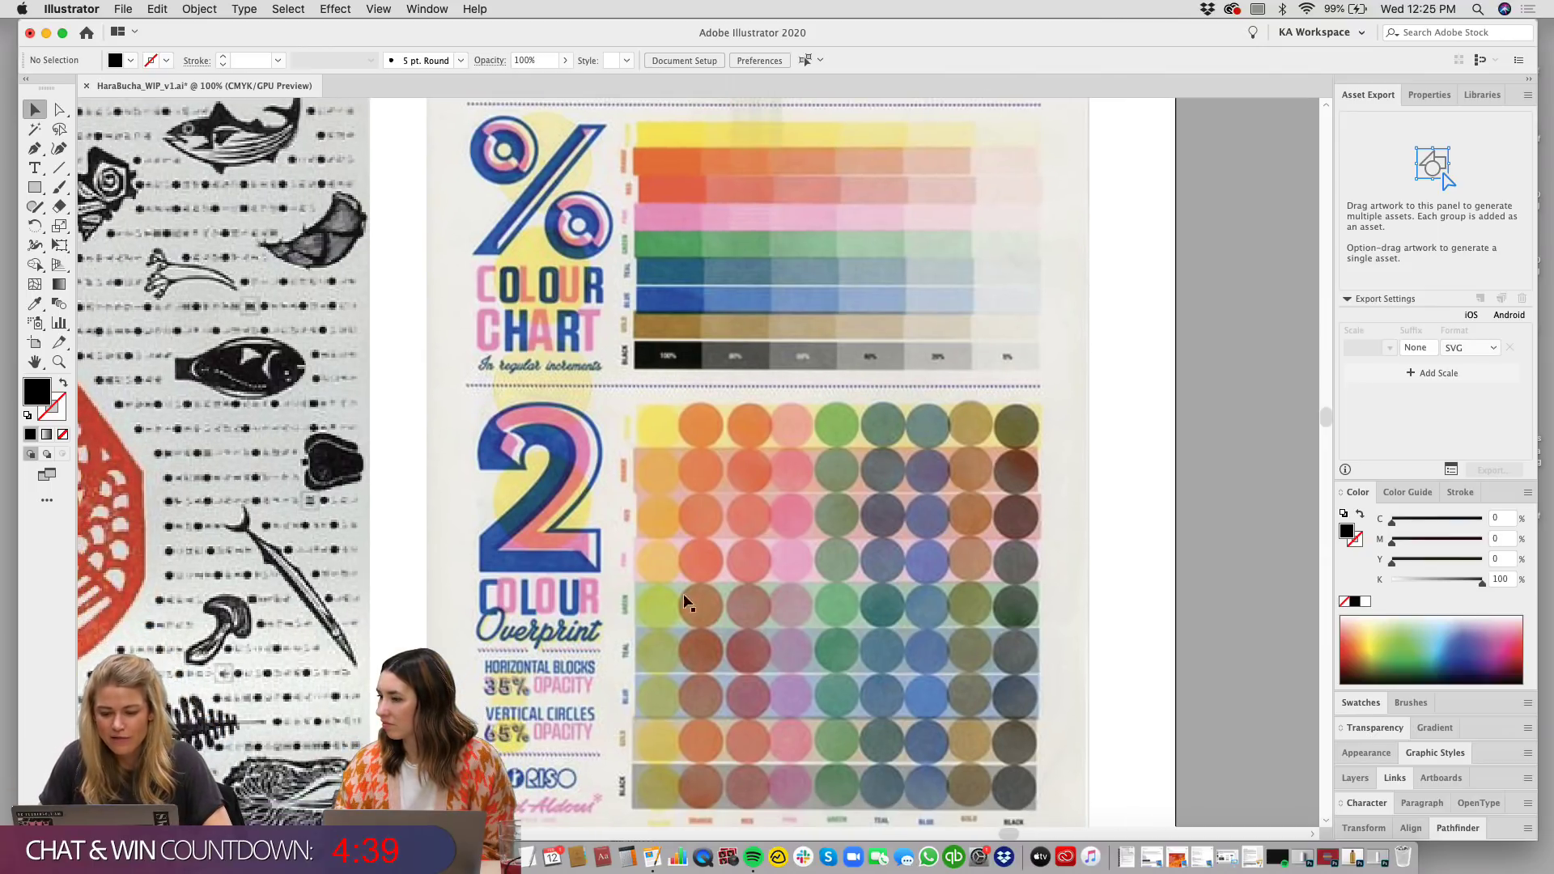
scroll(1052, 526, "down", 3)
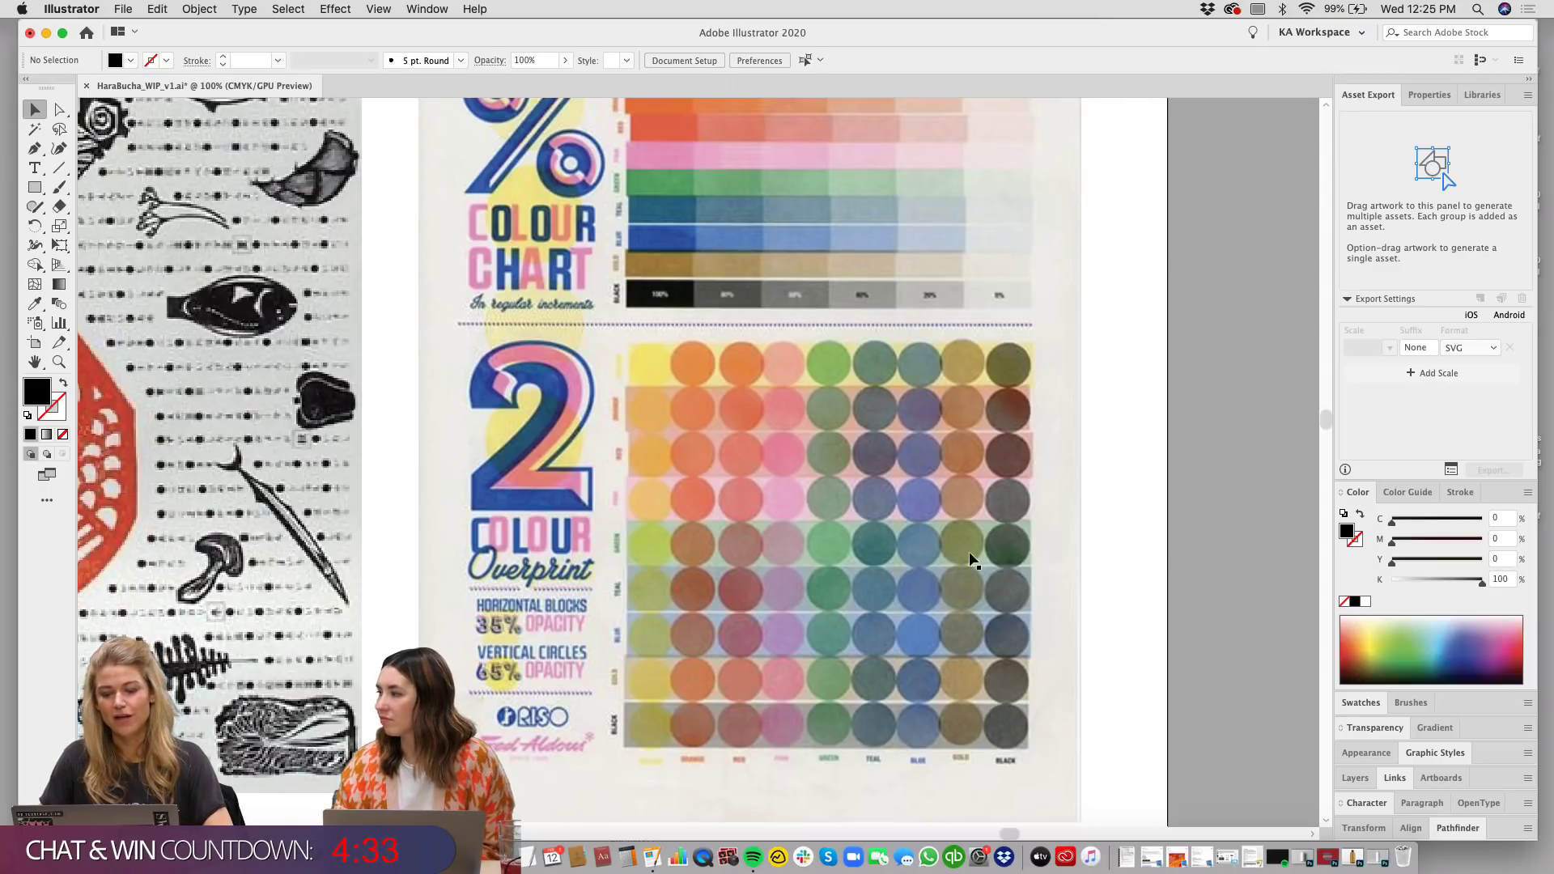
scroll(1056, 392, "up", 3)
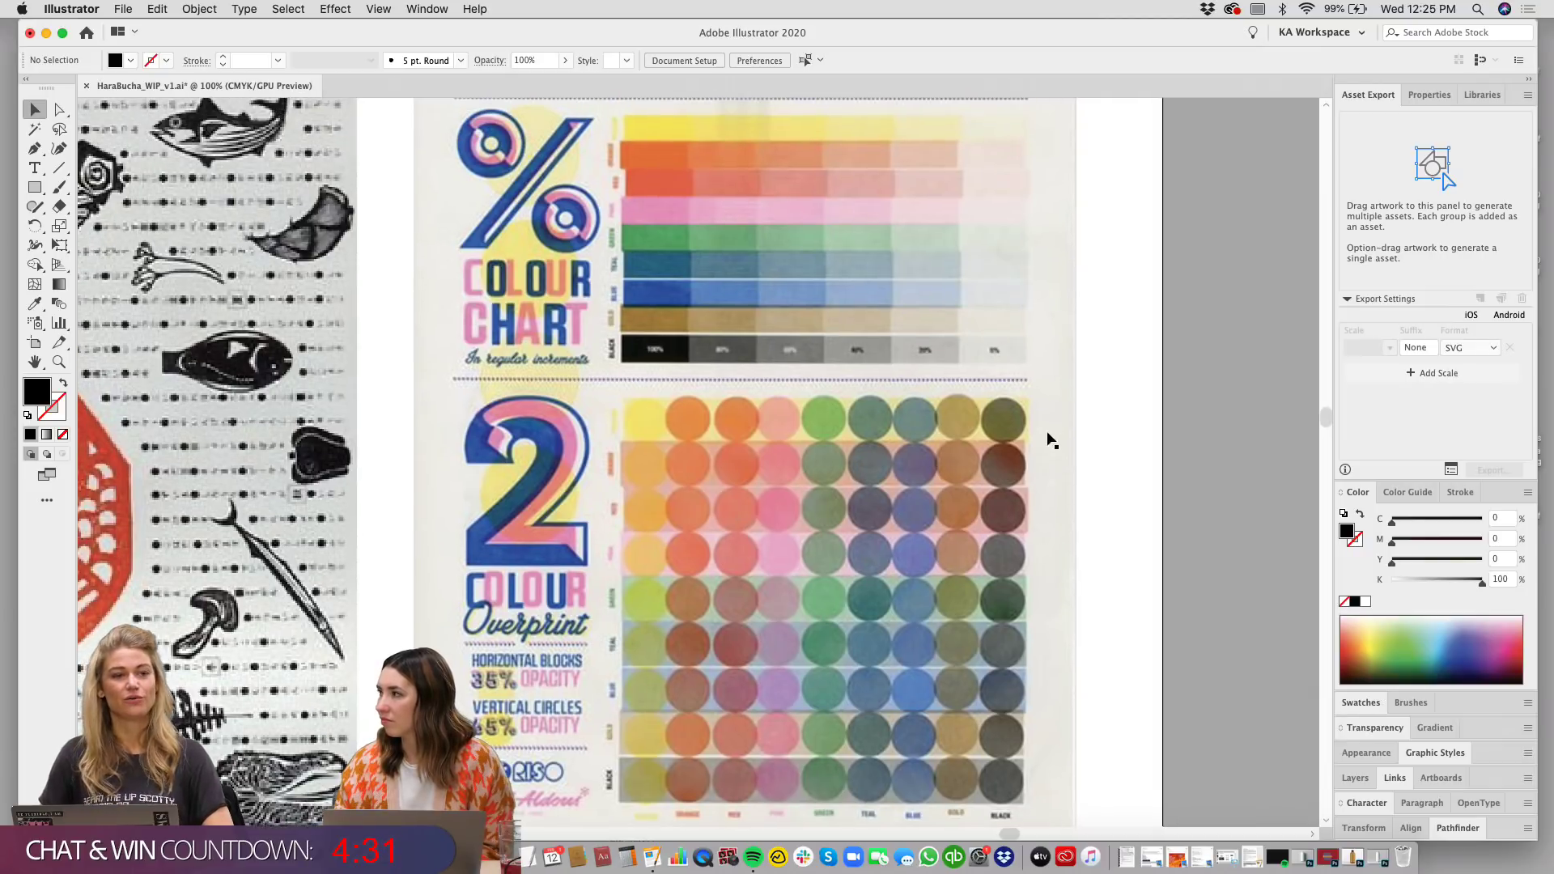
left_click_drag(1030, 437, 1037, 471)
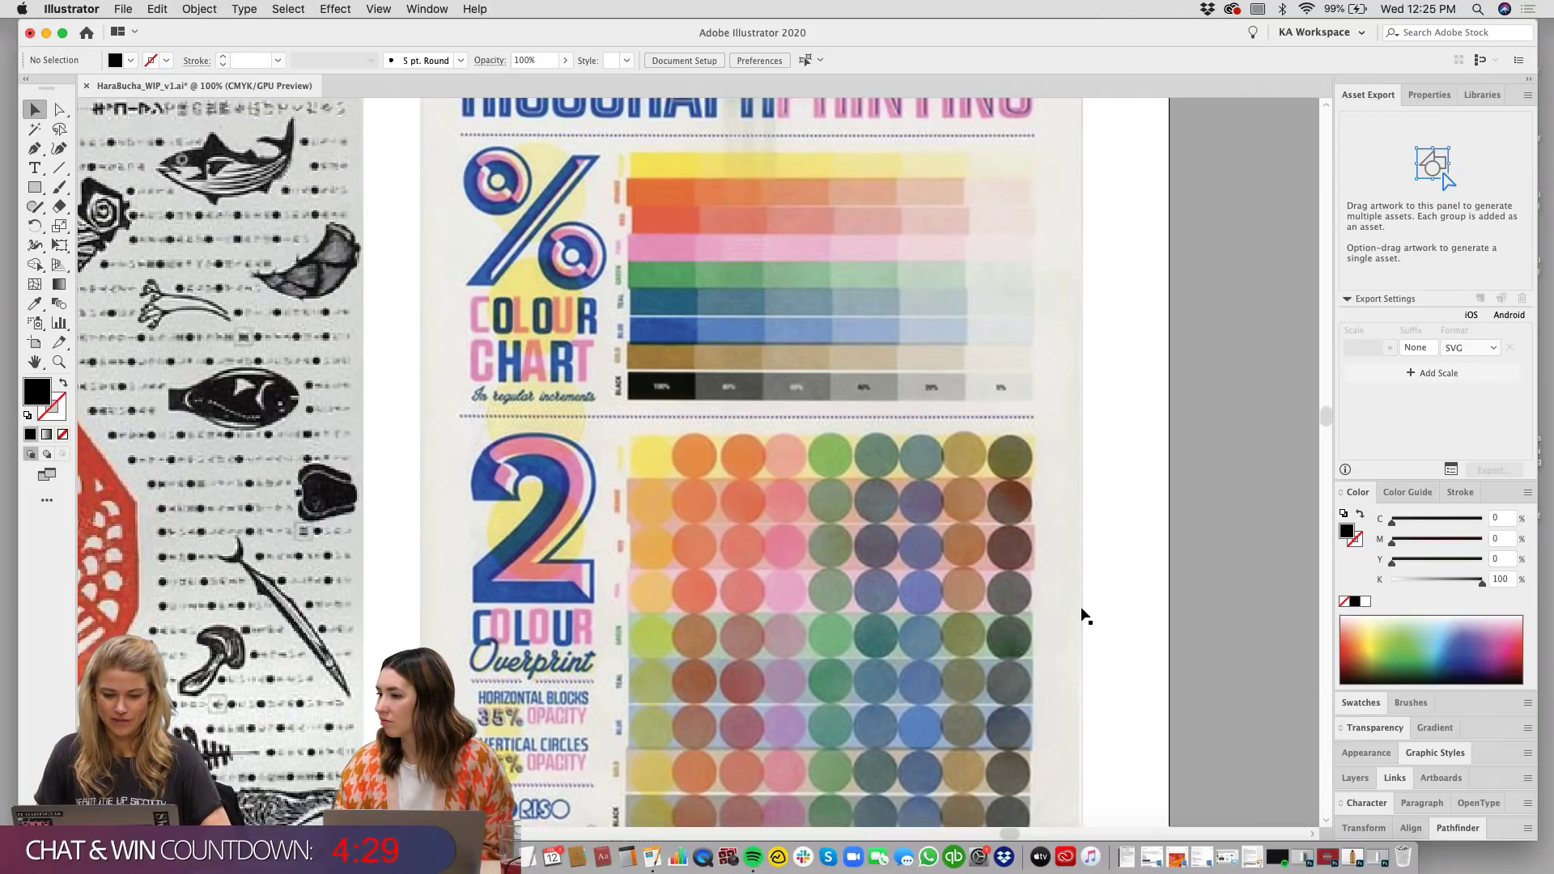
Step: Review the Moholy-Nagy, Matisse and Japanese prints on the Type/Mood/Inspiration artboard, then return to the Texture / Color references at 66.67%
key("super+minus")
key("super+minus")
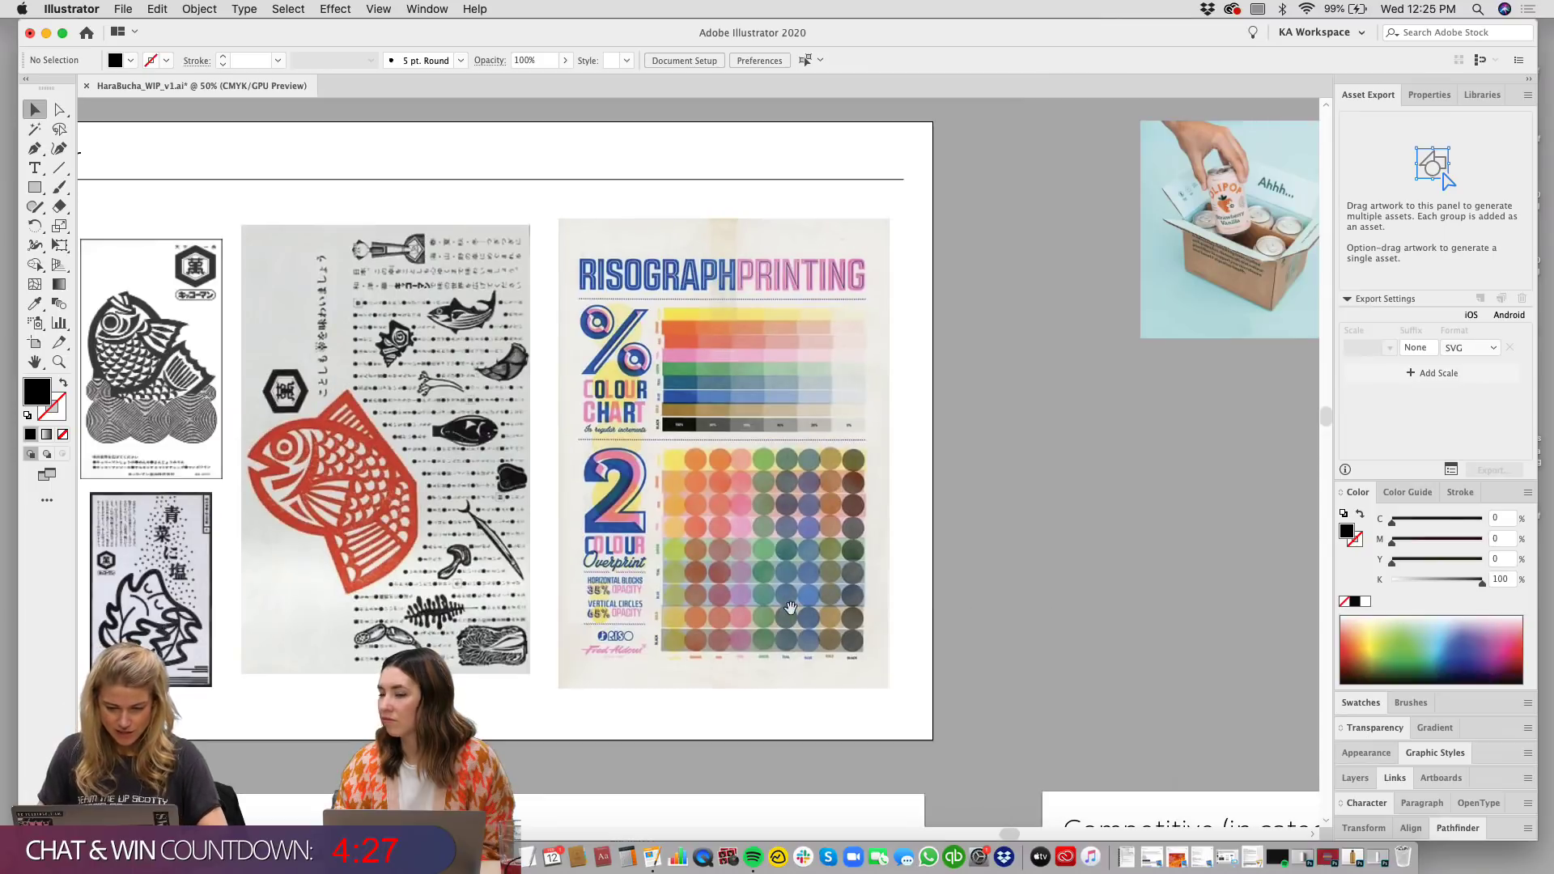
scroll(831, 384, "down", 10)
scroll(830, 383, "down", 2)
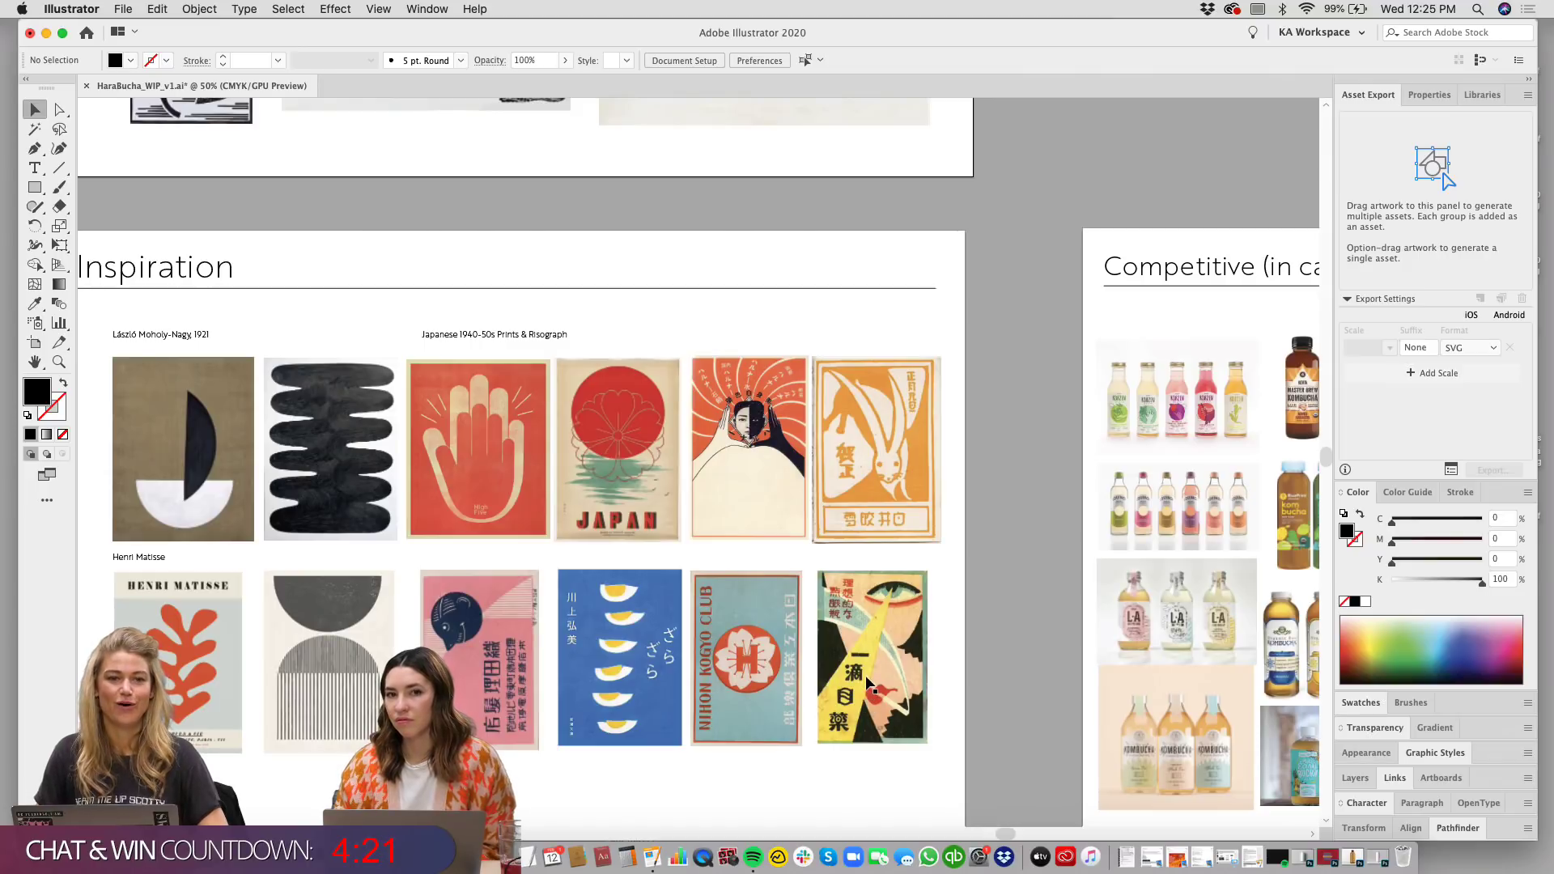
scroll(822, 336, "left", 3)
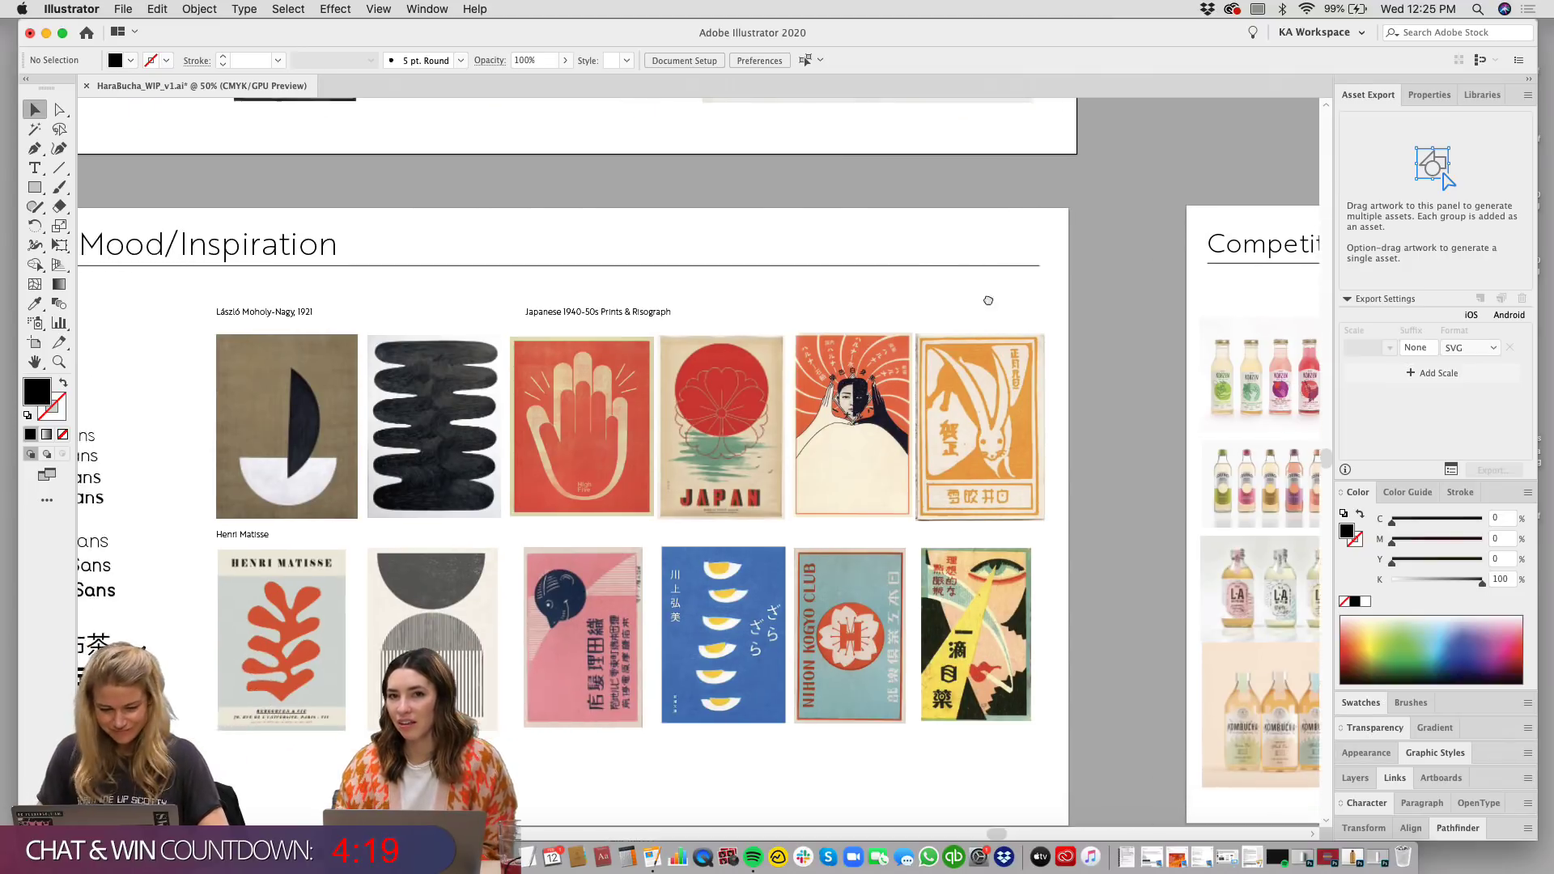
scroll(822, 336, "up", 15)
key("super+equal")
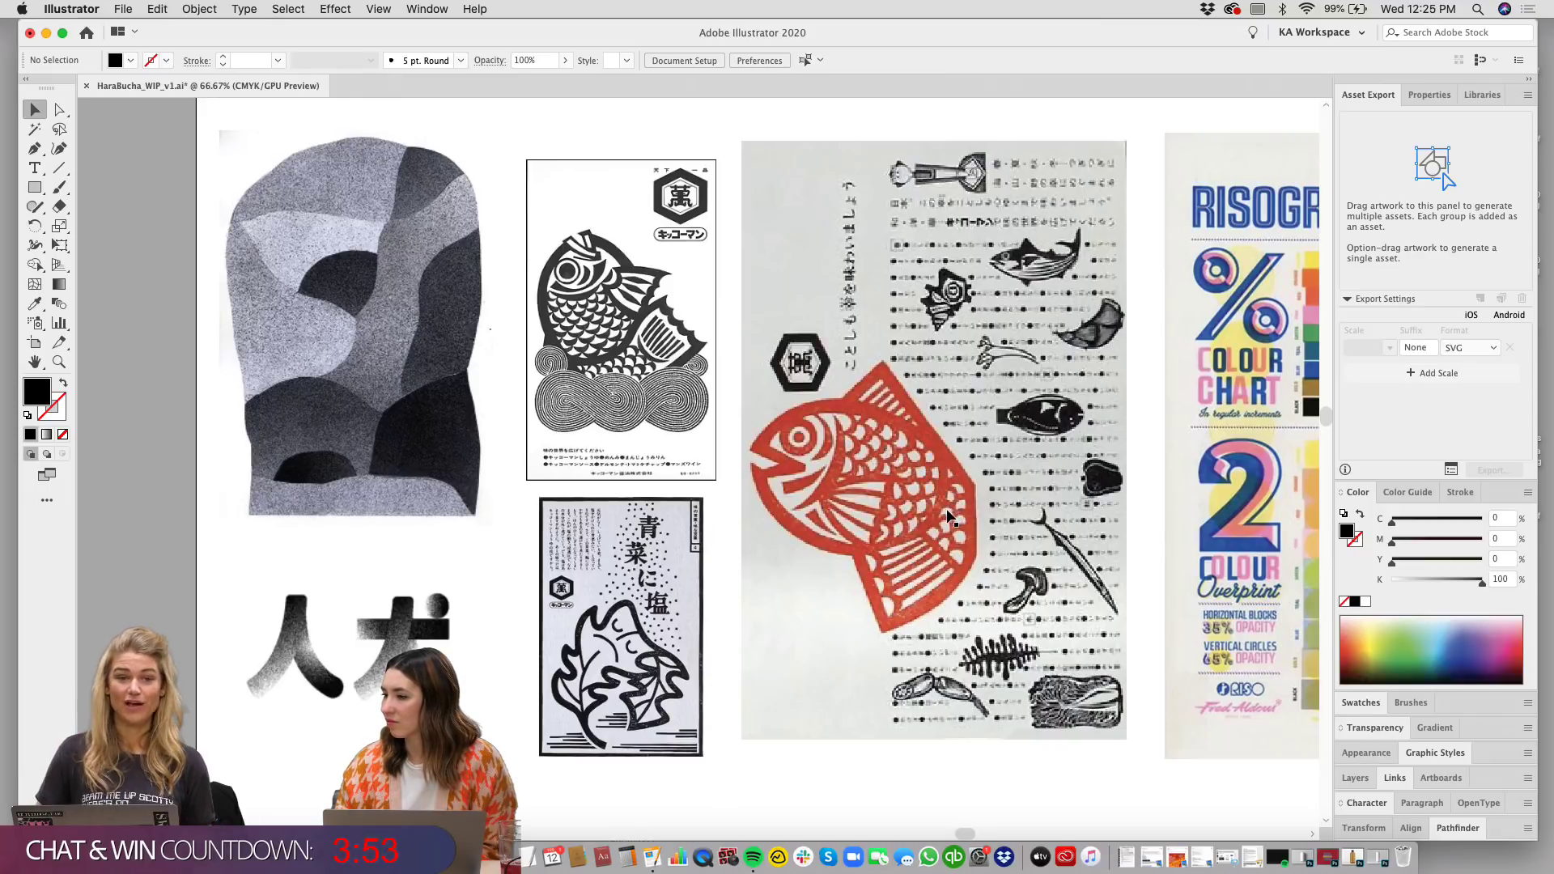
Step: Select the print with the red fish to point it out, and deselect it
scroll(1040, 497, "up", 1)
scroll(1040, 498, "right", 1)
left_click(1021, 490)
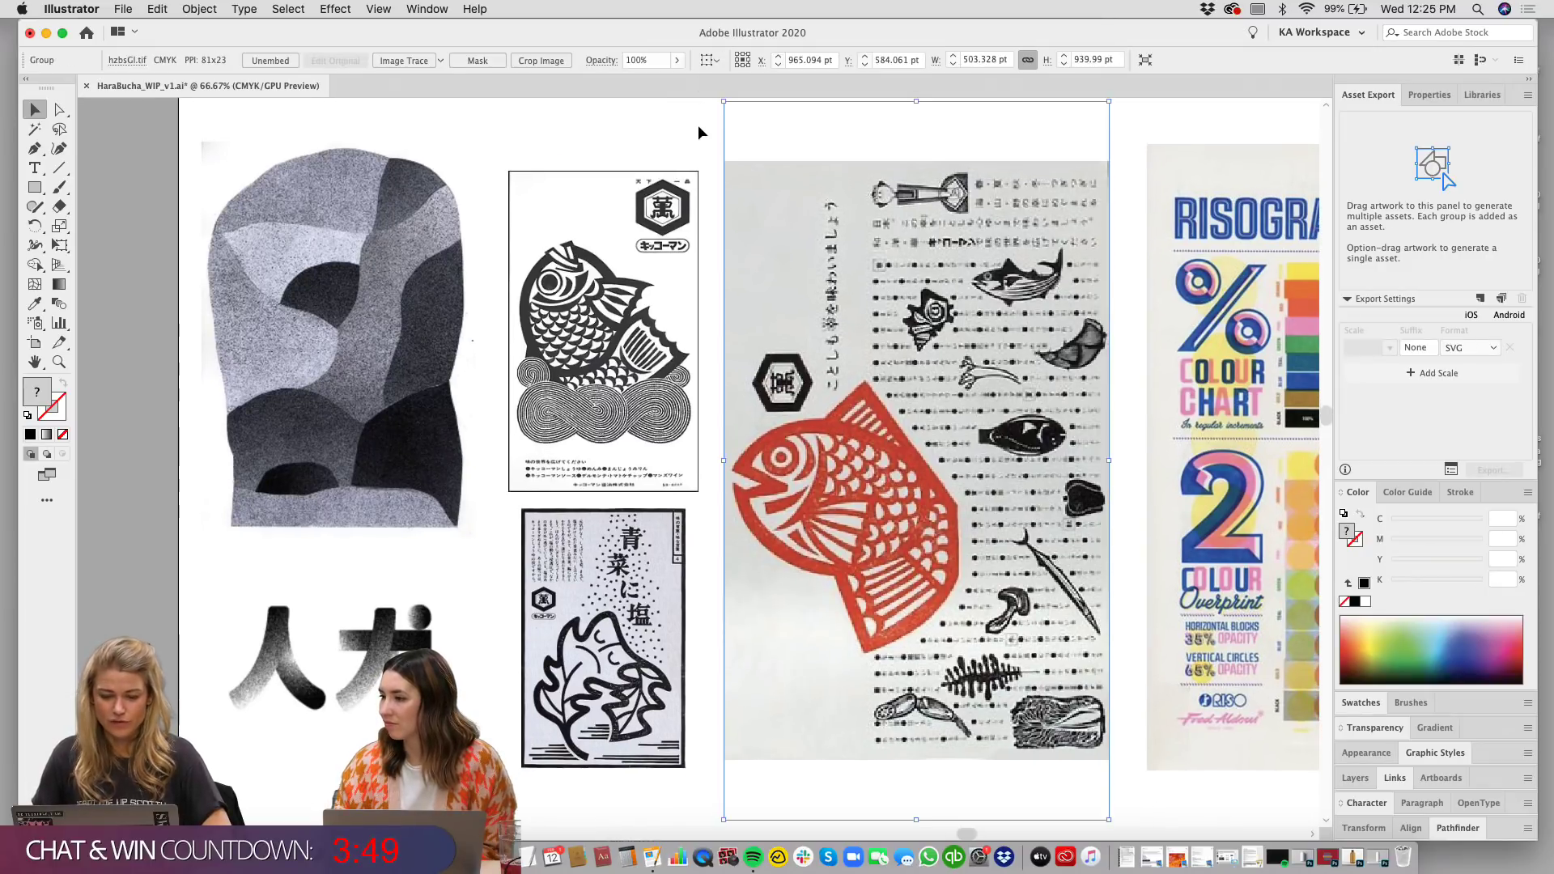
left_click(699, 128)
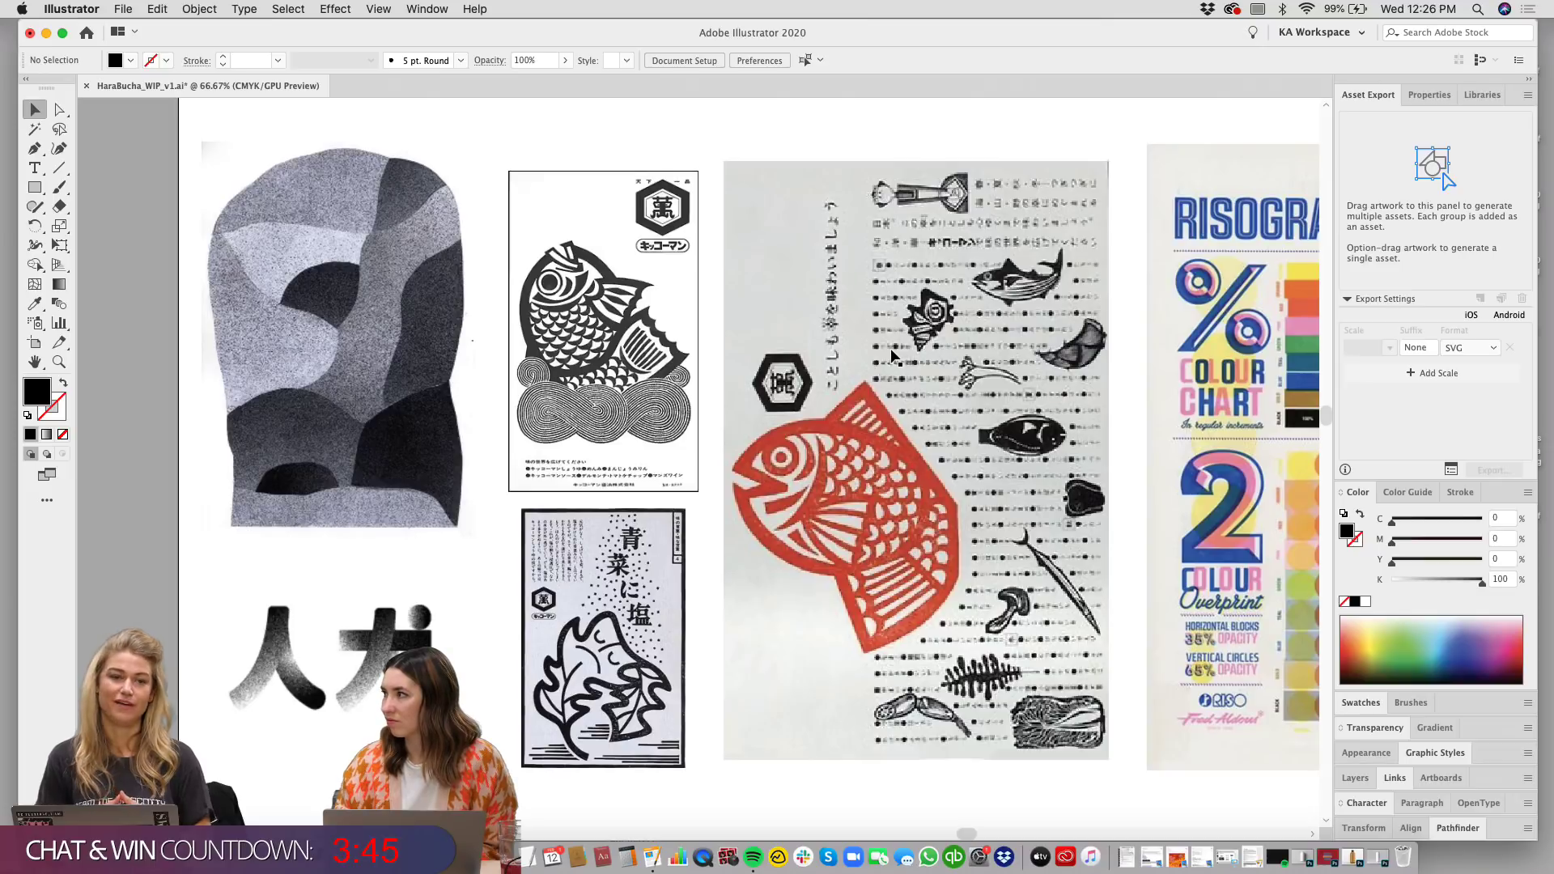
scroll(963, 429, "down", 2)
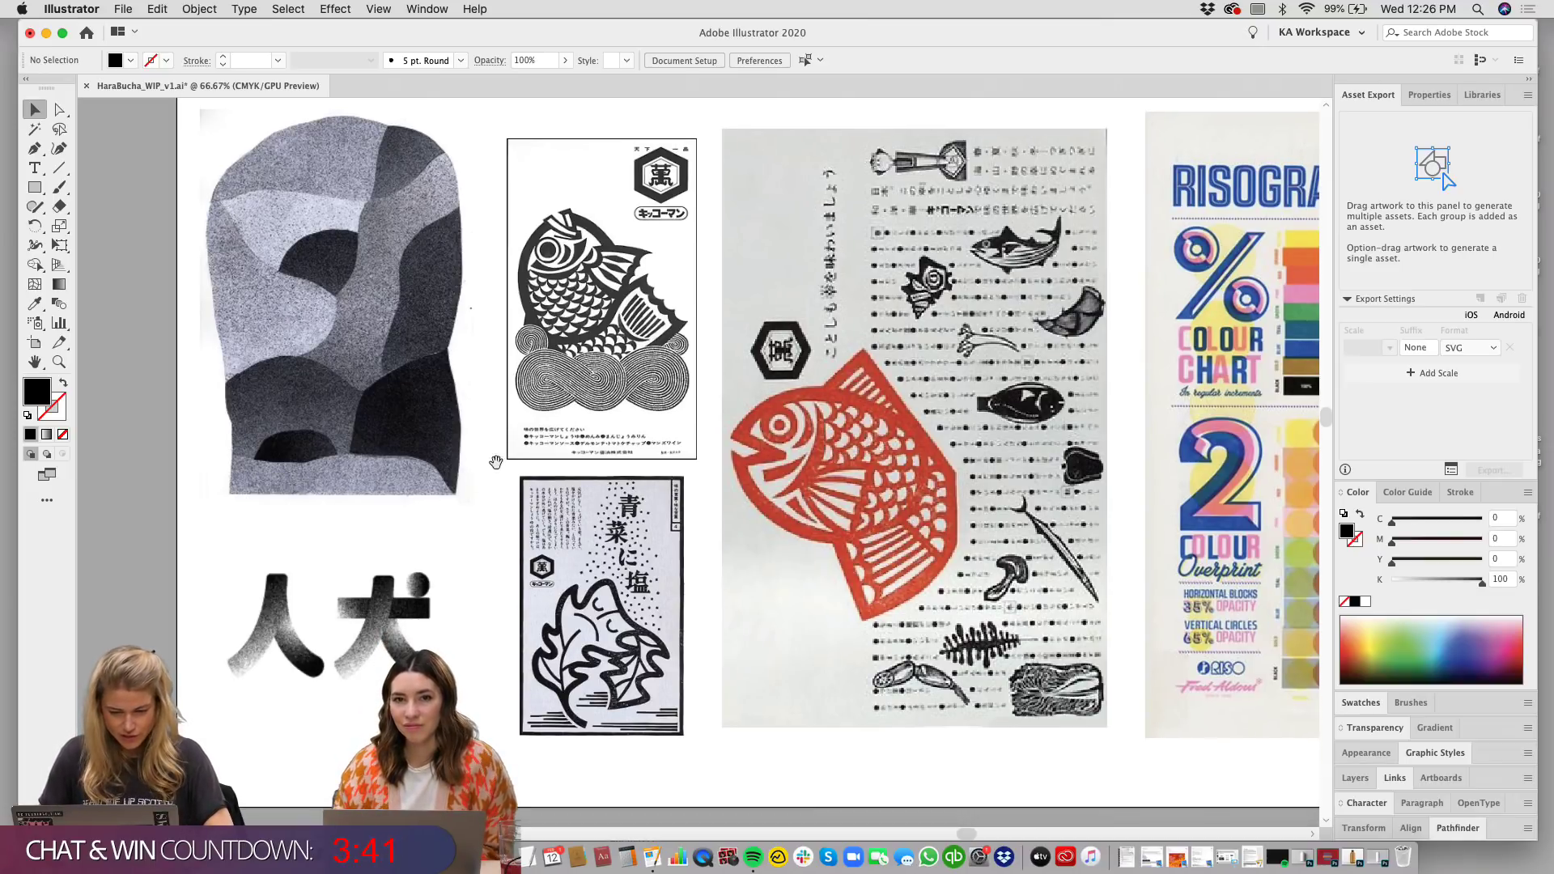
Step: Inspect the grainy shapes artwork and the black fish print's wave linework at 150%, ending on the whole Texture / Color artboard at 50%
left_click_drag(507, 314, 640, 351)
key("super+equal")
key("super+equal")
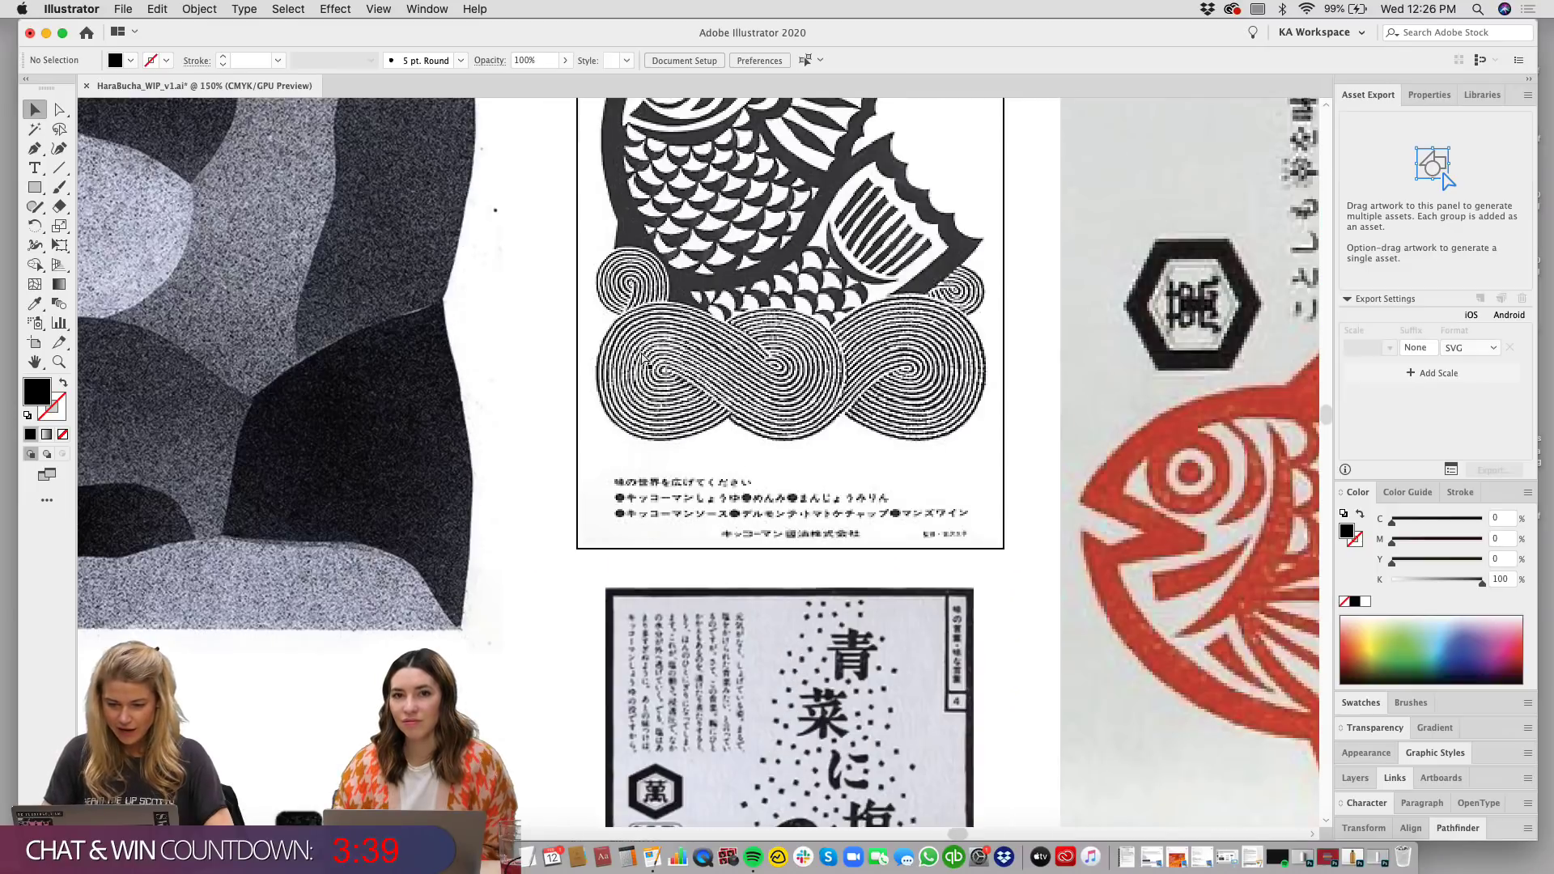
key("super+minus")
key("super+minus")
key("super+minus")
scroll(639, 351, "right", 3)
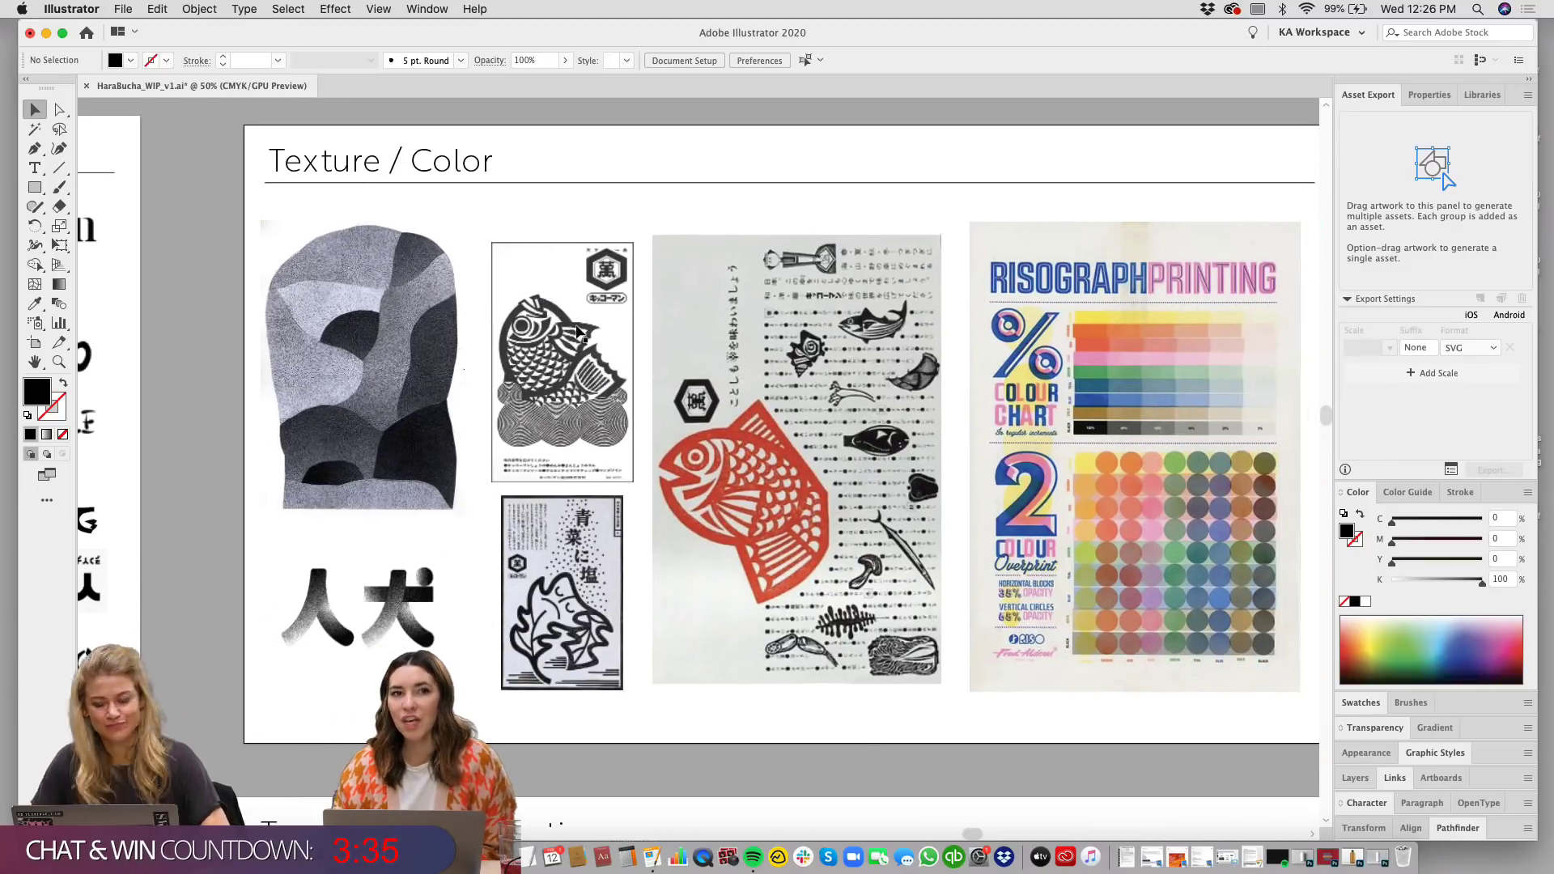
Step: Survey all the artboards at 16.67% and focus on the Competitive (in category) artboard at 33.33%
key("super+minus")
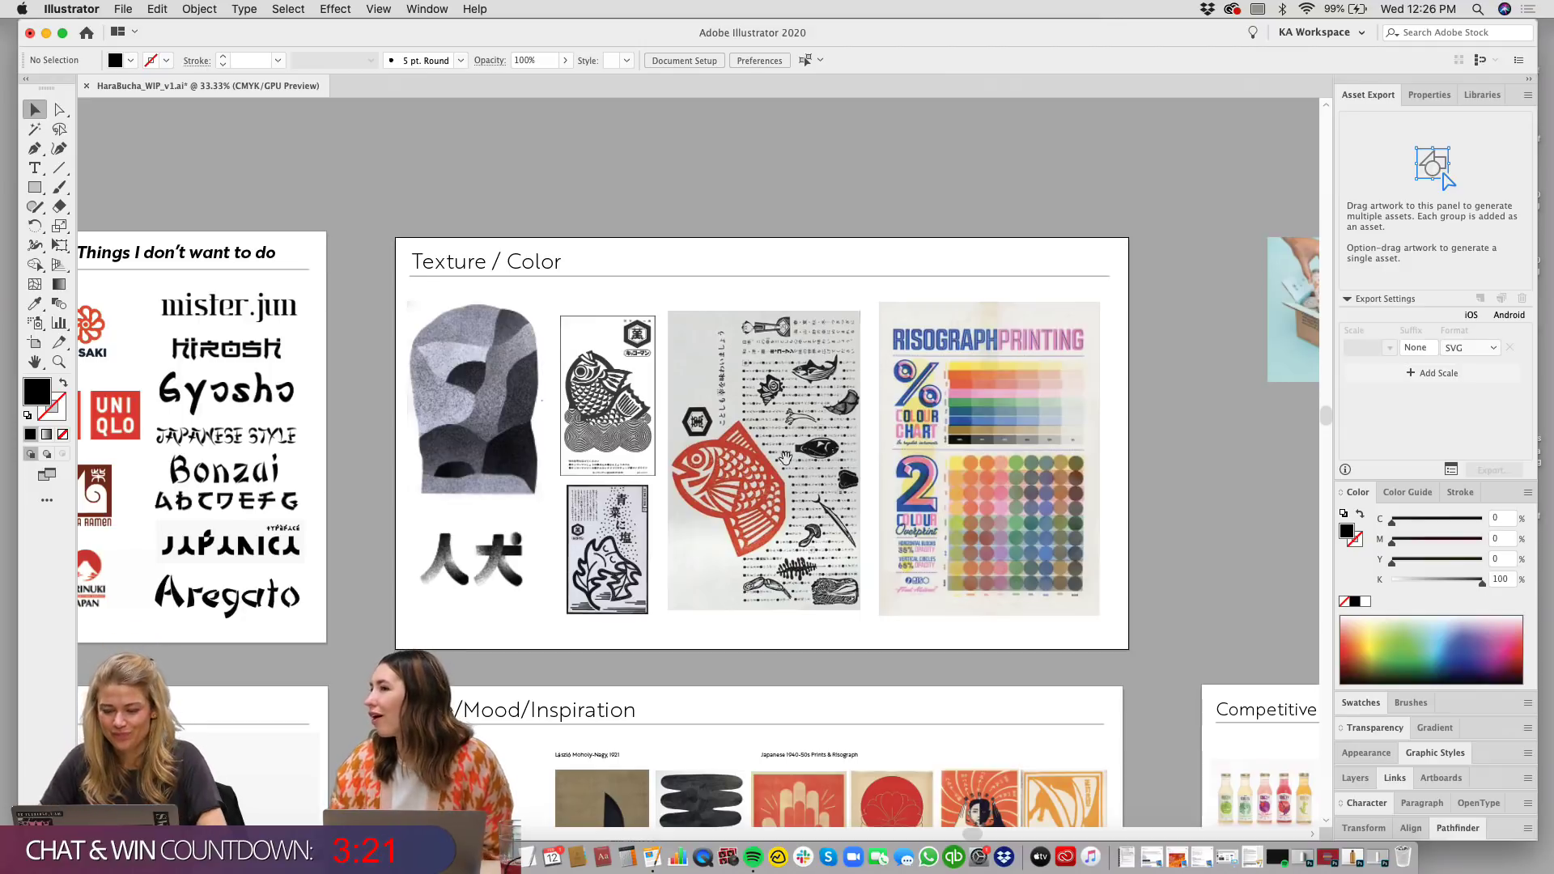
scroll(763, 436, "right", 5)
key("super+minus")
key("super+minus")
left_click_drag(985, 542, 842, 425)
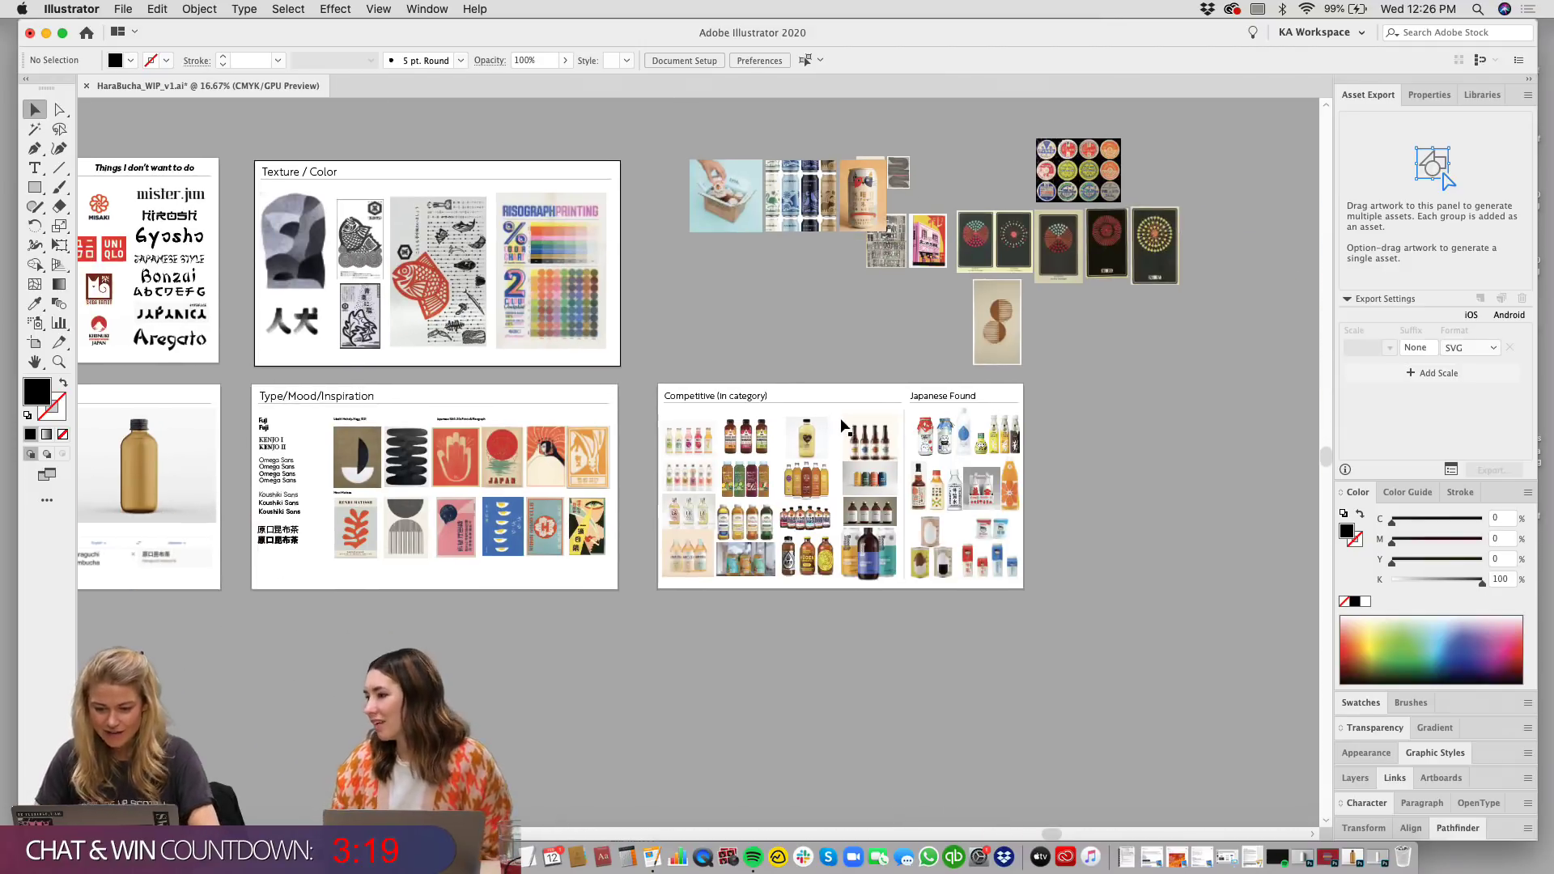
key("super+equal")
key("super+equal")
scroll(890, 421, "down", 3)
scroll(890, 420, "left", 1)
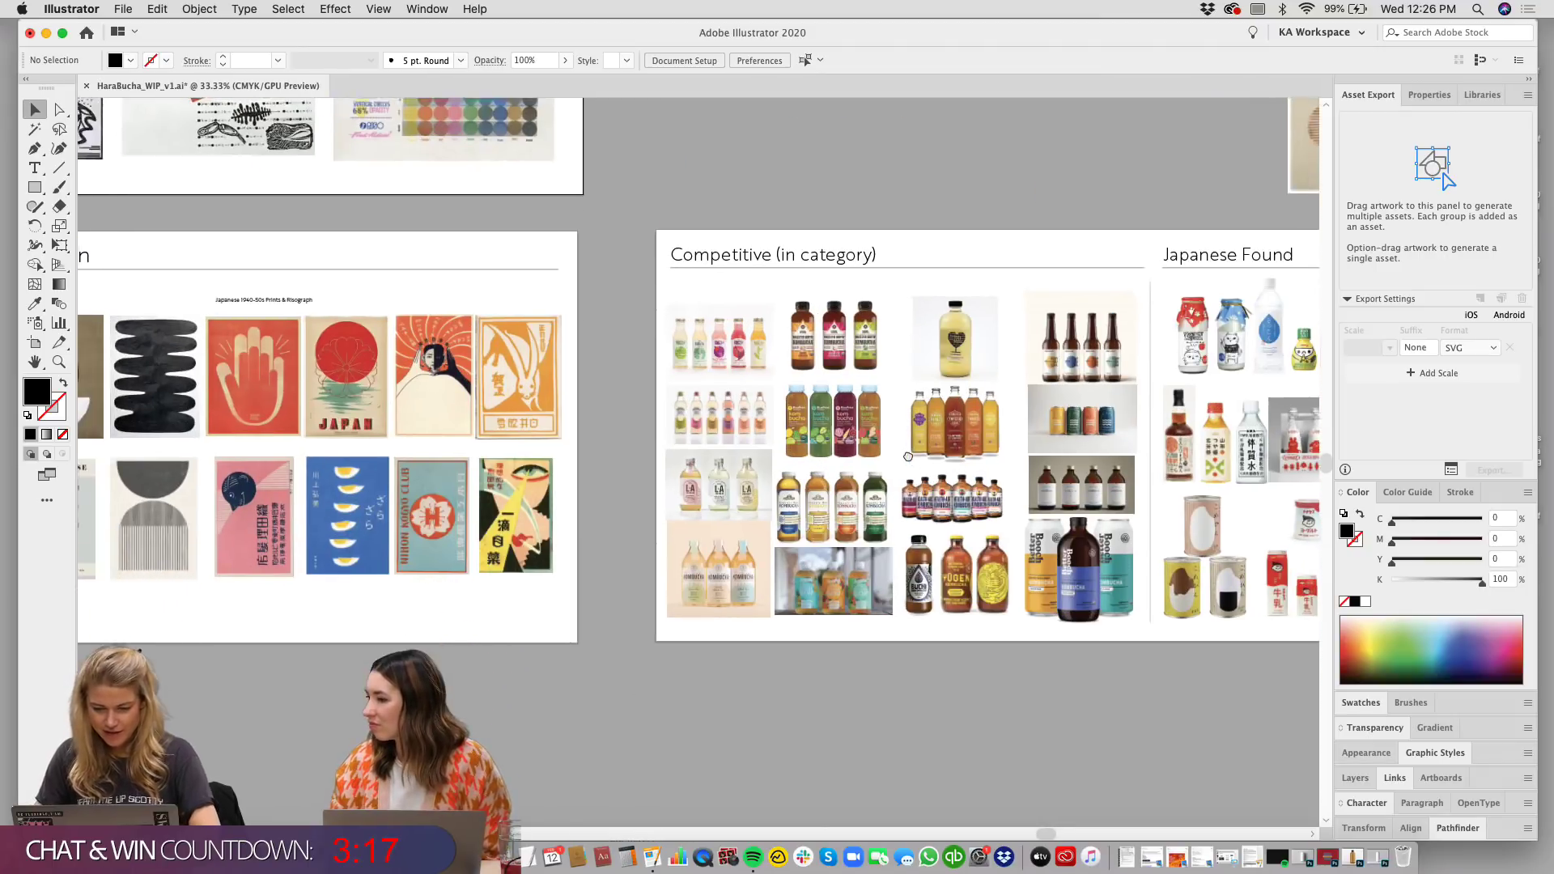
Step: Examine the kombucha competitor bottles and cans on the Competitive (in category) artboard at 66.67%
key("super+equal")
key("super+equal")
key("super+equal")
key("super+minus")
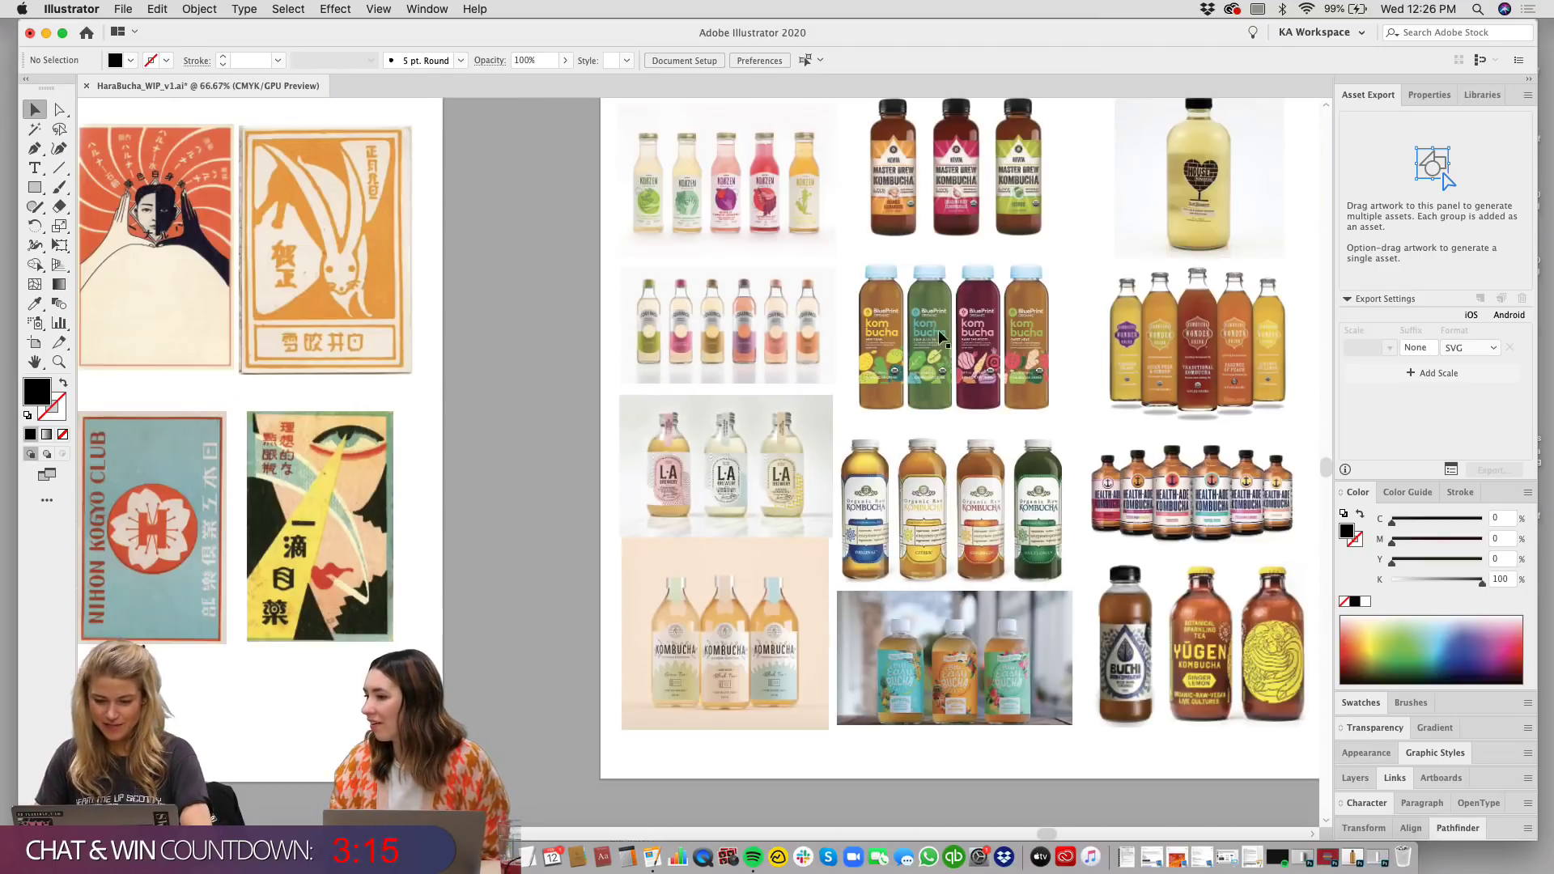
scroll(1012, 445, "right", 5)
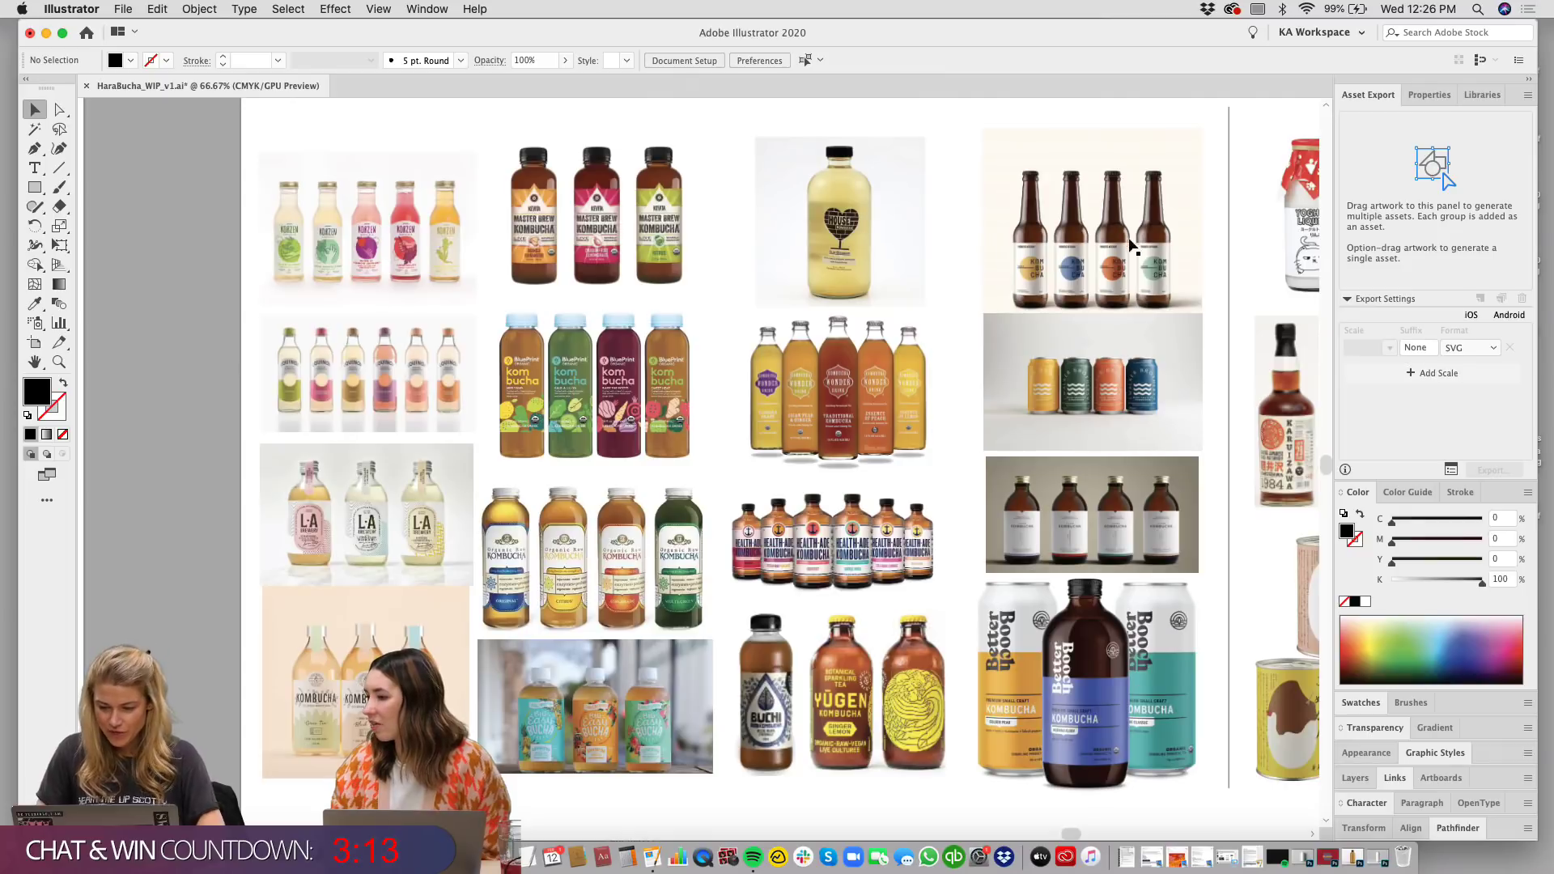
Step: Try moving the image of four slim brown bottles down behind the coloured cans image, and undo the move
left_click(1089, 721)
left_click(1093, 293)
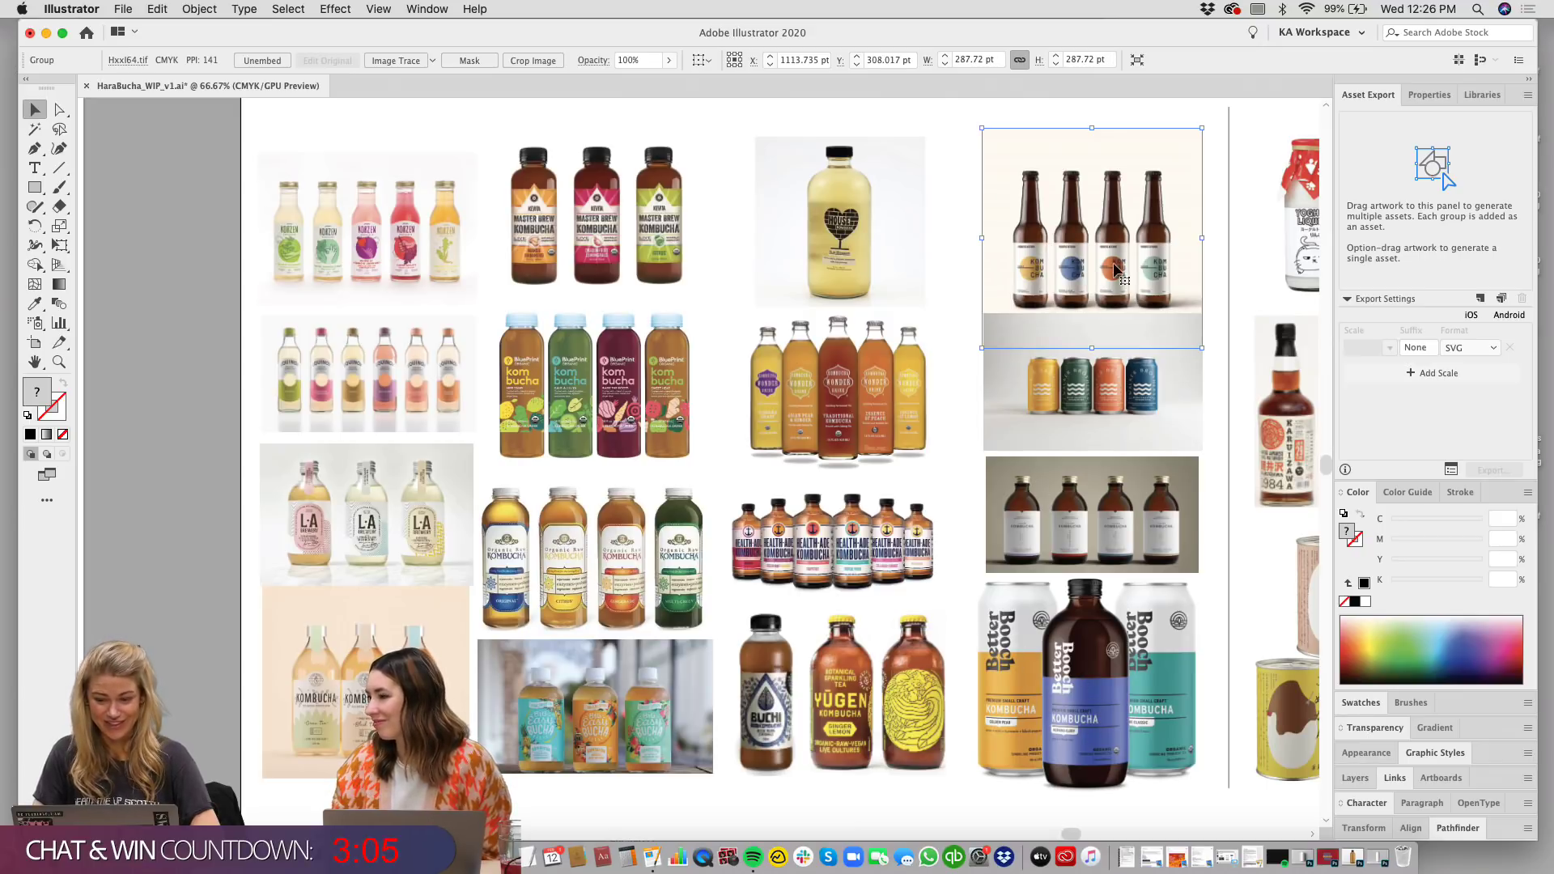
left_click_drag(1145, 253, 1140, 291)
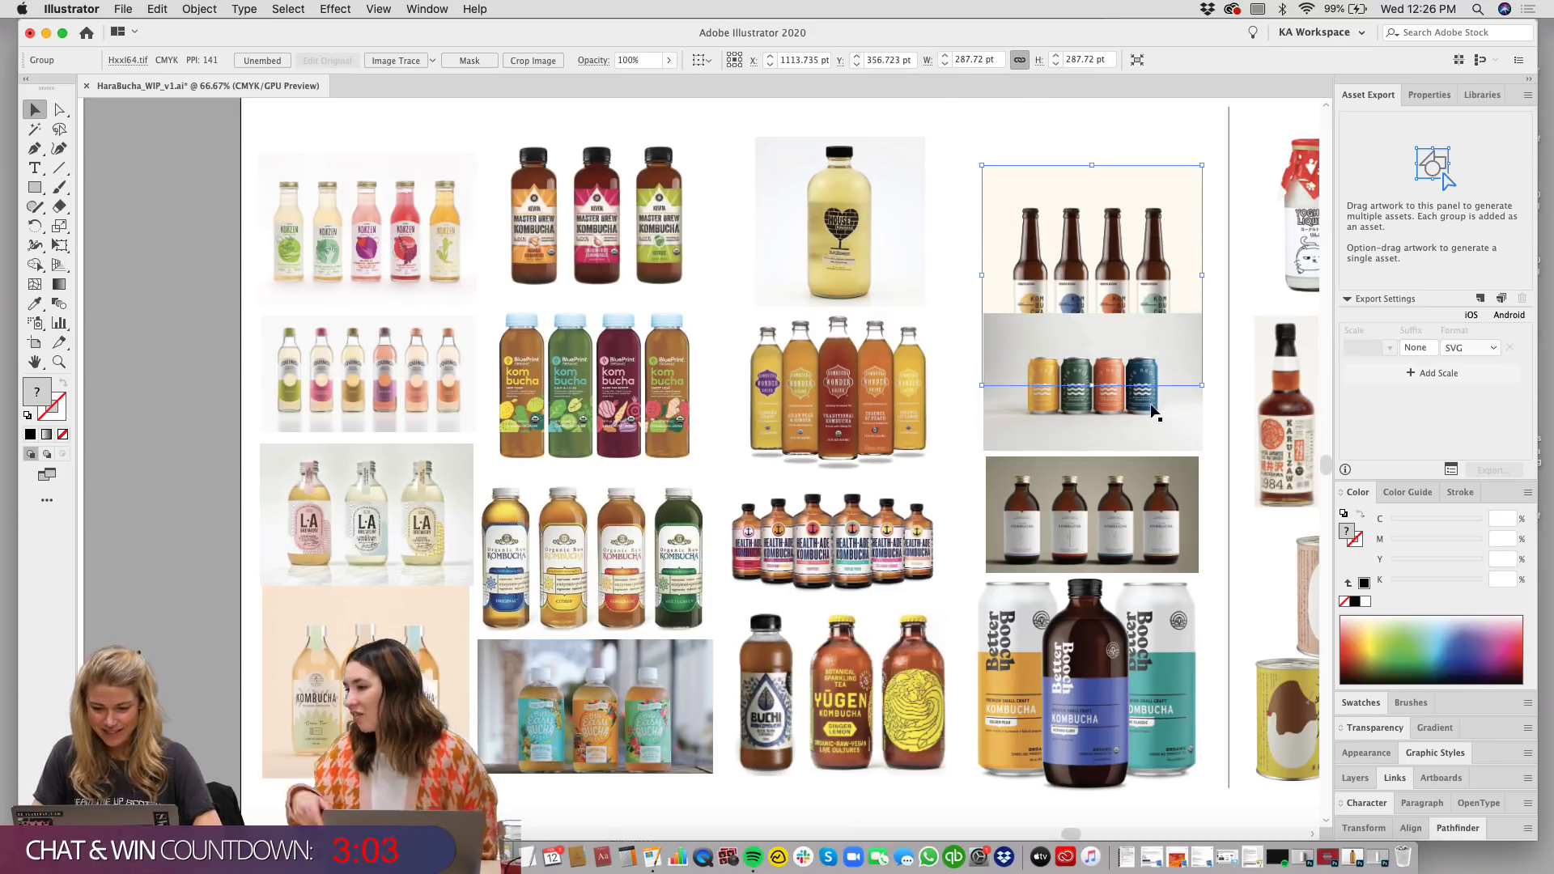
left_click_drag(1129, 437, 1119, 437)
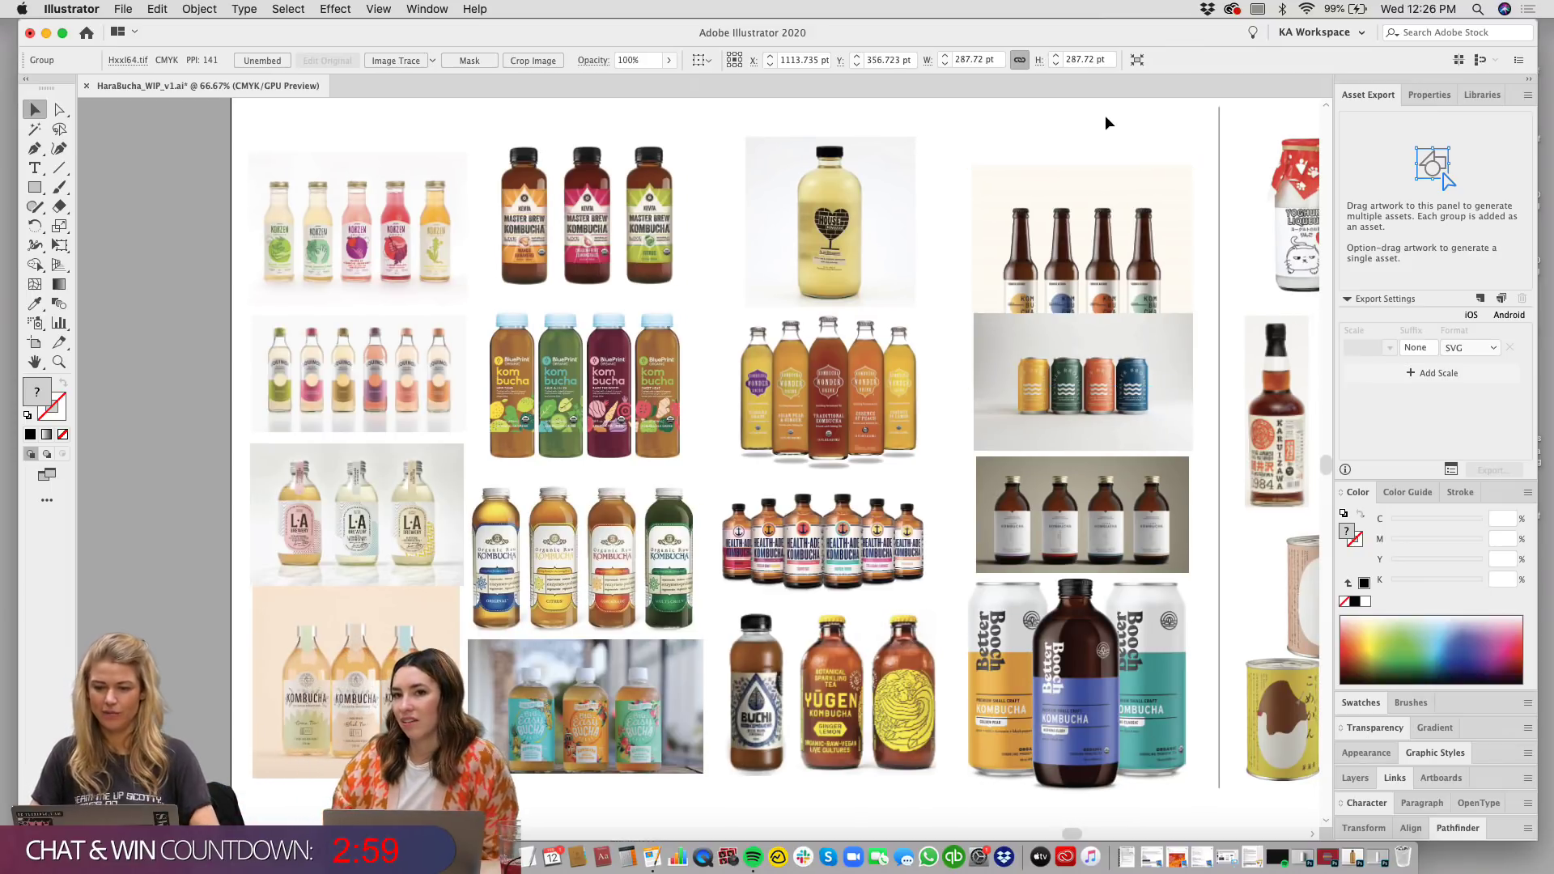
left_click(1143, 123)
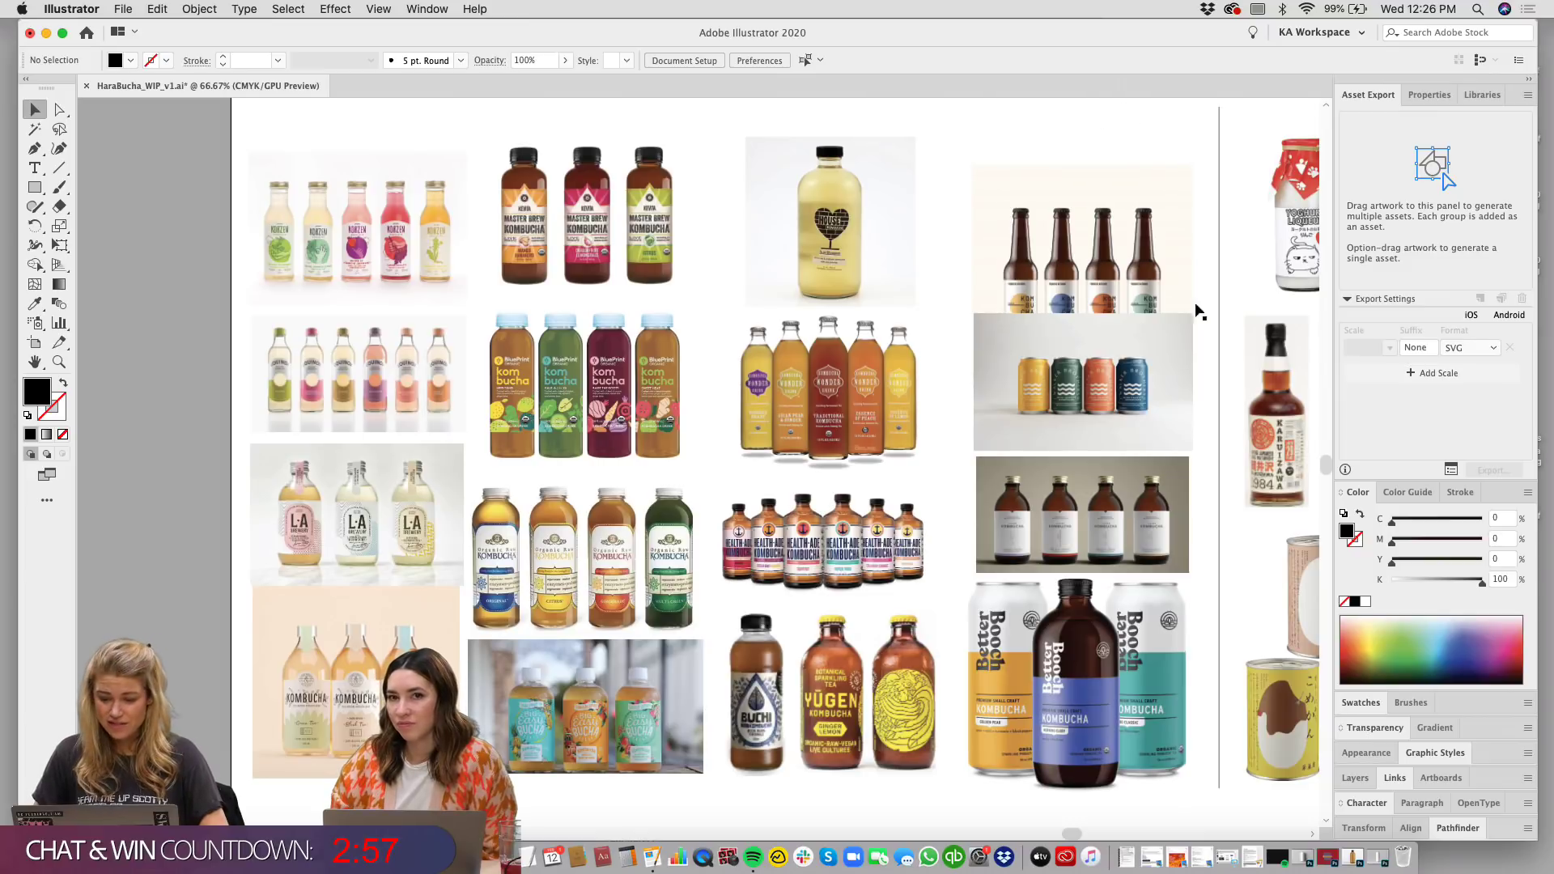
key("super+z")
Step: Select the competitor column from the slim brown bottles to Better Booch to point it out, deselect it, and view the Japanese Found packaging
scroll(939, 128, "right", 3)
scroll(922, 117, "up", 1)
left_click_drag(902, 134, 1052, 750)
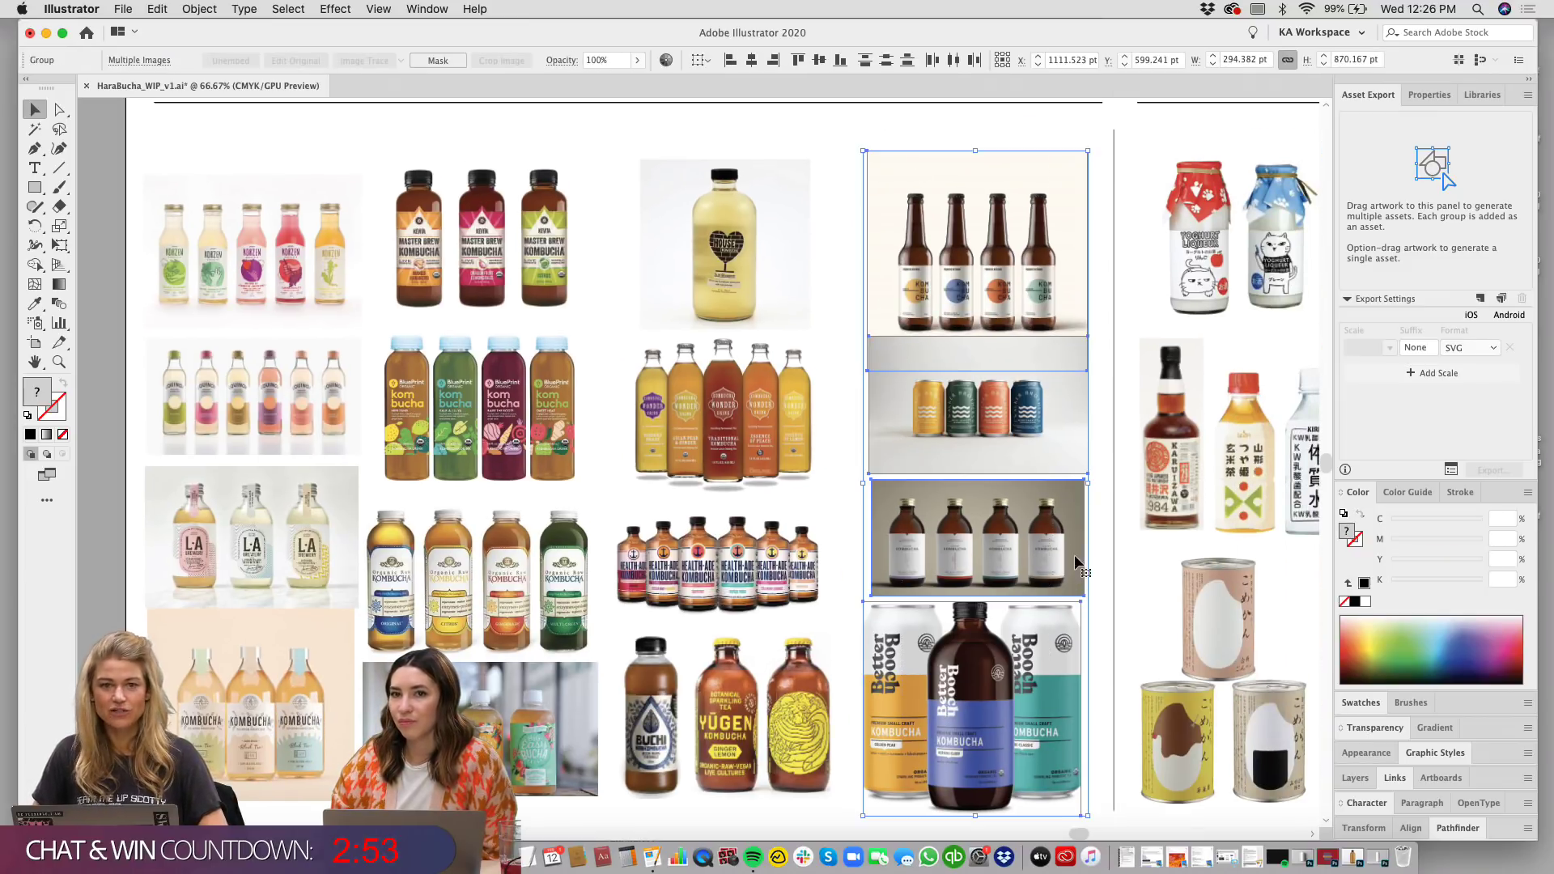
left_click(837, 128)
left_click_drag(827, 144, 851, 140)
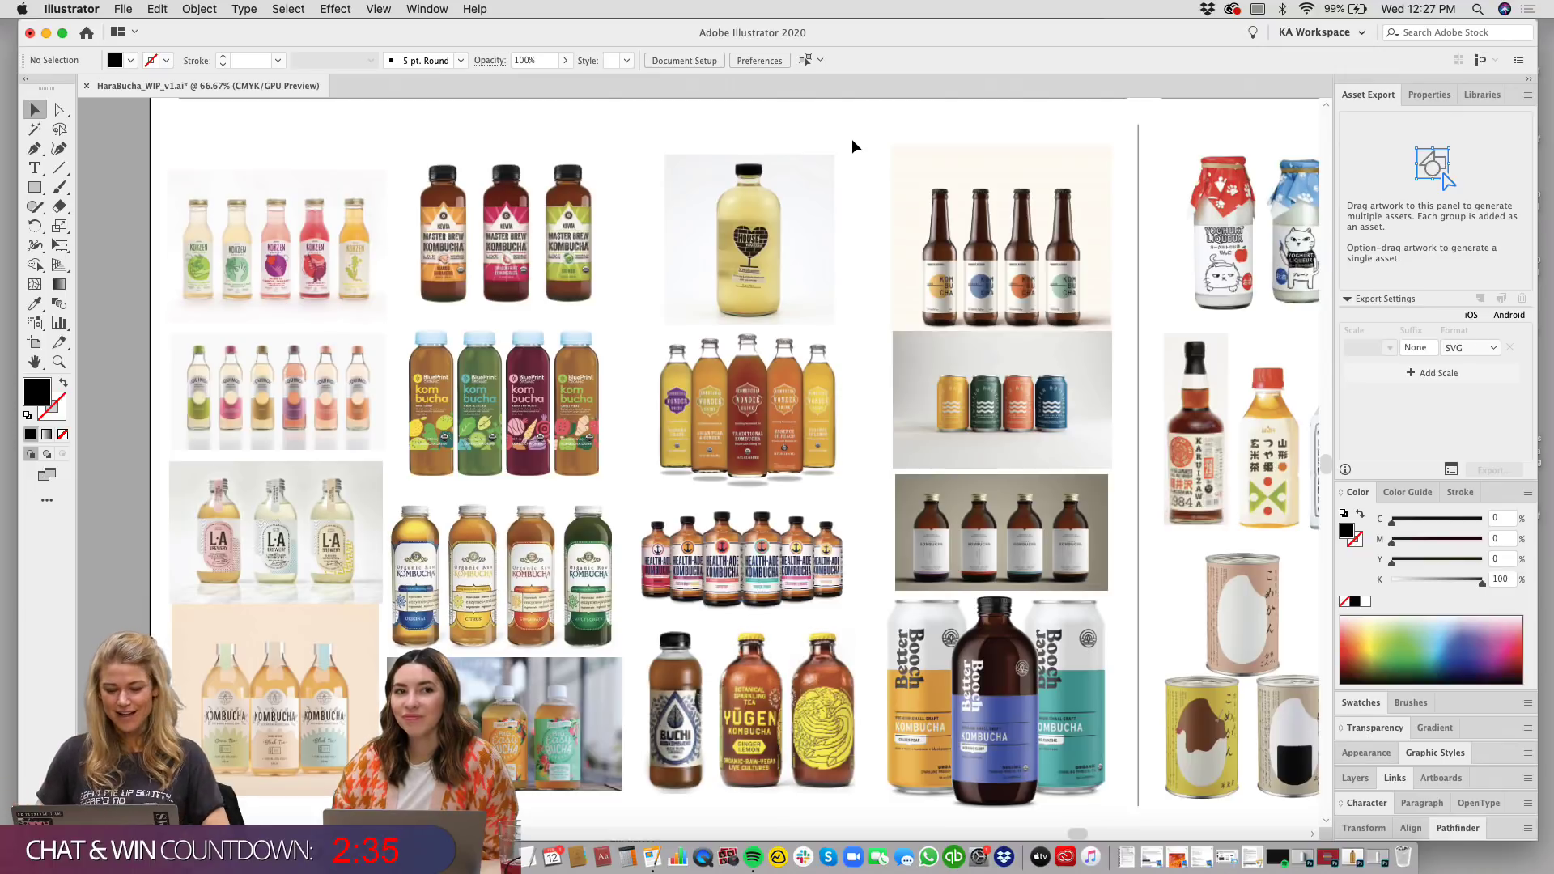
left_click_drag(866, 191, 590, 194)
left_click_drag(833, 198, 831, 210)
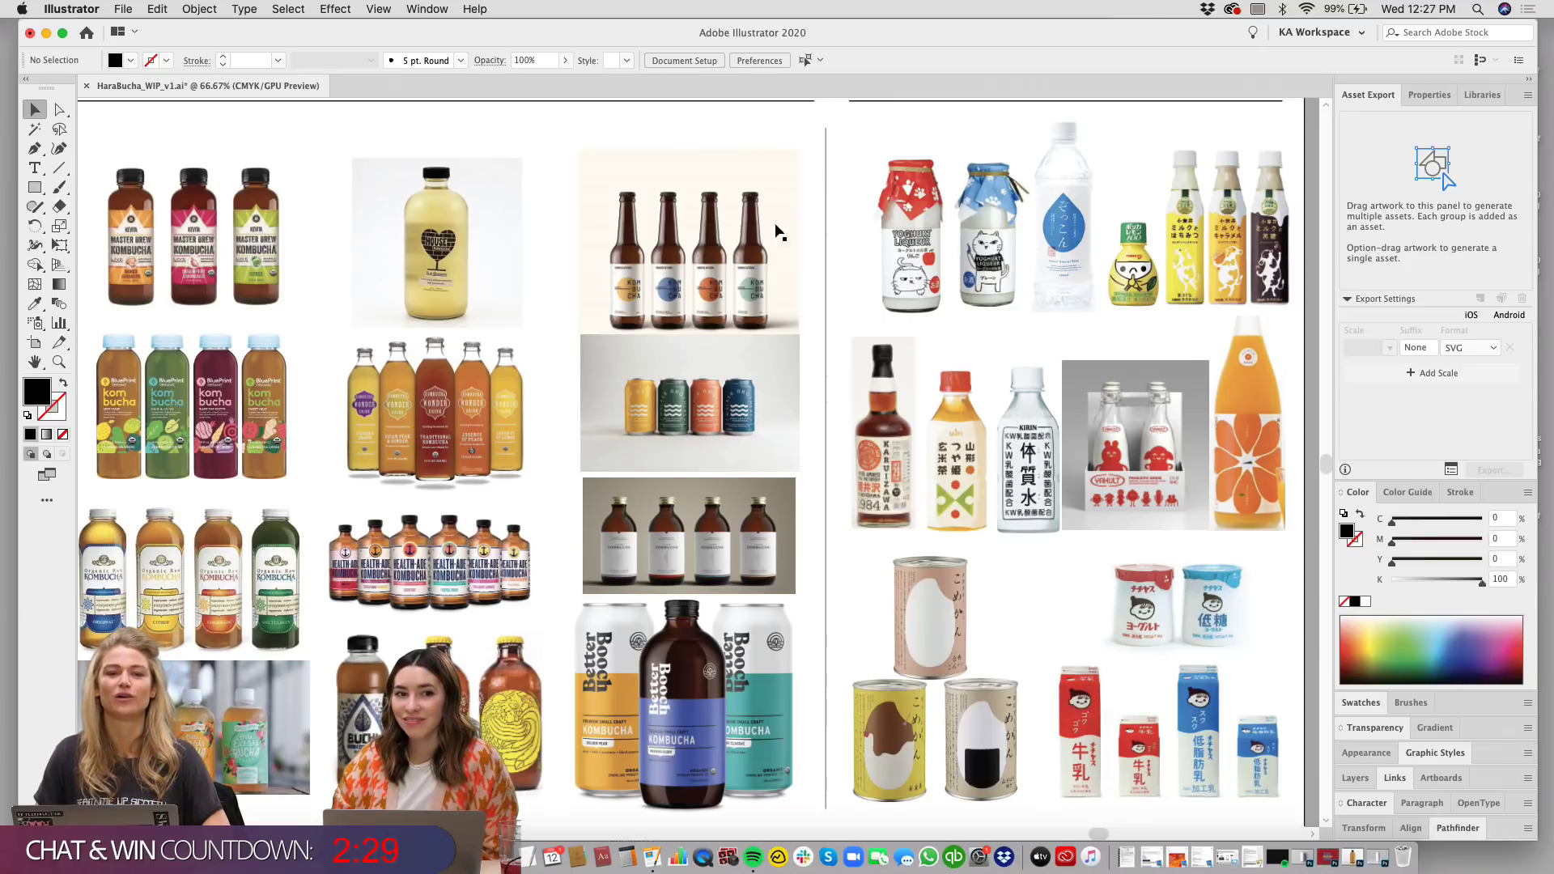
Step: Compare the Competitive (in category) and Japanese Found sections at 50%, ending beside the Japanese 1940-50s prints
scroll(801, 186, "left", 5)
scroll(801, 186, "up", 1)
key("super+minus")
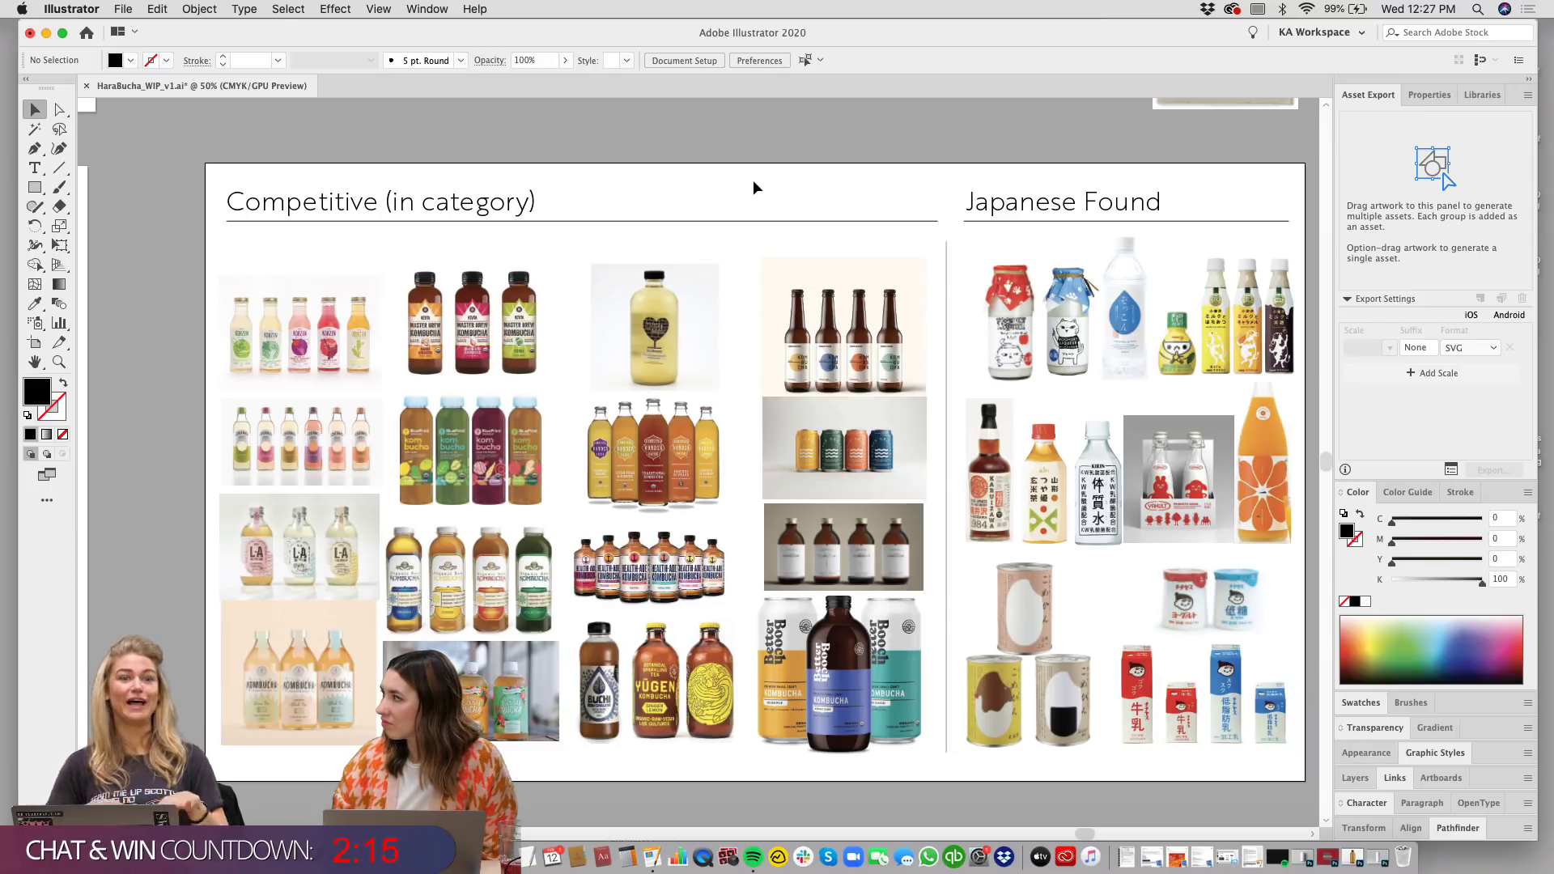
scroll(866, 162, "up", 2)
scroll(866, 162, "left", 2)
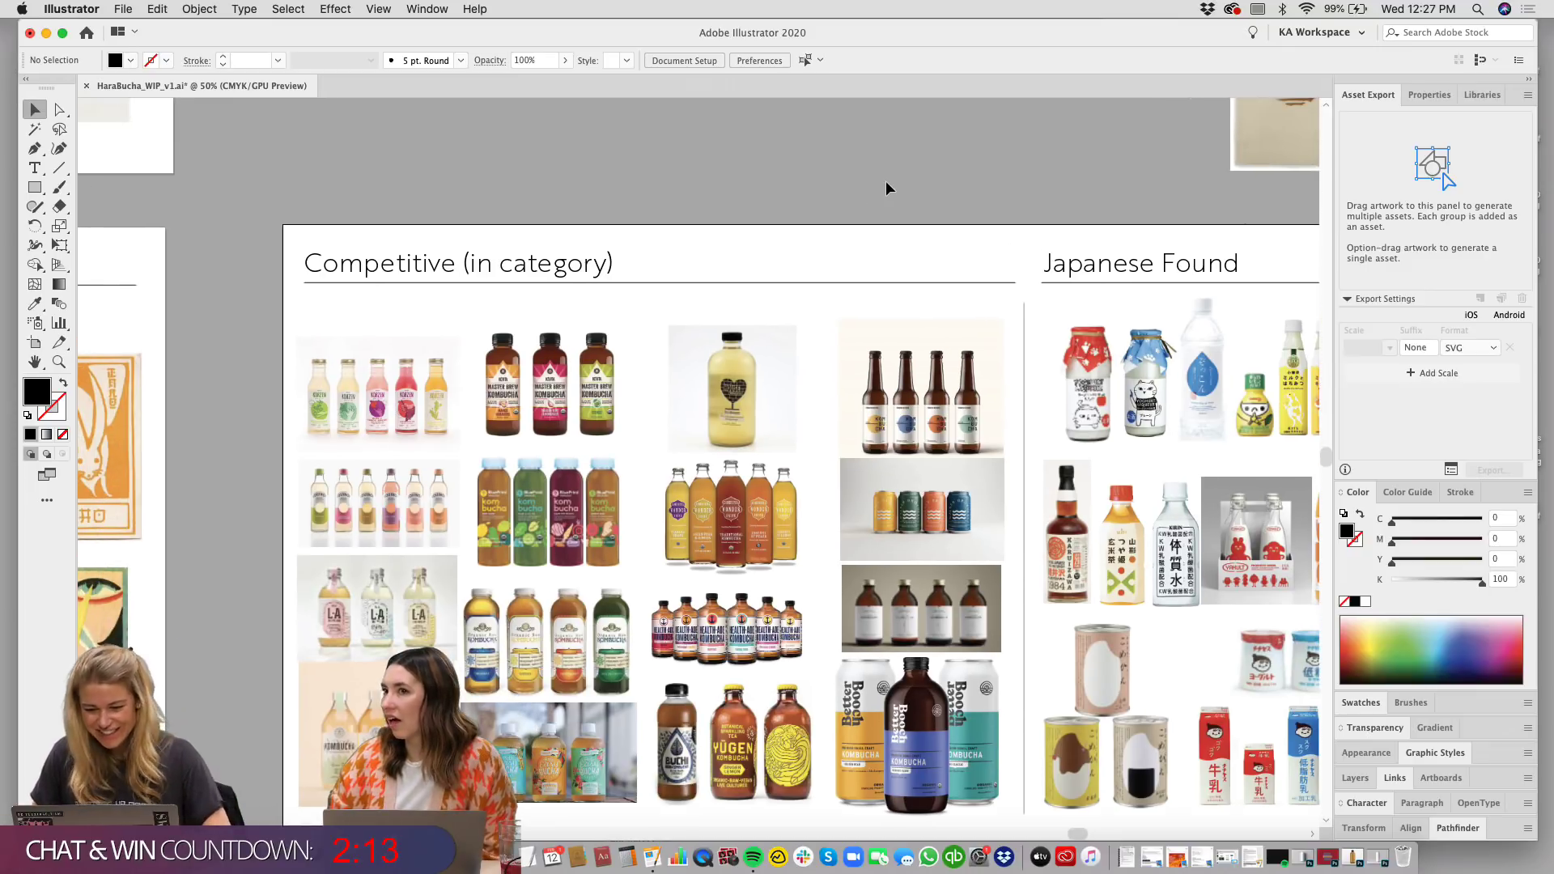
scroll(736, 264, "left", 15)
scroll(735, 264, "down", 2)
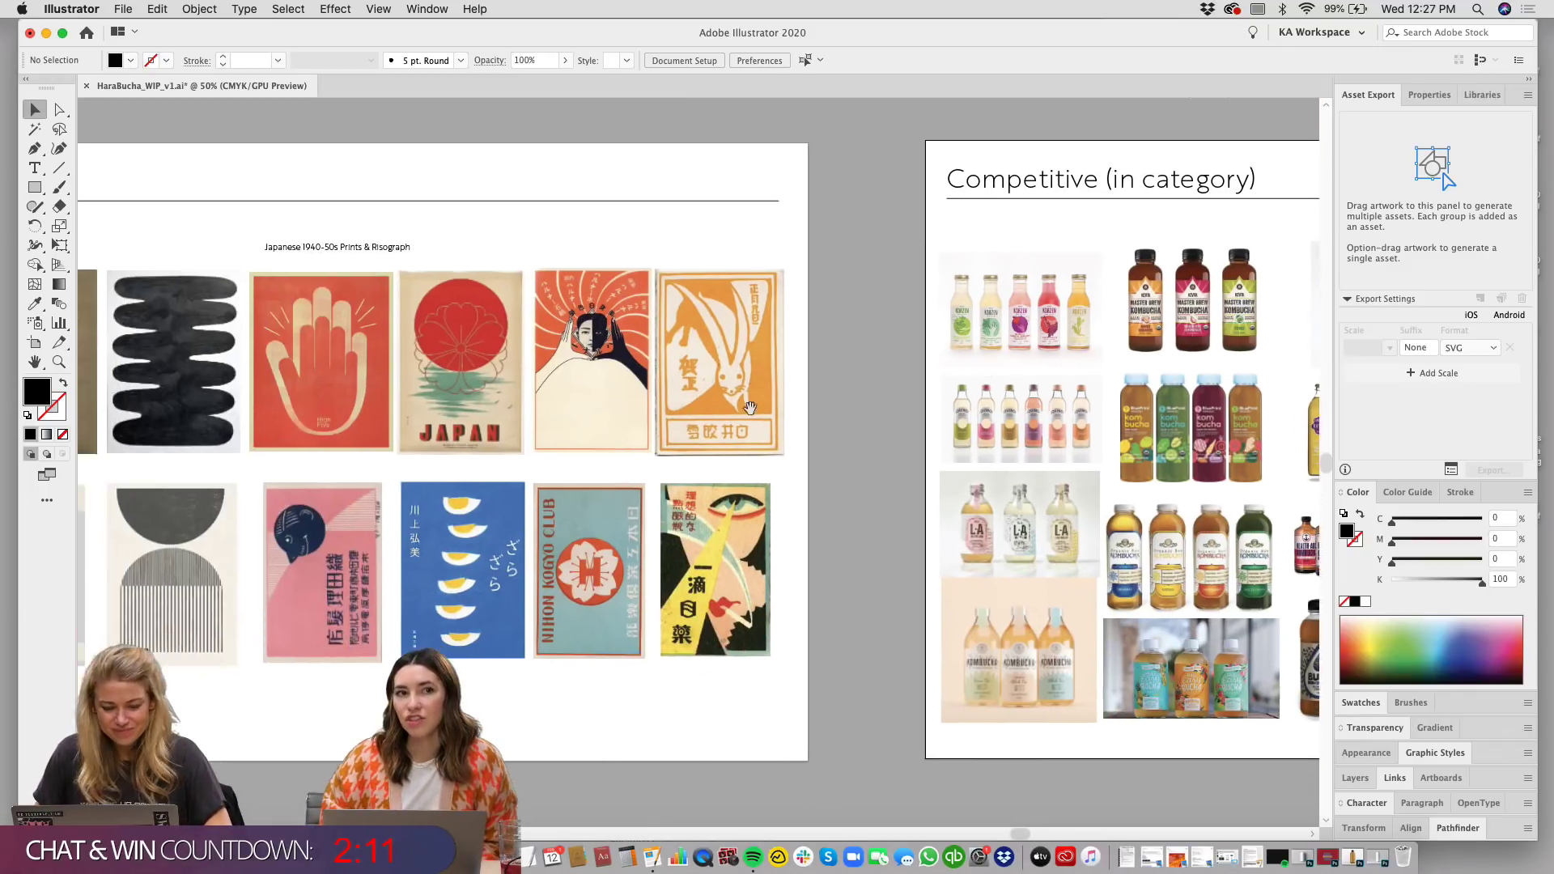
Step: Review the Type/Mood/Inspiration and Texture / Color artboards at 33.33%, including the loose images beside them
key("super+minus")
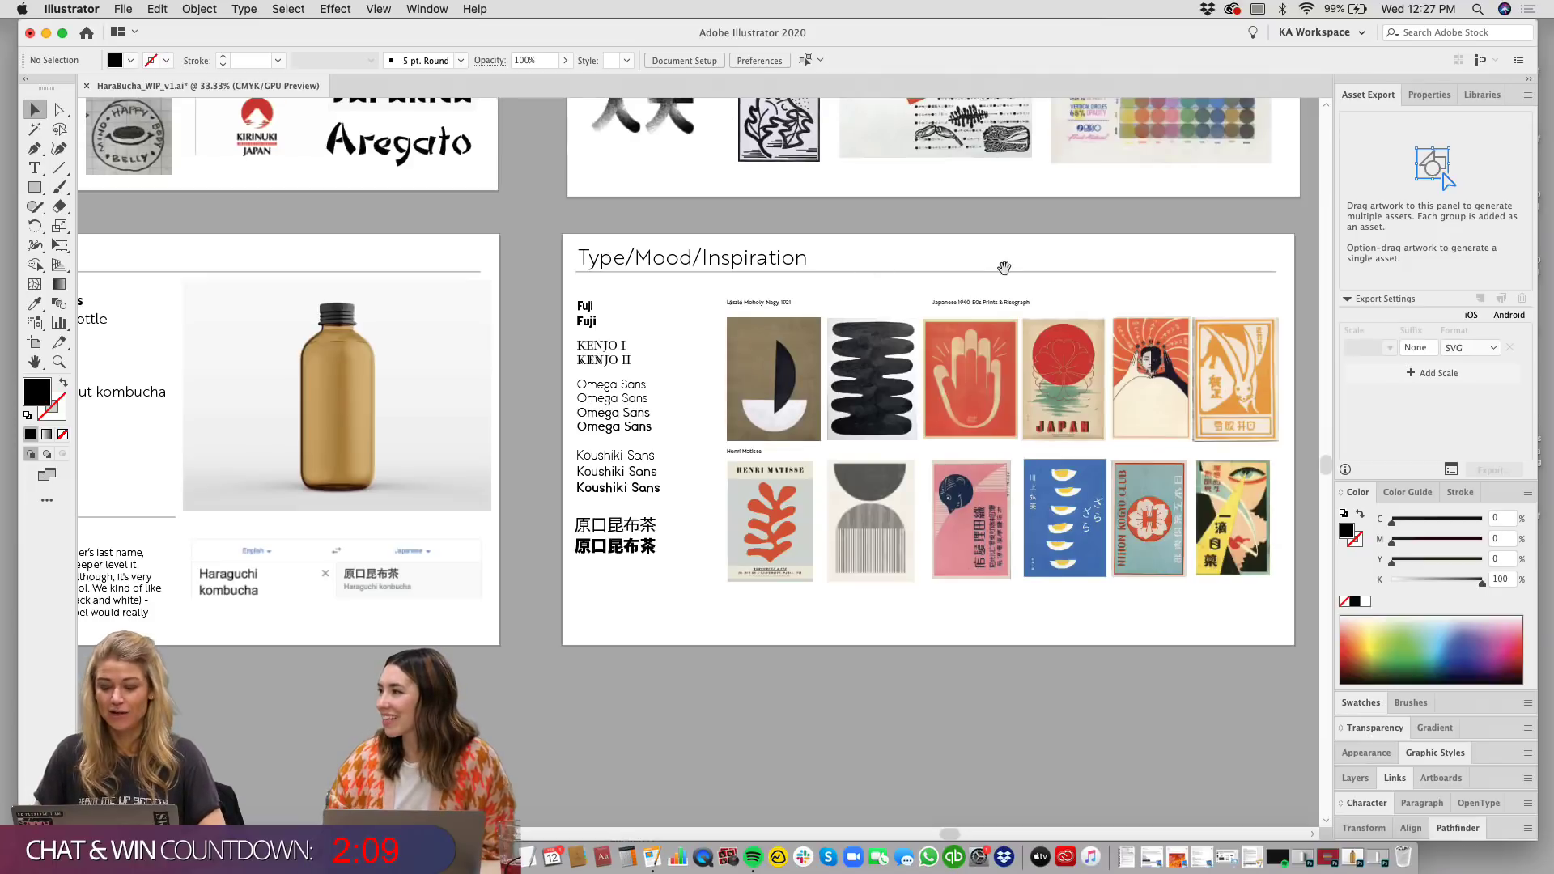
scroll(860, 498, "up", 7)
scroll(860, 499, "right", 4)
scroll(1120, 402, "right", 7)
scroll(1121, 402, "up", 3)
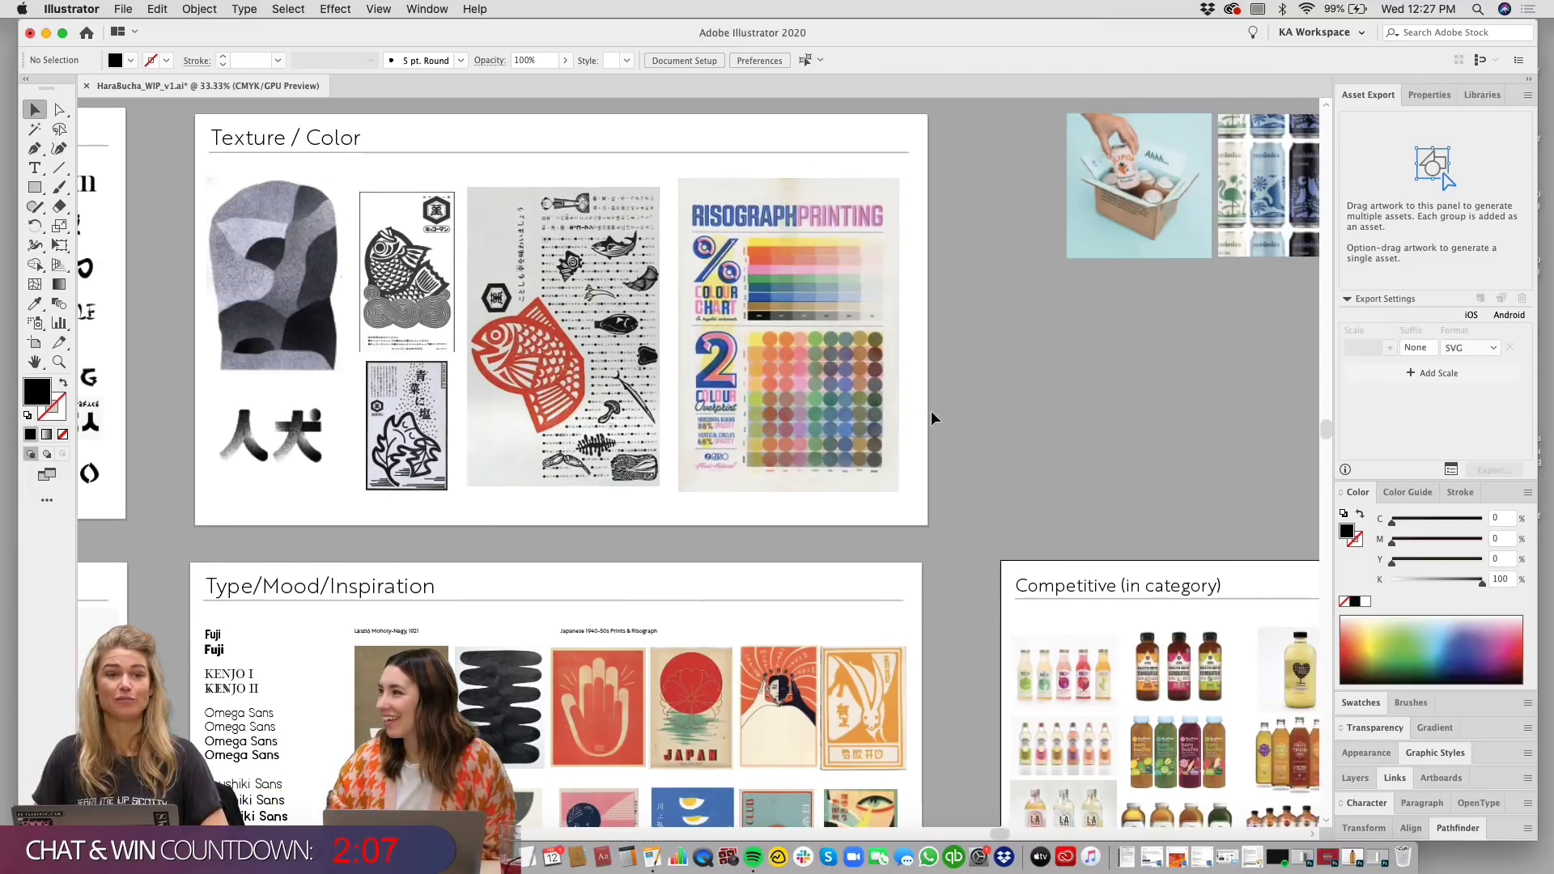
left_click_drag(1042, 384, 728, 450)
left_click_drag(936, 572, 871, 410)
scroll(871, 410, "left", 2)
Step: Switch to Safari, open a new tab, view the Lobster Phone portfolio page, and return to the empty tab
key("super+Tab")
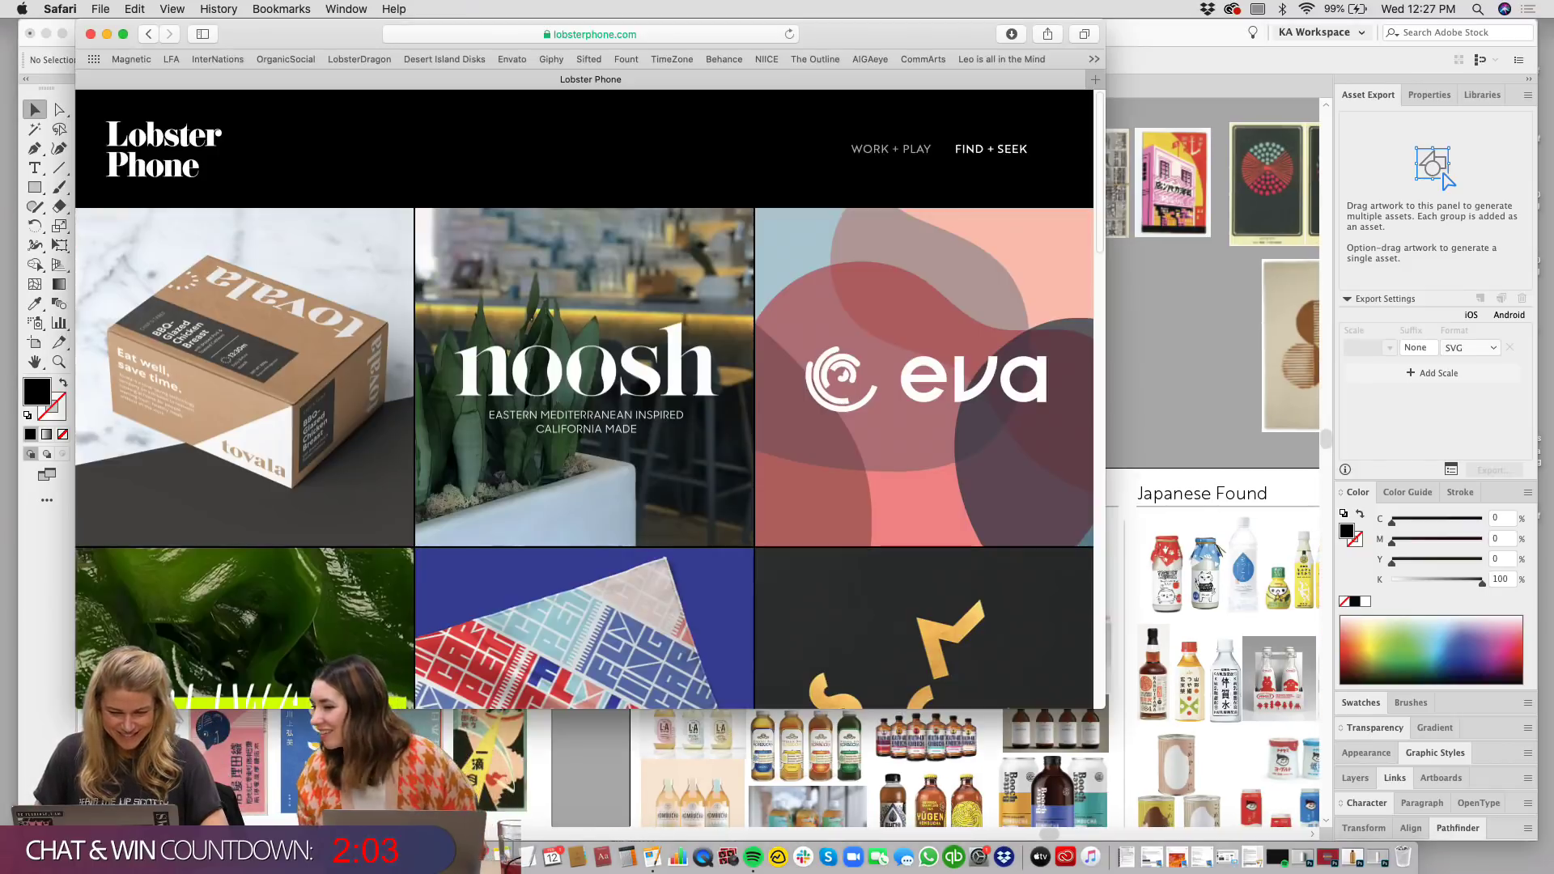
key("super+t")
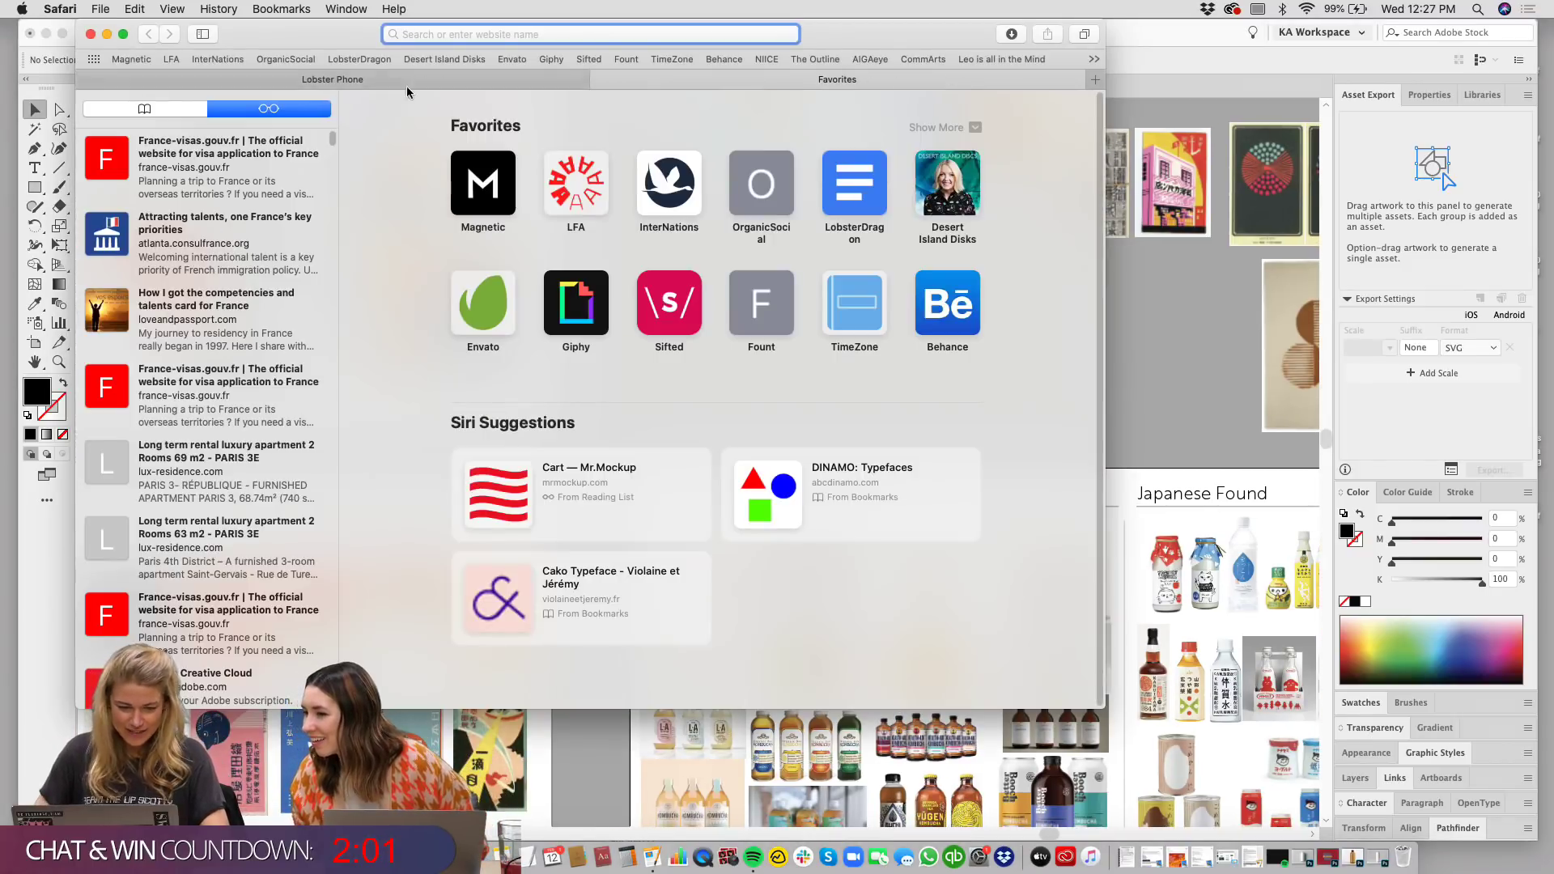
left_click(340, 79)
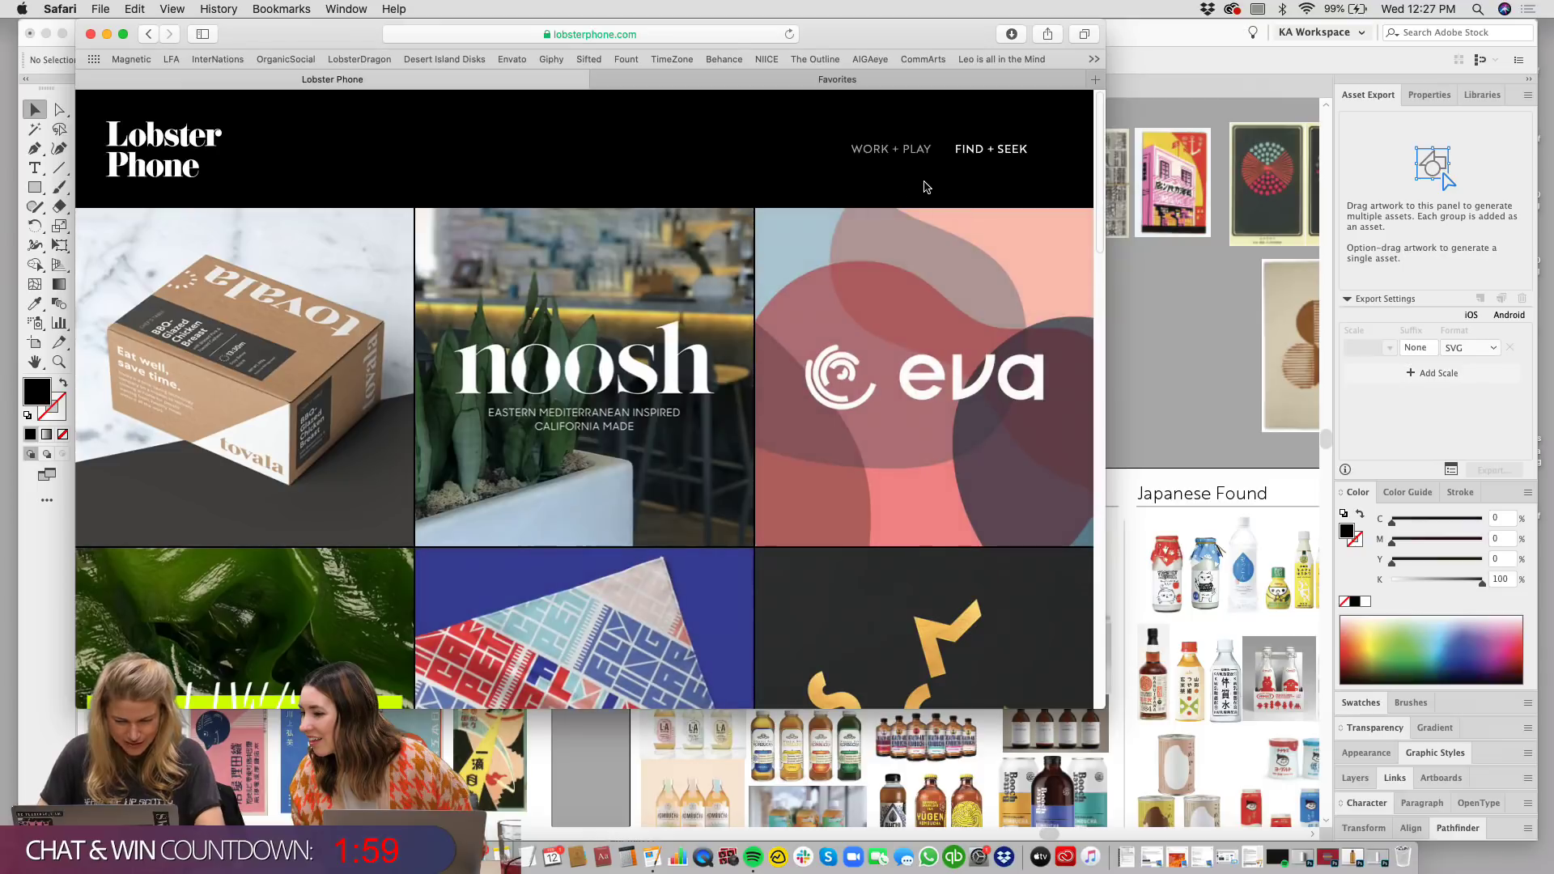
left_click(728, 84)
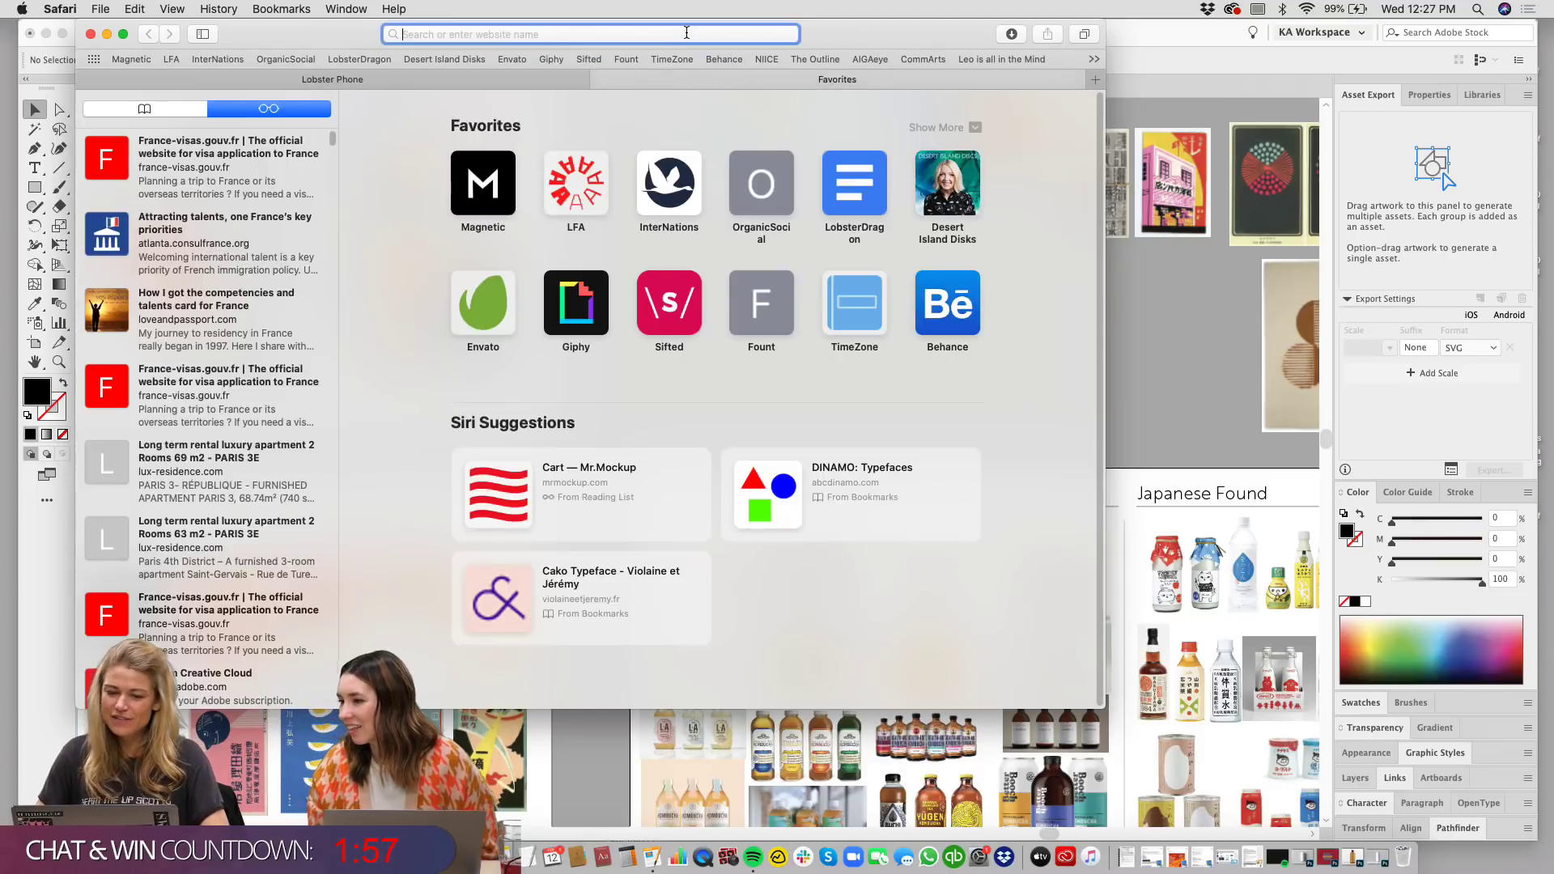
Step: Return to Illustrator and examine the blue Matisse figure above the Texture / Color artboard at 150%, selecting and deselecting it
left_click(1204, 364)
scroll(801, 377, "up", 5)
scroll(746, 713, "up", 10)
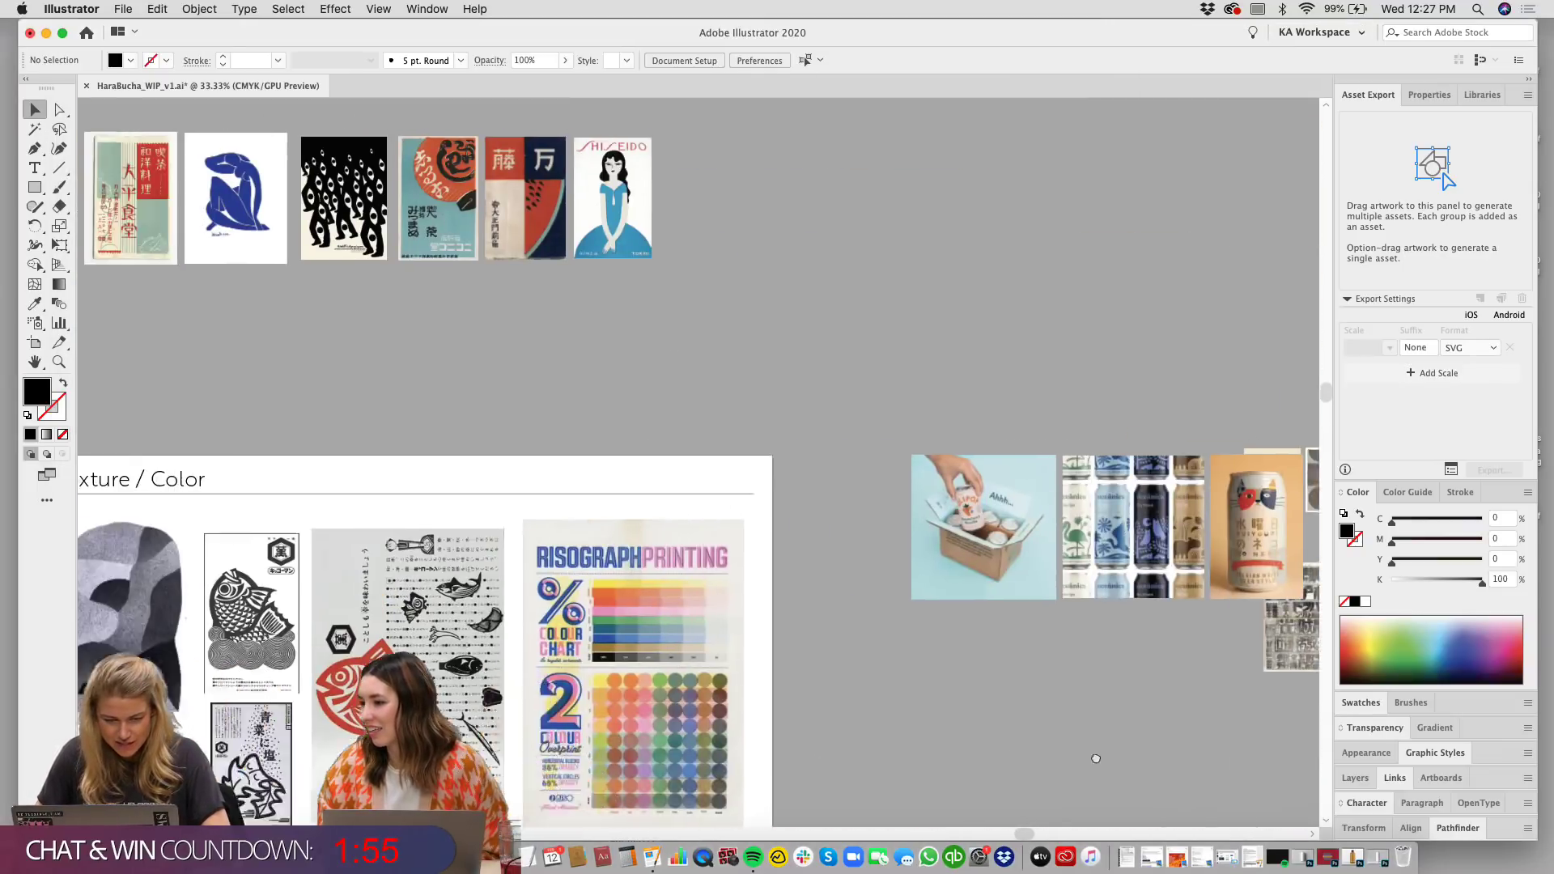
scroll(746, 547, "up", 1)
scroll(803, 559, "up", 3)
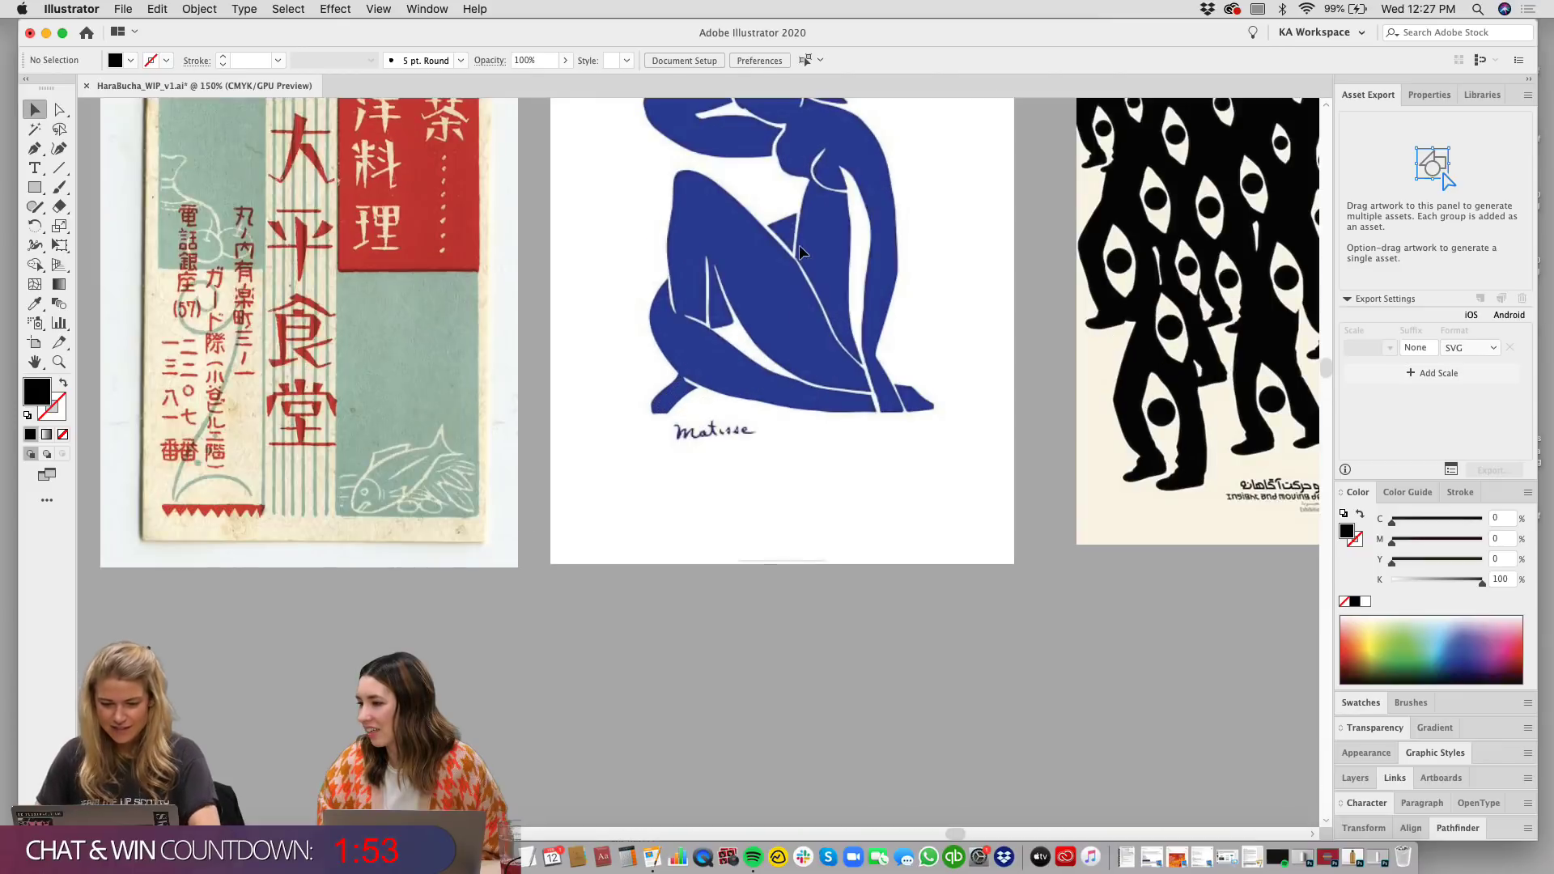
left_click(801, 255)
scroll(680, 474, "up", 3)
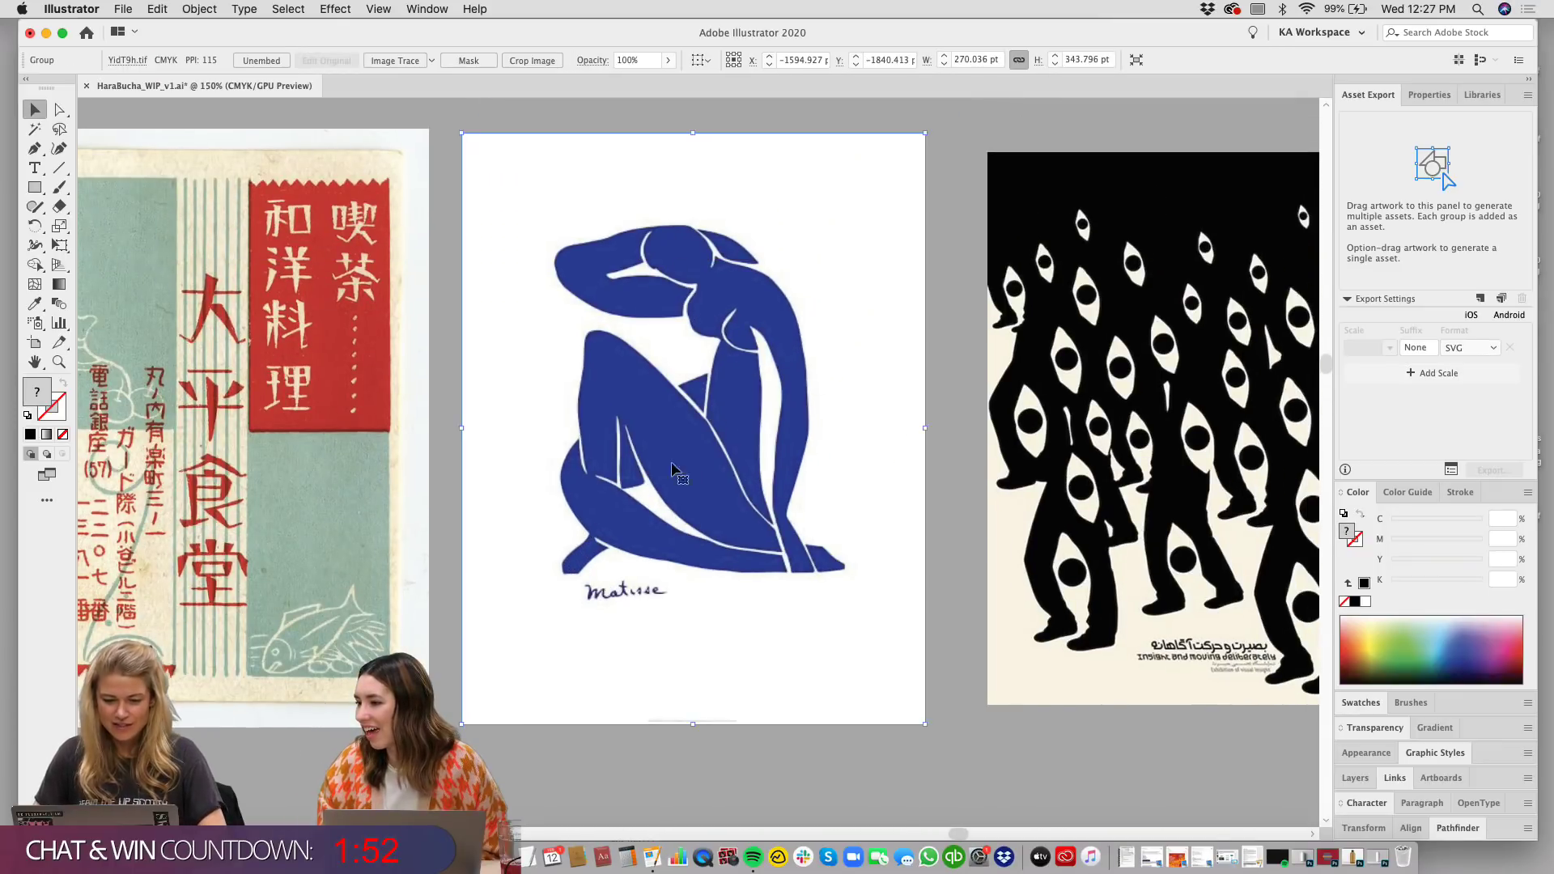
left_click(941, 540)
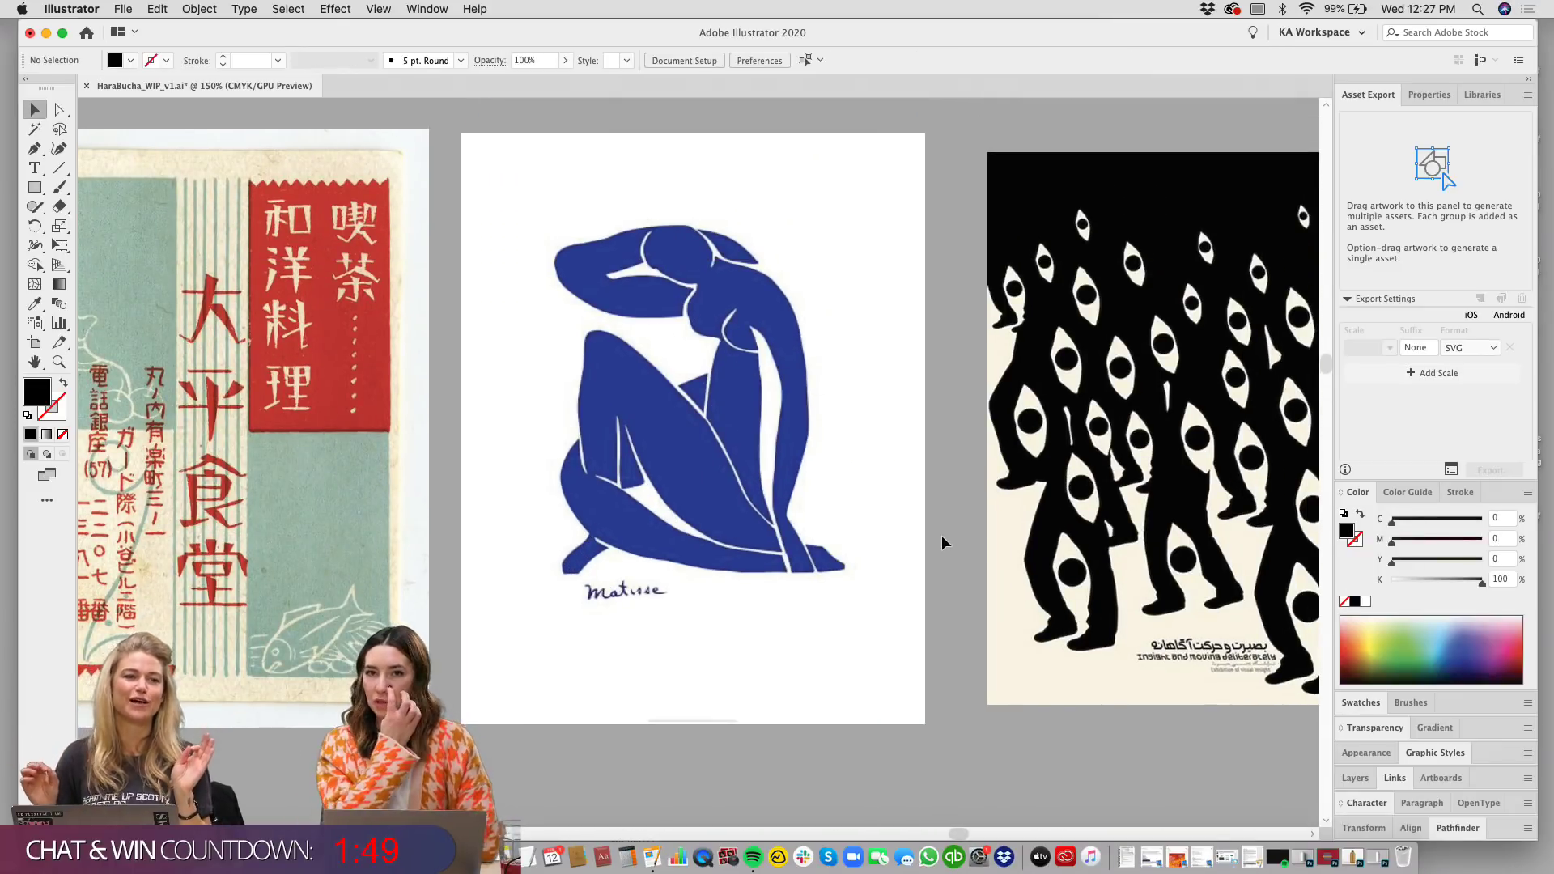
Step: Move the row of six loose prints down and to the right, closer above the Texture / Color artboard, and deselect them
scroll(942, 541, "down", 5)
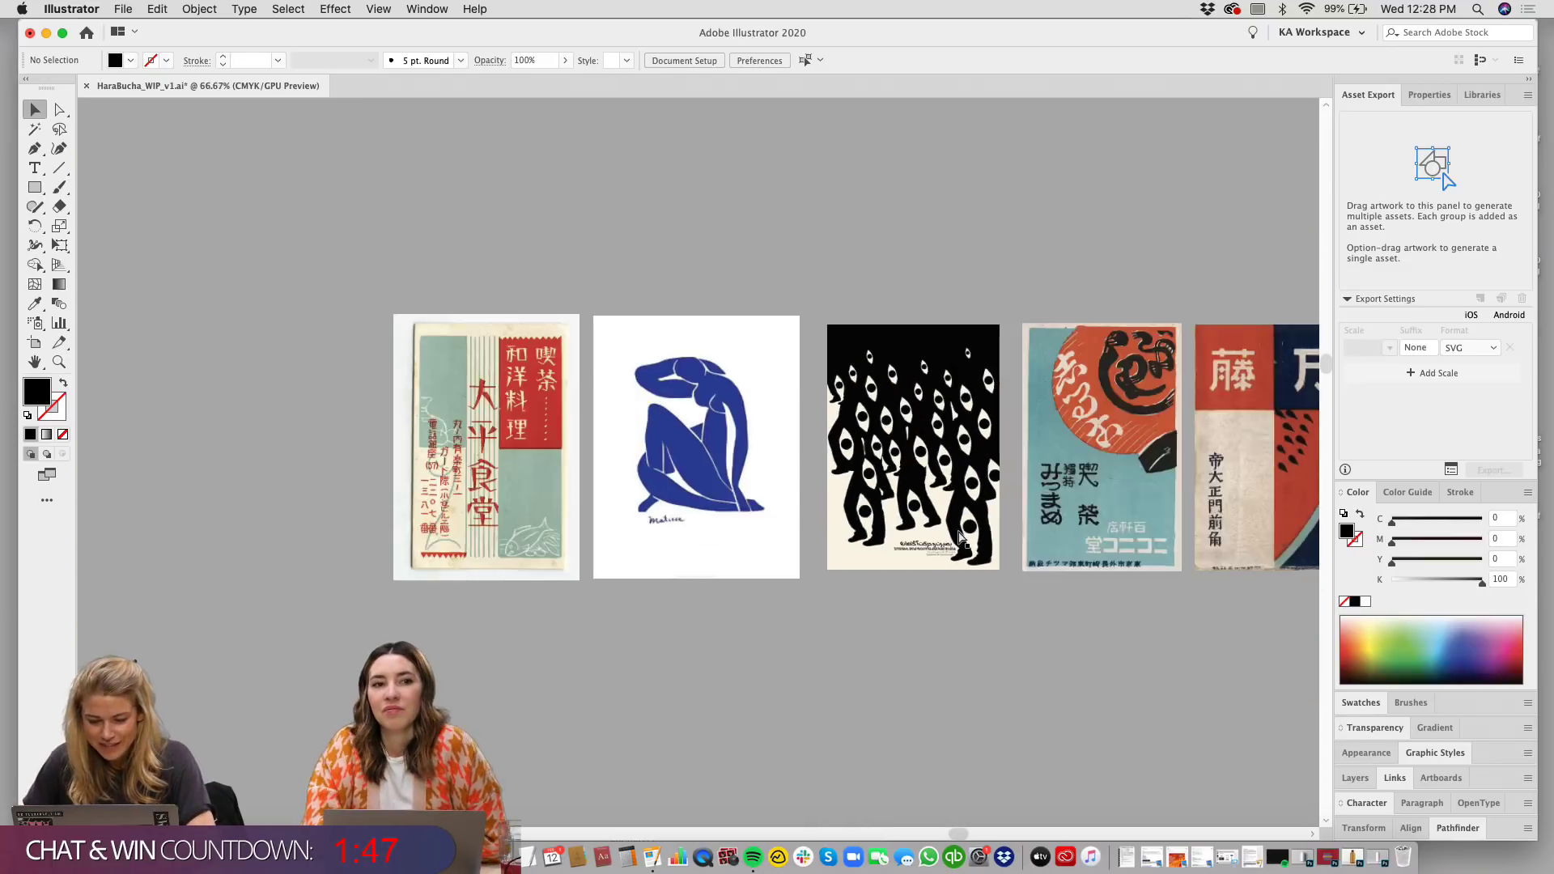
scroll(934, 474, "down", 3)
scroll(934, 474, "right", 2)
left_click_drag(517, 268, 607, 381)
scroll(943, 309, "down", 4)
scroll(944, 309, "right", 2)
scroll(944, 309, "down", 2)
scroll(961, 399, "down", 6)
scroll(983, 483, "down", 3)
scroll(983, 483, "left", 1)
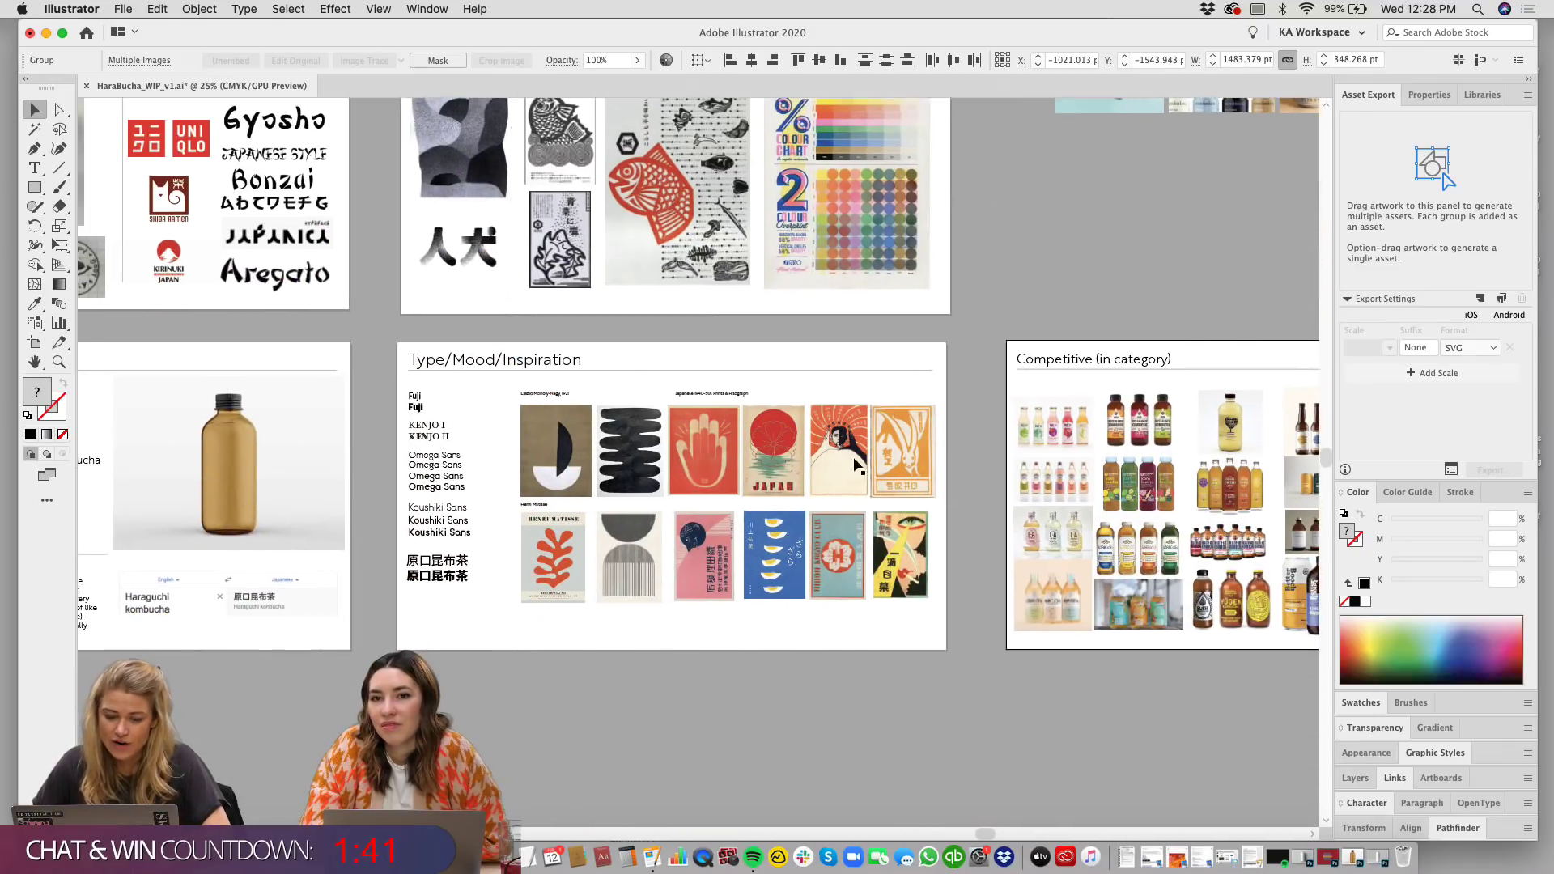
scroll(944, 496, "up", 2)
scroll(944, 496, "right", 1)
left_click(985, 355)
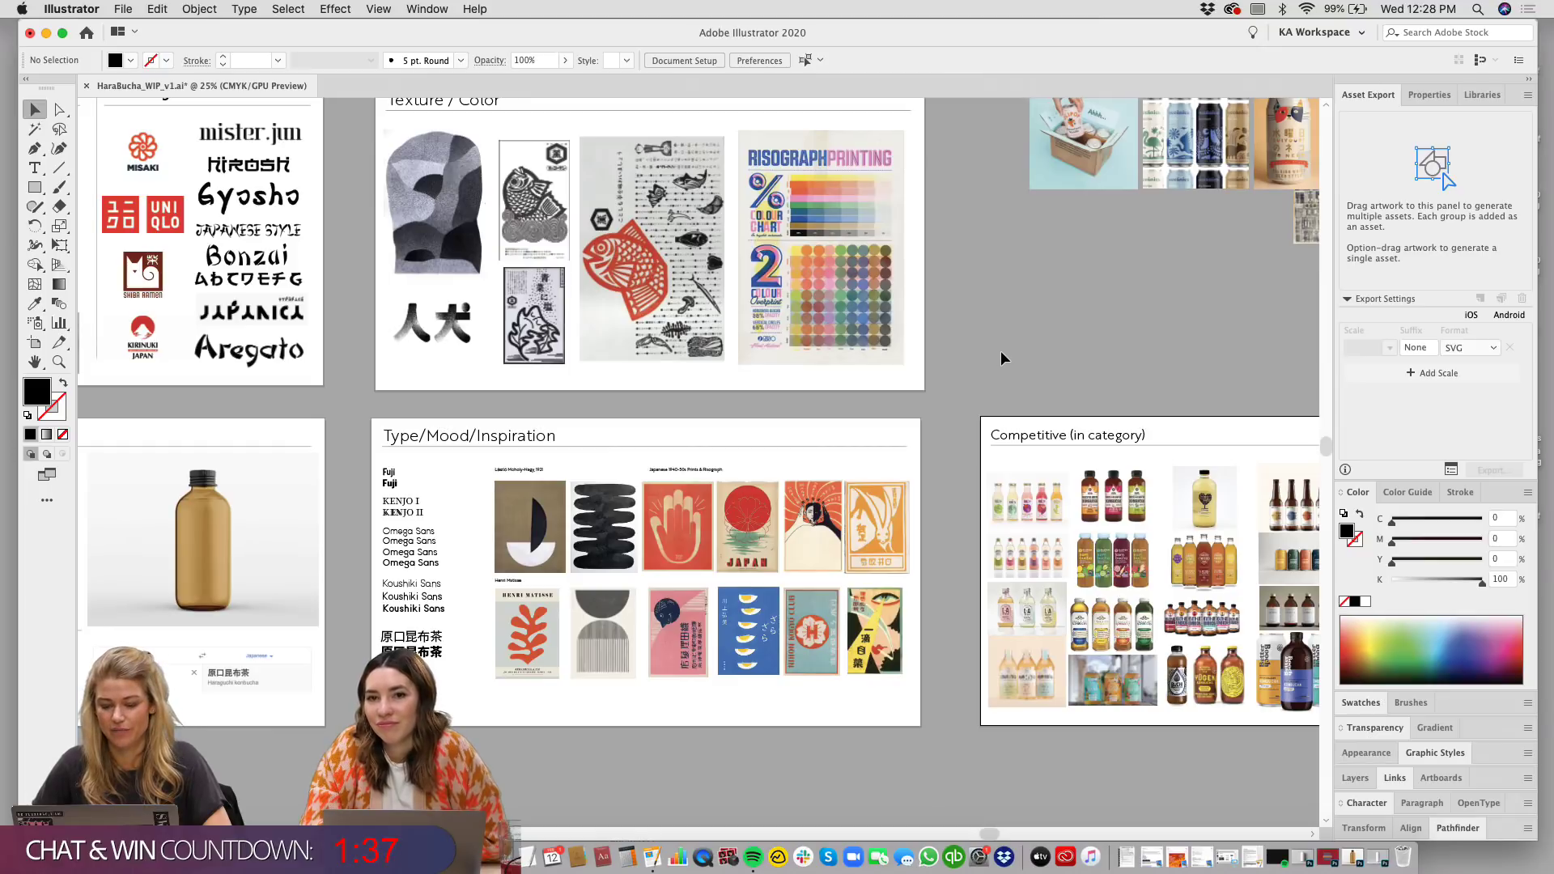
Step: Examine all the branding artboards together at 16.67%, ending on Type/Mood/Inspiration at 33.33%
key("super+minus")
left_click_drag(725, 622, 756, 583)
scroll(756, 582, "down", 5)
scroll(757, 583, "left", 5)
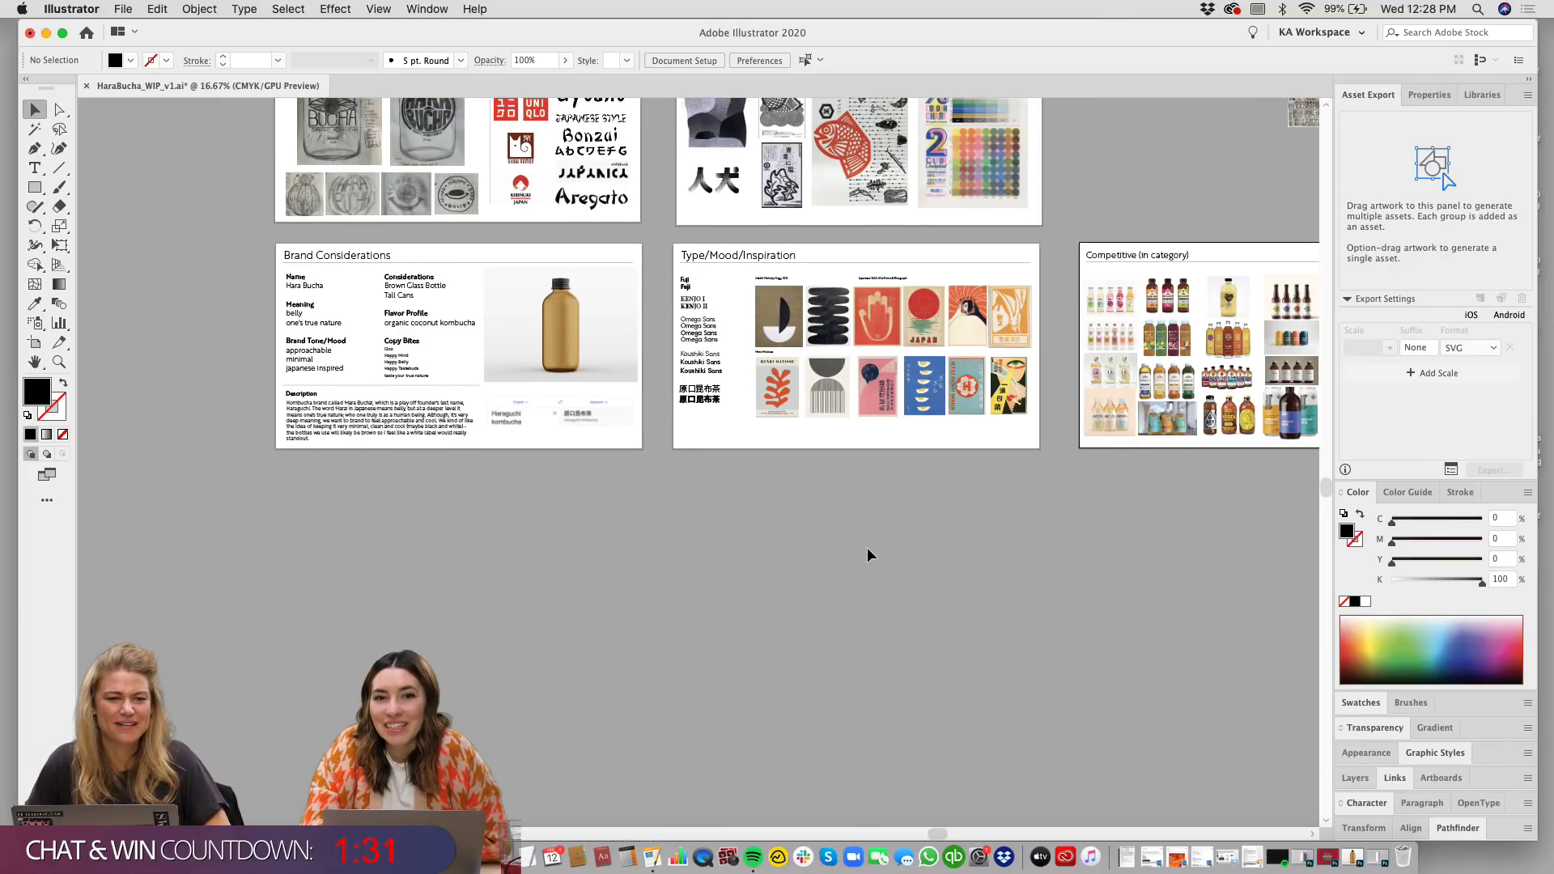
scroll(866, 547, "up", 8)
scroll(867, 547, "right", 2)
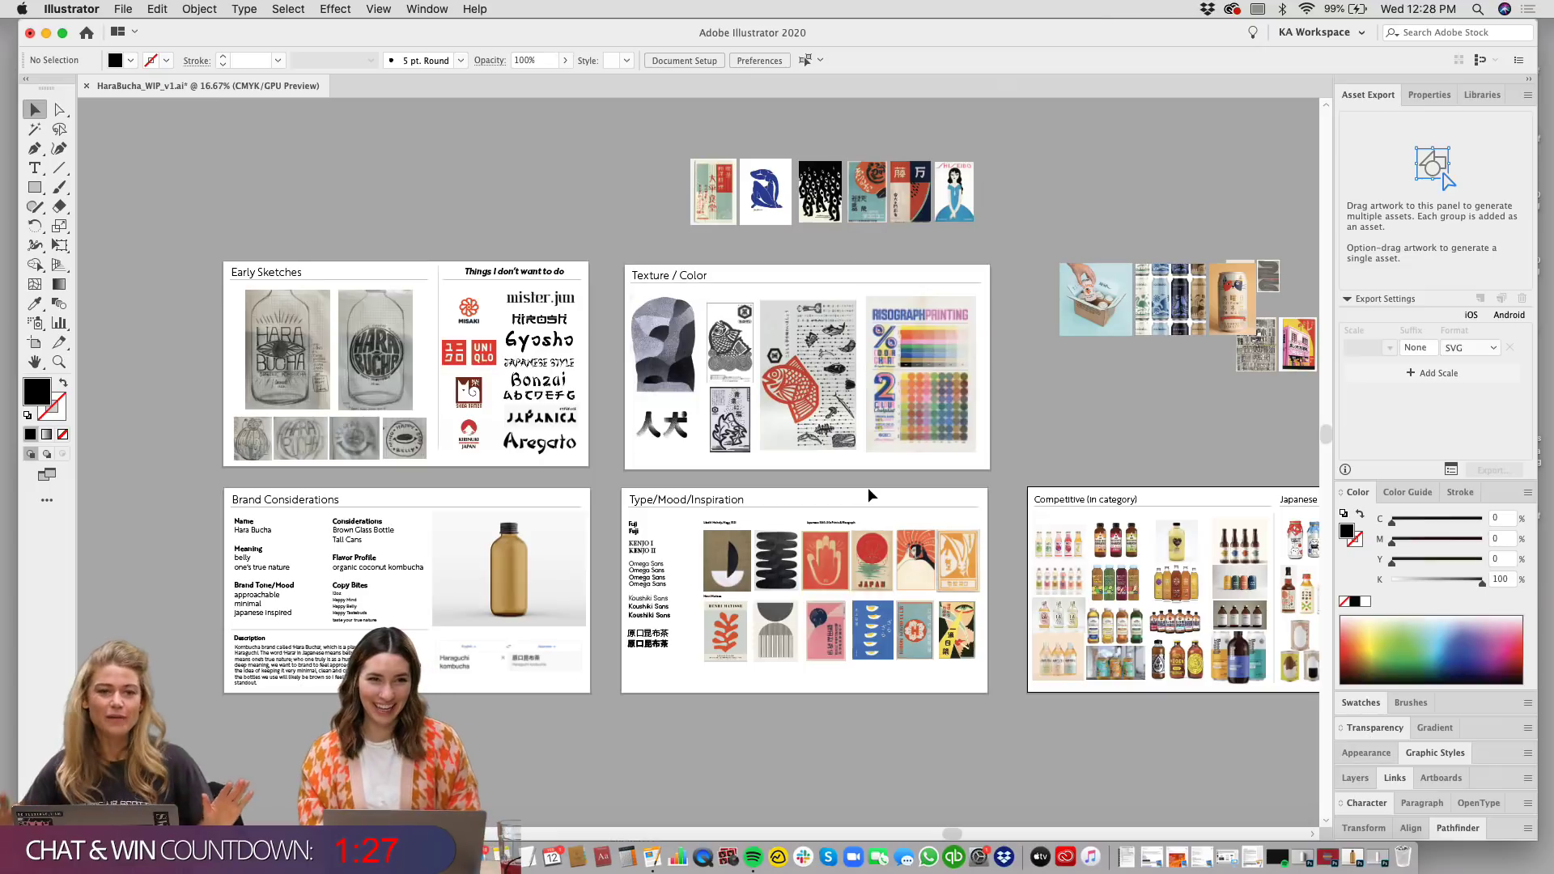
left_click_drag(956, 351, 953, 349)
scroll(954, 350, "right", 5)
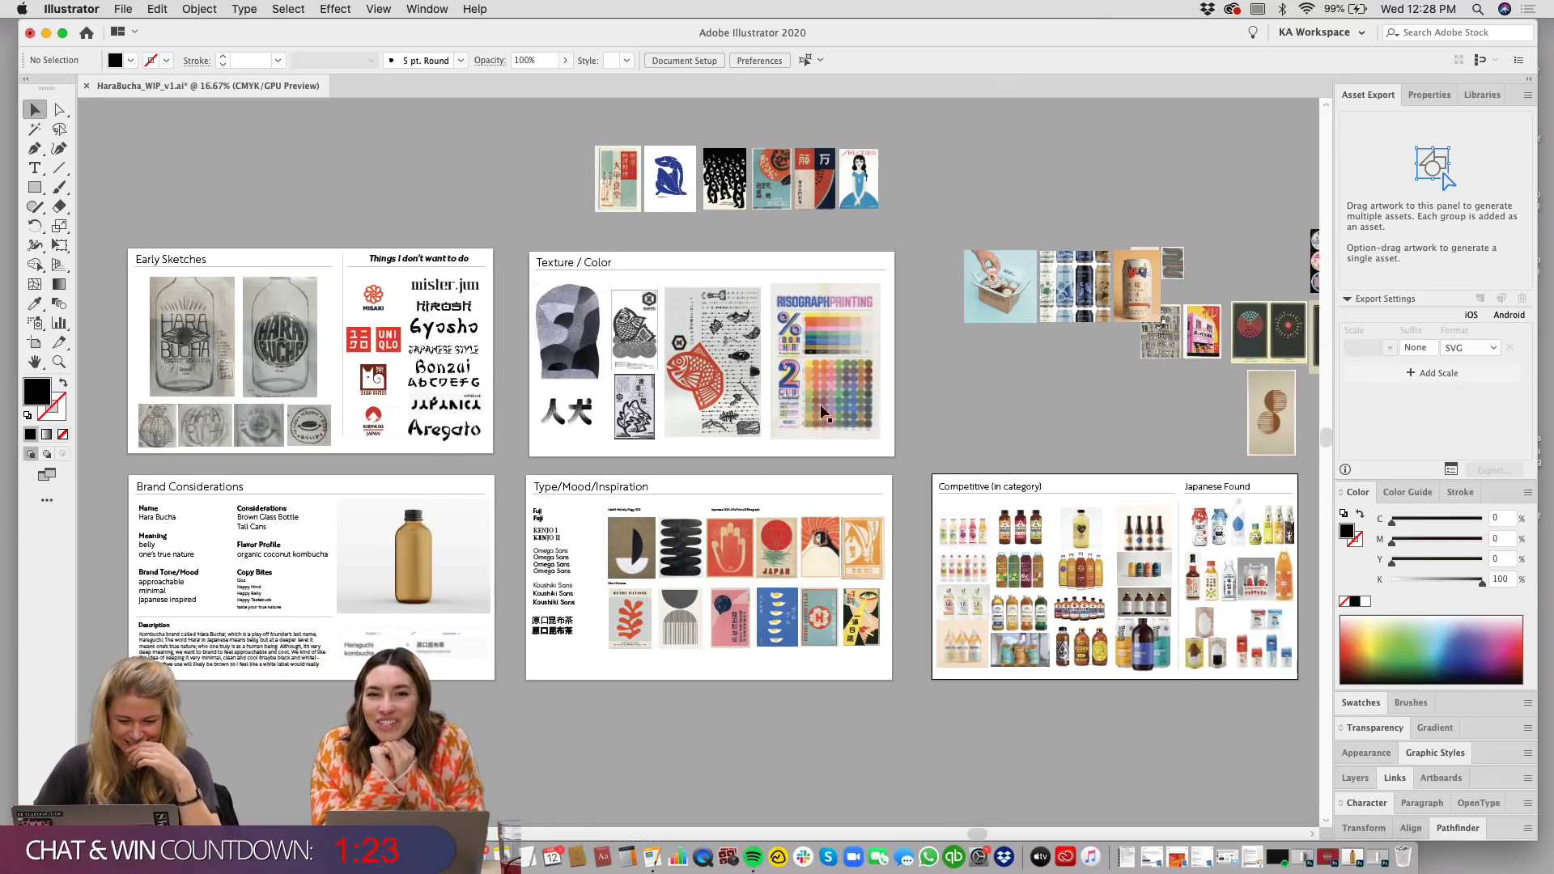
scroll(574, 694, "down", 3)
scroll(574, 694, "left", 3)
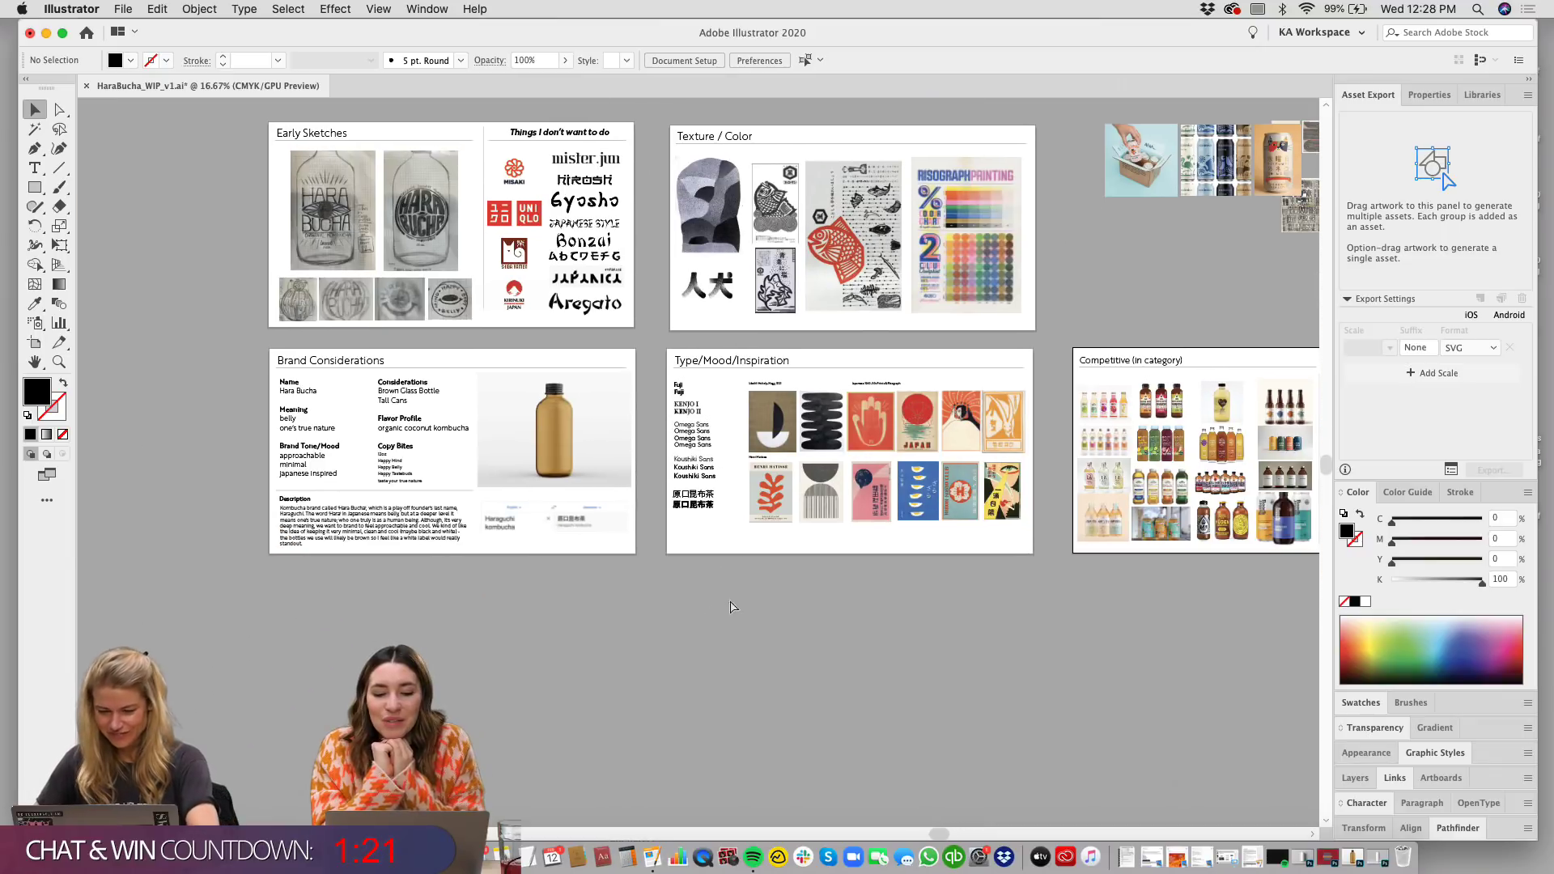
scroll(722, 611, "up", 5)
scroll(872, 569, "down", 3)
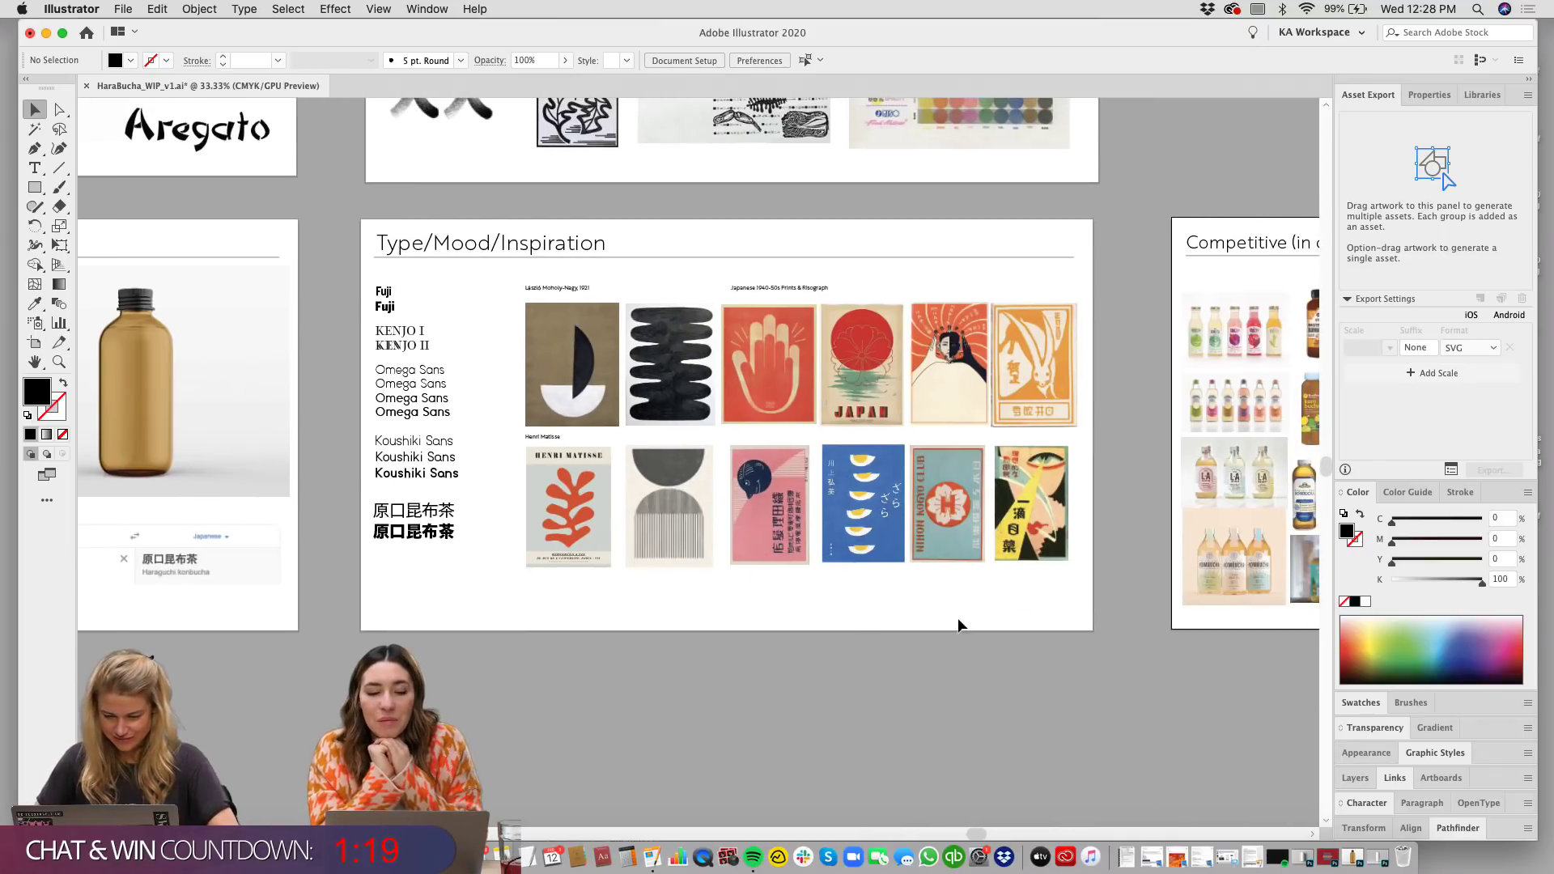
Step: Duplicate the Type/Mood/Inspiration artboard below the original and place a copy of the brown bottle mockup image beside it
key("shift+o")
left_click_drag(619, 268, 590, 737)
key("v")
scroll(732, 740, "down", 8)
left_click_drag(577, 331, 680, 513)
left_click_drag(306, 152, 319, 639)
left_click_drag(722, 537, 701, 445)
key("super+equal")
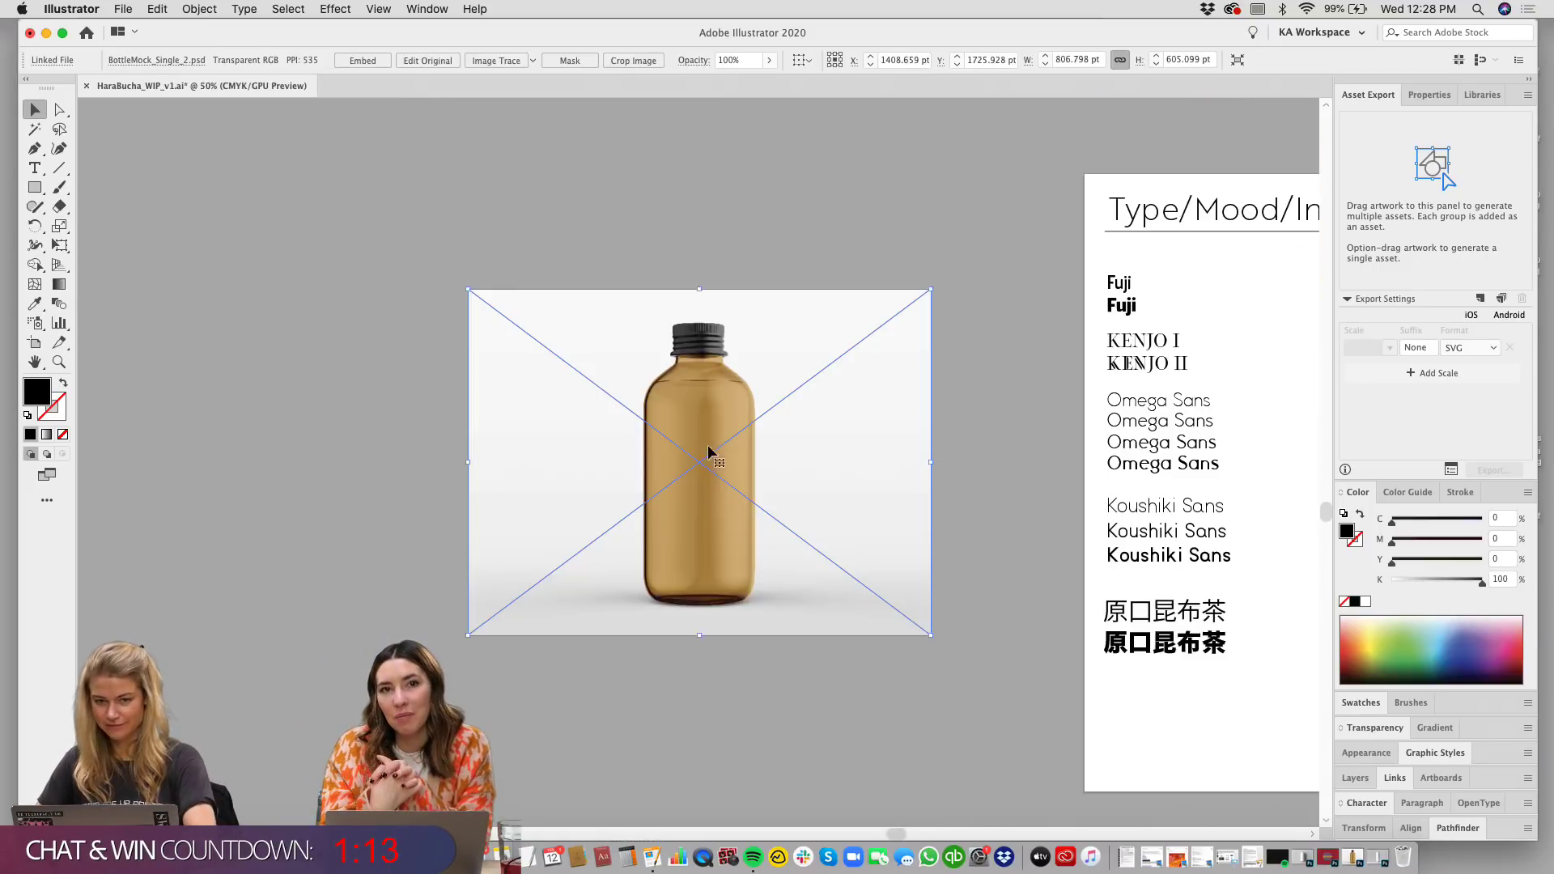
Step: Shrink the twelve art prints with their captions into the upper-right corner of the duplicated Type/Mood/Inspiration artboard and deselect them
scroll(702, 453, "right", 10)
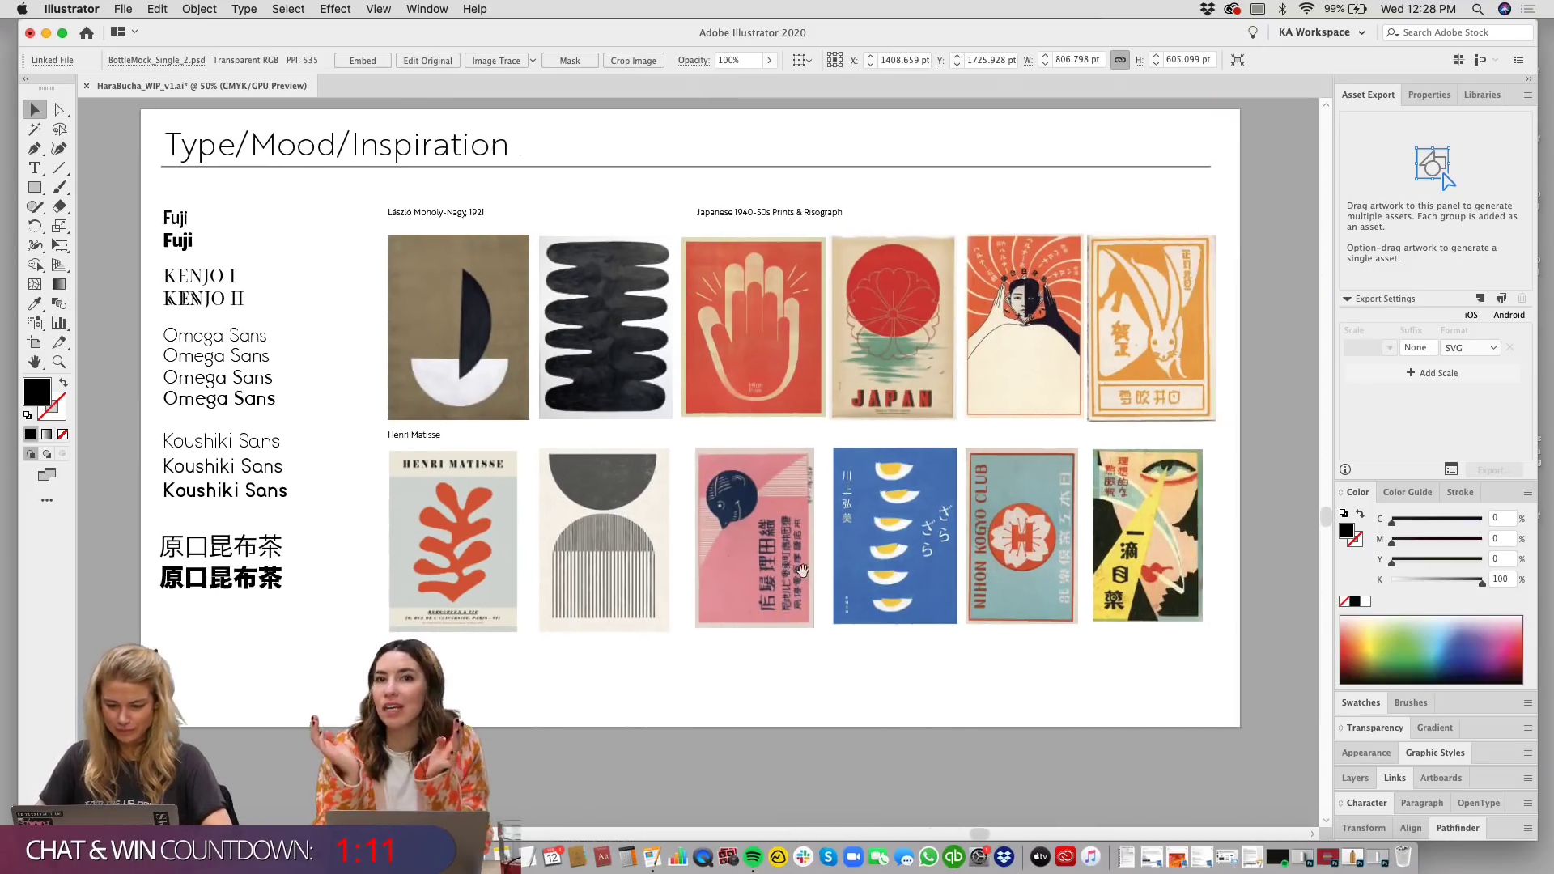
left_click(1223, 693)
left_click_drag(1224, 694, 372, 203)
left_click_drag(582, 439, 1081, 213)
left_click(699, 288)
Step: Place the brown bottle mockup image on the duplicated artboard, beside the typeface list
scroll(708, 450, "left", 5)
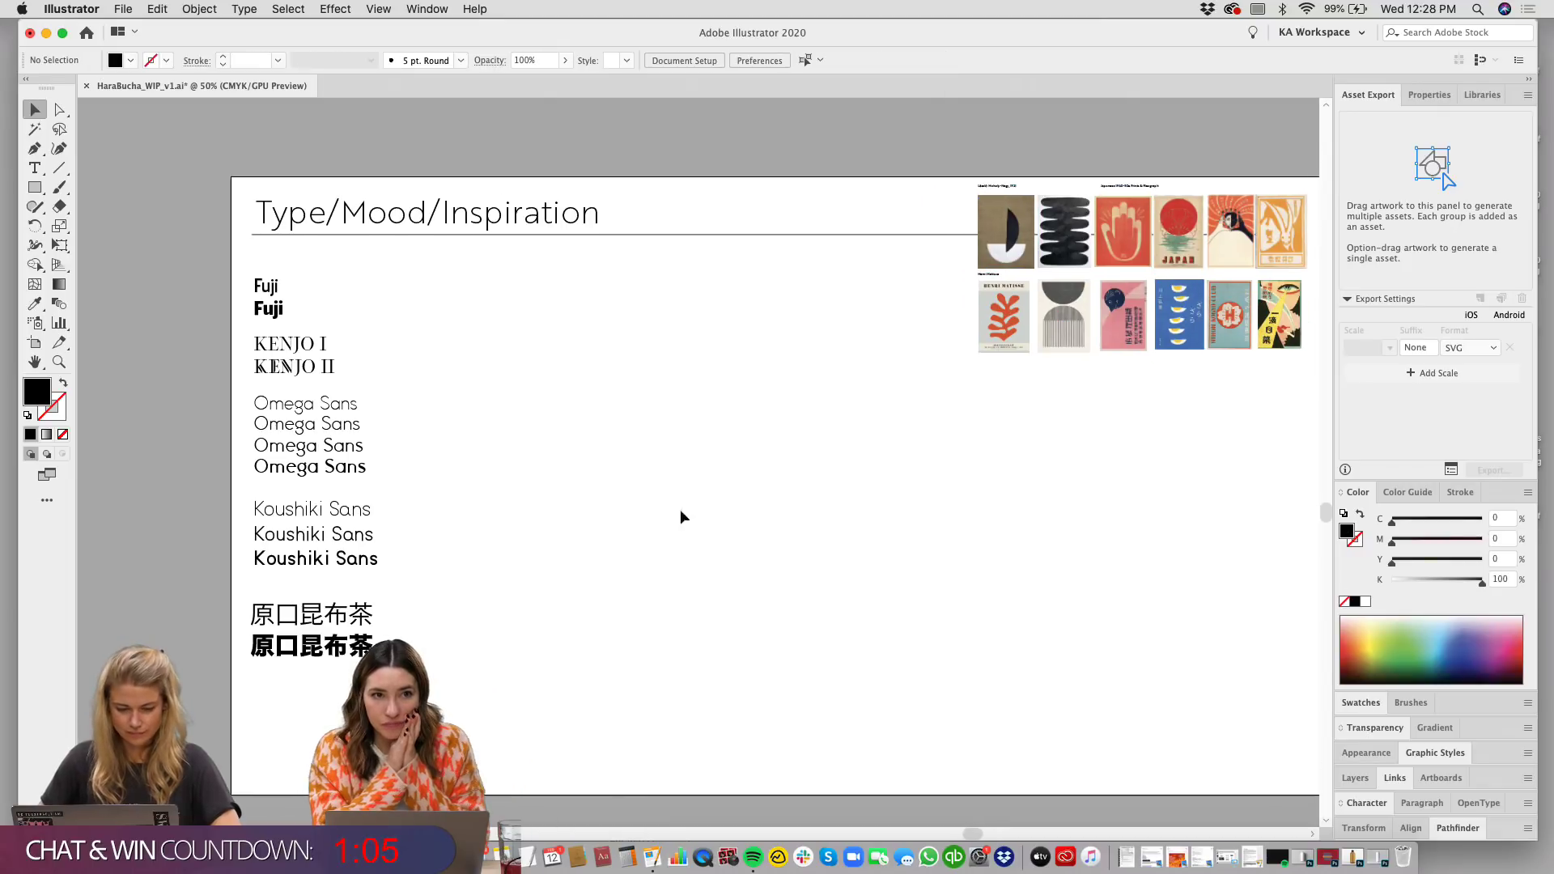
scroll(1052, 475, "right", 5)
left_click(764, 444)
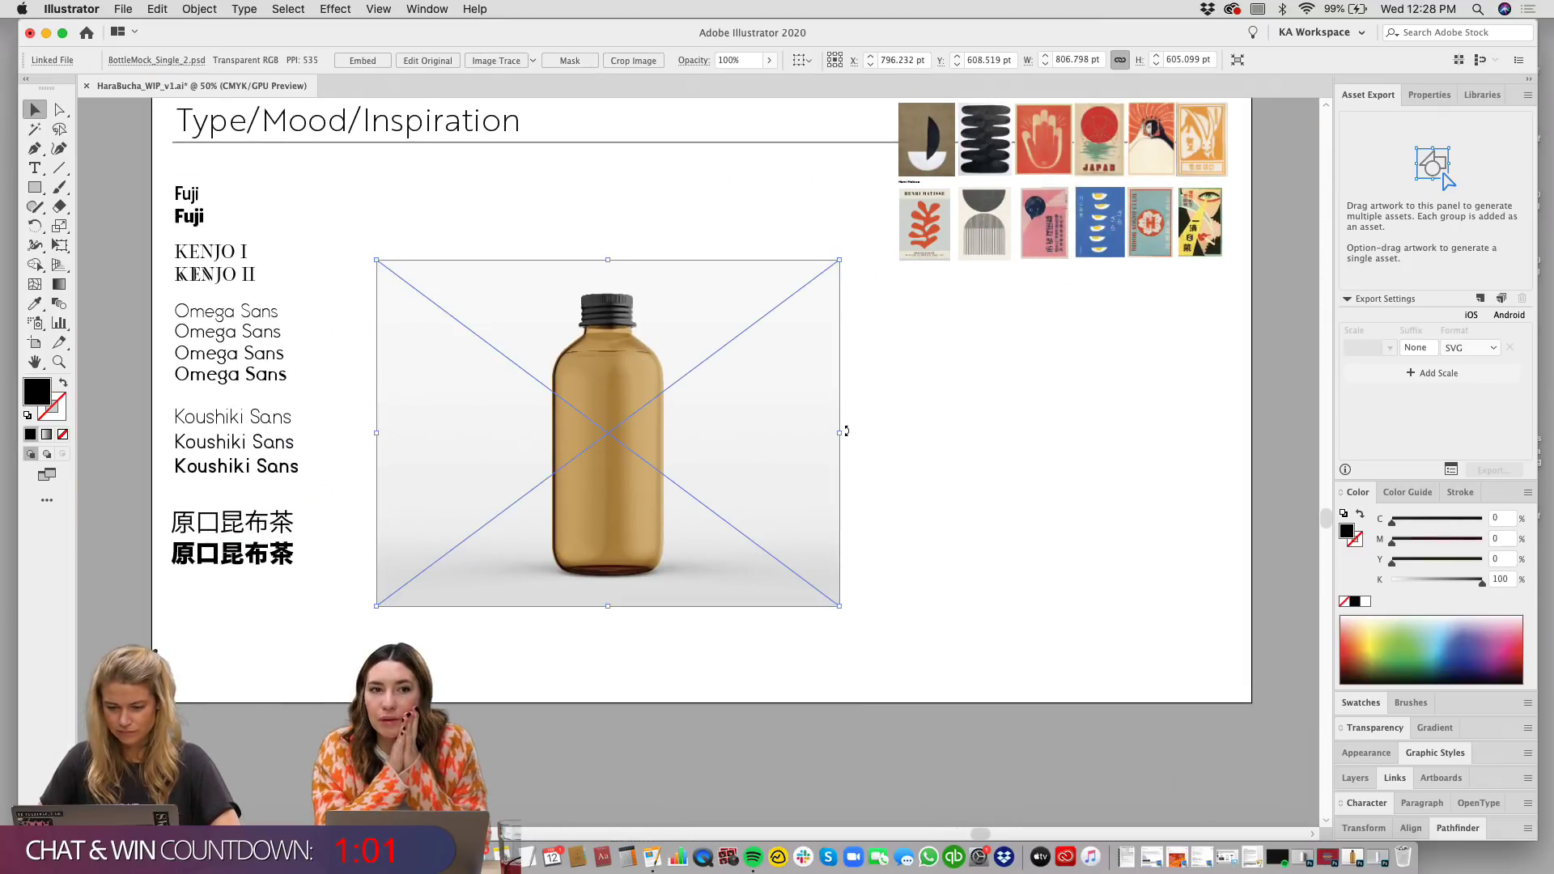
Step: Switch to Finder, browse the HaraBucha Mockups folder, preview 08_Can Mock-up 4.psd, view the glass bottle template, and return to Illustrator
key("super+Tab")
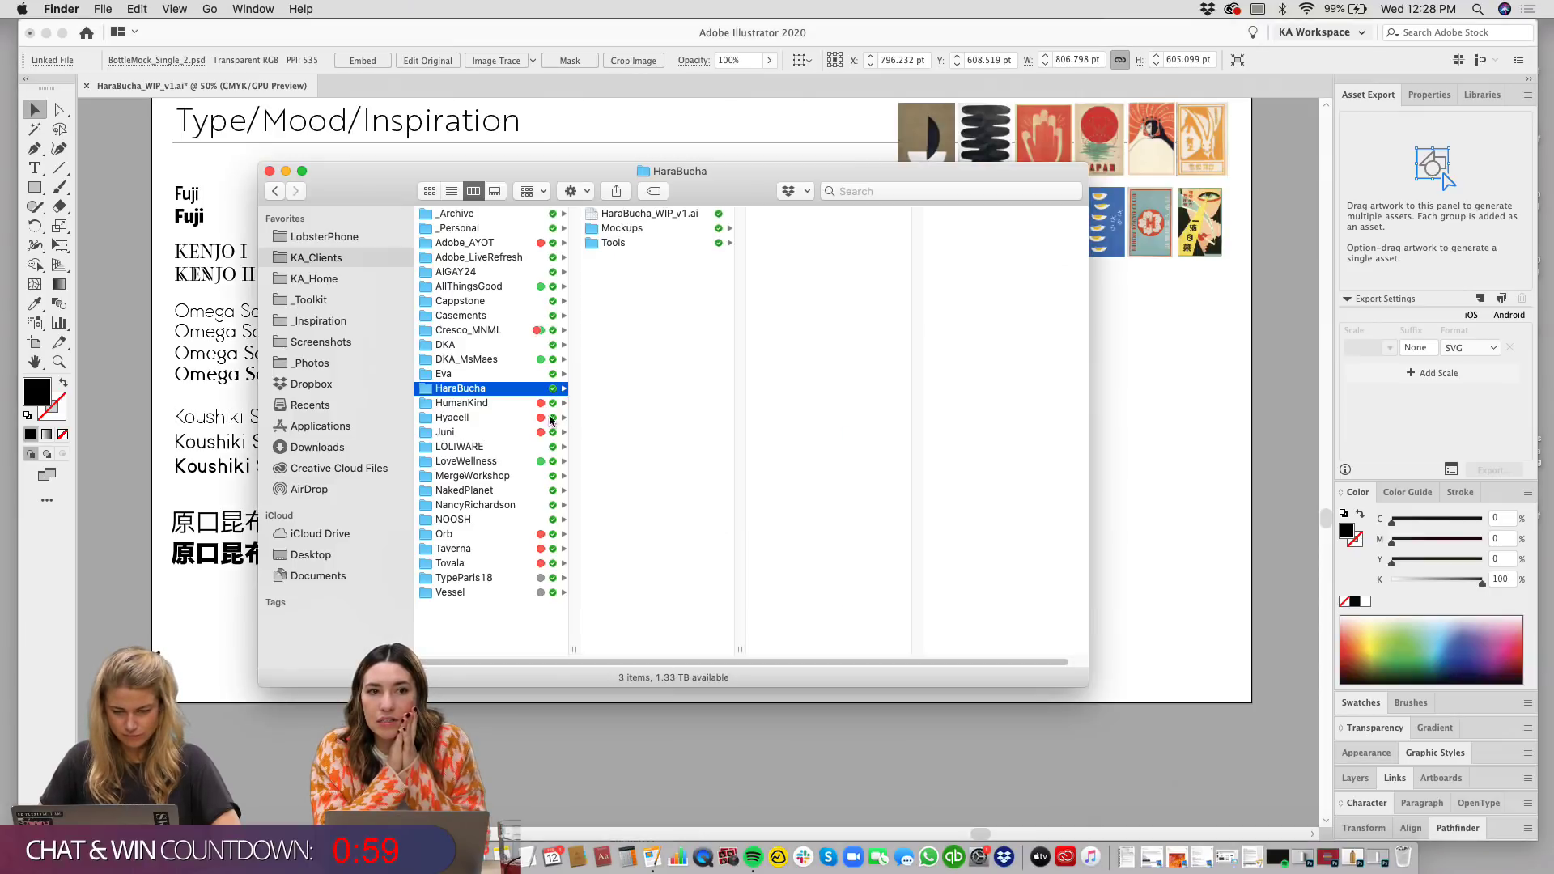
left_click(613, 231)
left_click(786, 215)
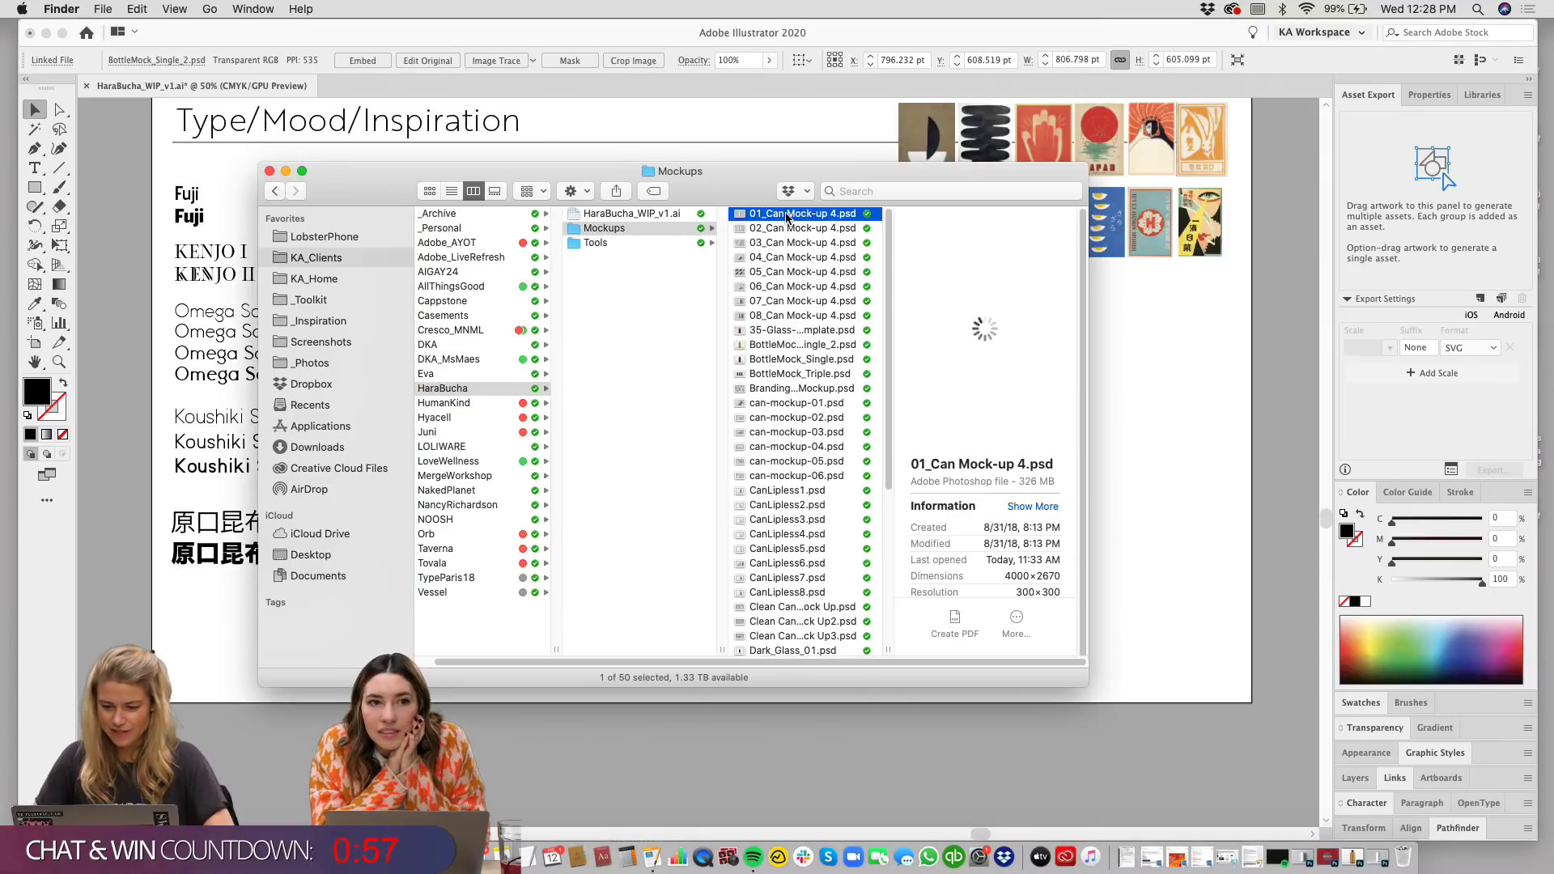
left_click(764, 315)
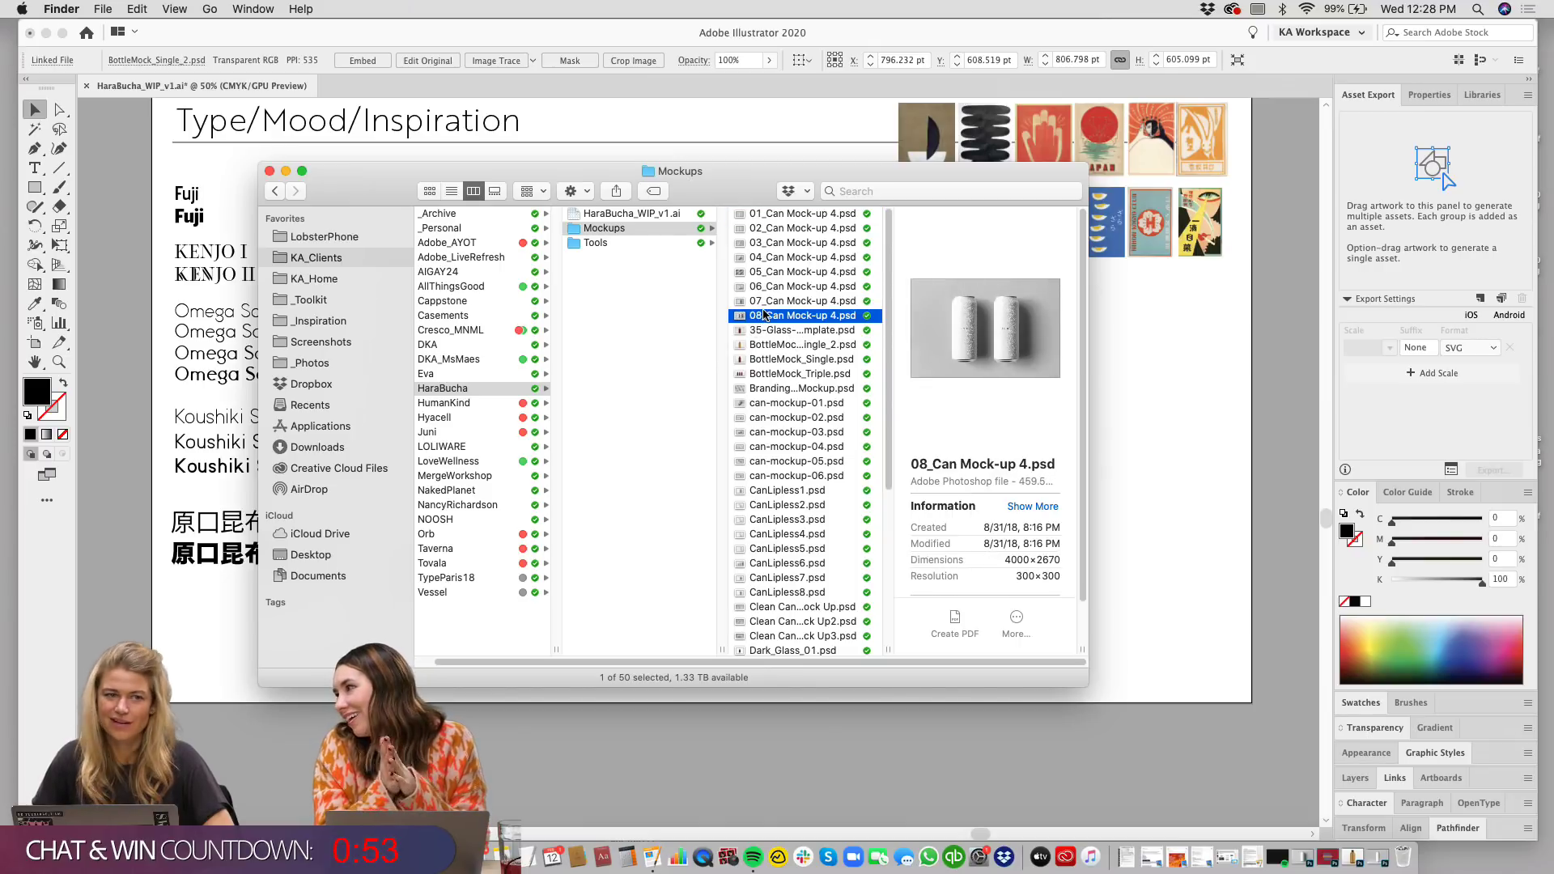
key("space")
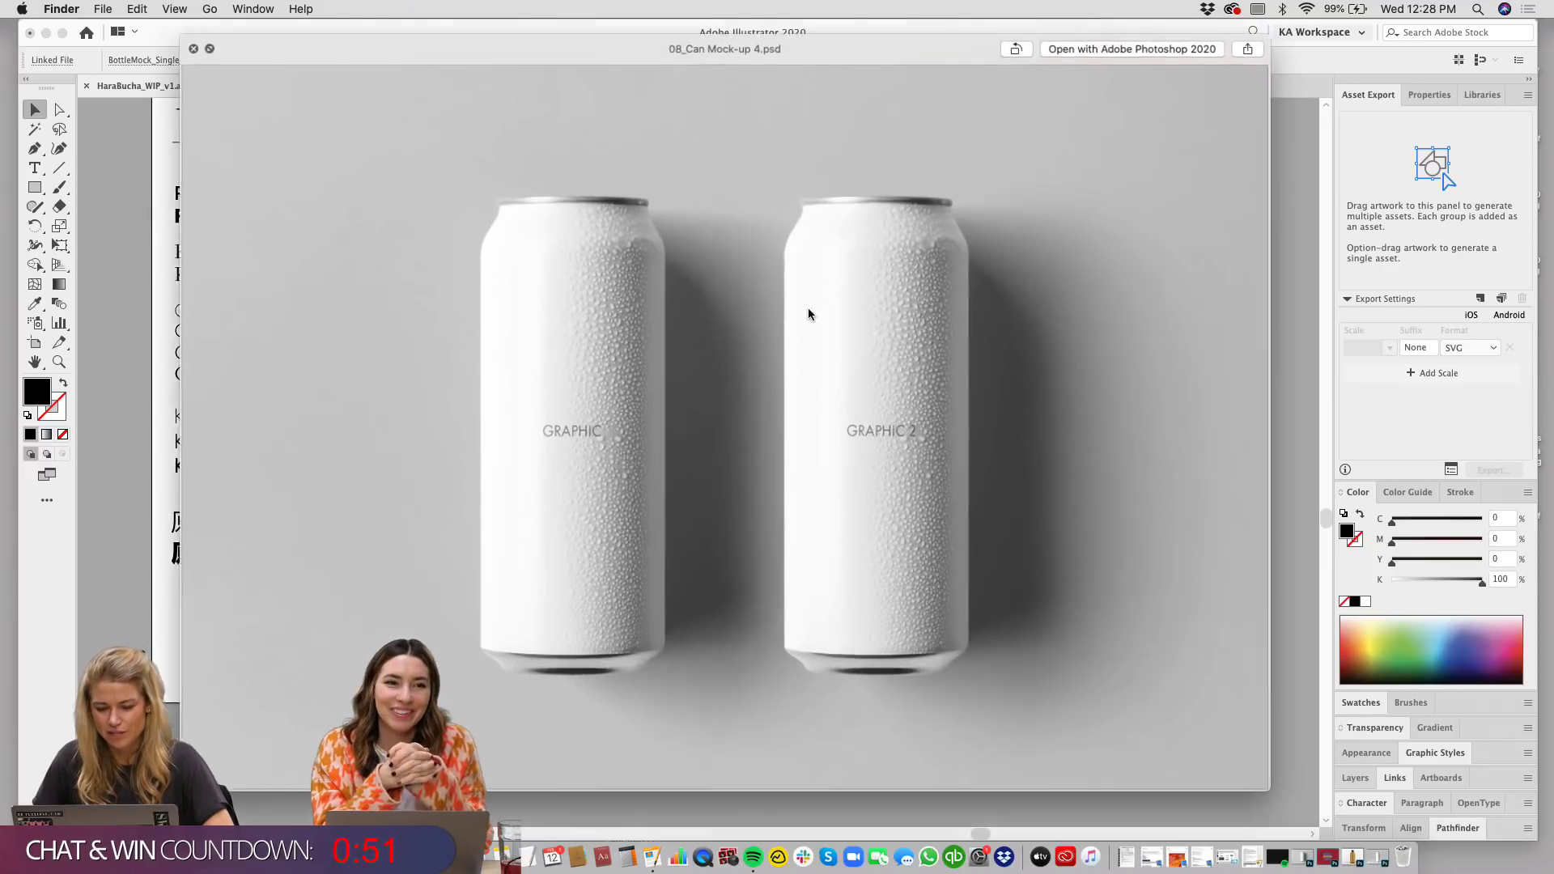
key("space")
key("Down")
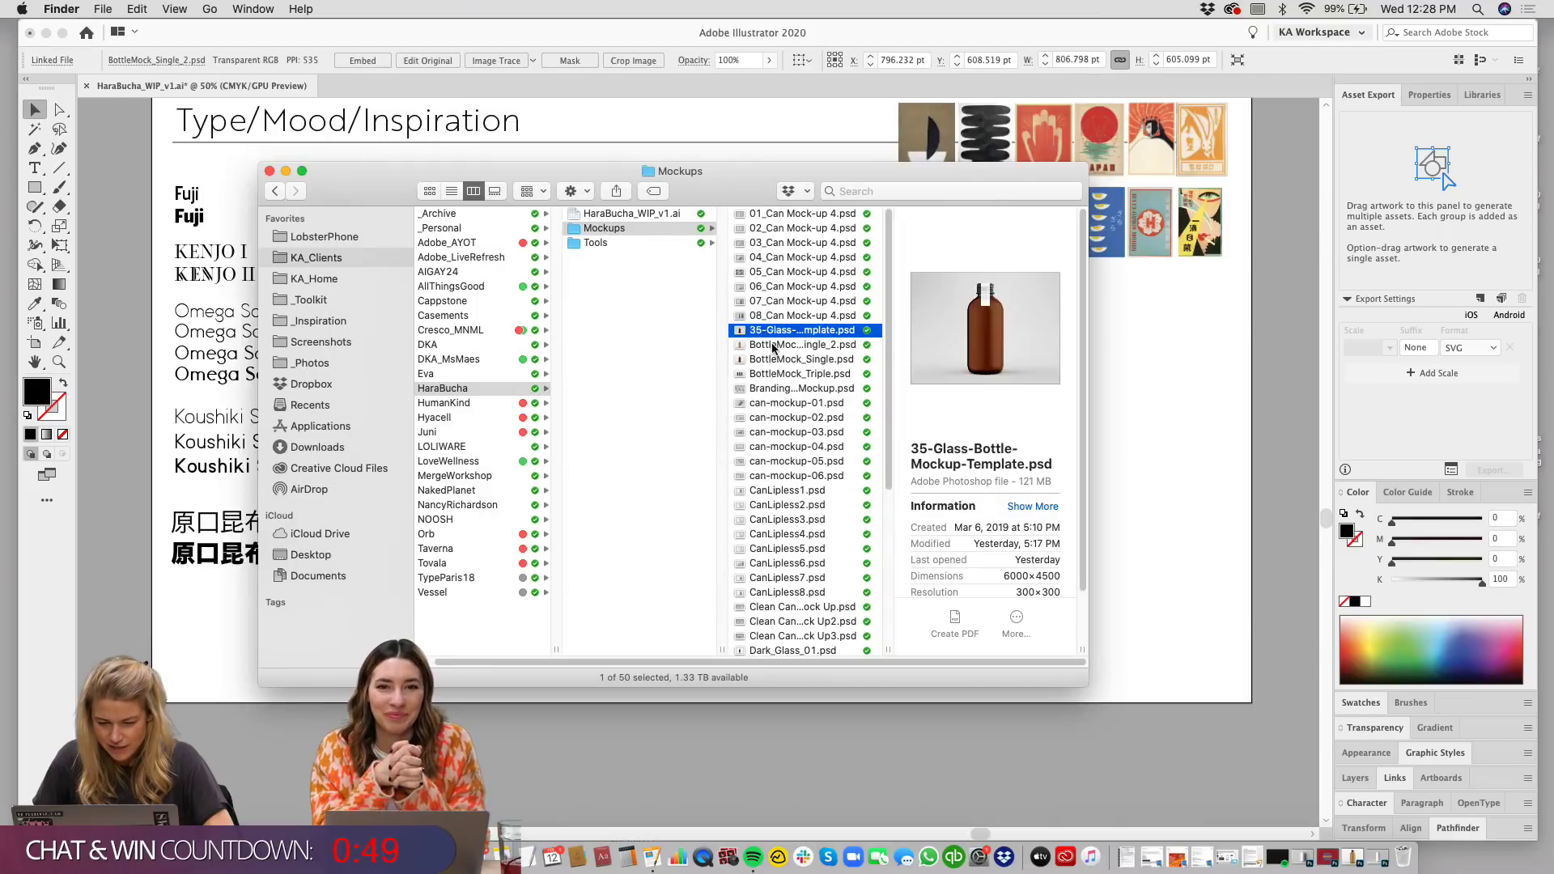
left_click(1190, 527)
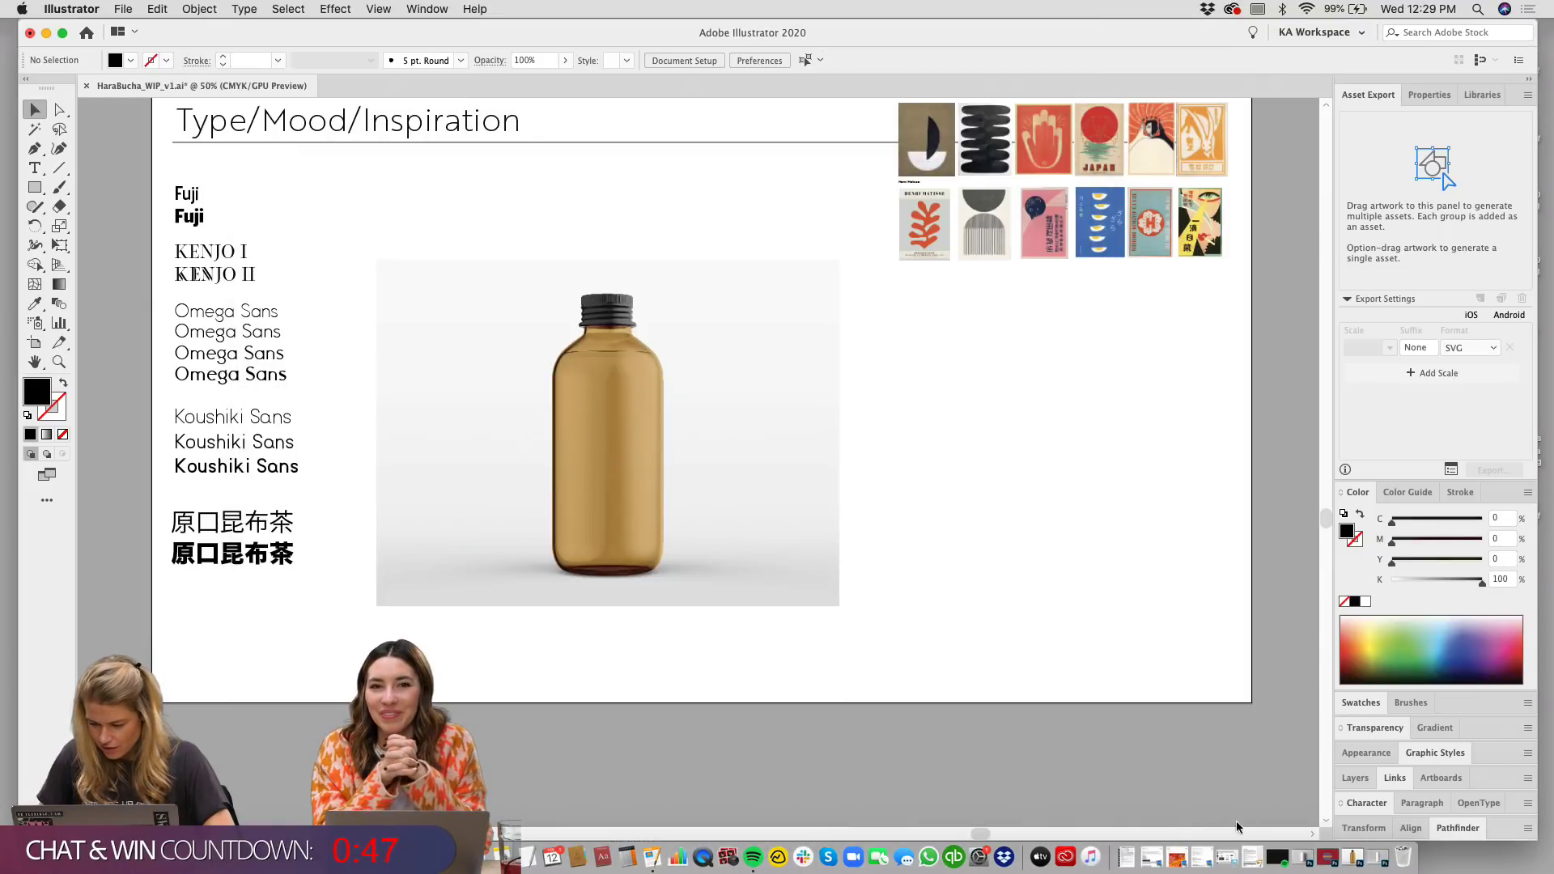
Step: Switch to Photoshop, bring up BottleMock_Single_2.psd, and inspect its Cap, Bottle and Shadows layer groups, collapsing the Cap and Bottle groups
left_click(1281, 861)
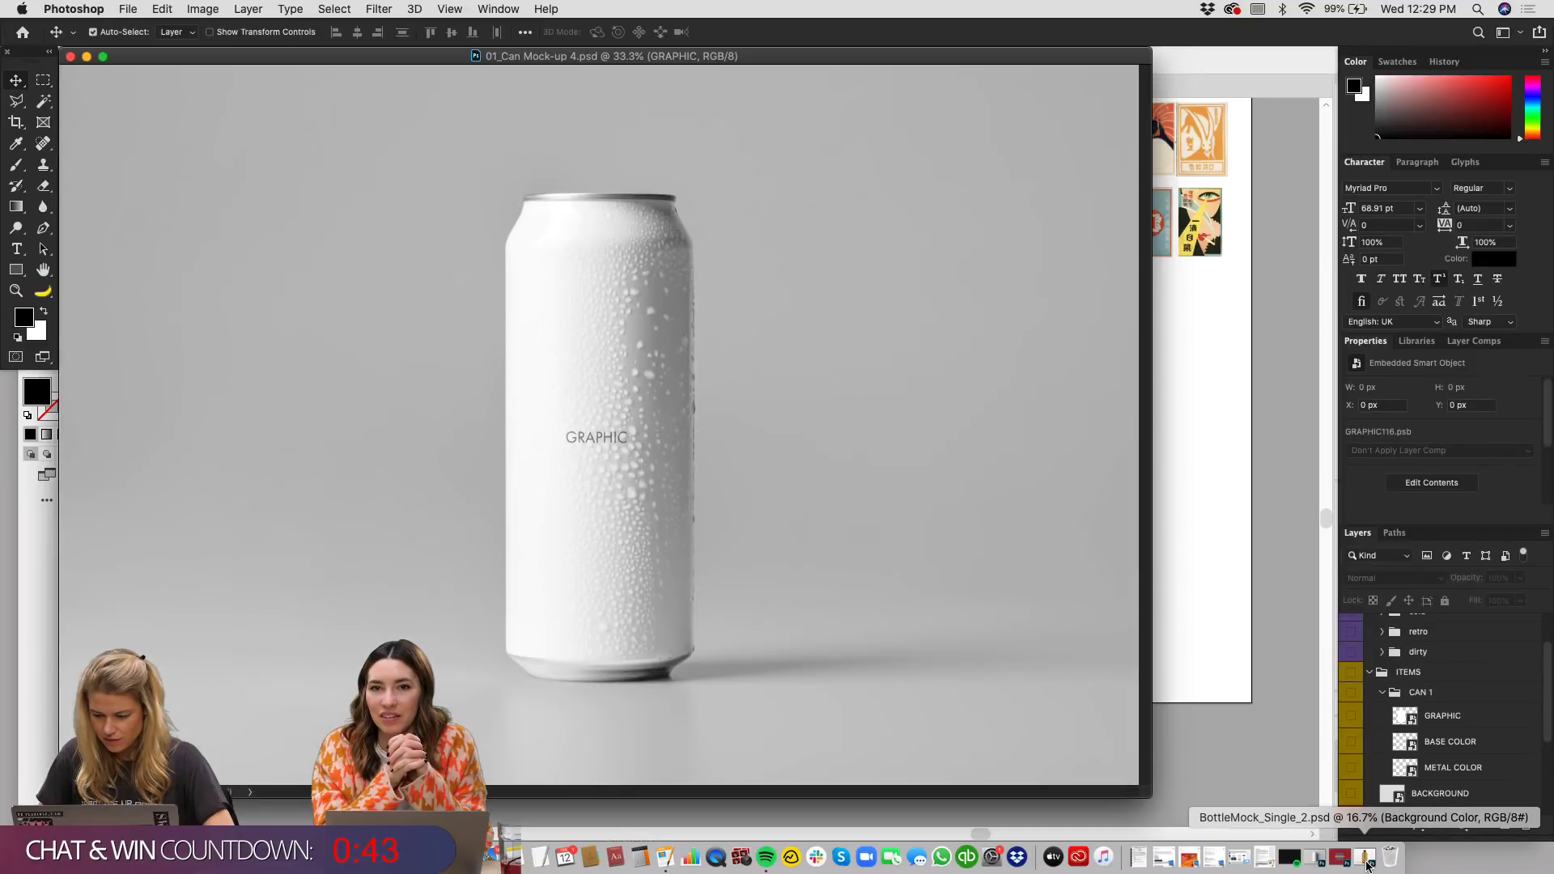
left_click(1360, 866)
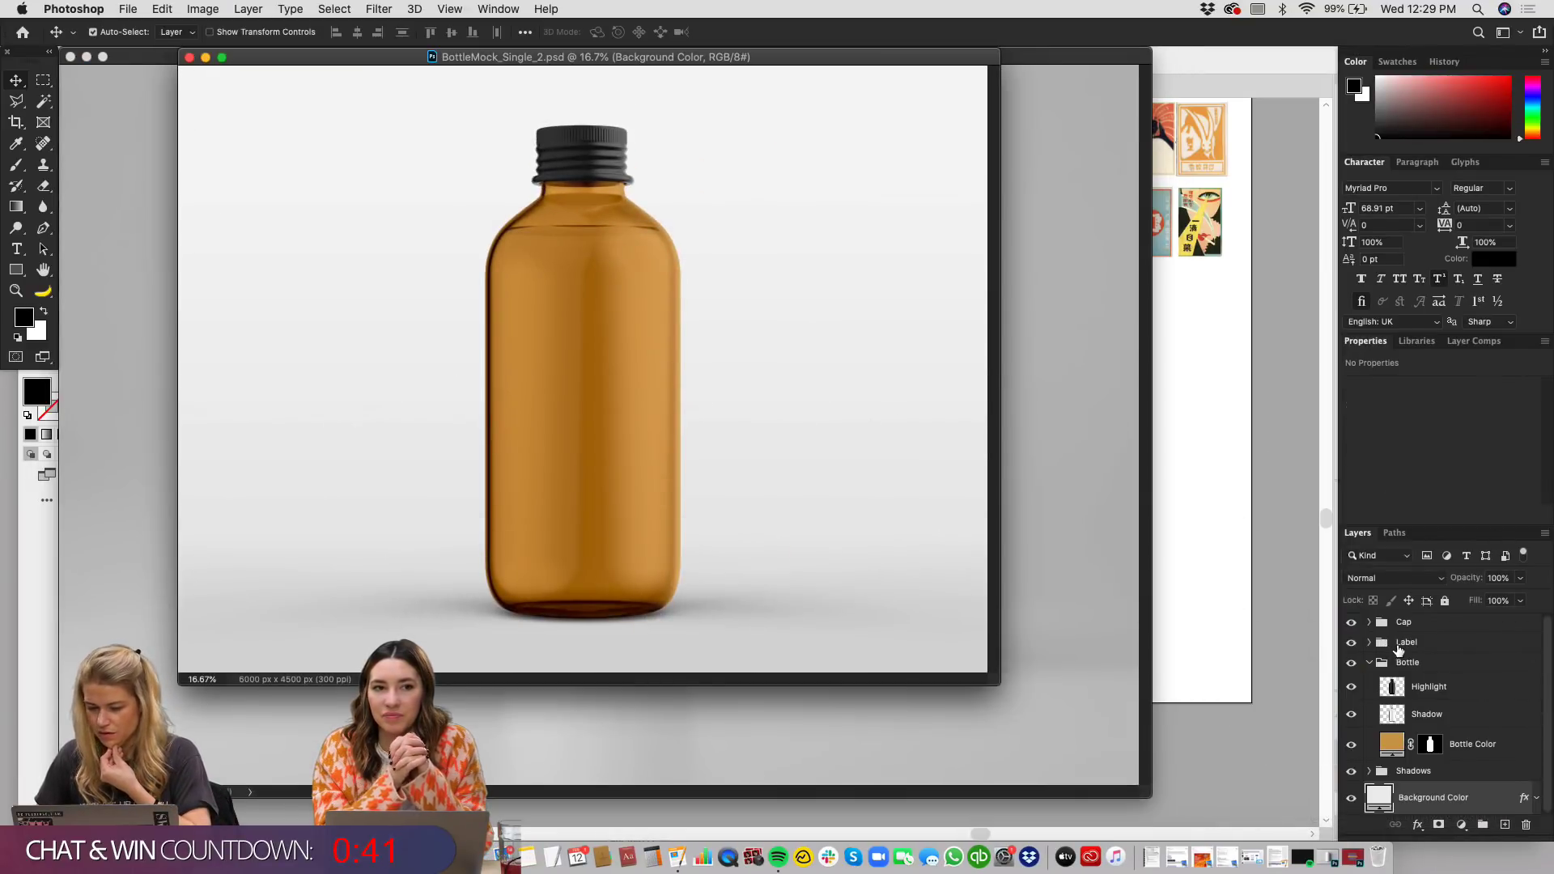
scroll(1376, 643, "up", 1)
left_click(1369, 624)
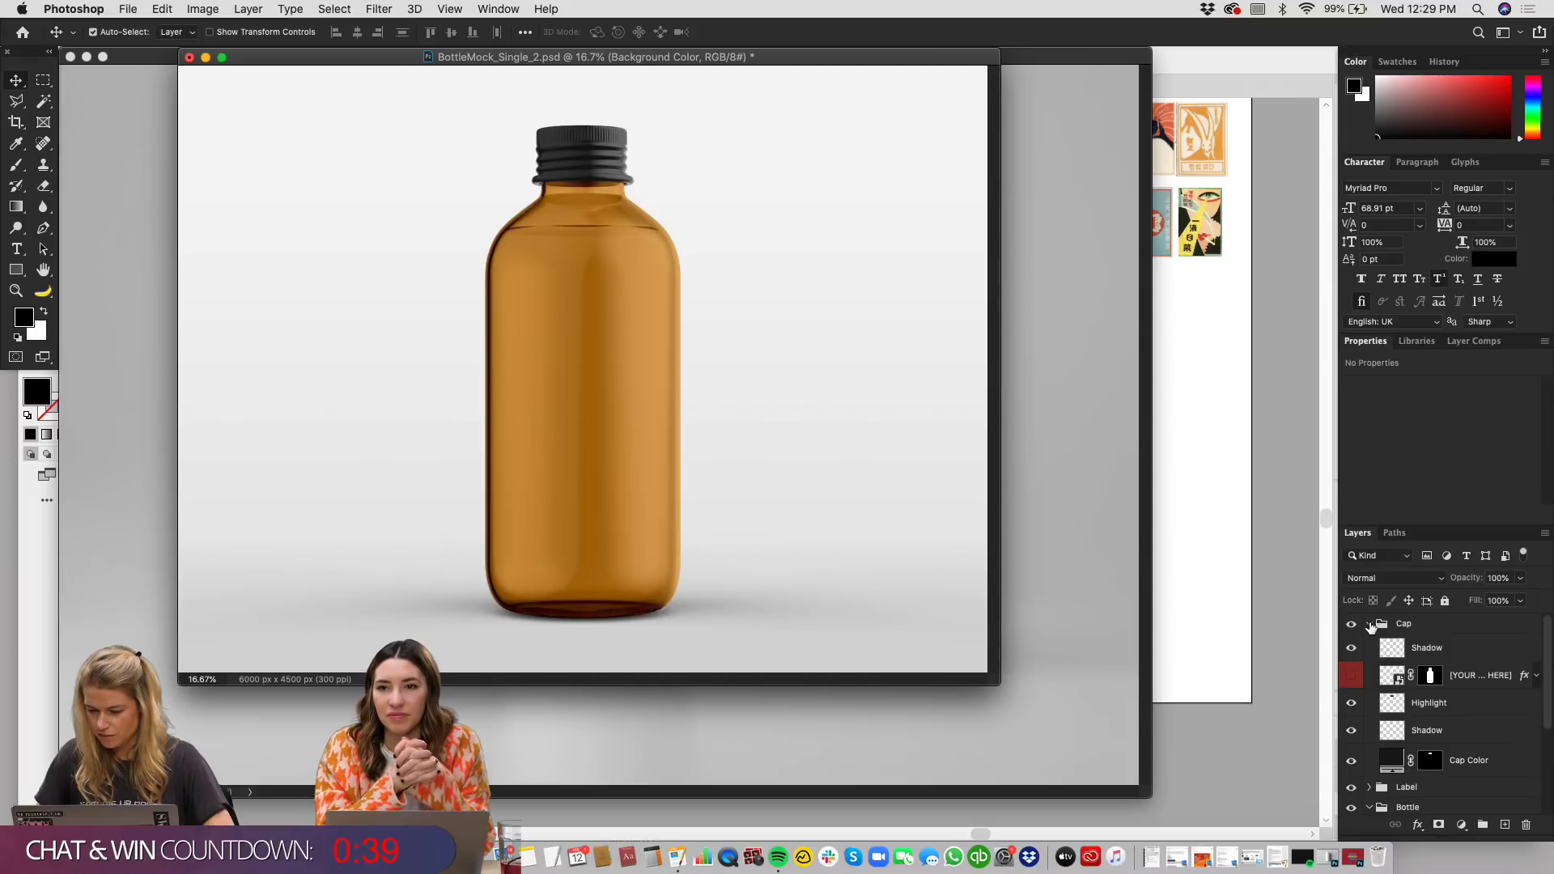
left_click(1369, 624)
left_click(1369, 665)
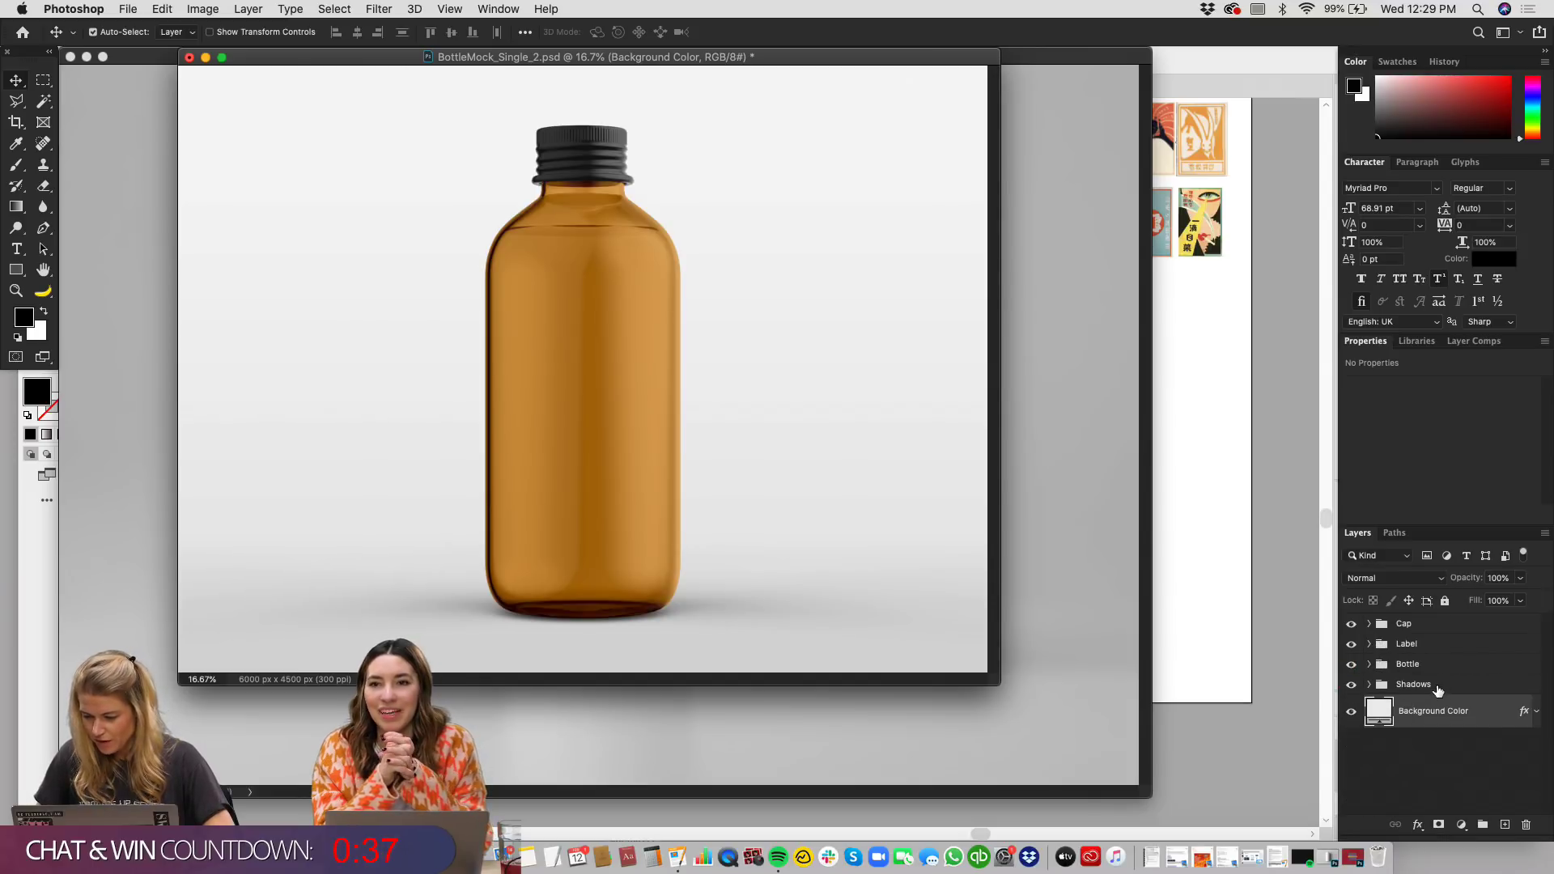
left_click(1437, 688)
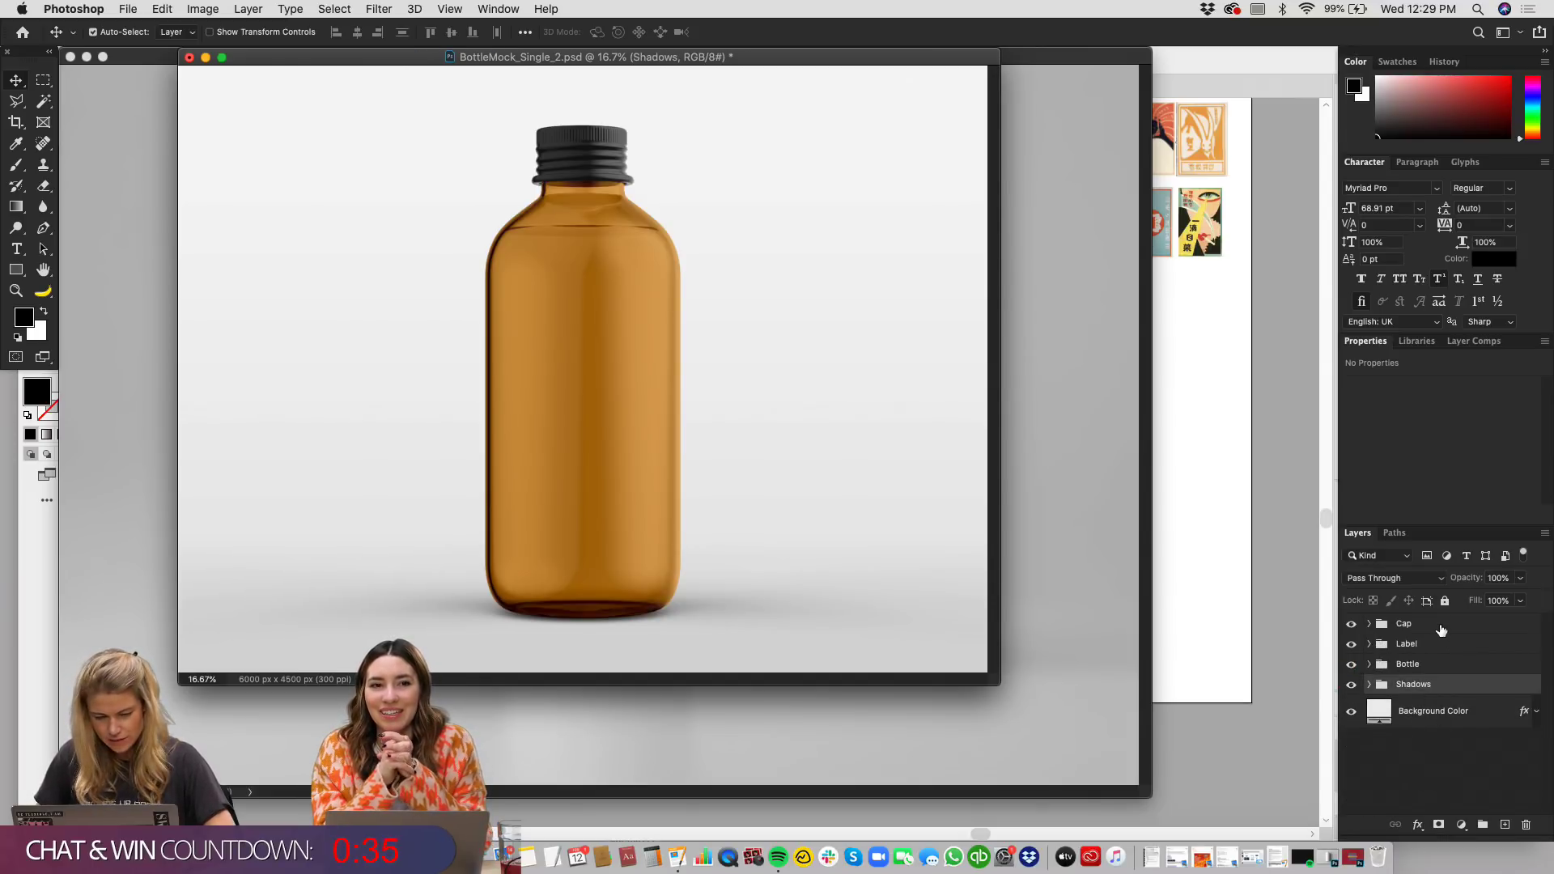
left_click(1422, 667)
Step: Expand the Shadows group, hide the middle of its three Shadow layers, and select that layer
left_click(1369, 685)
scroll(1437, 743, "down", 1)
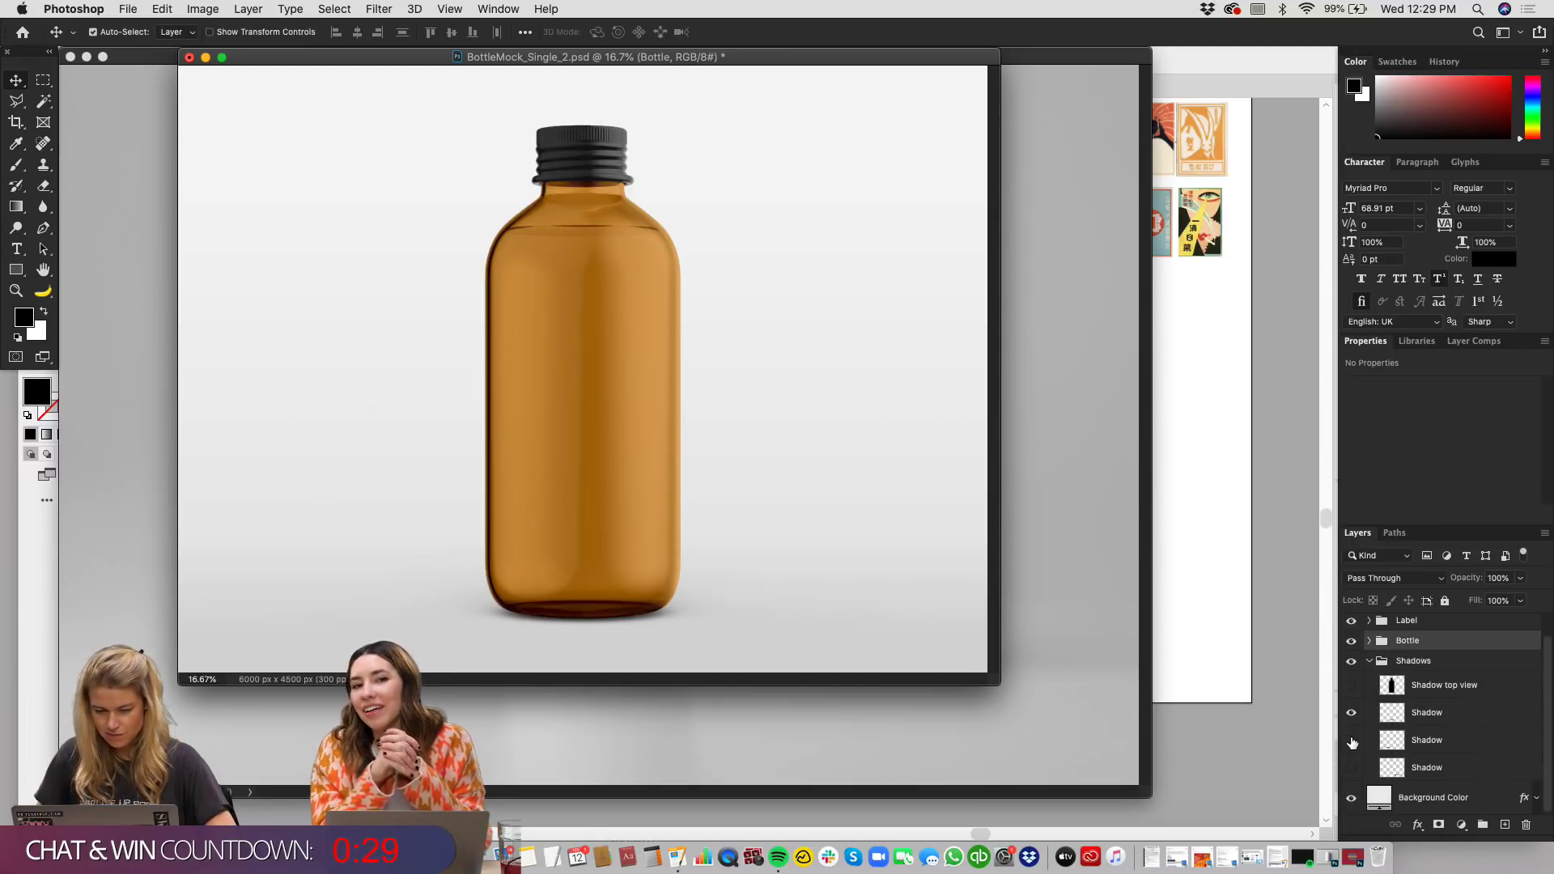
left_click(1428, 740)
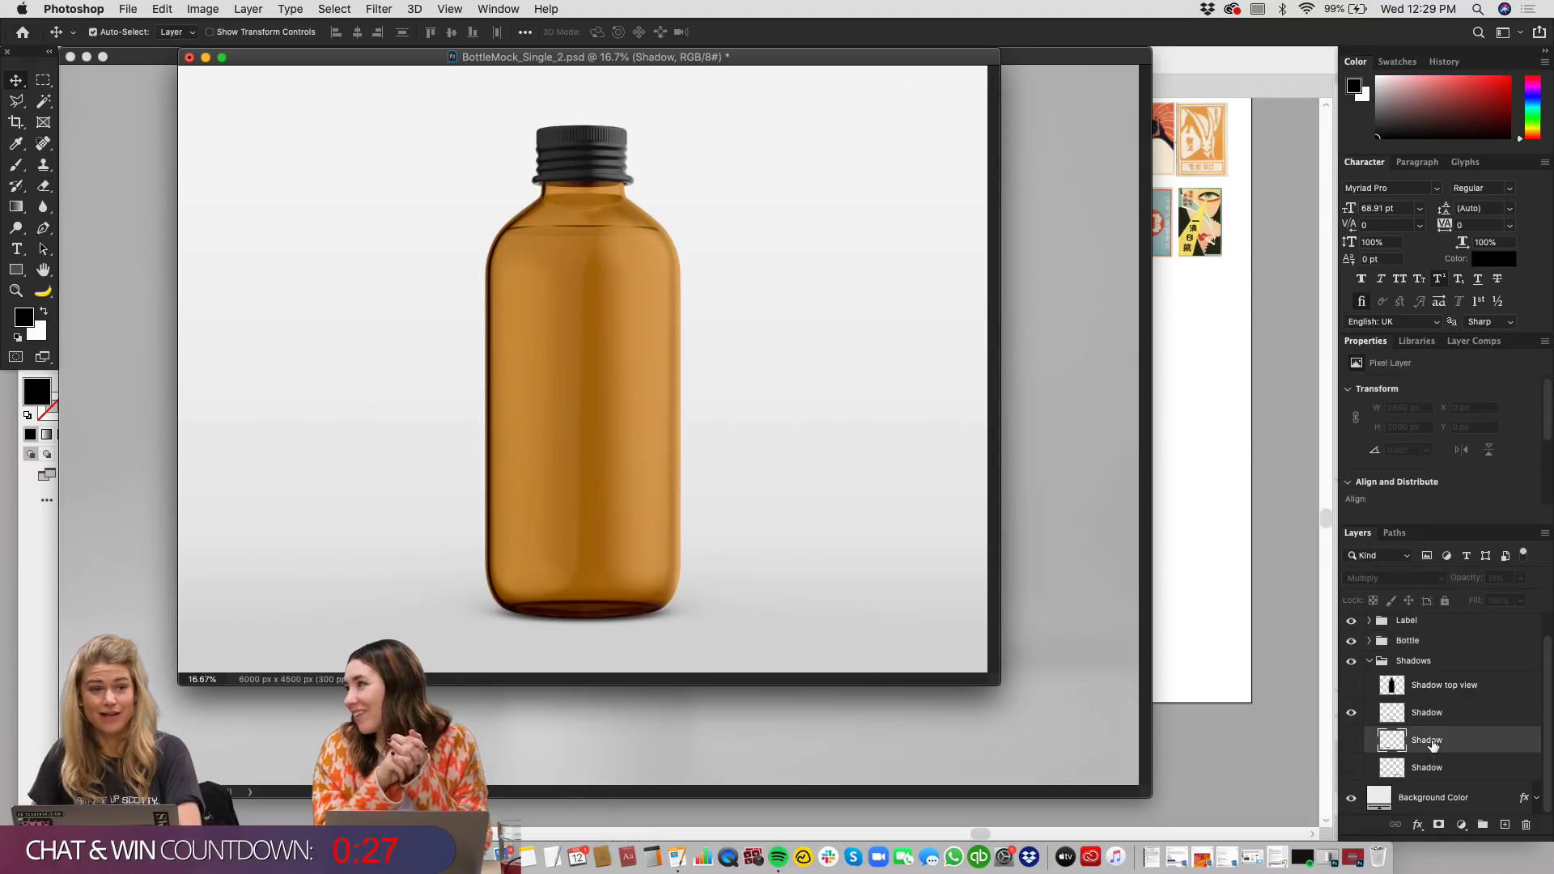
Step: Delete the two hidden Shadow layers from the Shadows group and collapse the group
key("BackSpace")
key("BackSpace")
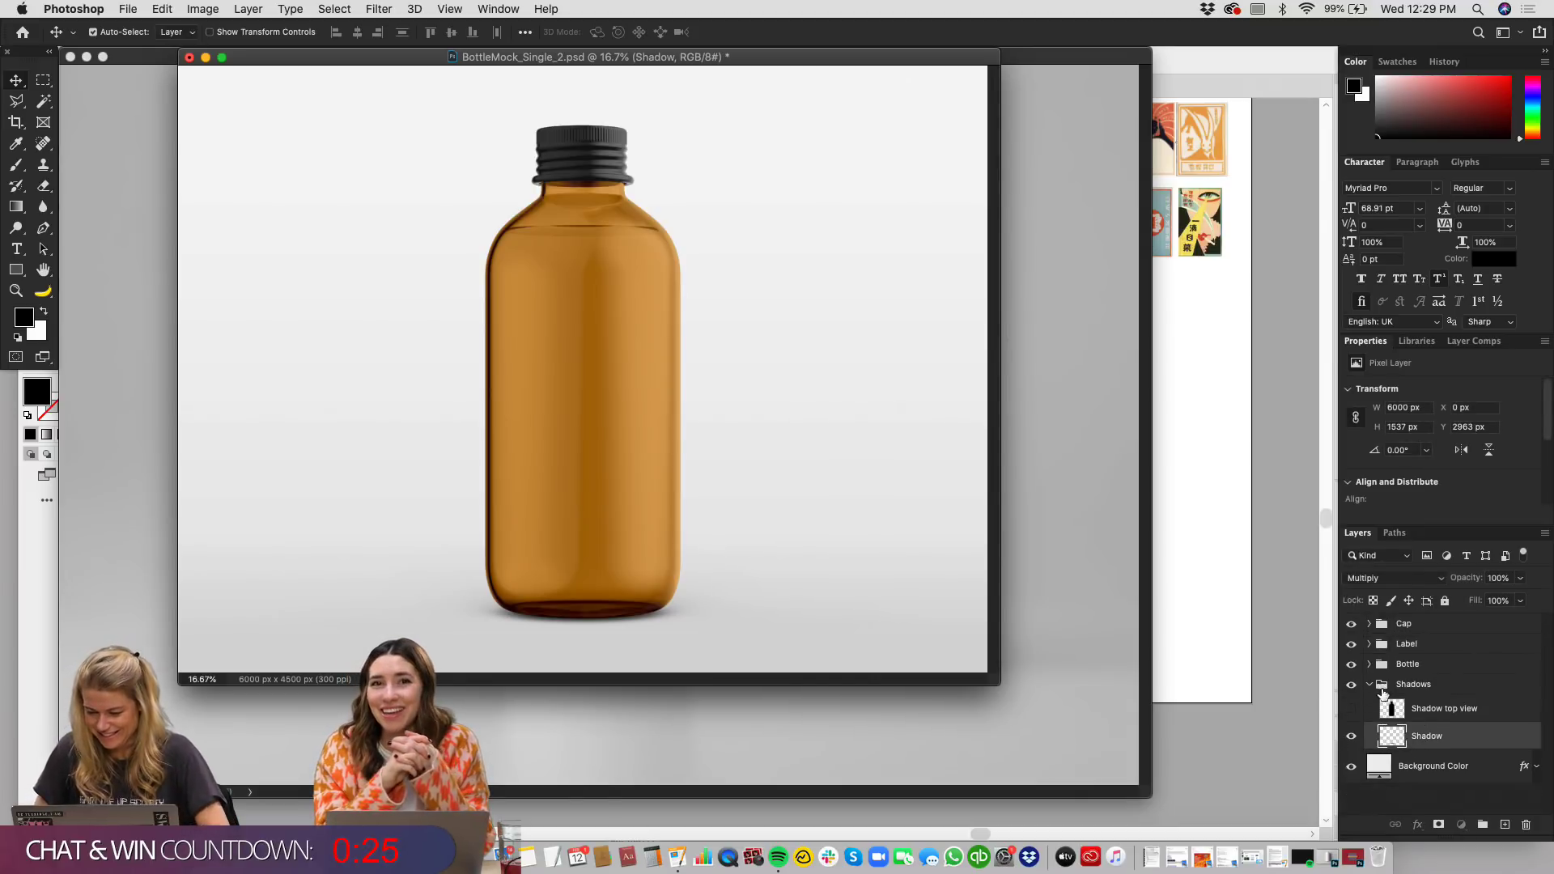
left_click(1369, 685)
Step: Hide the Background Color layer and combine the Cap, Label, Bottle and Shadows groups into one group named Bottle
left_click(1351, 711)
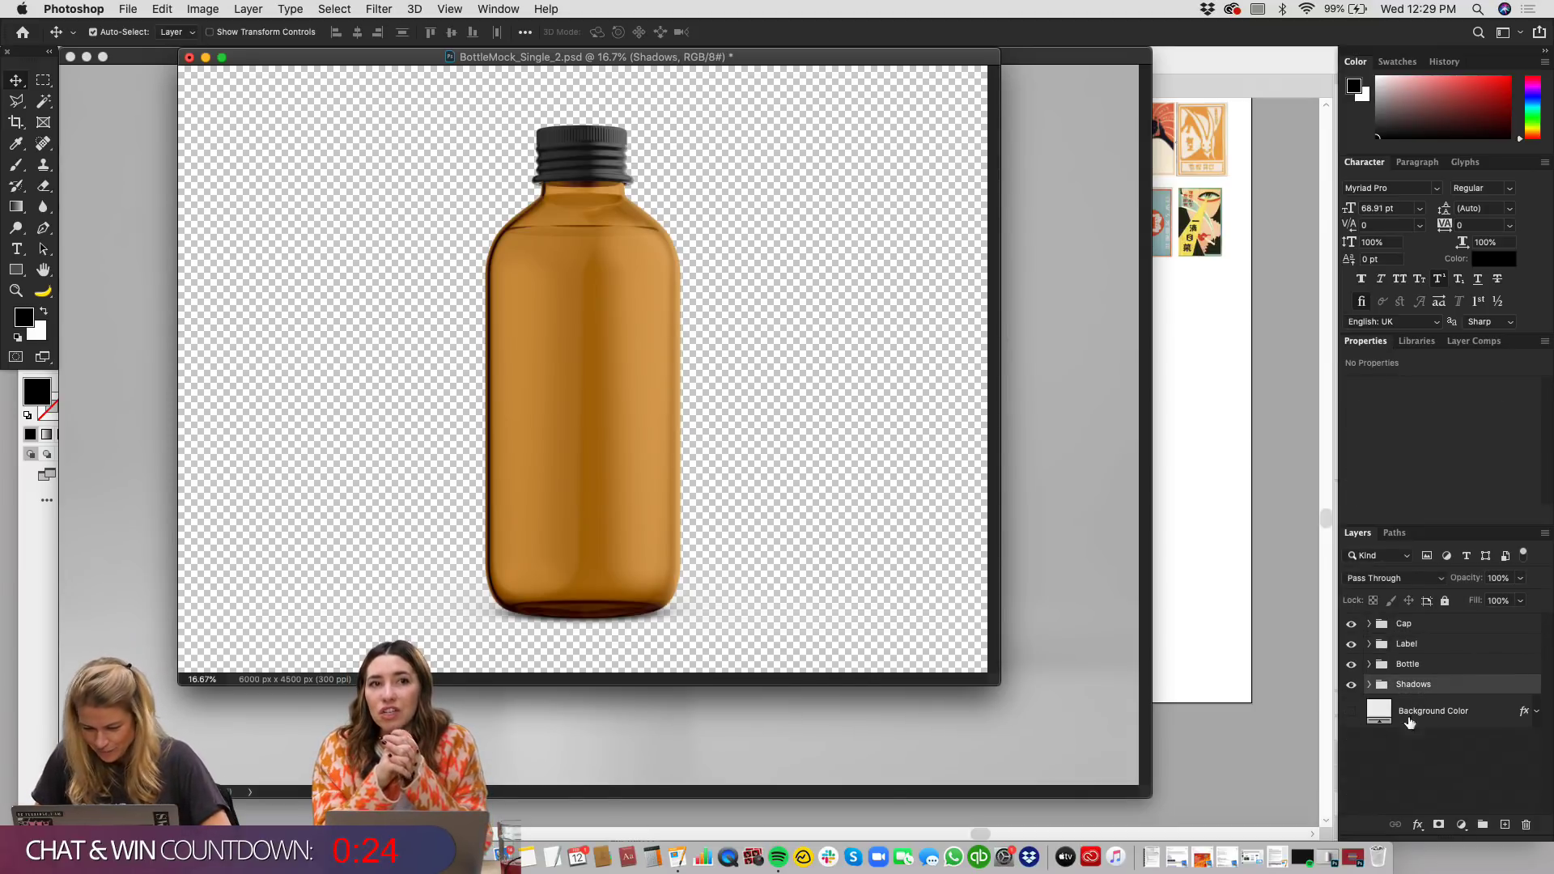
left_click(1437, 630, "shift")
key("super+g")
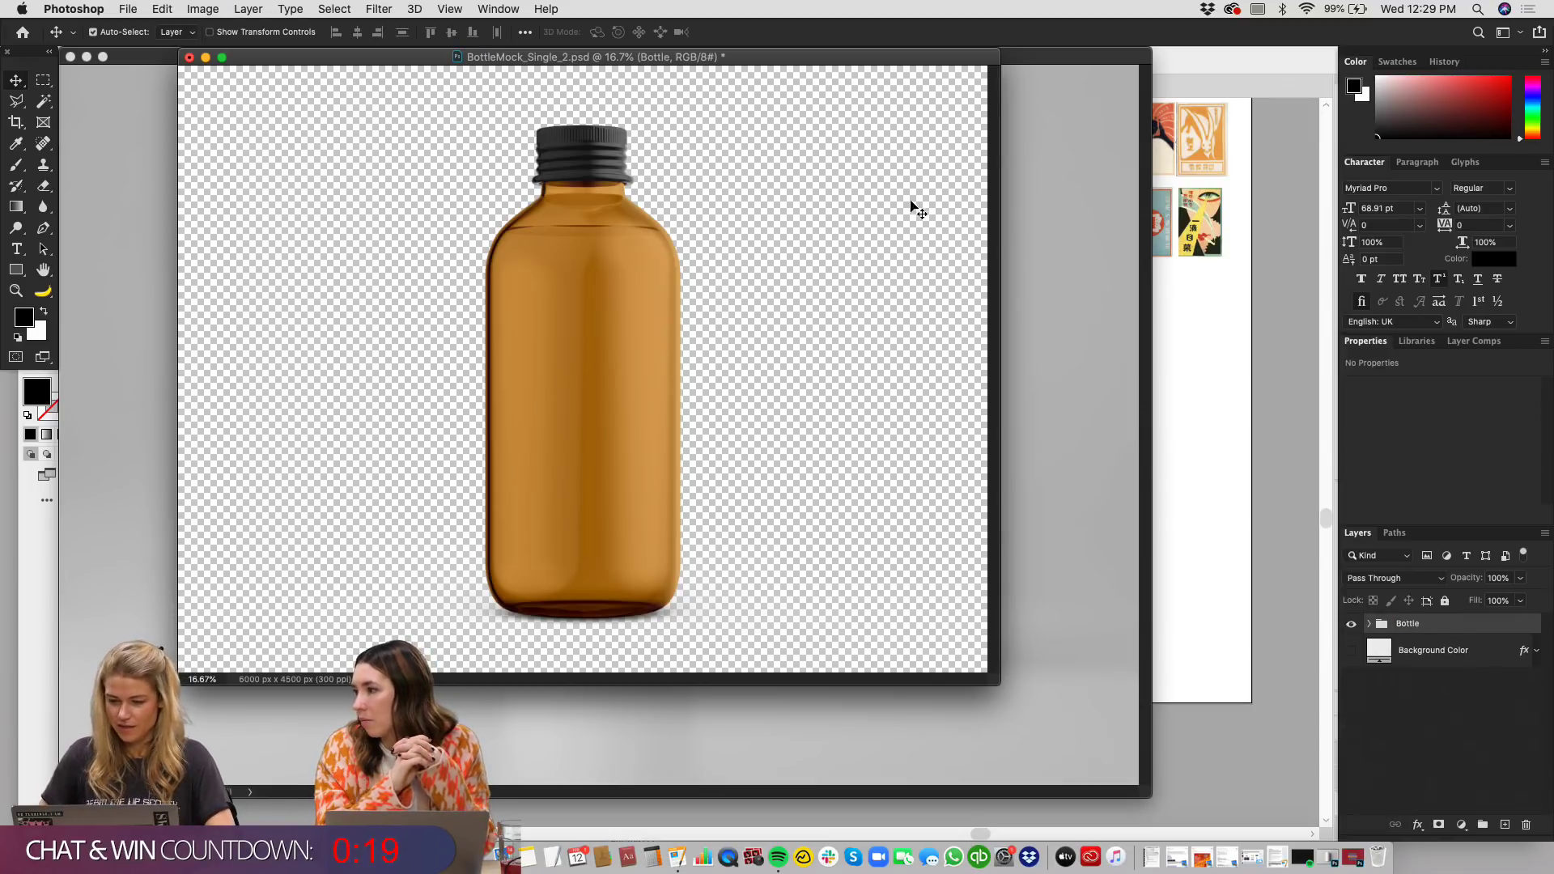
Step: Copy the Bottle group into 01_Can Mock-up 4.psd, scale it down and stand it beside the can, slightly taller than it
left_click_drag(905, 58, 1266, 448)
left_click_drag(1360, 615, 945, 281)
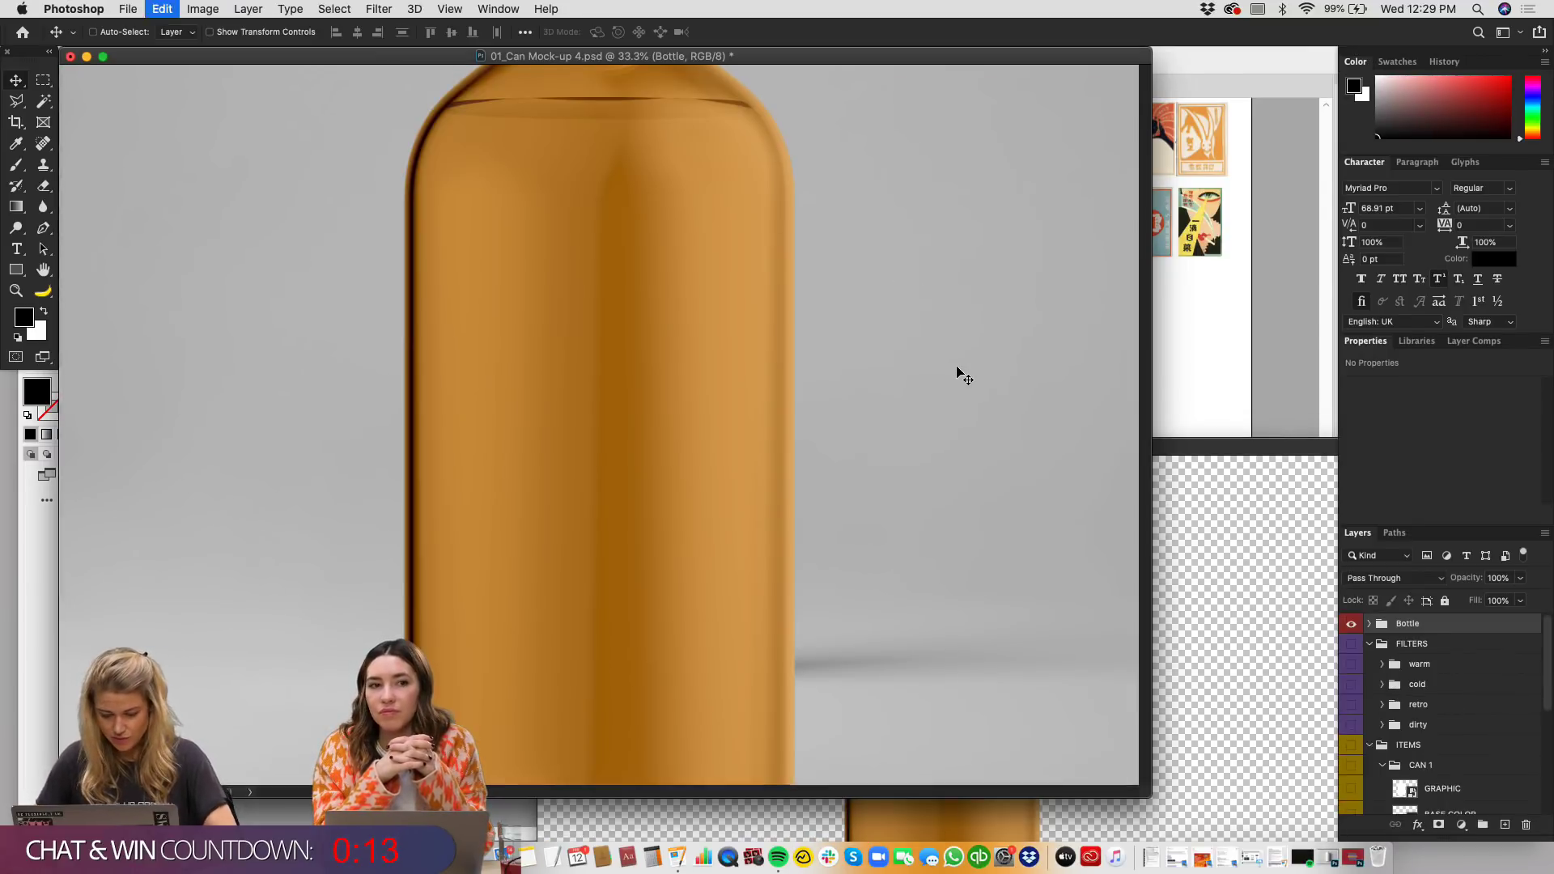
key("super+t")
left_click_drag(66, 71, 374, 629)
left_click_drag(780, 622, 773, 458)
left_click_drag(827, 234, 802, 292)
left_click_drag(847, 662, 409, 510)
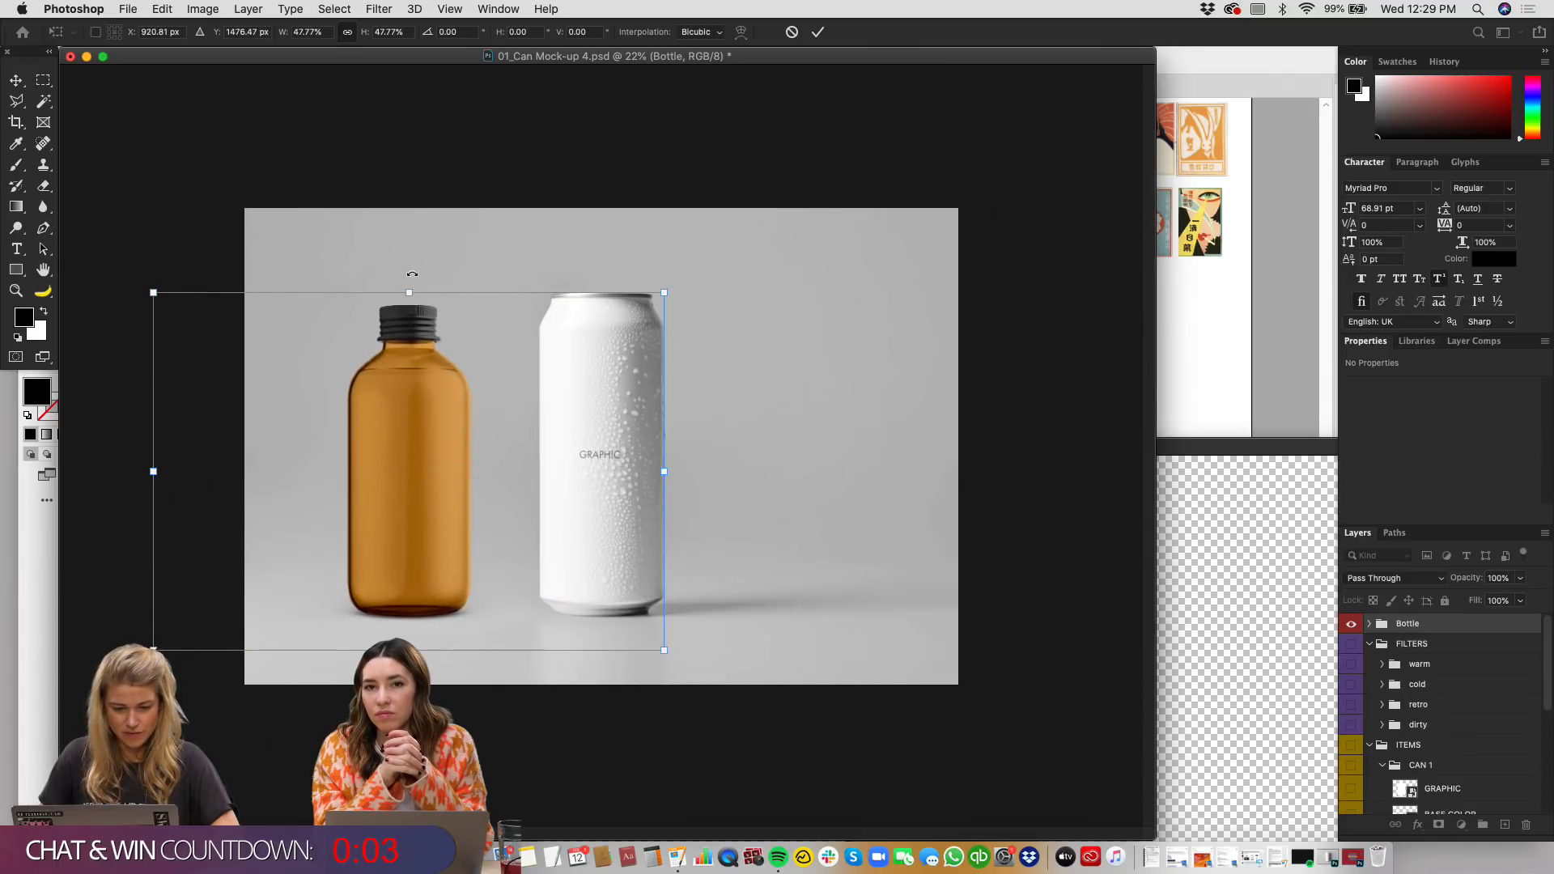
left_click_drag(408, 279, 413, 225)
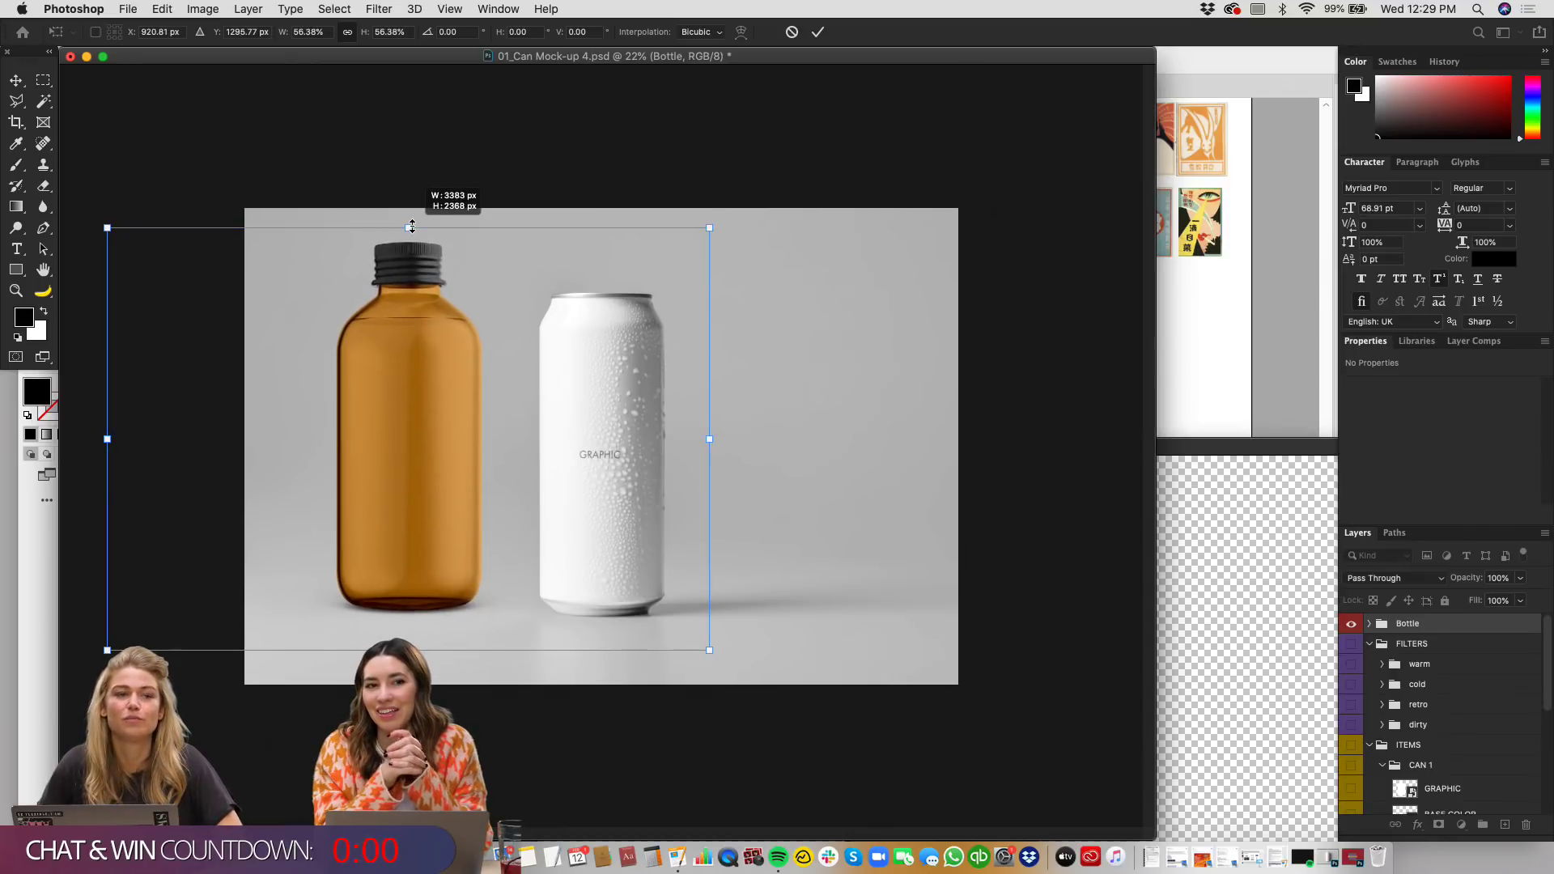
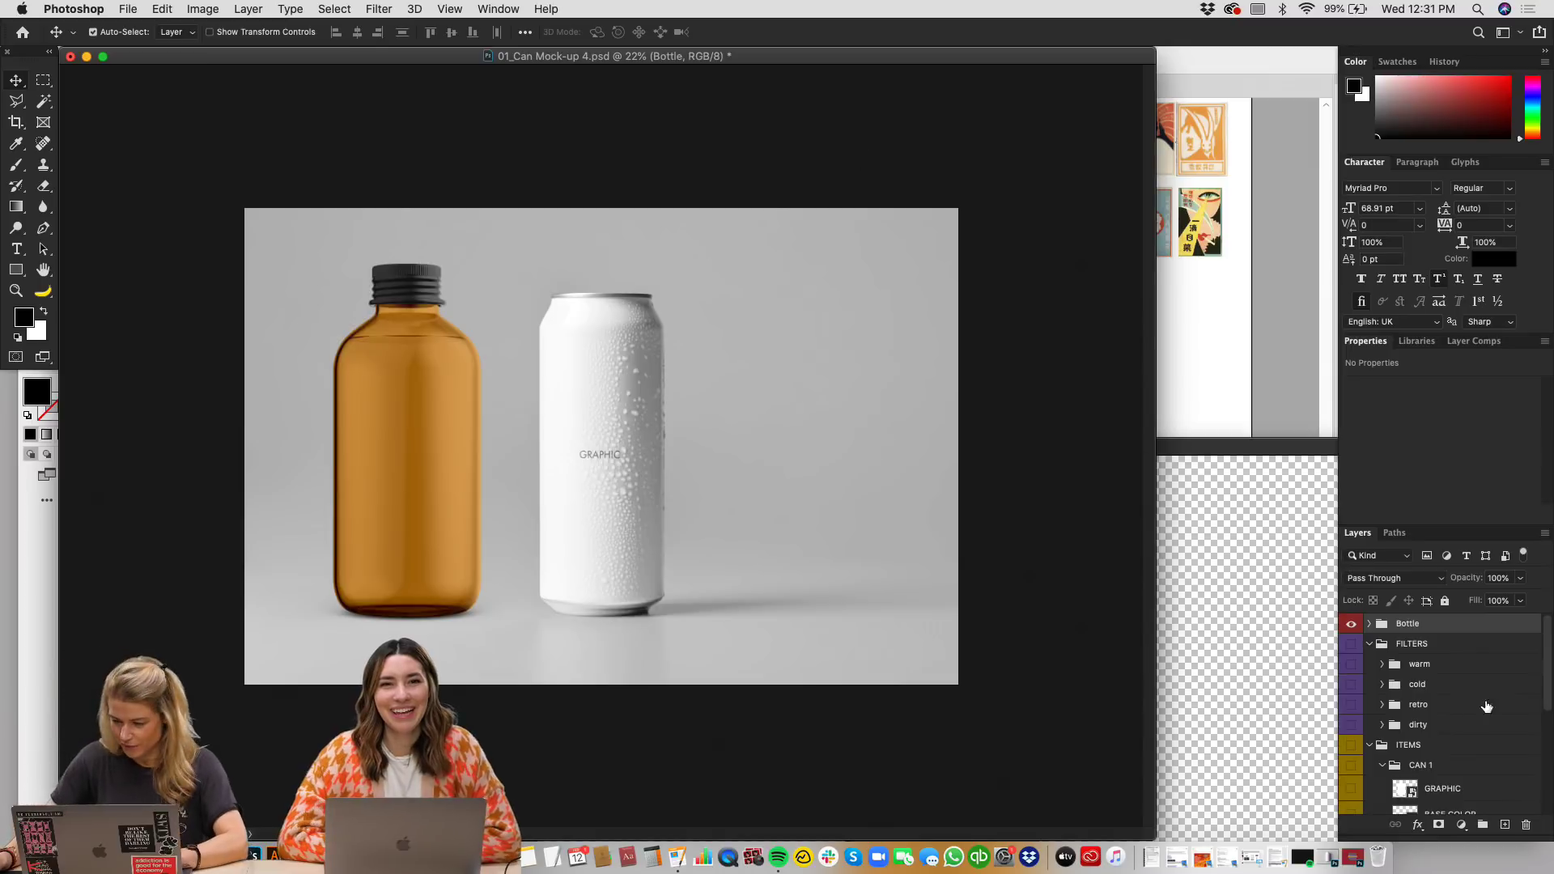
Step: Collapse the FILTERS, ITEMS and PRESENTATIONS layer groups
left_click(1370, 645)
left_click(1369, 664)
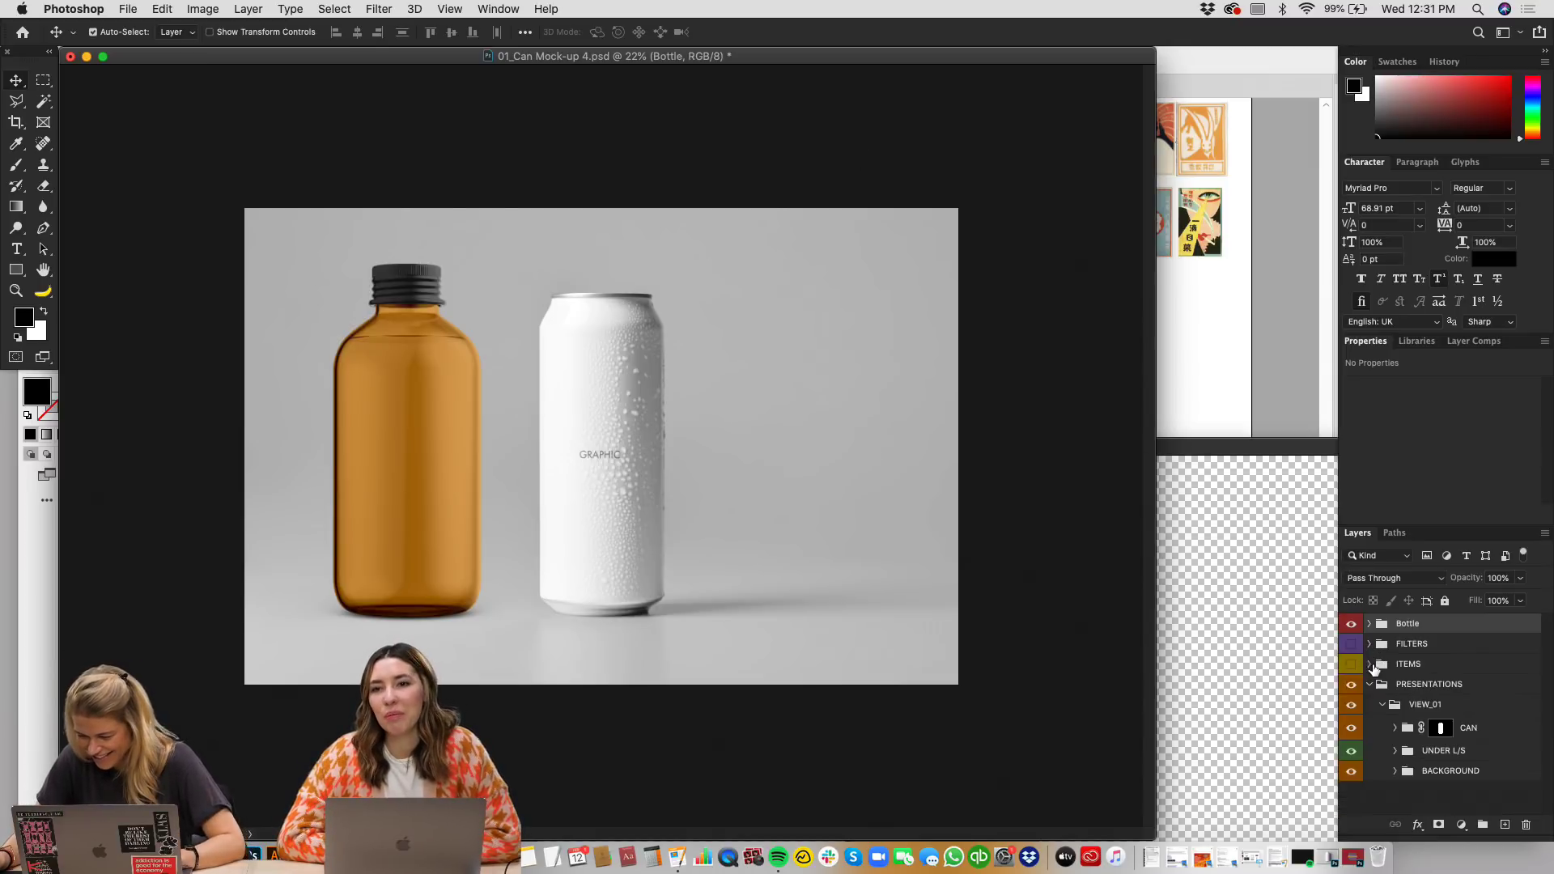
left_click(1368, 685)
Step: Check what the PRESENTATIONS group shows by toggling its visibility, and delete the FILTERS and ITEMS groups
left_click(1438, 650)
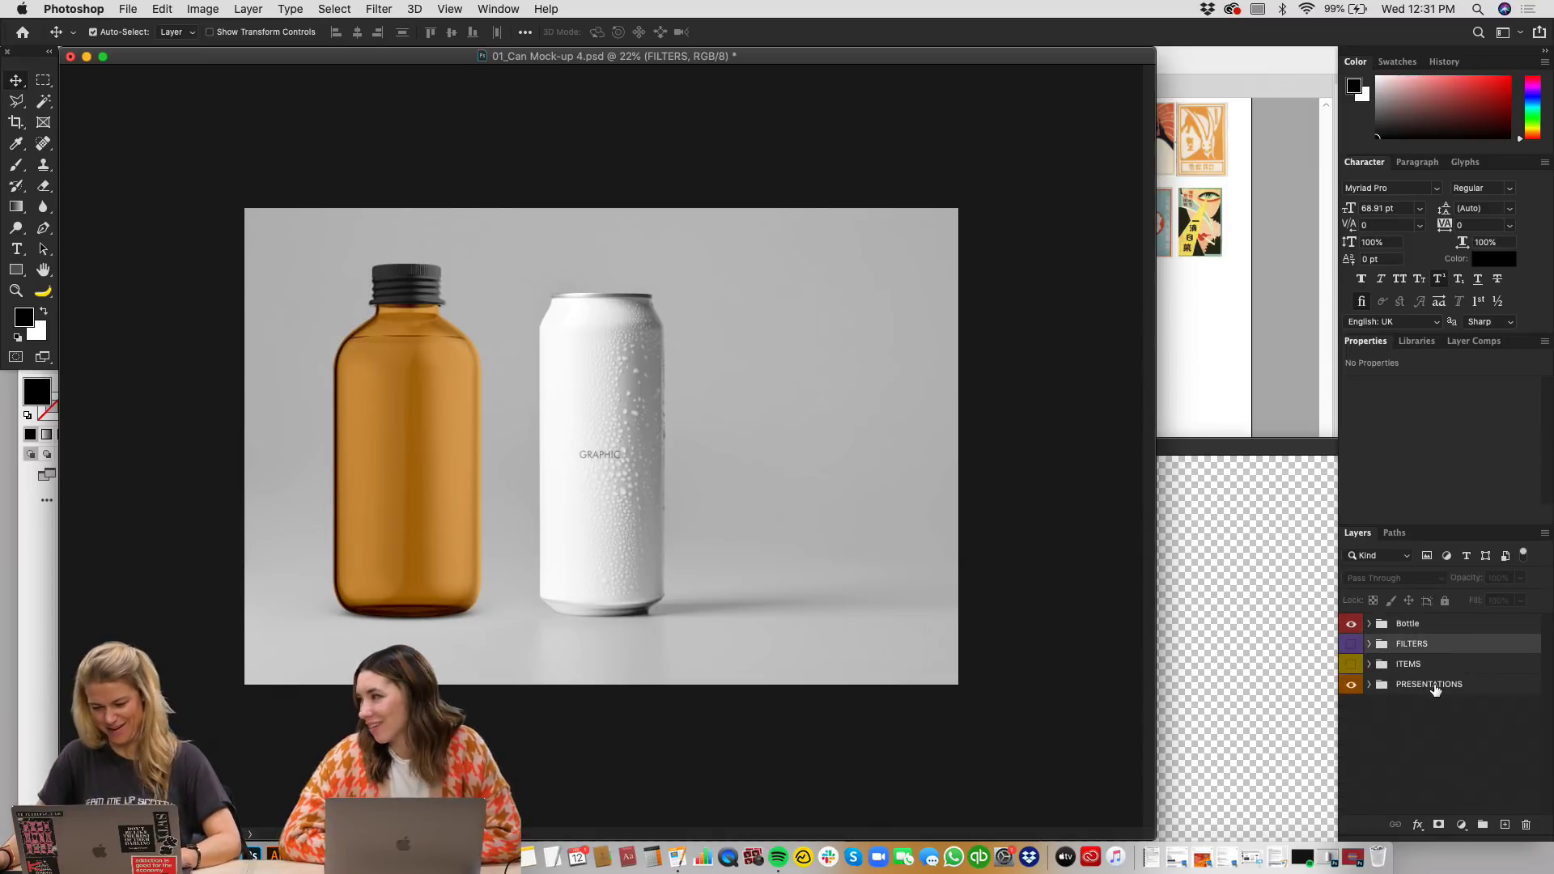
left_click(1351, 685)
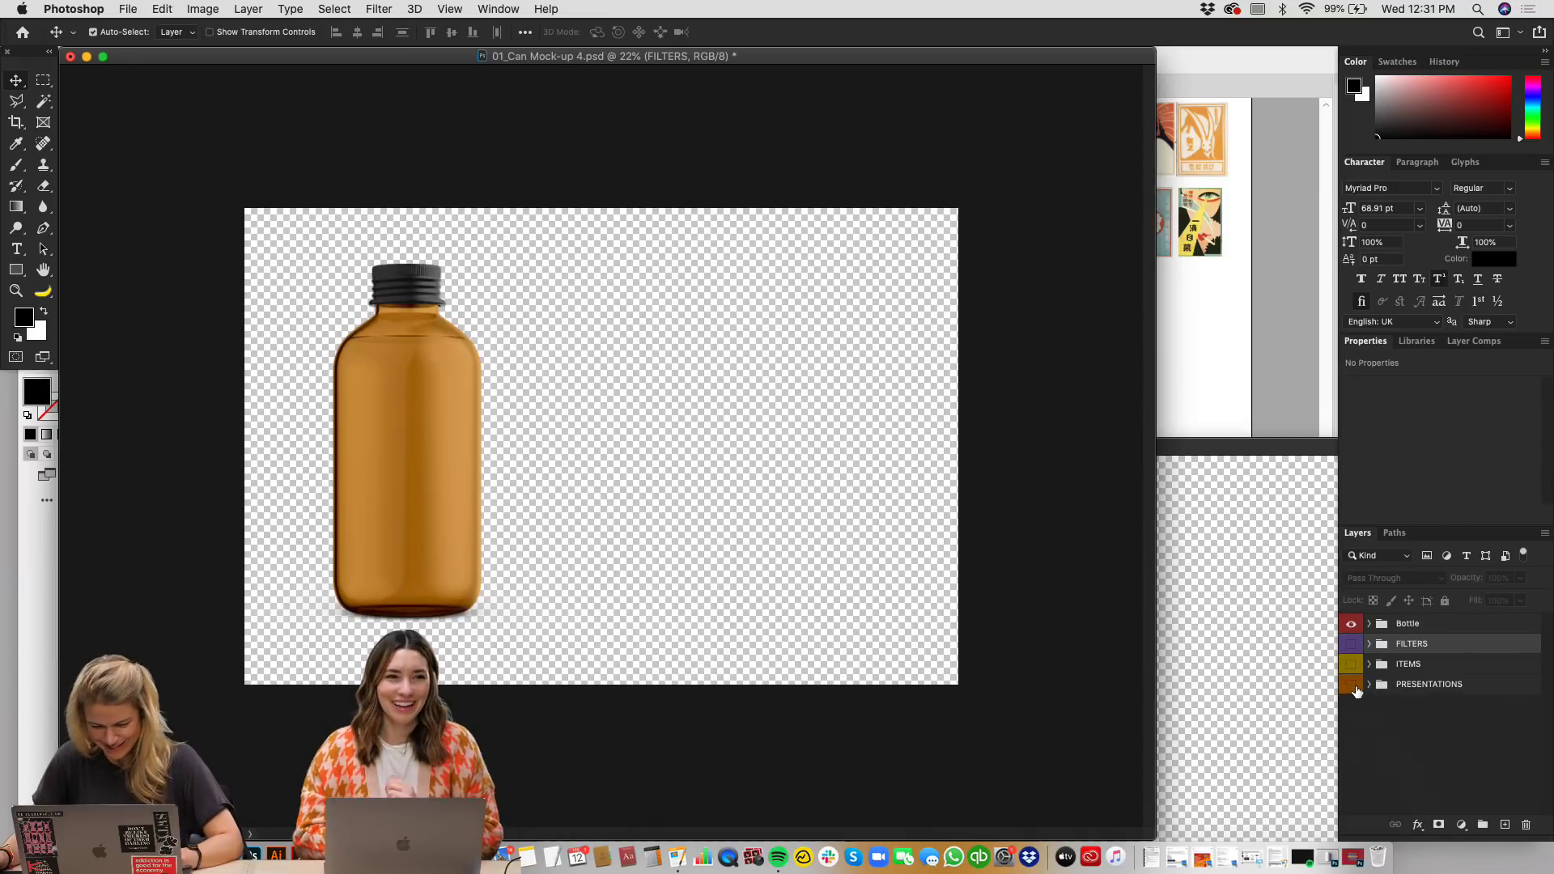
left_click(1351, 685)
left_click(1368, 686)
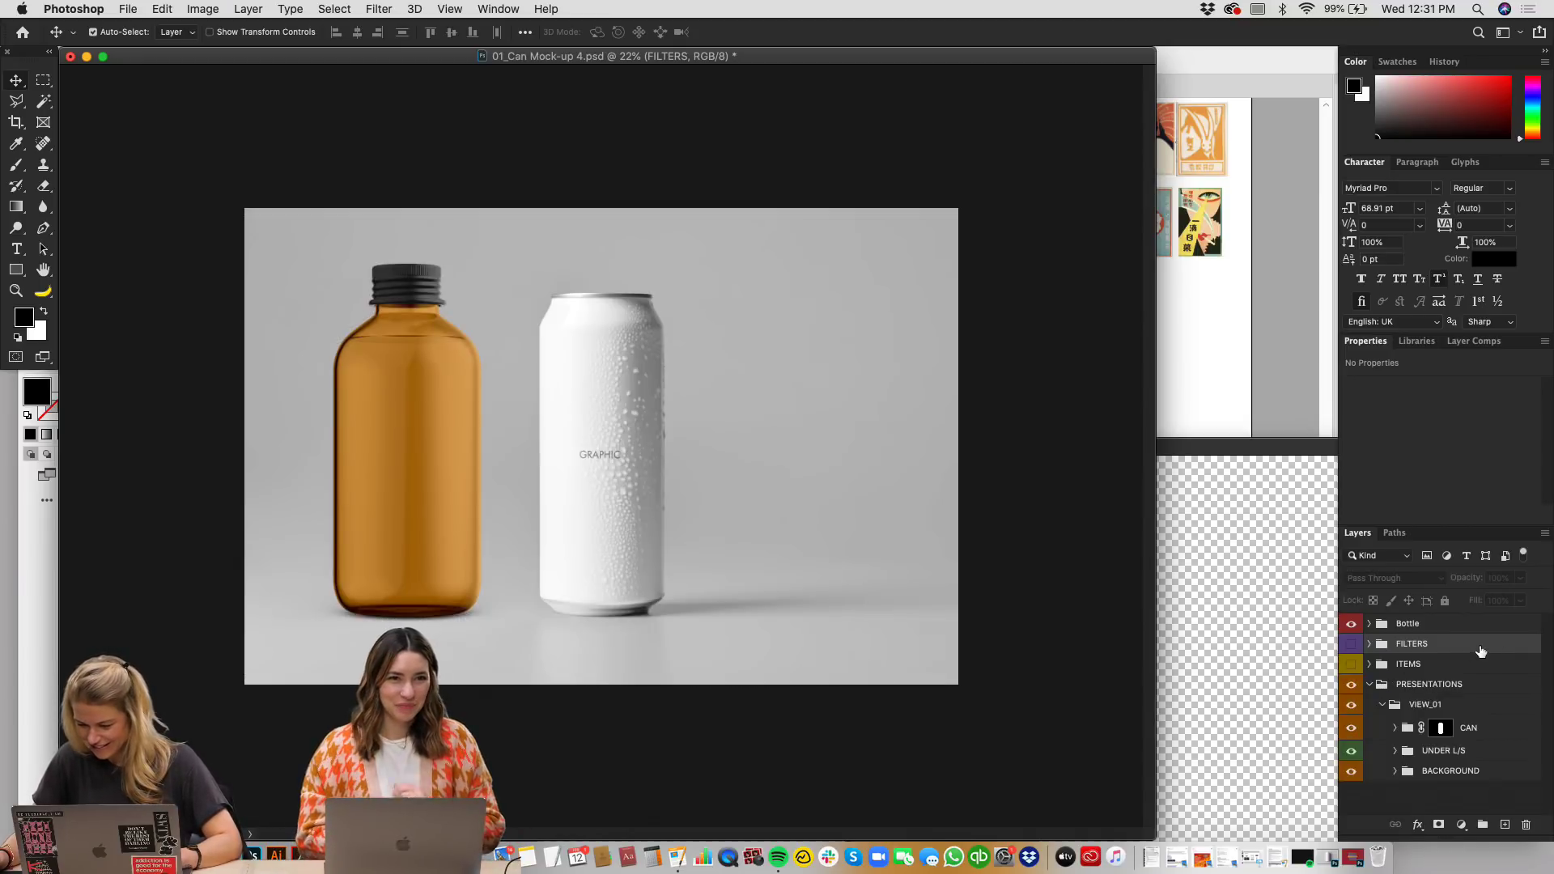
left_click(1438, 664, "shift")
key("Delete")
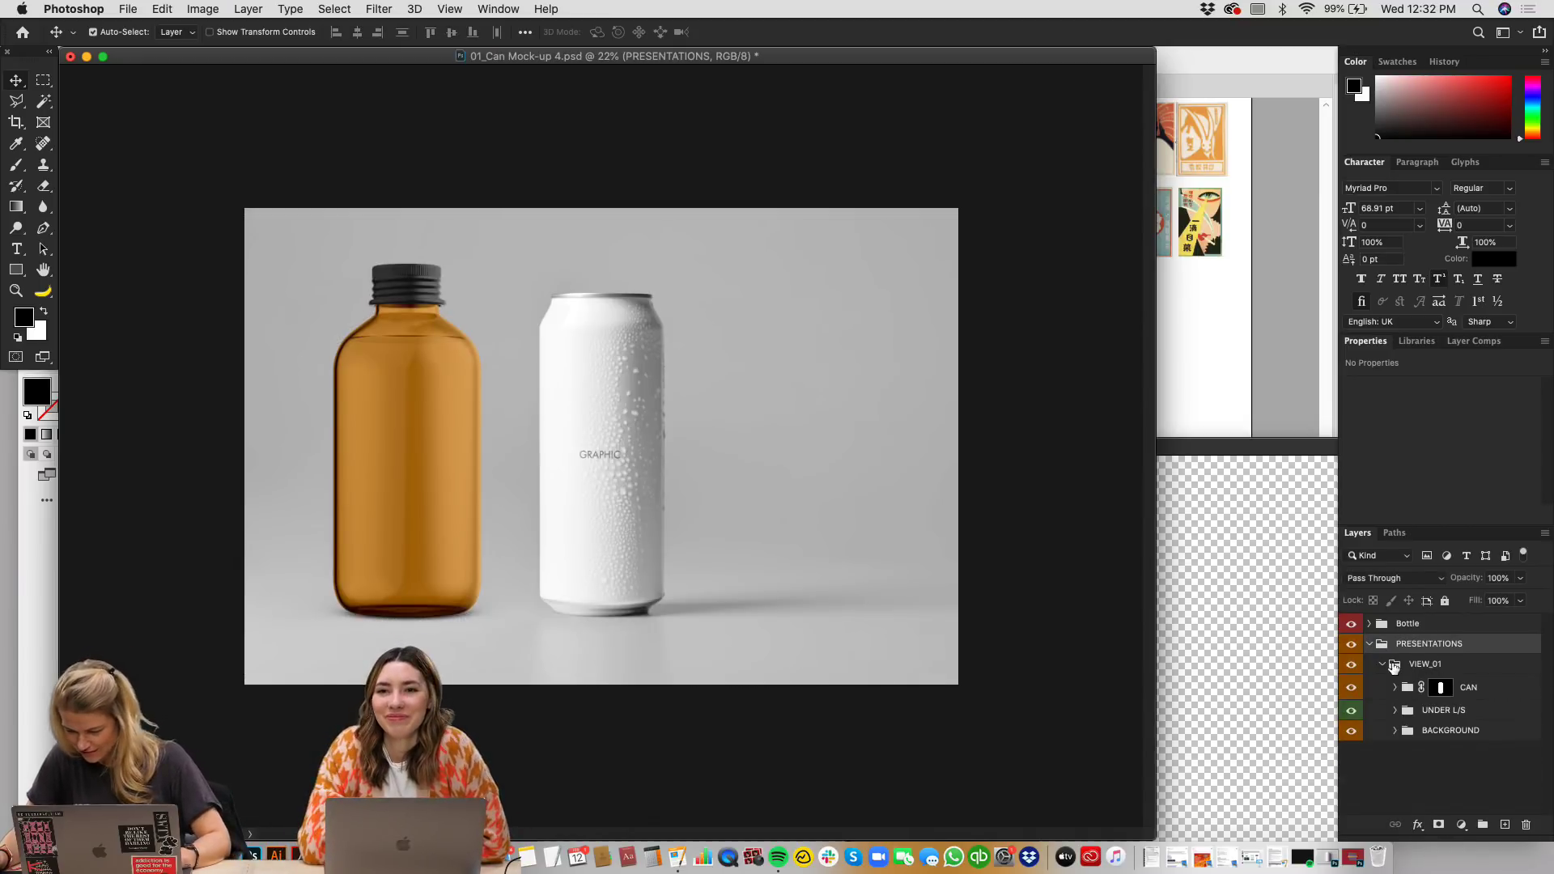
Step: Move the CAN group out of PRESENTATIONS to sit directly above it, and check PRESENTATIONS by toggling its visibility
left_click(1410, 693)
key("super+bracketright")
key("super+bracketright")
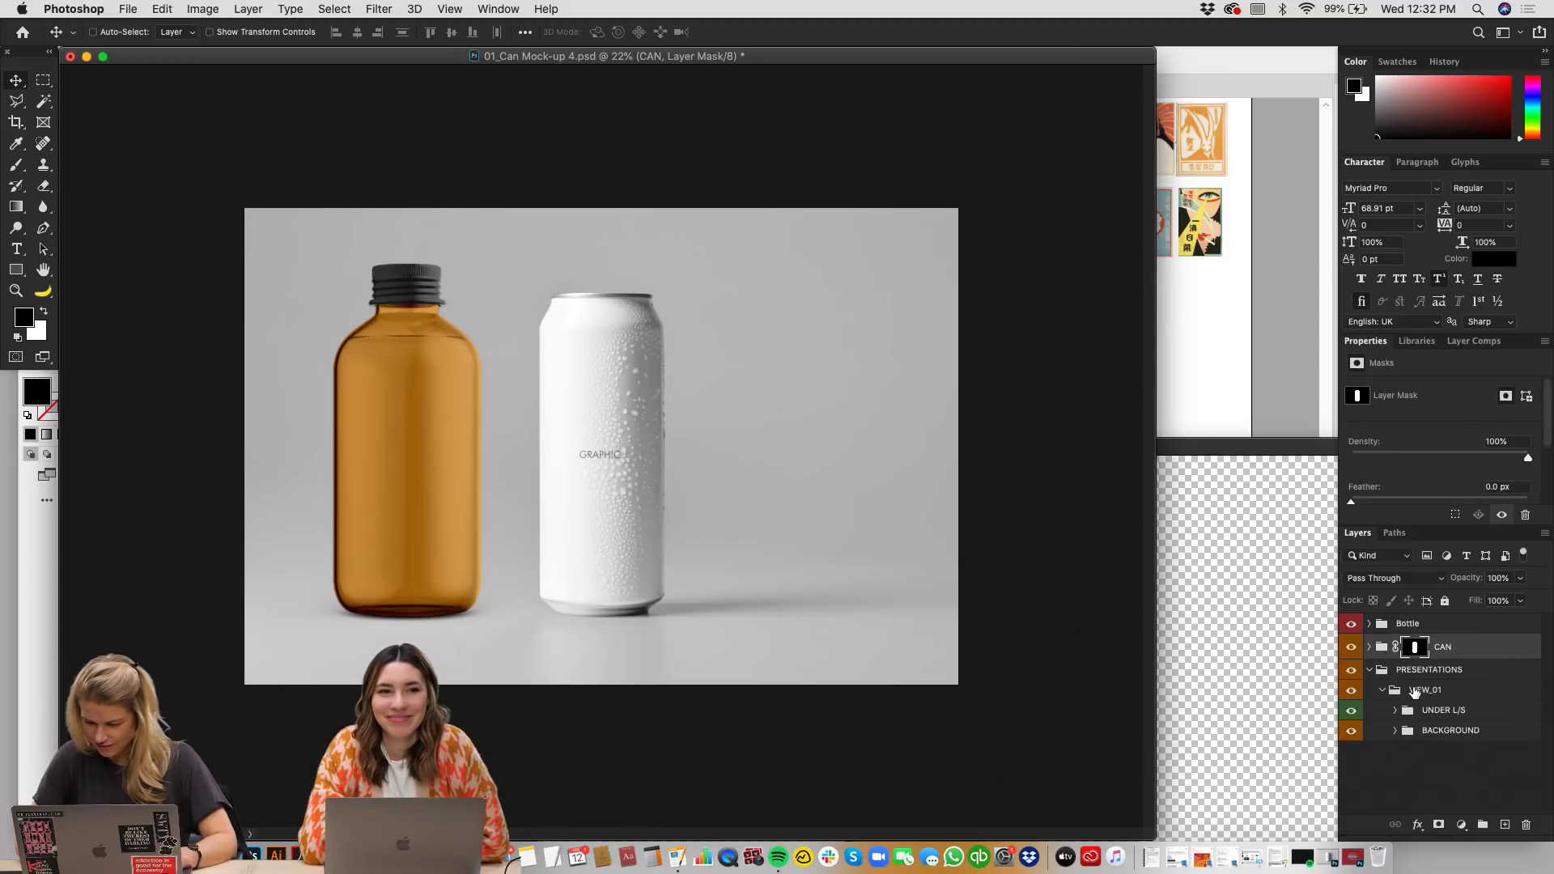
left_click(1367, 675)
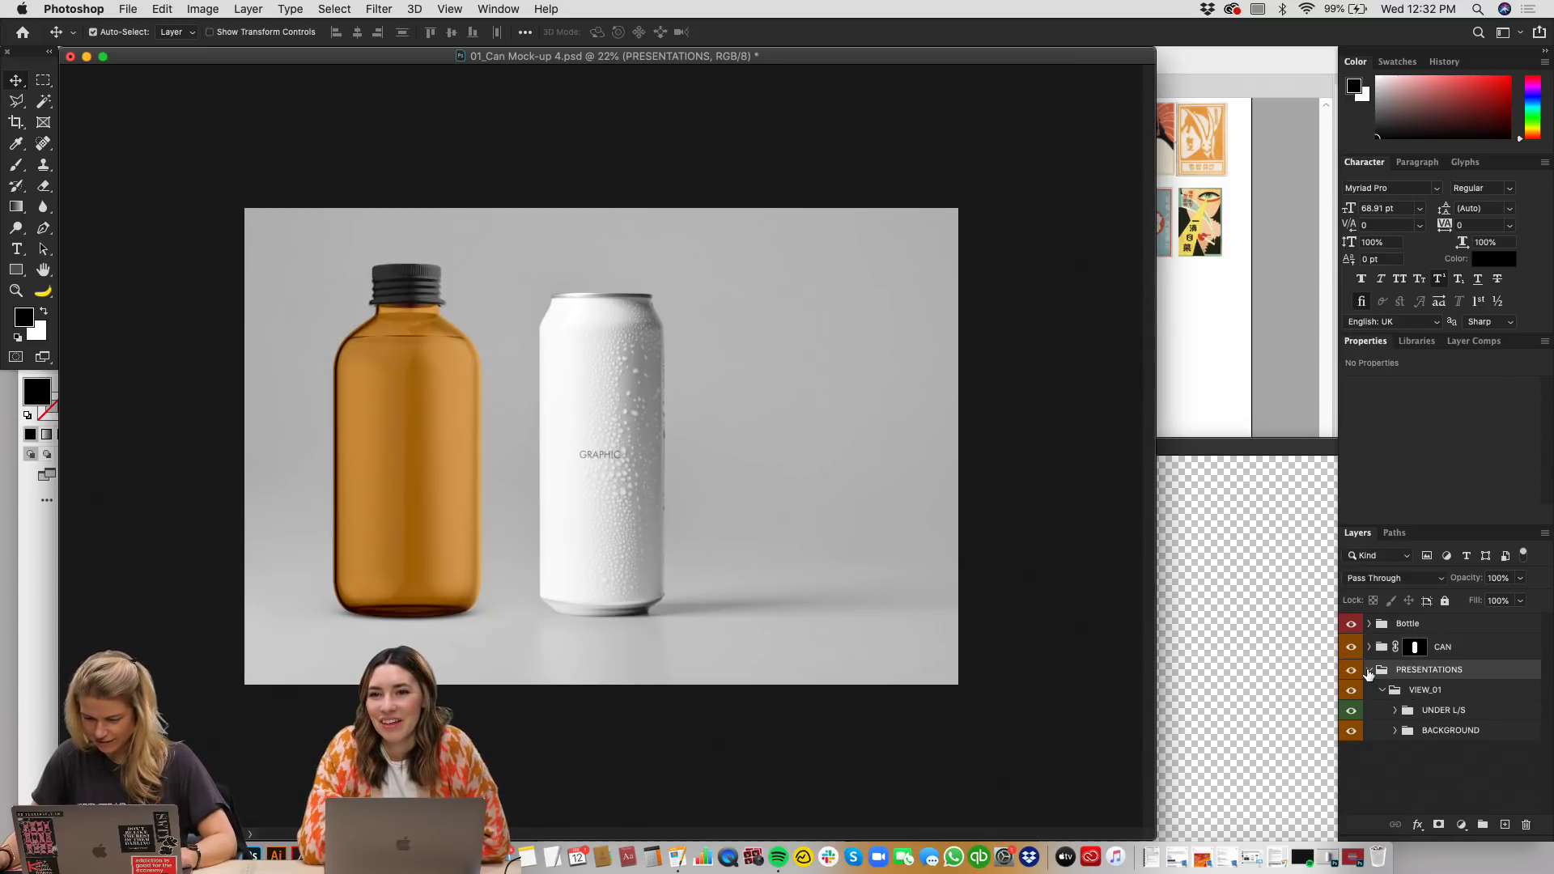
left_click(1367, 670)
left_click(1351, 670)
left_click(1350, 670)
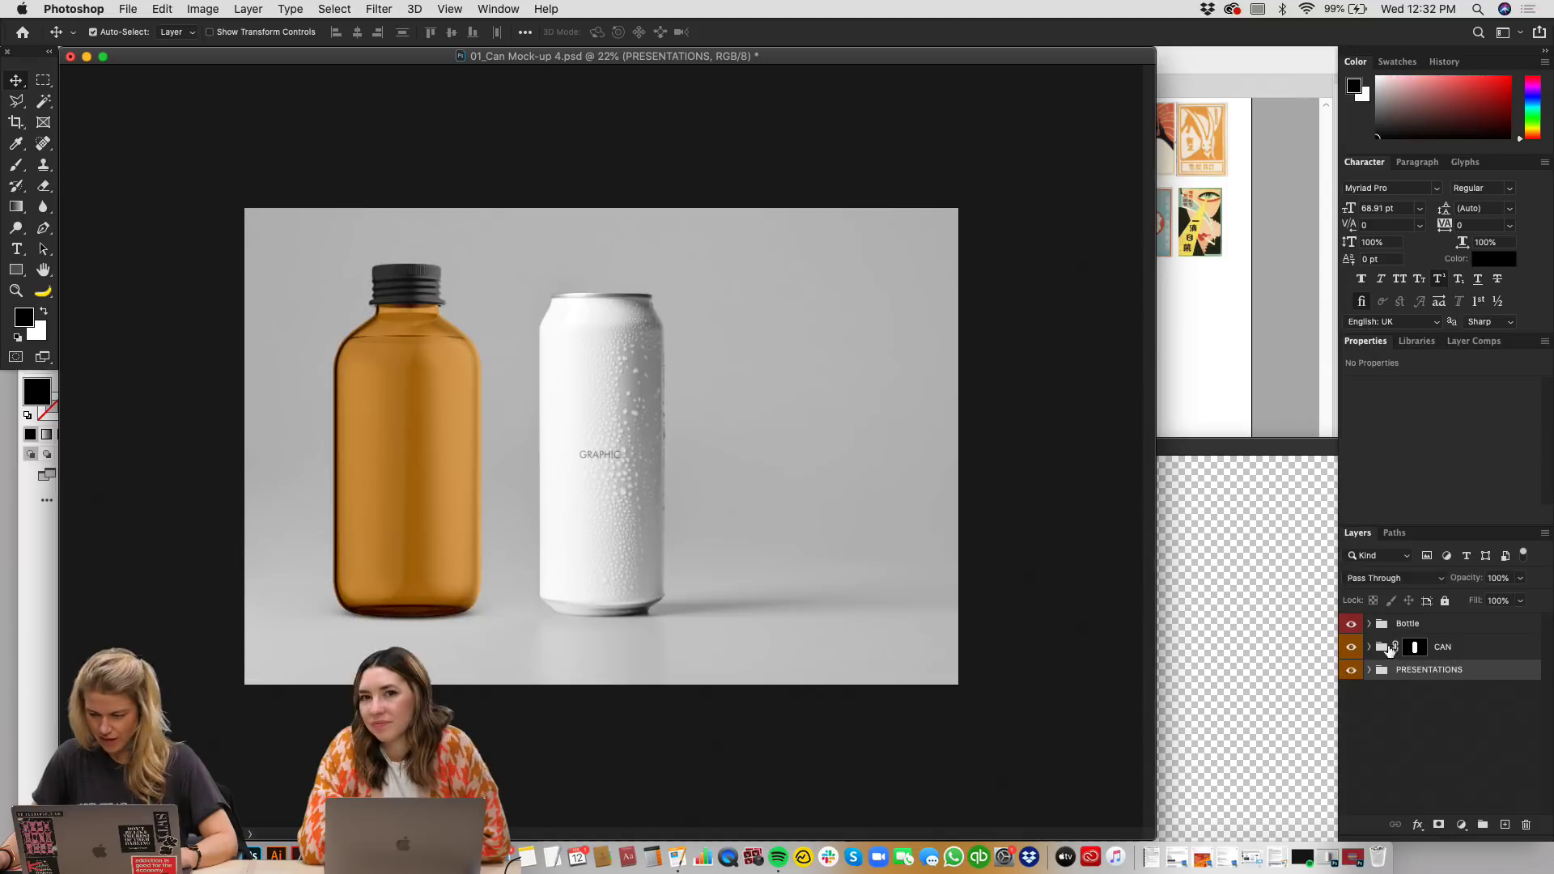
Step: Move the UNDER L/S group out of PRESENTATIONS, placing it directly beneath the CAN group
left_click(1367, 671)
left_click(1413, 717)
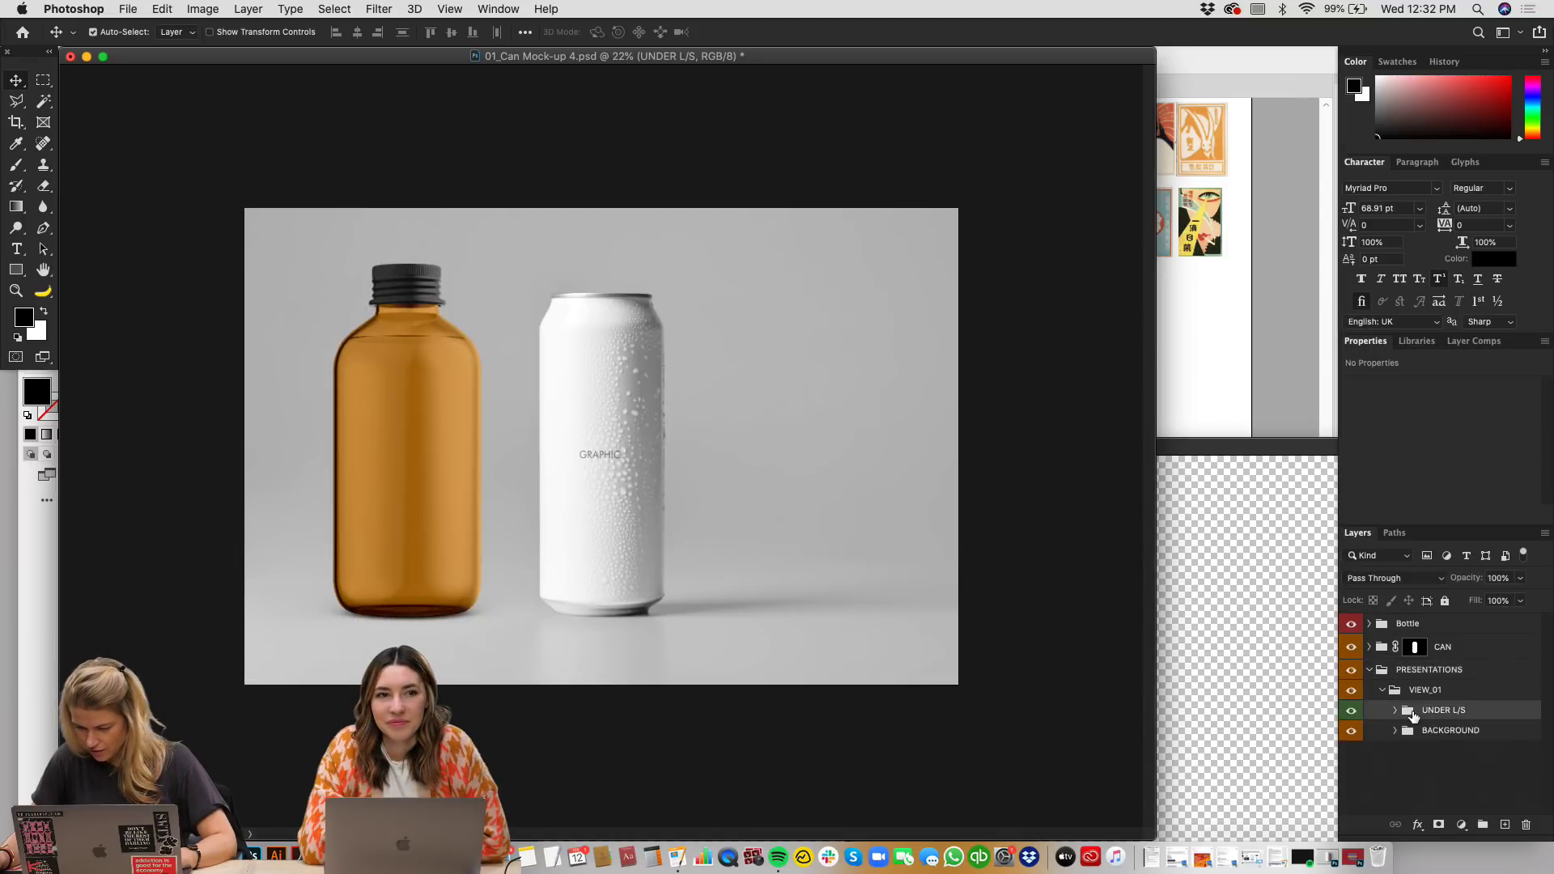
key("super+bracketright")
key("super+bracketright")
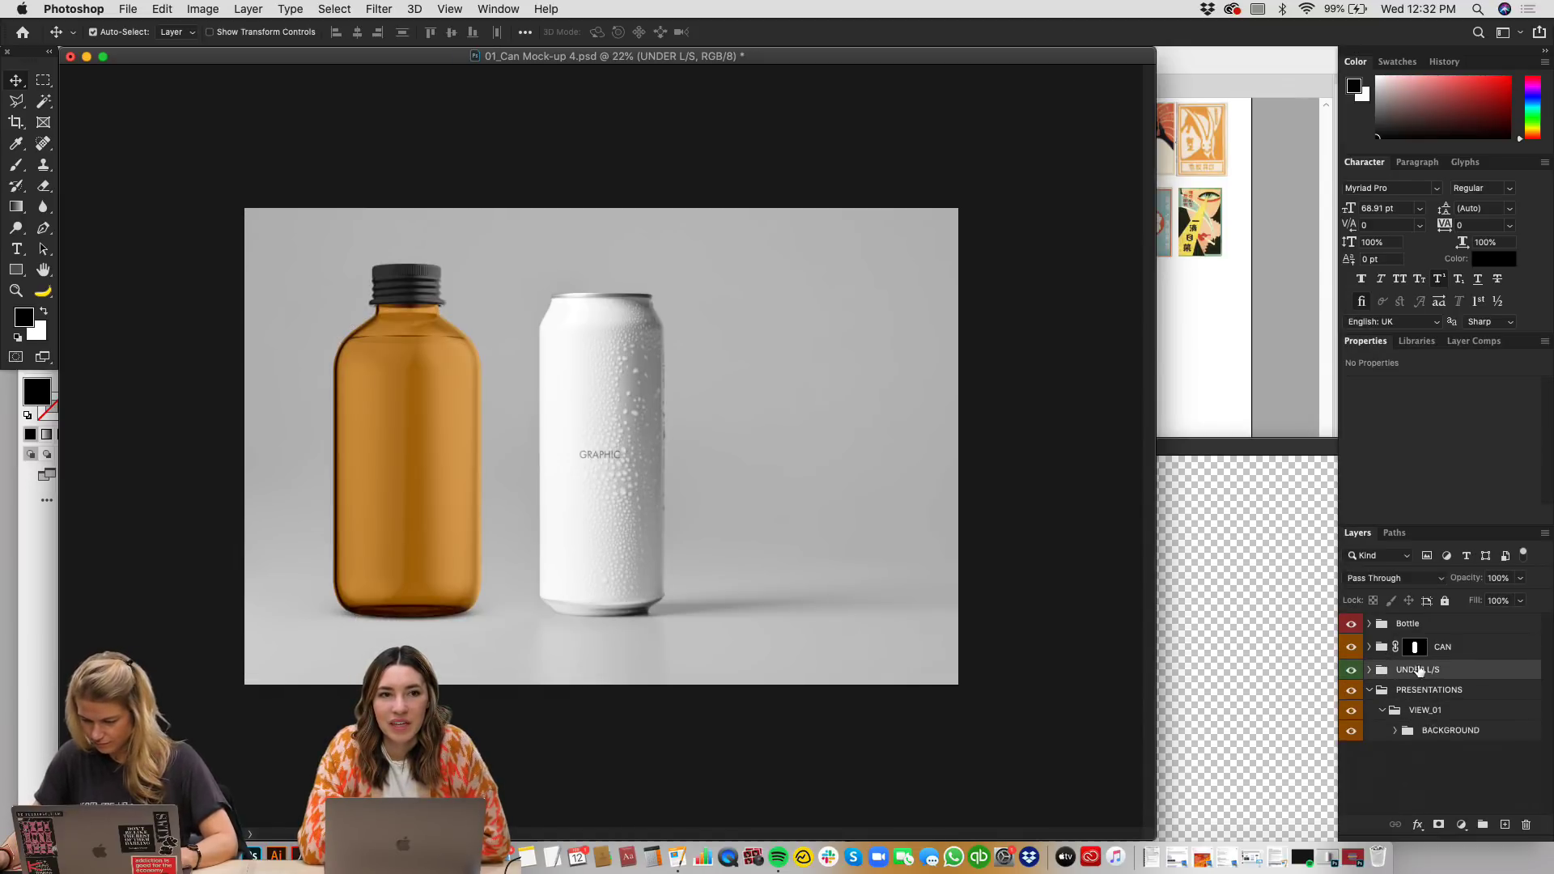
Step: Group CAN and UNDER L/S together under the name Can and collapse the PRESENTATIONS group
left_click(1450, 647, "shift")
key("super+g")
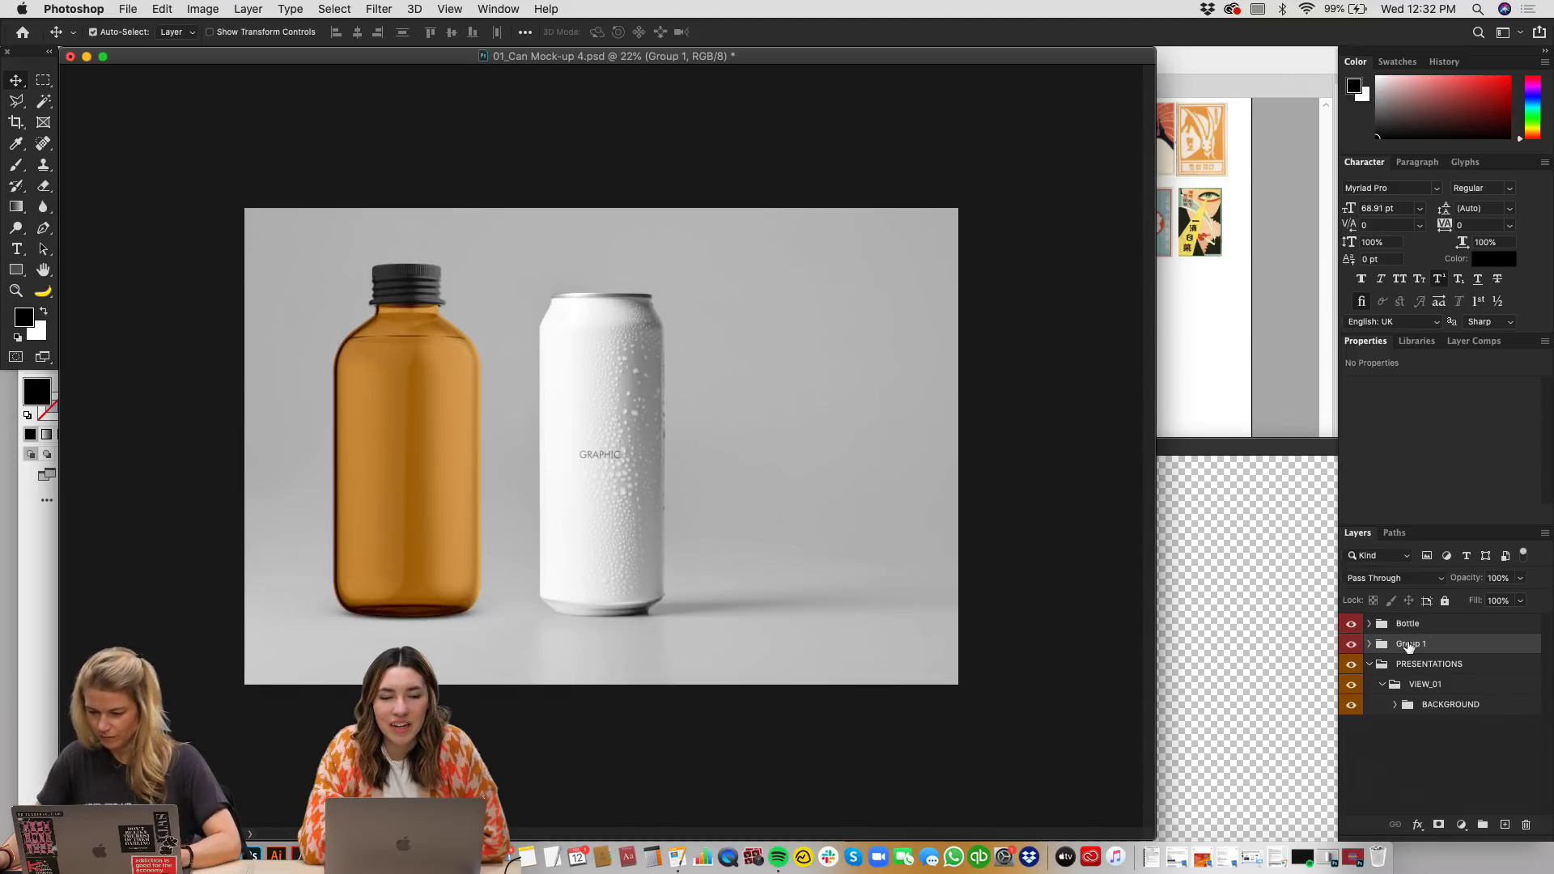
double_click(1408, 643)
type("Can")
key("Return")
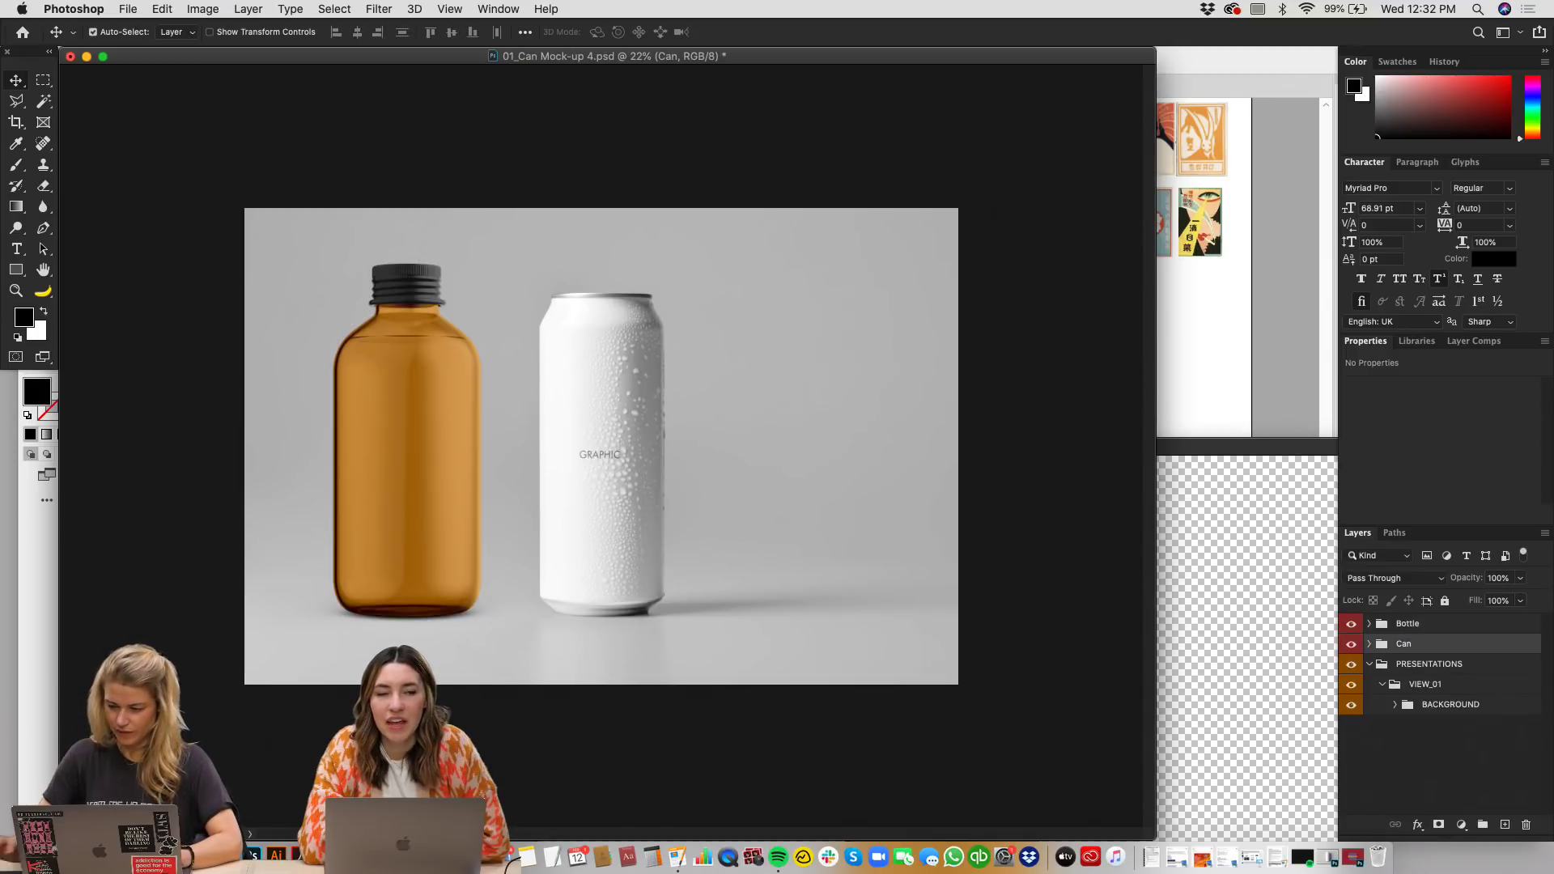
left_click(1368, 663)
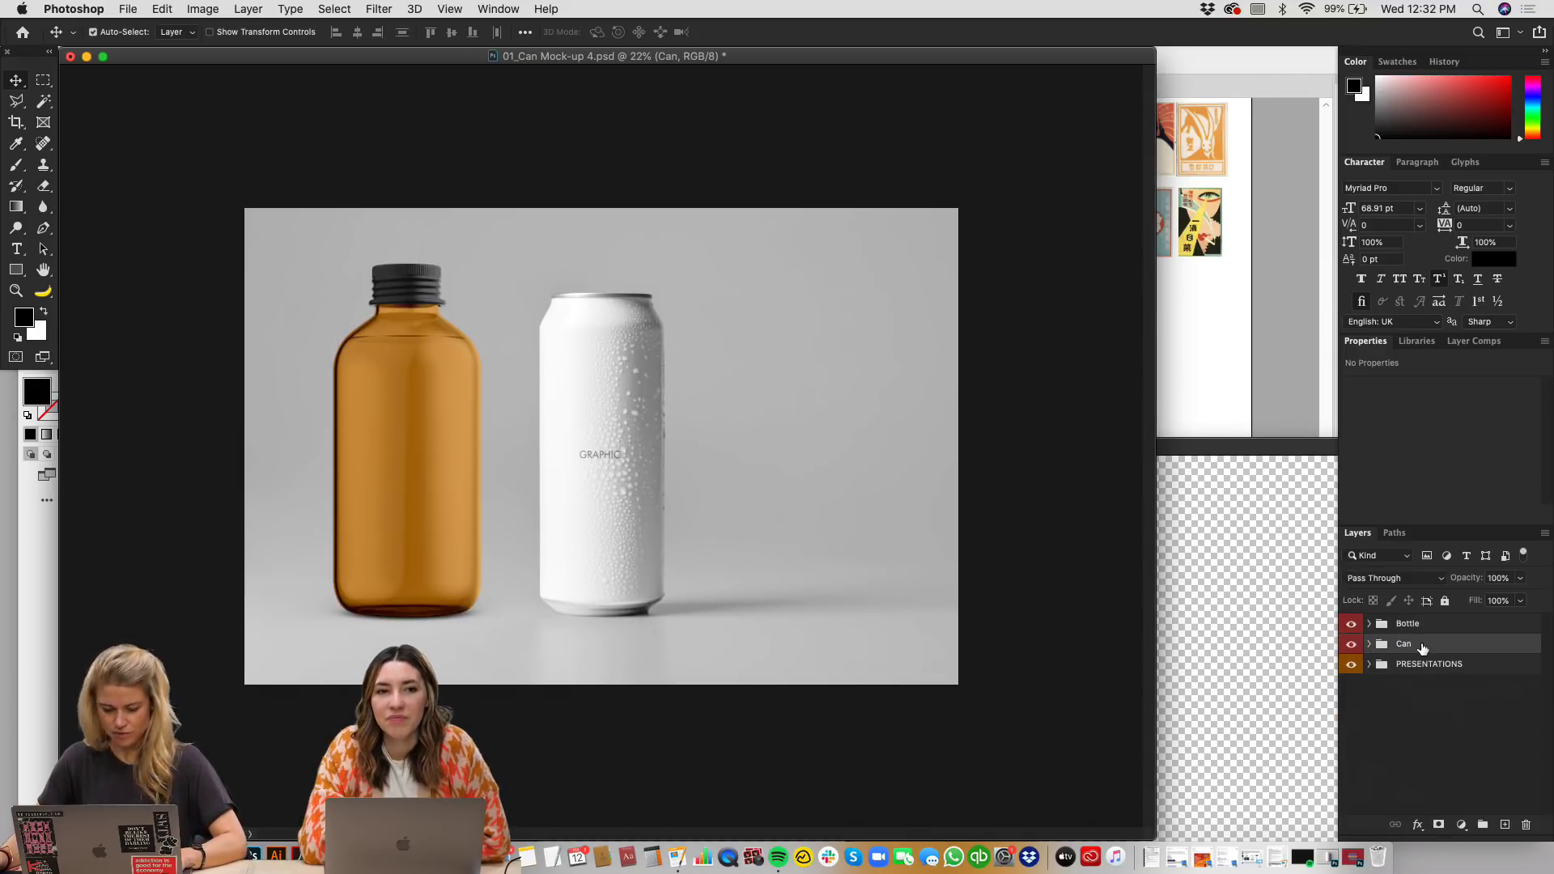
Step: Try to shift the Bottle and Can groups together toward the right side of the canvas
left_click(1438, 623, "shift")
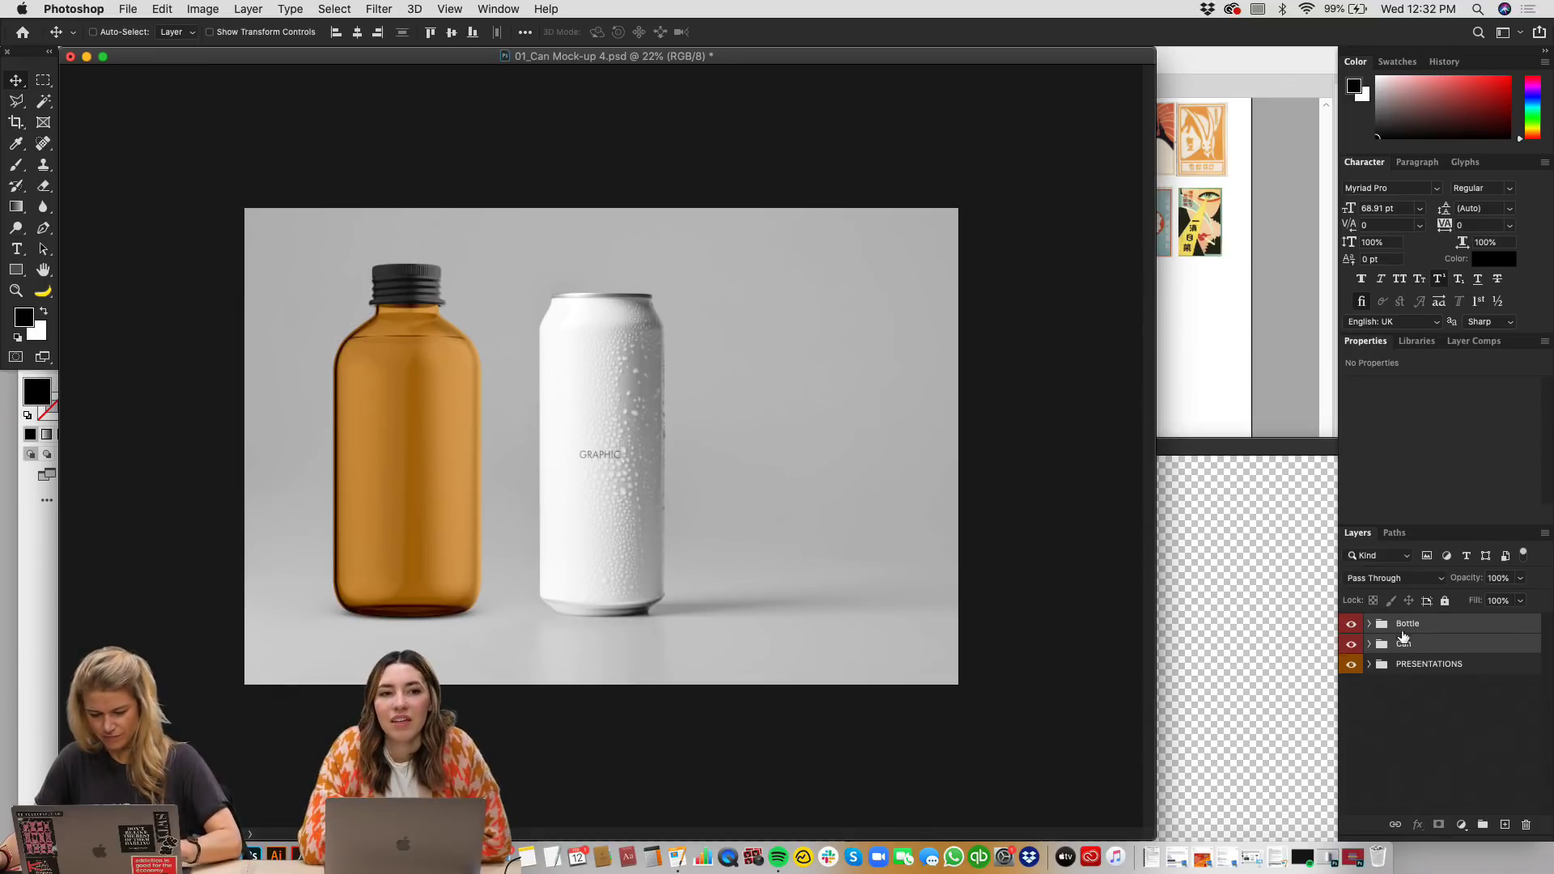
key("super+t")
left_click_drag(662, 493, 762, 492)
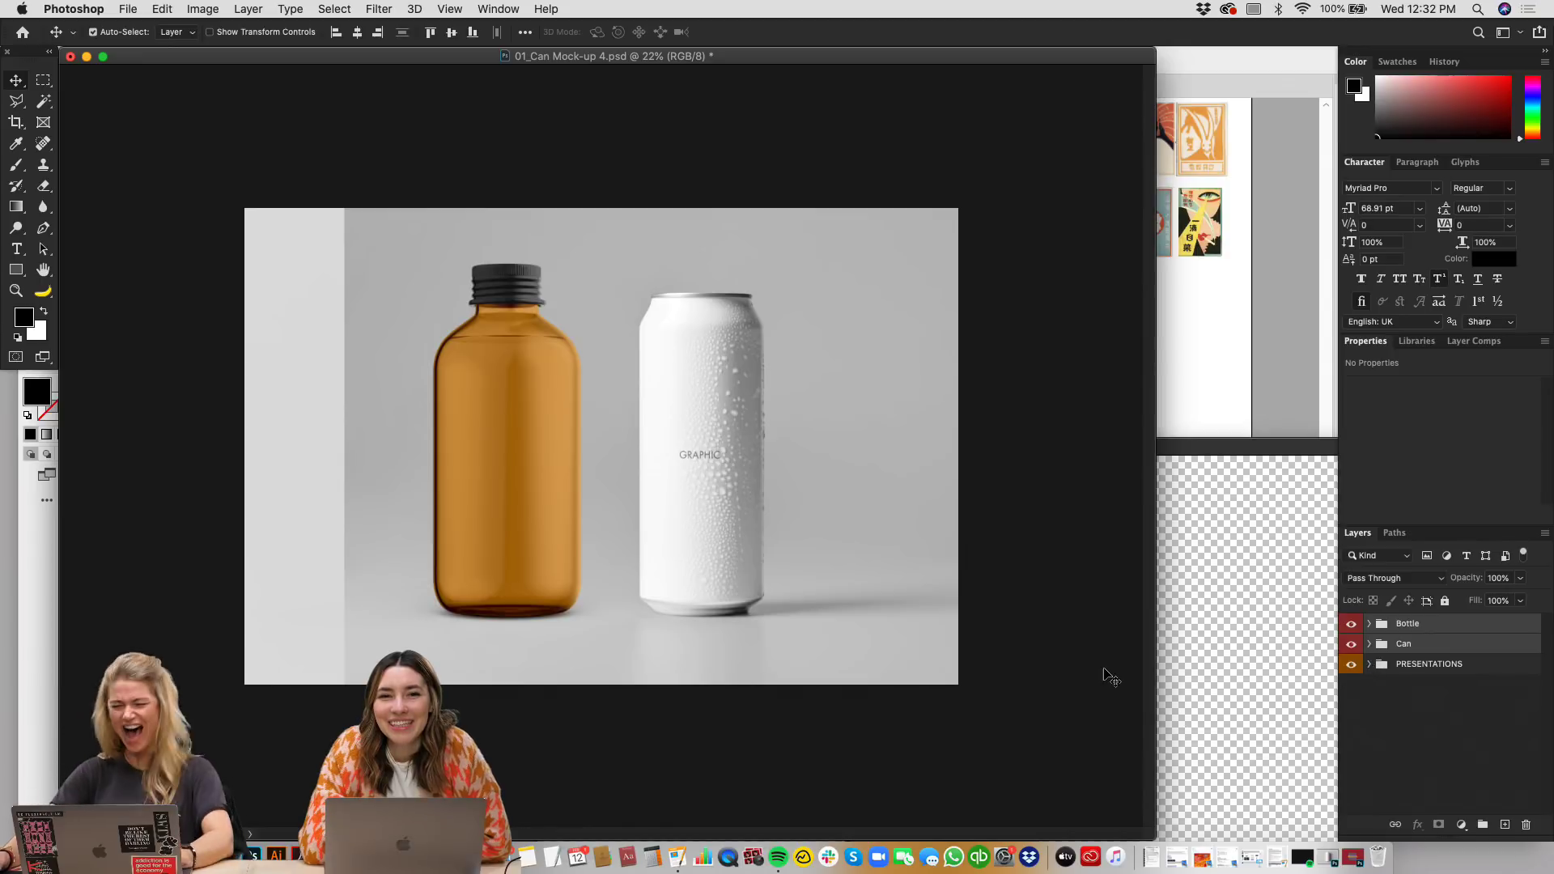
key("super+z")
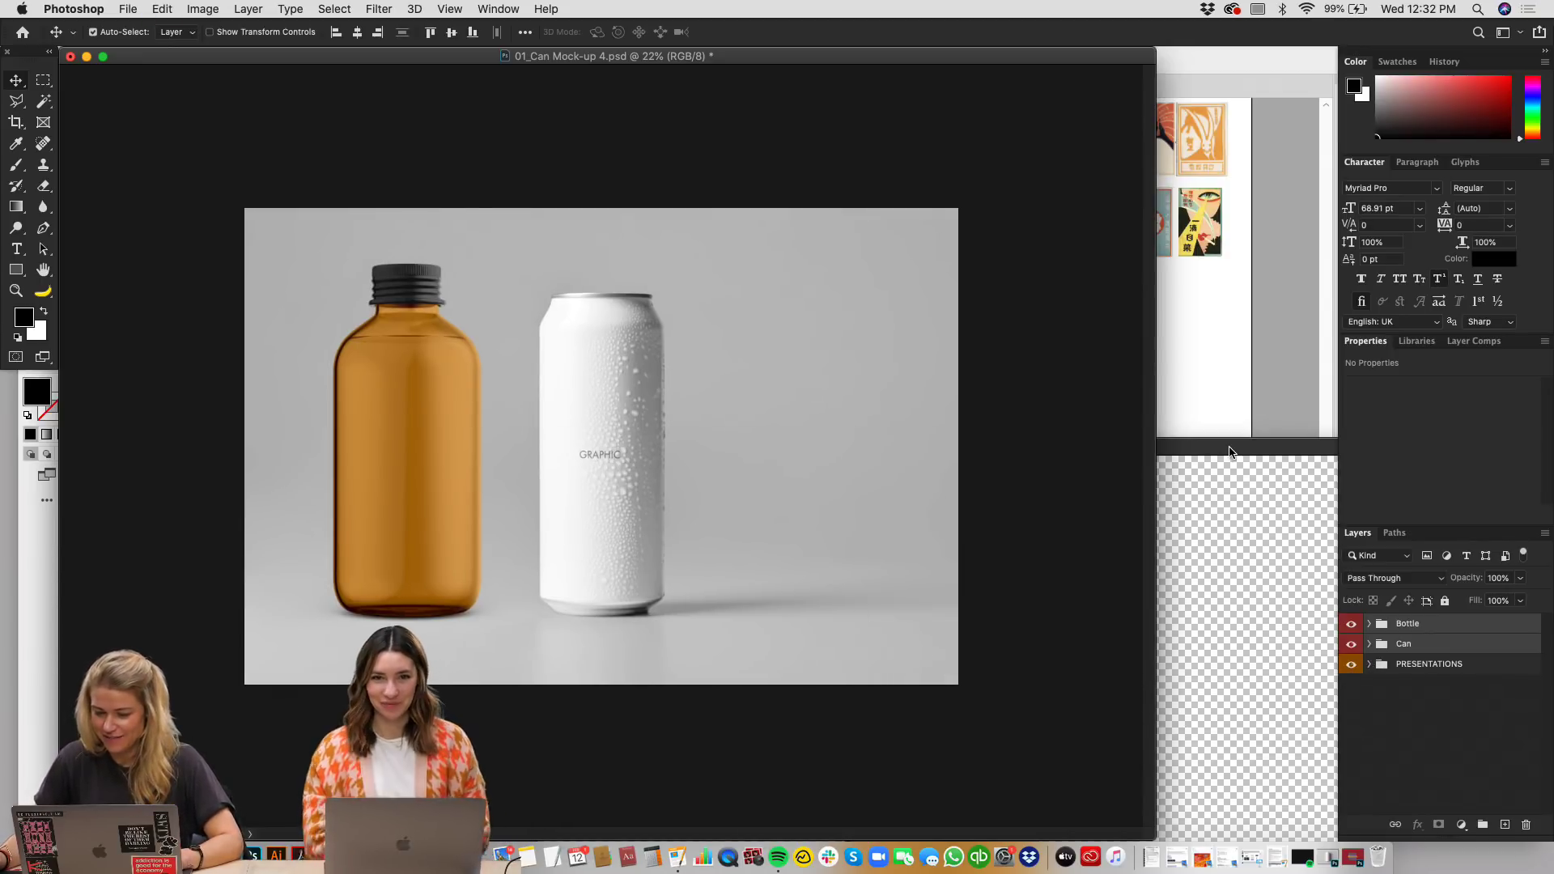
Step: In BottleMock_Single_2.psd, show the Background Color layer, scale the Bottle group down and place it in the left part of the canvas
left_click(1332, 666)
left_click(1351, 649)
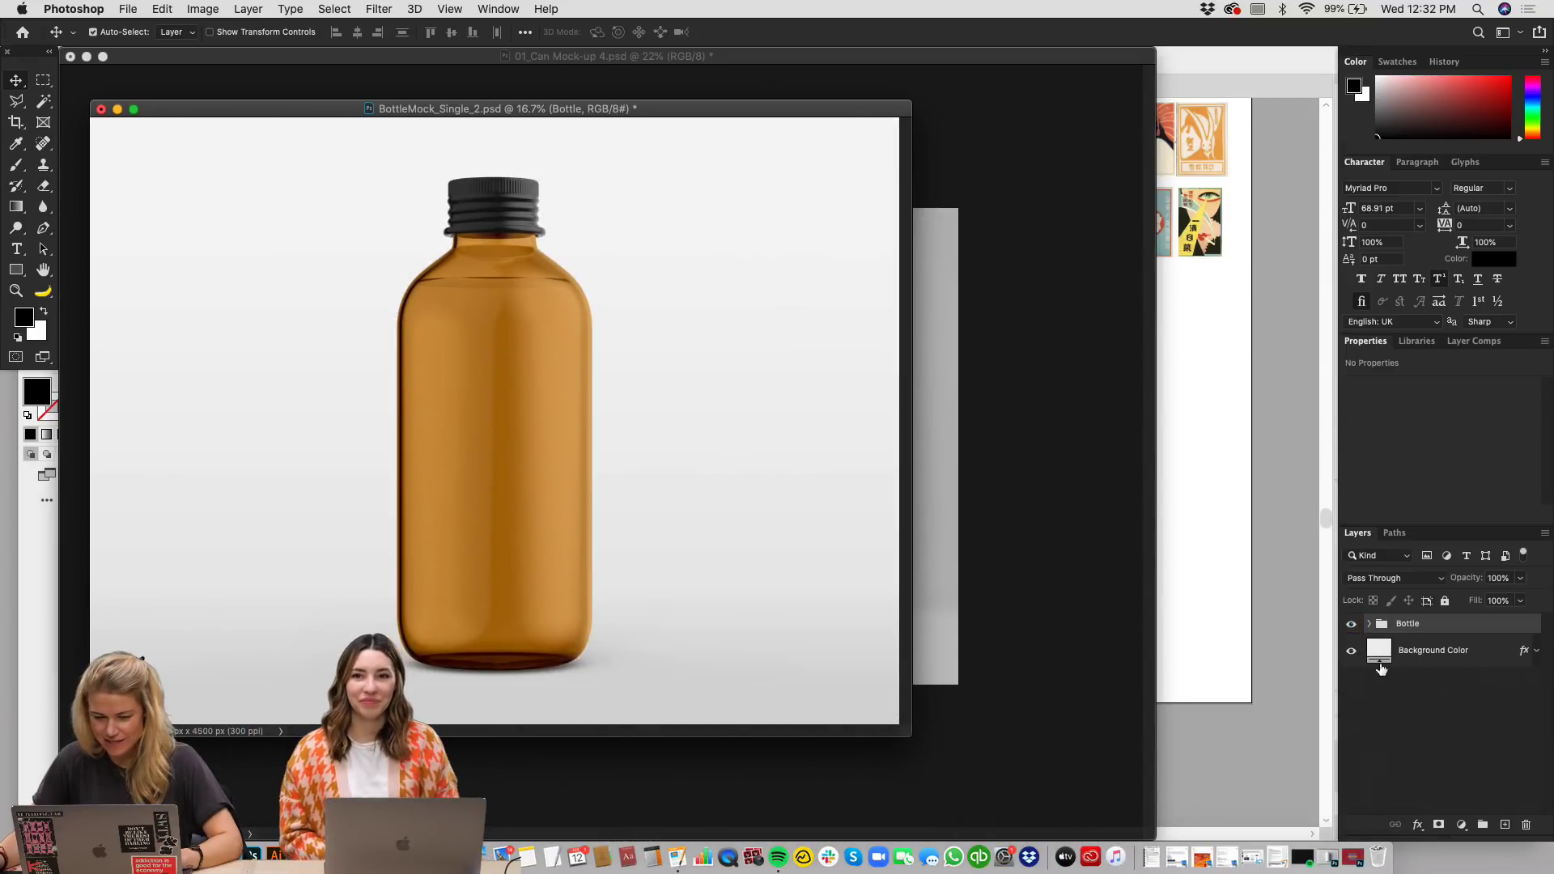
key("super+t")
left_click_drag(495, 476, 365, 477)
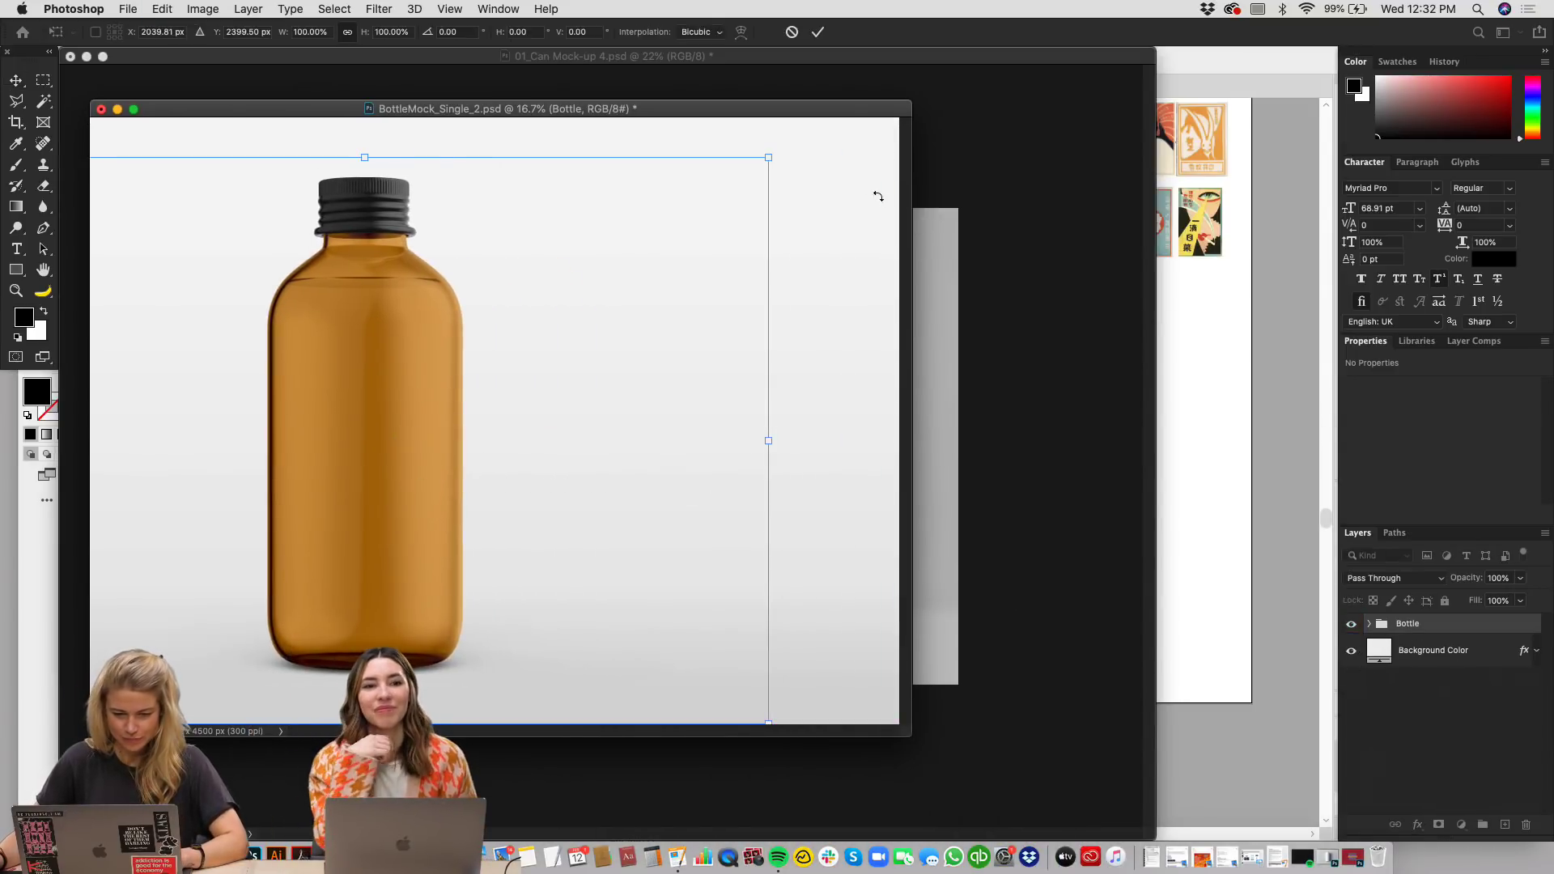
left_click_drag(770, 159, 607, 270)
left_click_drag(556, 402, 544, 435)
key("Return")
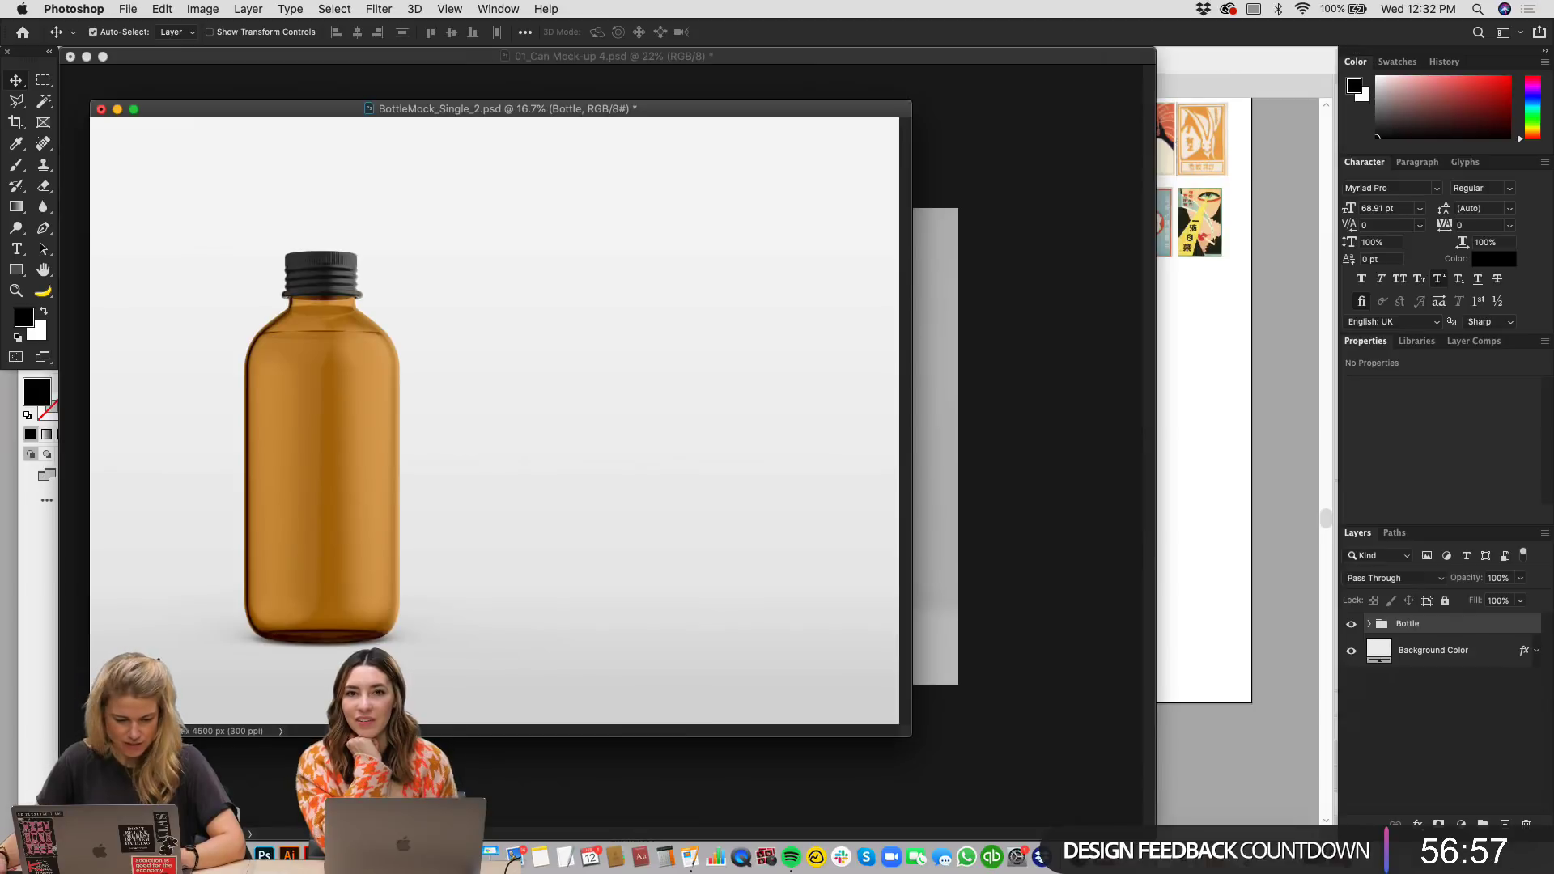
Step: Switch to Finder and look through the can mockups in the Mockups folder, from 03_Can Mock-up 4.psd to CanLipless1.psd
key("super+Tab")
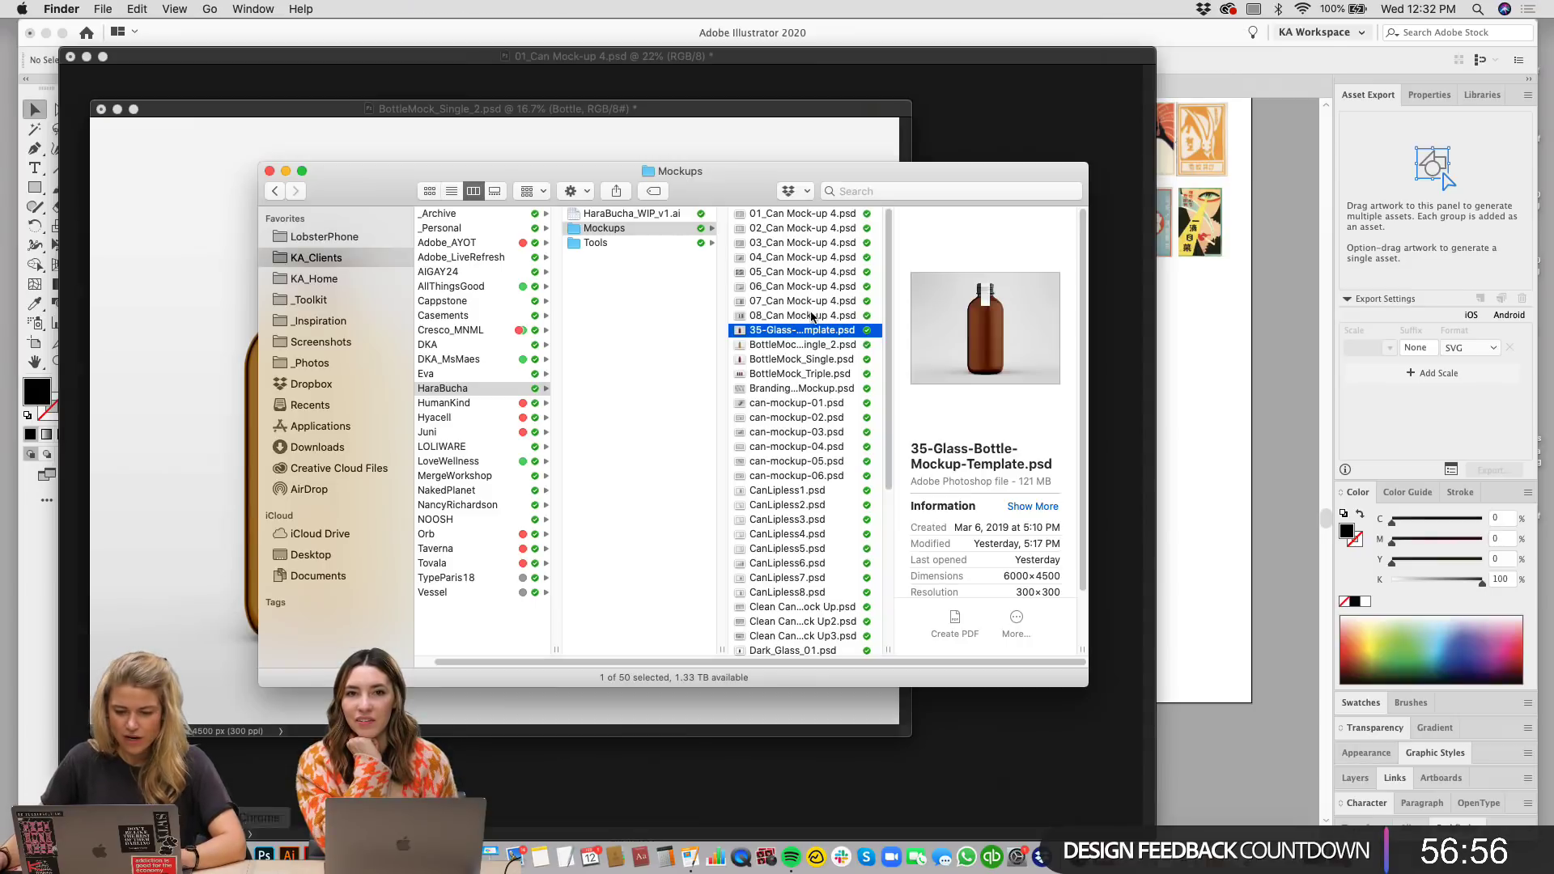
left_click(786, 244)
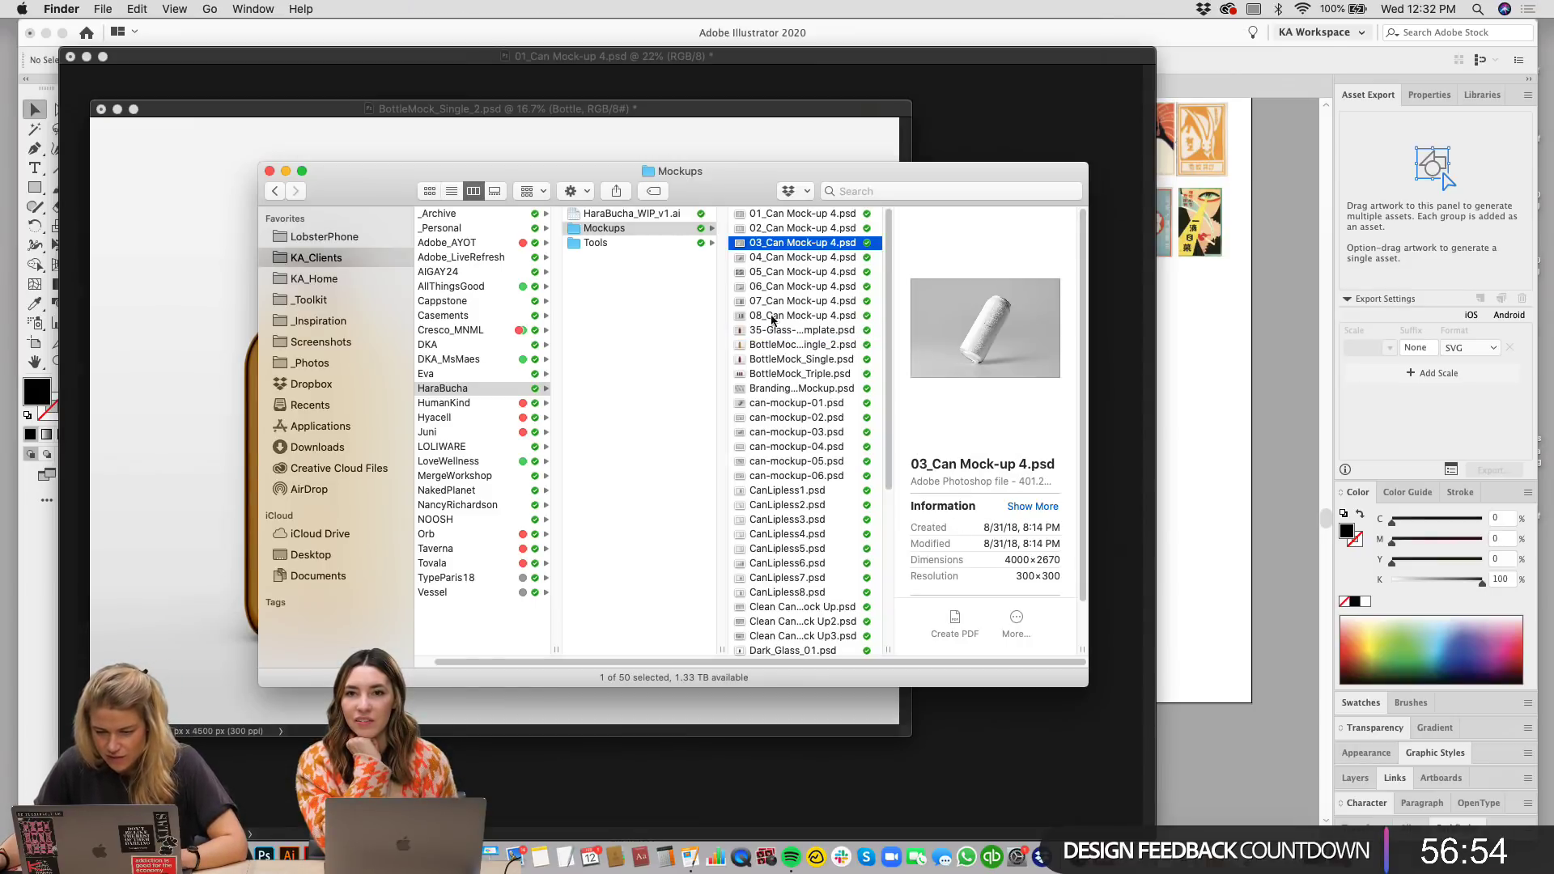
left_click(773, 434)
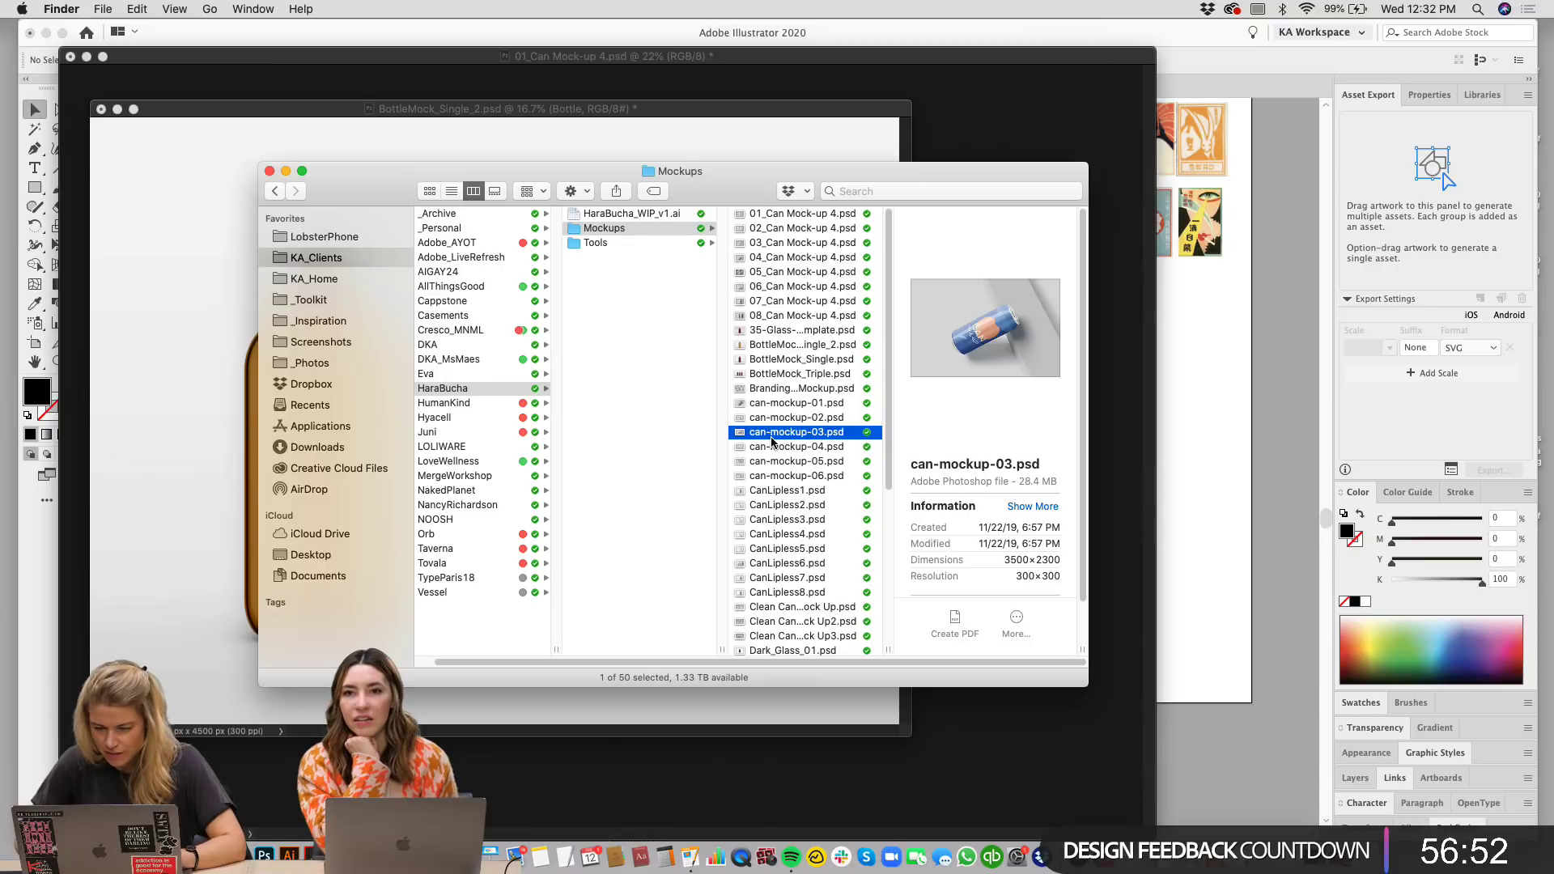
key("Down")
key("Down")
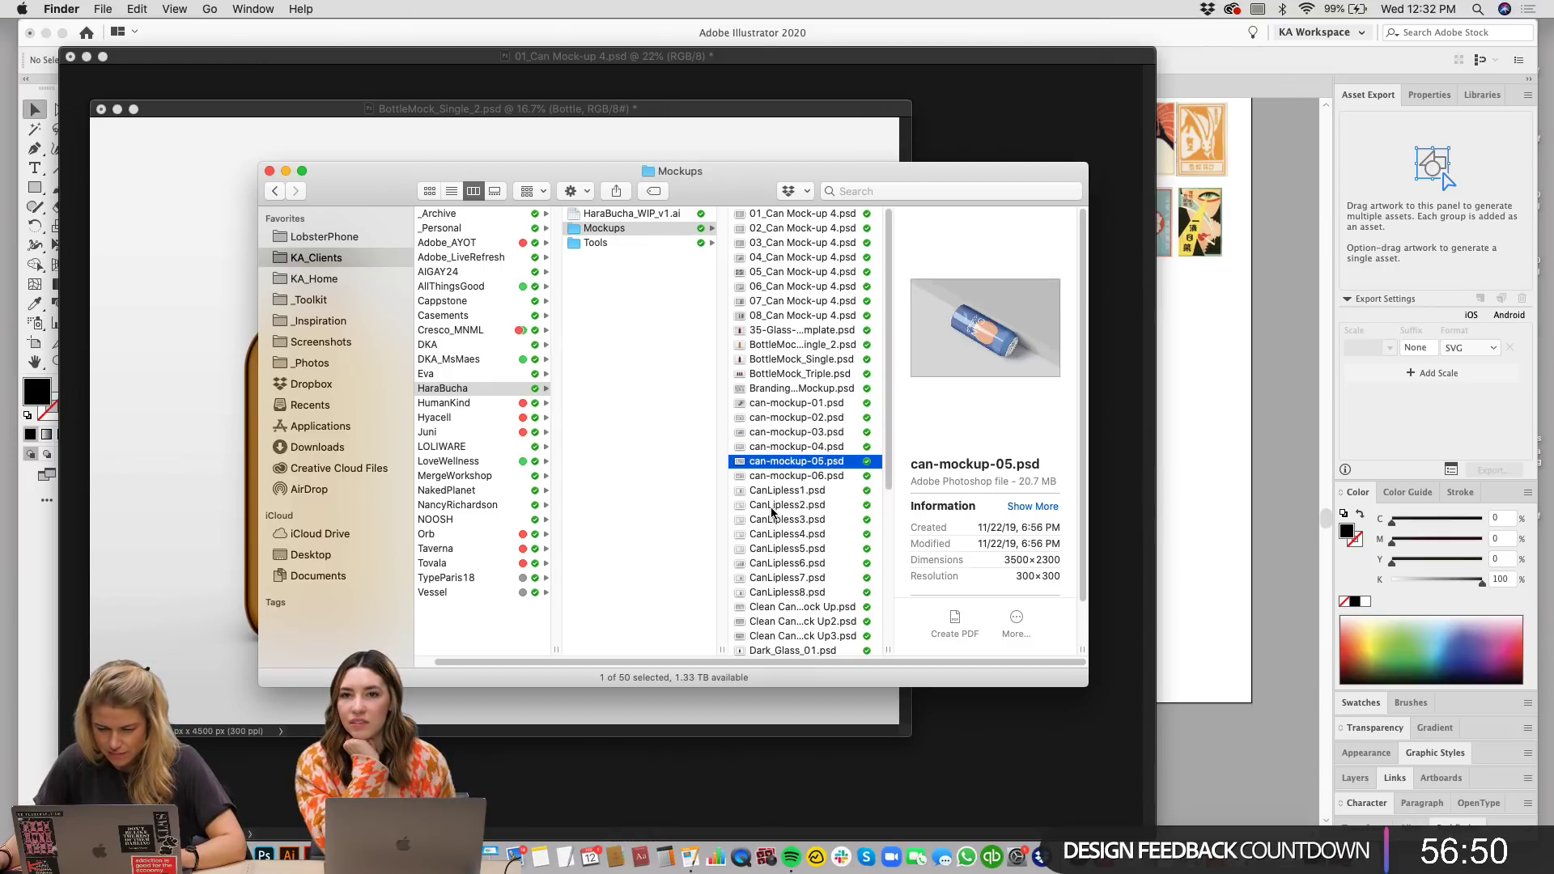
key("Down")
key("Down")
Step: Preview CanLipless1.psd, open it in Photoshop to inspect its can and layers, and close it
key("space")
key("space")
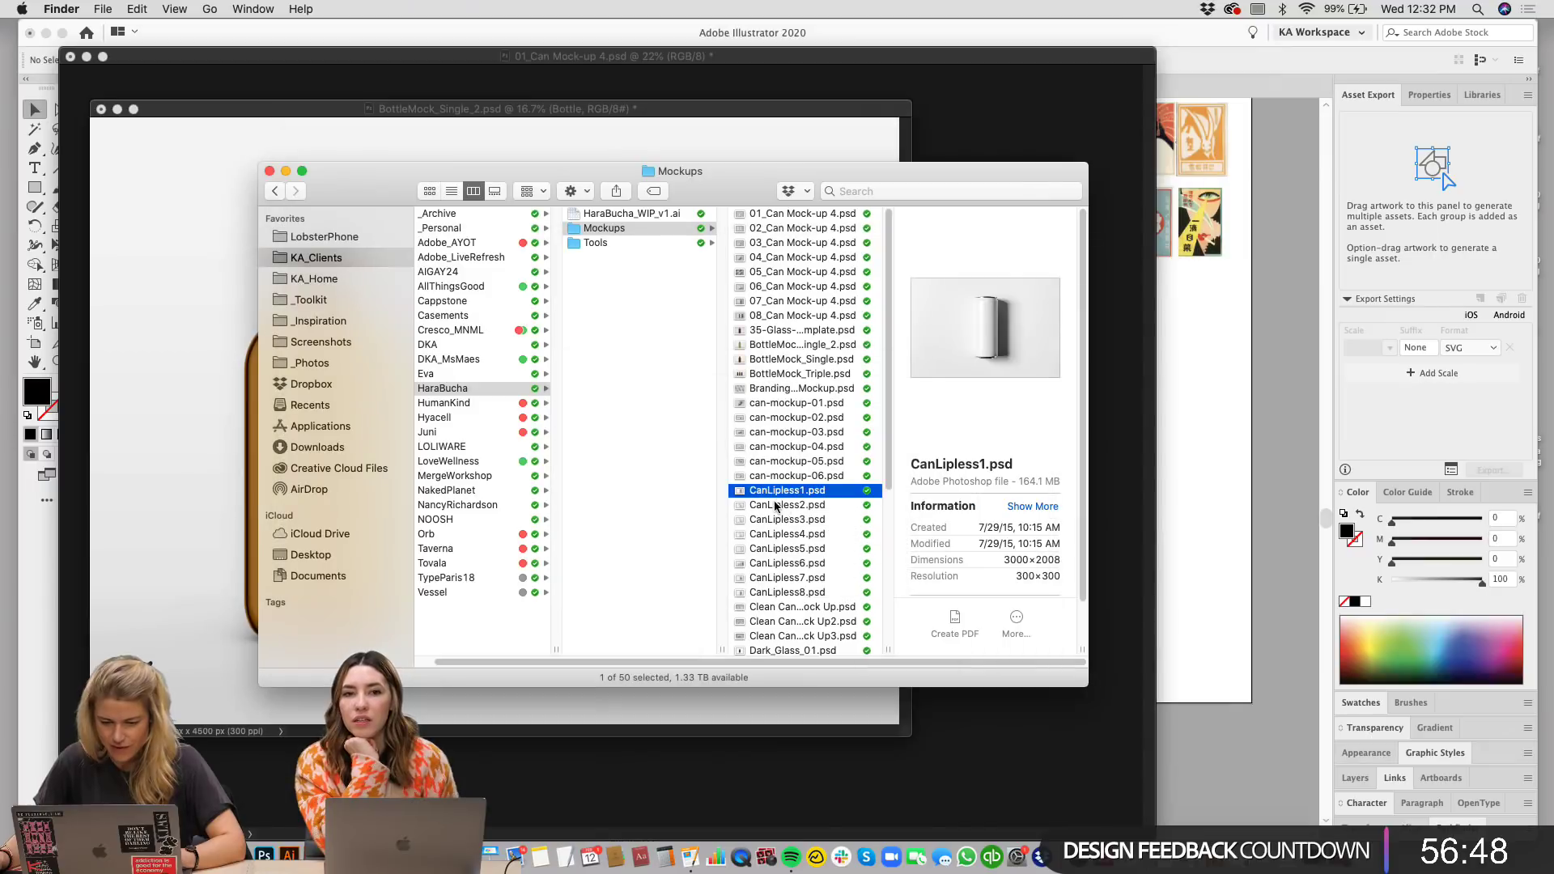
double_click(784, 491)
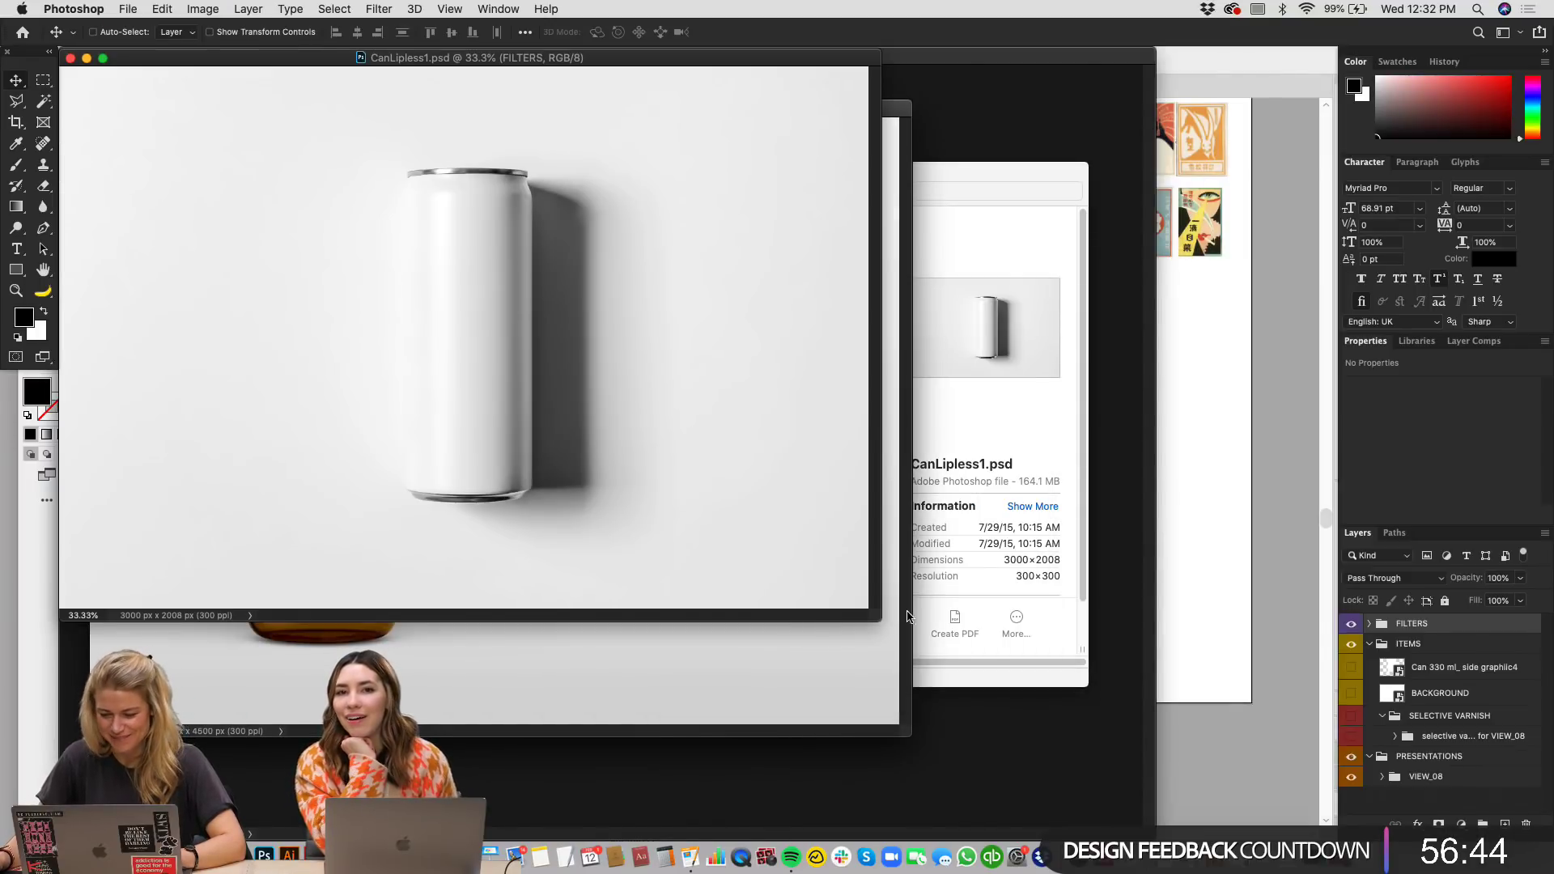
key("super+w")
Step: Switch to Finder, look through the can mockups from CanLipless2.psd to CanLipless8.psd, and preview Clean Can Mock Up.psd
left_click(938, 493)
key("Down")
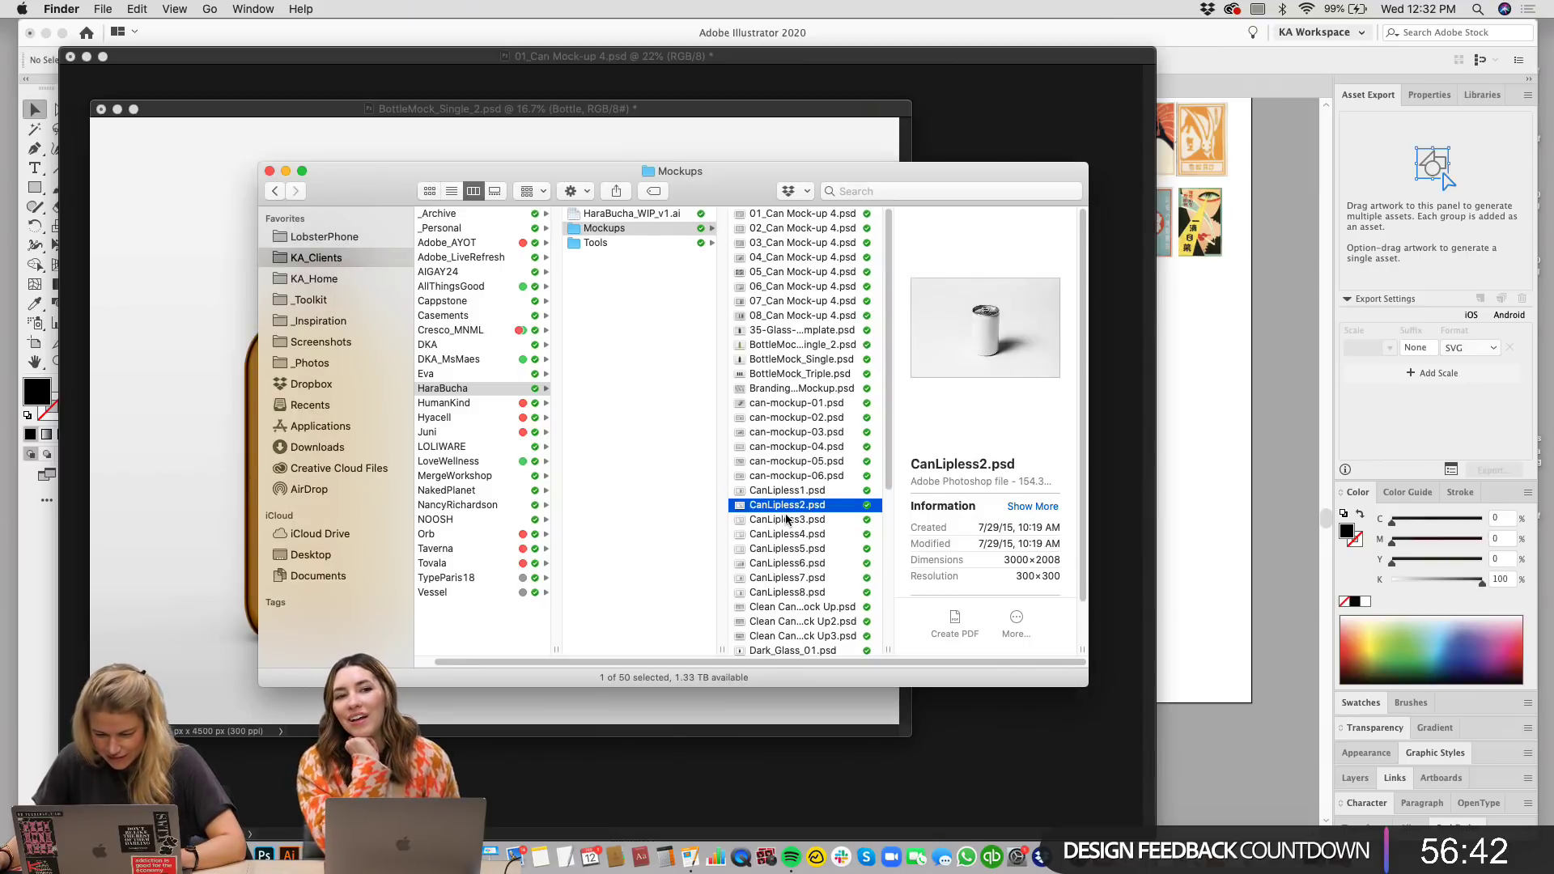
key("Down")
key("Down")
key("Down")
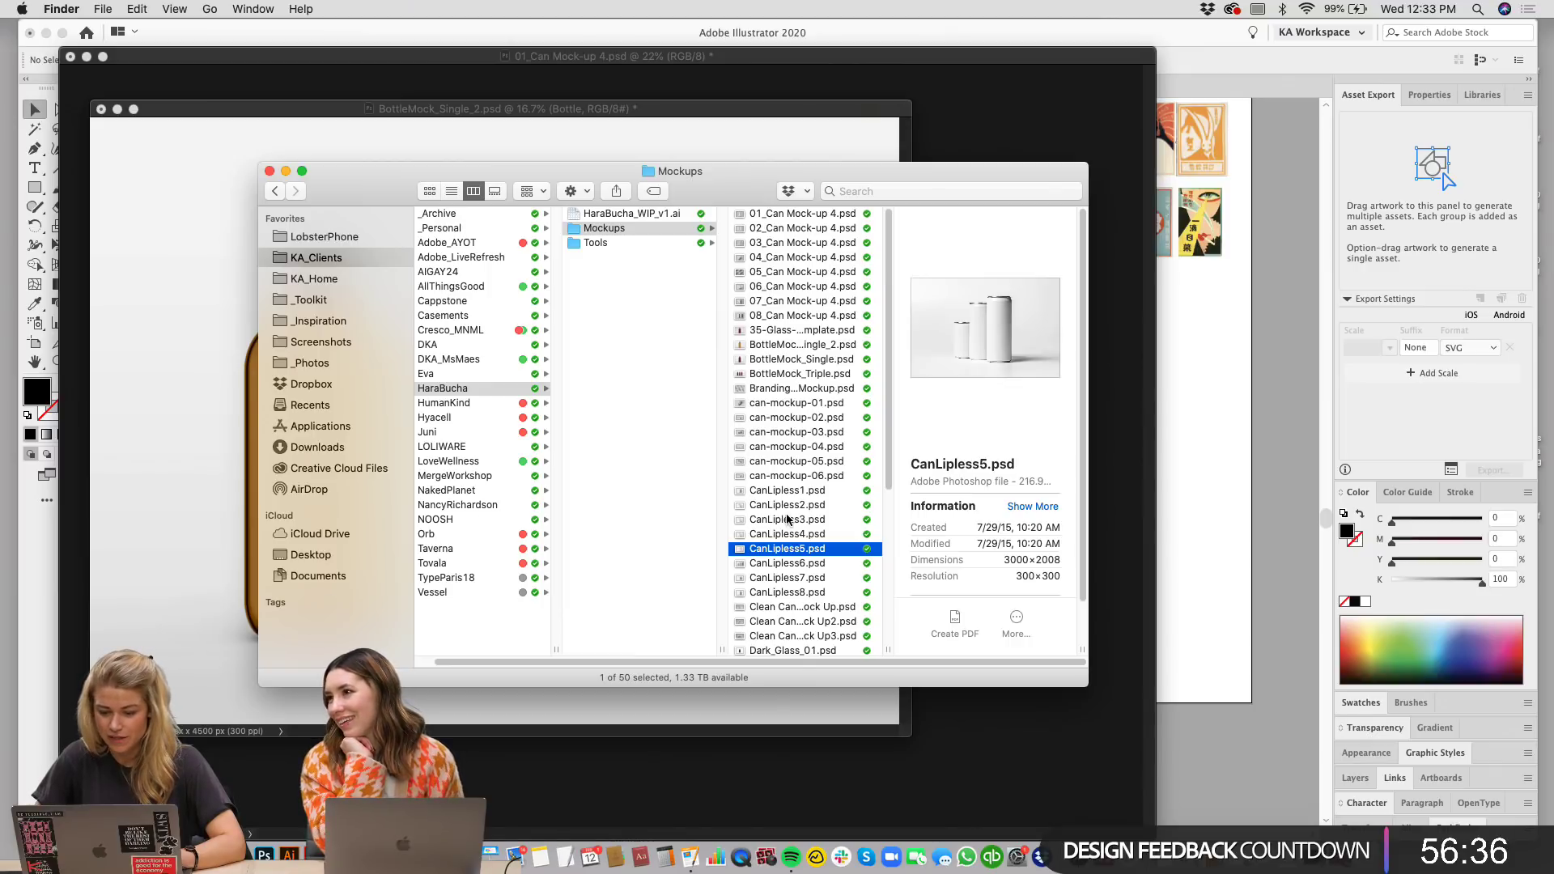
key("Down")
key("Down")
key("Down")
key("Down")
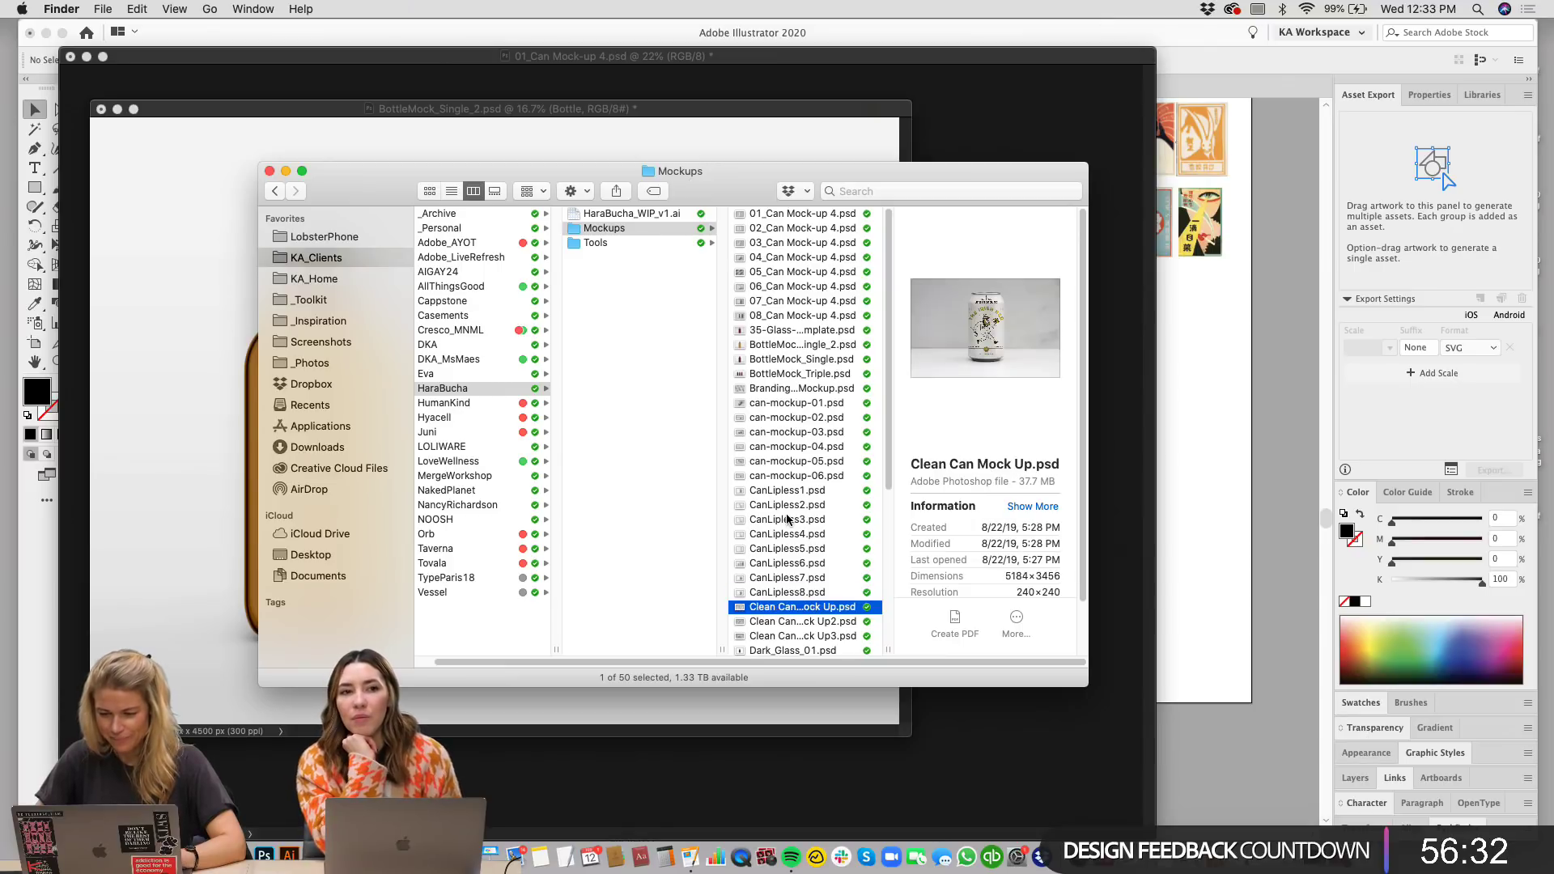
key("Down")
key("Up")
key("space")
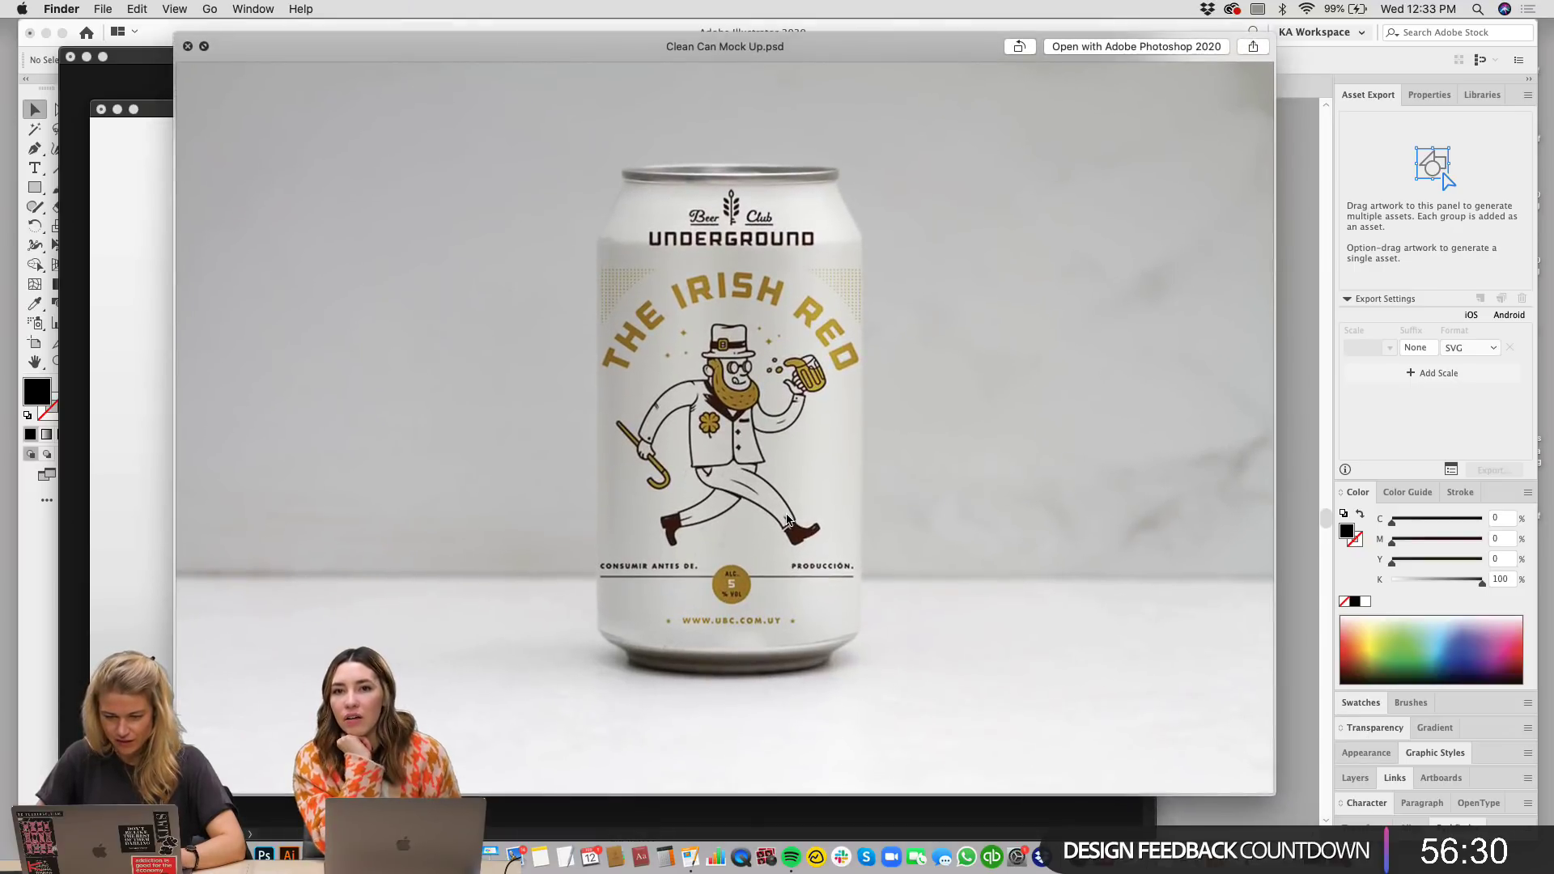
key("space")
Step: Look through the remaining Mockups files from Clean Can Mock Up2.psd past the Dark_Glass bottles to the Texture files
key("Down")
key("Down")
key("Down")
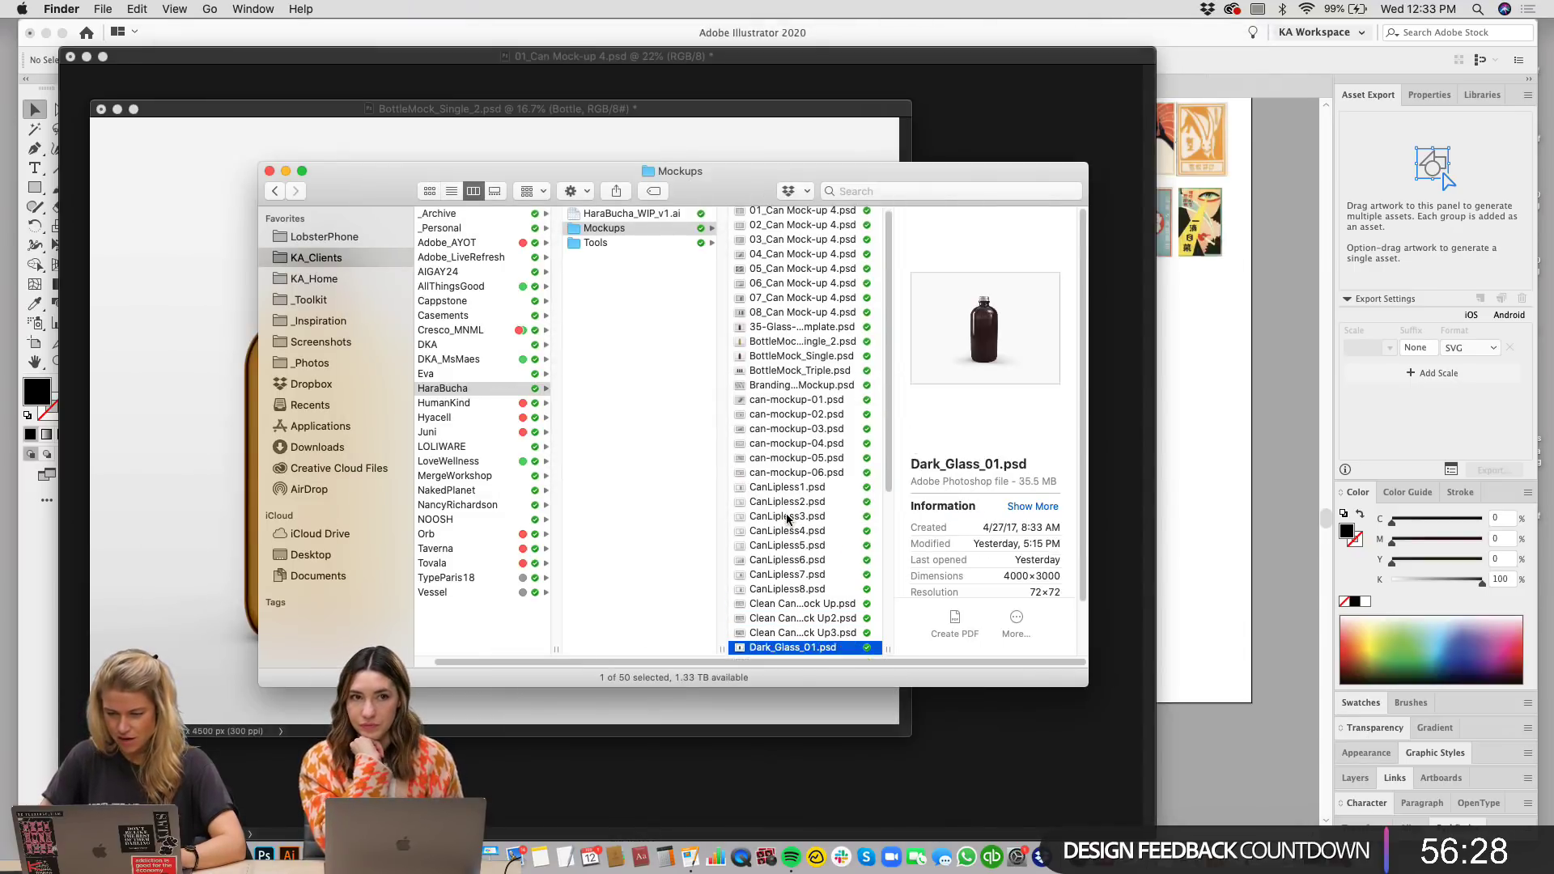
key("Down")
key("Down")
key("Down")
key("Down")
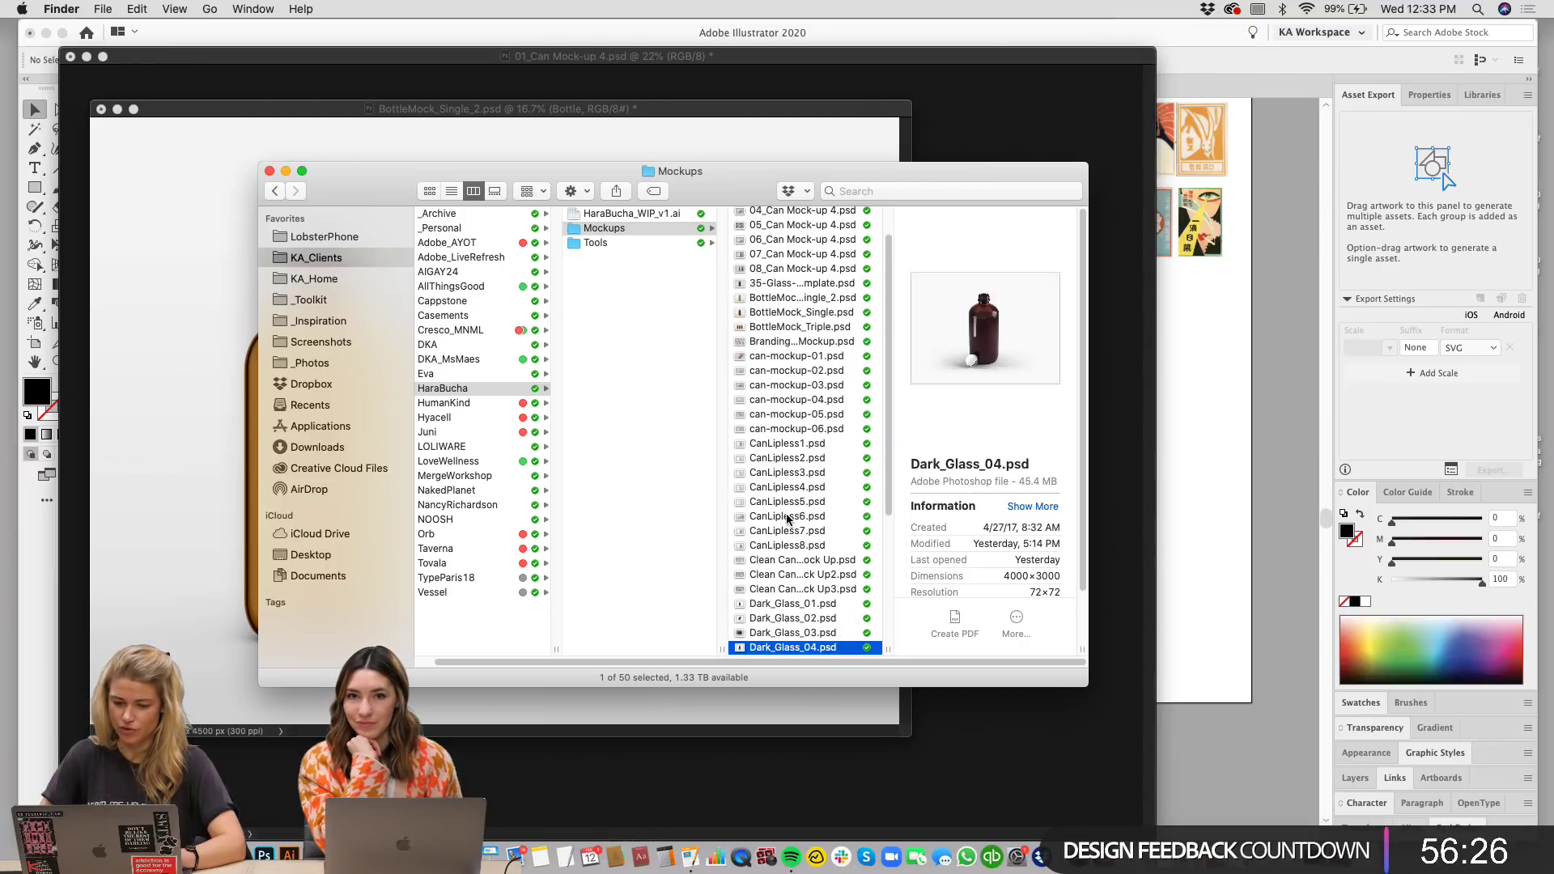
key("Down")
key("Down")
key("Down")
key("Down")
key("Down")
key("Down")
key("Down")
key("Down")
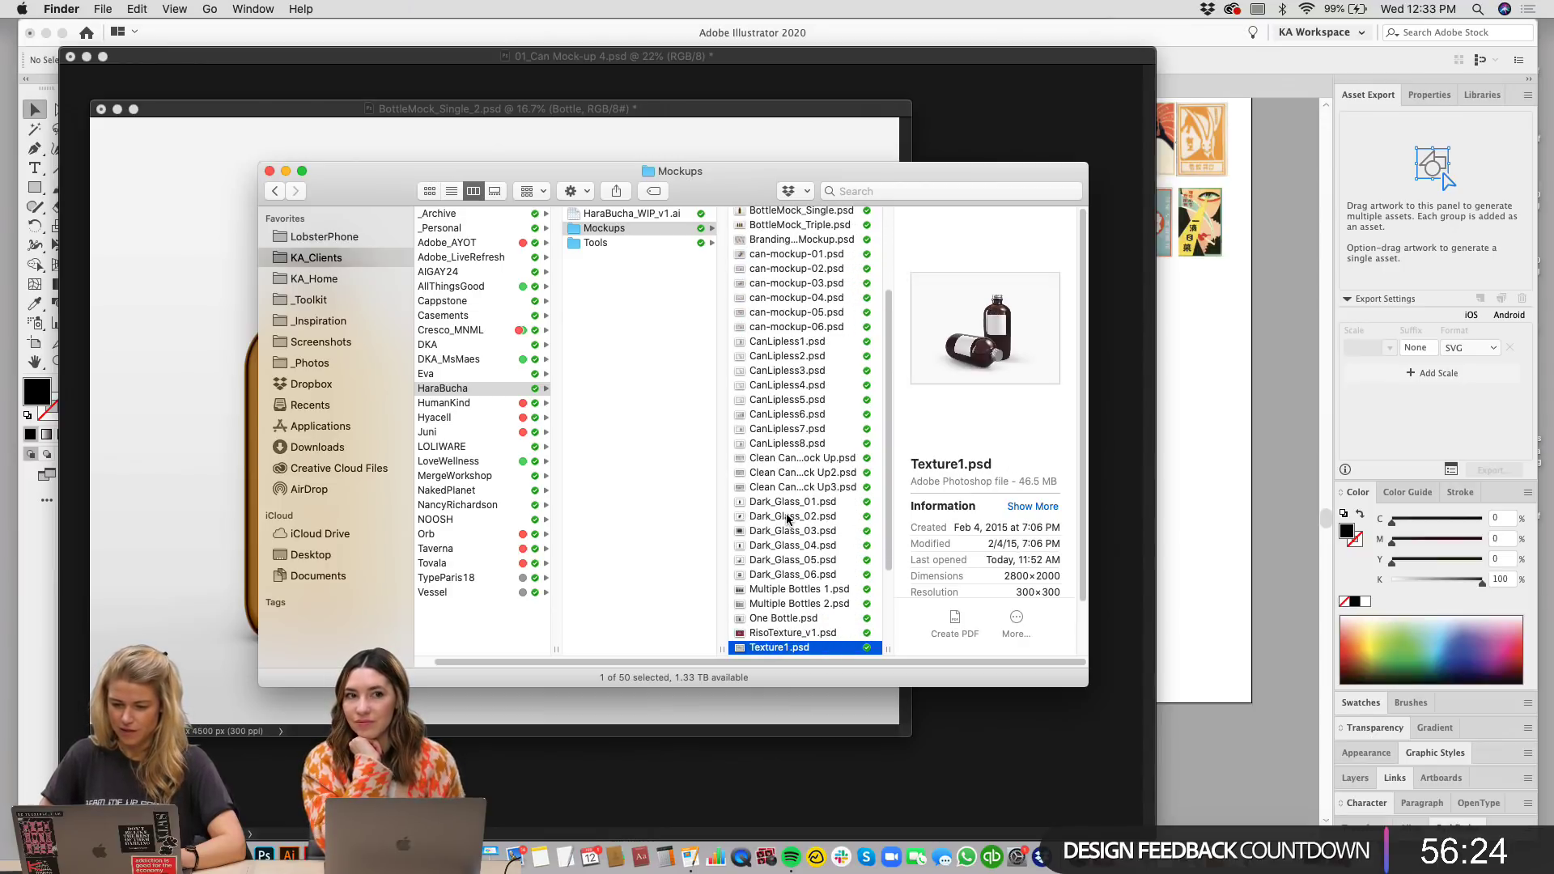
key("Down")
key("Down")
Step: Go back up the Mockups file list from the Texture files to CanLipless8.psd
key("Up")
key("Up")
key("Up")
key("Up")
key("Up")
key("Up")
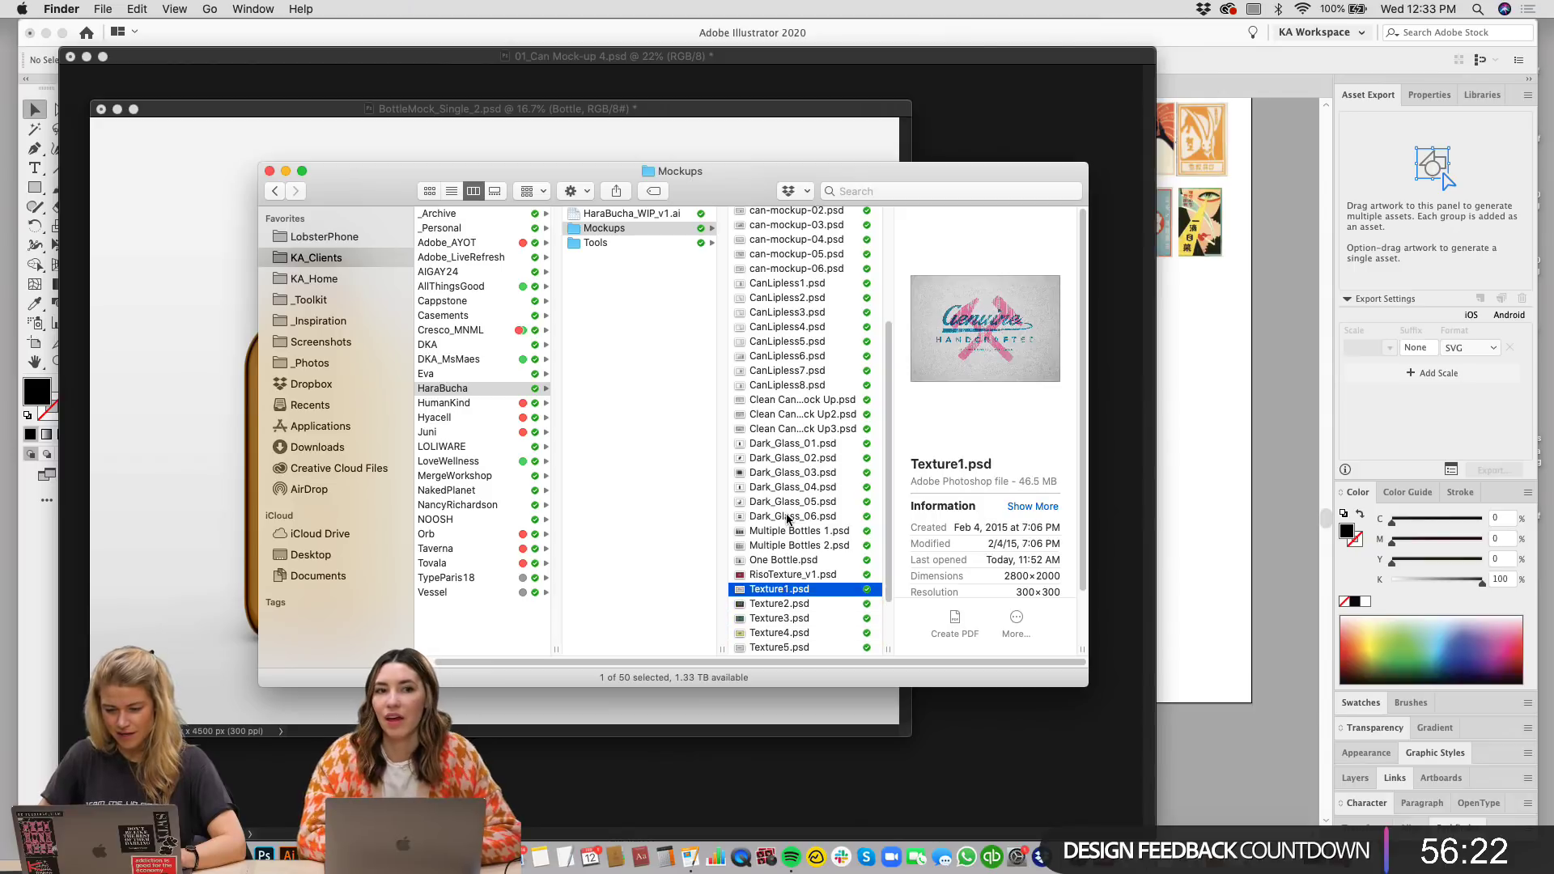
key("Up")
key("Up")
key("Up")
key("Up")
key("Up")
key("Up")
key("Up")
key("Up")
key("Up")
key("Up")
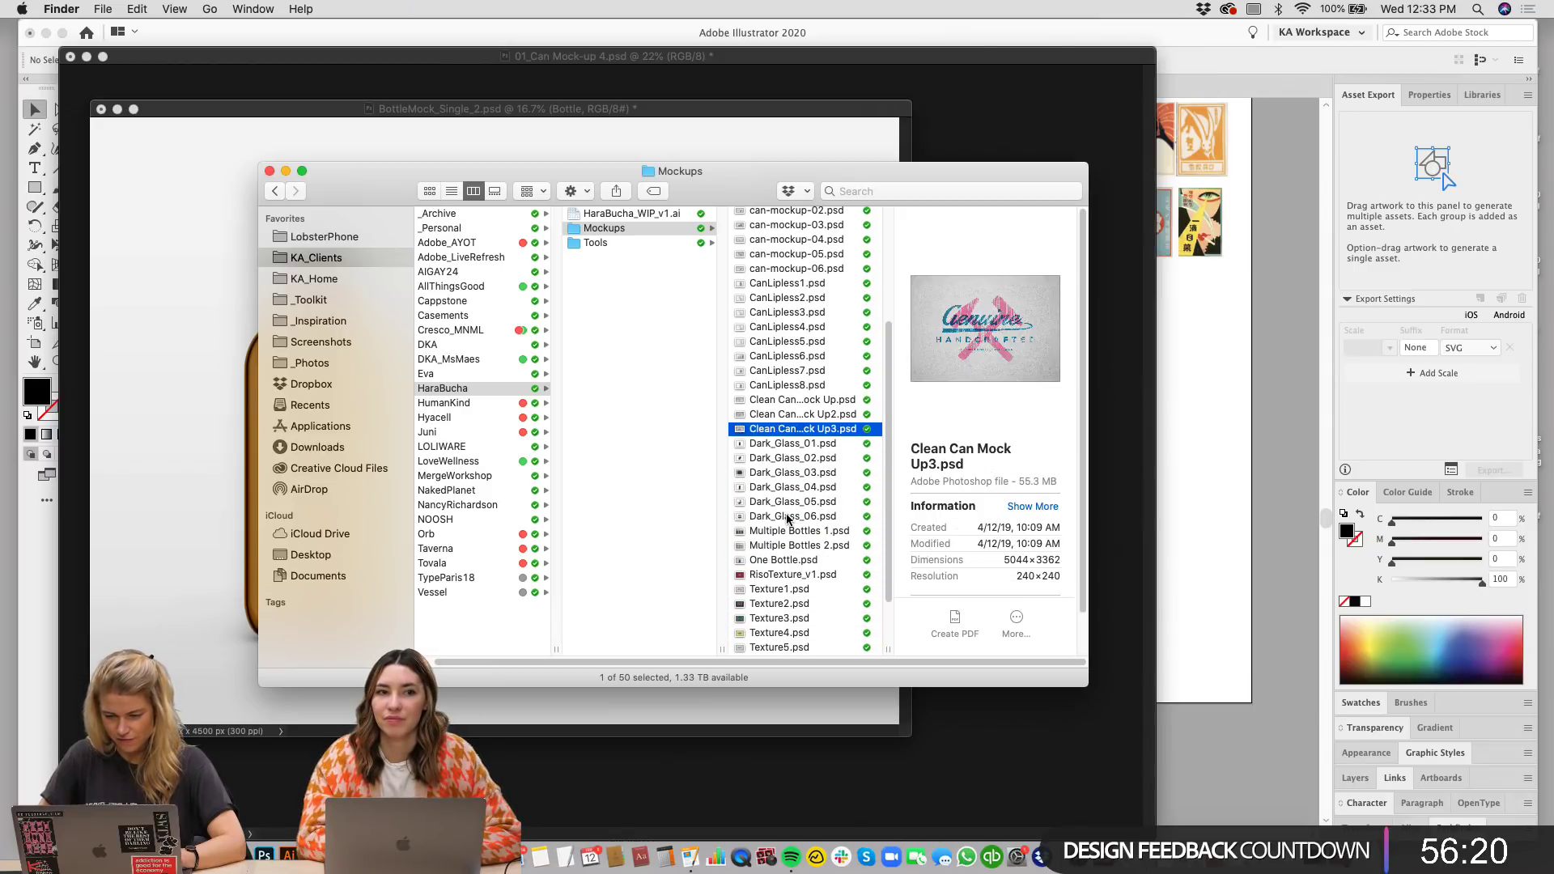
key("Up")
key("Up")
scroll(787, 248, "up", 5)
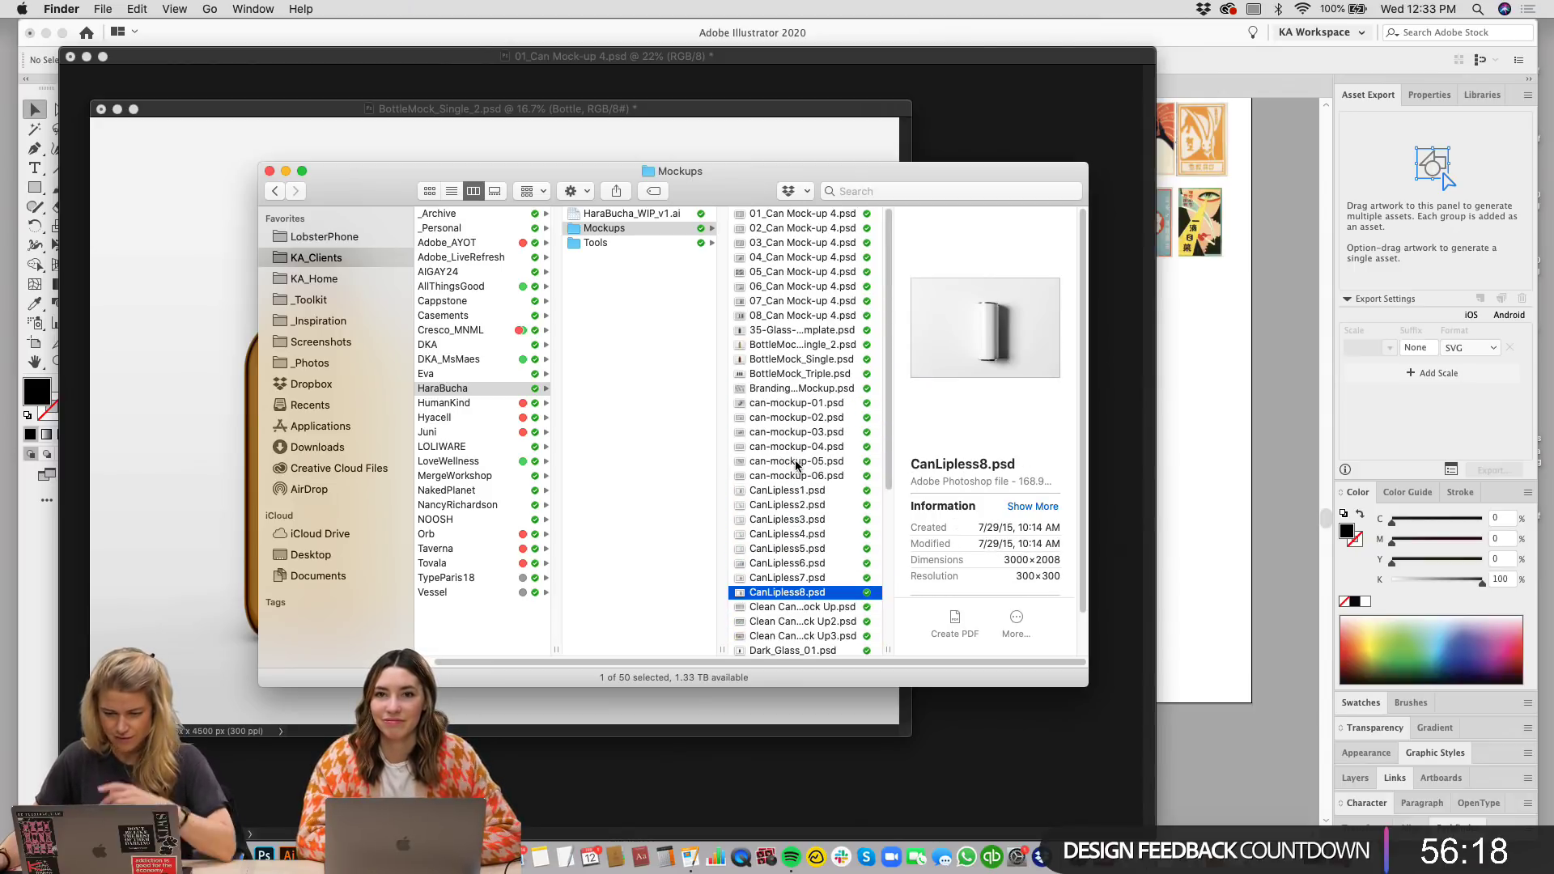
Step: Look through the can mockups from 01_Can Mock-up 4.psd onward and preview 06_Can Mock-up 4.psd
left_click(785, 230)
left_click(783, 217)
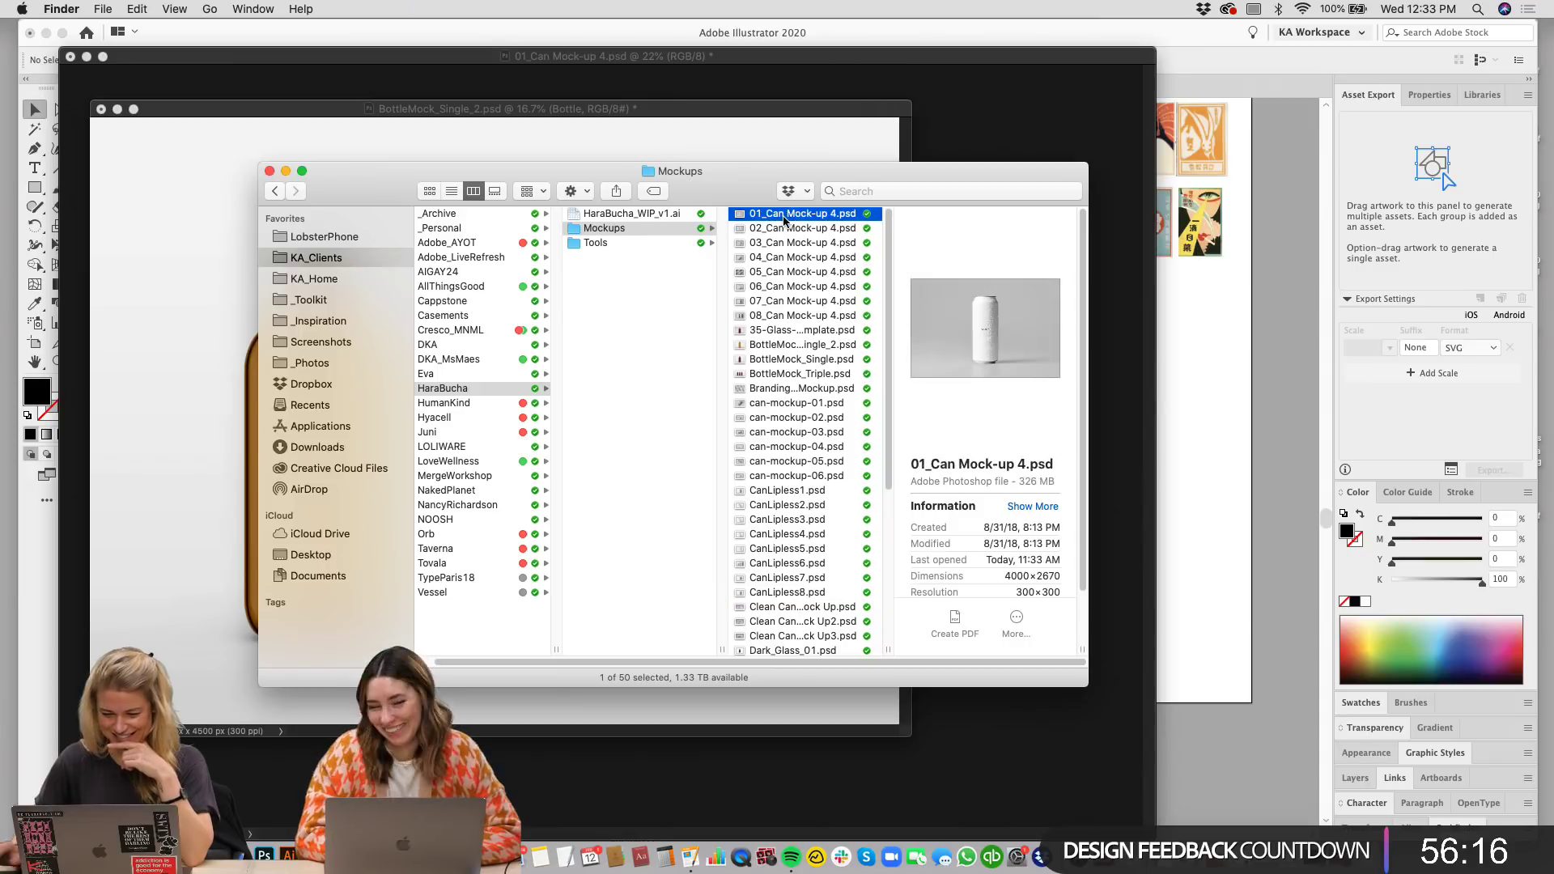
key("Down")
key("Down")
key("Down")
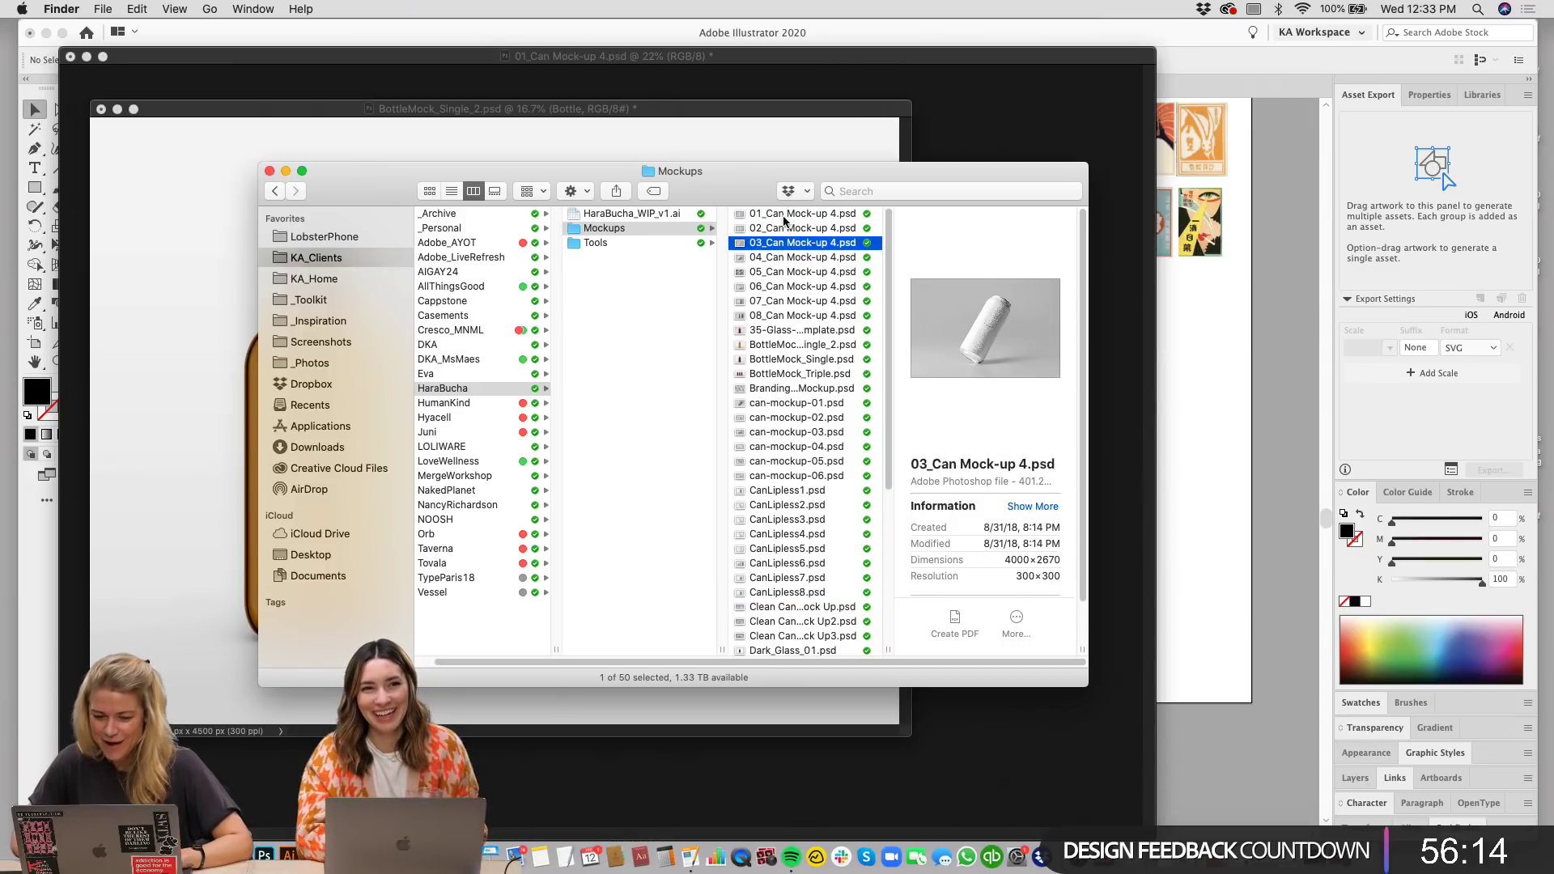
key("Down")
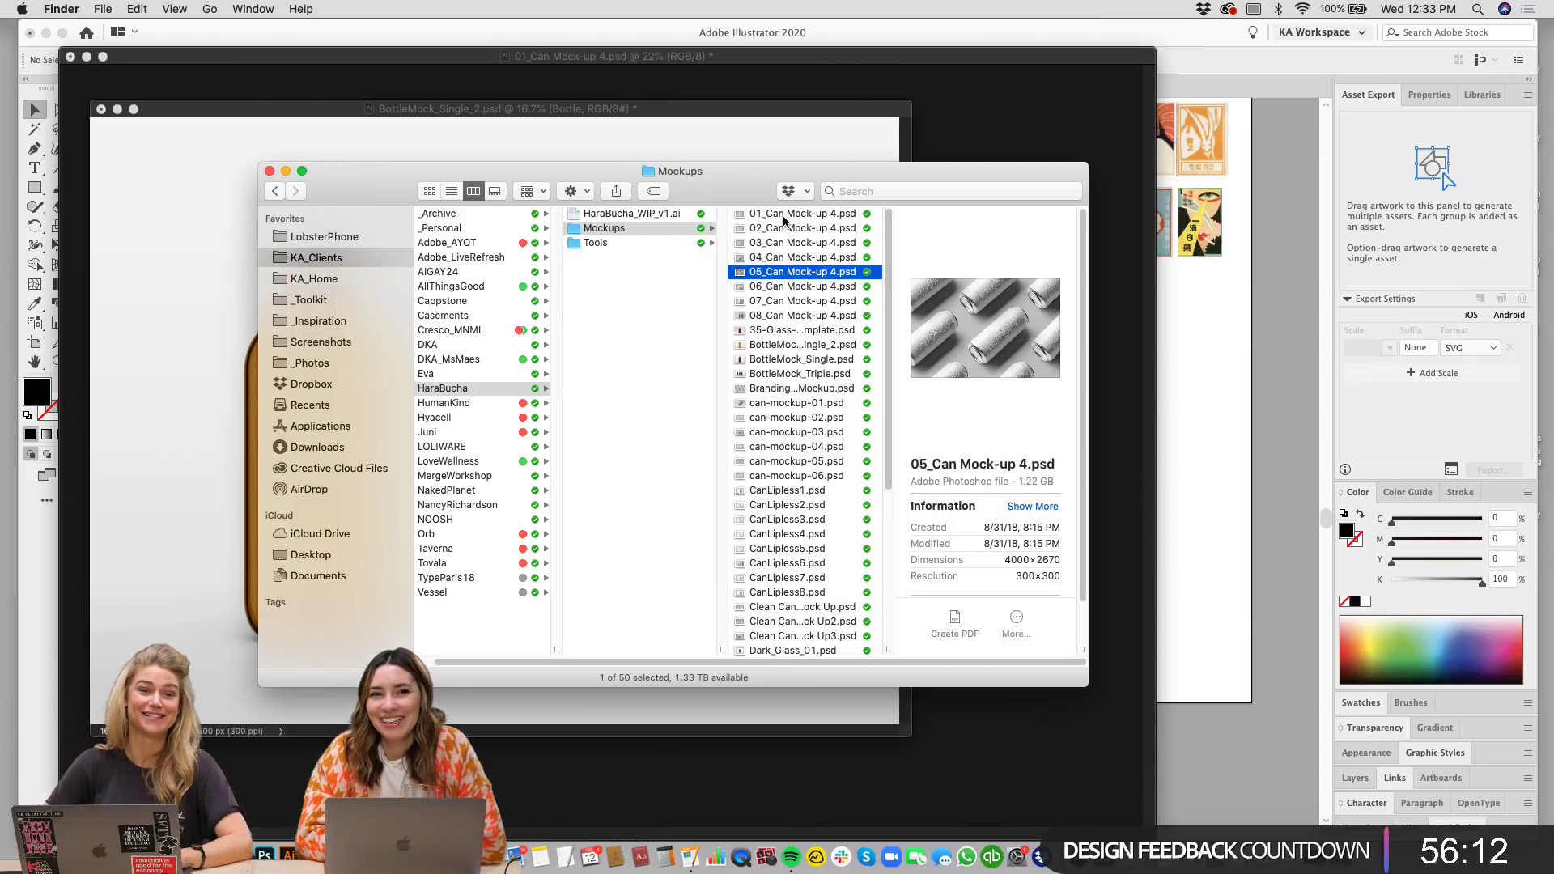
key("Down")
key("space")
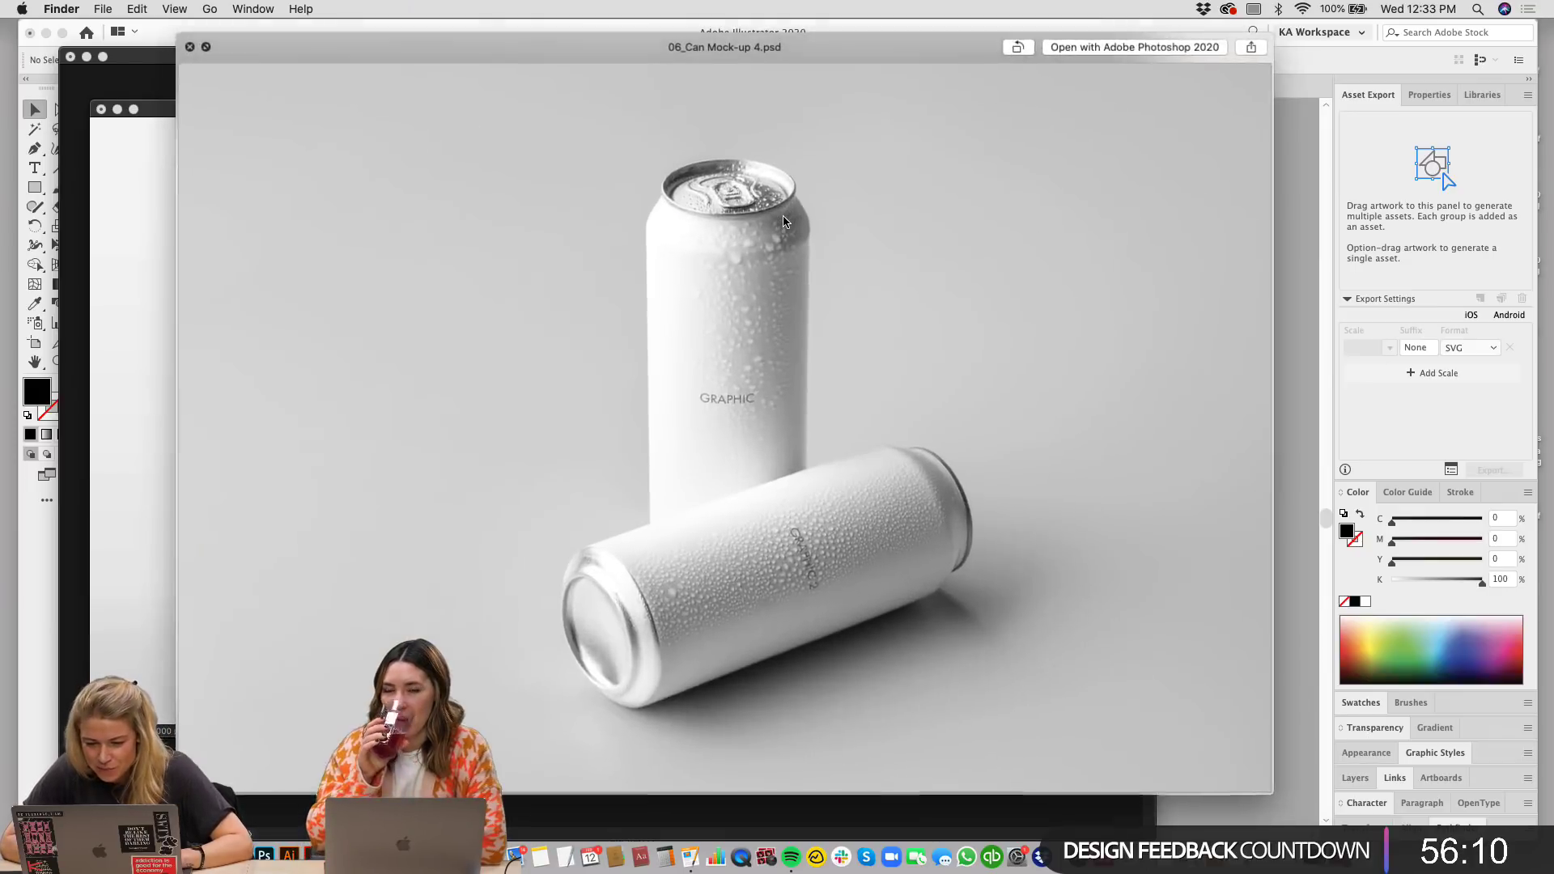
key("space")
Step: Look through the bottle and can mockups from 07_Can Mock-up 4.psd to CanLipless4.psd
key("Down")
key("Down")
key("Down")
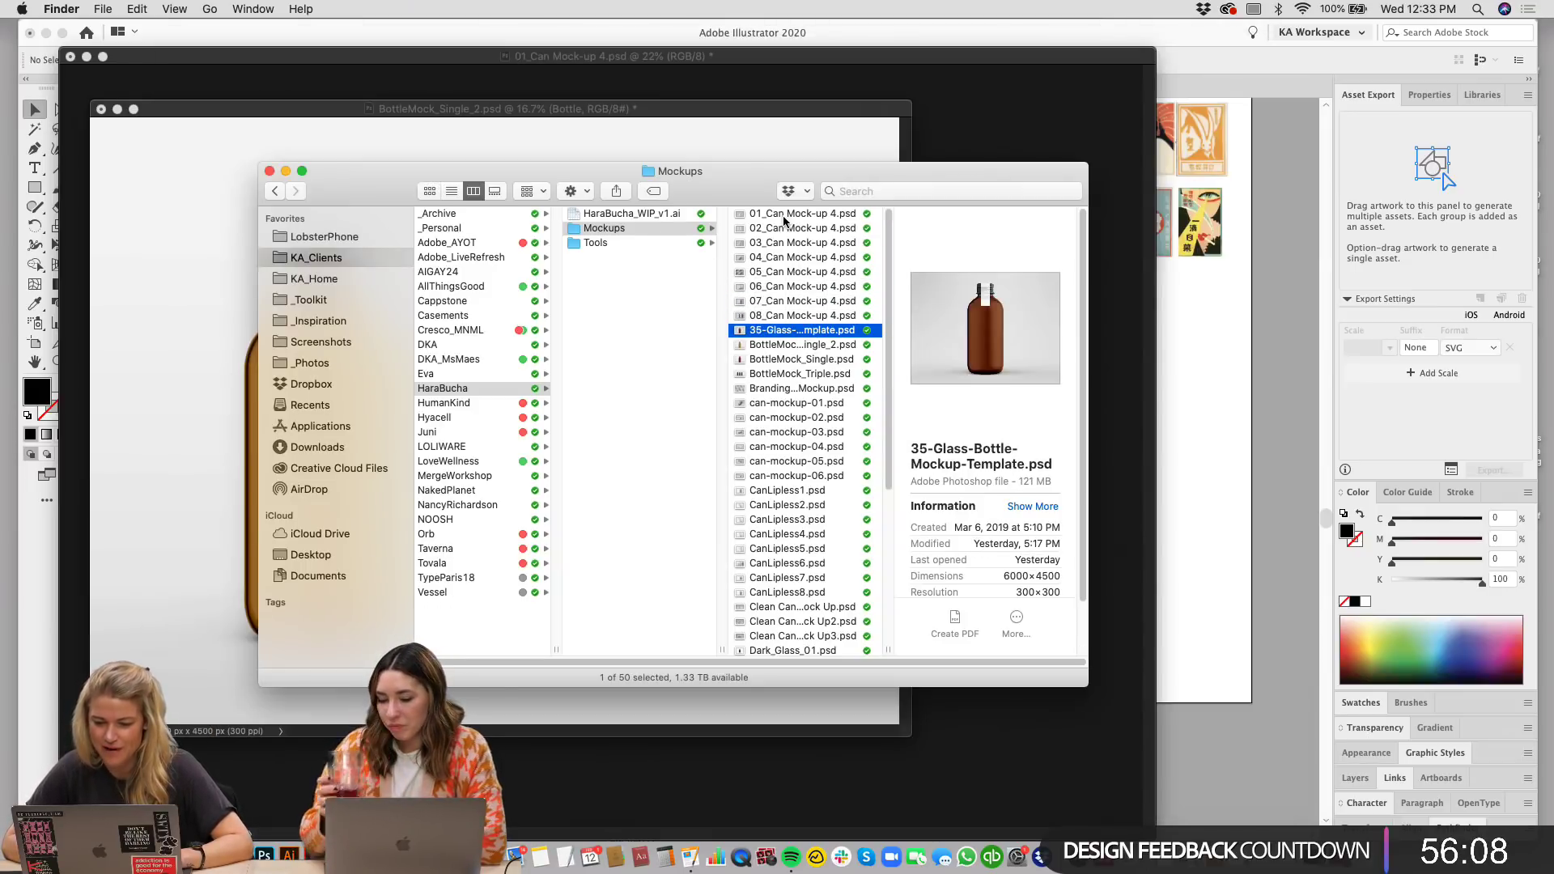
key("Down")
key("Down")
key("Down")
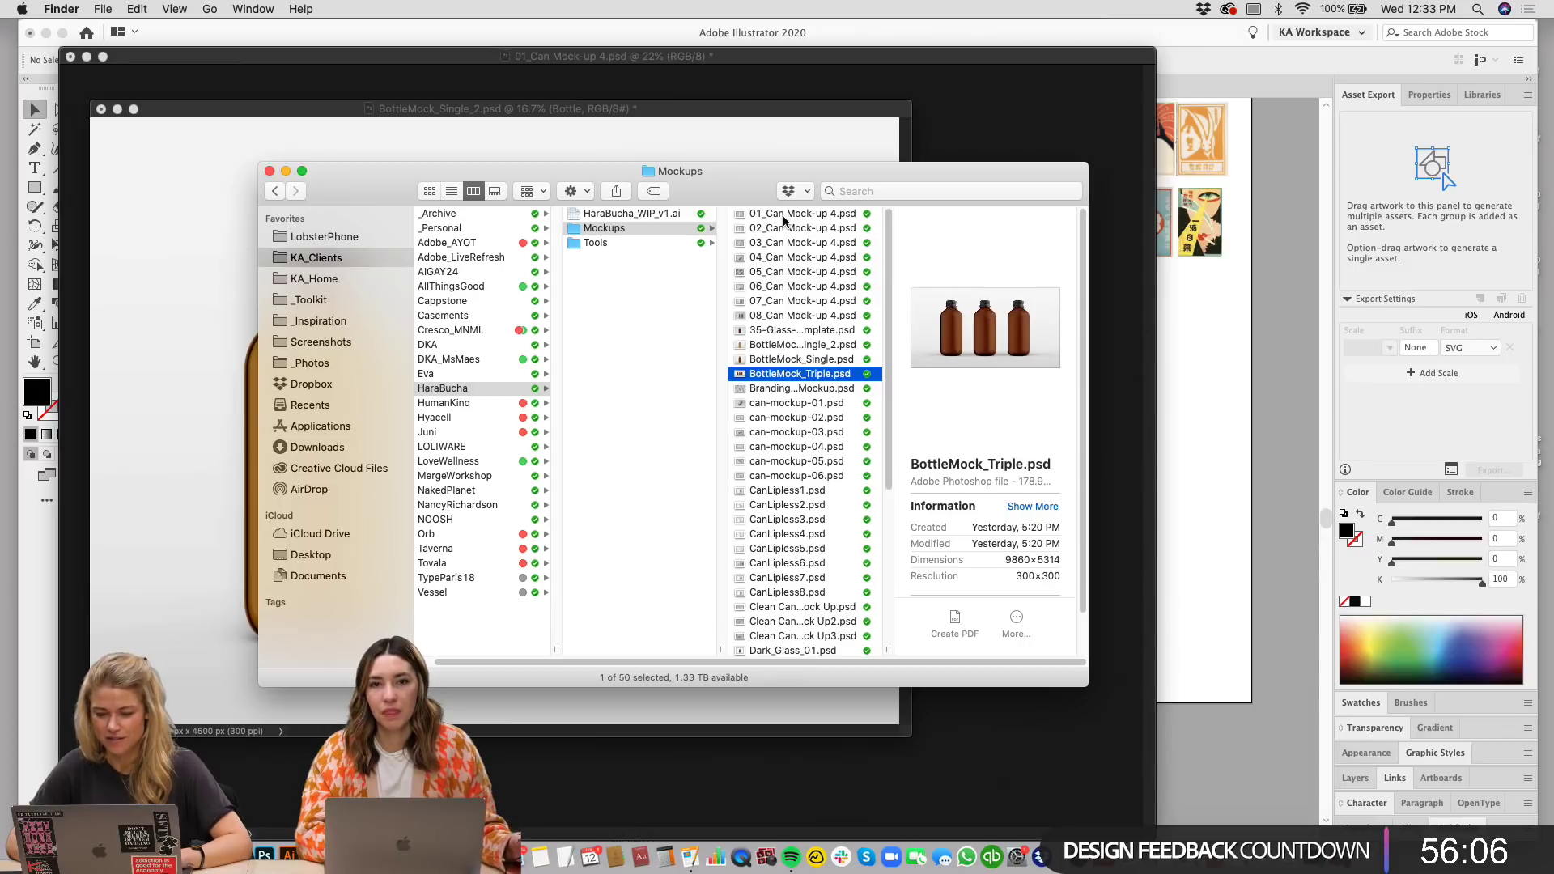
key("Down")
key("Down")
key("Down")
key("Down")
key("Down")
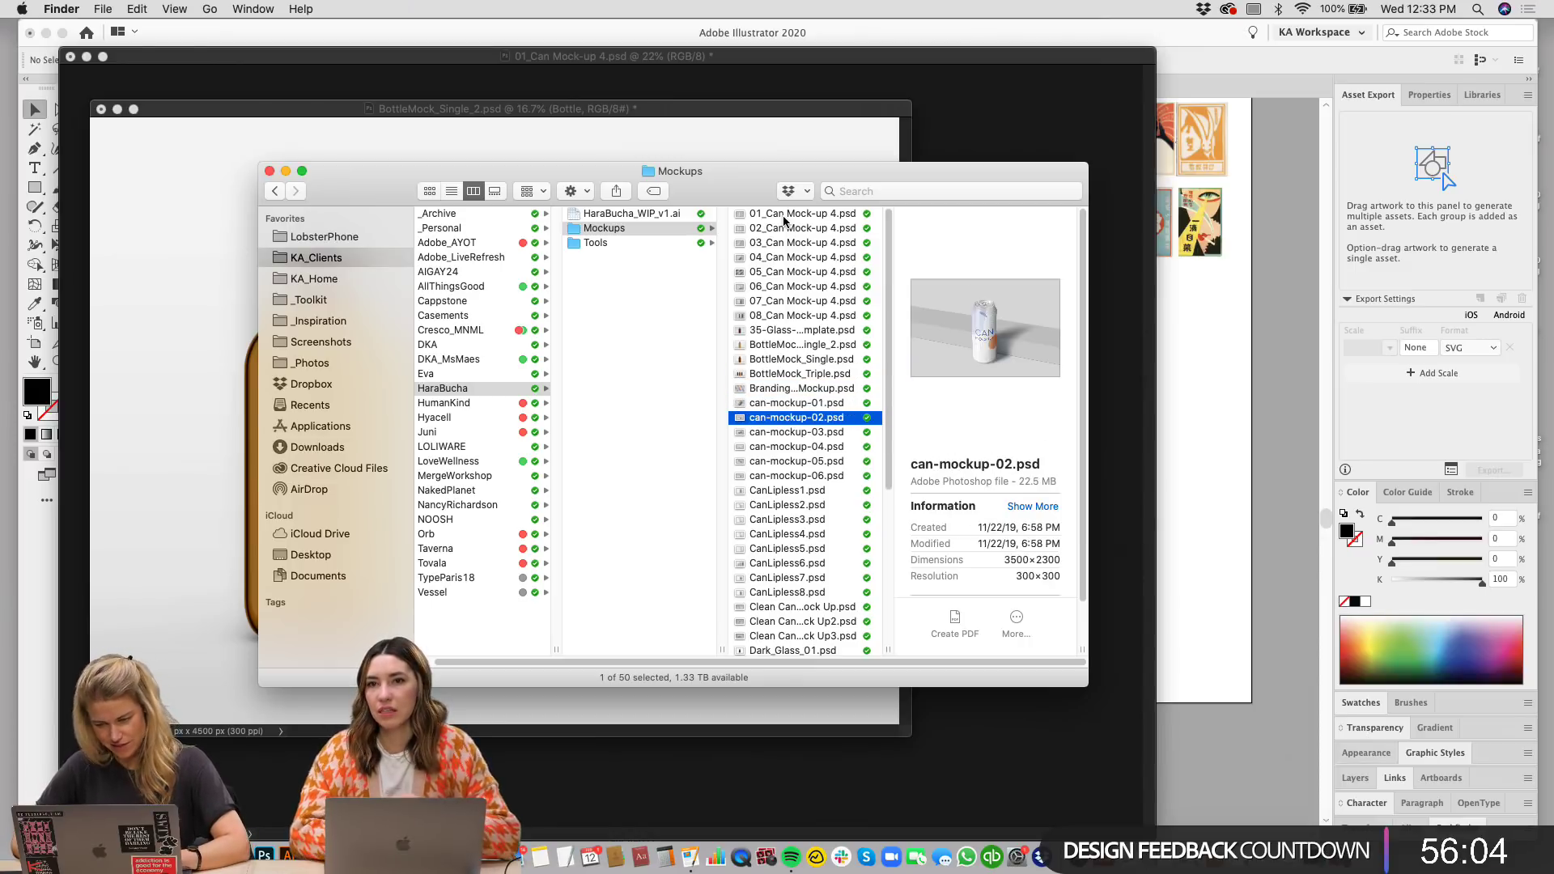
key("Down")
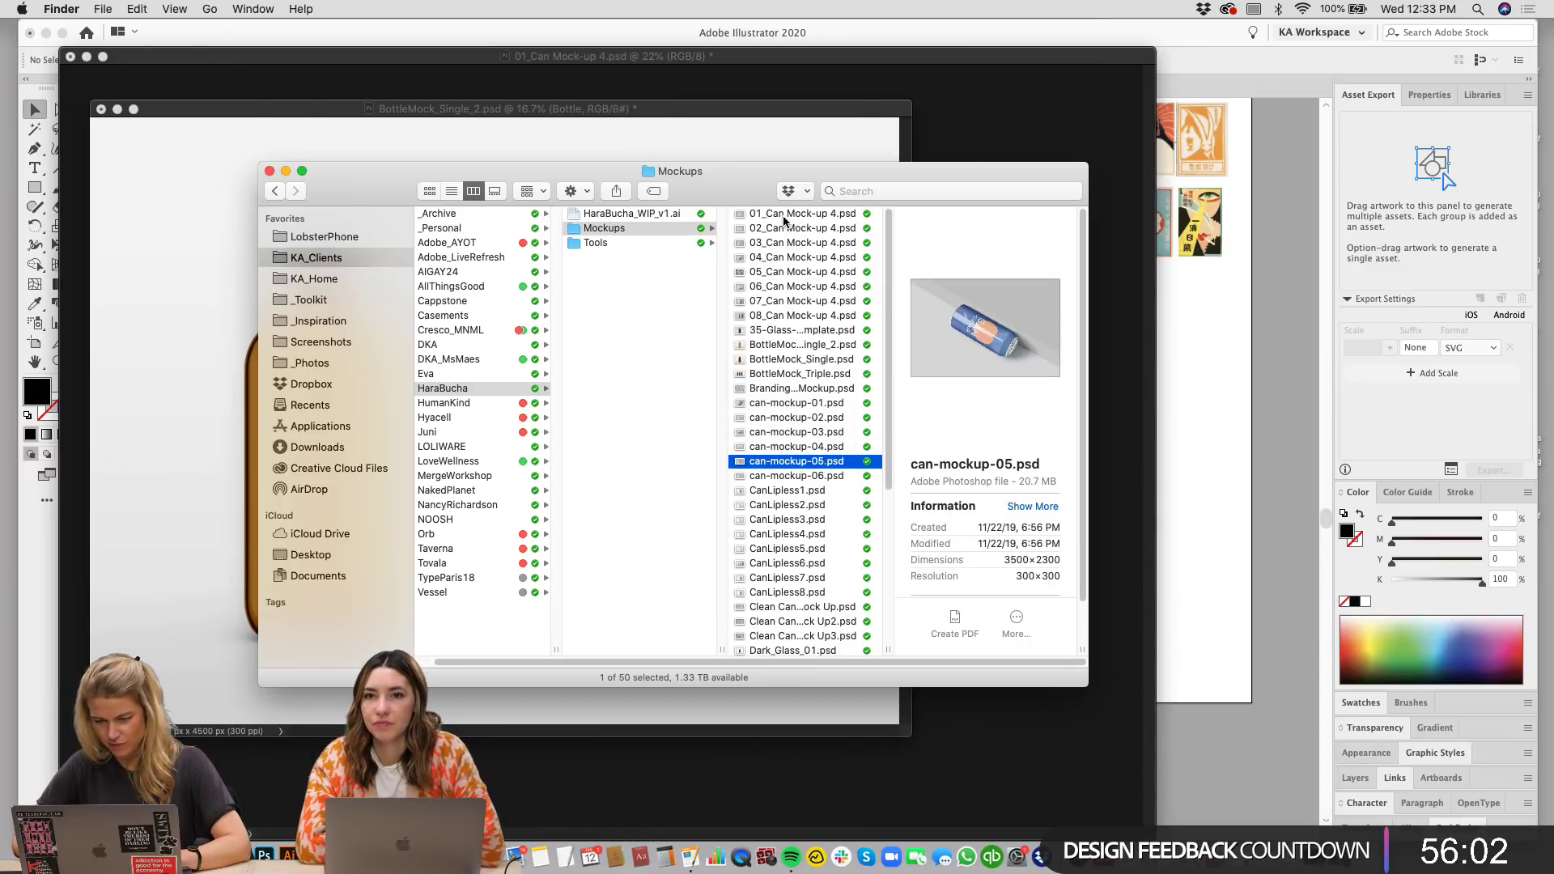
key("Down")
key("Down")
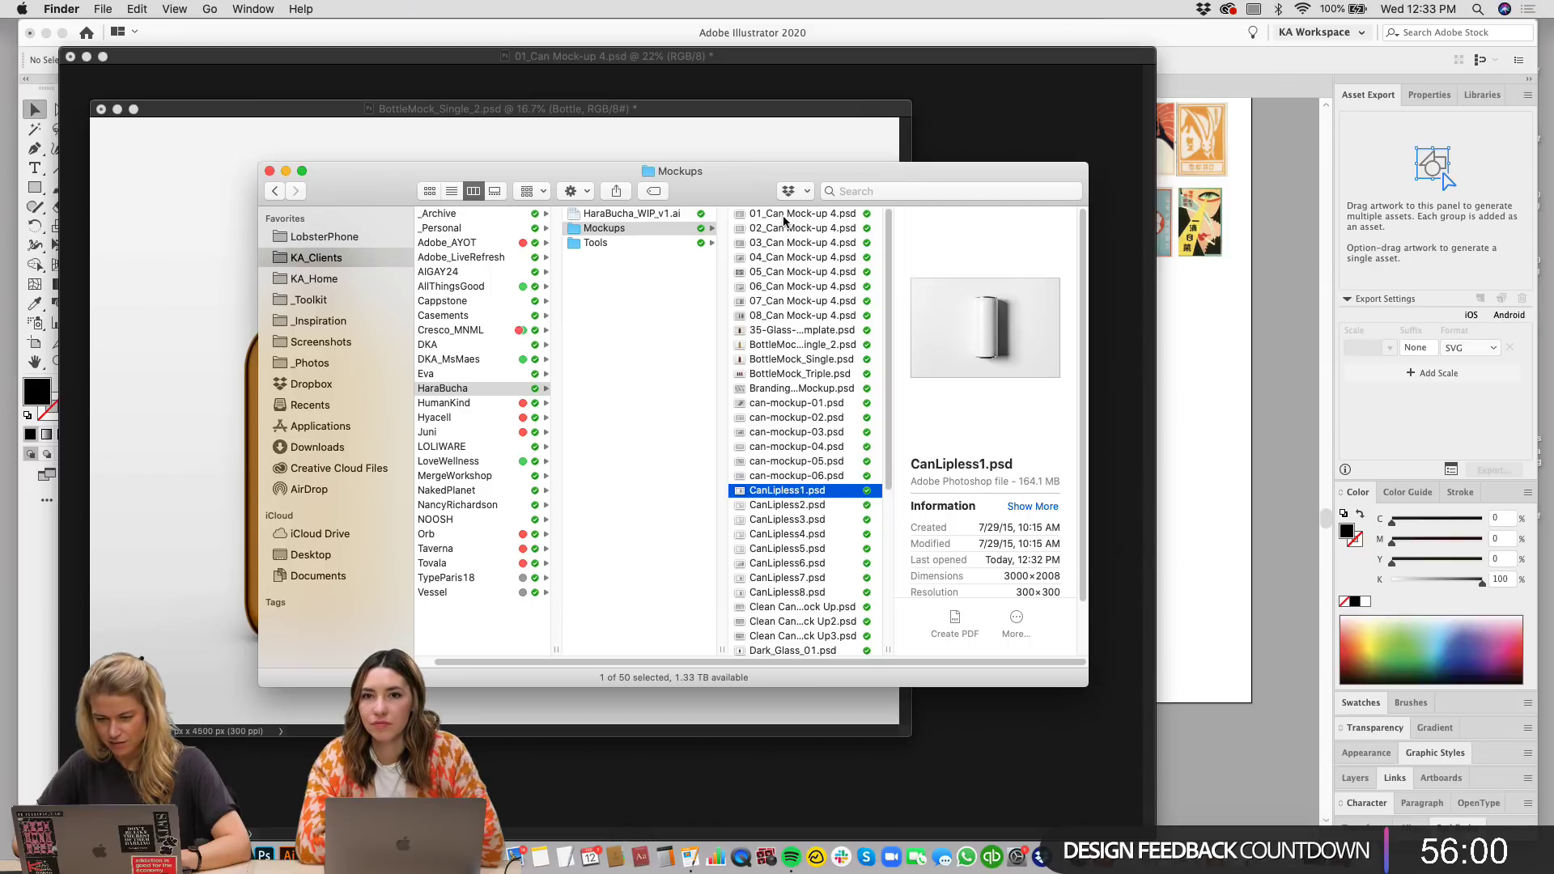
key("Down")
key("Down")
key("Down")
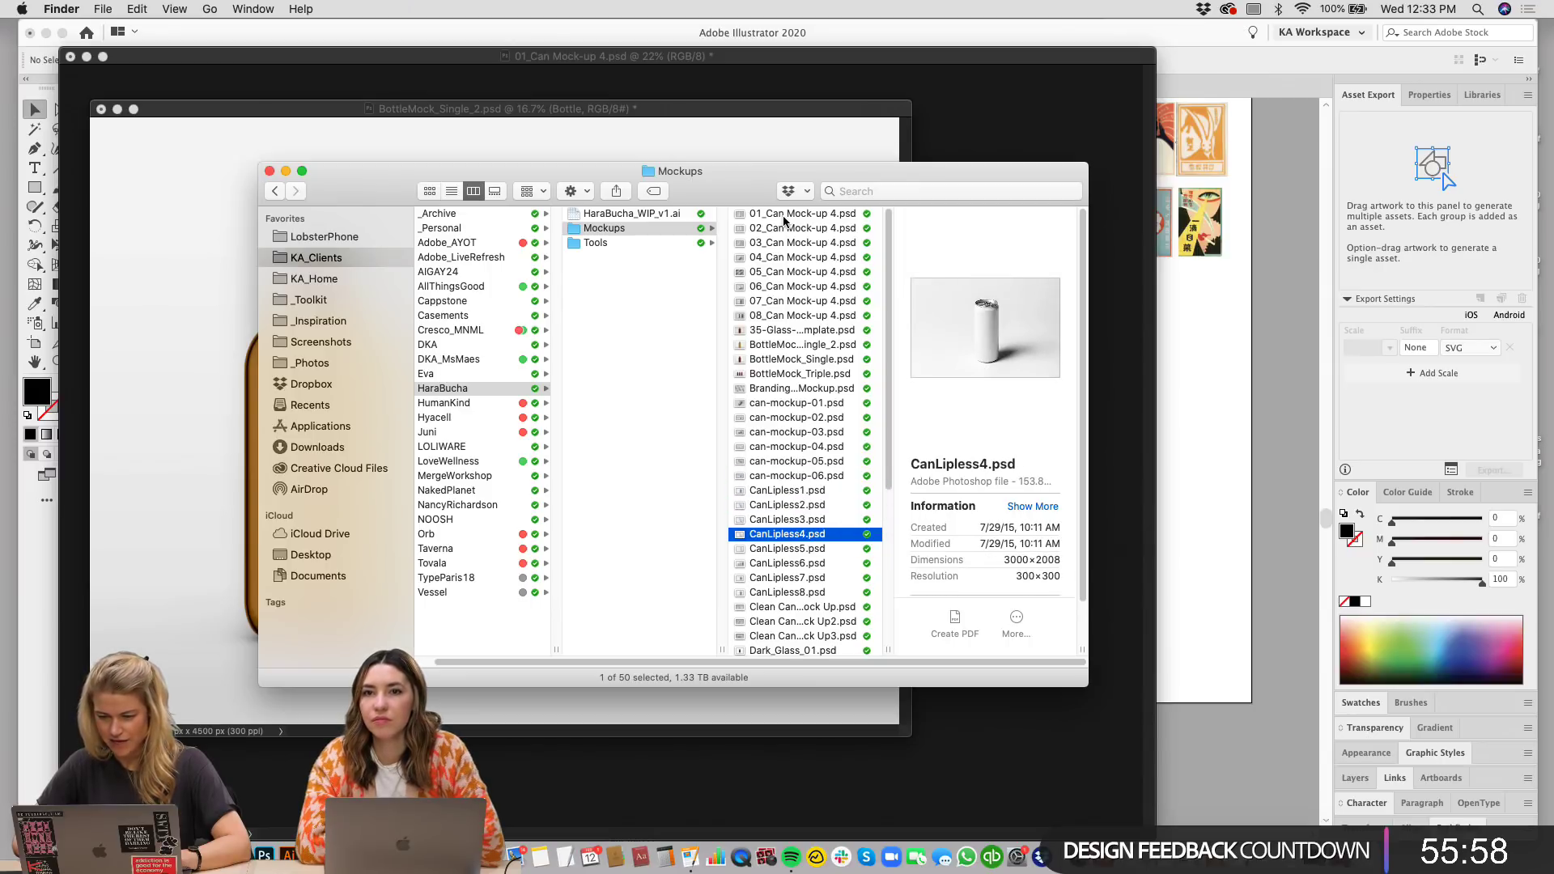
Step: Preview CanLipless5.psd with its three cans and open it in Photoshop
key("Down")
key("Down")
key("Up")
key("space")
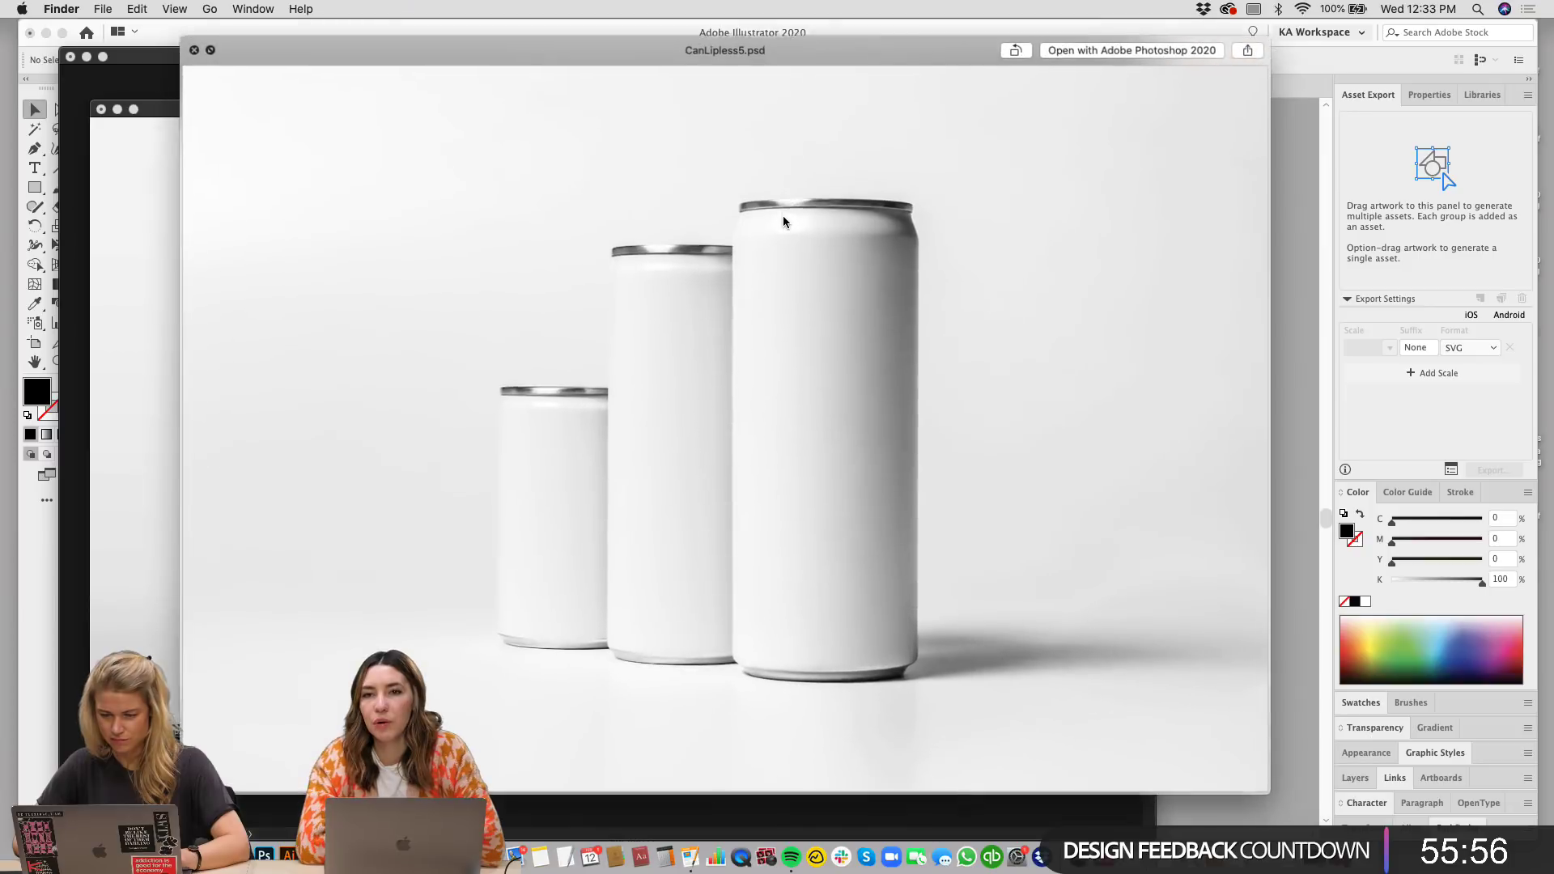
key("space")
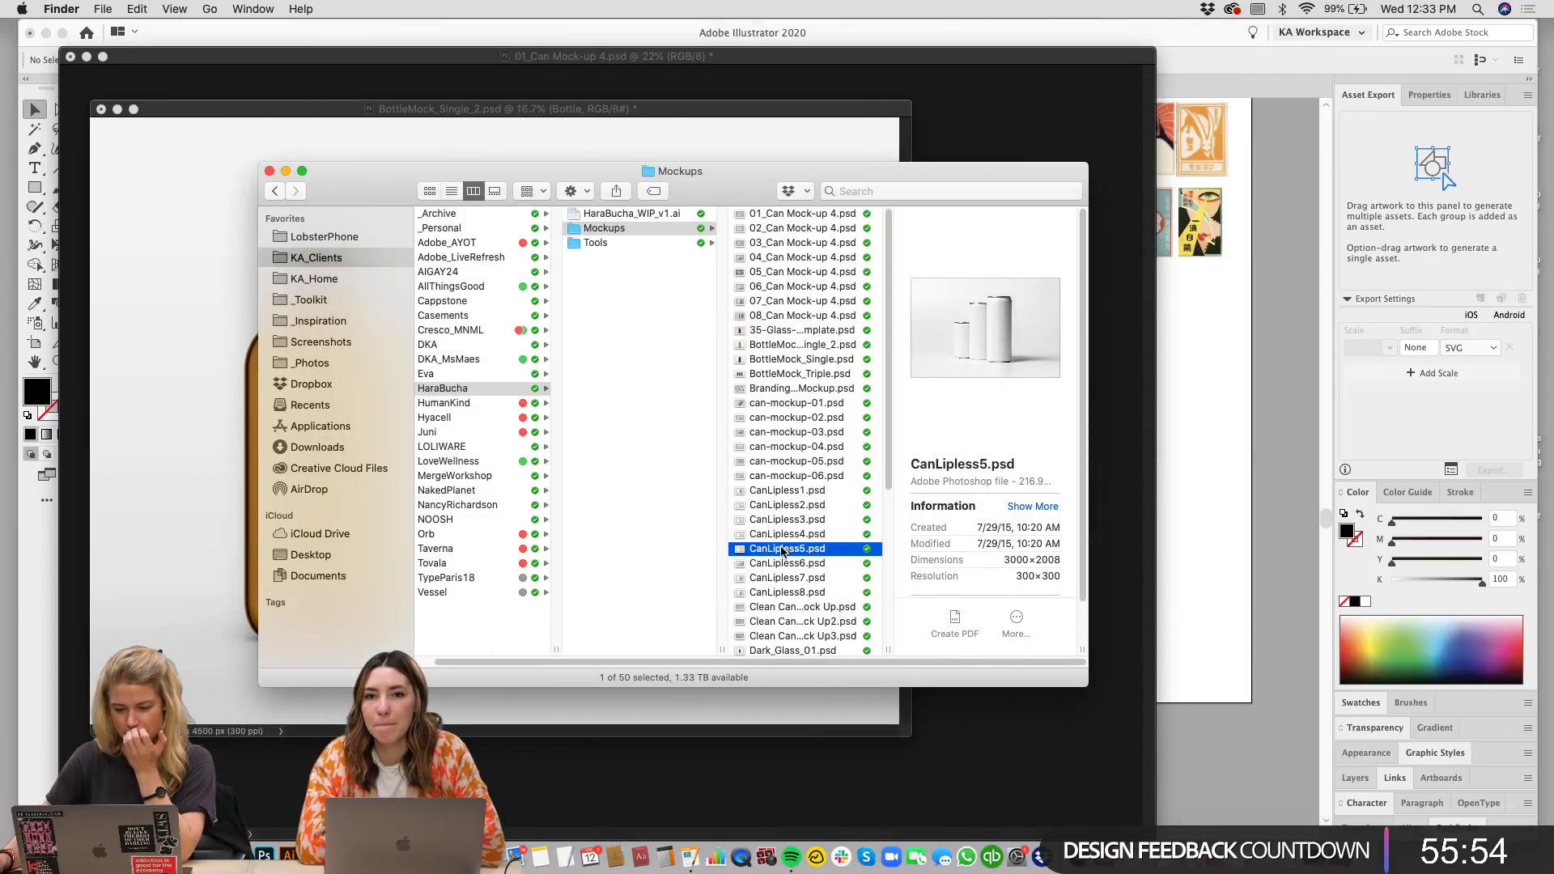
key("super+Tab")
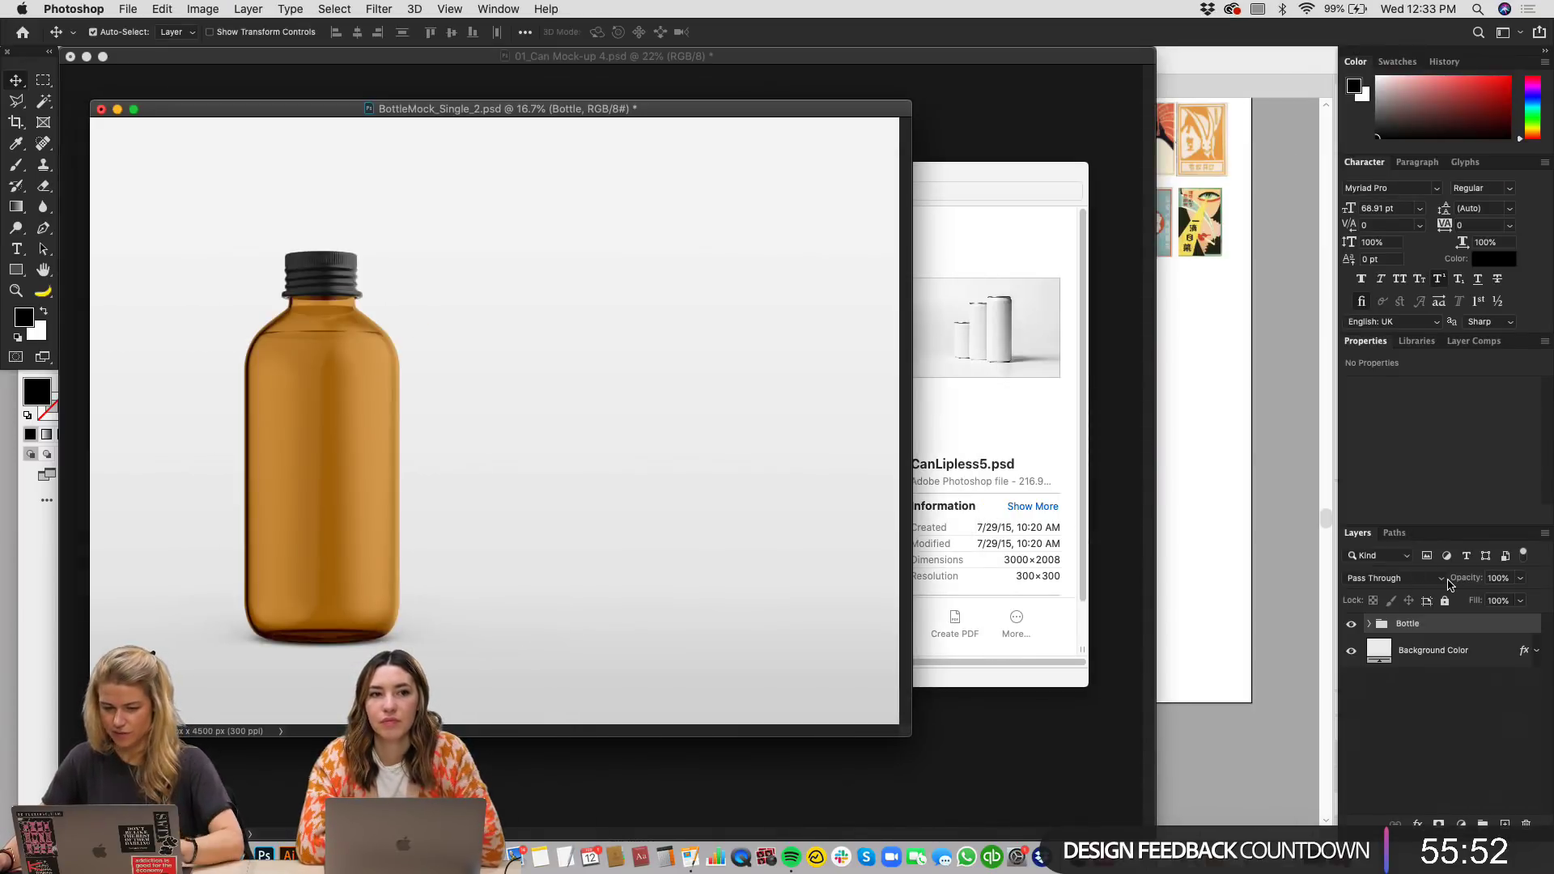
Step: Collapse the ITEMS group in CanLipless5.psd, expand VIEW_04, and examine which layers make up the tallest can
left_click(1369, 644)
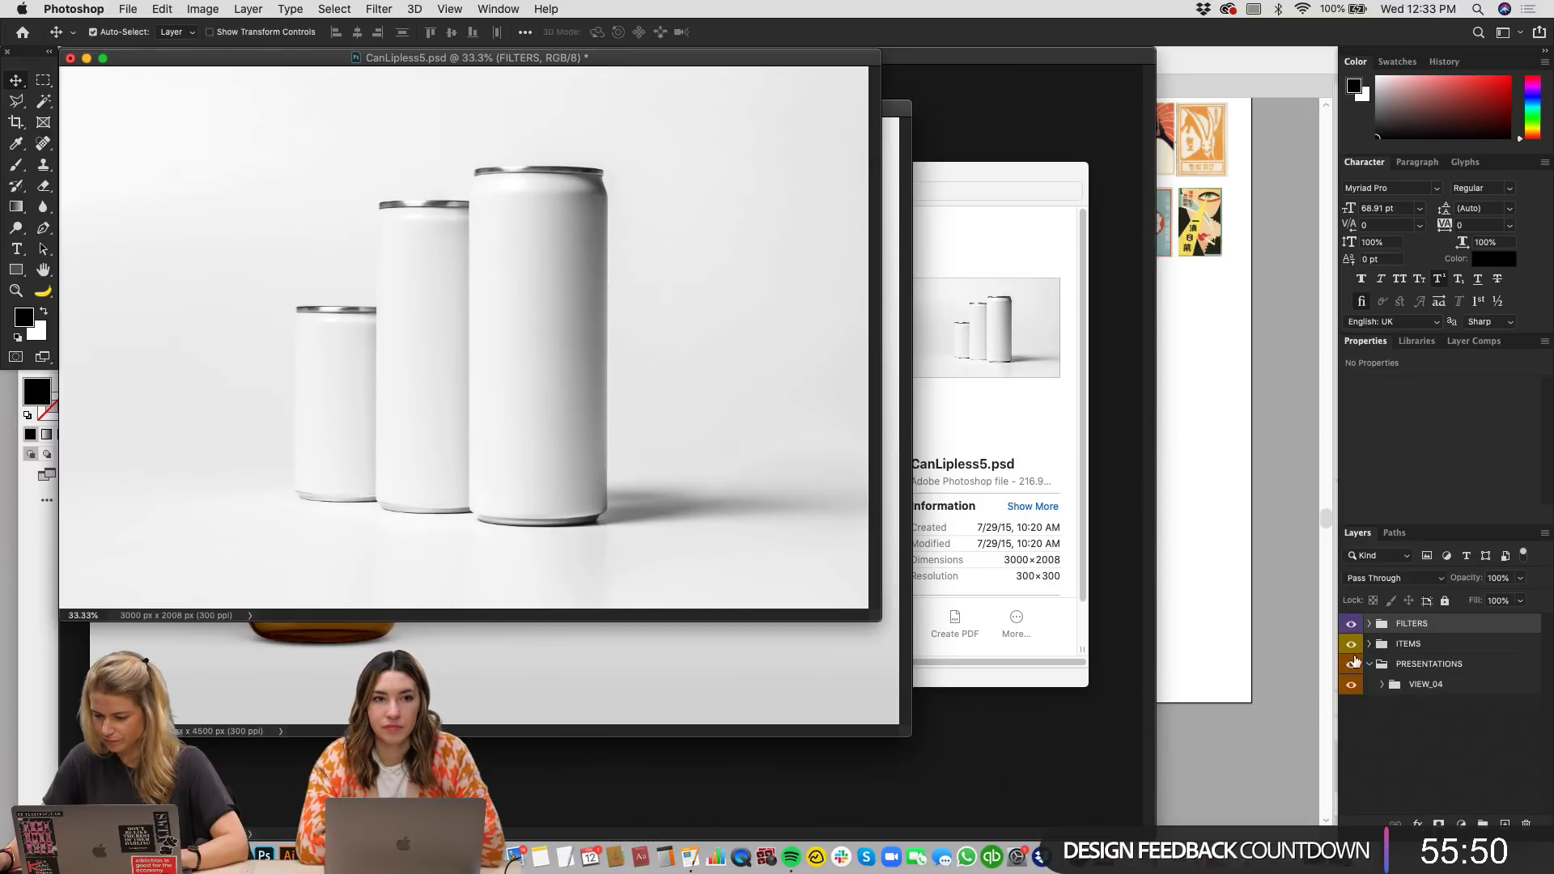
left_click(1383, 687)
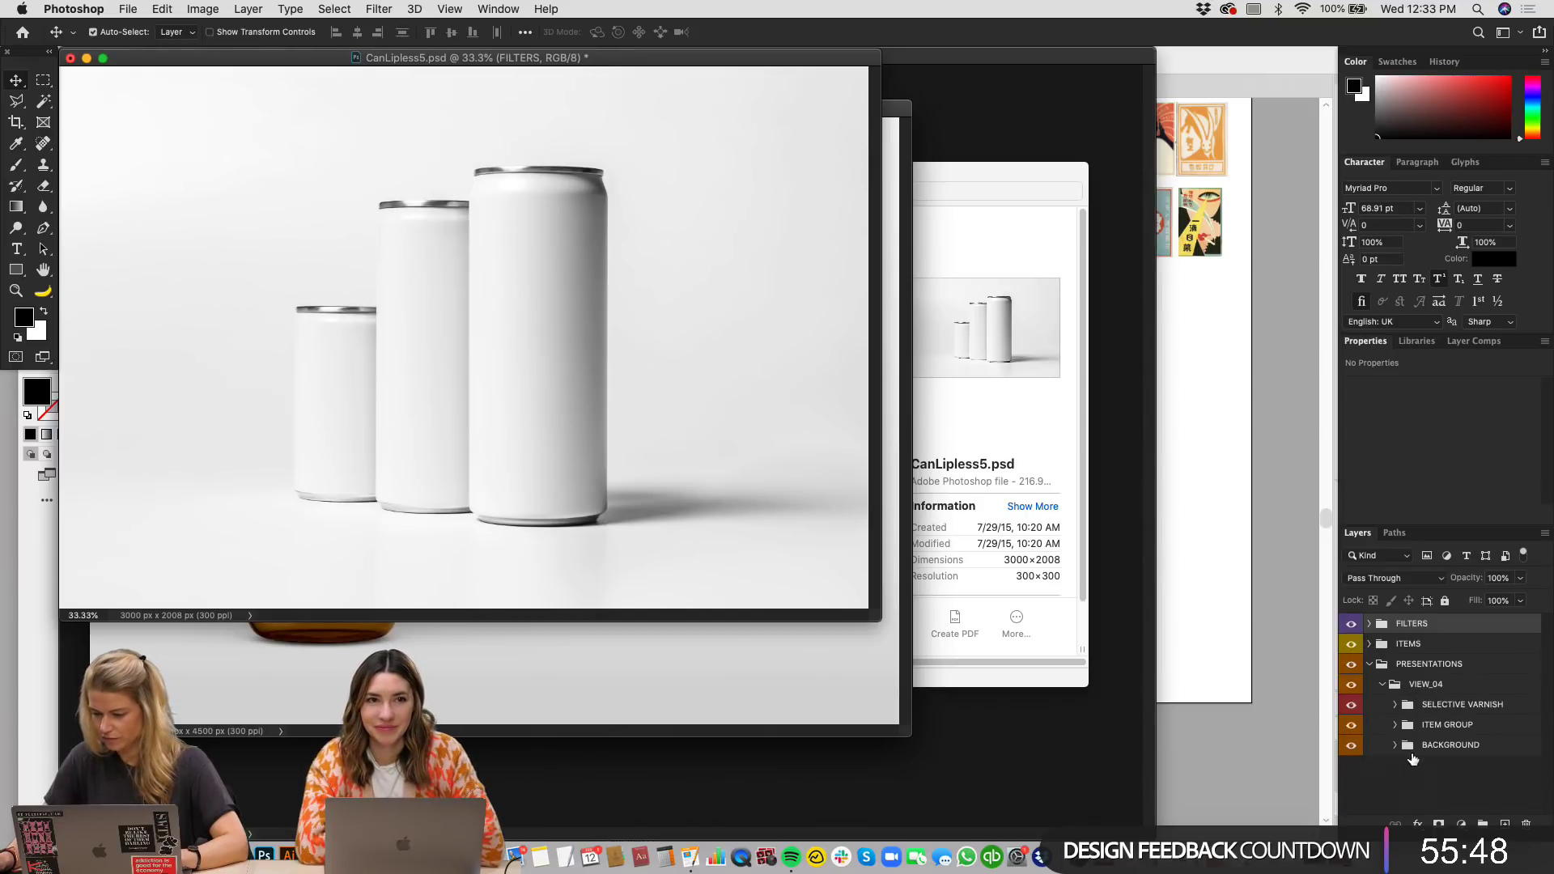
left_click(576, 250)
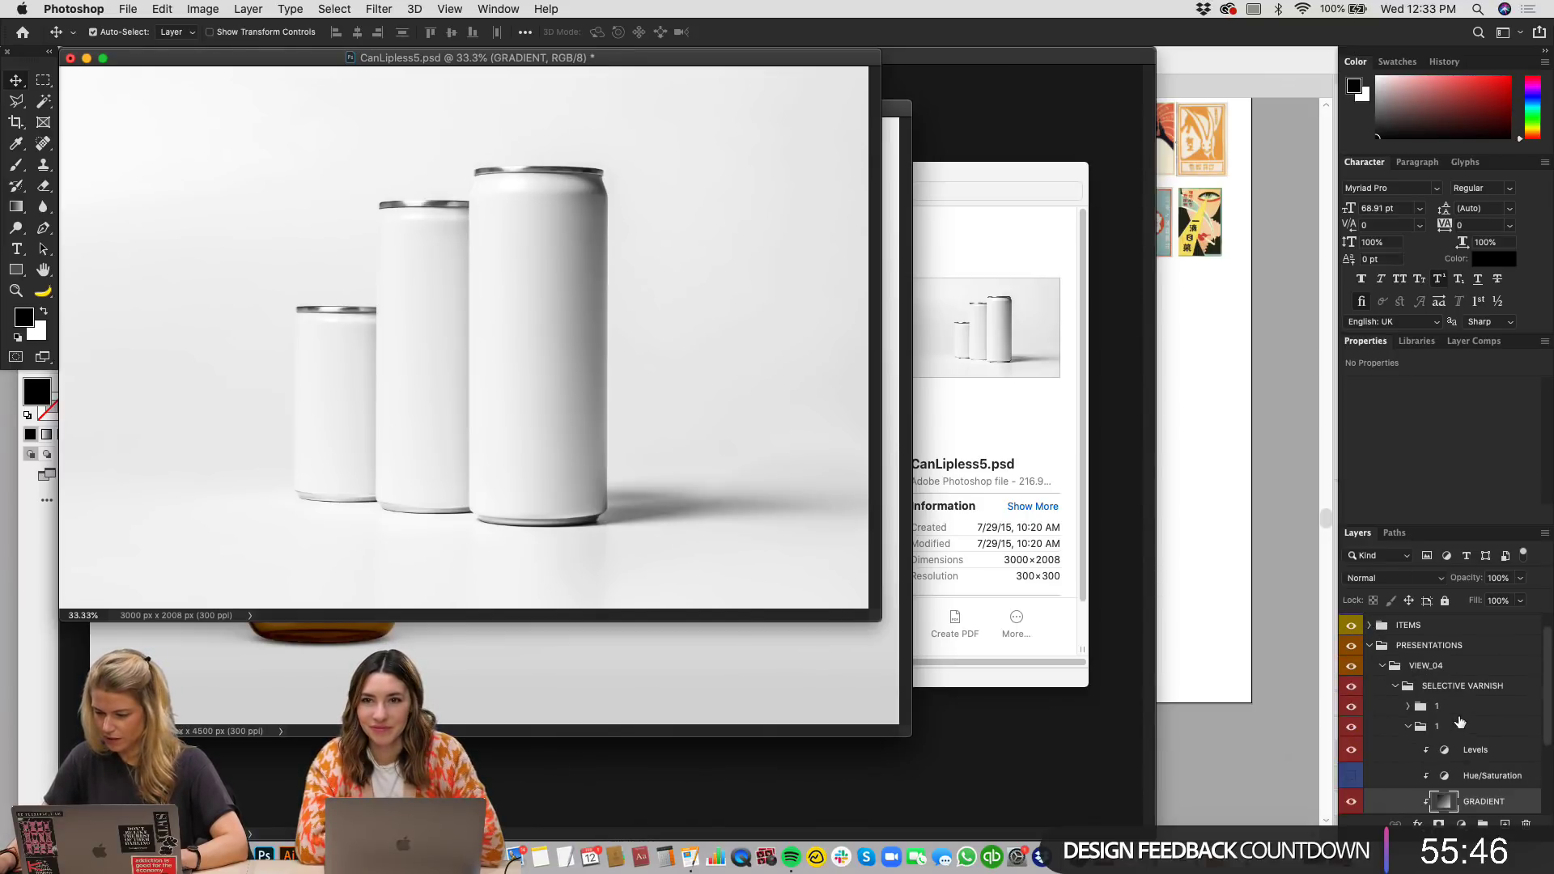
left_click(1395, 688)
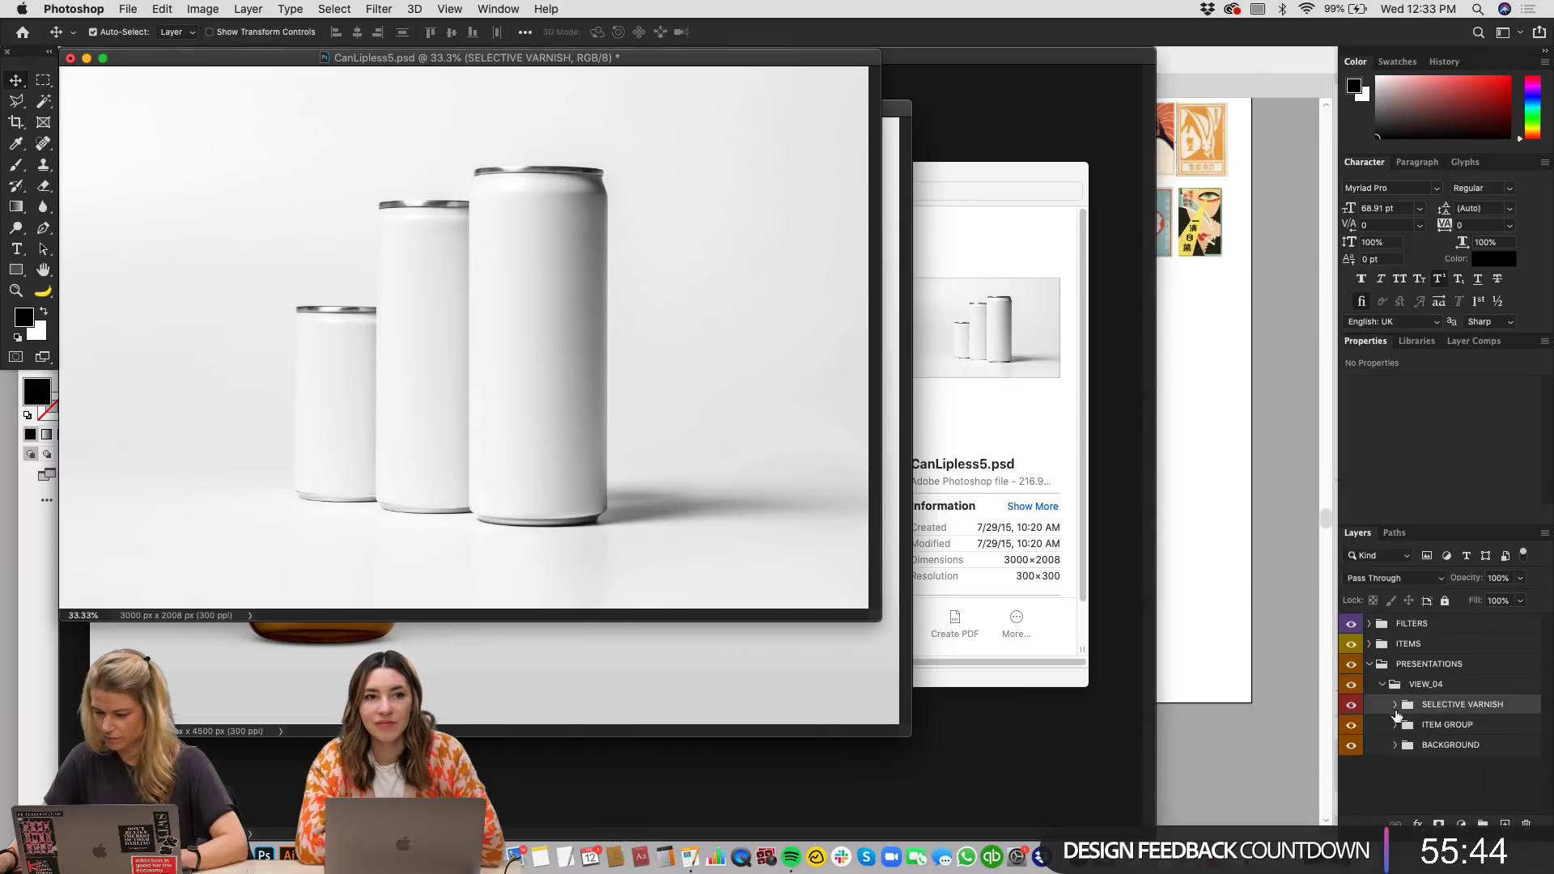
Step: Toggle the visibility of the SELECTIVE VARNISH and VIEW_04 groups to check what each contributes to the cans
left_click(1349, 705)
left_click(1349, 706)
left_click(1349, 706)
left_click(1351, 686)
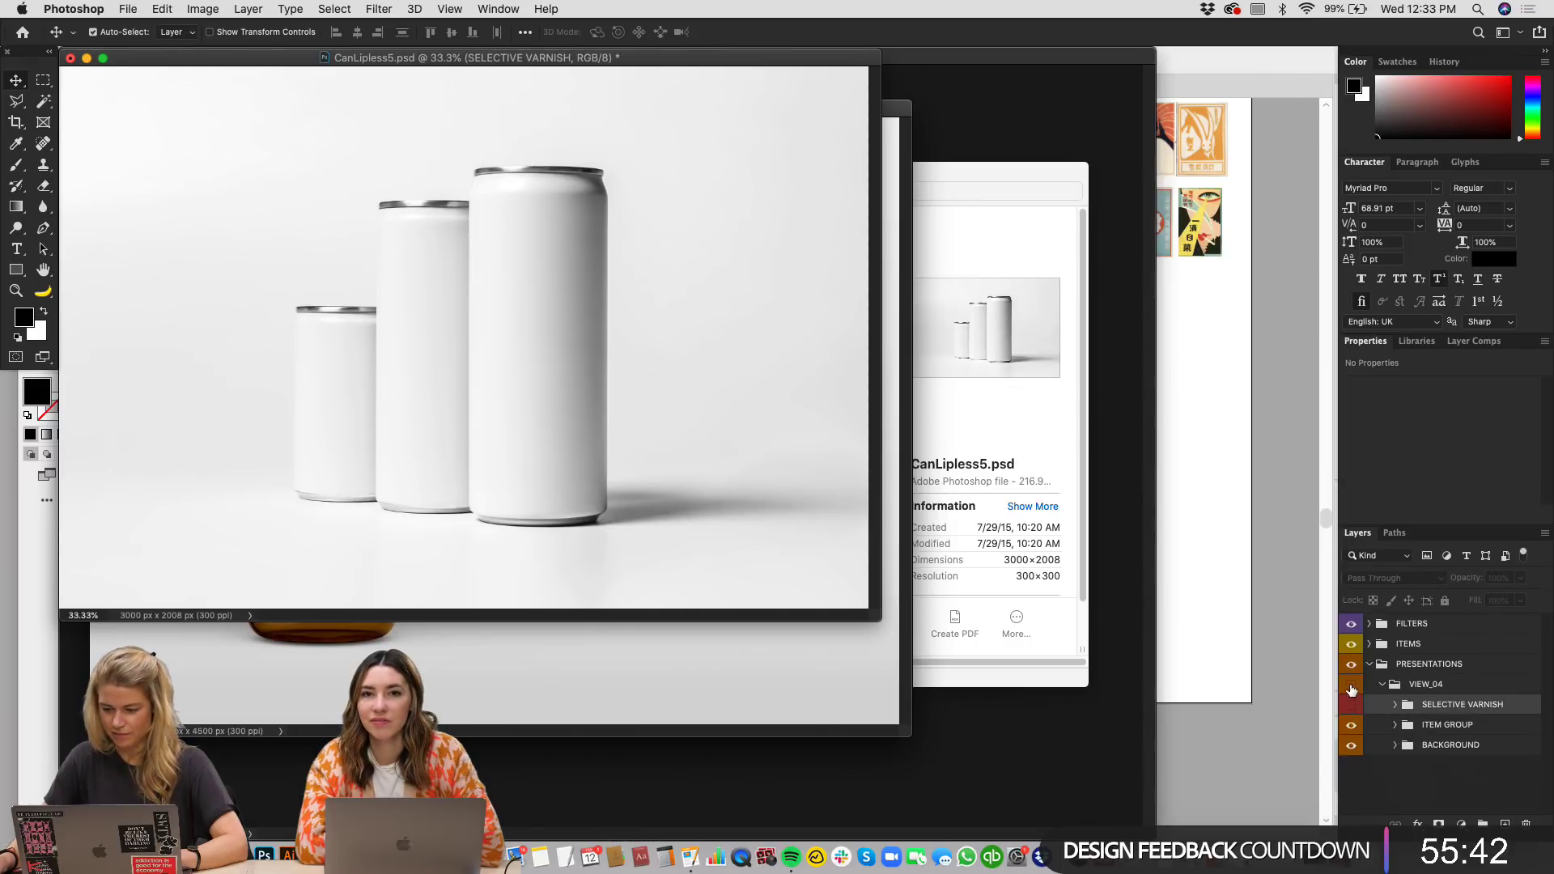
left_click(1350, 687)
left_click(1351, 708)
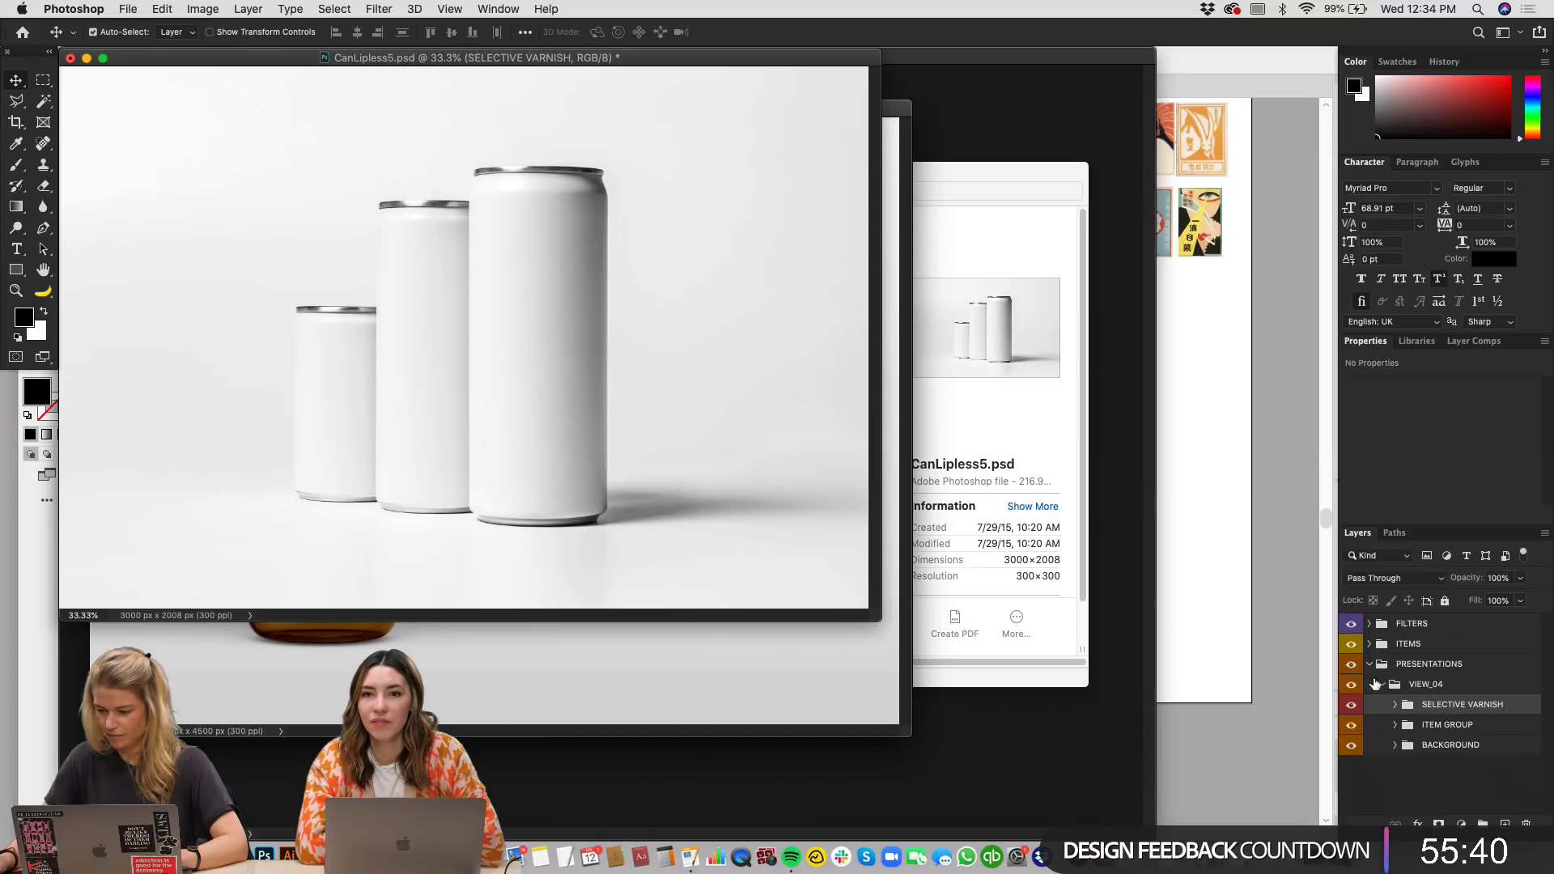
left_click(1351, 686)
left_click(1351, 687)
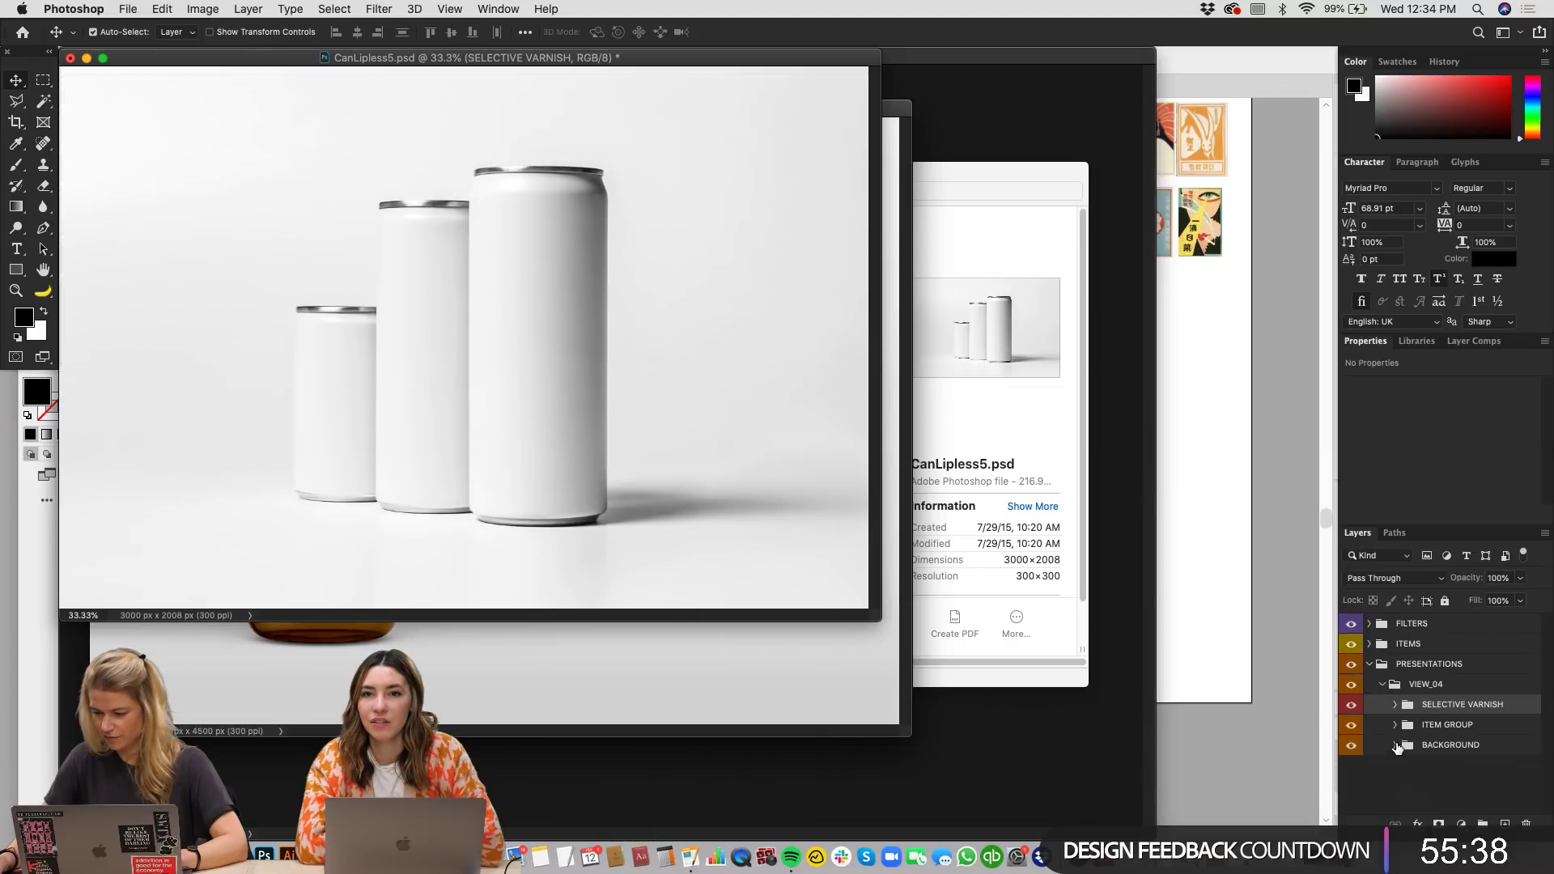
Step: Inspect the can layers inside ITEM GROUP and close CanLipless5.psd without saving
left_click(1408, 724)
left_click(1395, 724)
scroll(1459, 701, "down", 3)
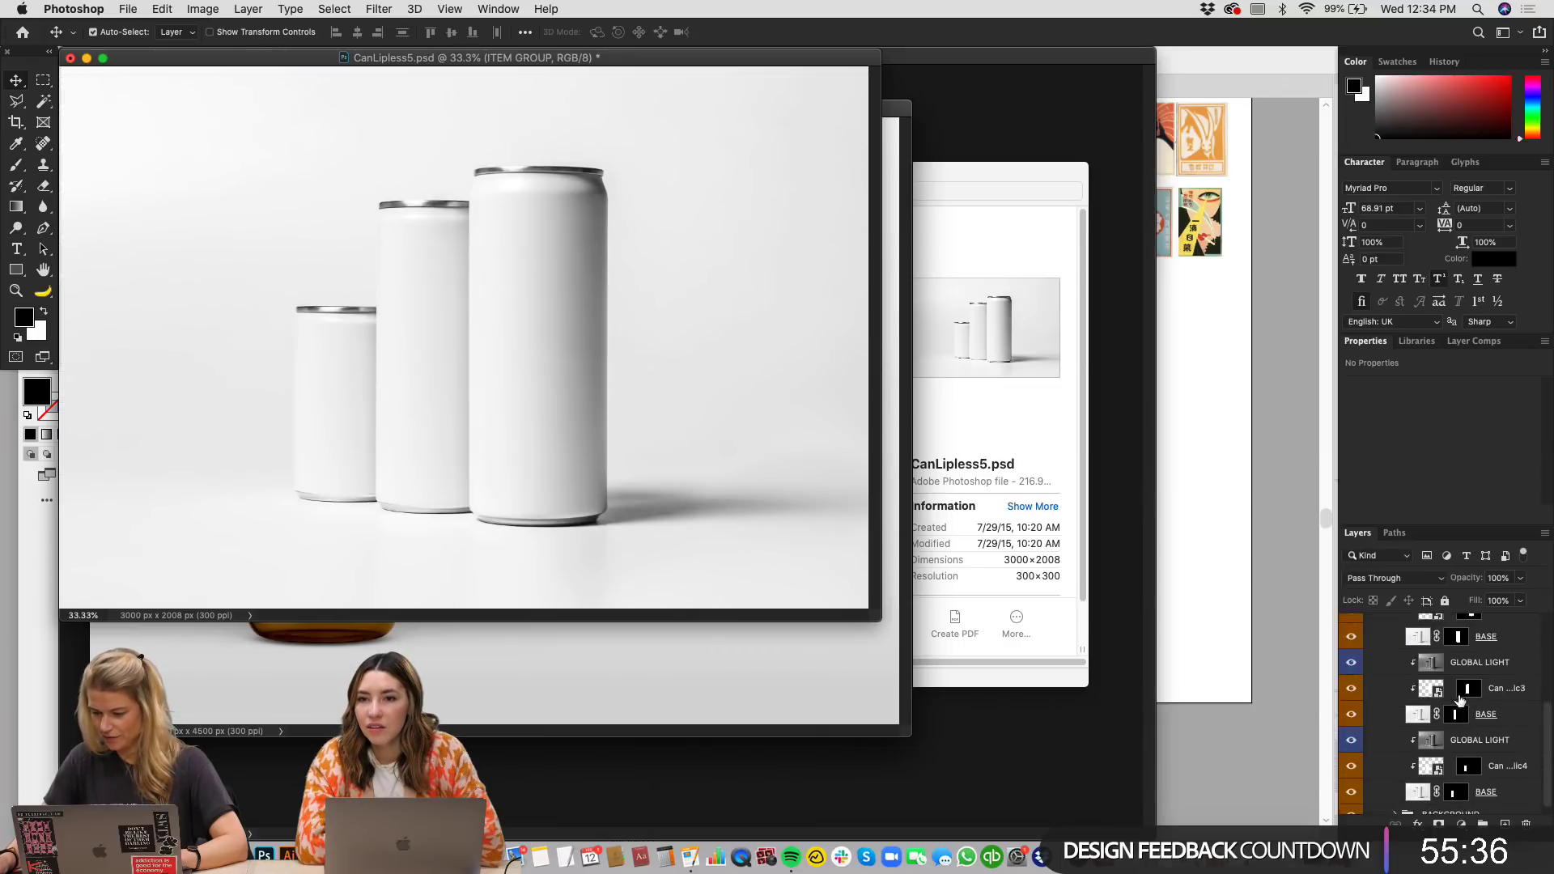
key("super+w")
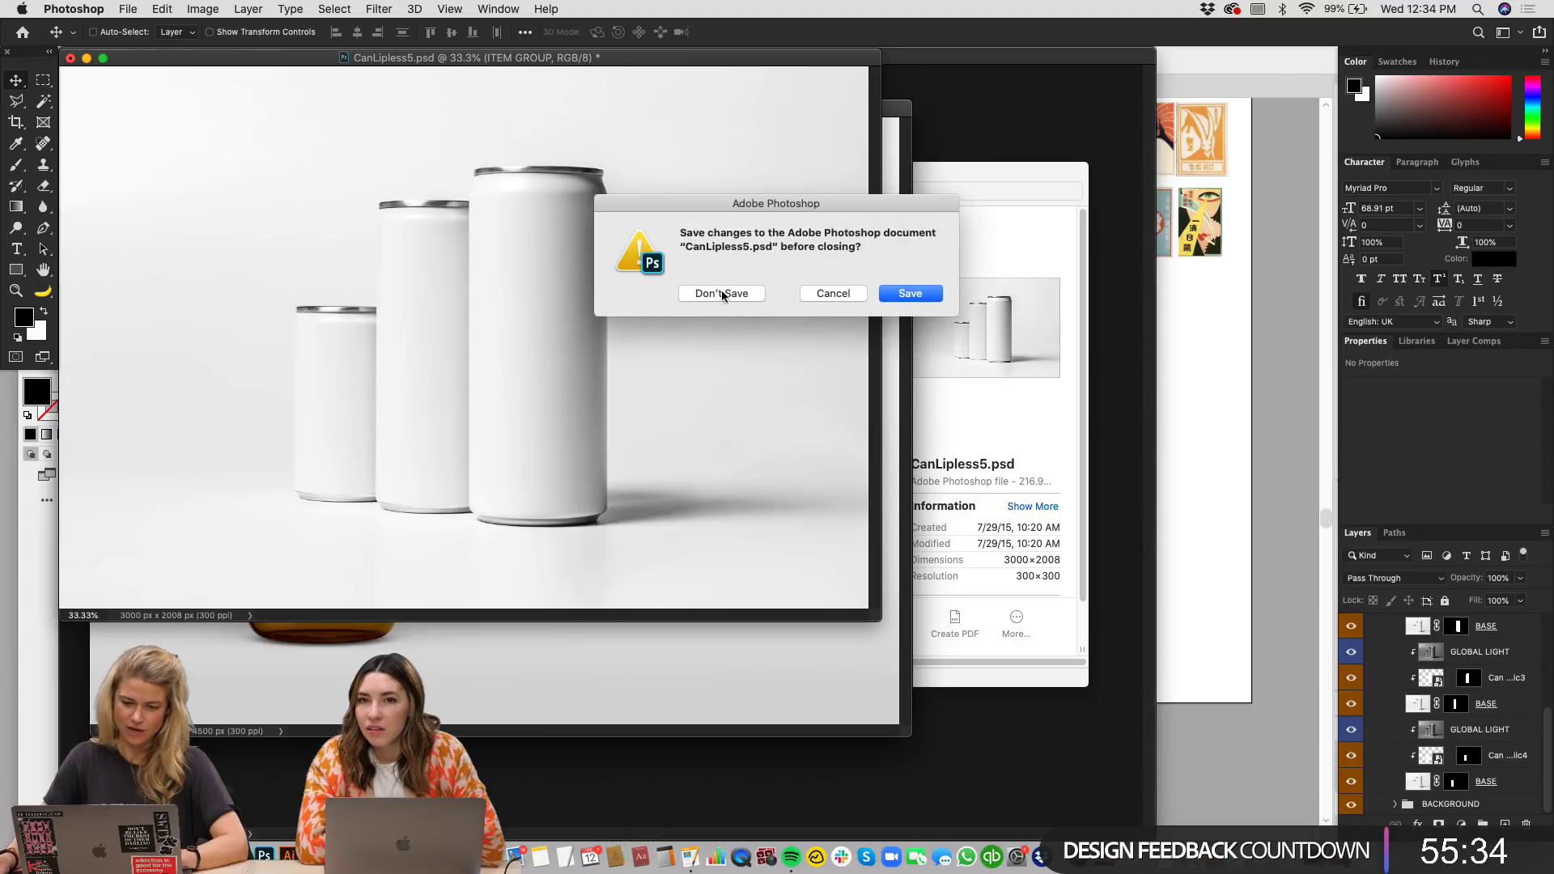
left_click(721, 294)
Step: Preview CanLipless7.psd, CanLipless8.psd and Clean Can Mock Up.psd in the Mockups folder, and open Clean Can Mock Up.psd in Photoshop
left_click(993, 328)
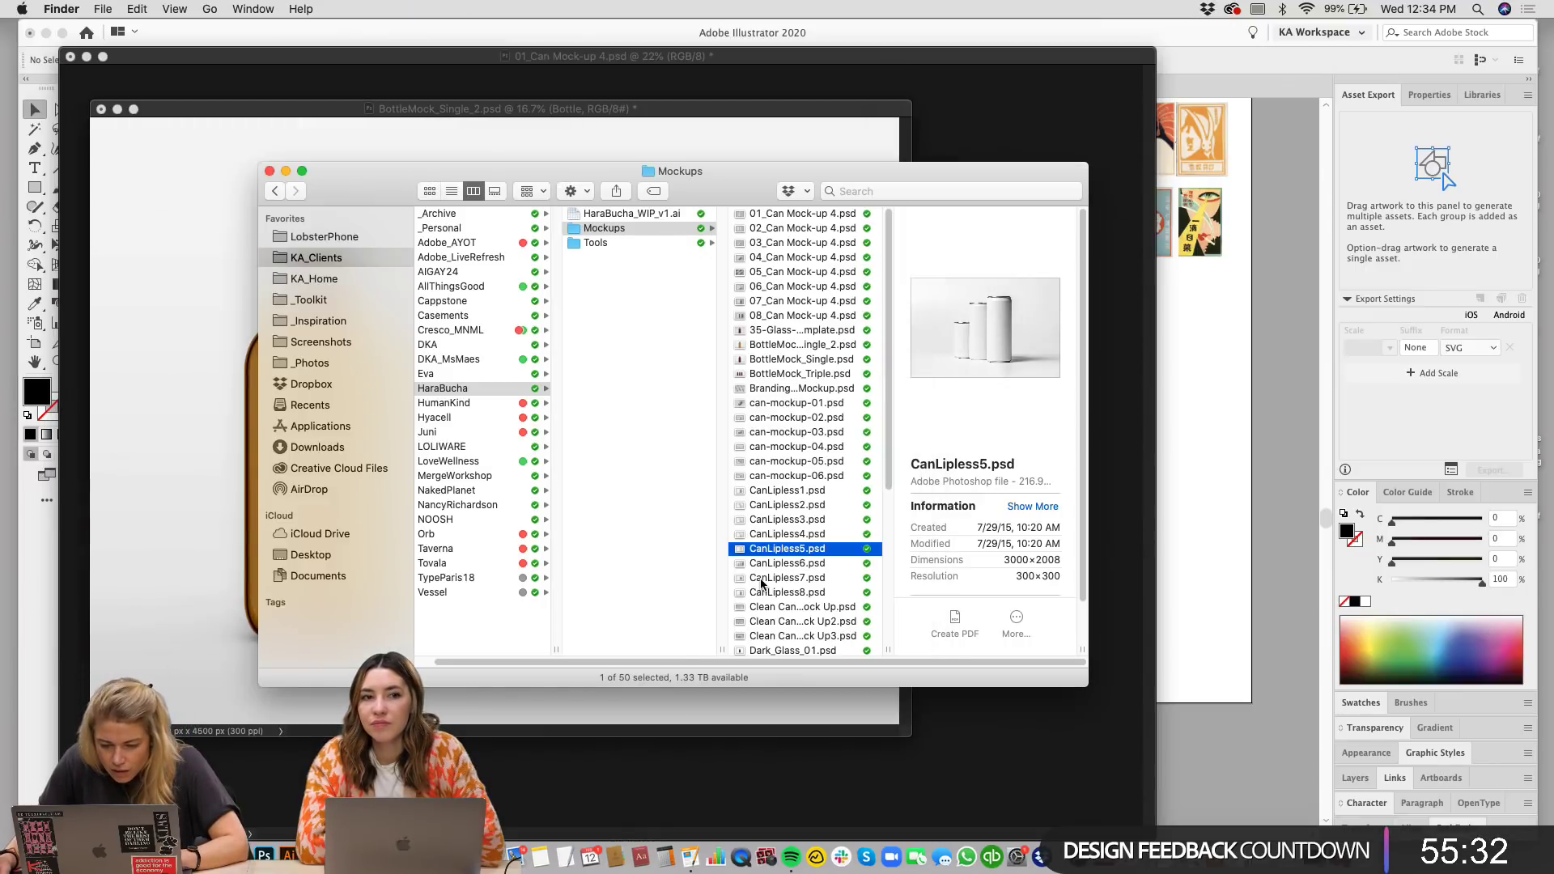
left_click(761, 580)
left_click(775, 594)
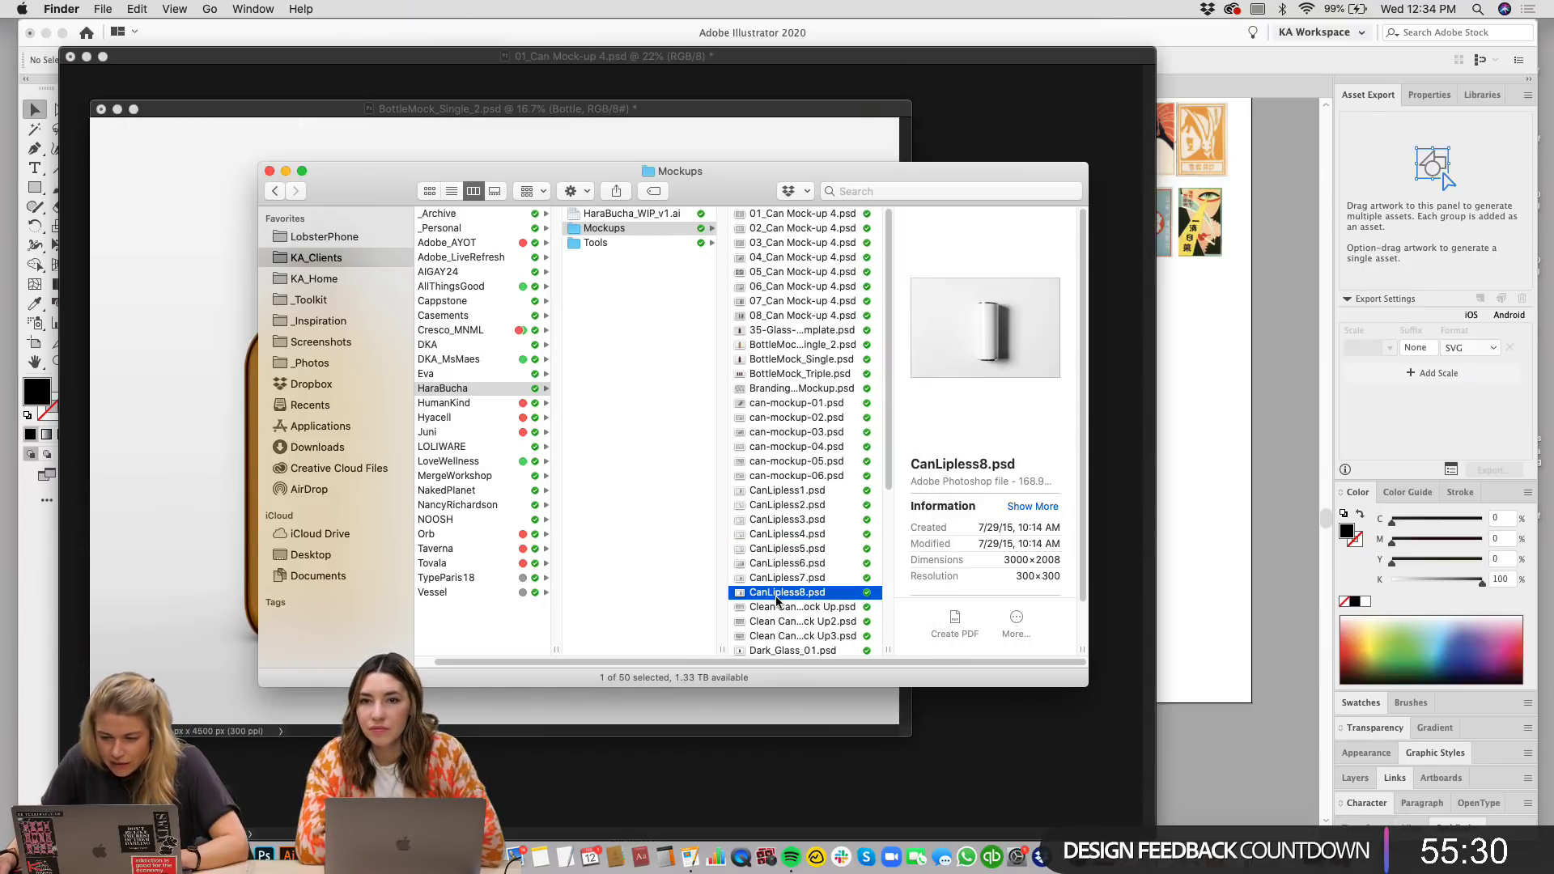
left_click(775, 607)
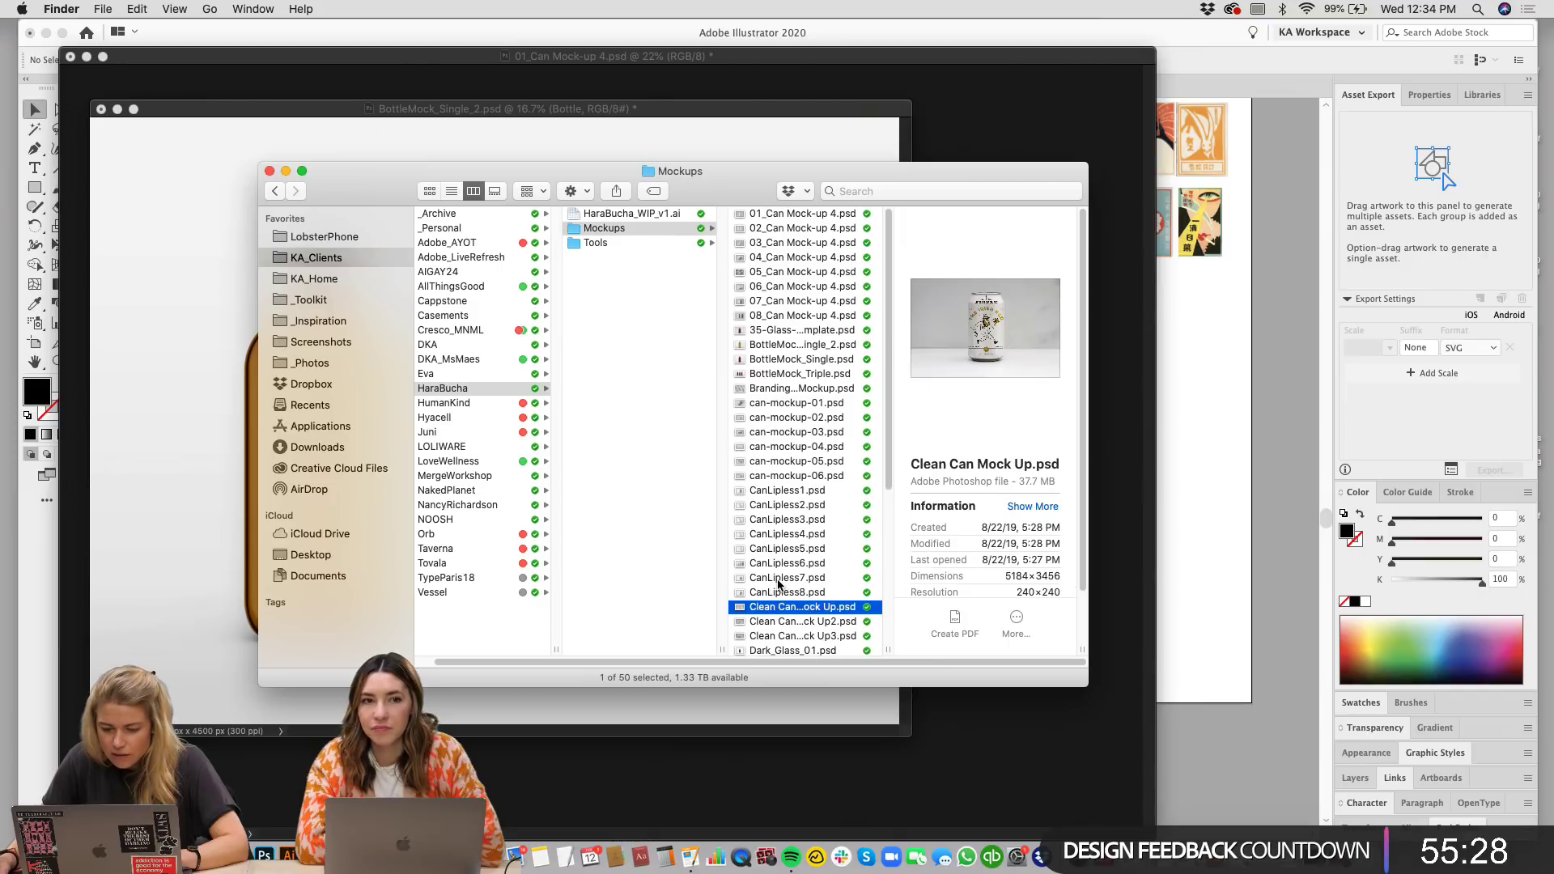
left_click(778, 578)
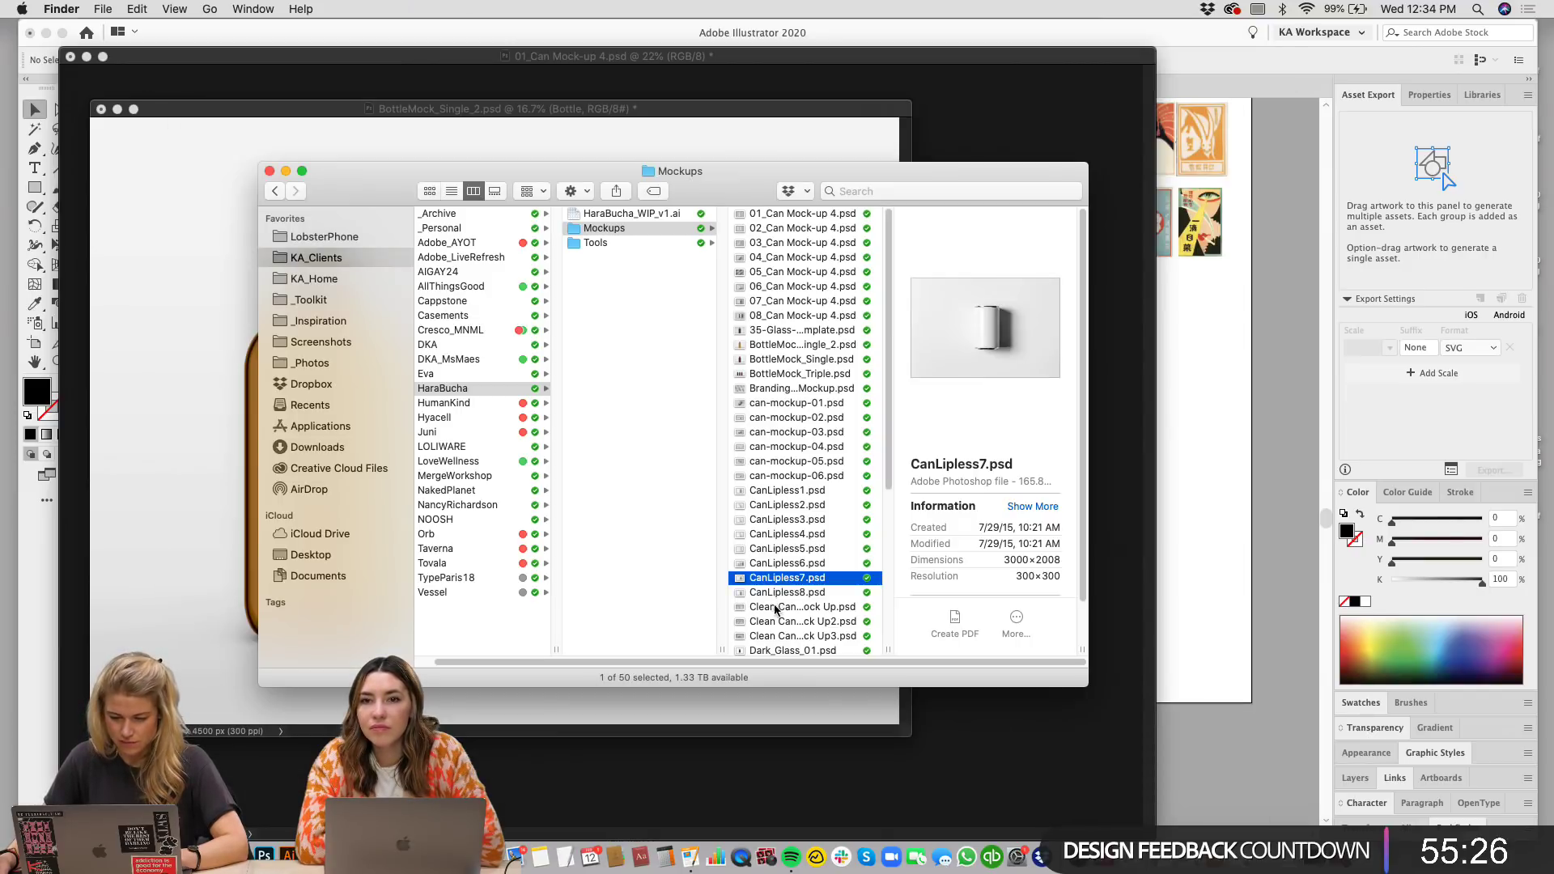
left_click(775, 607)
double_click(775, 606)
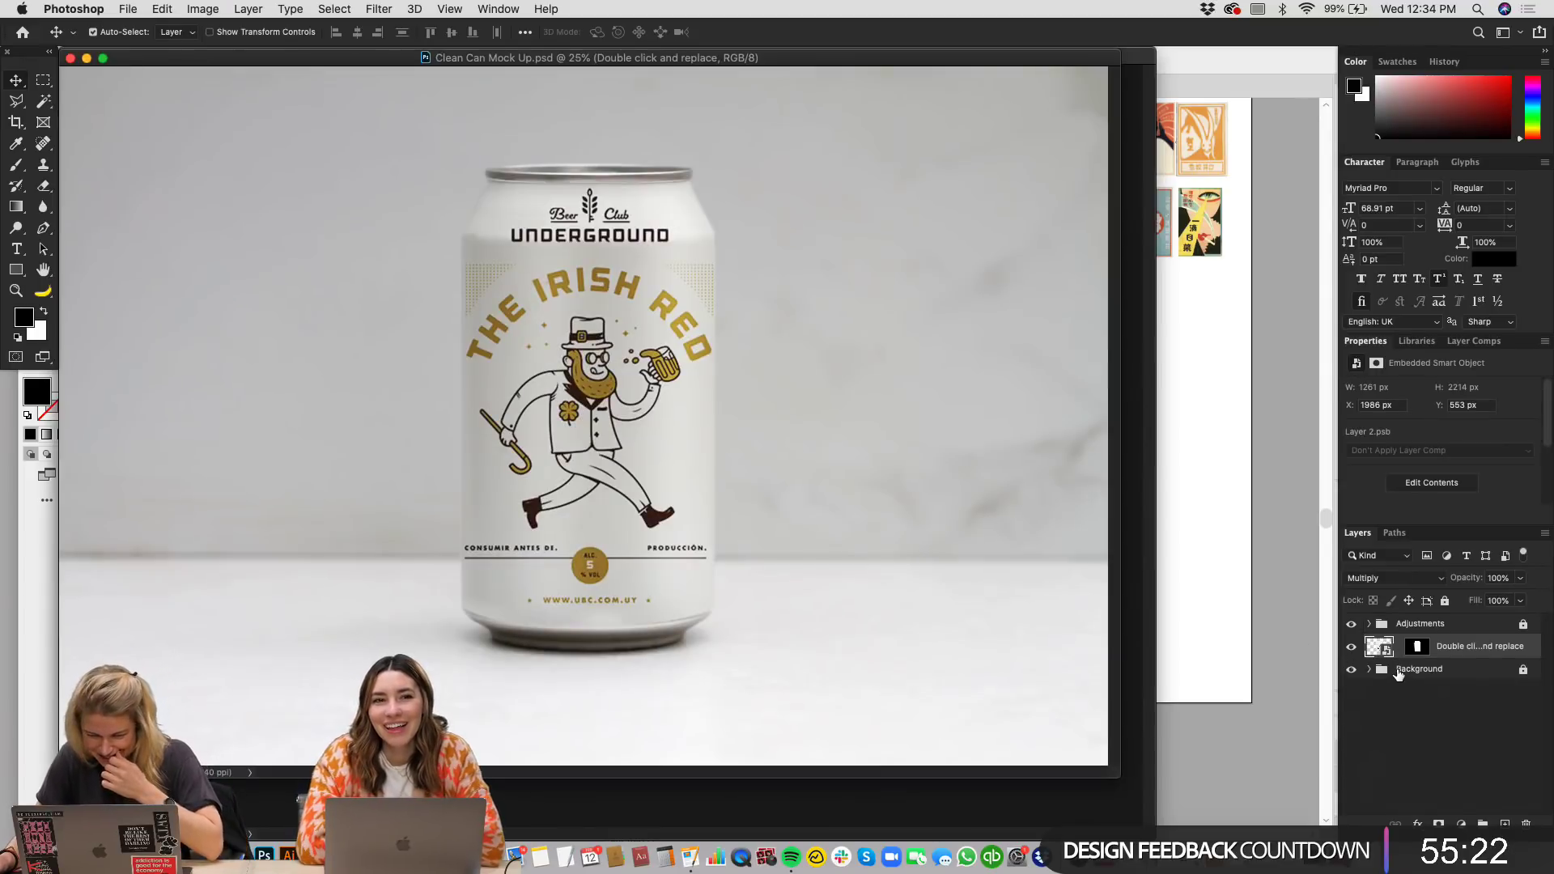
Step: Hide the Replace artwork inside the can's label smart object, save the smart object and close it
double_click(1380, 646)
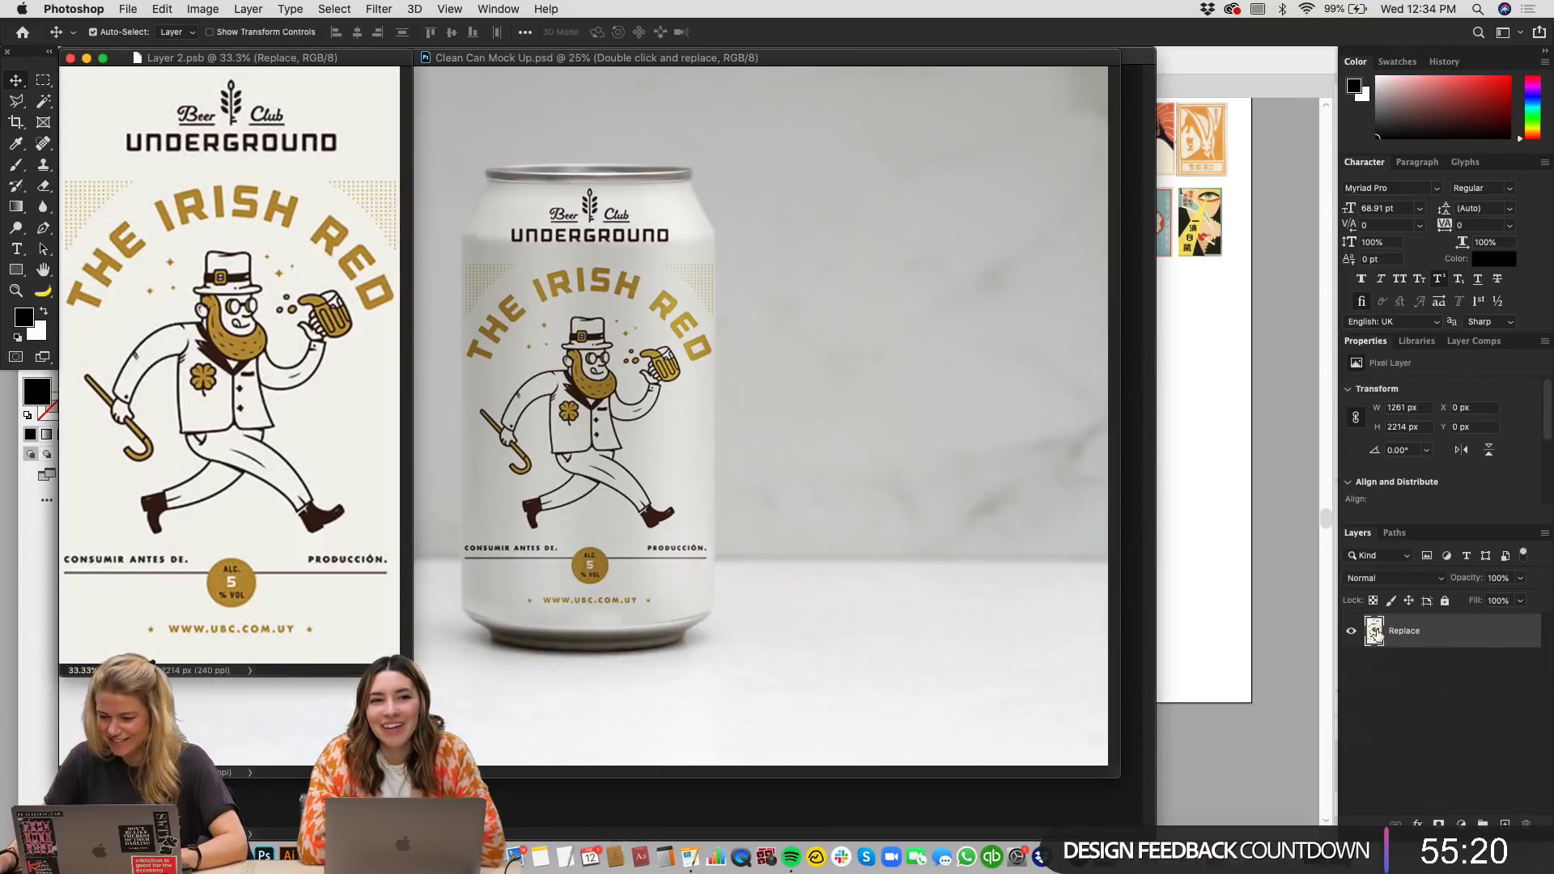
left_click(1350, 634)
key("super+s")
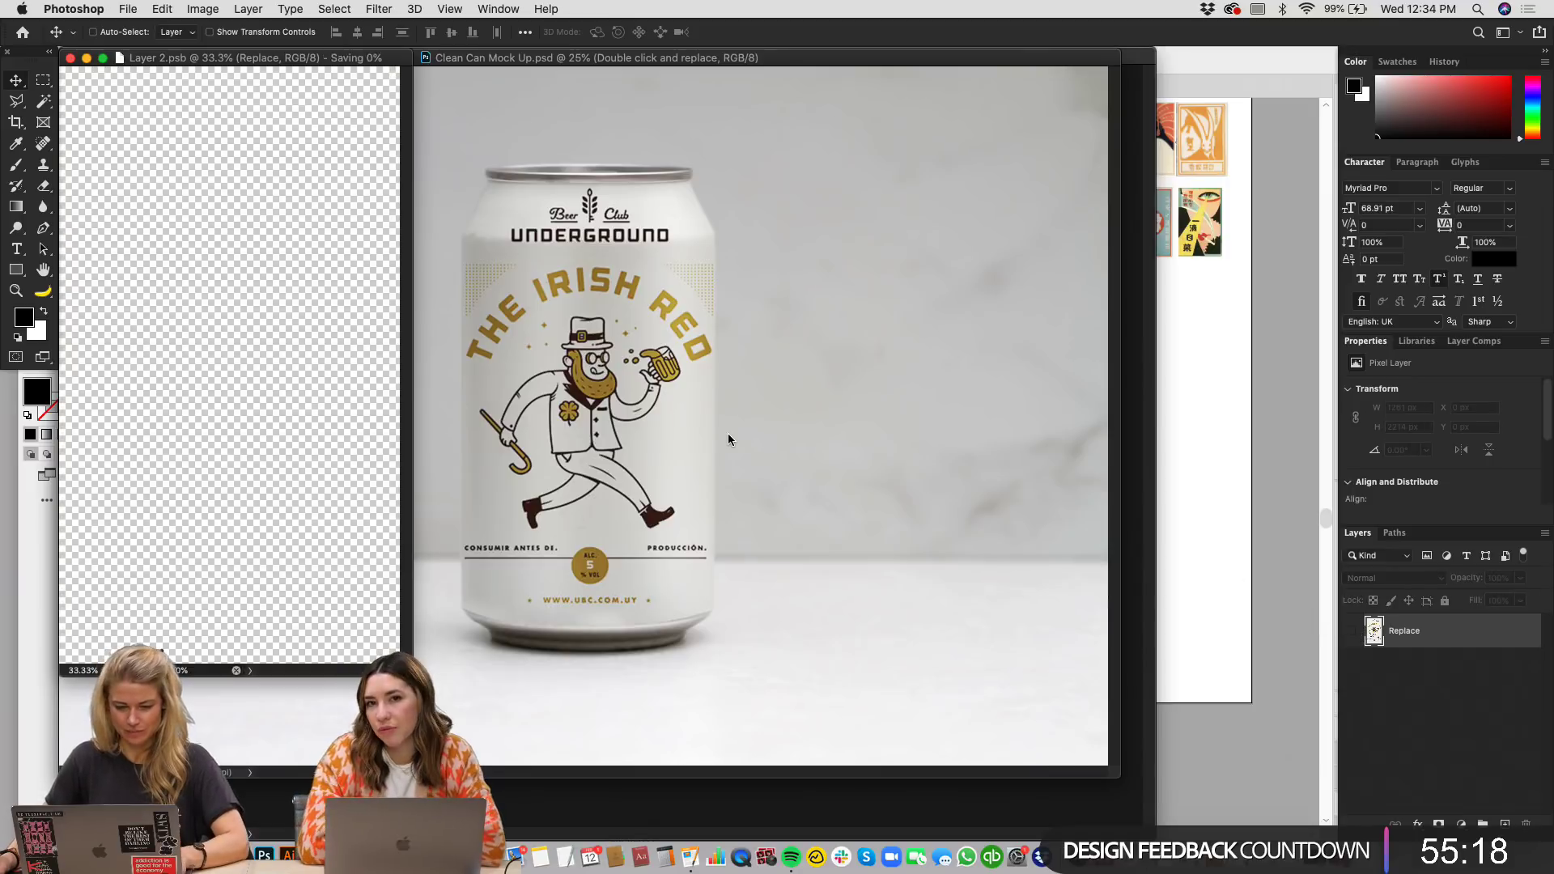
key("super+w")
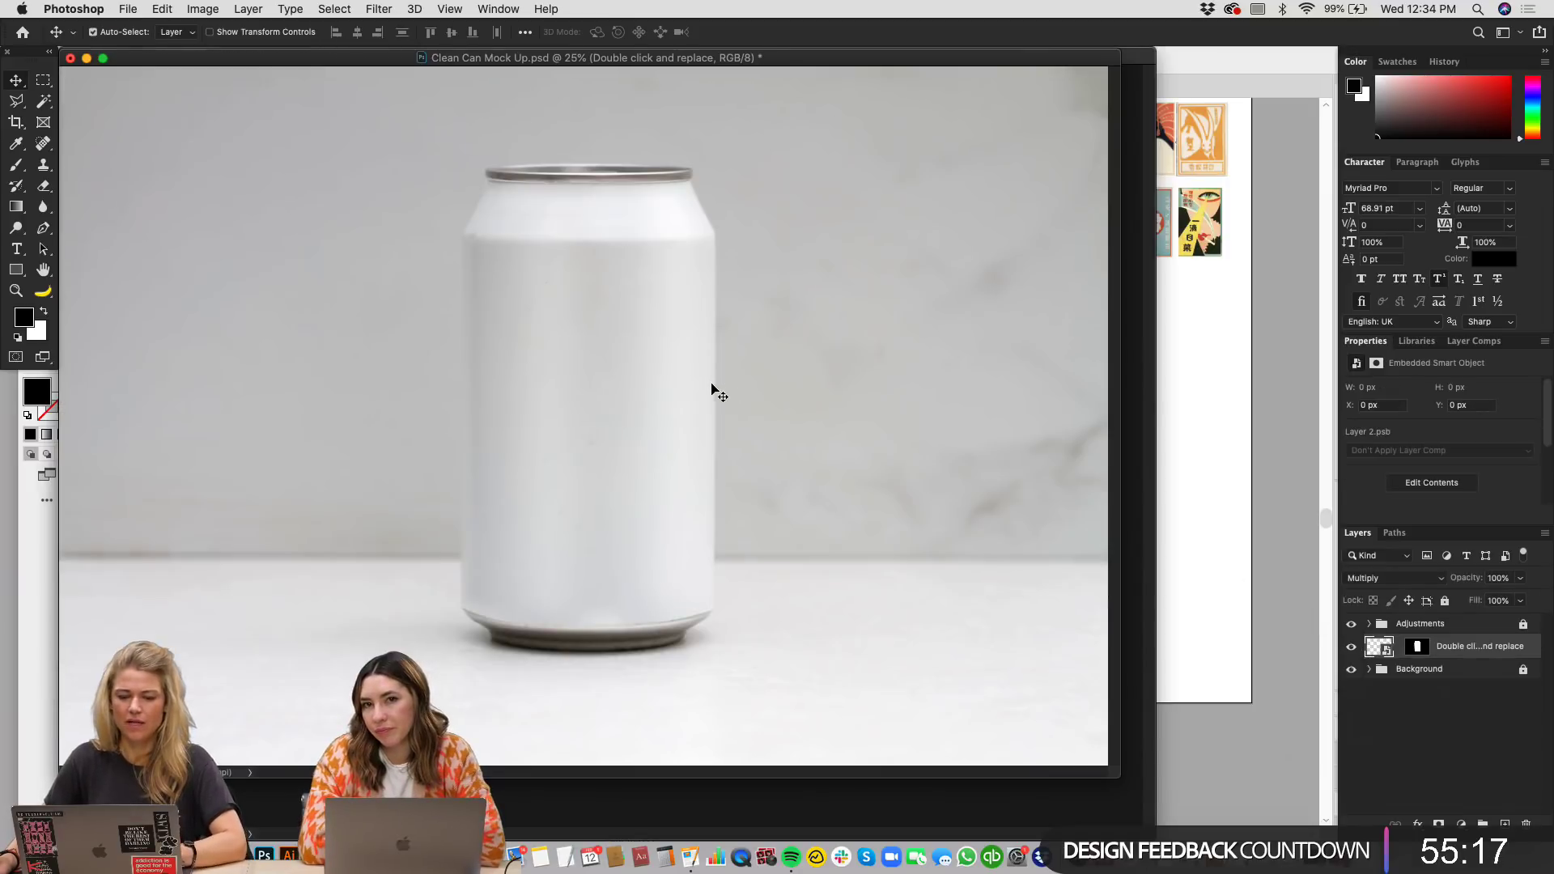
Step: Expand the Background group to check whether the can is separate from its backdrop, and close Clean Can Mock Up.psd without saving
left_click(1350, 669)
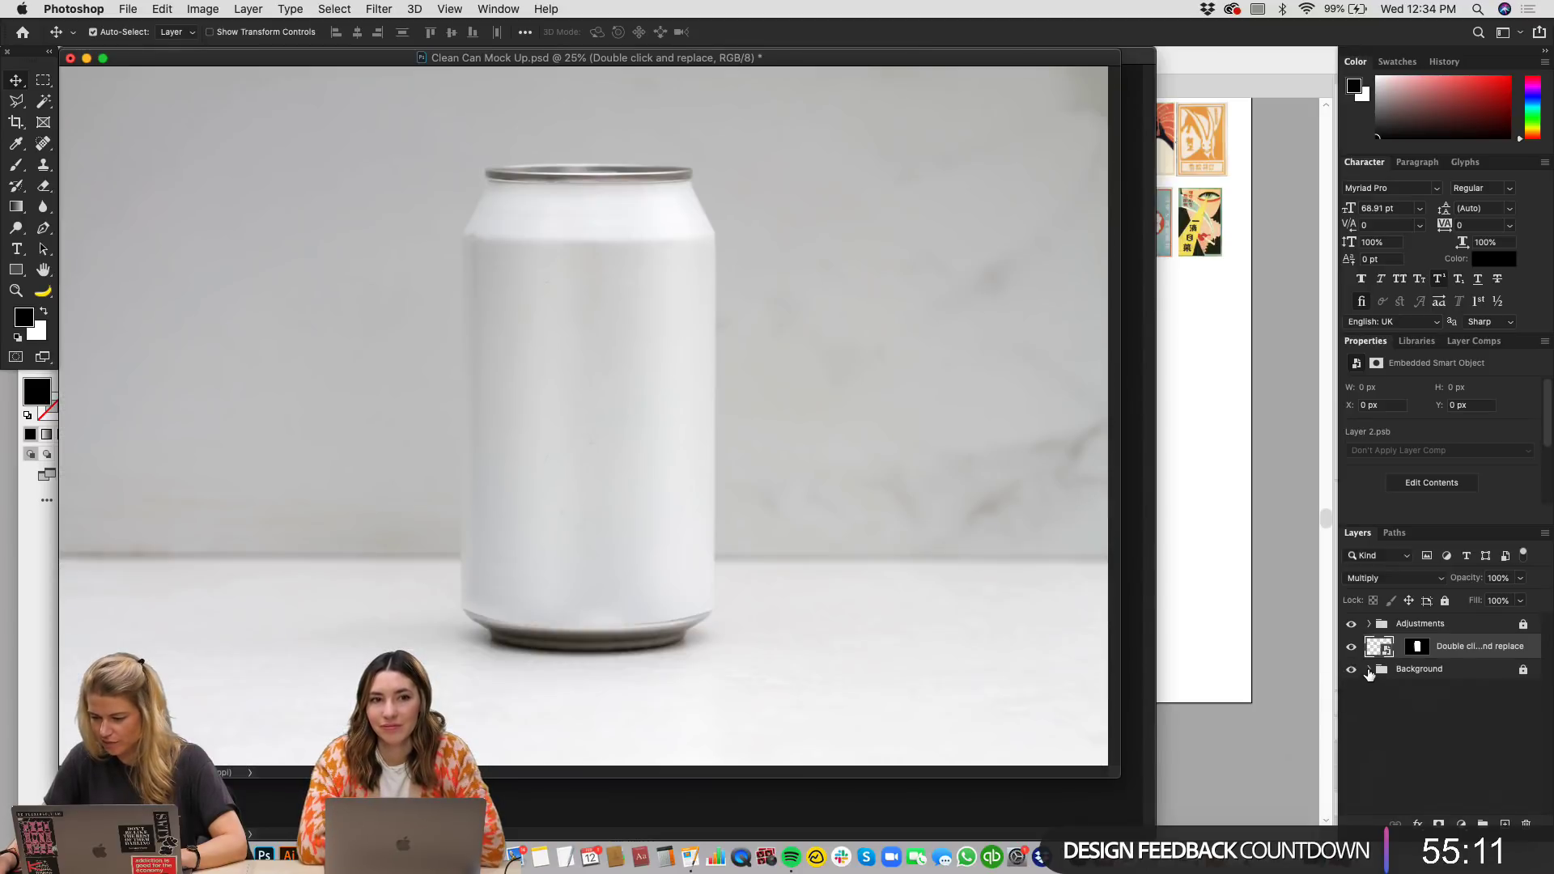
left_click(1369, 671)
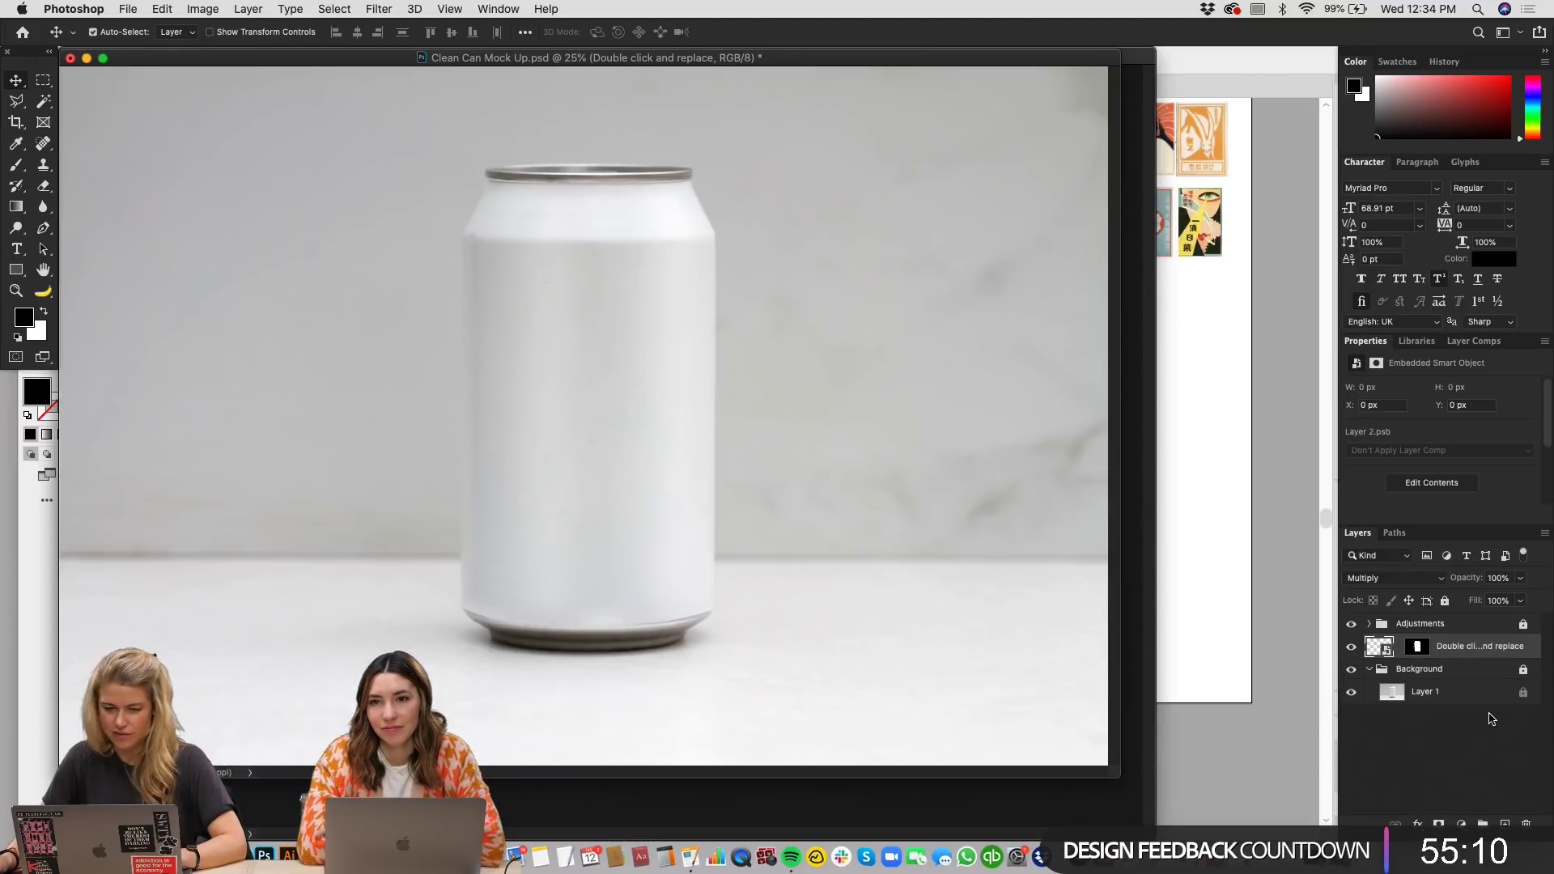
key("super+w")
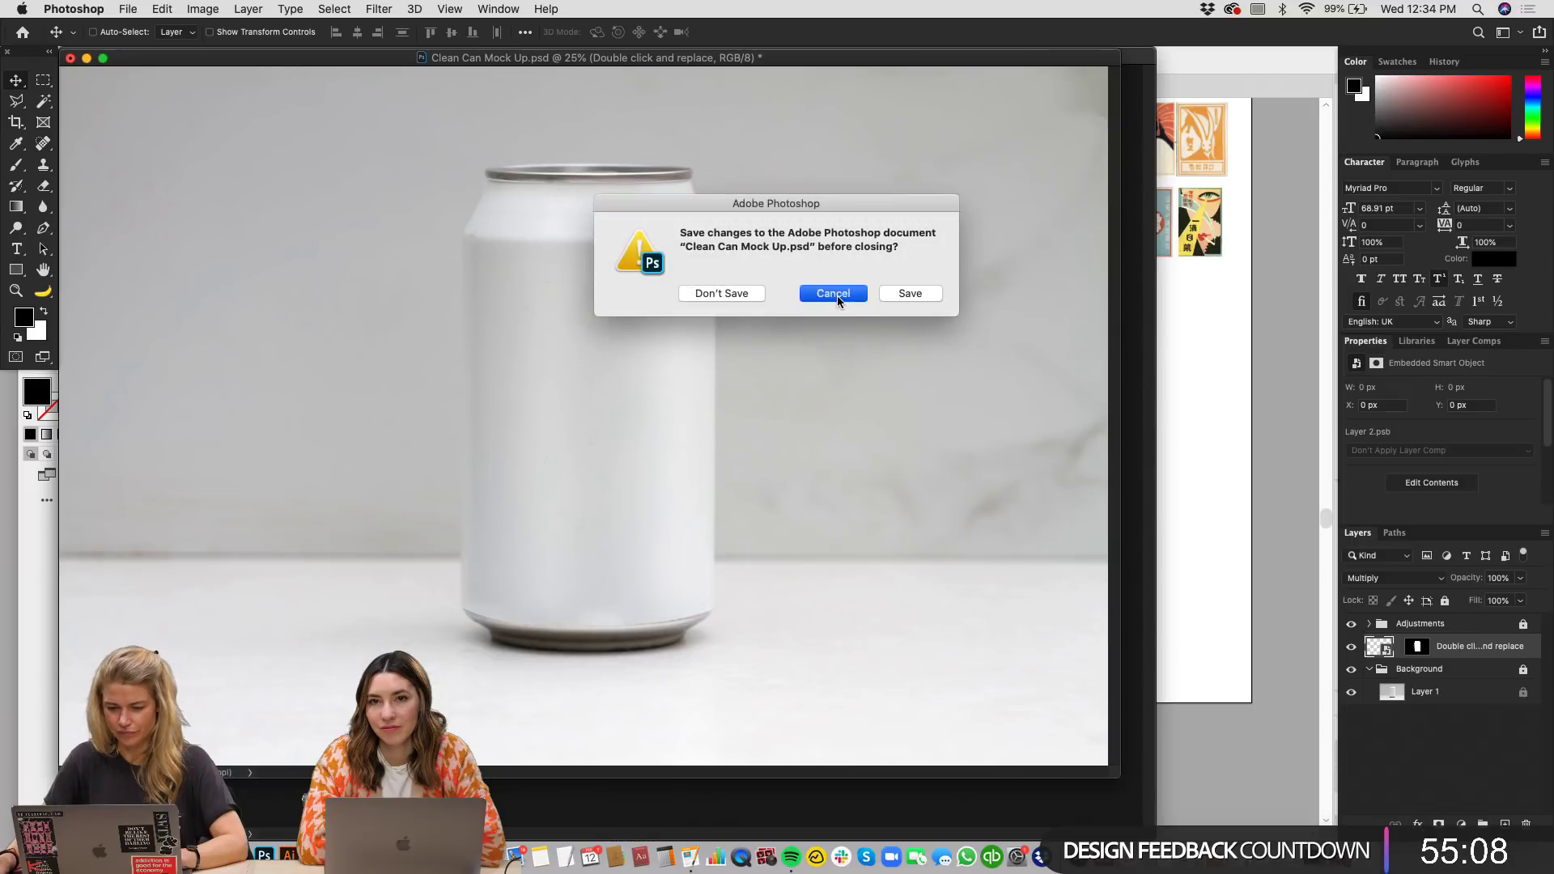
left_click(833, 294)
key("super+minus")
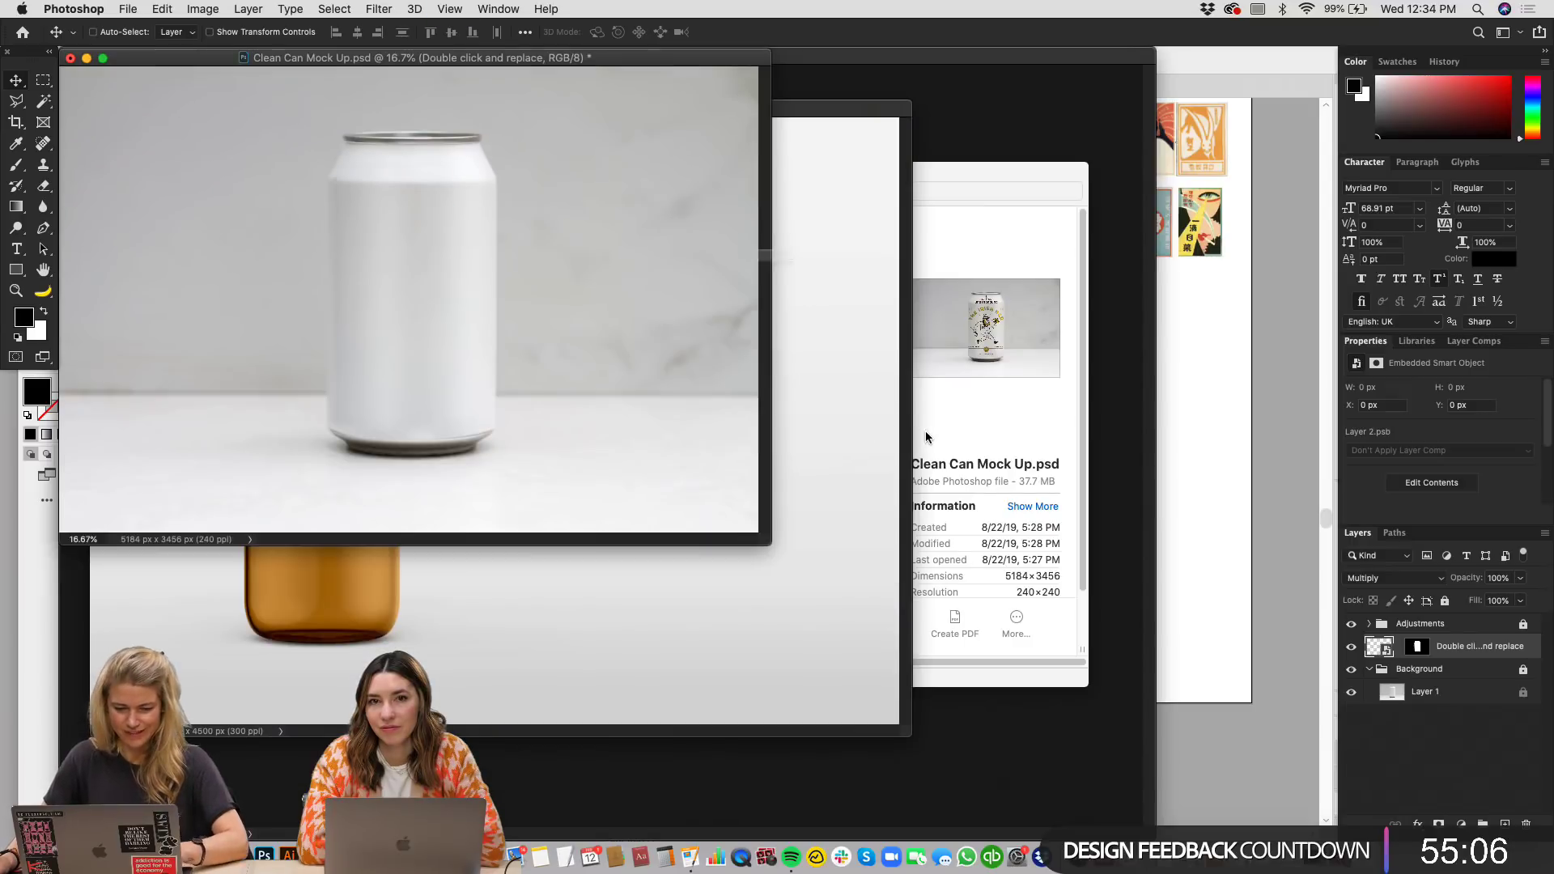
key("super+w")
left_click(722, 295)
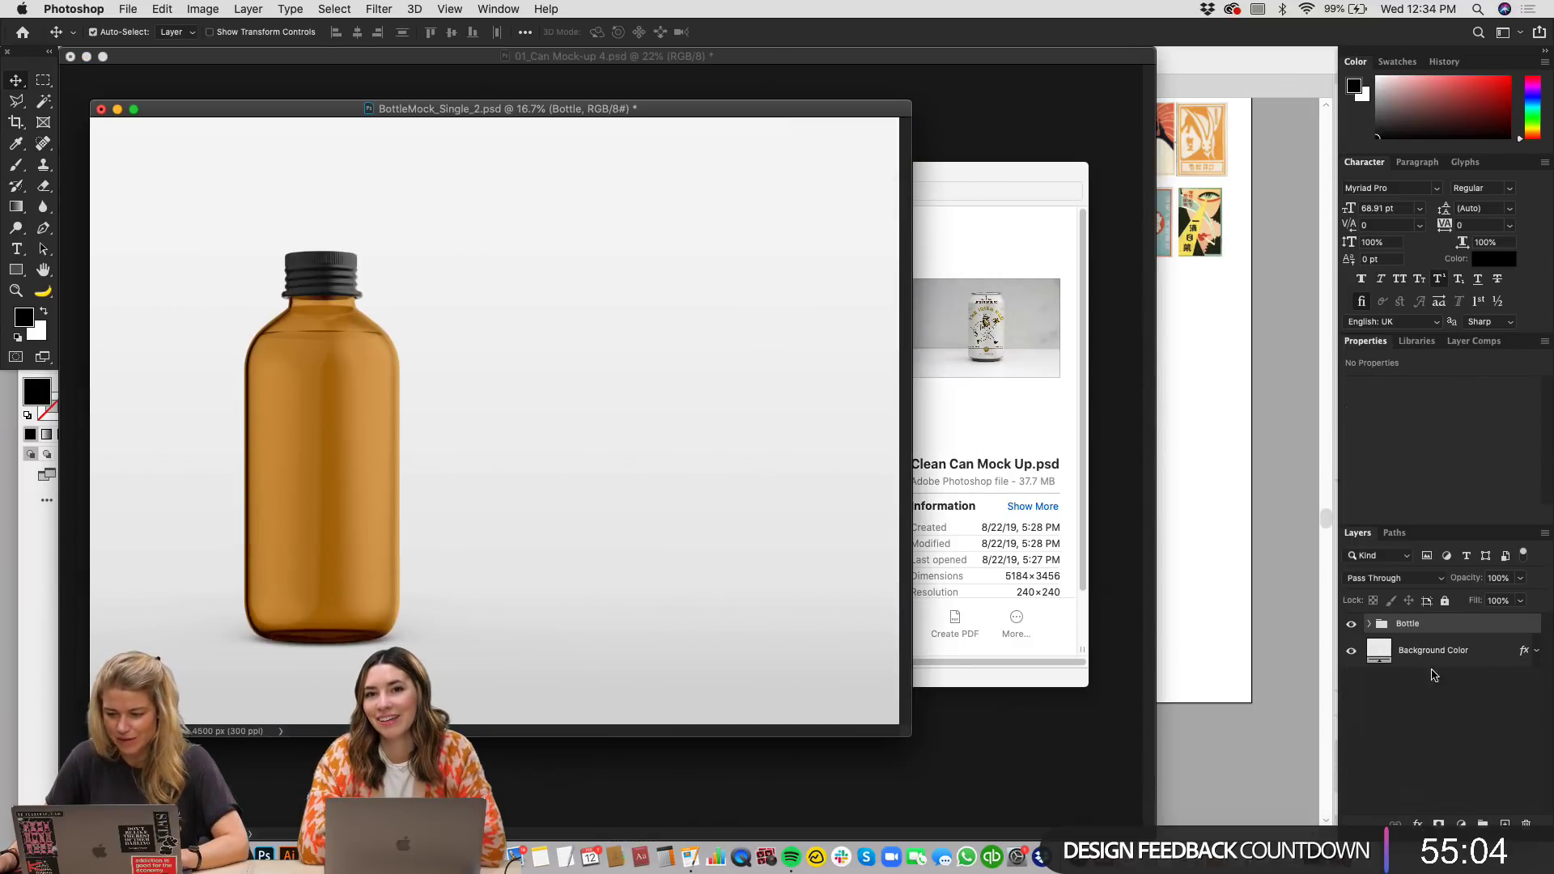
Step: Toggle the Bottle group's visibility in BottleMock_Single_2.psd and check the layer commands available for it
left_click(1351, 624)
left_click(1350, 624)
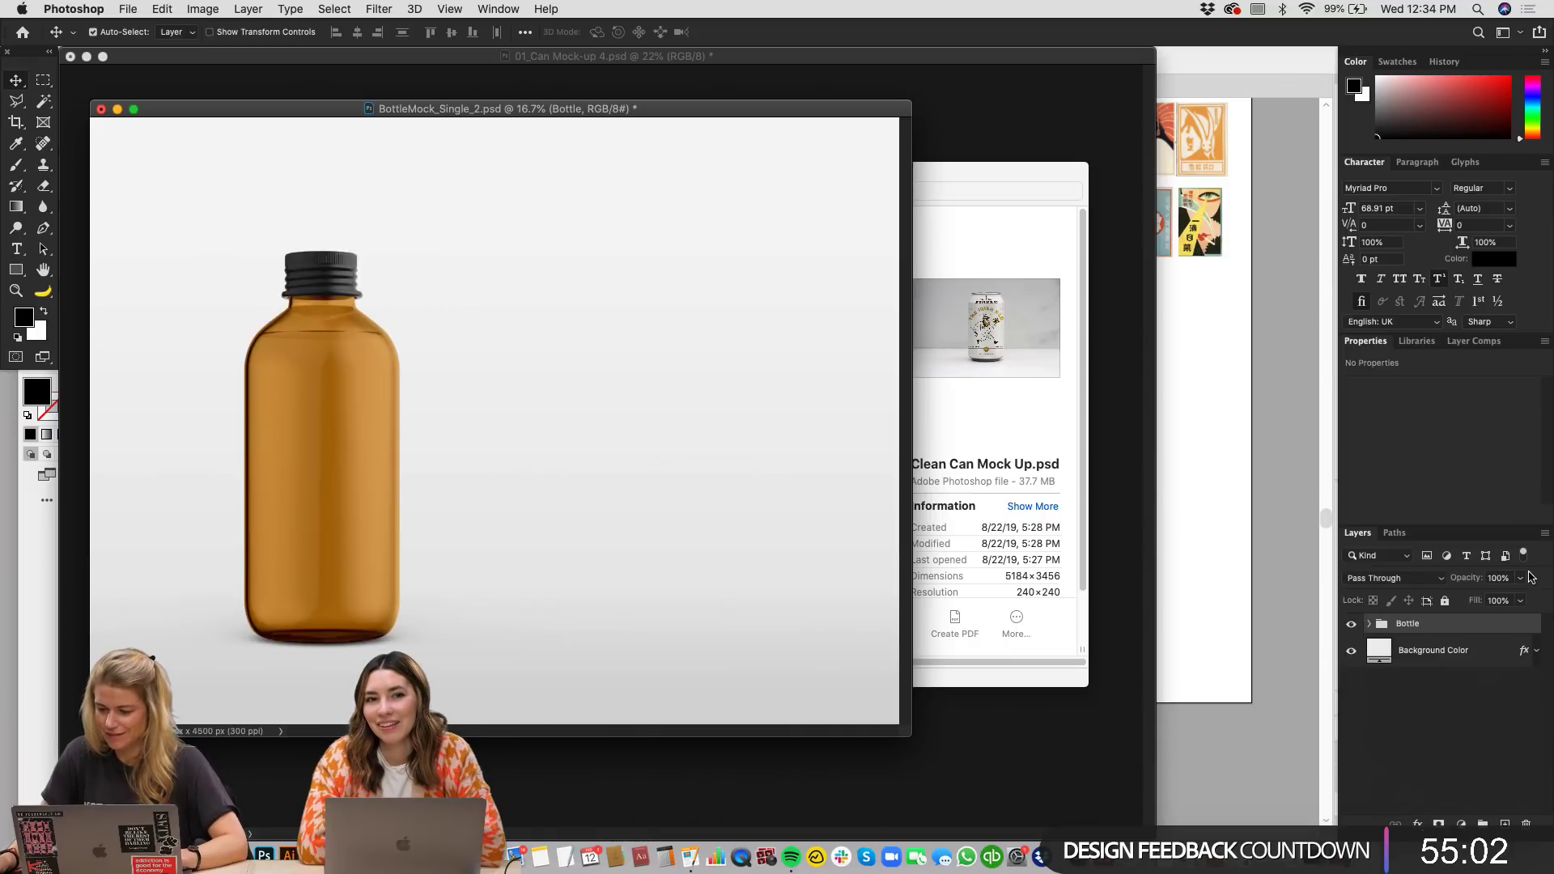
left_click(1544, 533)
key("Escape")
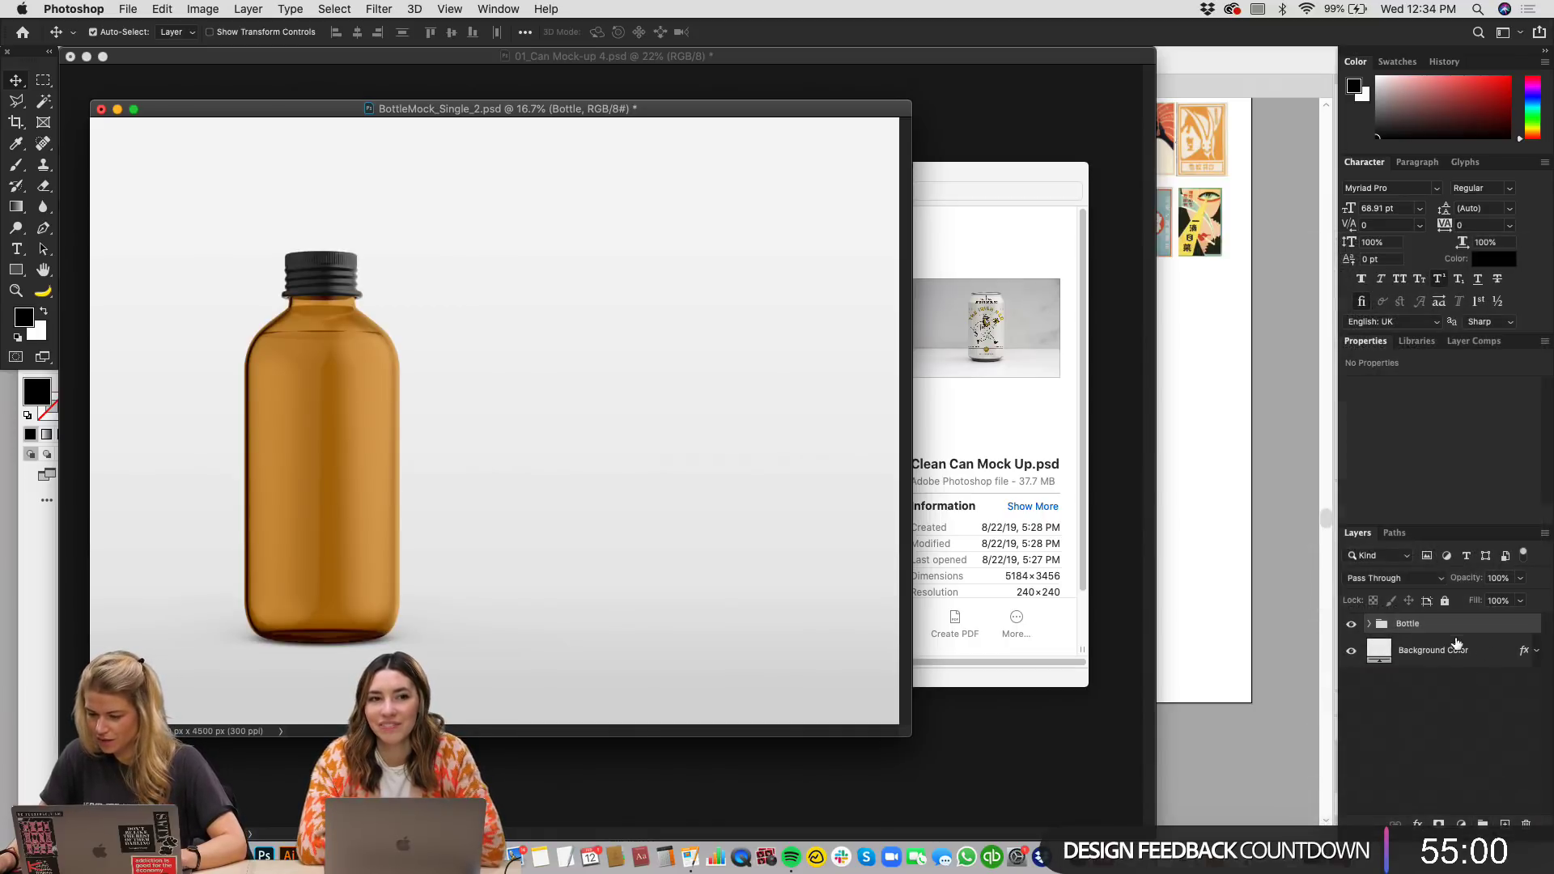
left_click(1545, 534)
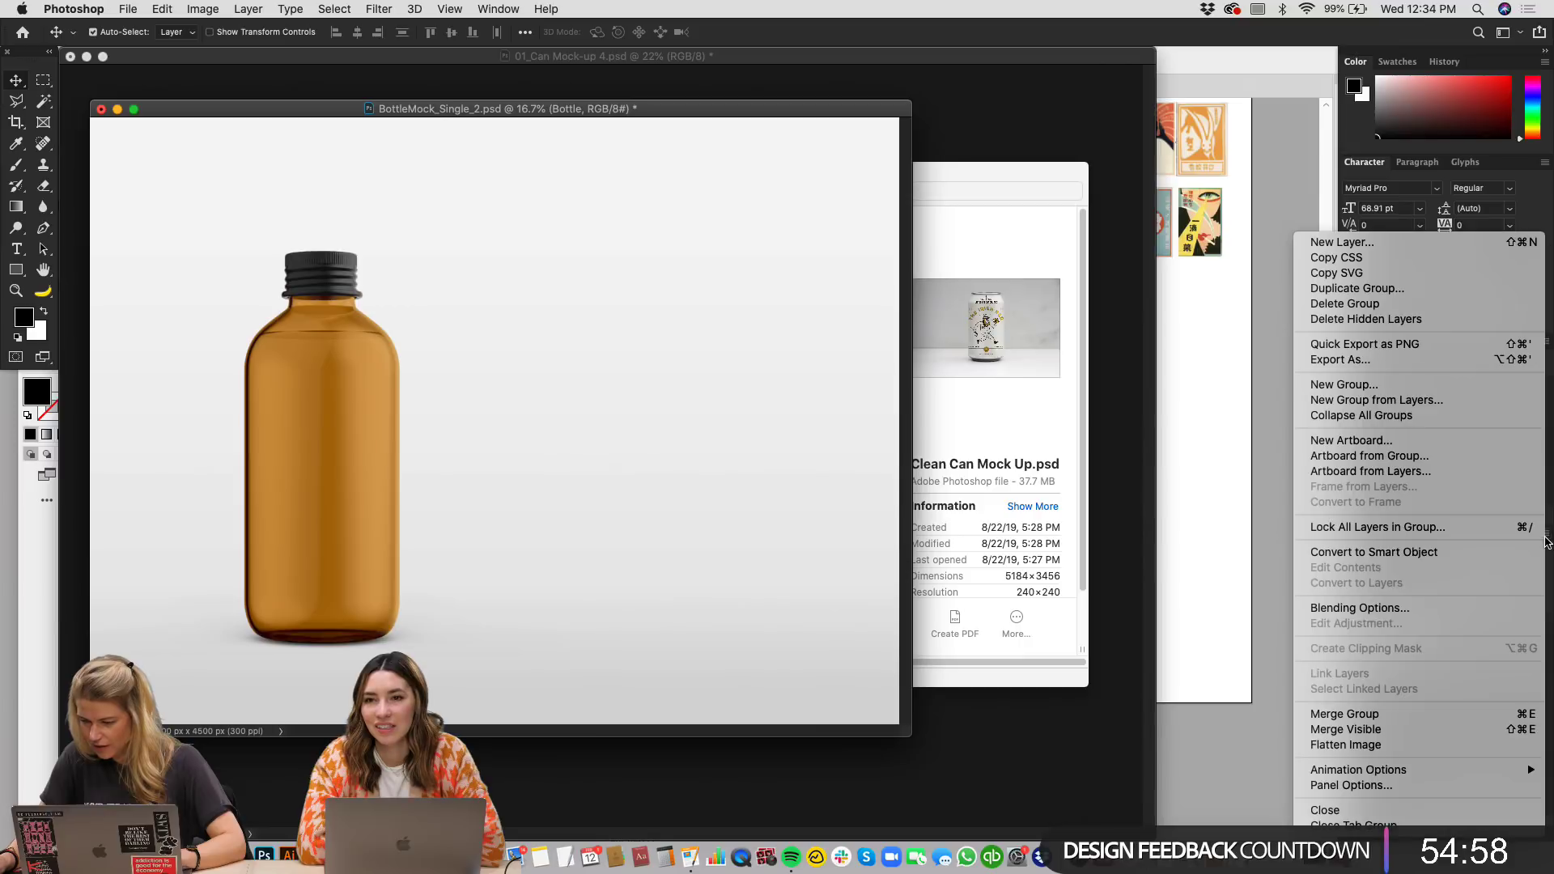
key("Escape")
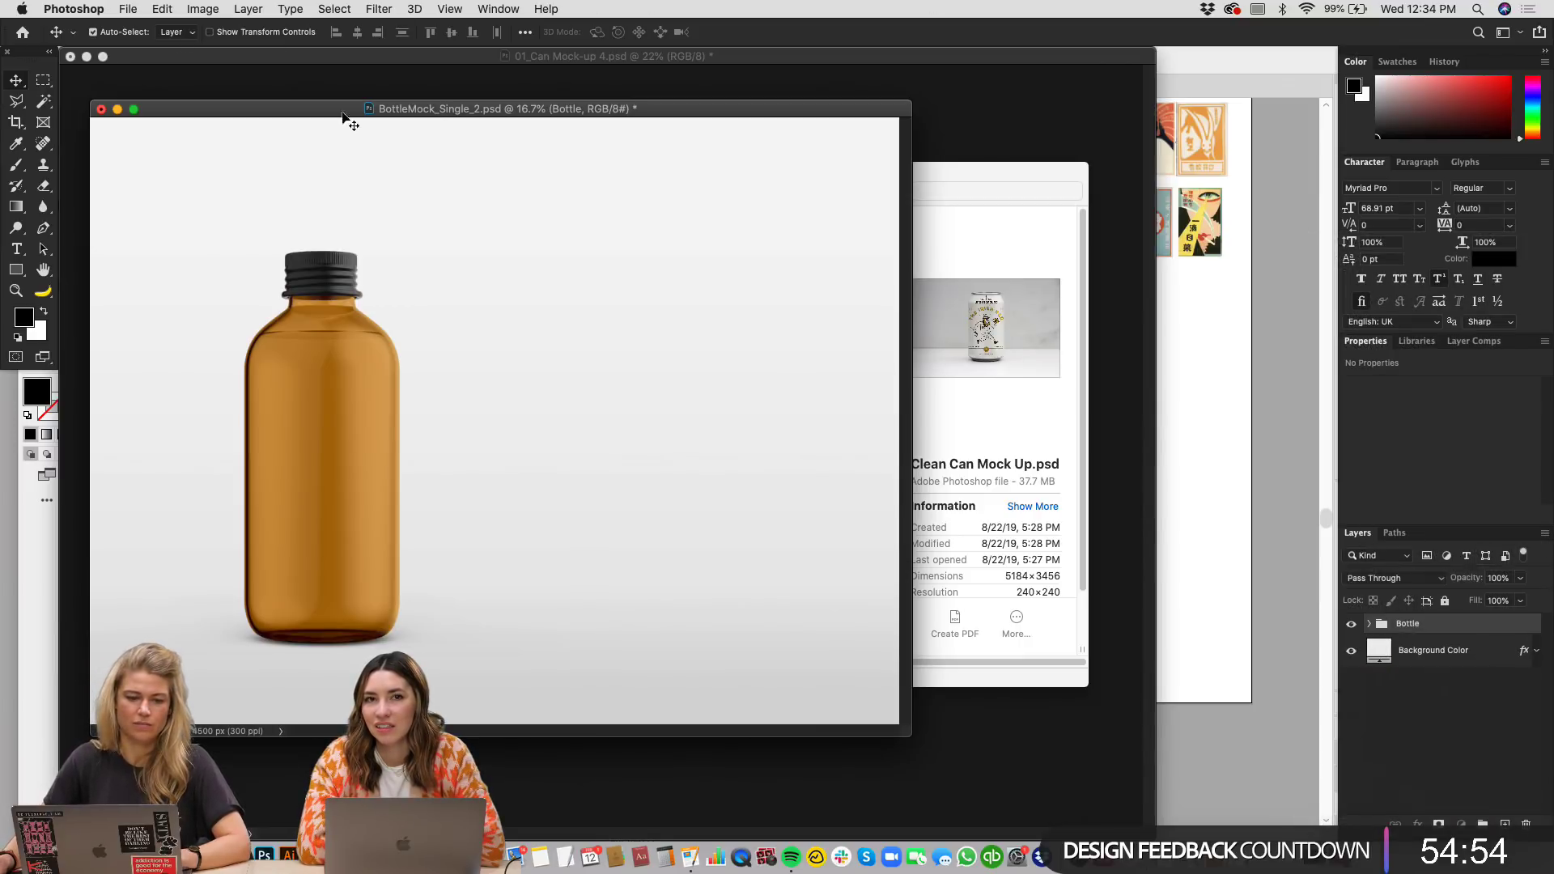
Step: Preview the single and triple bottle mockups in the Mockups folder and open BottleMock_Triple.psd in Photoshop
left_click(1016, 171)
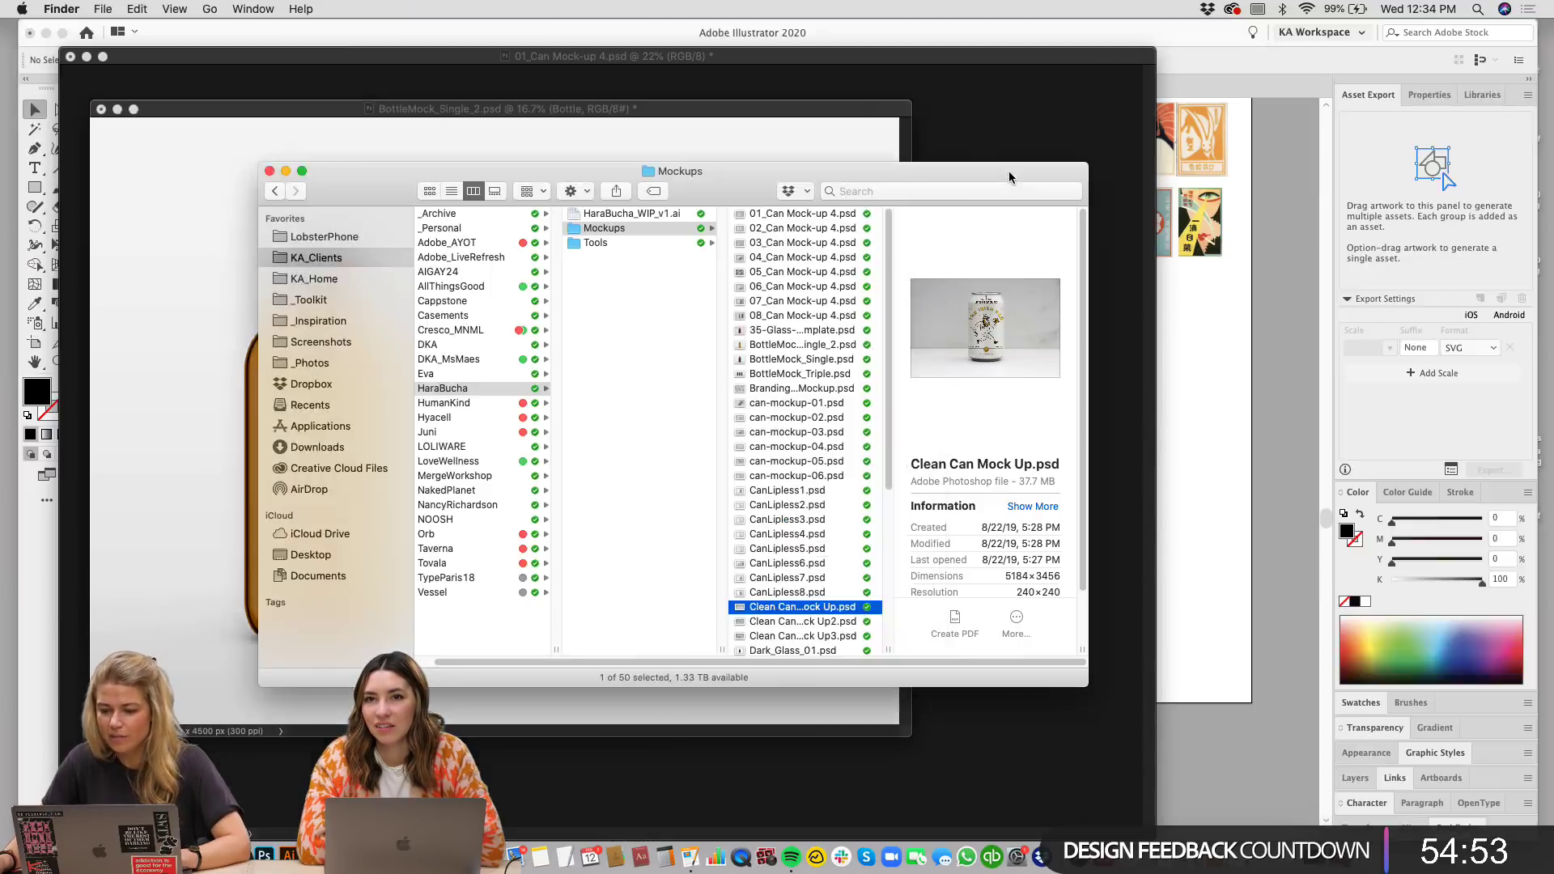
left_click(797, 374)
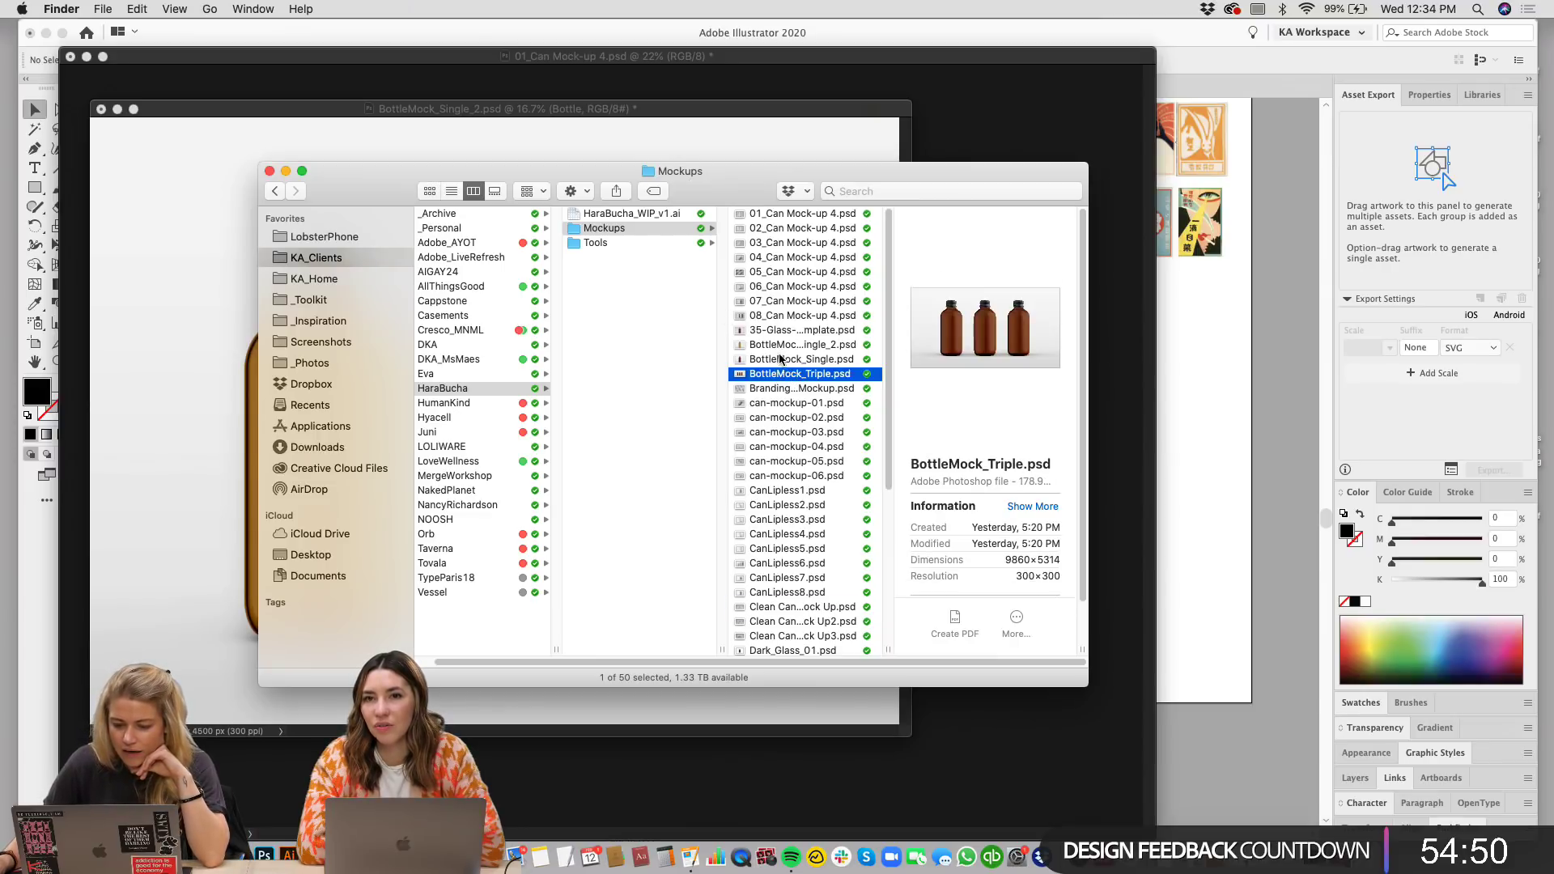
left_click(781, 360)
double_click(780, 374)
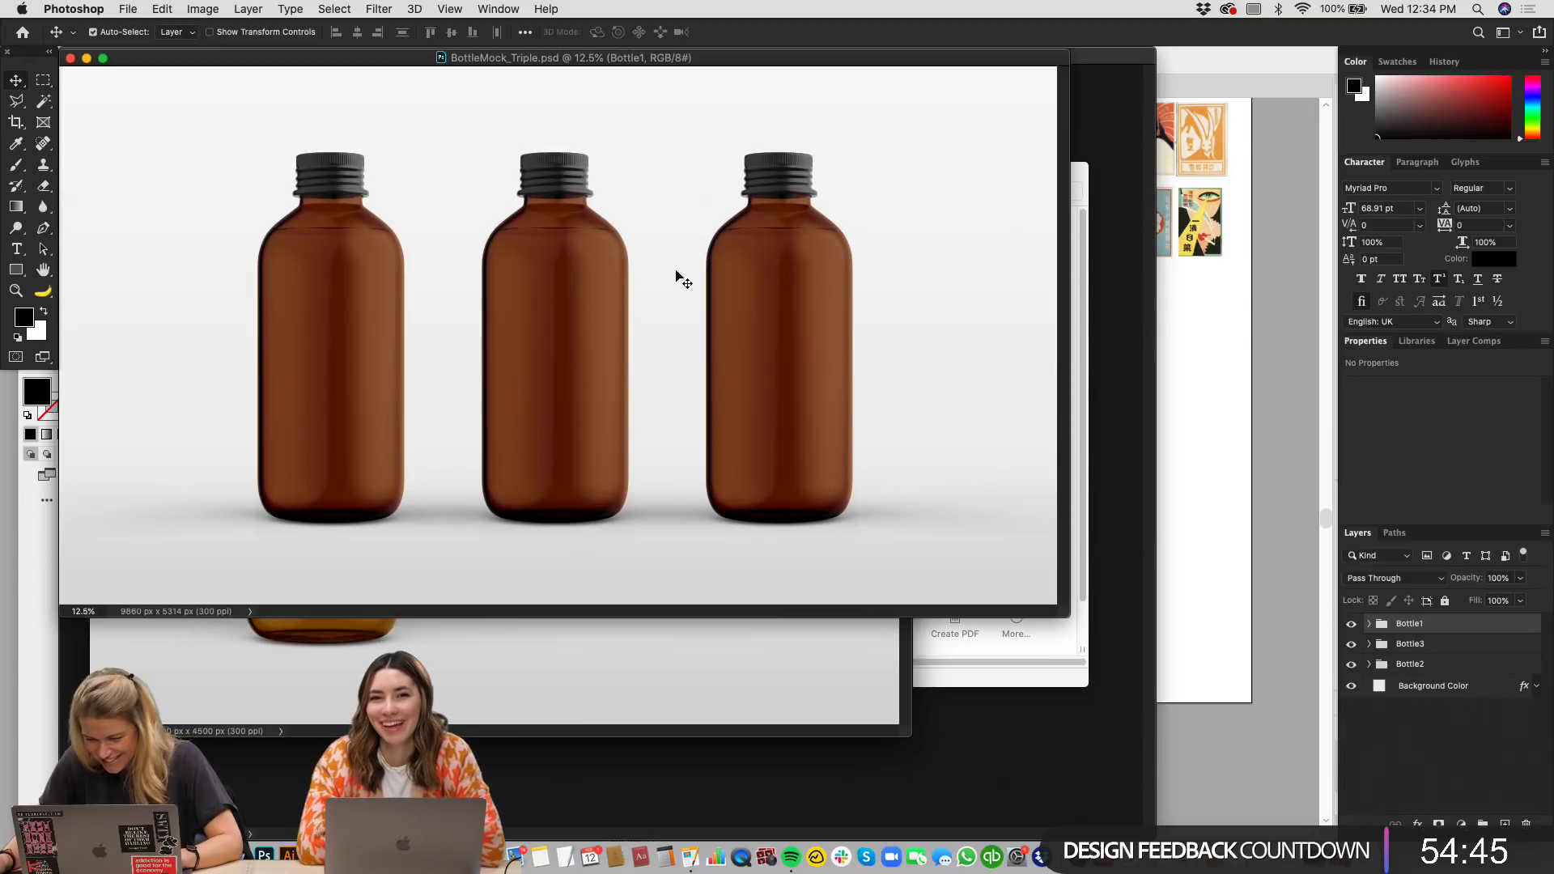
Step: Change the Bottle Color fill of the rightmost bottle (Bottle3) to pale yellow f4d185
left_click(769, 302)
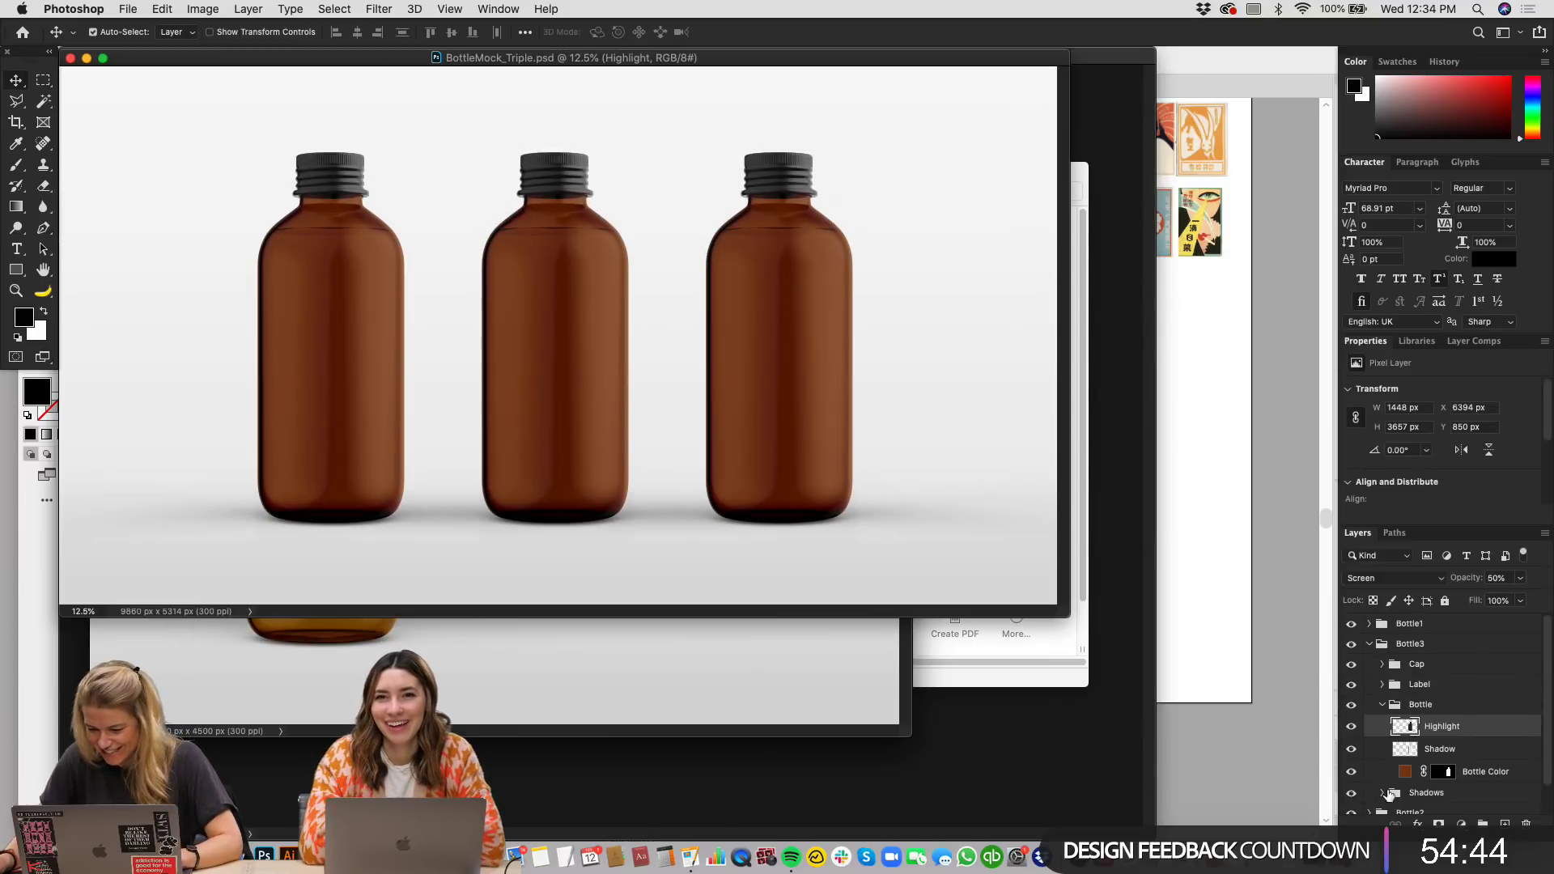
left_click(1406, 774)
double_click(1406, 775)
left_click_drag(831, 365, 846, 314)
left_click_drag(834, 243, 991, 183)
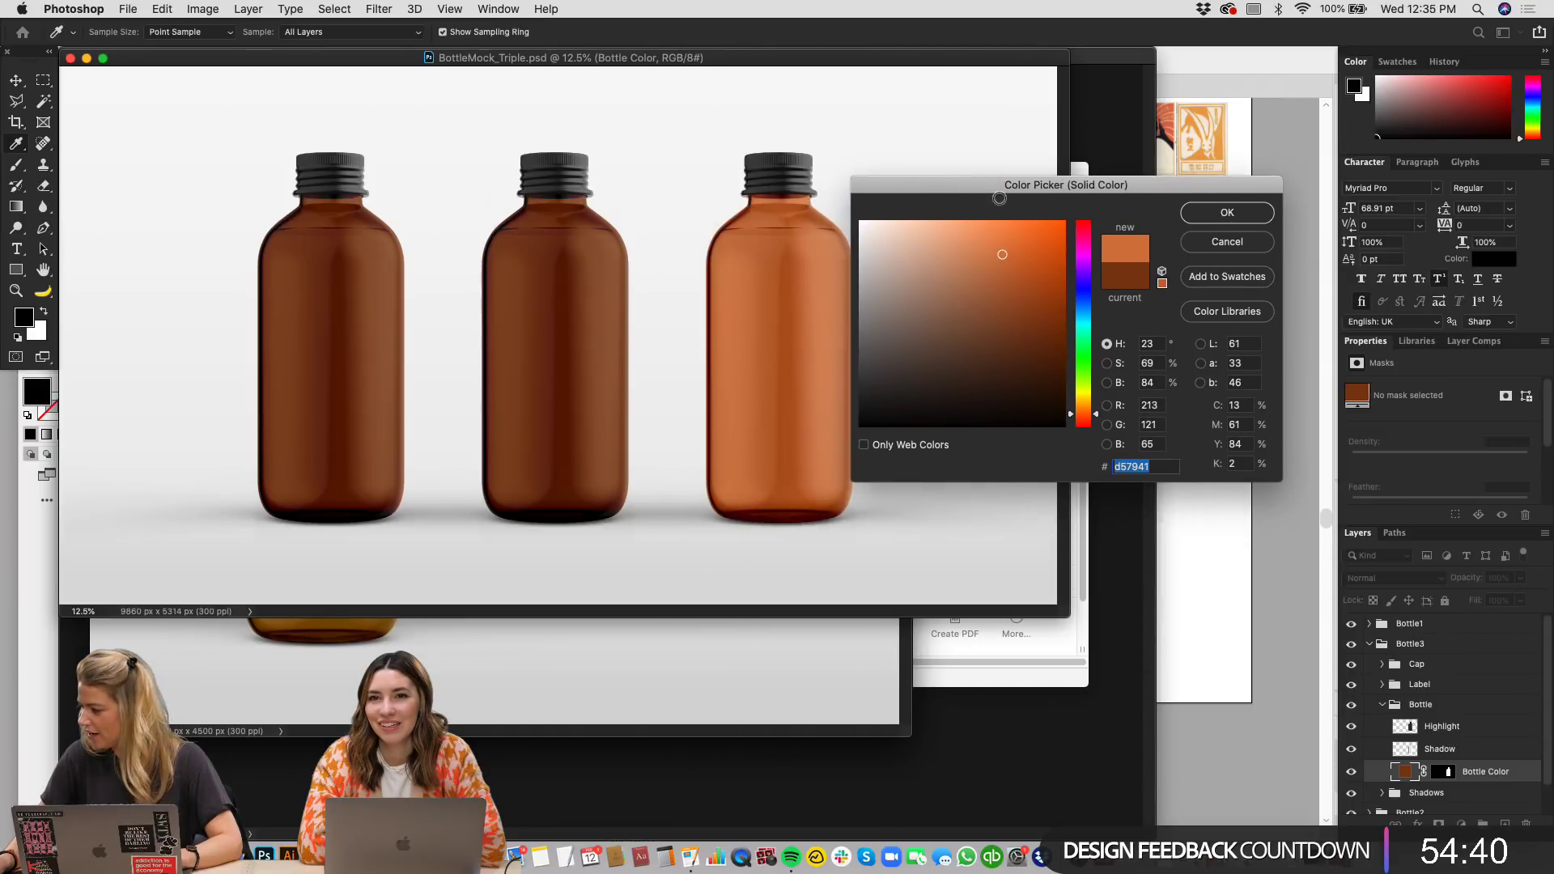
mouse_move(1097, 418)
left_mouse_down()
mouse_move(1085, 378)
mouse_move(1084, 408)
left_mouse_up()
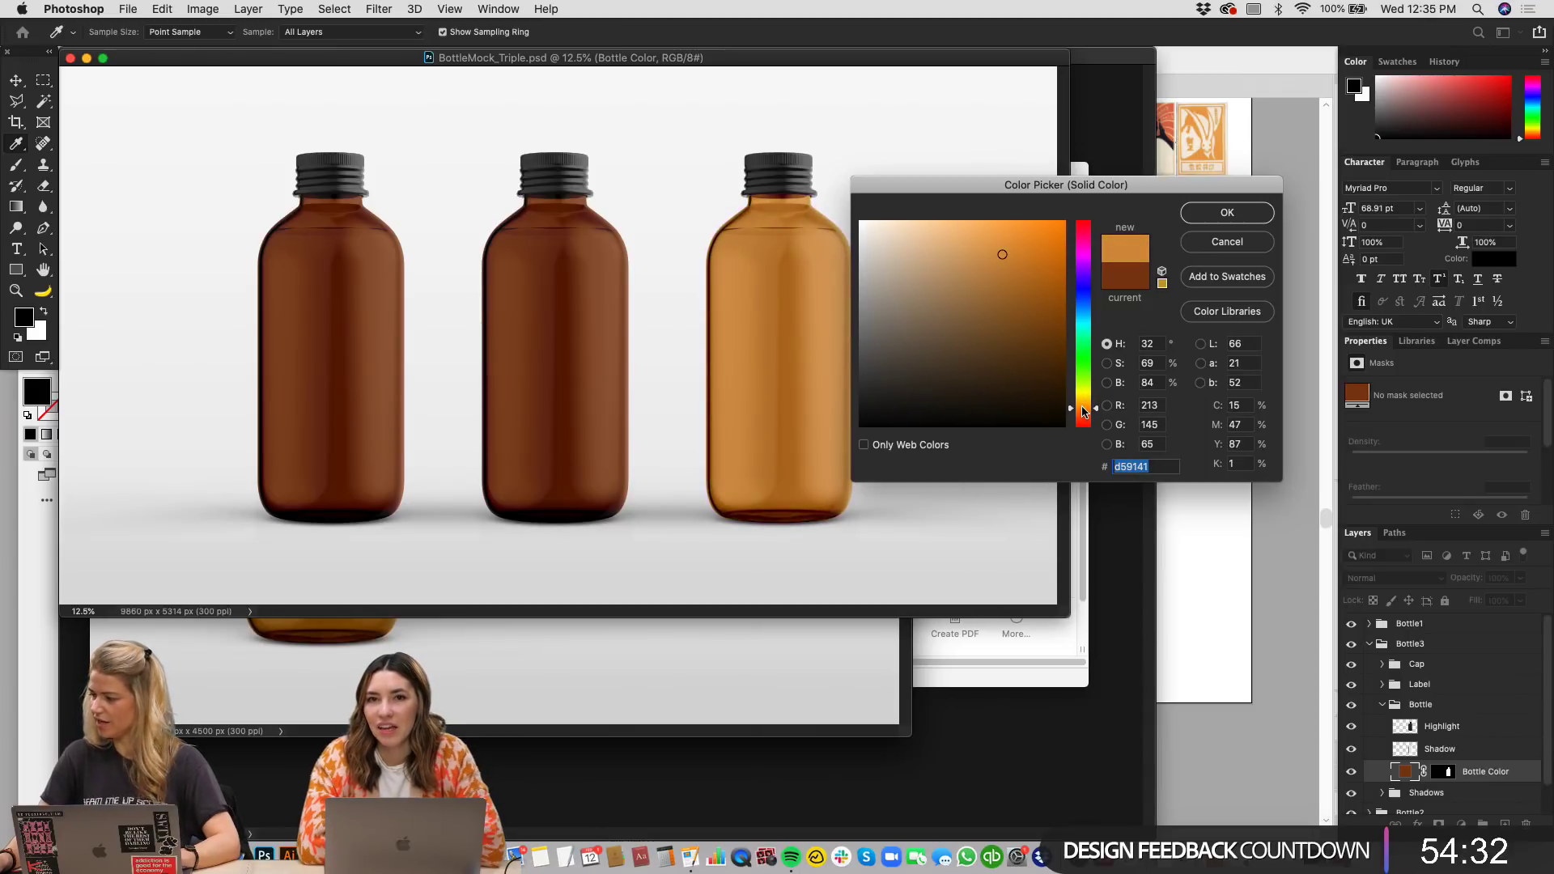
left_click(1084, 411)
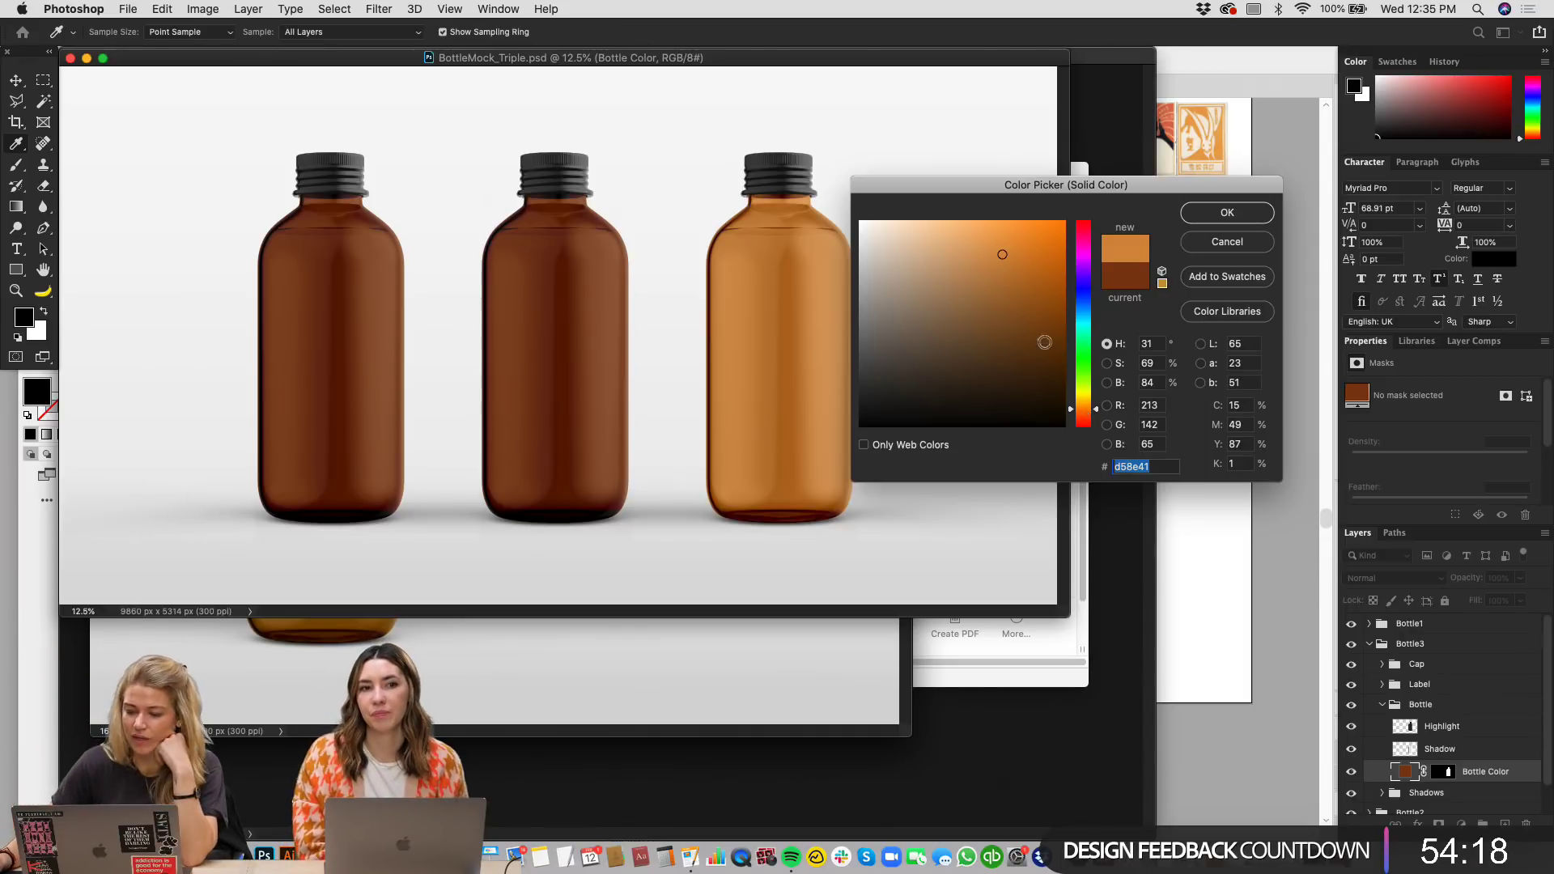
left_click(1096, 403)
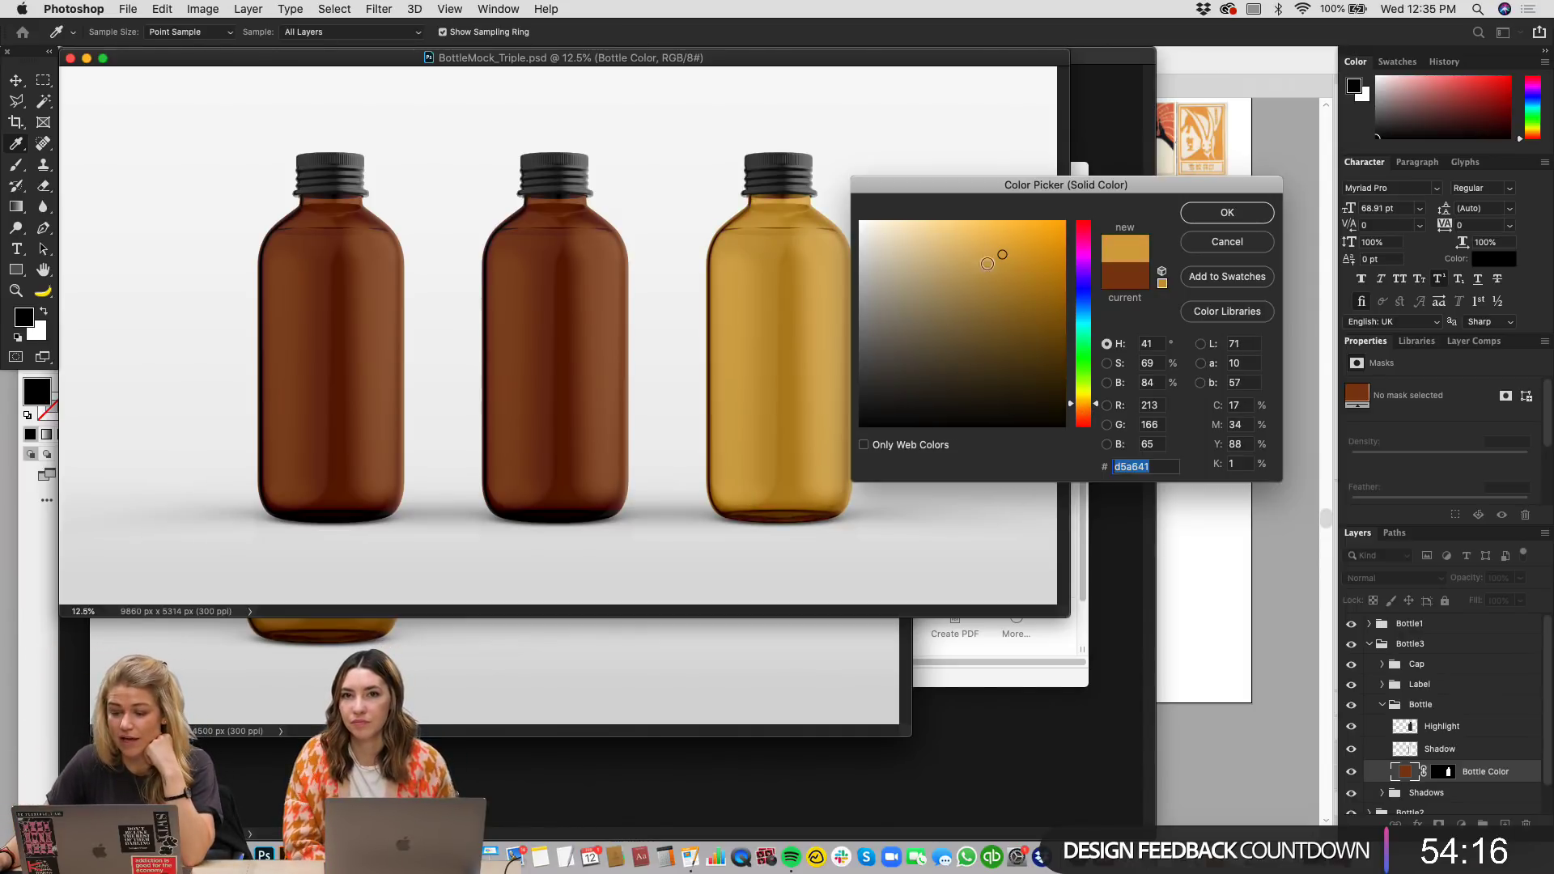
left_click_drag(986, 263, 954, 229)
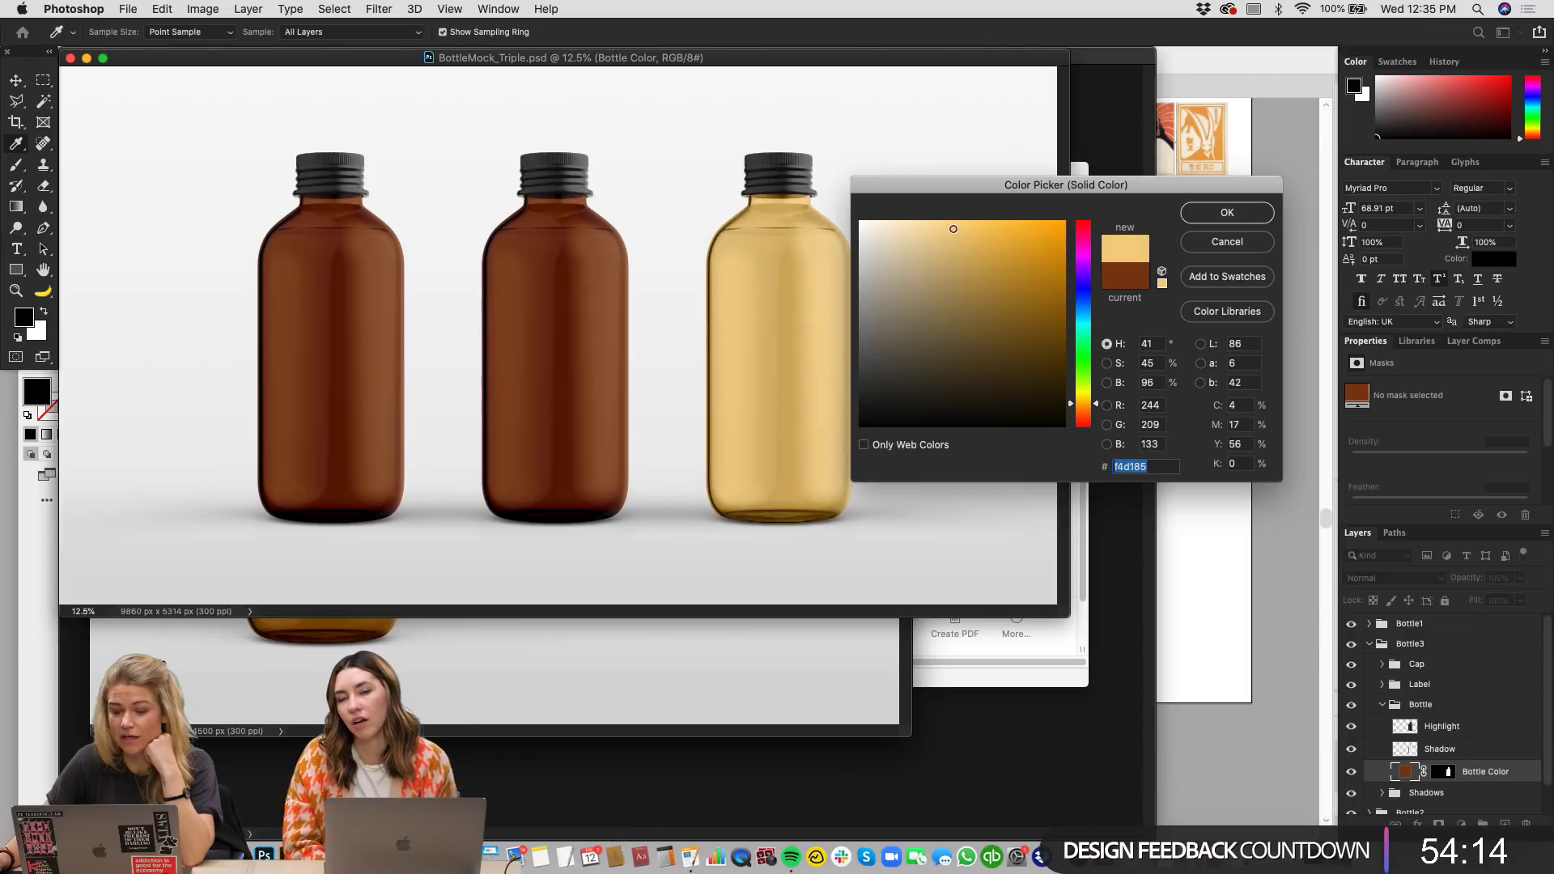
left_click(1190, 215)
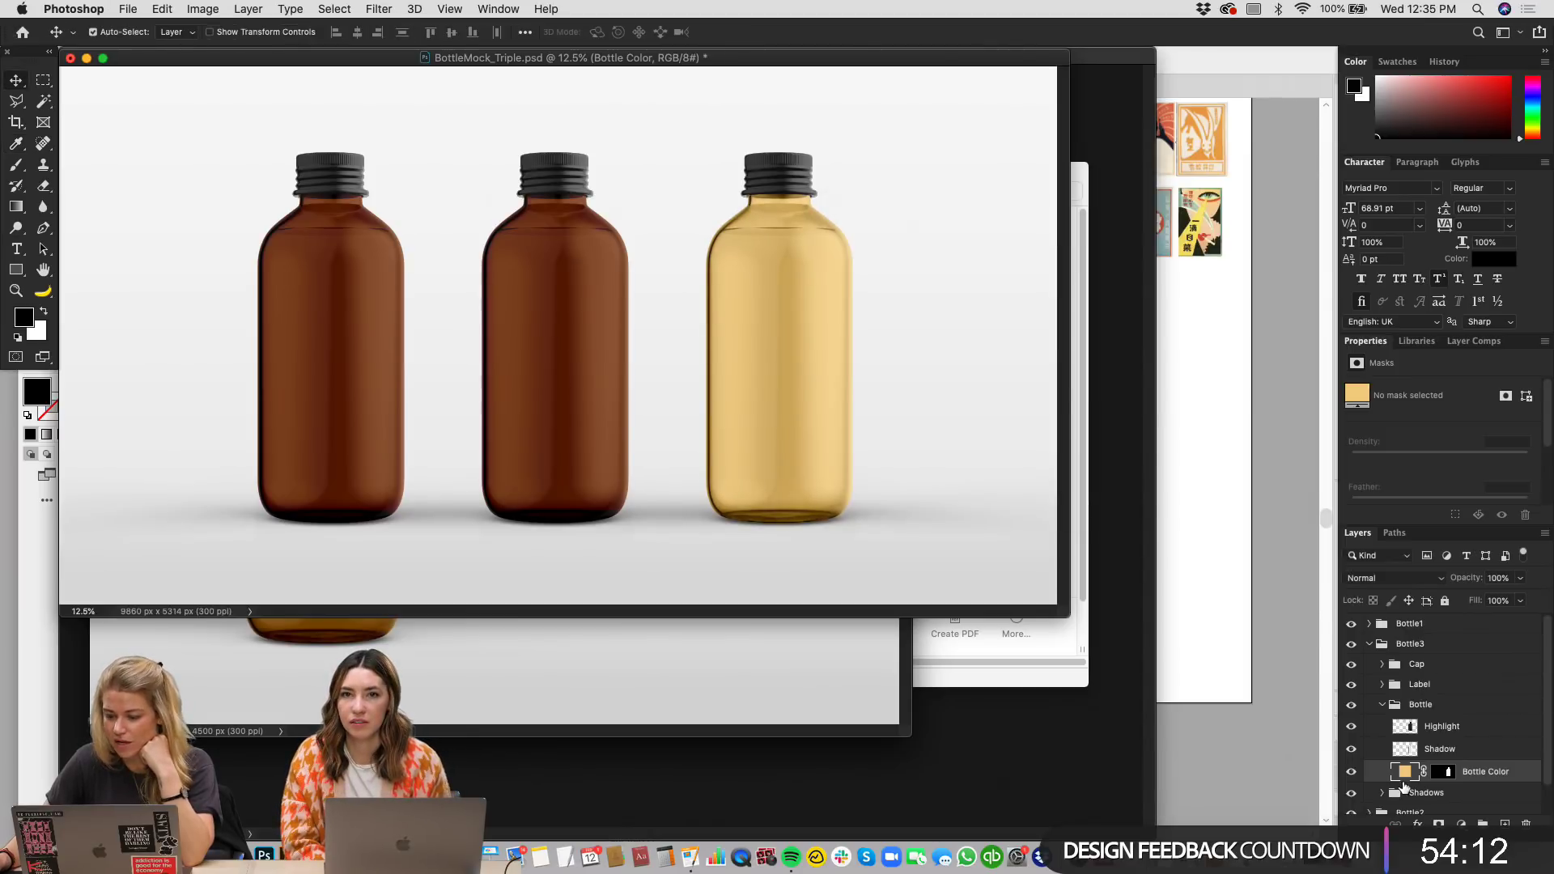
Step: Collapse the Bottle3 group and hide the Bottle1 group so the leftmost bottle is removed from the composition
left_click(1368, 645)
left_click(1351, 664)
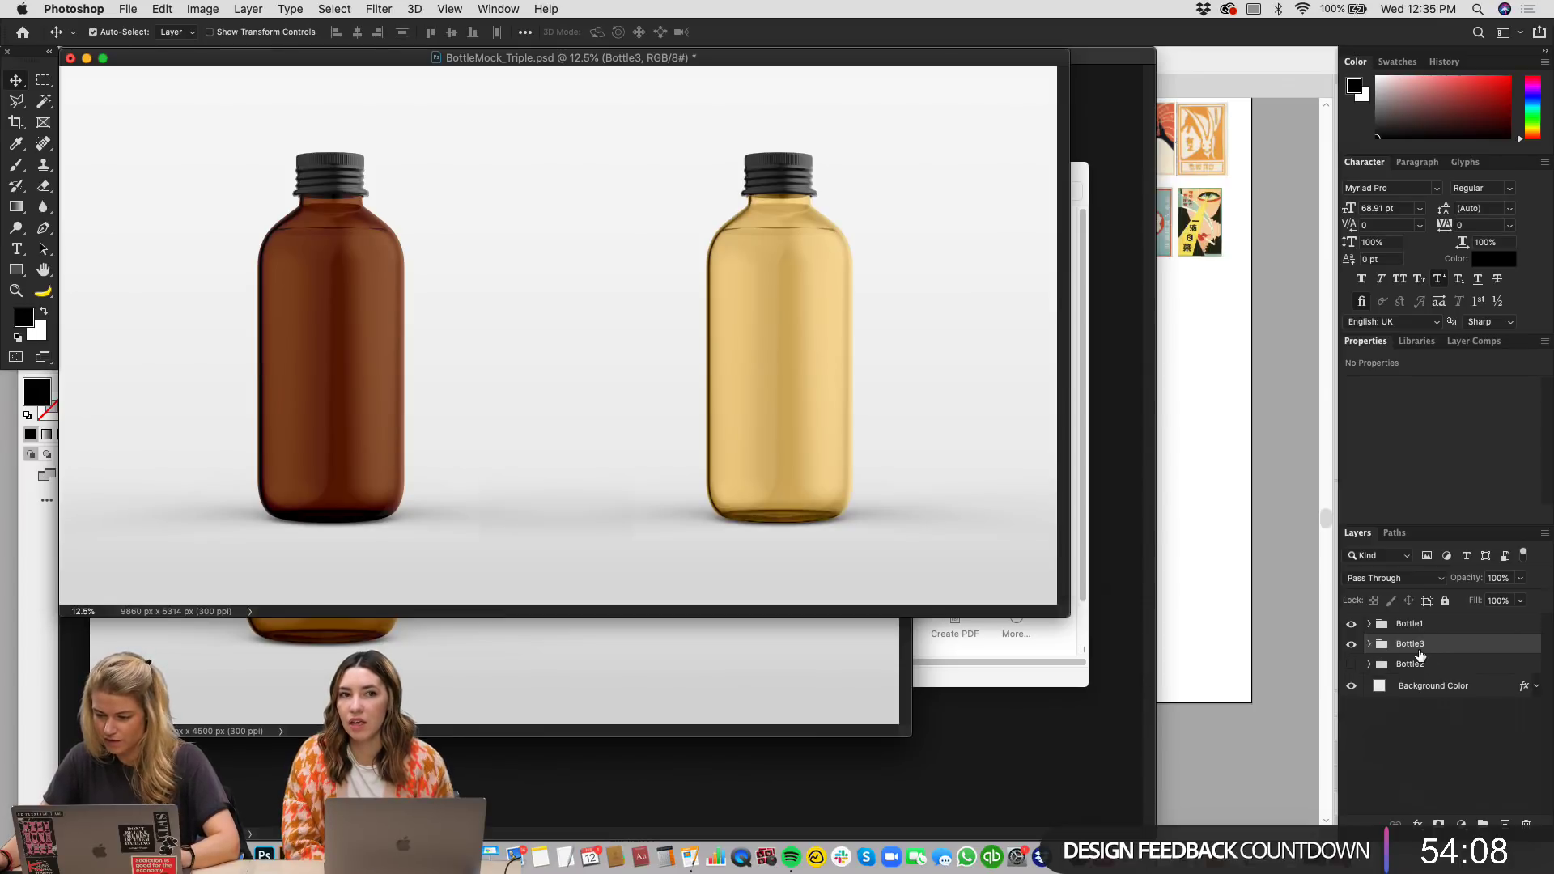
left_click(1351, 664)
left_click(1351, 625)
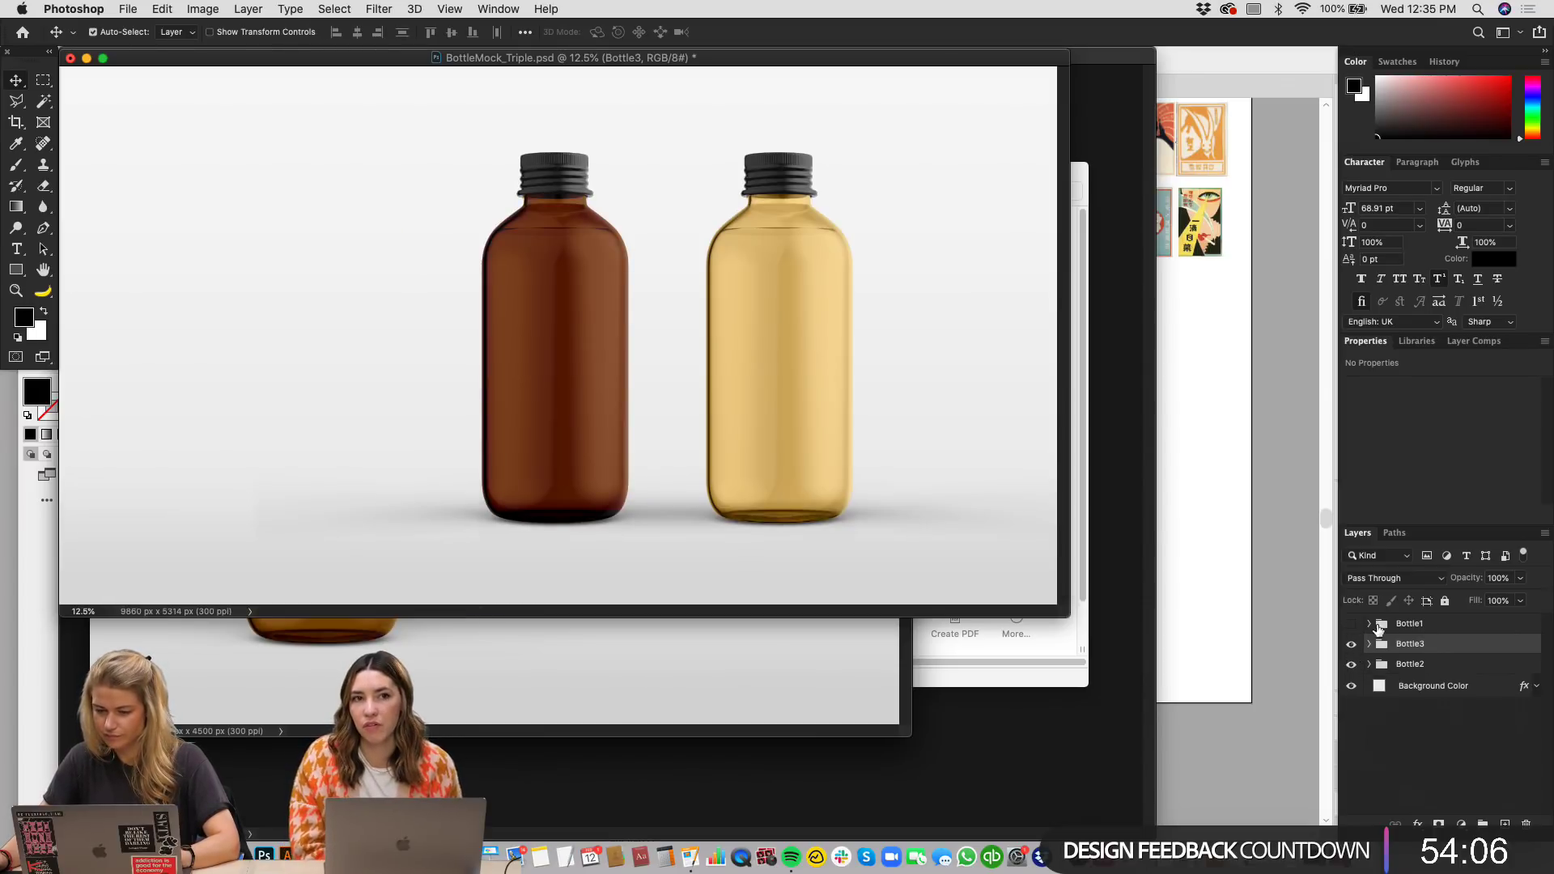
Step: Shift the Bottle3 and Bottle2 groups together to the left so the two bottles sit near the middle of the canvas
left_click(1453, 665, "shift")
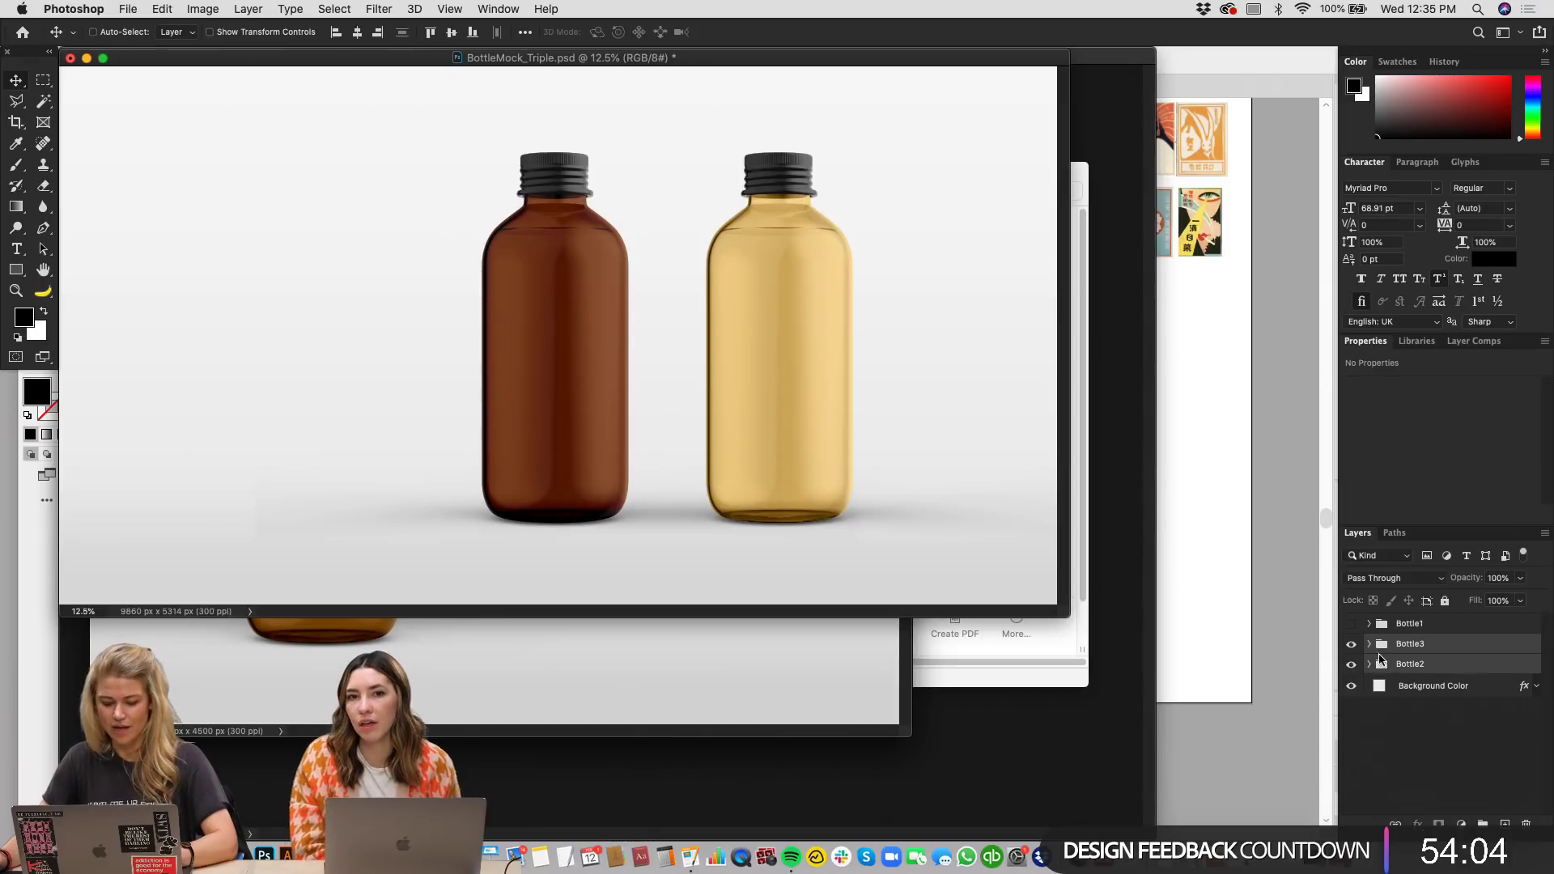
key("super+t")
left_click_drag(822, 422, 725, 424)
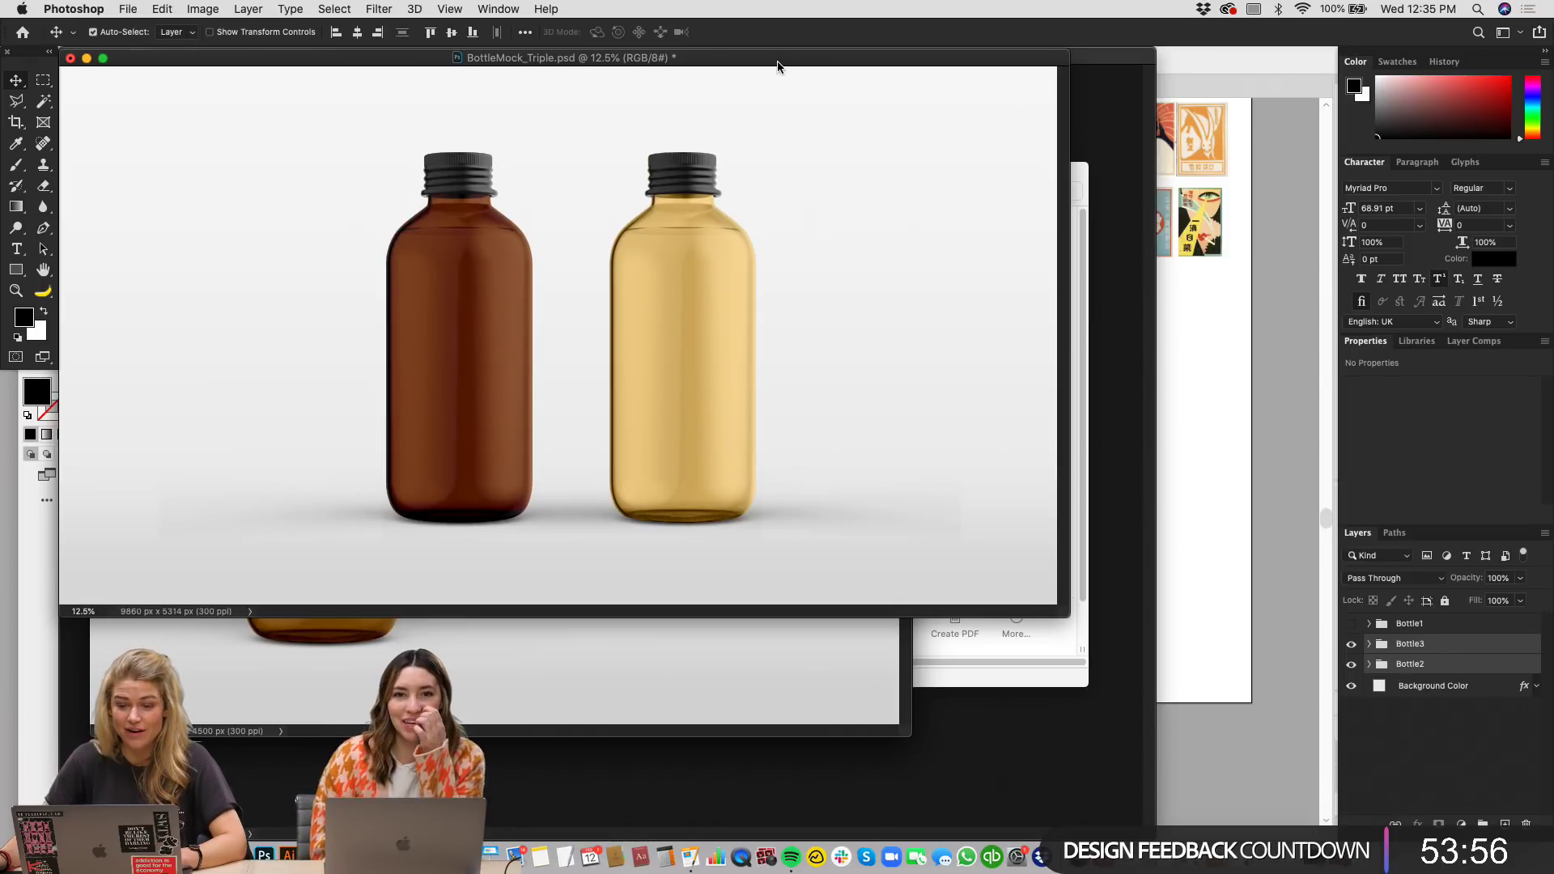
left_click_drag(777, 61, 837, 69)
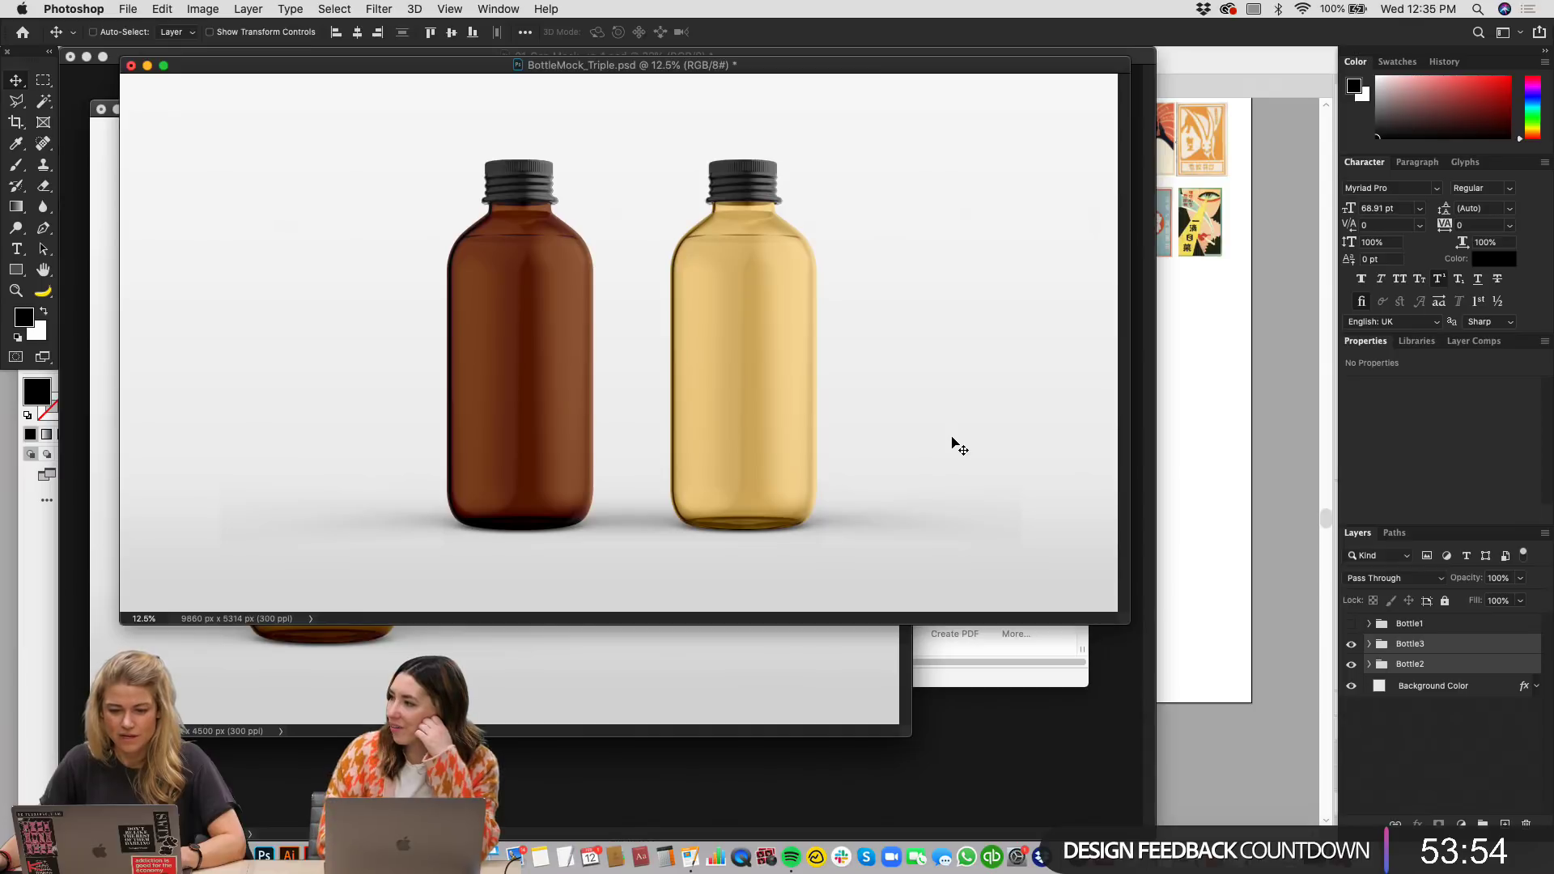
Step: Save the two-bottle version as BottleMock_2UP.psd in Photoshop format in the Mockups folder
key("super+shift+s")
left_click(734, 72)
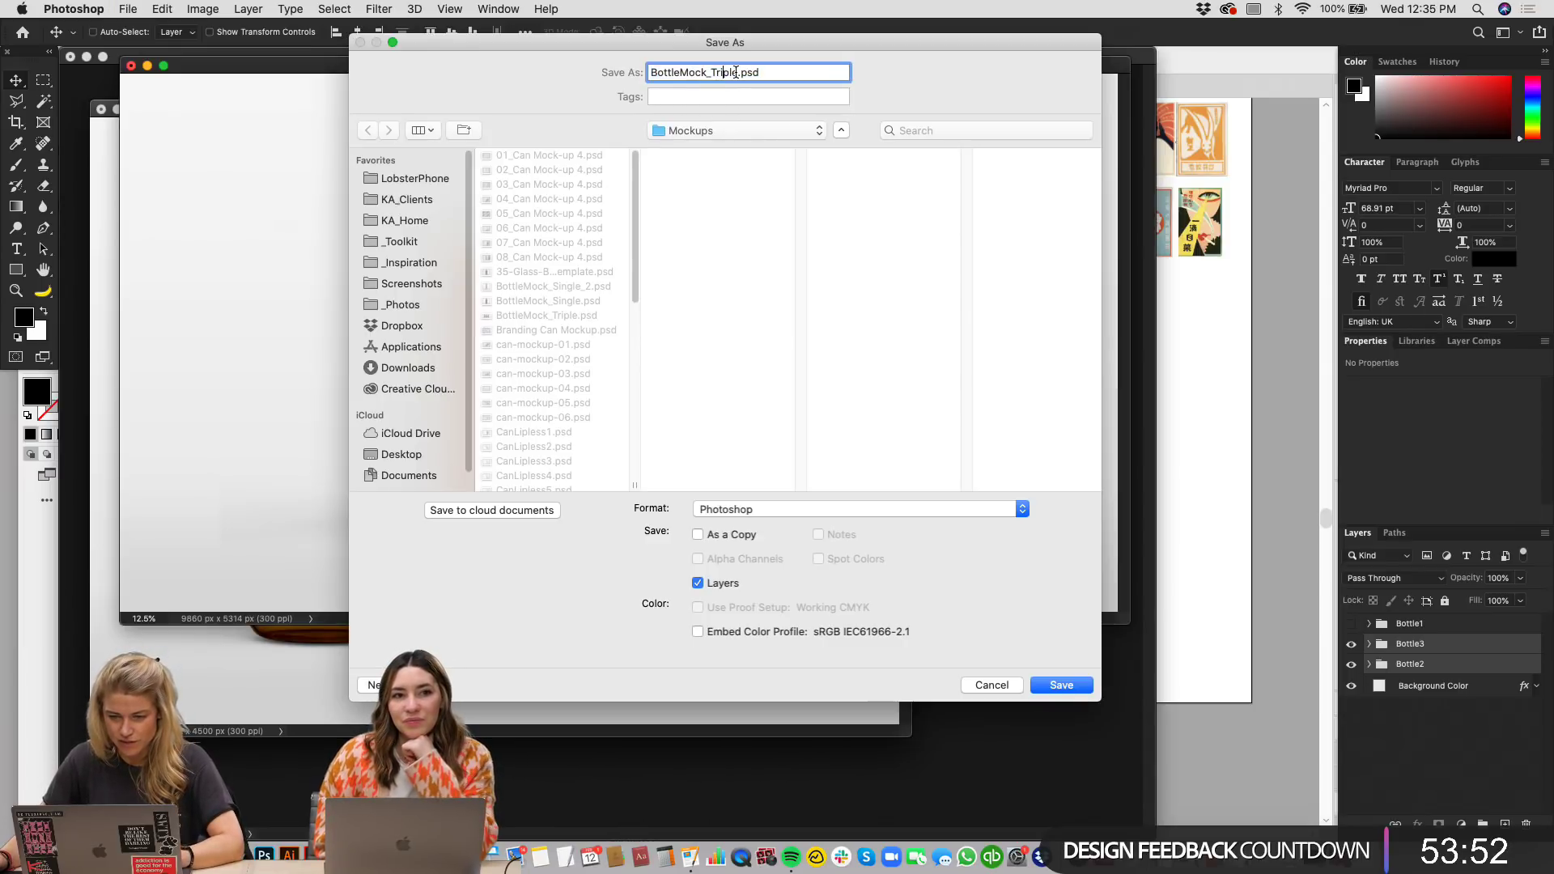
key("BackSpace")
key("BackSpace")
type("2")
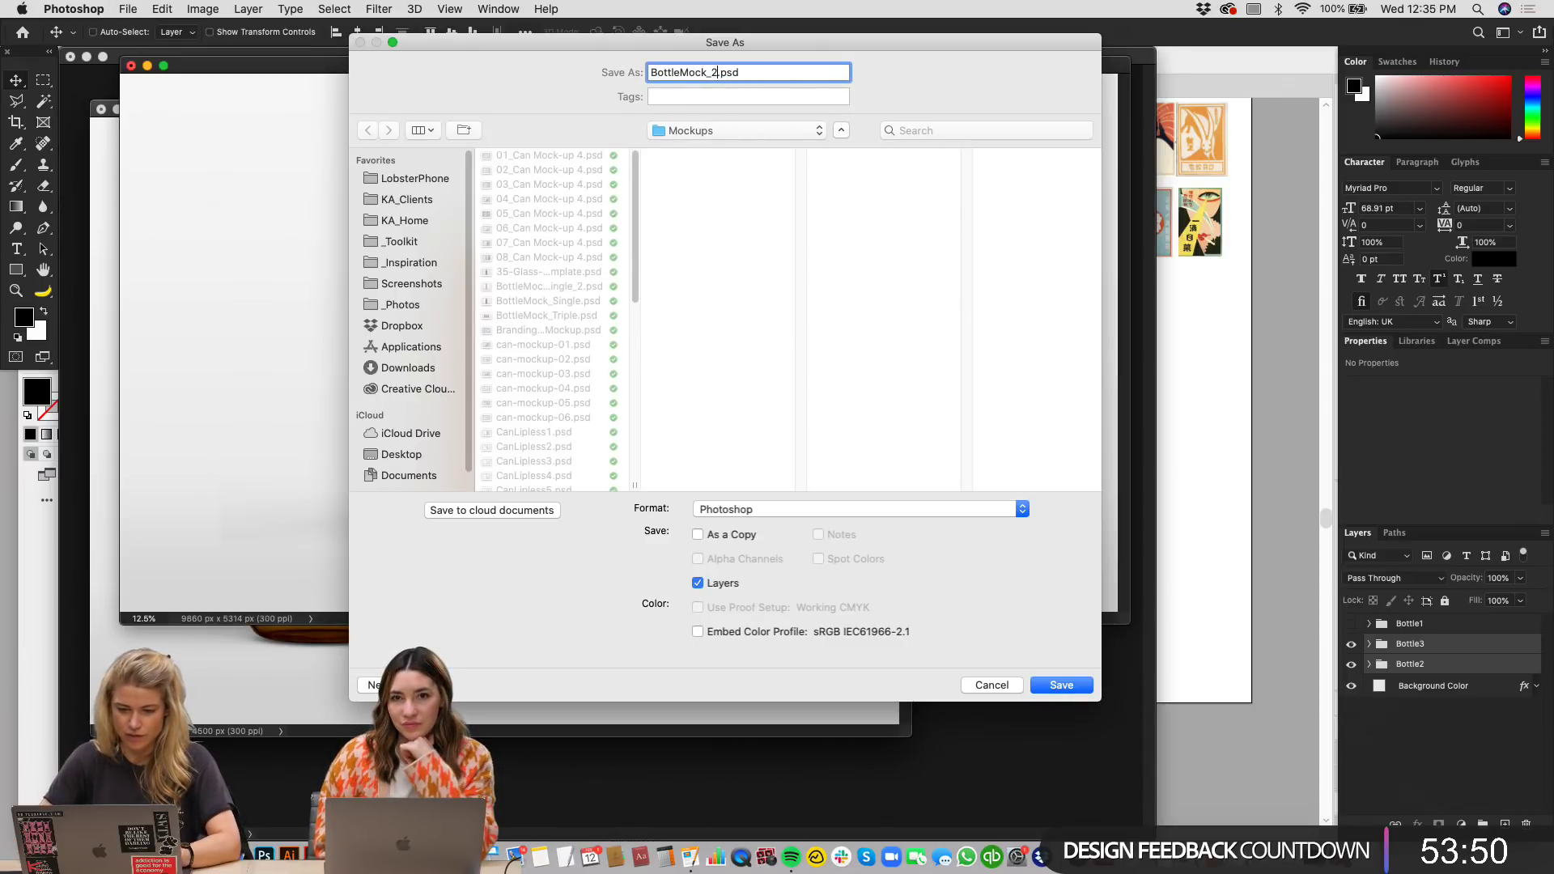
type("UP")
key("Return")
key("Return")
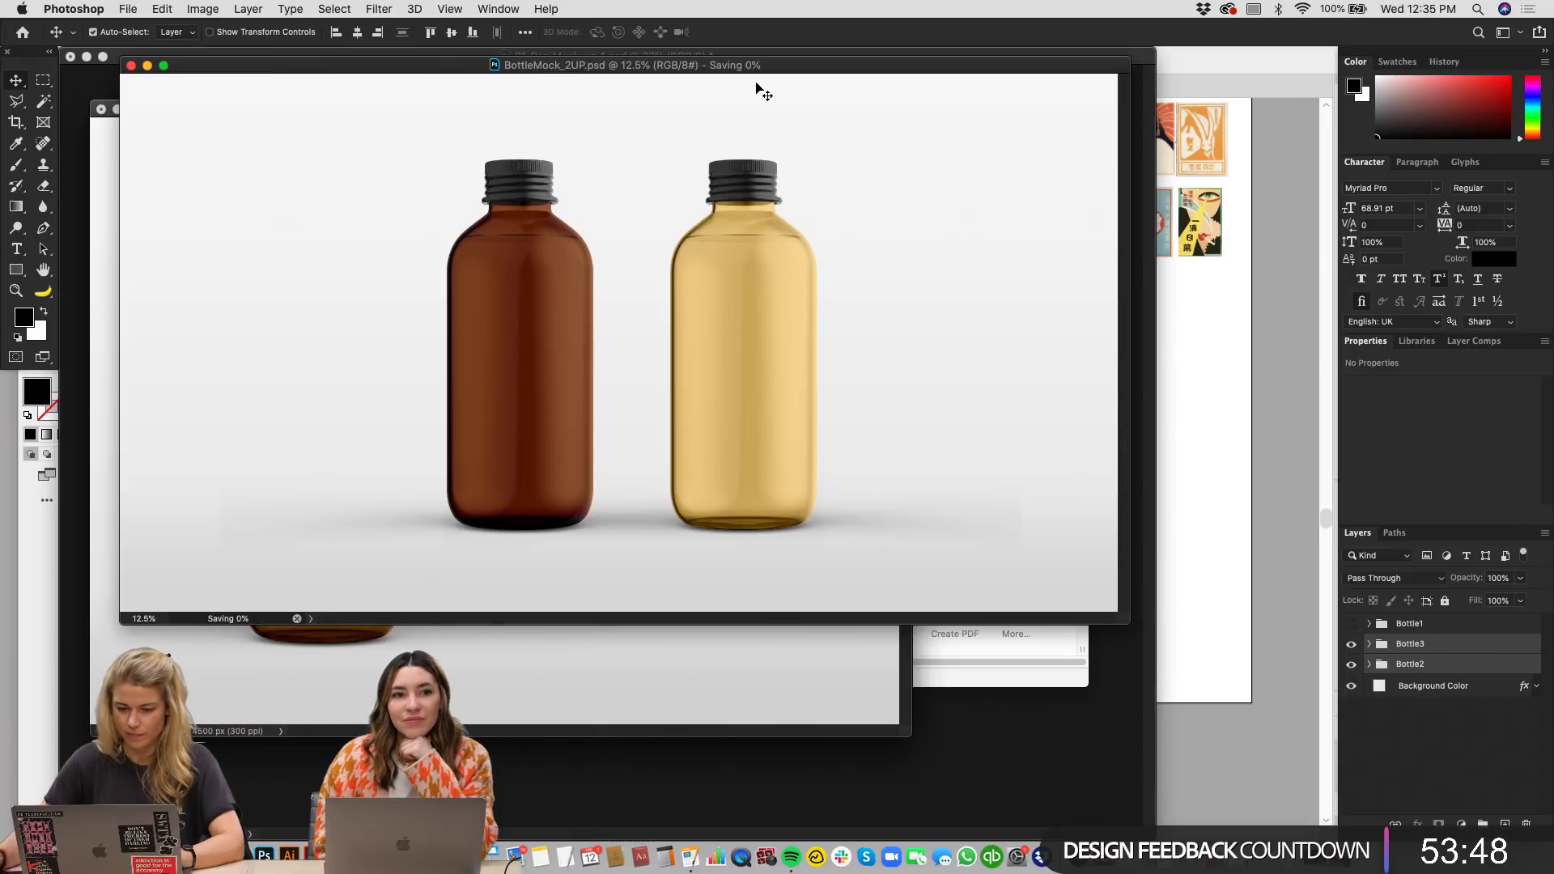
Step: Close the two-bottle file, then close the single-bottle and can mockups without saving their changes
key("super+w")
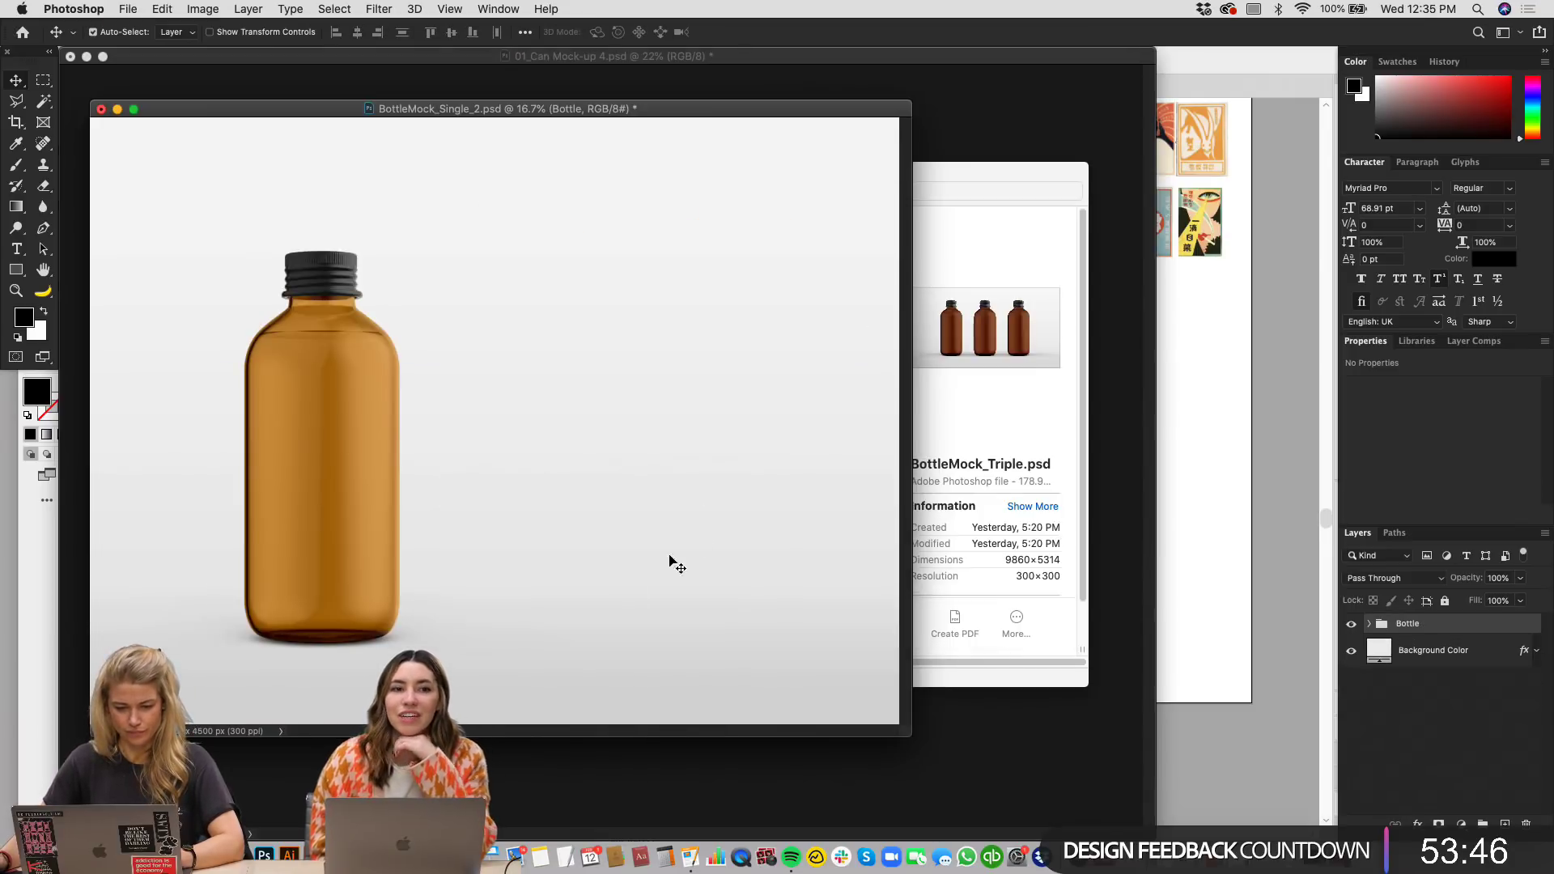
key("super+w")
key("super+d")
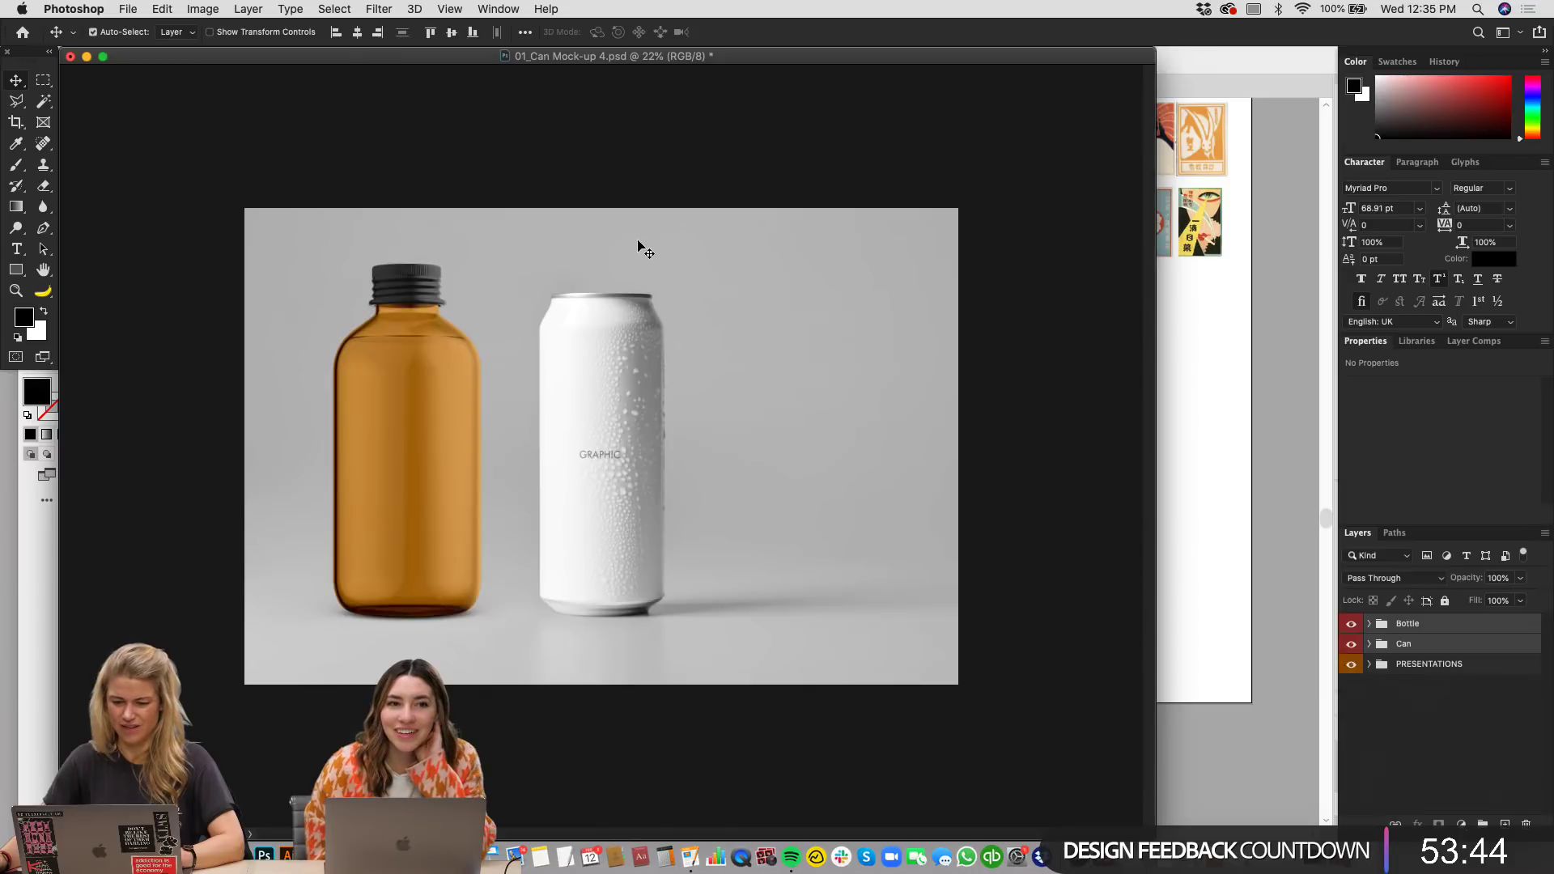
key("super+w")
key("super+d")
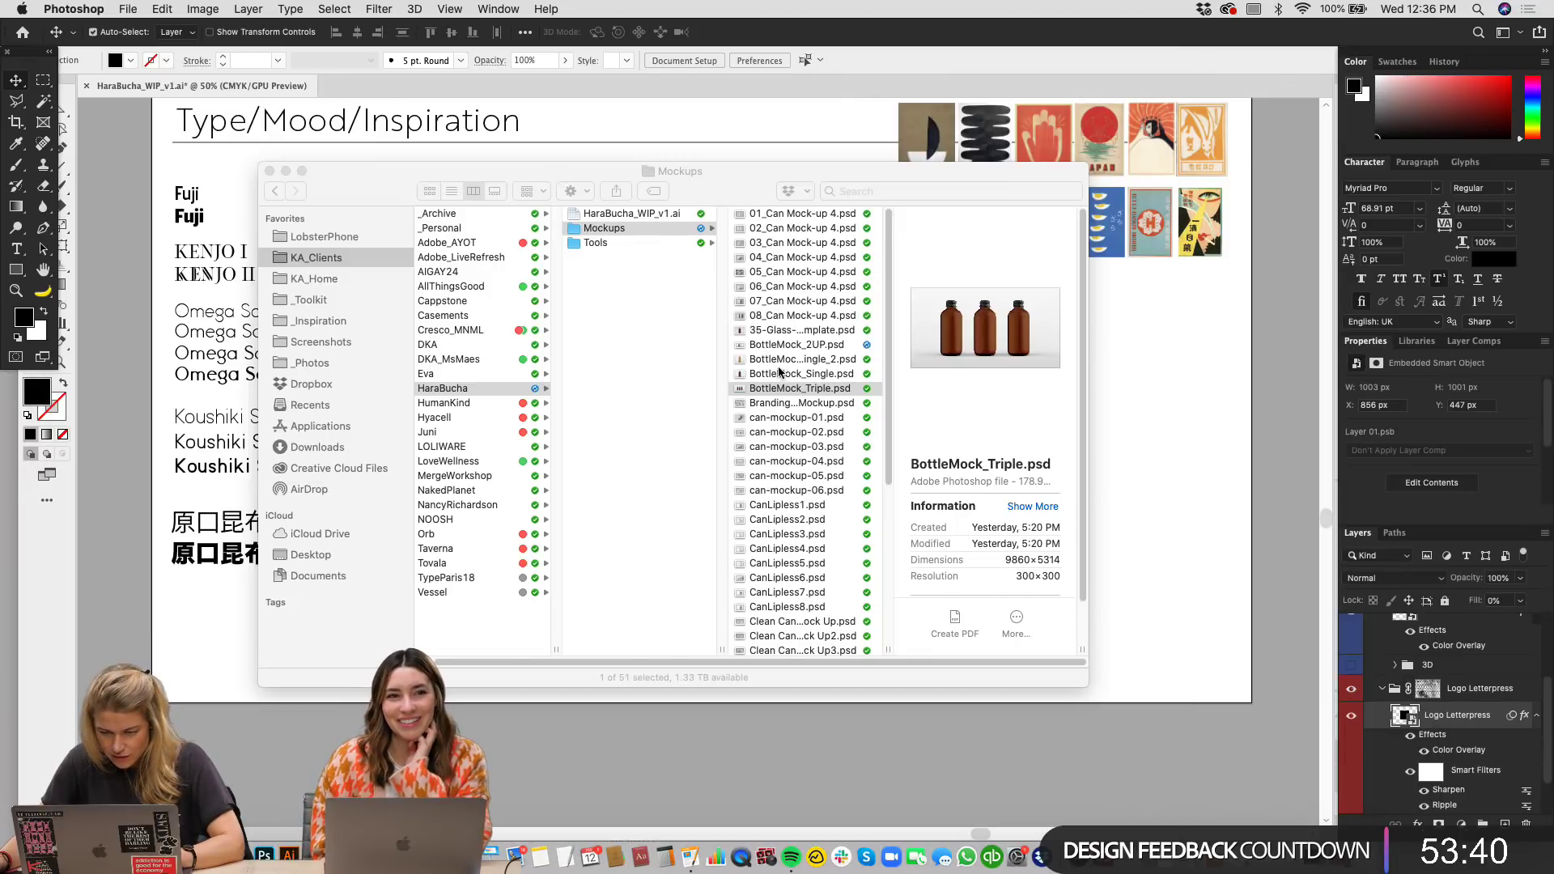
key("super+q")
Step: Reopen BottleMock_2UP.psd from the Mockups folder and select the Bottle Color layer of the pale yellow bottle
left_click(765, 345)
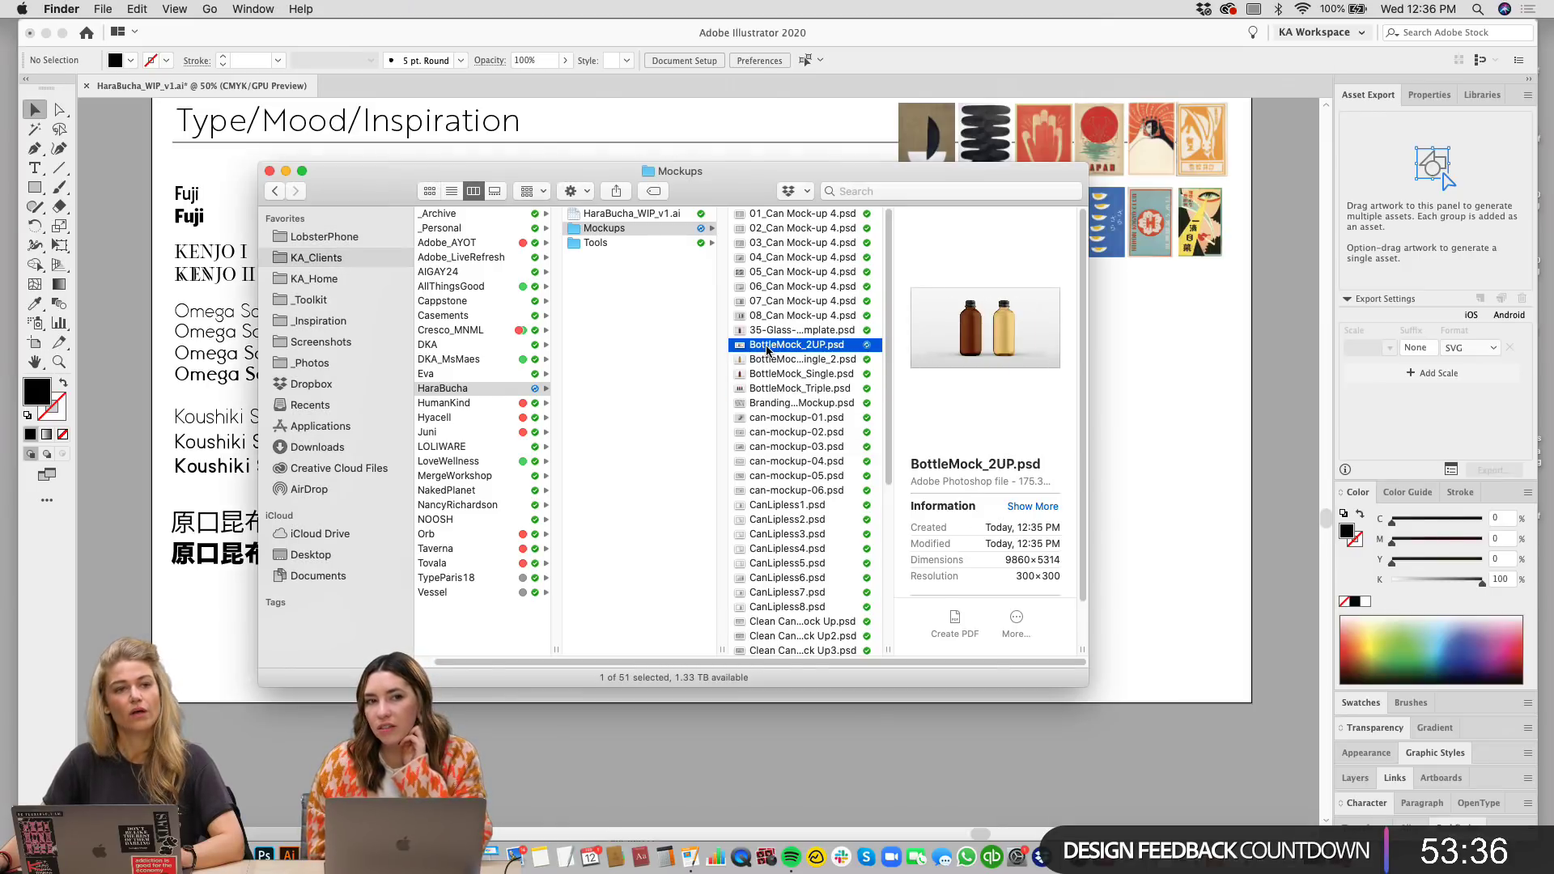
double_click(767, 345)
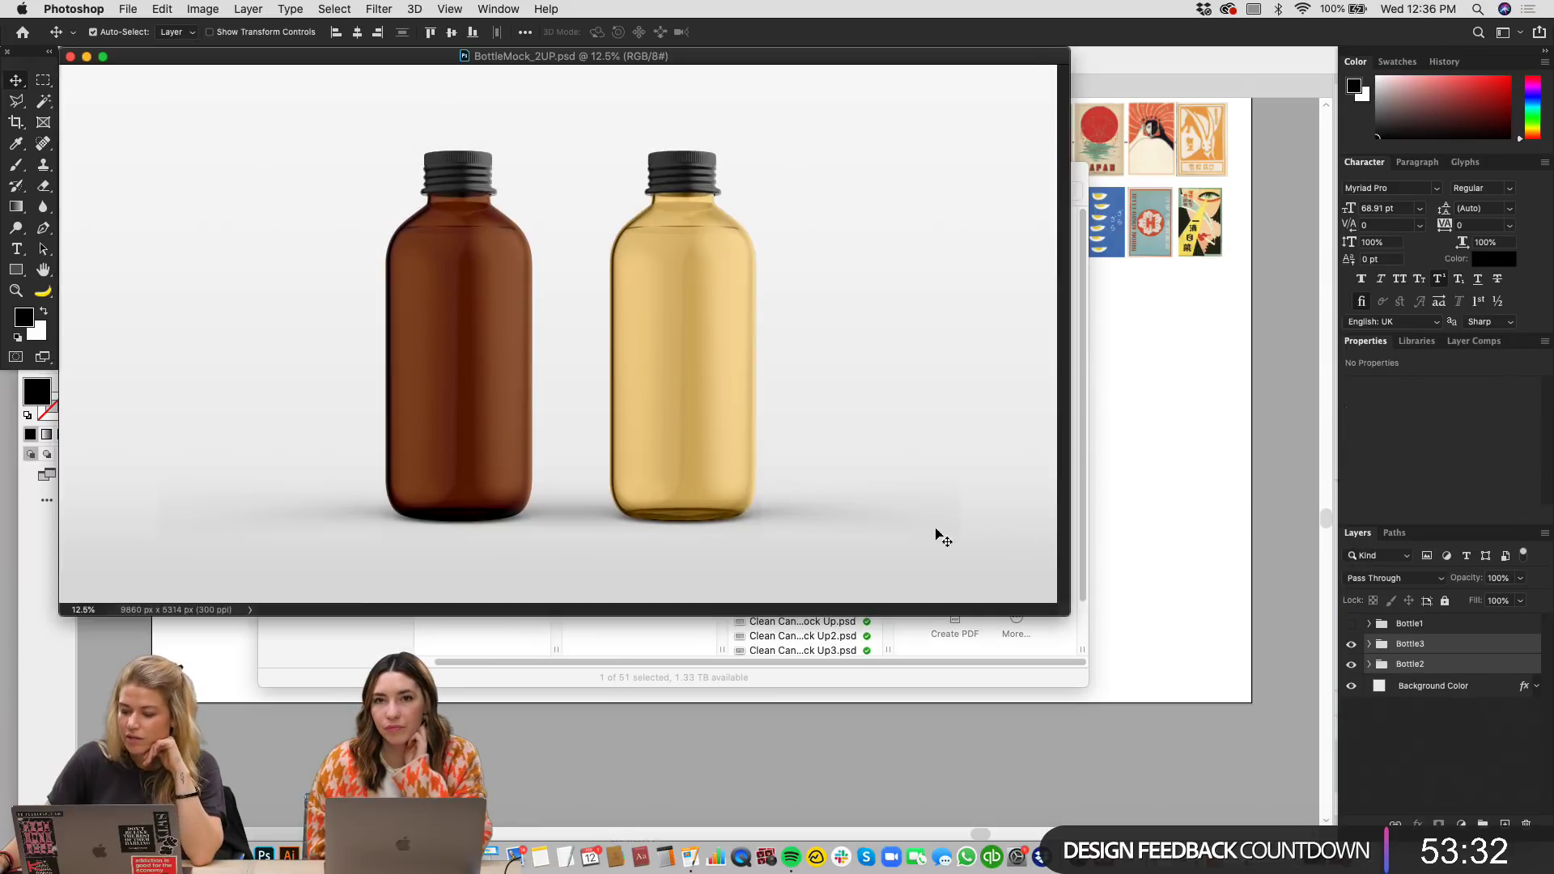
left_click(940, 329)
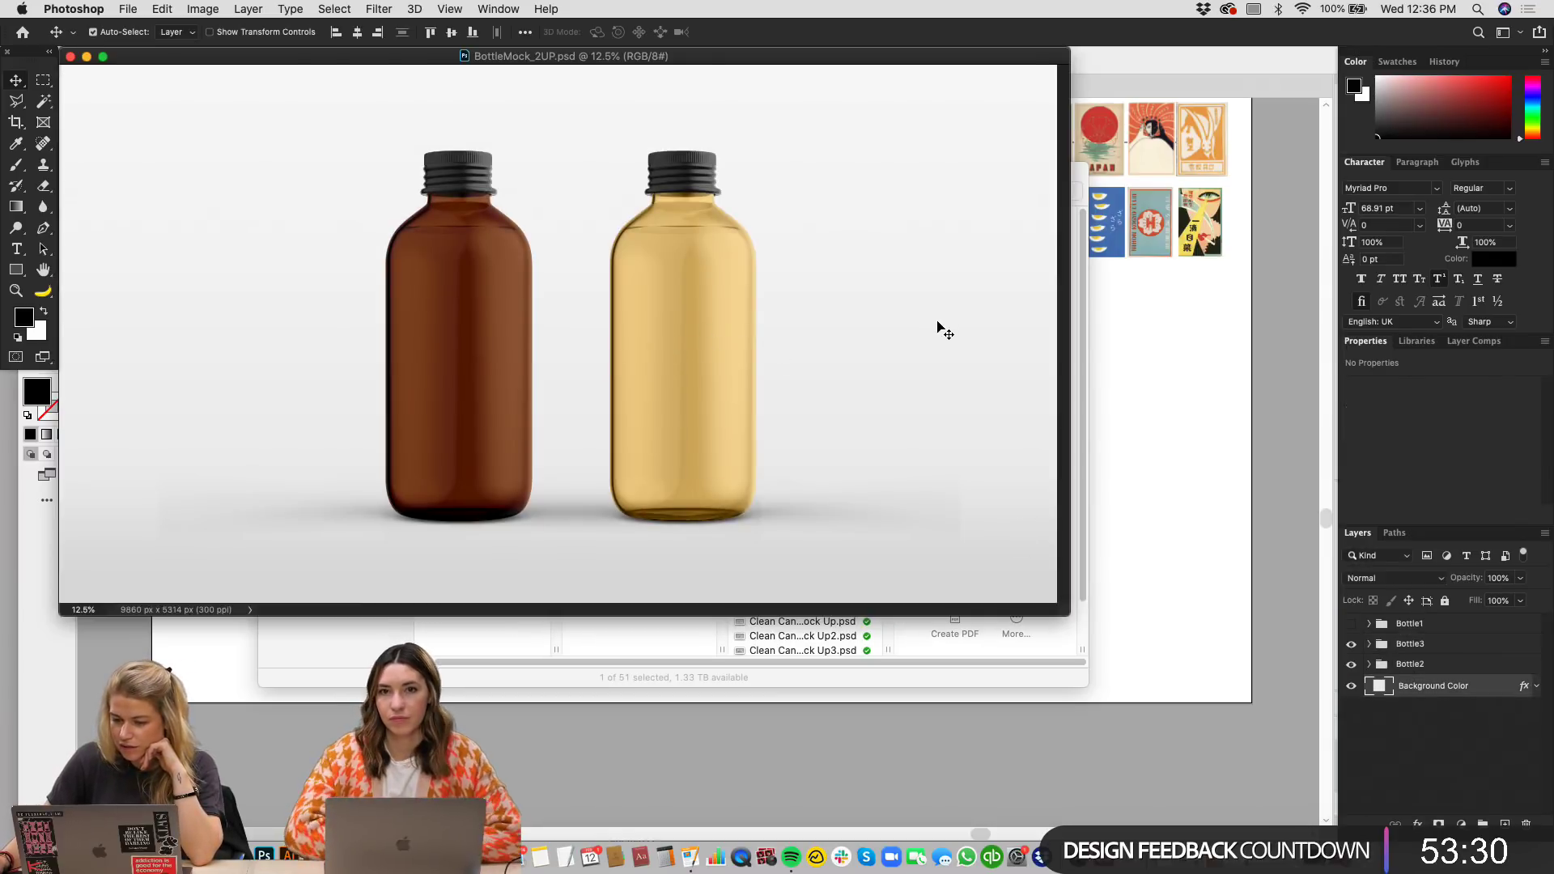
left_click(707, 409)
scroll(1412, 664, "down", 2)
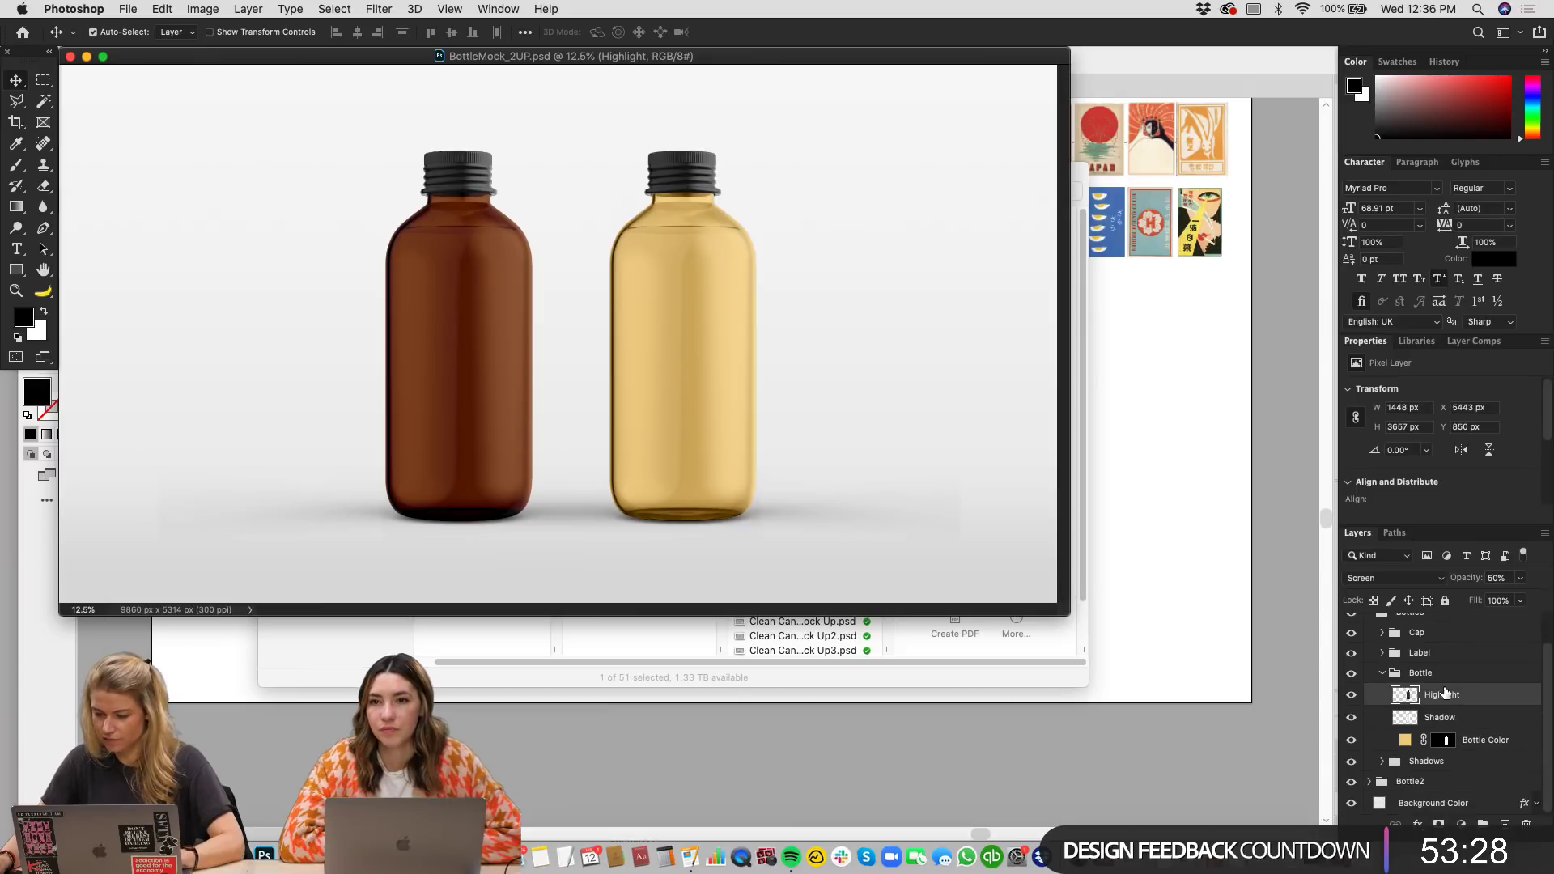
scroll(1459, 684, "up", 2)
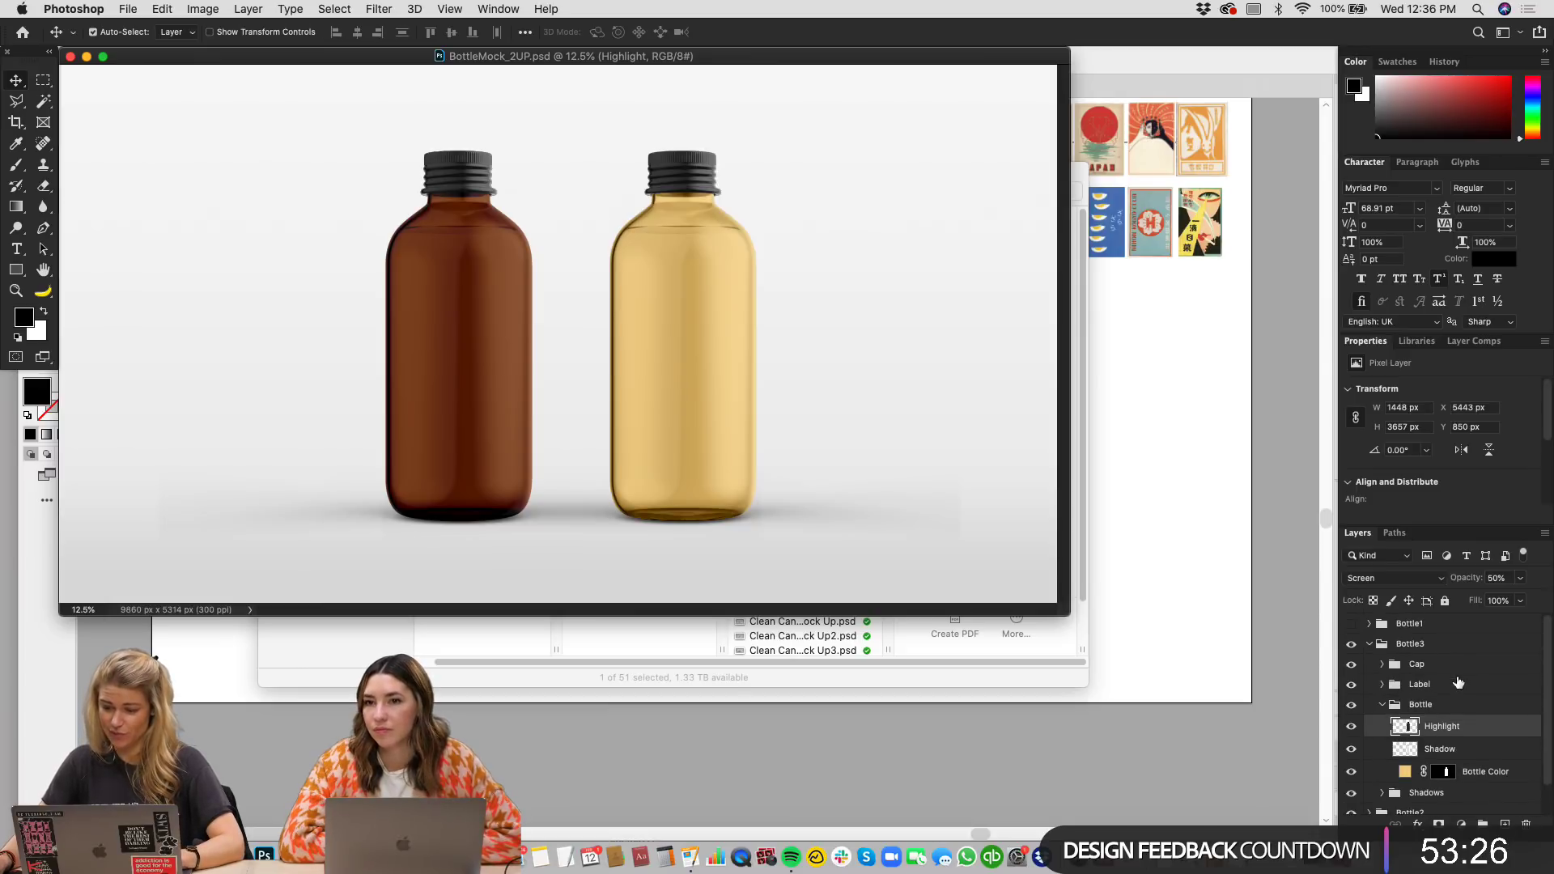
scroll(1458, 682, "down", 2)
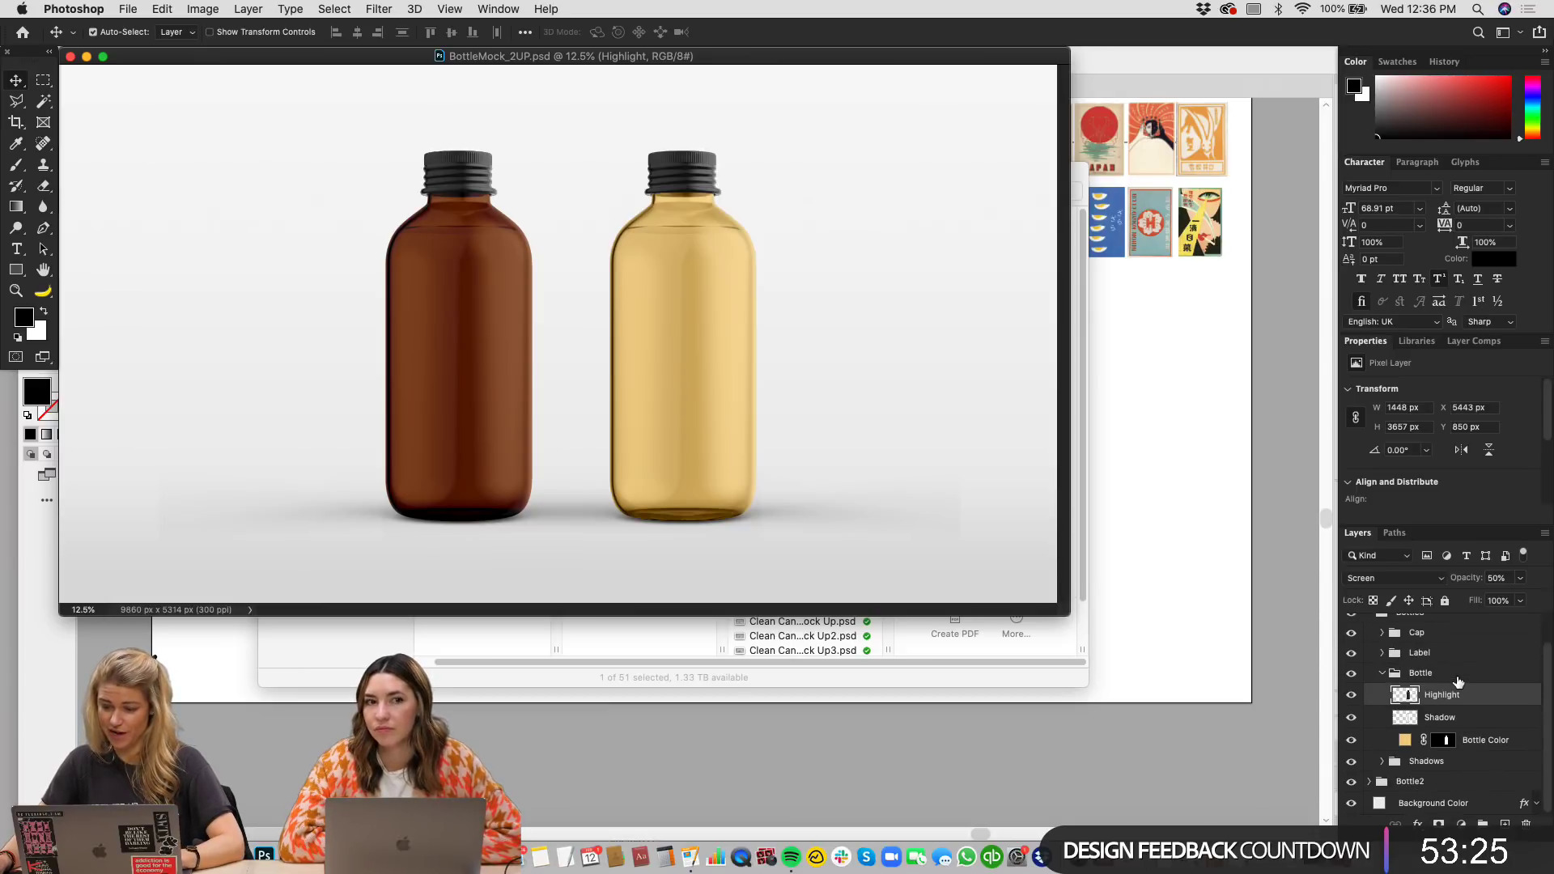
left_click(1405, 742)
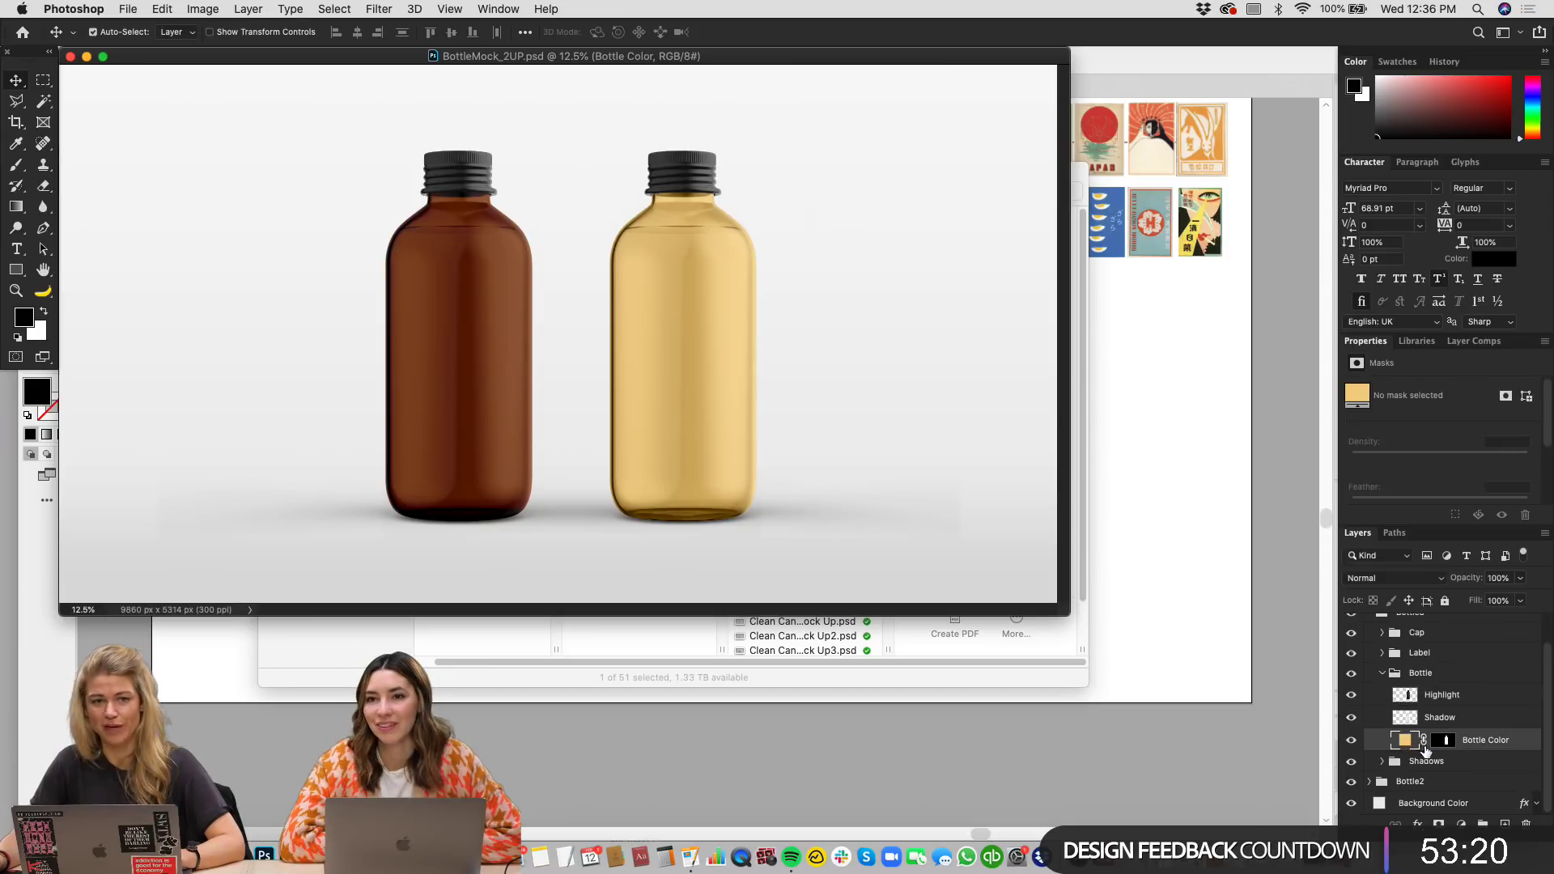
Step: Examine how the pale bottle is built by toggling its Bottle Color layer, expanding its Shadows group and loading the Highlight layer's outline
left_click(1351, 740)
left_click(1351, 740)
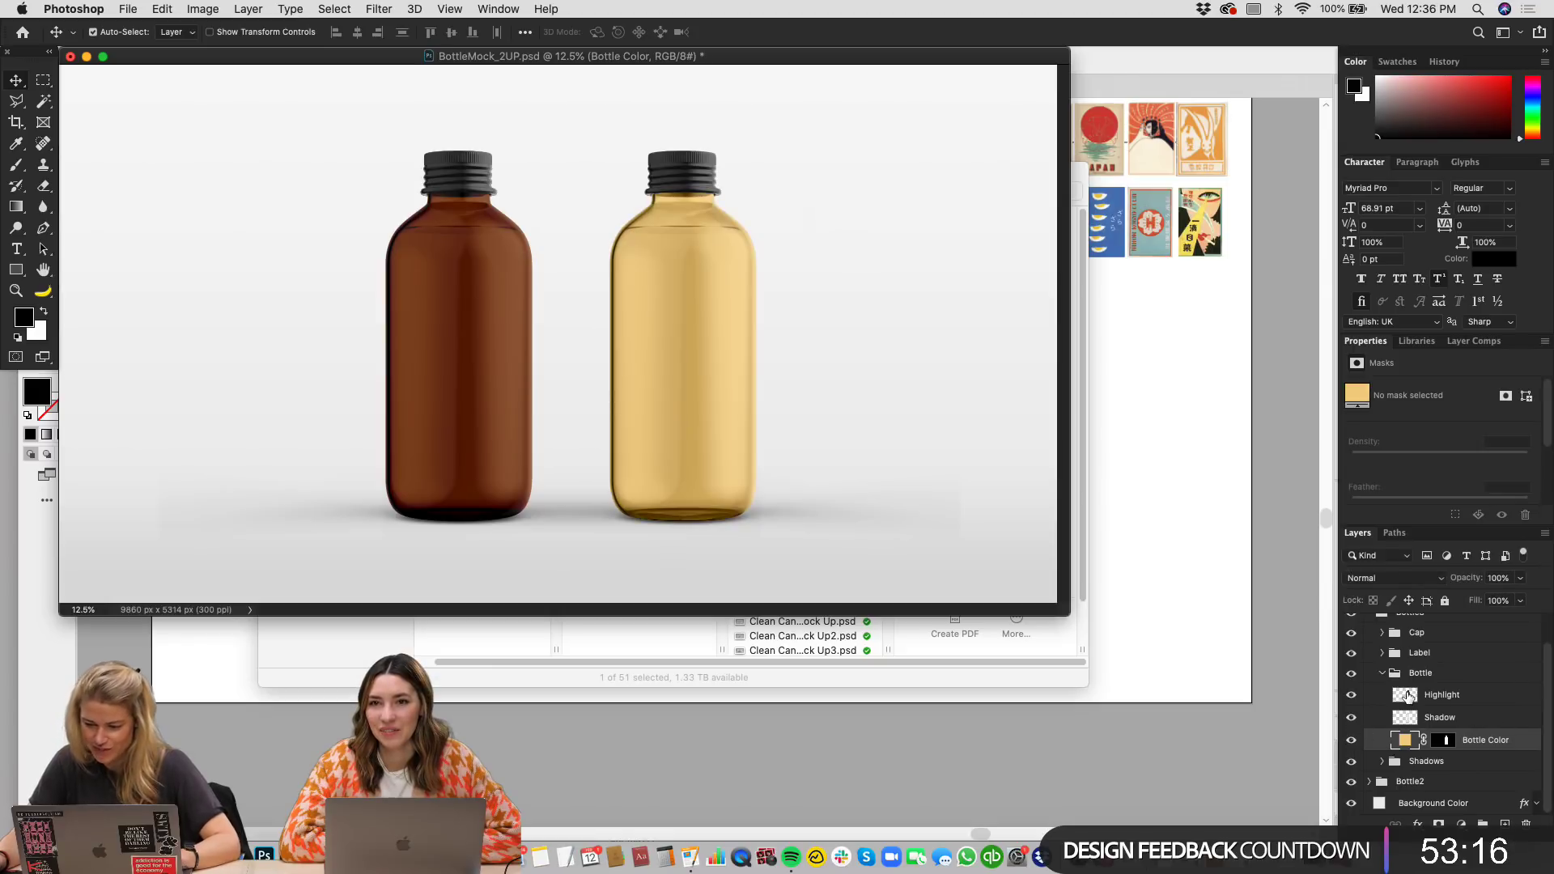
left_click(1382, 762)
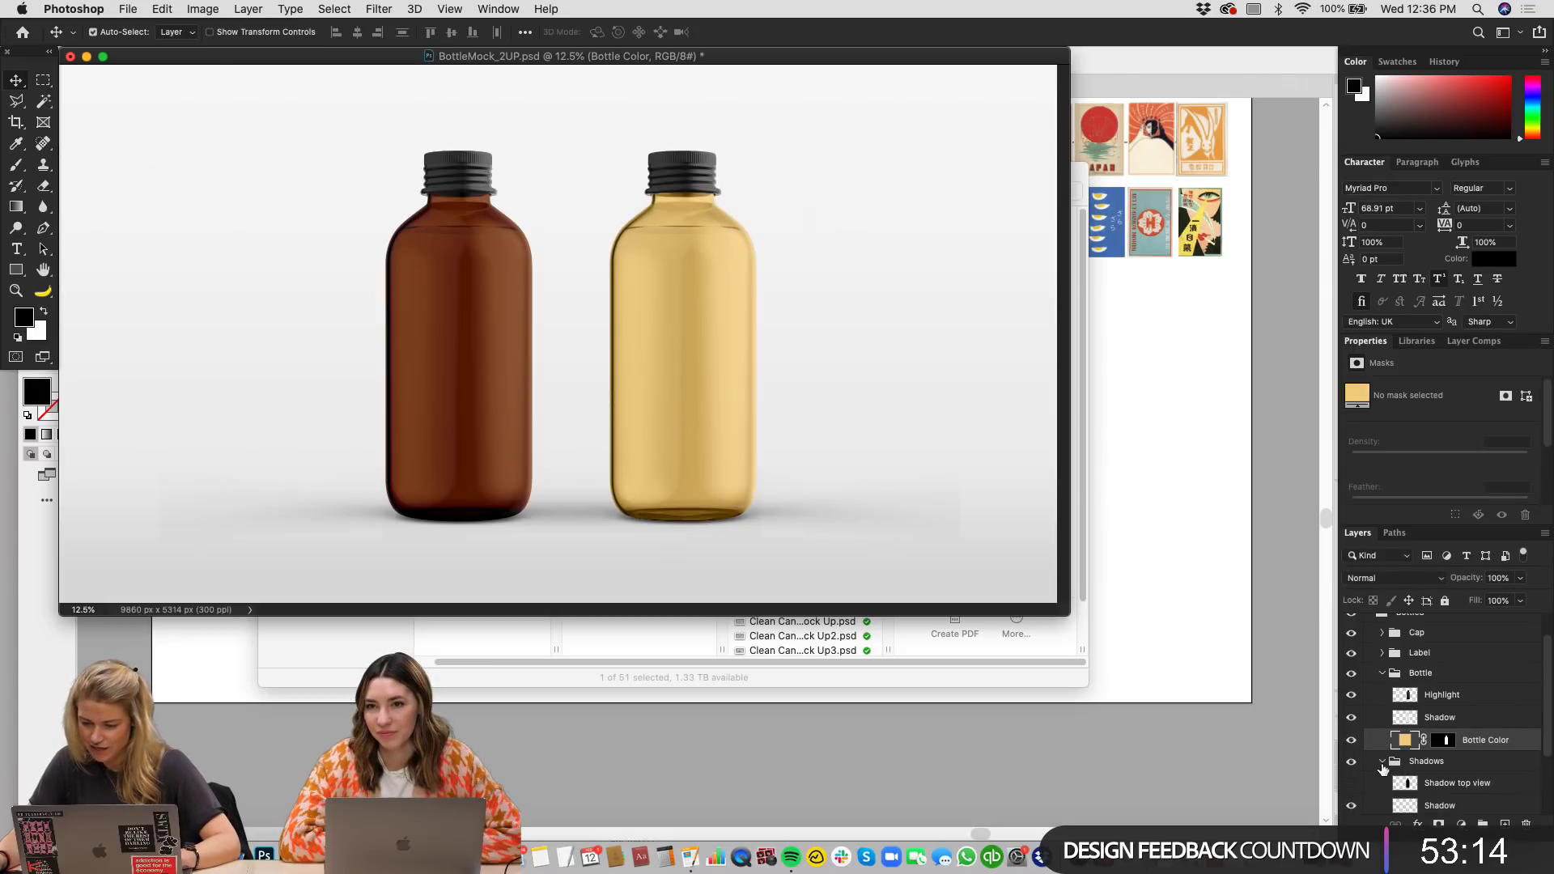
left_click(1404, 698, "super")
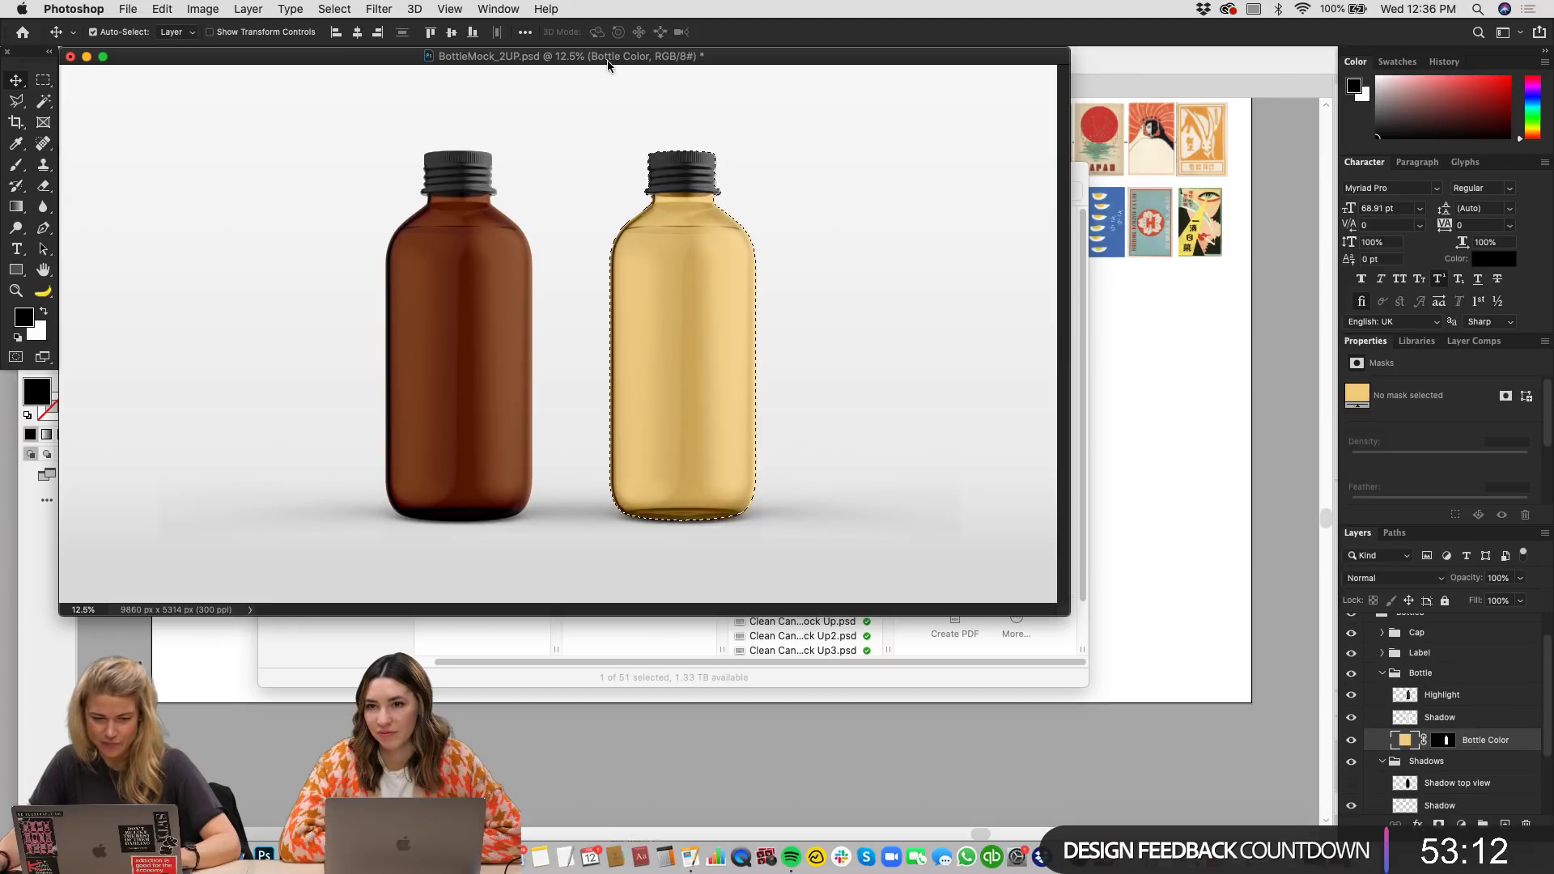
left_click(1439, 743)
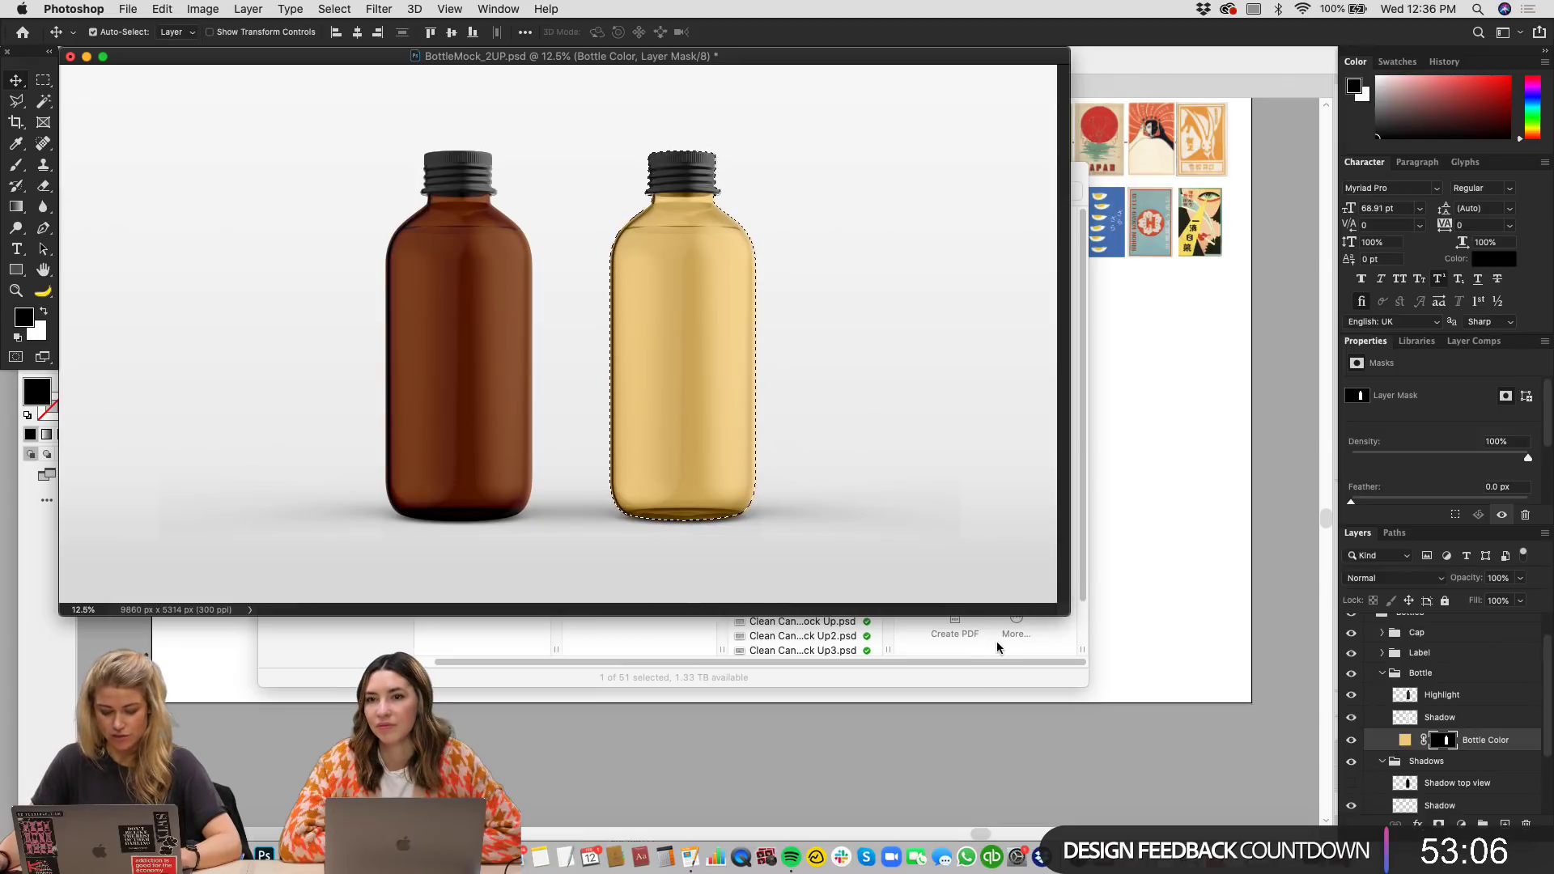
key("super+d")
Step: Try covering the pale bottle with a red rectangle about 2487 × 4169 px above its Bottle Color layer, and undo it
left_click(16, 269)
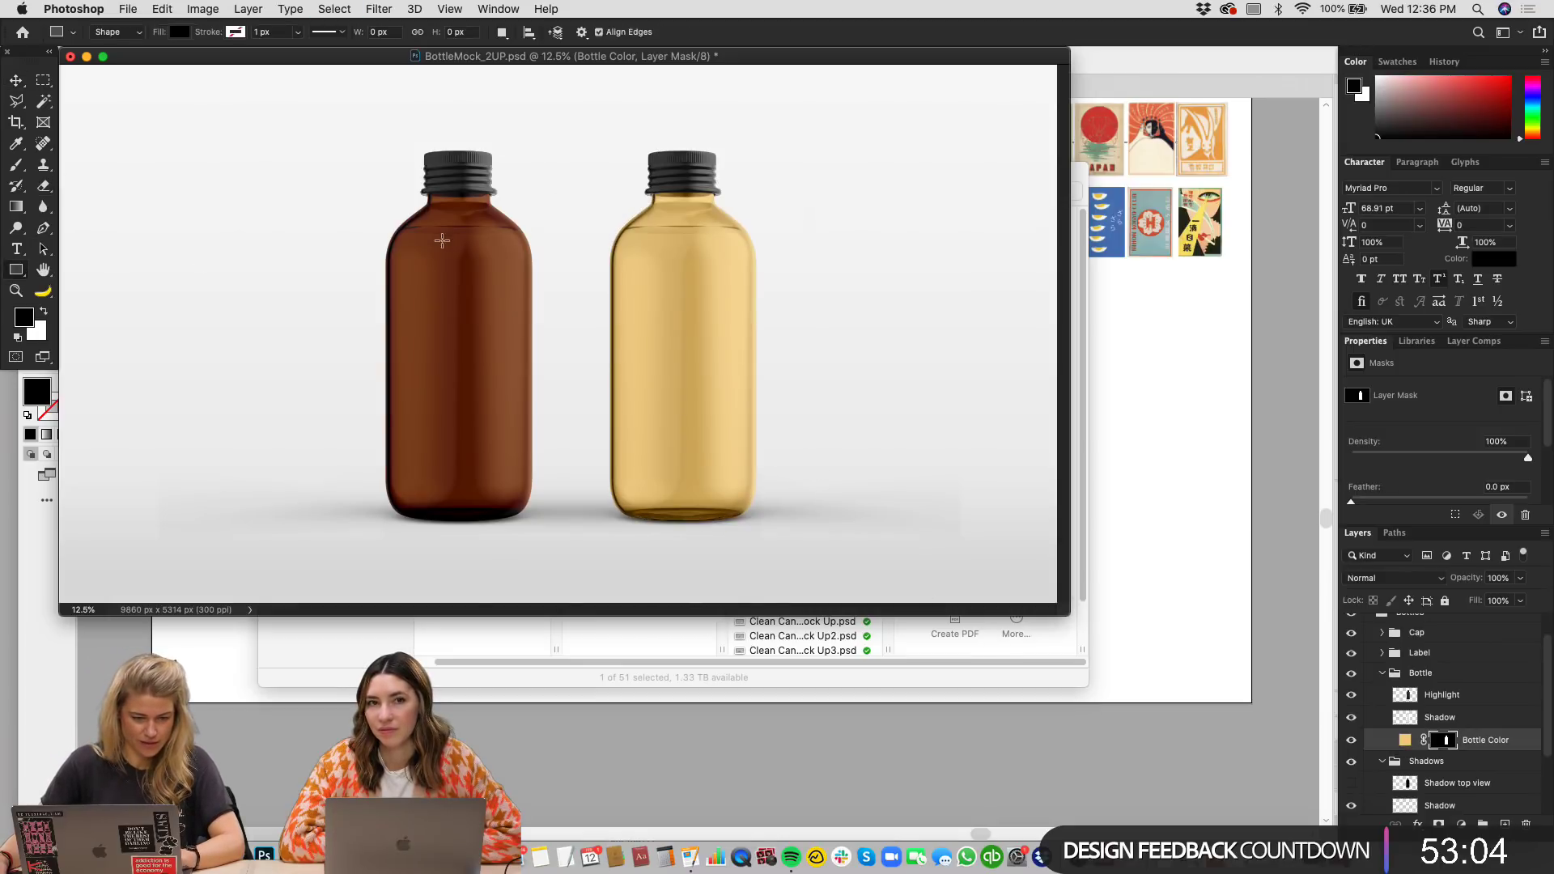
left_click(1468, 93)
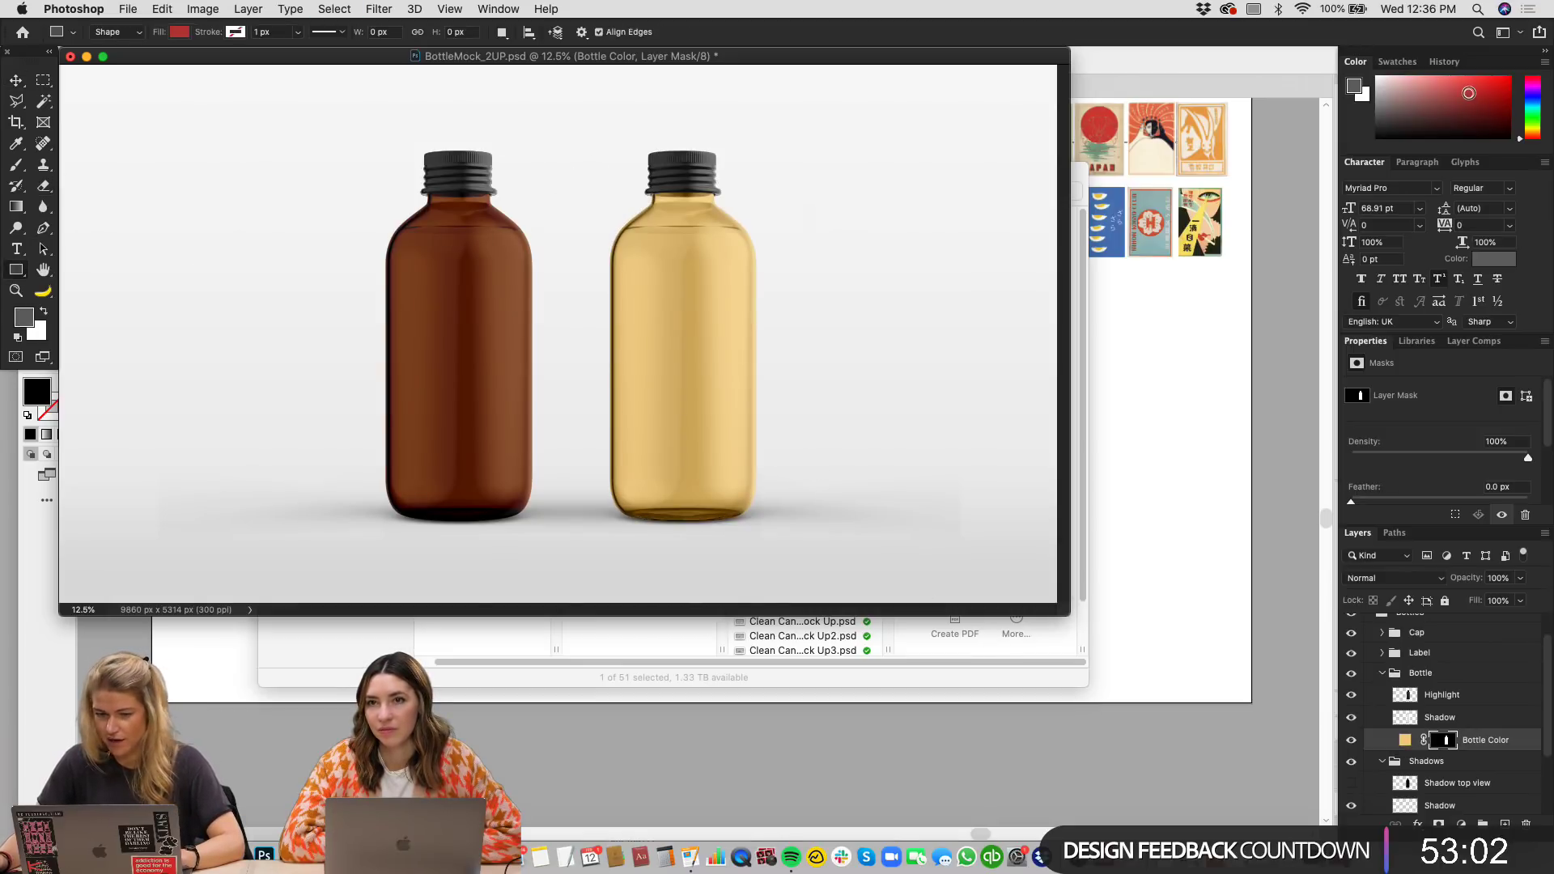
left_click(1537, 98)
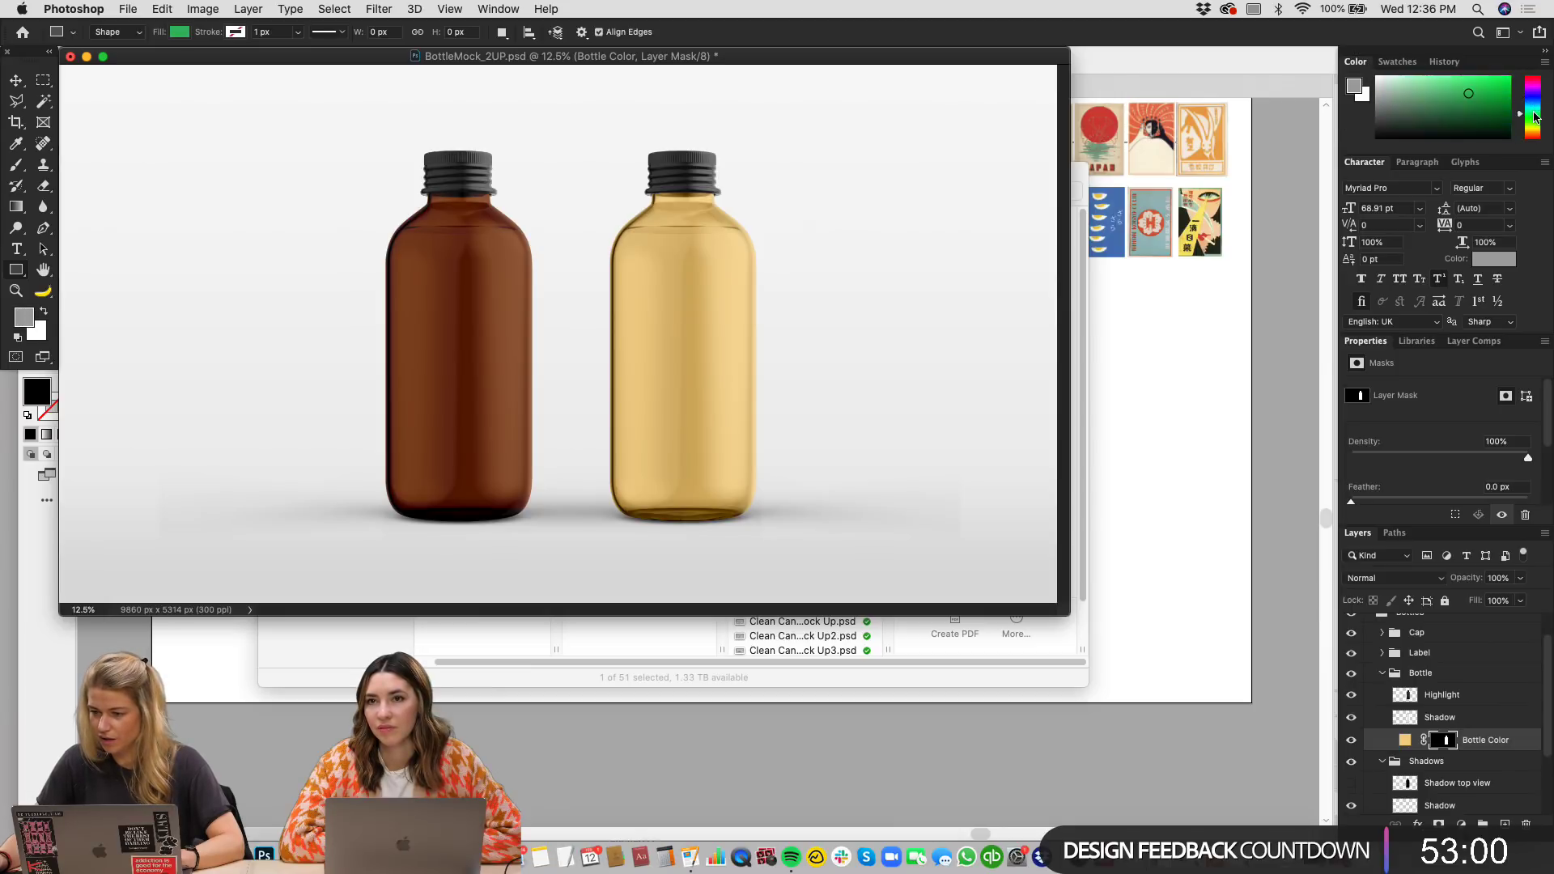
mouse_move(1482, 117)
left_mouse_down()
mouse_move(1501, 88)
mouse_move(1480, 94)
left_mouse_up()
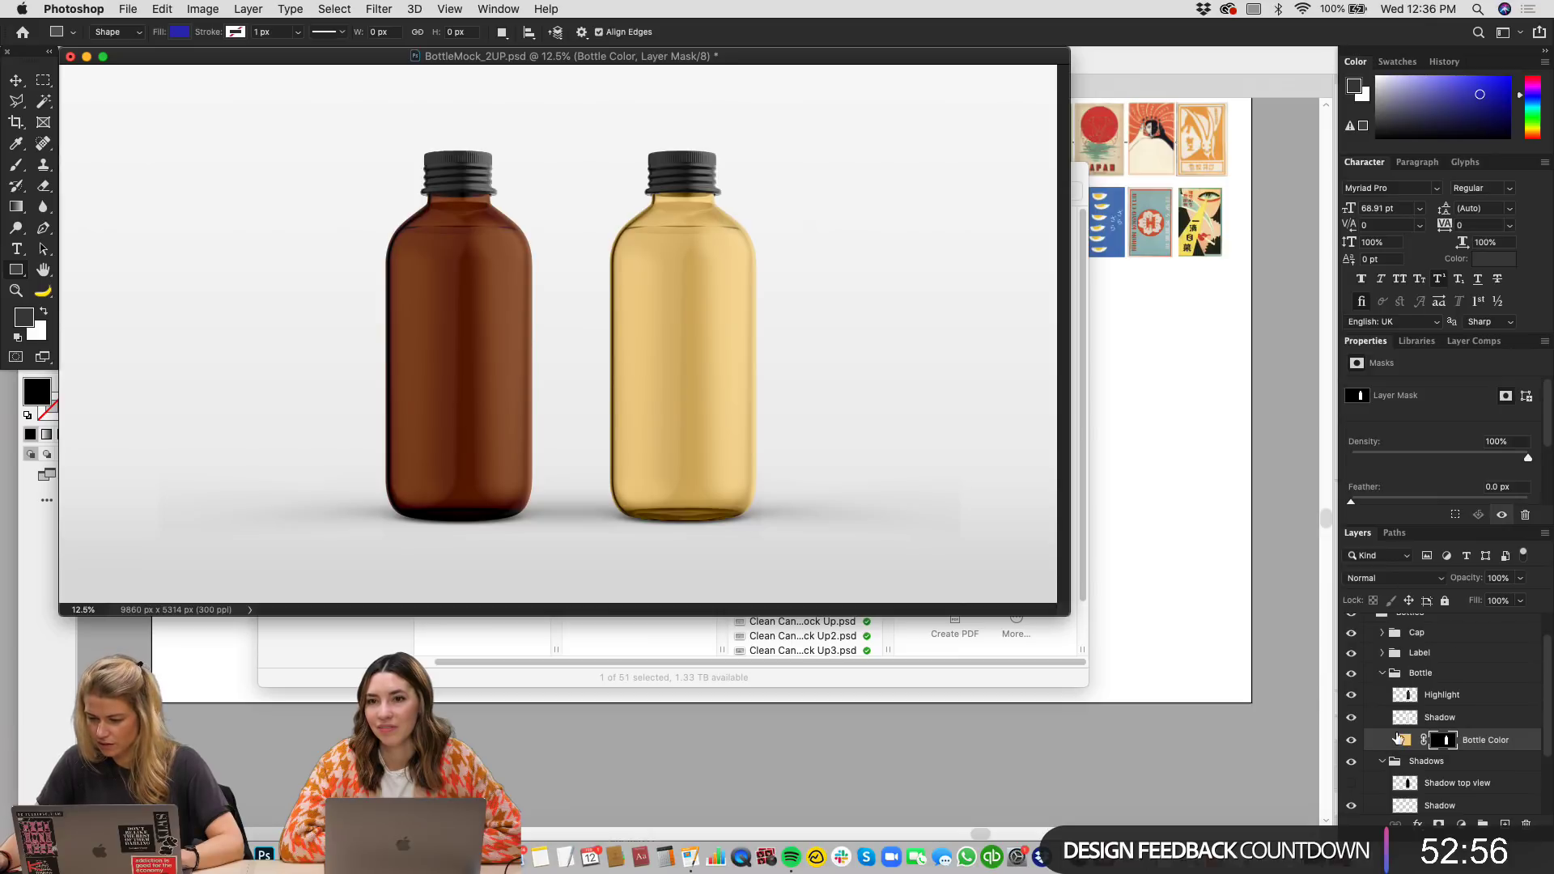
left_click(1404, 740)
left_click(1489, 95)
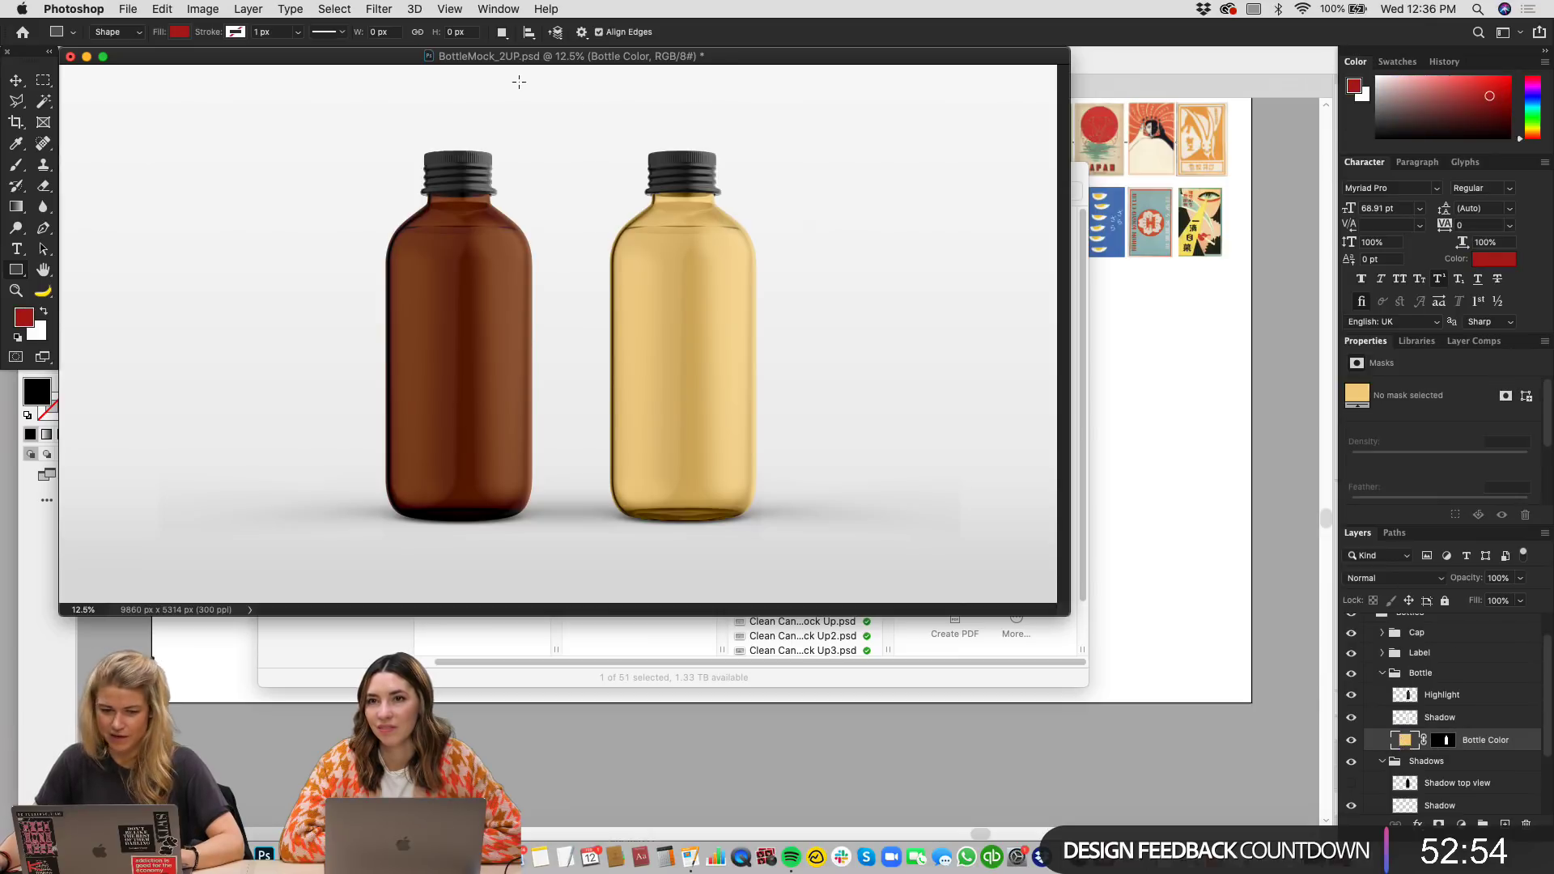
left_click_drag(582, 124, 829, 545)
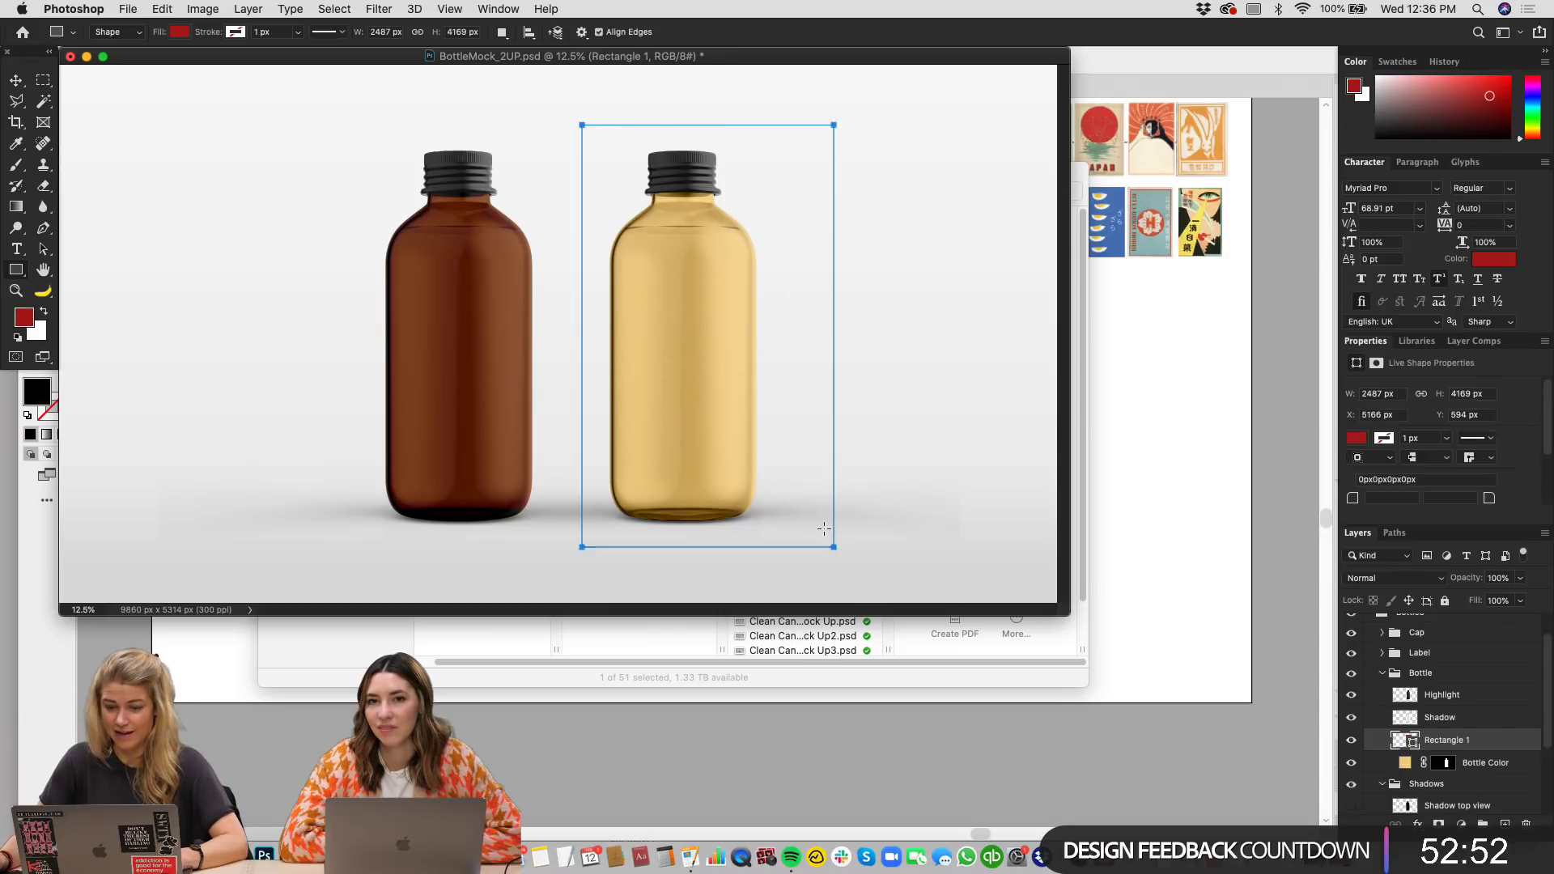
key("super+z")
Step: Draw a blue rectangle about 1906 × 4200 px over the pale bottle and mask it with the Bottle Color mask's outline
left_click_drag(1538, 108, 1538, 95)
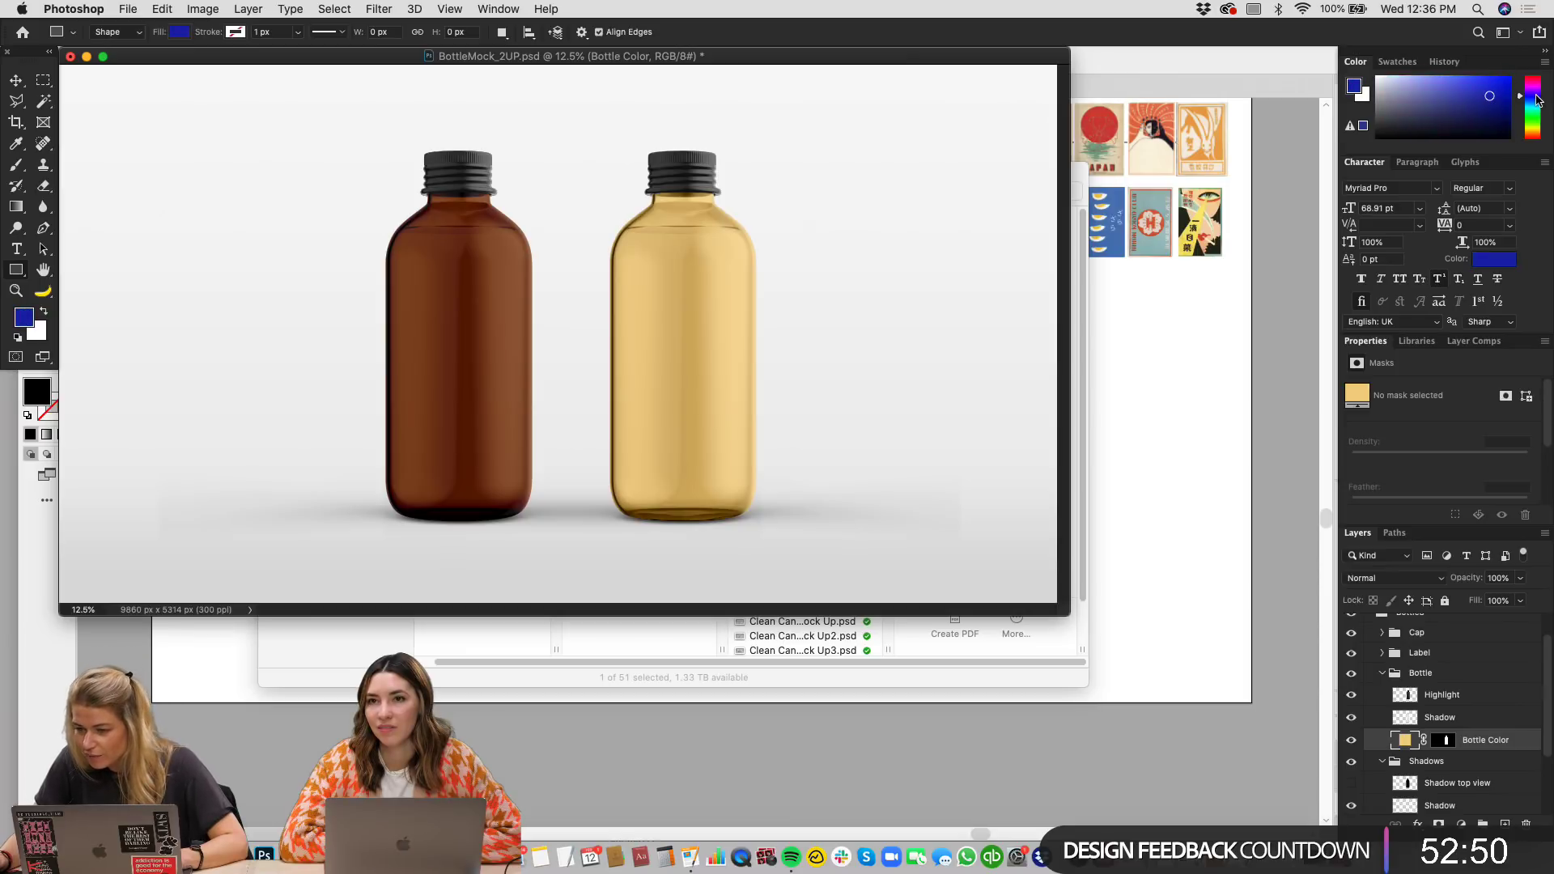
left_click_drag(588, 131, 781, 558)
key("v")
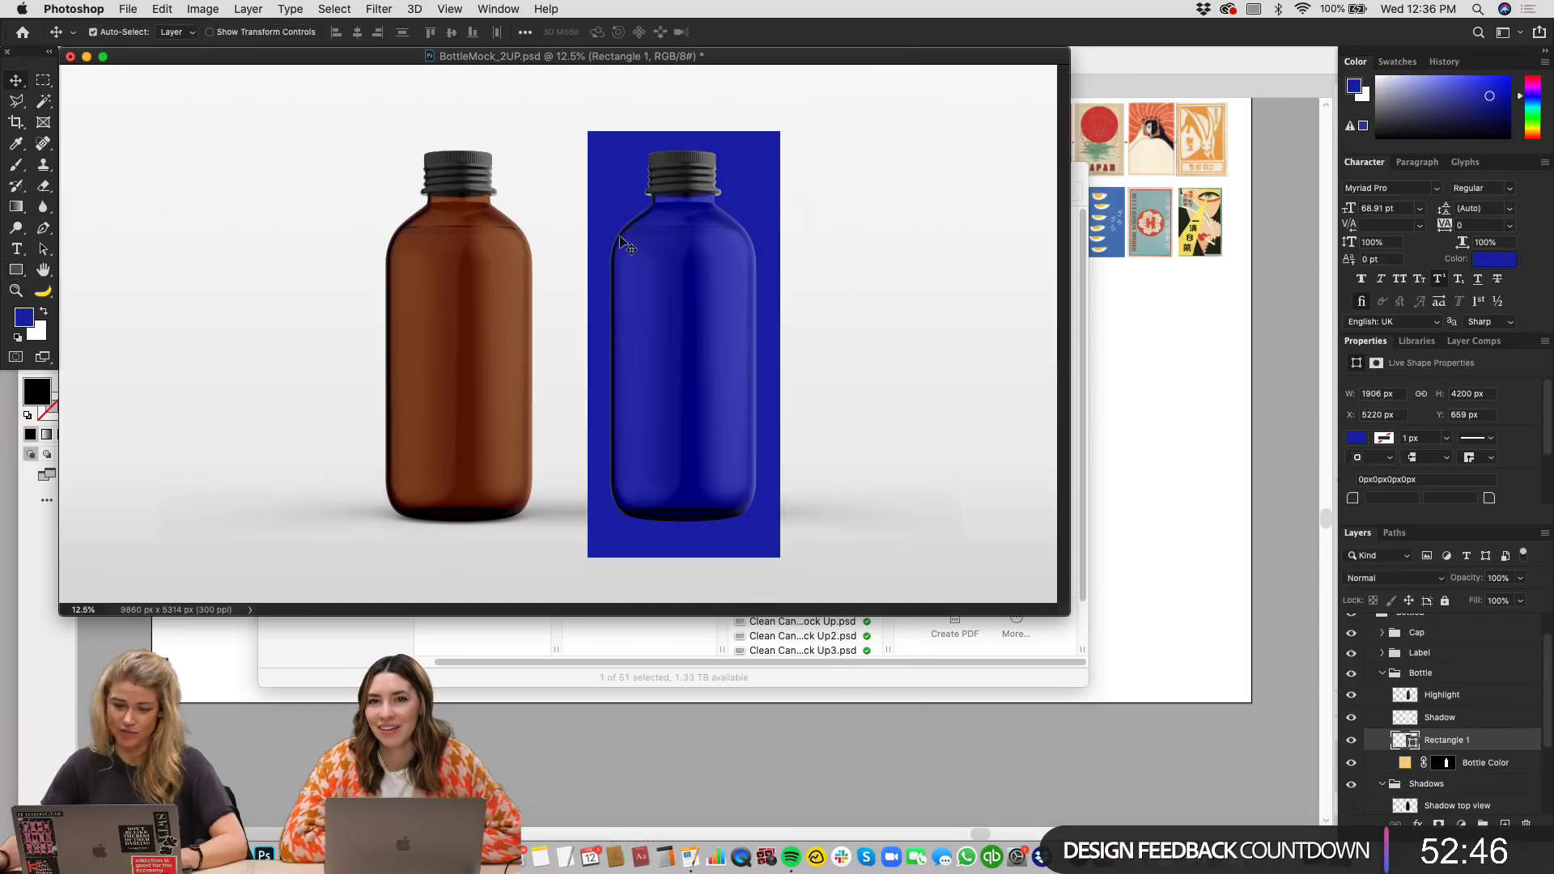
left_click(1445, 763, "super")
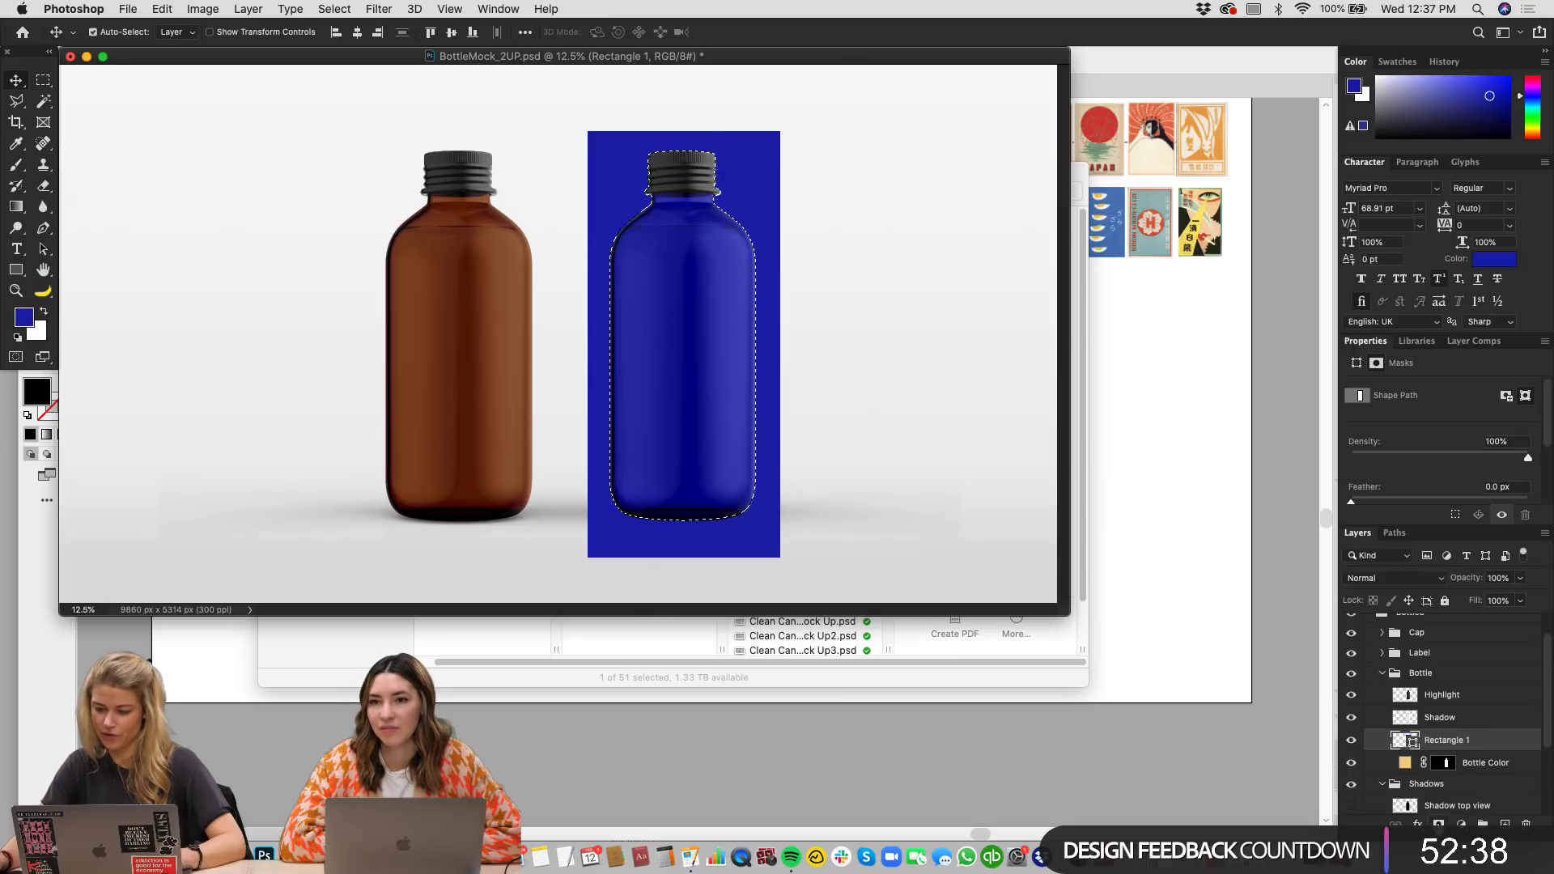
left_click(1438, 824)
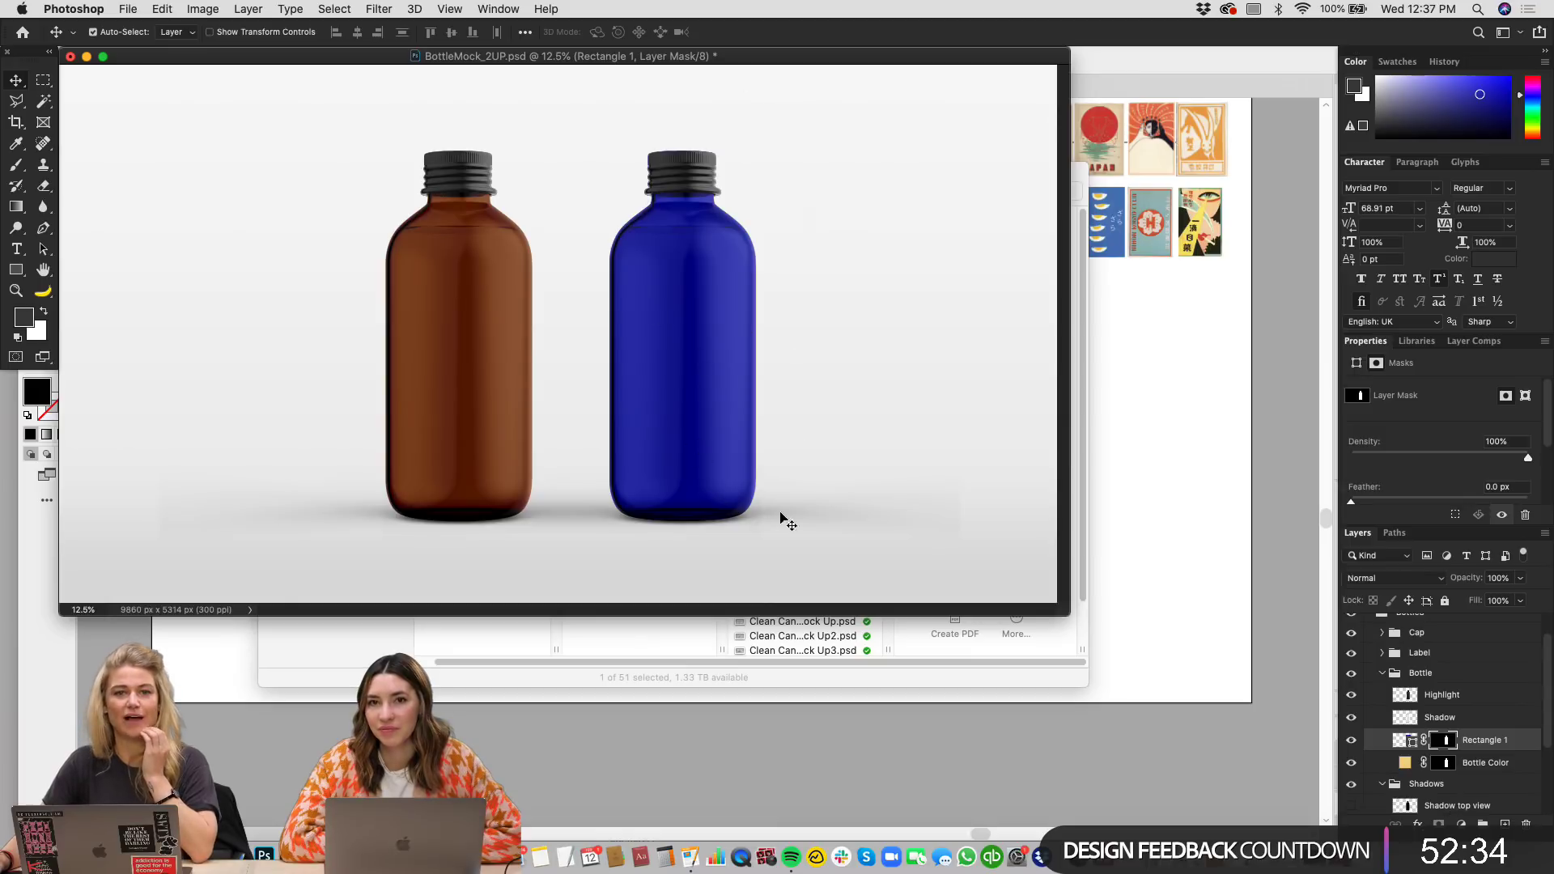
Step: Change the masked rectangle's fill to pale peach ffe3bf
left_click(1410, 742)
double_click(1410, 742)
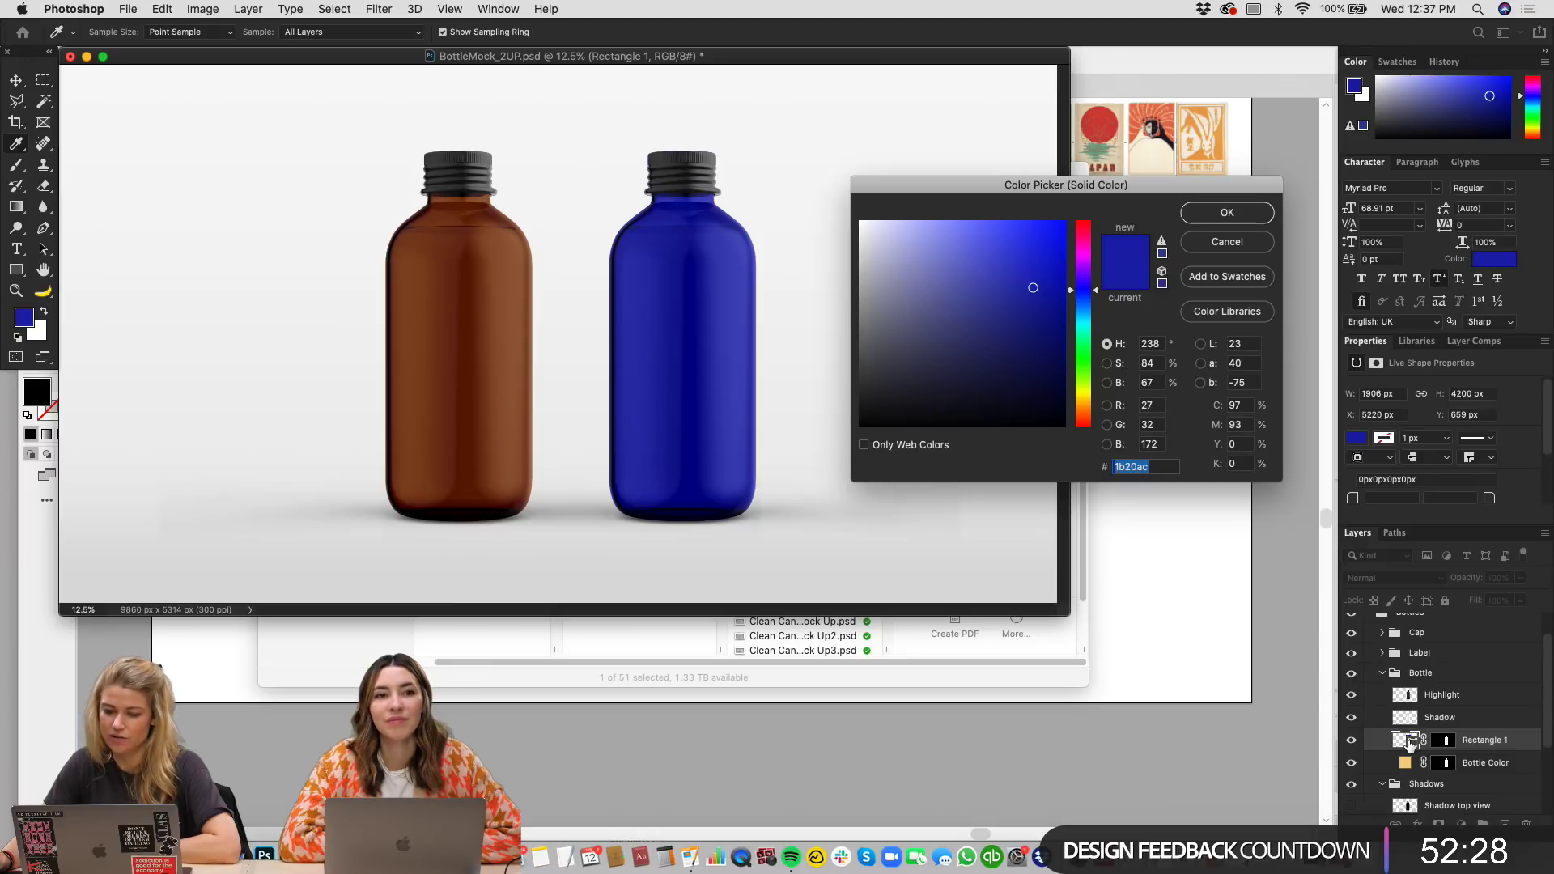
mouse_move(1032, 288)
left_mouse_down()
mouse_move(915, 243)
mouse_move(894, 324)
mouse_move(890, 225)
mouse_move(971, 221)
mouse_move(911, 216)
left_mouse_up()
left_click_drag(1094, 299, 1086, 411)
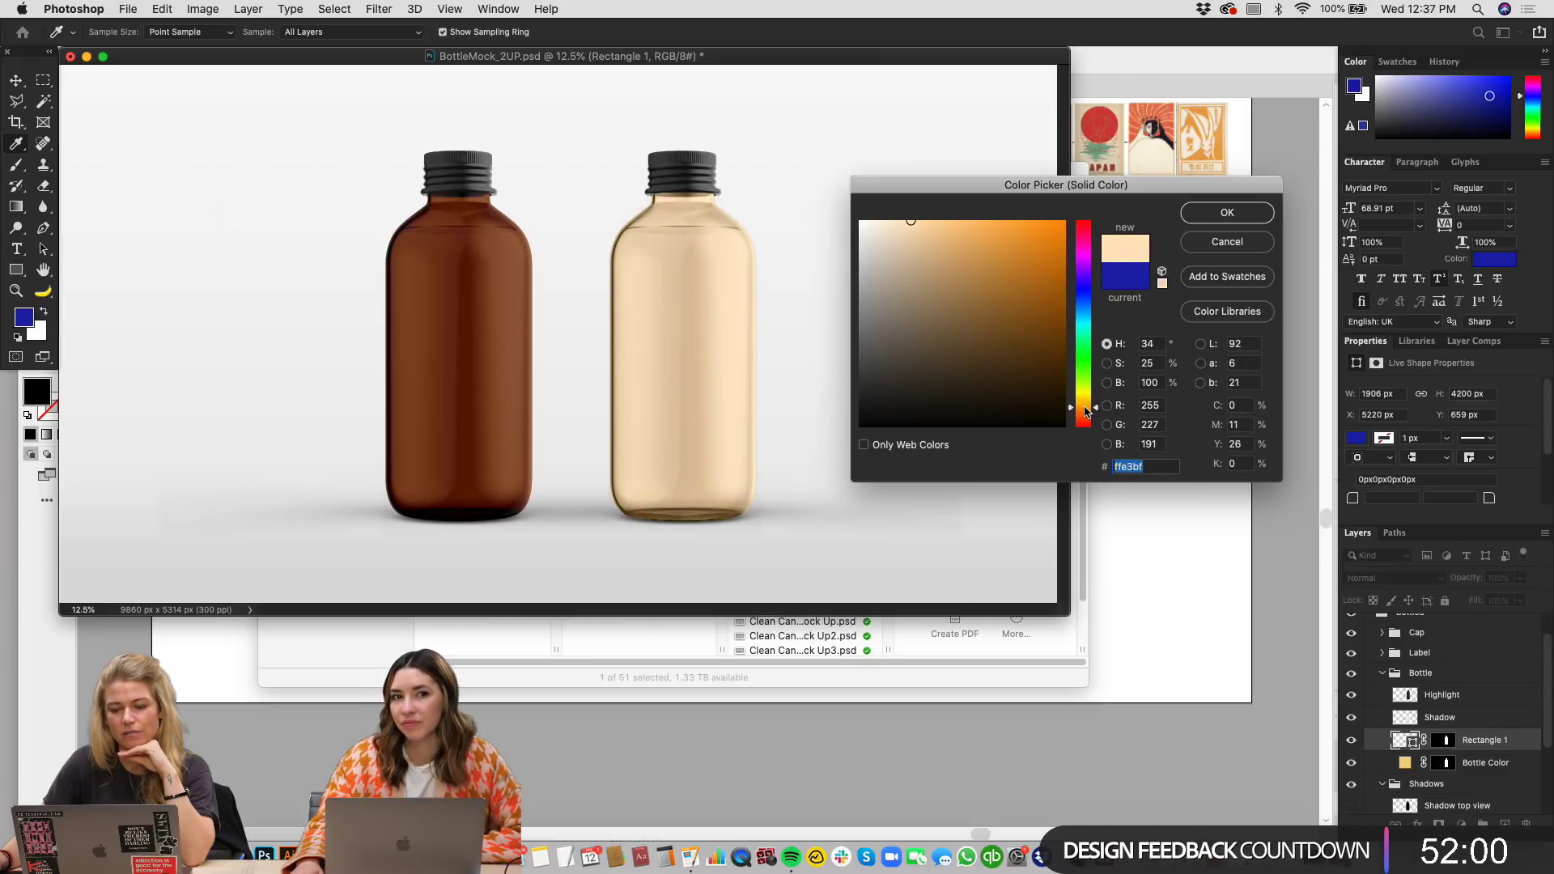
left_click(1256, 214)
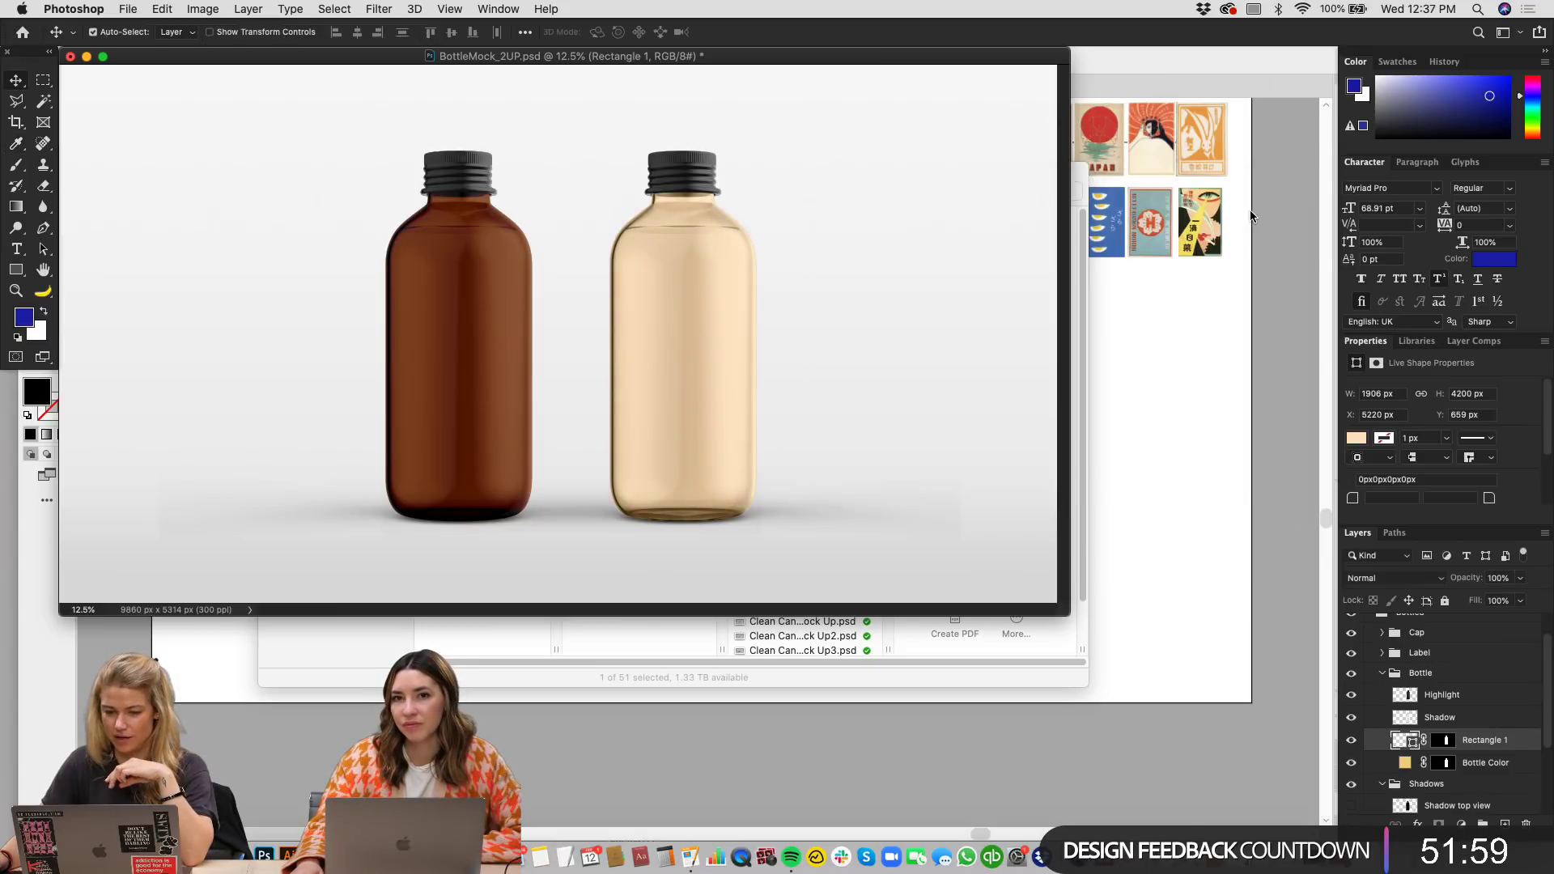
Step: Compare the bottle with and without the new colour layer, delete the old Bottle Color layer beneath it and save the file
left_click(1350, 740)
left_click(1351, 740)
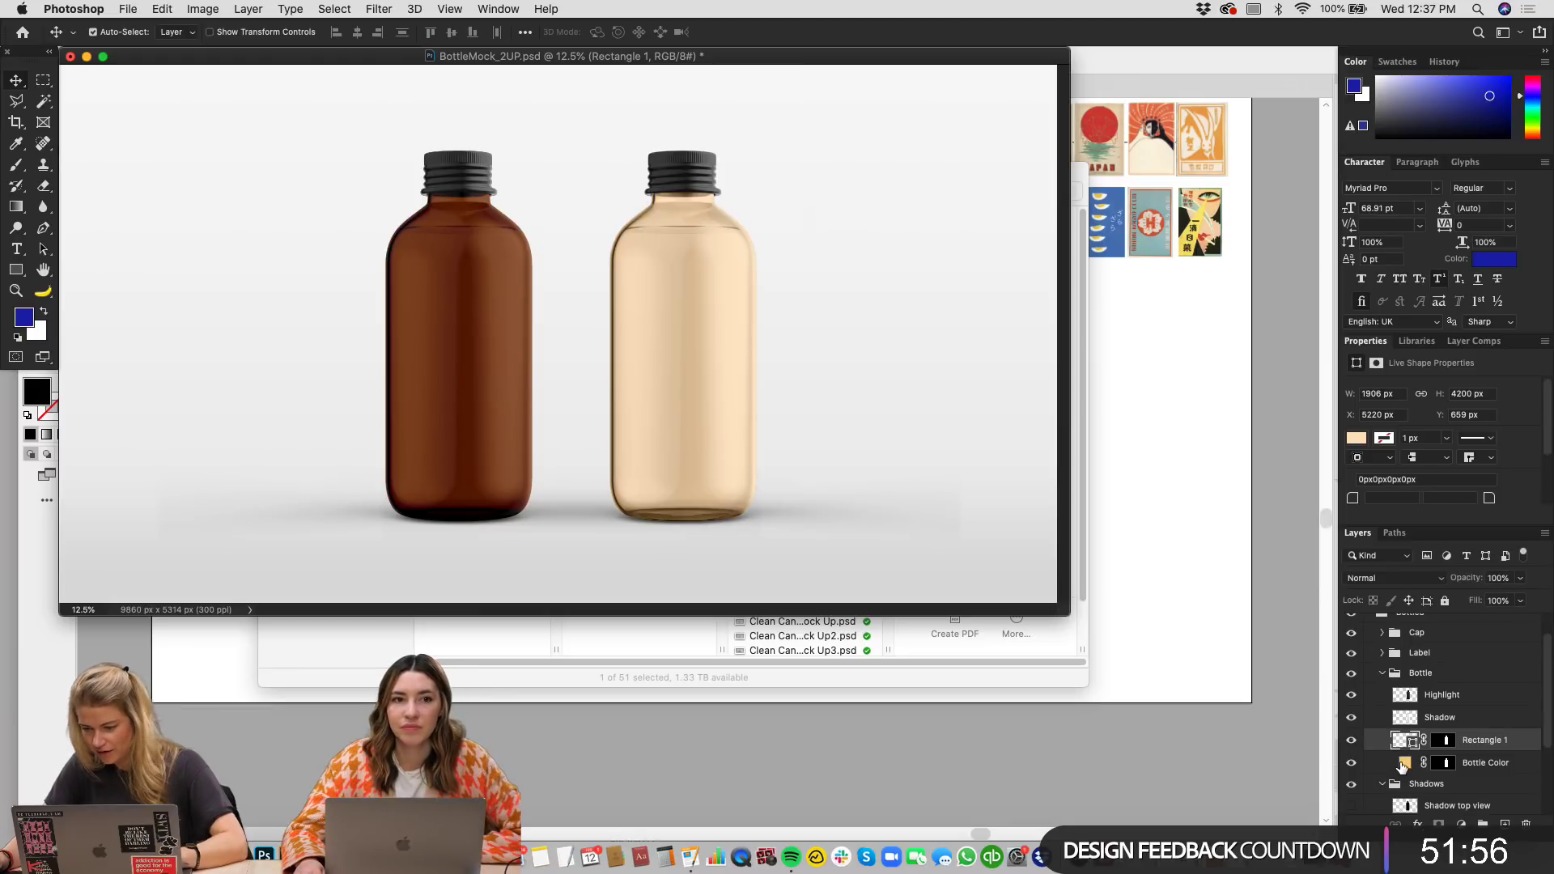
left_click(1404, 764)
key("Delete")
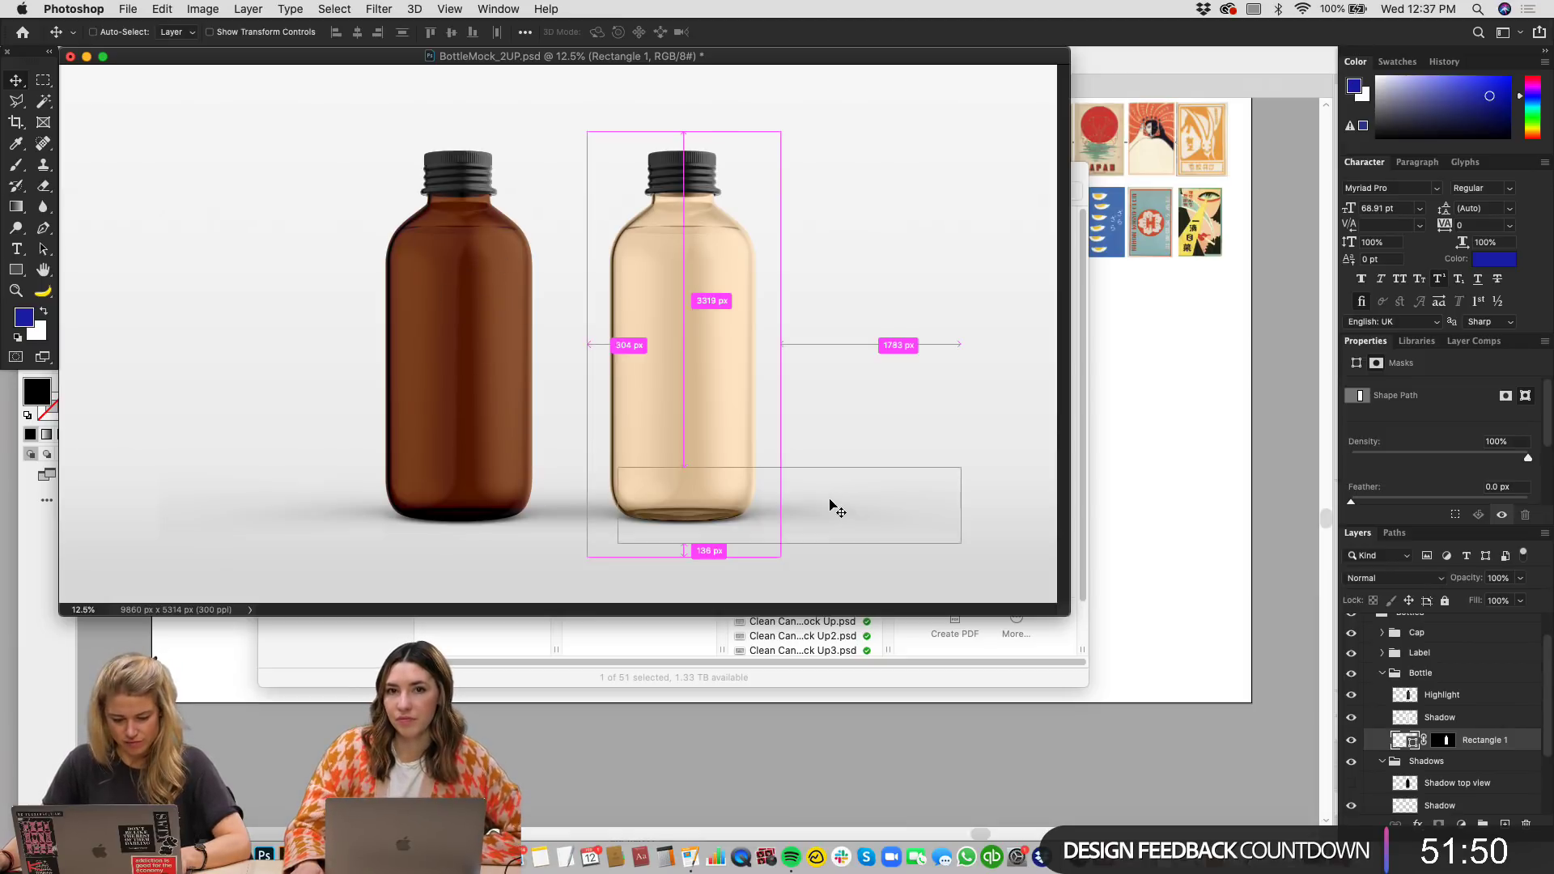
key("super+s")
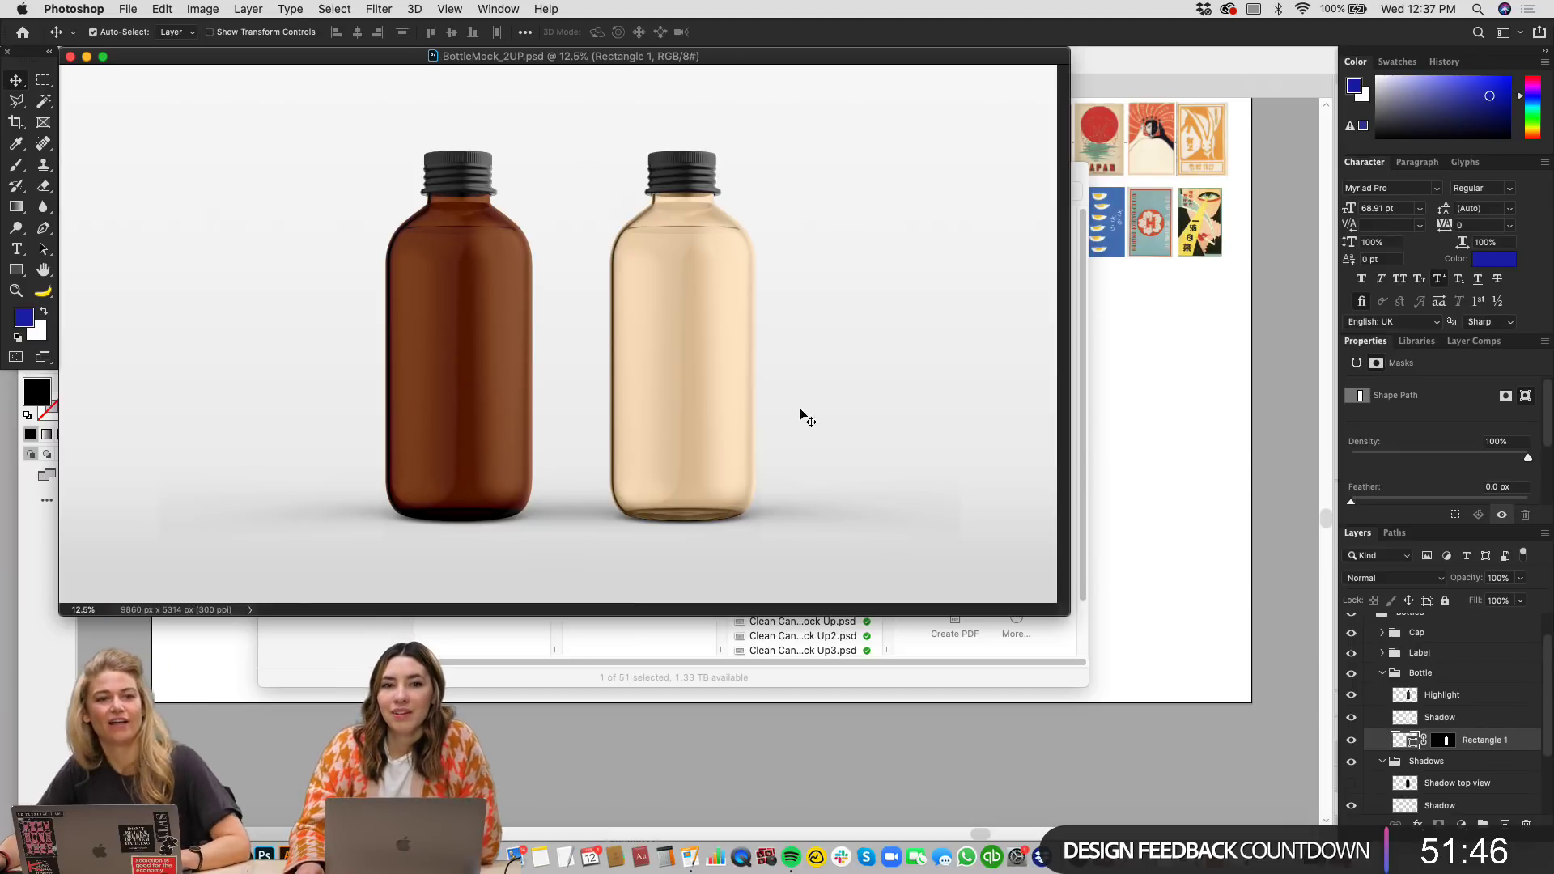
Step: Close the two-bottle mockup, switch to Illustrator and delete the placed single-bottle image from the Type/Mood/Inspiration artboard
key("super+w")
left_click(1168, 513)
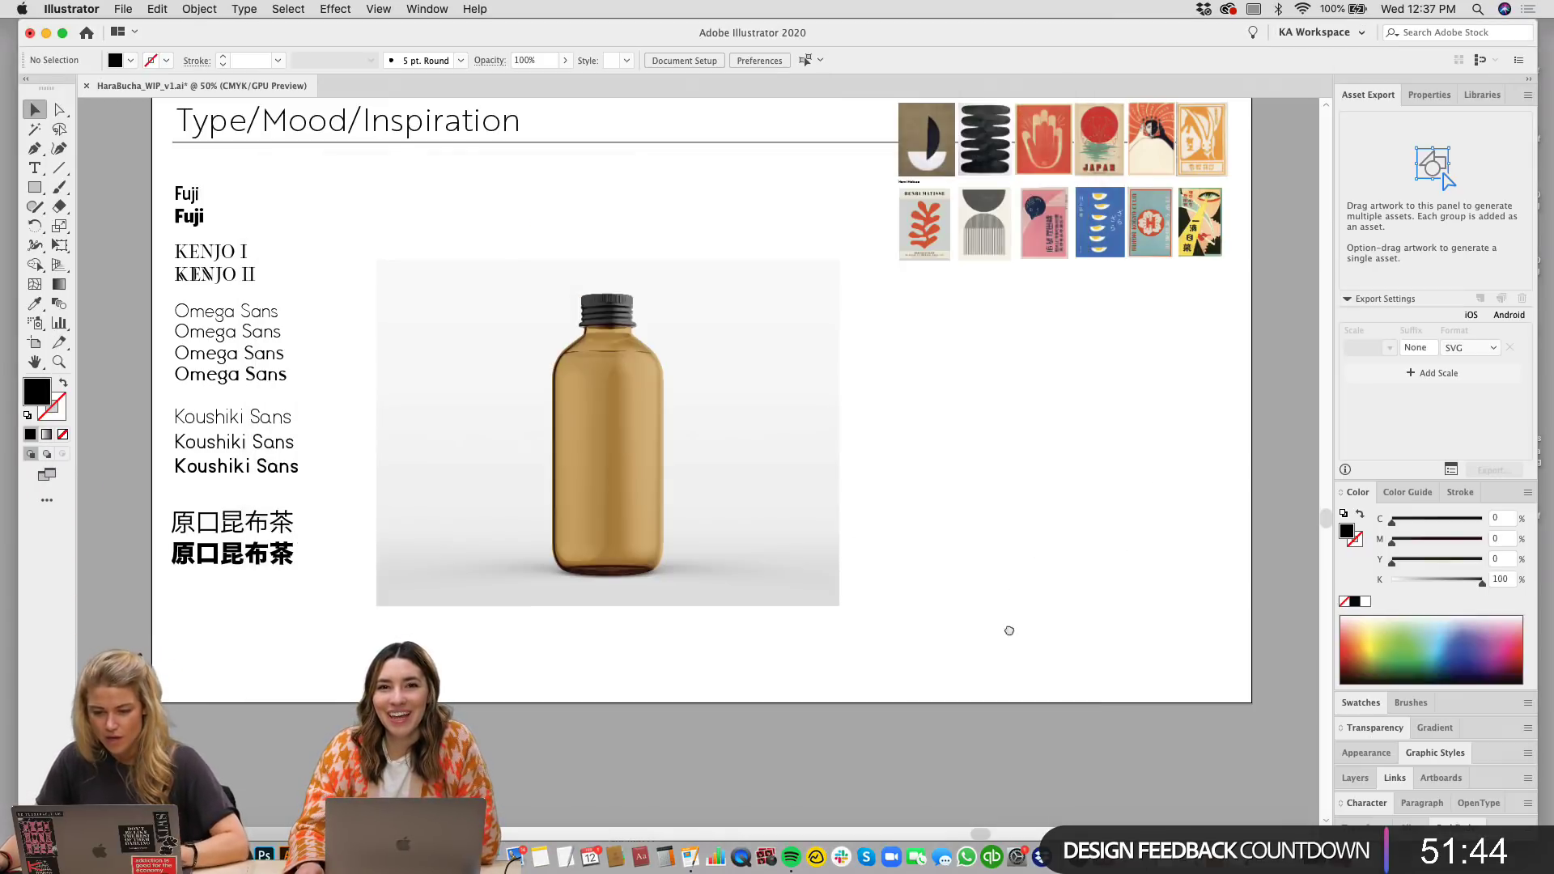
left_click(596, 496)
key("Delete")
Step: Place BottleMock_2UP.psd from the Mockups folder over the Illustrator artboard and scale it to the artboard's height, about 2080 × 1121 pt
key("super+Tab")
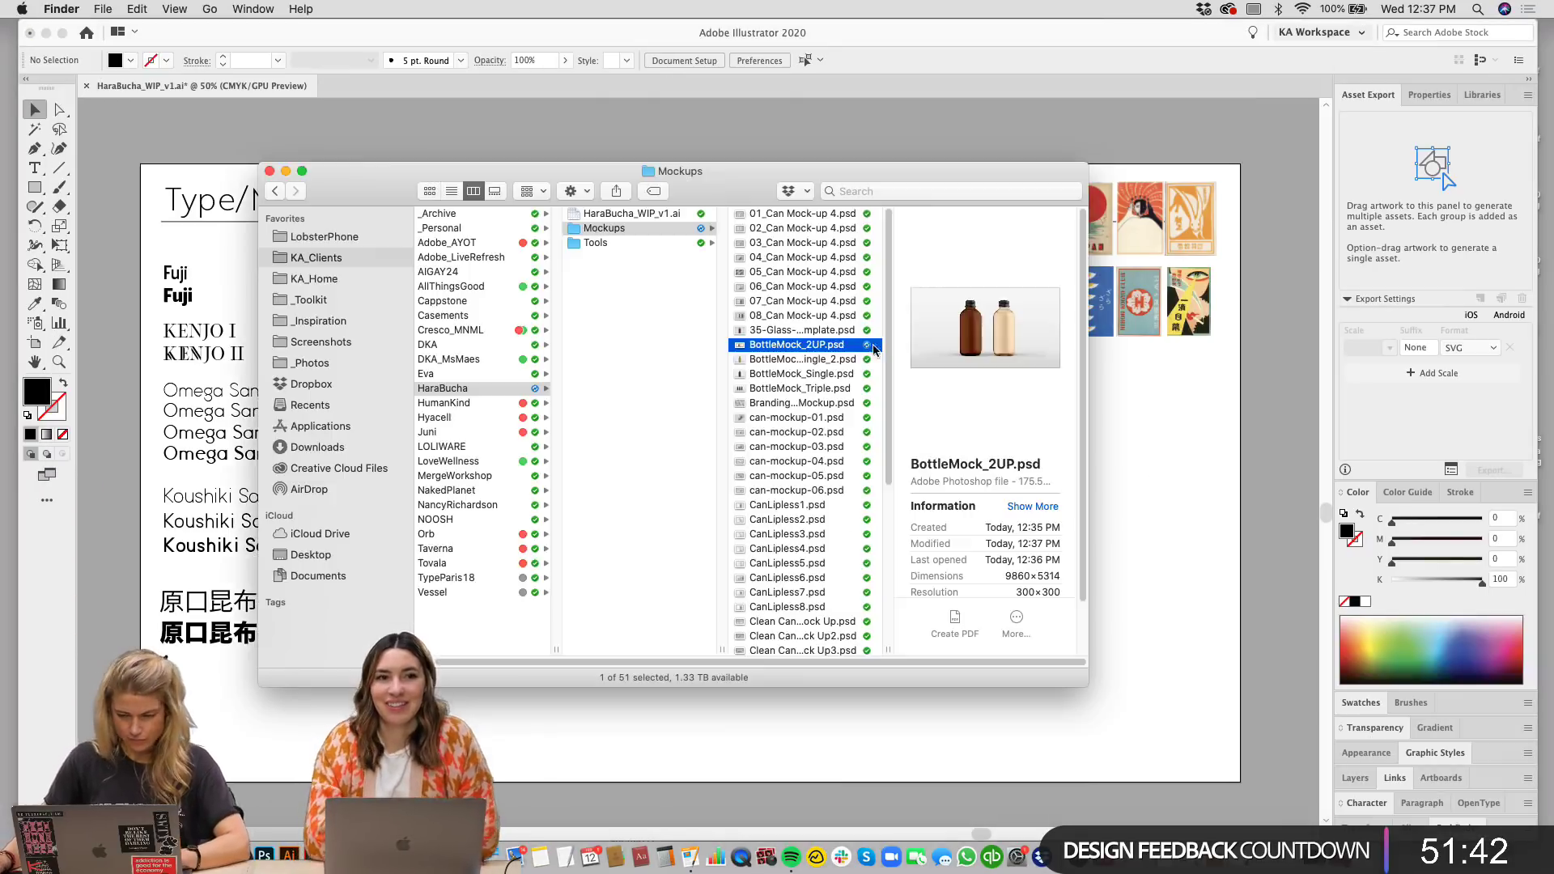
left_click_drag(873, 348, 1044, 454)
left_click_drag(628, 429, 320, 458)
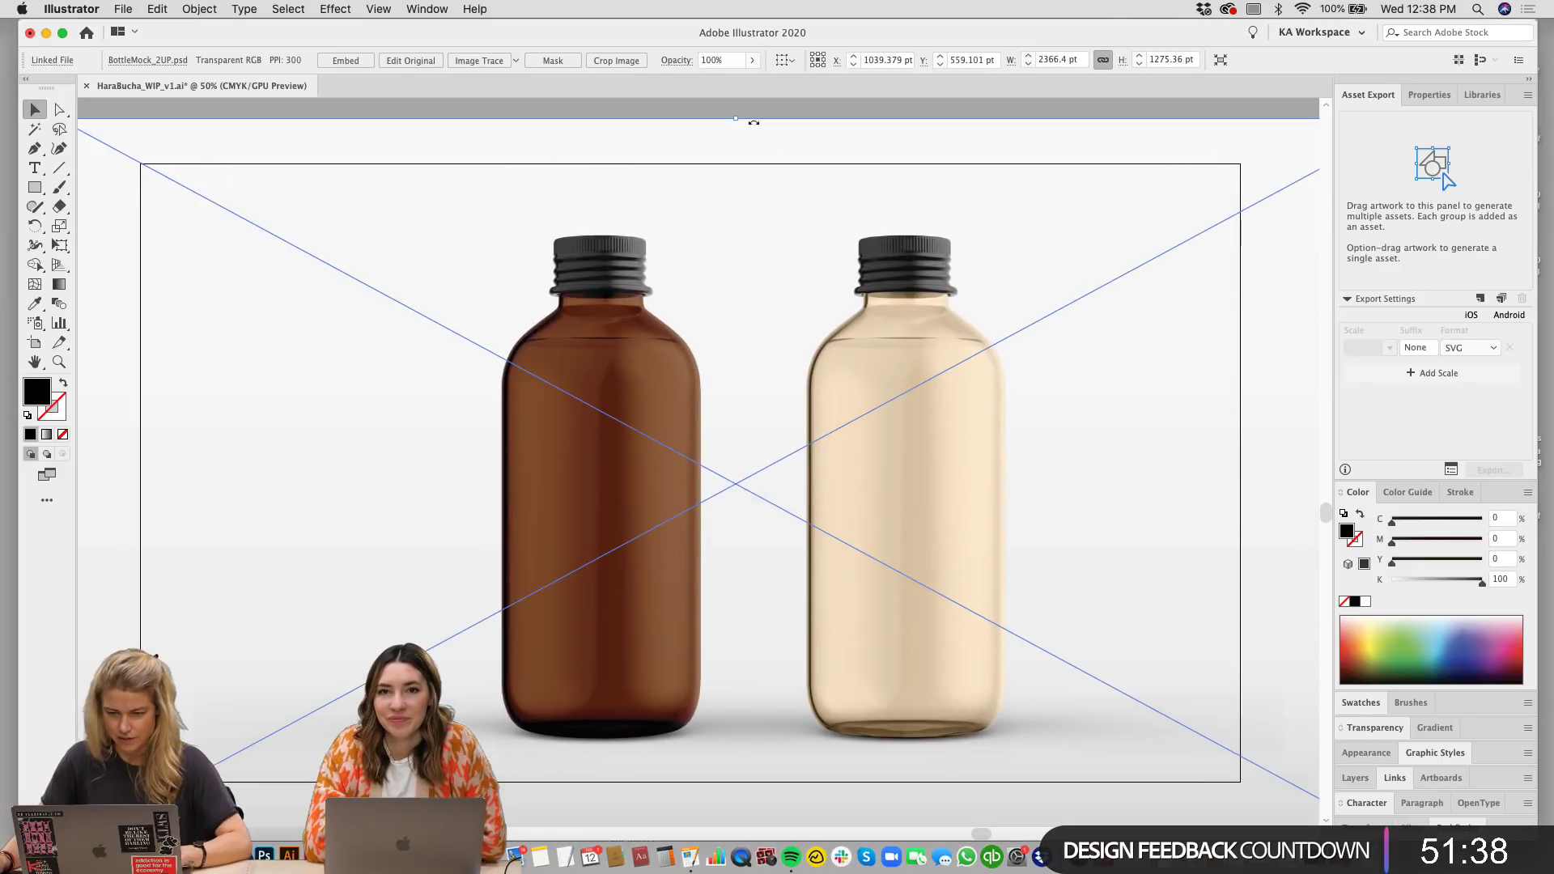
left_click_drag(737, 117, 736, 162)
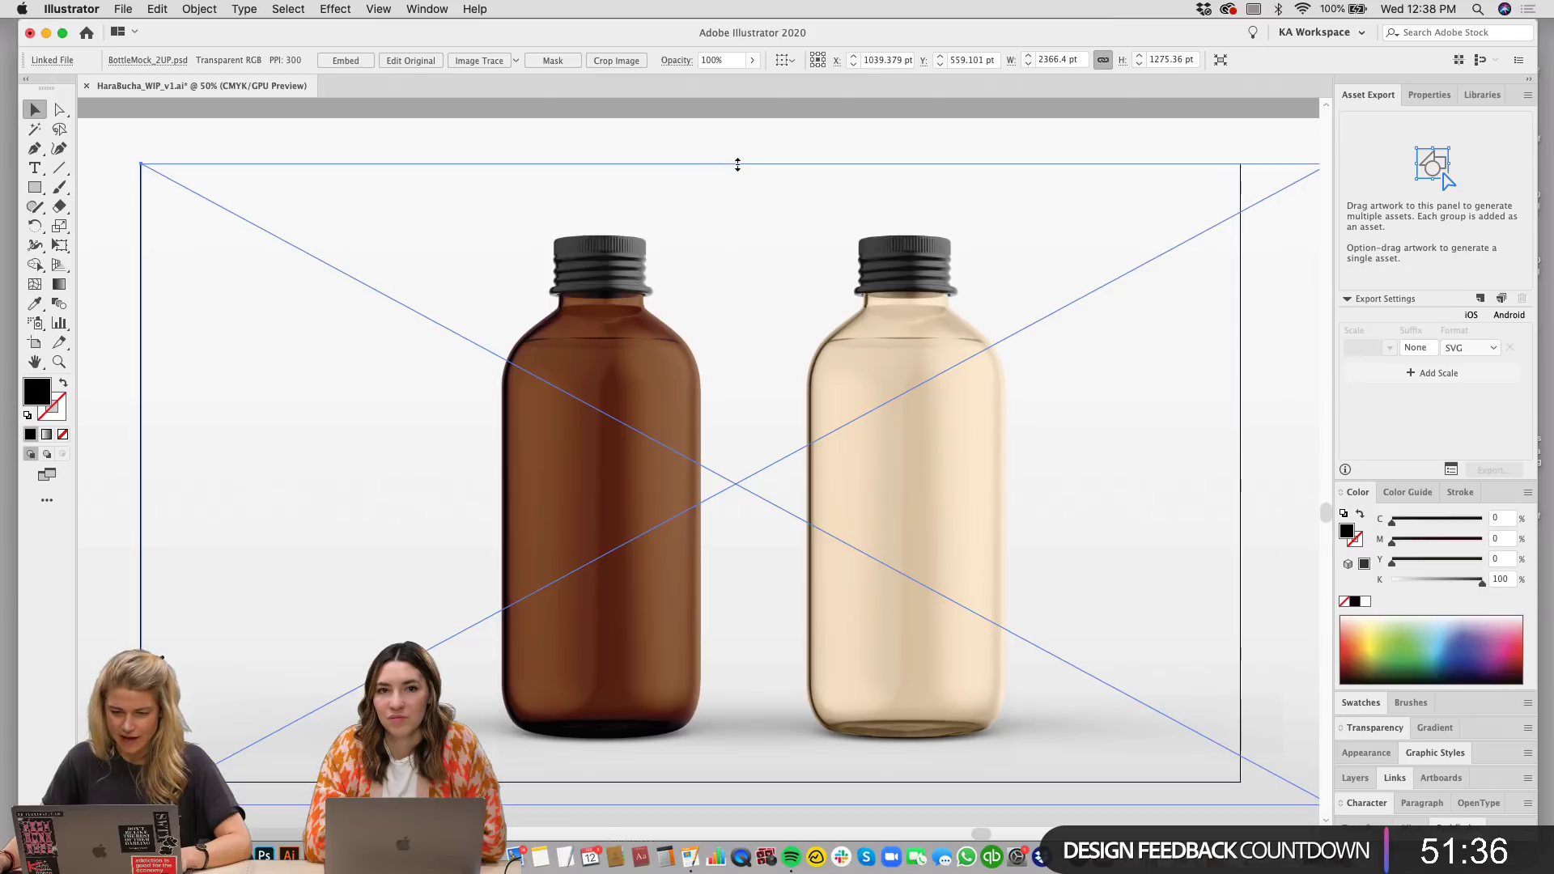
left_click_drag(739, 803, 739, 781)
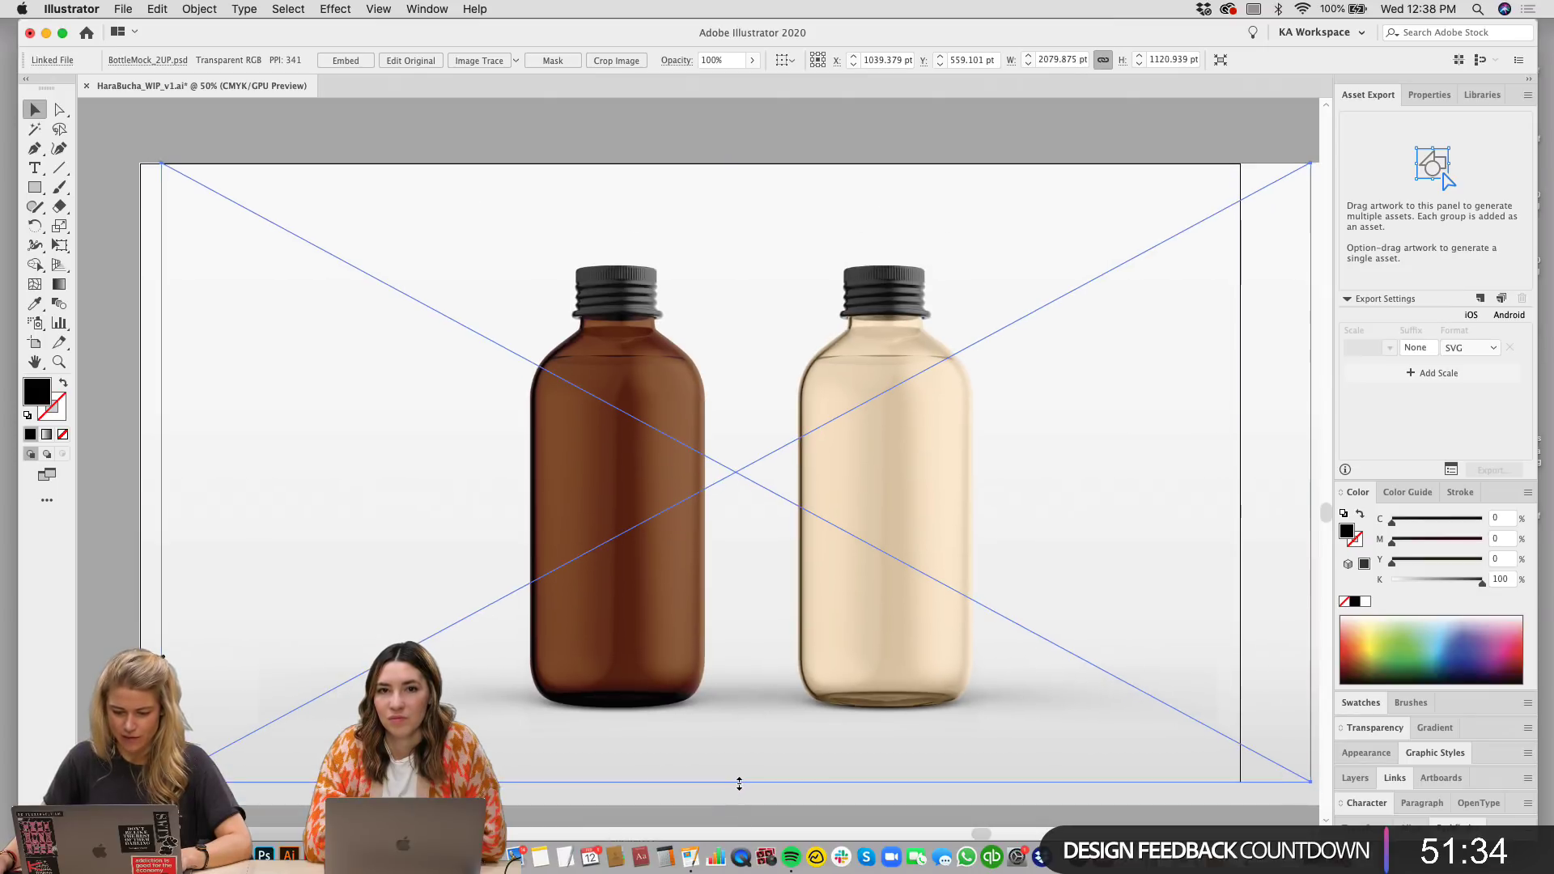
Step: Send the placed two-bottle image behind the other artwork and fit it to the artboard's height, about 2004 × 1080 pt
key("super+shift+bracketleft")
left_click_drag(915, 553, 959, 571)
key("super+minus")
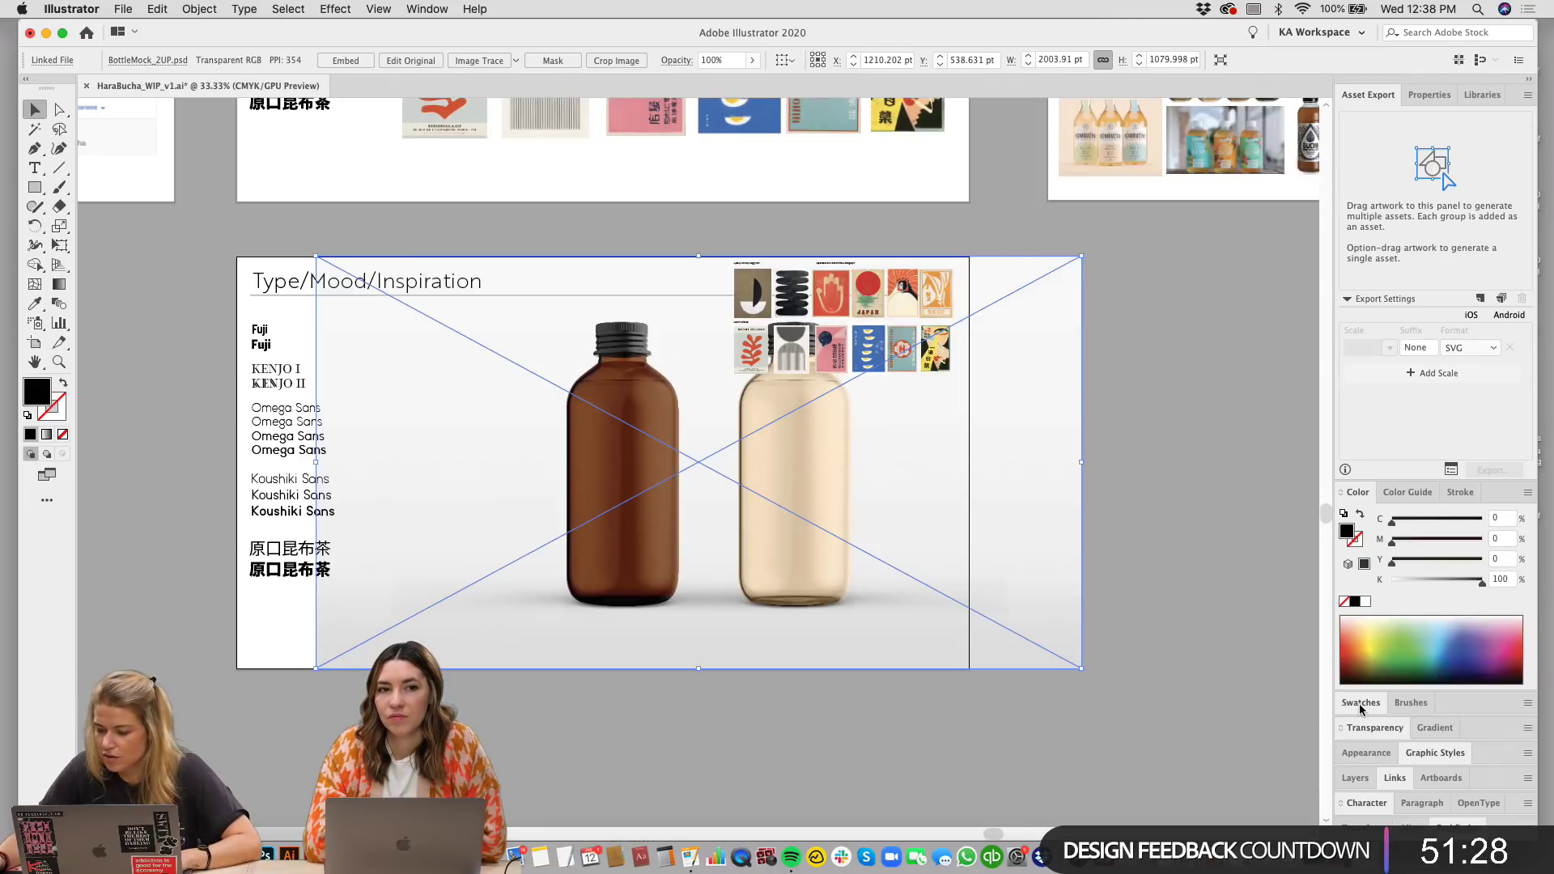
Step: Create a new layer named Background
left_click(1355, 778)
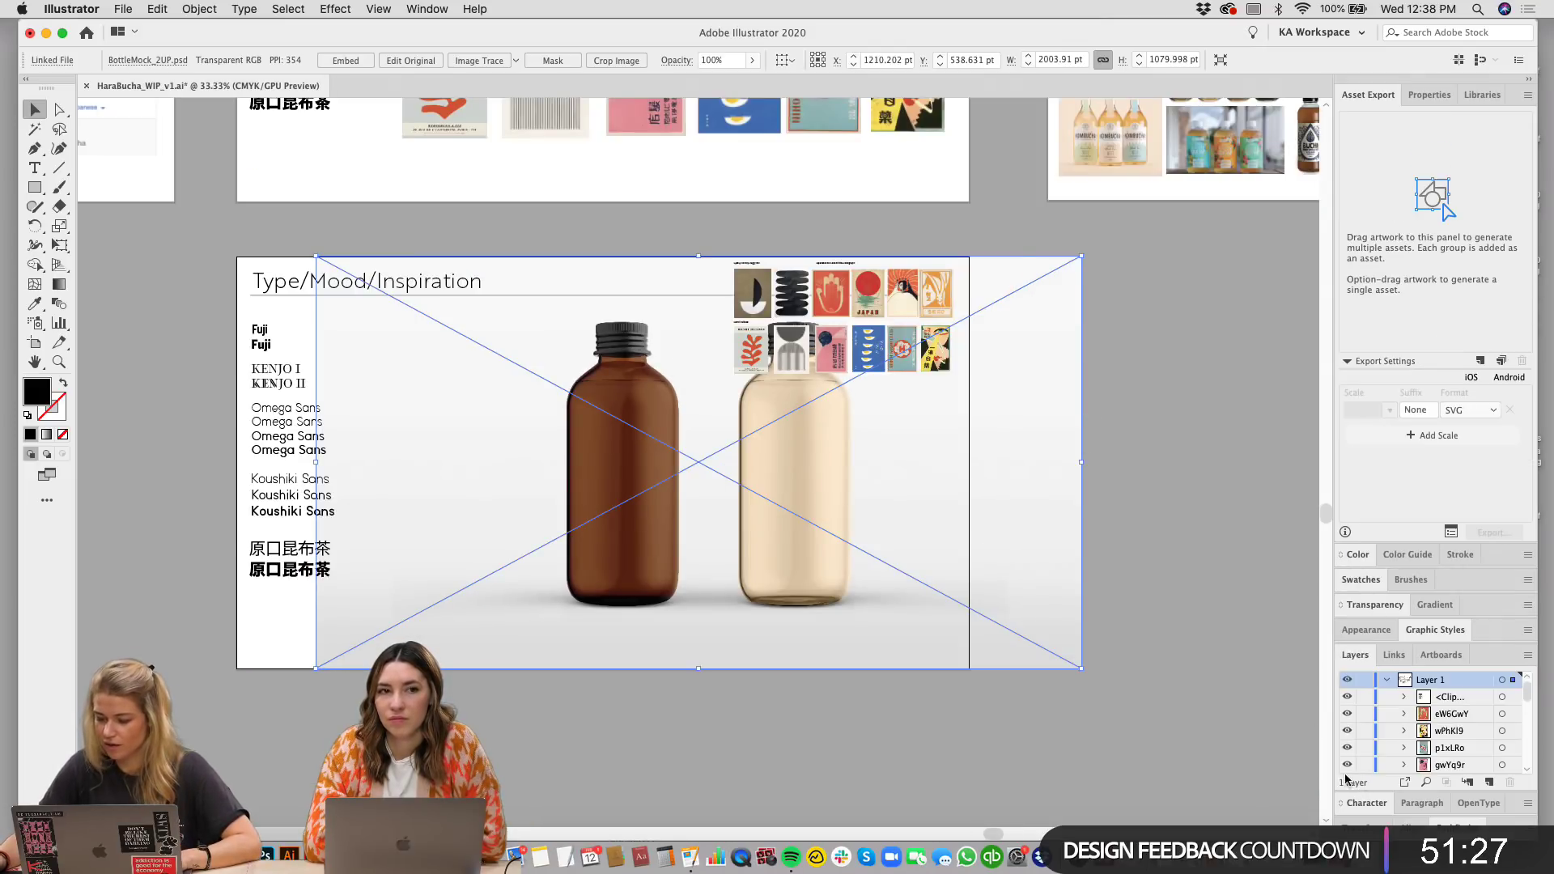
left_click(1386, 682)
left_click(1527, 656)
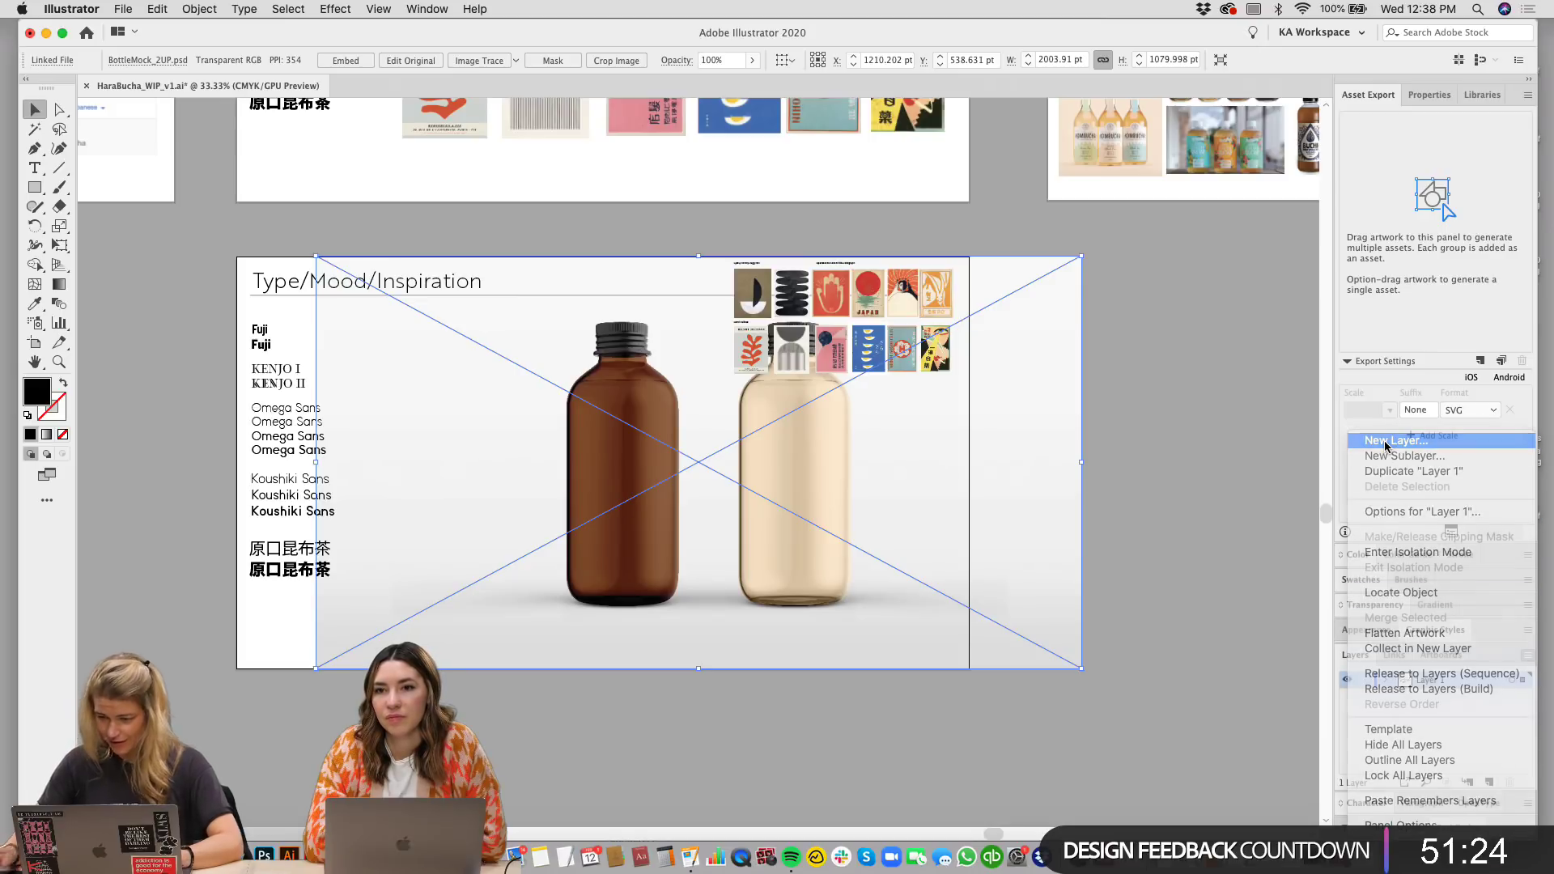
left_click(1384, 441)
type("Backgrou")
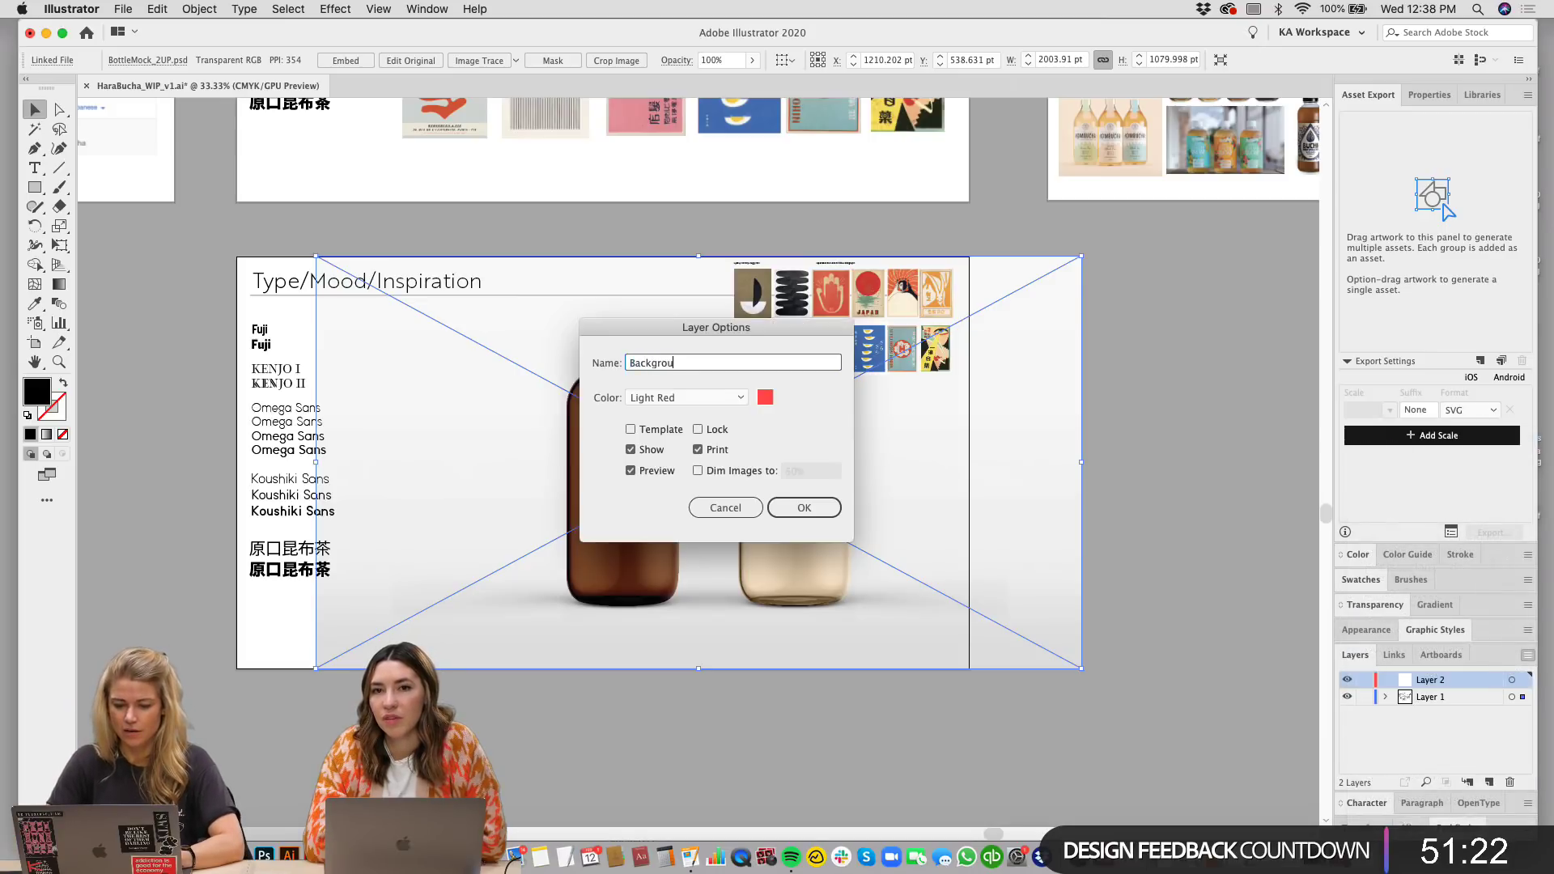
type("nd")
key("Return")
Step: Move the Background layer below Layer 1, transfer the two-bottle image onto it and deselect the image
left_click_drag(1431, 682, 1439, 712)
left_click_drag(1523, 683, 1523, 698)
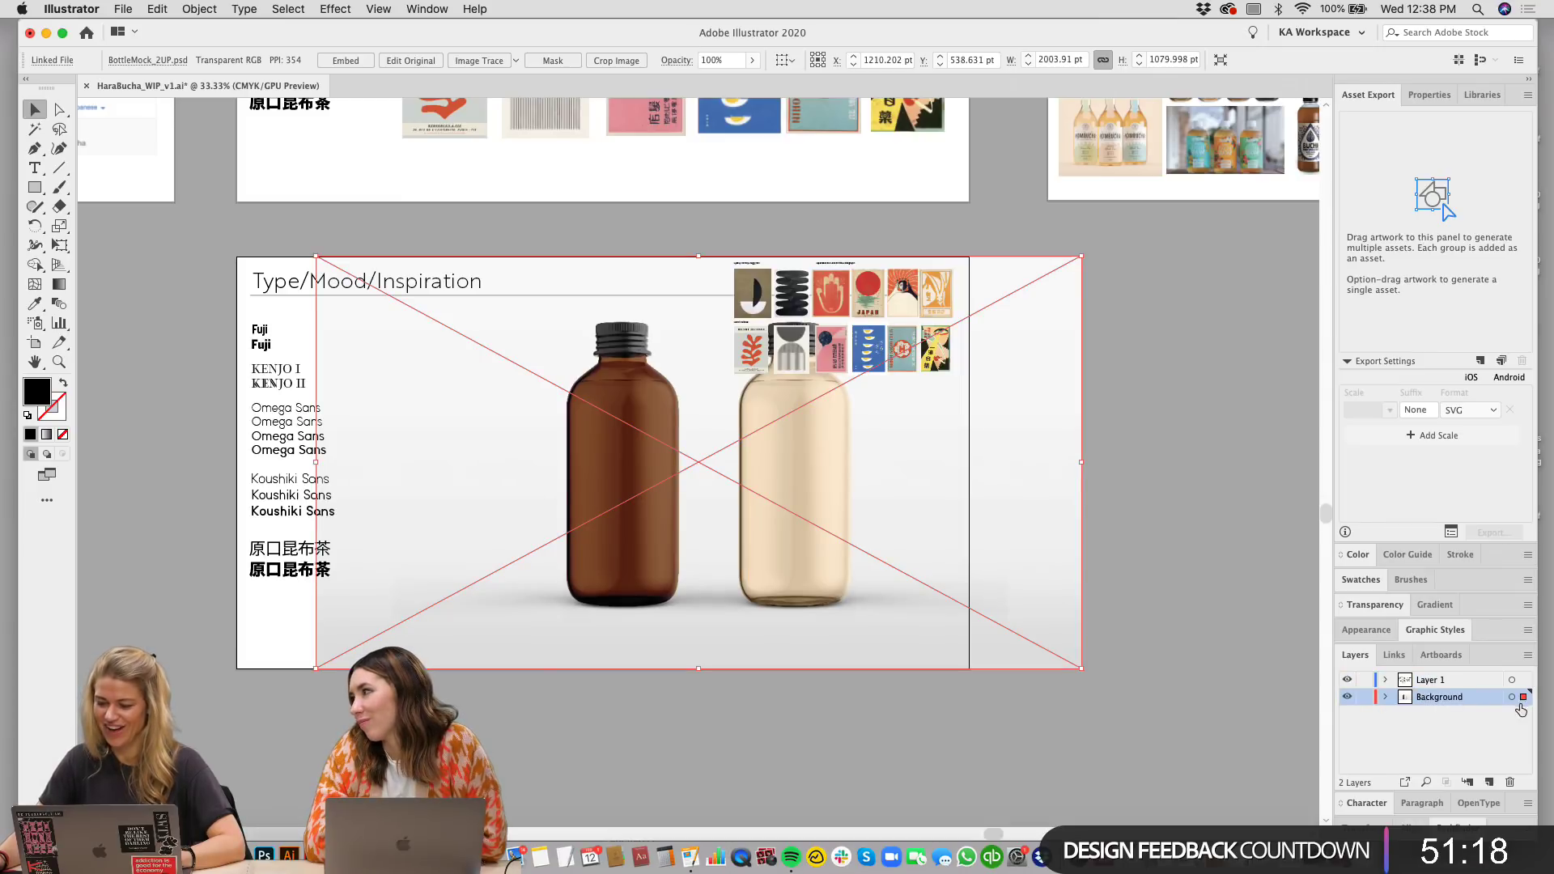
left_click(1138, 604)
left_click_drag(821, 633, 885, 649)
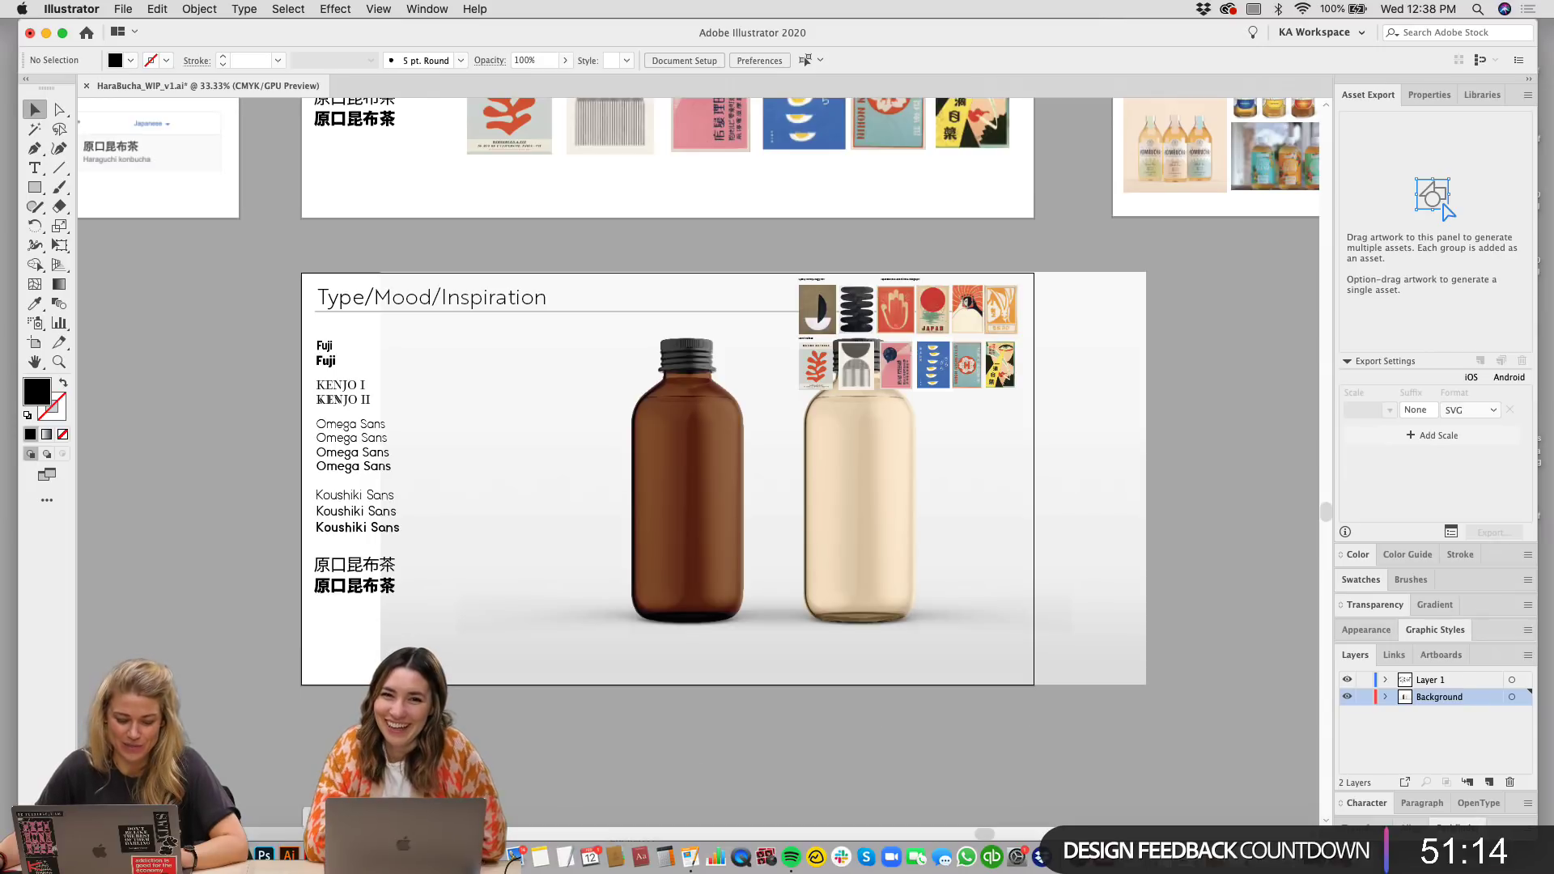
left_click(264, 854)
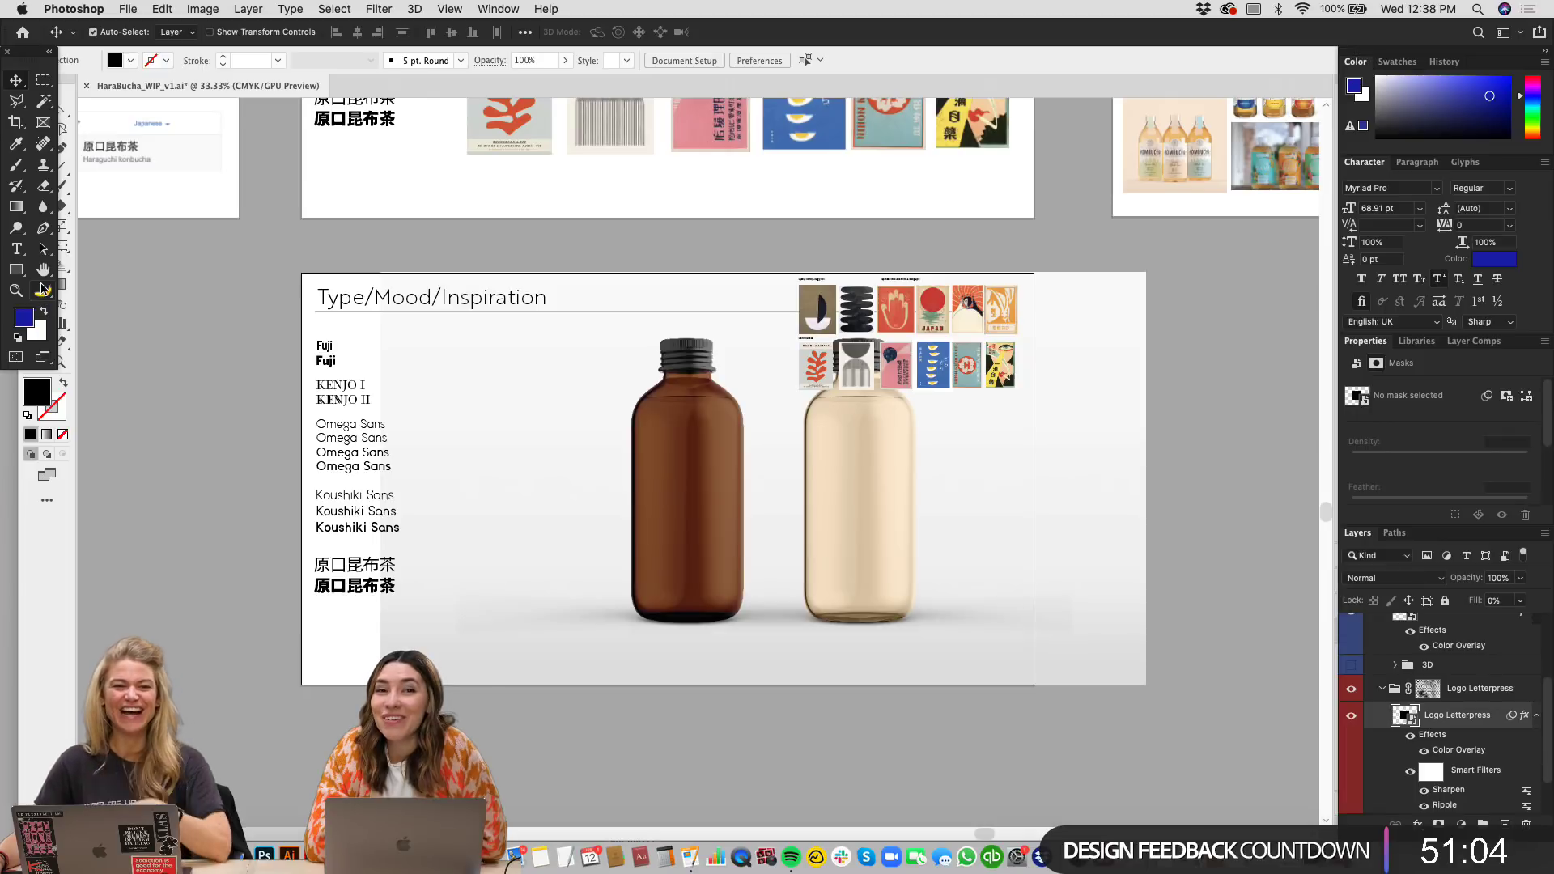
left_click(180, 364)
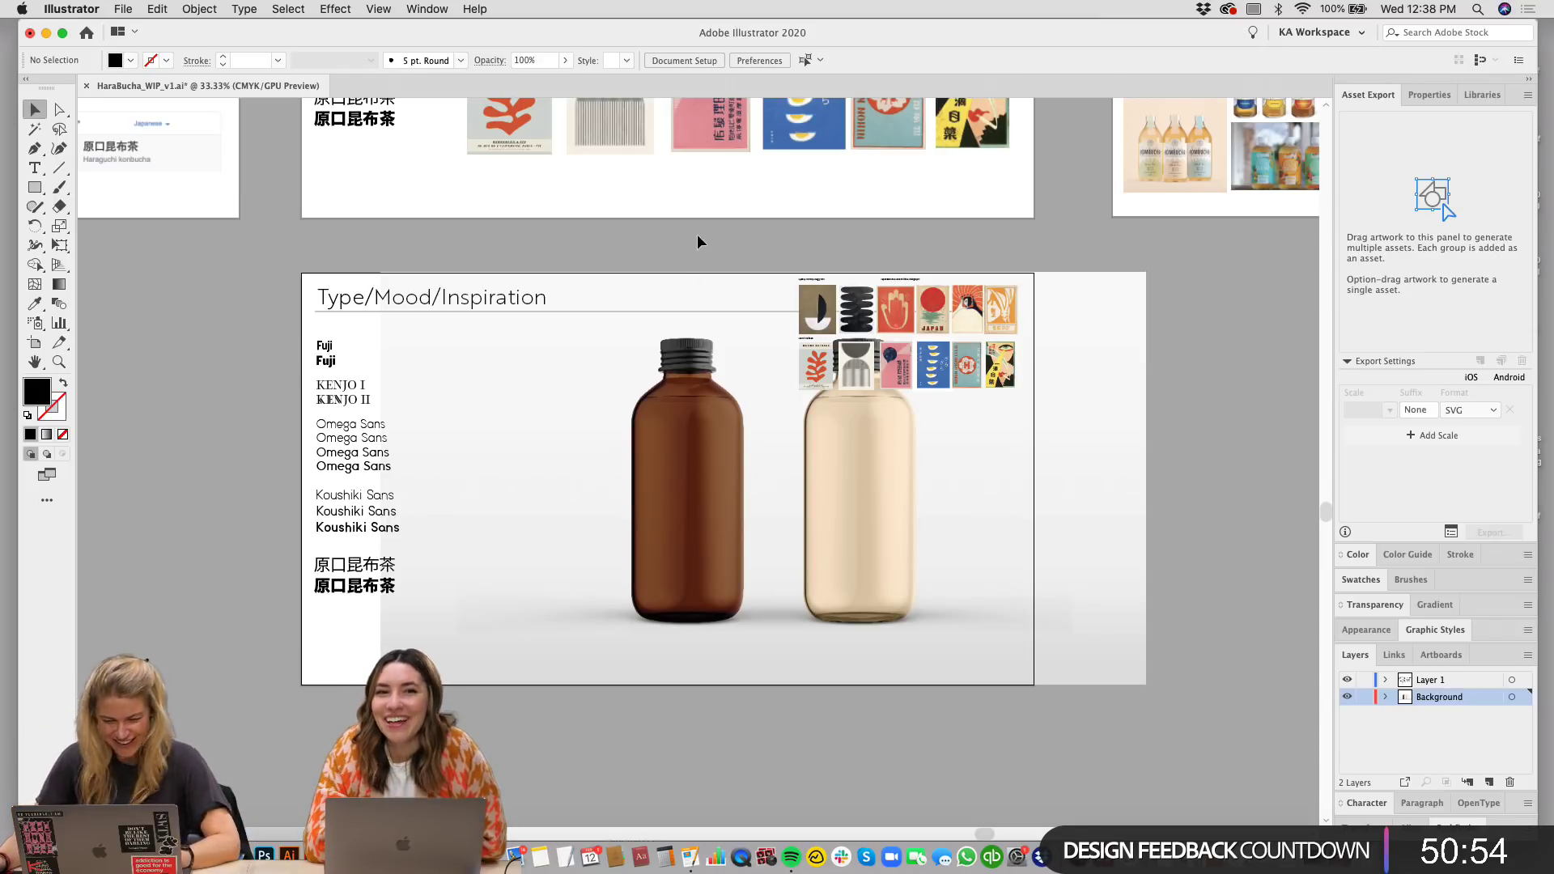
Step: Shift the two-bottle image sideways so it covers the full width of the Type/Mood/Inspiration artboard, then deselect it
left_click_drag(828, 463, 753, 468)
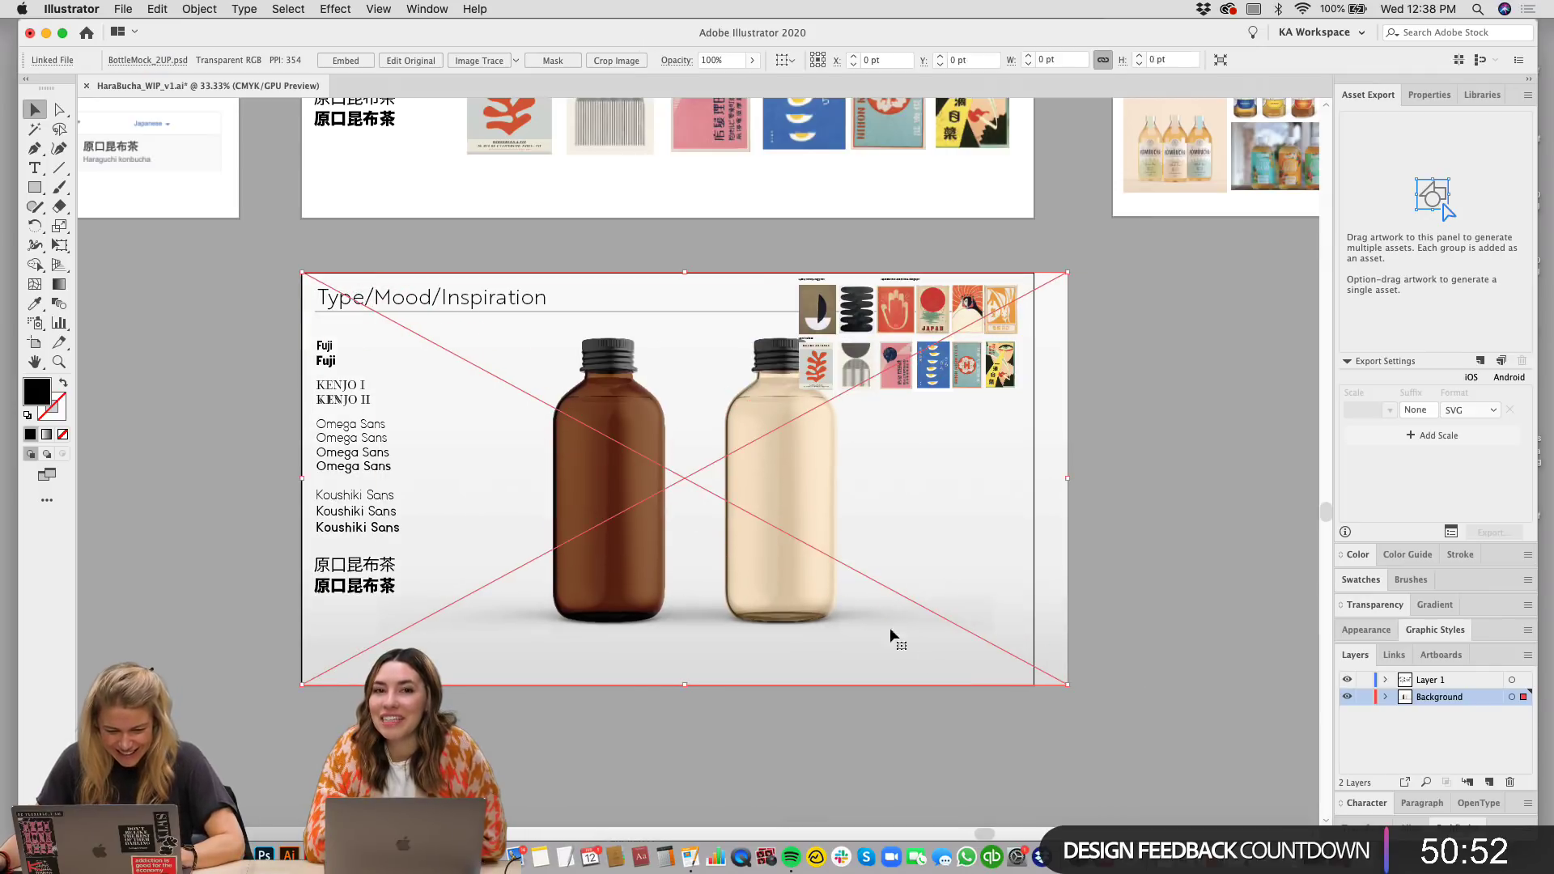
scroll(1144, 513, "down", 2)
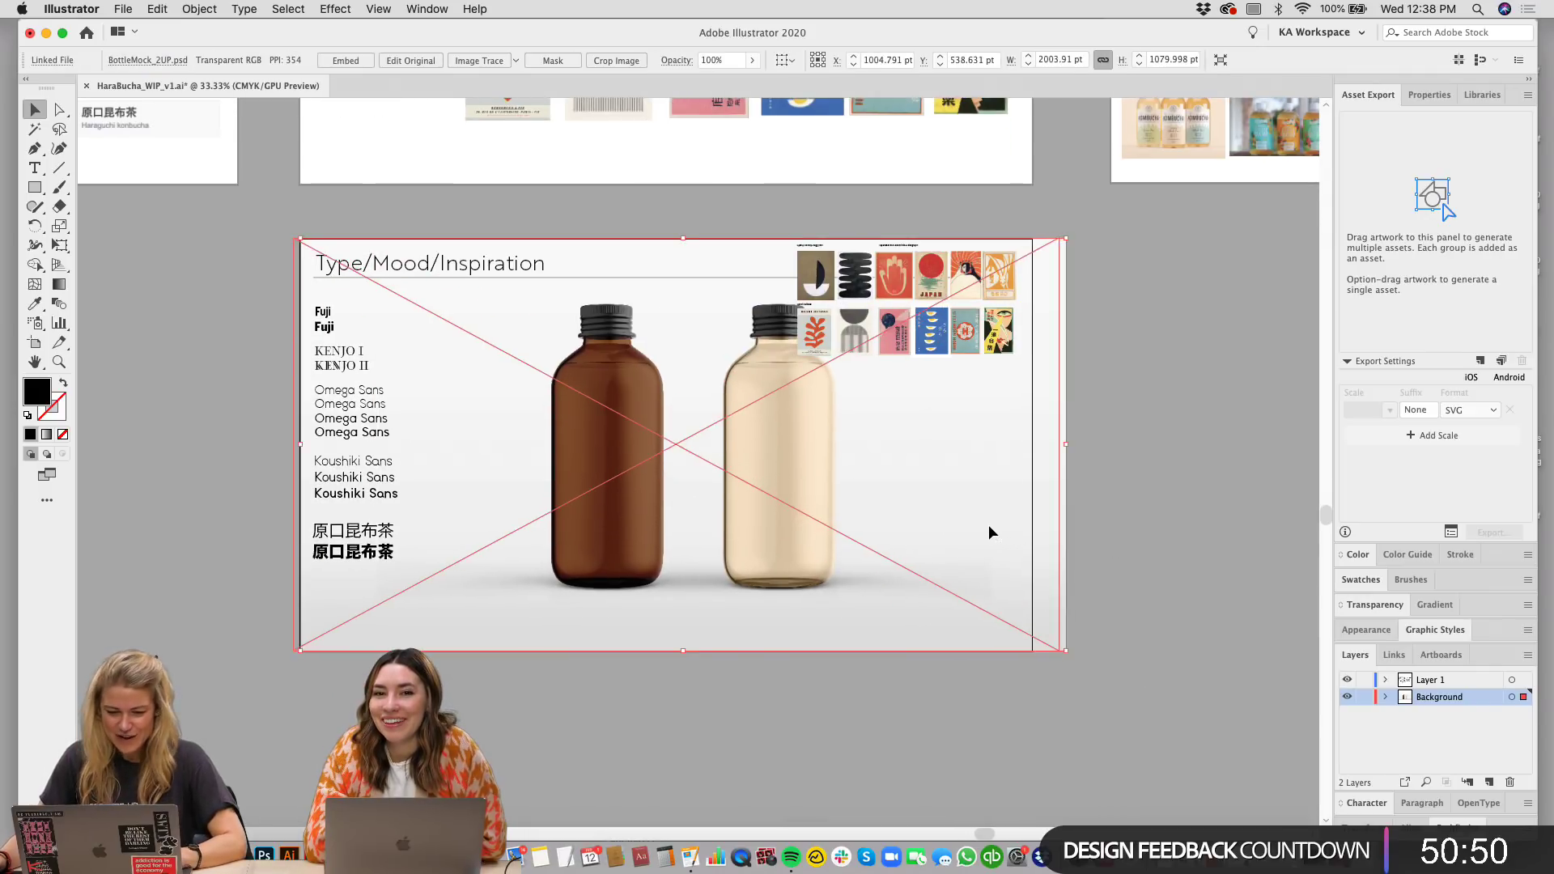
left_click_drag(992, 532, 979, 532)
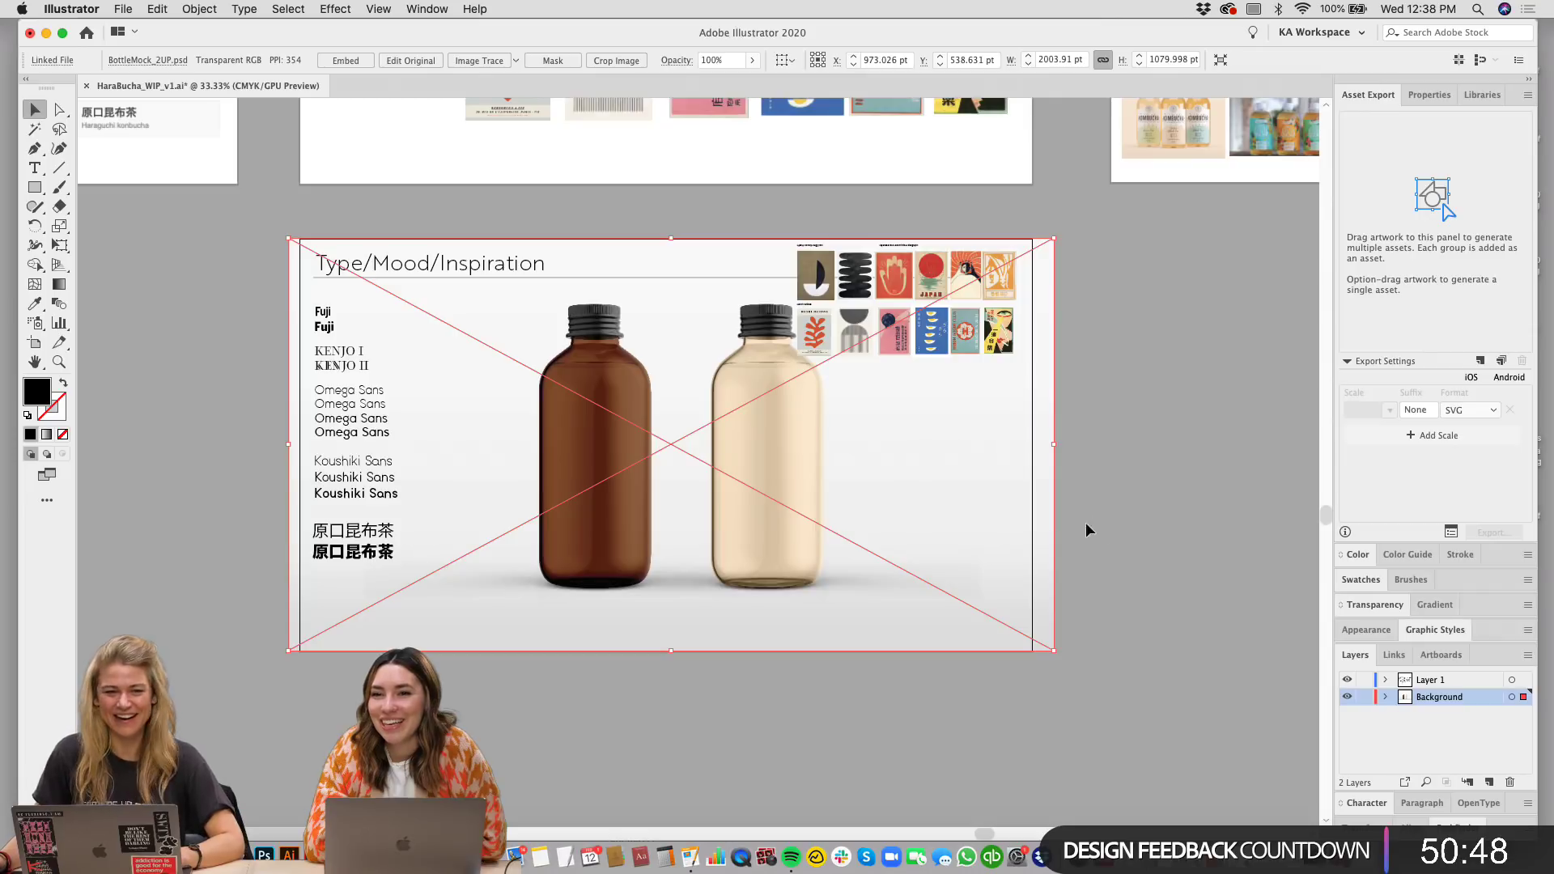
left_click(1171, 494)
key("super+minus")
scroll(1046, 477, "down", 1)
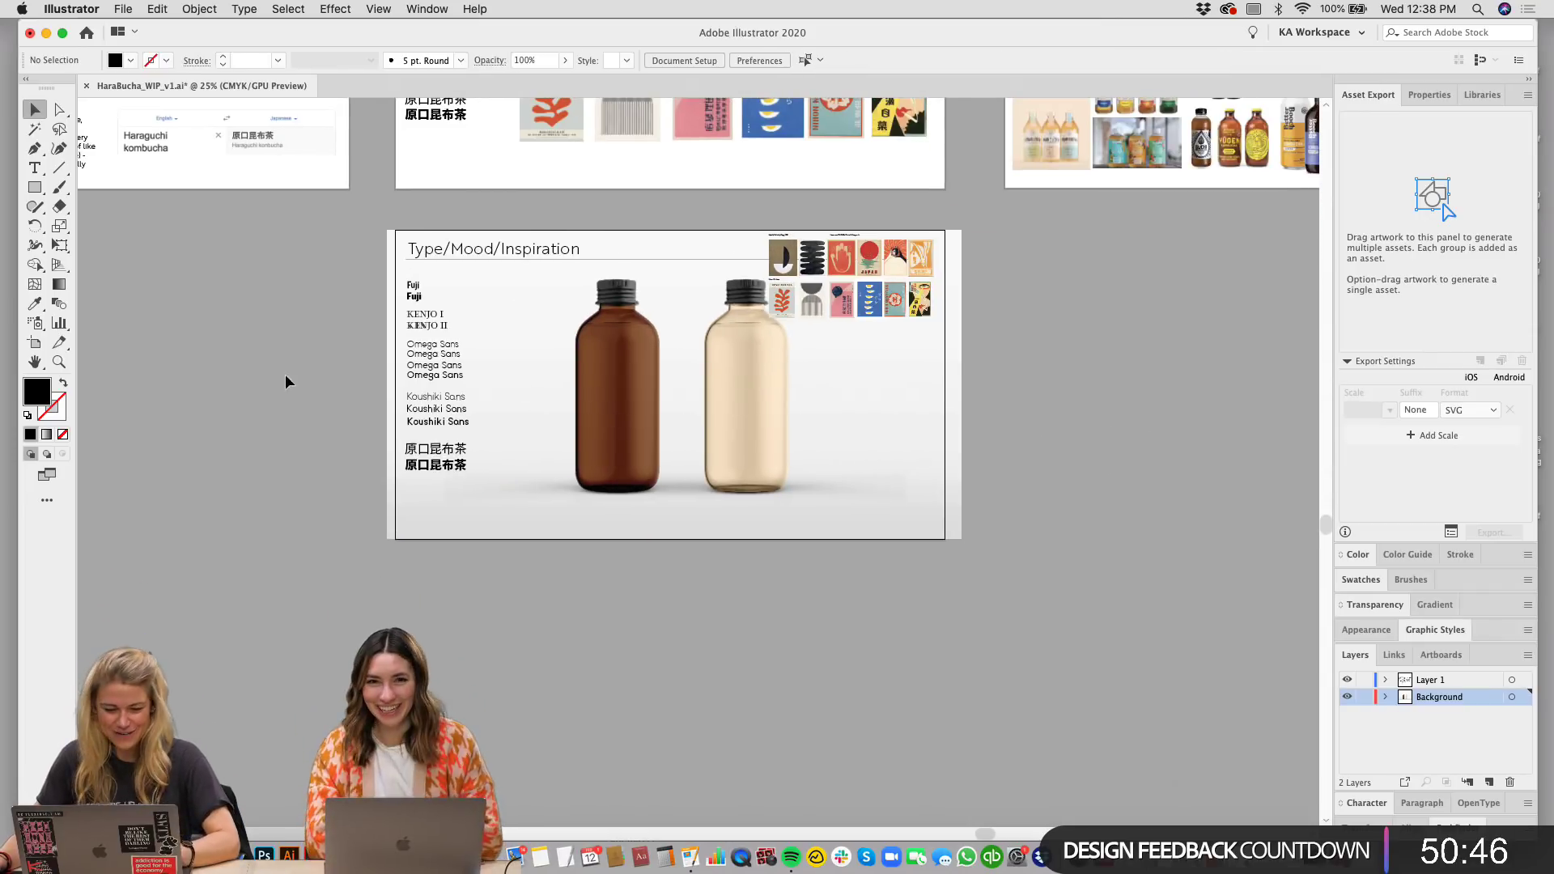
Step: Create a 2003.91 × 1080 pt artboard matching the two-bottle image and duplicate it with its artwork alongside
left_click(29, 342)
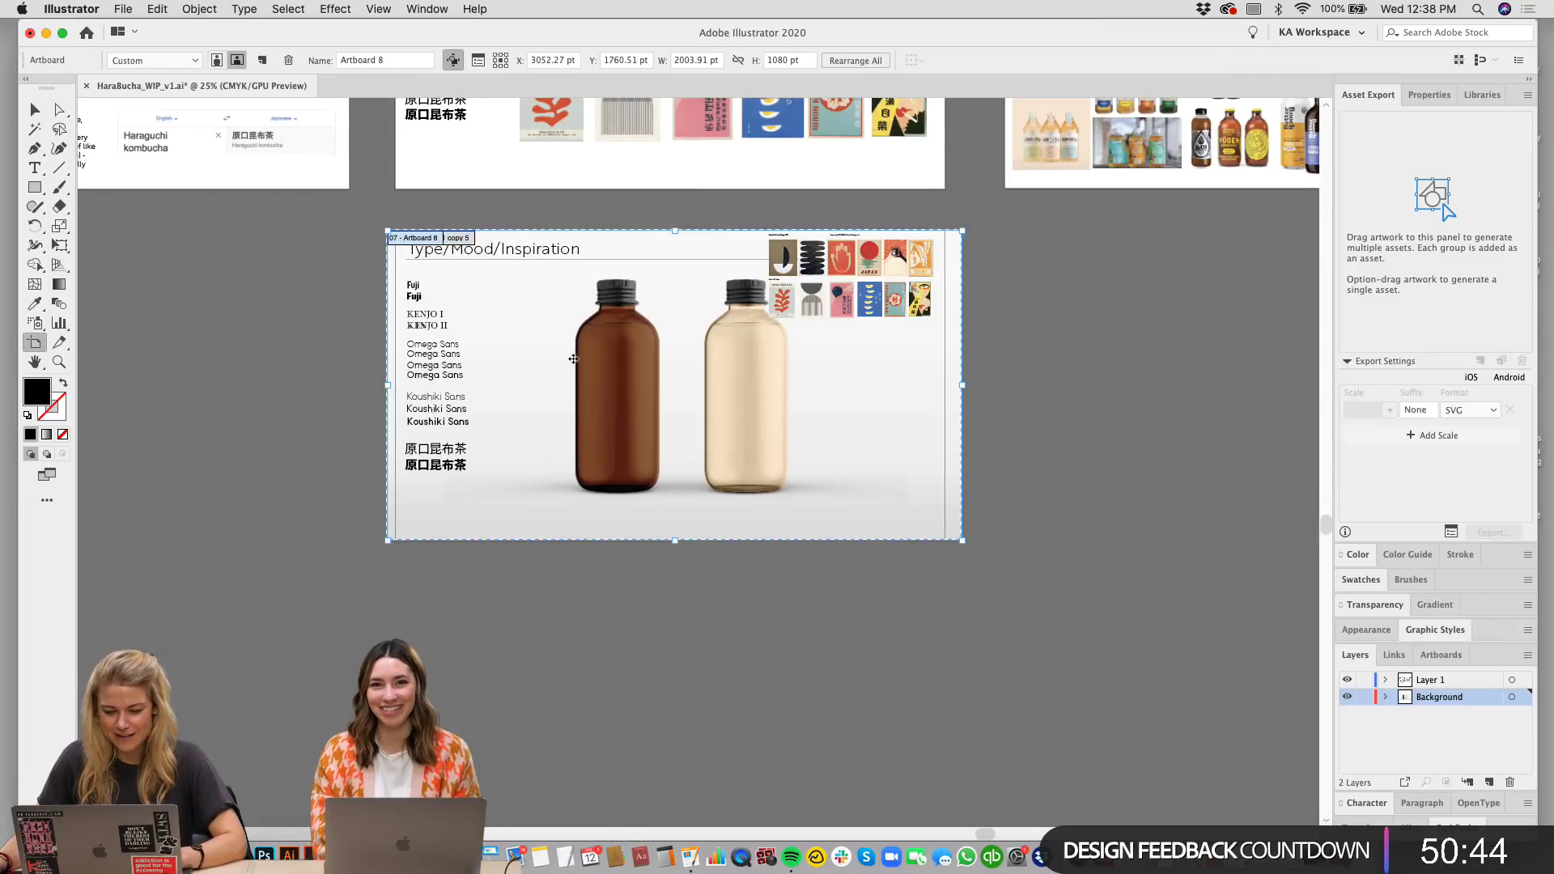
left_click_drag(573, 359, 1191, 366)
key("Escape")
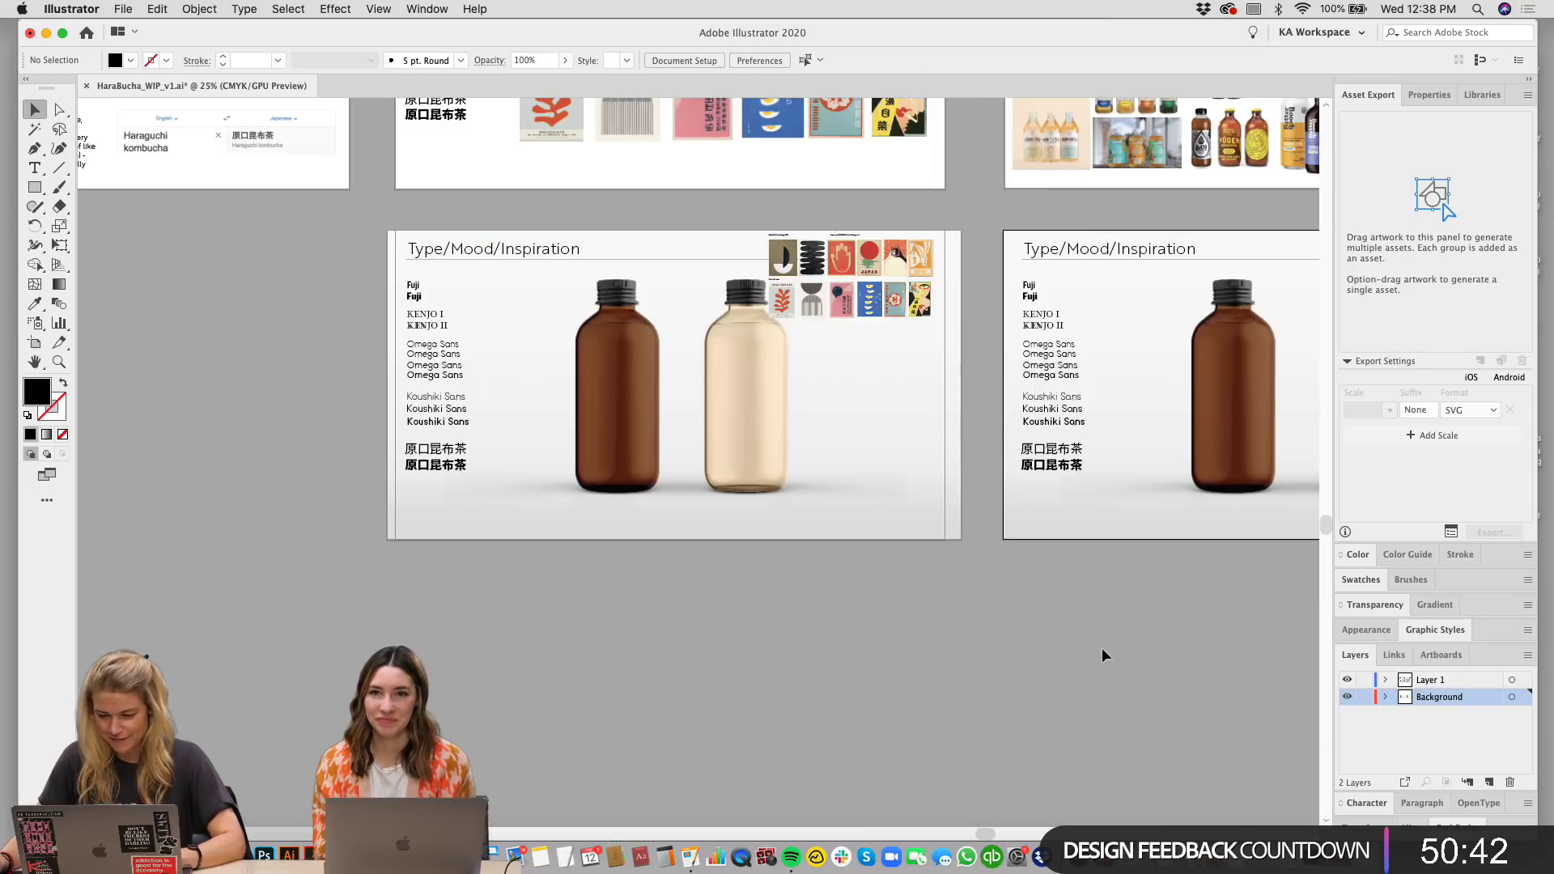
Step: Lock the Background layer and make Layer 1 the active layer
scroll(928, 413, "up", 2)
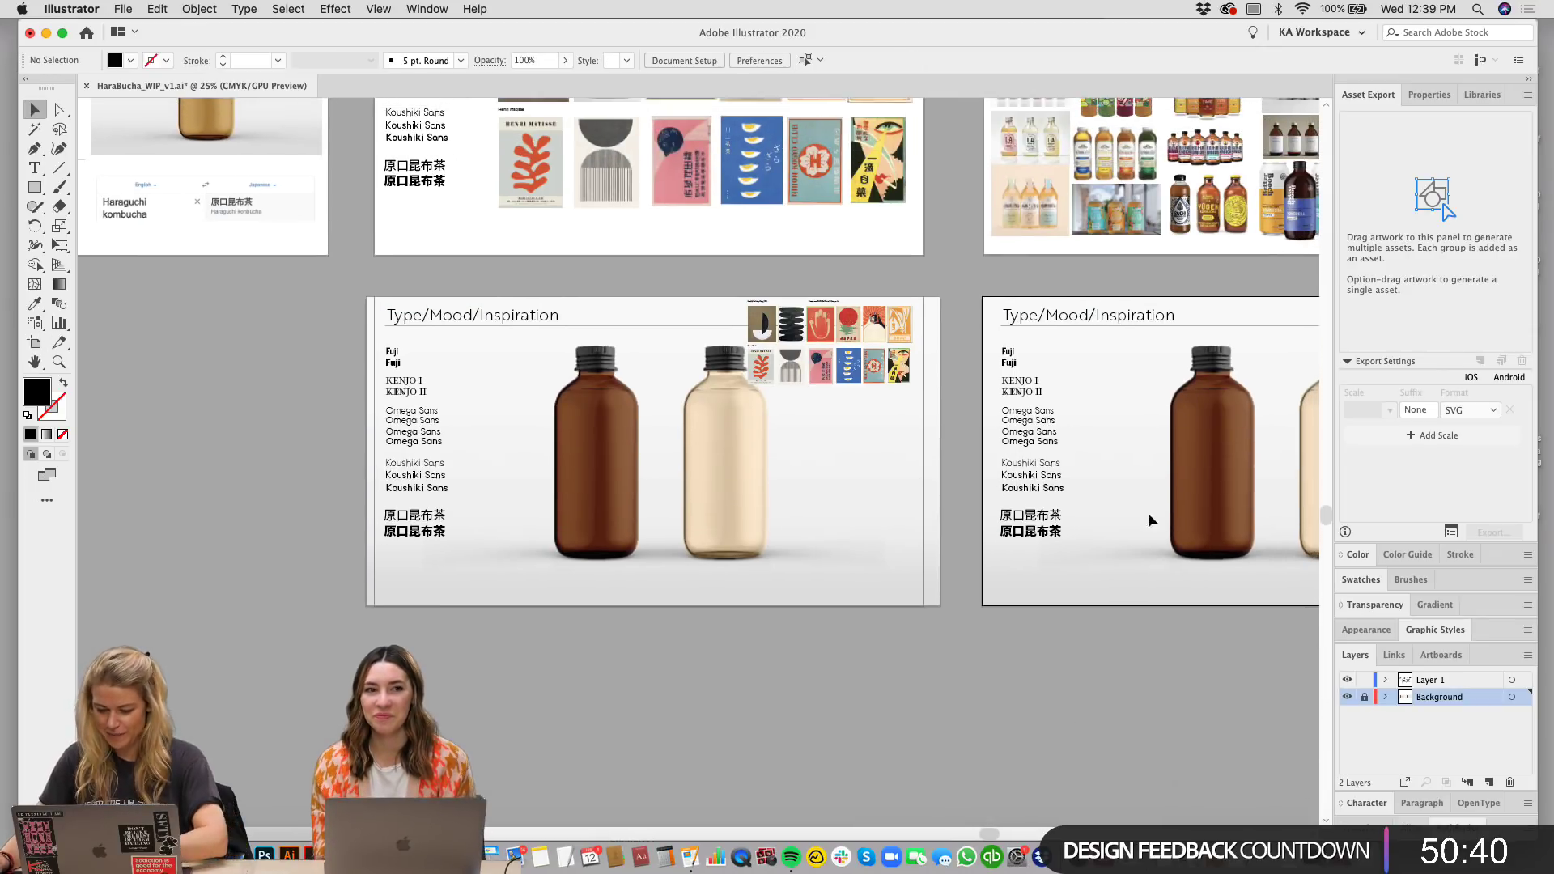
left_click(1454, 680)
Step: Enter artboard editing mode for the two-bottle artboards
scroll(872, 715, "up", 5)
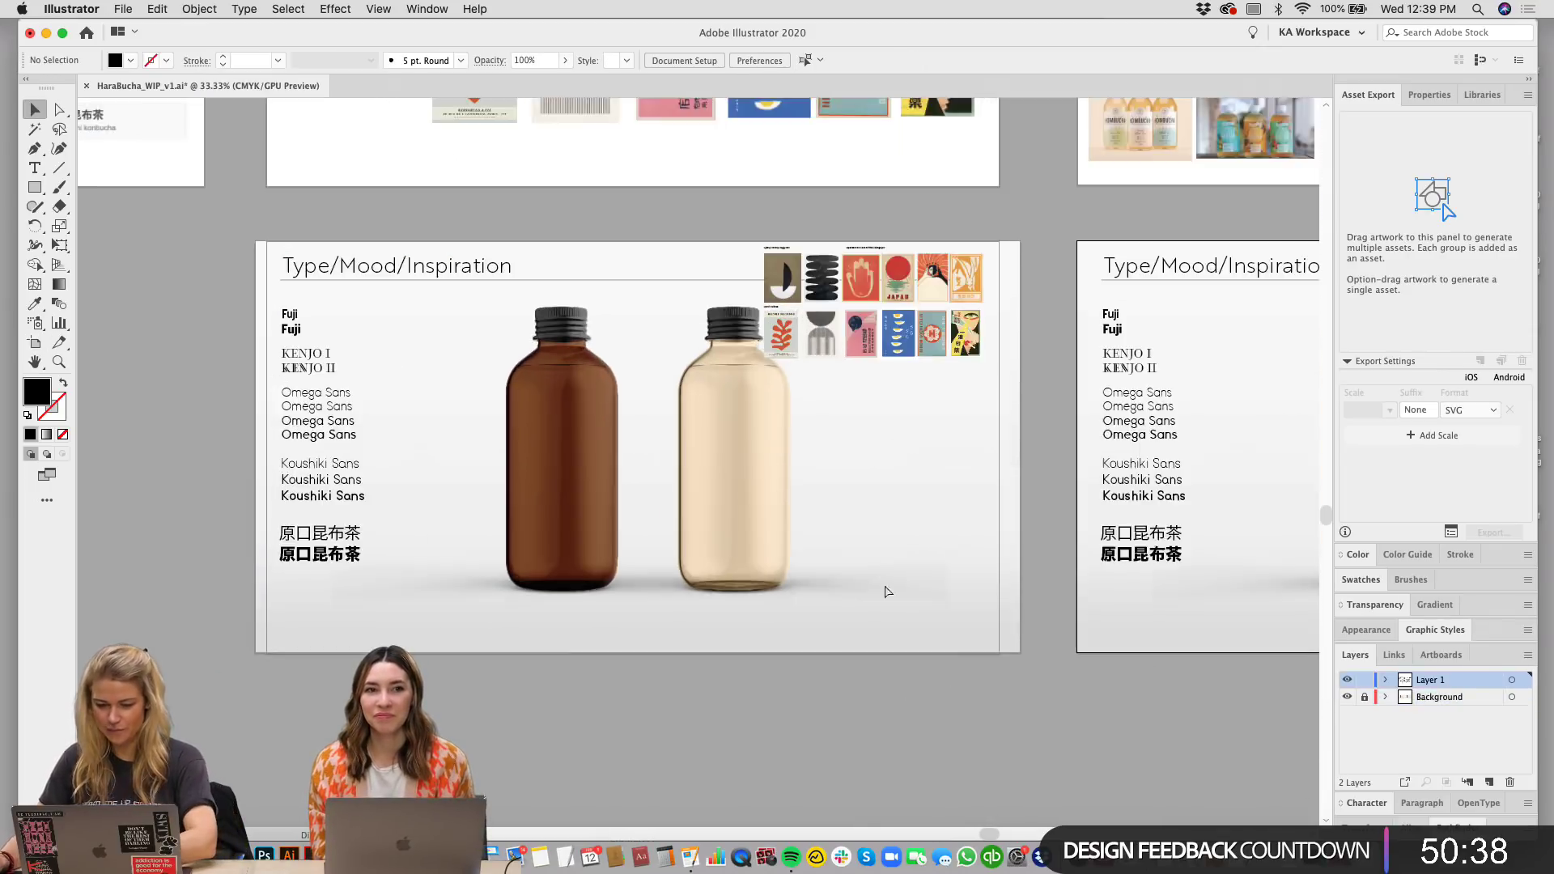
scroll(1000, 454, "down", 5)
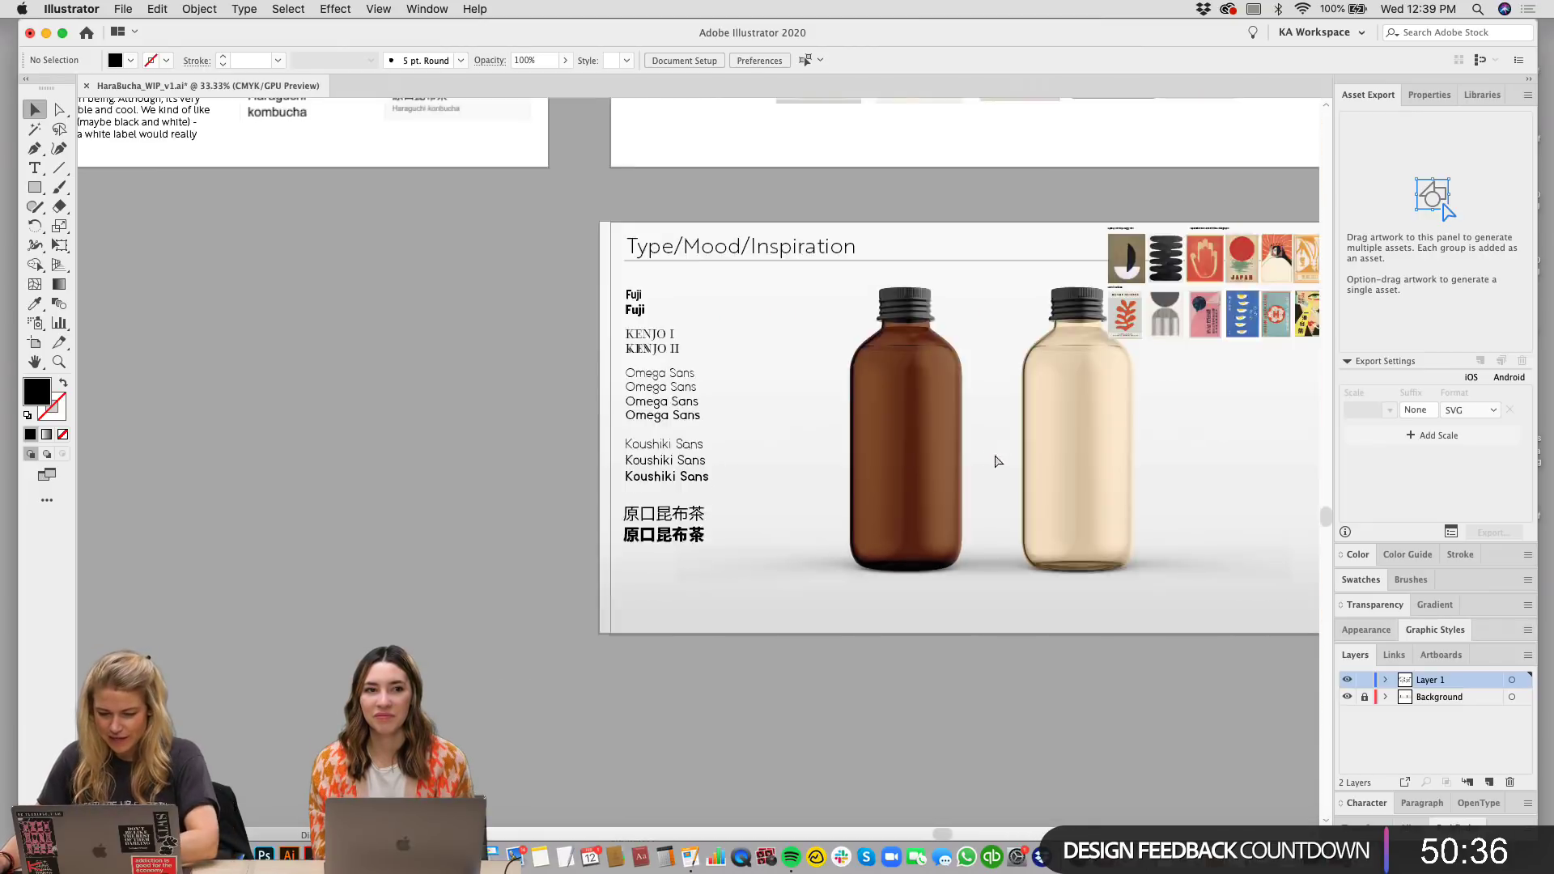
key("shift+o")
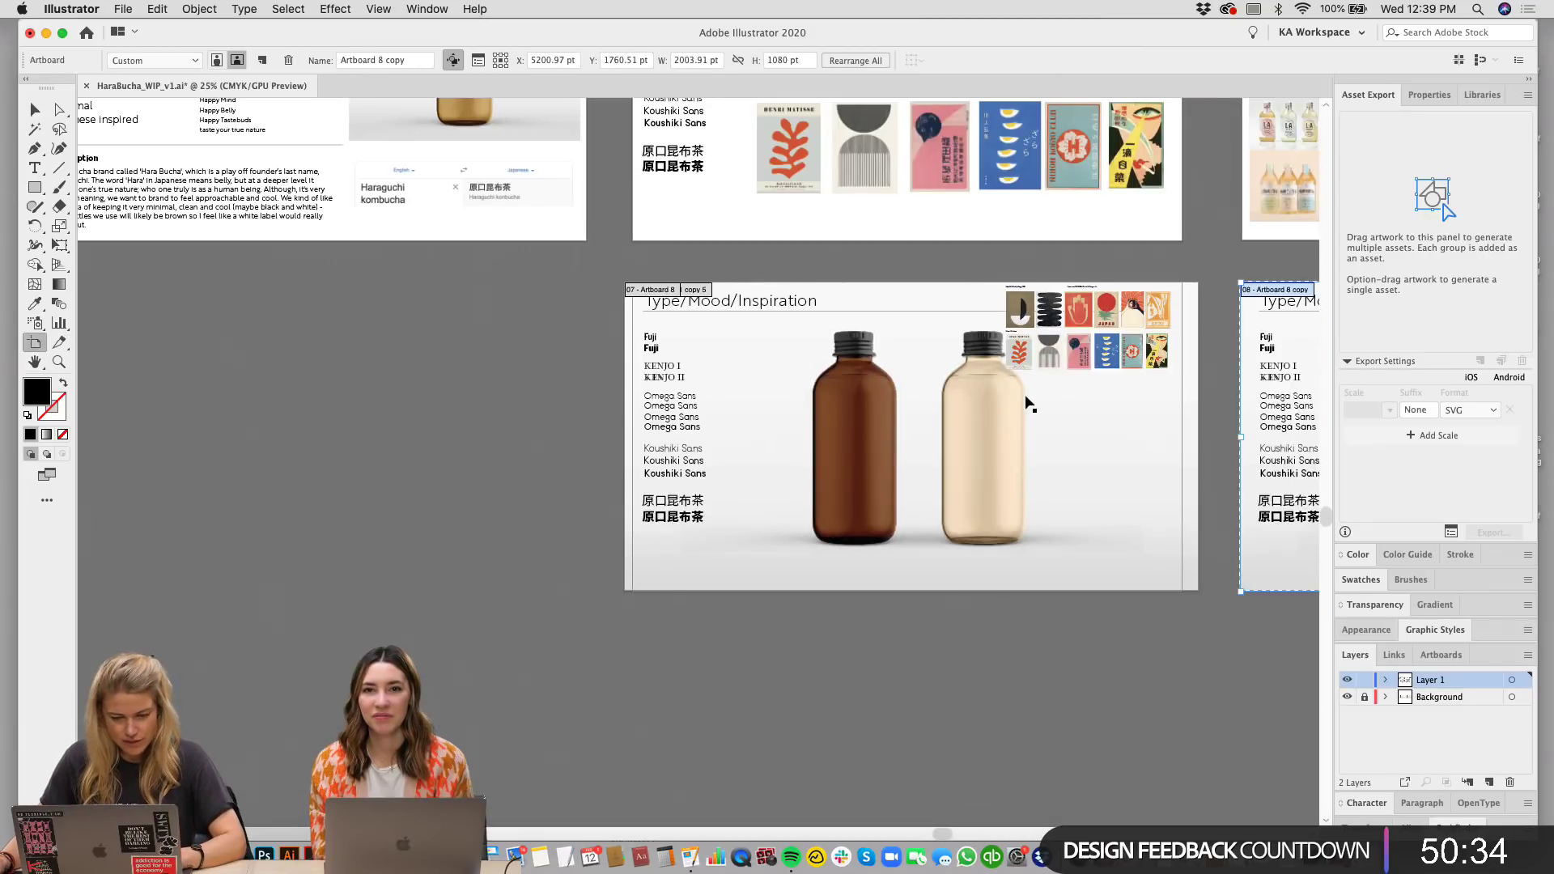
Step: Duplicate the seventh artboard without its artwork, placing the blank copy directly beneath the original
scroll(1092, 399, "left", 5)
left_click_drag(1162, 399, 417, 65)
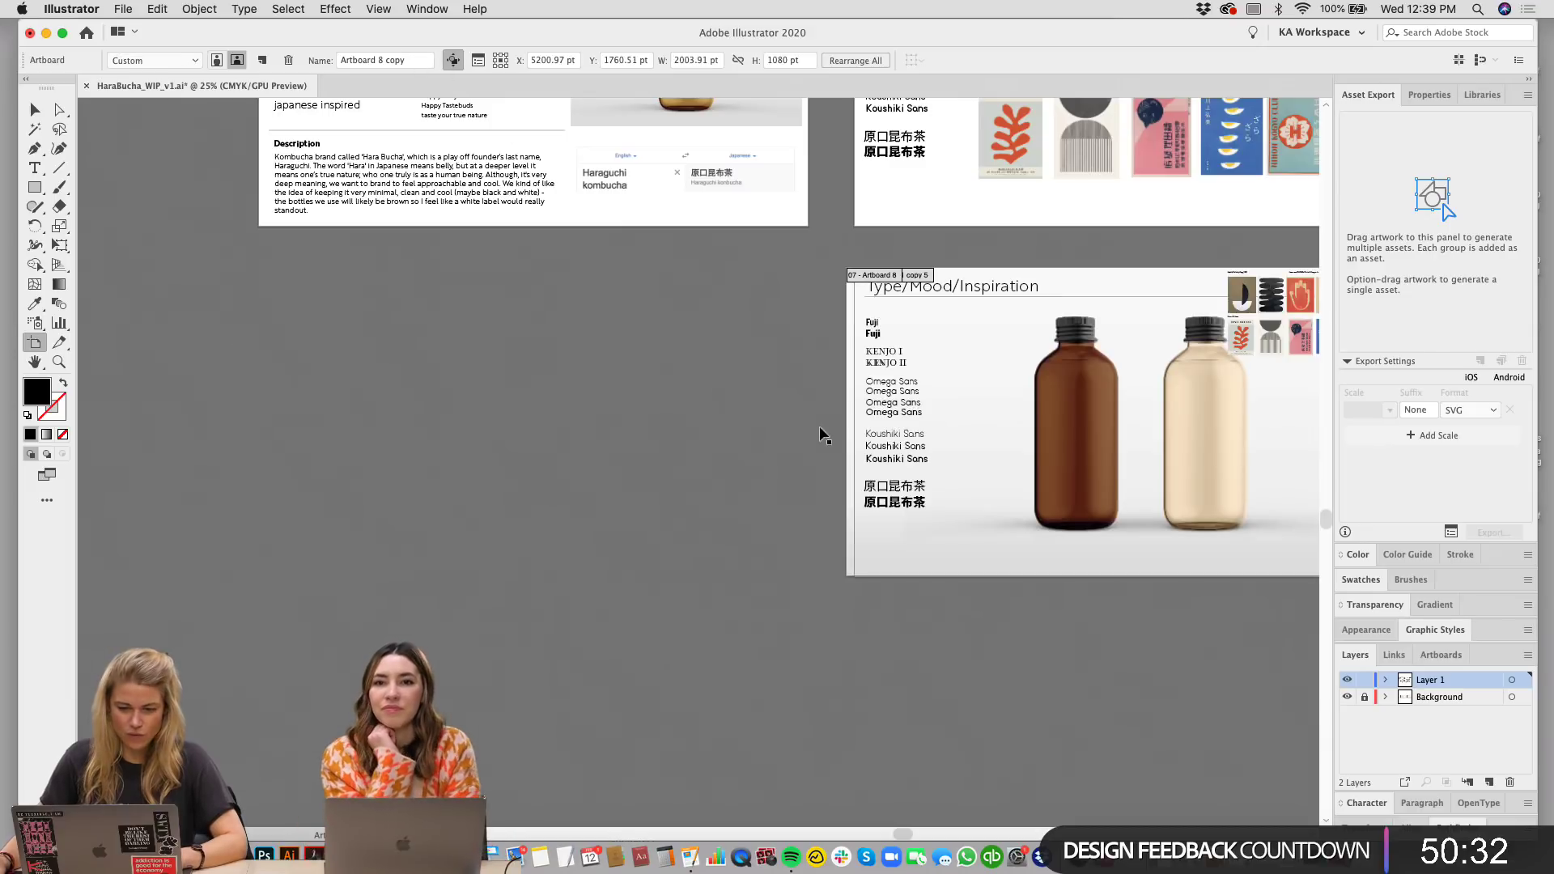
scroll(1138, 386, "right", 5)
scroll(678, 394, "right", 1)
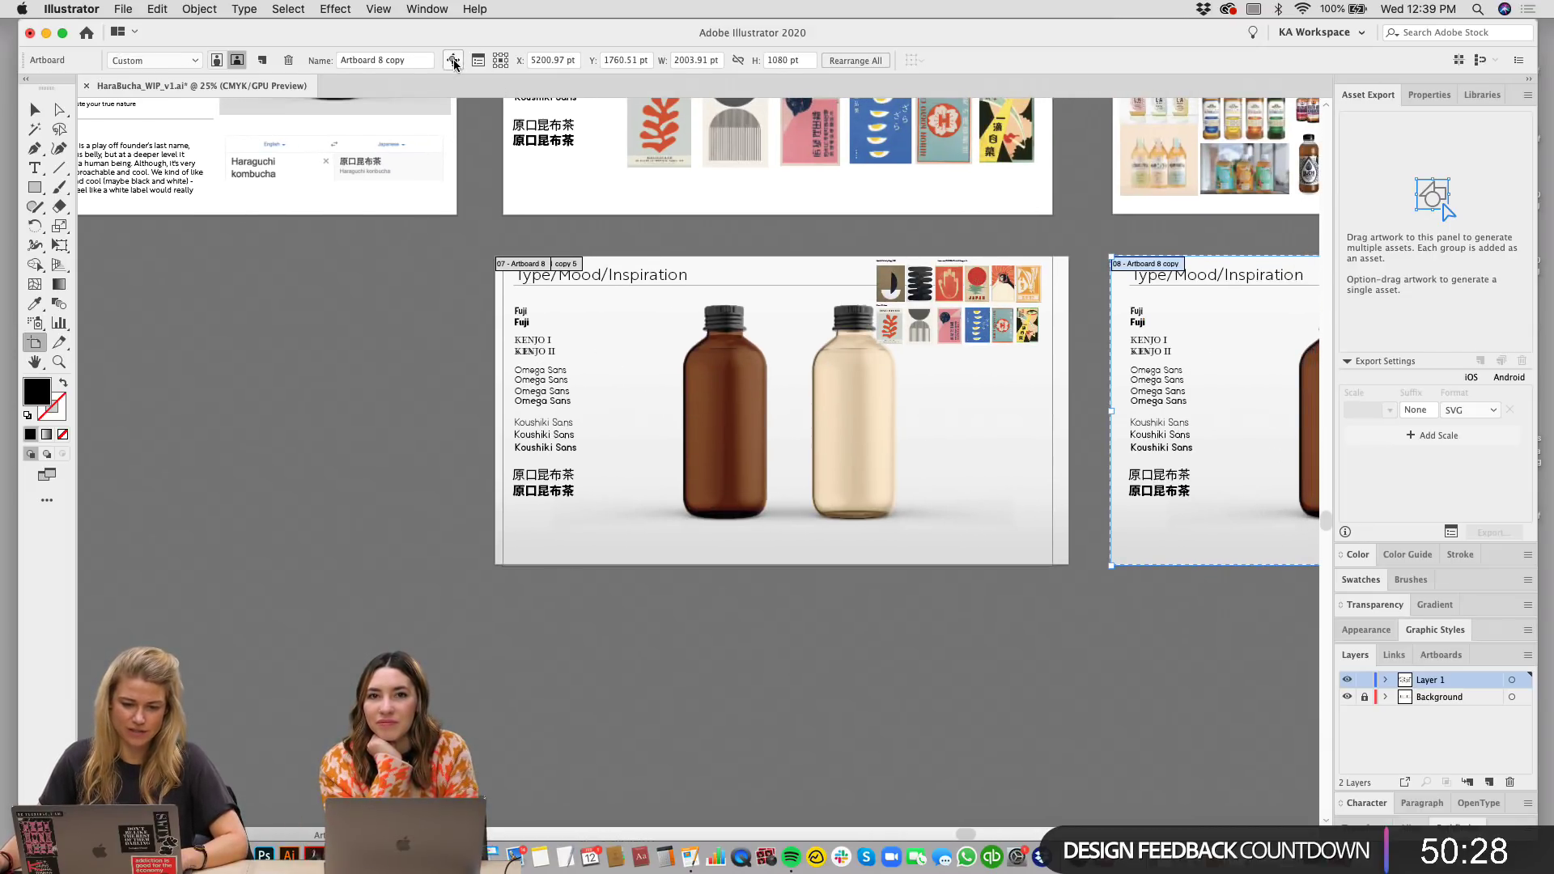
left_click_drag(911, 403, 901, 731)
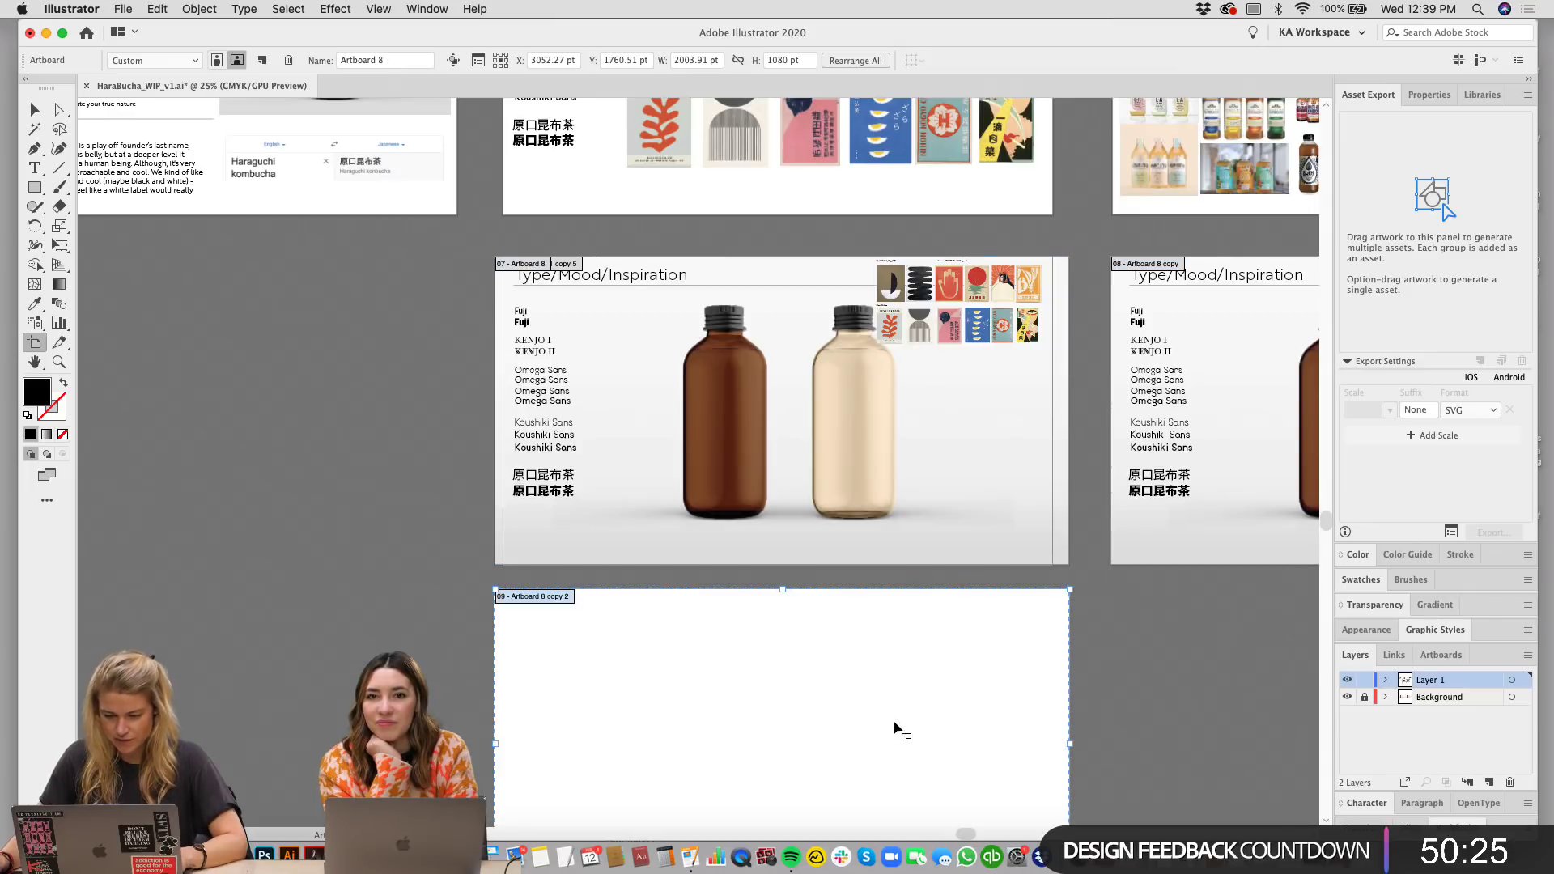
left_click(453, 61)
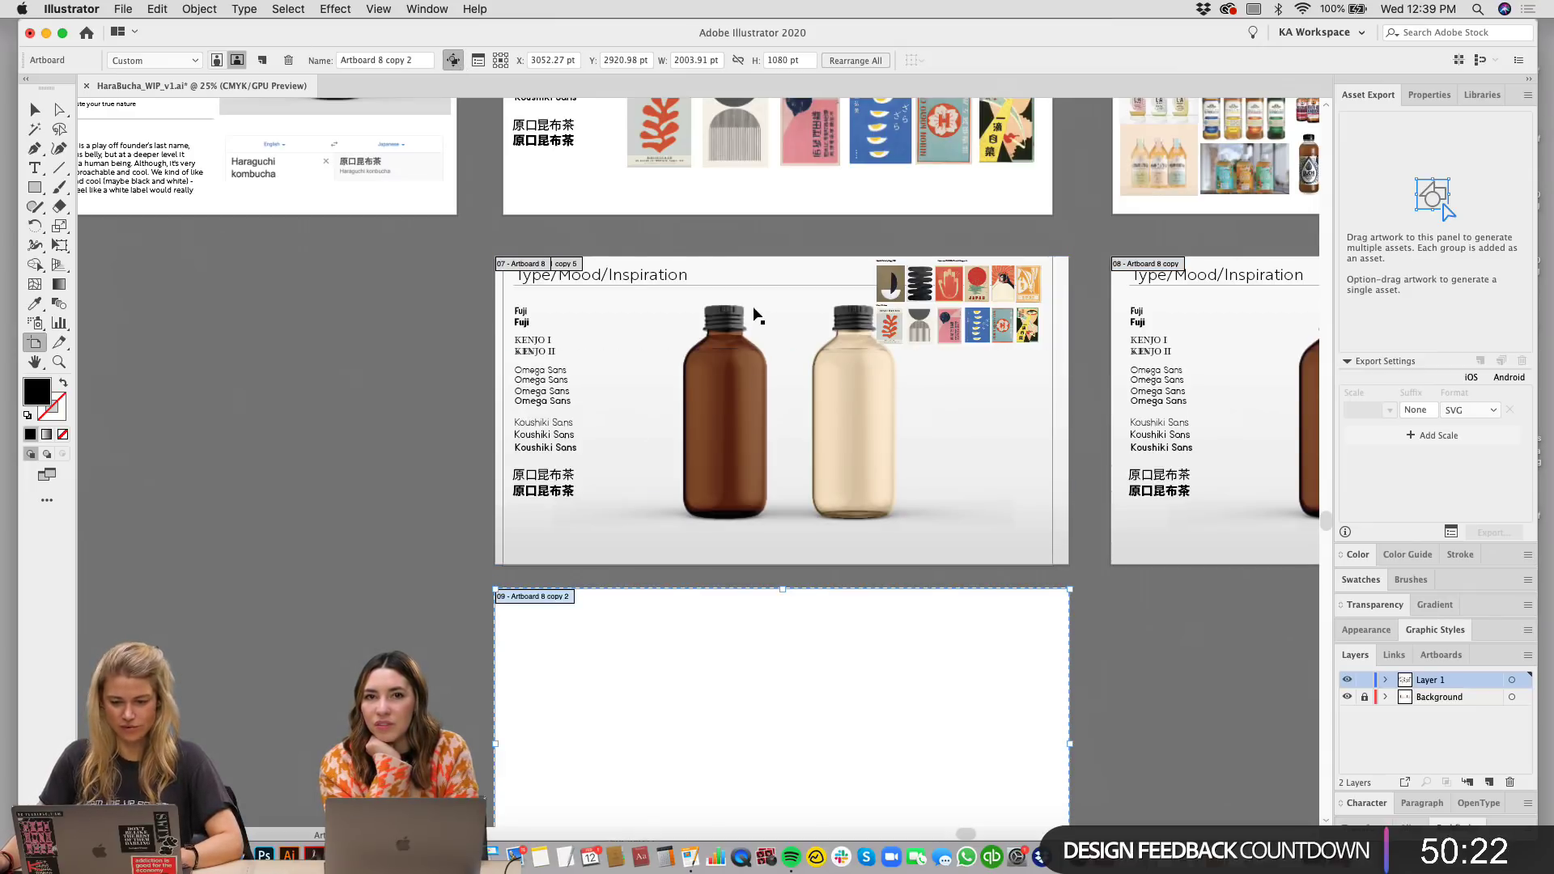
key("Escape")
scroll(973, 603, "up", 1)
scroll(974, 603, "right", 1)
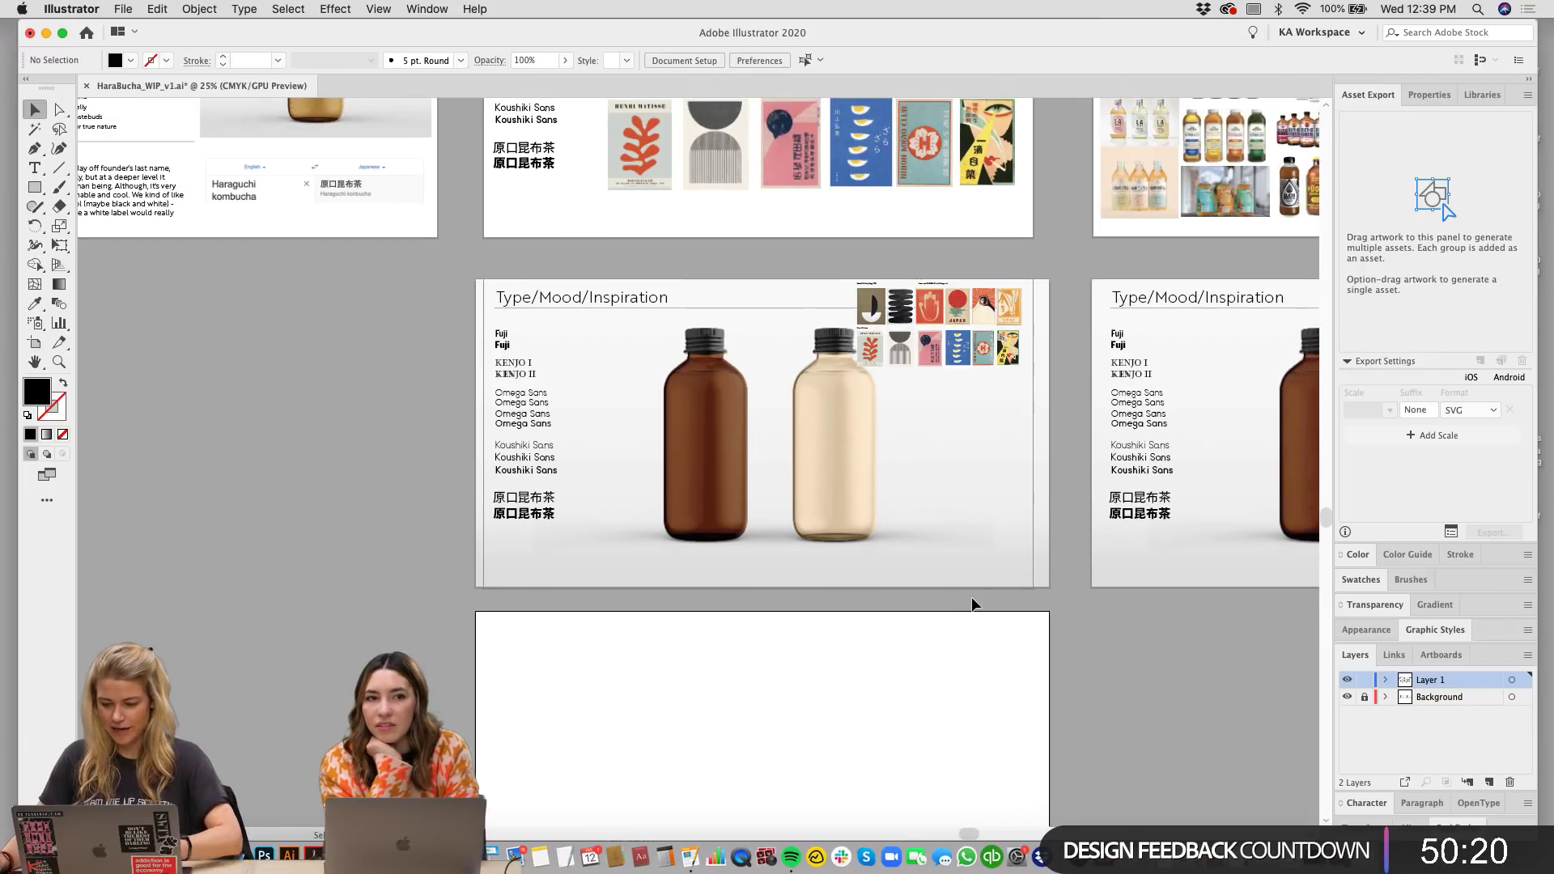
Step: Examine the brown and clear bottle mockups on the seventh Type/Mood/Inspiration artboard up close
key("p")
key("super+equal")
left_click_drag(626, 374, 546, 451)
left_click_drag(842, 459, 889, 428)
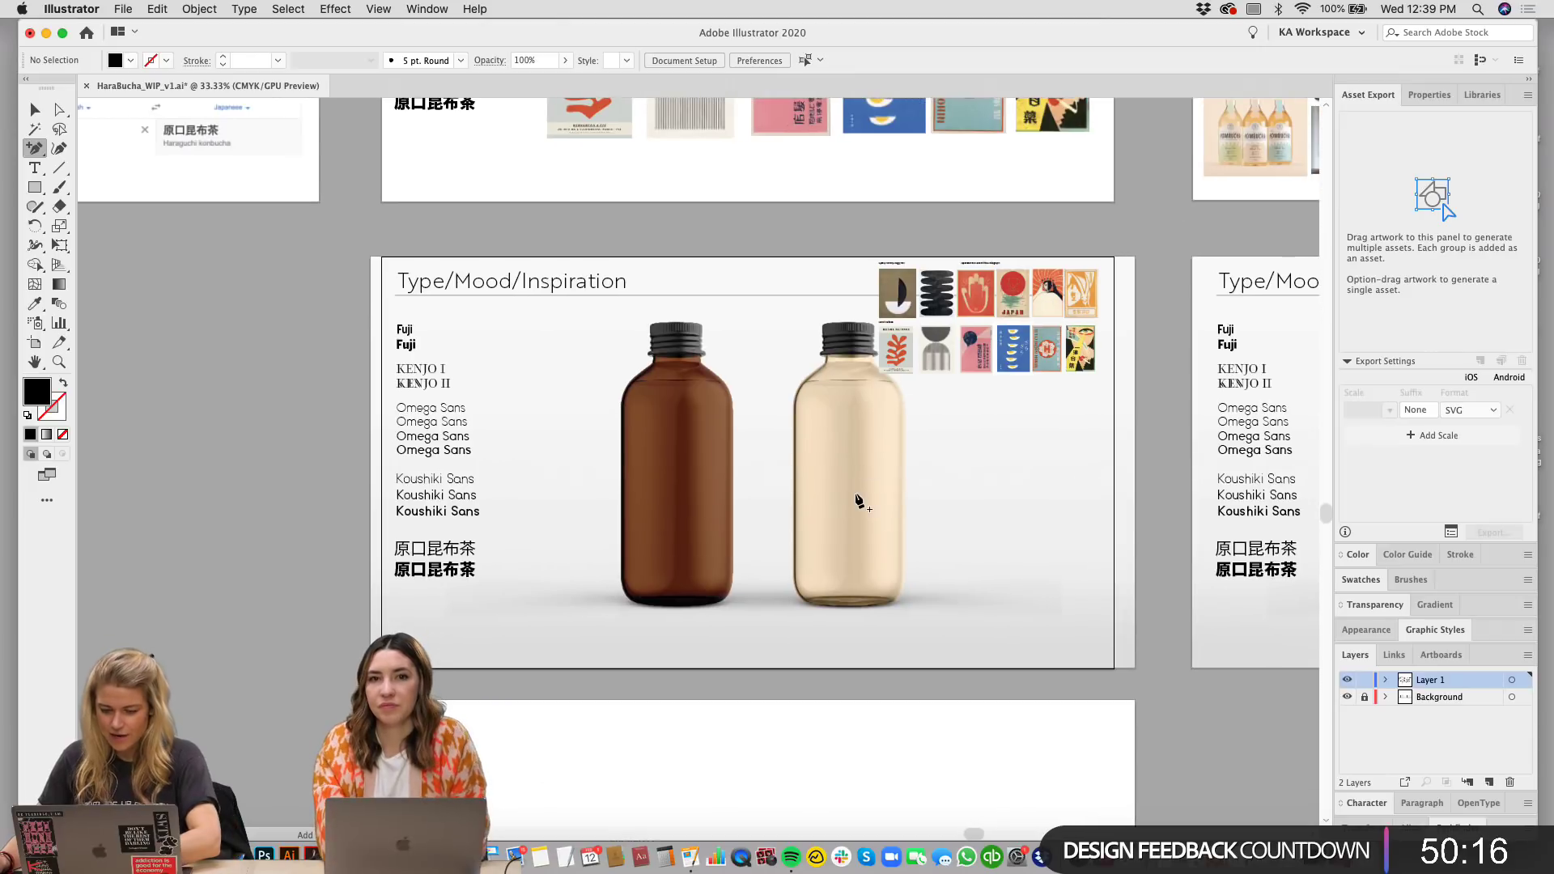
key("super+equal")
scroll(462, 375, "down", 1)
scroll(461, 375, "left", 1)
scroll(607, 323, "up", 3)
scroll(607, 323, "right", 2)
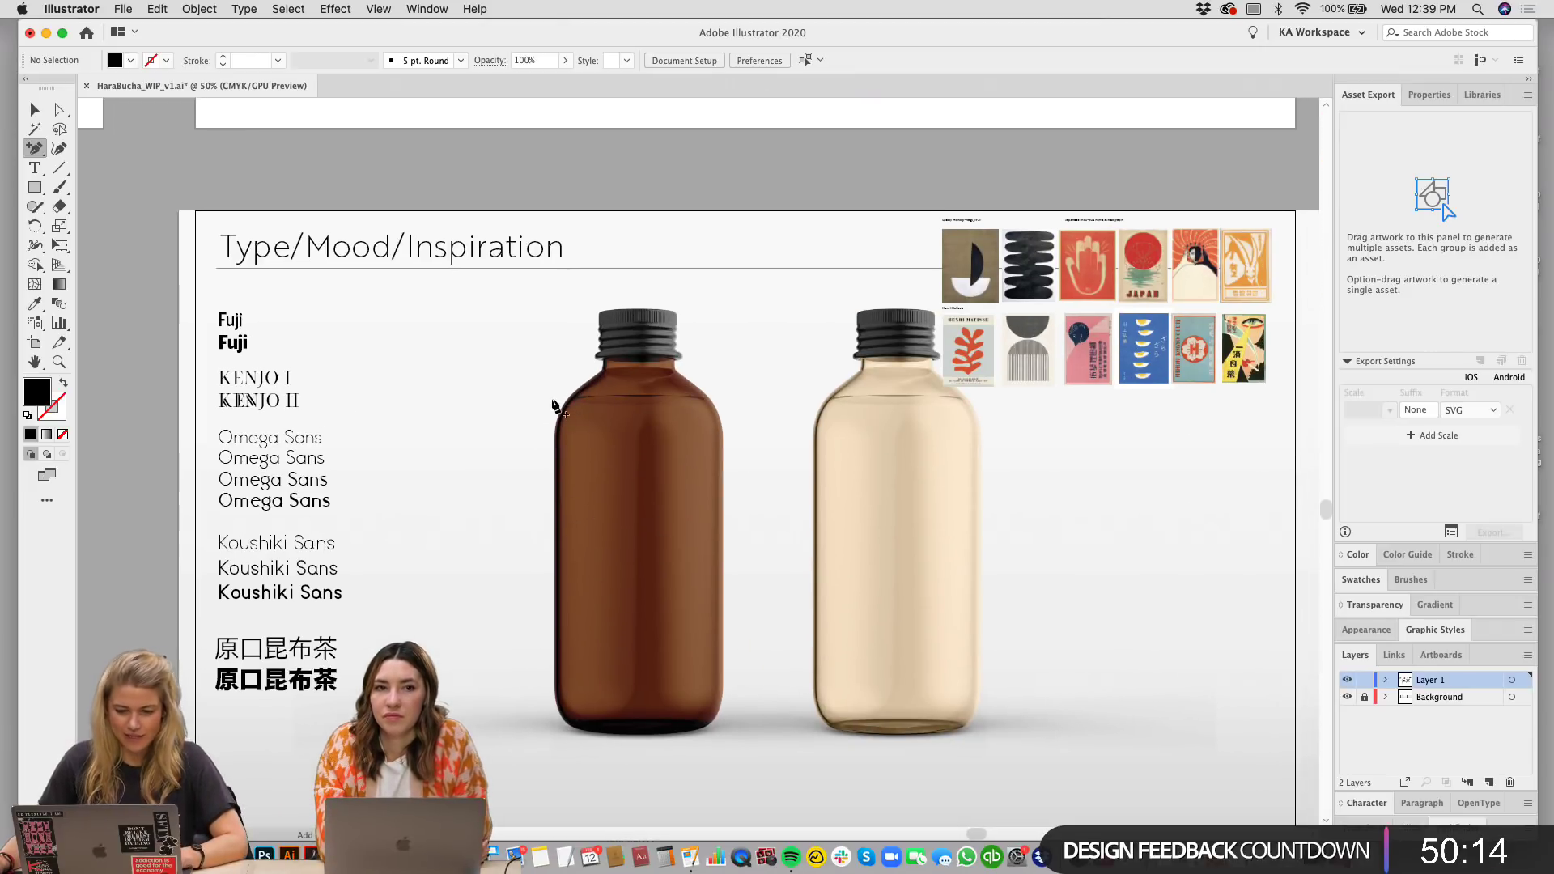
scroll(704, 583, "down", 2)
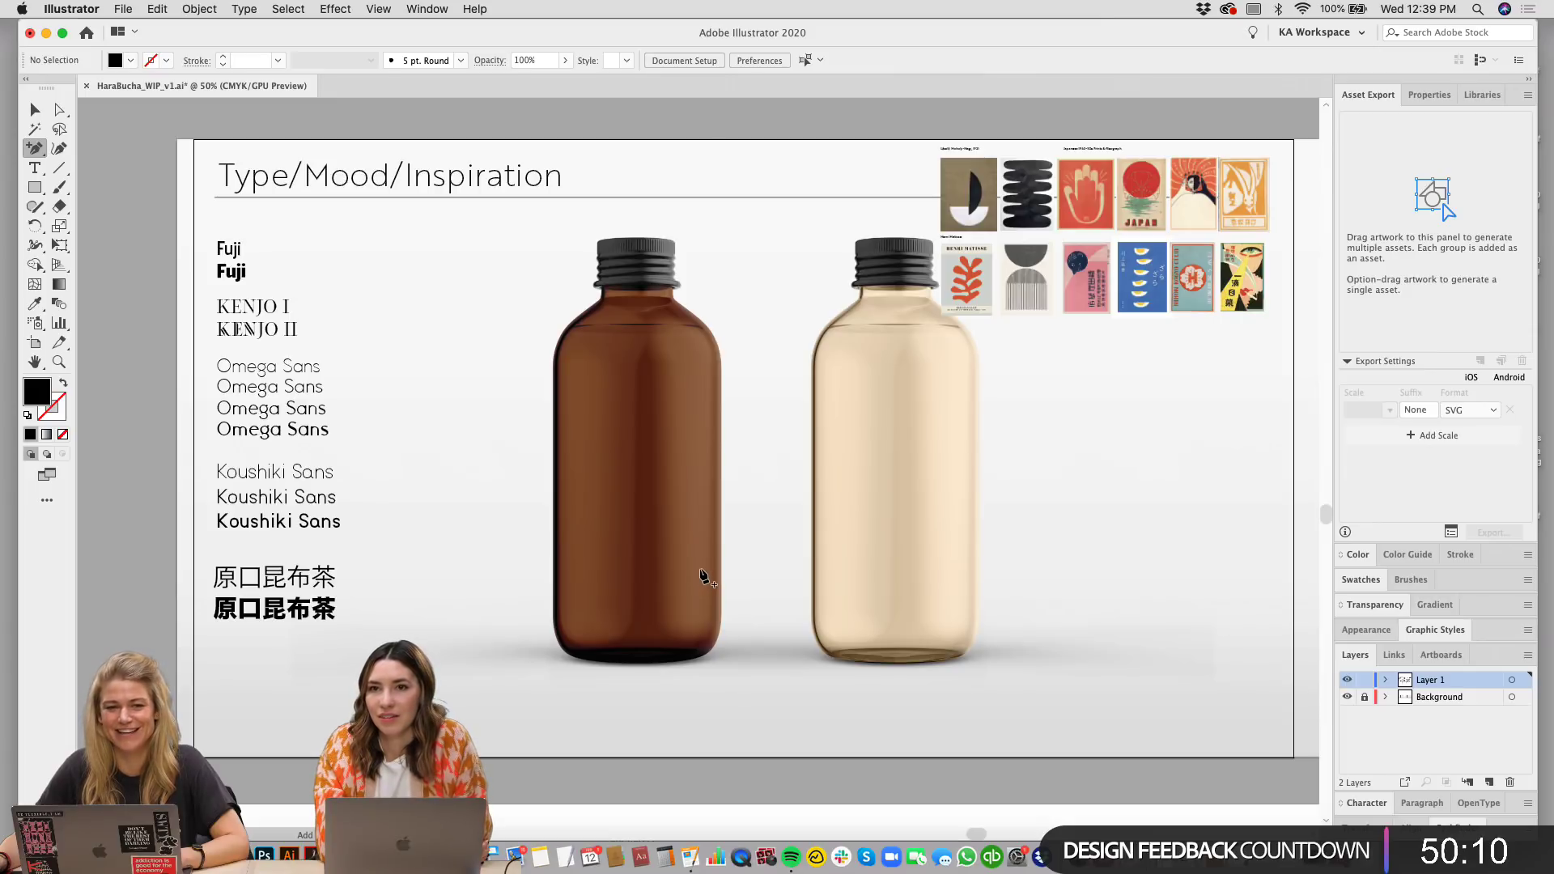
scroll(979, 554, "right", 2)
scroll(979, 555, "down", 1)
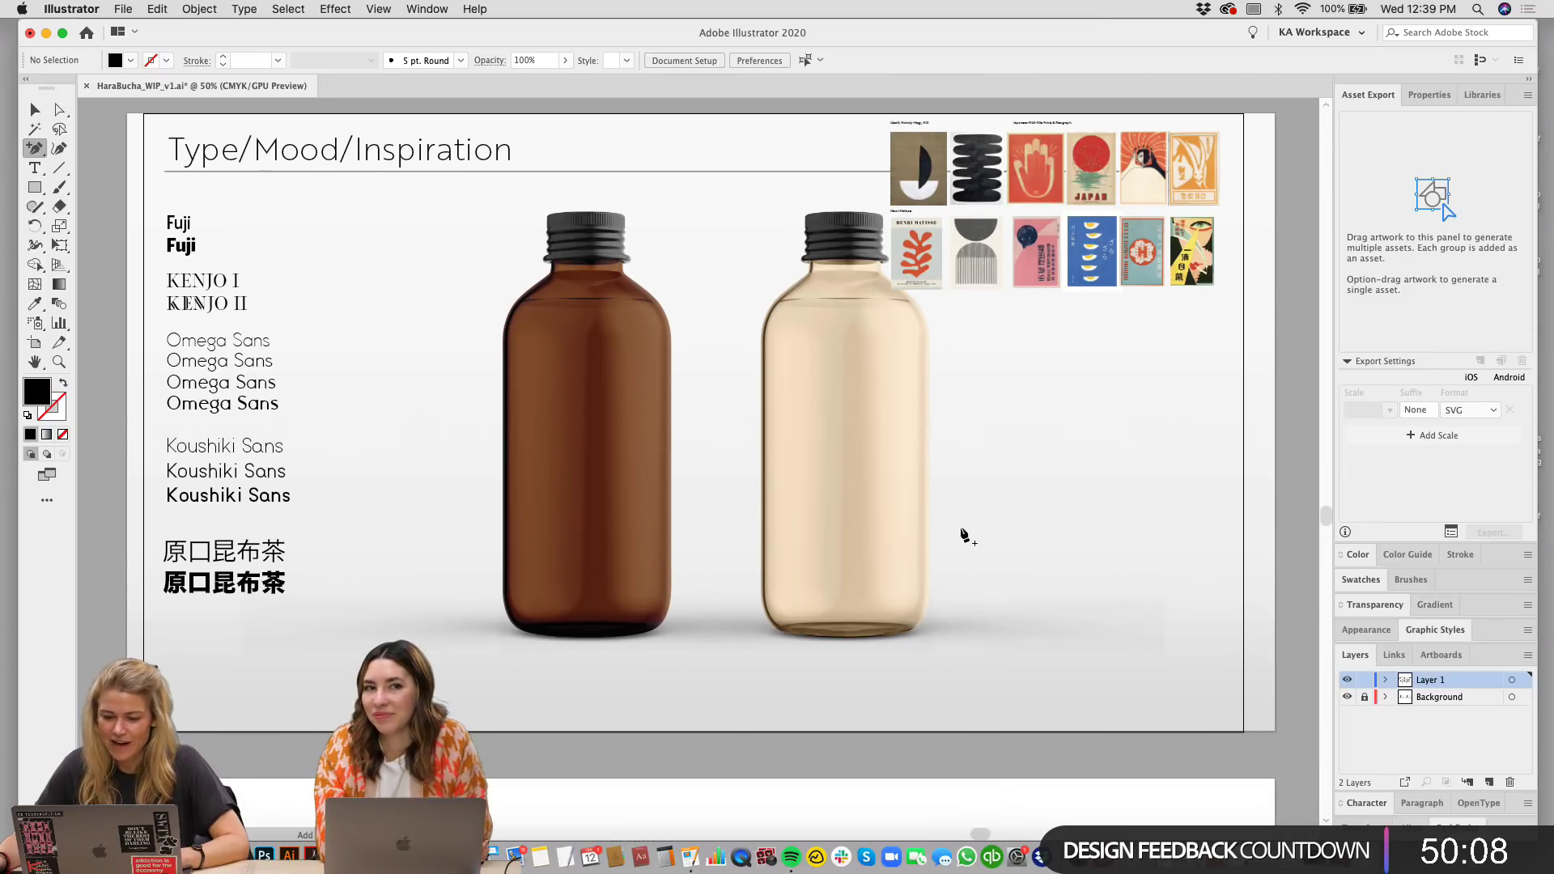
scroll(1166, 399, "right", 3)
scroll(1165, 399, "up", 1)
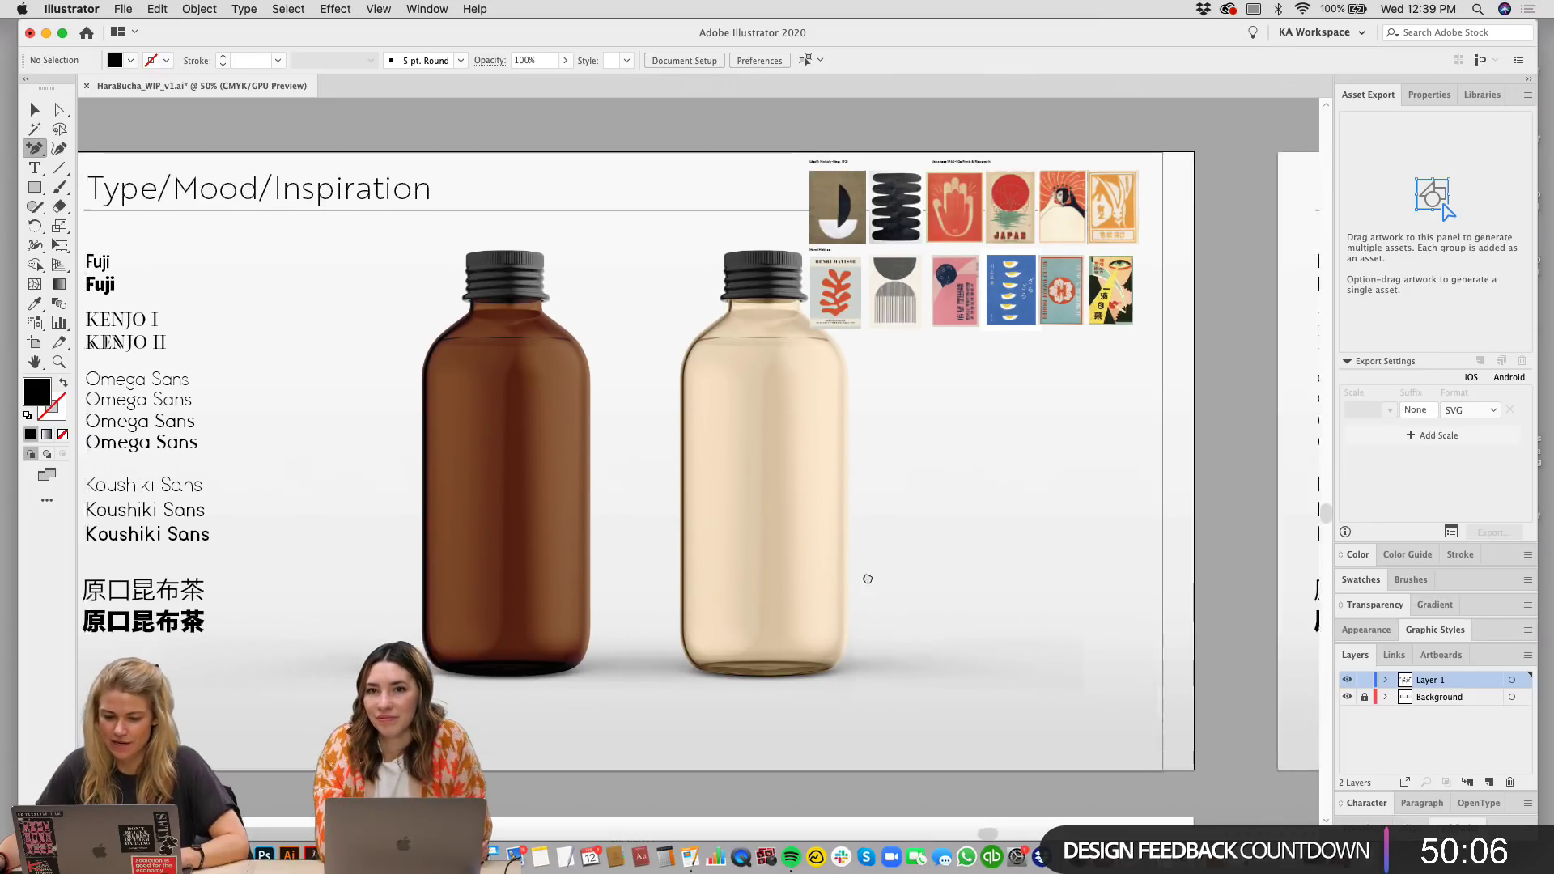
scroll(863, 579, "left", 3)
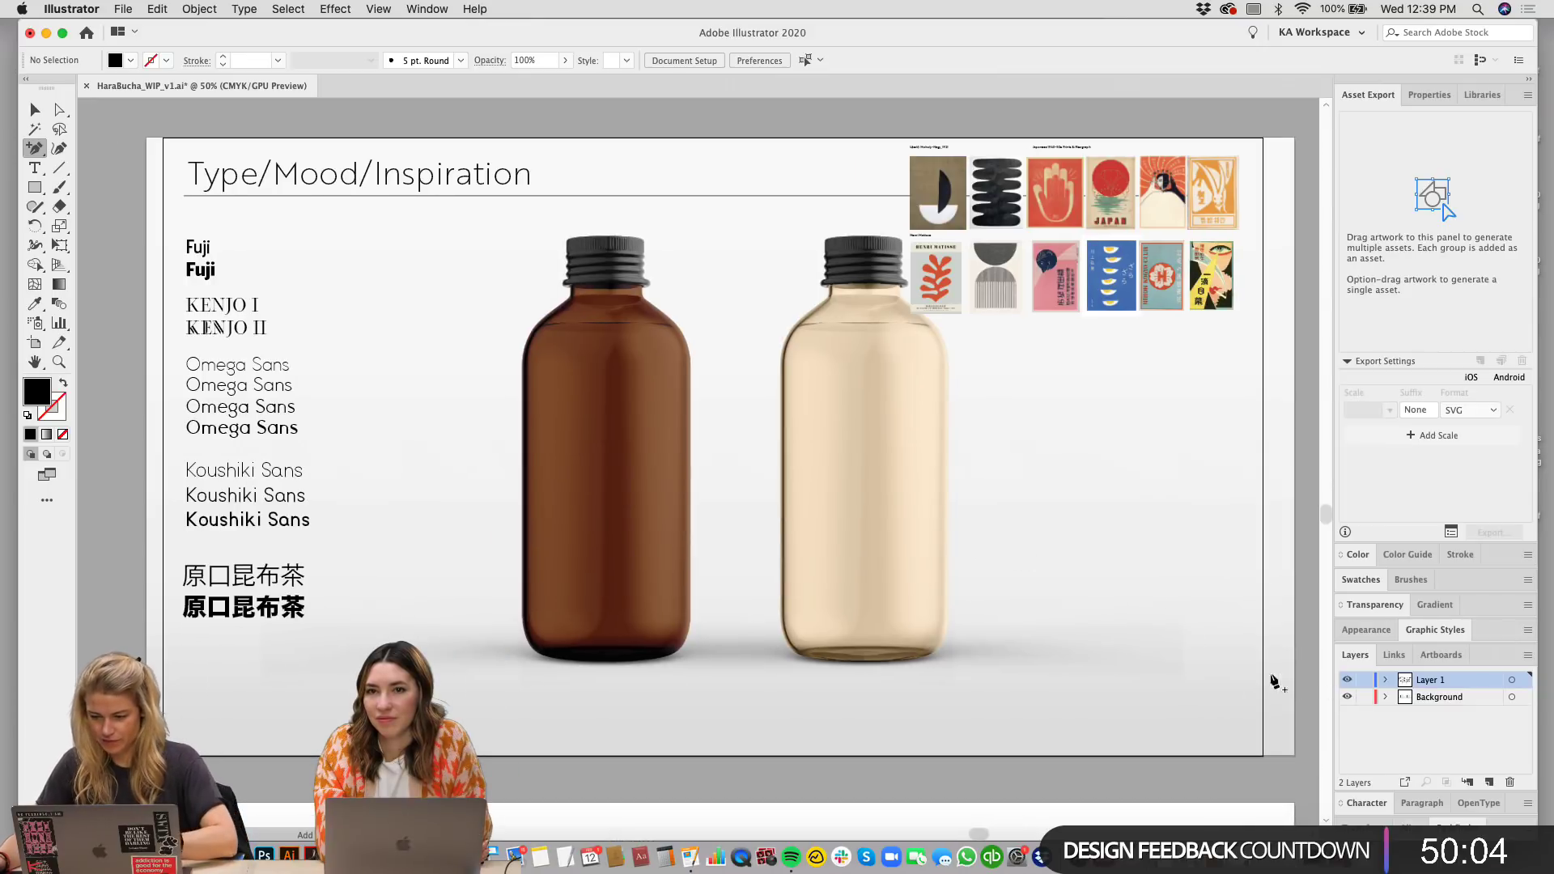
Step: Delete the two-bottle background image from the seventh artboard and keep the Background layer locked
key("v")
left_click(890, 539)
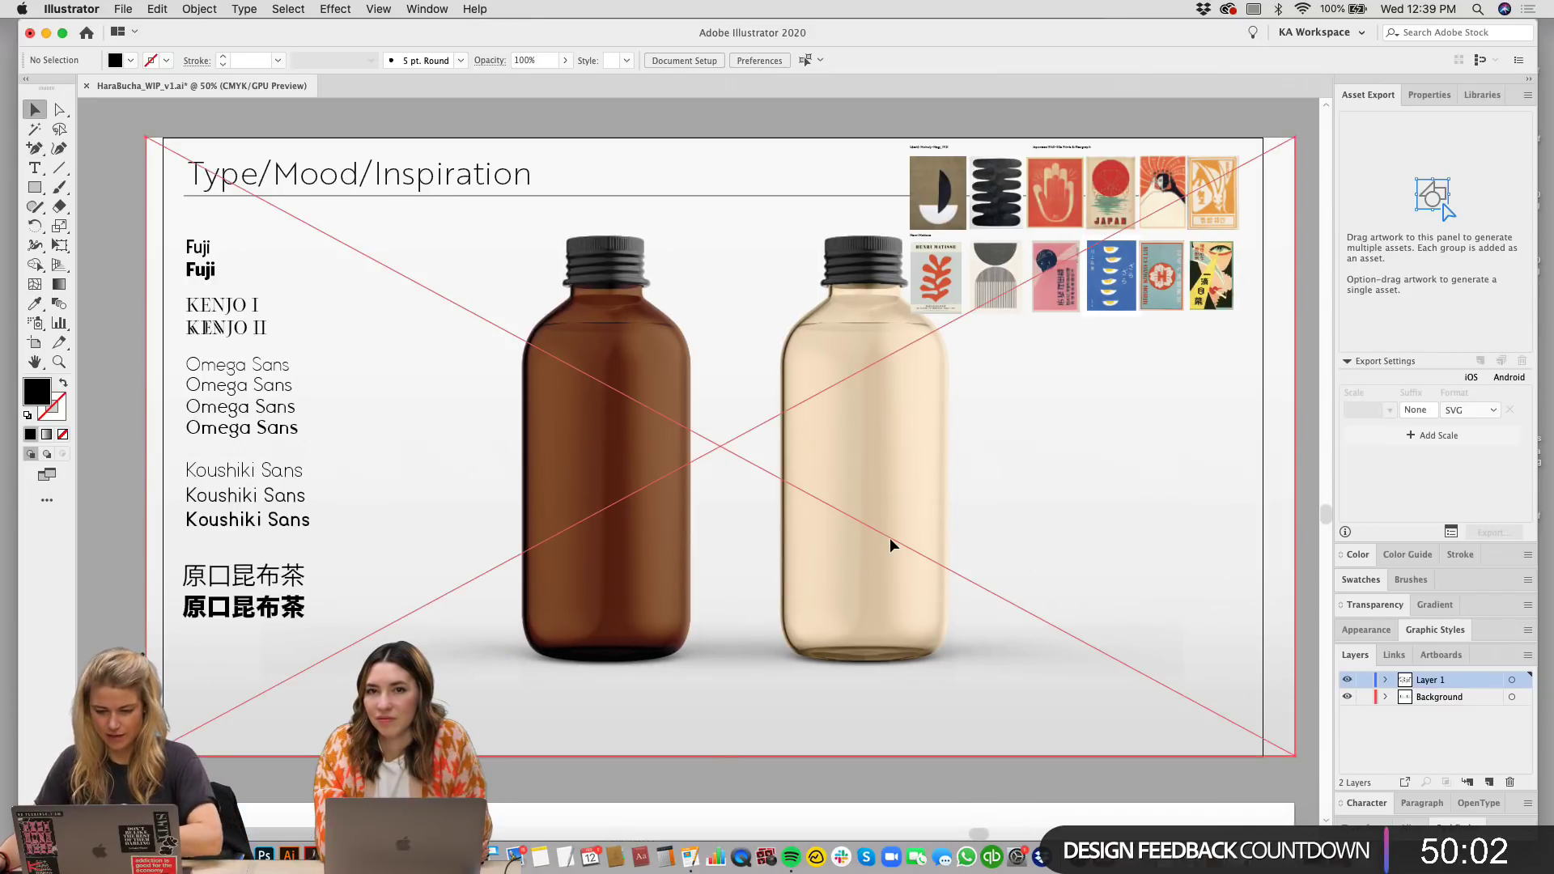
key("Delete")
left_click(1430, 680)
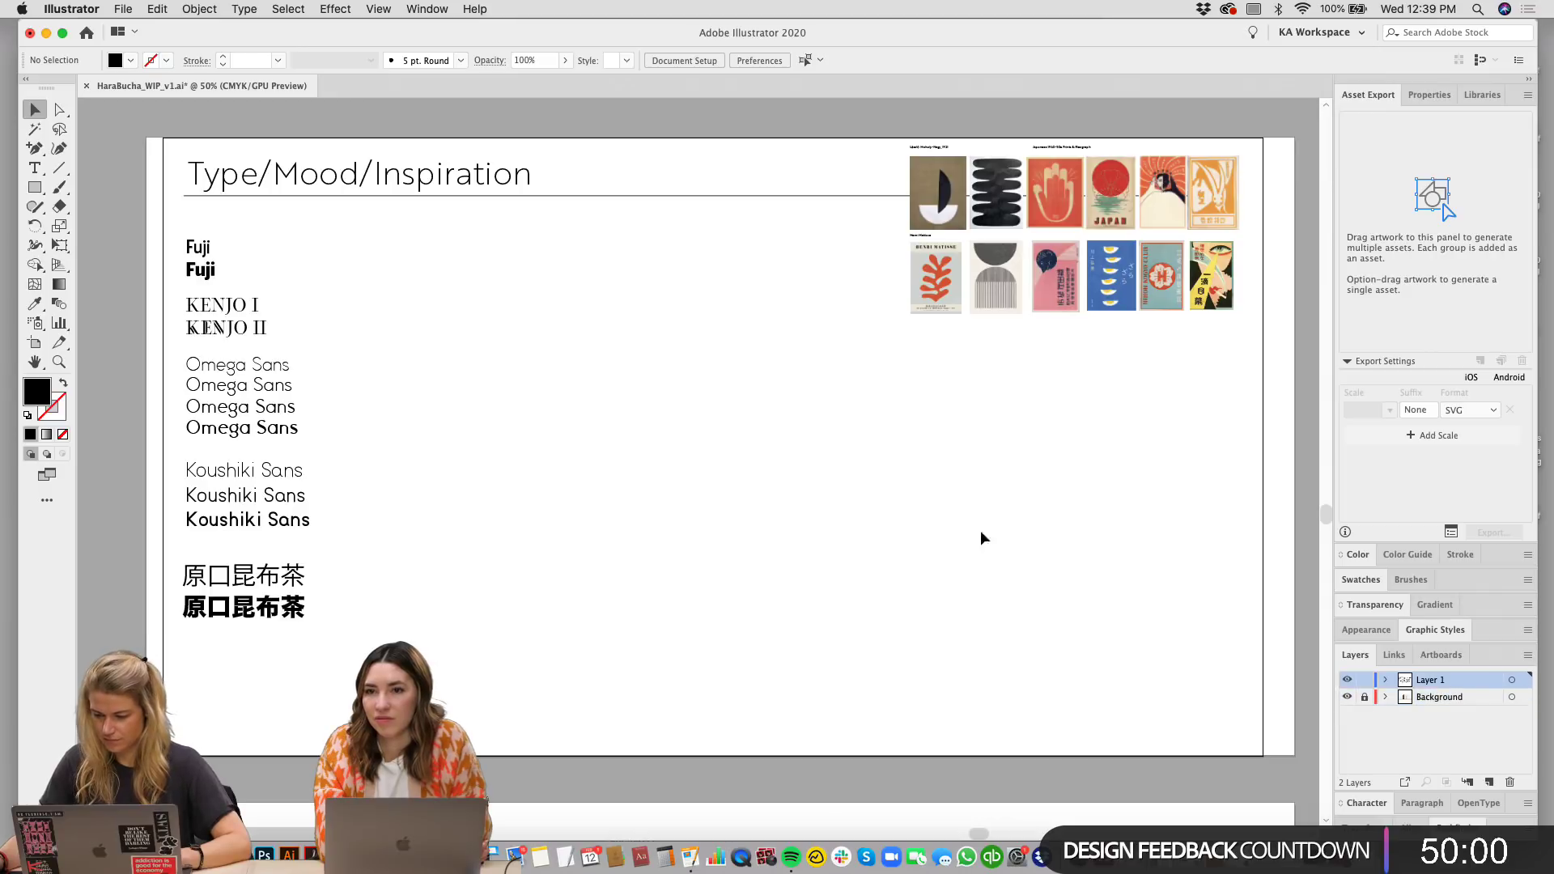
Step: Copy the bold Fuji sample into the empty area beside the font list and change its text to "HARA BUCHA"
scroll(750, 409, "up", 2)
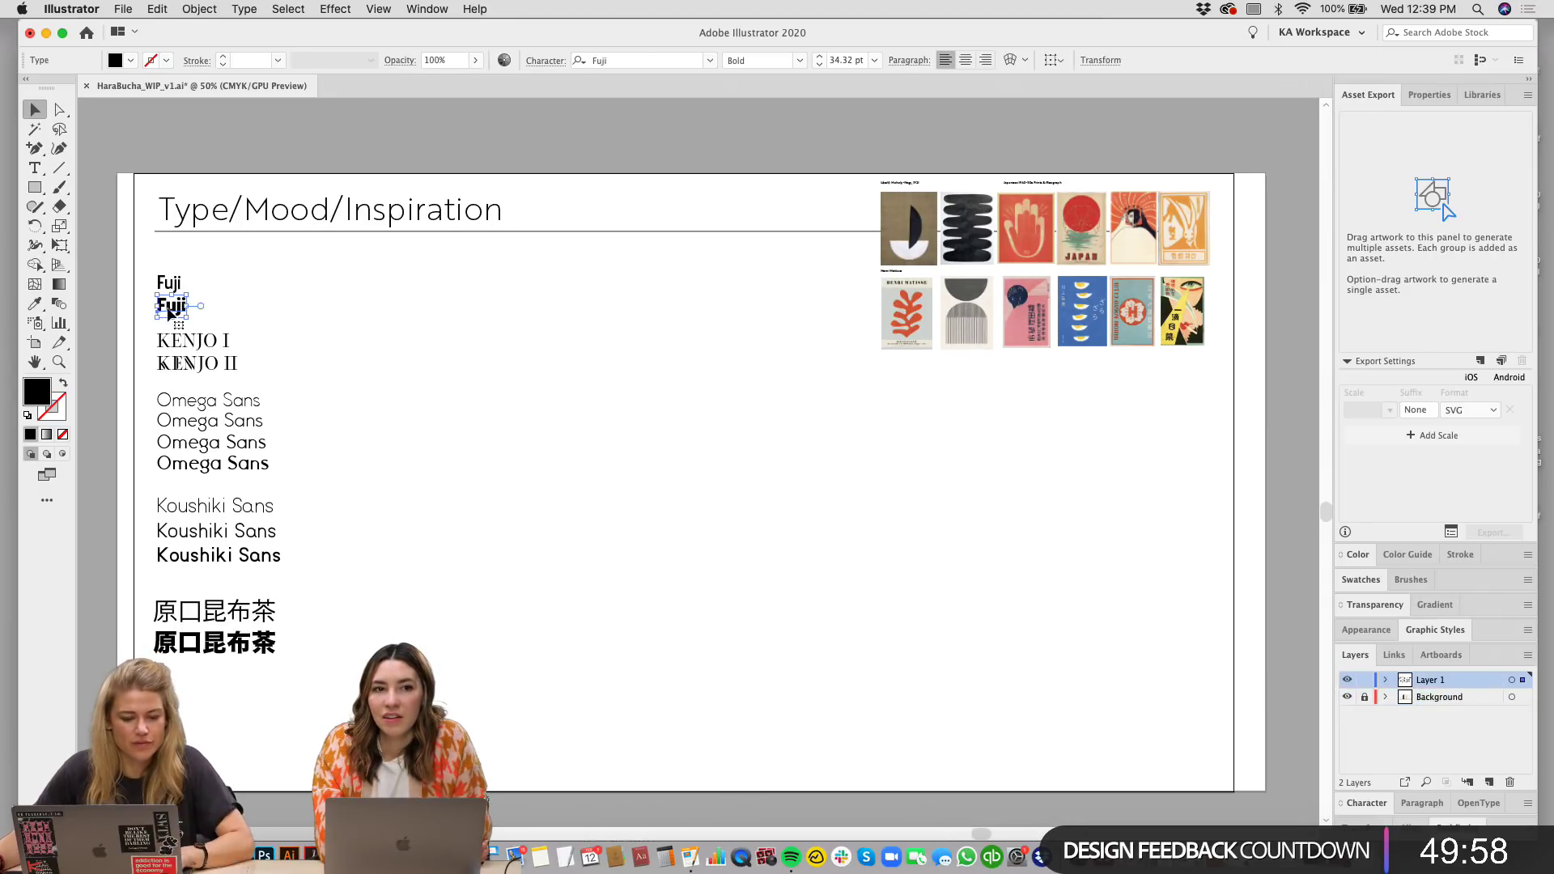
left_click_drag(170, 310, 470, 308)
double_click(465, 306)
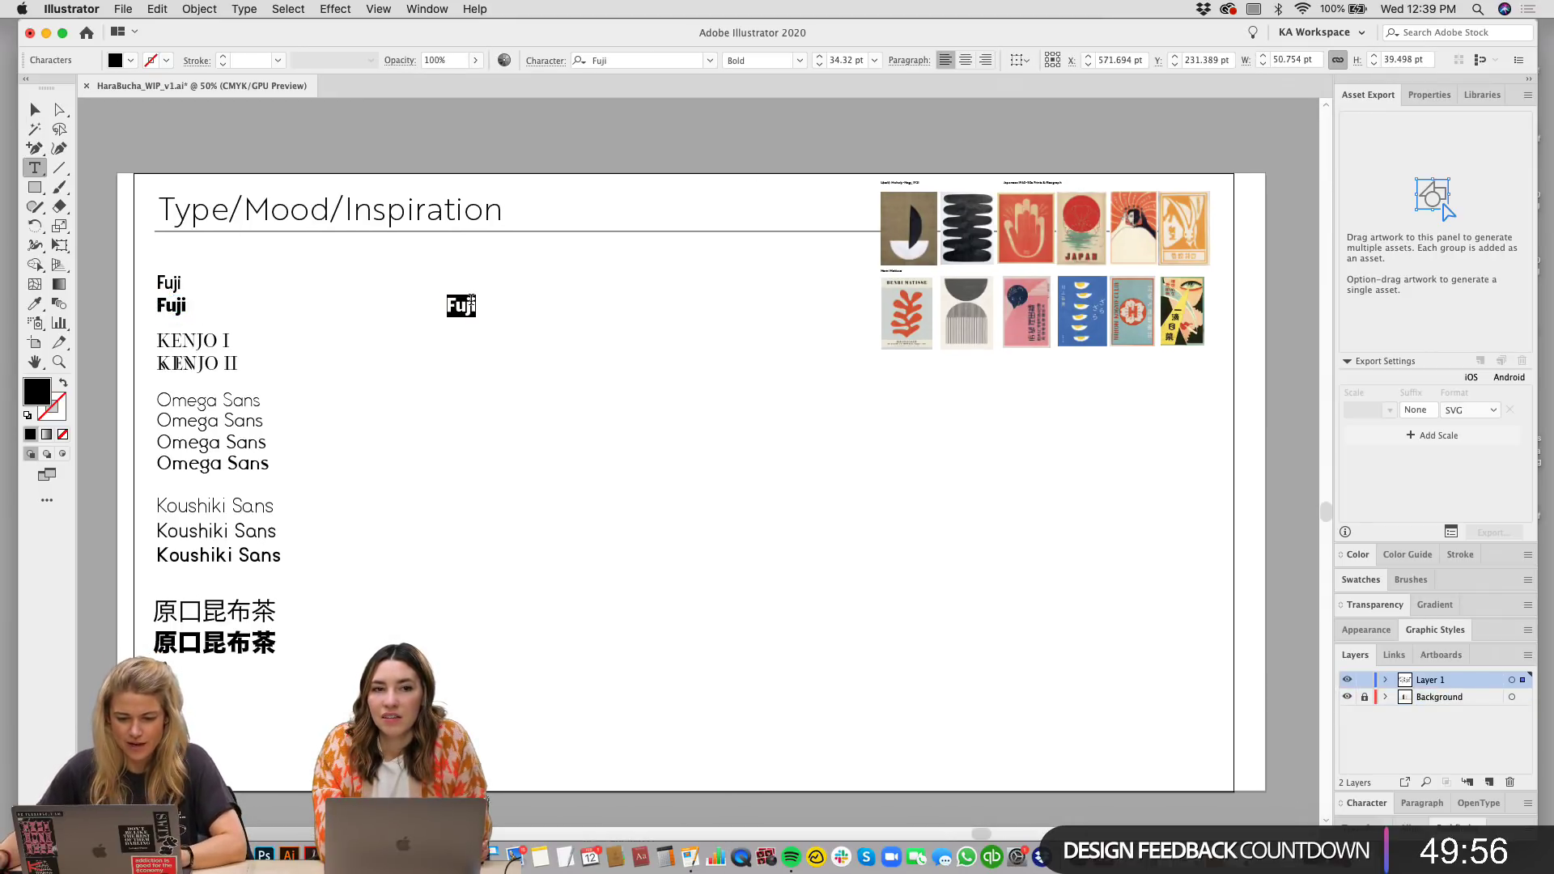
type("HARA BU")
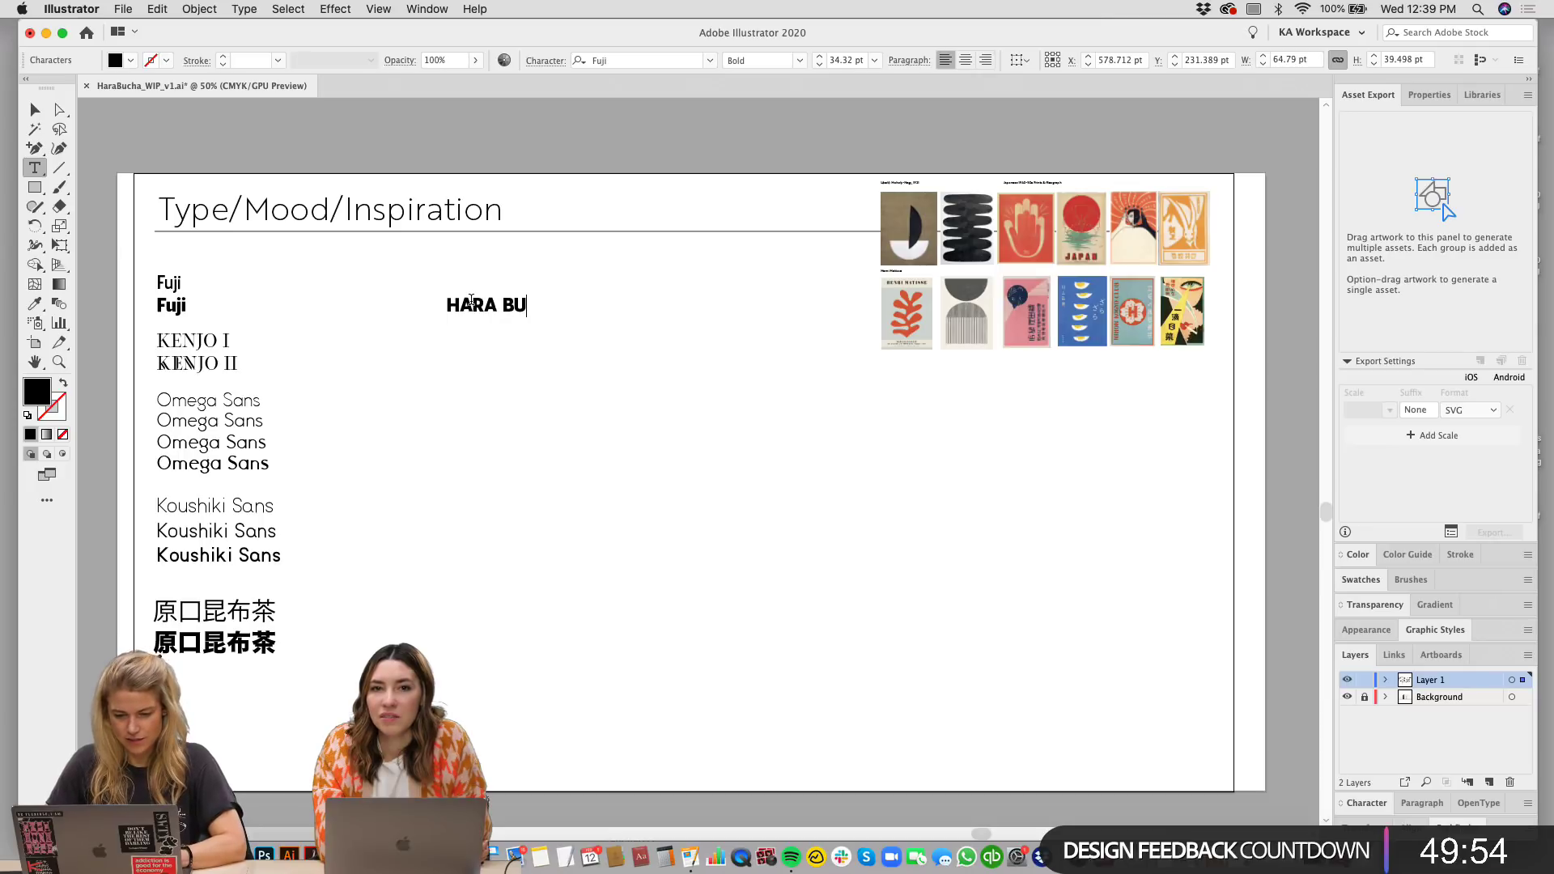
type("CHA")
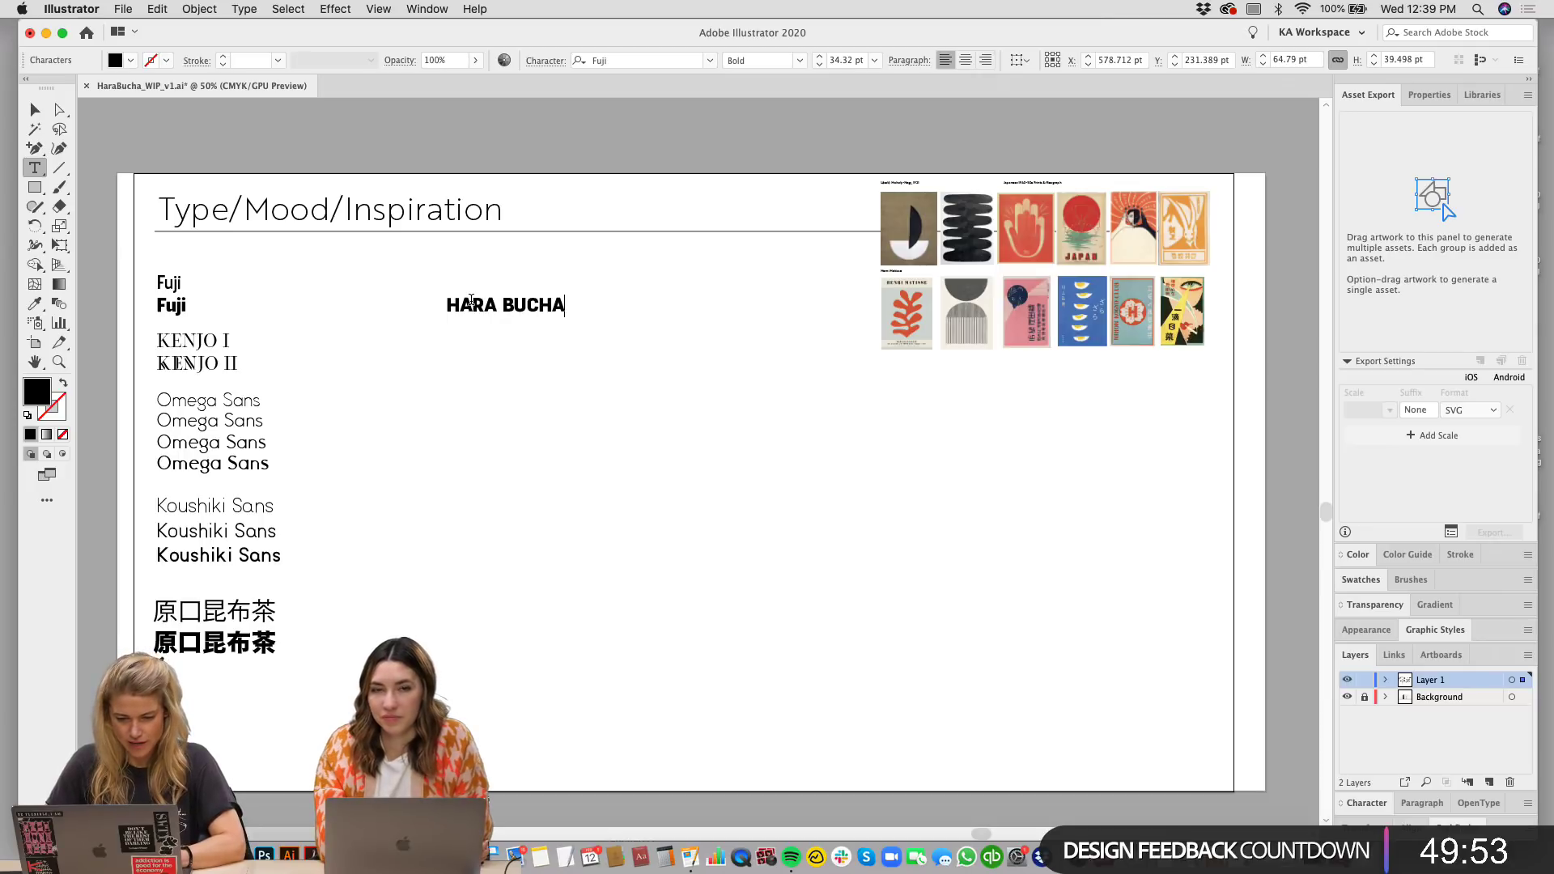
left_click(33, 109)
Step: Scale the HARA BUCHA text up proportionally to about 59 pt
key("super+equal")
scroll(688, 381, "left", 5)
scroll(688, 381, "up", 1)
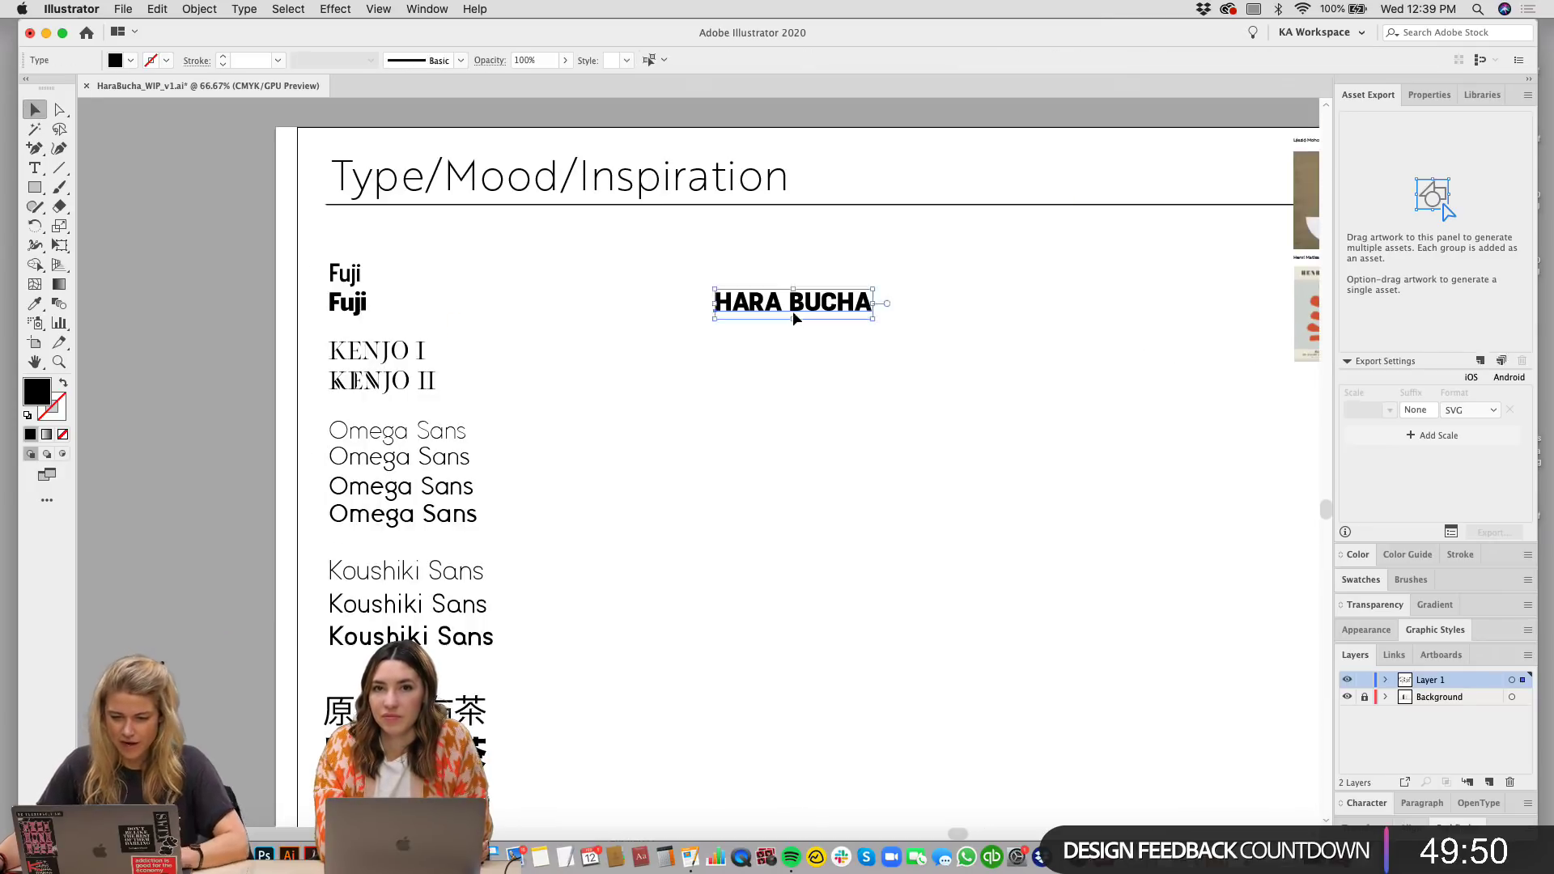
key("super+equal")
scroll(906, 541, "down", 3)
scroll(906, 541, "left", 2)
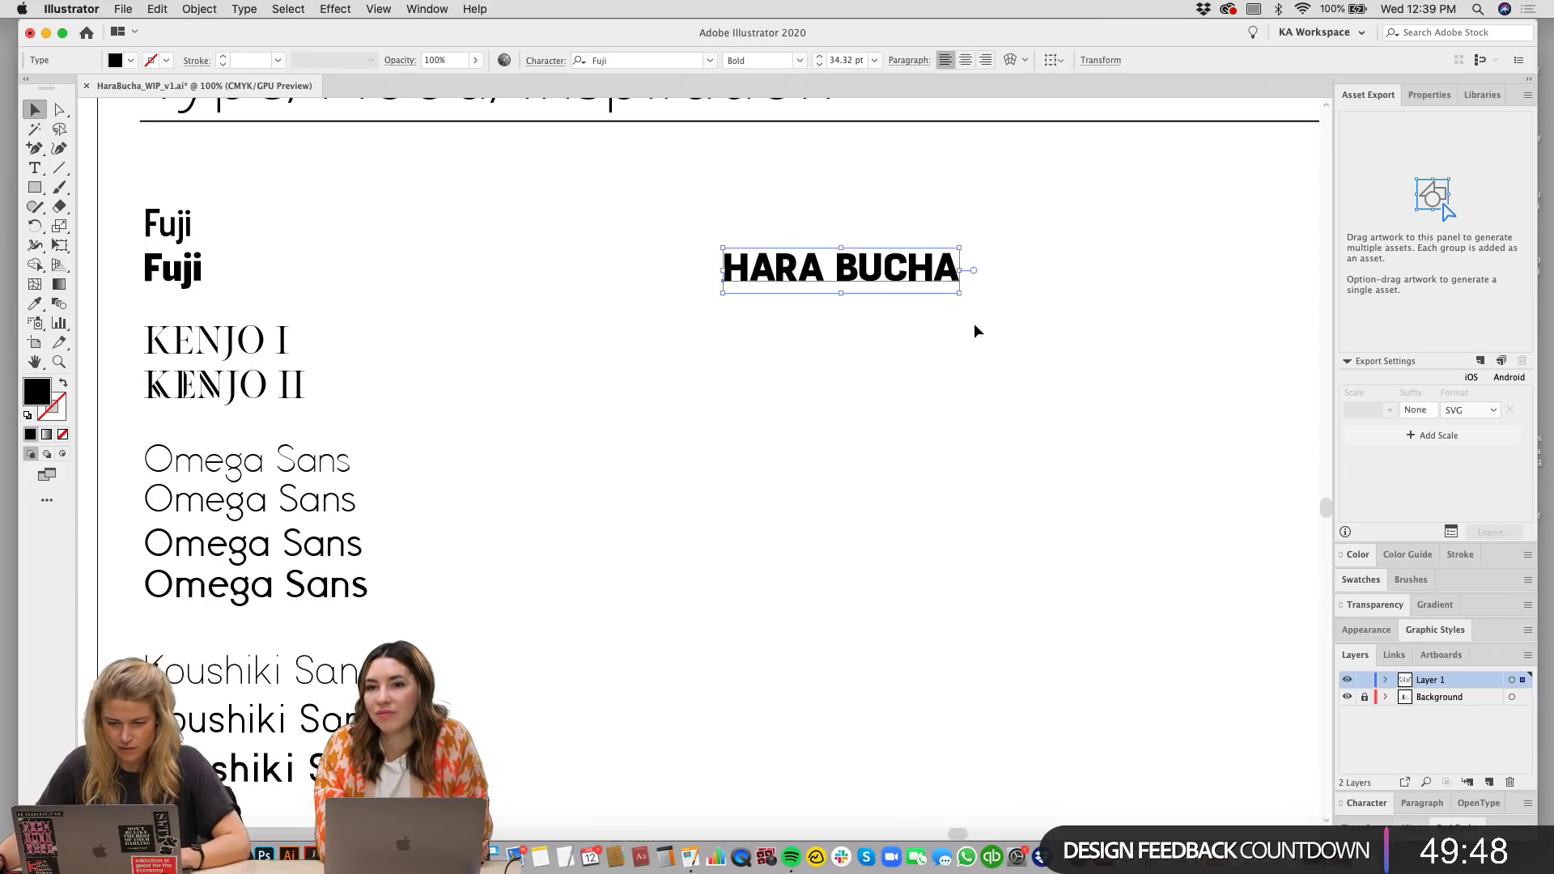
left_click_drag(960, 269, 1130, 269)
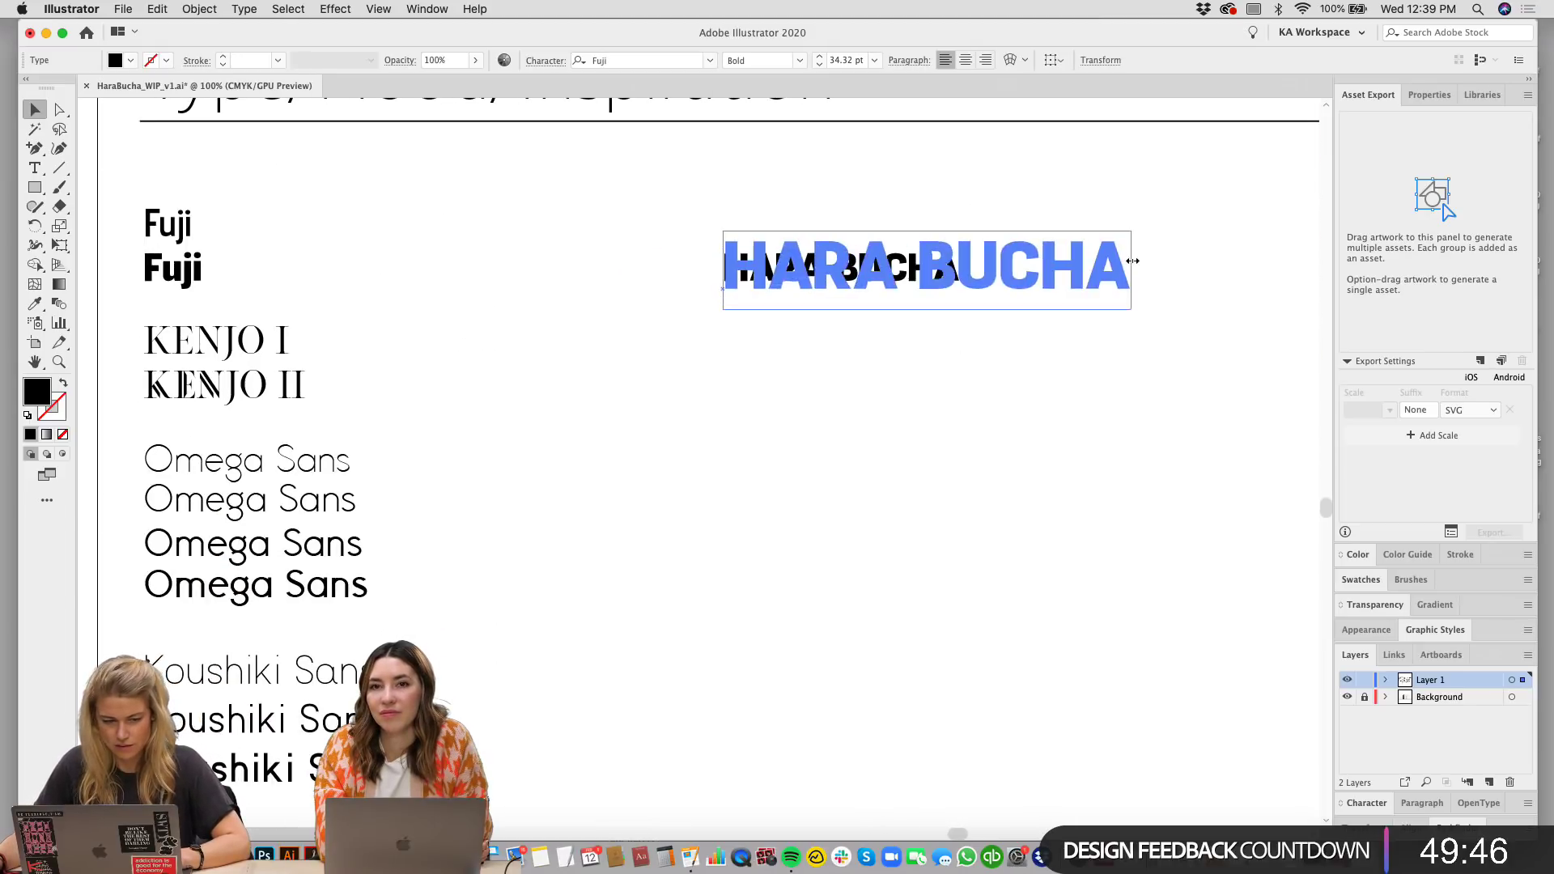
left_click(1007, 472)
Step: Duplicate the enlarged HARA BUCHA text directly below the original
scroll(909, 260, "down", 3)
scroll(909, 259, "right", 1)
left_click_drag(898, 217, 899, 310)
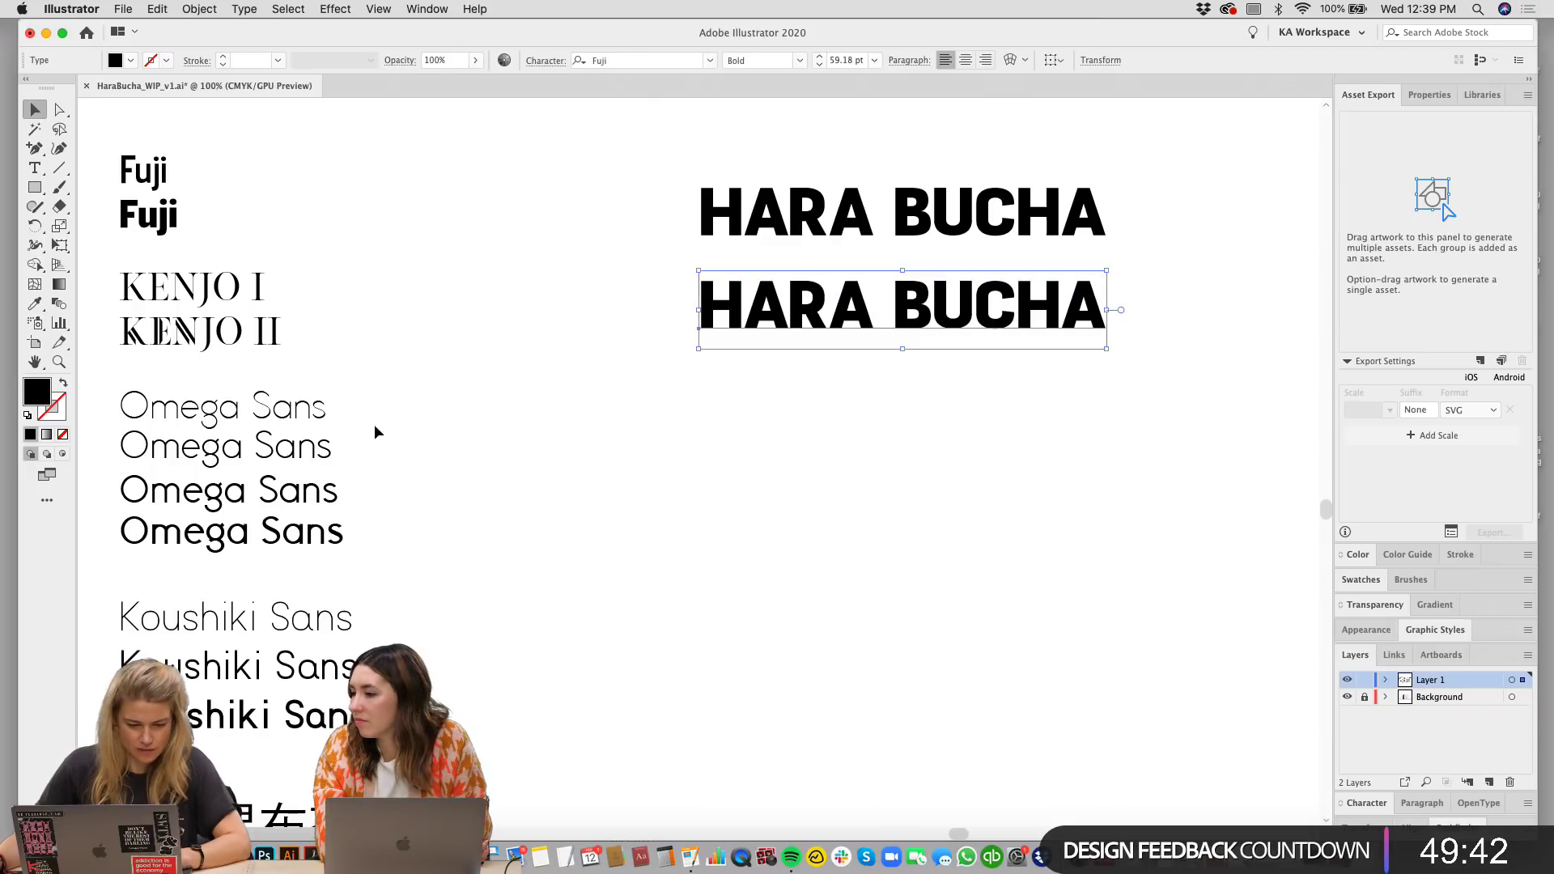
Step: Compare the artwork in Overprint Preview and Pixel Preview, ending with Pixel Preview switched on
left_click(378, 10)
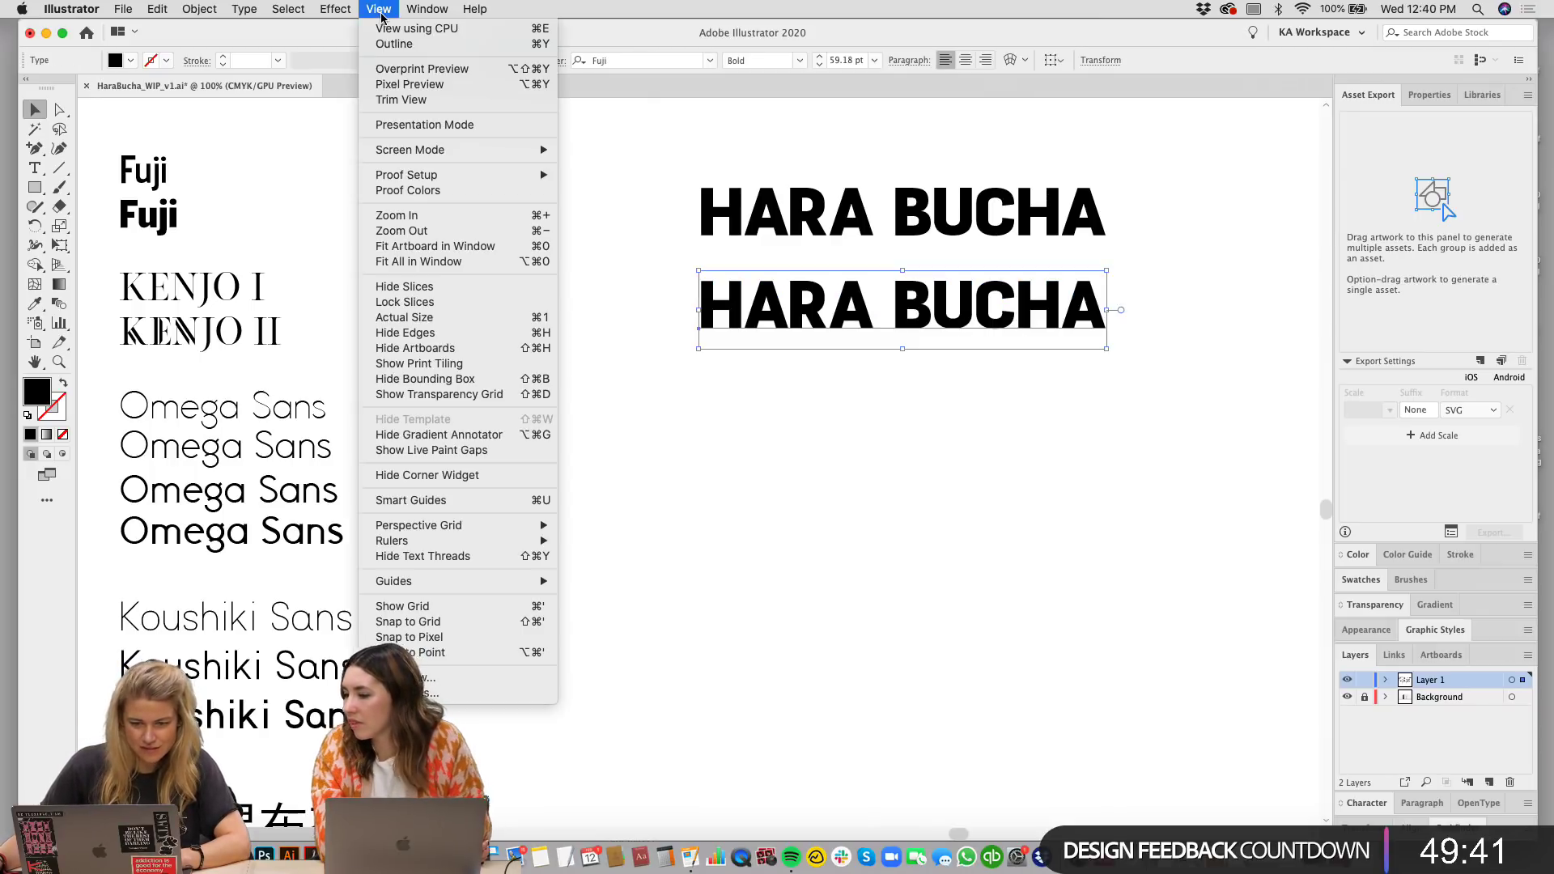
left_click(408, 71)
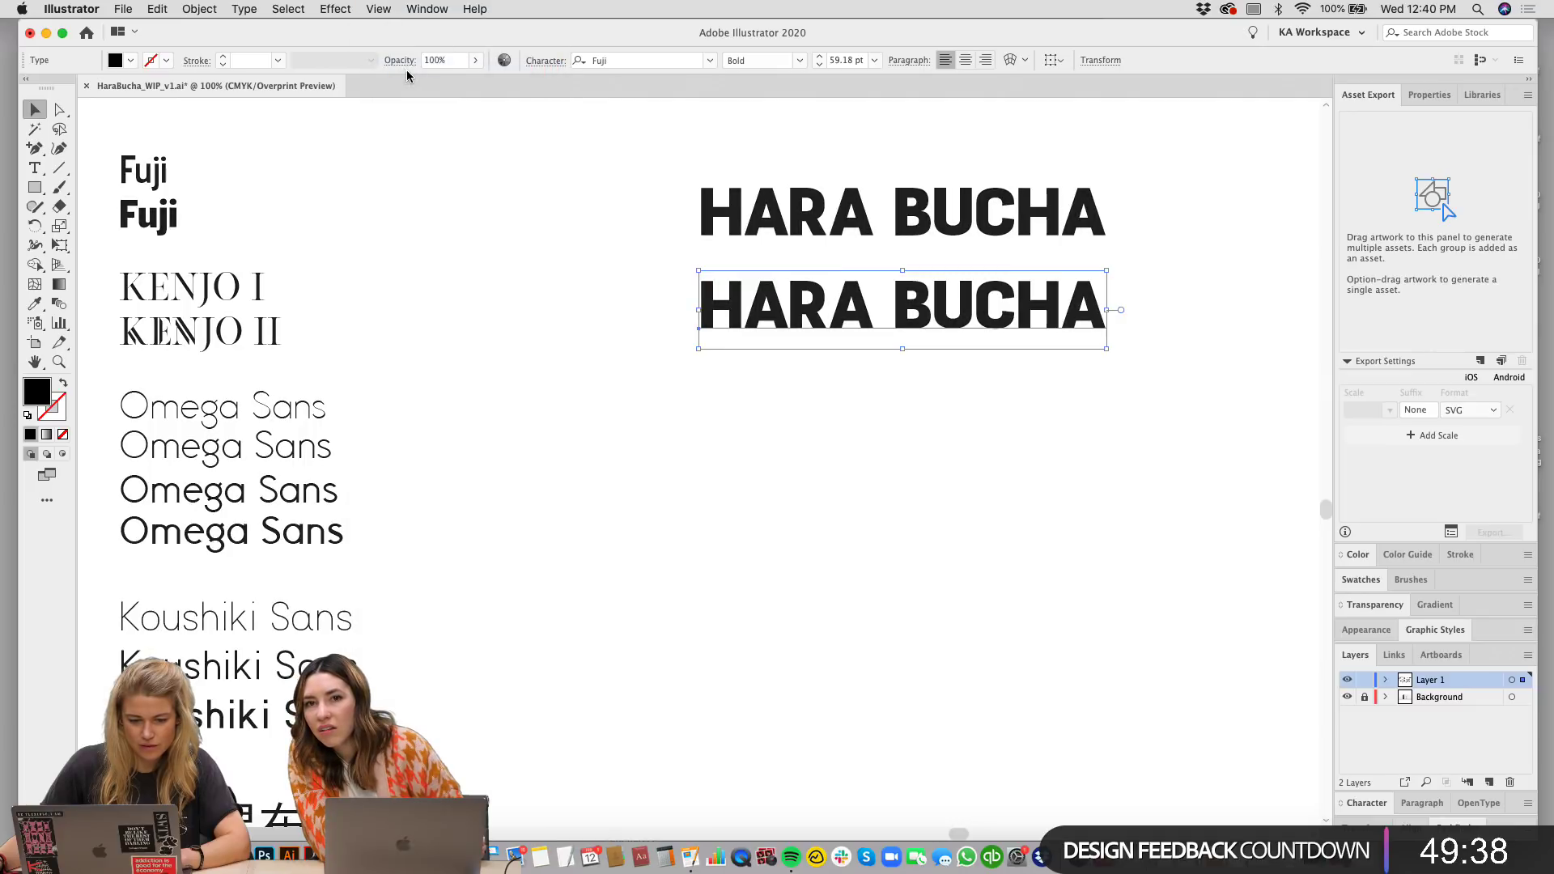
left_click(379, 10)
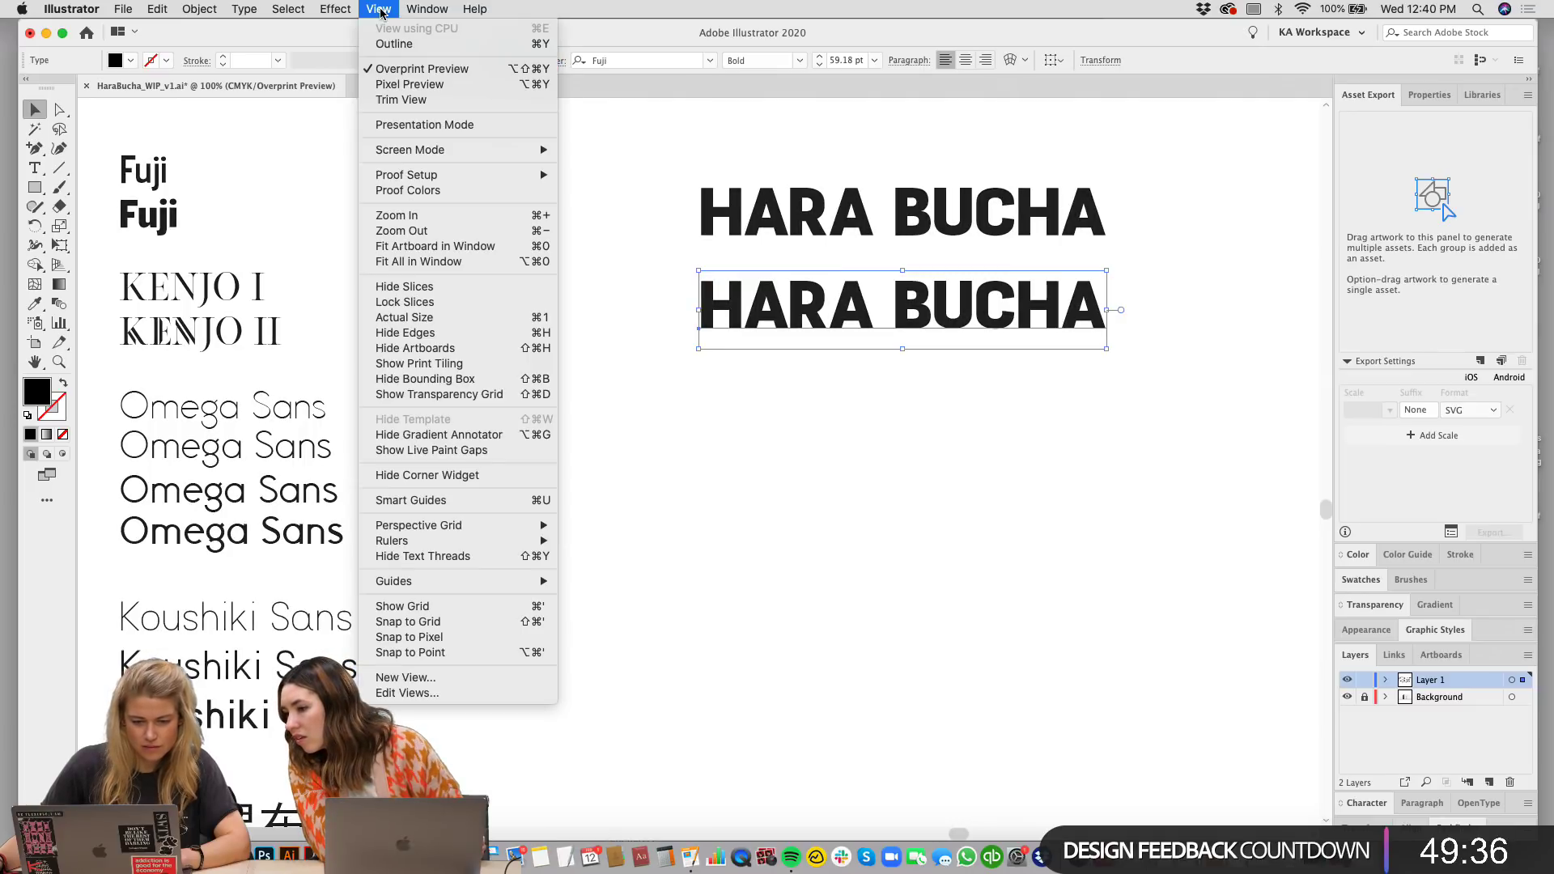
left_click(411, 84)
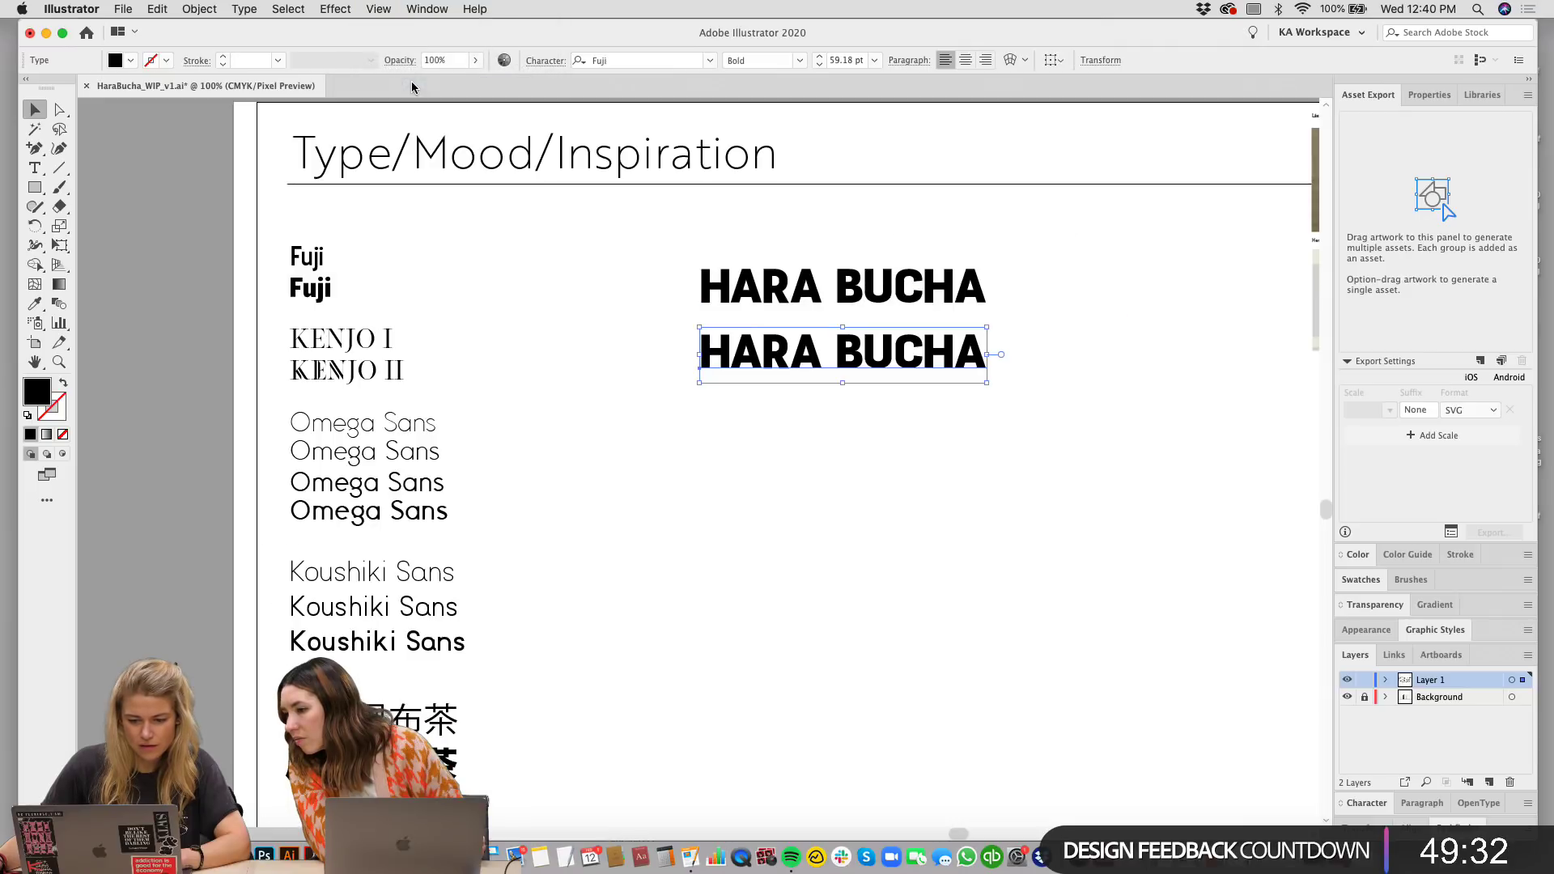
left_click(378, 8)
left_click(390, 71)
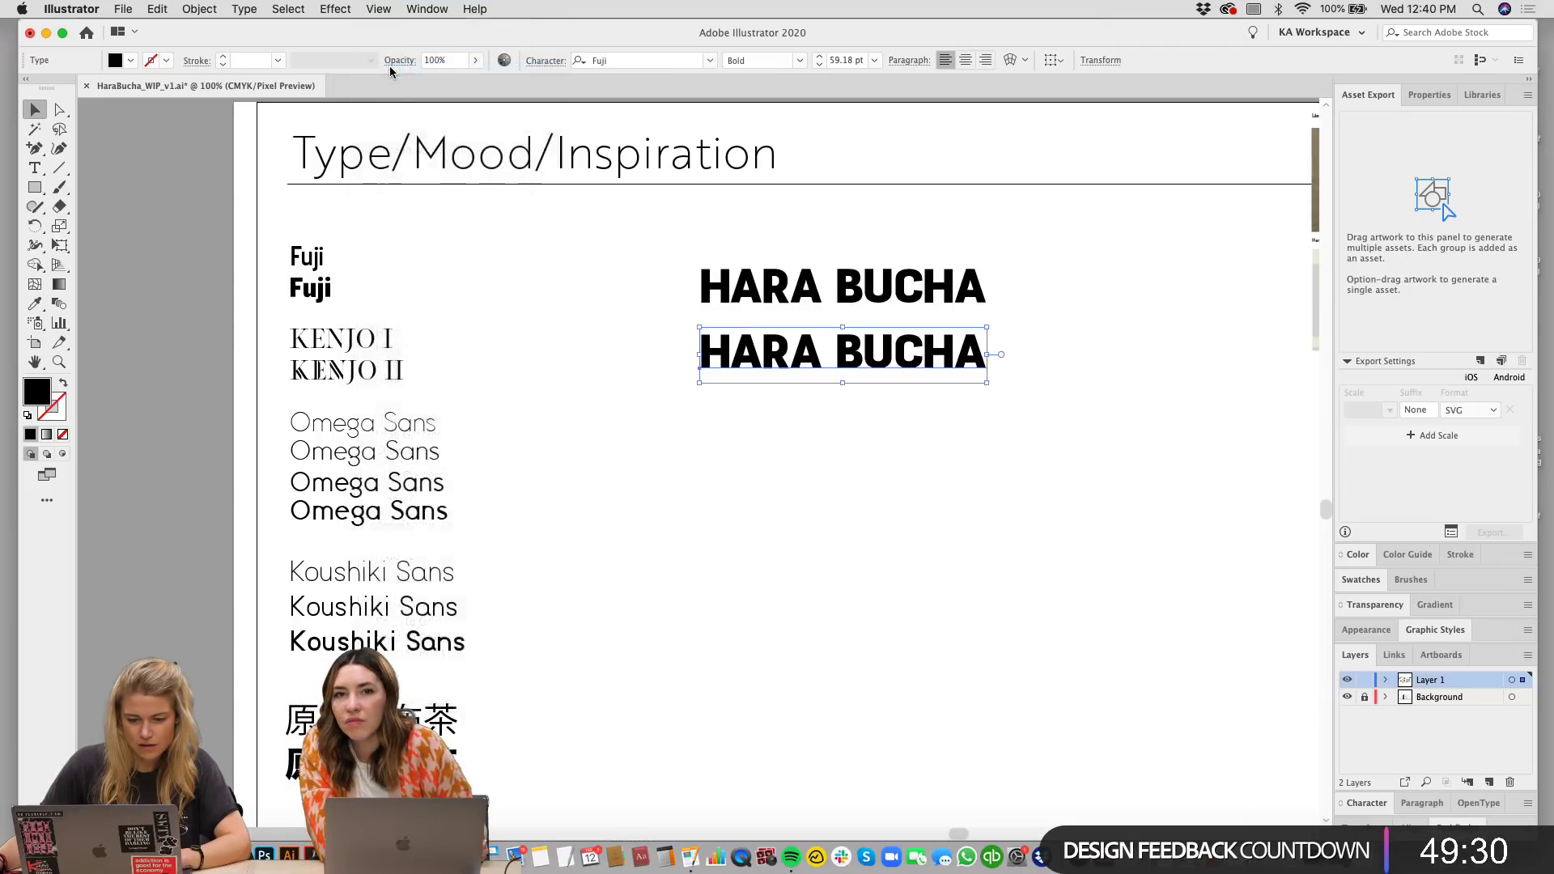
left_click(591, 432)
left_click_drag(591, 432, 735, 459)
left_click(379, 9)
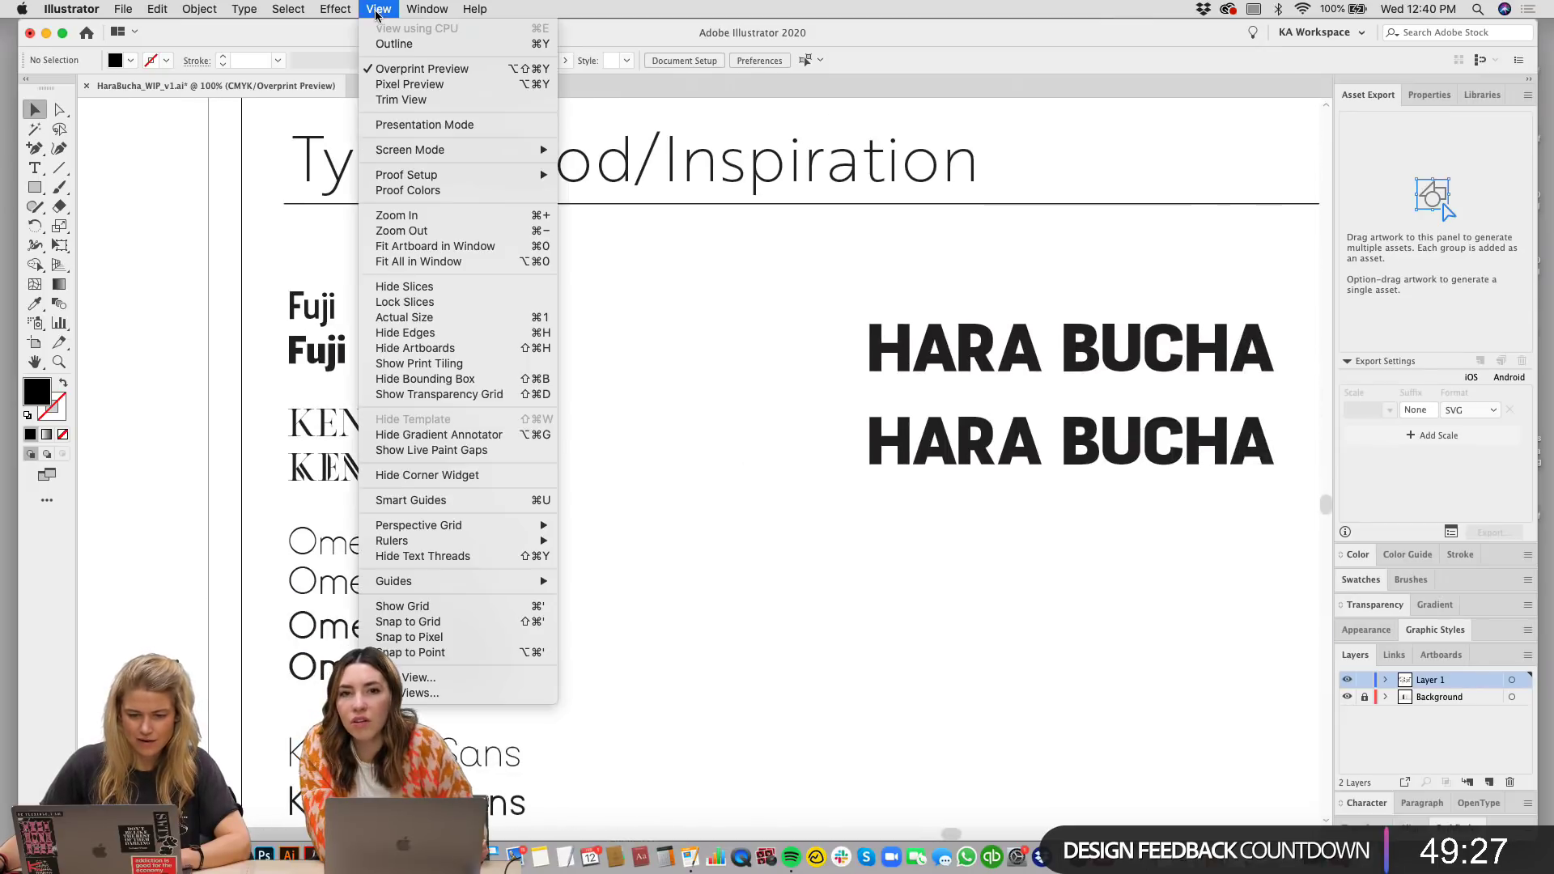
left_click(395, 85)
scroll(962, 490, "right", 4)
scroll(961, 491, "down", 2)
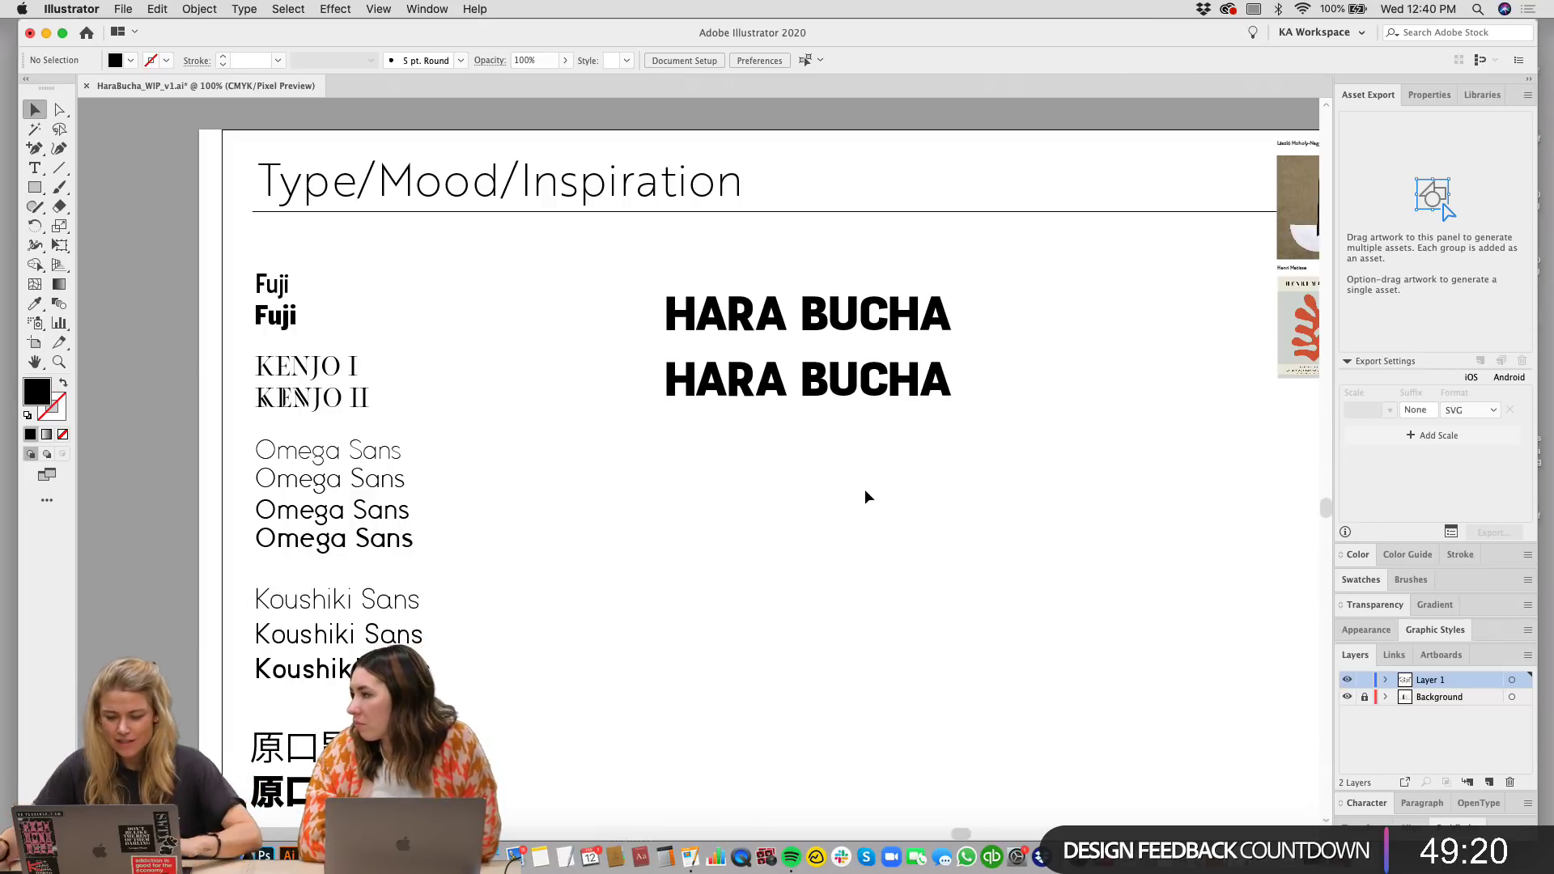
Step: Retype the lower HARA BUCHA copy in lowercase as "hara bucha" and move it closer to the line above
scroll(850, 437, "right", 3)
scroll(850, 437, "down", 2)
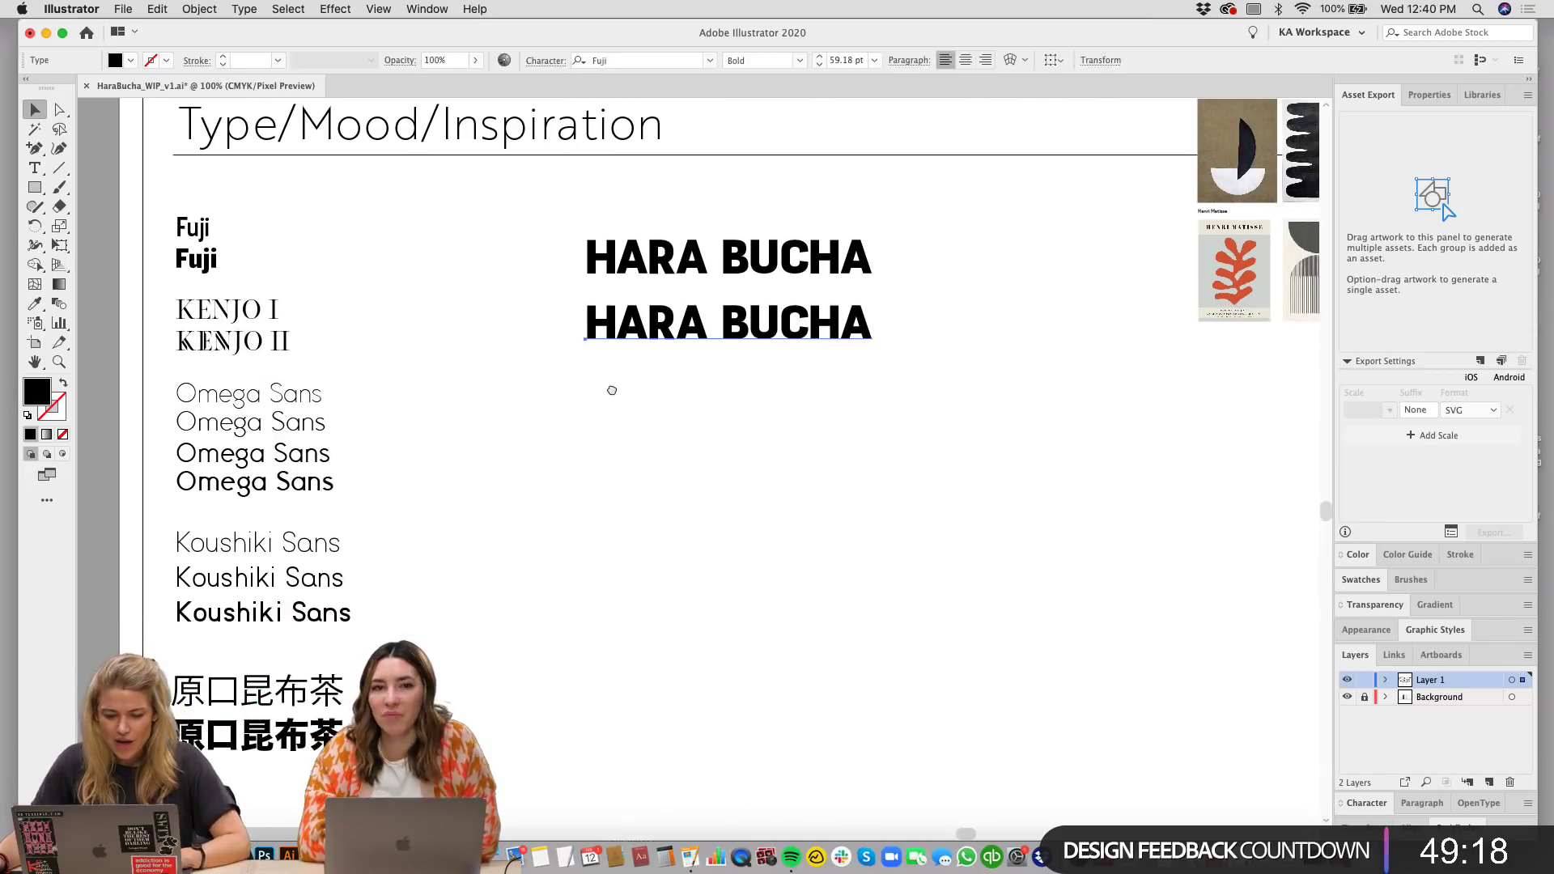
left_click(698, 348)
scroll(700, 361, "left", 1)
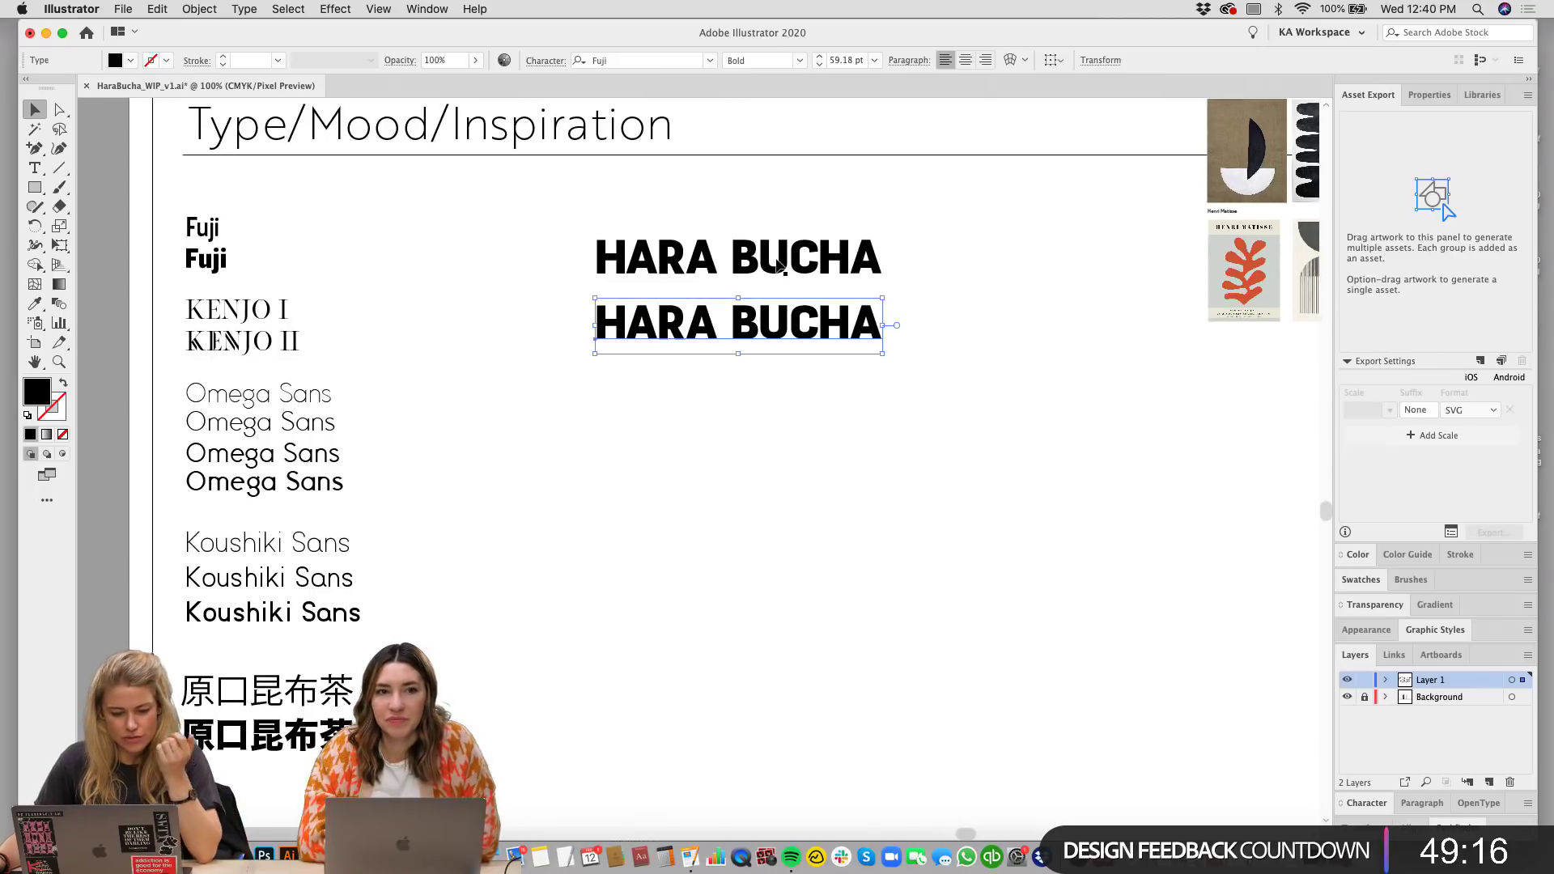
double_click(797, 319)
key("super+a")
type("ha")
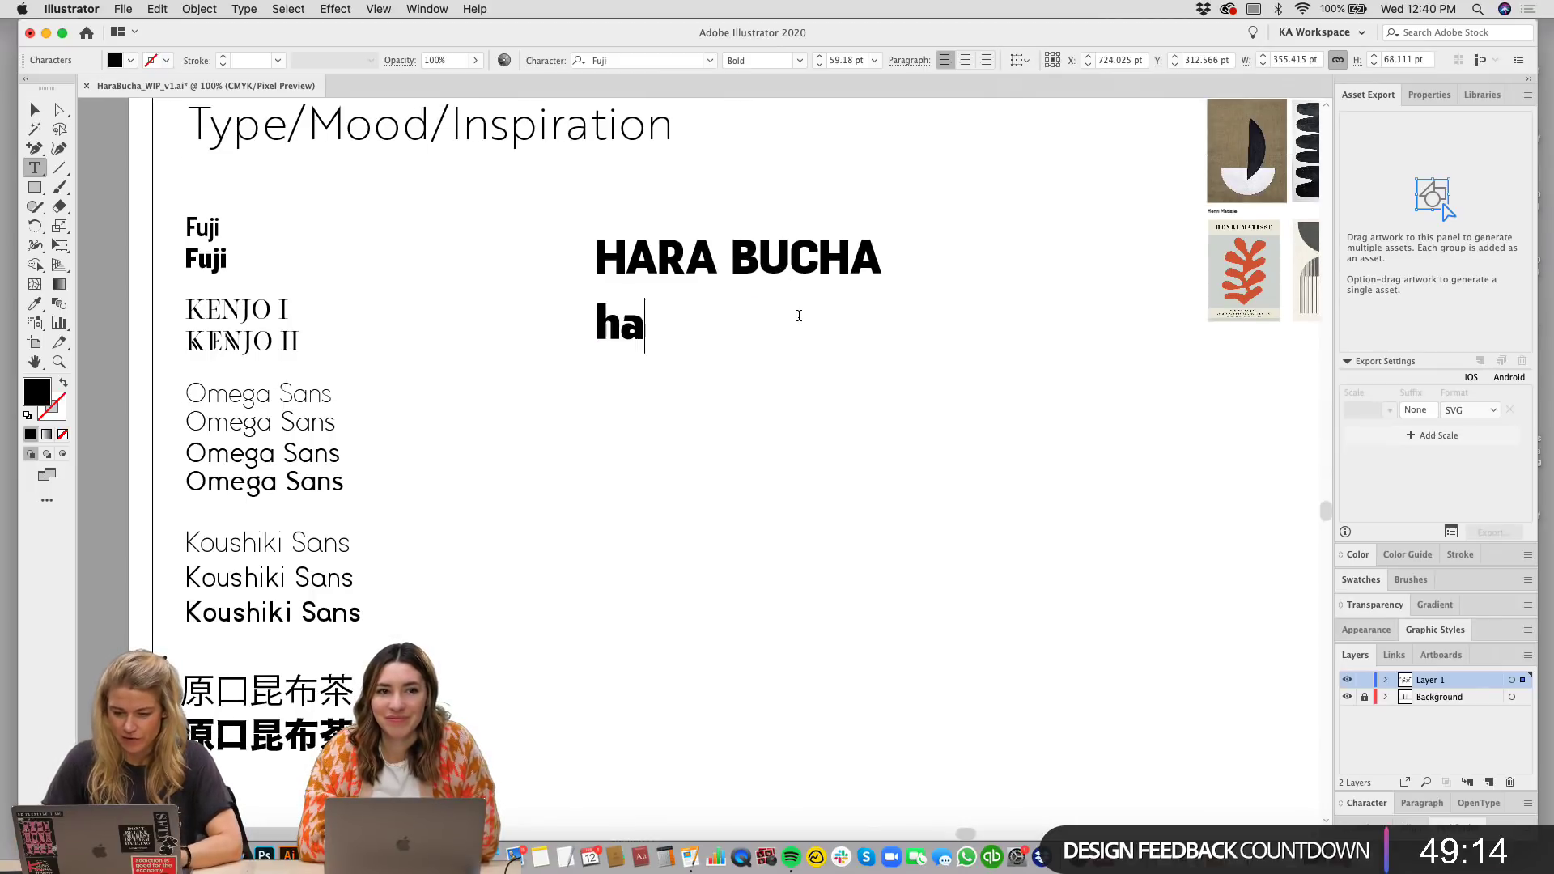
type("ra bucha")
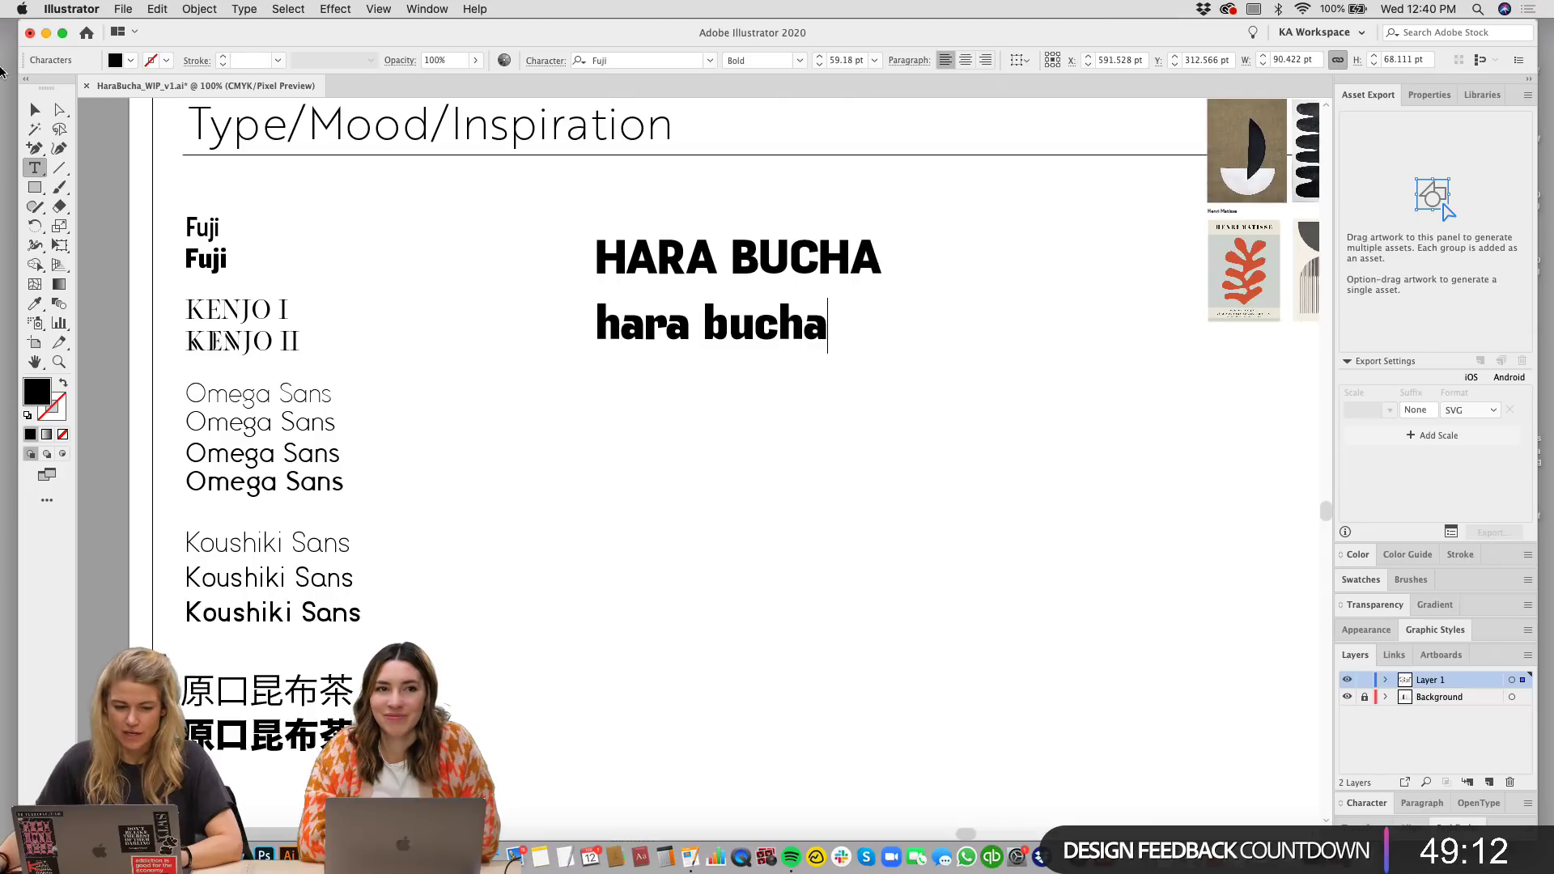
key("Escape")
left_click(781, 339)
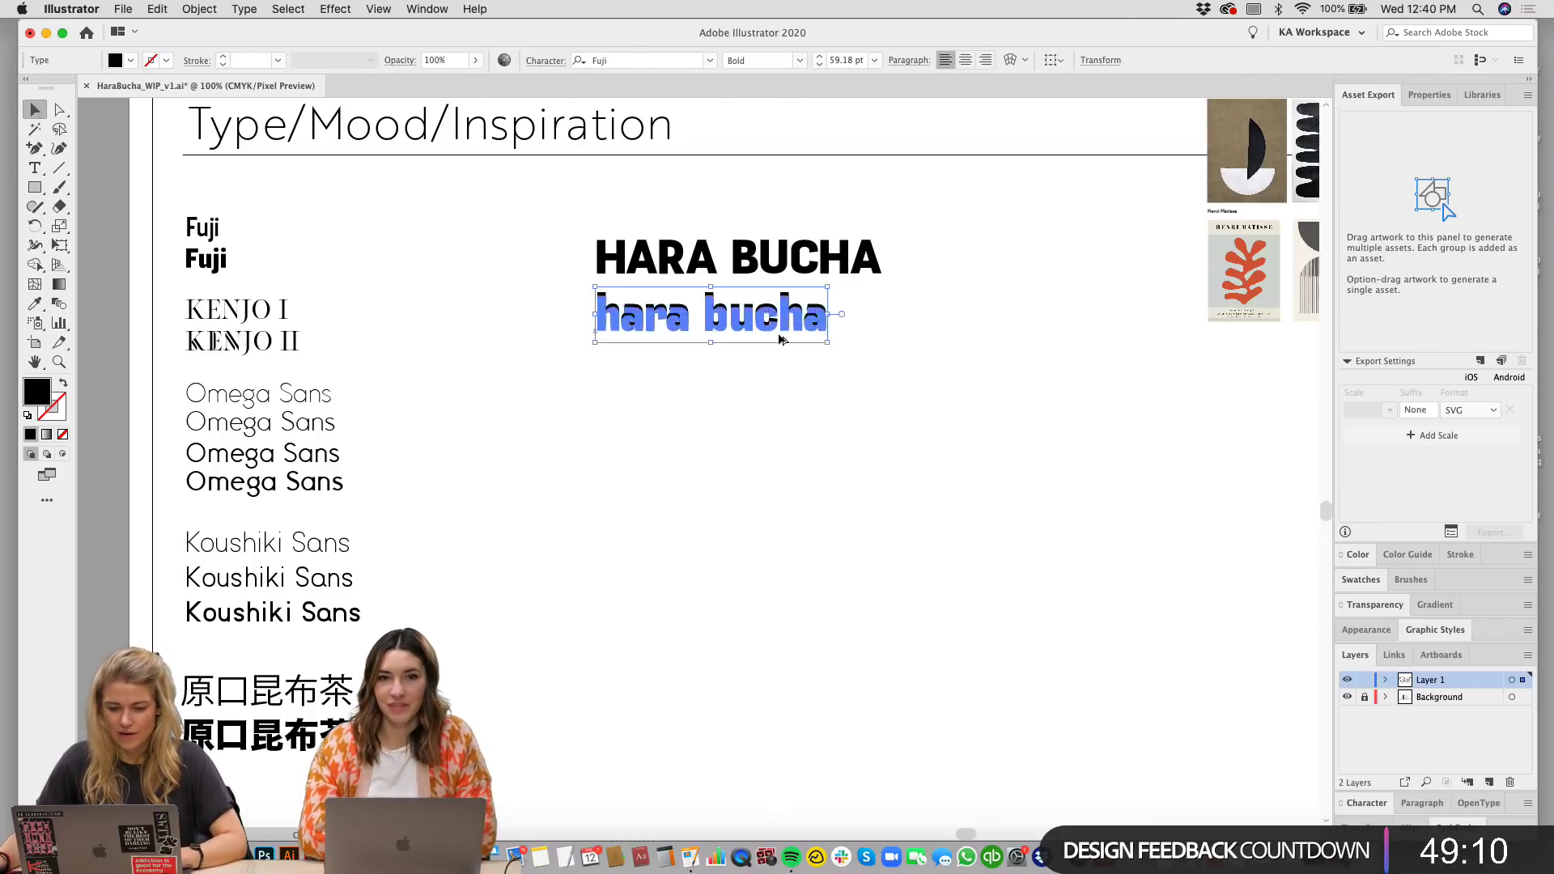
Step: Duplicate the lowercase wordmark below itself and capitalise both initials so the copy reads "Hara Bucha"
left_click_drag(780, 338, 779, 393)
double_click(779, 372)
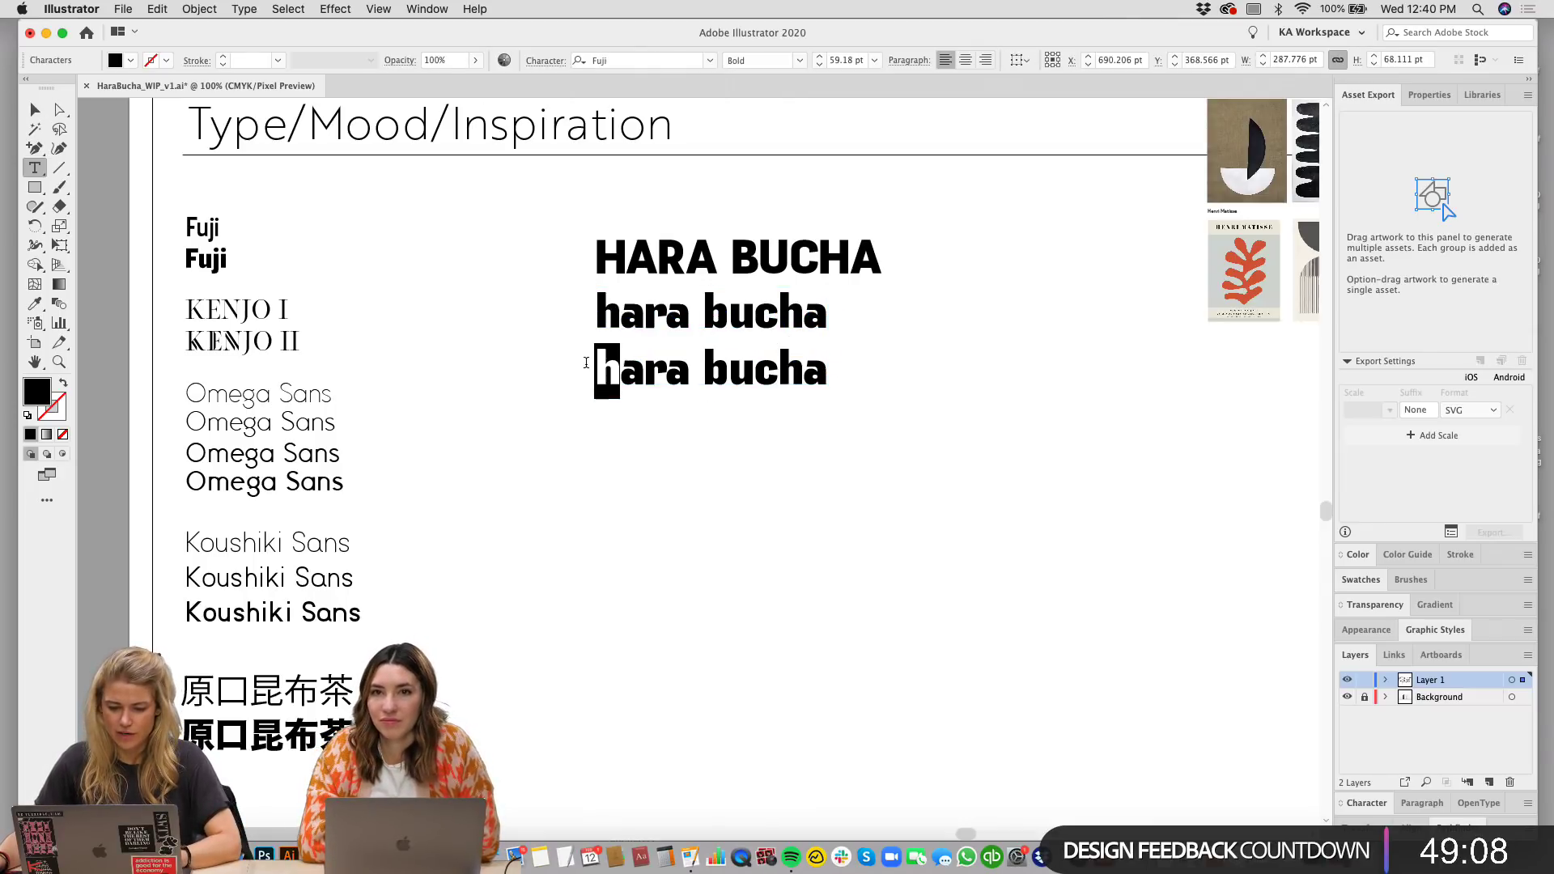
type("H")
key("Right")
key("Right")
key("Right")
key("Right")
key("shift+Right")
type("B")
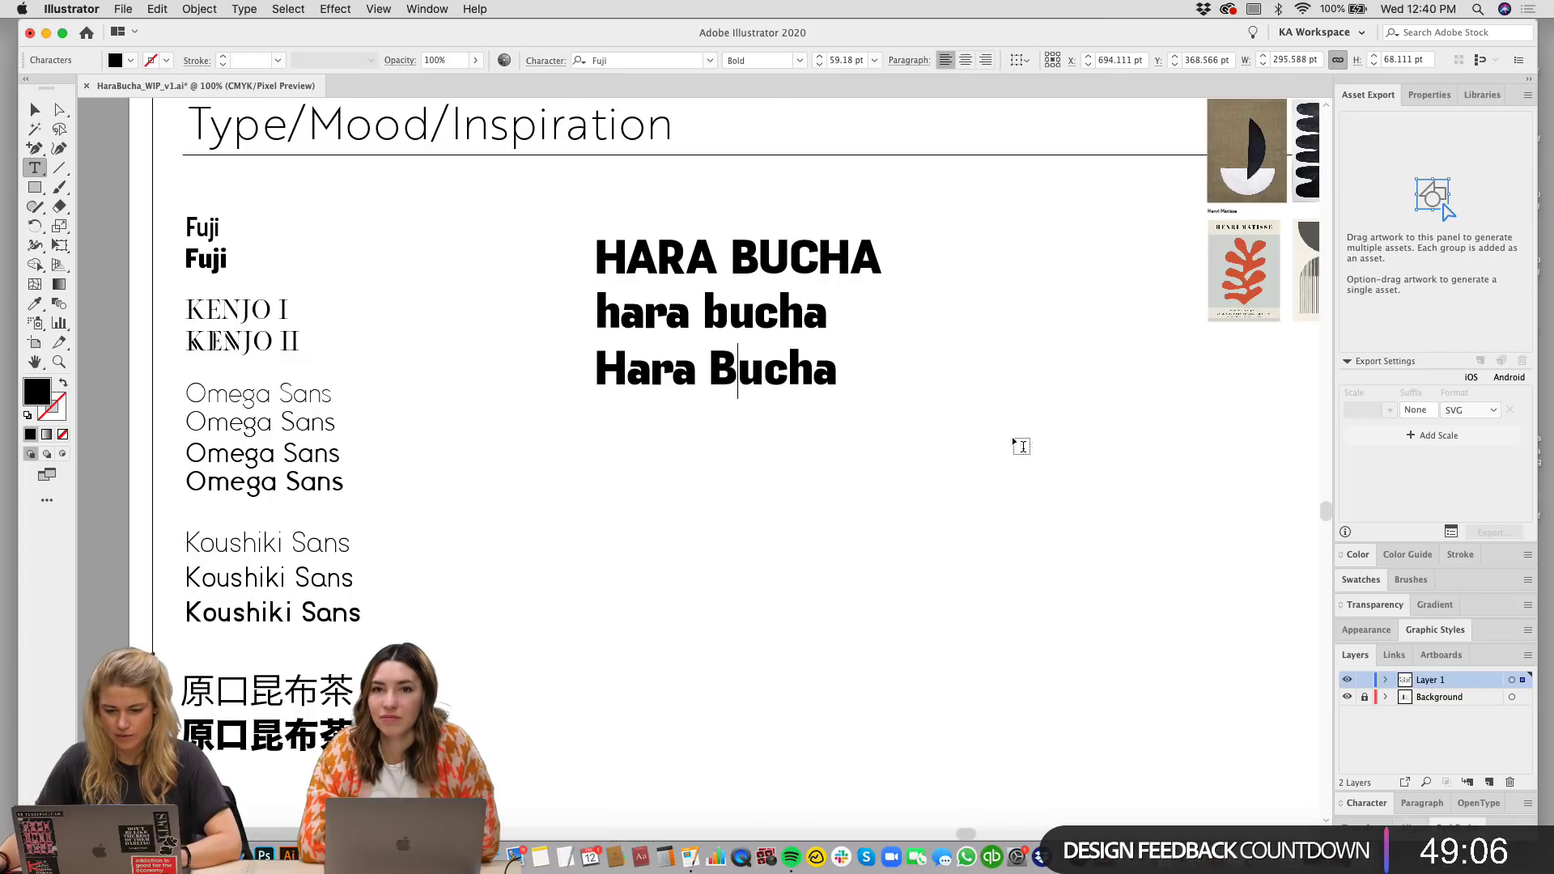
Step: Adjust the spacing of the three stacked Hara Bucha wordmarks and scale the set down to 49.97 pt
key("Escape")
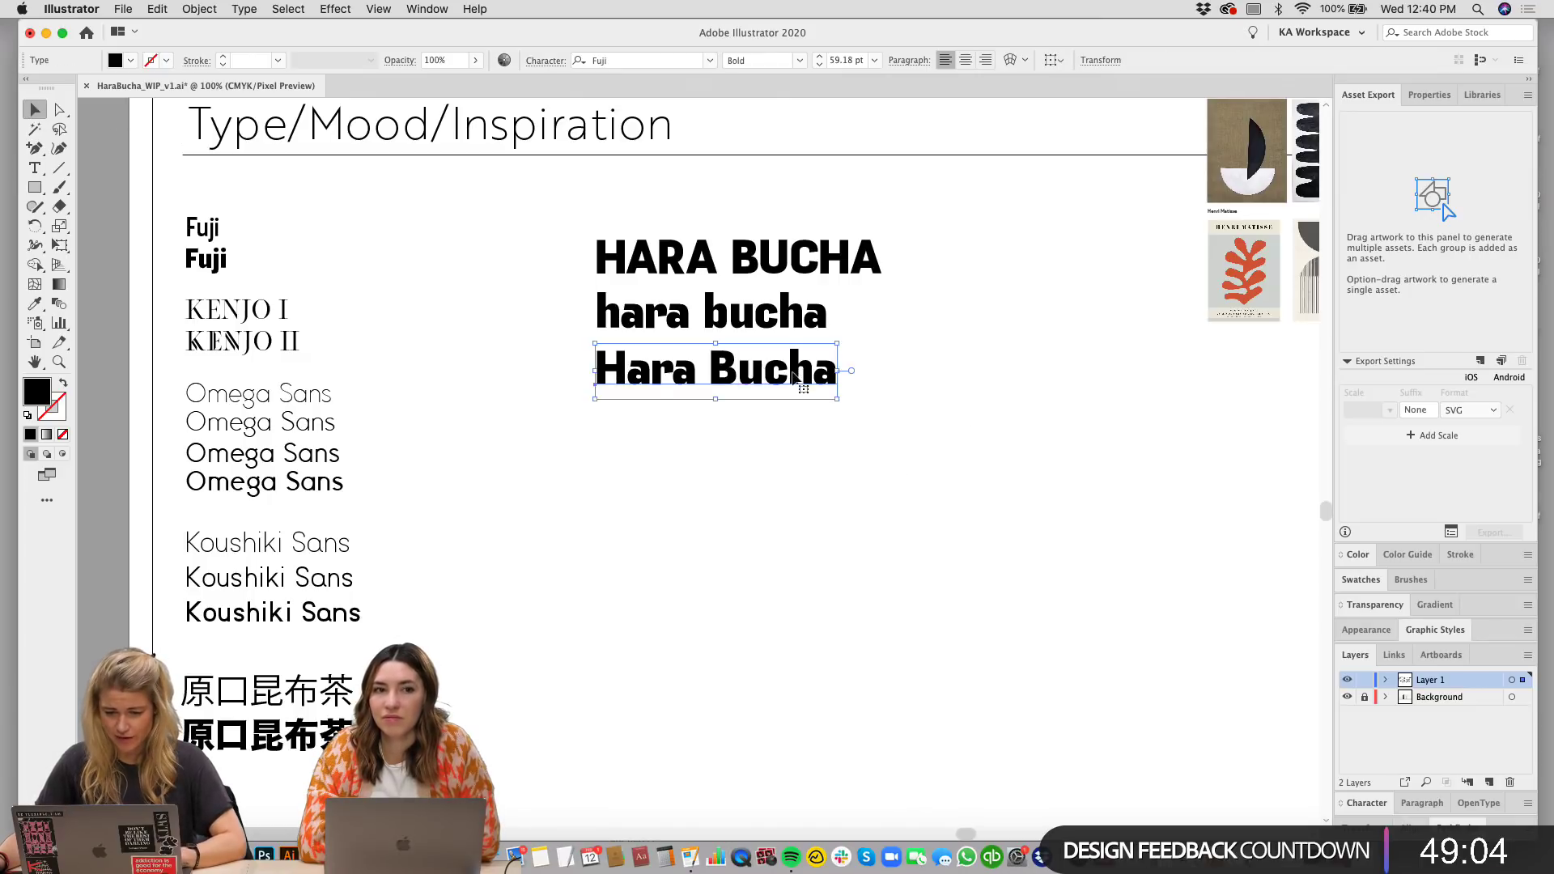
left_click_drag(794, 373, 789, 384)
left_click_drag(772, 326, 772, 336)
left_click_drag(831, 273, 830, 257)
left_click_drag(738, 371, 738, 343)
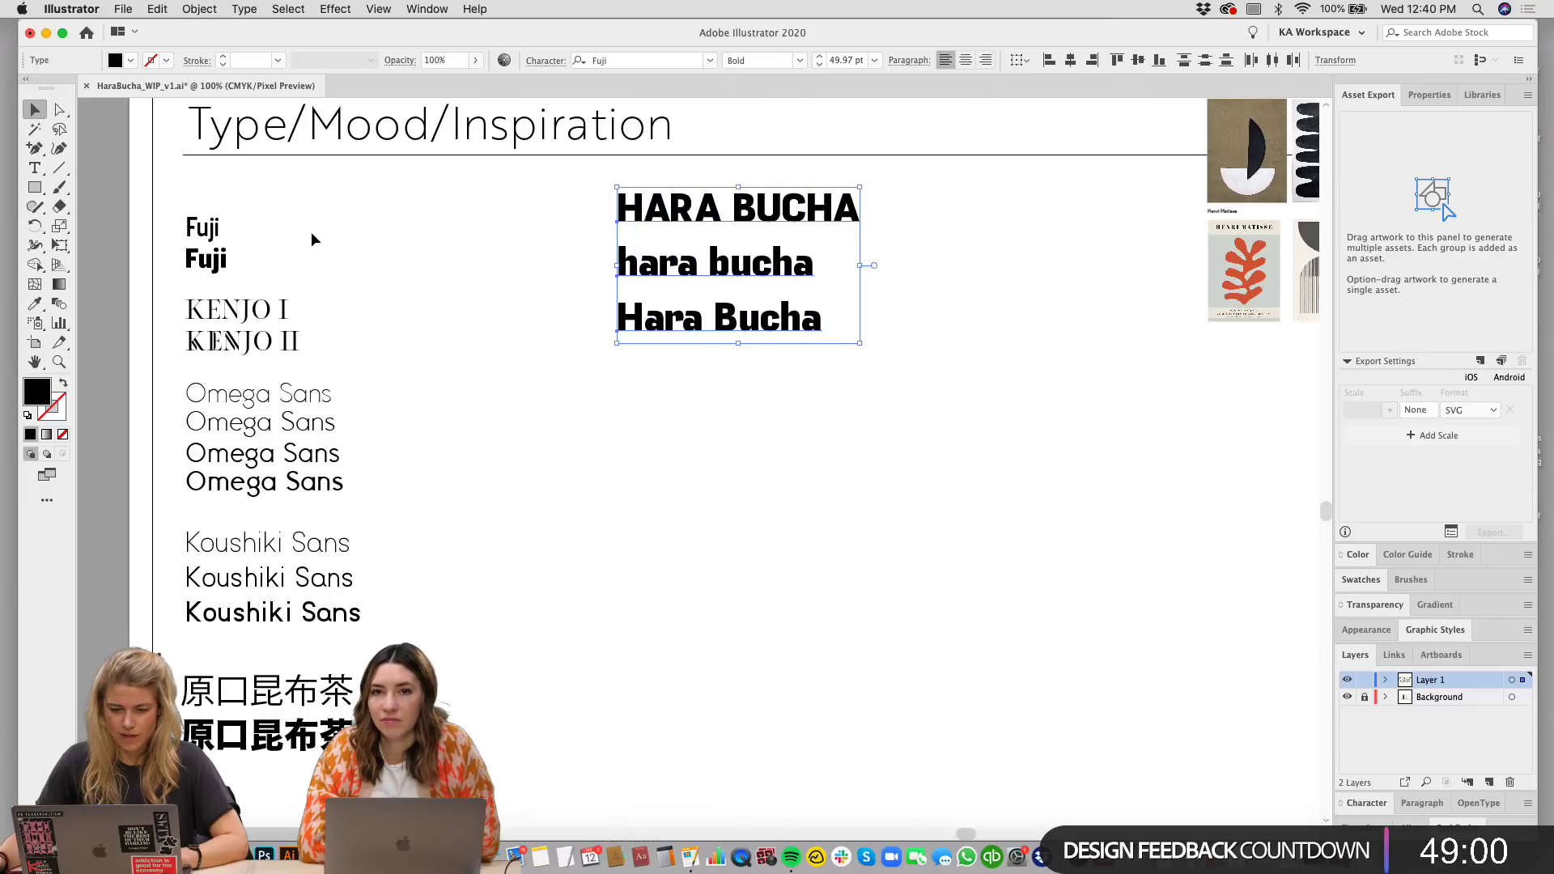
Step: Apply the Fuji Light sample's type style to all three wordmarks with the Eyedropper
left_click(34, 304)
left_click(200, 226)
key("v")
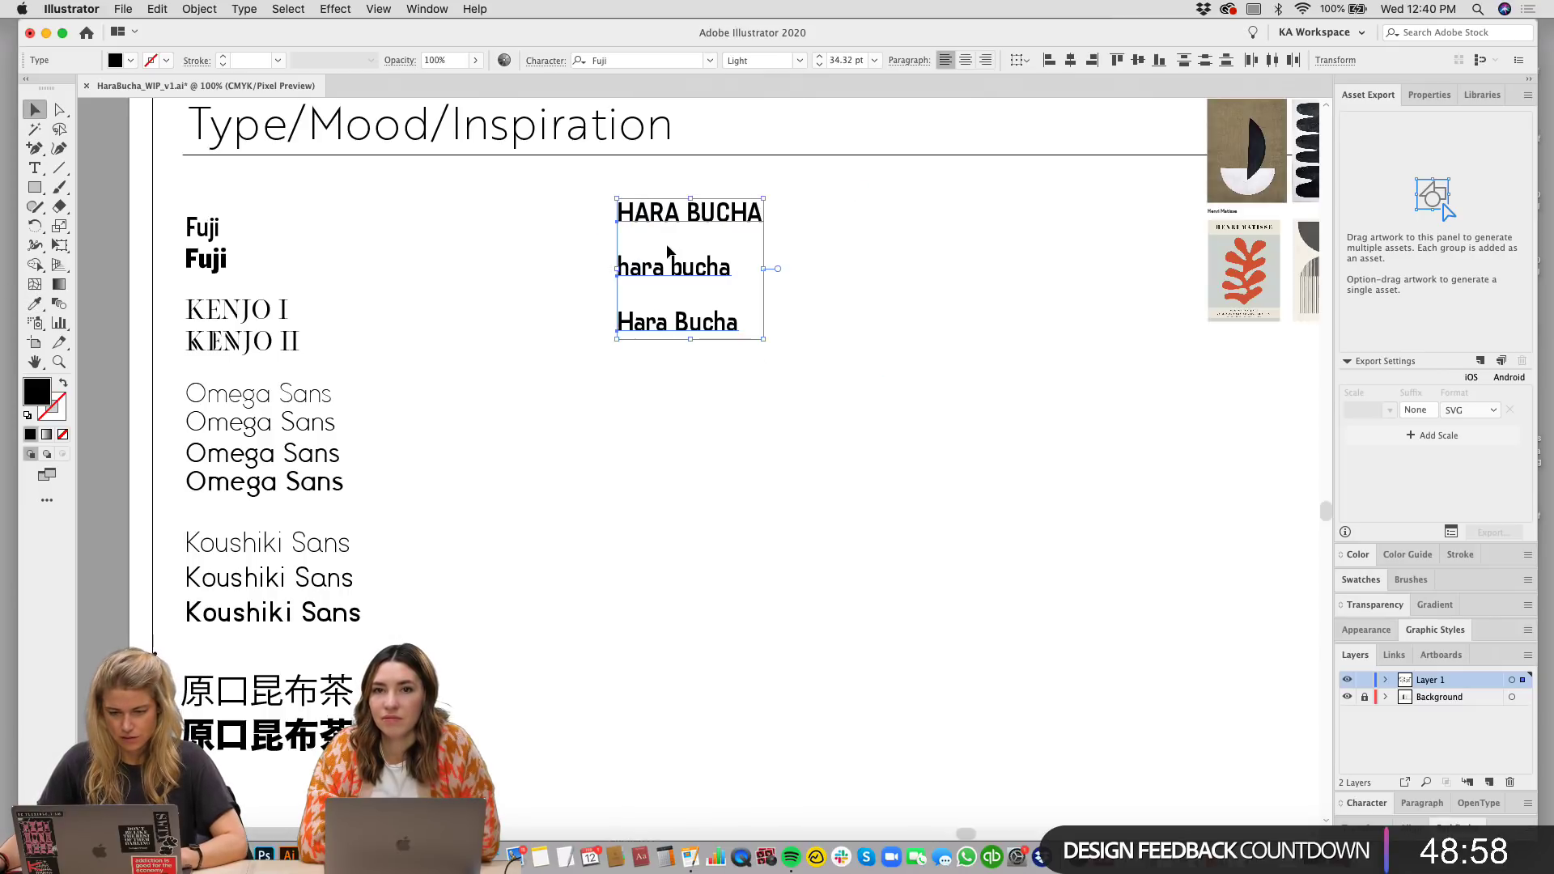
Step: Duplicate the Fuji Light trio to its right and restyle the copy to match the Fuji Bold sample
left_click_drag(669, 260, 884, 260)
left_click(34, 304)
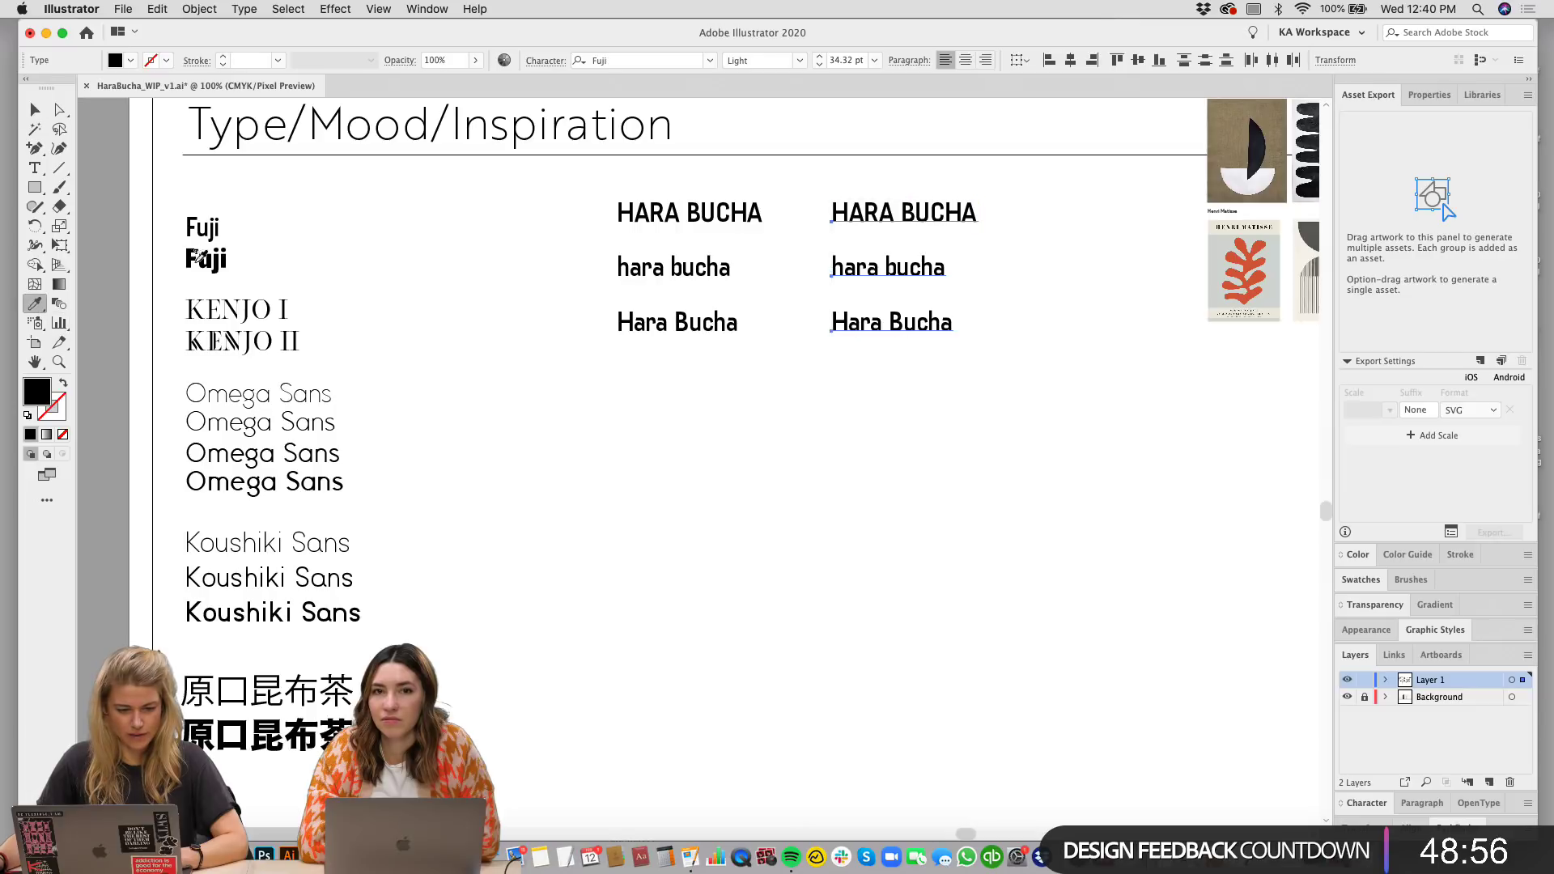
left_click(202, 258)
key("v")
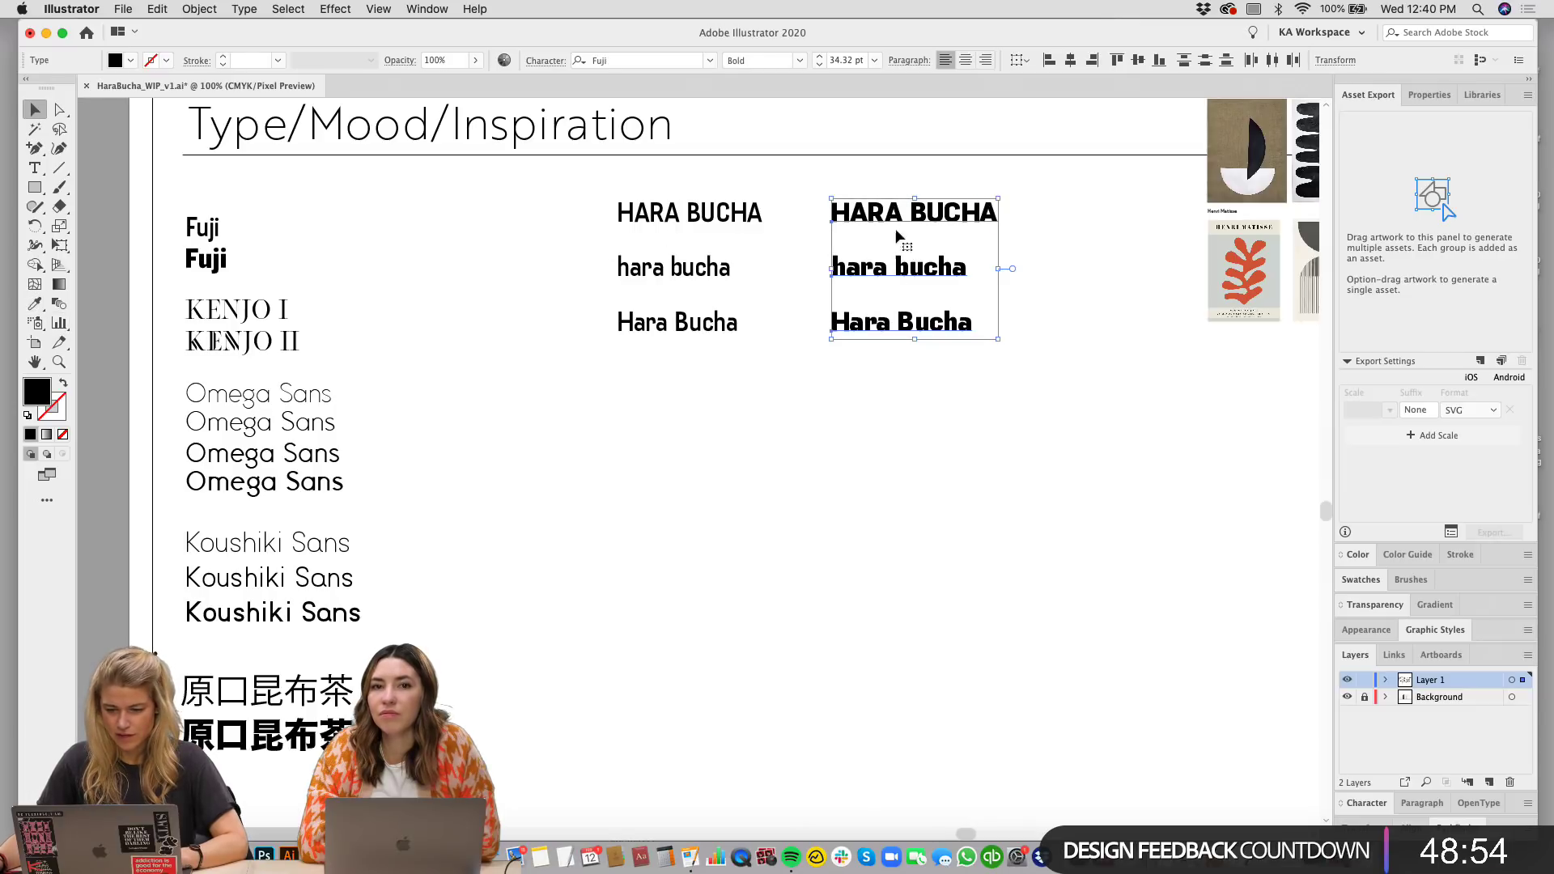
Step: Duplicate the Fuji Bold trio below itself and restyle the copy to match the Omega Sans Light sample
left_click_drag(896, 235, 896, 451)
key("i")
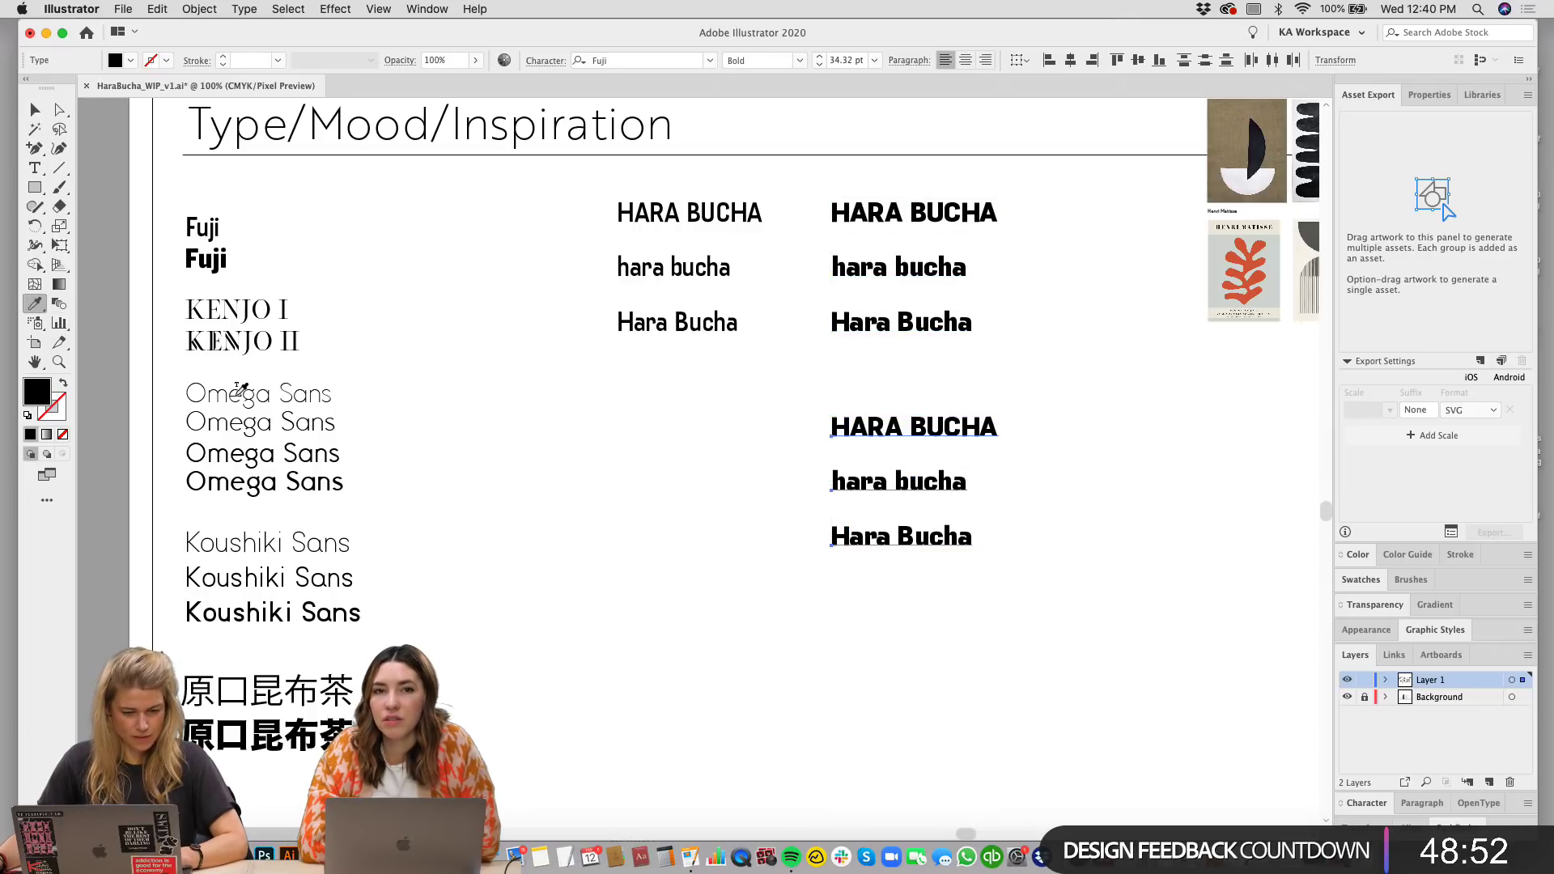
left_click(237, 394)
key("v")
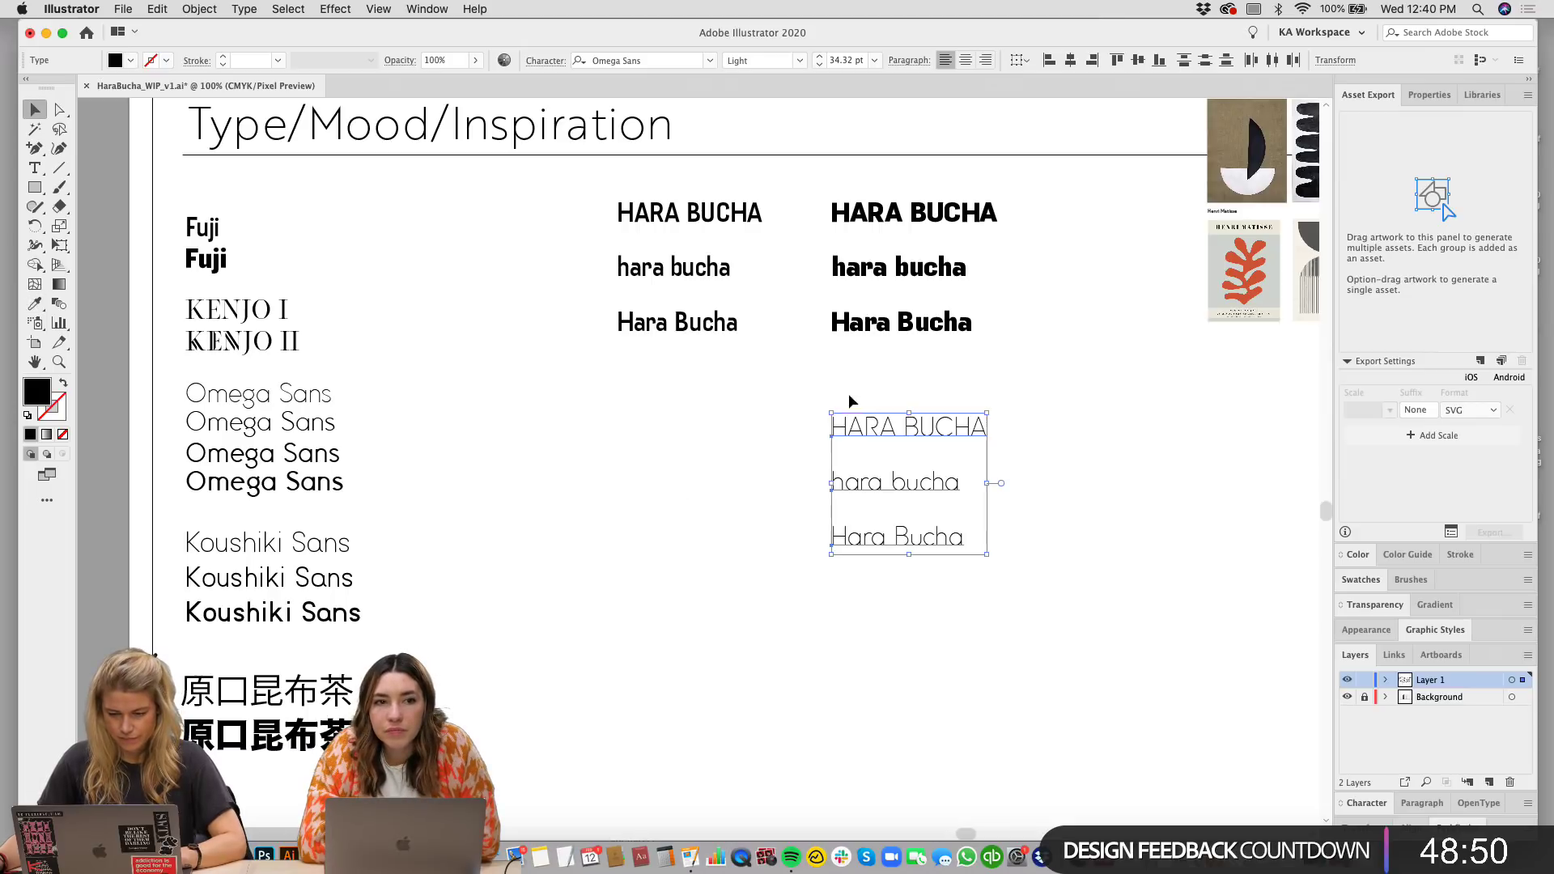
Step: Duplicate the Omega Sans Light trio to its left and restyle the copy as Koushiki Sans Regular from the heaviest Koushiki sample
left_click_drag(840, 427, 650, 424)
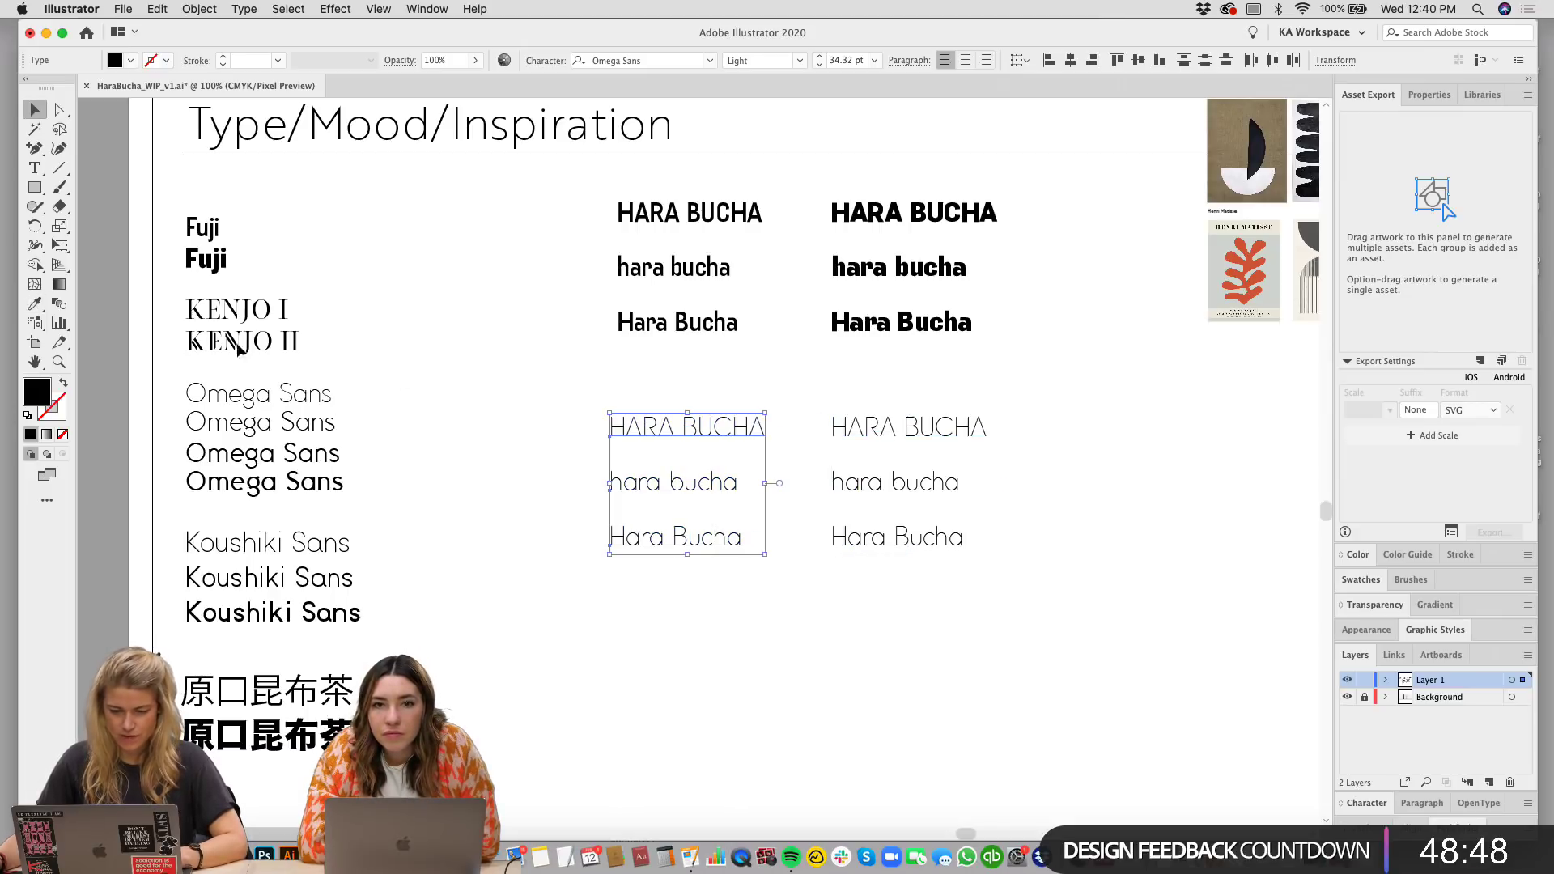
left_click(44, 305)
left_click(243, 610)
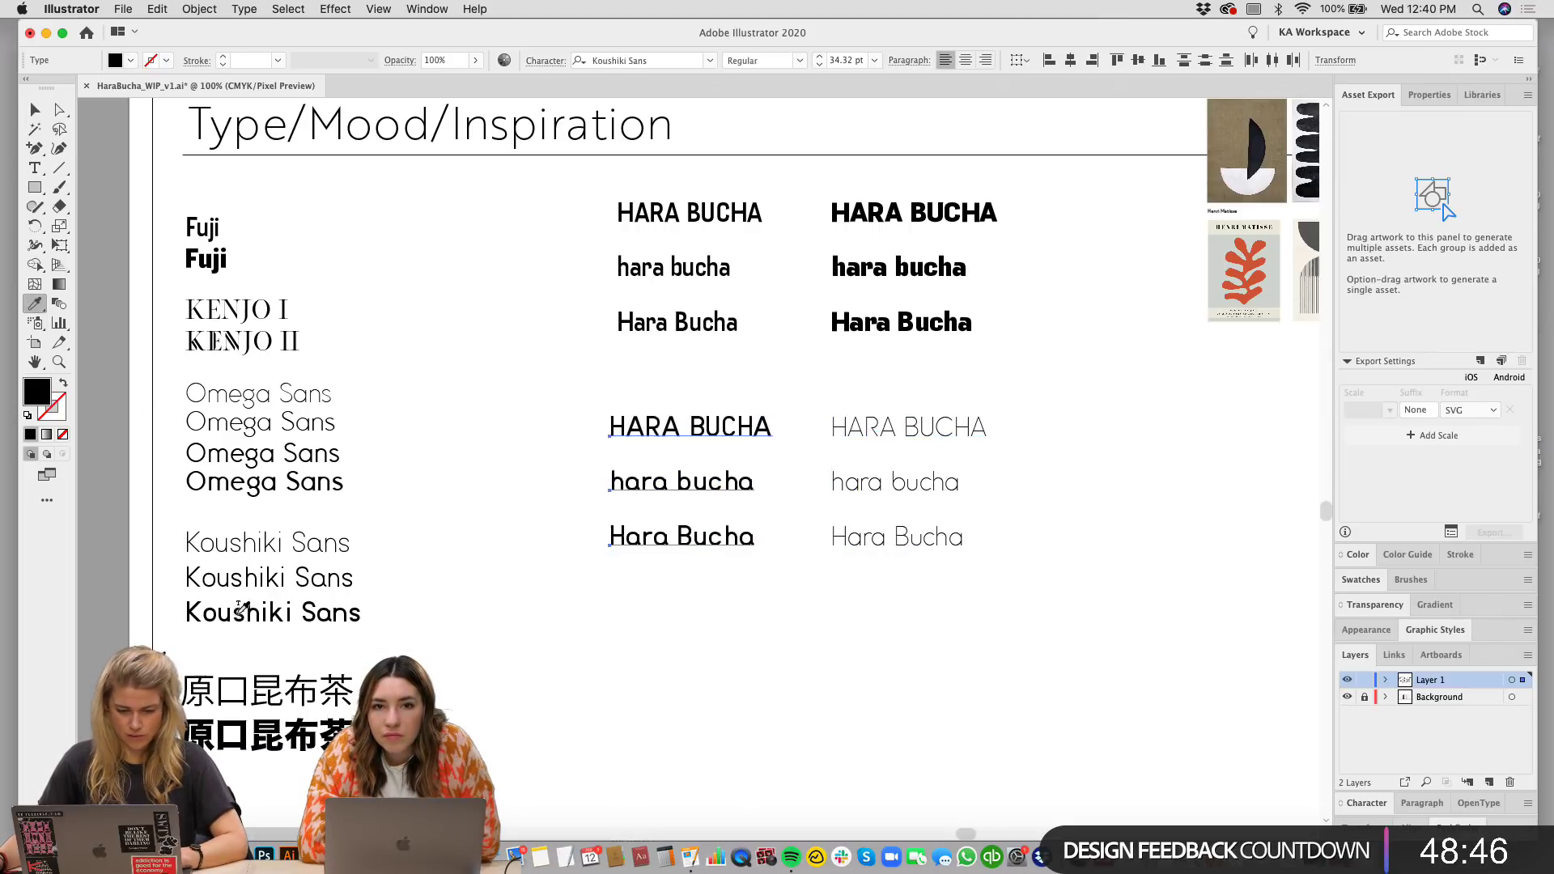
key("v")
Step: Duplicate the Koushiki Sans trio below itself and, after sampling other typefaces, restyle the copy to match the KENJO II sample
left_click_drag(632, 630, 640, 568)
left_click_drag(673, 382, 673, 564)
left_click(34, 304)
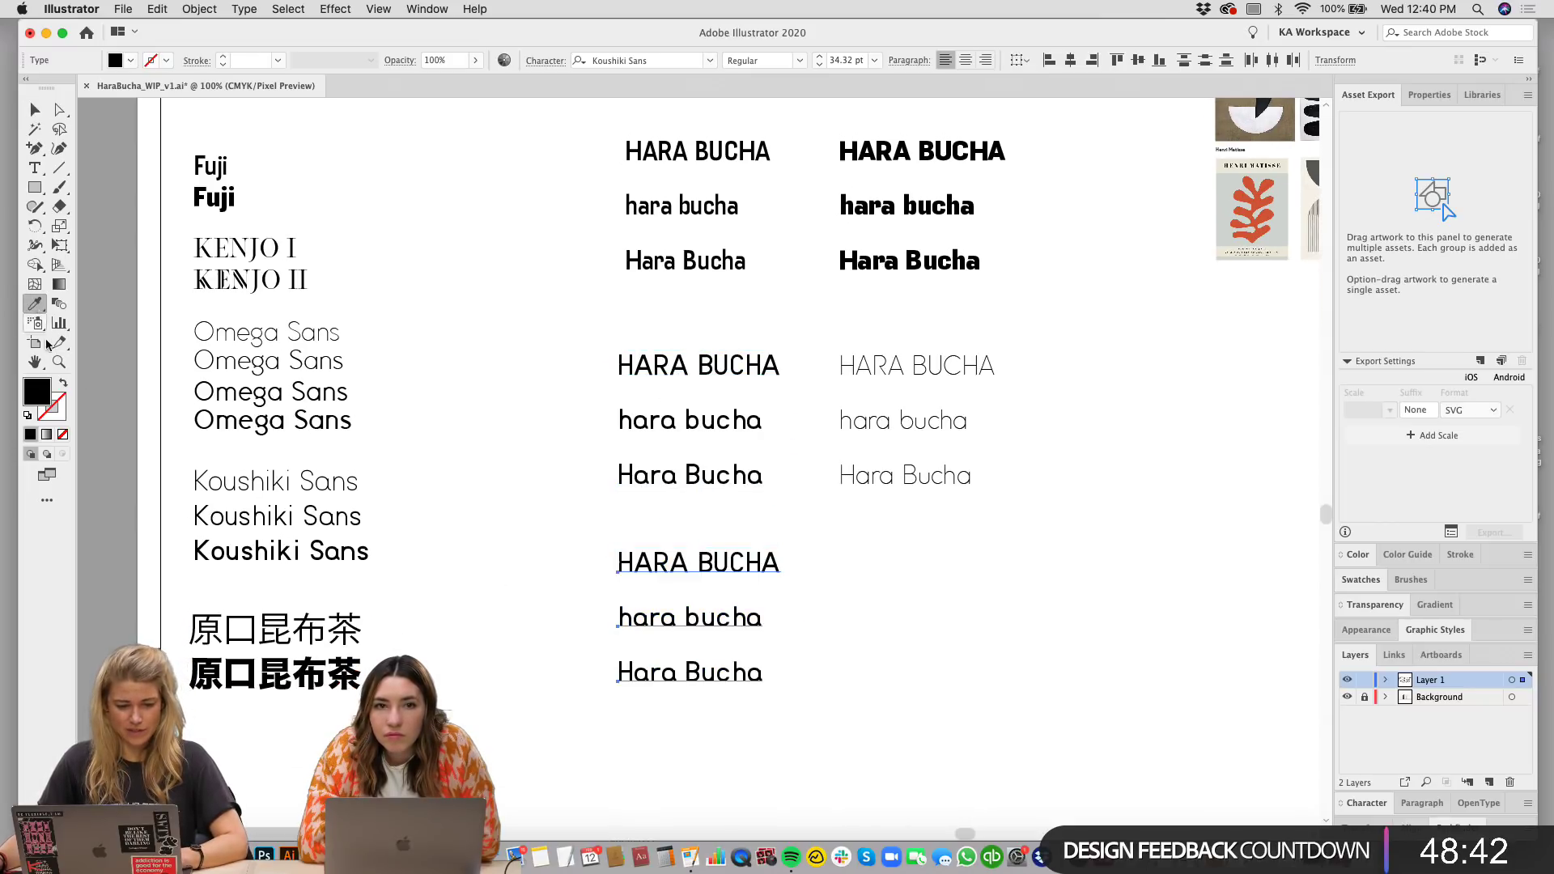
left_click(278, 620)
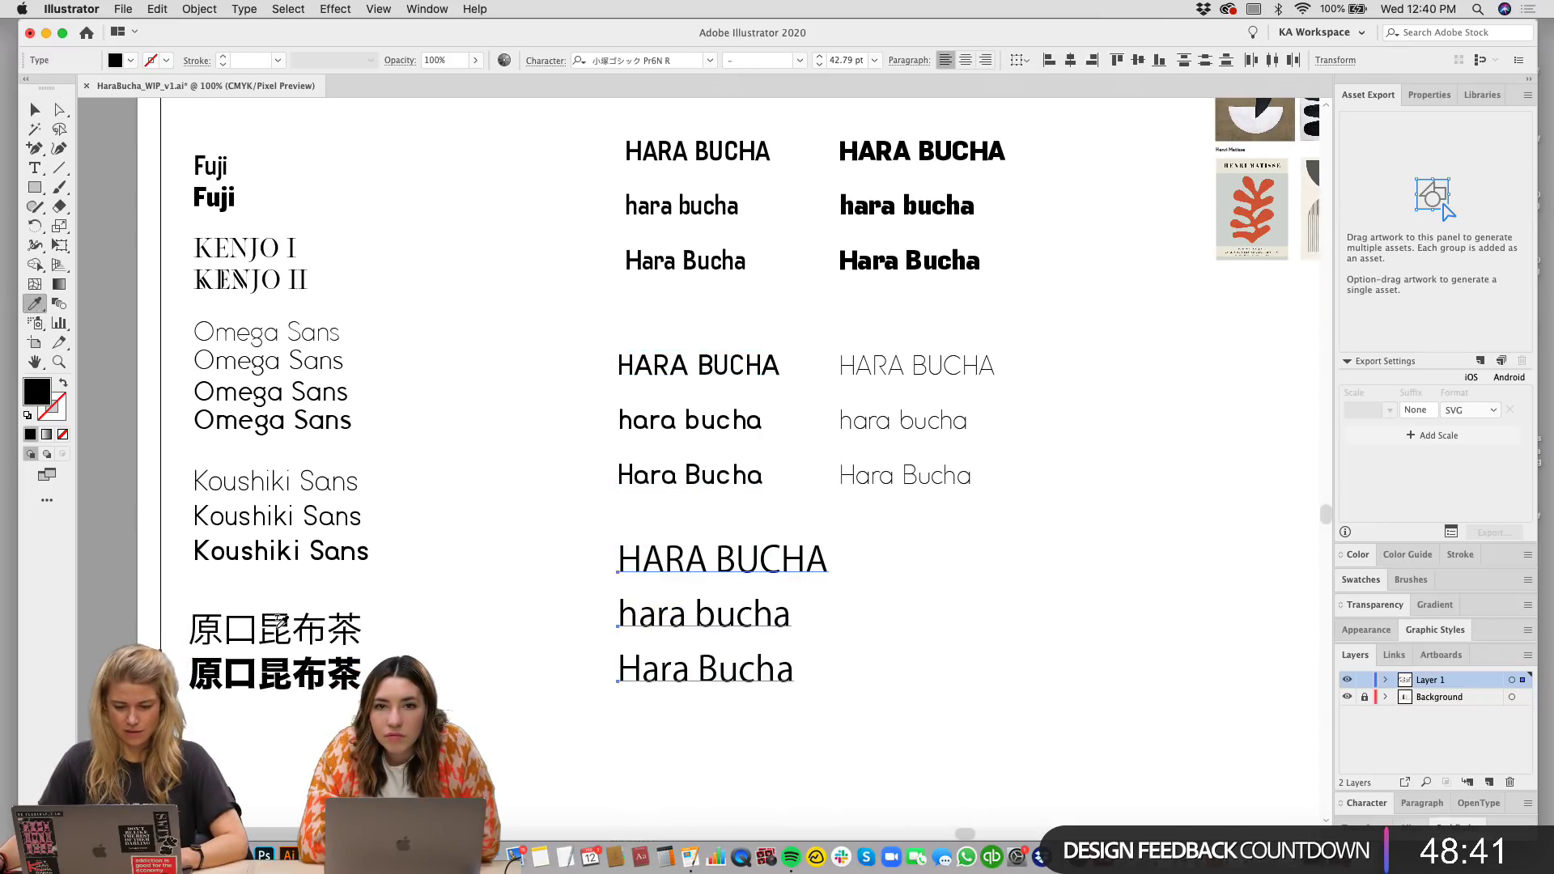
left_click(257, 411)
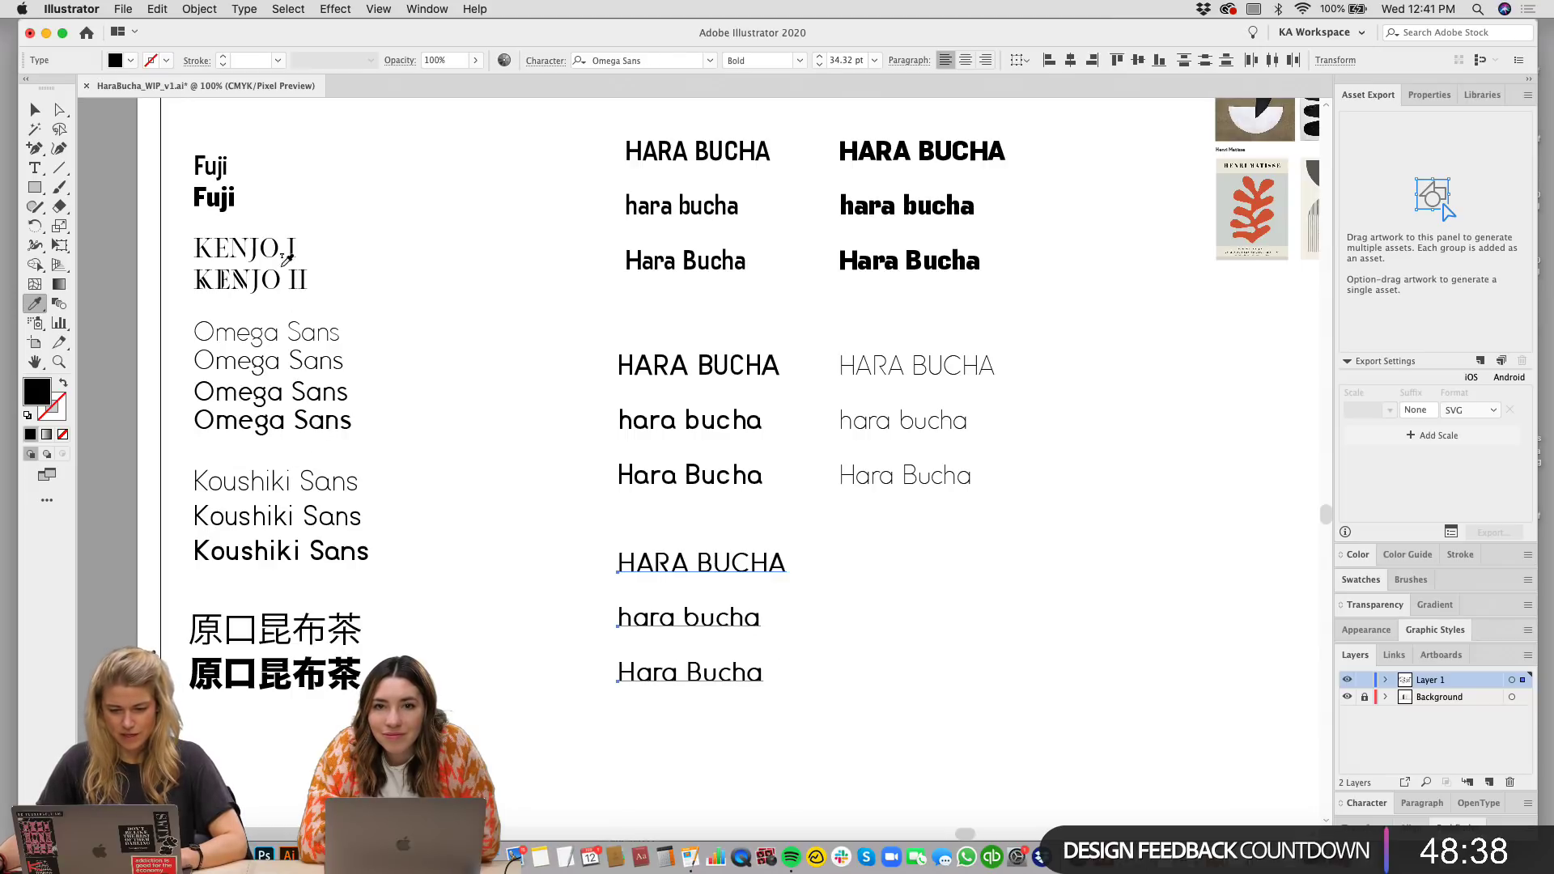
left_click(272, 275)
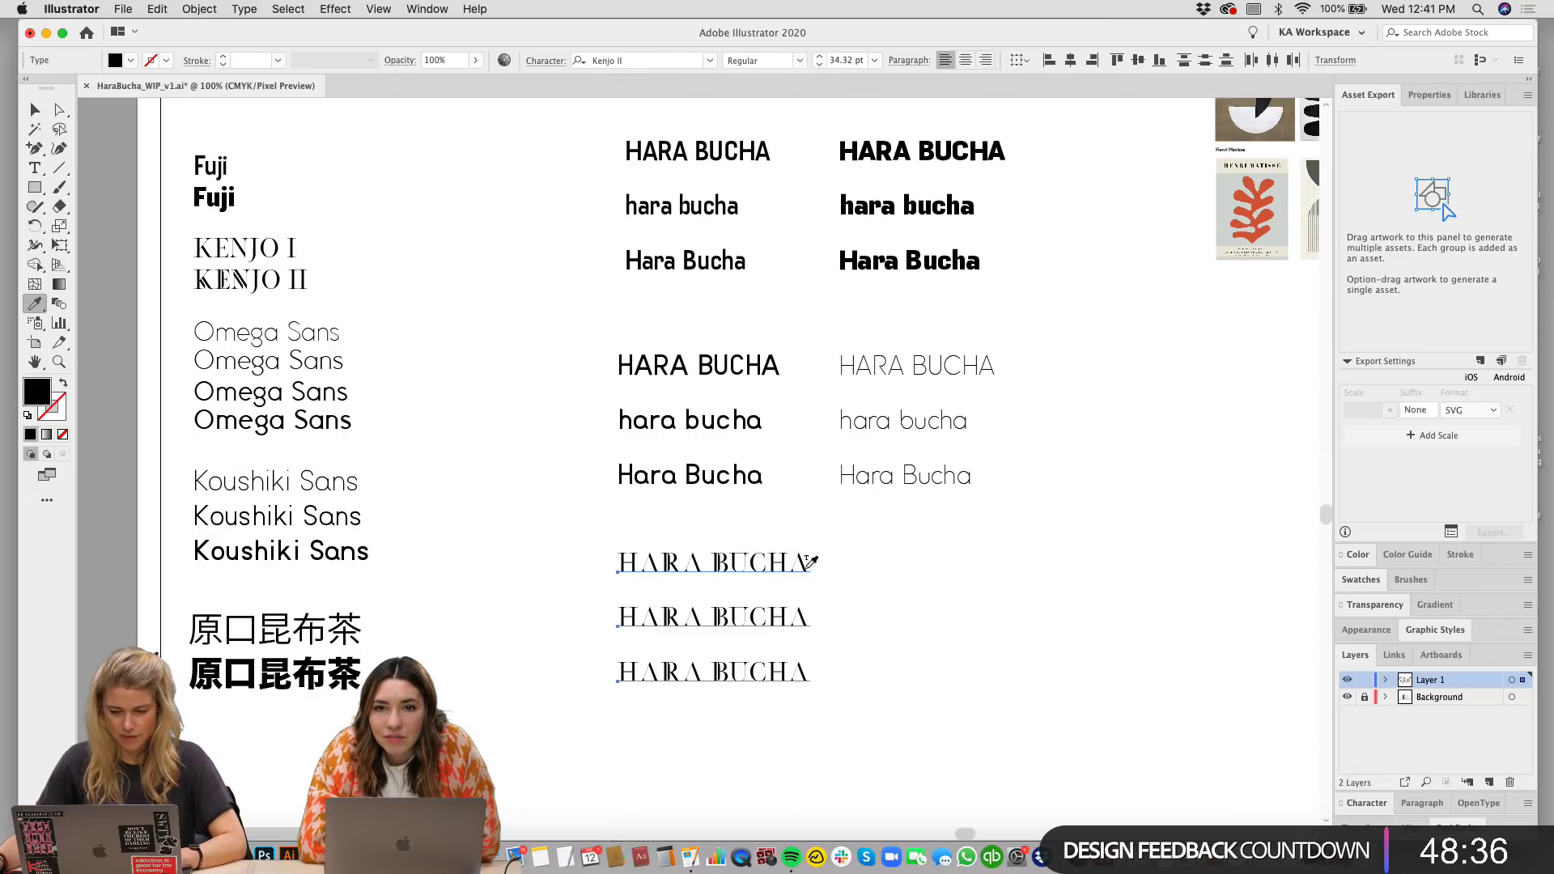
Step: Duplicate the Kenjo II trio to its right and restyle the copy to match the KENJO I sample
key("v")
left_click_drag(805, 616, 1056, 616, "alt")
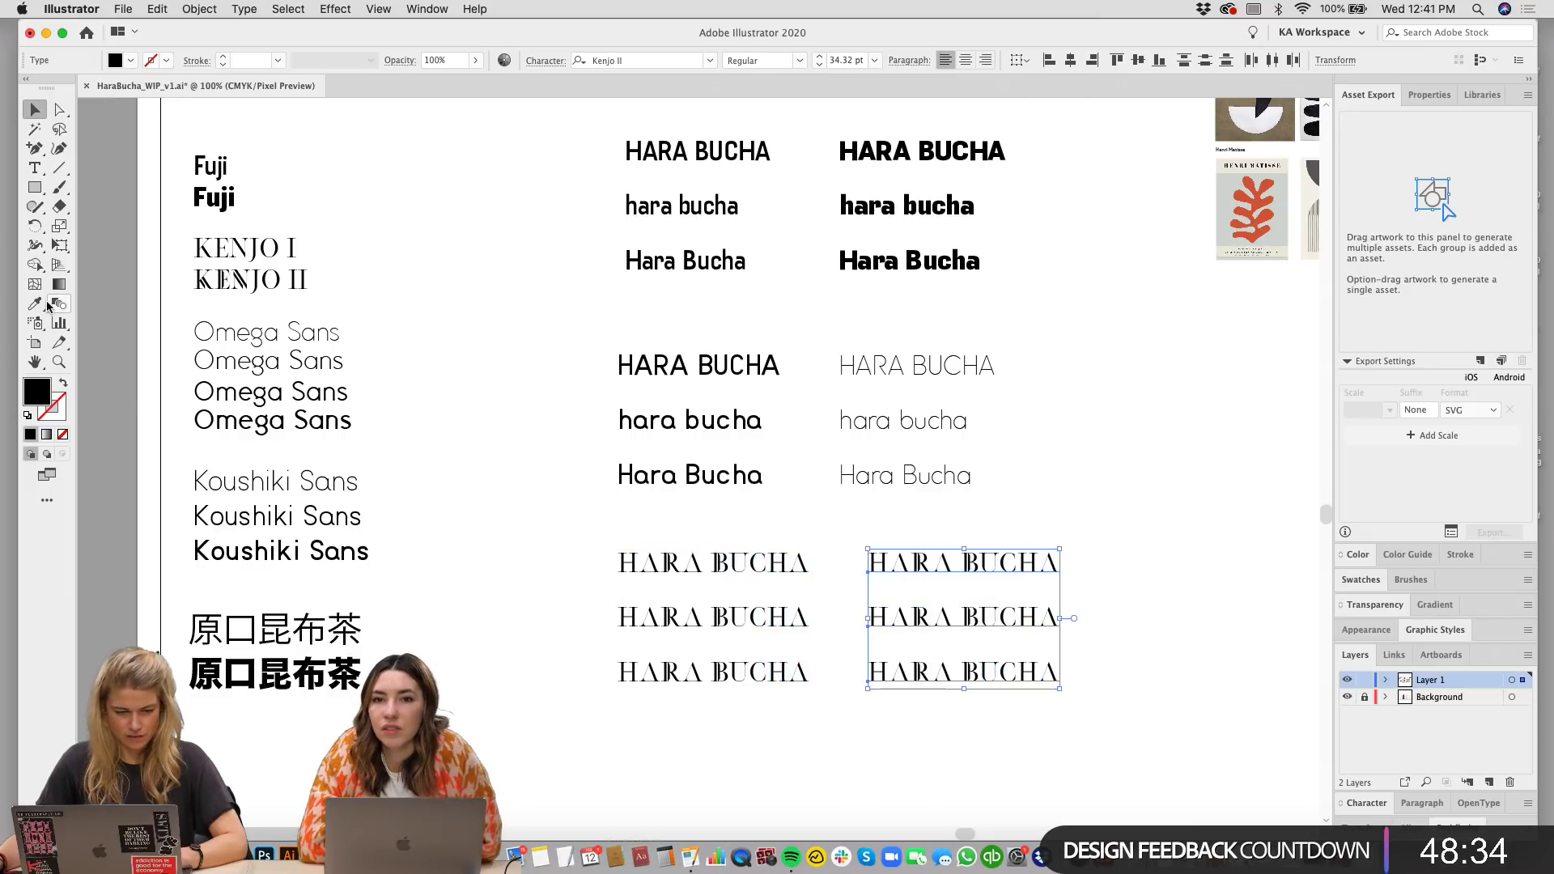
key("i")
left_click(279, 241)
key("v")
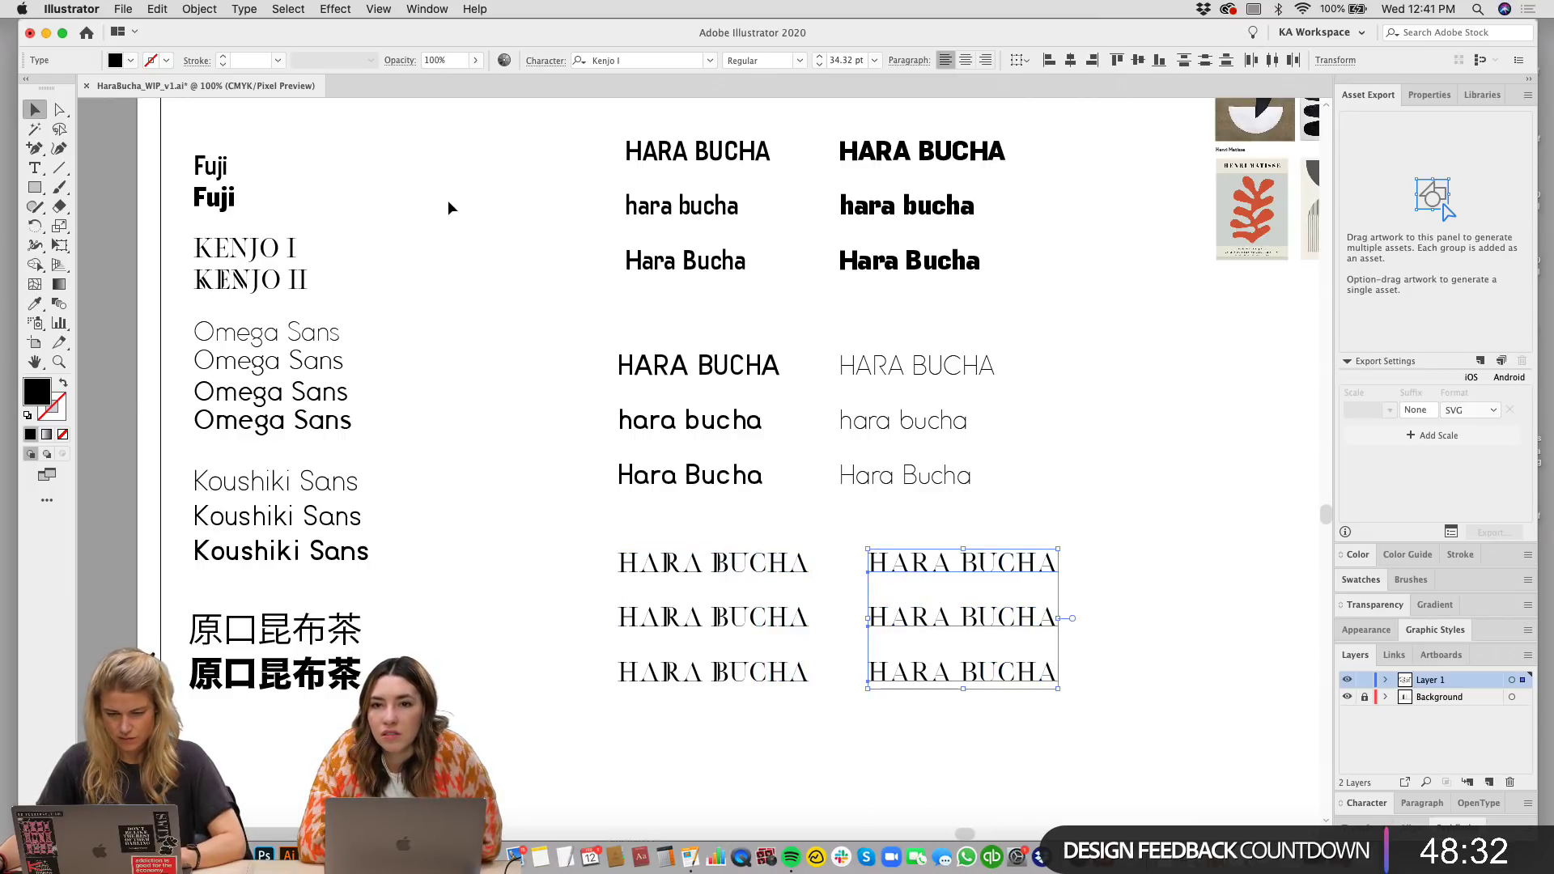
left_click(449, 201)
Step: Review the wordmark grid against the mood board images and the neighbouring artboards
scroll(444, 426, "up", 2)
scroll(444, 427, "right", 2)
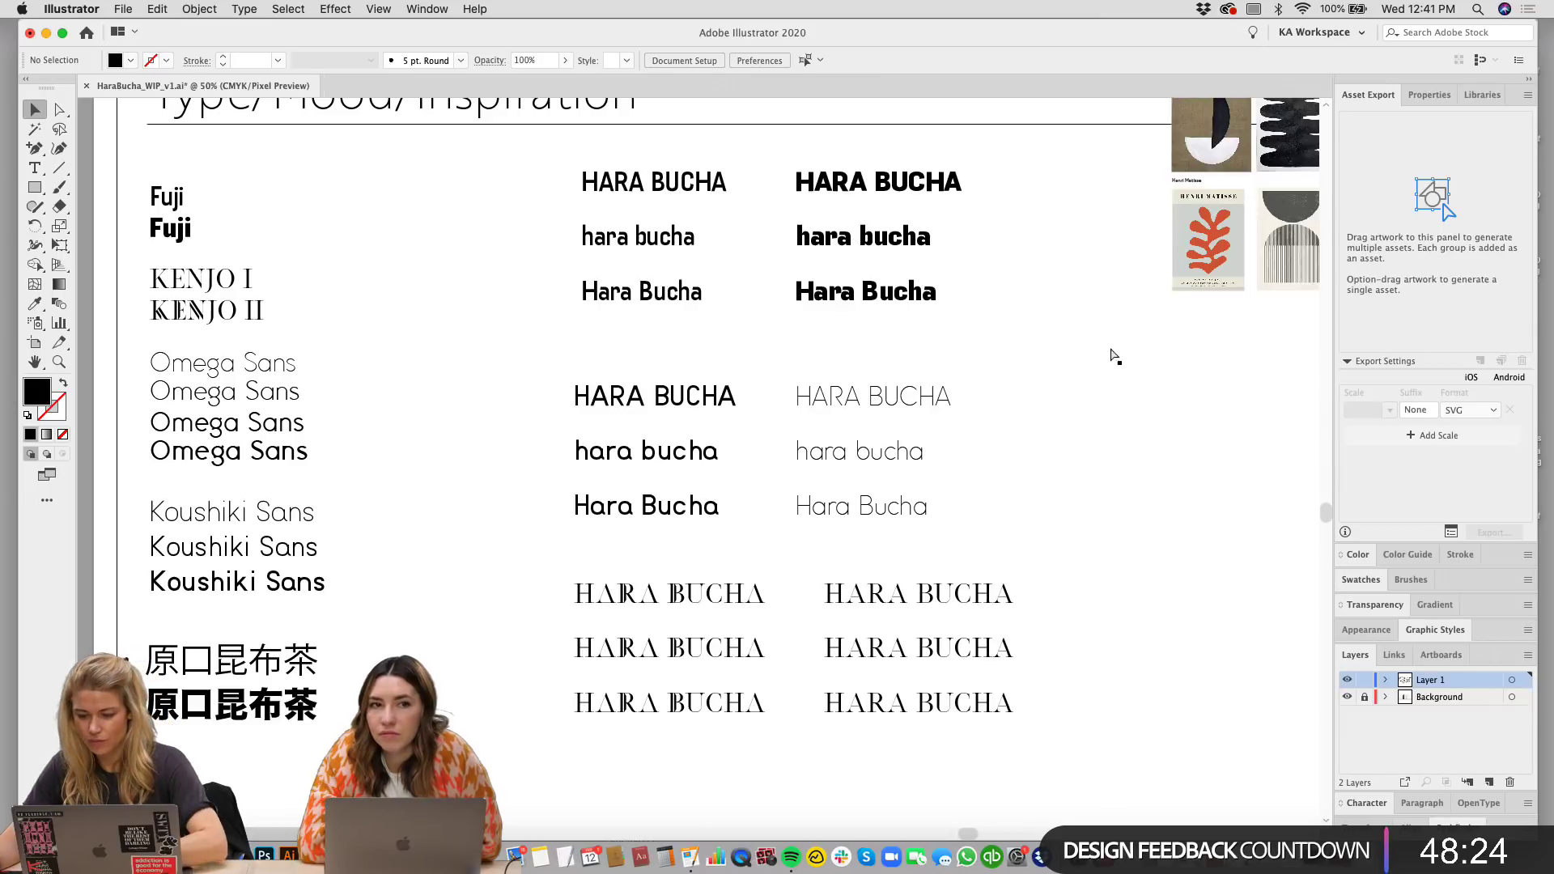
key("super+minus")
key("super+minus")
key("super+minus")
left_click_drag(1006, 444, 975, 613)
key("super+plus")
key("super+plus")
key("super+plus")
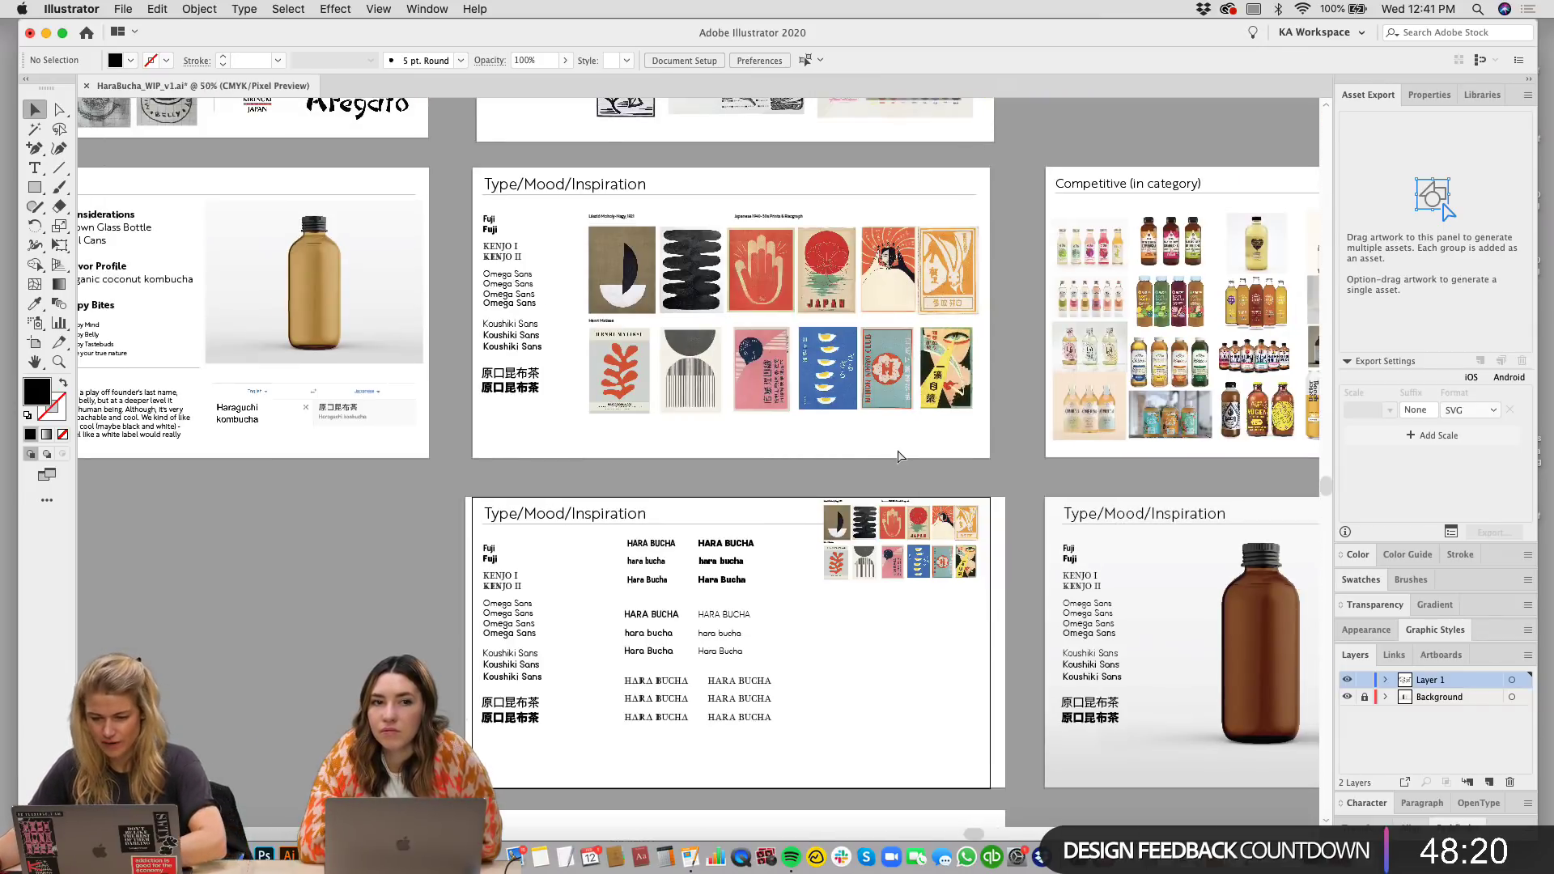
key("super+minus")
key("super+minus")
key("super+minus")
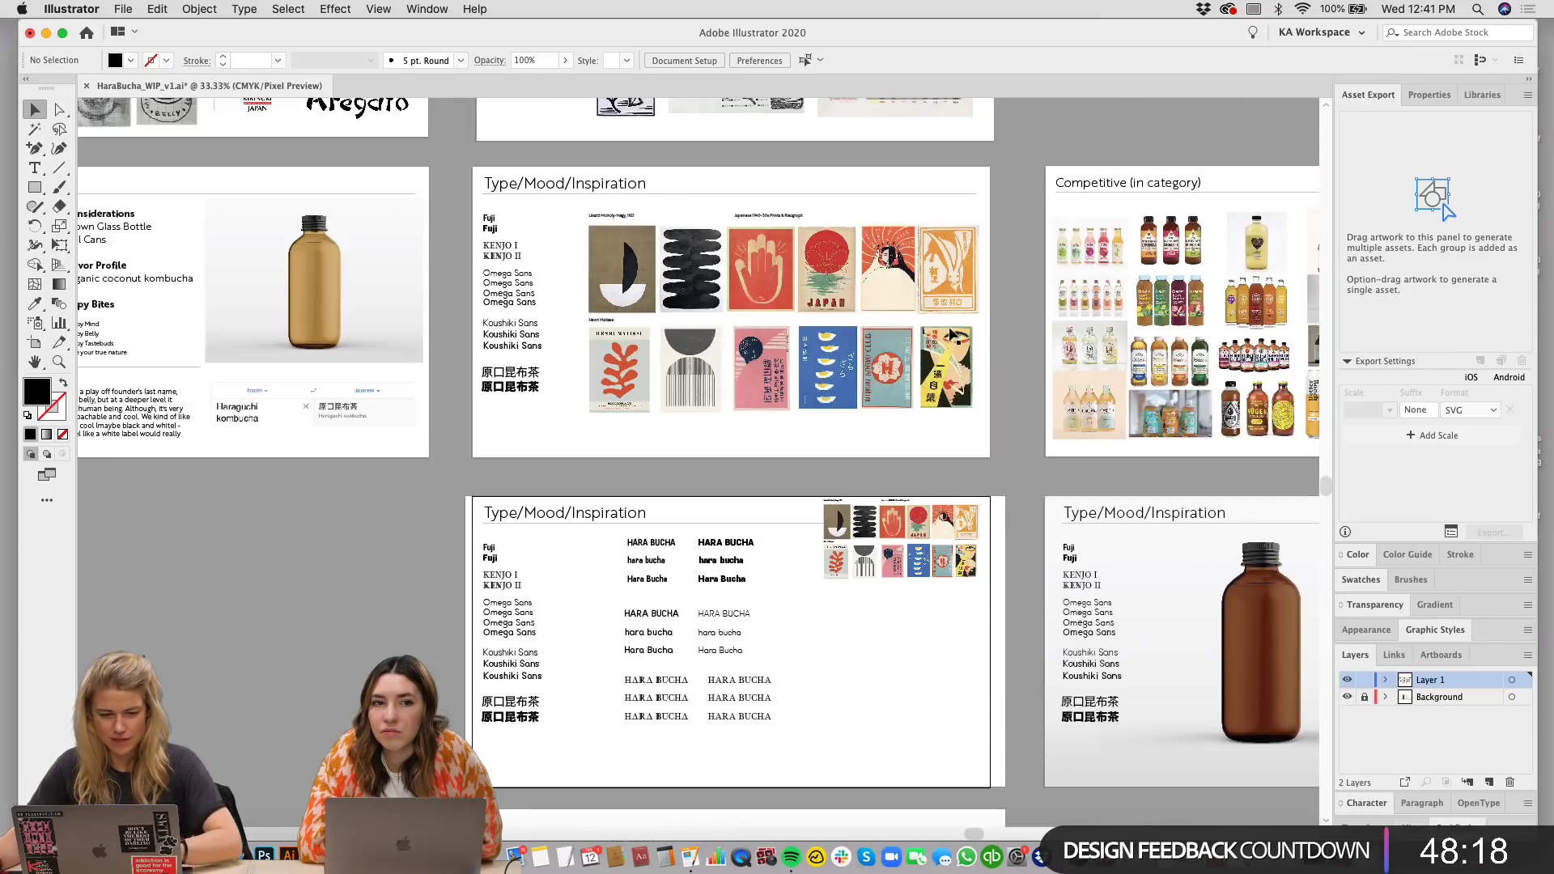
left_click_drag(958, 324, 910, 400)
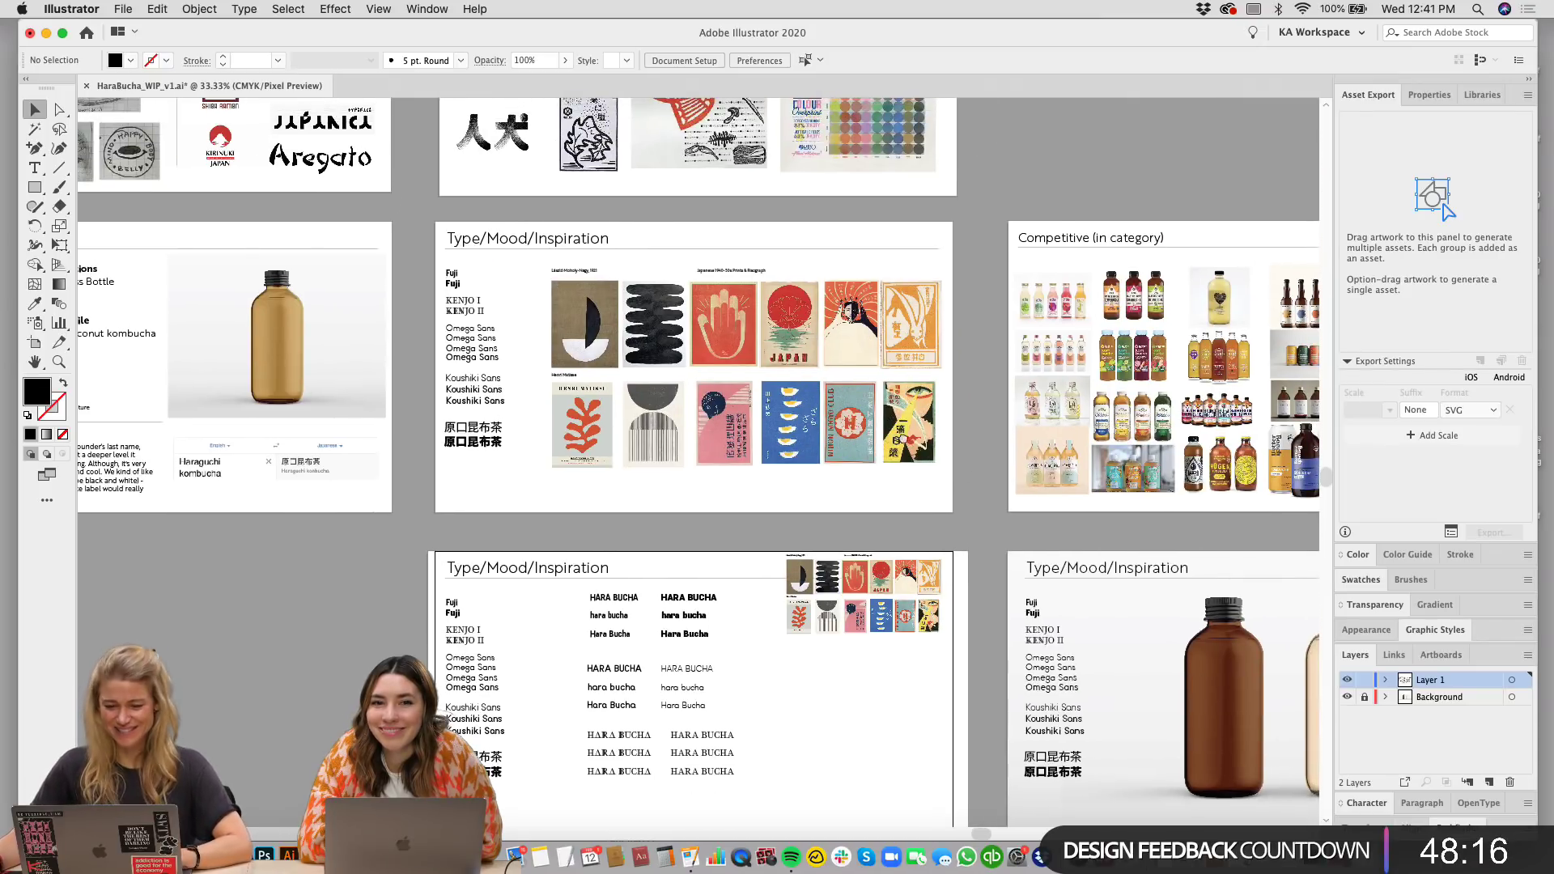
scroll(704, 453, "down", 1)
left_click_drag(453, 35, 435, 35)
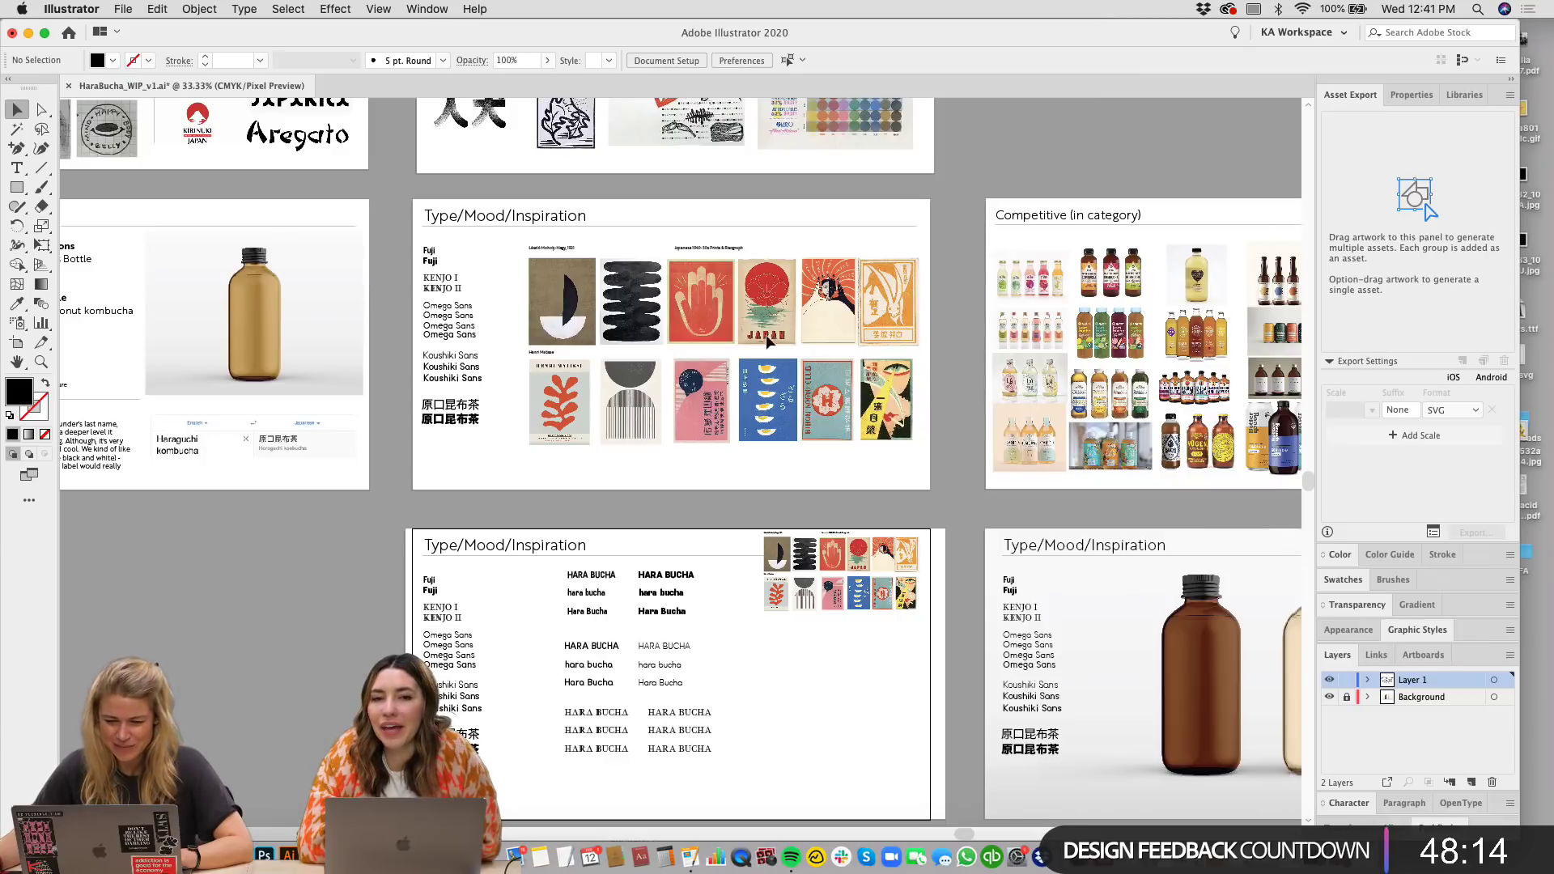
scroll(814, 548, "down", 3)
scroll(814, 547, "up", 1)
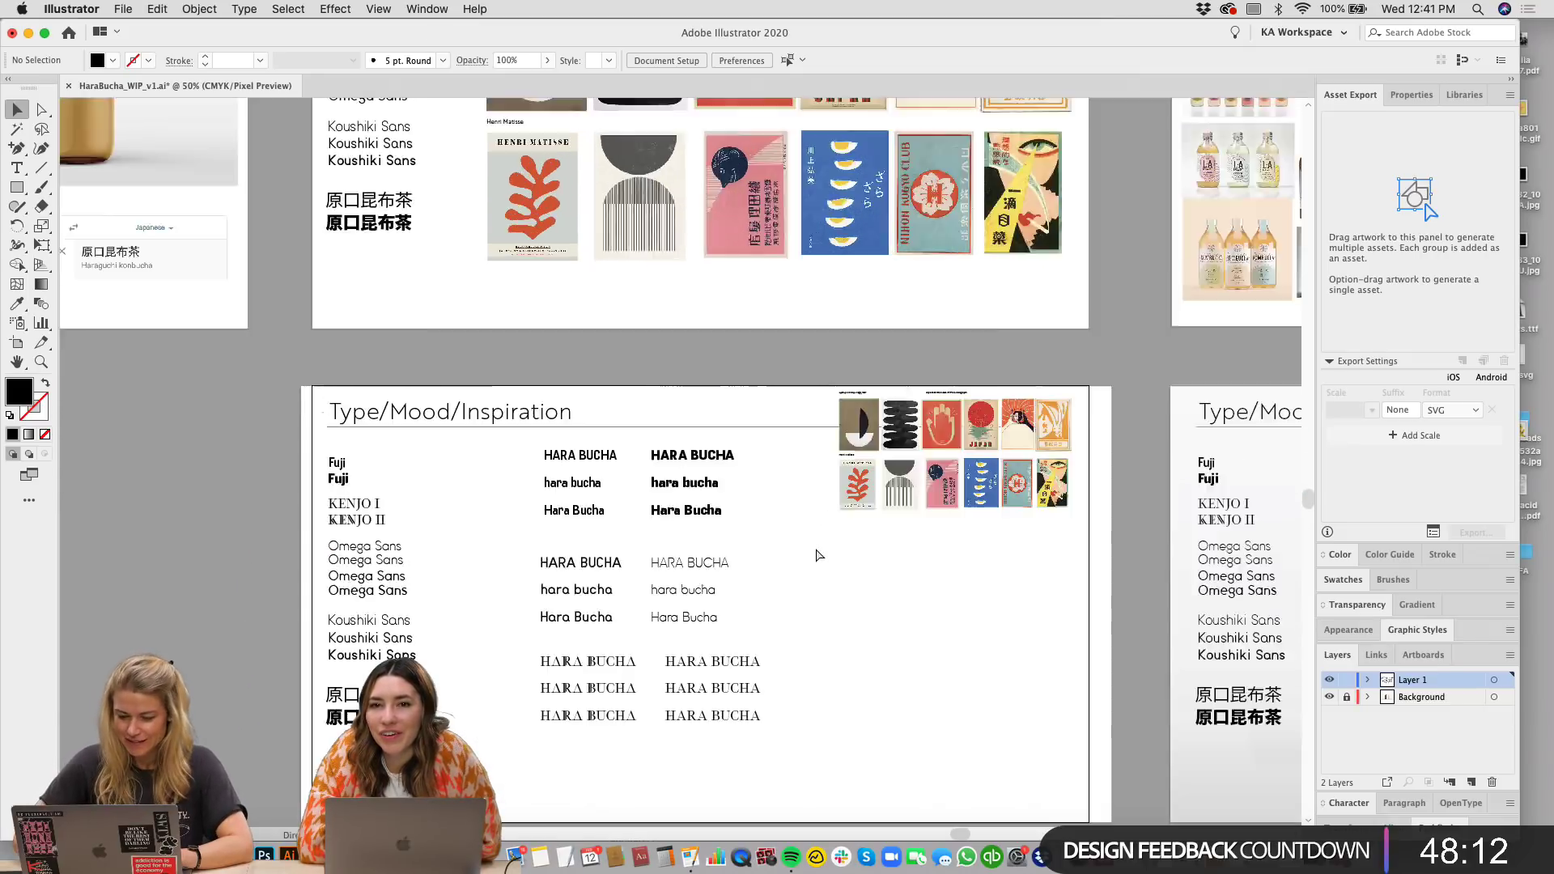
scroll(817, 555, "up", 2)
scroll(853, 410, "down", 5)
scroll(891, 427, "up", 1)
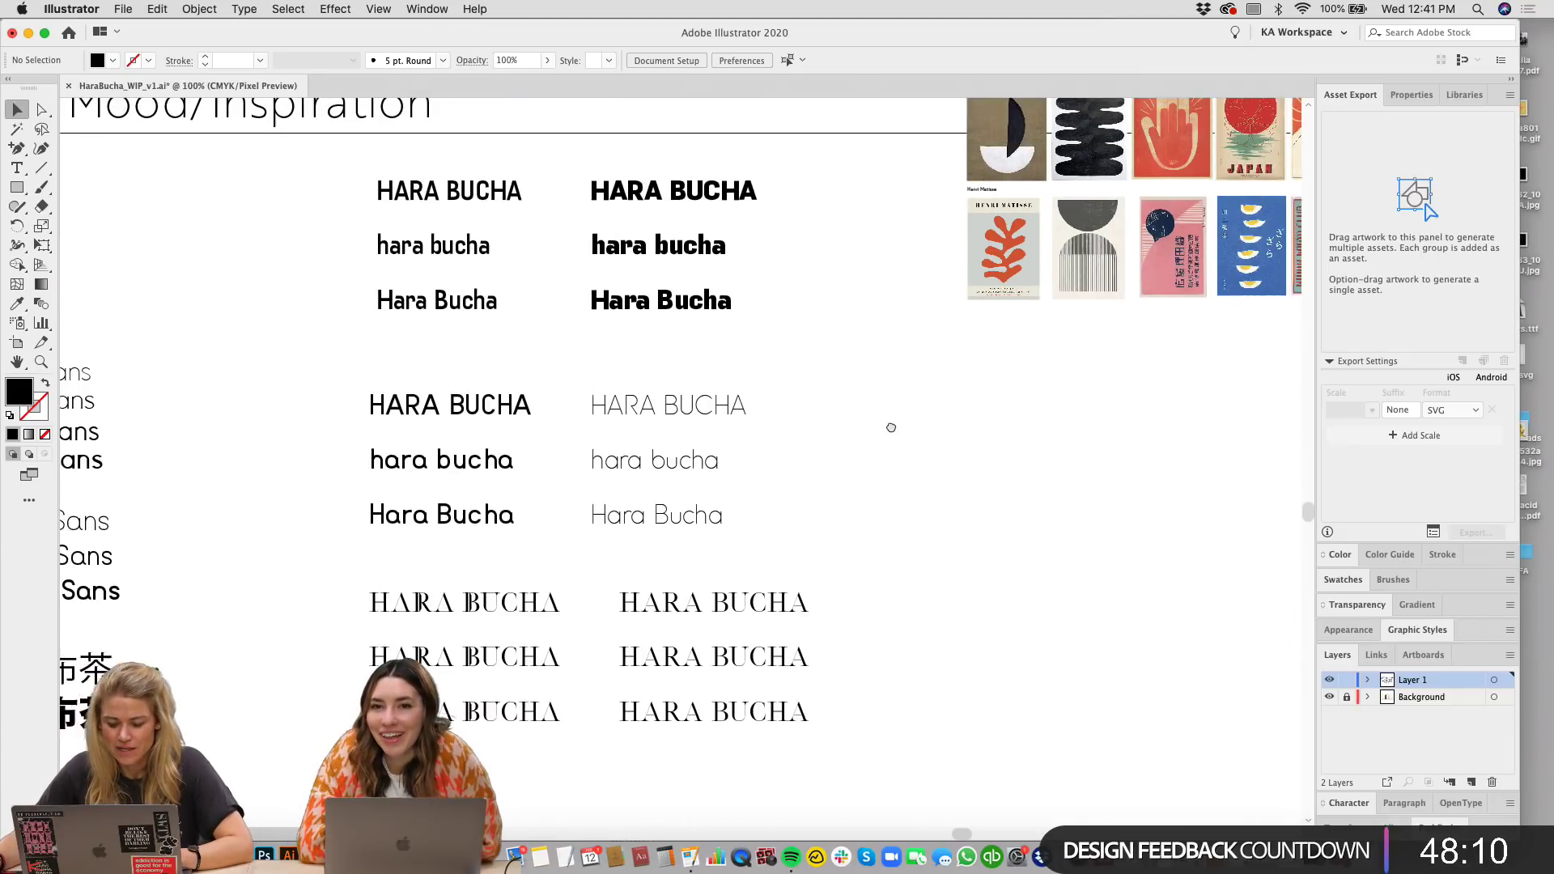
scroll(861, 411, "up", 1)
scroll(861, 411, "right", 1)
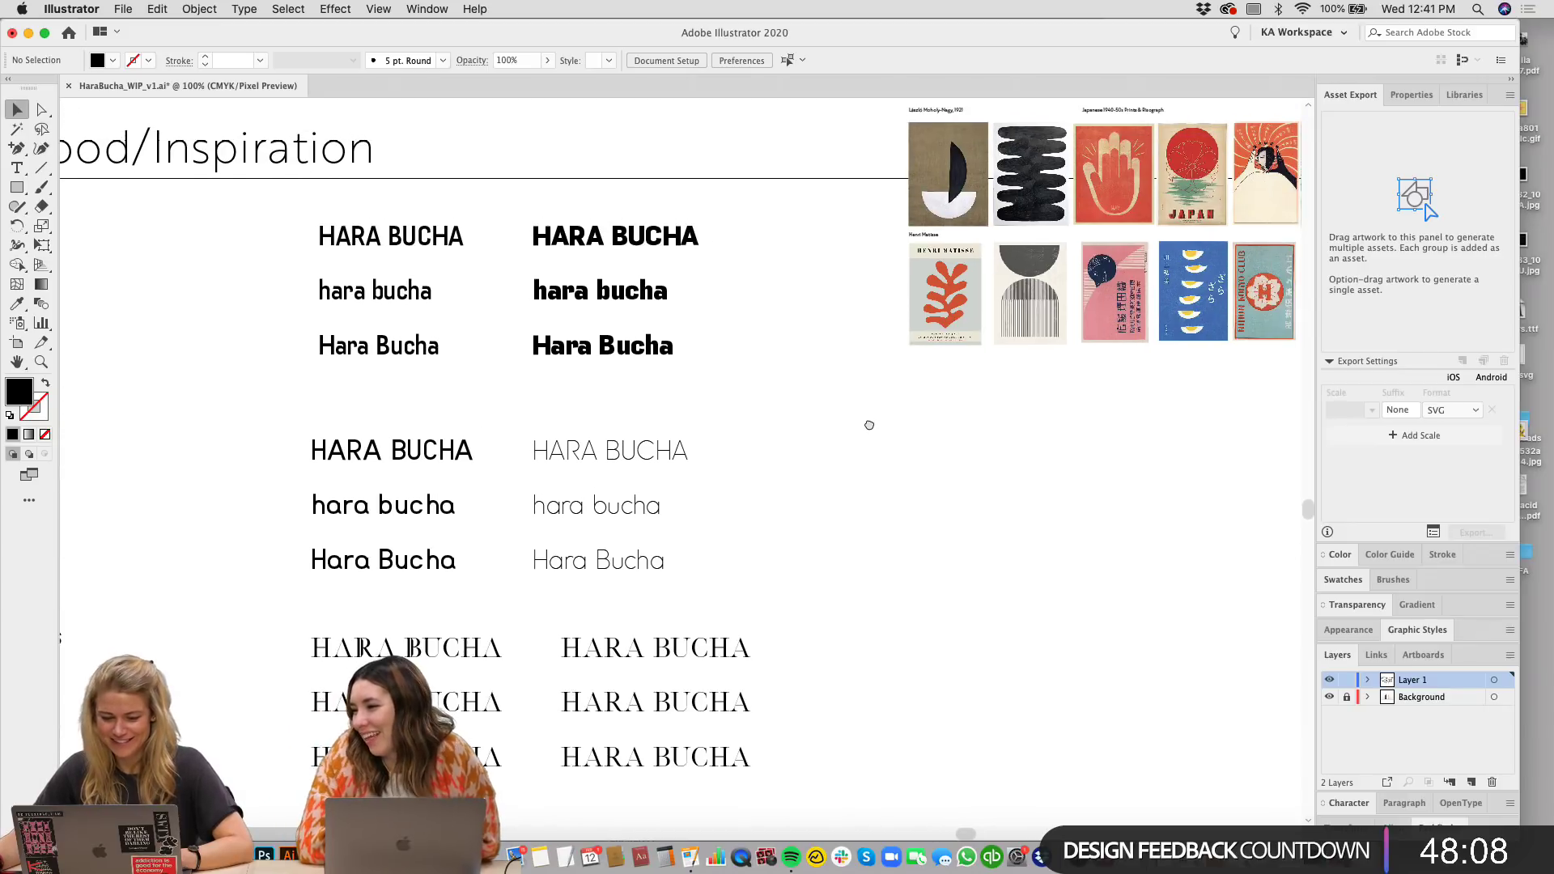
Step: Move the inspiration images down below the heading line and remove their small captions
scroll(869, 425, "right", 2)
left_click_drag(1157, 395, 973, 348)
left_click(1198, 165)
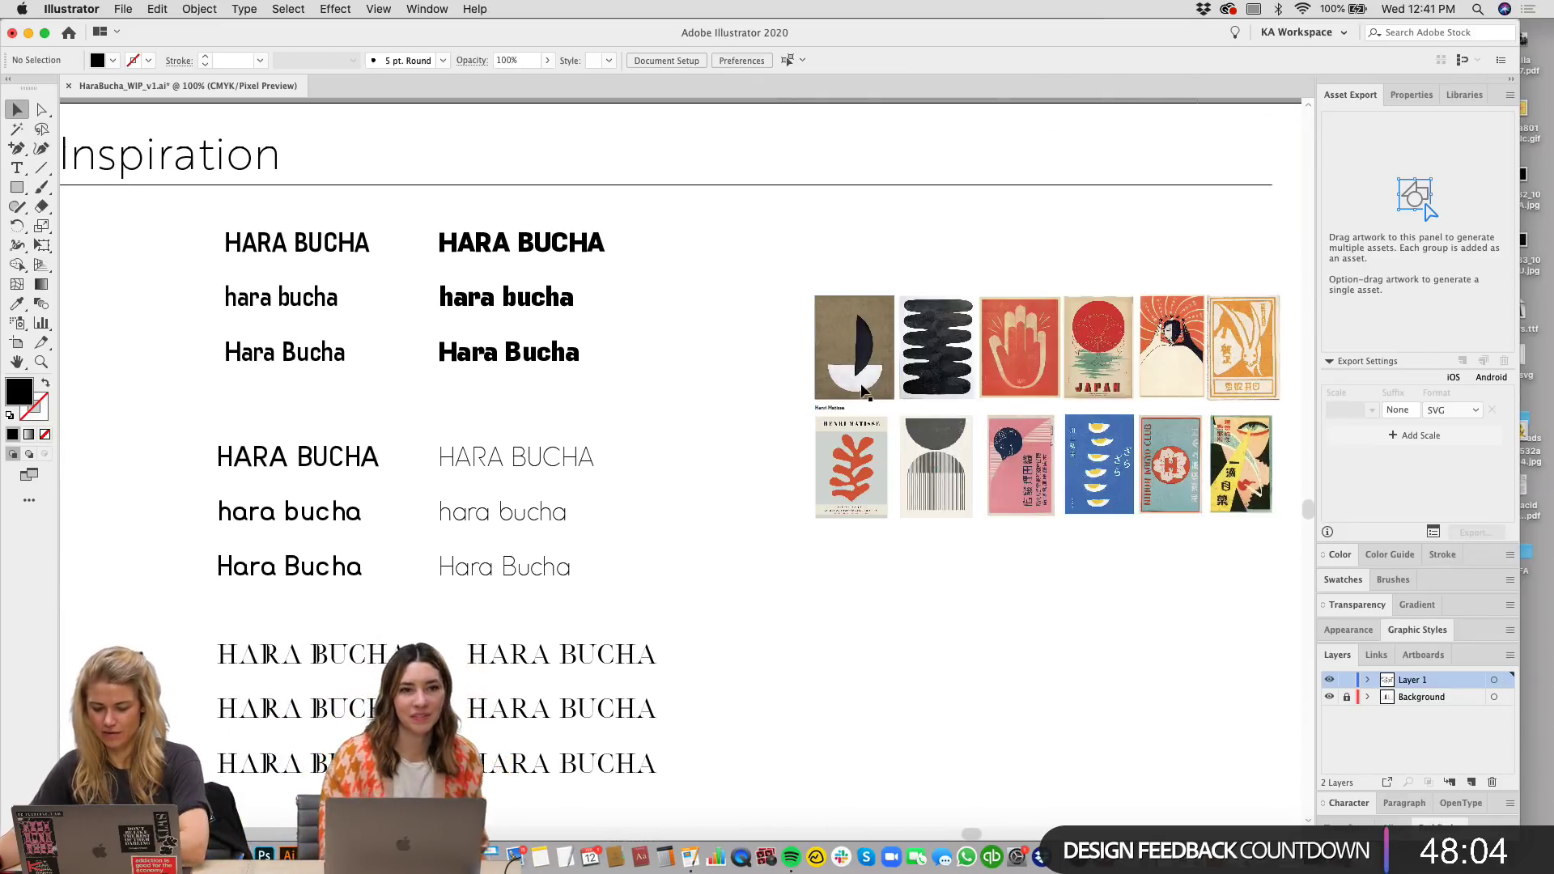
left_click_drag(864, 572, 871, 510)
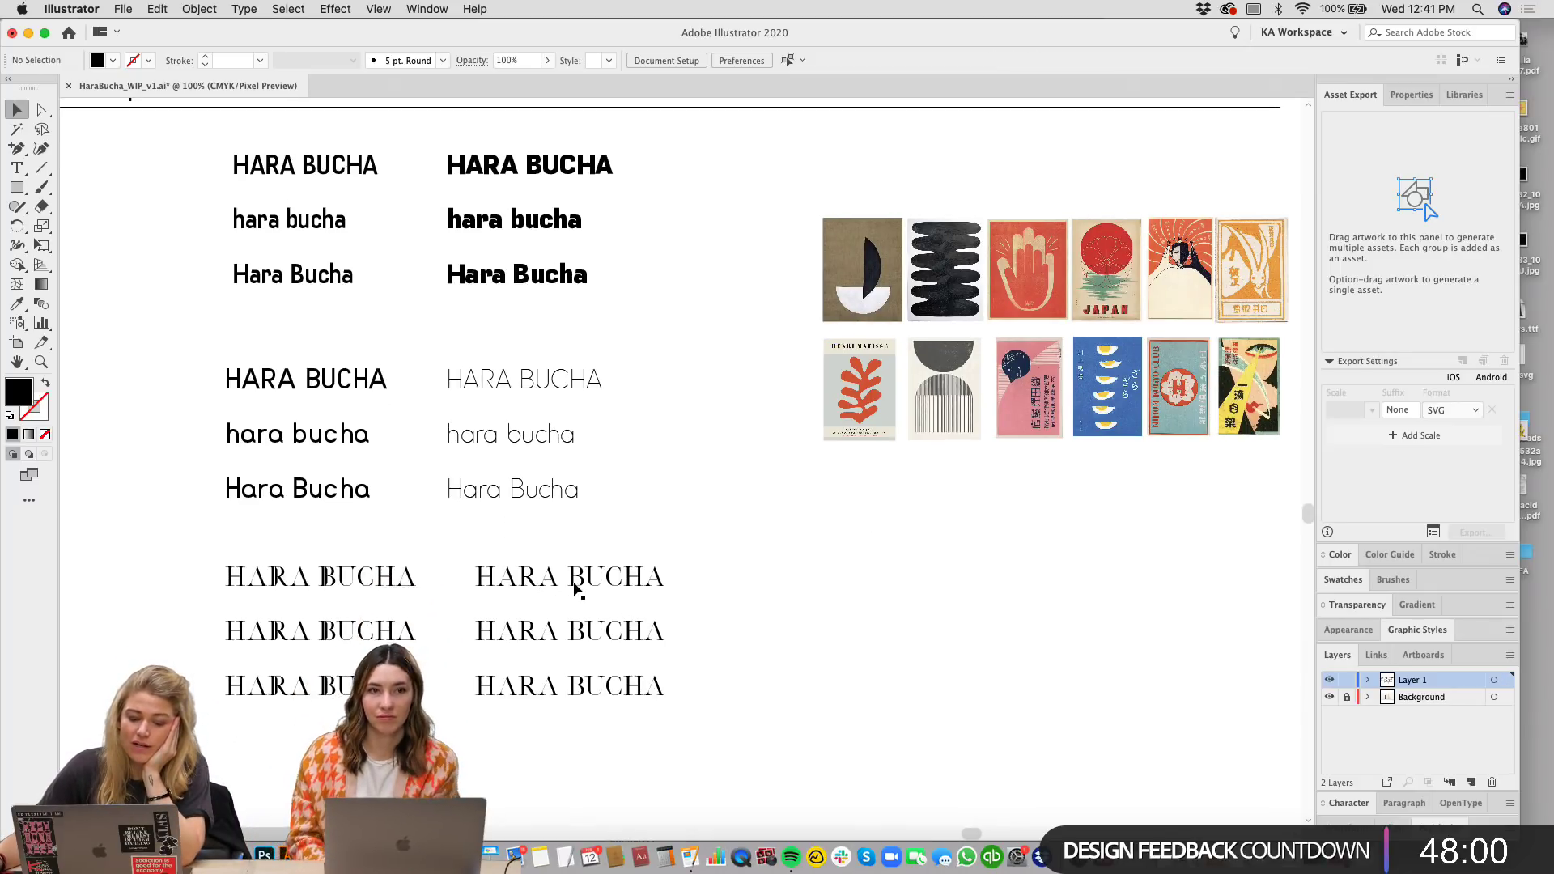
left_click(609, 590)
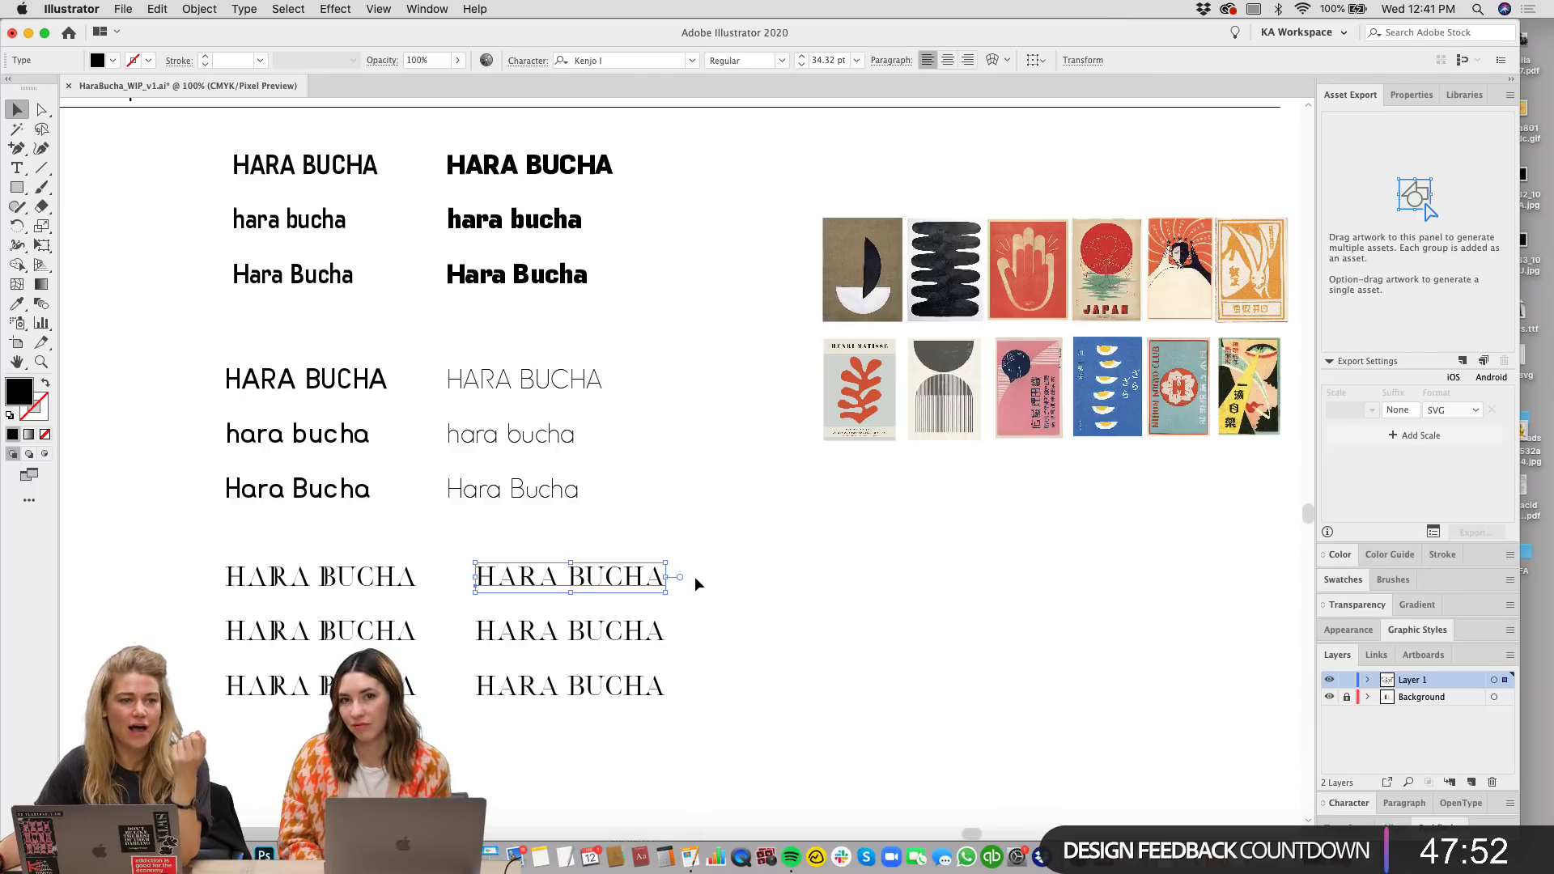
left_click(821, 620)
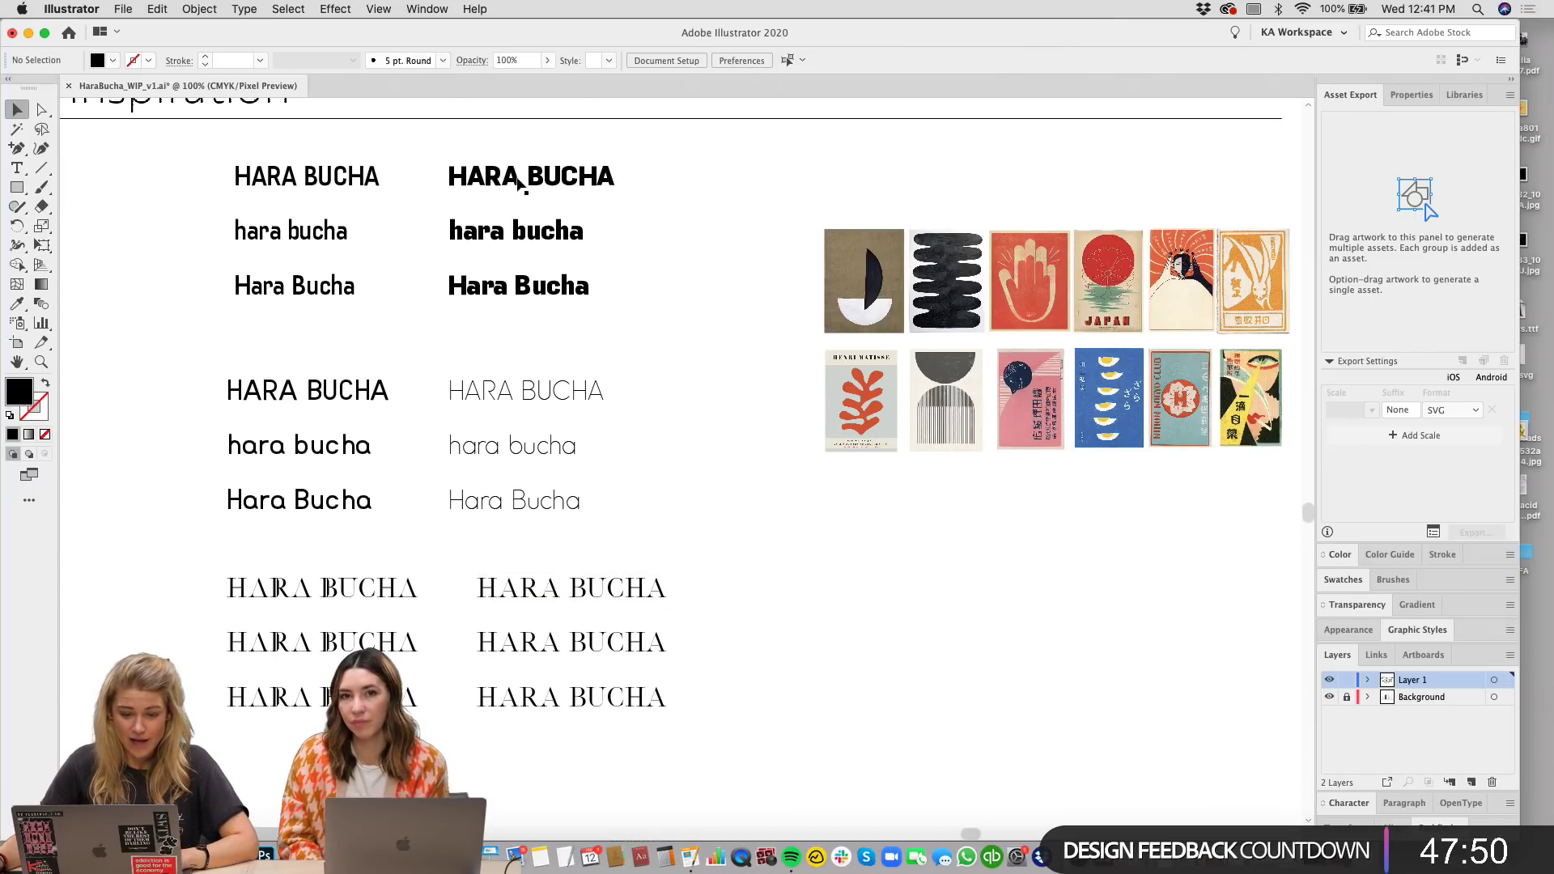
left_click(497, 184)
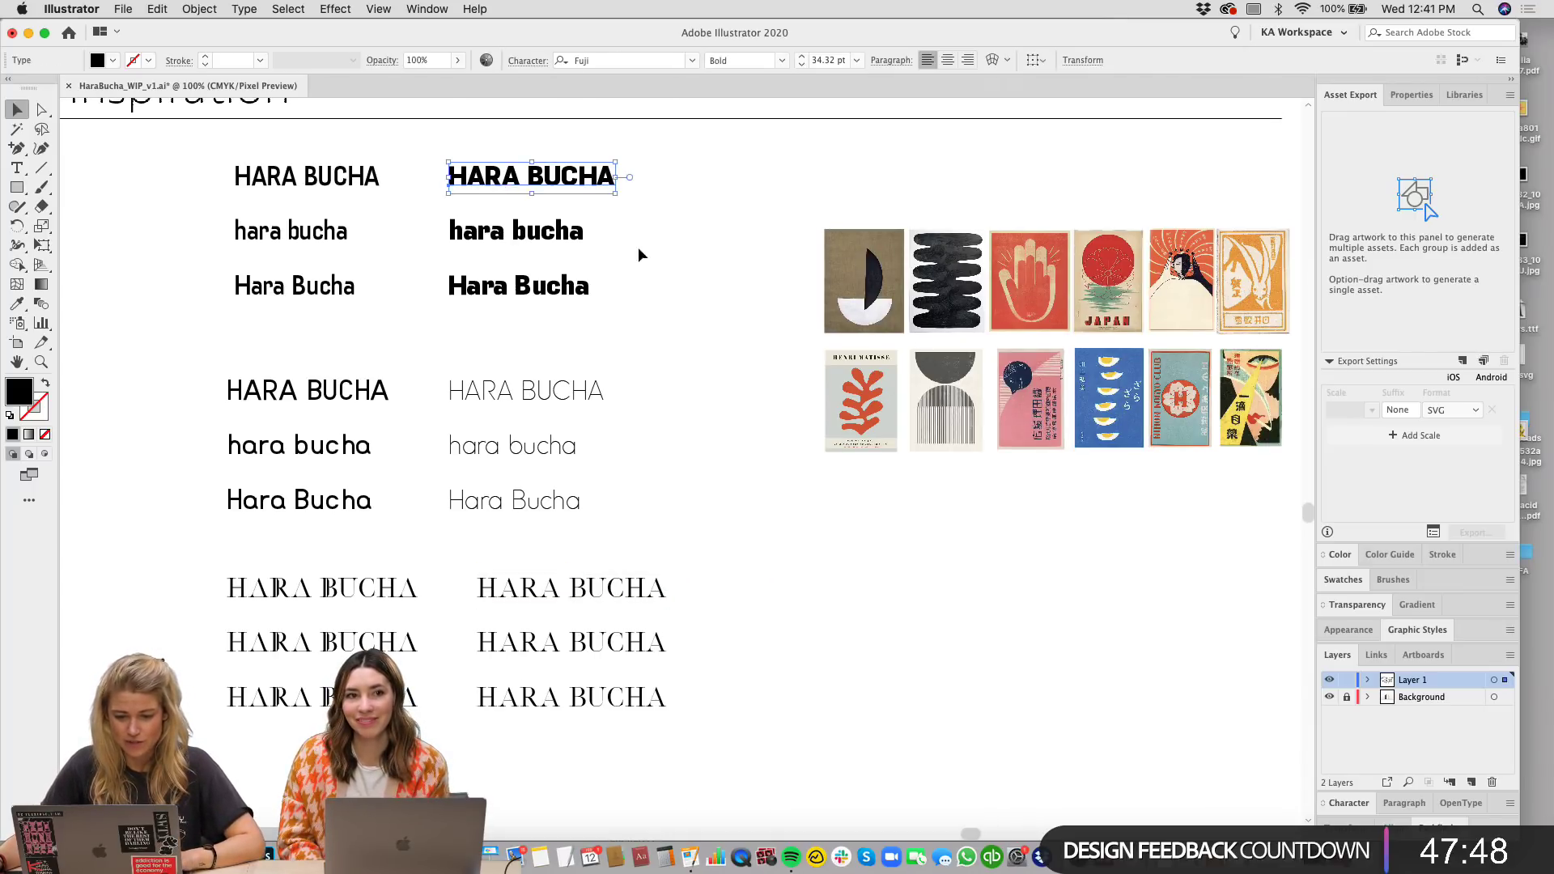
scroll(638, 248, "right", 3)
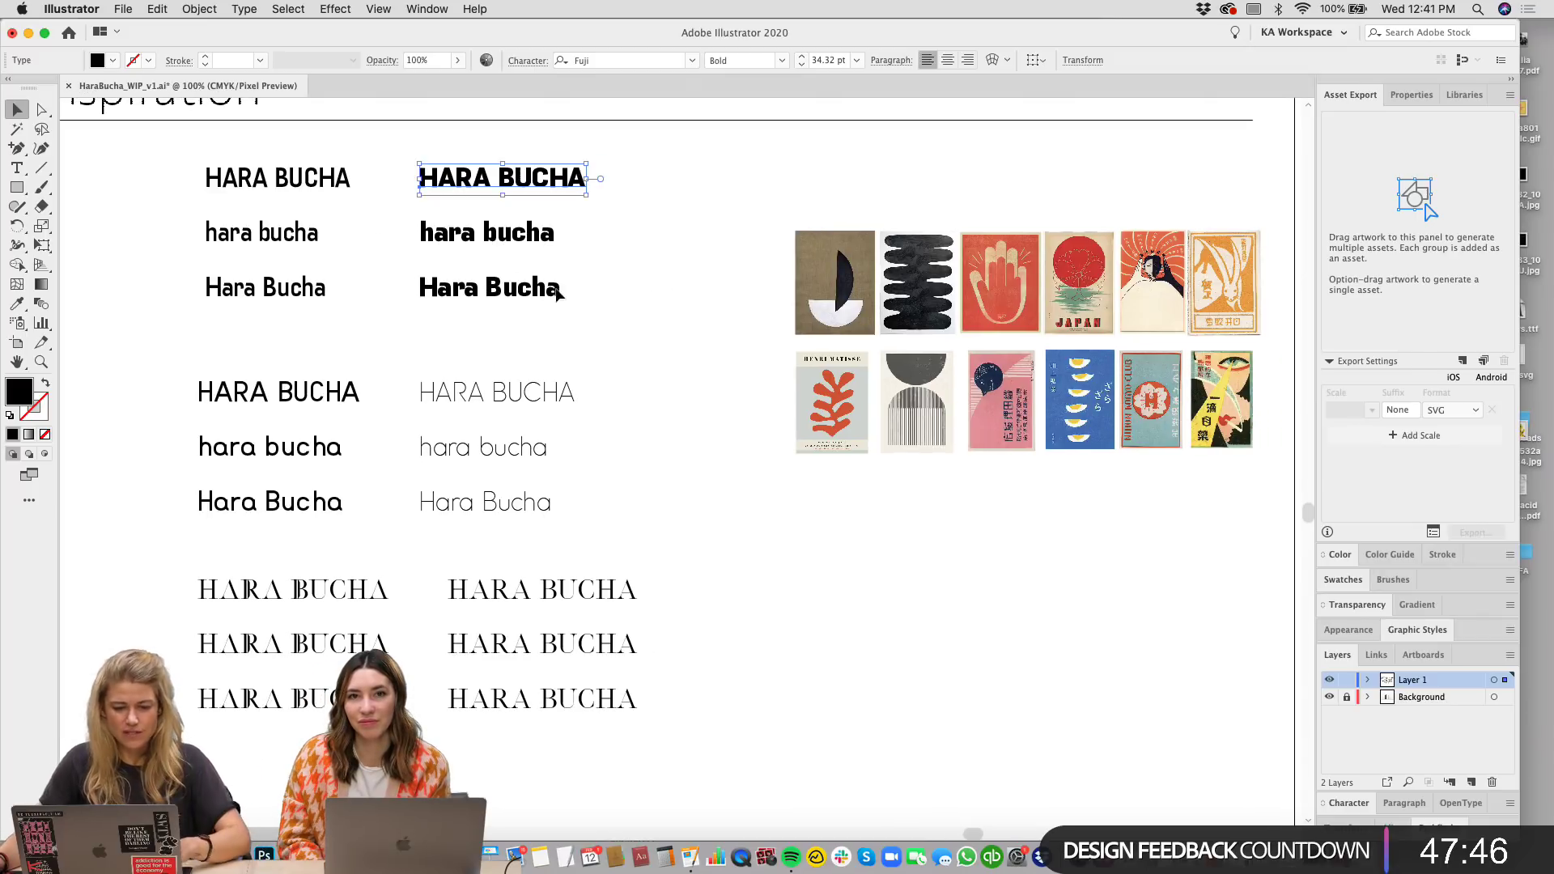
Step: Move the lowercase and title-case Fuji wordmarks up in both weights so the three lines sit closer together
left_click(559, 298)
left_click_drag(623, 327, 202, 212)
left_click_drag(368, 301, 303, 250)
left_click(303, 273)
left_click(356, 185)
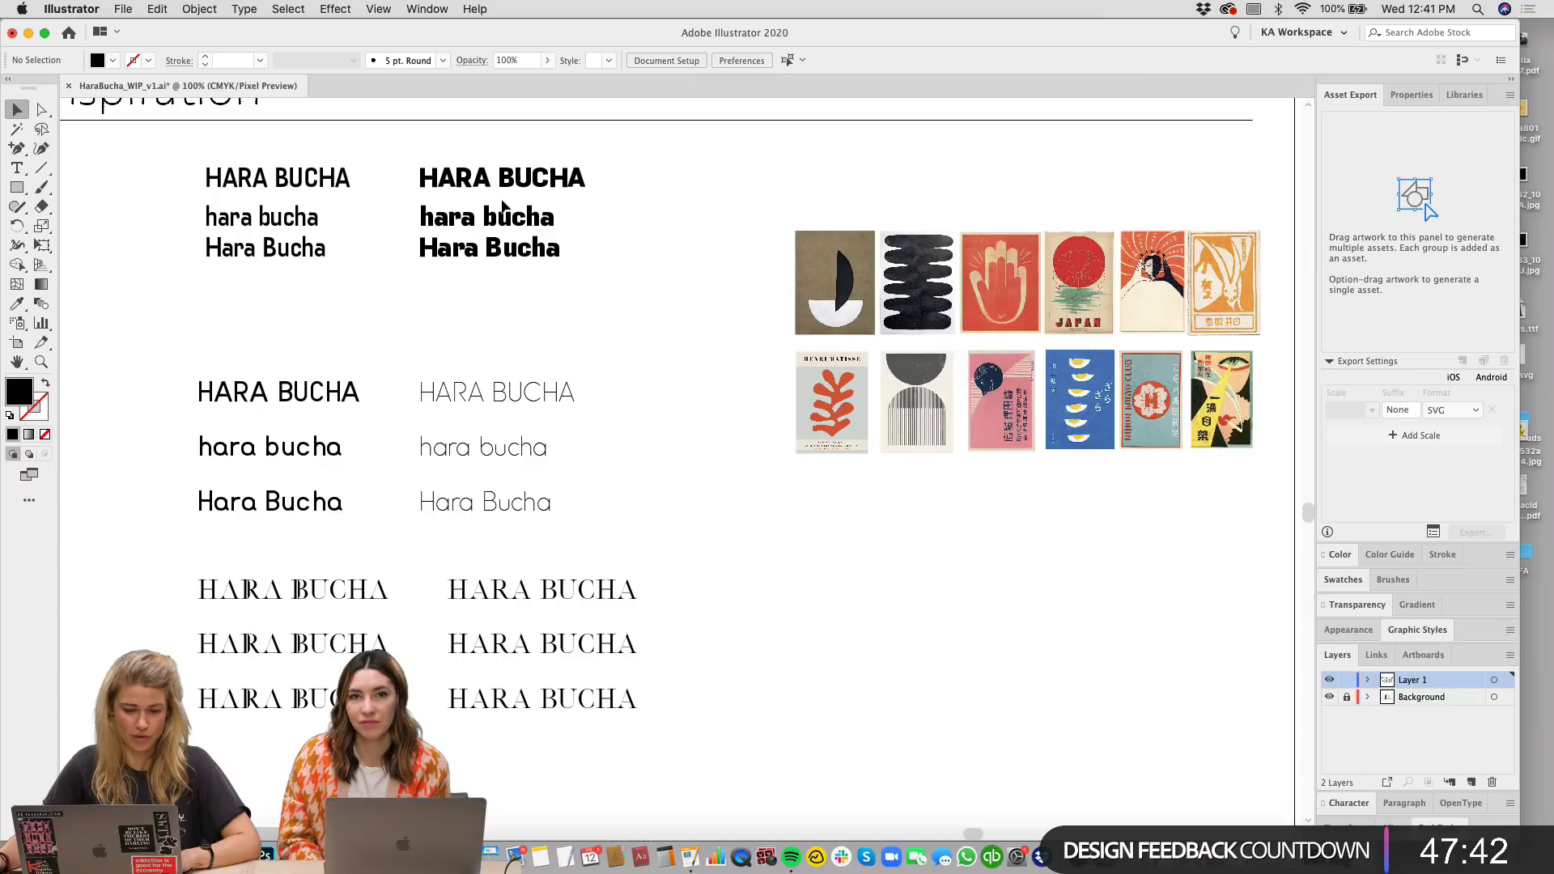
left_click_drag(688, 466, 708, 372)
left_click(501, 312)
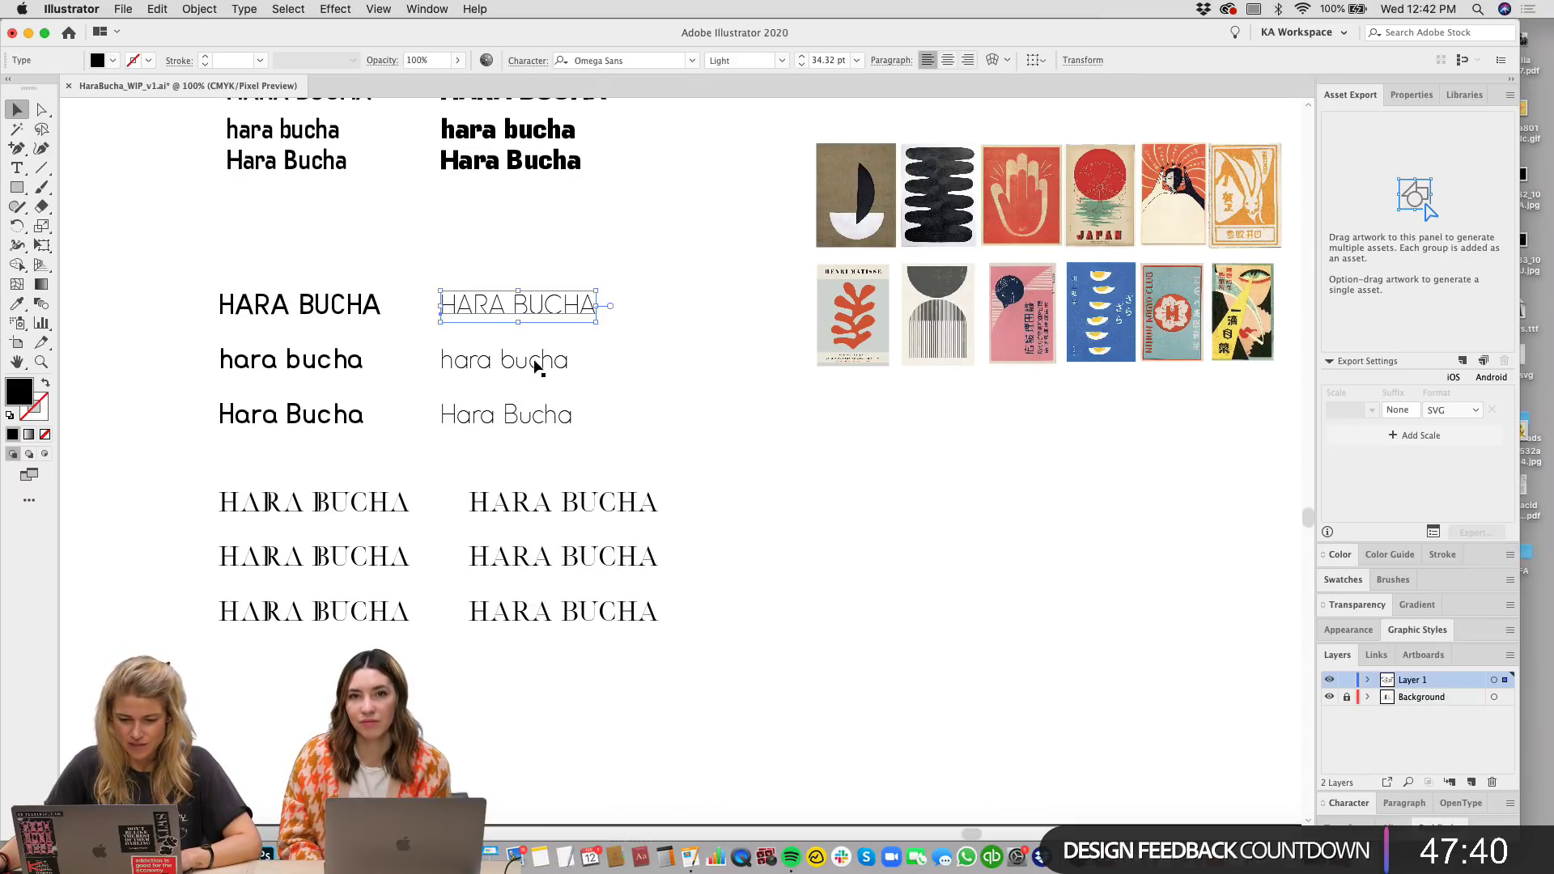
left_click(518, 360, "shift")
left_click(671, 333)
scroll(663, 356, "up", 2)
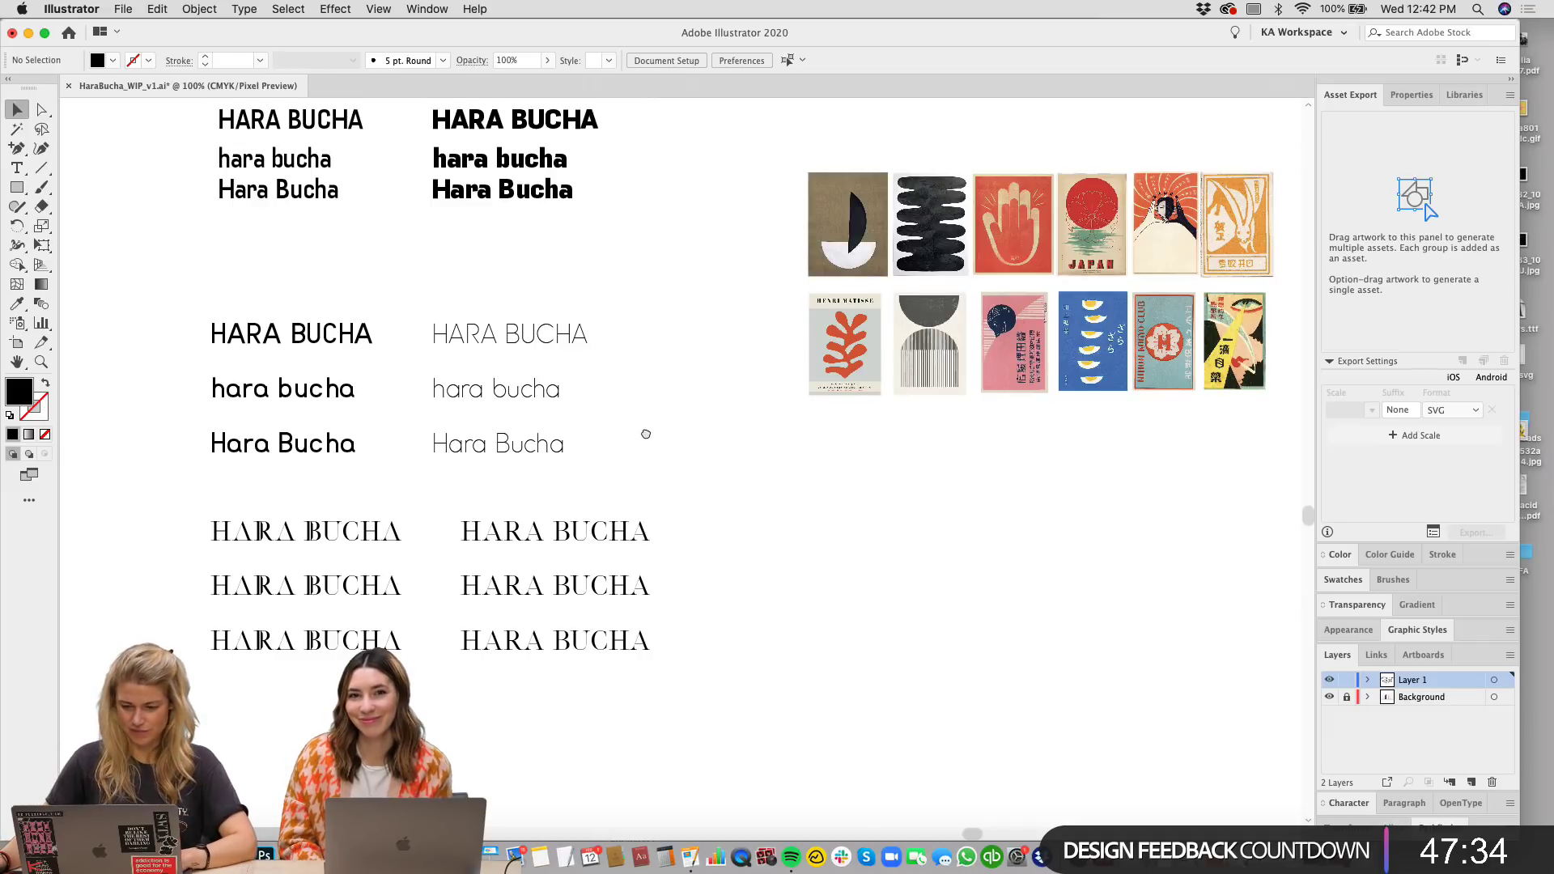
Step: Place a copy of the bold Japanese text 原口昆布茶 in the empty area below the inspiration images
scroll(573, 496, "down", 3)
scroll(572, 496, "left", 7)
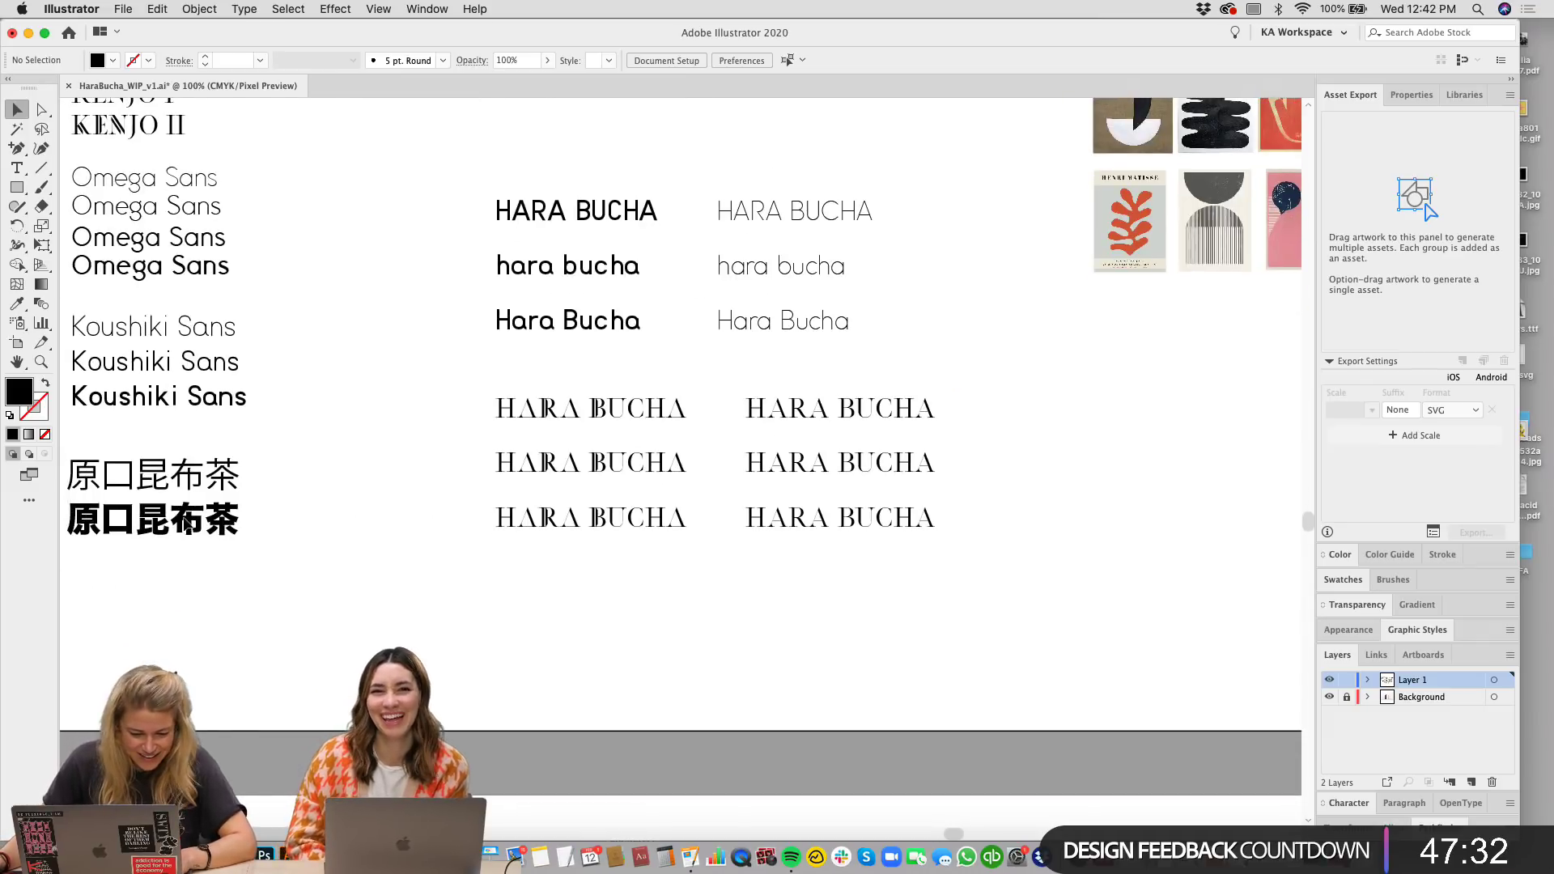
left_click_drag(187, 525, 1192, 488, "alt")
scroll(923, 652, "right", 6)
scroll(923, 652, "up", 1)
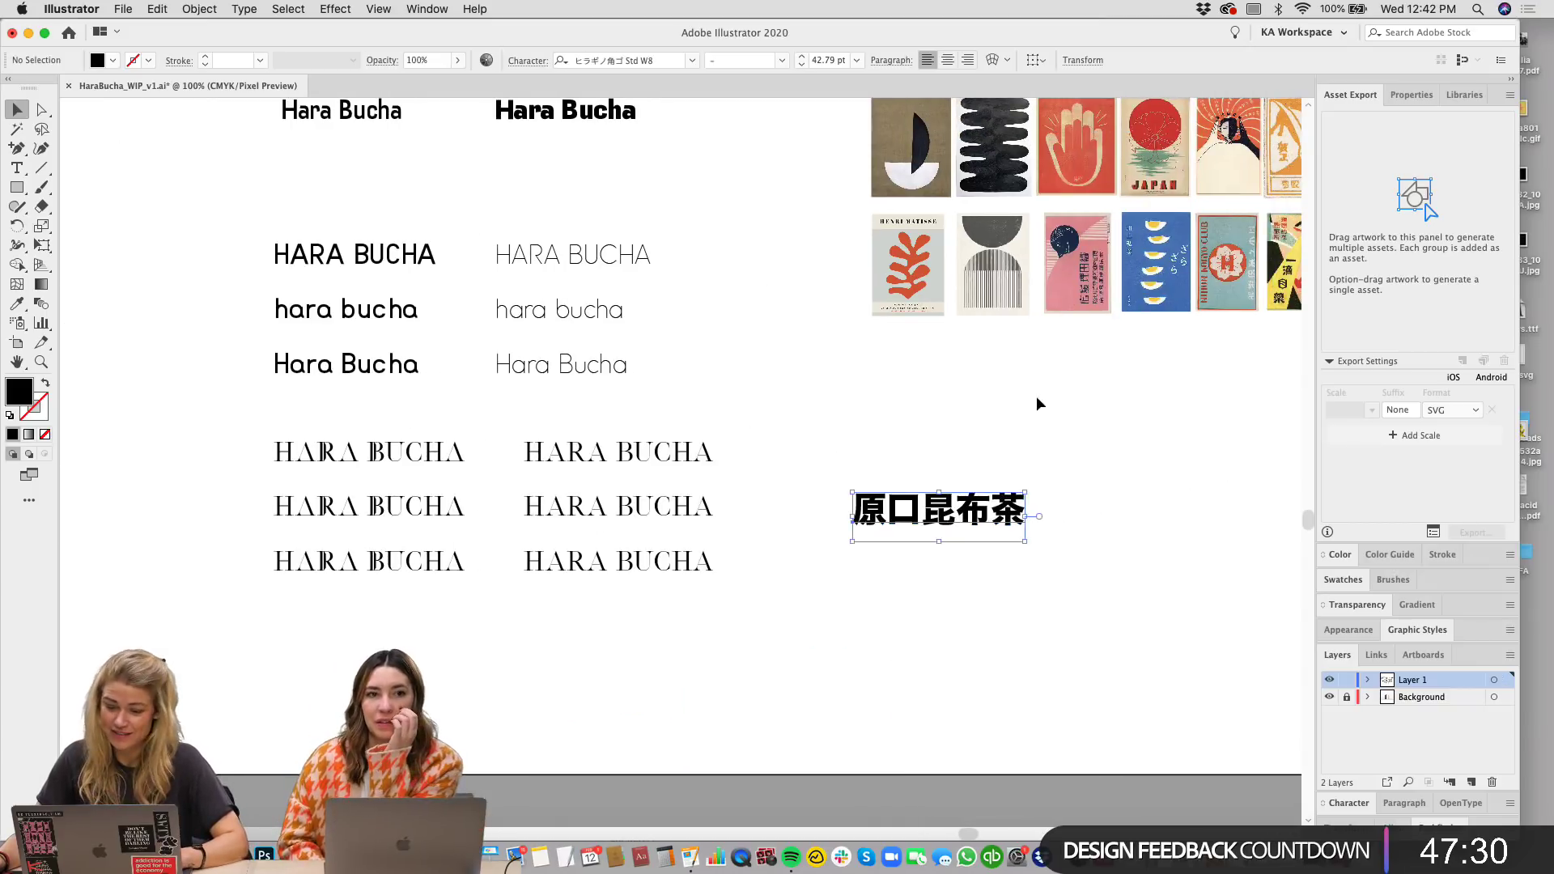
left_click(1037, 397)
scroll(1044, 430, "up", 1)
scroll(1044, 431, "right", 1)
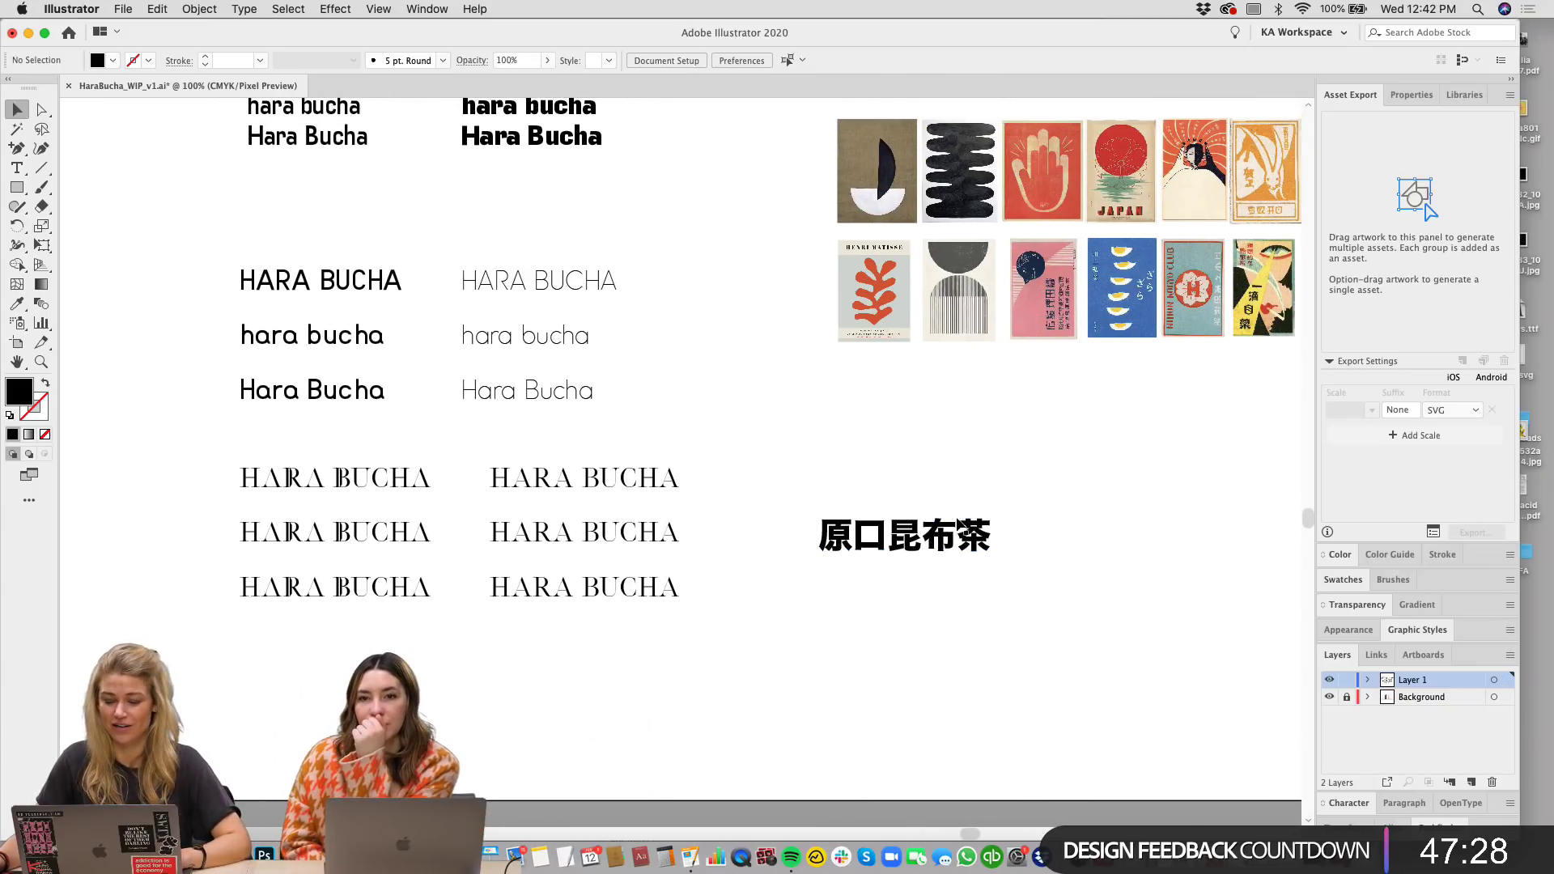
Step: Enlarge the copied bold Japanese text 原口昆布茶 below the inspiration images to roughly one and a half times its size
left_click_drag(993, 542, 1143, 599)
left_click(1090, 473)
left_click_drag(1089, 474, 1044, 492)
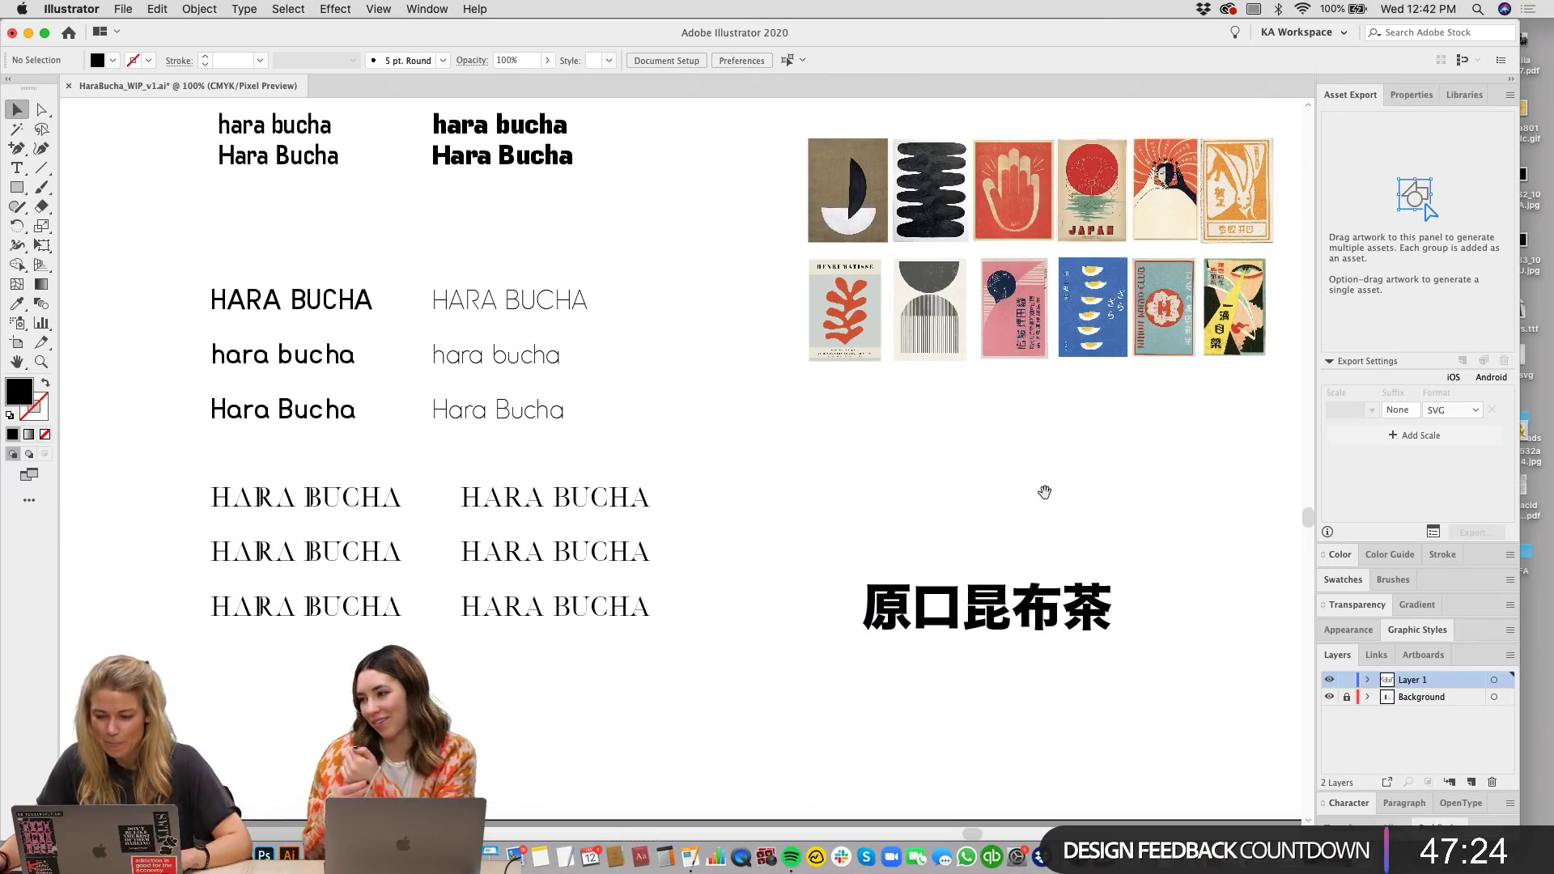
scroll(1027, 518, "right", 2)
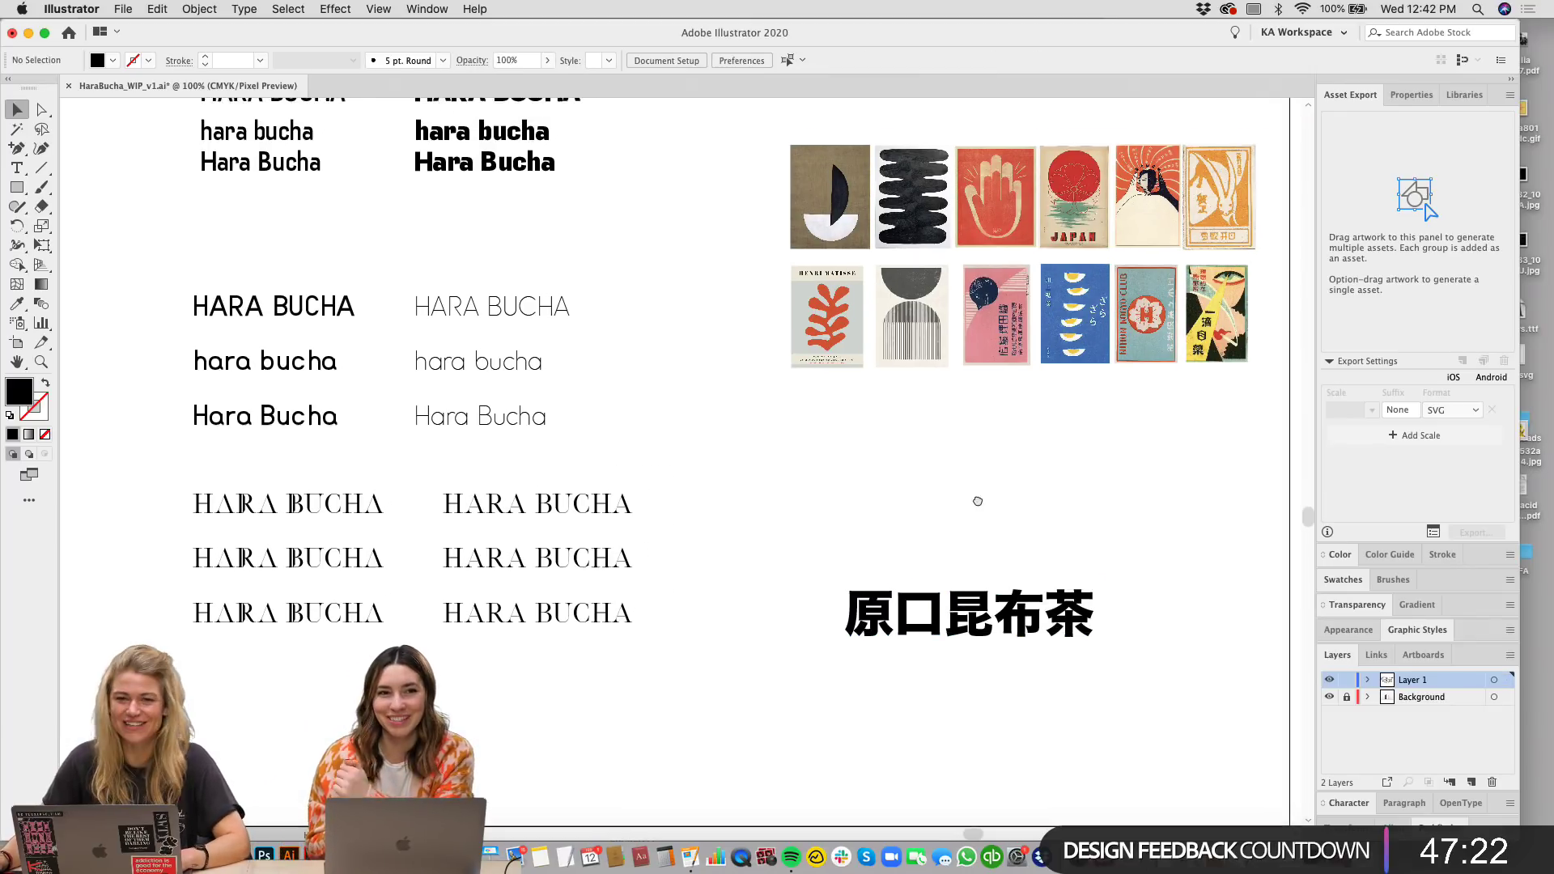
scroll(975, 501, "up", 2)
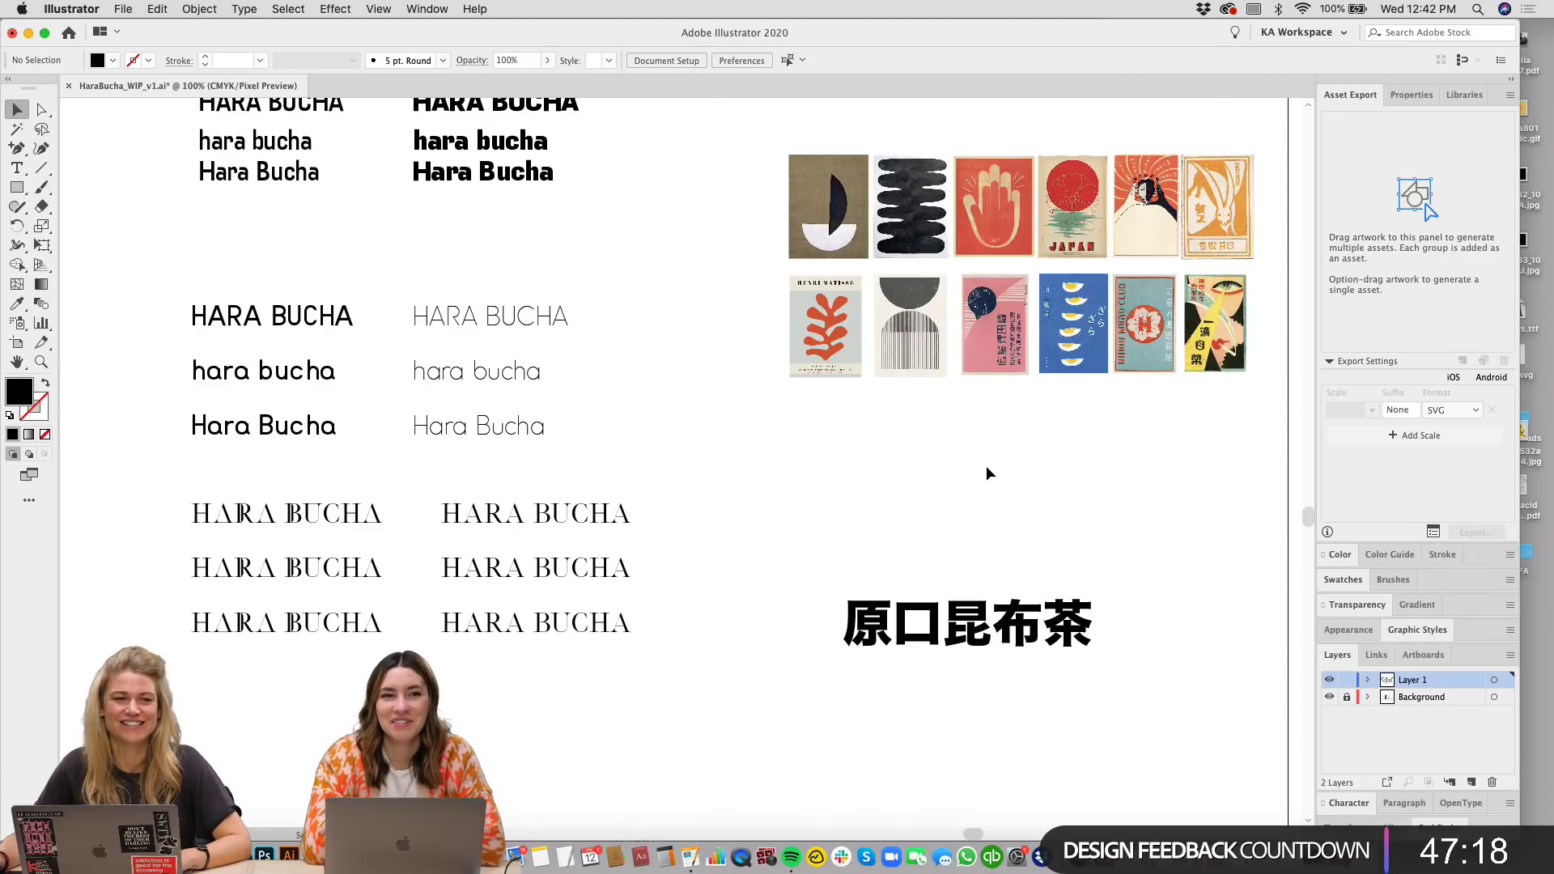
scroll(1002, 498, "right", 2)
scroll(1155, 490, "up", 5)
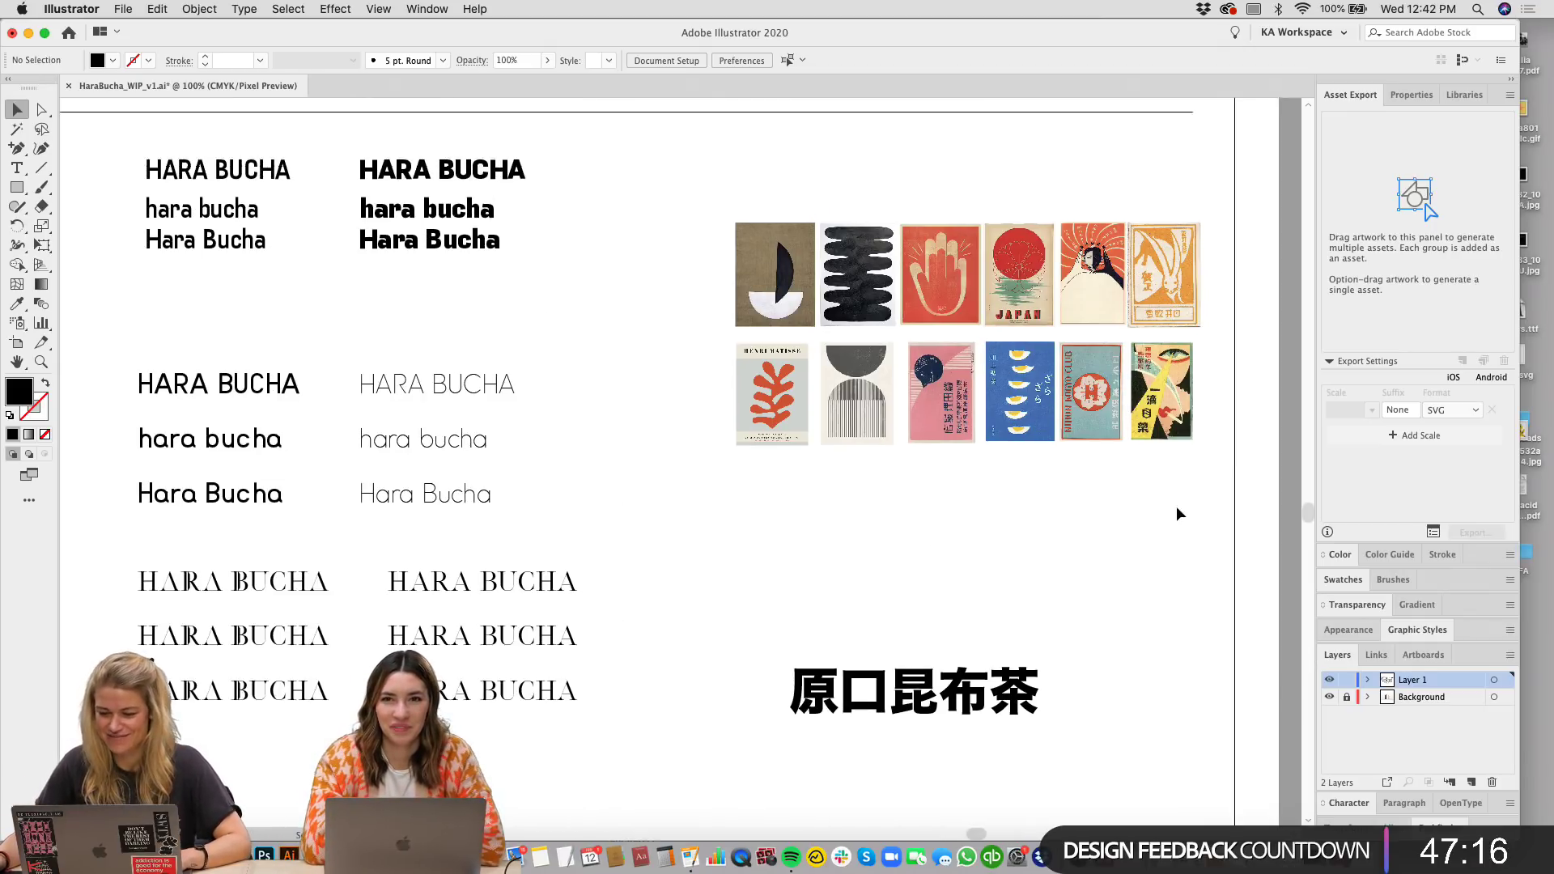
scroll(1177, 515, "down", 3)
scroll(920, 531, "left", 3)
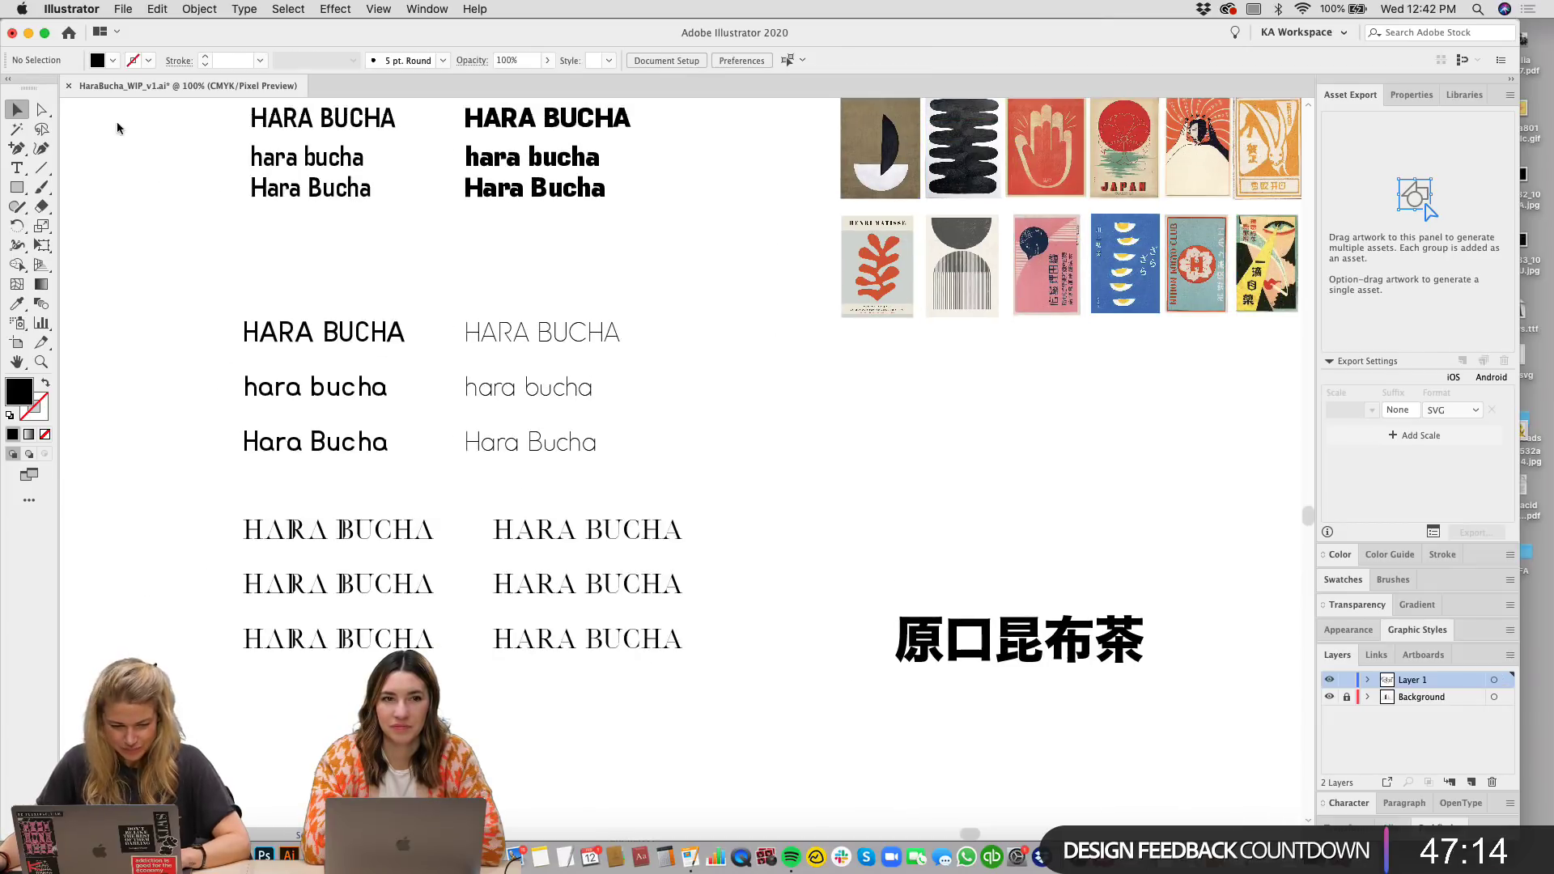
left_click_drag(20, 188, 91, 231)
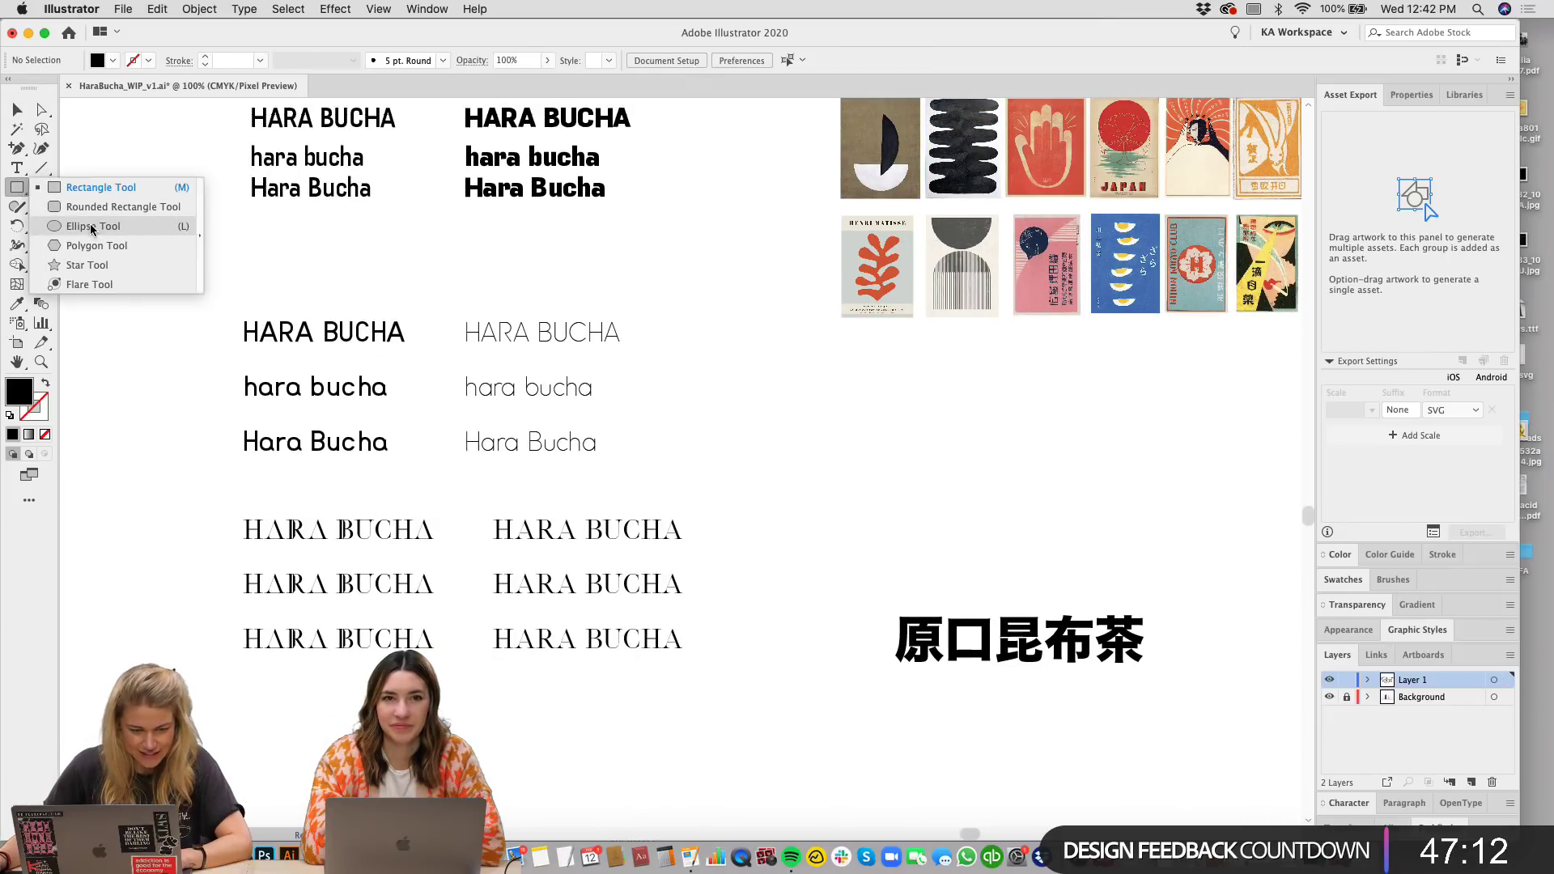
key("v")
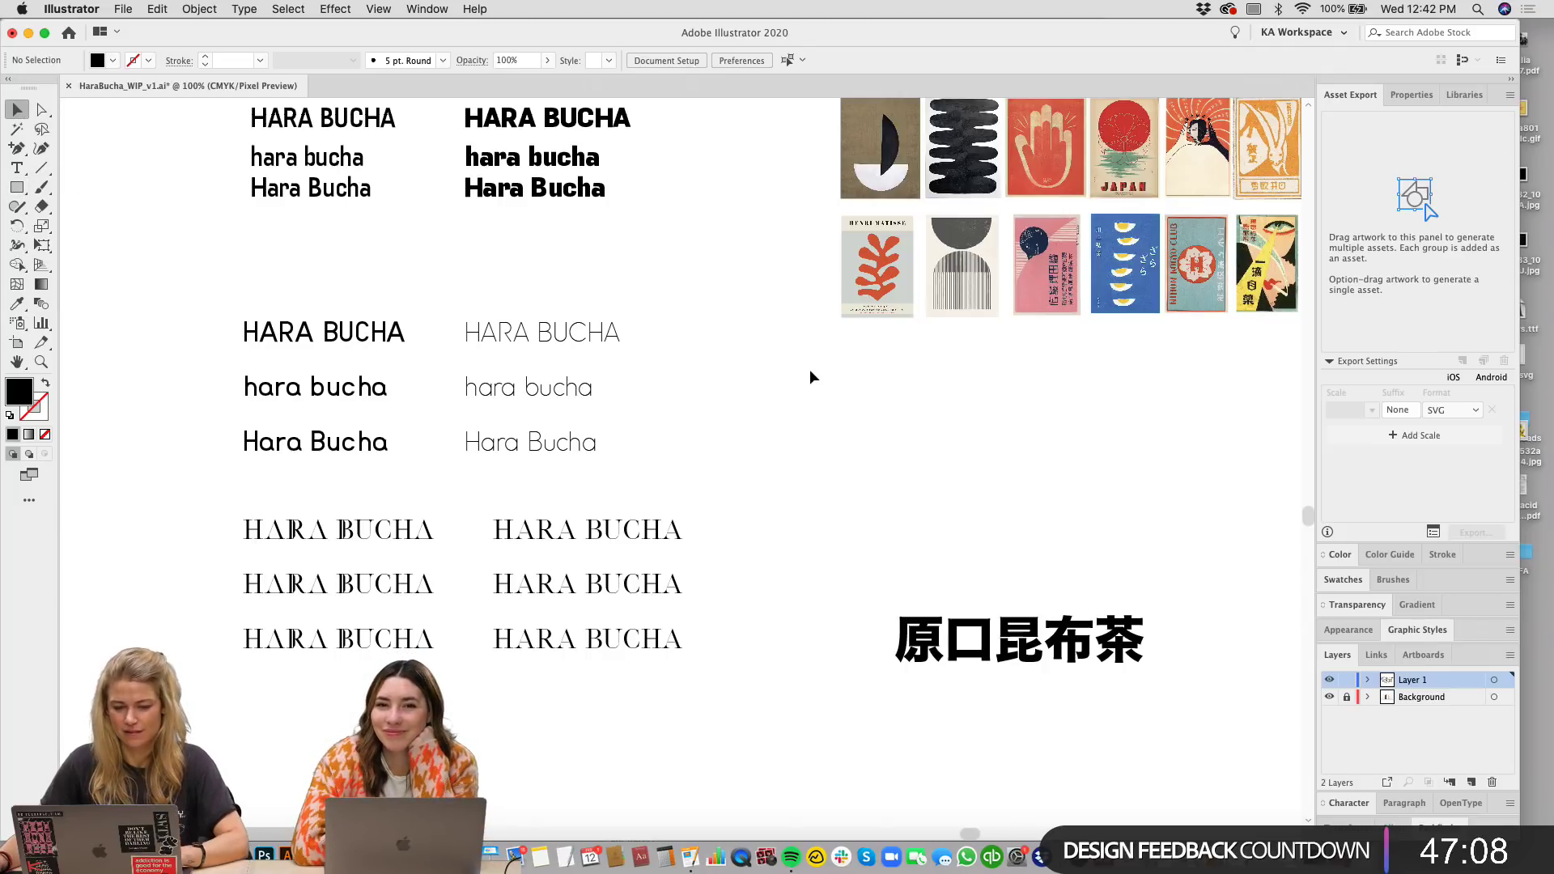
Step: Place a copy of the bold uppercase Fuji HARA BUCHA below the inspiration images and break it onto two lines
left_click_drag(597, 125, 999, 423)
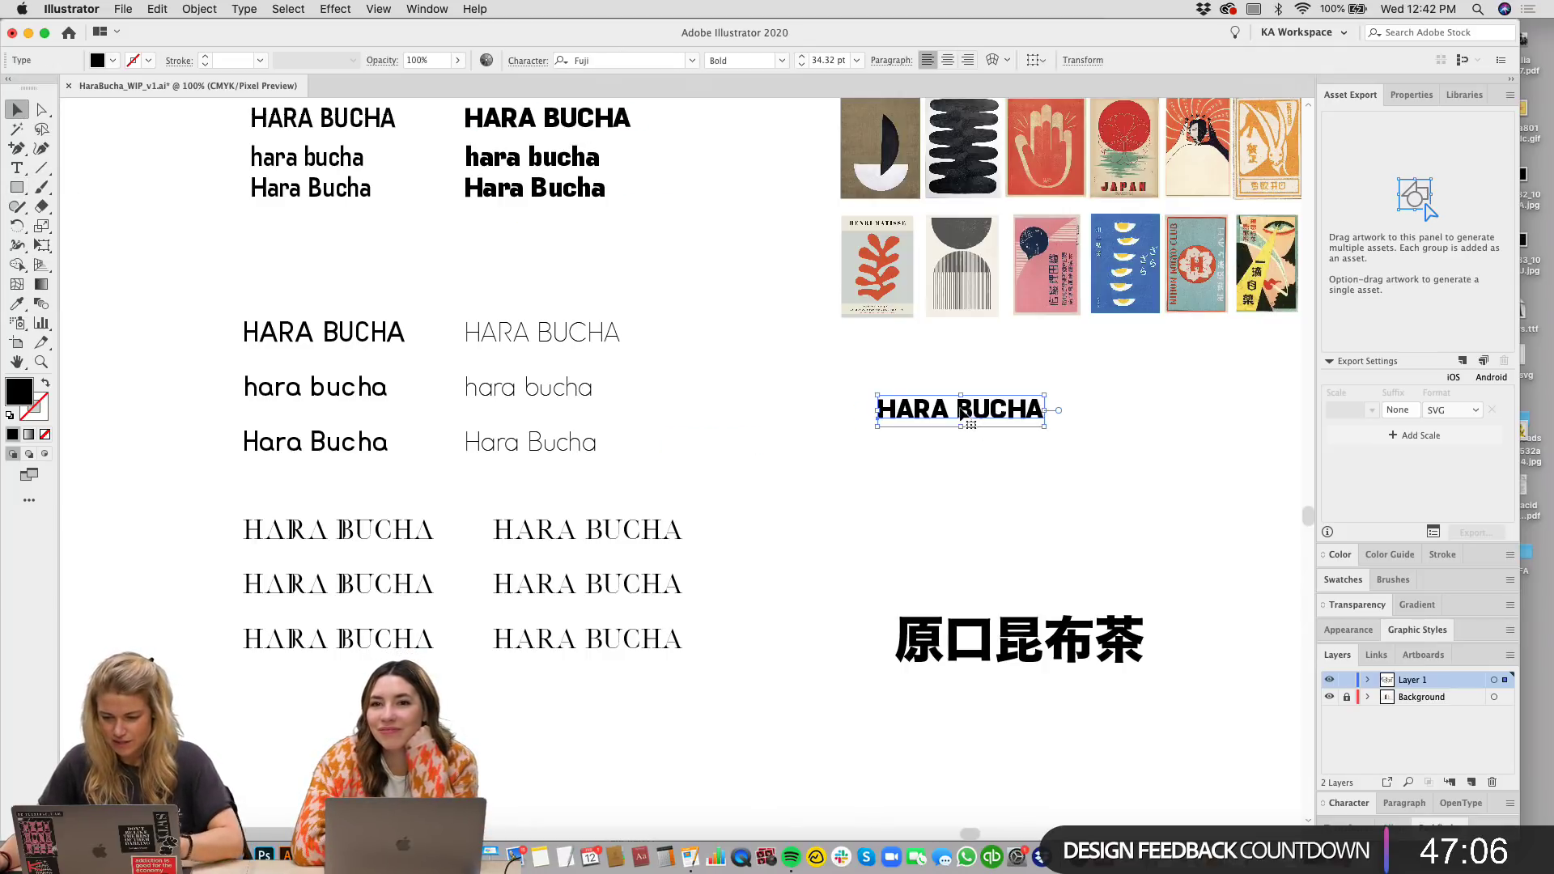
double_click(965, 415)
key("BackSpace")
key("Return")
key("Escape")
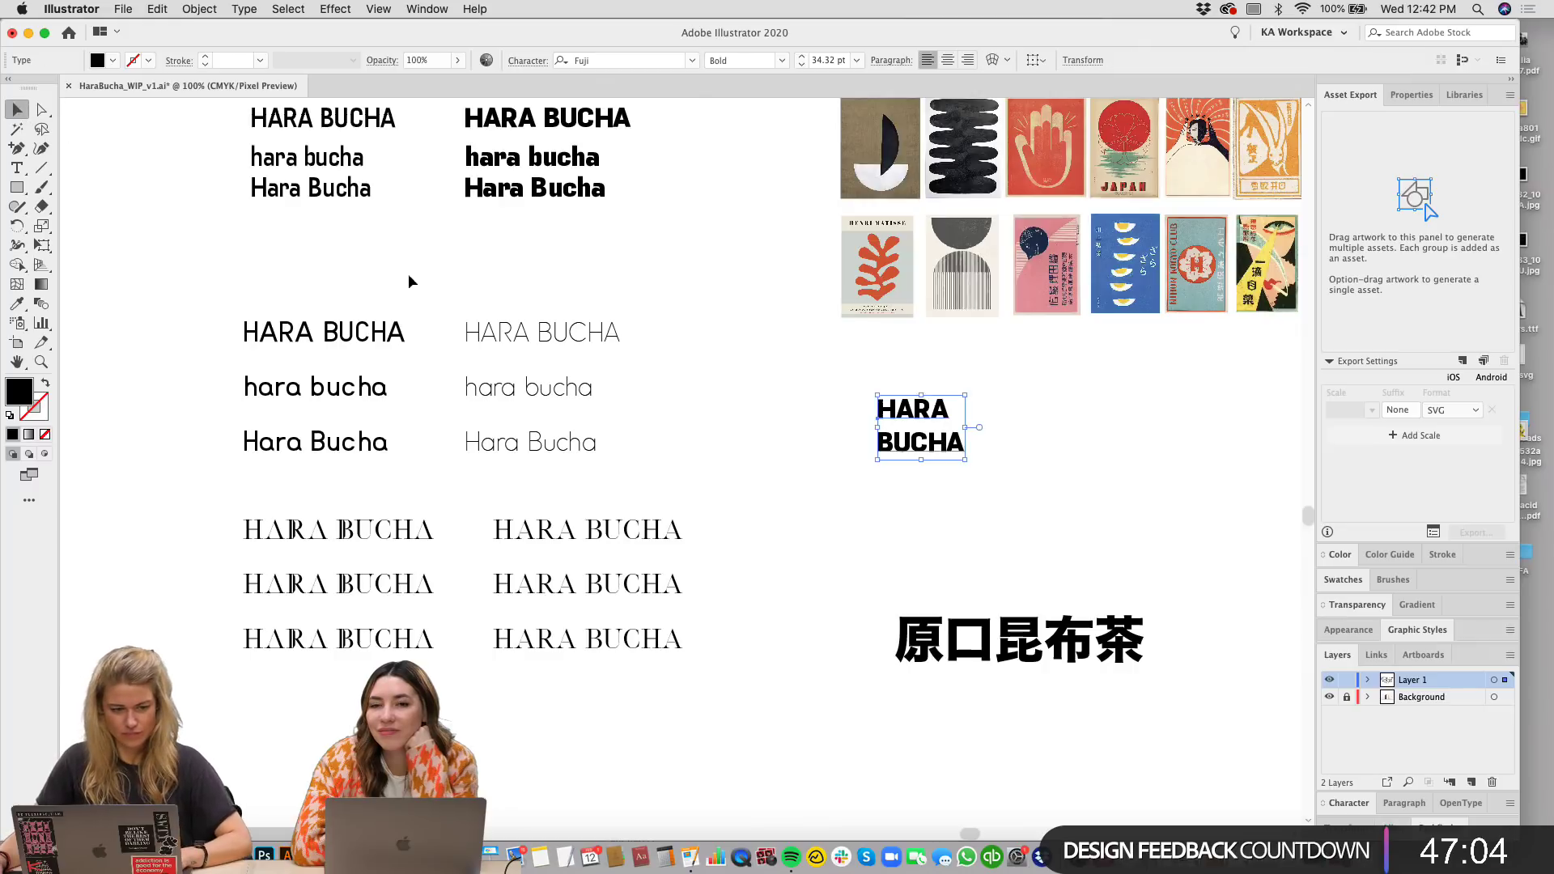
left_click(1085, 504)
Step: Turn off Pixel Preview for the document
scroll(1086, 503, "right", 2)
scroll(1085, 503, "up", 1)
left_click(427, 8)
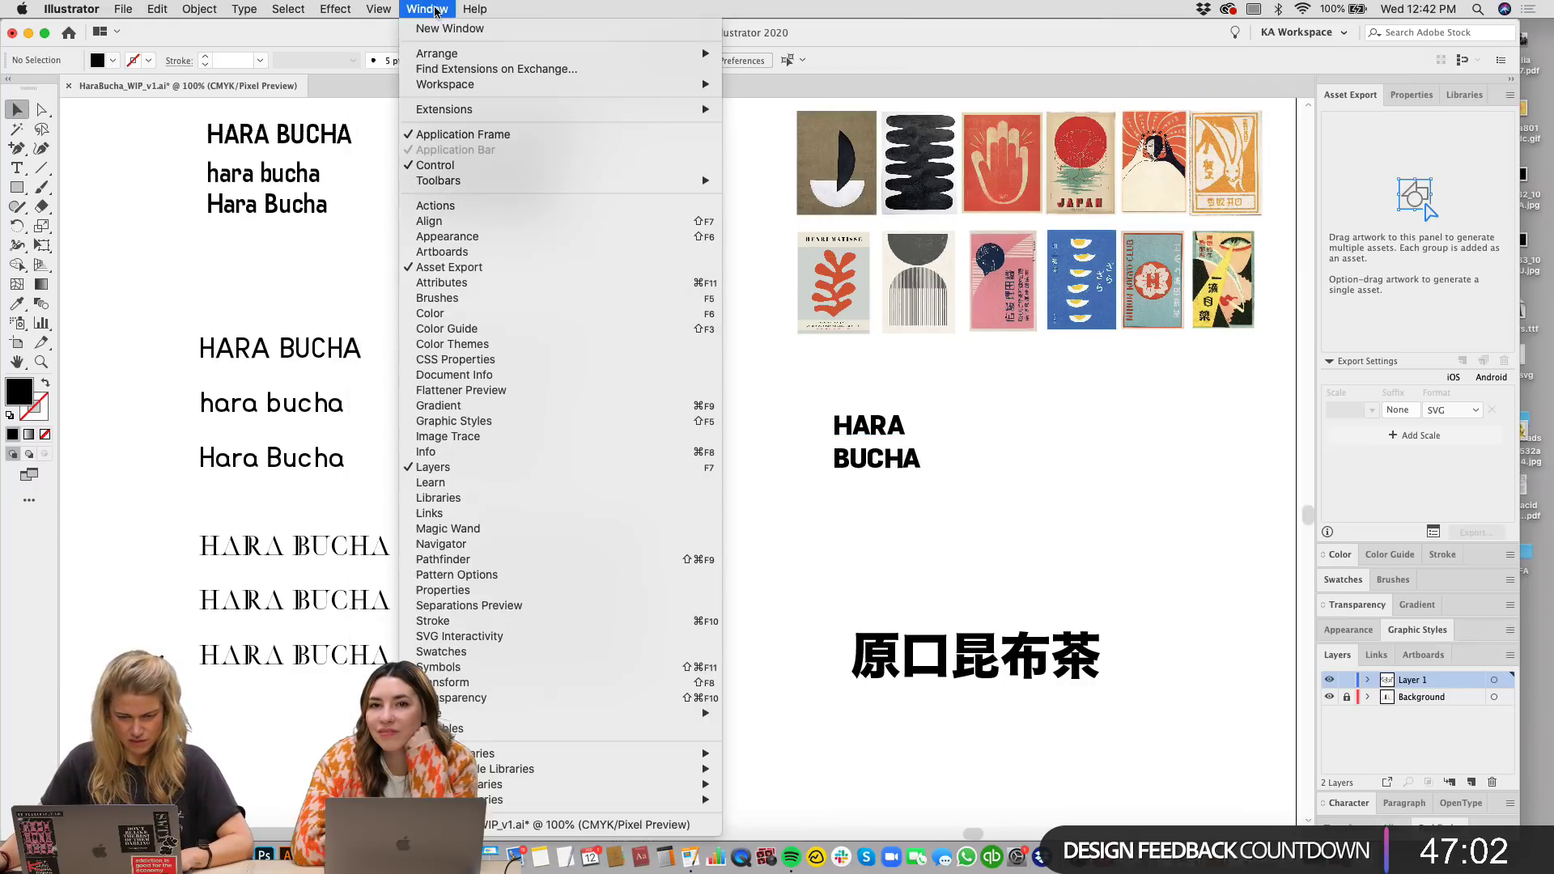
mouse_move(387, 7)
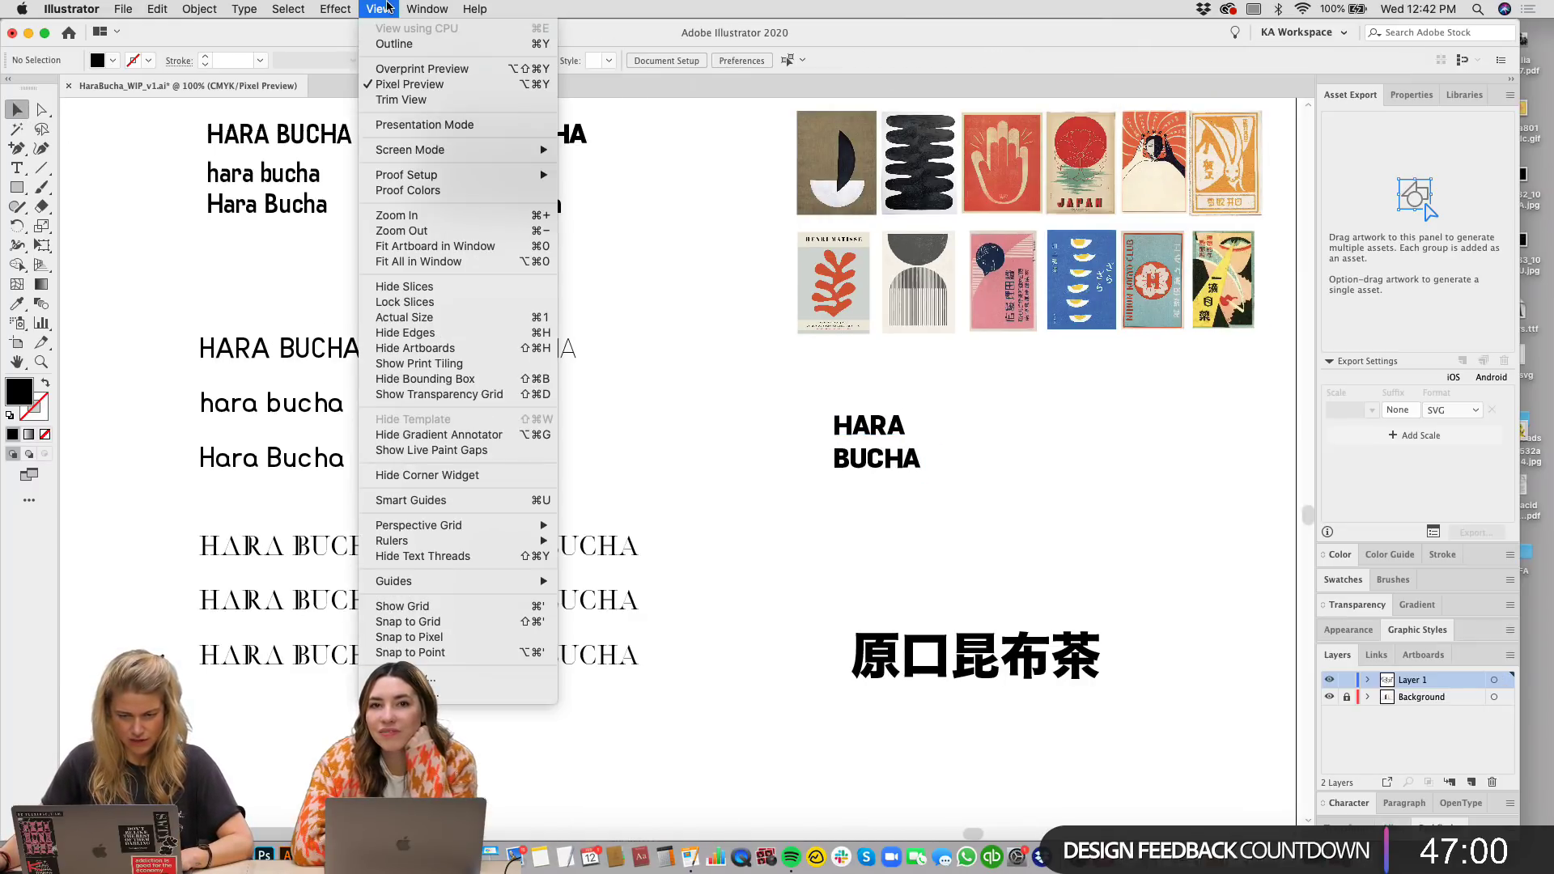
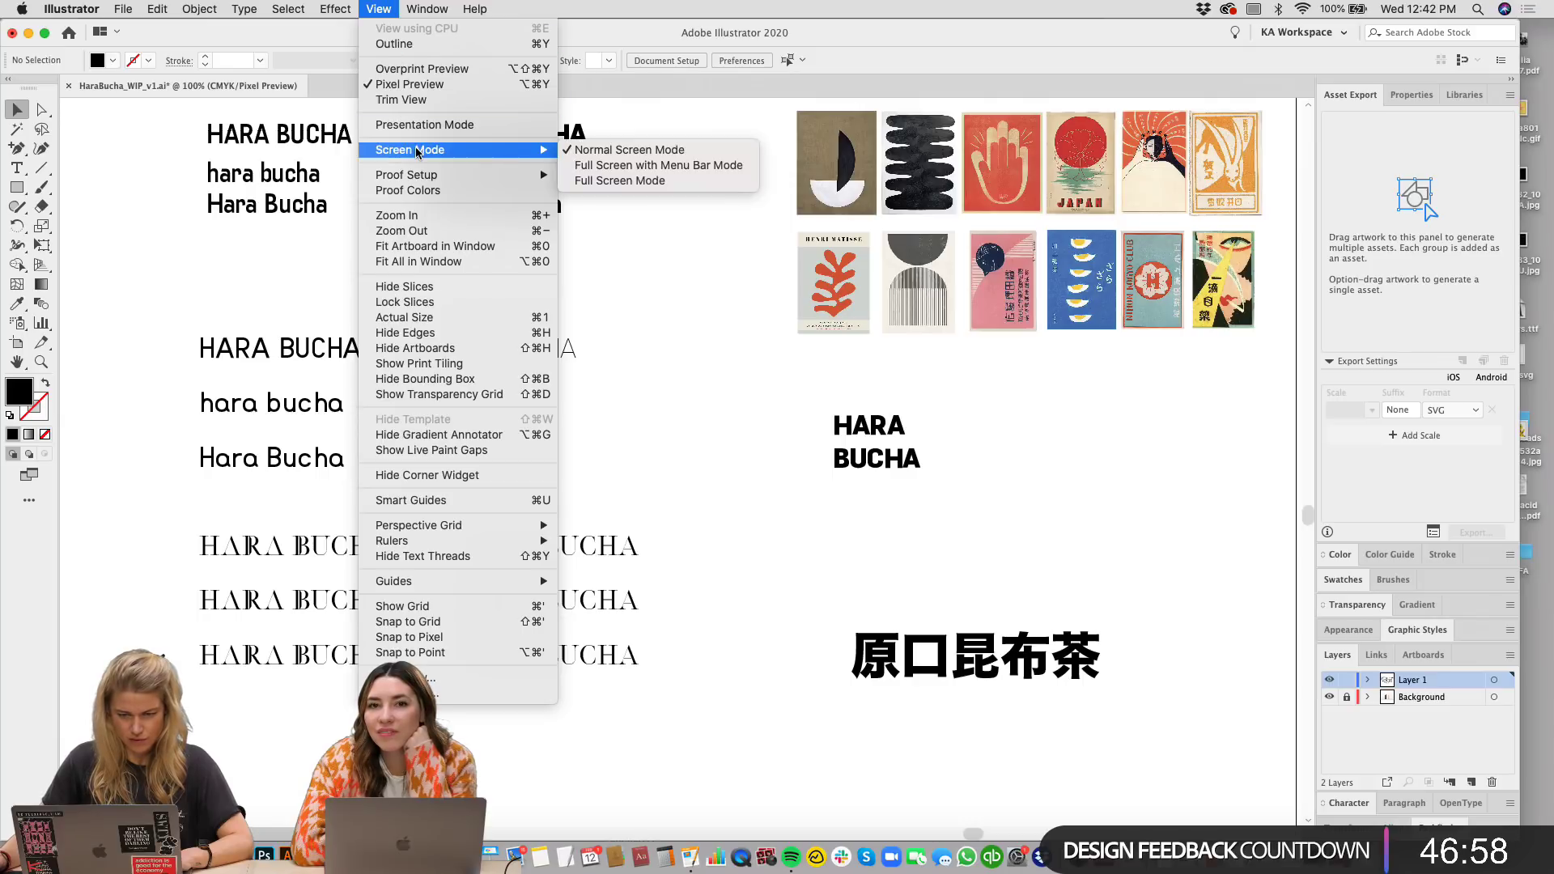
left_click(410, 101)
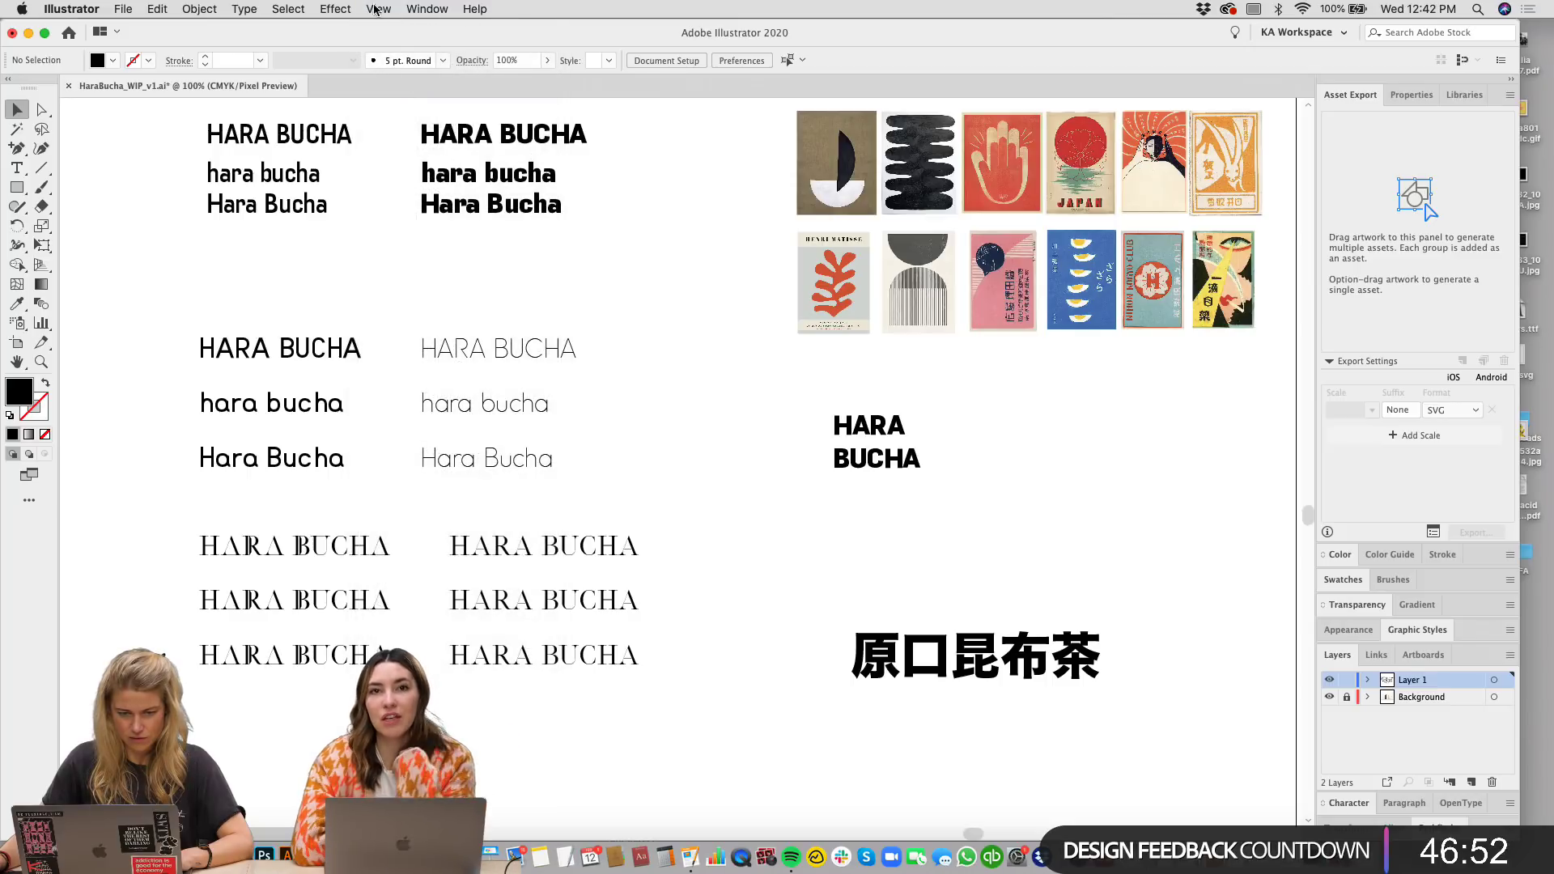
left_click(378, 9)
left_click(410, 100)
left_click(378, 9)
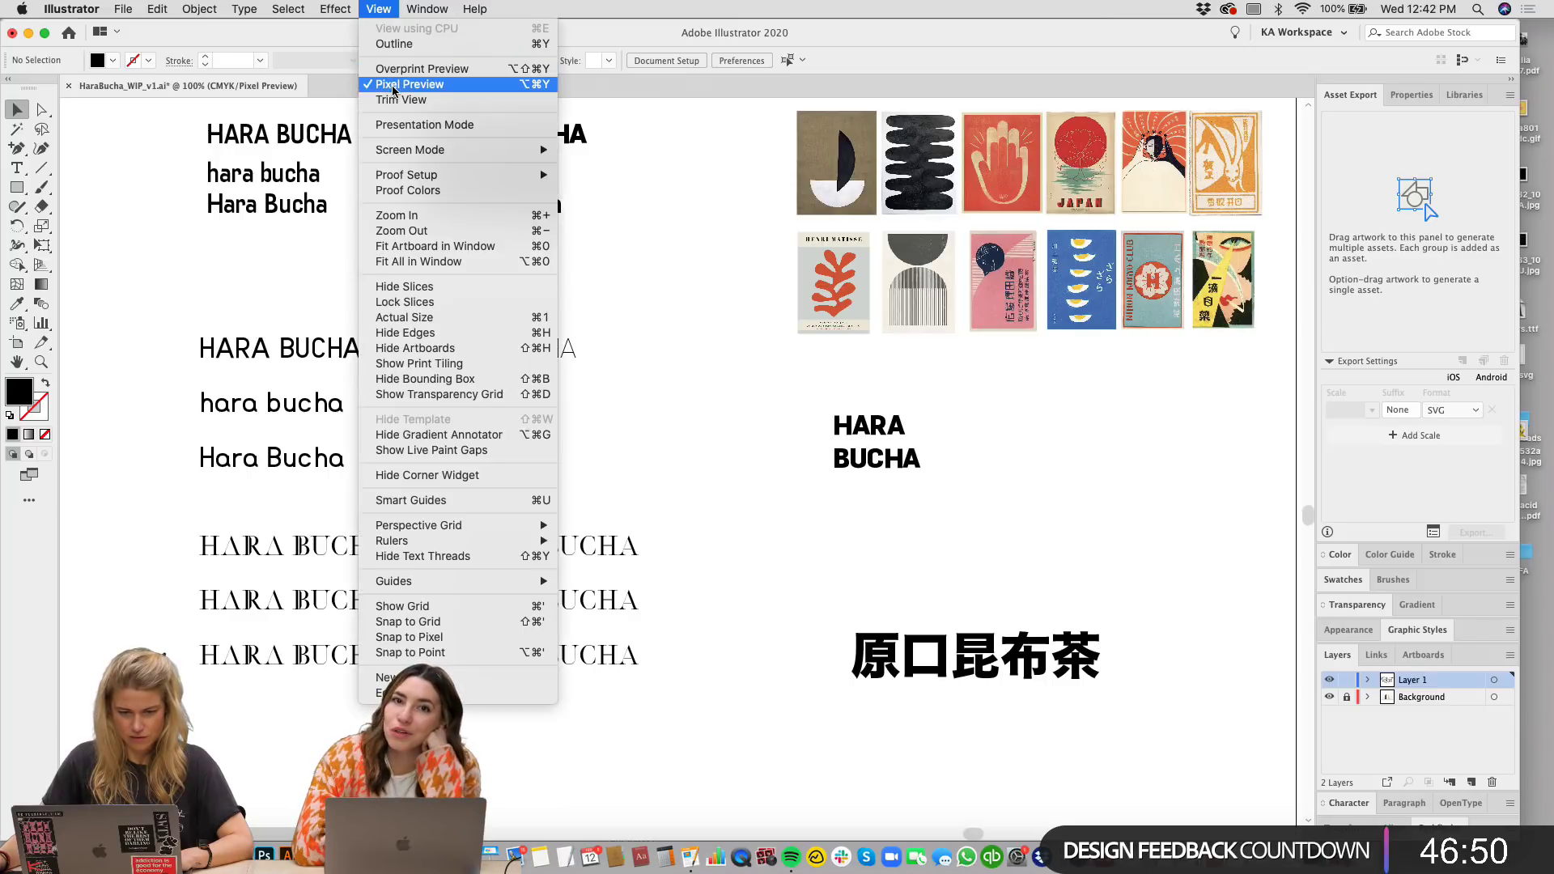
left_click(396, 84)
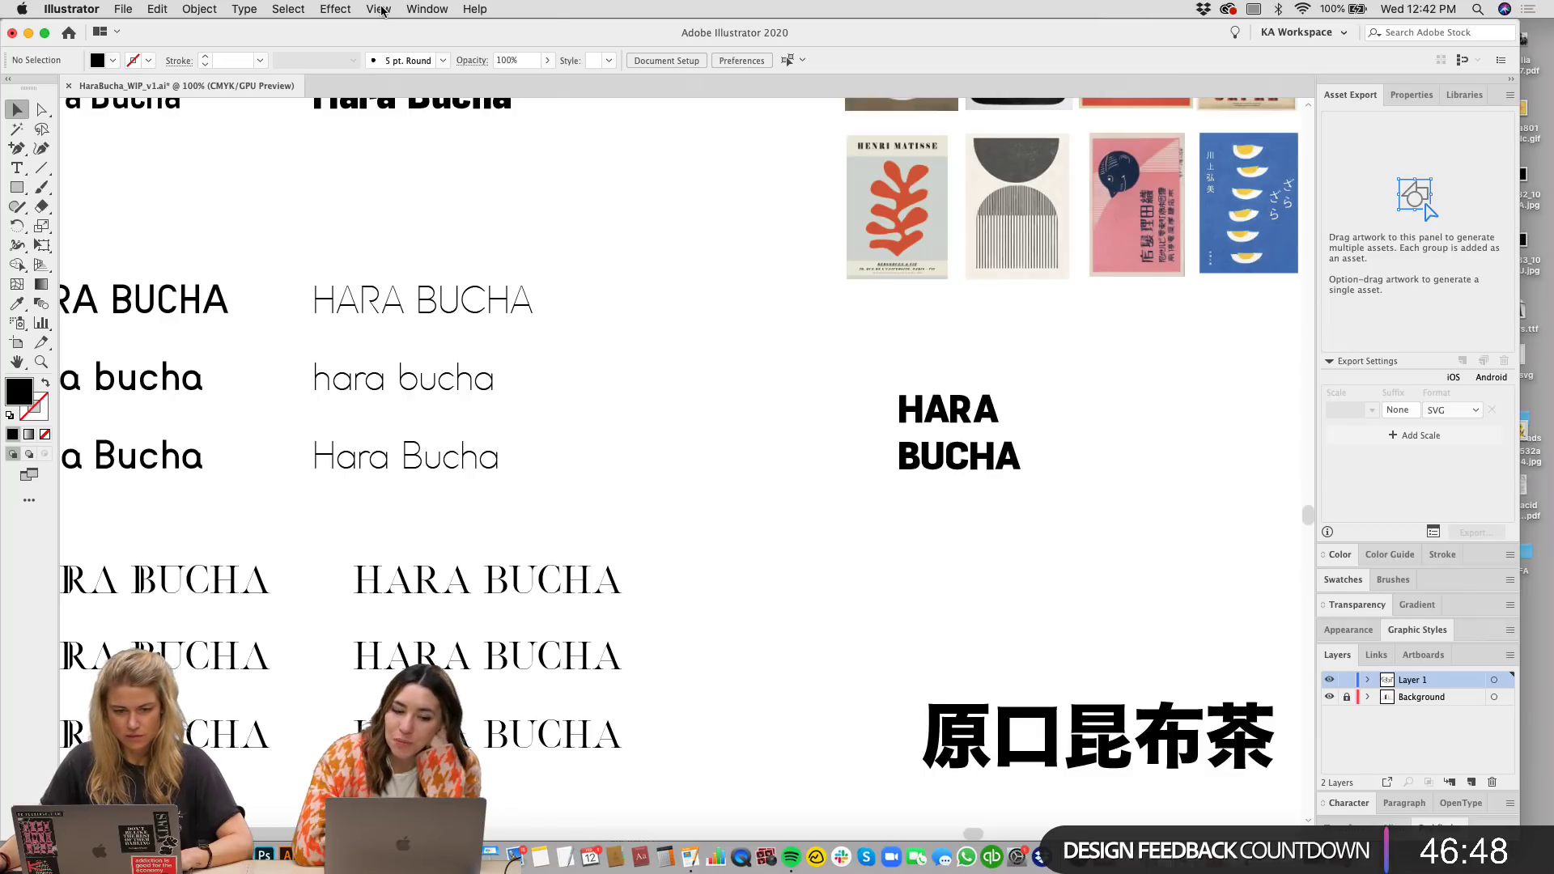
Step: Try displaying the document in Overprint Preview
left_click(380, 9)
left_click(382, 71)
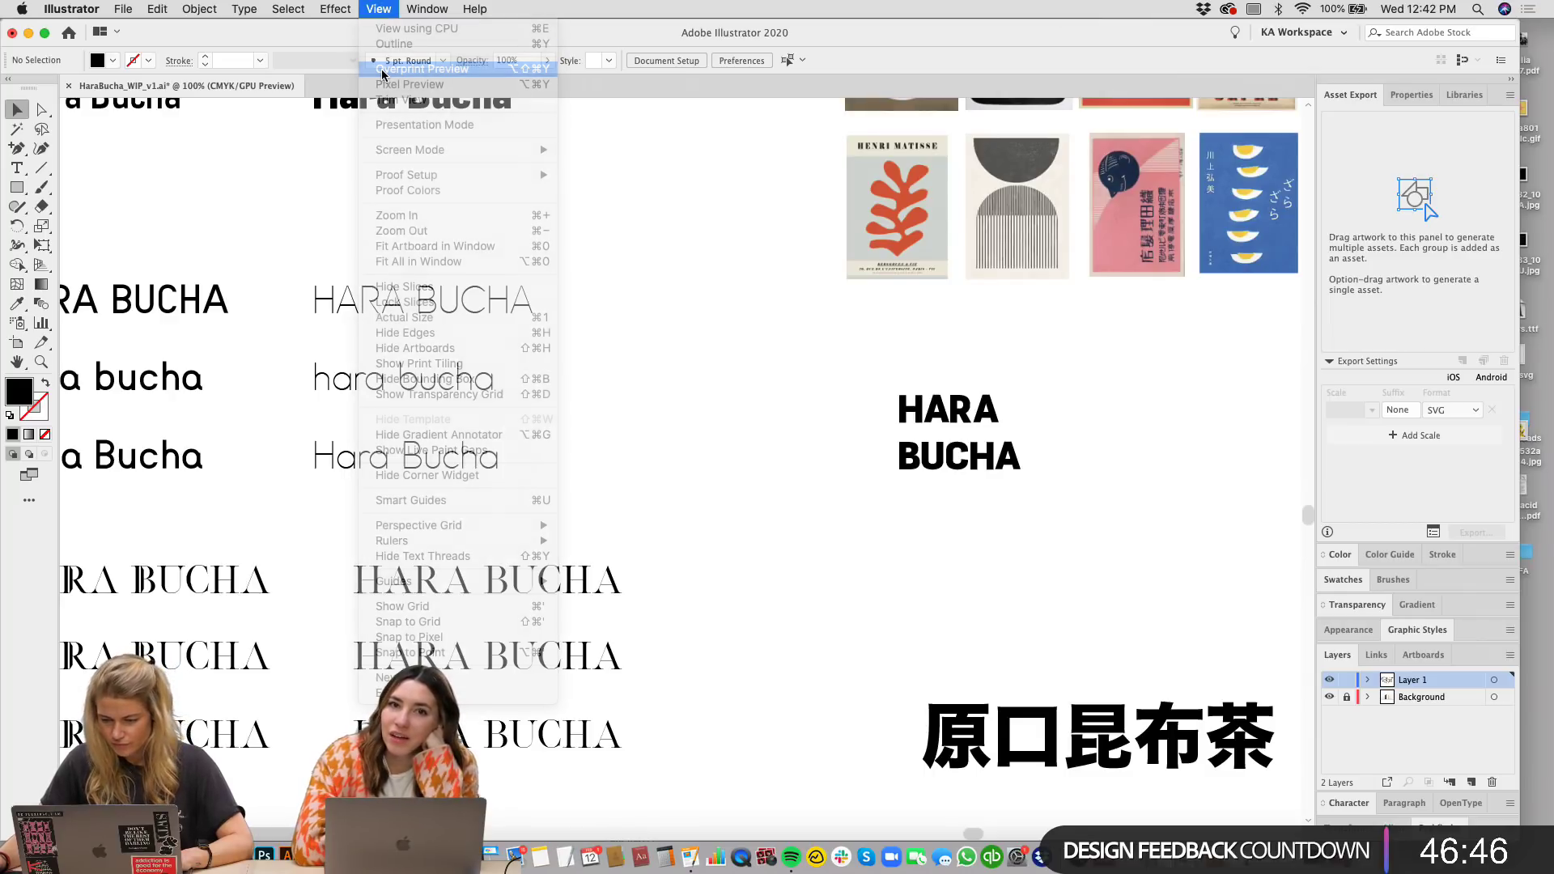
left_click(378, 9)
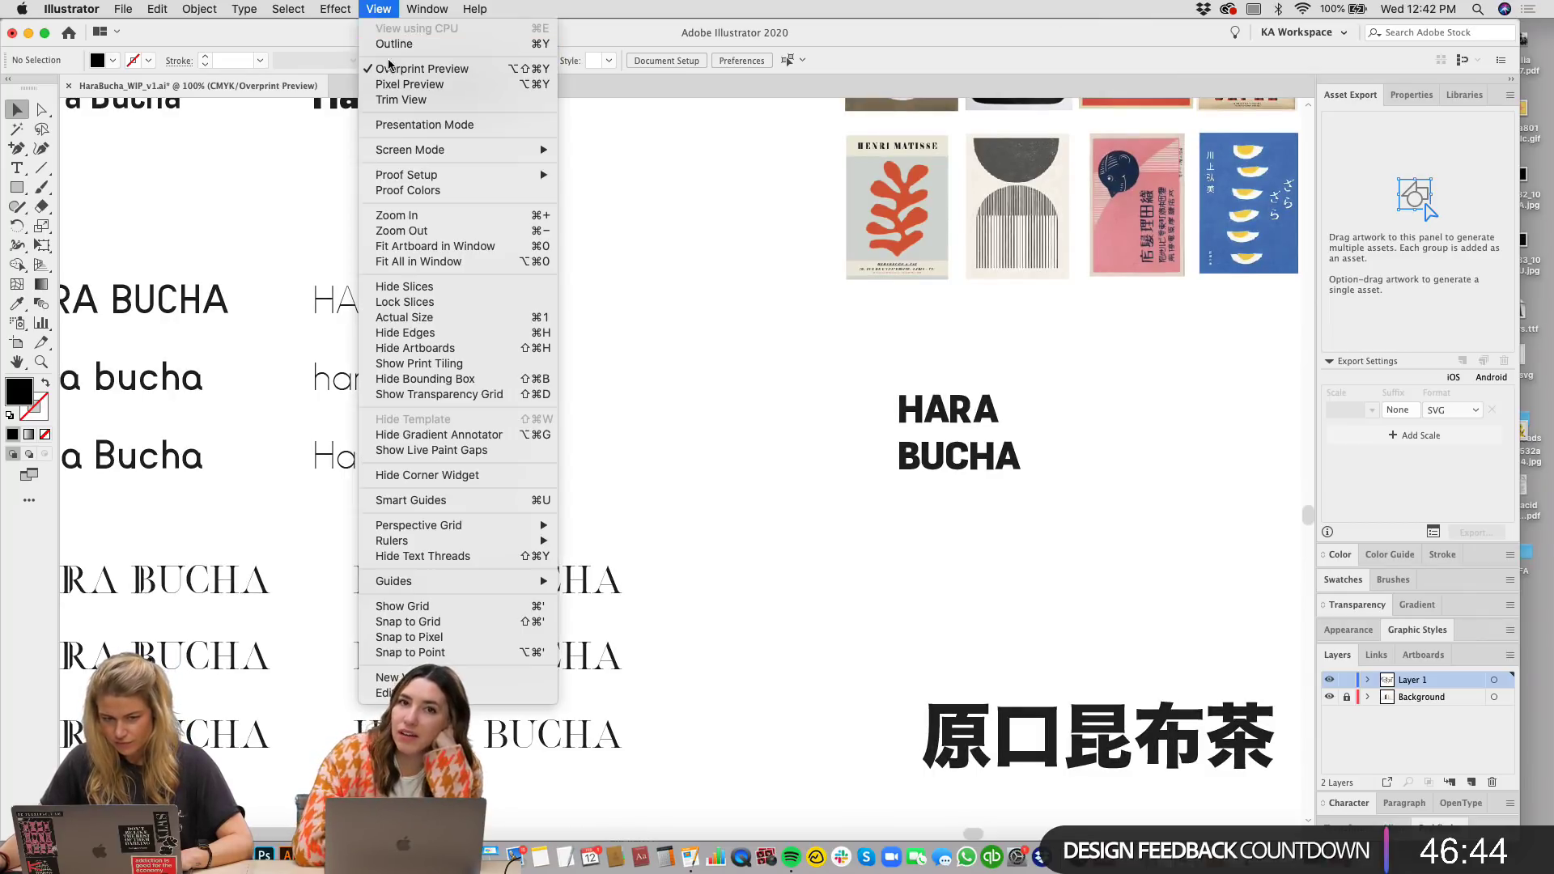
left_click(382, 71)
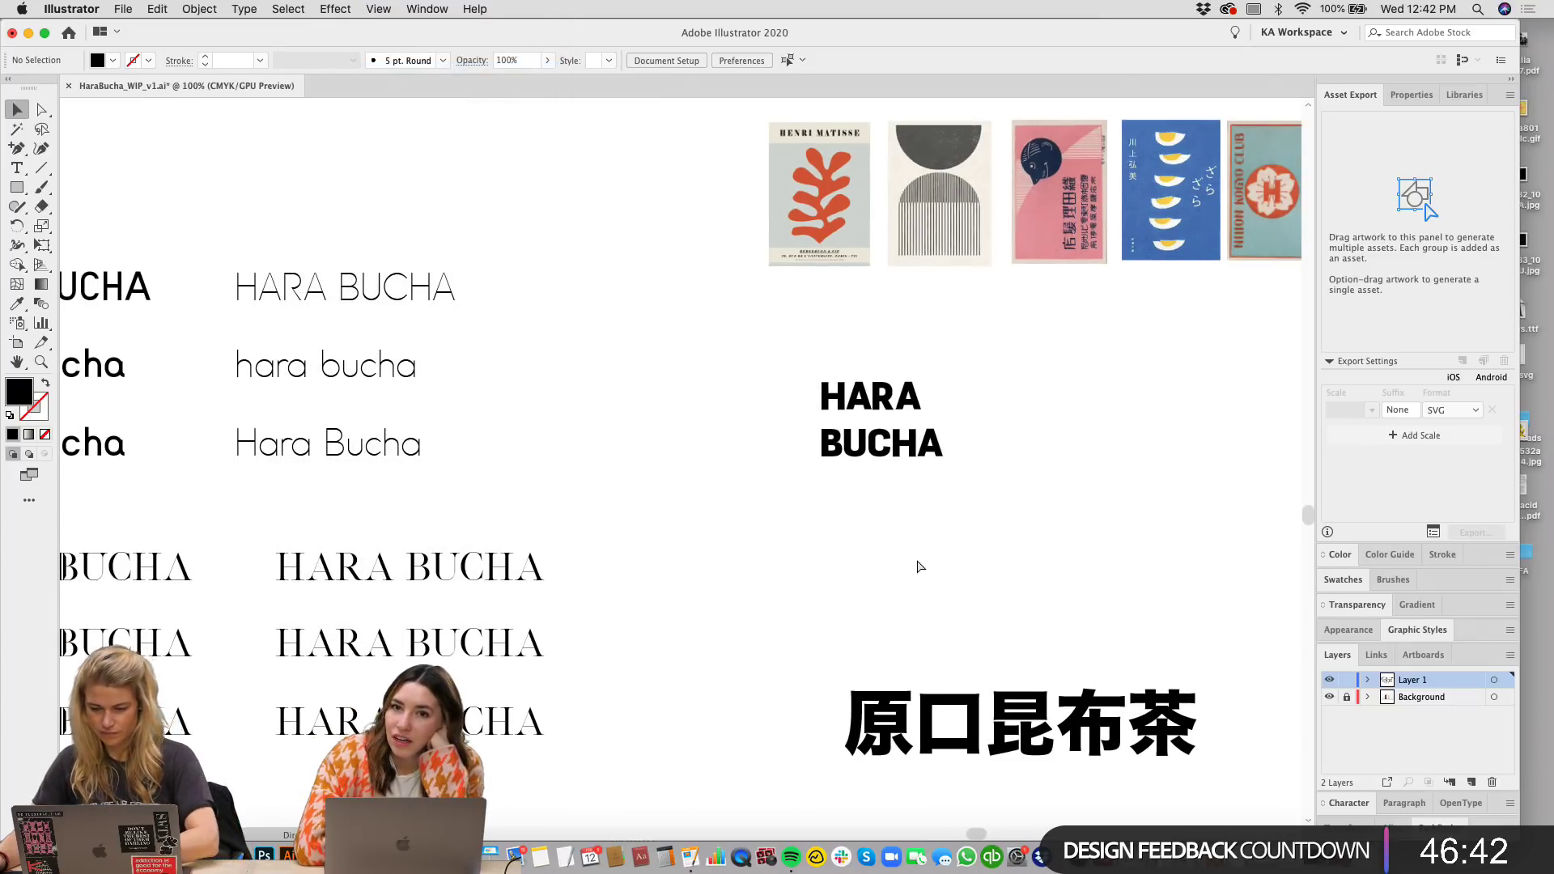
Step: Enlarge the stacked HARA BUCHA wordmark to about 107.5 pt in the space between the inspiration images and the Japanese text
key("super+minus")
scroll(975, 513, "right", 3)
left_click(754, 474)
left_click_drag(754, 474, 969, 568)
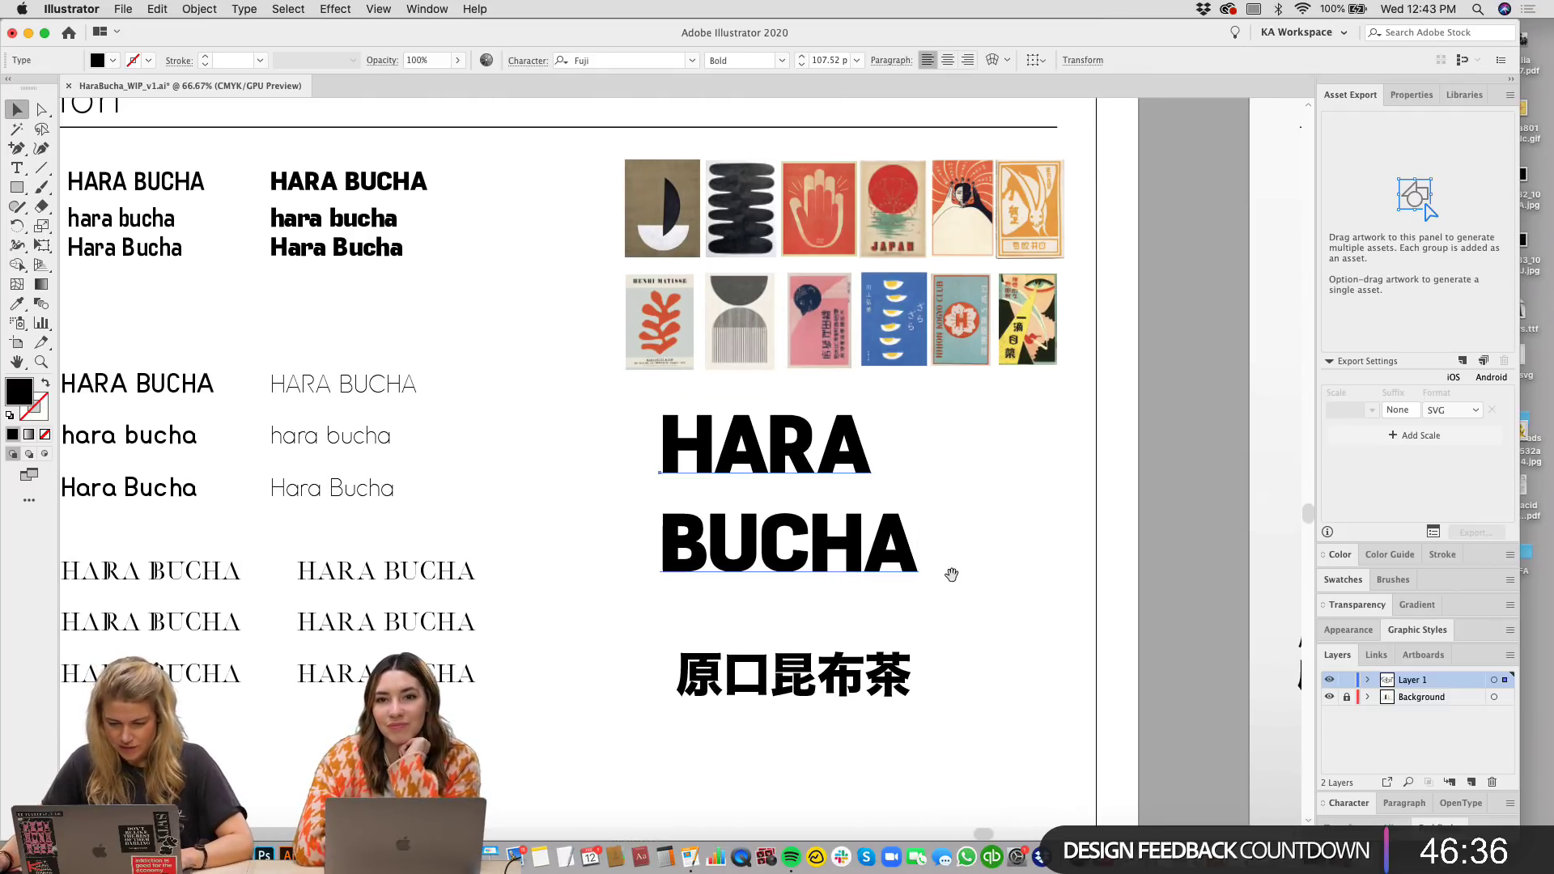
left_click_drag(893, 476, 931, 478)
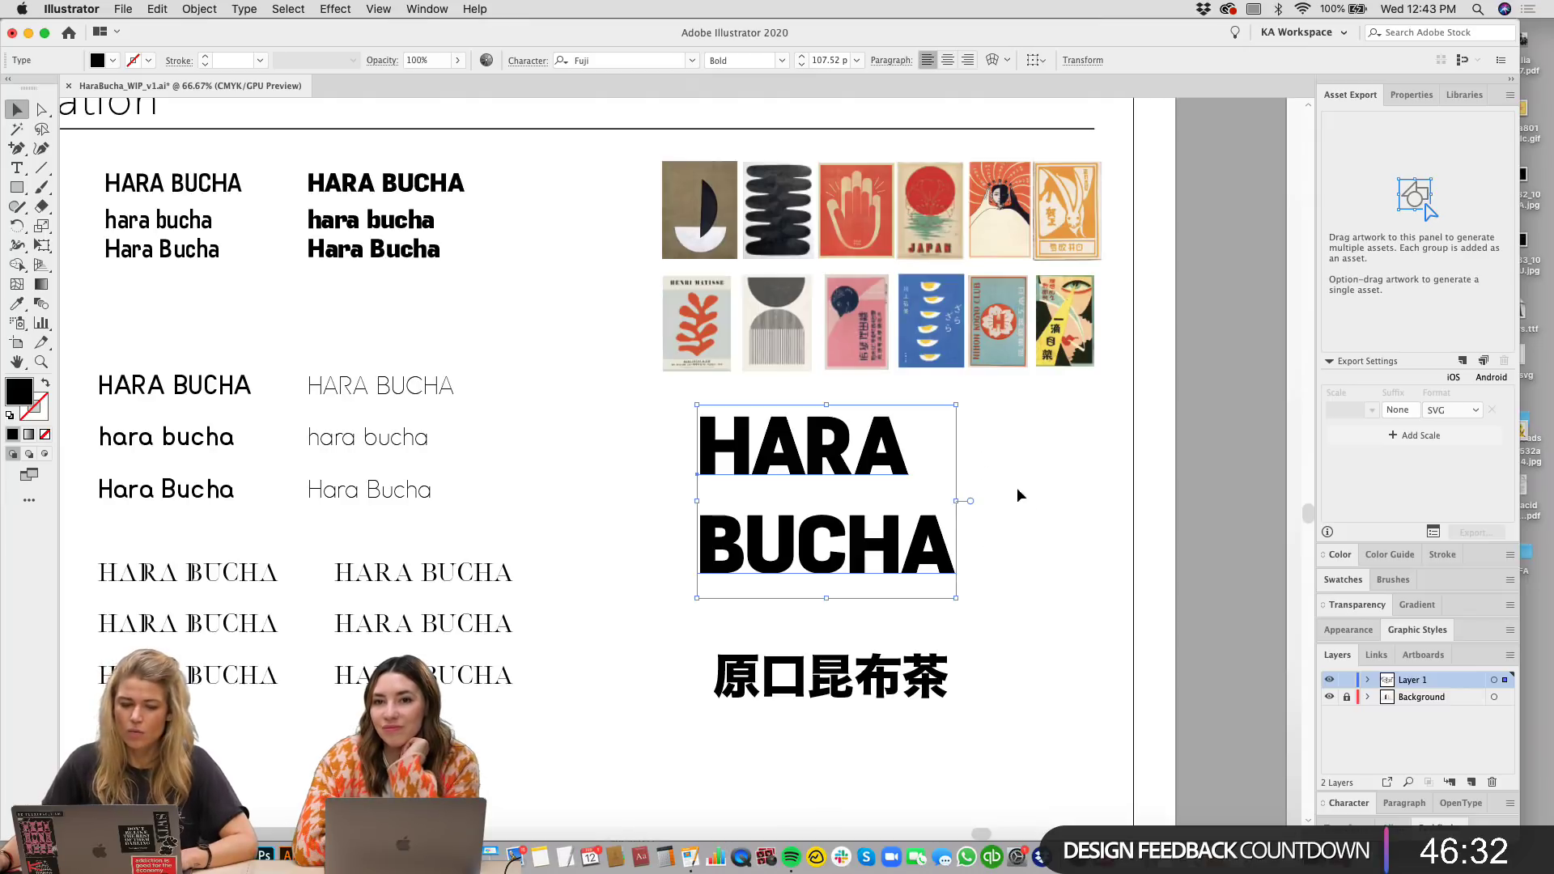
Step: Examine the full-size inspiration images on the mood board artboard, including the lettering of the JAPAN poster
scroll(1017, 487, "down", 3)
scroll(999, 324, "down", 10)
scroll(998, 319, "up", 4)
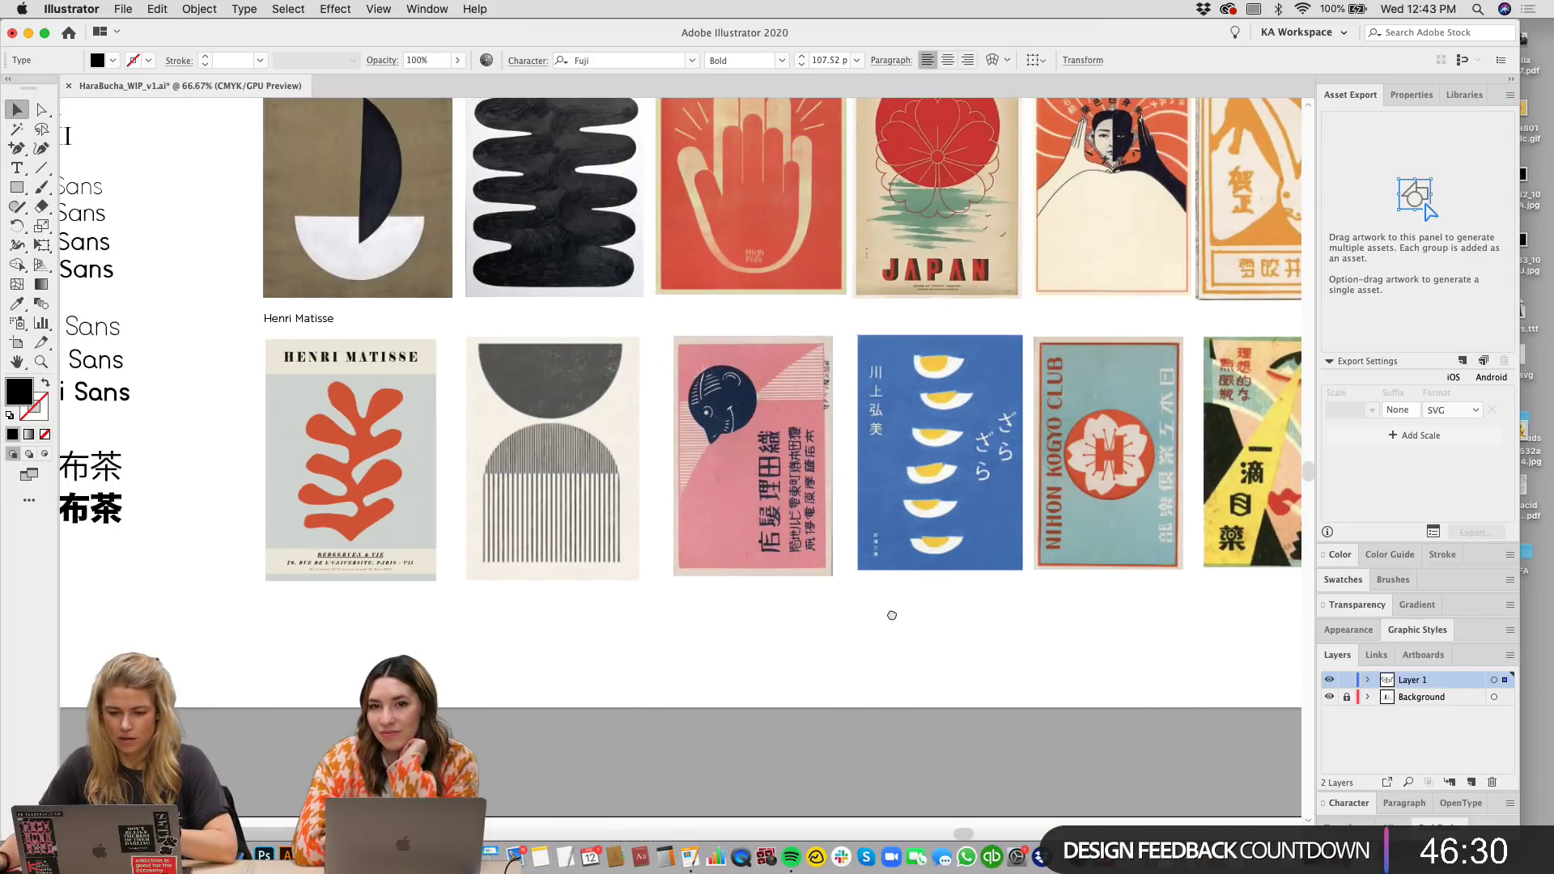
scroll(892, 615, "right", 5)
left_click(641, 267)
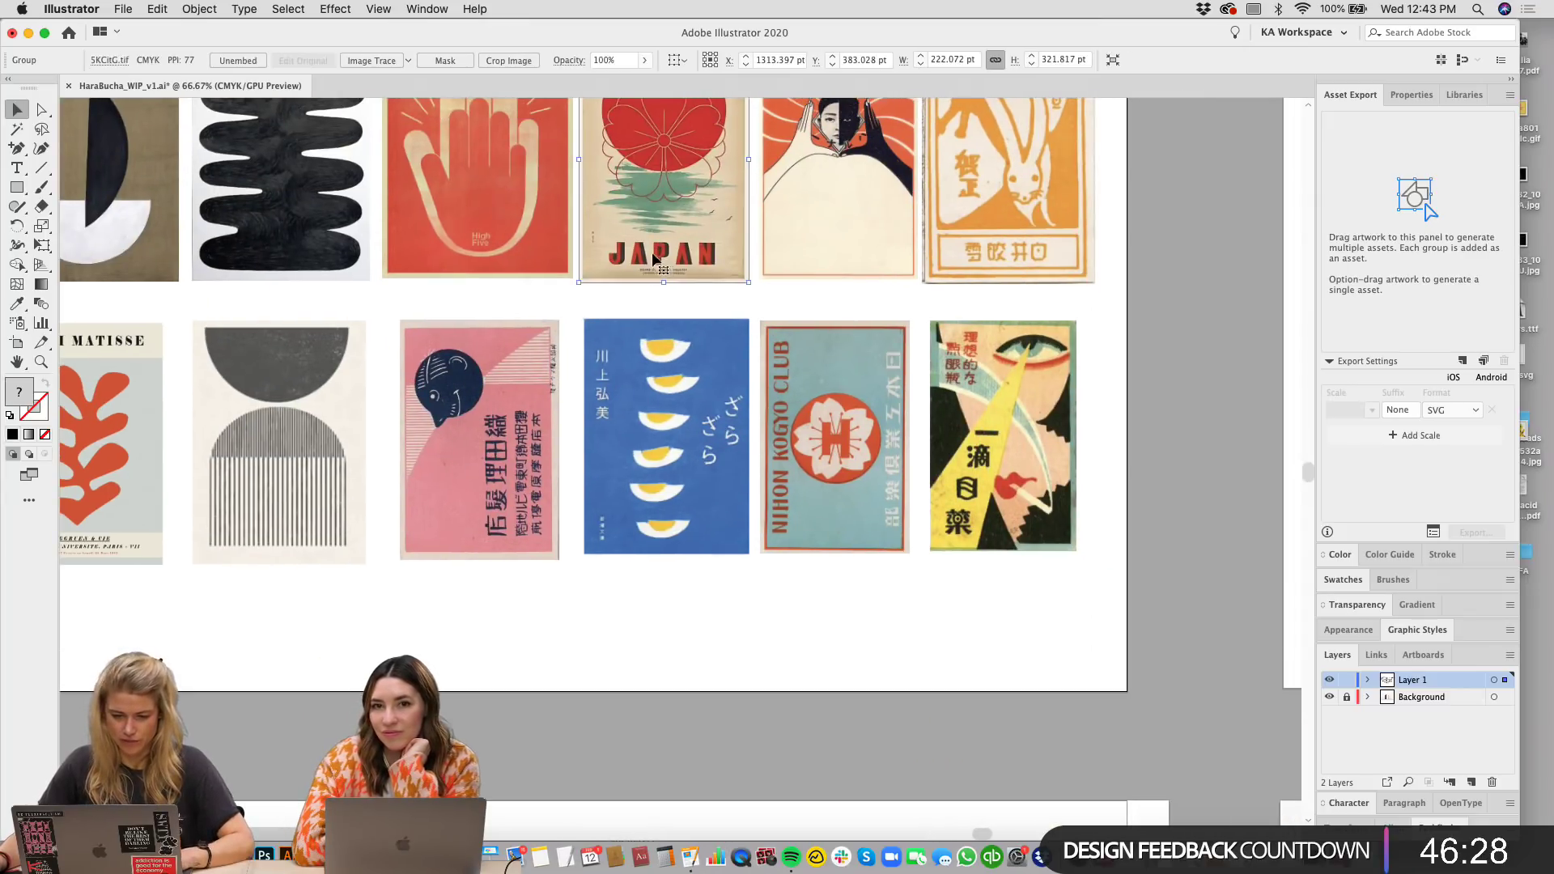
scroll(863, 419, "down", 10)
left_click(947, 435)
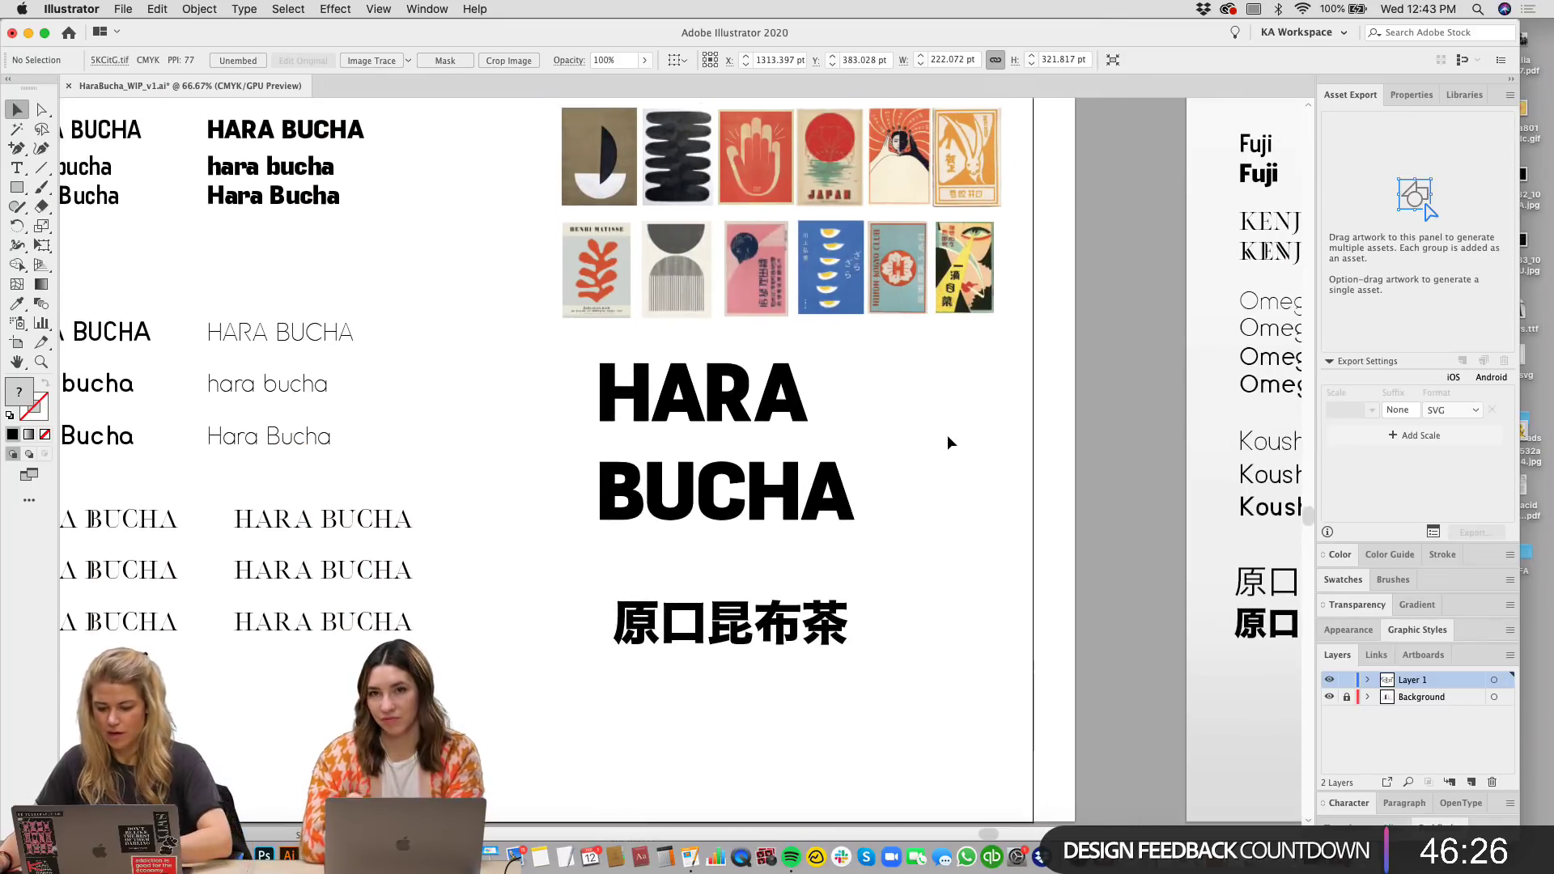
Step: Move the Japanese text 原口昆布茶 further down to leave more room under the stacked HARA BUCHA wordmark
key("super+1")
scroll(1052, 570, "down", 1)
left_click(753, 680)
left_click_drag(753, 680, 753, 775)
left_click(1018, 535)
scroll(1024, 534, "up", 3)
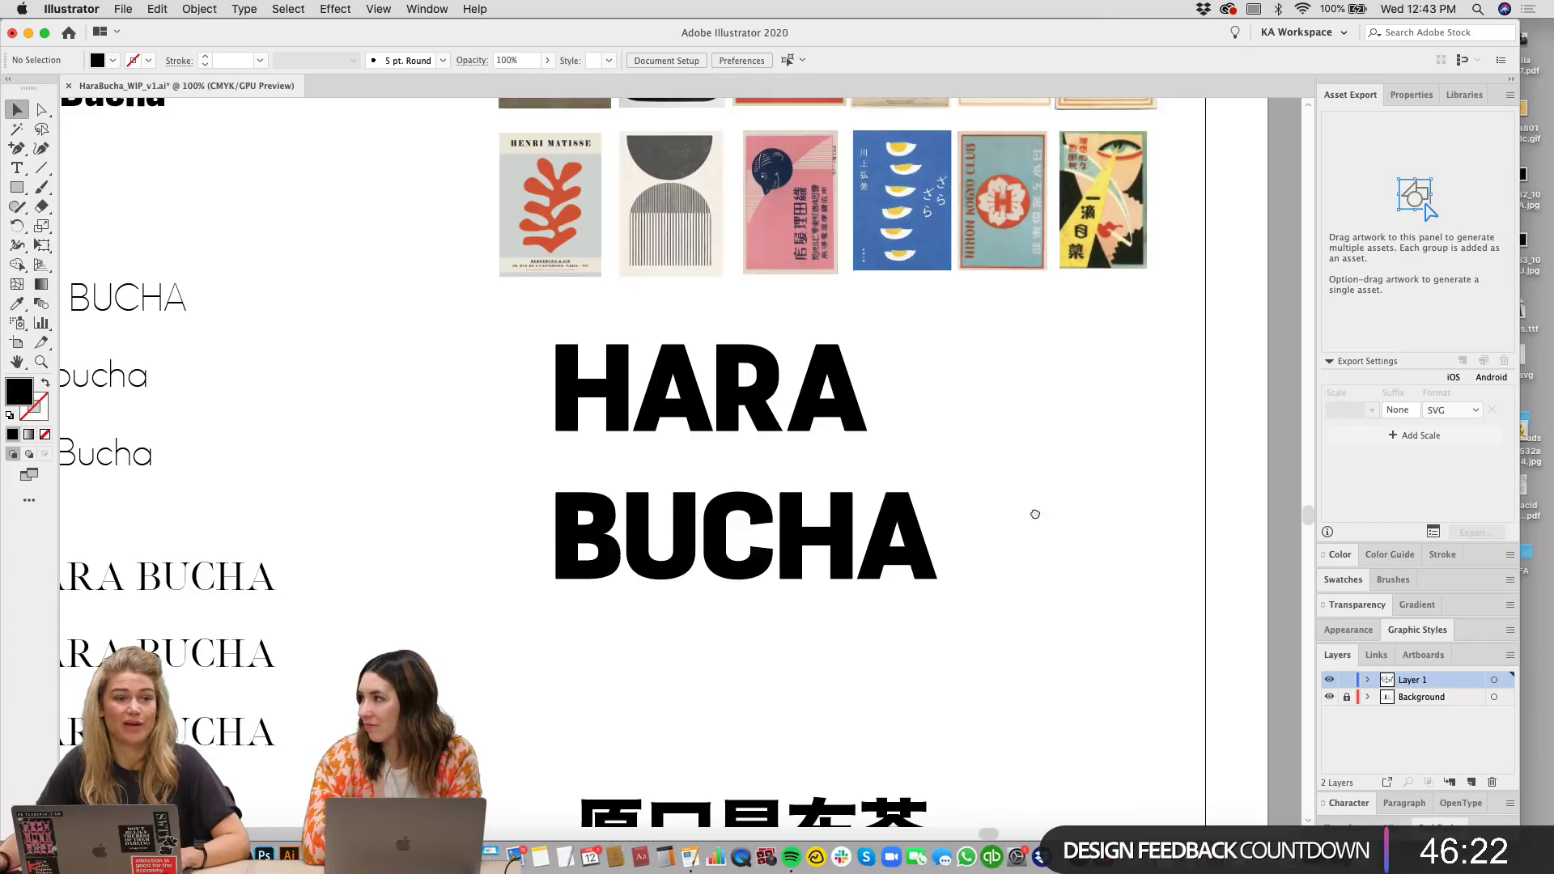
Step: Delete all the small inspiration images above the stacked wordmark except the JAPAN poster
left_click(862, 437)
scroll(791, 478, "up", 1)
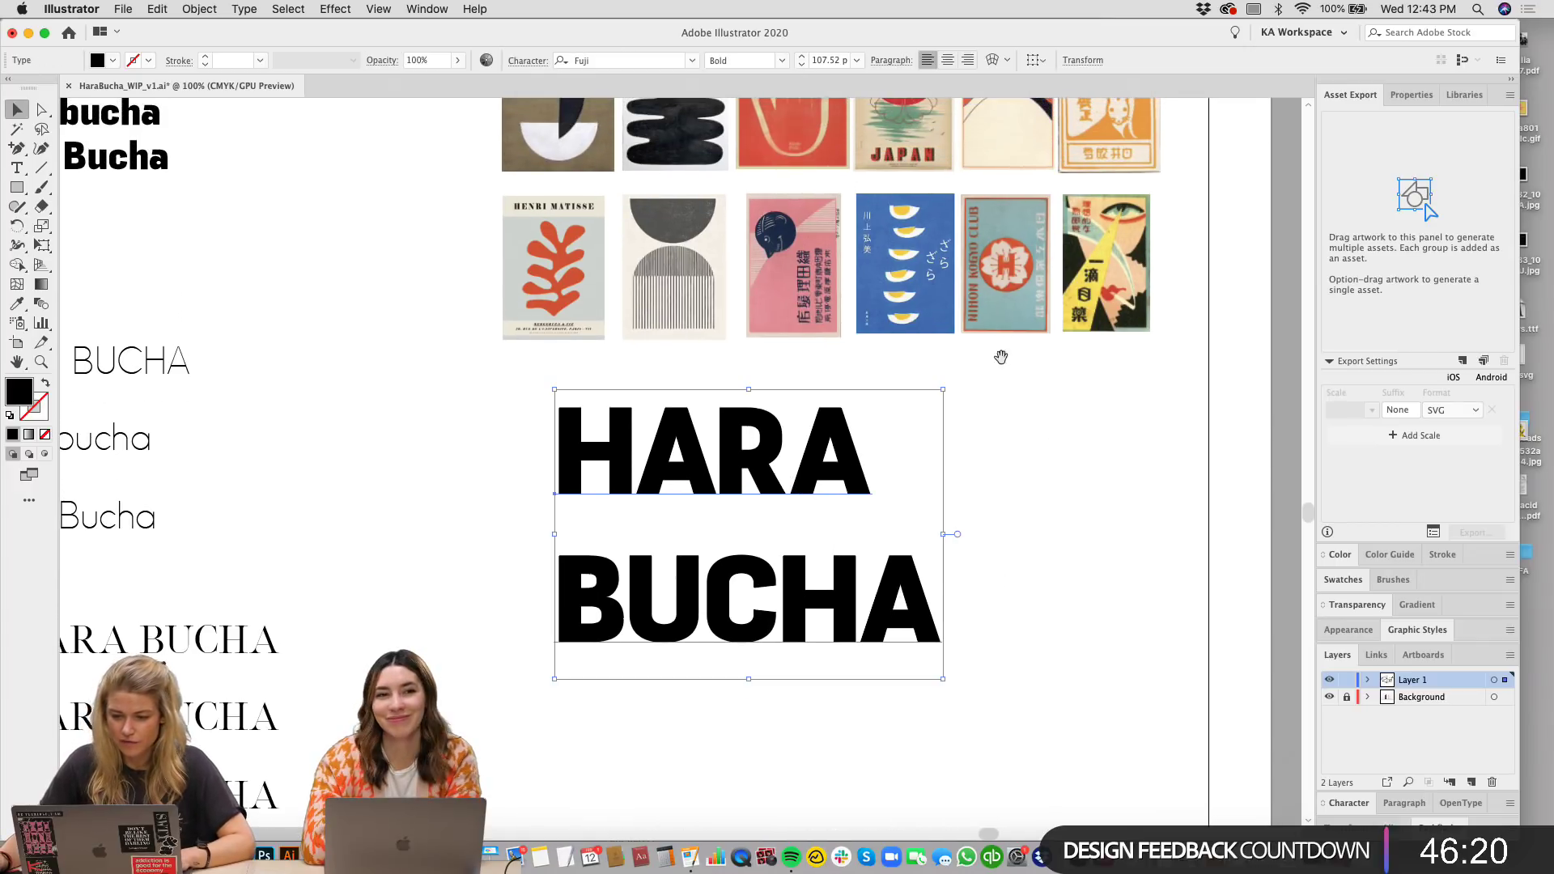
scroll(1001, 357, "up", 1)
left_click(905, 174)
left_click_drag(933, 262, 806, 192)
key("Delete")
key("Delete")
left_click_drag(1127, 227, 995, 167)
key("Delete")
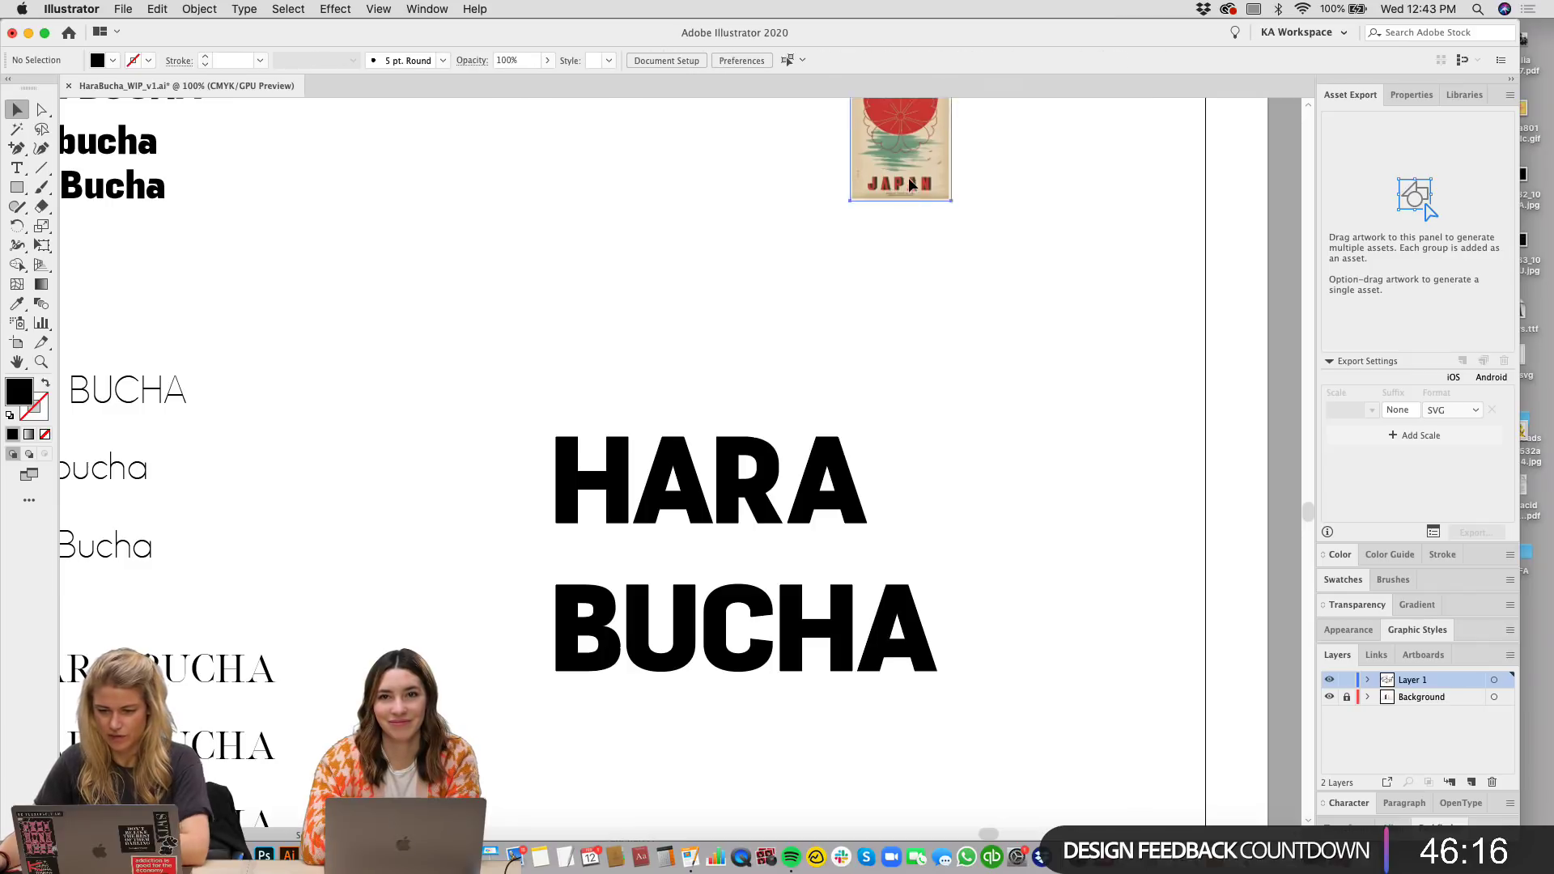
Step: Enlarge the JAPAN poster and position it directly above the stacked HARA BUCHA wordmark
left_click(908, 177)
left_click_drag(899, 199, 900, 510)
left_click_drag(985, 448, 867, 221)
left_click(1015, 469)
scroll(890, 469, "down", 1)
Step: Convert the stacked HARA BUCHA text to outlines and ungroup its letters
left_click(773, 463)
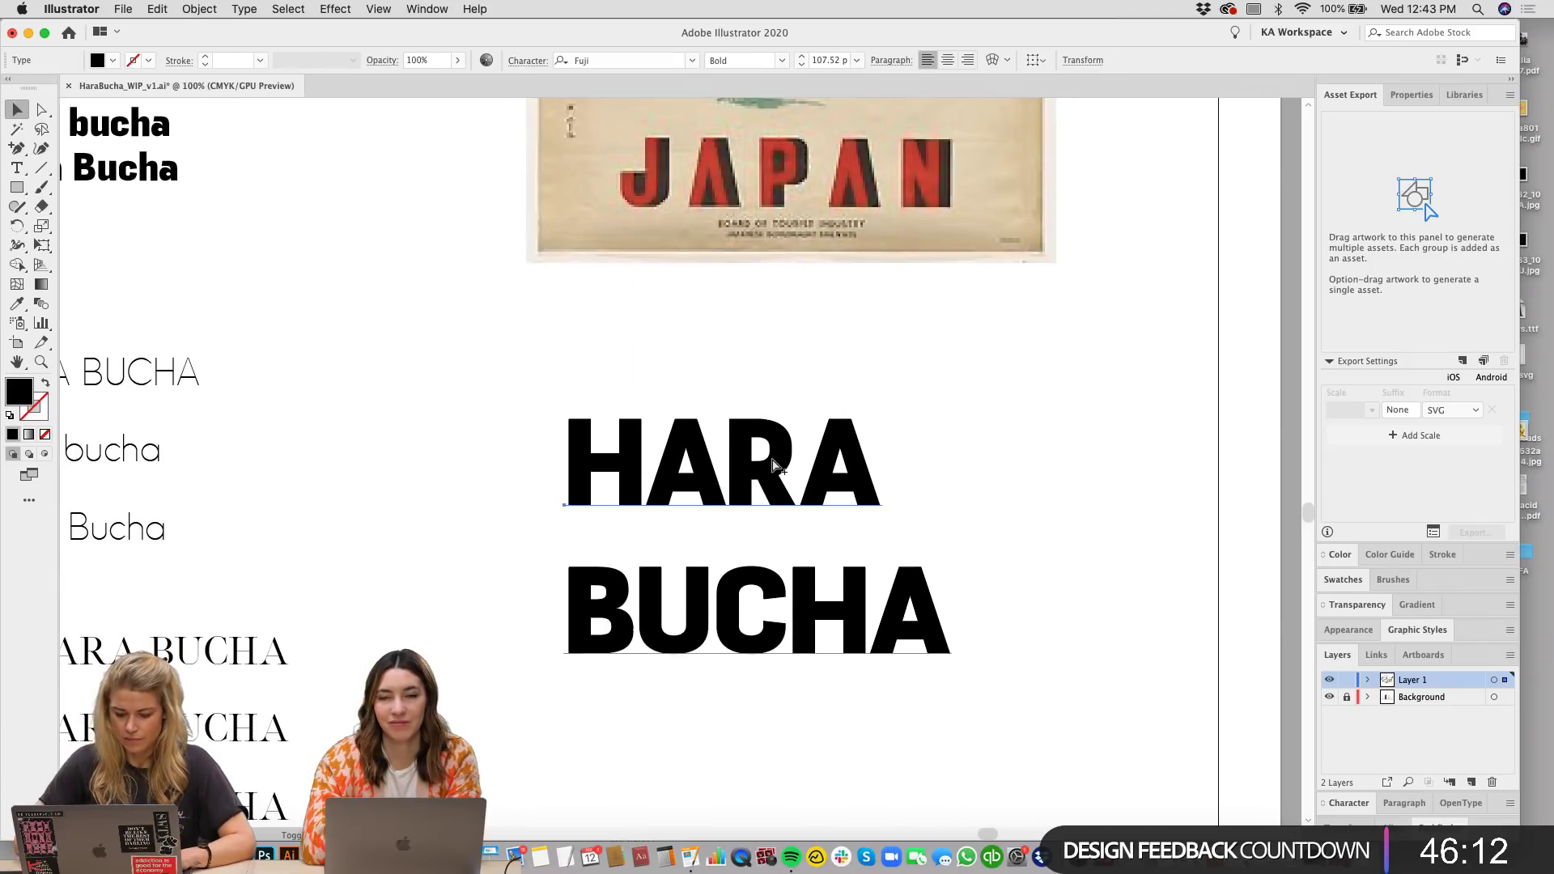
key("super+alt+t")
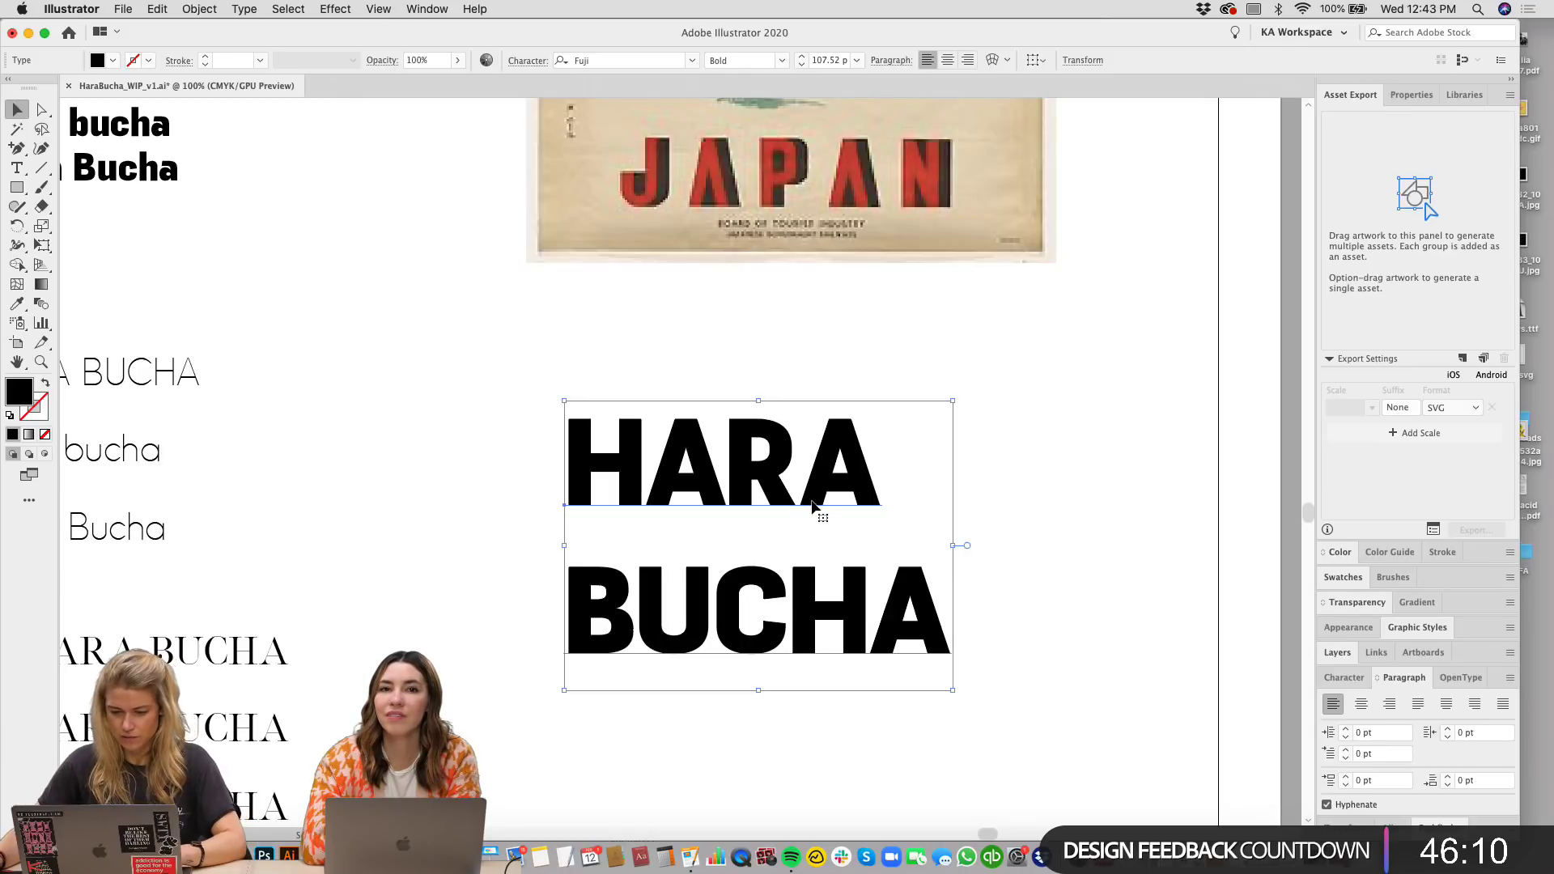
key("super+shift+o")
key("super+8")
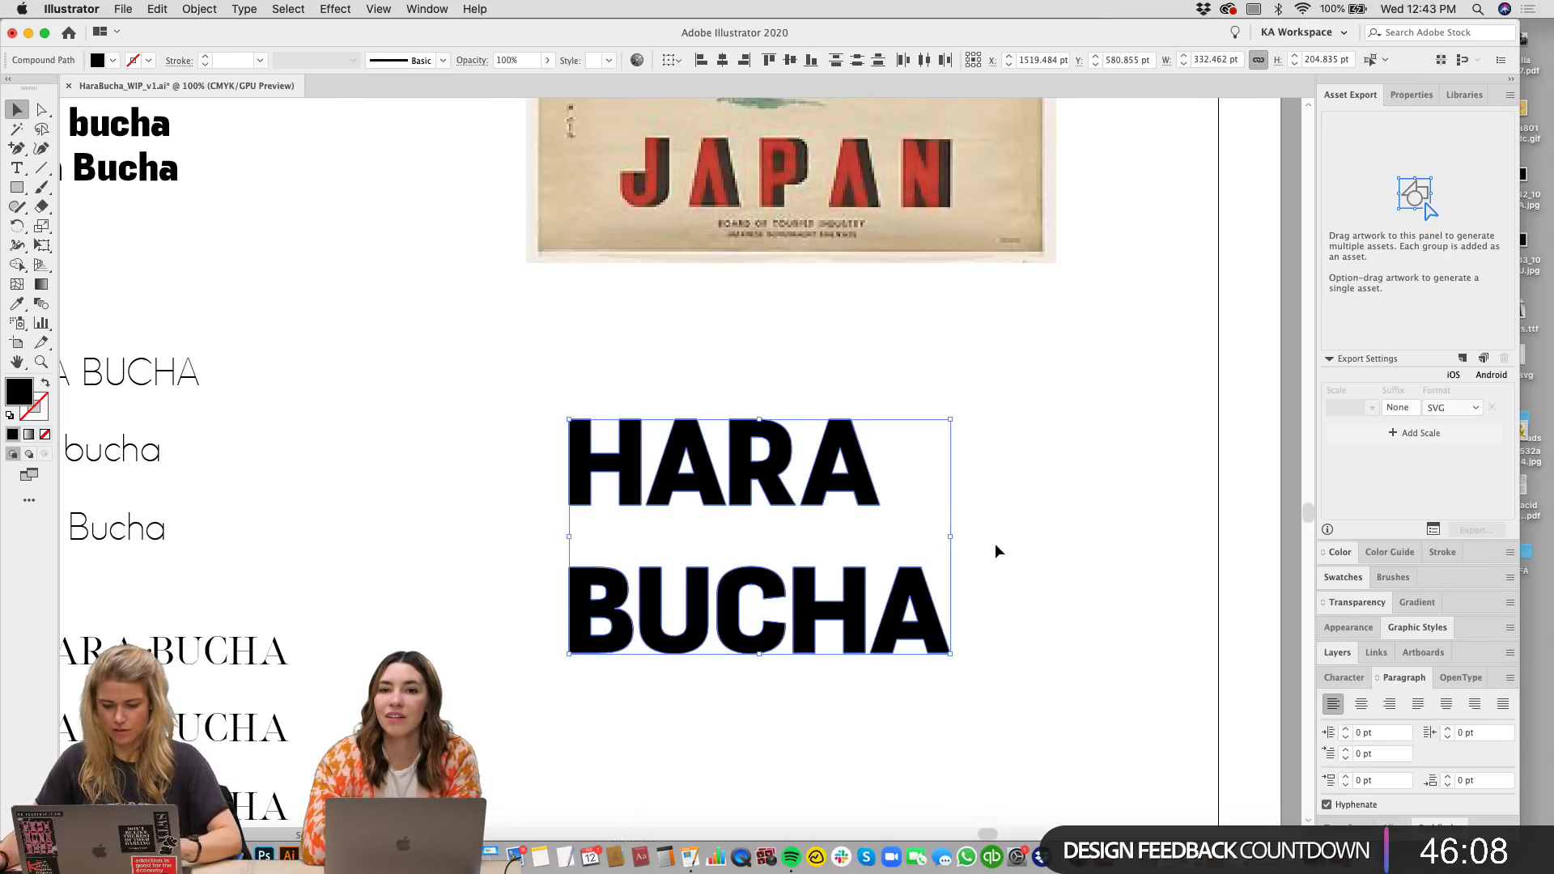
scroll(1059, 600, "down", 3)
left_click(1028, 619)
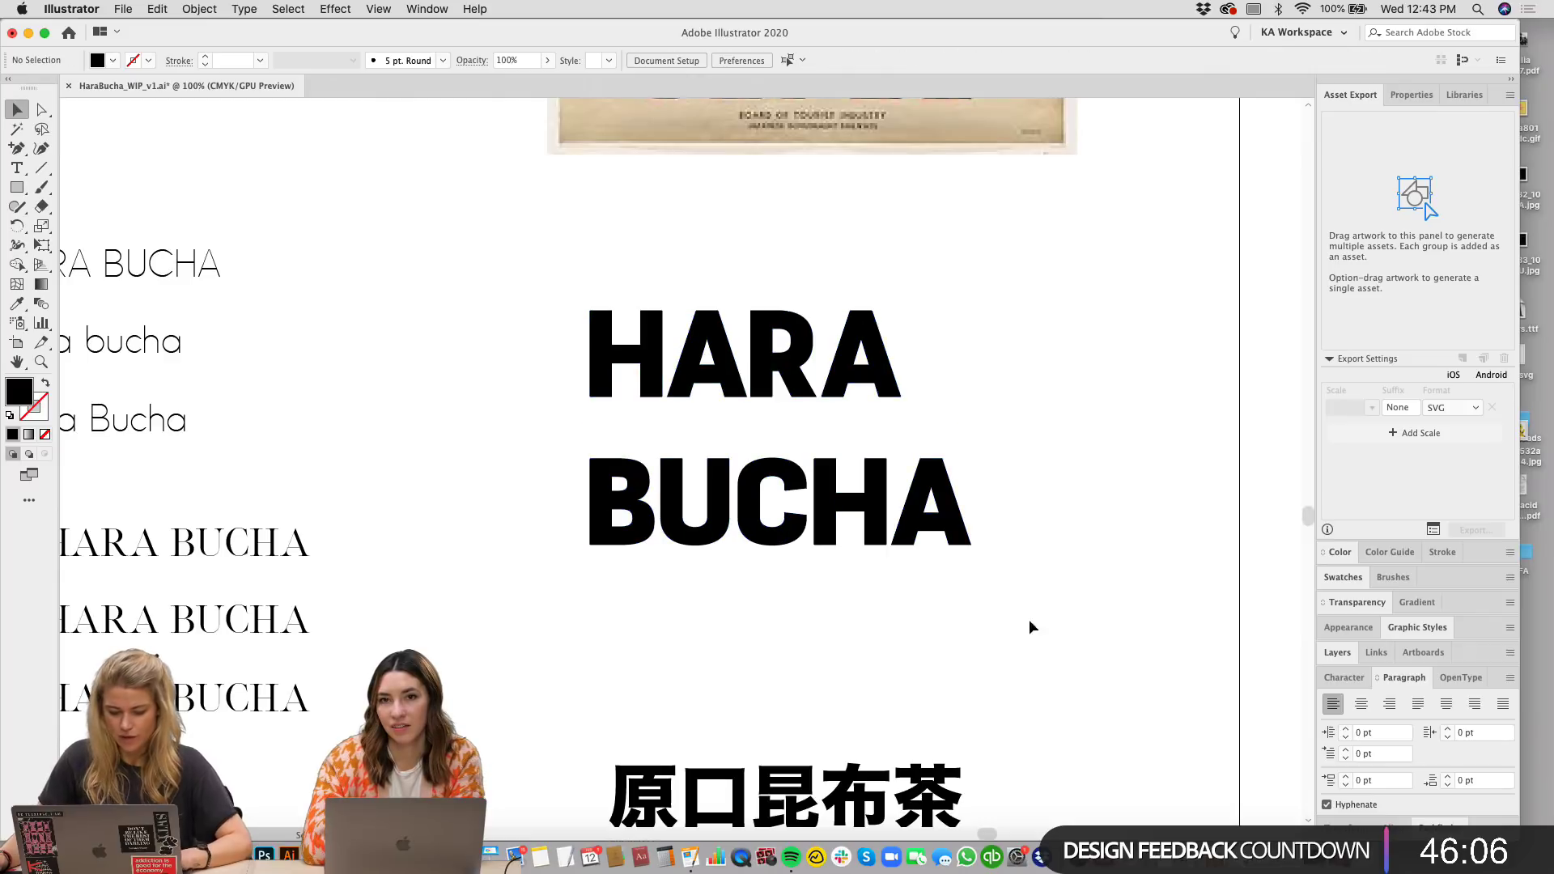
Step: Undo the outlining and ungrouping of the stacked HARA BUCHA wordmark
key("super+z")
key("super+z")
key("super+z")
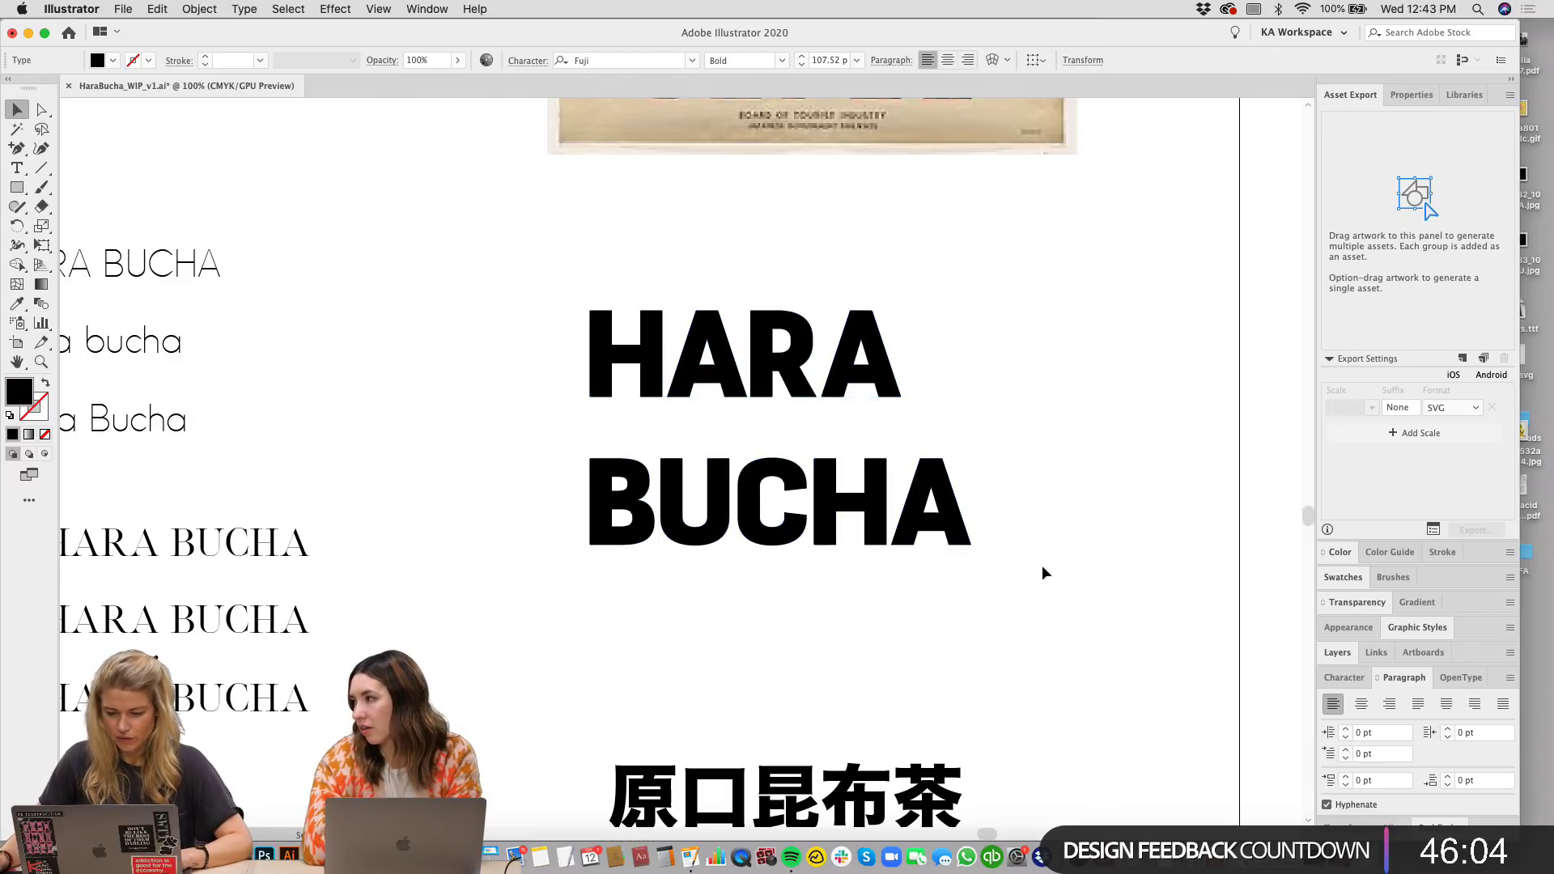
Step: Outline the stacked HARA BUCHA text again, ungroup it into separate letters, and select the final A of BUCHA
key("shift+super+b")
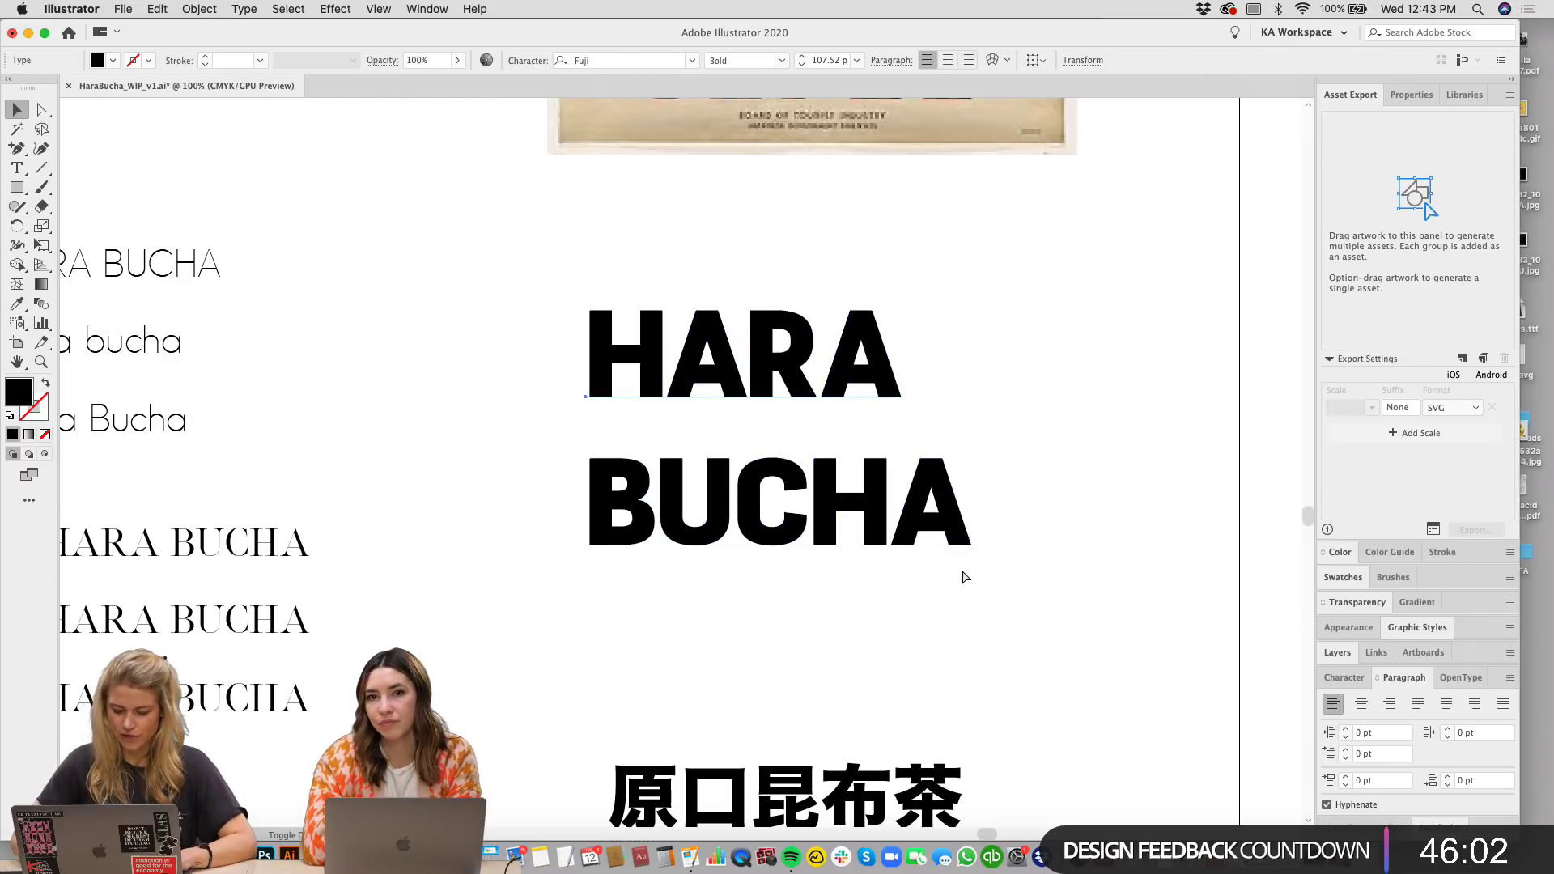
key("shift+super+o")
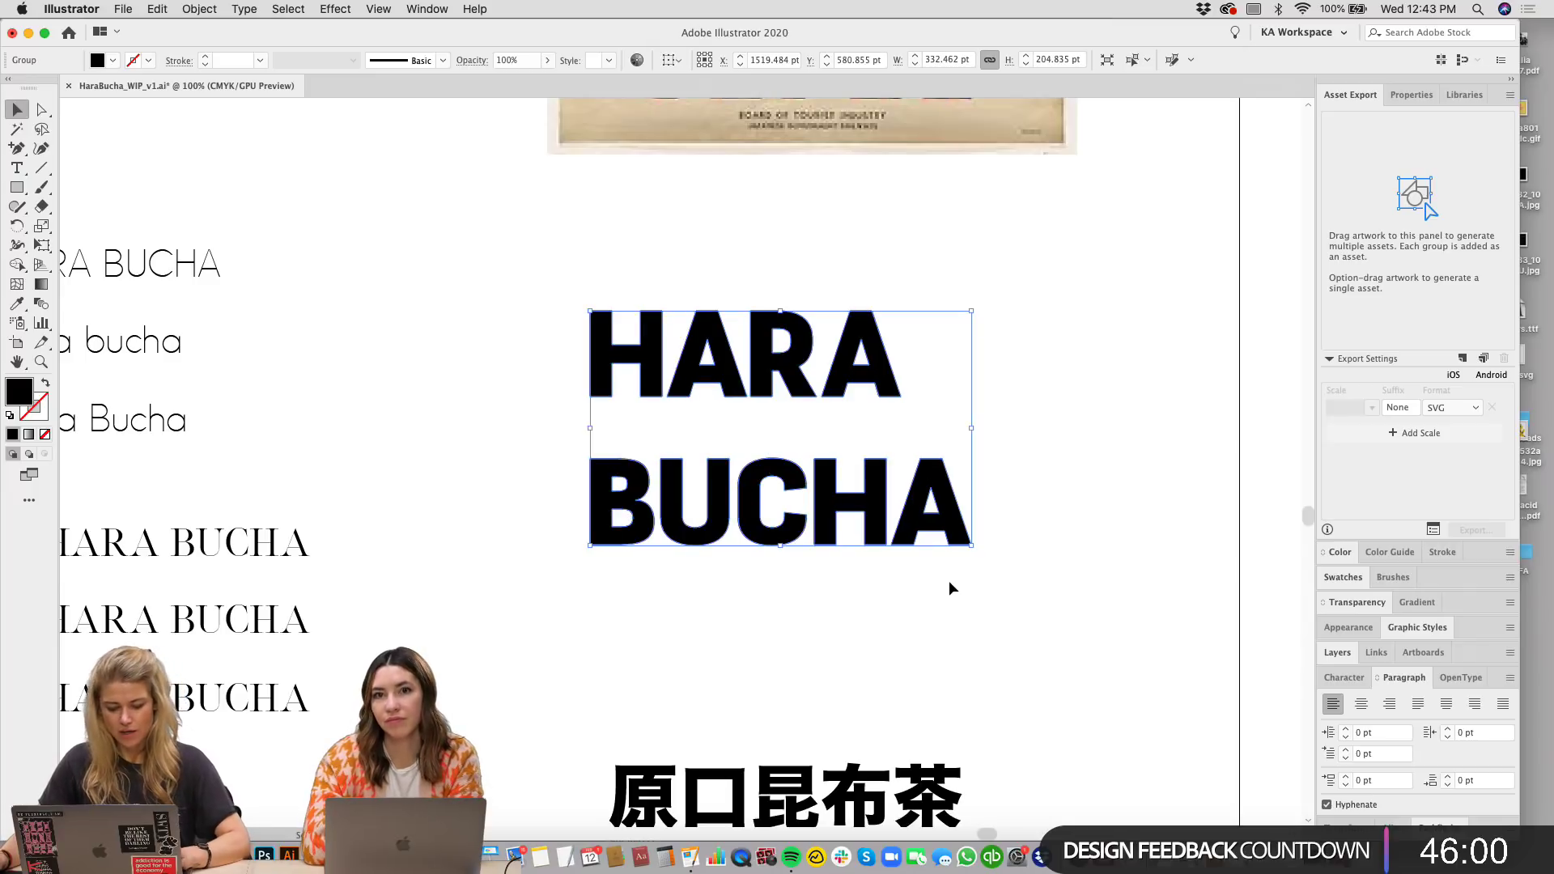
key("shift+super+b")
left_click(1065, 738)
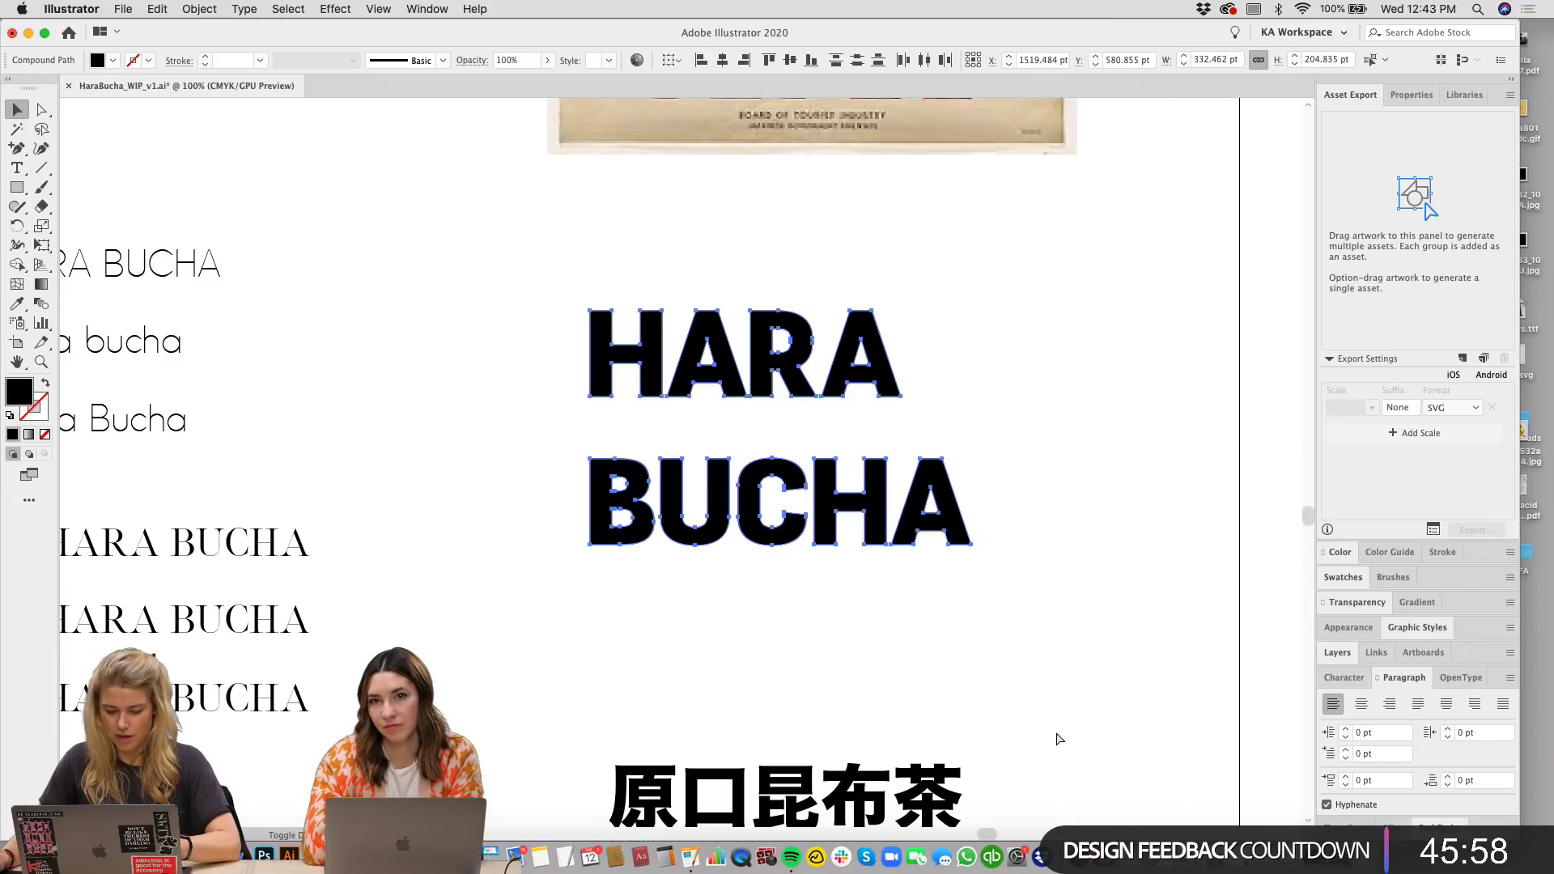
left_click(956, 534)
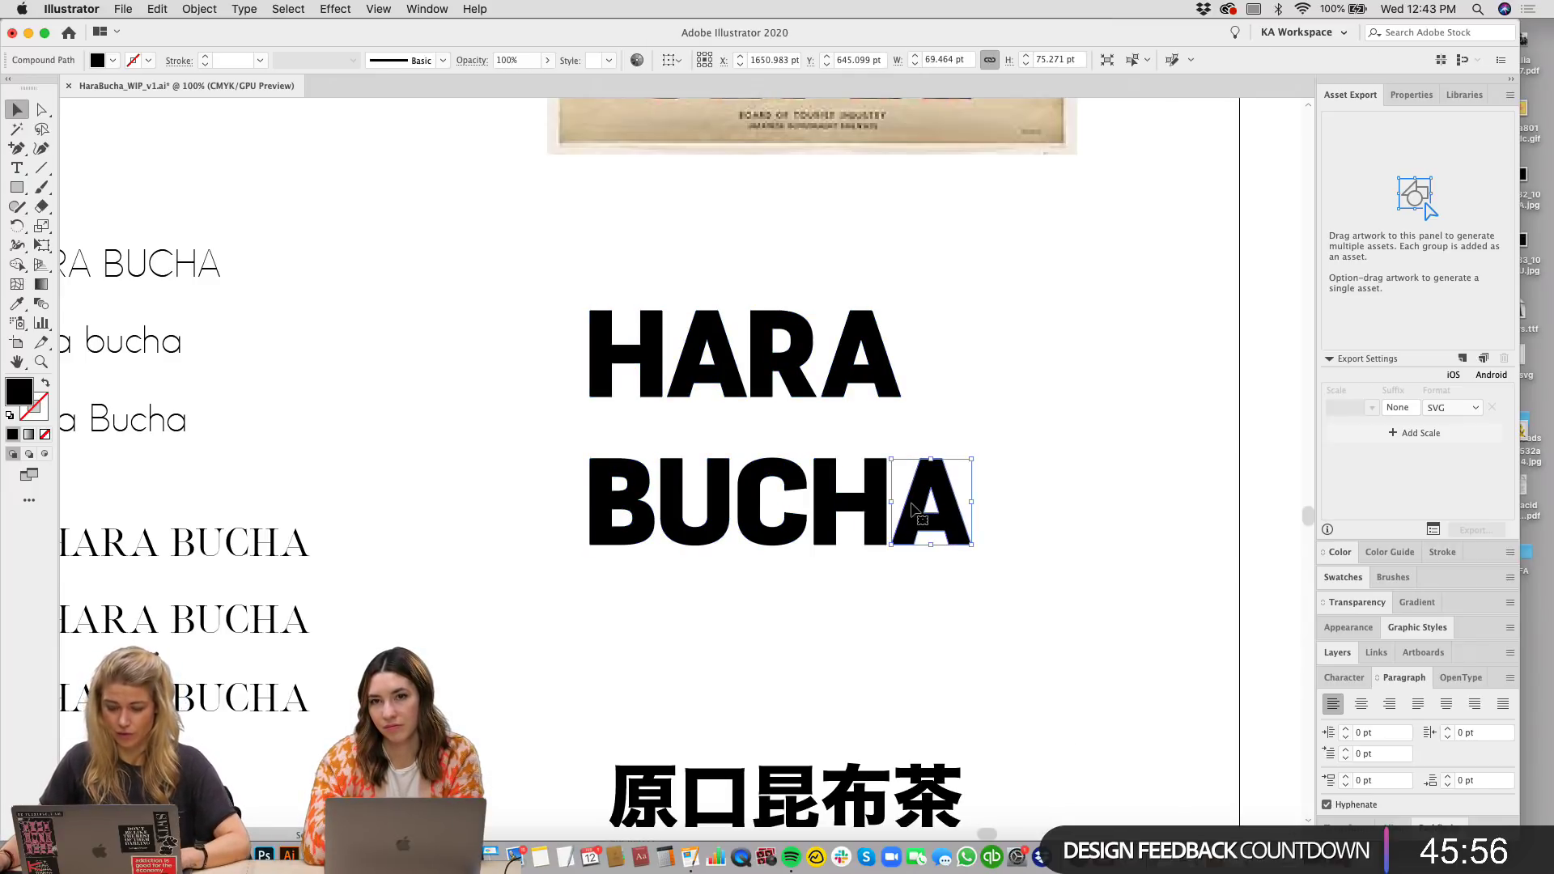
Step: Move the final A of BUCHA away from the H to leave a wide gap before it
left_click_drag(933, 527, 995, 530)
left_click(961, 600)
key("super+equal")
key("super+equal")
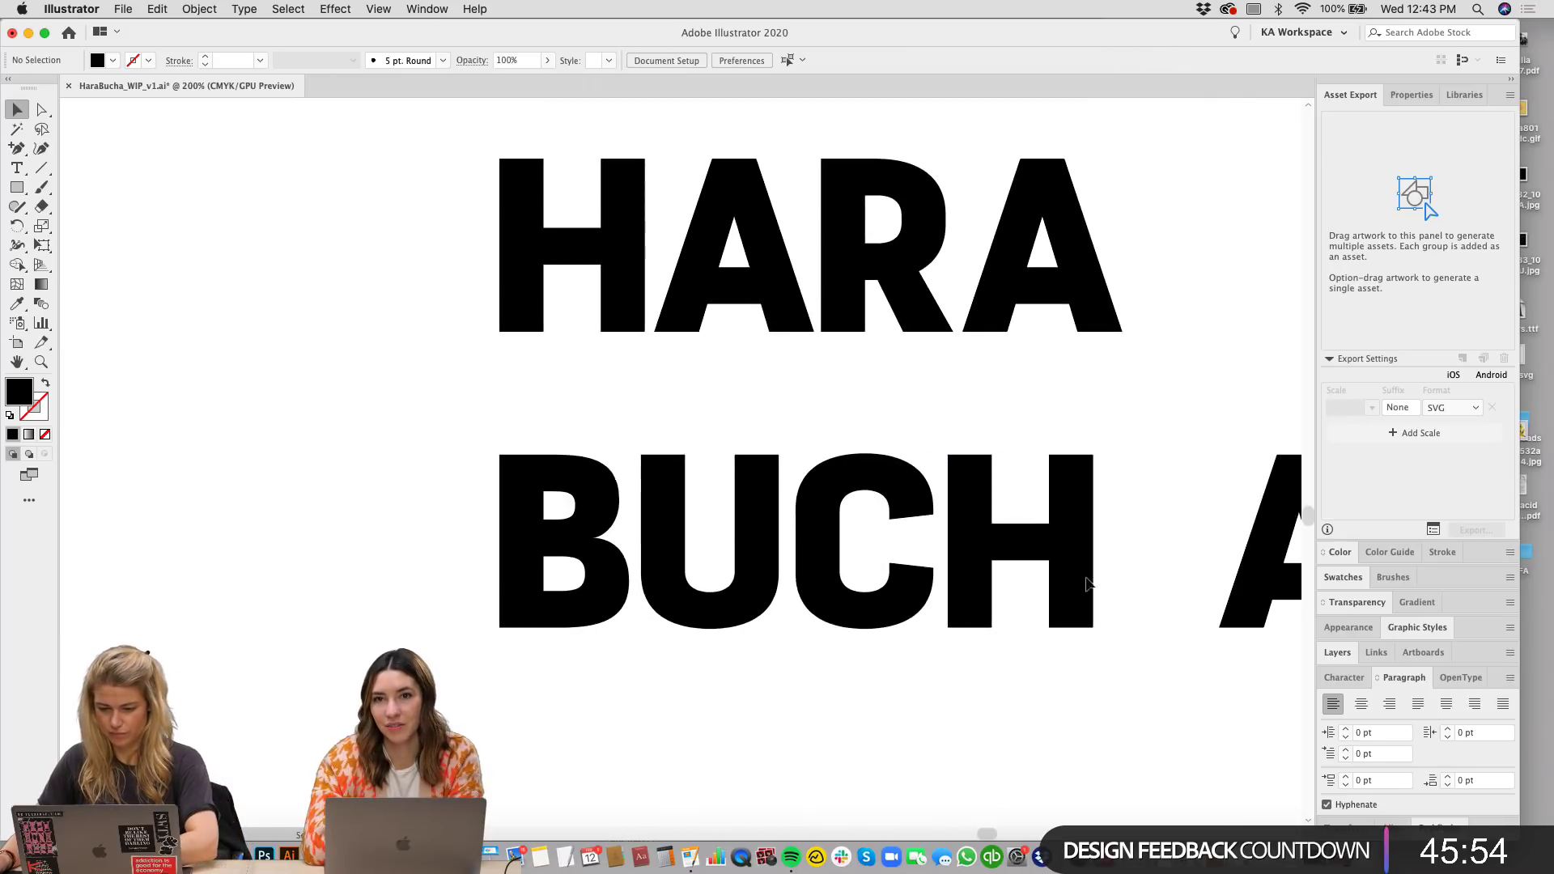
scroll(577, 394, "up", 3)
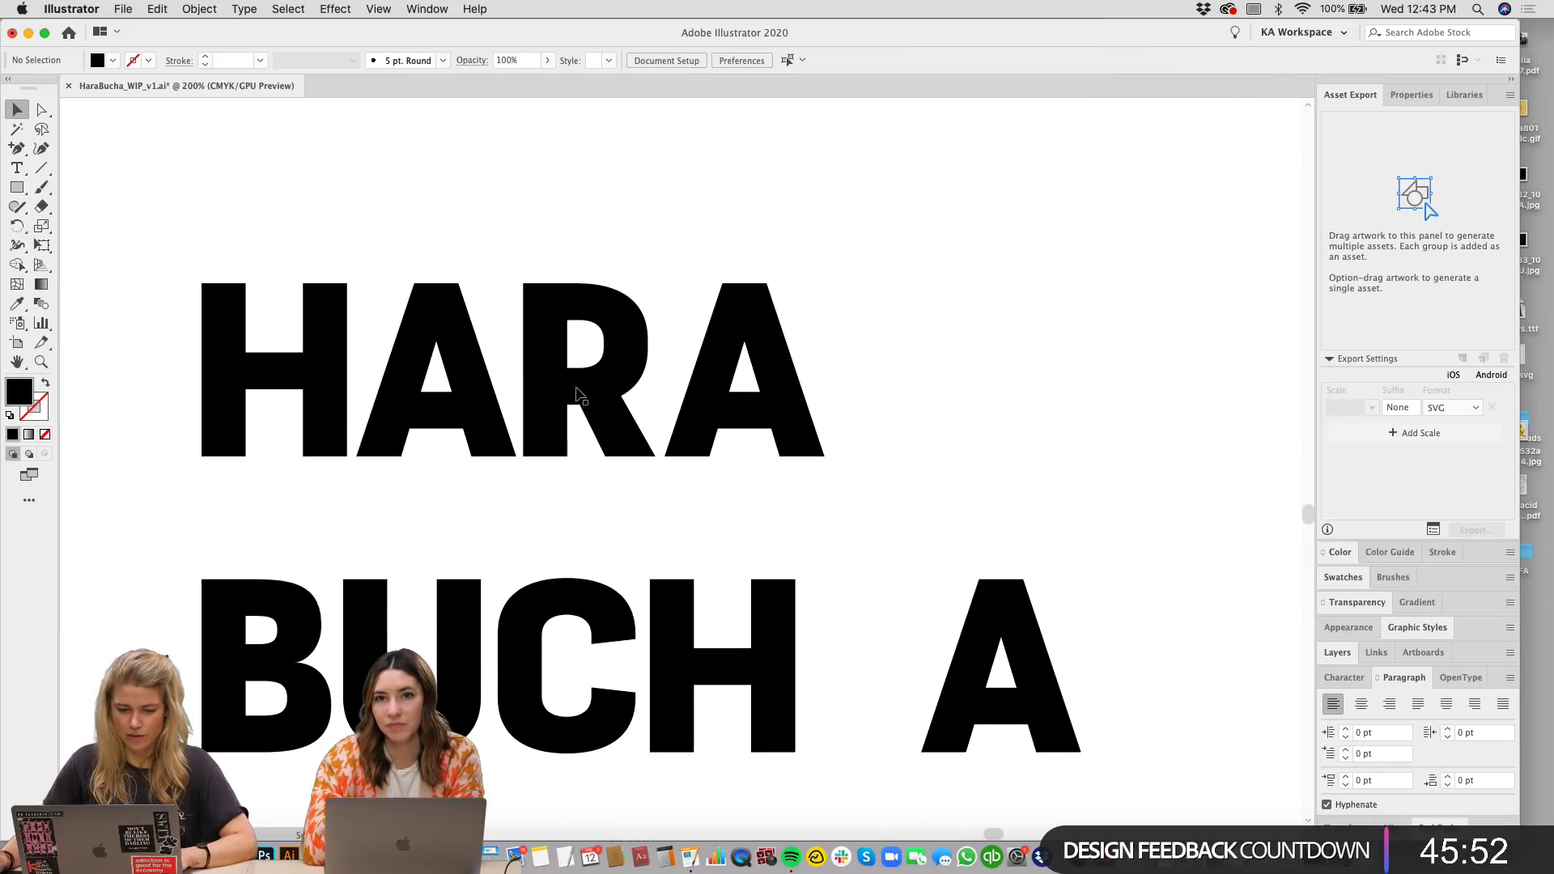
left_click_drag(898, 362, 958, 359)
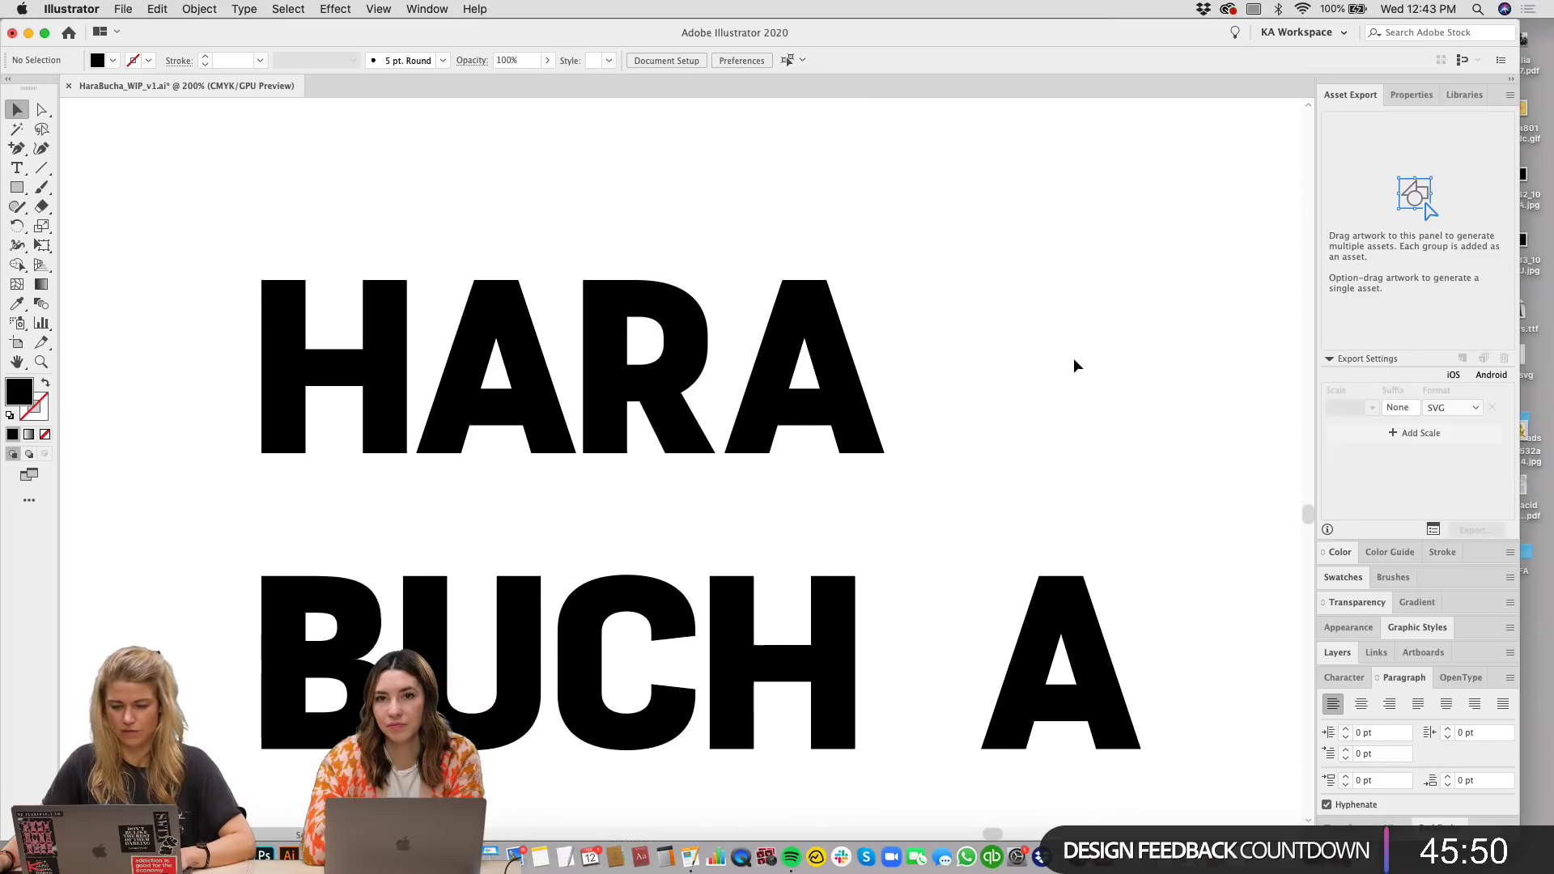
left_click_drag(20, 188, 72, 194)
left_click_drag(909, 277, 1032, 454)
key("v")
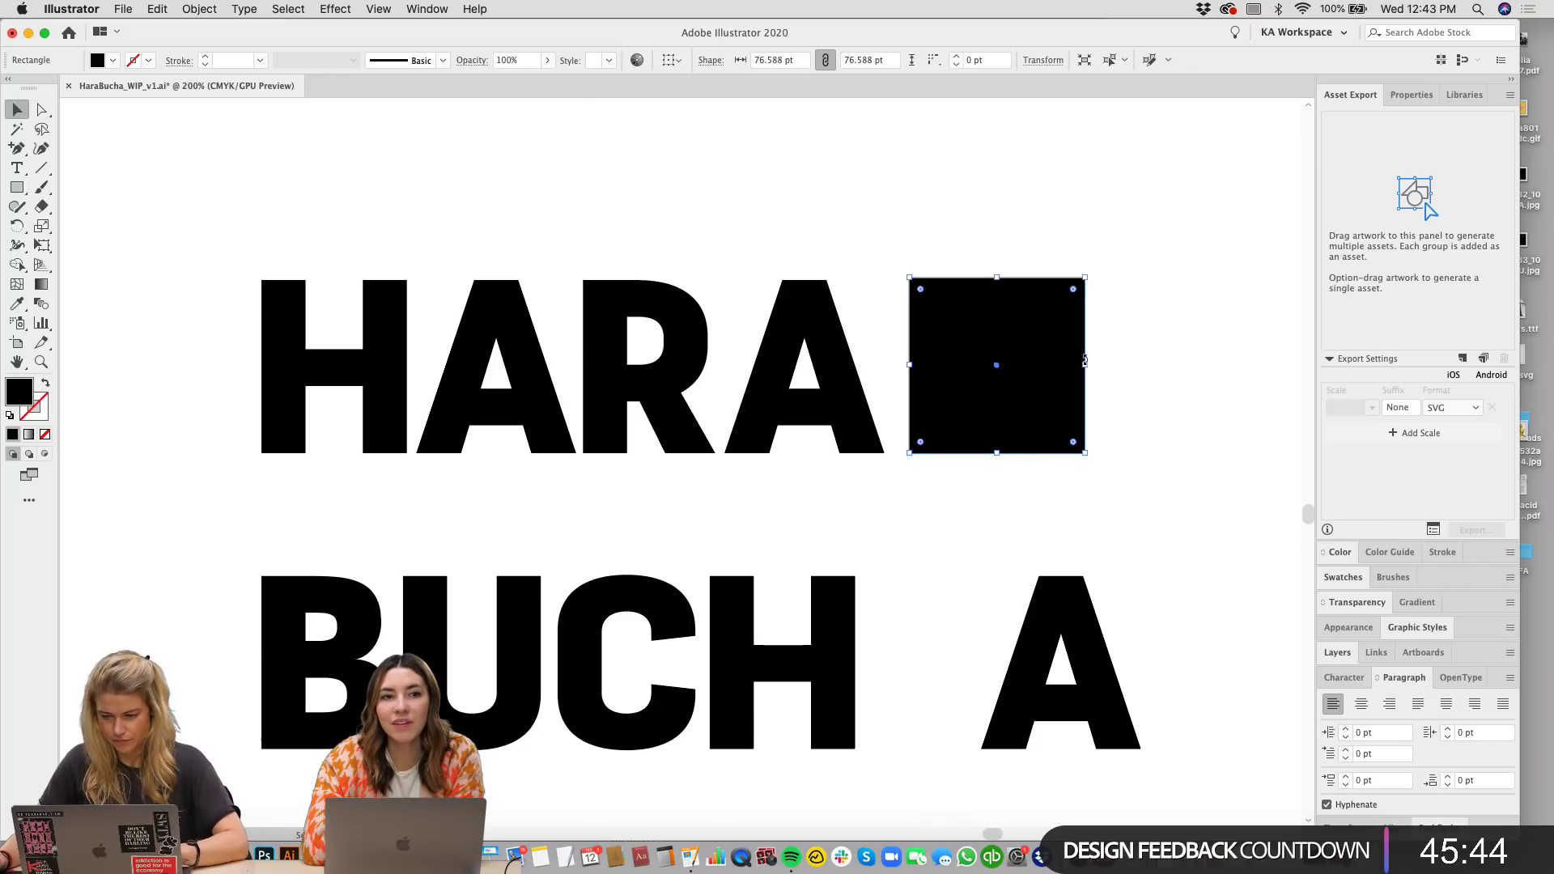
left_click_drag(1091, 365, 1100, 396)
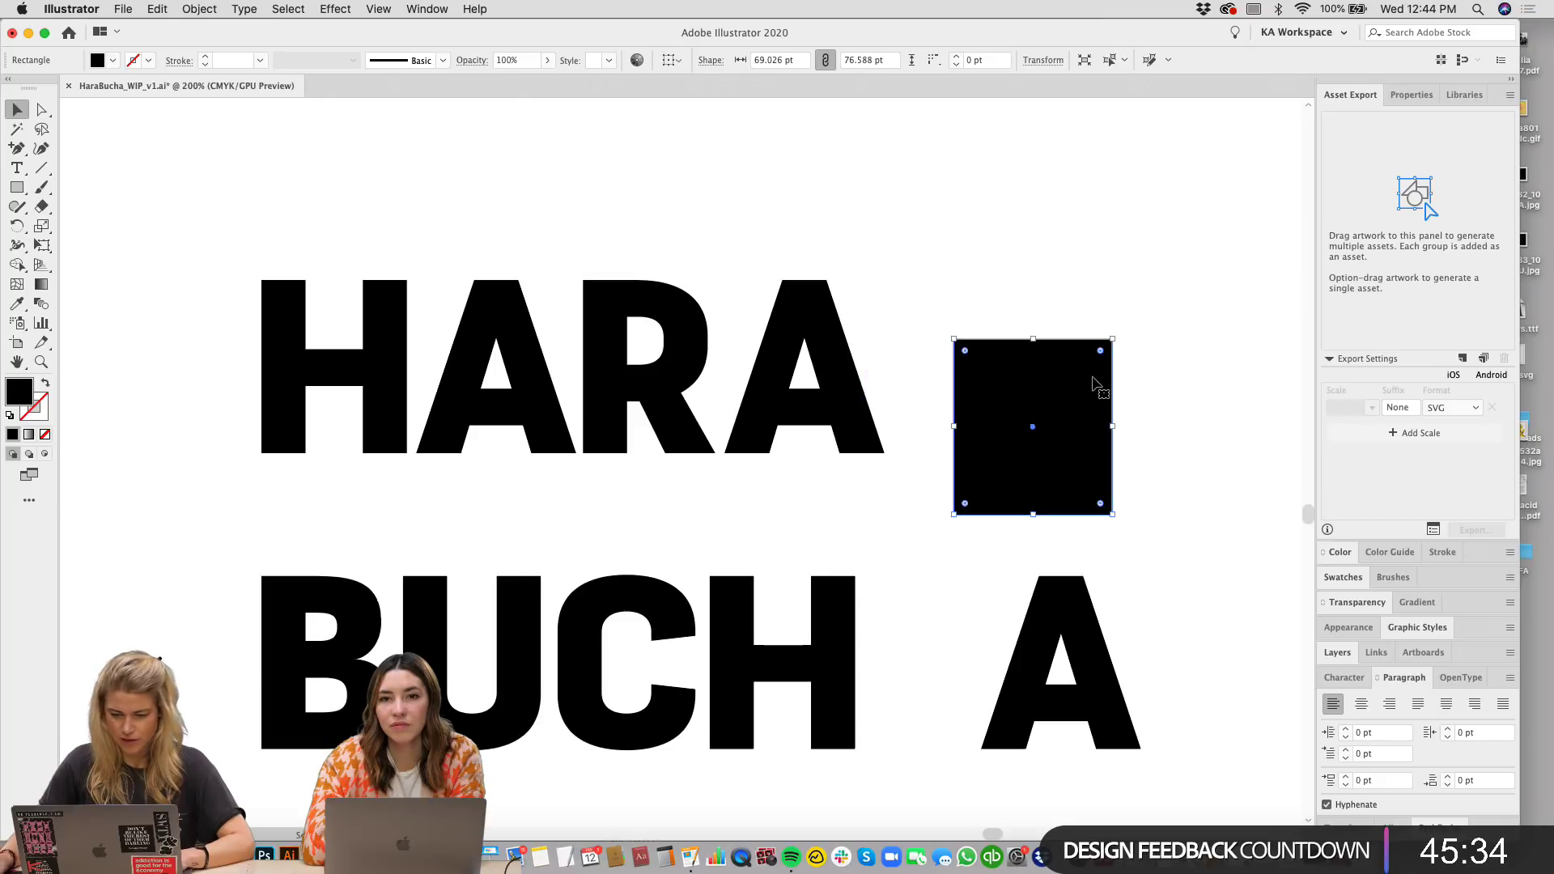
key("Delete")
Step: Duplicate the U of BUCHA beside the end of HARA, rotate it 180 degrees and align it with the HARA letters
scroll(1093, 377, "down", 1)
left_click_drag(446, 623, 1100, 314)
left_click_drag(1119, 253, 992, 450)
left_click(1215, 343)
scroll(1173, 361, "right", 2)
left_click_drag(1065, 400, 1033, 348)
left_click(1124, 330)
left_click_drag(1143, 370, 1148, 378)
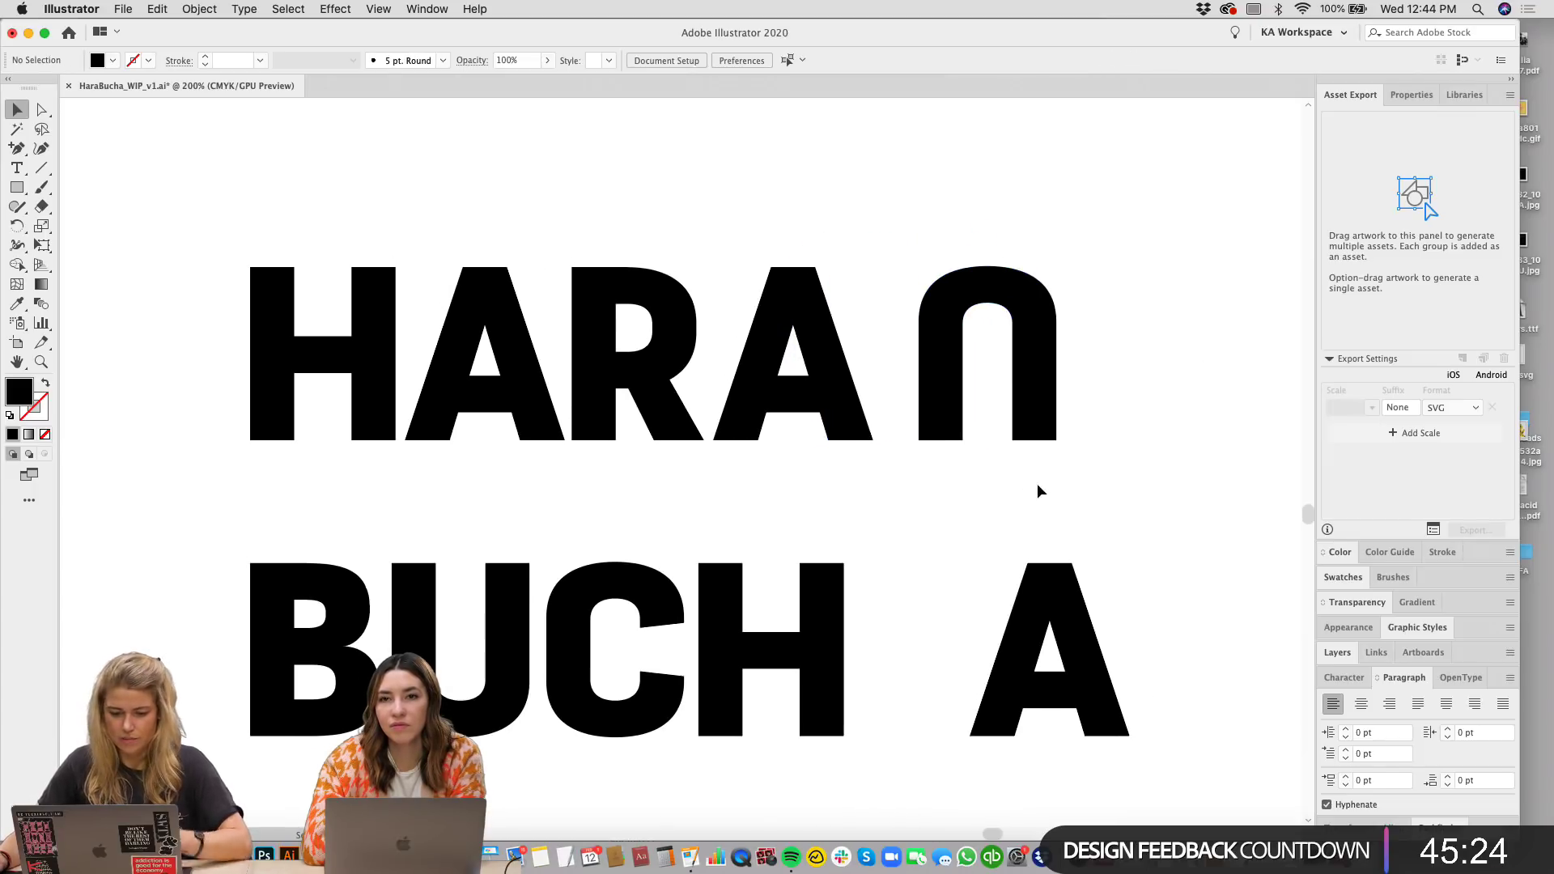
left_click_drag(988, 305, 613, 591)
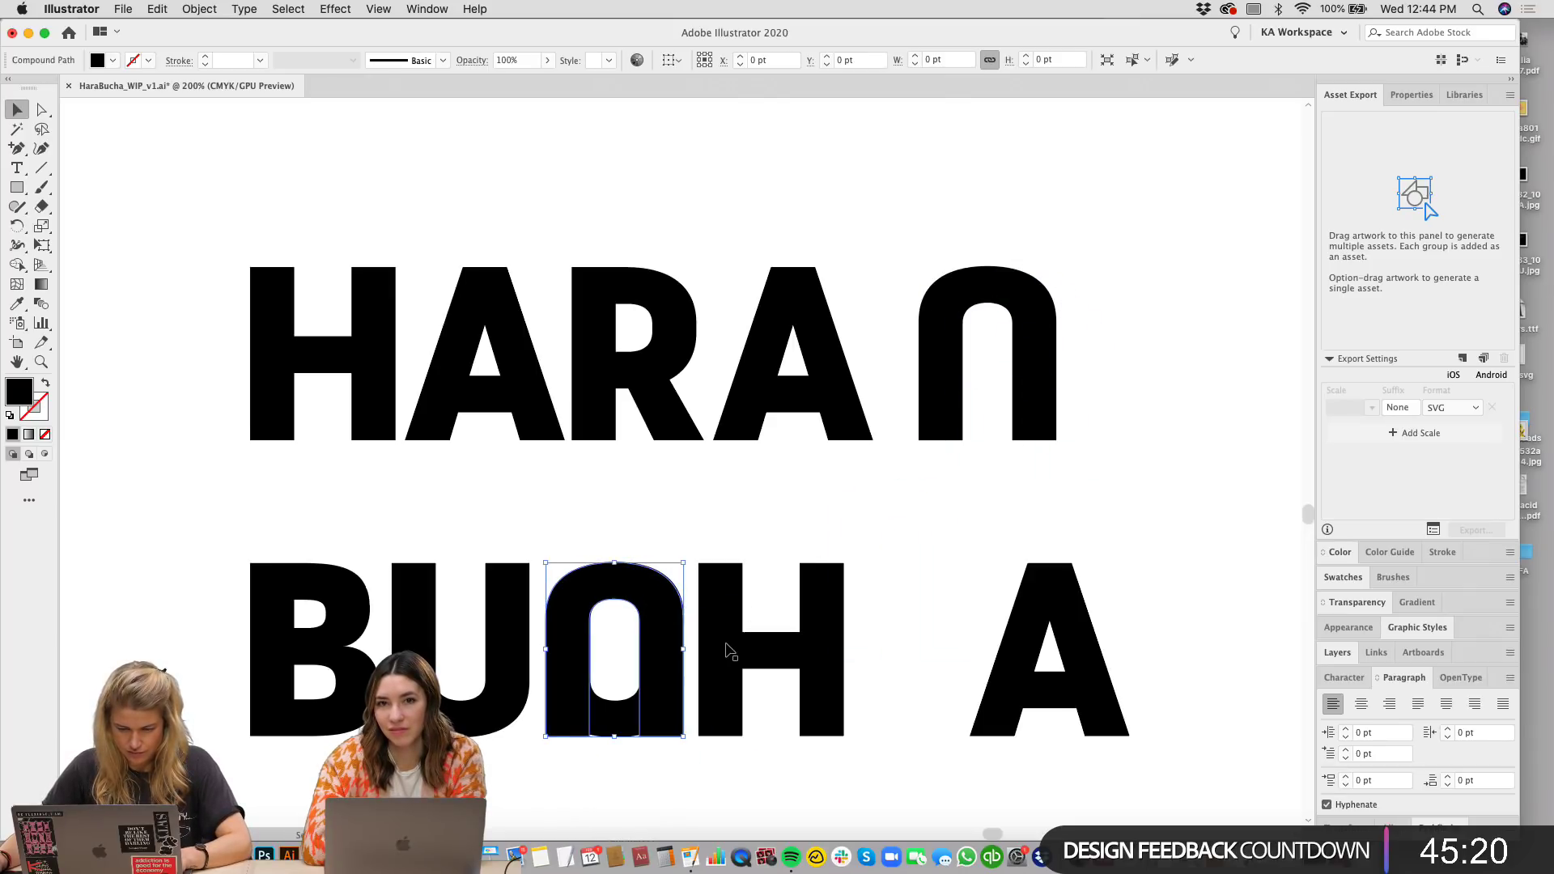
key("super+z")
left_click_drag(1139, 421, 1086, 417)
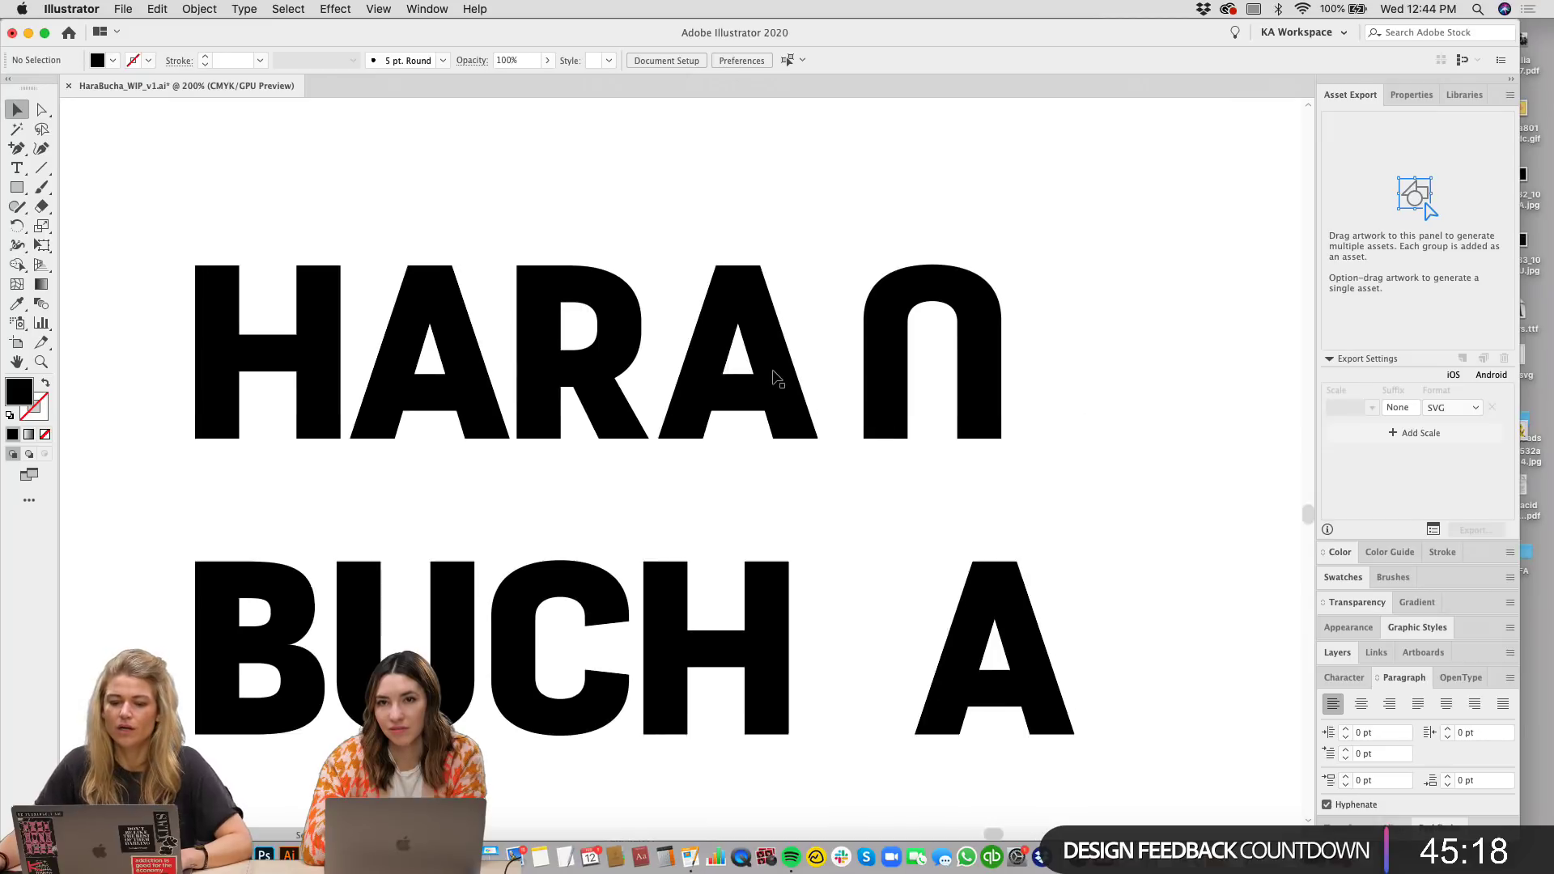
Step: Draw a rectangle about 33.5 by 15.6 pt over the last A's crossbar in HARA and move it into the inverted U as a crossbar
key("m")
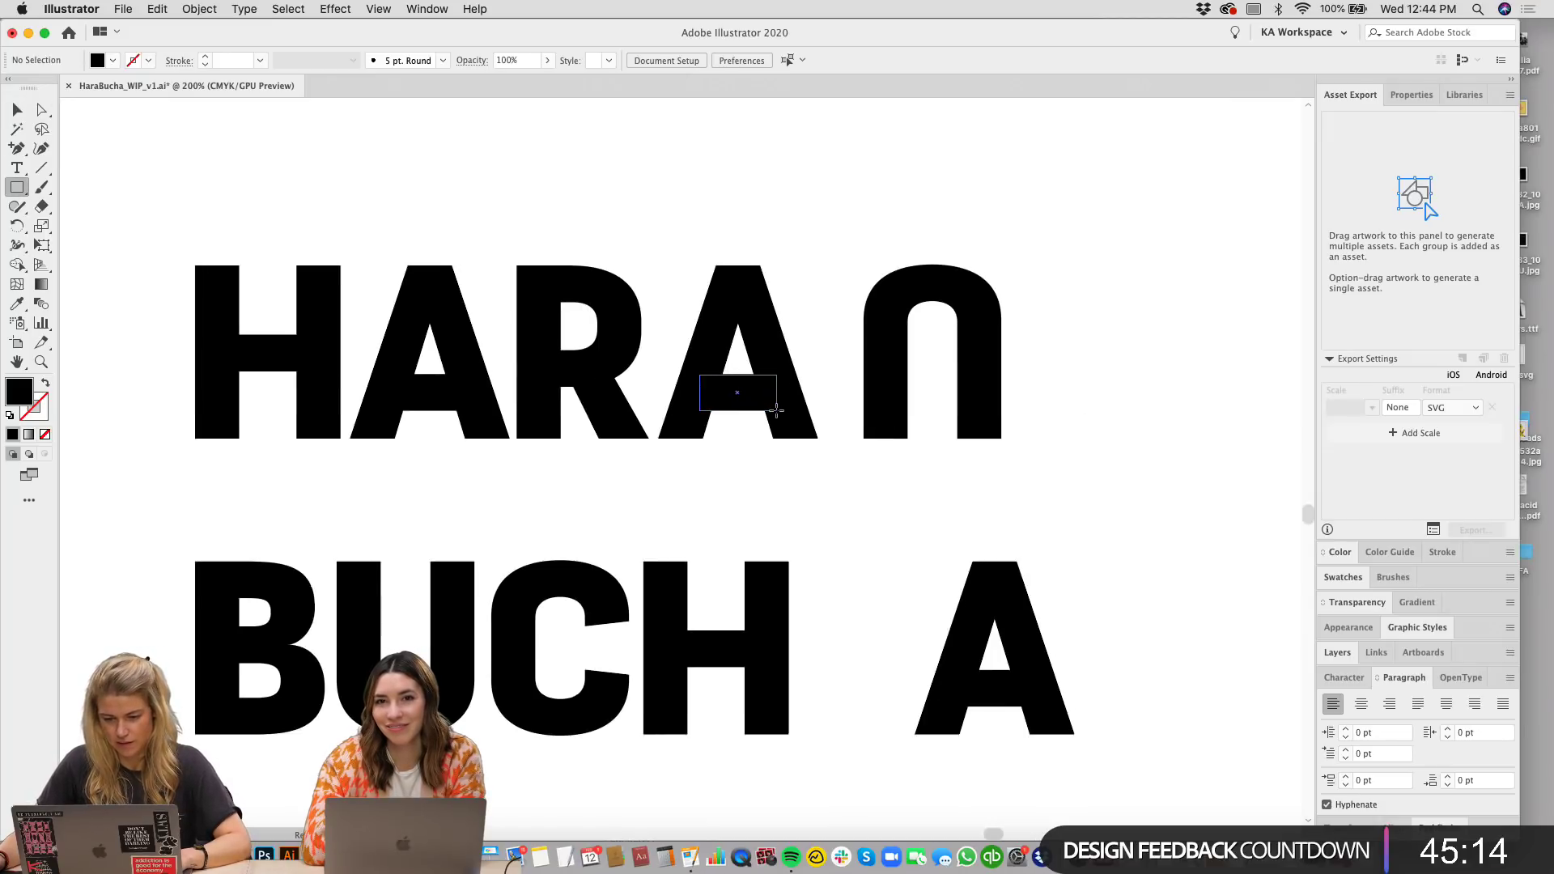
key("v")
mouse_move(775, 410)
left_mouse_down()
mouse_move(740, 376)
mouse_move(766, 391)
left_mouse_up()
left_click_drag(935, 397, 935, 396)
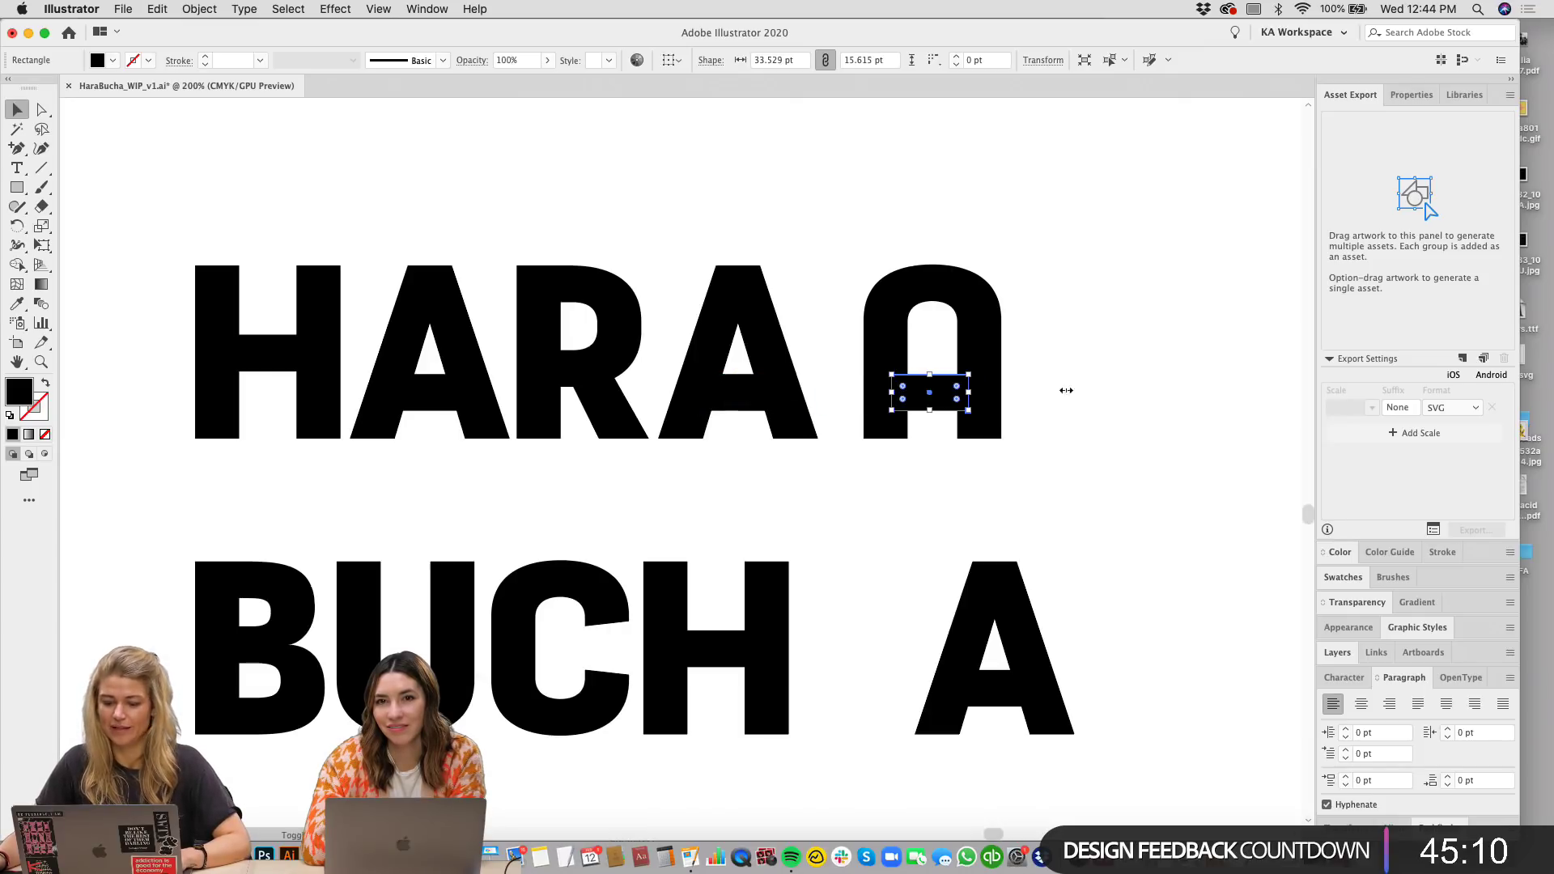
left_click(1143, 361)
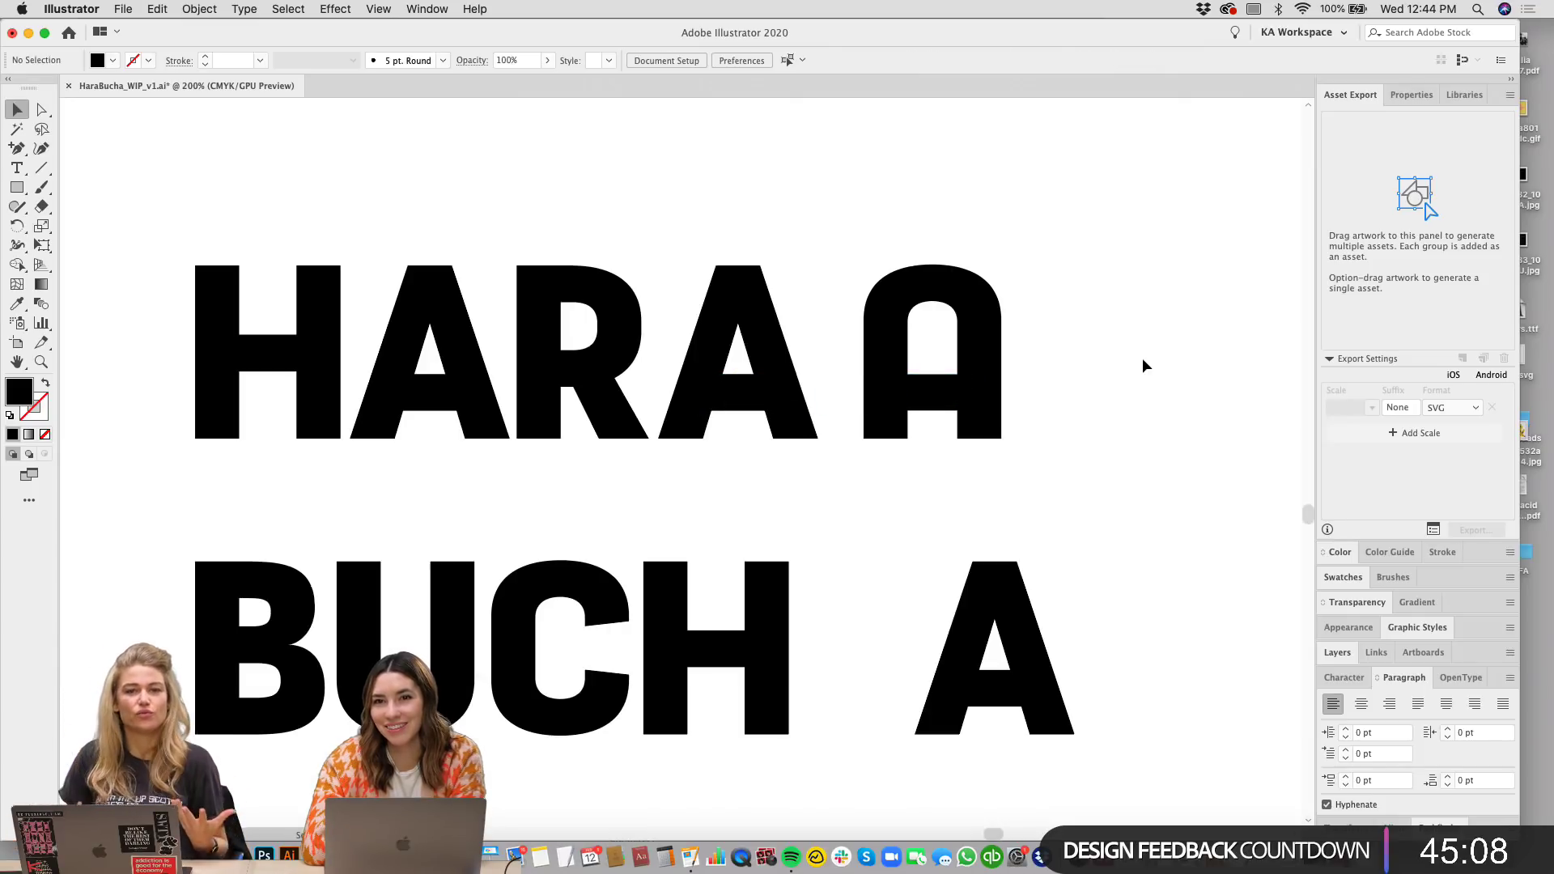
scroll(752, 498, "left", 2)
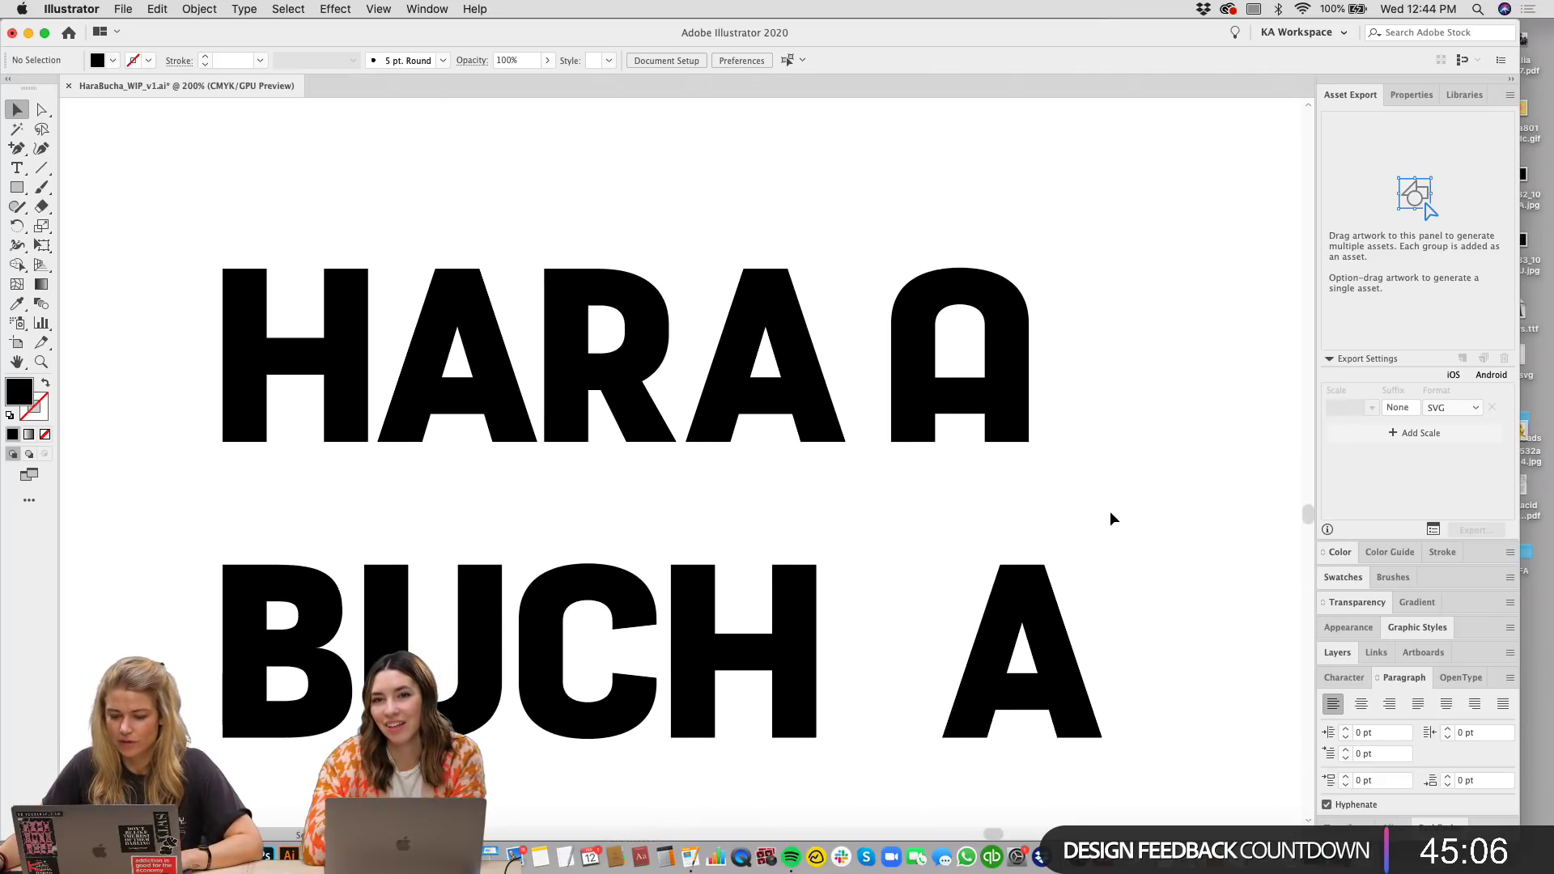
Step: Move the inverted U with its crossbar onto the last A of HARA and delete the original pointed A beneath it
left_click_drag(1103, 481, 963, 409)
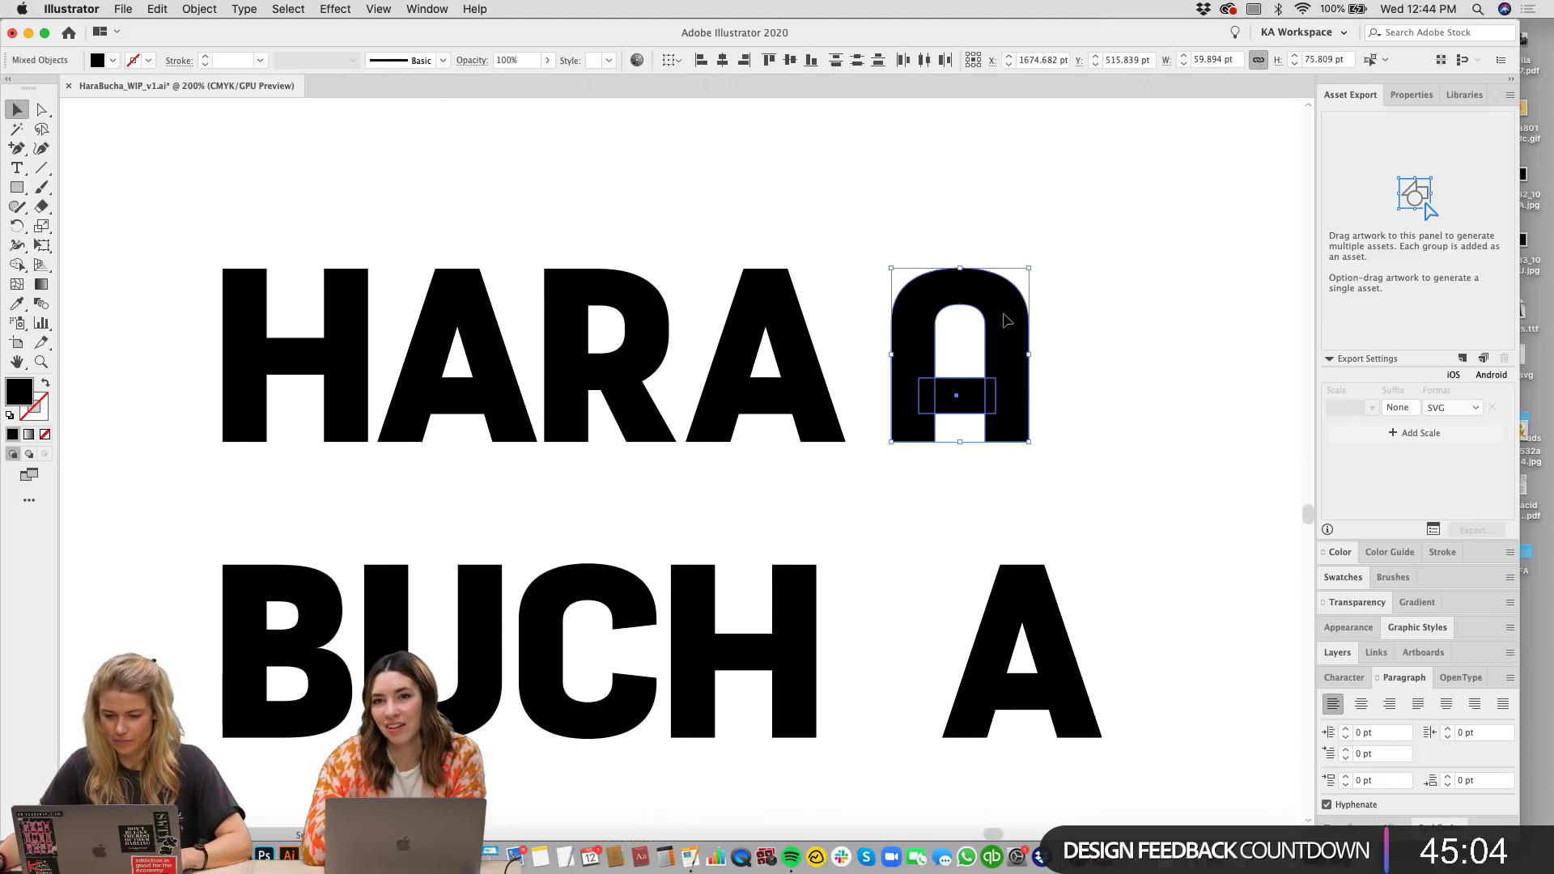
left_click_drag(1007, 321, 812, 356)
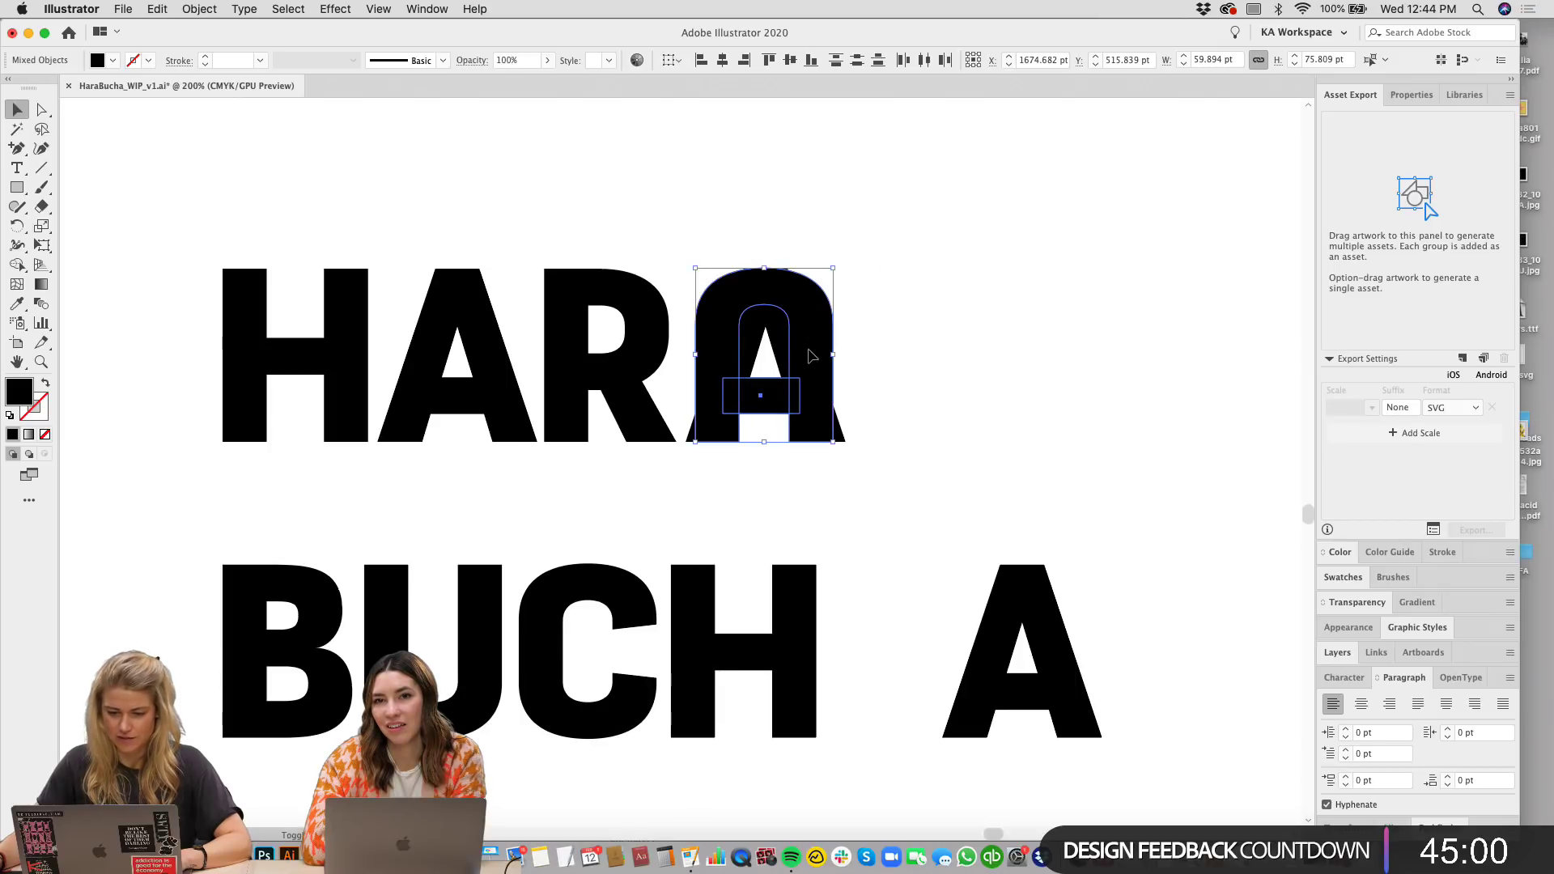
left_click(770, 332)
left_click_drag(1008, 499, 1084, 504)
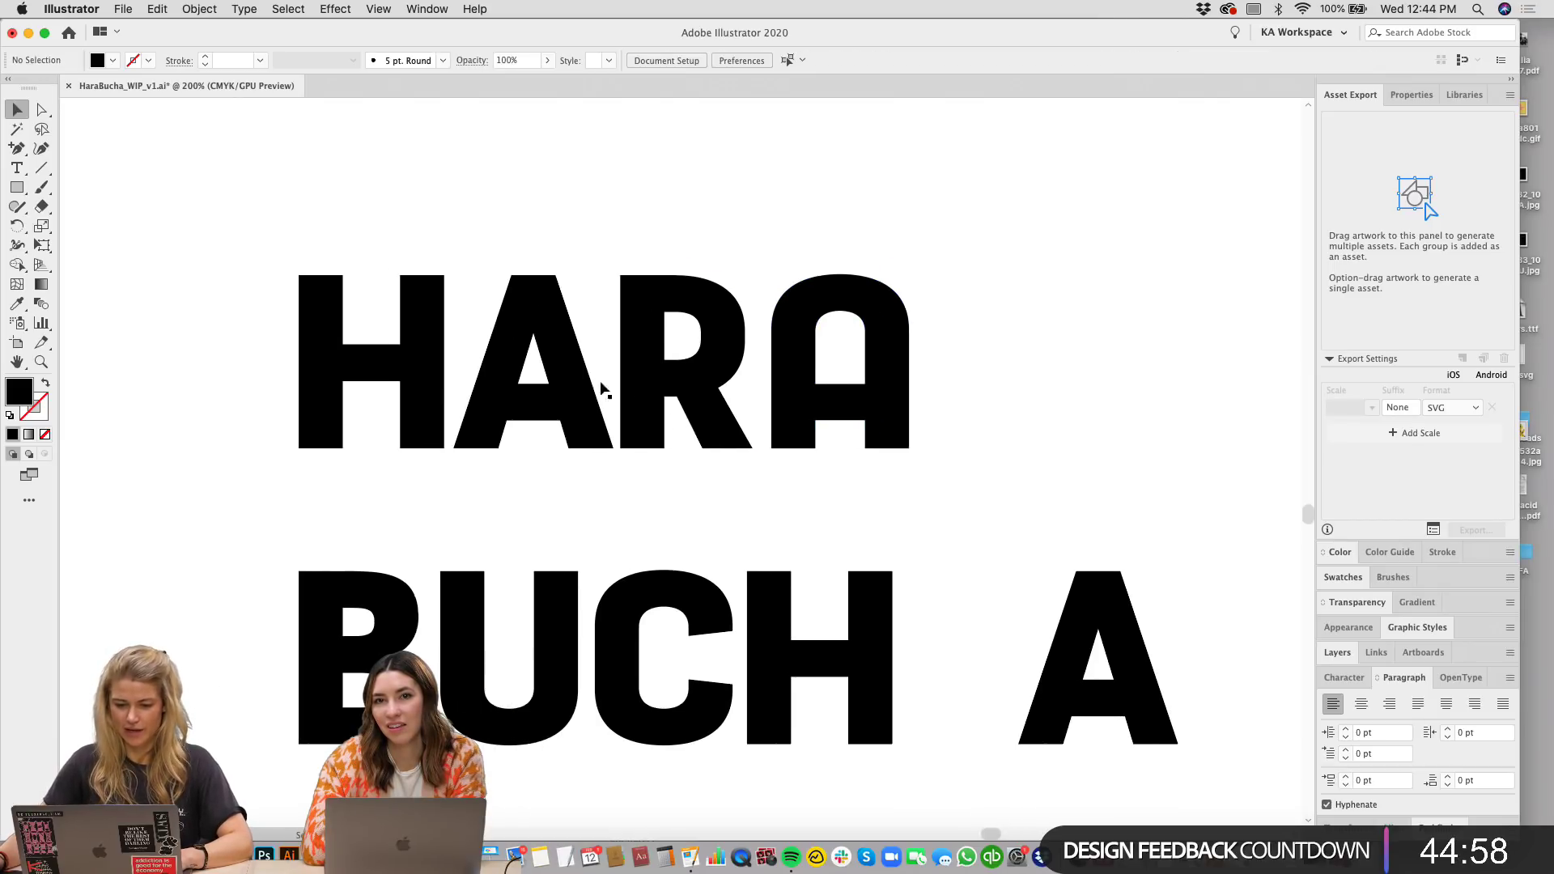
Step: Replace the first A of HARA with a copy of the rounded A, deleting the original pointed letter
left_click(603, 391)
left_click_drag(937, 485, 1009, 483)
left_click(906, 413)
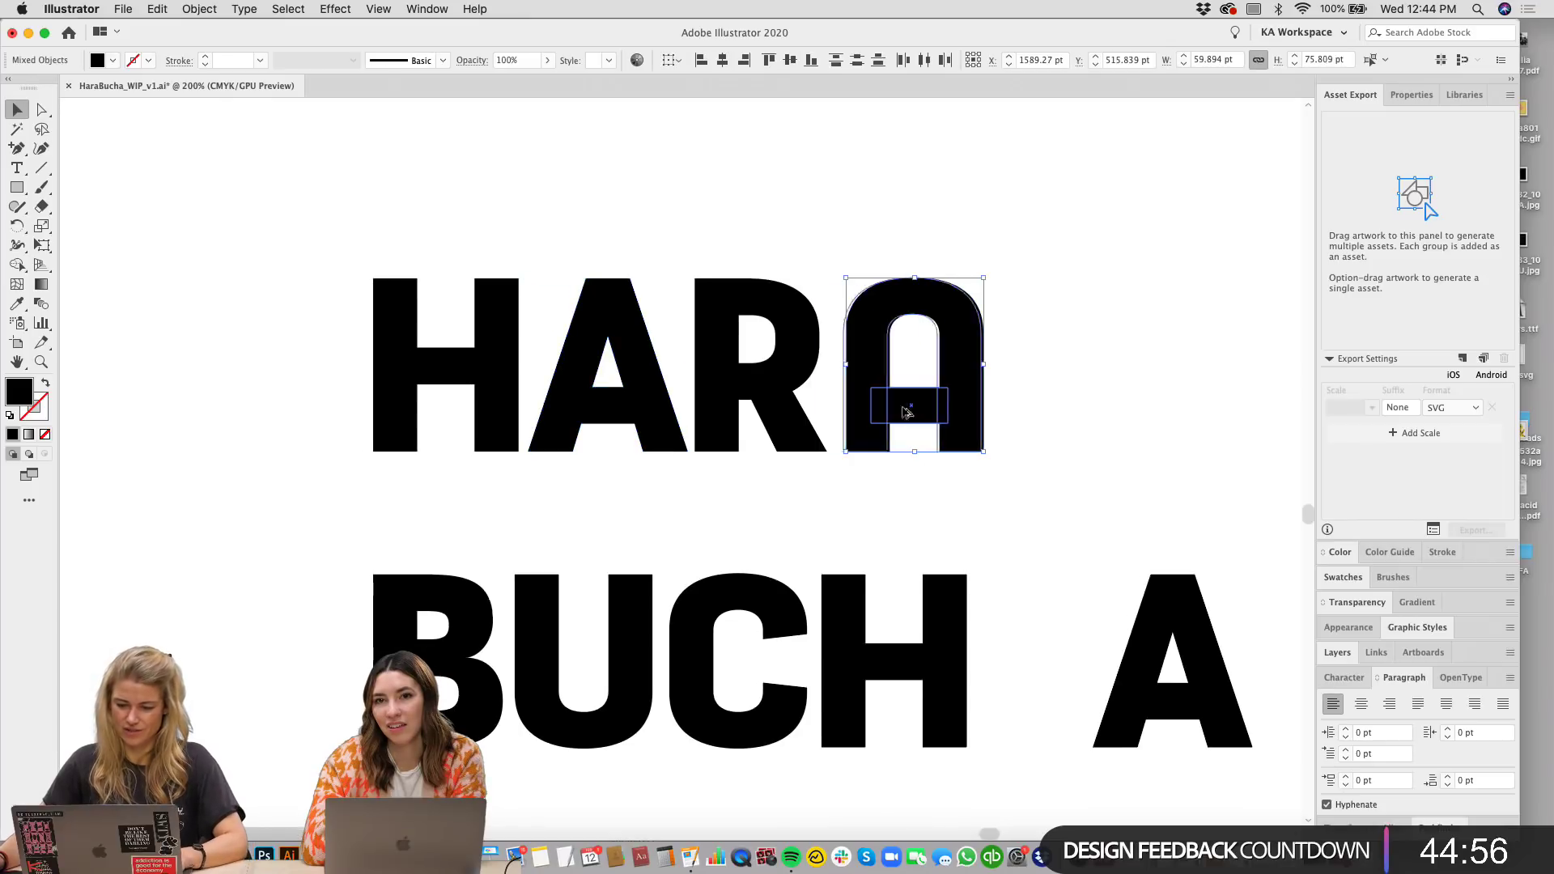
left_click_drag(906, 412, 622, 414)
left_click(618, 347)
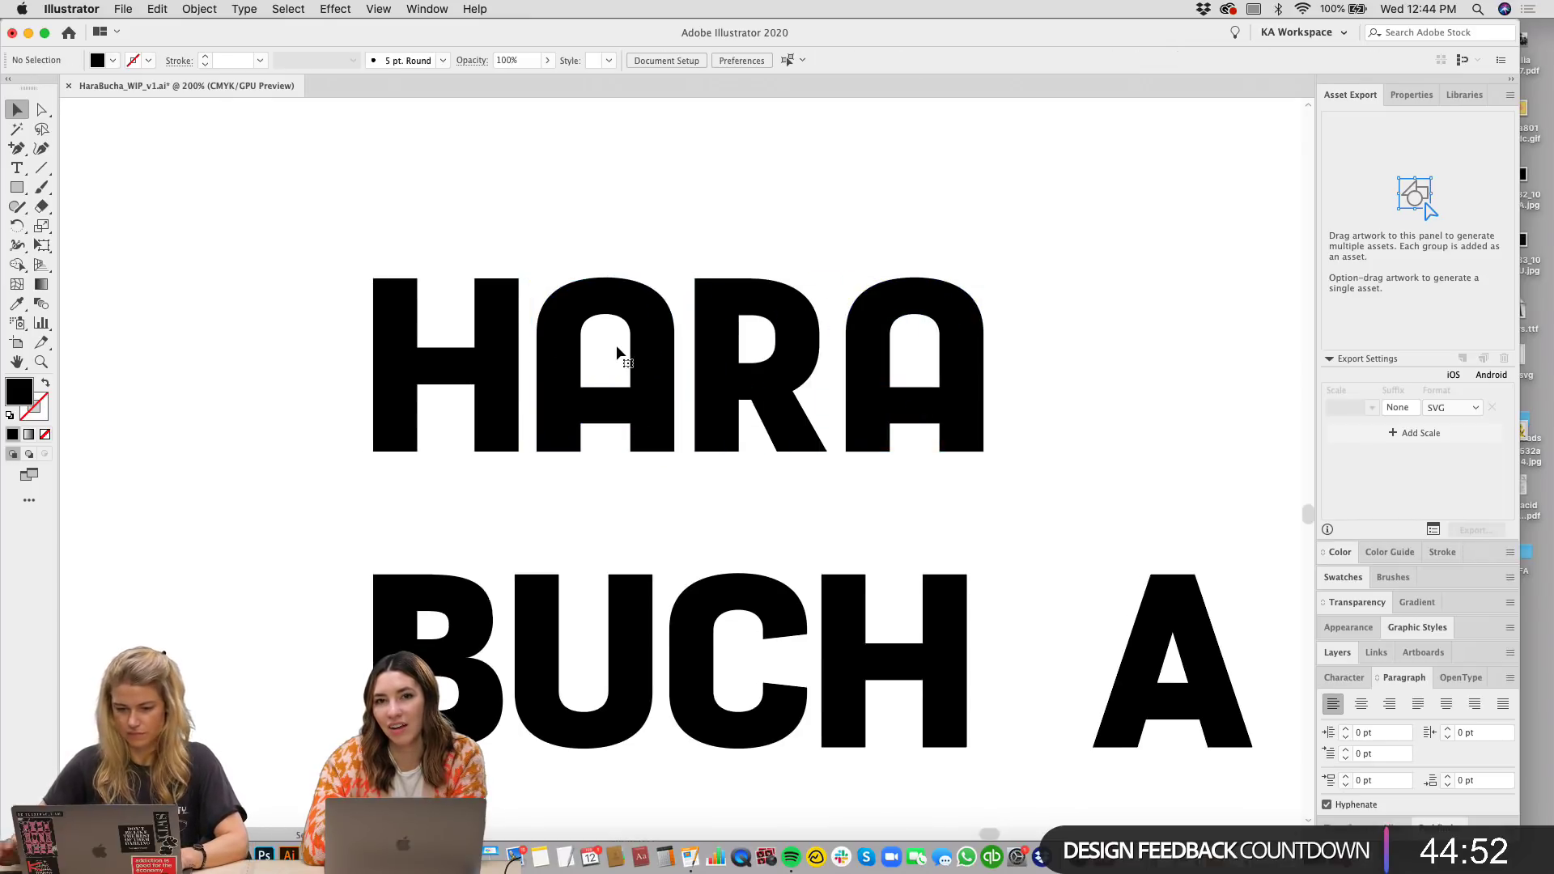
Step: Delete the detached pointed A at the end of BUCHA
left_click_drag(876, 520, 839, 488)
left_click(1182, 688)
key("Delete")
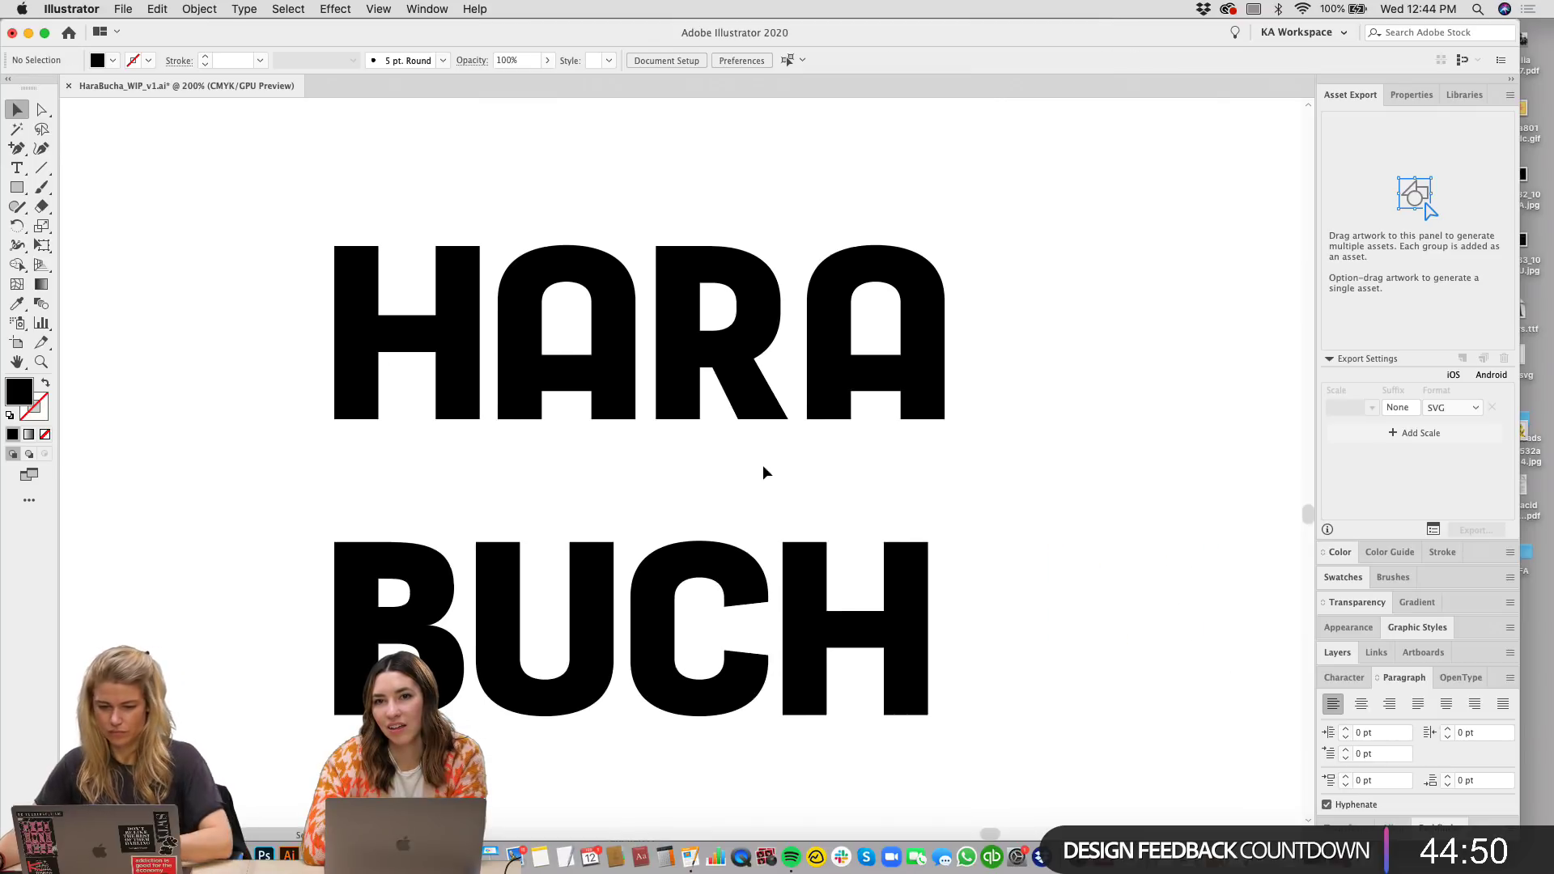
left_click_drag(965, 451, 862, 564)
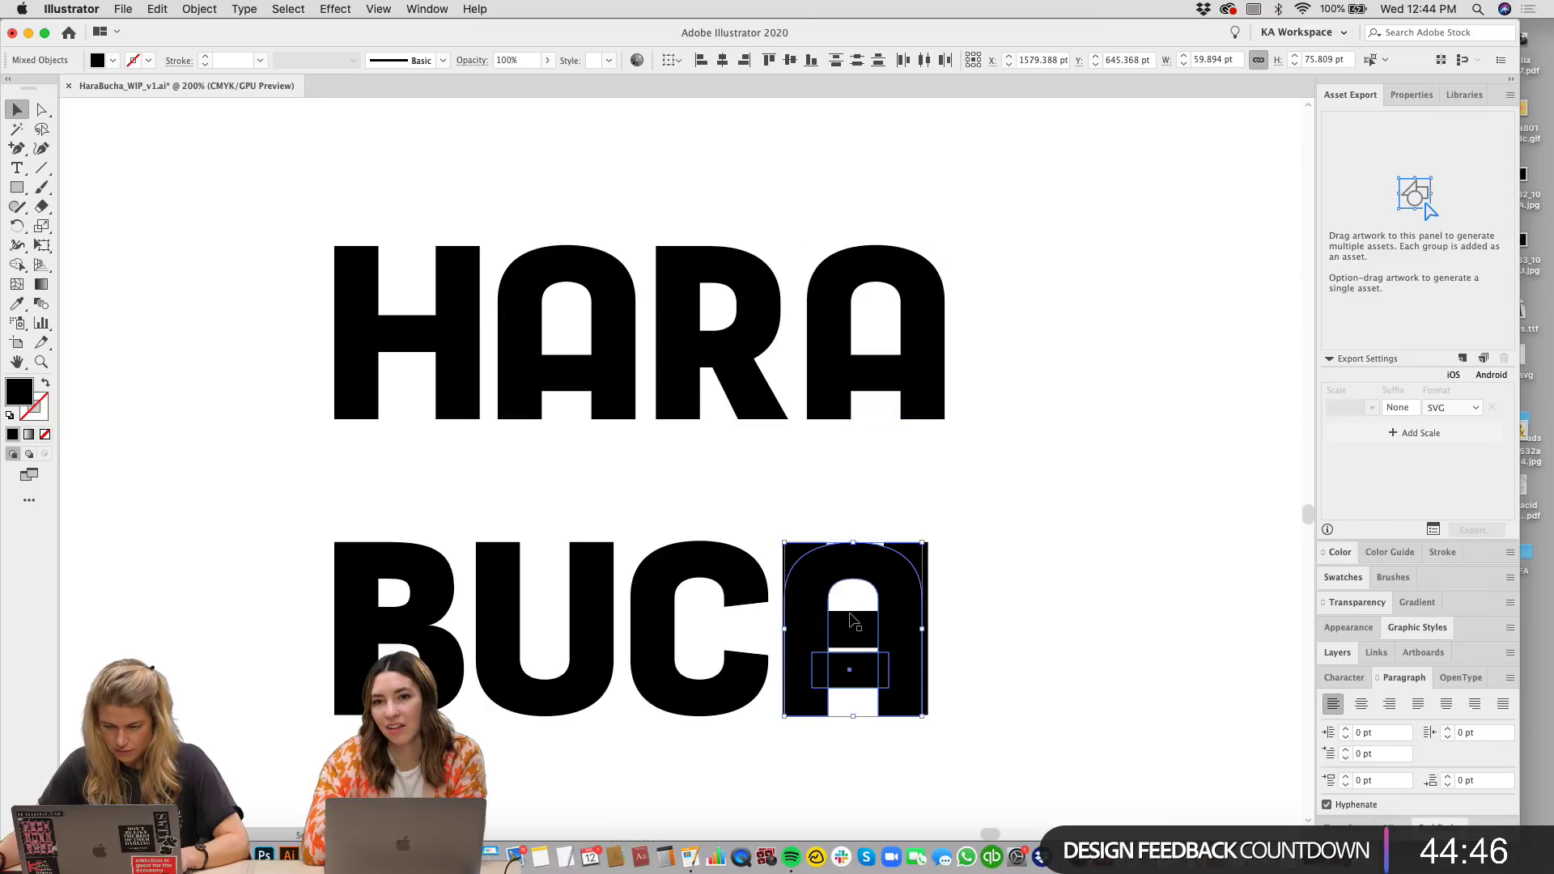
left_click(890, 664)
key("super+z")
scroll(947, 492, "right", 4)
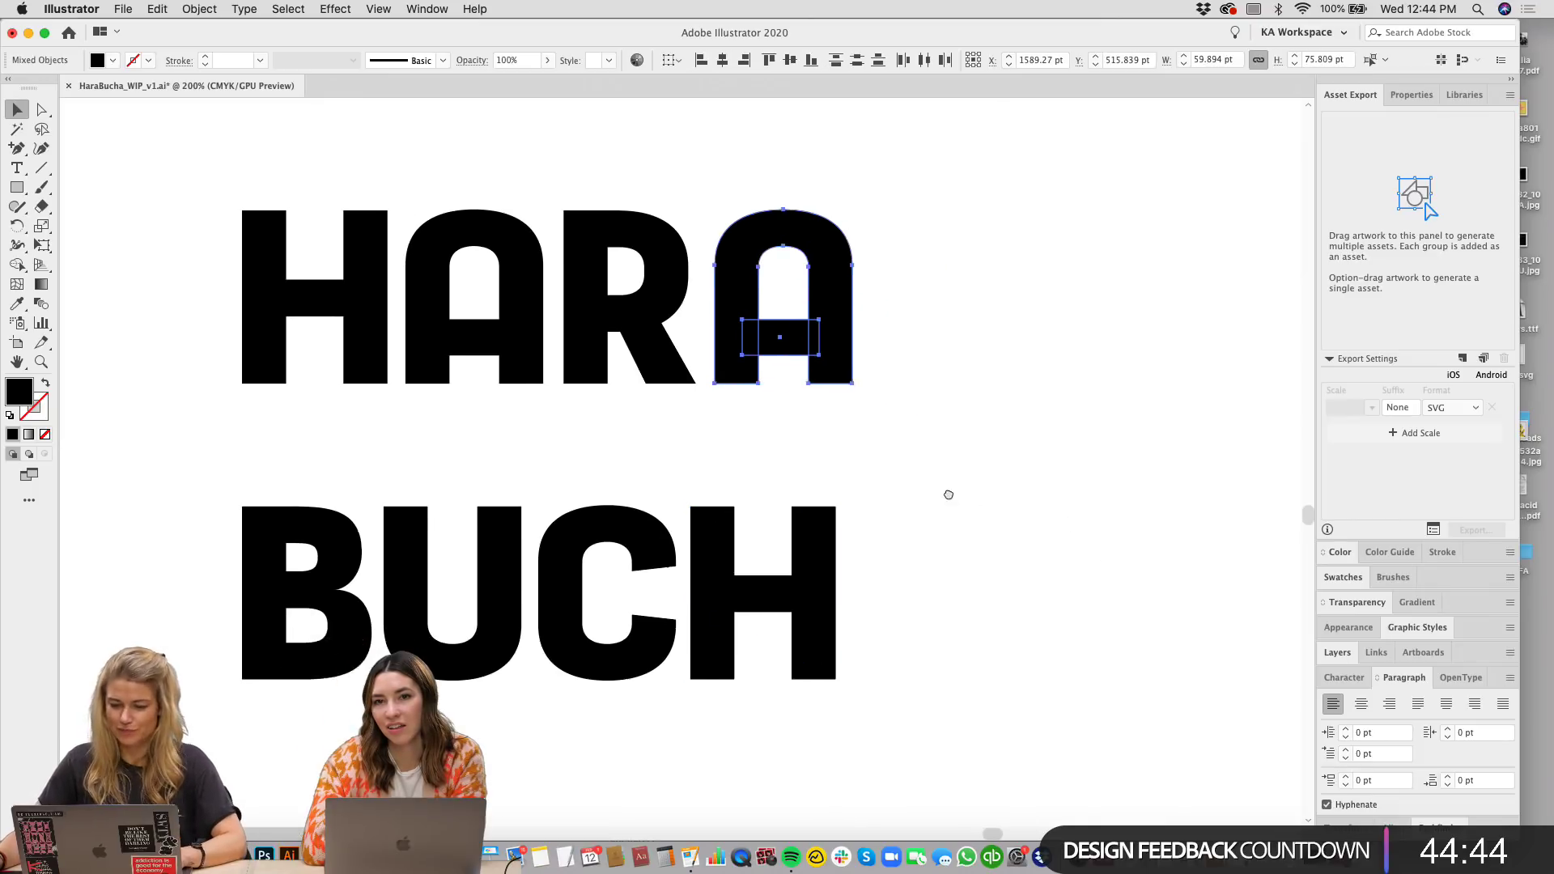
Step: Place a copy of the rounded A after the H to complete BUCHA
left_click_drag(777, 235, 881, 544)
left_click(931, 452)
left_click_drag(984, 421, 1063, 376)
Step: Draw a thin vertical spacer bar, about 7.8 by 94.2 pt, between the U and C of BUCHA, and show the rulers
left_click(17, 187)
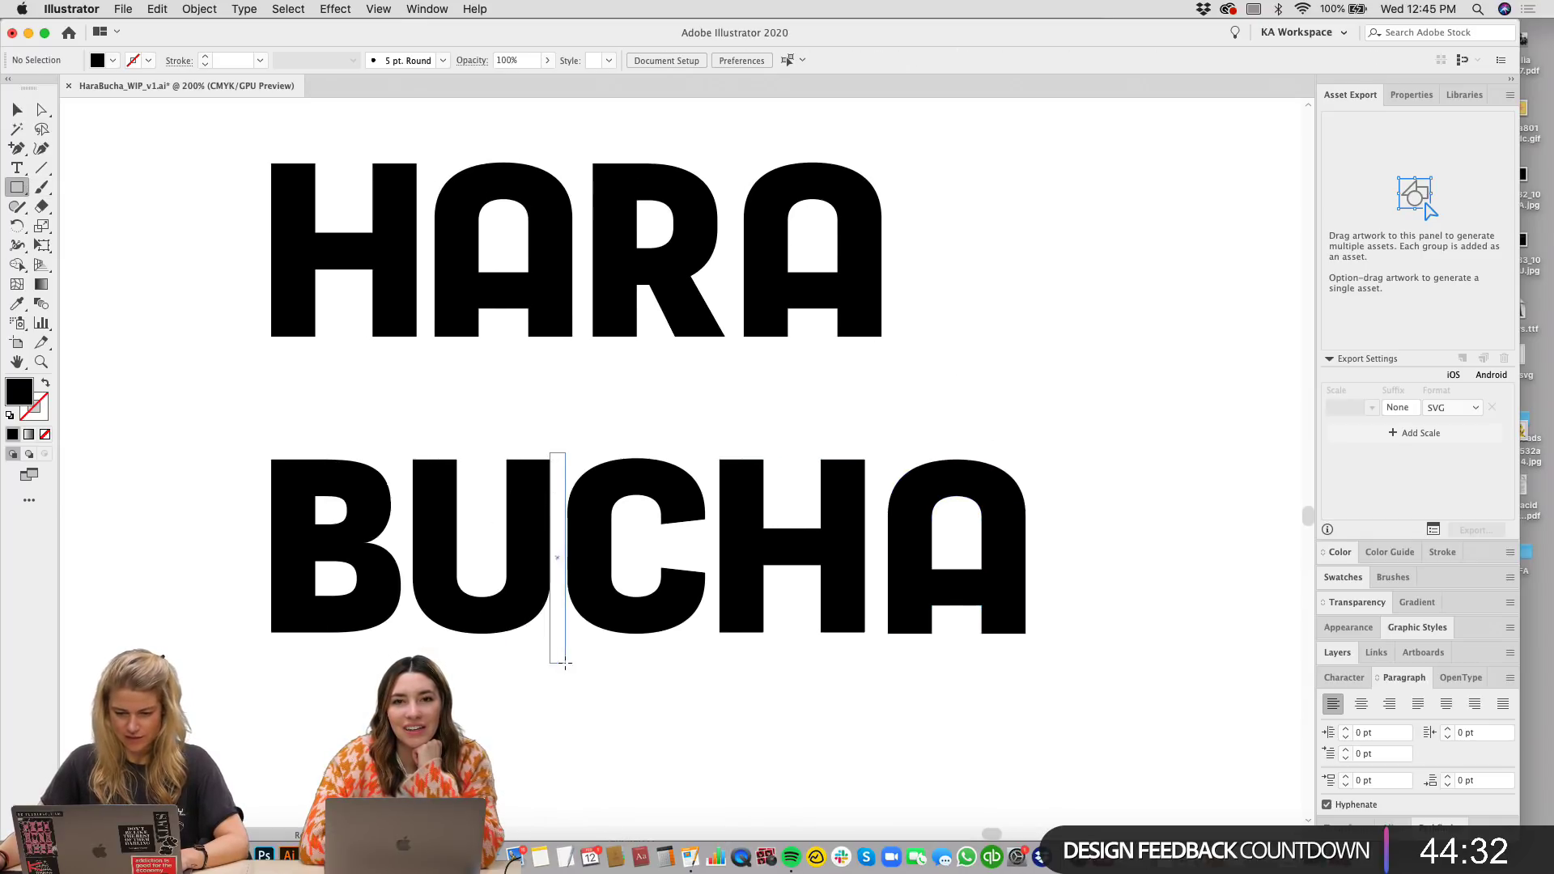
left_click_drag(565, 663, 569, 669)
key("super+r")
key("v")
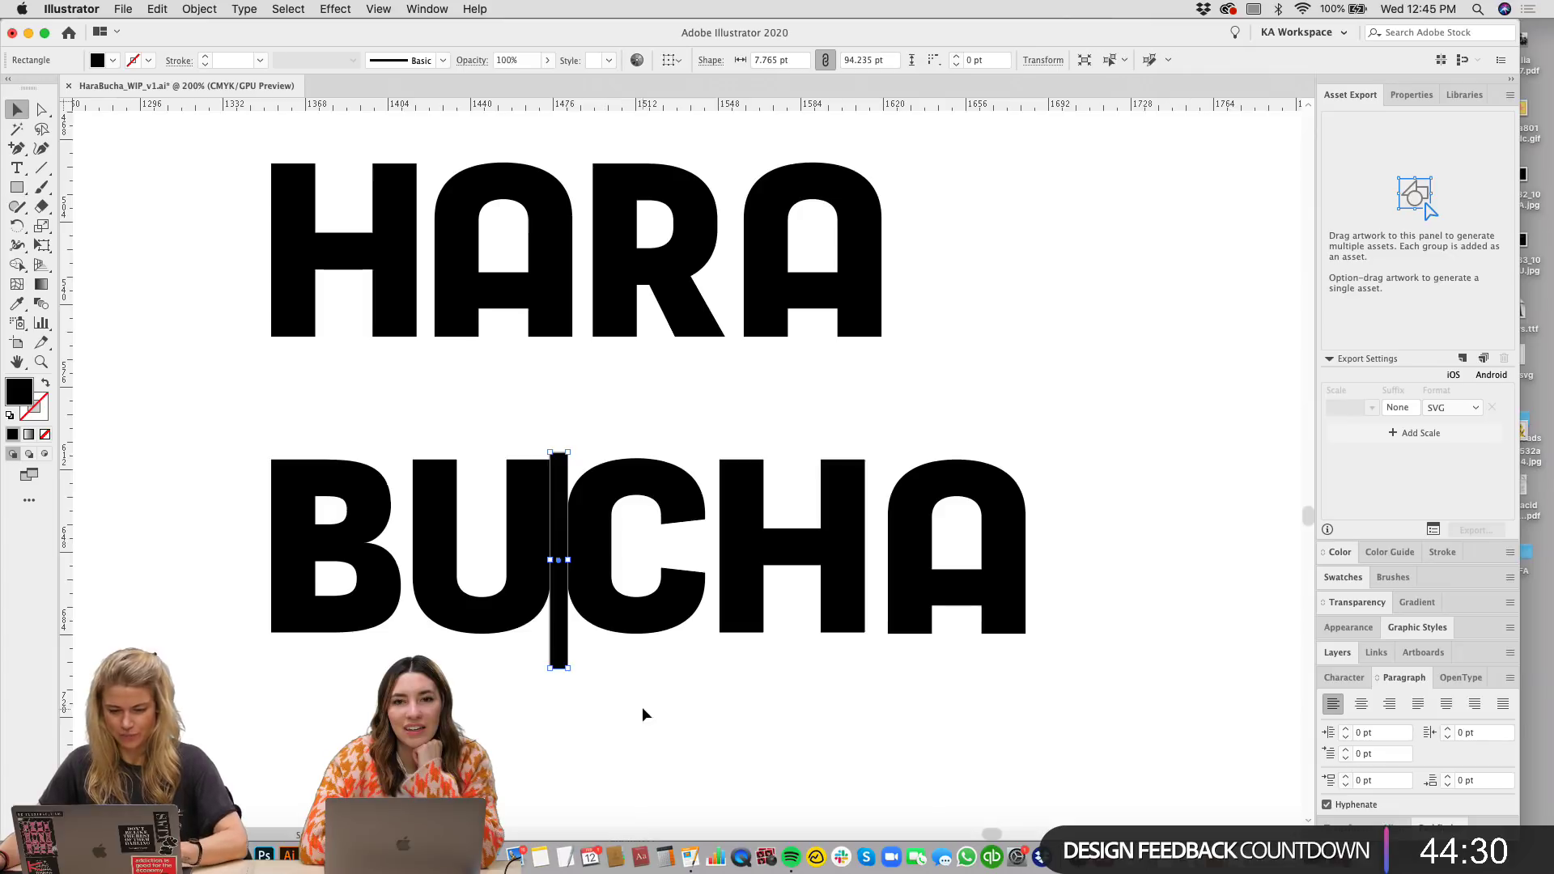
left_click(642, 707)
left_click_drag(558, 479, 555, 481)
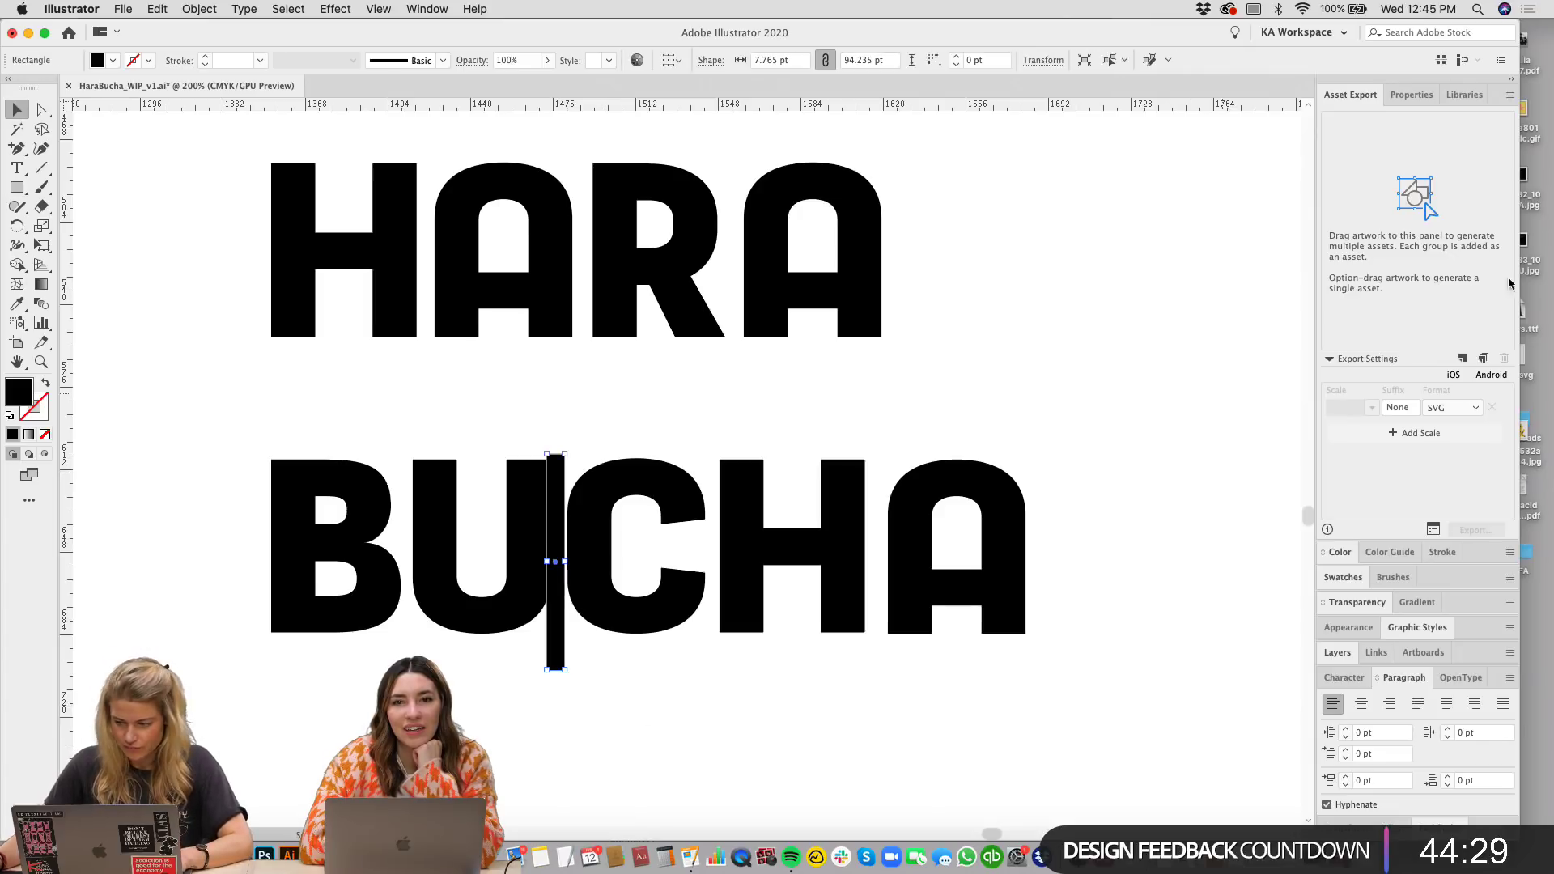
Step: Fill the spacer bar with light blue (C 46.67, M 0, Y 8.24, K 0)
left_click(1342, 577)
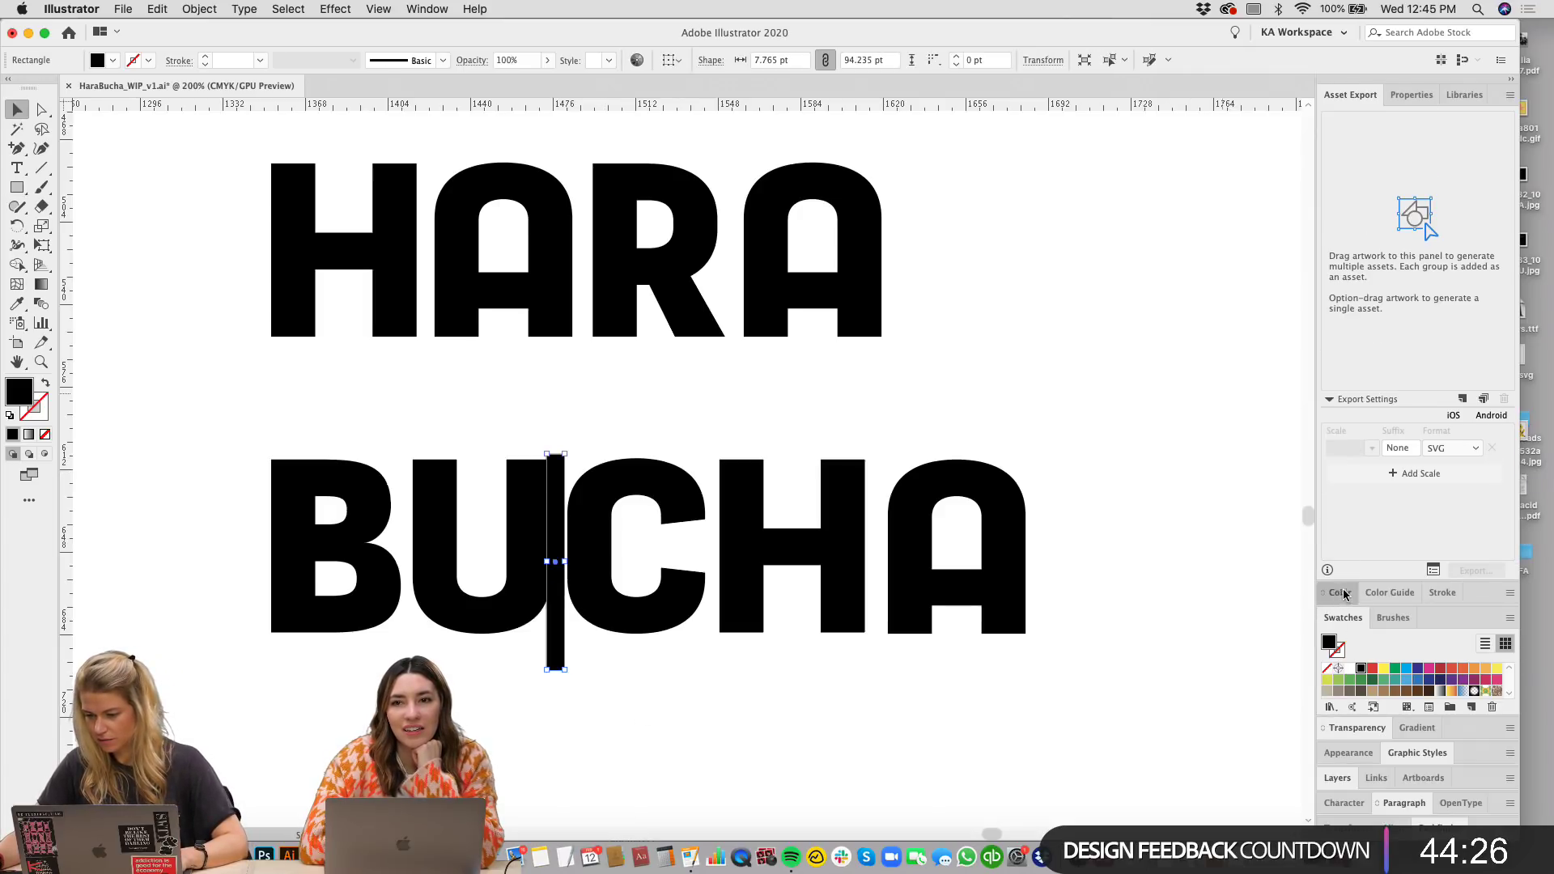
left_click(1339, 593)
left_click(1357, 728)
left_click(1343, 779)
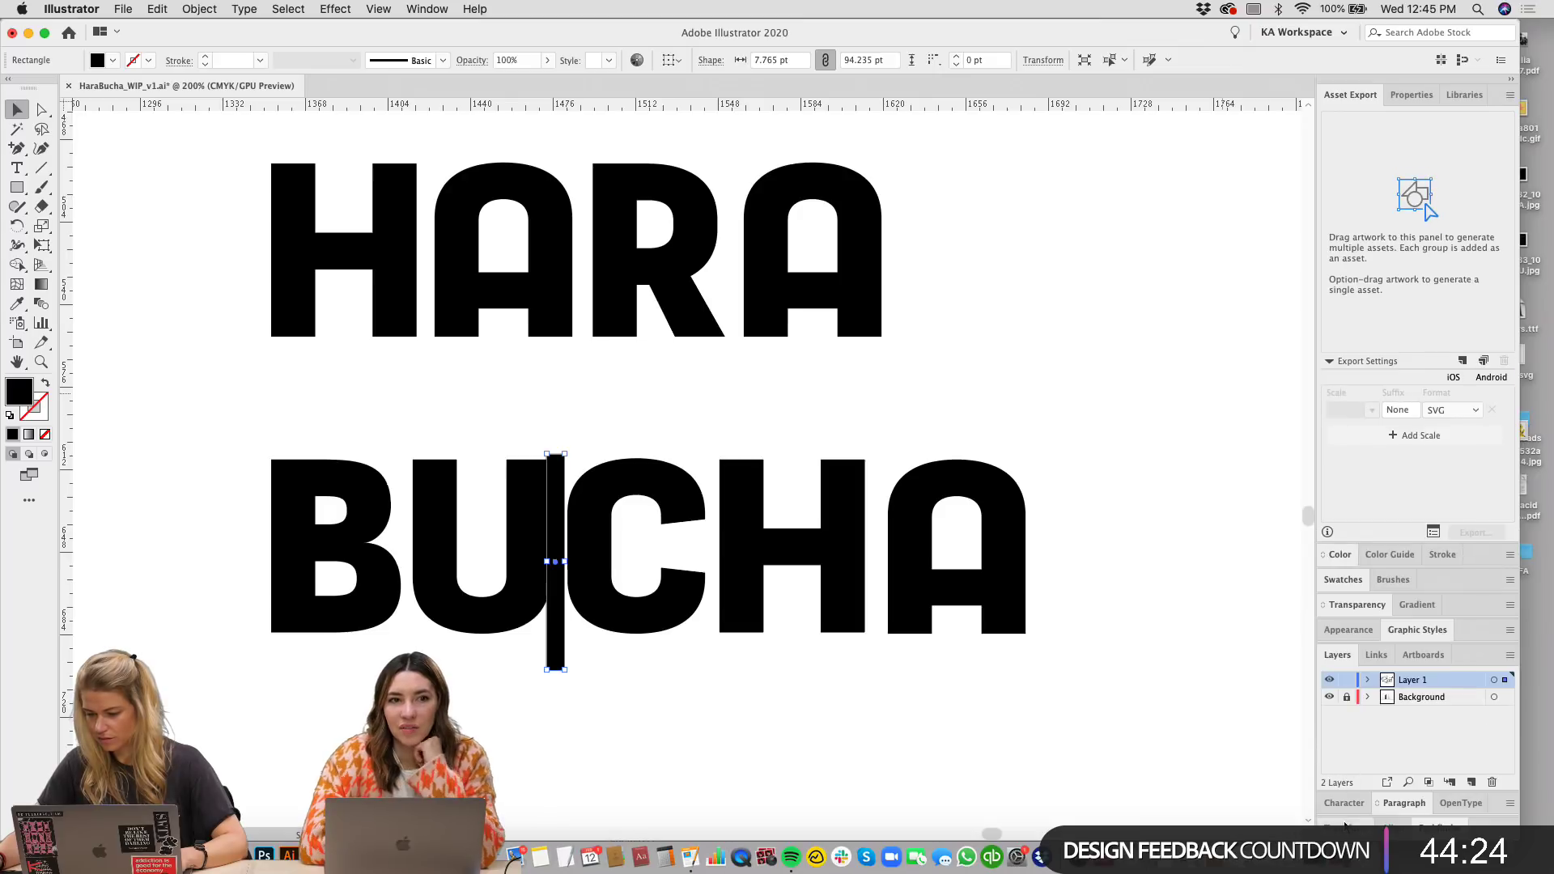
left_click(1343, 803)
left_click(1341, 120)
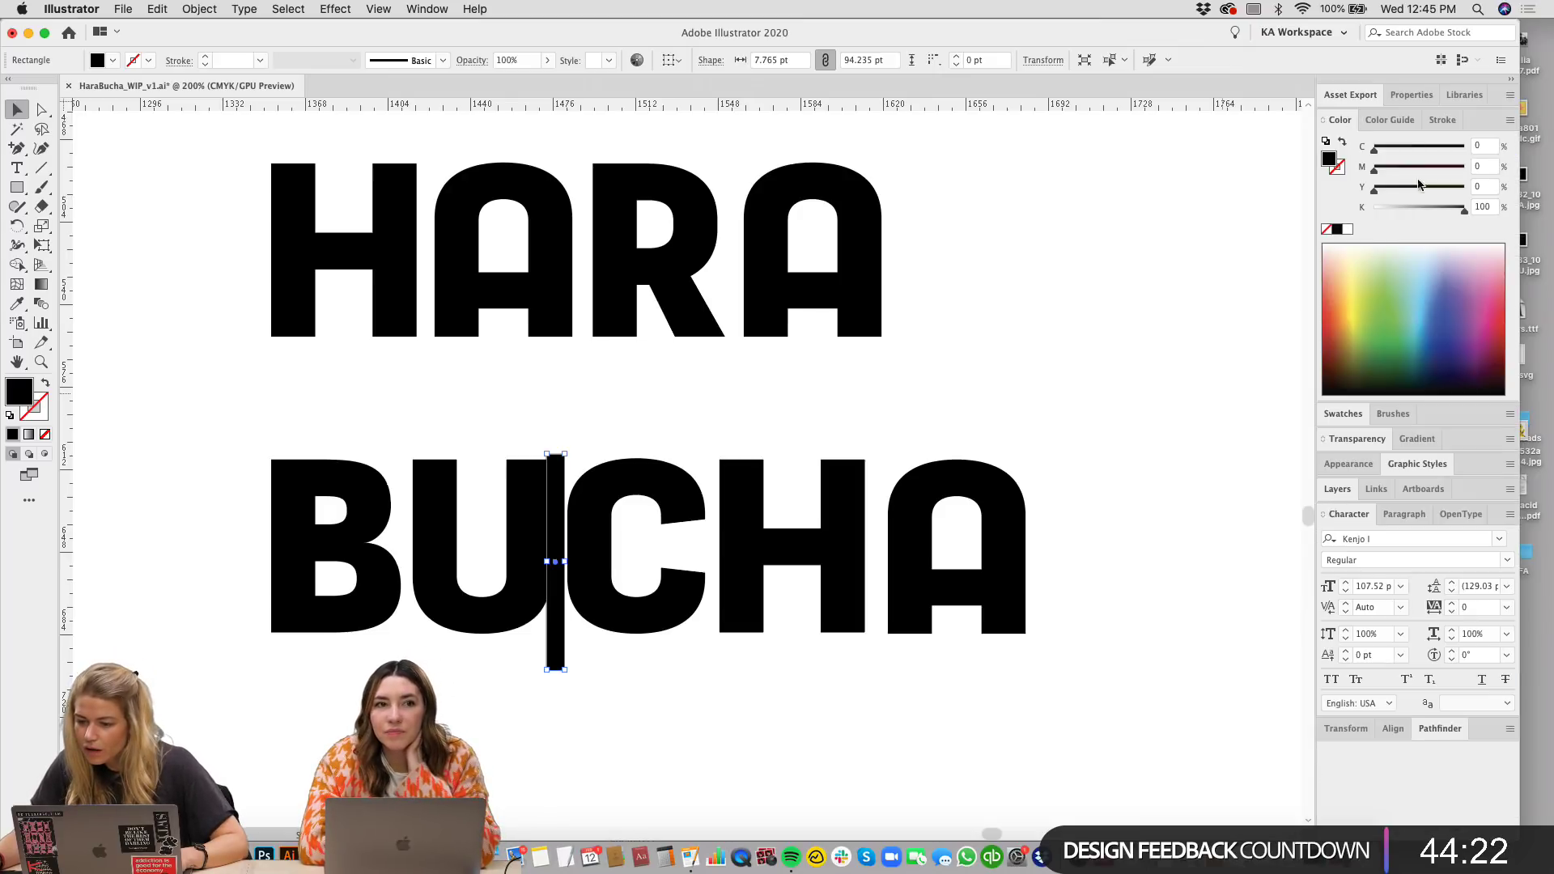
left_click(1414, 285)
left_click(657, 413)
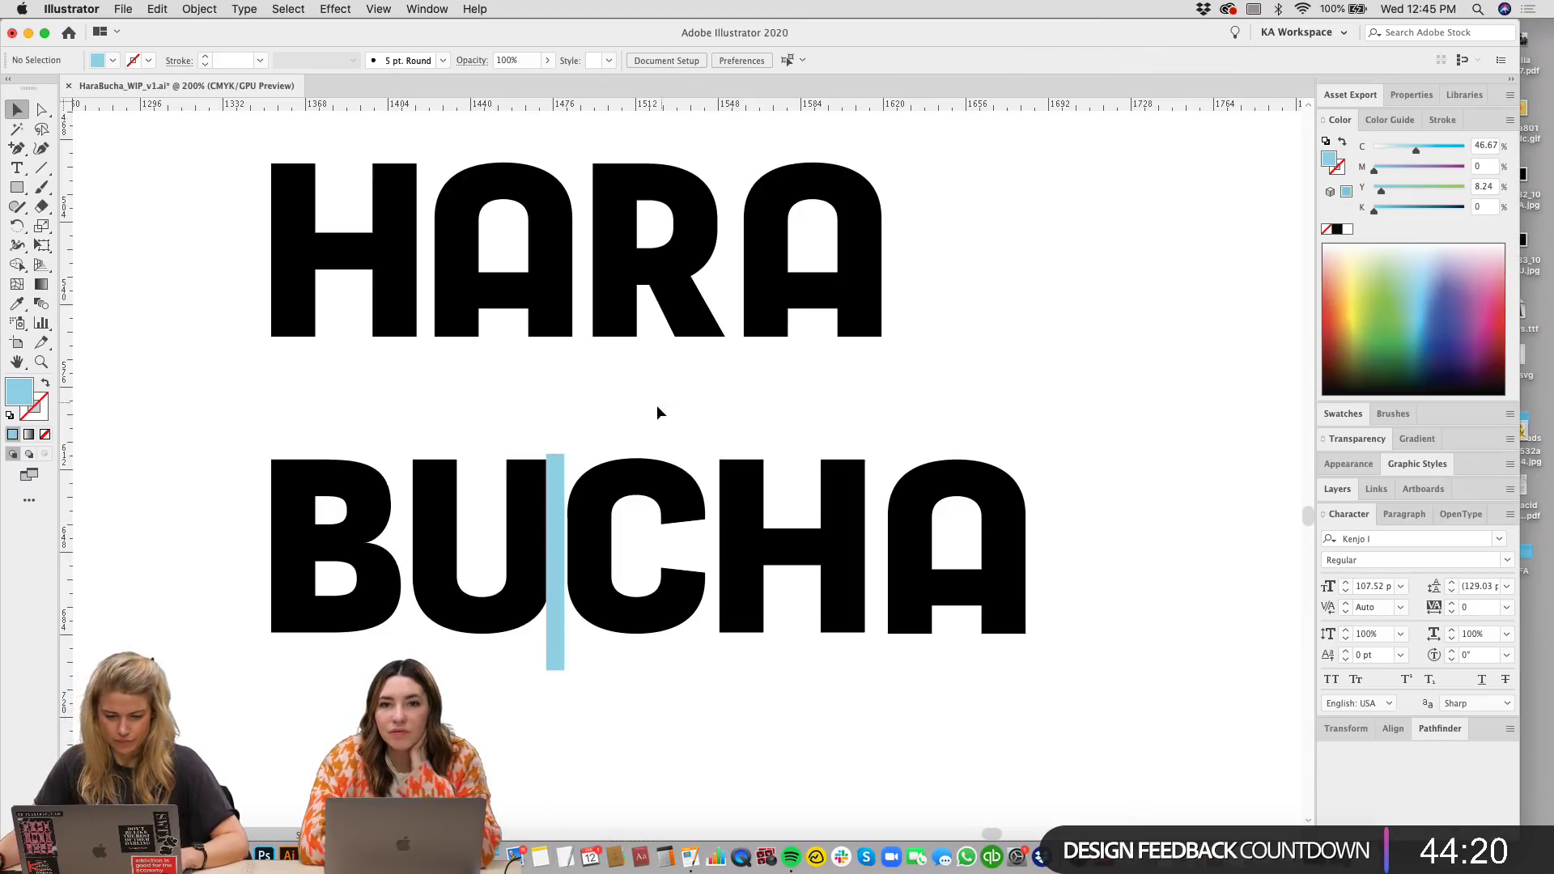
Step: Set the blue spacer bar's blending mode to Multiply
left_click(560, 483)
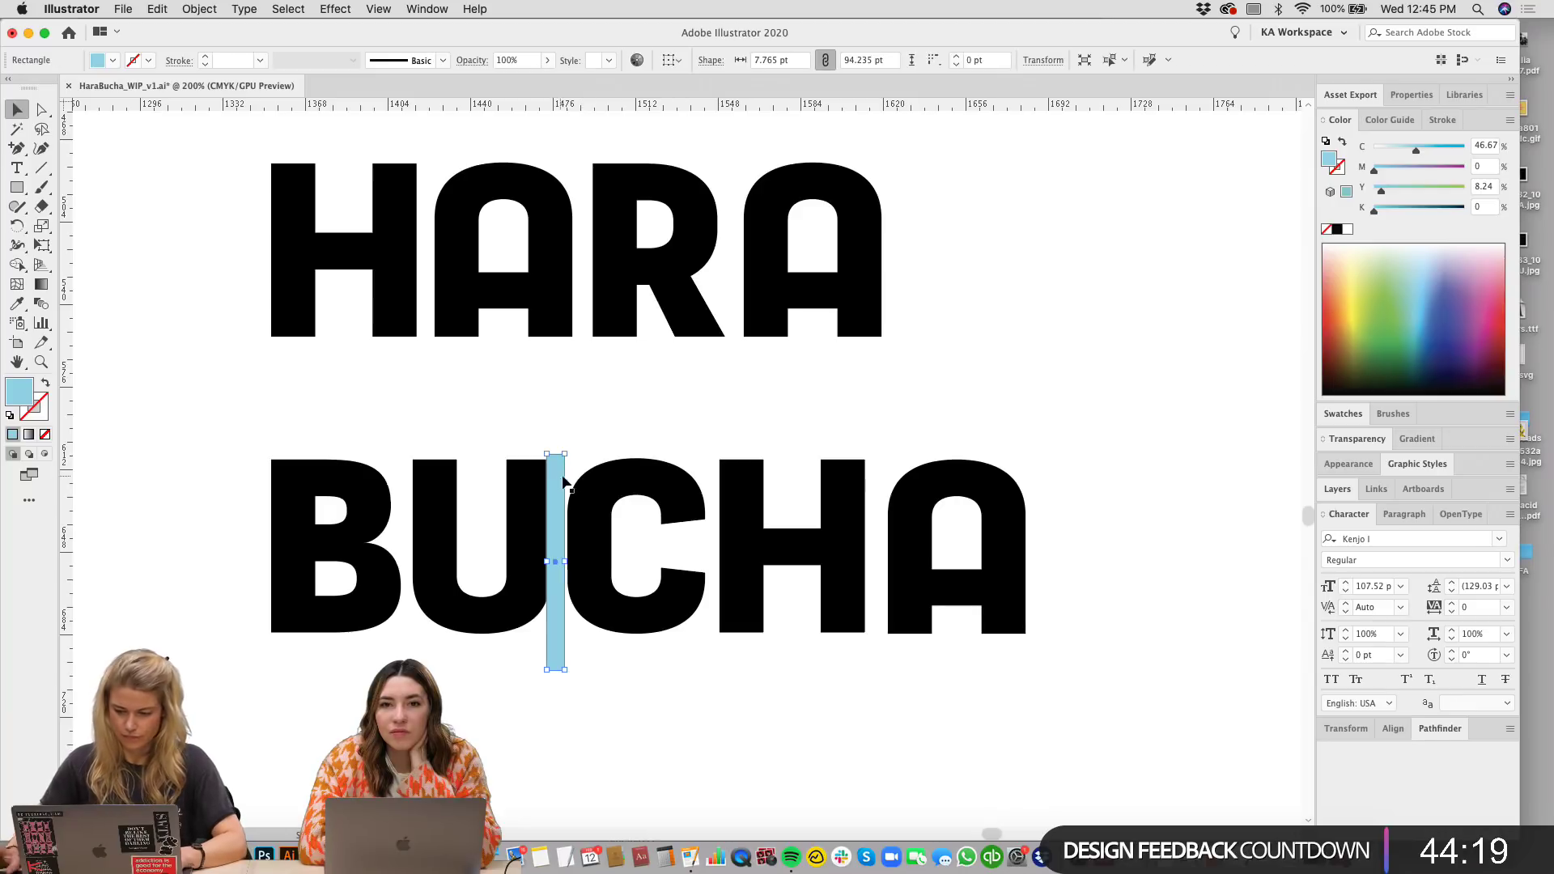
left_click(1348, 464)
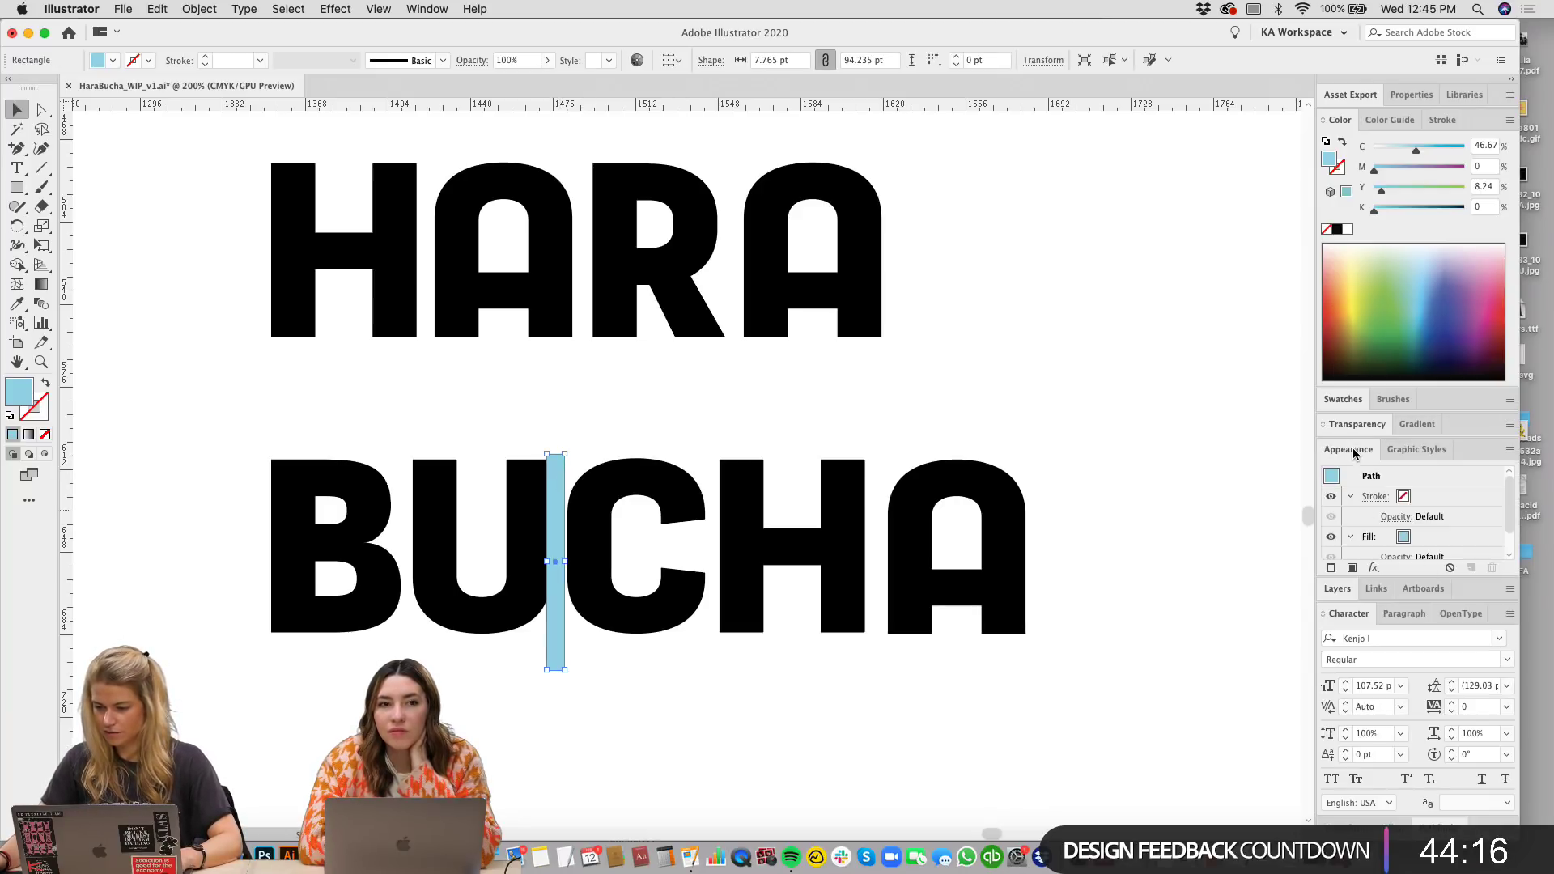
left_click(1356, 424)
left_click(1357, 437)
left_click(1366, 464)
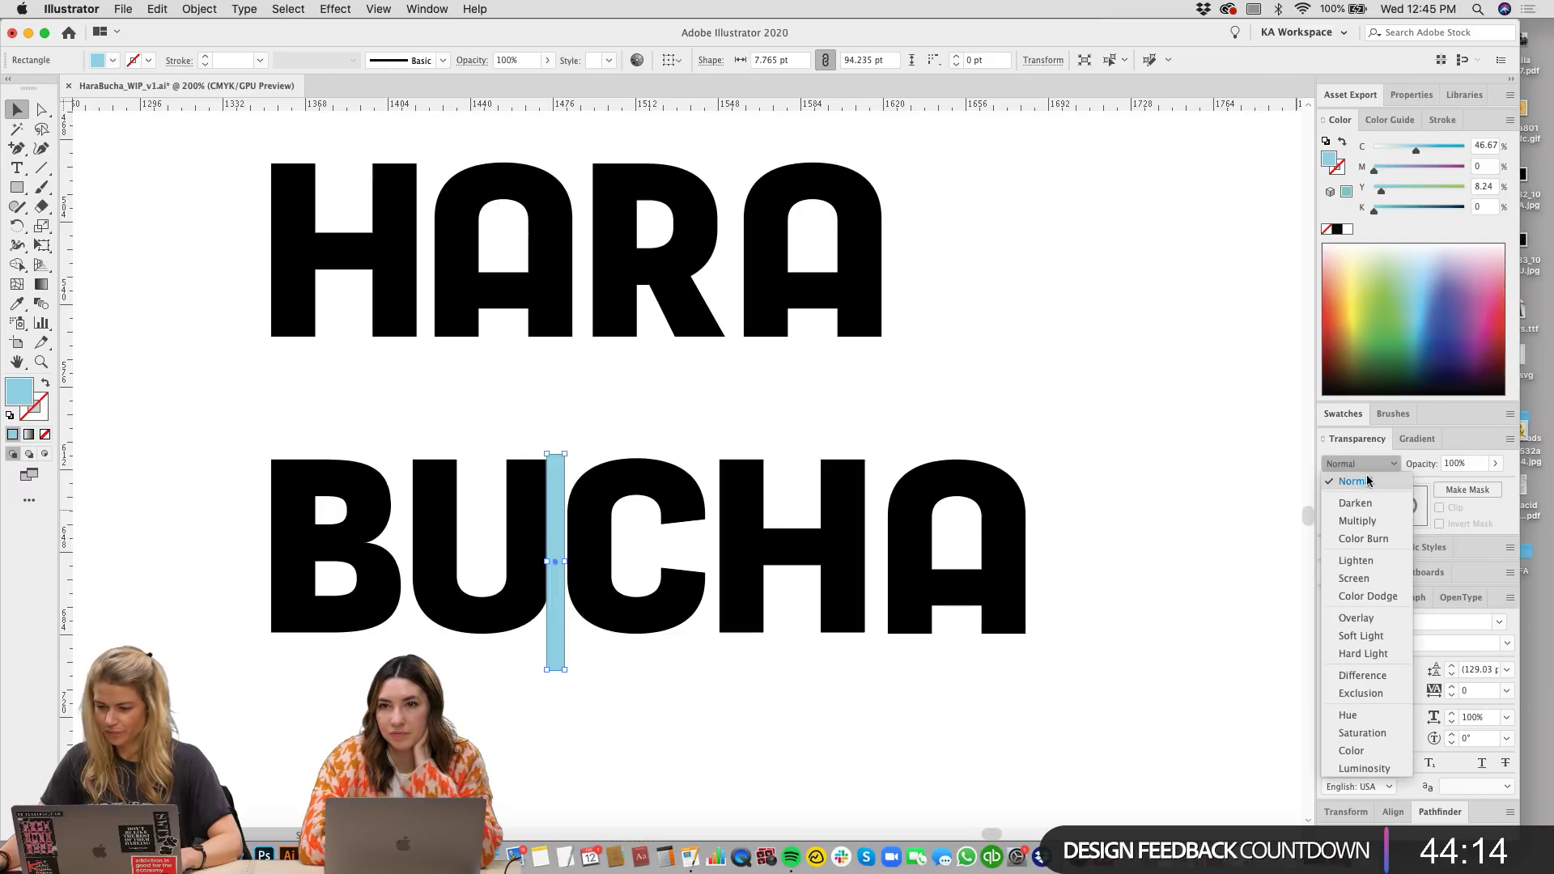
left_click(1357, 520)
Step: Narrow the blue spacer bar to about 6.7 pt wide so it fits the gap between the U and C
key("super+equal")
key("super+equal")
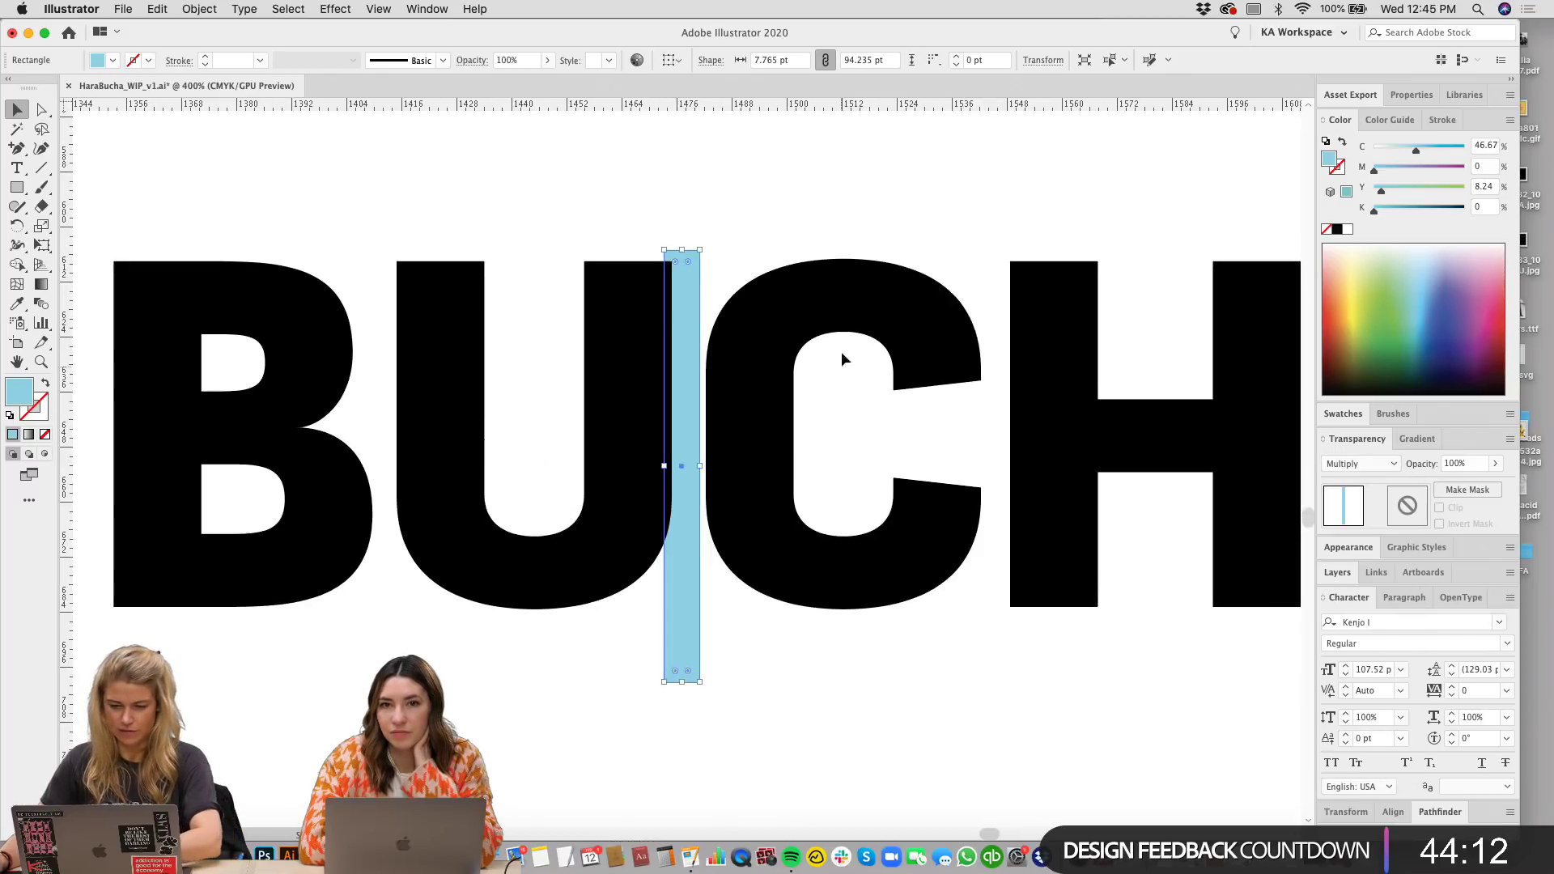
scroll(628, 324, "up", 2)
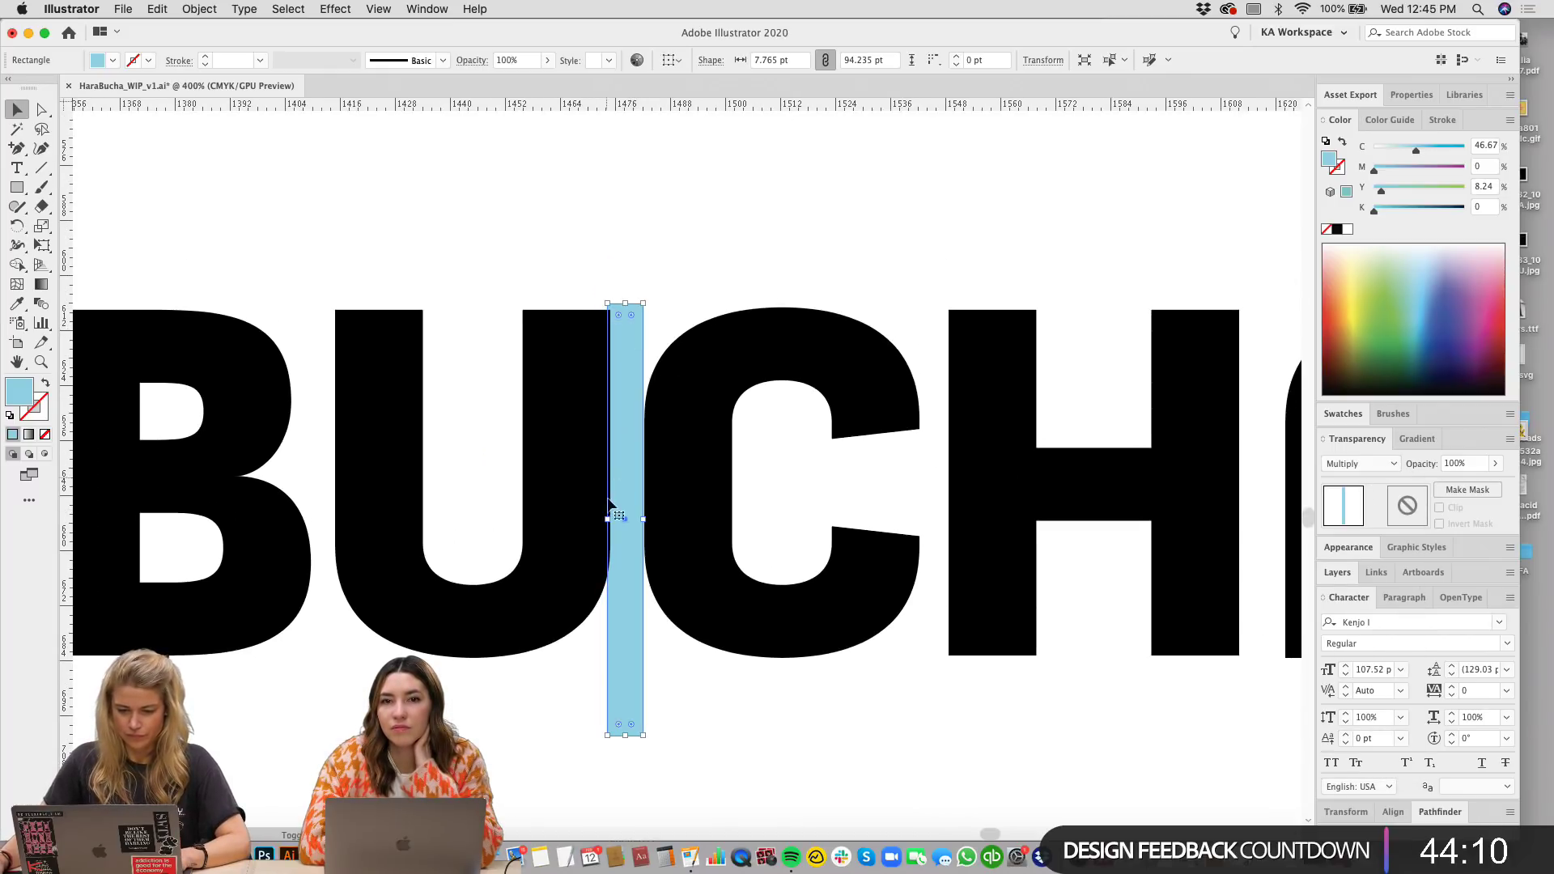
left_click_drag(610, 519, 612, 520)
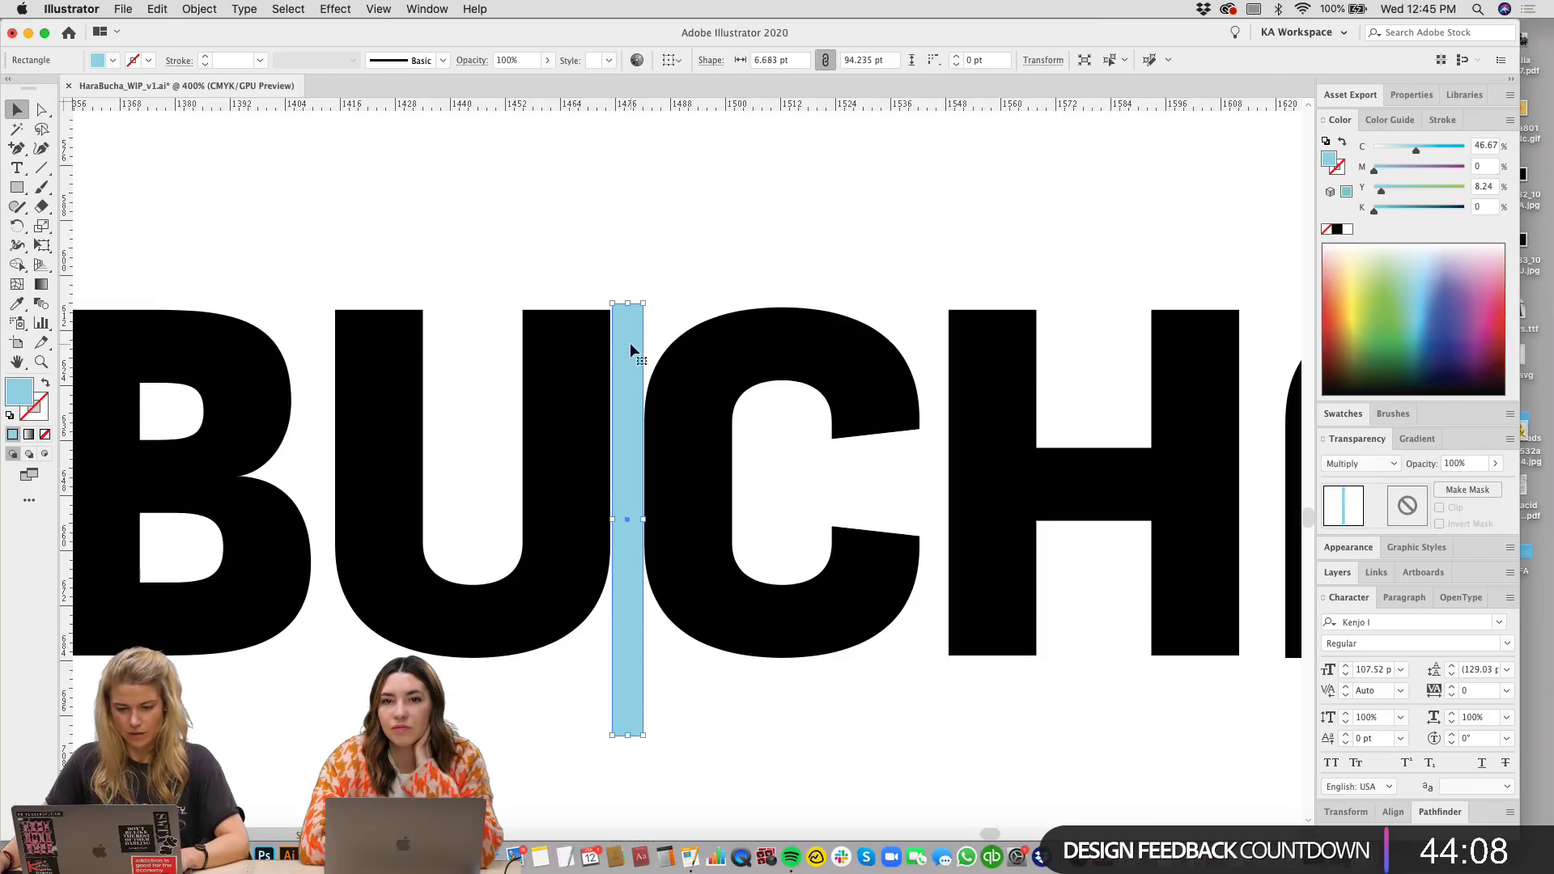
Step: Copy the blue spacer bar into the gap between B and U and the gap between C and H of BUCHA
left_click_drag(629, 346, 323, 359)
left_click(492, 235)
scroll(427, 305, "right", 5)
scroll(427, 305, "down", 1)
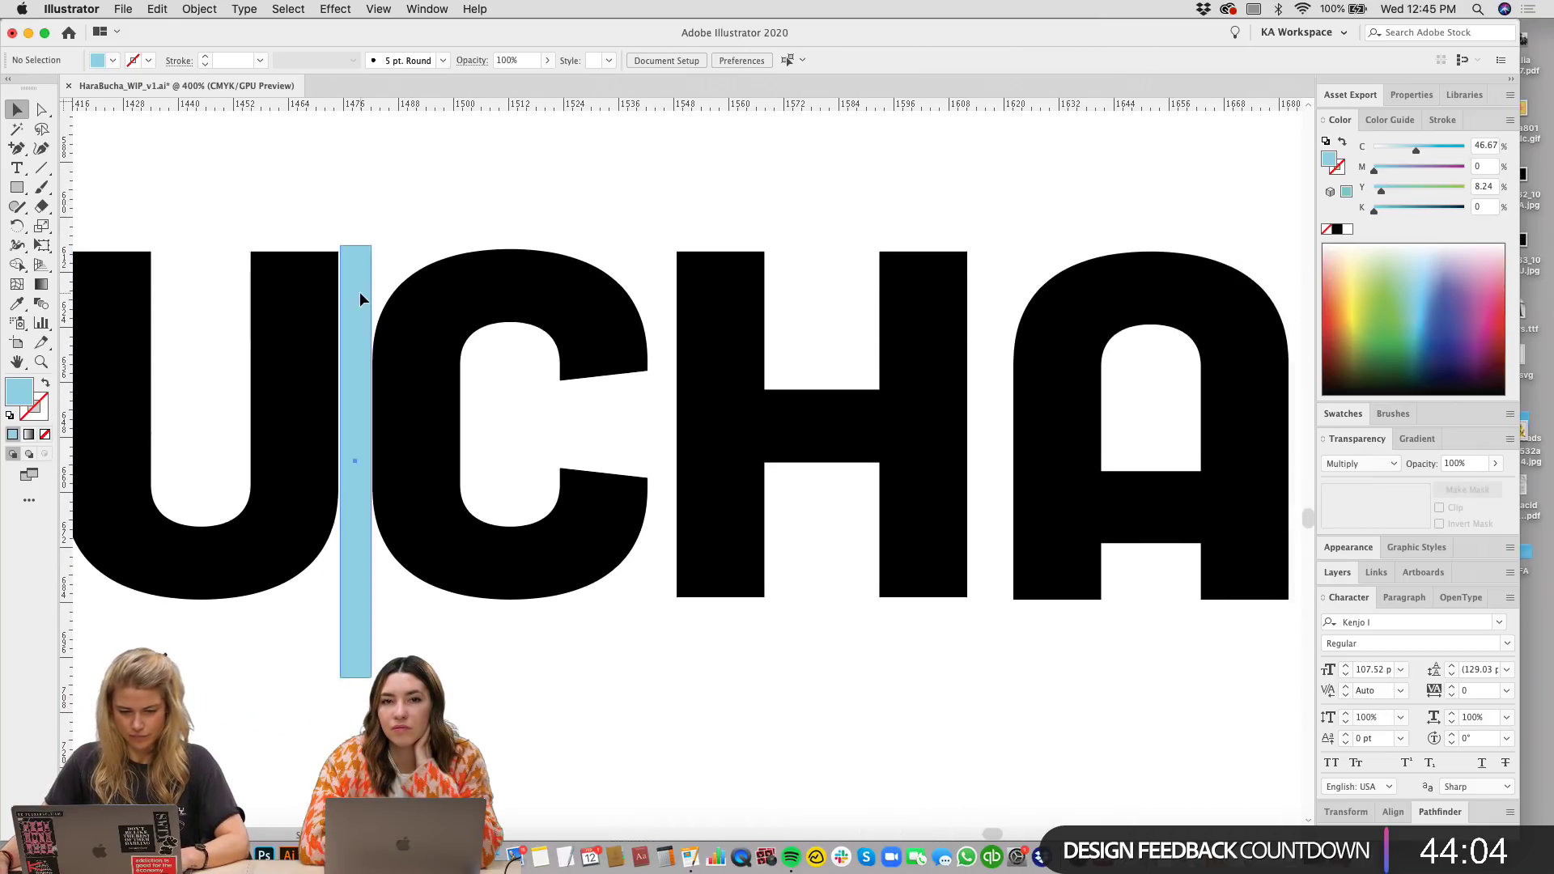
left_click_drag(361, 294, 667, 311)
scroll(724, 226, "right", 2)
left_click(721, 186)
scroll(890, 227, "left", 10)
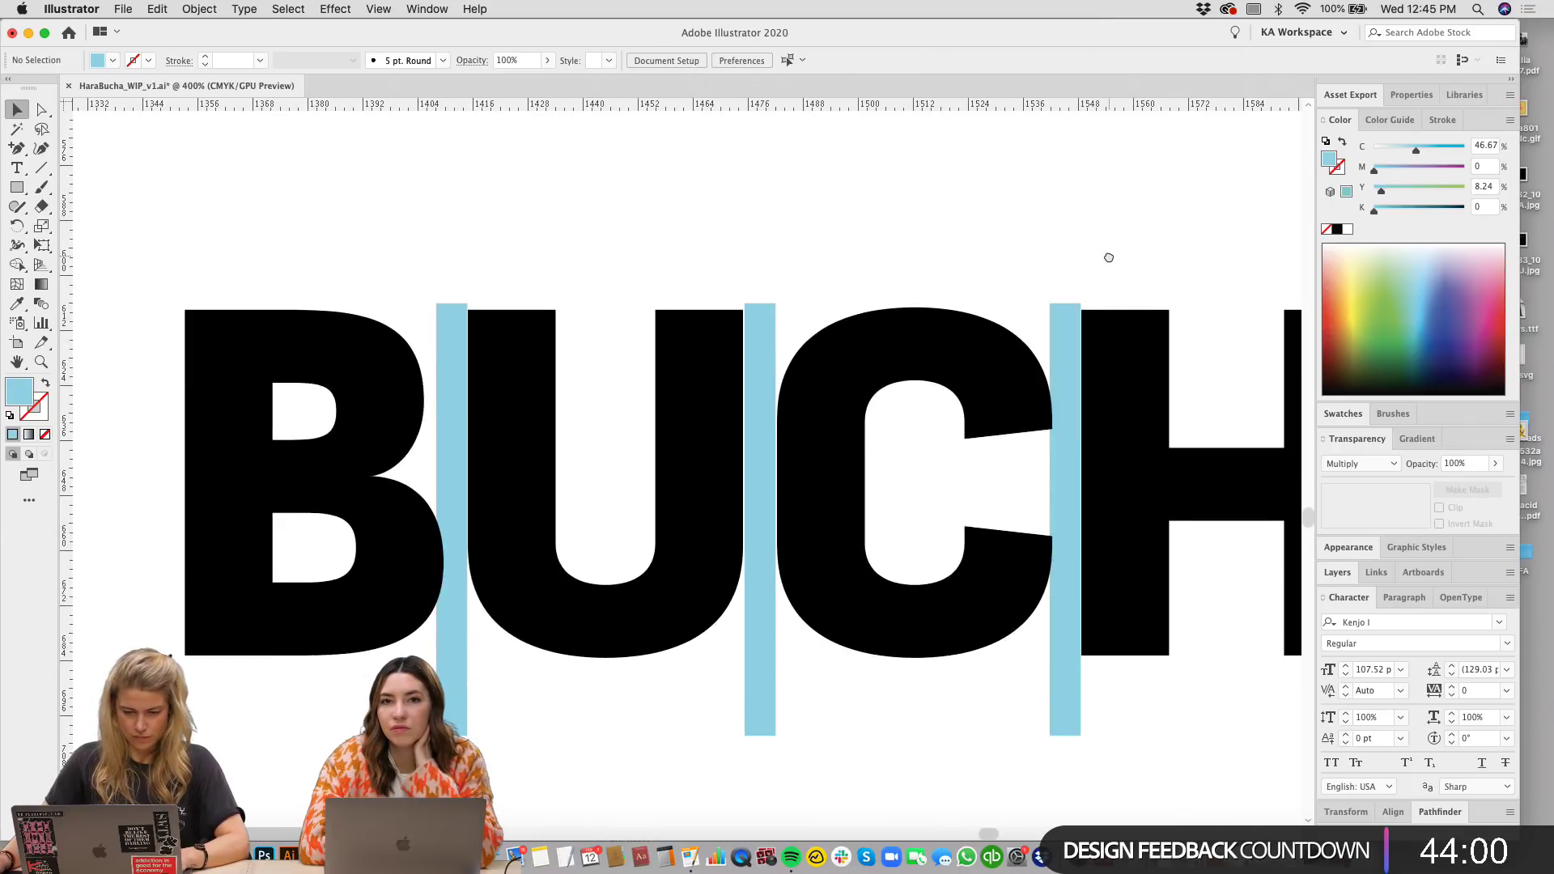
Step: Copy the blue spacer bar into the gap between the H and A of BUCHA
left_click_drag(1109, 258, 690, 208)
left_click_drag(656, 293, 964, 298)
scroll(1096, 250, "right", 3)
Step: Group the shapes of BUCHA's final A and nudge the letter left until it meets the spacer bar after the H
left_click_drag(1150, 644, 982, 433)
key("super+g")
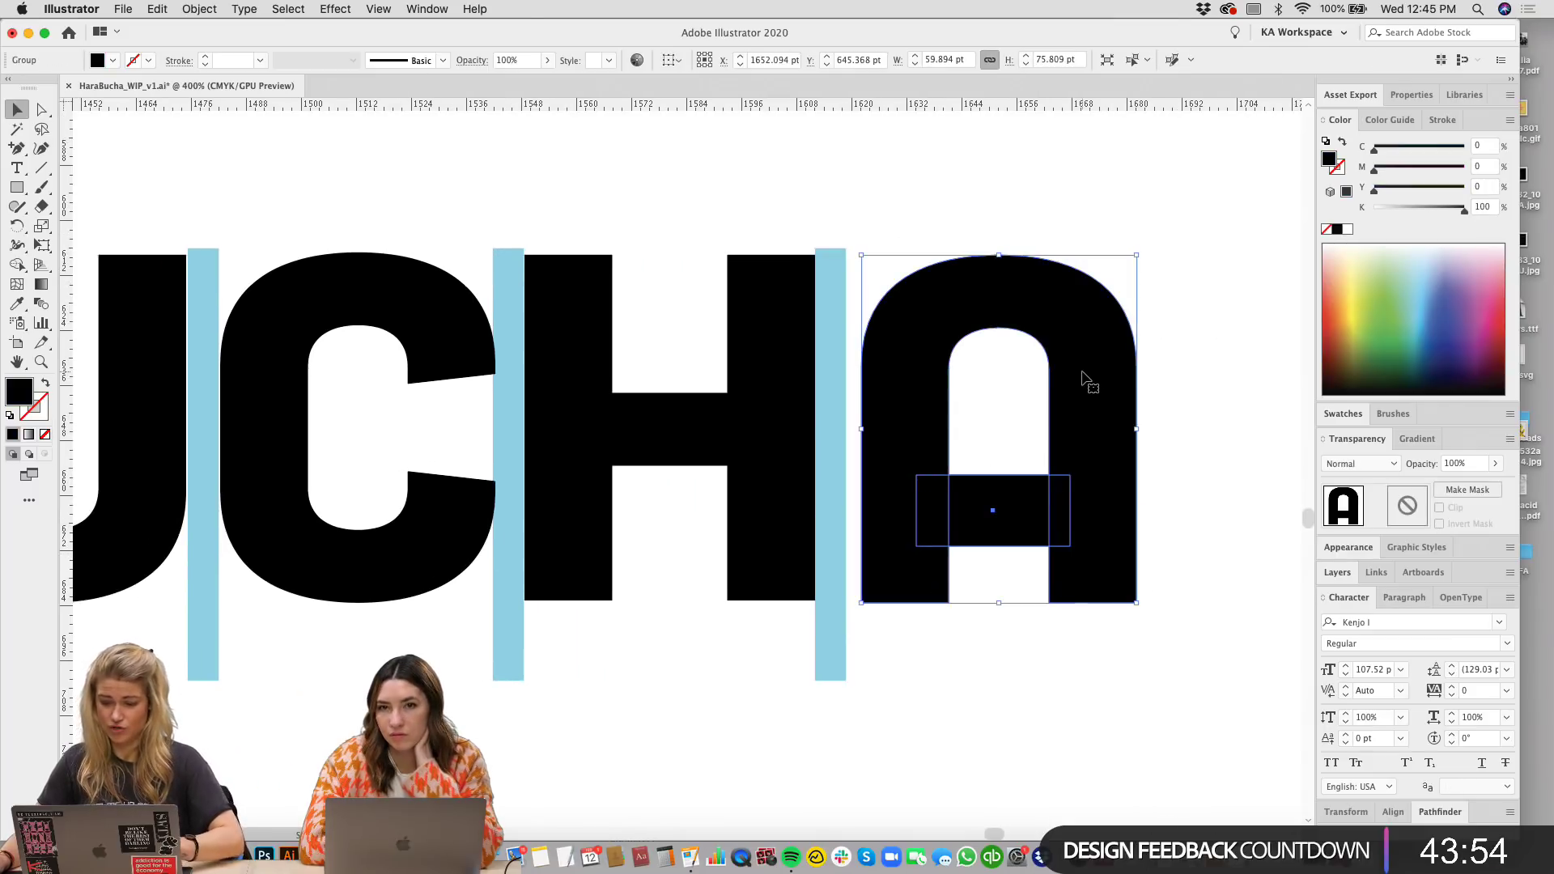
key("Left")
key("Left")
key("Left")
key("Left")
key("Left")
key("Right")
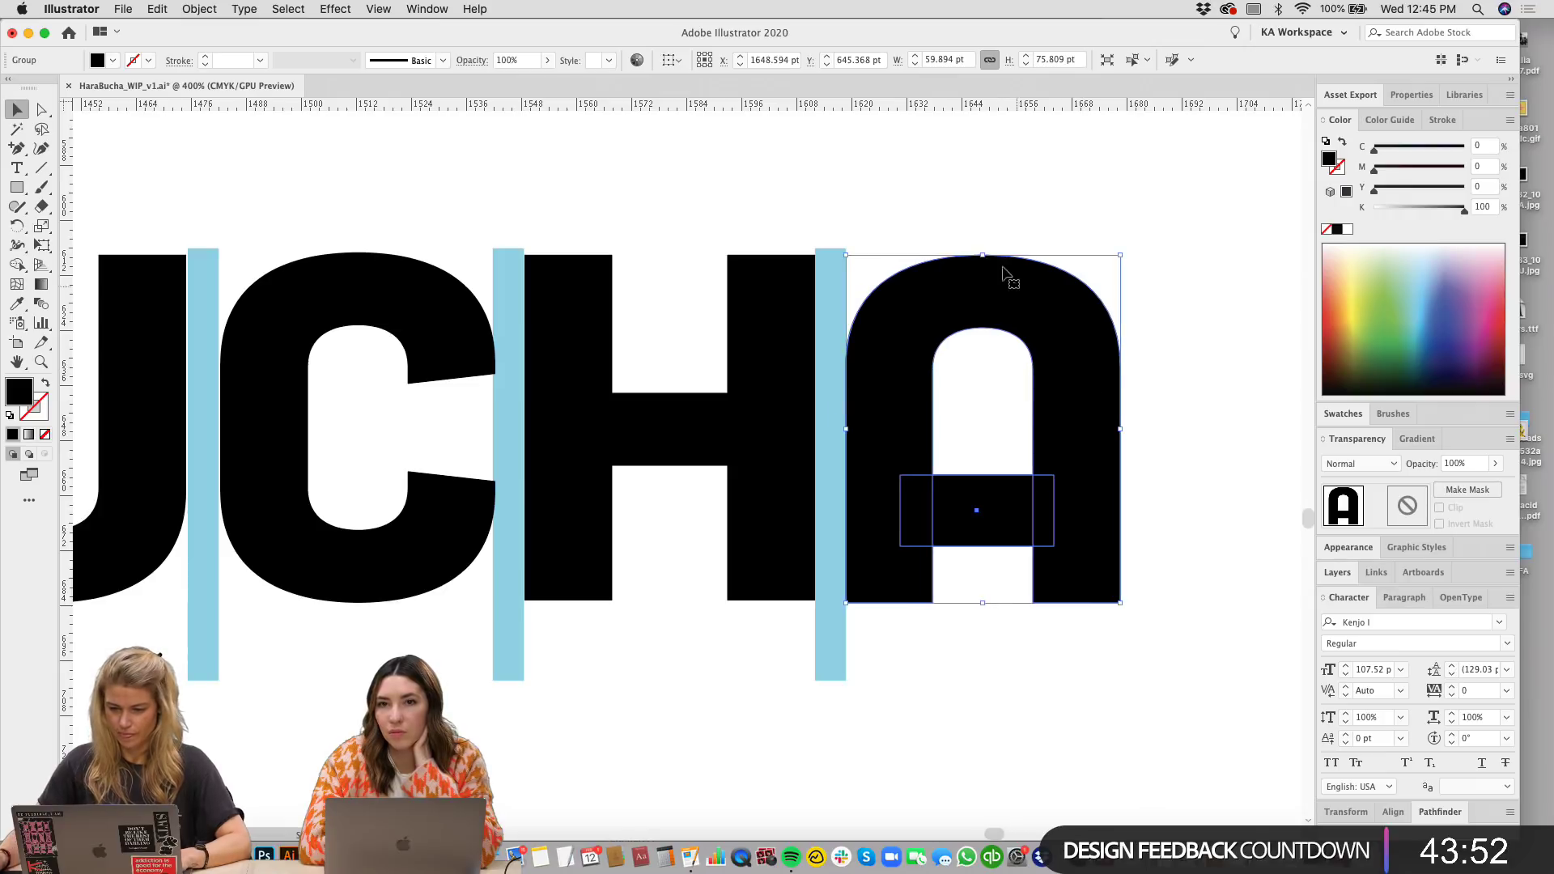
key("super+z")
key("super+shift+z")
key("super+z")
key("super+shift+z")
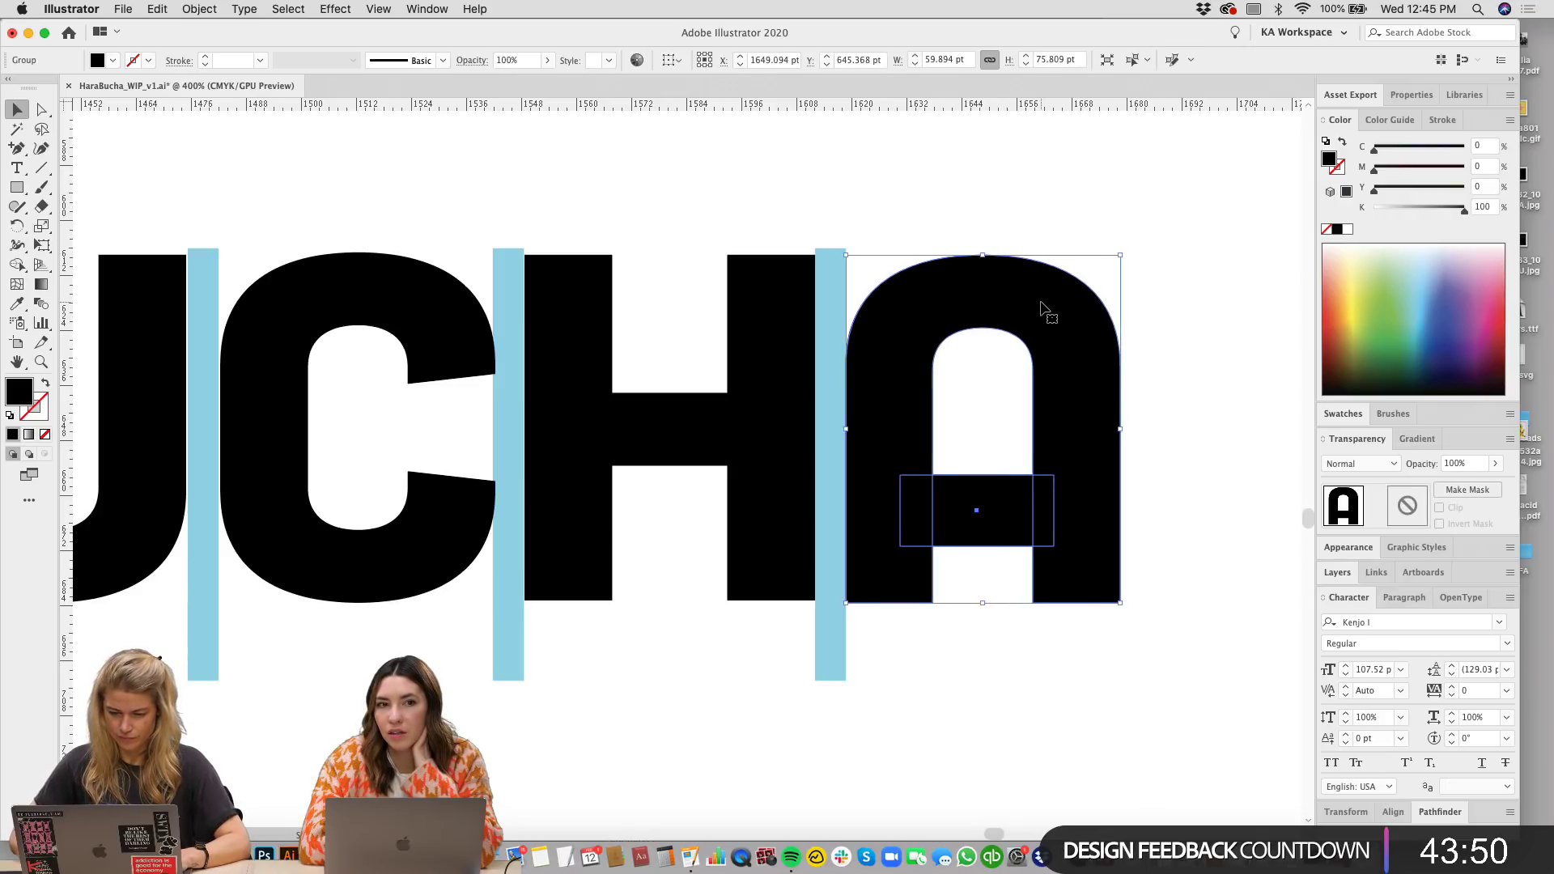
Step: Move all four blue spacer bars from BUCHA up onto the HARA lettering
key("super+minus")
key("super+minus")
key("super+minus")
left_click(888, 355)
scroll(986, 674, "left", 5)
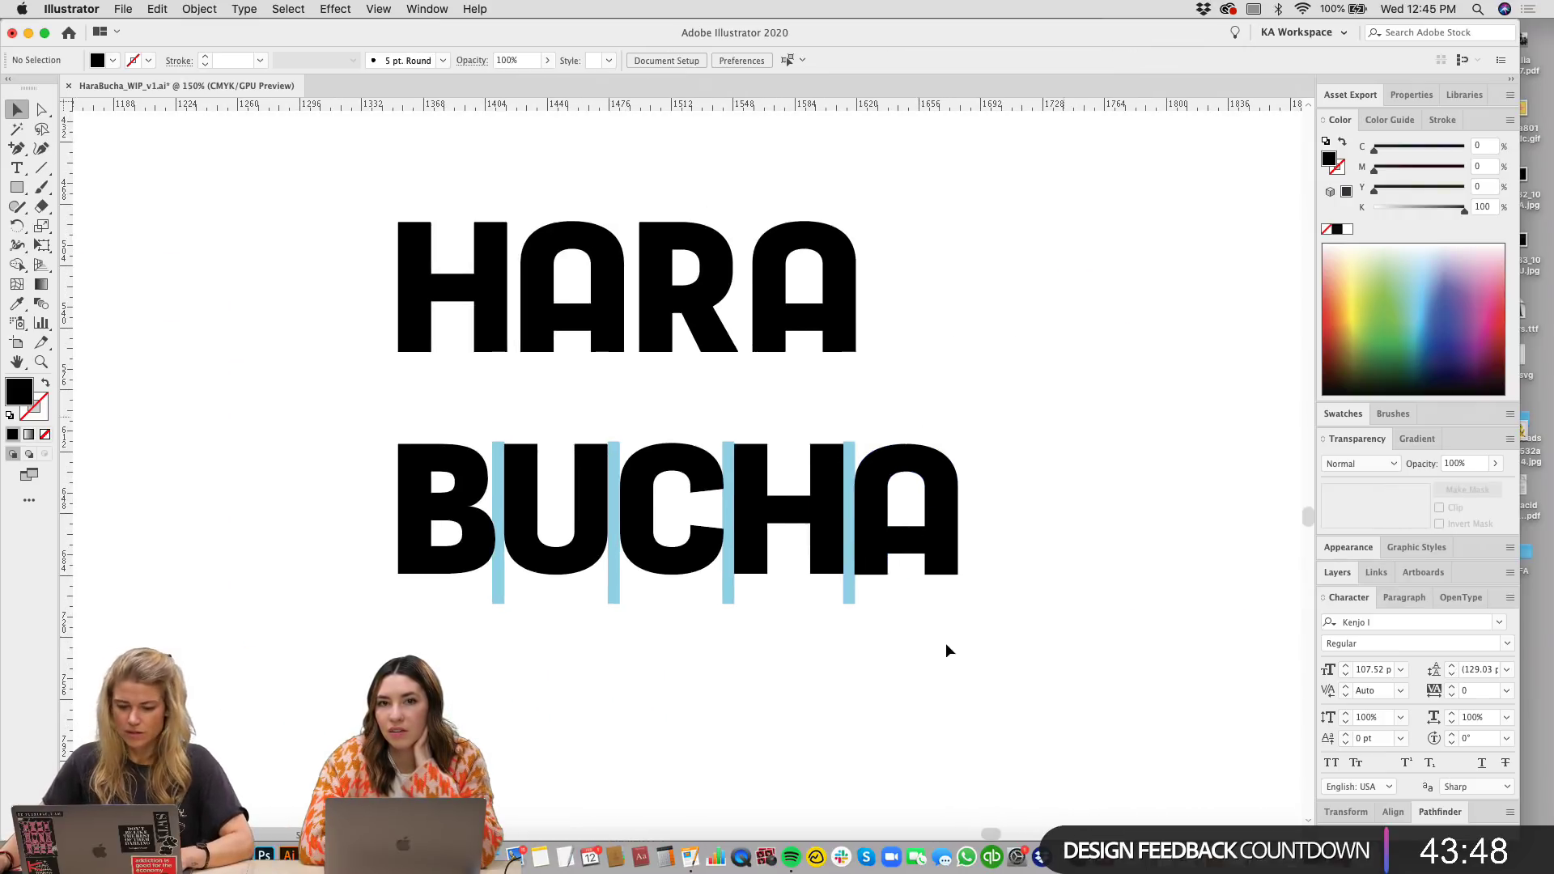
left_click_drag(510, 570, 498, 576)
left_click_drag(619, 565, 628, 356)
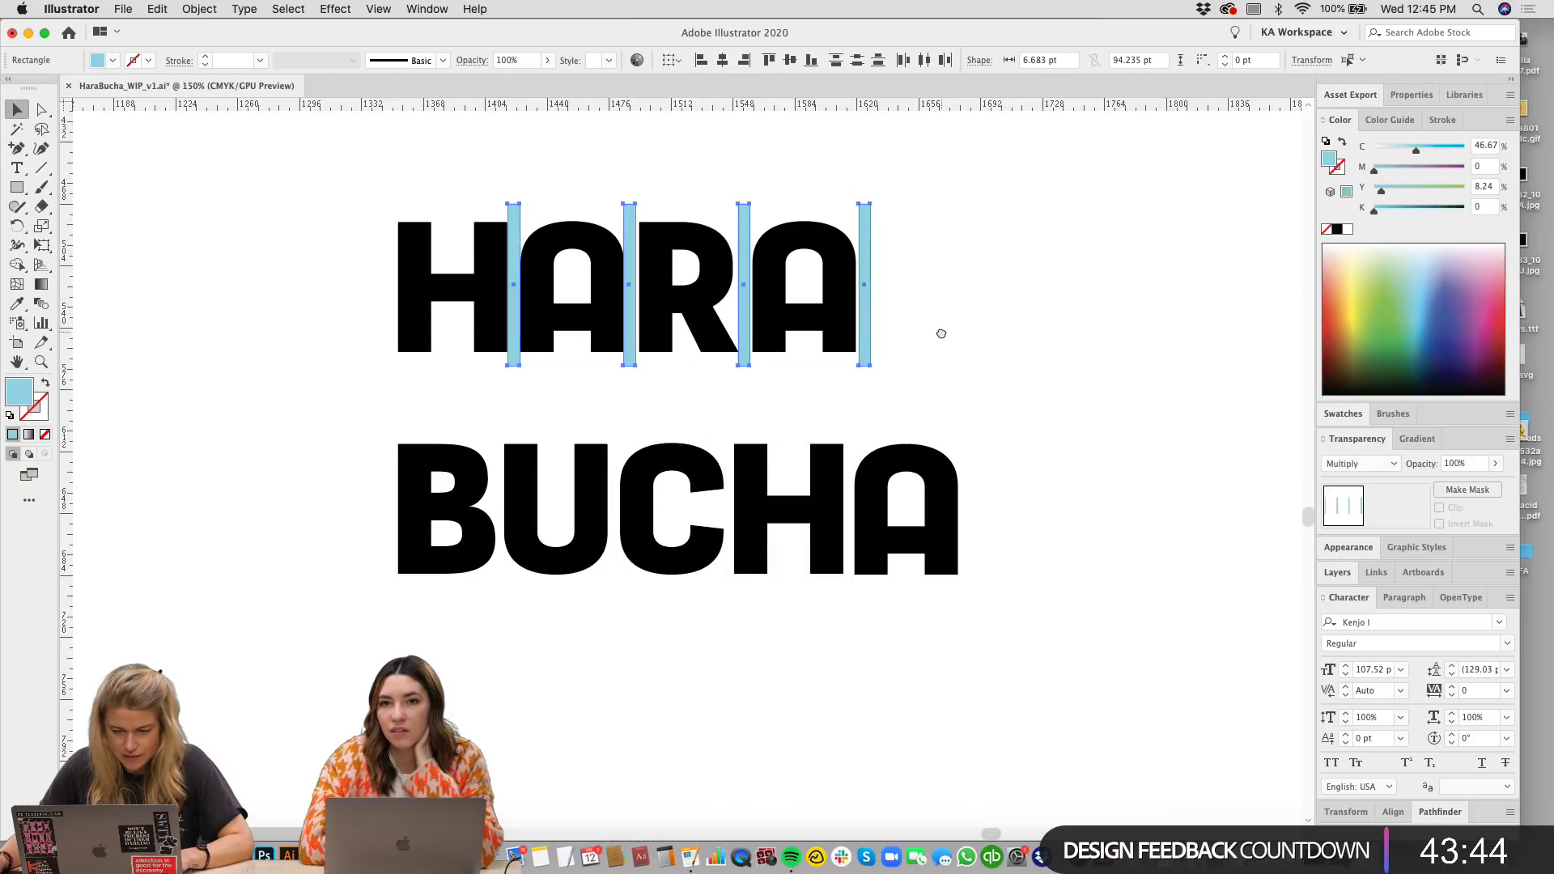
Step: Shift the four spacer bars slightly left so the first one touches the right edge of HARA's H
scroll(940, 333, "up", 2)
key("super+equal")
key("super+equal")
scroll(635, 462, "down", 2)
scroll(635, 461, "left", 4)
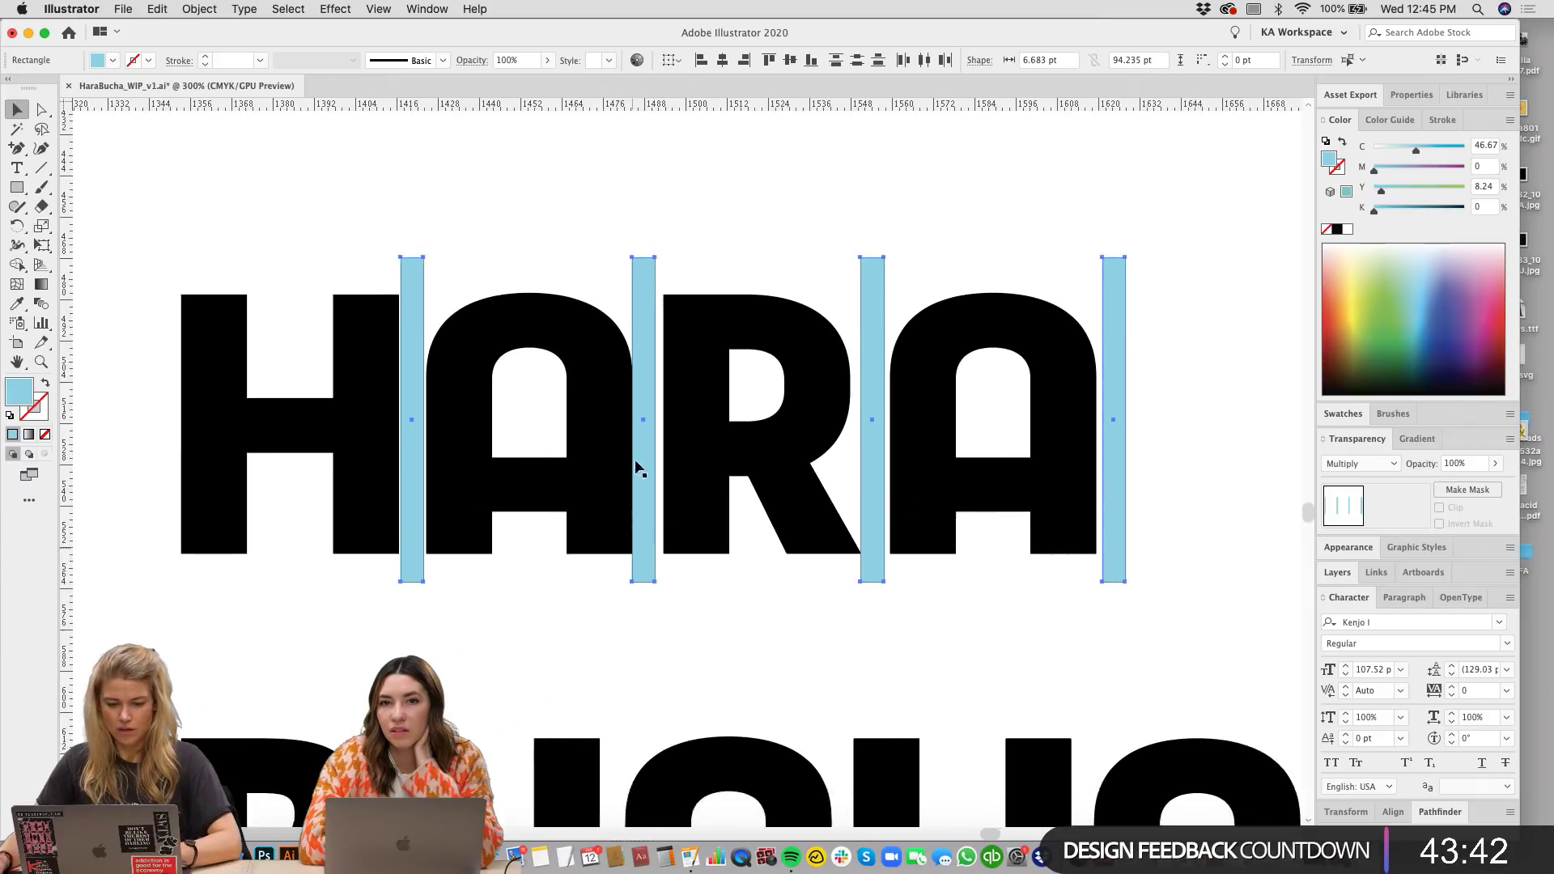
left_click(773, 631)
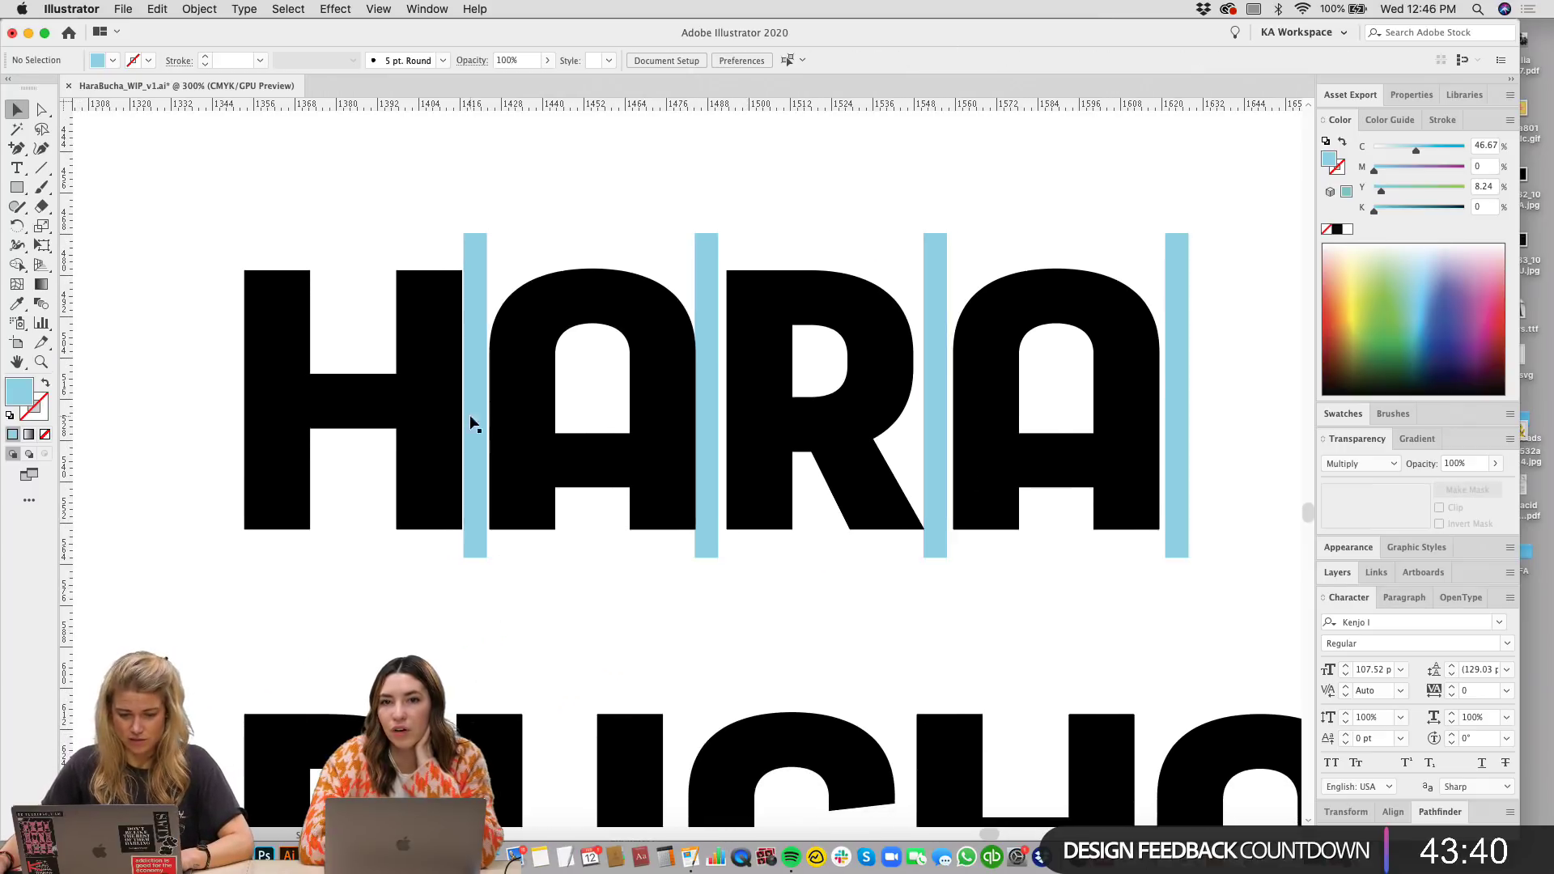
left_click_drag(437, 173, 1184, 250)
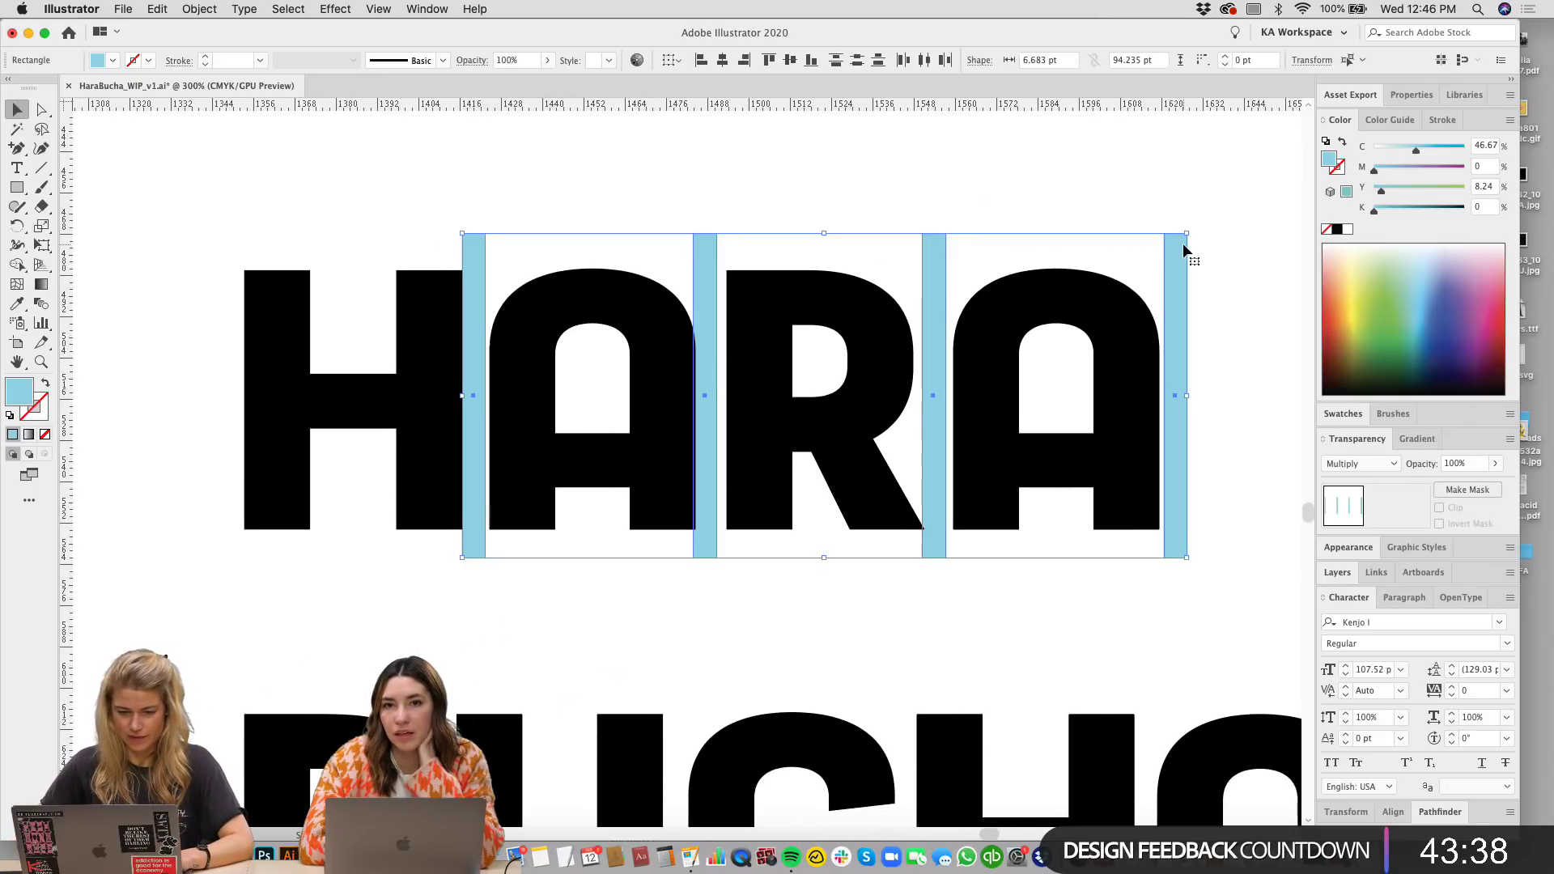
left_click(894, 164)
Step: Group the outline and crossbar of each rounded A in HARA
left_click_drag(569, 163, 1060, 424)
left_click_drag(1105, 562, 1065, 382)
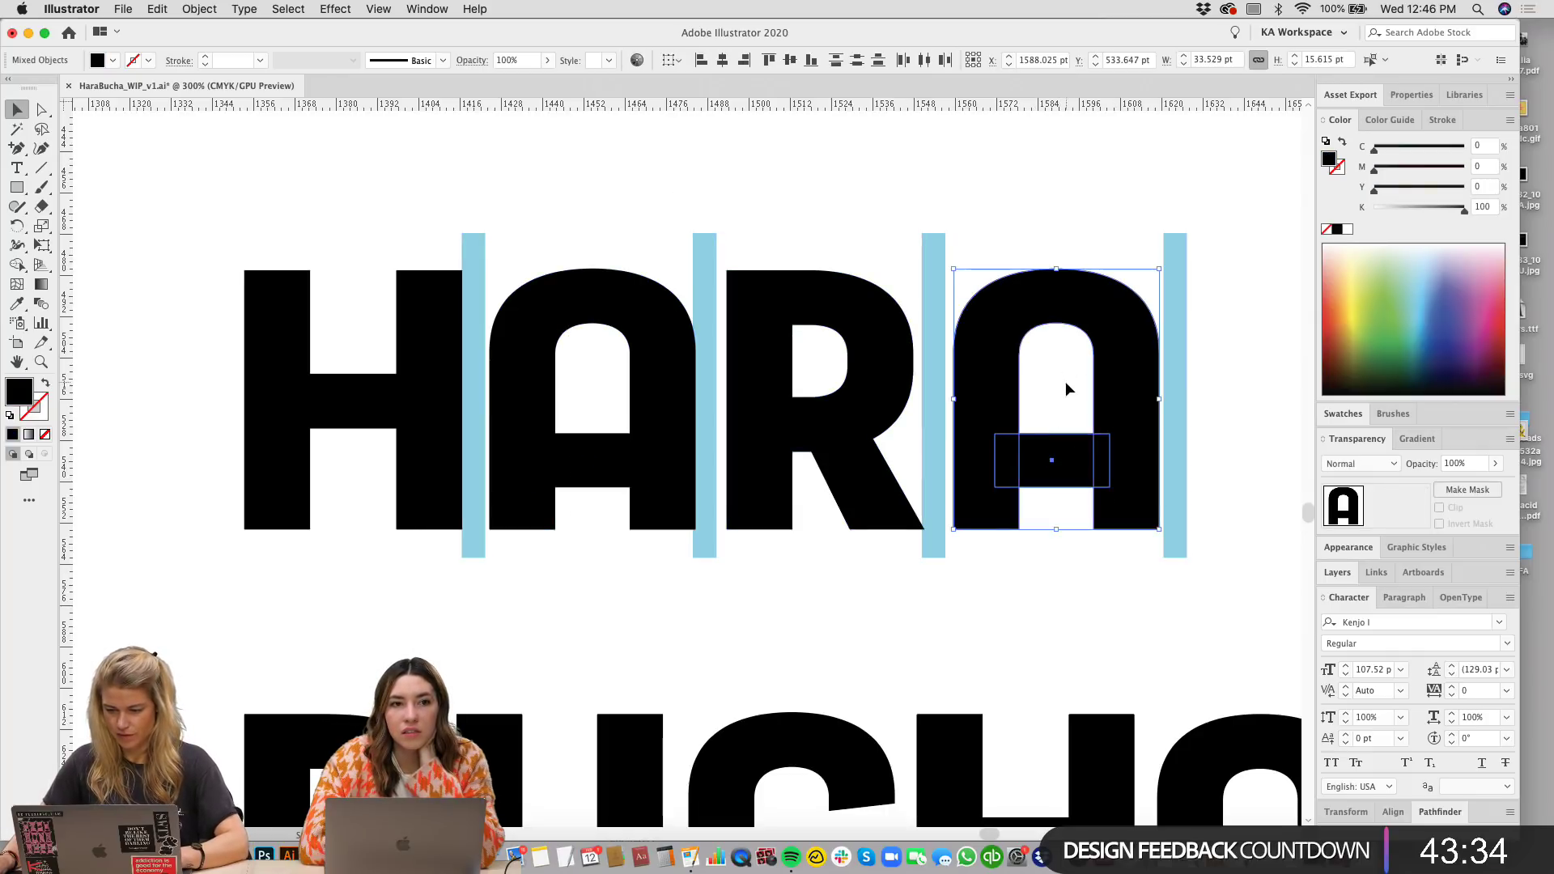
key("super+g")
left_click_drag(656, 574, 588, 414)
key("super+g")
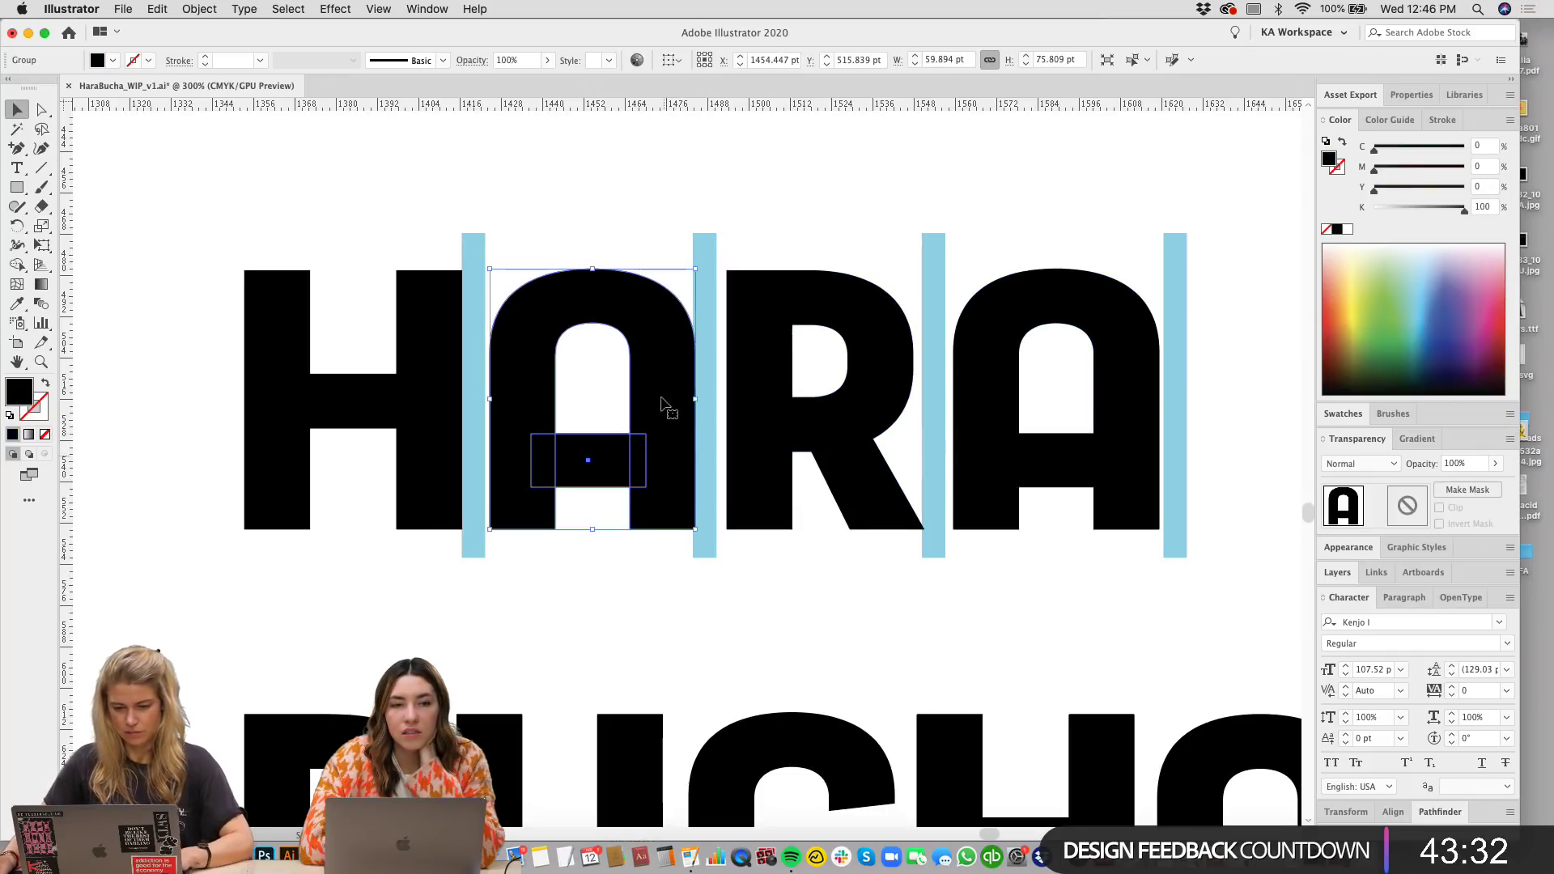
left_click(822, 305)
left_click(669, 270)
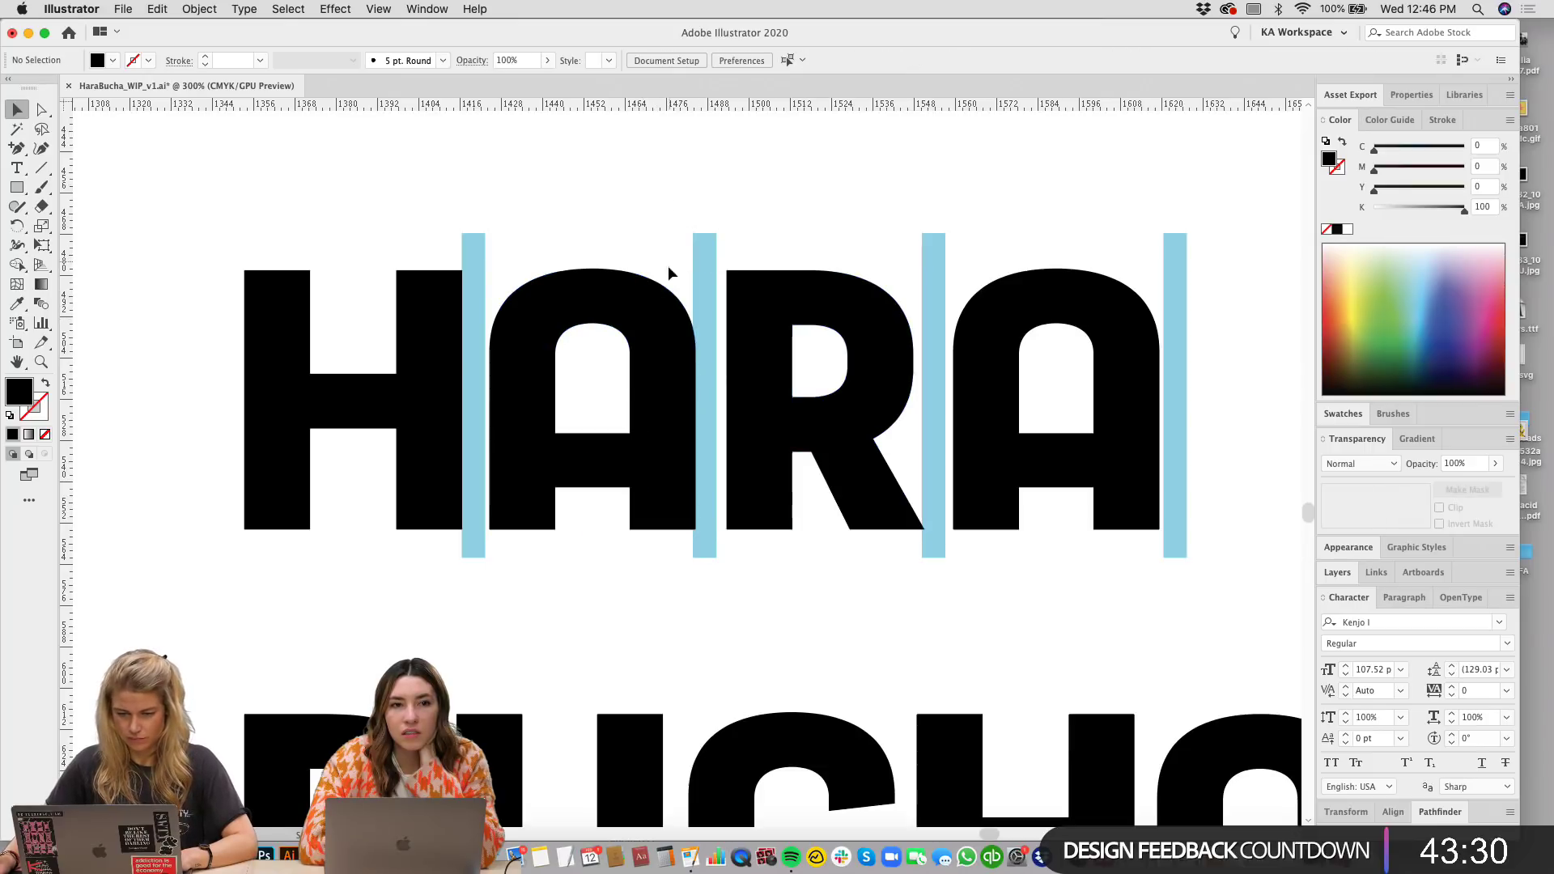
Step: Nudge HARA's first A left against the first spacer bar, and the second spacer bar left against that A
left_click(657, 330)
key("Left")
key("Left")
key("Left")
left_click(706, 274)
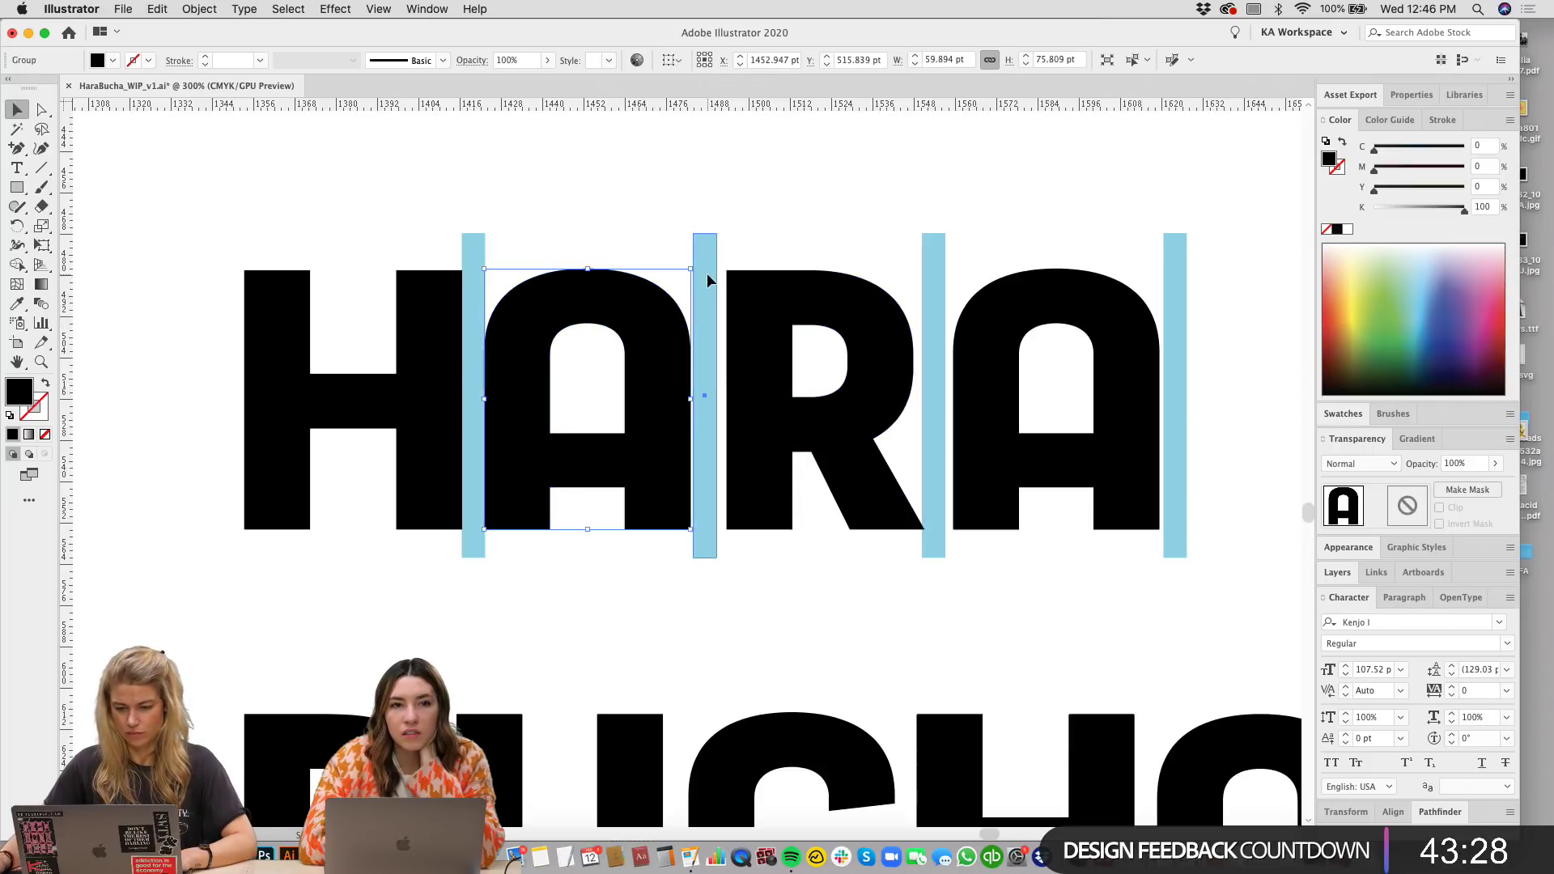
key("Left")
Step: Nudge the R of HARA left until it meets the second spacer bar
left_click(737, 288)
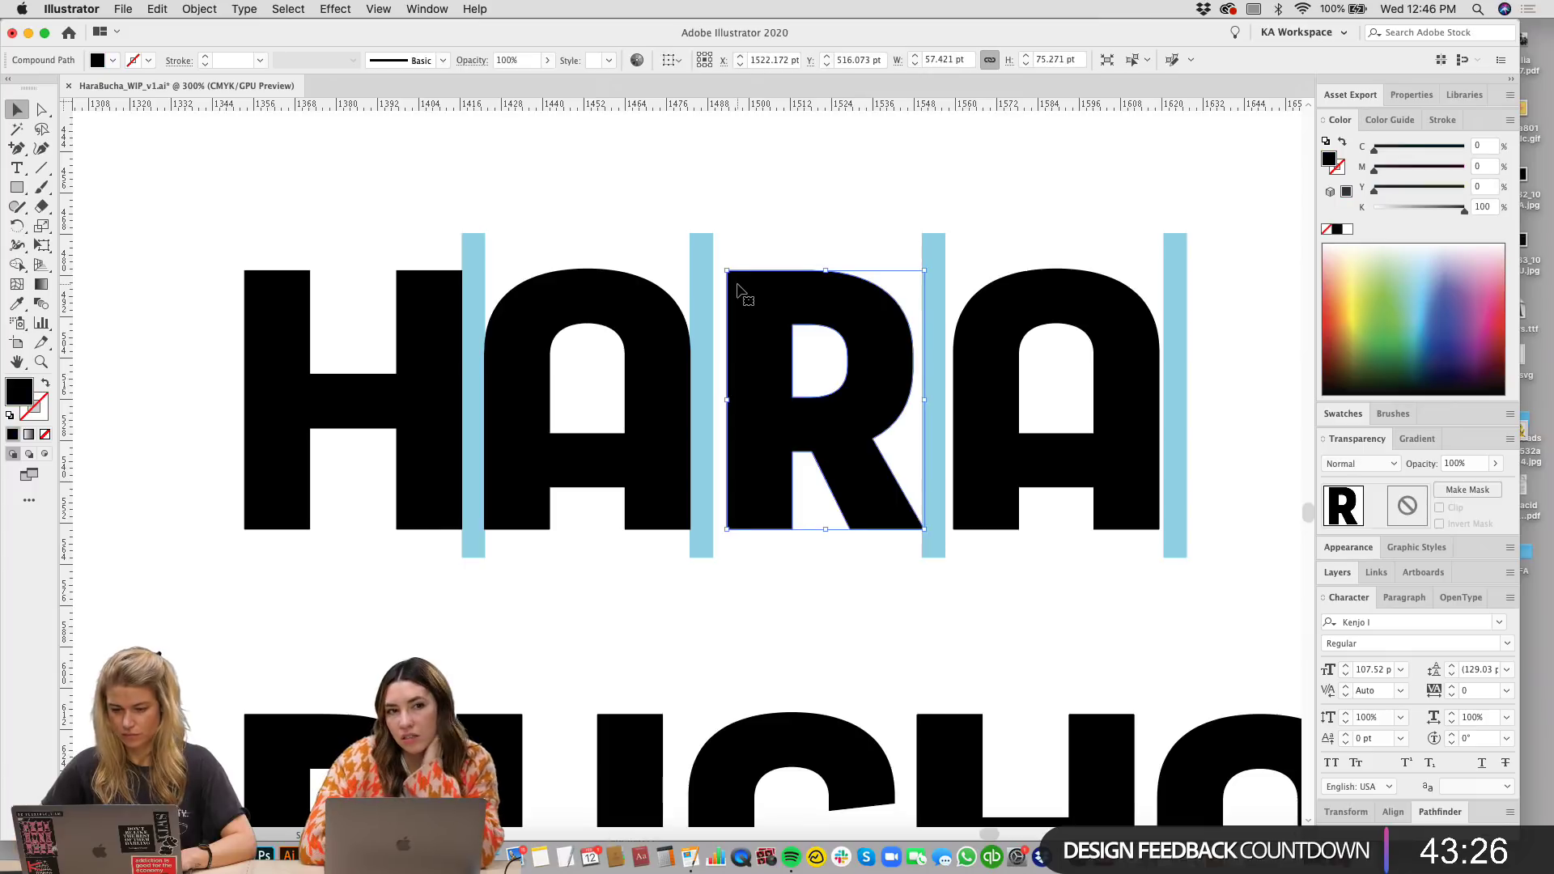
key("Left")
key("Left")
key("Left")
key("Left")
key("Left")
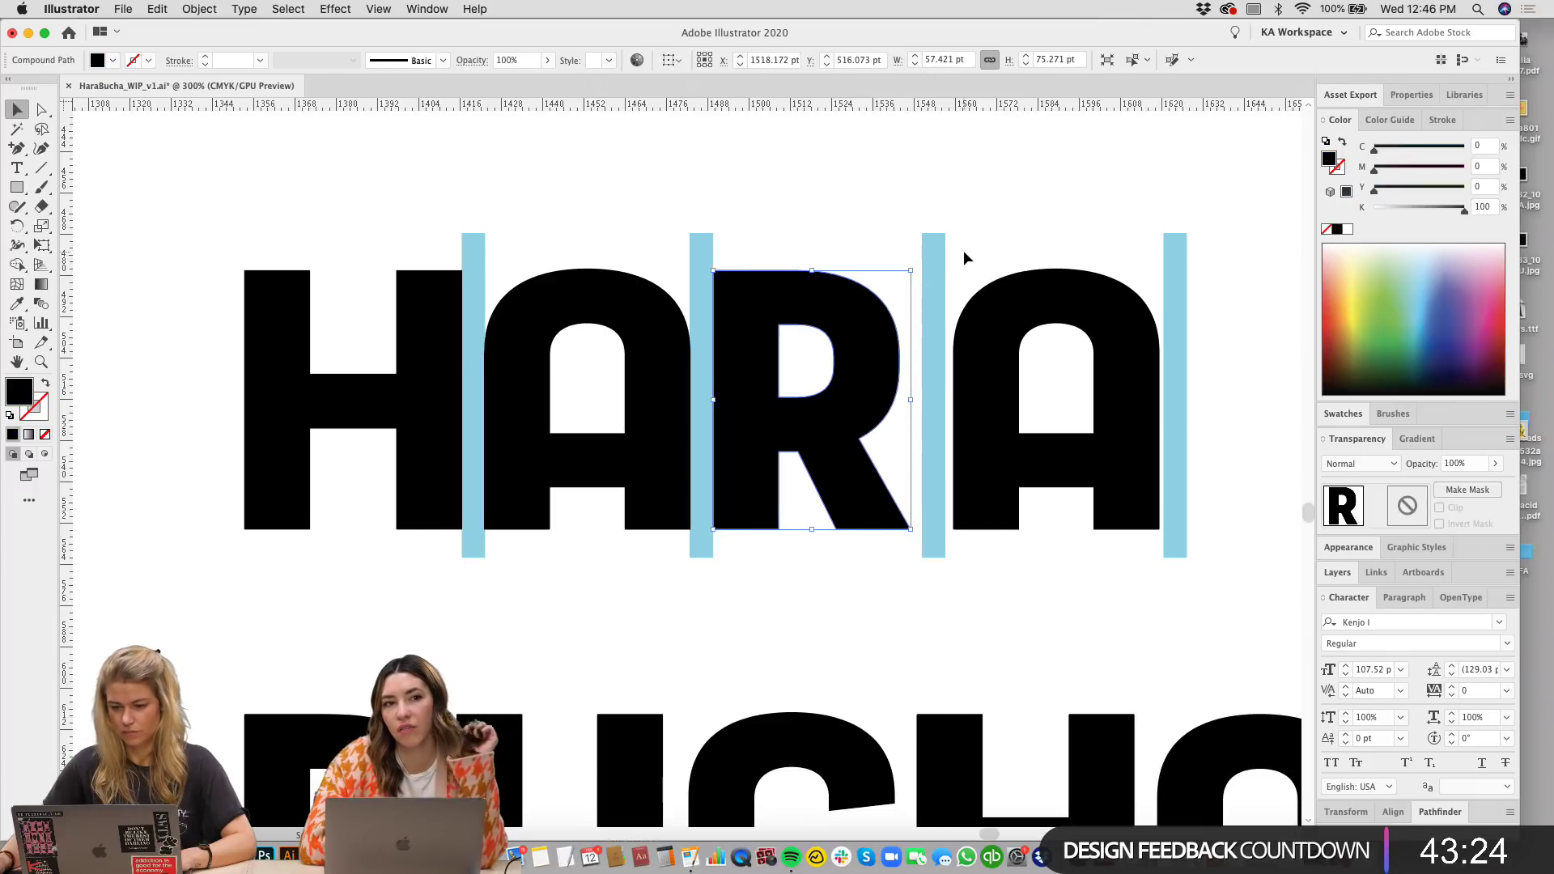
Step: Nudge HARA's last A and the spacer bars on both sides of it left toward the R's bowl
left_click_drag(931, 186, 1251, 488)
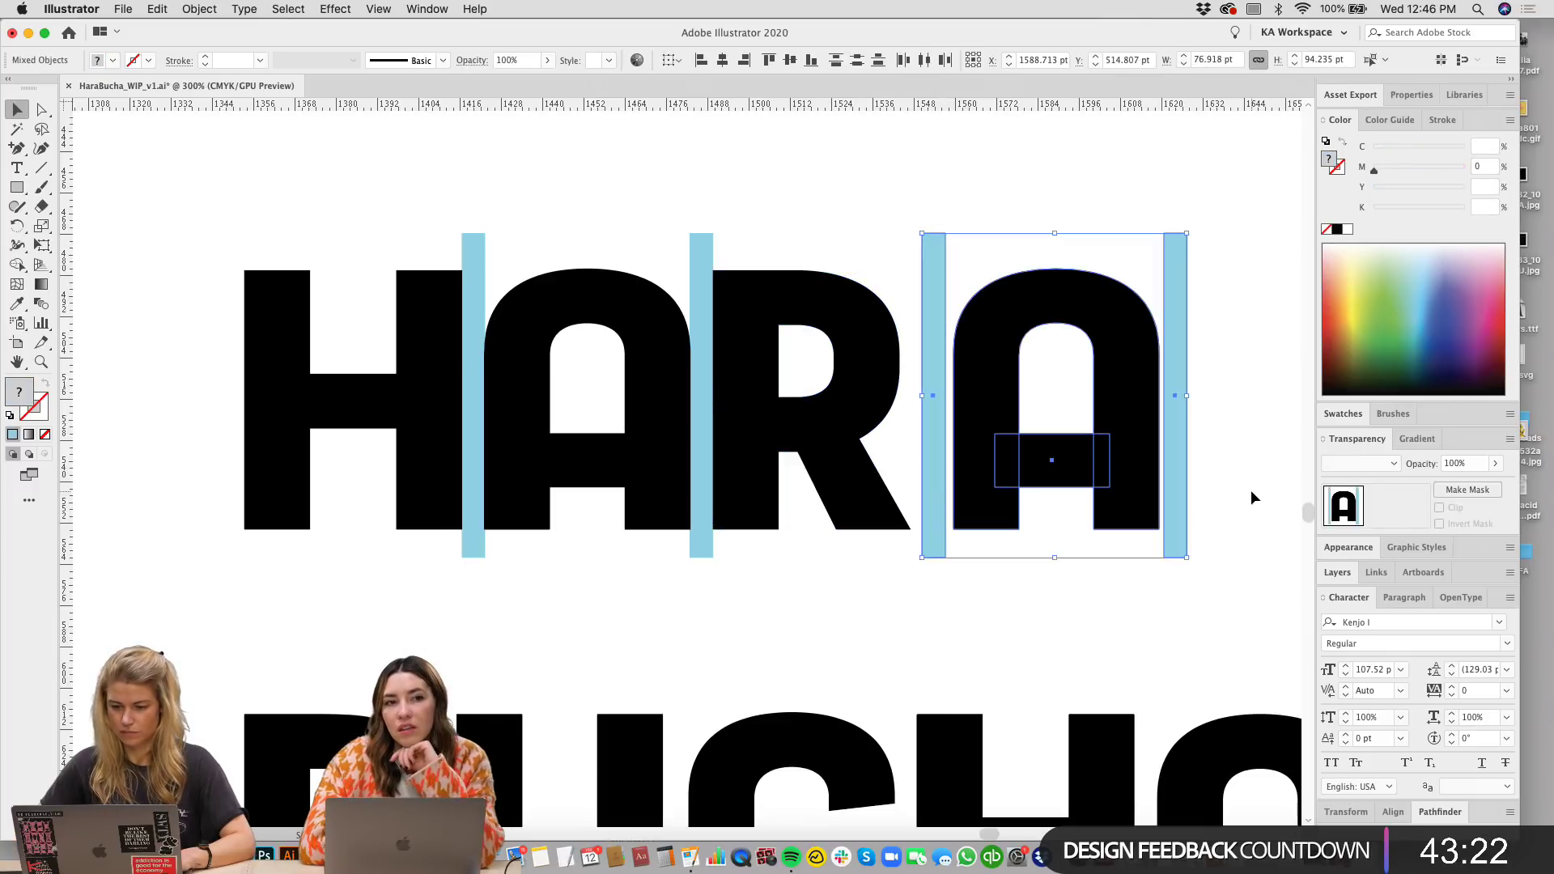
key("Left")
key("Left")
key("Left")
key("Left")
key("Left")
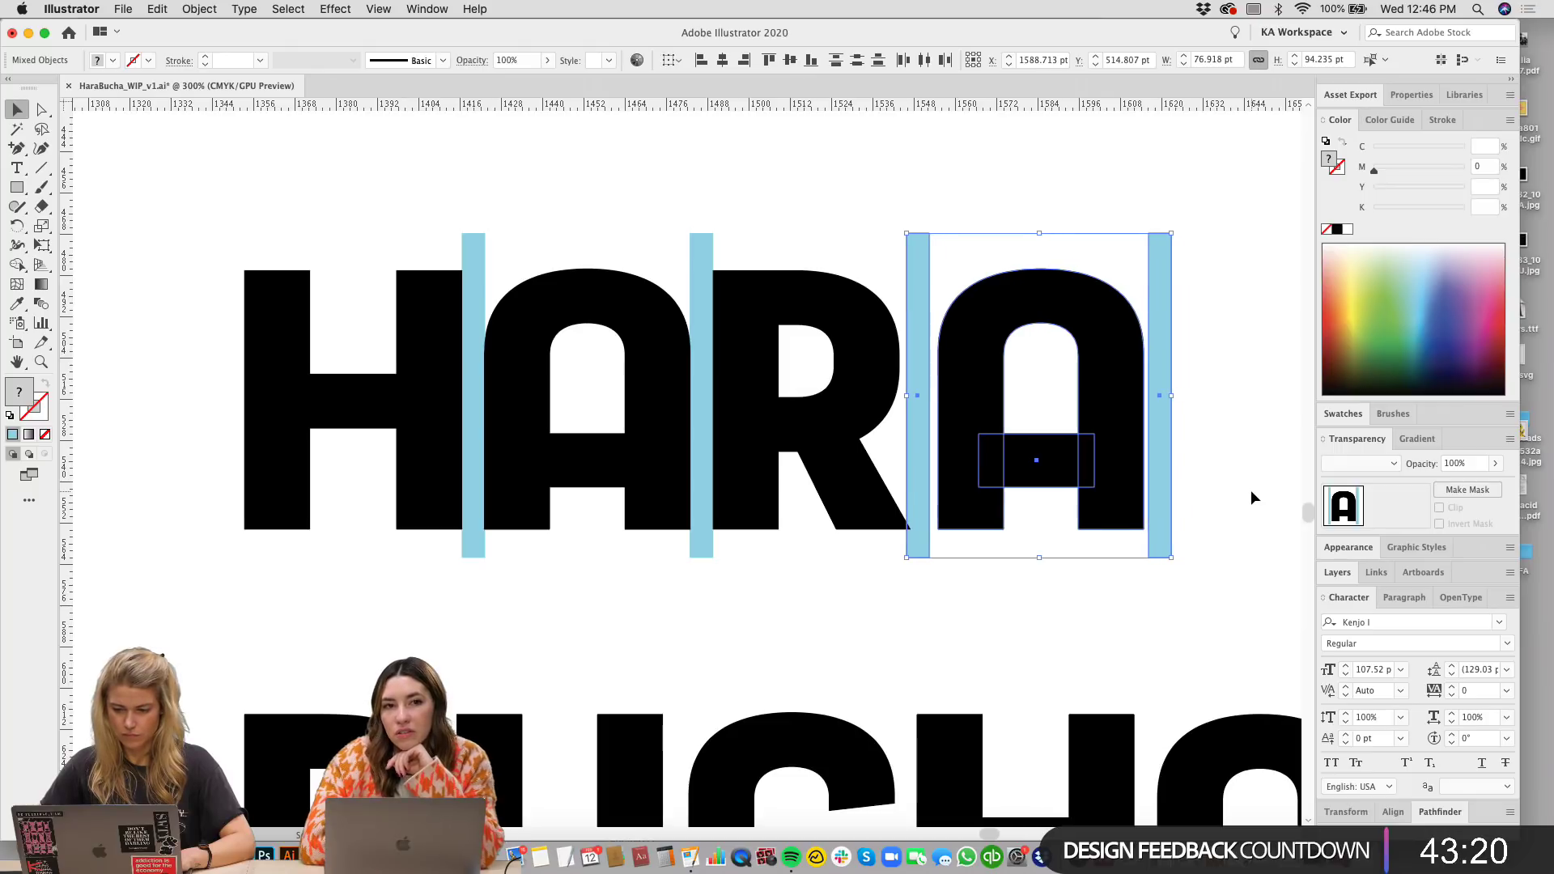
key("Left")
key("Left")
left_click(849, 264)
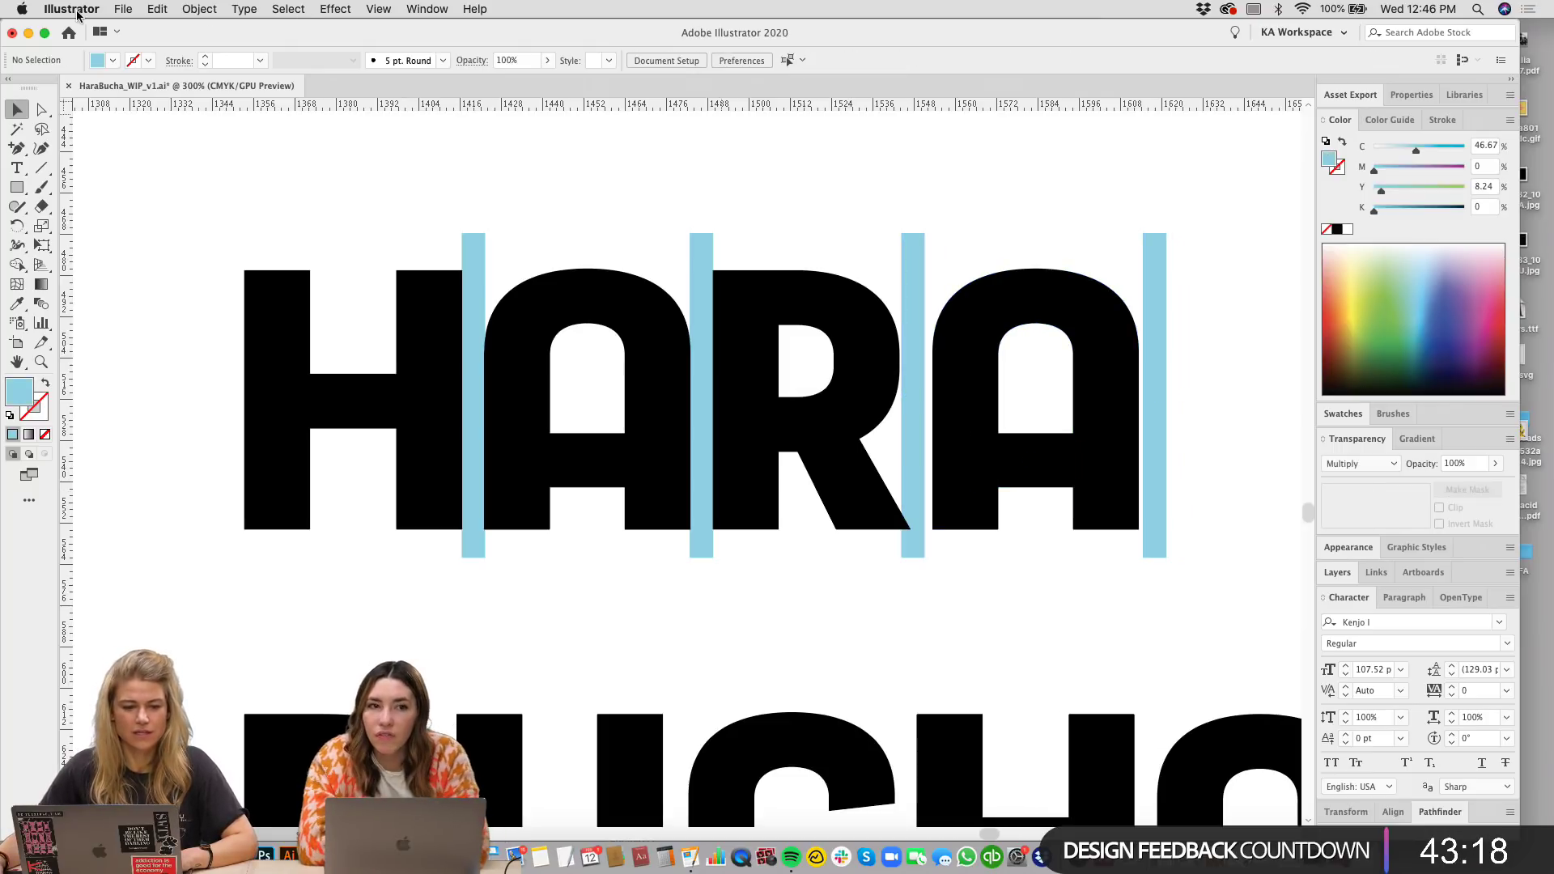
left_click(320, 10)
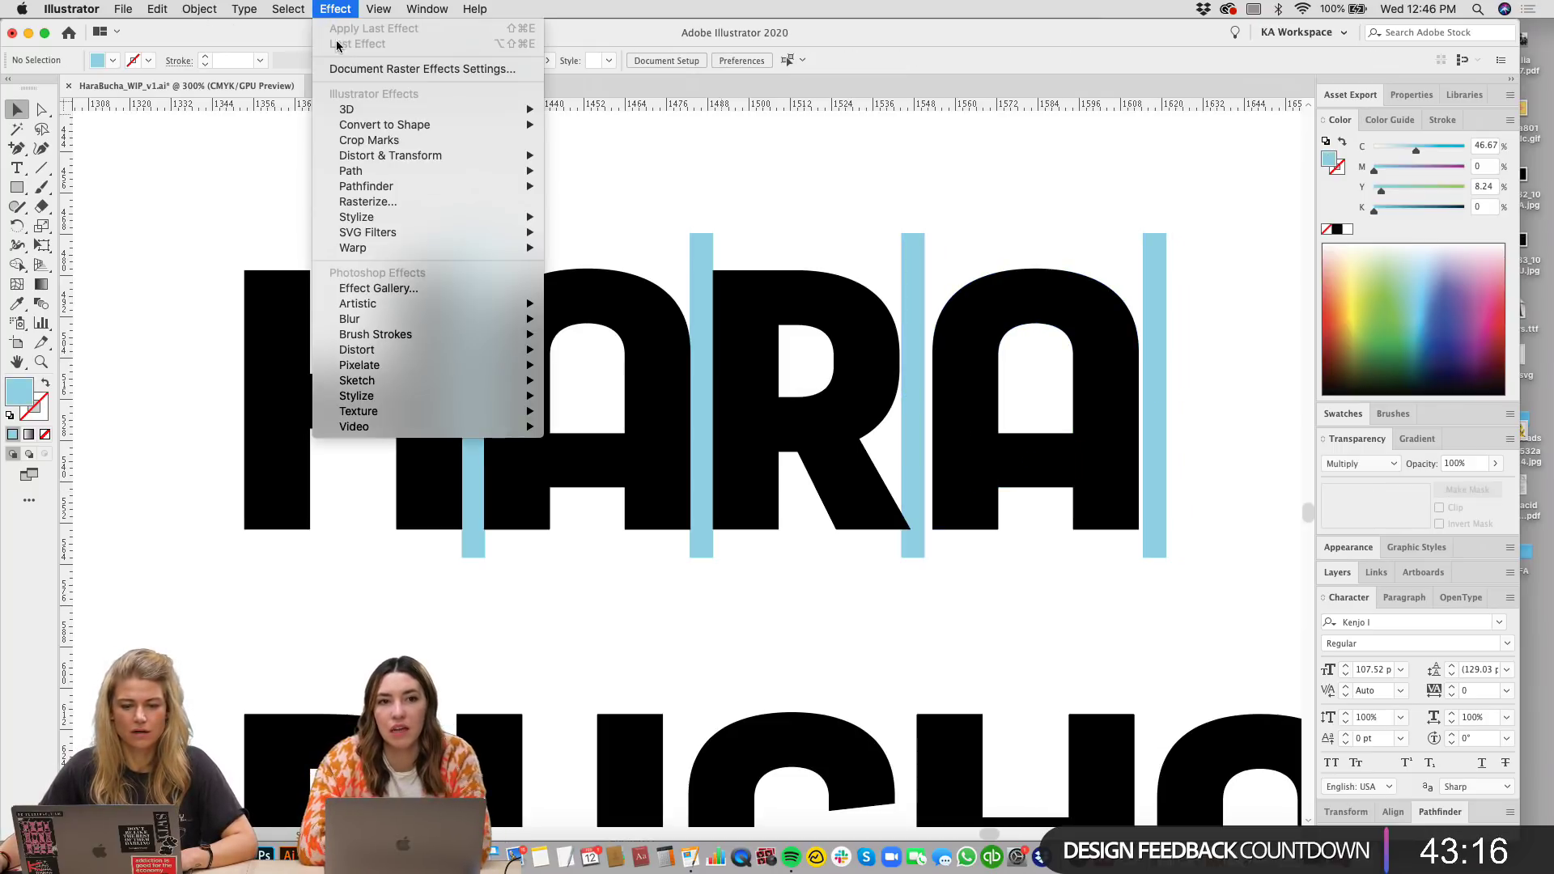
left_click(357, 71)
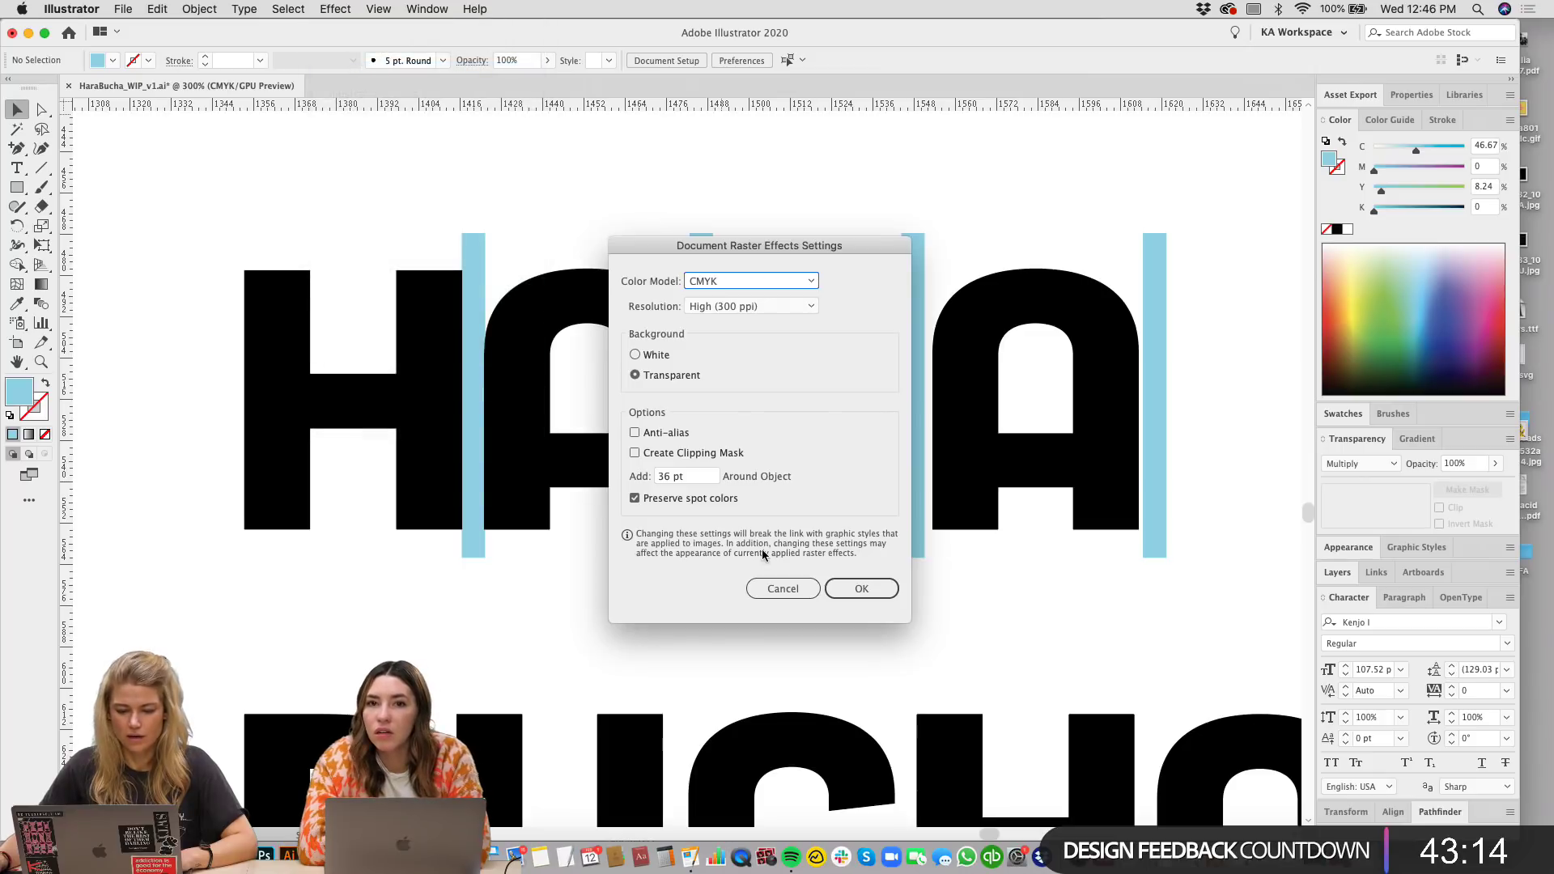
left_click(716, 308)
left_click(862, 312)
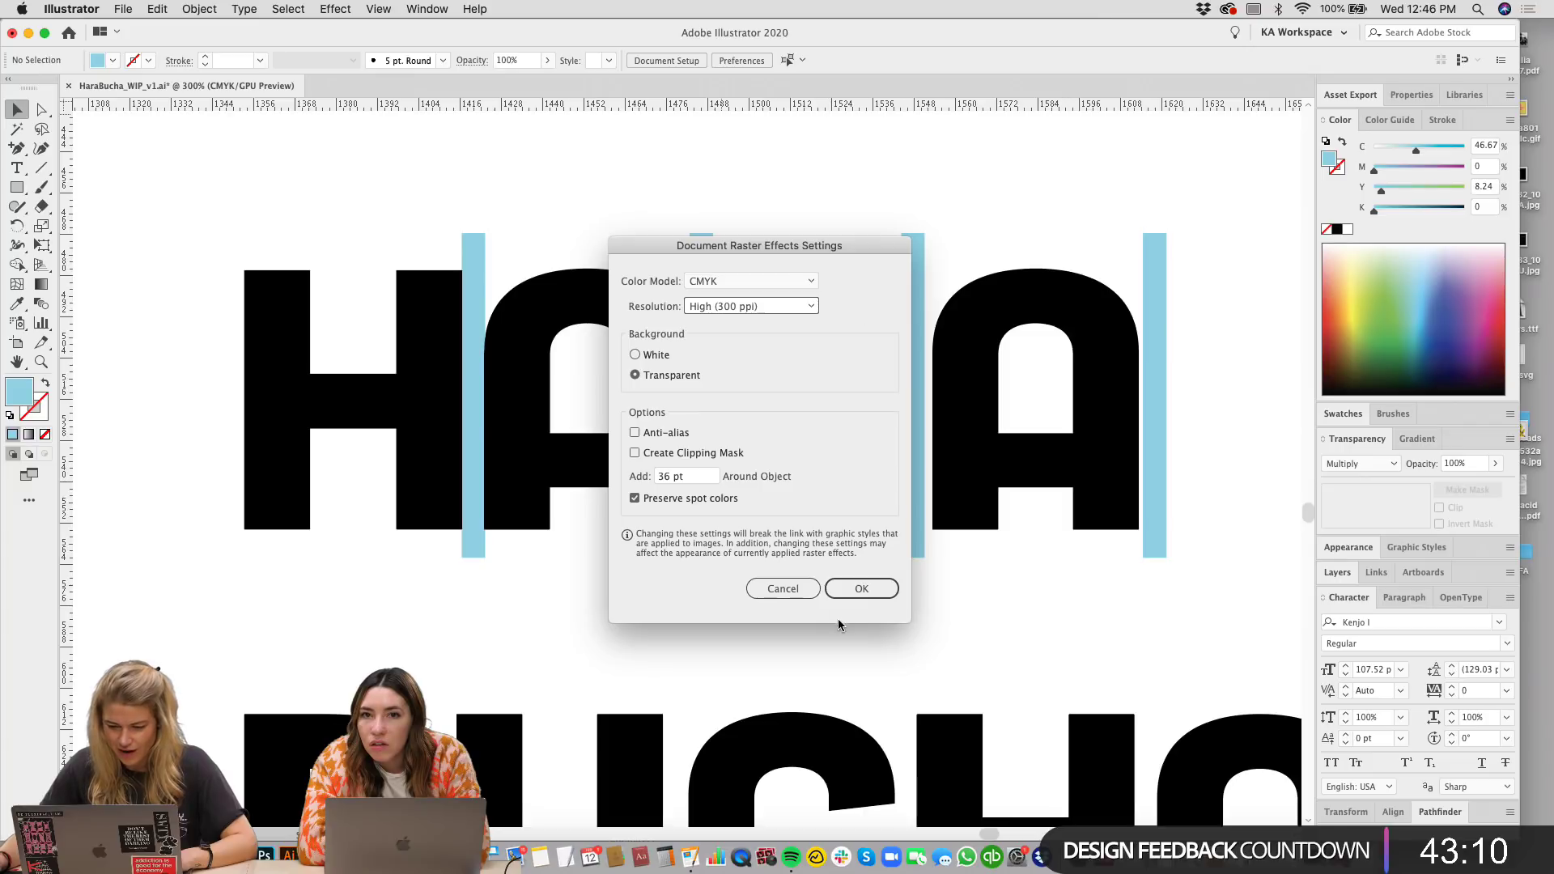
left_click(792, 595)
key("super+minus")
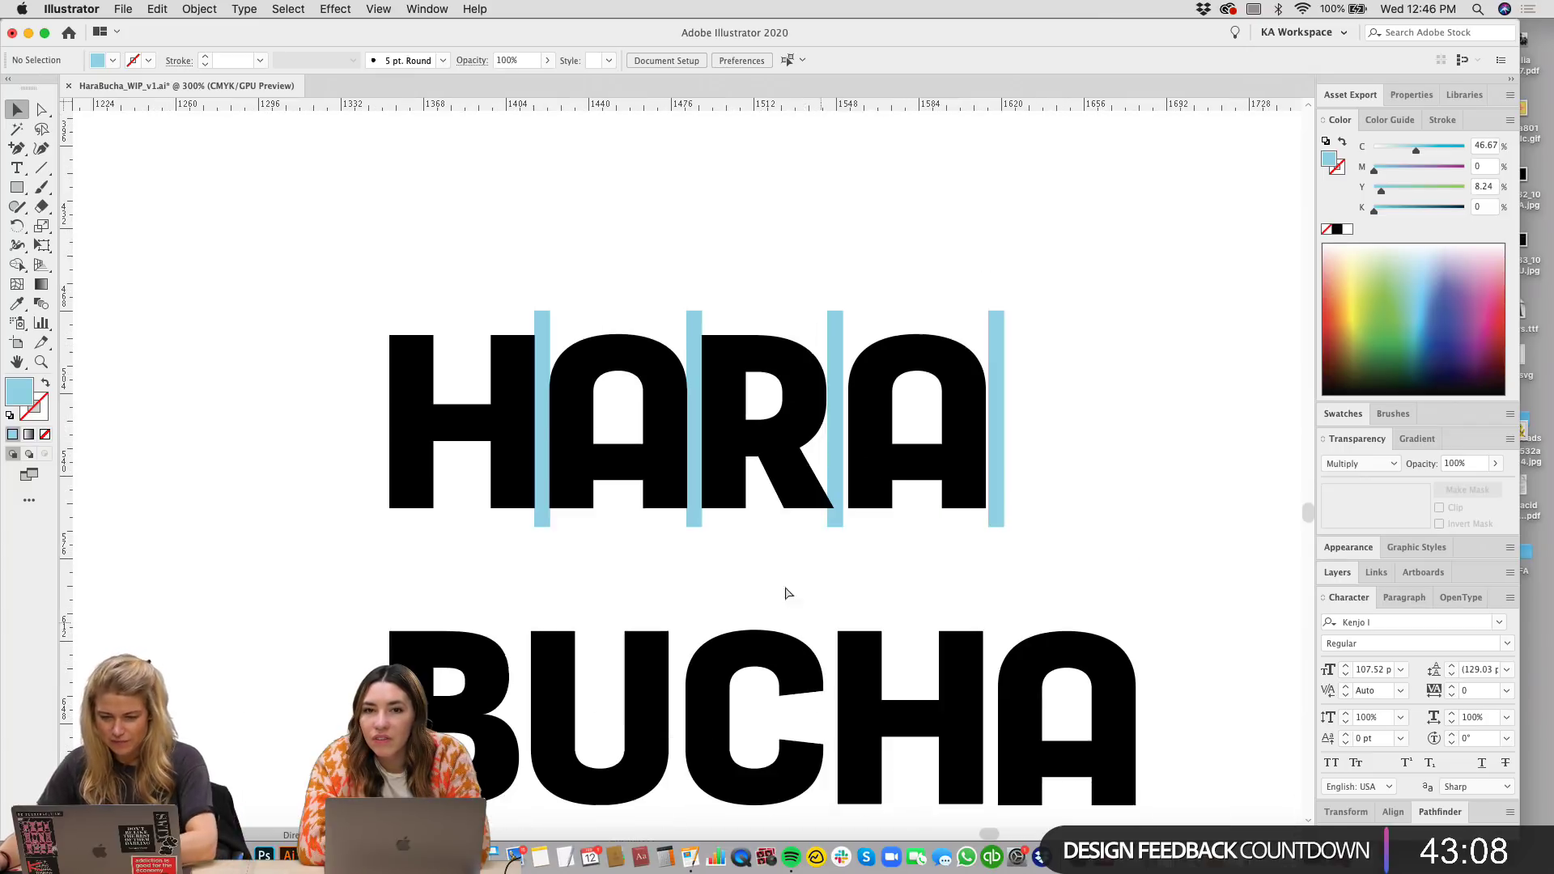
key("super+minus")
key("super+minus")
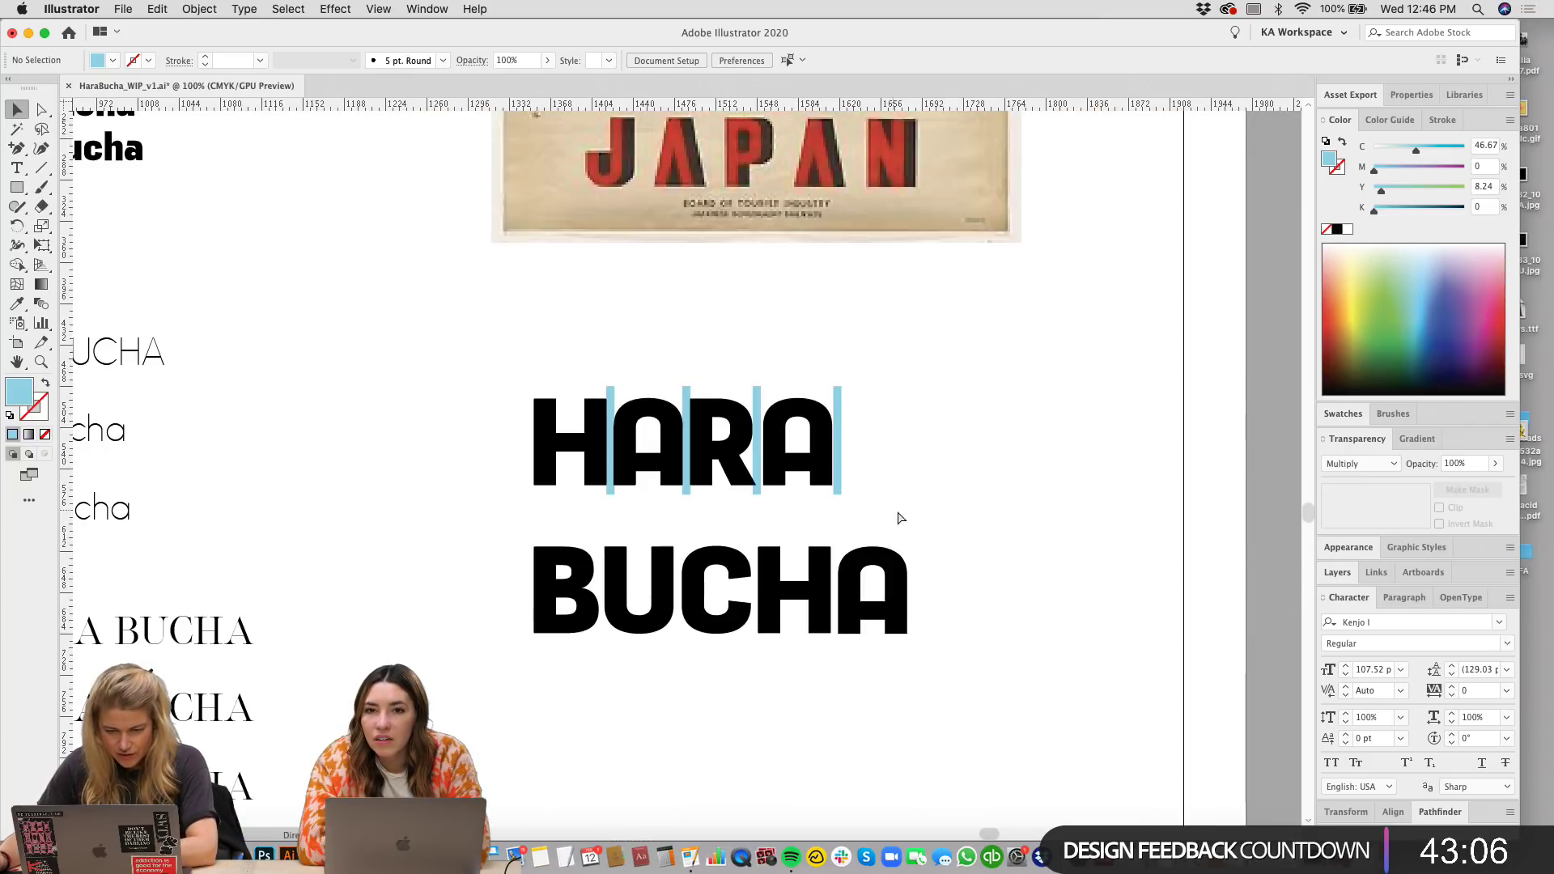
key("super+minus")
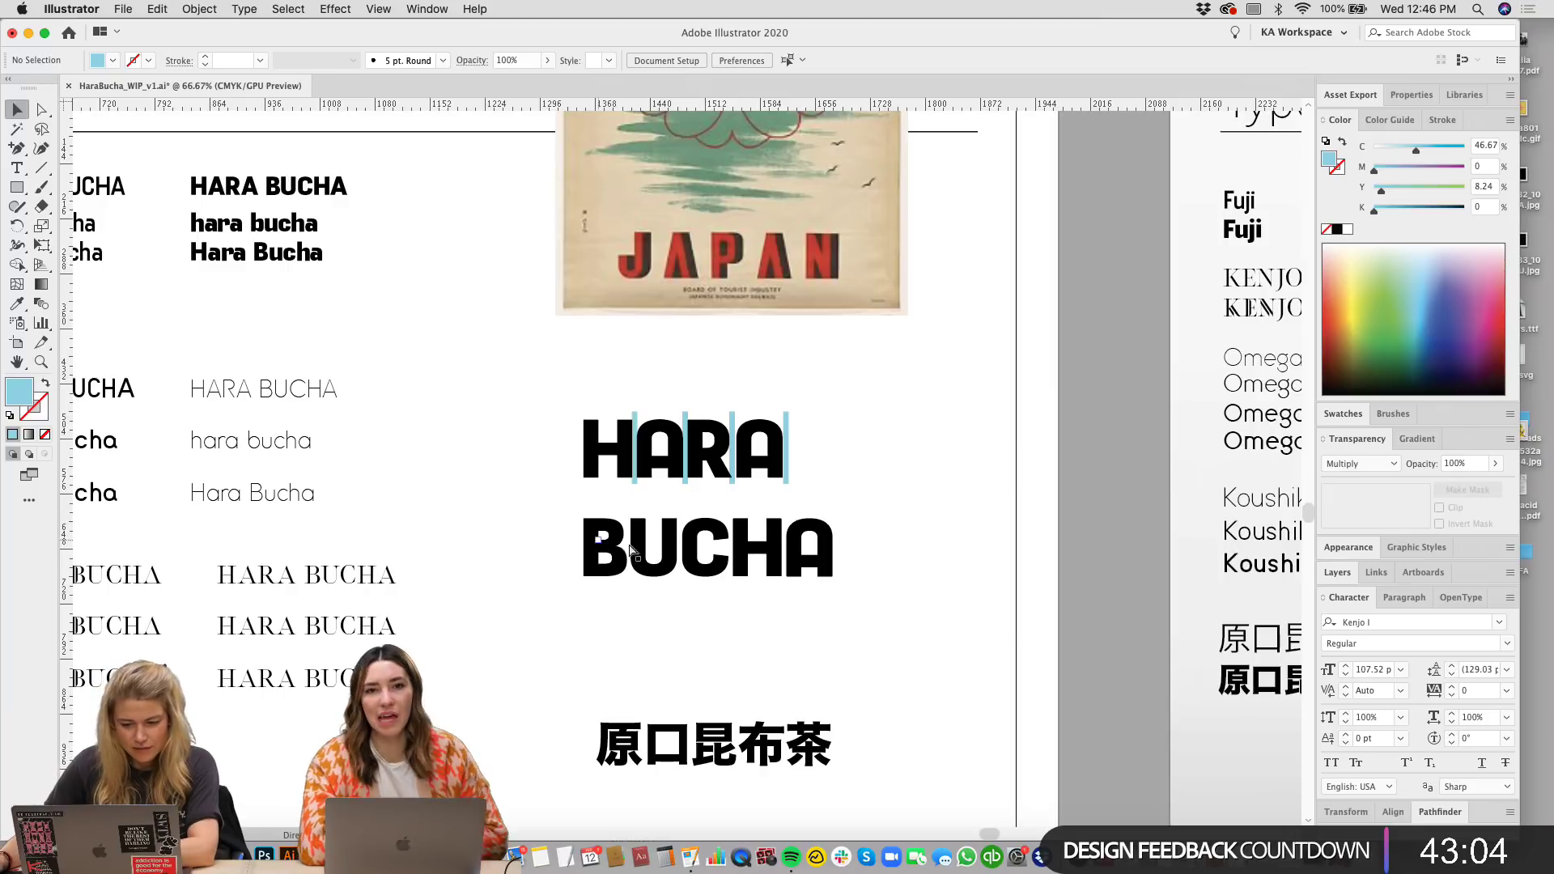
key("super+equal")
left_click_drag(362, 690, 743, 435)
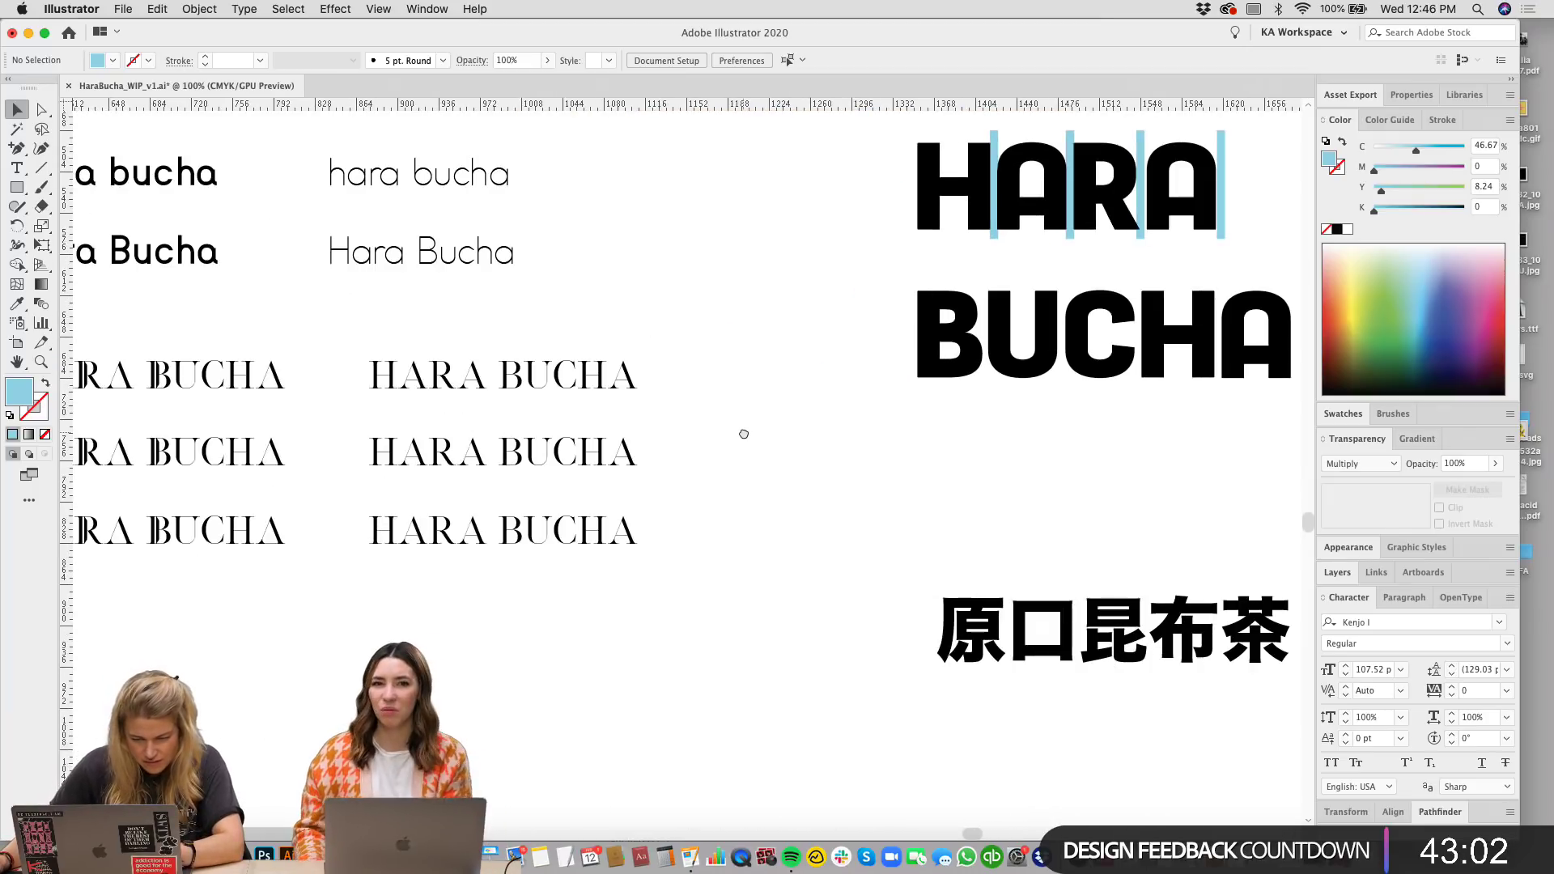
scroll(535, 425, "up", 2)
scroll(535, 425, "right", 2)
left_click(496, 457)
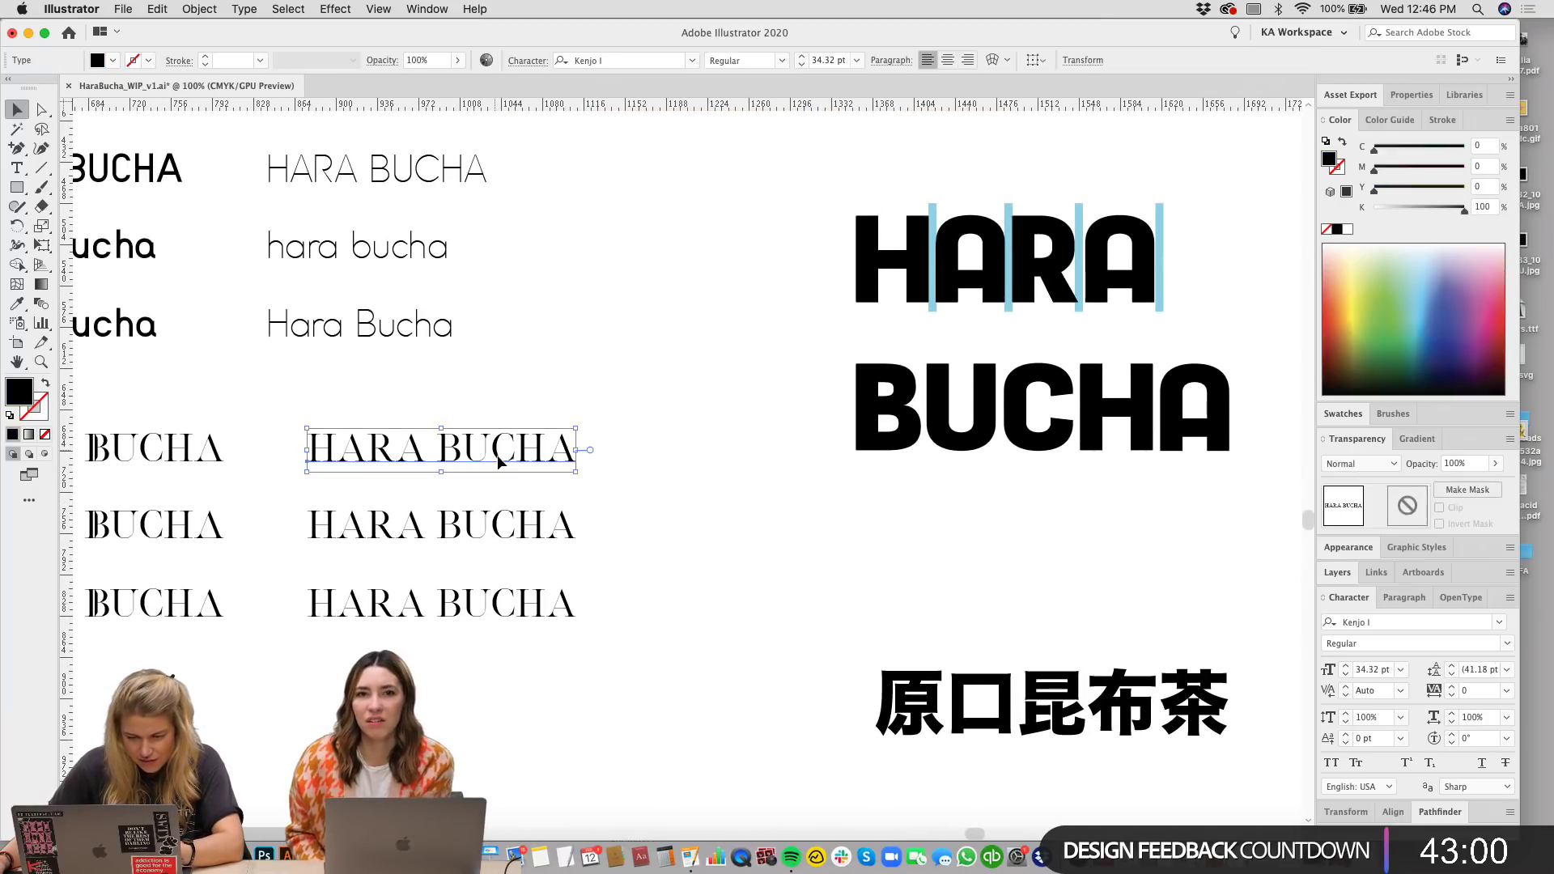
left_click(335, 9)
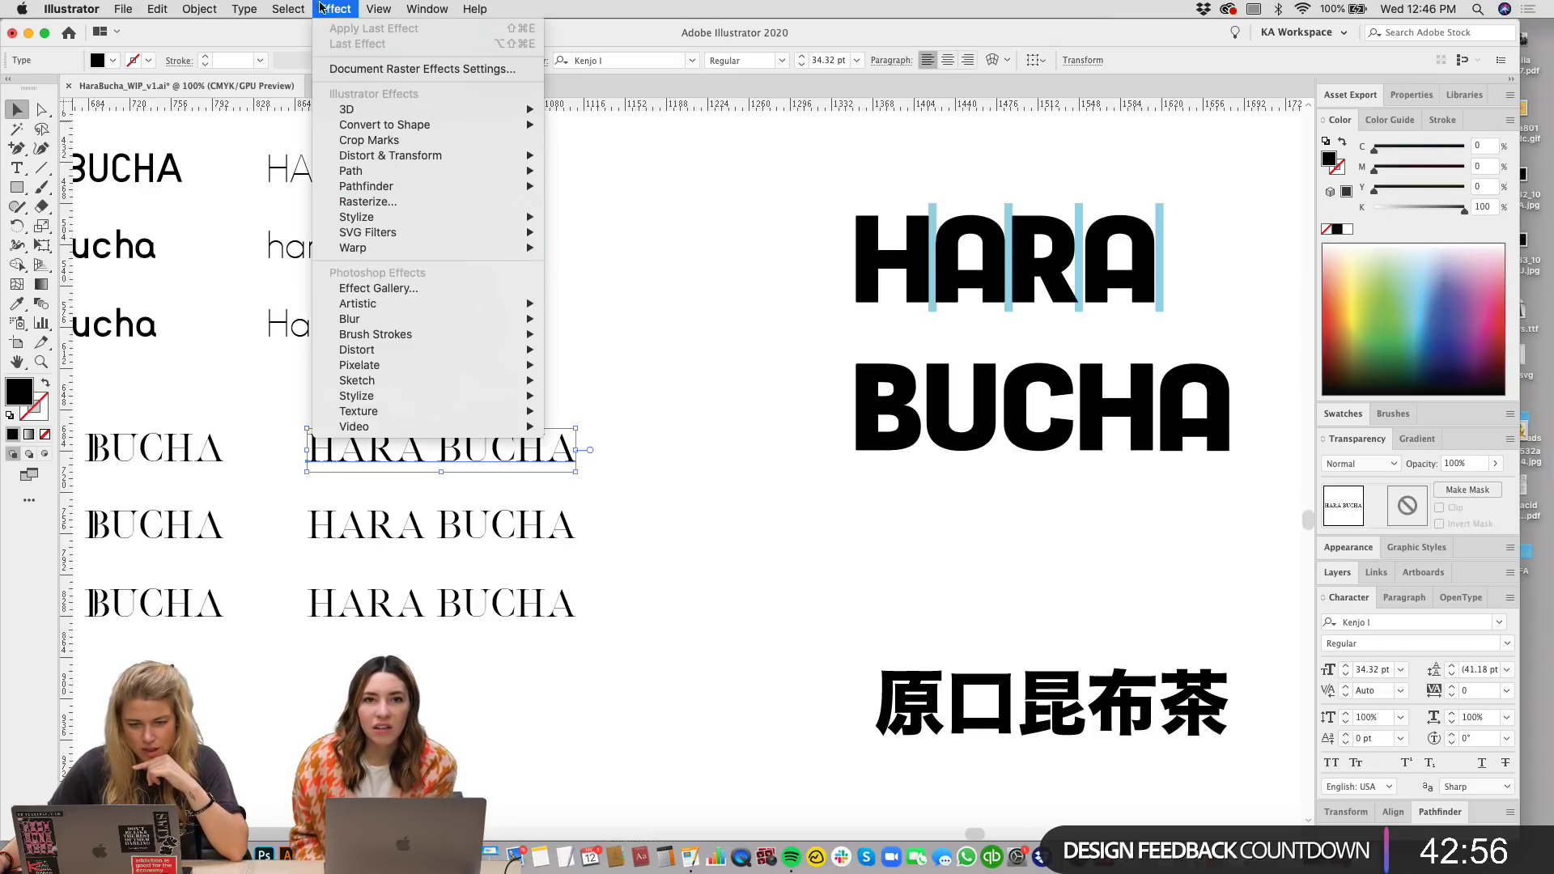
left_click(362, 69)
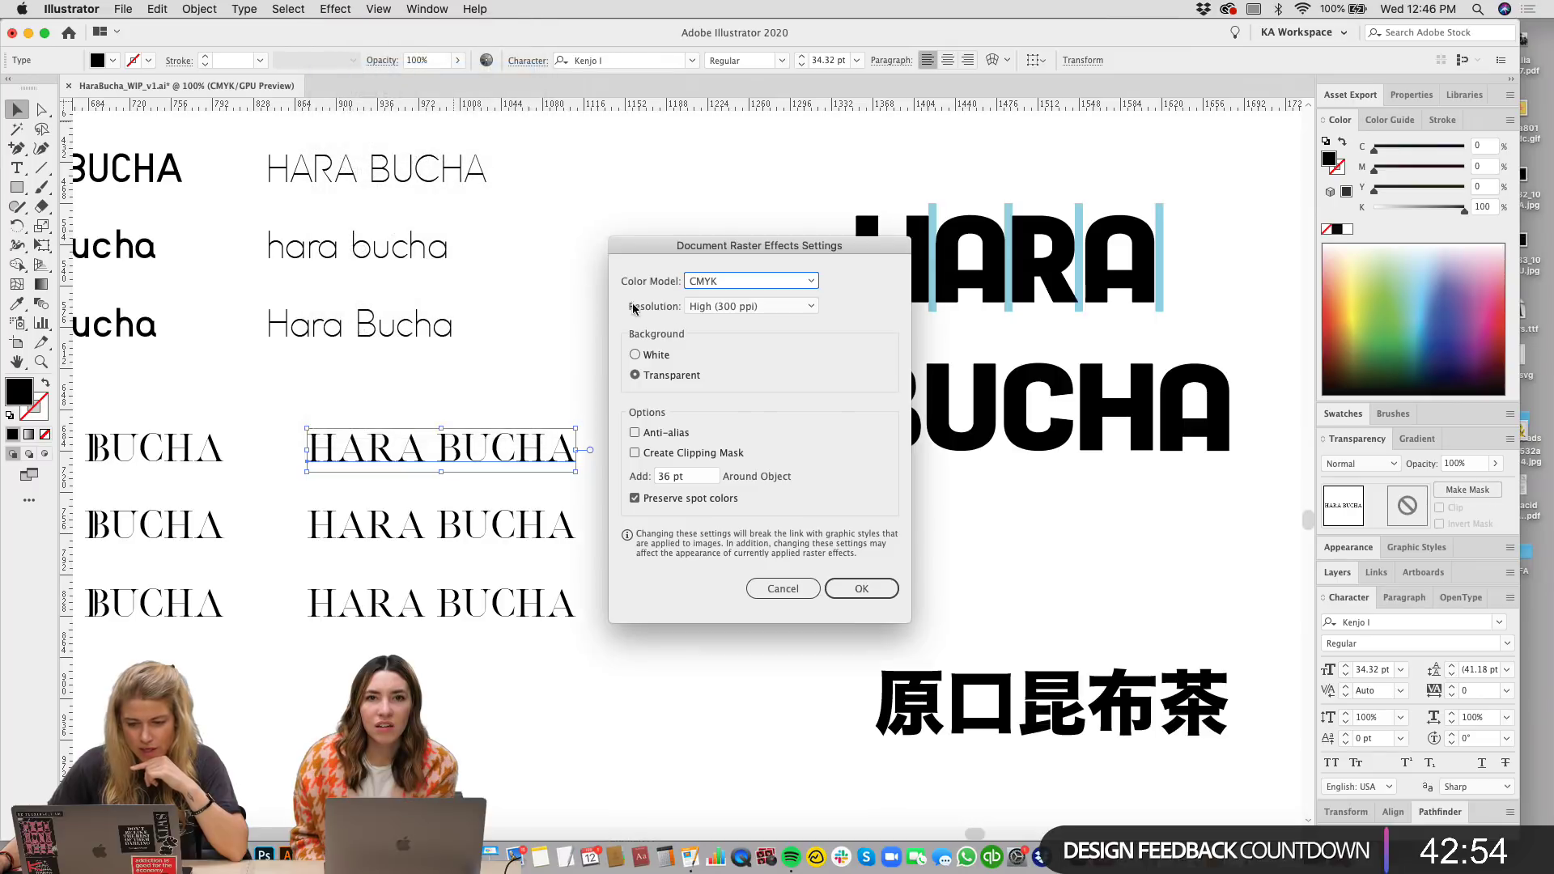
left_click(716, 308)
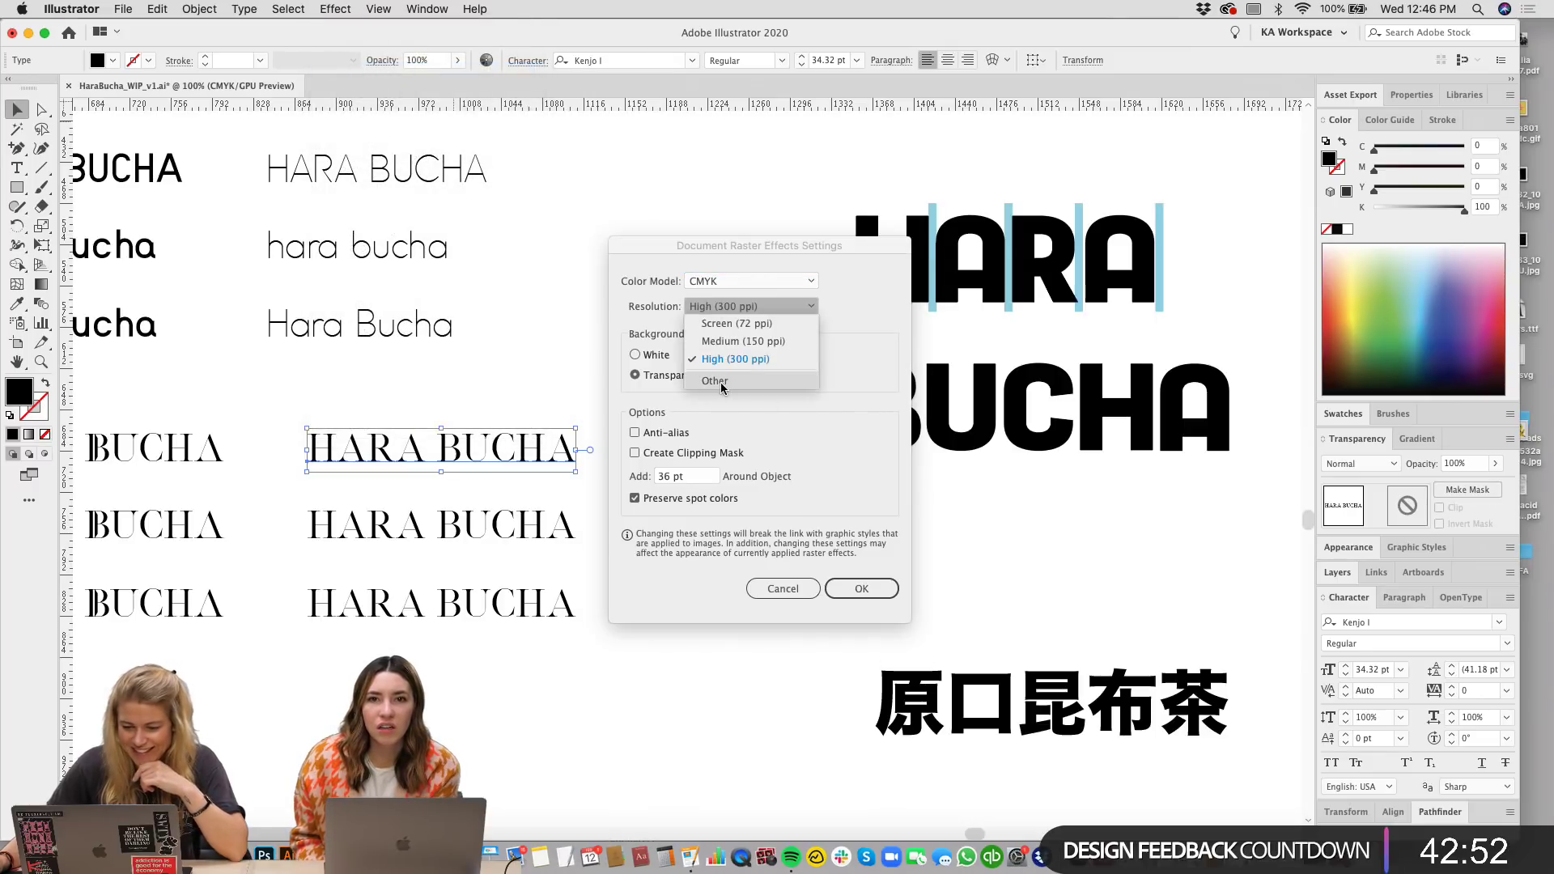
left_click(878, 403)
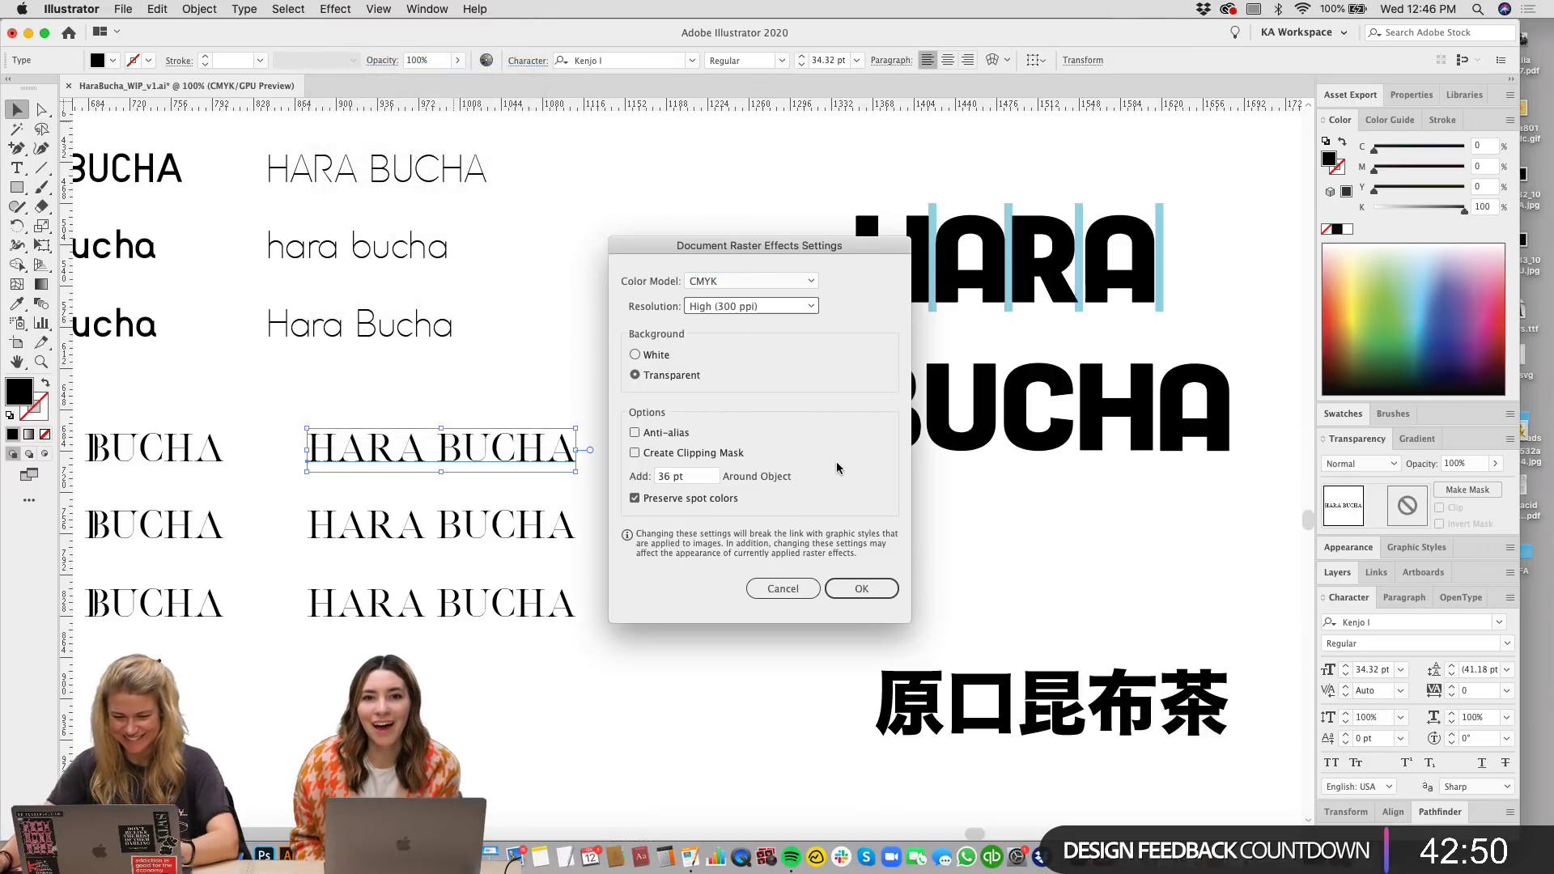
left_click(789, 586)
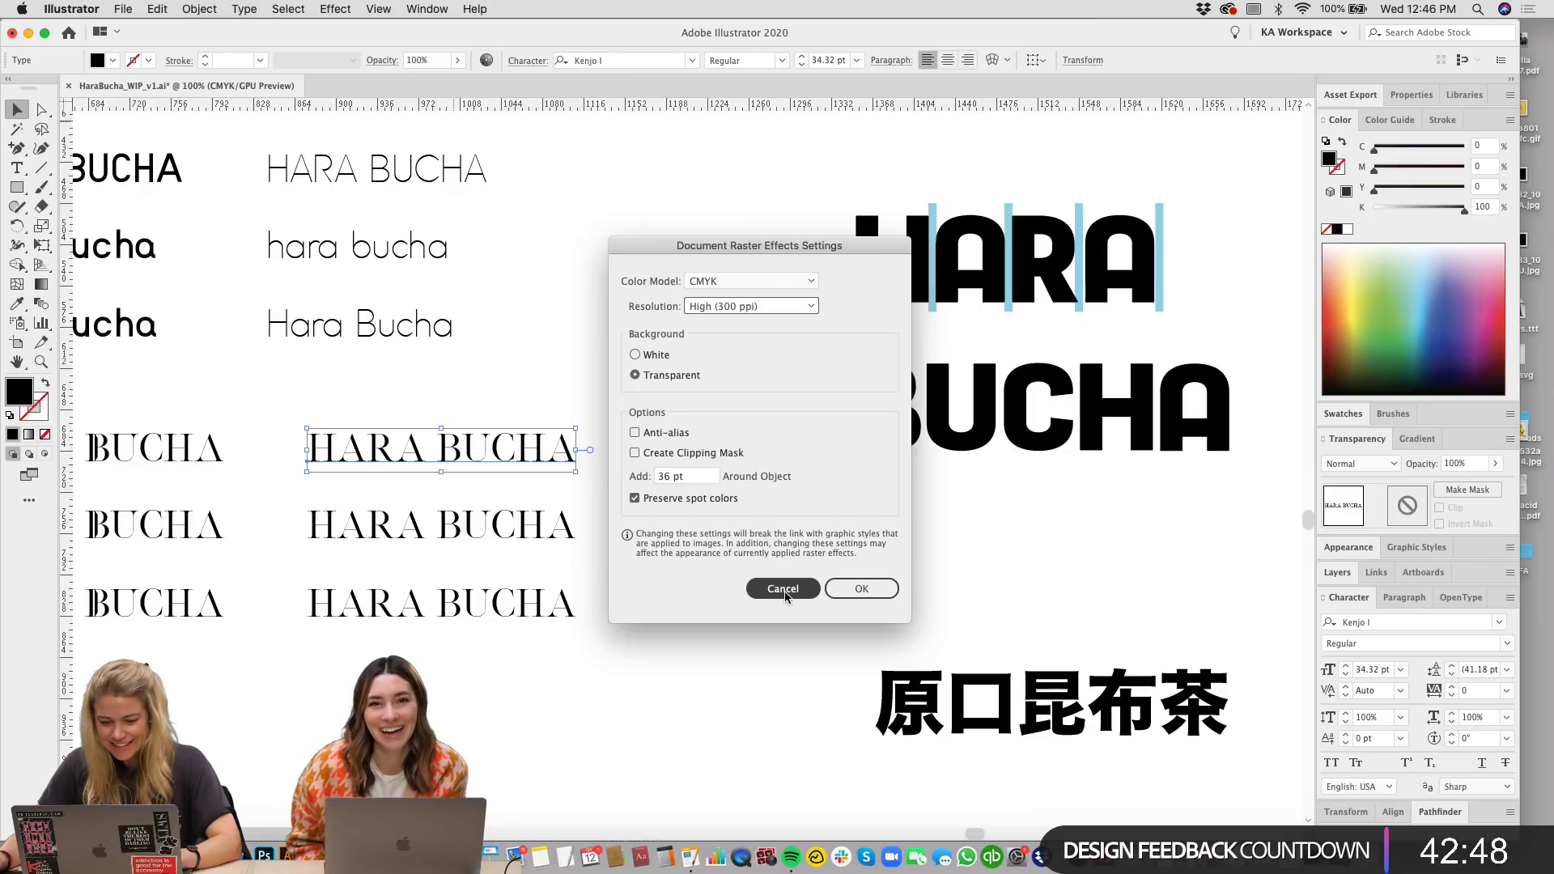
left_click(794, 507)
Step: Fine-tune the spacer bar between the R and last A of HARA by nudging it slightly right
scroll(782, 476, "right", 5)
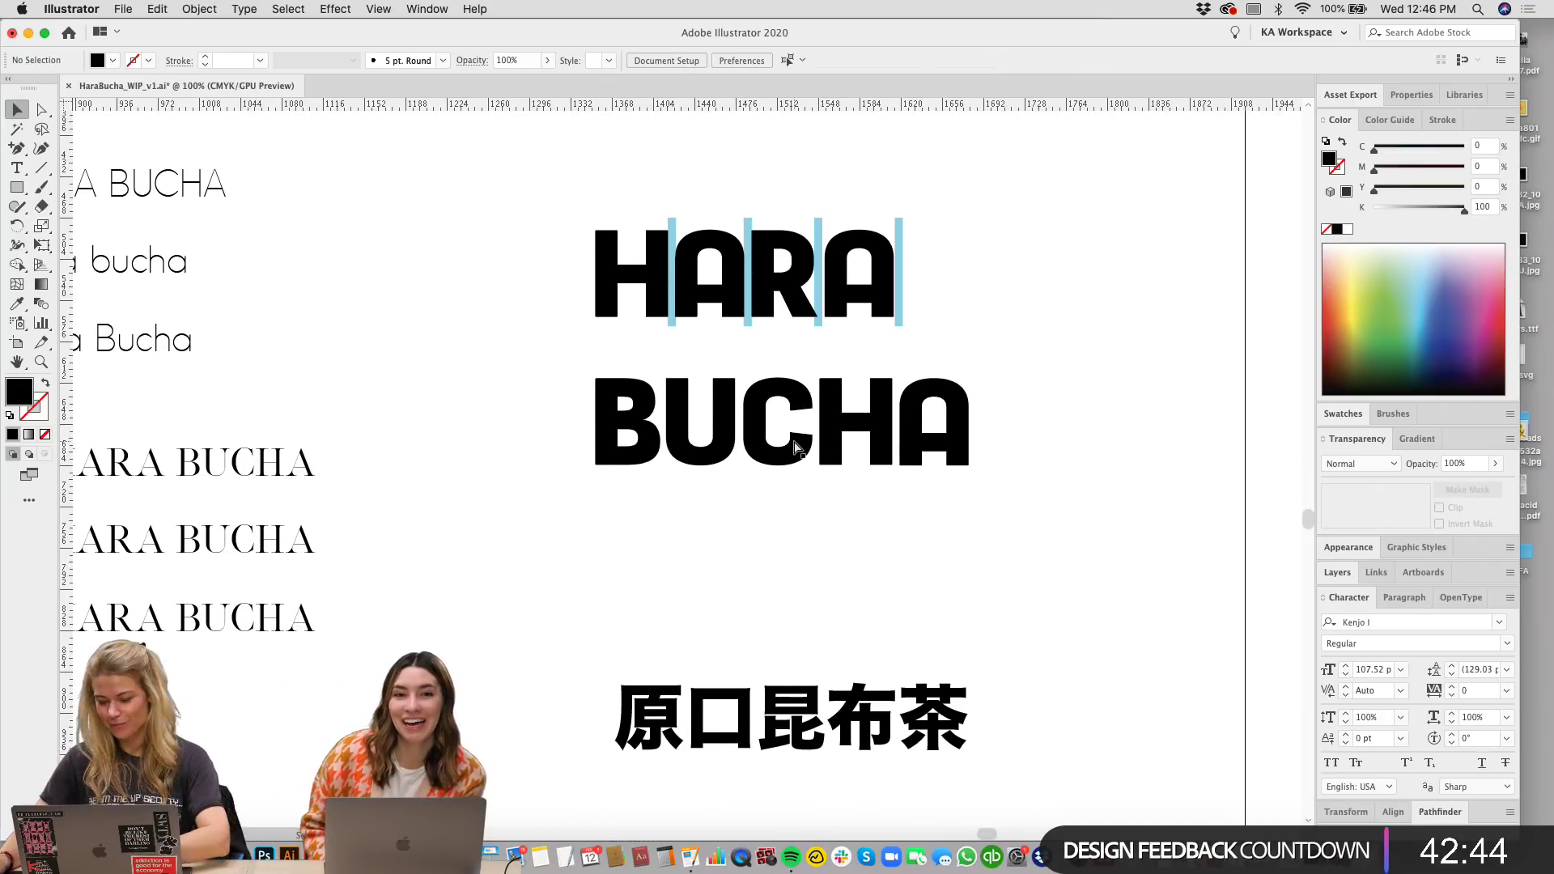
key("super+plus")
key("super+plus")
left_click_drag(914, 293, 689, 636)
scroll(914, 489, "down", 3)
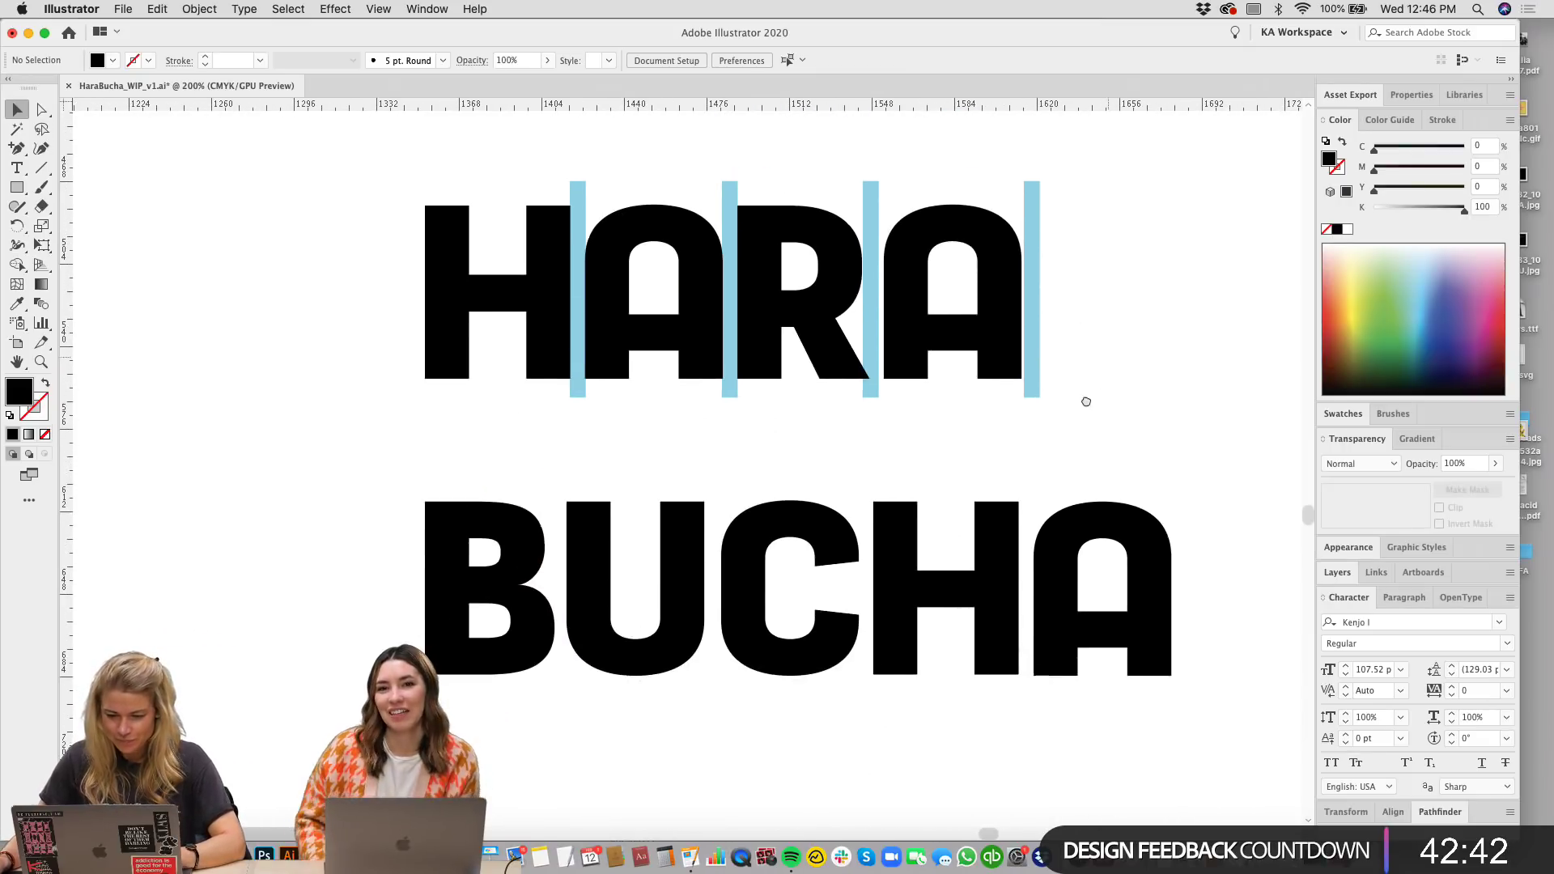
key("super+plus")
scroll(903, 309, "up", 2)
scroll(903, 309, "right", 2)
left_click(832, 291)
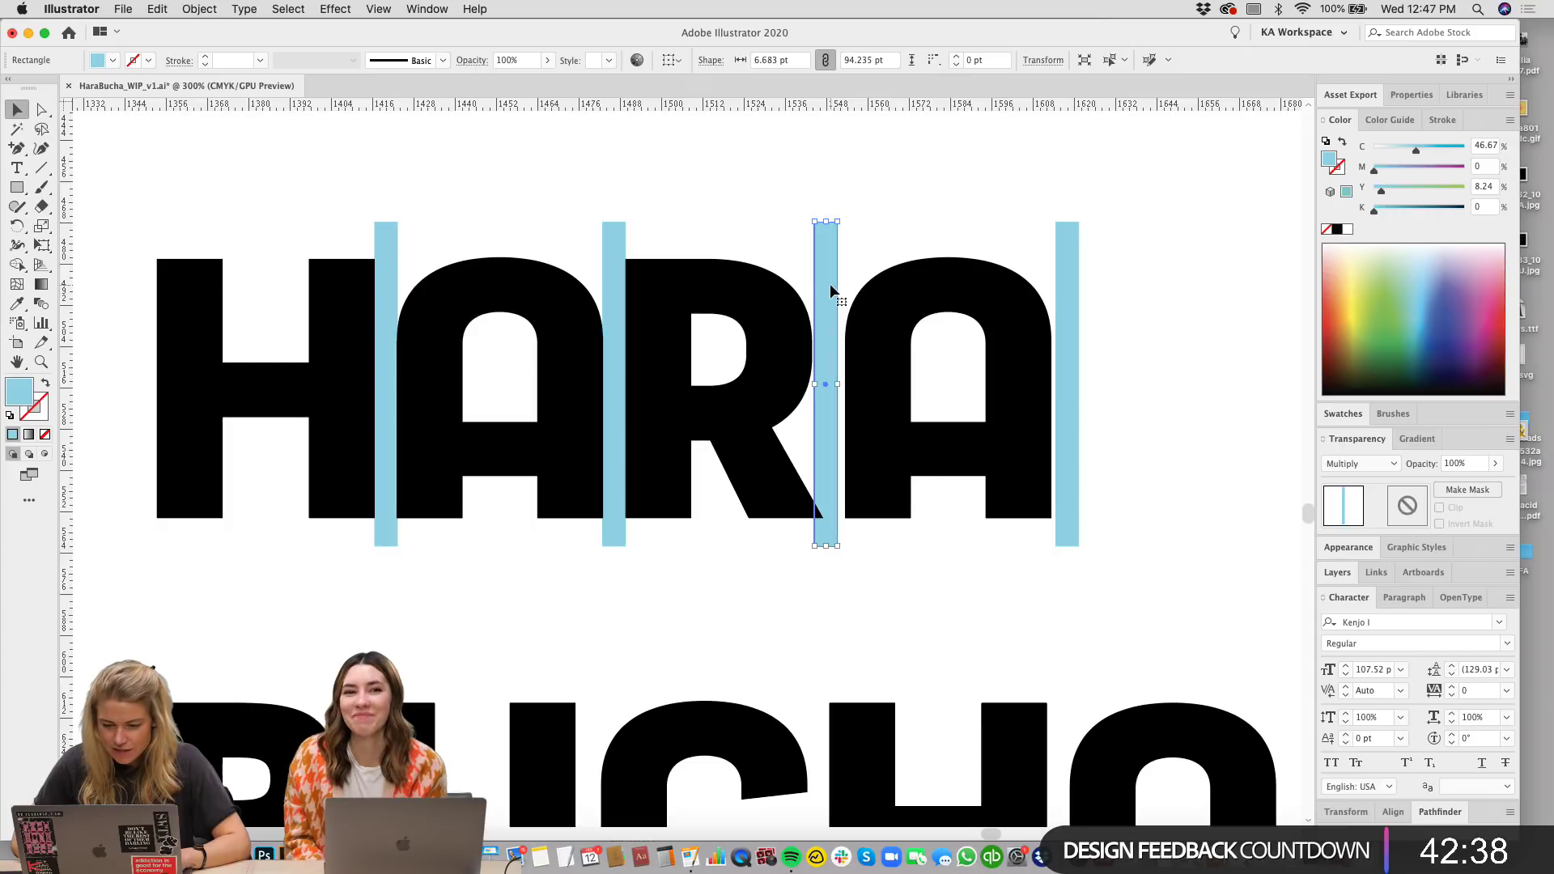
key("Left")
key("Right")
key("Right")
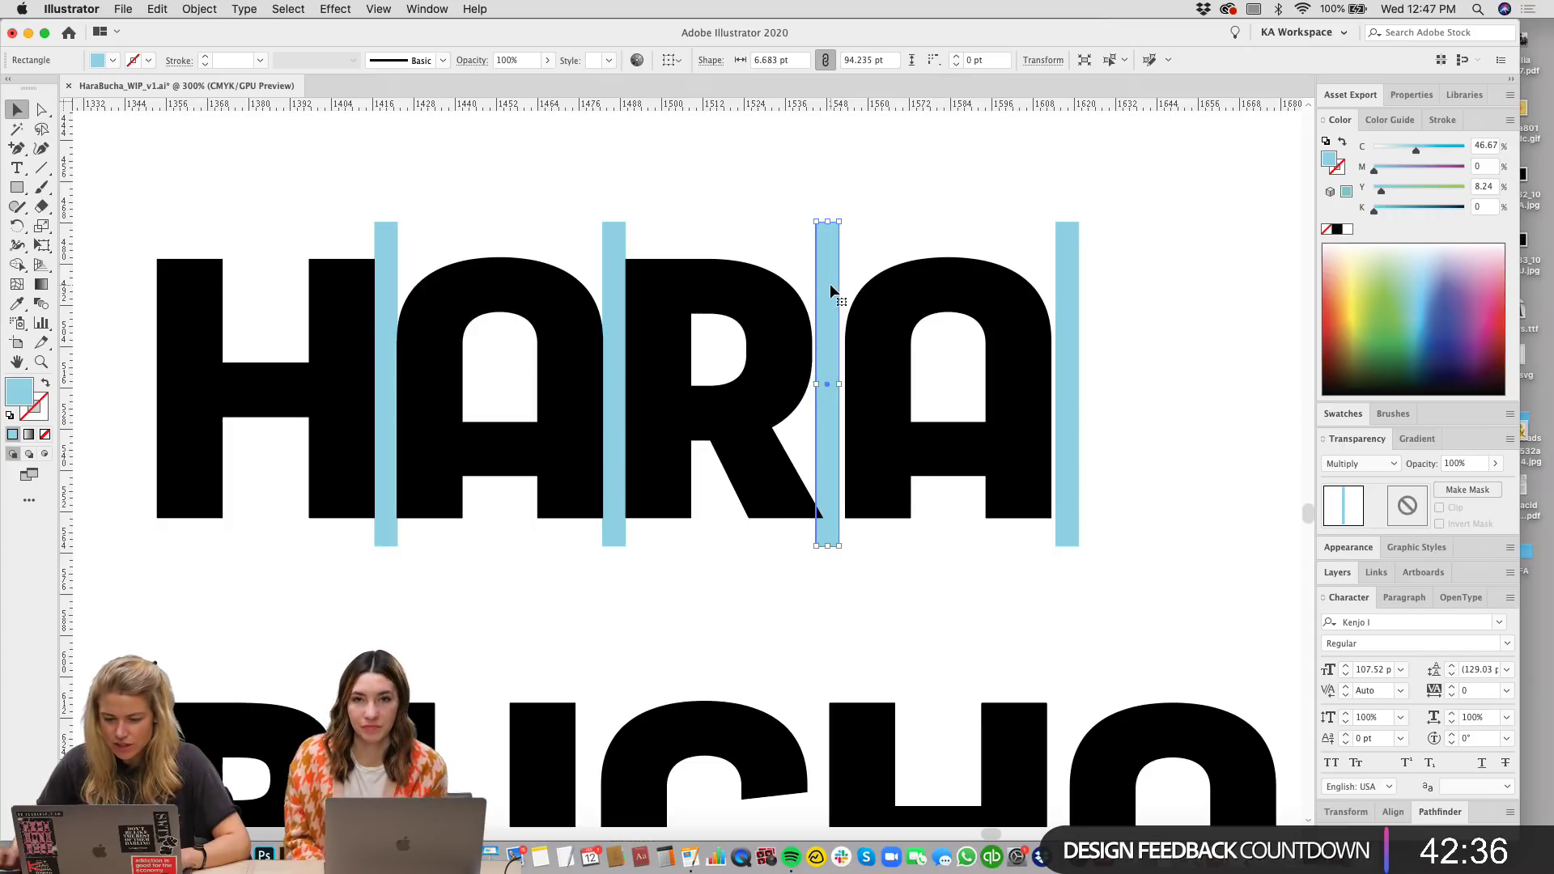
Step: Nudge HARA's last A and the spacer bar after it left until the A meets the bar beside the R
left_click(921, 187)
left_click_drag(921, 192, 1134, 594)
key("Left")
key("Left")
key("Left")
key("Left")
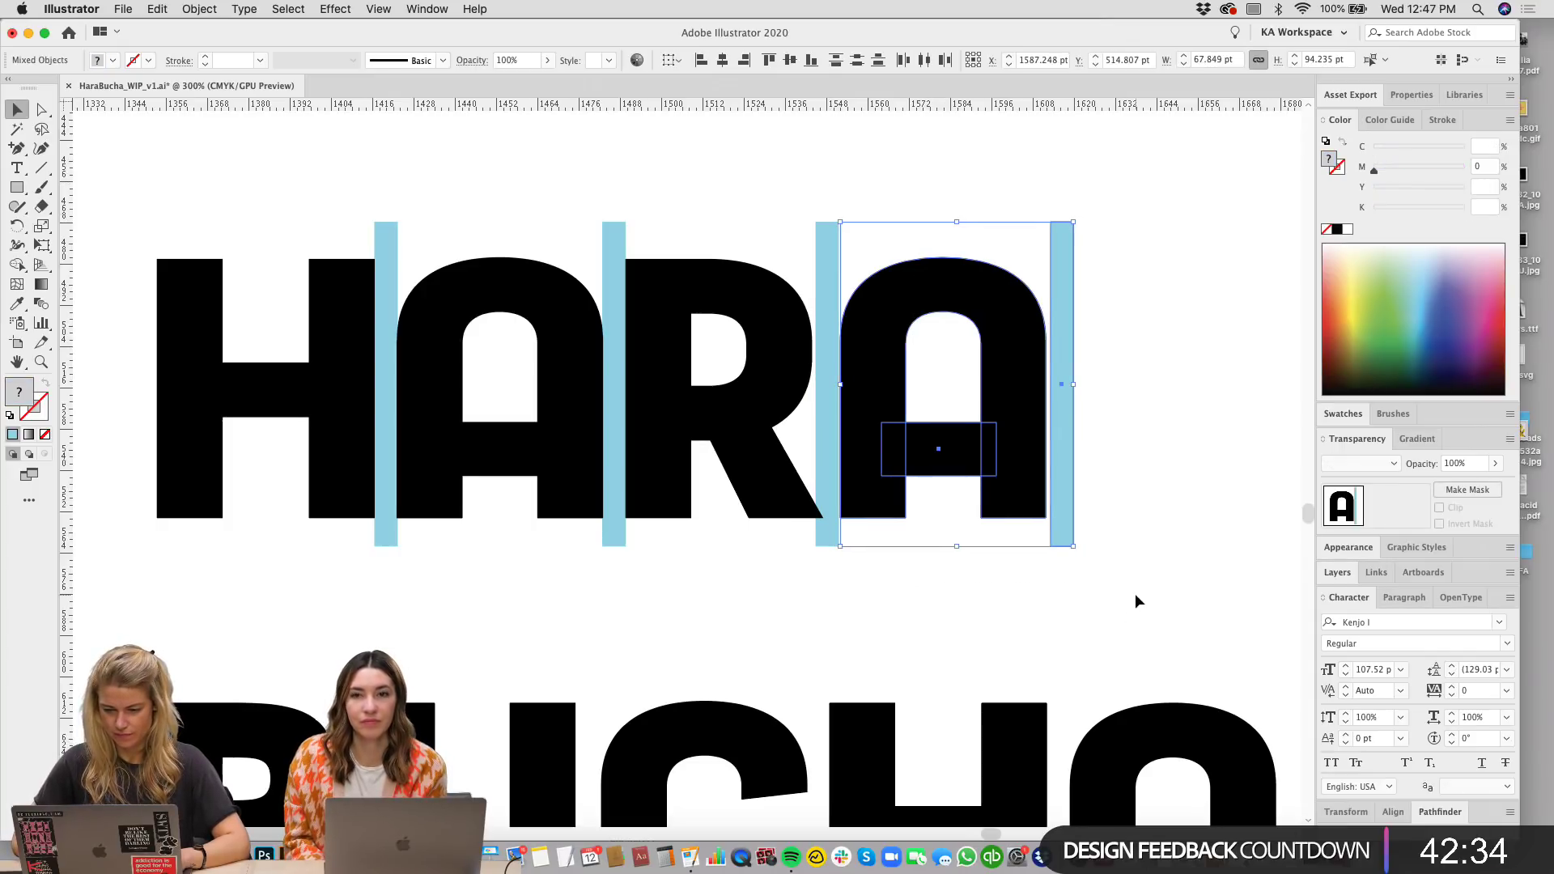
Step: Delete the spacer bar after HARA's last A
left_click(1264, 568)
left_click(1057, 260)
key("Delete")
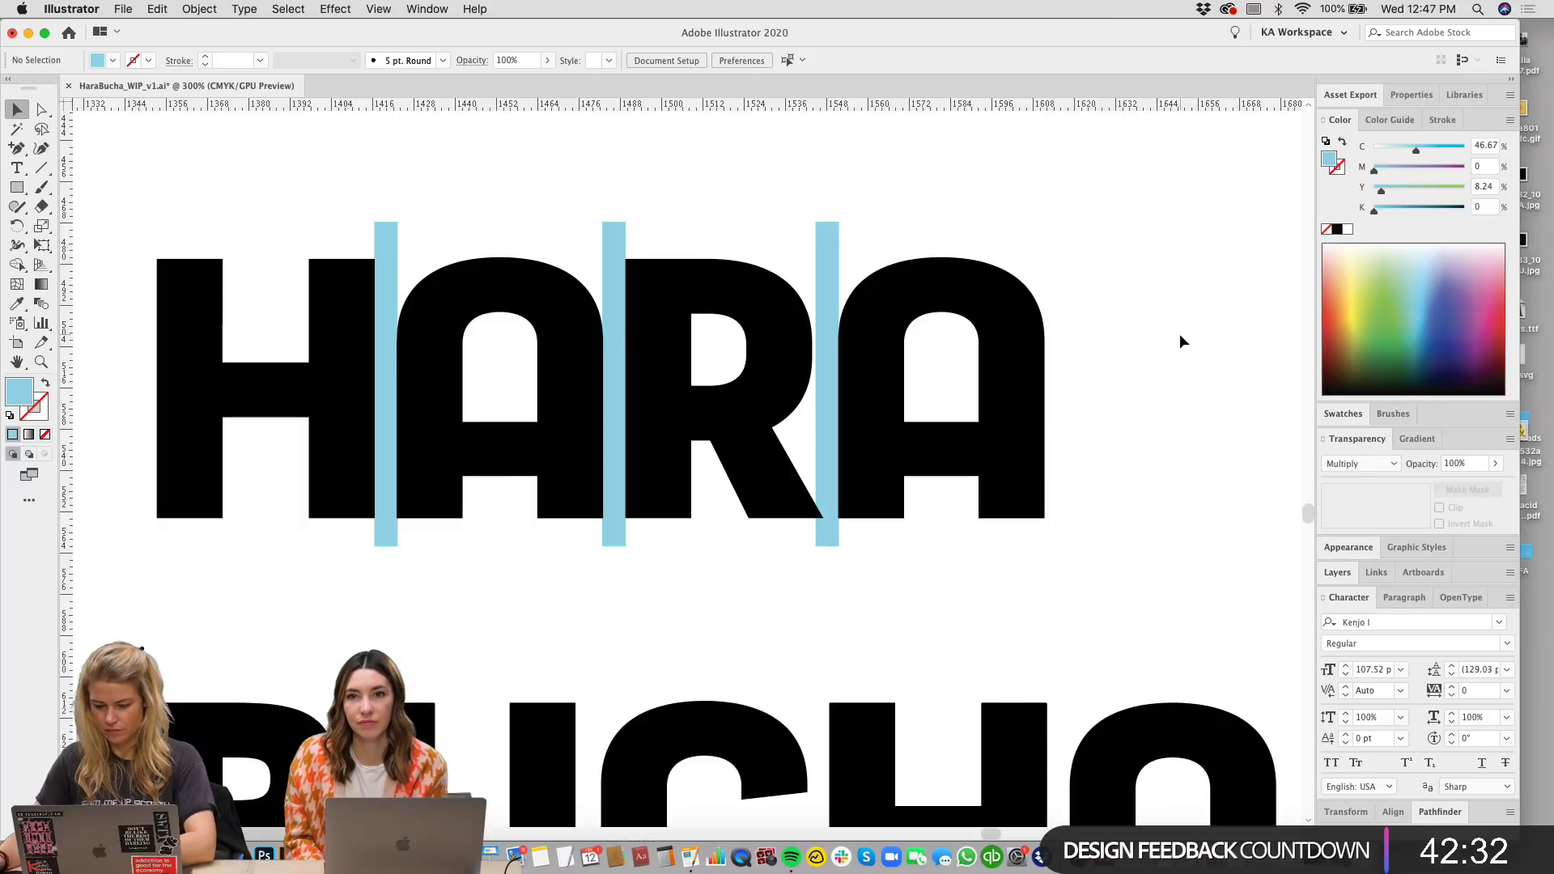
Step: Try deleting the three remaining spacer bars in HARA to check the bare lettering, and undo the deletion
key("super+minus")
key("super+minus")
left_click_drag(647, 343, 760, 387)
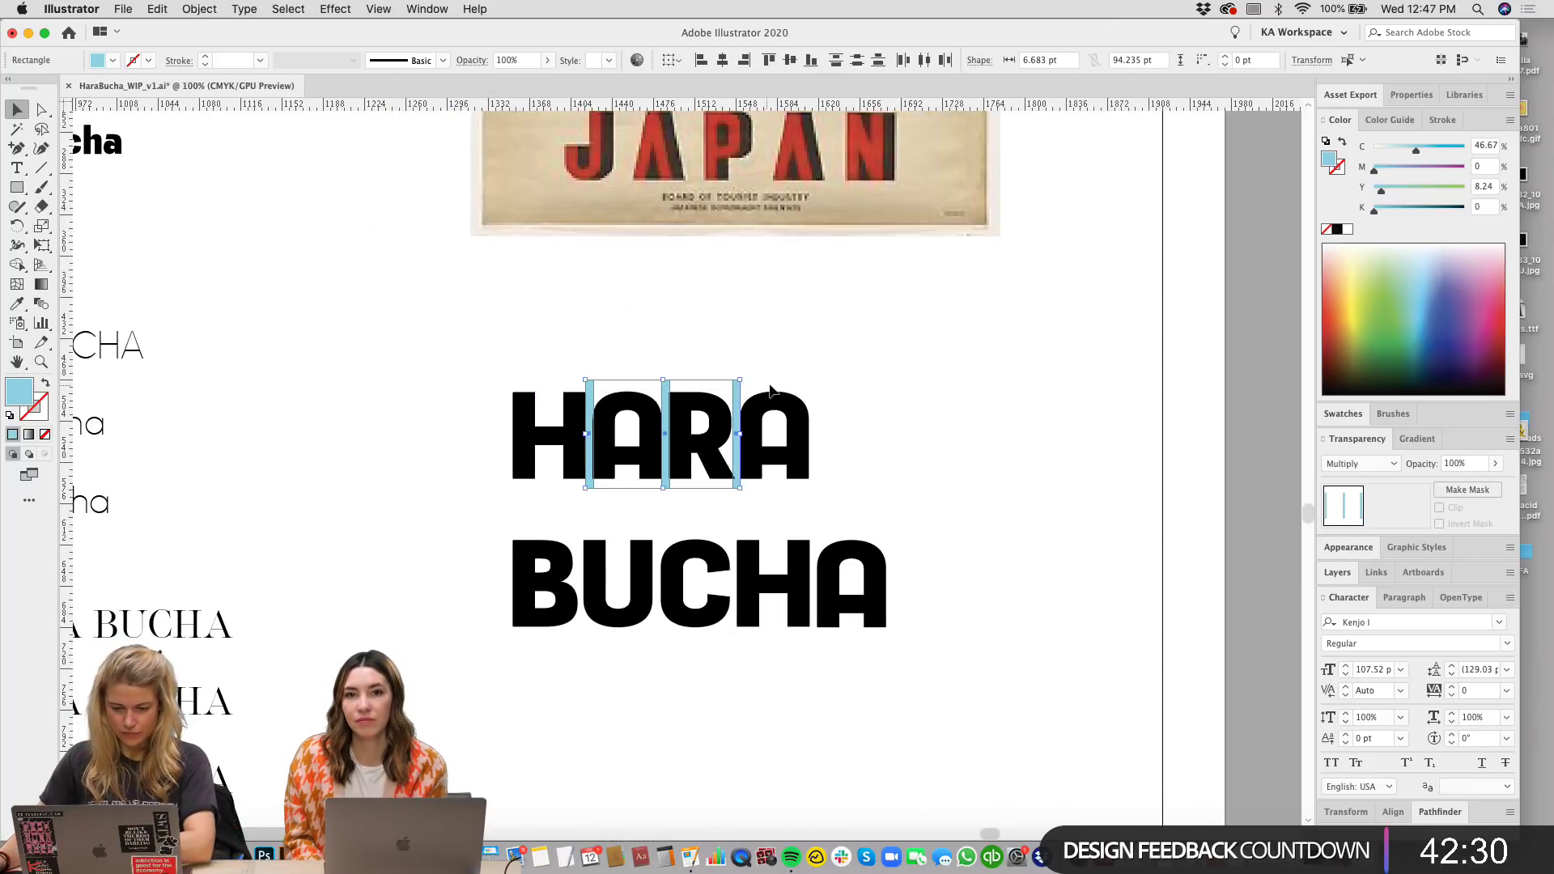
key("Delete")
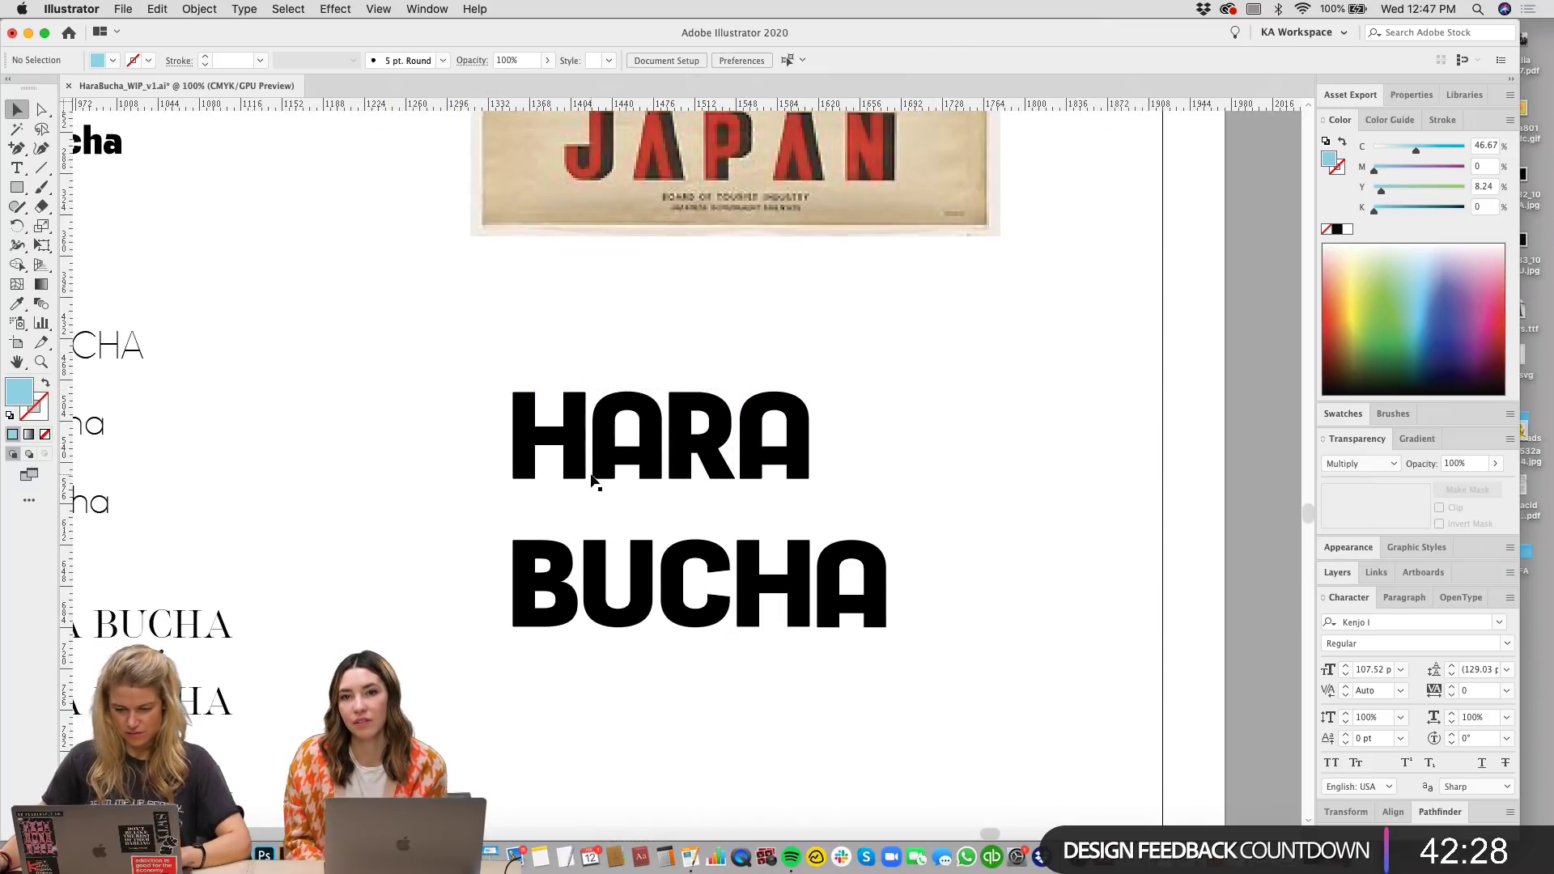
key("super+z")
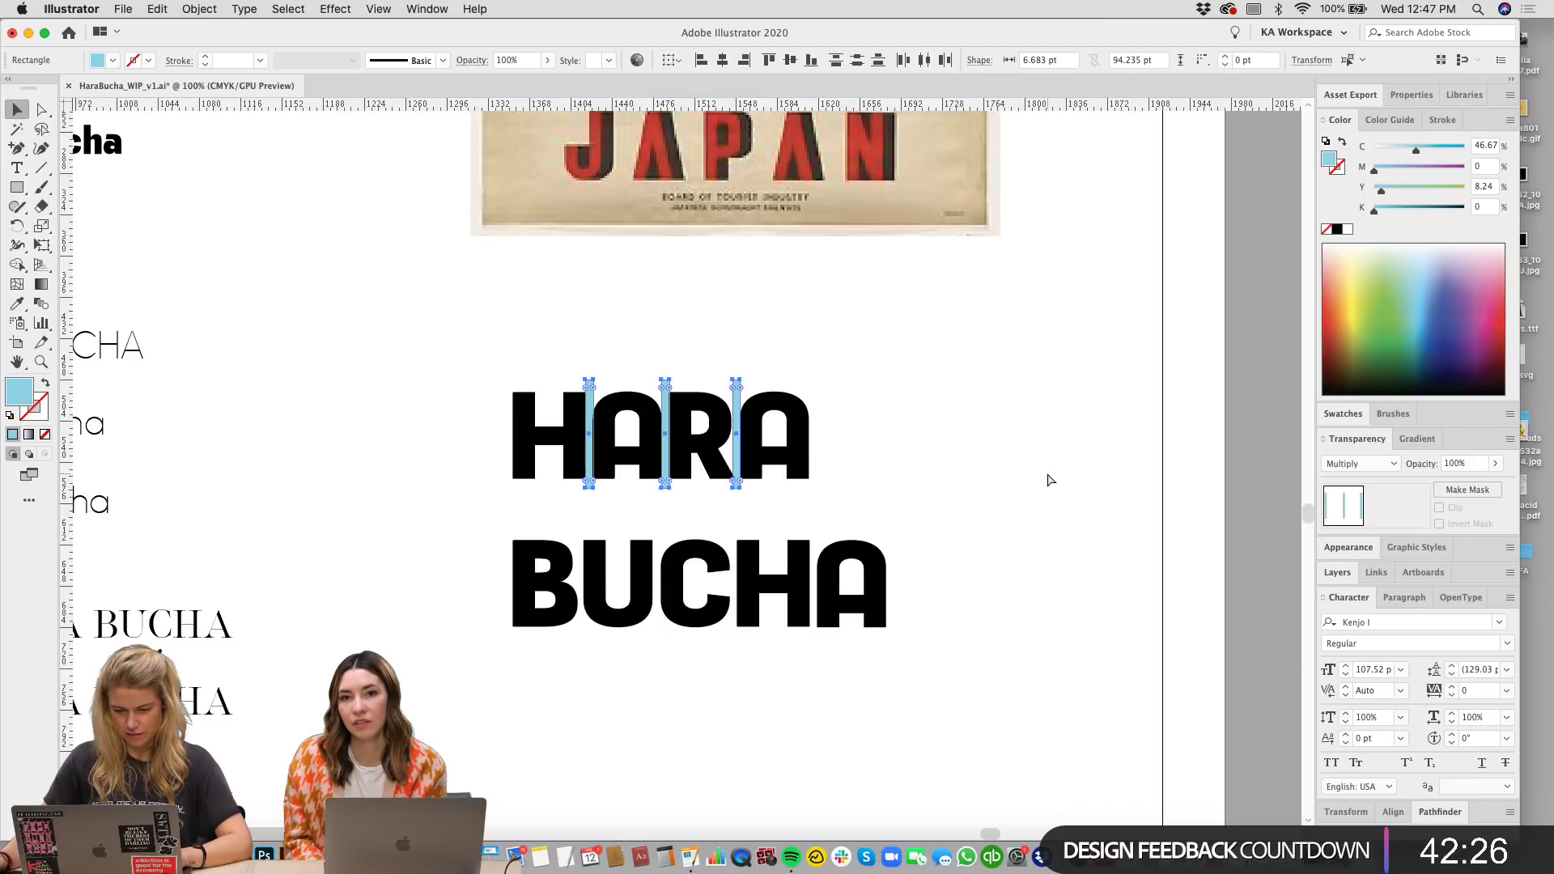
Step: Copy a spacer bar from HARA into the gap between the U and C of BUCHA
key("super+equal")
key("super+equal")
scroll(987, 560, "down", 5)
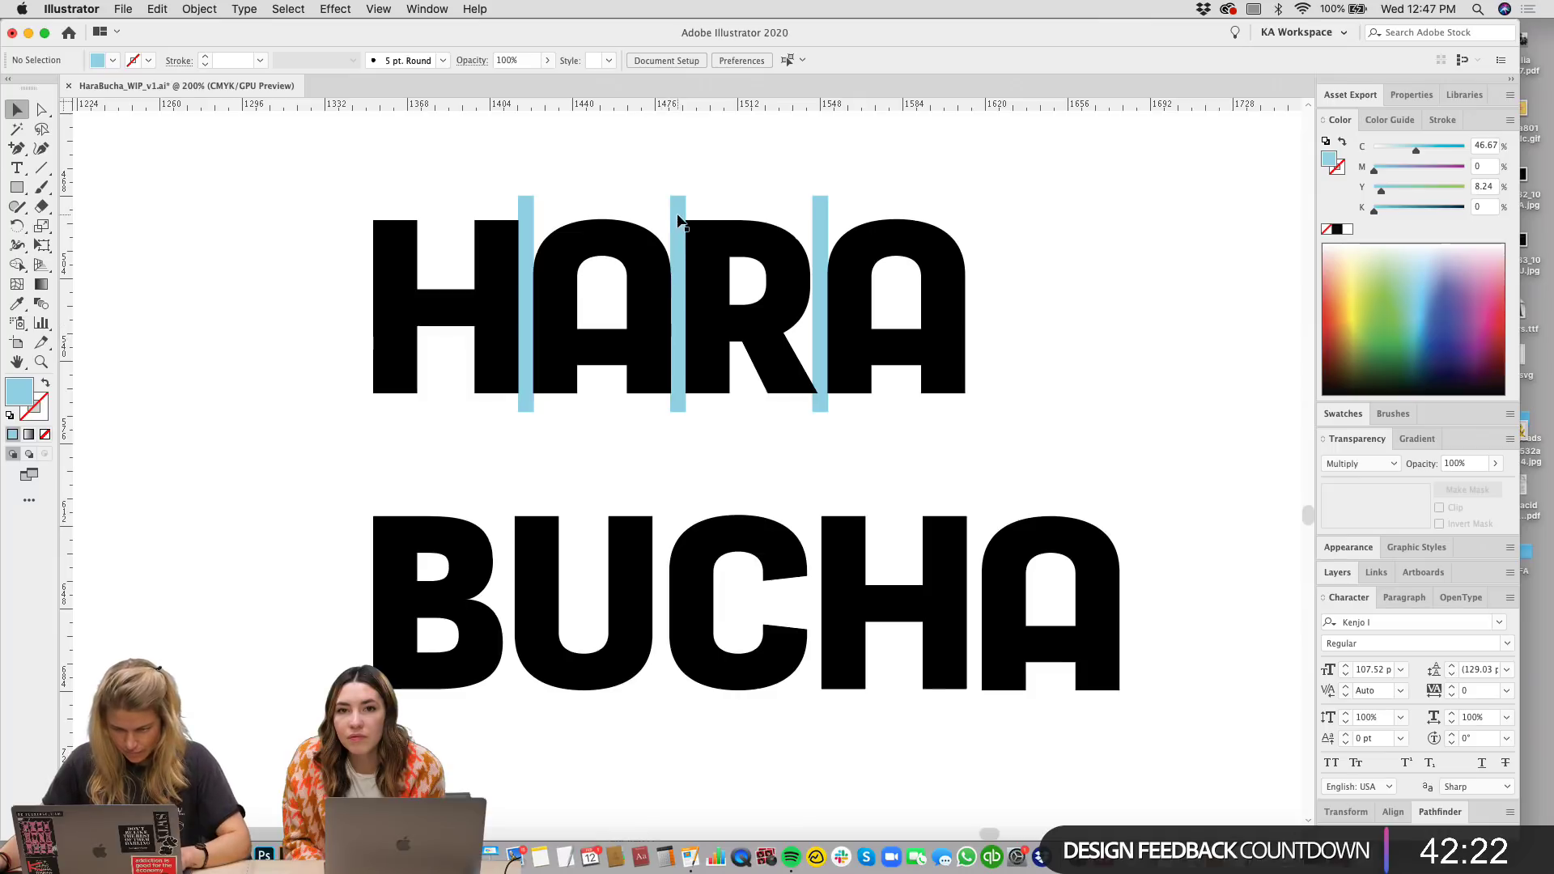
left_click_drag(680, 222, 662, 516)
key("super+equal")
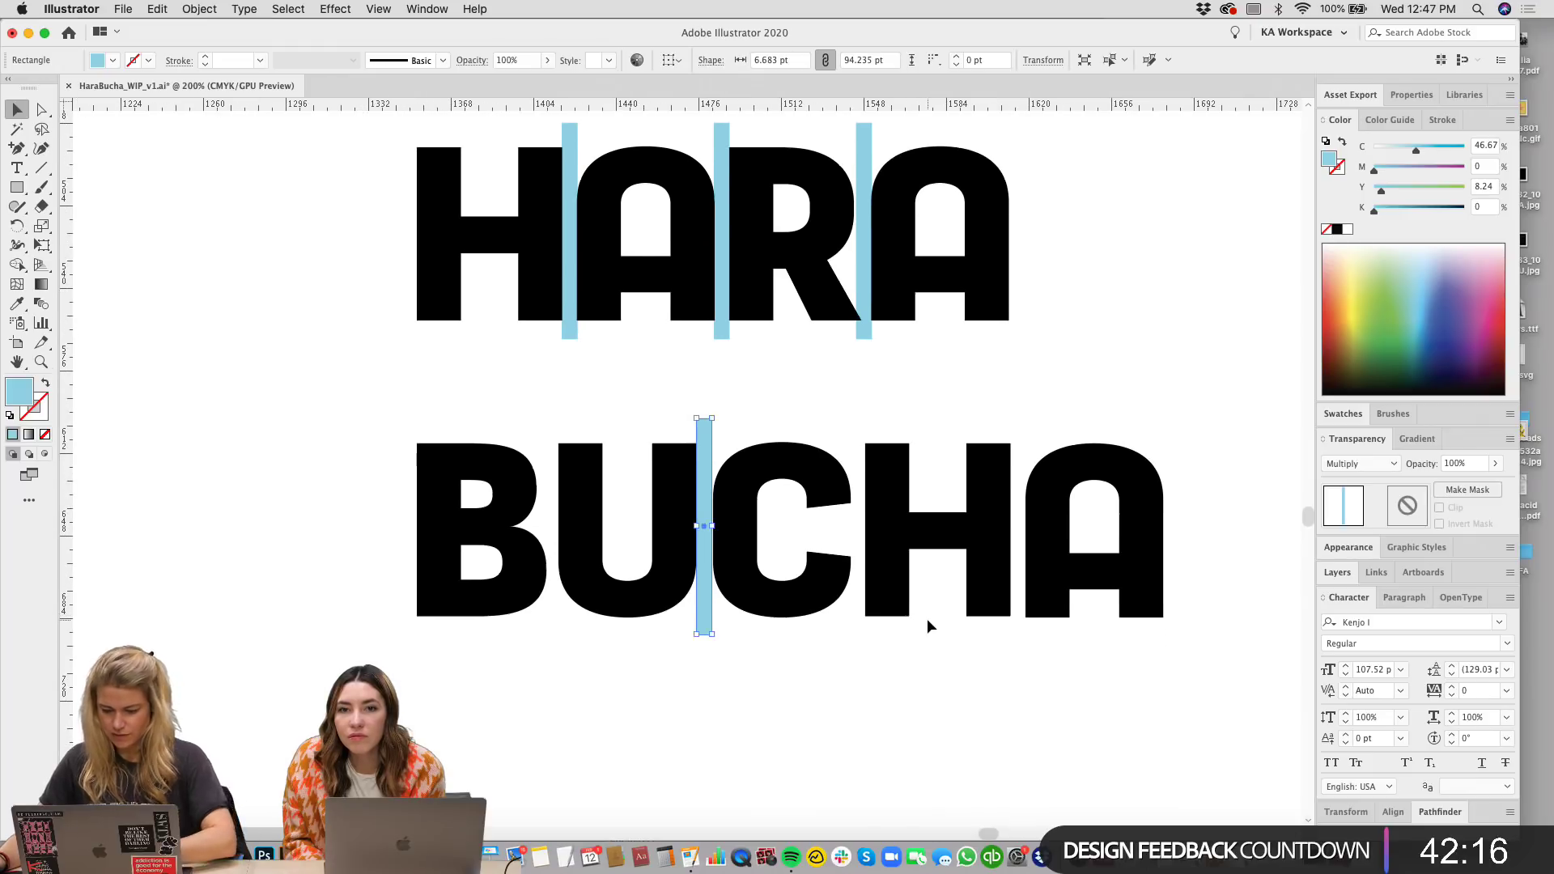
key("super+equal")
key("Right")
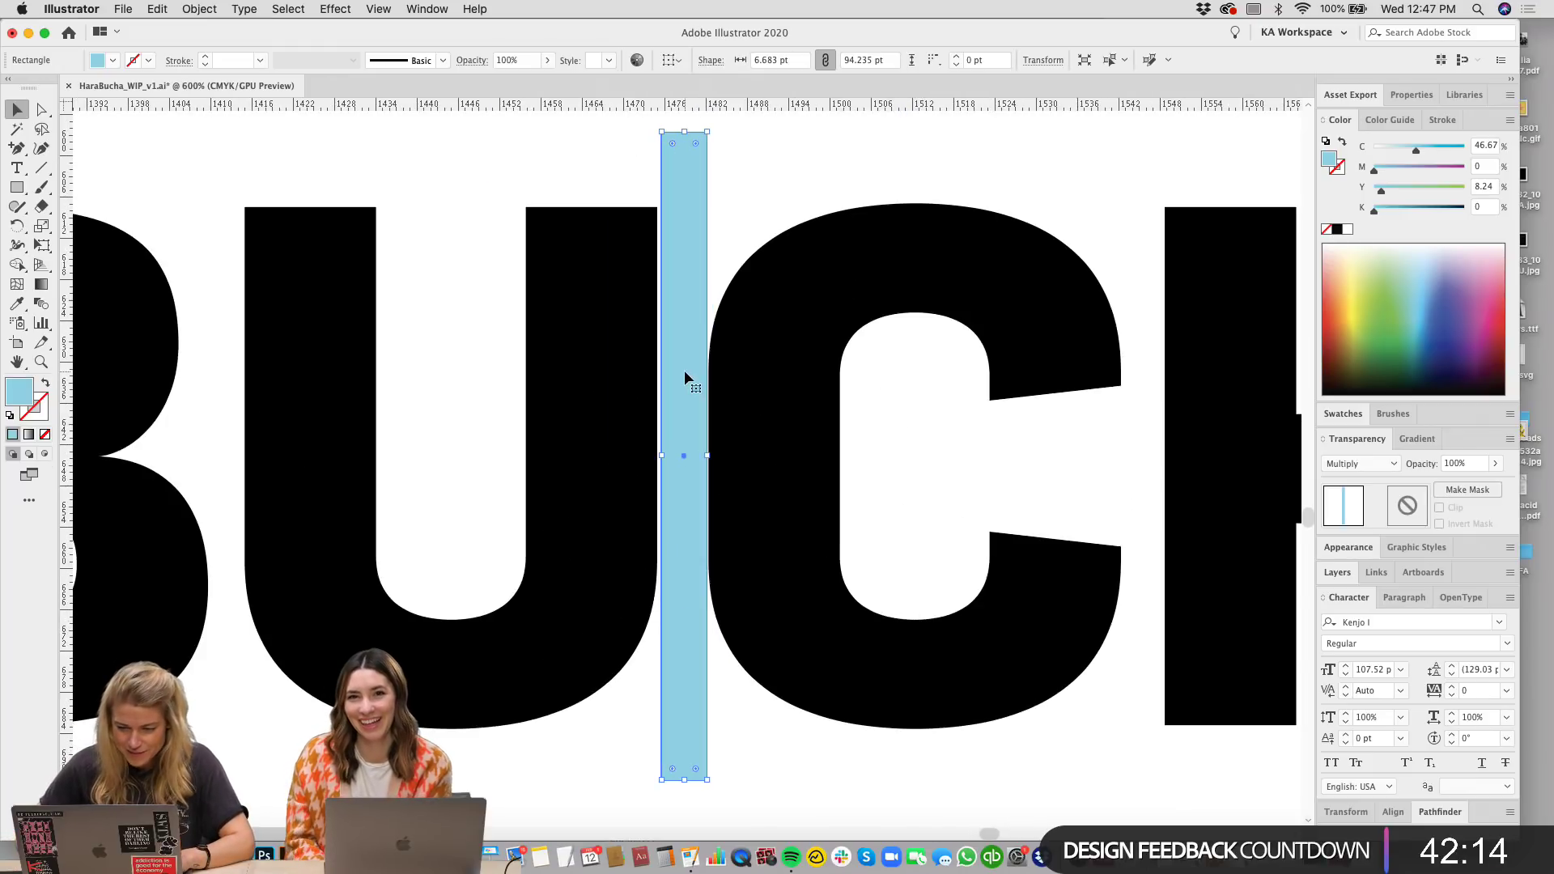
Step: Widen the spacer bar between BUCHA's U and C to about 7.4 pt so it fills the gap
left_click_drag(658, 454, 656, 455)
left_click(811, 171)
scroll(822, 219, "up", 2)
key("super+minus")
key("super+minus")
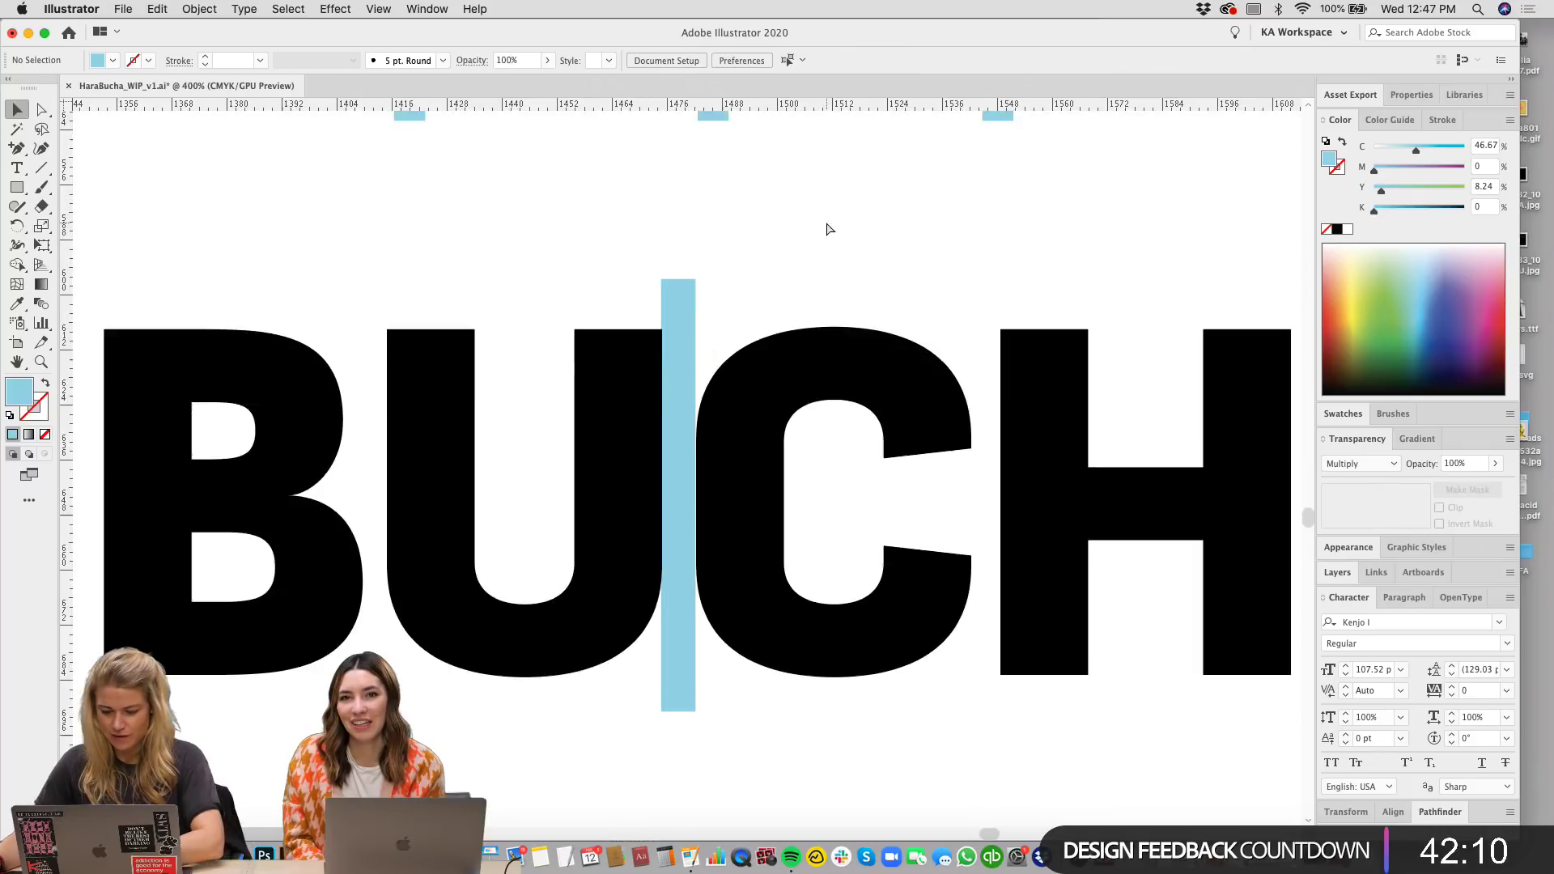
Step: Copy the widened spacer bar into the gap between the H and A of BUCHA
scroll(688, 557, "up", 3)
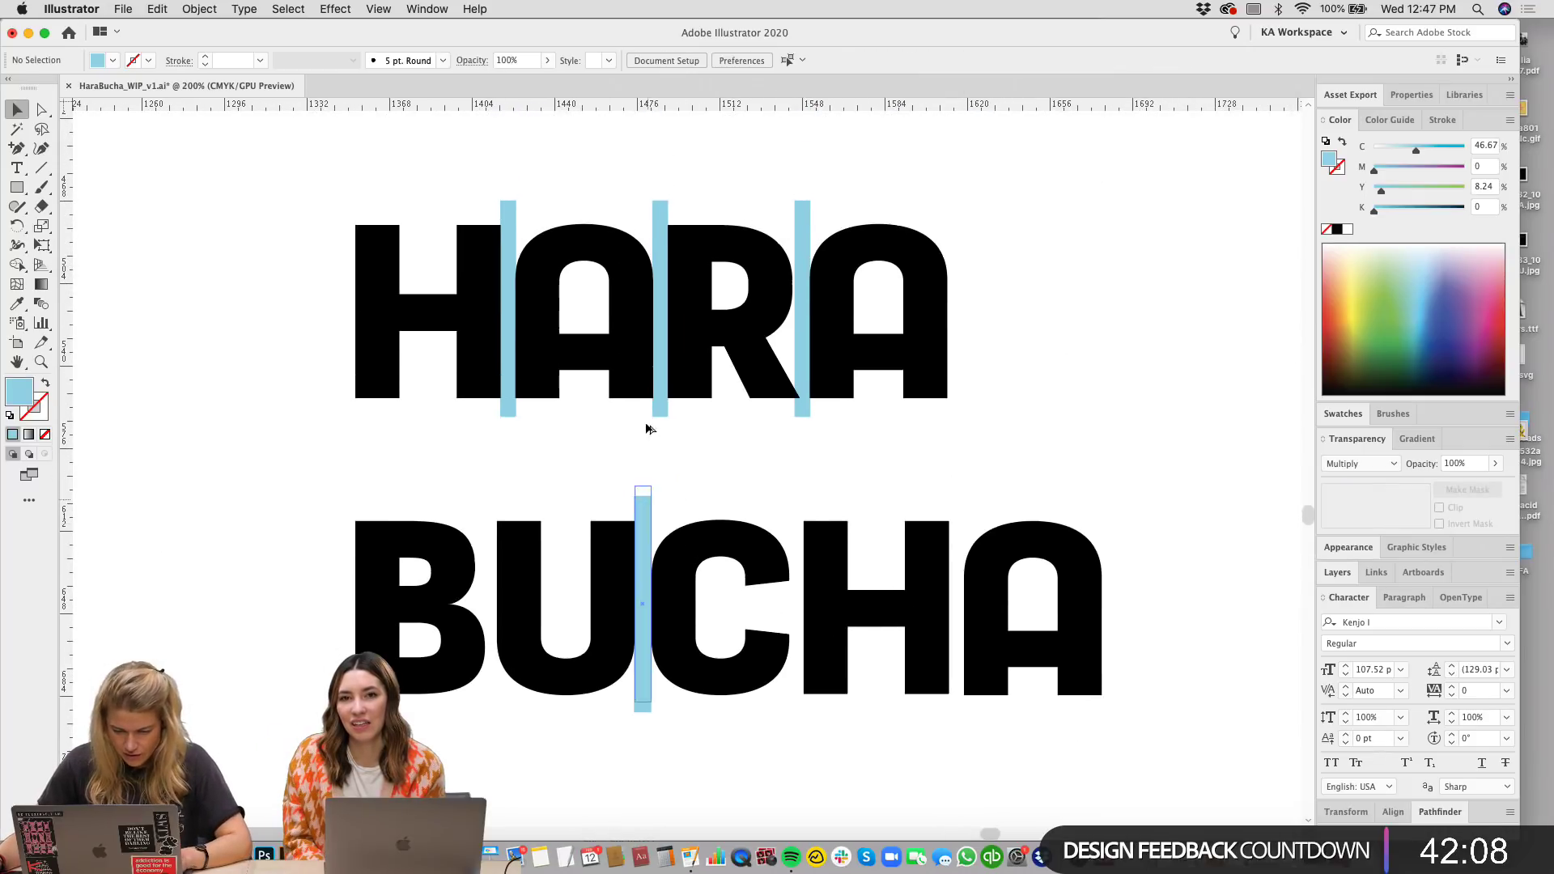
left_click_drag(956, 512, 963, 519)
key("super+plus")
key("super+plus")
Step: Nudge BUCHA's A slightly right until it meets the edge of the spacer bar beside the H
left_click(915, 482)
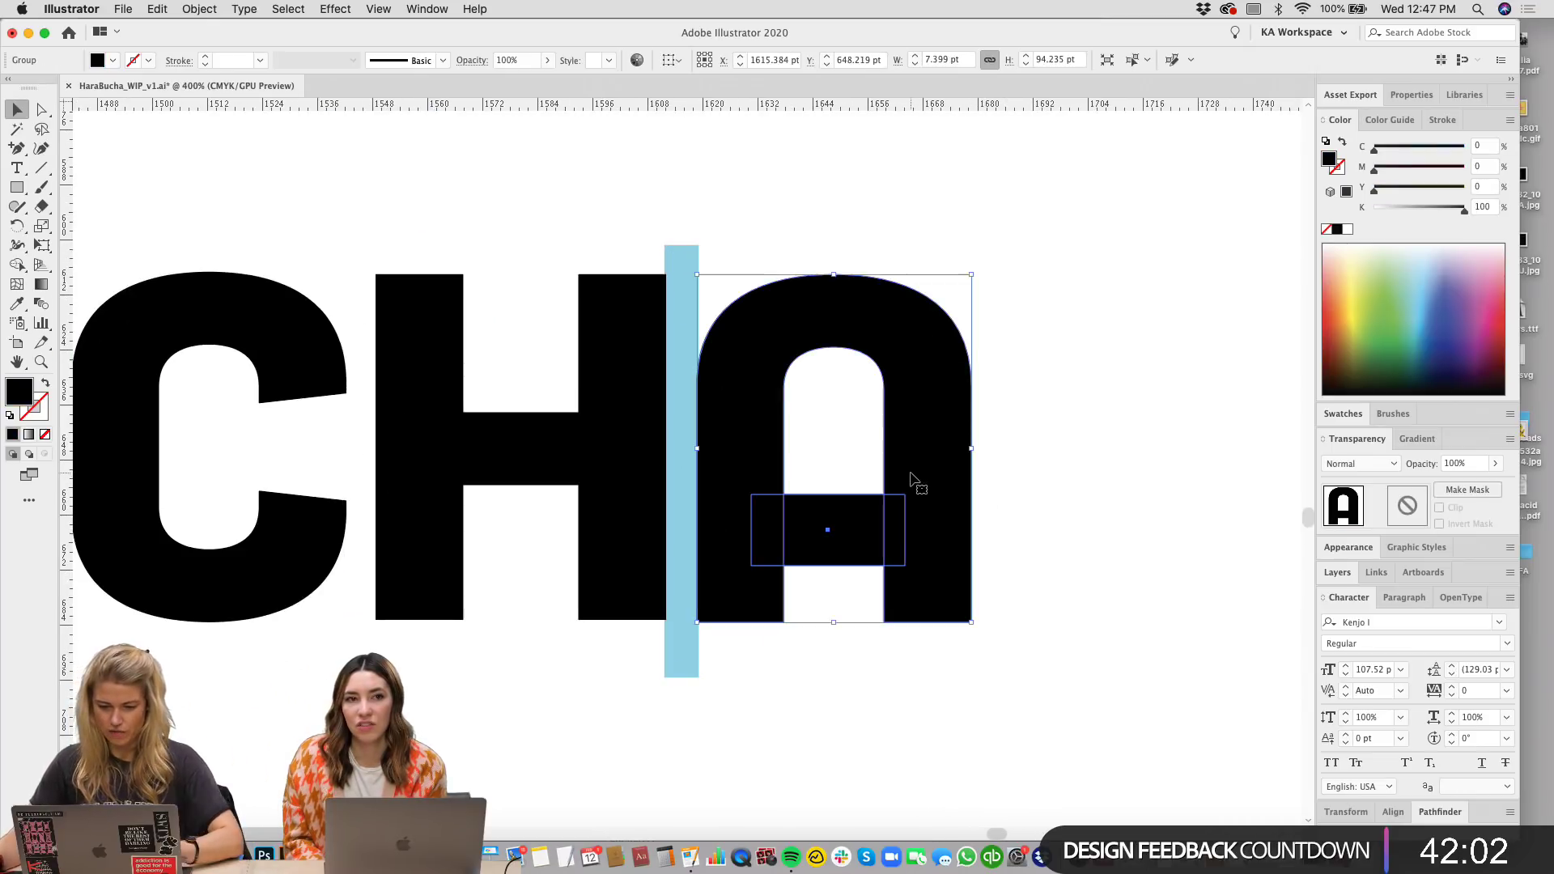
key("Right")
key("Right")
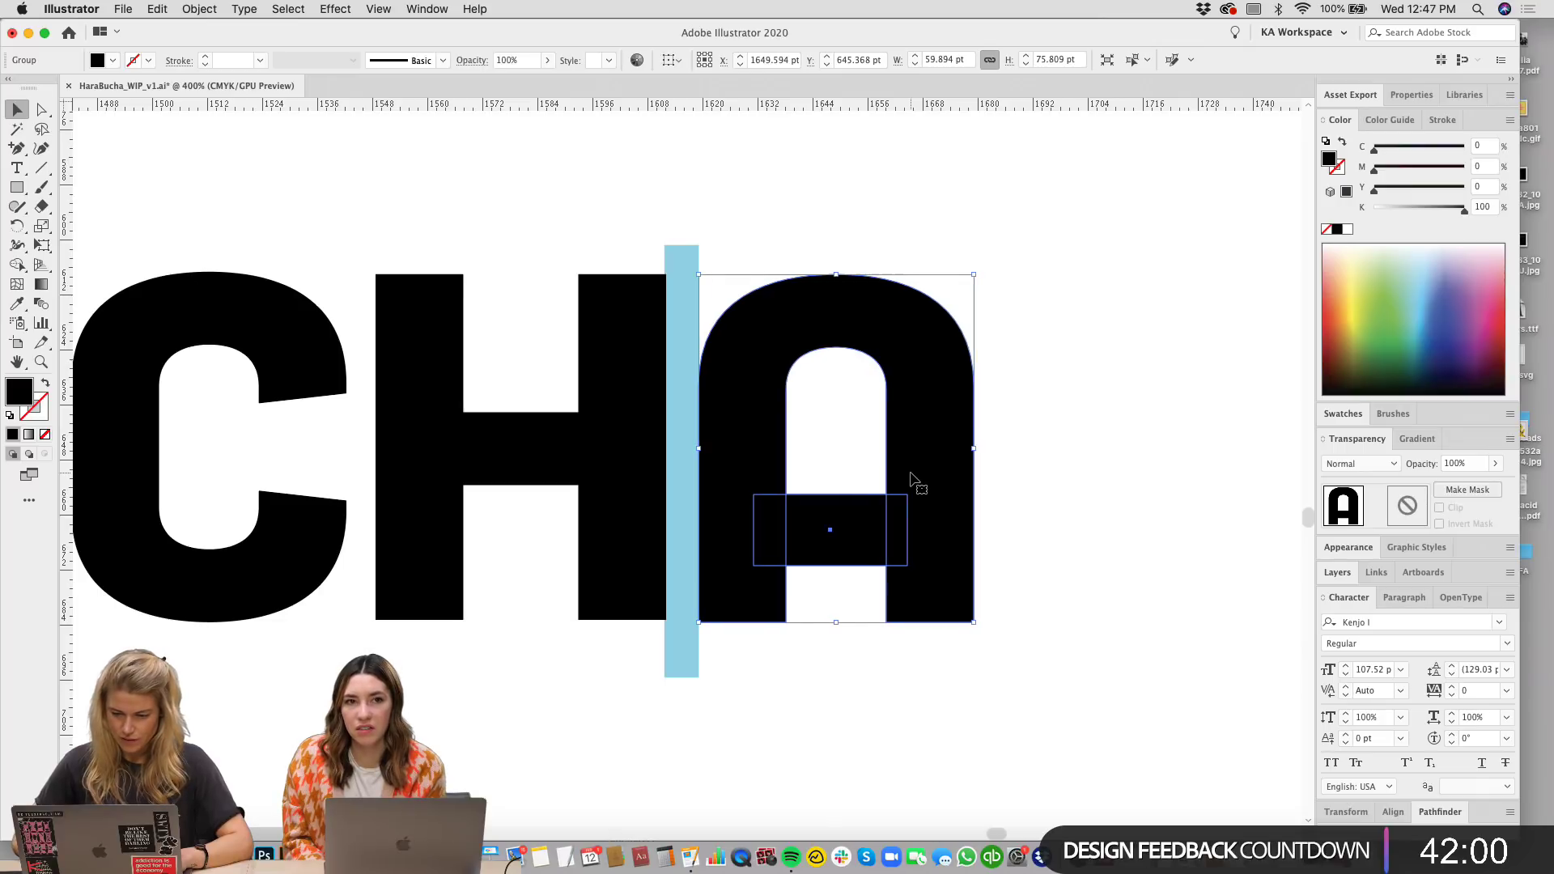
key("Left")
key("super+minus")
key("super+minus")
left_click(821, 420)
Step: Delete HARA's narrow spacer bars and place the wider bar from BUCHA between HARA's H and first A
scroll(1112, 521, "up", 5)
scroll(1111, 520, "left", 6)
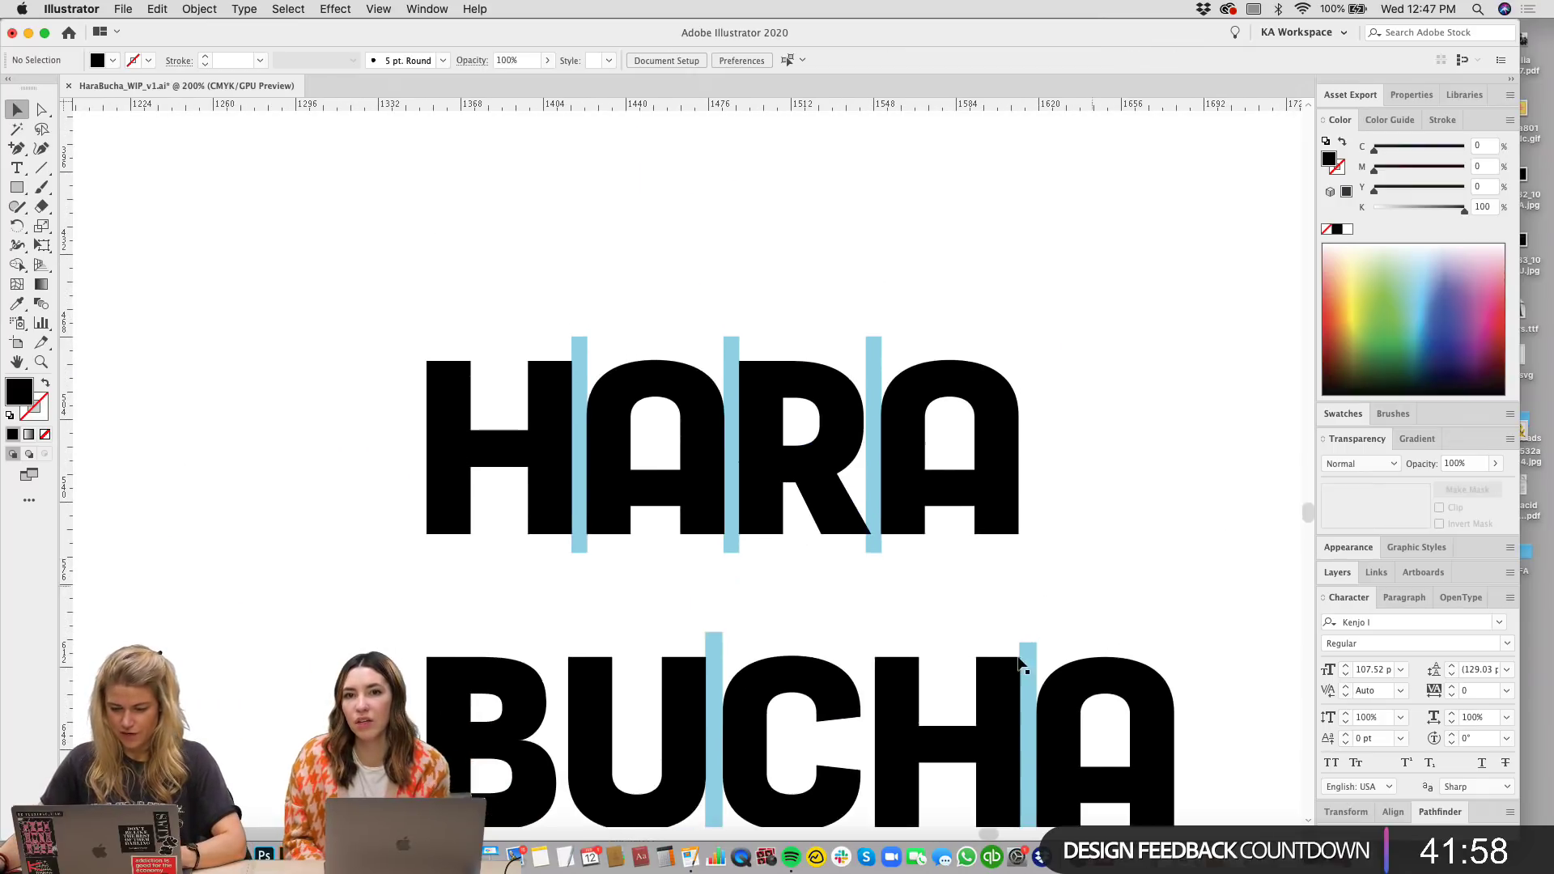
left_click_drag(713, 647, 870, 345)
key("Delete")
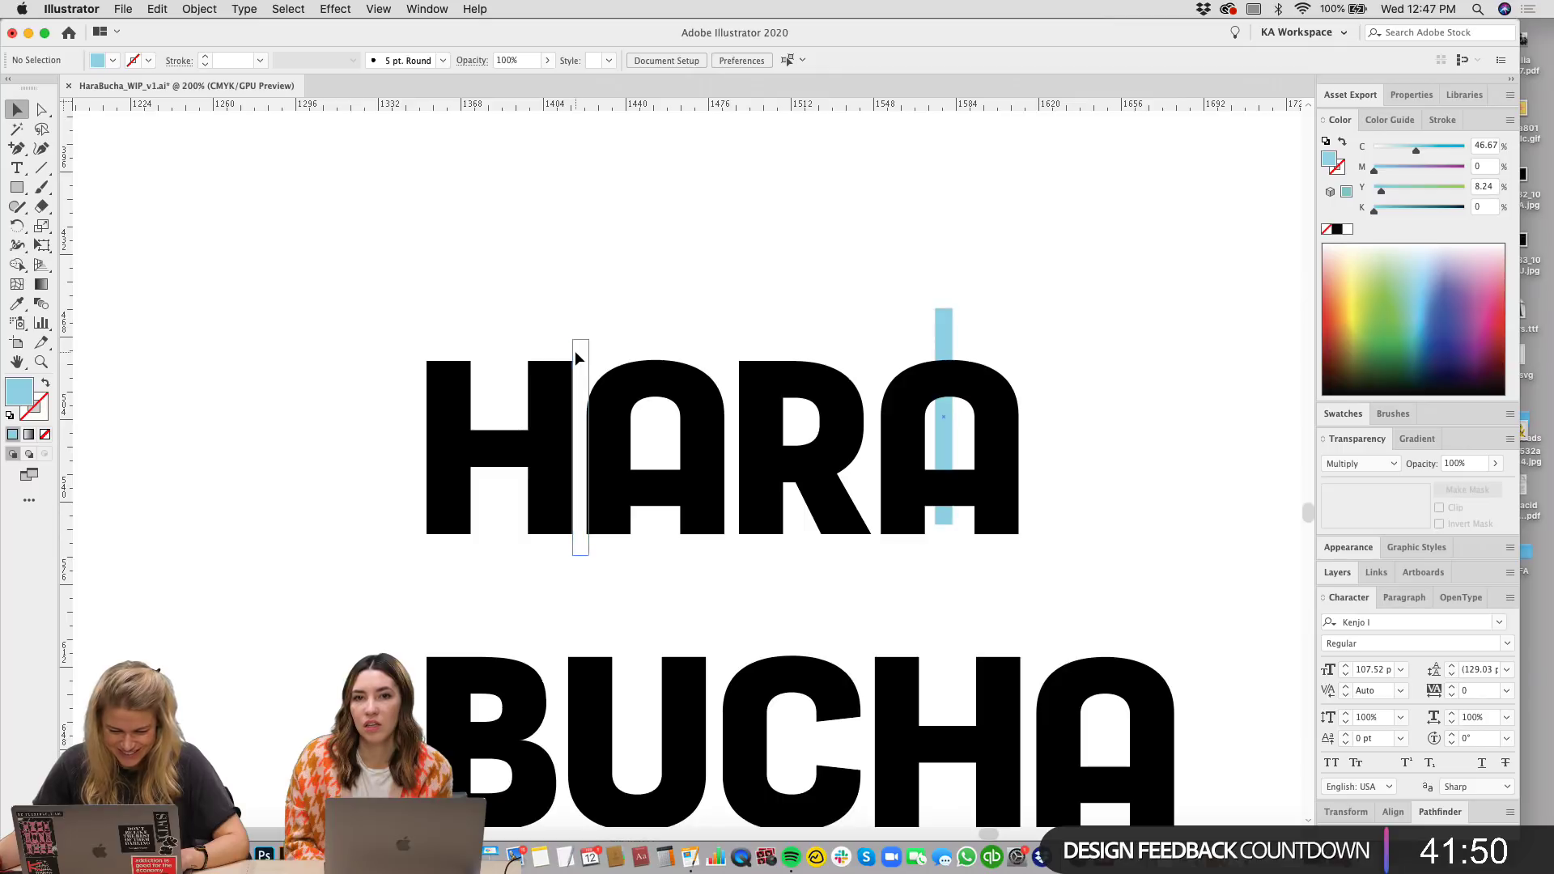
key("super+z")
key("super+equal")
key("super+equal")
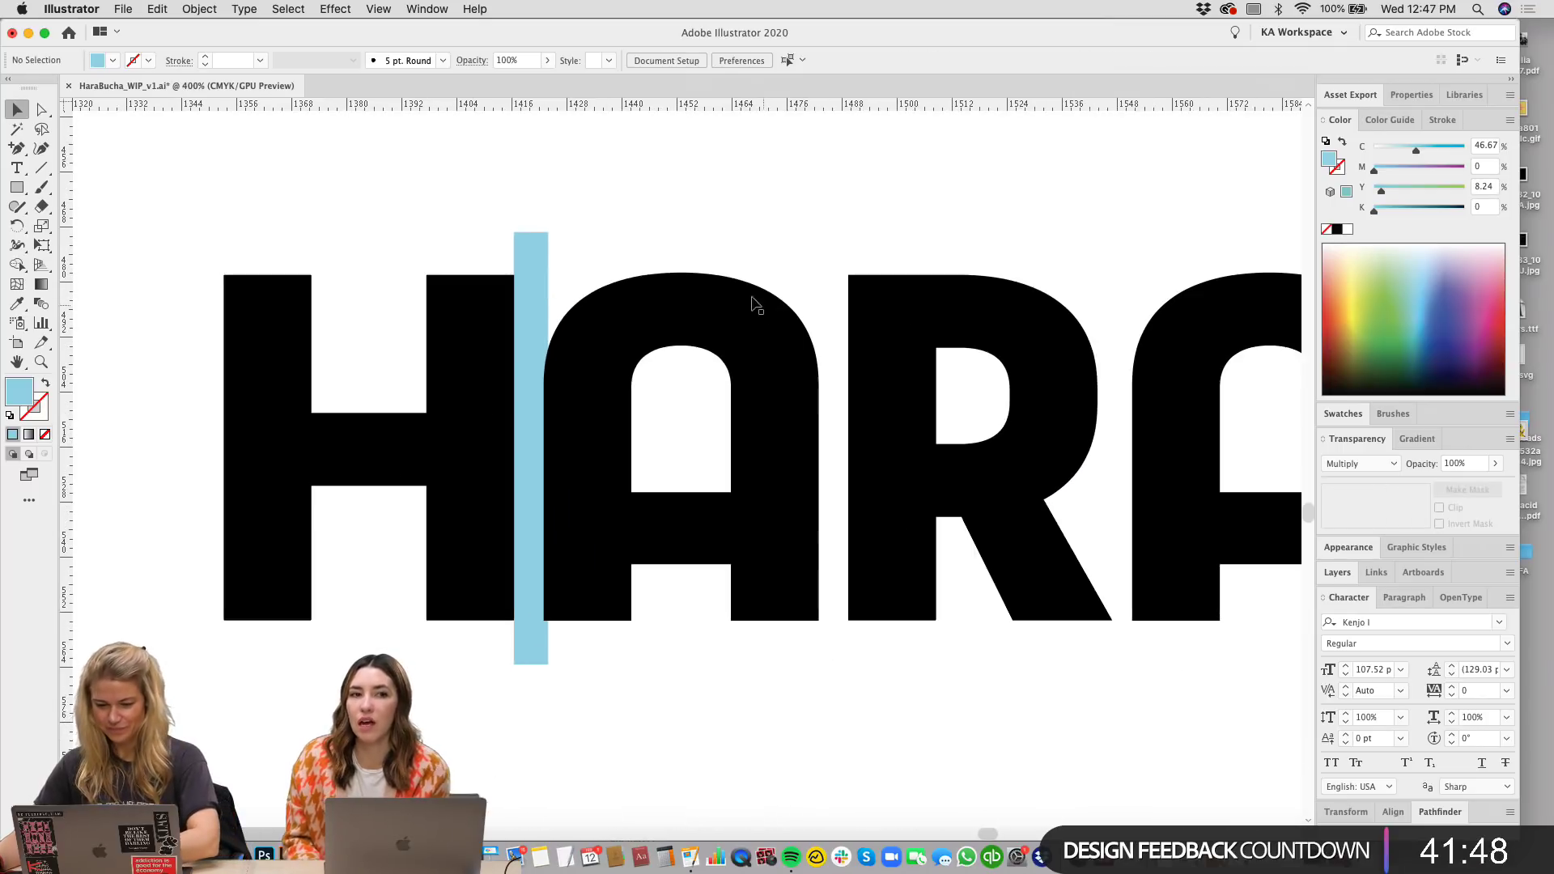
Step: Set the blend mode of the spacer bar between HARA's H and first A to Normal
left_click(453, 259)
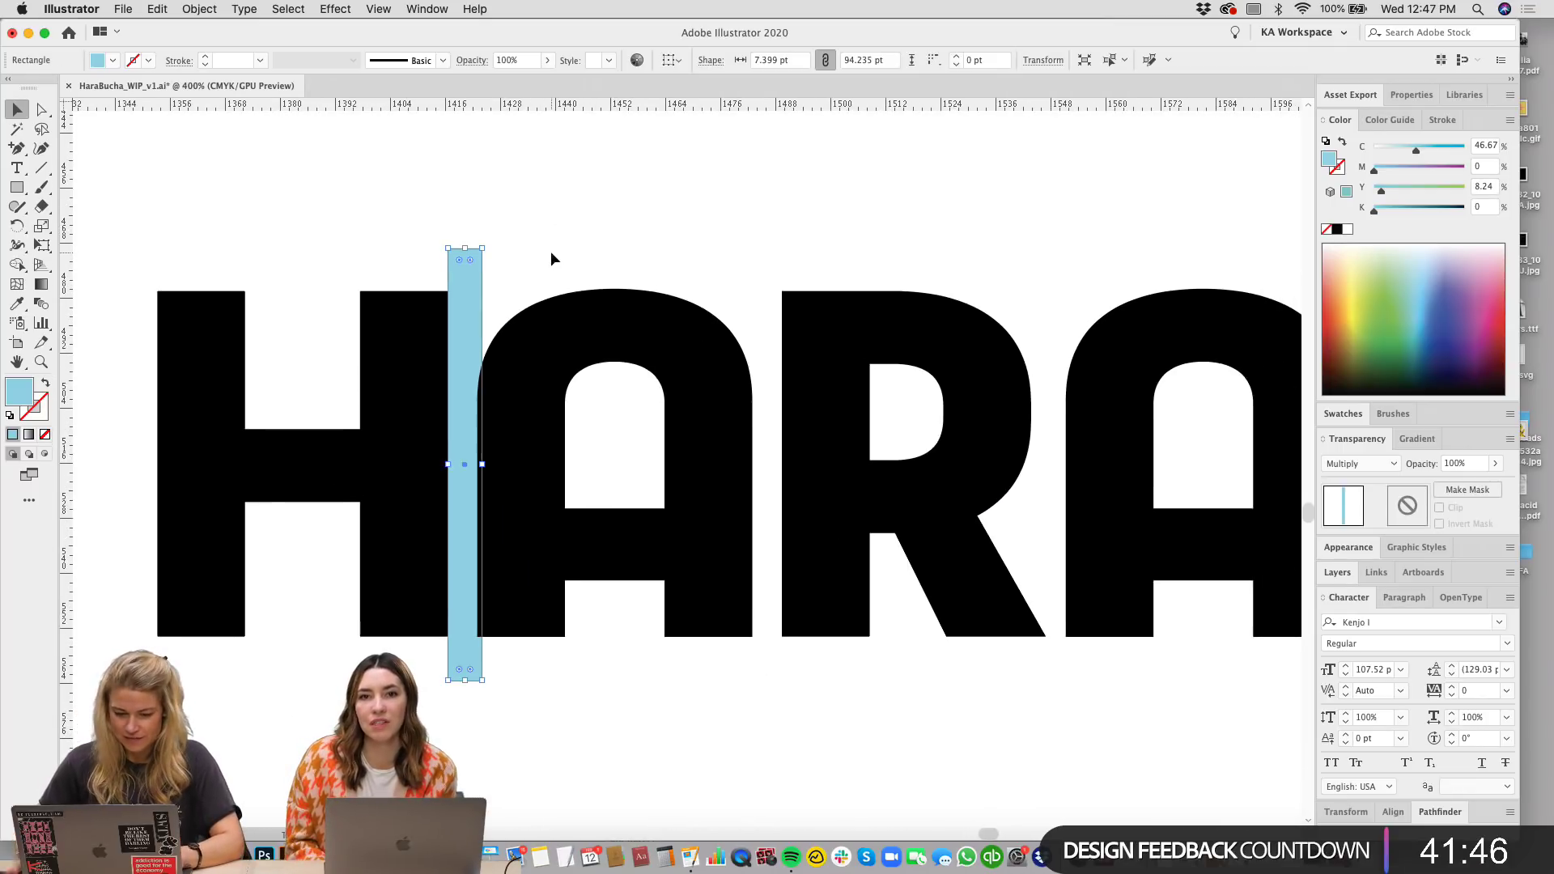
left_click(1360, 463)
left_click(1344, 466)
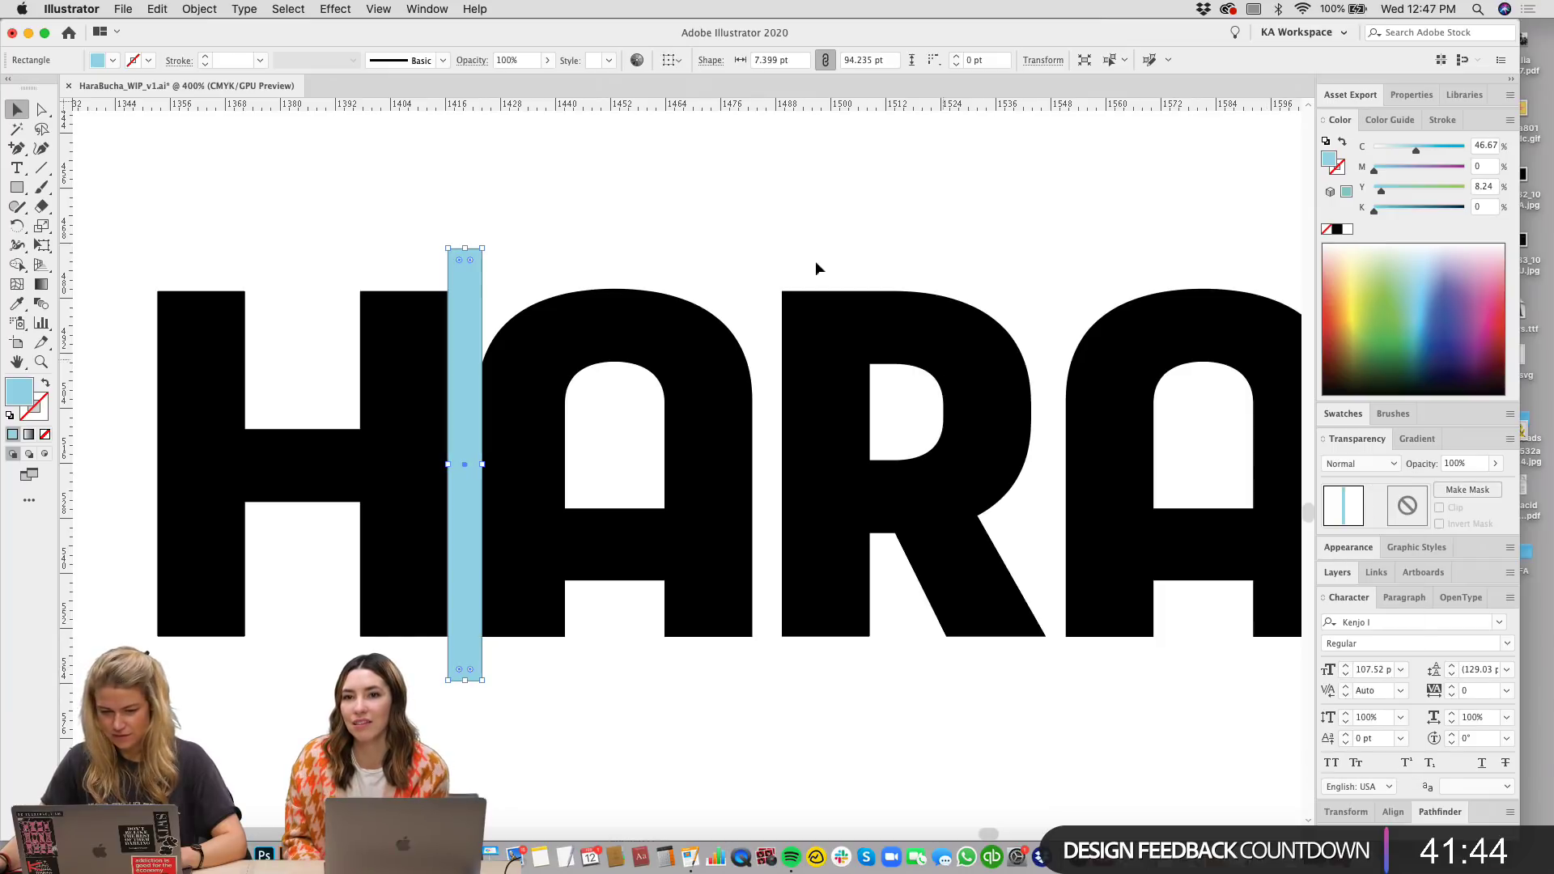
Step: Nudge the letters ARA of HARA right together until the first A meets the spacer bar beside the H
left_click(809, 255)
scroll(495, 207, "right", 2)
left_click_drag(495, 210, 1174, 638)
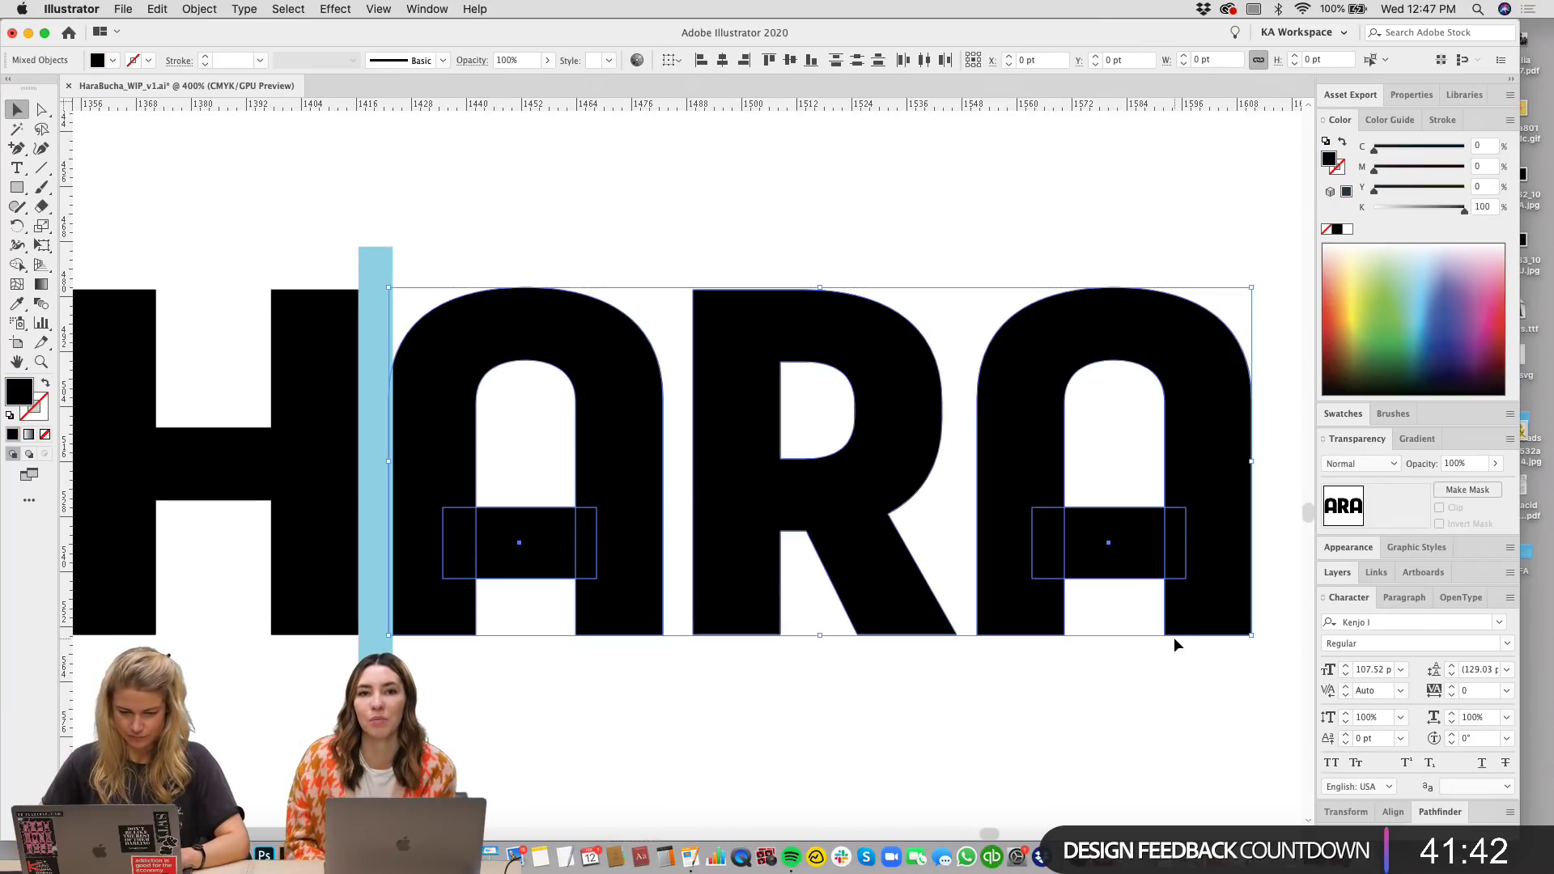
key("Right")
key("Right")
key("Right")
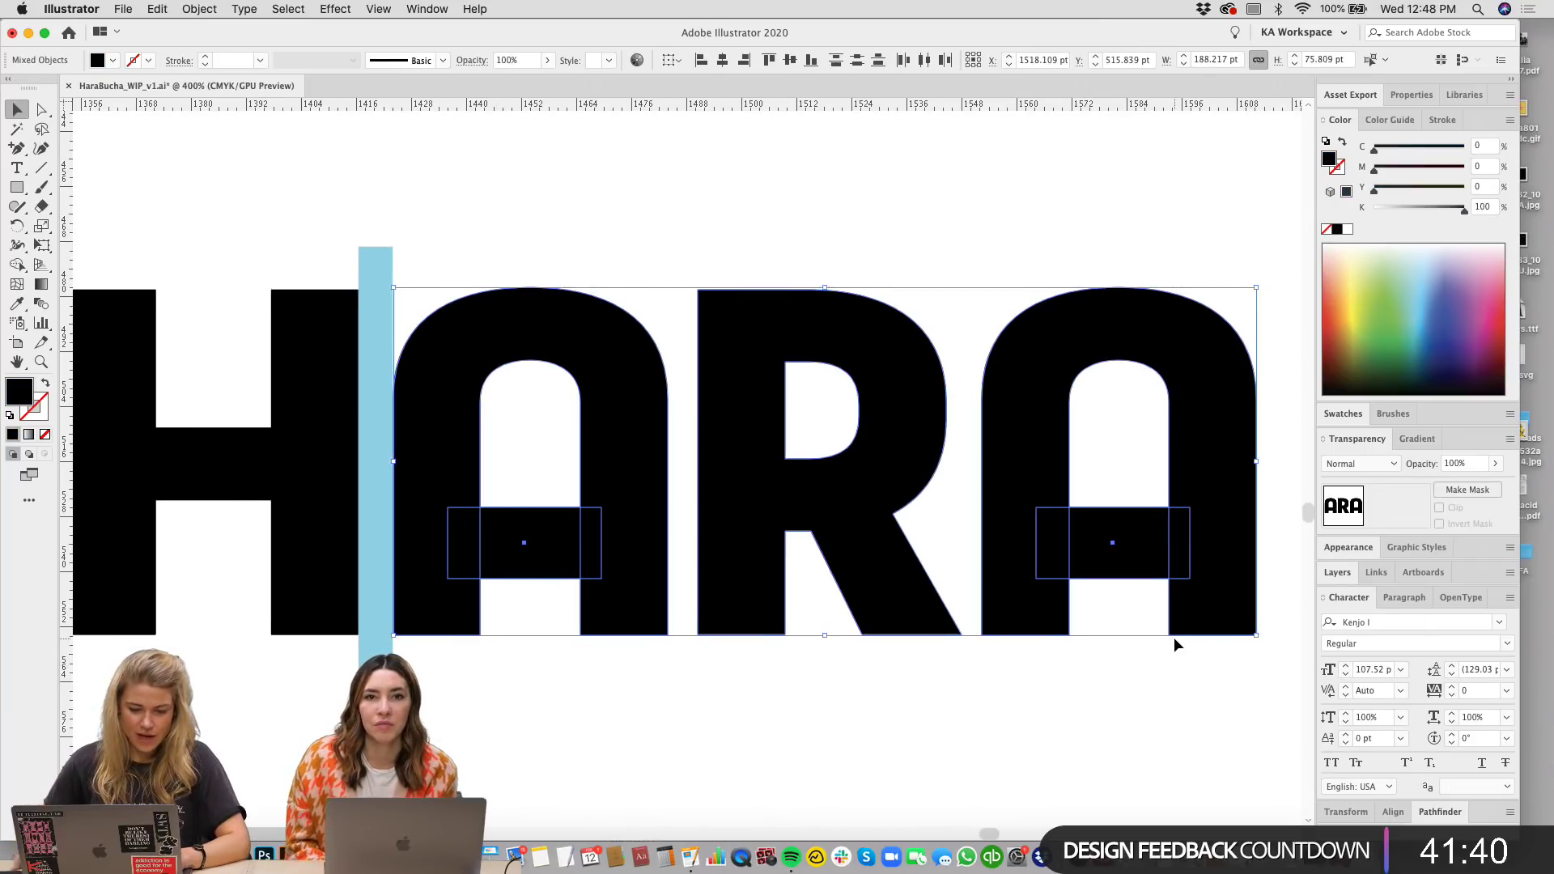
Step: Move the spacer bar between HARA's first A and R, and shift the R and last A right to meet it
left_click(442, 233)
left_click_drag(377, 273, 686, 271)
left_click_drag(801, 230, 1127, 445)
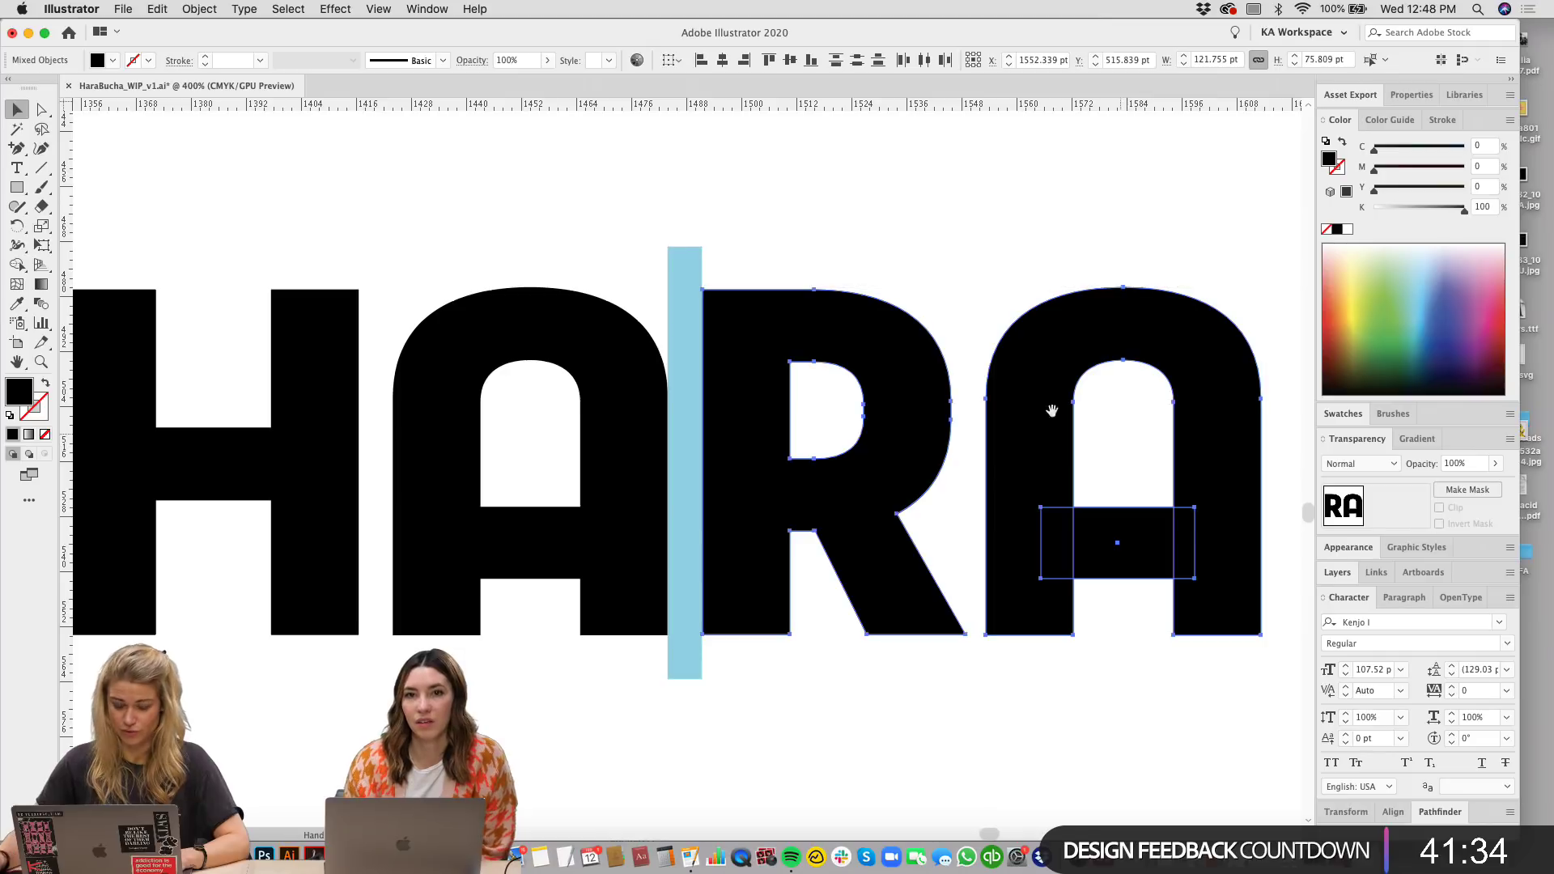
Step: Move the spacer bar between HARA's R and last A, and nudge the A and bar slightly right
scroll(890, 324, "right", 3)
left_click(728, 211)
left_click_drag(570, 278, 856, 299)
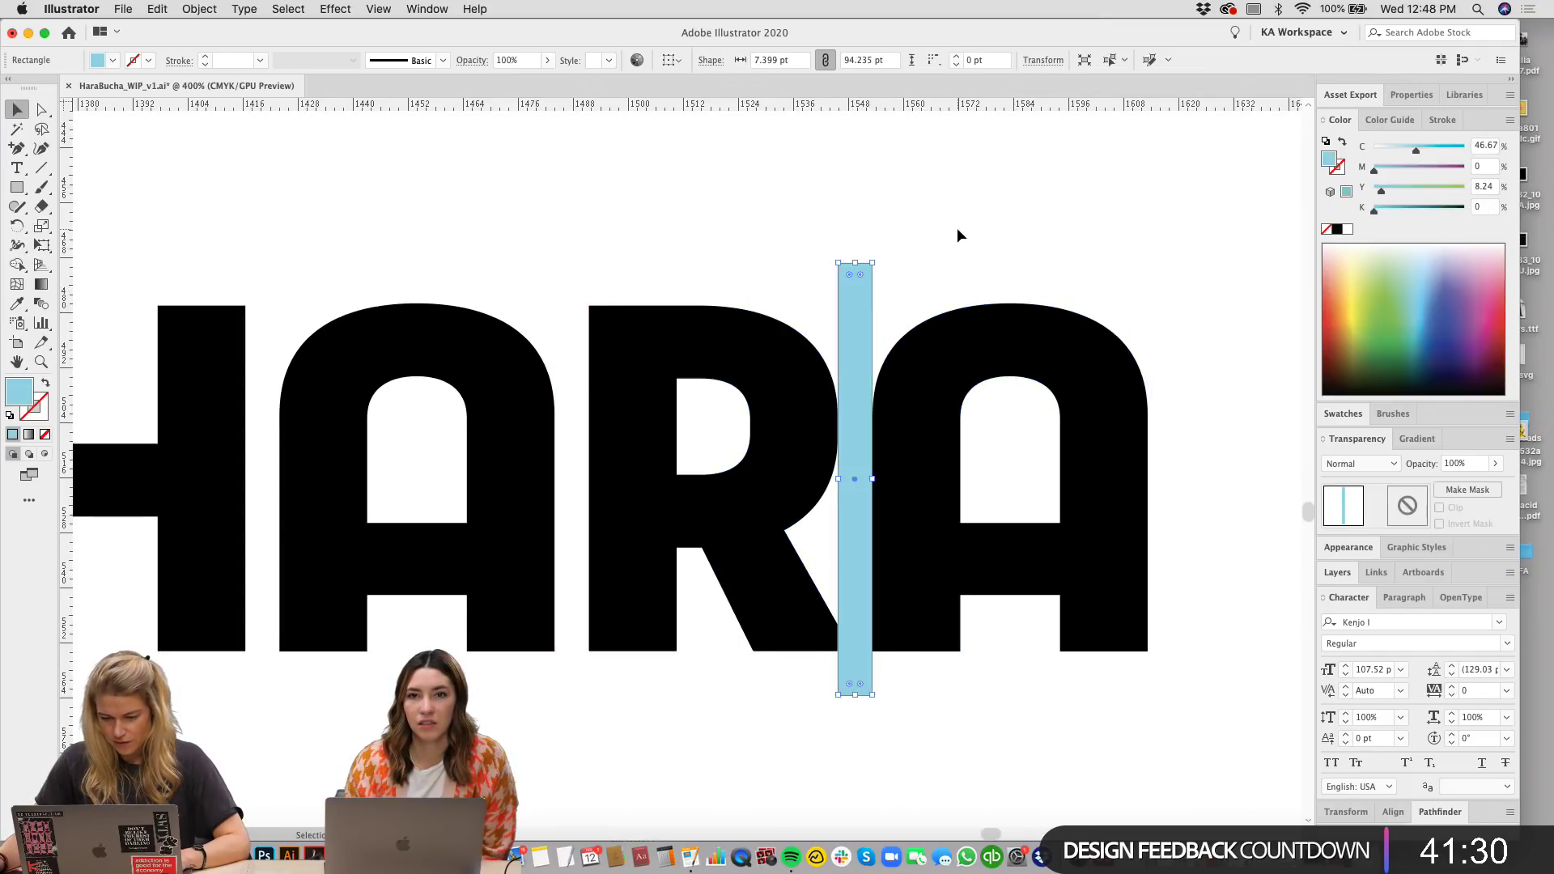
left_click(1044, 318)
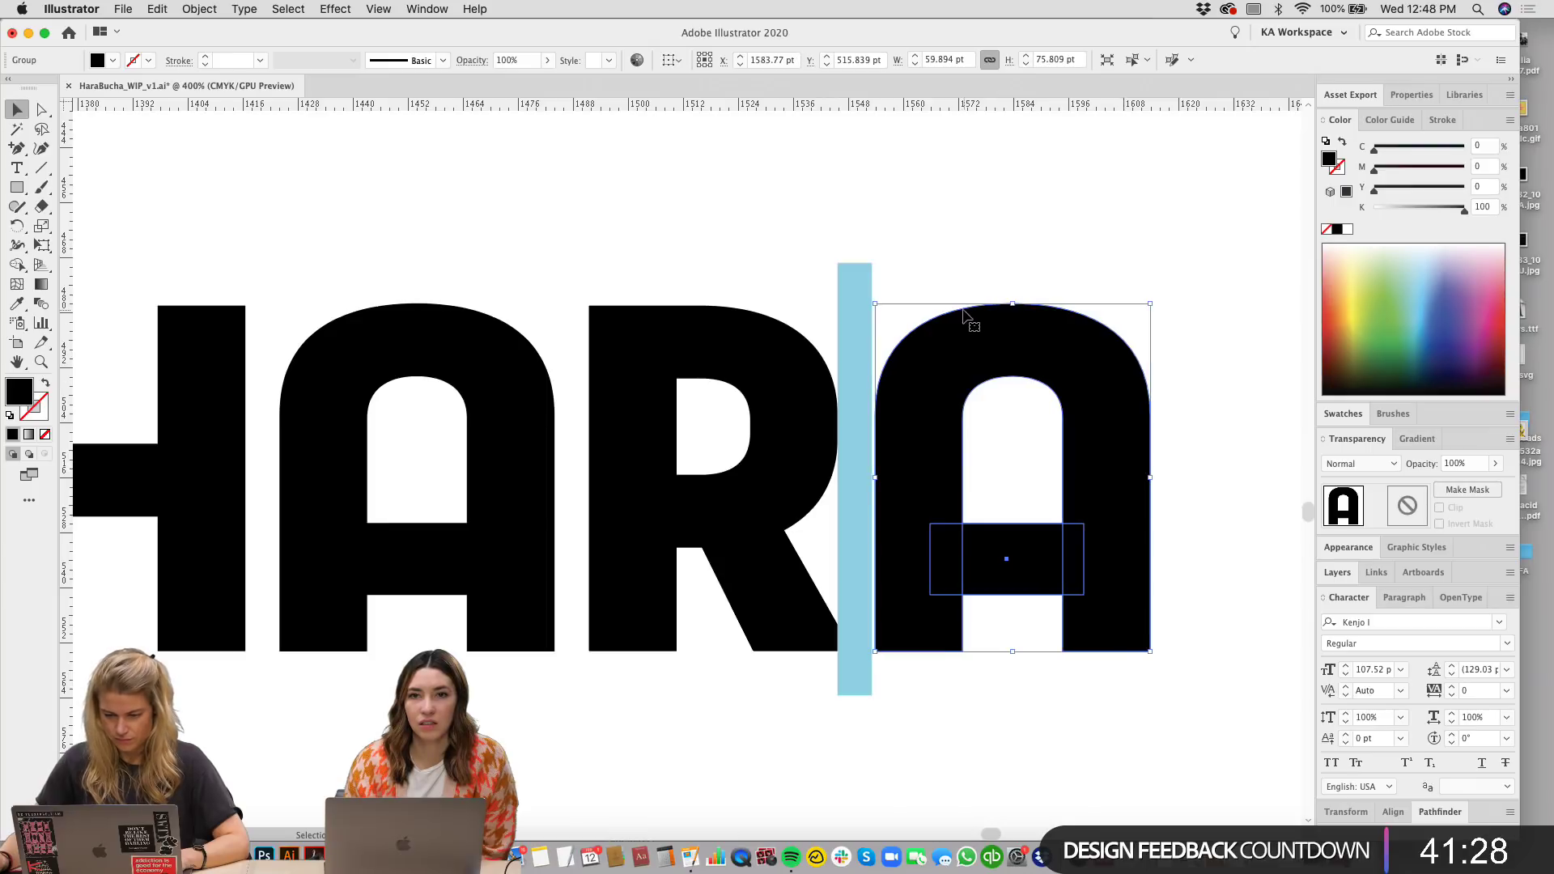
left_click(860, 280)
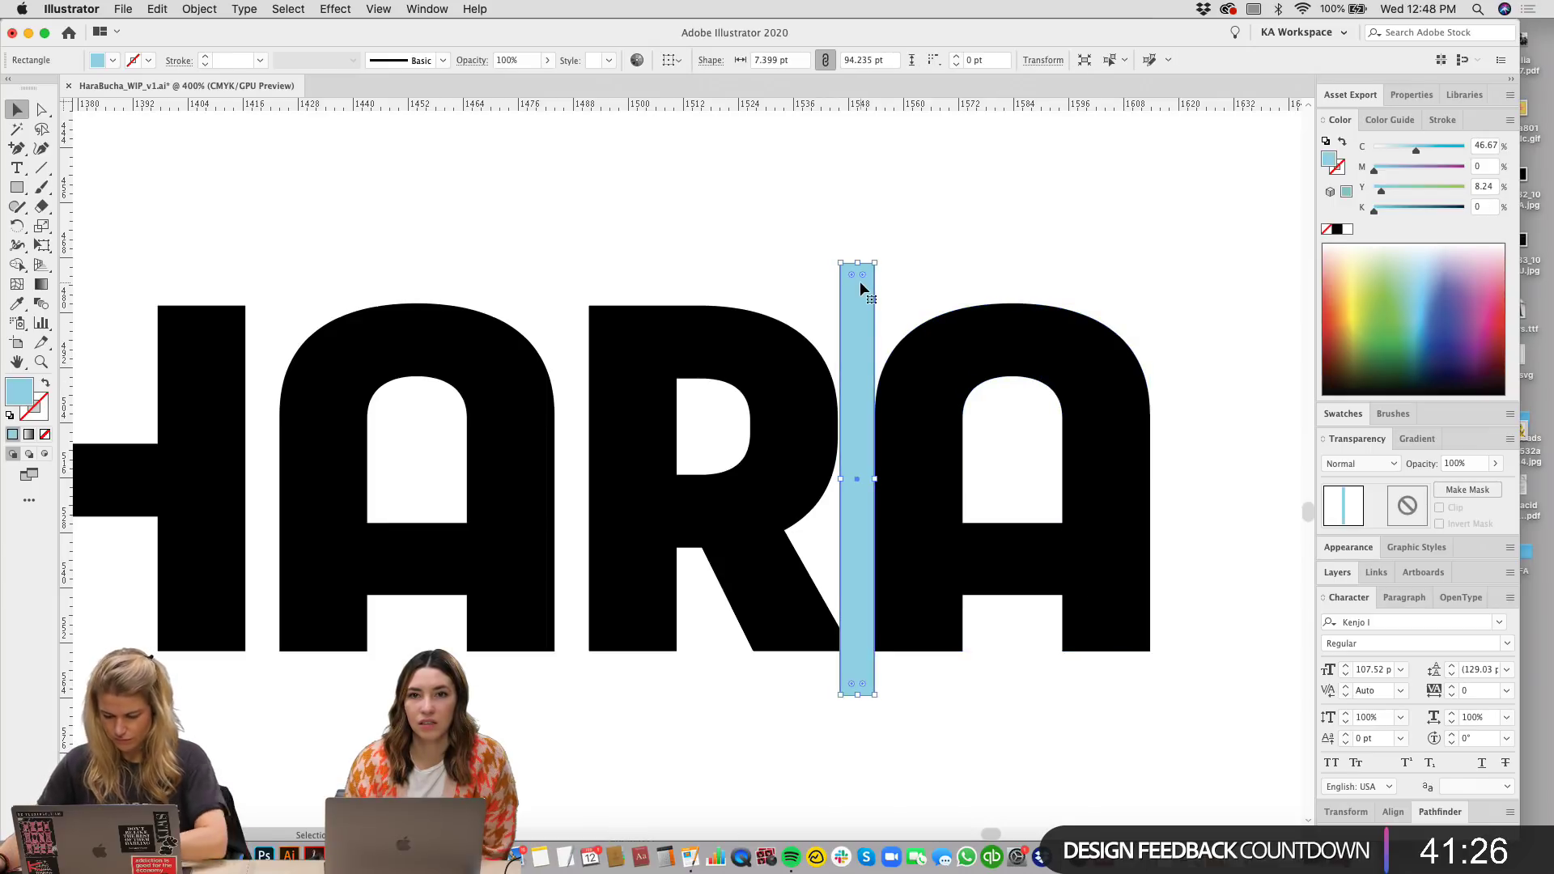
Step: Delete the remaining spacer bar between HARA's R and last A
key("Delete")
key("super+minus")
key("super+minus")
key("super+minus")
key("super+minus")
key("super+minus")
Step: Examine the letter spacing of the HARA BUCHA wordmark at small and large sizes beside the other artboard content
left_click_drag(939, 526, 972, 506)
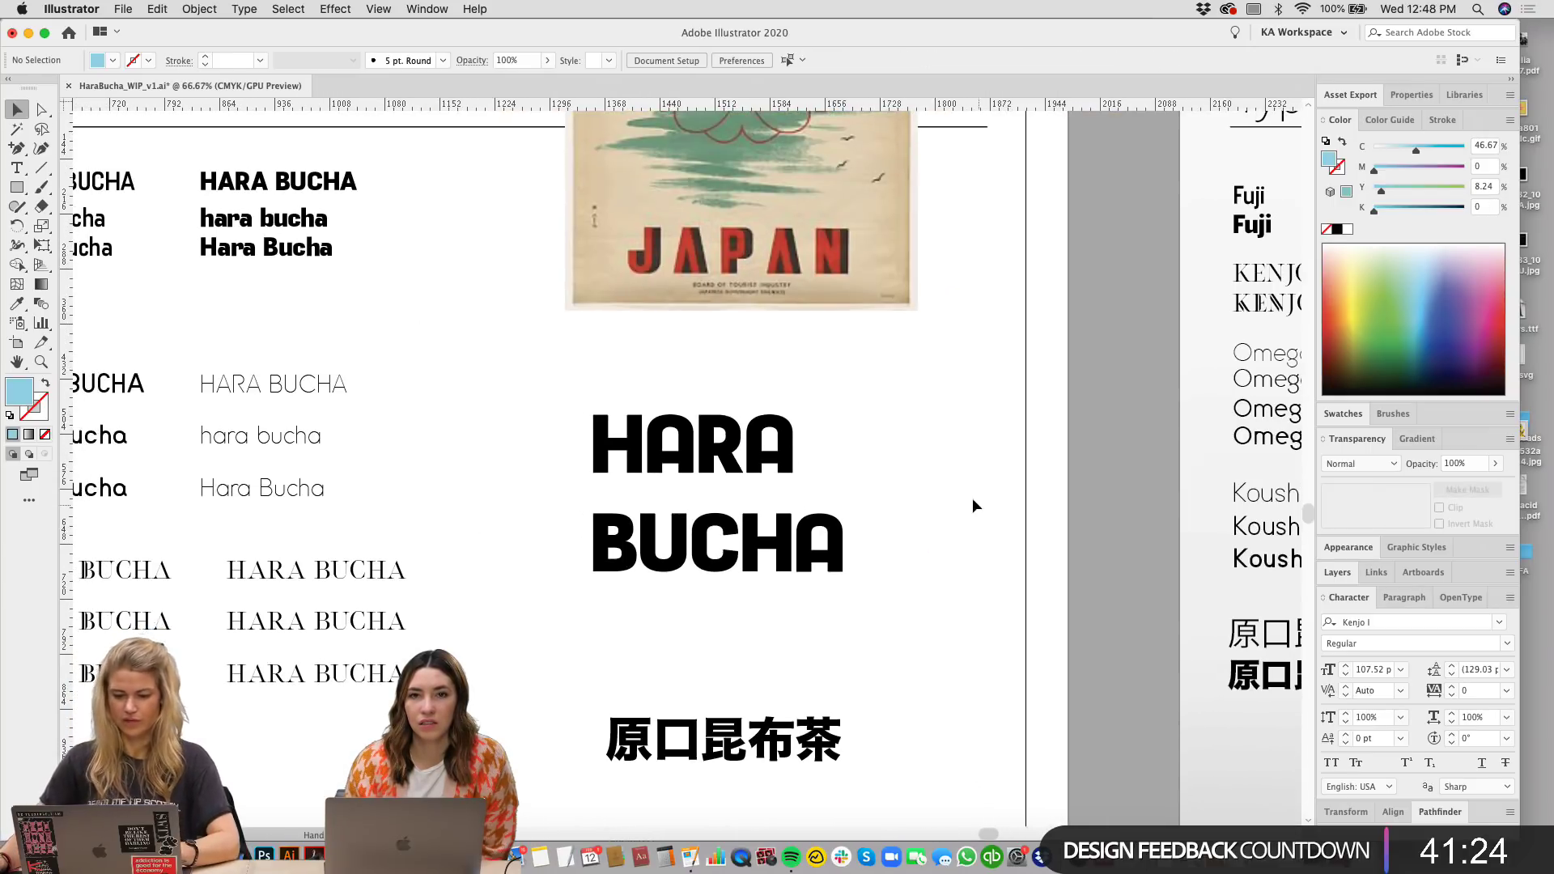
scroll(951, 537, "up", 2)
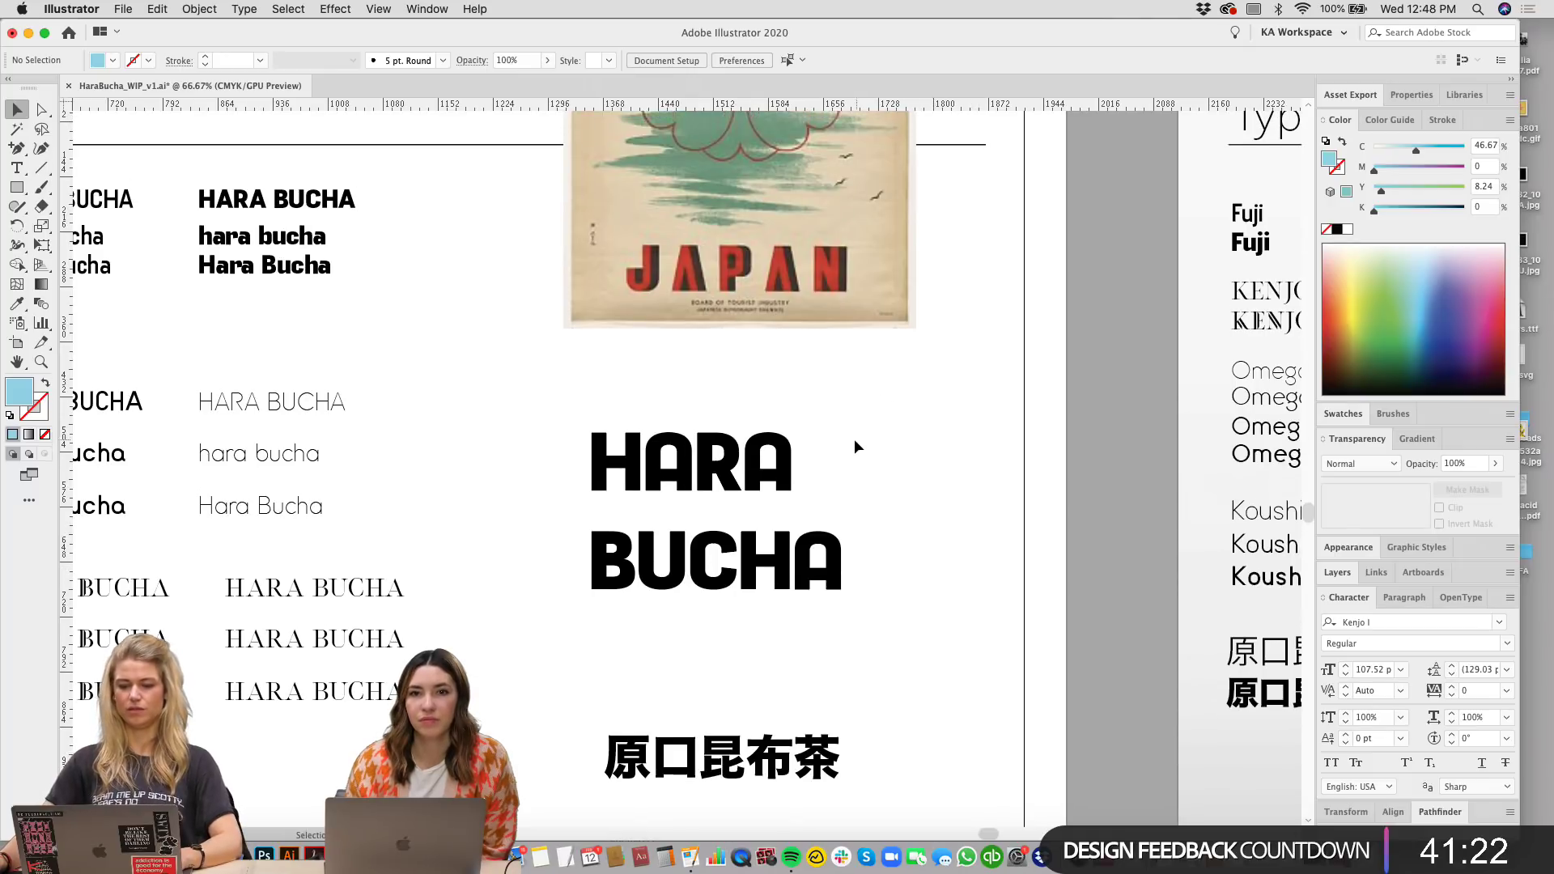
key("super+minus")
key("super+minus")
key("super+minus")
key("super+minus")
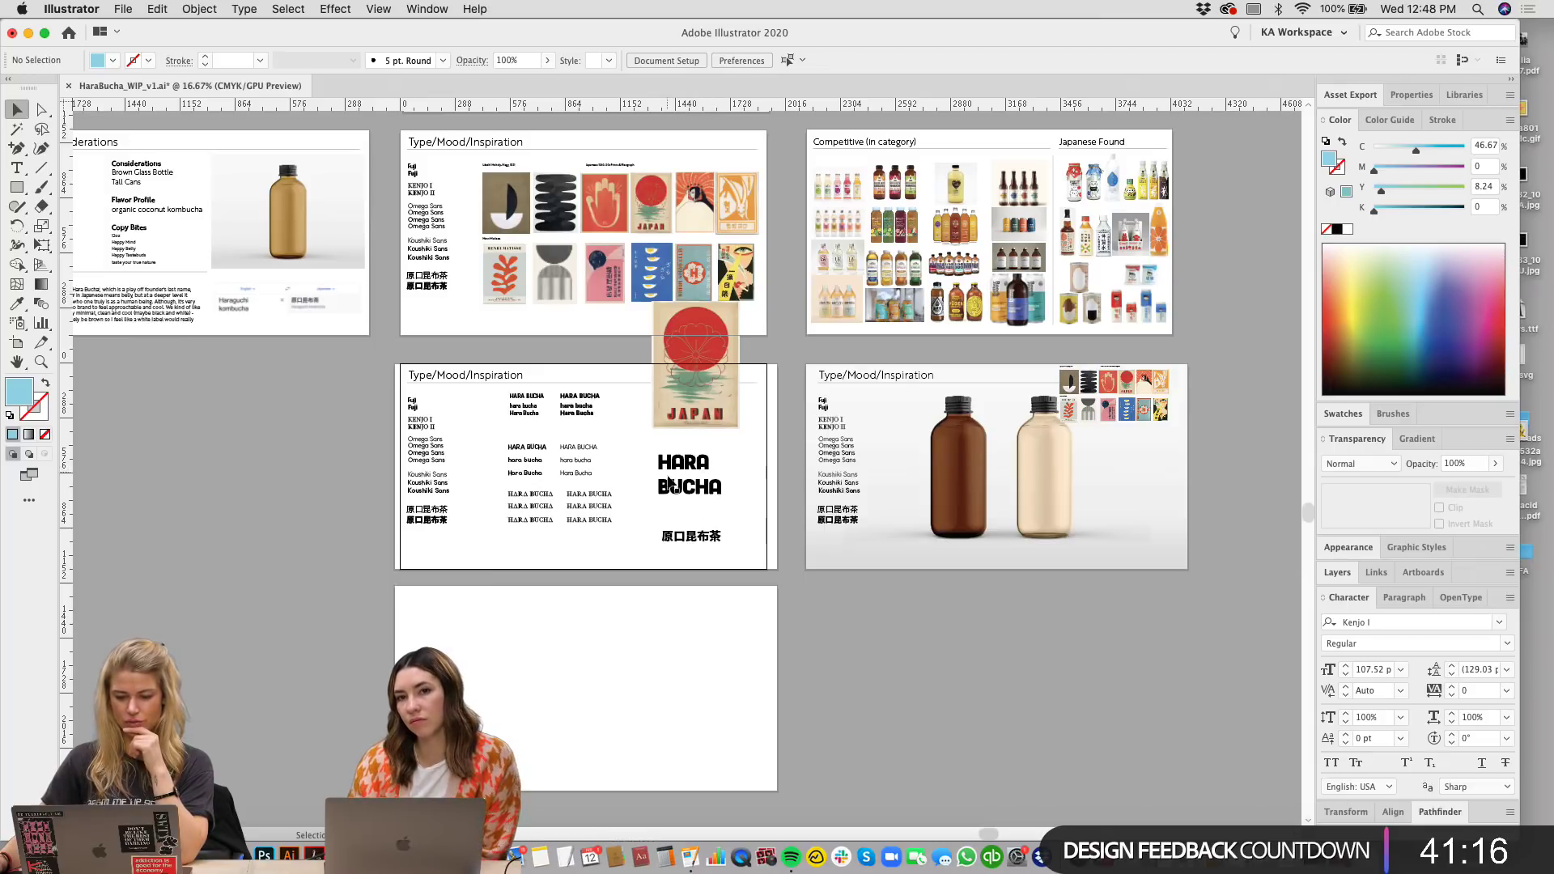
key("super+plus")
key("super+plus")
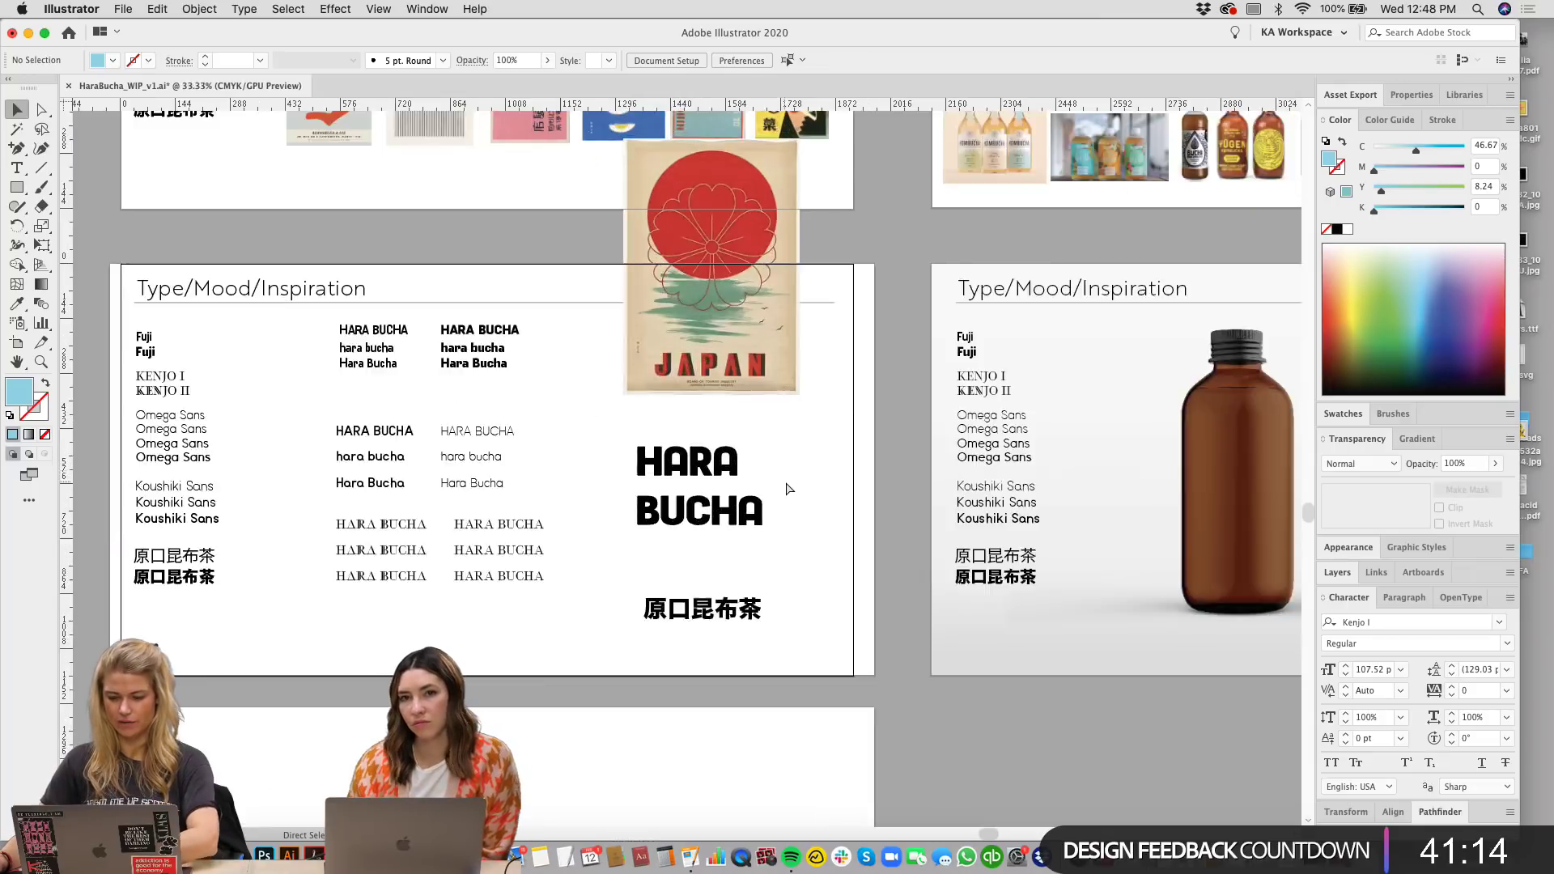
key("super+plus")
key("super+plus")
key("super+plus")
key("super+plus")
key("super+plus")
key("super+plus")
left_click_drag(884, 323, 842, 295)
key("super+minus")
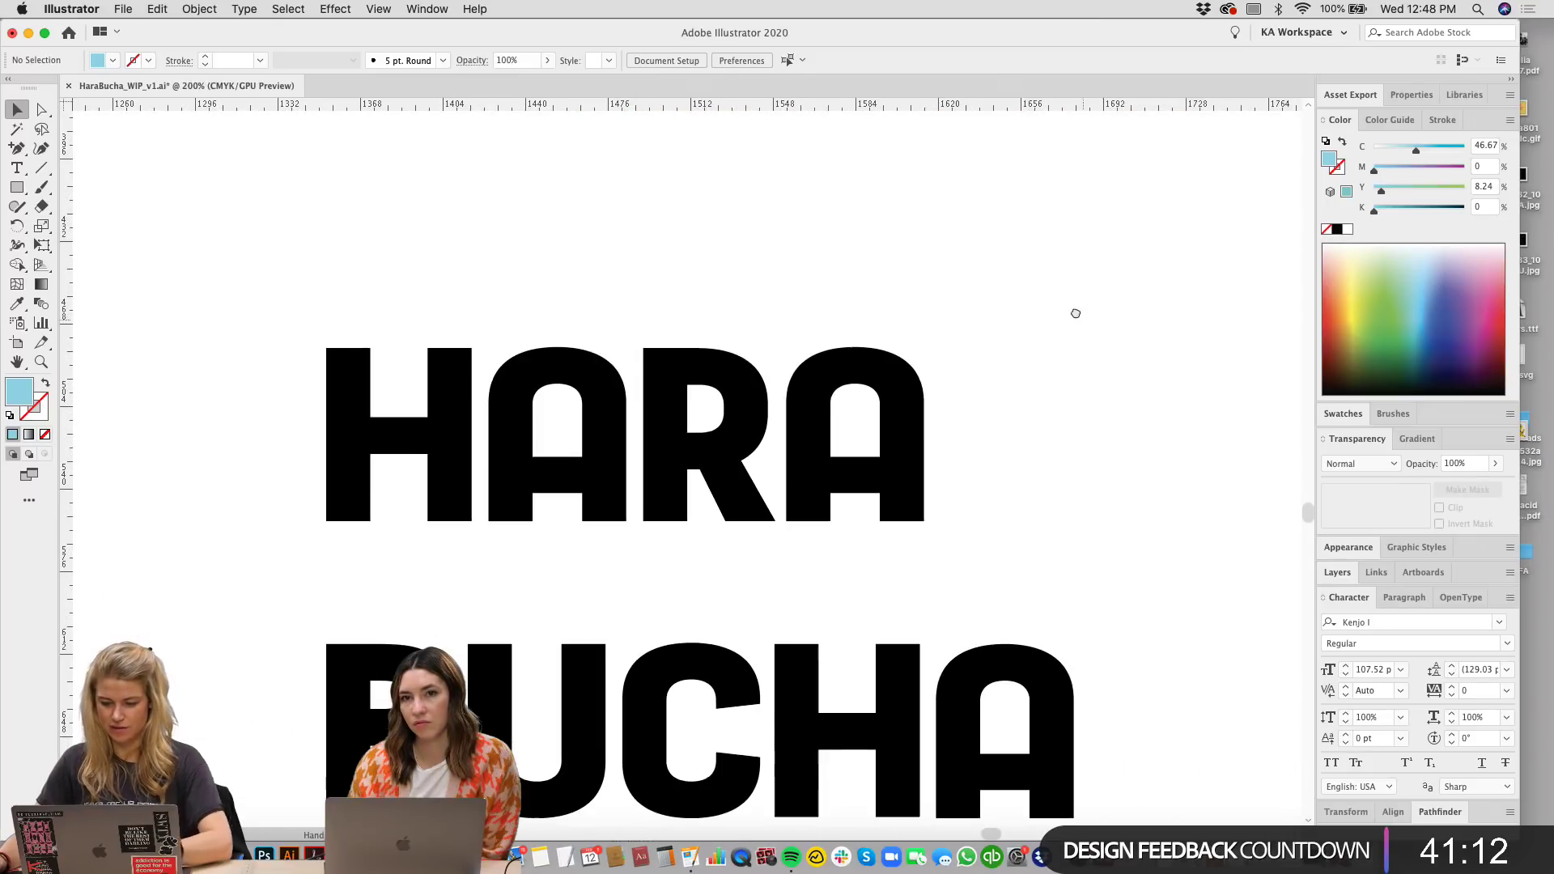
Step: Nudge HARA's R and last A slightly right together, and shift the last A further right on its own
scroll(968, 396, "down", 3)
scroll(968, 396, "right", 2)
left_click_drag(943, 463, 643, 209)
key("Right")
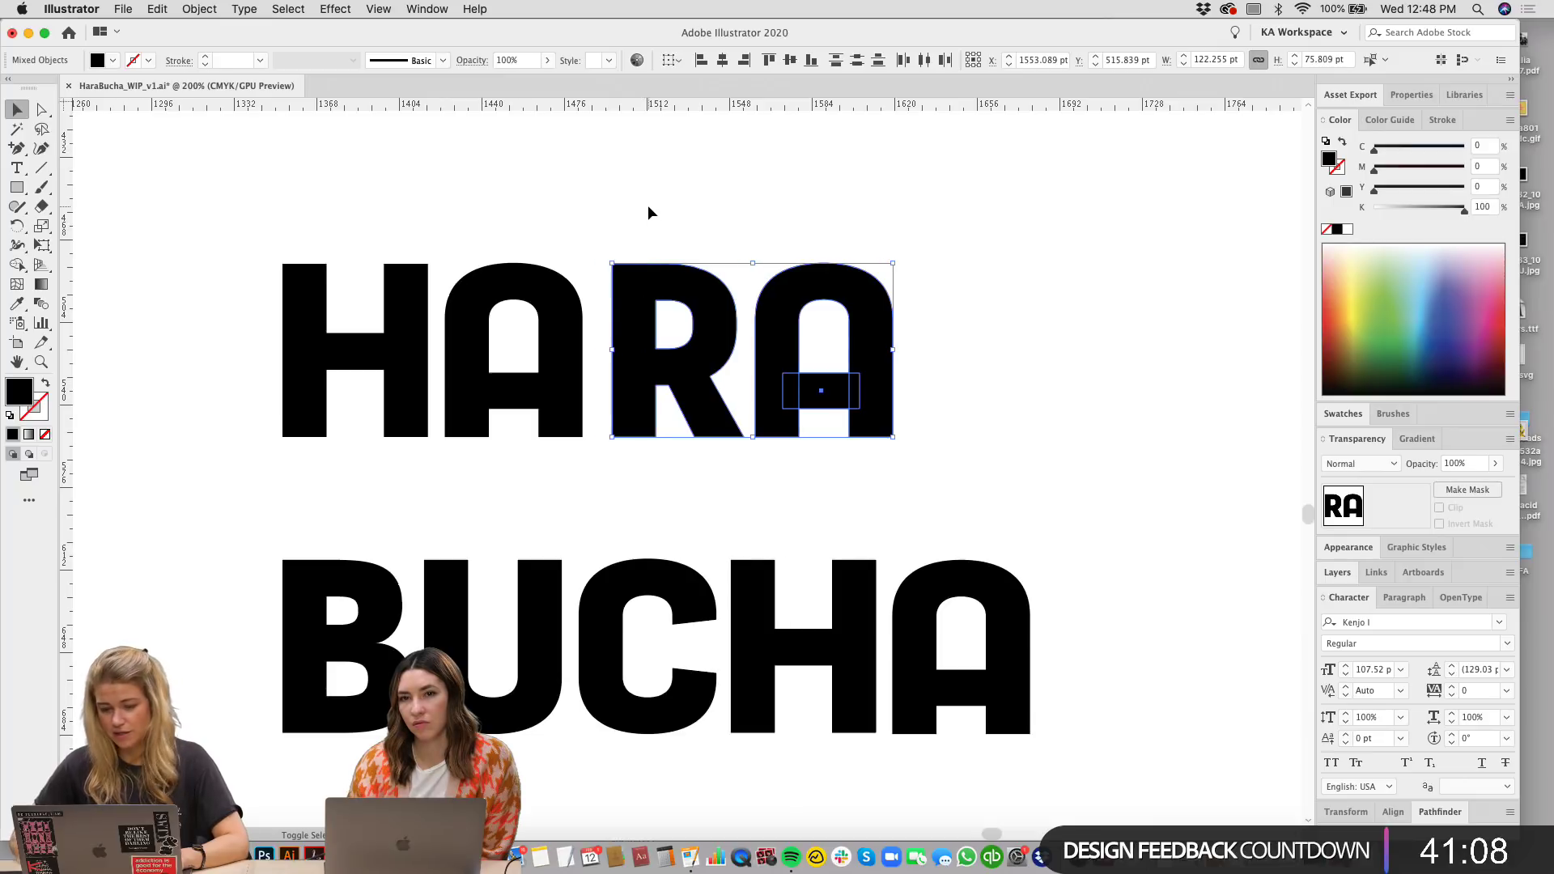
left_click(867, 297)
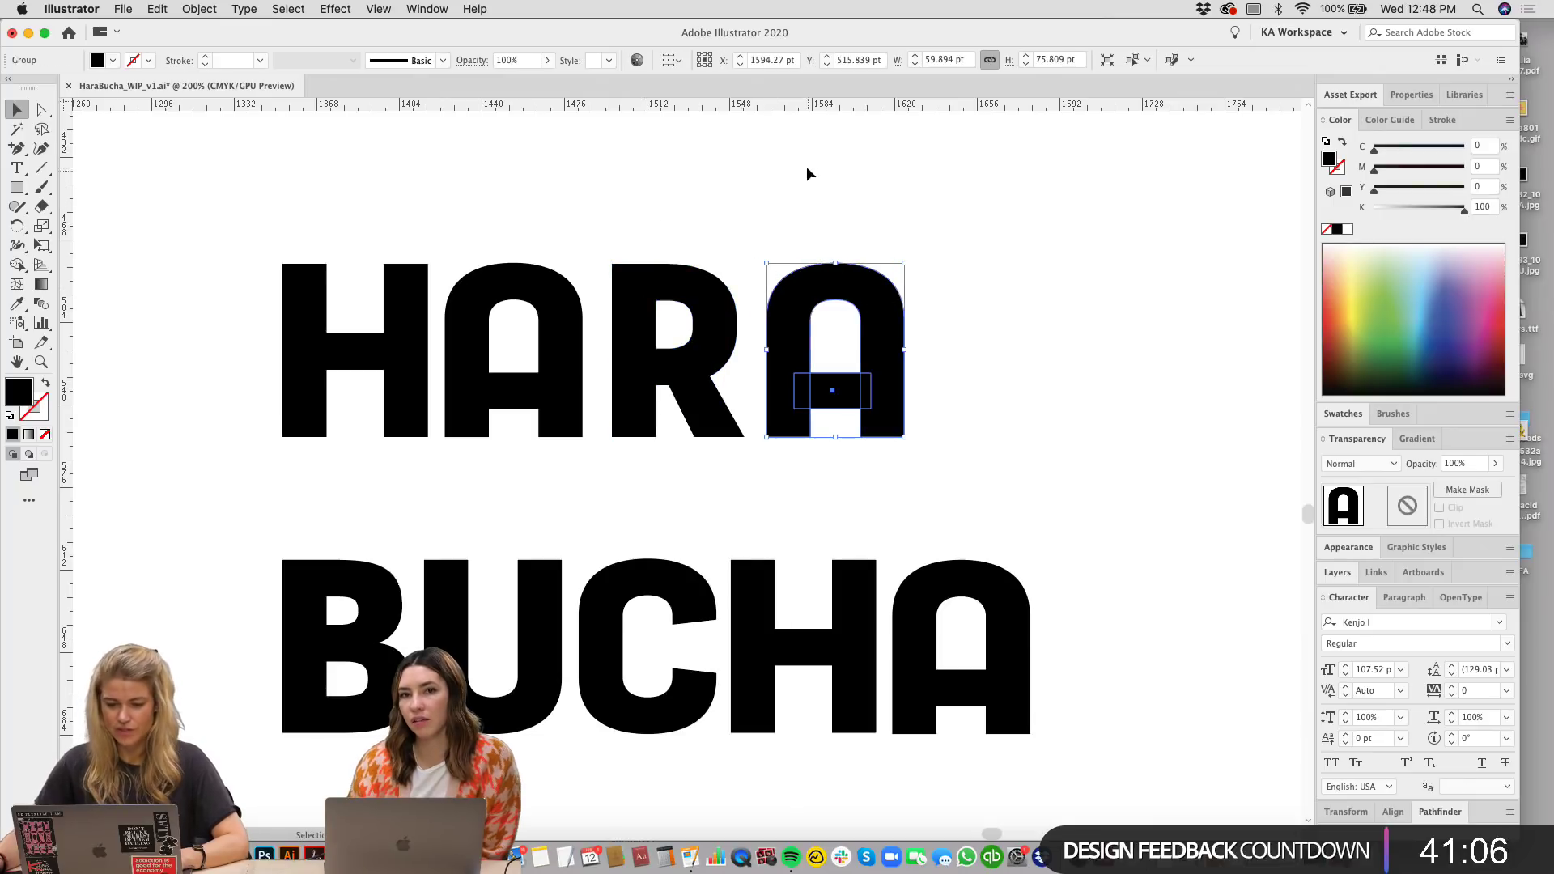
left_click(808, 170)
scroll(909, 215, "right", 2)
scroll(948, 459, "down", 1)
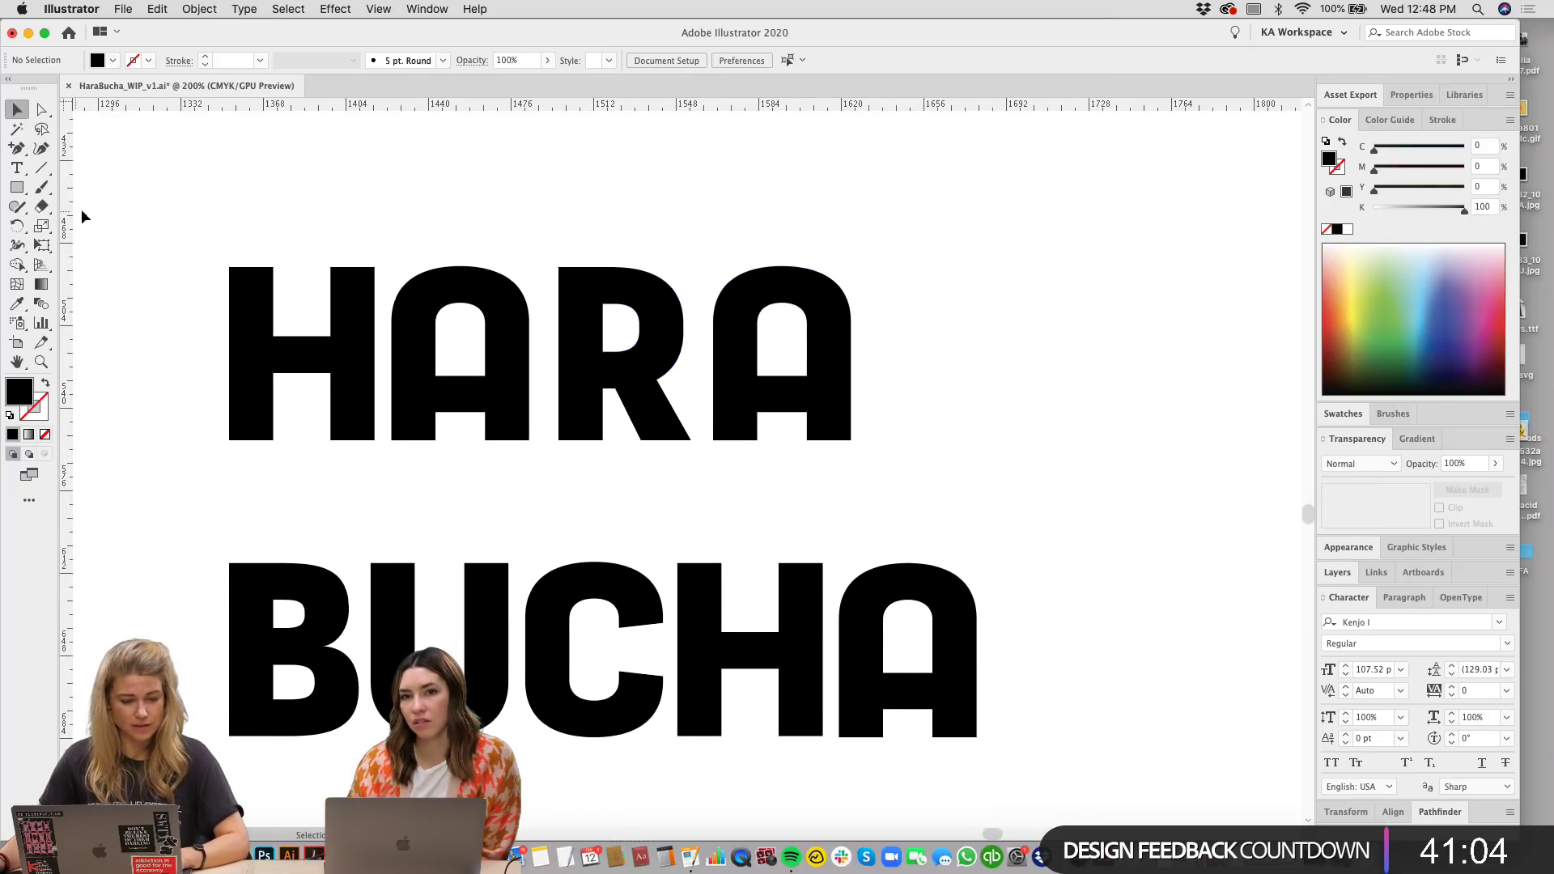
Step: Draw a black rectangle about 49 by 76 pt over HARA's H and place it in the empty space after HARA
left_click(17, 187)
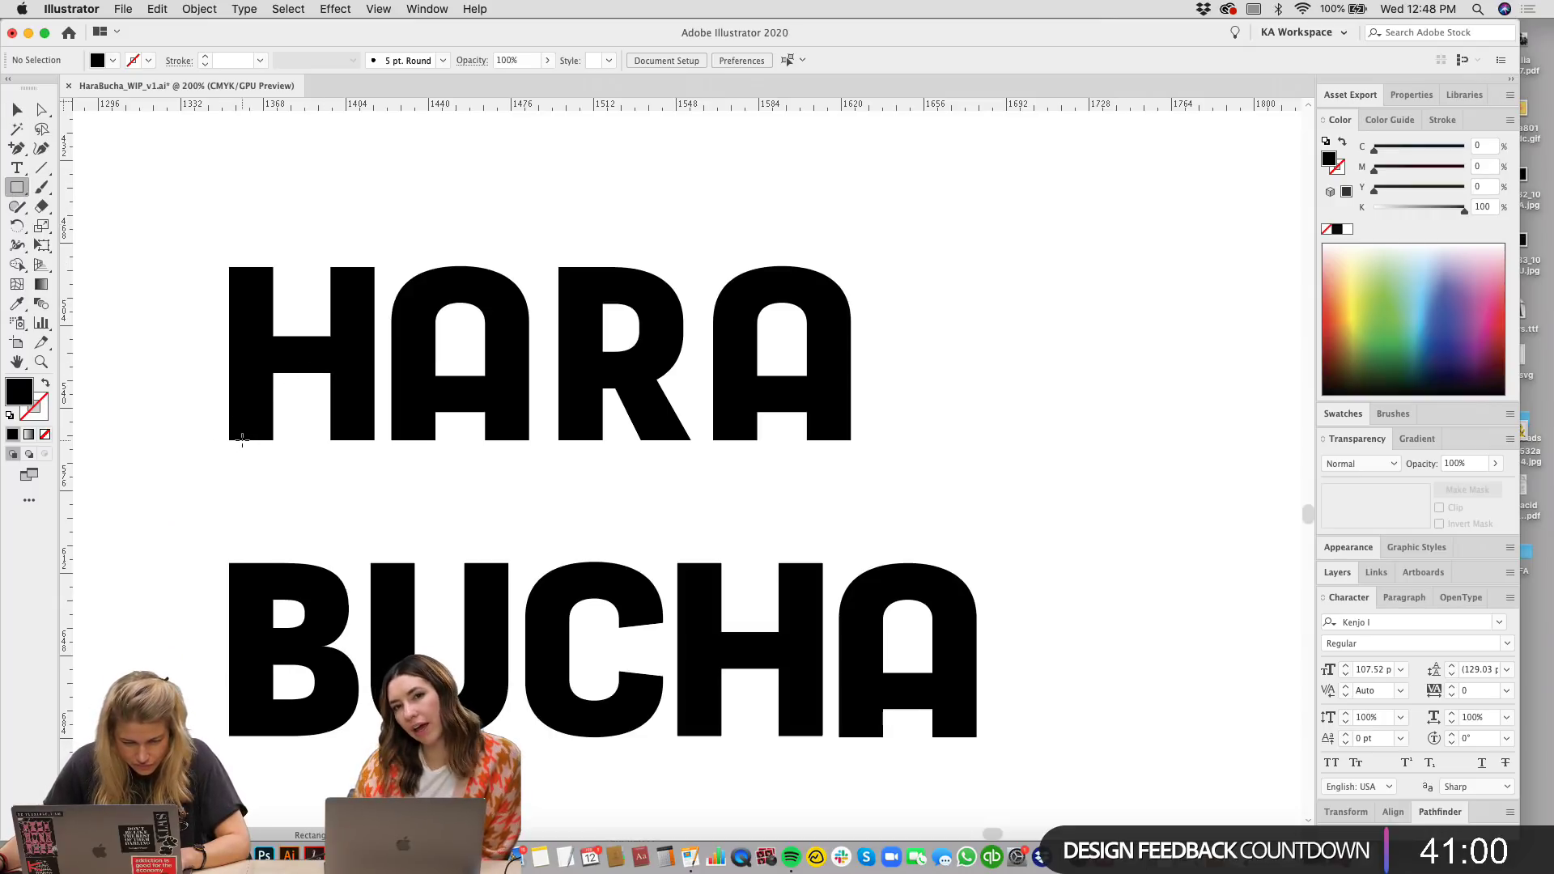
left_click_drag(244, 439, 354, 266)
key("v")
left_click(423, 208)
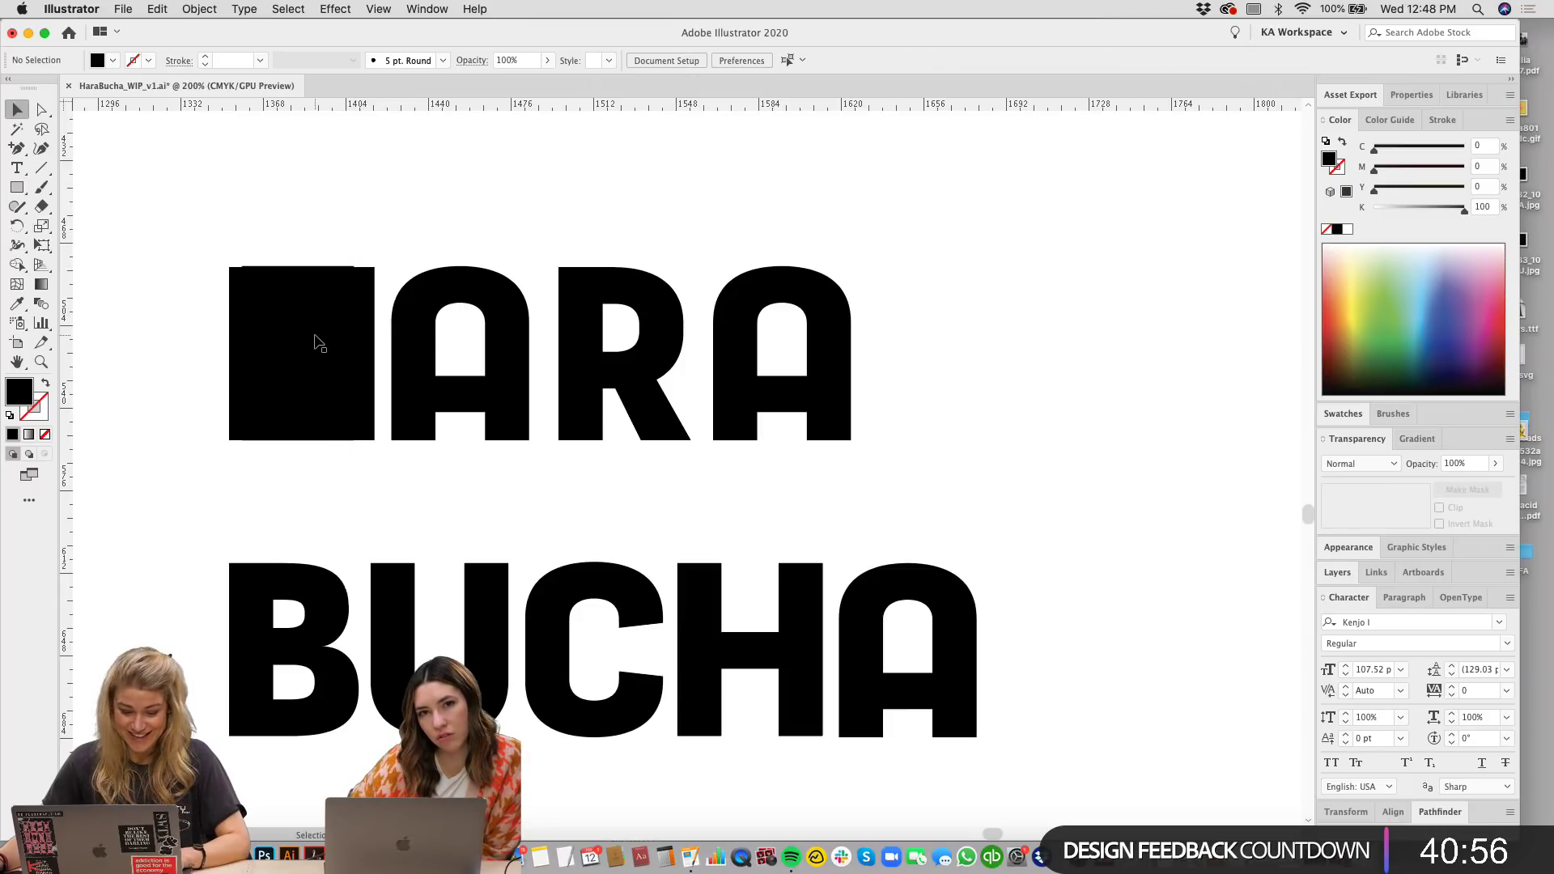
key("super+z")
scroll(666, 479, "left", 2)
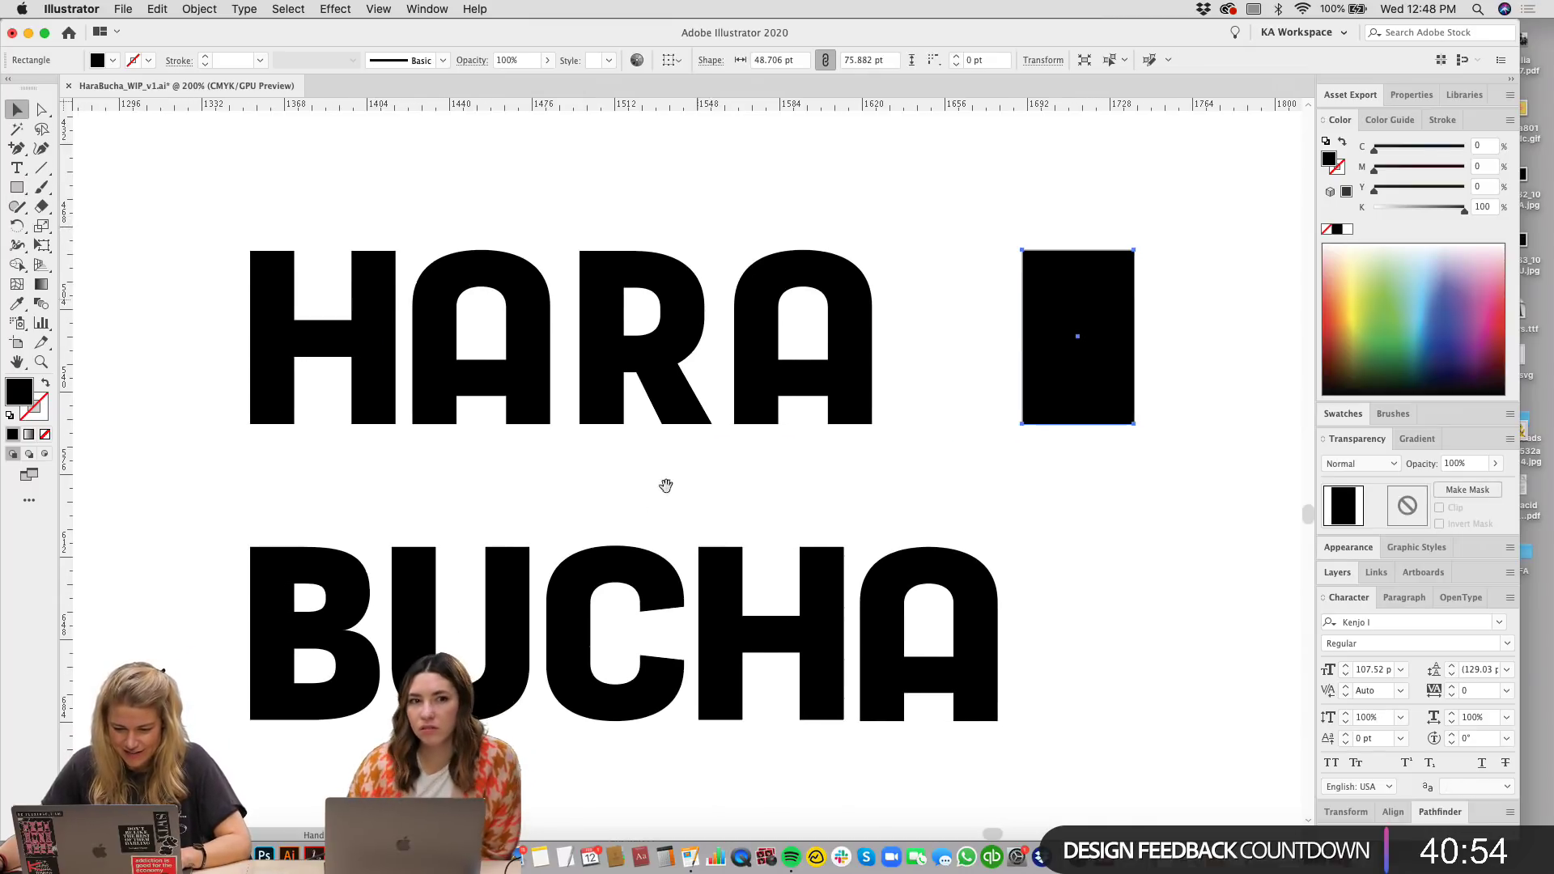
left_click(483, 634)
left_click(324, 579, "shift")
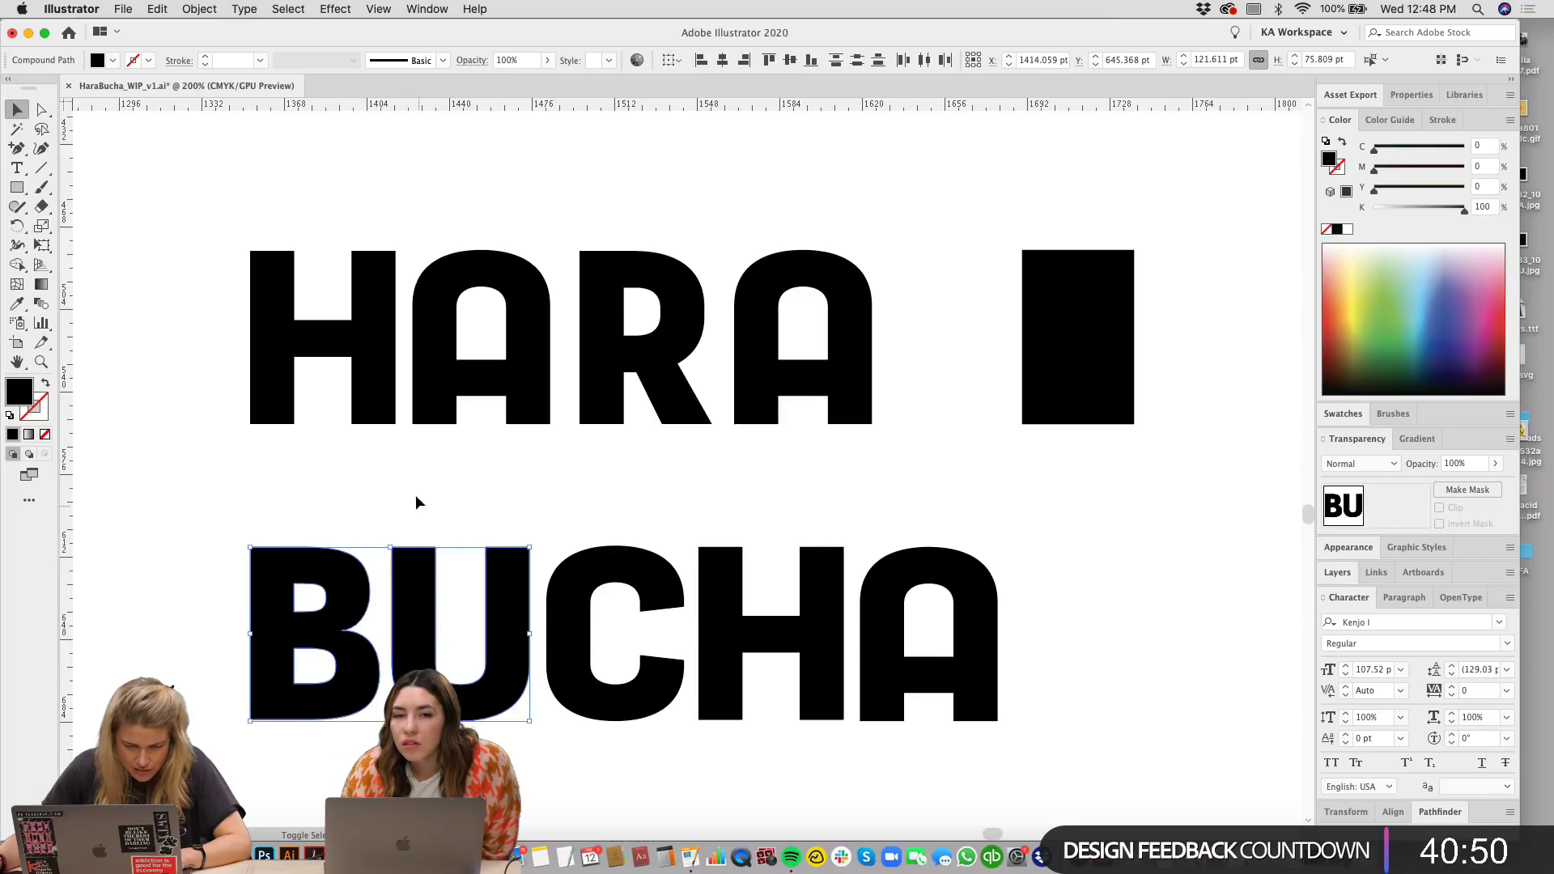
left_click(415, 419, "shift")
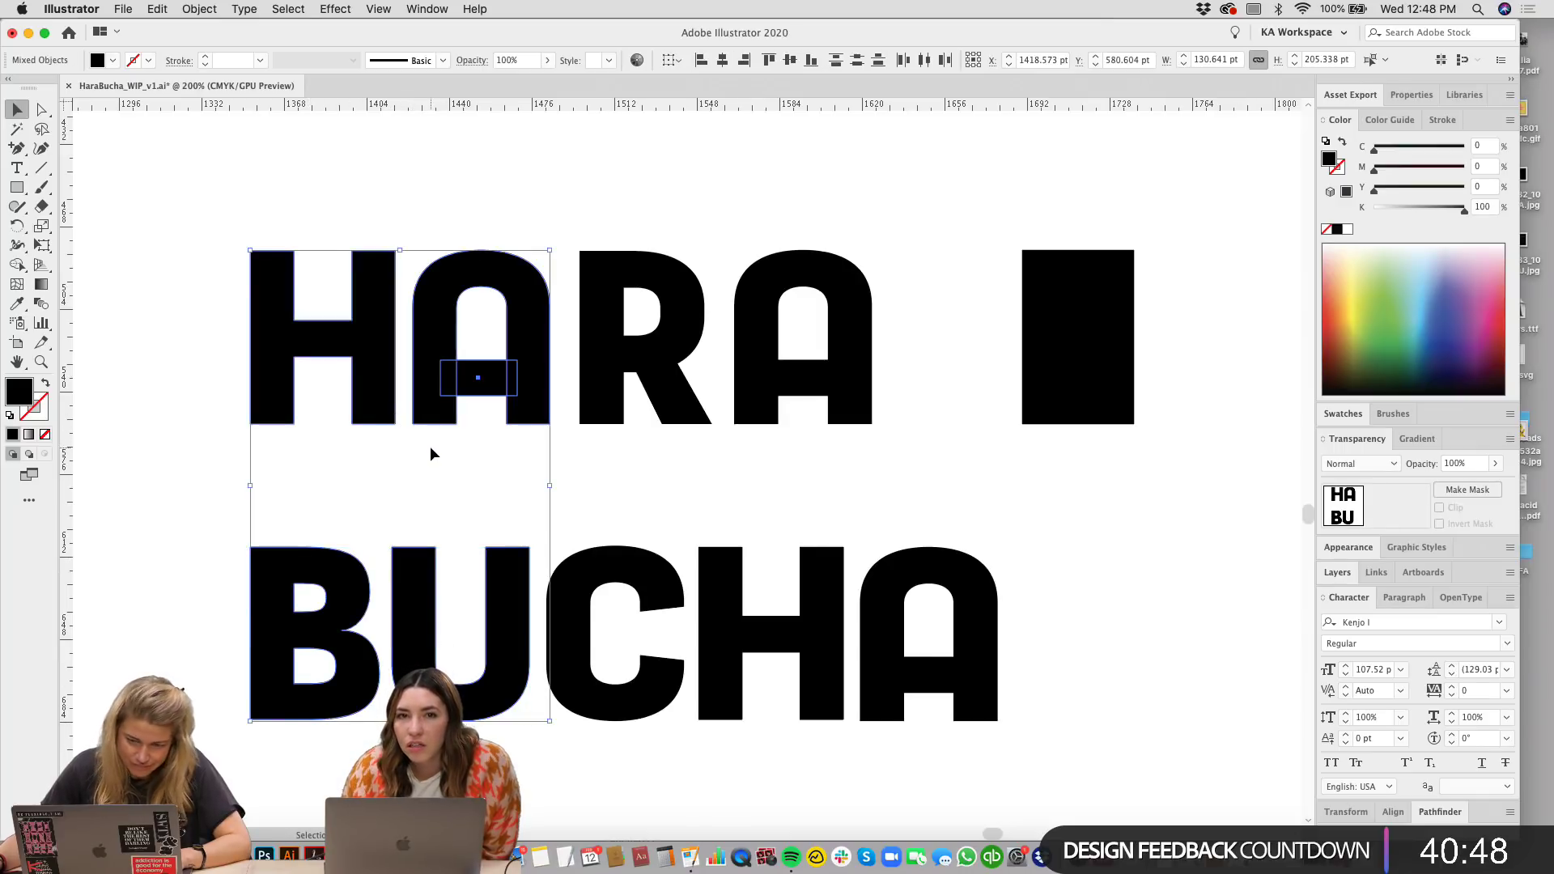
left_click(430, 445)
left_click_drag(377, 435, 805, 409)
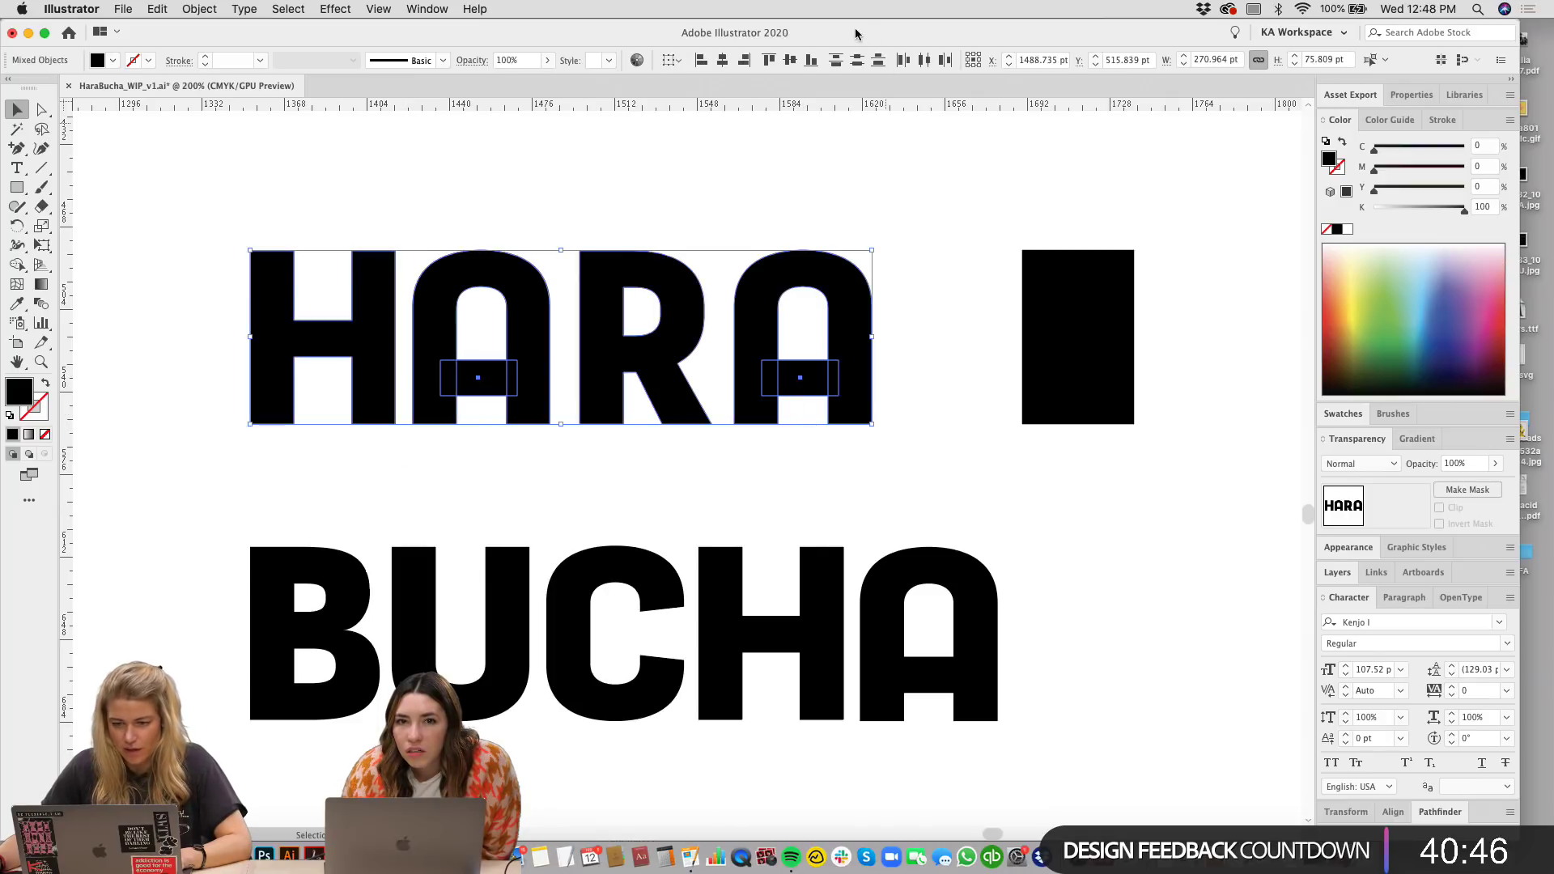
left_click(971, 631)
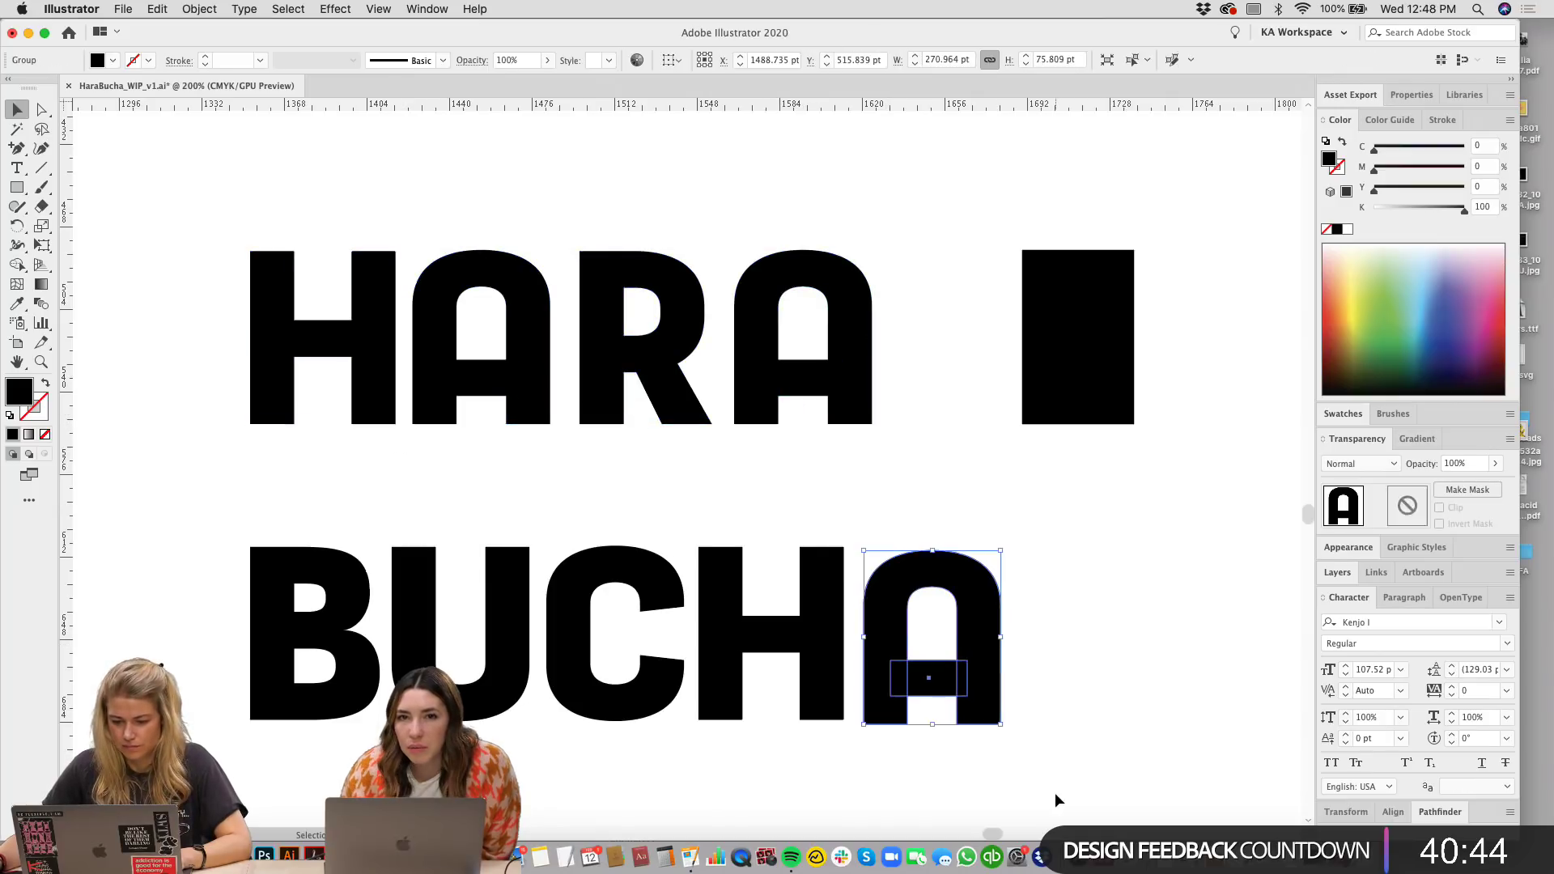
left_click(1081, 681)
Step: Round the two top corners of the black rectangle after HARA fully, turning it into an arch
scroll(1052, 470, "right", 2)
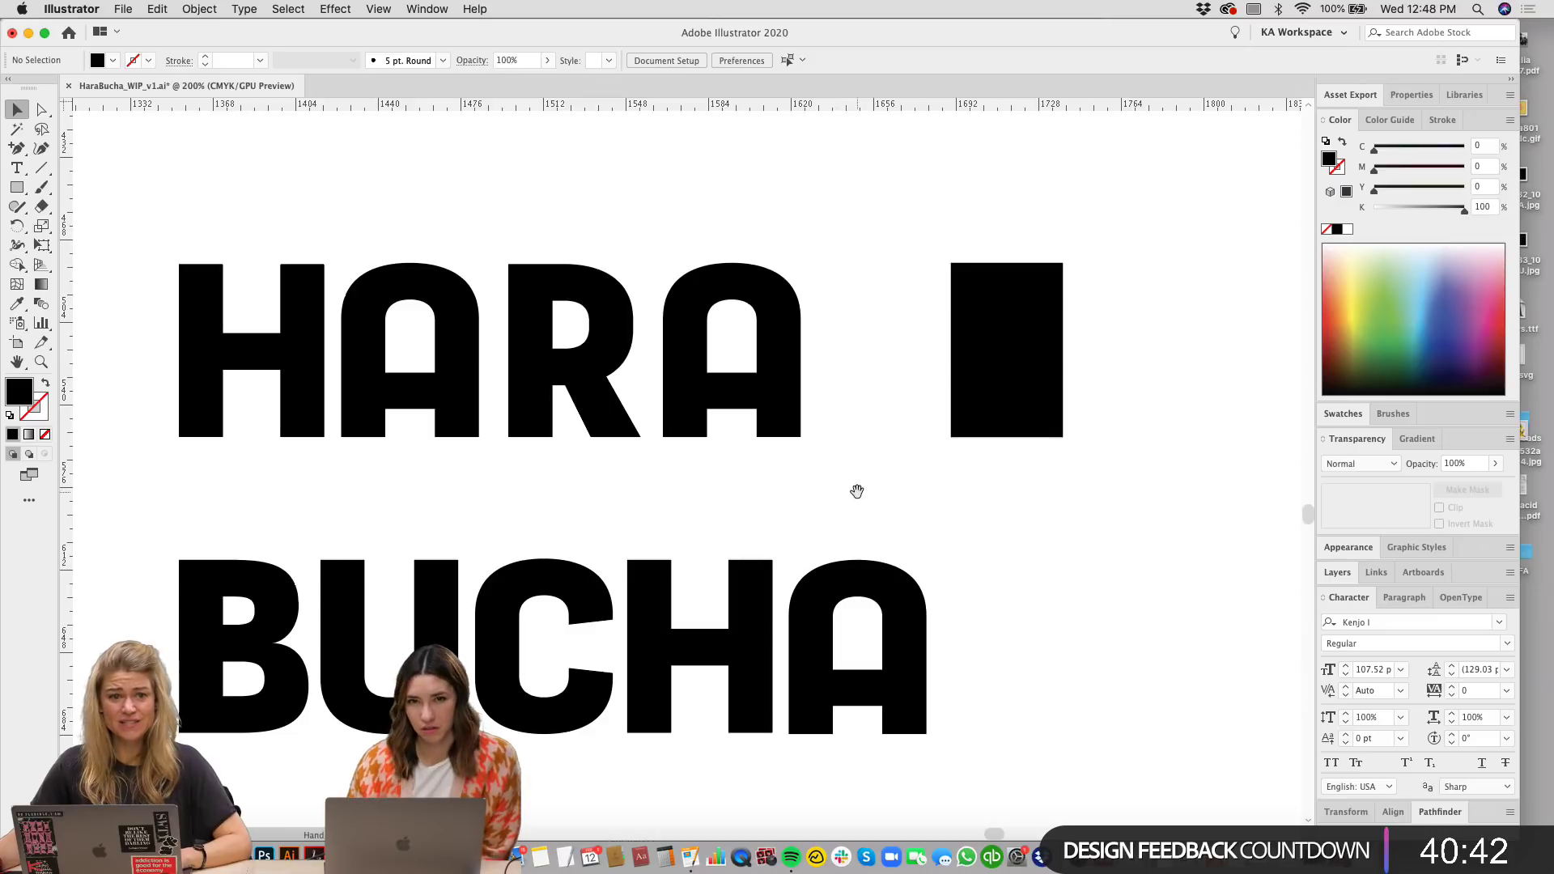
scroll(858, 477, "up", 1)
left_click(1012, 344)
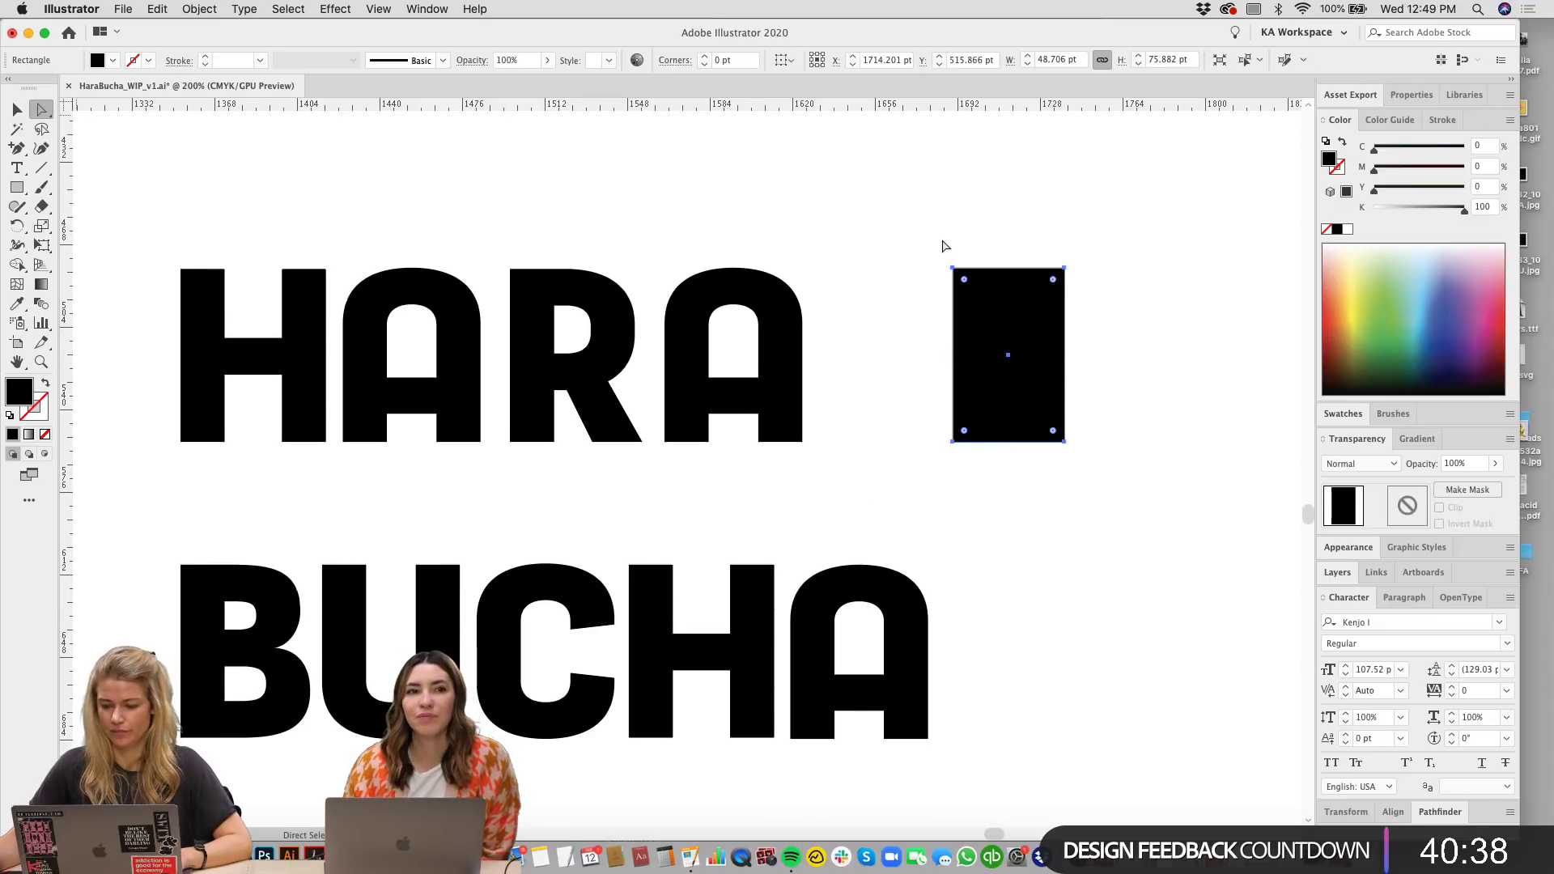
key("a")
left_click_drag(1052, 280, 1052, 469)
key("v")
left_click(1107, 484)
left_click(994, 417)
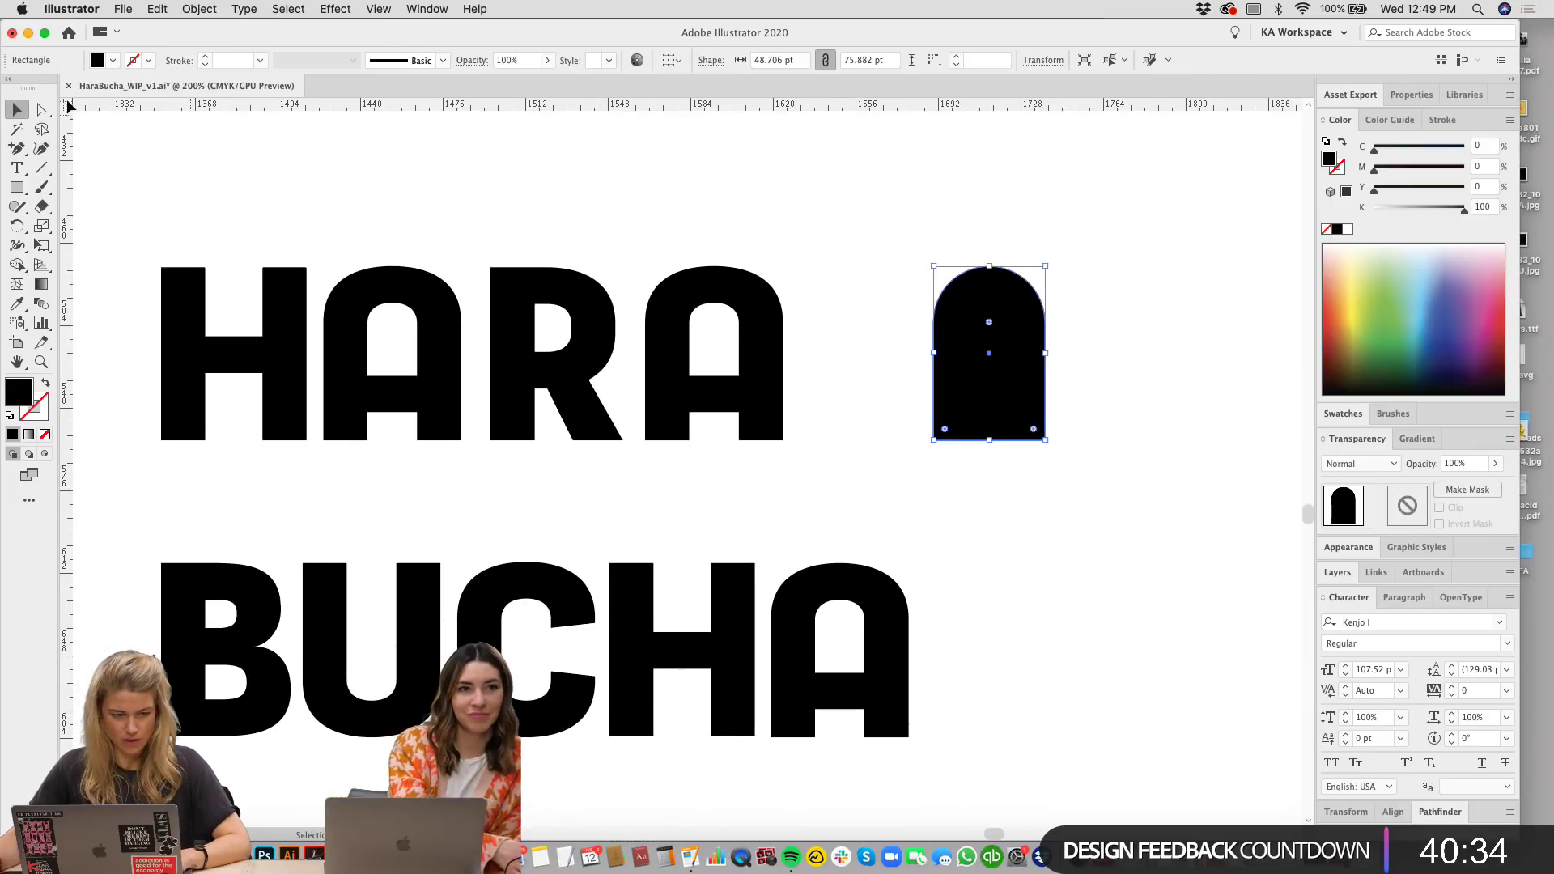
Step: Delete the arch's bottom edge and swap its black fill to the stroke, leaving an open outlined path
left_click(42, 109)
left_click(555, 236)
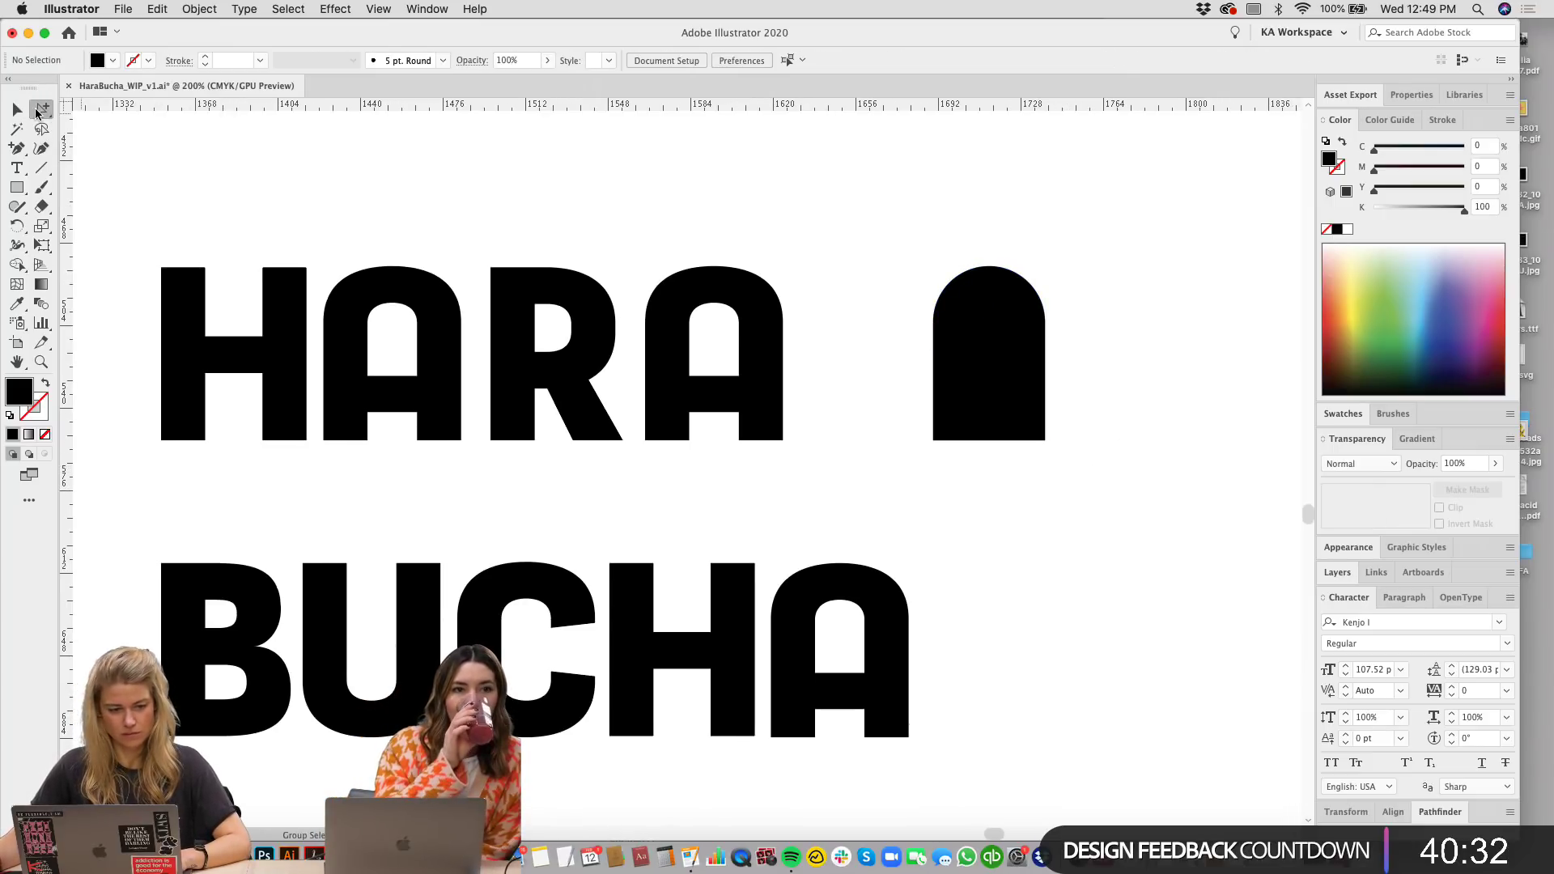
left_click(37, 112)
left_click(97, 111)
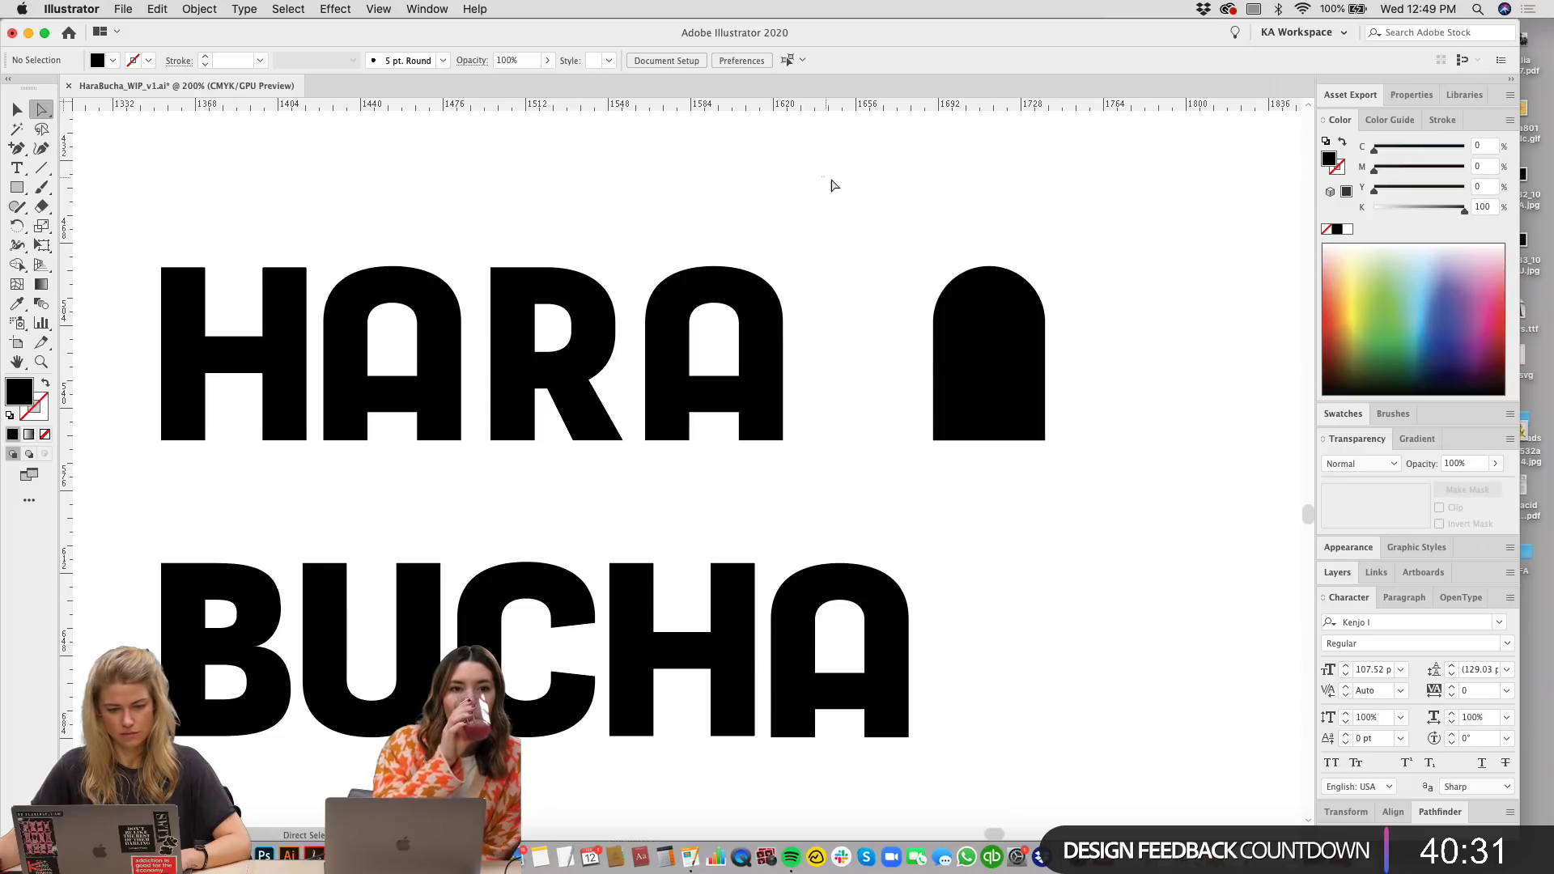
left_click(988, 443)
key("v")
left_click_drag(1073, 469, 847, 409)
left_click(44, 384)
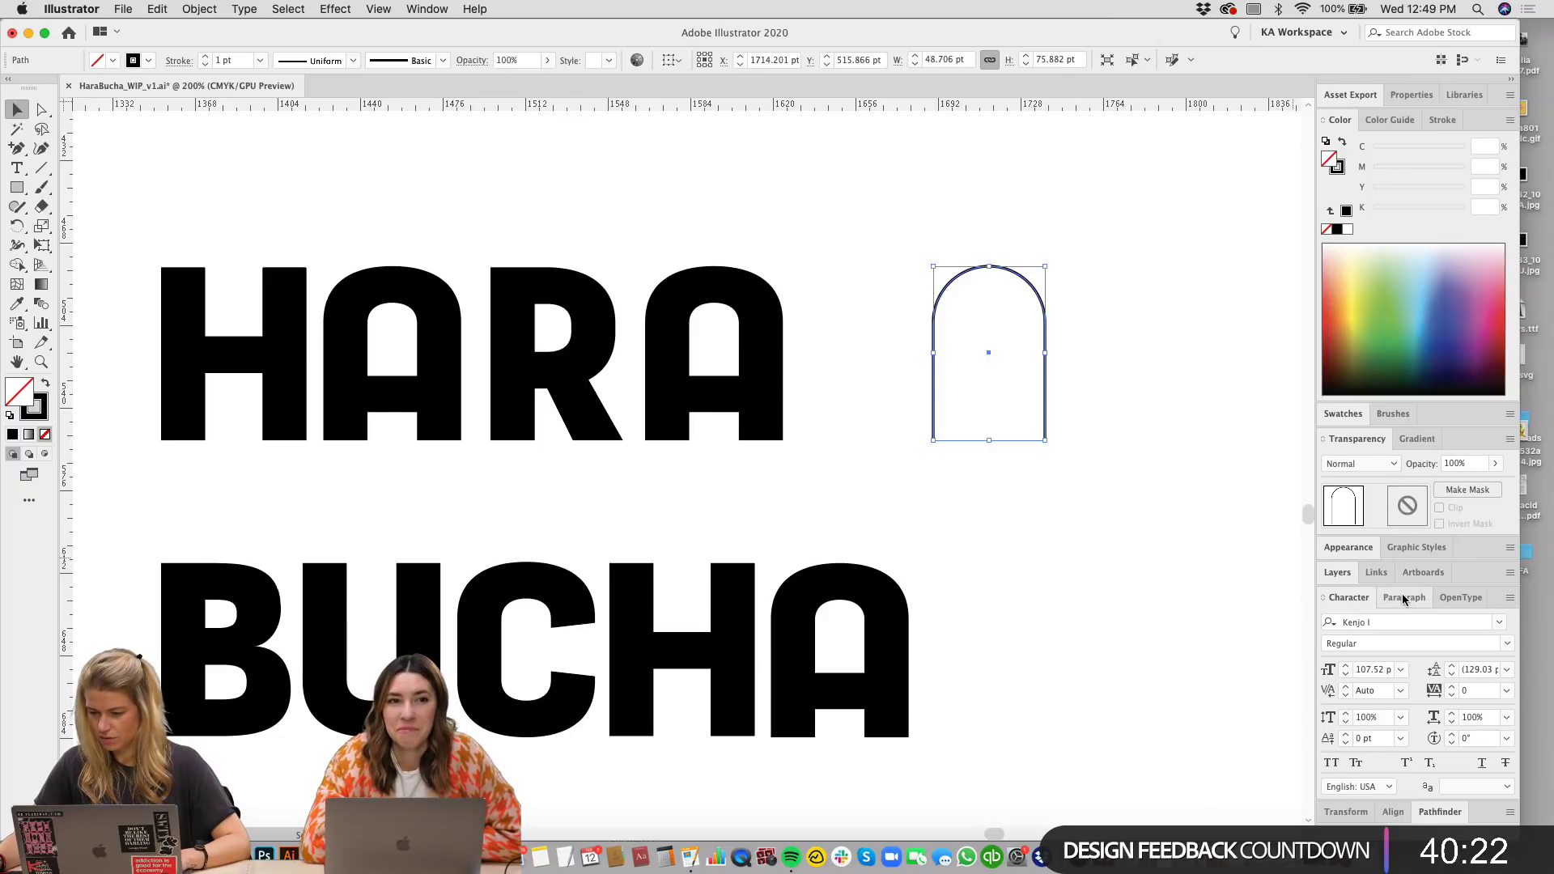
Step: Thicken the arch's stroke, scale the path down to about 40 by 63 pt, and set the stroke weight to 17 pt
left_click(1442, 120)
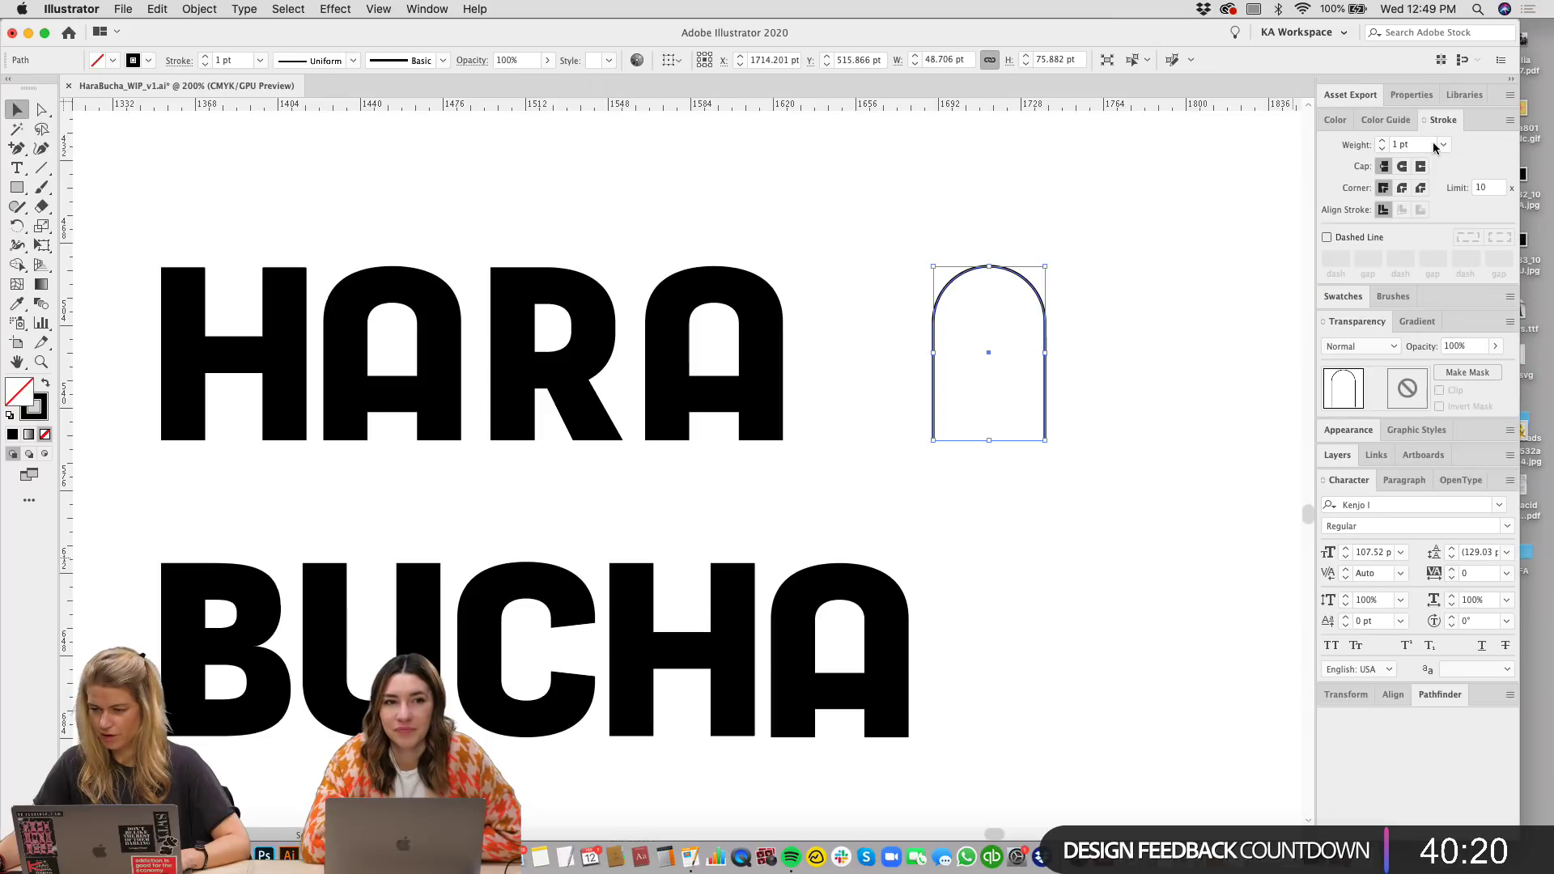
left_click(1383, 142)
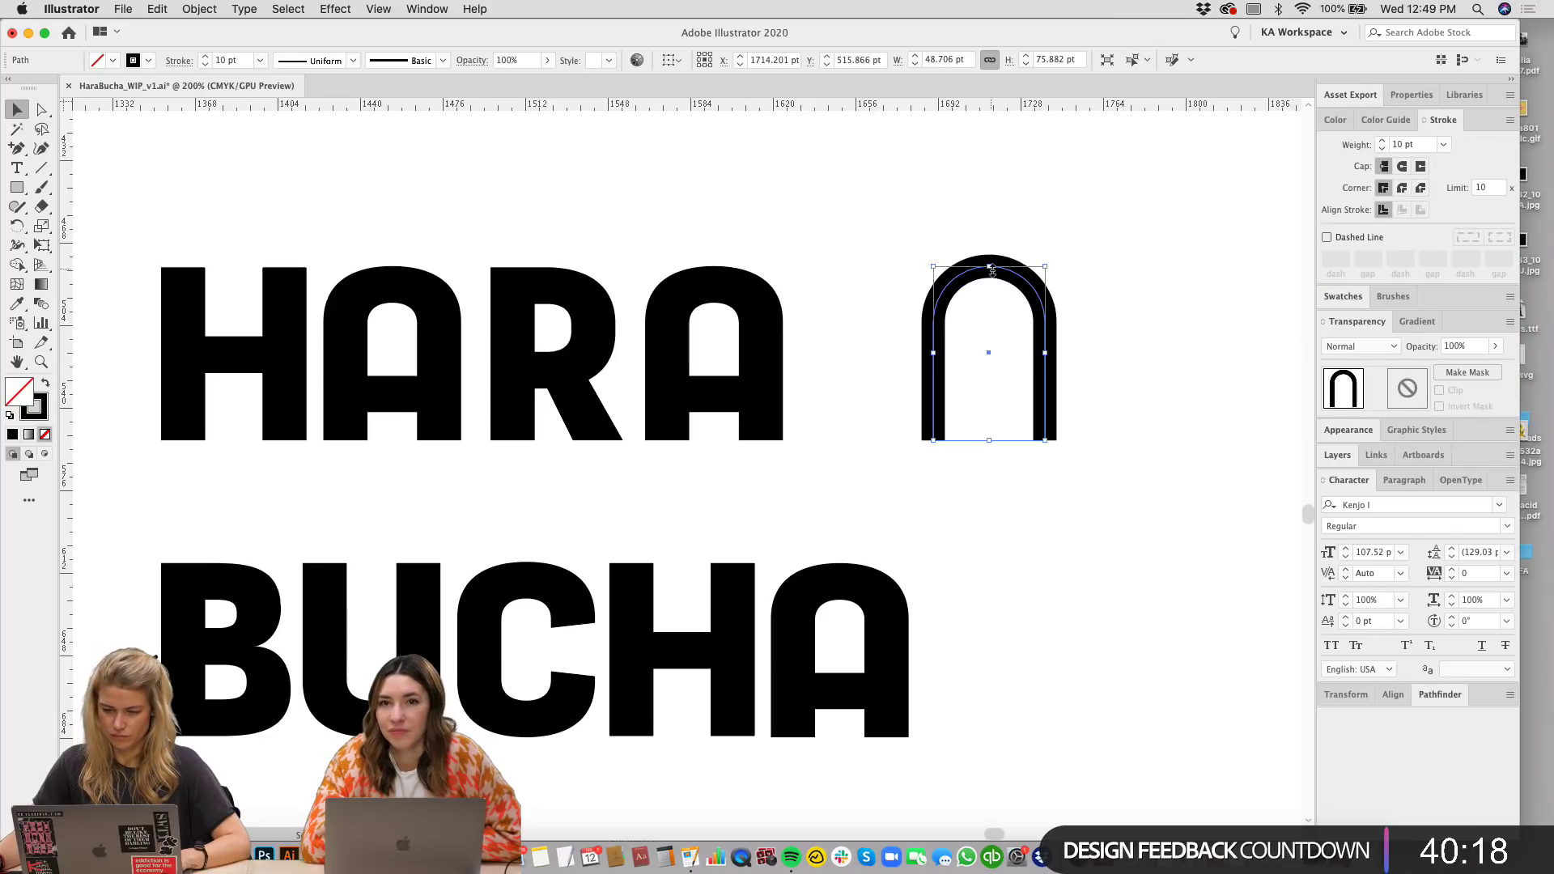
left_click_drag(992, 271, 1142, 301)
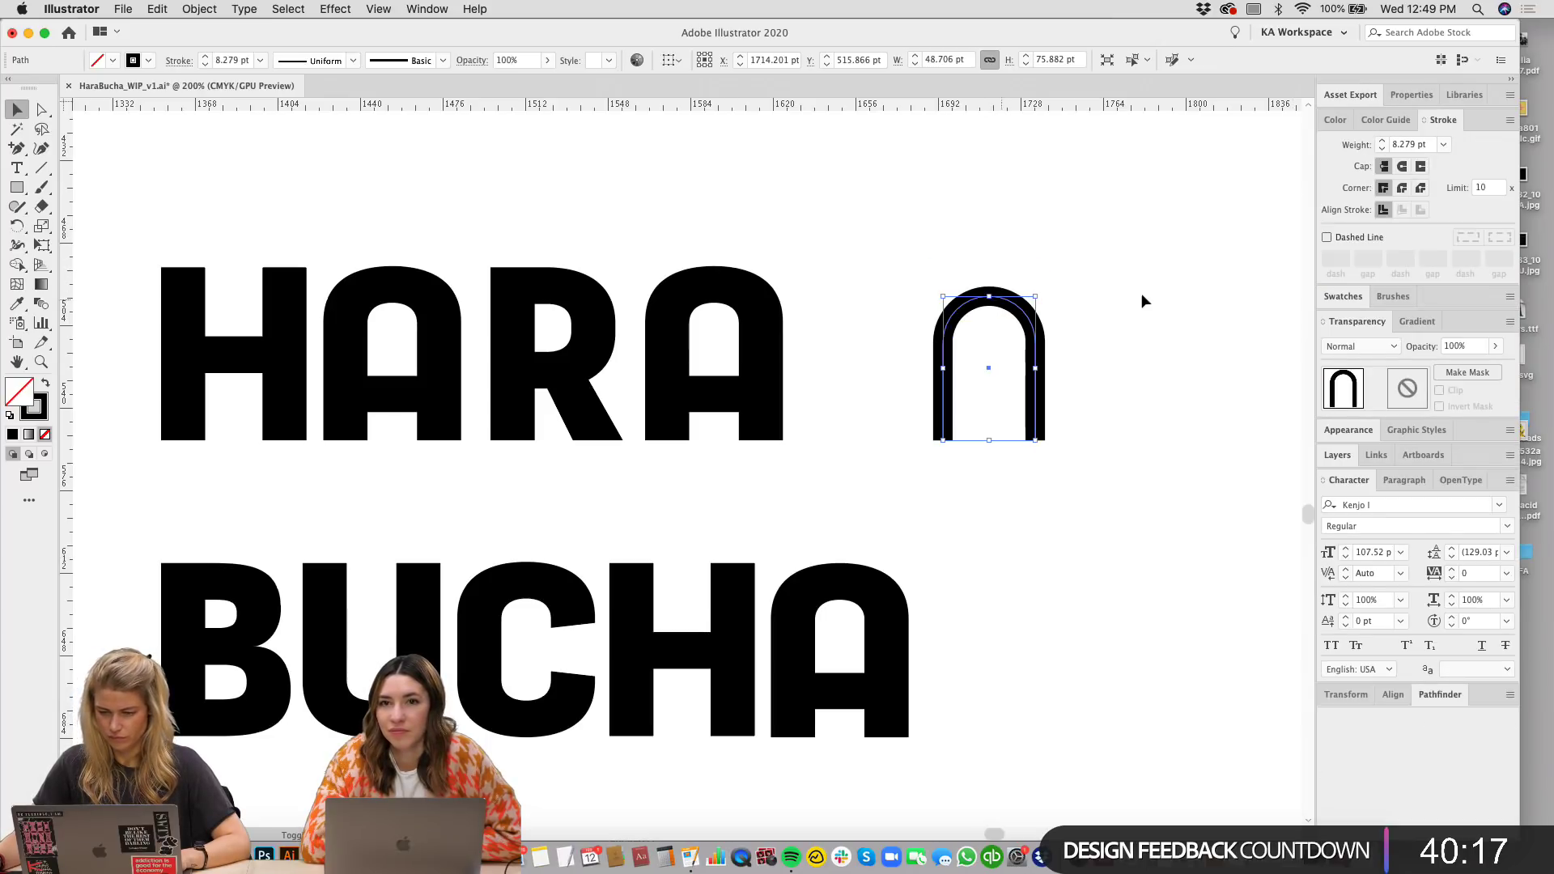
left_click(1382, 142)
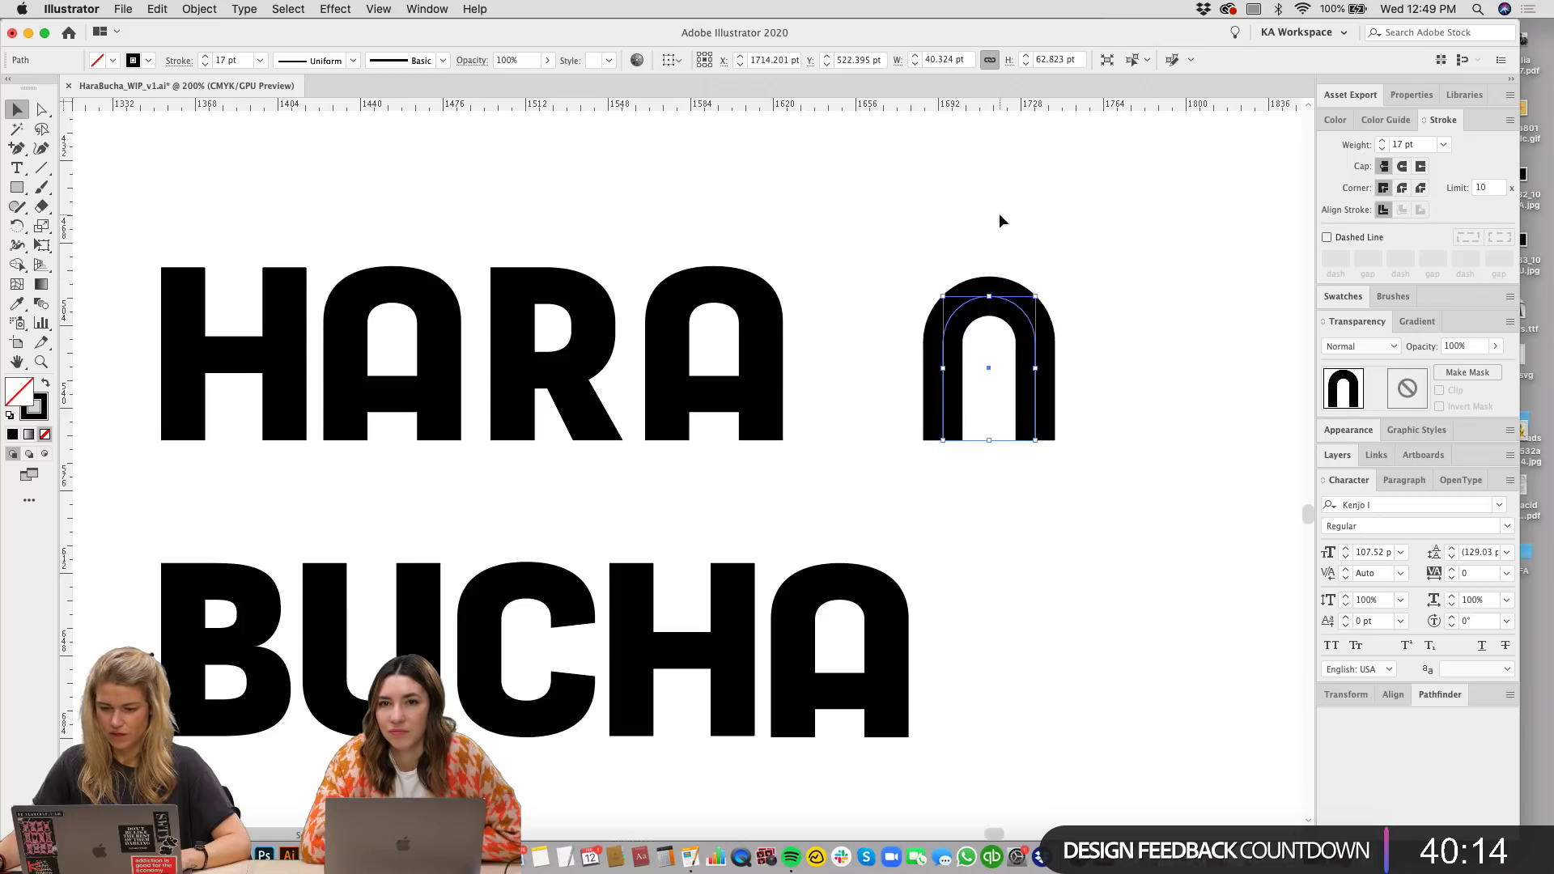
Step: Move the arch horizontally towards HARA so it sits just after the last A as a fifth letter
left_click(1002, 220)
scroll(1052, 243, "left", 5)
left_click(1117, 299)
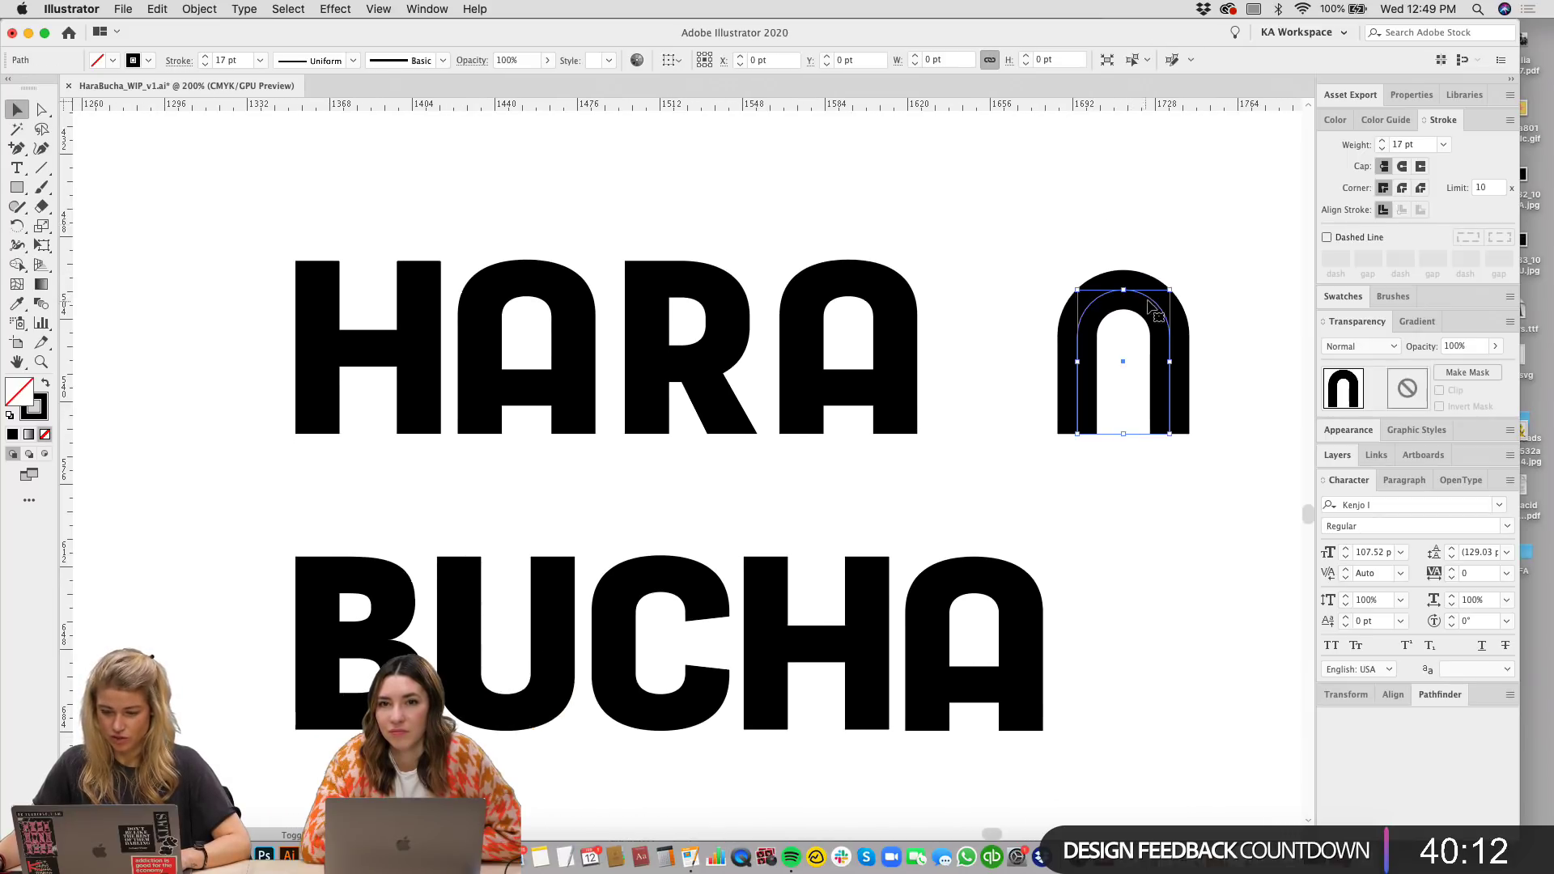
key("super+shift+a")
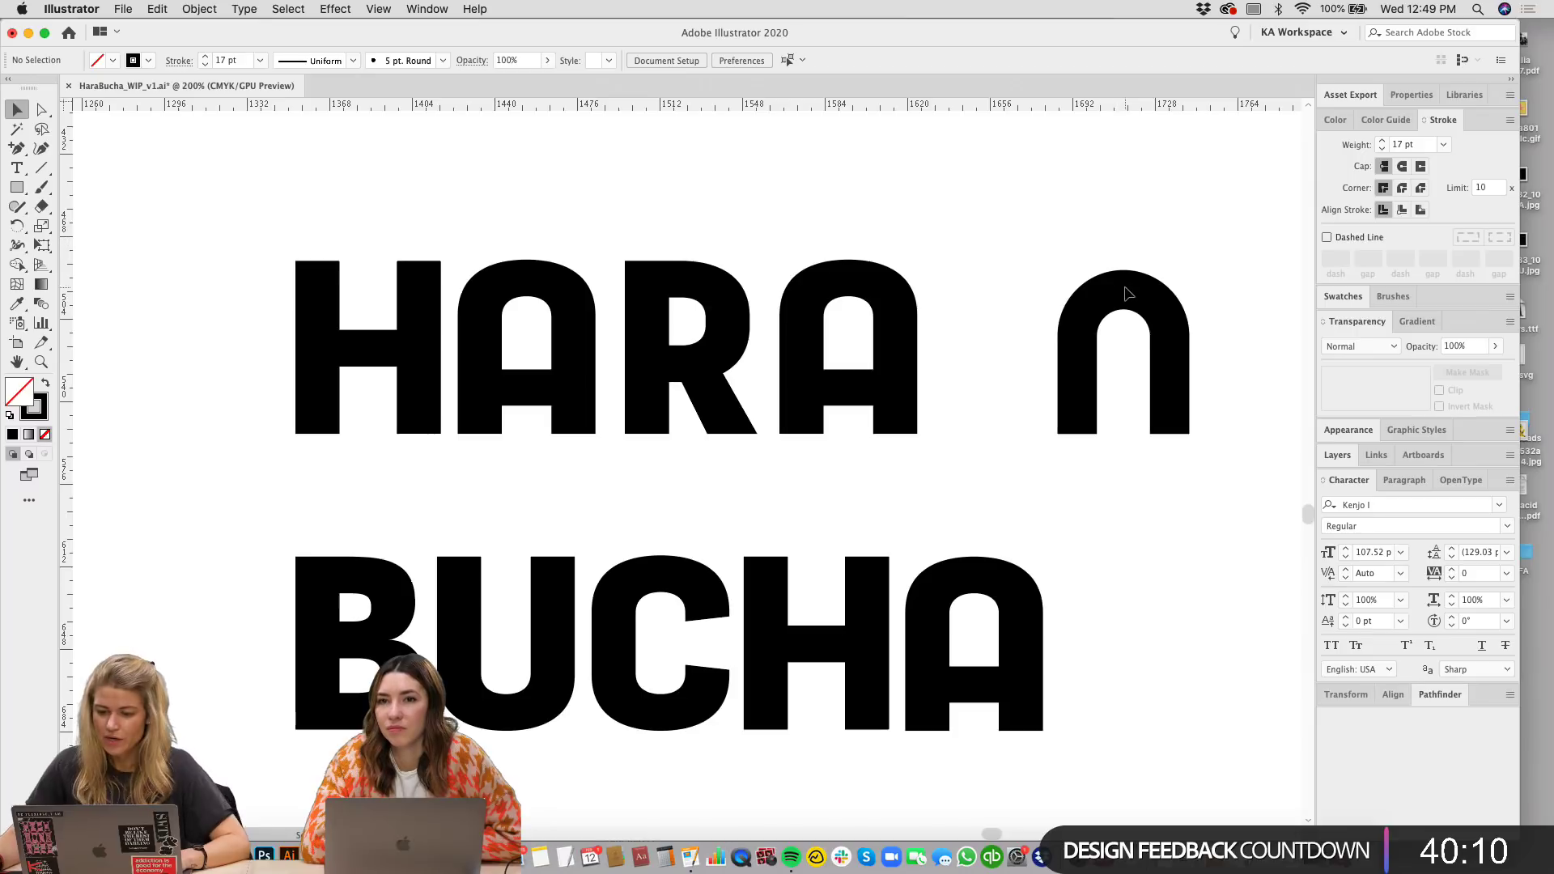
left_click(1135, 303)
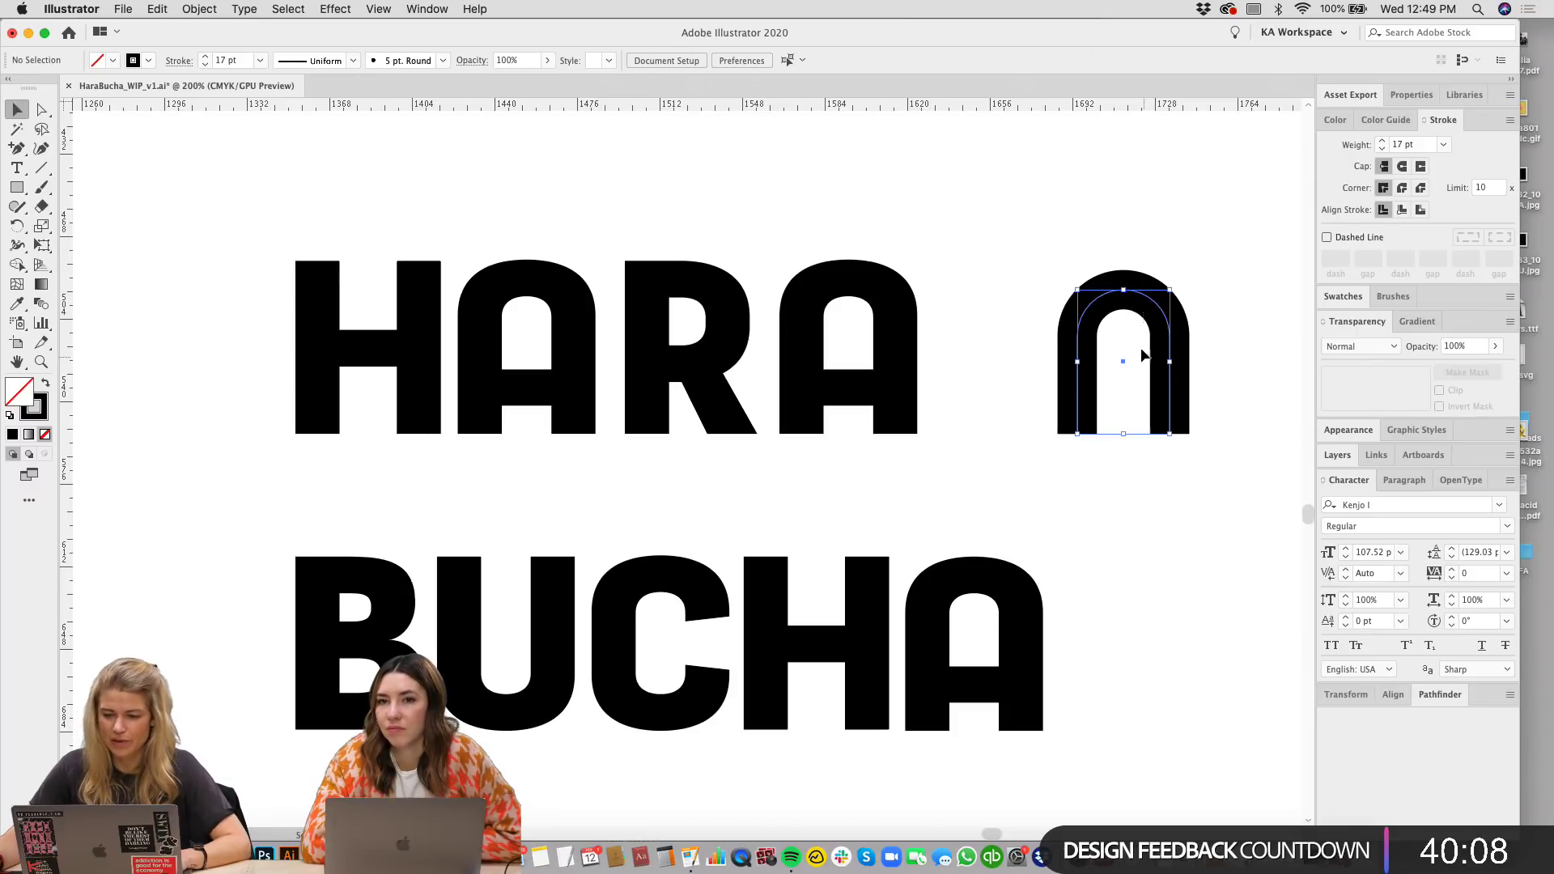
key("shift+Left")
key("shift+Left")
key("shift+Left")
key("shift+Left")
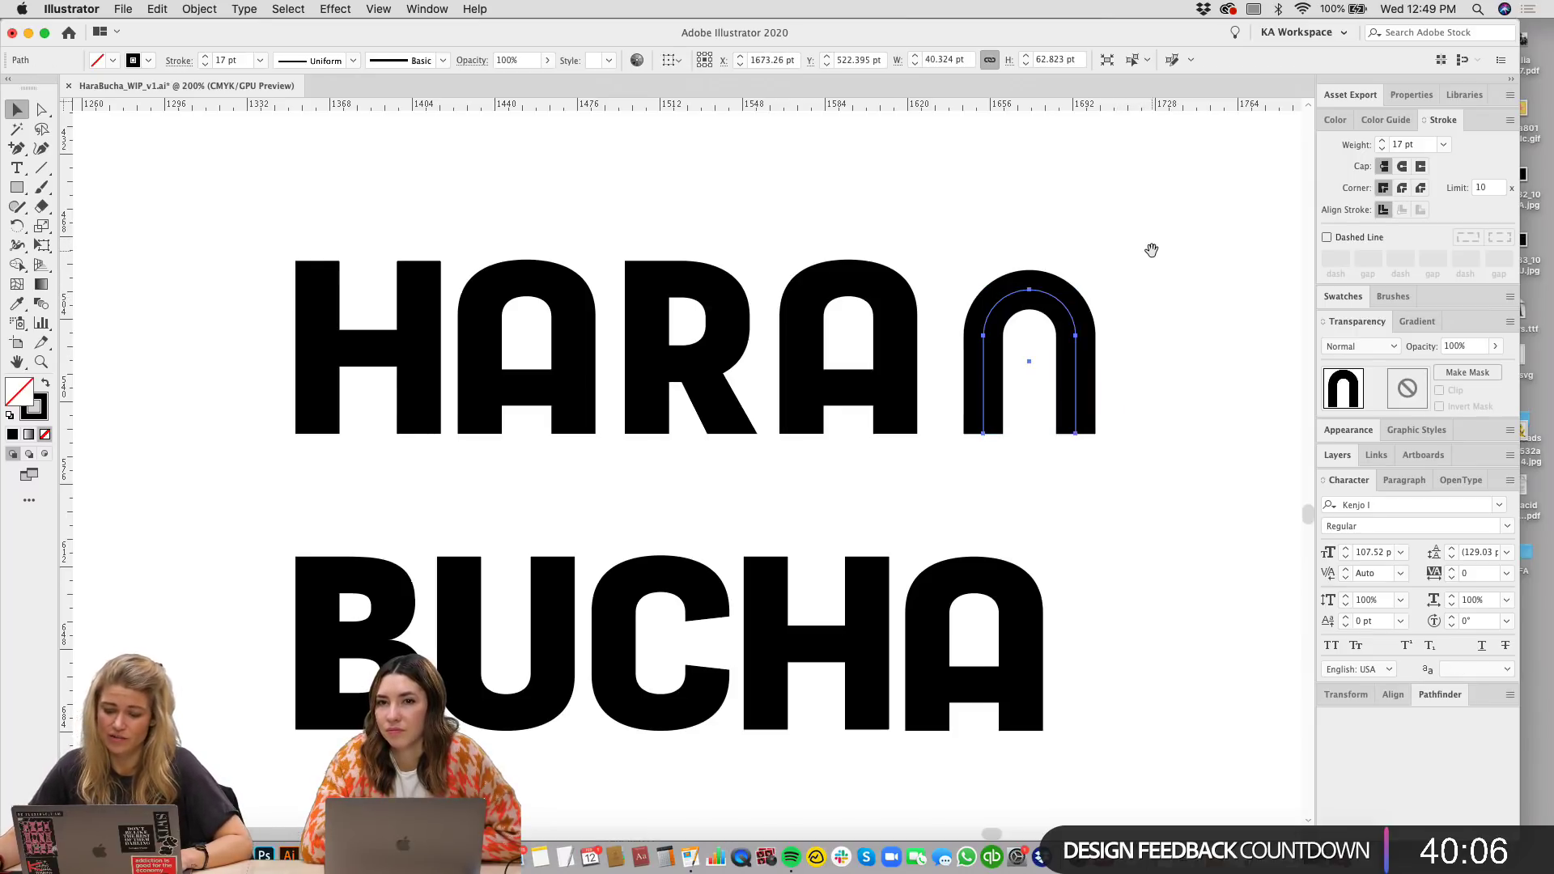
scroll(1148, 250, "up", 5)
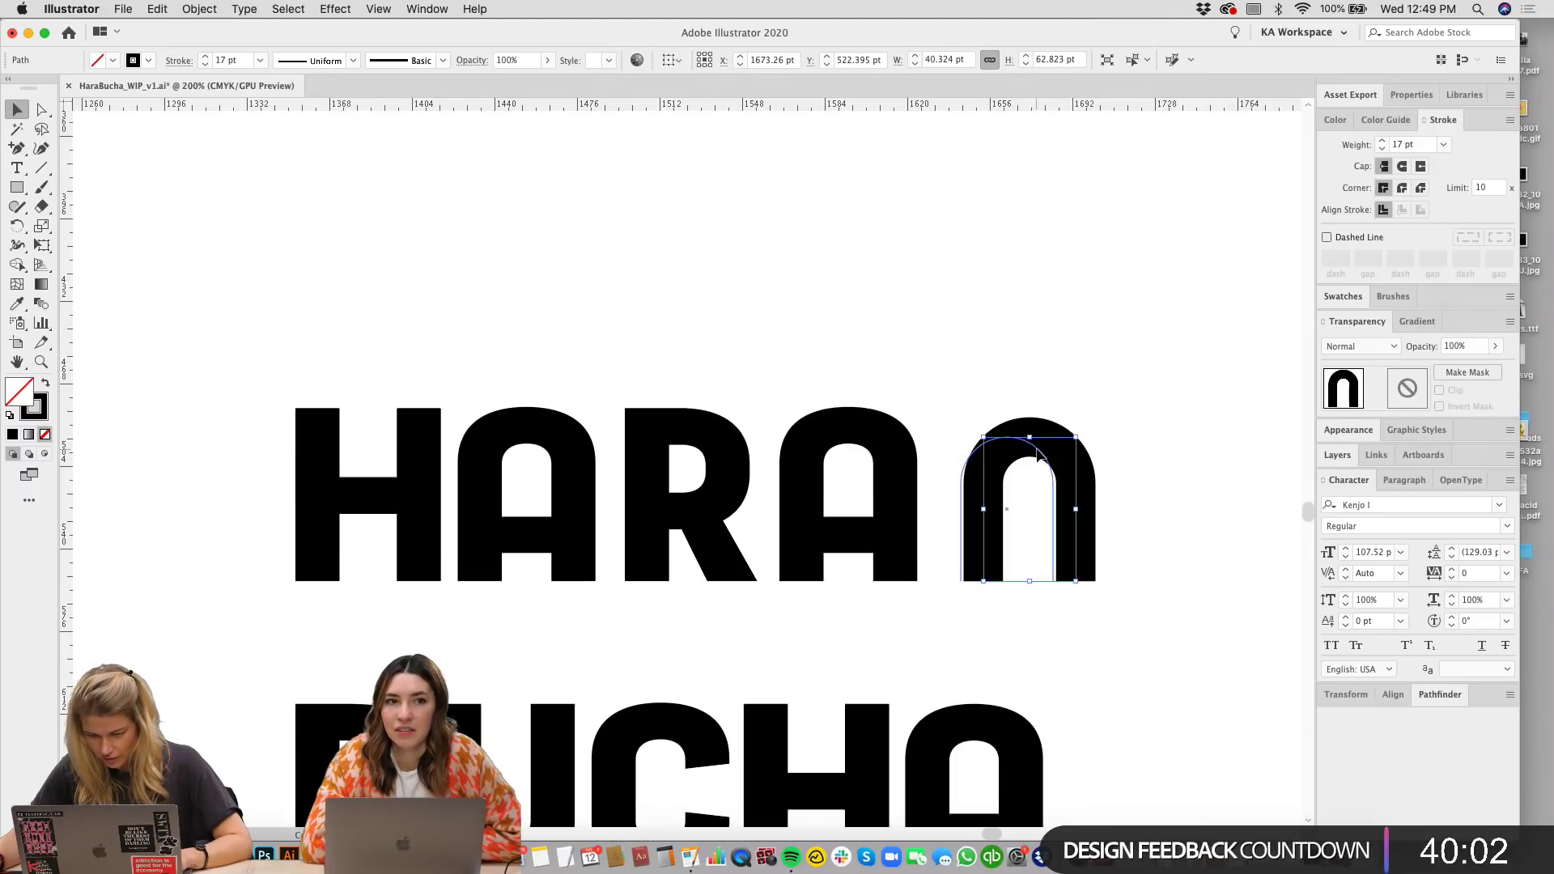
key("shift+Left")
left_click(901, 245)
left_click_drag(701, 103, 653, 391)
scroll(856, 321, "down", 2)
scroll(687, 333, "down", 3)
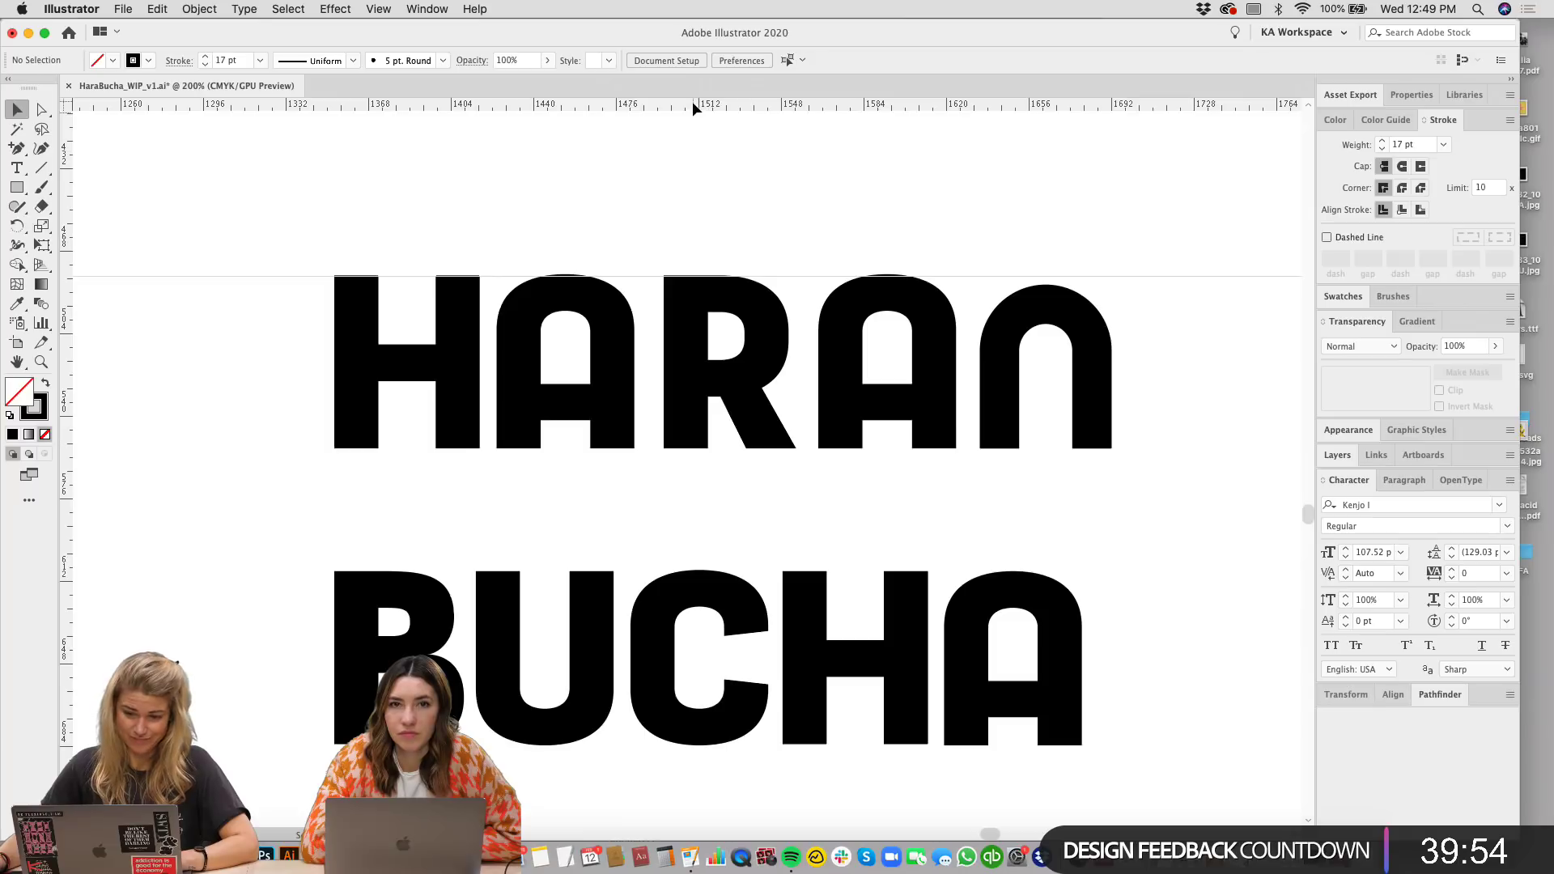
left_click_drag(693, 105, 690, 456)
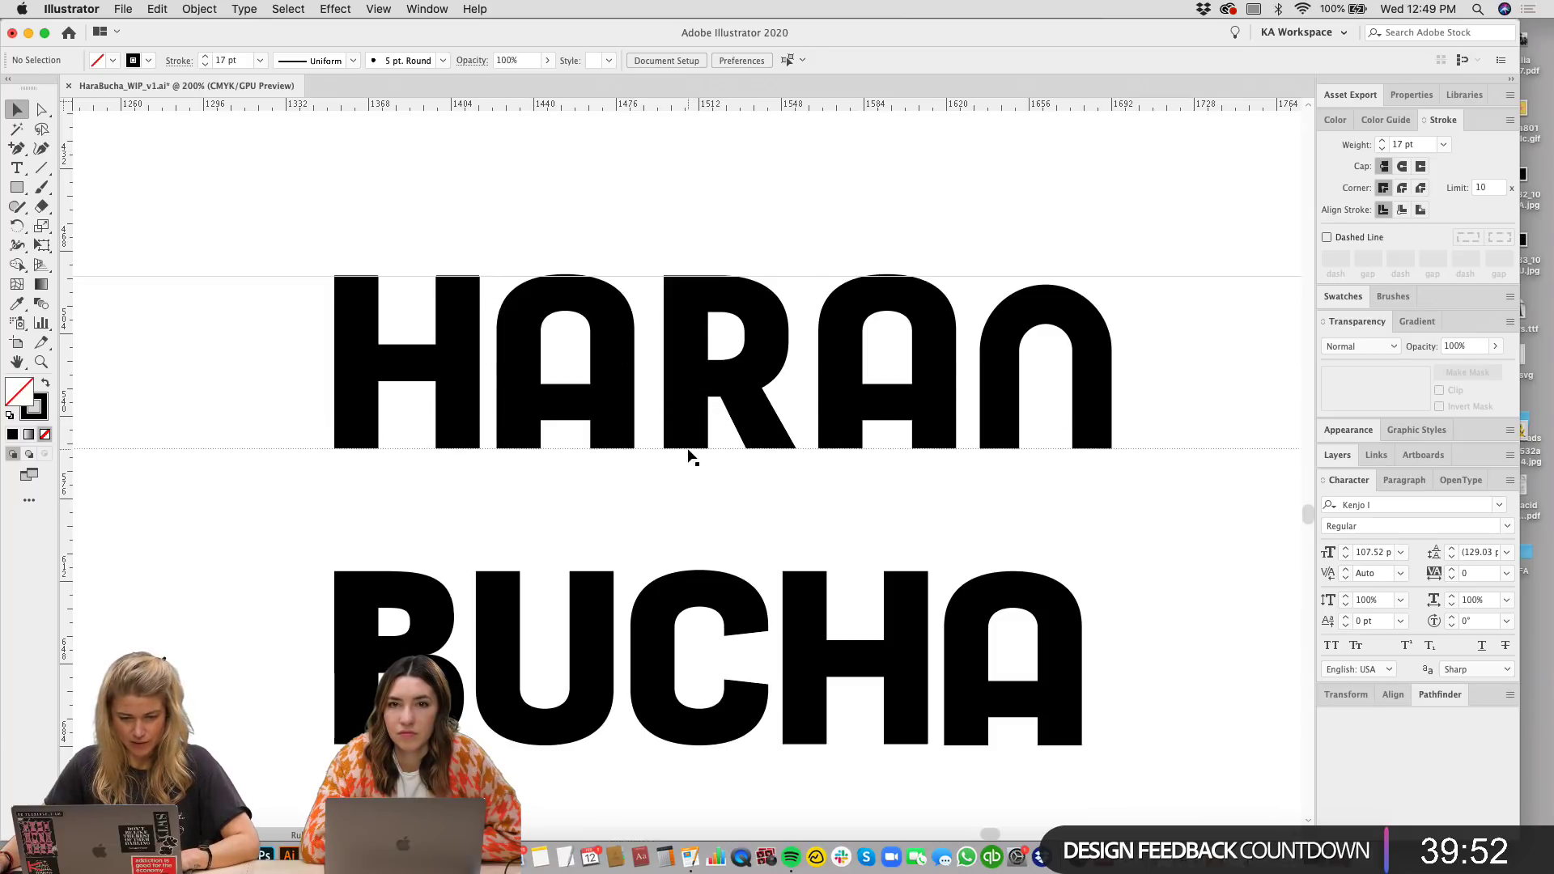
key("super+z")
key("super+z")
Step: Place horizontal guides along HARA's baseline and the top of its H
left_click_drag(530, 105, 494, 448)
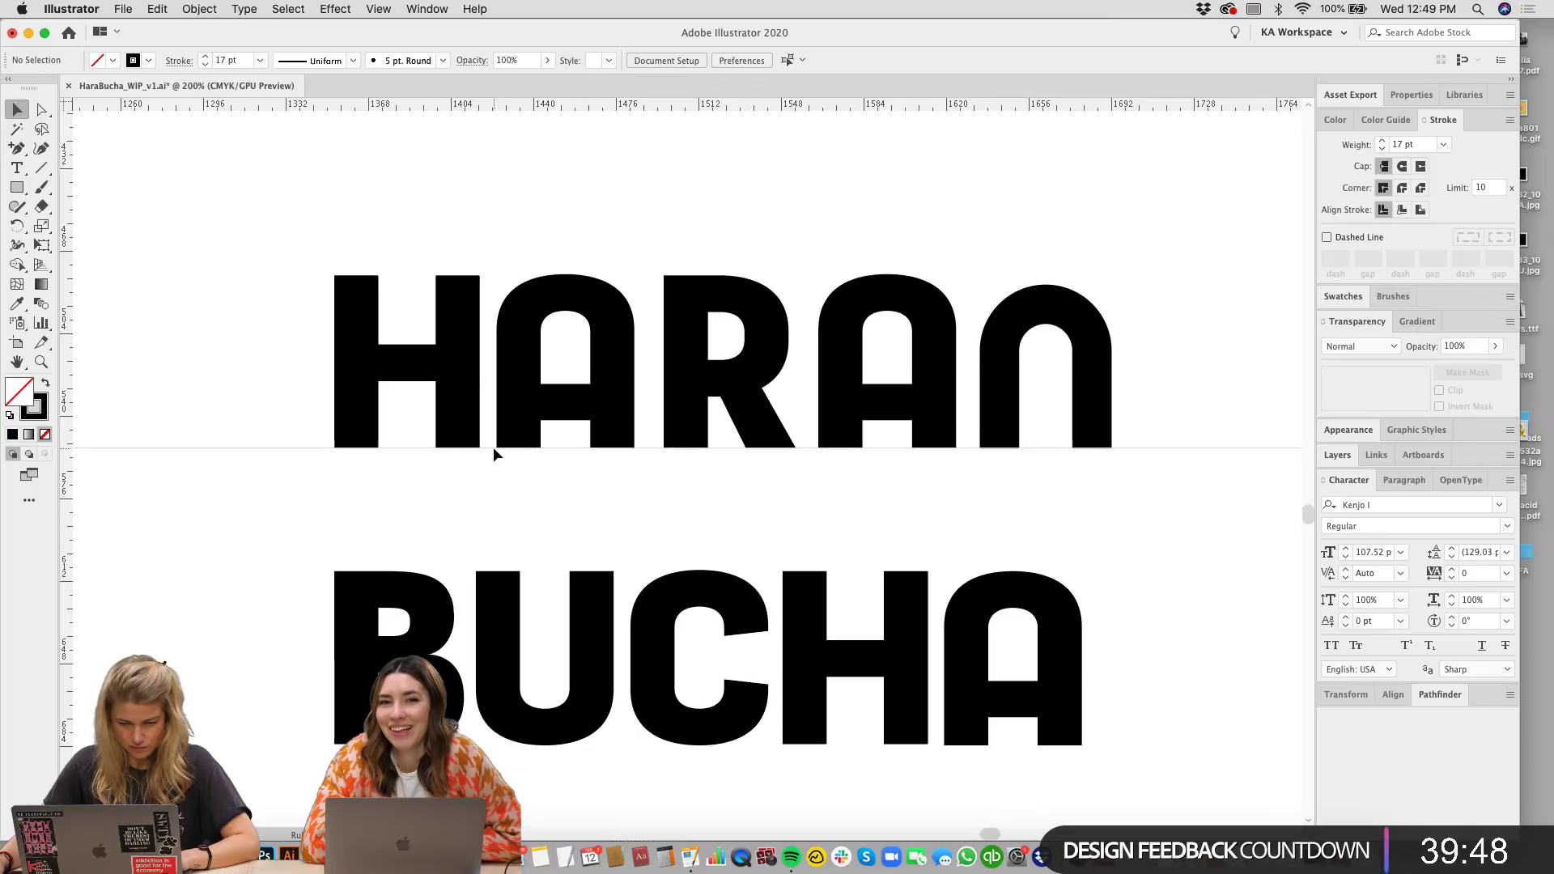
left_click_drag(460, 108, 456, 276)
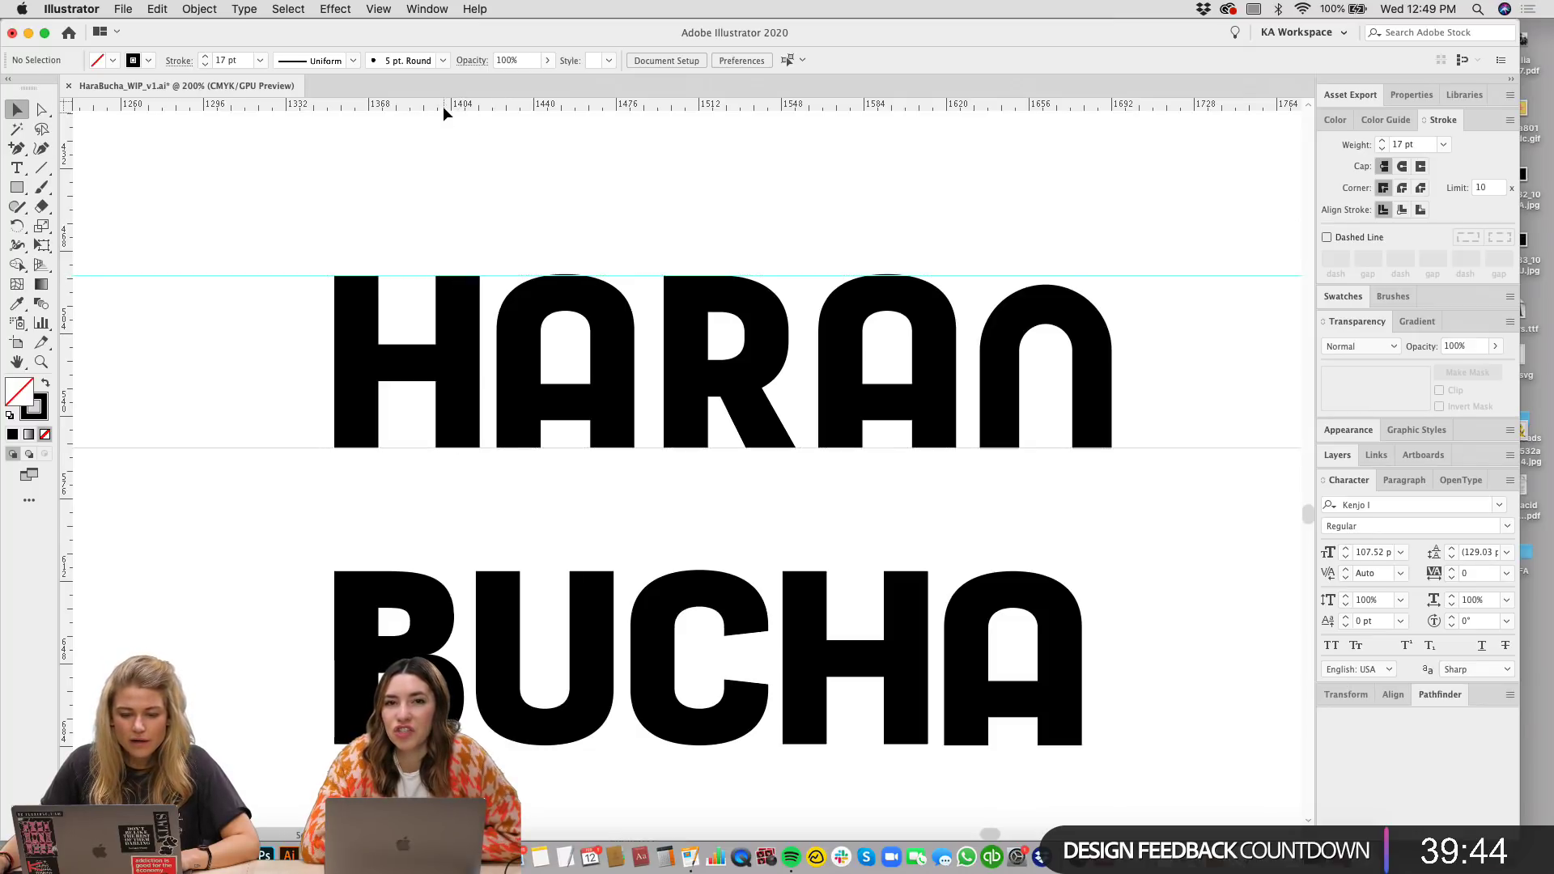
Step: Scale the arch up proportionally from its base to about 44 by 68 pt, bringing it up to the cap-height guide
scroll(909, 319, "right", 4)
left_click(888, 312)
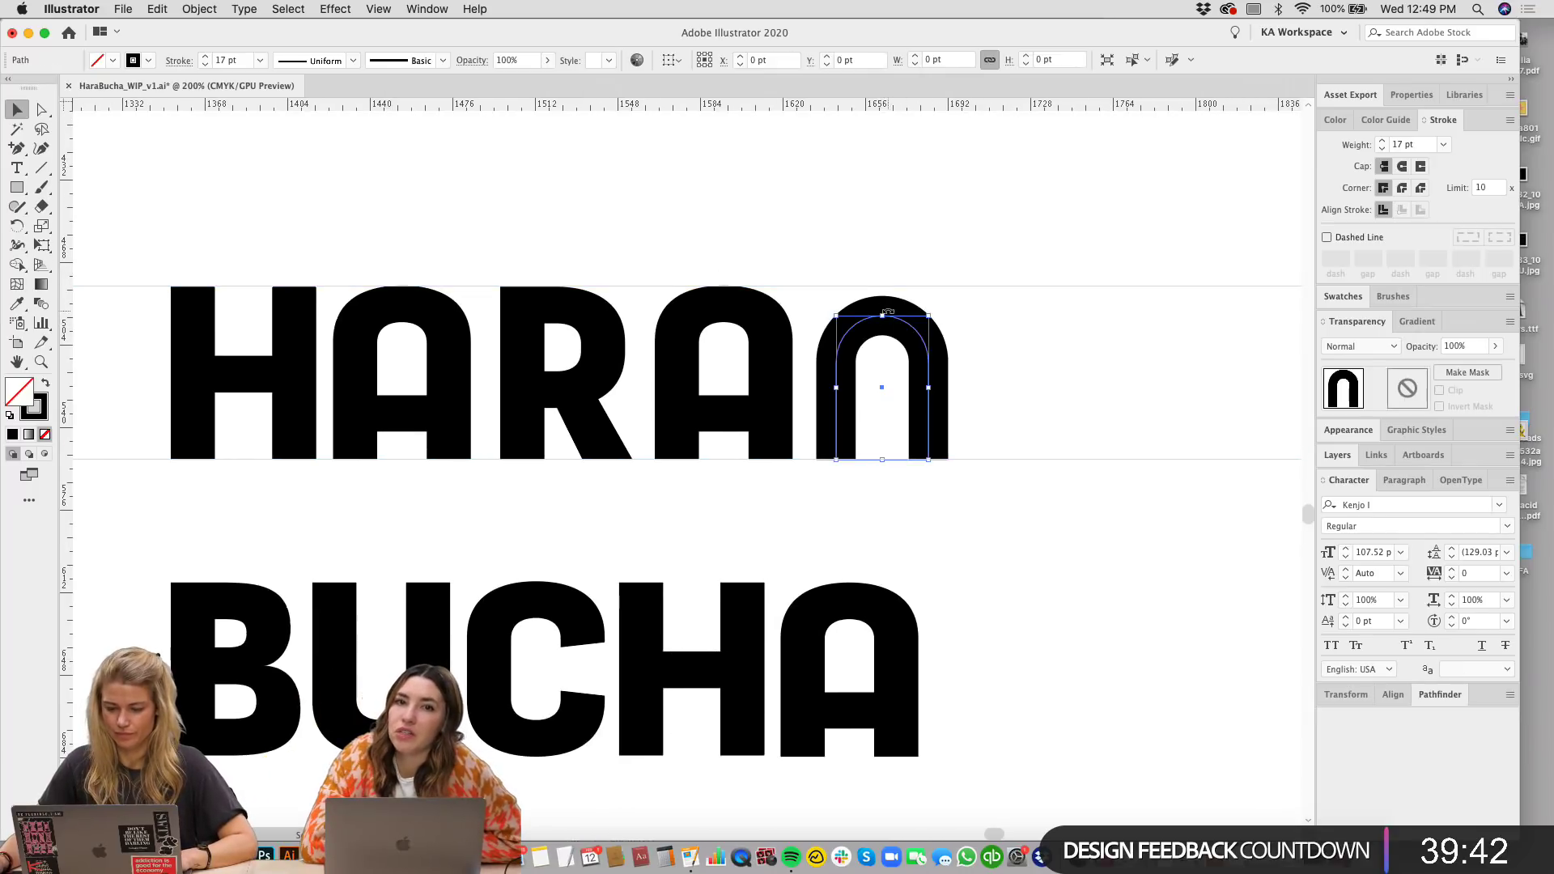
left_click_drag(884, 315, 885, 305)
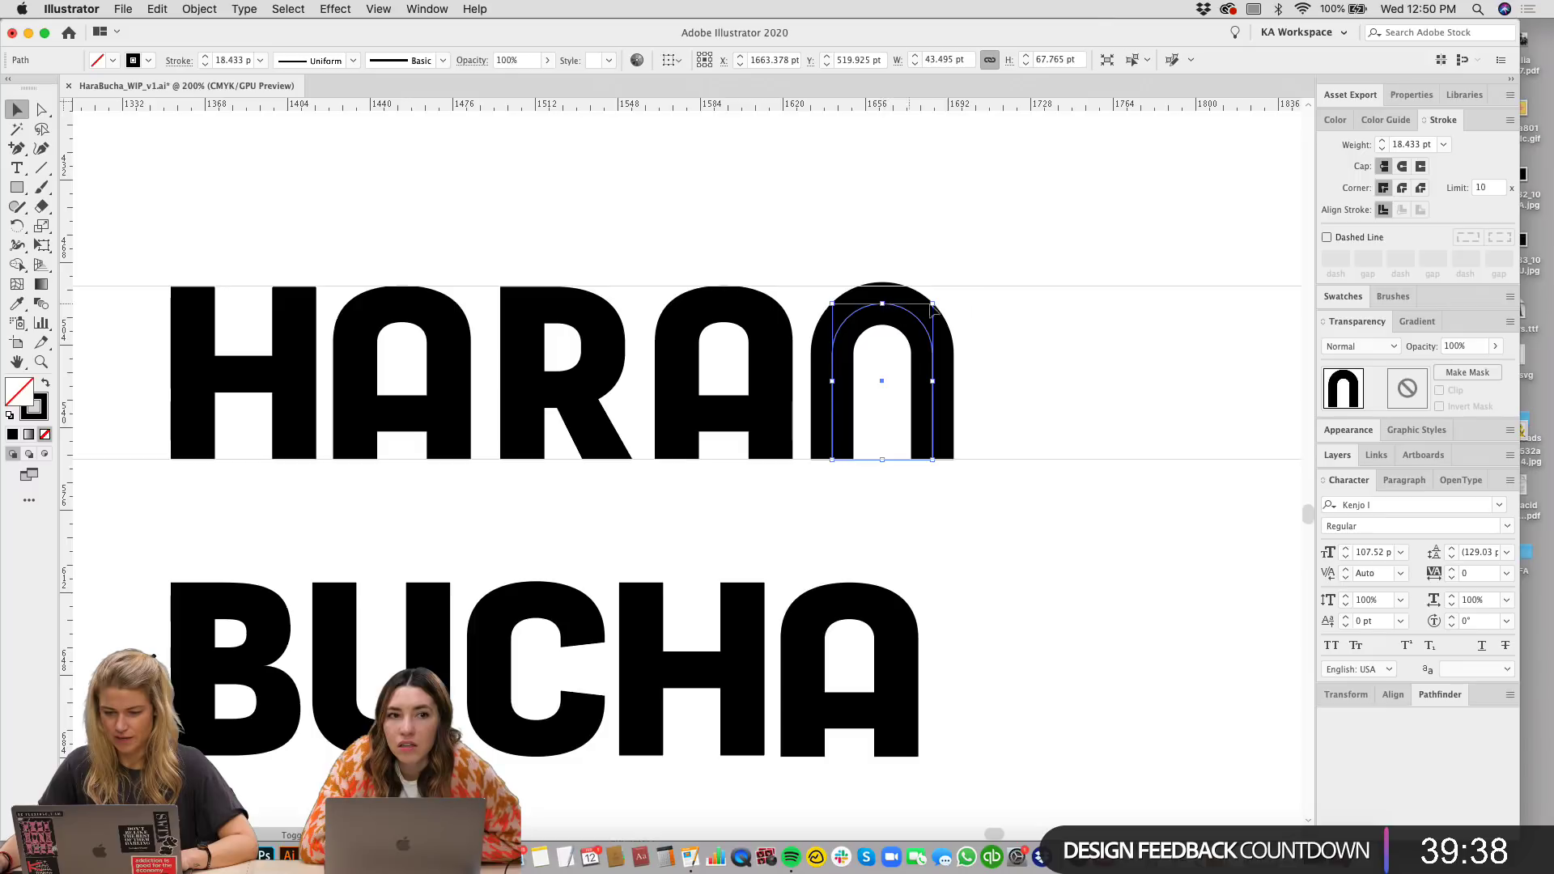
left_click(1042, 313)
Step: Add a horizontal guide at the very top of HARA's last A to mark its overshoot above the cap height
left_click_drag(1042, 313, 1080, 261)
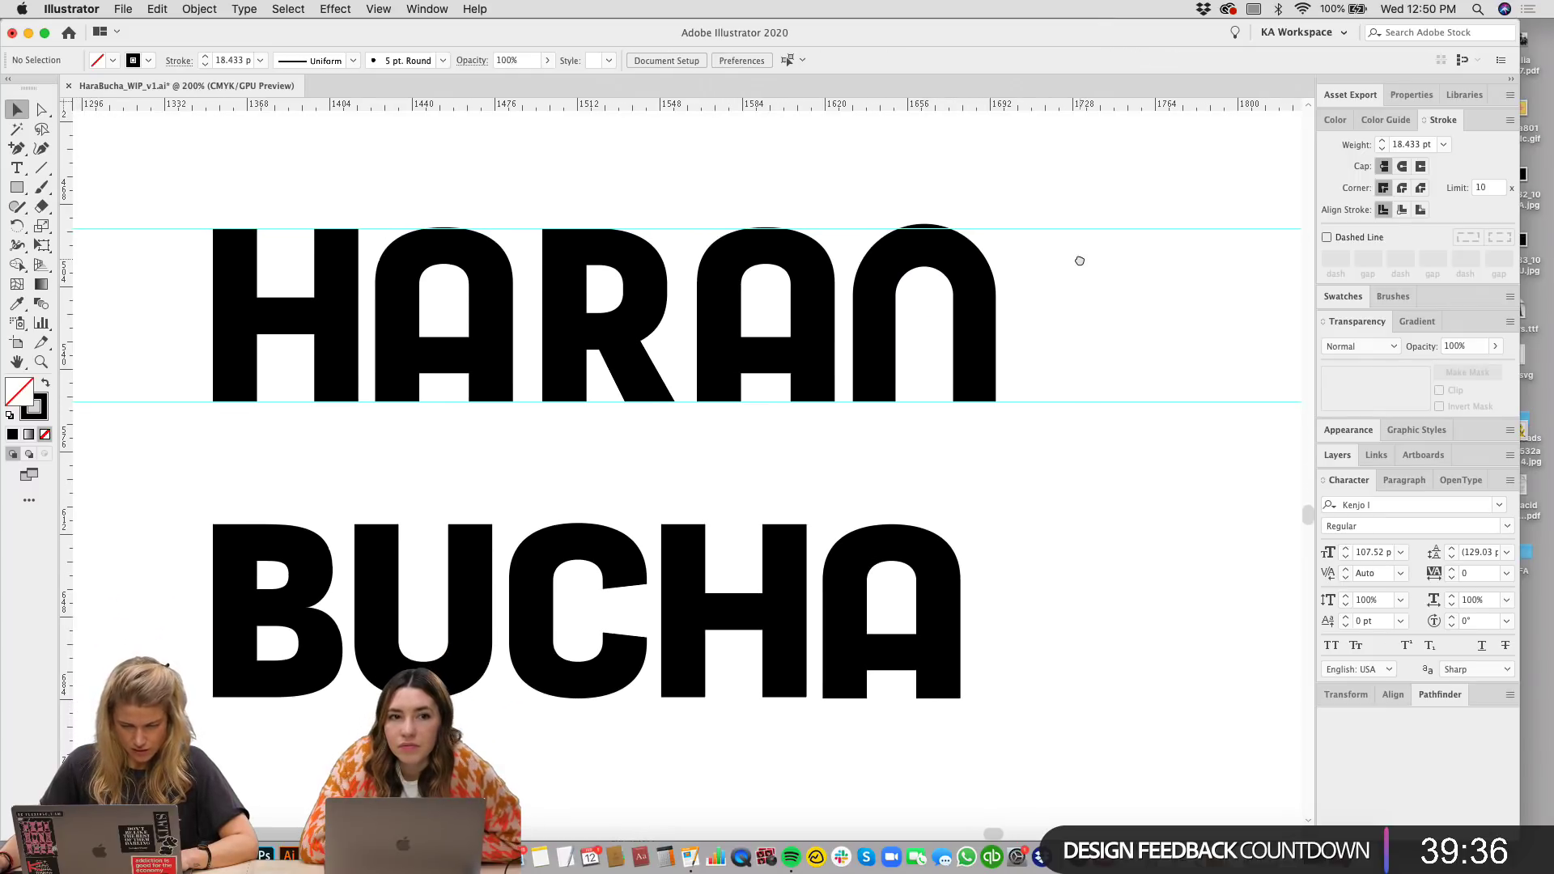
left_click_drag(750, 114, 746, 159)
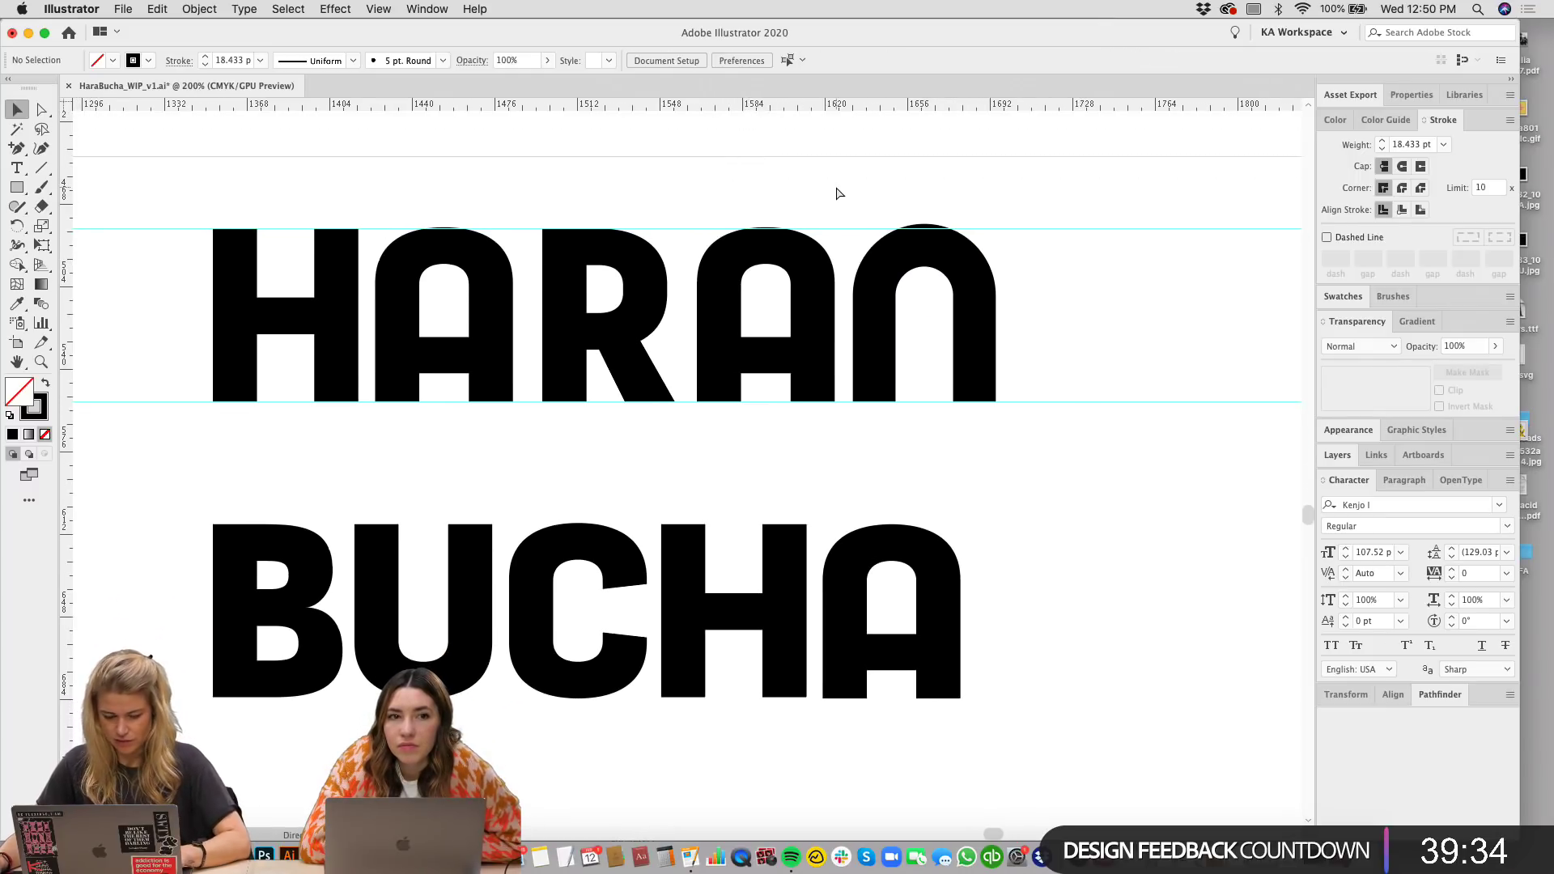
scroll(982, 254, "up", 5)
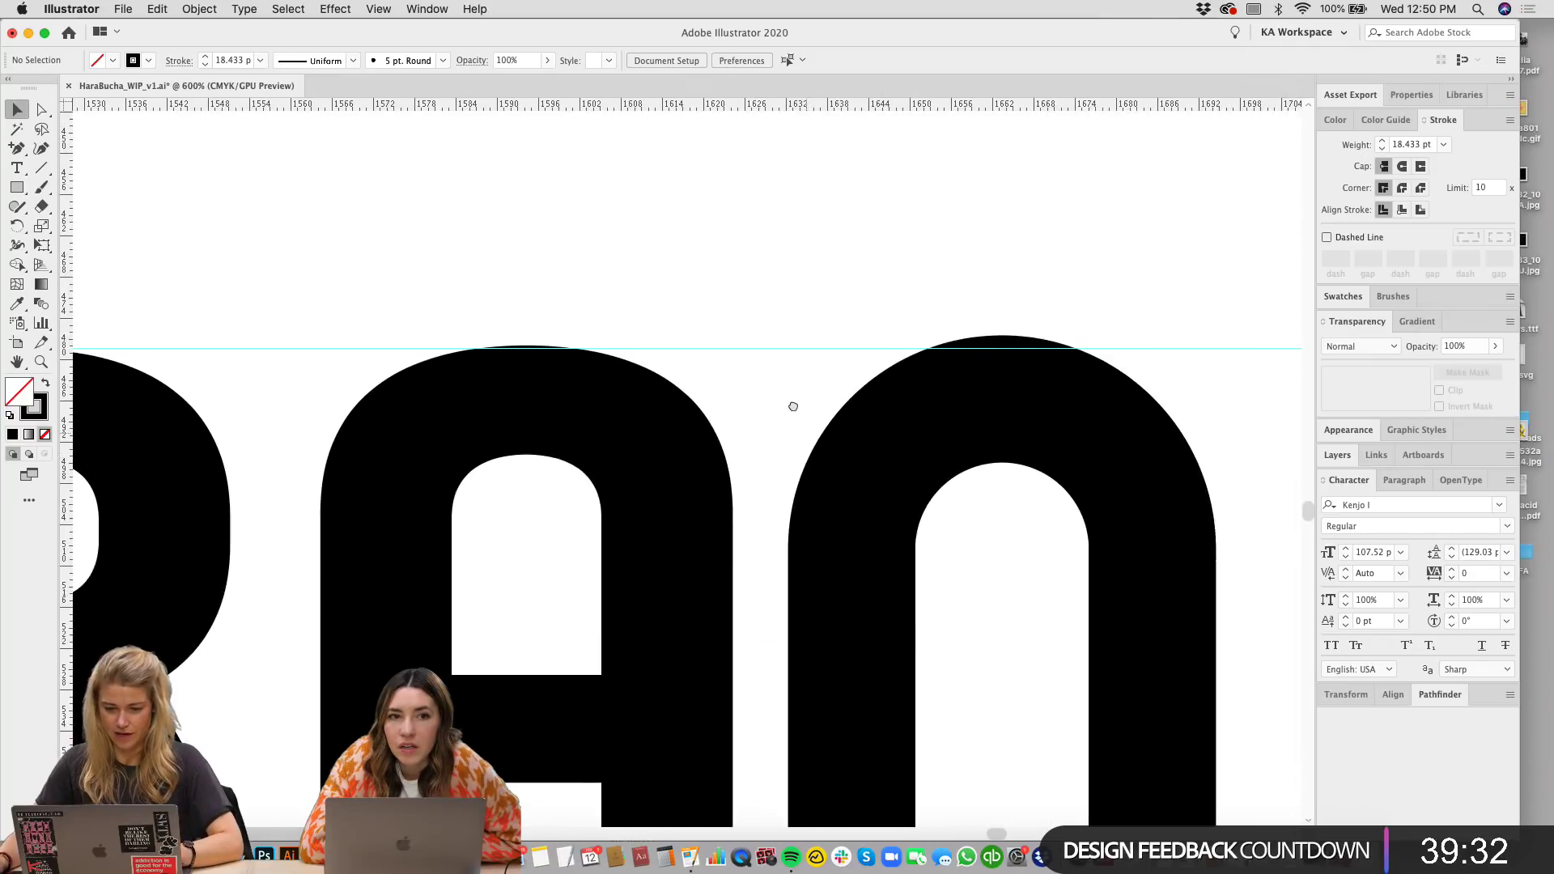
left_click_drag(793, 407, 765, 327)
left_click_drag(751, 100, 735, 263)
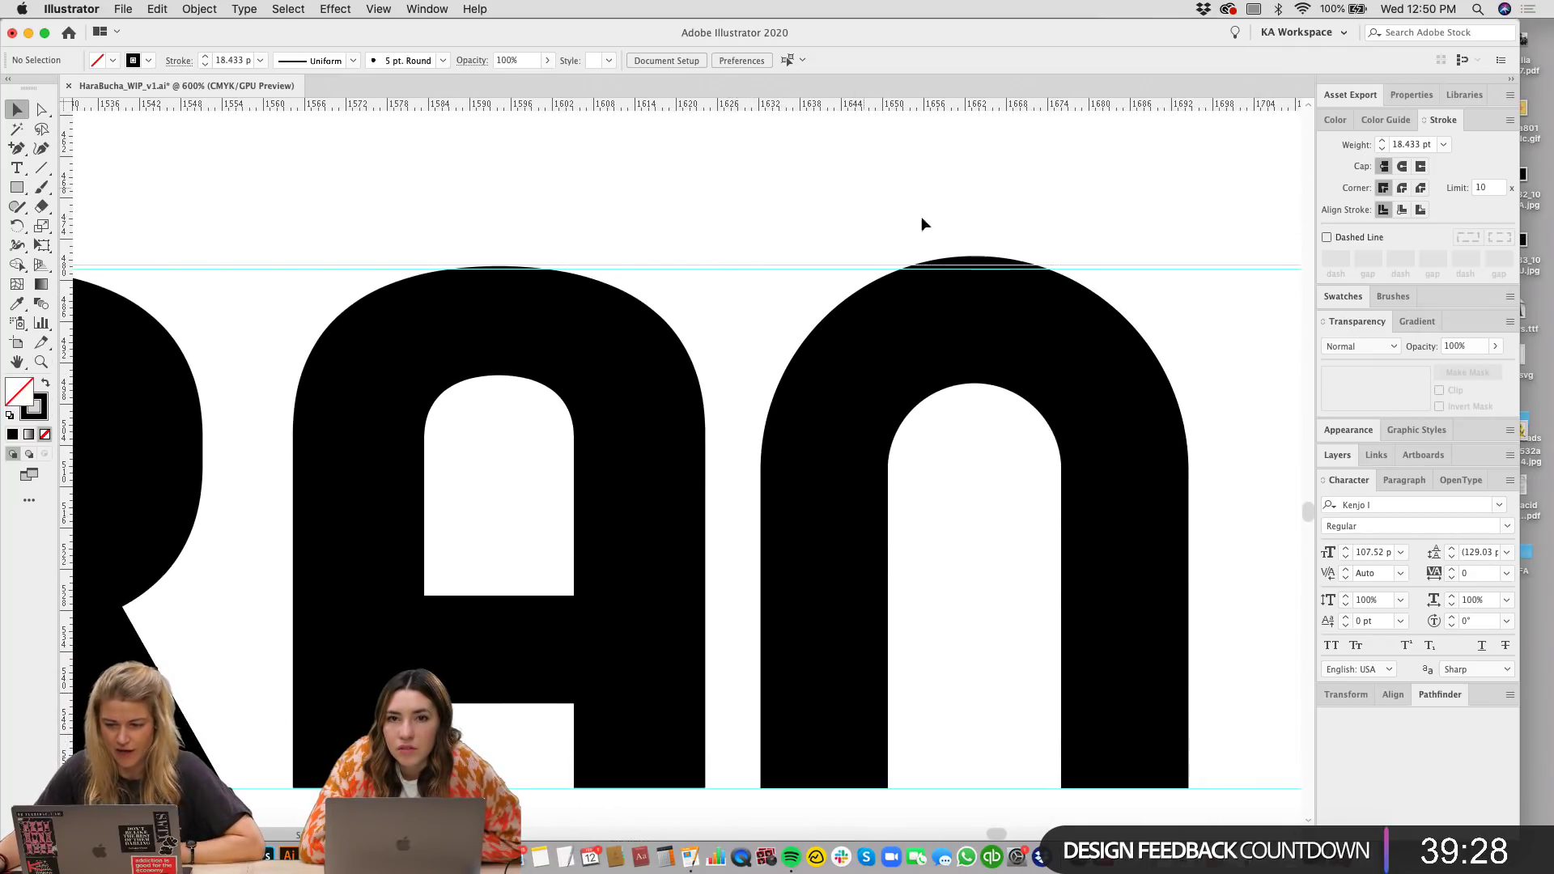
Step: Scale the arch down slightly to about 43 by 67 pt so its top meets the overshoot guide
left_click(975, 322)
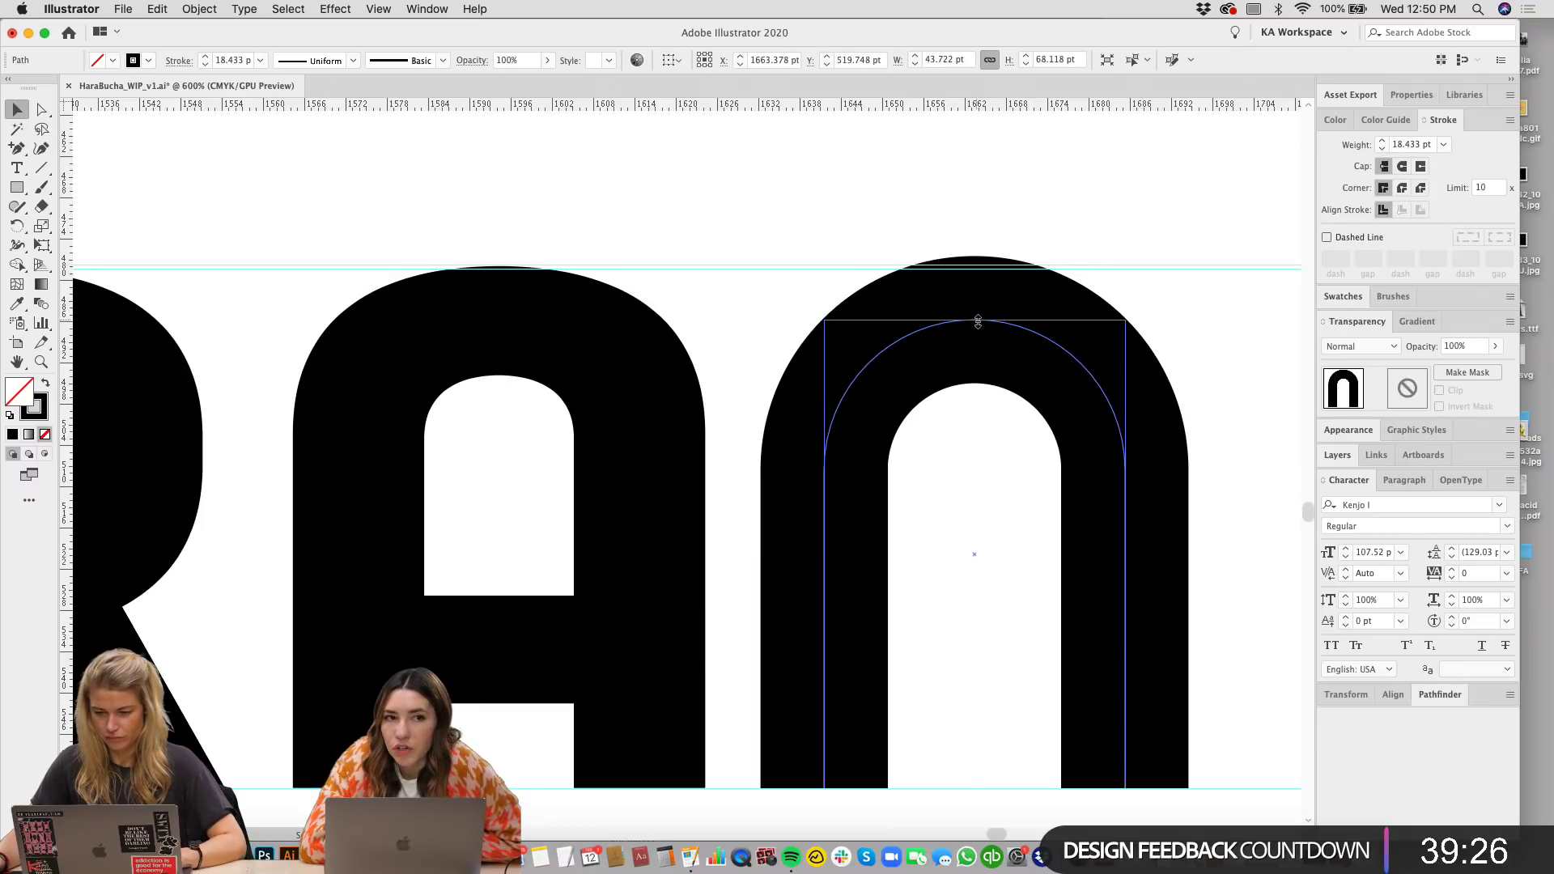
left_click_drag(978, 321, 976, 329)
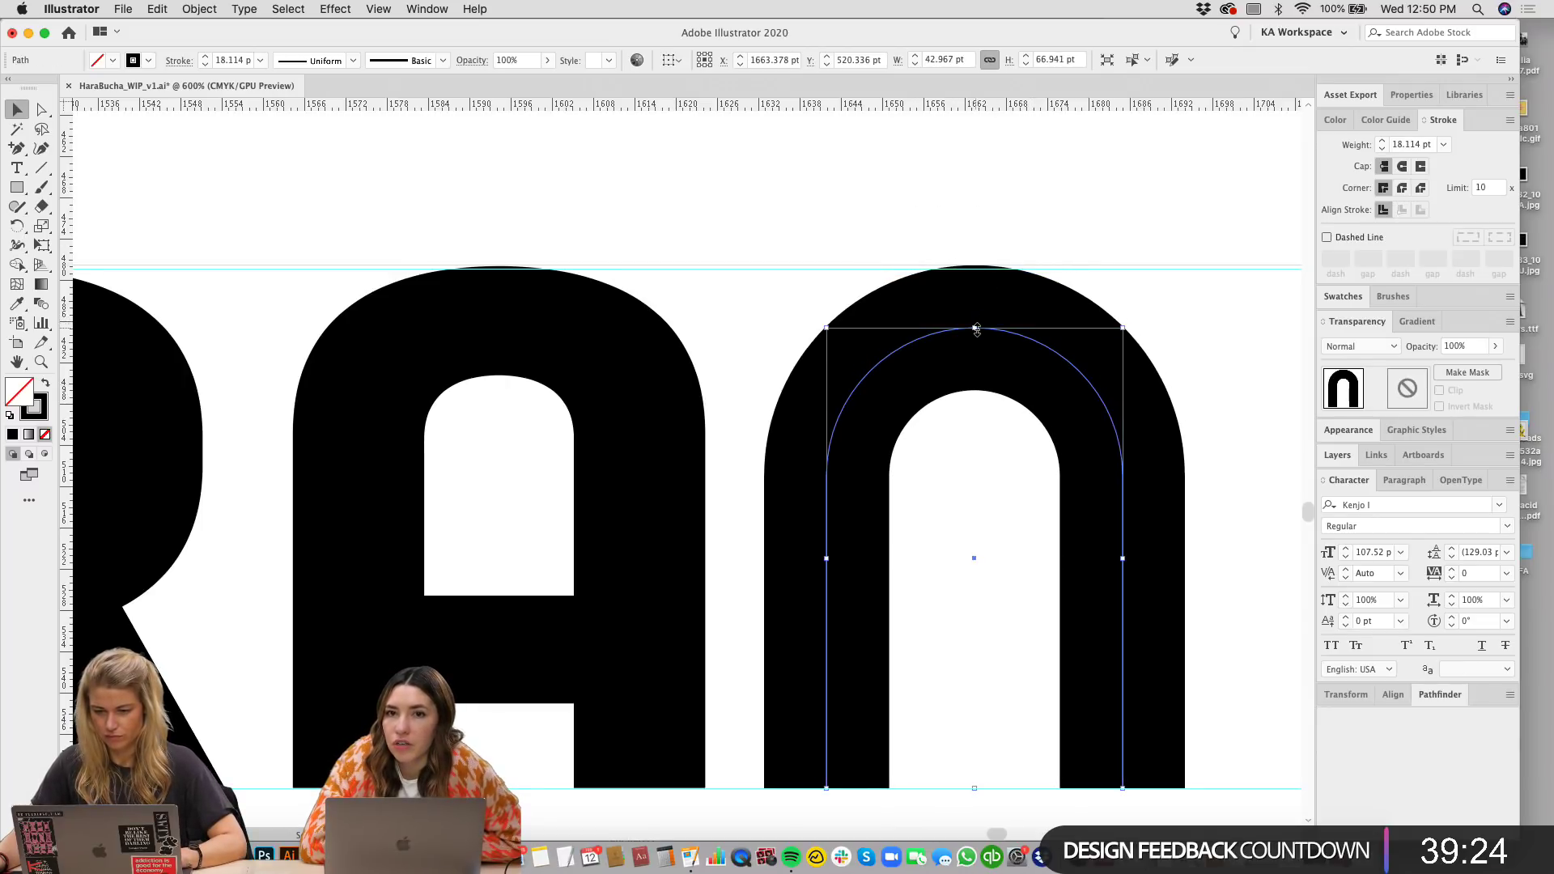
left_click(1035, 209)
key("super+minus")
key("super+minus")
key("super+minus")
left_click_drag(980, 526, 1090, 473)
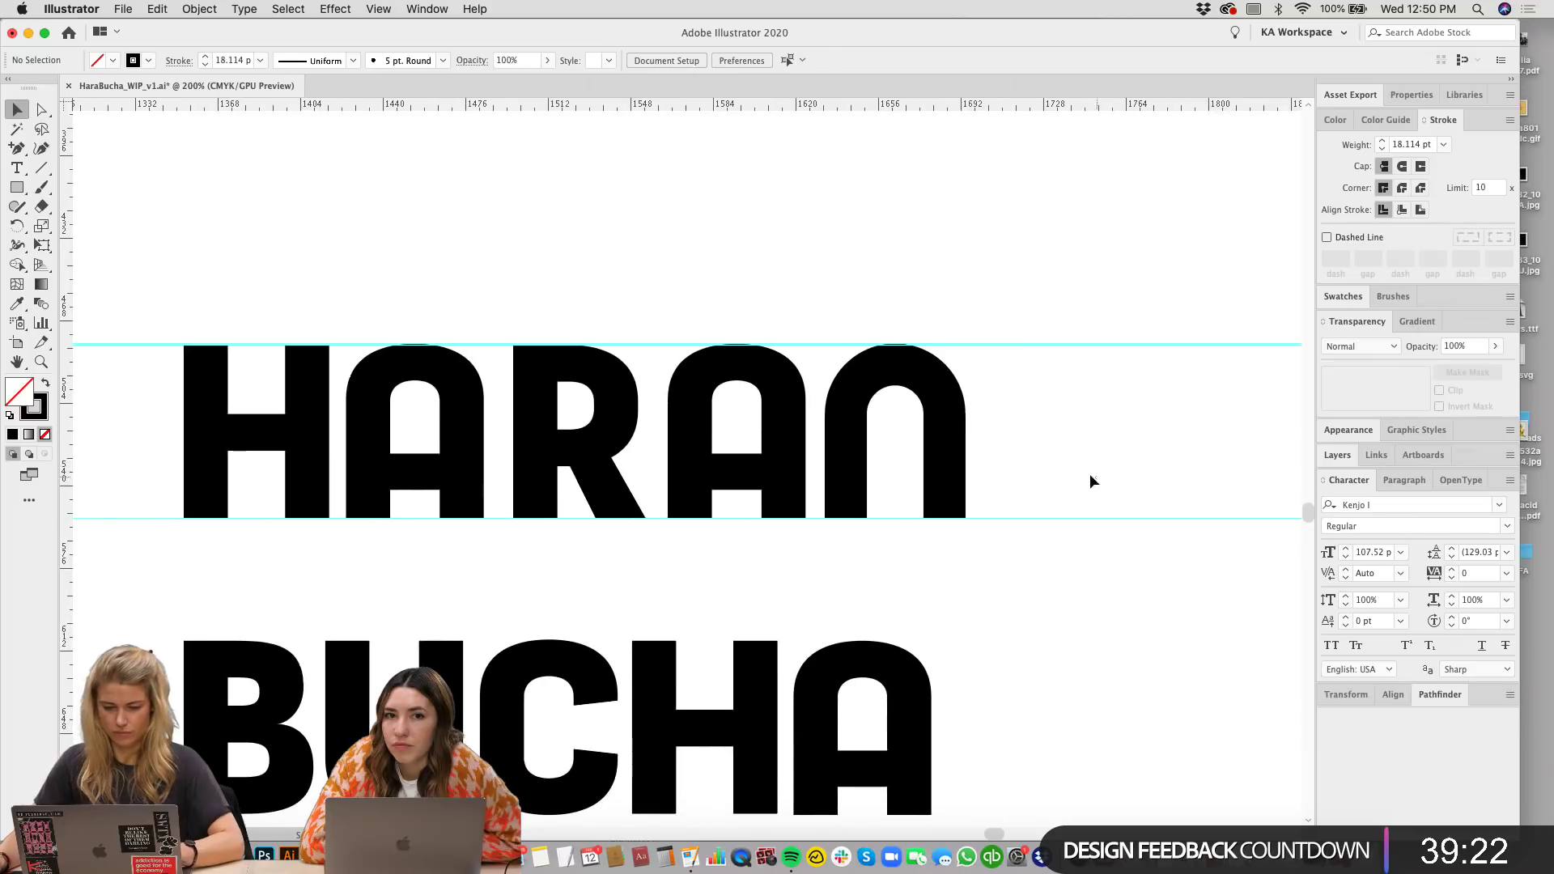
Step: Copy the crossbar of HARA's last A straight across onto the arch to form a new rounded A
key("shift+x")
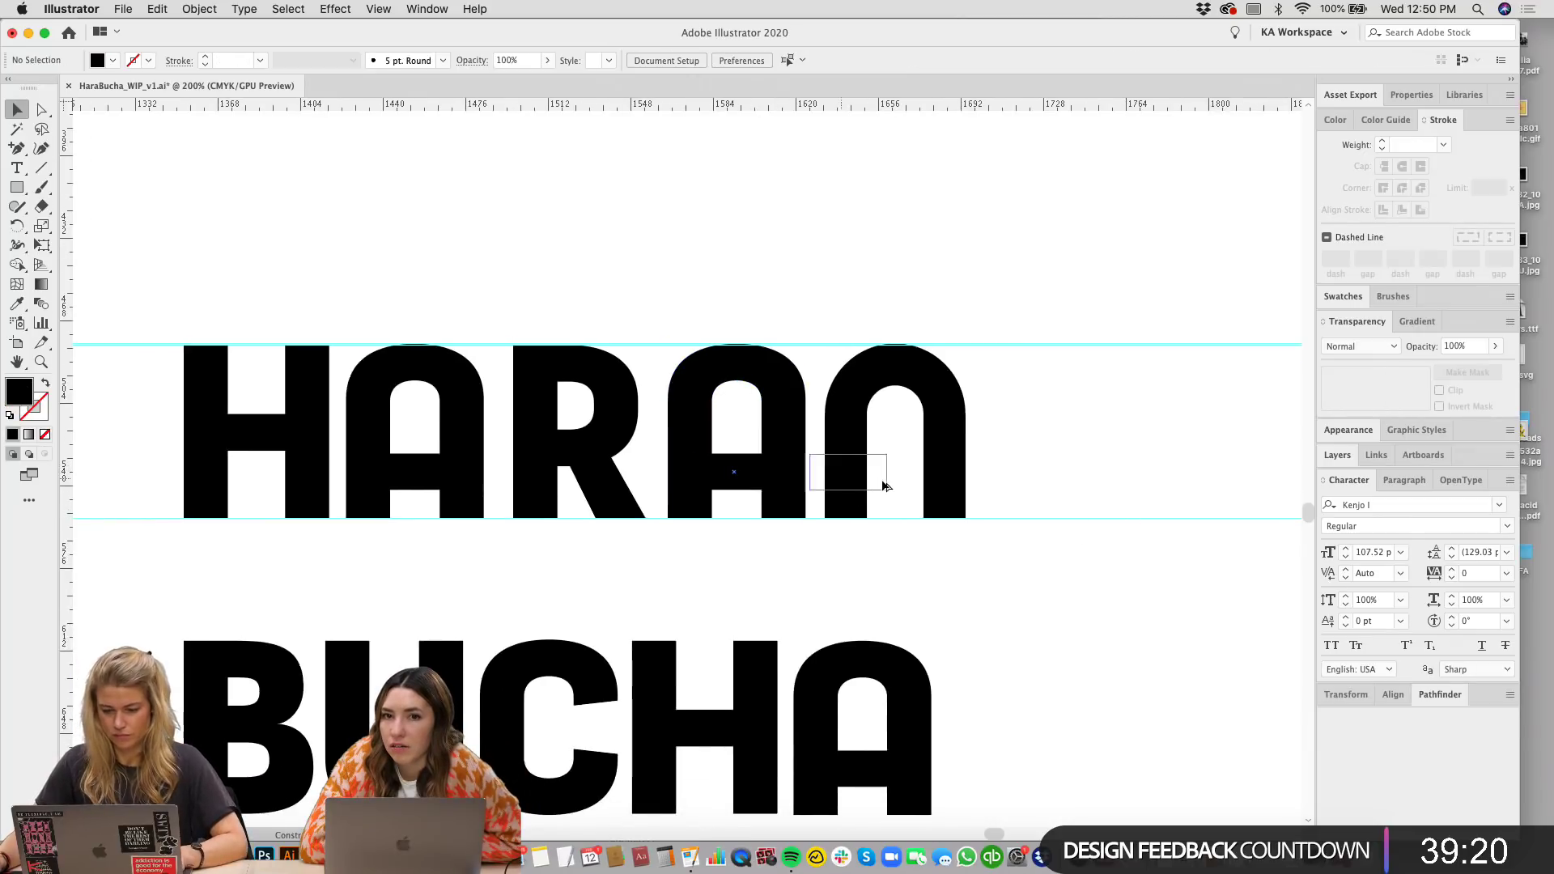
left_click_drag(901, 480, 902, 479)
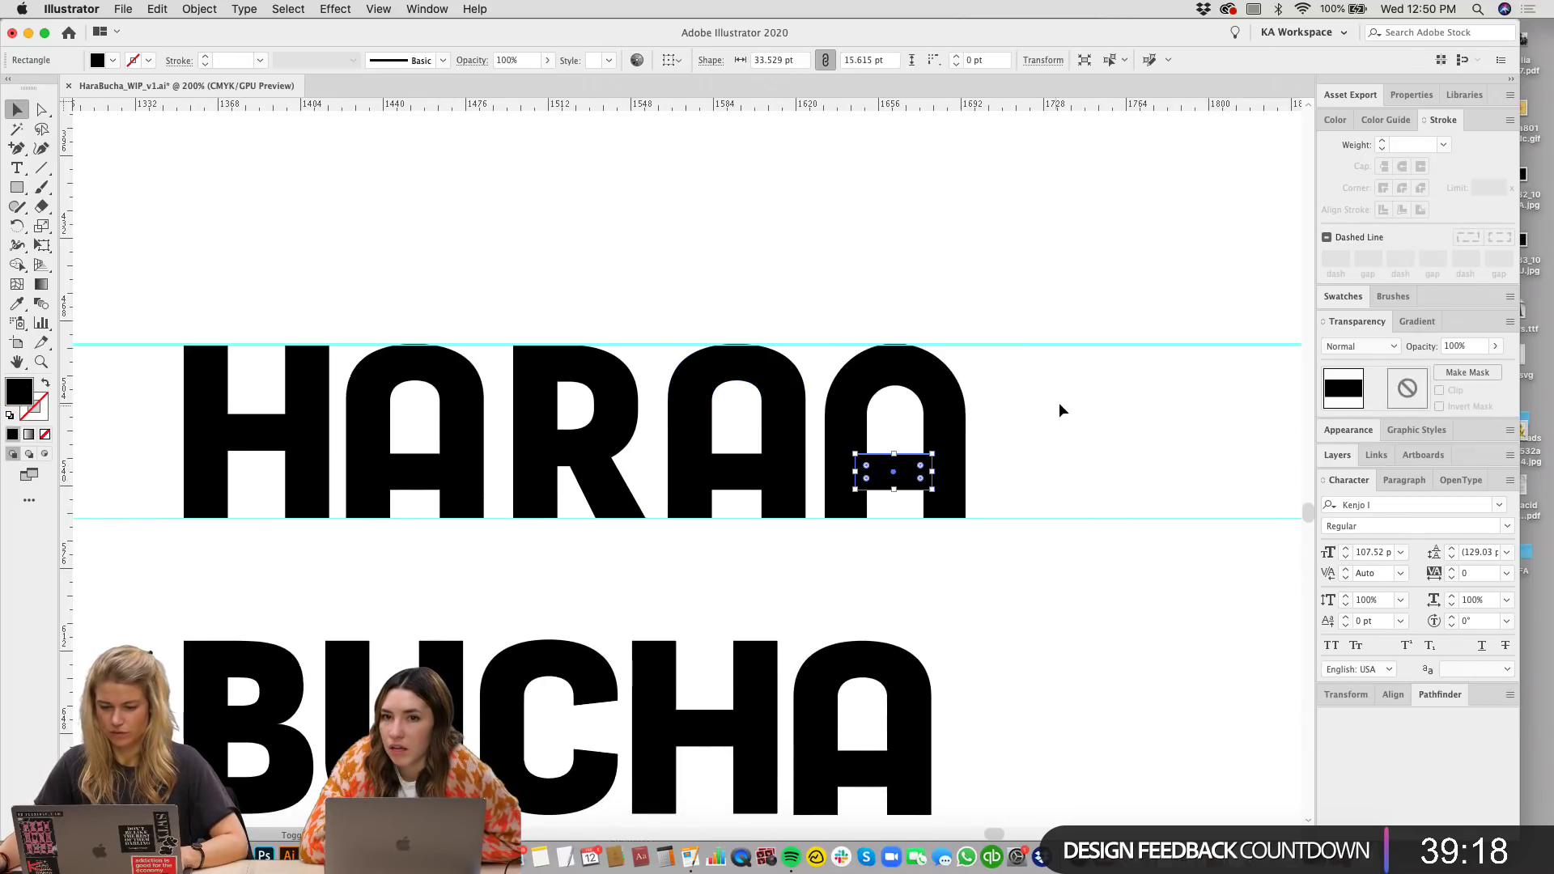
left_click(1062, 408)
left_click_drag(1078, 473, 1117, 366)
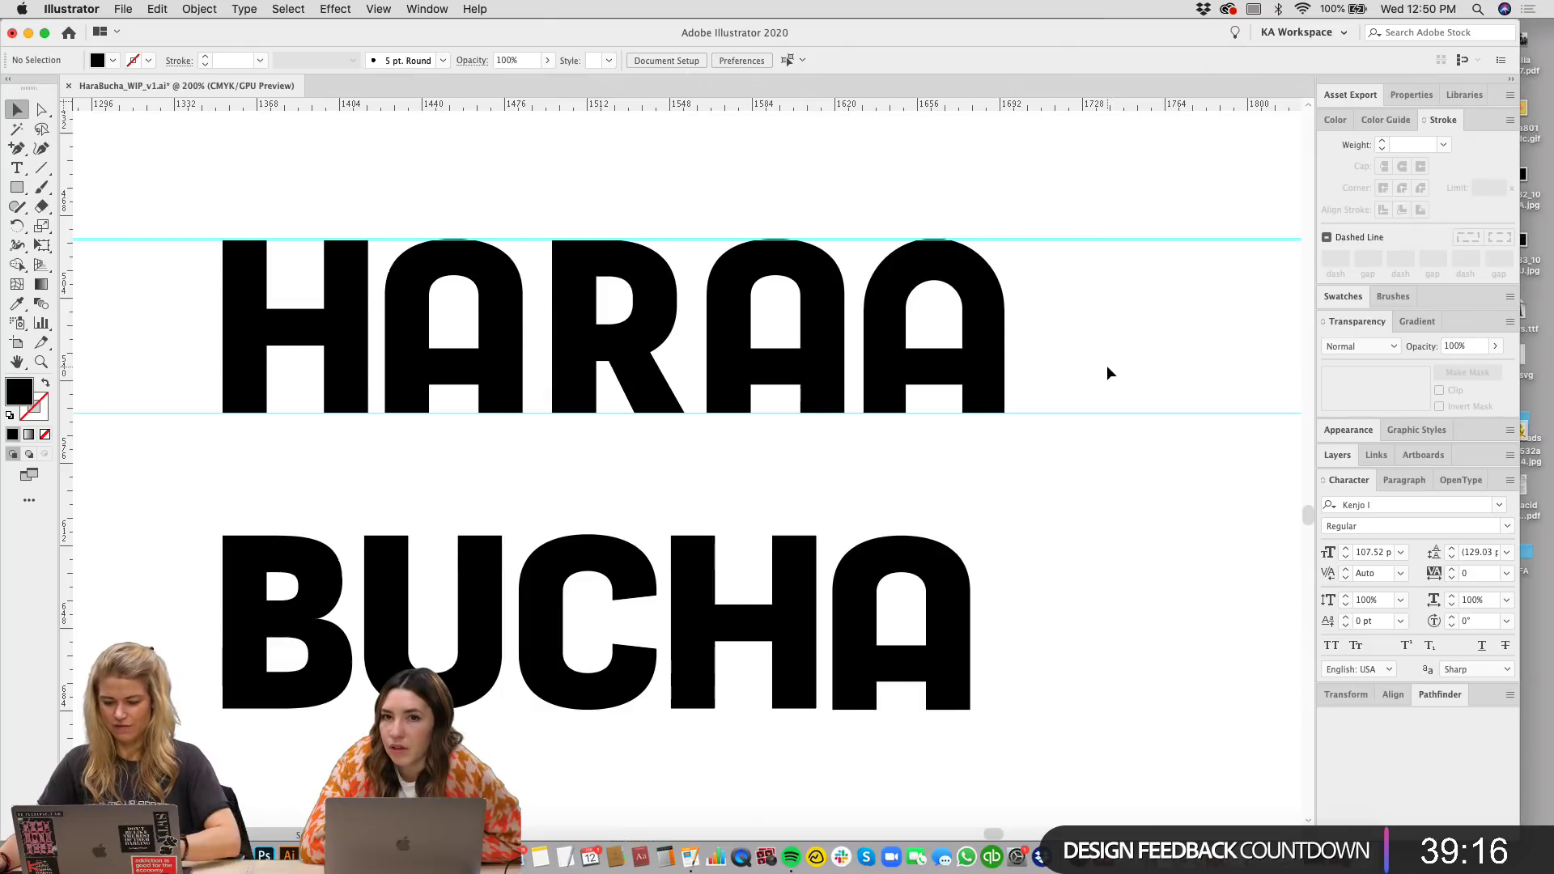
Step: Delete both original A's from HARA, arches and crossbars, keeping the new rounded A at the end
key("super+minus")
key("super+minus")
left_click_drag(993, 319, 951, 378)
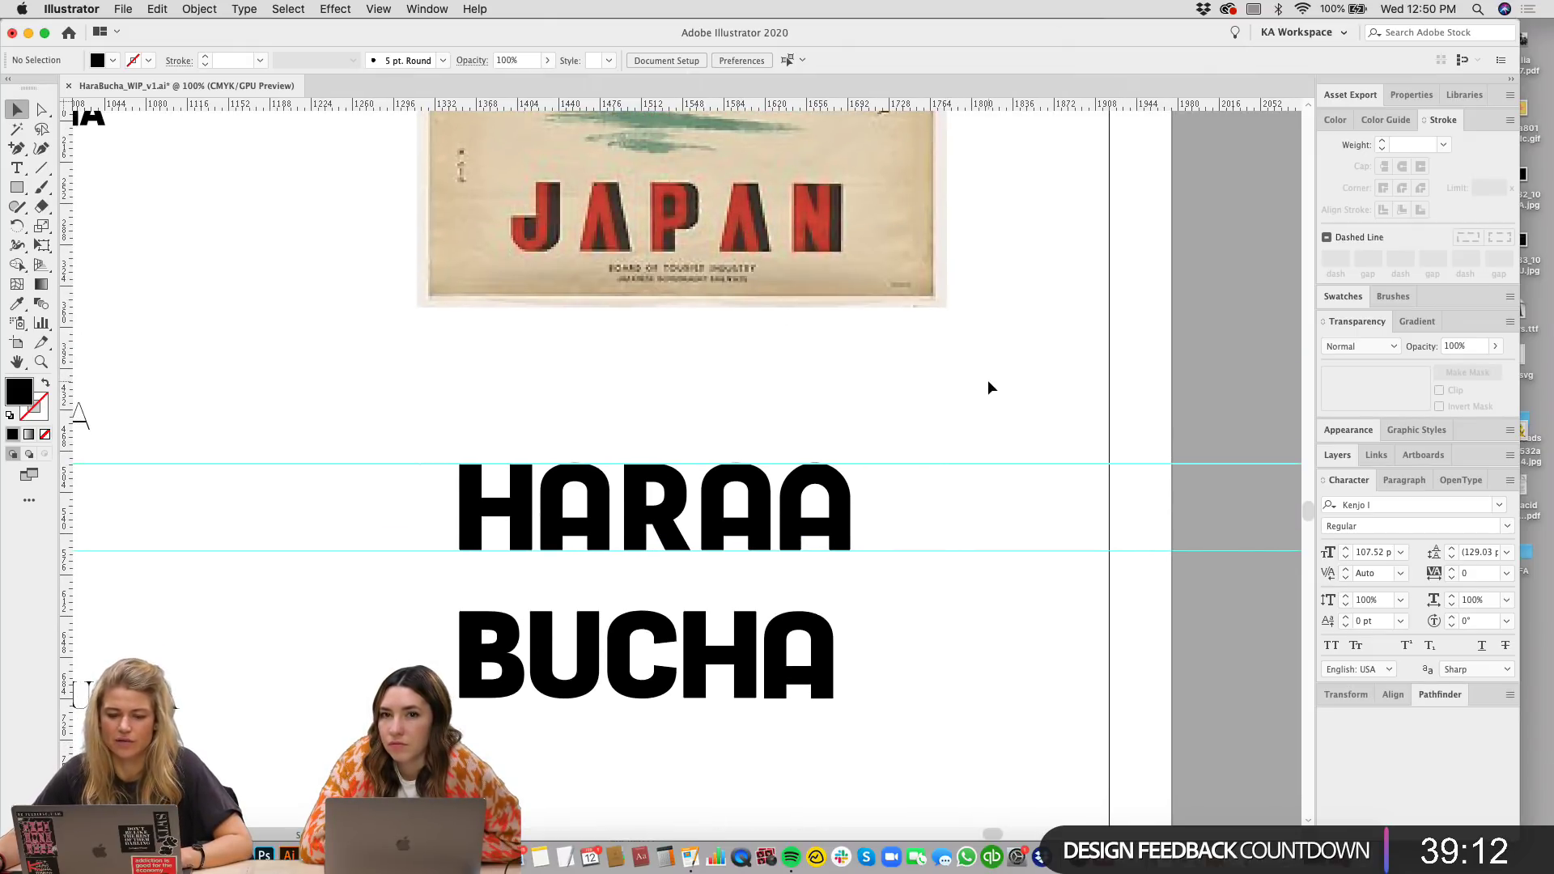
scroll(971, 429, "left", 1)
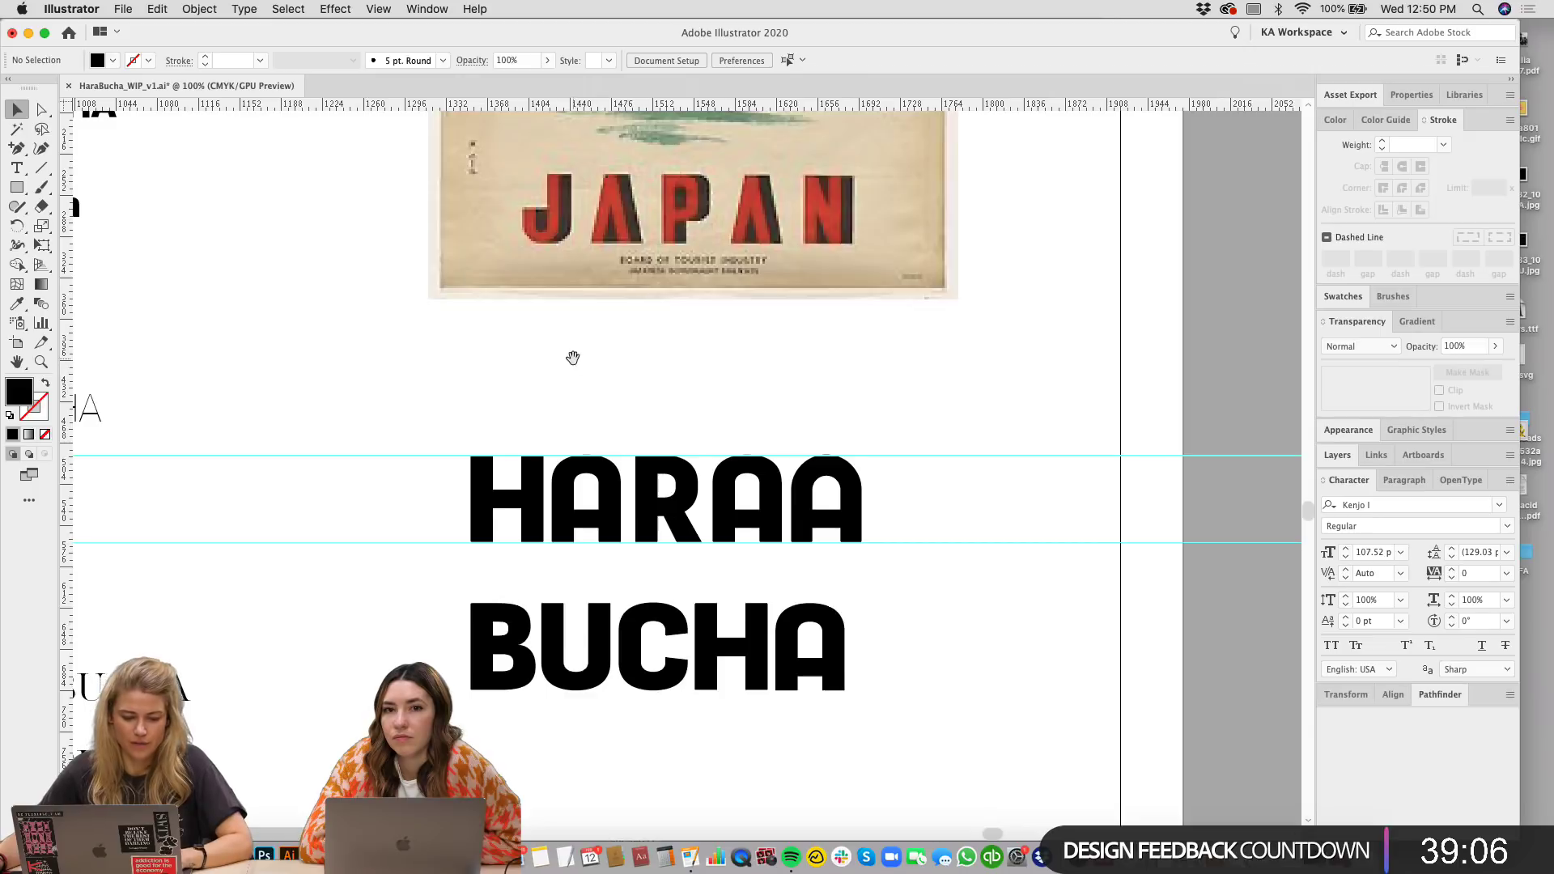
scroll(573, 357, "left", 3)
left_click_drag(827, 492, 827, 494)
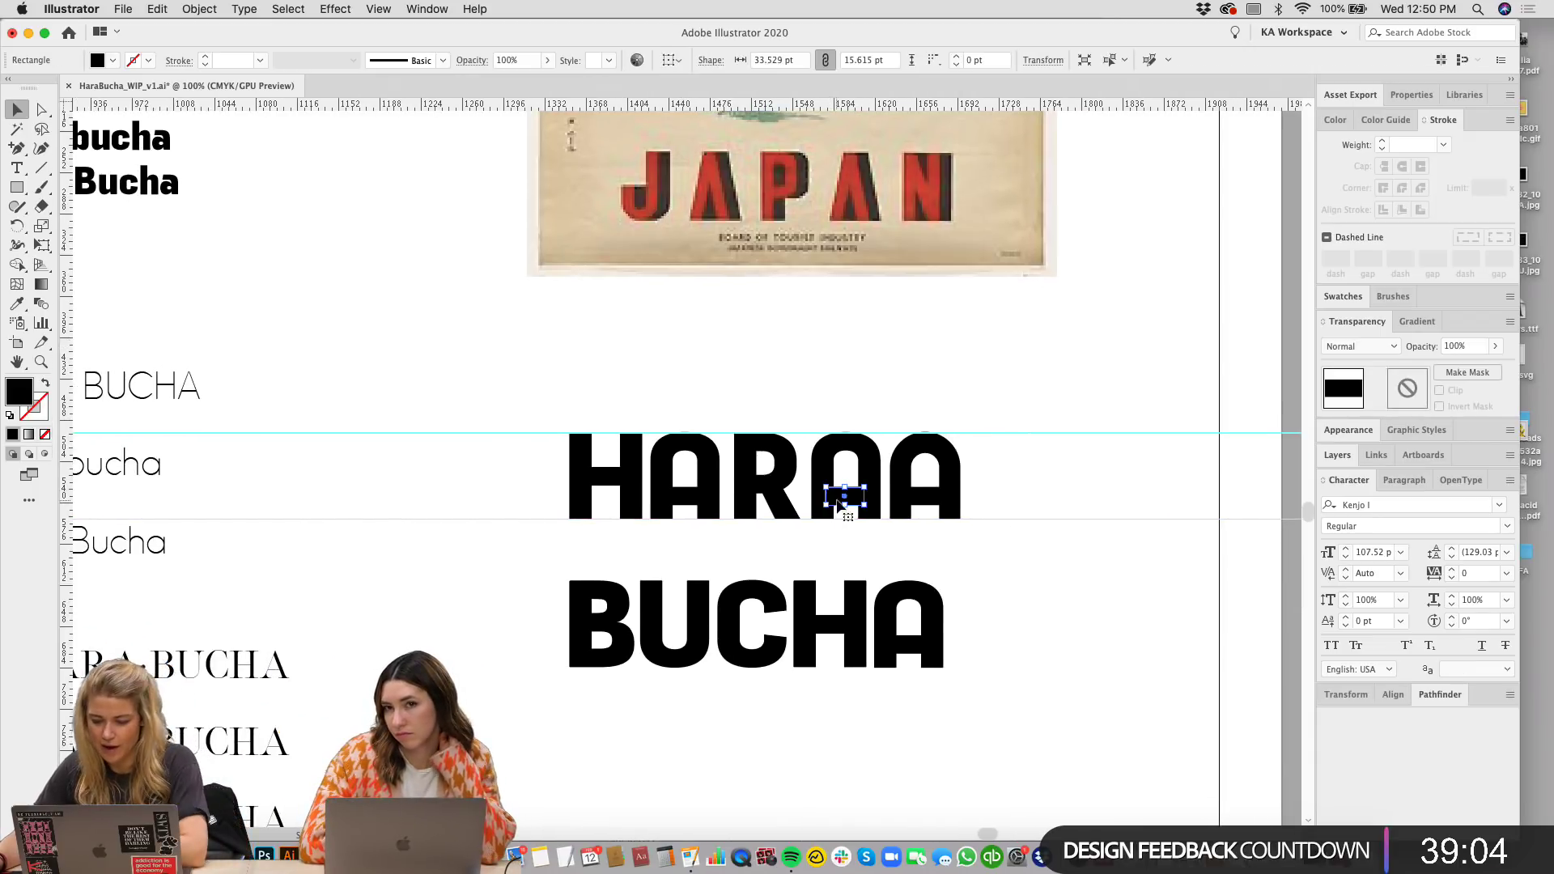
key("Delete")
key("Delete")
left_click(708, 498)
key("Delete")
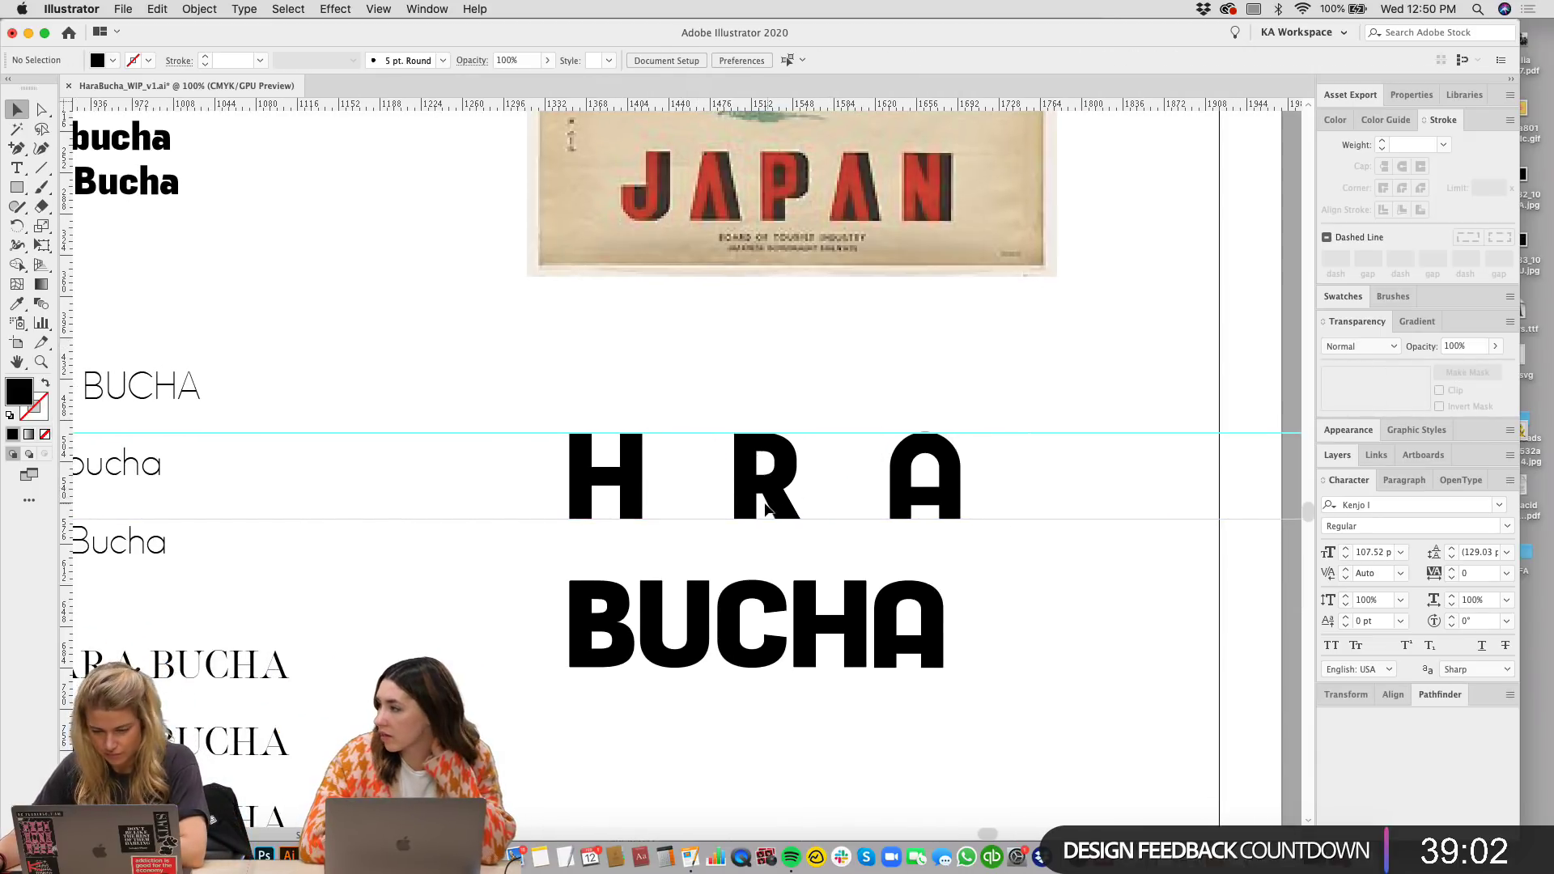
Step: Copy the new rounded A straight across into the gap between H and R, and nudge it slightly closer to the H
left_click_drag(930, 505, 692, 505)
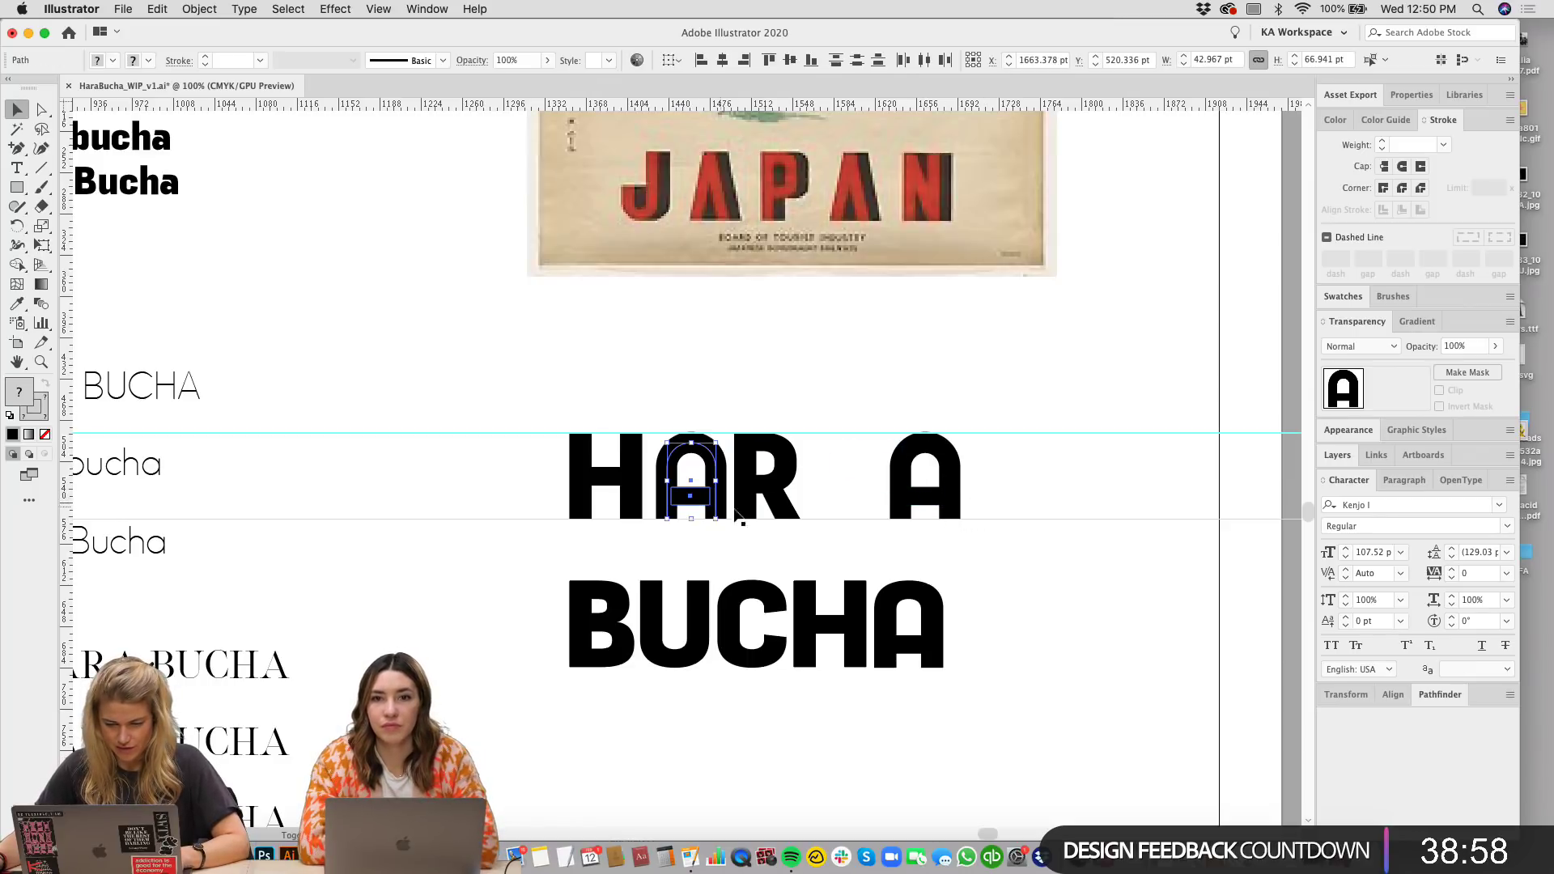
left_click(1013, 548)
left_click(684, 496)
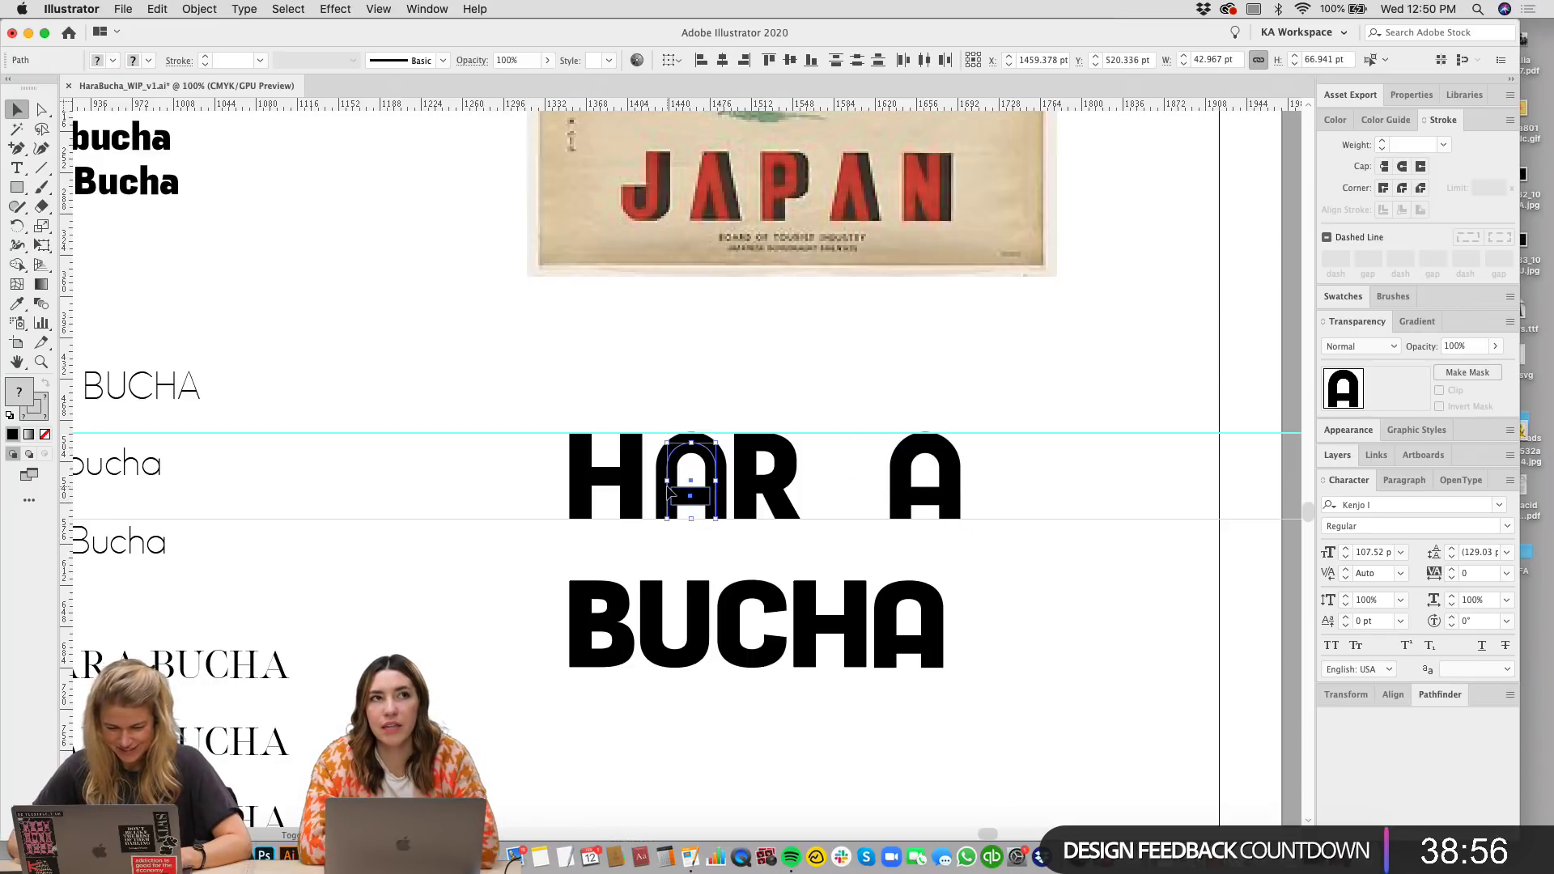
left_click_drag(676, 494, 670, 491)
left_click(857, 497)
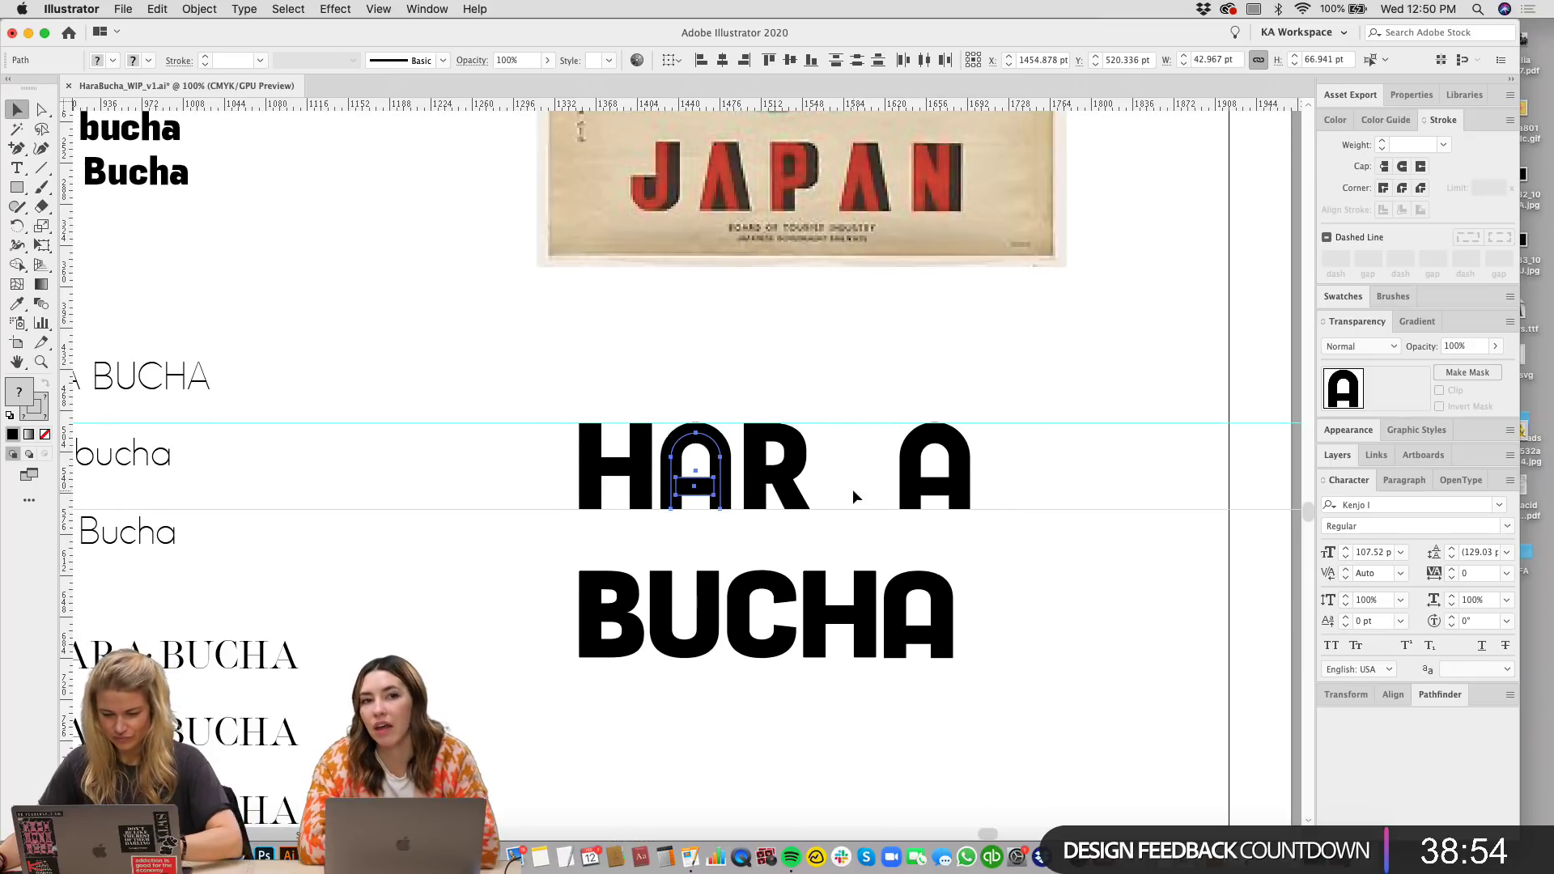
Step: Scale the copied A's arch down proportionally from its top to about 29 by 45 pt, leaving its crossbar unchanged
key("super+equal")
left_click_drag(777, 339, 775, 340)
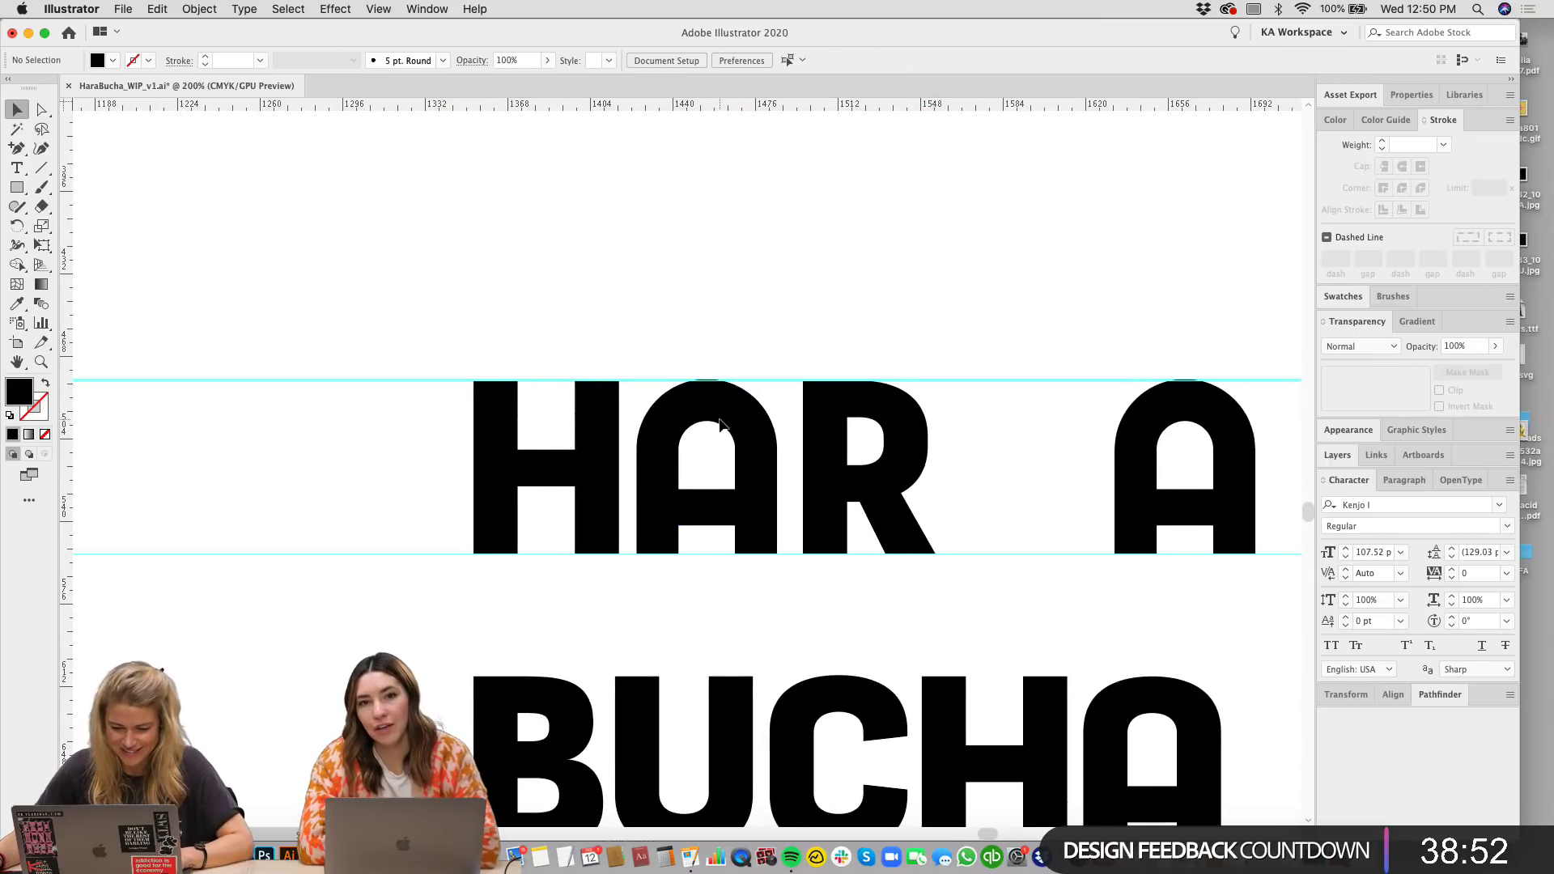
left_click_drag(749, 557, 748, 551)
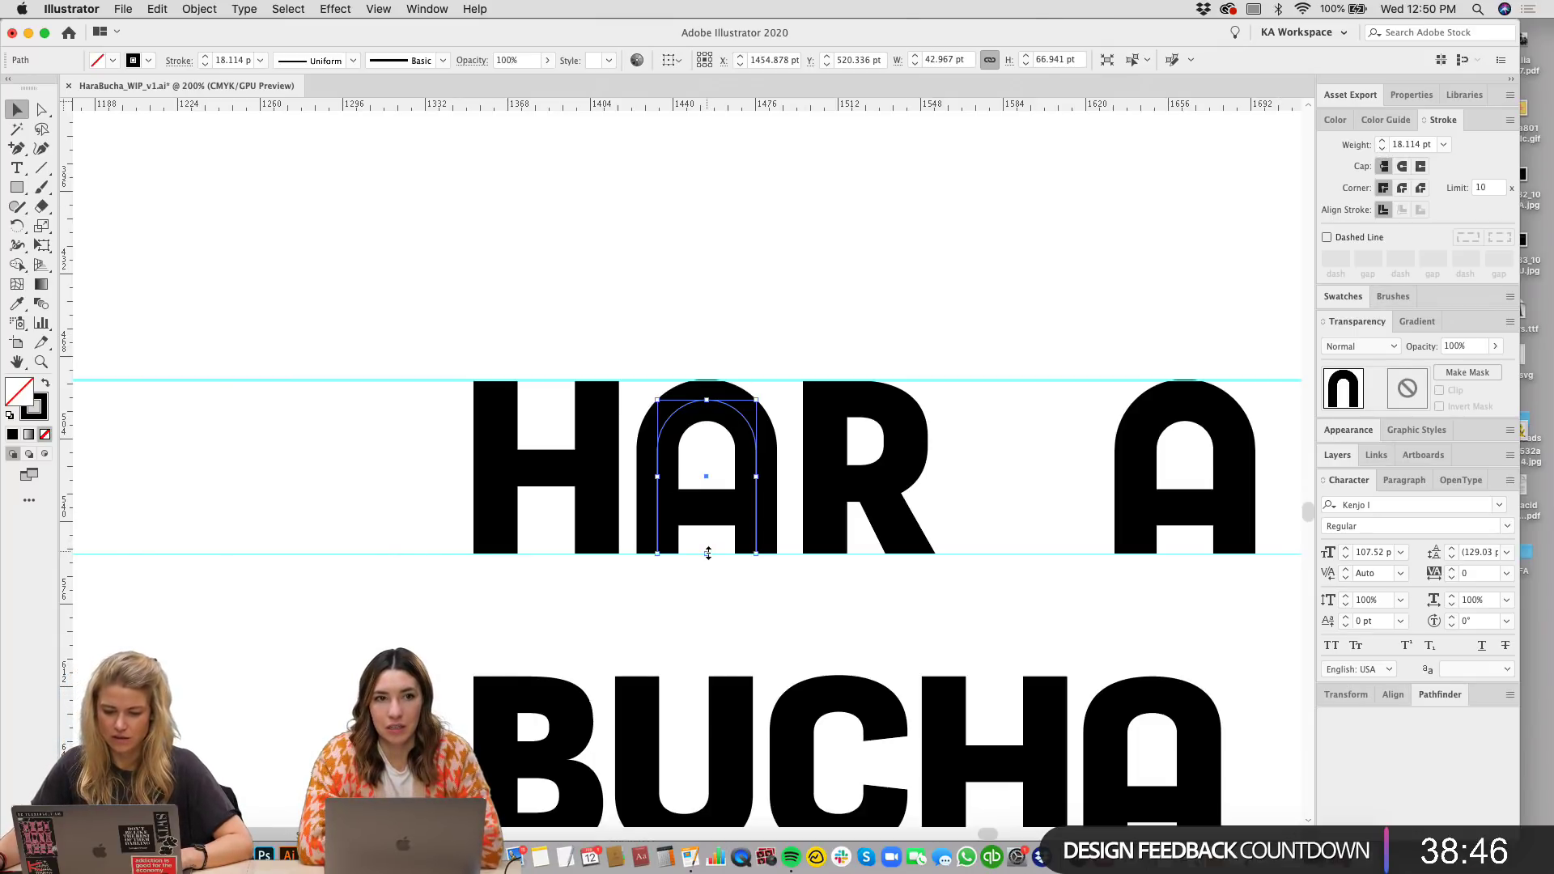
left_click_drag(708, 552, 698, 506)
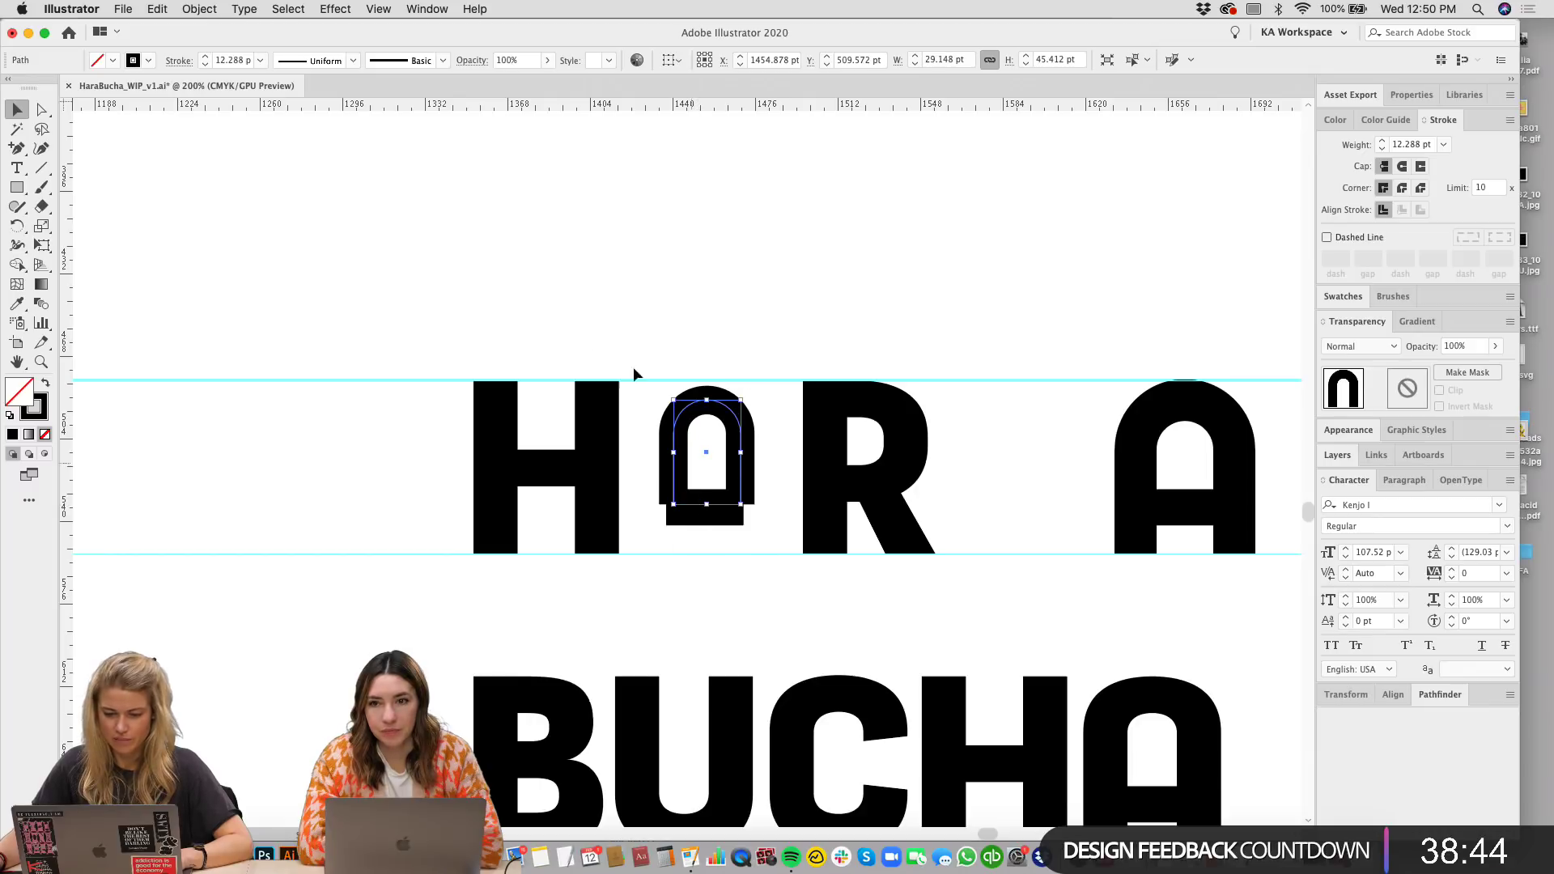
Step: Extend the two leg ends of the narrowed arch straight down to the baseline guide, making it about 67 pt tall
left_click(41, 109)
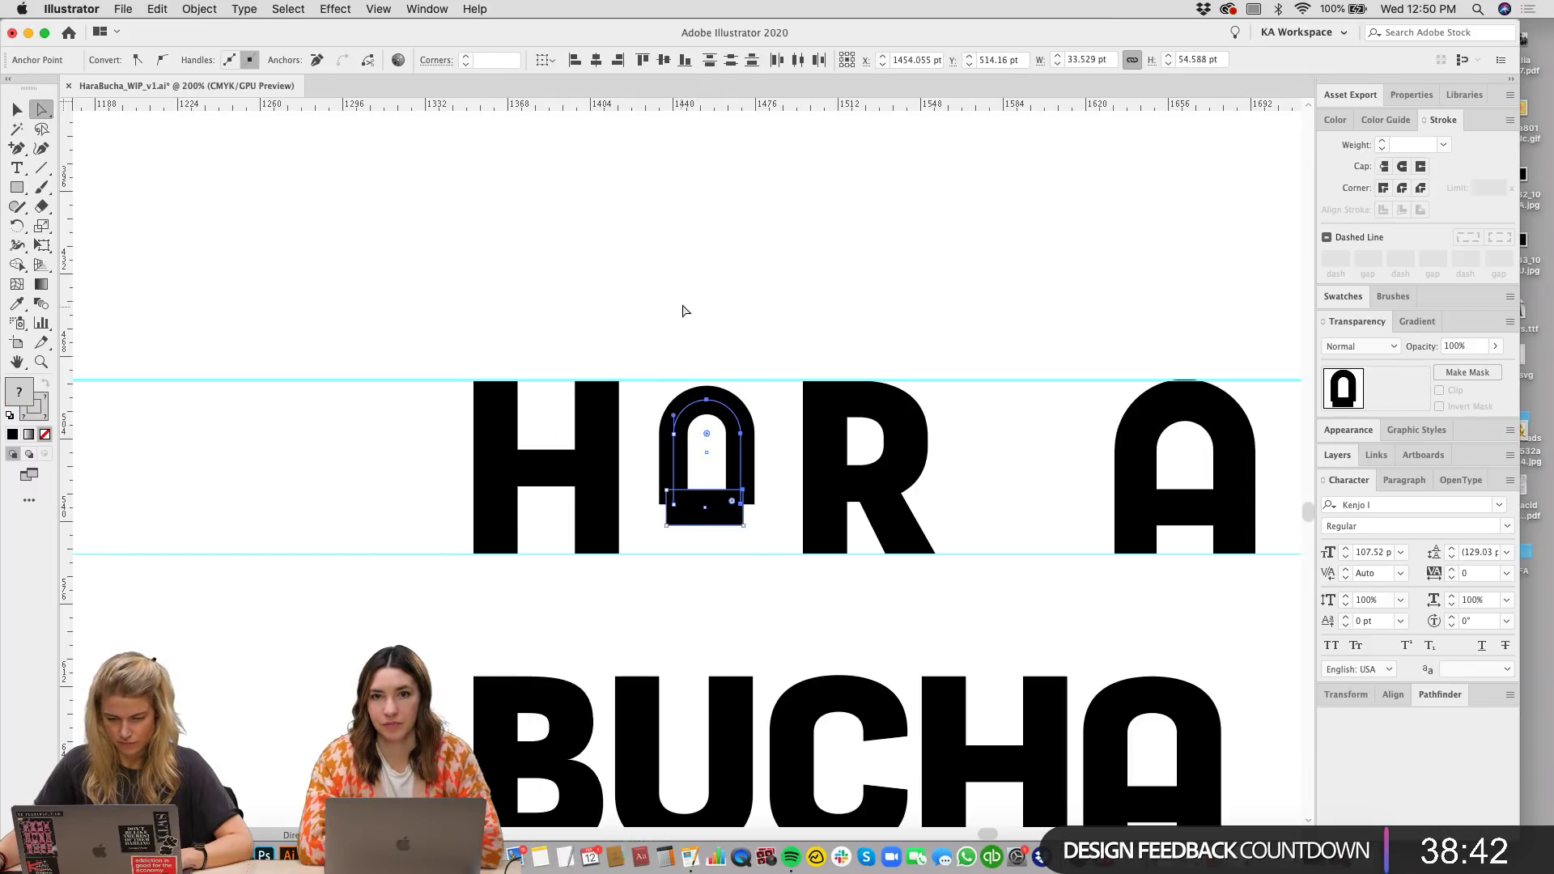
left_click(669, 510)
left_click(672, 503)
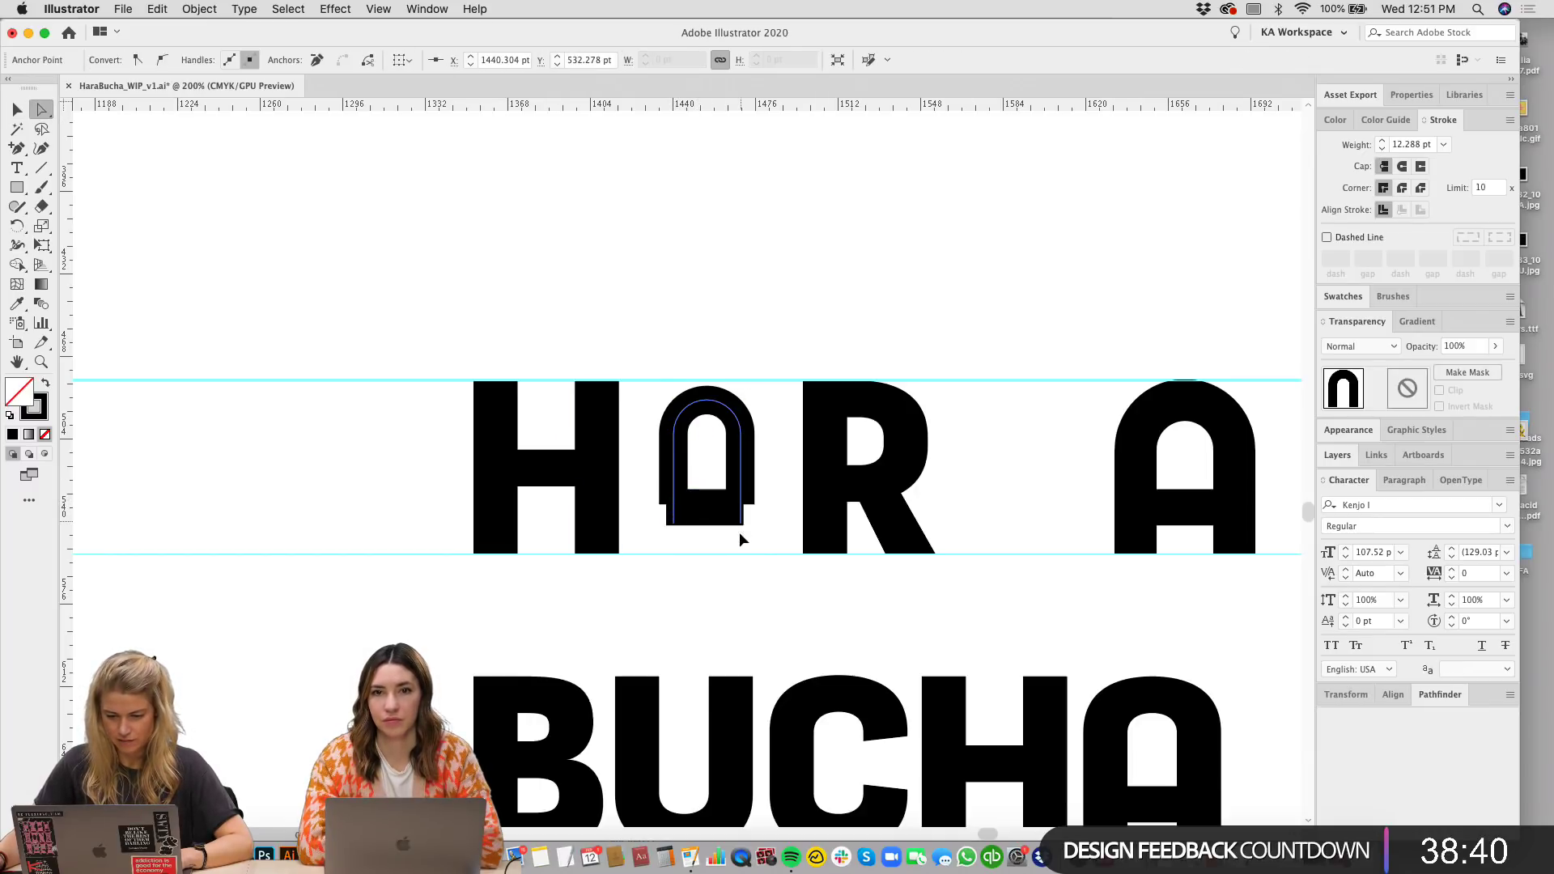
left_click_drag(741, 560, 742, 556)
key("v")
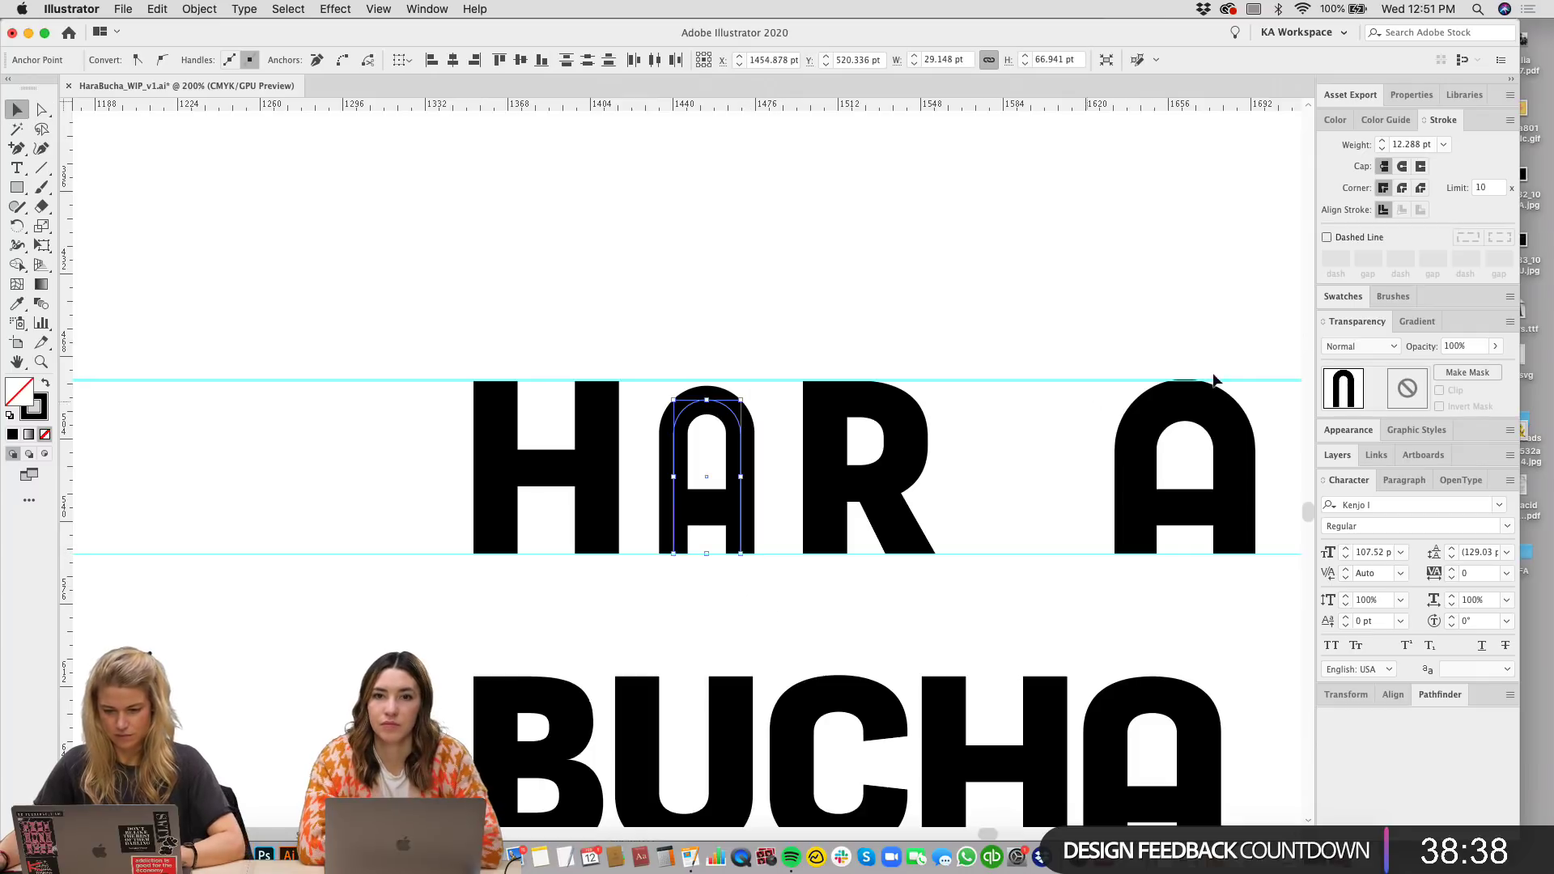
Step: Set the narrow arch's stroke weight to 18 pt and move the A's crossbar up to about mid-height
left_click(1382, 142)
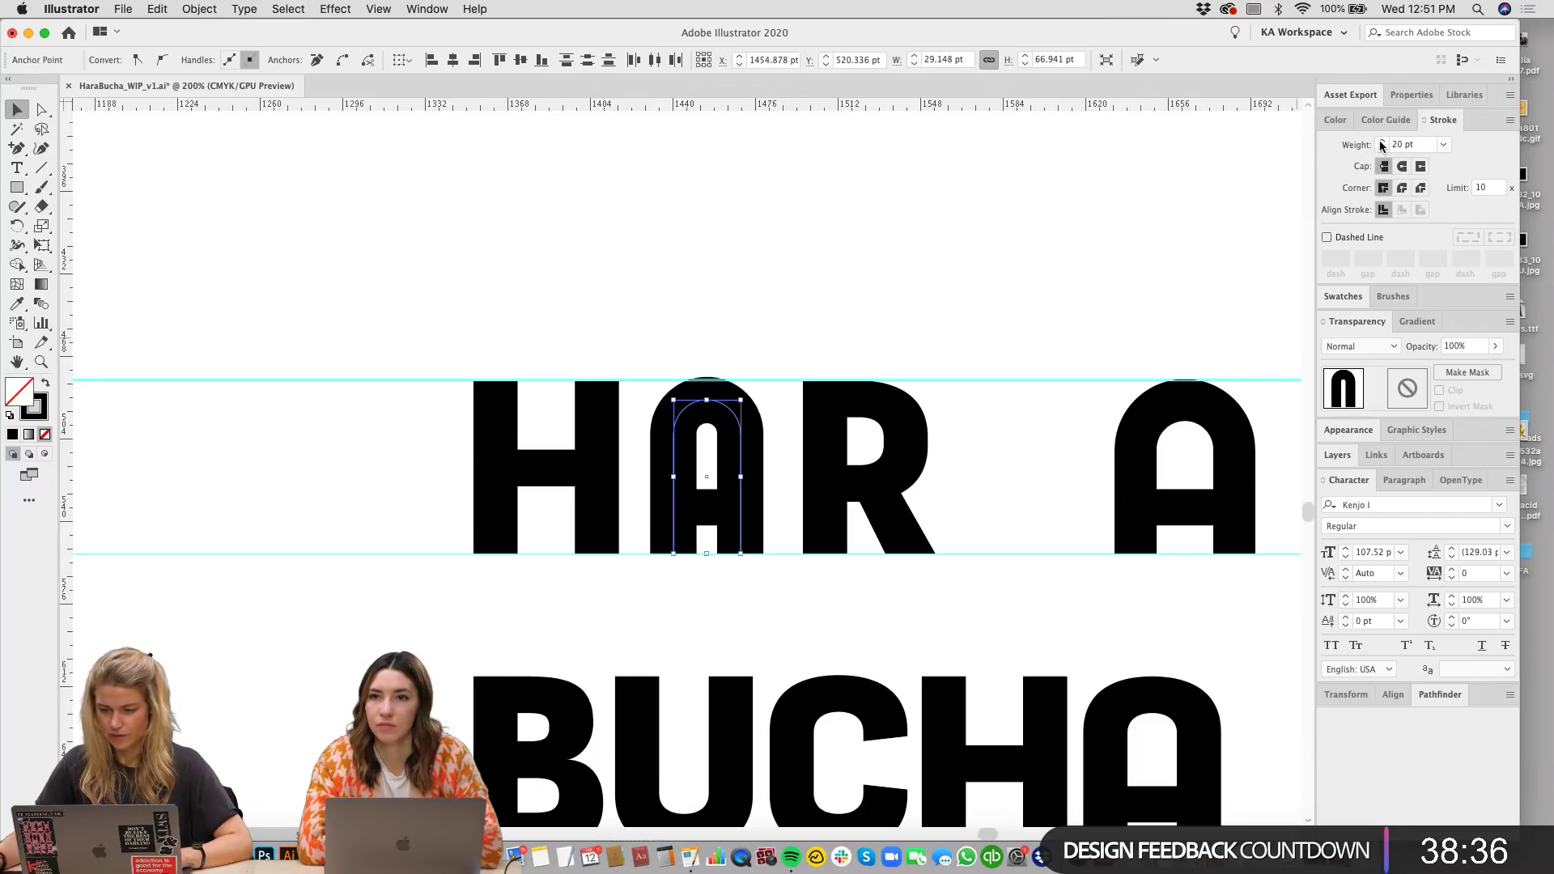
left_click(1382, 148)
left_click(1381, 149)
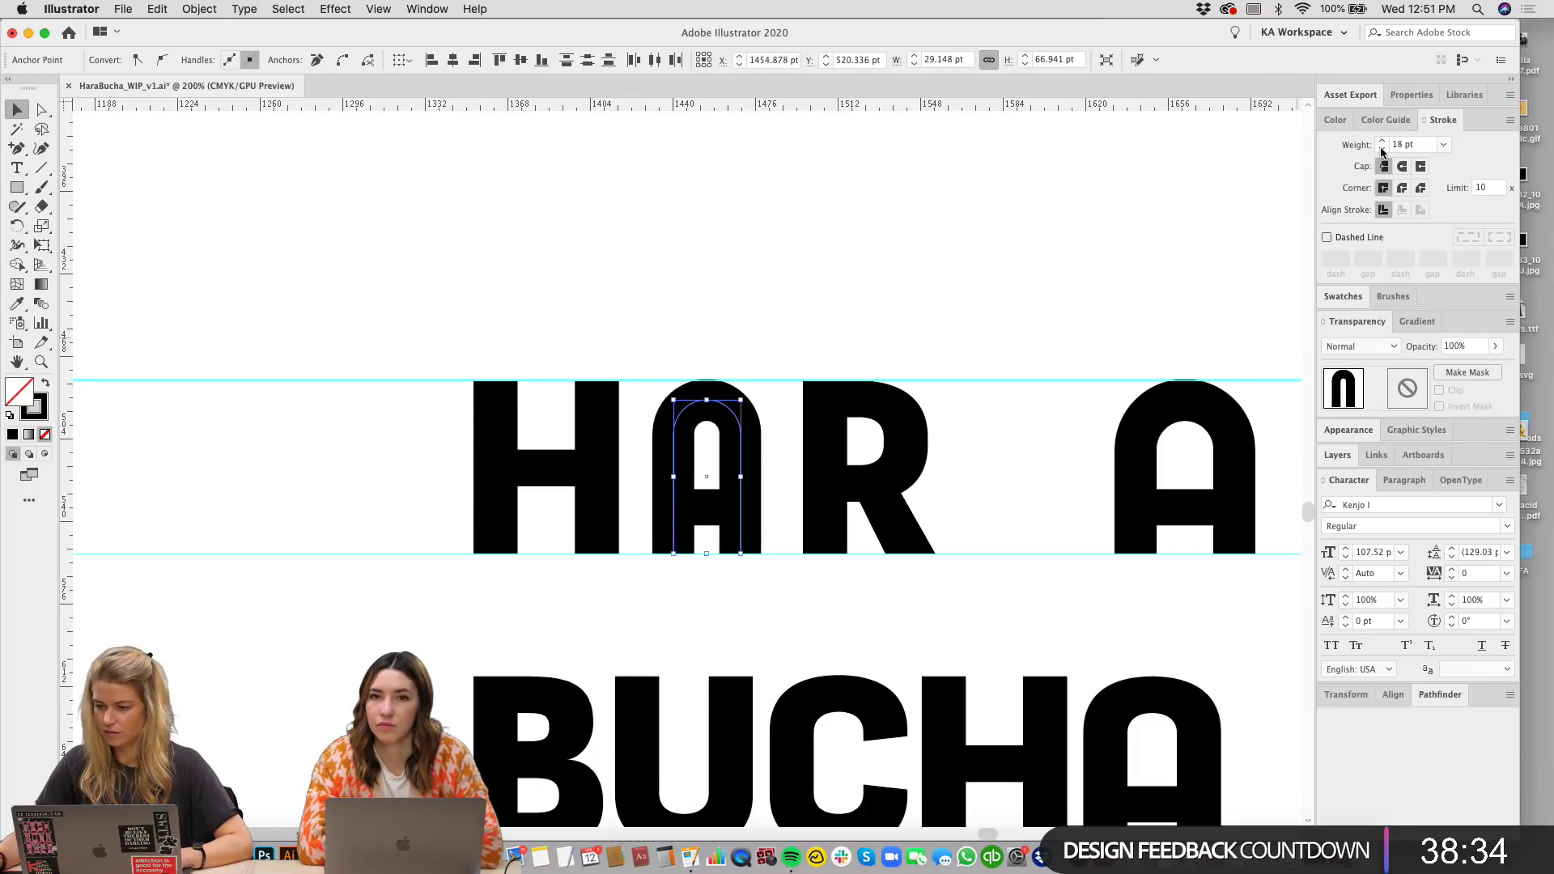
left_click(966, 240)
left_click_drag(705, 513, 709, 468)
left_click(871, 240)
Step: Try scaling the narrow A's arch up slightly from its base to about 30 by 68 pt
scroll(790, 477, "down", 1)
key("super+equal")
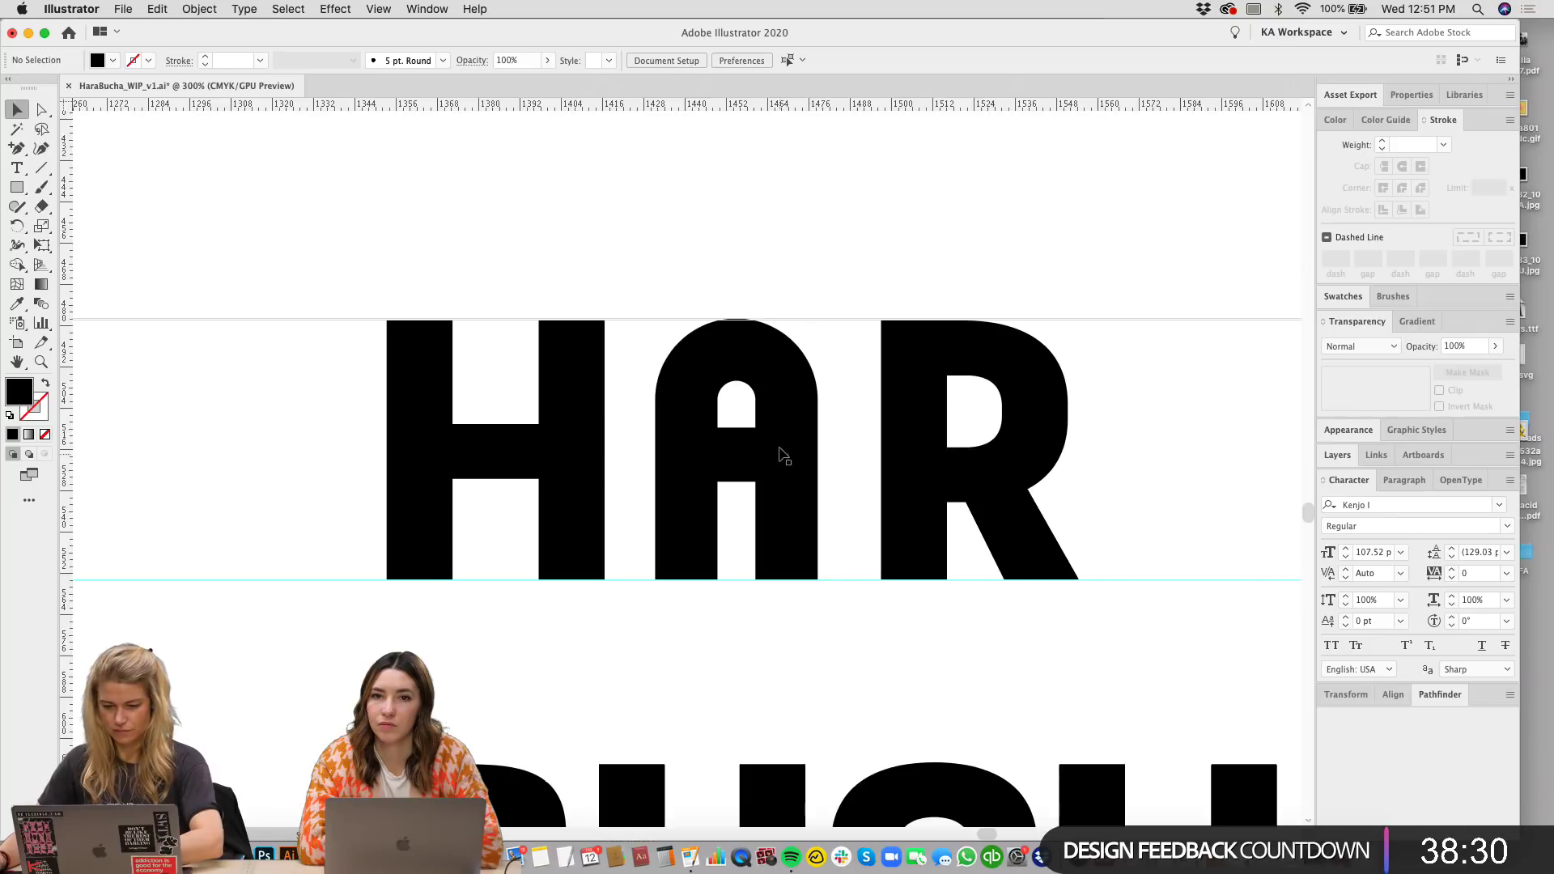
left_click(730, 346)
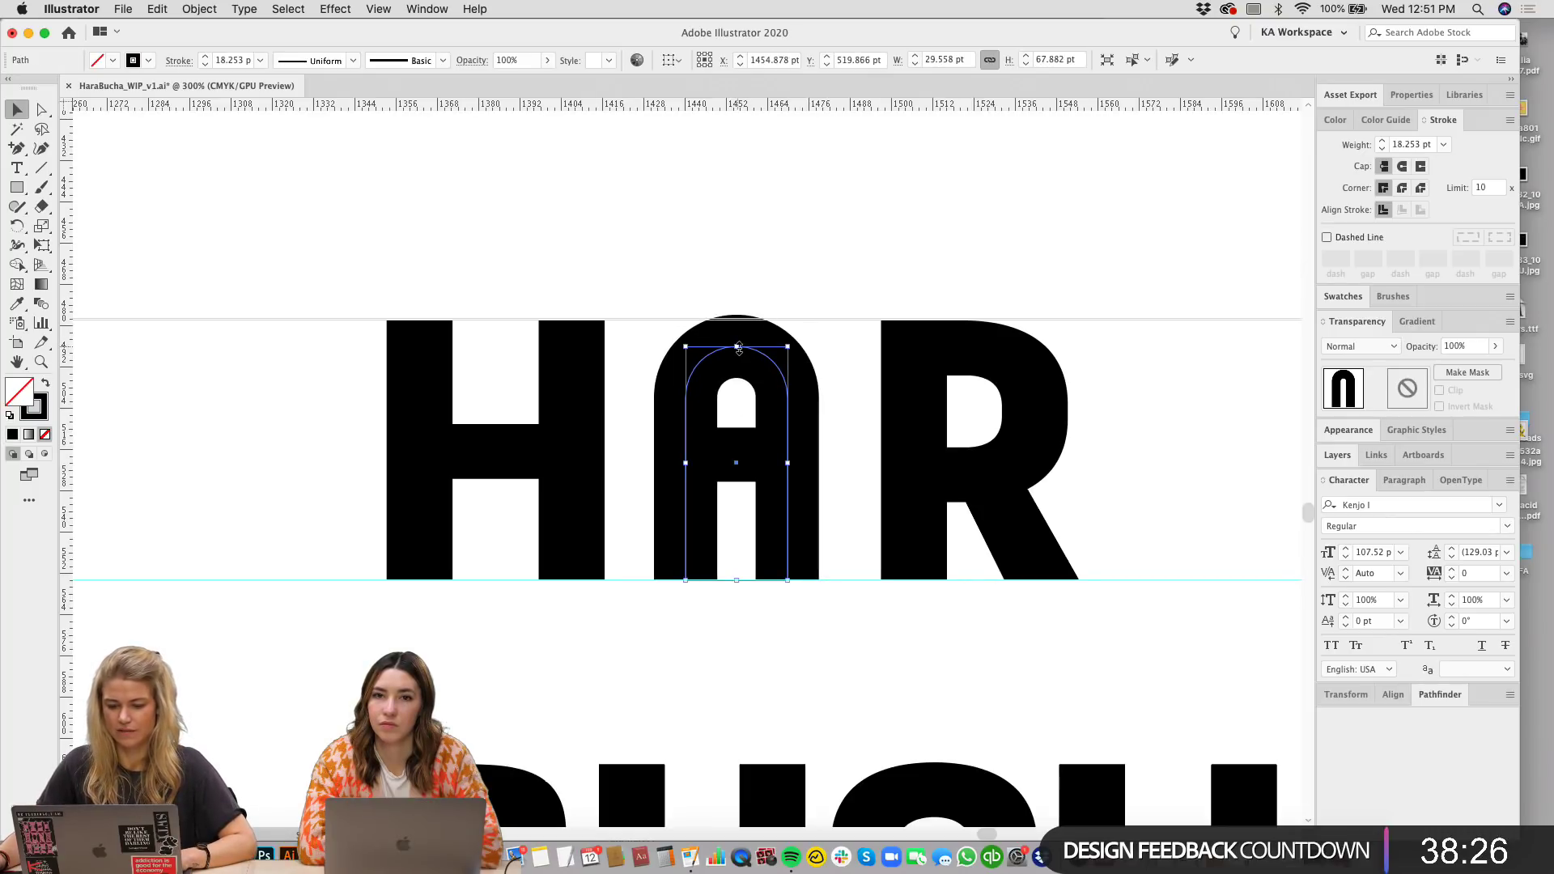
left_click(808, 273)
scroll(832, 260, "down", 1)
scroll(802, 599, "down", 2)
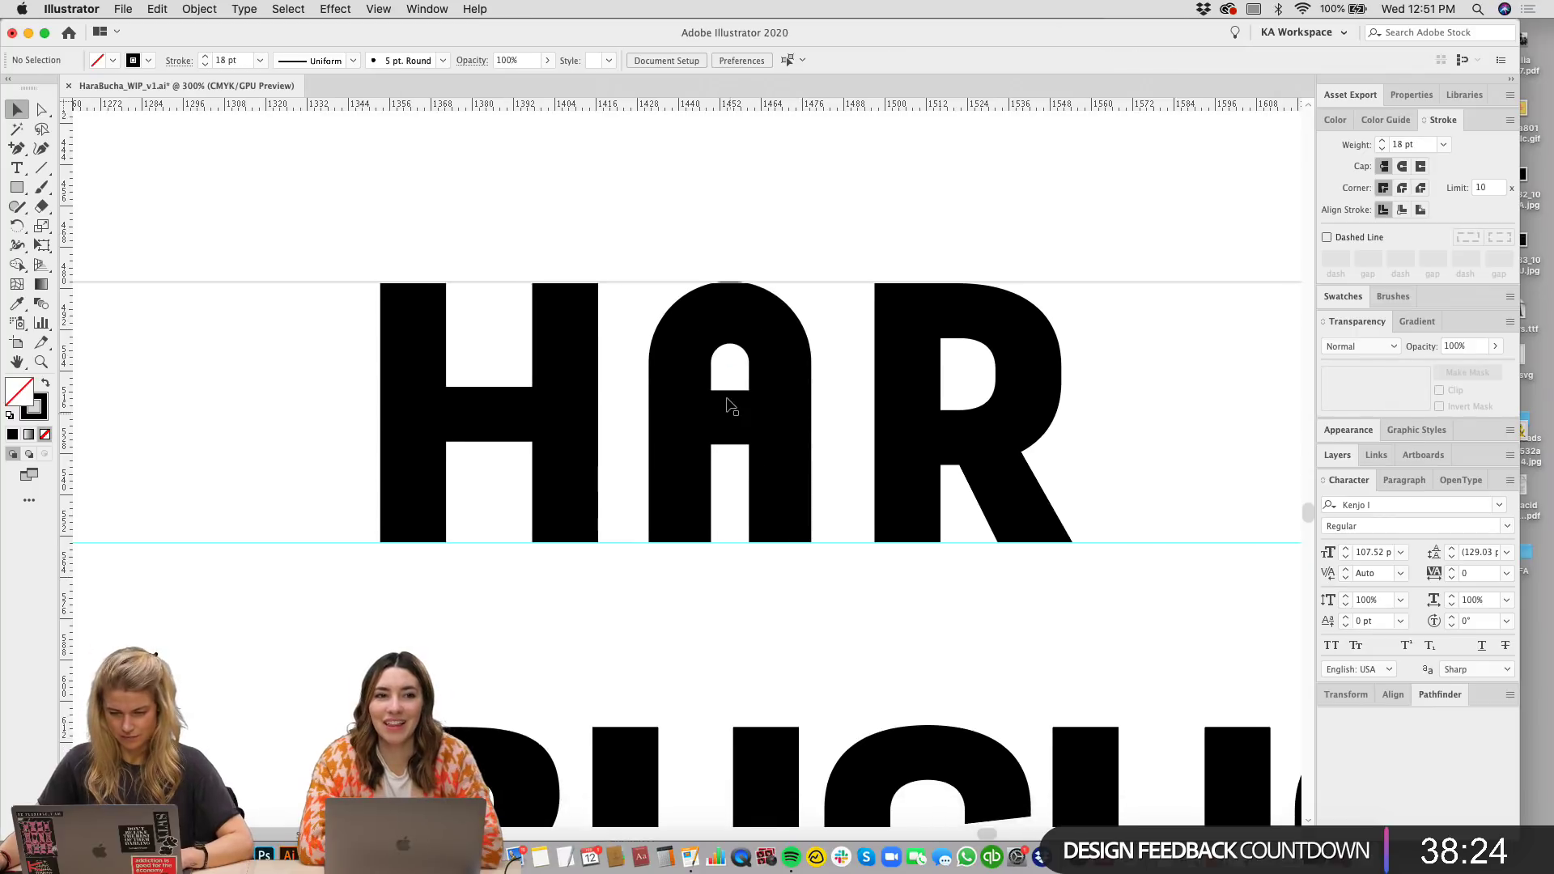
left_click(731, 409)
left_click(815, 555)
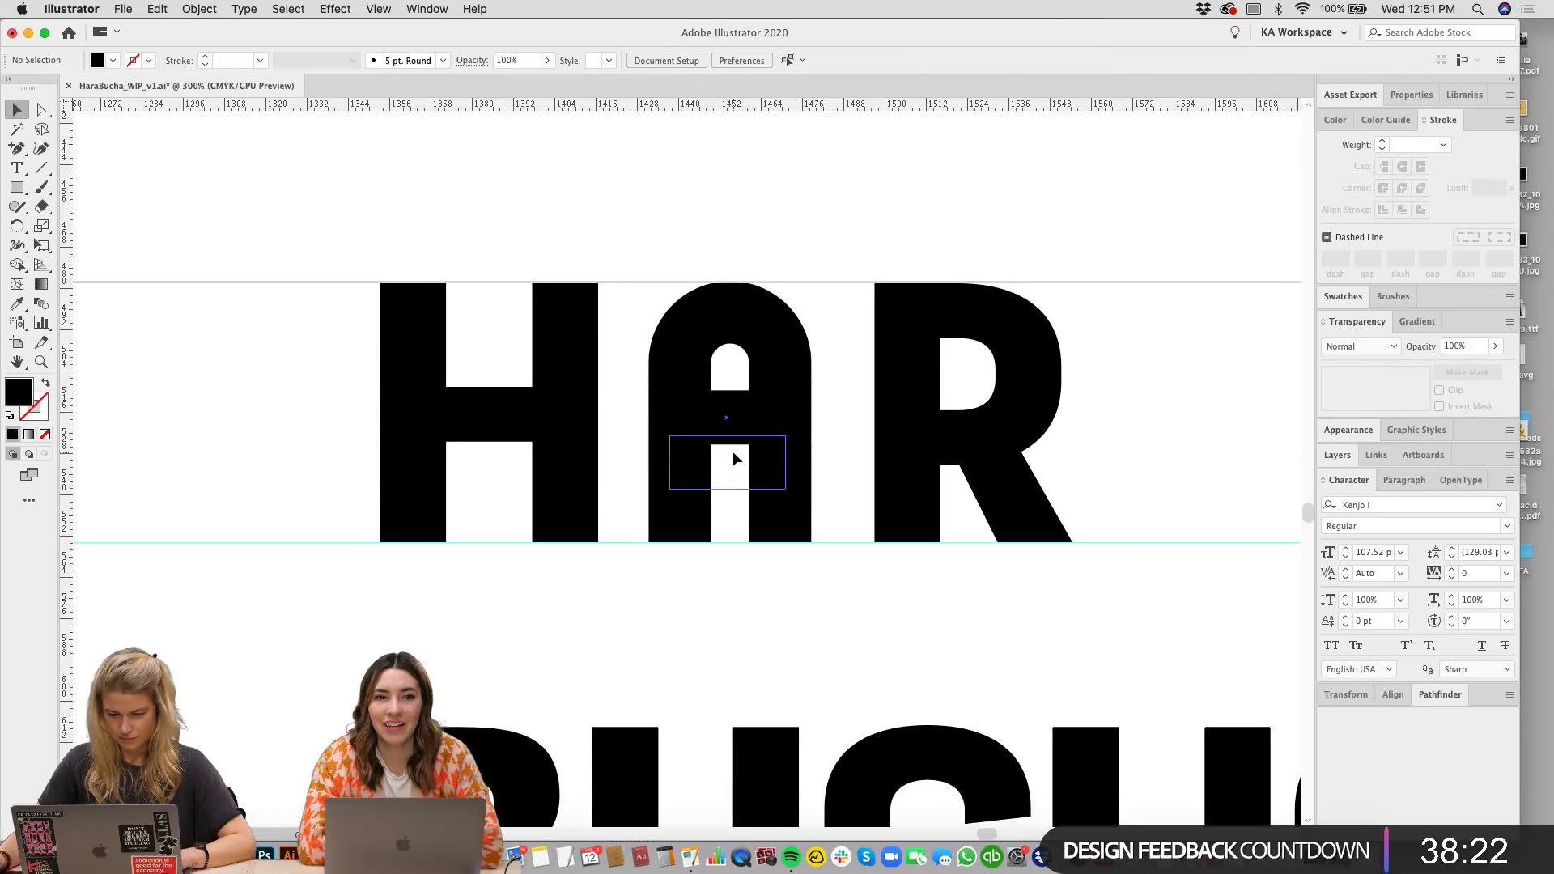
Step: Move the R left to tighten its spacing with the narrow A
scroll(867, 605, "down", 4)
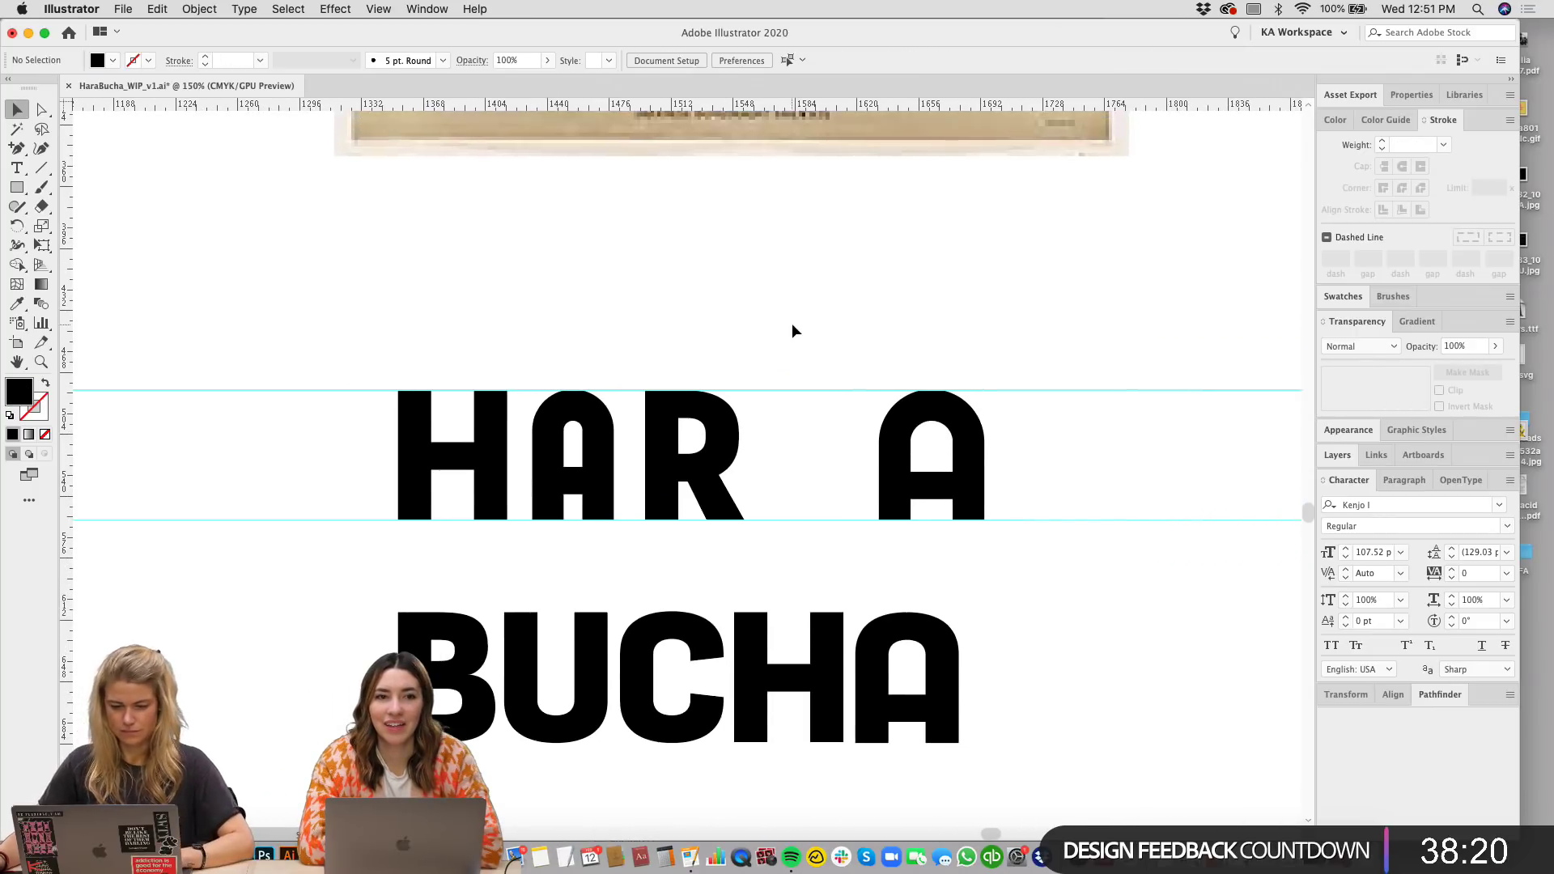
scroll(809, 328, "left", 3)
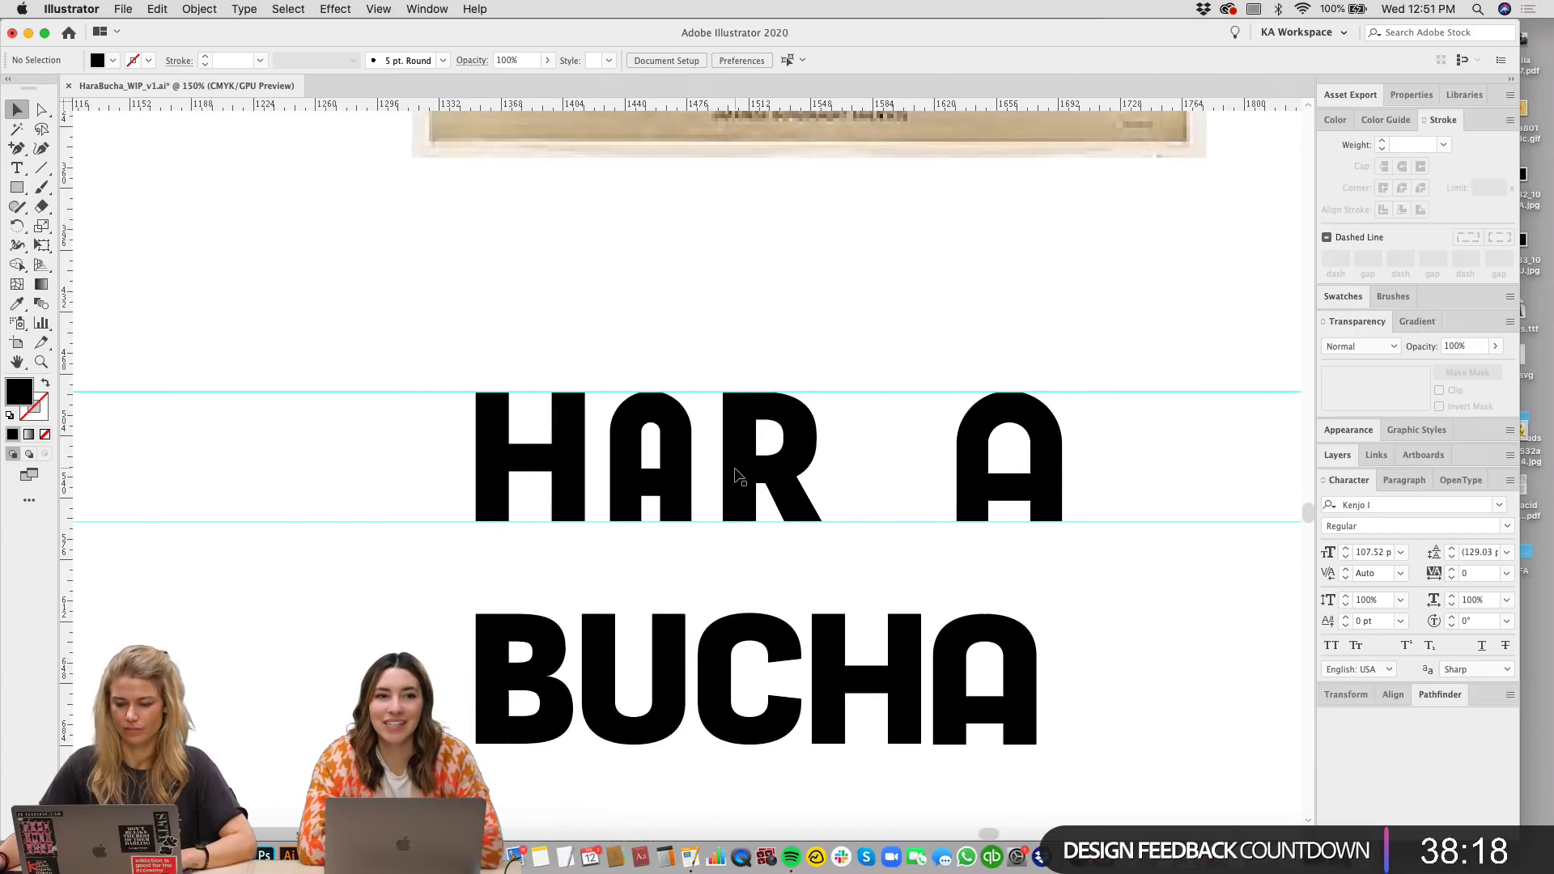
left_click(726, 472)
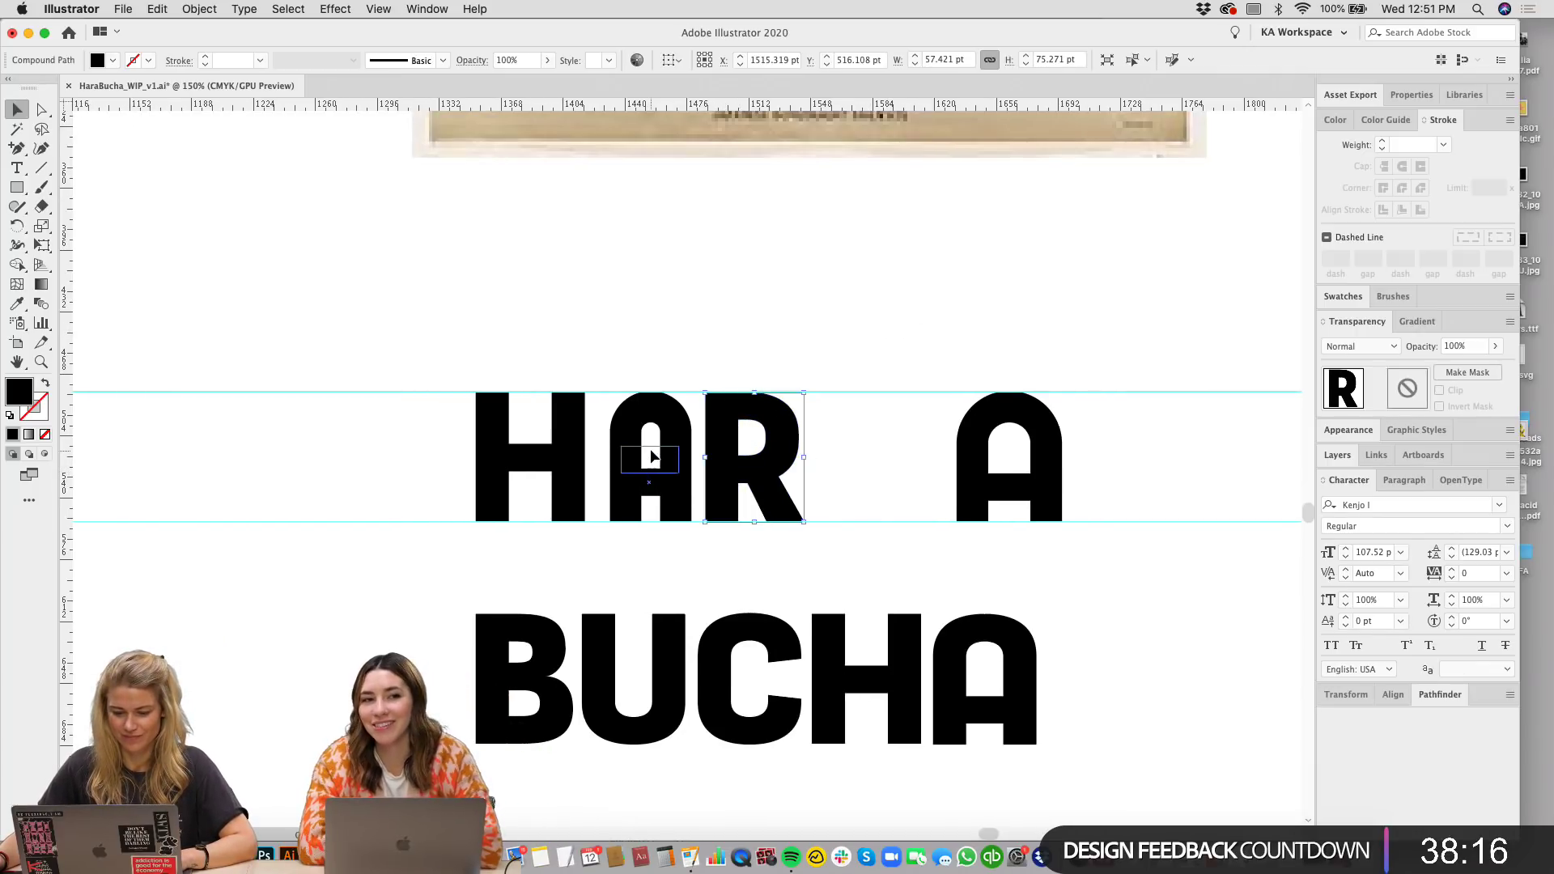
left_click(653, 457)
left_click(867, 574)
Step: Delete the wide rounded A, including its crossbar, from the end of the HARA line
left_click(933, 444)
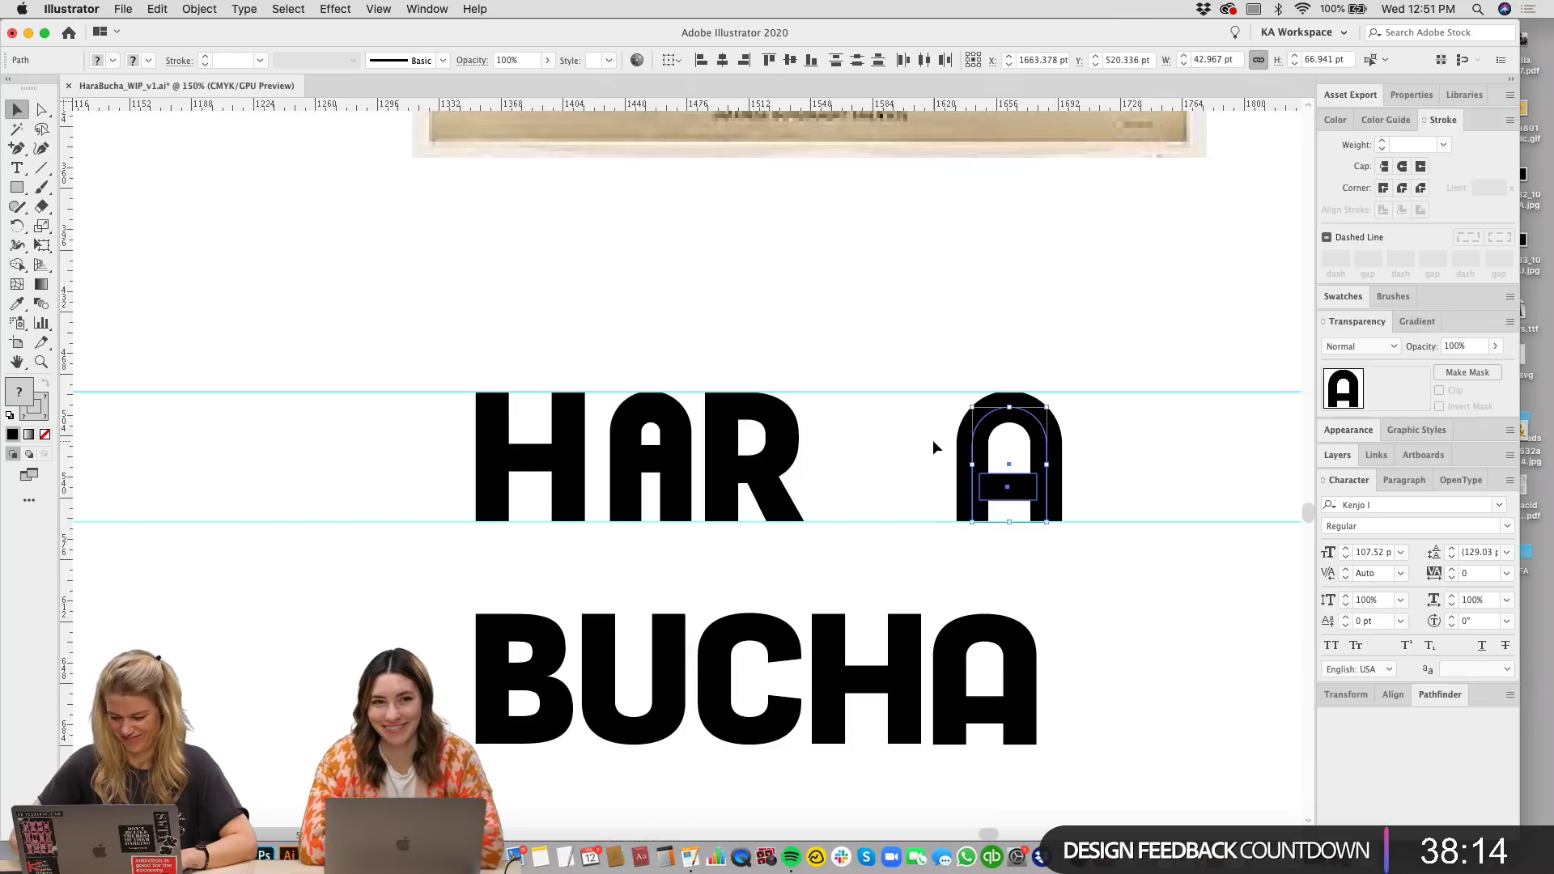
key("Delete")
left_click_drag(667, 553, 701, 555)
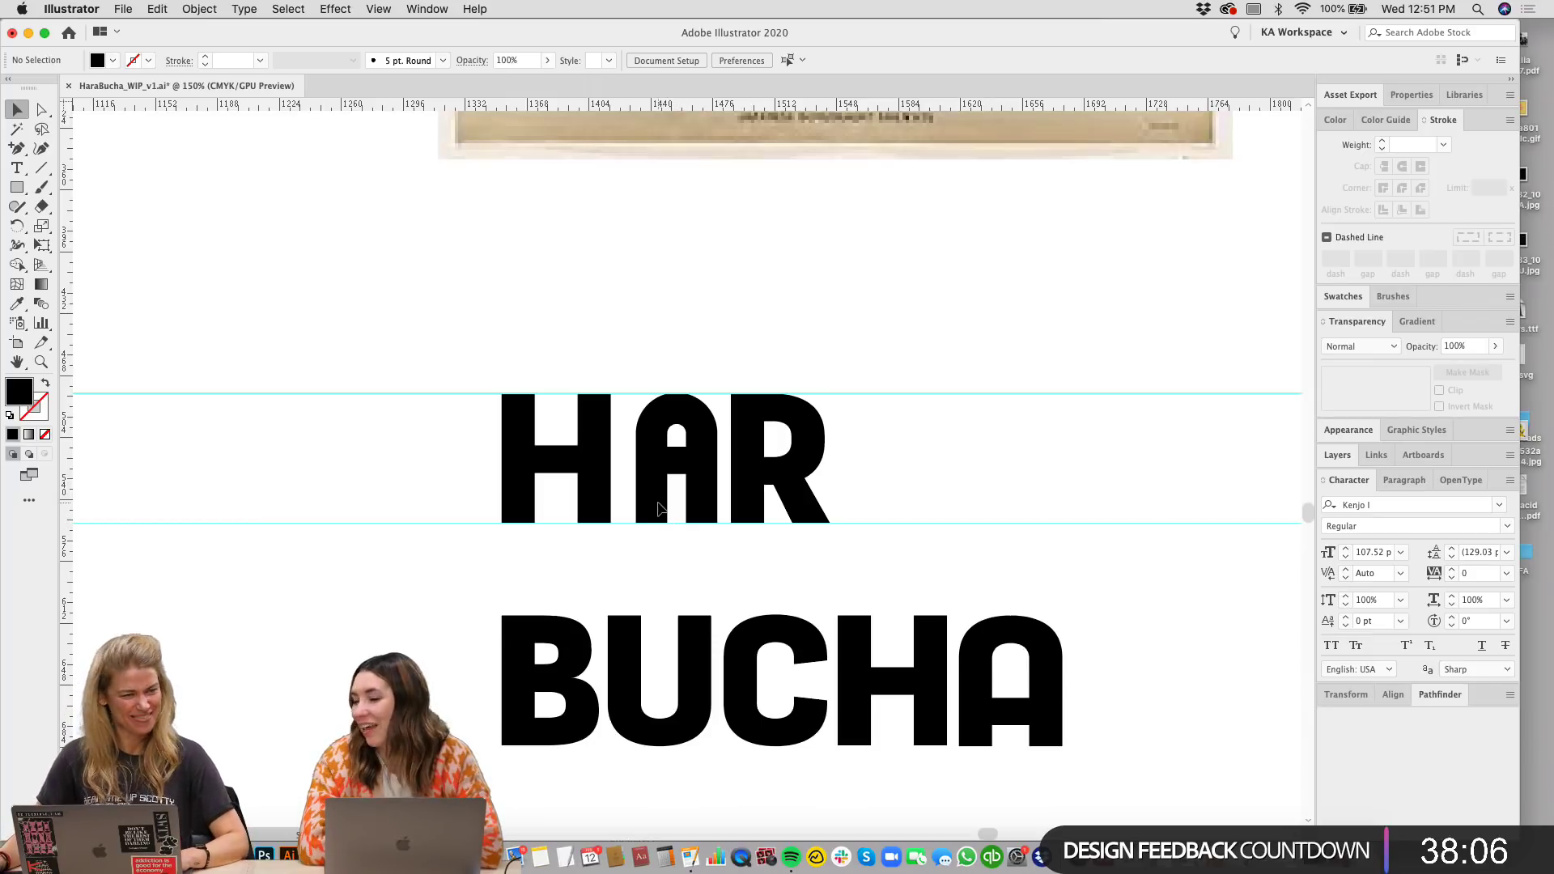
scroll(718, 558, "right", 1)
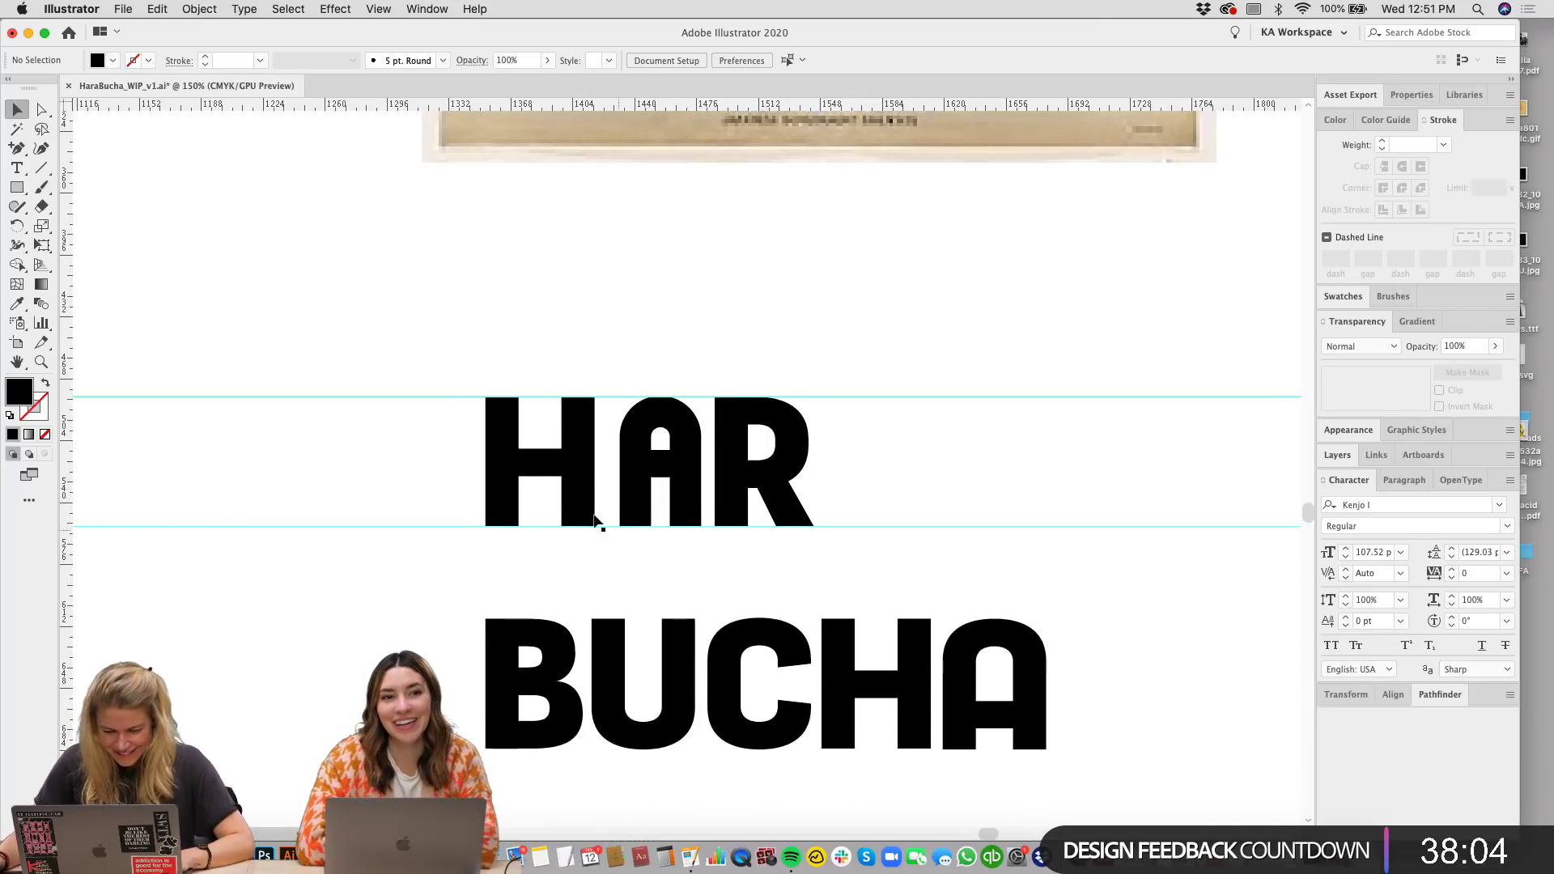
Step: Move the H far to the left and the R far to the right, clearing space around the narrow A
left_click_drag(579, 502, 297, 449)
left_click_drag(775, 470, 1148, 460)
left_click(852, 525)
scroll(872, 431, "up", 5)
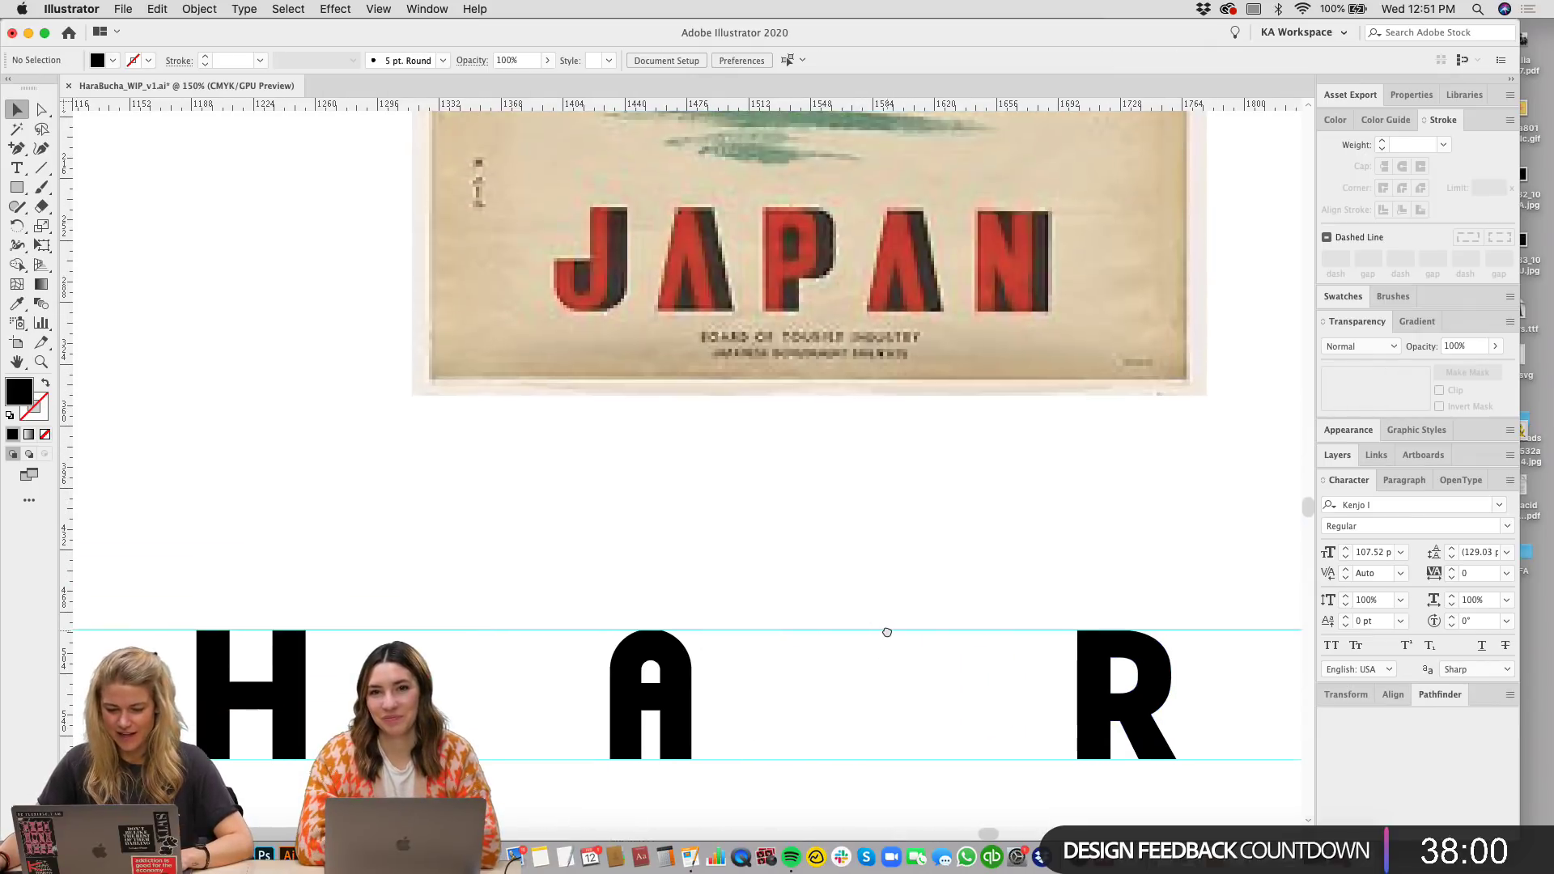
scroll(899, 453, "down", 5)
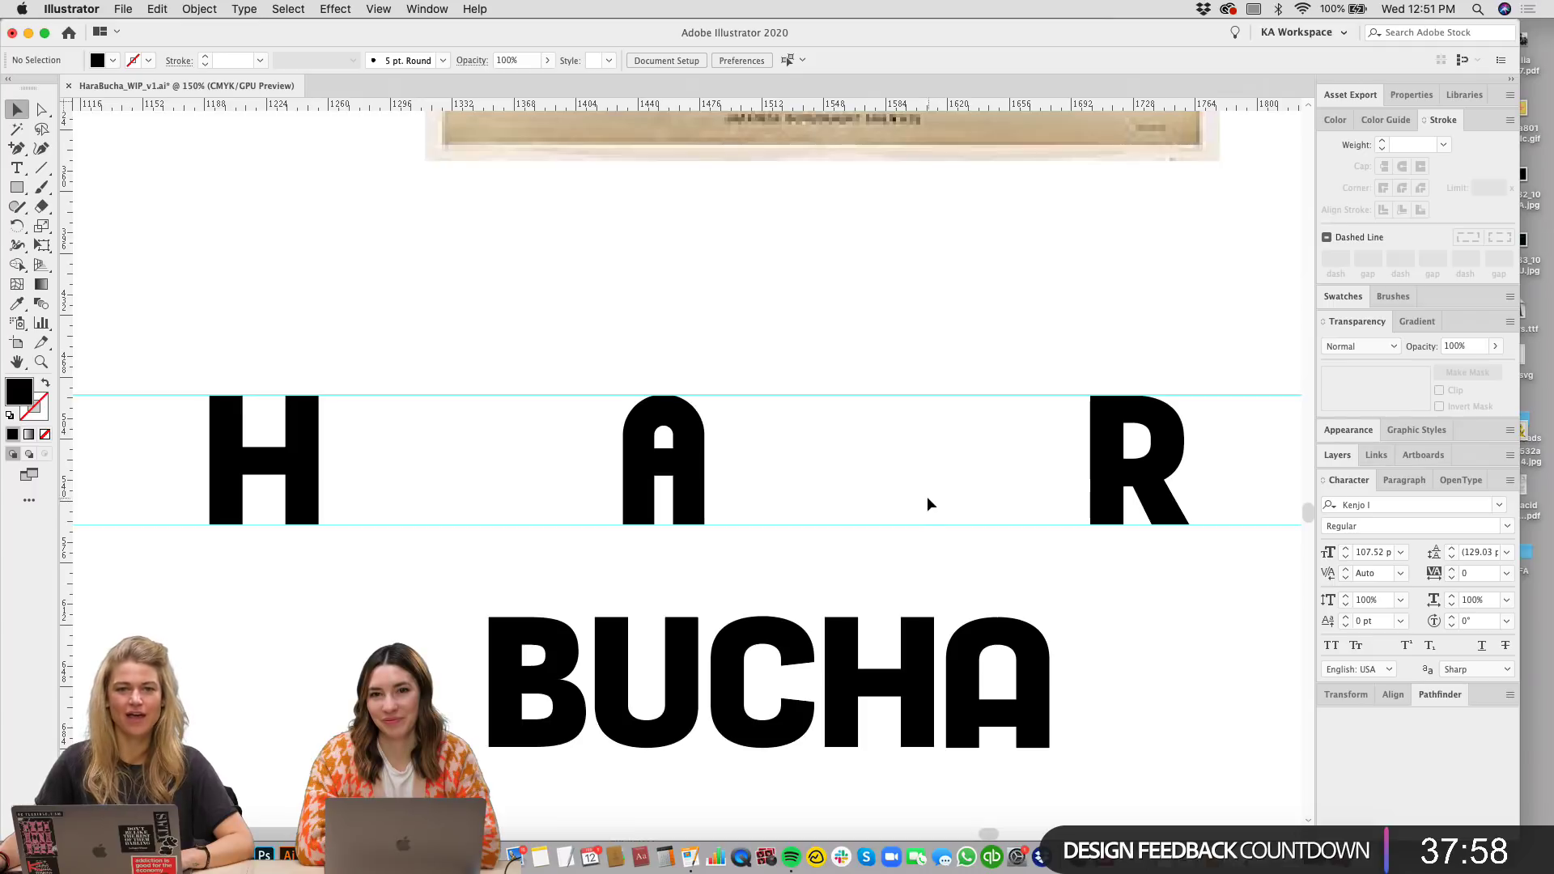
Step: Copy the narrow A's arch straight across to its right and rotate the copy 180° to form a U
key("super+equal")
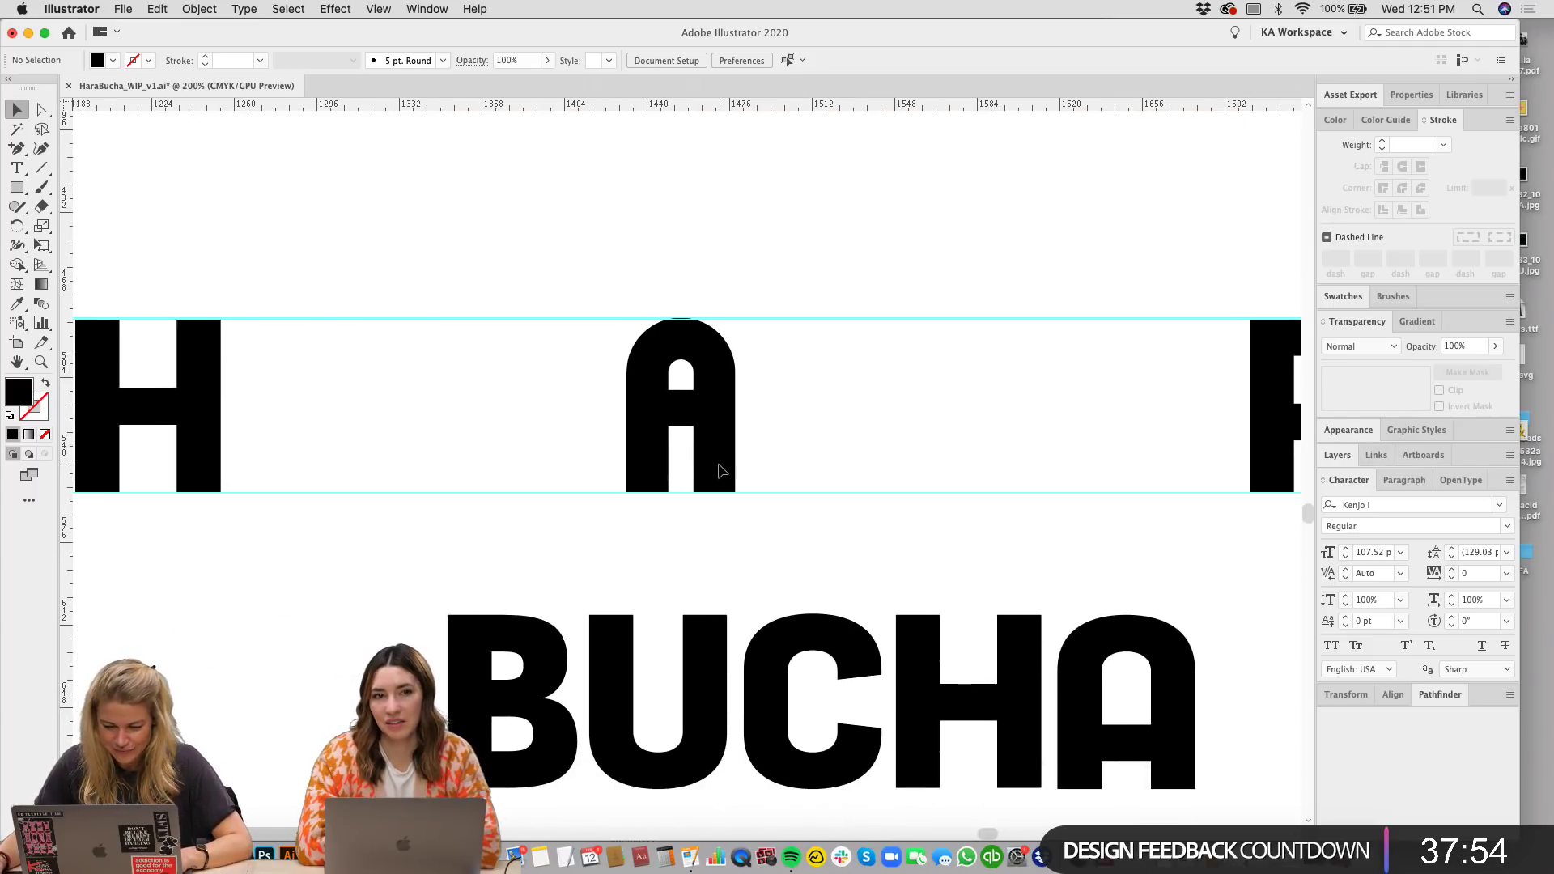
left_click(646, 463)
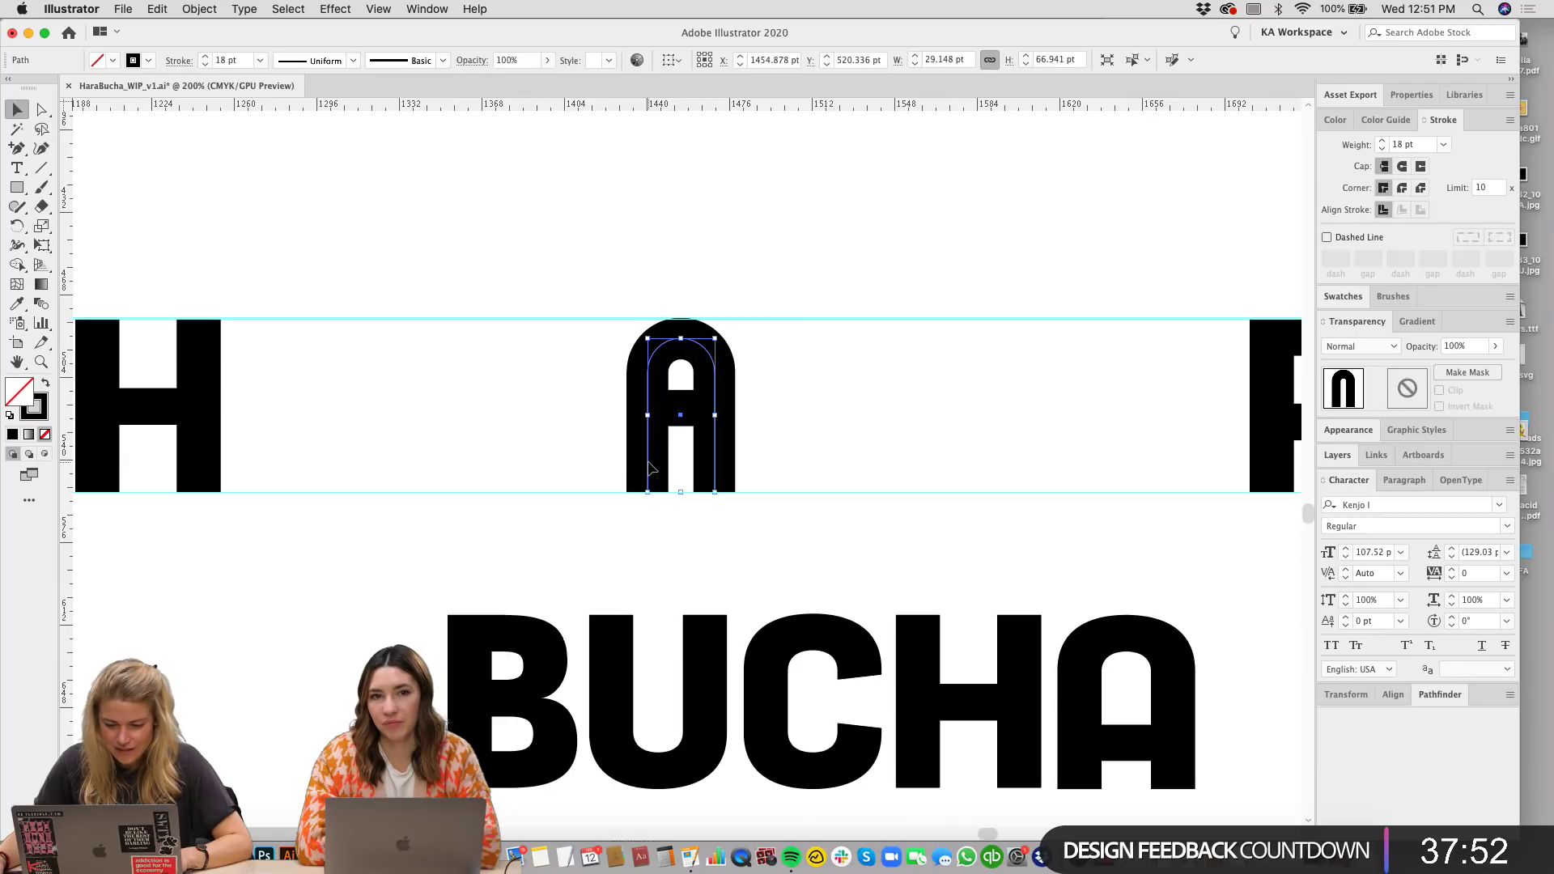
left_click_drag(650, 468, 799, 468)
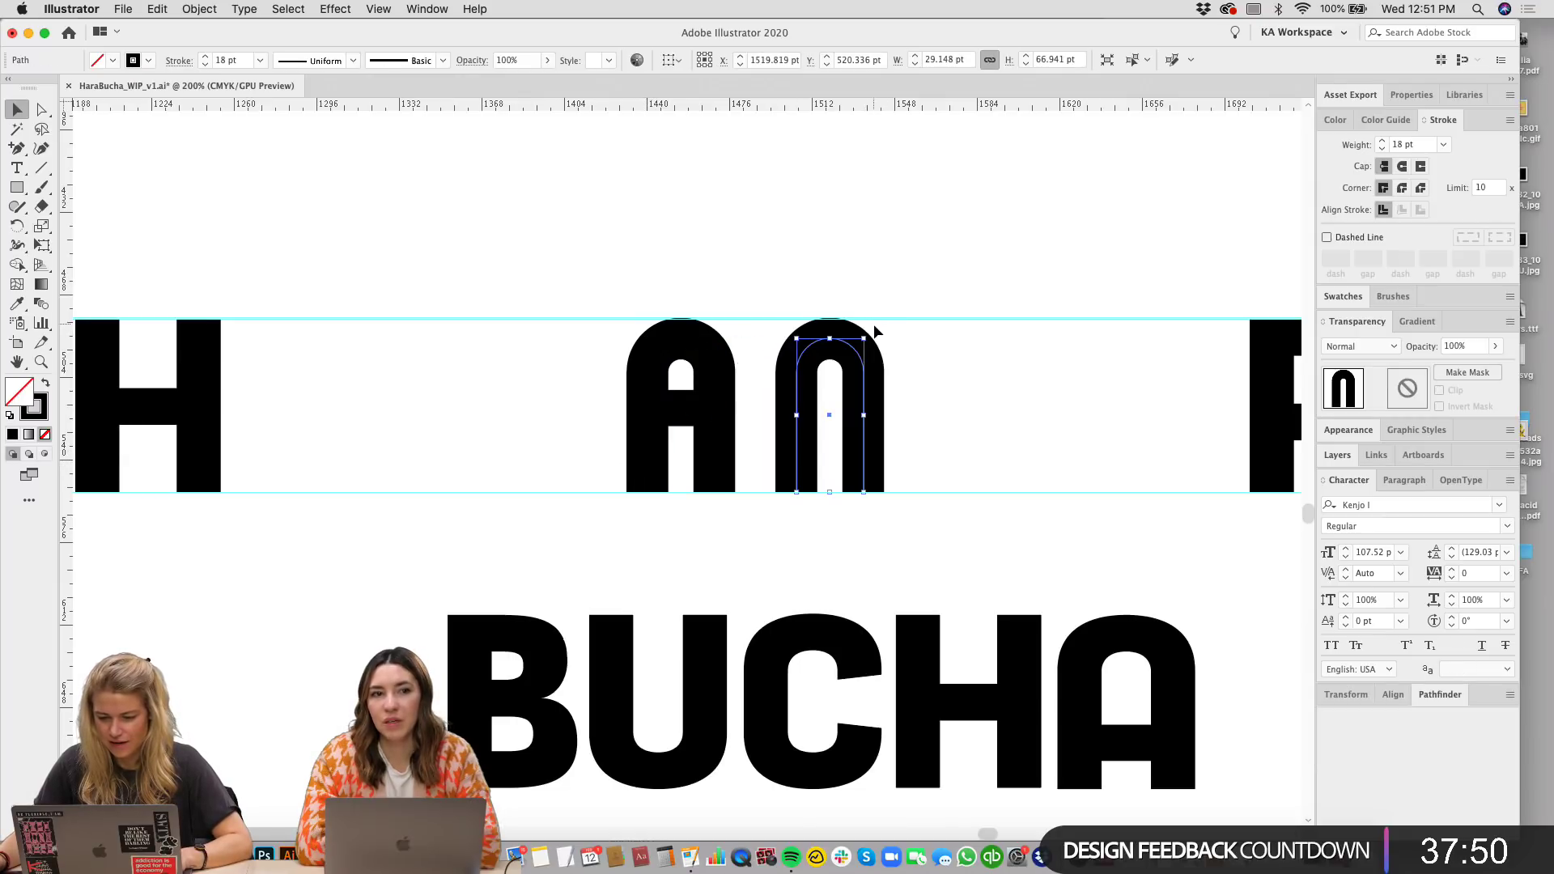
left_click_drag(870, 332, 718, 559)
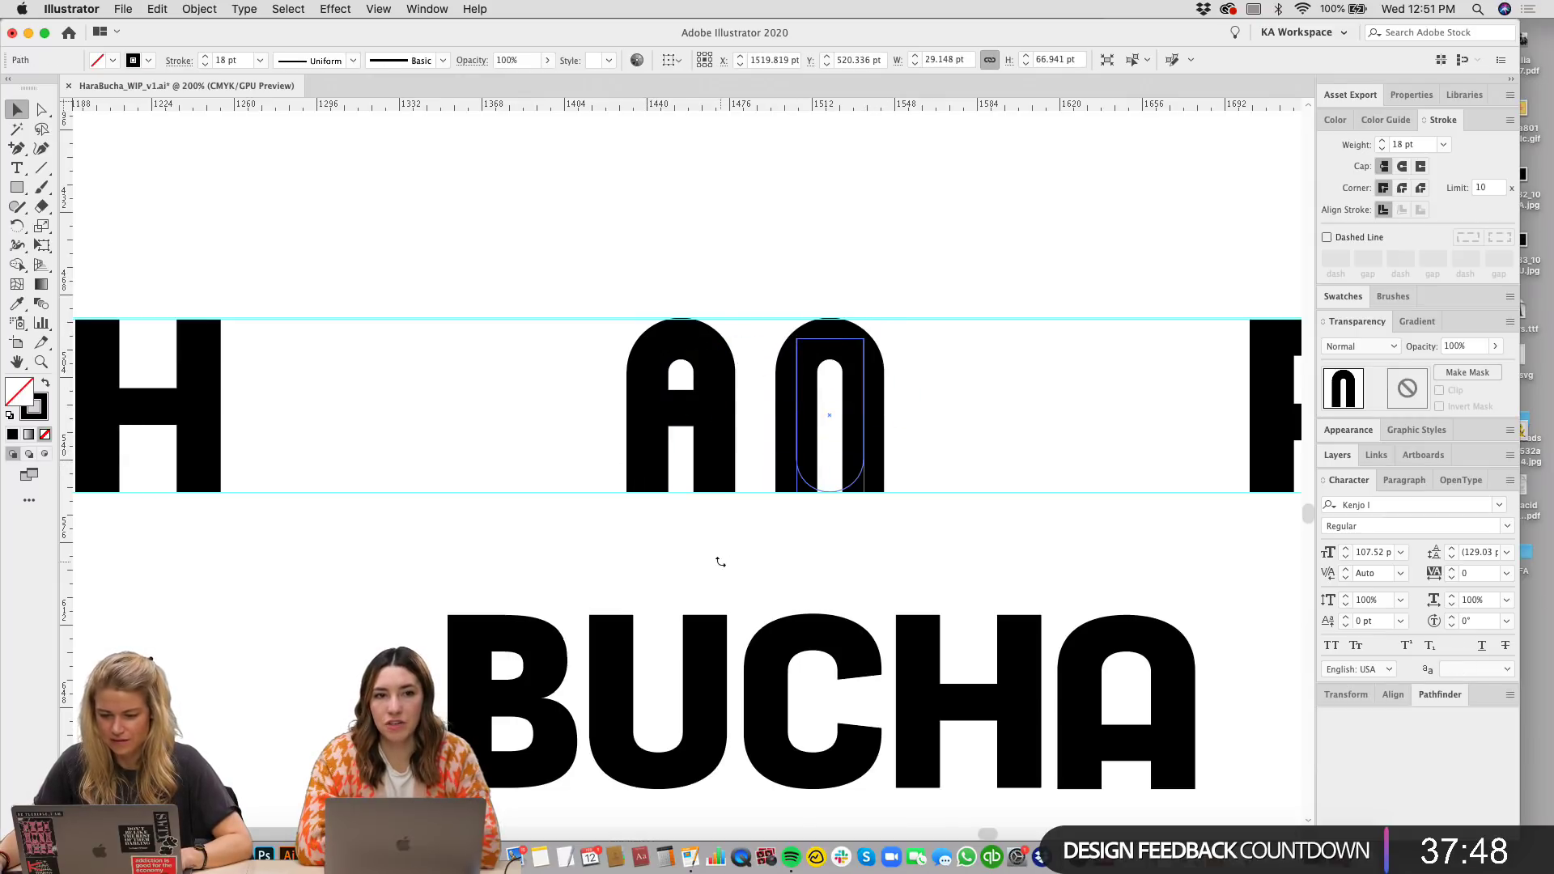
left_click(963, 547)
Step: Move the new U straight up about 8 pt so that its top meets the cap-height guide
left_click(868, 453)
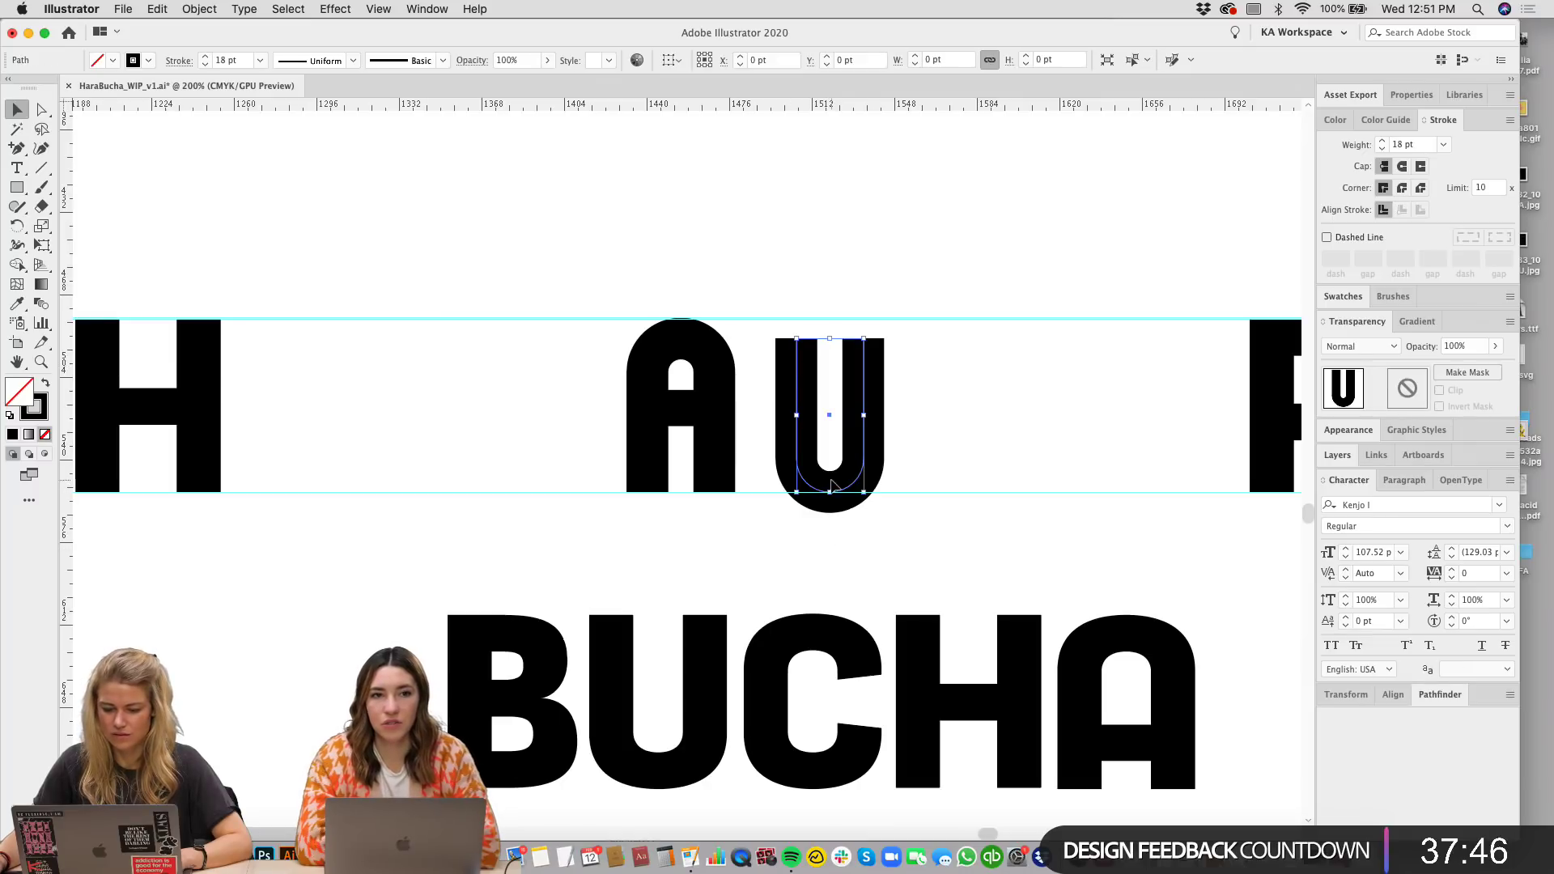
left_click_drag(869, 445, 869, 420)
scroll(931, 412, "right", 2)
left_click(890, 413)
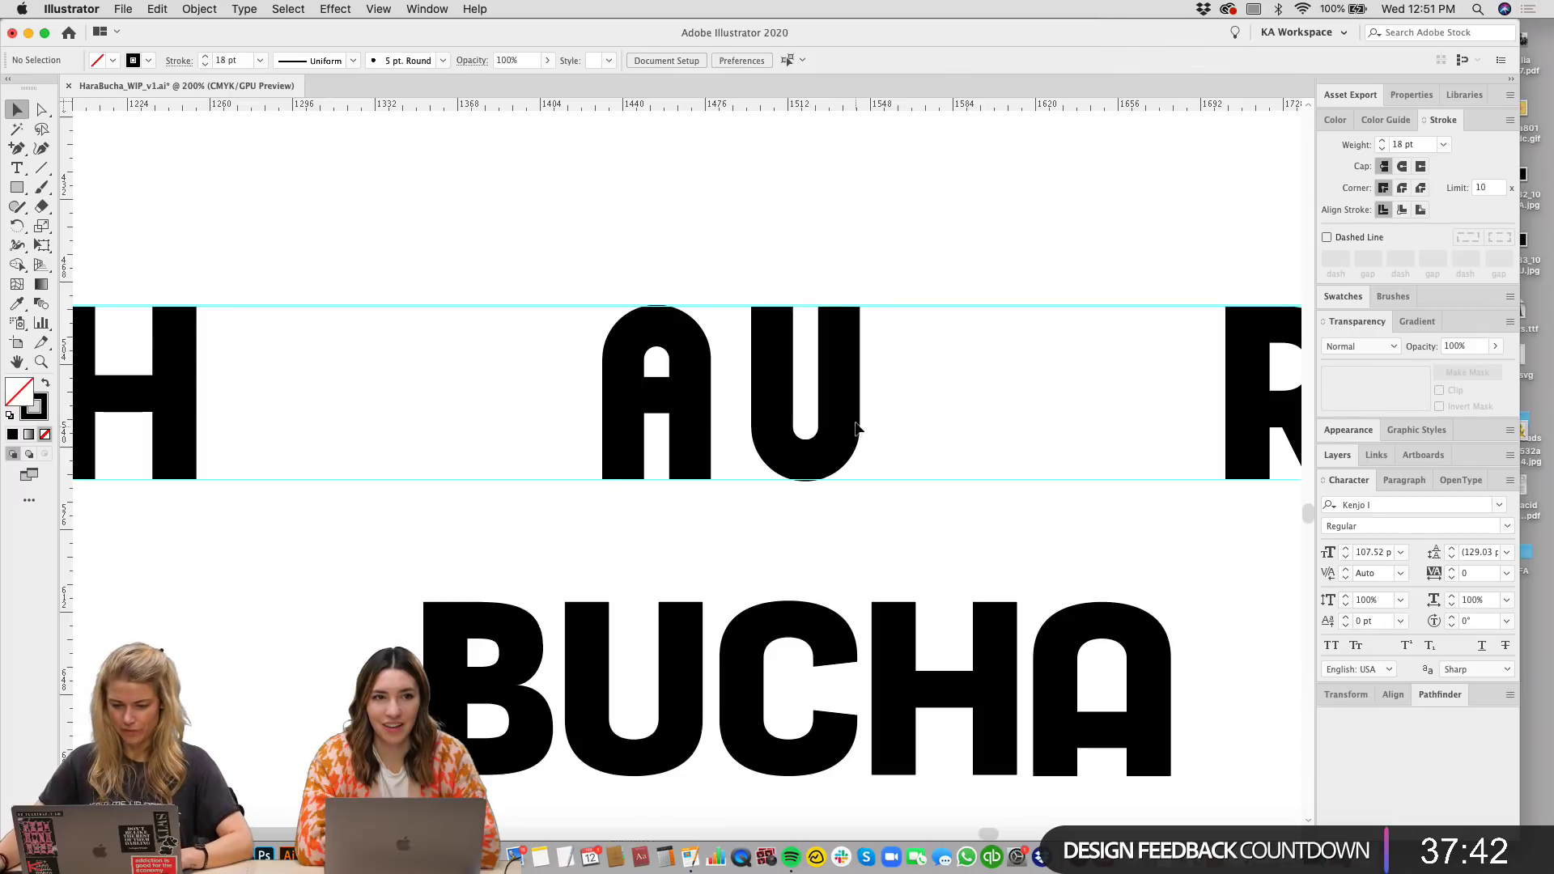
left_click(839, 380)
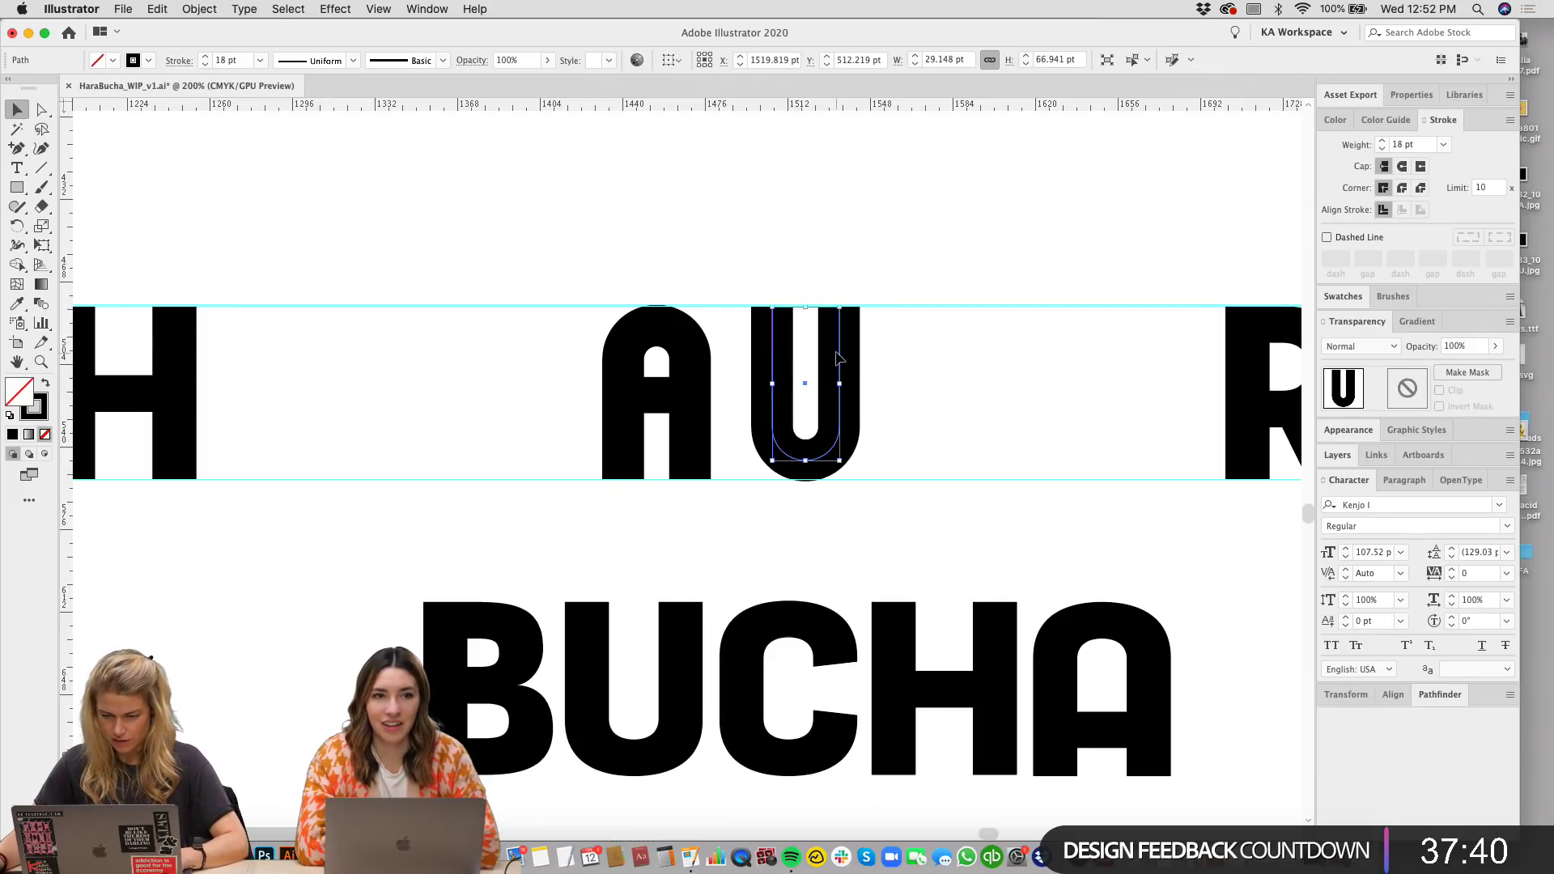
left_click(870, 350)
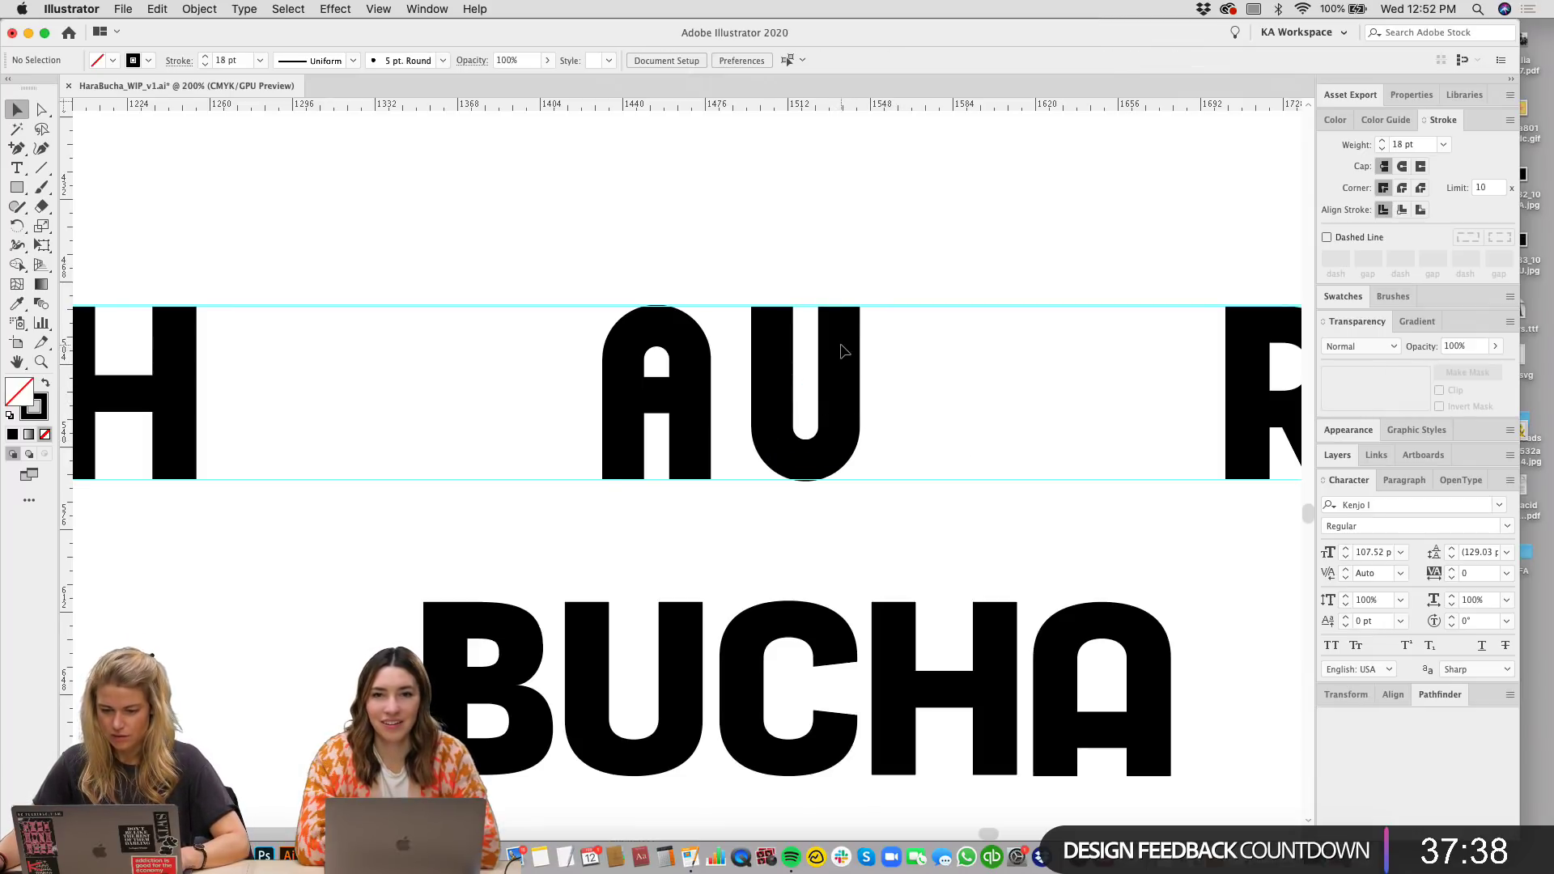
Step: Copy the narrow U straight across to its right and extend the copy's rounded base down past the baseline
left_click(842, 340)
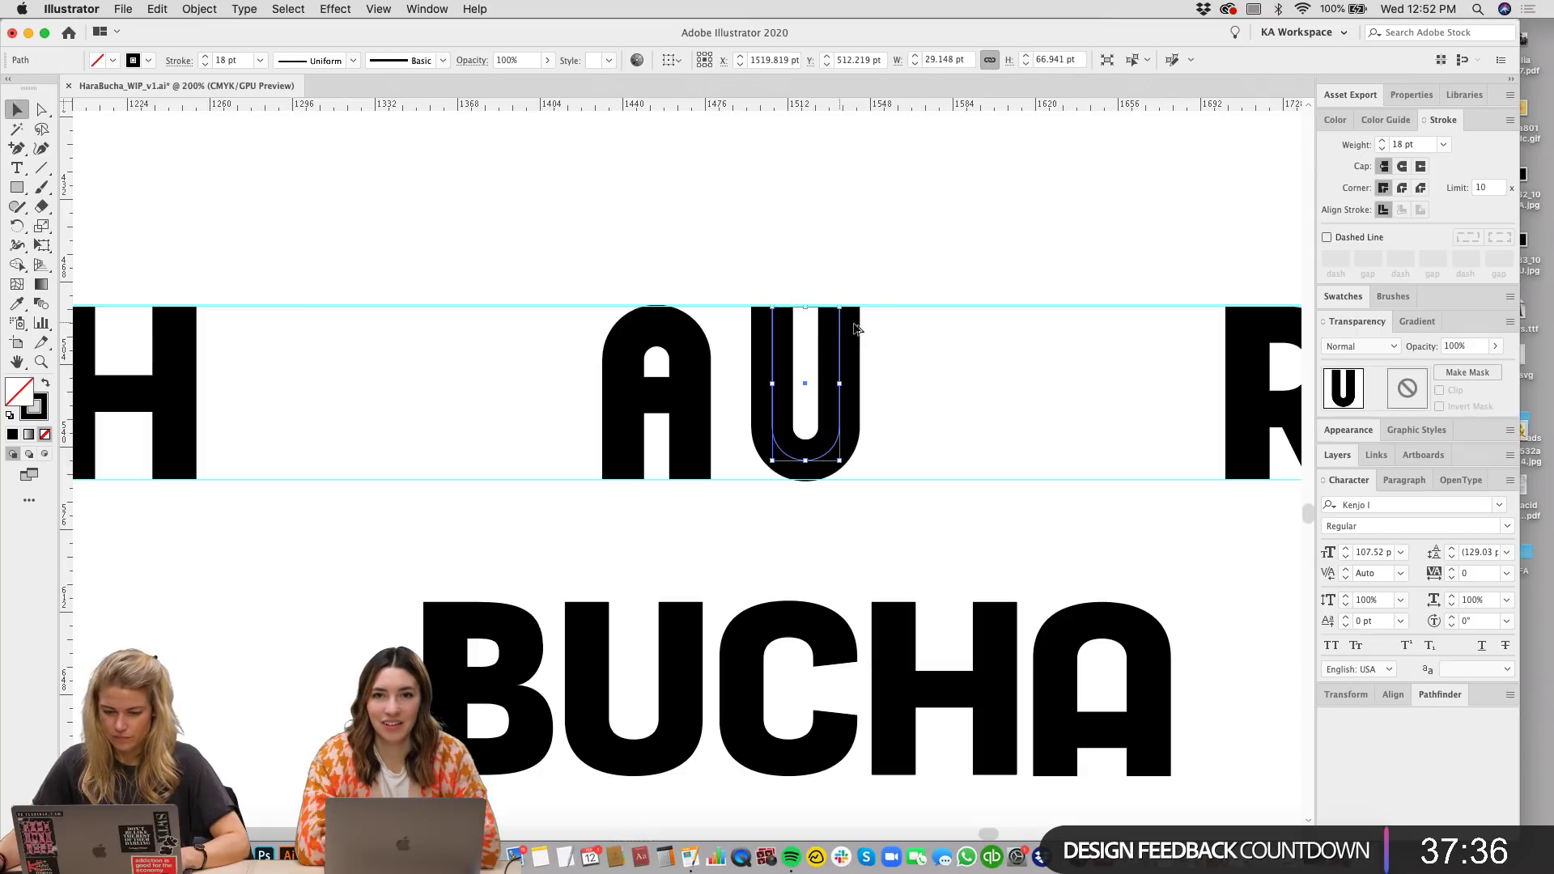
left_click_drag(857, 328, 1031, 328)
key("a")
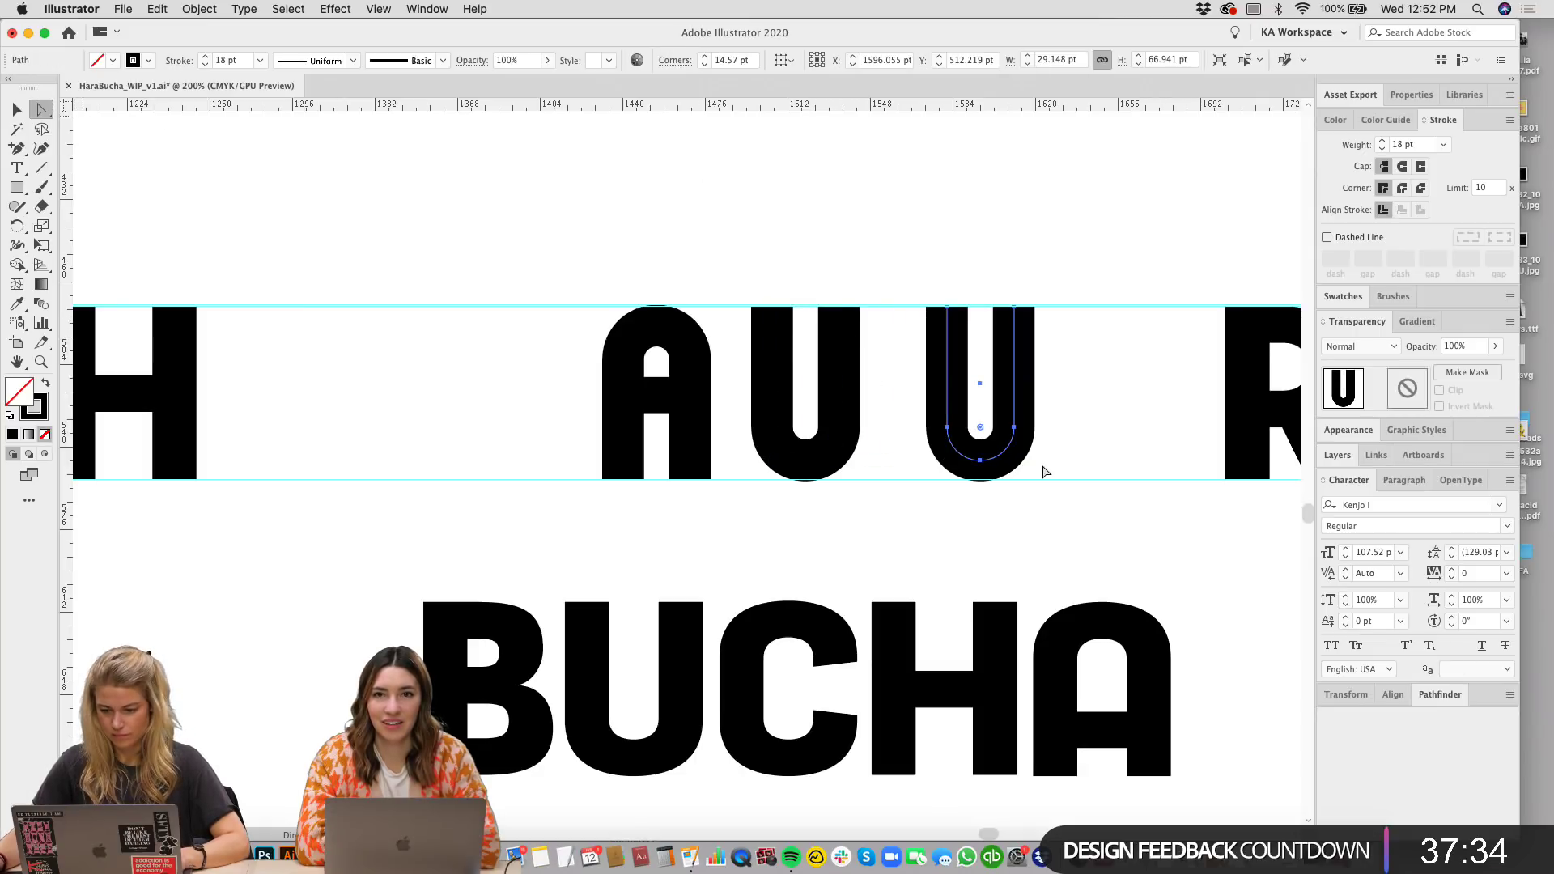
left_click_drag(1034, 497, 963, 441)
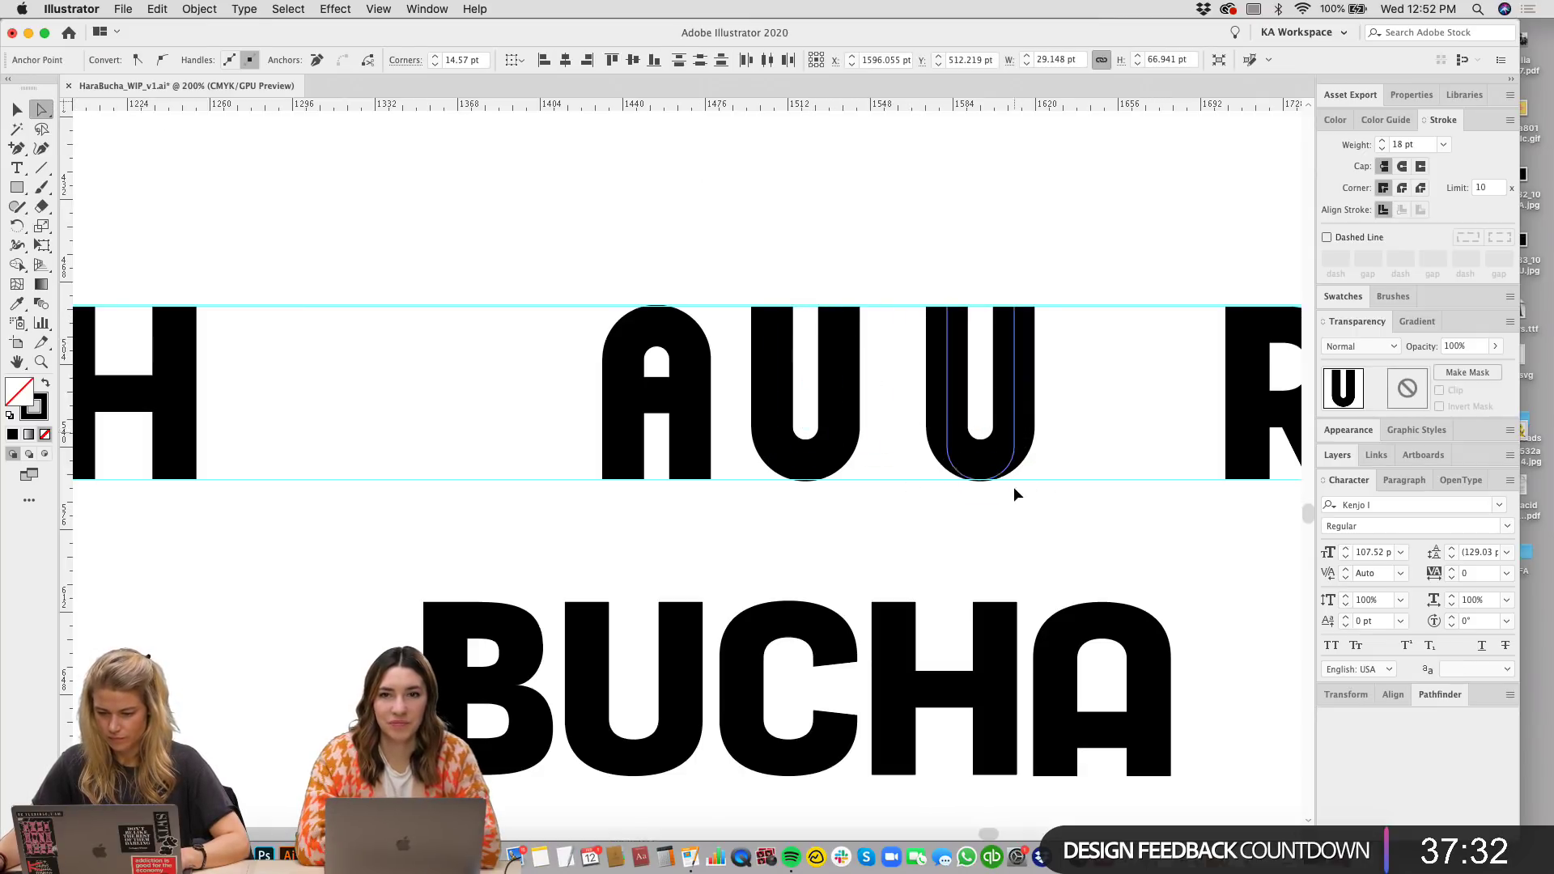
left_click_drag(1017, 495, 1017, 565)
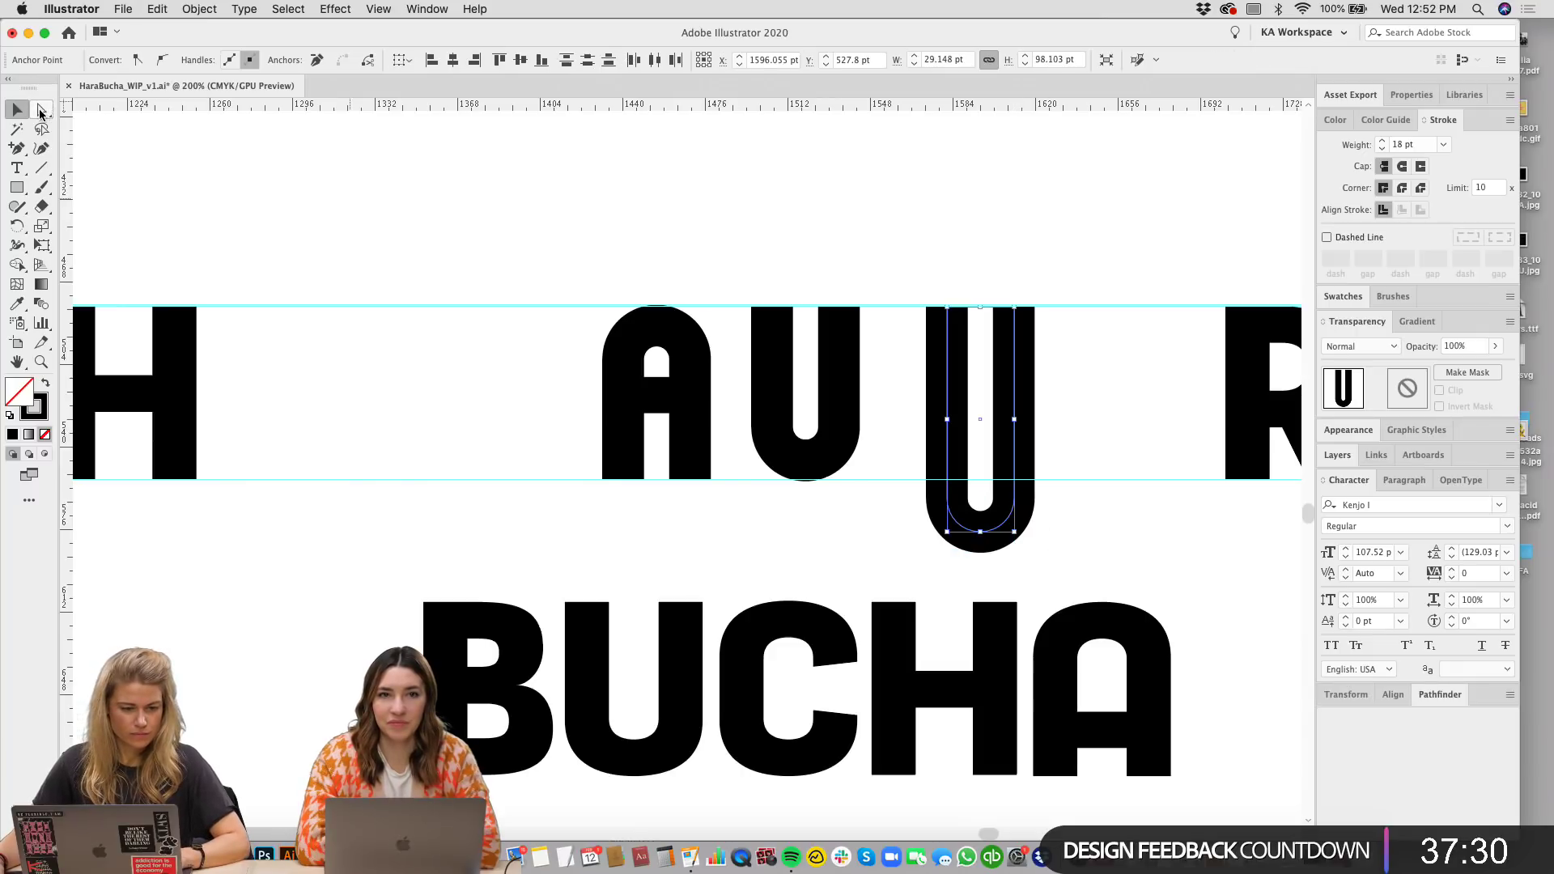
Step: Delete the curved base segment of the extended U copy, leaving two parallel vertical stems
left_click(41, 112)
key("super+shift+a")
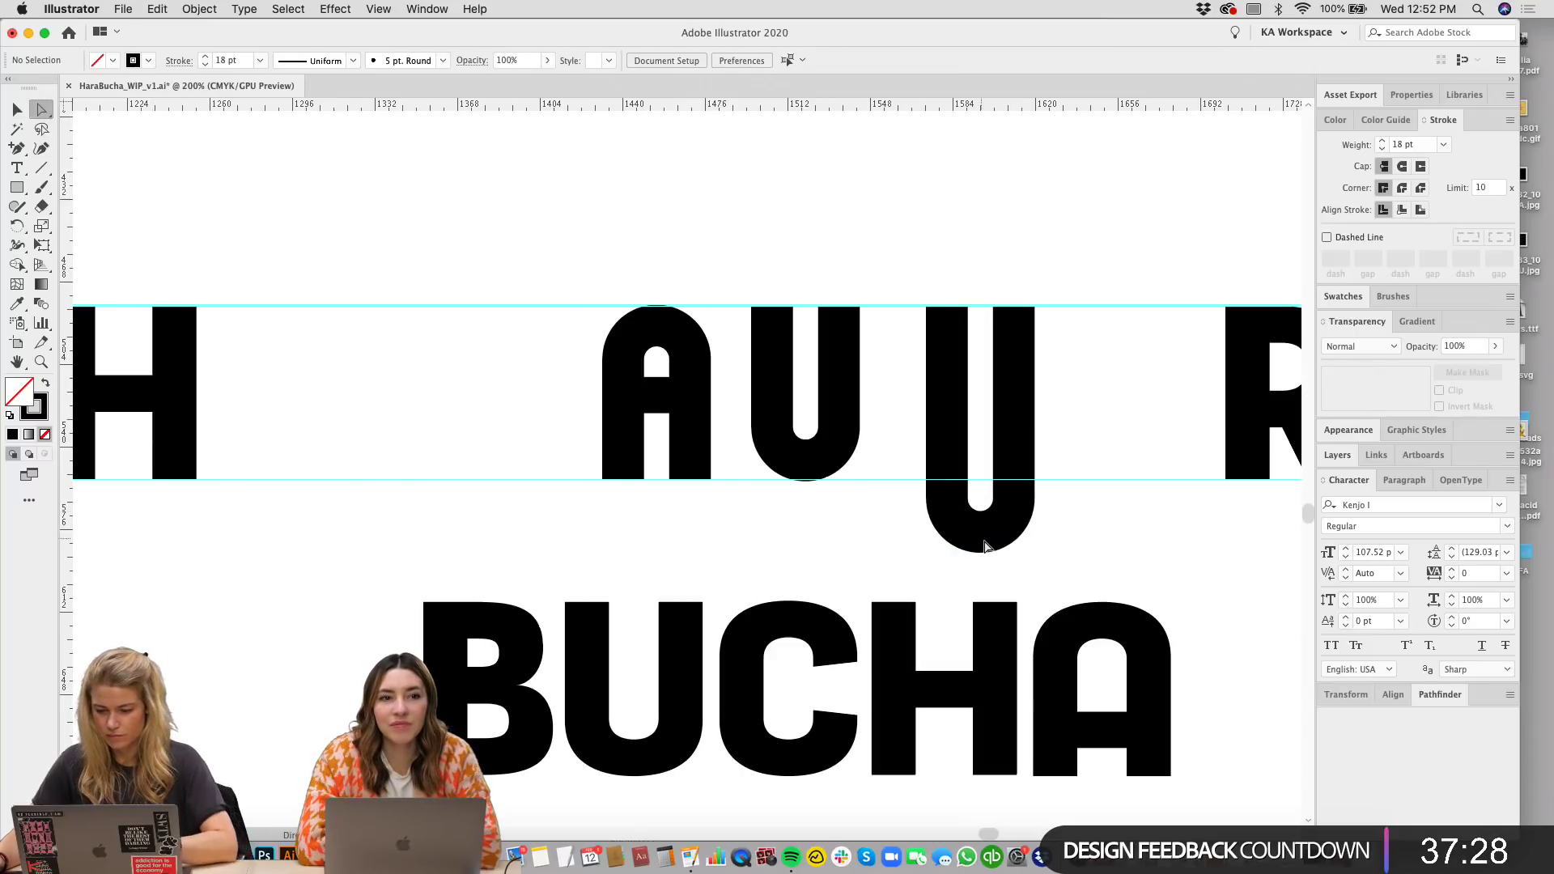
left_click_drag(969, 536, 971, 530)
key("Delete")
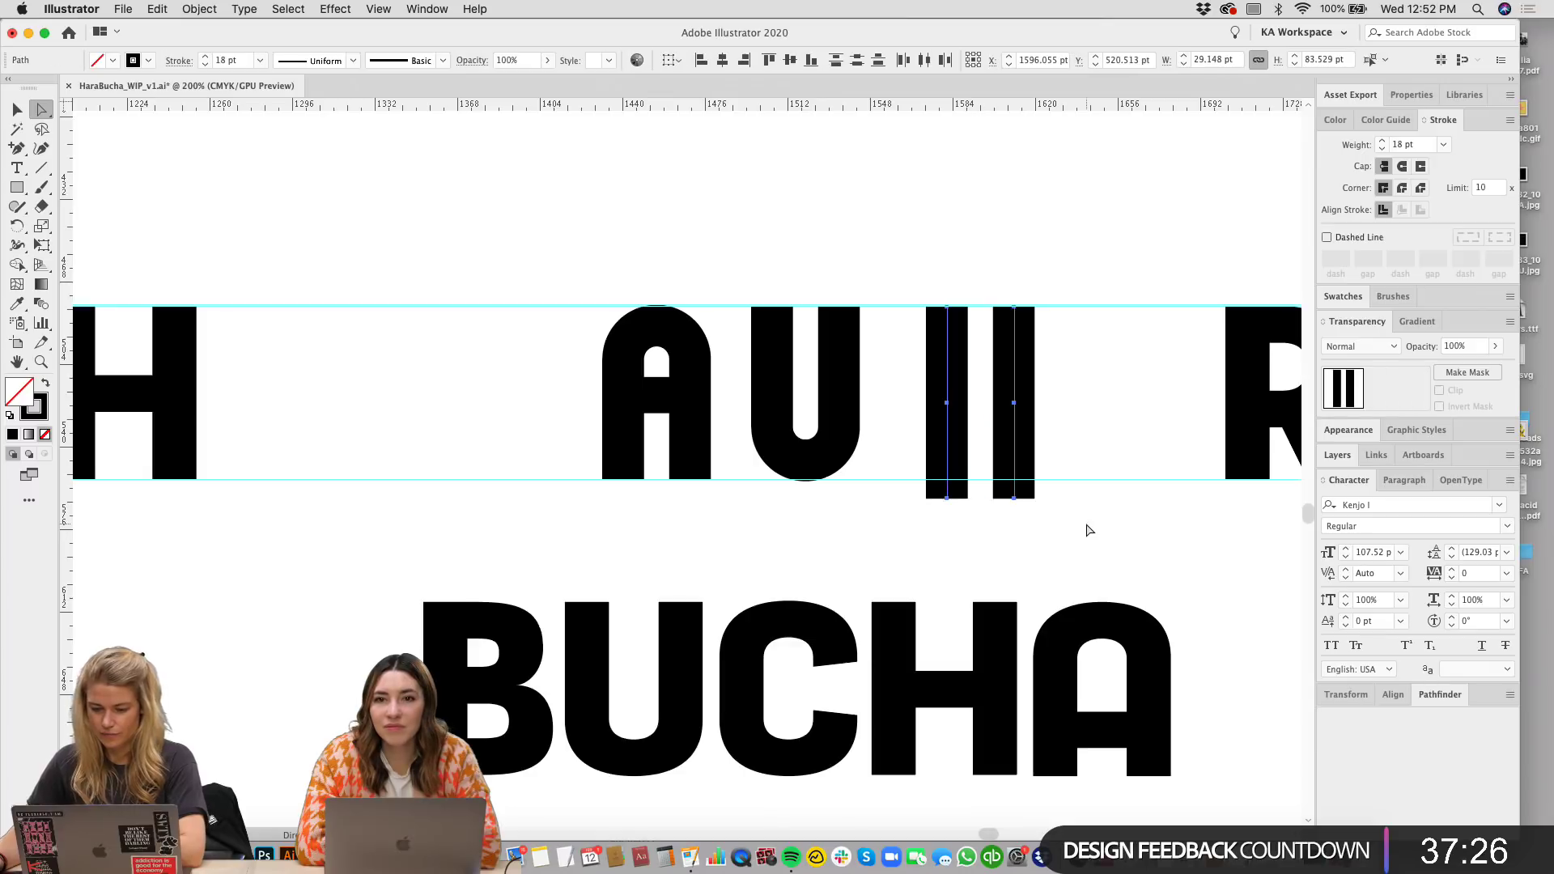
key("v")
left_click(1016, 490)
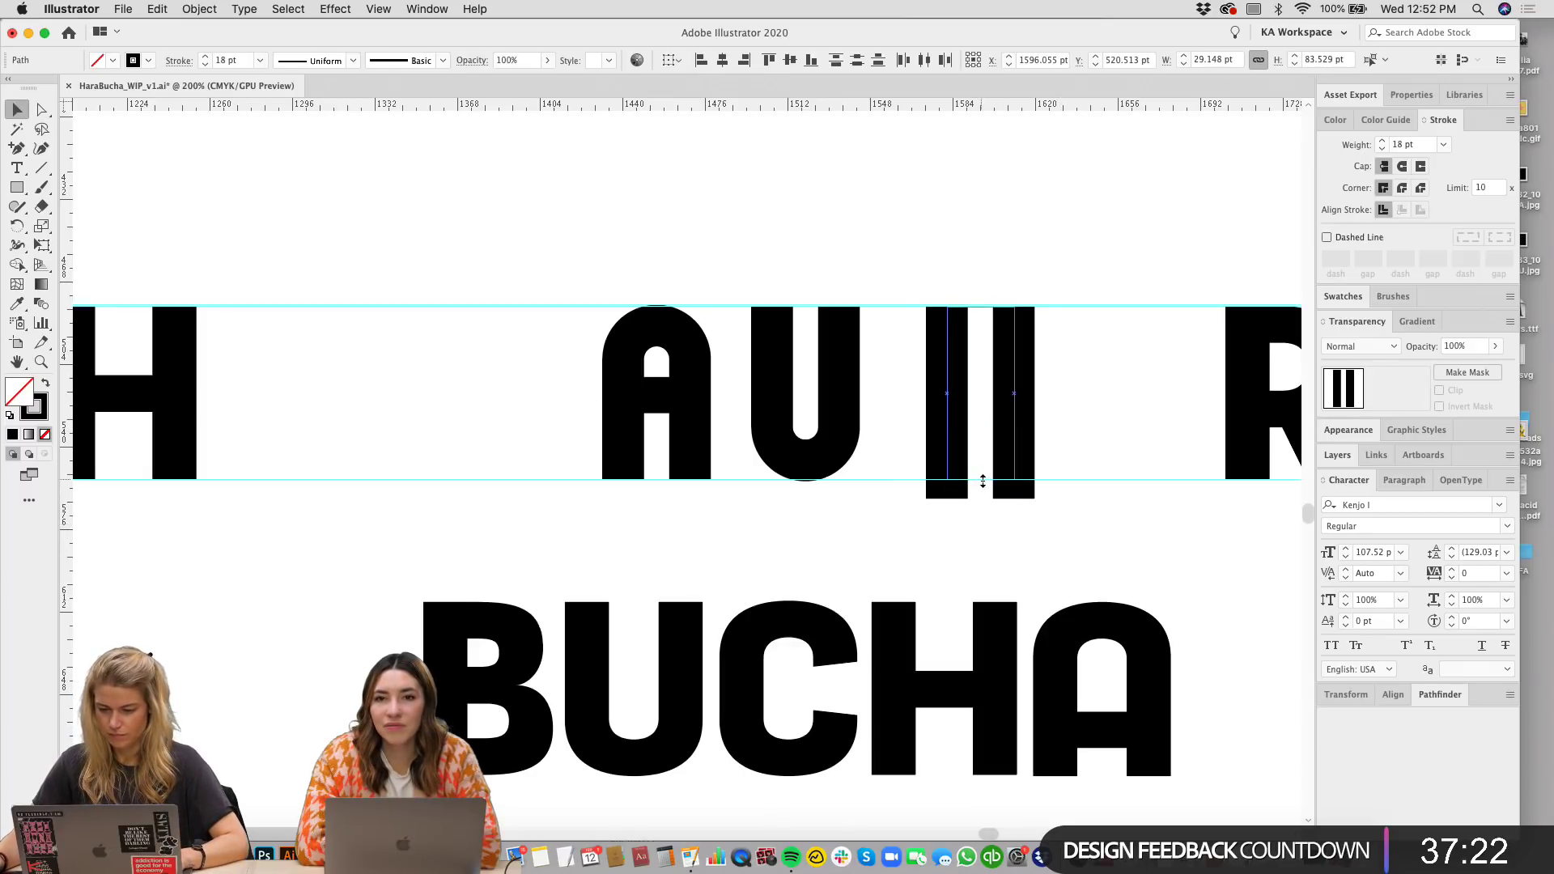
left_click_drag(982, 480, 911, 486)
Step: Level the lower ends of the two stems with the narrow A's foot using Vertical Align Top
left_click(42, 109)
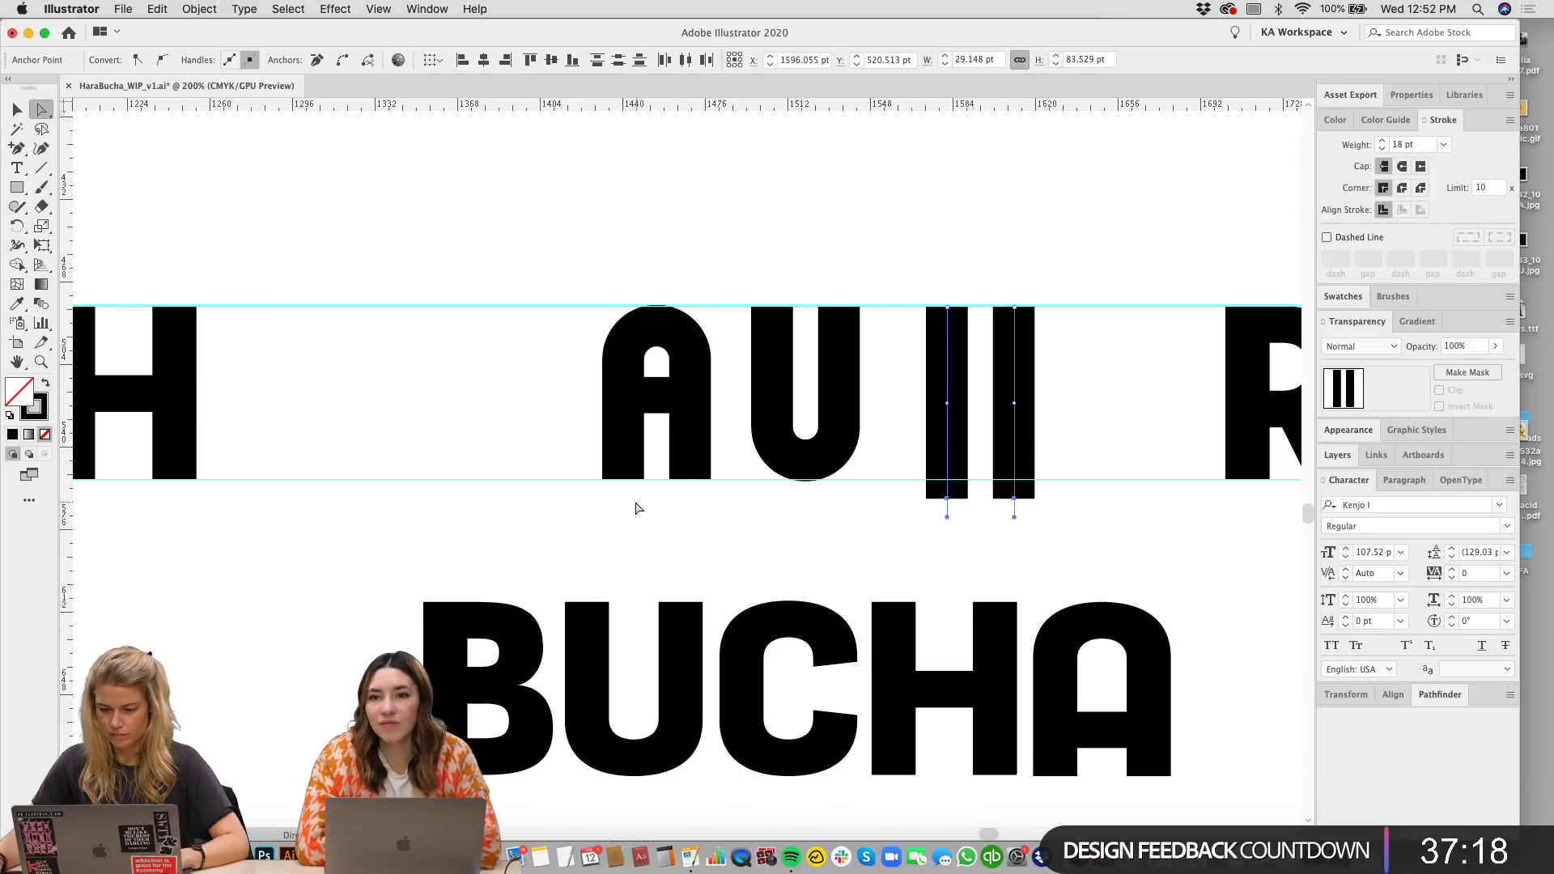
left_click(690, 483, "shift")
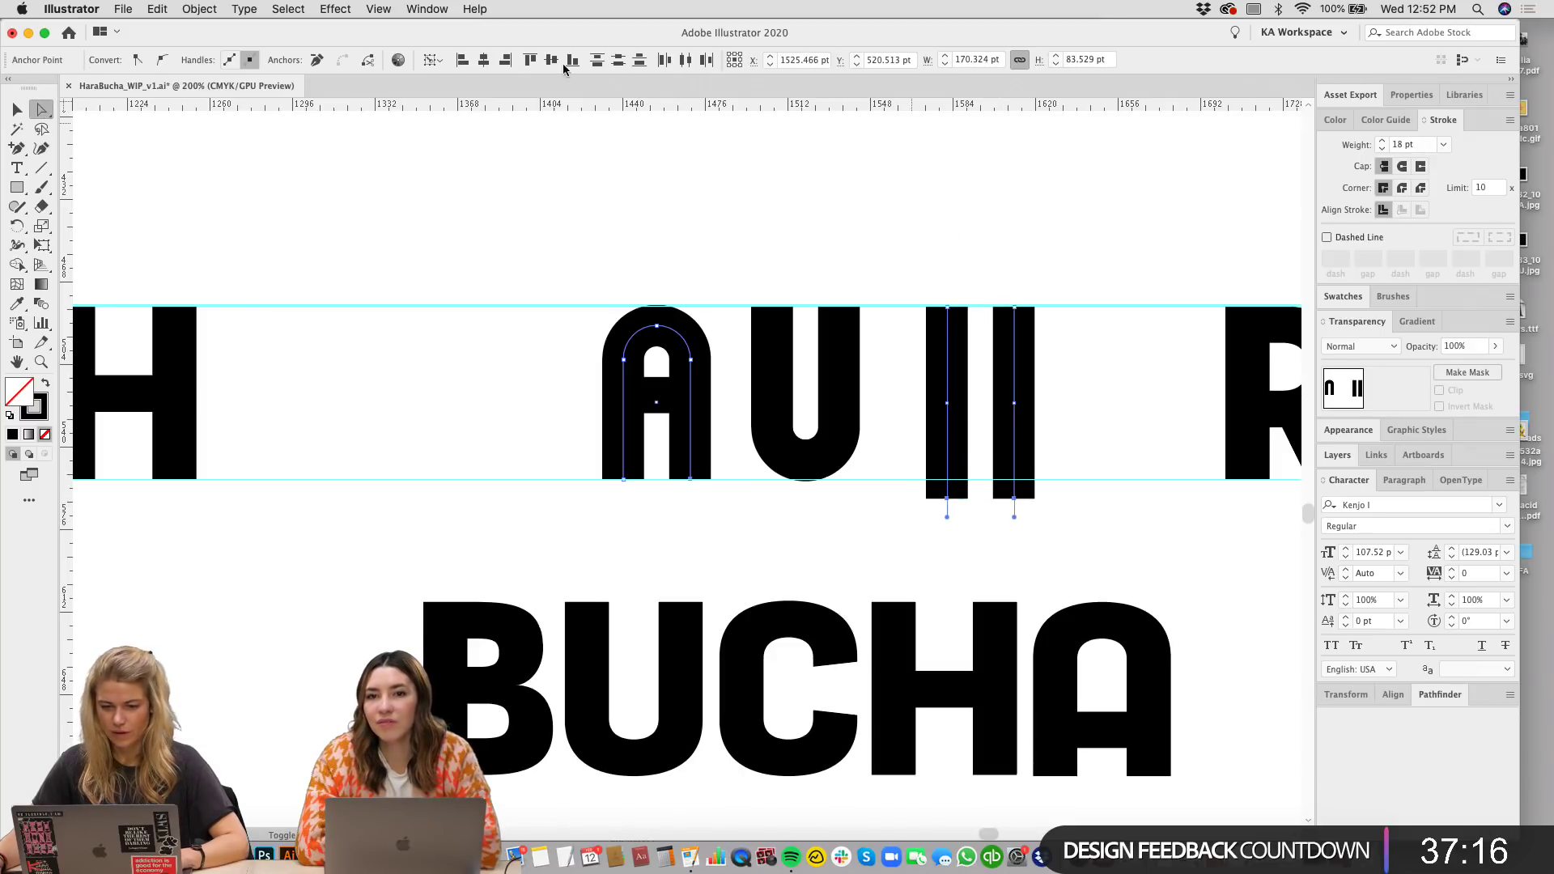
left_click(531, 60)
left_click(1121, 222)
key("v")
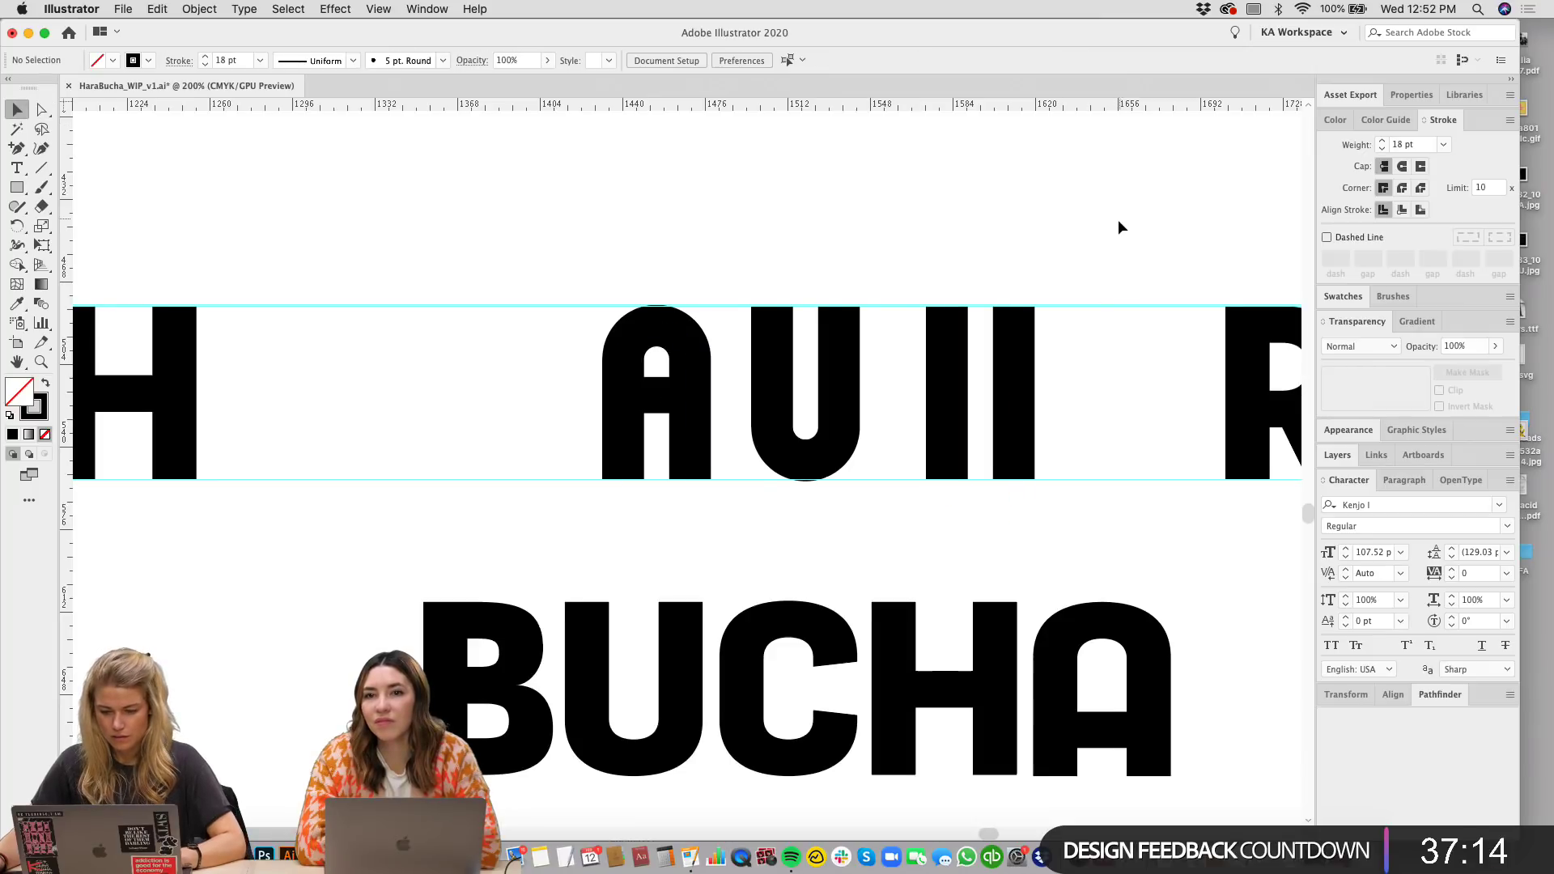
Step: Copy the narrow A's crossbar straight across onto the two stems to form an H
scroll(588, 394, "right", 3)
key("Delete")
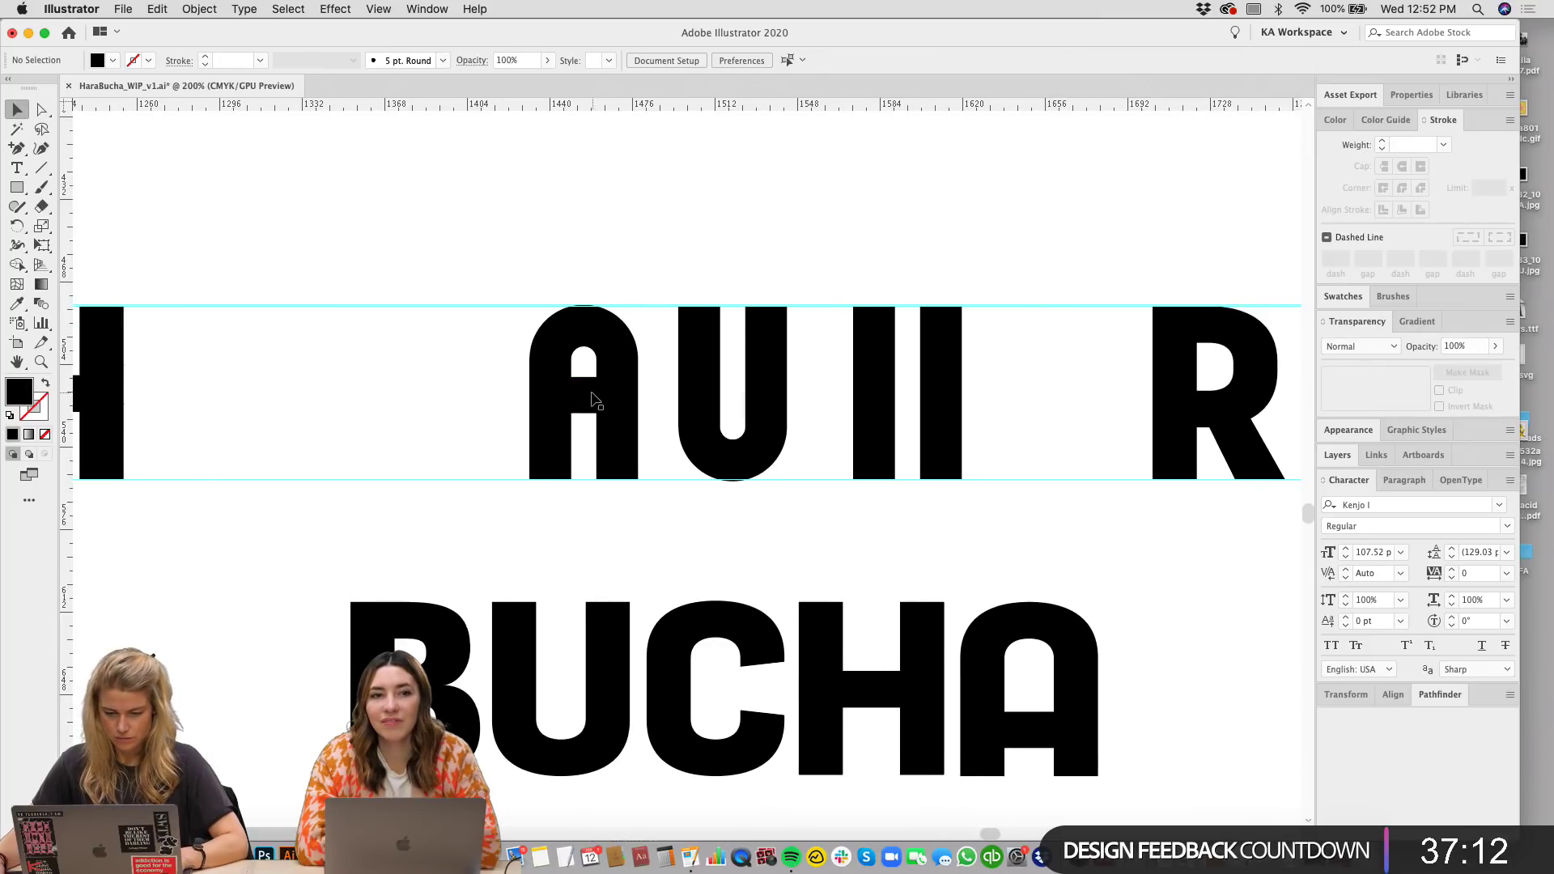
left_click(908, 398)
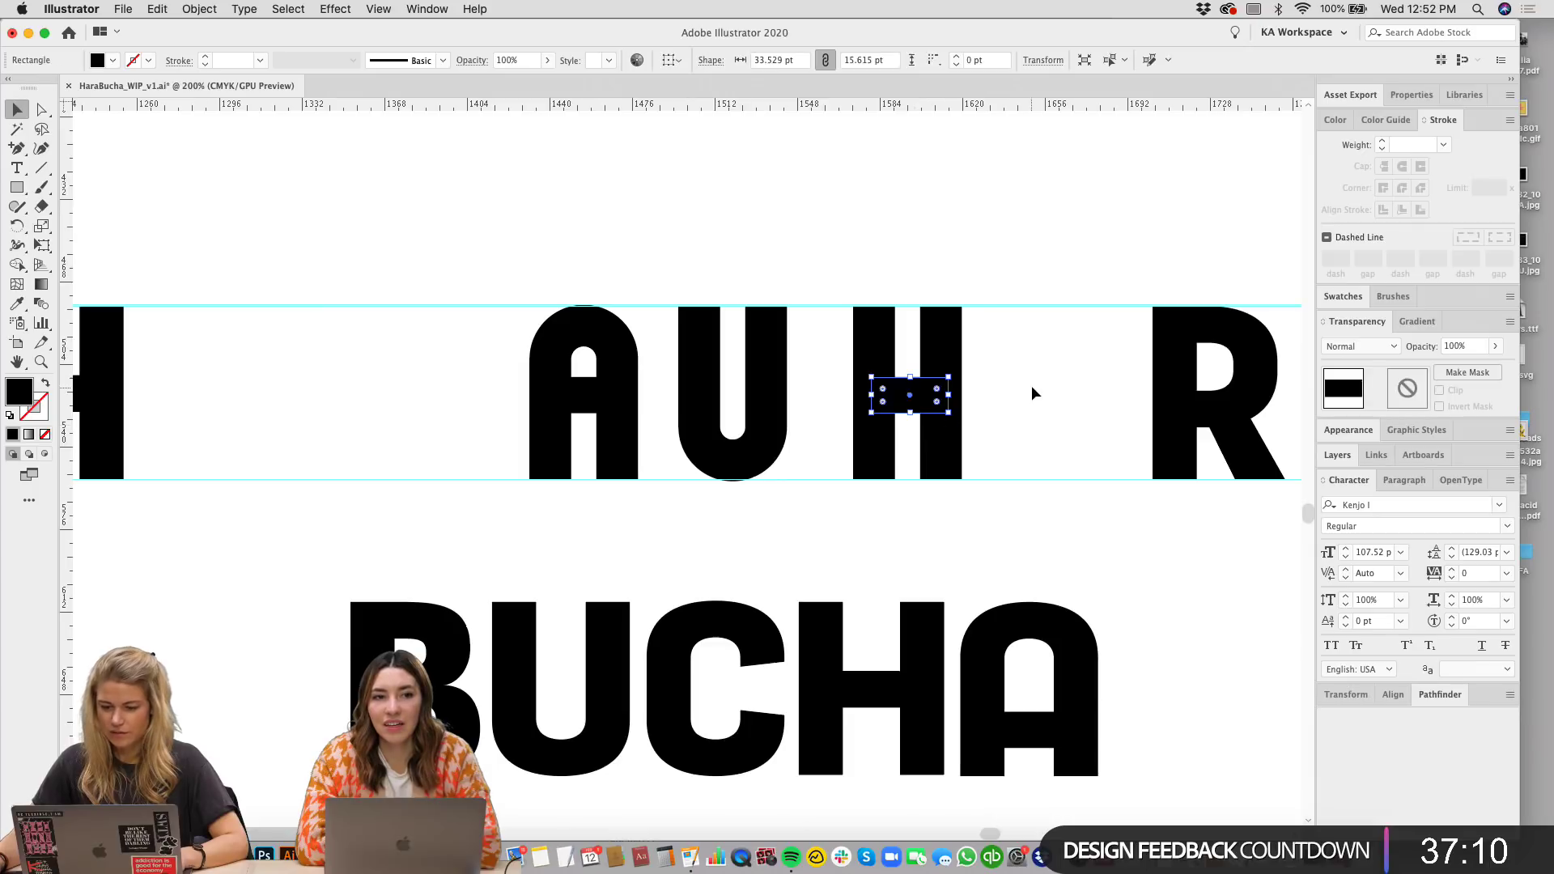
Step: Group the new H's stems and crossbar and move the group just to the left of the narrow A
left_click_drag(1033, 447, 882, 348)
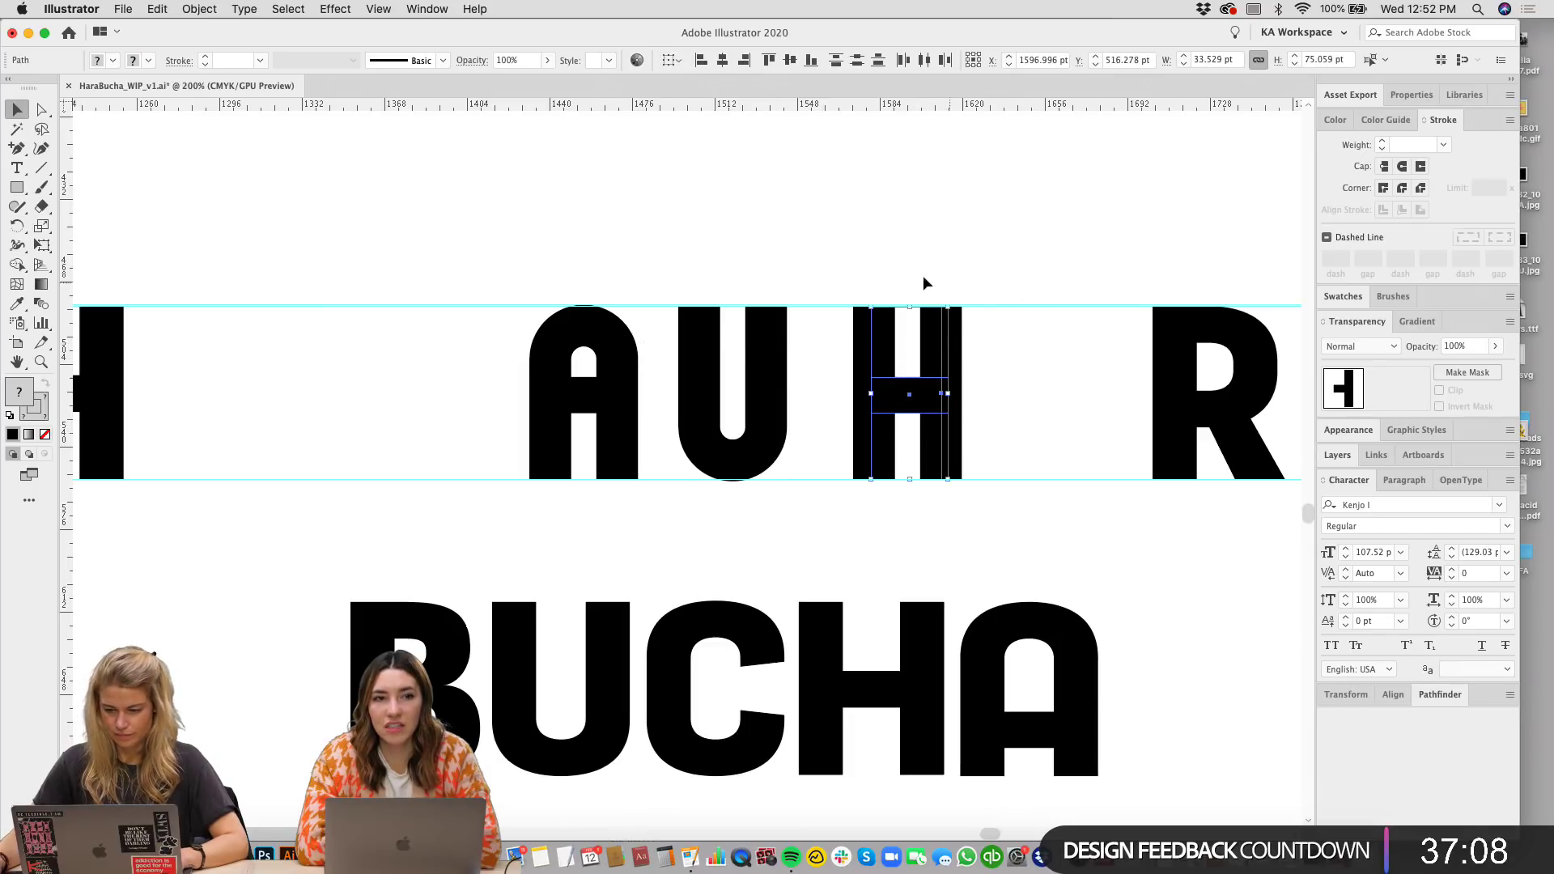
key("super+g")
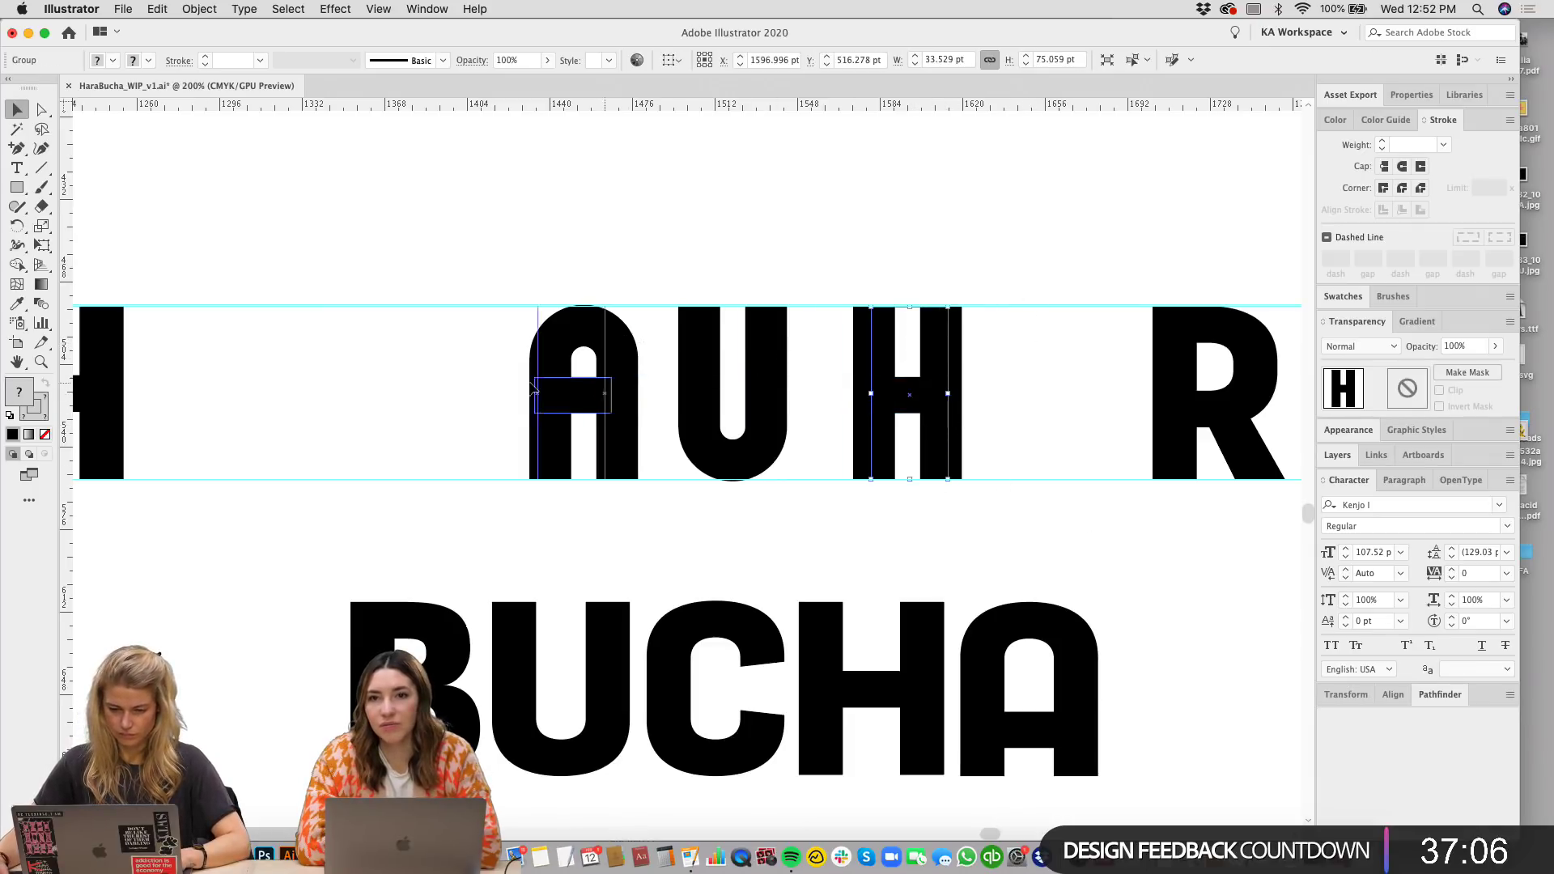
left_click_drag(532, 387, 409, 387)
left_click(1140, 292)
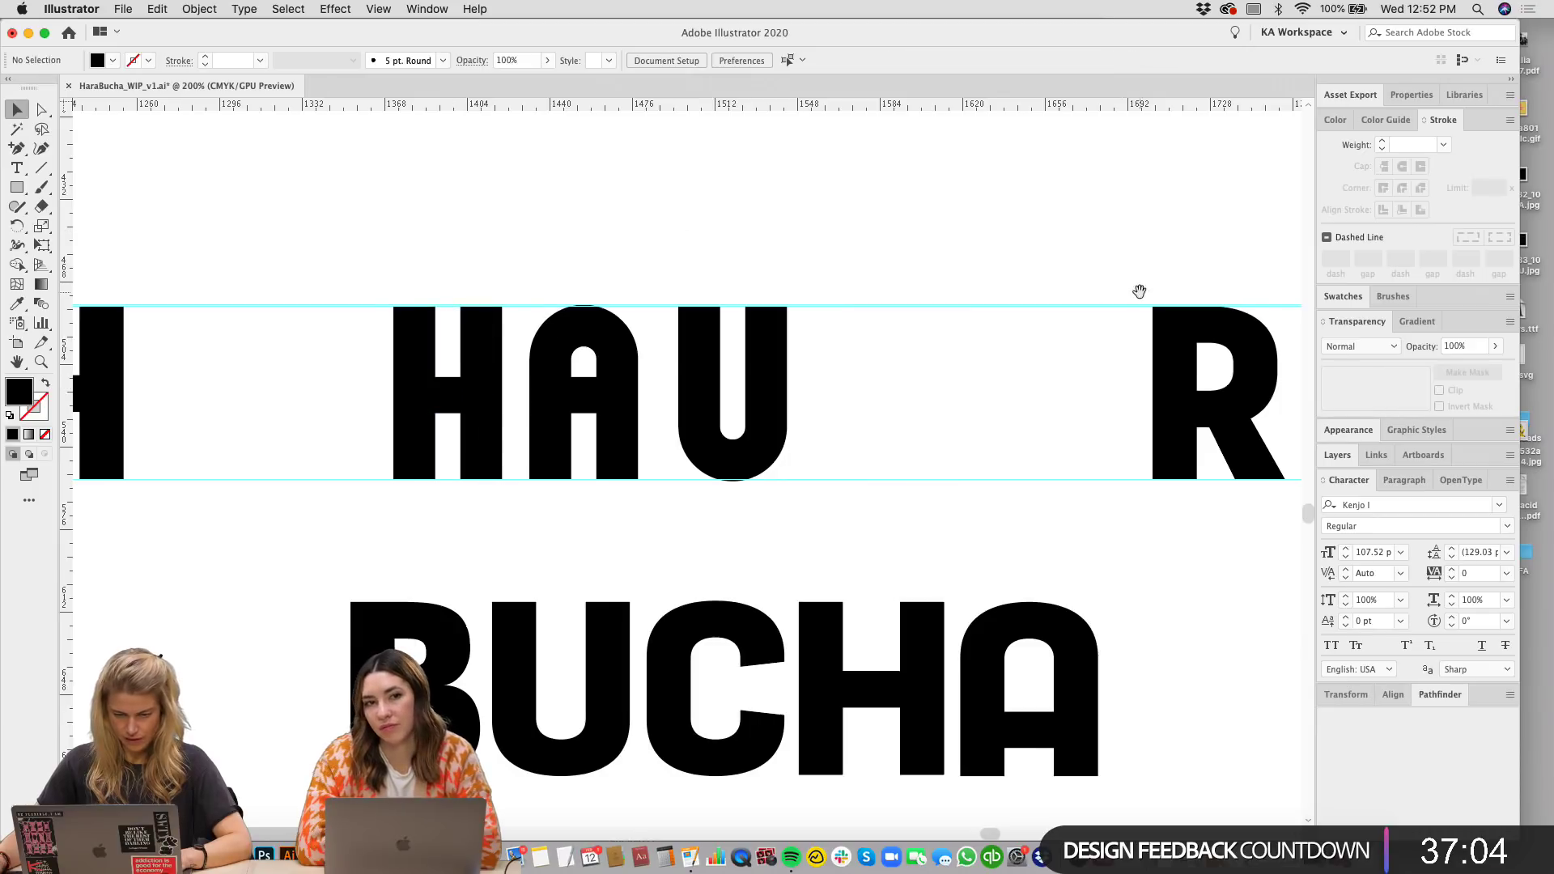
Step: Move the narrow U straight across to the wide R, clearing the space beside the narrow A
scroll(1139, 291, "left", 2)
left_click(724, 393)
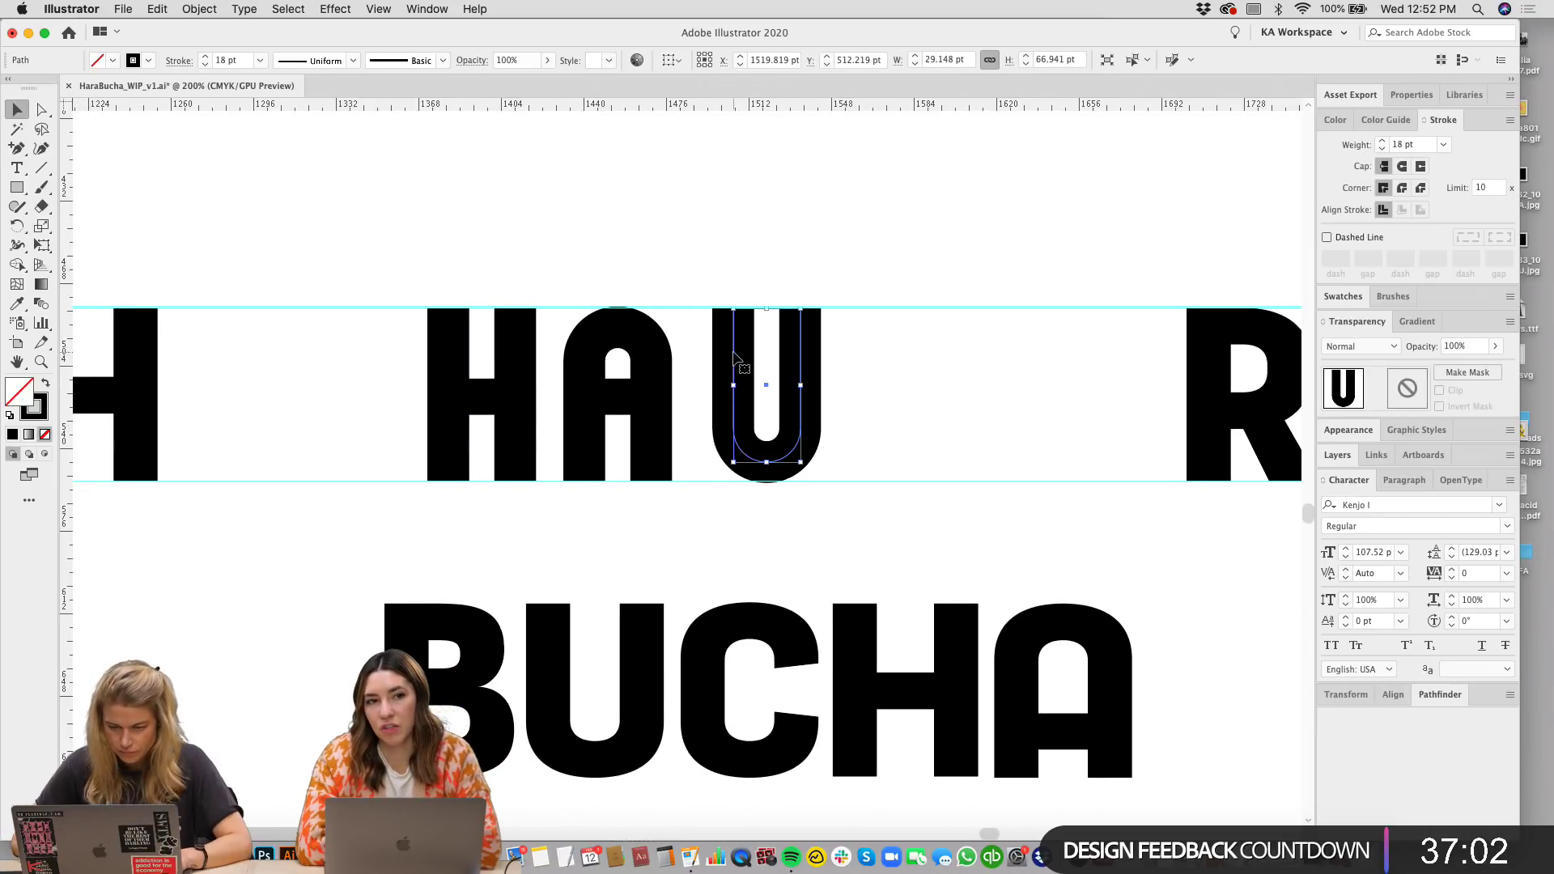
key("Down")
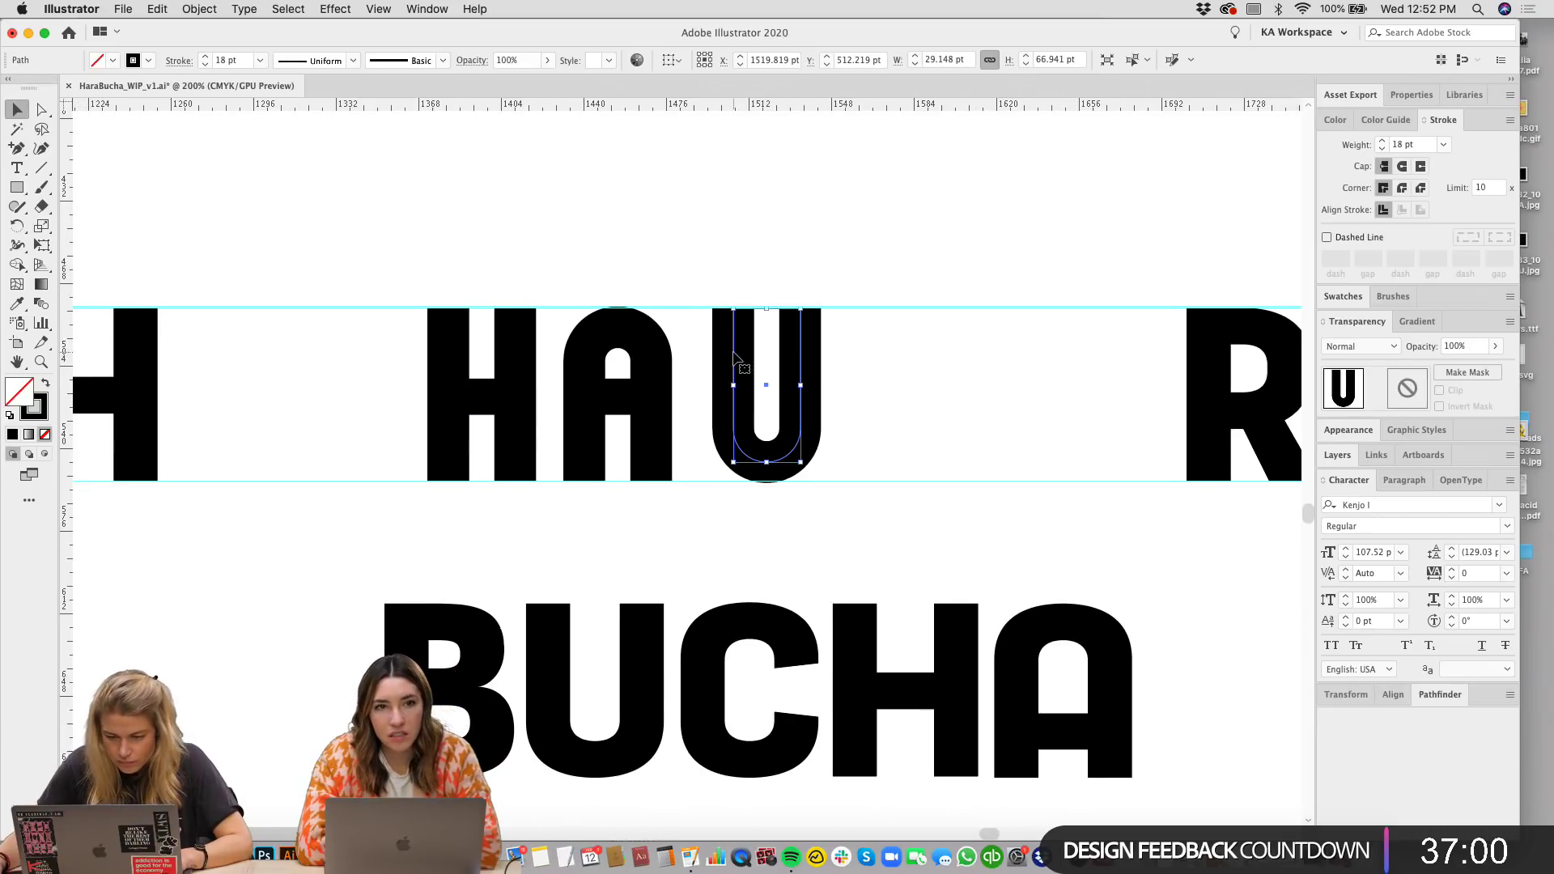
left_click_drag(735, 356, 1033, 358)
left_click(970, 216)
Step: Copy the narrow A with its crossbar to its right and rotate the copy 90° clockwise
scroll(995, 235, "down", 2)
scroll(995, 236, "left", 1)
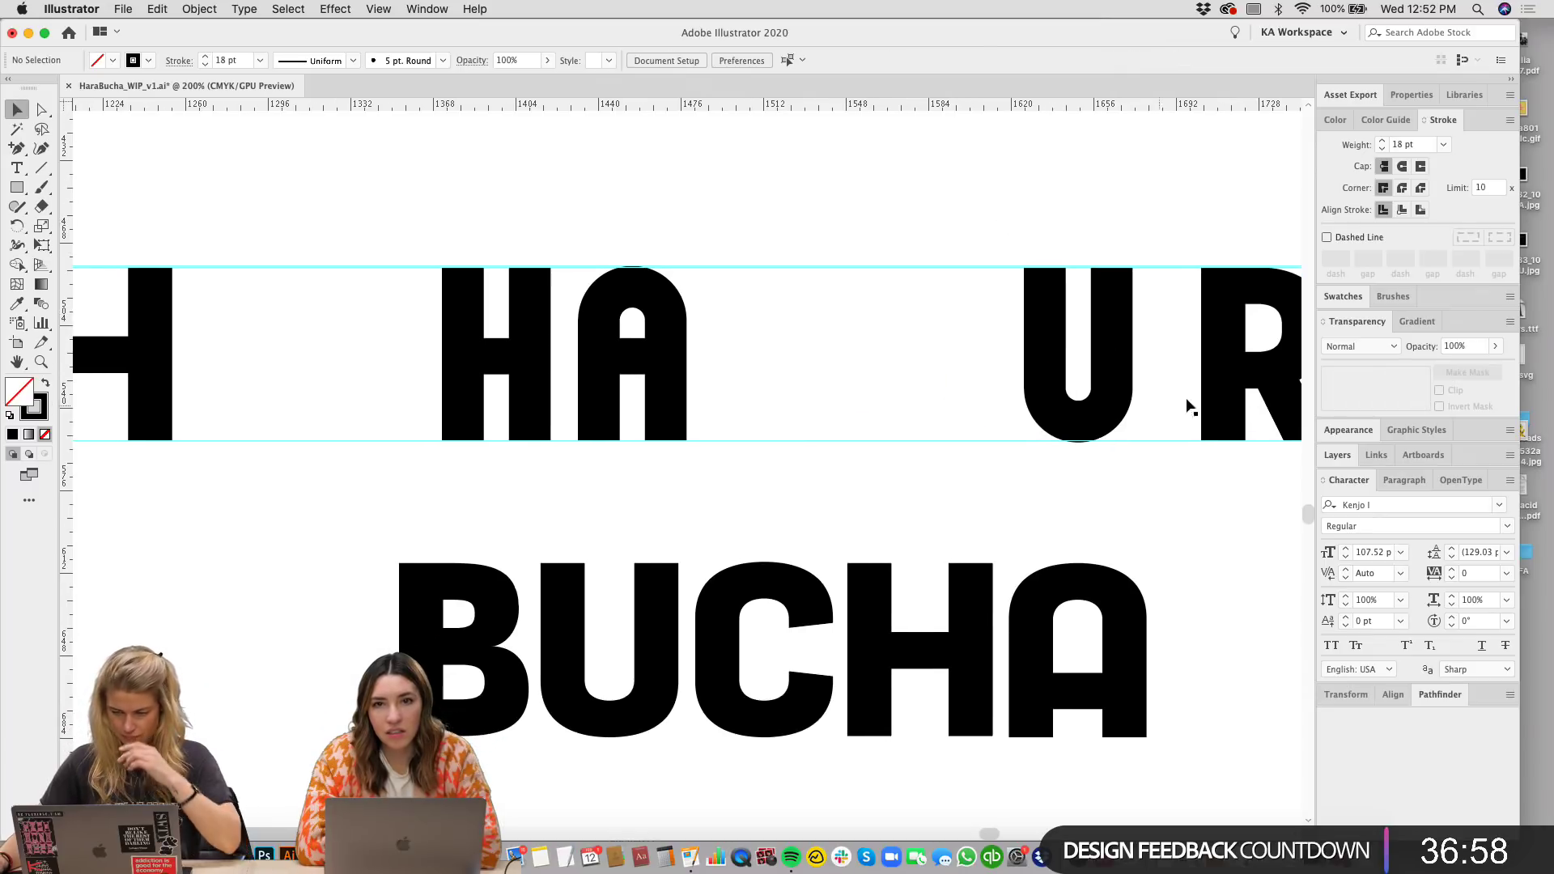
scroll(773, 247, "up", 2)
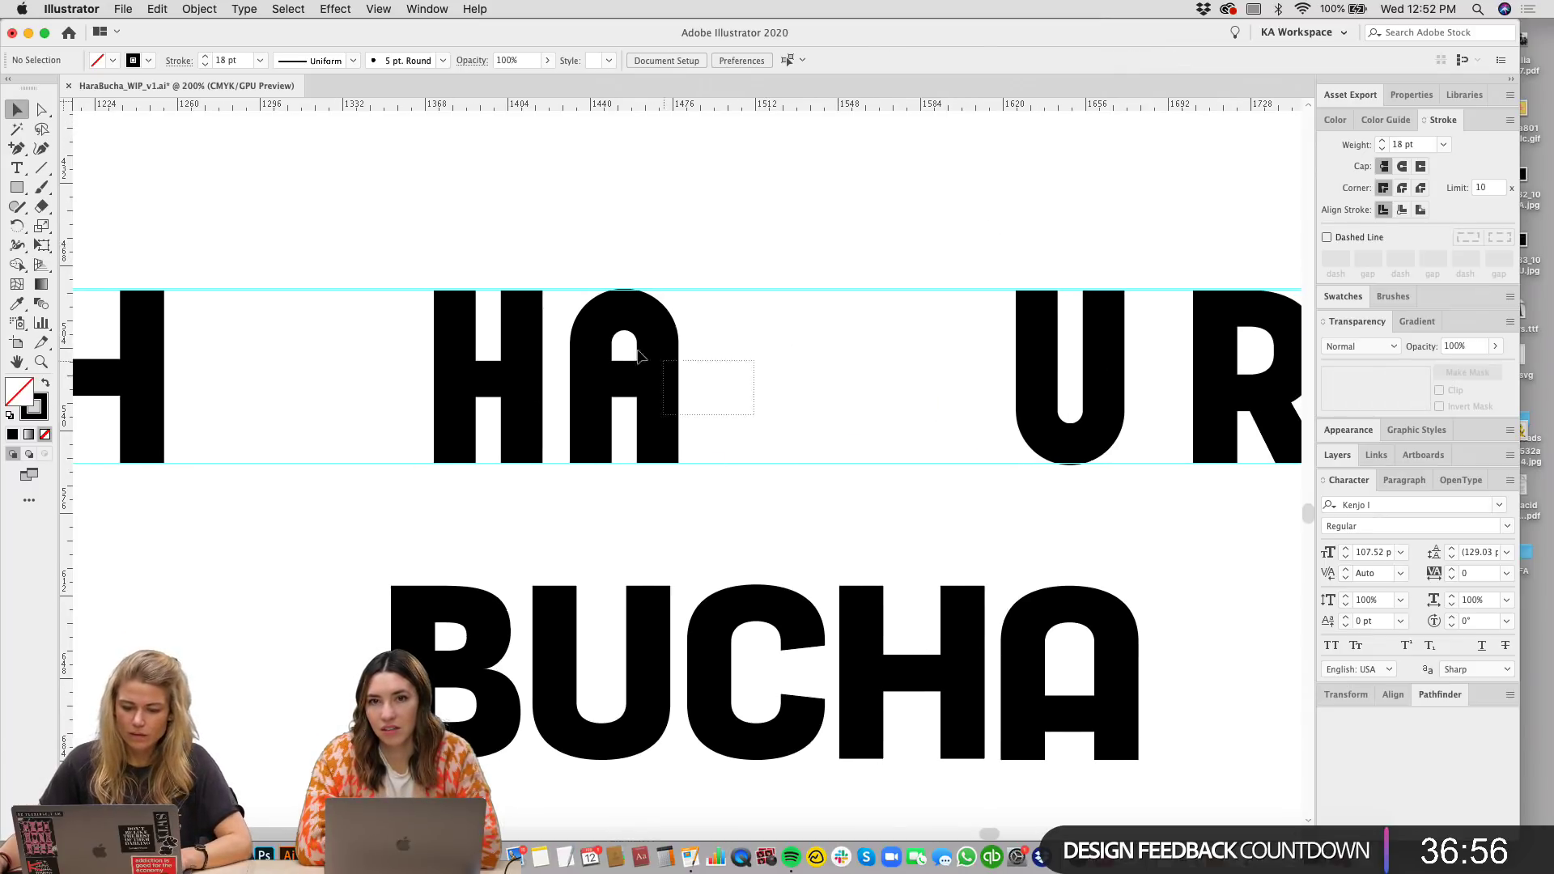
left_click_drag(639, 356, 860, 458)
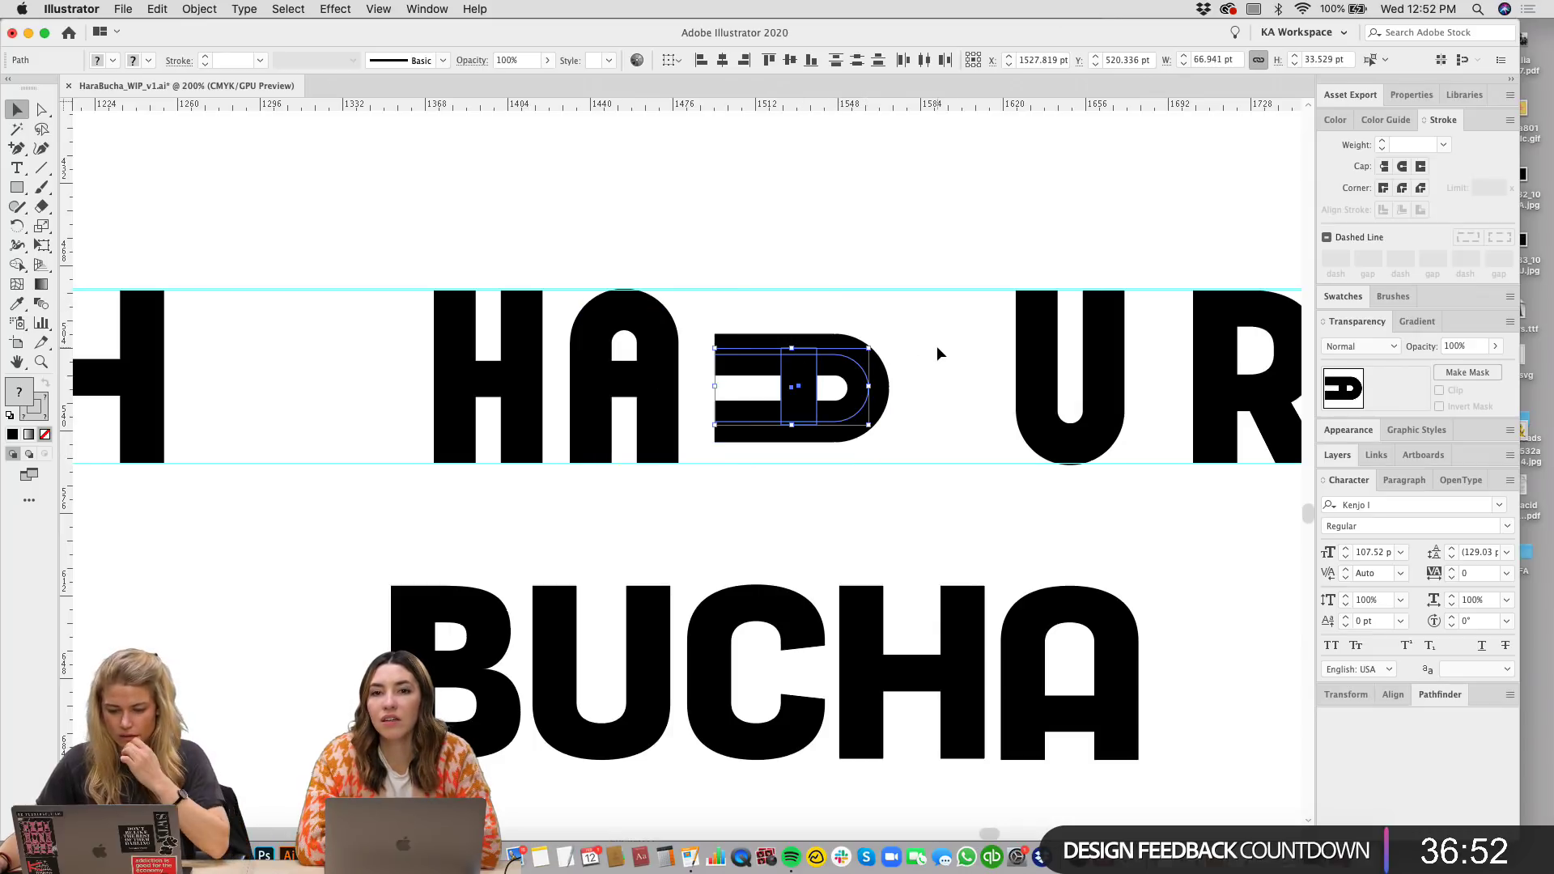
left_click(937, 353)
Step: Shorten the rotated arch's two legs by 29 pt so that its open ends meet the crossbar's outer edge
left_click(43, 110)
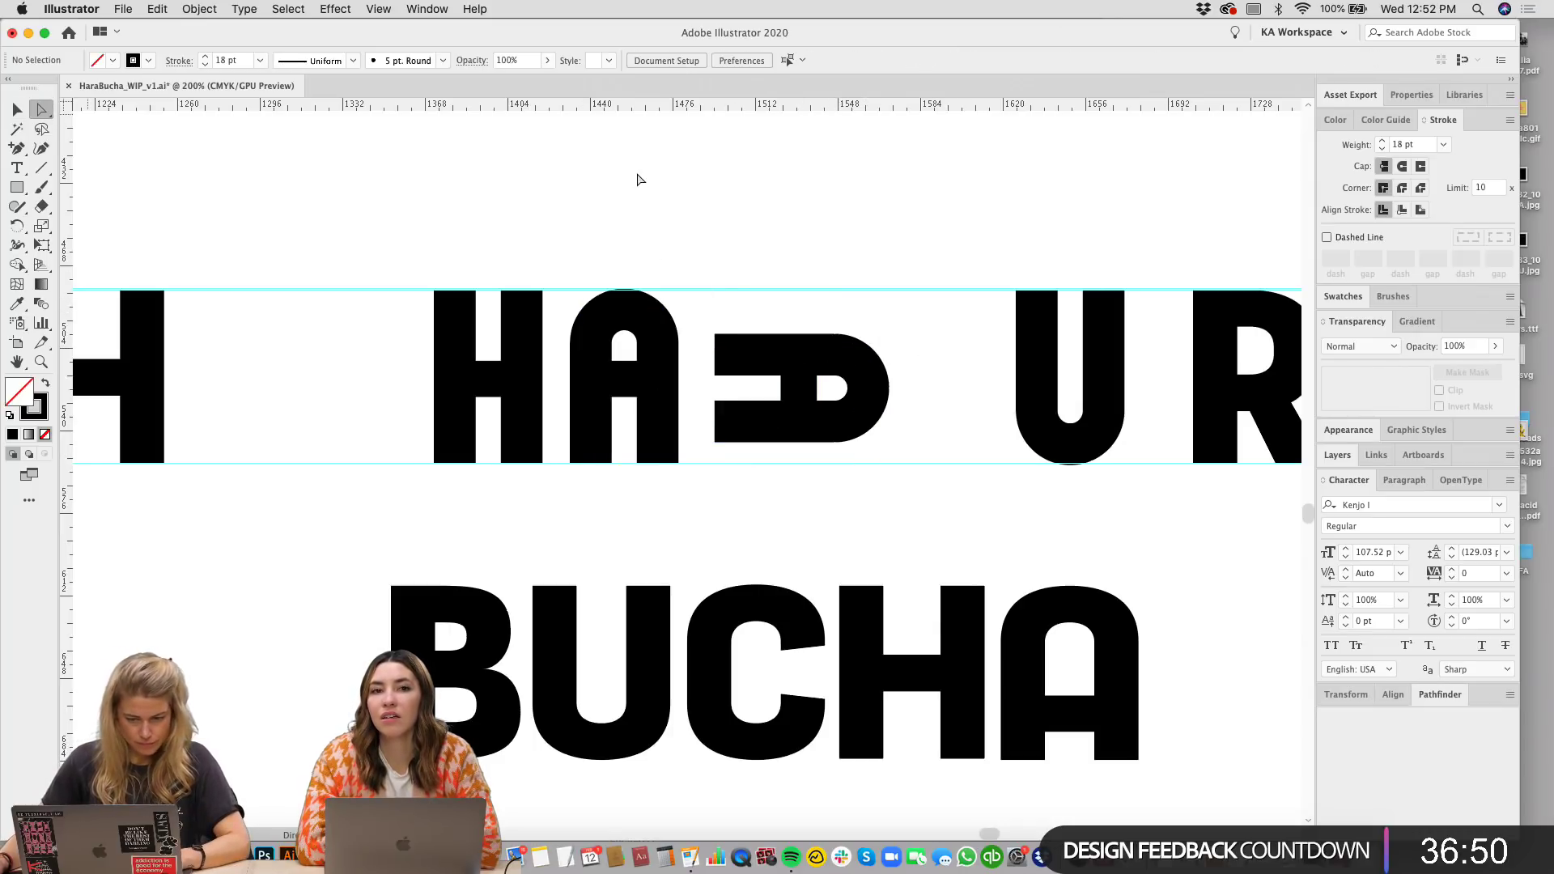
left_click(718, 357)
left_click_drag(704, 318, 769, 469)
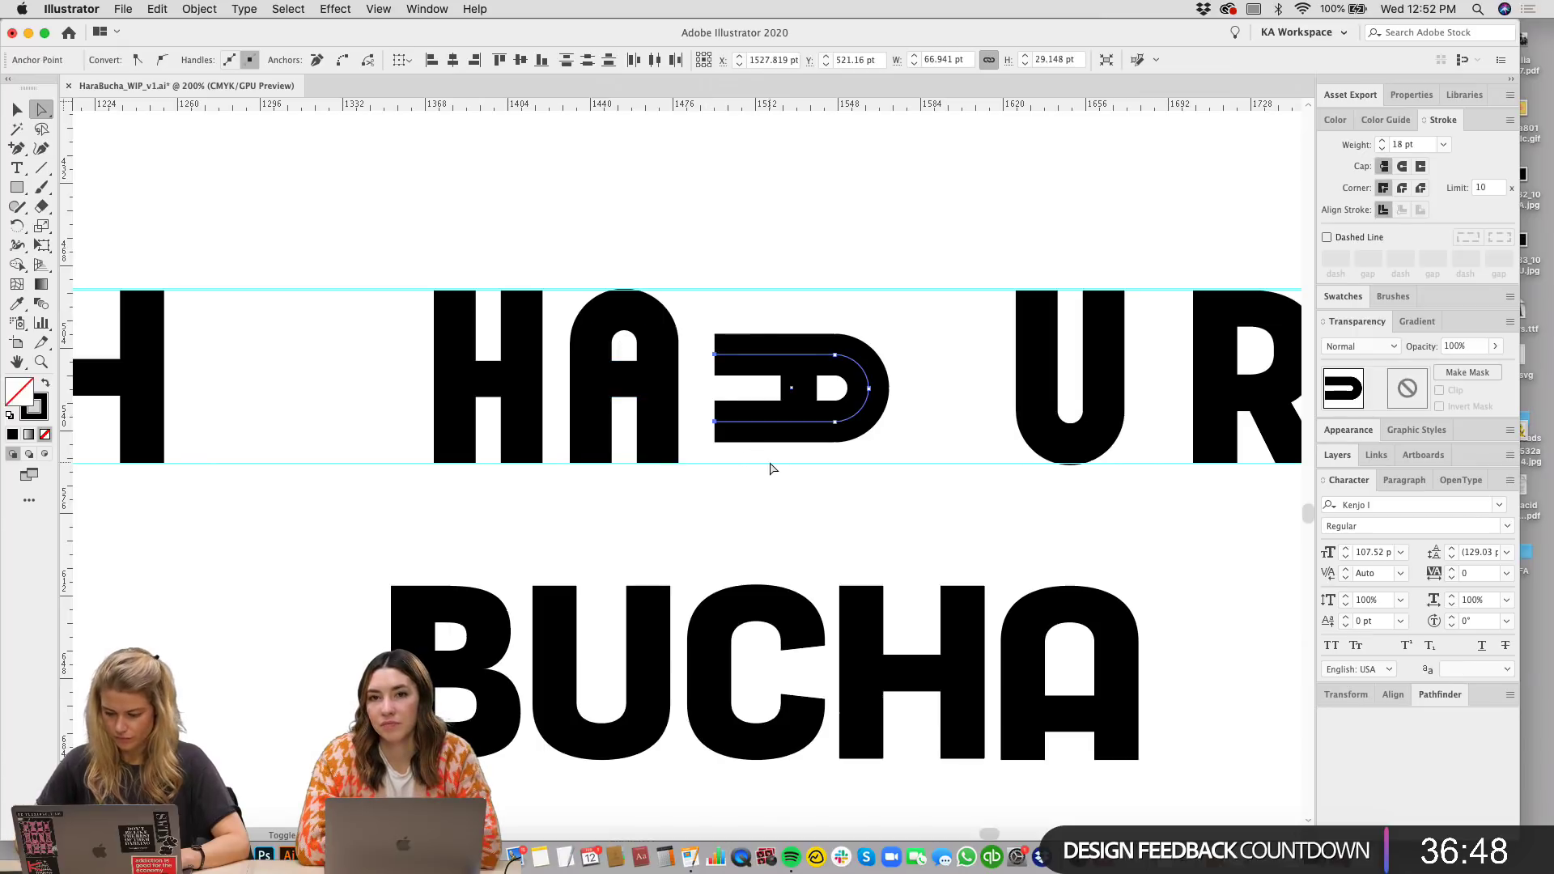
key("shift+Right")
key("shift+Right")
key("shift+Right")
key("shift+Right")
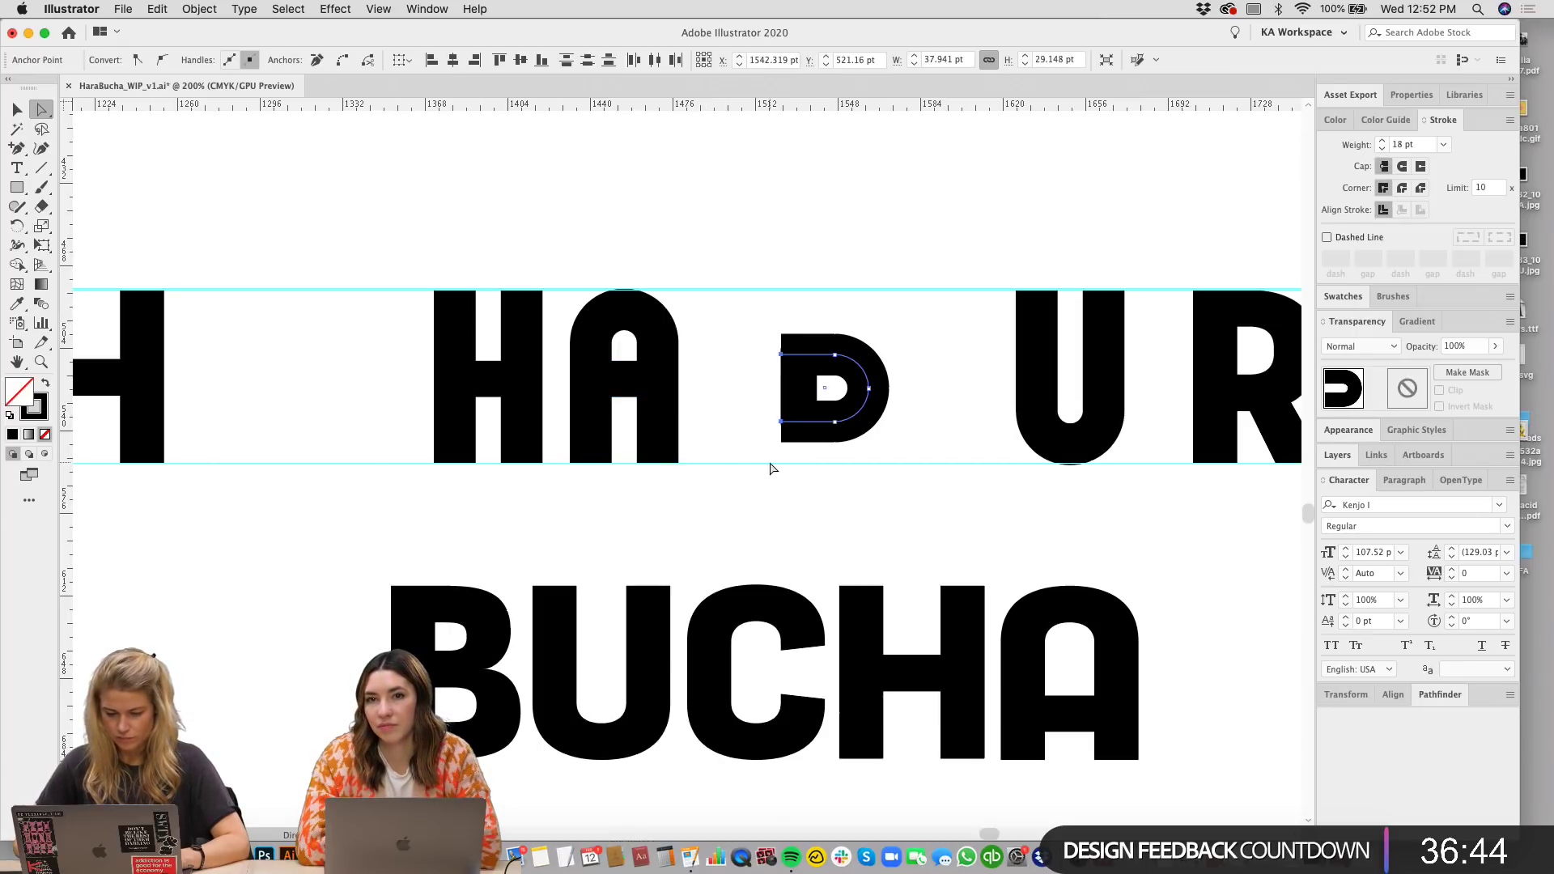
Step: Move the shortened bowl and its crossbar beside the narrow A, with its top at the cap-height guide
key("v")
left_click_drag(795, 388, 721, 344)
left_click(774, 229)
scroll(867, 223, "down", 1)
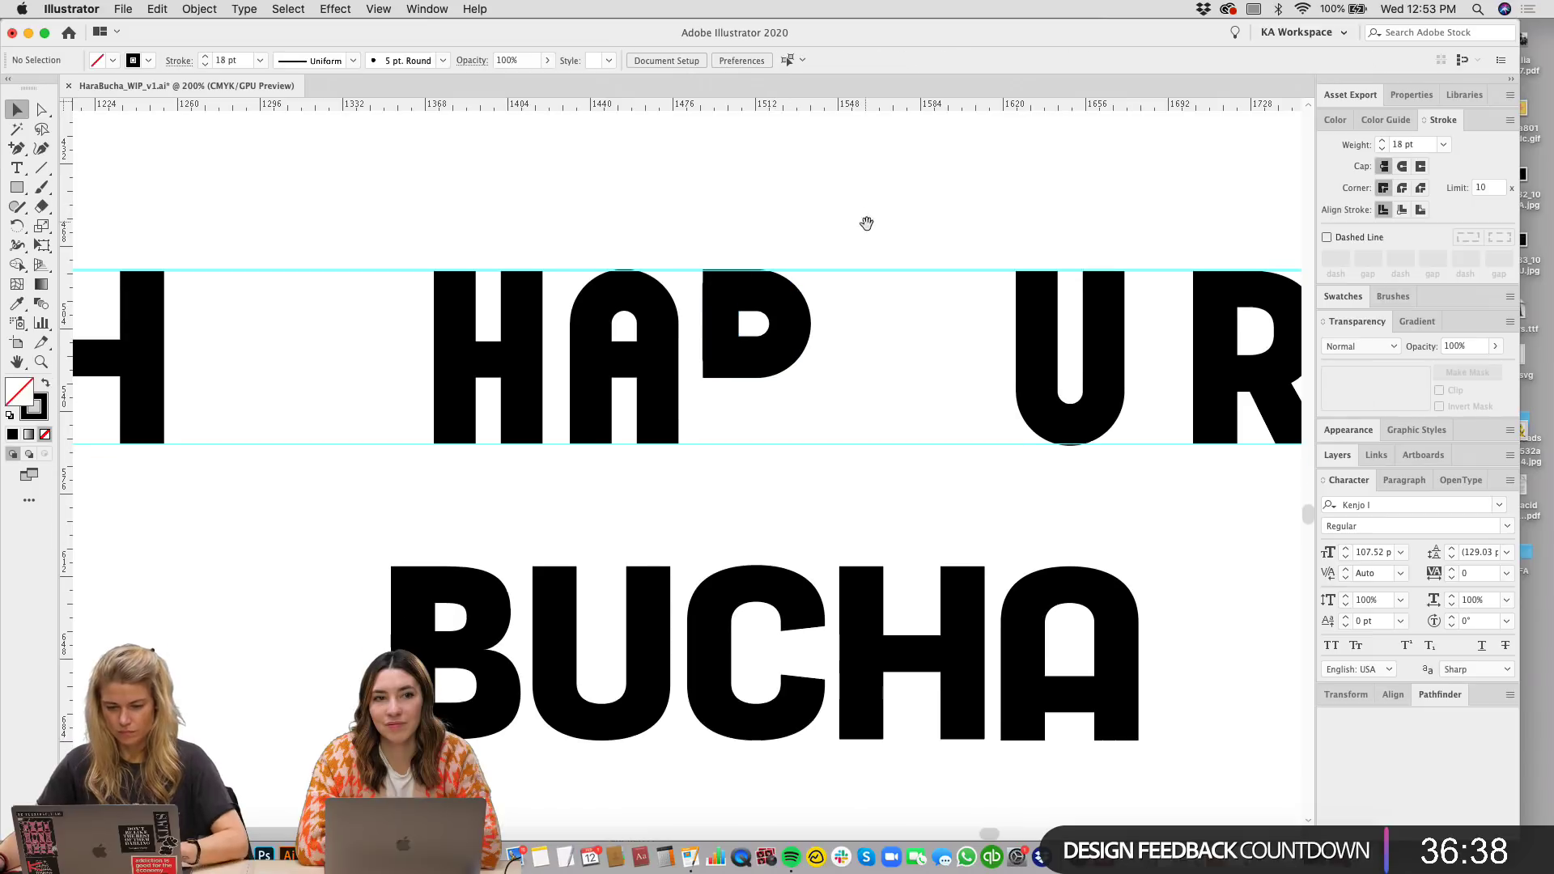
Step: Stretch the bowl's upright bar from the cap-height guide to the baseline, forming the stem of a P, and fine-tune the fit
key("super+equal")
scroll(895, 357, "up", 2)
key("a")
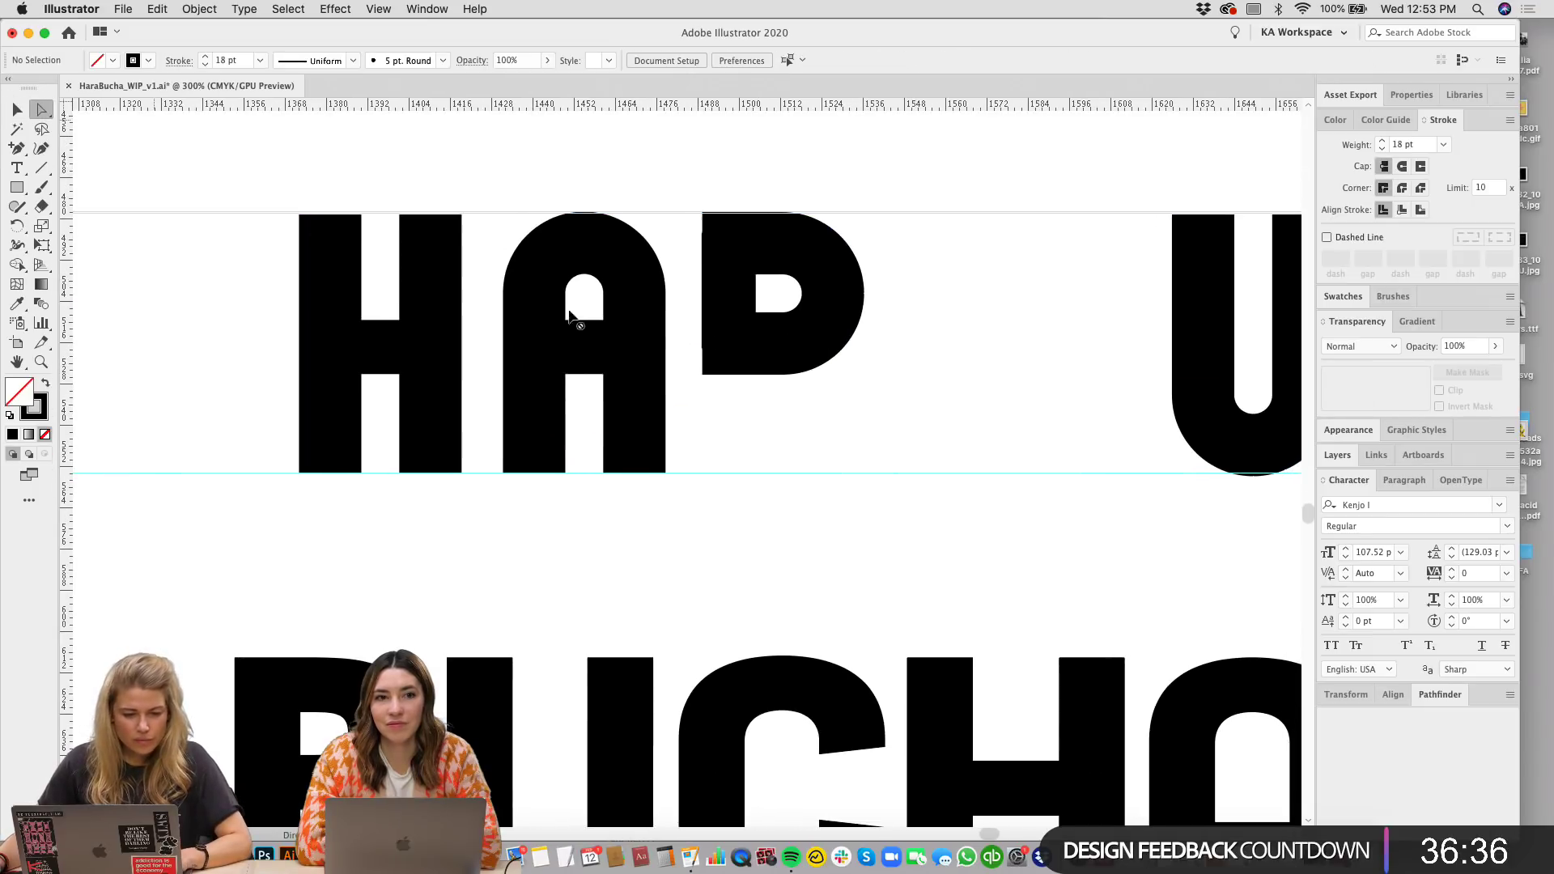
left_click(723, 288)
key("v")
left_click_drag(729, 374, 732, 474)
left_click_drag(729, 231, 731, 213)
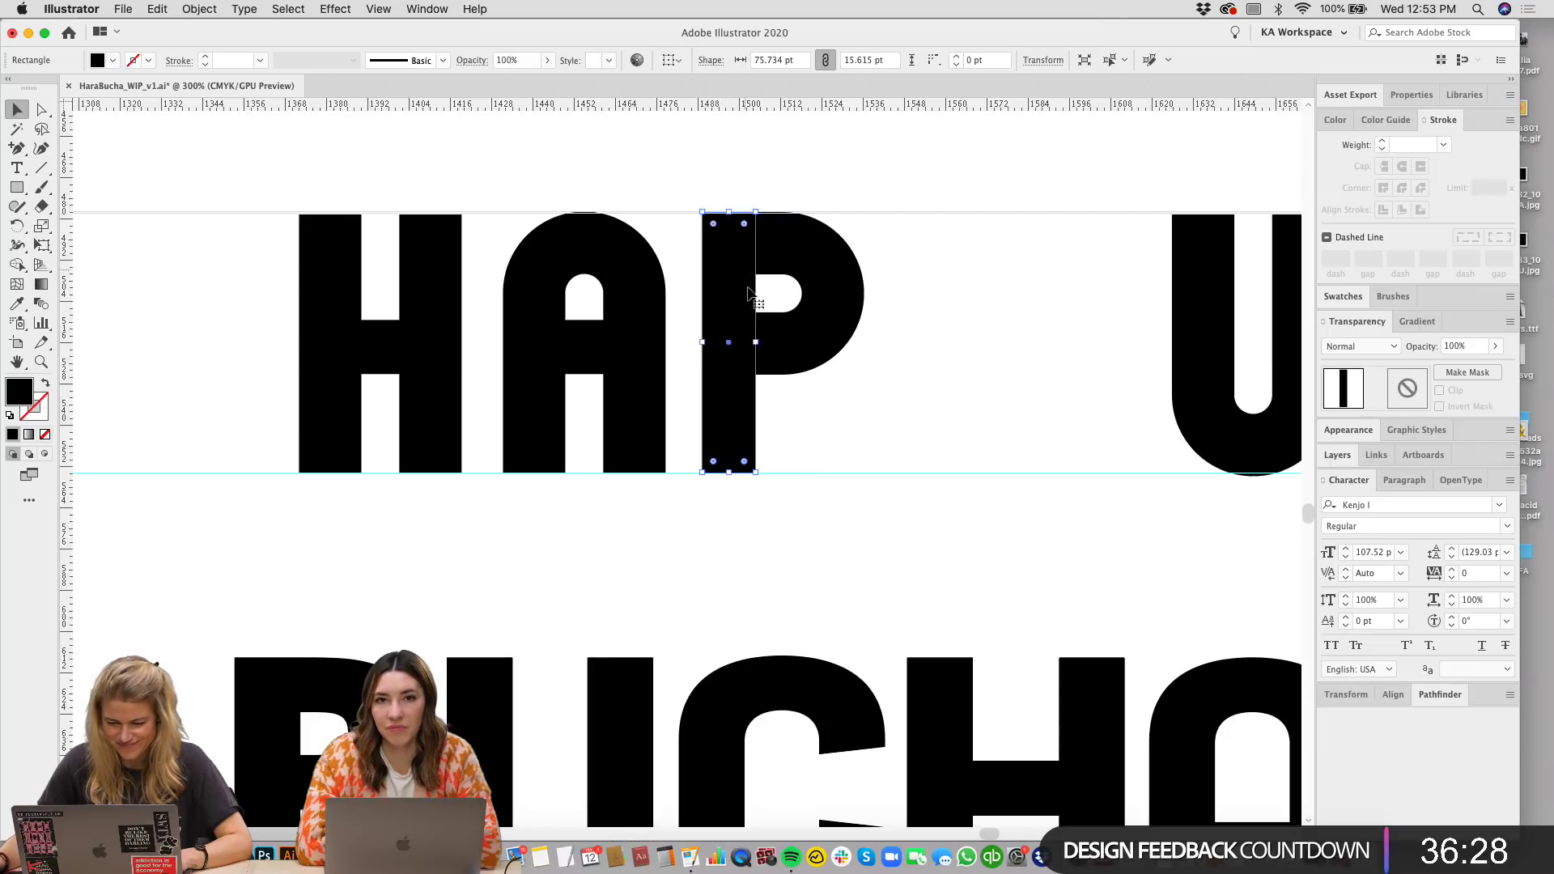
left_click_drag(728, 472, 744, 287)
key("Up")
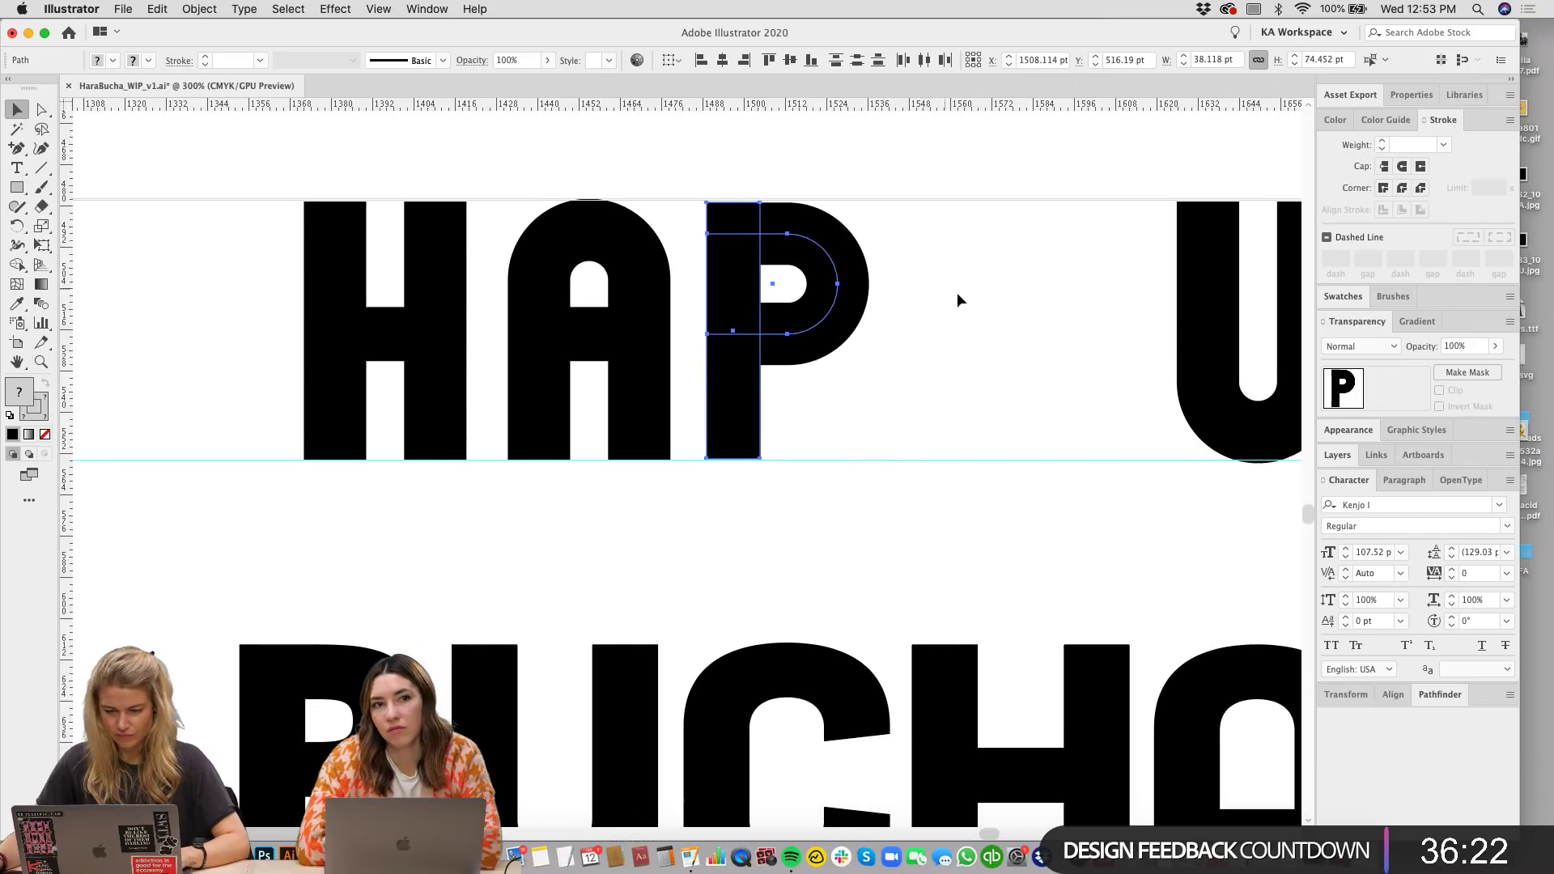
left_click(979, 340)
Step: Copy the narrow A's crossbar, rotate it about 45°, and place it under the P's bowl as an R leg
key("super+minus")
mouse_move(930, 370)
left_mouse_down()
mouse_move(909, 372)
mouse_move(922, 371)
left_mouse_up()
left_click_drag(593, 399, 811, 416)
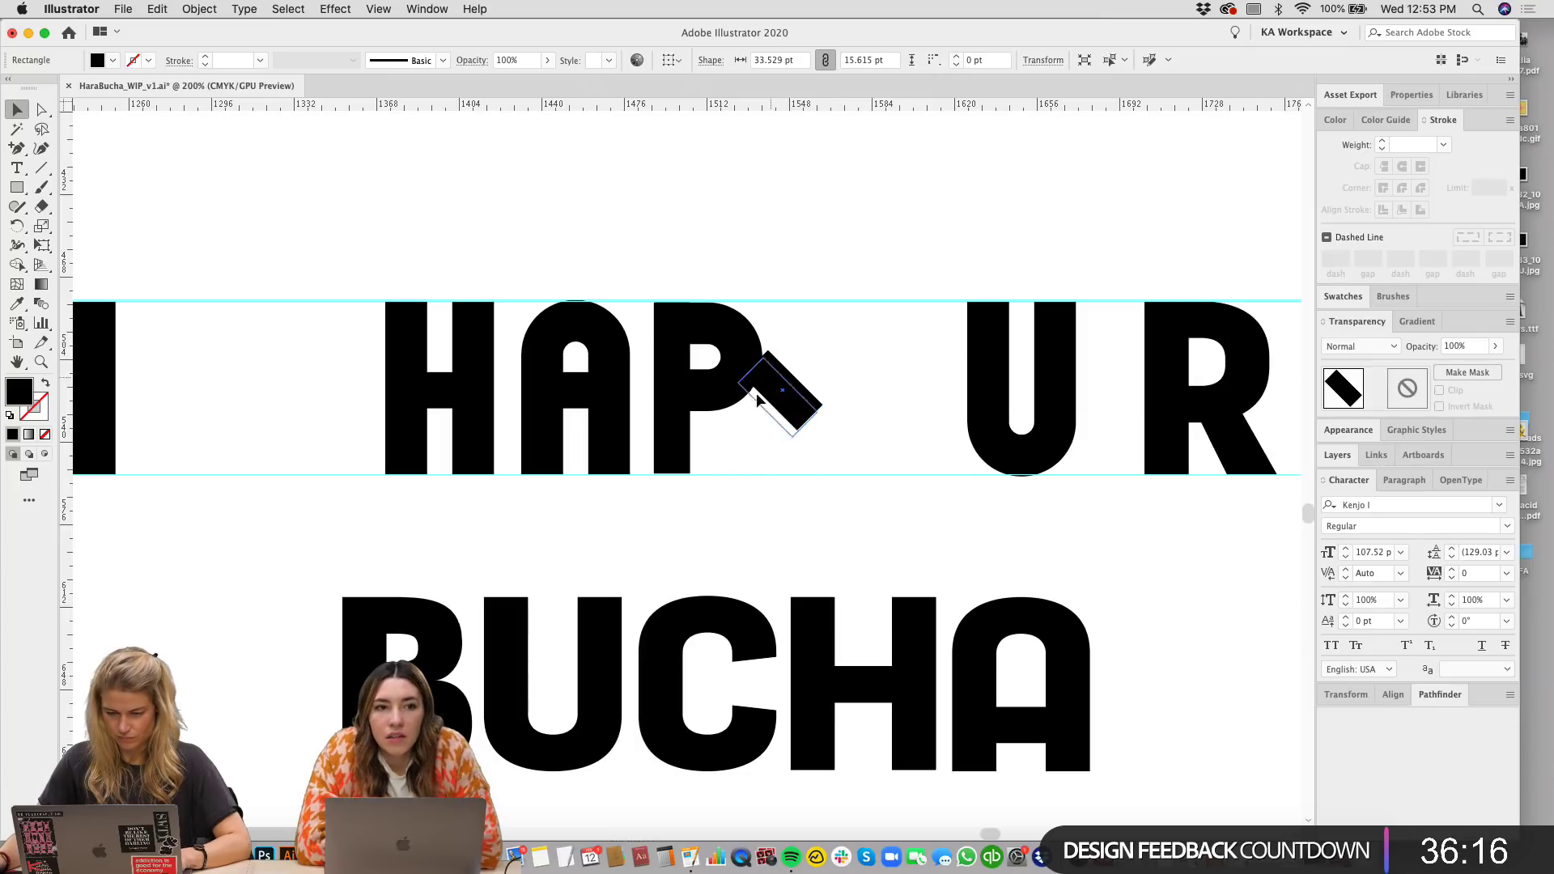
left_click_drag(711, 414, 707, 411)
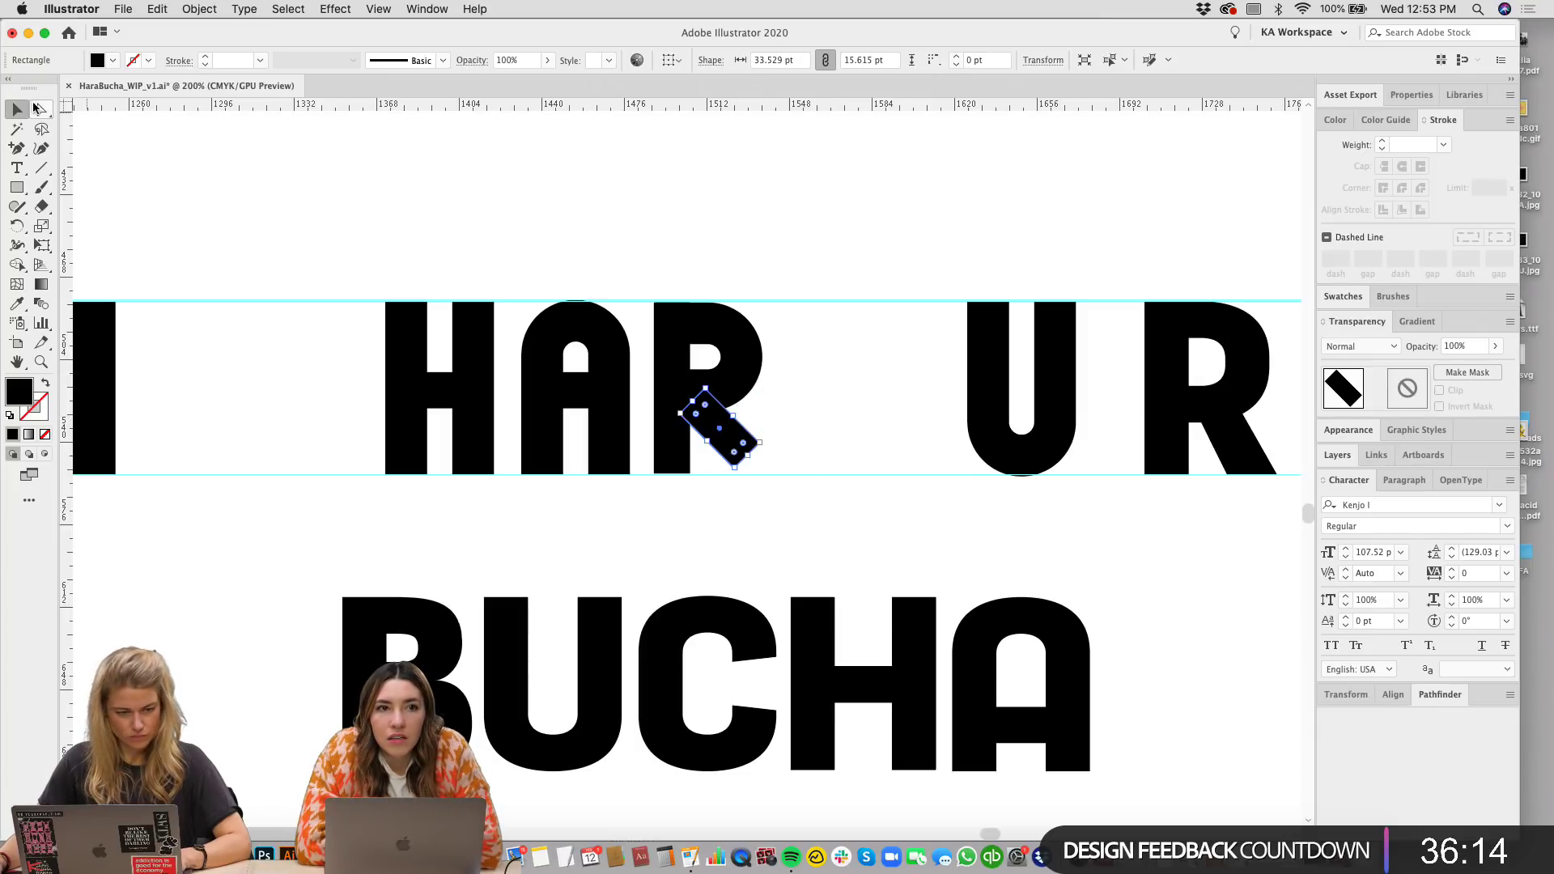
Step: Lengthen the diagonal leg to about 57 pt so that it passes the baseline, and shift it slightly right
left_click(38, 108)
left_click(791, 467)
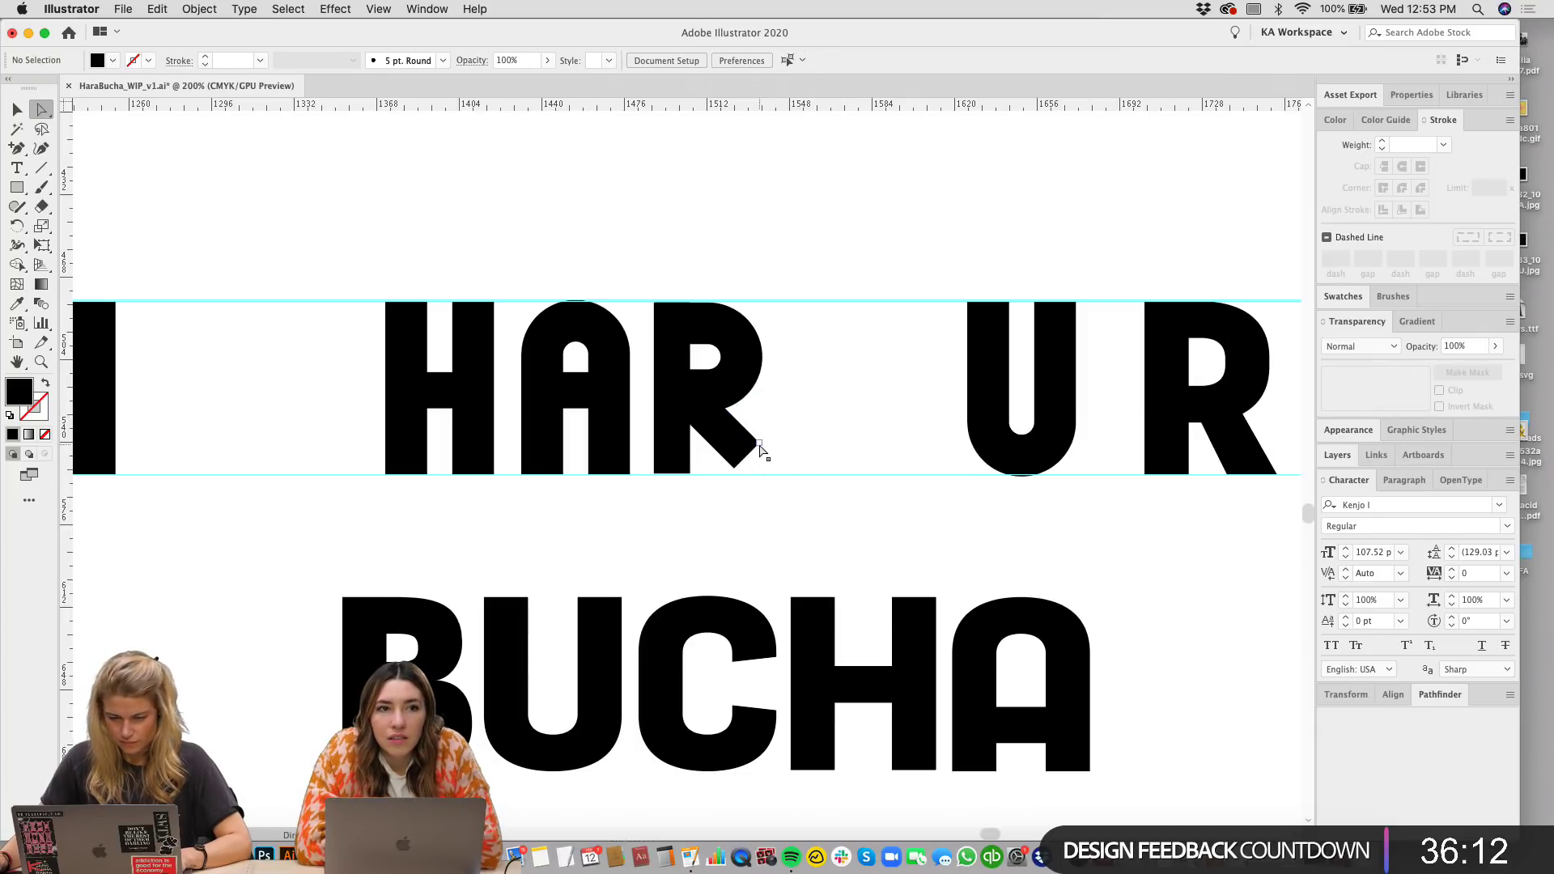
left_click(759, 446)
left_click_drag(736, 469, 775, 501)
key("v")
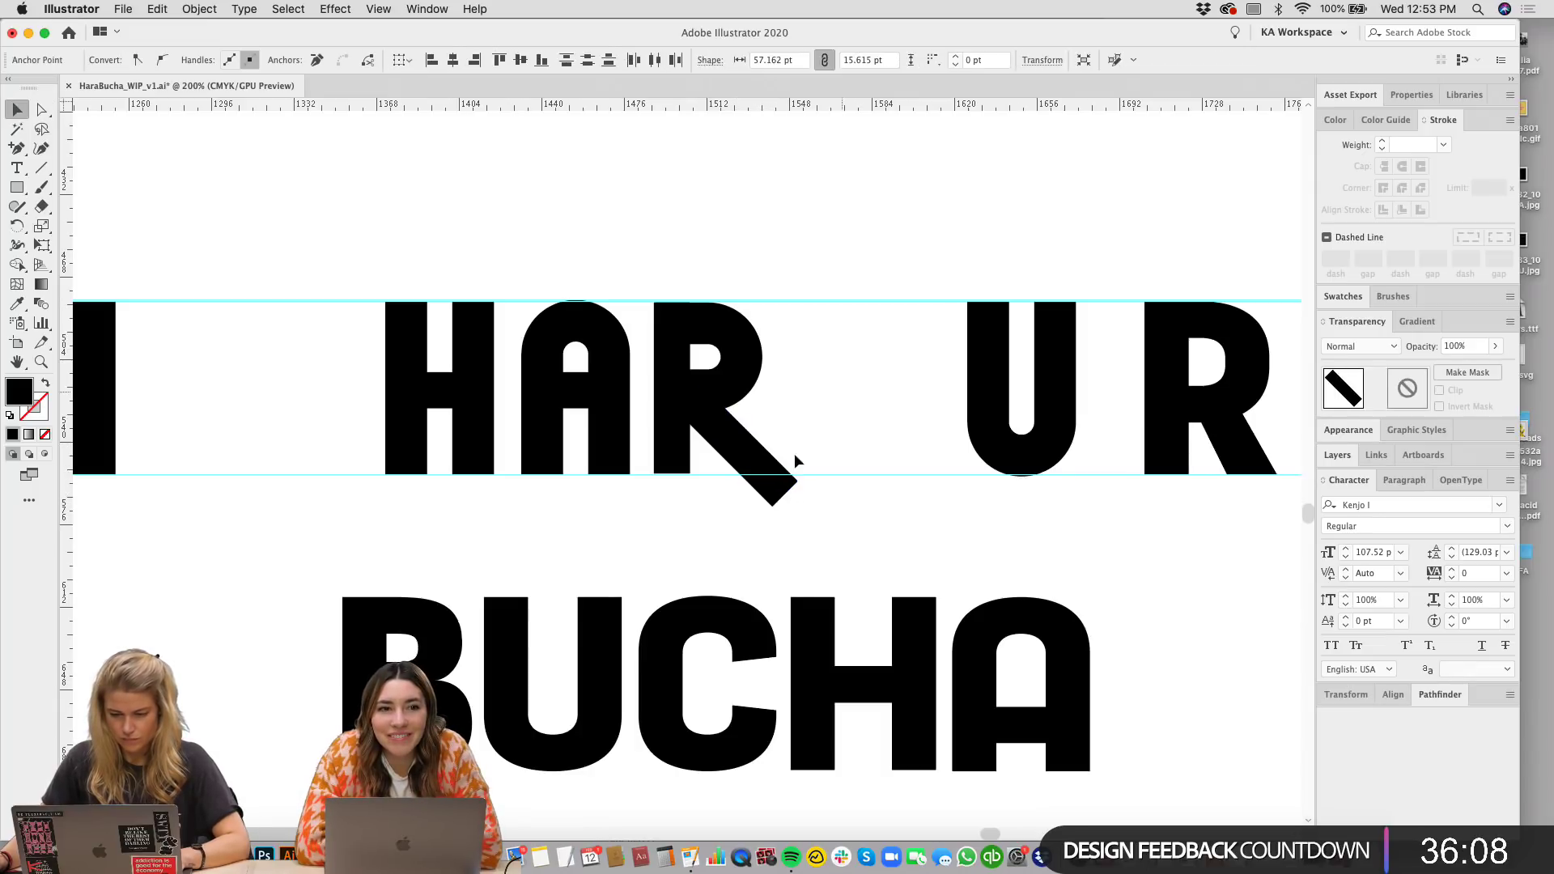
left_click(794, 458)
left_click_drag(727, 437, 741, 436)
left_click(841, 342)
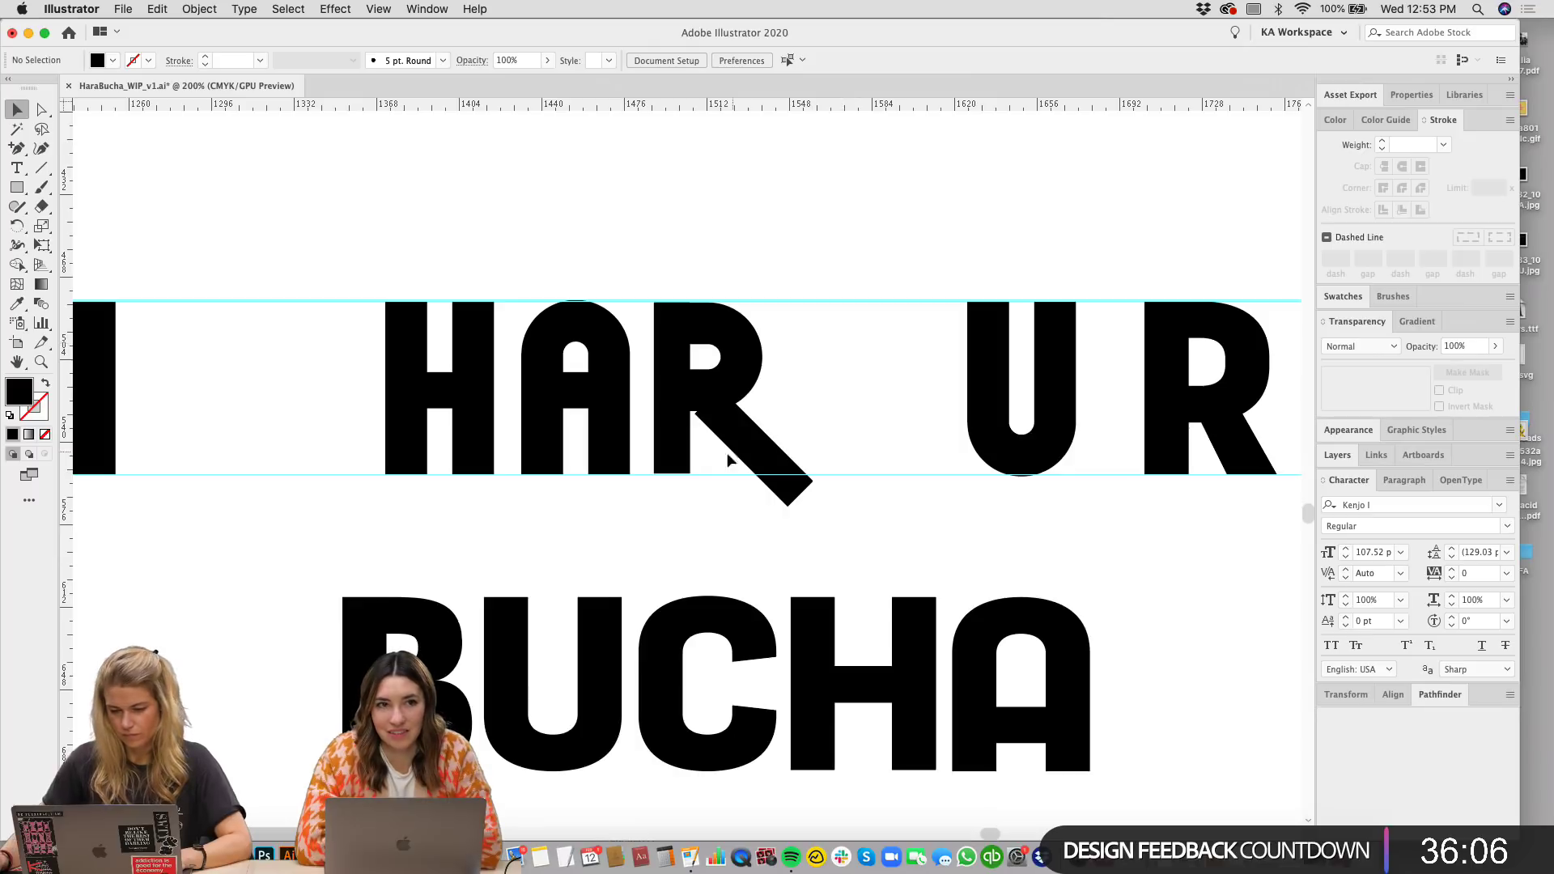
Step: Rotate the R's leg to a steeper angle of about 65° and fine-tune its position under the bowl
left_click(746, 441)
left_click_drag(746, 441, 872, 400)
left_click(930, 377)
key("super+equal")
left_click(820, 434)
left_click(957, 347)
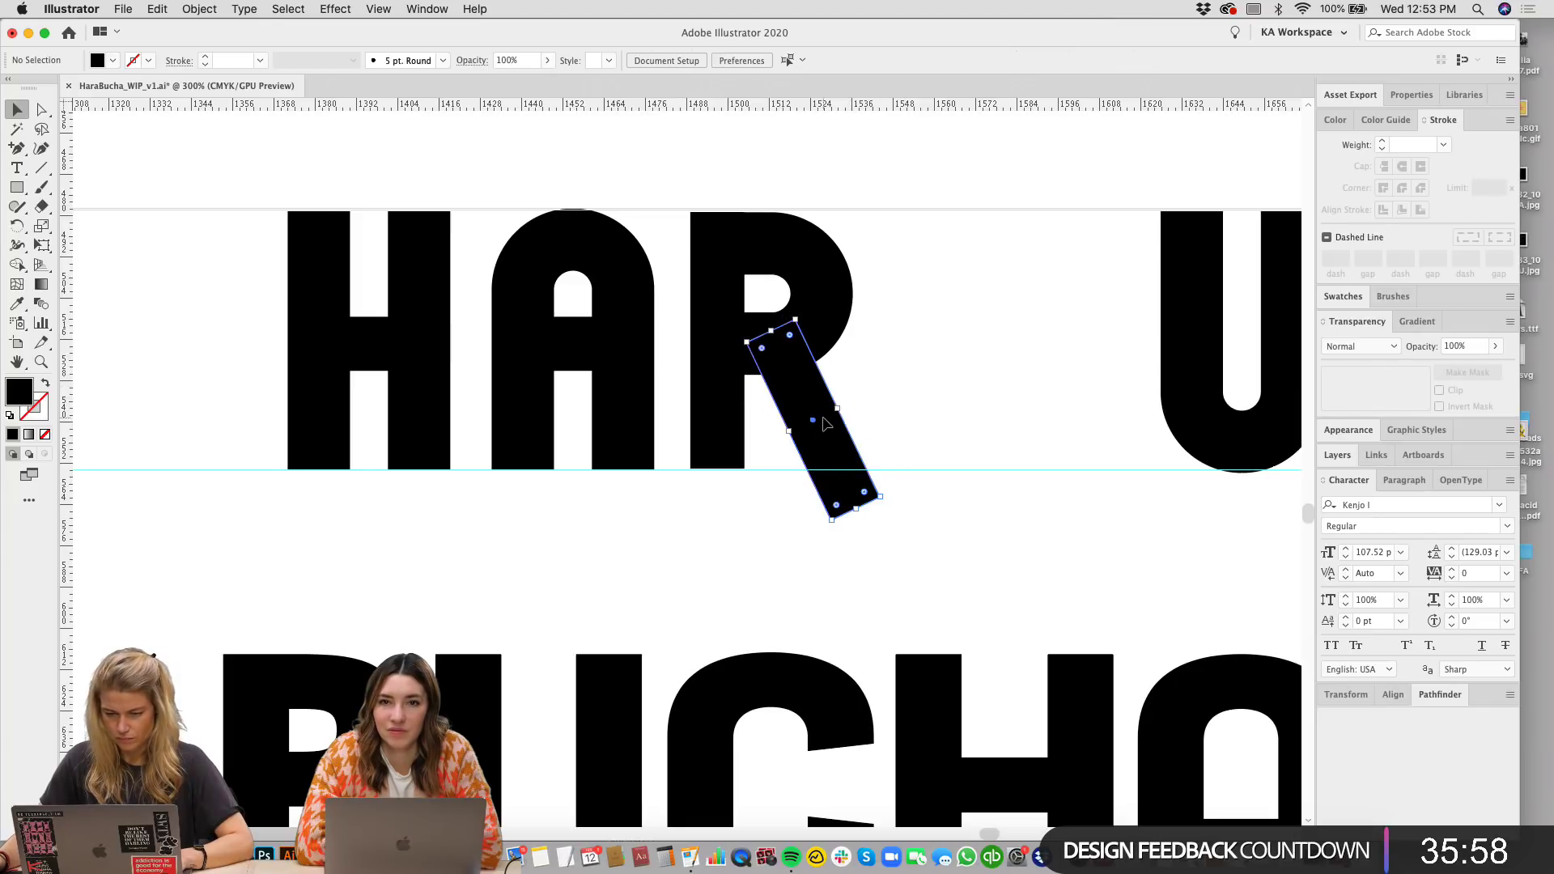
scroll(860, 447, "up", 2)
scroll(860, 447, "right", 1)
left_click_drag(779, 459, 782, 465)
left_click(963, 434)
mouse_move(963, 446)
left_mouse_down()
mouse_move(992, 354)
mouse_move(969, 448)
left_mouse_up()
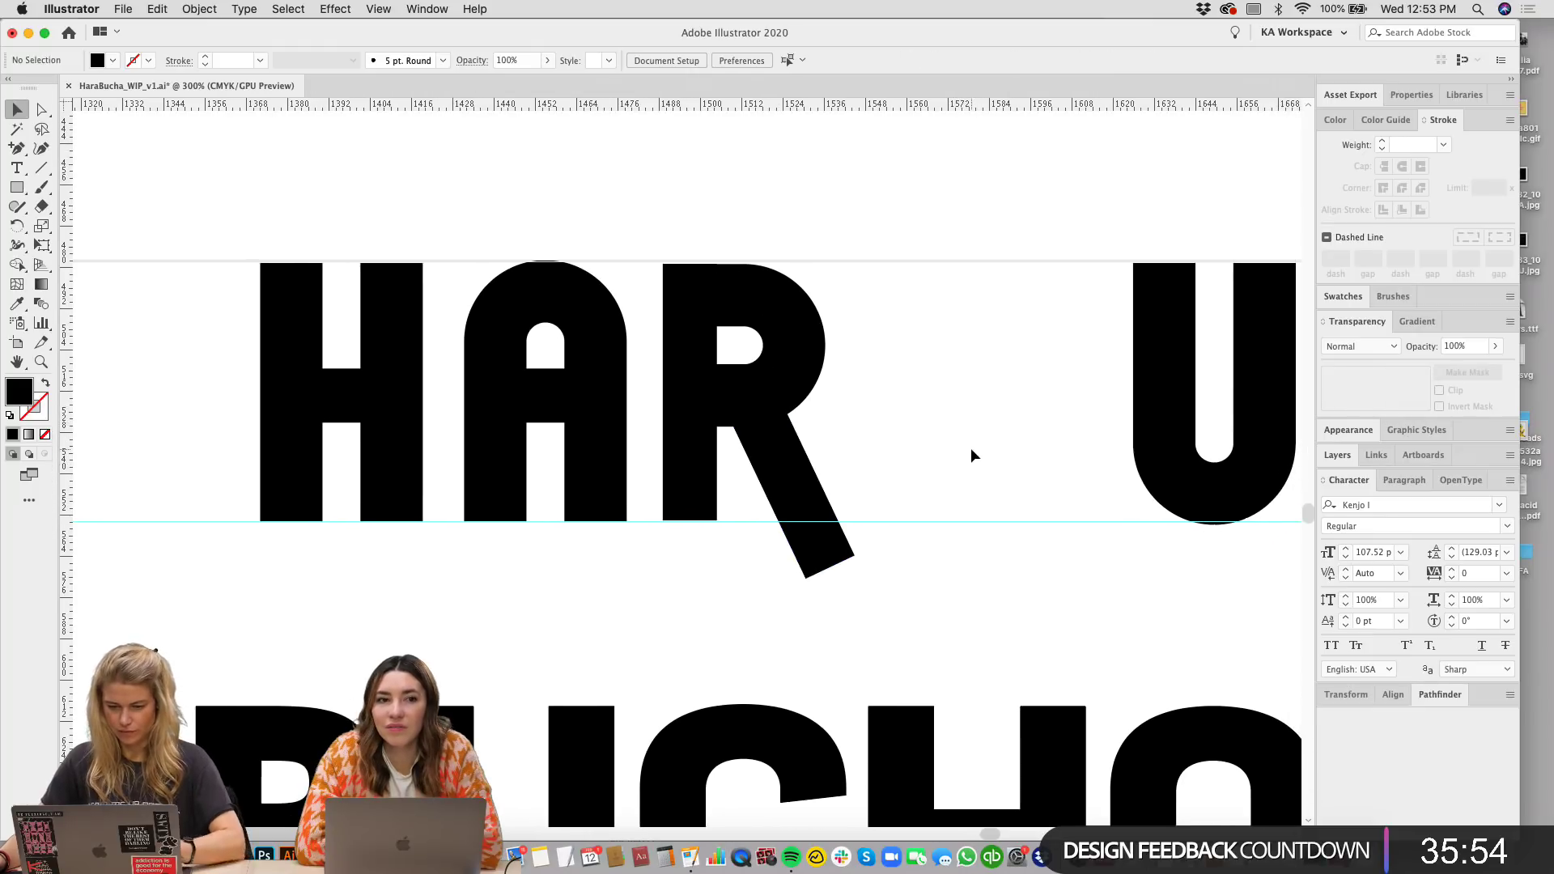
Step: Copy the narrow A with its crossbar straight across to the right of the new R
key("super+minus")
left_click_drag(577, 413, 837, 415)
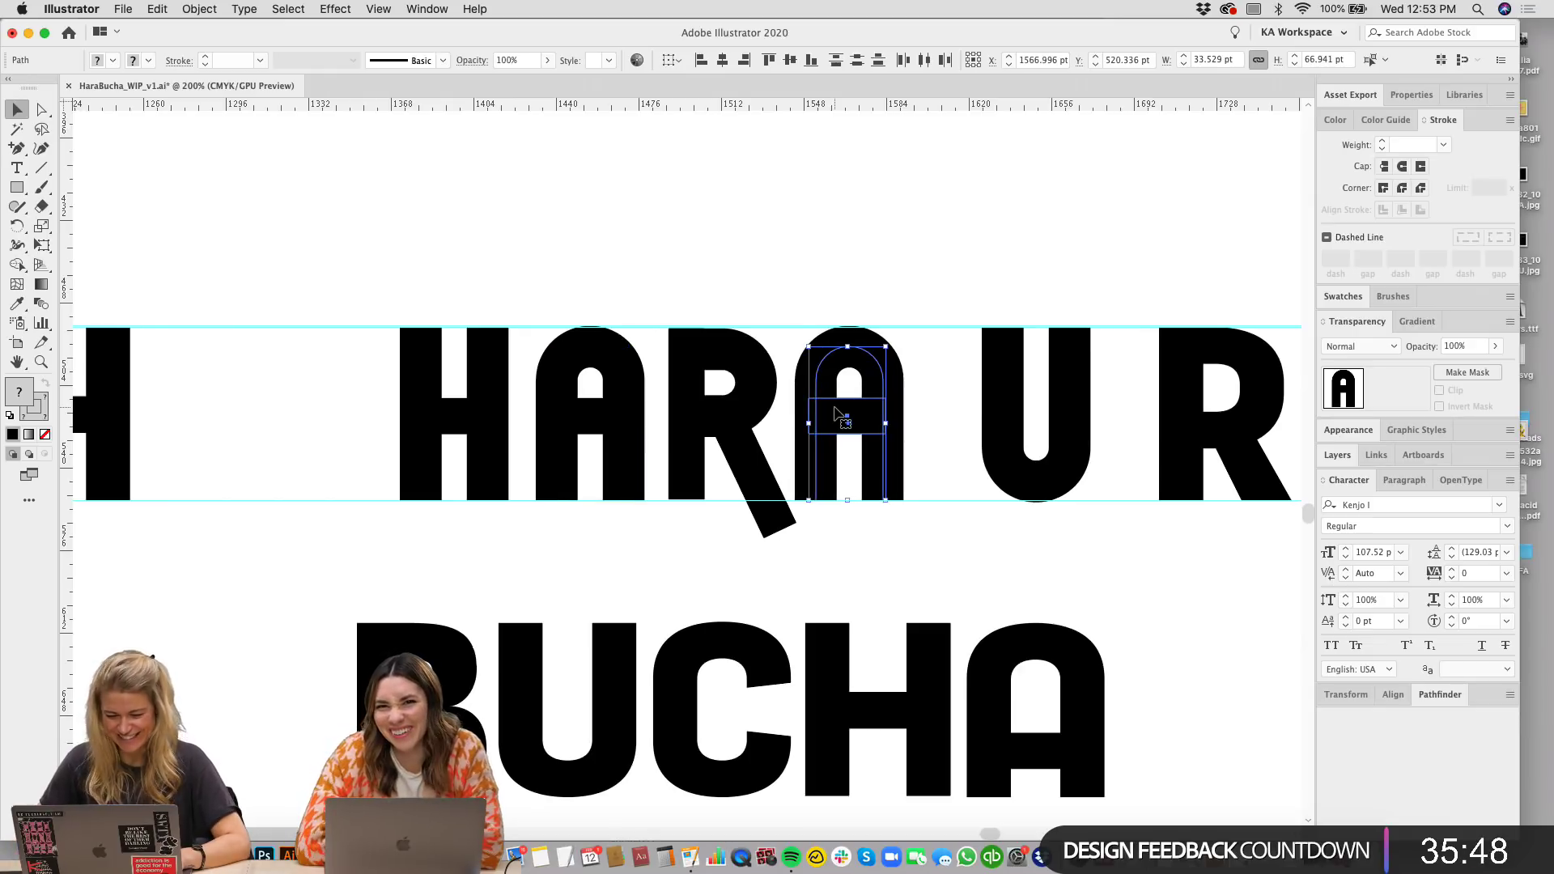
Step: Delete the spare R that stands to the right of the U
left_click(998, 202)
scroll(1148, 312, "down", 2)
scroll(1149, 313, "right", 2)
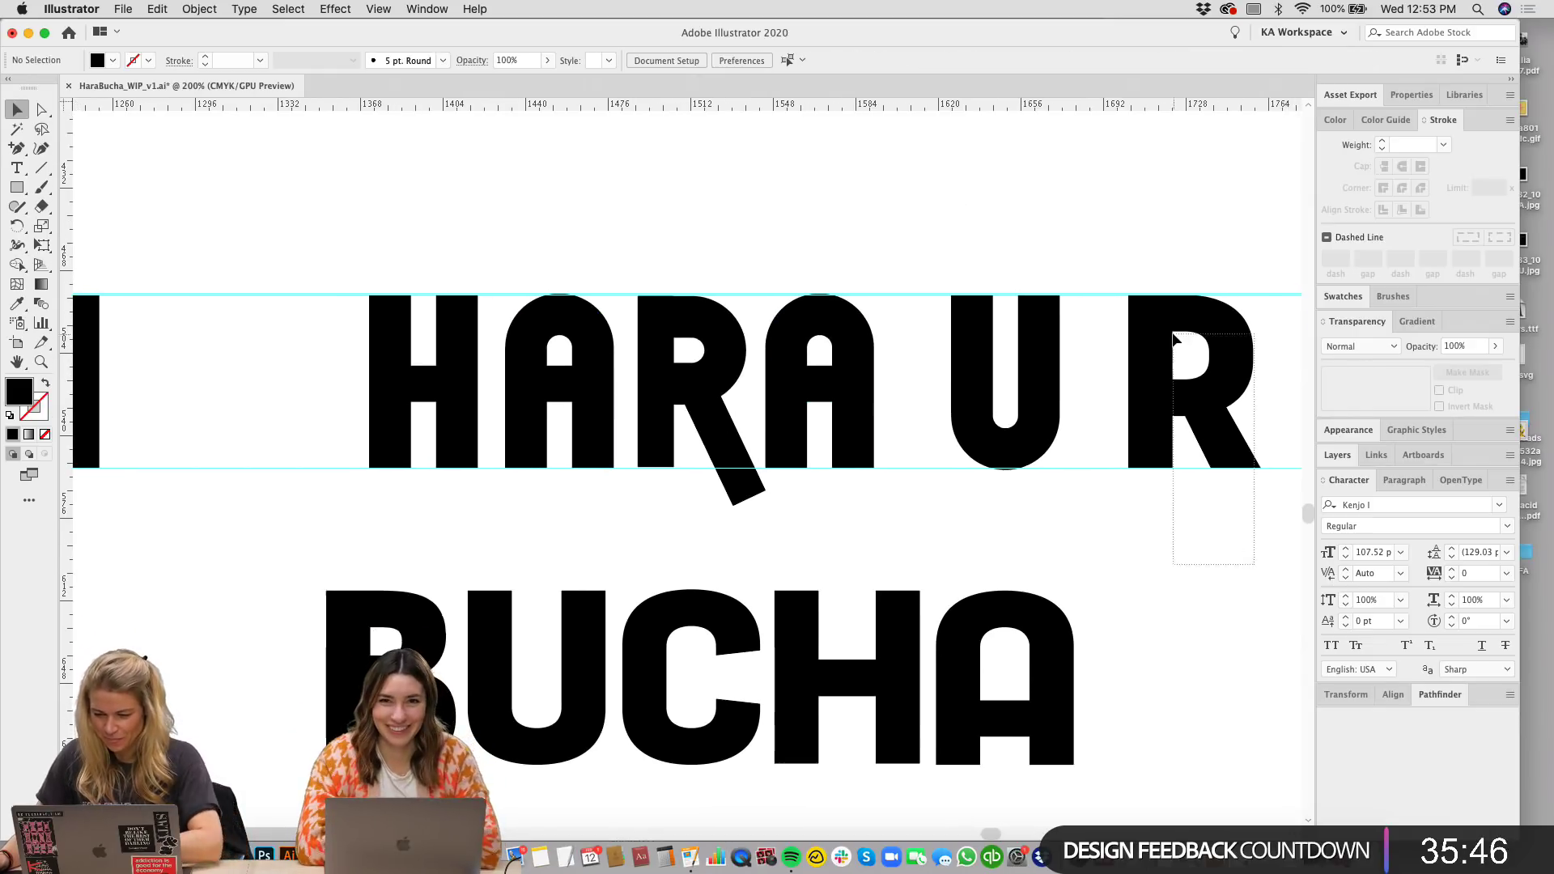
left_click(1175, 338)
key("Delete")
scroll(1127, 506, "left", 2)
scroll(1127, 507, "up", 1)
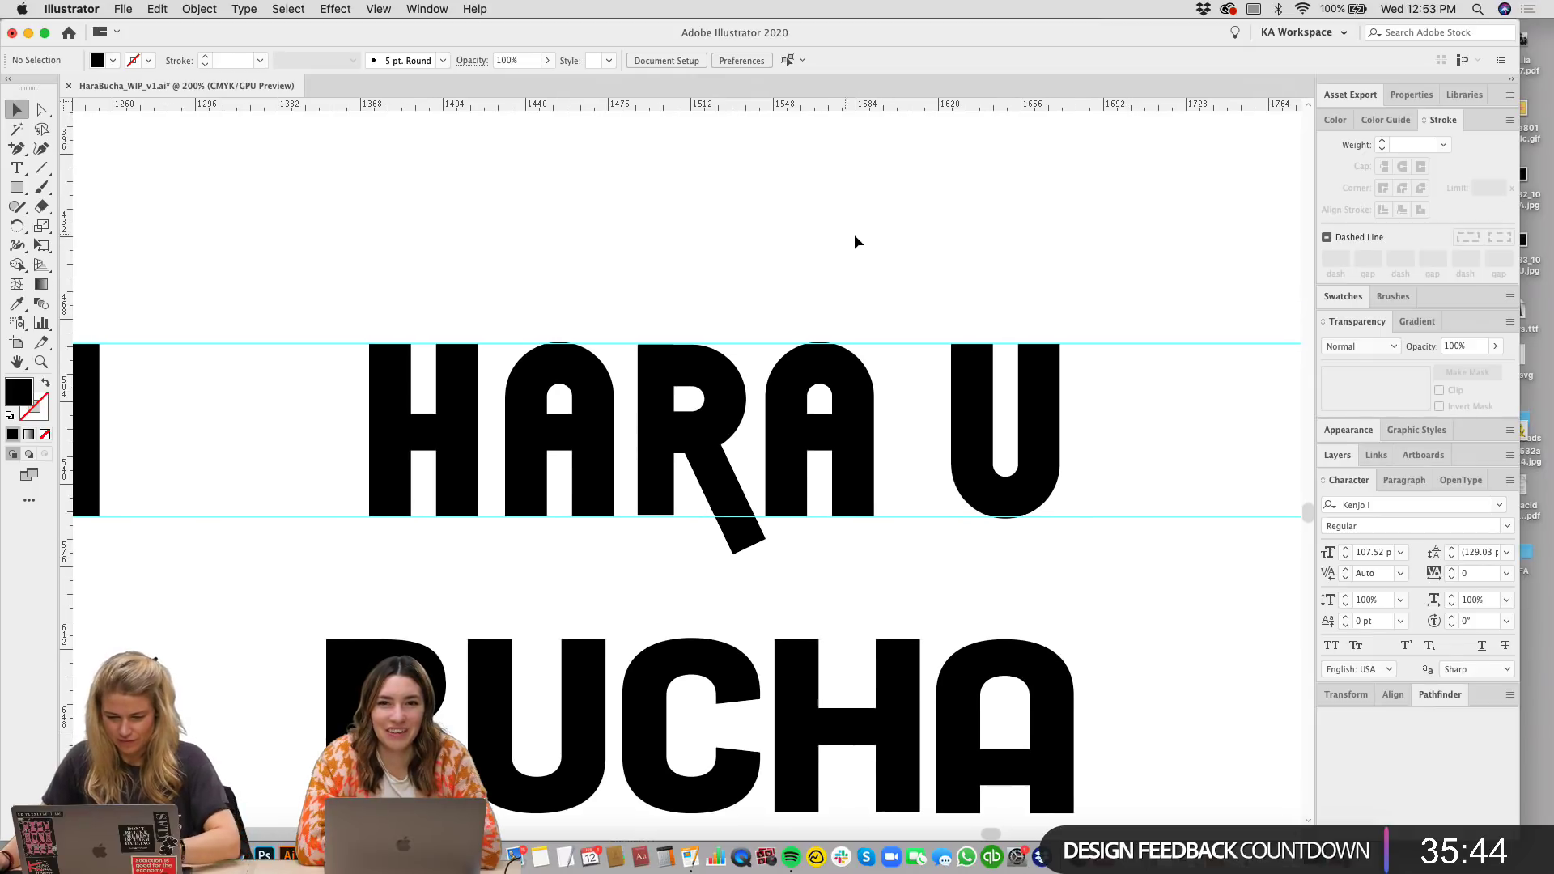
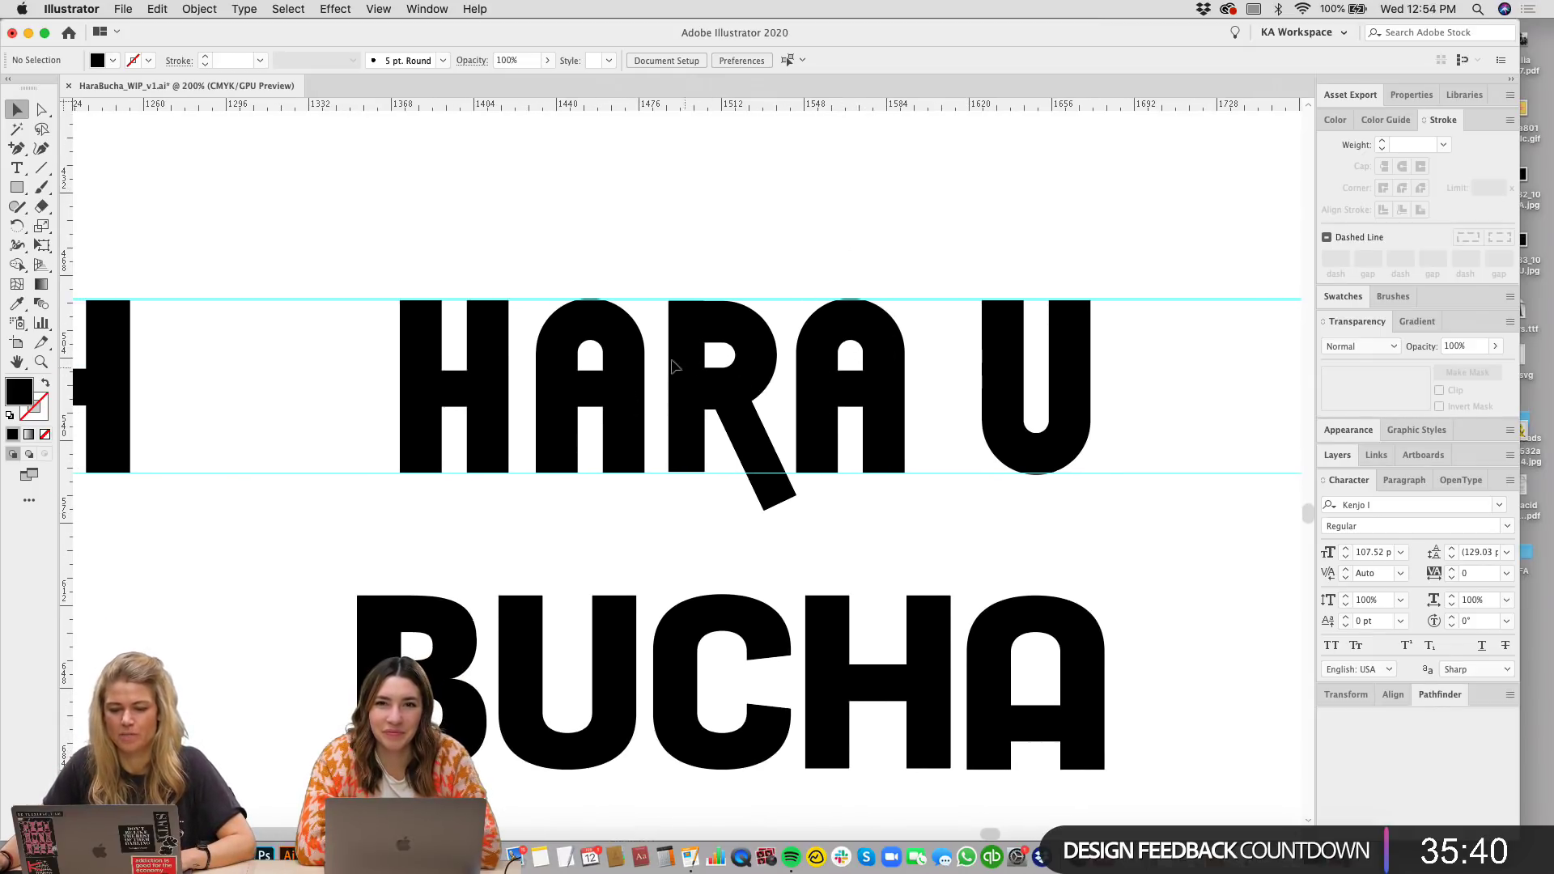
scroll(789, 210, "right", 2)
scroll(789, 211, "up", 1)
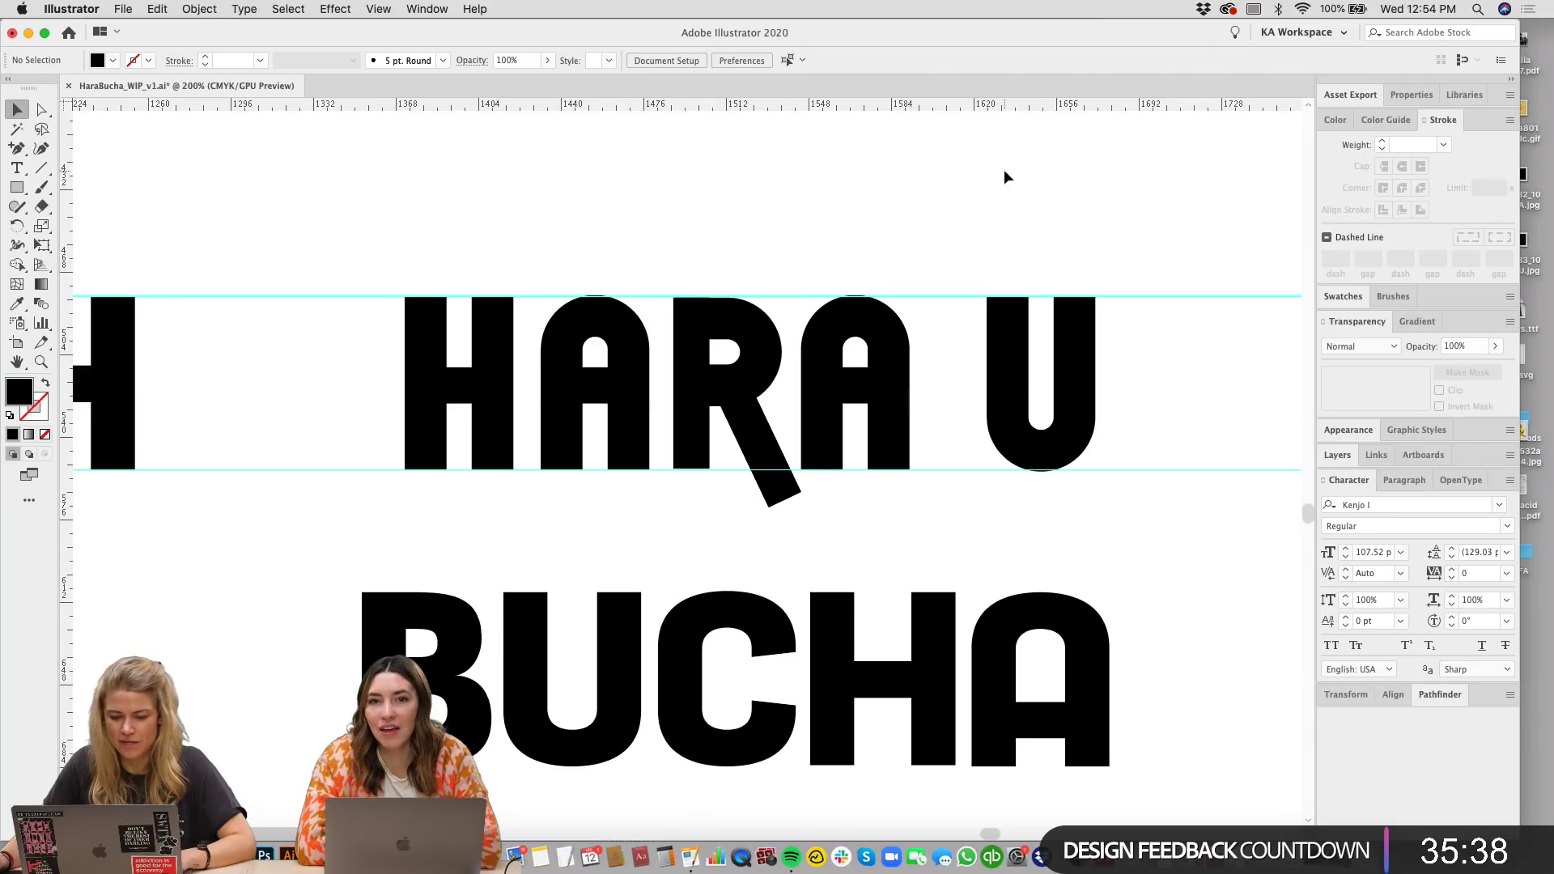
left_click(426, 405)
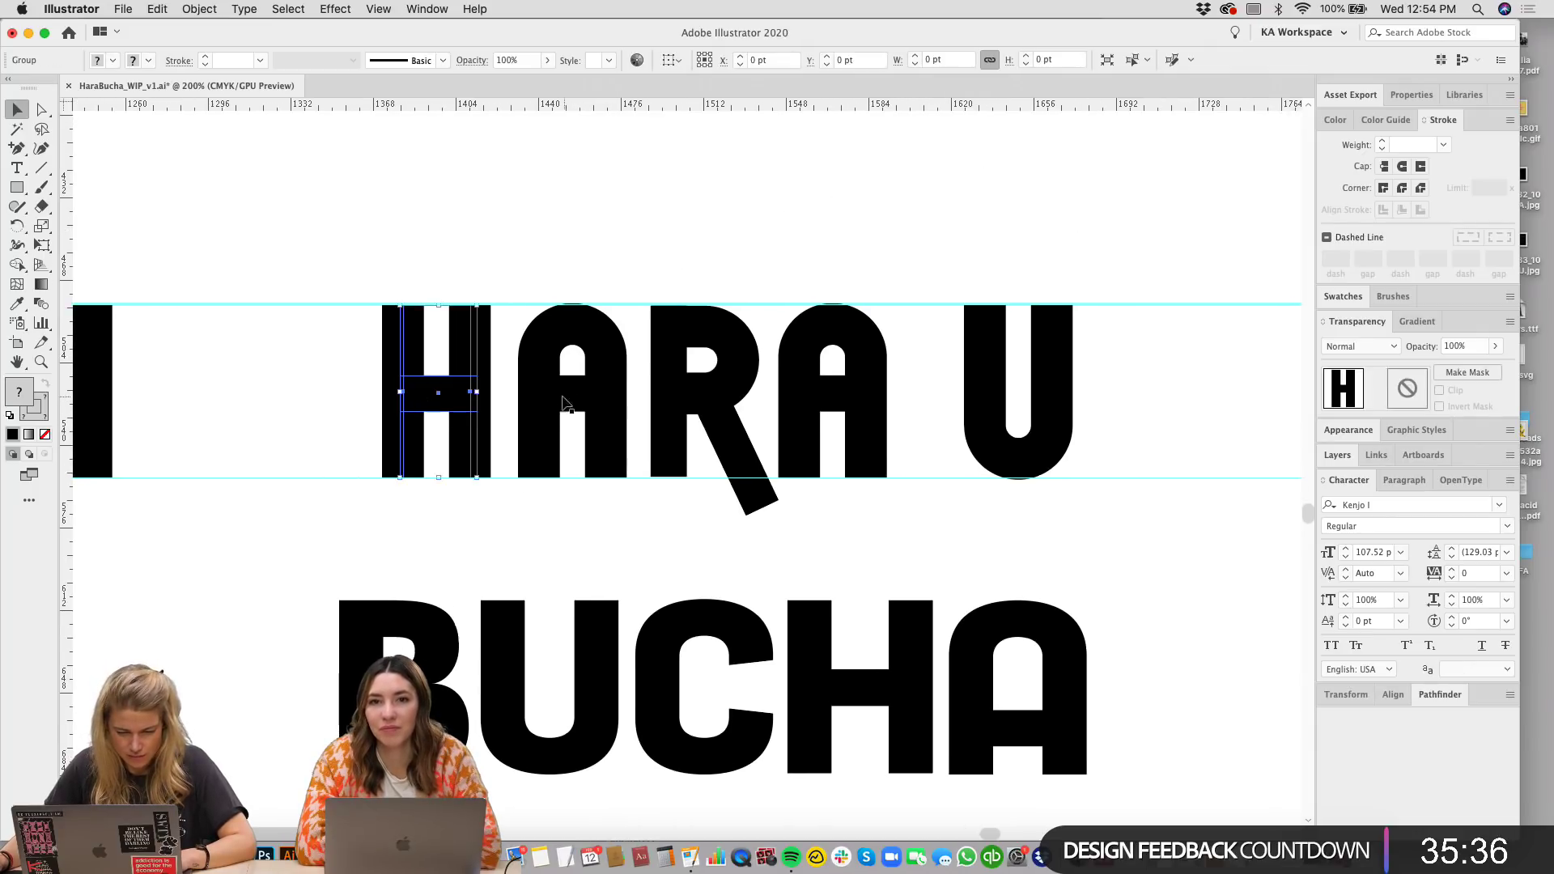
left_click(795, 246)
scroll(1064, 594, "down", 3)
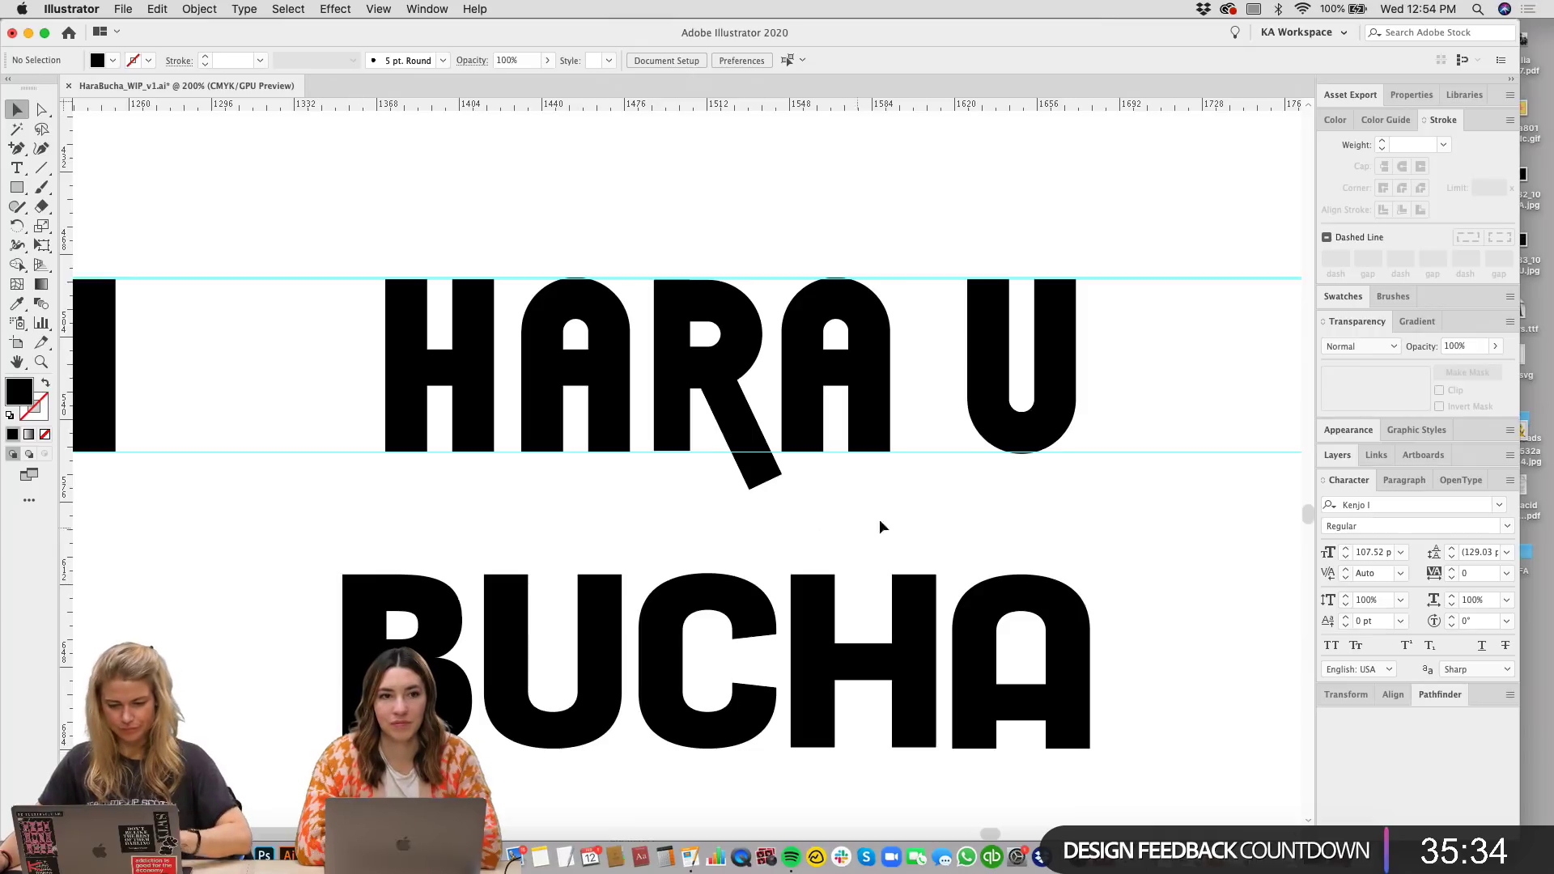
Step: Move the narrow U about 115 pt straight across to the right, away from HARA
scroll(1050, 465, "right", 3)
scroll(1050, 466, "up", 2)
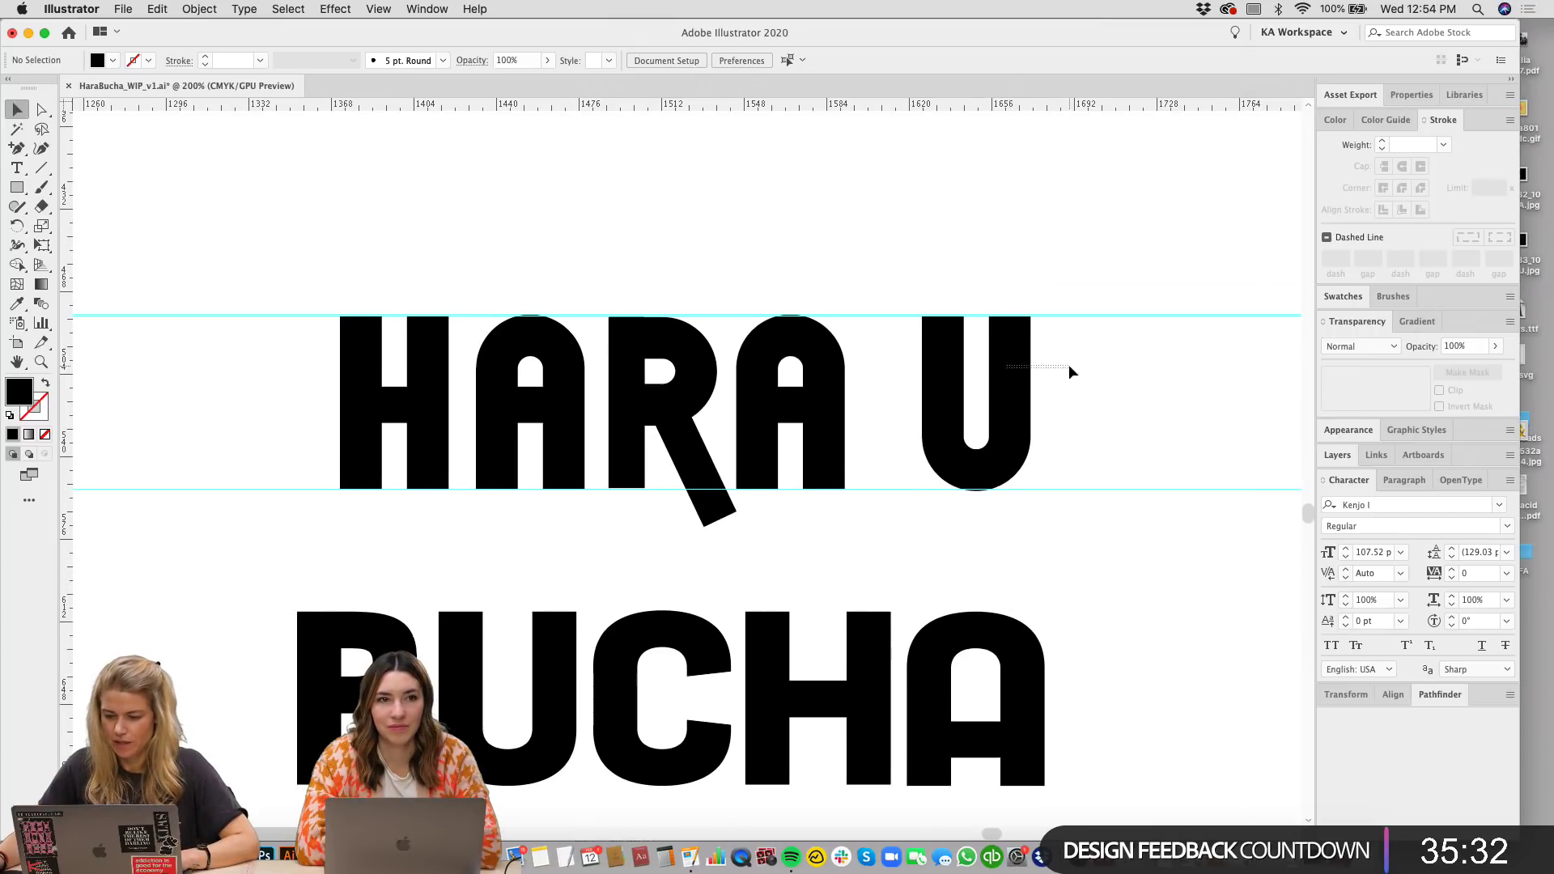
left_click(1007, 371)
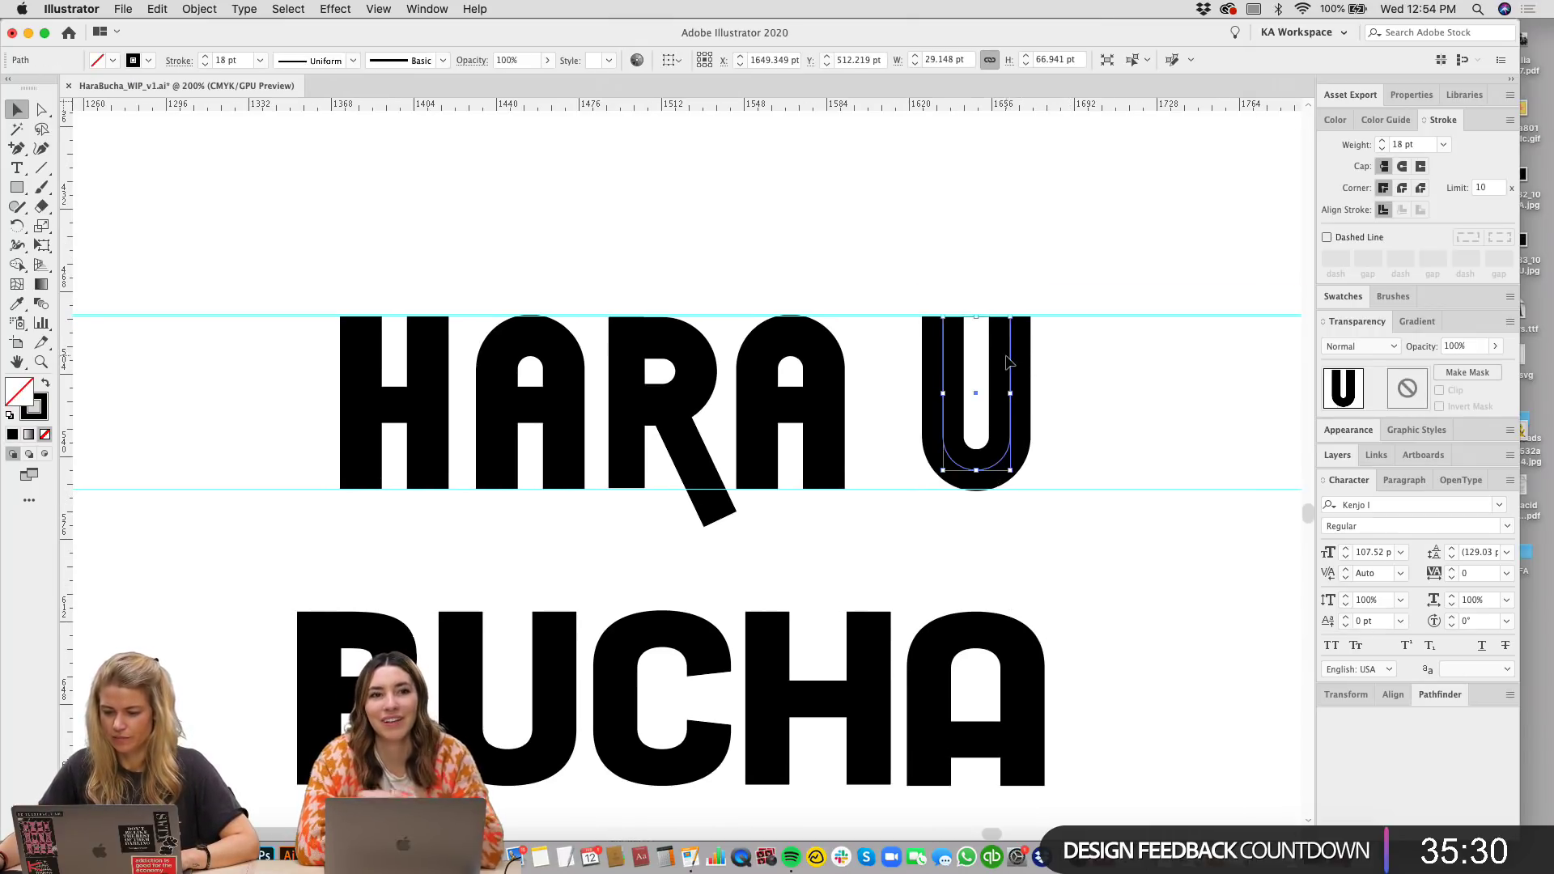
left_click_drag(1021, 366, 1275, 364)
scroll(885, 252, "right", 5)
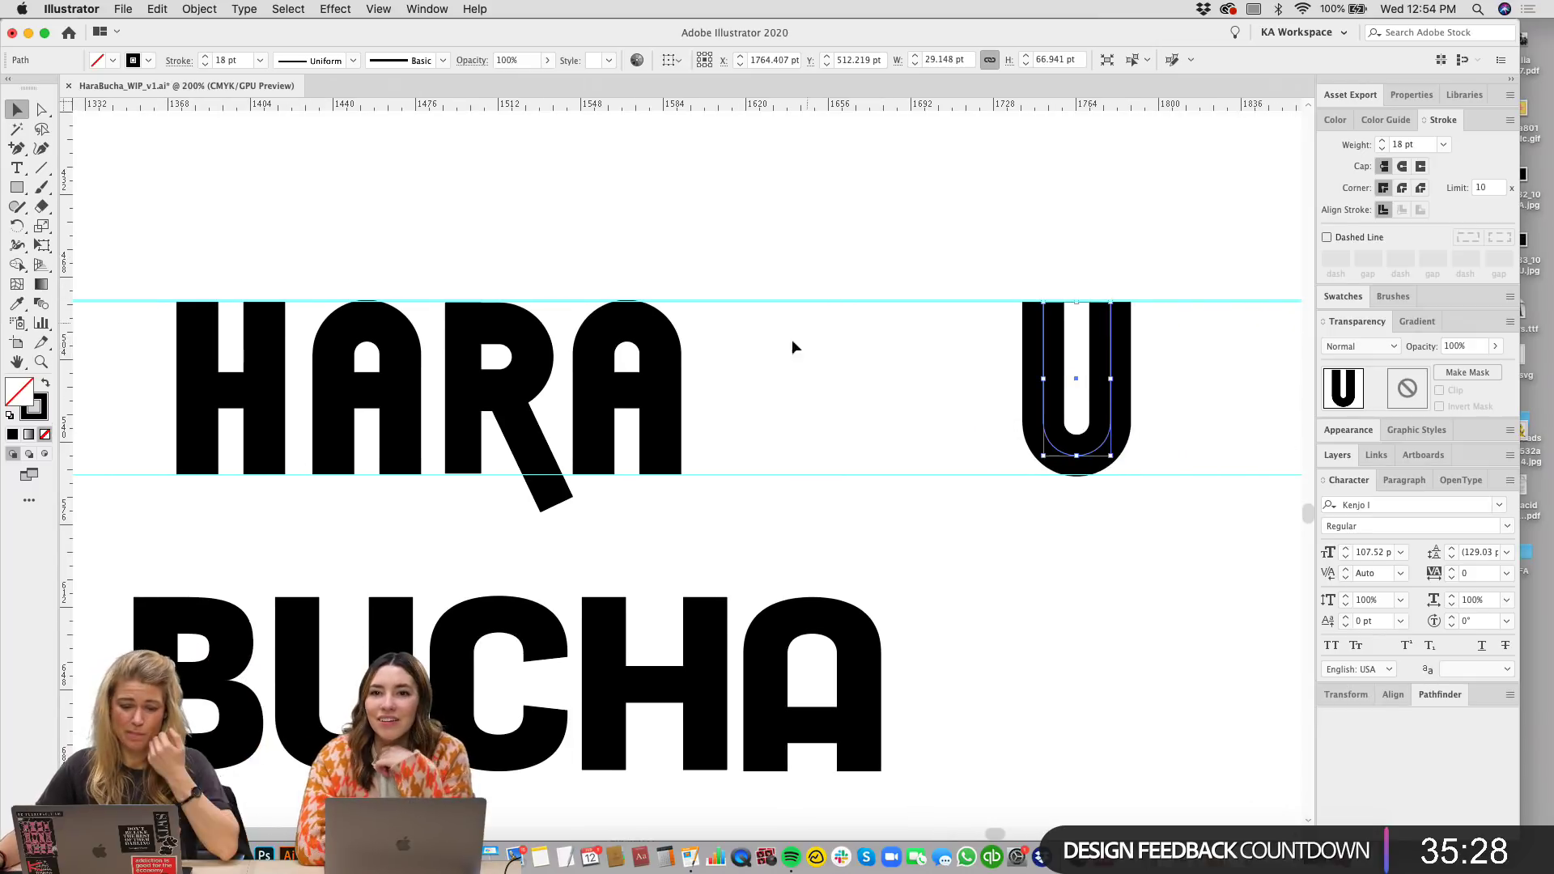
Step: Tighten the HARA spacing by shifting ARA left toward the H, the RA pair toward the first A, and the last A toward the R
left_click_drag(701, 493, 328, 245)
key("Left")
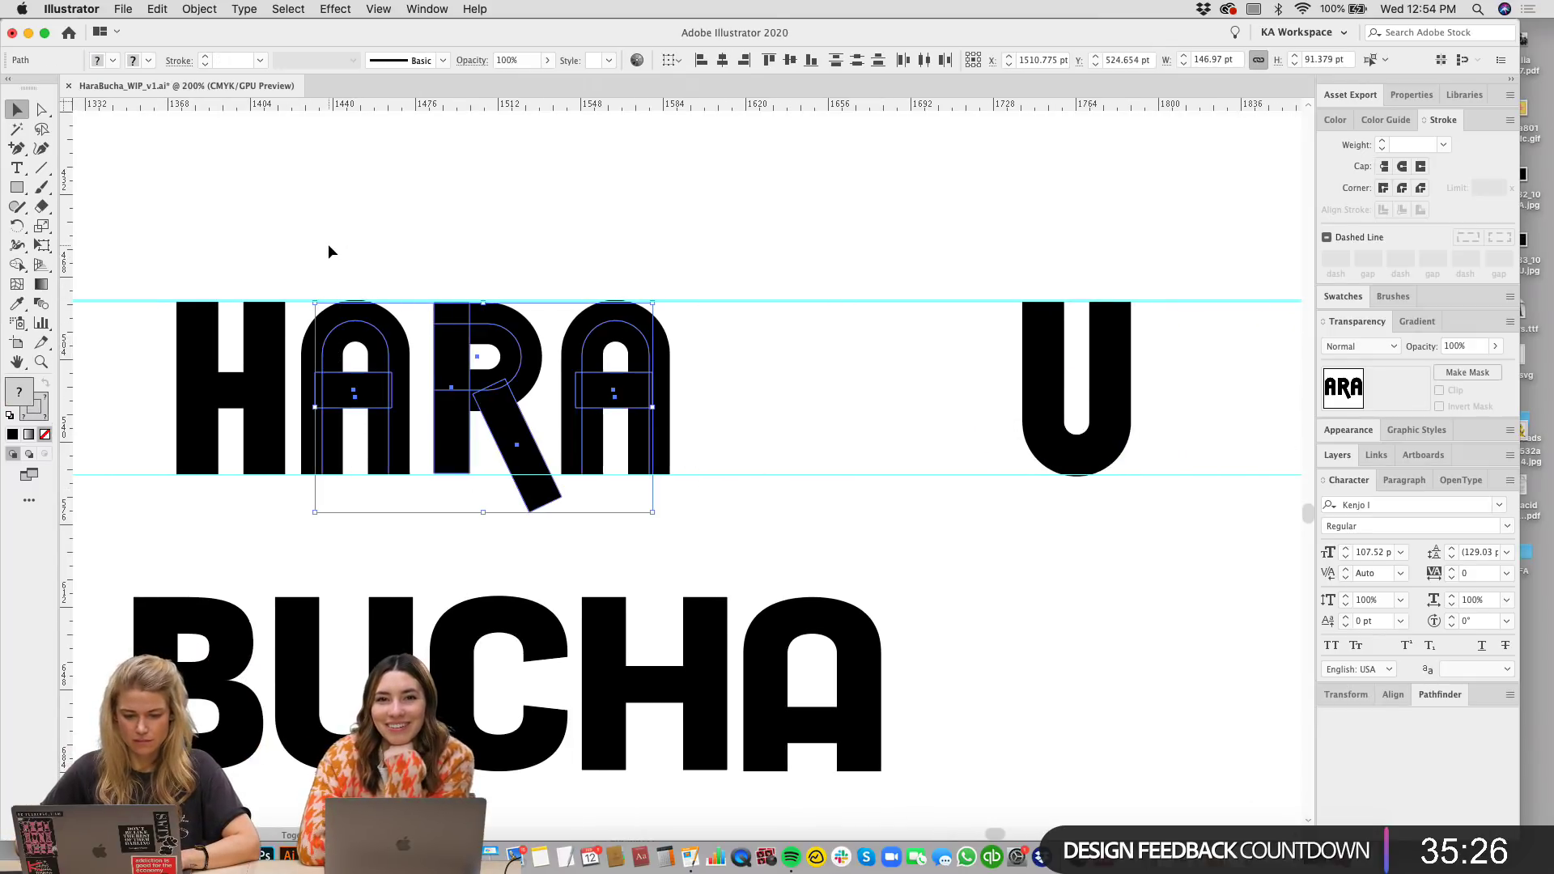
left_click_drag(435, 241, 681, 486)
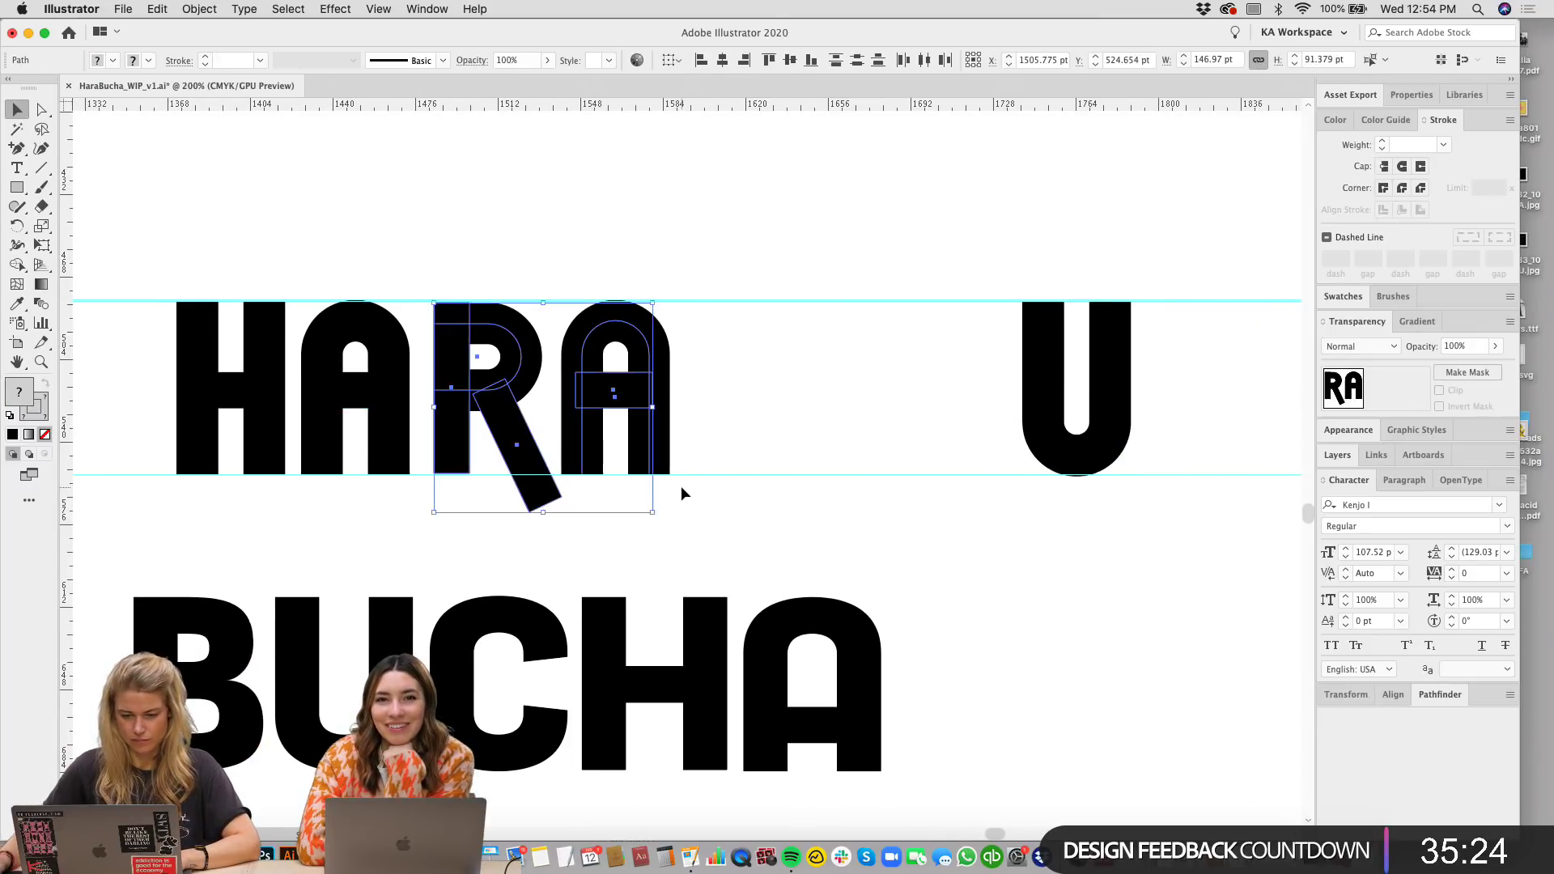
key("Left")
left_click(676, 530)
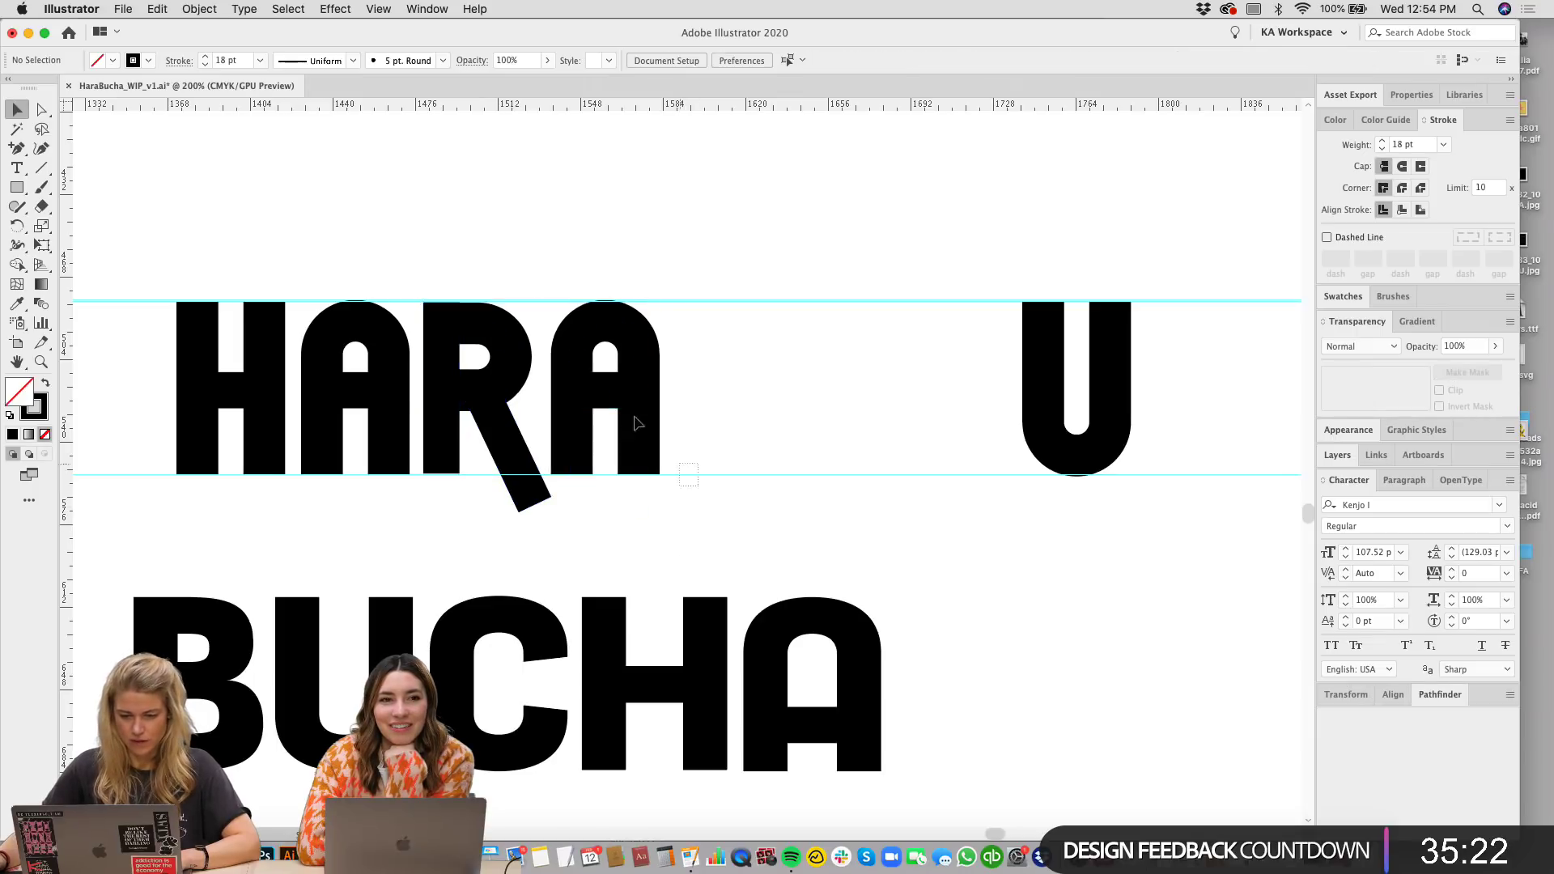
left_click_drag(584, 313, 580, 311)
key("Right")
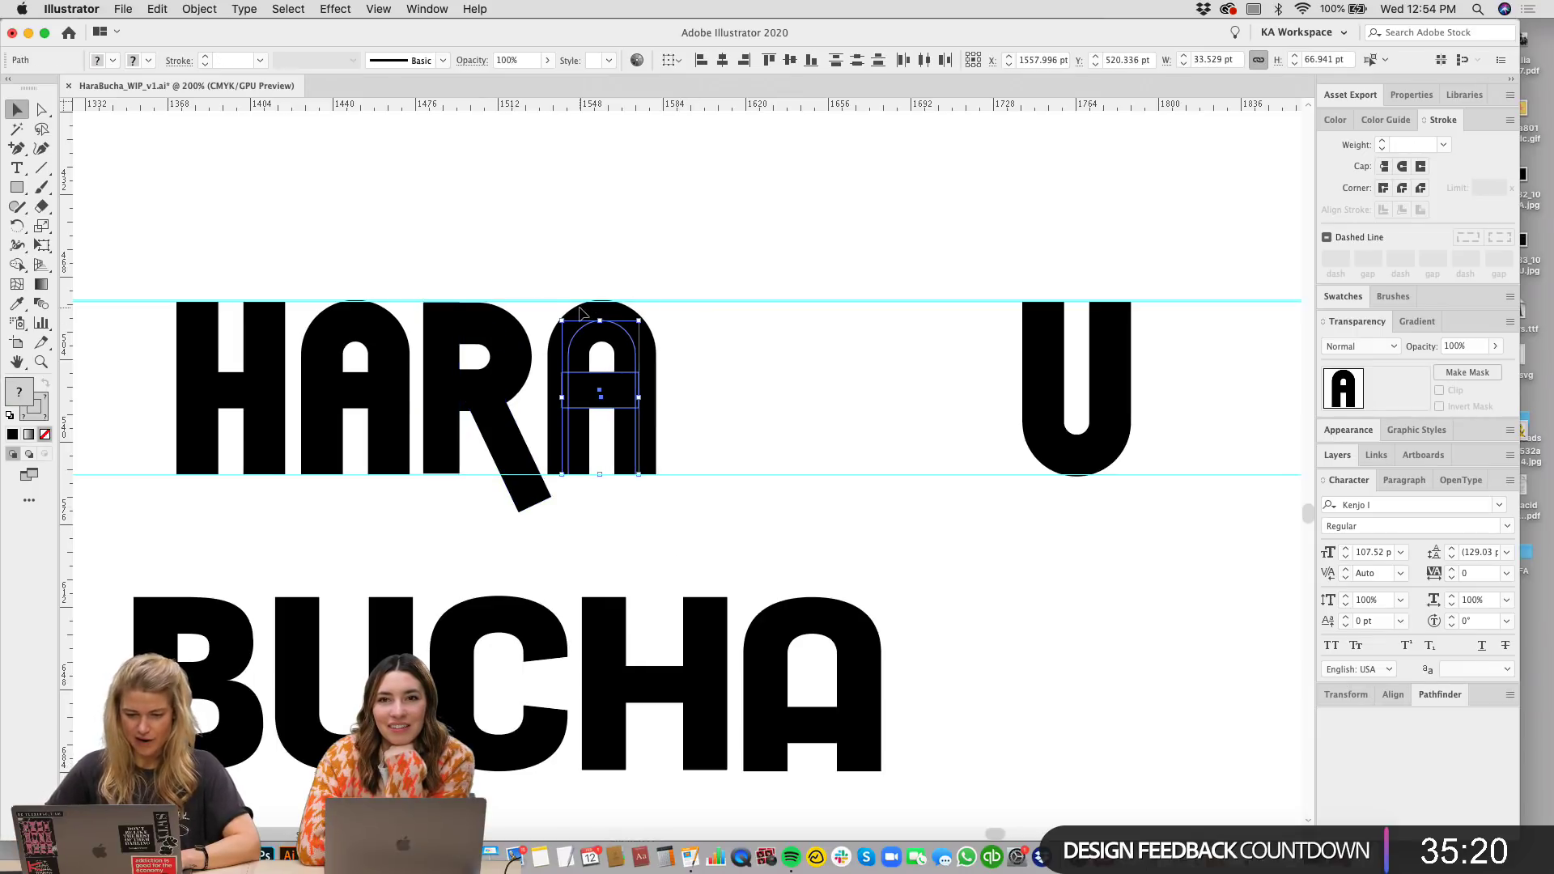
Step: Nudge the R and last A slightly right, and fine-tune the gap between the H and ARA
left_click(669, 209)
left_click_drag(692, 483, 477, 265)
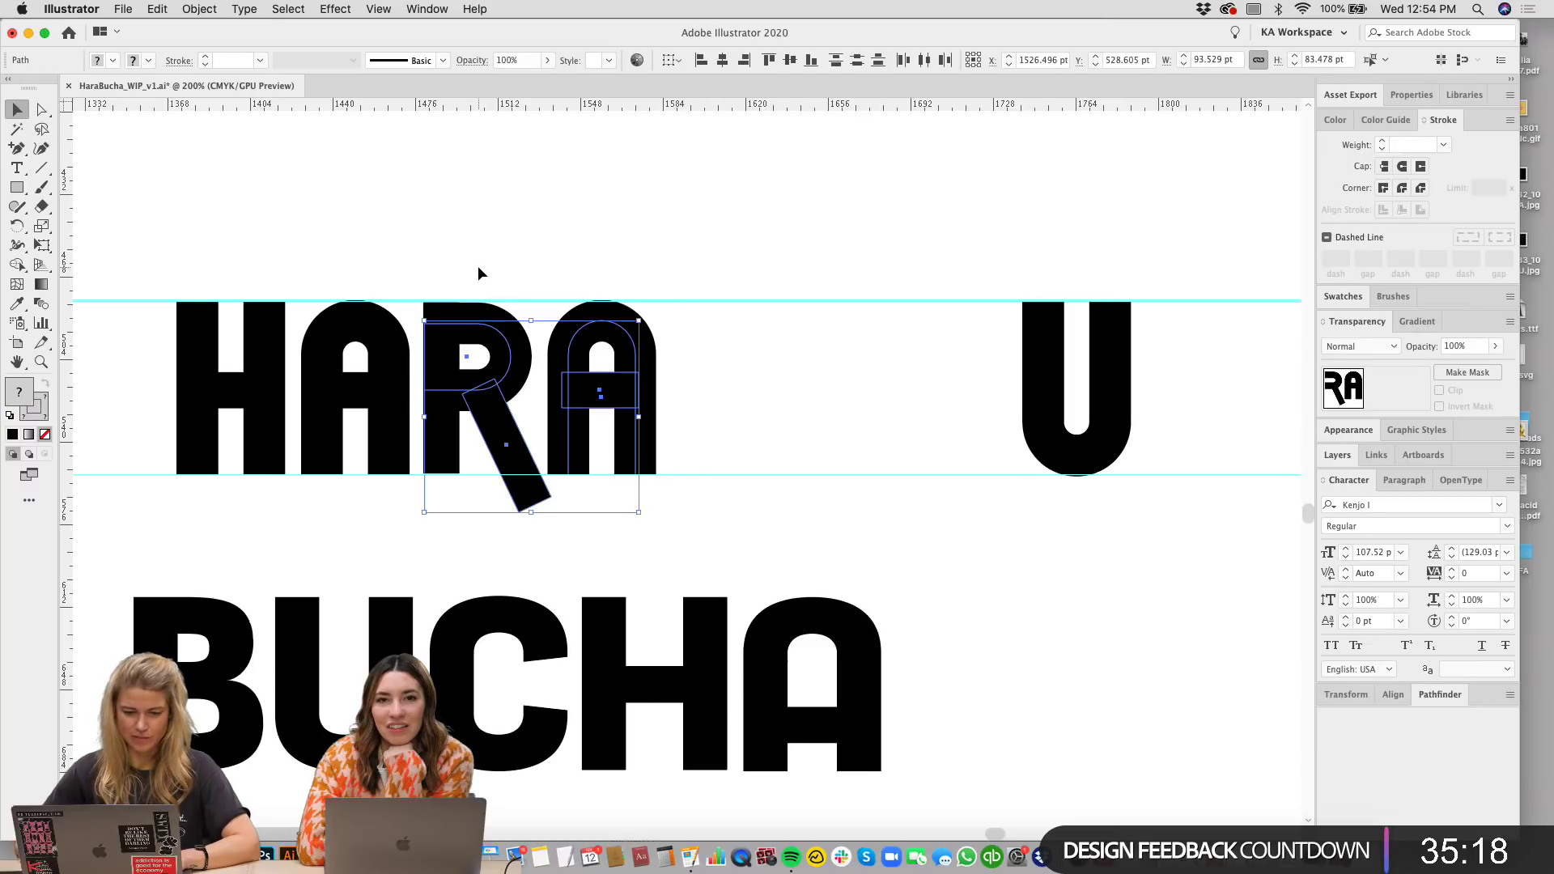
left_click_drag(724, 518, 435, 264)
key("Right")
key("Right")
left_click_drag(698, 499, 320, 236)
left_click(654, 209)
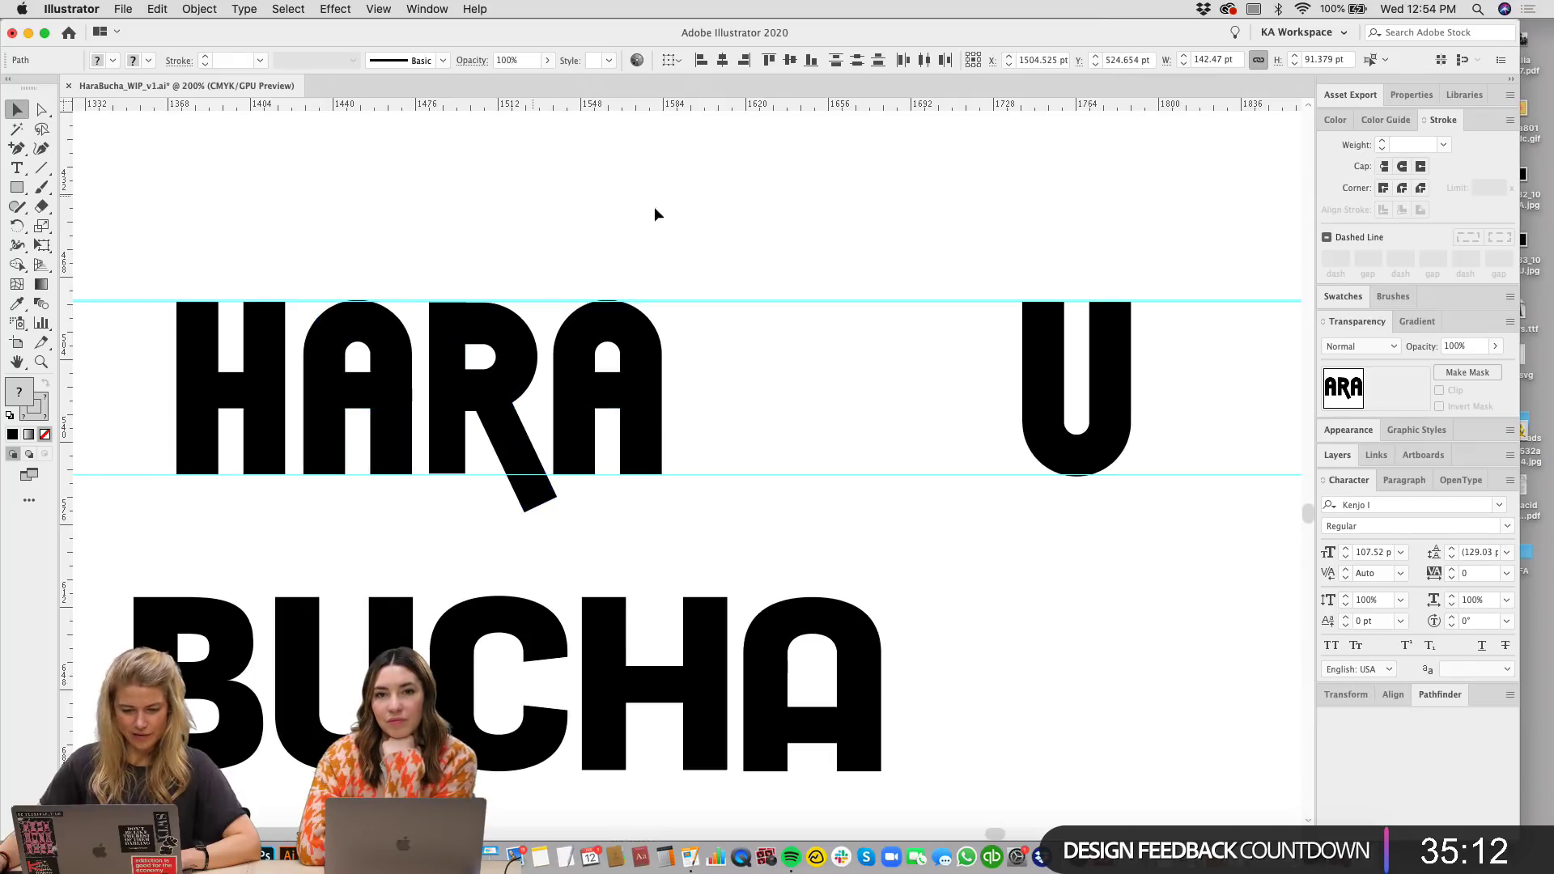
Step: Copy the R straight across to the right of HARA and delete the copy's diagonal leg to leave a P shape
scroll(124, 417, "down", 1)
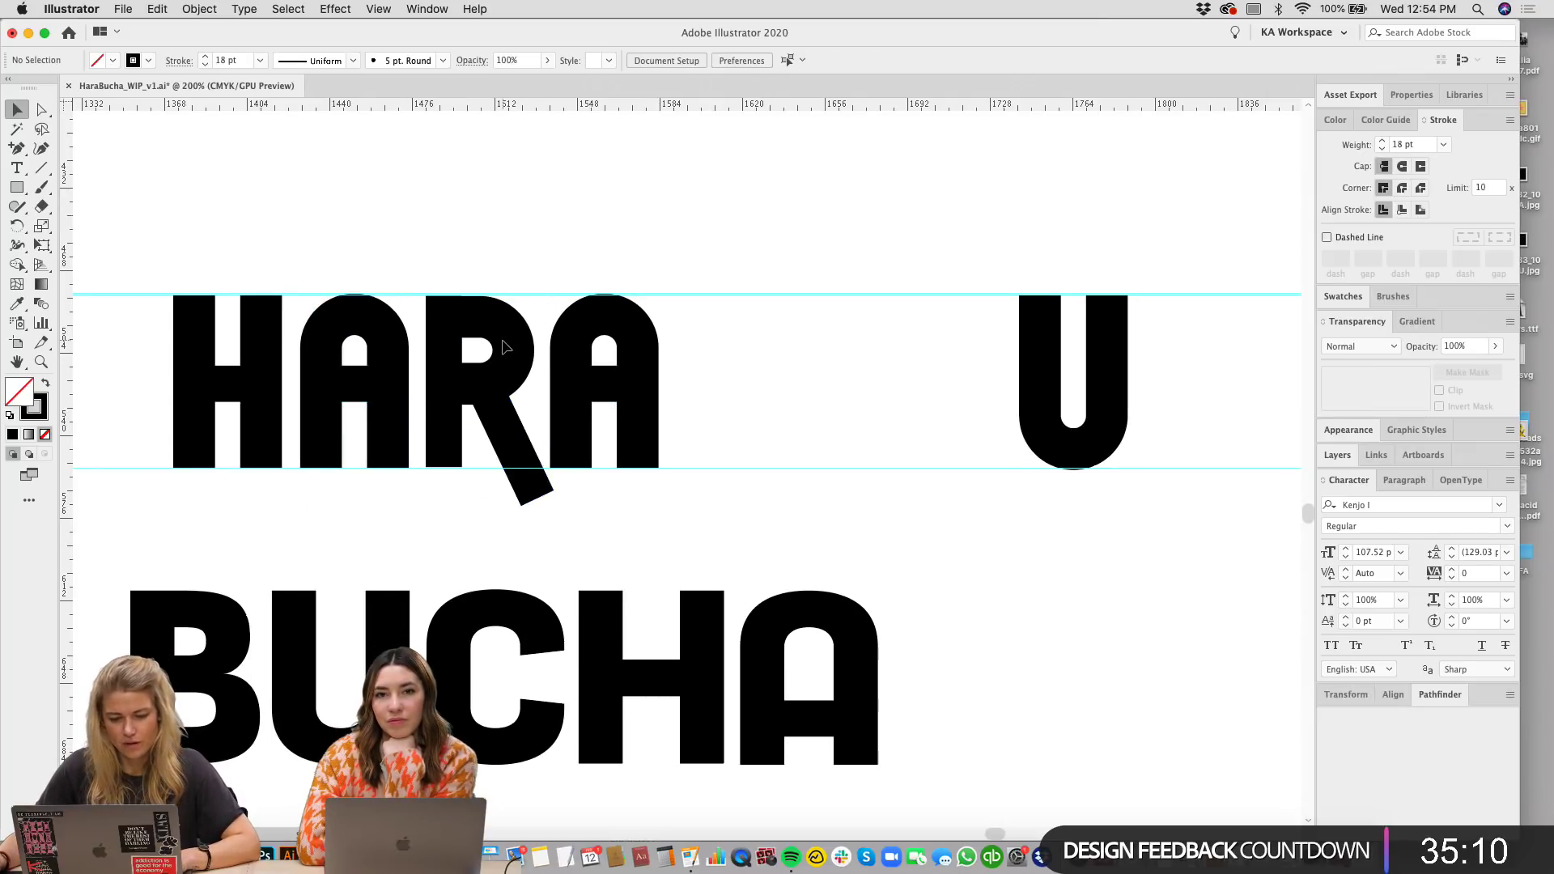
left_click_drag(503, 509, 789, 343)
key("shift+Right")
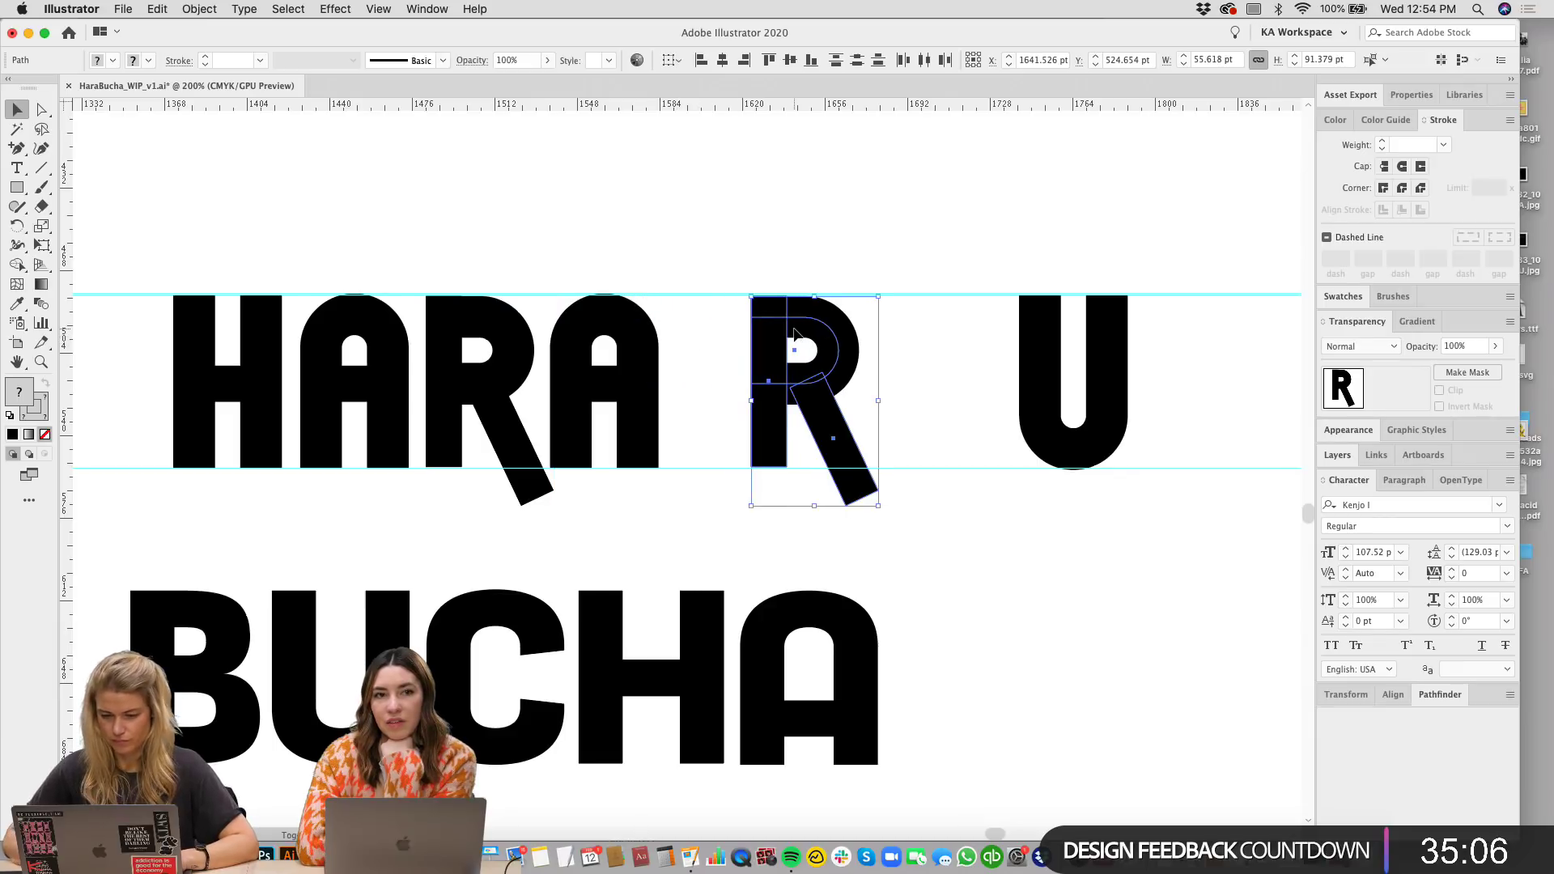
left_click(987, 244)
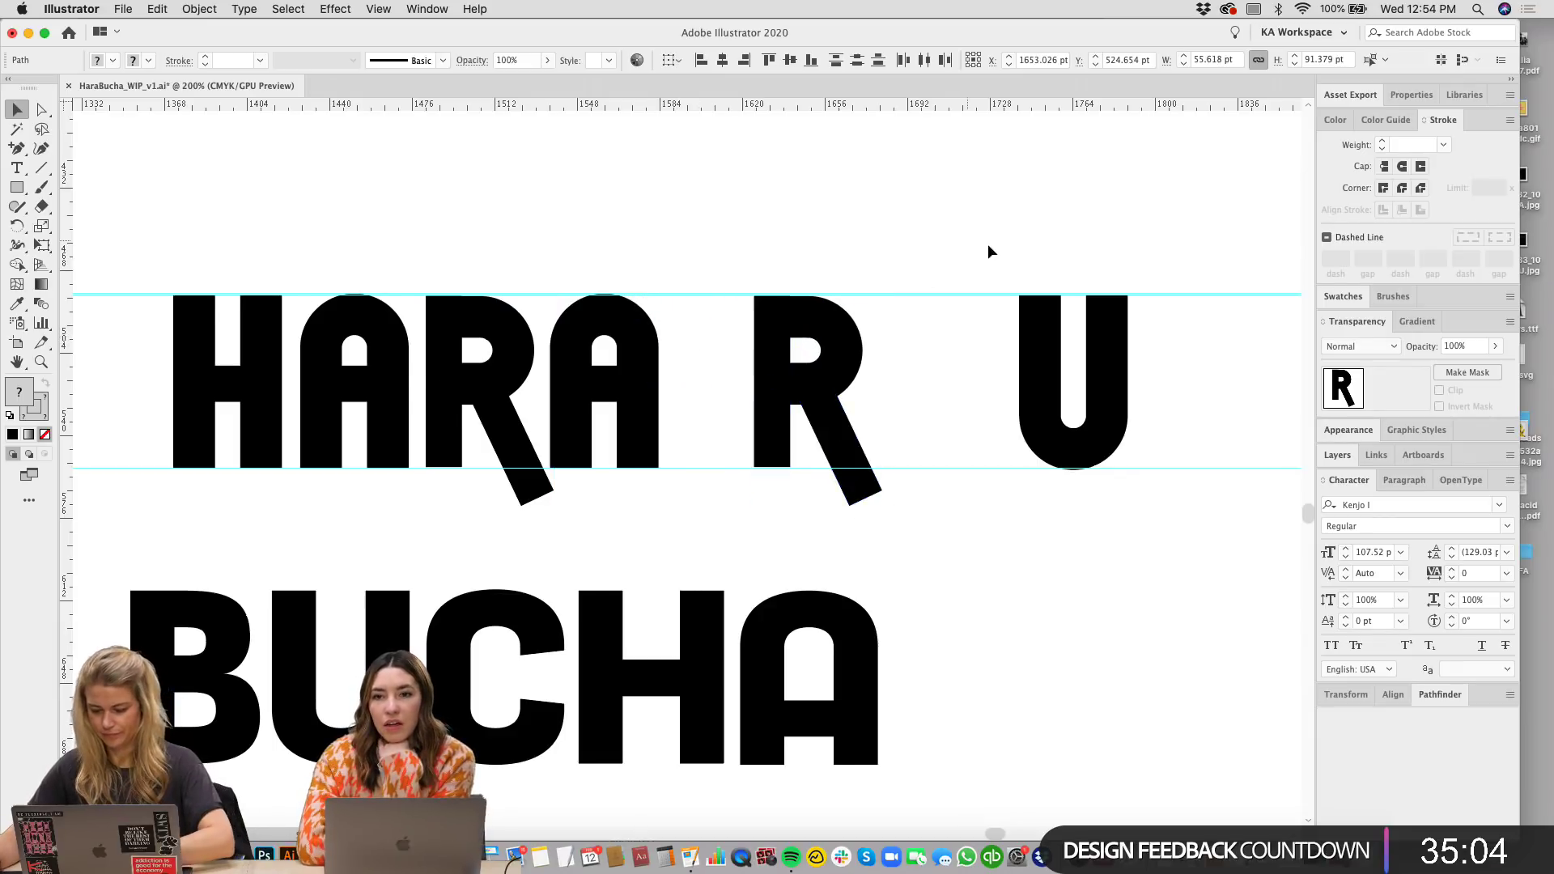
key("super+equal")
scroll(1014, 232, "up", 1)
left_click(951, 547)
key("Delete")
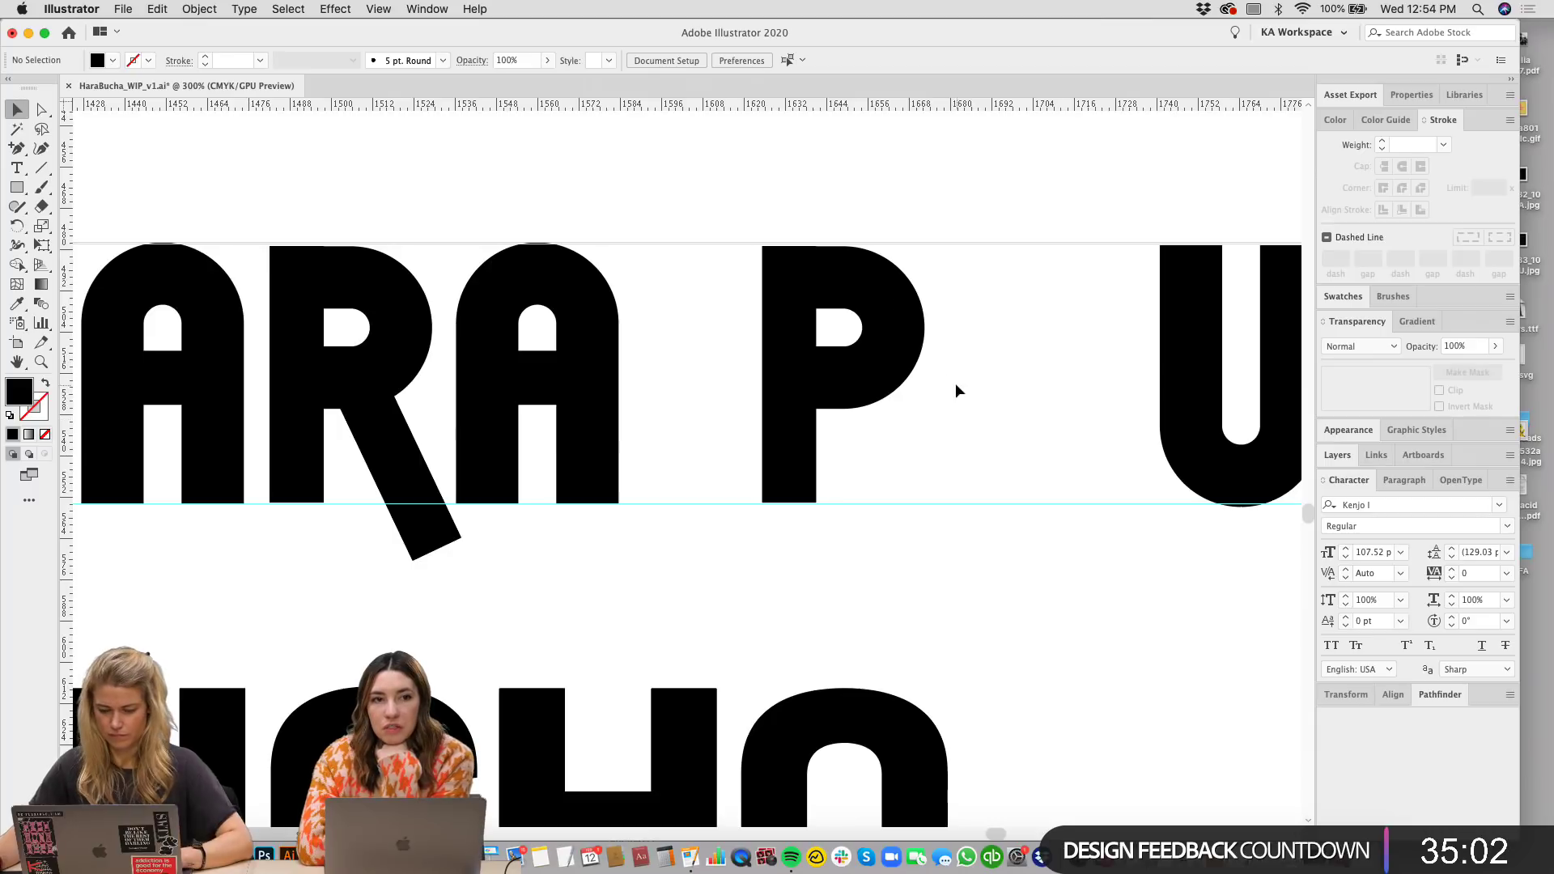
Step: Copy the P's bowl straight down as a B's lower bowl, nudging it 1 pt up and about 4.5 pt right
left_click(872, 290)
left_click_drag(871, 290, 866, 386)
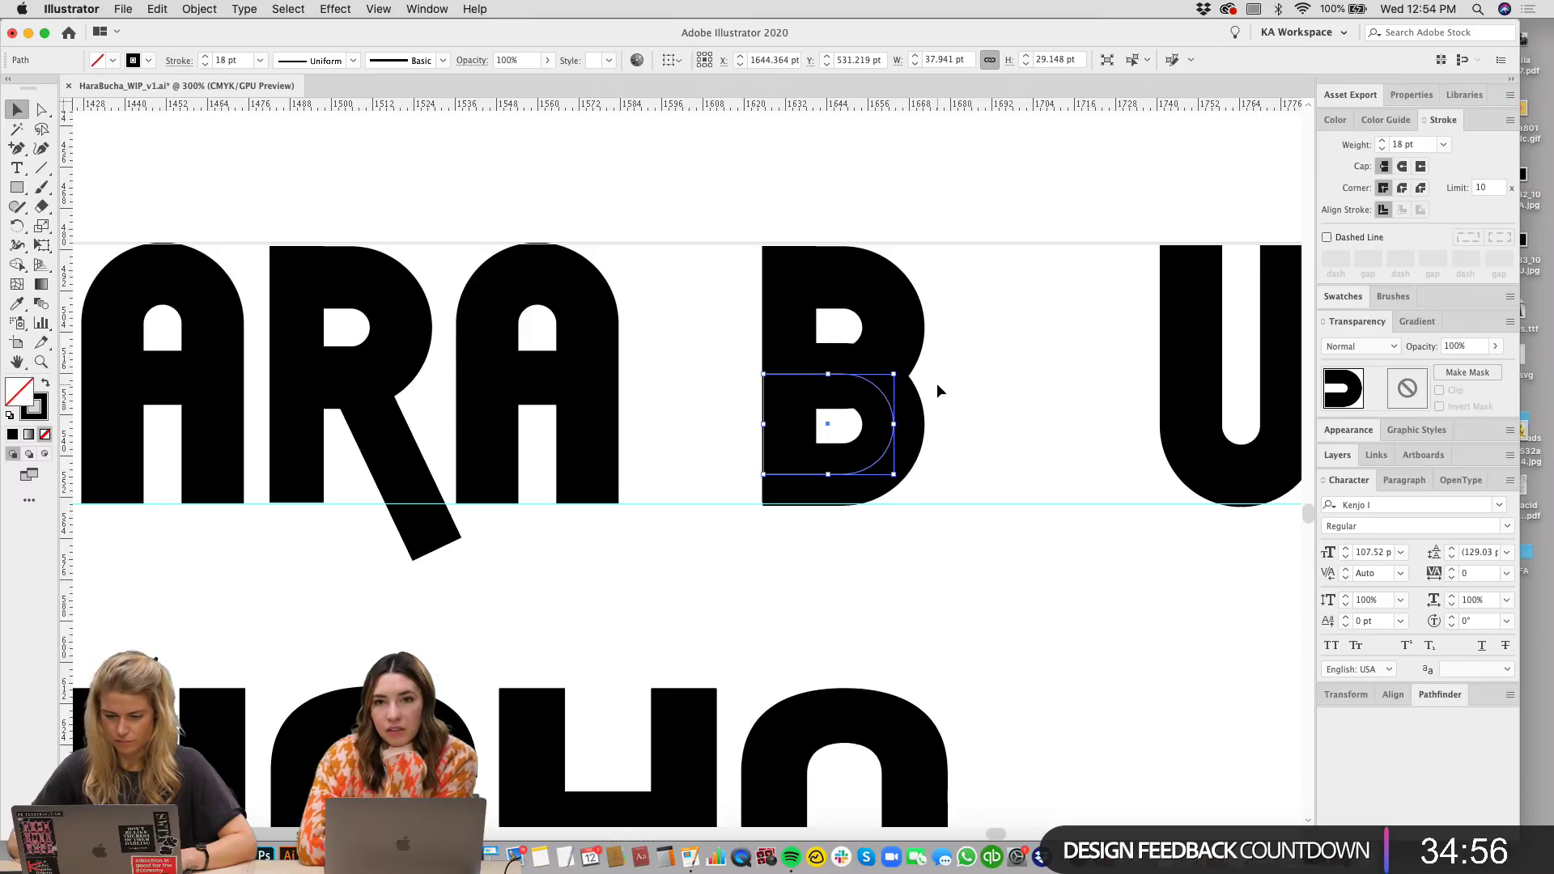
key("Up")
key("Right")
key("Right")
key("Right")
key("Right")
key("Right")
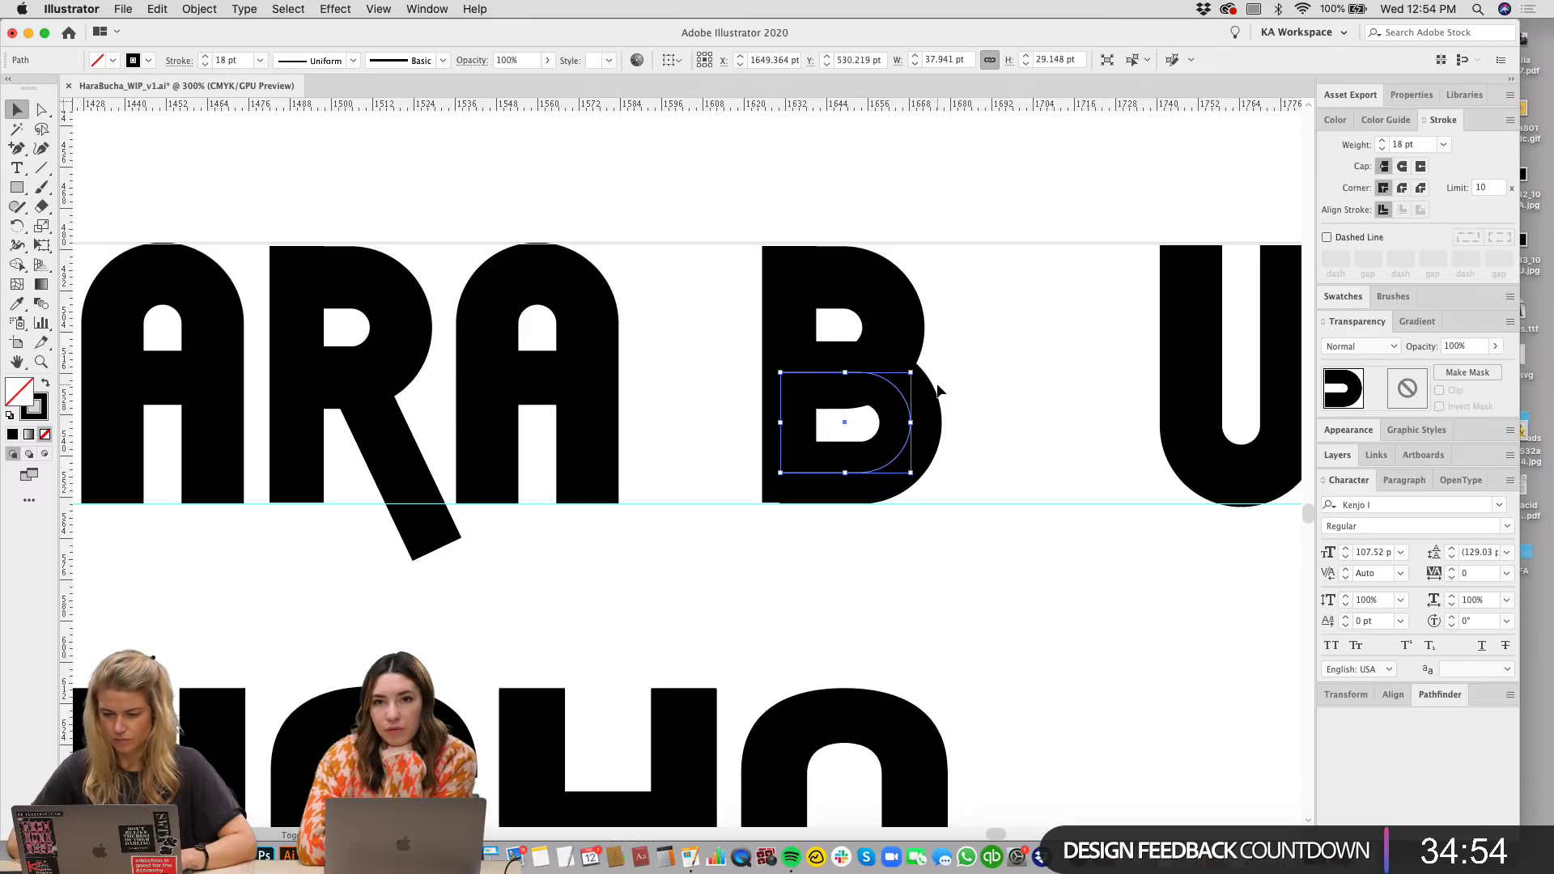
key("Left")
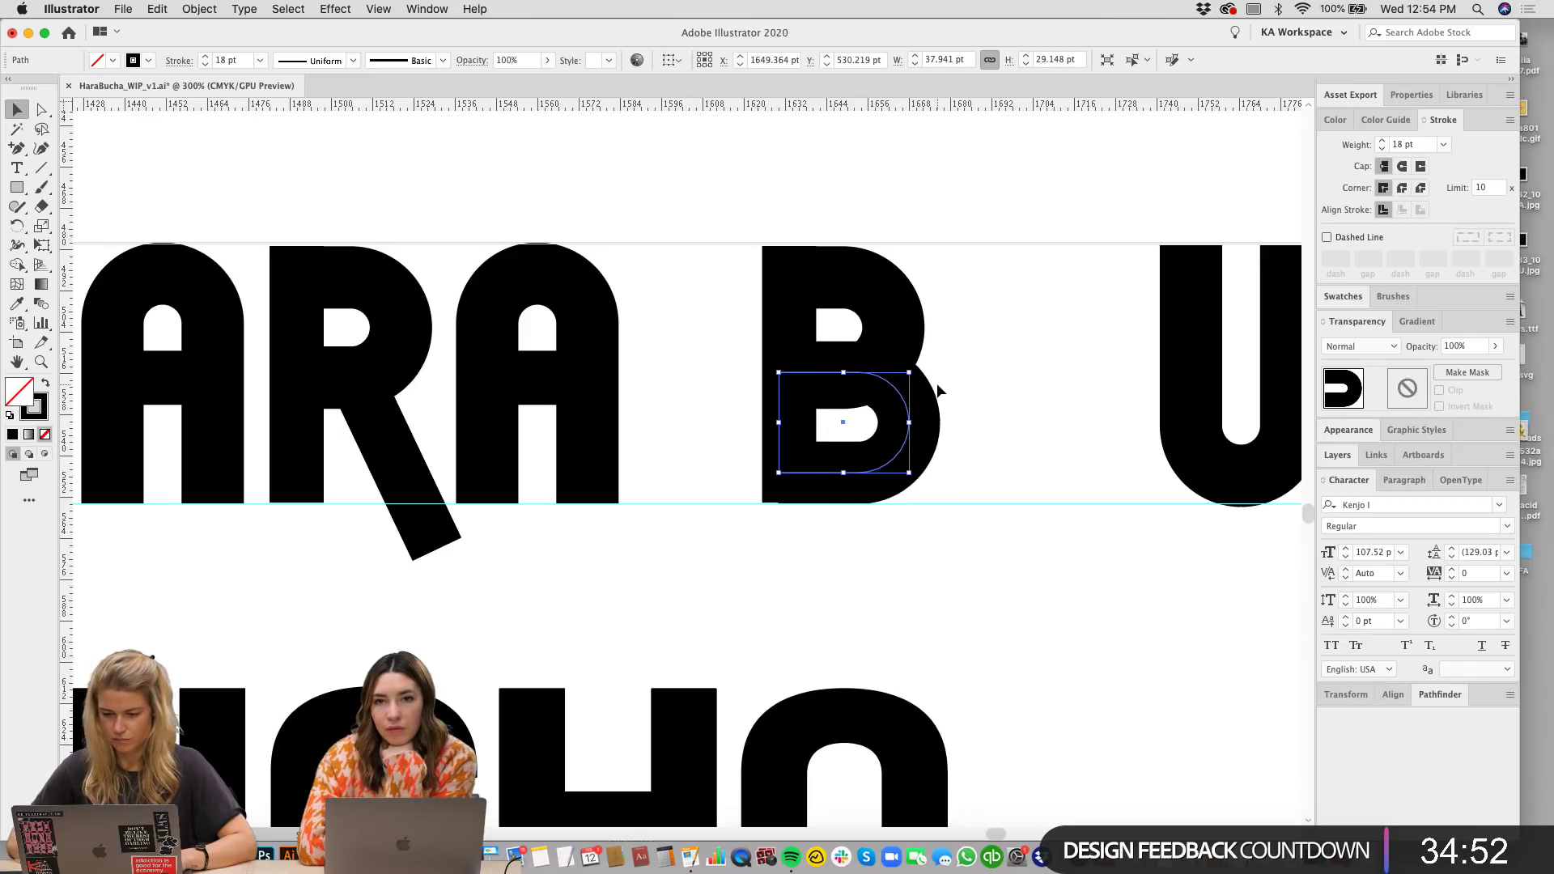
left_click(937, 385)
key("super+minus")
key("super+minus")
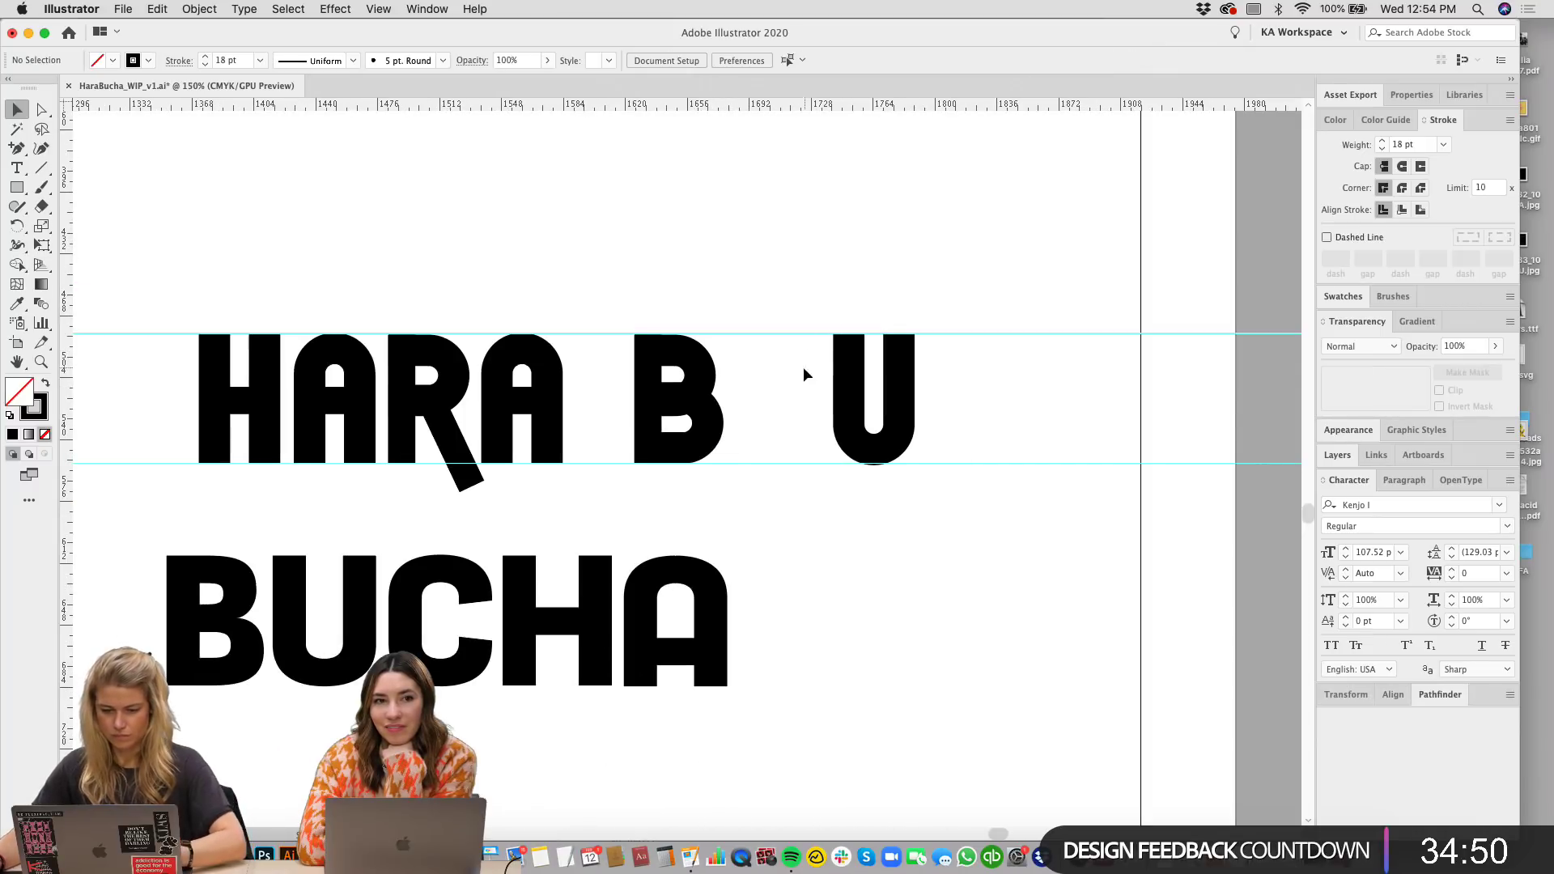
Step: Using Outline view, delete the anchor point at the inner end of the lower bowl's upper arm on the B
key("super+plus")
key("super+plus")
key("super+plus")
scroll(809, 364, "up", 3)
left_click(701, 478)
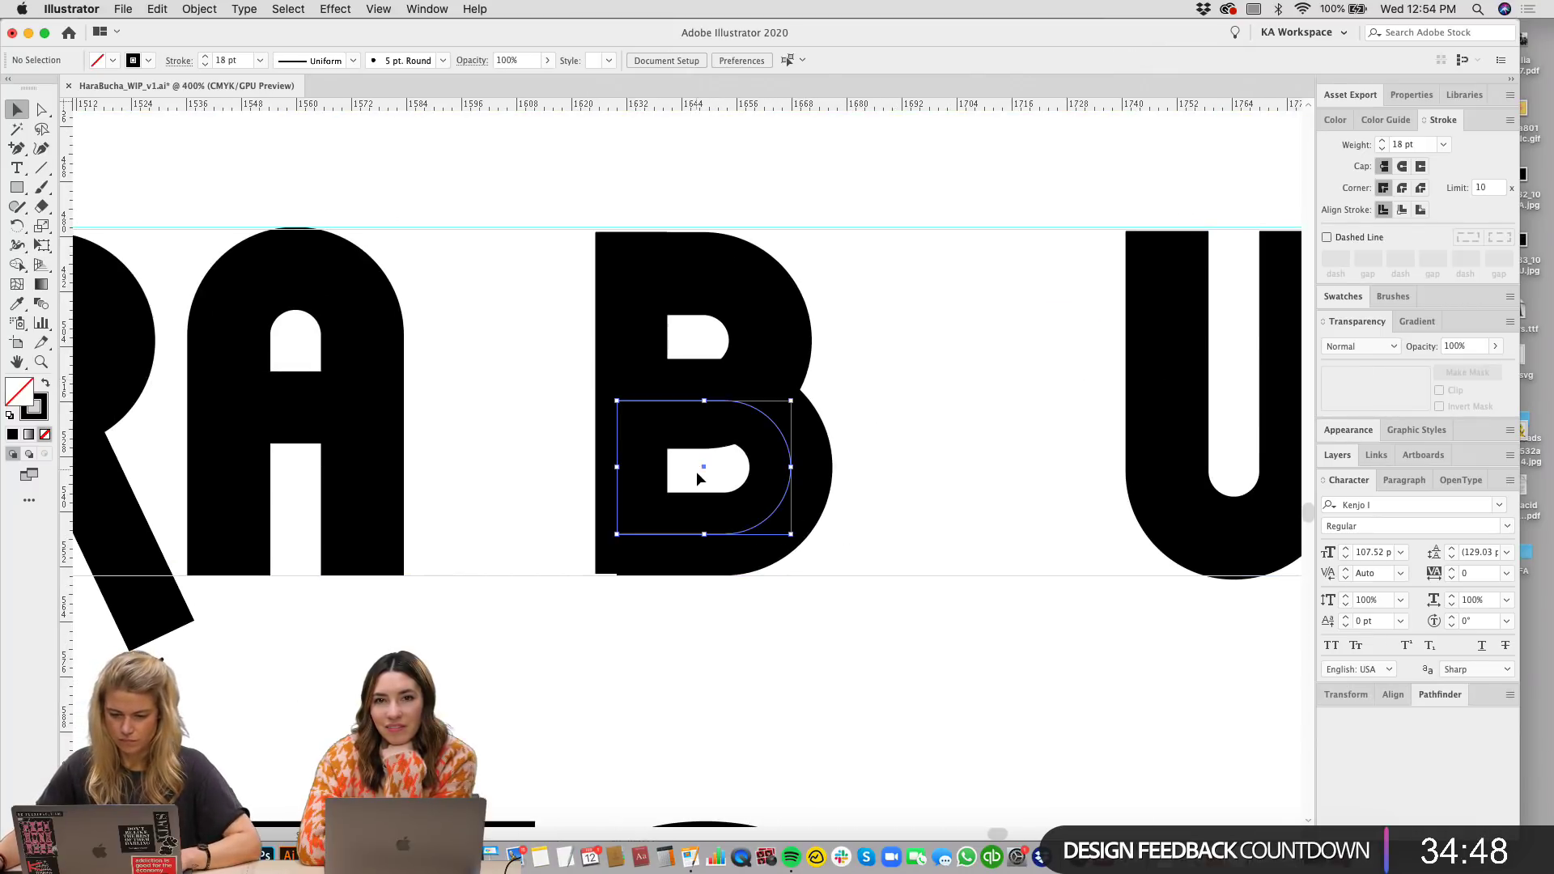
left_click(43, 109)
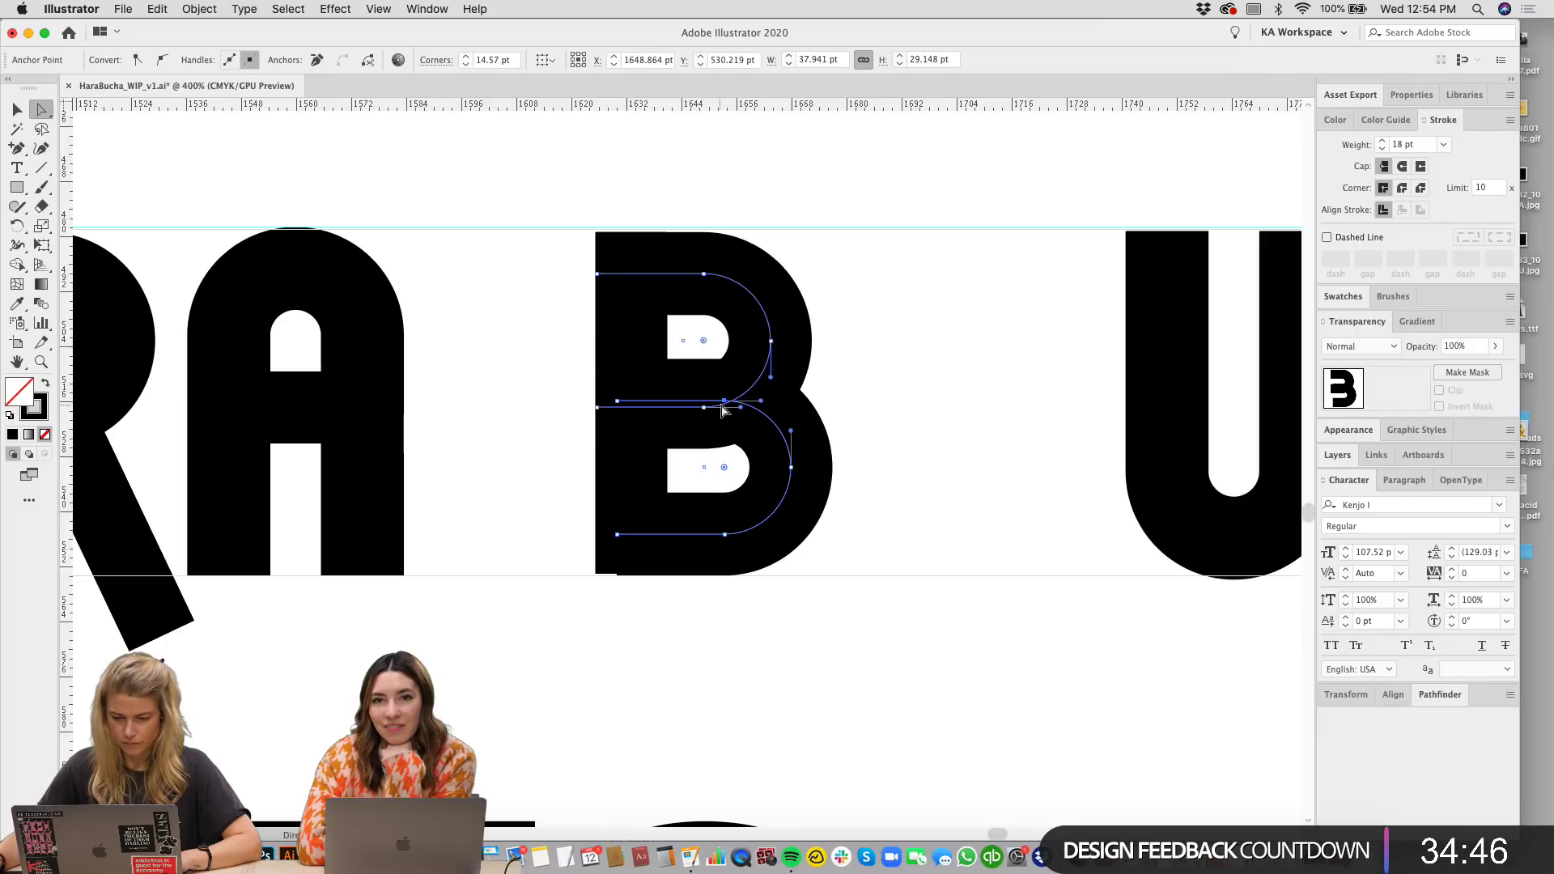
left_click(719, 415)
left_click(777, 439)
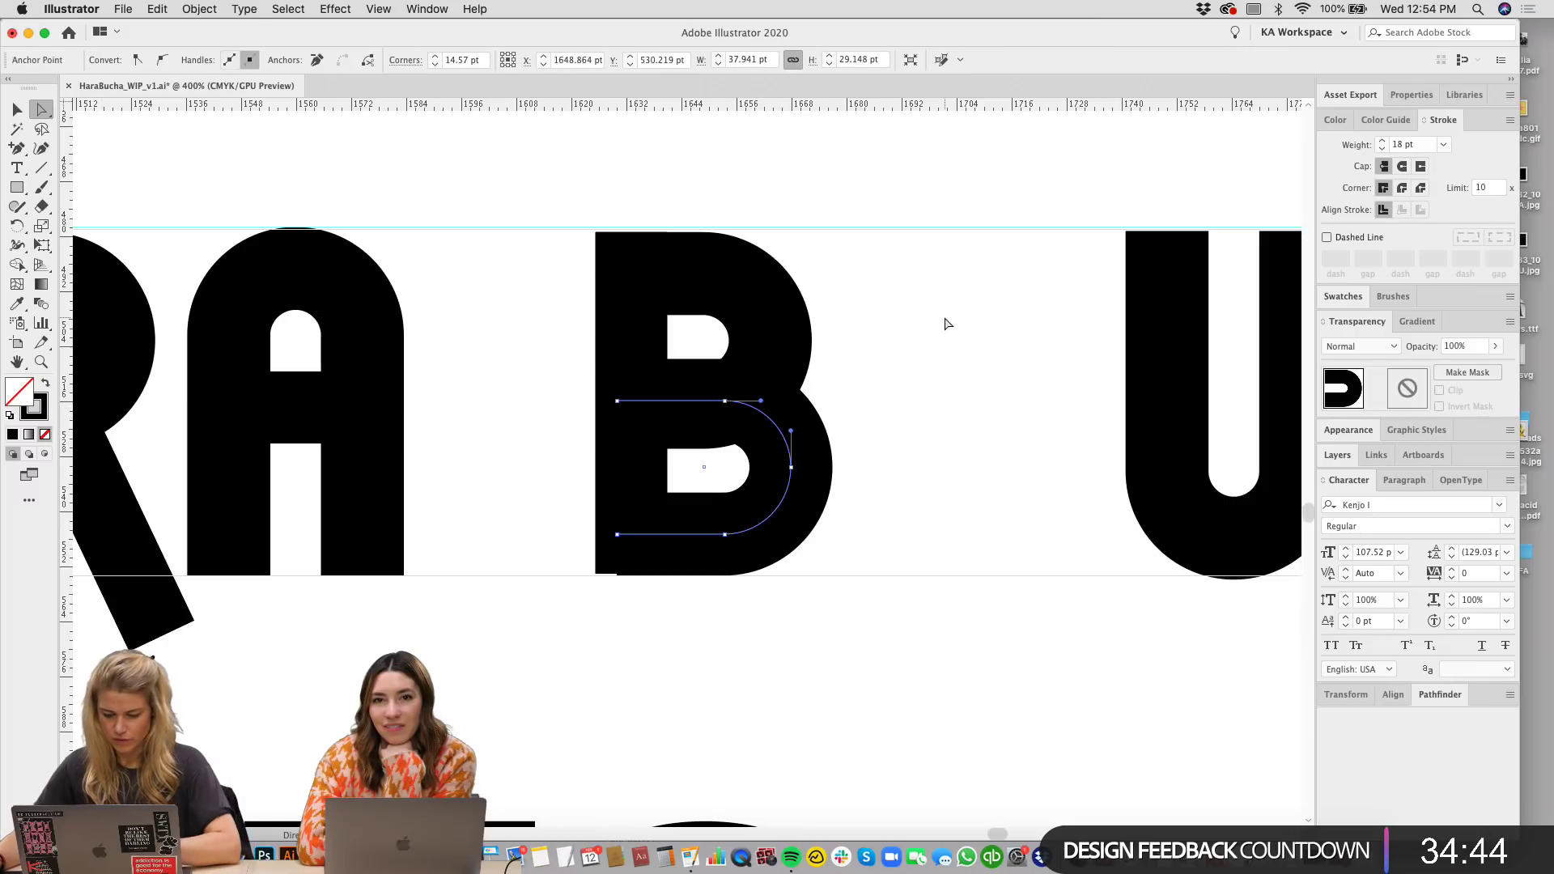
left_click(930, 340)
key("ctrl+y")
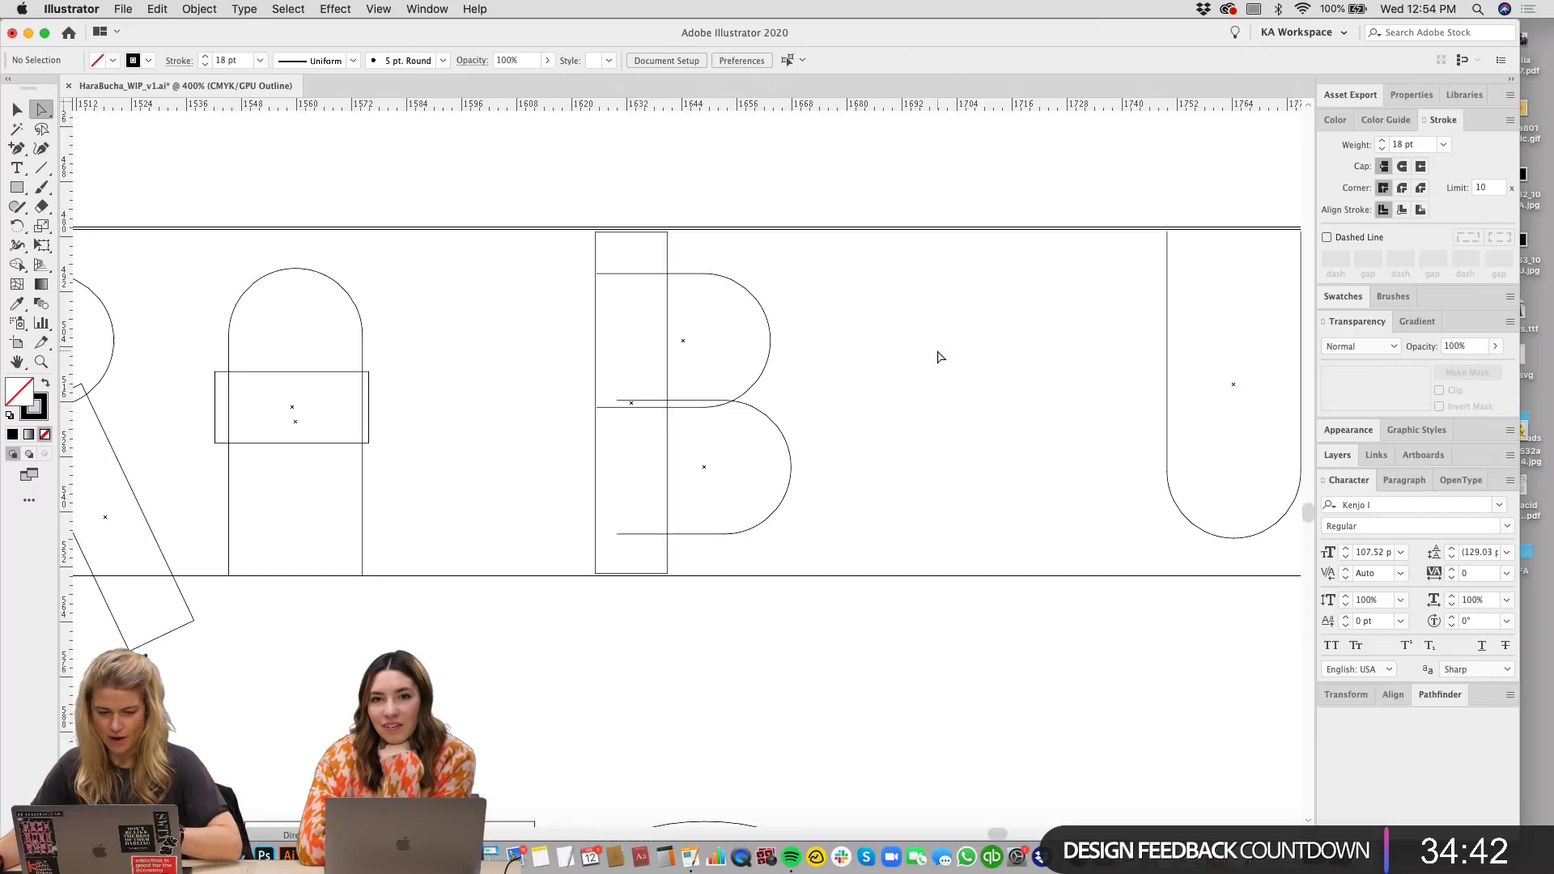
left_click(618, 400)
key("Delete")
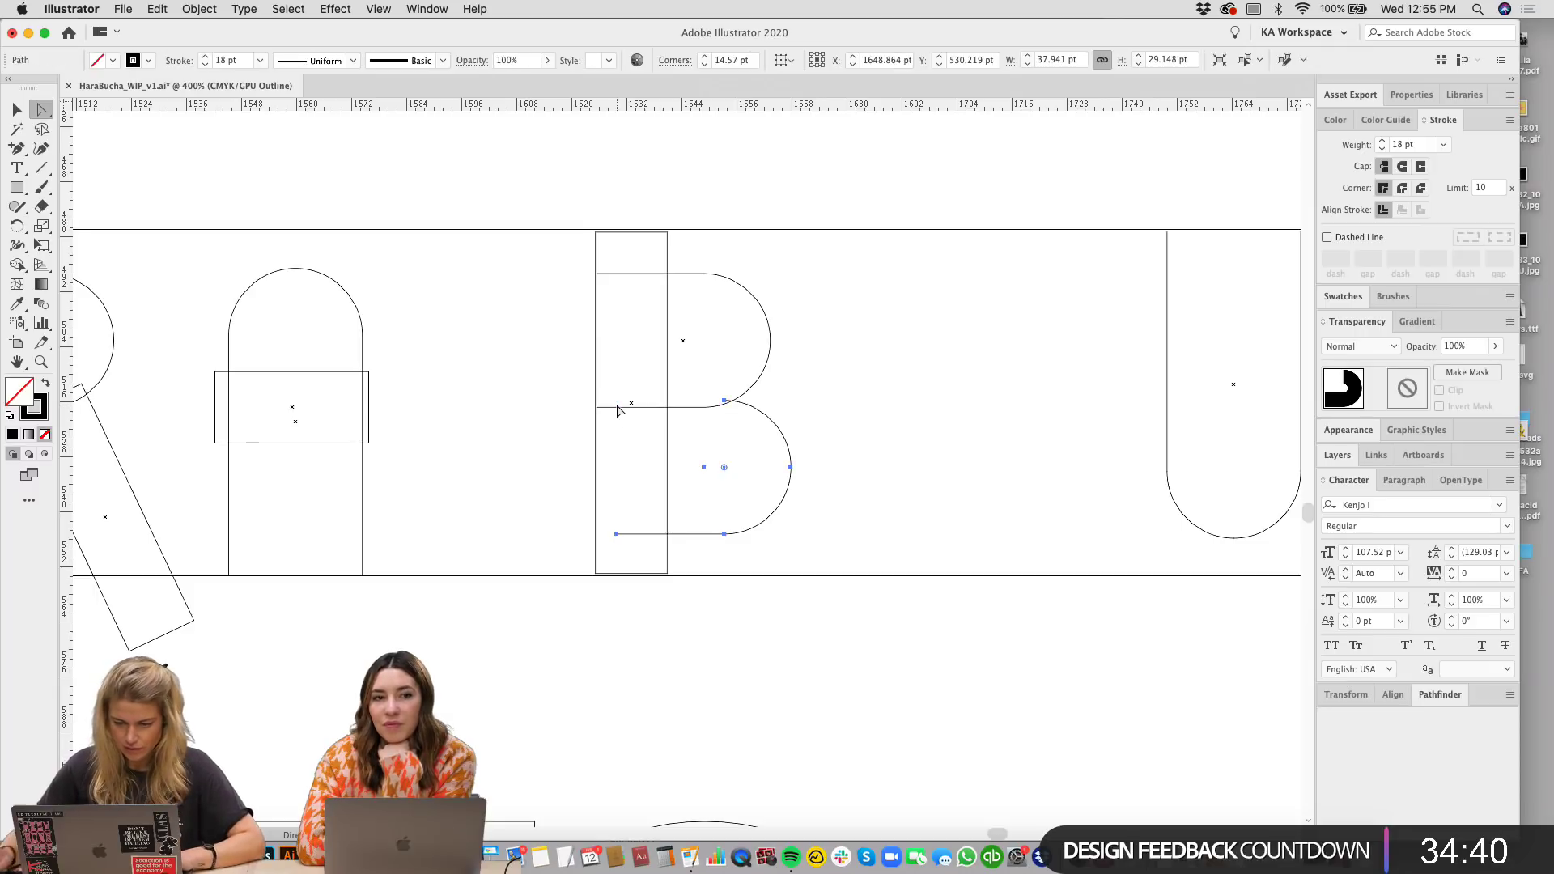
key("ctrl+y")
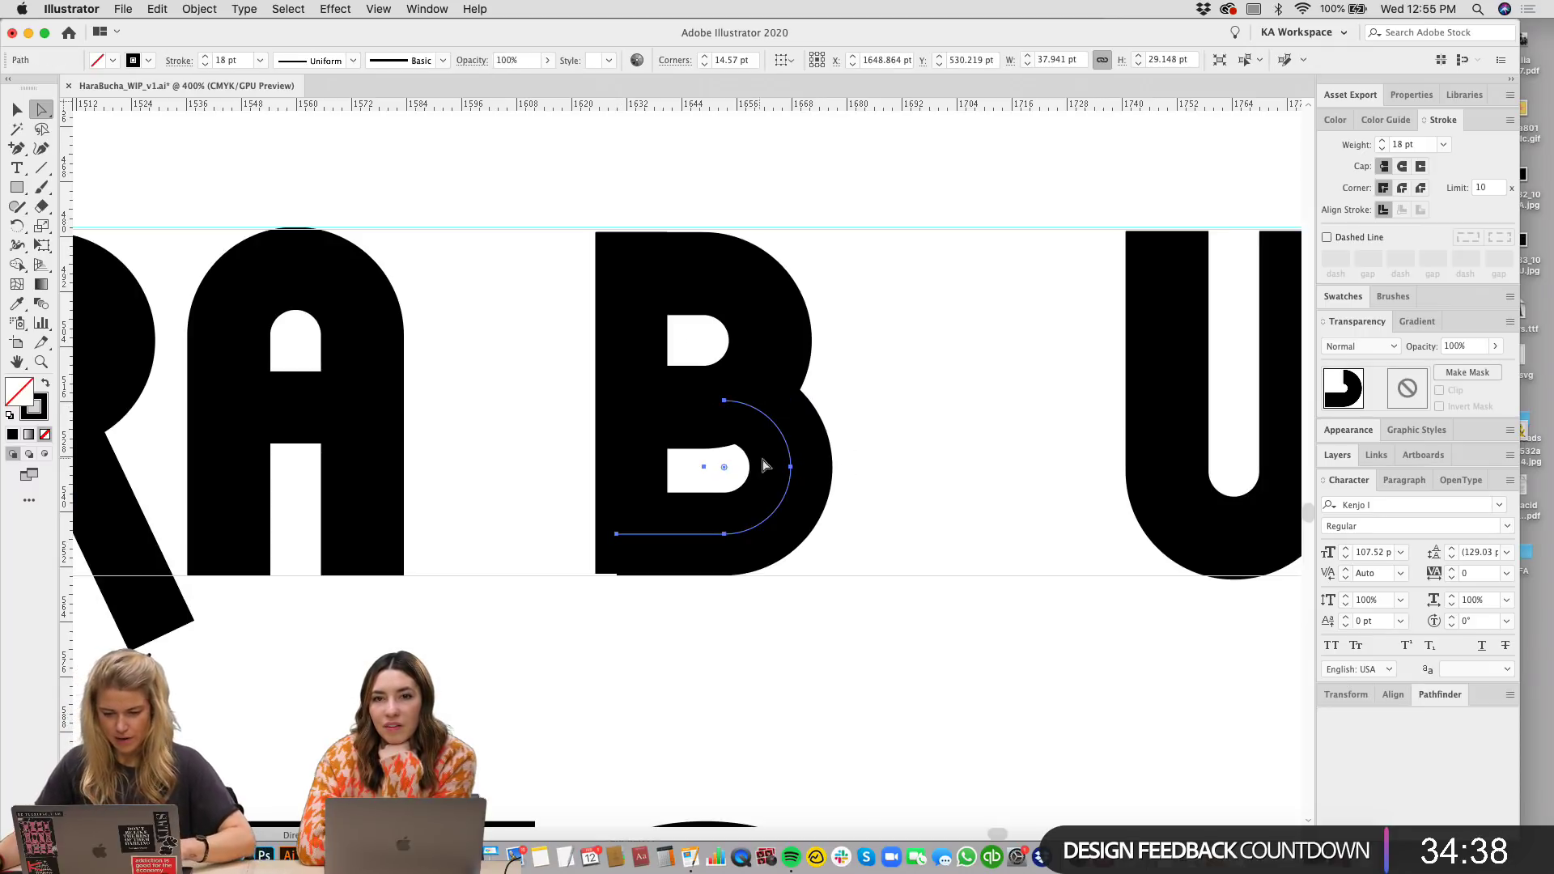
Step: Examine the B's two bowls, stem and counters up close and compare its shape with the neighbouring HARA letters and U
key("v")
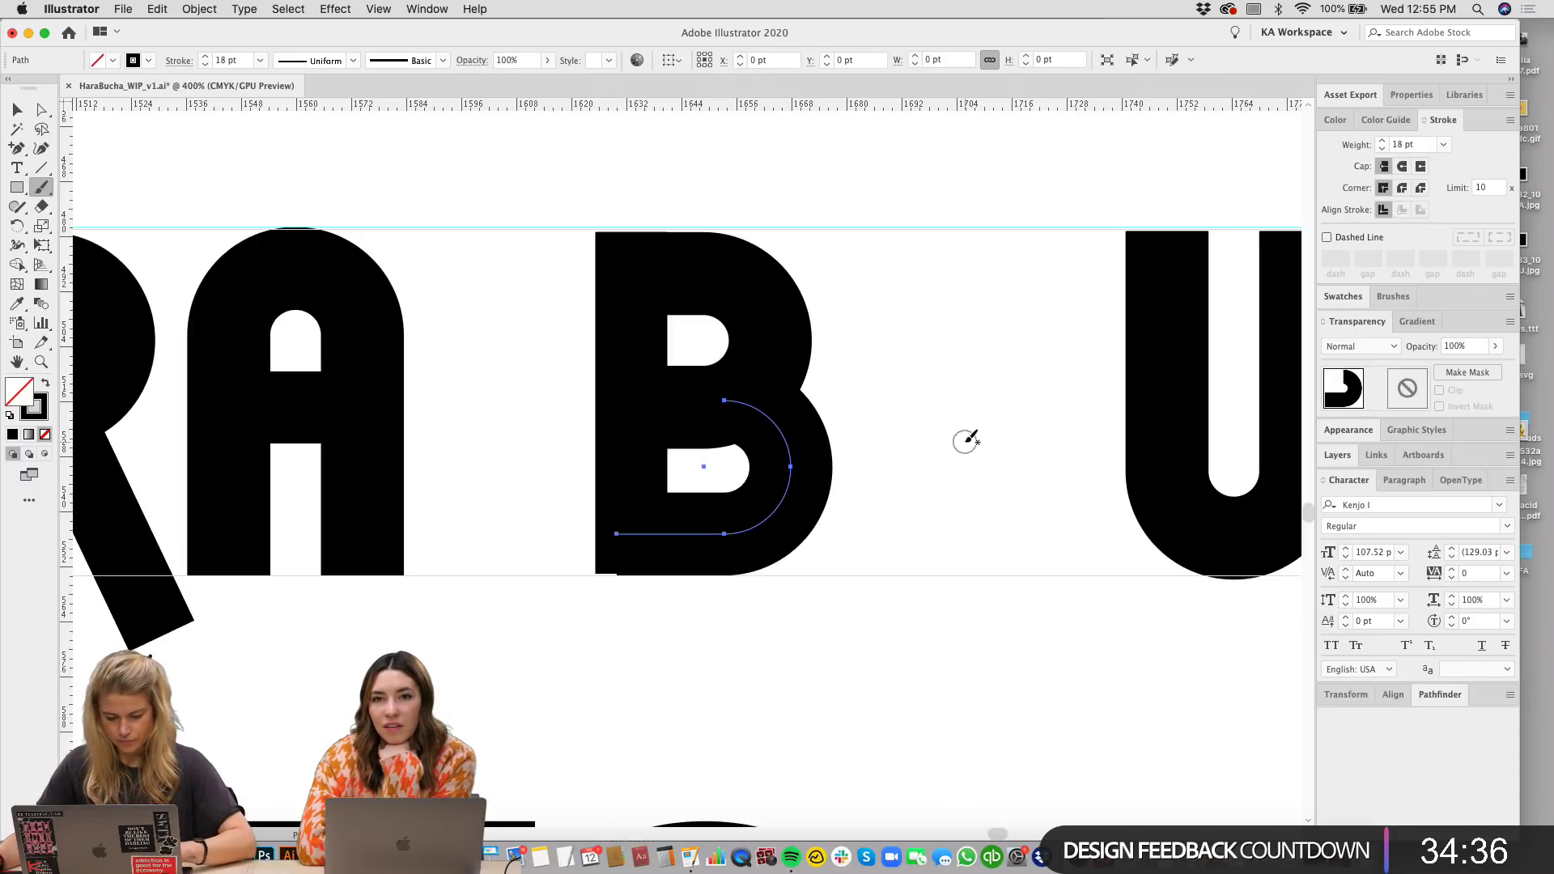
left_click_drag(937, 439, 993, 439)
key("super+minus")
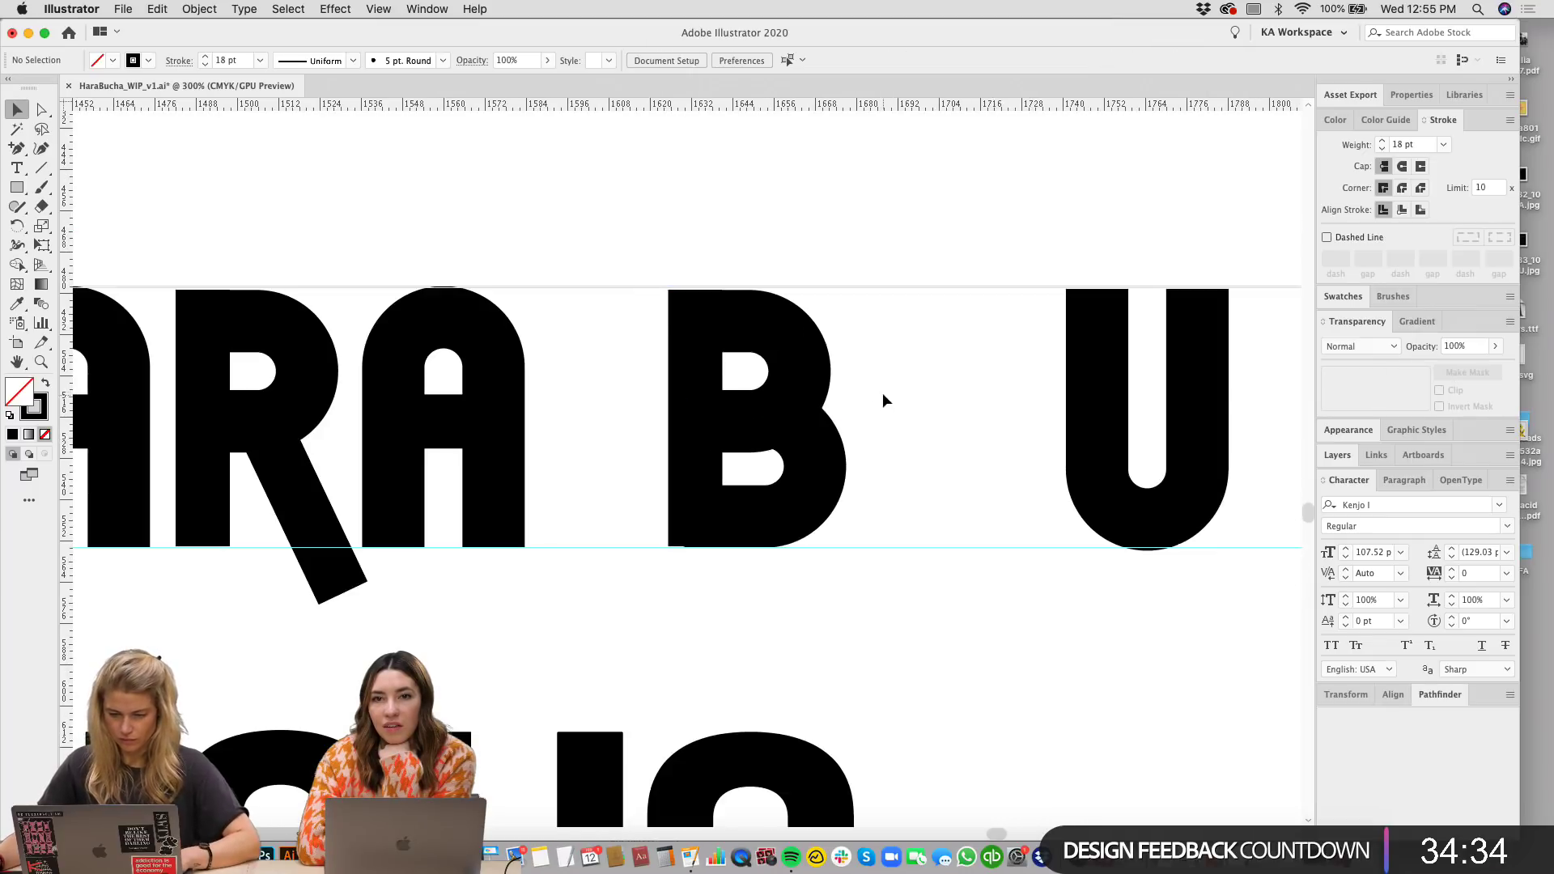
left_click(749, 351)
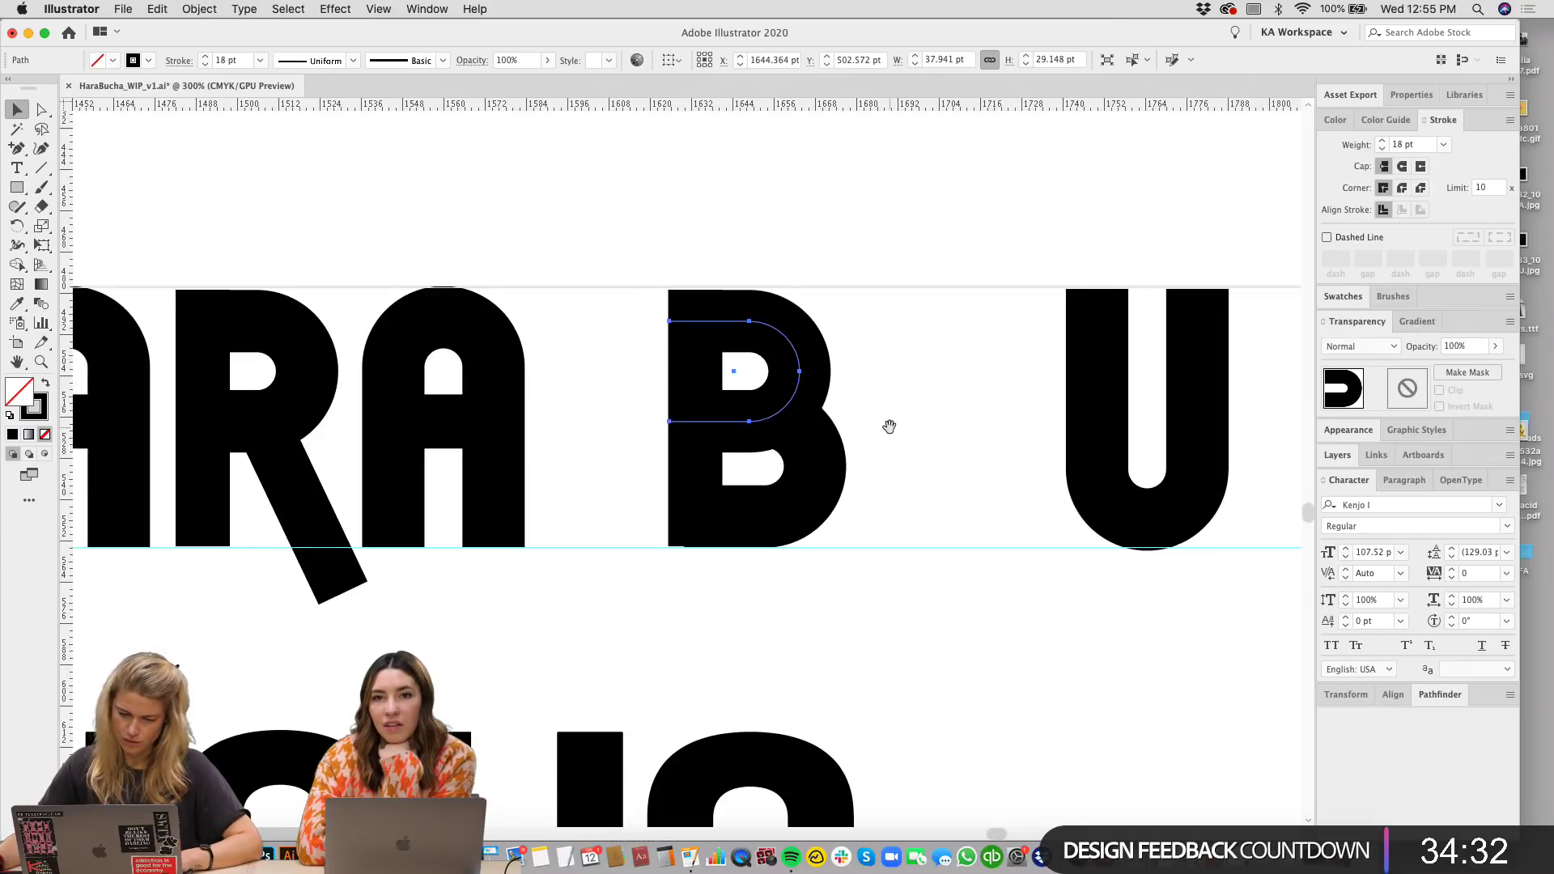
left_click_drag(875, 439, 916, 434)
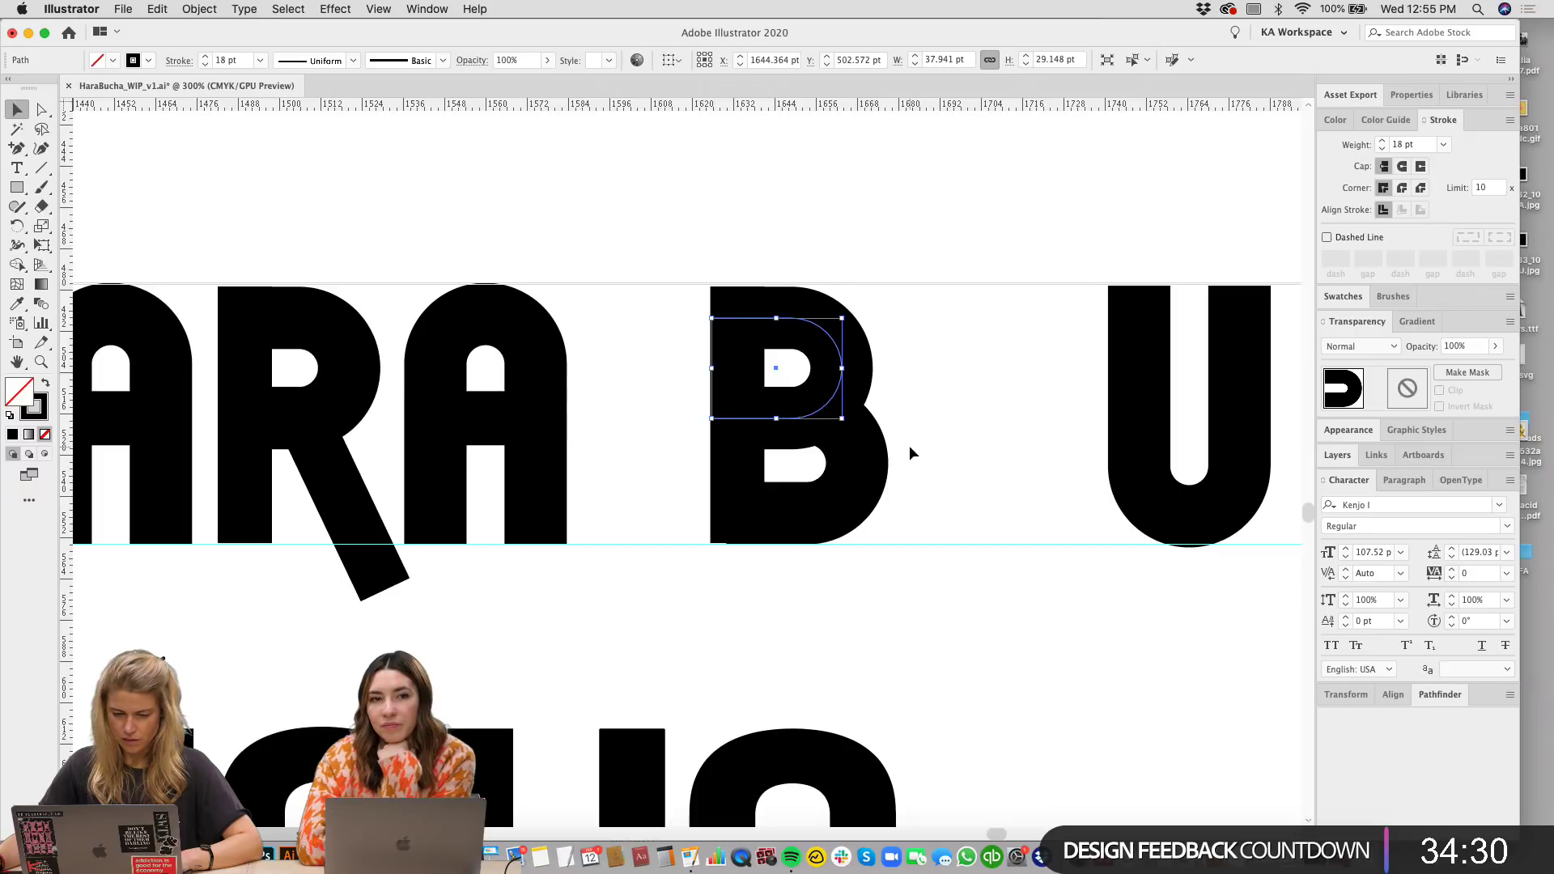
scroll(915, 451, "left", 5)
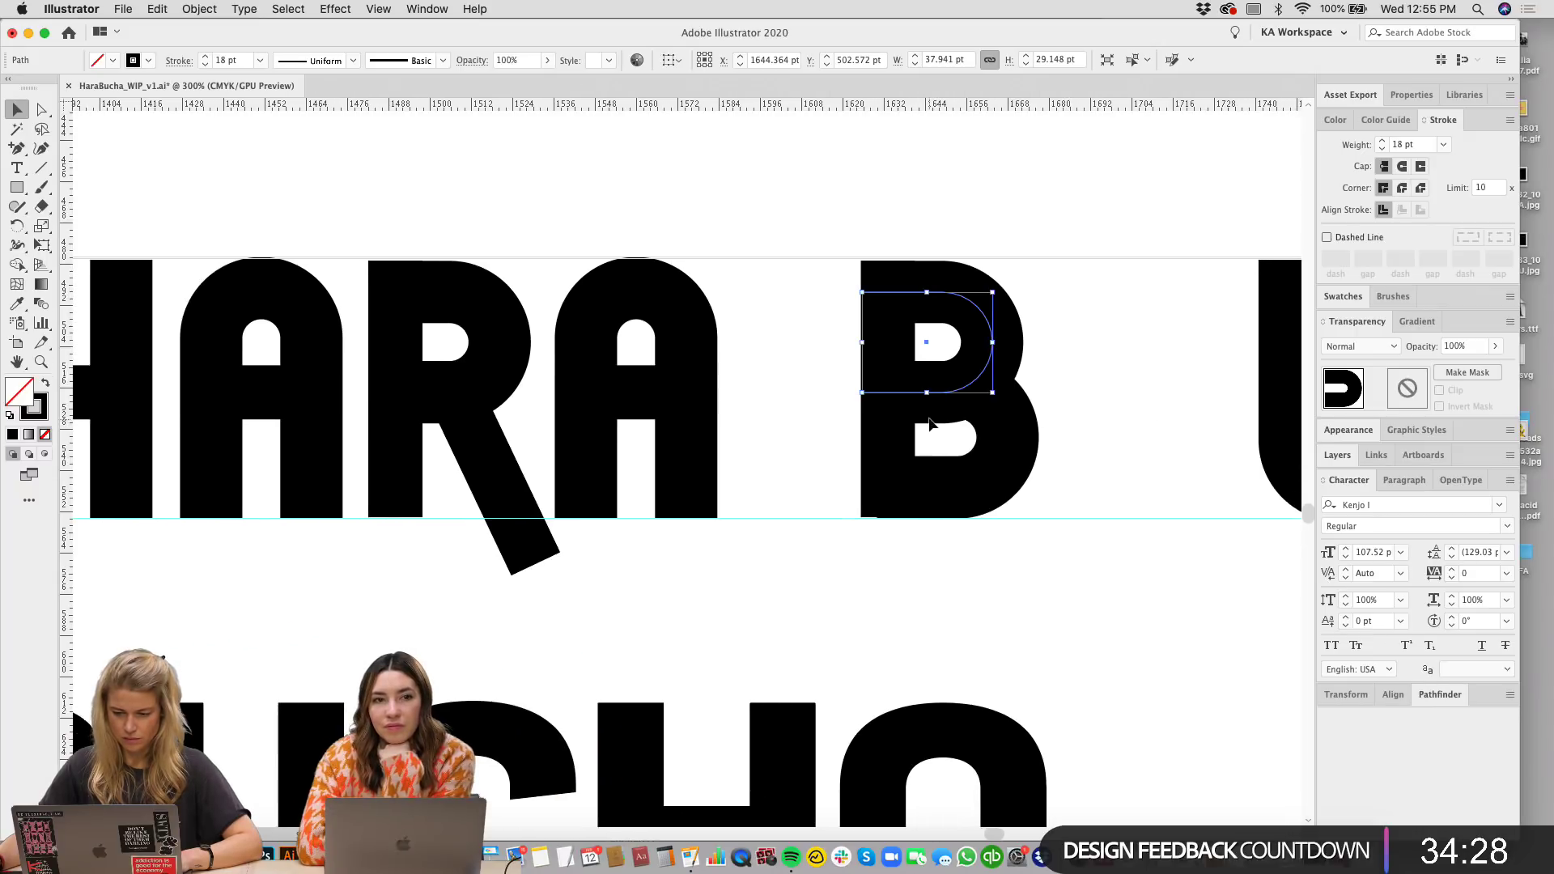
left_click(911, 356, "shift")
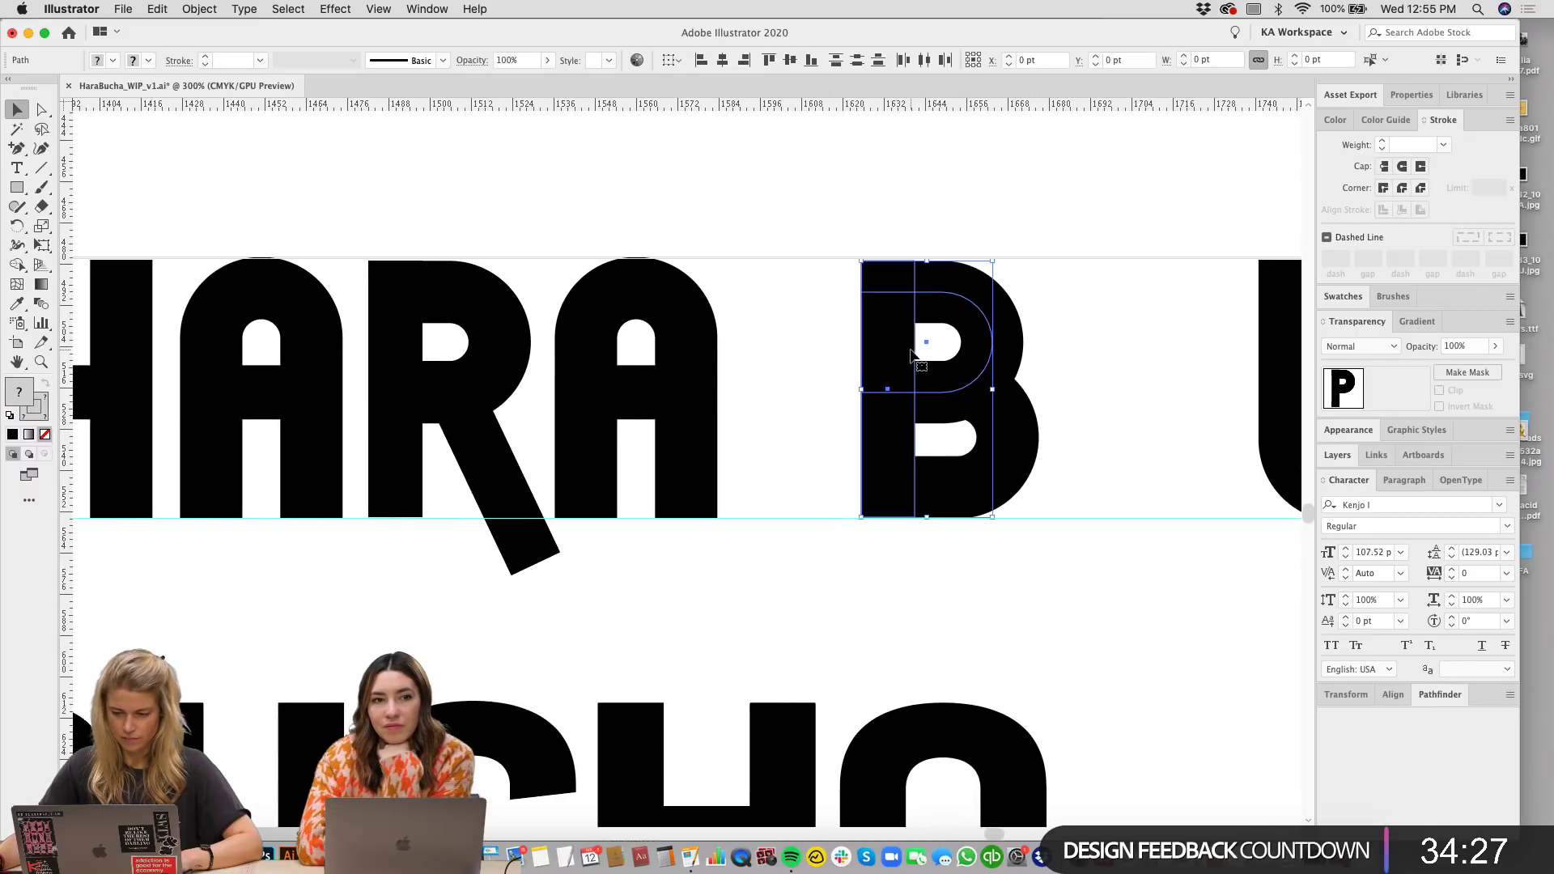
left_click(1119, 384)
left_click_drag(1119, 384, 905, 408)
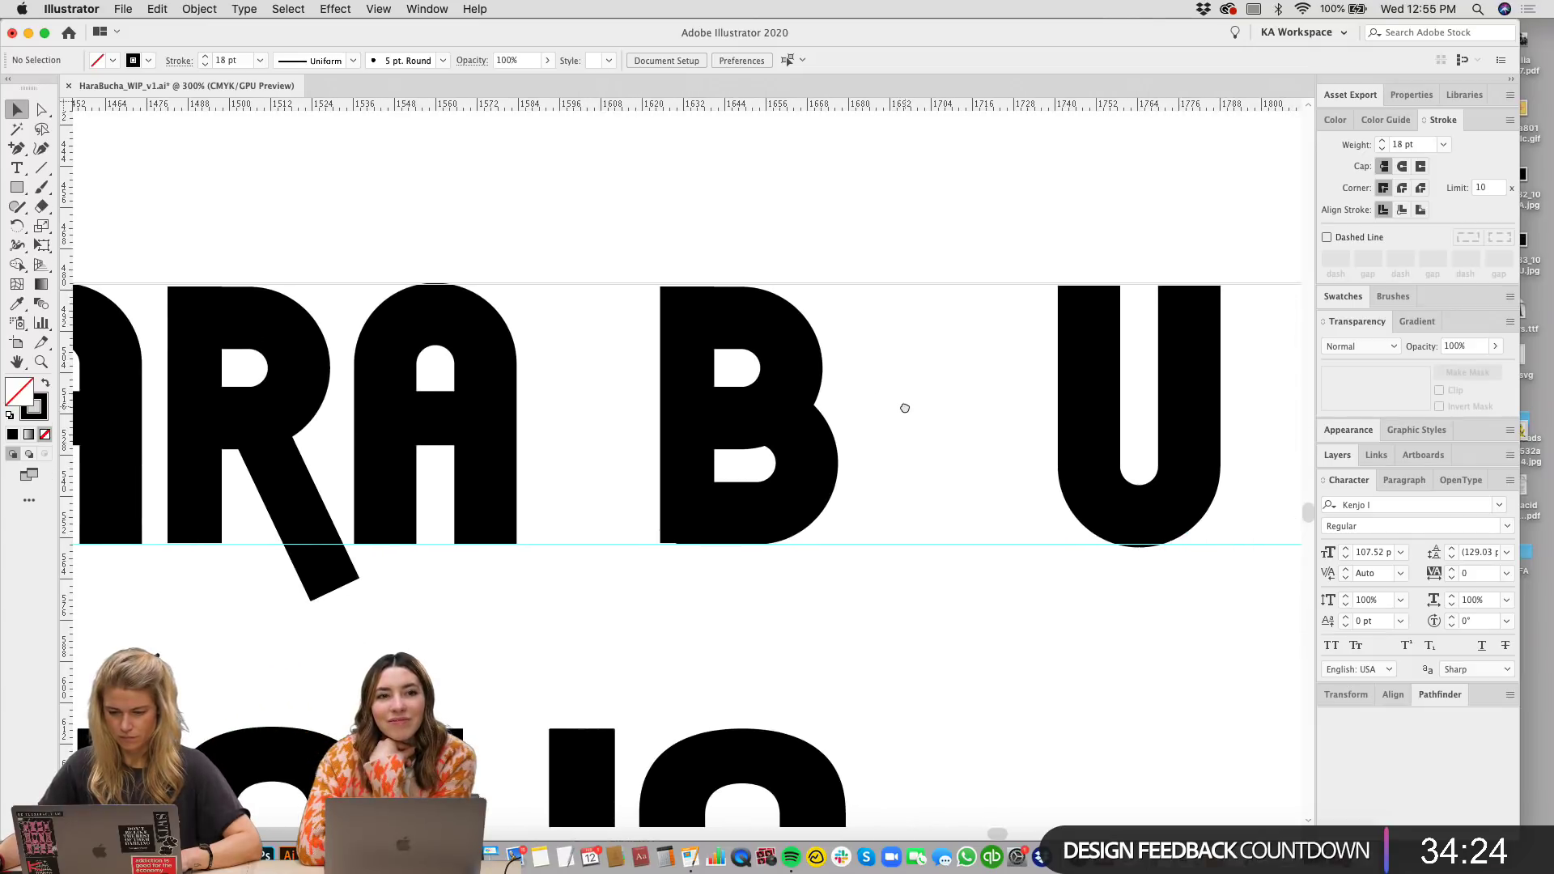
key("super+equal")
key("super+equal")
key("super+equal")
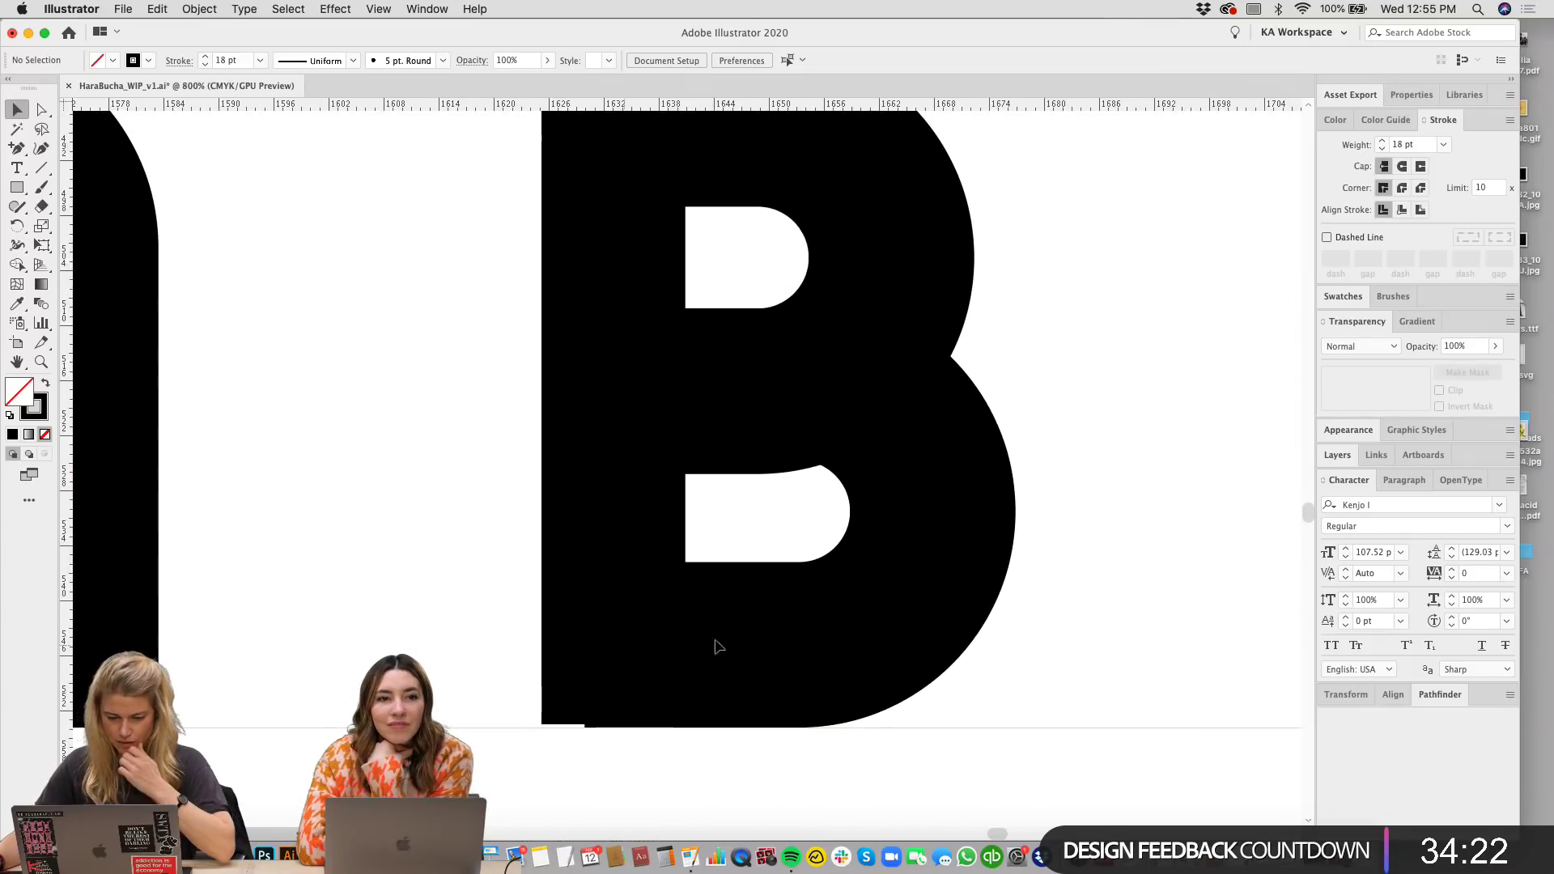
key("super+minus")
key("super+minus")
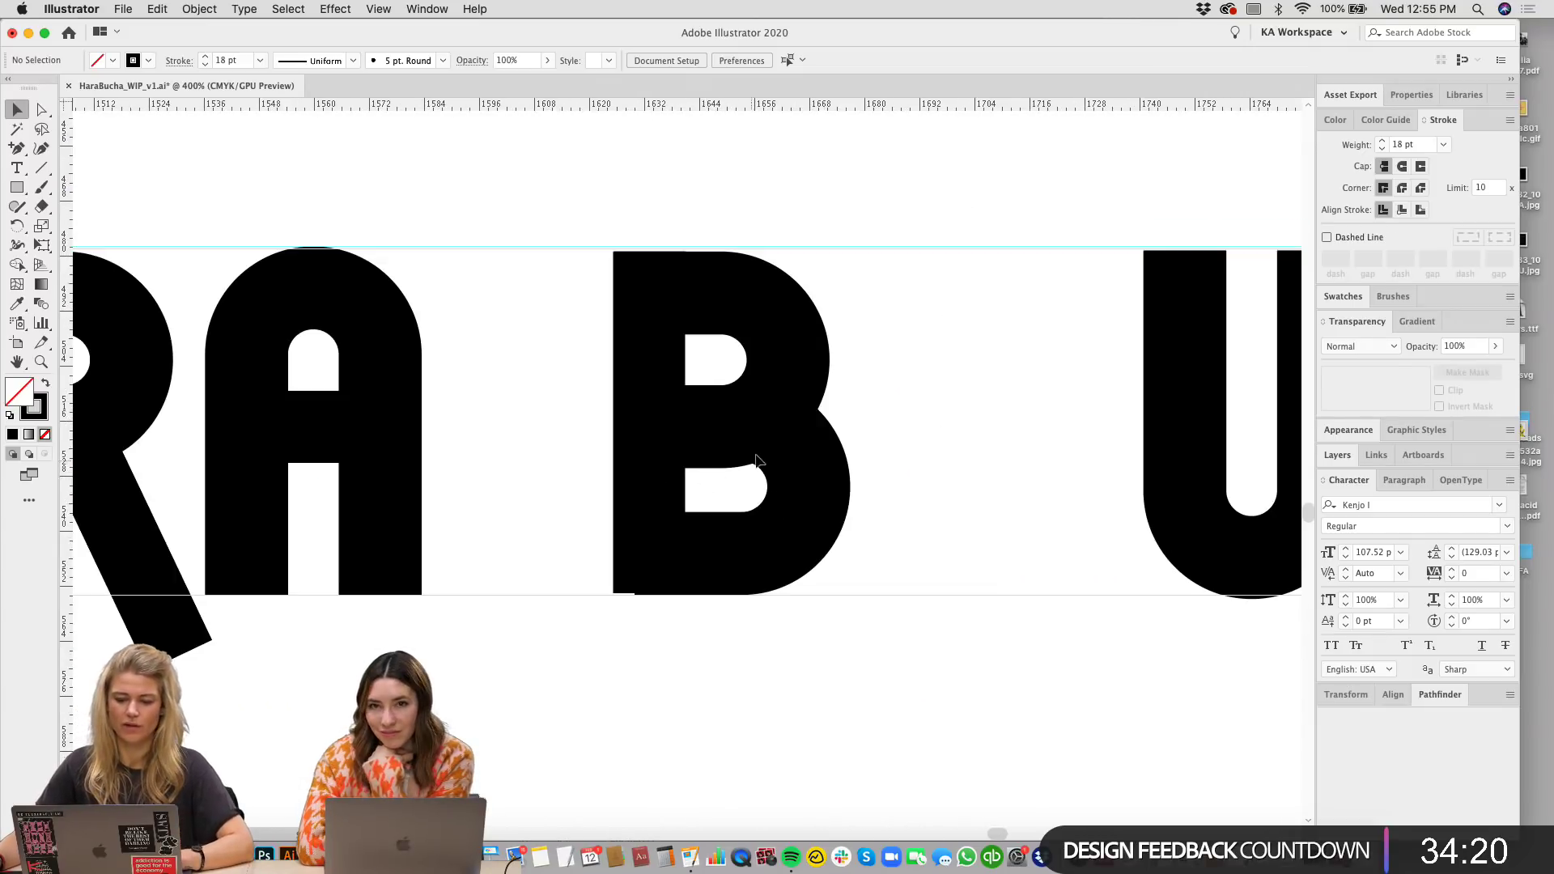
scroll(712, 429, "left", 2)
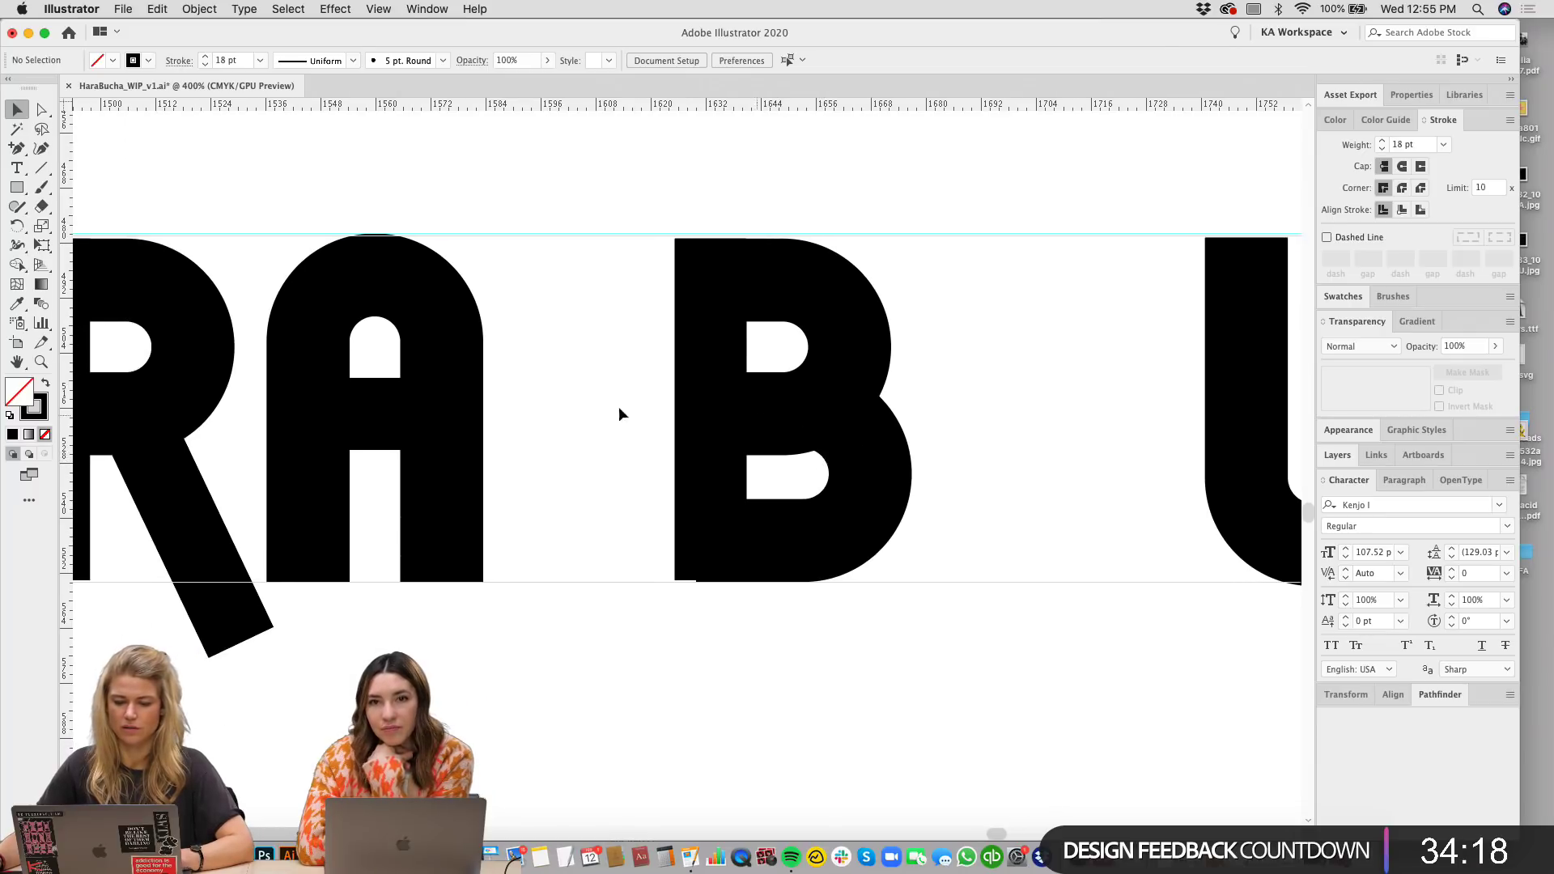
Step: Copy the last A's crossbar rectangle across onto the middle of the B, between its two counters
left_click(377, 421)
left_click_drag(379, 425, 775, 441)
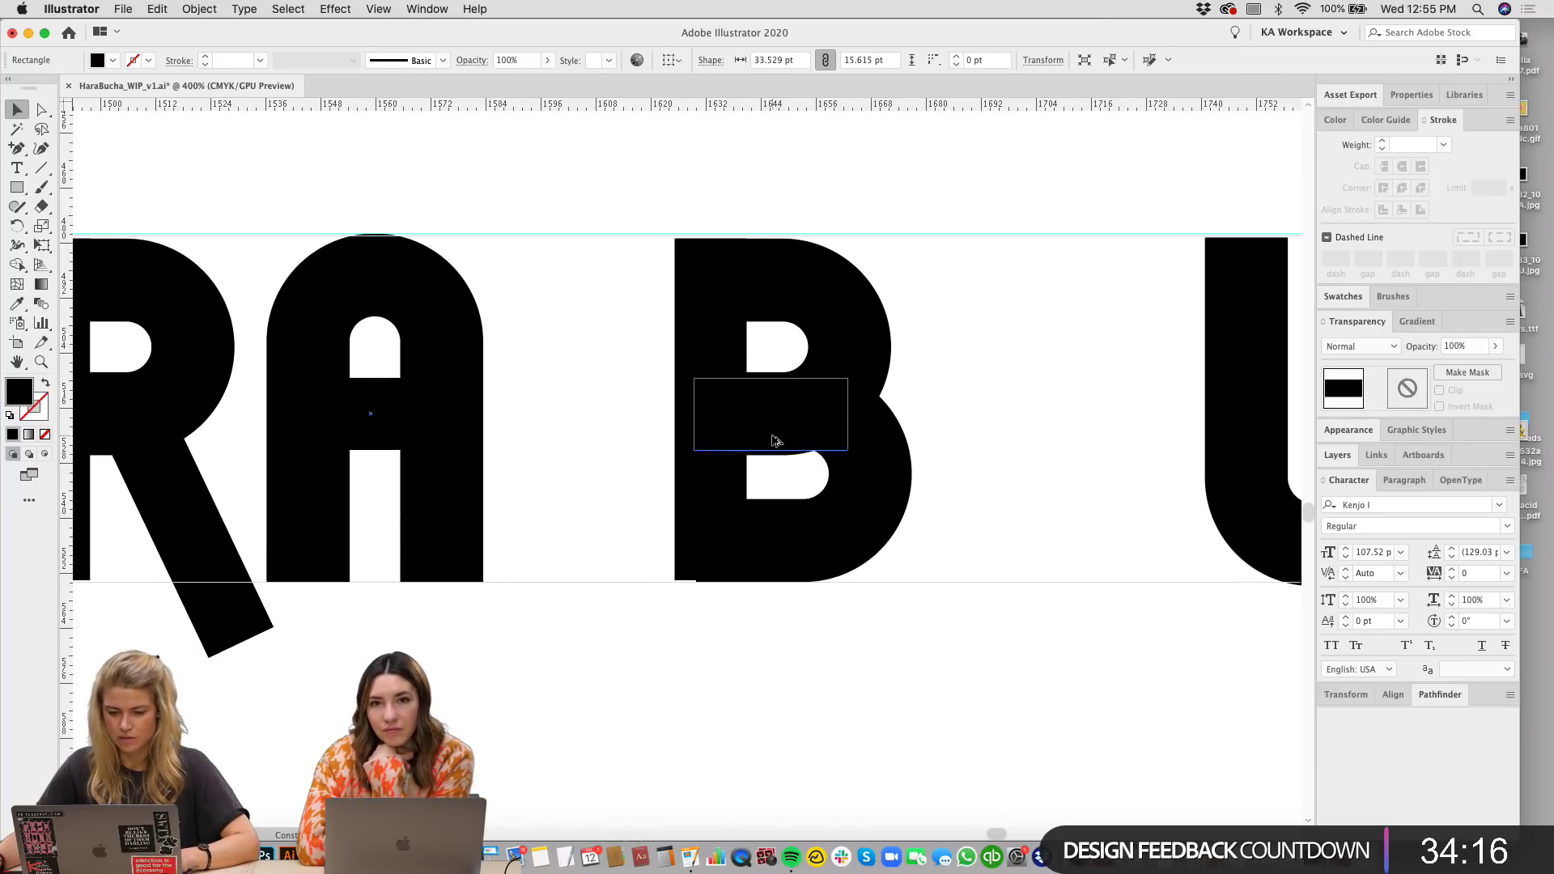
scroll(1068, 447, "right", 1)
key("super+equal")
key("super+equal")
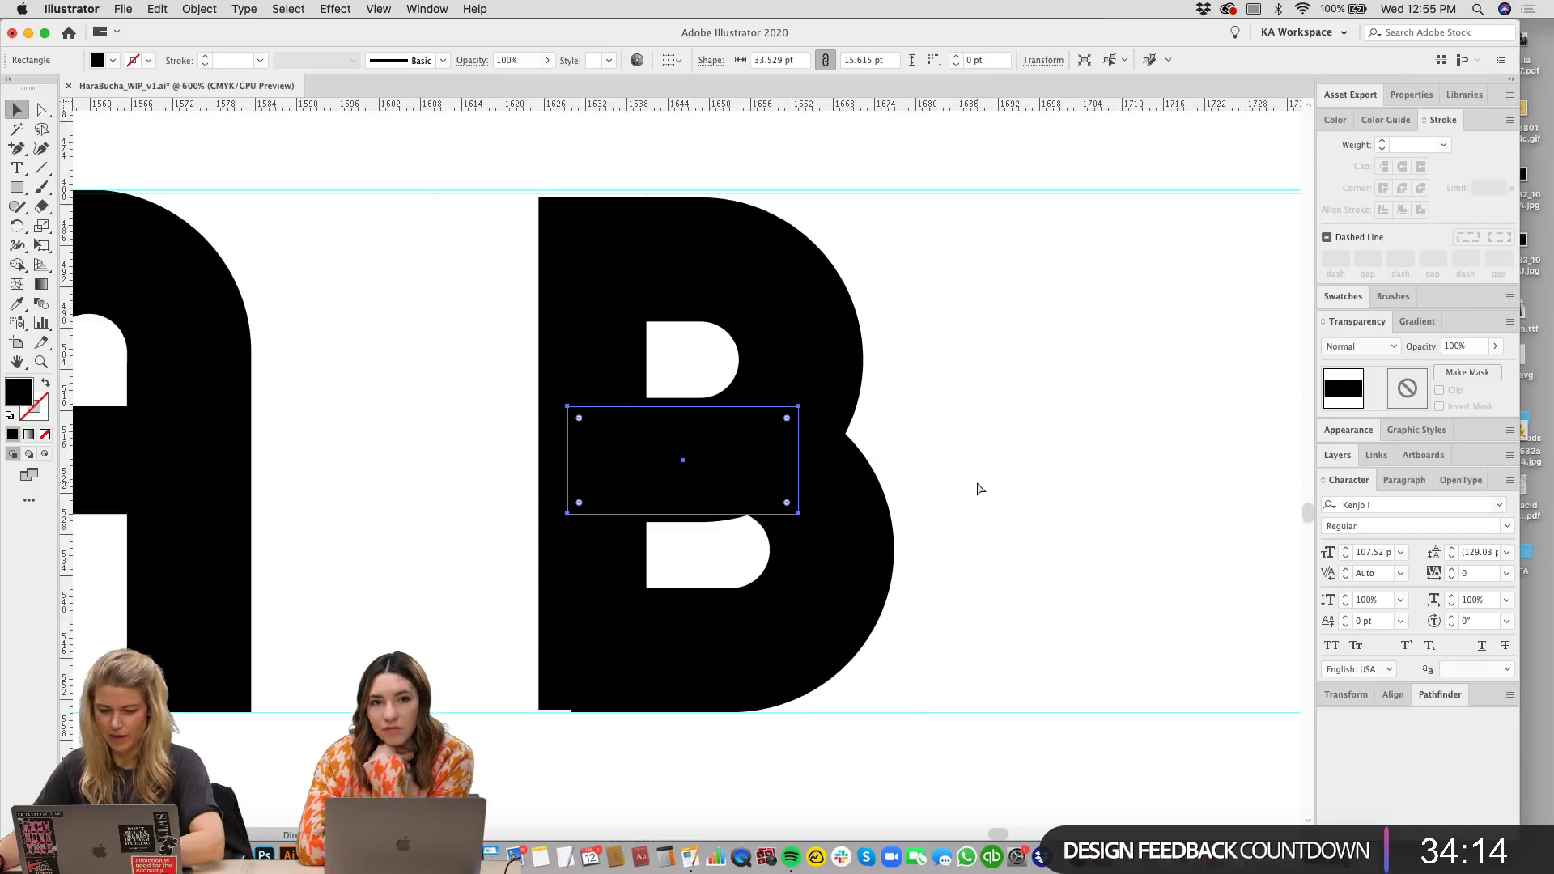
Step: Using Outline view, delete the anchor point at the inner end of the B's upper bowl's lower arm
left_click_drag(650, 515, 687, 531)
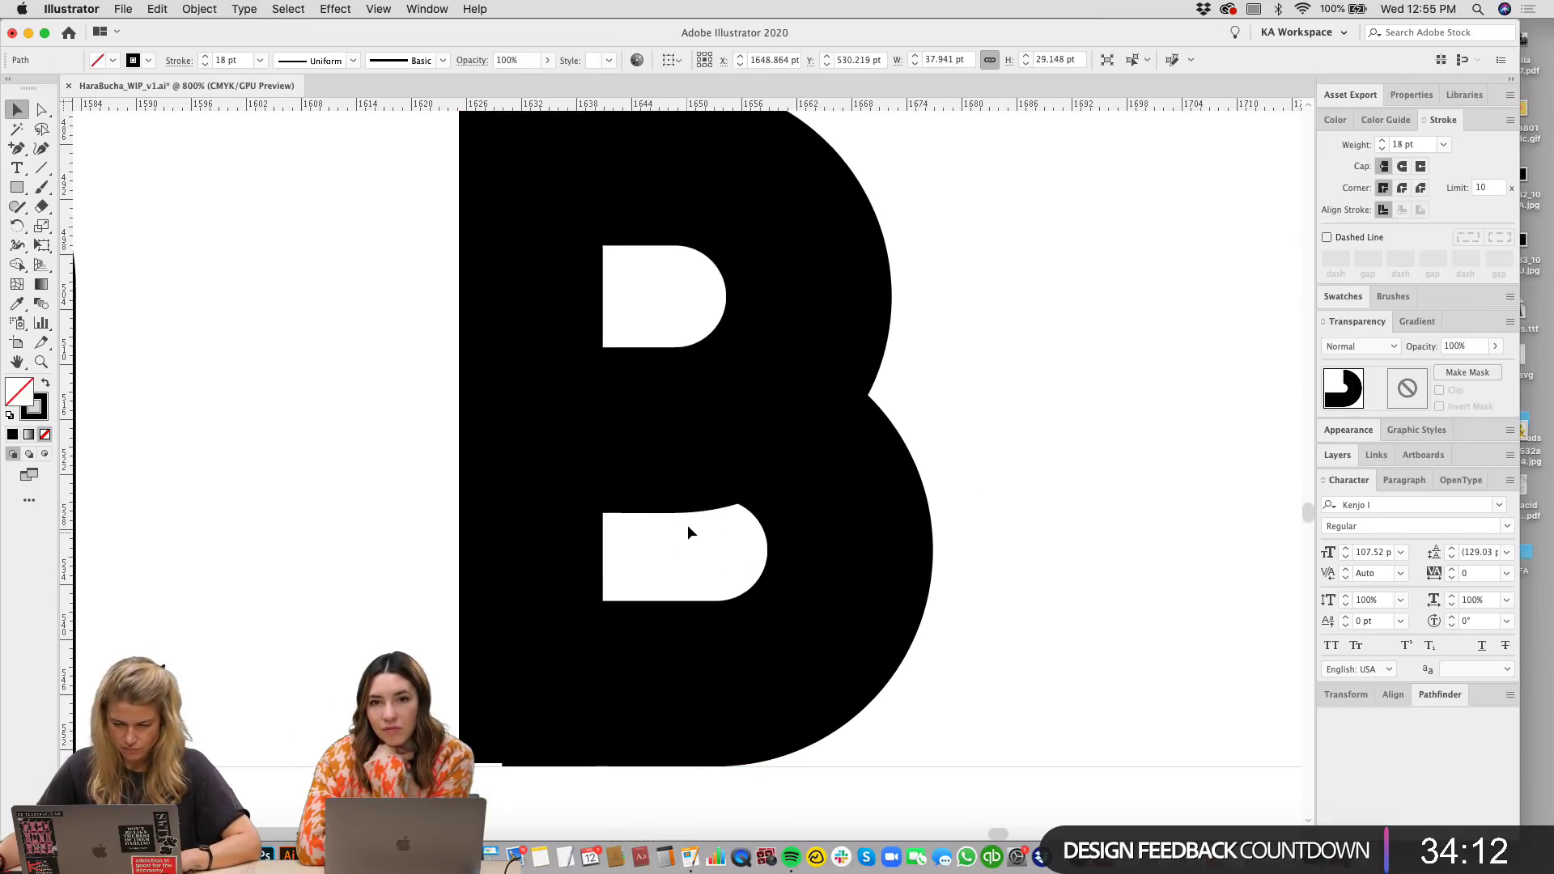
left_click_drag(795, 286, 936, 235)
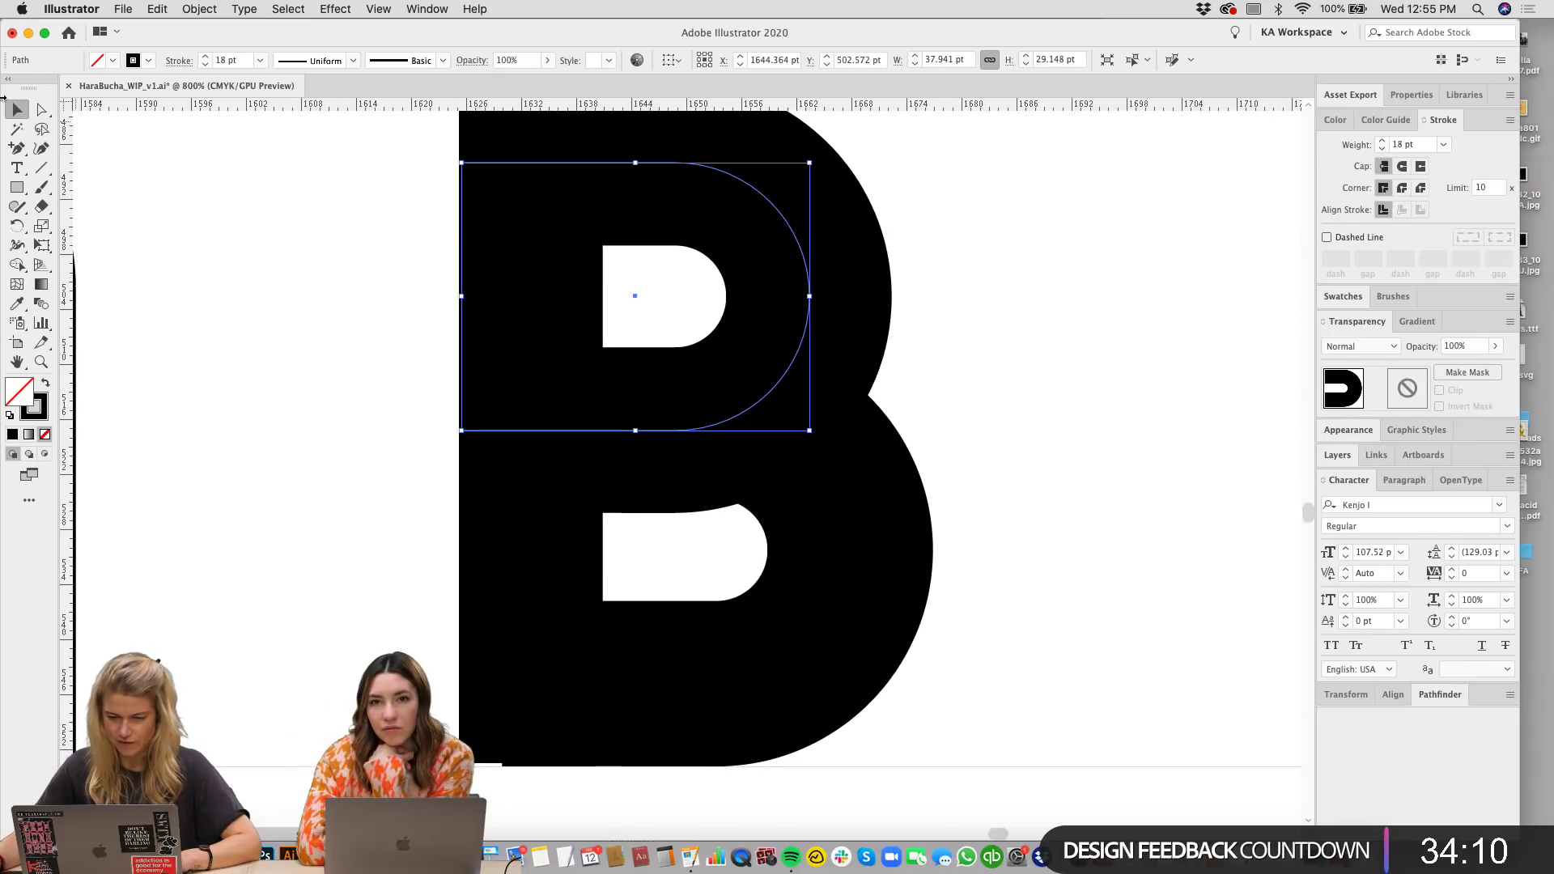
key("a")
left_click(486, 435)
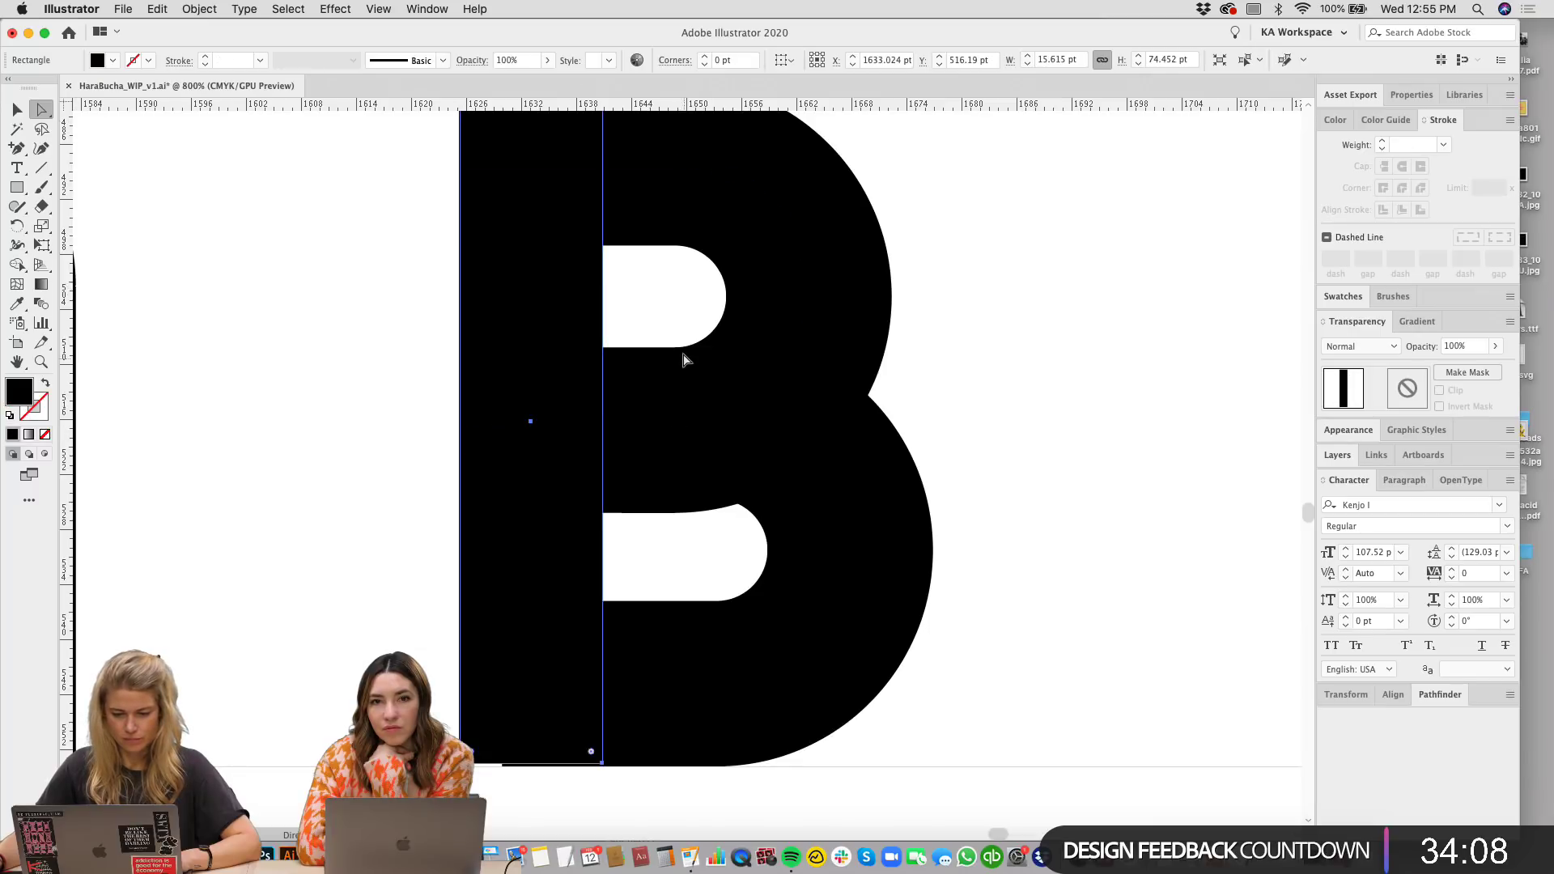
left_click(962, 312)
key("super+y")
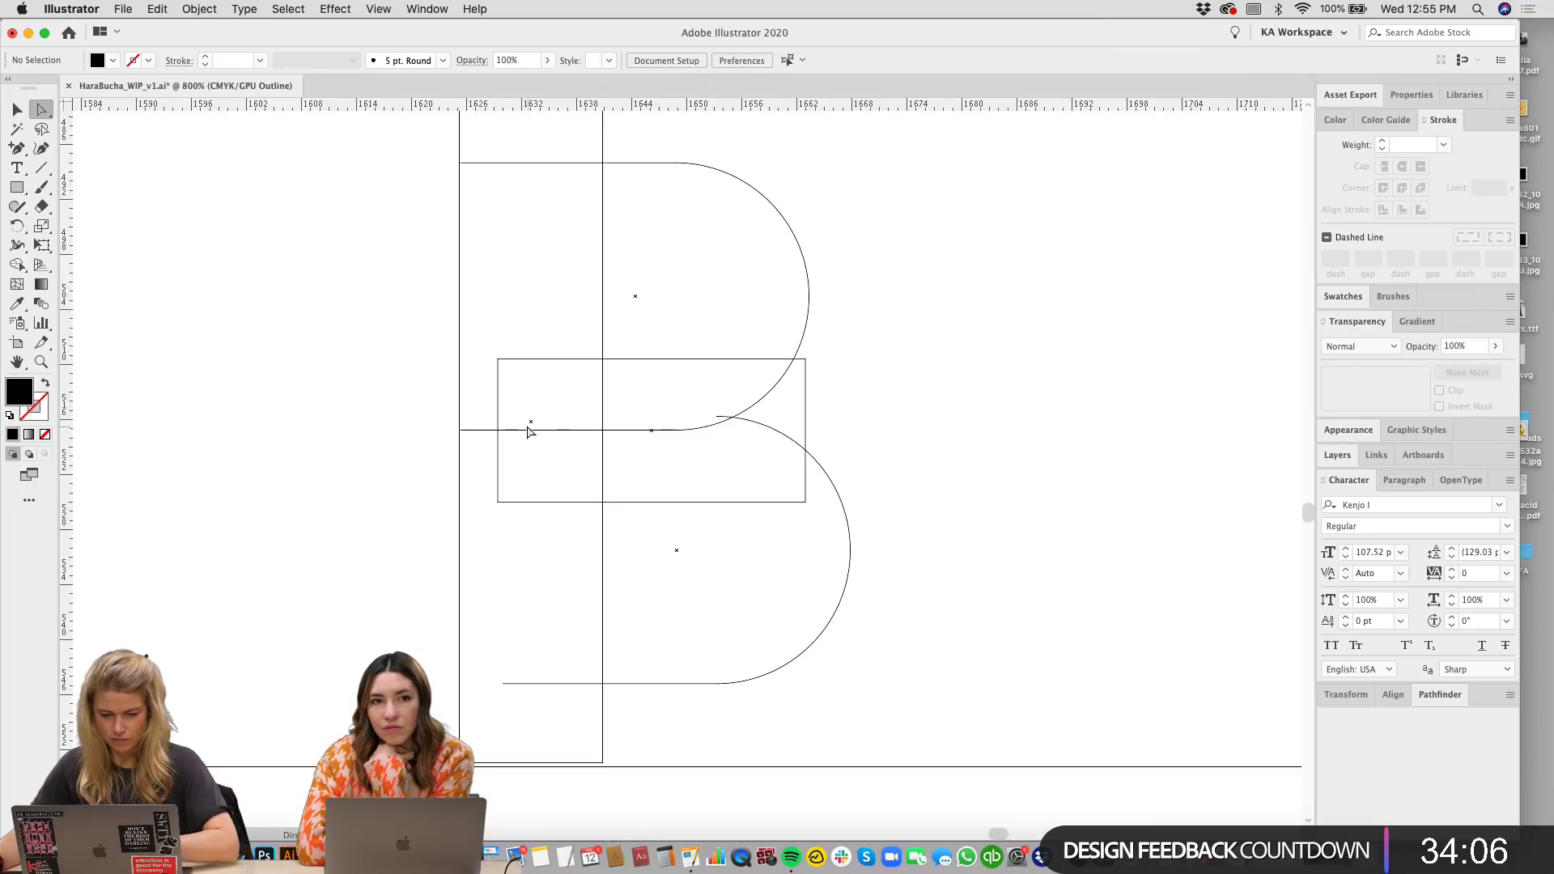
left_click(461, 431)
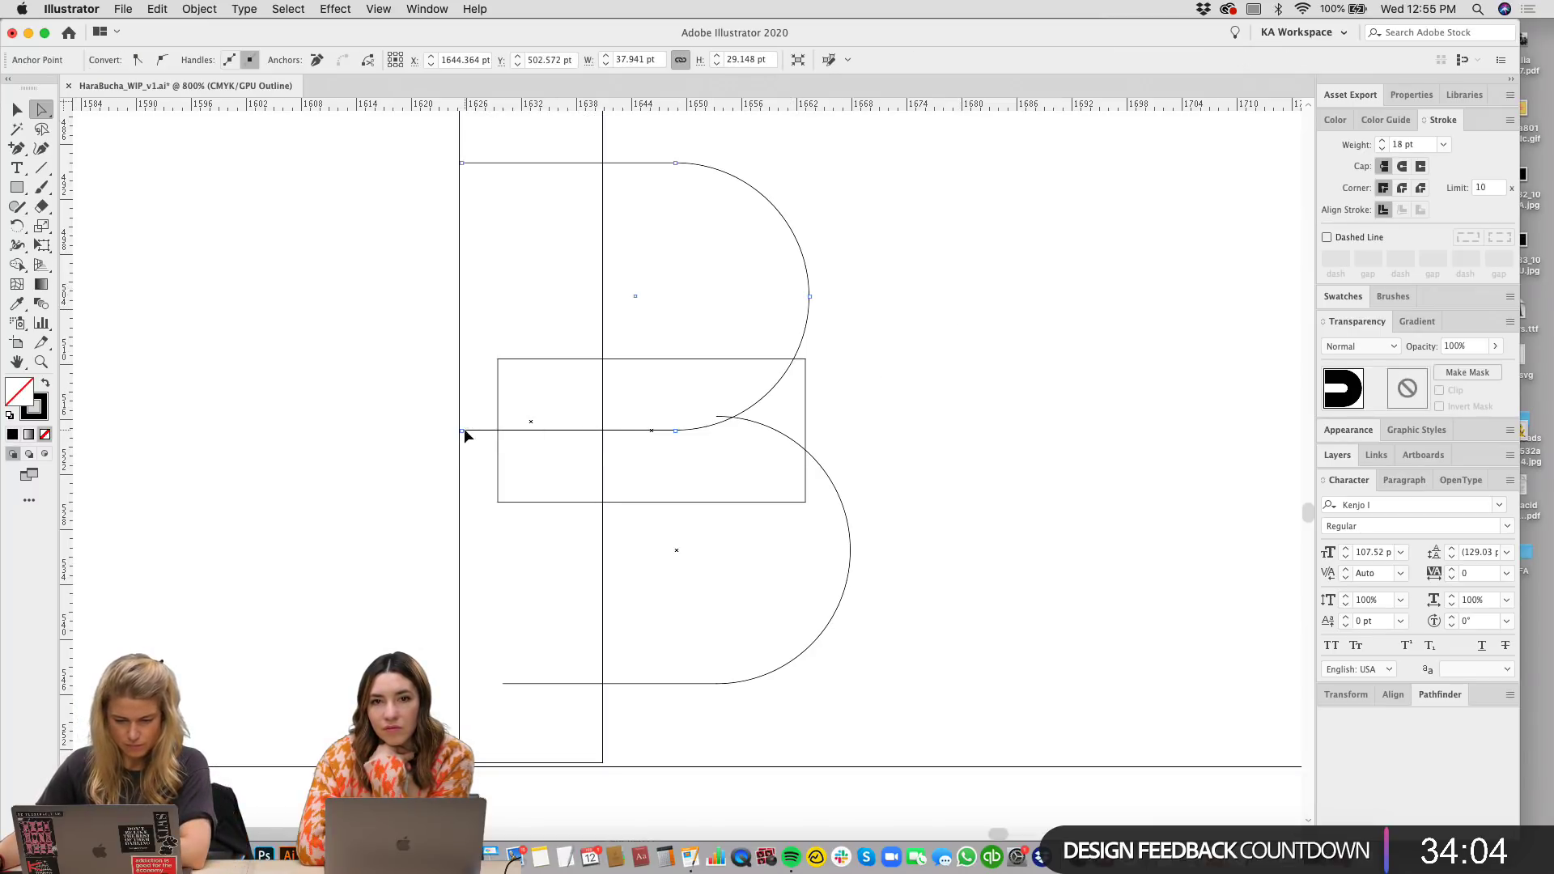
left_click(464, 435)
left_click(464, 436)
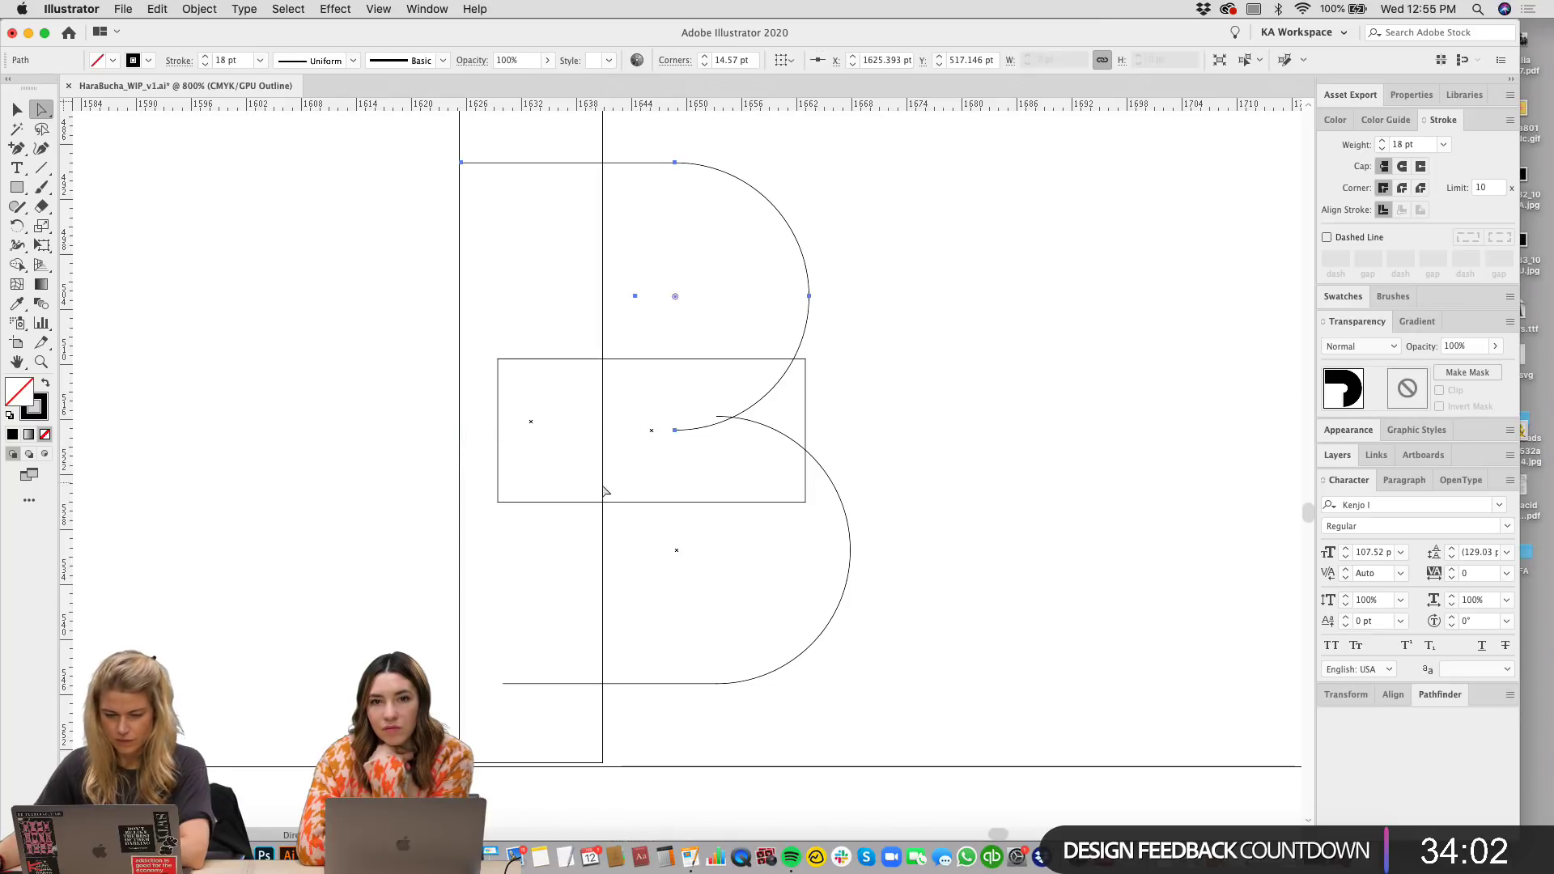
key("super+y")
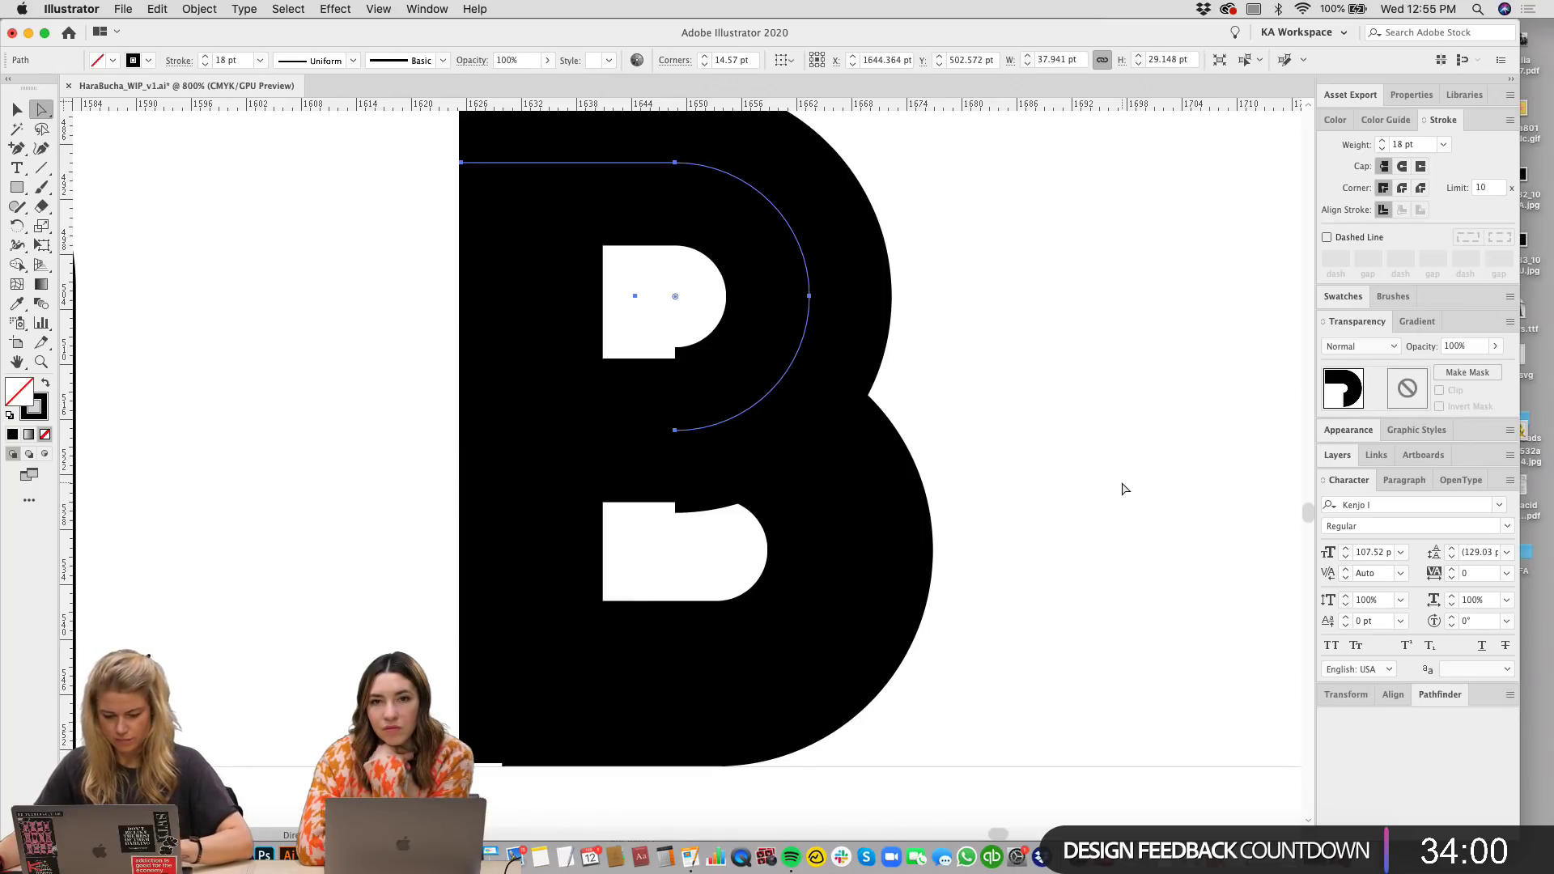
Step: Move the B's crossbar rectangle slightly up to align its upper edge with the lower edge of the upper counter
key("v")
left_click(1115, 474)
left_click_drag(1117, 427, 1107, 453)
key("super+minus")
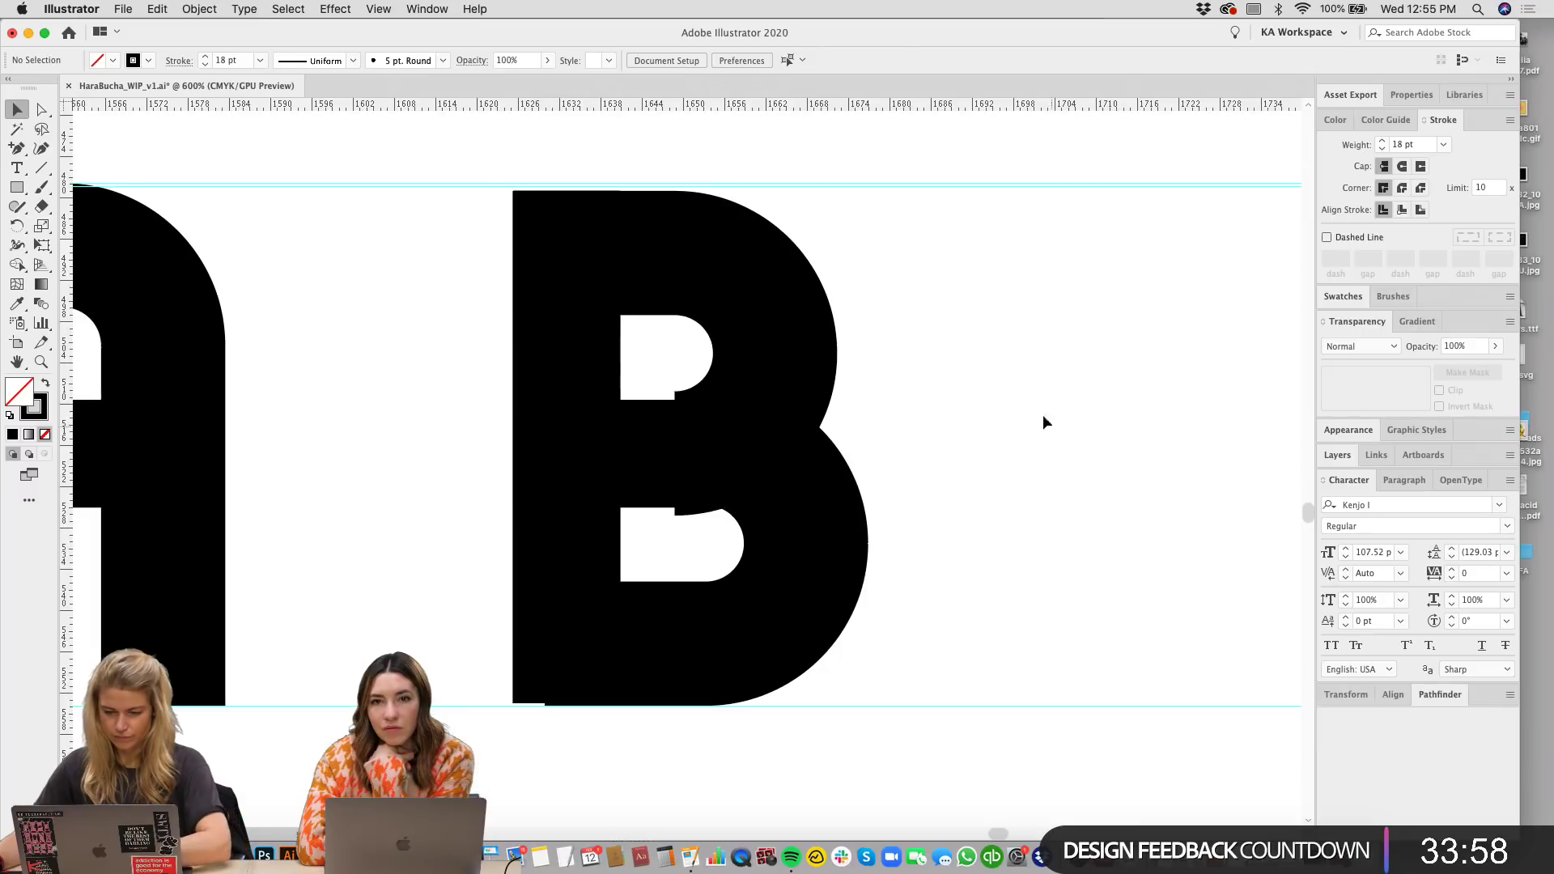
left_click_drag(1040, 379, 1114, 414)
left_click(717, 484)
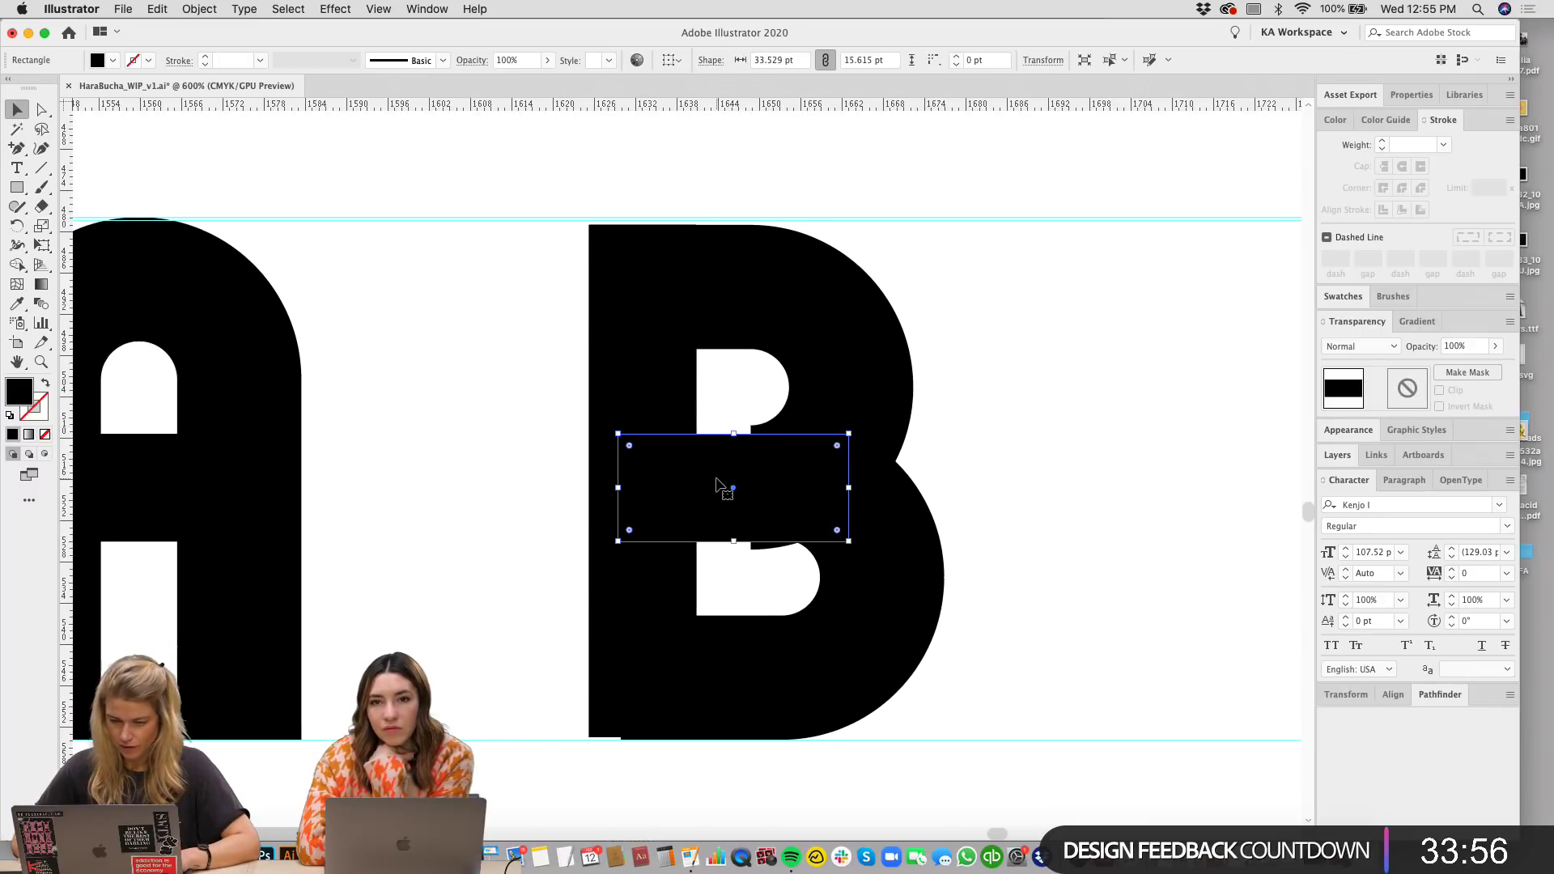
left_click_drag(716, 484, 717, 478)
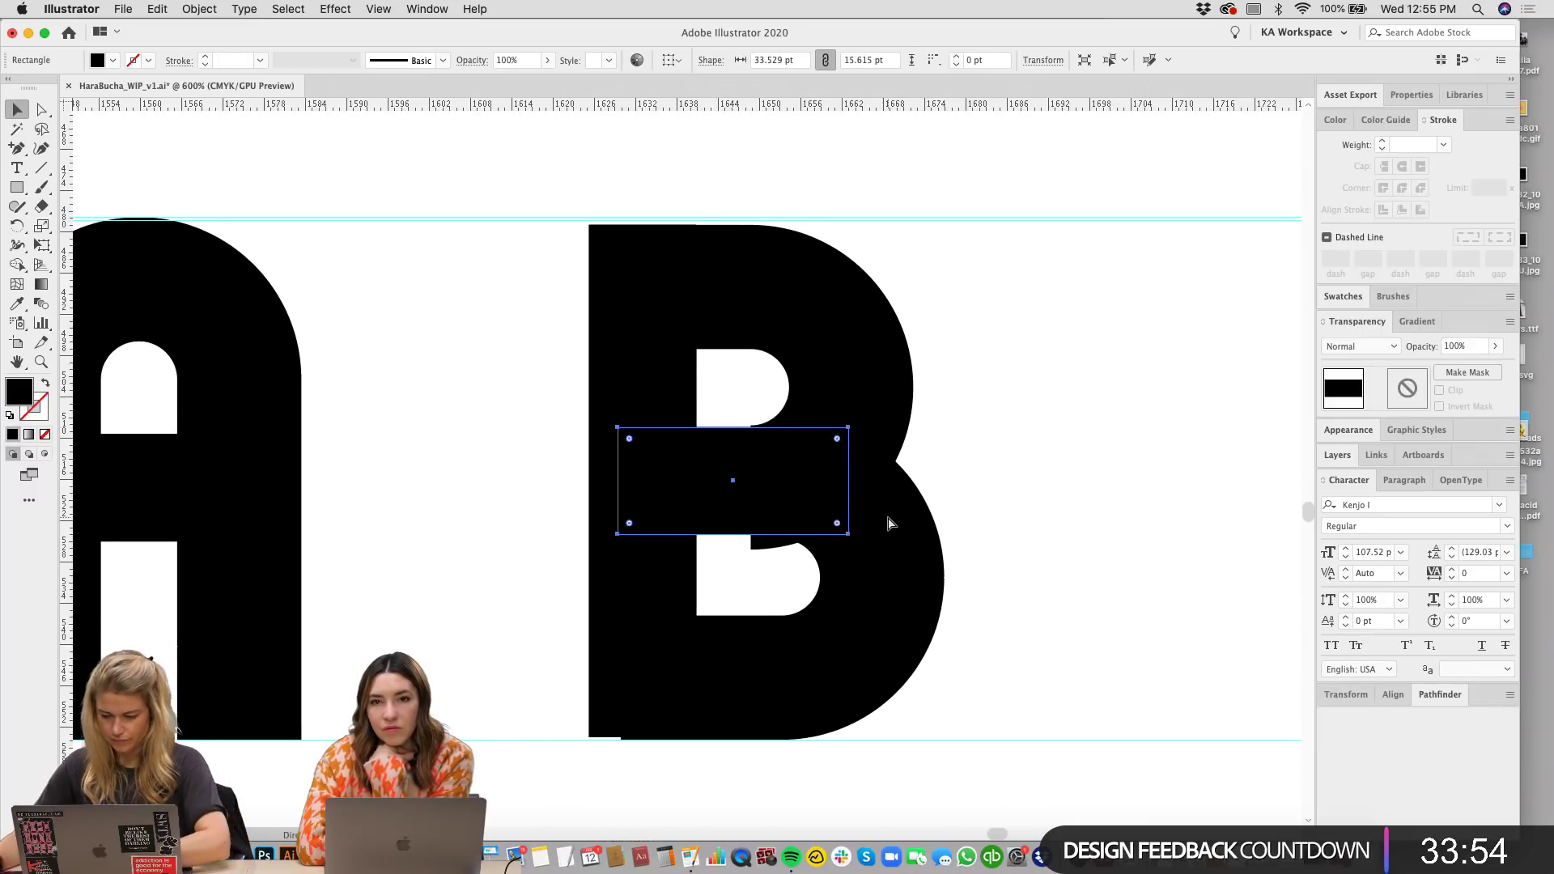
key("super+plus")
key("super+plus")
key("super+plus")
key("super+plus")
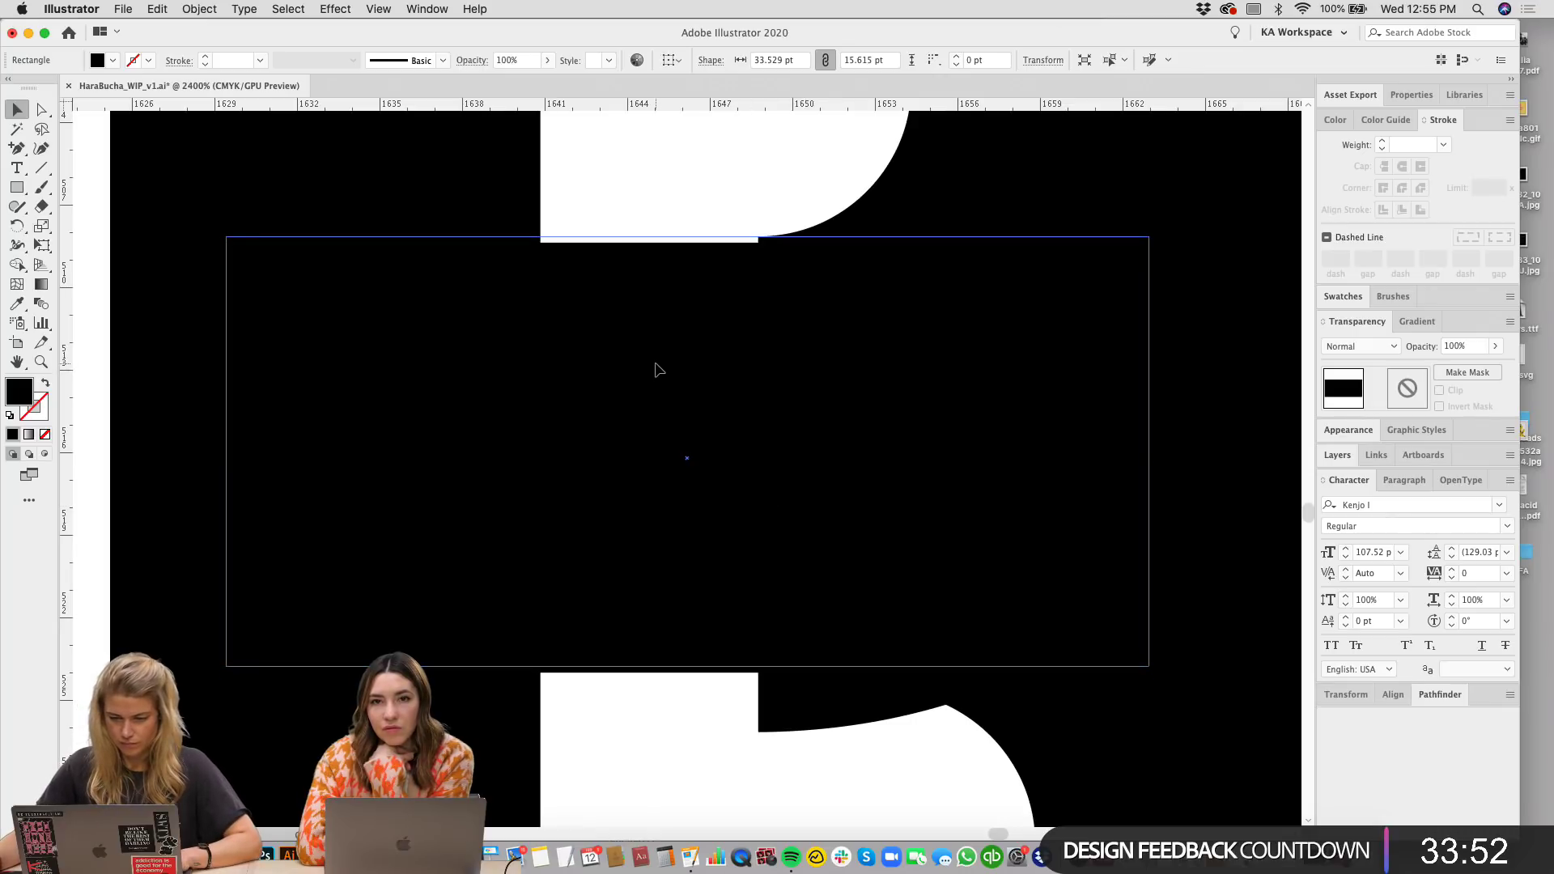
left_click(772, 170)
key("super+minus")
key("super+minus")
key("super+minus")
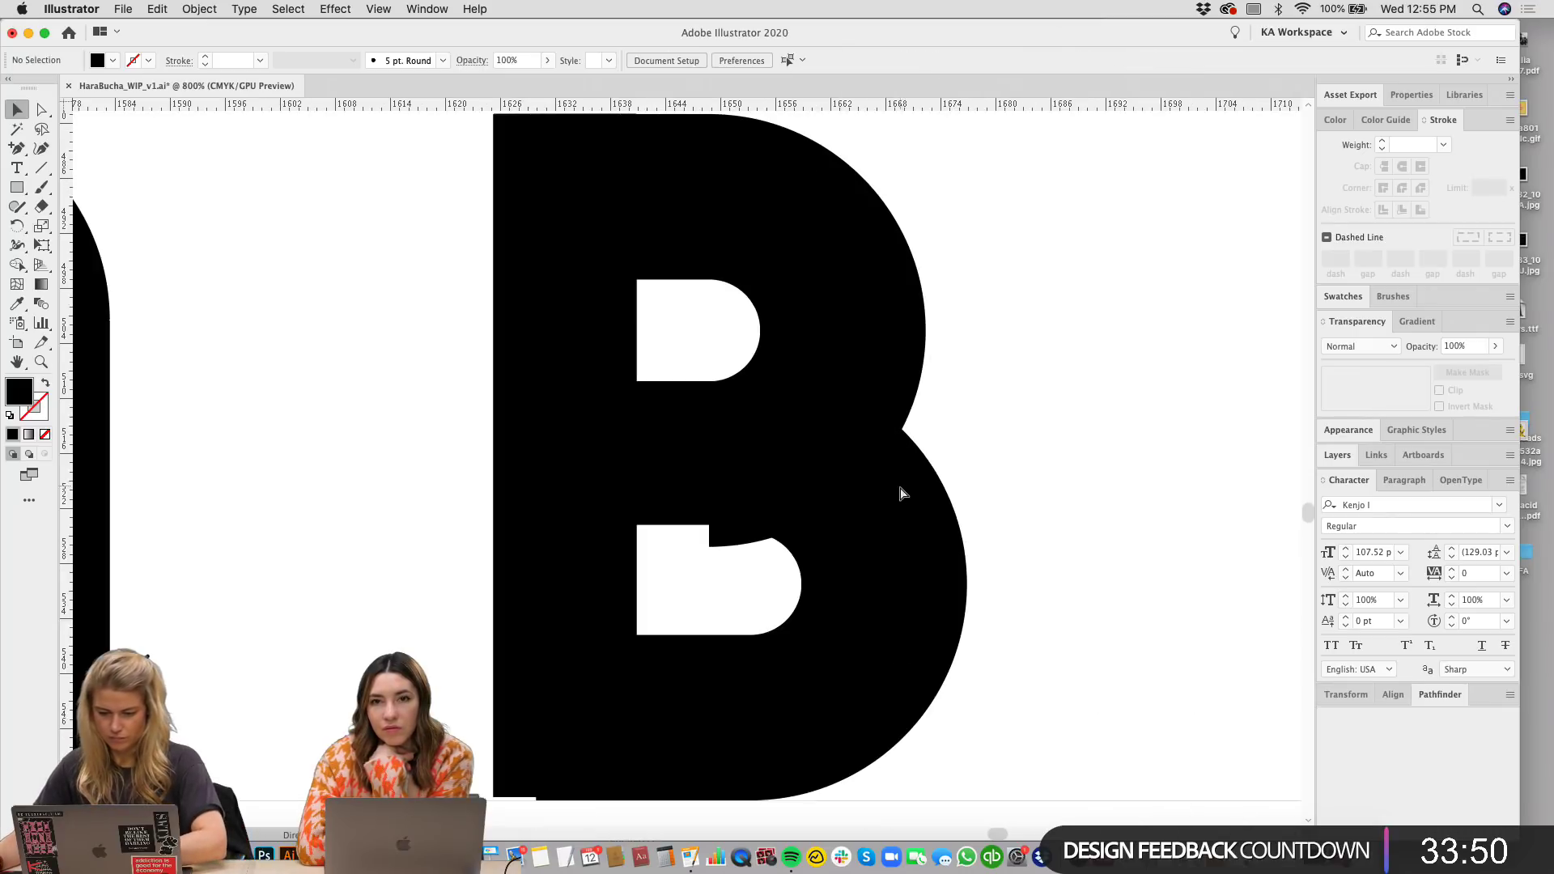
Step: Add an anchor point on the lower right curve of the B's upper bowl path
left_click(763, 215)
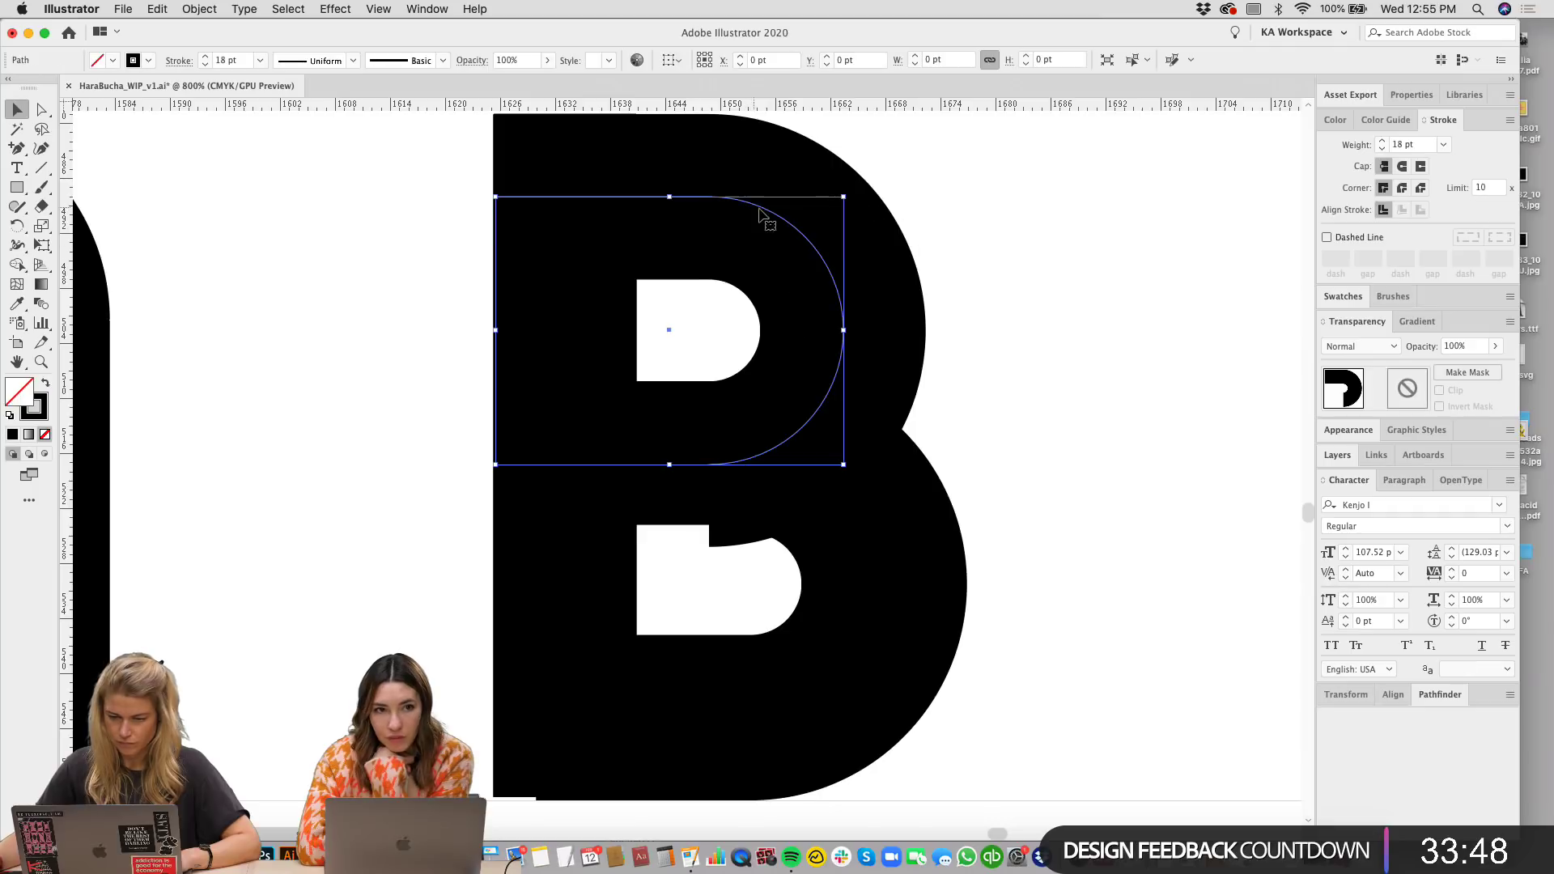
left_click(17, 148)
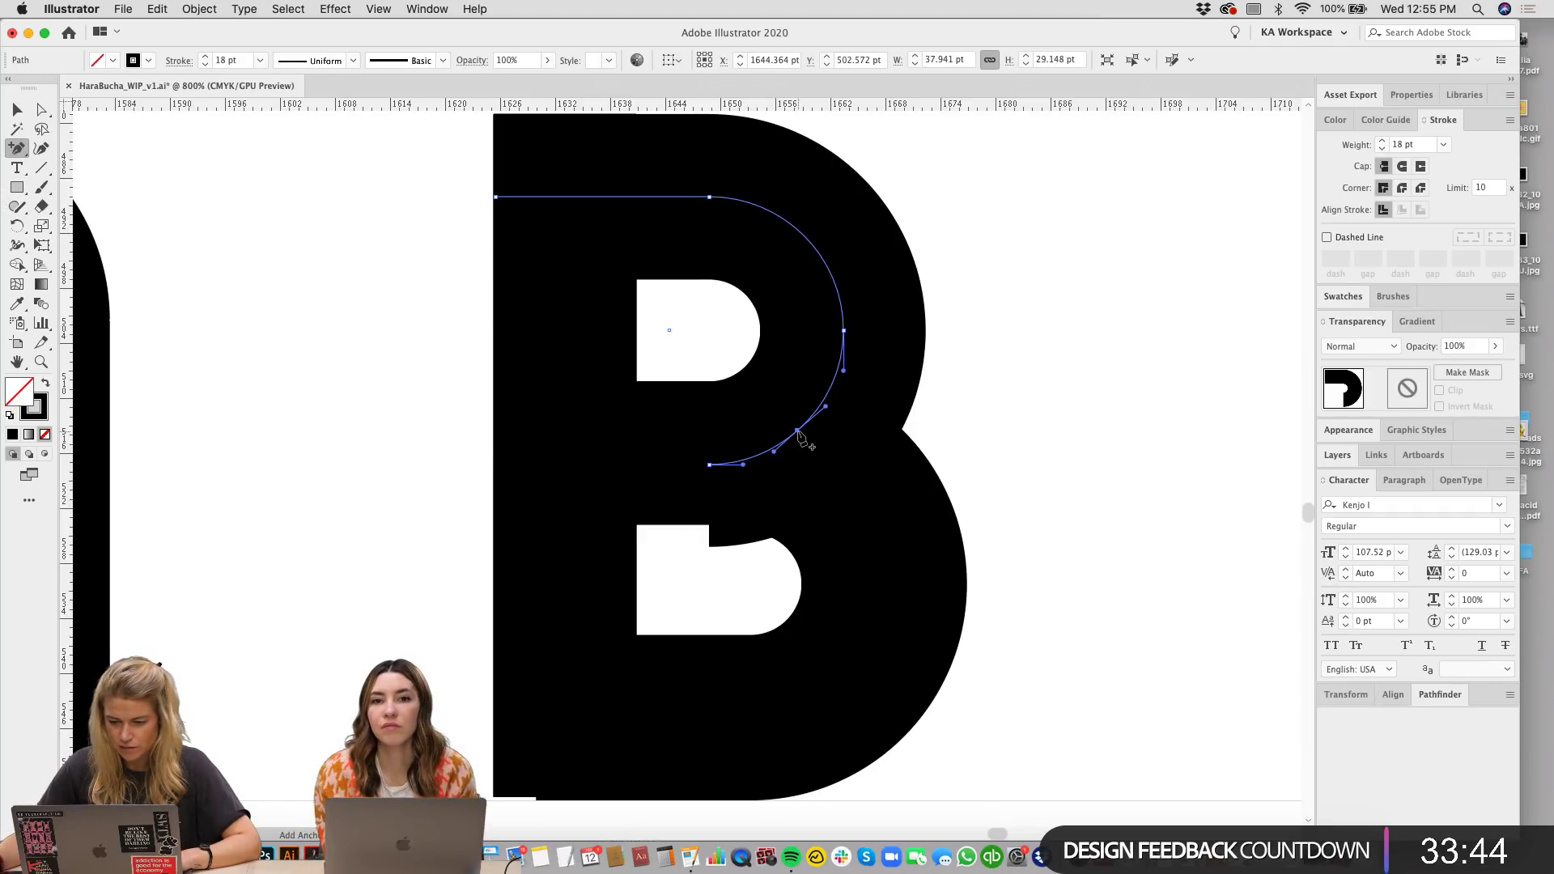
left_click(797, 432)
left_click(44, 110)
left_click(812, 502)
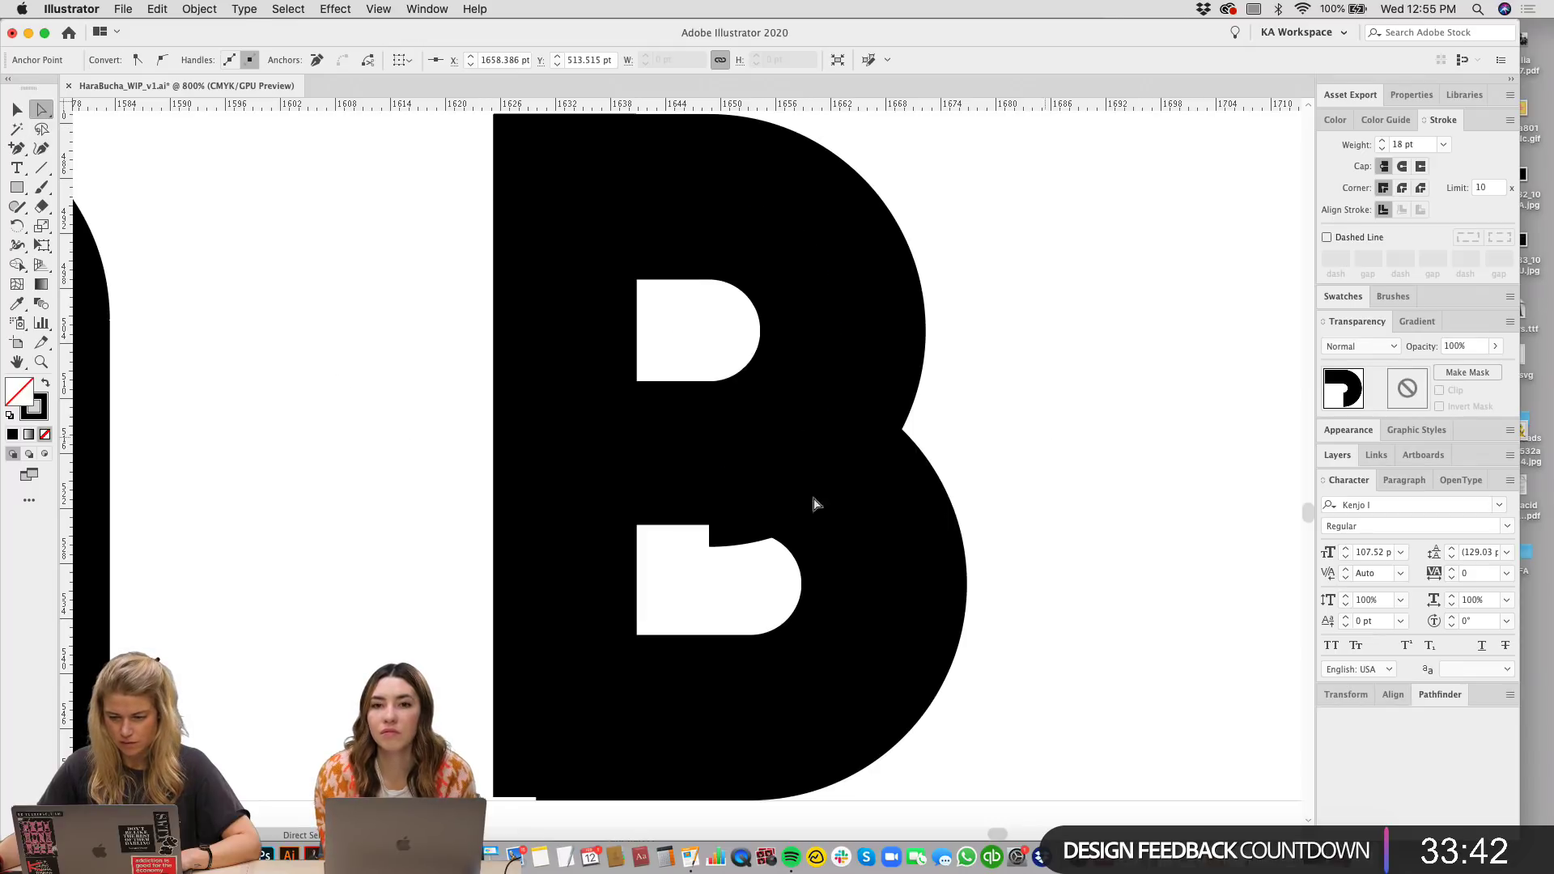
left_click(1017, 348)
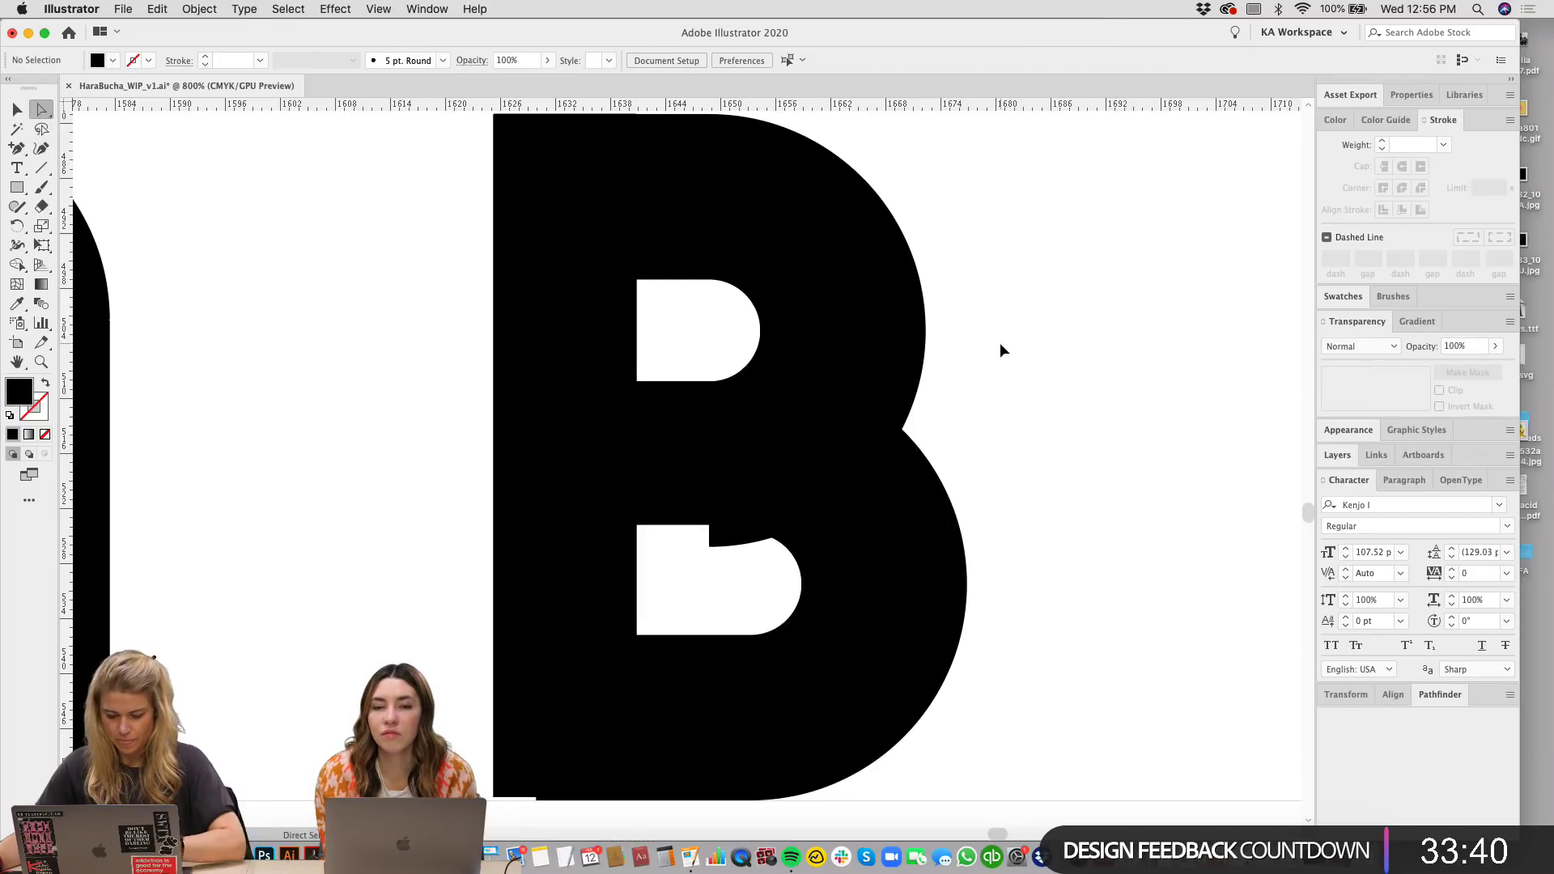
Step: Try deleting the lower end anchor of the B's upper bowl in Outline view, and undo the deletion
key("ctrl+y")
left_click(714, 477)
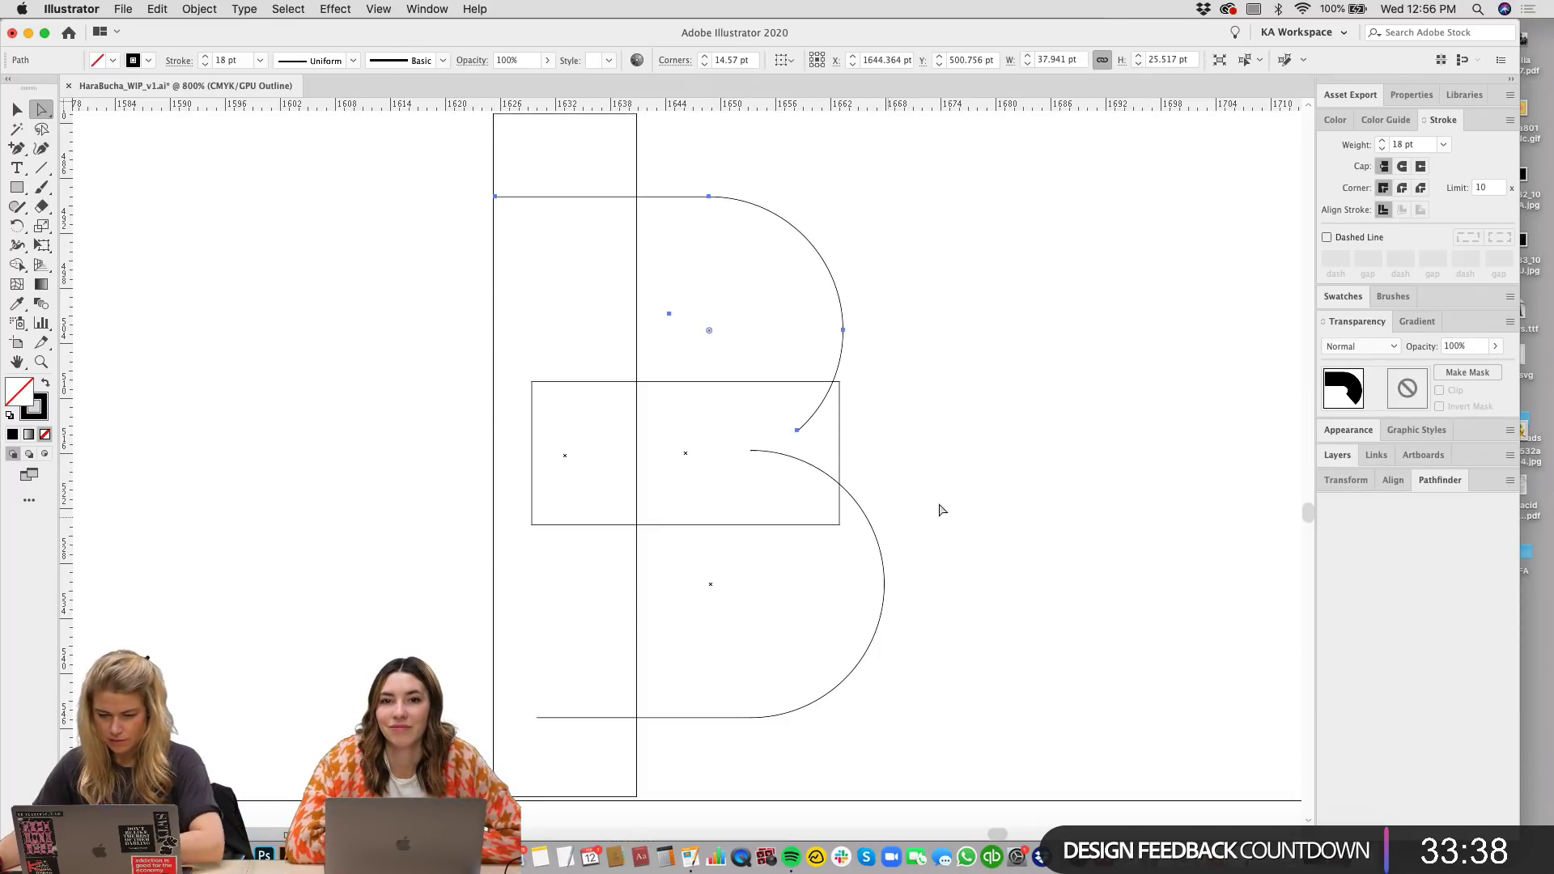
key("ctrl+y")
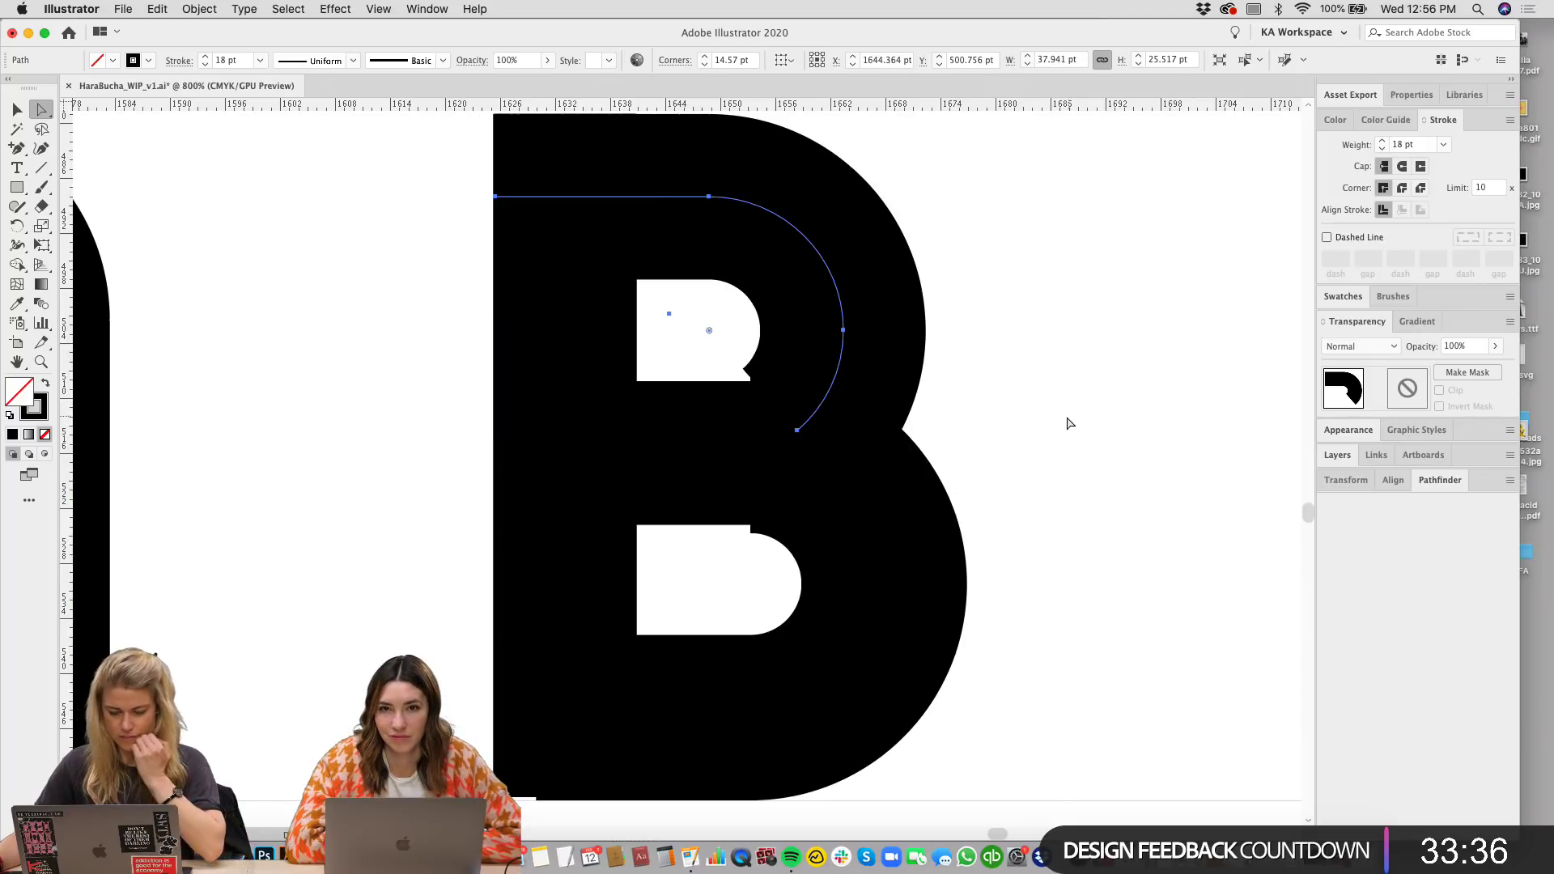
key("ctrl+z")
key("ctrl+z")
key("ctrl+z")
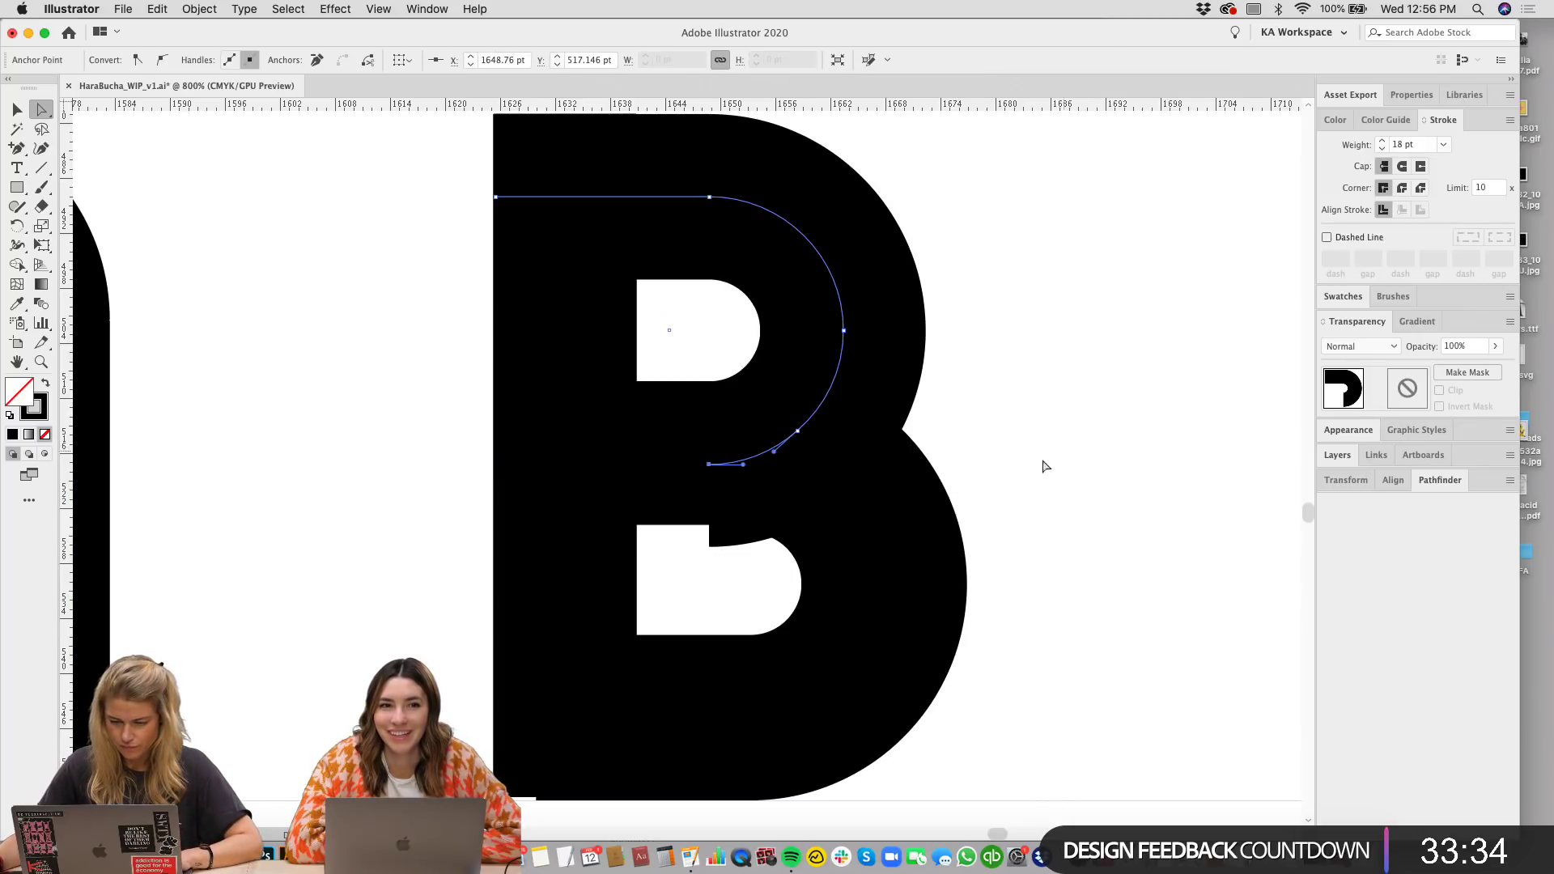
Step: Add another anchor point nearer the upper bowl's lower end, try trimming the path back to it, and undo the trim
left_click(17, 148)
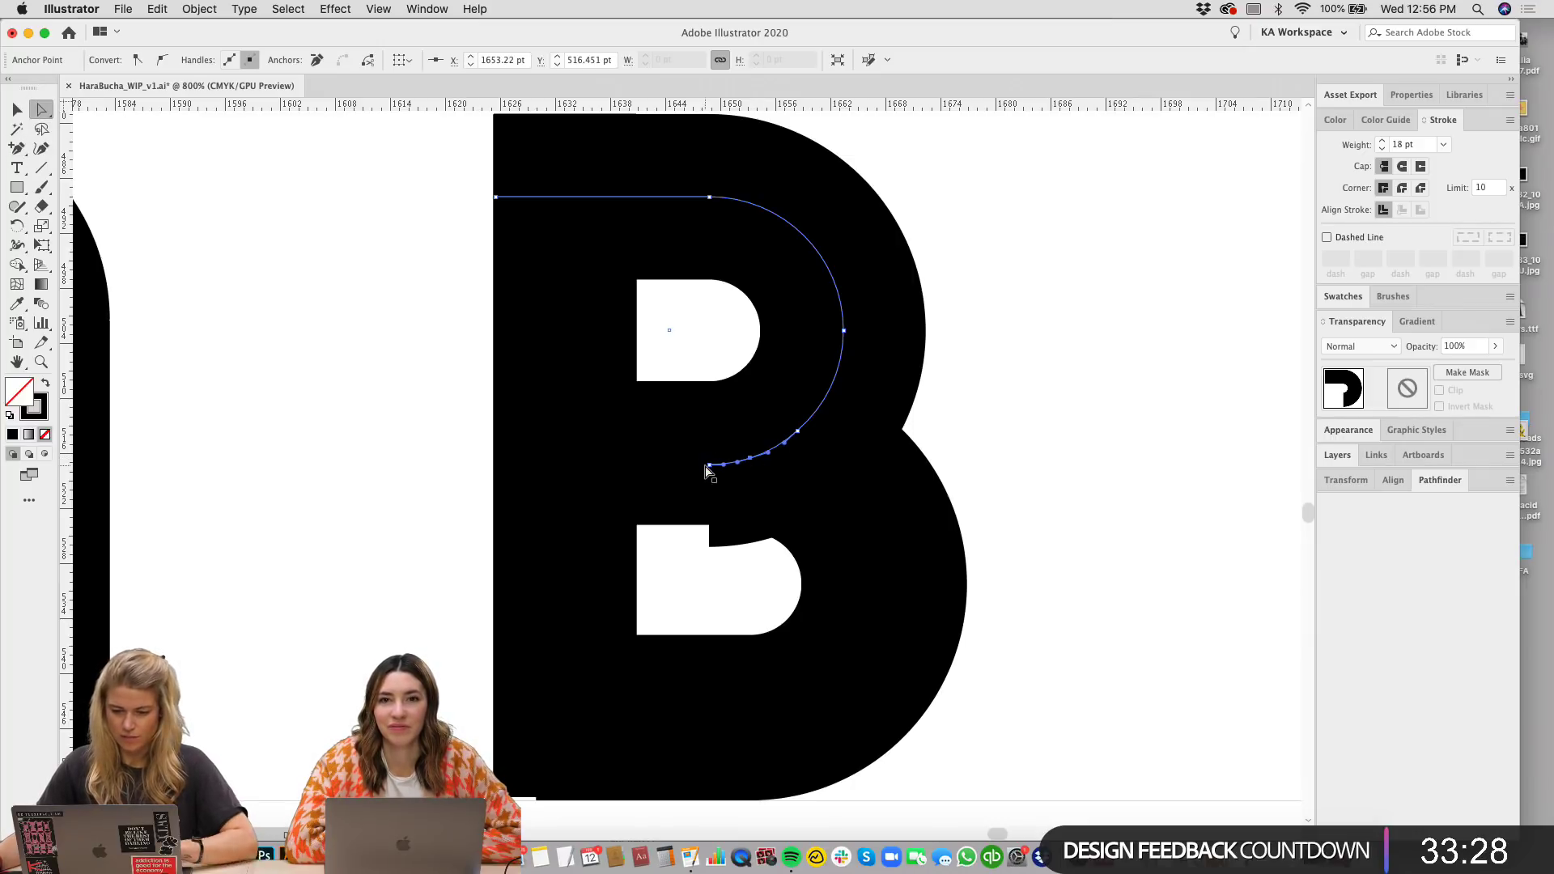
key("ctrl+shift+z")
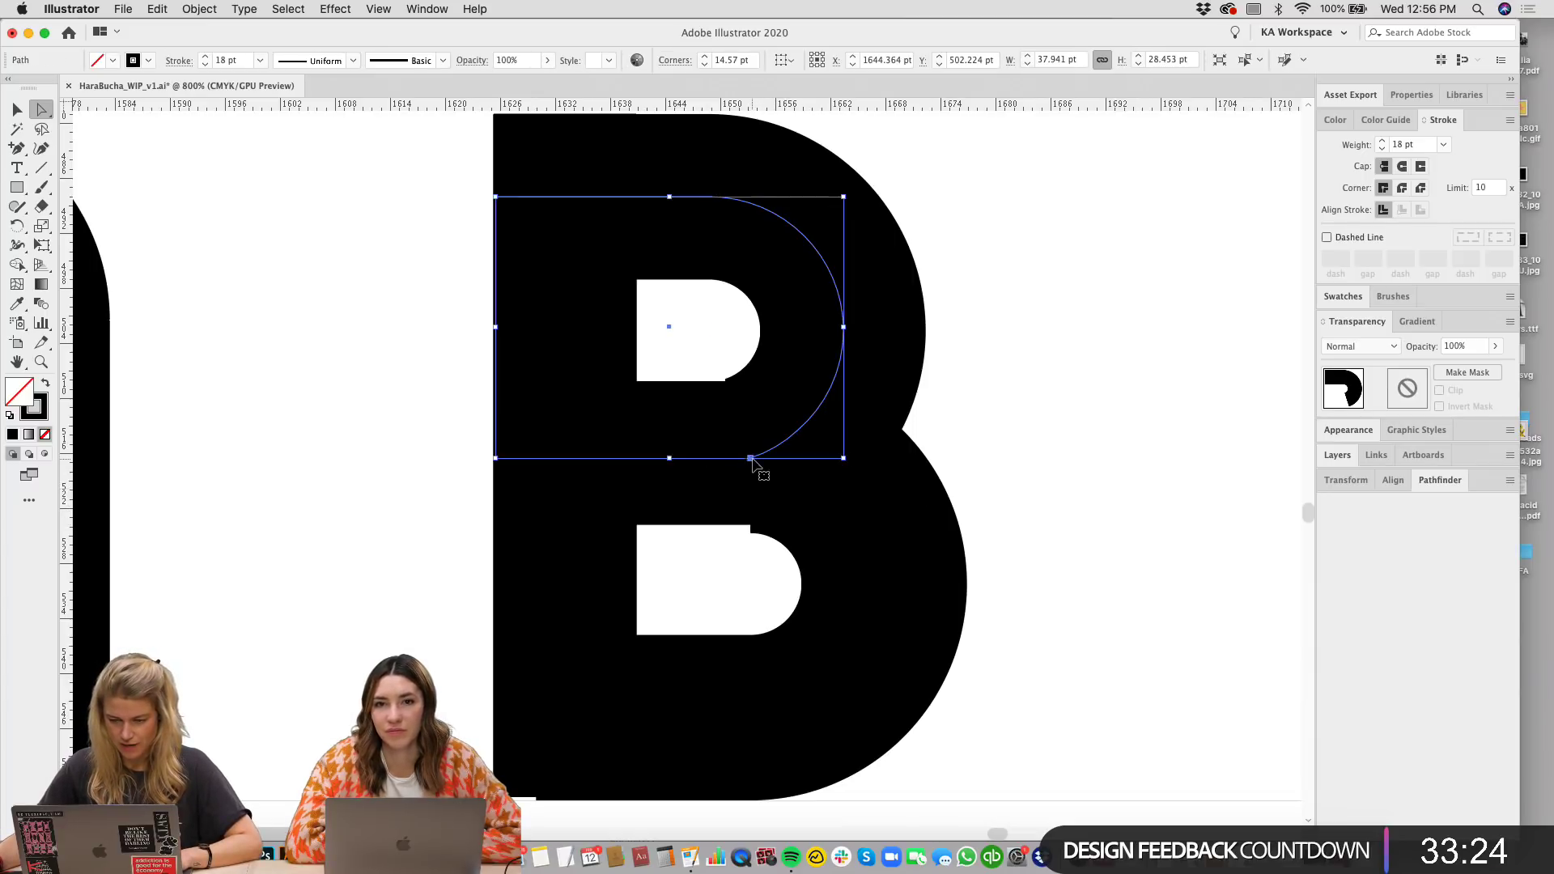
key("ctrl+z")
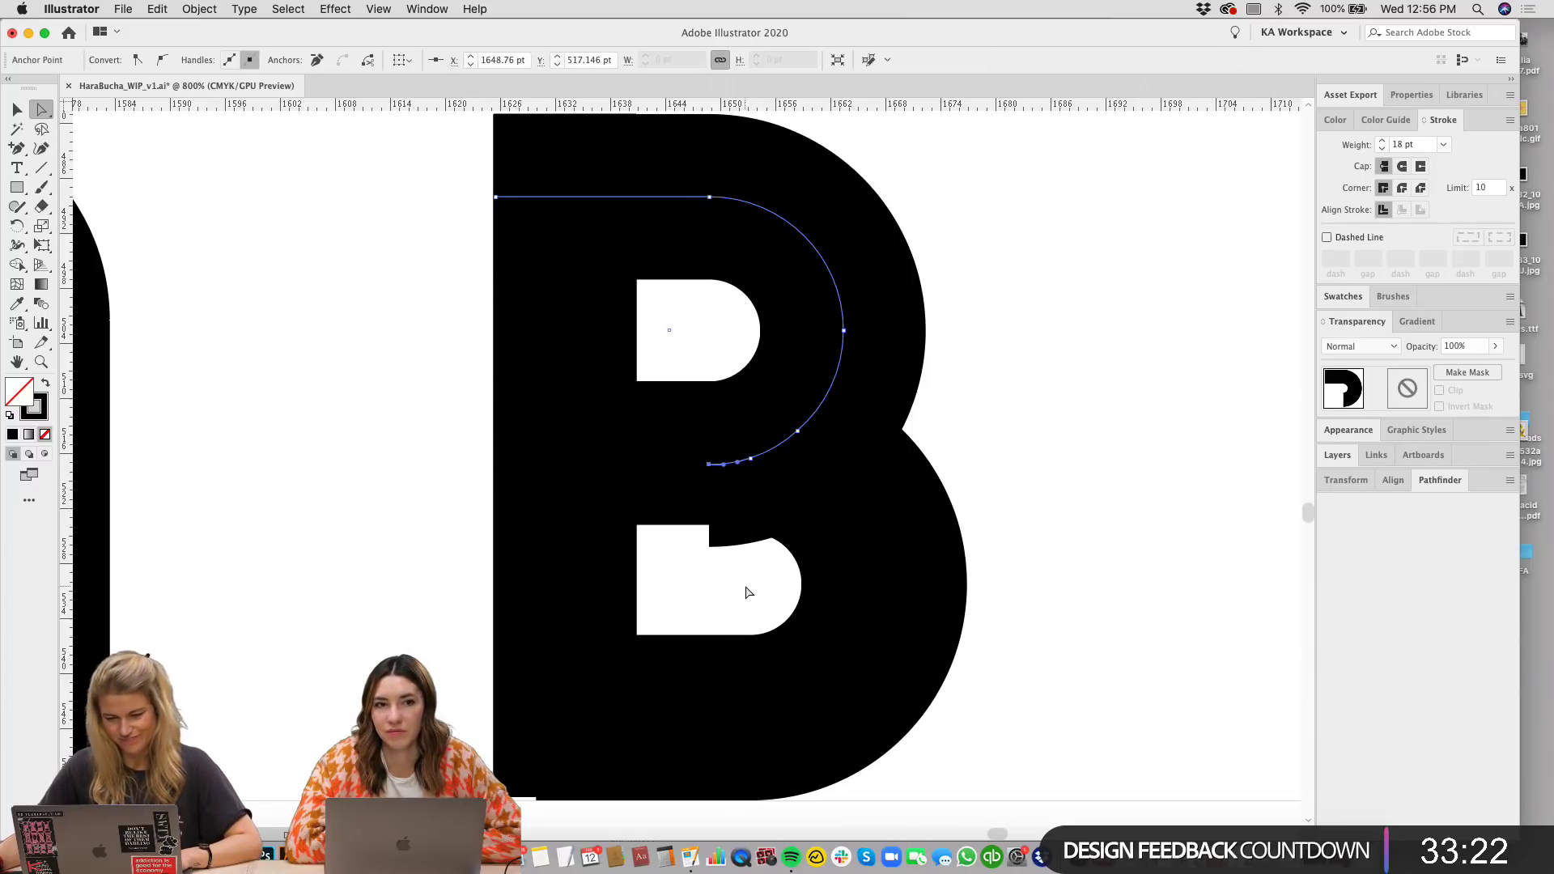
key("v")
left_click(1086, 421)
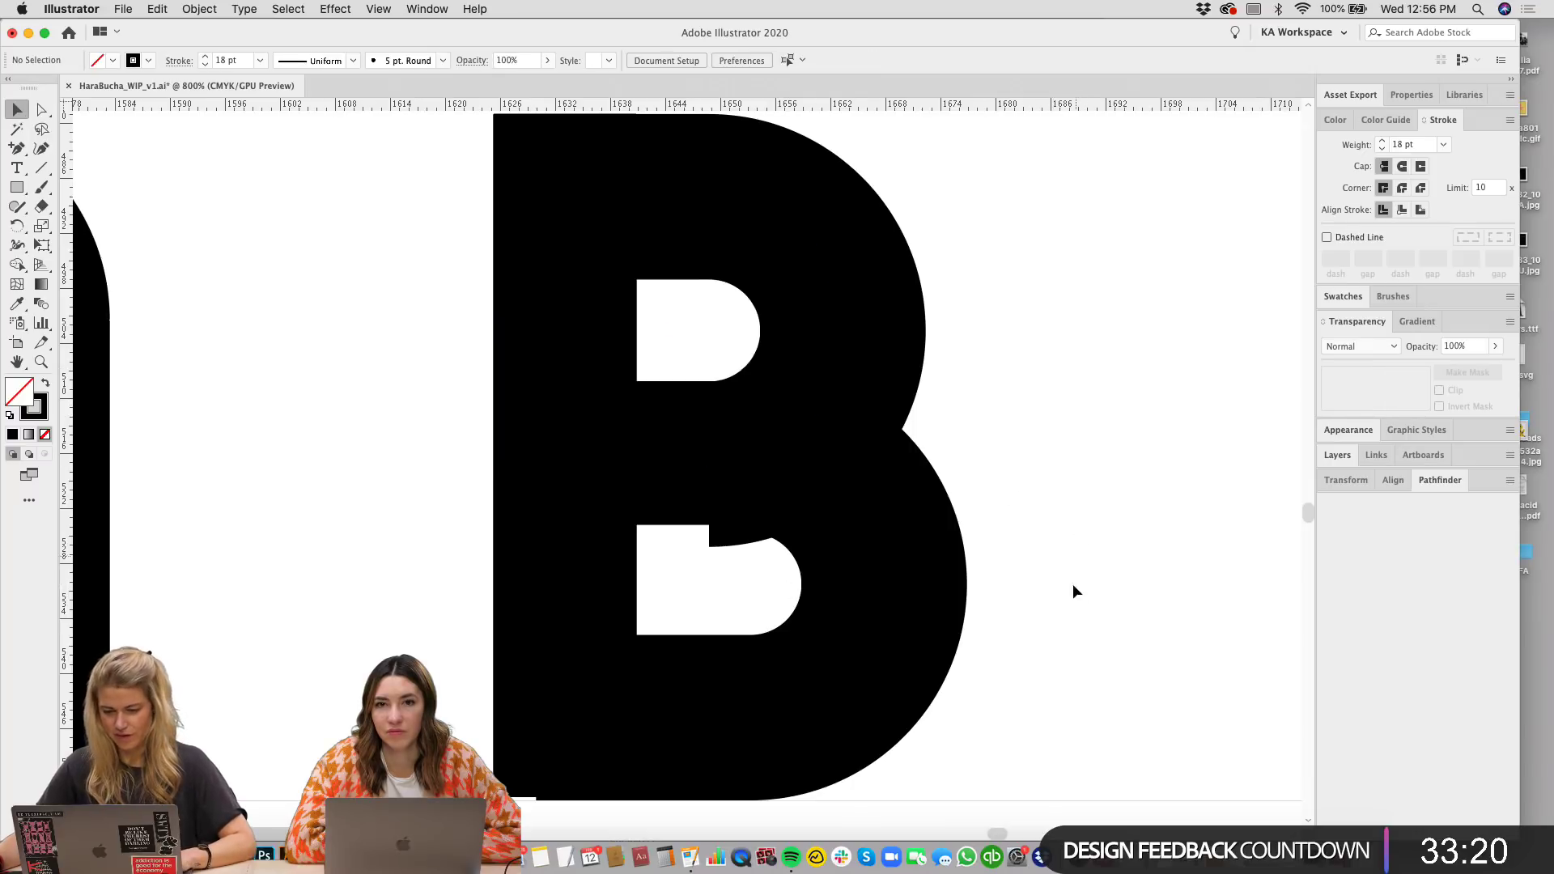
Step: Examine the B's lower bowl path and how it overlaps the other parts around the lower counter
scroll(1072, 585, "down", 3)
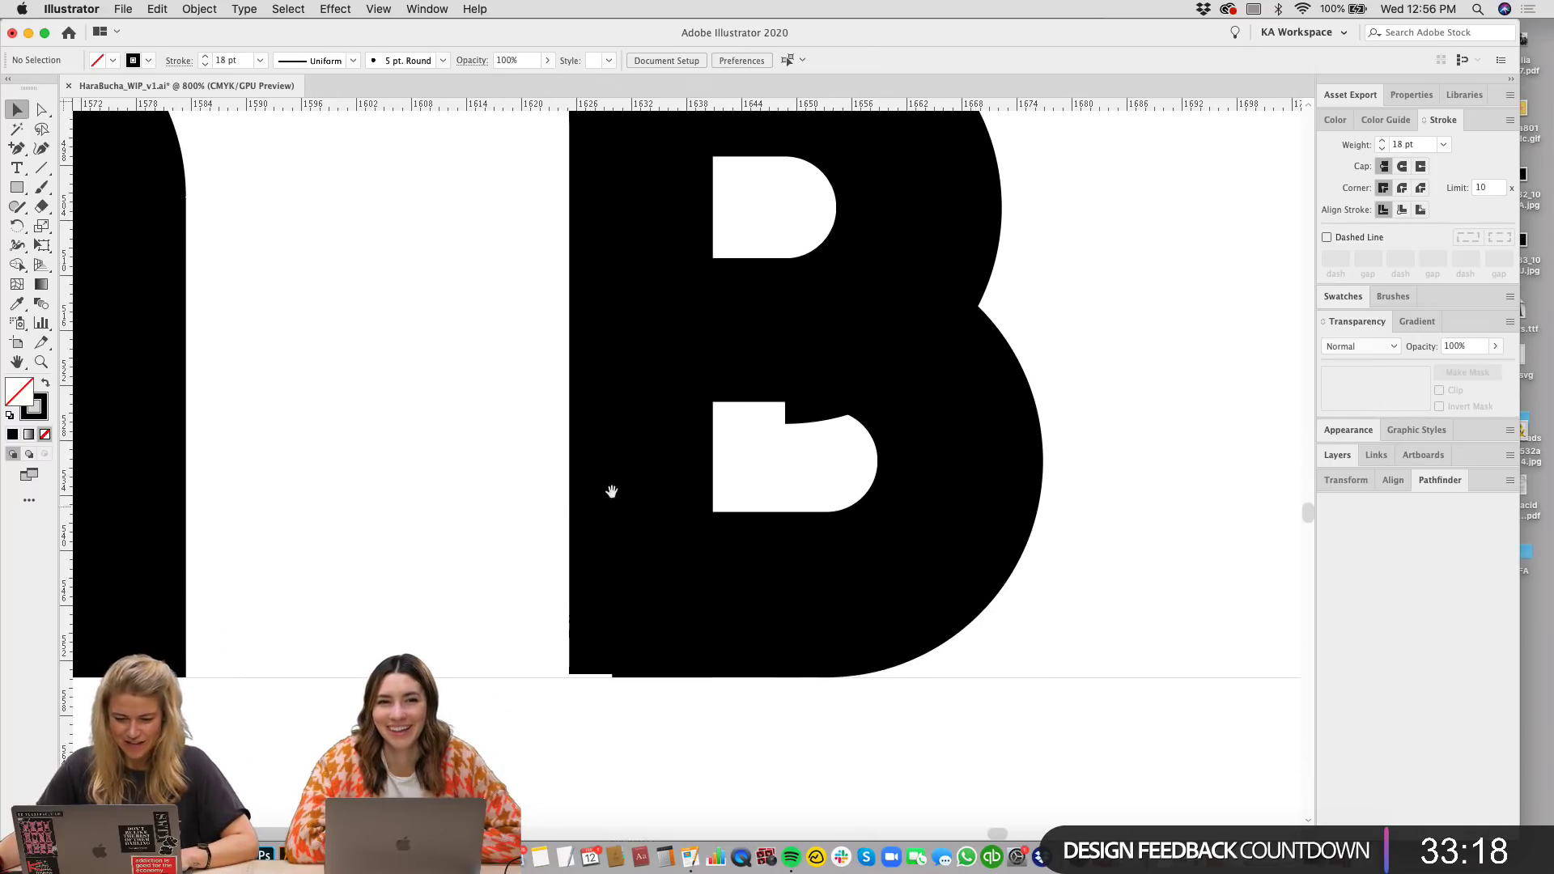
scroll(612, 491, "right", 2)
scroll(612, 491, "up", 1)
left_click_drag(1041, 590, 847, 507)
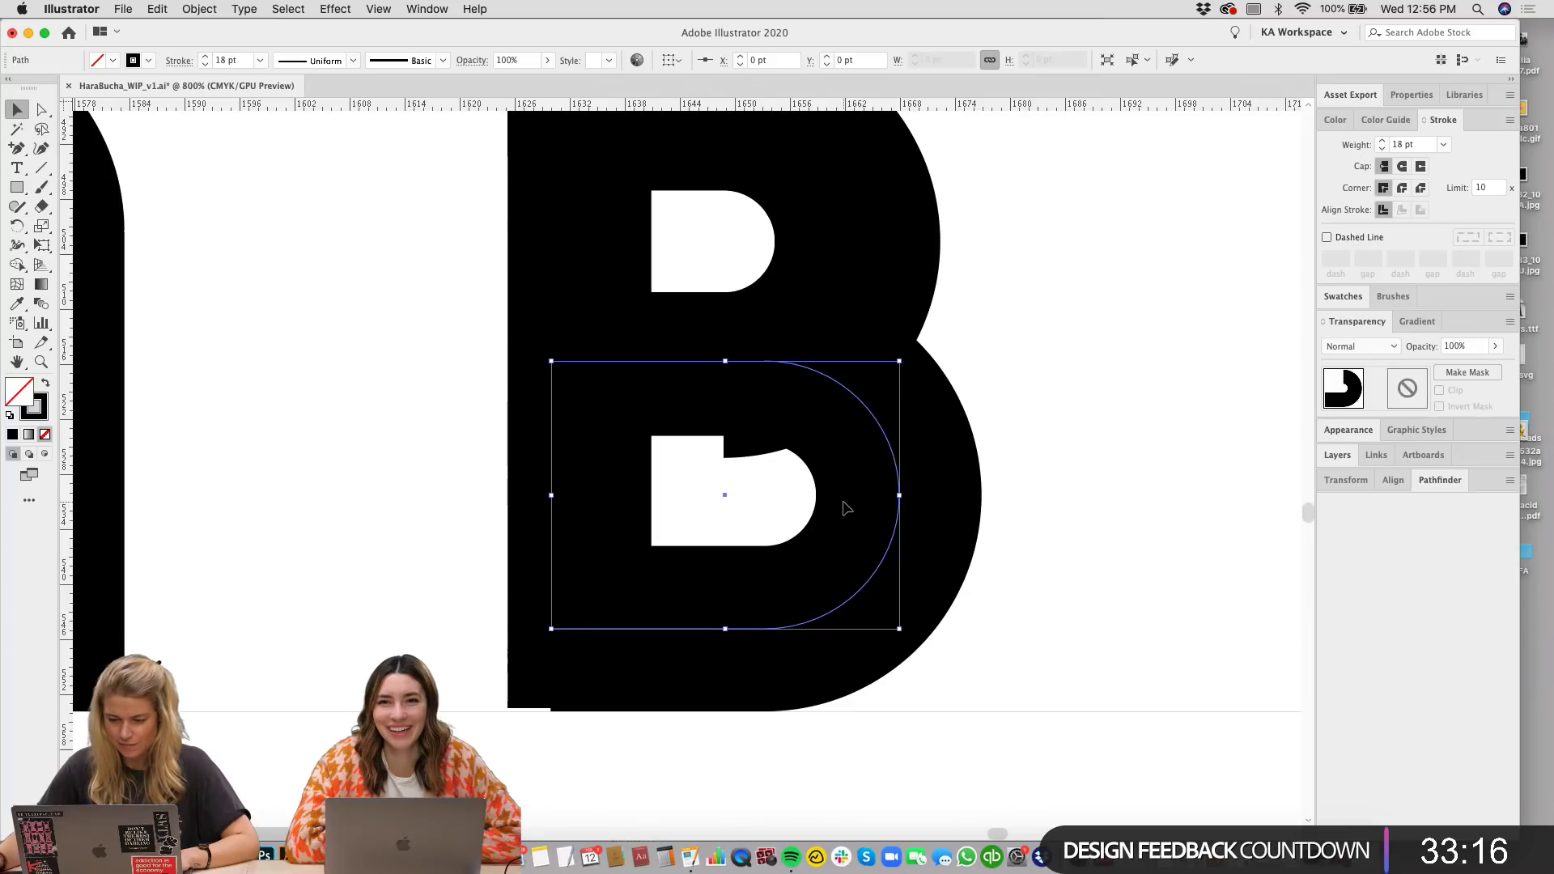
scroll(917, 467, "right", 1)
scroll(917, 467, "up", 1)
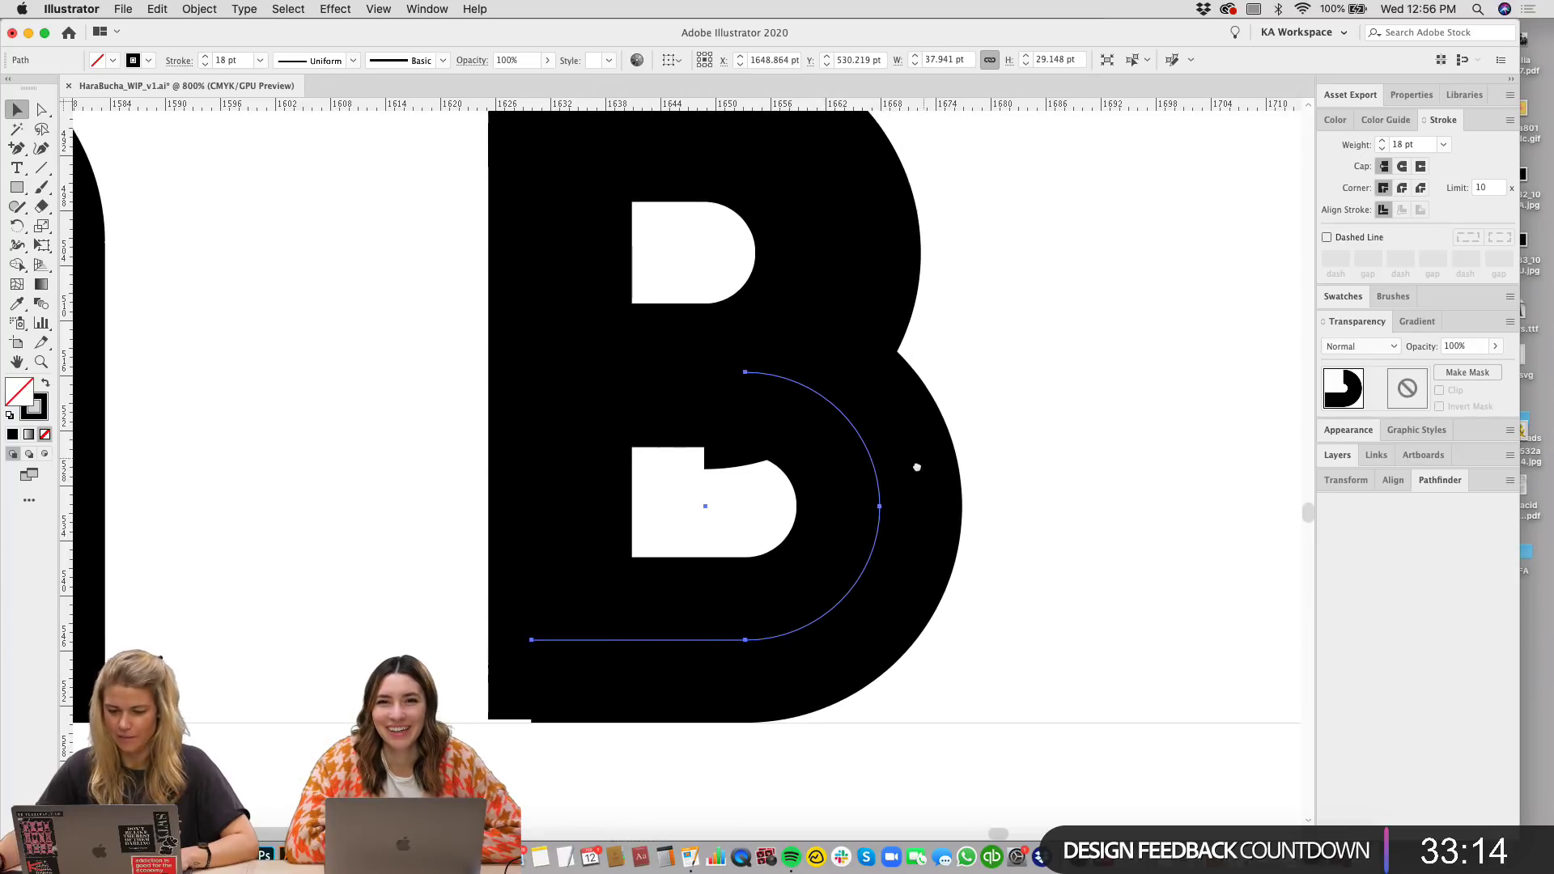
key("super+minus")
left_click_drag(996, 647, 404, 194)
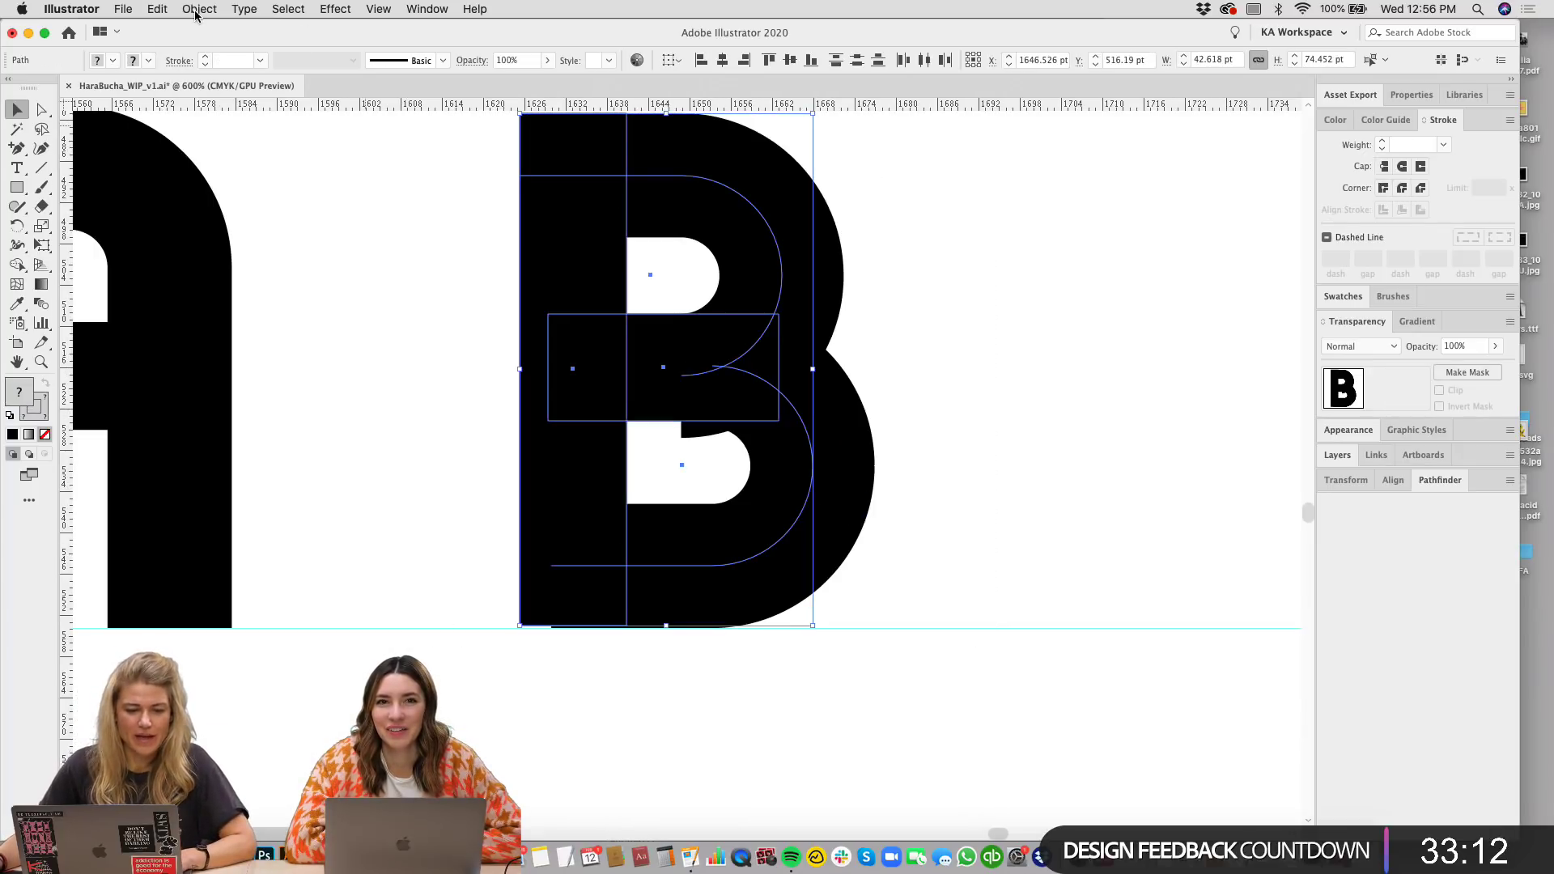
left_click(1027, 395)
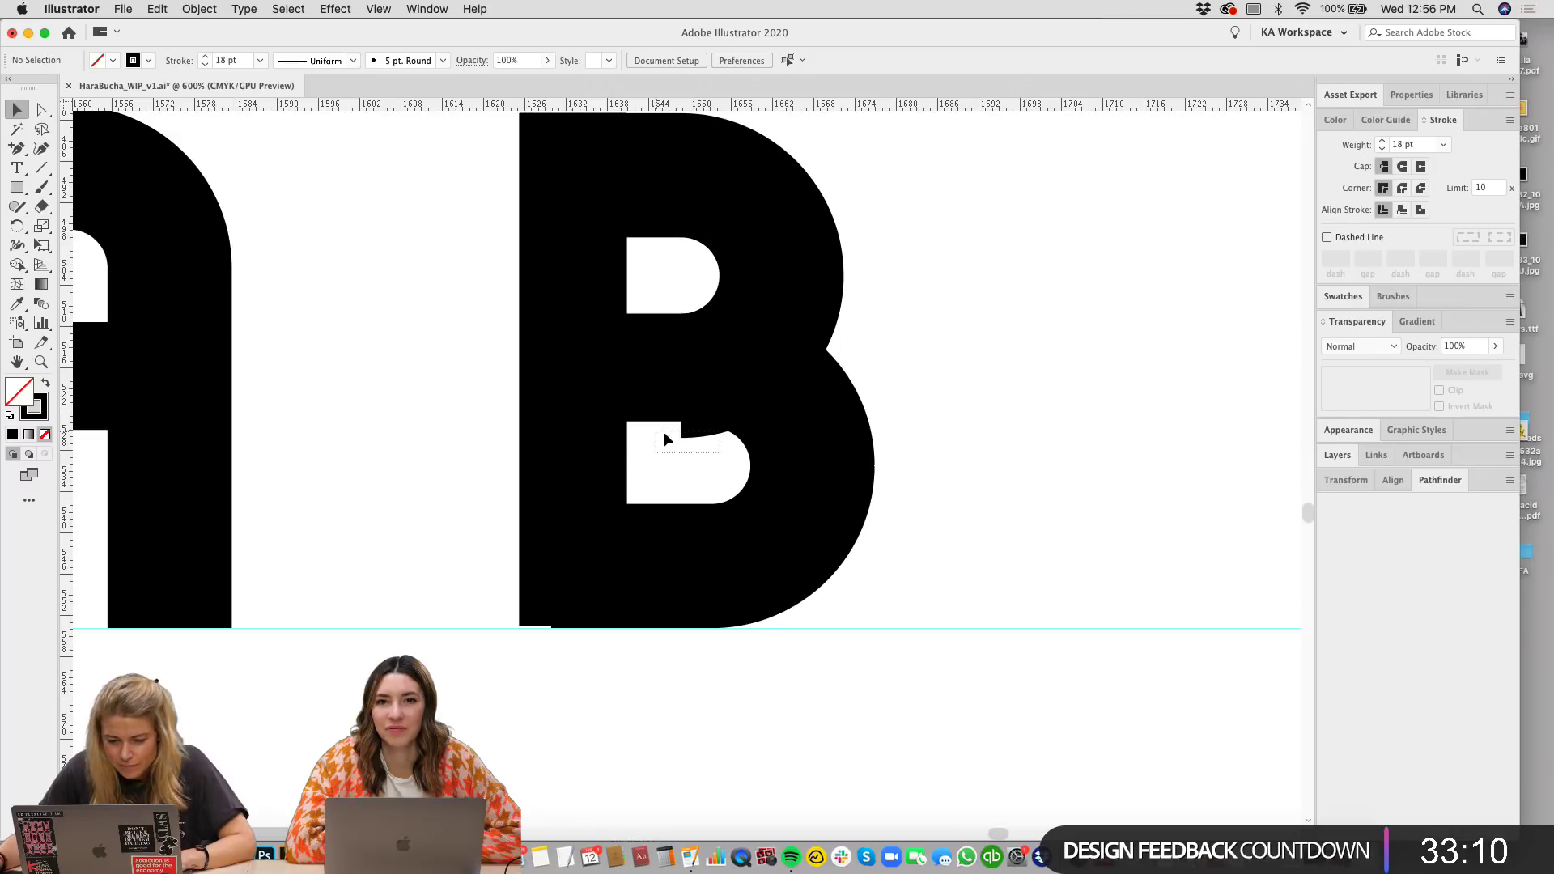
Step: Delete the lower end anchor of the B's upper bowl path to shorten it out of the lower counter
left_click(771, 233)
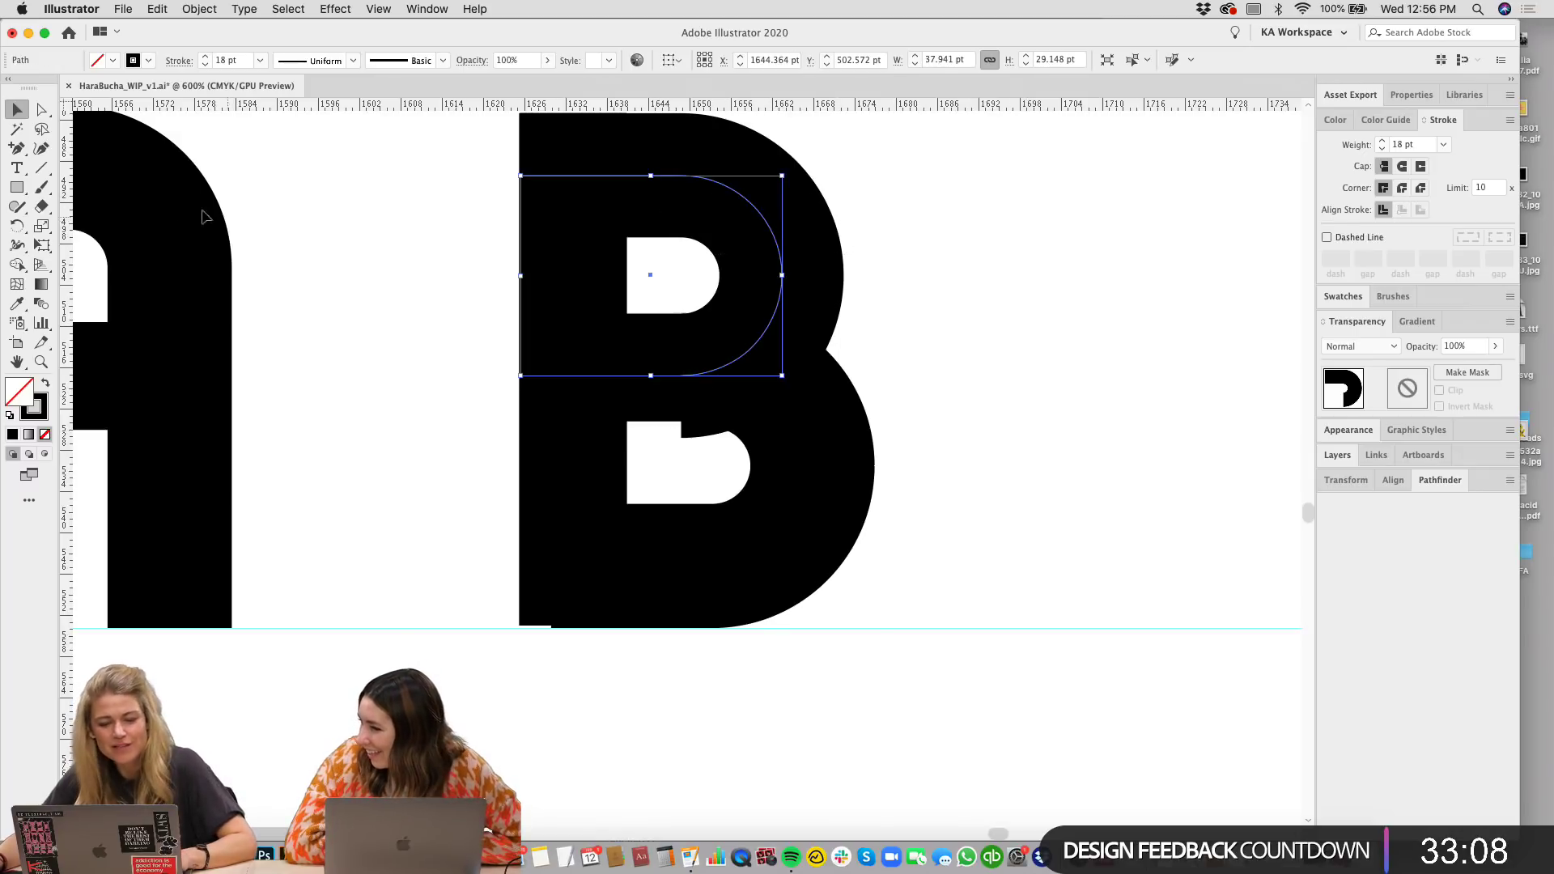
key("a")
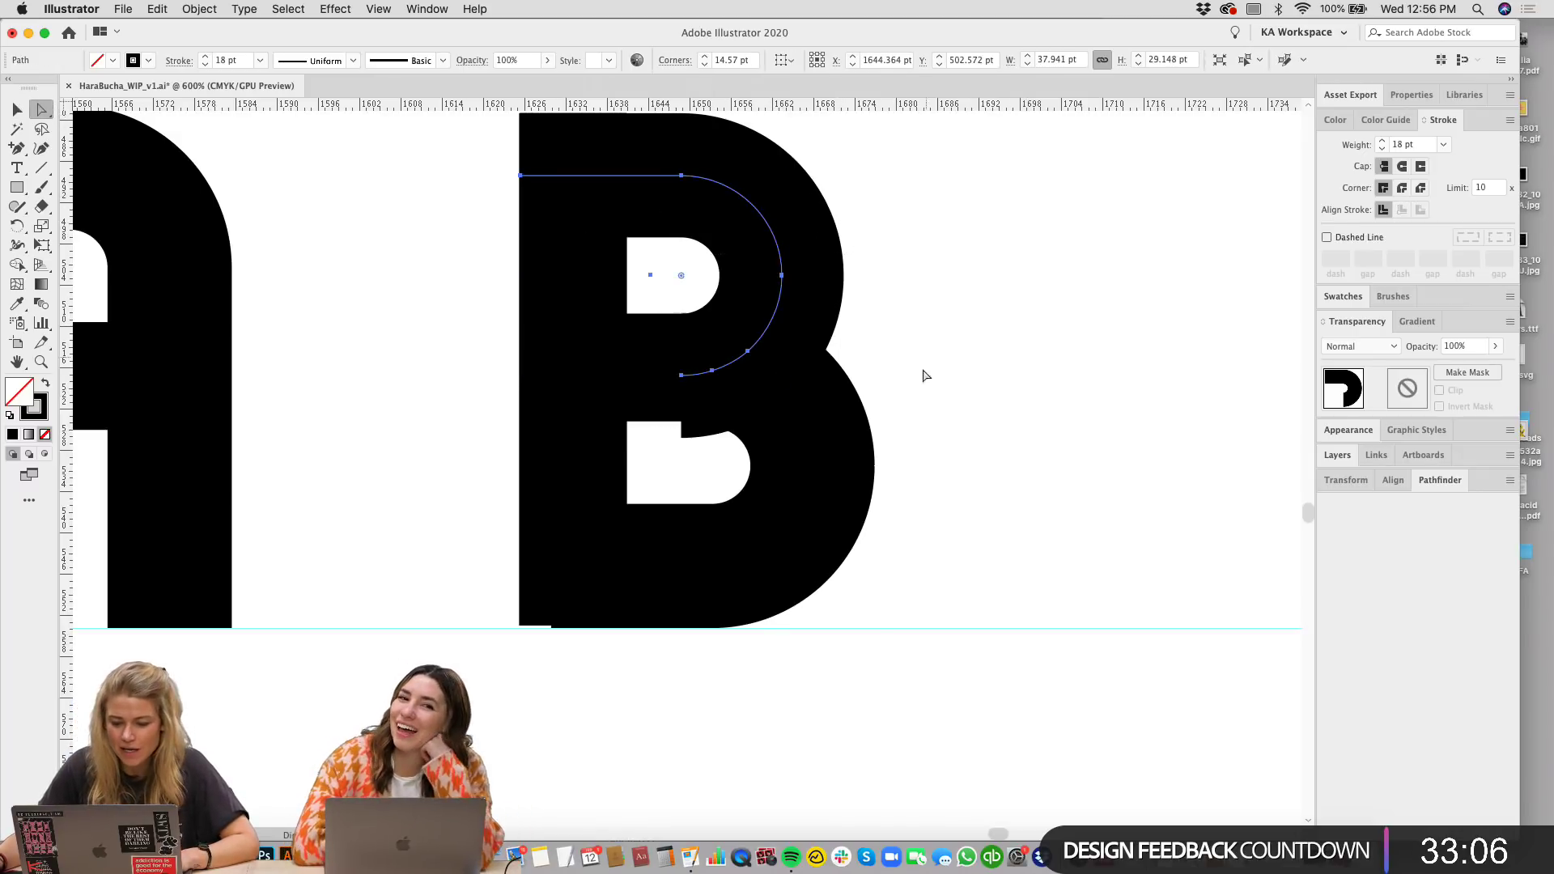
left_click(681, 375)
key("Delete")
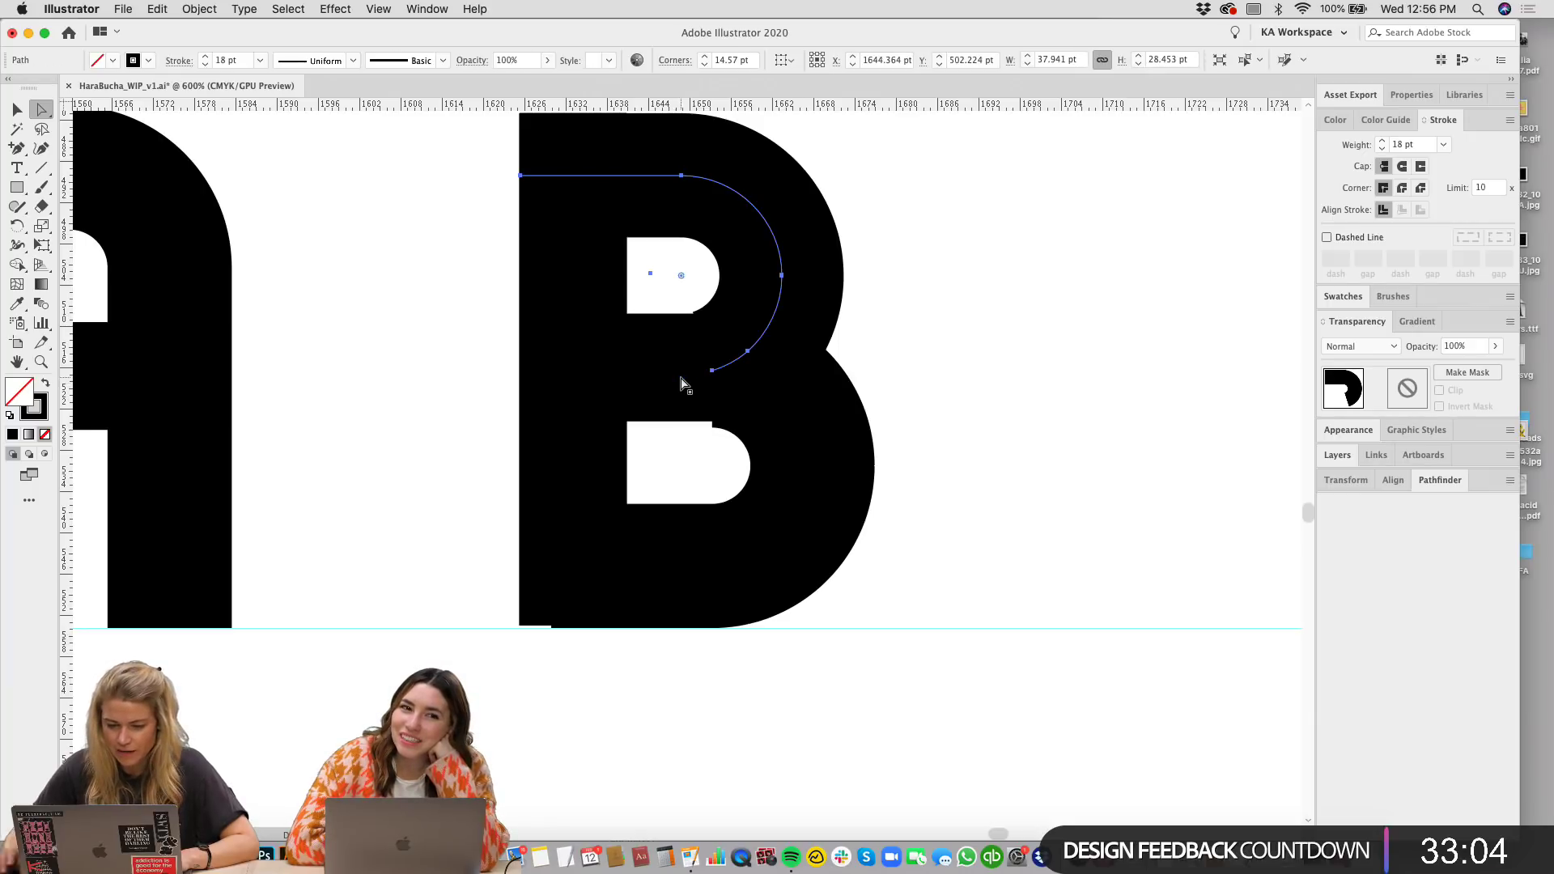
left_click(1115, 381)
Step: Nudge all parts of the B about 5 pt left toward the last A of HARA
scroll(1125, 437, "up", 3)
key("v")
key("super+minus")
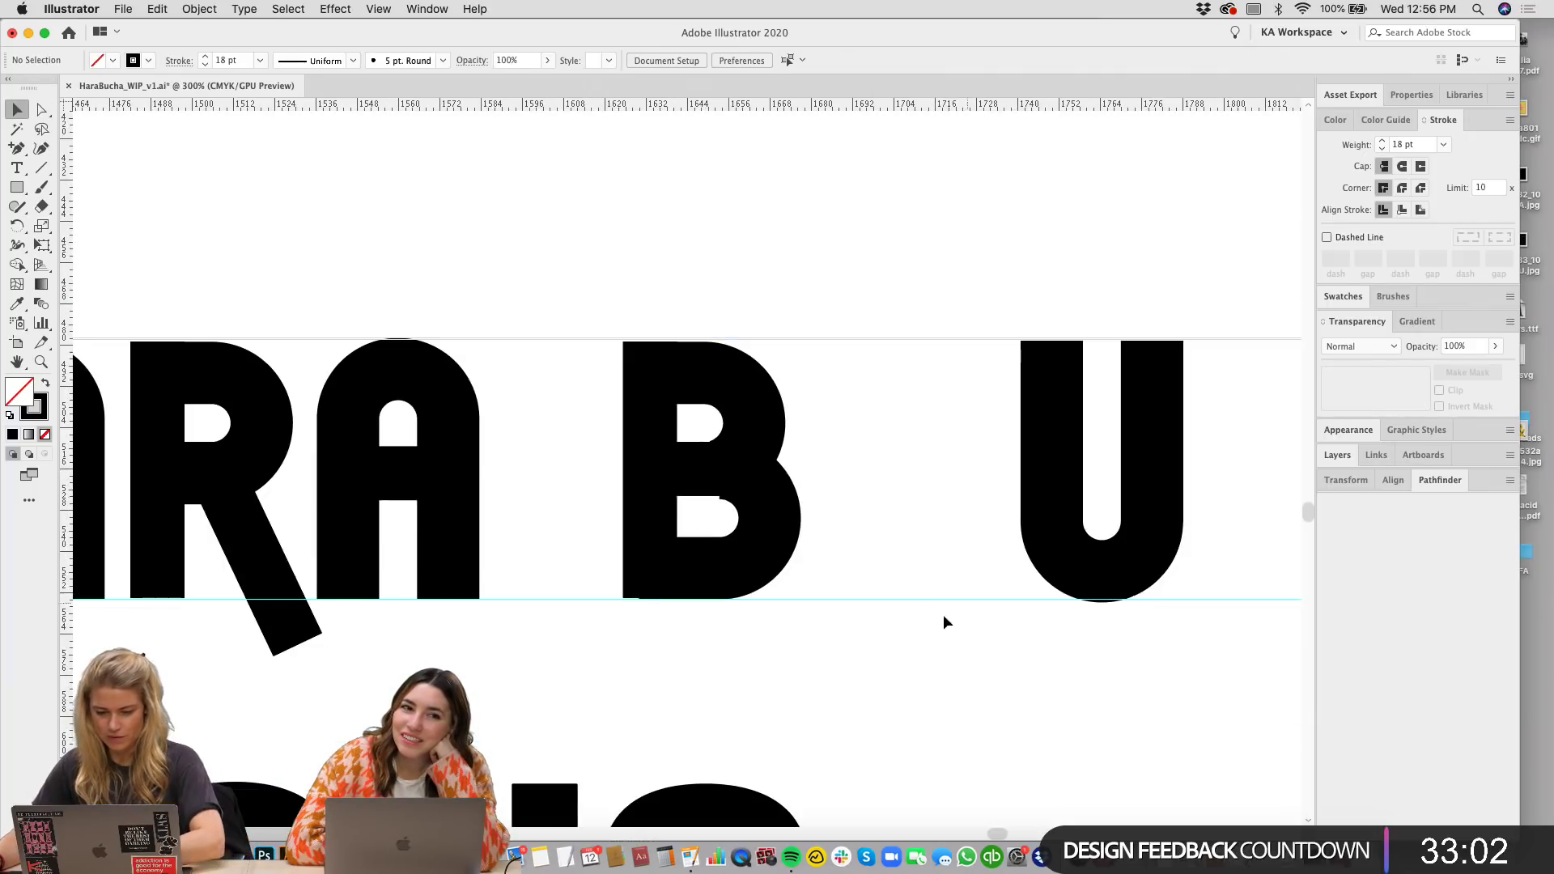
scroll(945, 622, "left", 3)
left_click_drag(971, 649, 705, 323)
key("Left")
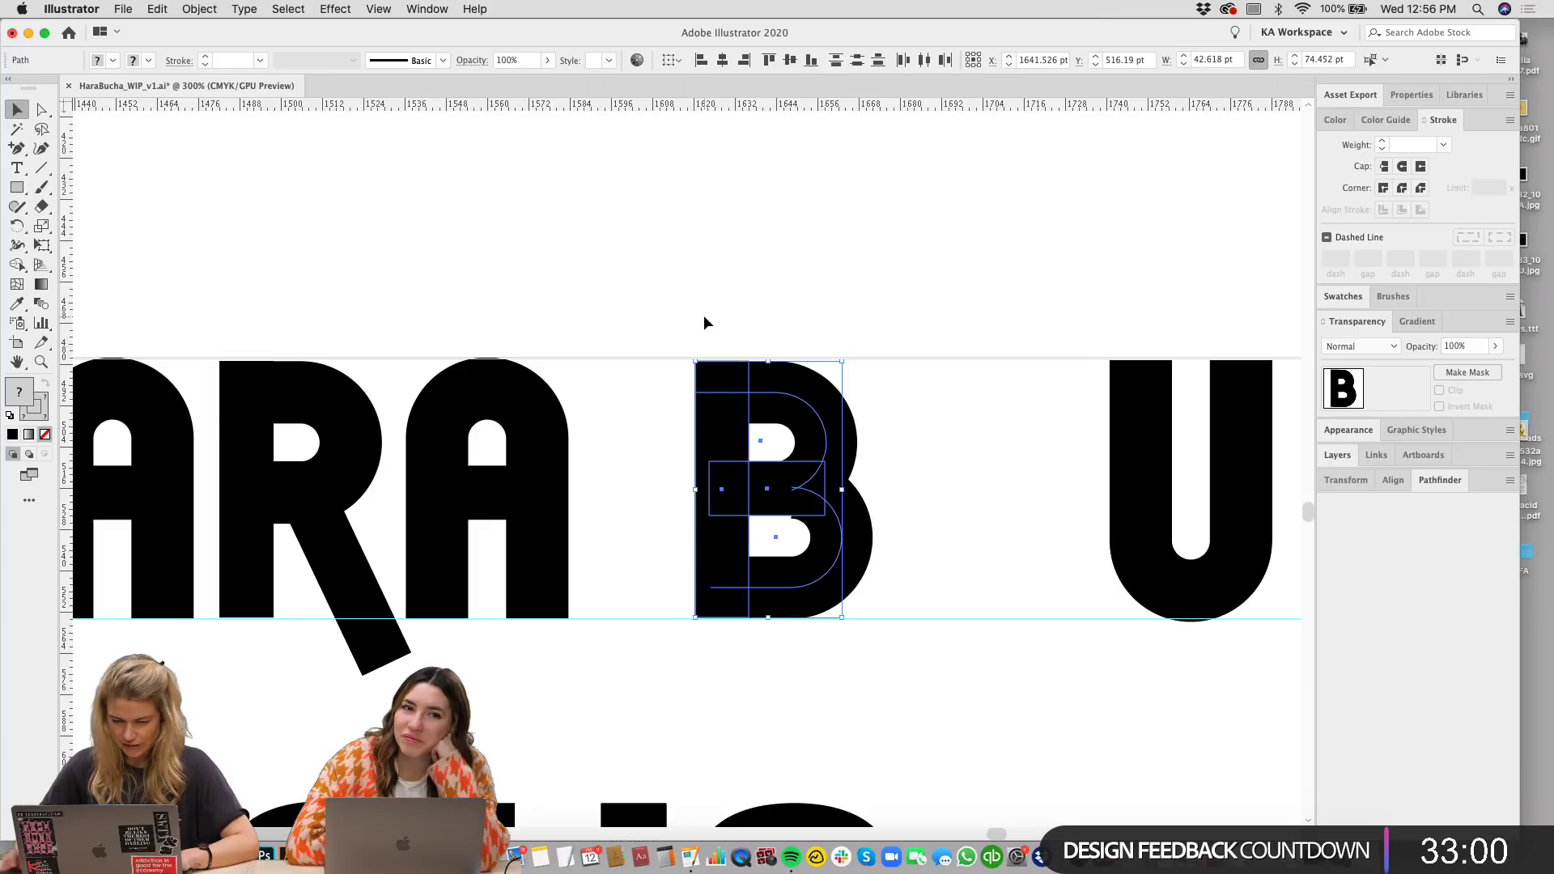
scroll(712, 291, "right", 5)
left_click(718, 256)
Step: Move the U left along the baseline to sit right beside the B, then deselect it
left_click(982, 416)
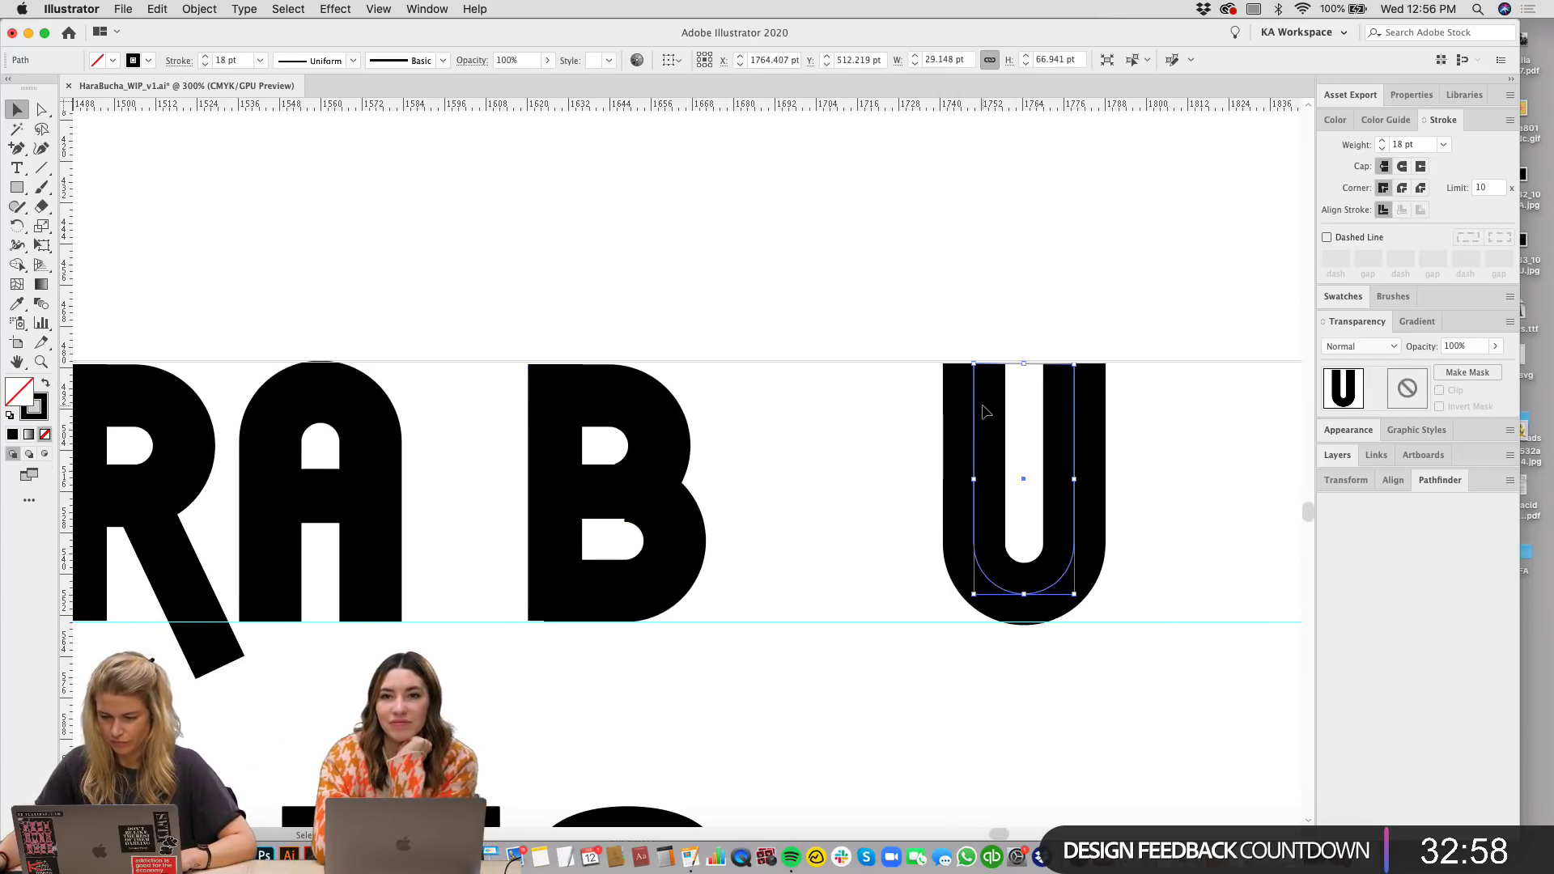
left_click_drag(973, 414, 747, 413)
left_click(992, 245)
key("super+minus")
key("super+minus")
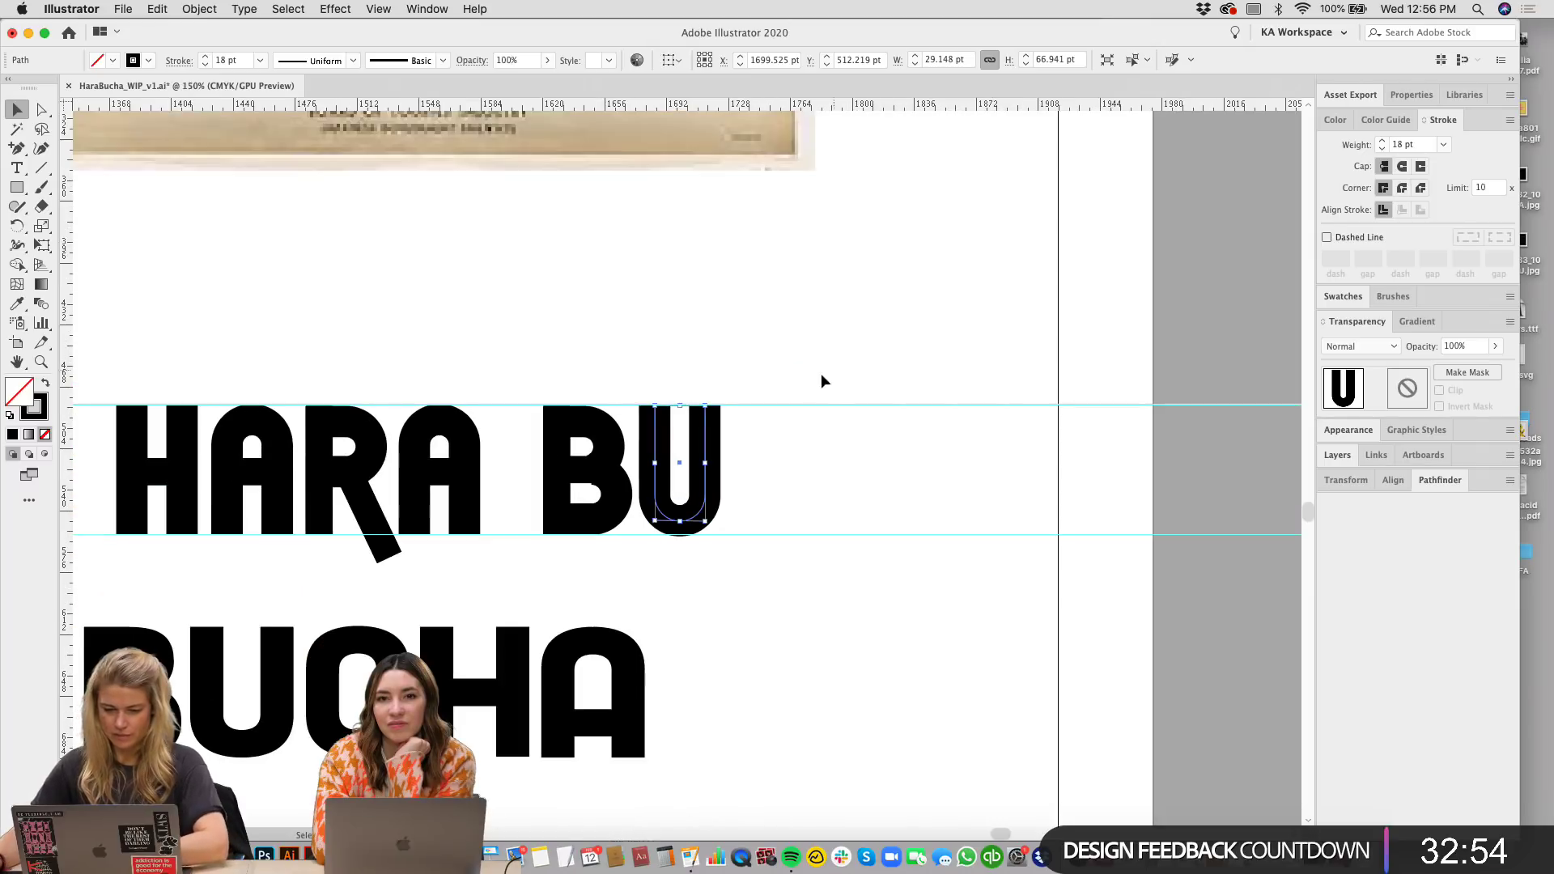
scroll(820, 373, "left", 5)
left_click_drag(1086, 521, 998, 543)
Step: Draw a horizontal line about 51 pt long across the R's leg along the baseline guide, and swap its fill and stroke
left_click(43, 169)
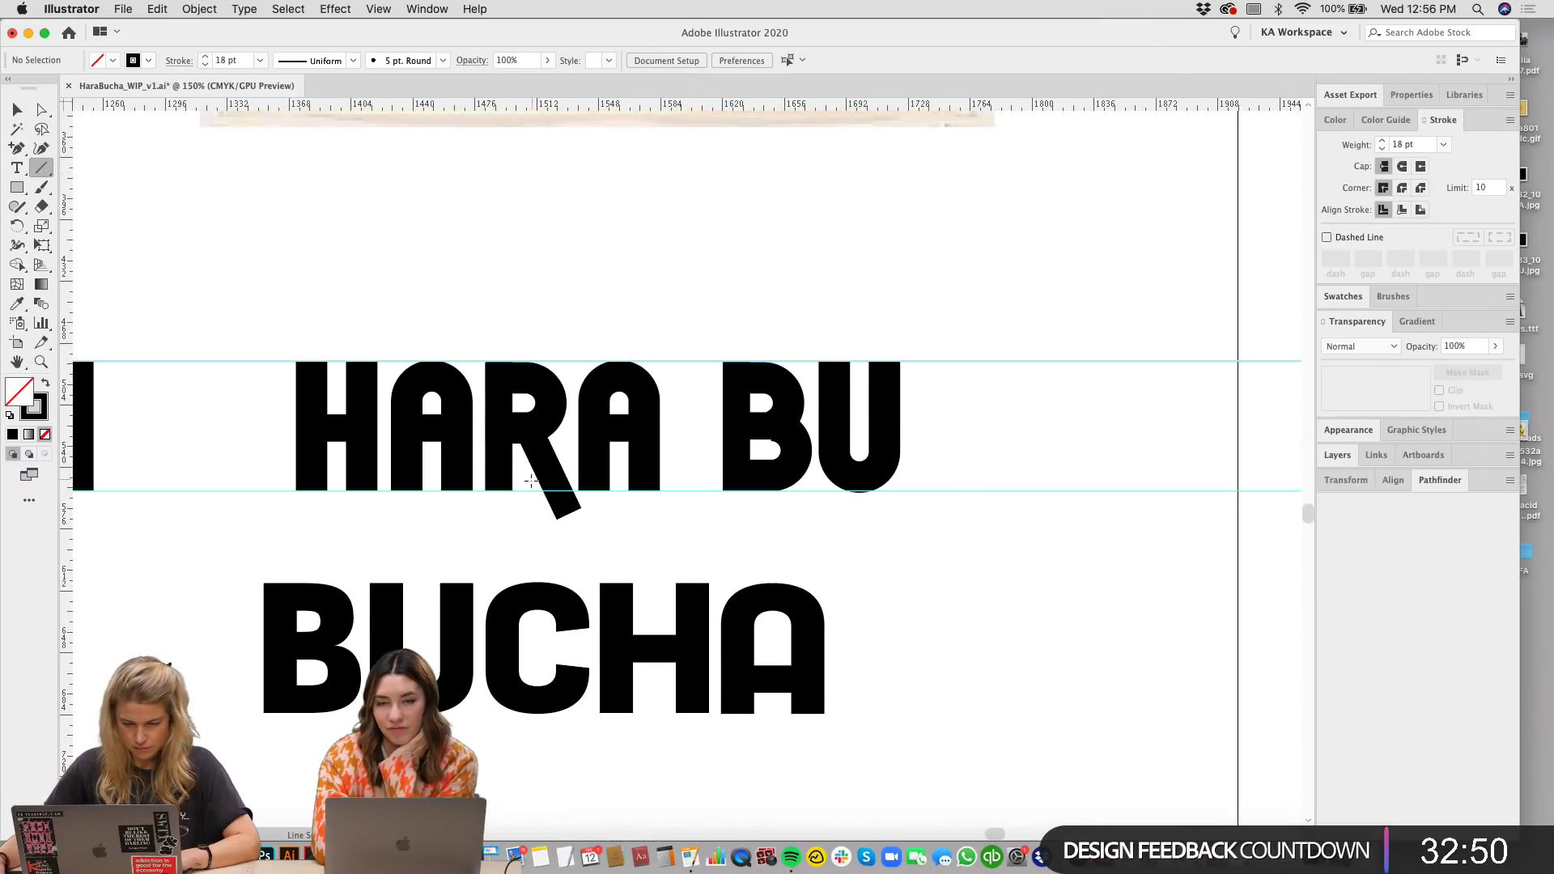
left_click_drag(526, 489, 614, 490)
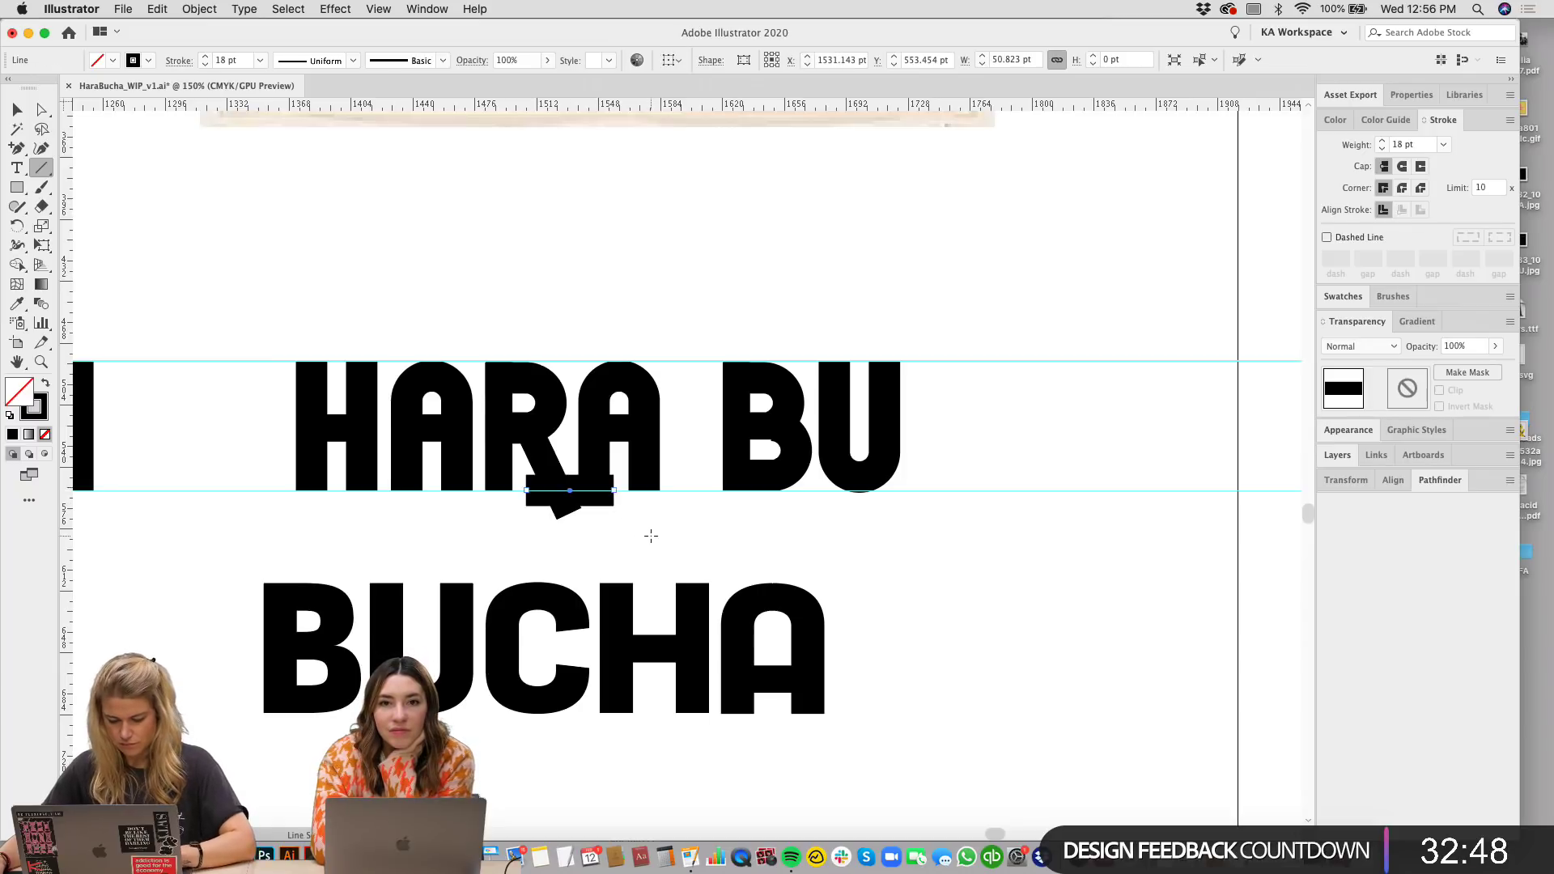
key("v")
left_click(46, 385)
key("super+equal")
key("super+equal")
key("super+equal")
key("super+equal")
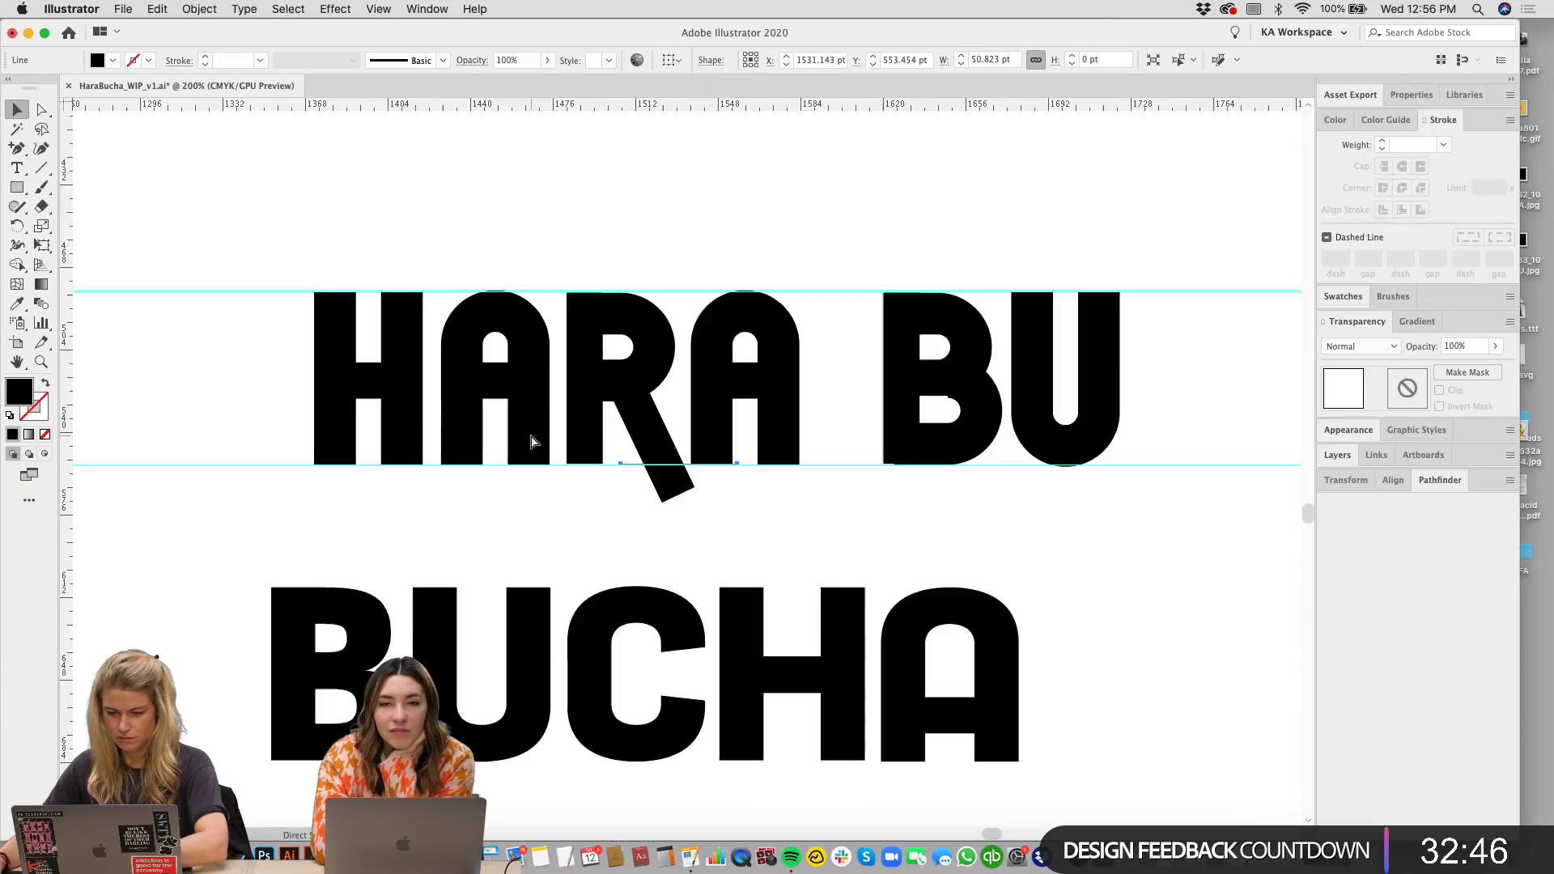
Step: Divide the R's diagonal leg along the baseline line with Pathfinder and delete the piece below the baseline
left_click(631, 405, "shift")
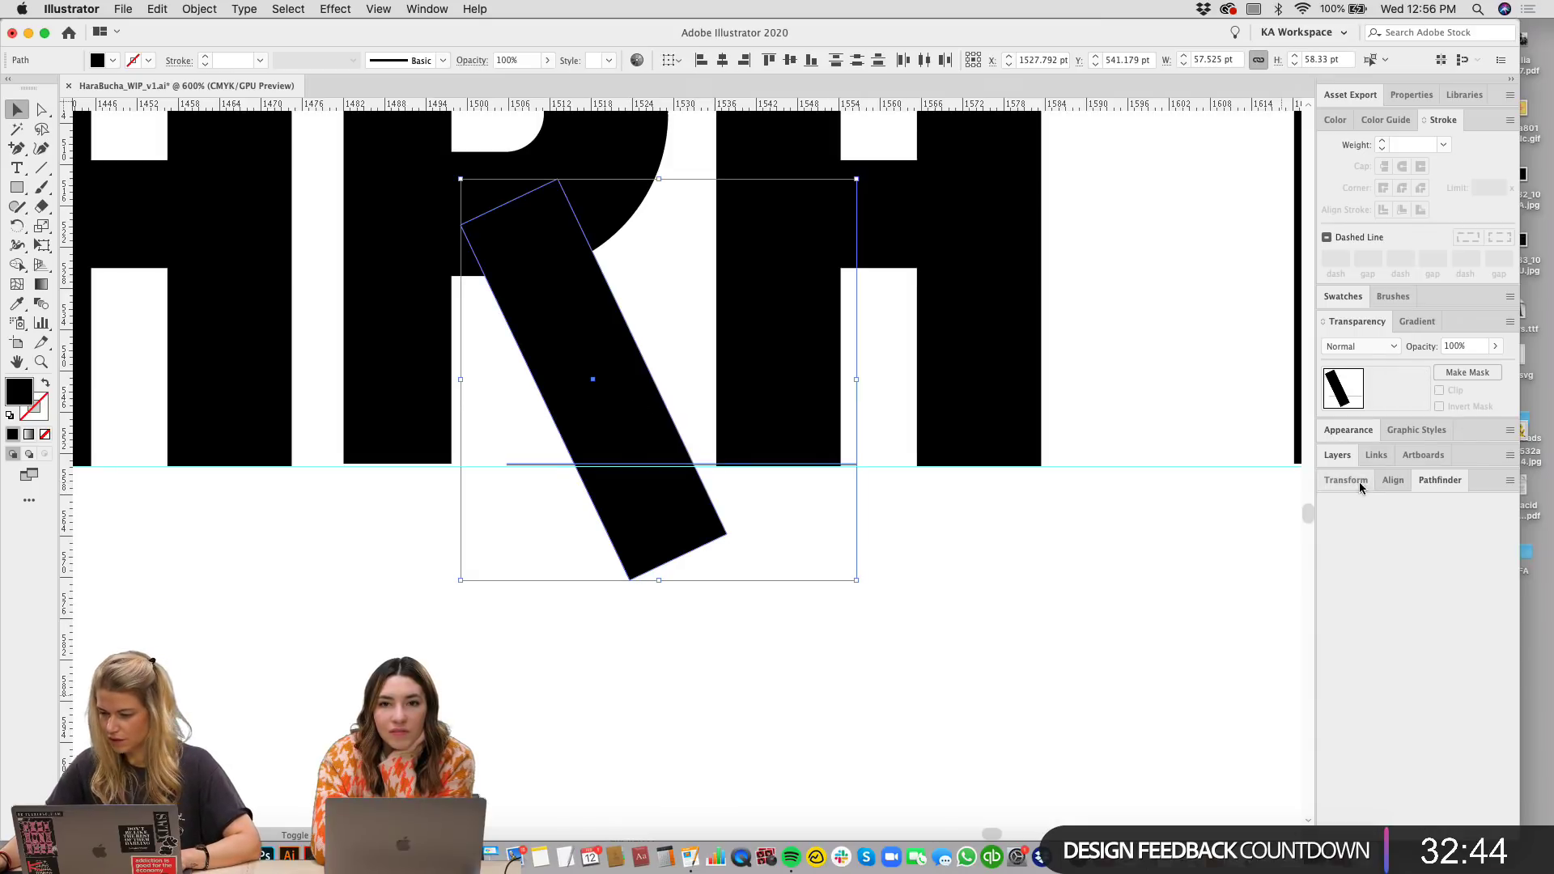
left_click(1440, 480)
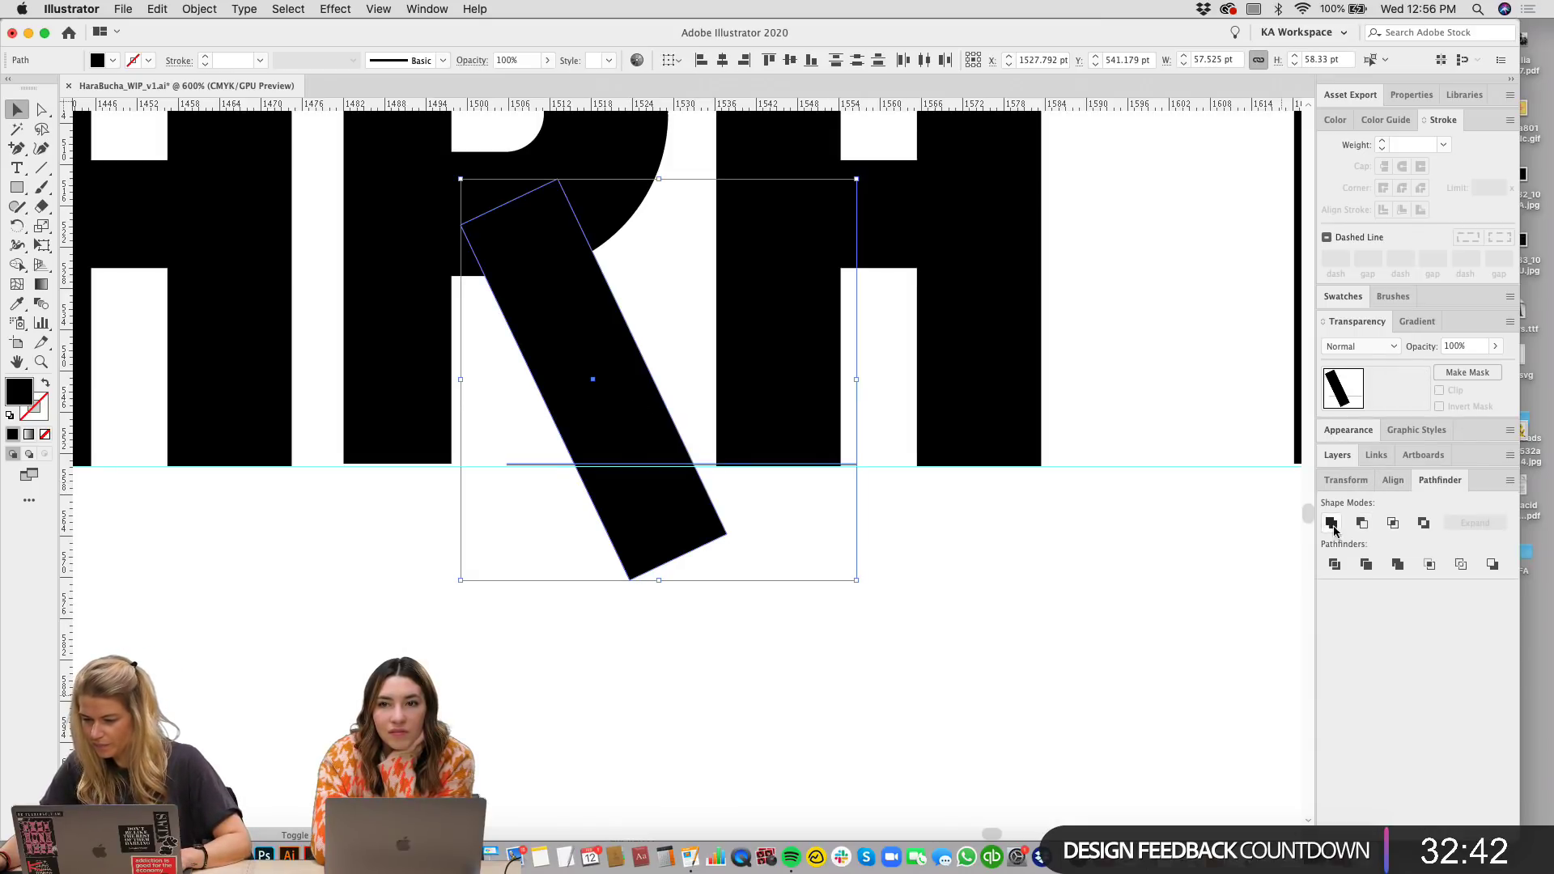
left_click(1333, 566)
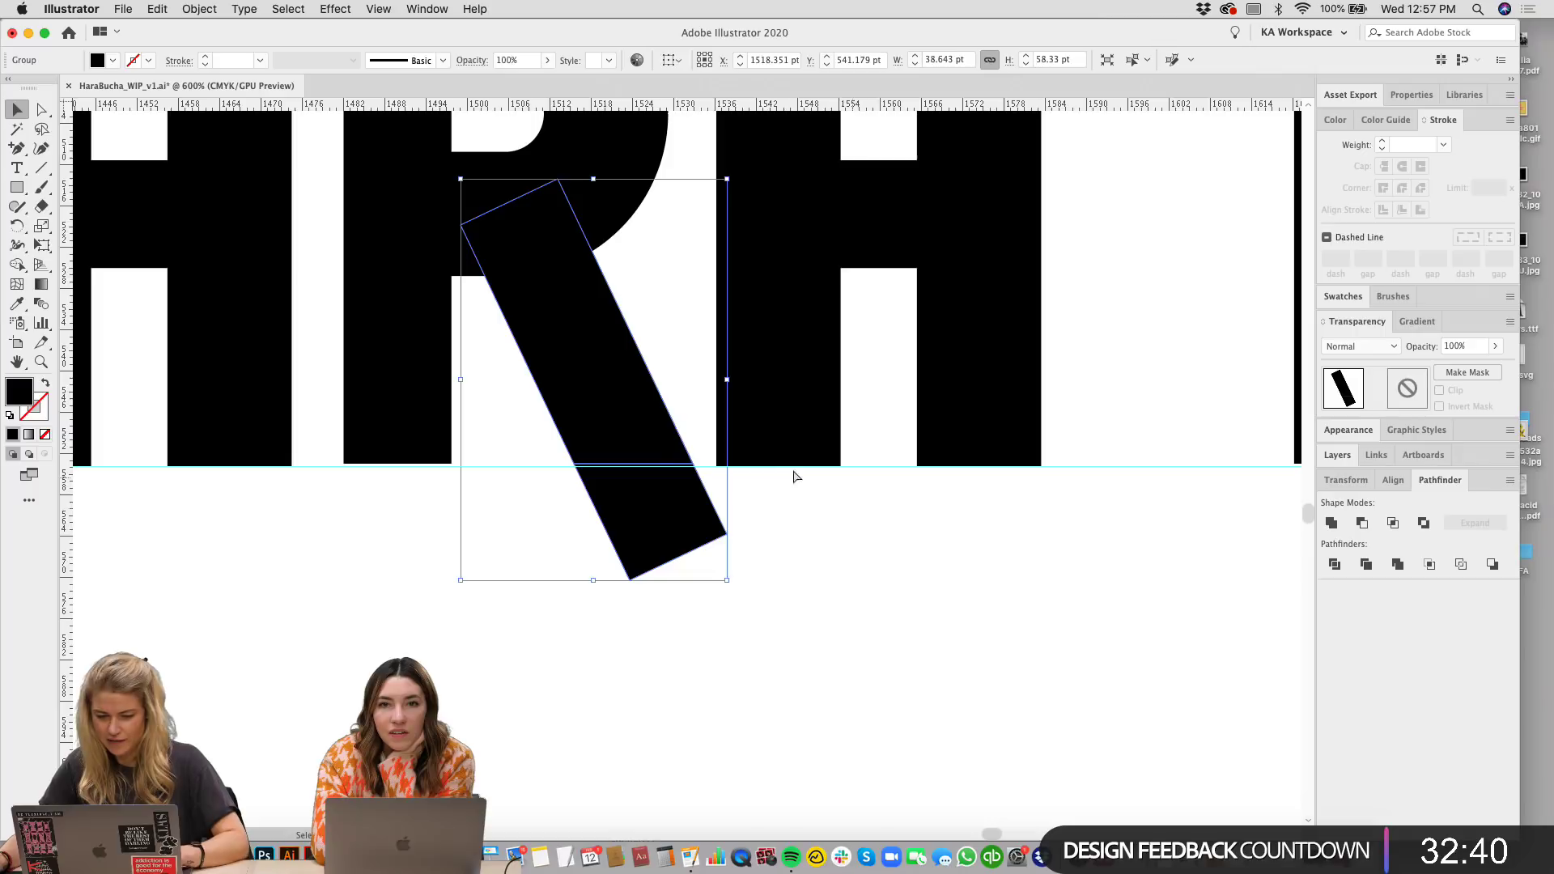
left_click(664, 518)
key("Delete")
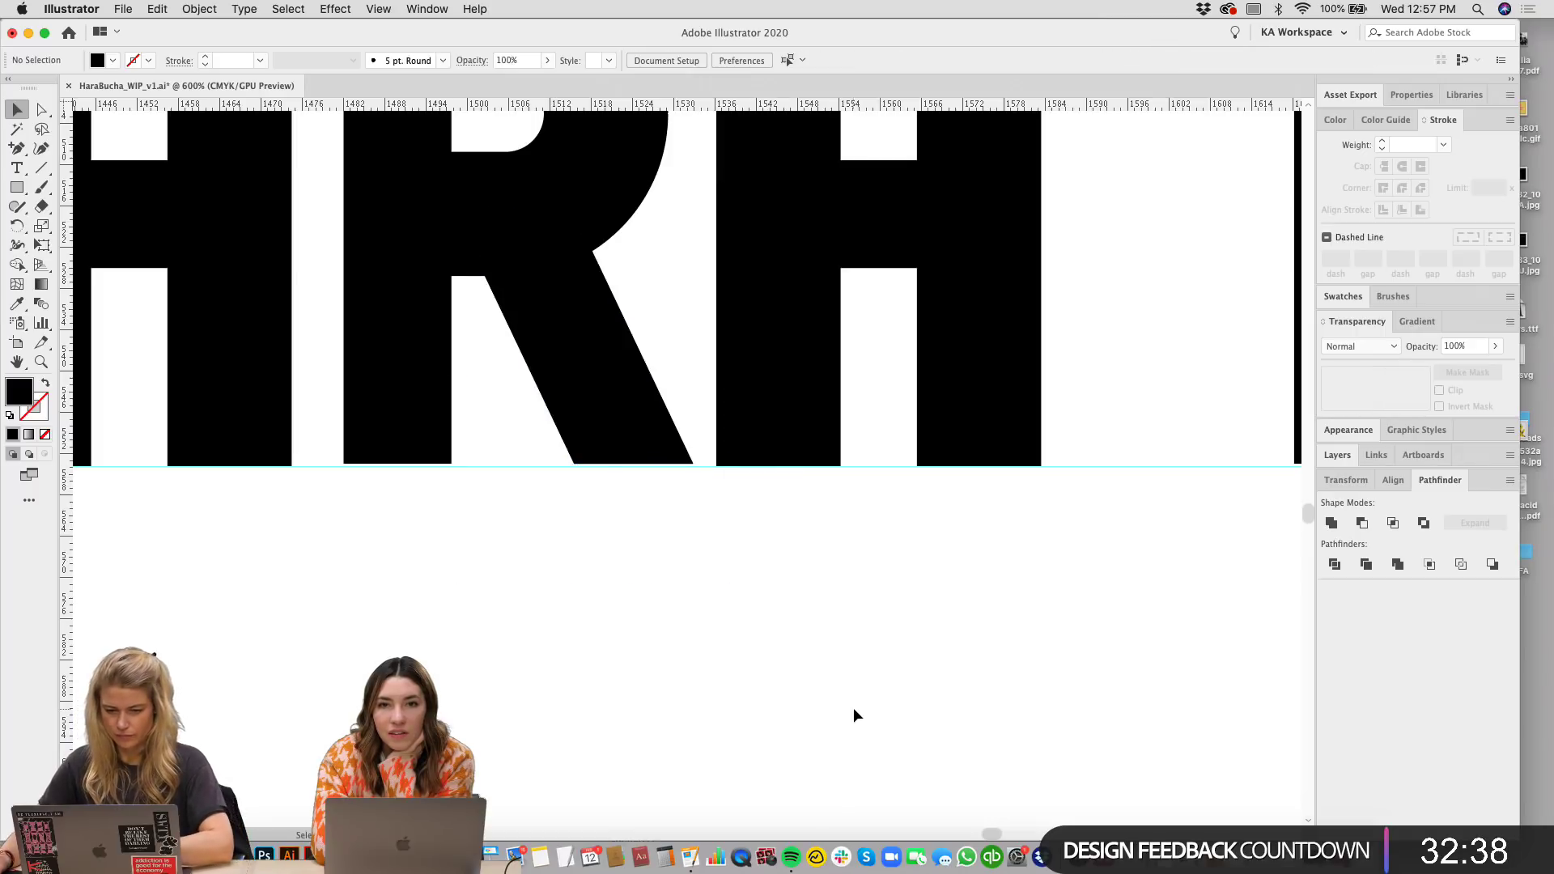
Step: Duplicate the U to the right of BU, rotate the copy 90 degrees so it opens rightward, and shift it 10 pt right
scroll(853, 707, "down", 5)
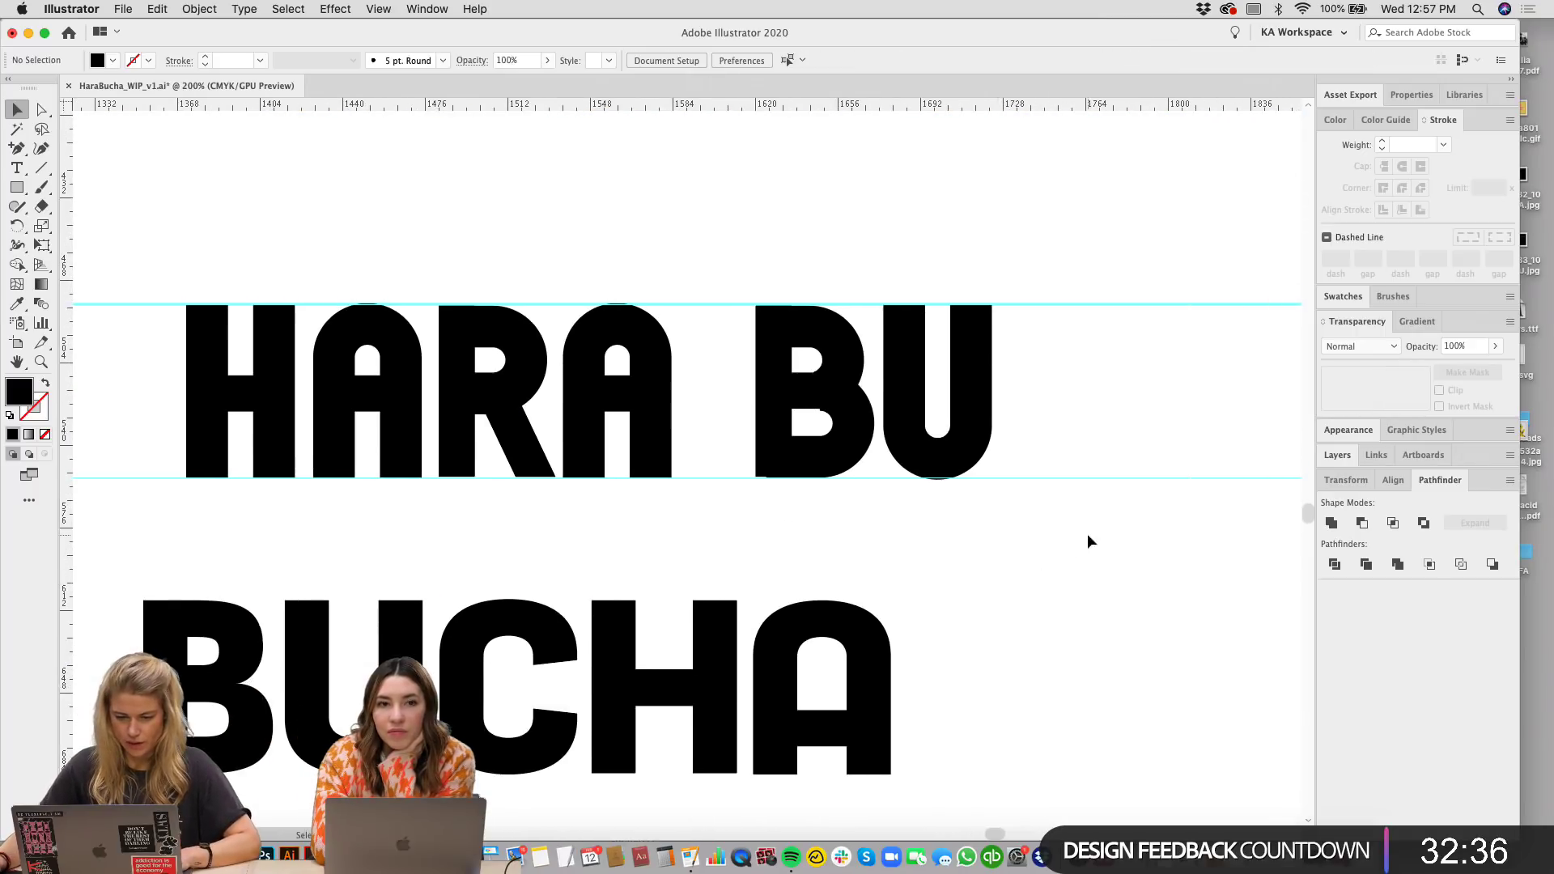
left_click_drag(874, 531, 760, 509)
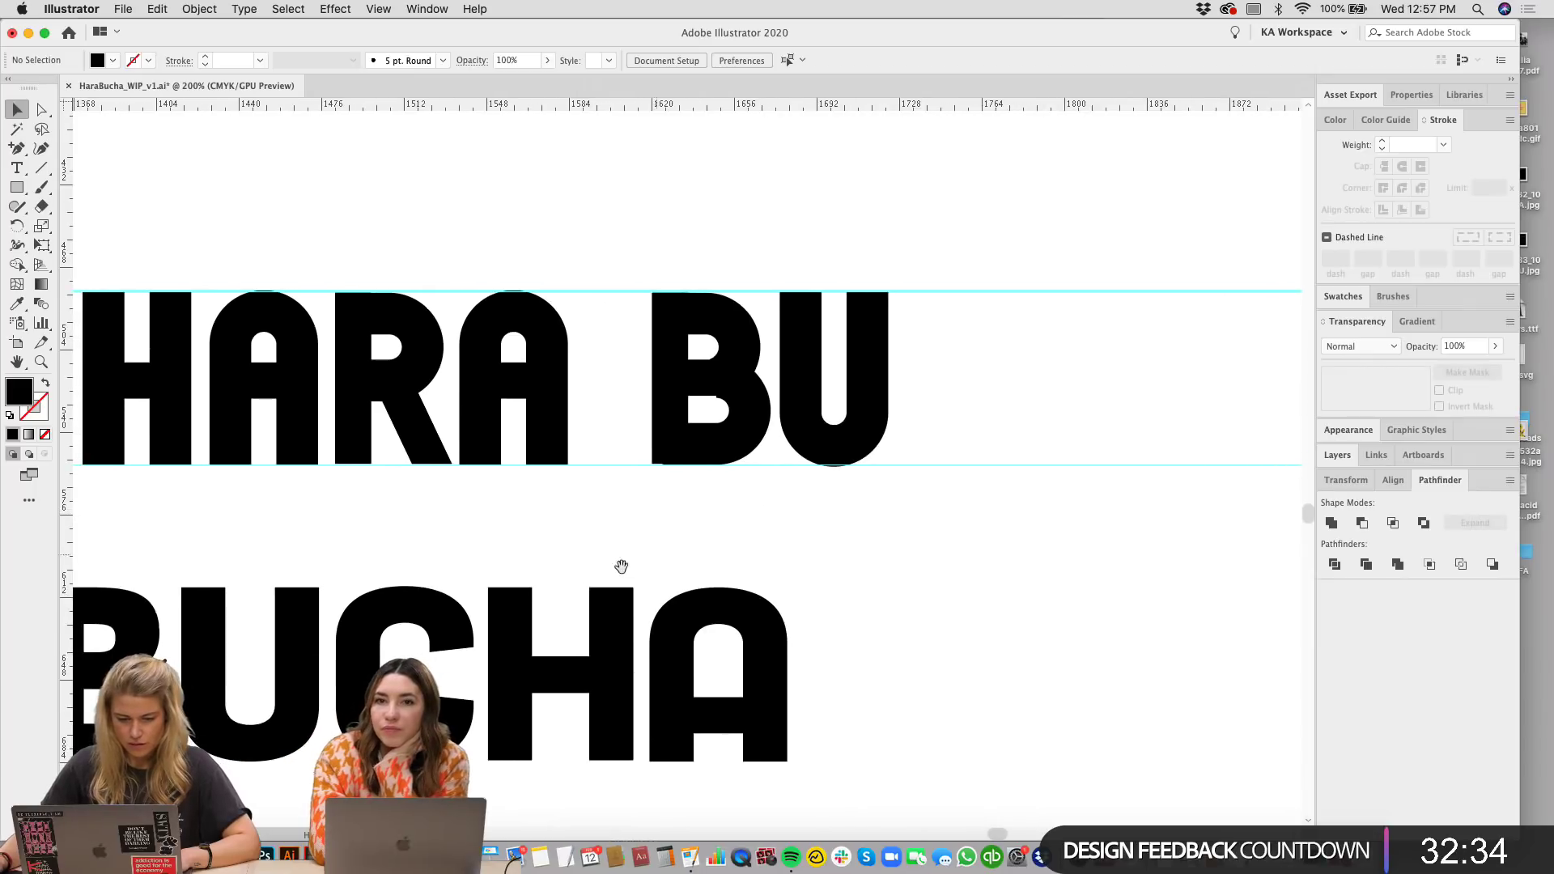
left_click_drag(908, 460, 1014, 348)
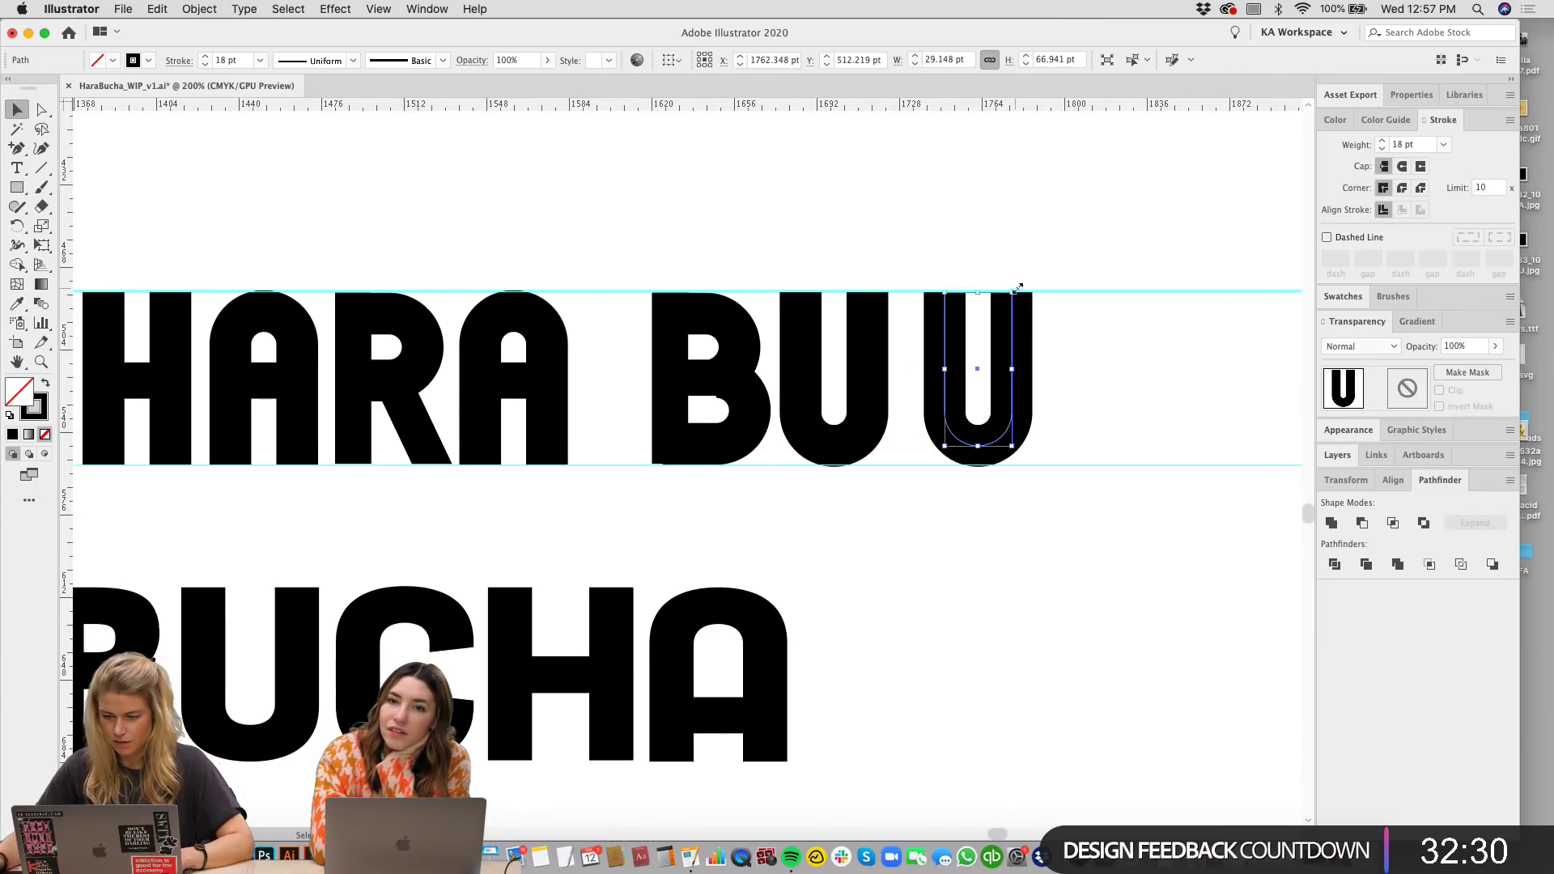
mouse_move(1020, 285)
left_mouse_down()
mouse_move(1044, 419)
mouse_move(1204, 374)
left_mouse_up()
left_click(1203, 375)
scroll(1131, 402, "right", 3)
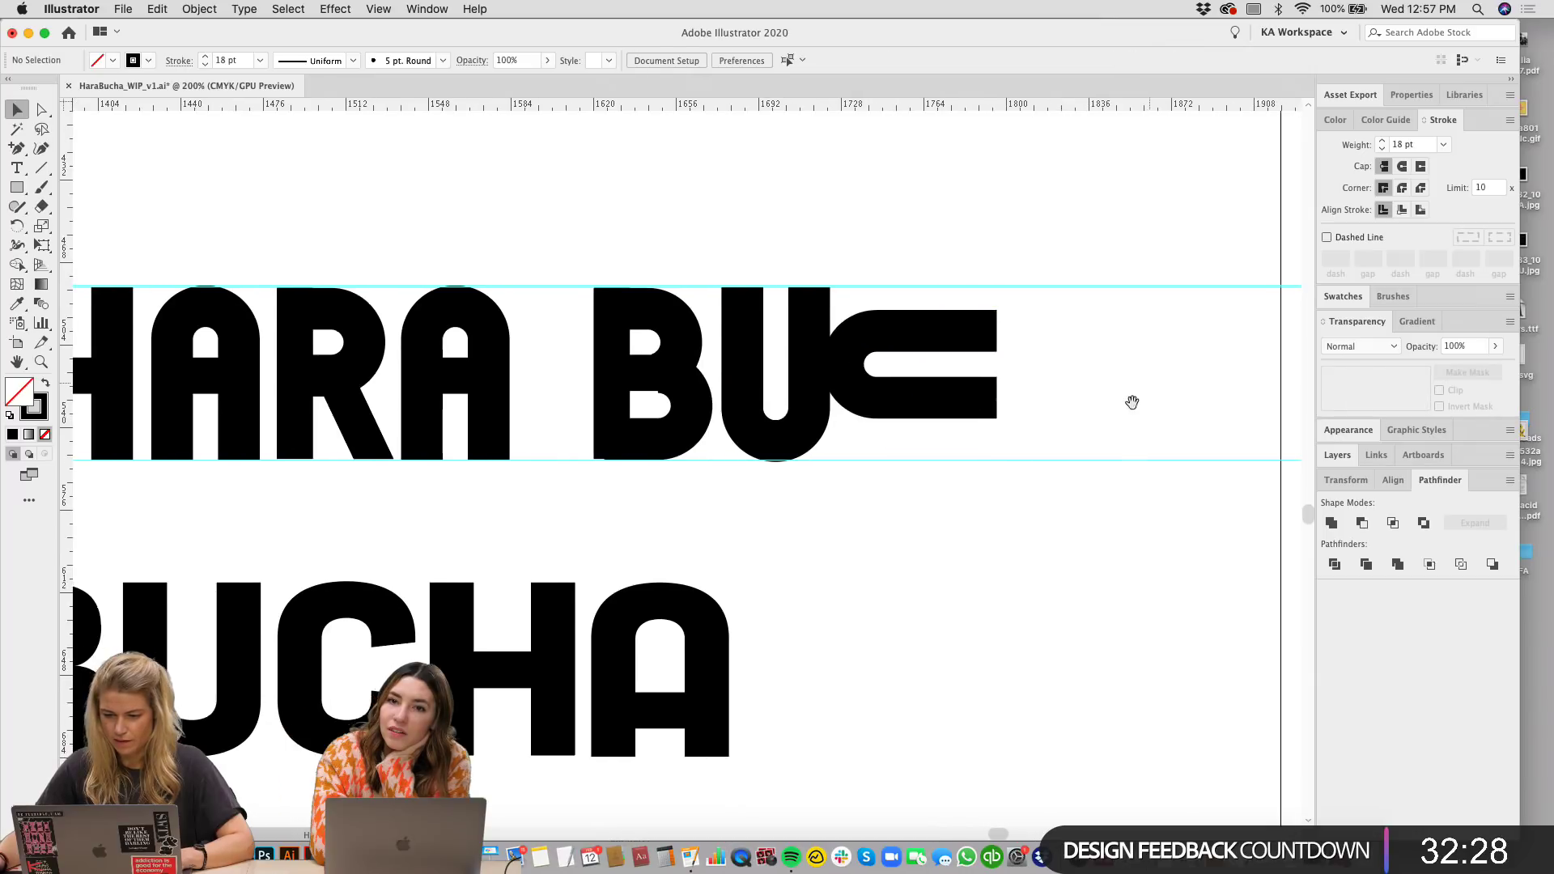
key("super+z")
key("Right")
key("Right")
key("Right")
key("Right")
key("Right")
key("Right")
key("Right")
key("Right")
key("Right")
key("Right")
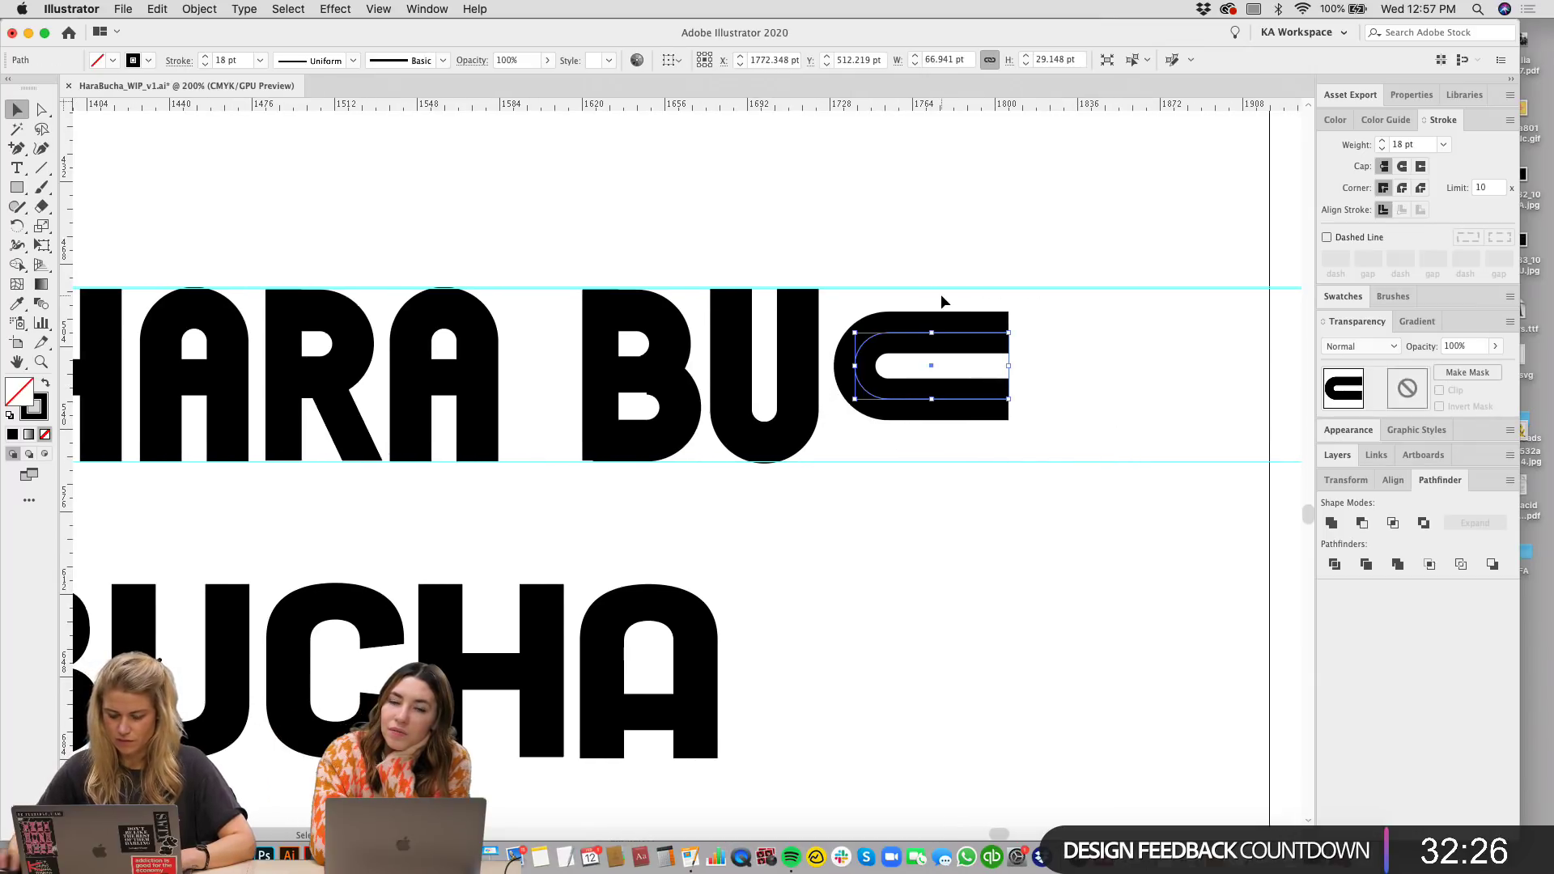
Step: Enlarge the sideways U to about 156 by 68 pt and try copying the lettering's appearance onto it with the Eyedropper
left_click_drag(1014, 367, 1212, 391)
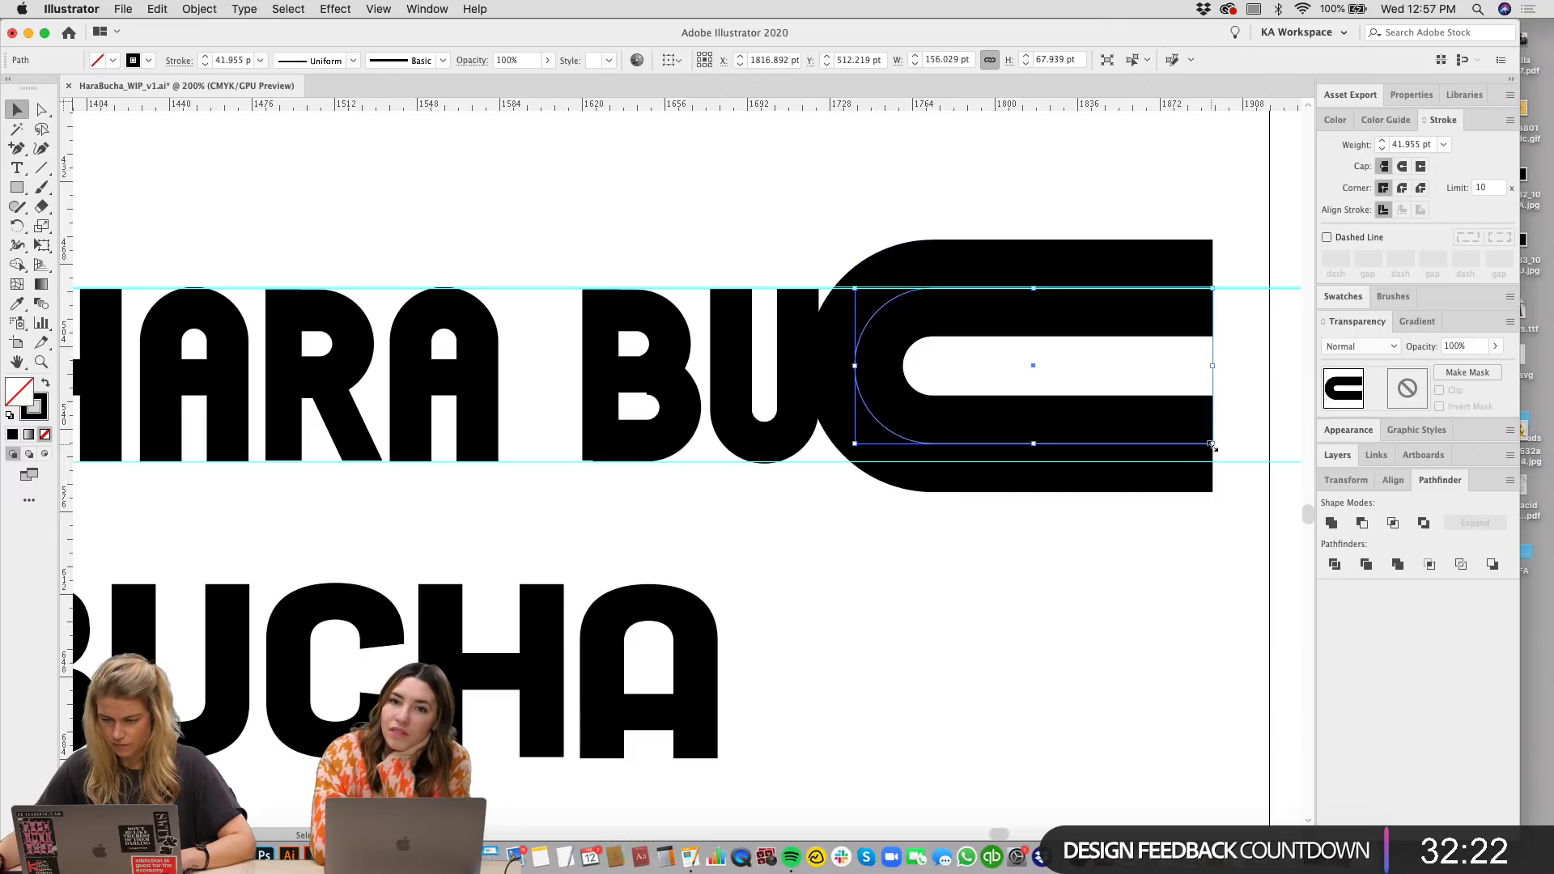
left_click(16, 302)
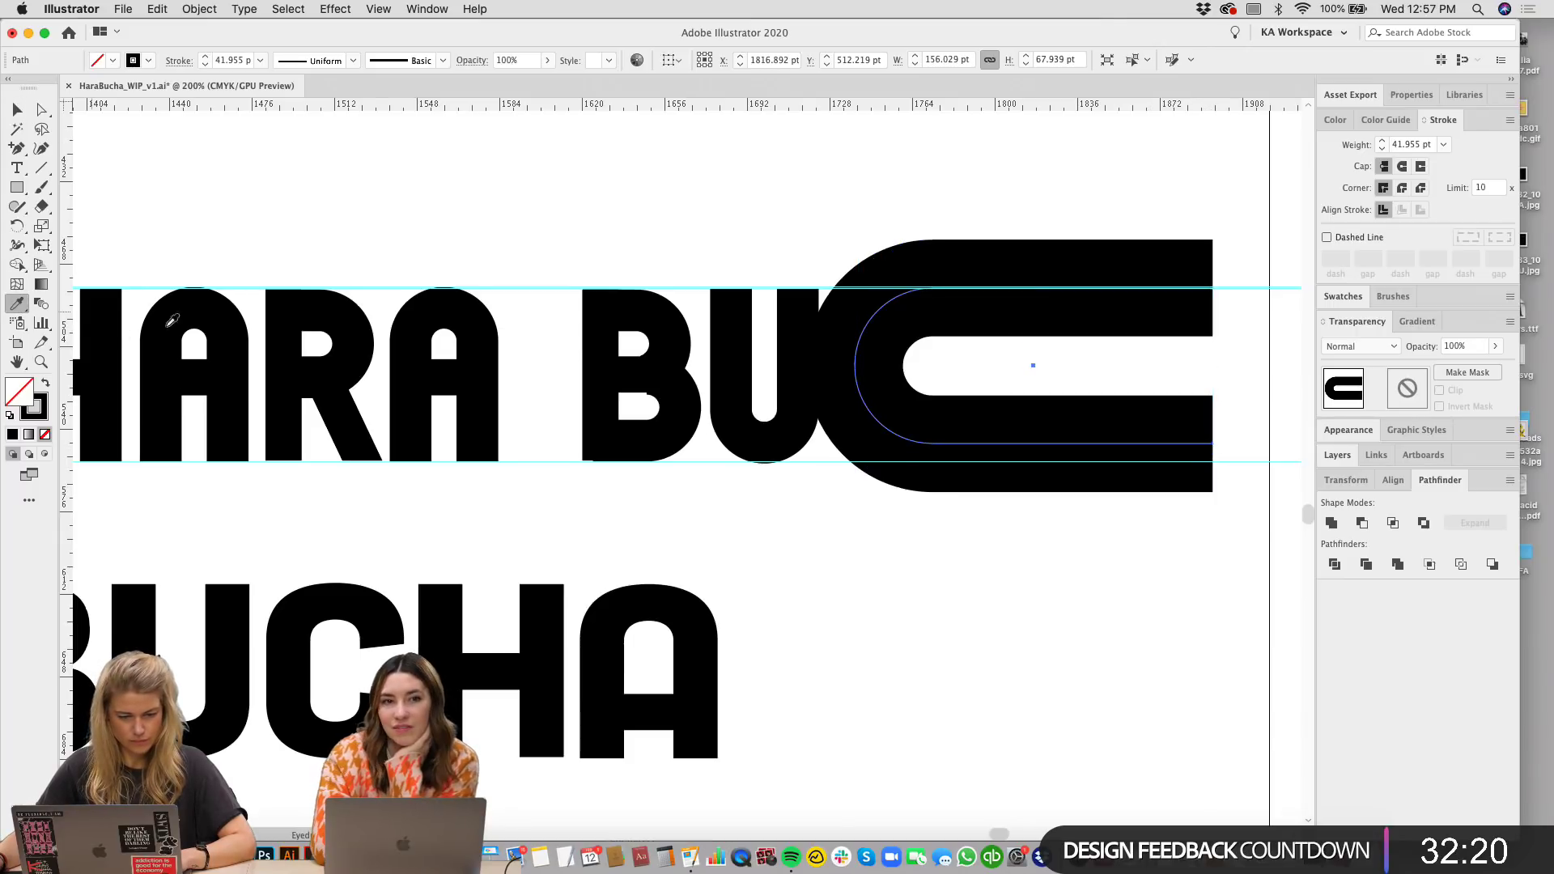
left_click(887, 306)
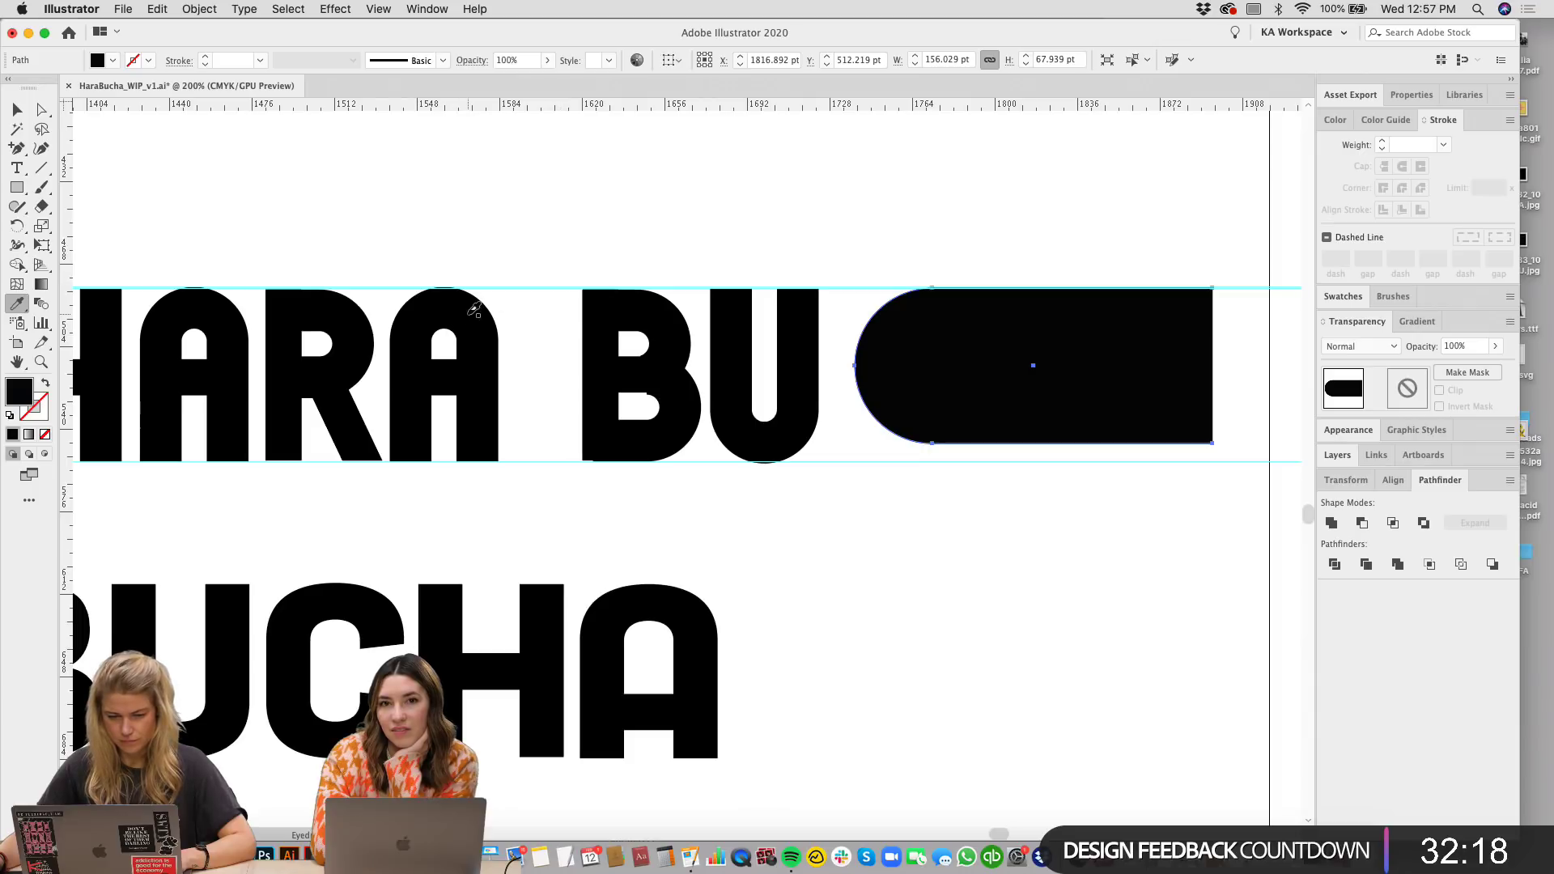
key("super+z")
key("v")
Step: Shrink the sideways U between the guides to about 137 by 59 pt and delete it
left_click_drag(1167, 223, 1127, 219)
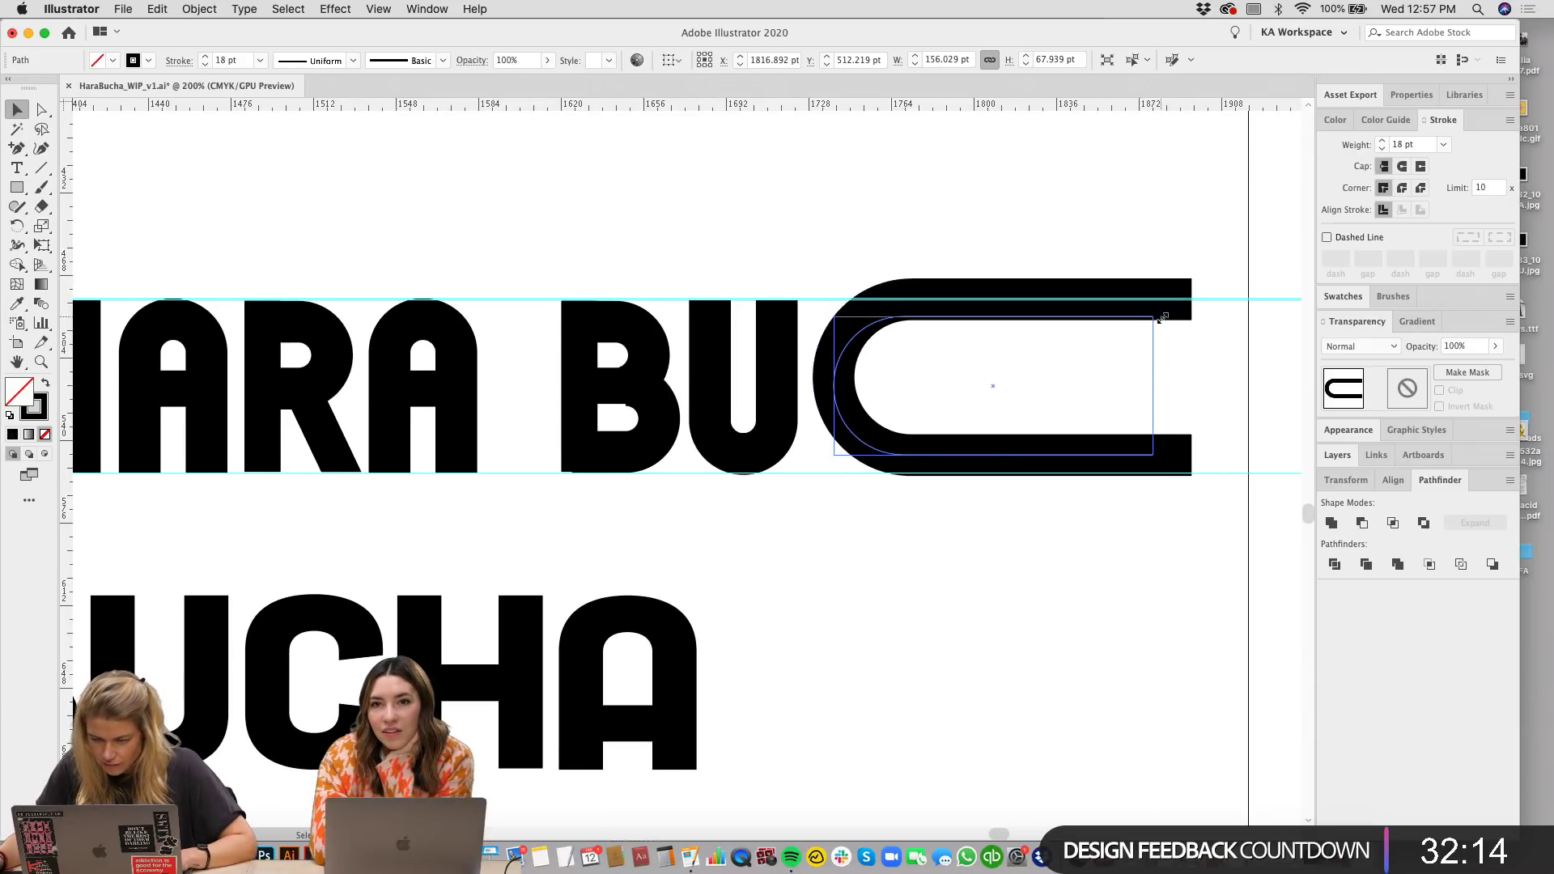
left_click_drag(1163, 318, 1170, 427)
left_click_drag(1153, 317, 1144, 314)
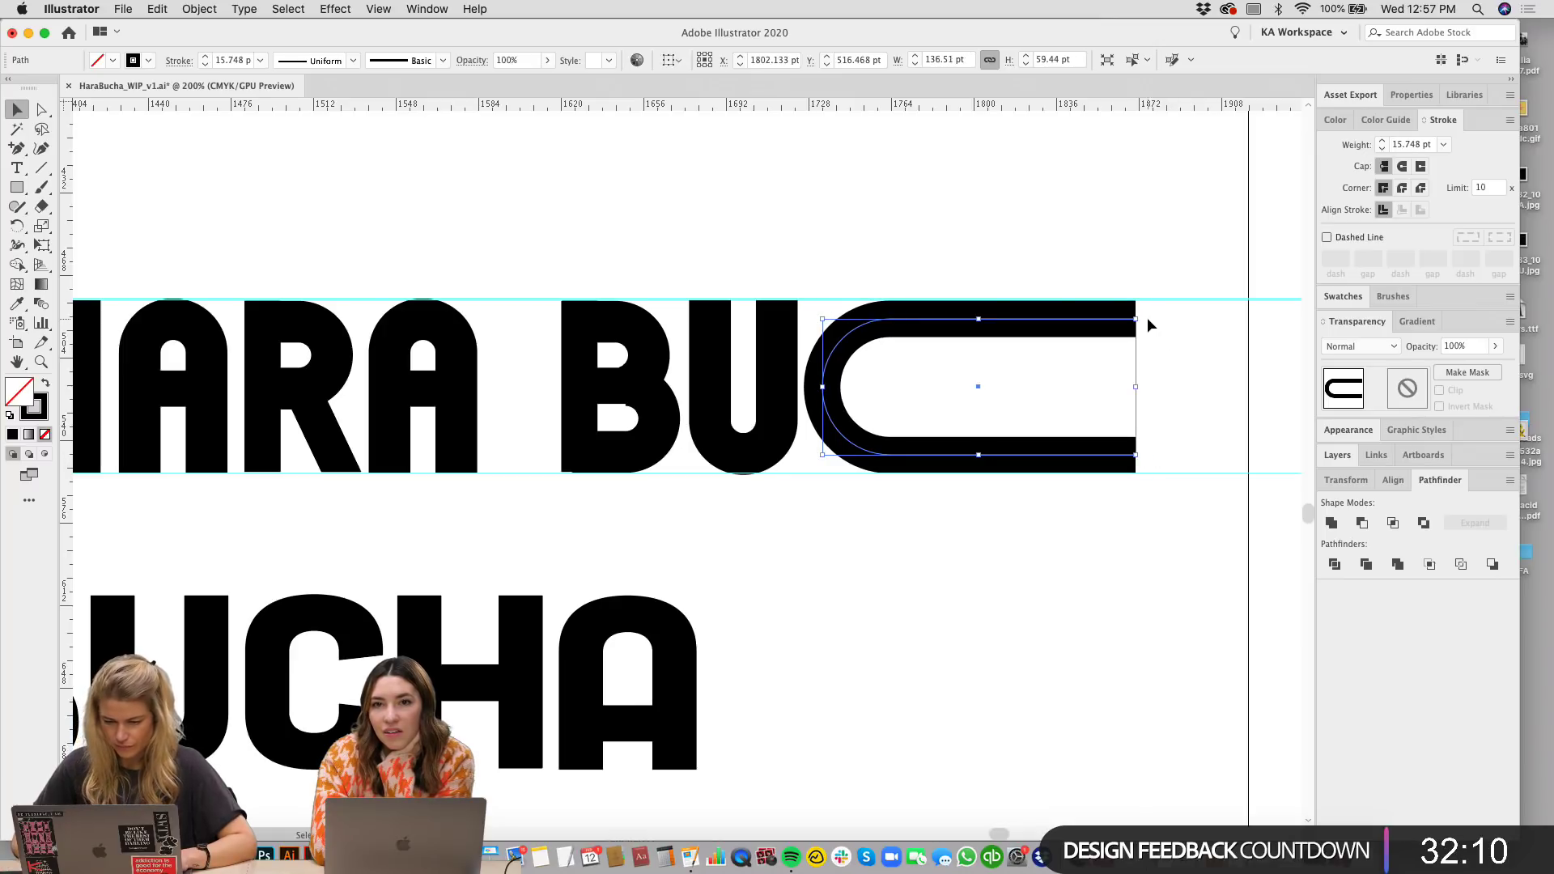
left_click_drag(1037, 243, 1066, 209)
left_click(1112, 174)
left_click(1103, 416)
key("Delete")
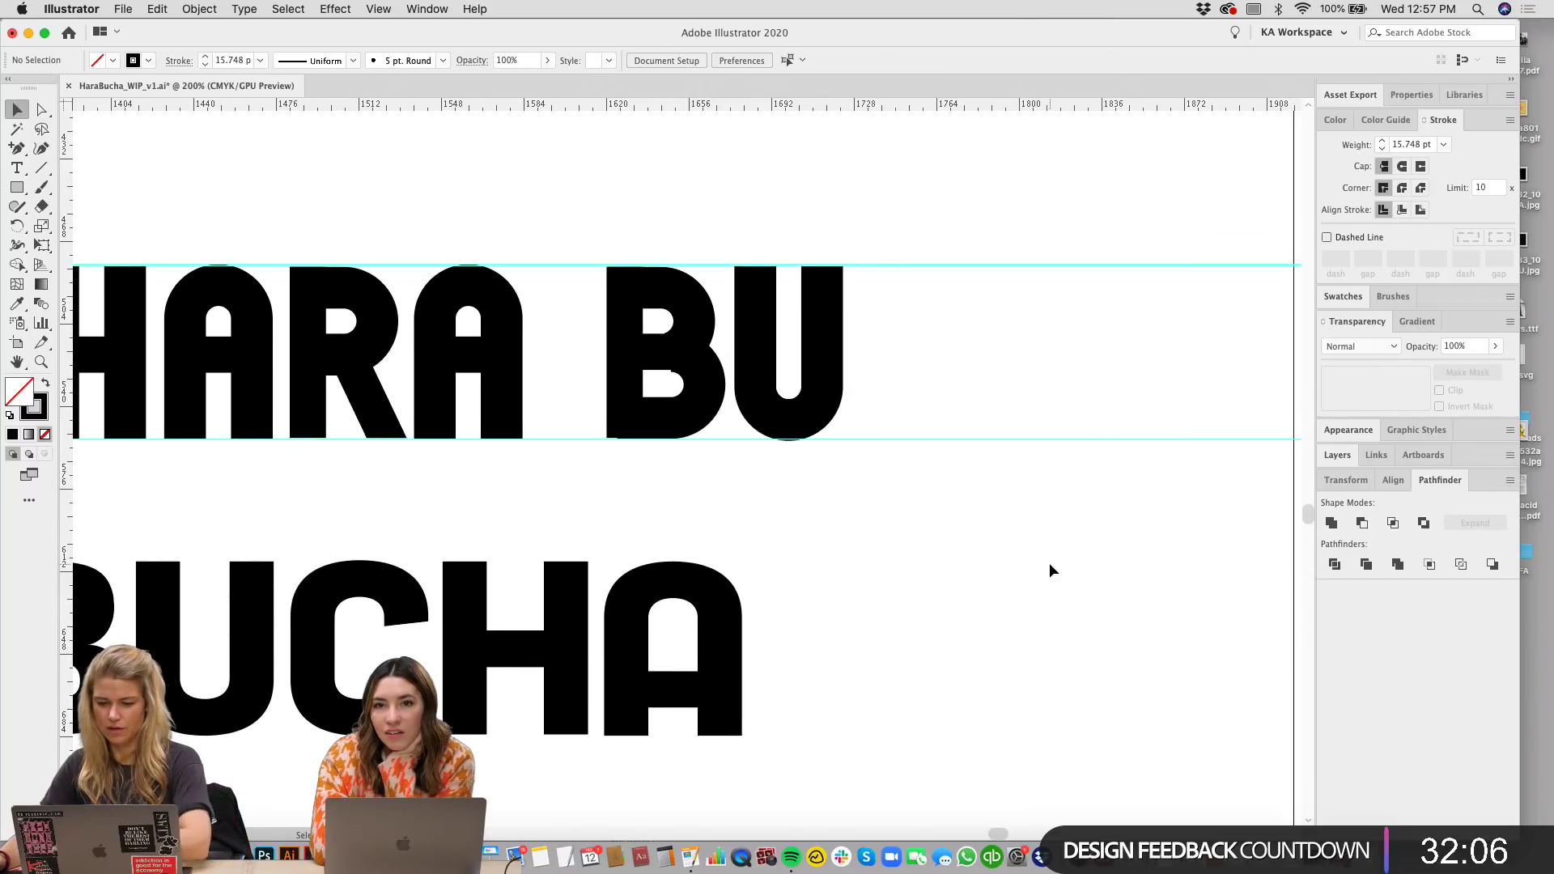
Step: Place a copy of the U to the right of BU and overlay another copy rotated 180 degrees to form an O
left_click(806, 342)
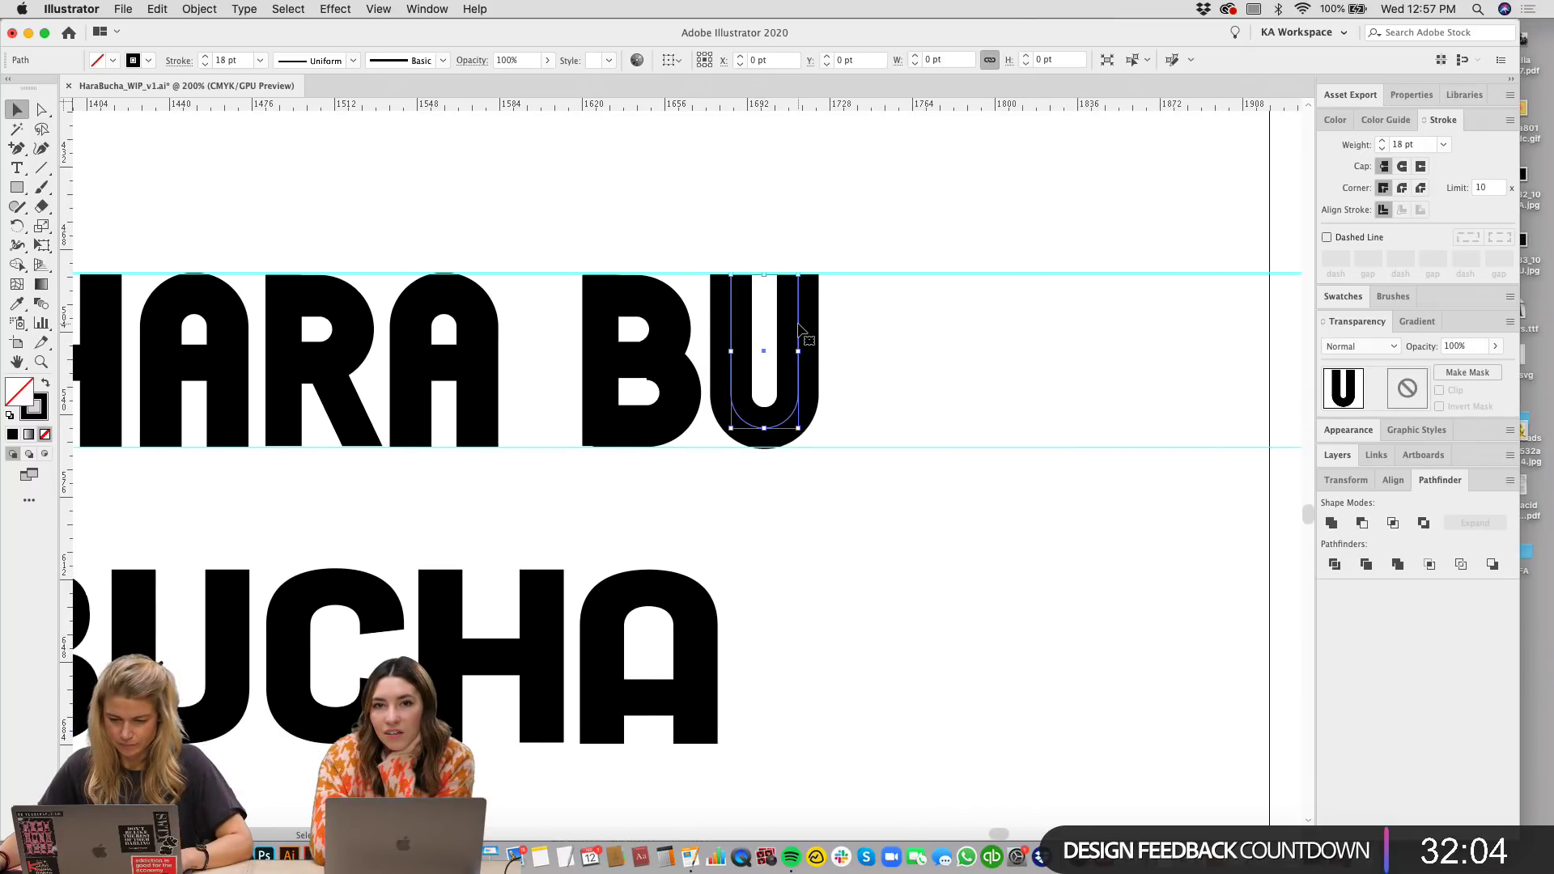
left_click_drag(805, 341, 964, 335)
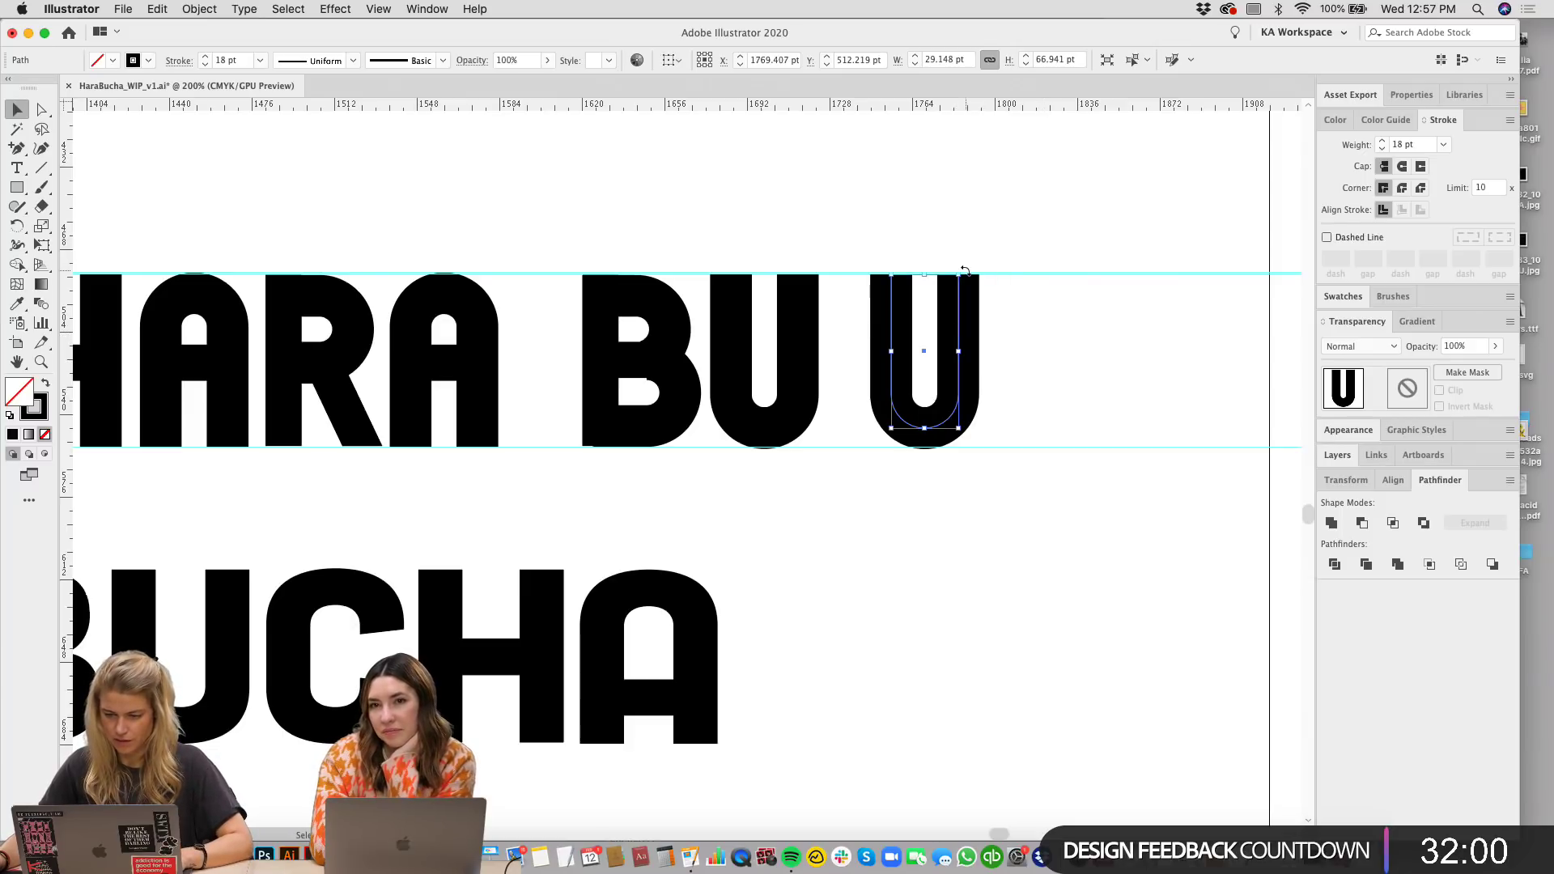
left_click_drag(965, 272, 890, 428)
left_click_drag(1103, 392, 1055, 397)
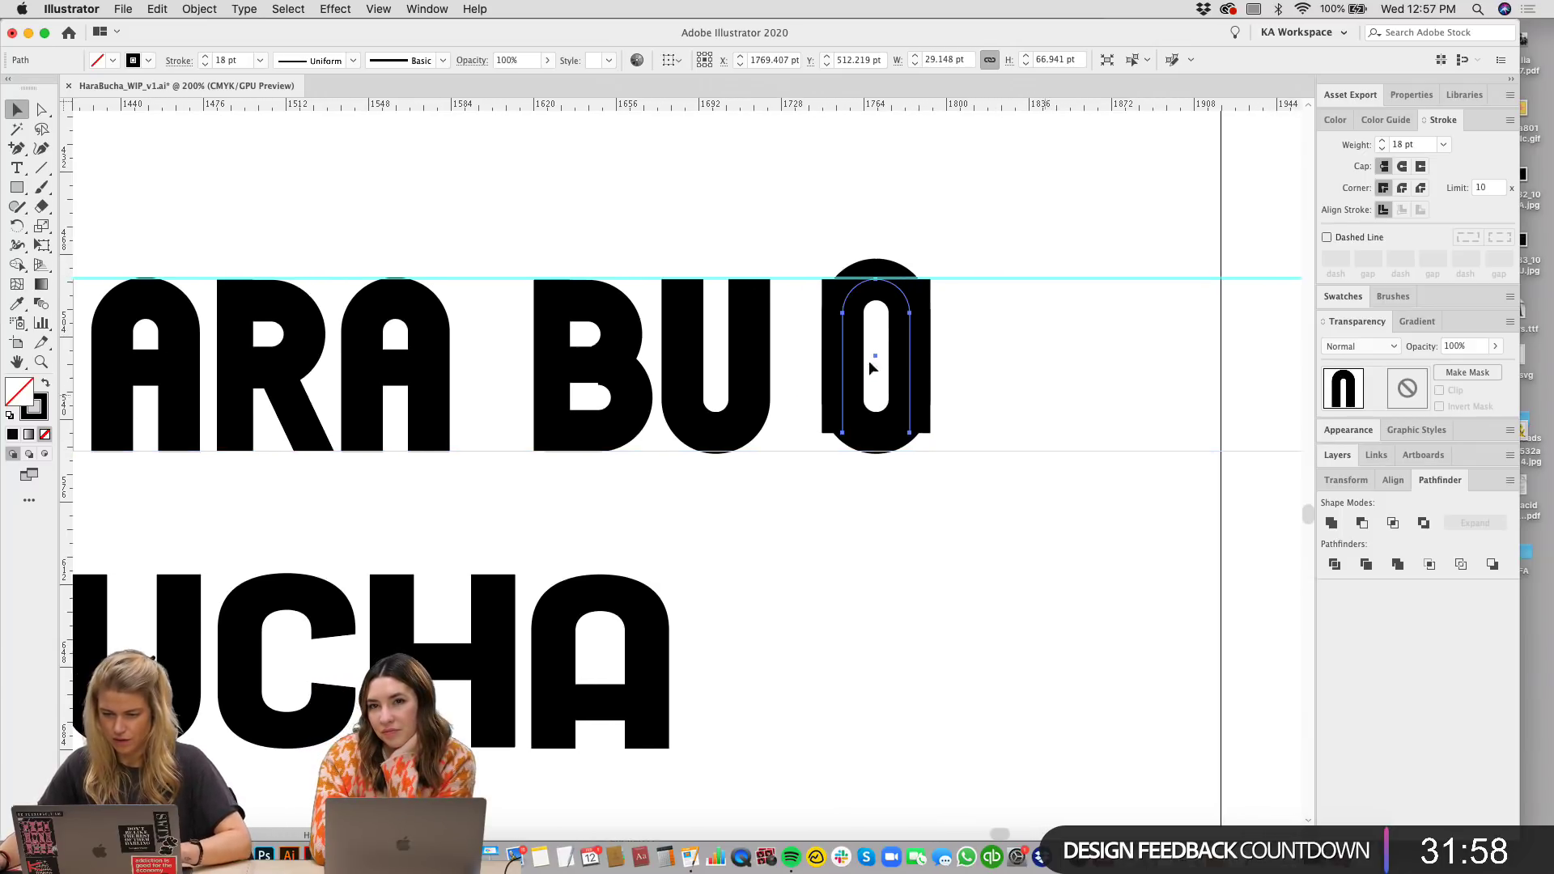
Step: Shorten both legs of the inverted U in the O so its path is about 32 pt high
key("a")
left_click(930, 513)
left_click(843, 437)
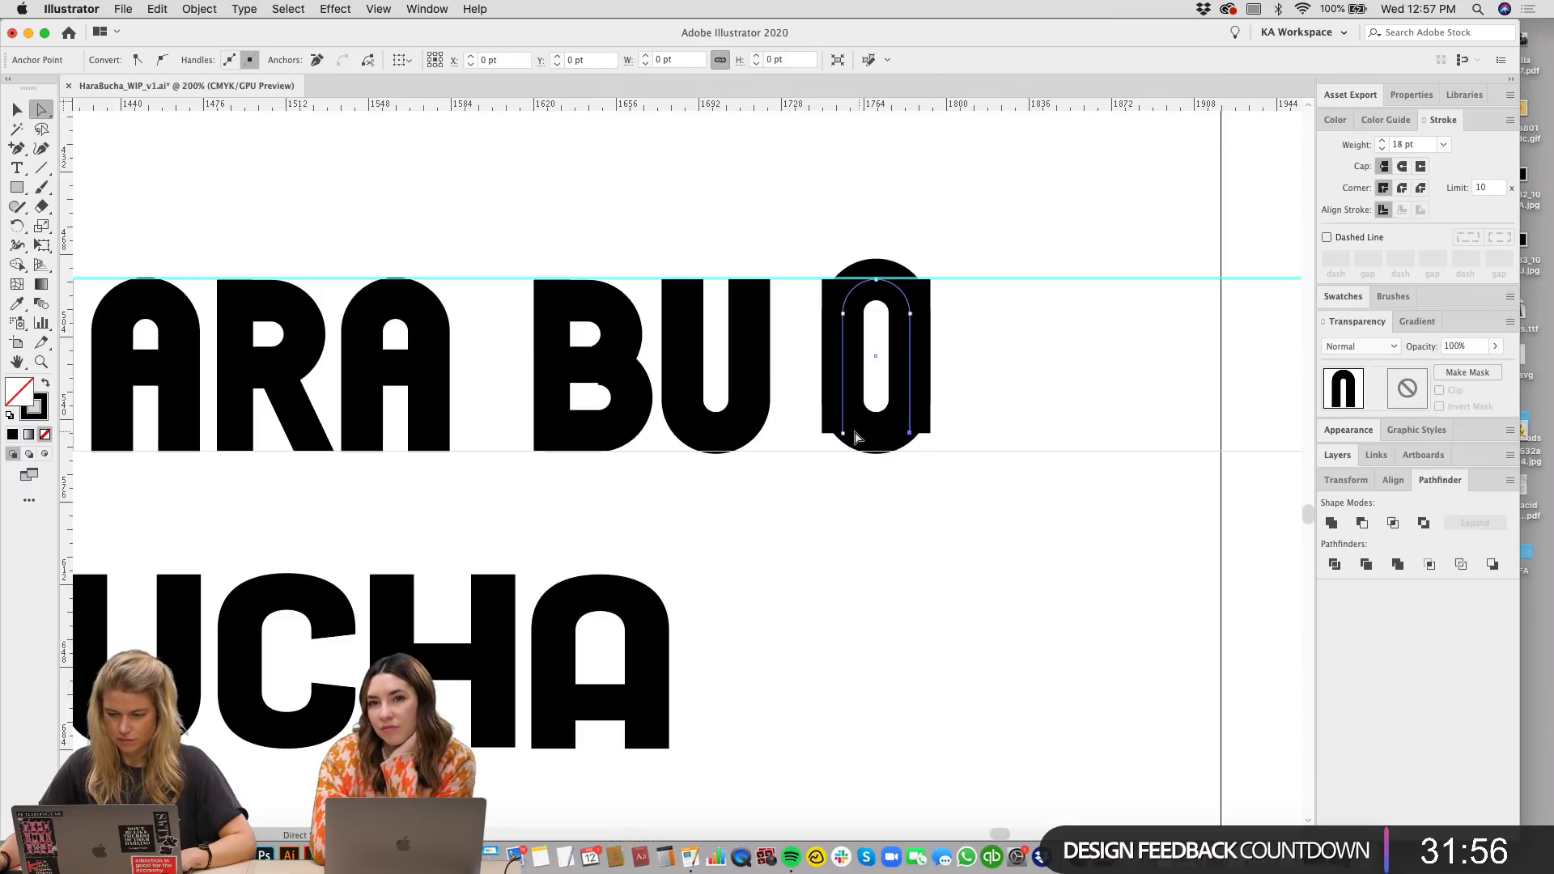
left_click(968, 329)
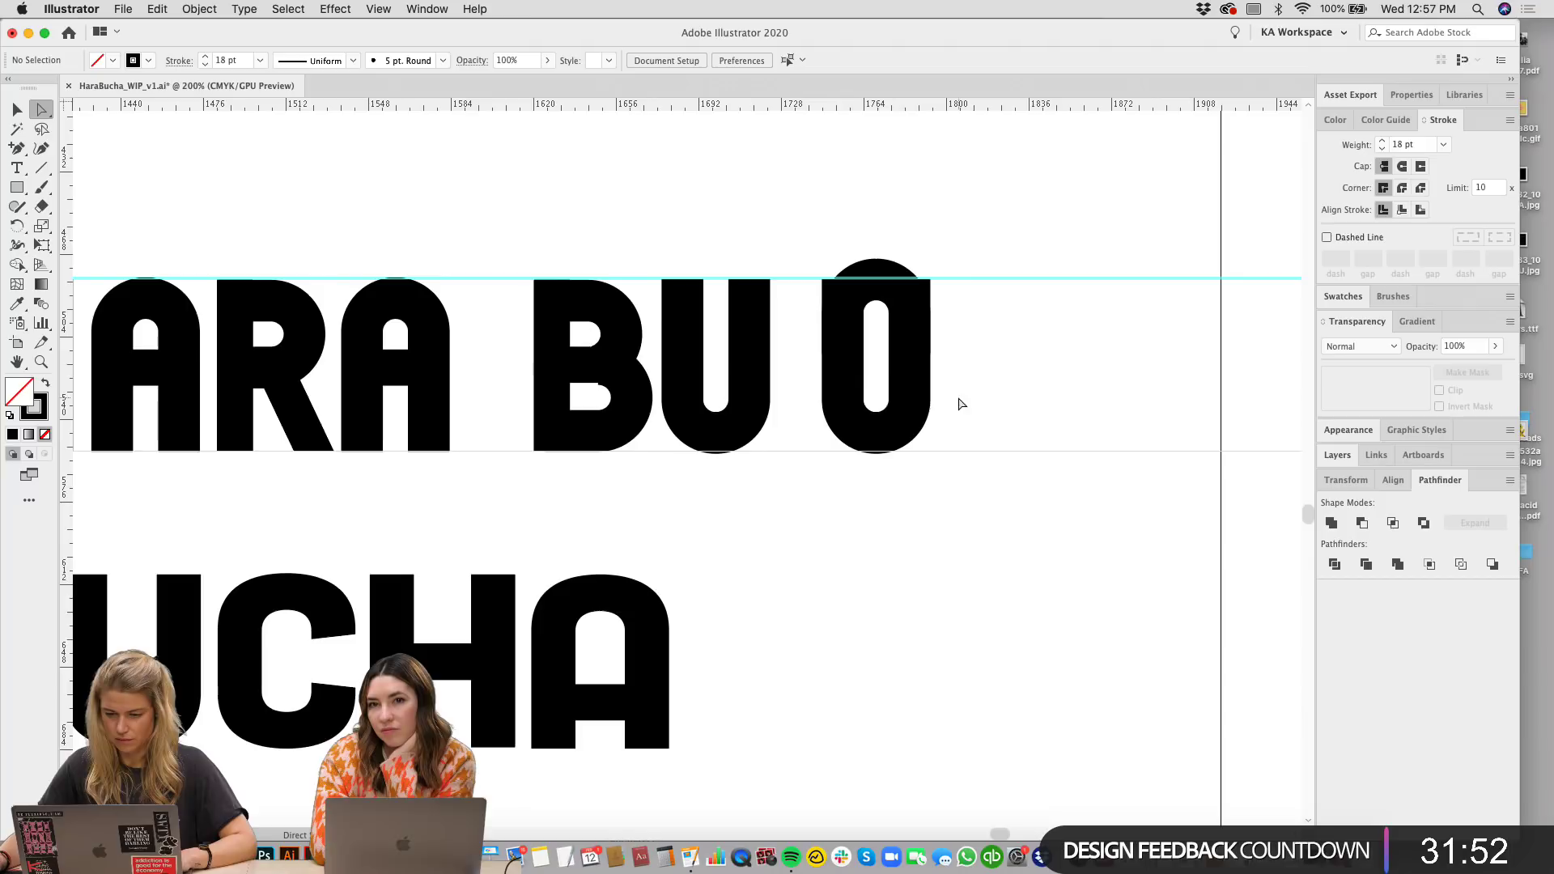
Step: Shorten both legs of the upright U in the O so its path is 41 pt high
left_click(842, 381)
left_click(844, 281)
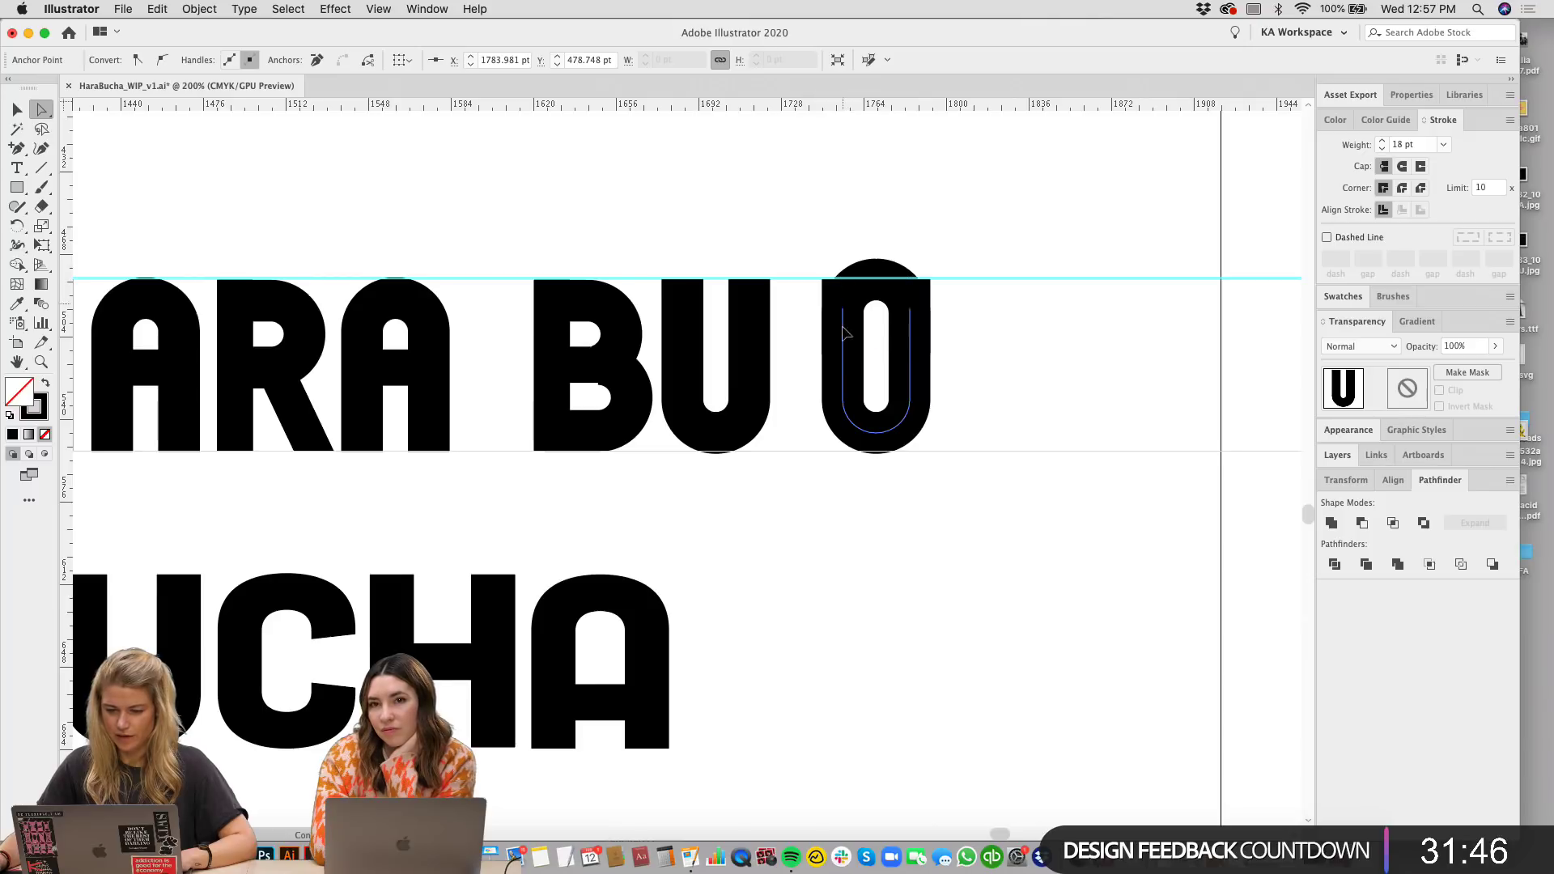
key("Delete")
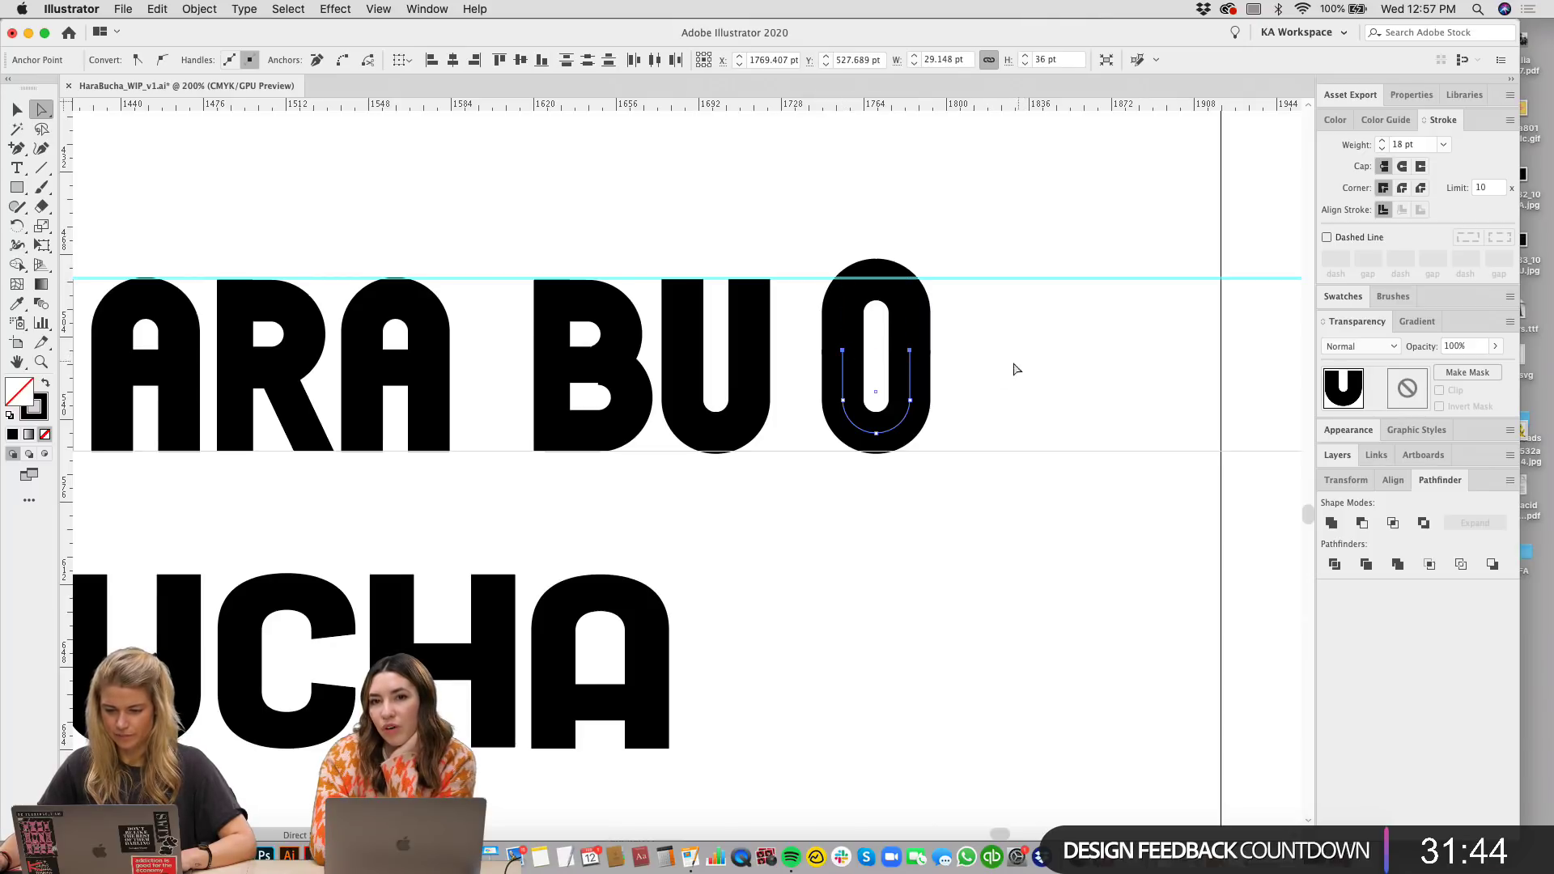
left_click(909, 362)
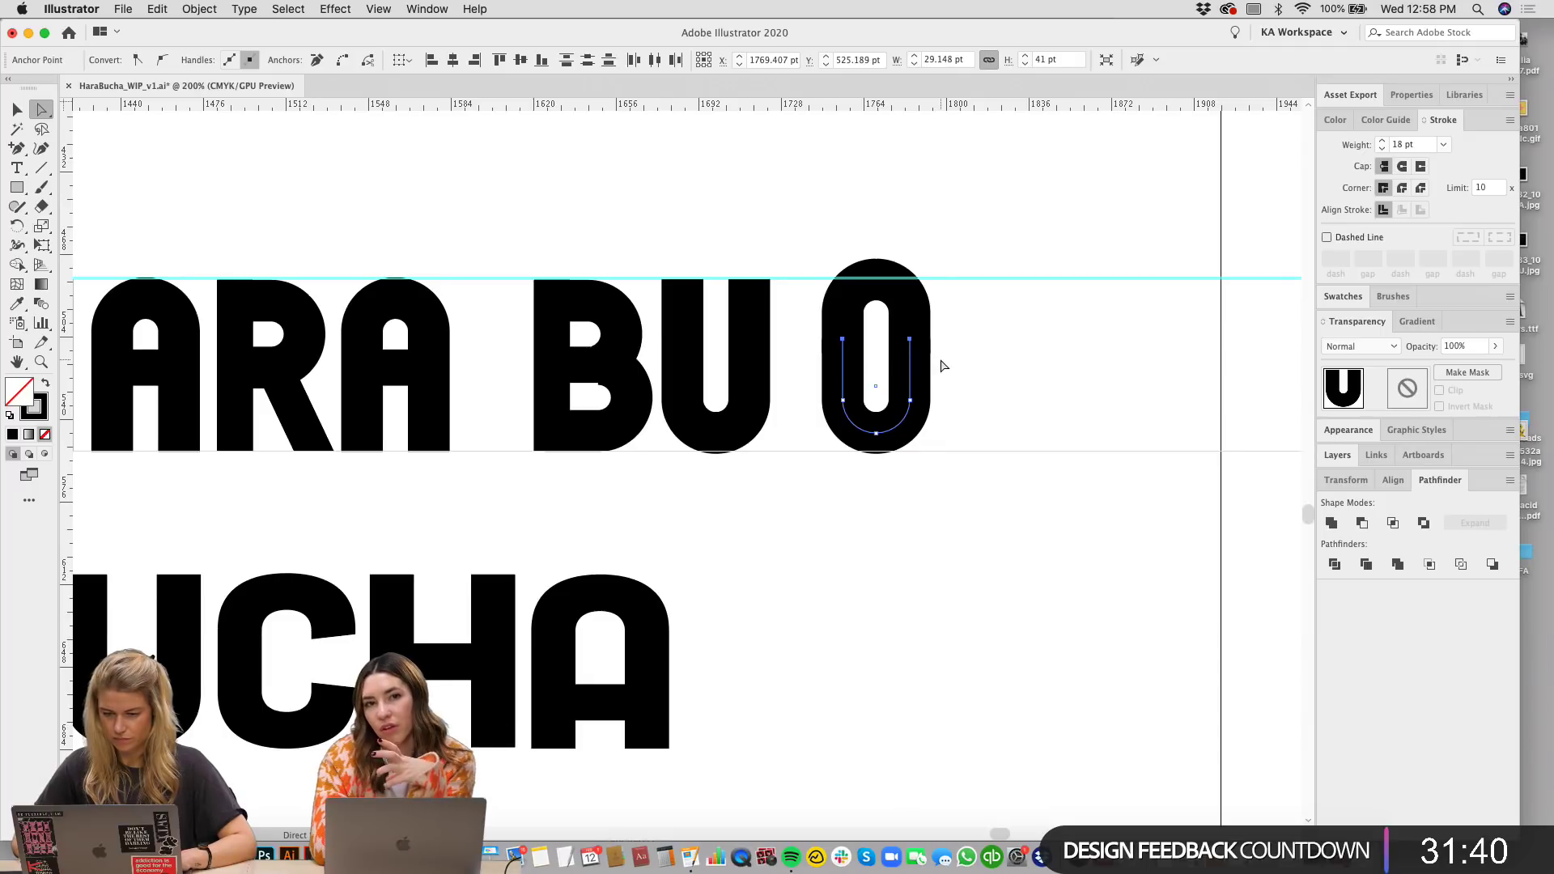
Step: Try opening the right side of the O by moving the right end anchors of its two arches apart
key("super+equal")
key("super+equal")
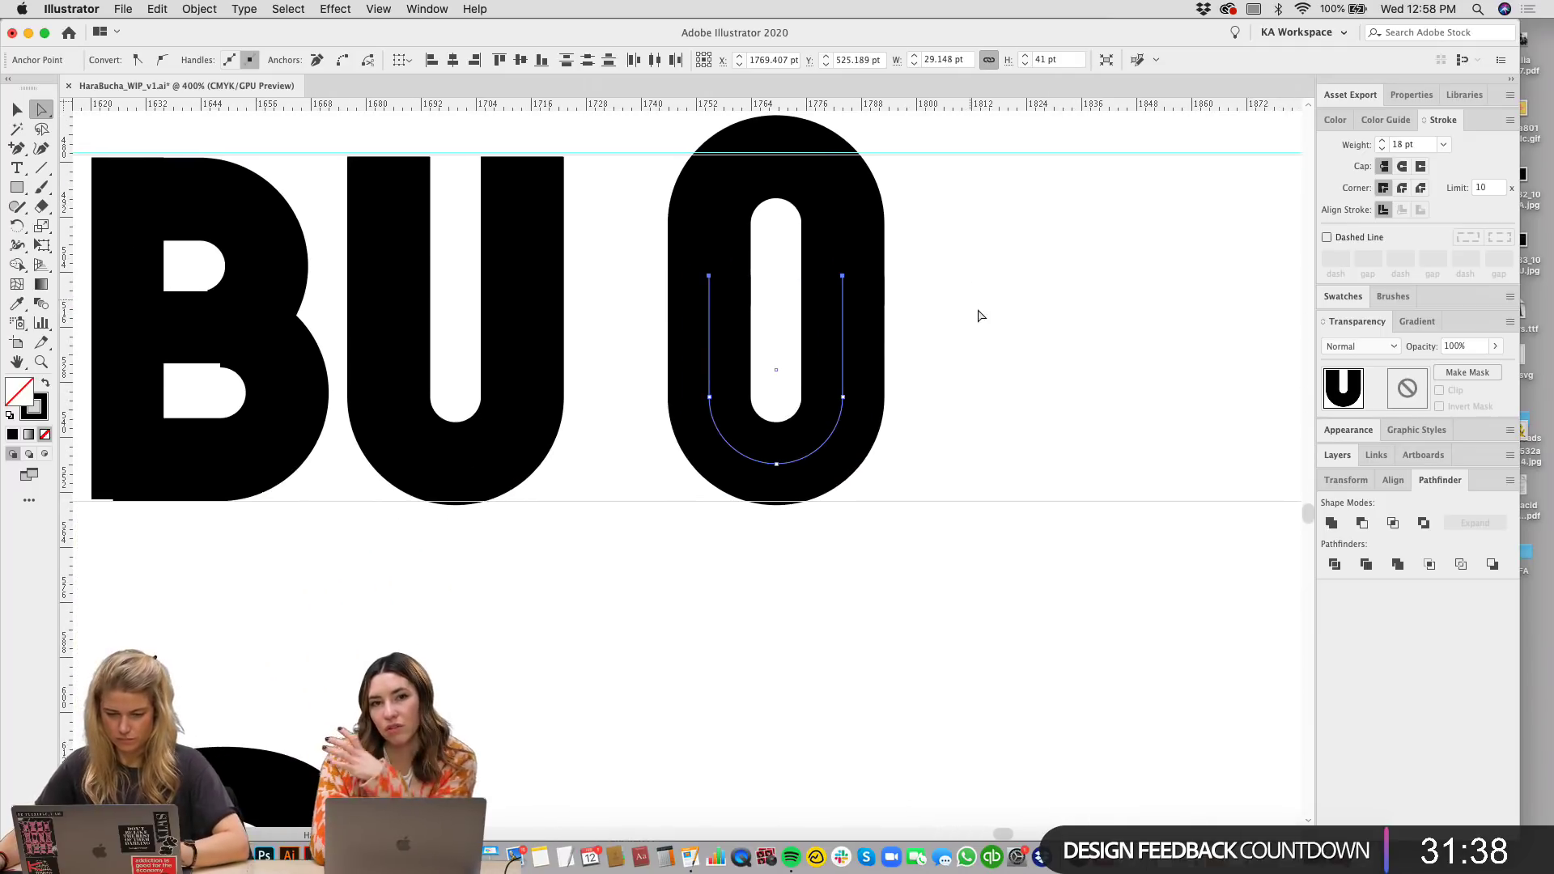
key("super+z")
key("super+z")
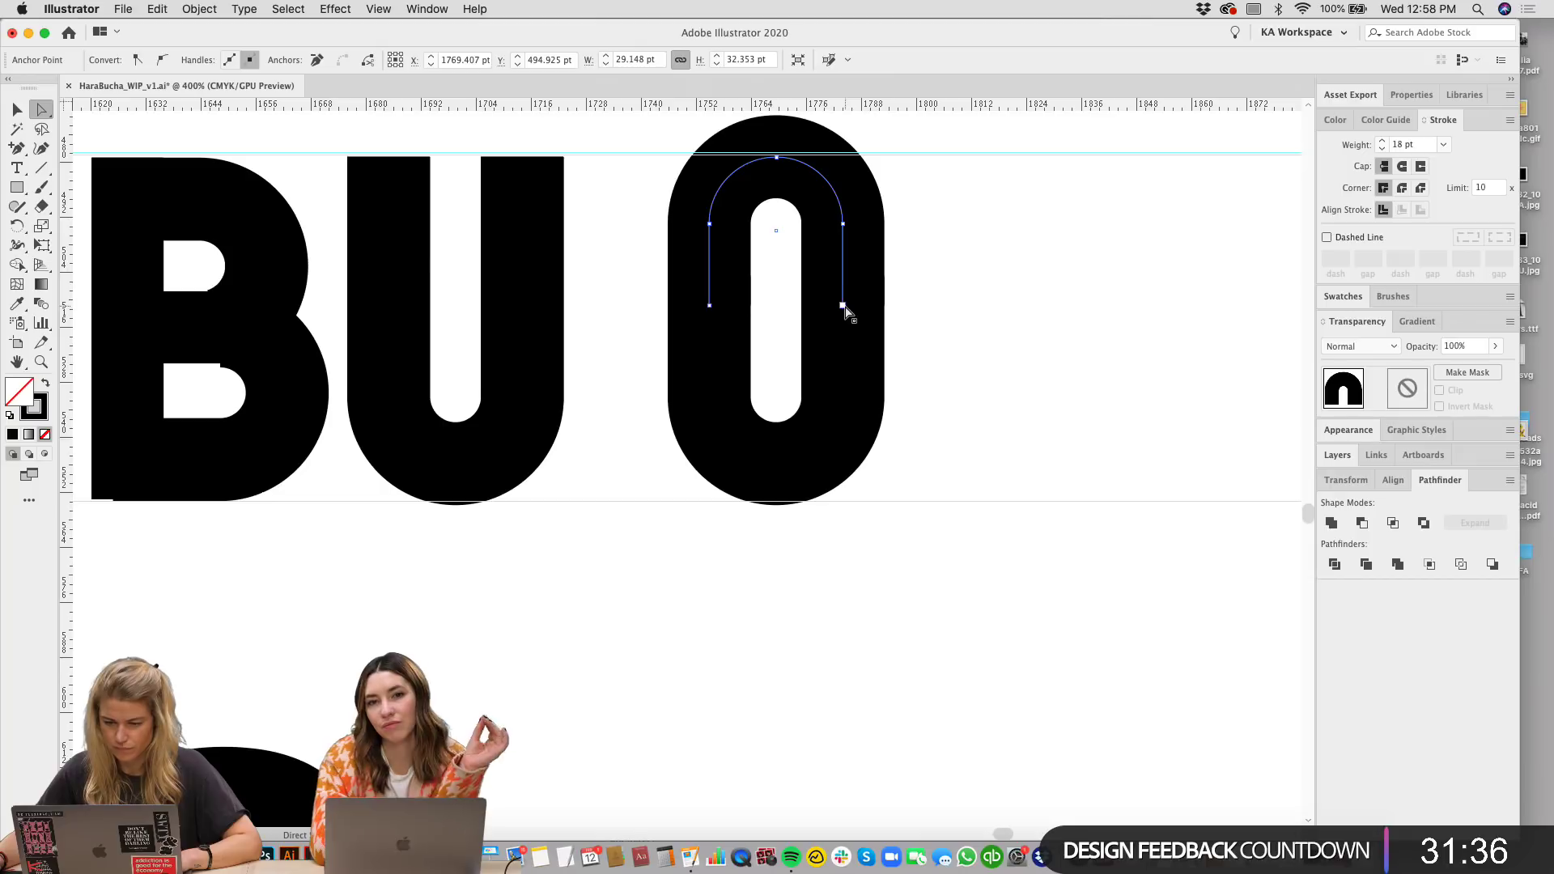
left_click_drag(843, 307, 842, 359)
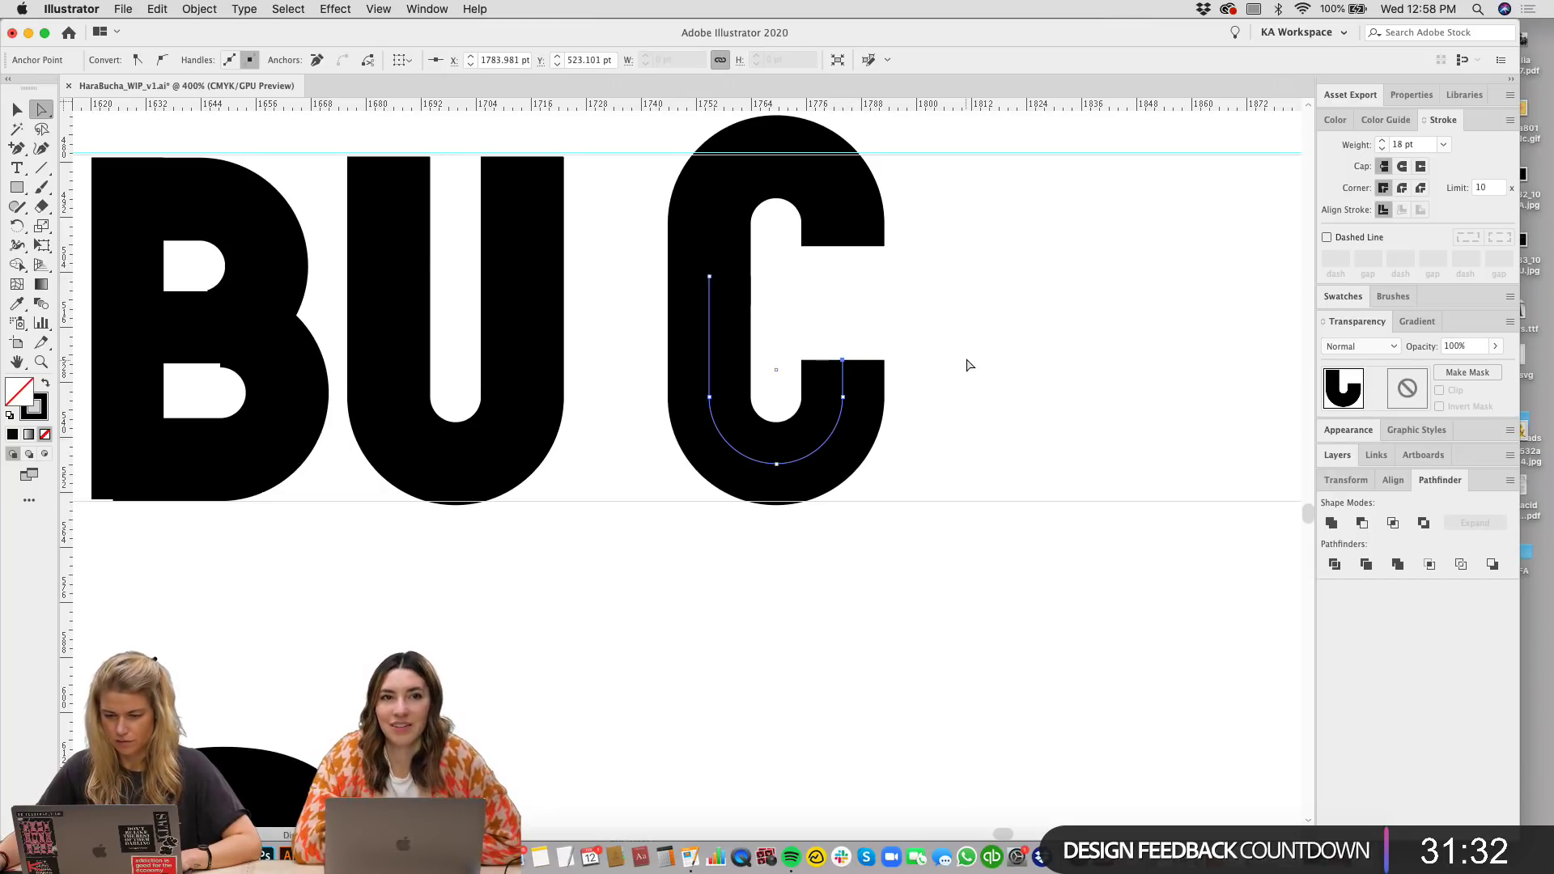
key("super+z")
key("super+z")
Step: Open the O into a C by raising the upper arch's right end to Y 496.1 pt and lowering the lower arch's to about 531 pt
left_click(982, 316)
left_click(843, 305)
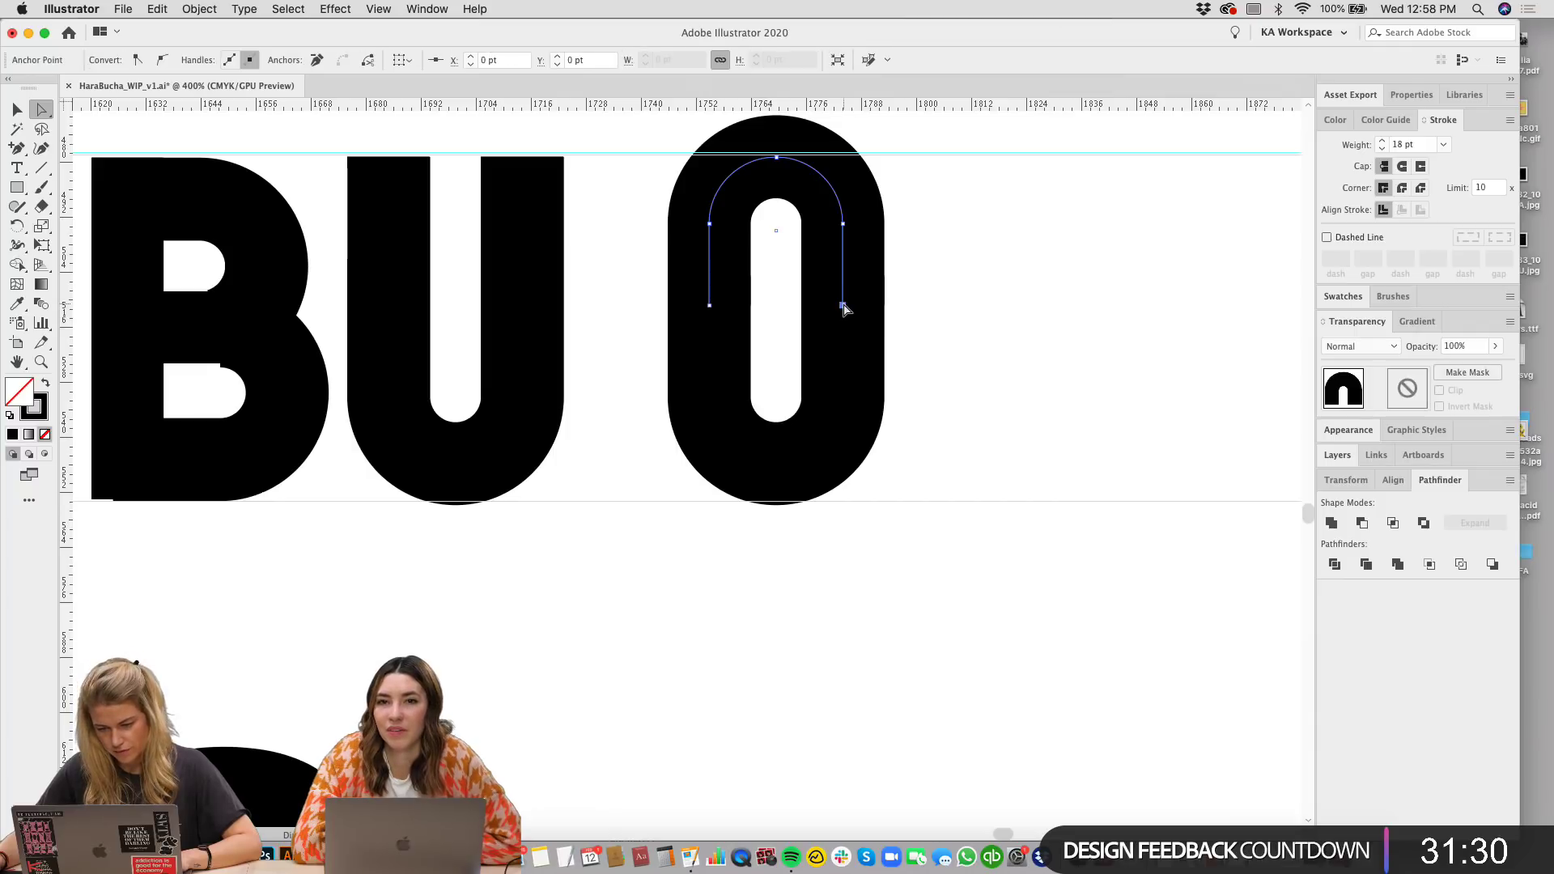
key("shift+Up")
key("shift+Up")
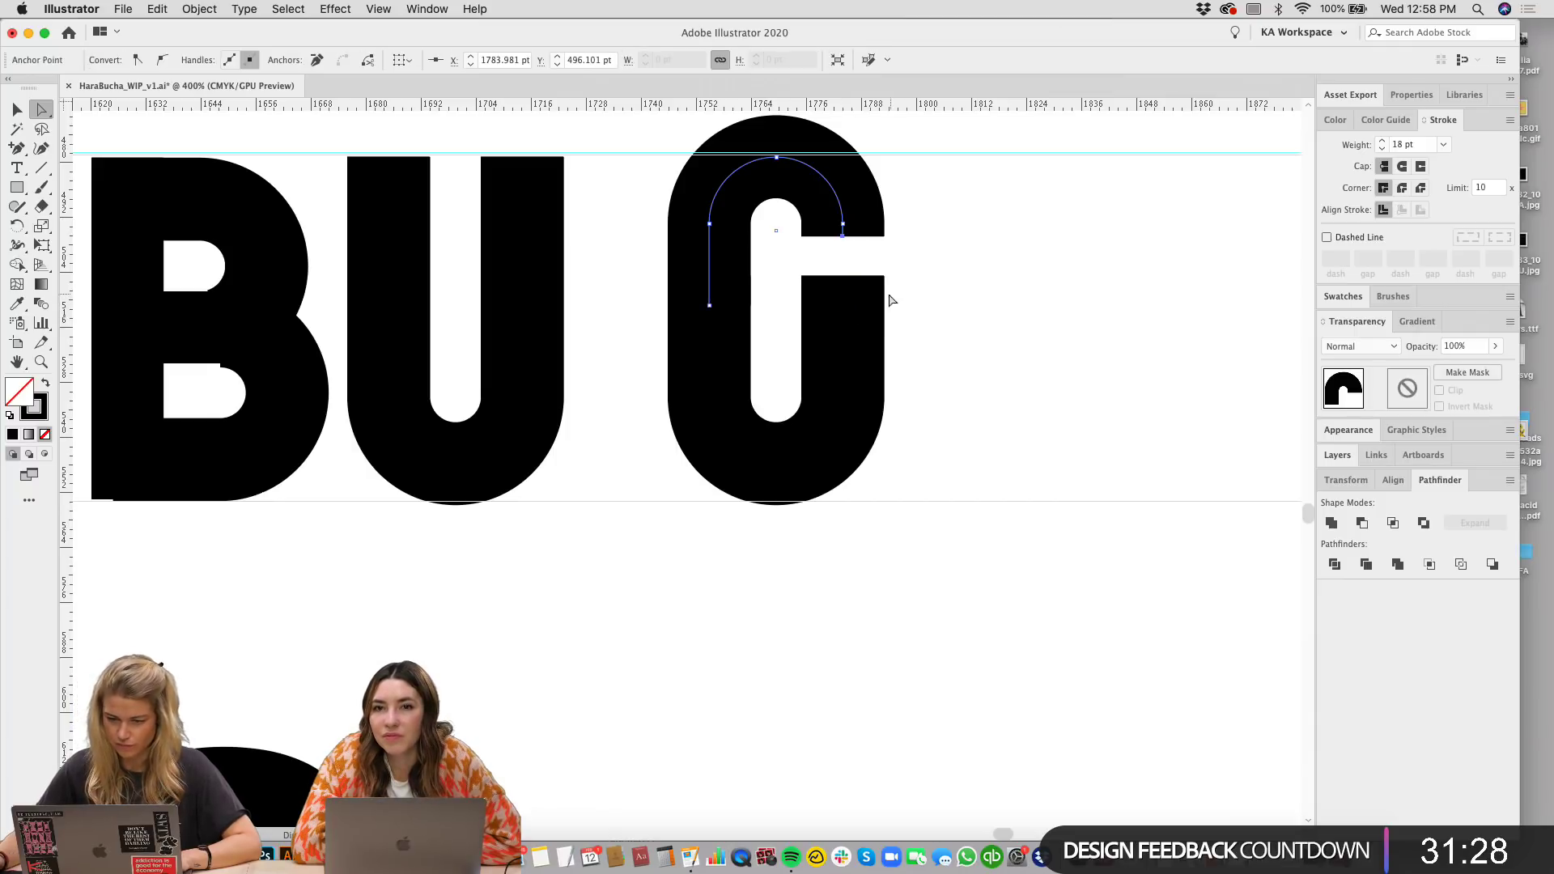
left_click_drag(837, 266, 898, 305)
key("shift+Down")
key("shift+Down")
key("shift+Down")
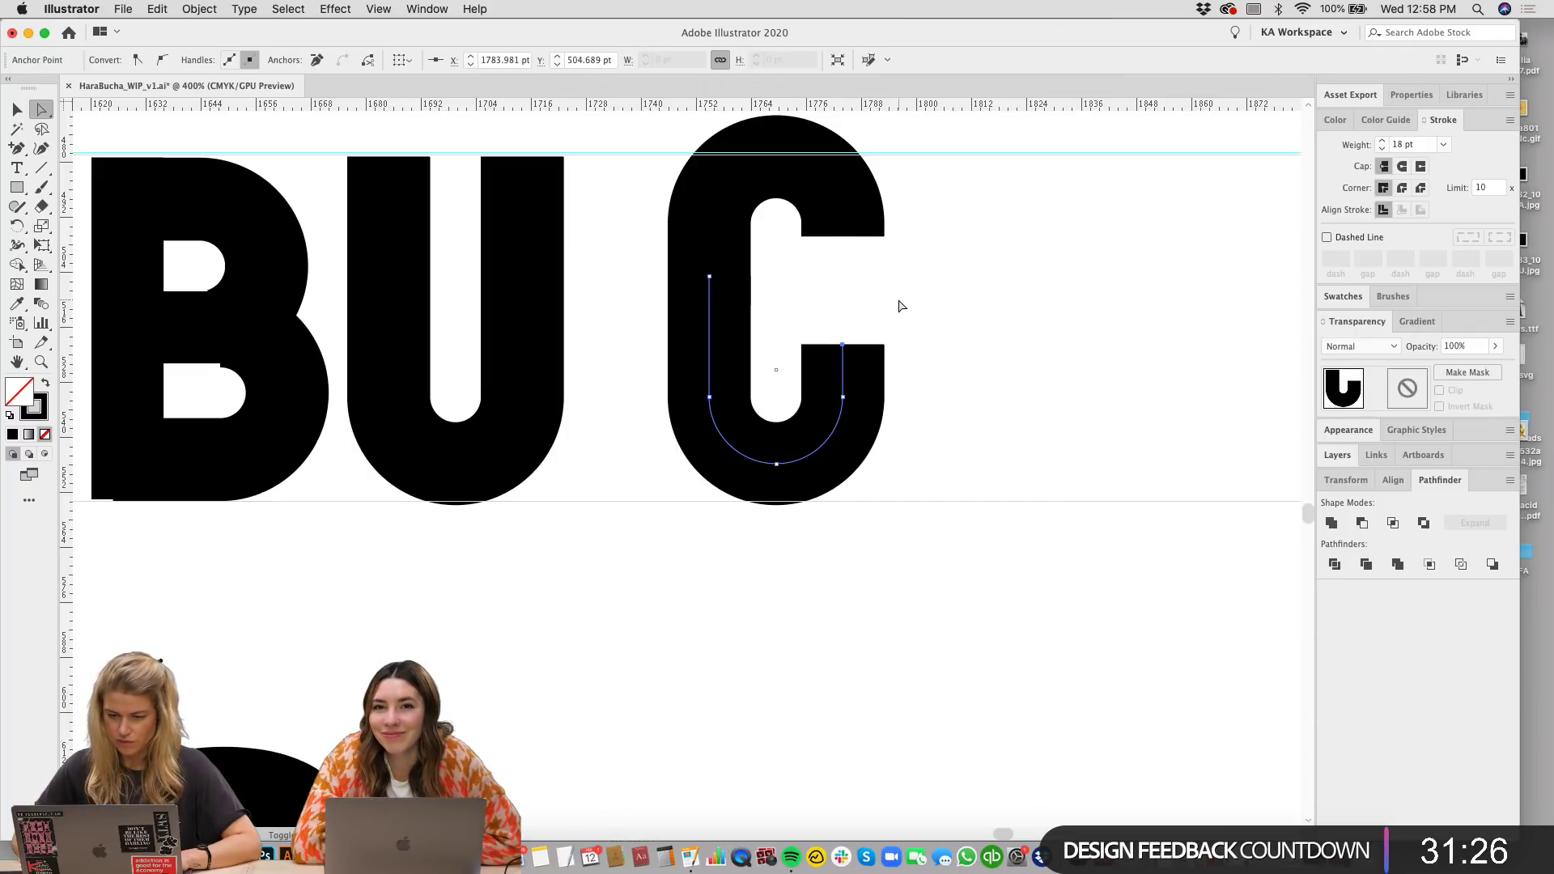
key("shift+Down")
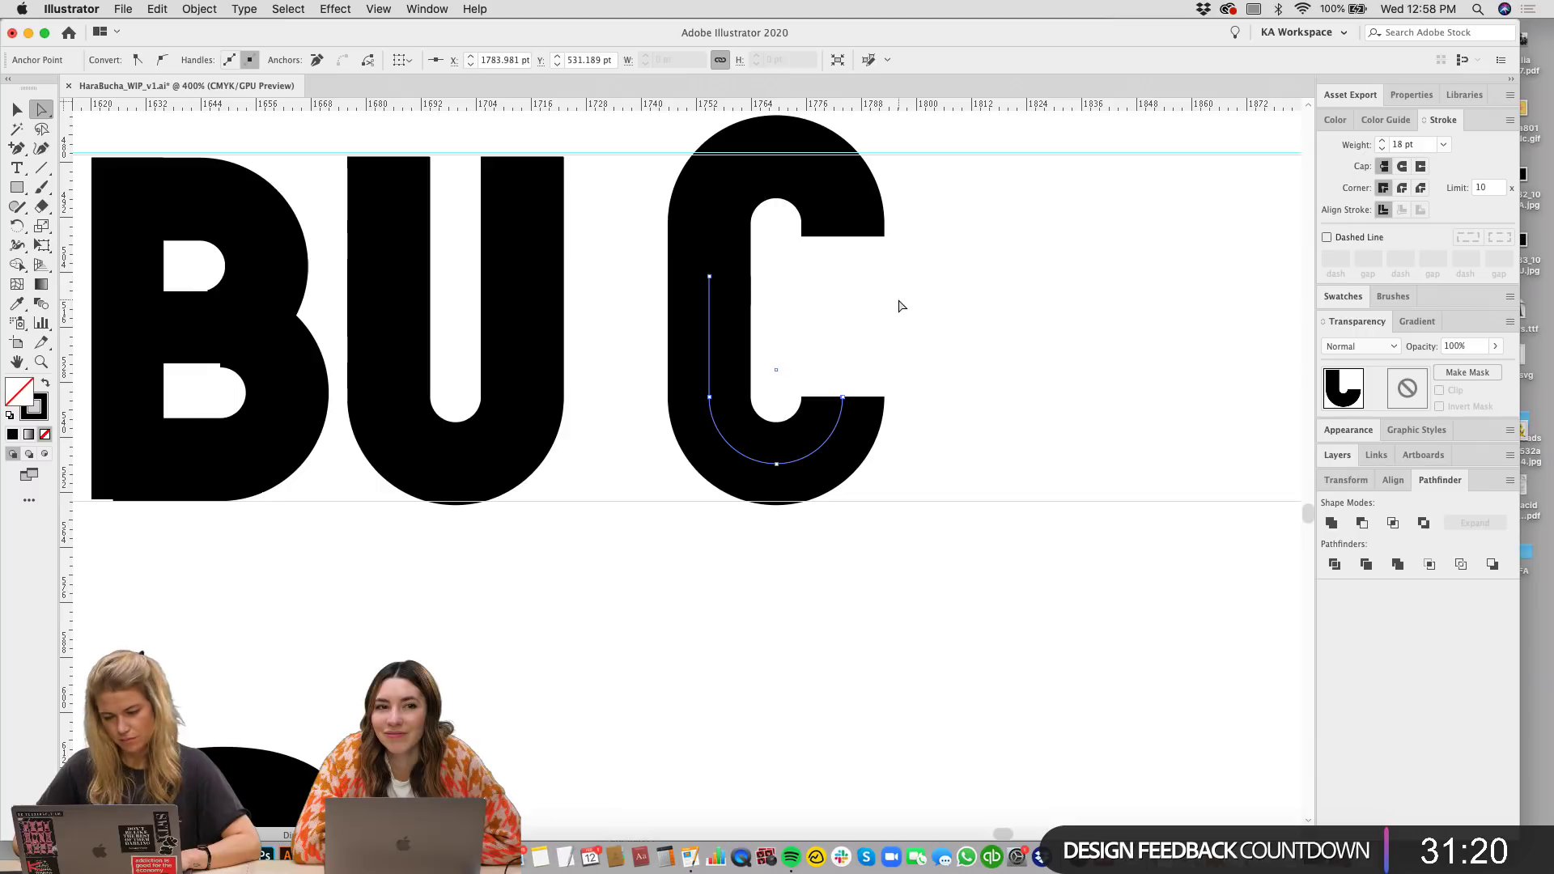
Step: Try trimming the C's upper and lower arms back to where their curves begin
key("super+z")
key("super+z")
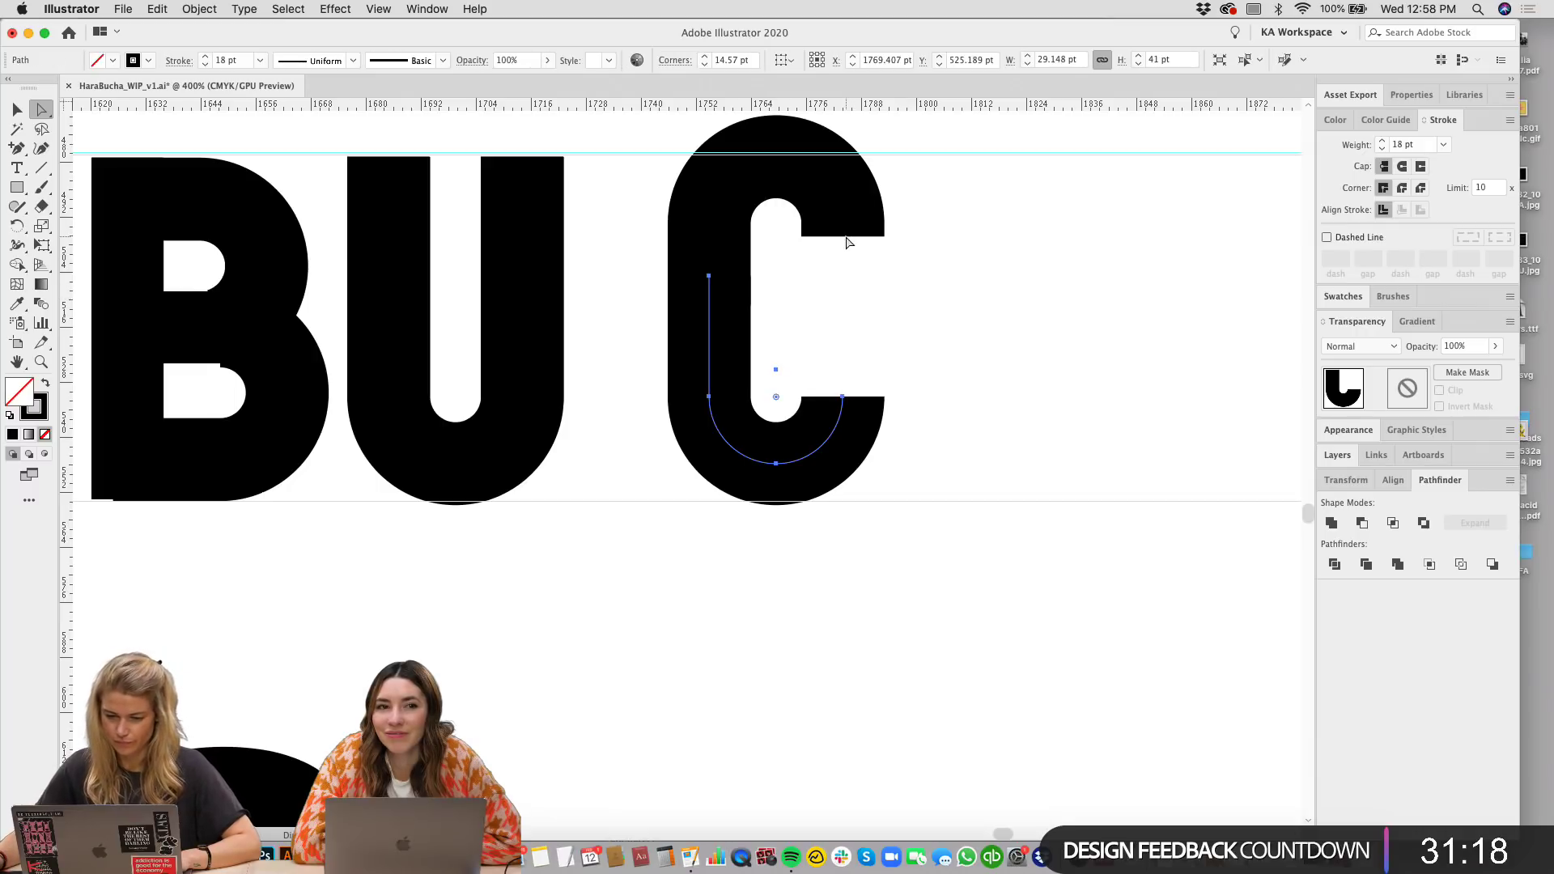
left_click(846, 241)
left_click(843, 241)
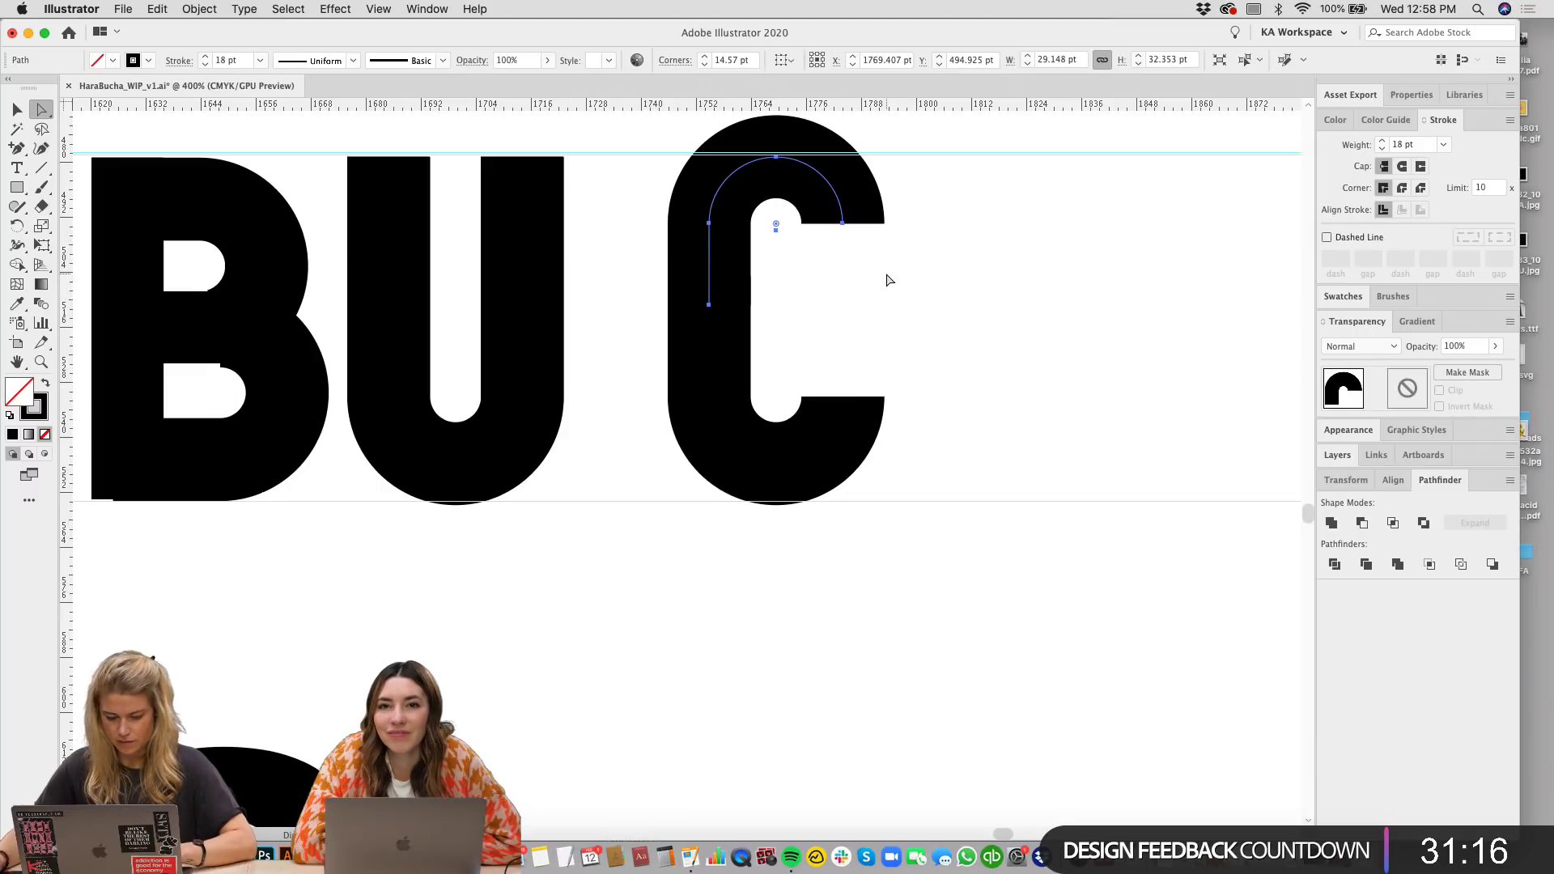
Step: Examine the C's proportions and opening against the rest of the HARA BU lettering
key("super+minus")
key("super+minus")
key("super+minus")
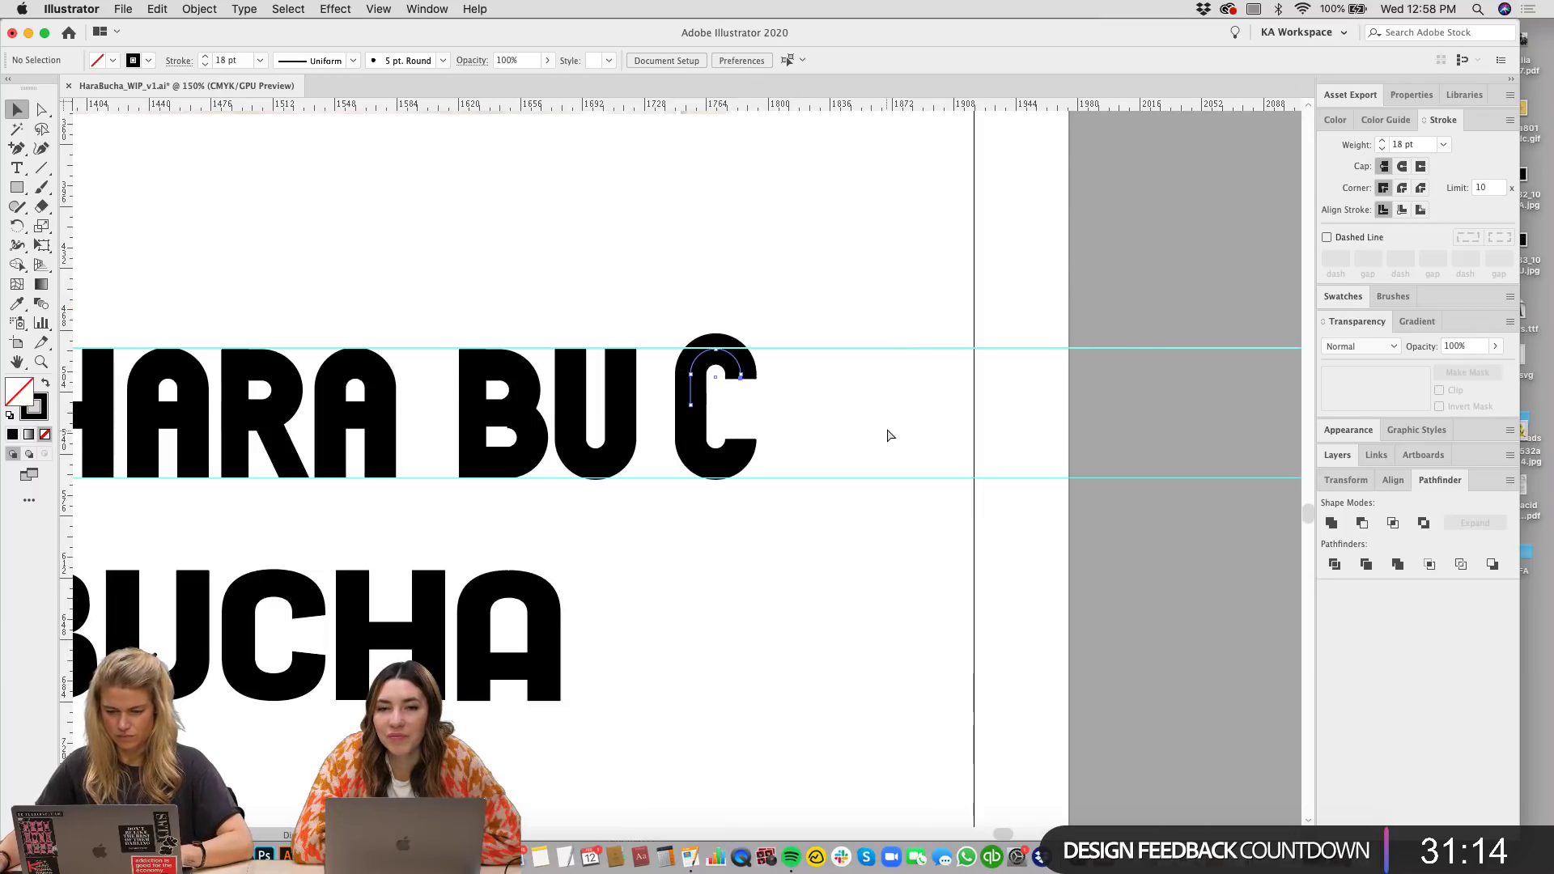
key("super+plus")
key("super+plus")
key("super+plus")
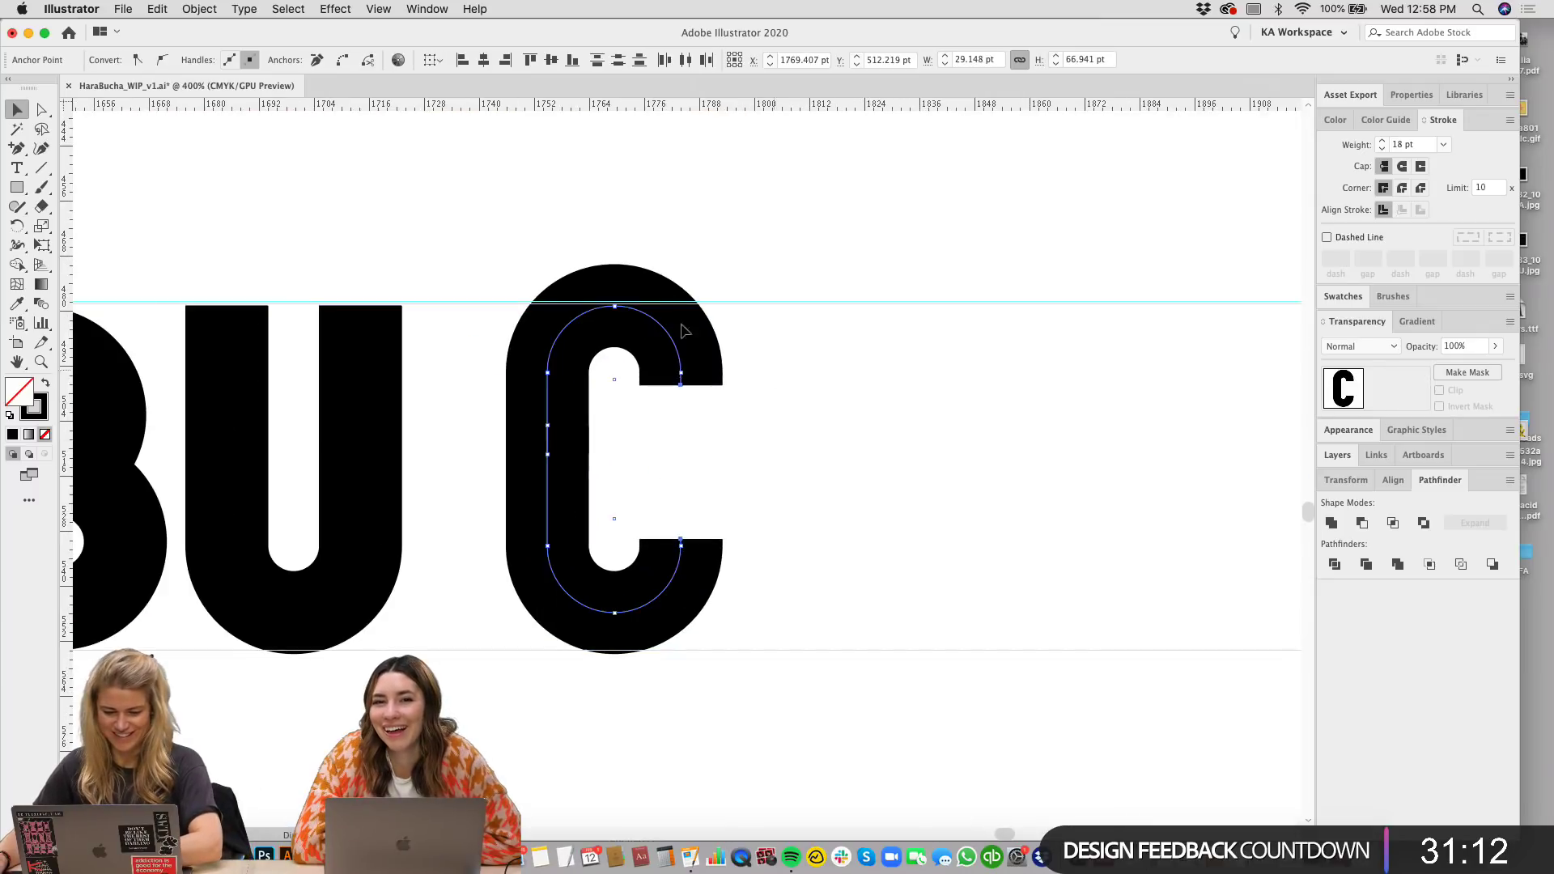
Step: Narrow the C's opening by extending the upper arm's end to Y 501.9 pt and the lower arm's to Y 525.9 pt
left_click(683, 330)
left_click(42, 110)
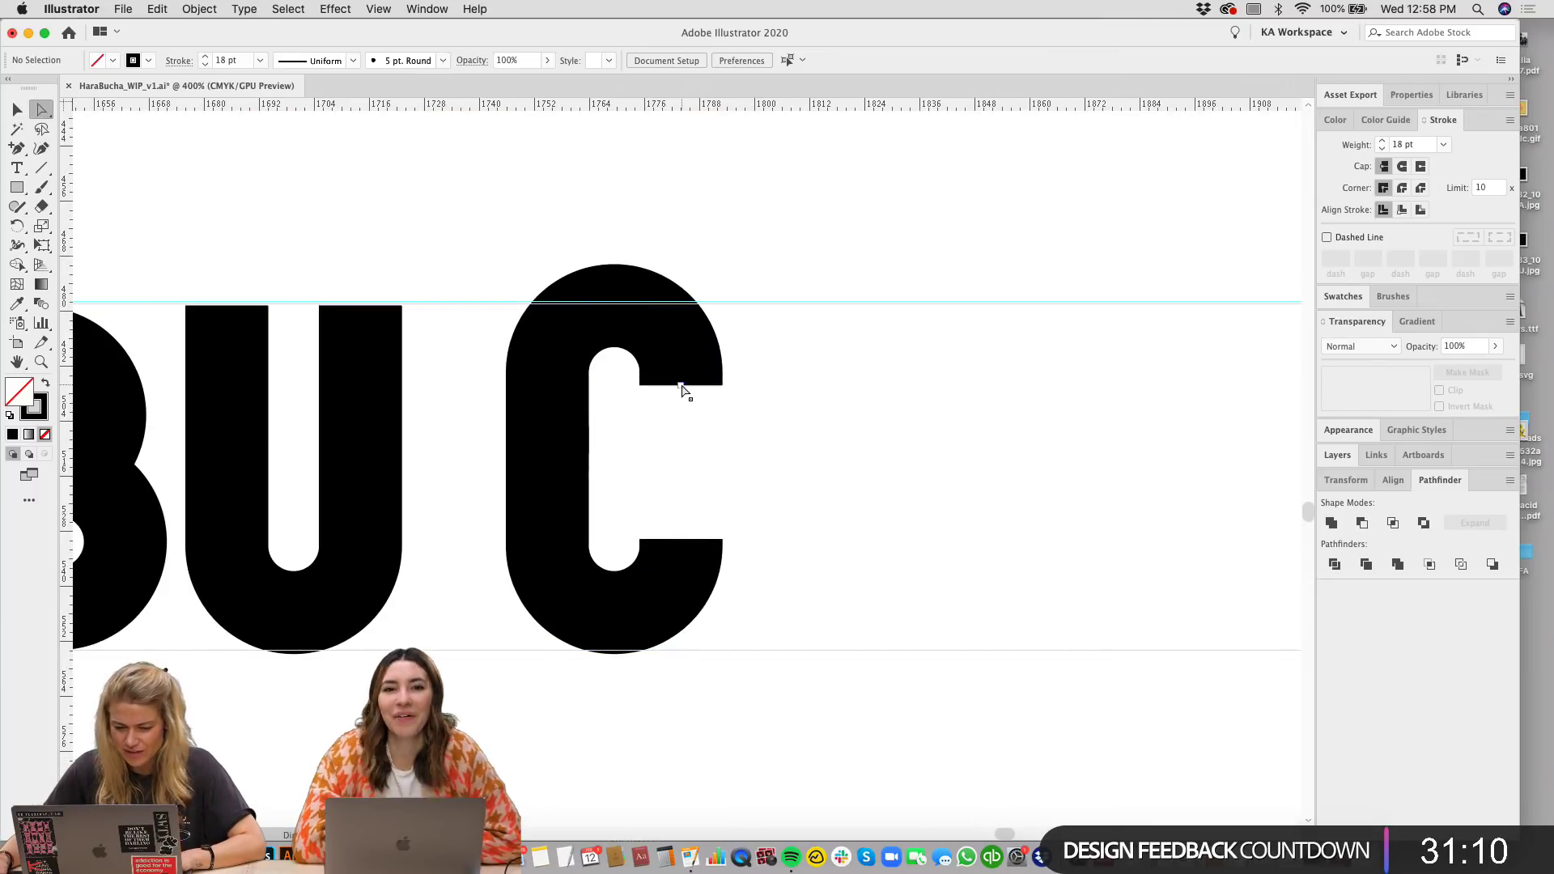
left_click_drag(682, 389, 682, 414)
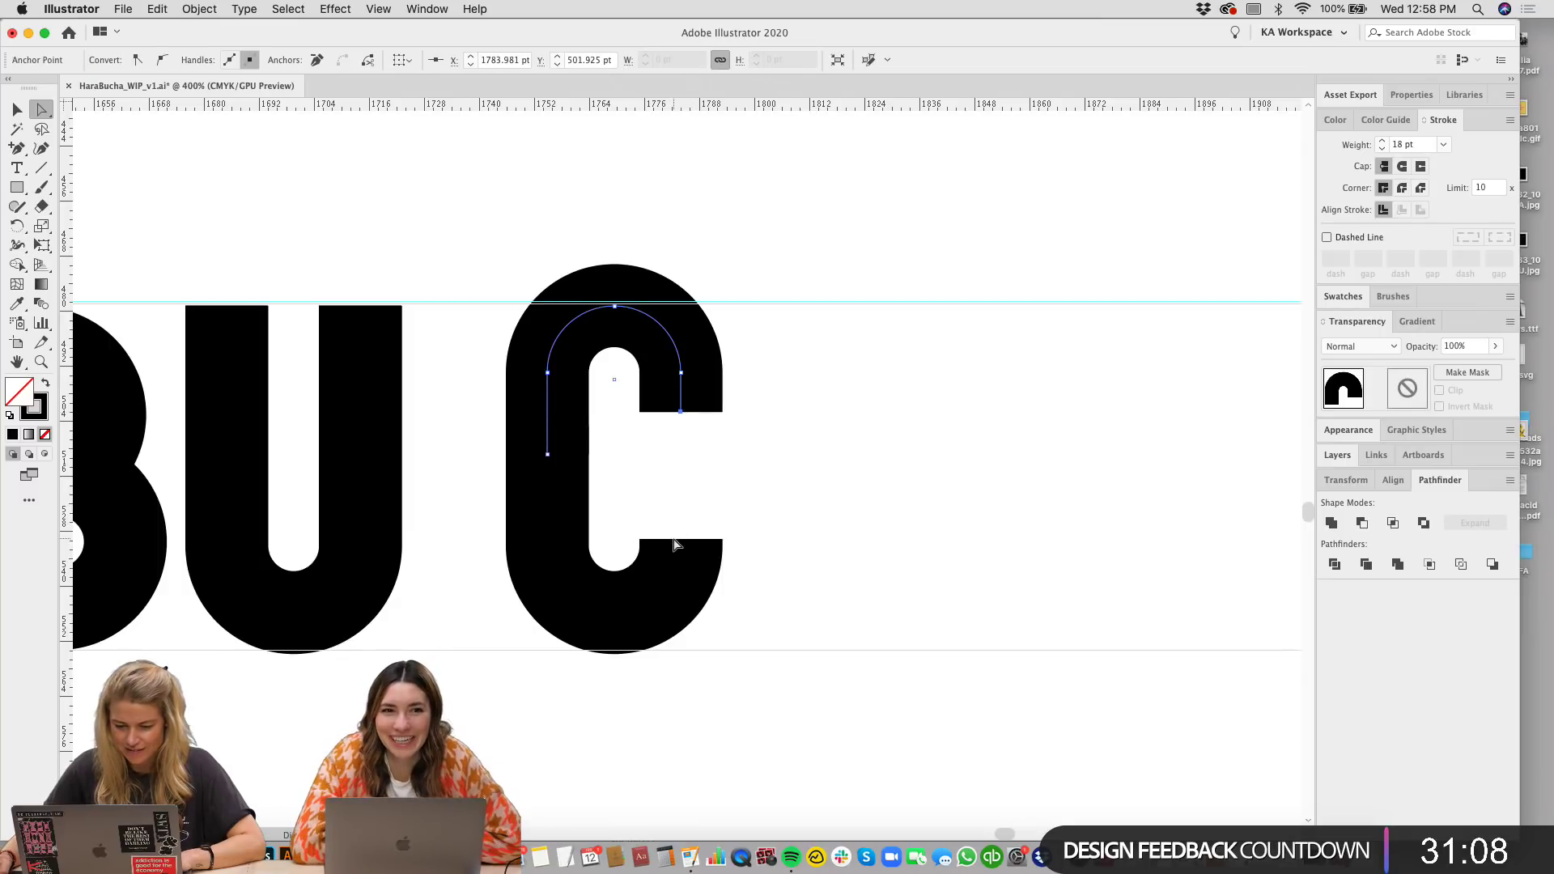
key("super+shift+a")
left_click(680, 540)
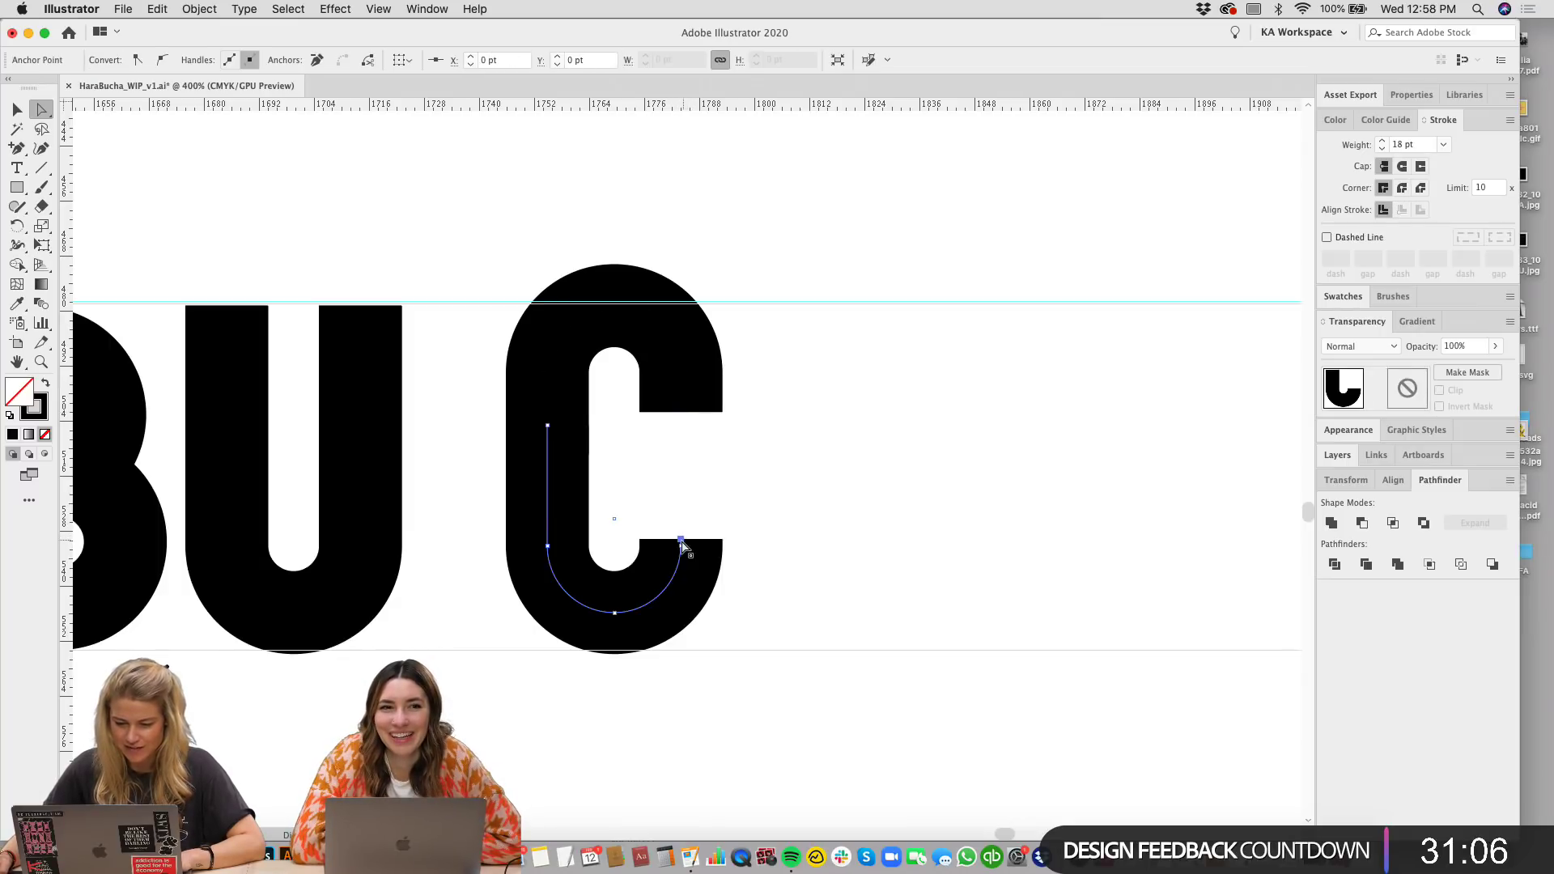
left_click_drag(681, 540, 682, 519)
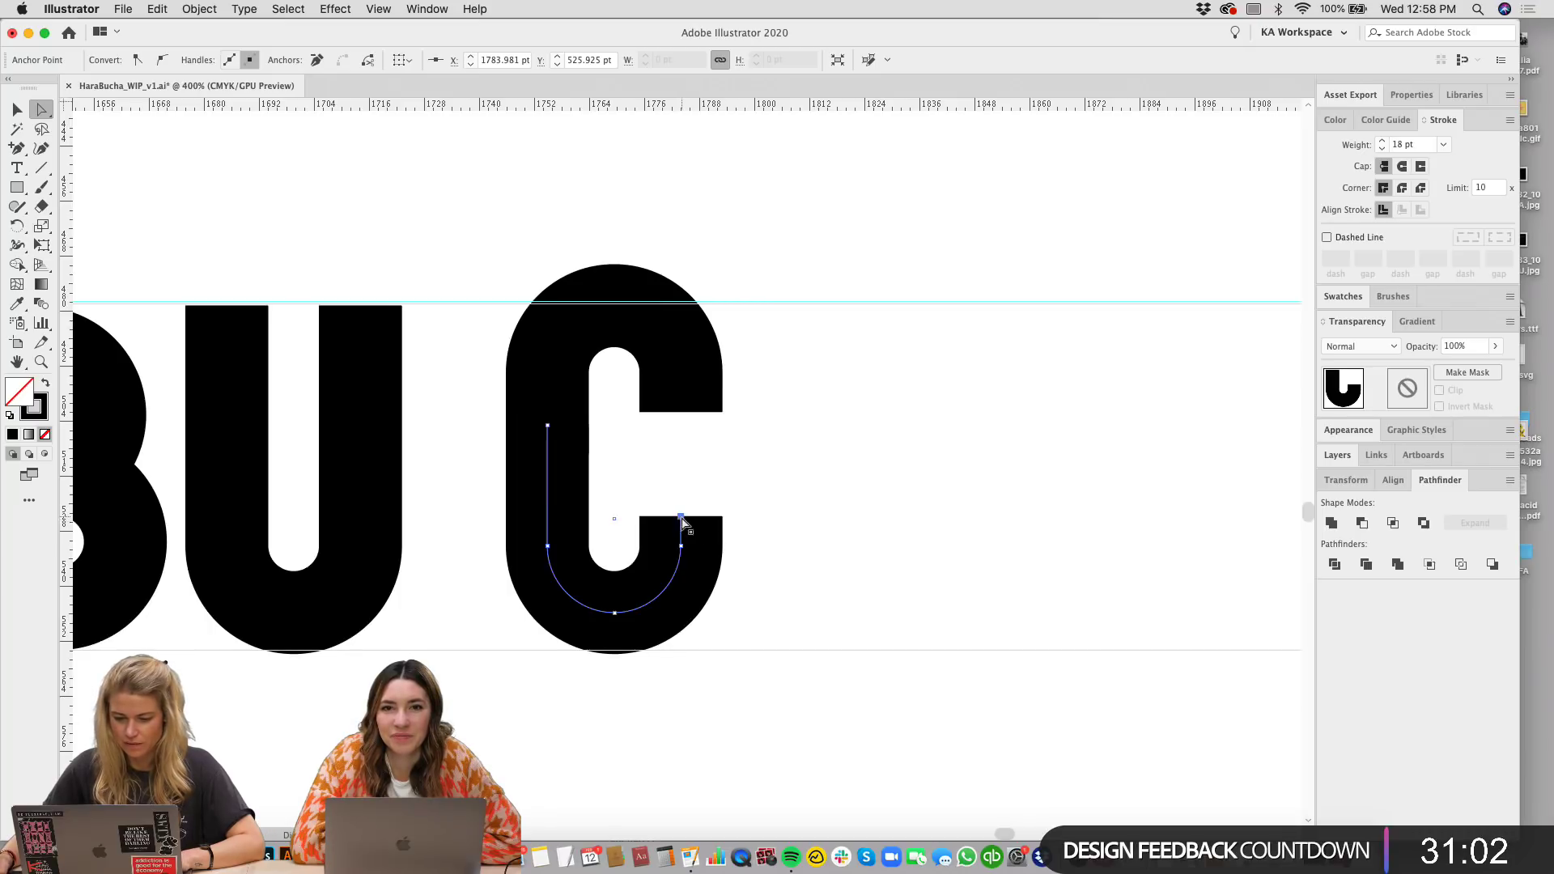
left_click(799, 544)
key("v")
Step: Scale the whole C down to about 25.25 by 57.99 pt and set its stroke weight back to 18 pt
key("super+minus")
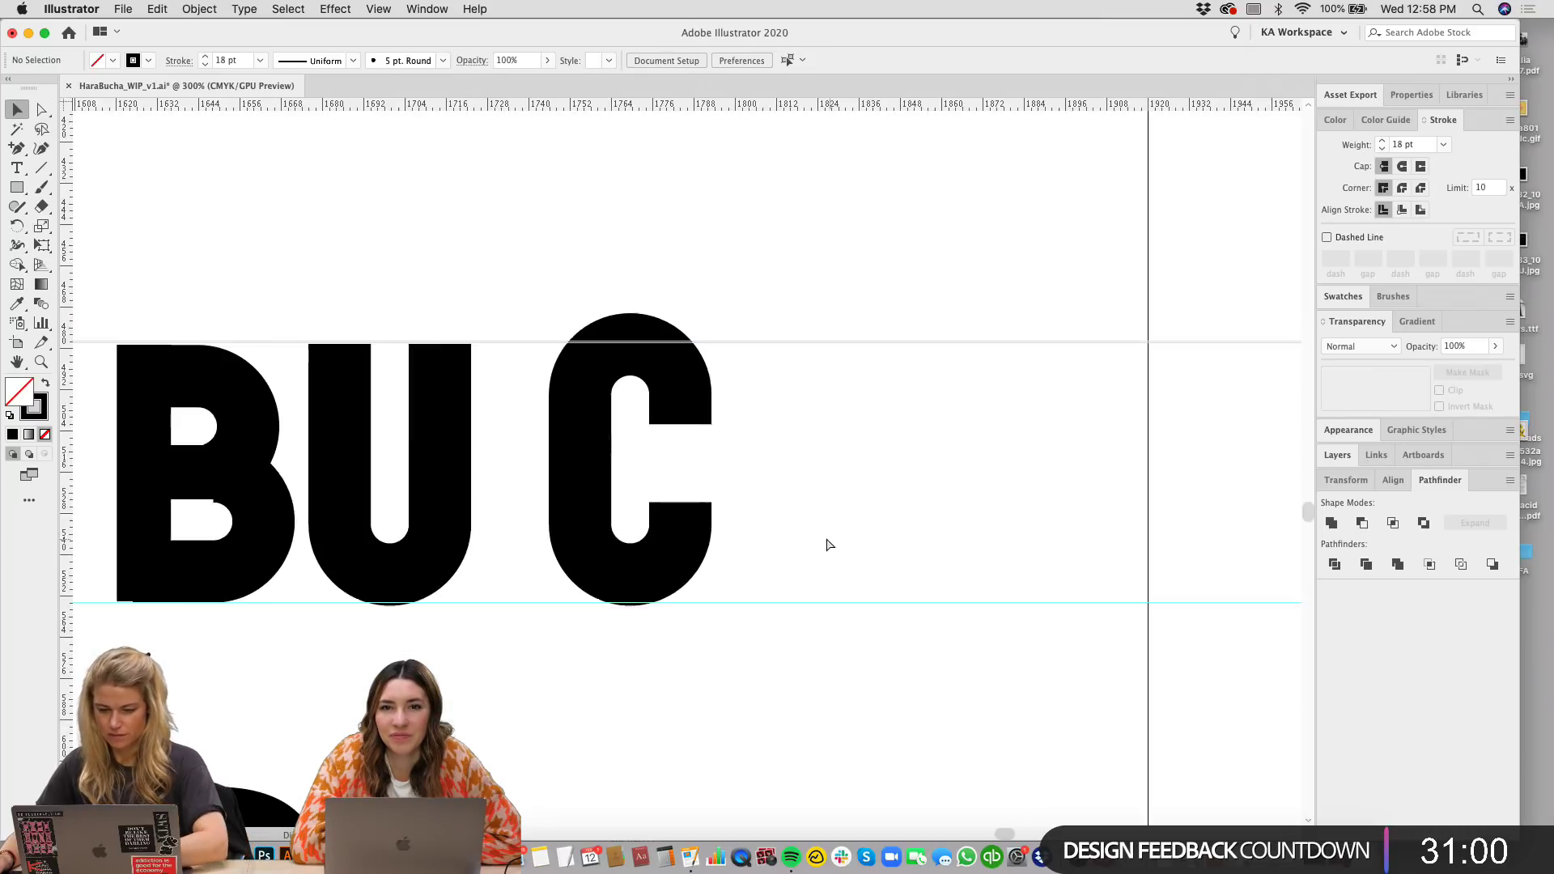
key("super+minus")
key("super+minus")
scroll(809, 573, "left", 3)
left_click(788, 418)
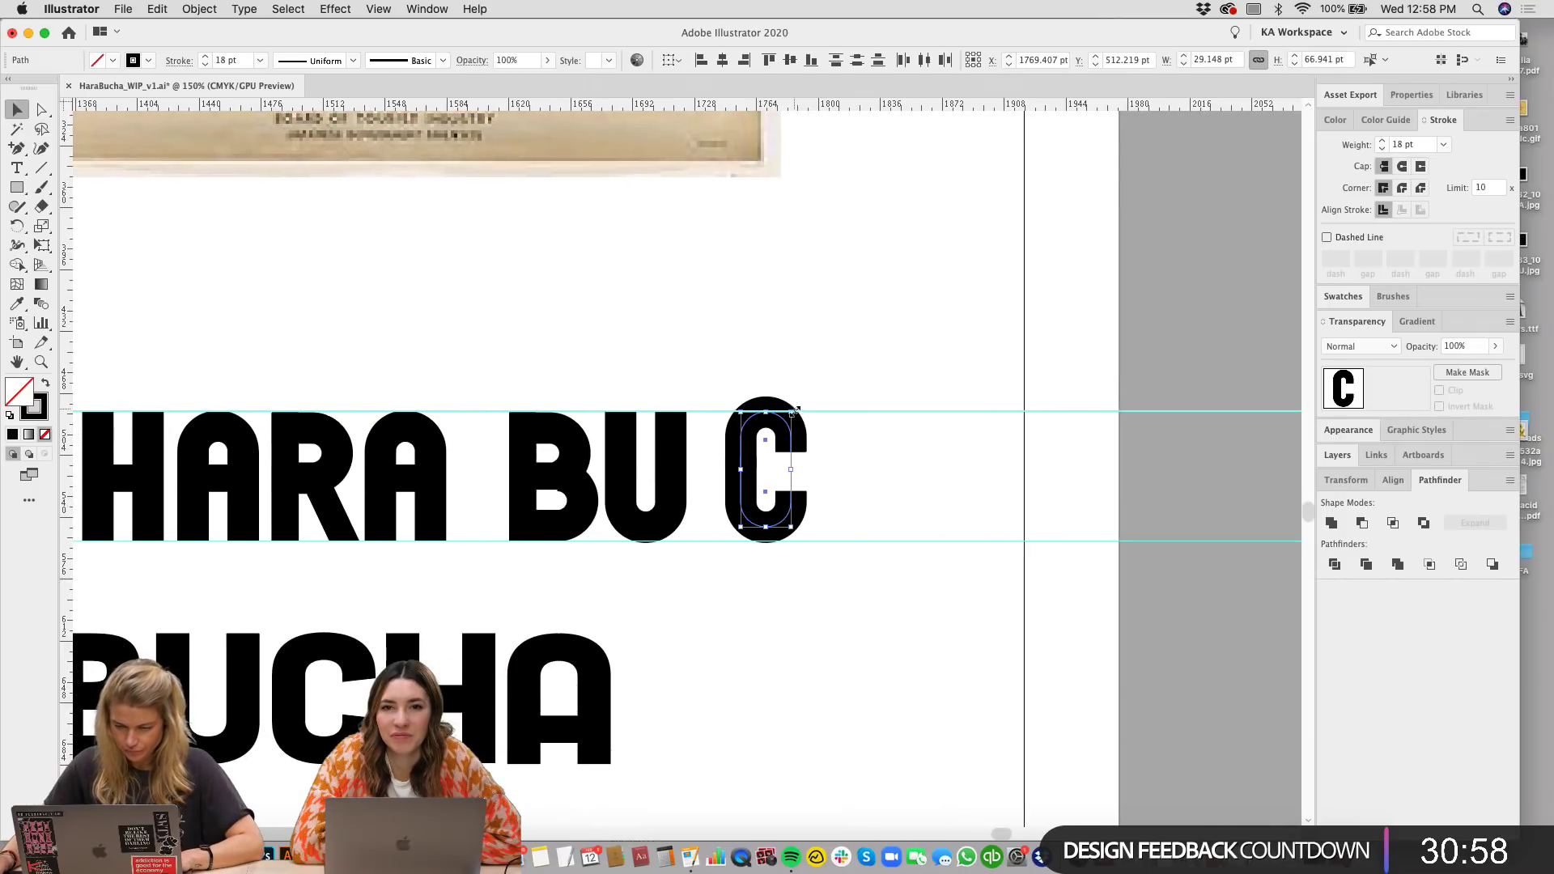
left_click_drag(788, 417, 782, 432)
key("super+plus")
key("super+plus")
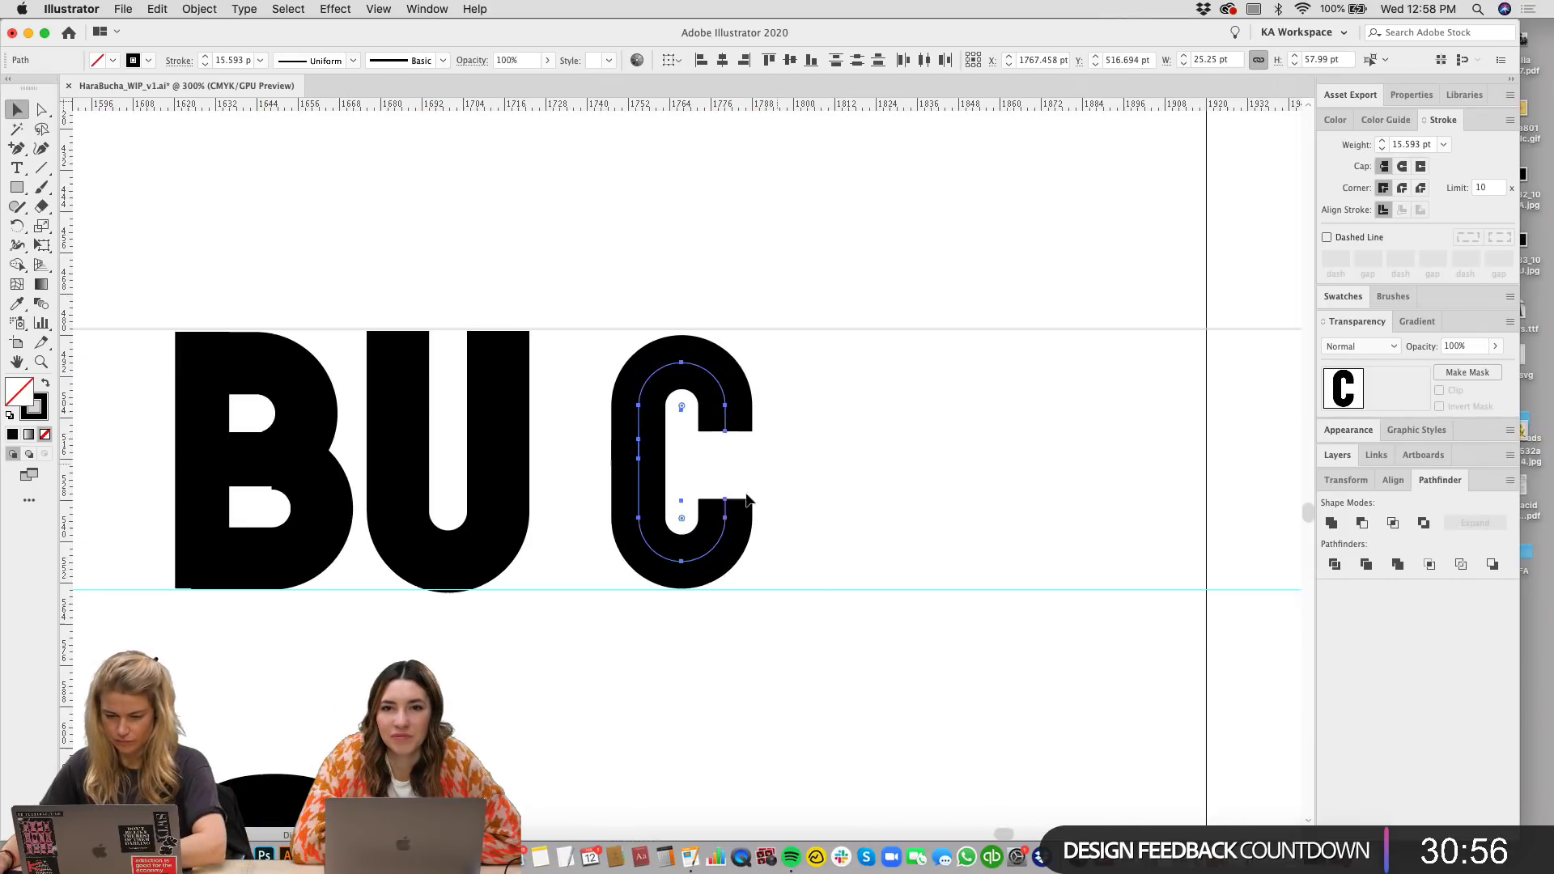
left_click(1381, 141)
left_click(1382, 141)
left_click(1381, 142)
Step: Move the C close beside the U, to about X 1749.96 pt and Y 515.69 pt
key("Left")
key("Left")
key("Left")
key("Left")
key("Left")
key("Left")
key("Left")
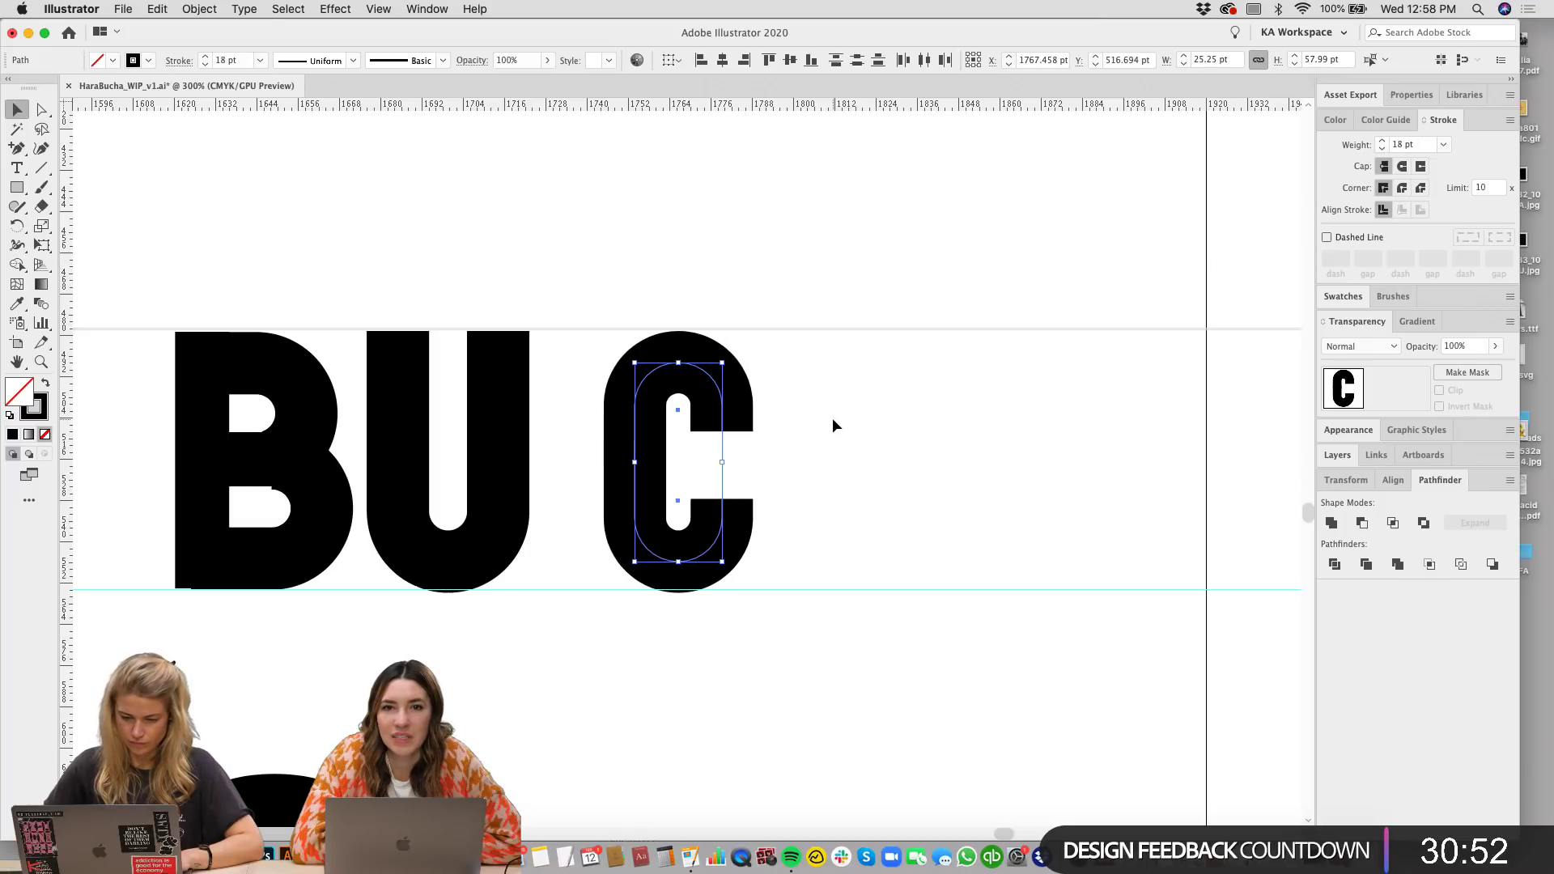
key("Up")
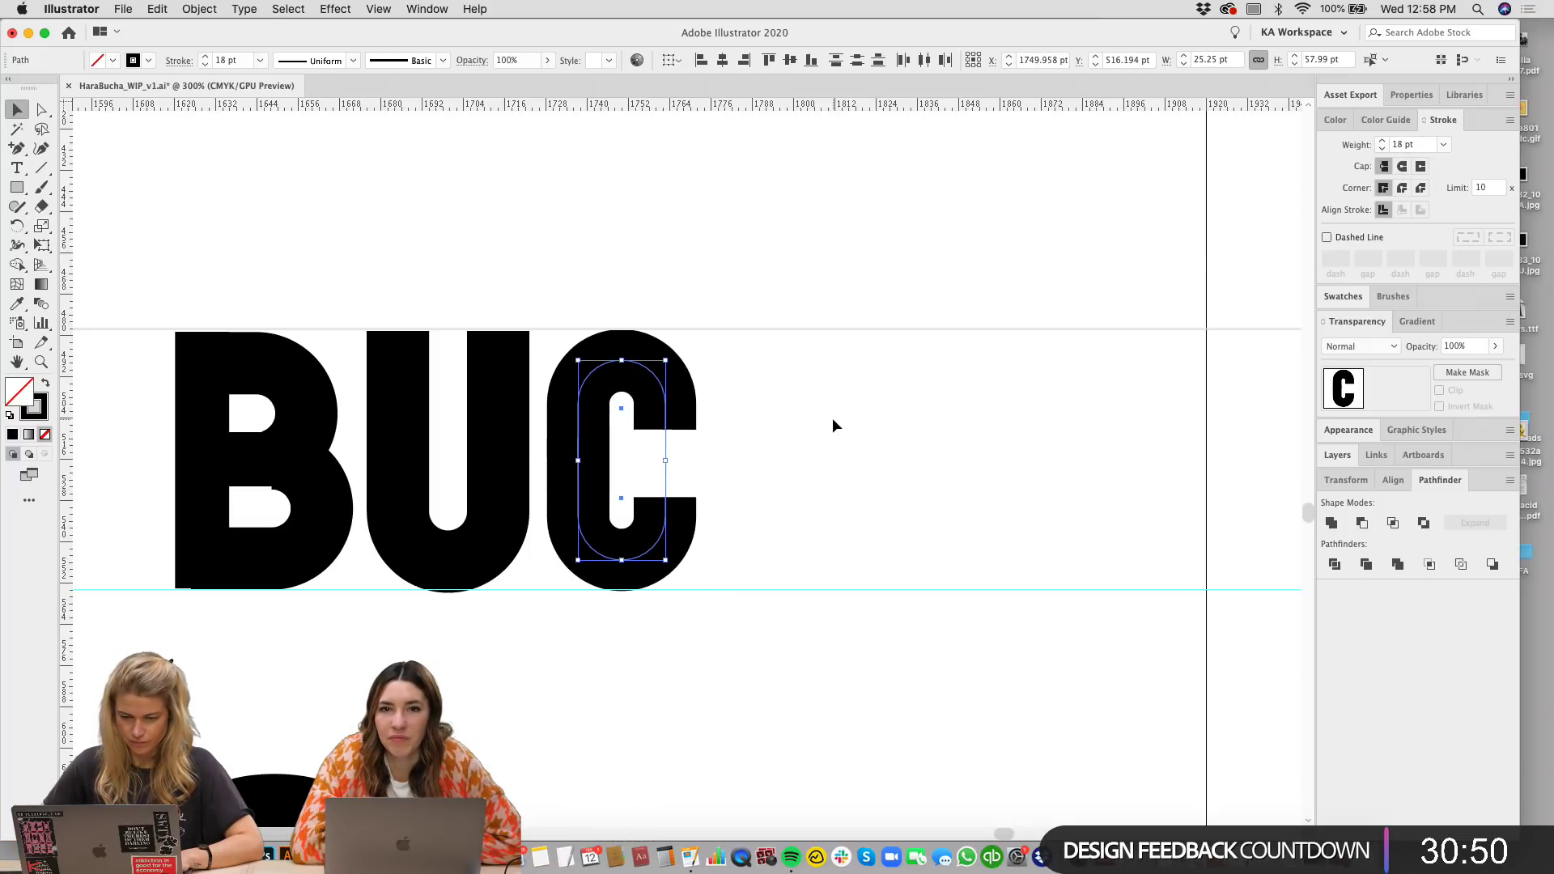
Step: Enlarge the C slightly to about 58.46 pt high and nudge it away from the U to X 1751.46 pt
key("super+equal")
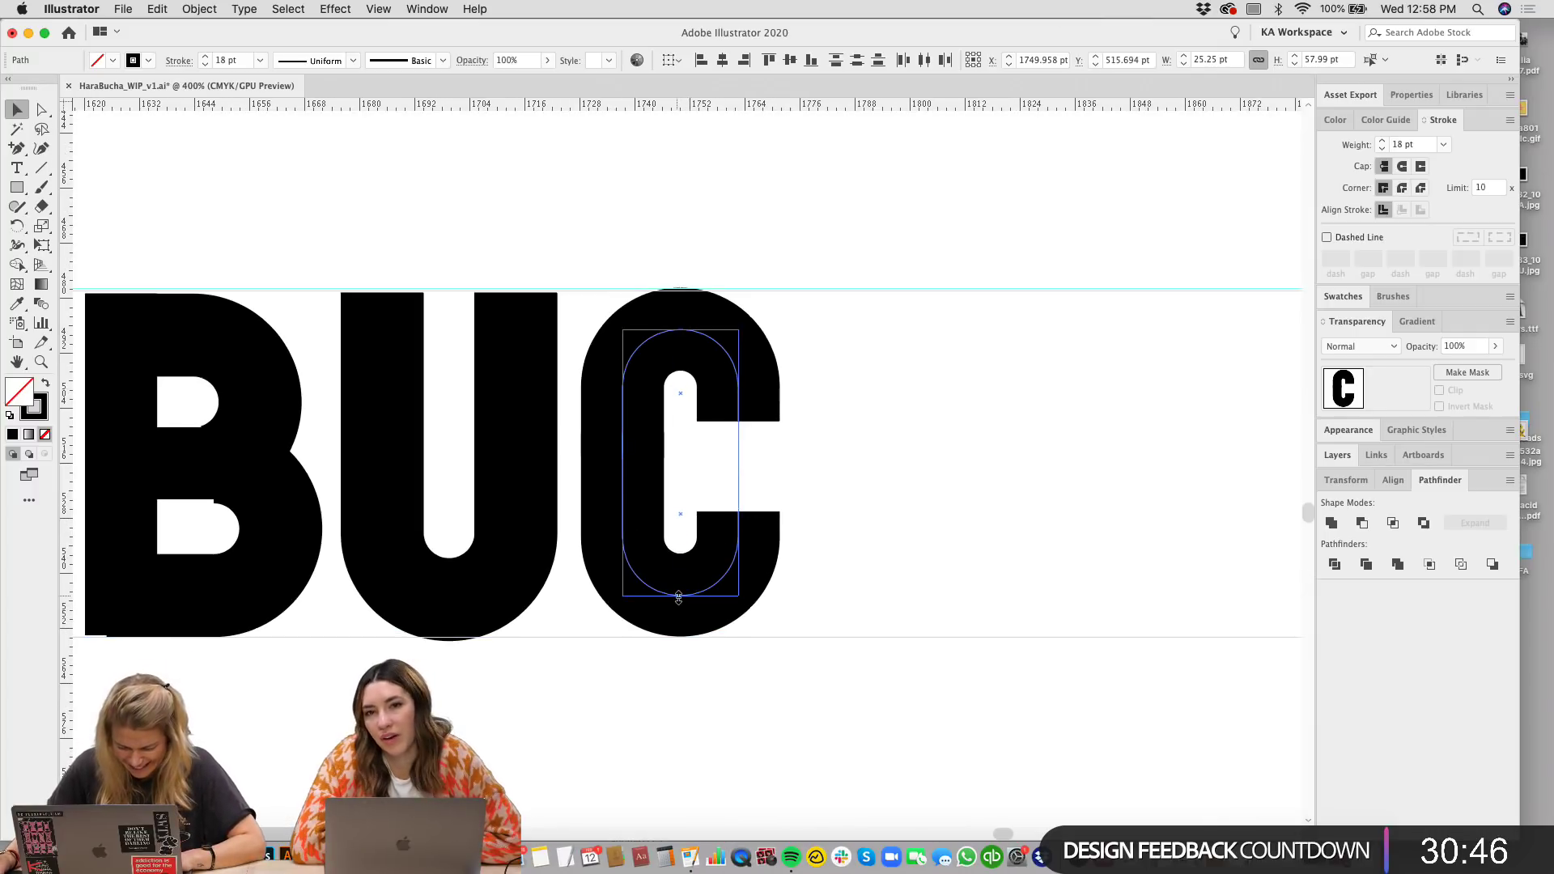
left_click_drag(678, 598, 679, 599)
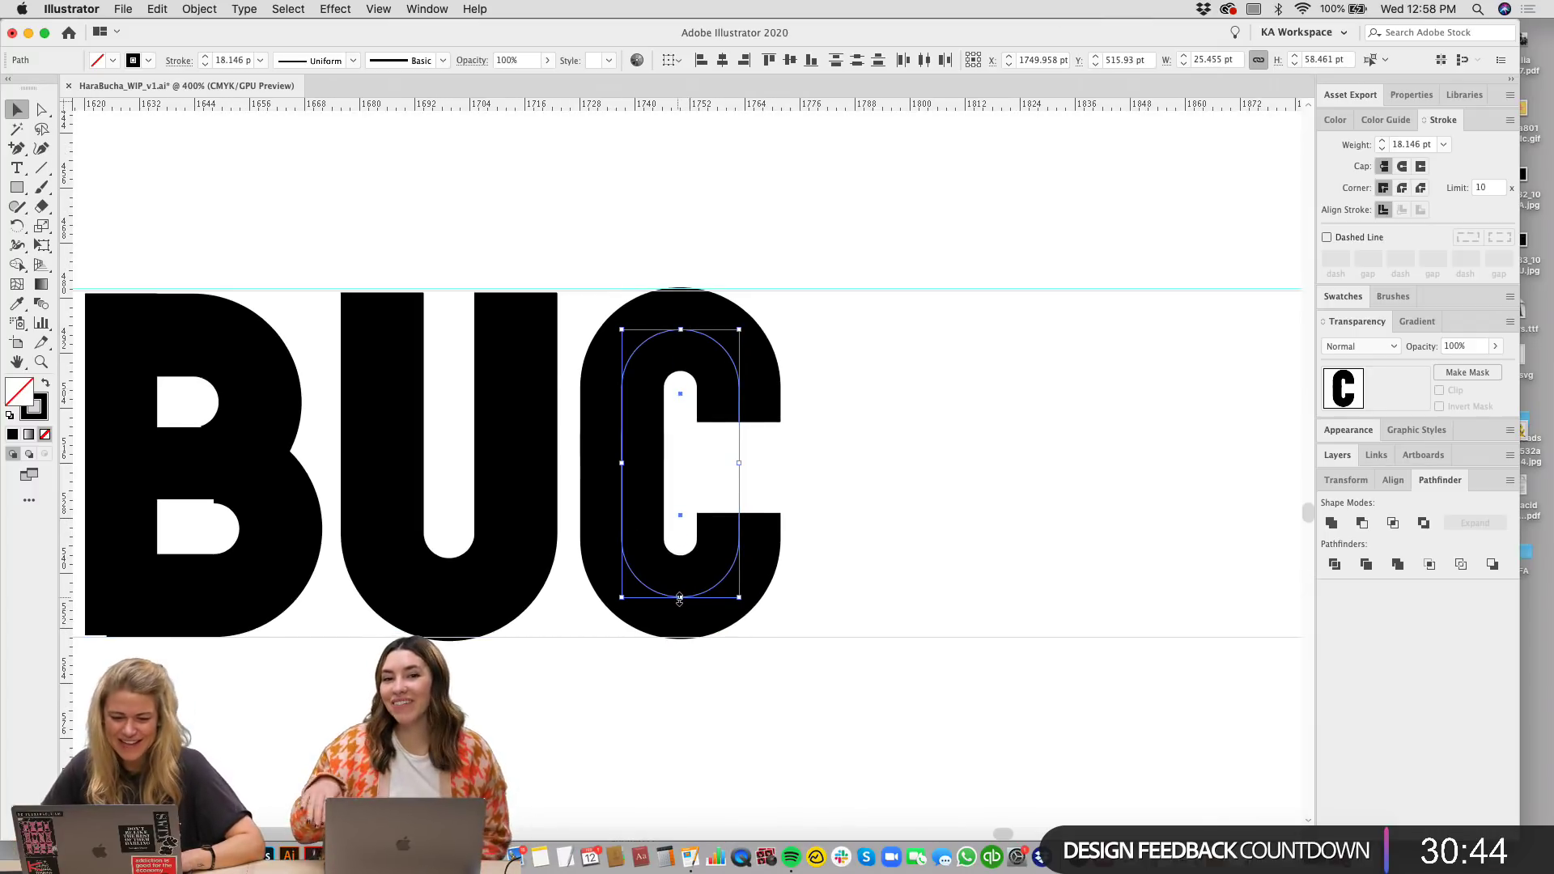
key("Right")
key("Right")
key("Right")
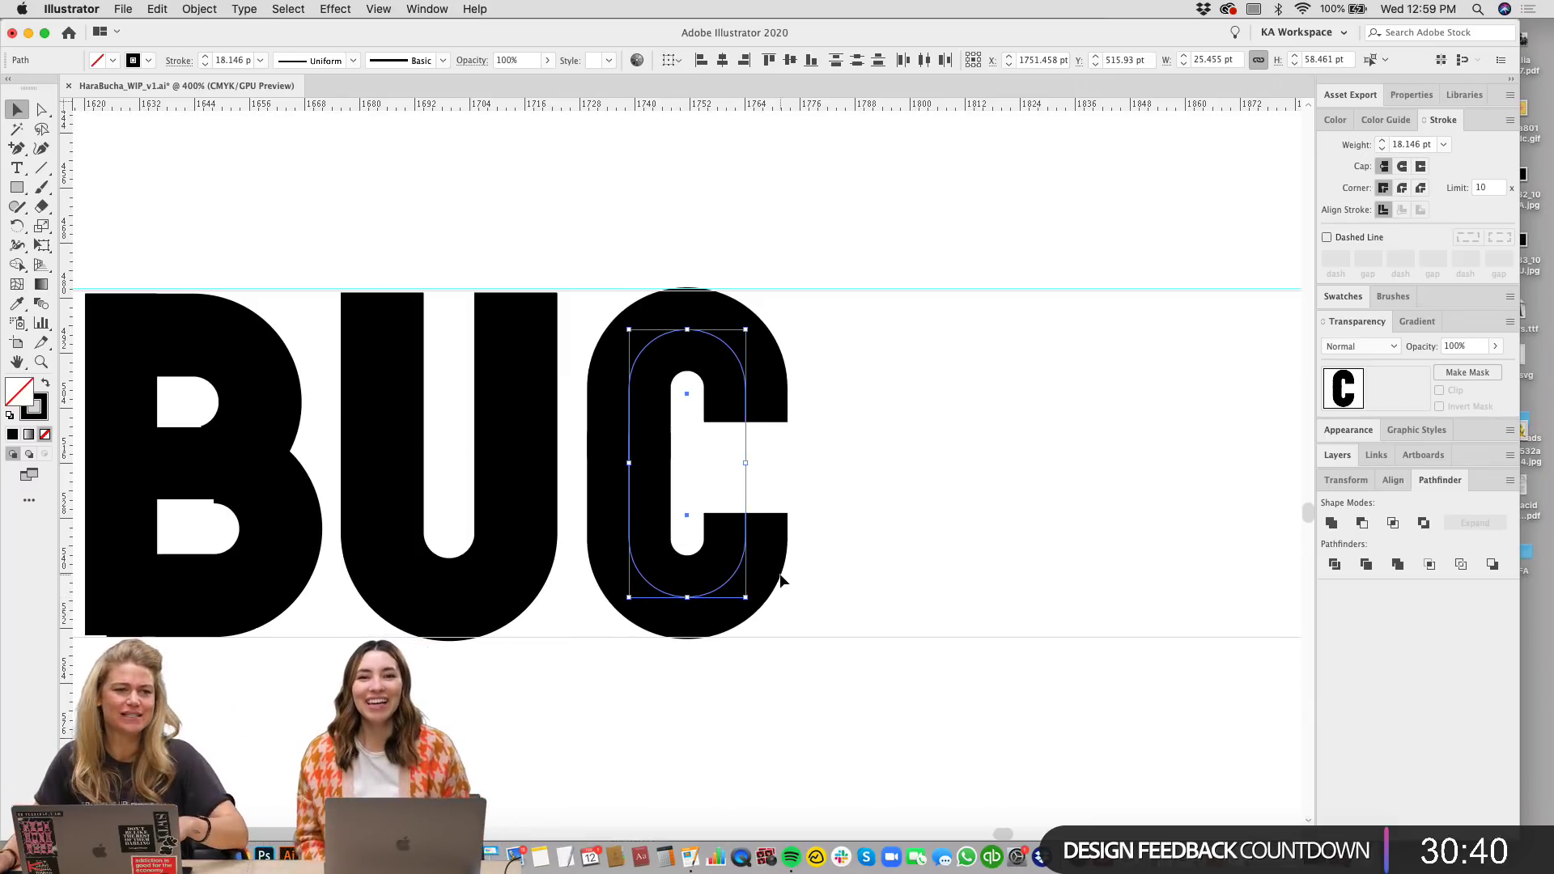
Step: Enlarge the C to about 25.74 by 59.12 pt, lower it slightly and restore its 18 pt stroke weight
key("super+minus")
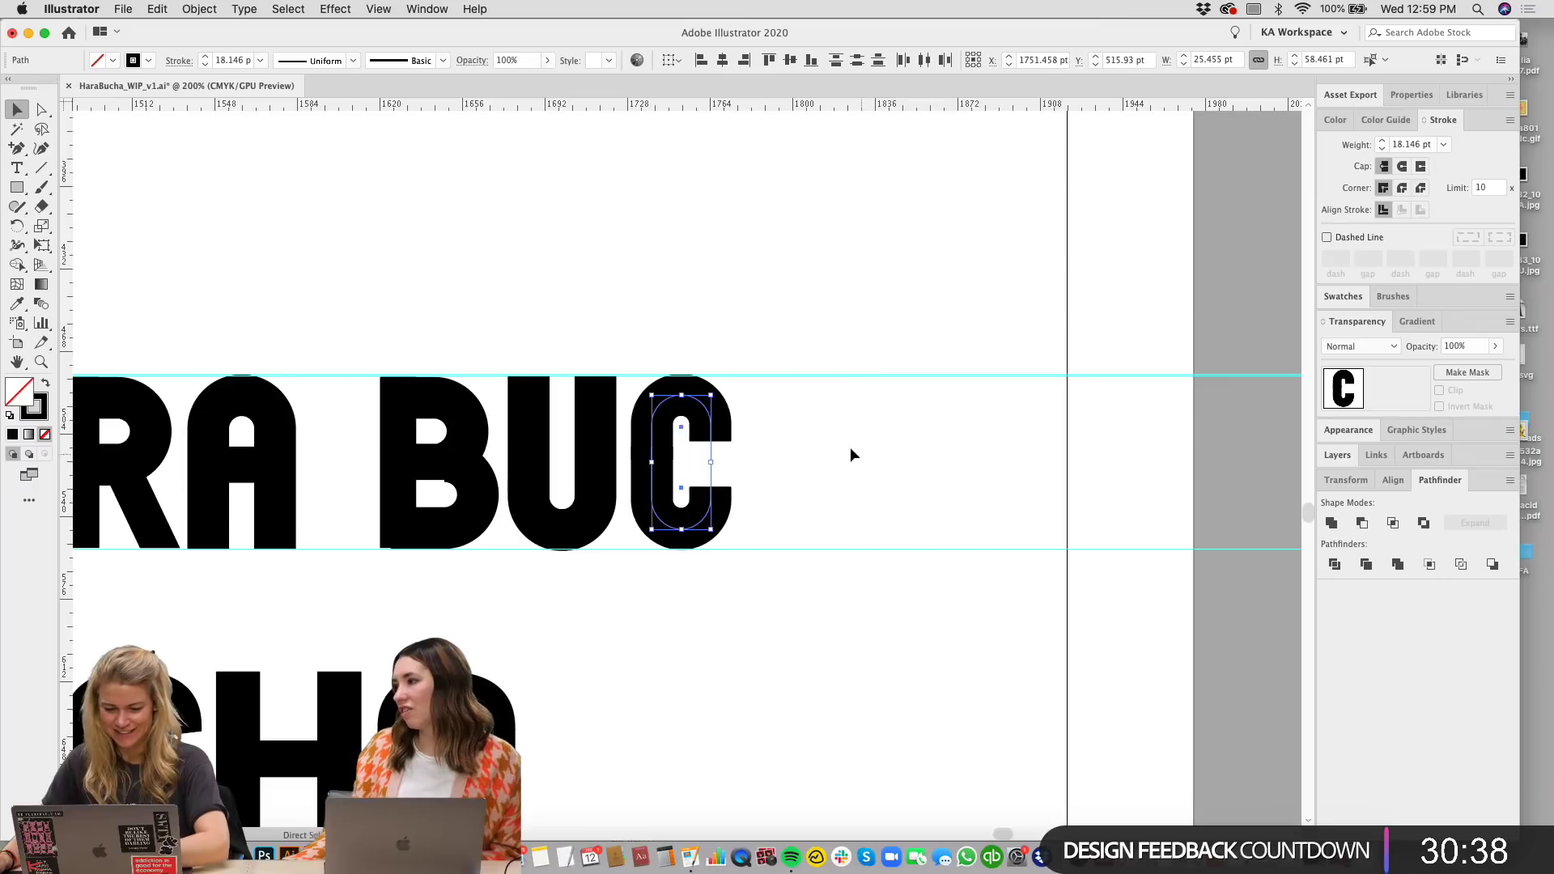
left_click(1382, 148)
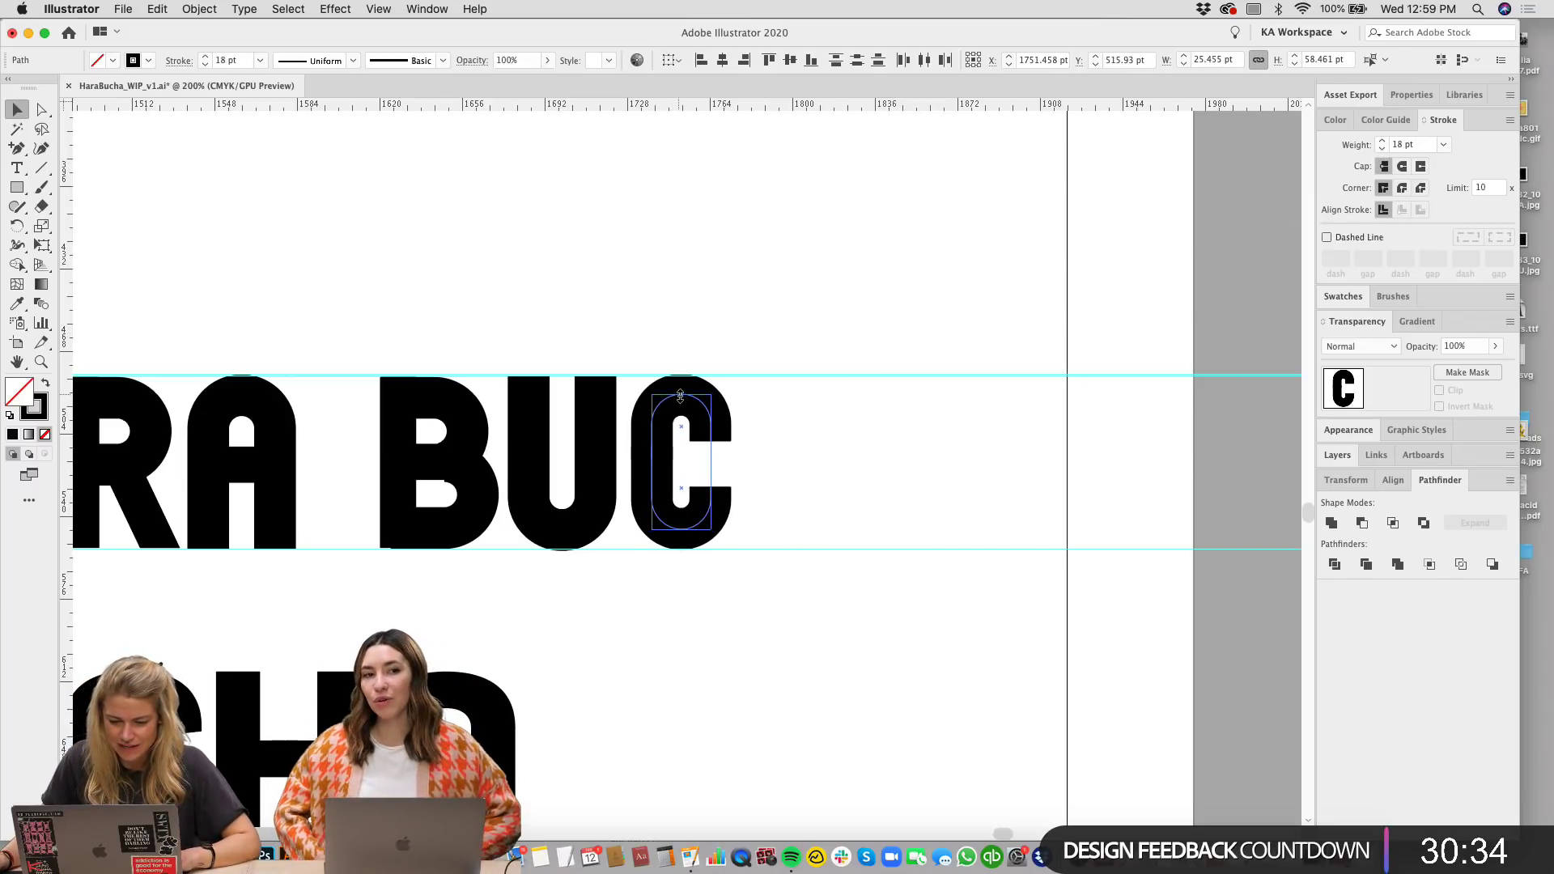
left_click_drag(680, 396, 679, 394)
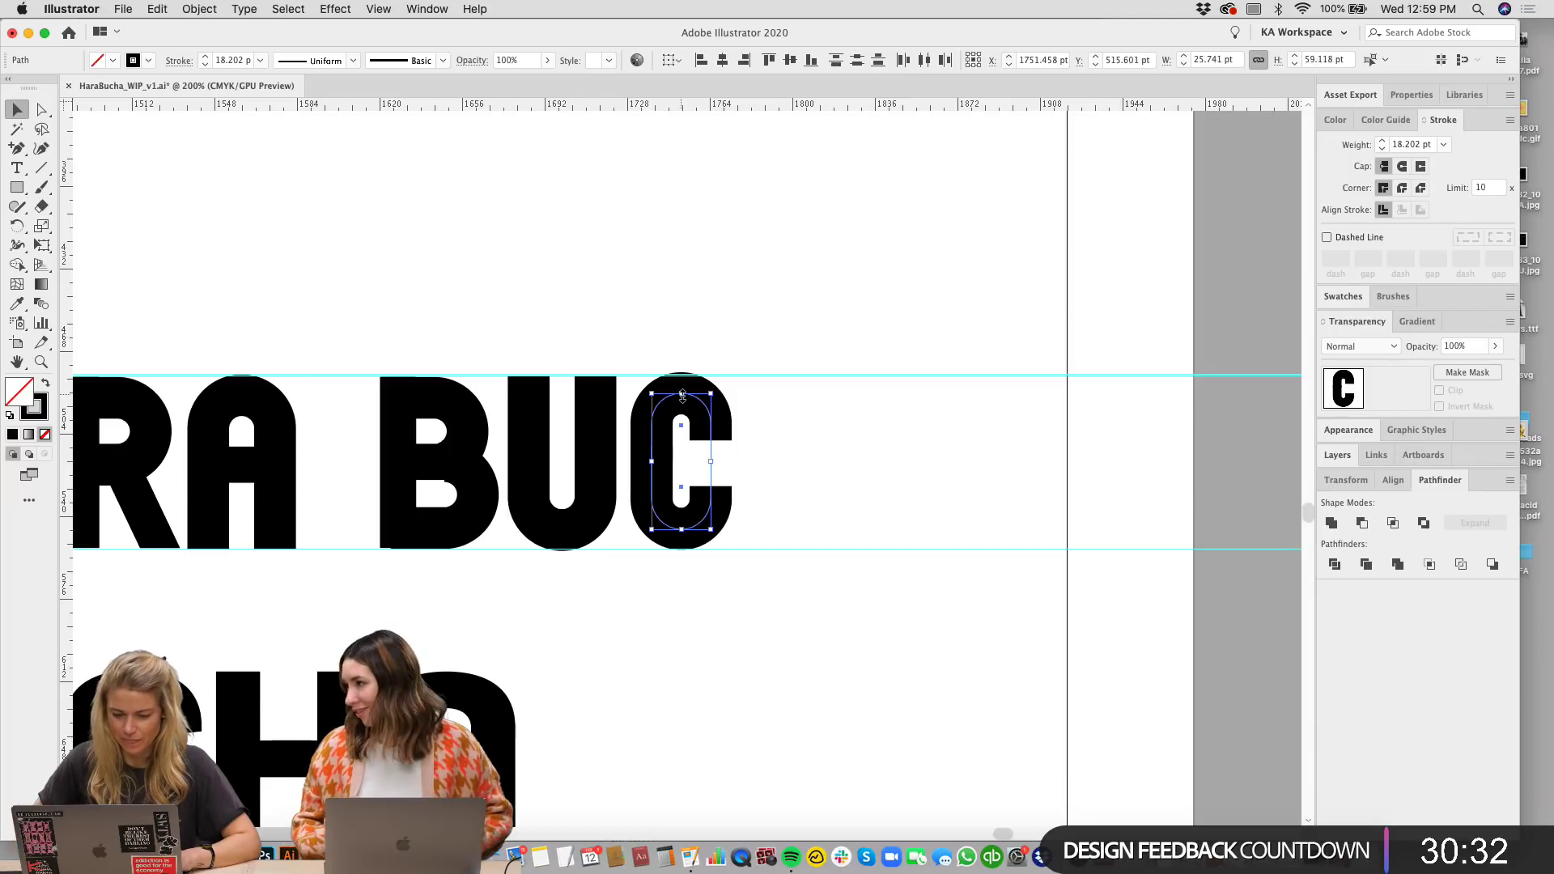
key("Down")
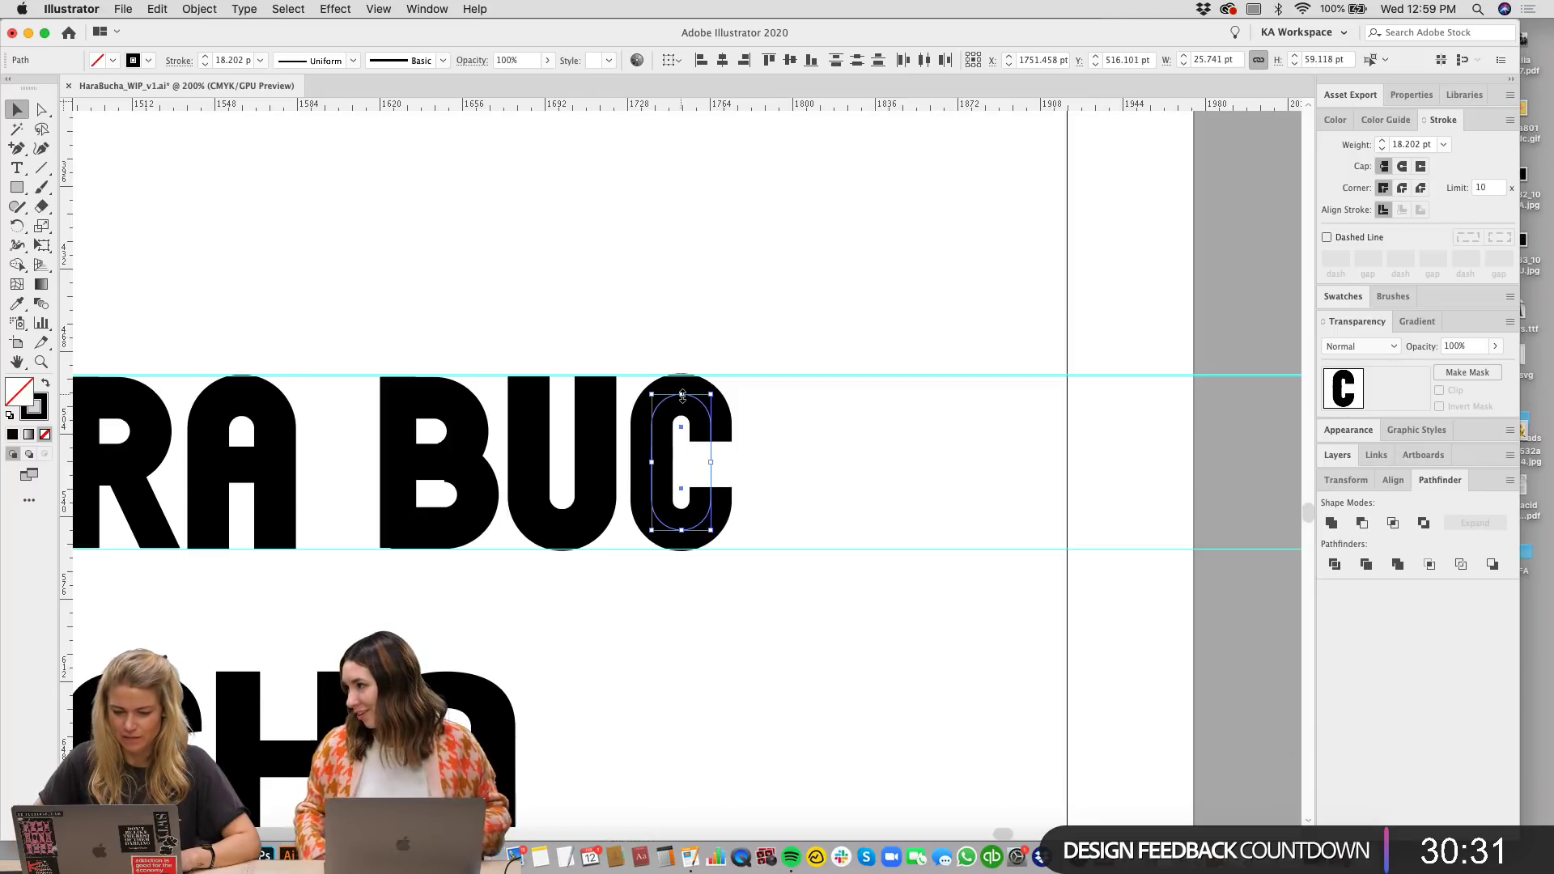
left_click(1381, 149)
left_click(814, 255)
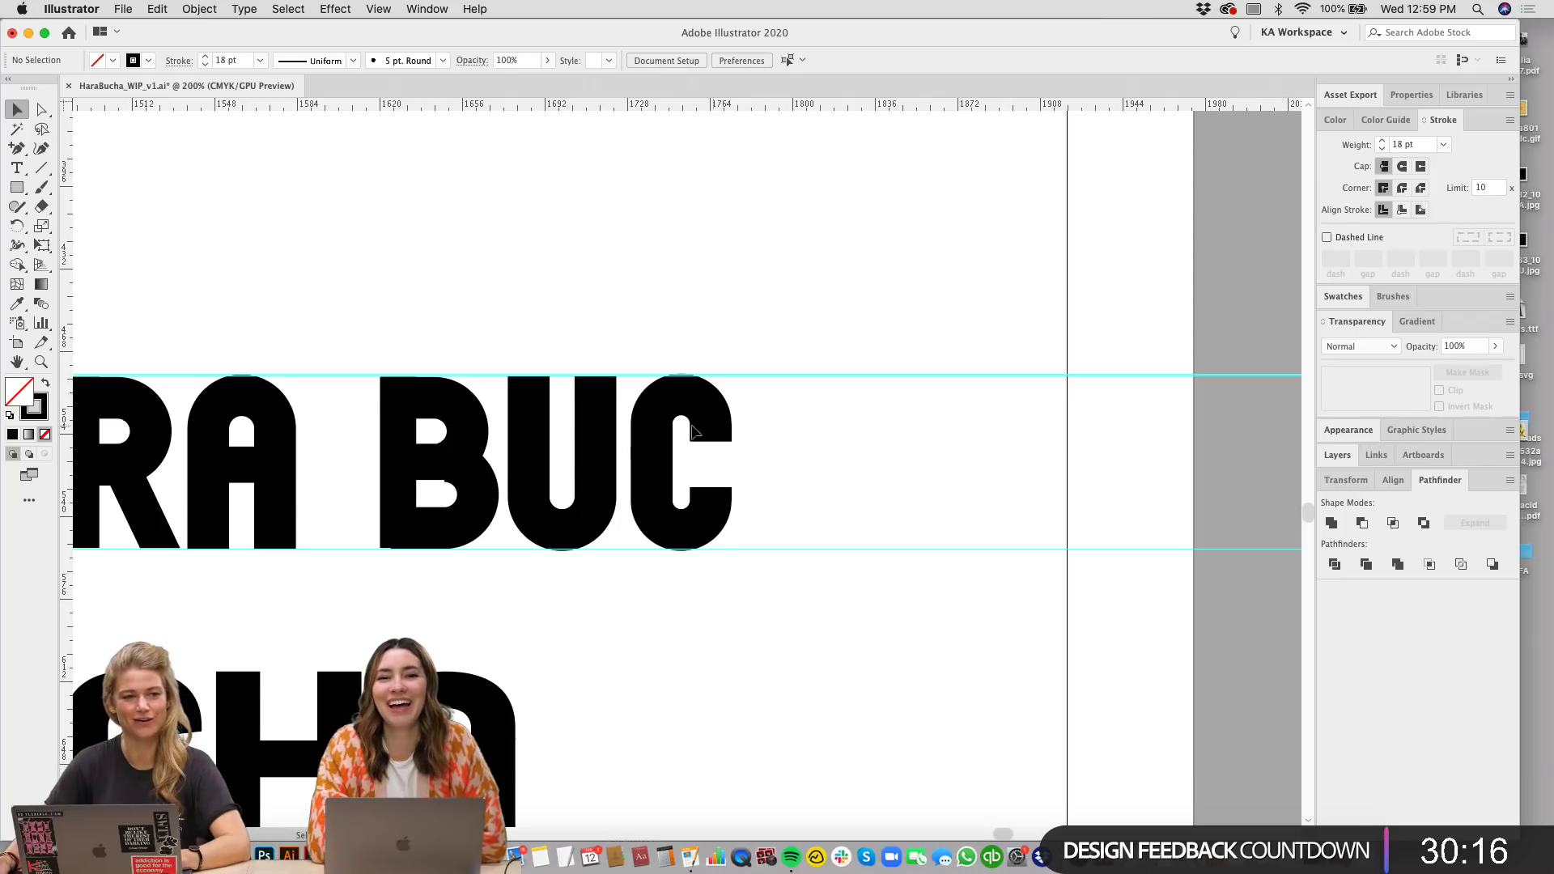
Step: Enlarge the C upward to about 26.11 by 59.97 pt so it slightly overshoots the upper guide
scroll(963, 518, "left", 3)
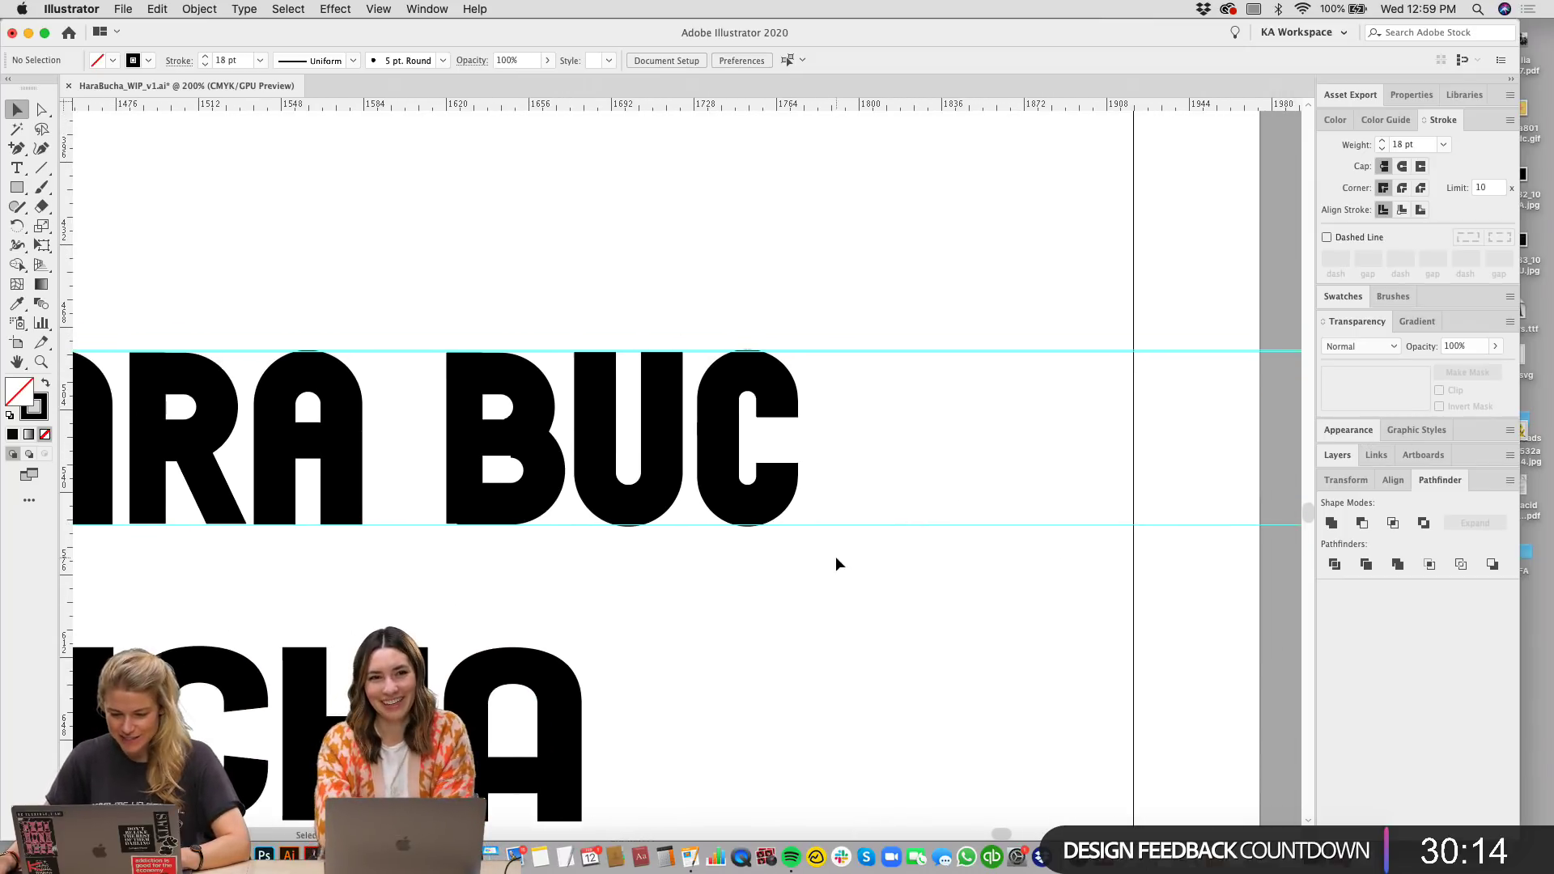
scroll(809, 567, "left", 3)
scroll(885, 586, "up", 1)
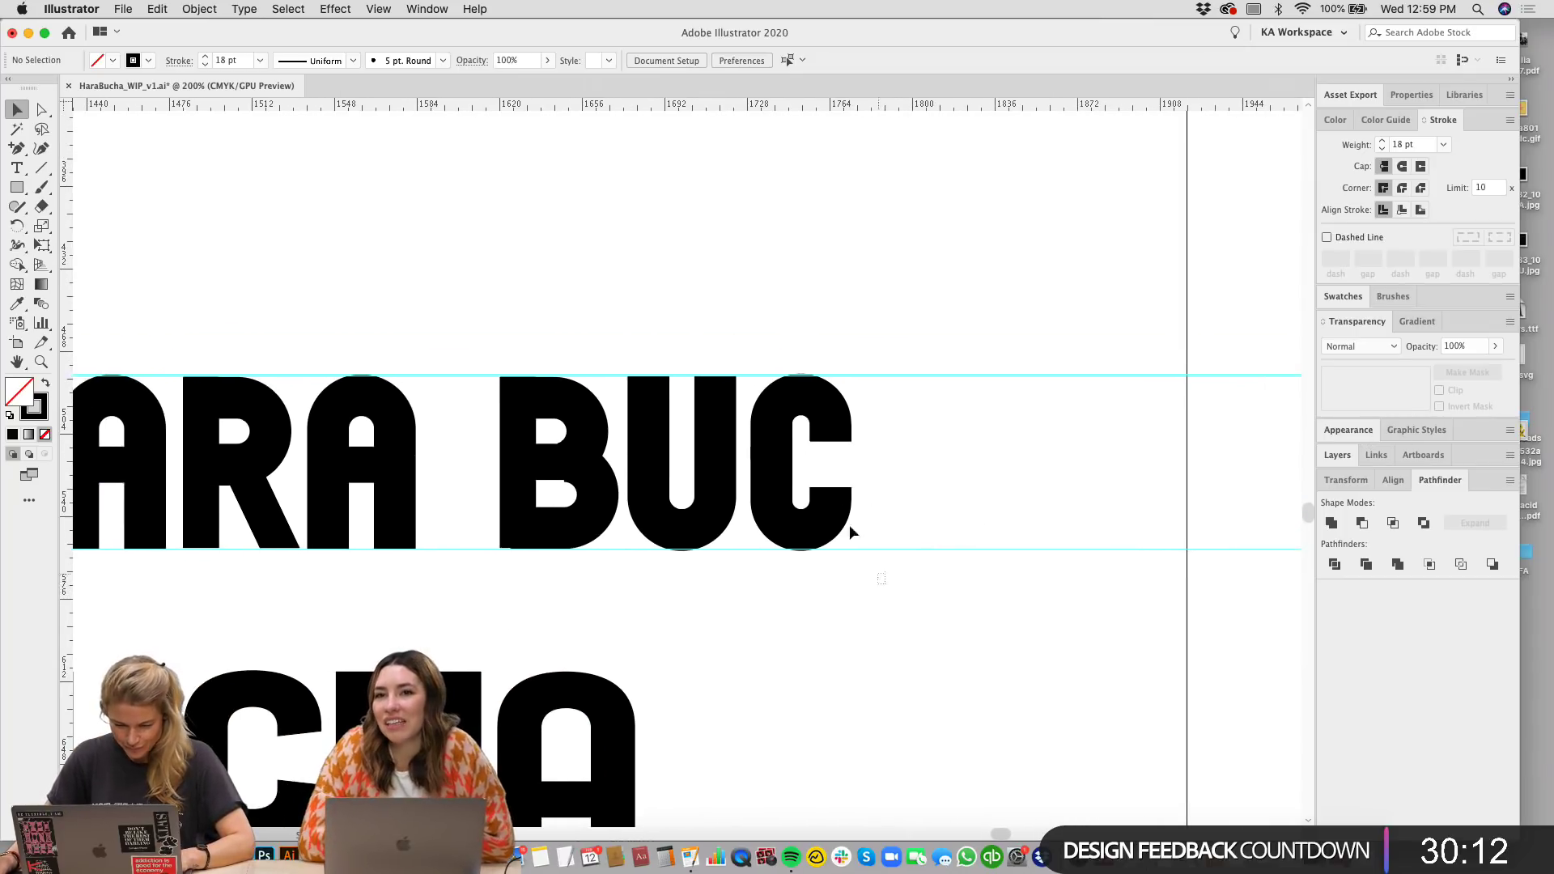
left_click(772, 327)
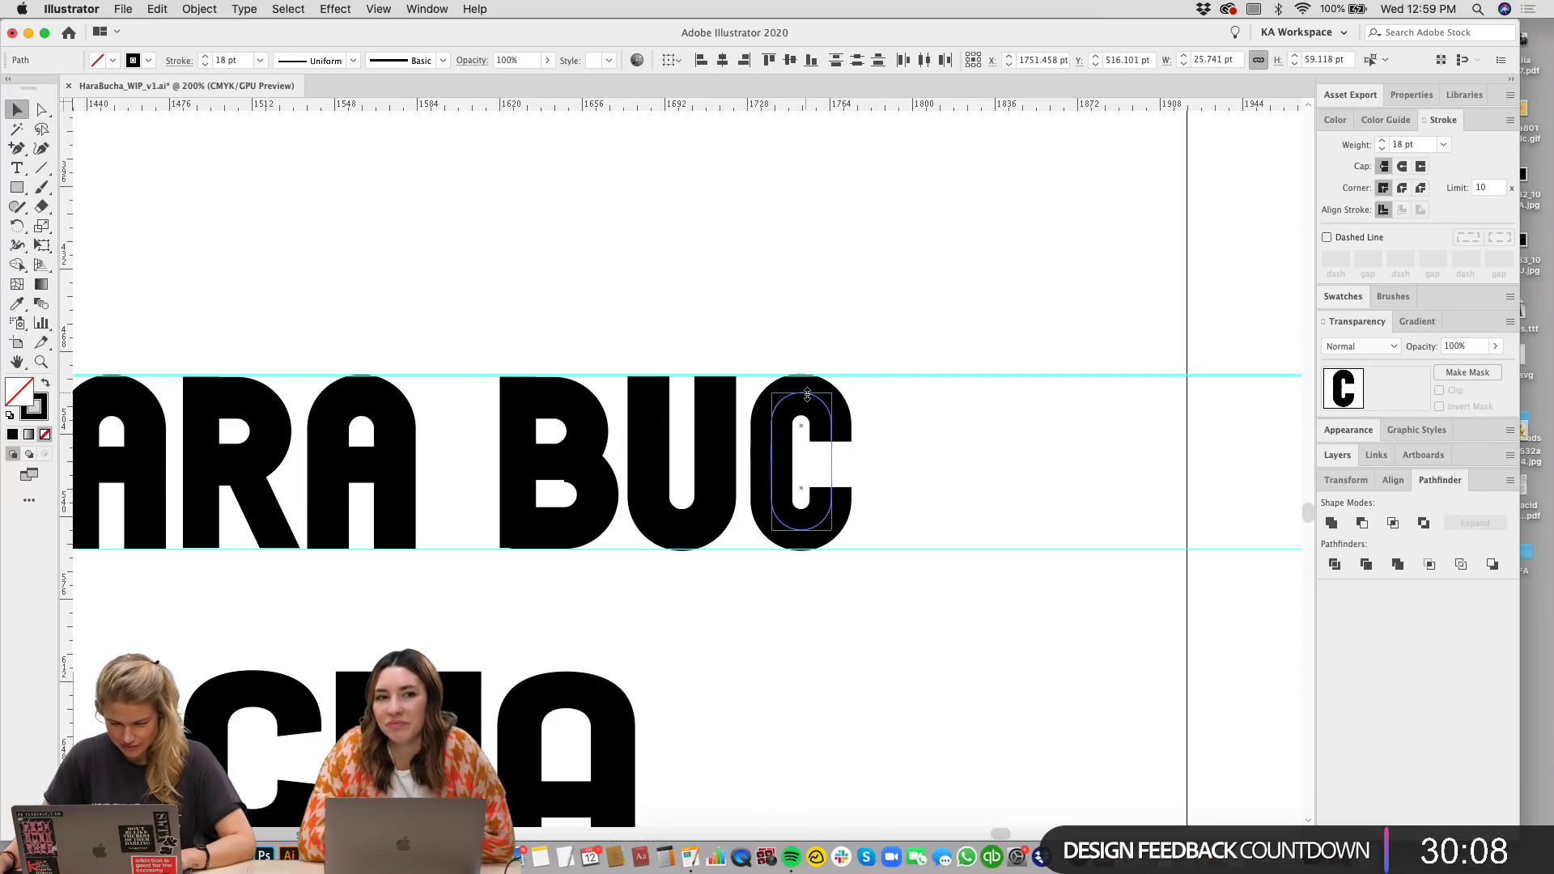
left_click_drag(807, 394, 808, 392)
scroll(885, 423, "down", 5)
scroll(884, 423, "left", 5)
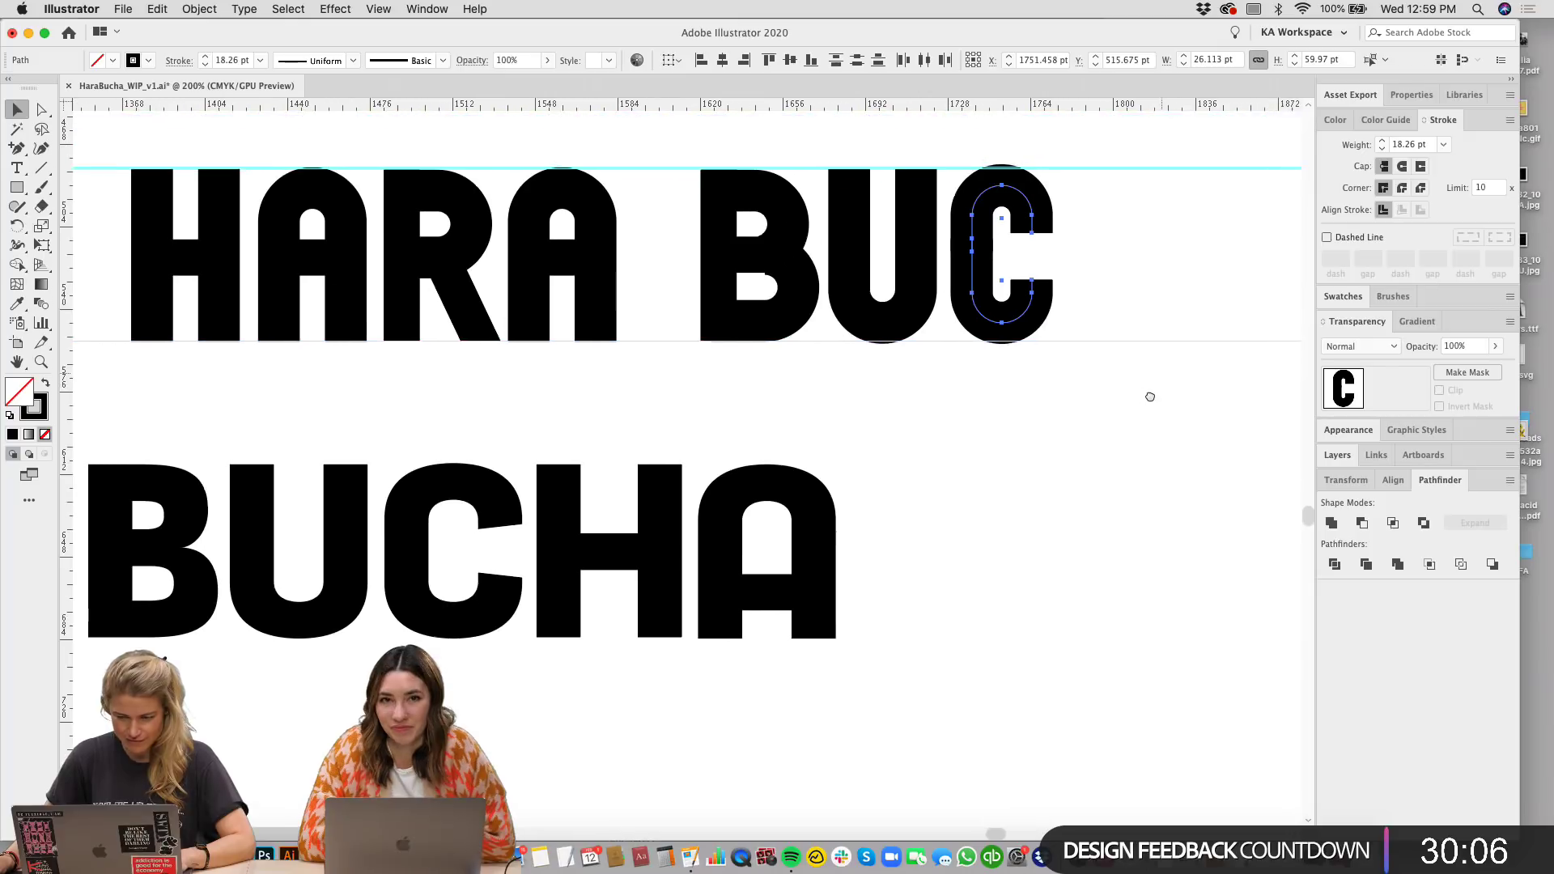
Step: Copy the H and A from HARA to the end of BUC to complete the word BUCHA
scroll(1150, 397, "up", 2)
left_click_drag(109, 162, 1233, 279)
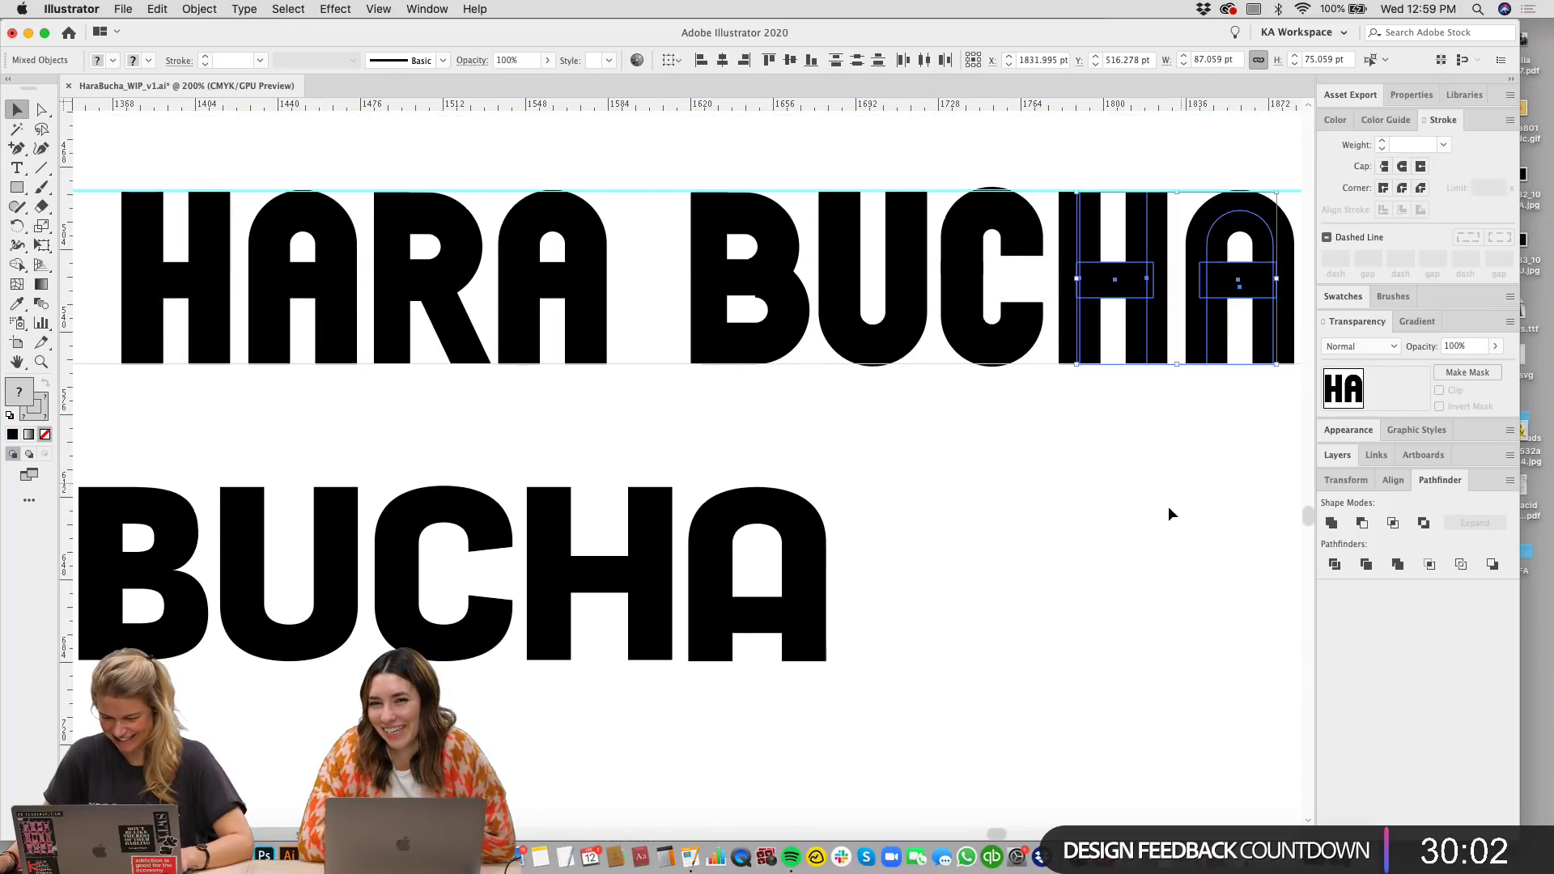
scroll(1037, 528, "right", 3)
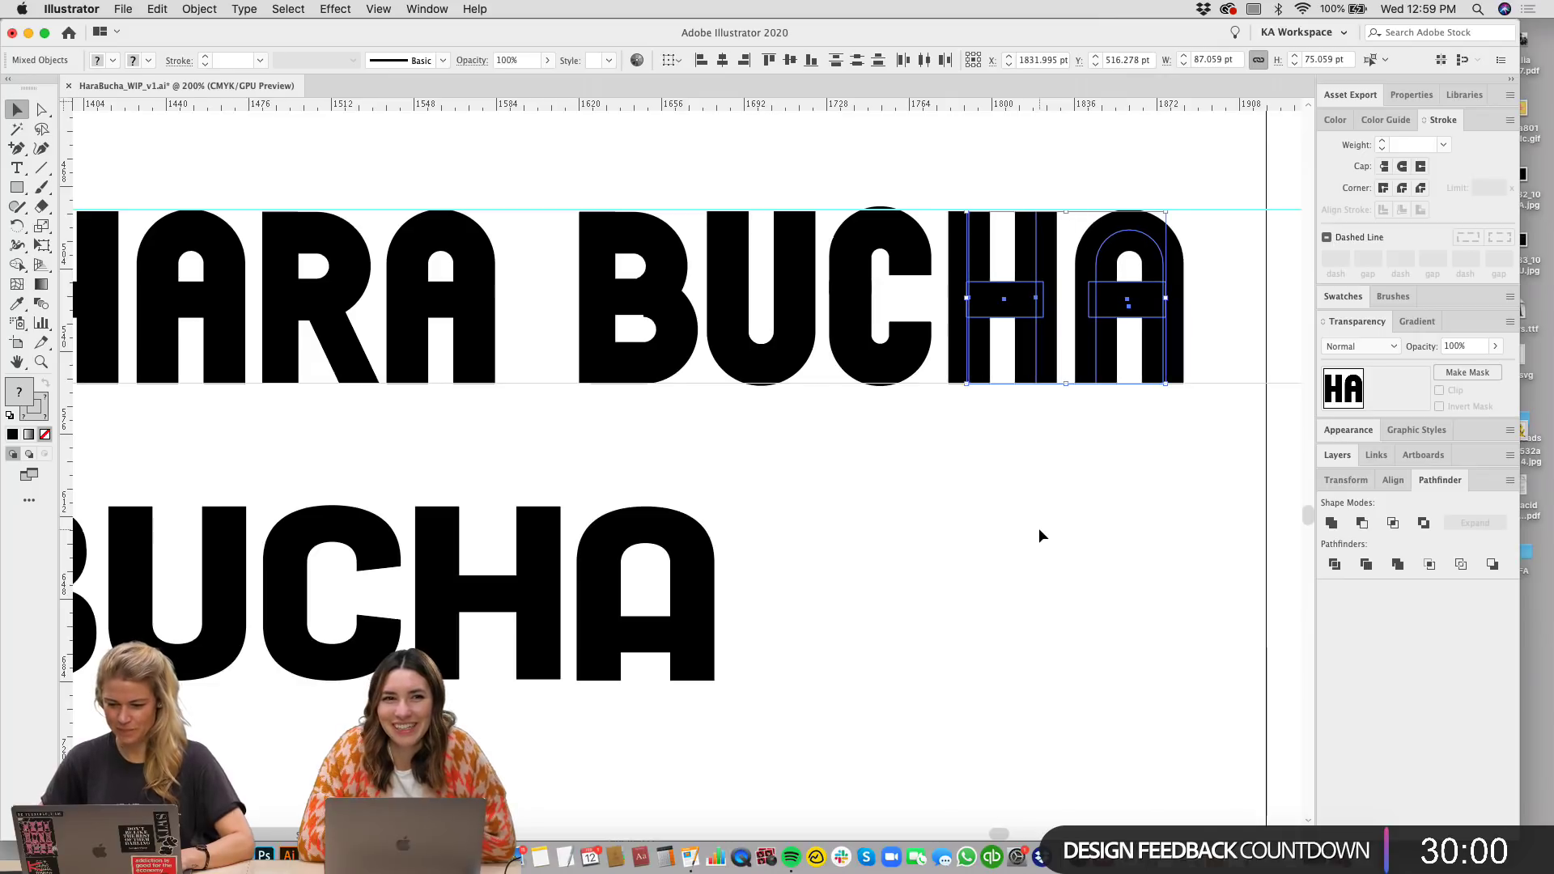
Step: Delete the old wide BUCHA lettering below the custom wordmark
key("super+minus")
key("super+minus")
left_click(770, 586)
left_click_drag(685, 628, 902, 587)
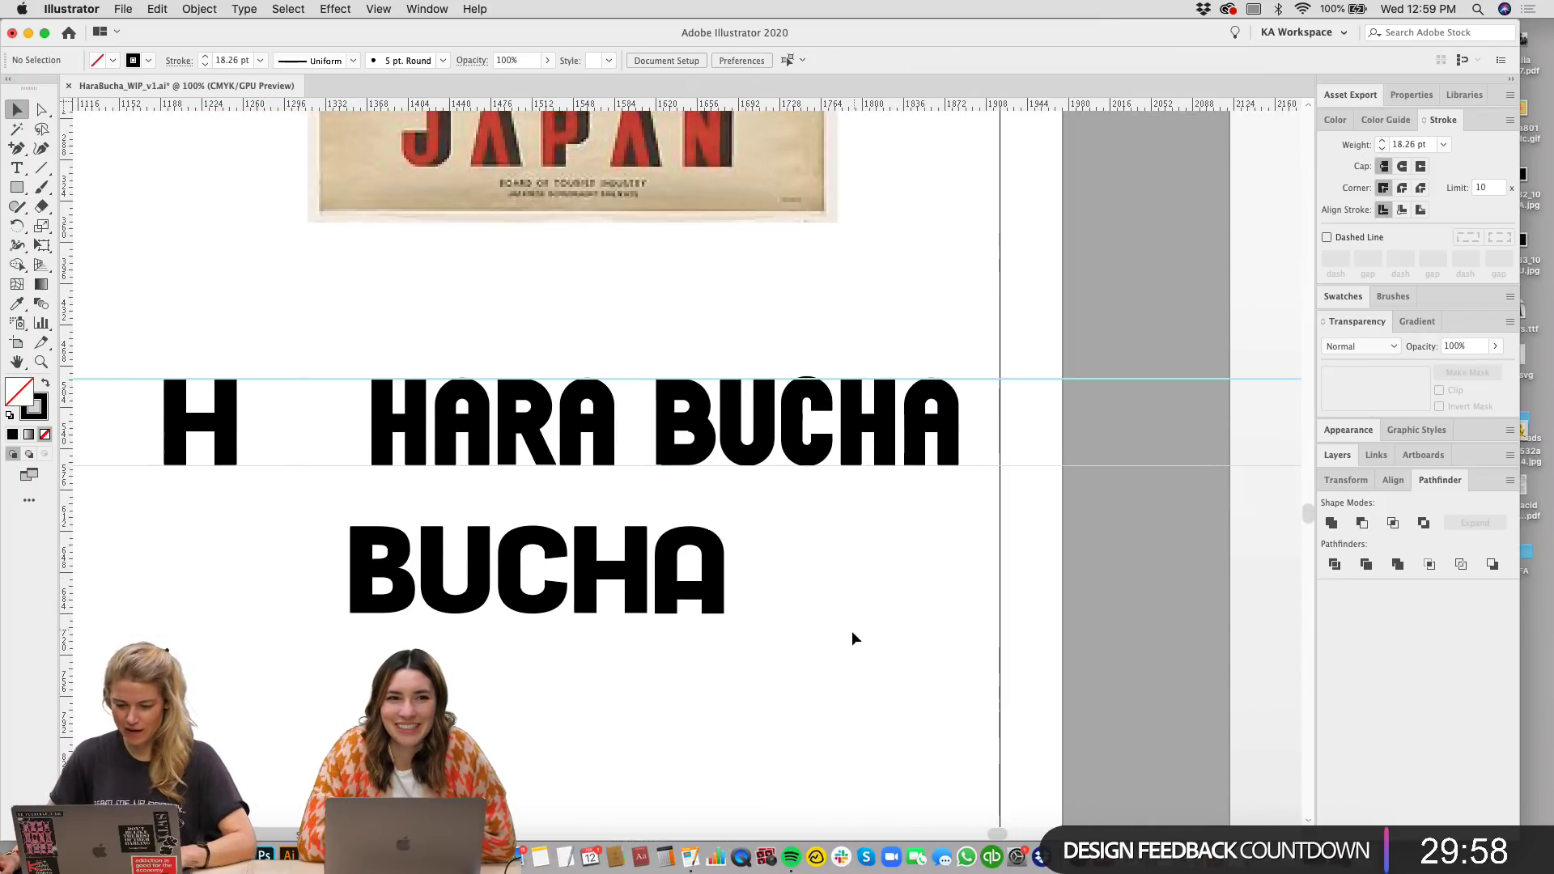
left_click_drag(851, 638, 327, 522)
key("Delete")
Step: Group all the parts of the custom BUCHA word, including the B's stem
left_click_drag(965, 508, 405, 532)
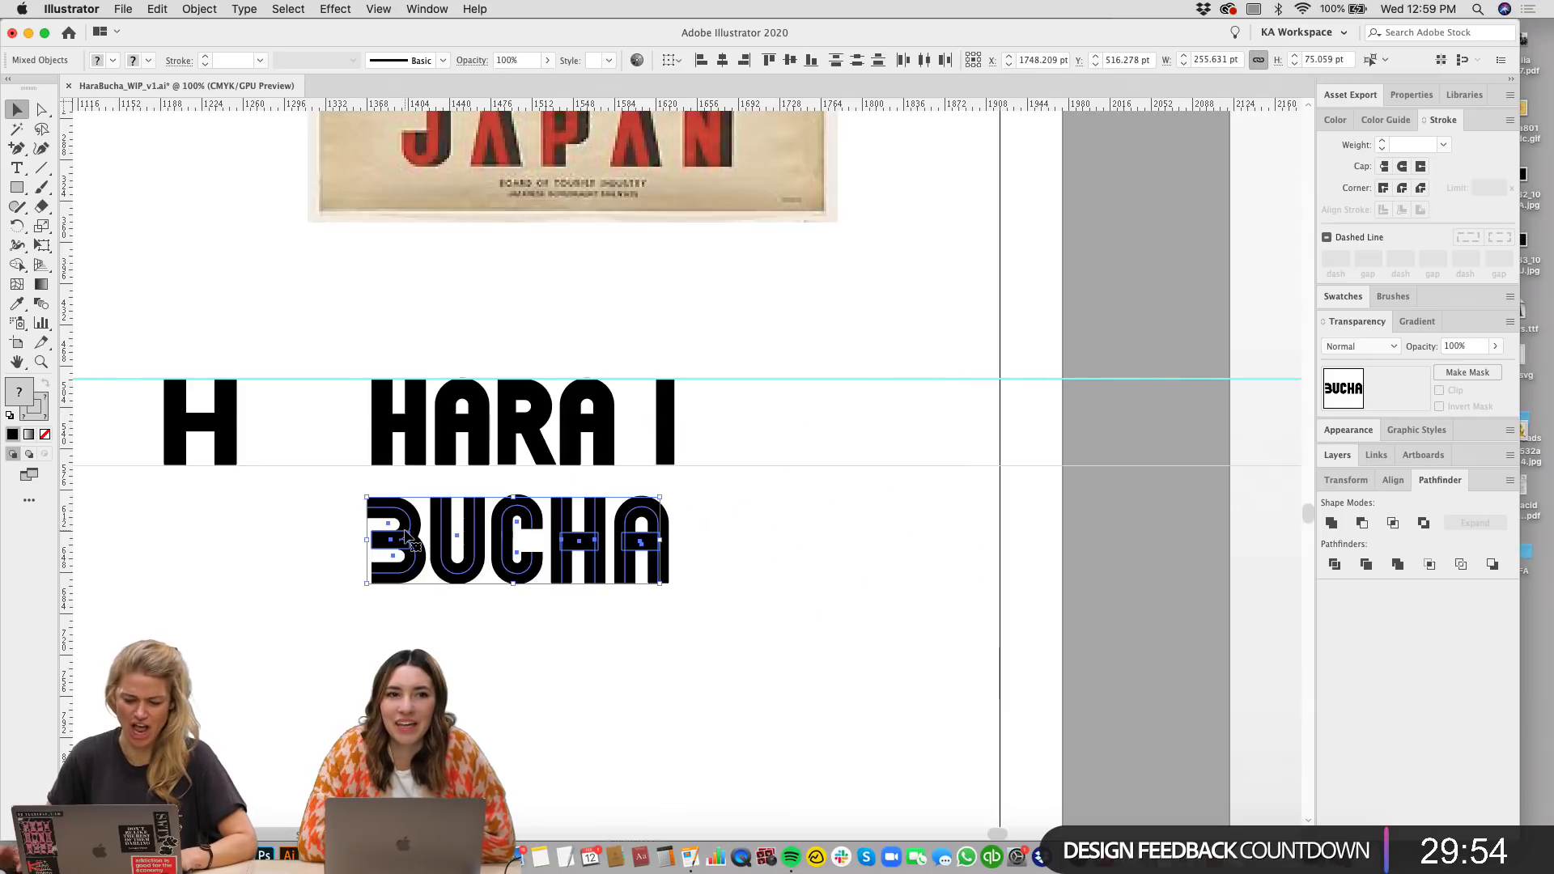
key("super+z")
left_click_drag(983, 503, 650, 335)
key("super+g")
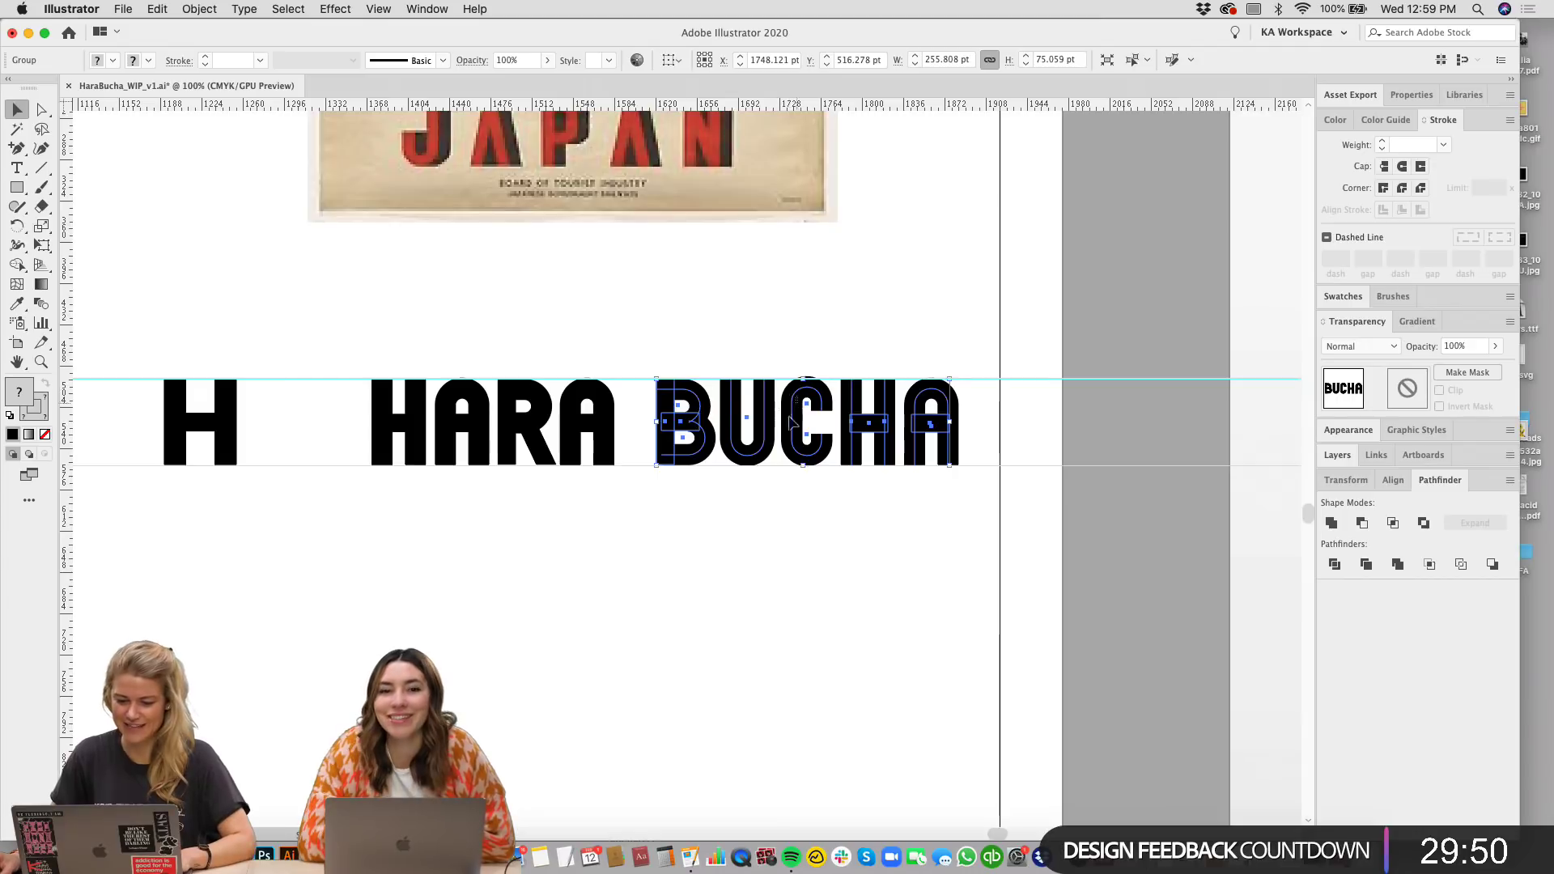
Step: Move the grouped BUCHA word onto a second line directly below HARA
left_click_drag(797, 397, 546, 535)
left_click(740, 571)
left_click(764, 427)
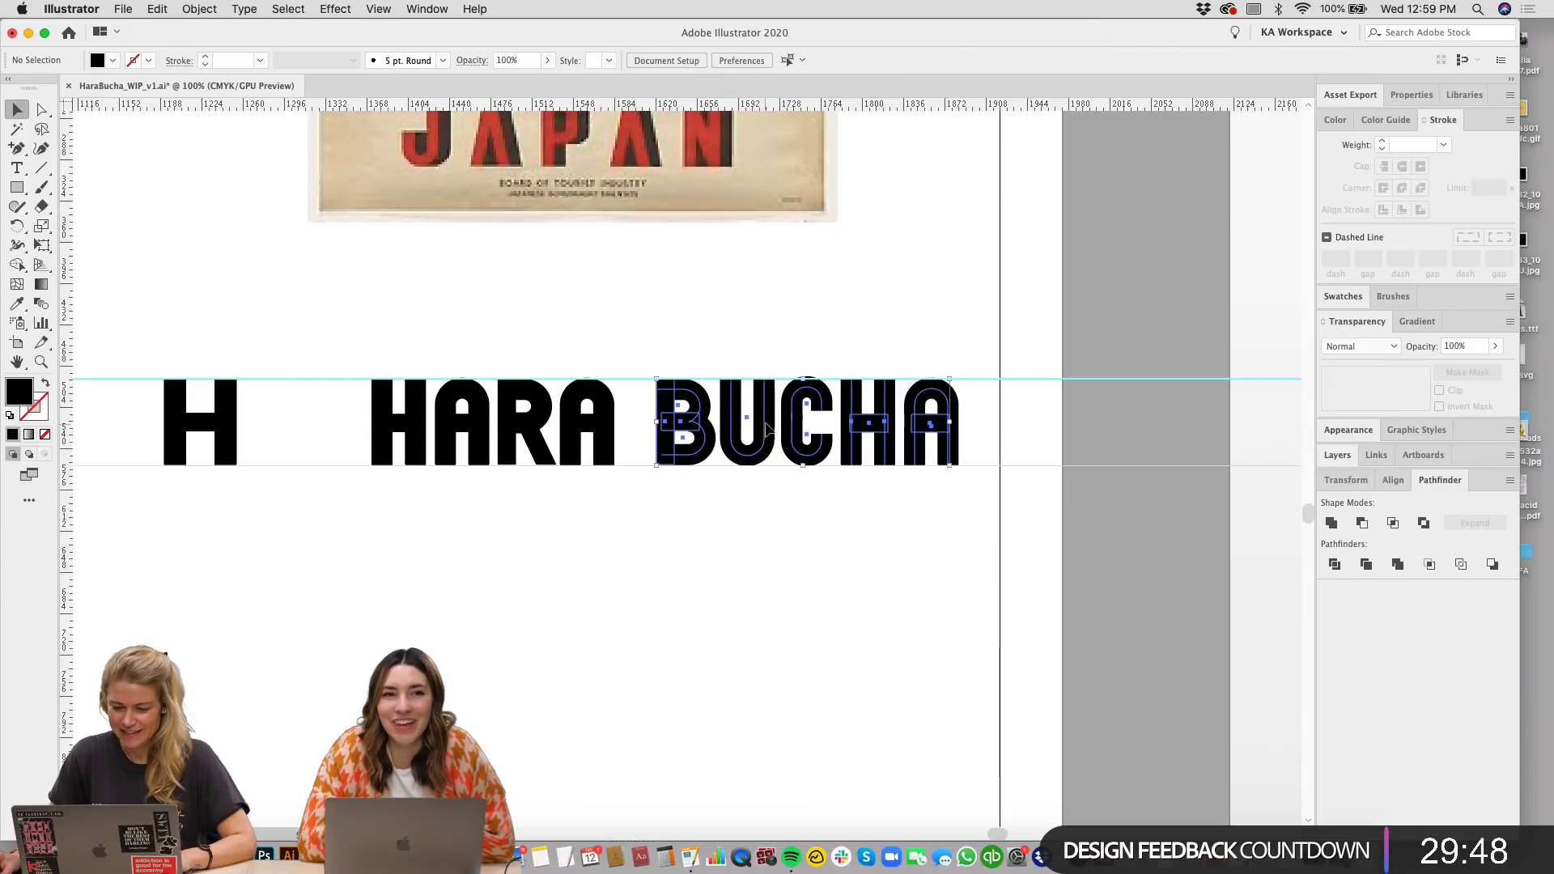
left_click_drag(767, 421, 670, 553)
left_click_drag(769, 409, 442, 523)
scroll(726, 568, "left", 1)
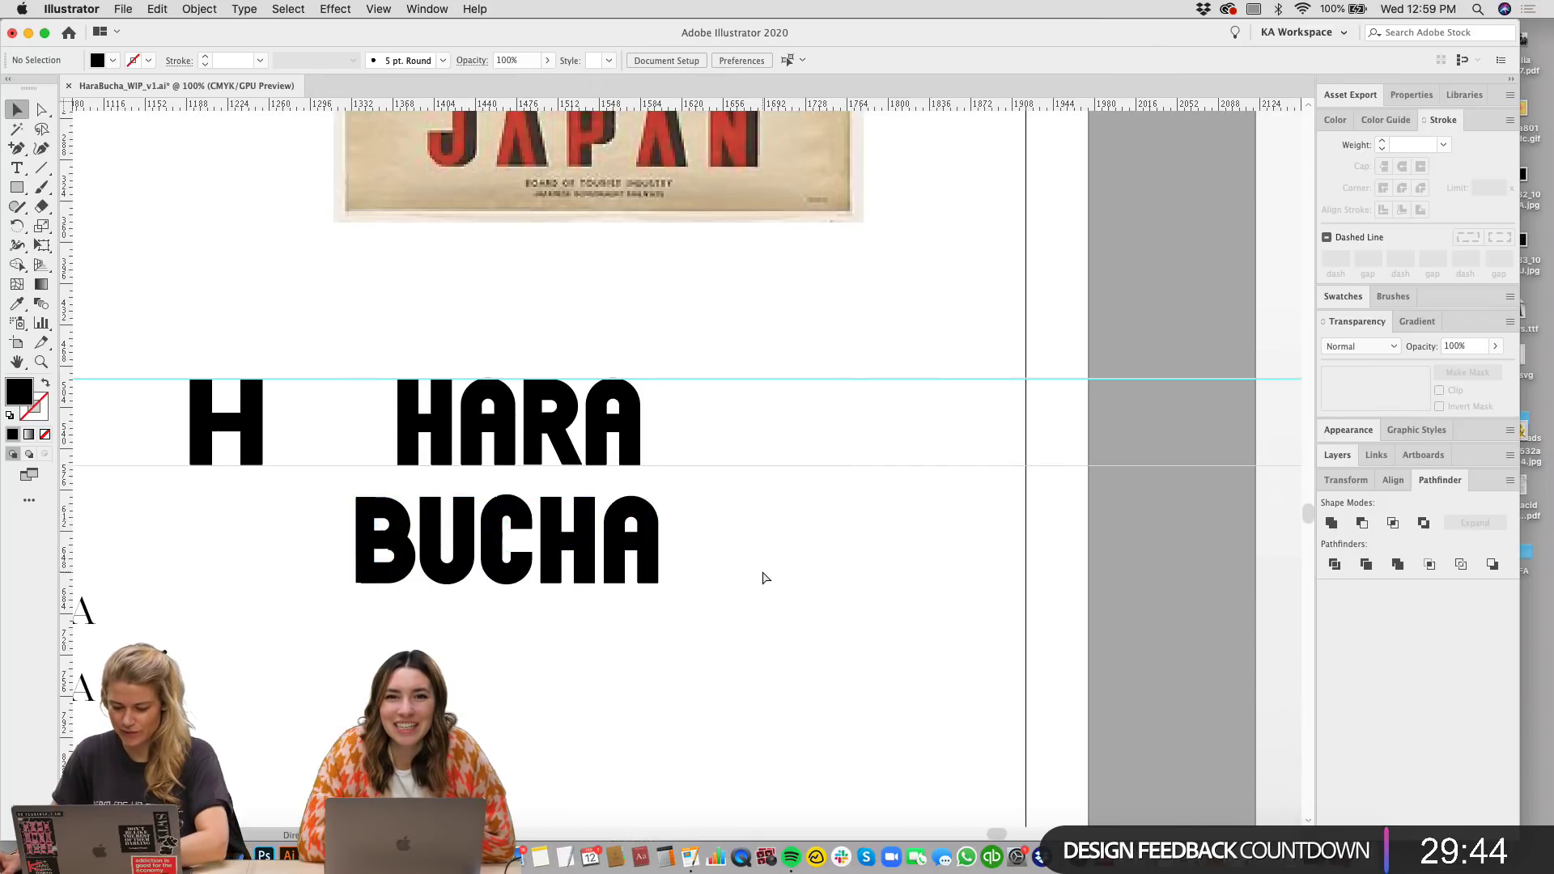
Step: Nudge BUCHA to centre it under HARA at about X 1478.65 pt and tighten the gap between the two lines
key("super+minus")
key("Right")
key("Right")
key("Right")
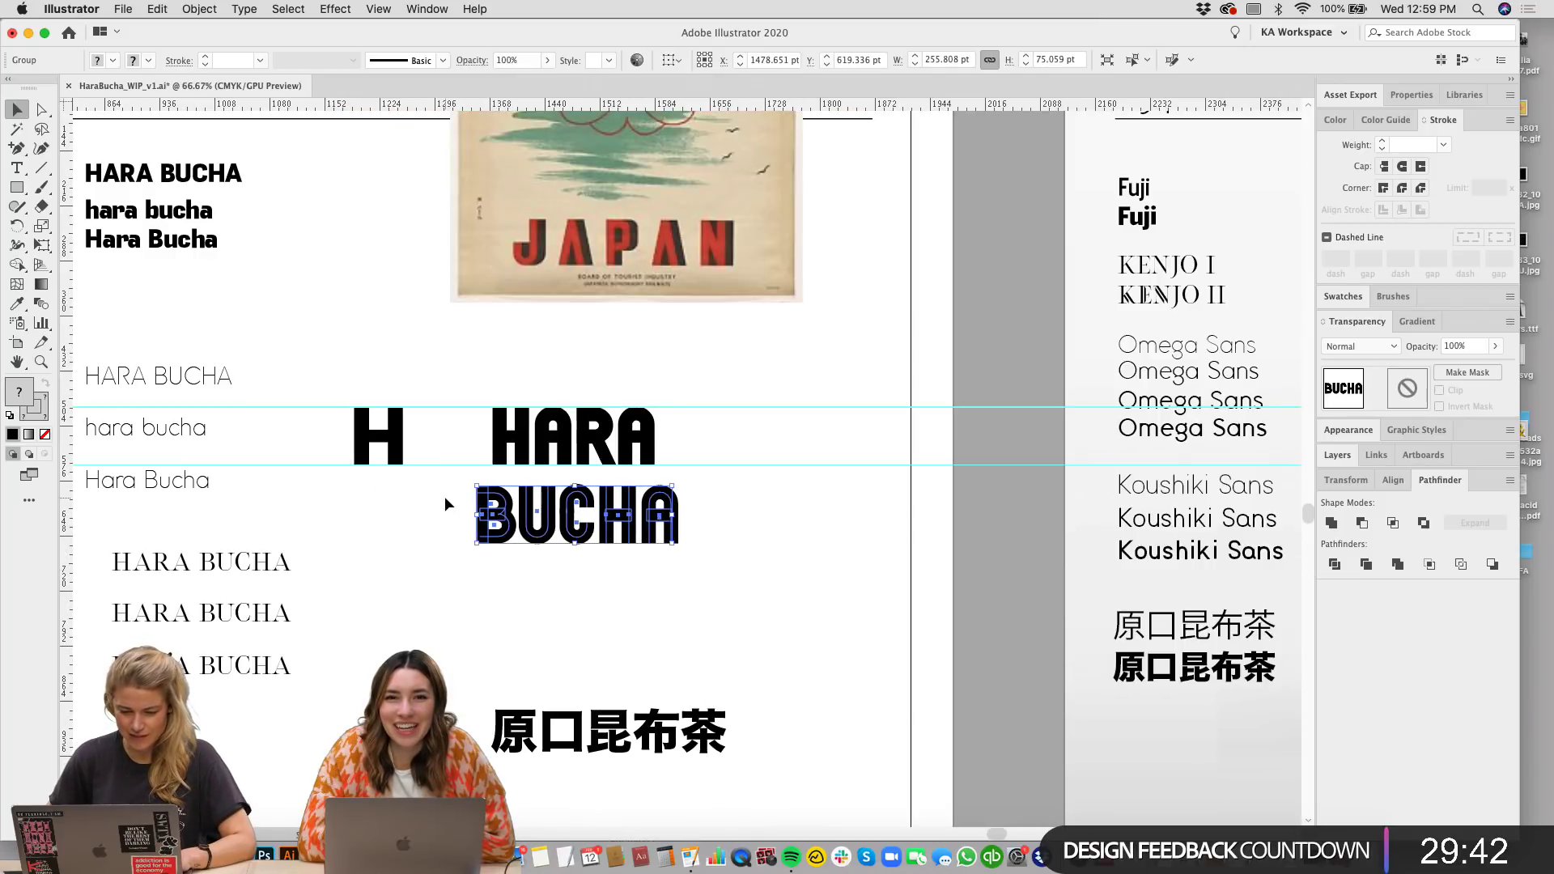
key("Up")
key("Up")
Step: Move the bold Japanese text 原口昆布茶 up to sit just beneath BUCHA
scroll(921, 533, "down", 1)
scroll(920, 533, "left", 1)
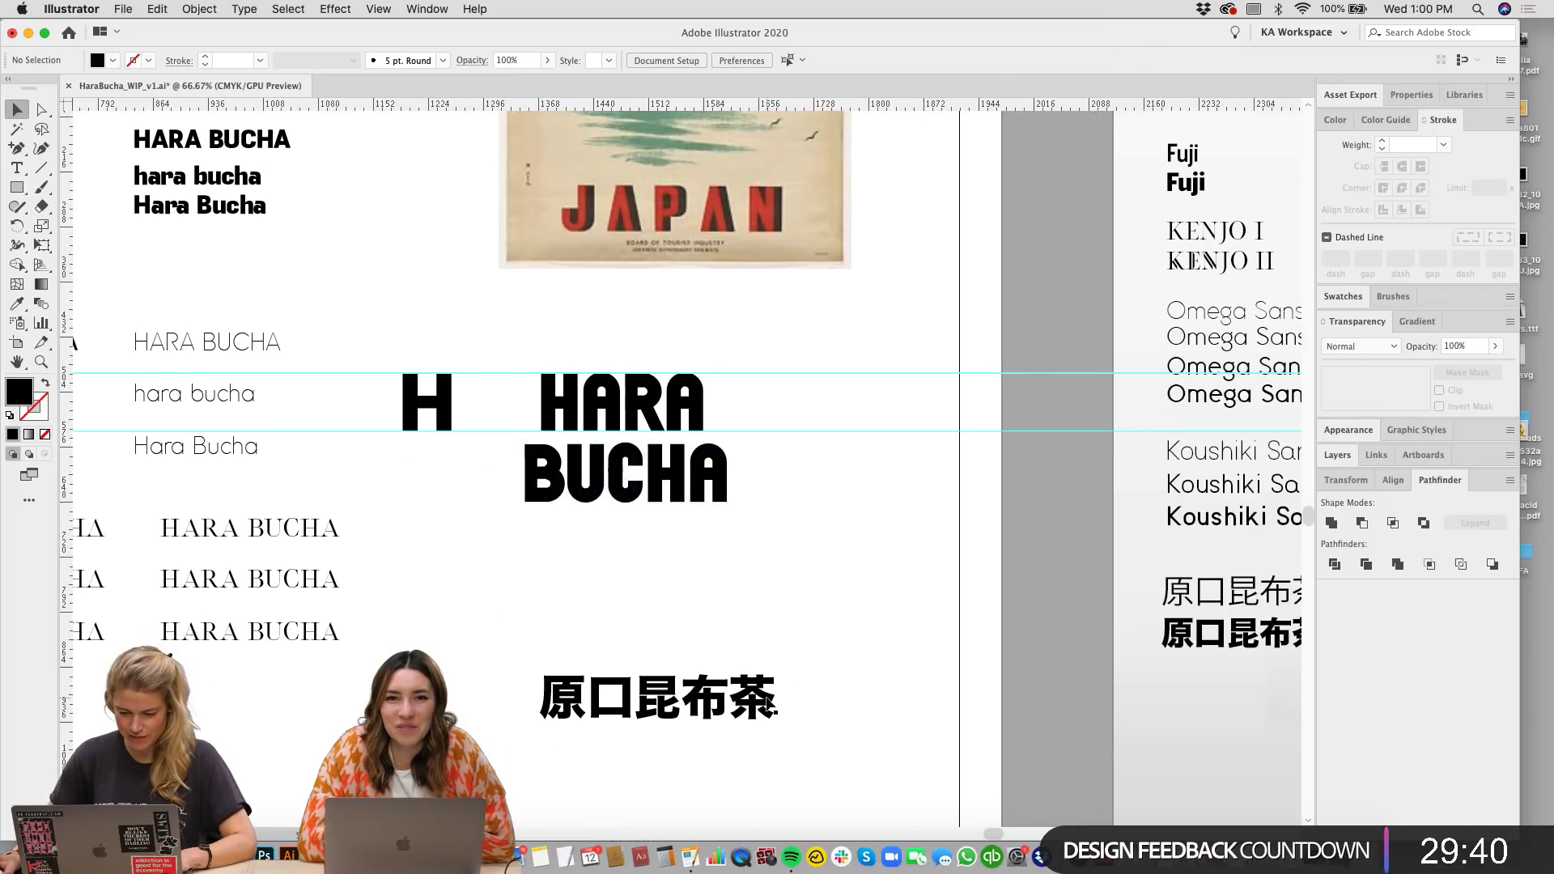
left_click_drag(769, 703, 739, 569)
left_click_drag(771, 611, 800, 595)
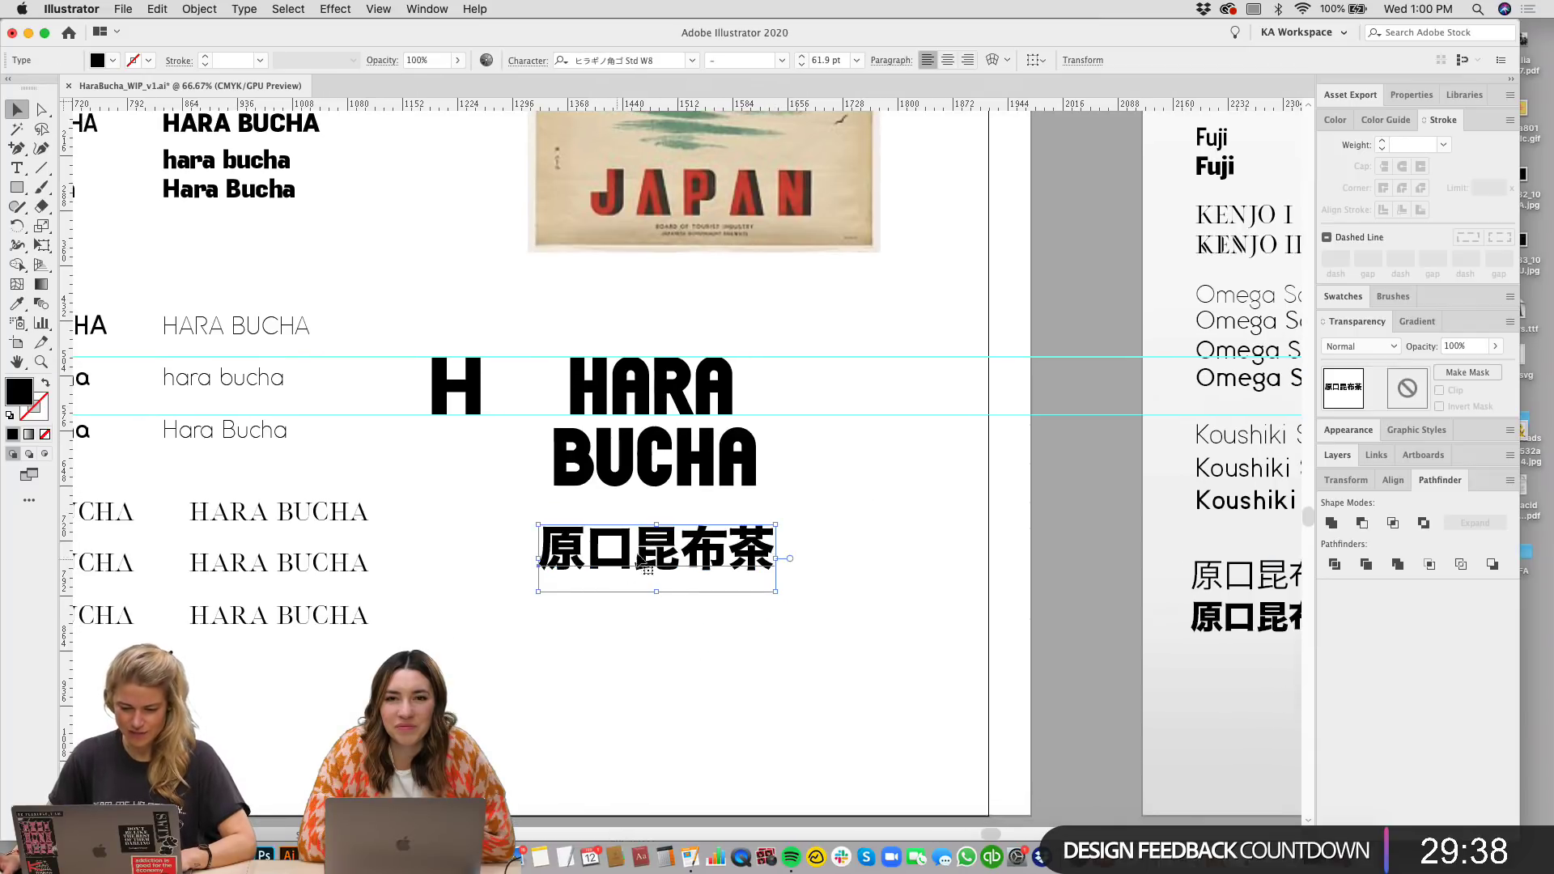
Step: Place a copy of the regular-weight Koushiki Sans sample text below the bold Japanese text of the stacked logo
scroll(856, 526, "left", 6)
scroll(856, 527, "down", 1)
scroll(628, 301, "up", 3)
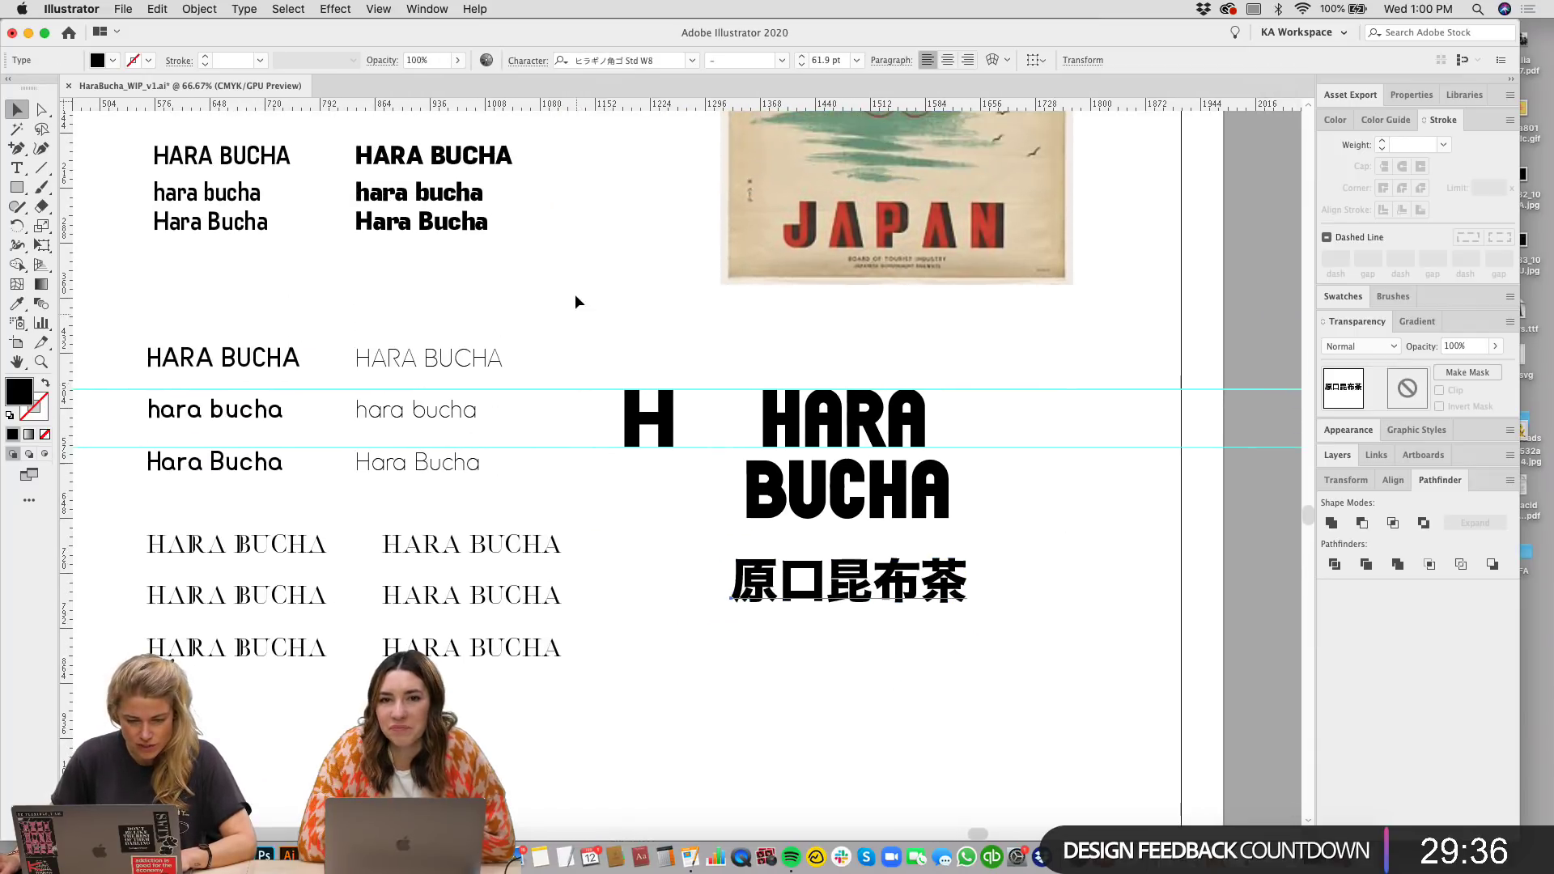
left_click(572, 264)
left_click(403, 453)
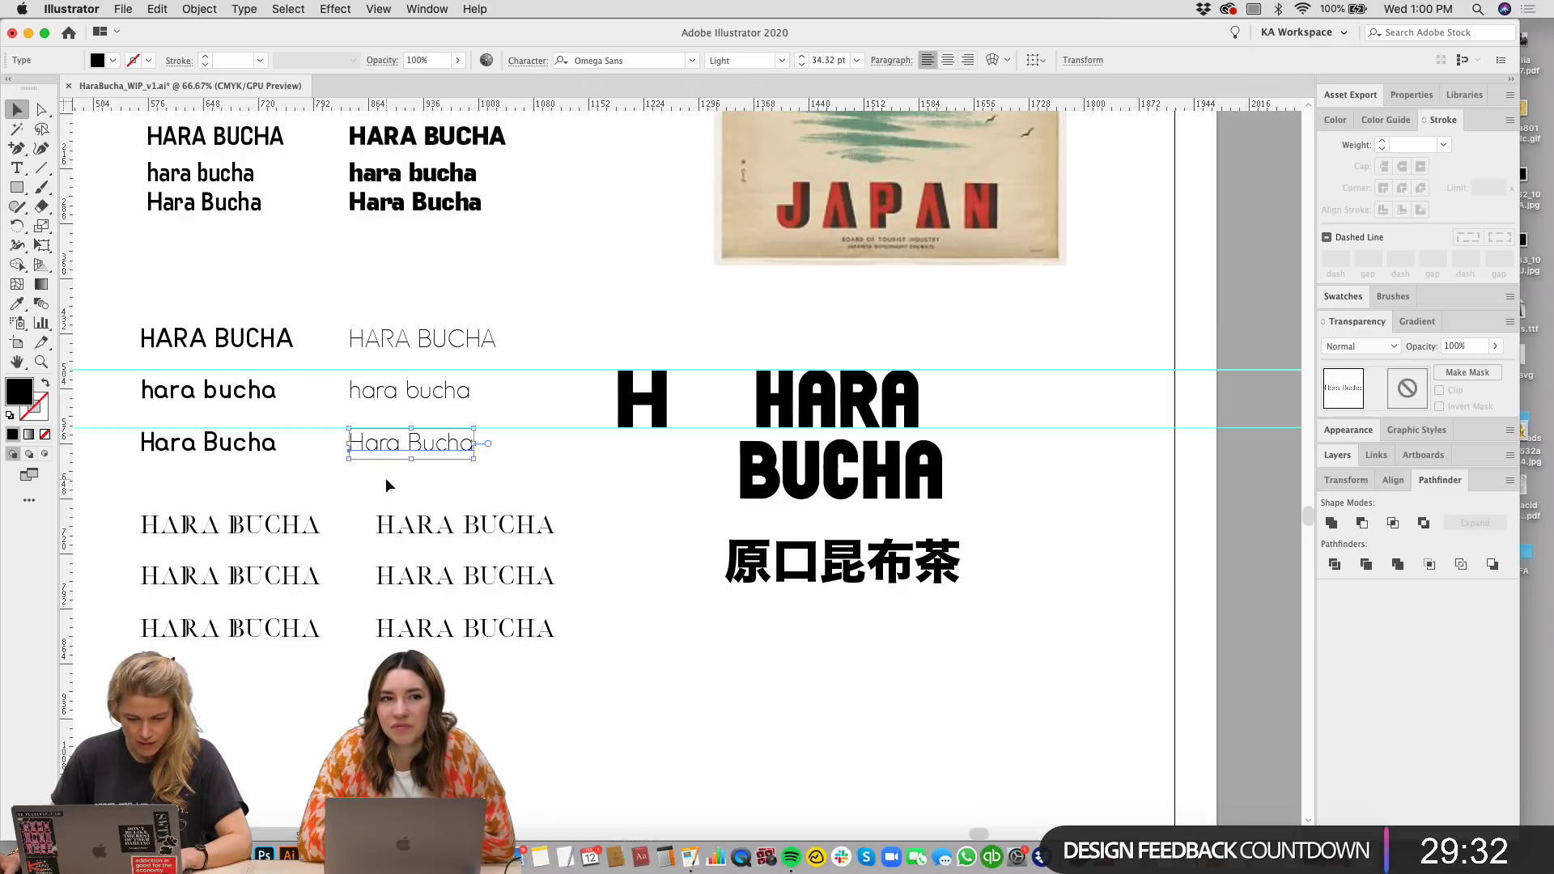
scroll(385, 477, "left", 10)
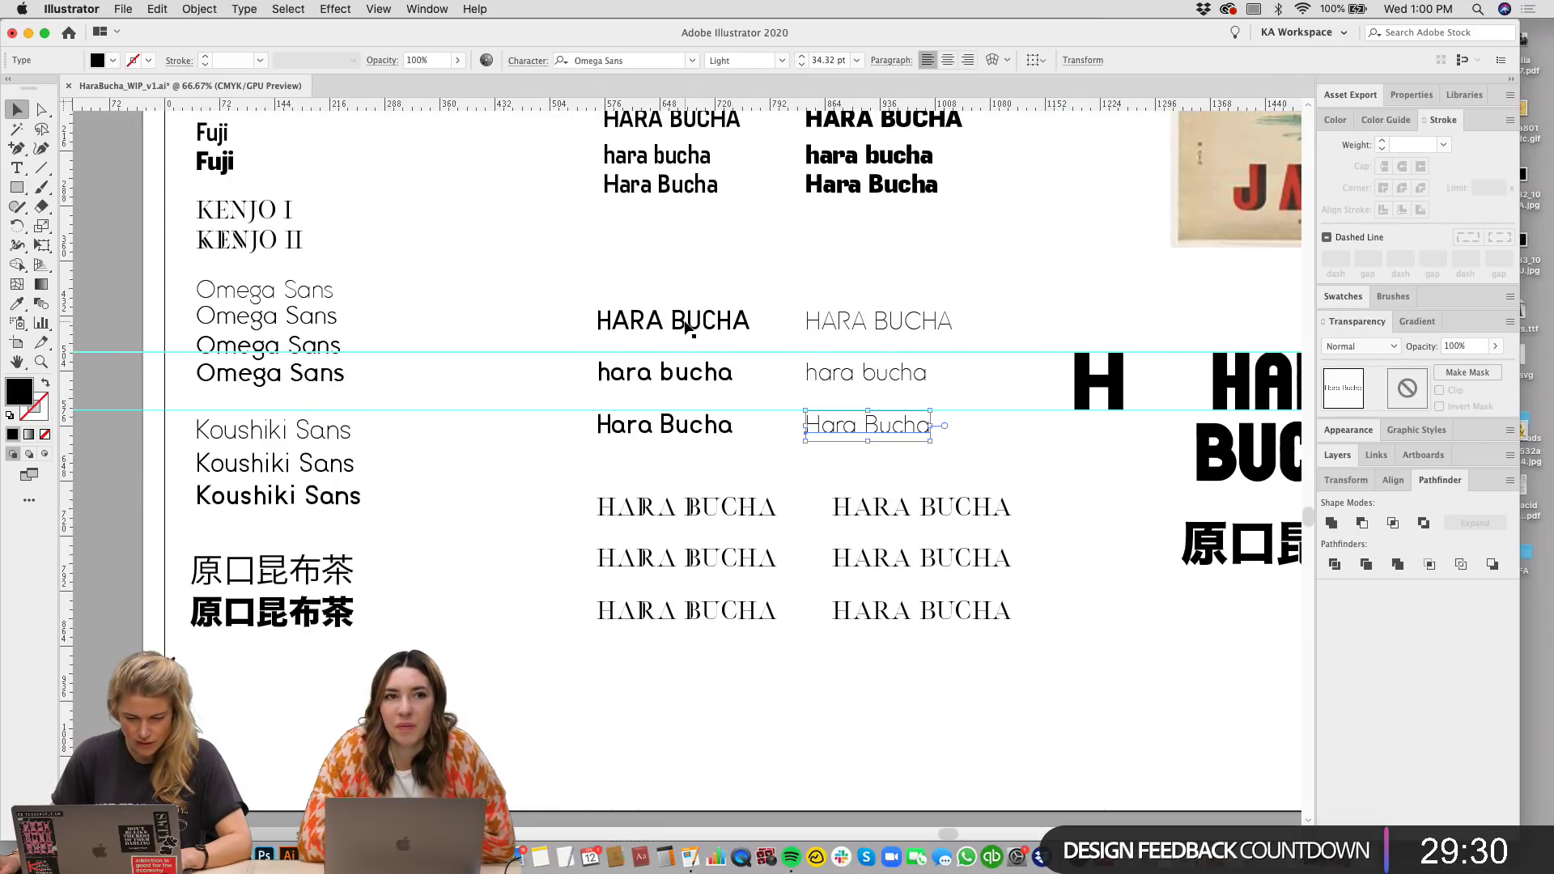
scroll(833, 462, "right", 3)
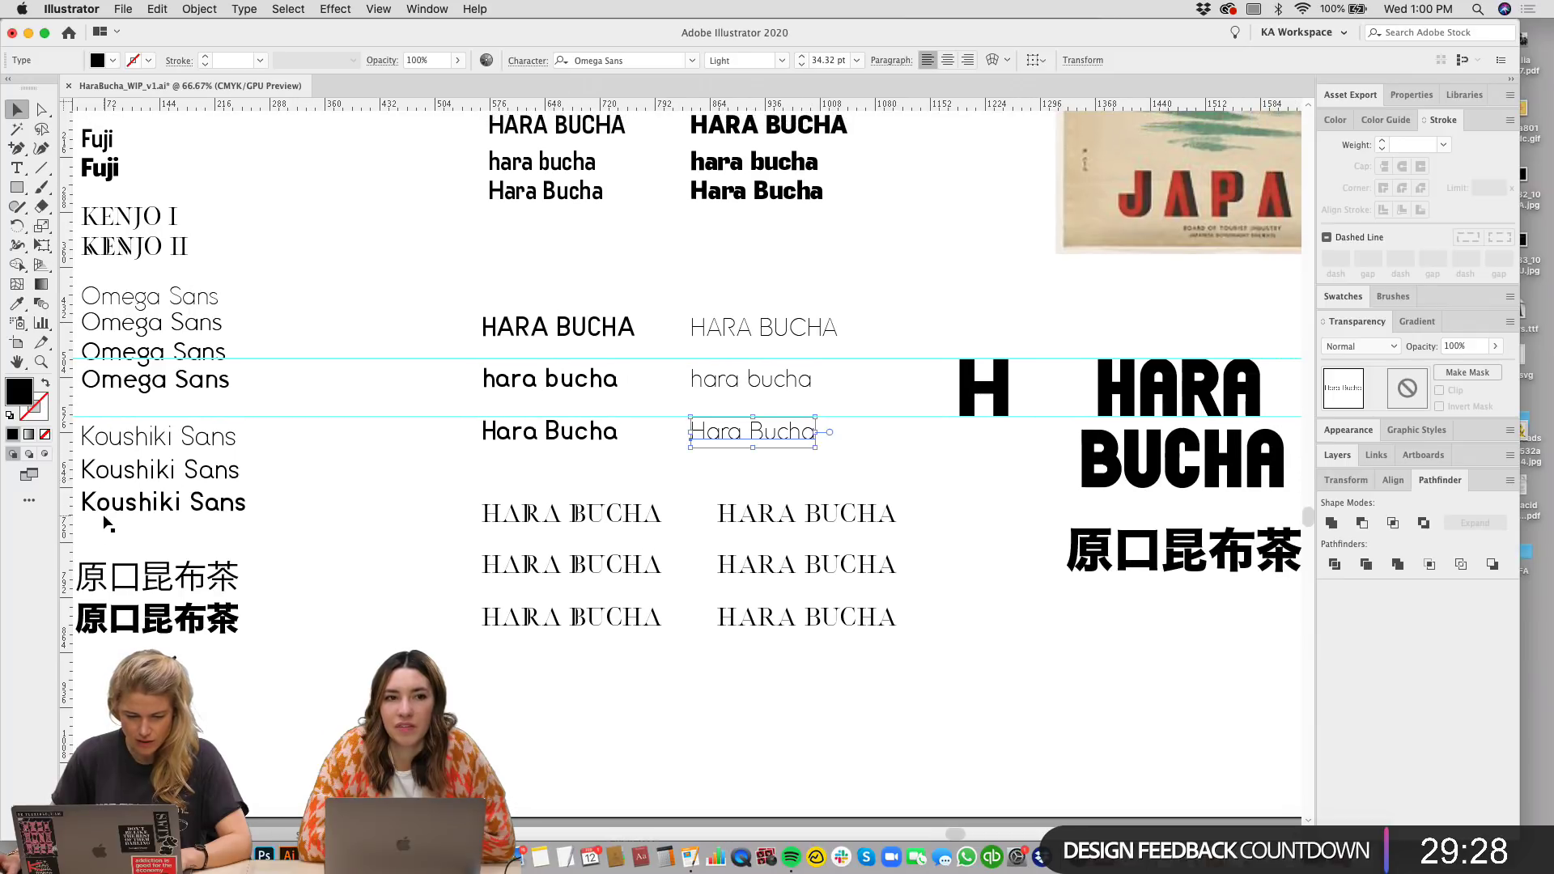
left_click_drag(105, 524, 1141, 660)
scroll(890, 640, "right", 9)
key("super+equal")
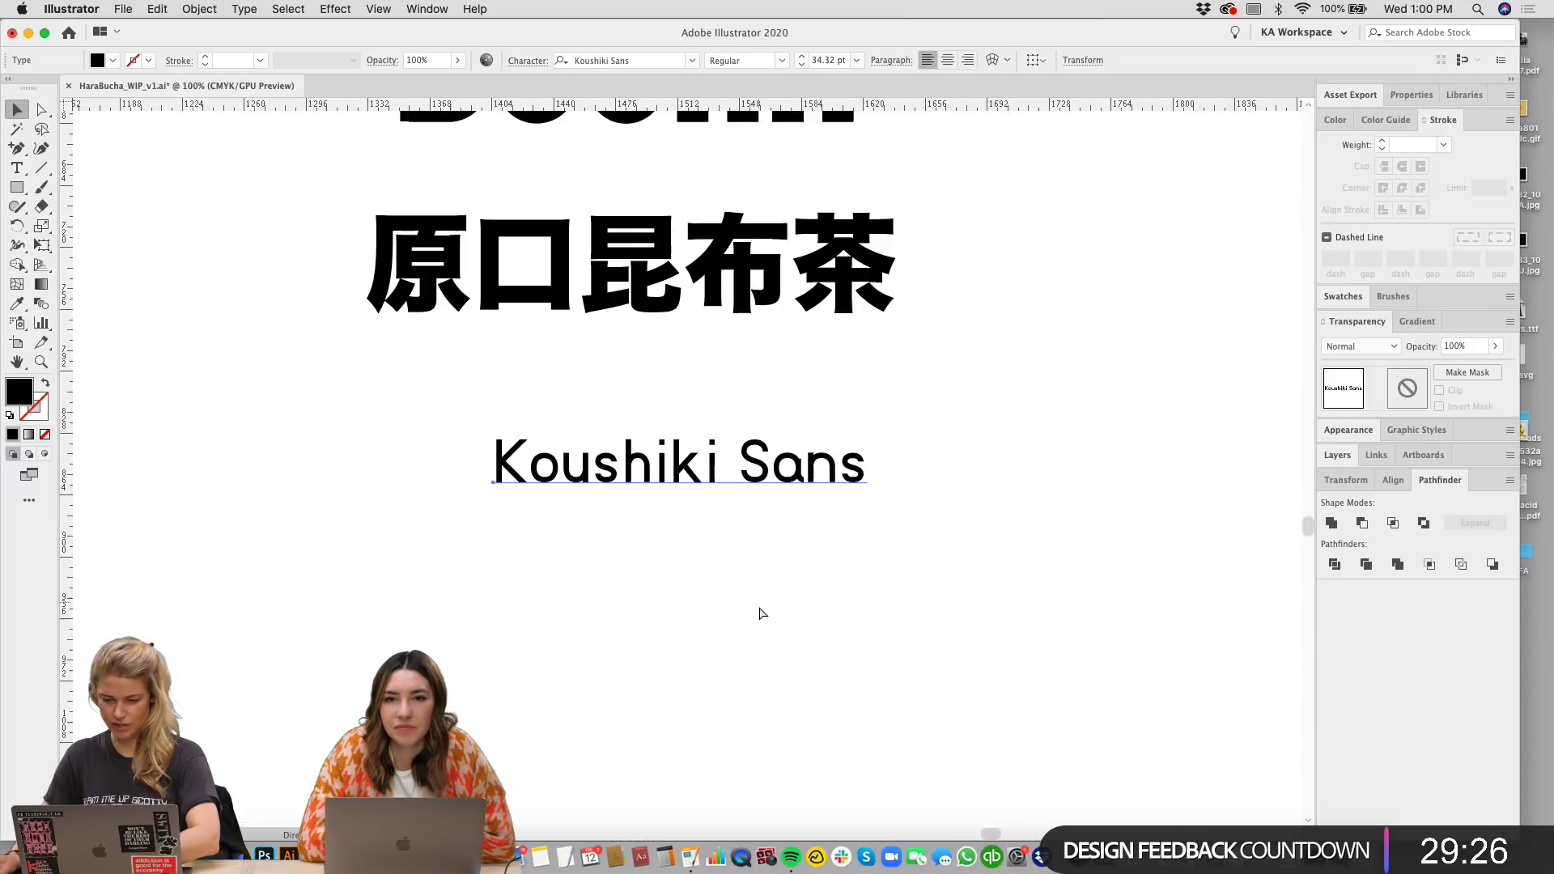
Step: Replace the copied sample's wording with "Kombucha"
key("super+equal")
double_click(907, 599)
key("super+a")
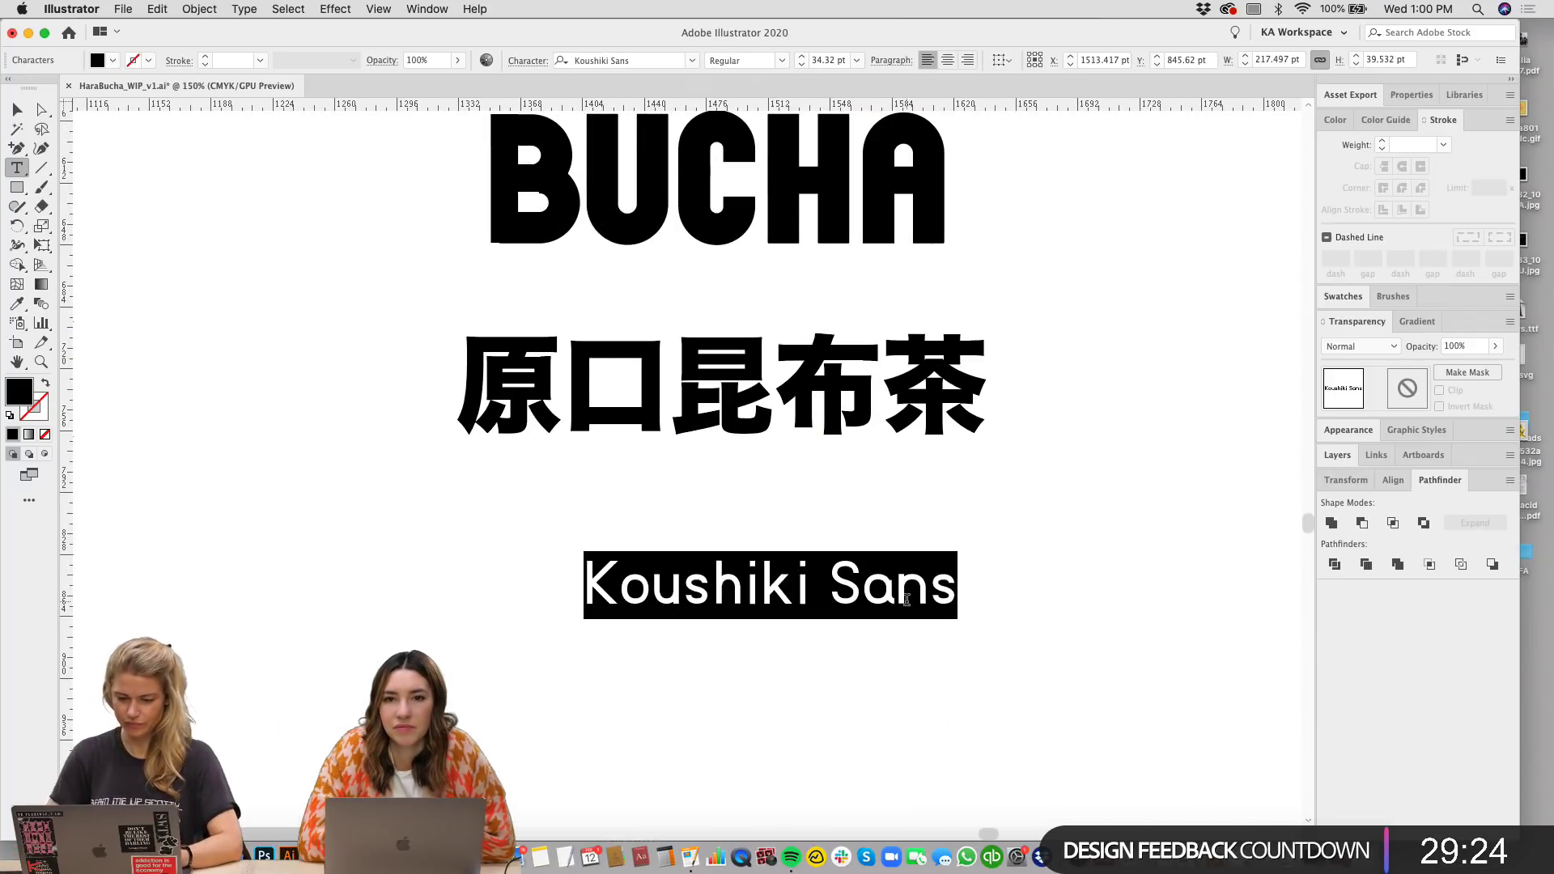
type("Kombucha")
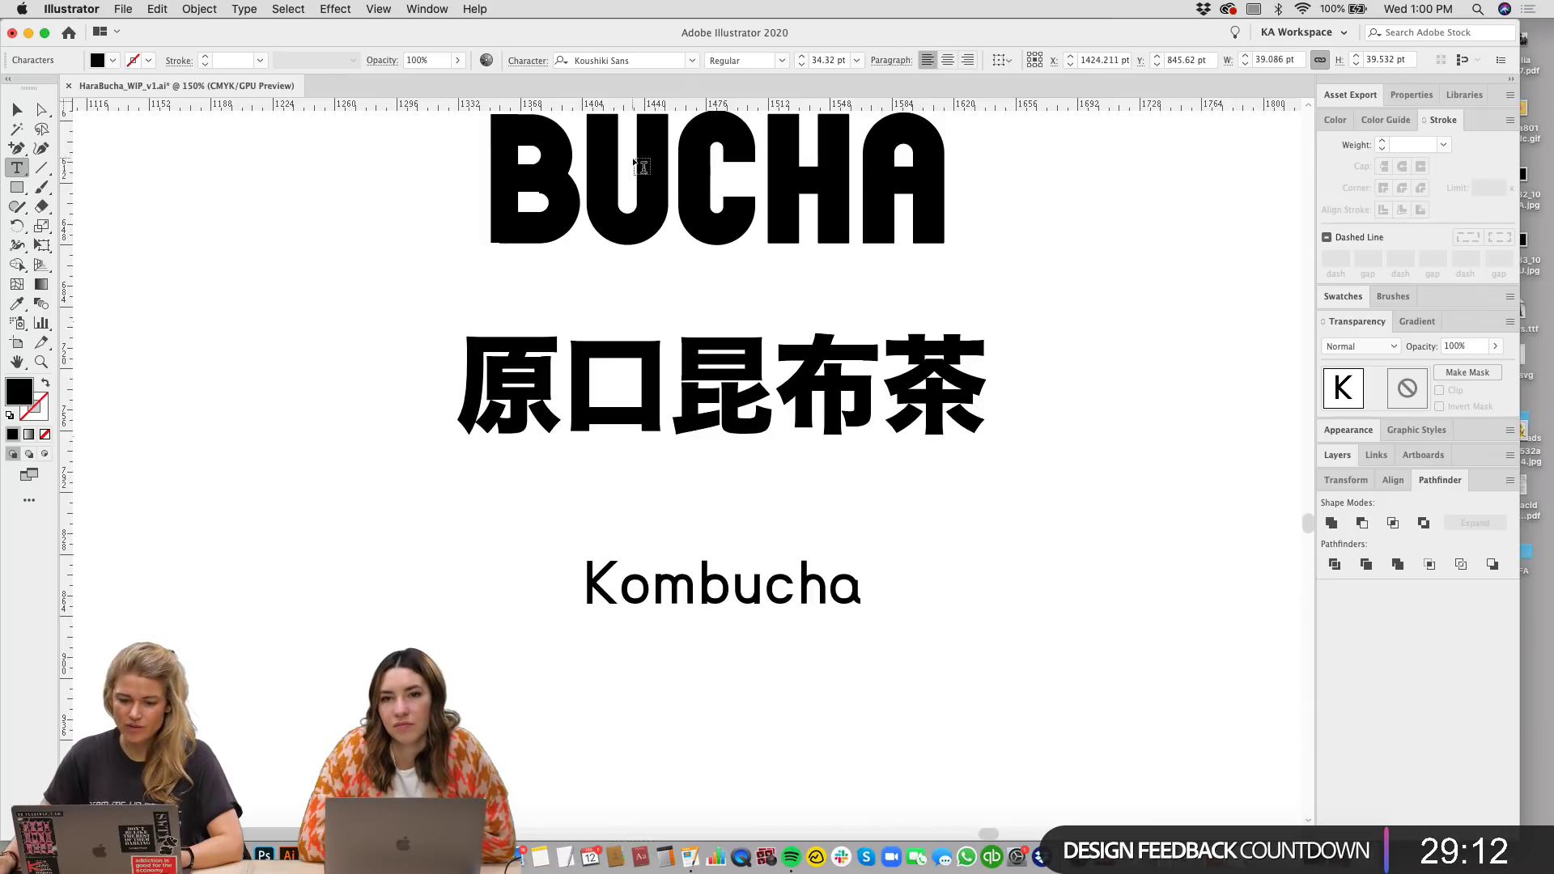
Step: Leave text editing and hide the guides around the HARA lettering
scroll(603, 292, "up", 3)
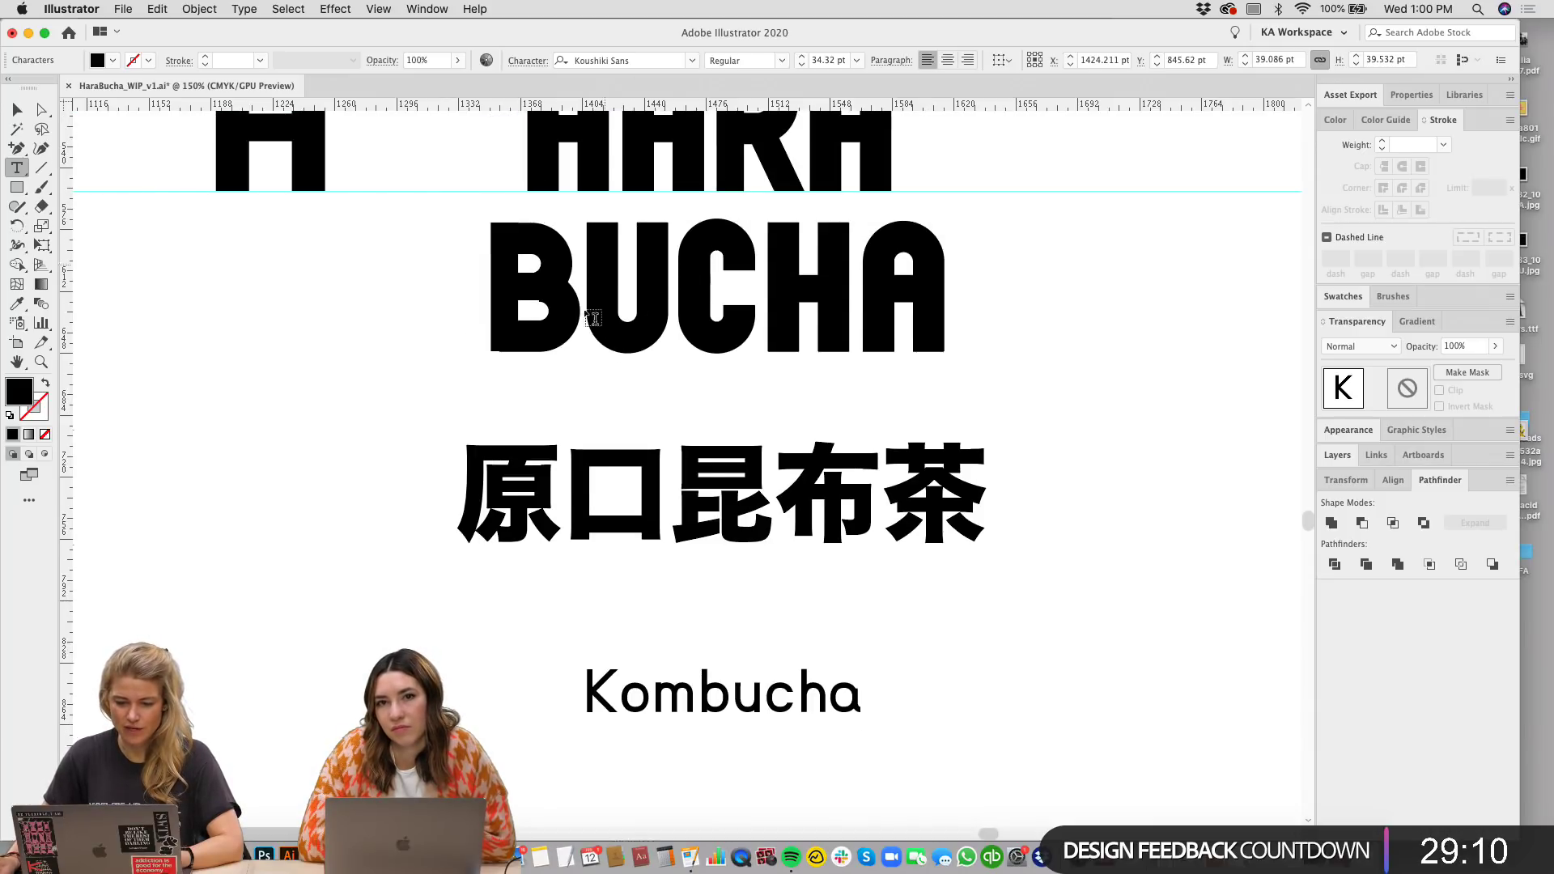
scroll(975, 356, "up", 14)
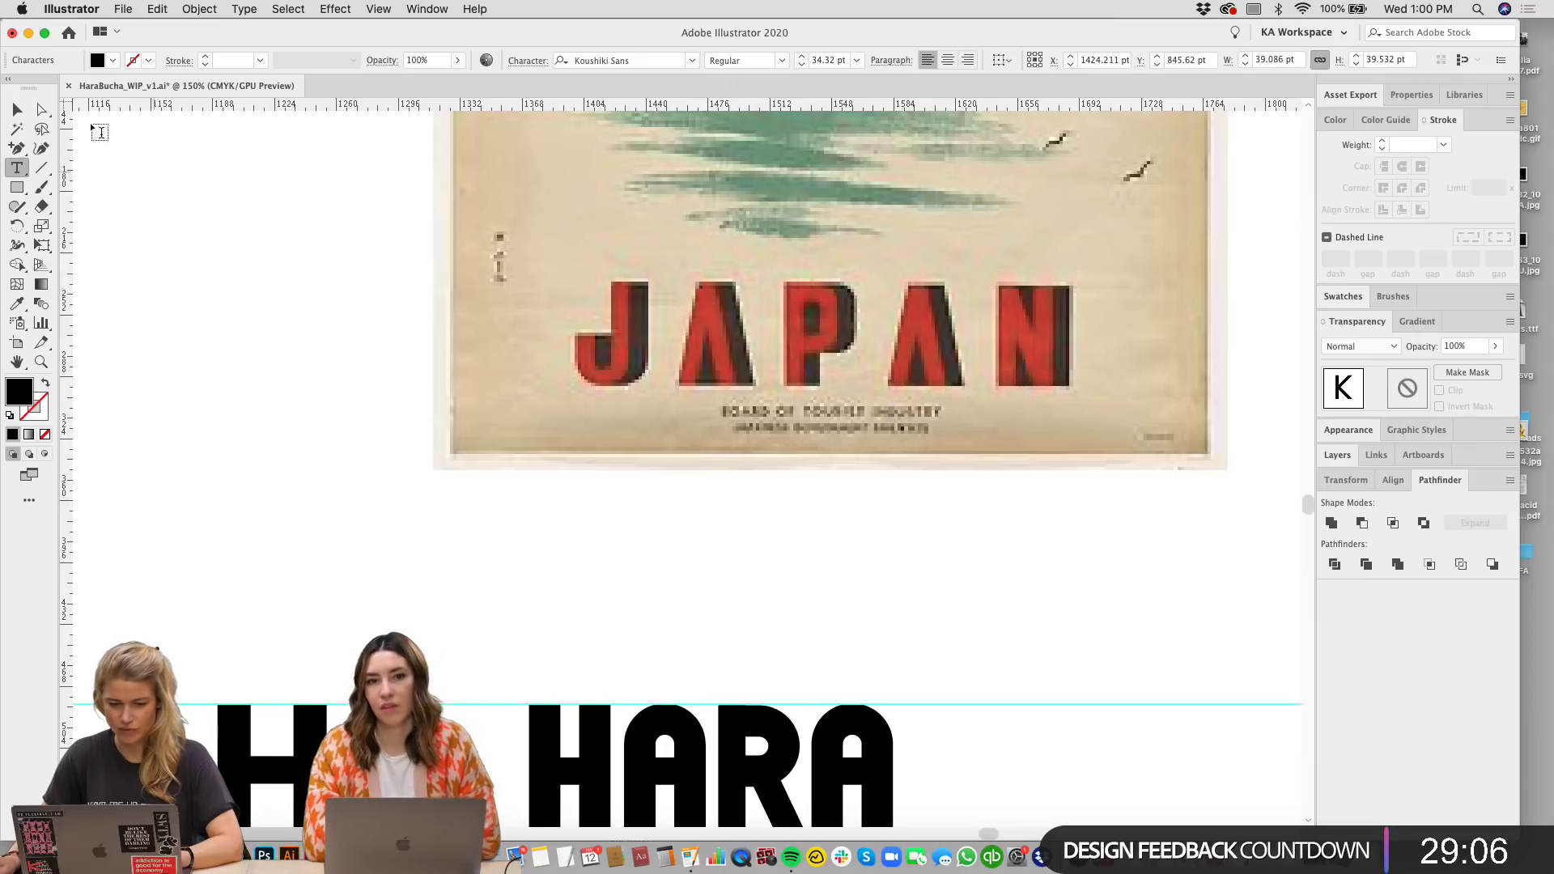
key("v")
key("super+minus")
key("super+minus")
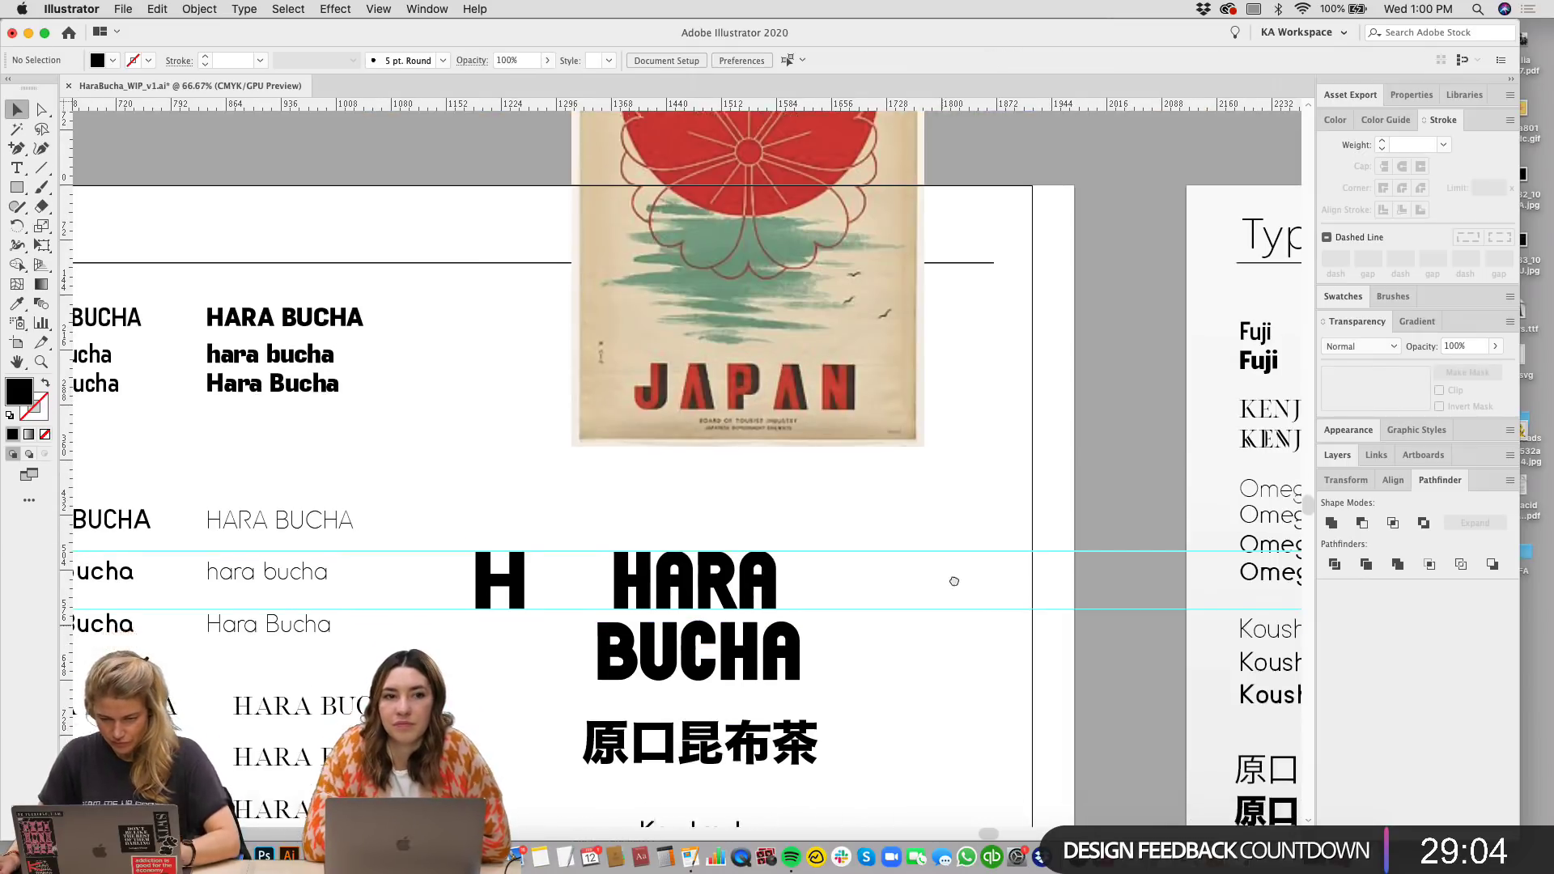
scroll(954, 581, "down", 5)
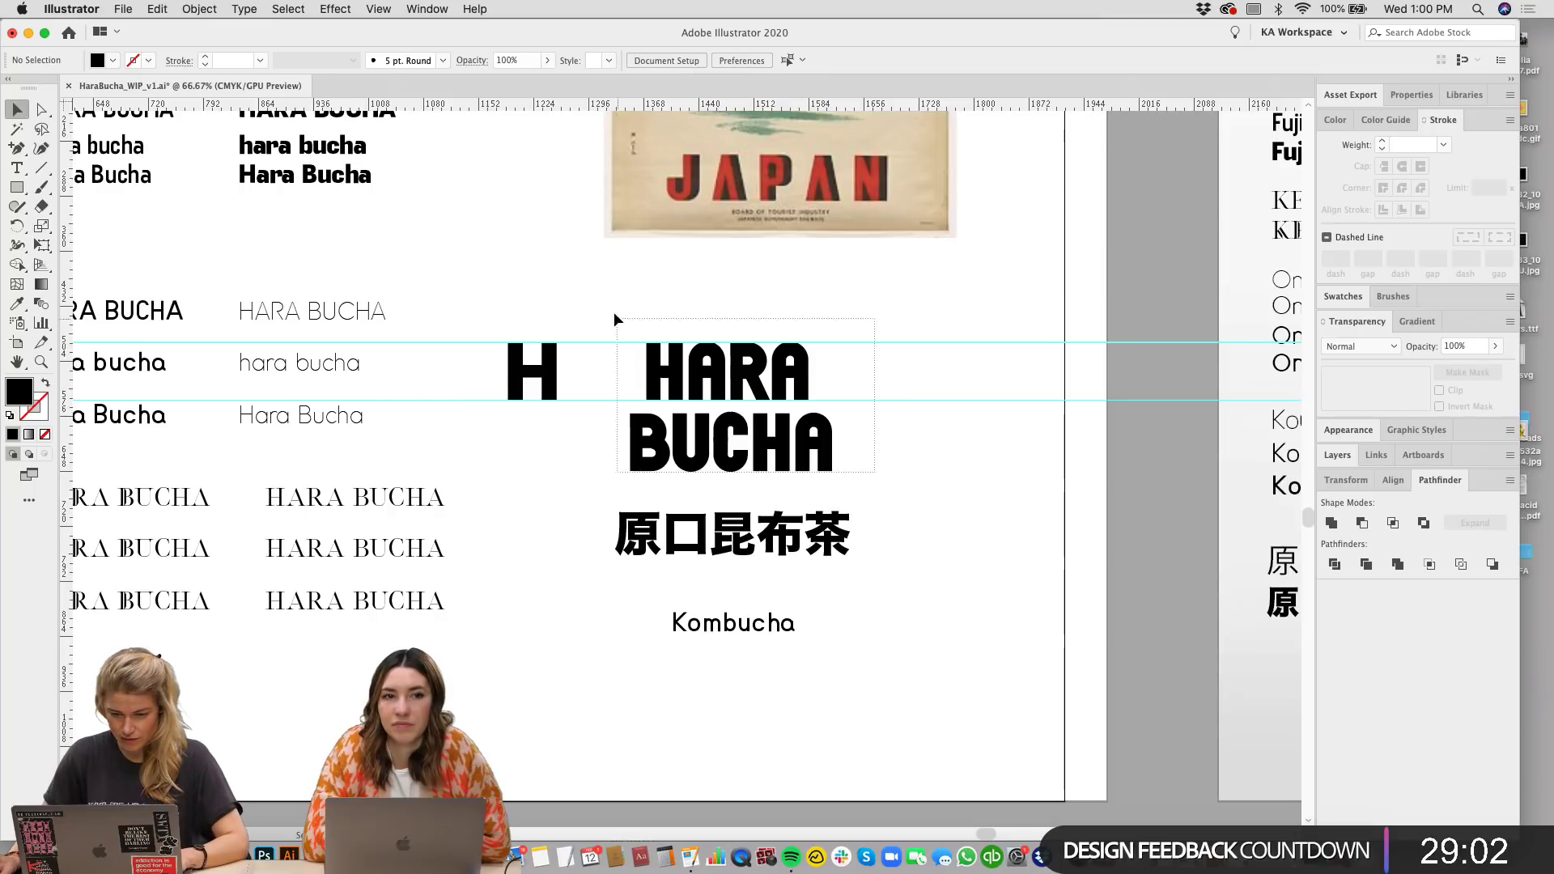
scroll(943, 429, "down", 1)
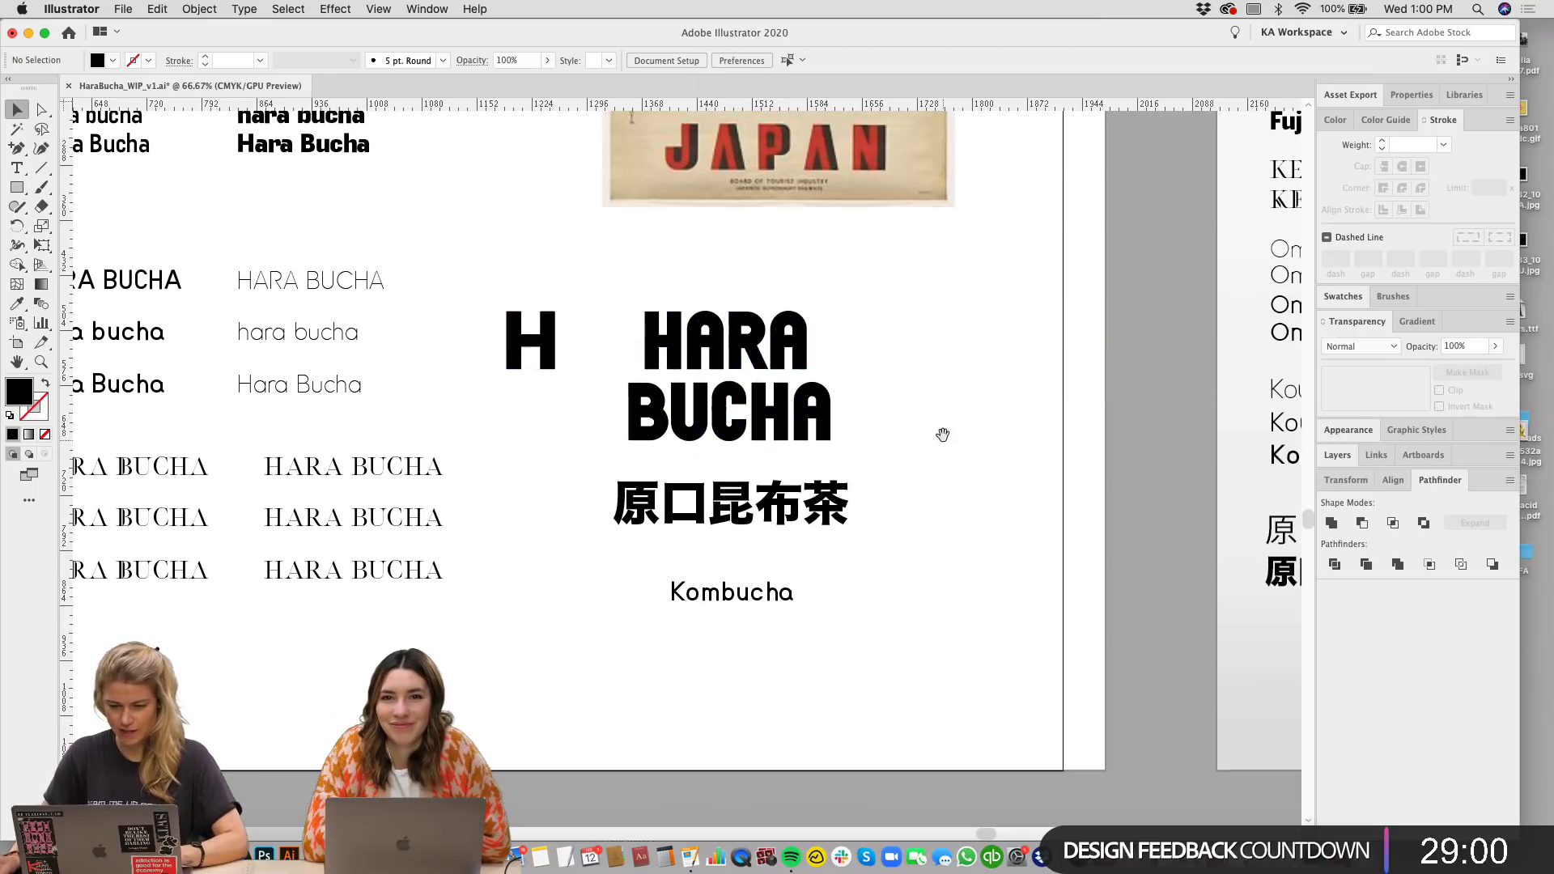
scroll(943, 434, "down", 1)
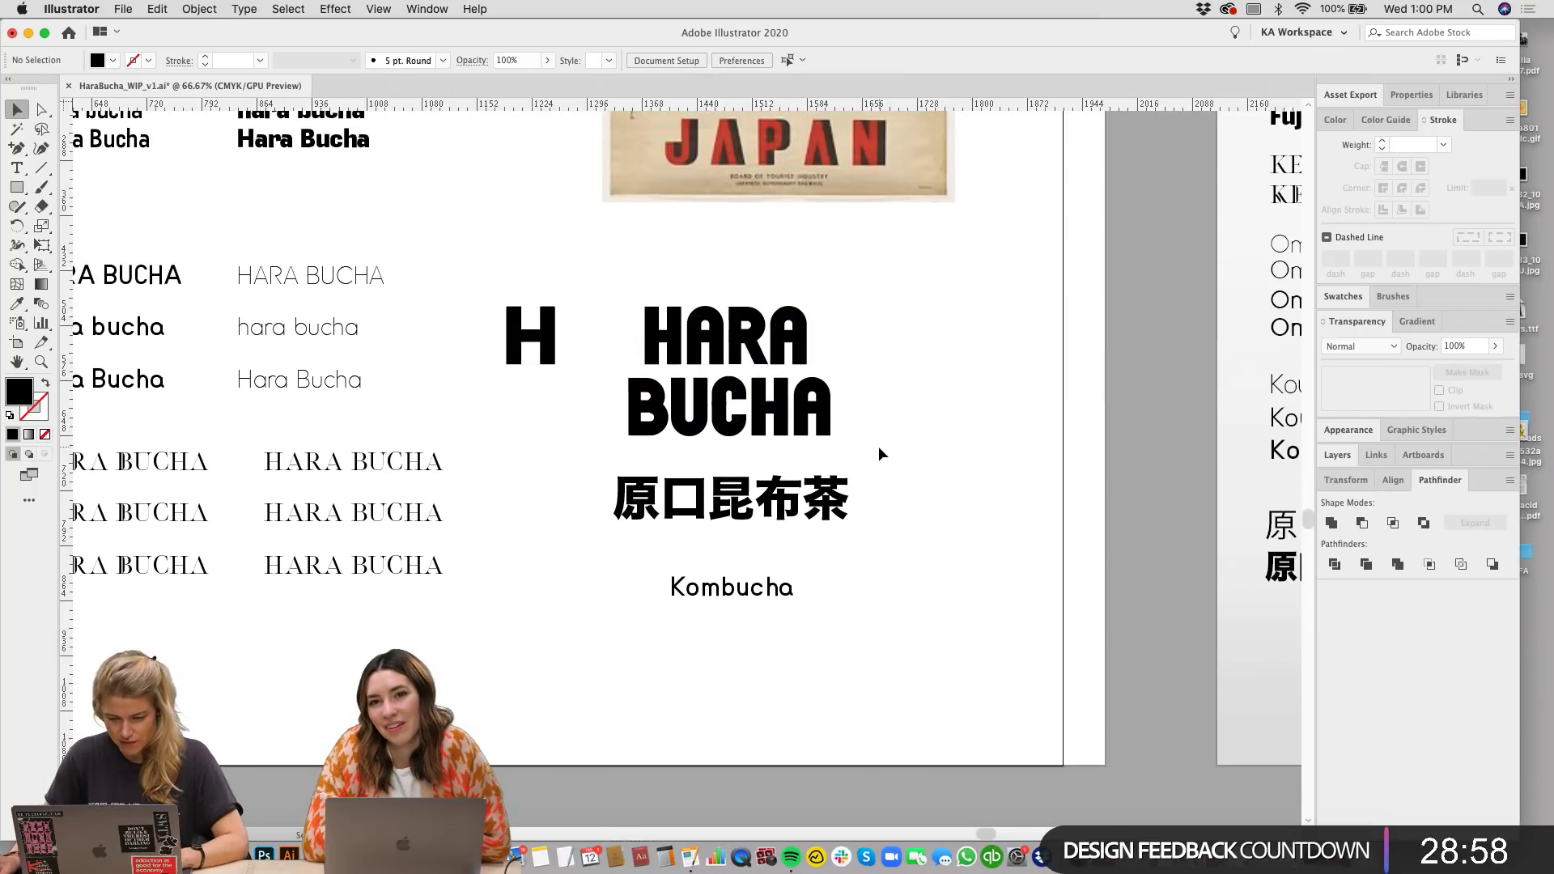
scroll(880, 453, "down", 1)
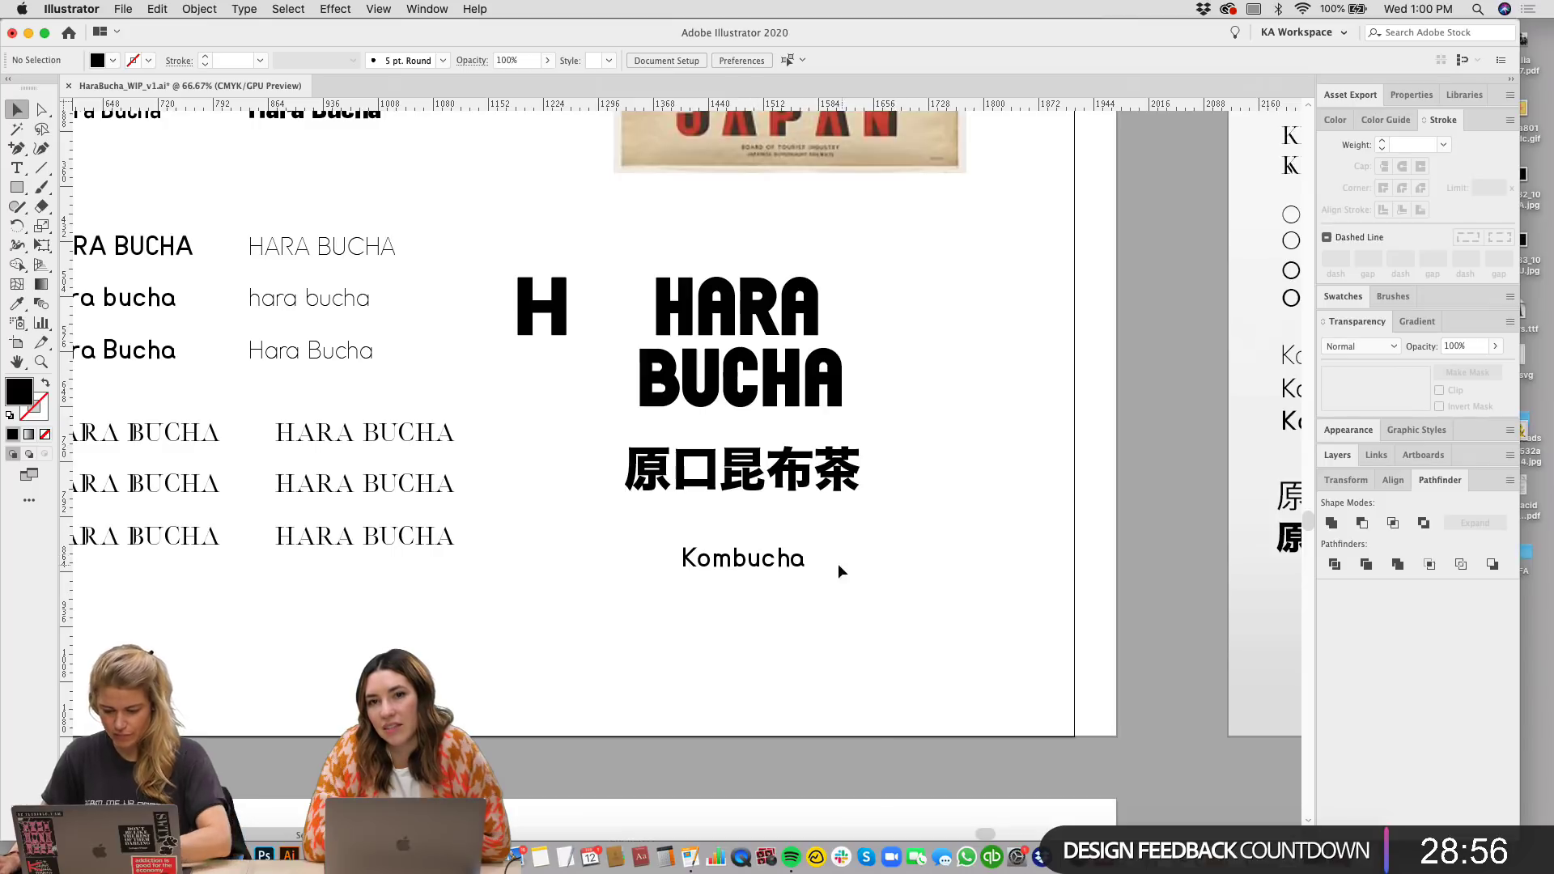
Step: Ungroup the BUCHA word and select all the parts that make up its B
scroll(920, 547, "up", 4)
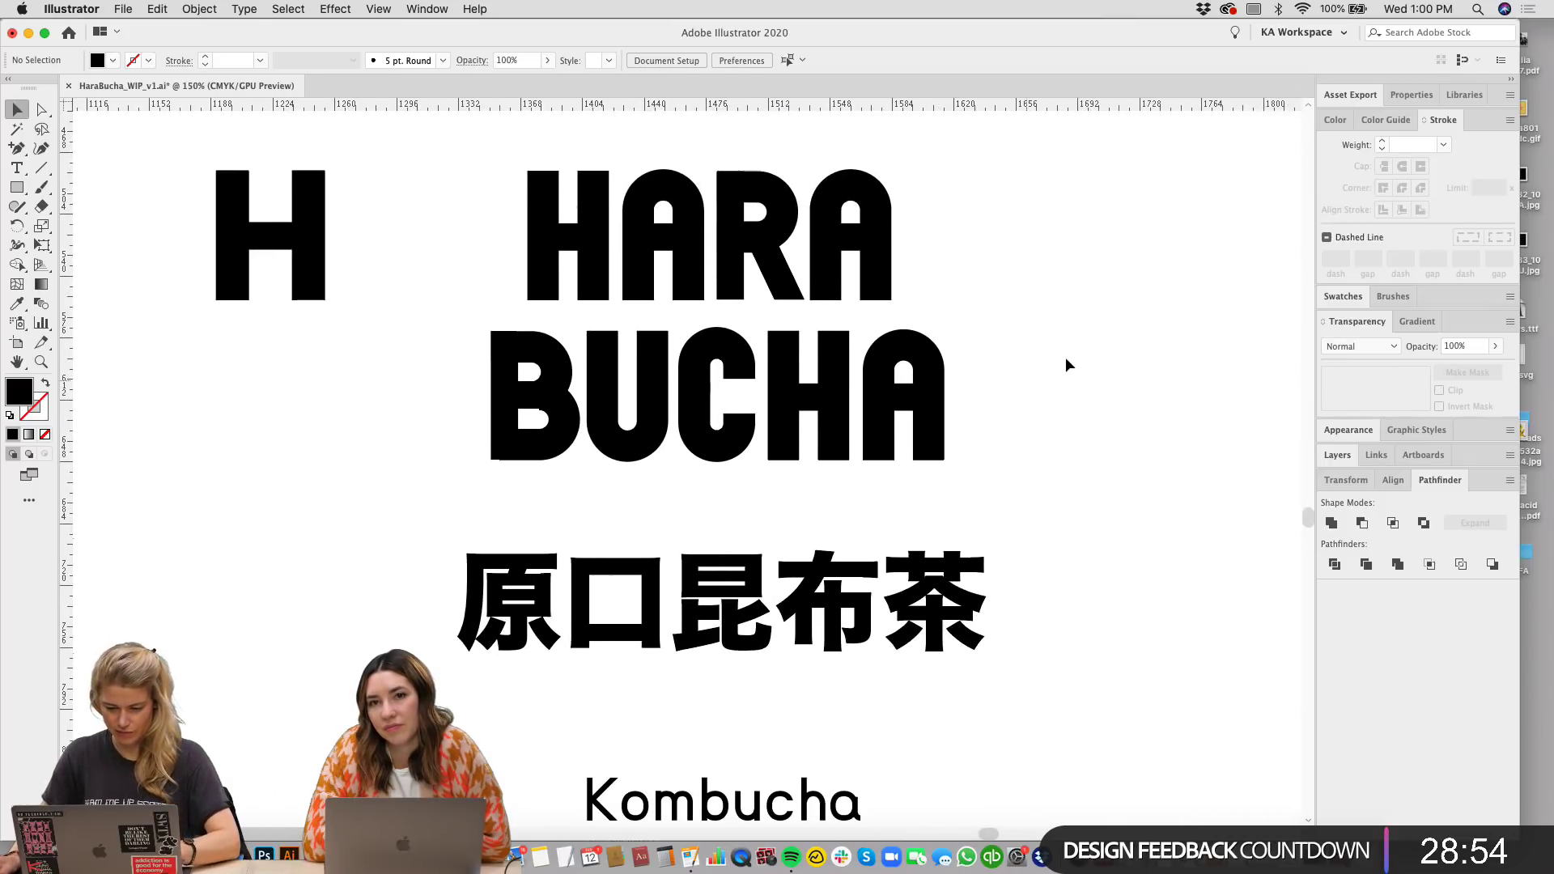
scroll(894, 305, "up", 1)
scroll(890, 365, "up", 2)
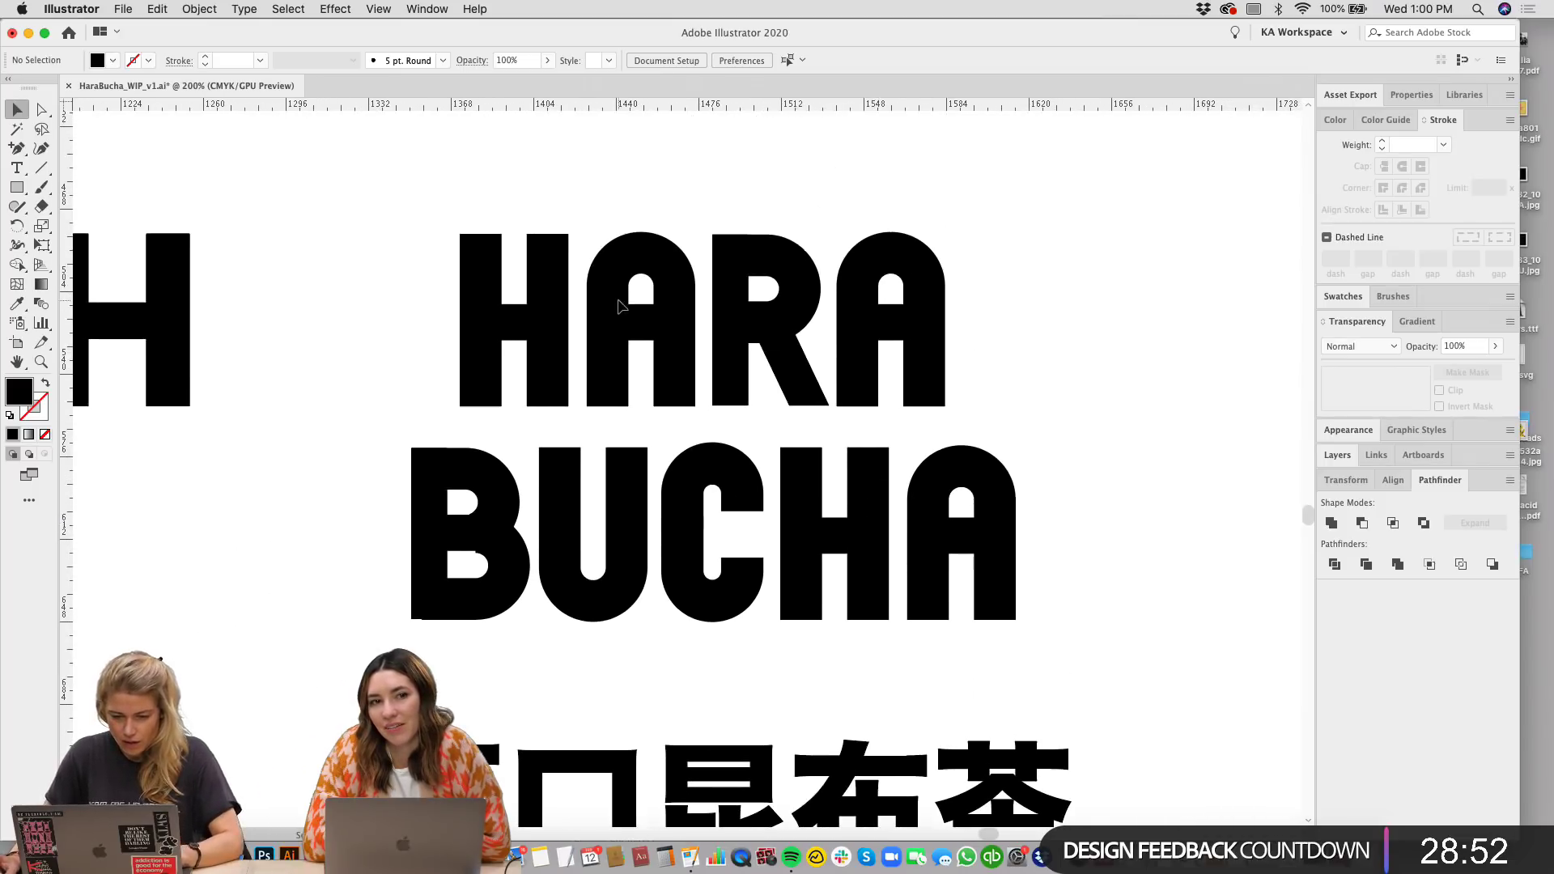
left_click(618, 324)
scroll(850, 340, "down", 1)
left_click(1084, 356)
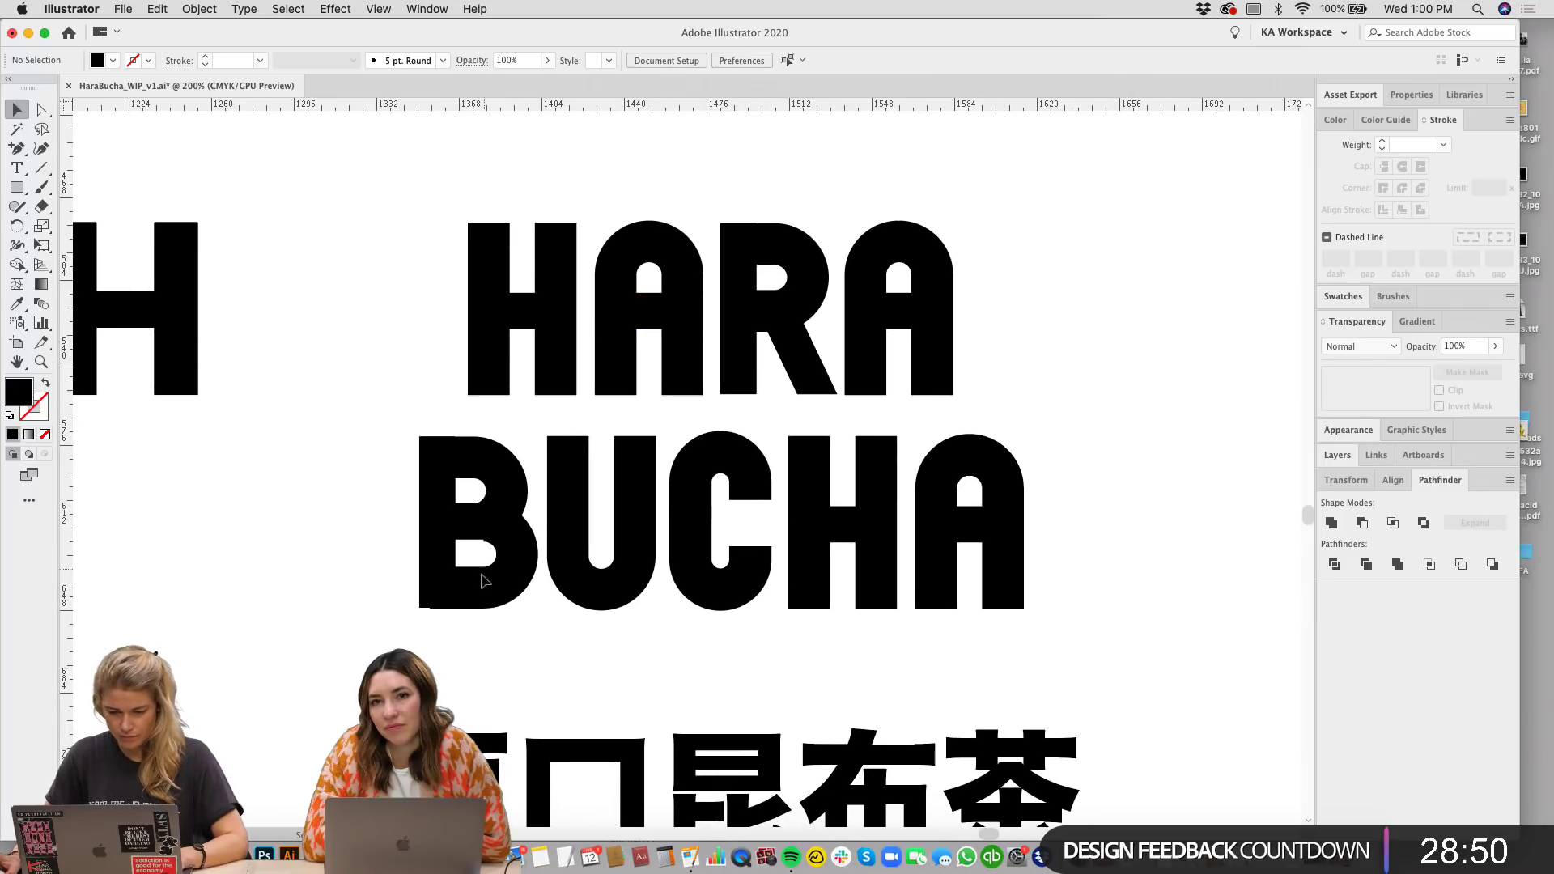
left_click_drag(381, 424, 453, 486)
scroll(712, 412, "up", 1)
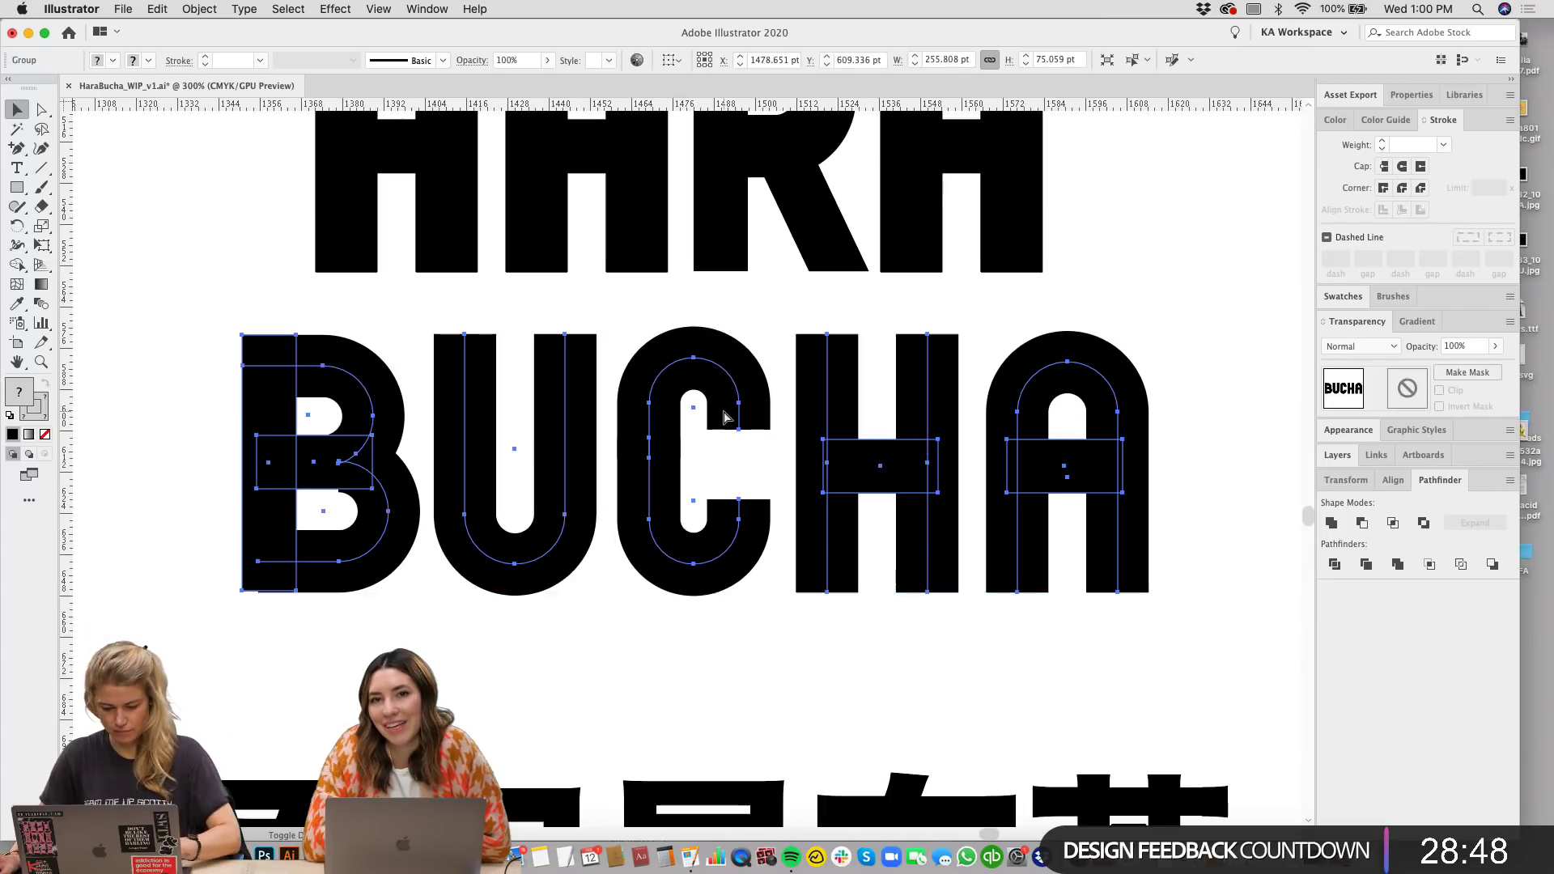
scroll(497, 344, "left", 5)
mouse_move(541, 296)
left_mouse_down()
mouse_move(670, 544)
mouse_move(730, 578)
left_mouse_up()
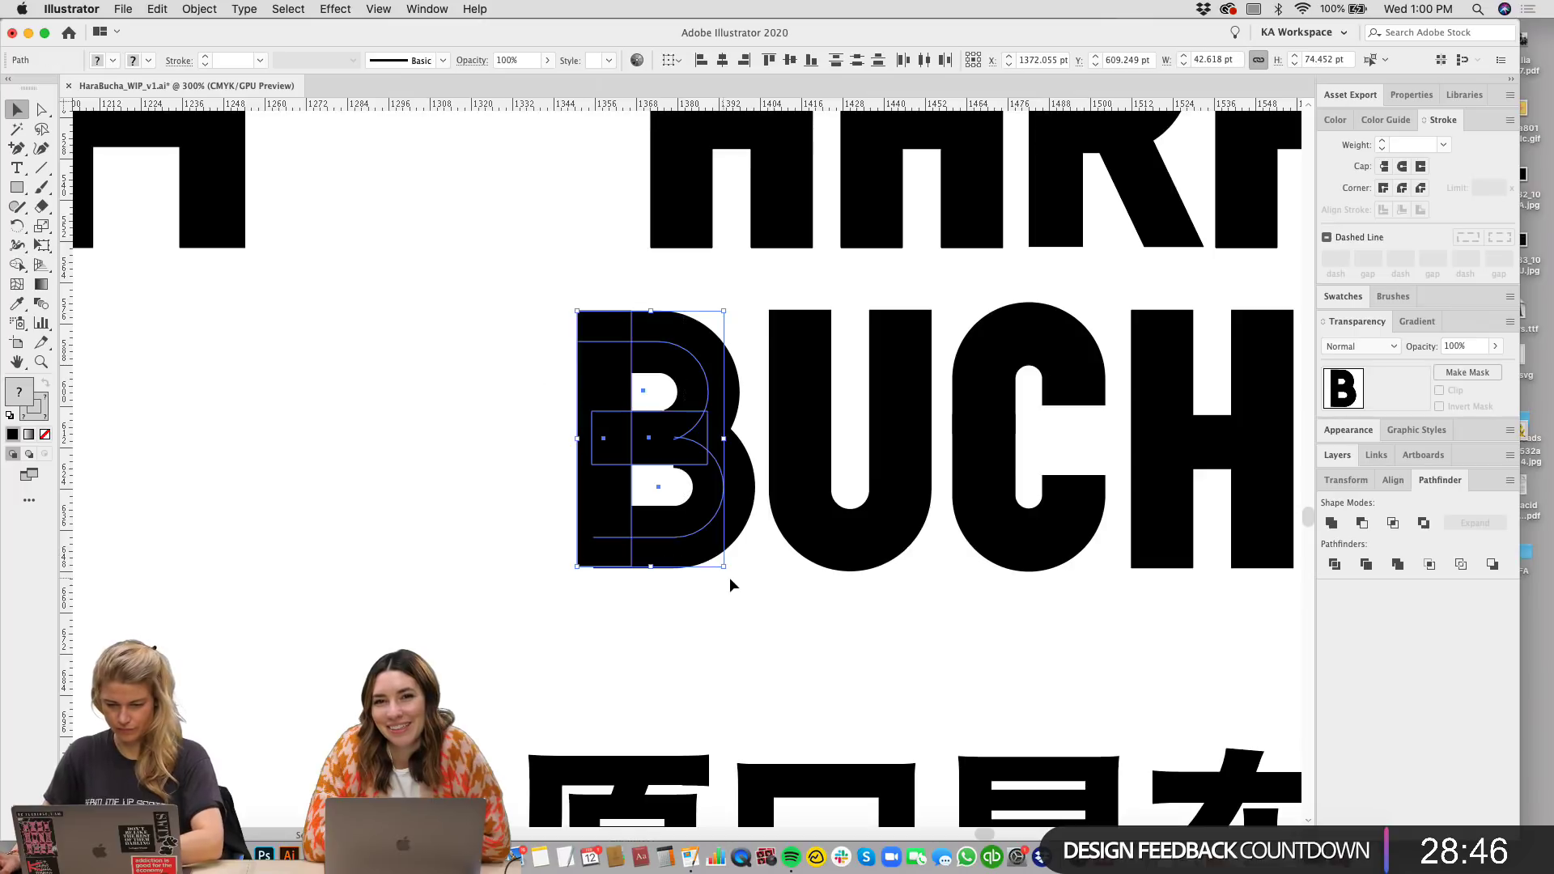
scroll(721, 590, "up", 2)
scroll(1073, 472, "down", 1)
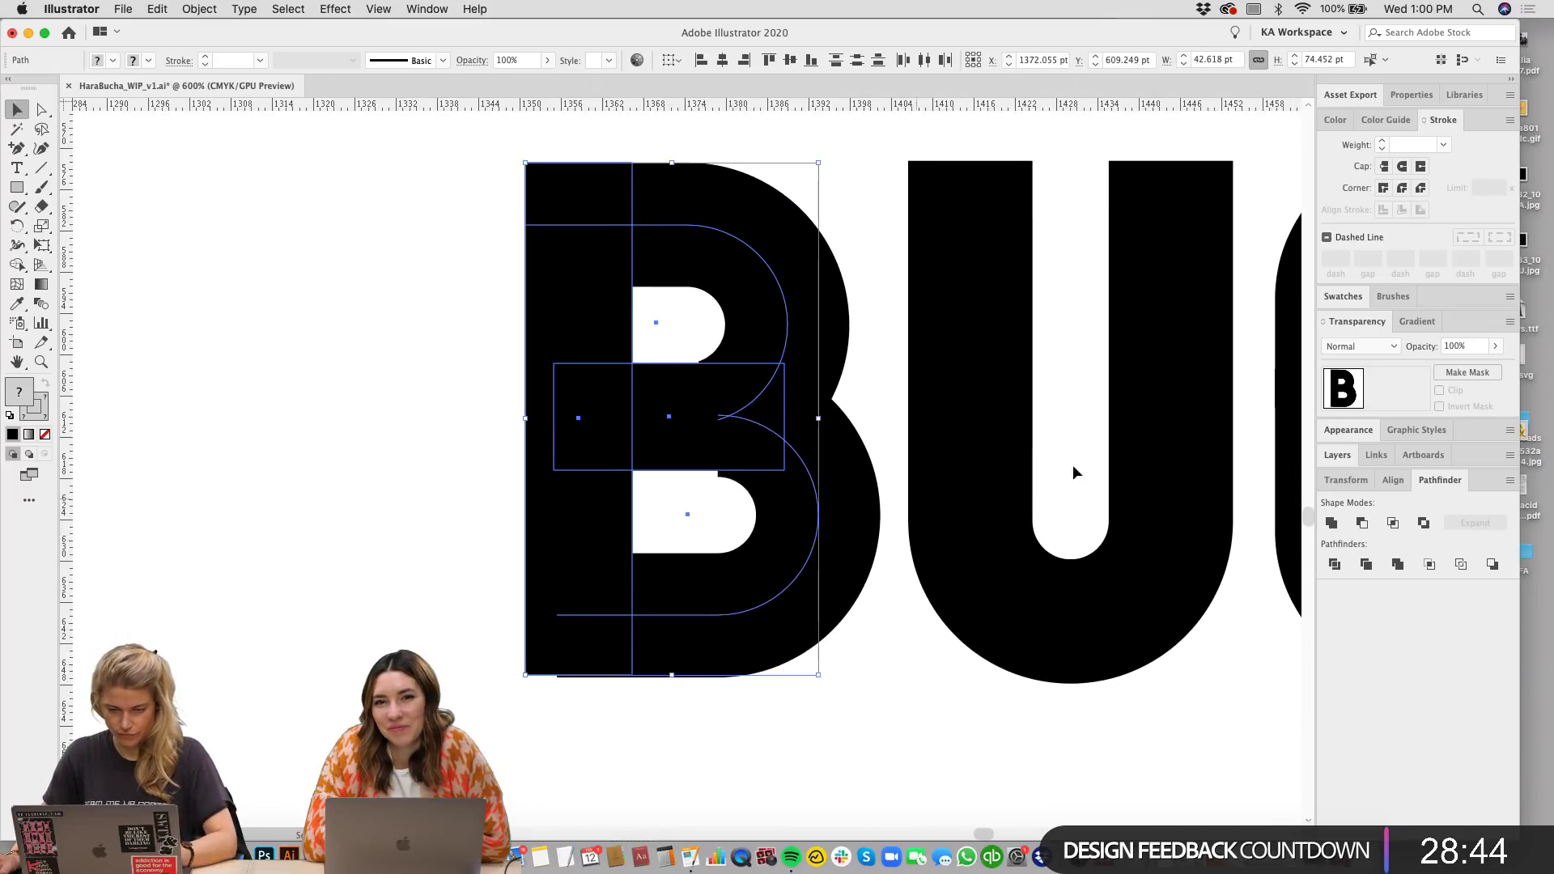
Step: Try to expand the fill and stroke of the B's parts into outlines
left_click(212, 9)
left_click(220, 187)
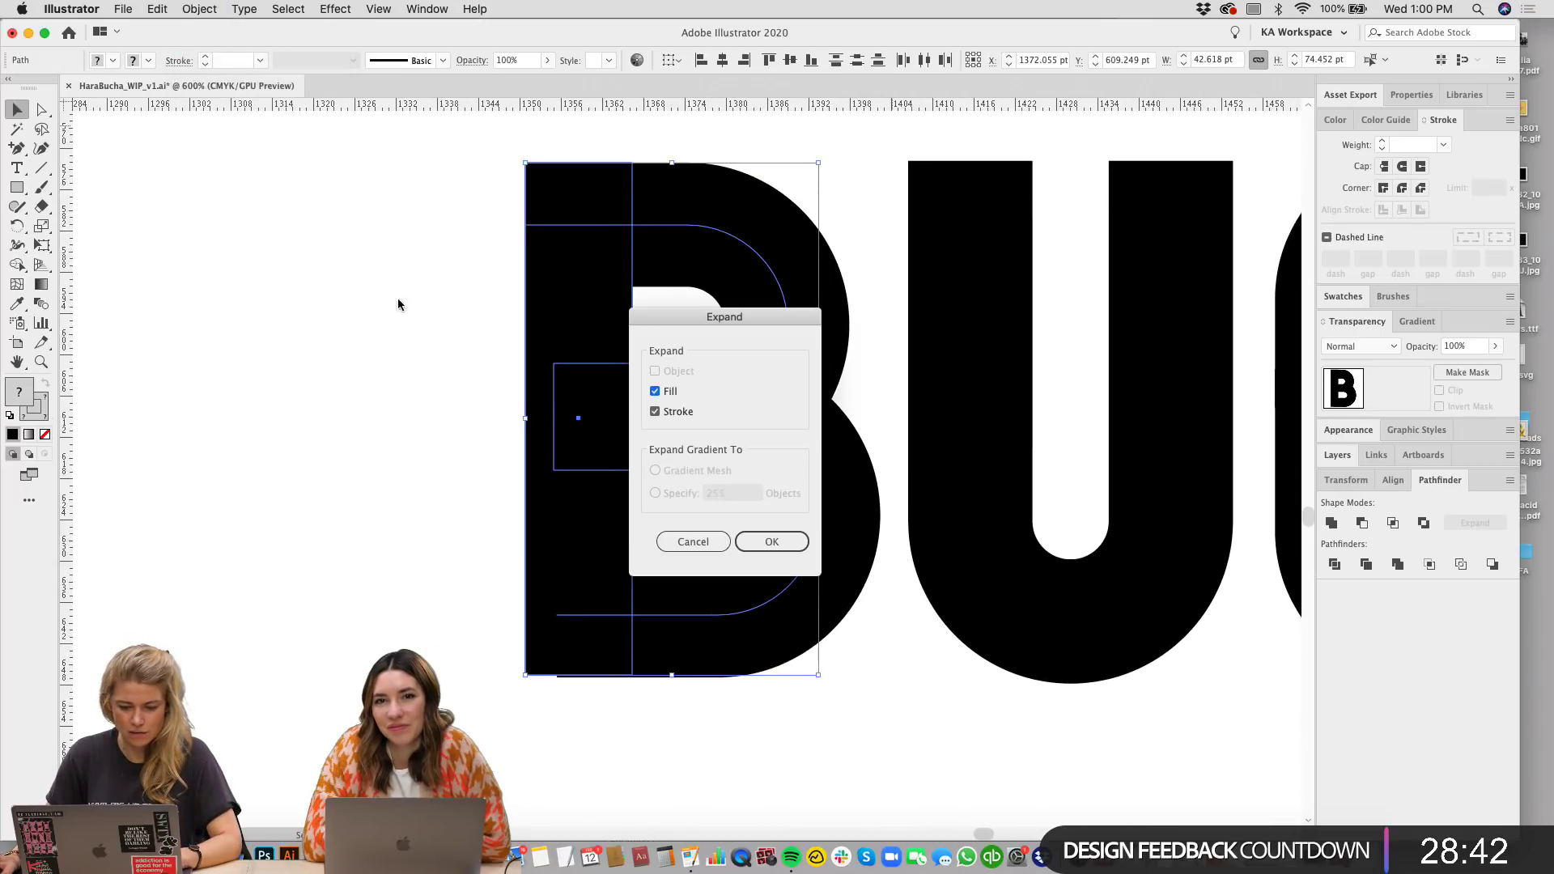
left_click(772, 542)
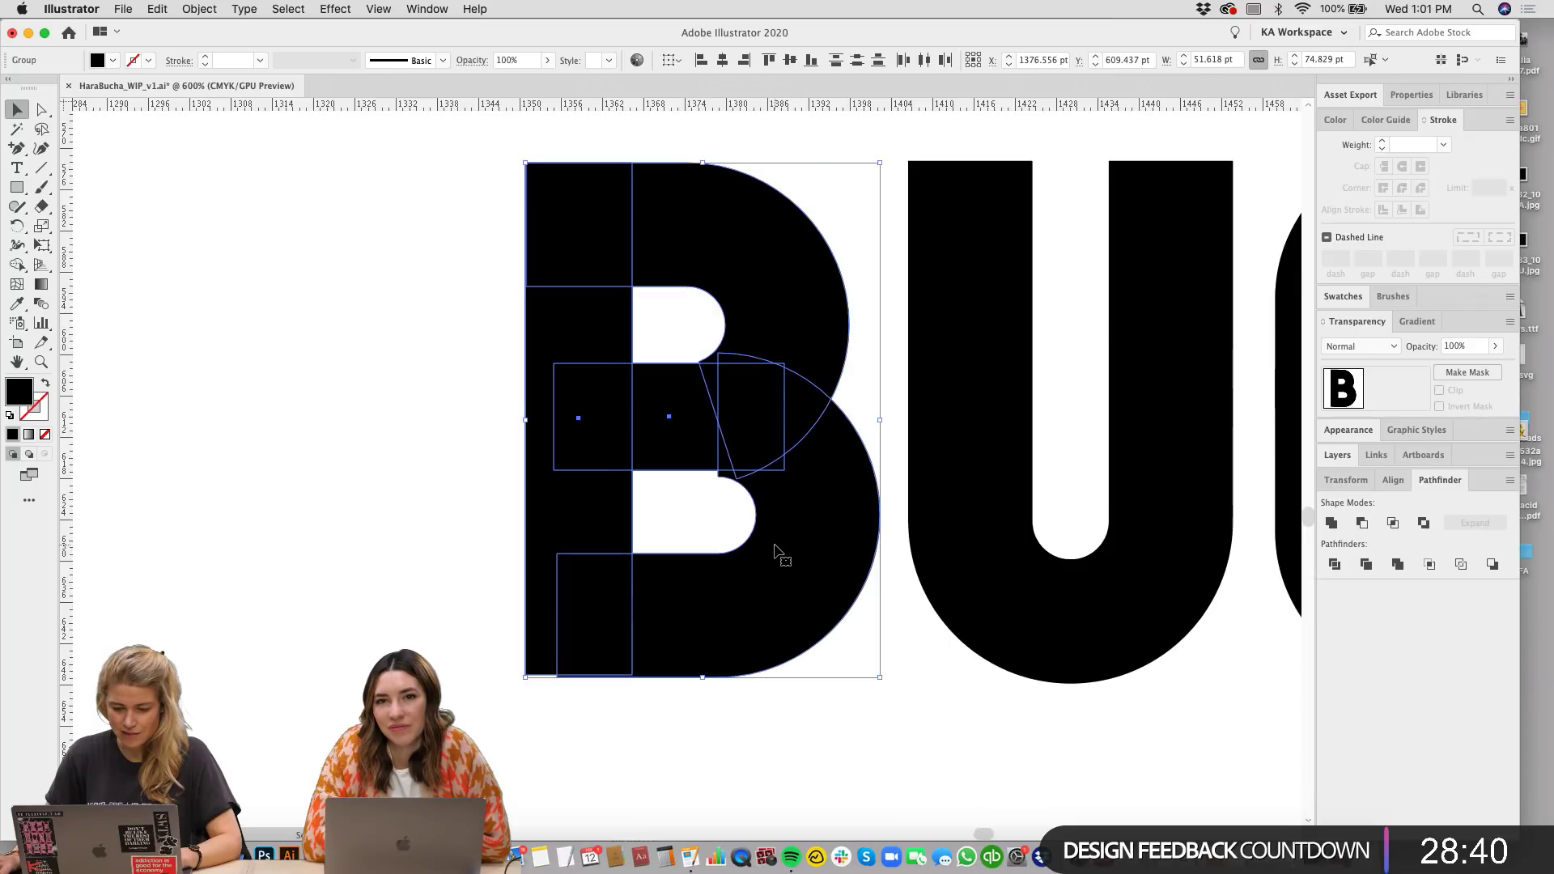
left_click(305, 460)
left_click(582, 593)
scroll(902, 521, "down", 8)
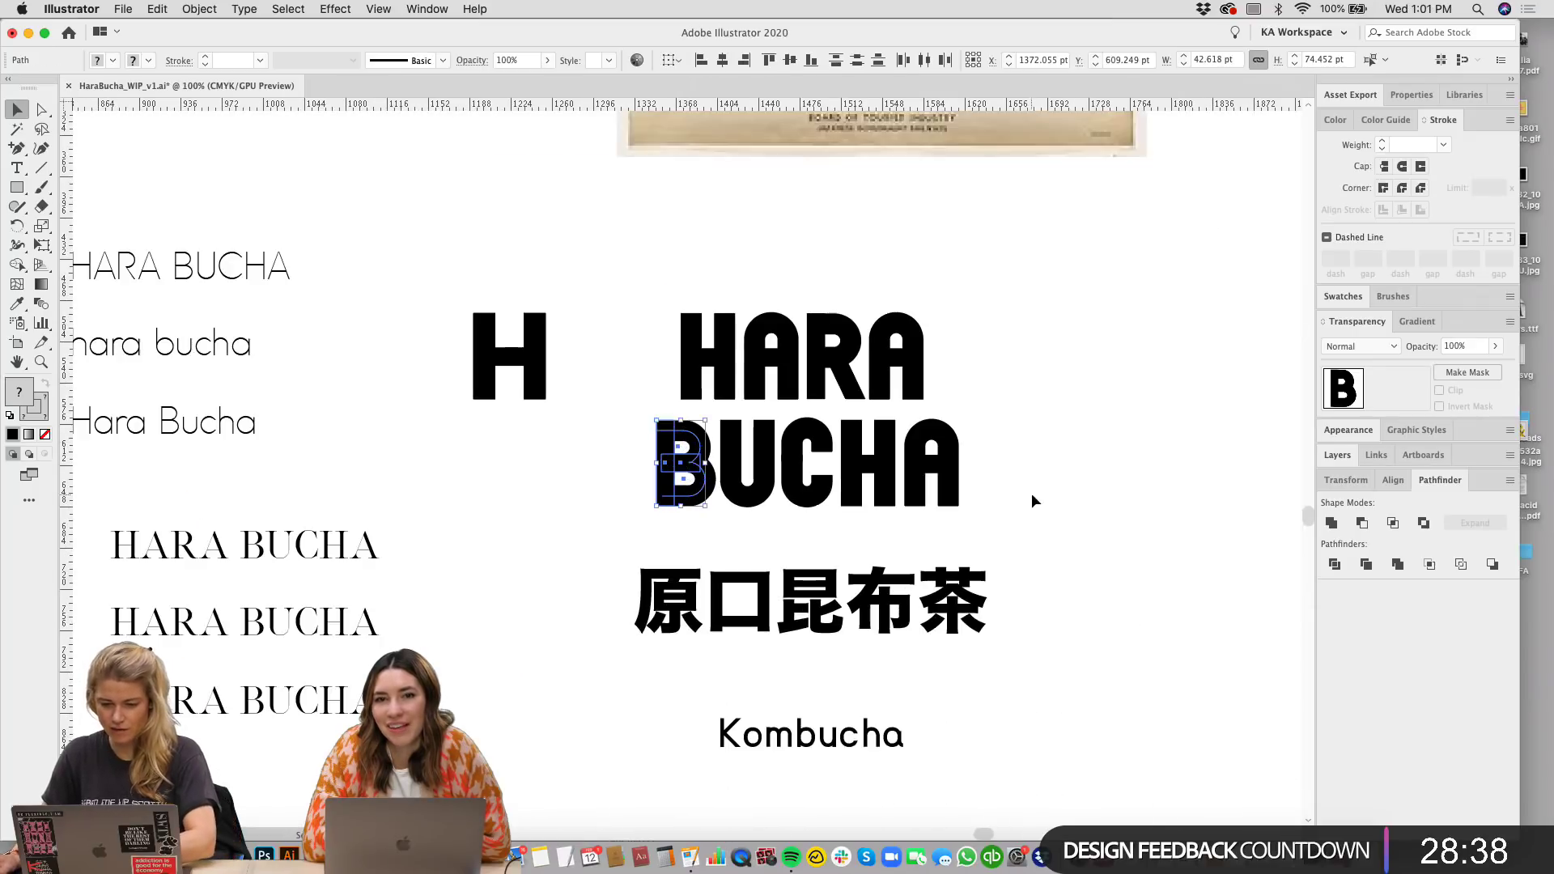
Step: Save the document and place a copy of the stacked HARA BUCHA lettering beside the original at about X 1854.9 pt
scroll(1031, 500, "right", 2)
left_click(998, 485)
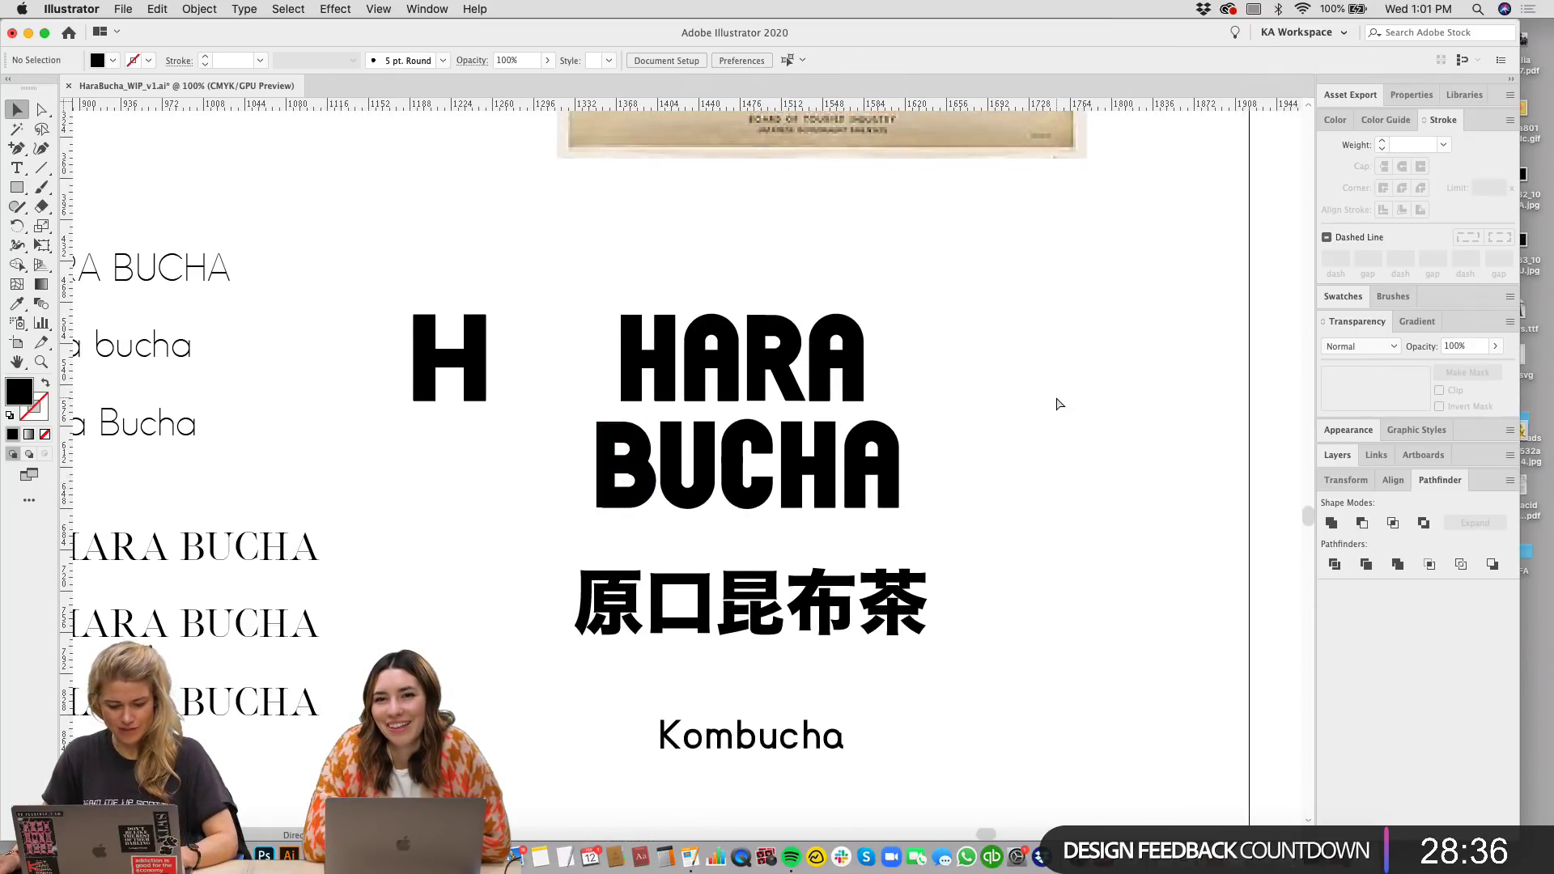
key("super+s")
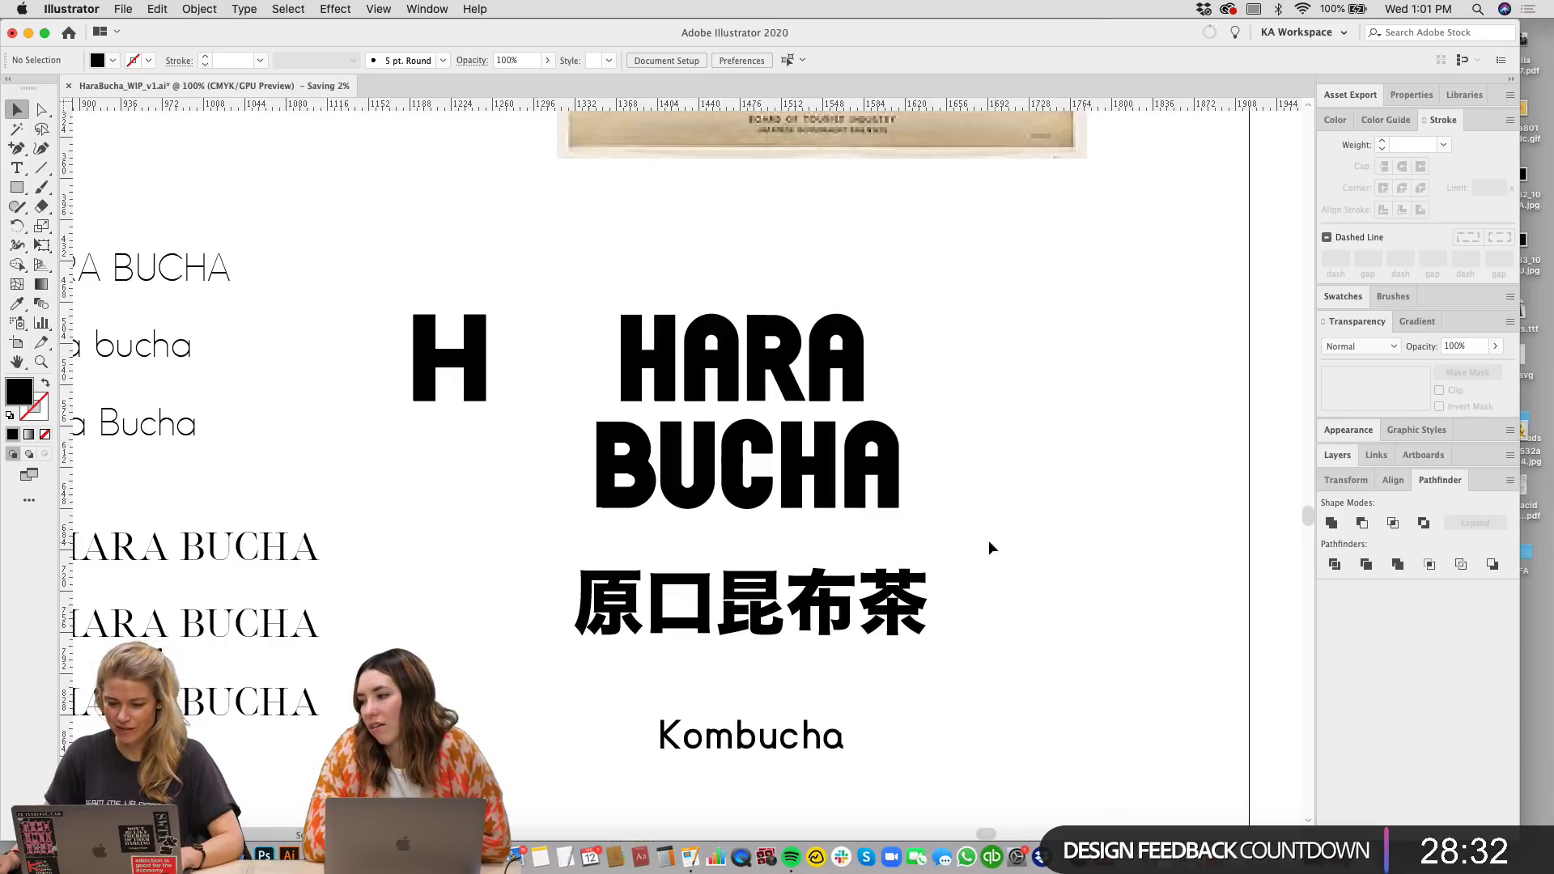
left_click_drag(959, 532, 566, 298)
left_click_drag(585, 389, 1007, 388)
scroll(1007, 388, "right", 10)
scroll(929, 495, "left", 8)
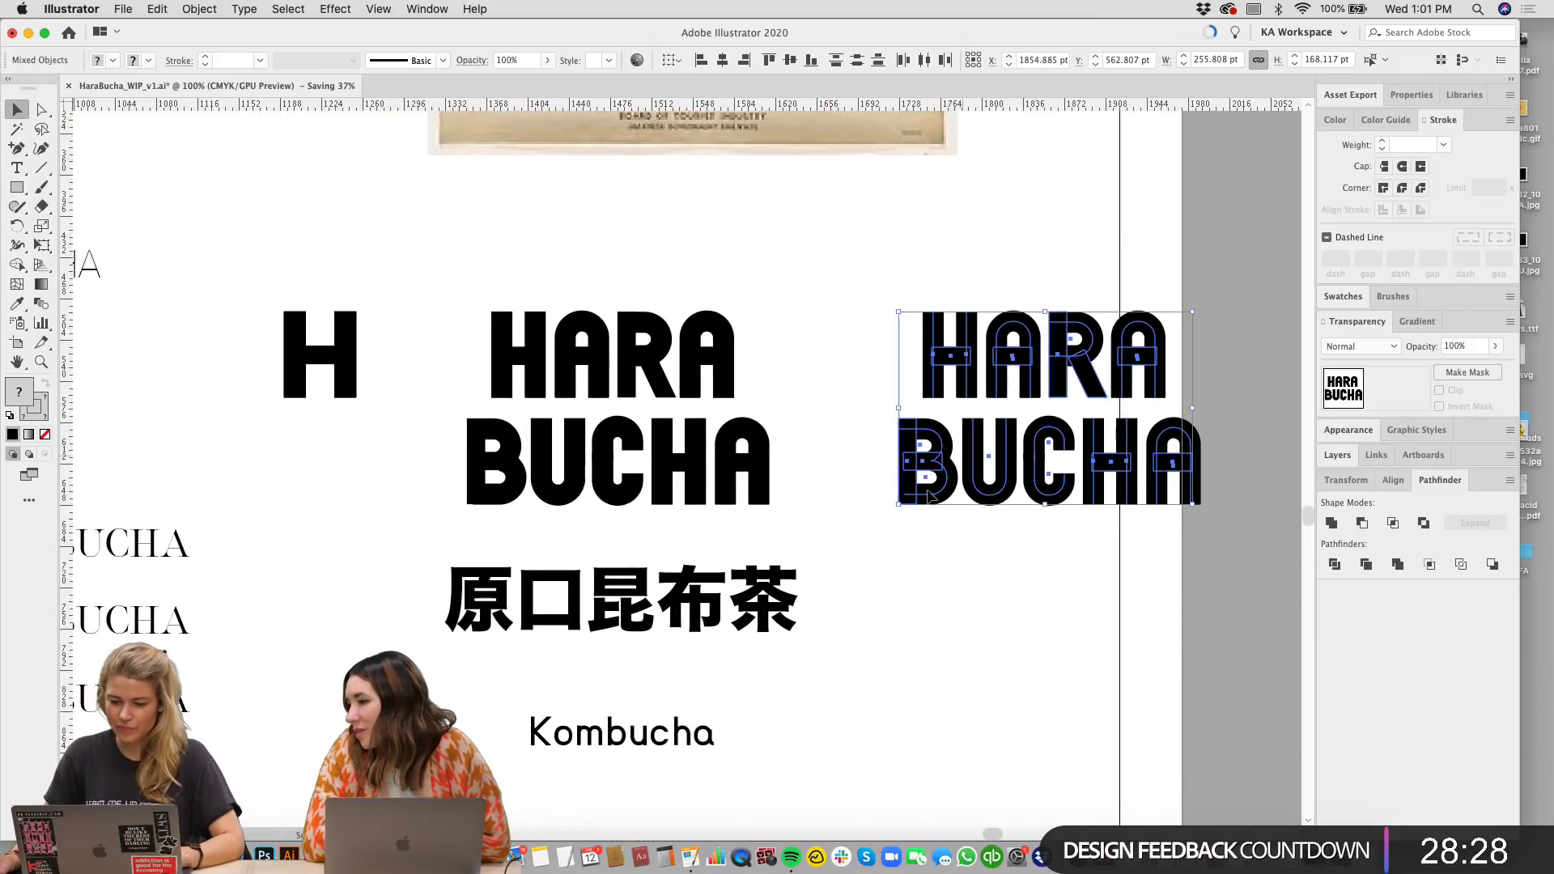
Step: Expand the fill and stroke of the original stacked HARA BUCHA lettering into outlined shapes
scroll(1167, 375, "left", 3)
left_click_drag(930, 504, 562, 249)
left_click(199, 9)
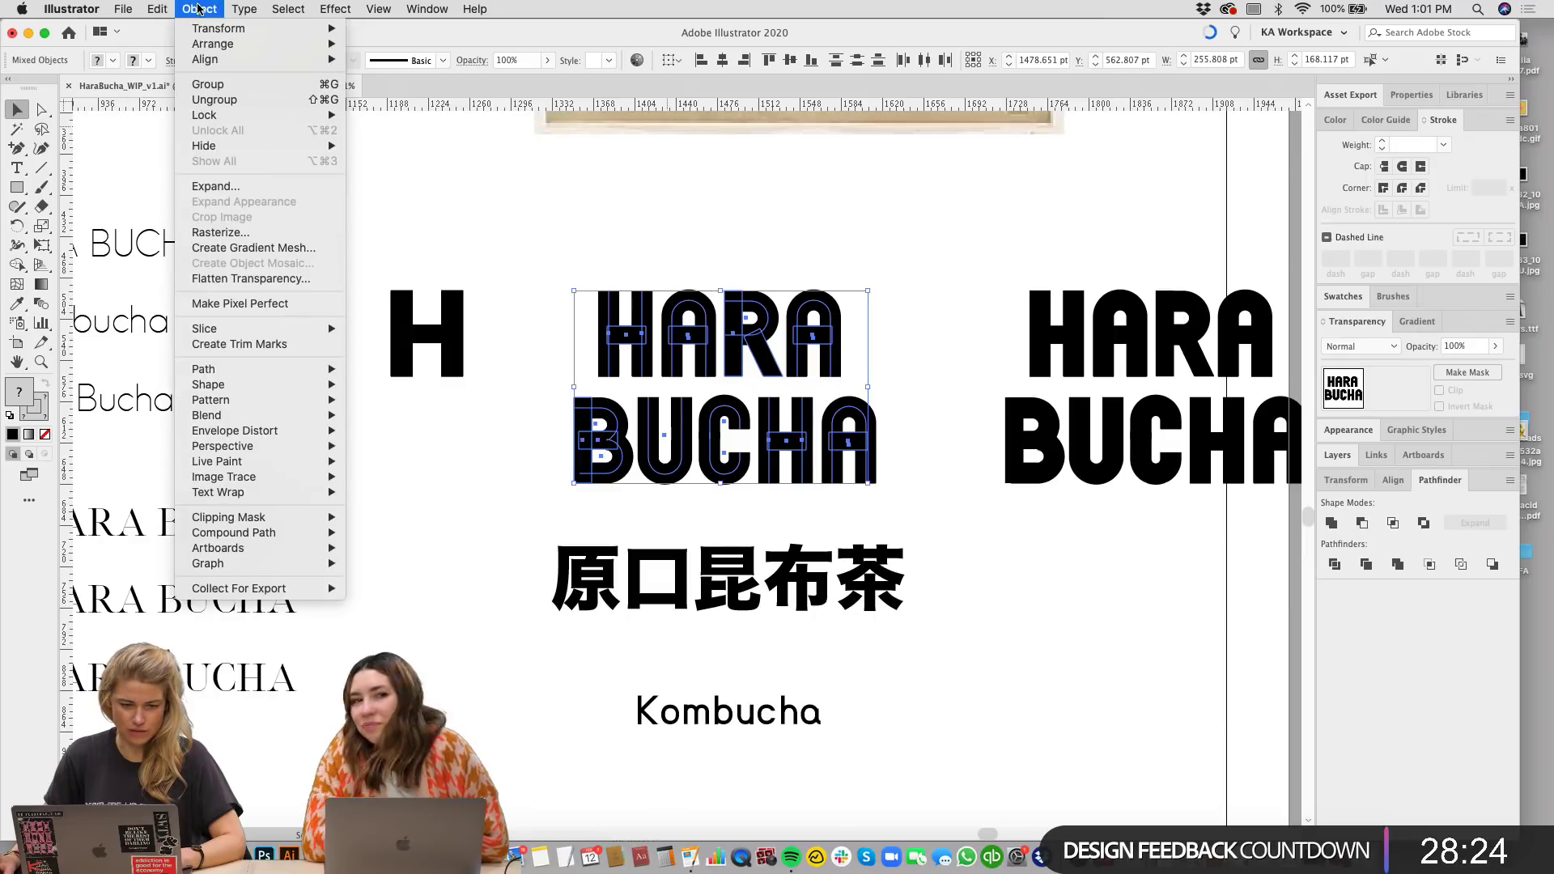
left_click(204, 187)
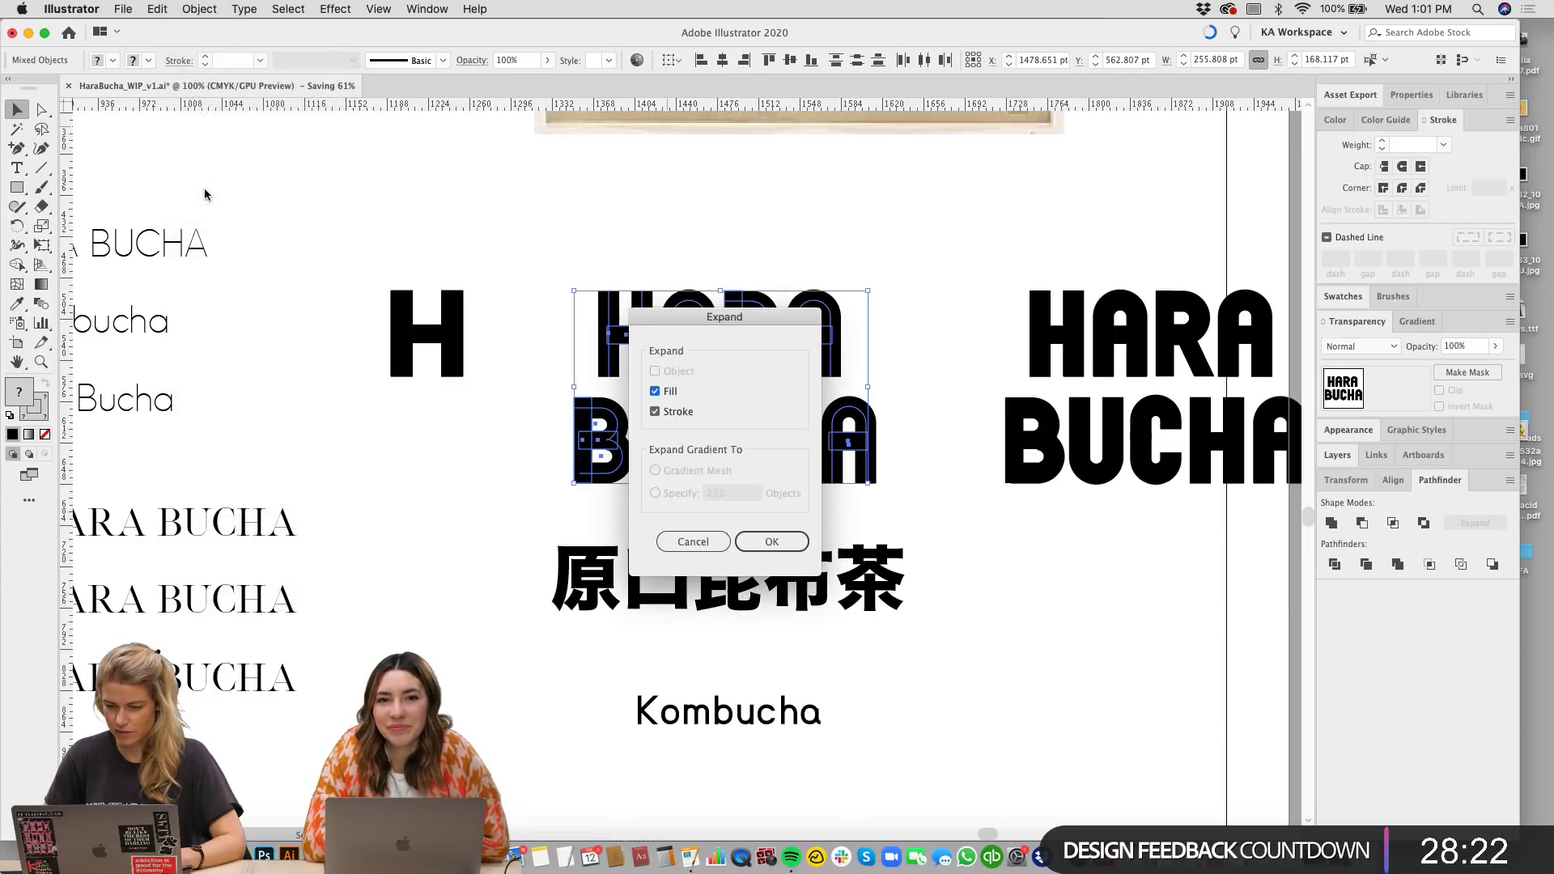
key("Return")
left_click(944, 358)
Step: Nudge the middle bar of the expanded B slightly down to align its edges with the curves of the inner counters
key("super+equal")
key("super+equal")
key("super+equal")
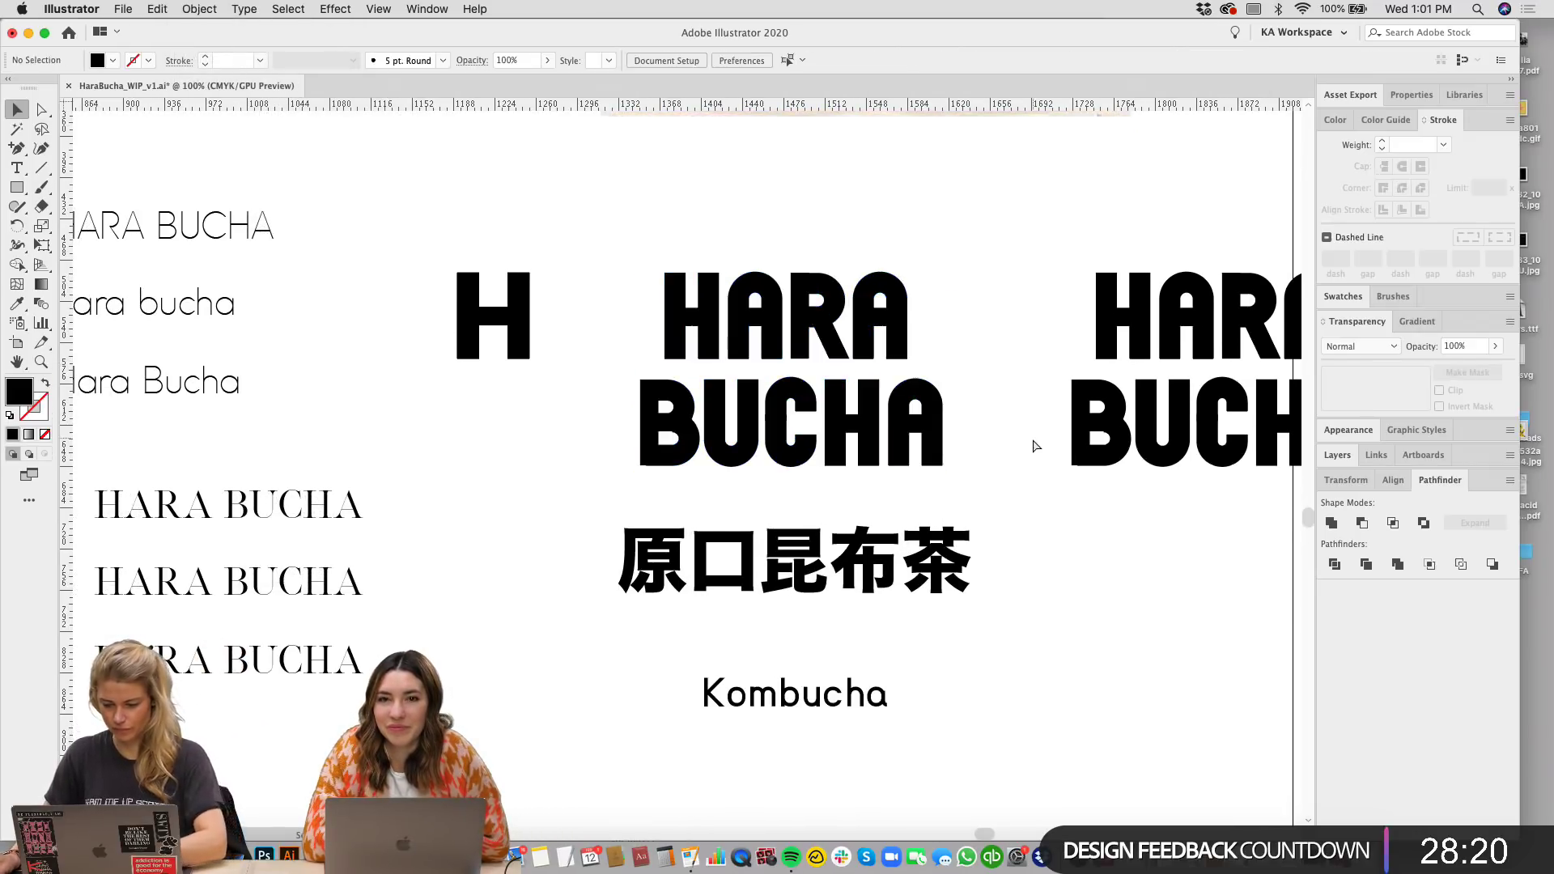
scroll(677, 667, "up", 2)
key("super+equal")
key("super+equal")
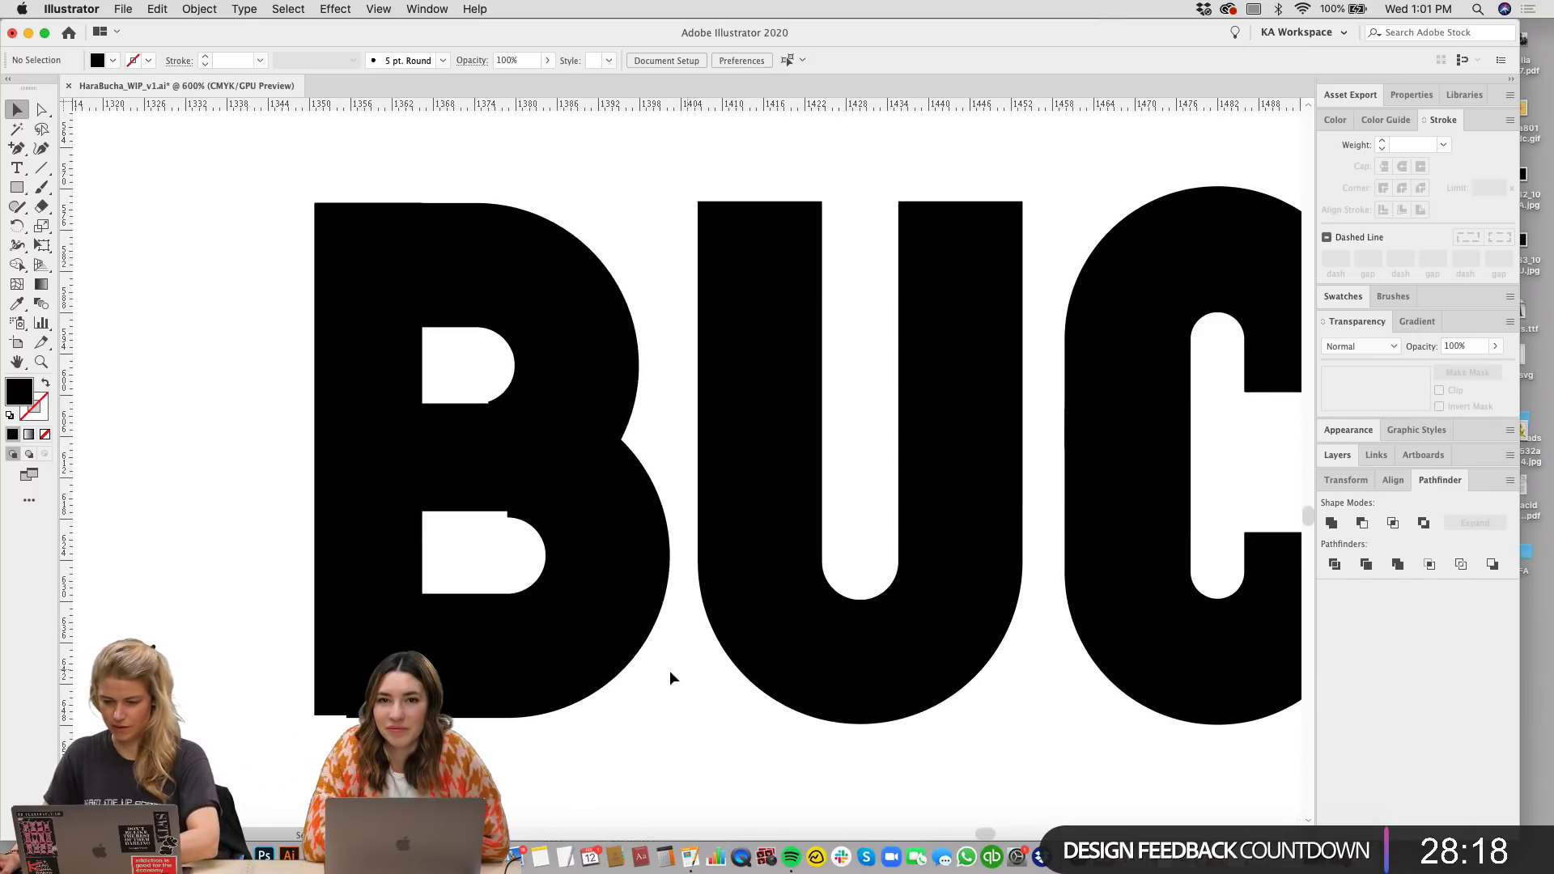
left_click_drag(669, 673, 912, 596)
key("super+equal")
left_click_drag(961, 390, 792, 452)
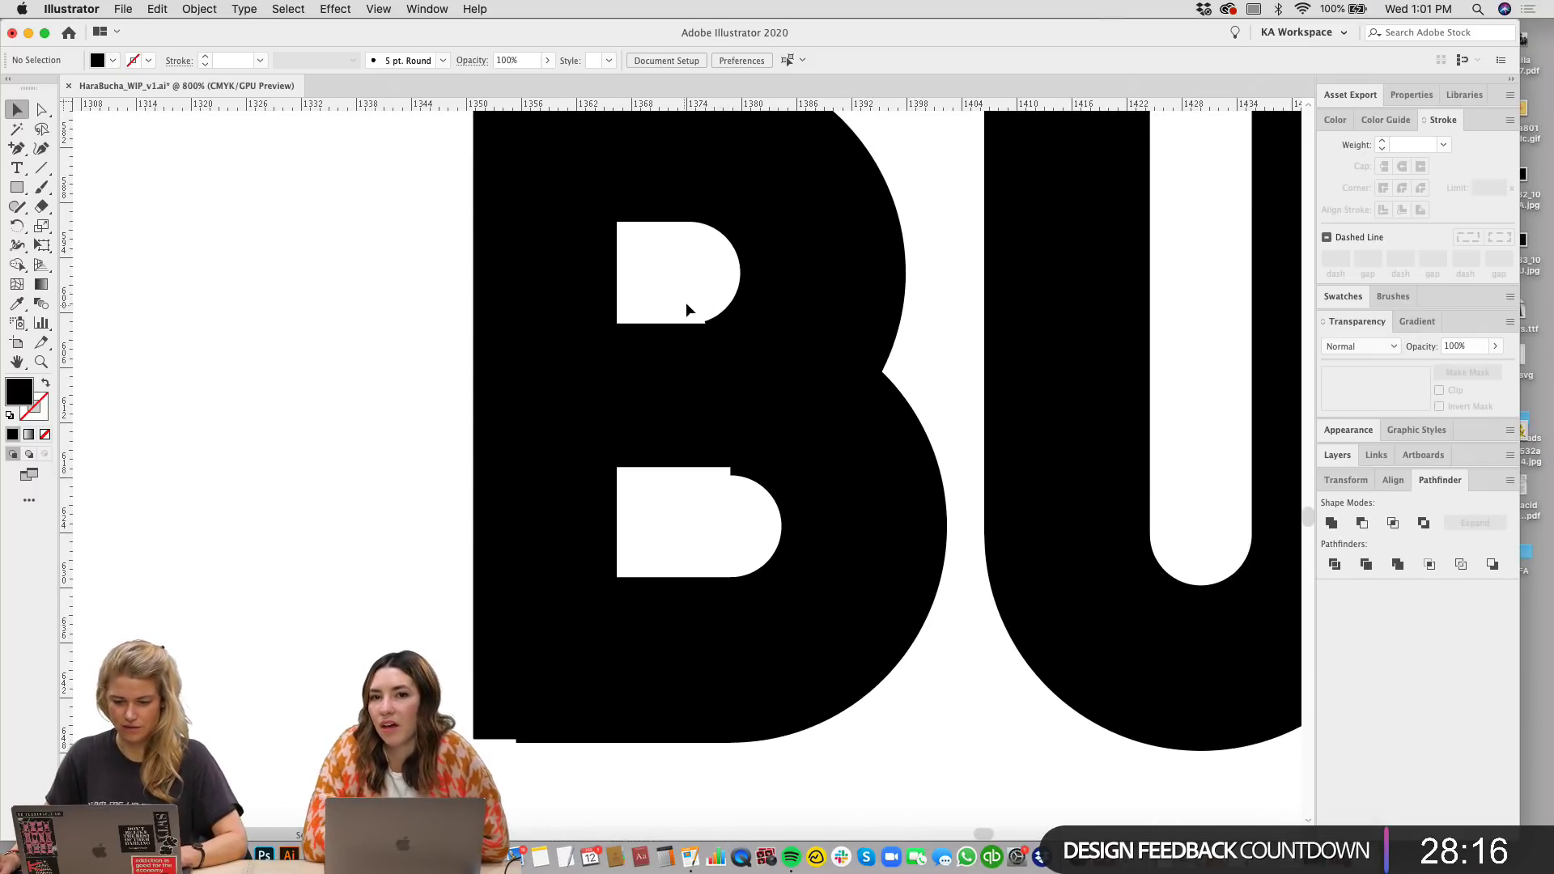
left_click_drag(711, 278, 721, 306)
left_click(624, 403)
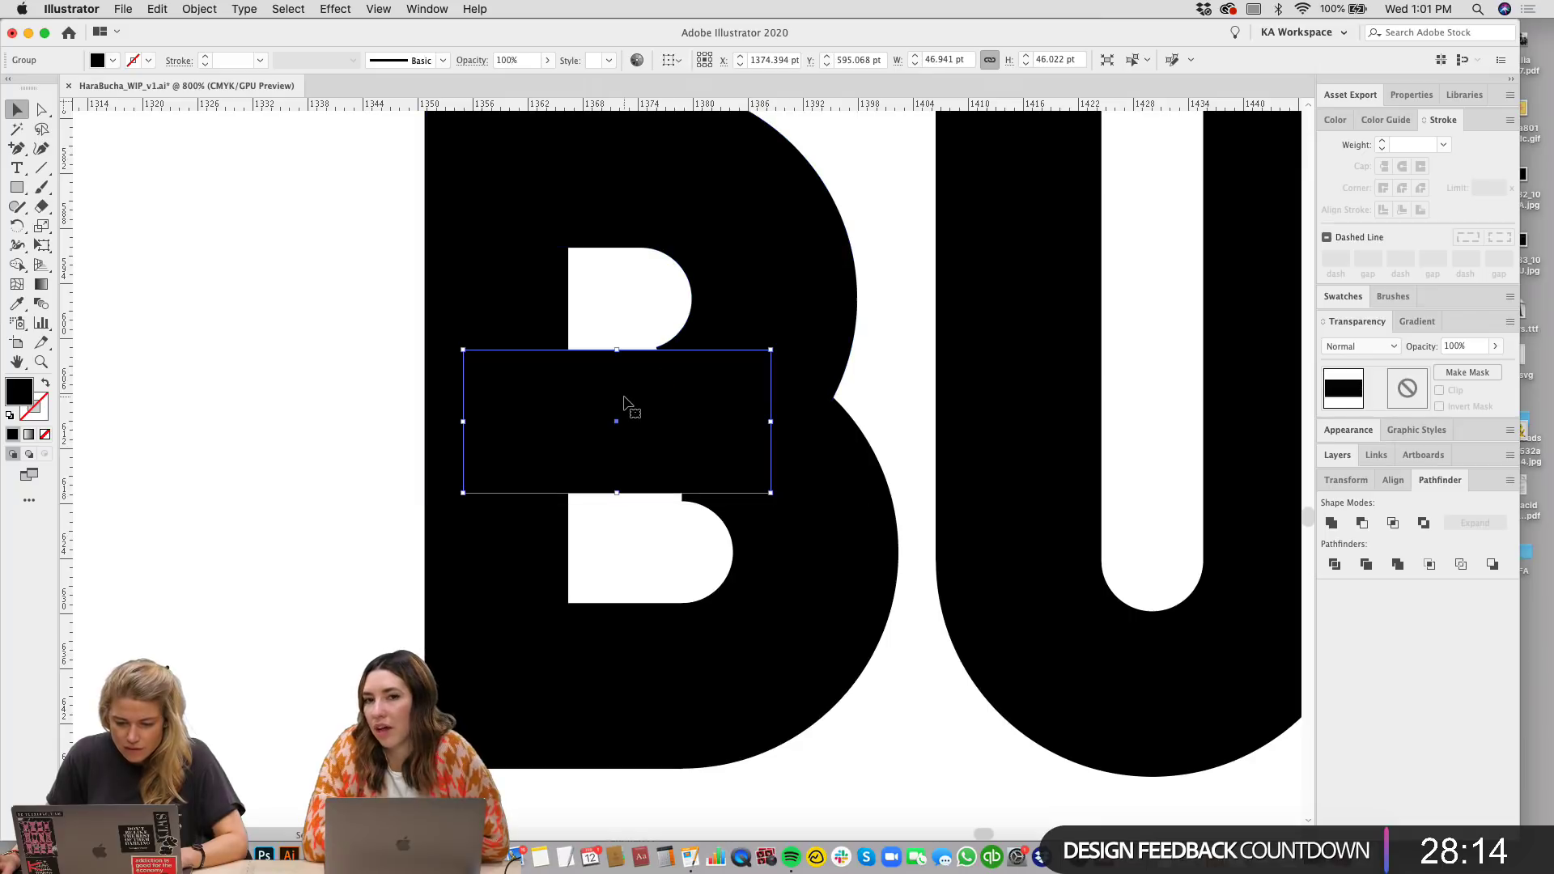
key("super+equal")
left_click_drag(647, 421, 649, 428)
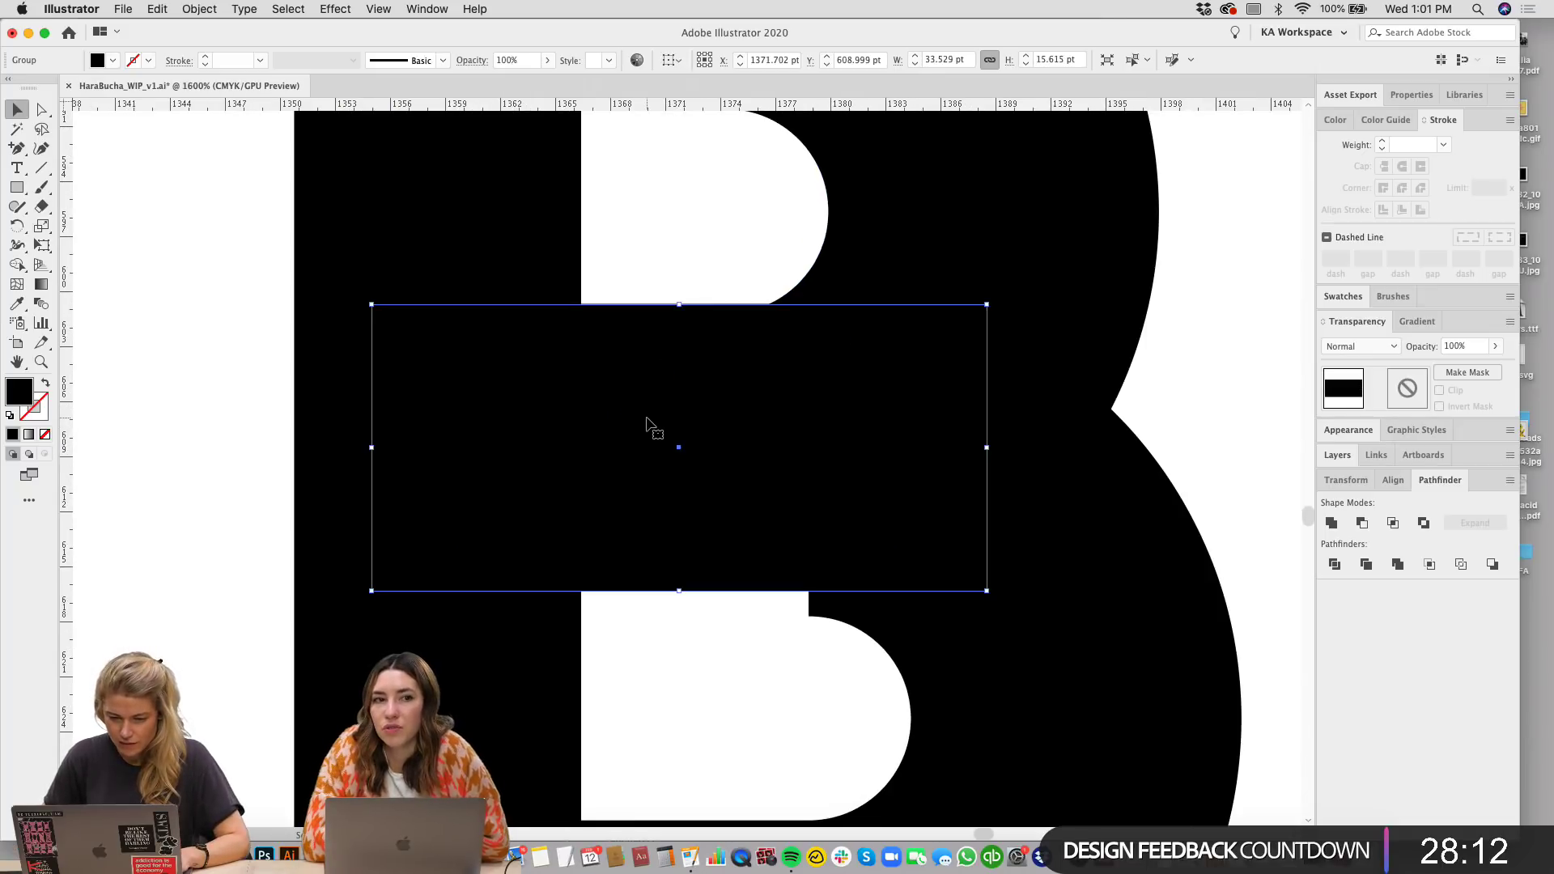
key("super+shift+a")
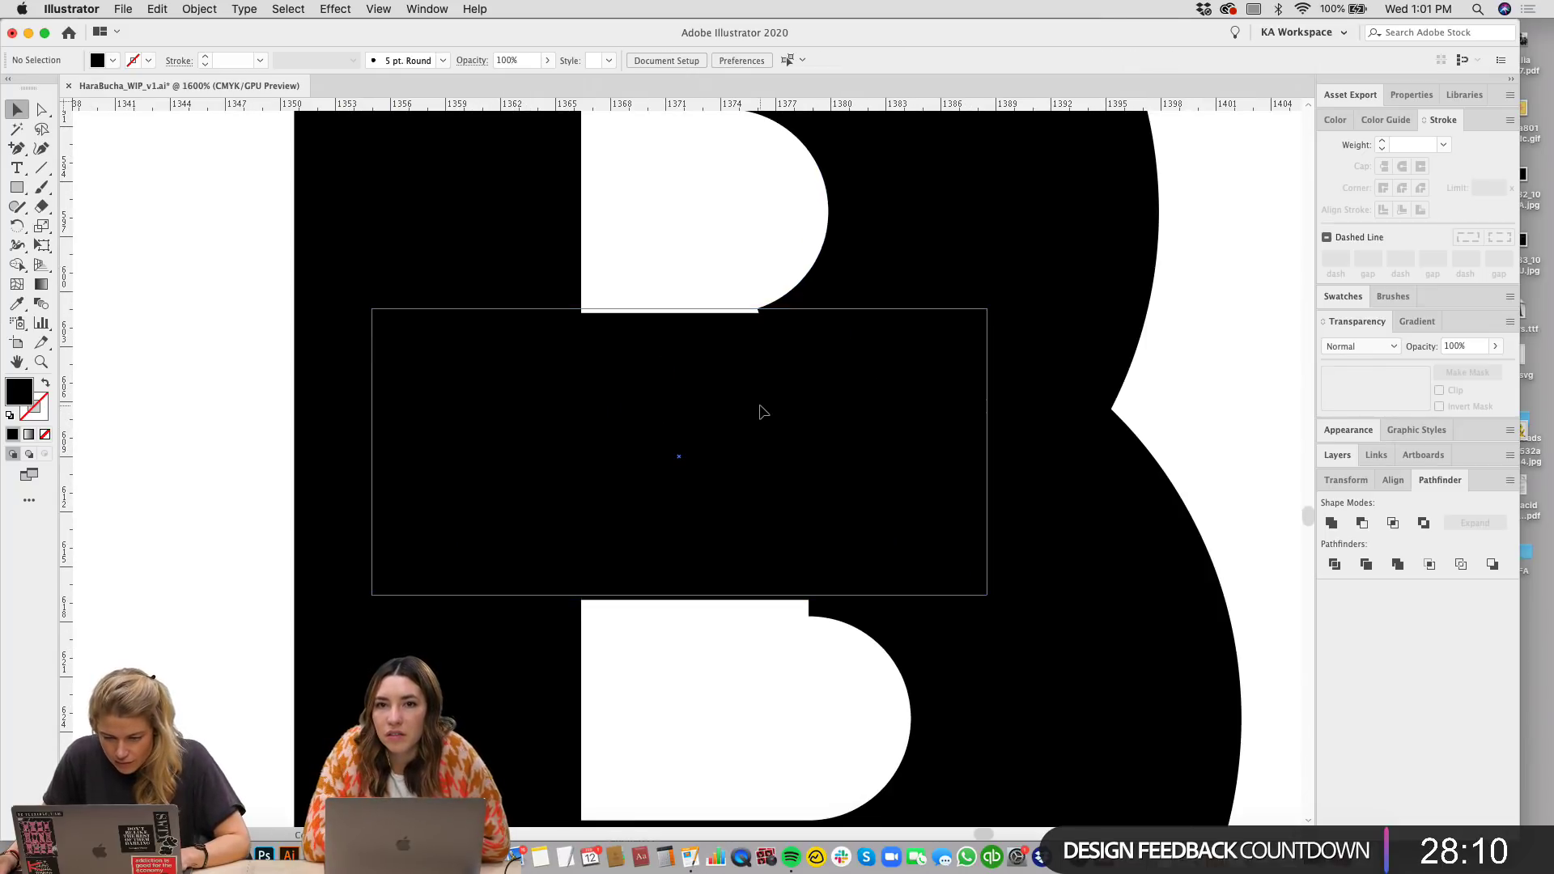
left_click_drag(759, 412, 753, 399)
key("super+shift+a")
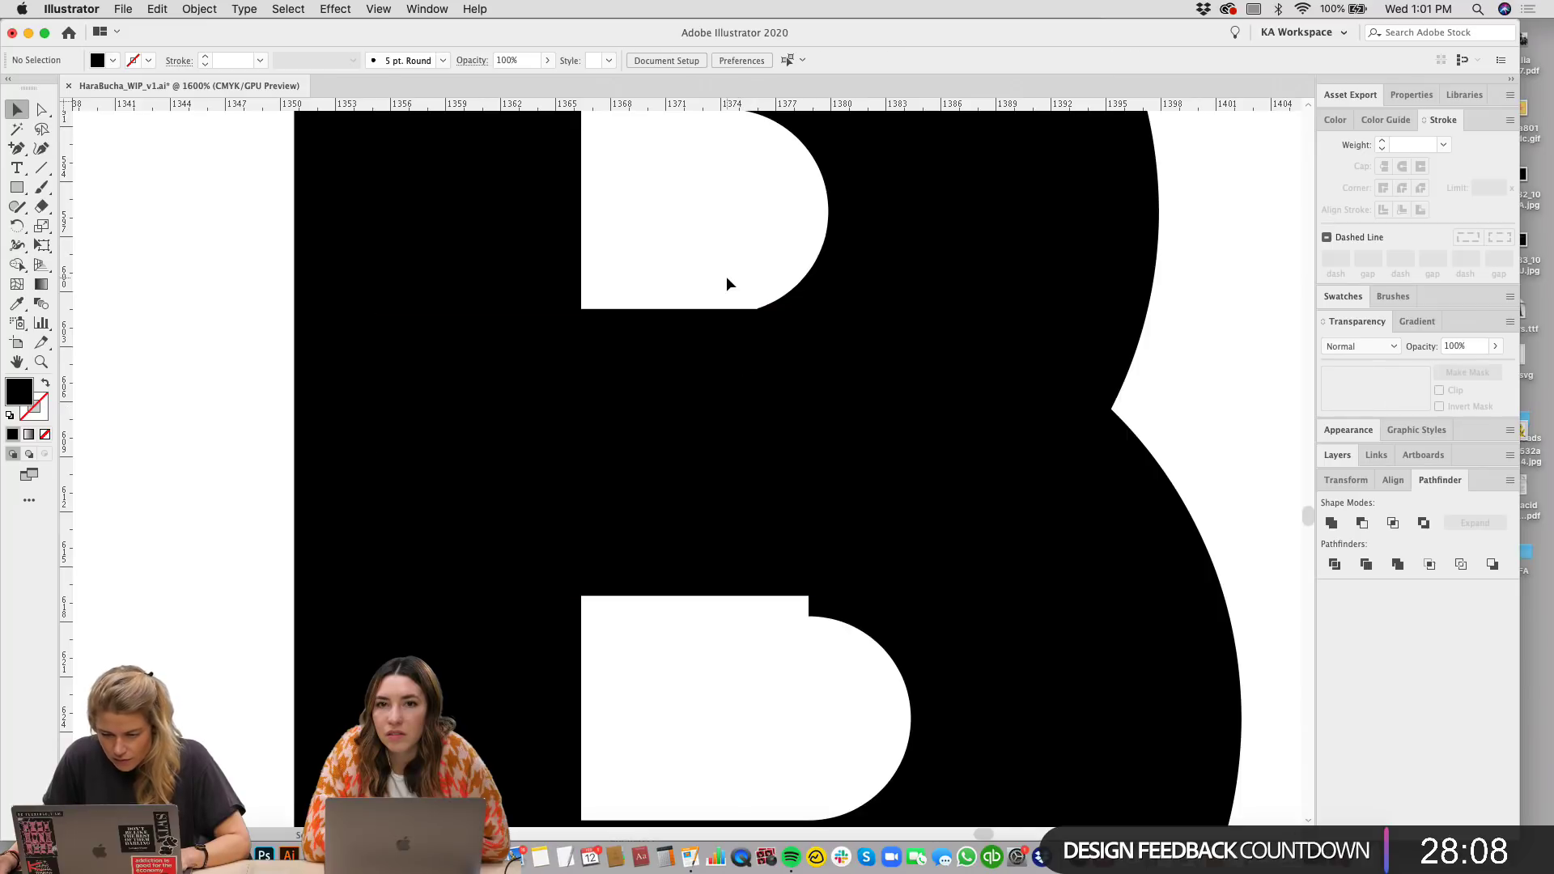
Step: Examine how the B's lower bowl and middle bar outlines meet around the lower inner counter
left_click(736, 341)
key("super+shift+a")
scroll(809, 388, "down", 5)
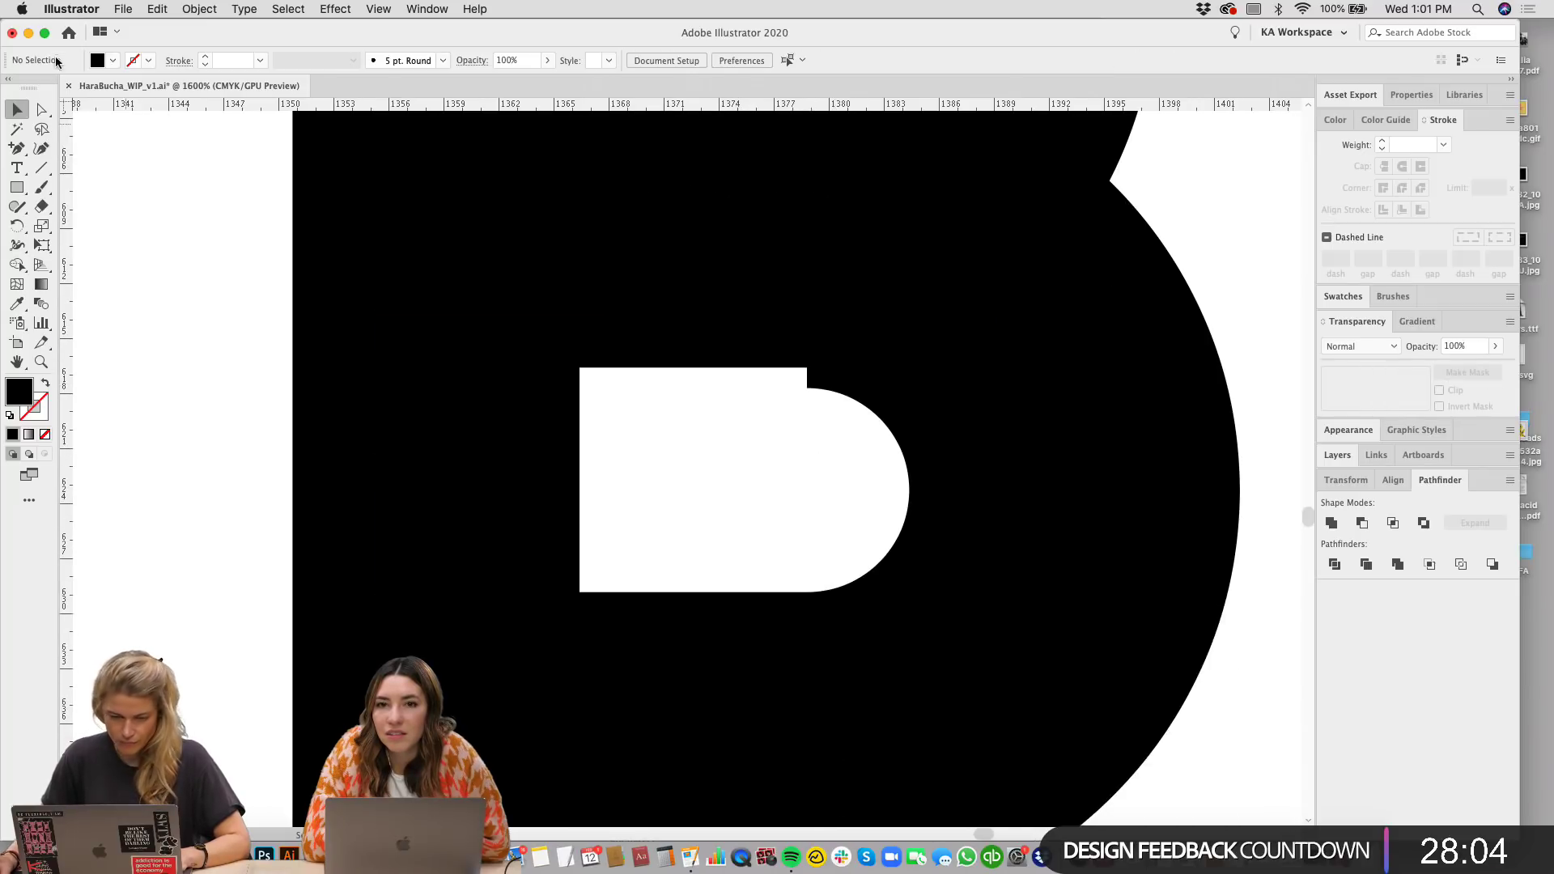
key("a")
left_click(1058, 440)
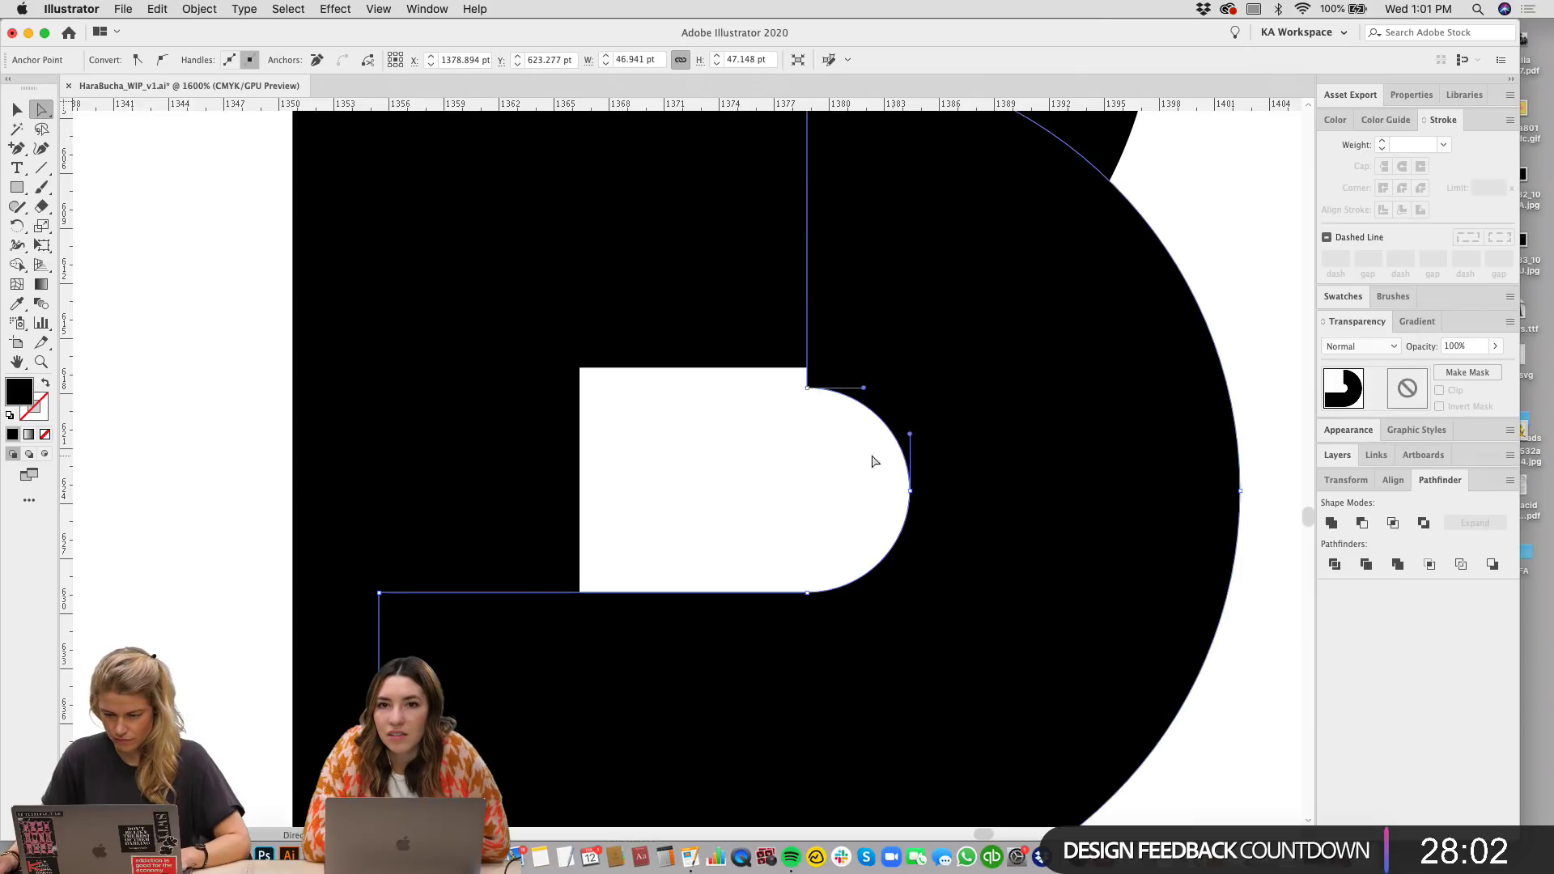
scroll(874, 454, "up", 4)
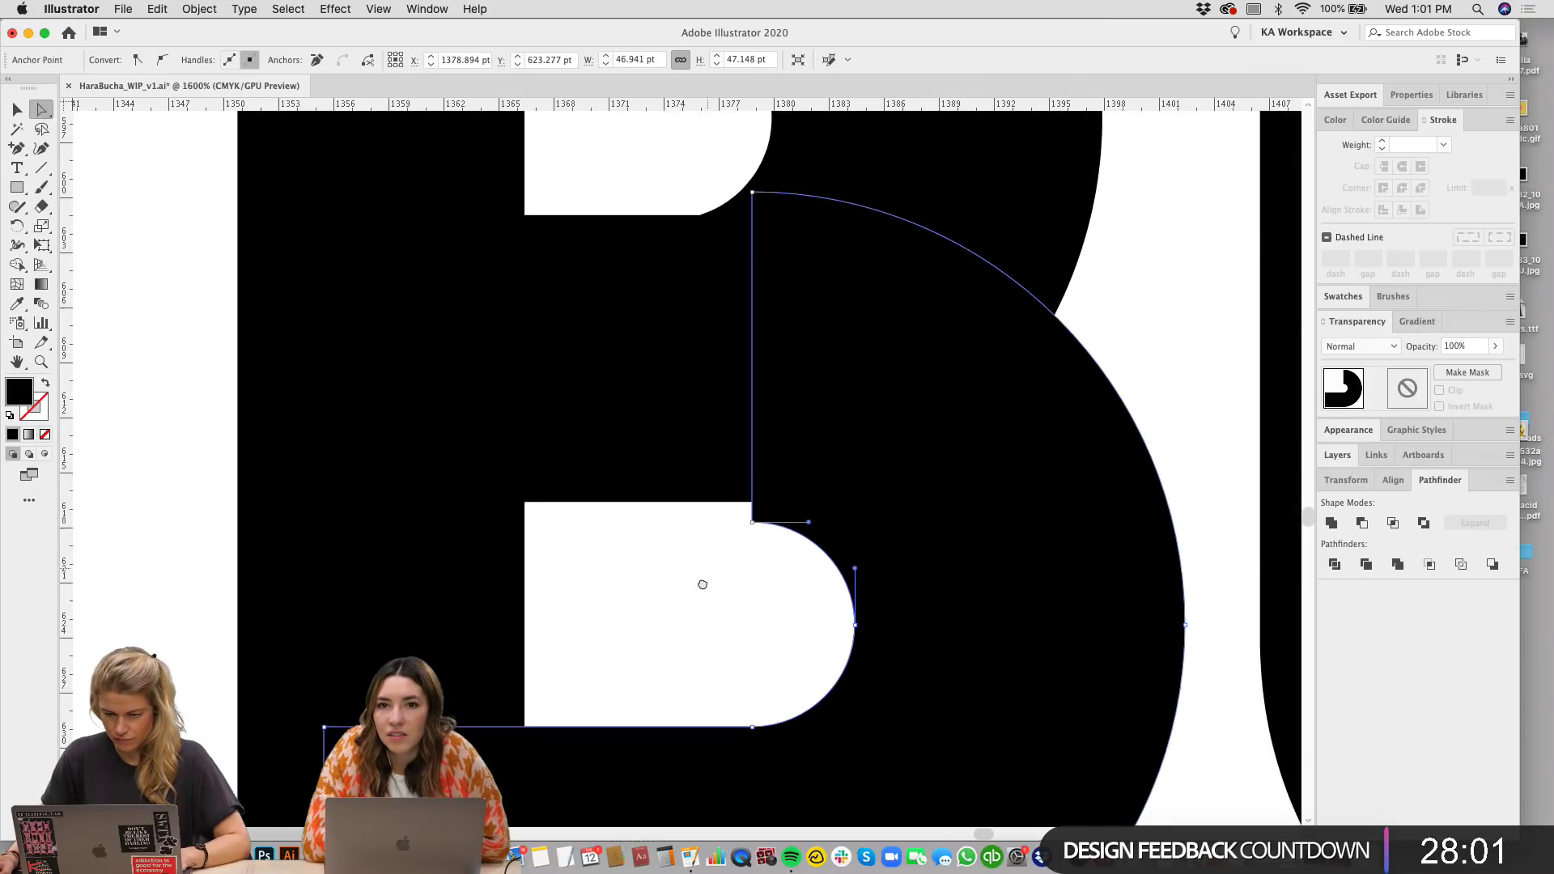
left_click(757, 577)
key("v")
left_click(940, 518)
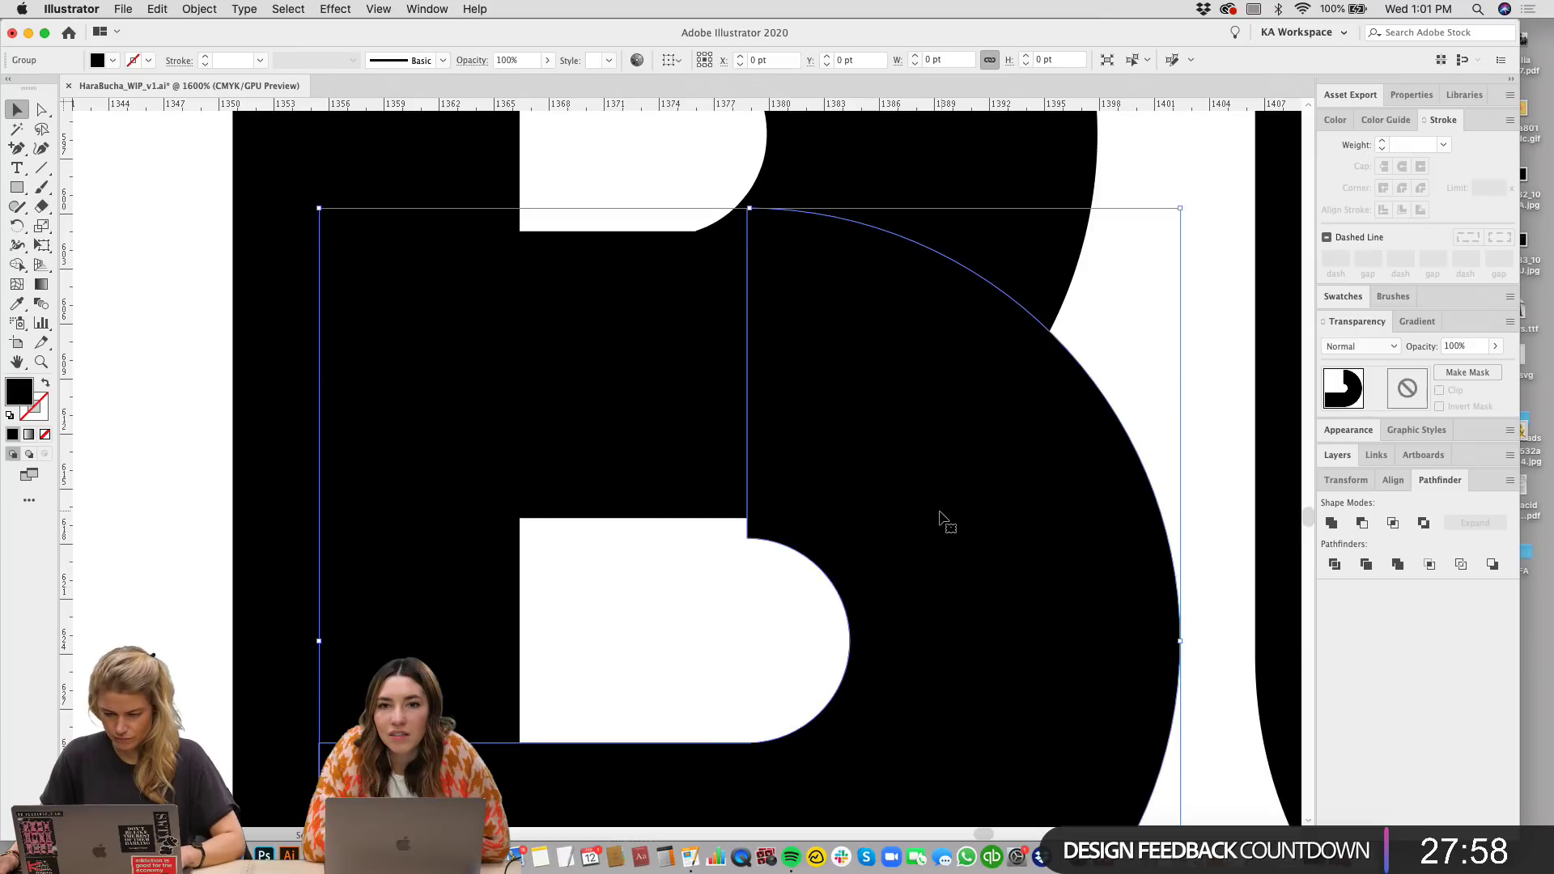
left_click(700, 443)
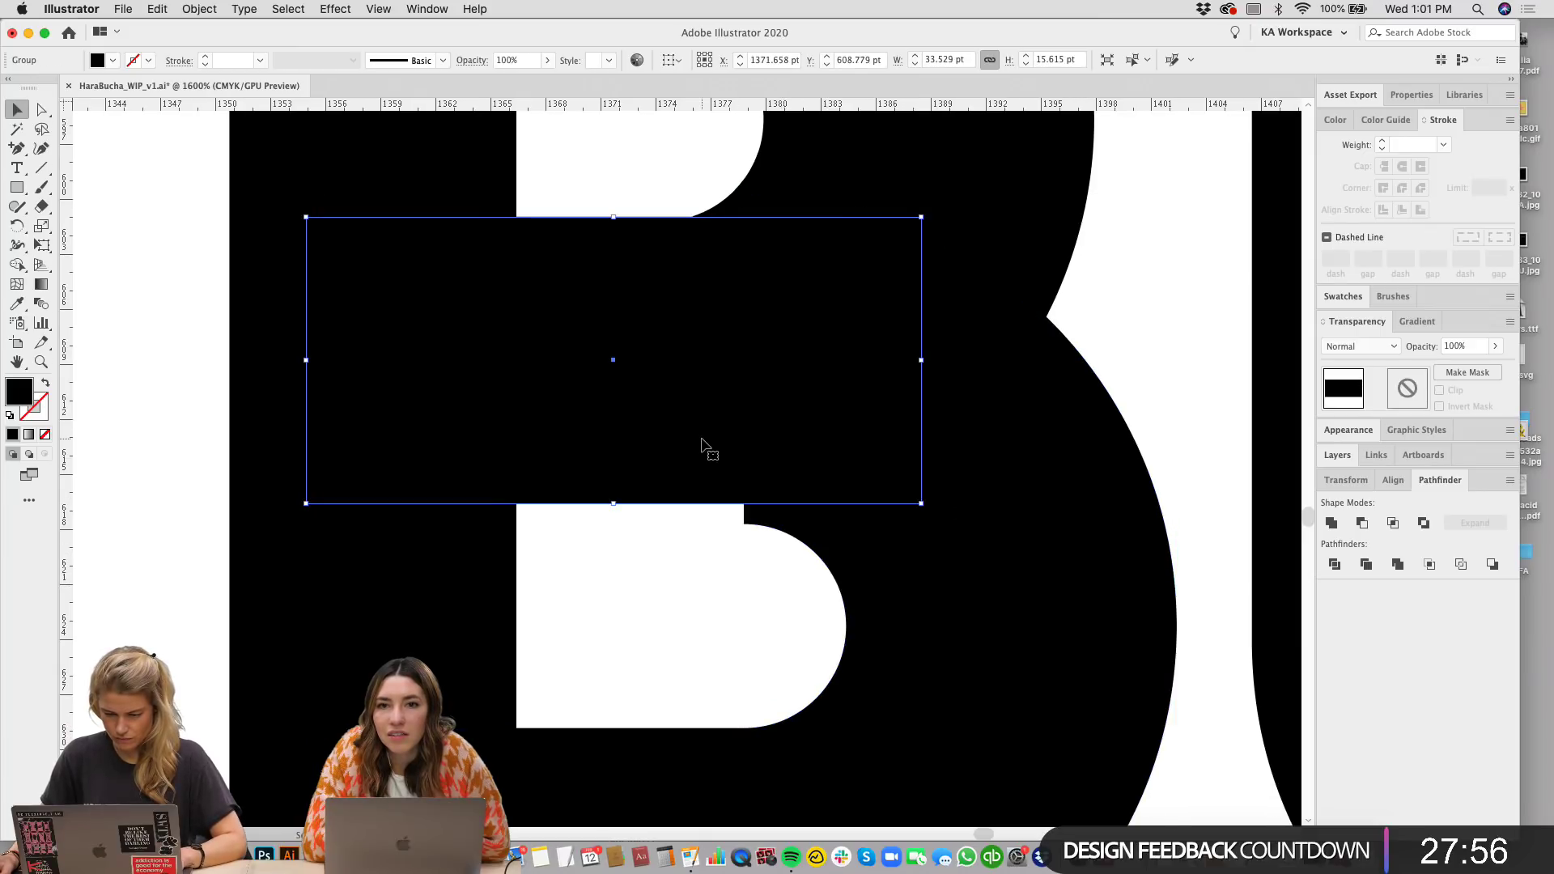
scroll(812, 610, "right", 1)
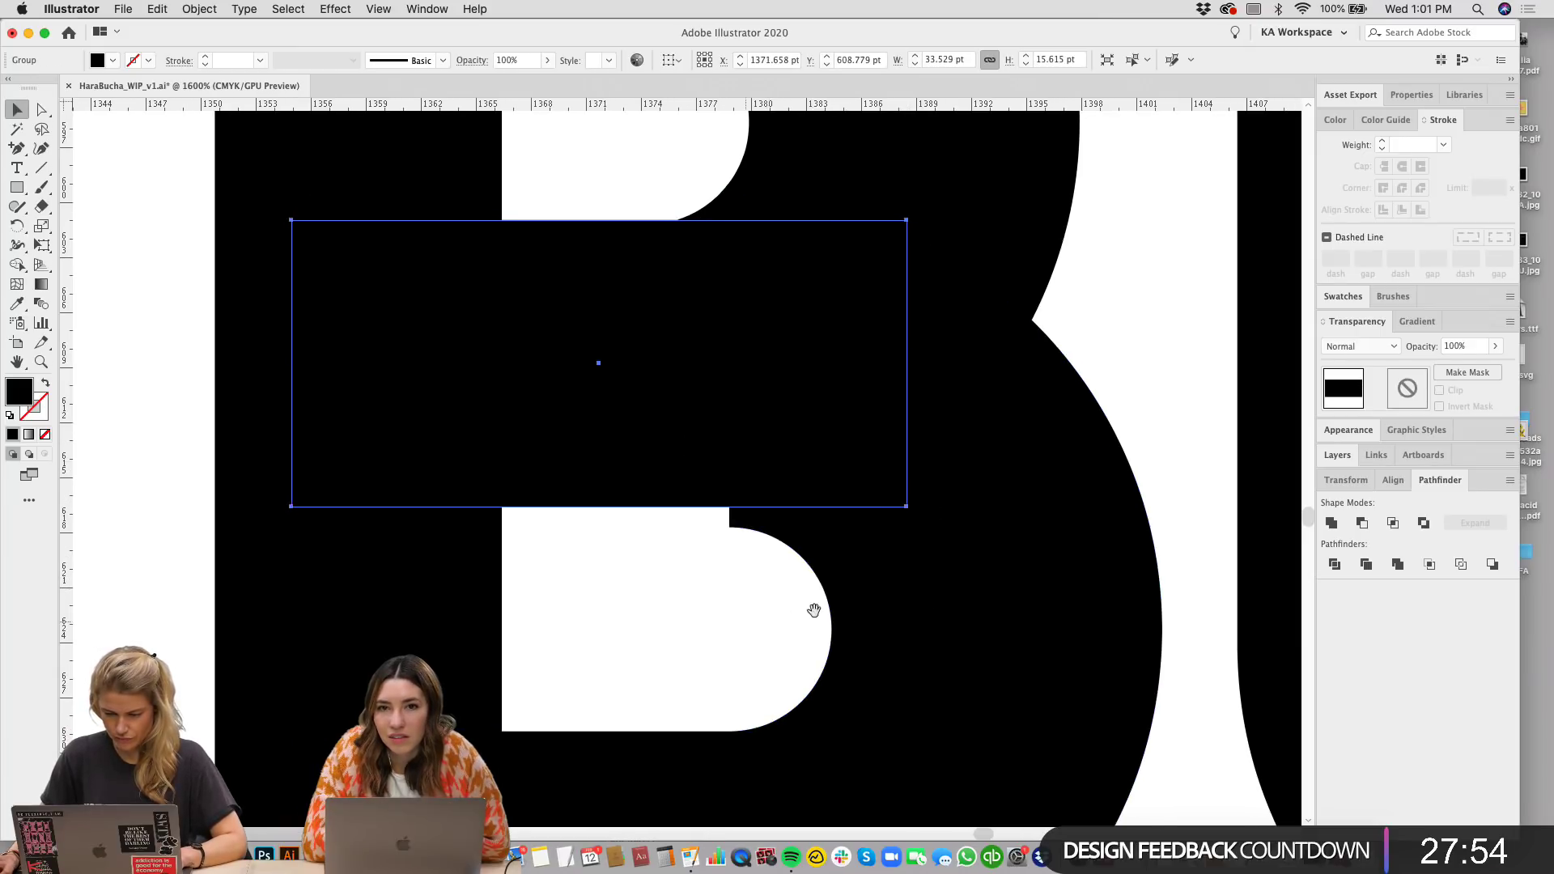
left_click(1027, 593)
key("super+minus")
key("super+minus")
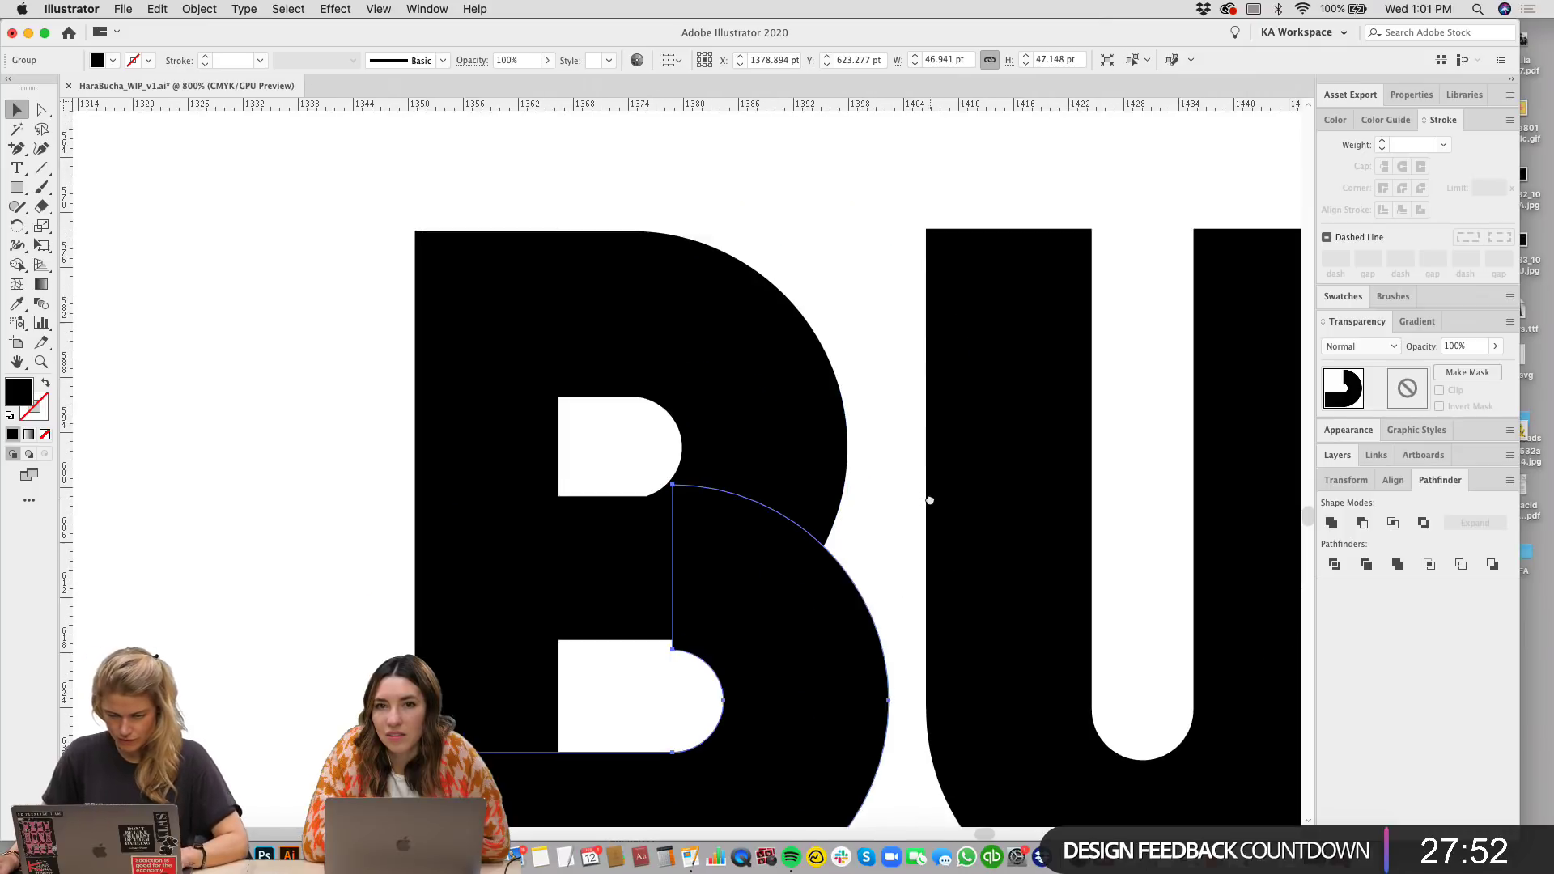
Step: Undo the expansion of the lettering and enlarge the B's lower bowl path to about 40.1 by 30.8 pt
key("super+z")
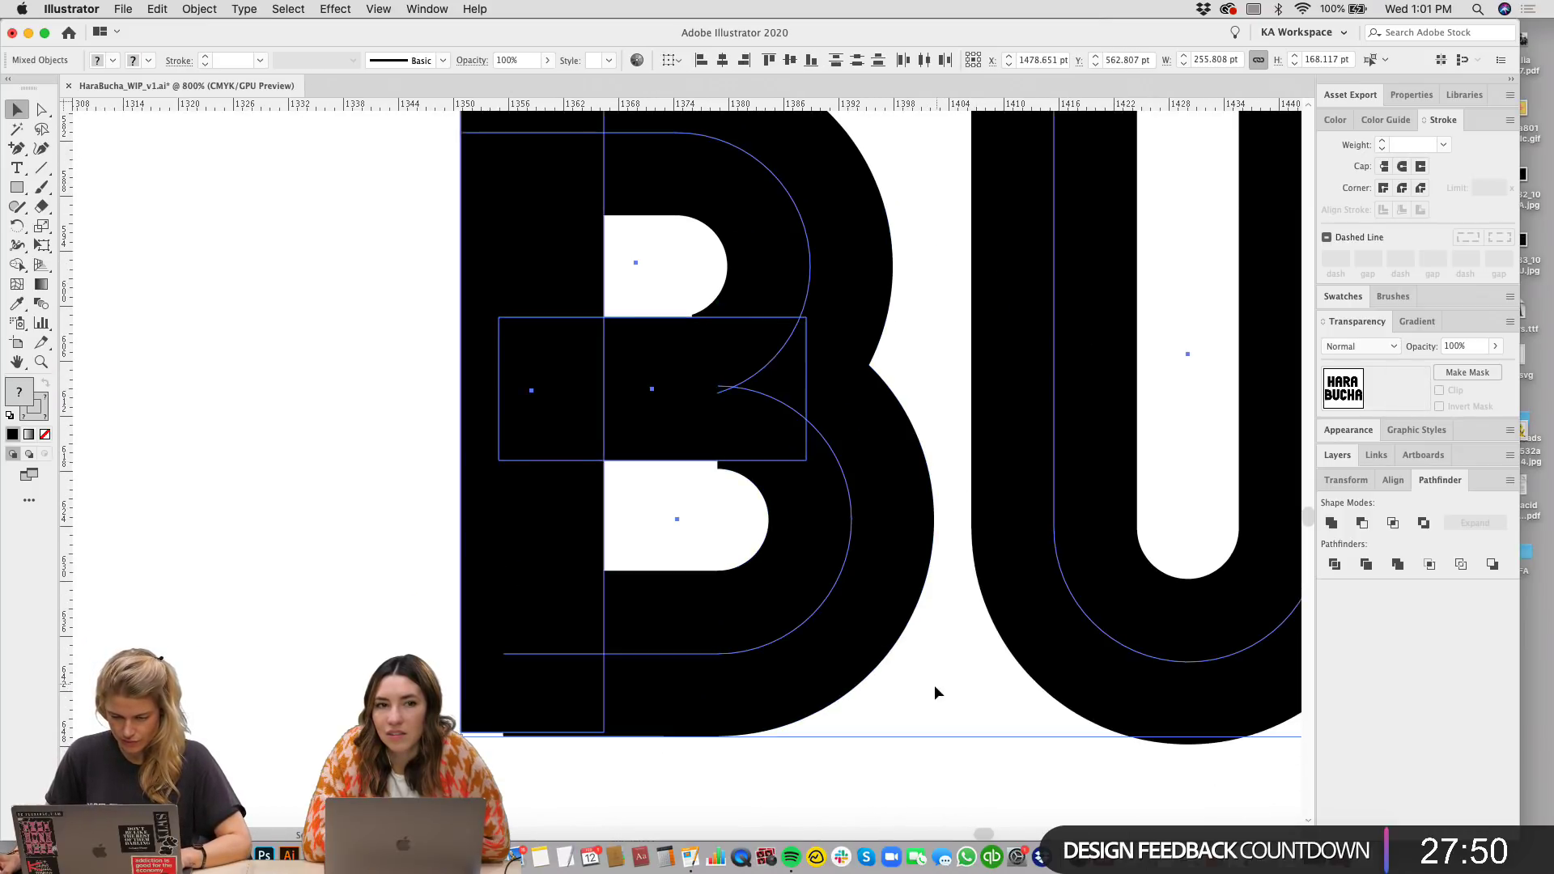
left_click(933, 688)
left_click(804, 459)
mouse_move(928, 660)
left_mouse_down()
mouse_move(745, 550)
mouse_move(704, 386)
mouse_move(678, 373)
left_mouse_up()
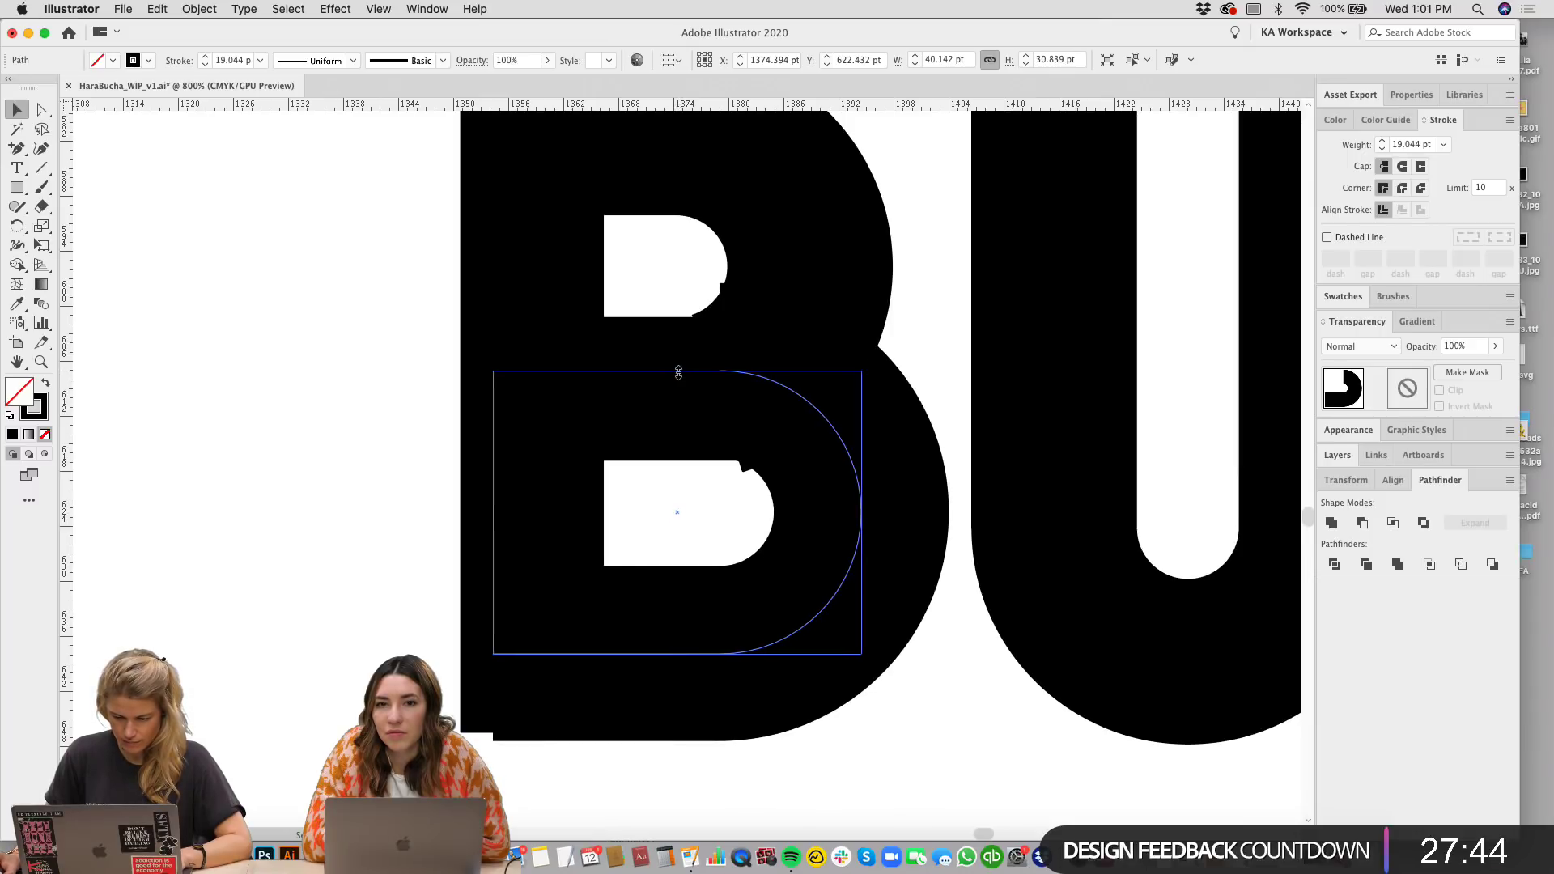
Step: Set the B's lower bowl path to an 18 pt black stroke with no fill
left_click(1381, 148)
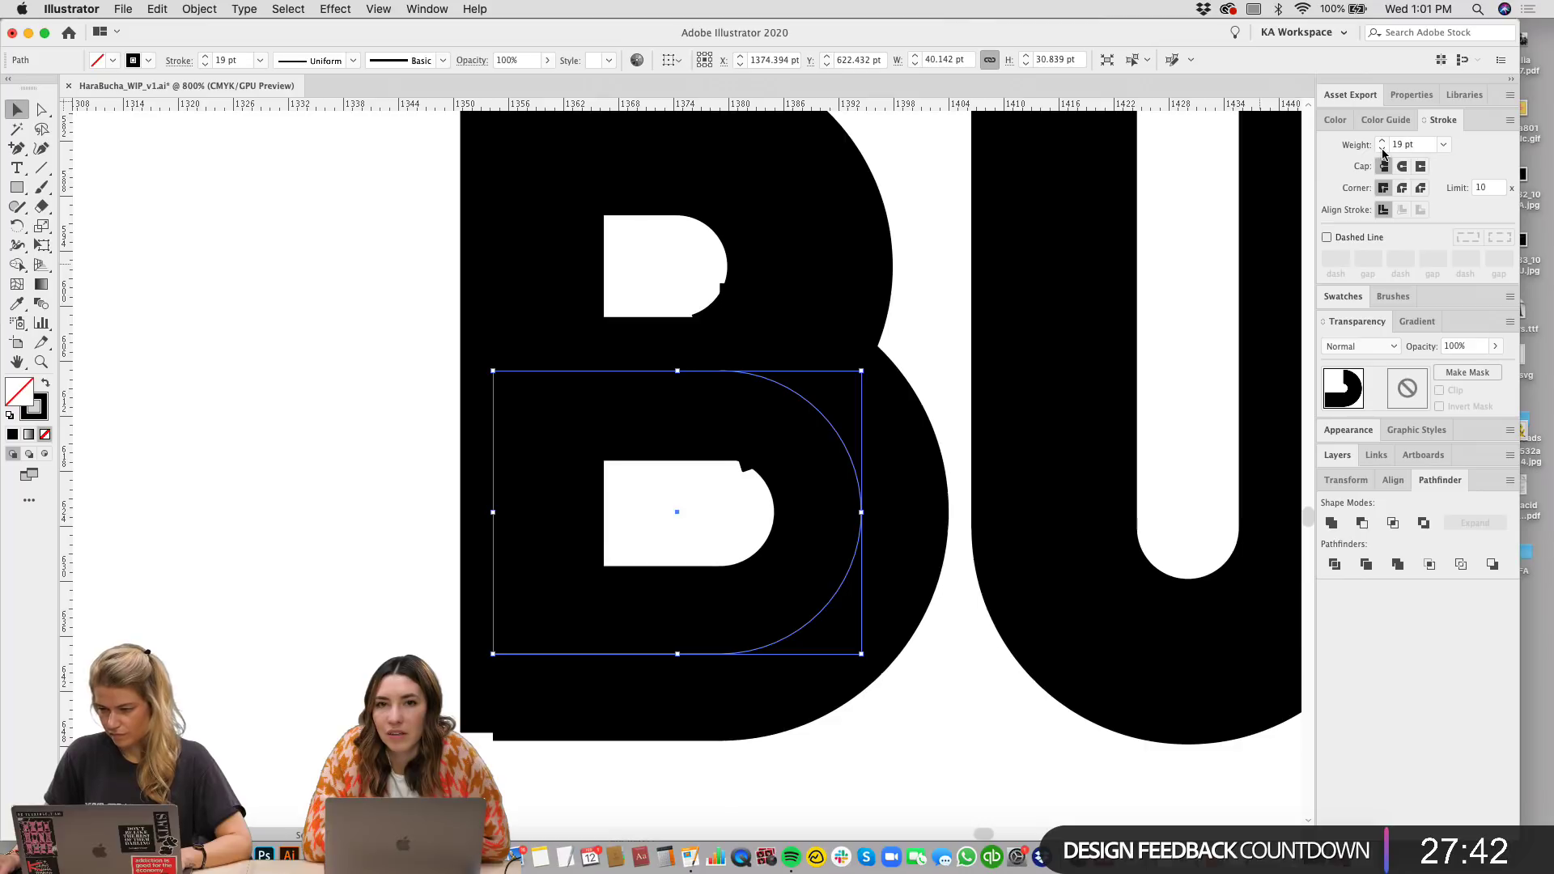
left_click(17, 303)
left_click(819, 212)
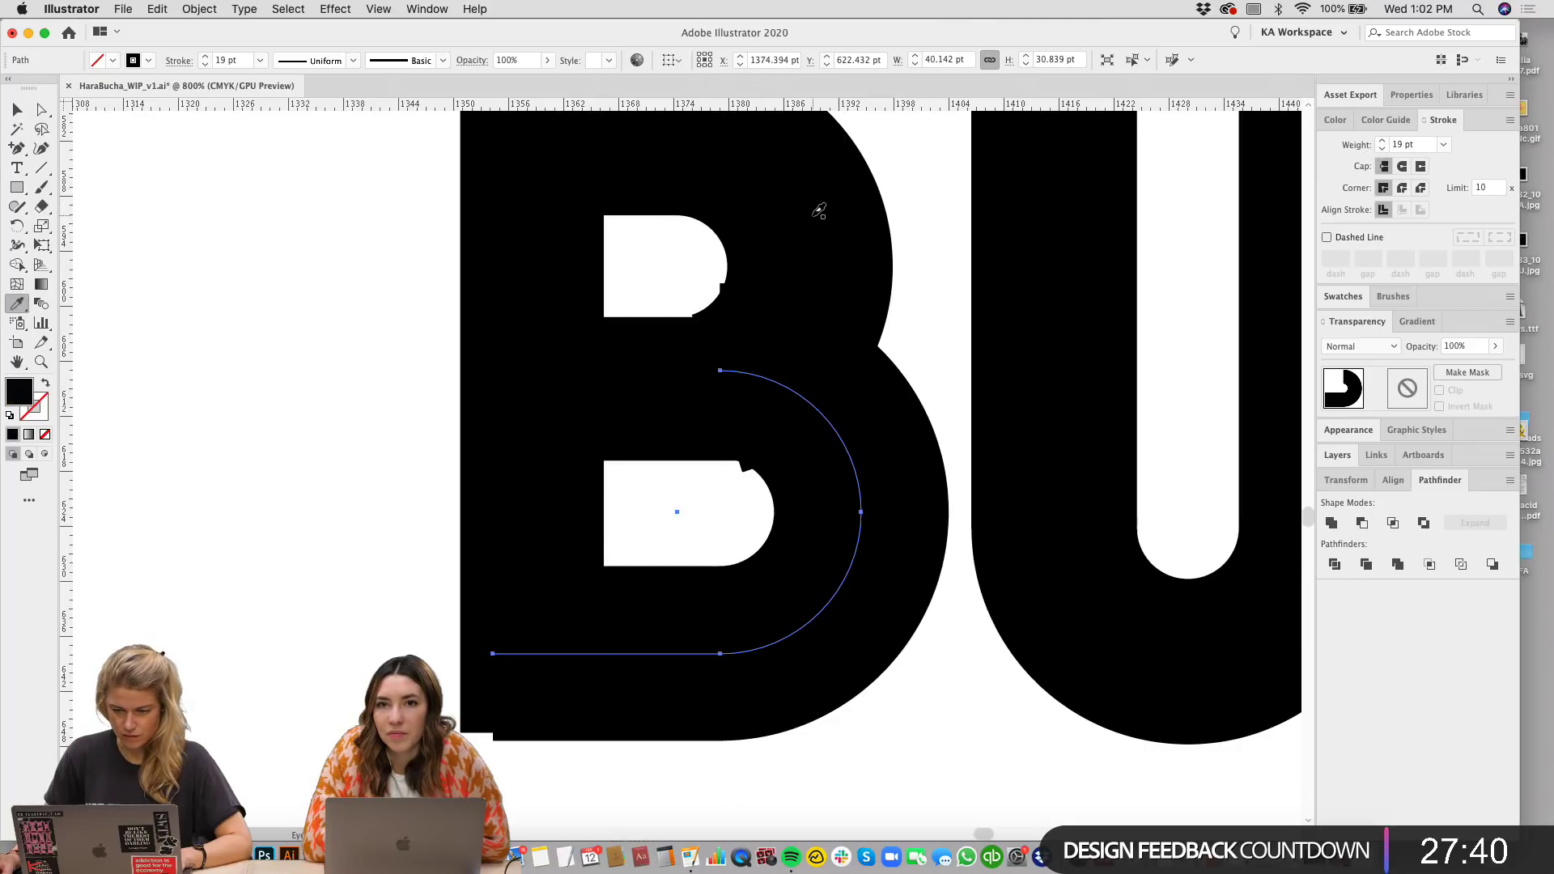
key("super+z")
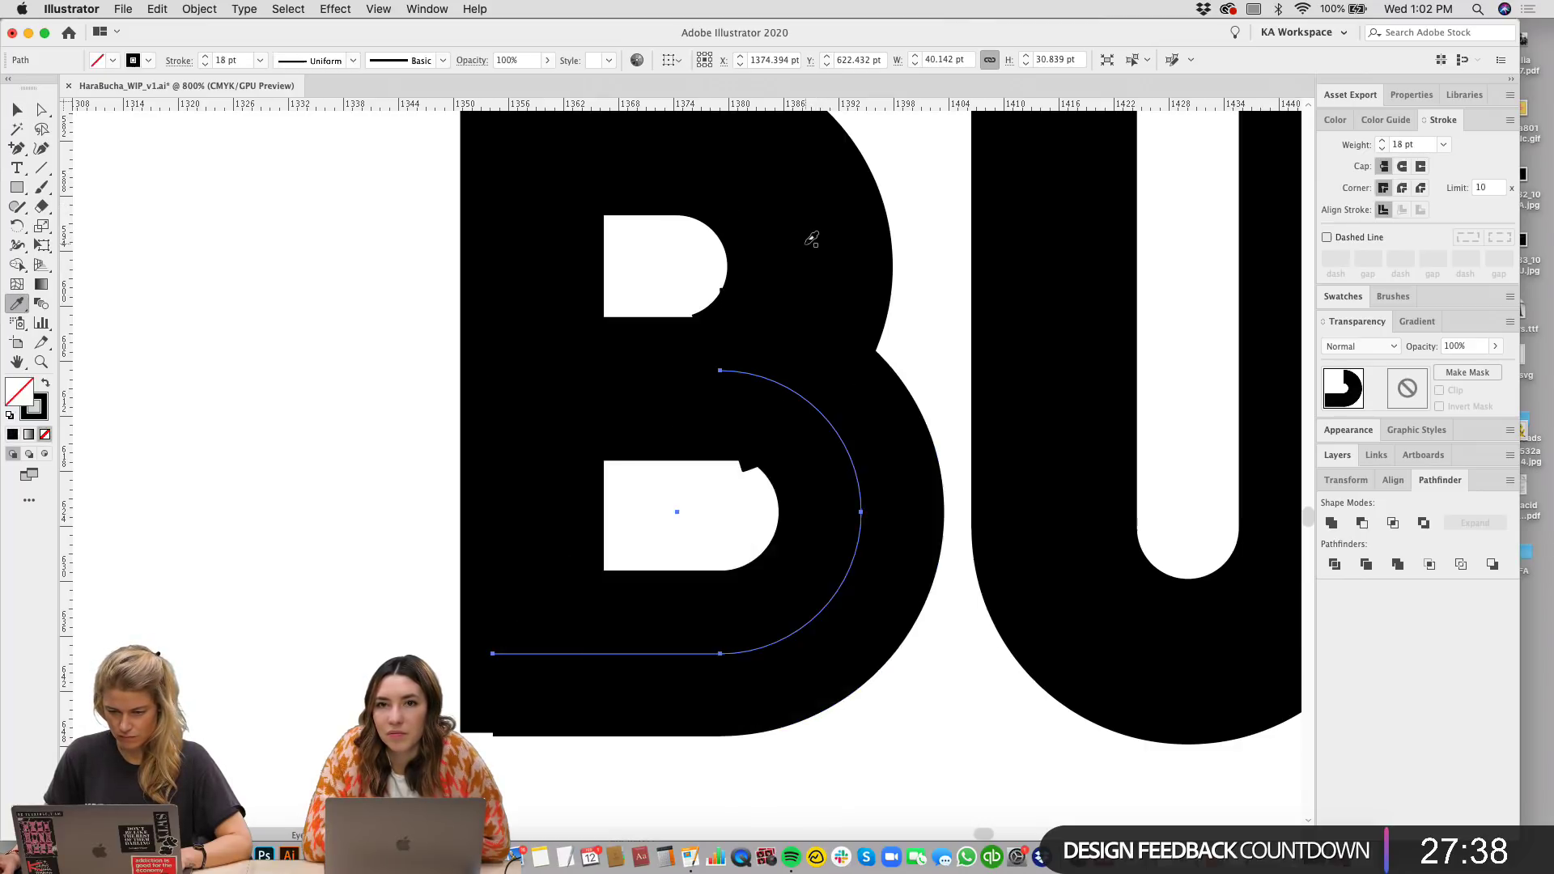
key("super+shift+z")
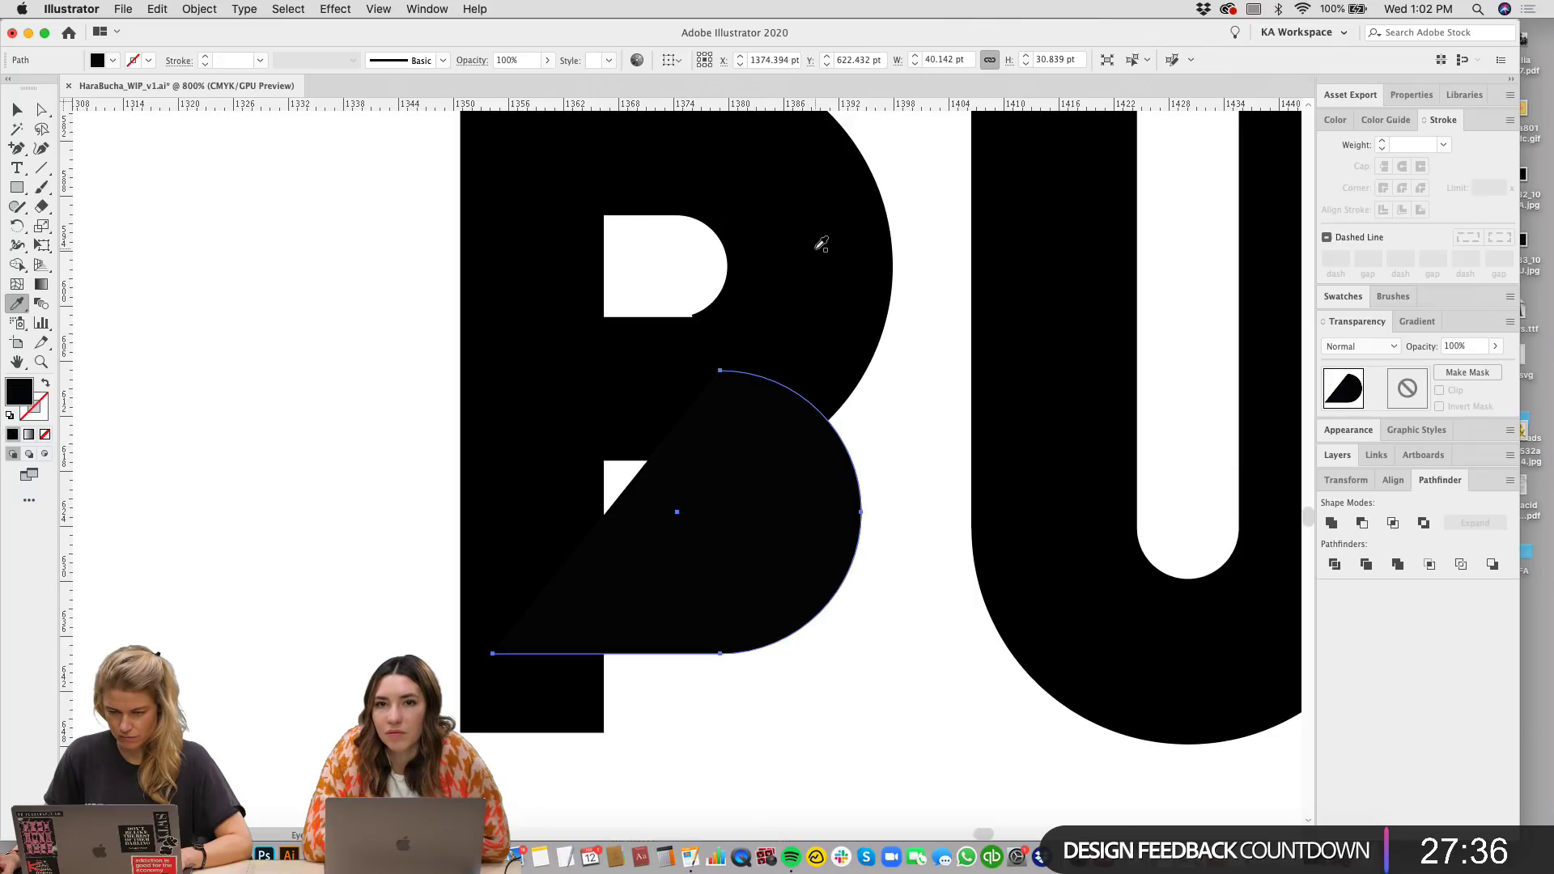
key("shift+x")
key("v")
left_click(902, 739)
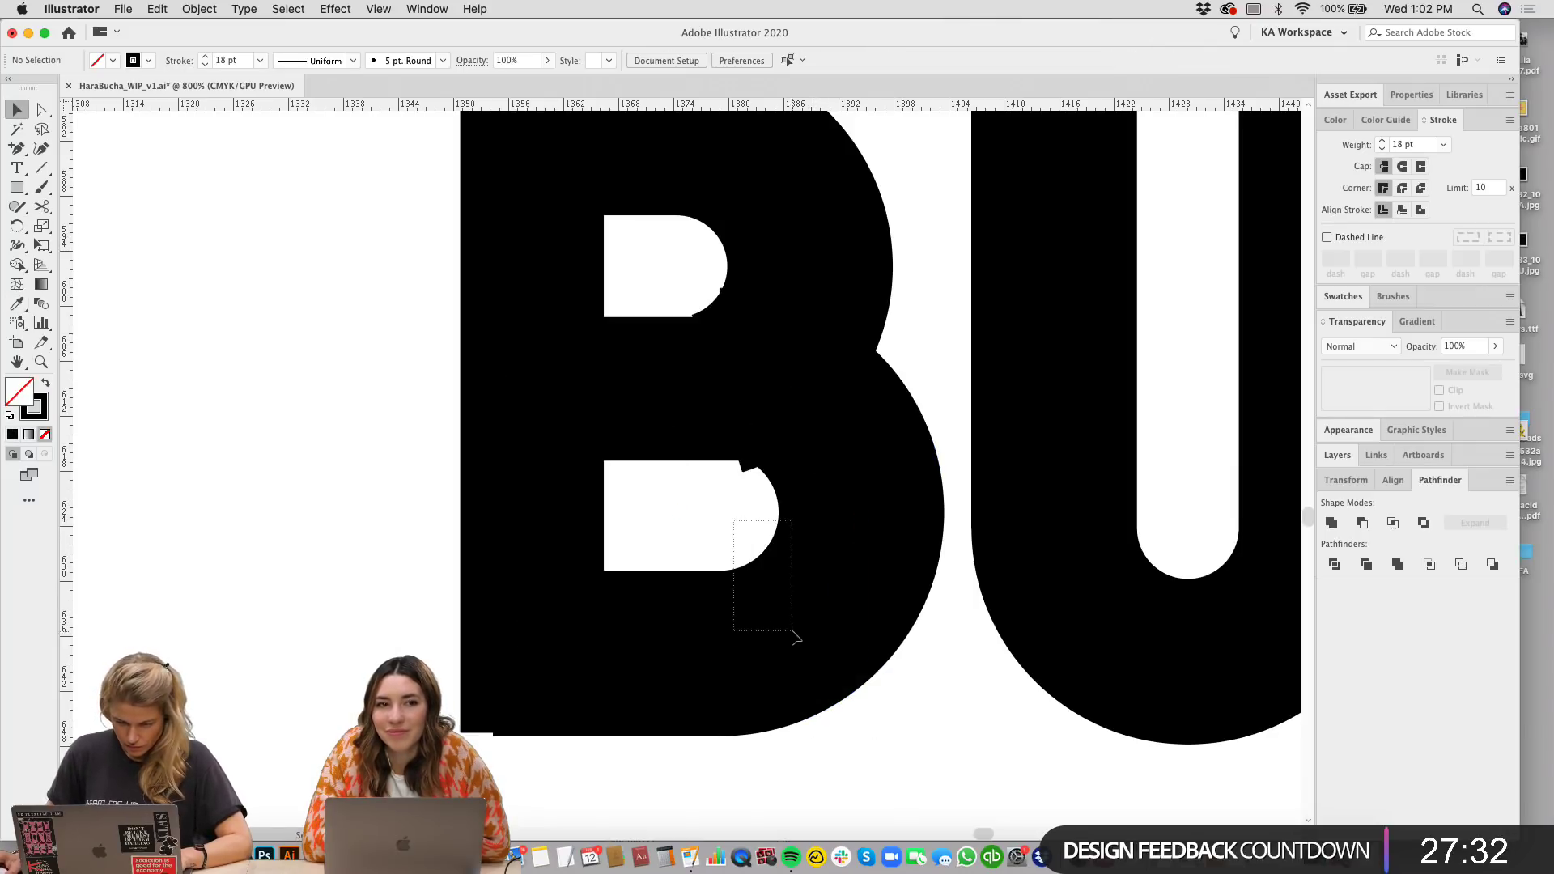
Step: Expand the adjusted stacked HARA BUCHA lettering into outlined shapes
scroll(1003, 455, "down", 6)
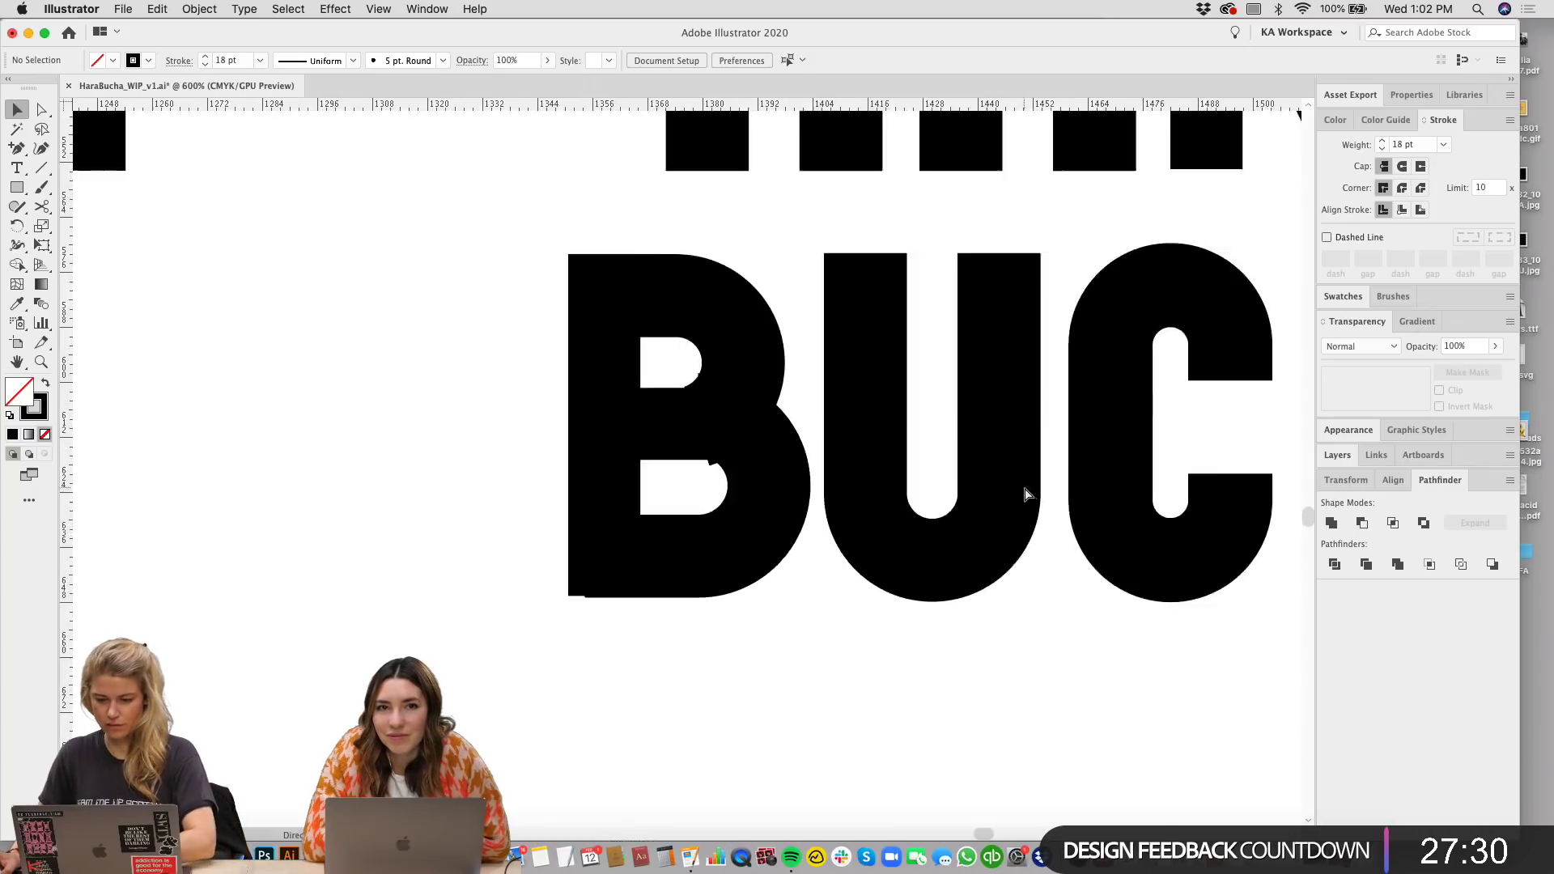
left_click_drag(866, 528, 346, 215)
scroll(572, 295, "left", 5)
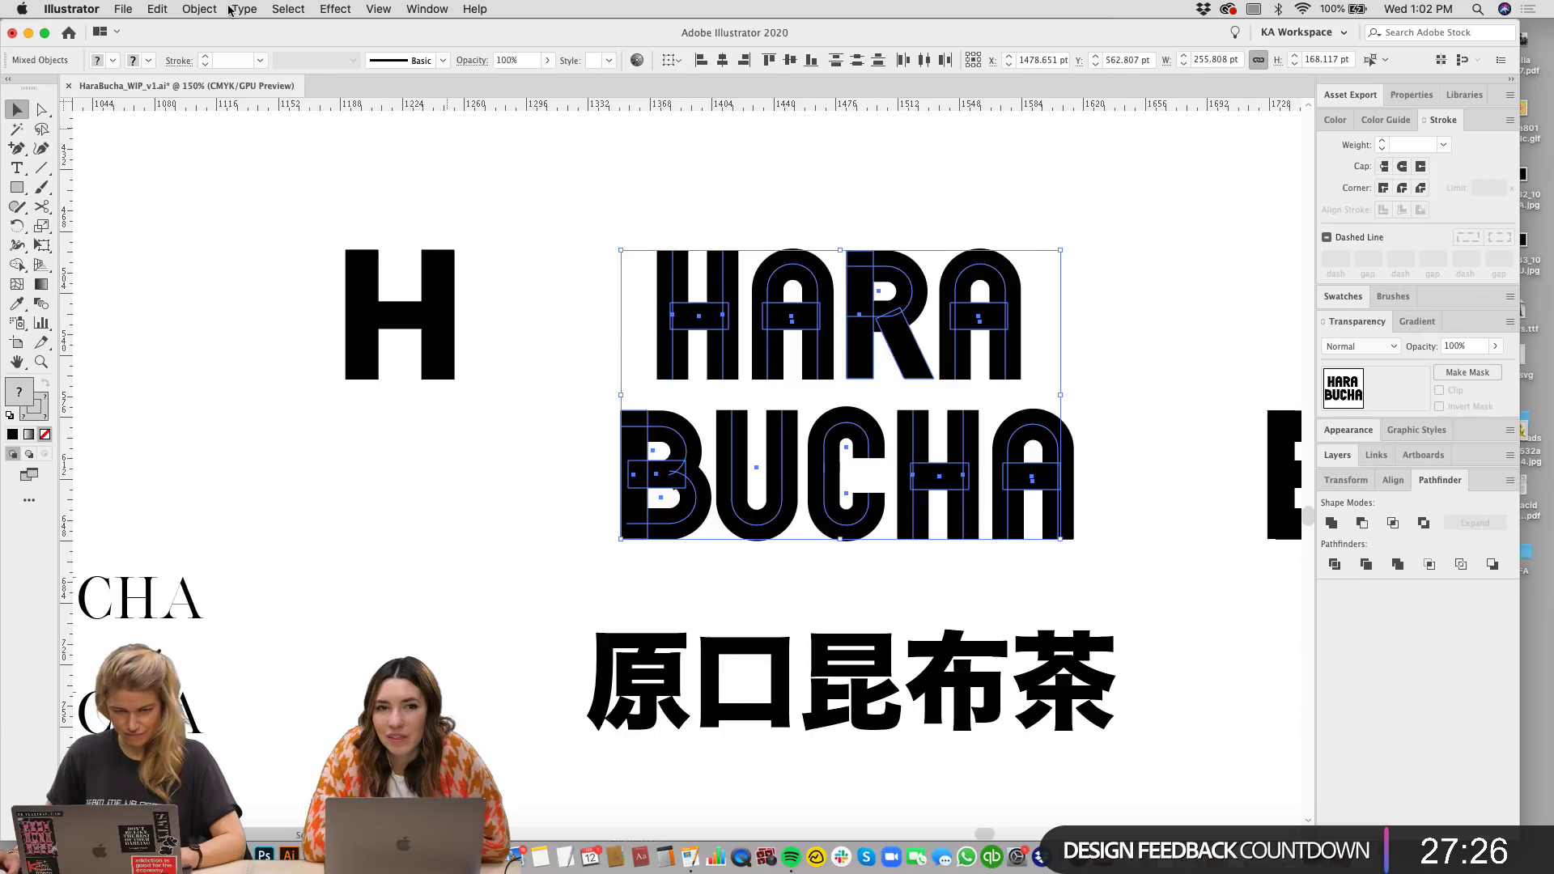
left_click(195, 9)
left_click(229, 186)
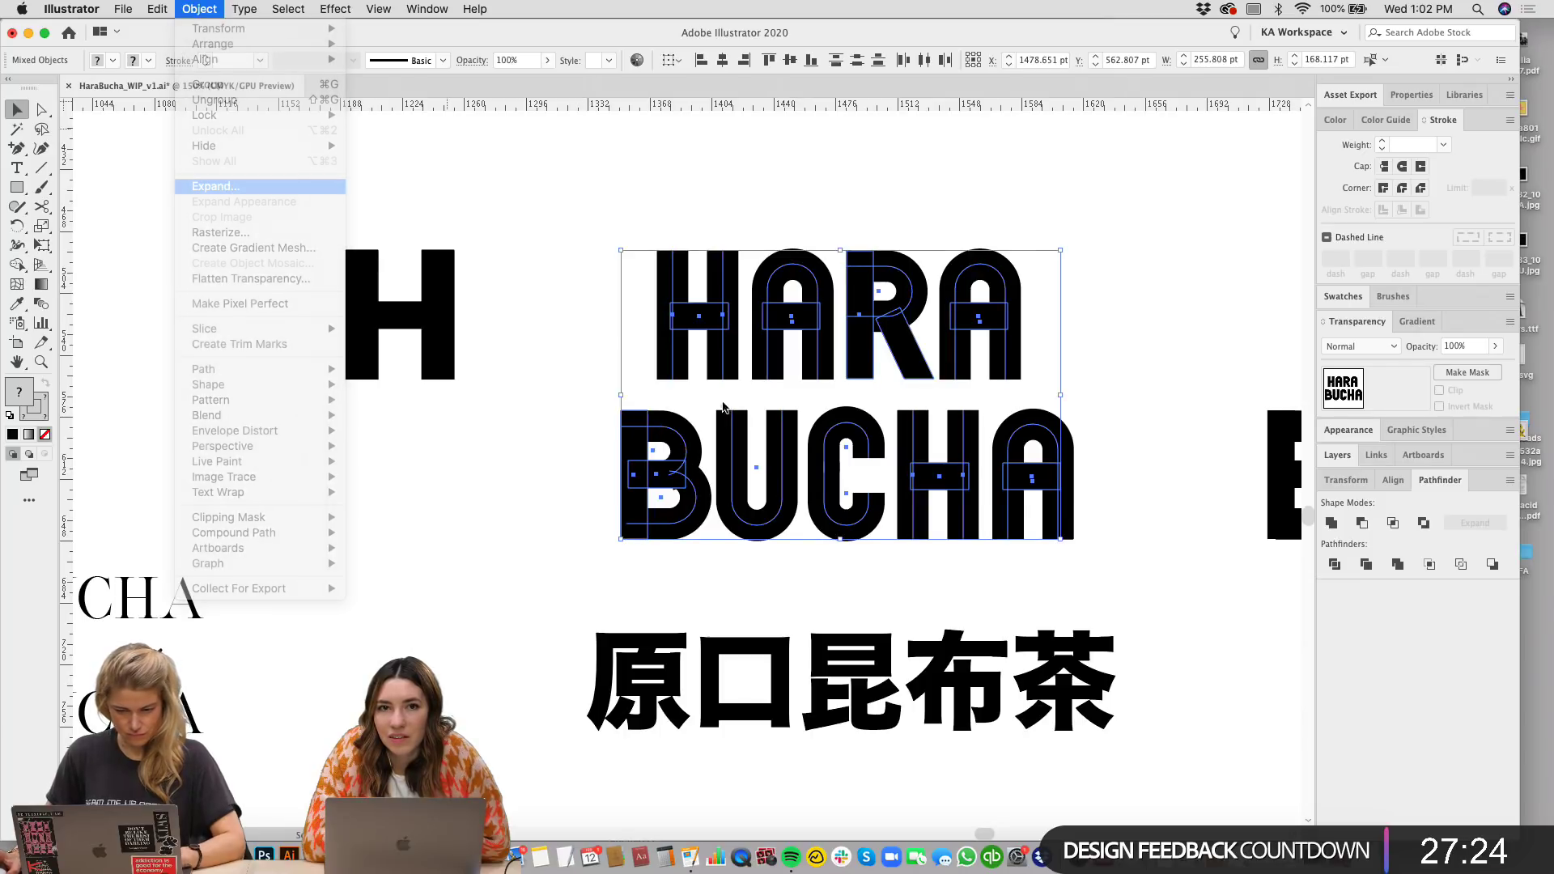
left_click(772, 541)
key("super+equal")
key("super+equal")
key("super+equal")
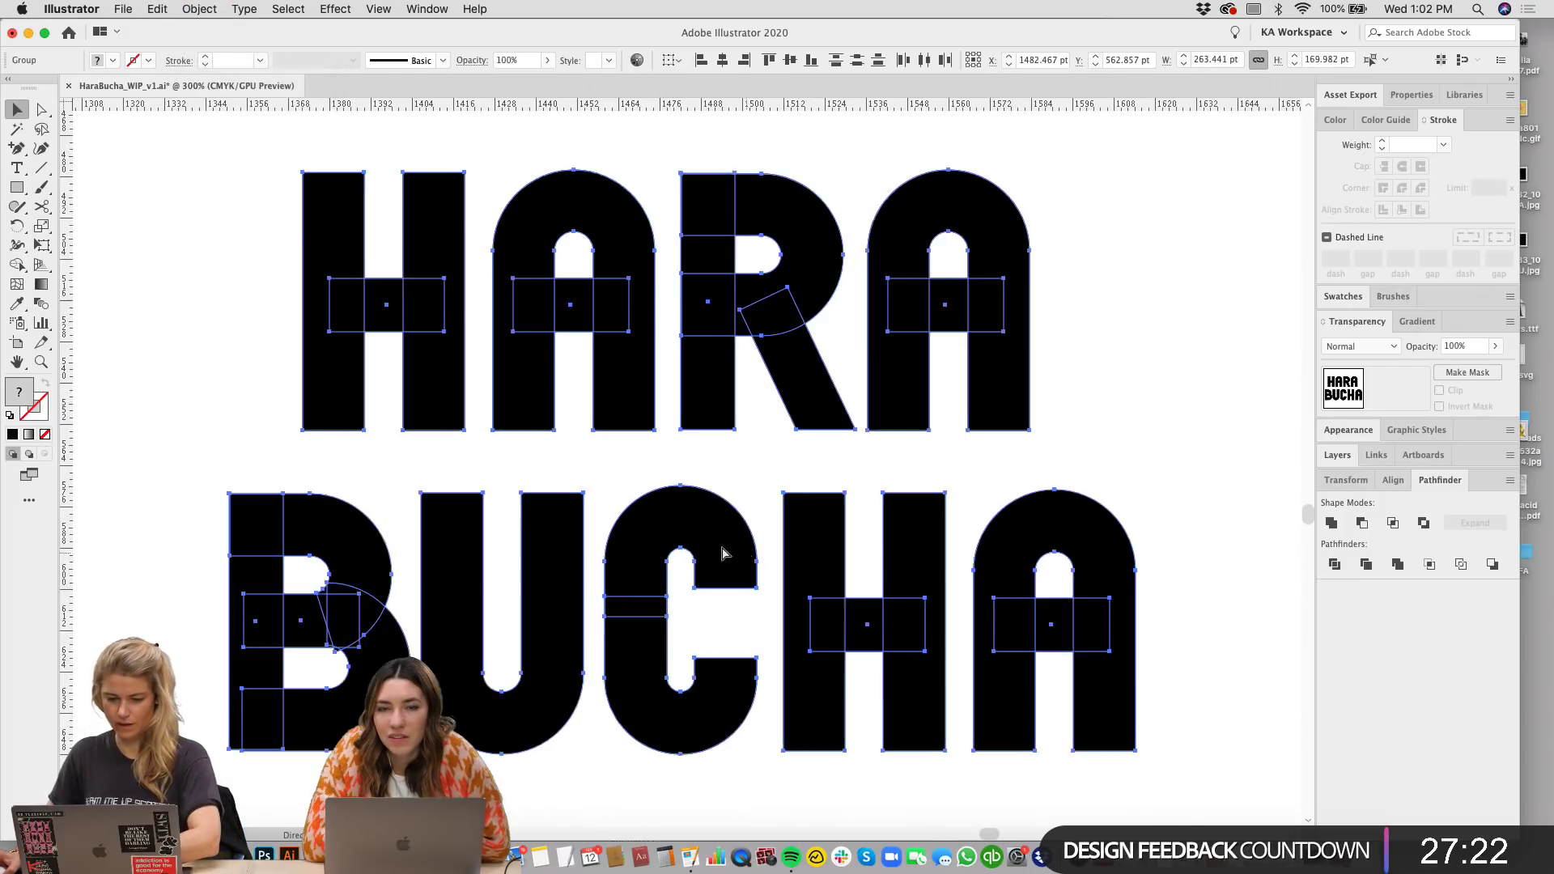
Step: Examine the overlapping joins of the expanded letters, especially the counters and bottom edge of the B
scroll(742, 371, "down", 5)
scroll(811, 334, "up", 5)
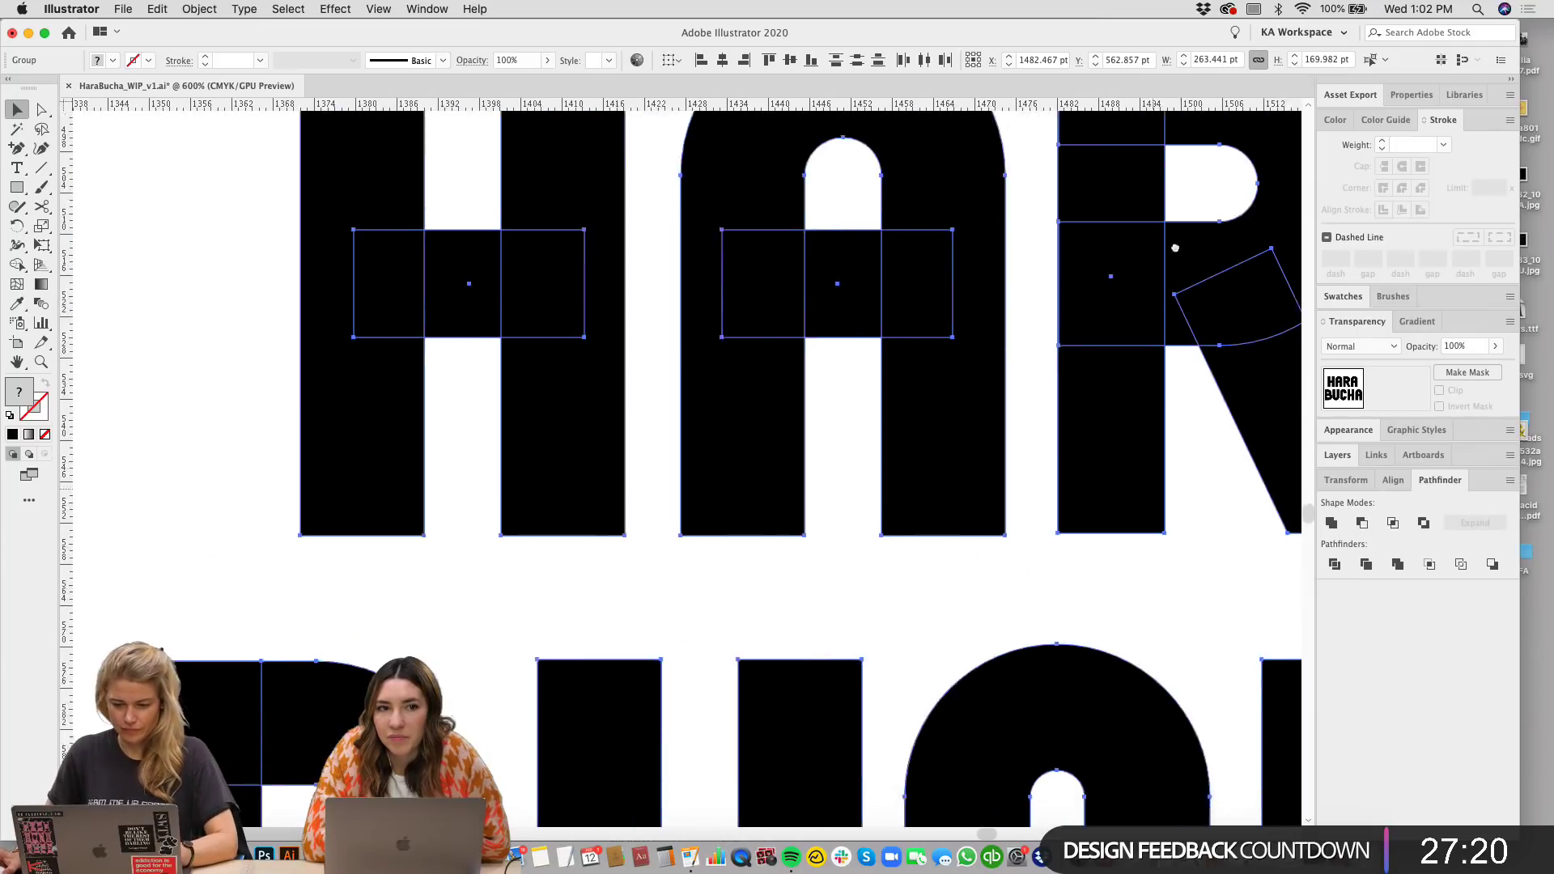
scroll(930, 291, "down", 5)
left_click_drag(949, 274, 968, 256)
left_click(737, 186)
key("super+minus")
left_click_drag(764, 442, 781, 388)
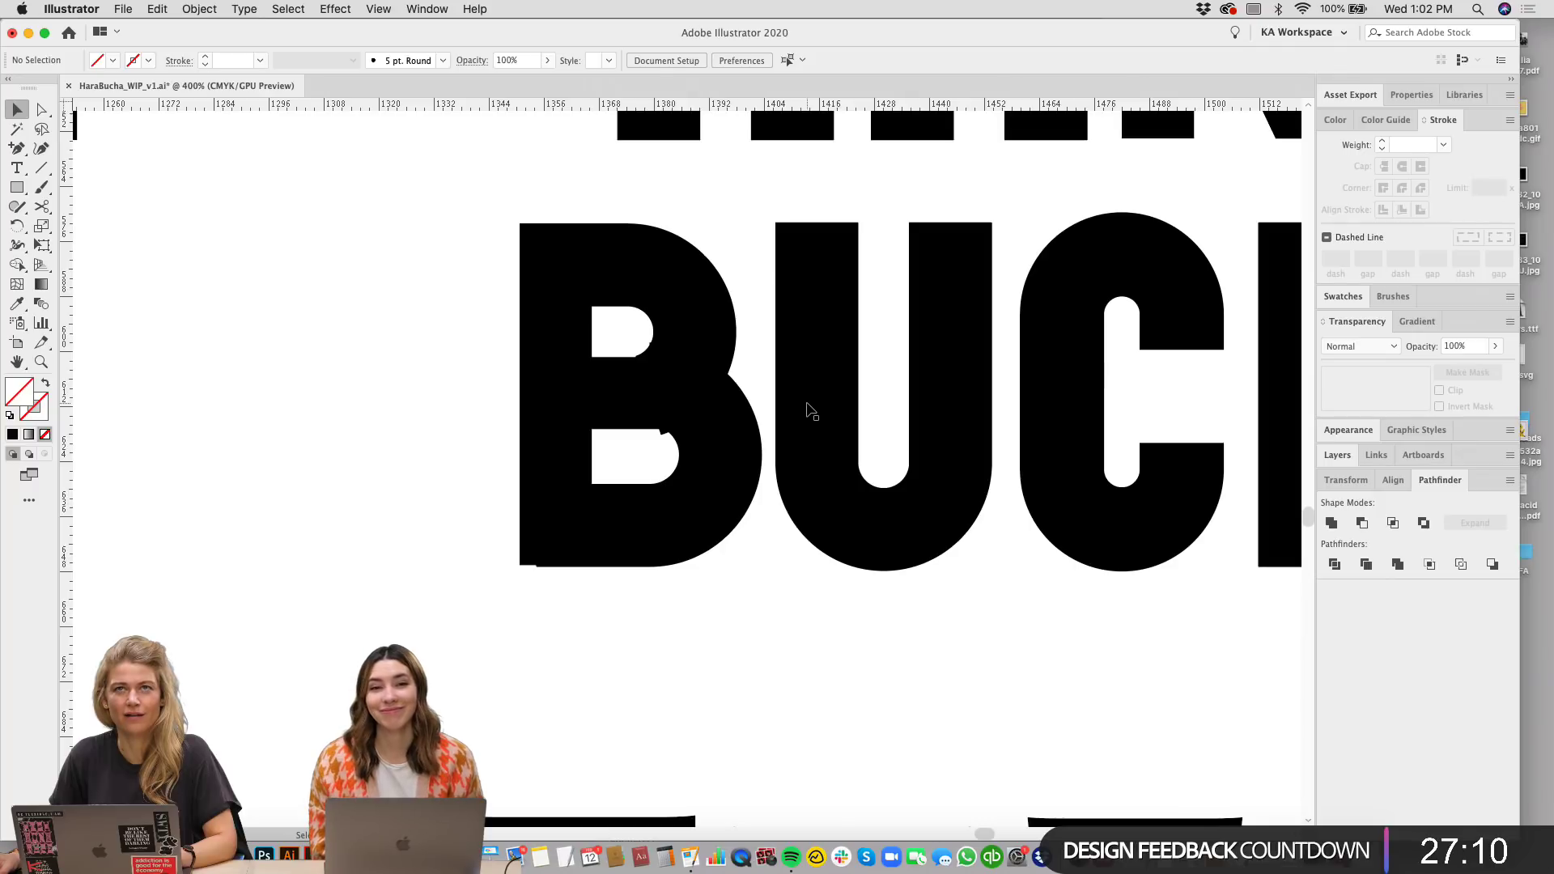
scroll(805, 513, "down", 2)
scroll(825, 617, "up", 5)
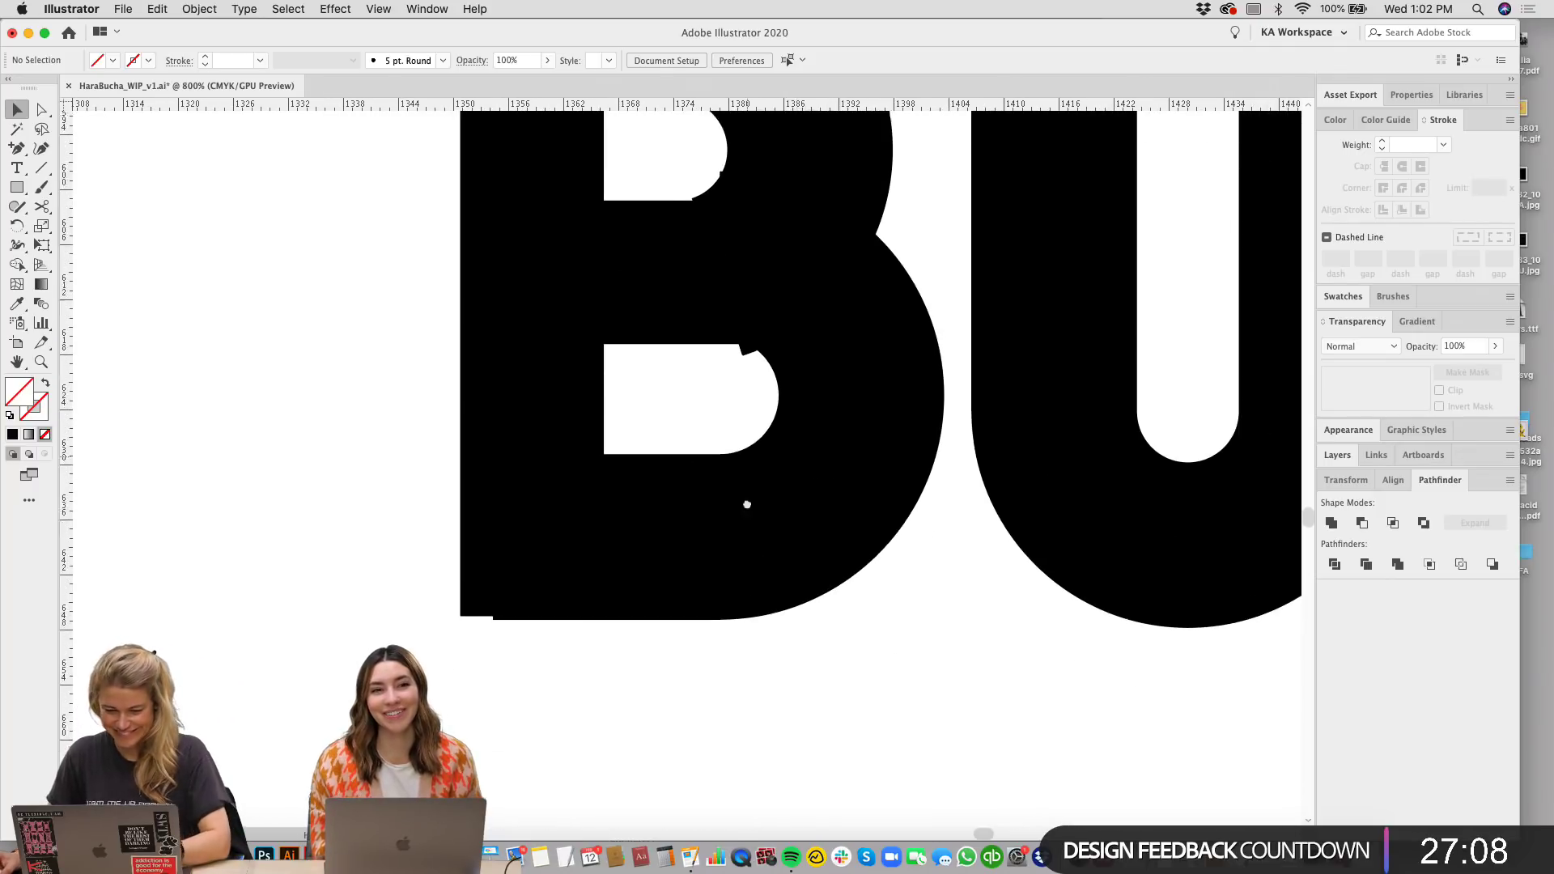
Step: Move the B's upper bowl aside to check the joins beneath it, and undo the move
scroll(641, 300, "up", 3)
key("cmd+z")
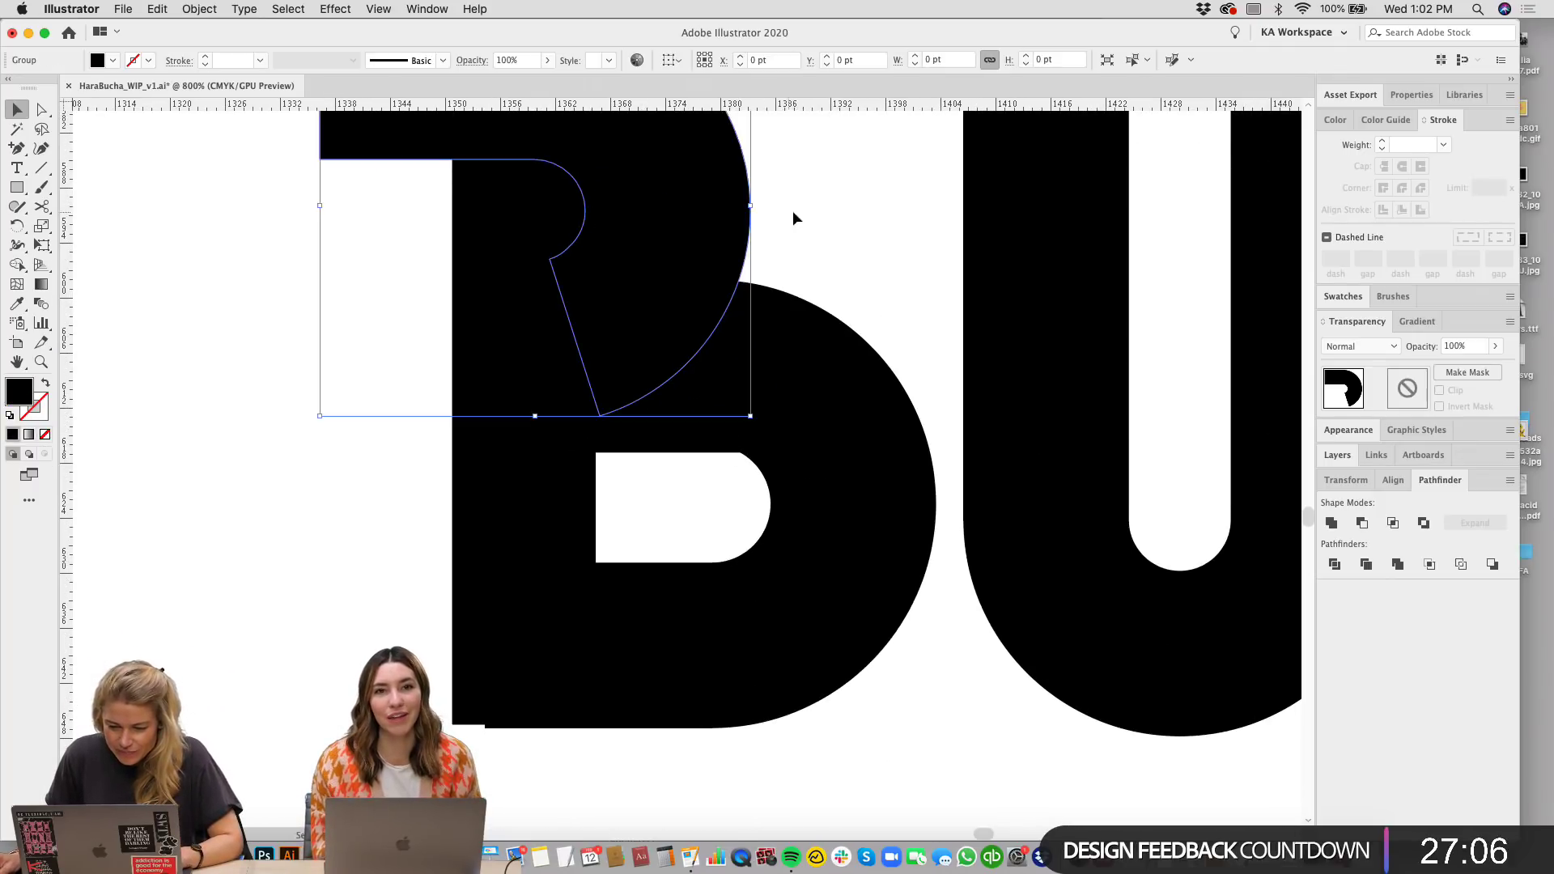
key("cmd+shift+z")
left_click(693, 291)
scroll(712, 308, "up", 2)
scroll(687, 347, "up", 2)
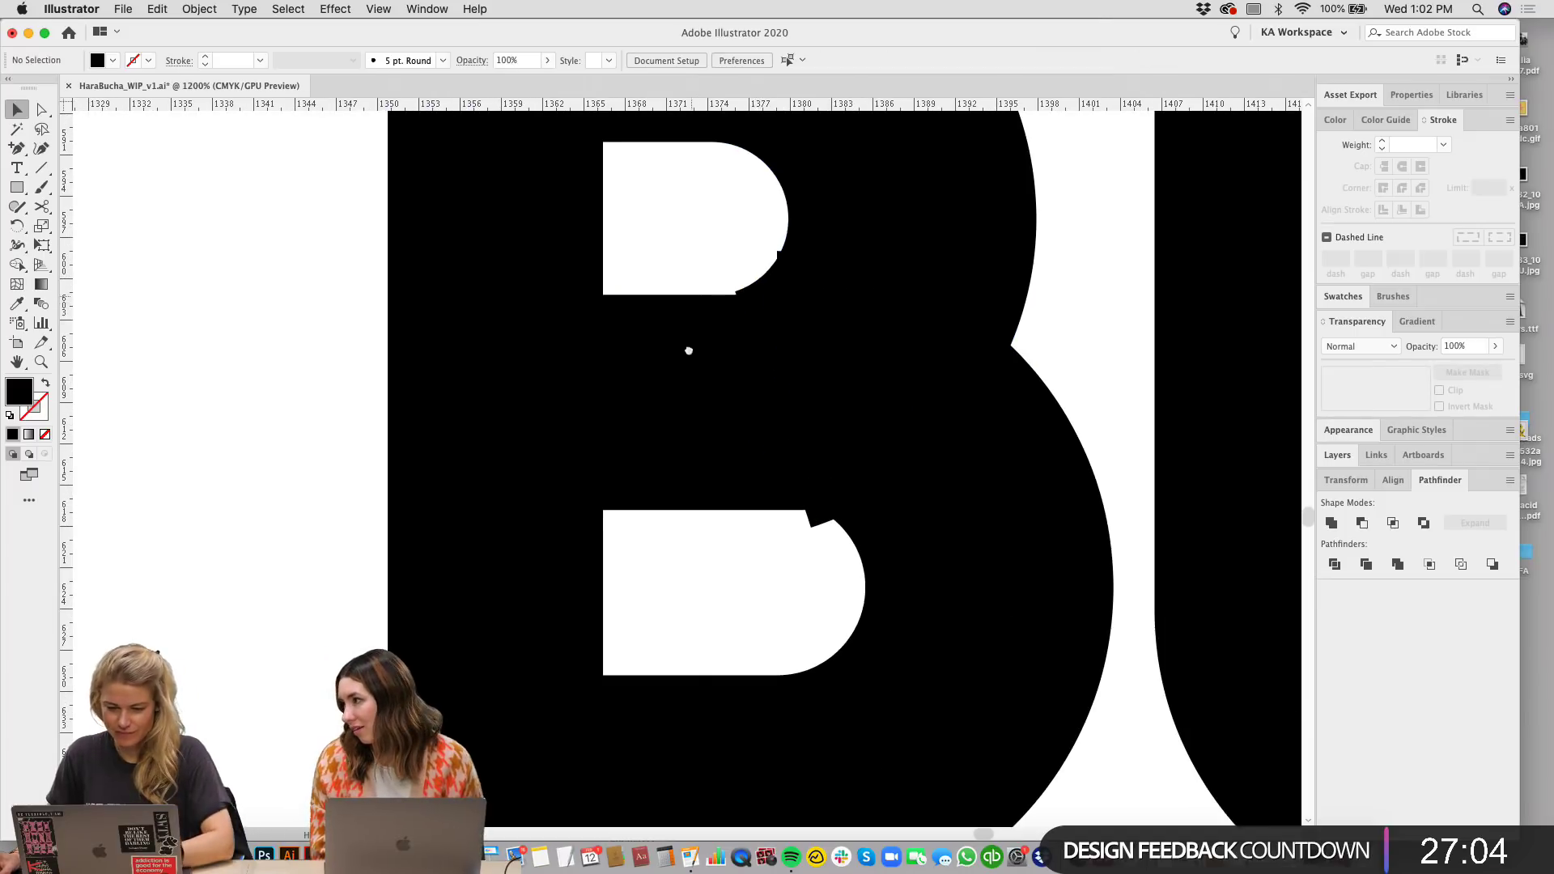
Step: Nudge the B's middle bar slightly up to meet the lower edge of the upper counter
left_click(687, 394)
key("Down")
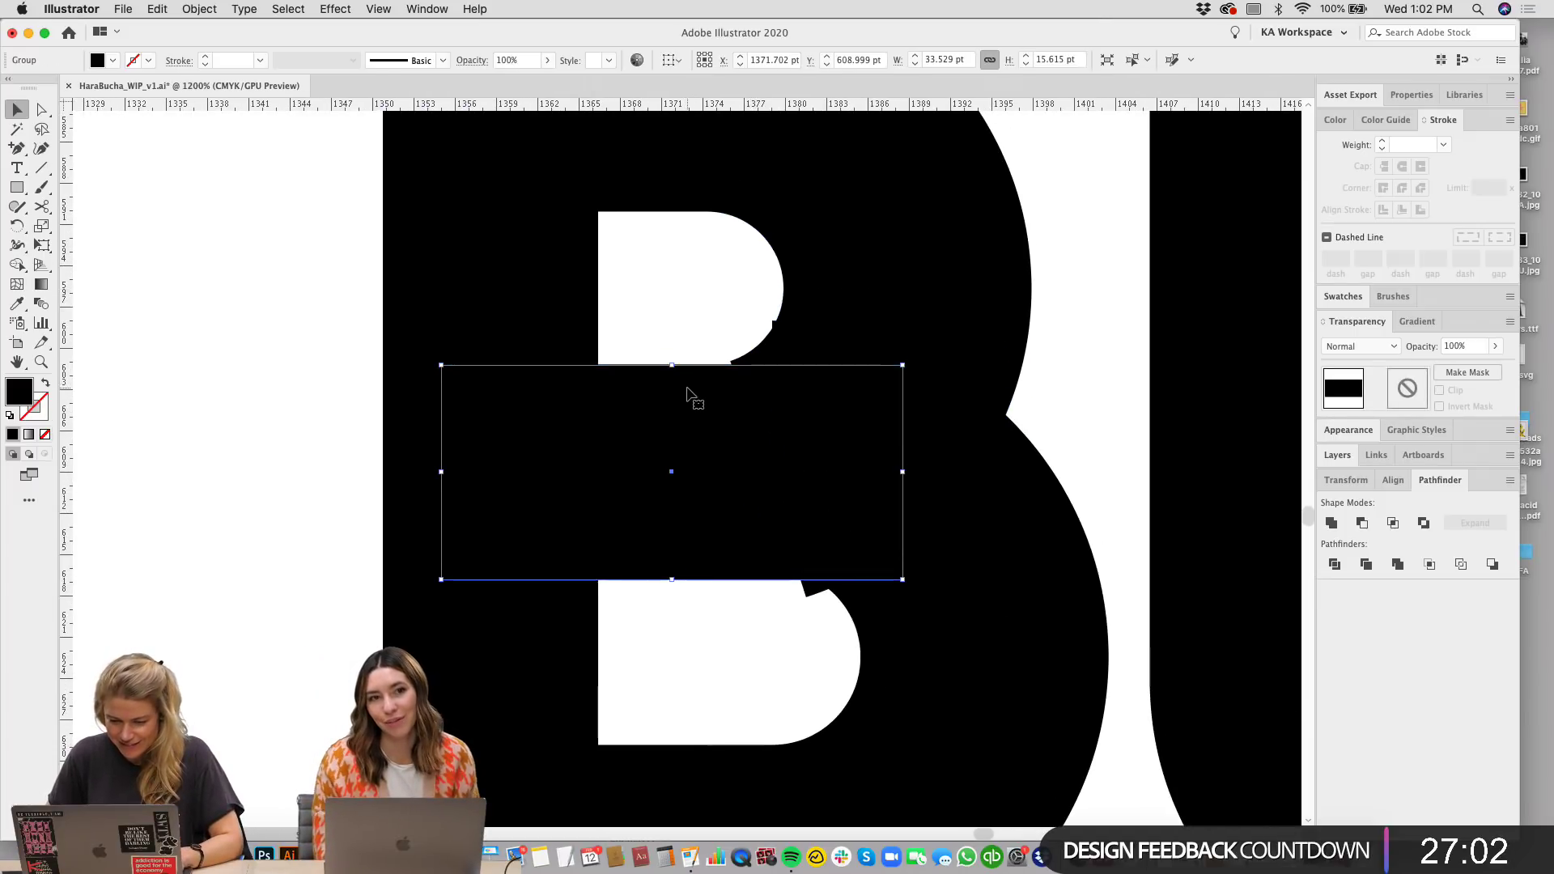
key("Up")
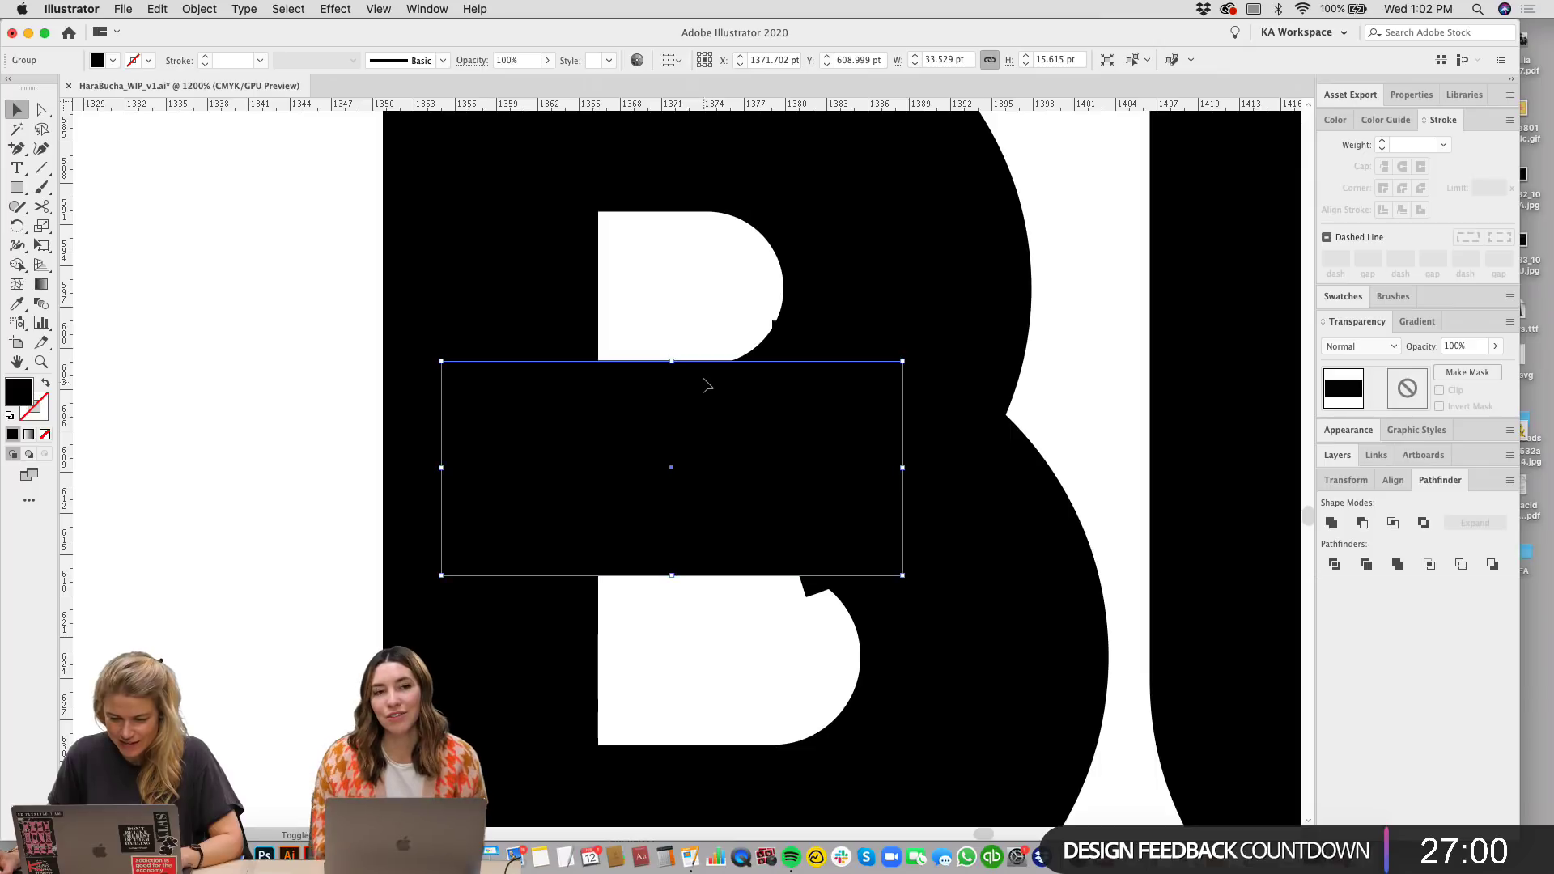
key("cmd+shift+a")
Step: Erase the overlapping upper tip of the B's lower bowl where it cuts into the upper counter
left_click_drag(811, 631, 779, 572)
left_click(589, 466)
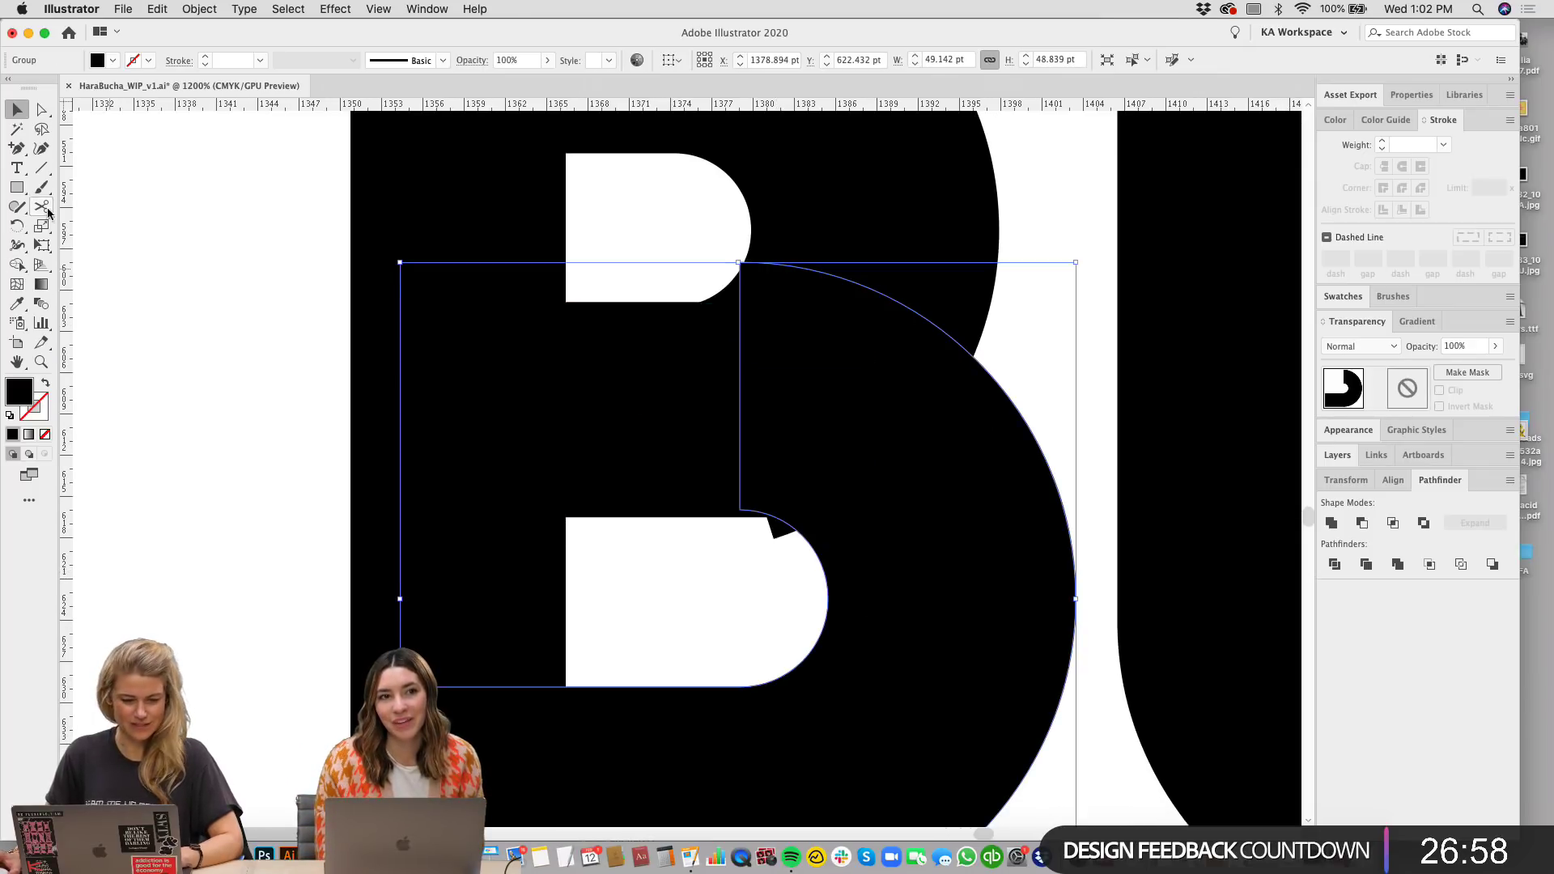
left_click_drag(42, 206, 99, 208)
mouse_move(840, 238)
left_mouse_down()
mouse_move(702, 316)
mouse_move(771, 310)
mouse_move(841, 279)
left_mouse_up()
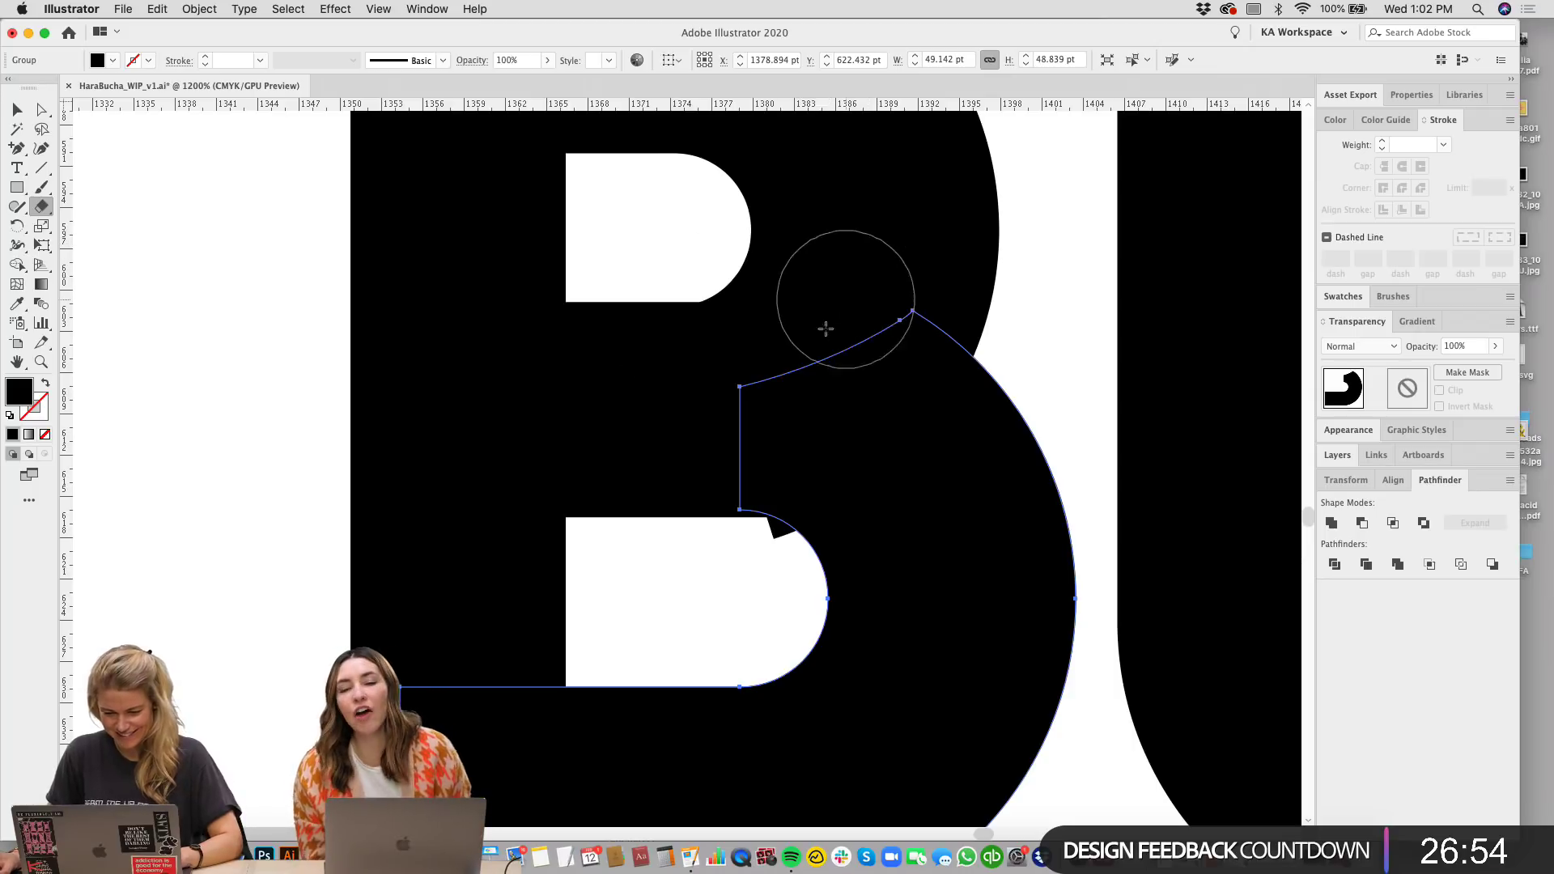
key("v")
left_click(1034, 340)
Step: Erase the pointed end of the B's upper bowl where it protrudes into the lower counter
left_click(926, 216)
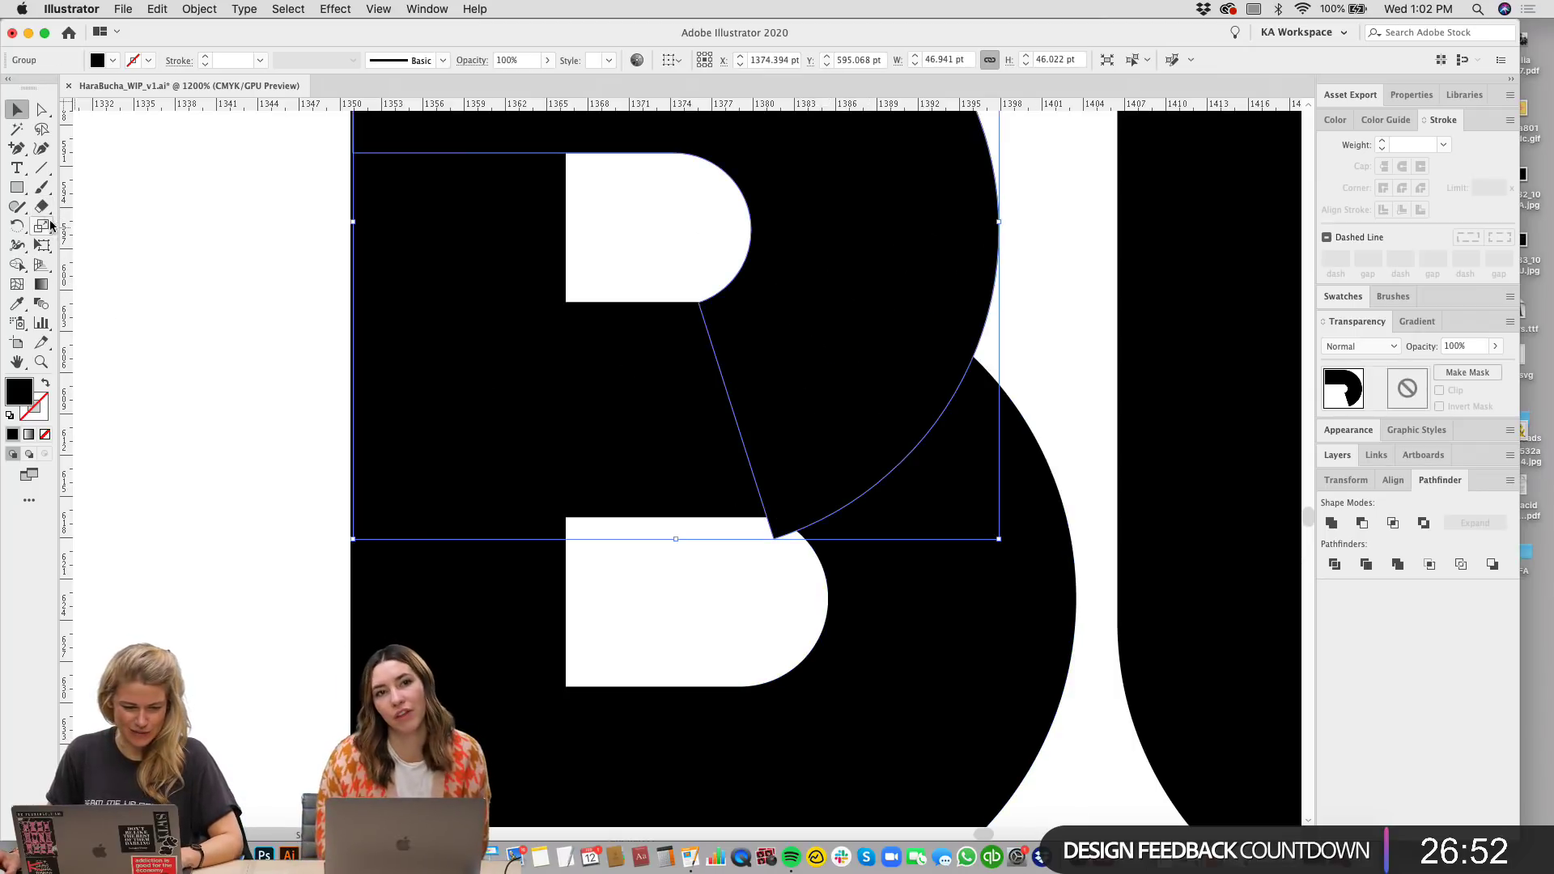
key("shift+e")
left_click_drag(680, 494, 836, 569)
key("v")
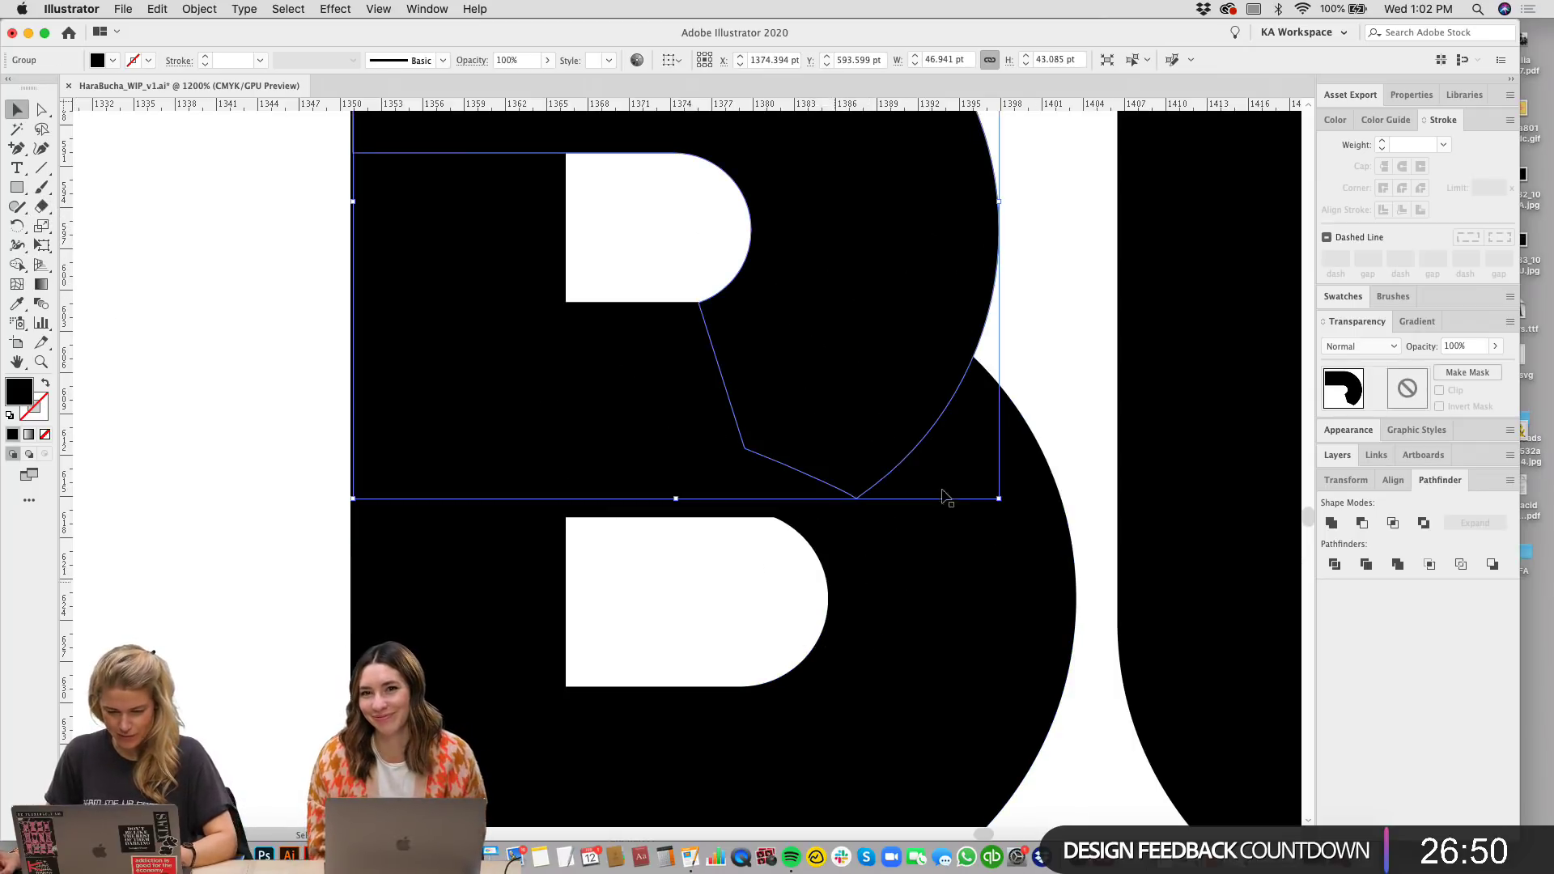
left_click(1054, 344)
key("super+minus")
key("super+minus")
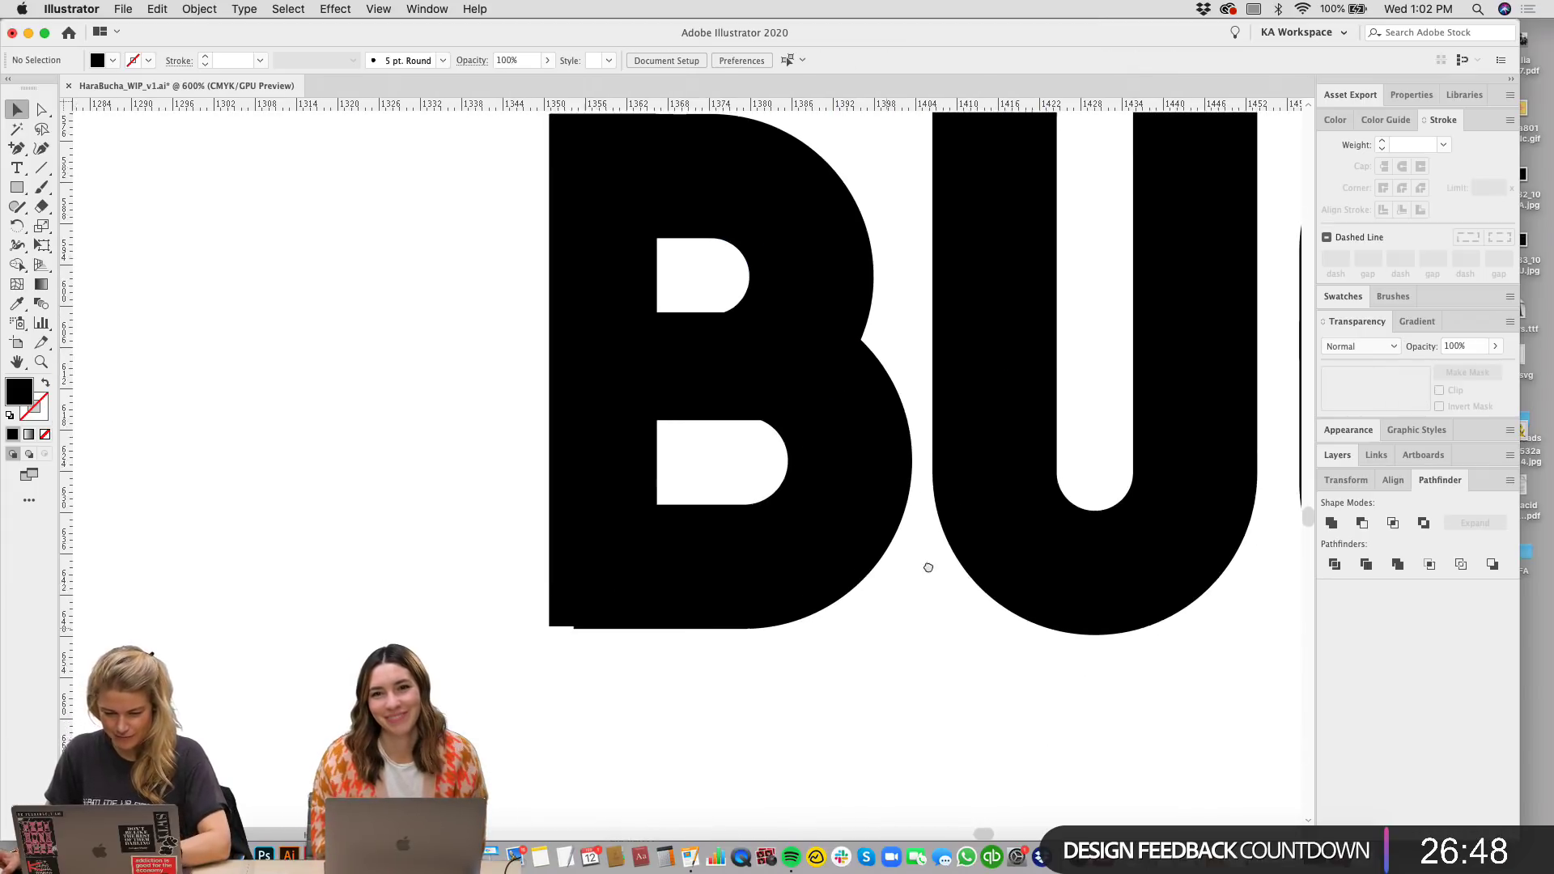
Step: Align the bottom edges of the B's lower bowl and vertical stem
key("super+plus")
key("super+plus")
left_click(807, 583)
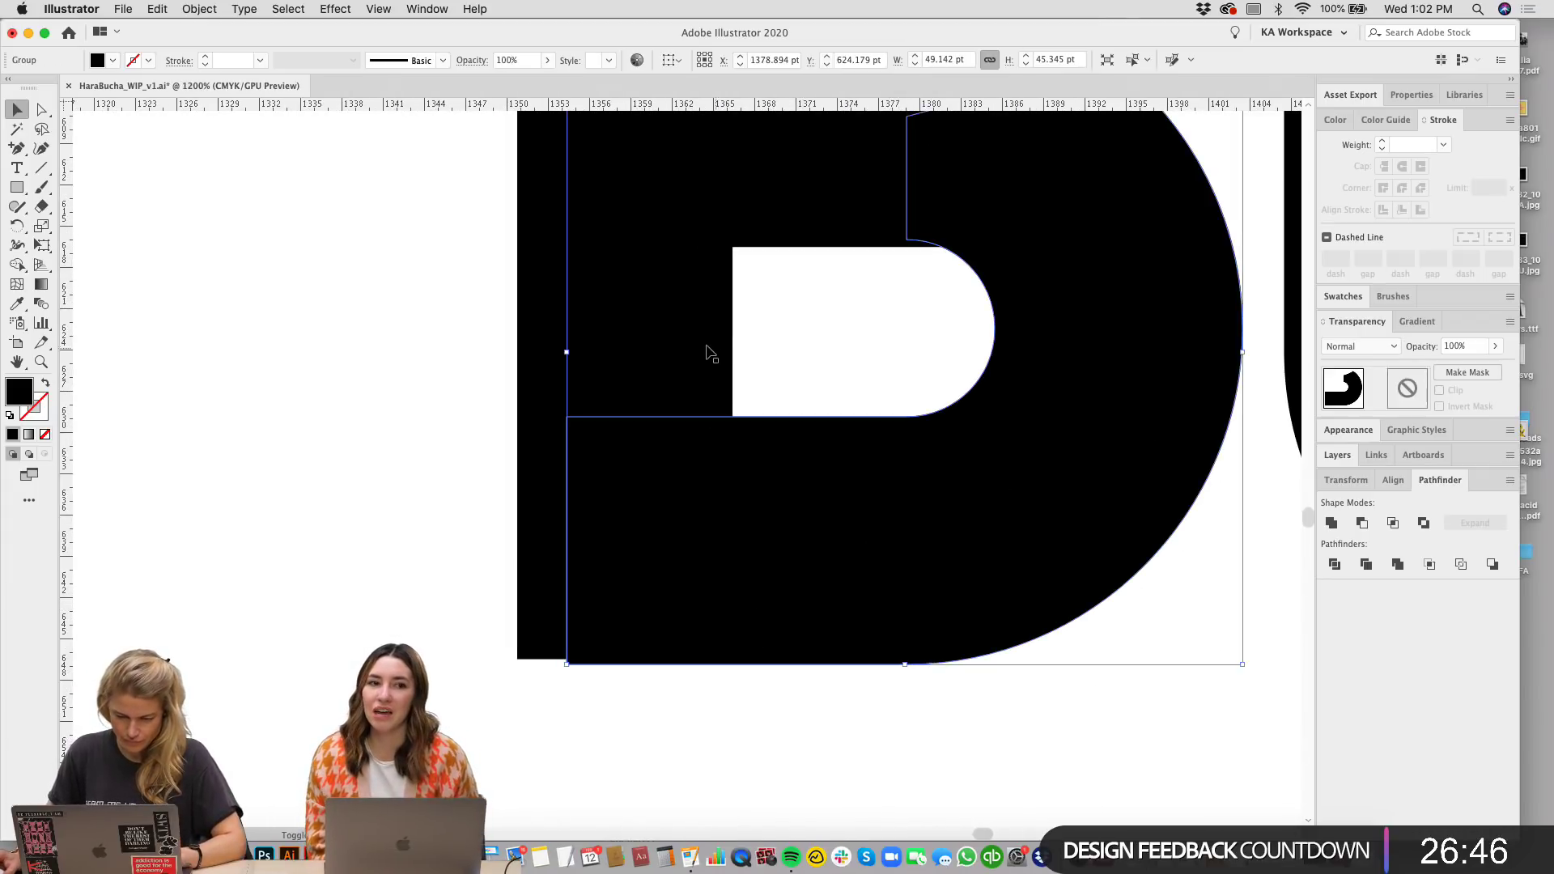
left_click(812, 61)
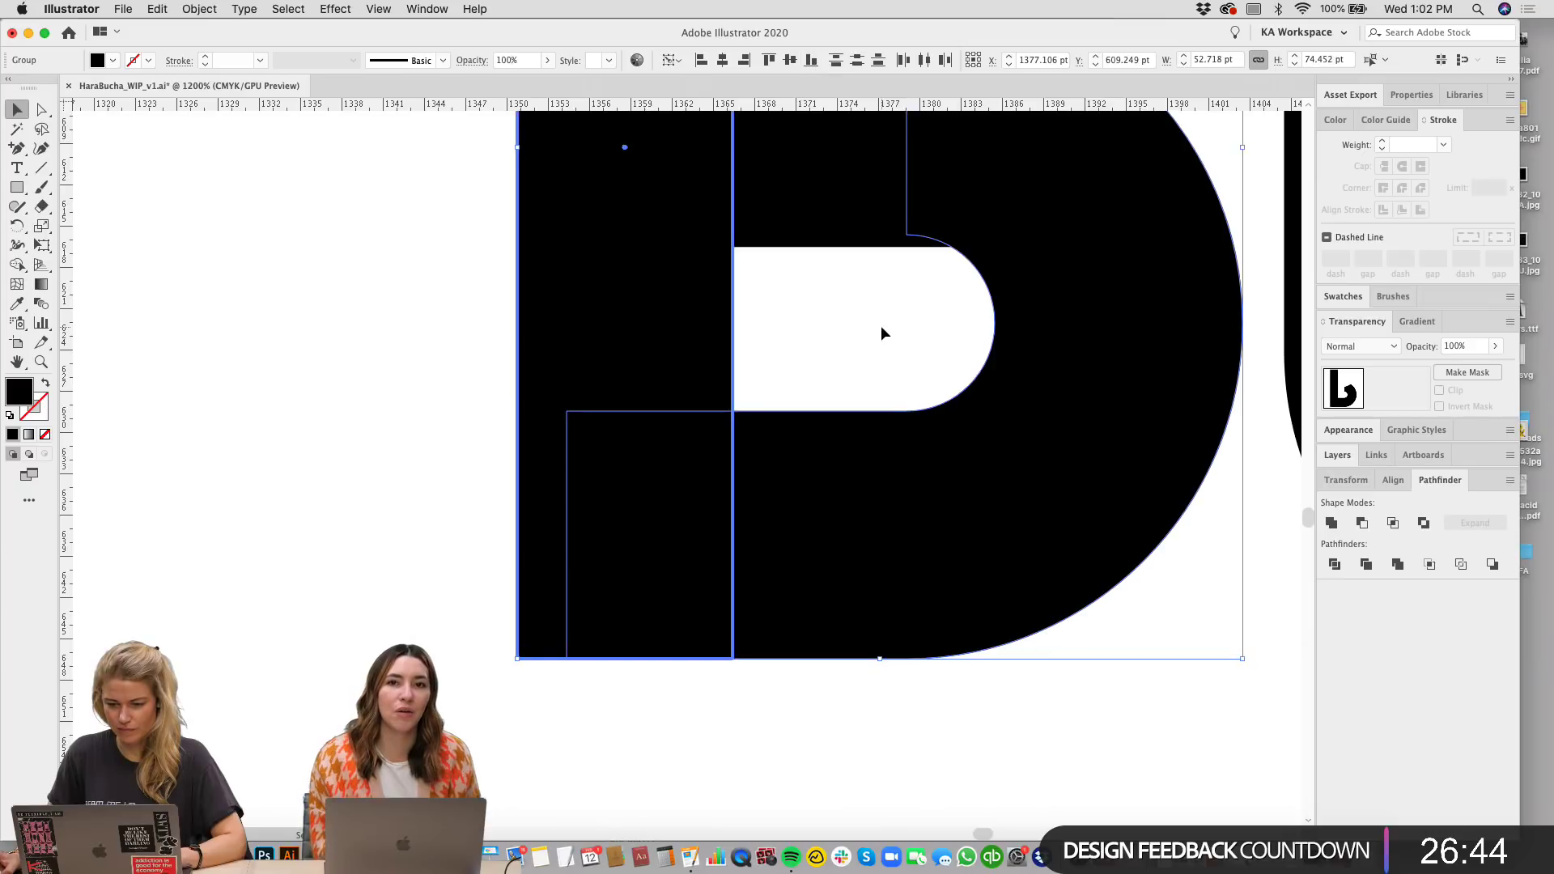
left_click(881, 328)
Step: Shorten the B's middle bar by raising its lower edge to meet the top of the lower counter's curve
left_click_drag(933, 291, 750, 513)
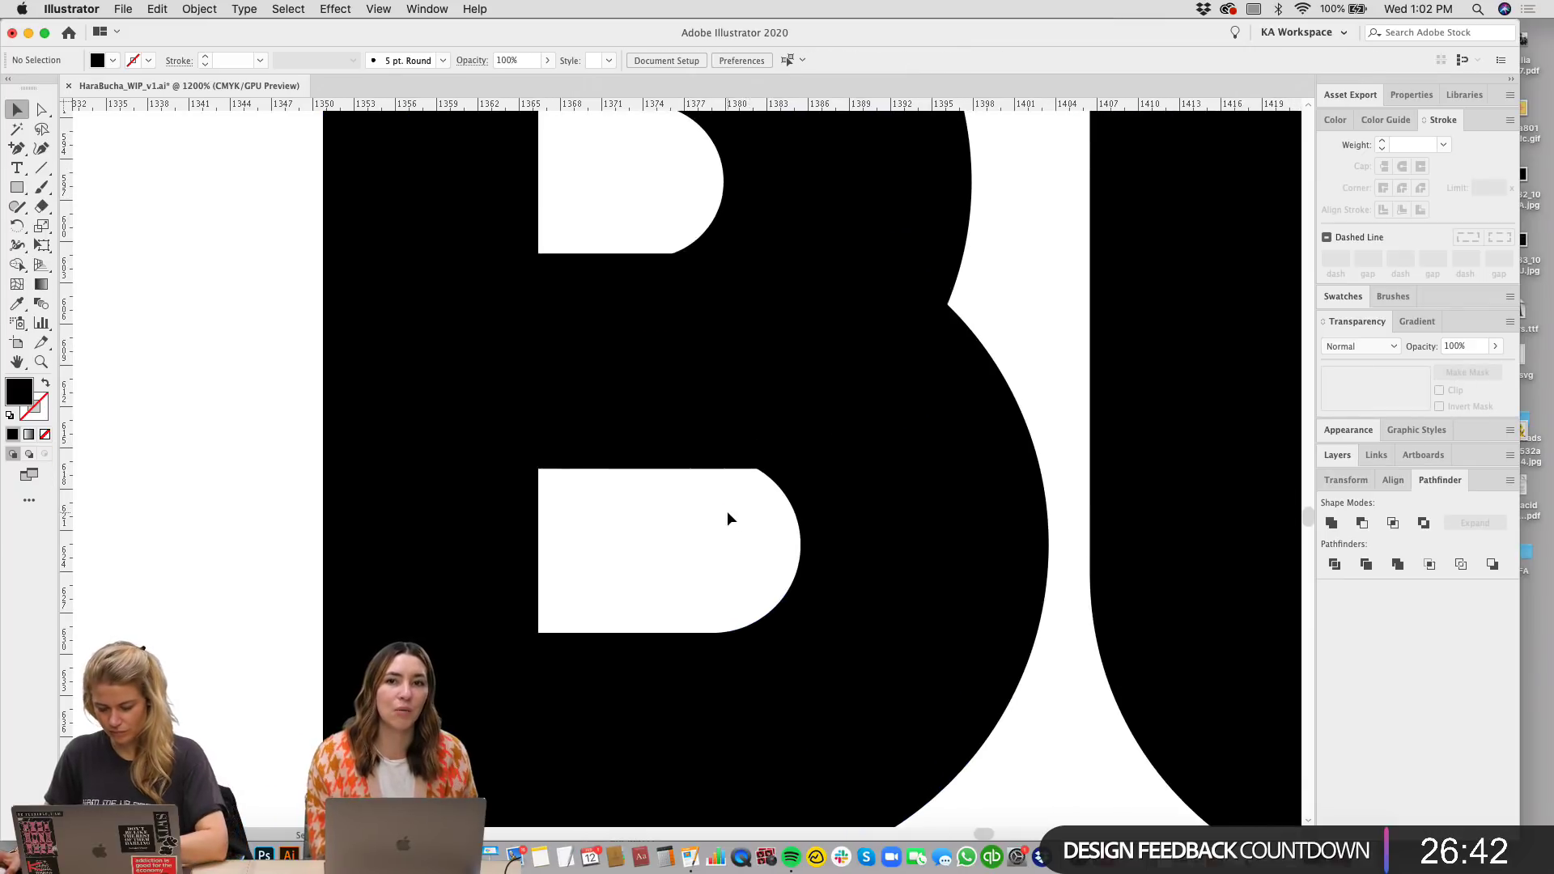
key("super+minus")
key("super+minus")
key("super+minus")
key("super+plus")
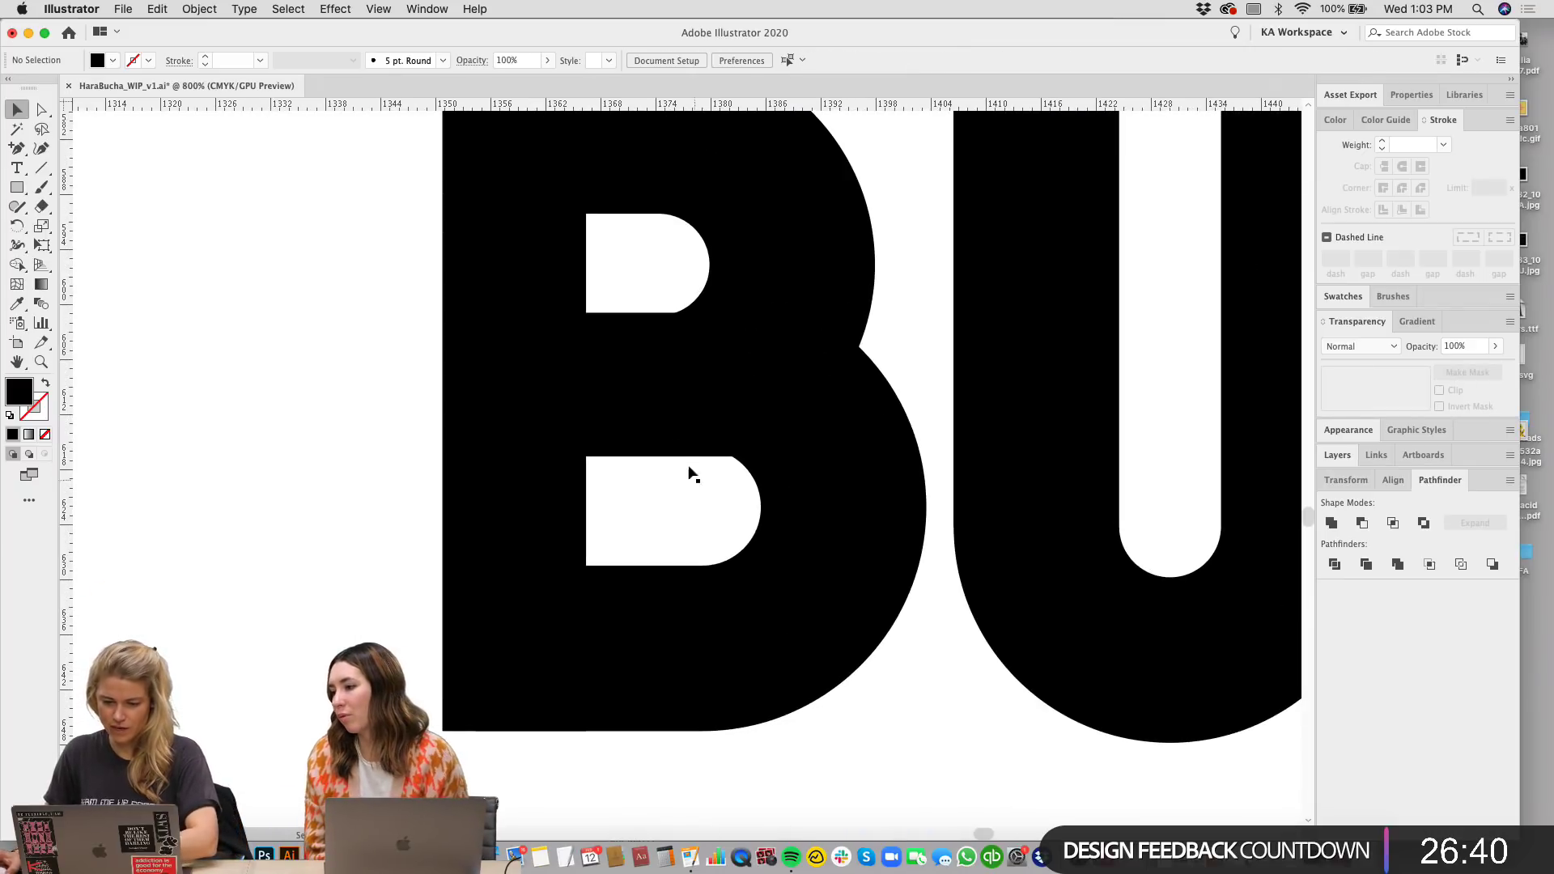
left_click(696, 434)
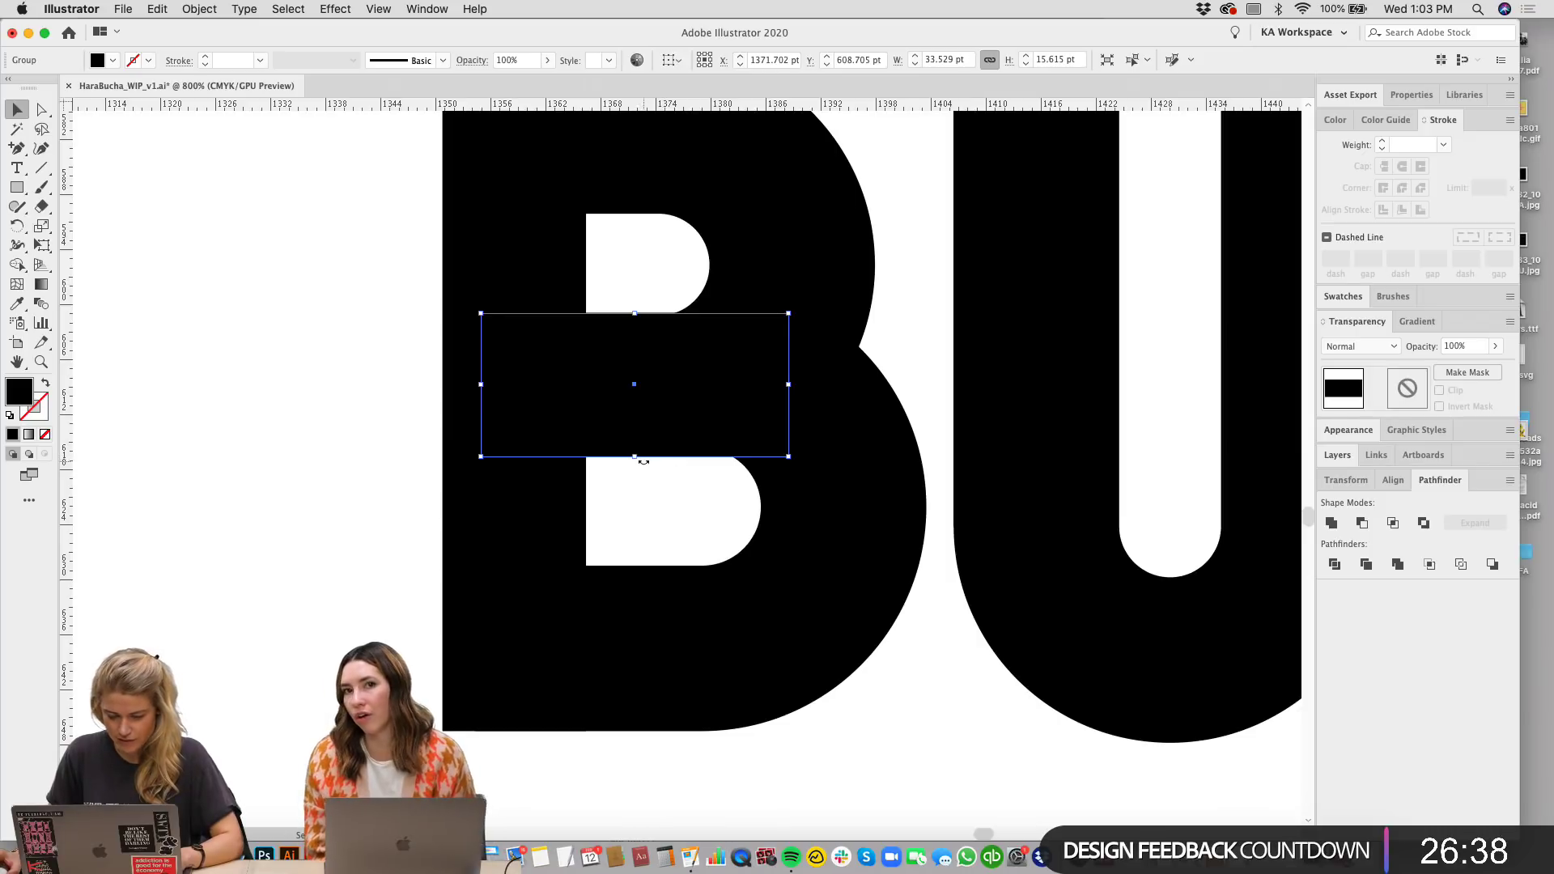
key("super+minus")
key("super+minus")
left_click_drag(786, 500, 728, 493)
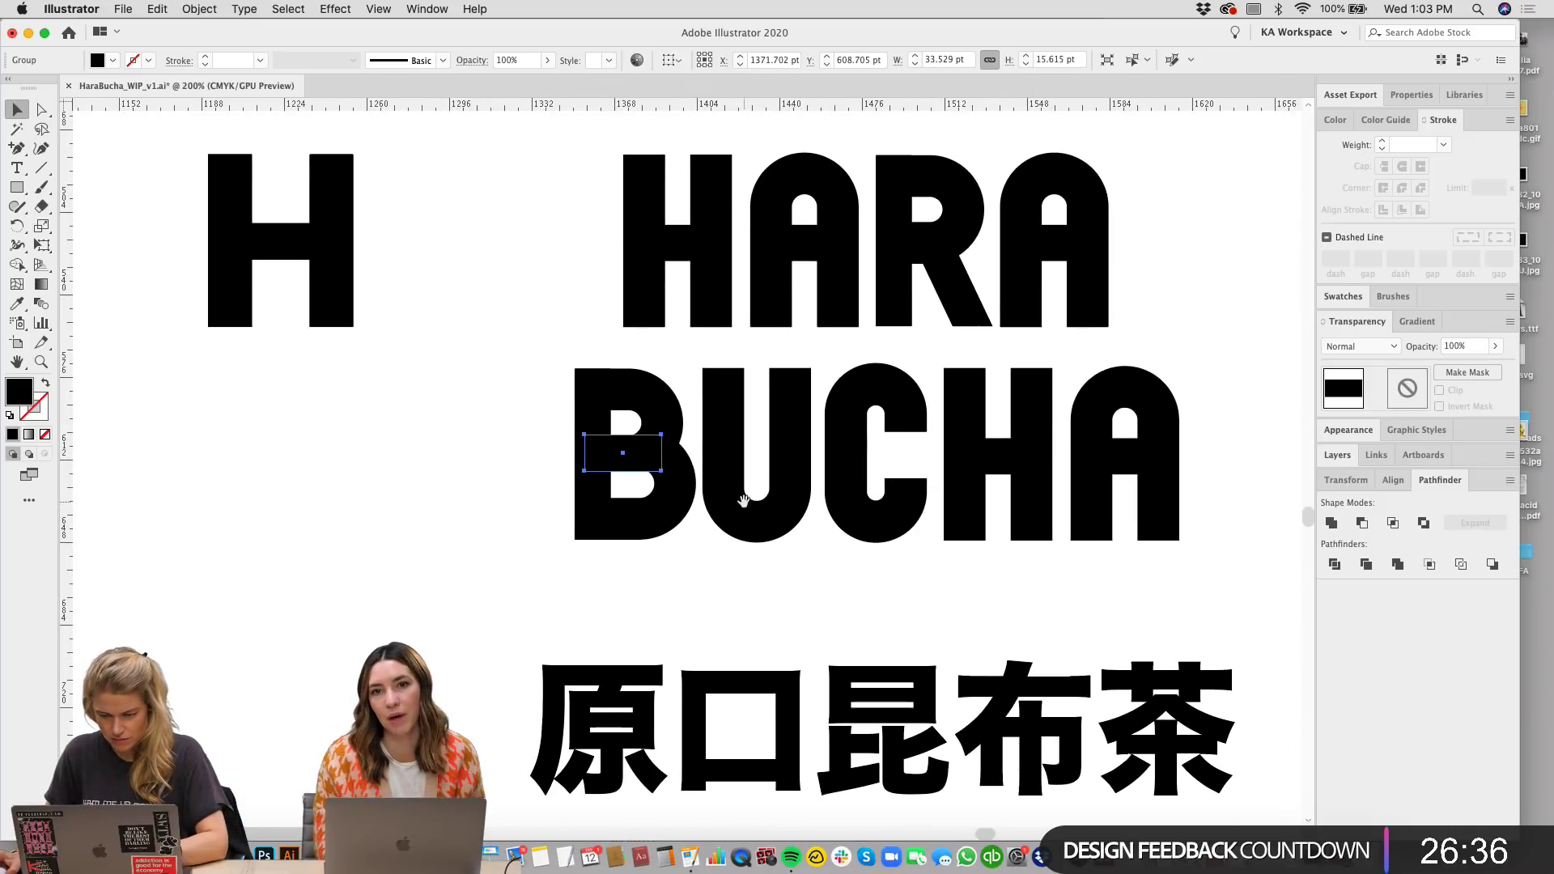
key("super+plus")
key("super+plus")
key("super+plus")
key("super+plus")
key("super+plus")
key("super+plus")
key("super+plus")
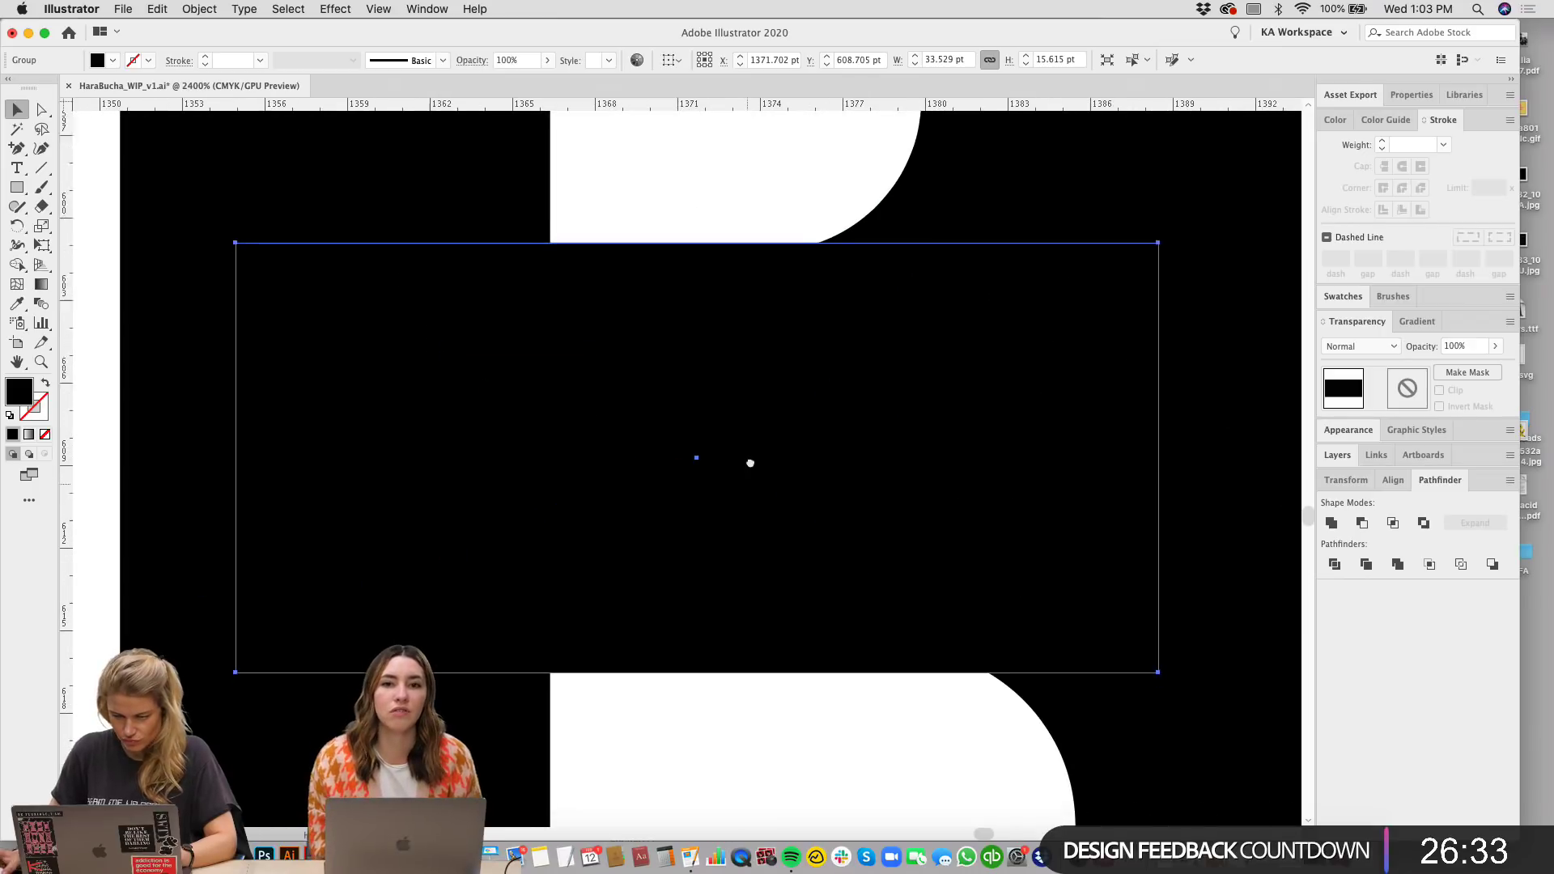
left_click_drag(751, 463, 757, 405)
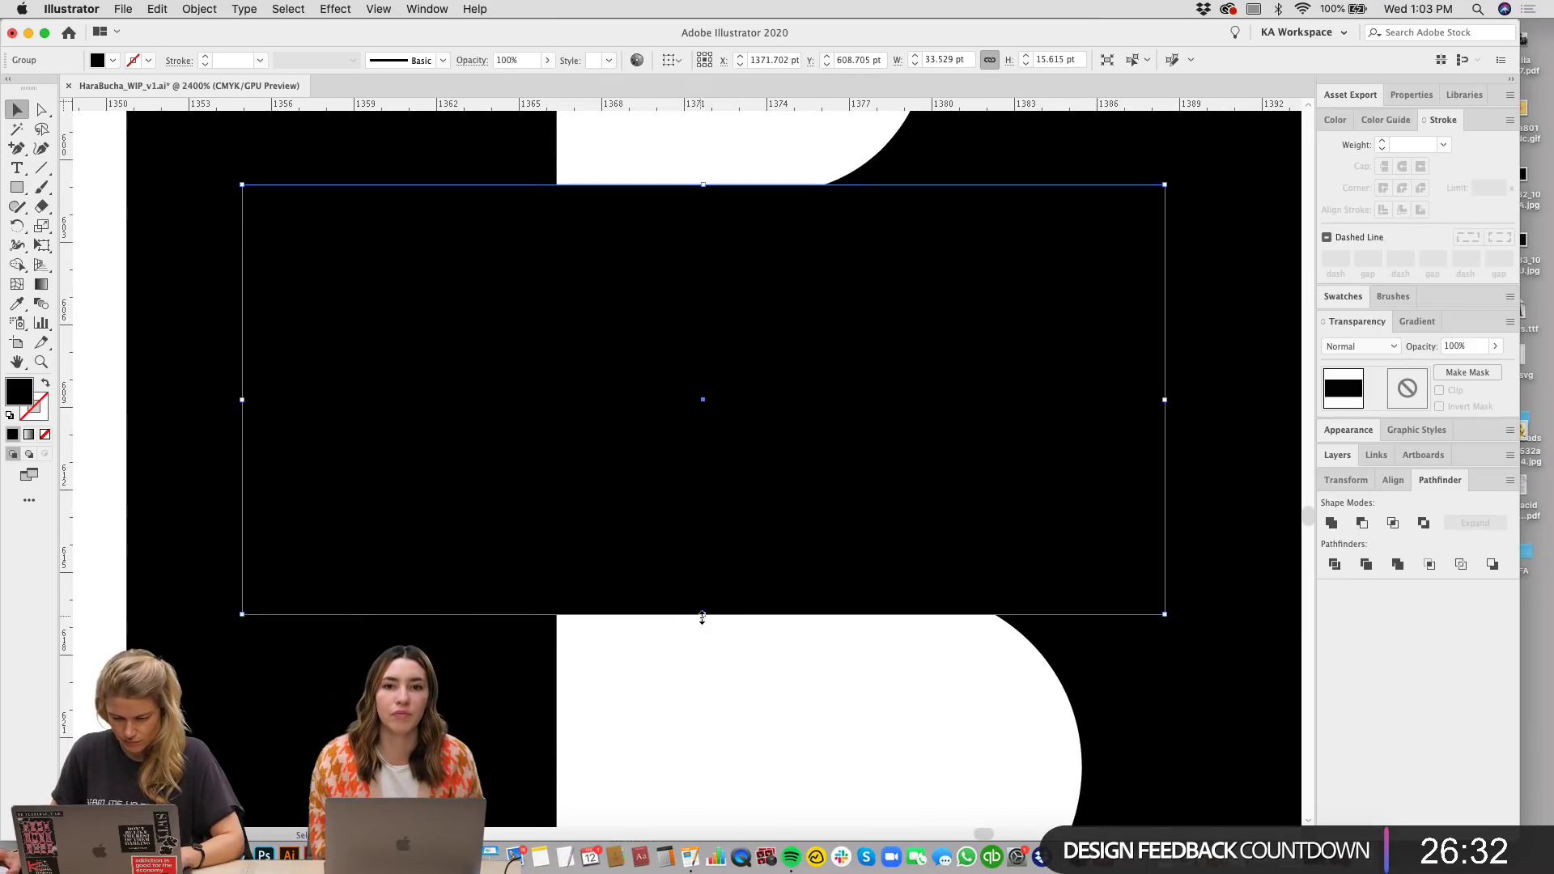
mouse_move(702, 616)
left_mouse_down()
mouse_move(708, 554)
mouse_move(704, 590)
left_mouse_up()
left_click(828, 676)
left_click(704, 295)
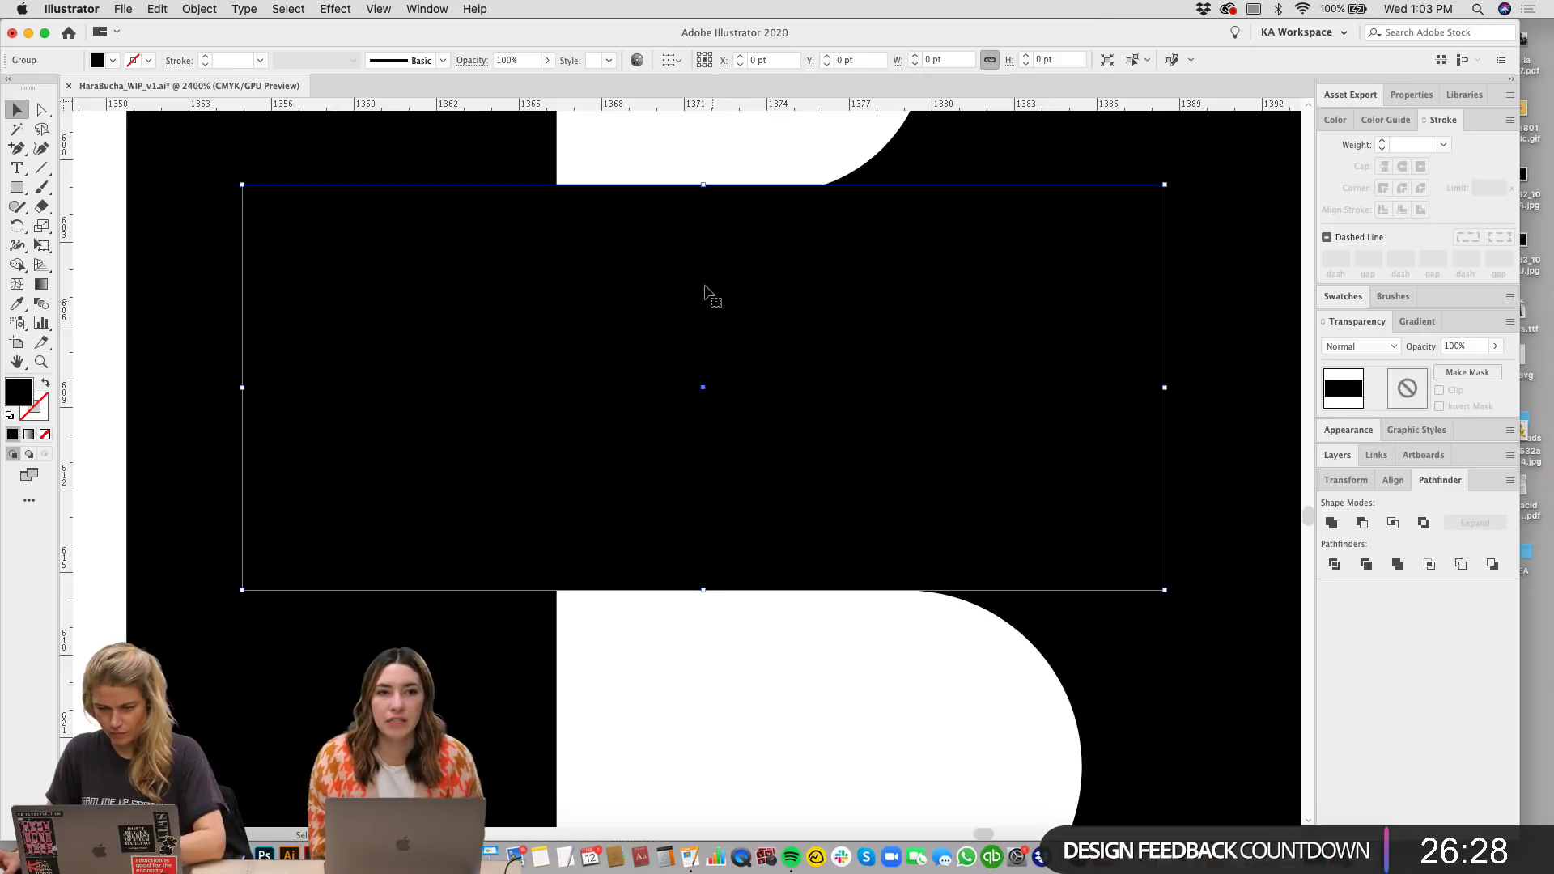
mouse_move(703, 183)
left_mouse_down()
mouse_move(703, 227)
mouse_move(703, 183)
left_mouse_up()
left_click(852, 180)
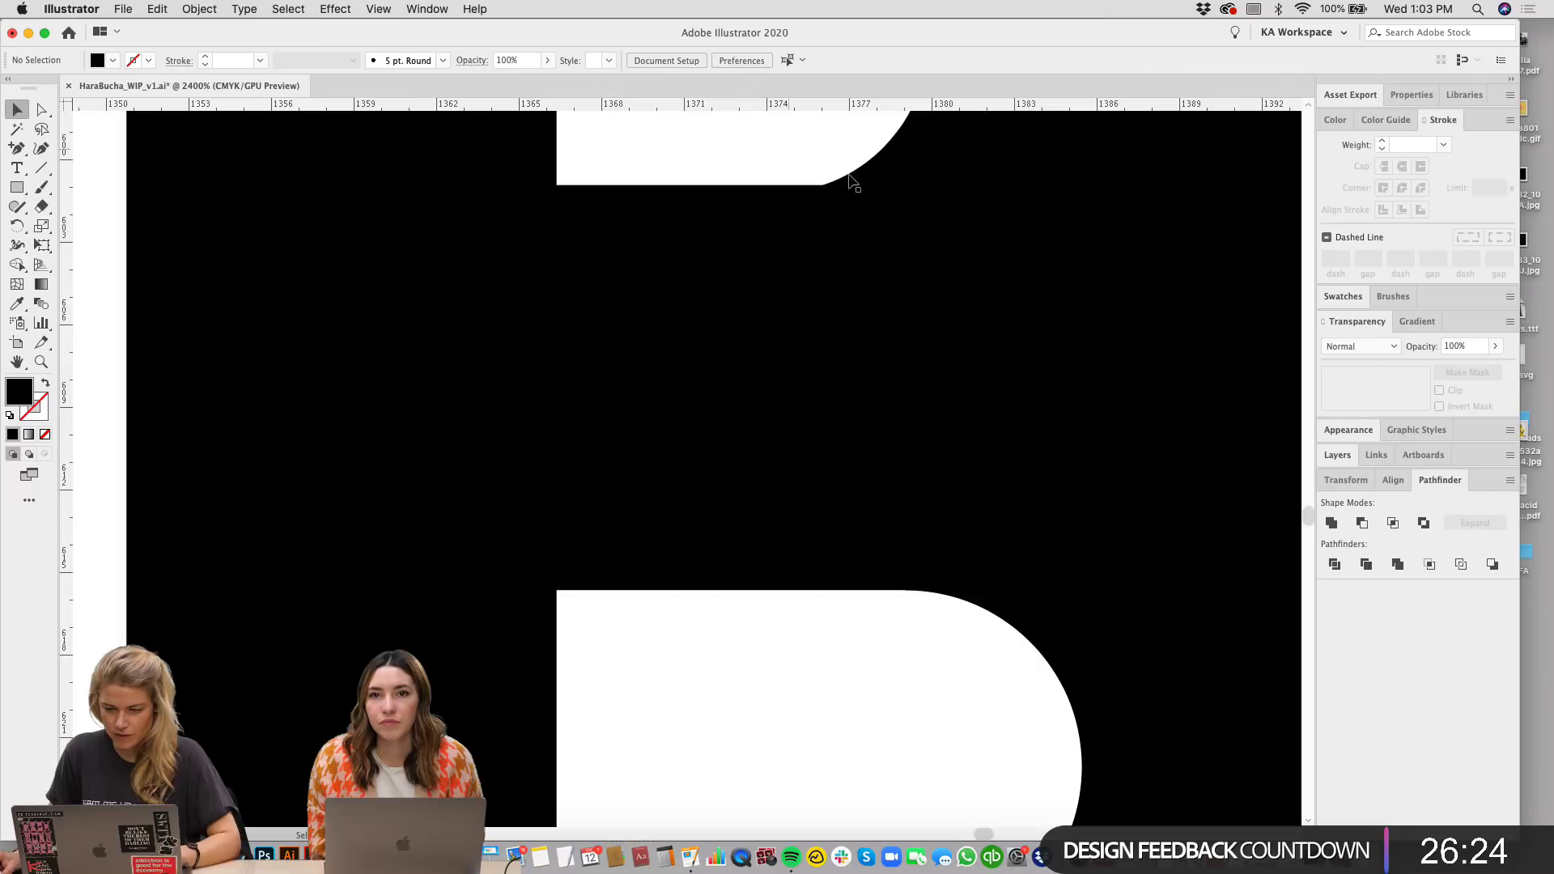
Step: Delete the existing crossbars of the H and A in BUCHA
scroll(878, 641, "down", 10)
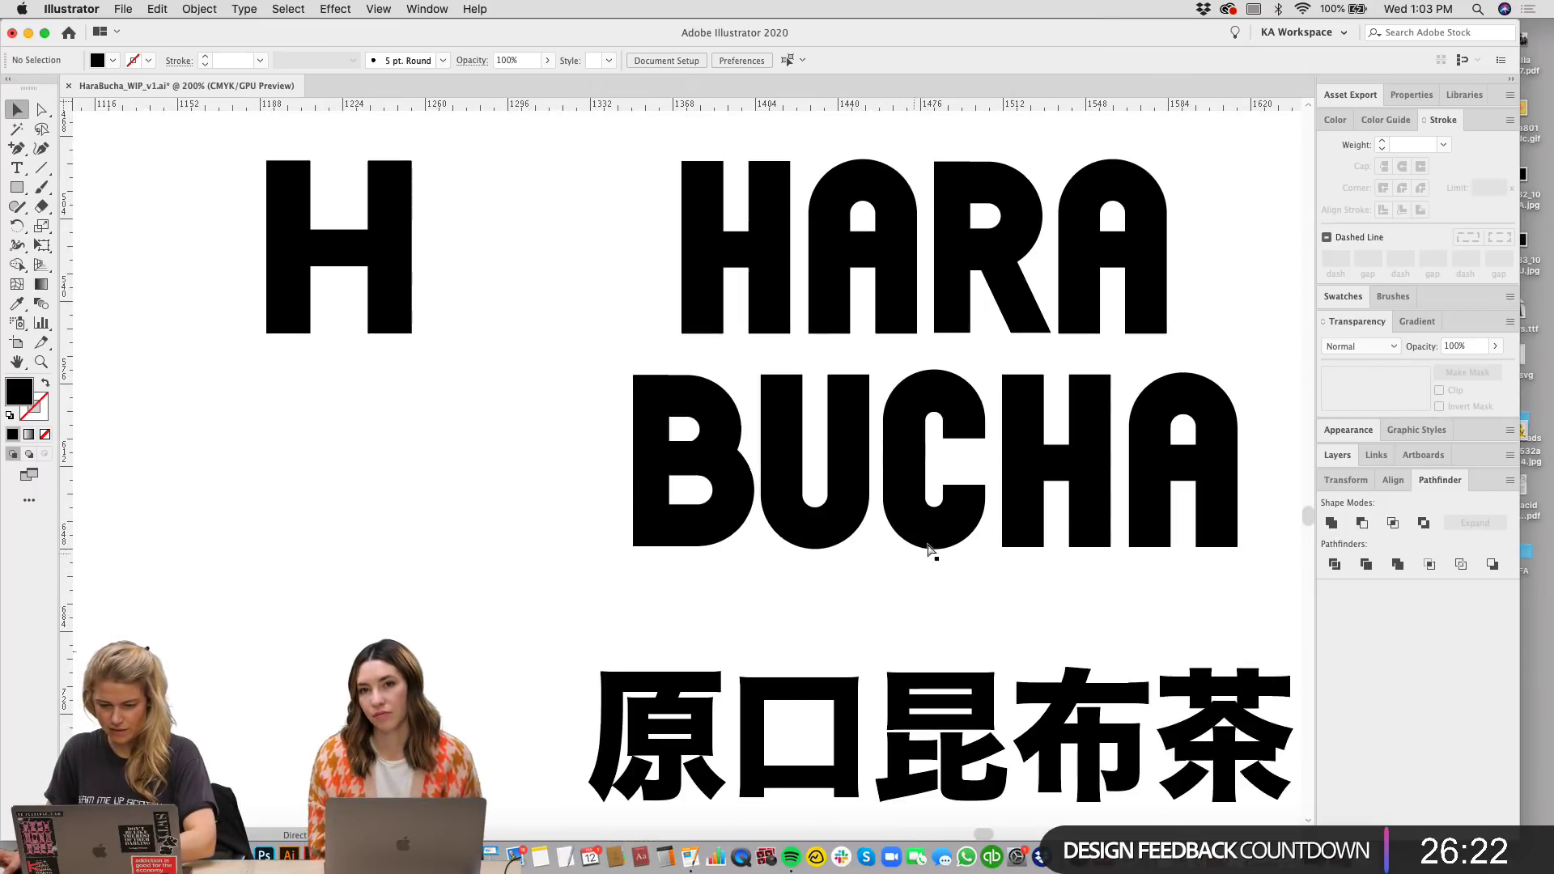
left_click_drag(1040, 449, 567, 168)
left_click(1009, 596)
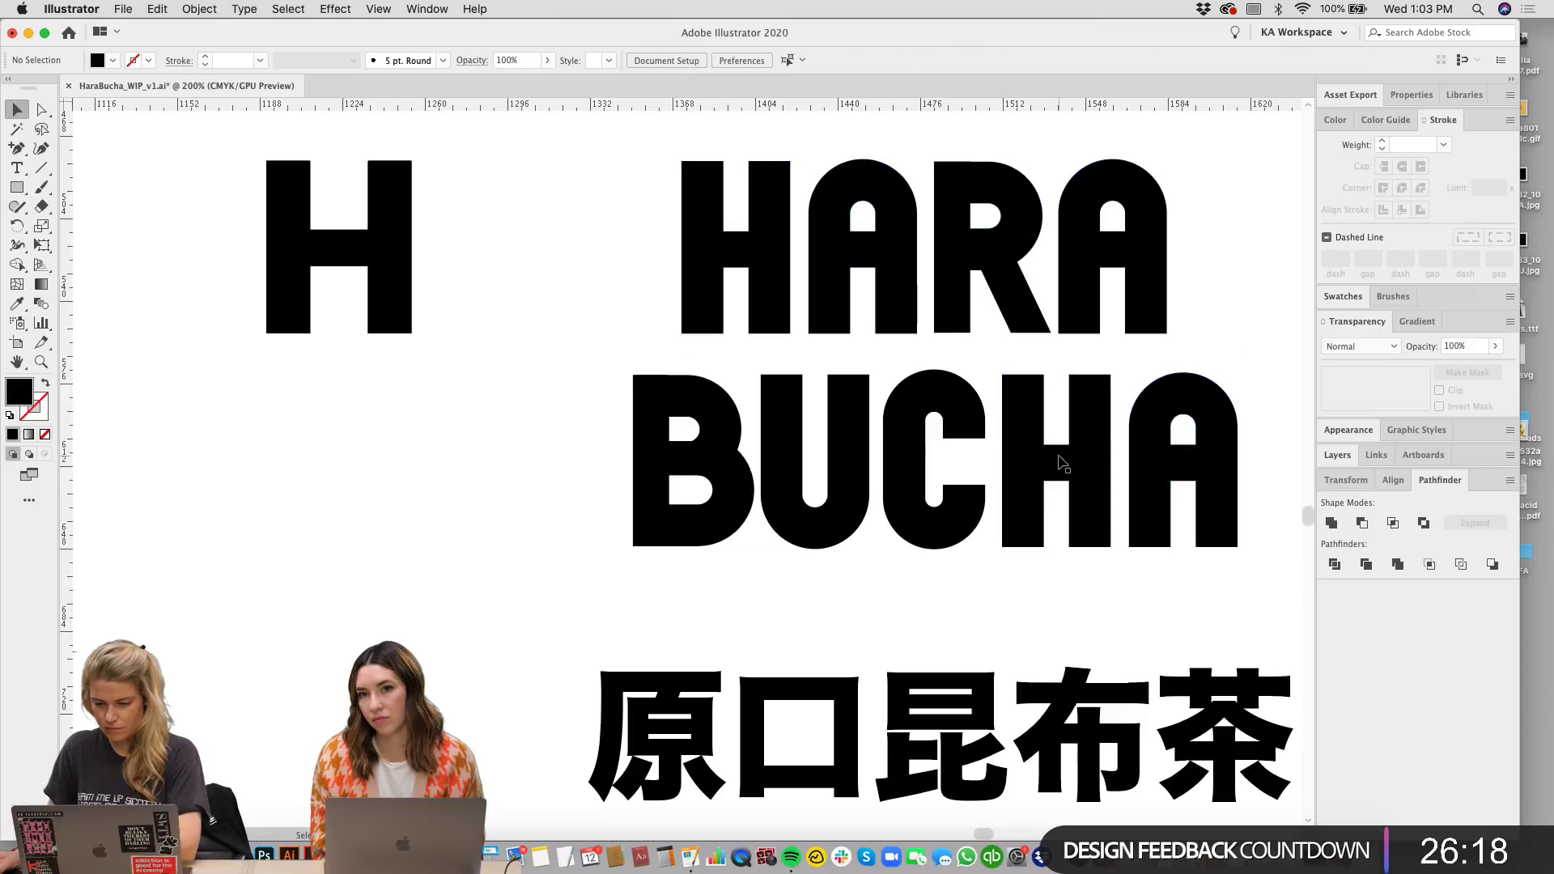
left_click(1066, 476)
key("Delete")
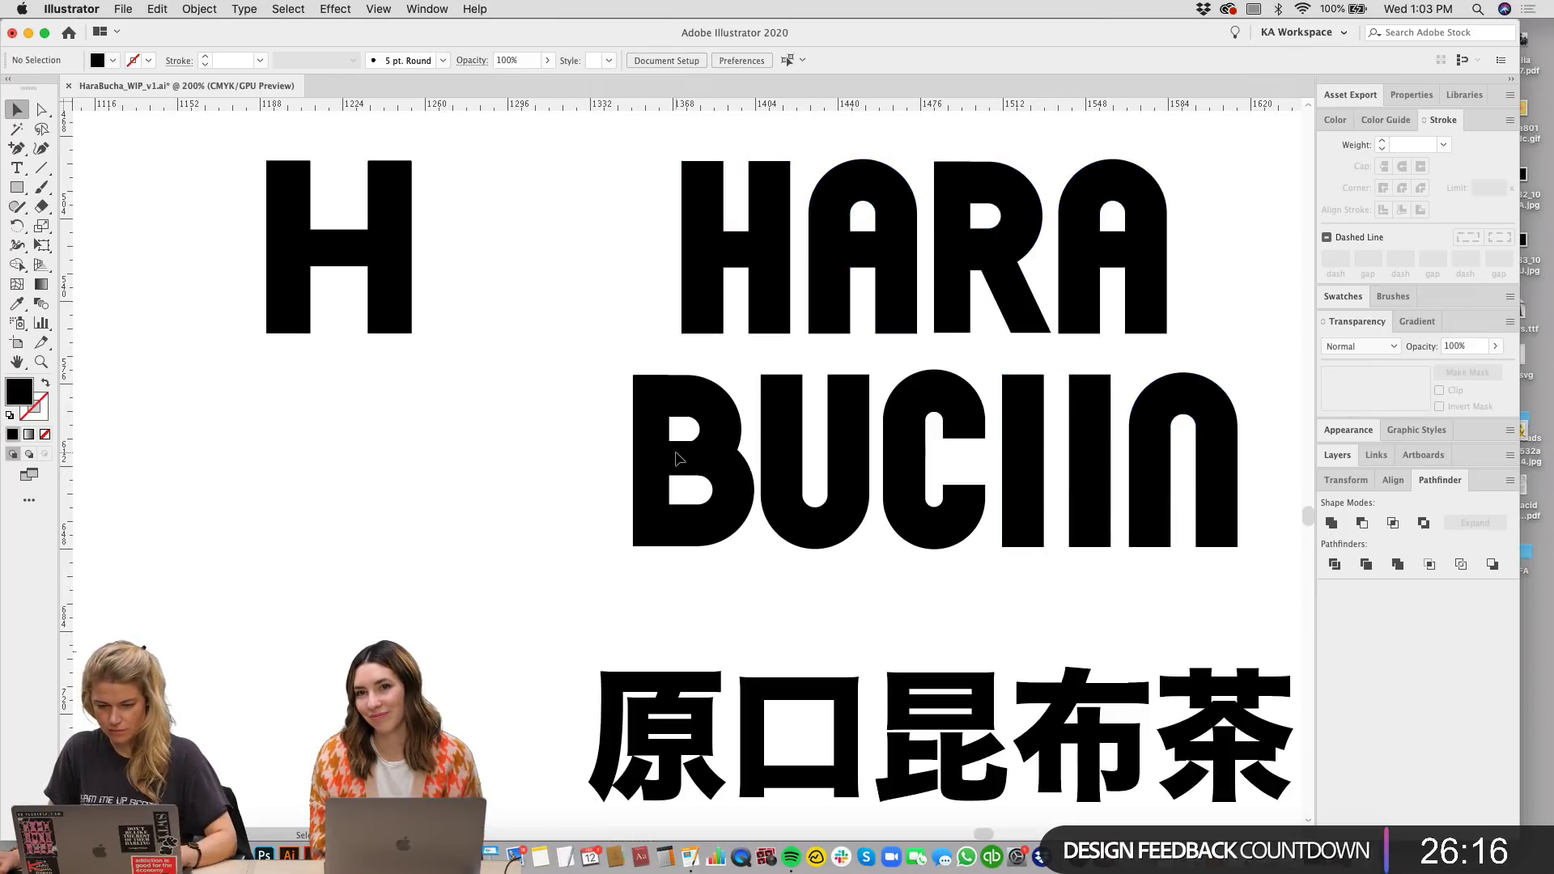
Step: Copy the B's middle bar into BUCHA's H and A as crossbars, with the A's bar sitting lower than the H's
left_click_drag(678, 459, 1205, 466)
left_click(1197, 433)
scroll(1150, 486, "right", 3)
scroll(1149, 485, "up", 1)
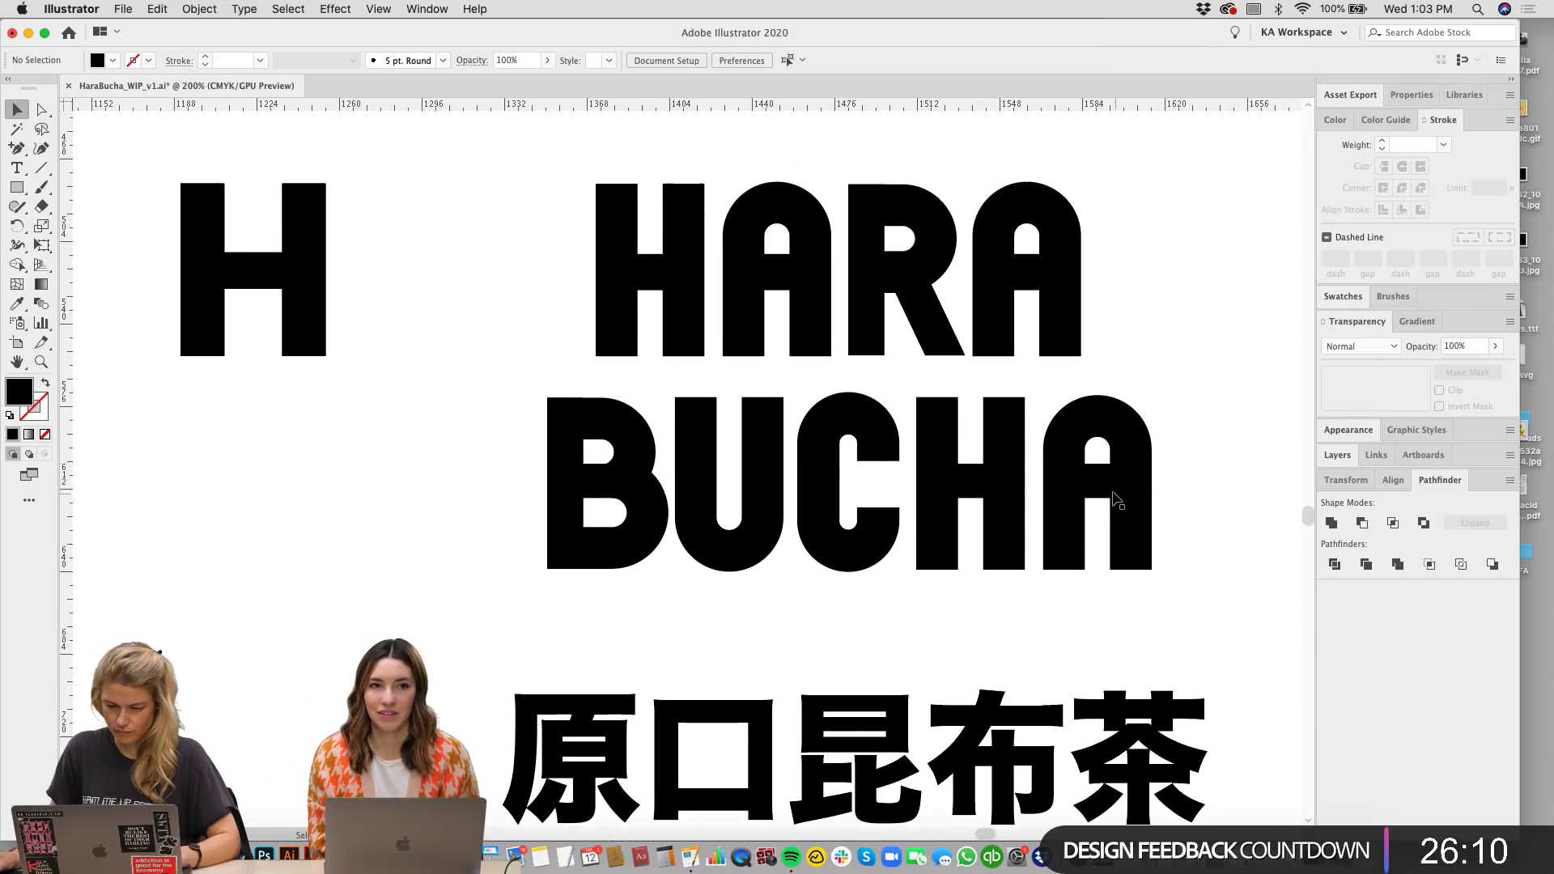
left_click(1091, 511)
key("Delete")
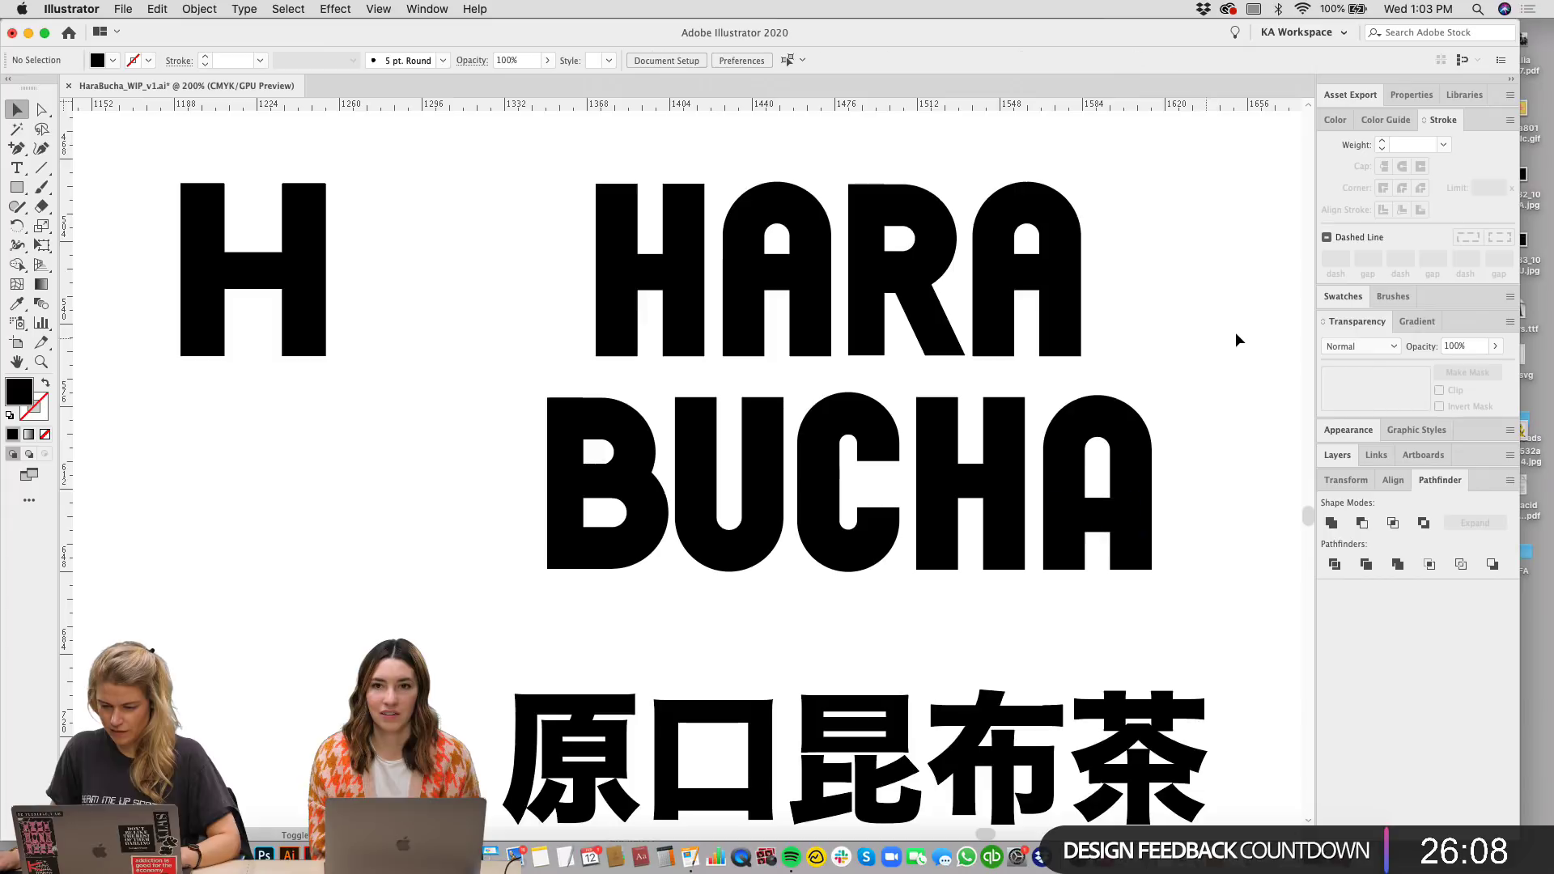
scroll(1097, 449, "up", 2)
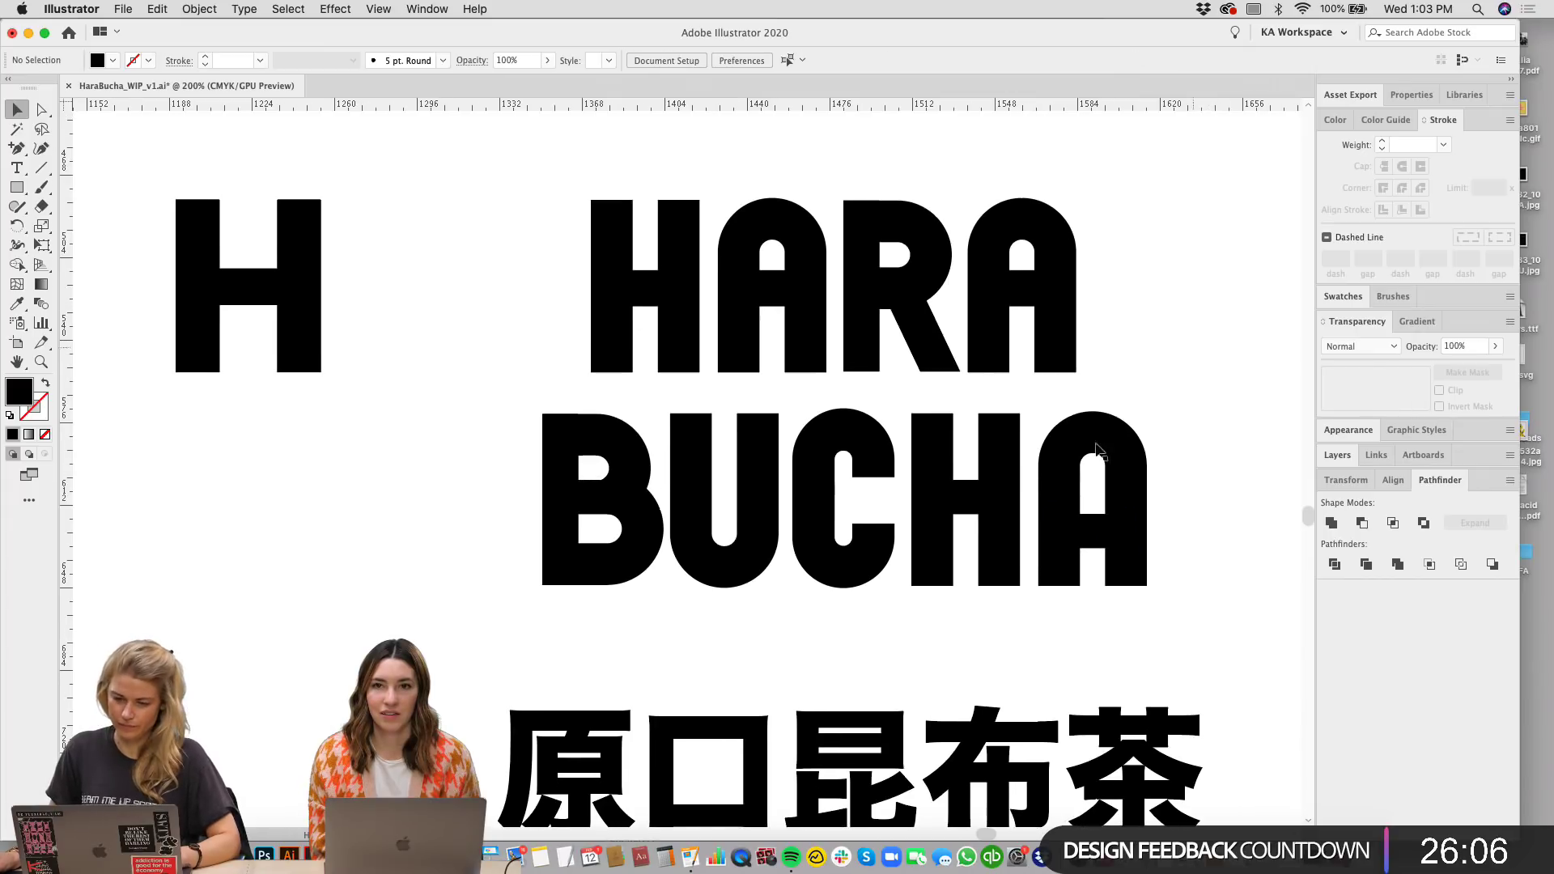
Step: Delete the H and both As from the HARA line, keeping only the R
left_click_drag(1141, 380, 1006, 198)
key("Delete")
left_click_drag(570, 161, 723, 306)
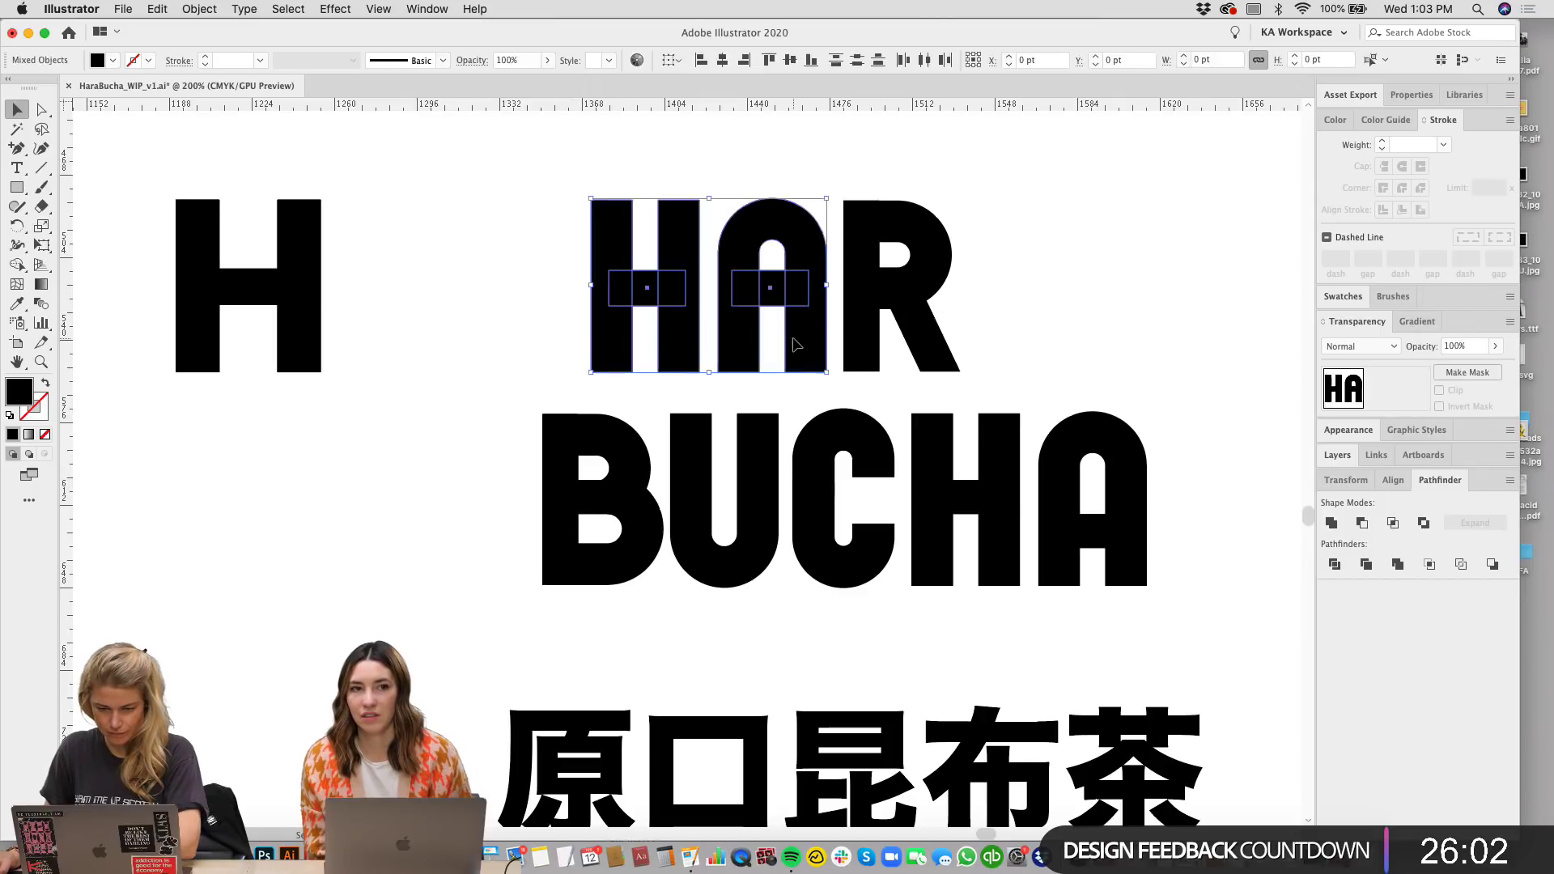
key("Delete")
left_click_drag(986, 362, 731, 167)
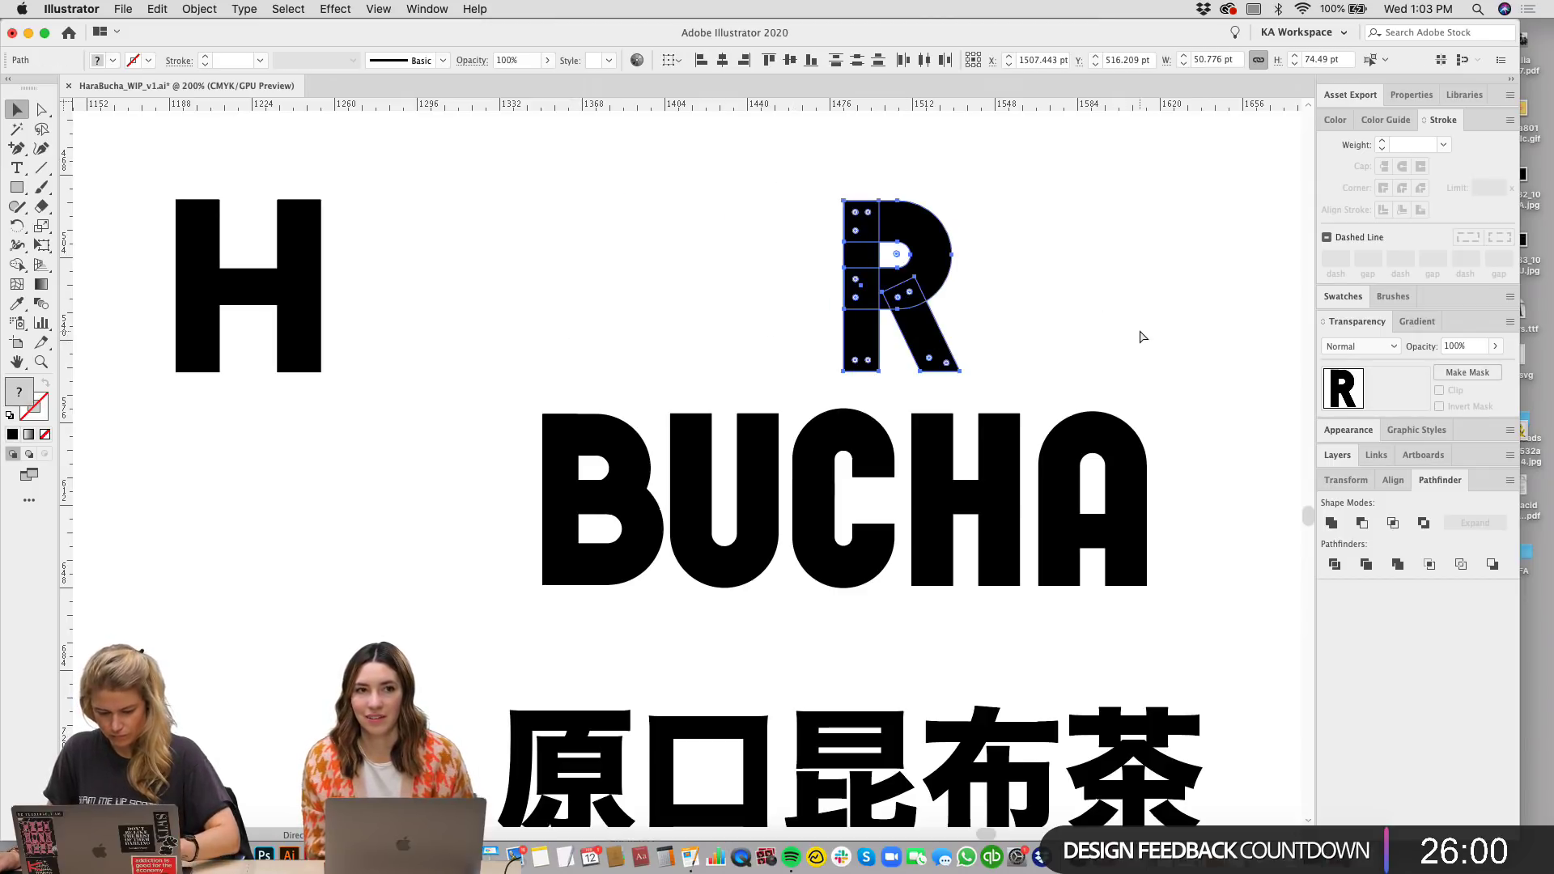
left_click(1197, 555)
Step: Copy BUCHA's H and A into the HARA line as its opening HA and final A, and delete the surplus H
left_click_drag(1061, 407, 1175, 615)
left_click(996, 504, "shift")
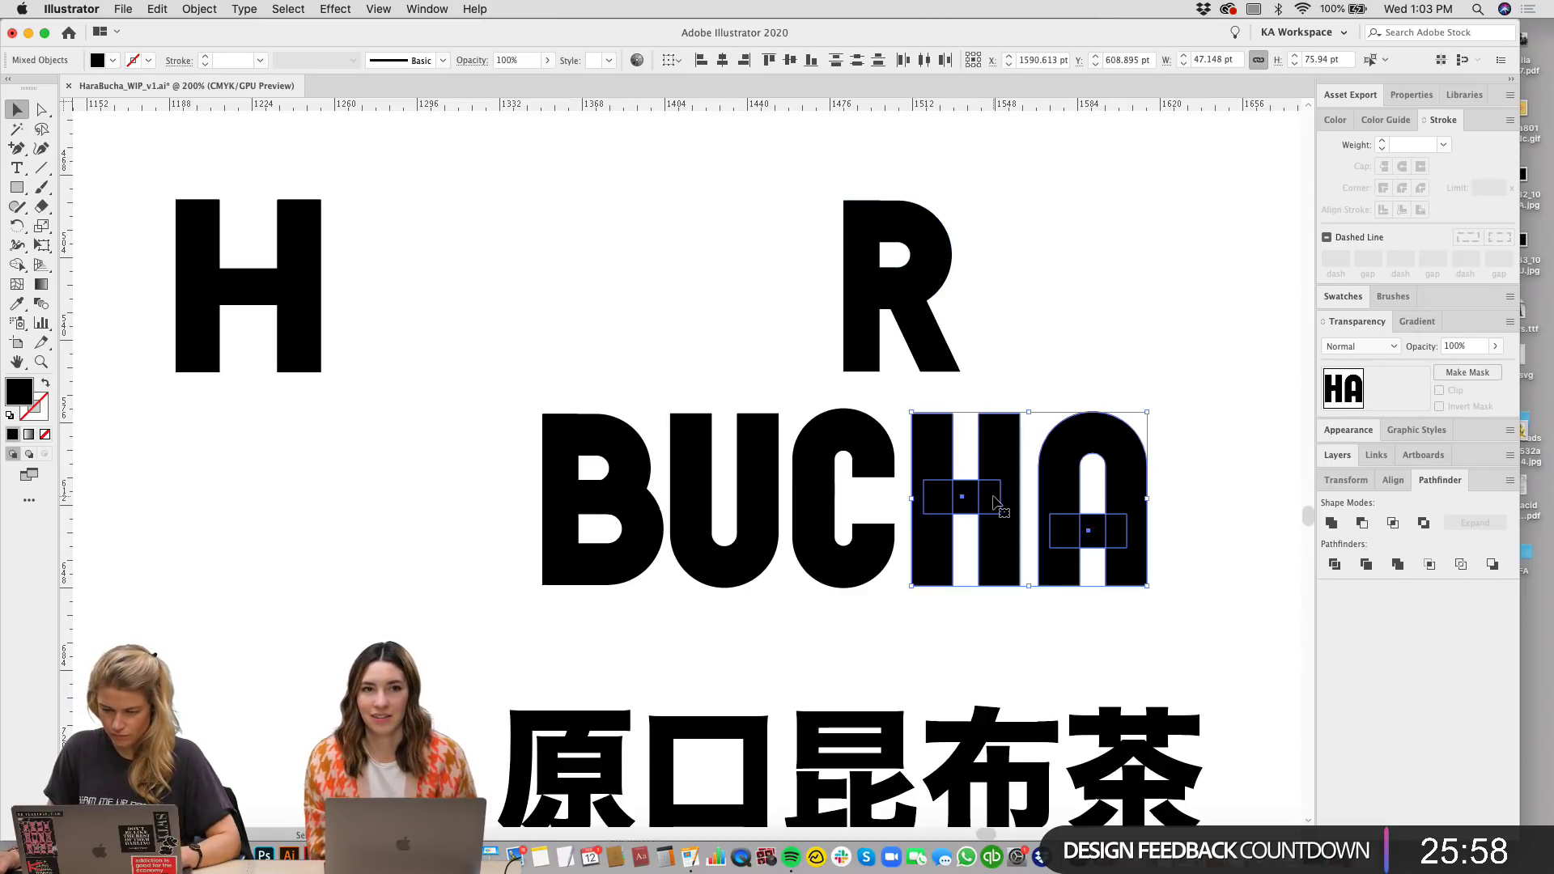
left_click_drag(995, 503, 659, 275, "alt")
left_click(955, 162)
left_click(1014, 299)
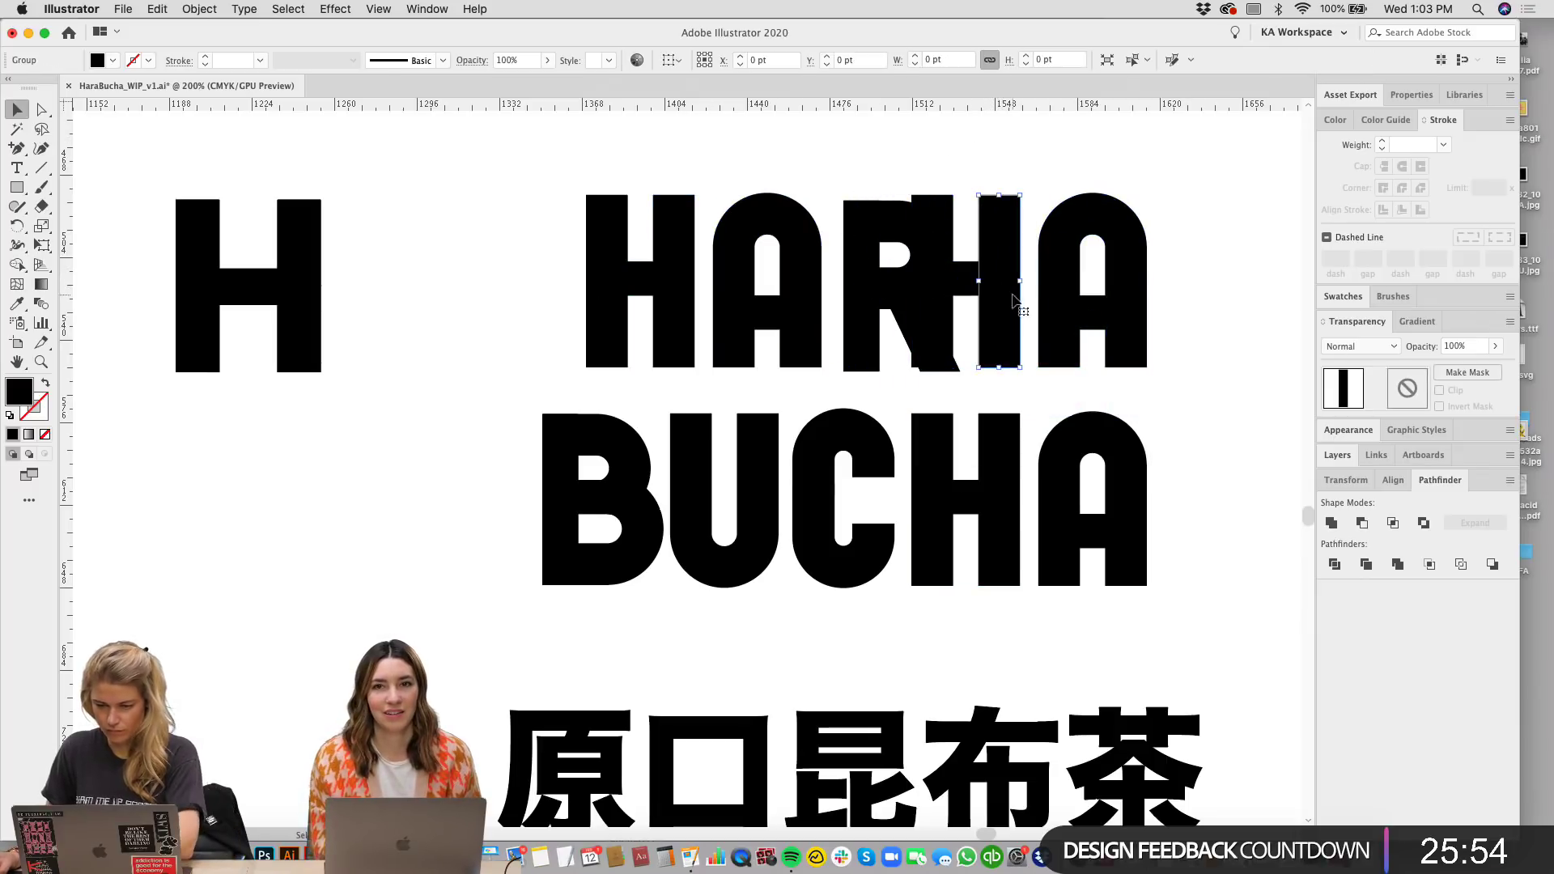
key("Delete")
left_click(947, 275)
key("Delete")
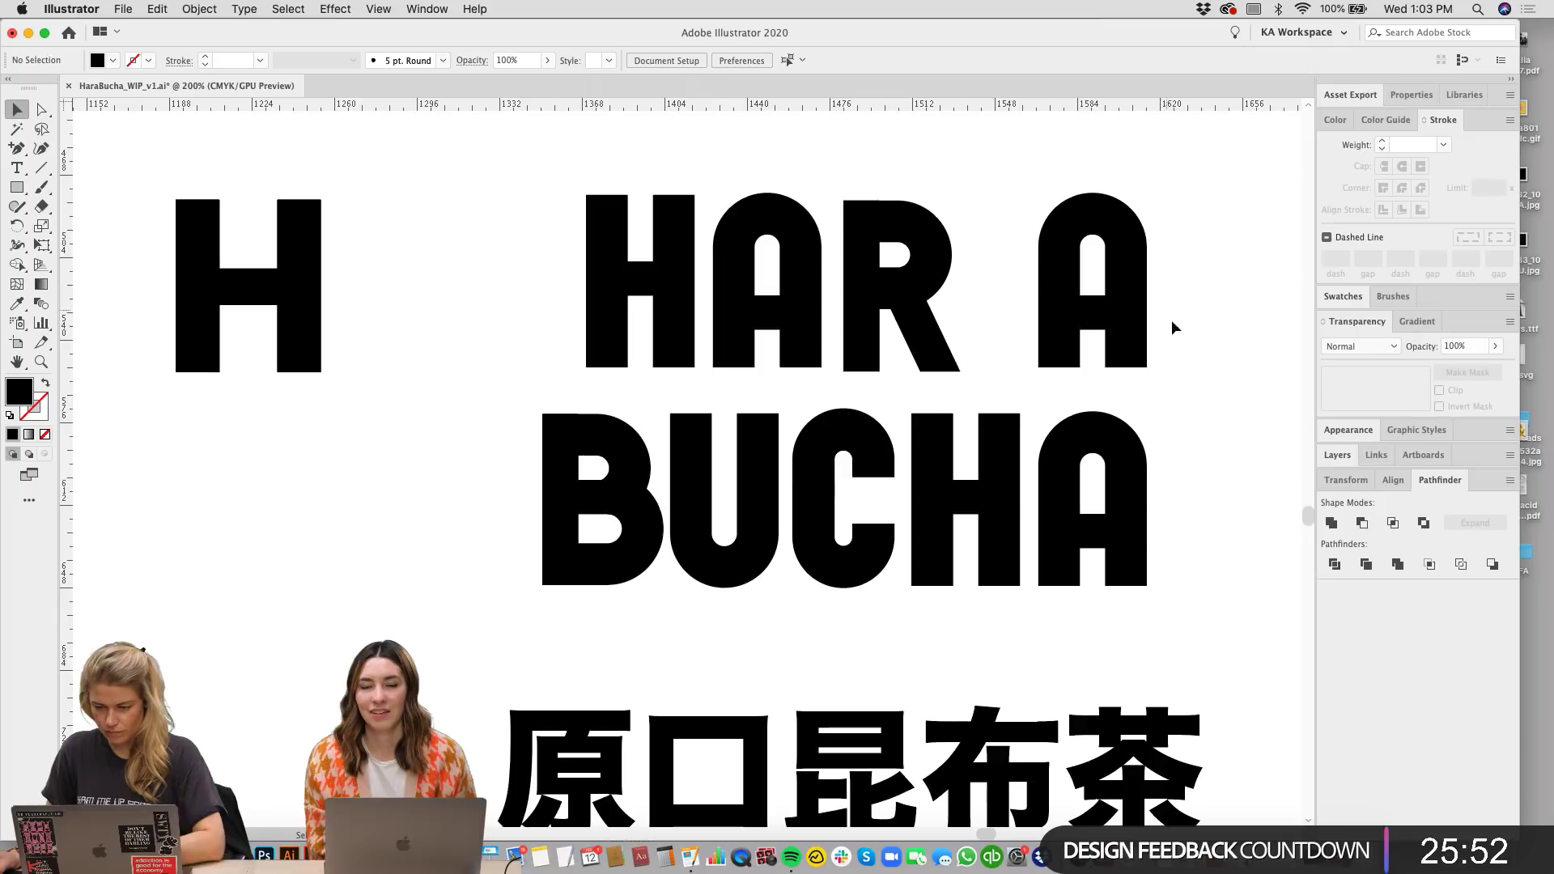
Step: Move the final A beside the R and align the bottom edges of the HARA letters
left_click_drag(1175, 327, 964, 202)
left_click_drag(819, 155, 728, 202)
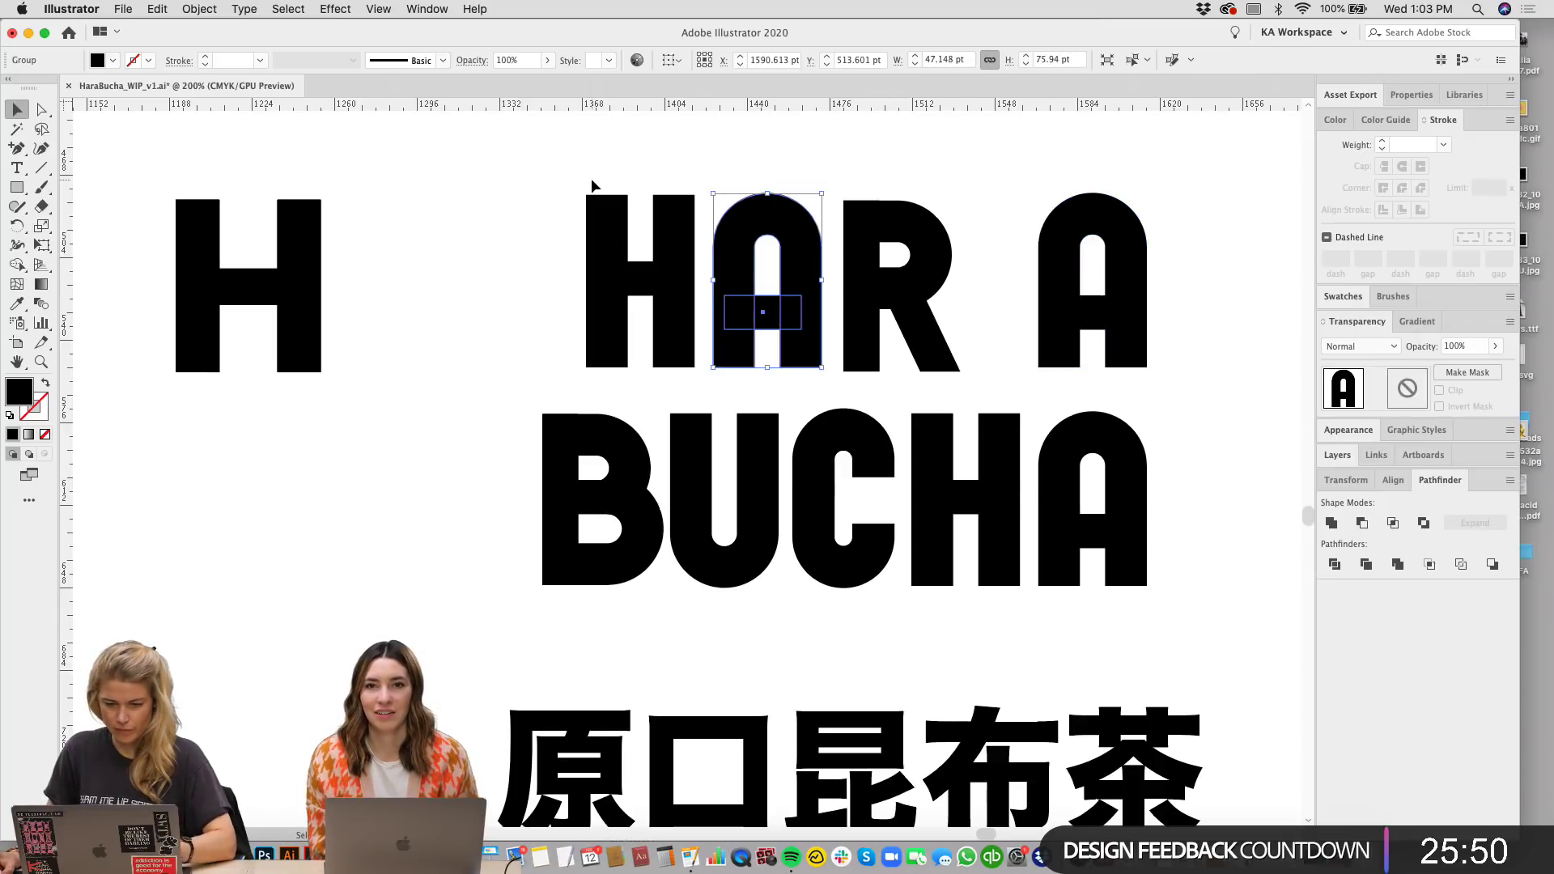
left_click(593, 186)
left_click_drag(1125, 303, 602, 168)
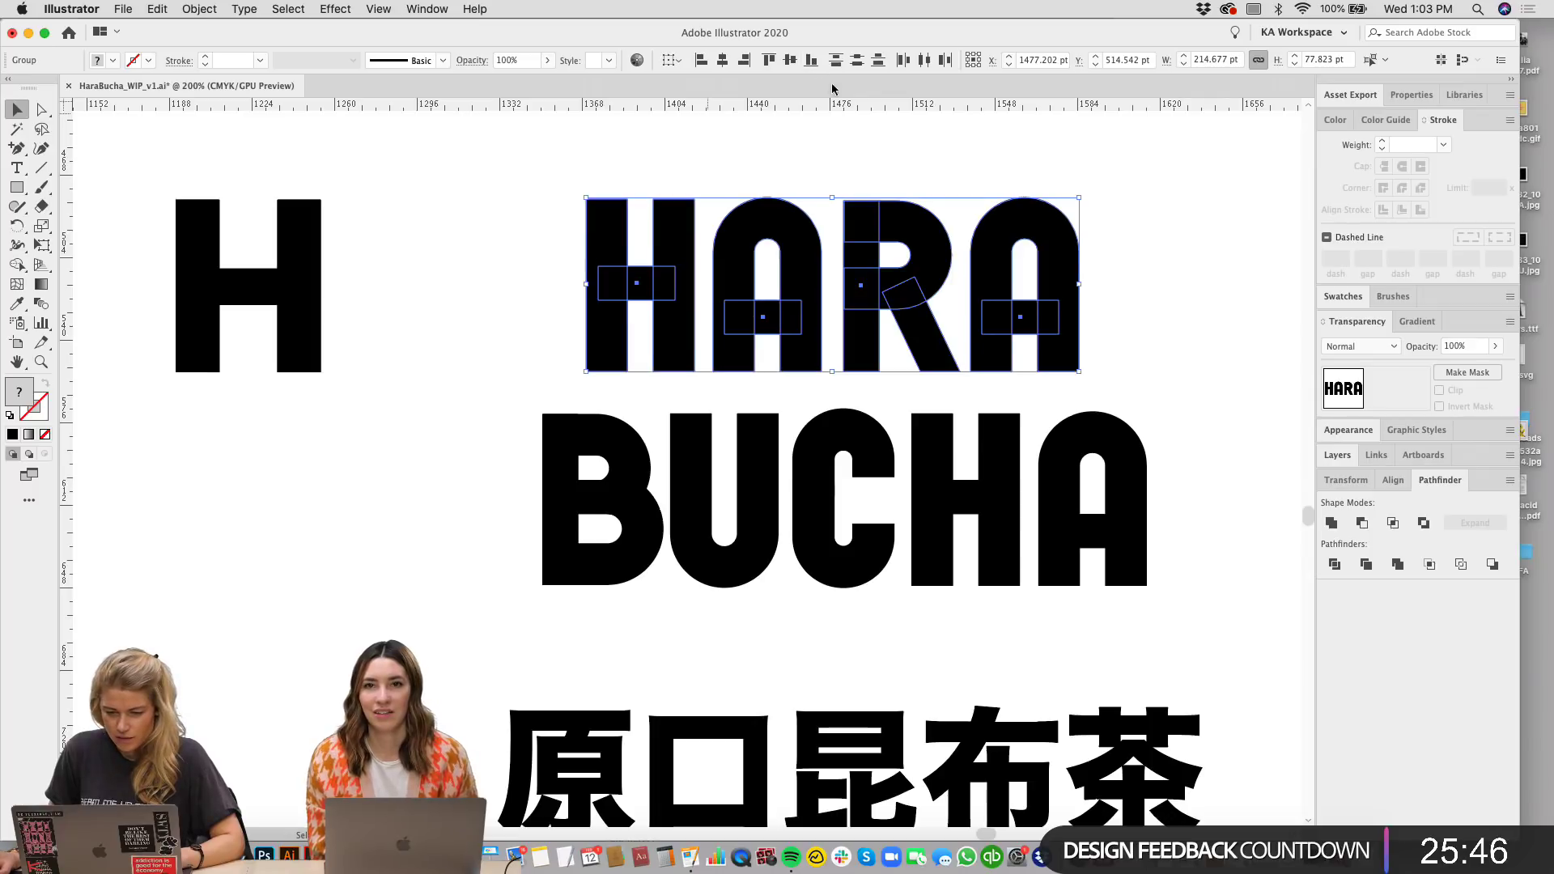
left_click(1189, 246)
Step: Examine the HARA letters up close for matching heights, baseline alignment and spacing
scroll(844, 454, "up", 5)
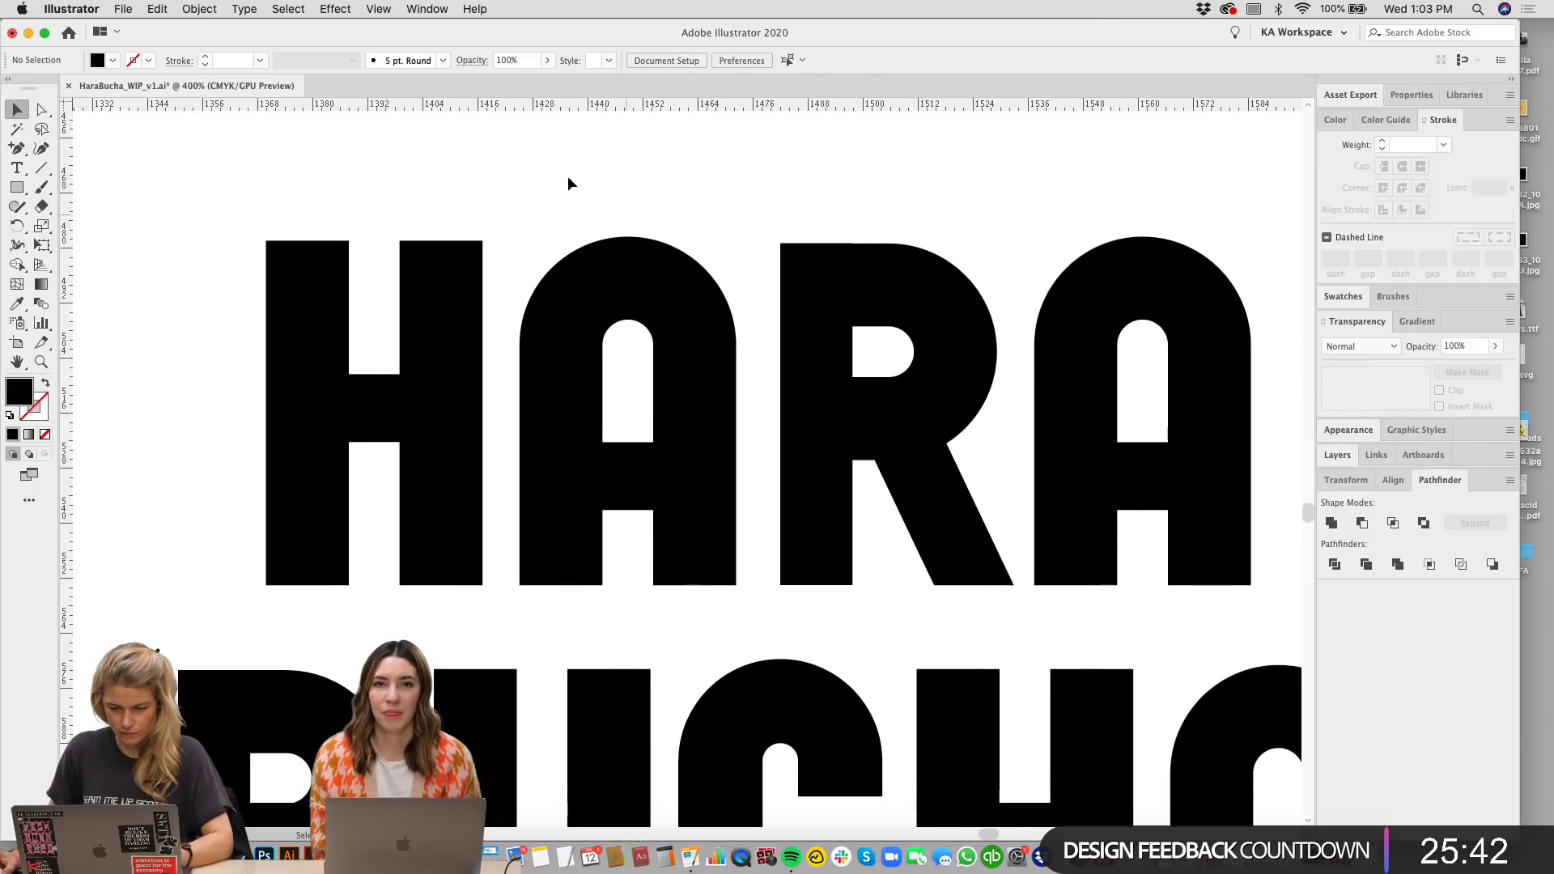
left_click_drag(356, 178, 552, 265)
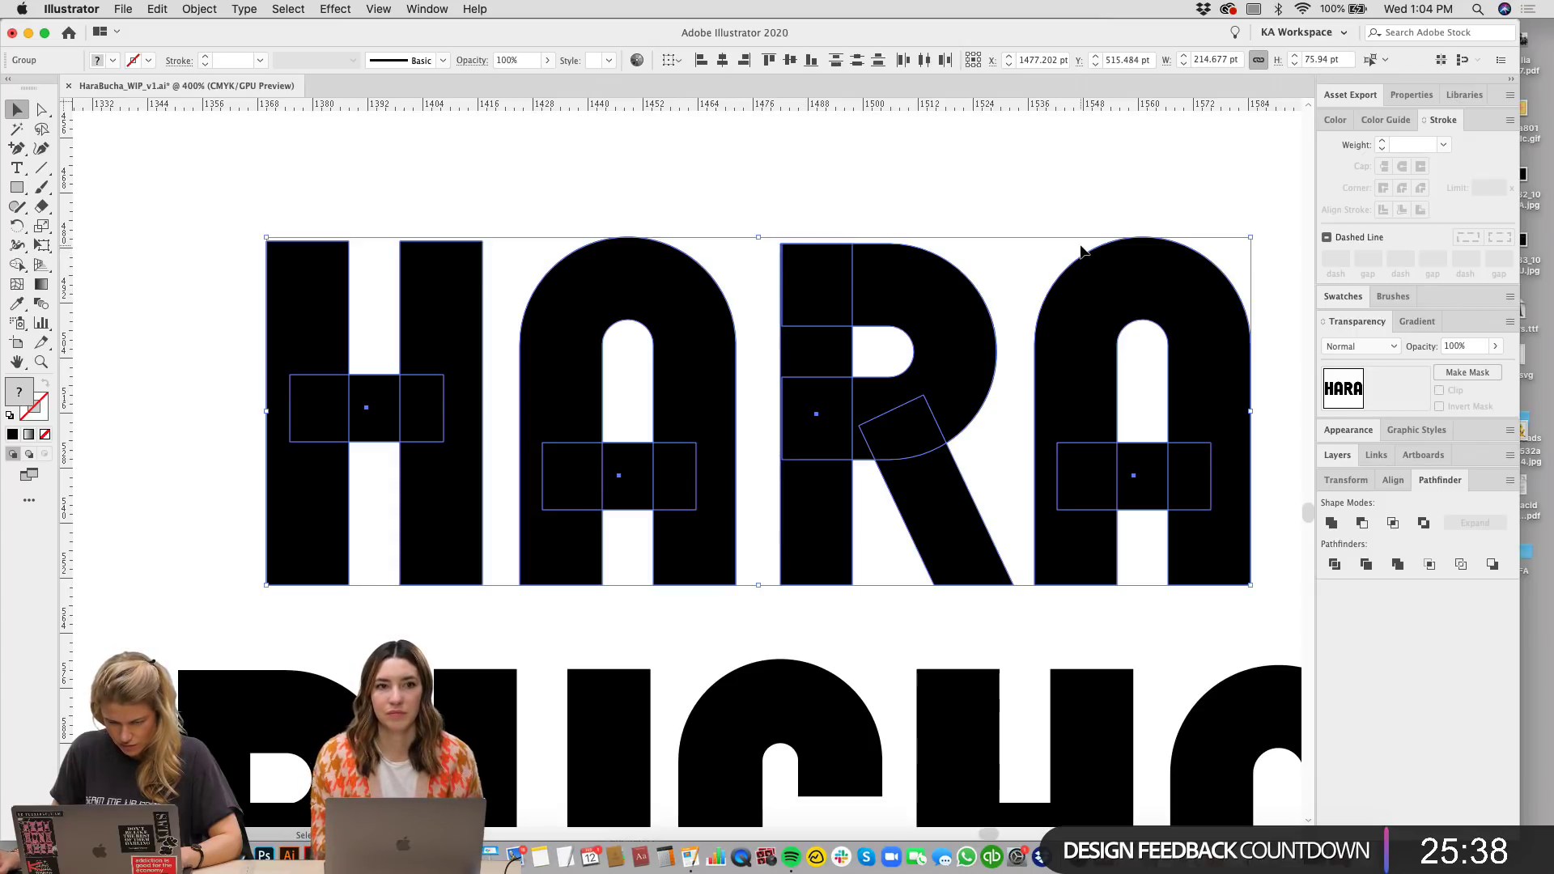
scroll(1044, 275, "down", 2)
left_click(651, 128)
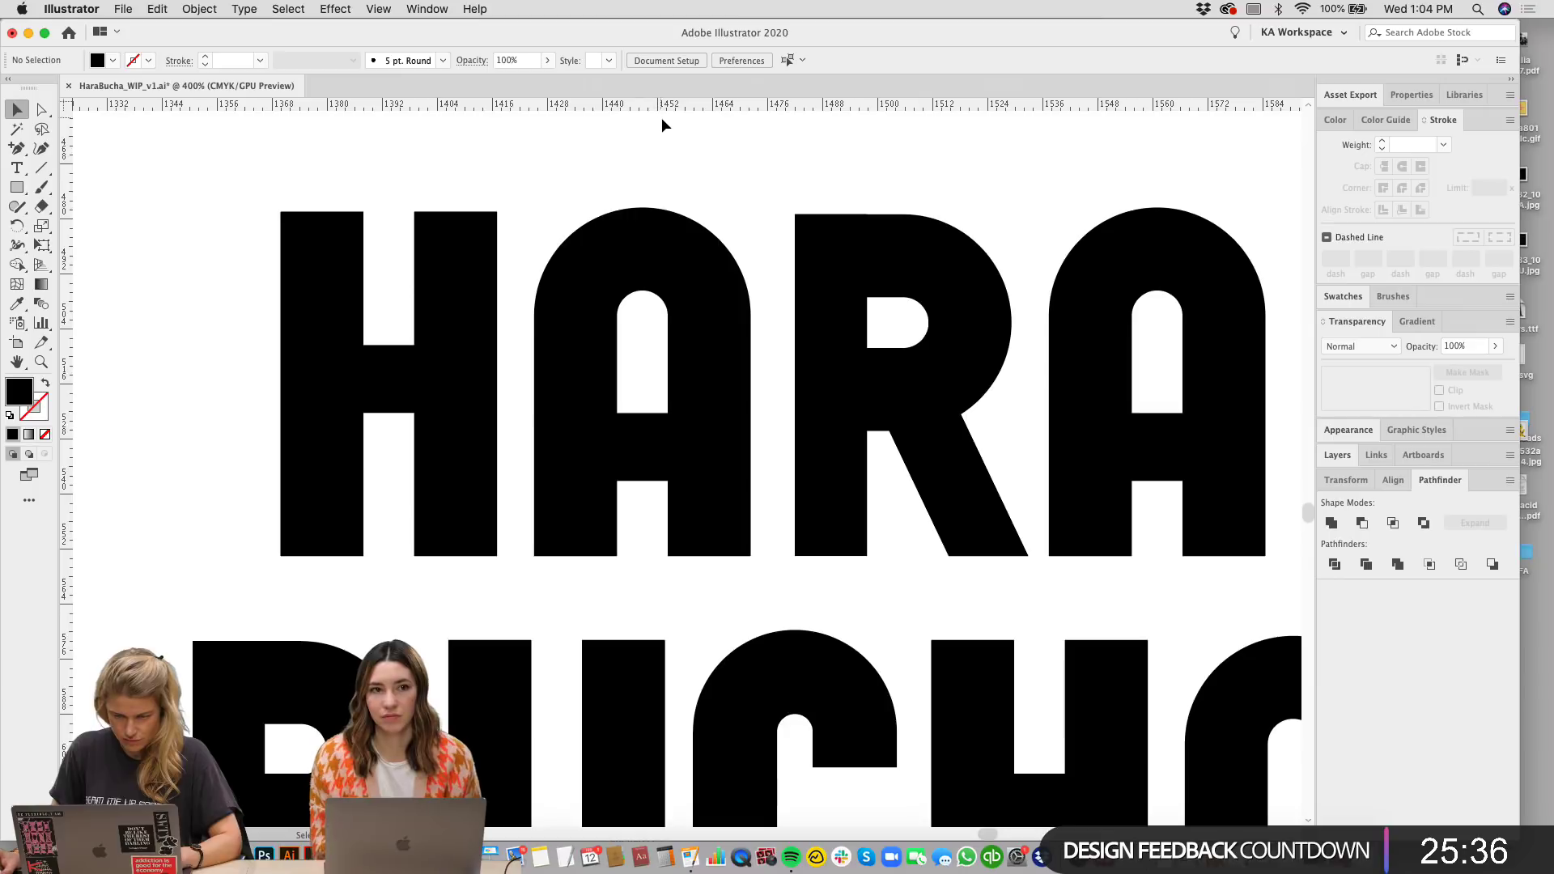
key("super+equal")
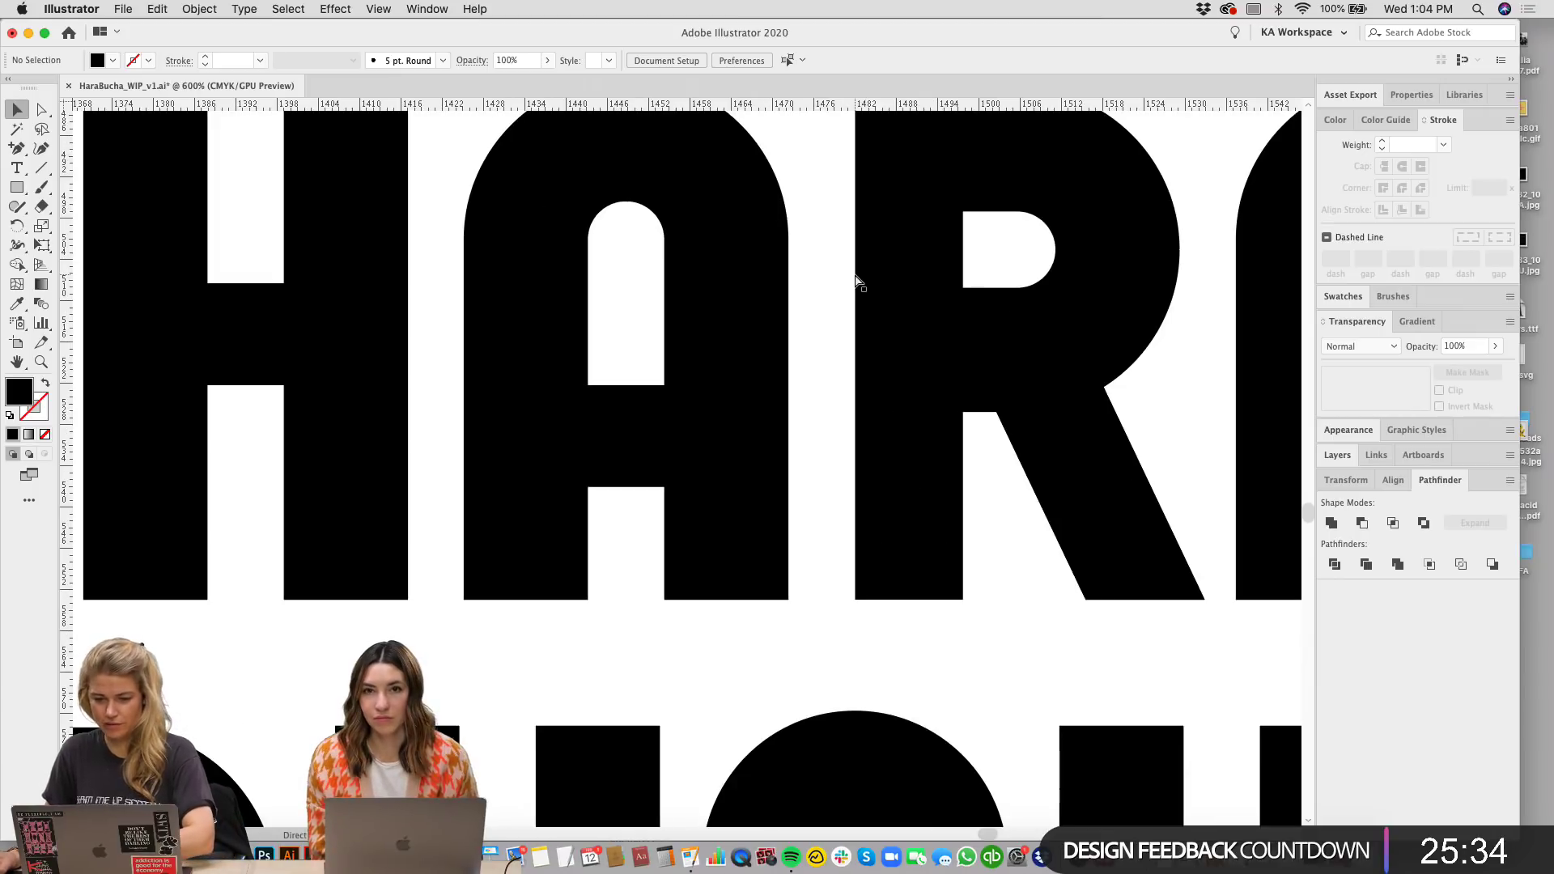
scroll(862, 437, "up", 5)
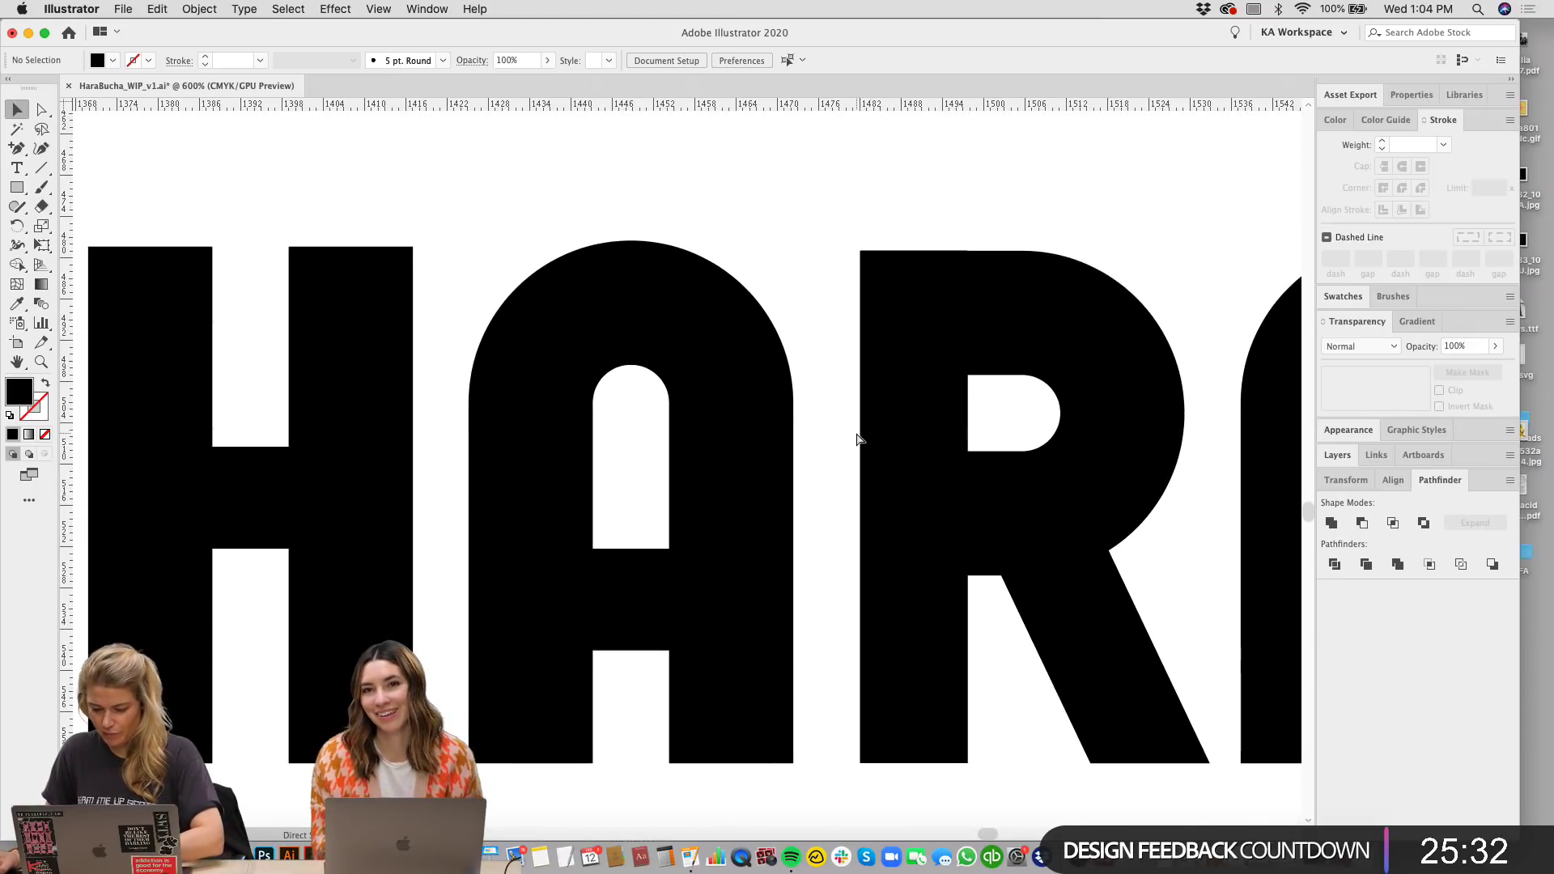
key("super+minus")
key("super+minus")
key("super+minus")
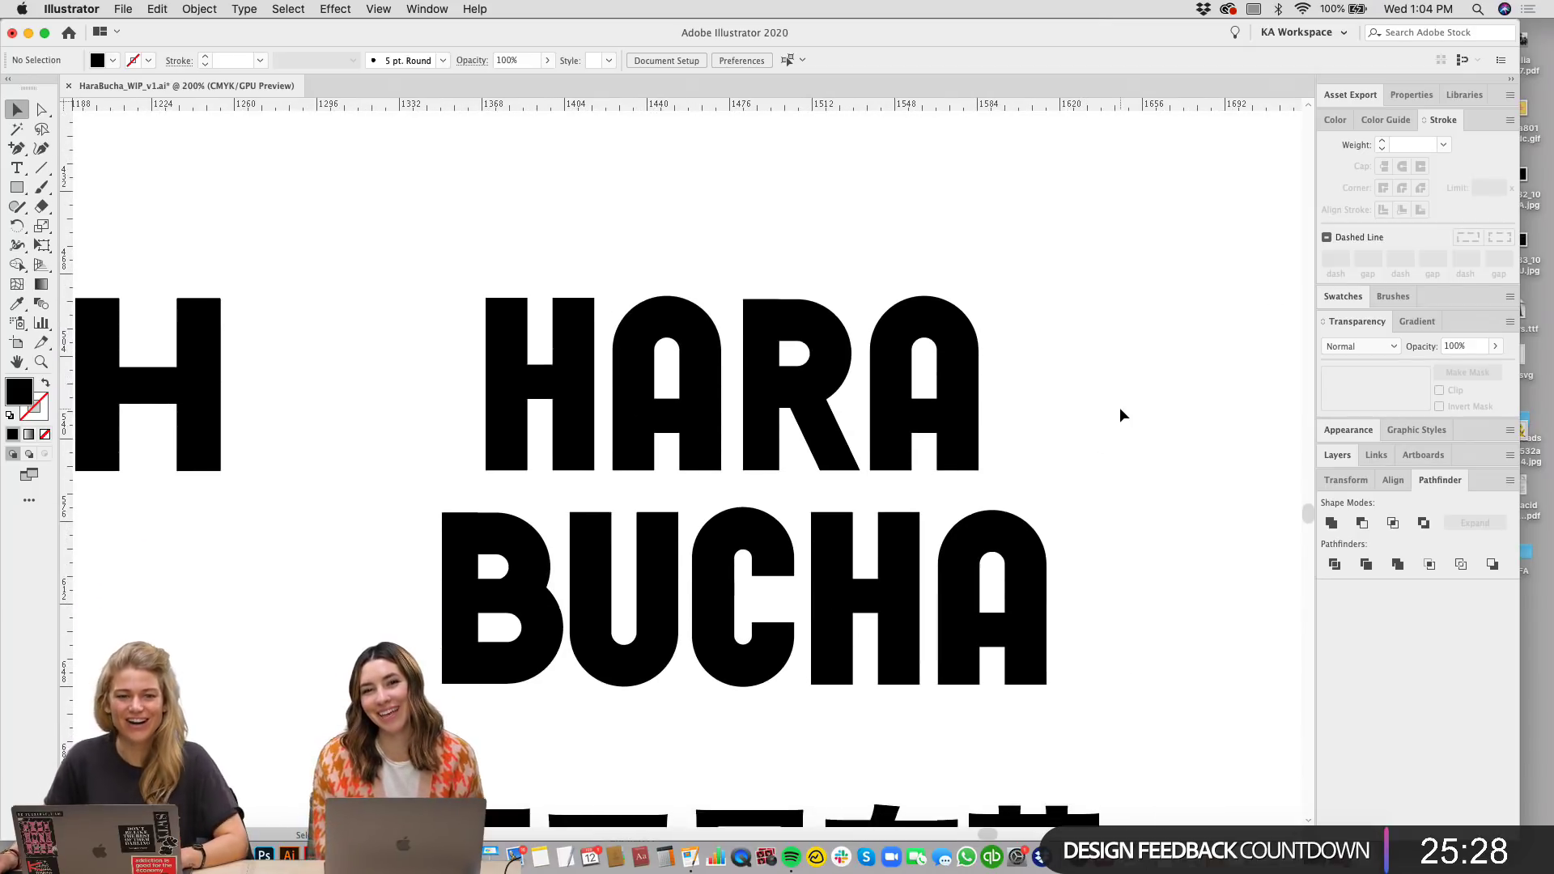
Step: Tighten HARA's letter spacing by nudging the R and final A left, and the whole ARA group closer to the H
left_click_drag(1066, 388, 909, 298)
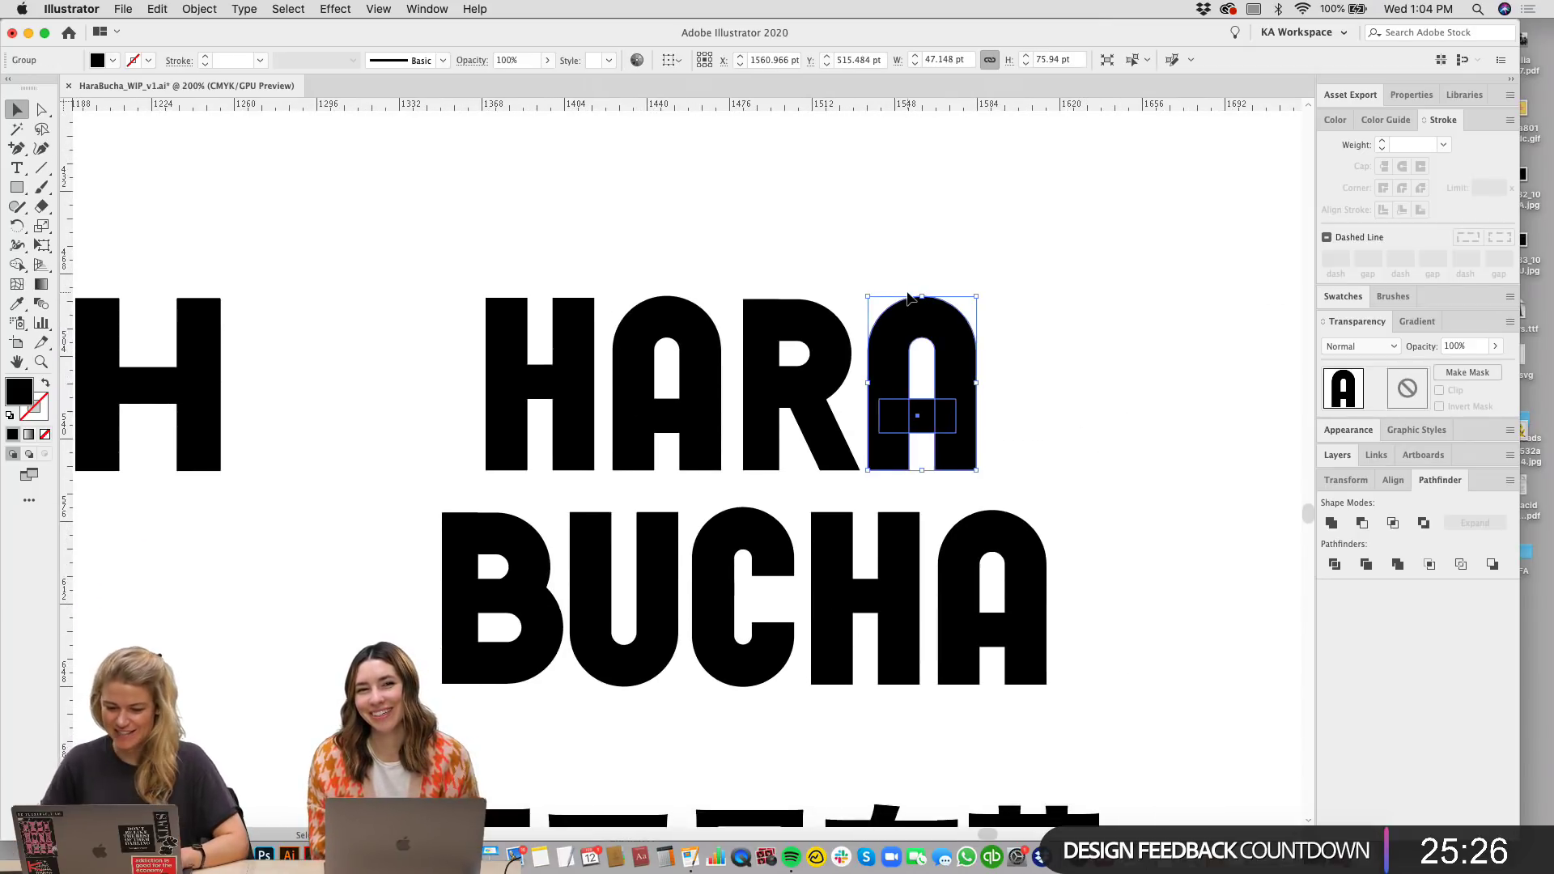
left_click(753, 314, "shift")
key("Left")
key("Left")
key("Left")
key("Left")
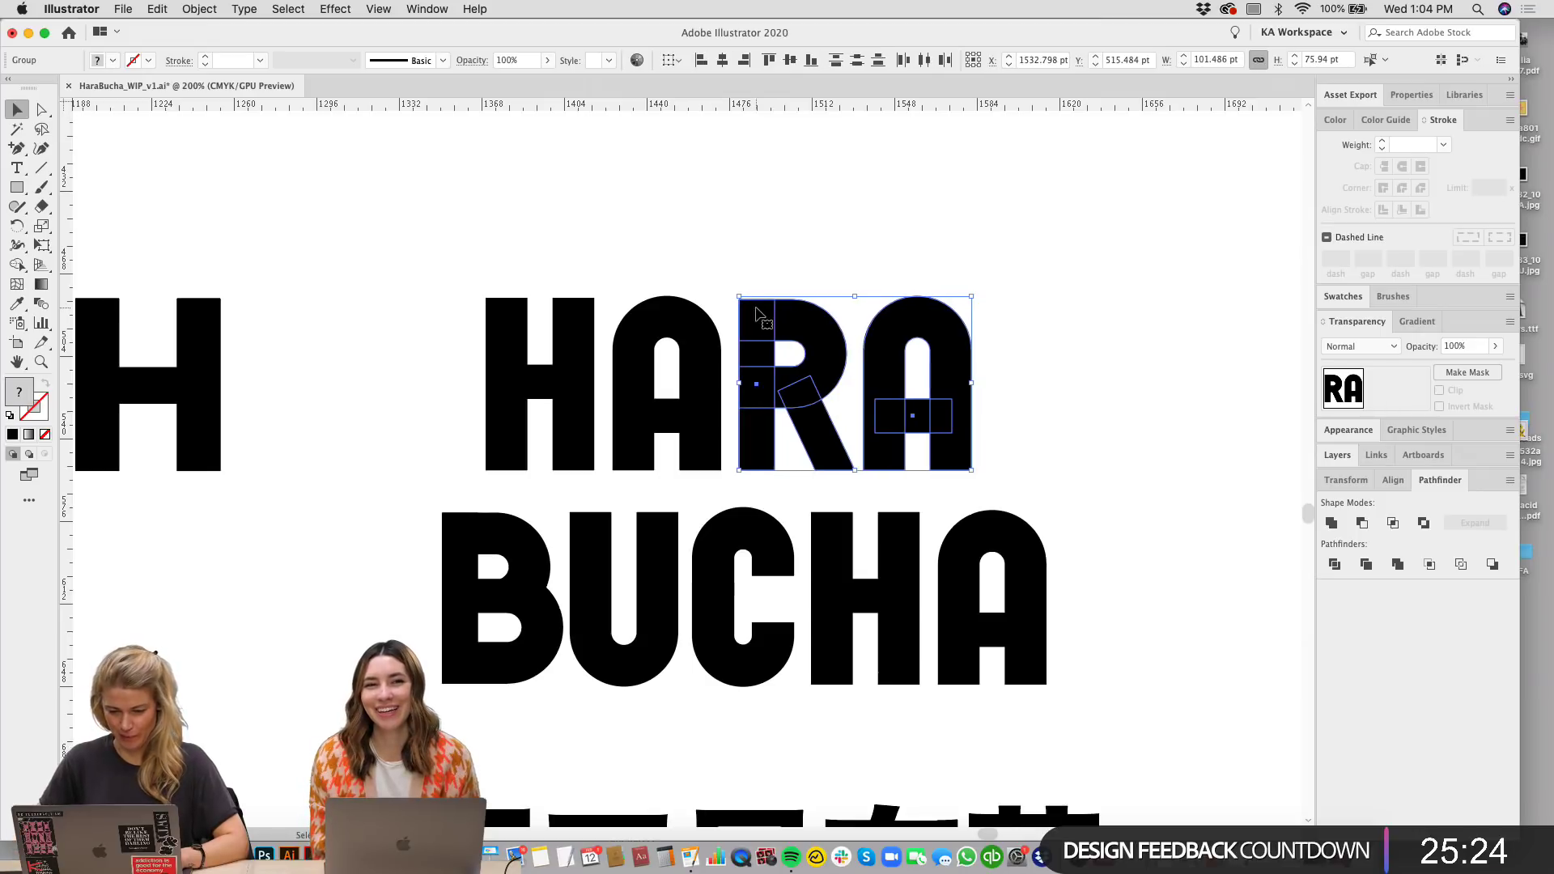
left_click(710, 340, "shift")
key("Left")
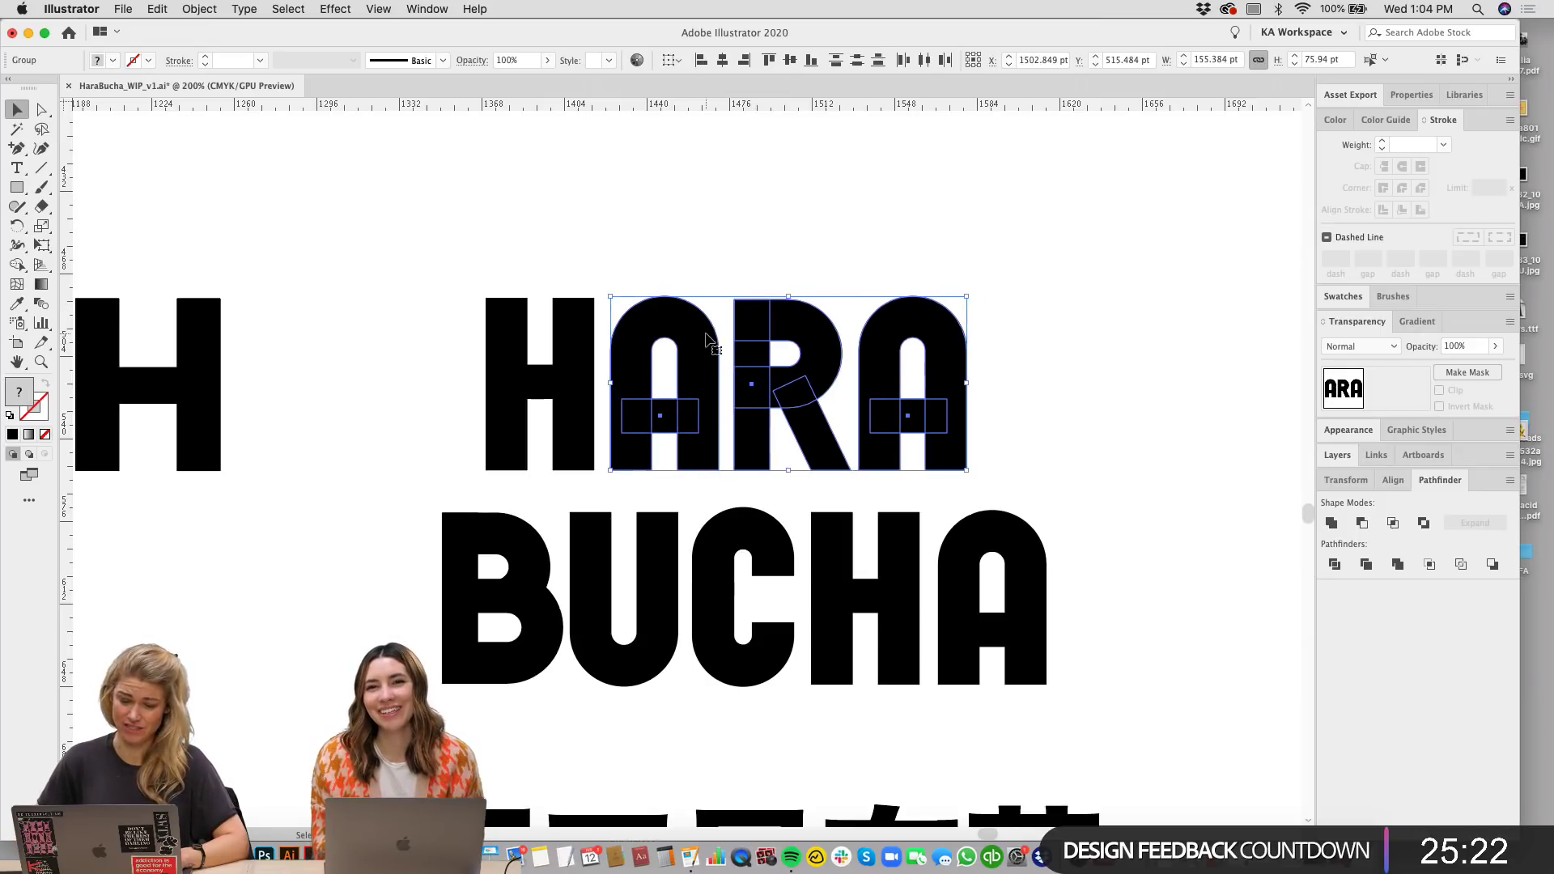
left_click(928, 254)
Step: Nudge BUCHA's final A left to close the gap after the H
scroll(1186, 354, "down", 3)
left_click_drag(1132, 617, 945, 437)
key("Left")
key("Left")
key("Left")
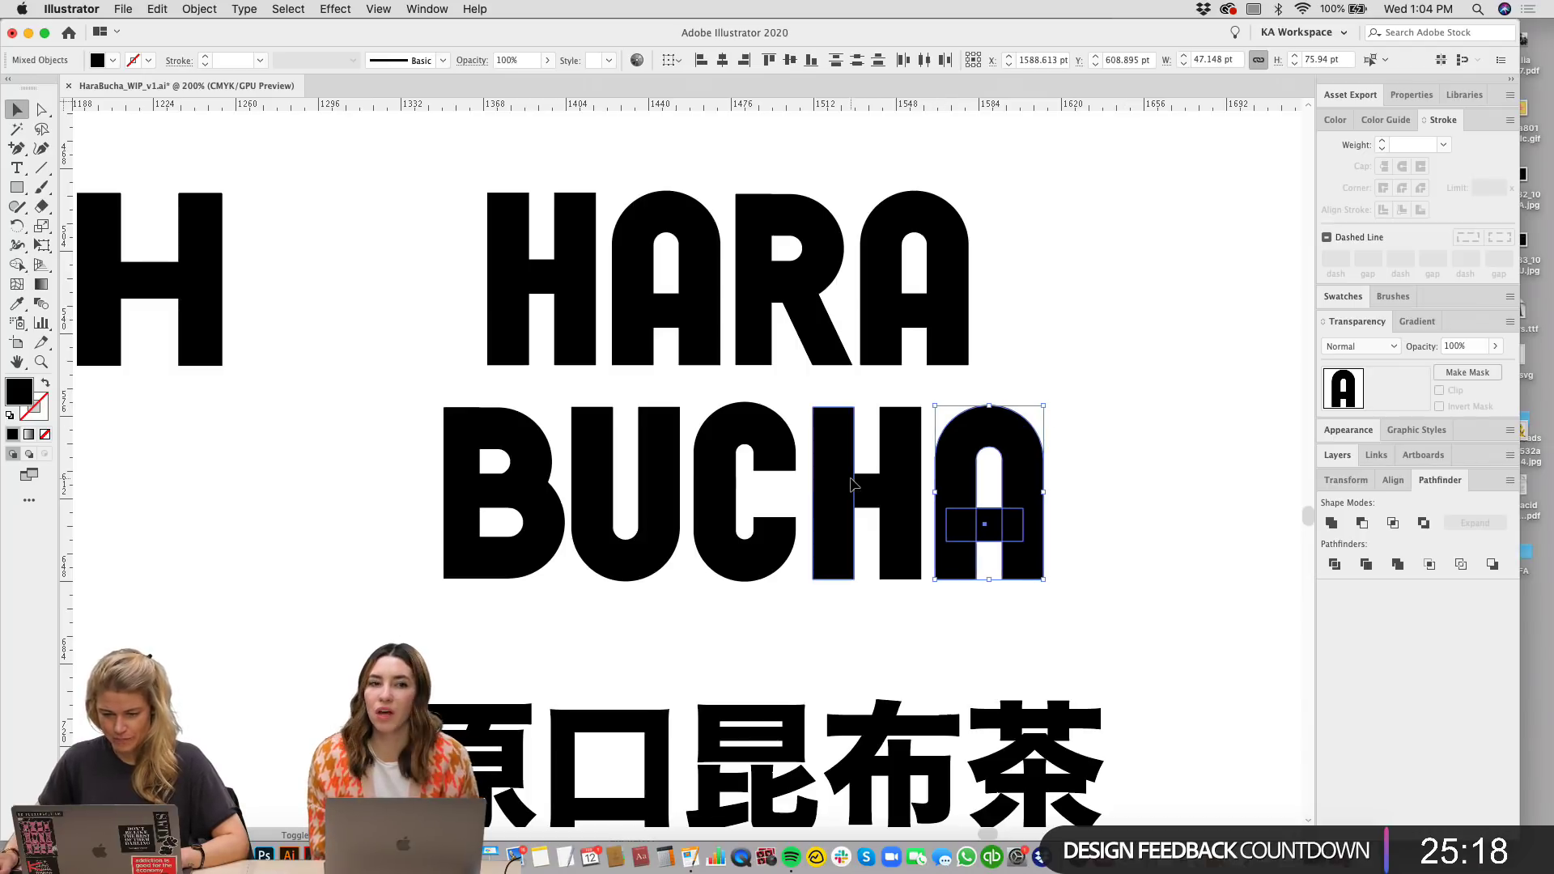
Step: Nudge BUCHA's H and final A together slightly left toward the C
left_click(851, 485, "shift")
left_click(913, 613)
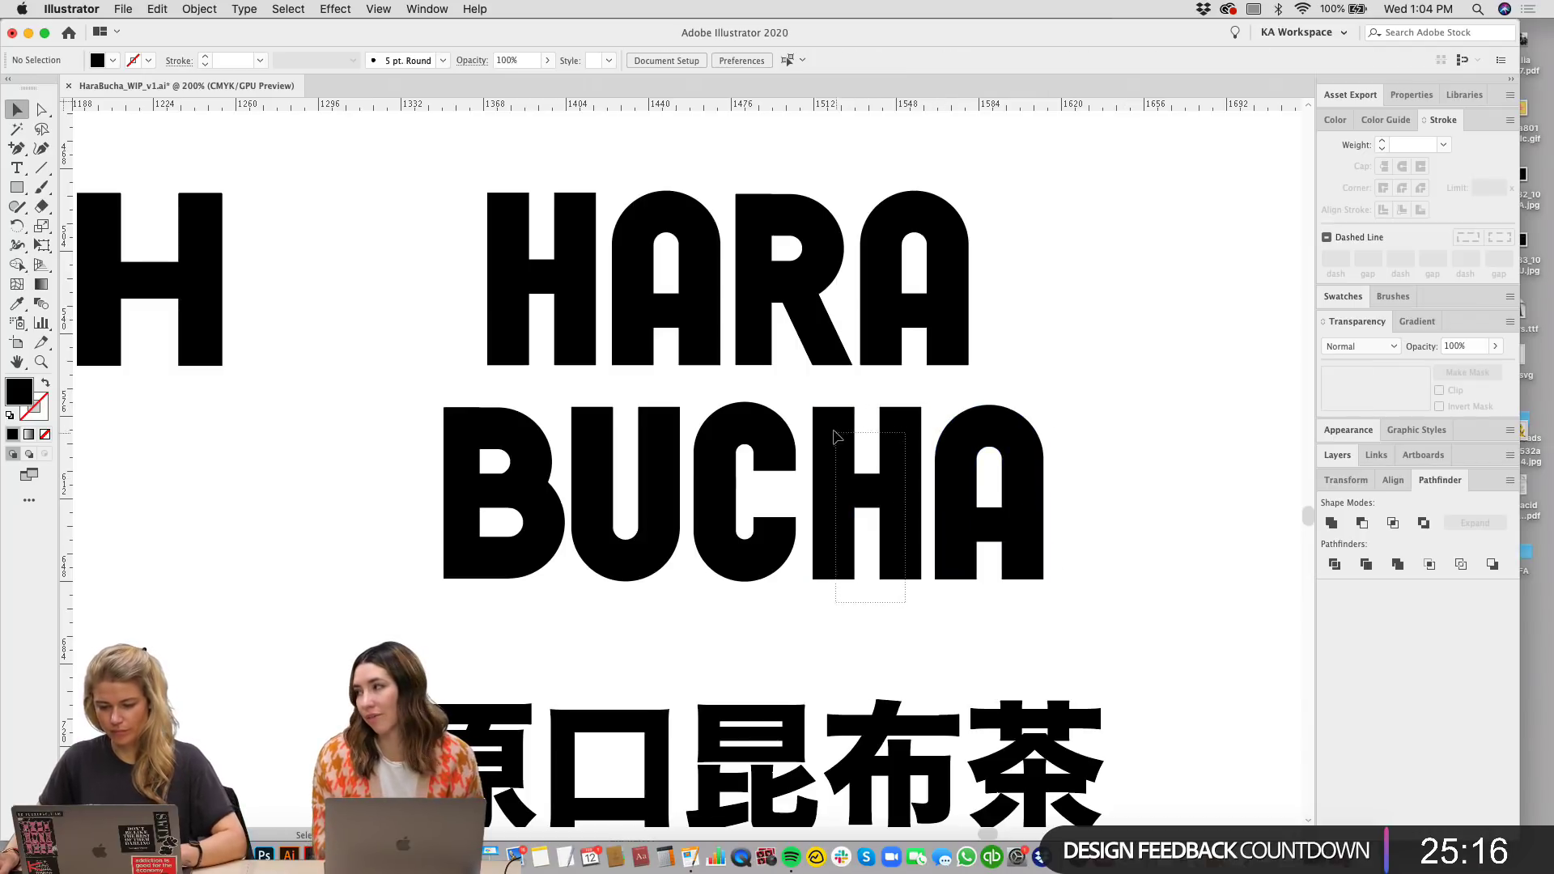
left_click(894, 566)
left_click(846, 597)
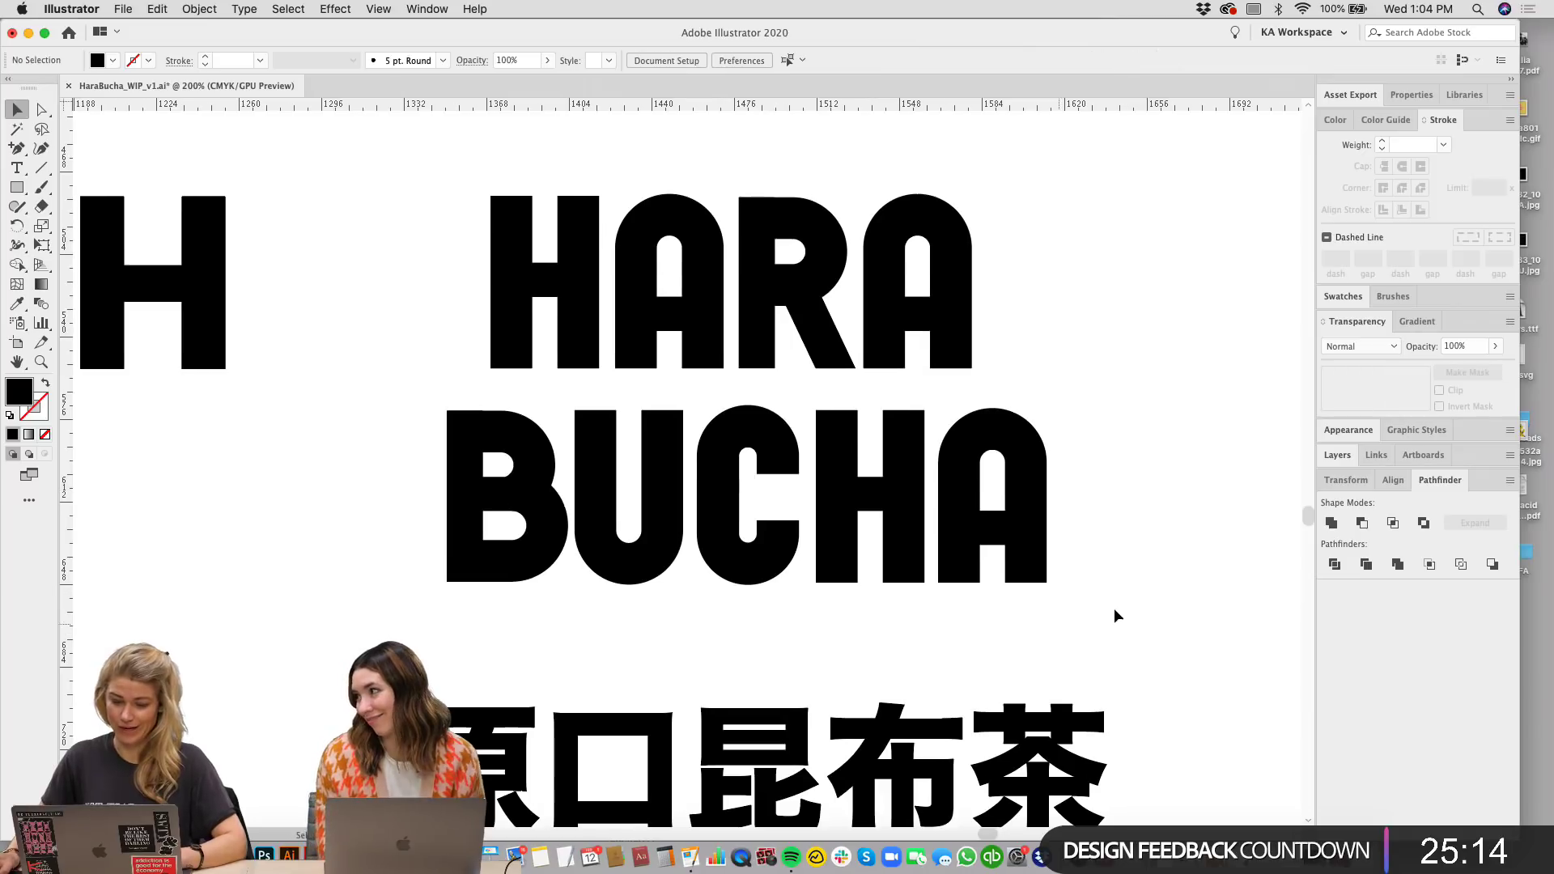
left_click_drag(1114, 607, 893, 463)
scroll(1079, 461, "up", 2)
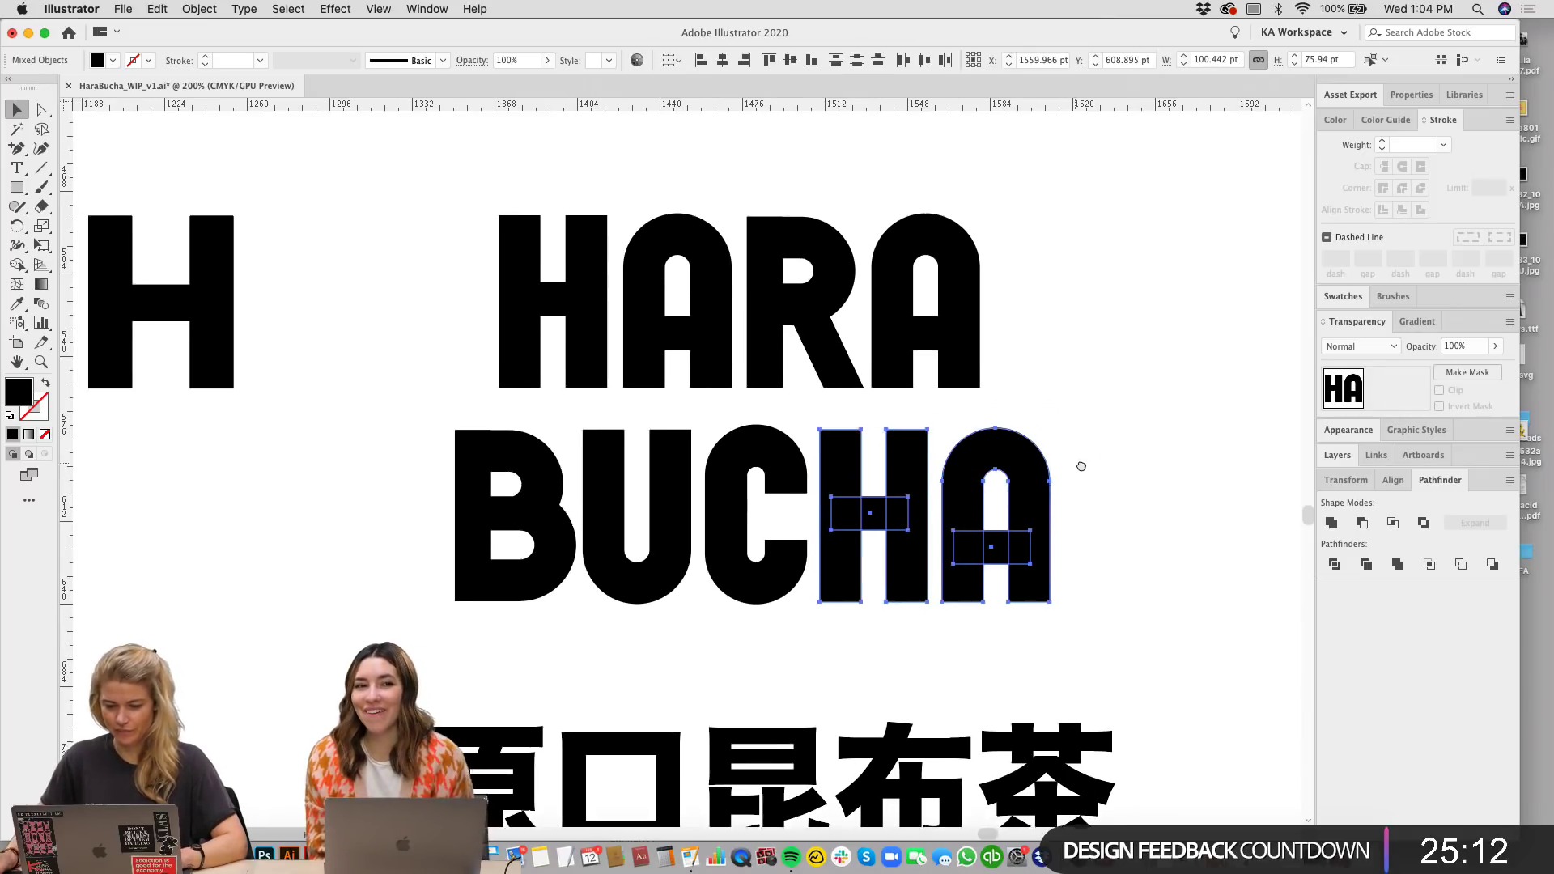
left_click(1133, 639)
left_click(652, 595)
left_click(676, 670)
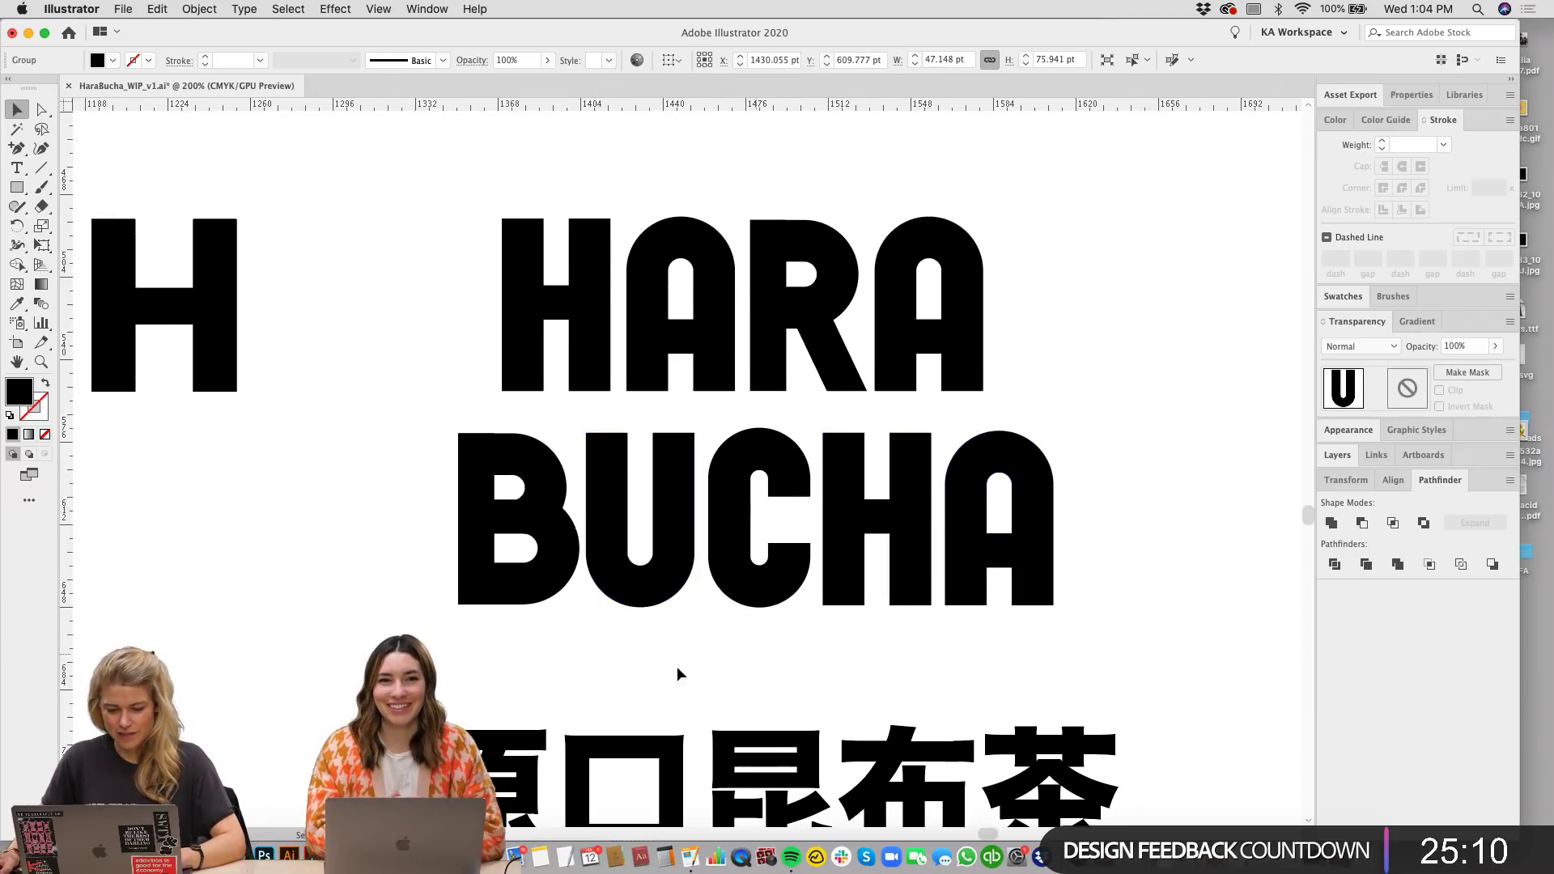
Step: Unite the overlapping pieces of BUCHA's C into a single shape
left_click(490, 527)
left_click(645, 631)
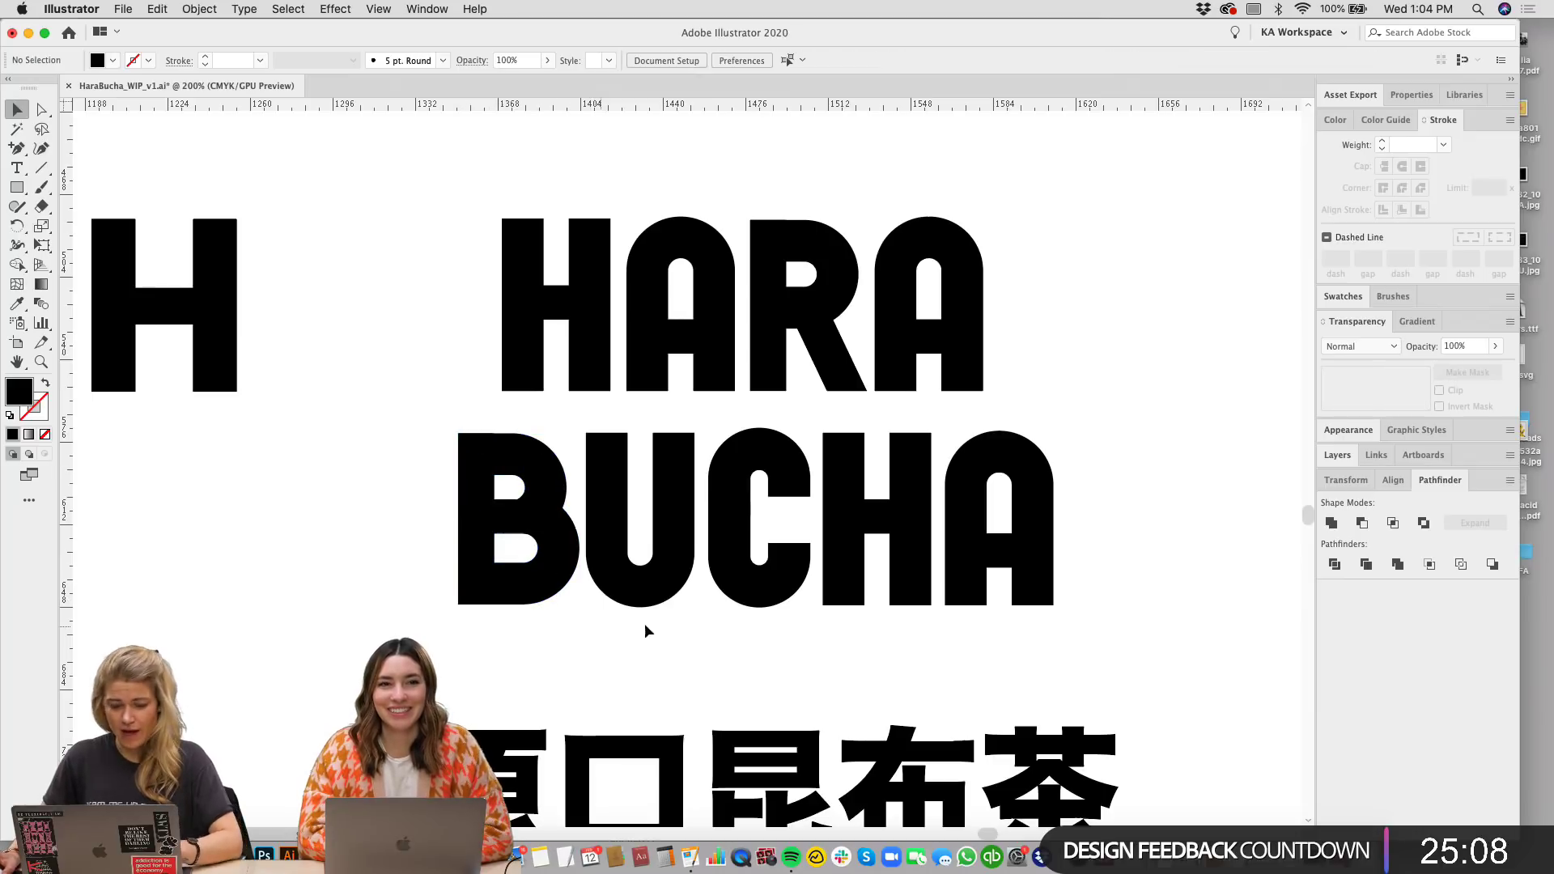
left_click(635, 548)
left_click(818, 629)
left_click(789, 587)
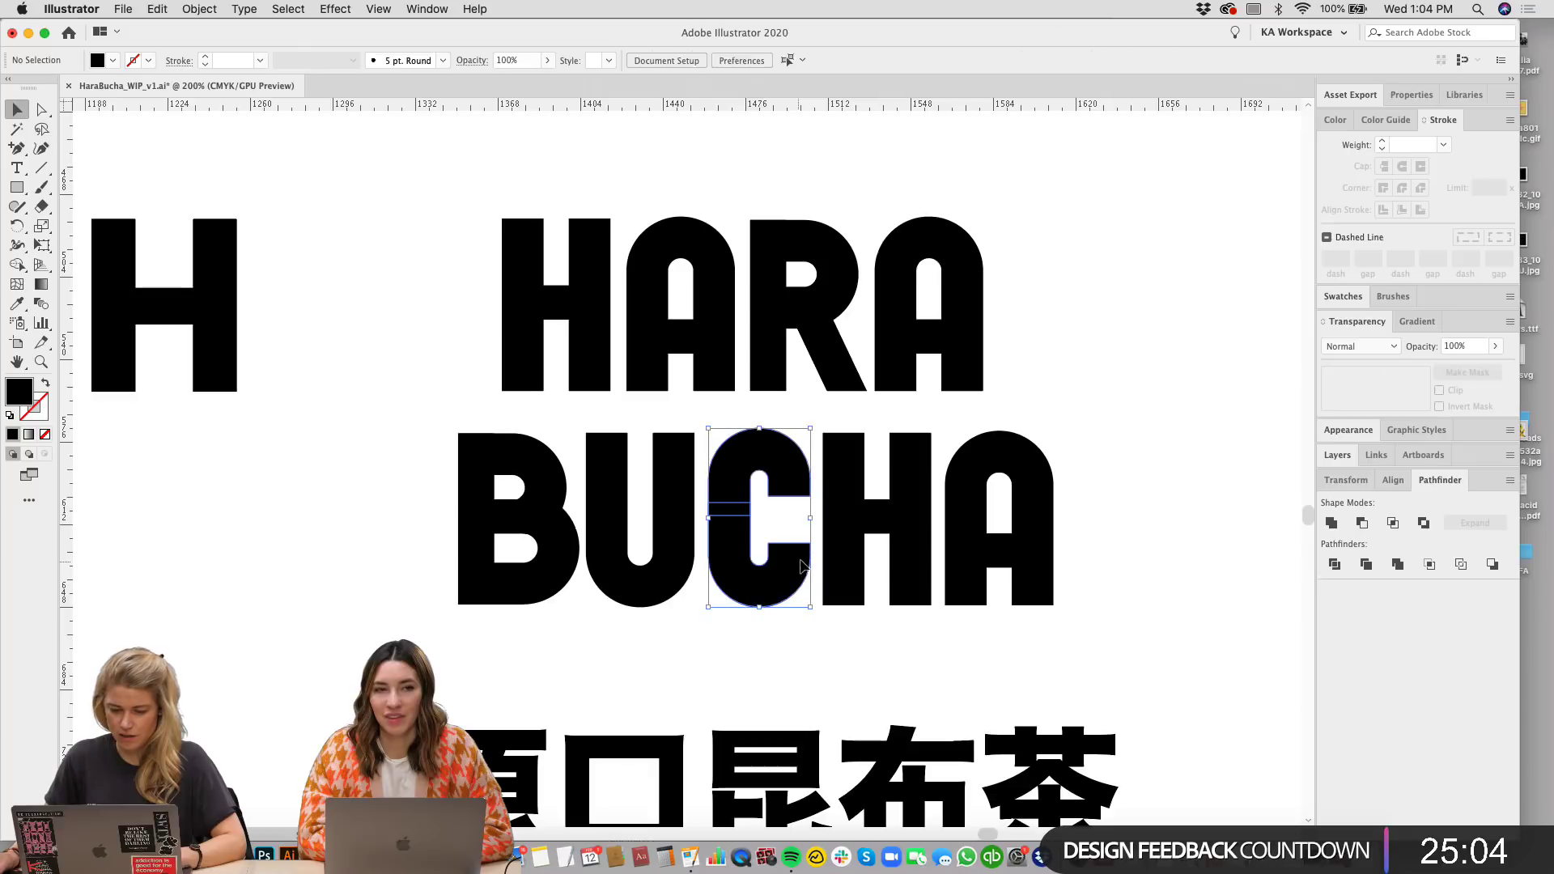
left_click(1331, 523)
left_click(1118, 463)
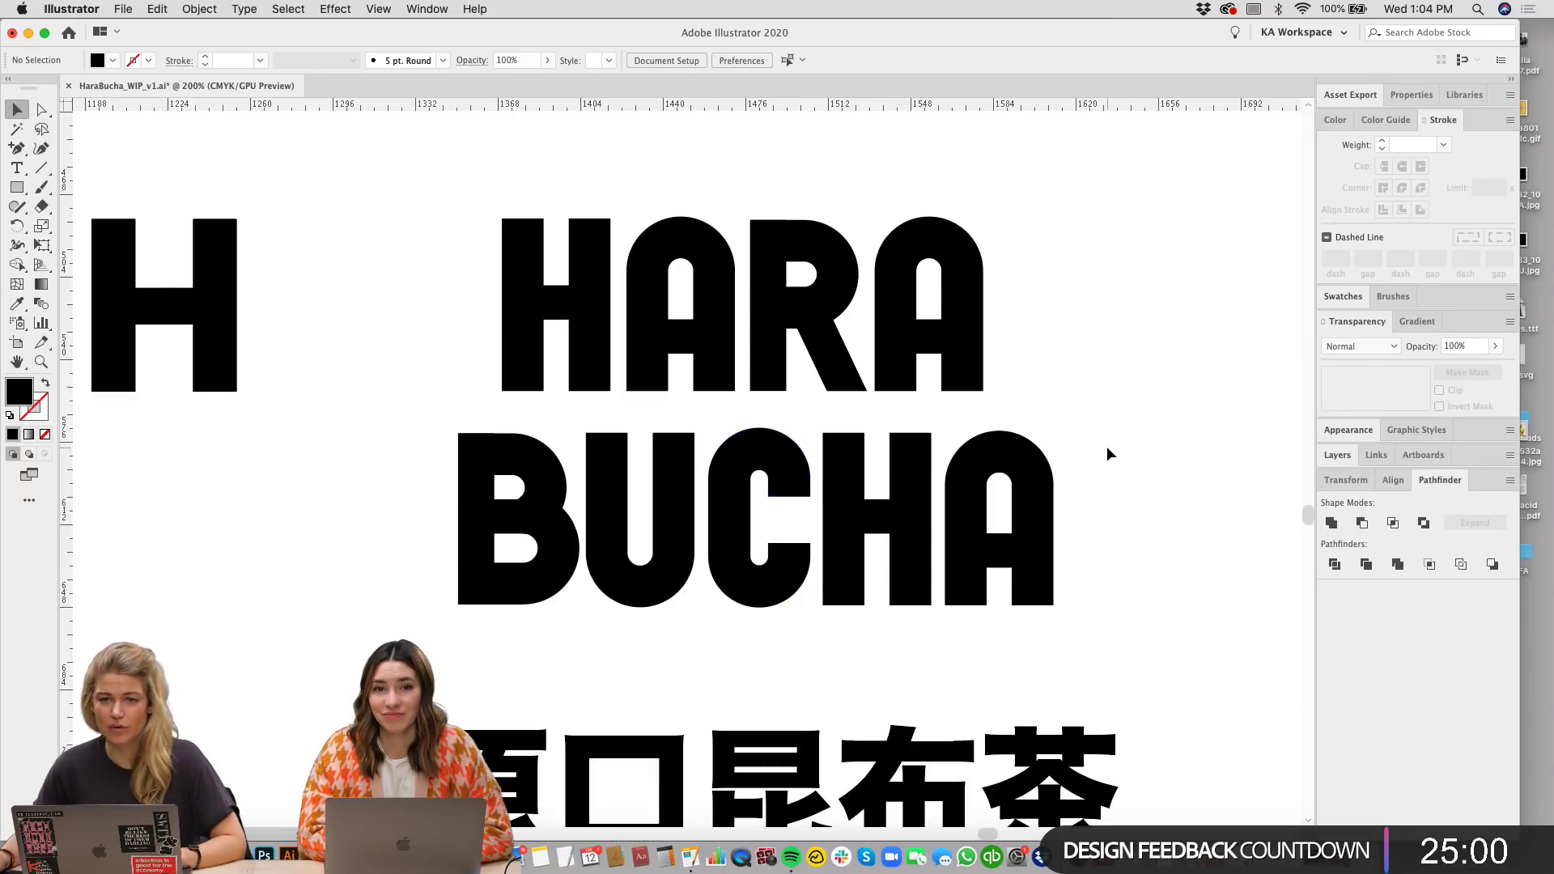
Step: Nudge BUCHA's H and final A slightly right together, and the A slightly further right on its own
scroll(1103, 429, "down", 1)
key("super+minus")
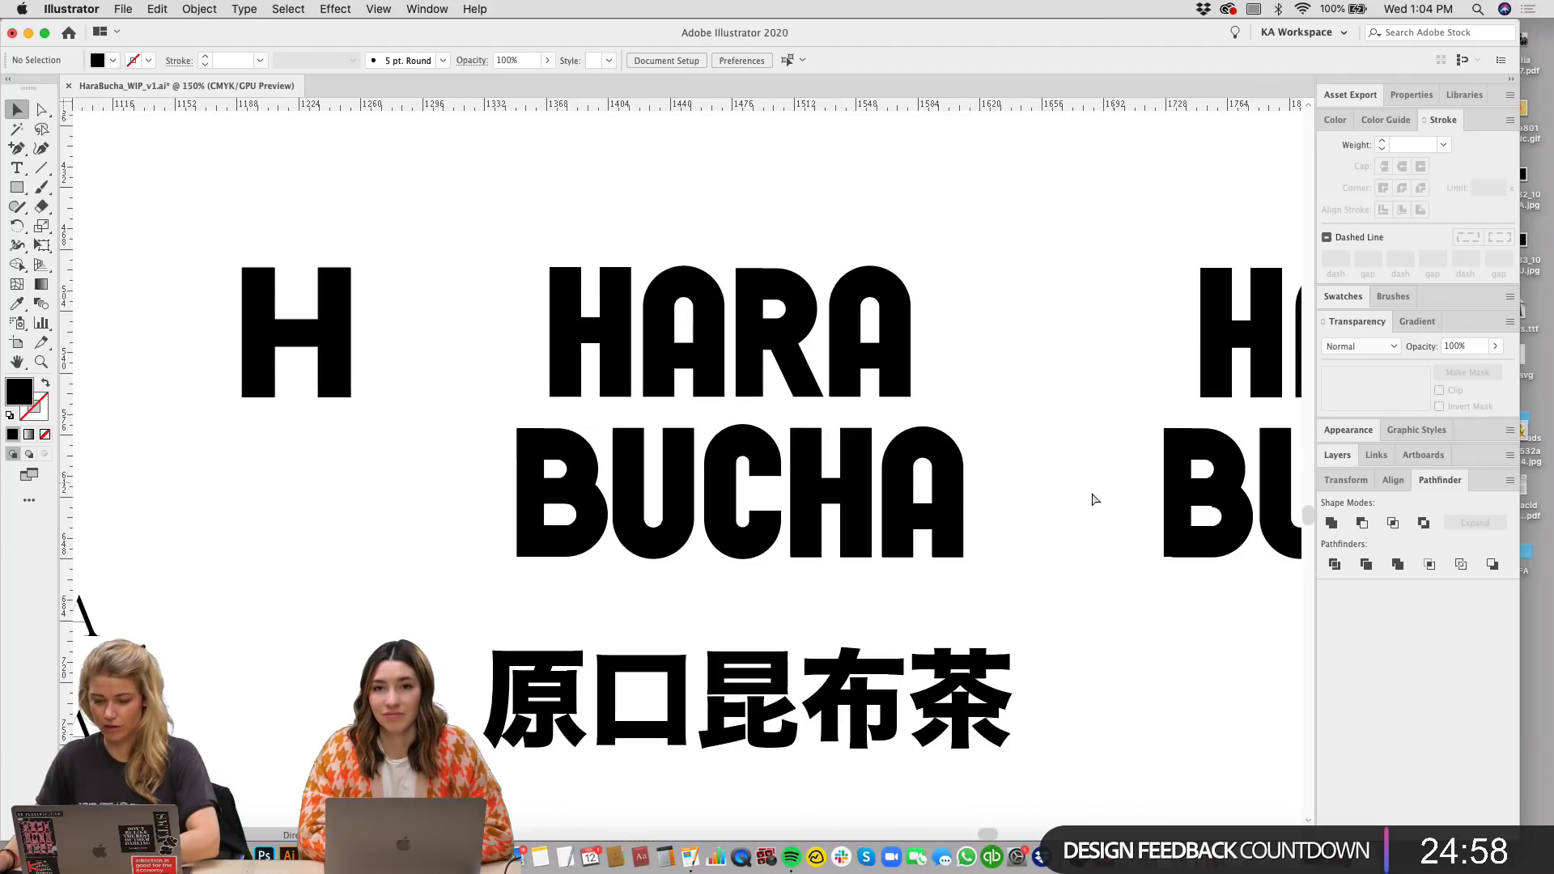
left_click_drag(1033, 496, 789, 484)
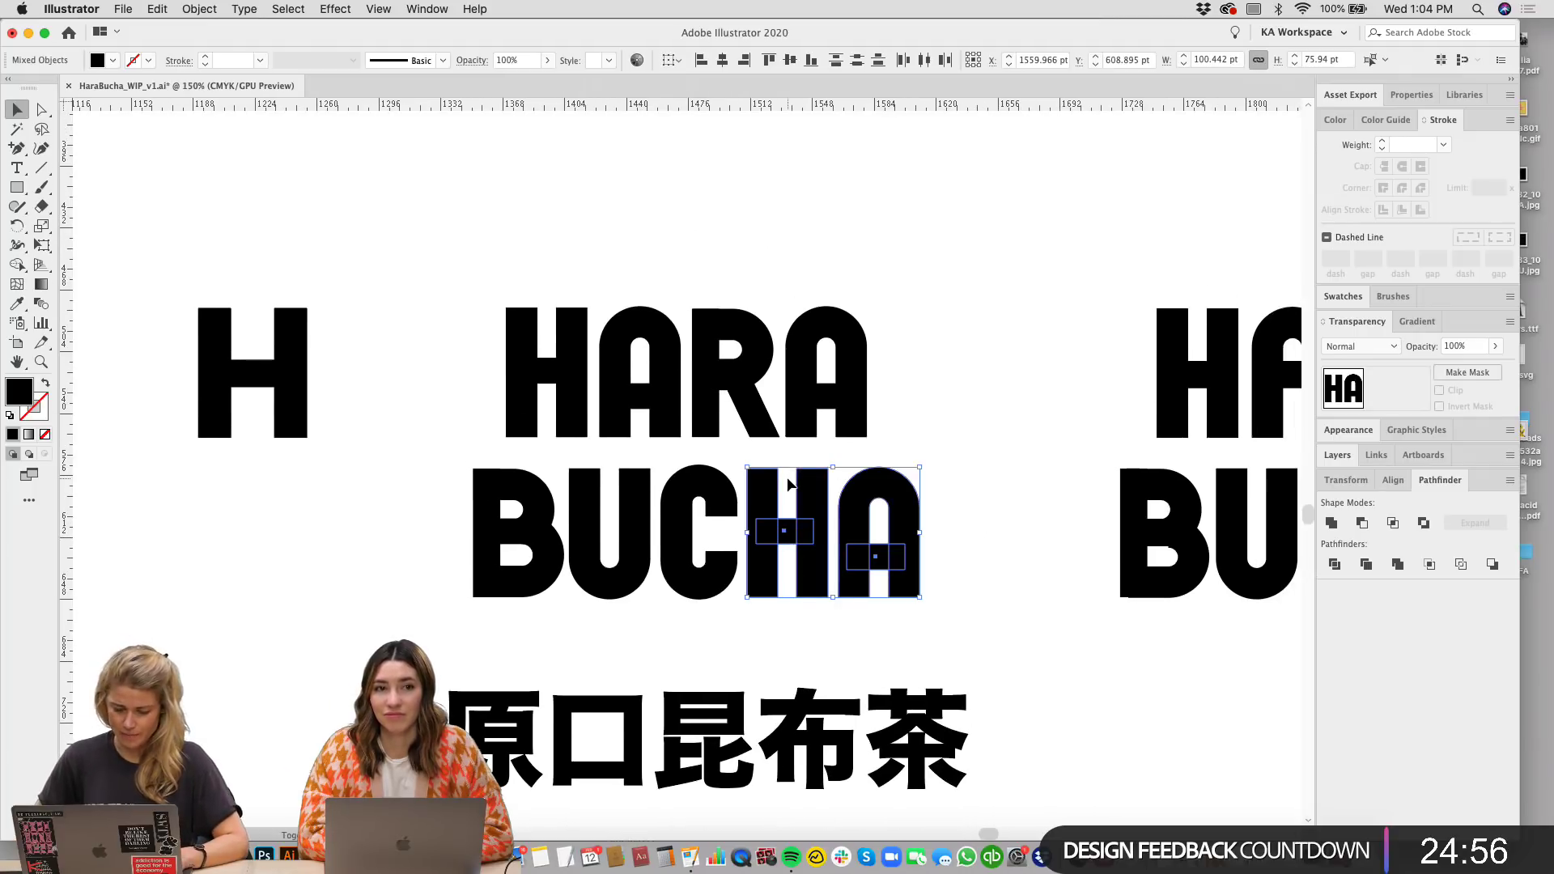
key("Right")
left_click_drag(977, 504, 891, 592)
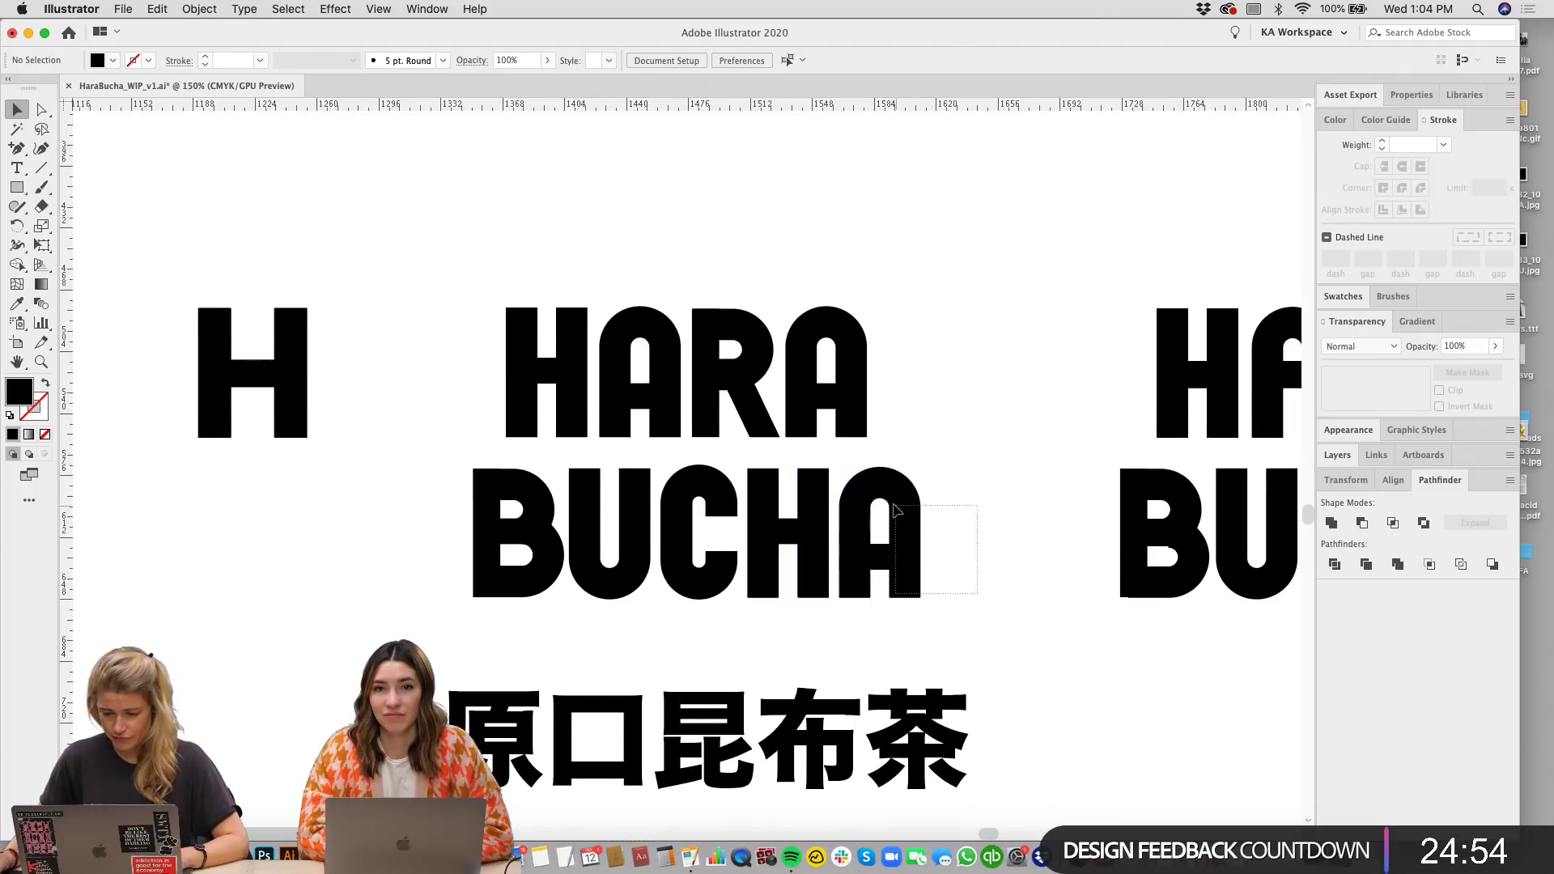
key("Right")
left_click(929, 422)
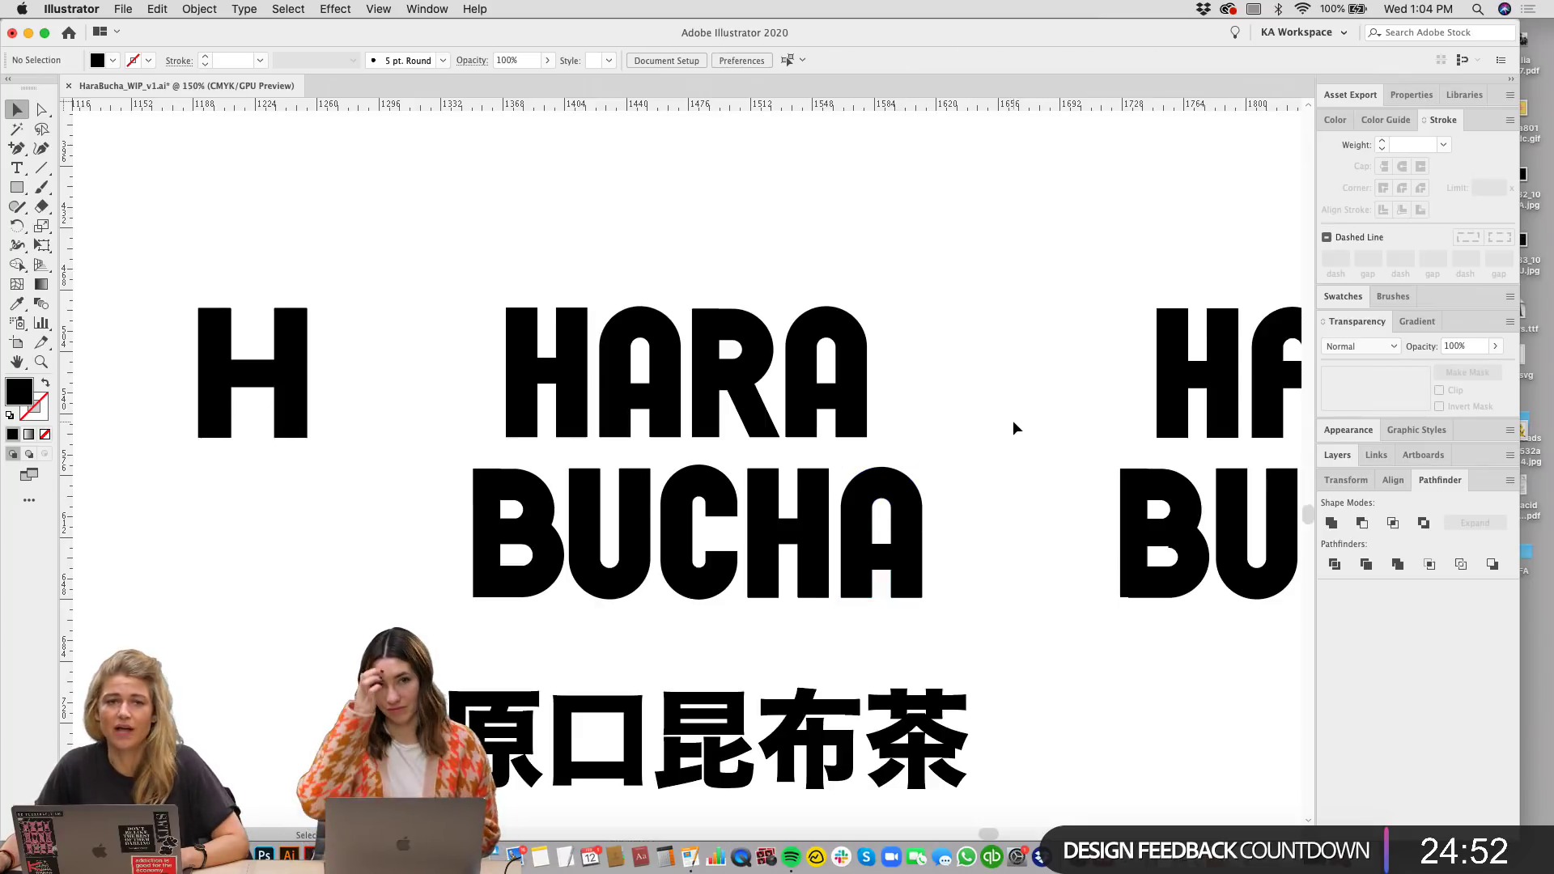
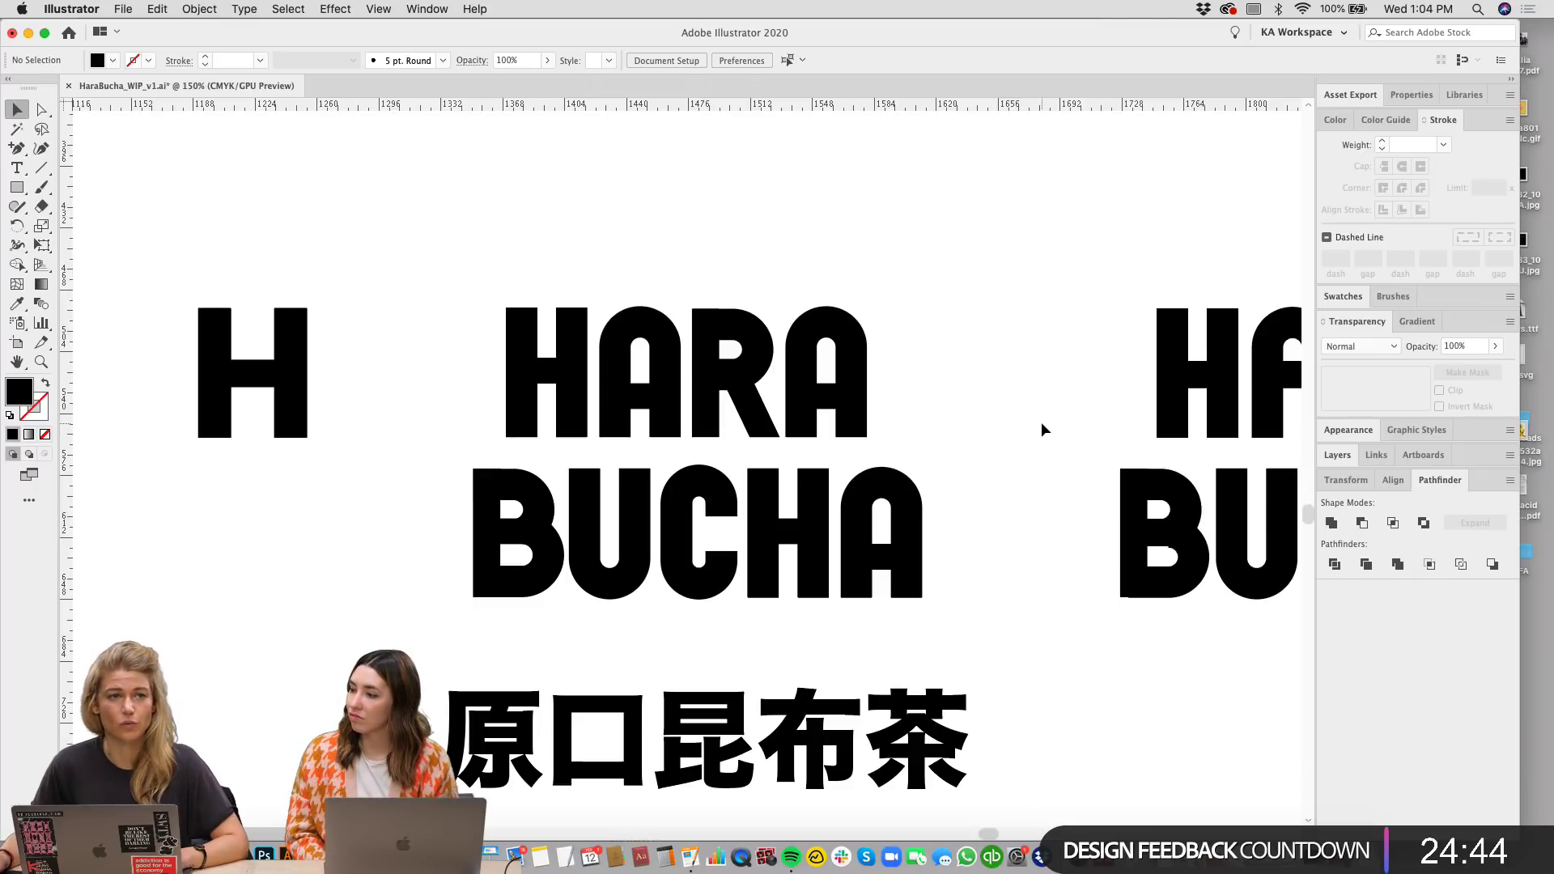
Step: Examine the HARA and BUCHA lettering at different magnifications for even letter spacing and matching letter widths
scroll(1053, 437, "left", 3)
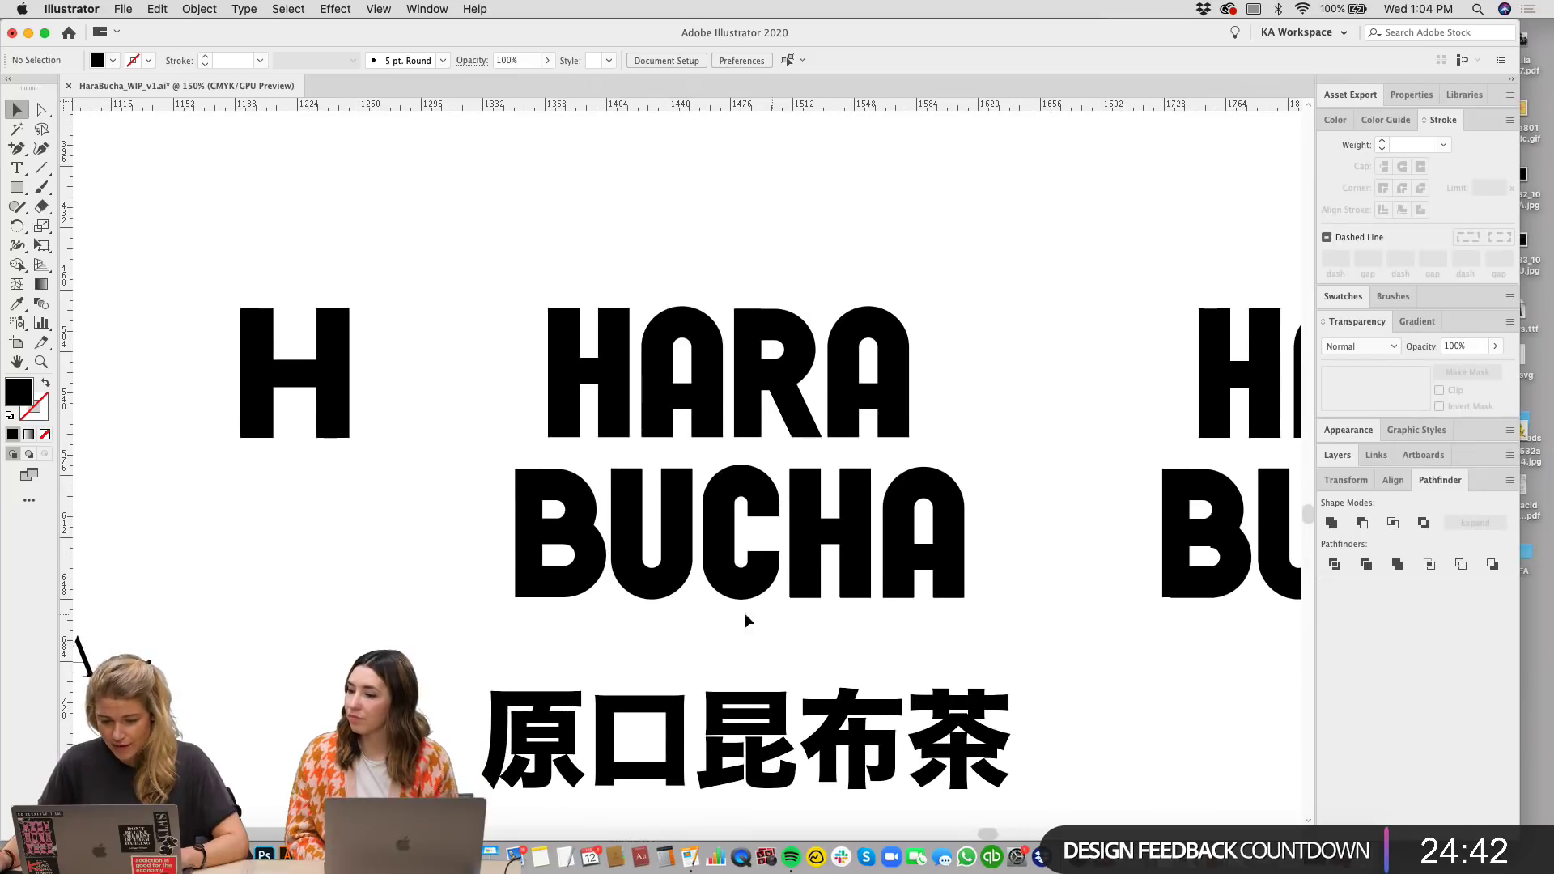
scroll(744, 614, "up", 5)
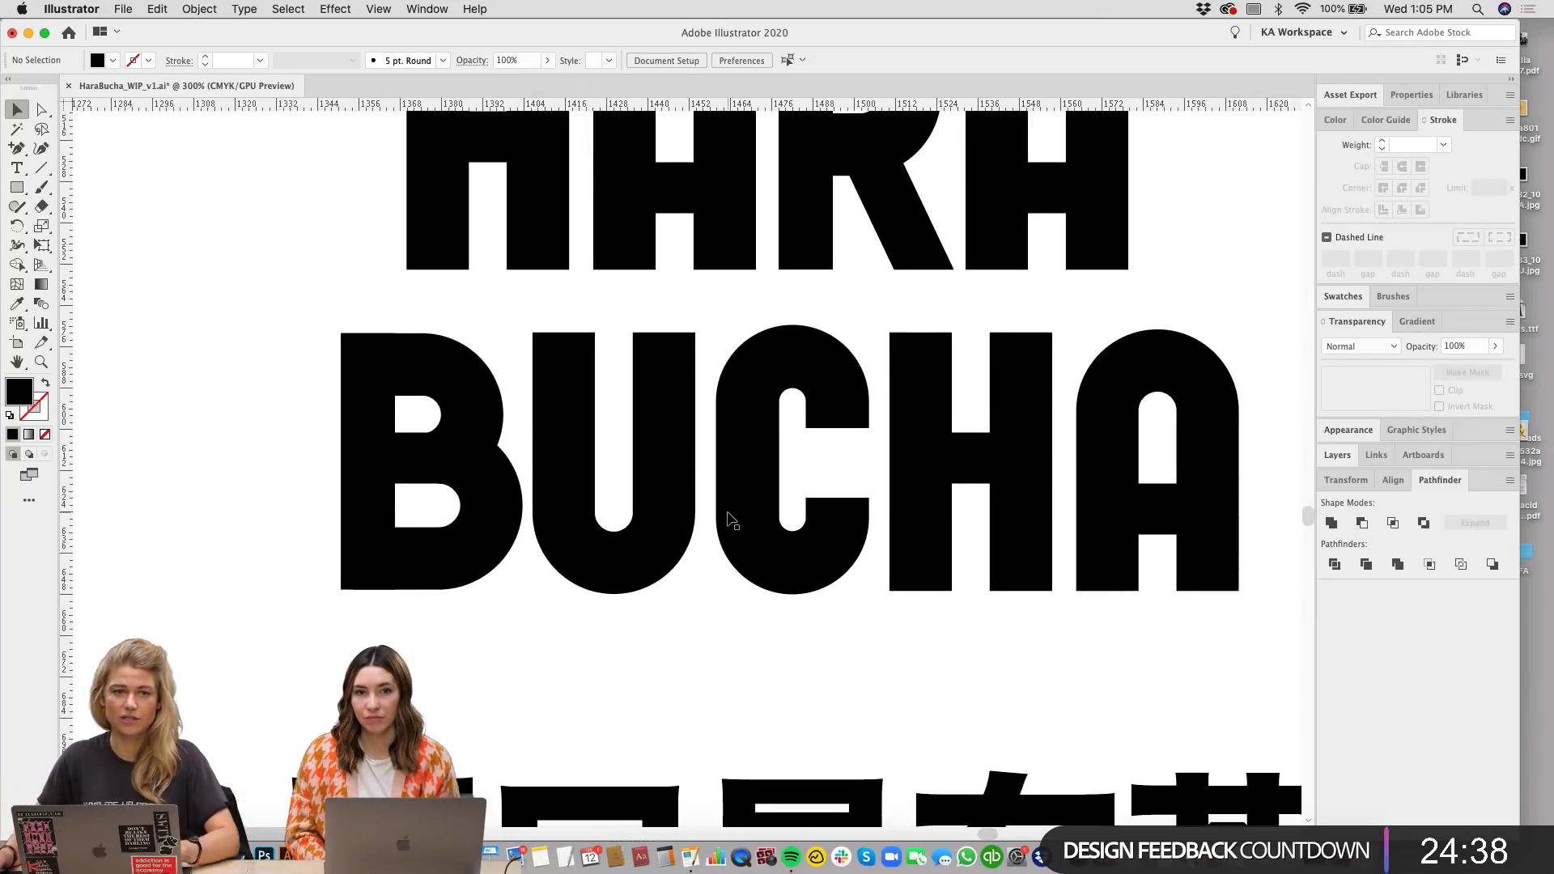
scroll(838, 414, "up", 4)
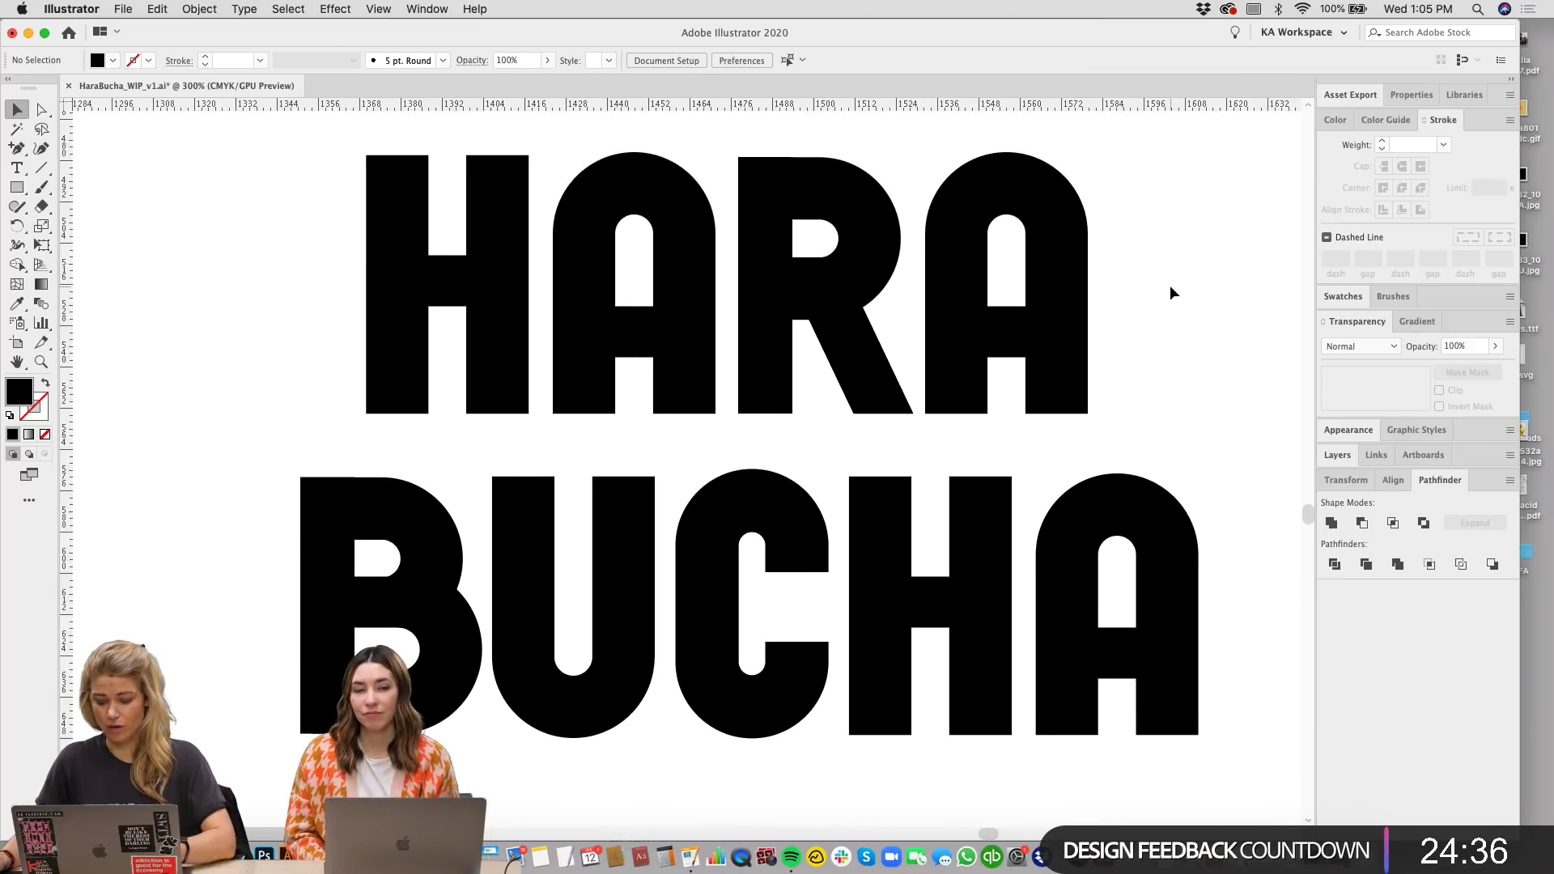
key("super+minus")
scroll(1080, 302, "up", 1)
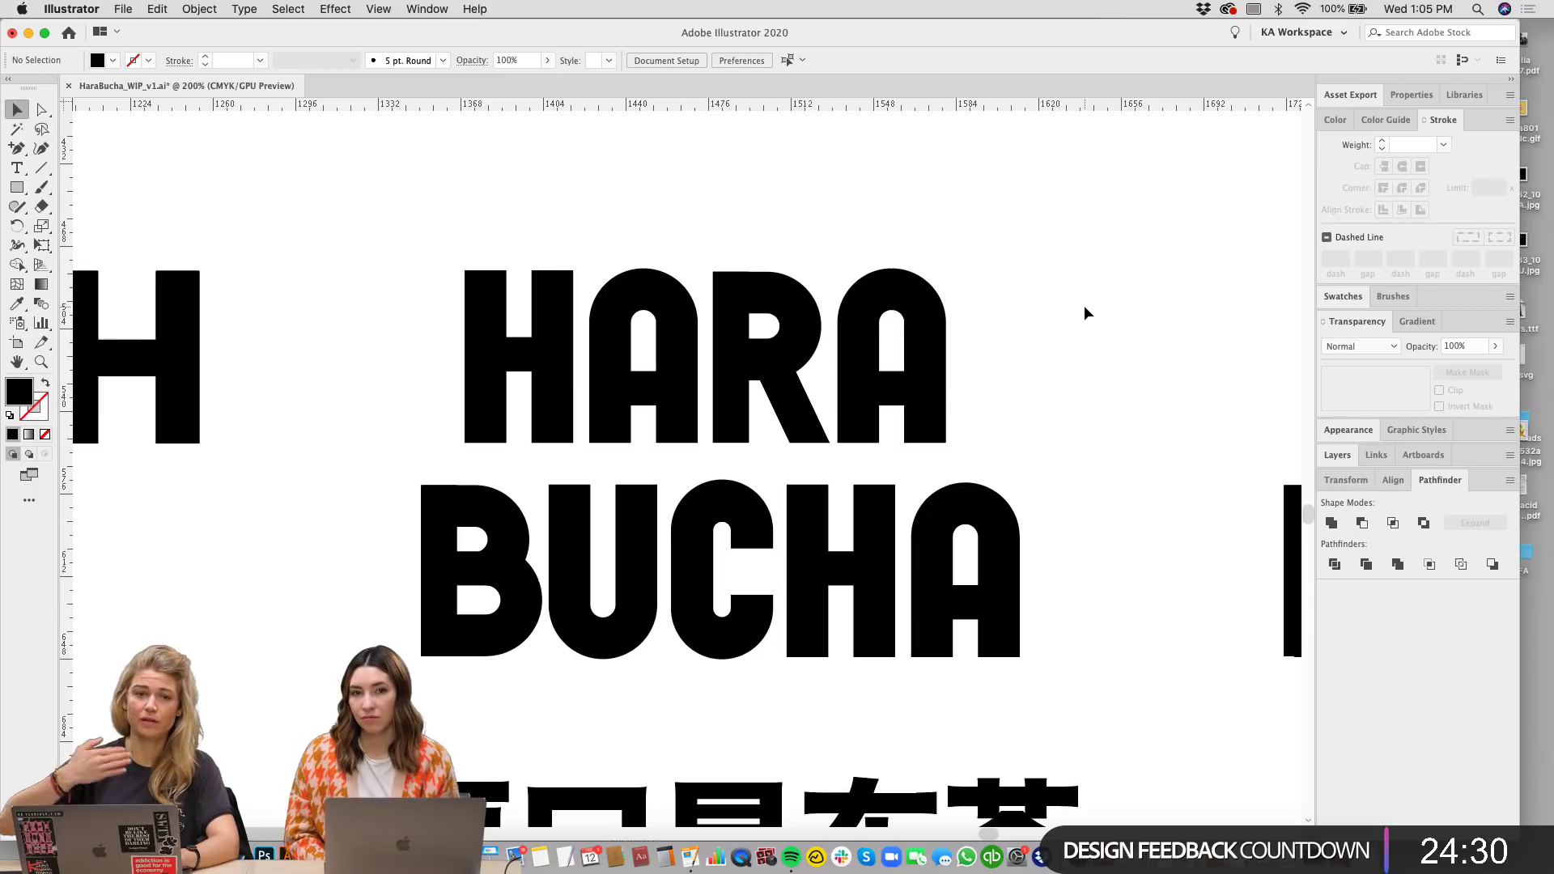
scroll(1084, 313, "down", 2)
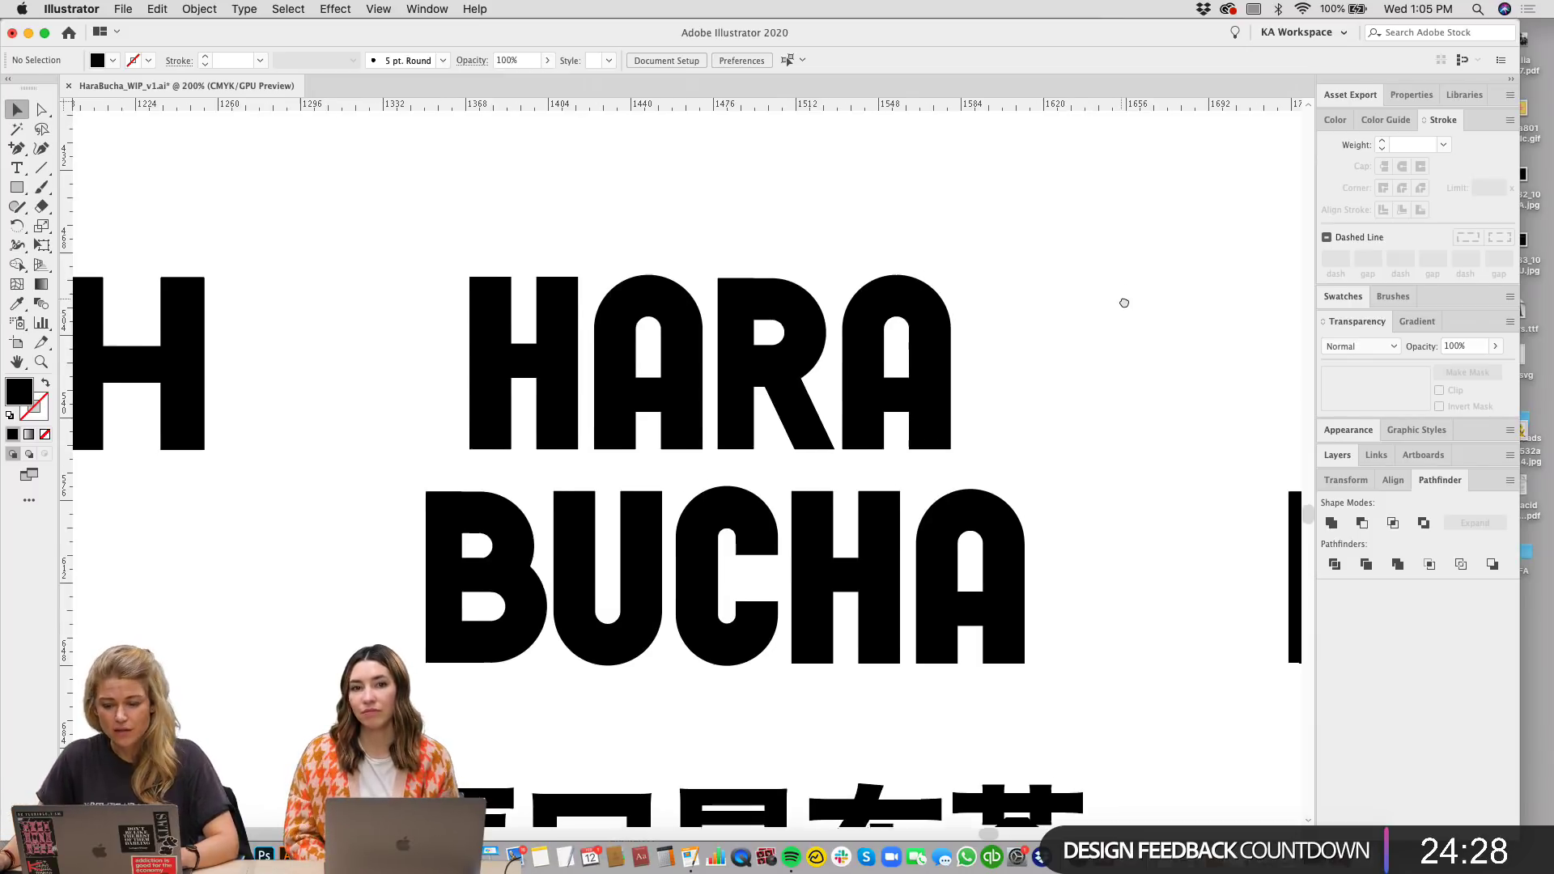
scroll(1076, 388, "down", 2)
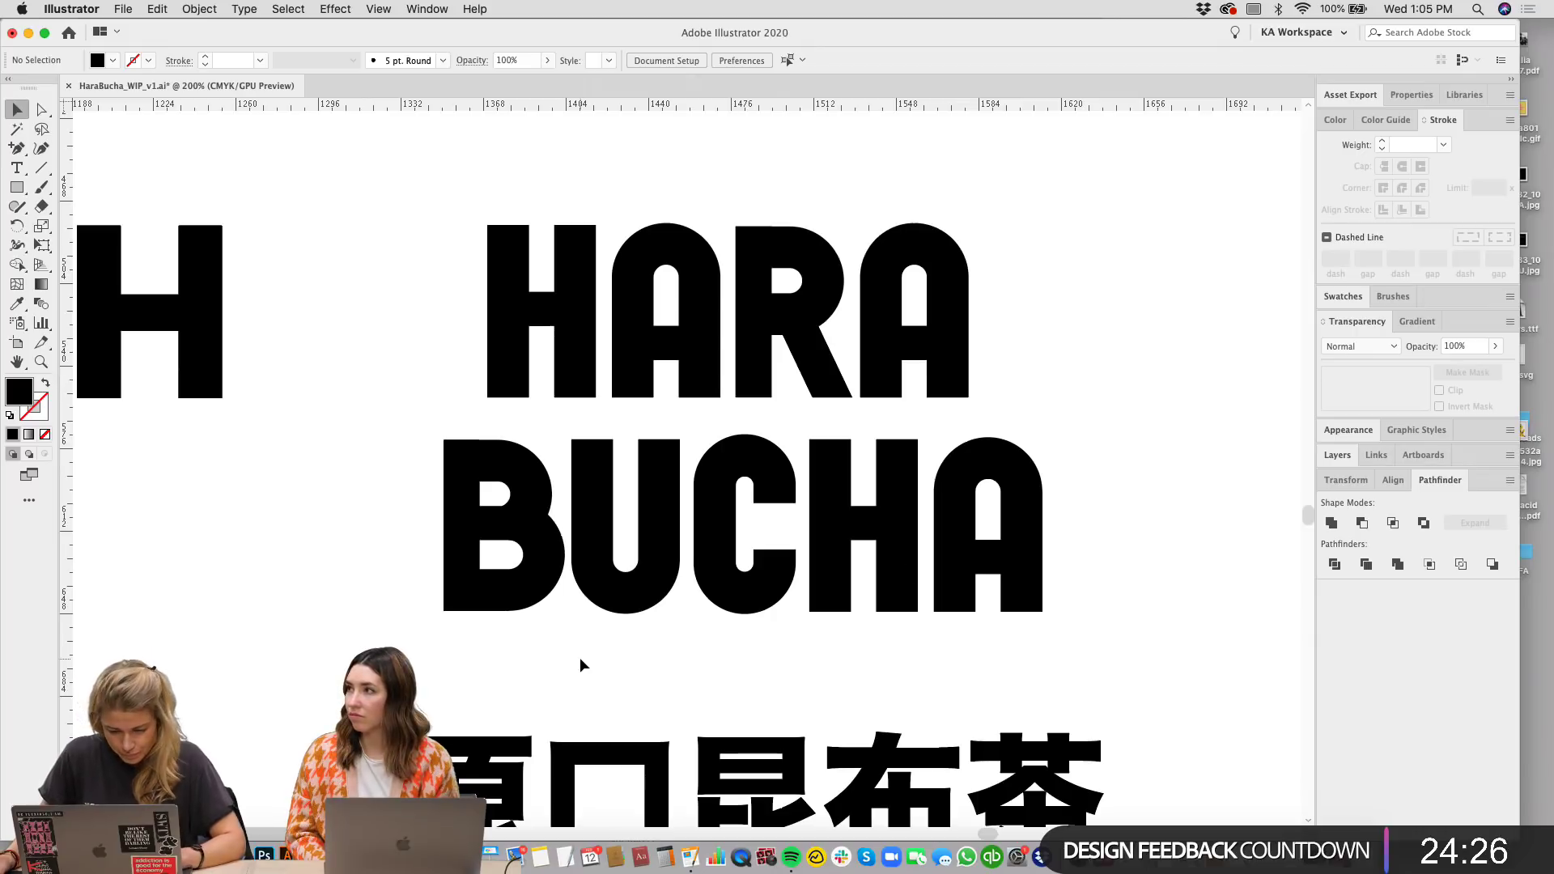
scroll(649, 611, "down", 3)
scroll(854, 634, "down", 5)
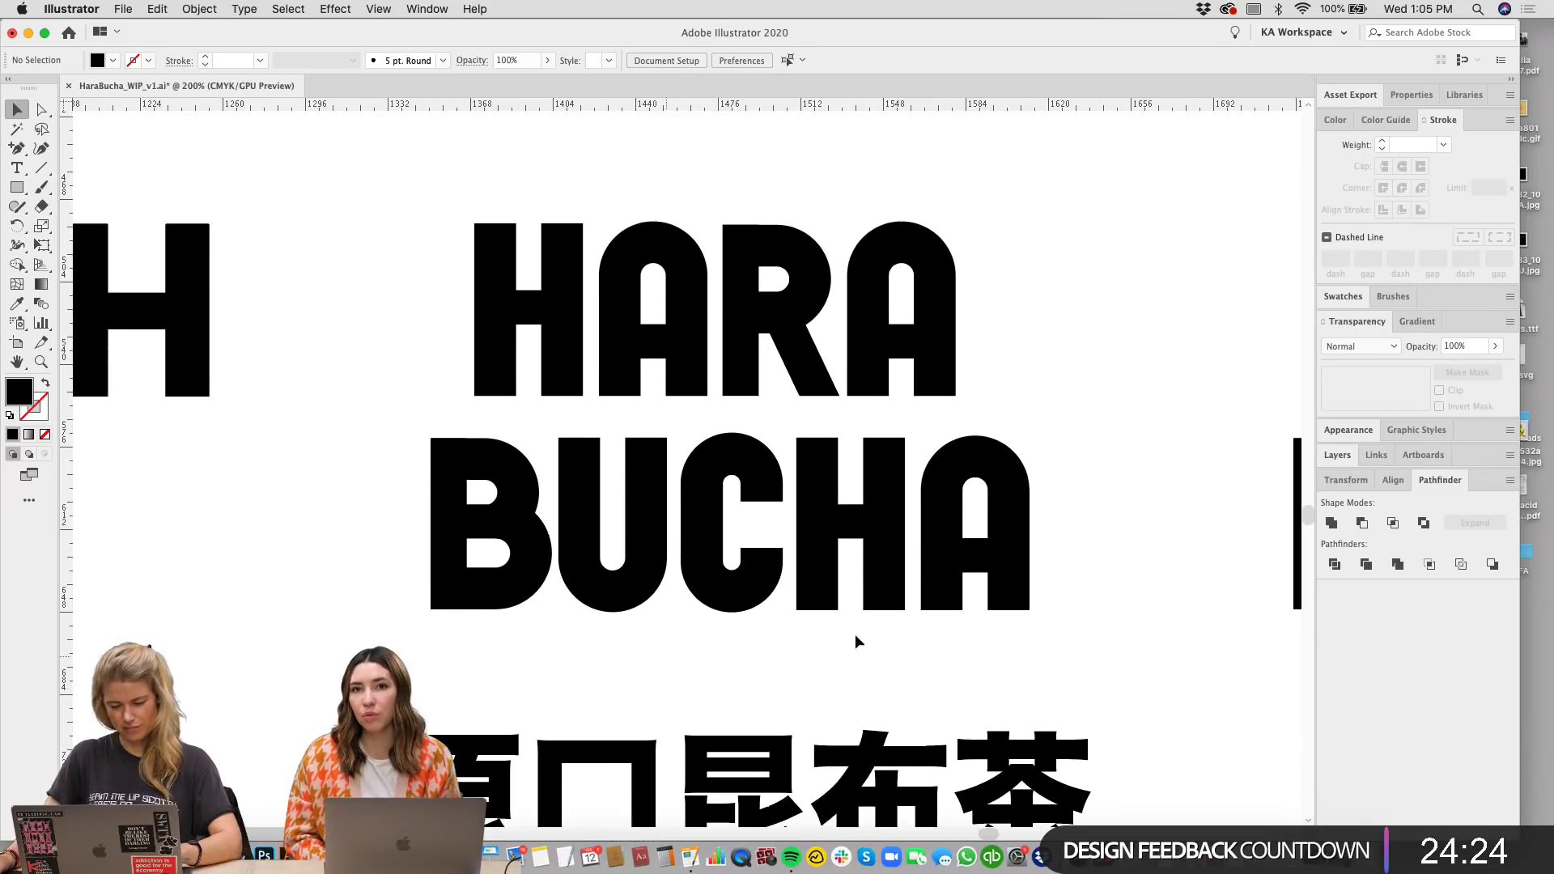
left_click_drag(895, 437, 601, 320)
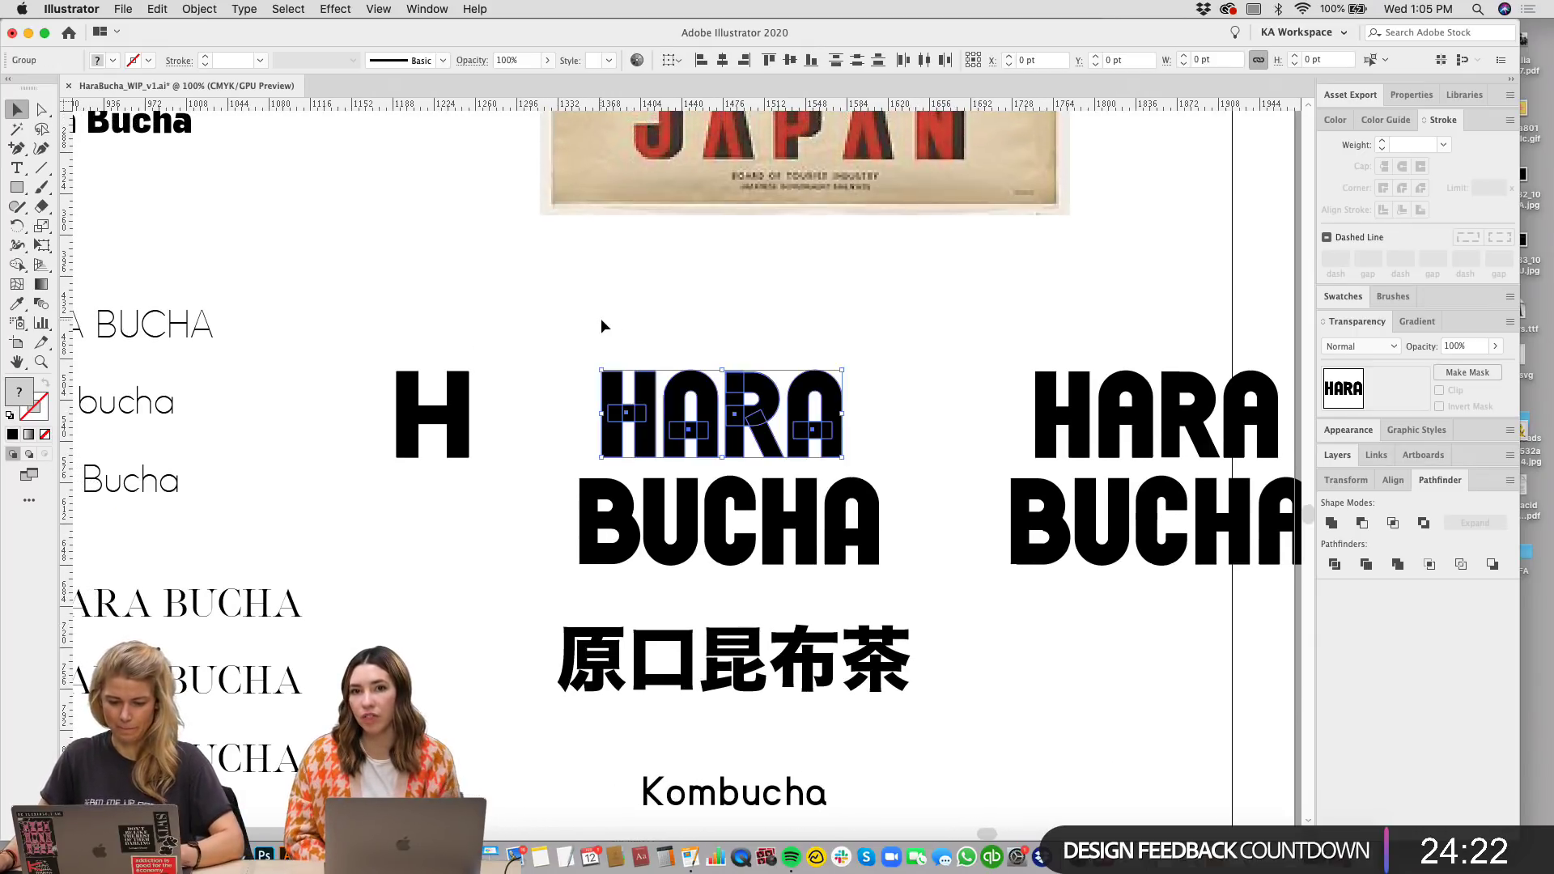
left_click_drag(920, 559, 619, 506)
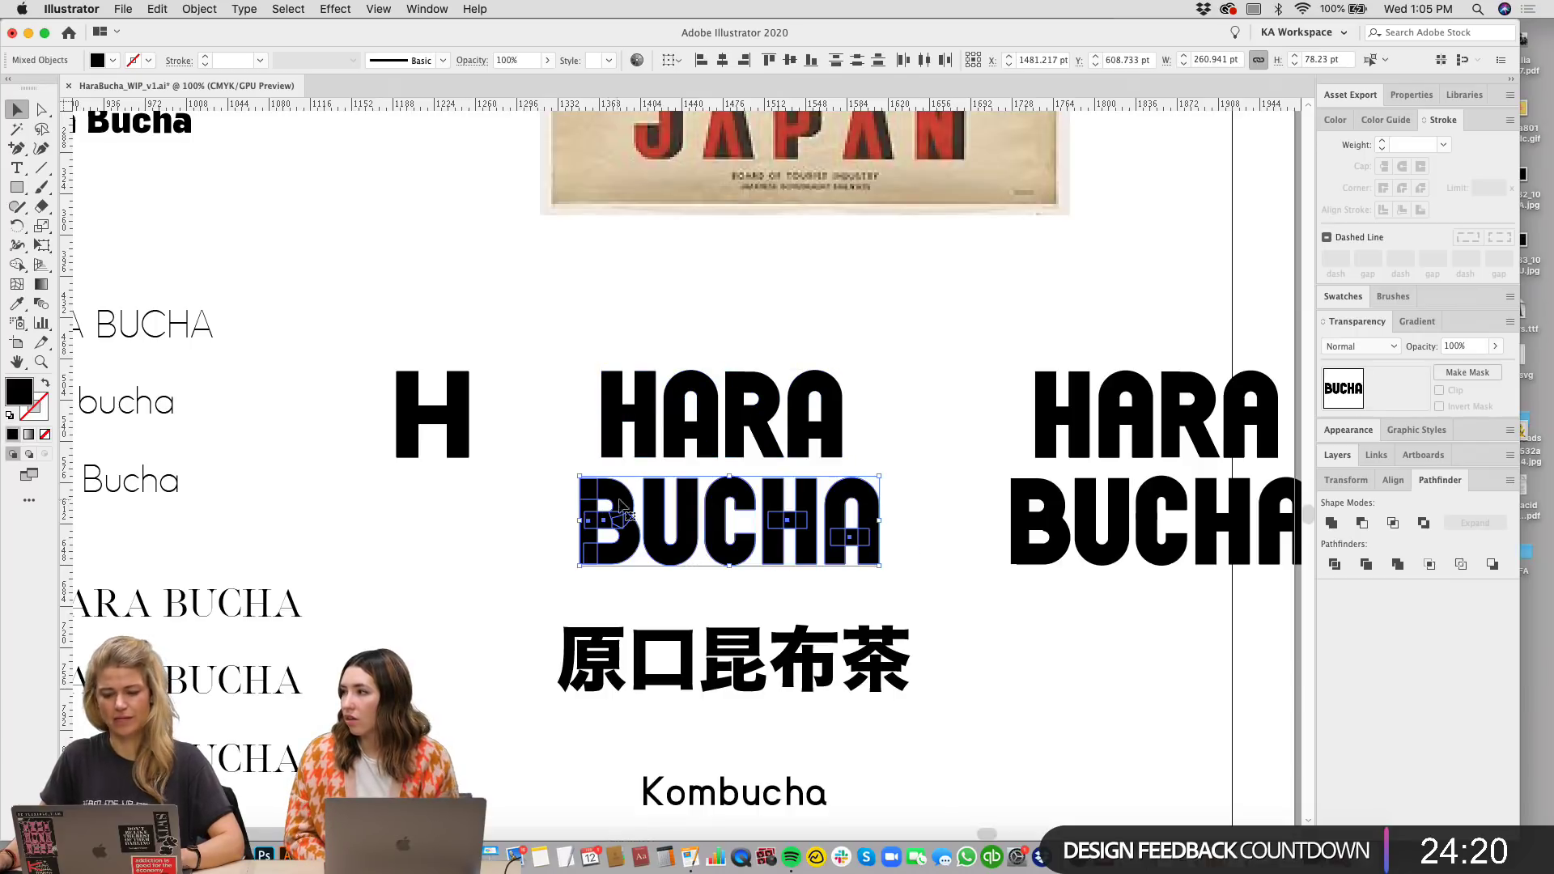
left_click(919, 412)
scroll(960, 453, "up", 5)
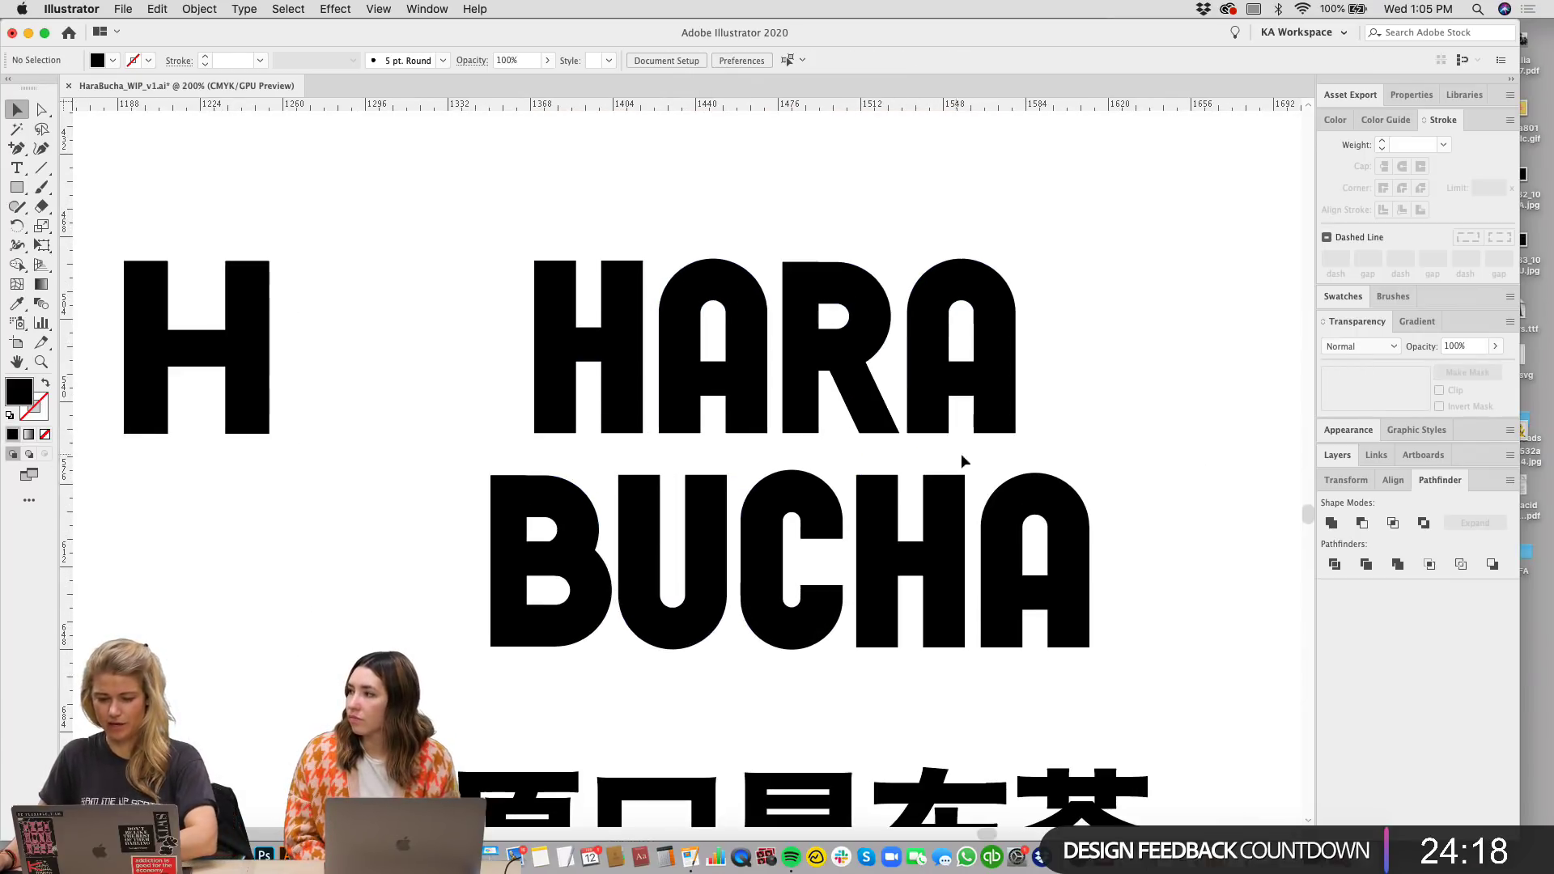
scroll(959, 453, "down", 1)
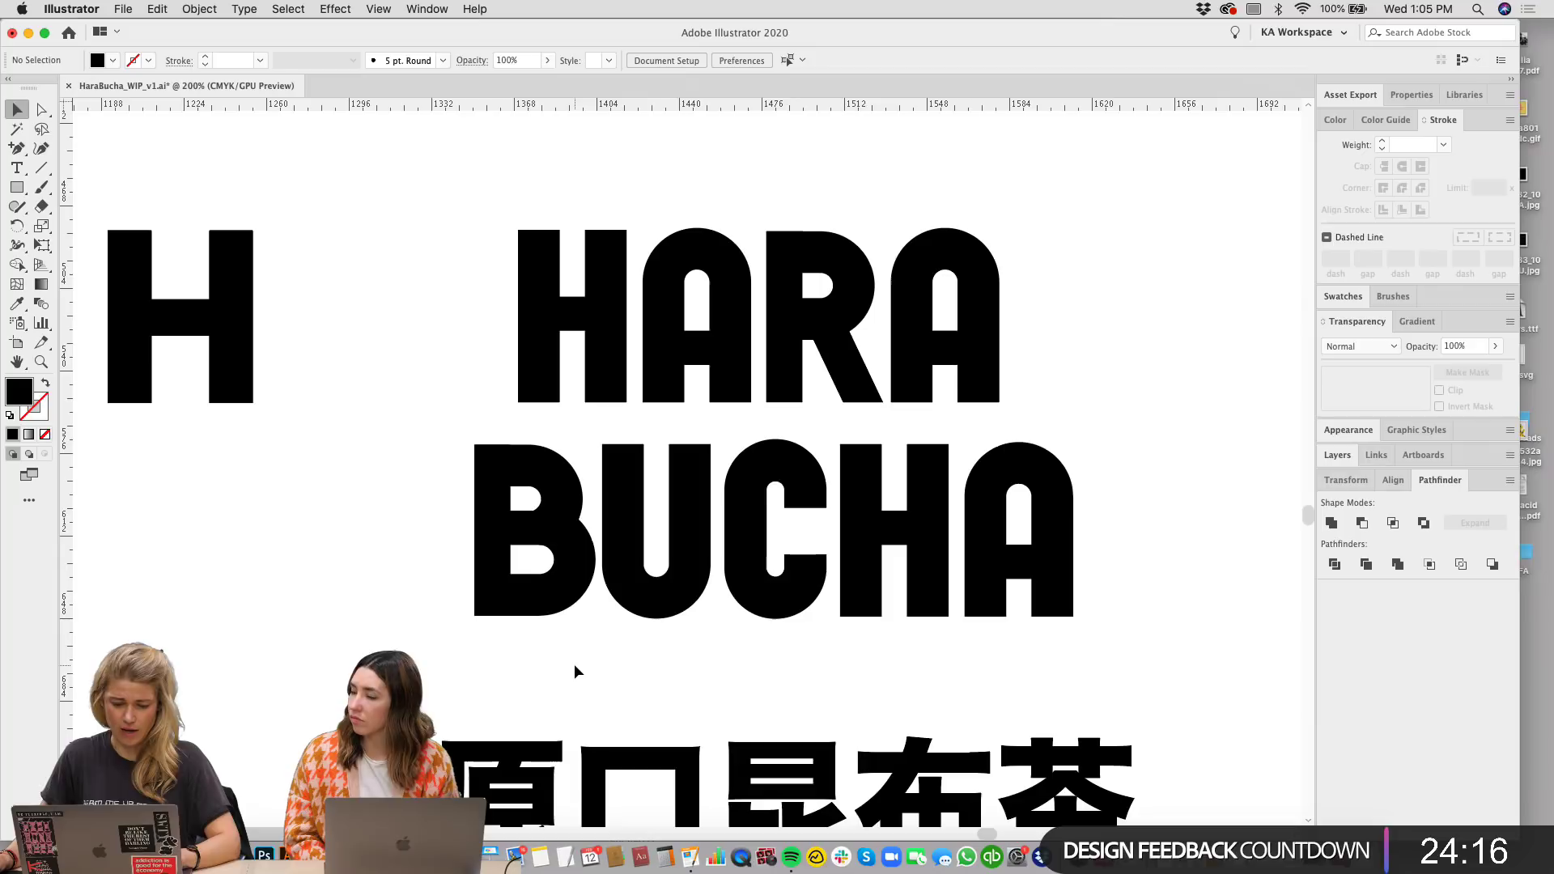
Step: Try to narrow BUCHA's B by shifting its bowls and crossbar 5 pt left over the stem
left_click_drag(574, 663, 746, 591)
scroll(746, 599, "up", 3)
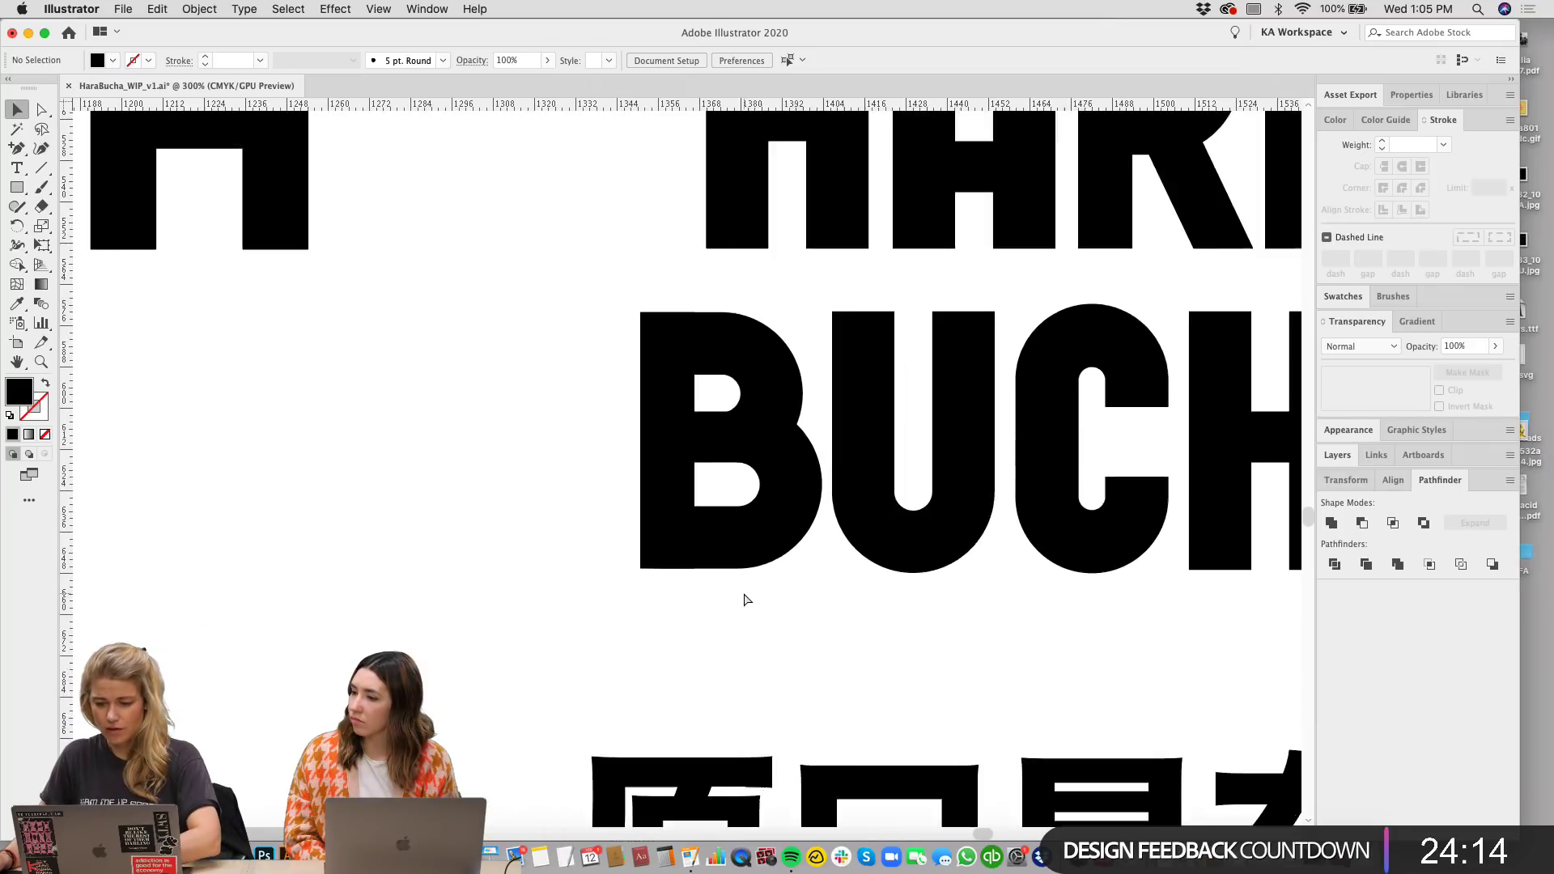
left_click(725, 375)
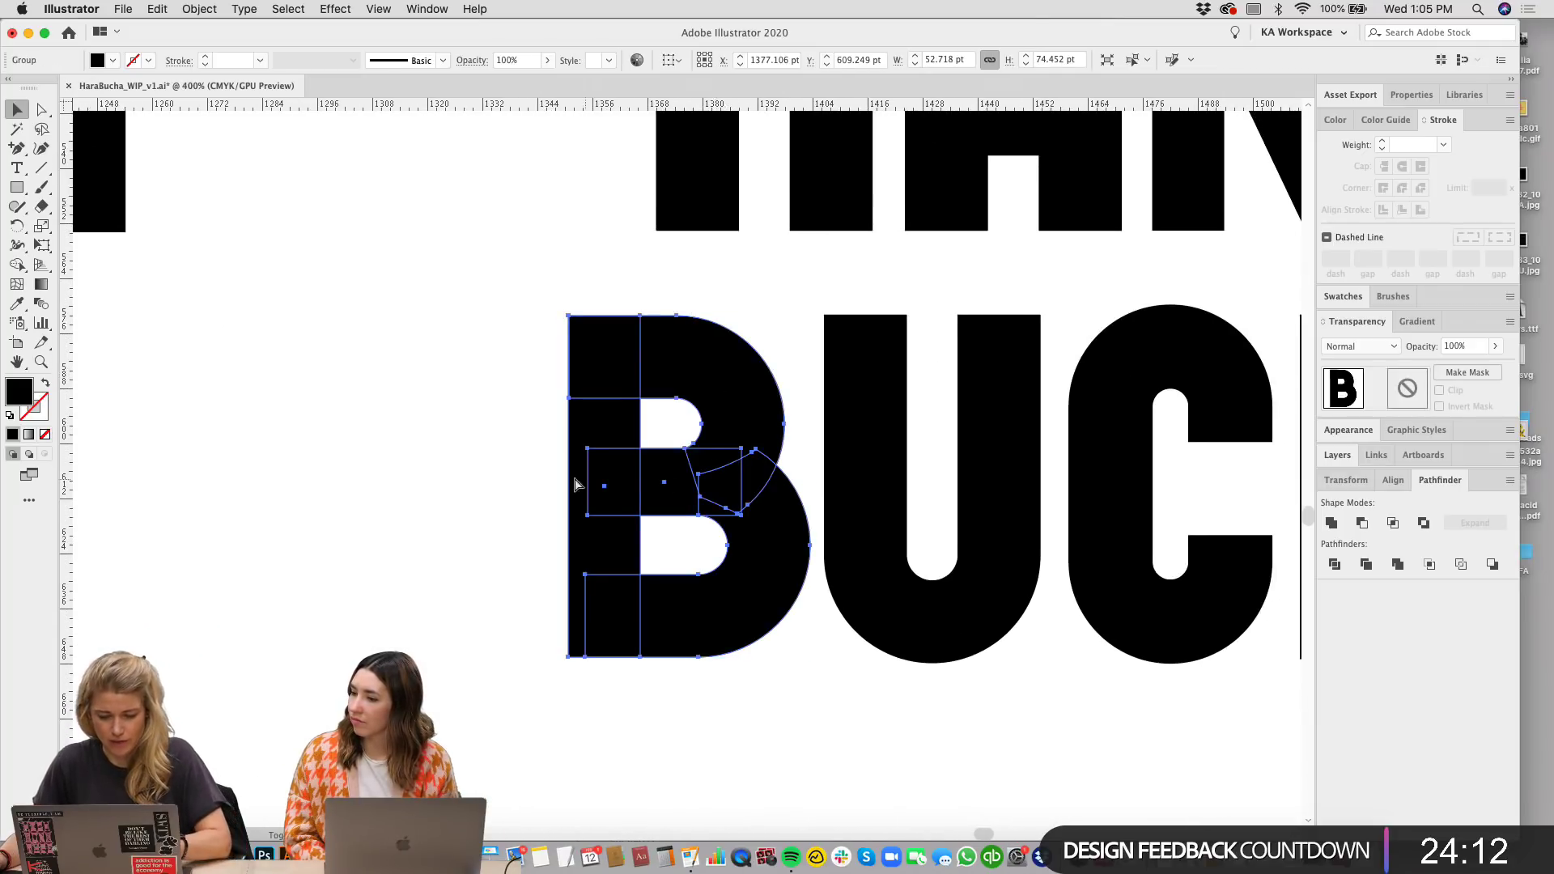
left_click(678, 698)
left_click_drag(766, 693, 682, 346)
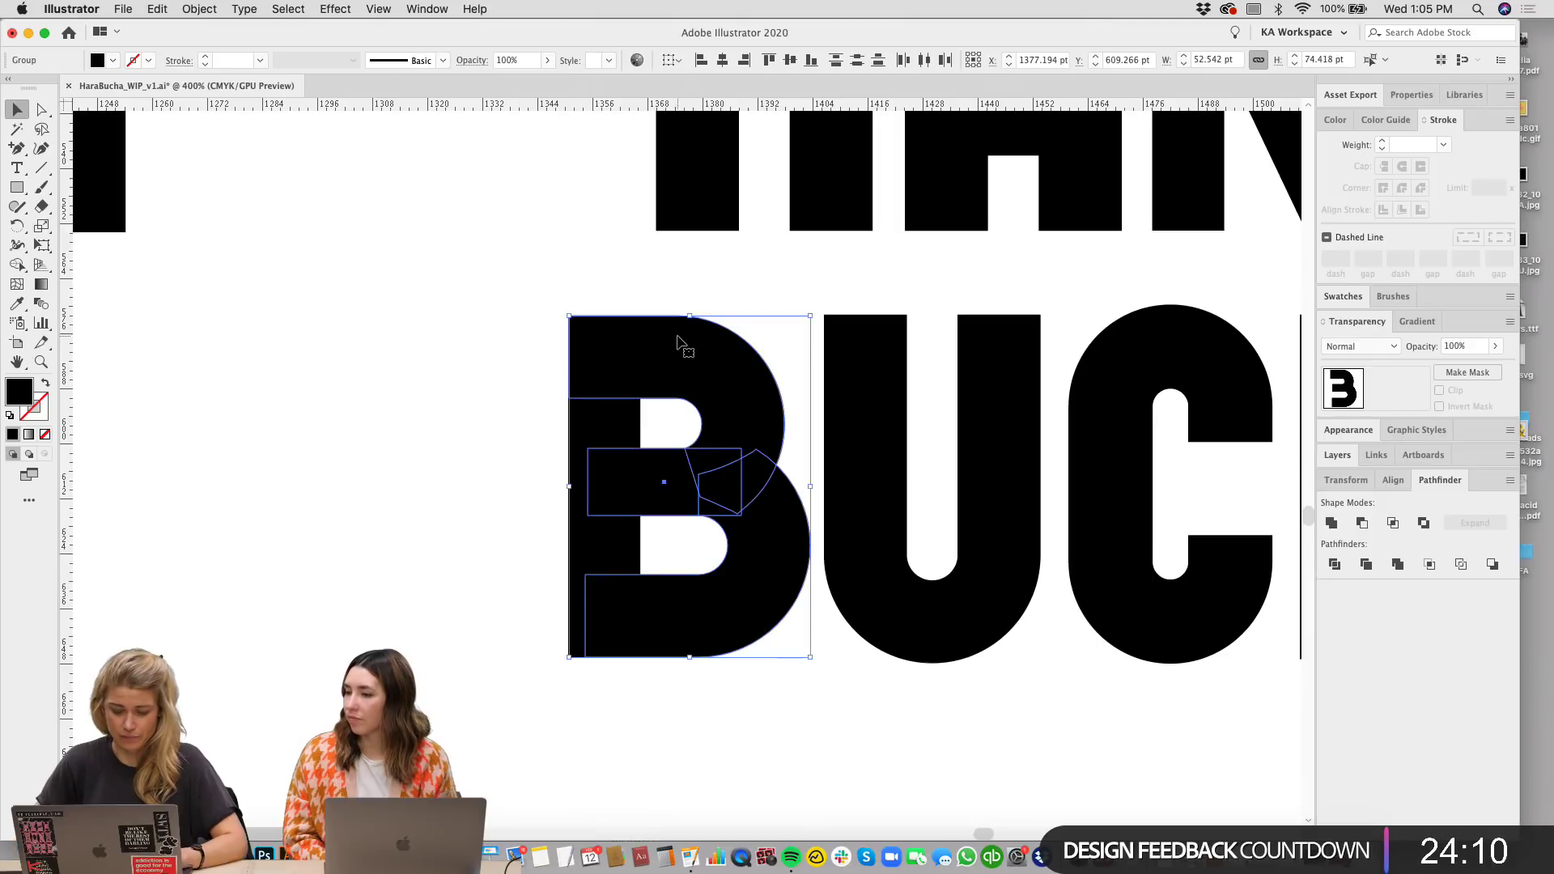
key("super+z")
scroll(678, 345, "down", 5)
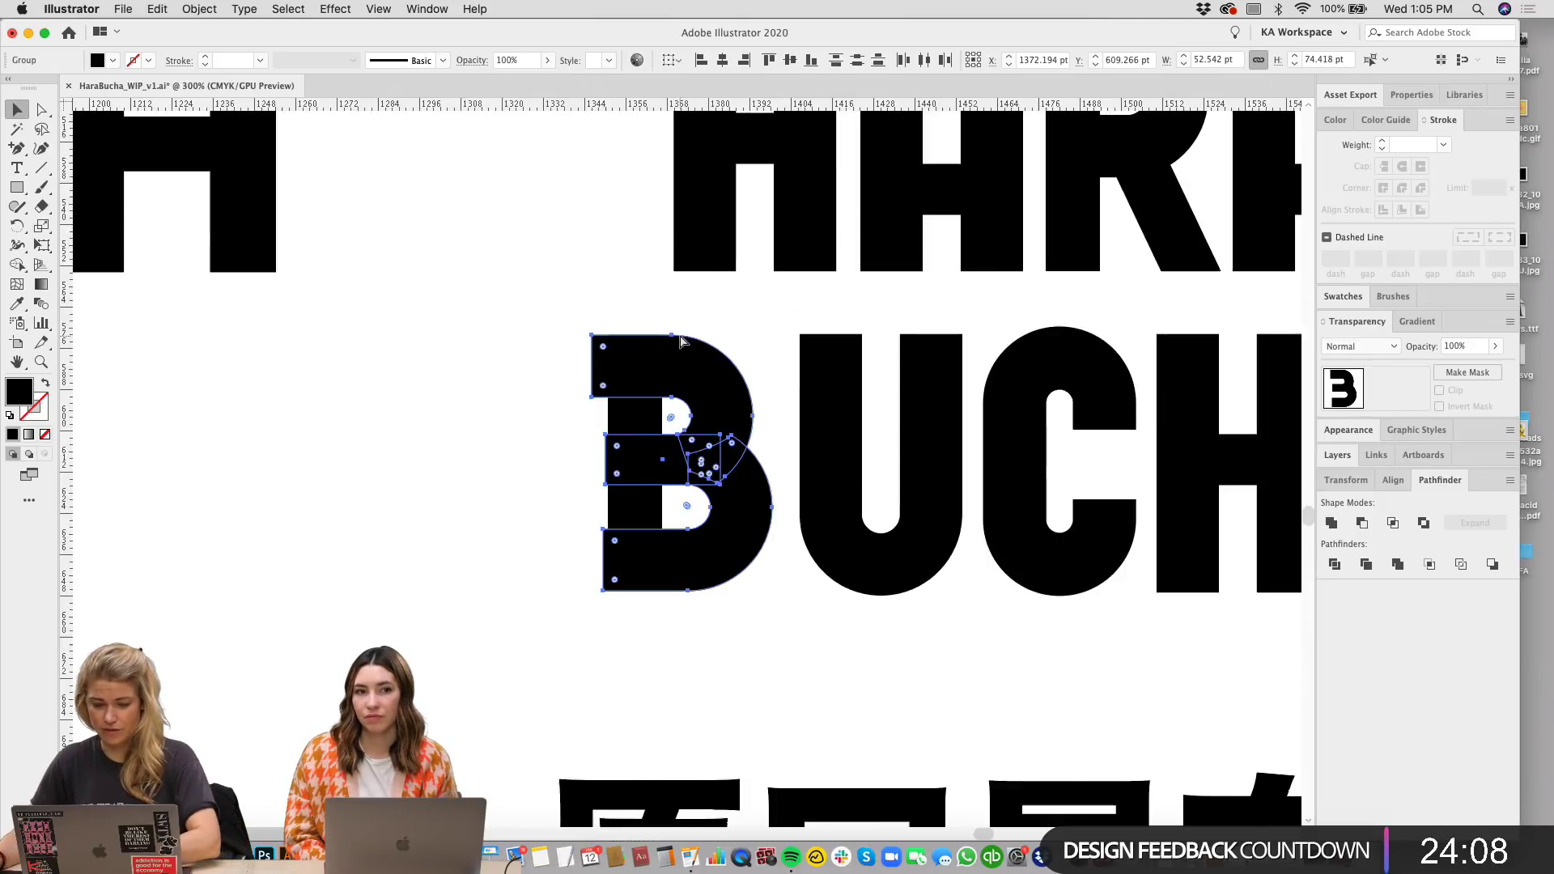
left_click(1100, 342)
scroll(1049, 370, "up", 3)
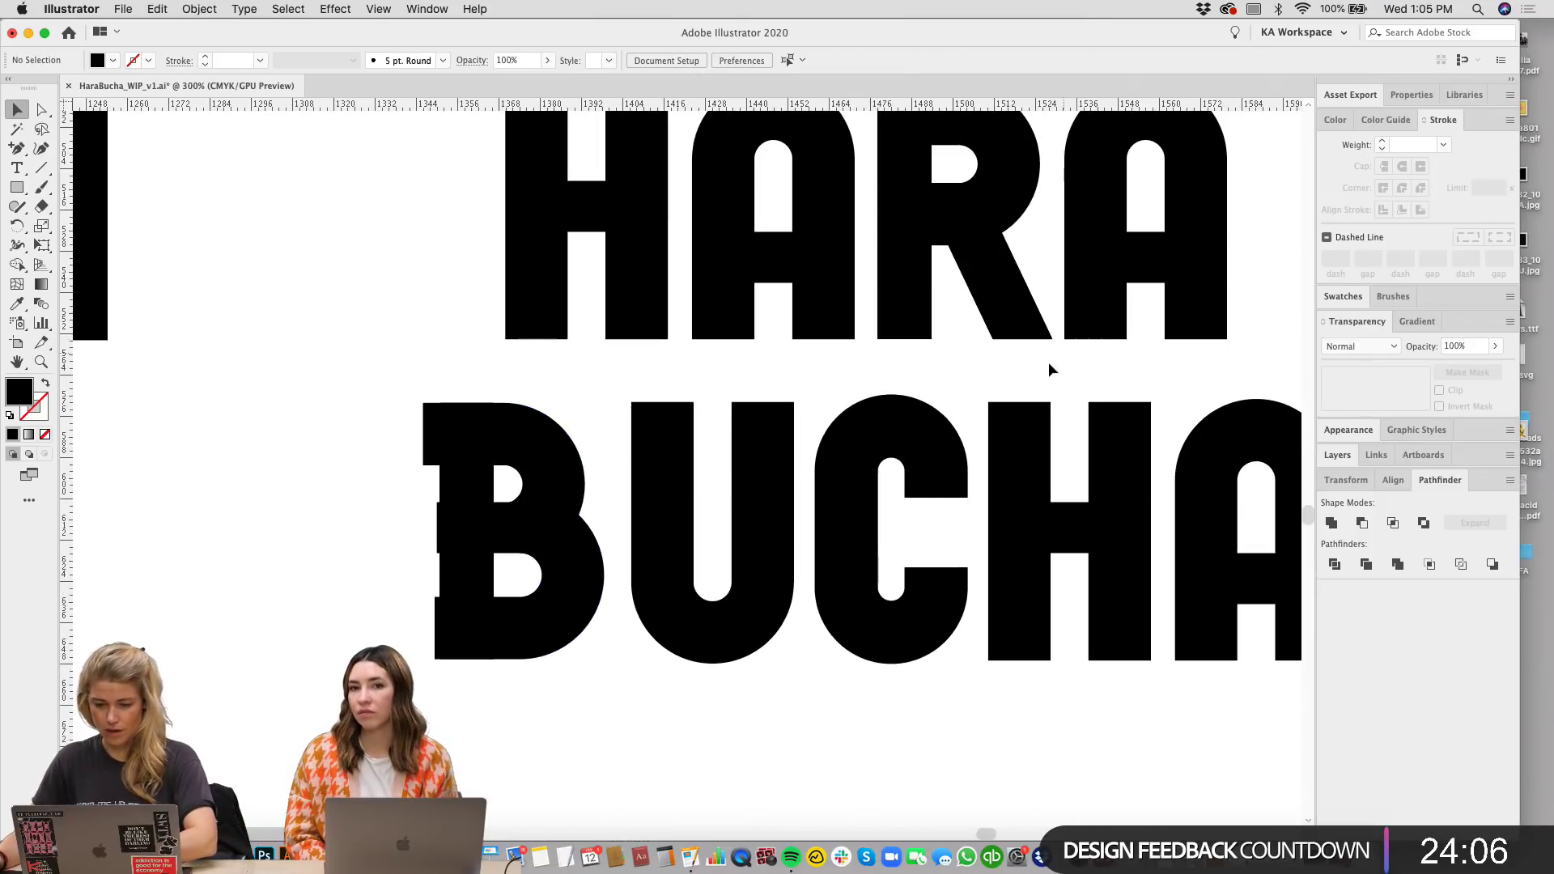
Step: Narrow BUCHA's B by nudging its bowls and crossbar about 2.5 pt left over the fixed stem
left_click_drag(685, 382, 636, 438)
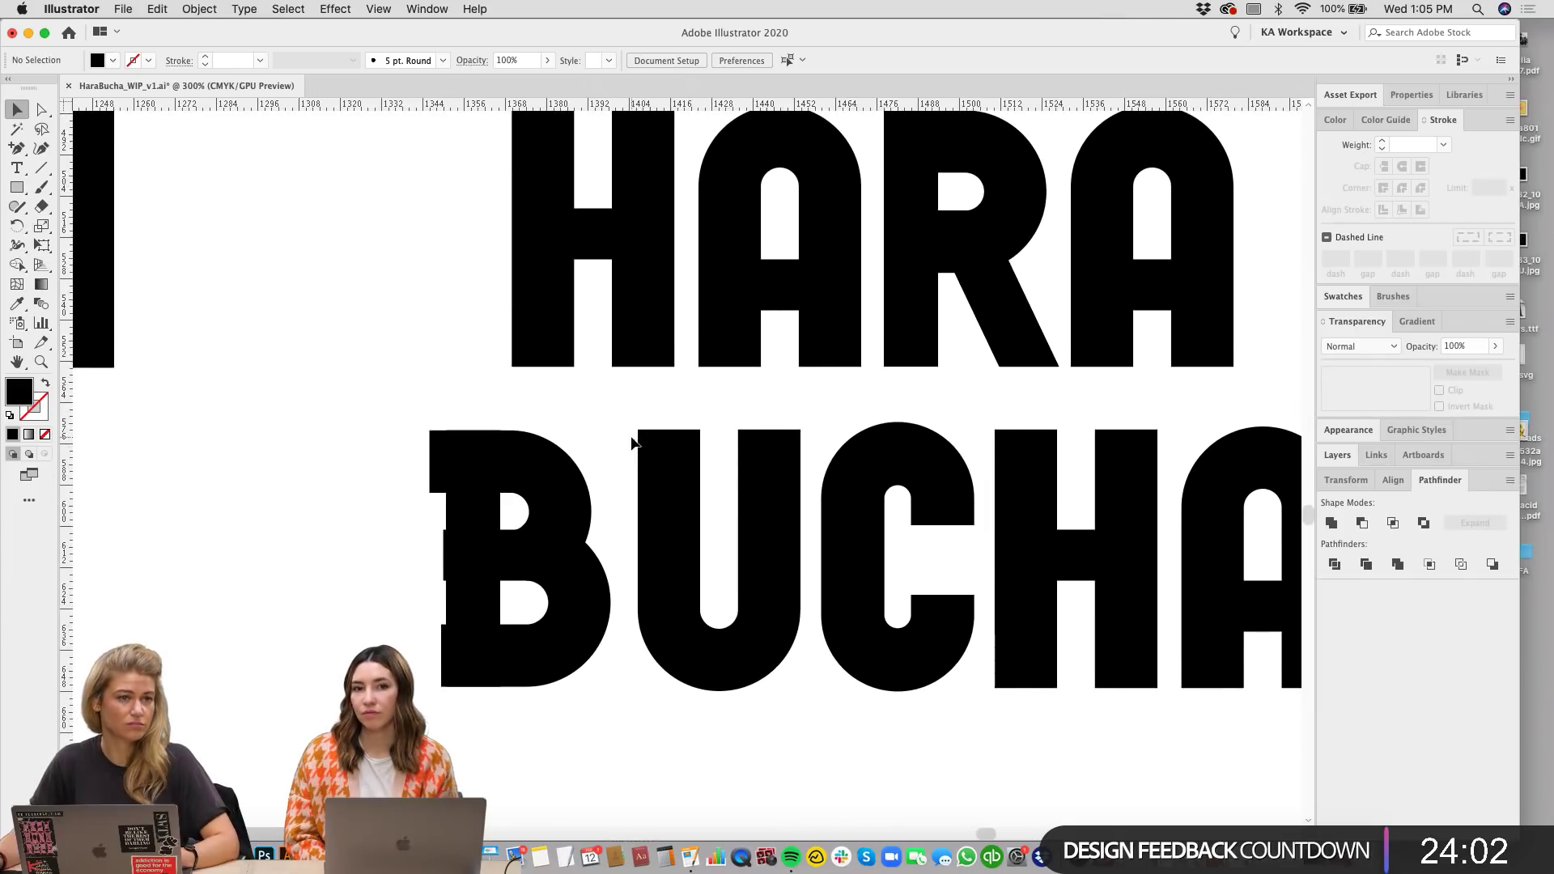
left_click_drag(630, 438, 594, 470)
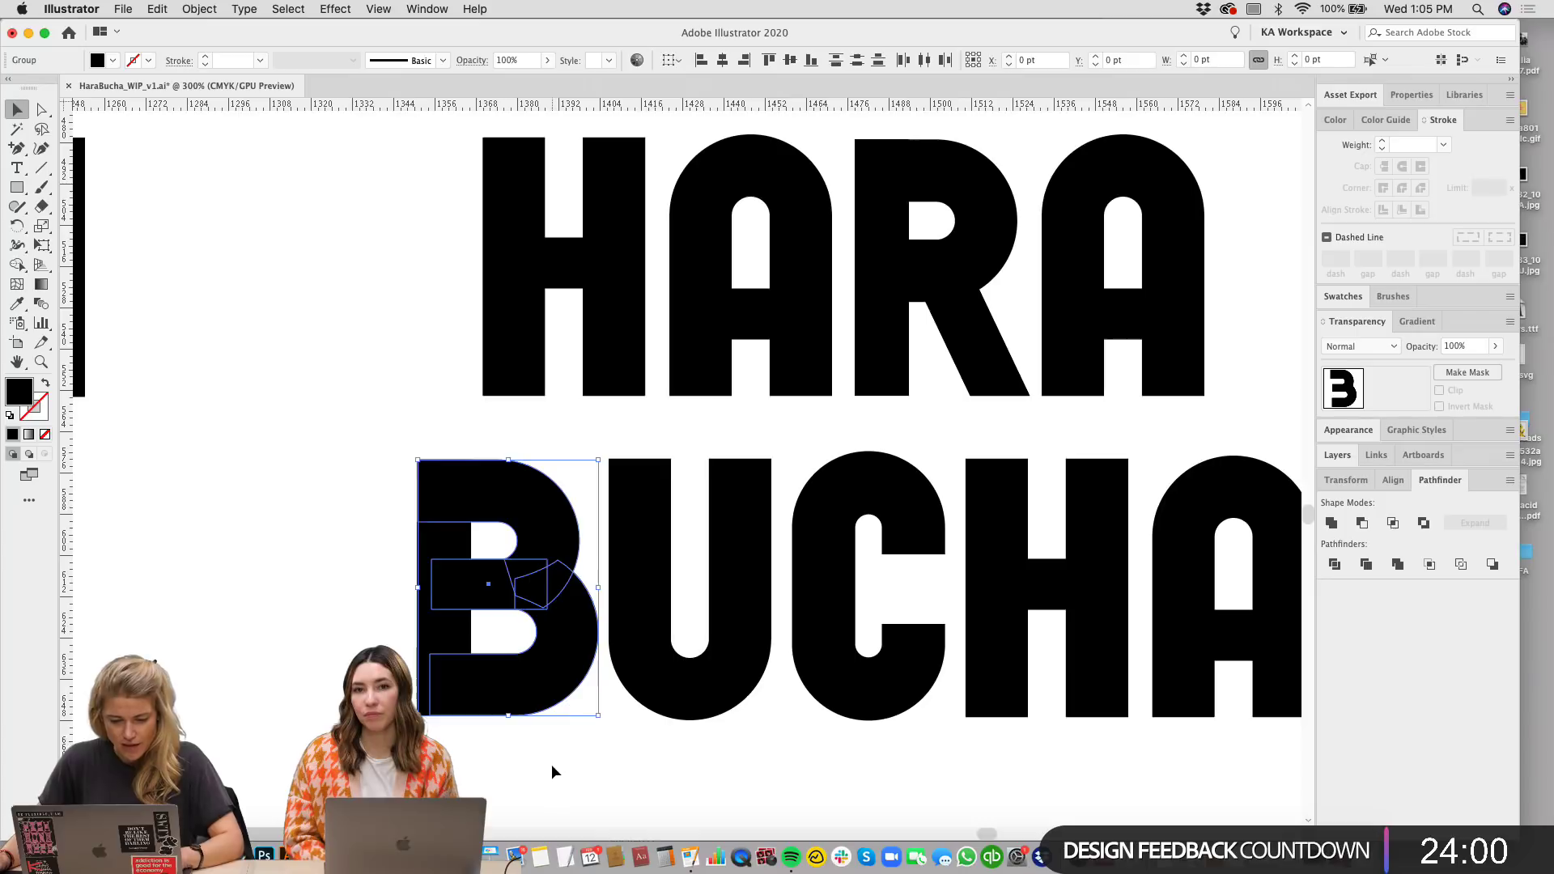
left_click(516, 491)
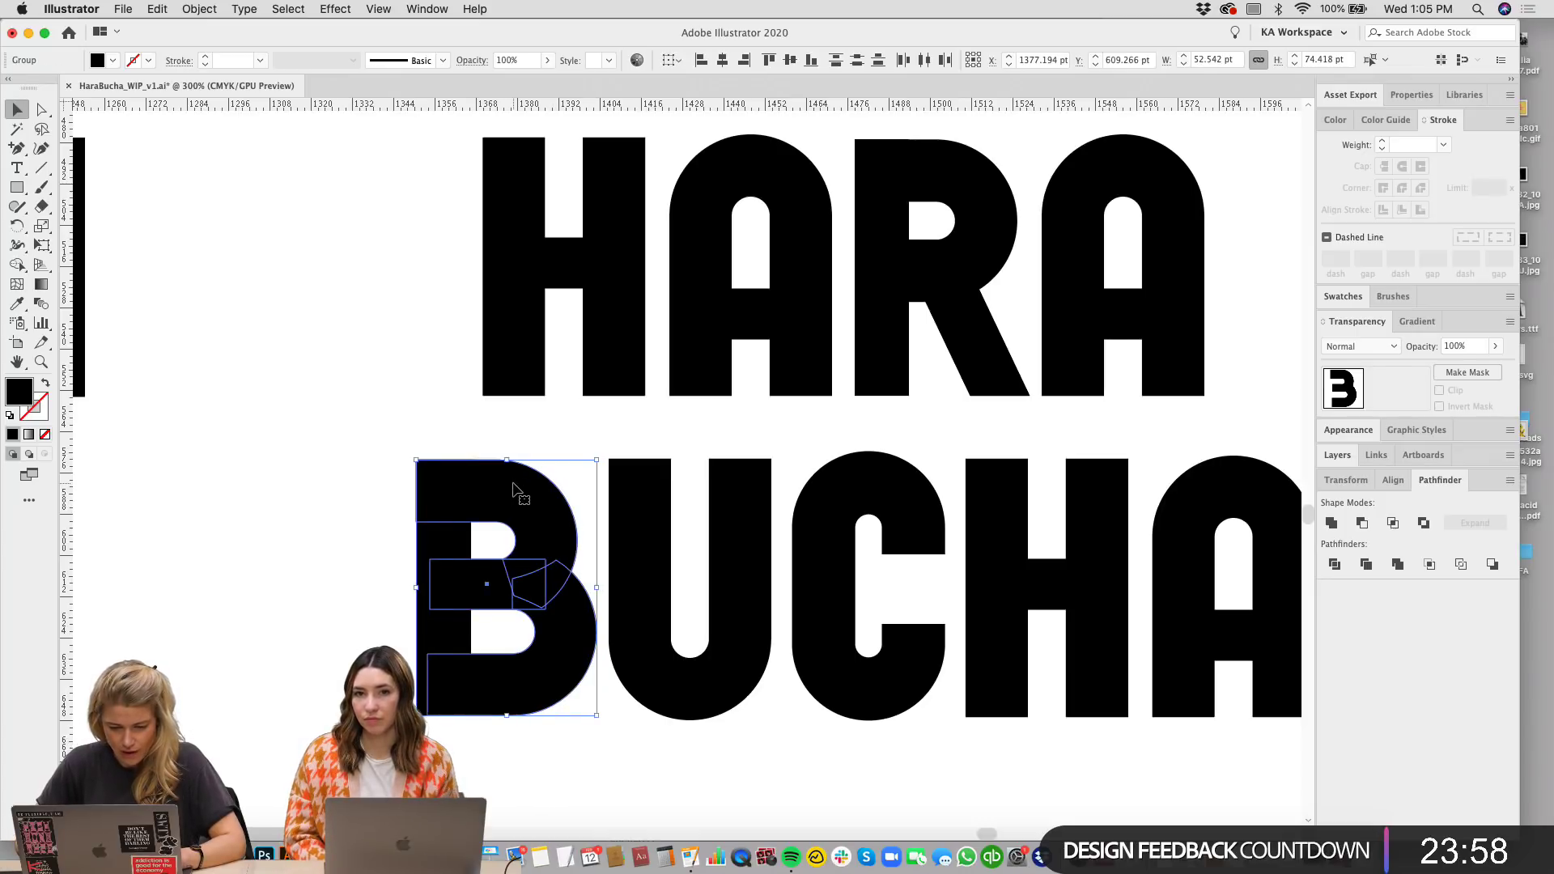
key("Left")
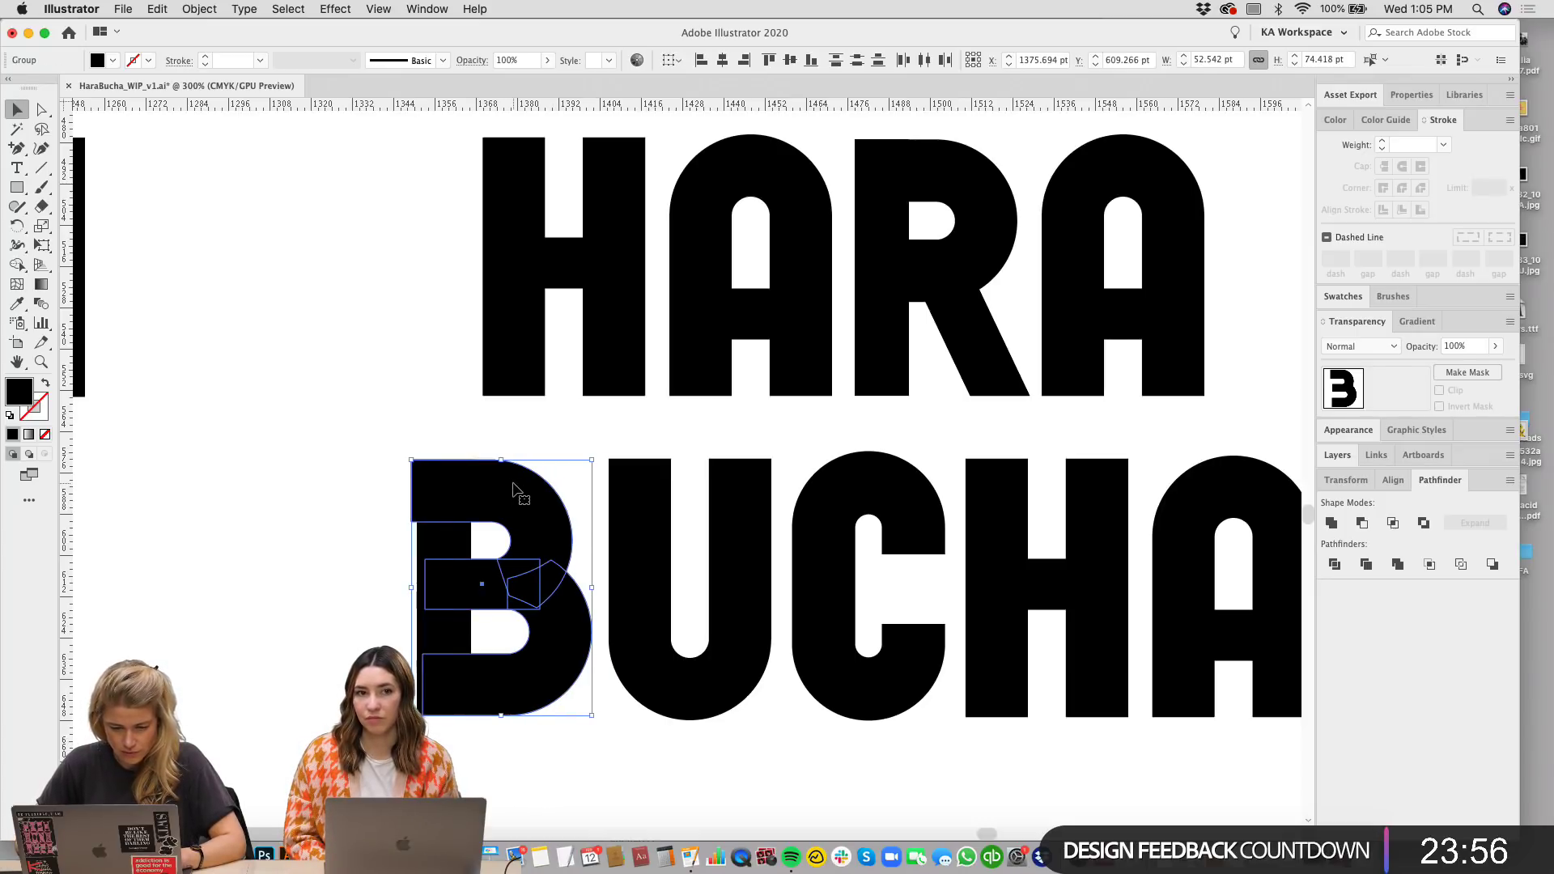
key("Left")
key("Left")
scroll(350, 372, "left", 3)
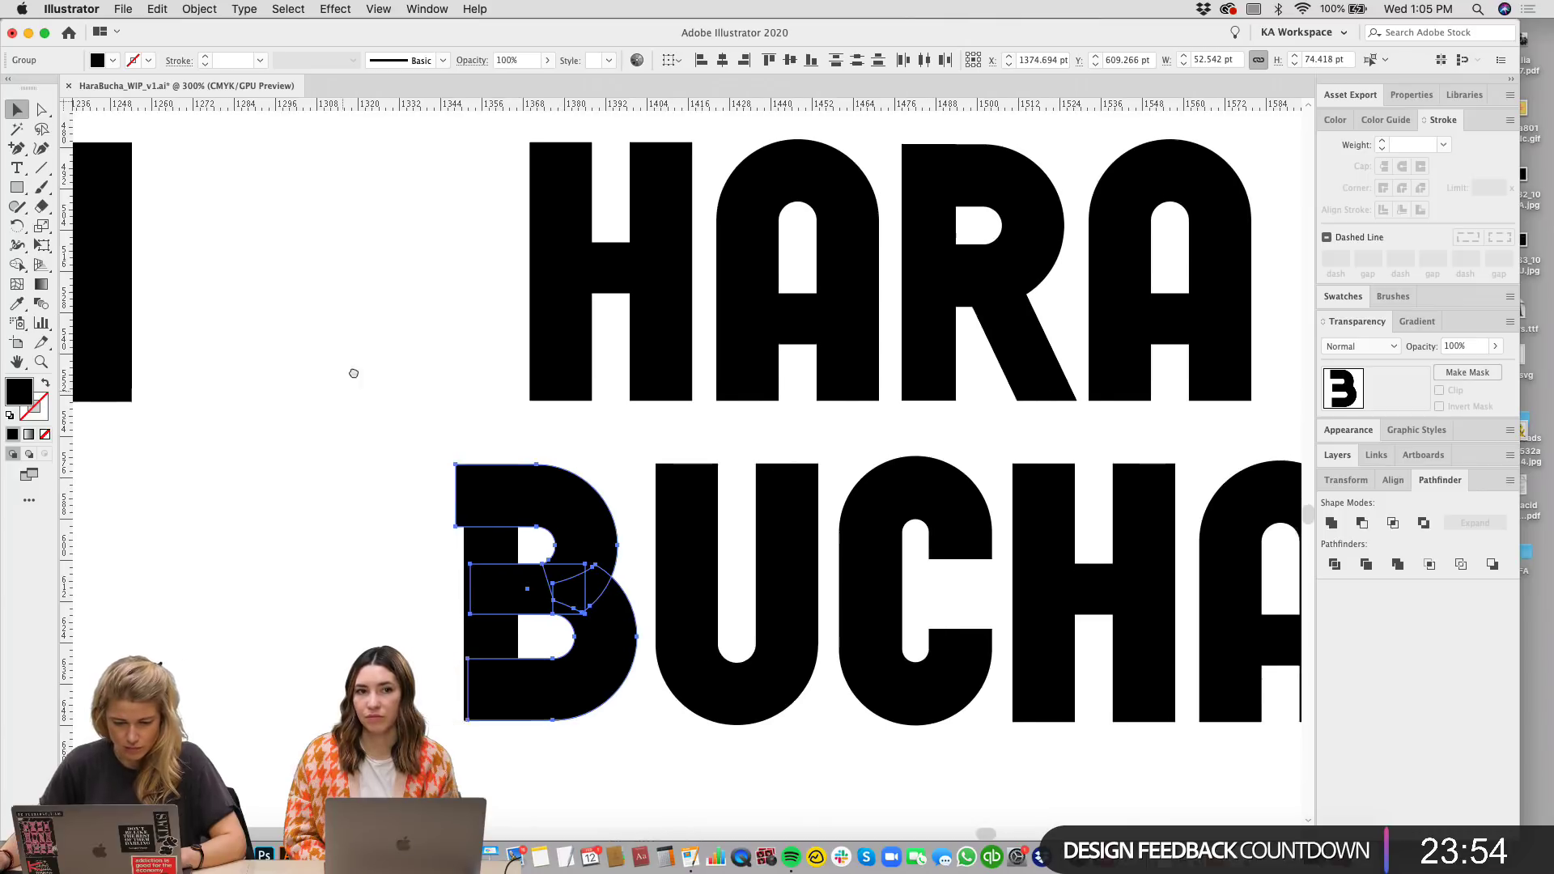
Step: Pull in the anchor points overhanging the left side of the B so its edge is flush with the stem
key("a")
left_click(452, 438)
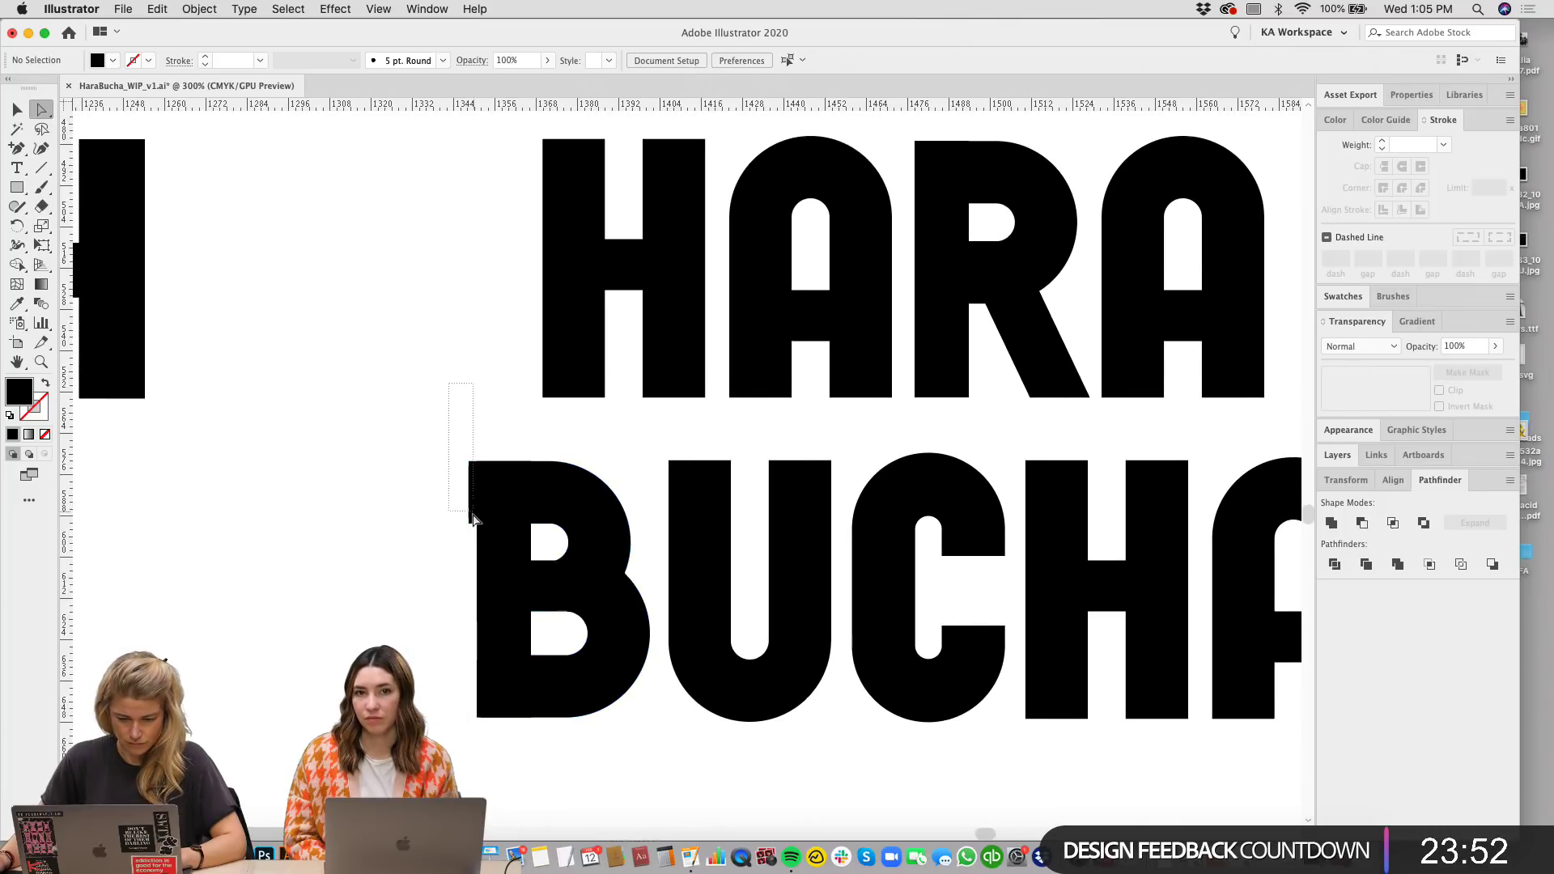
left_click_drag(473, 519, 474, 530)
left_click(461, 353)
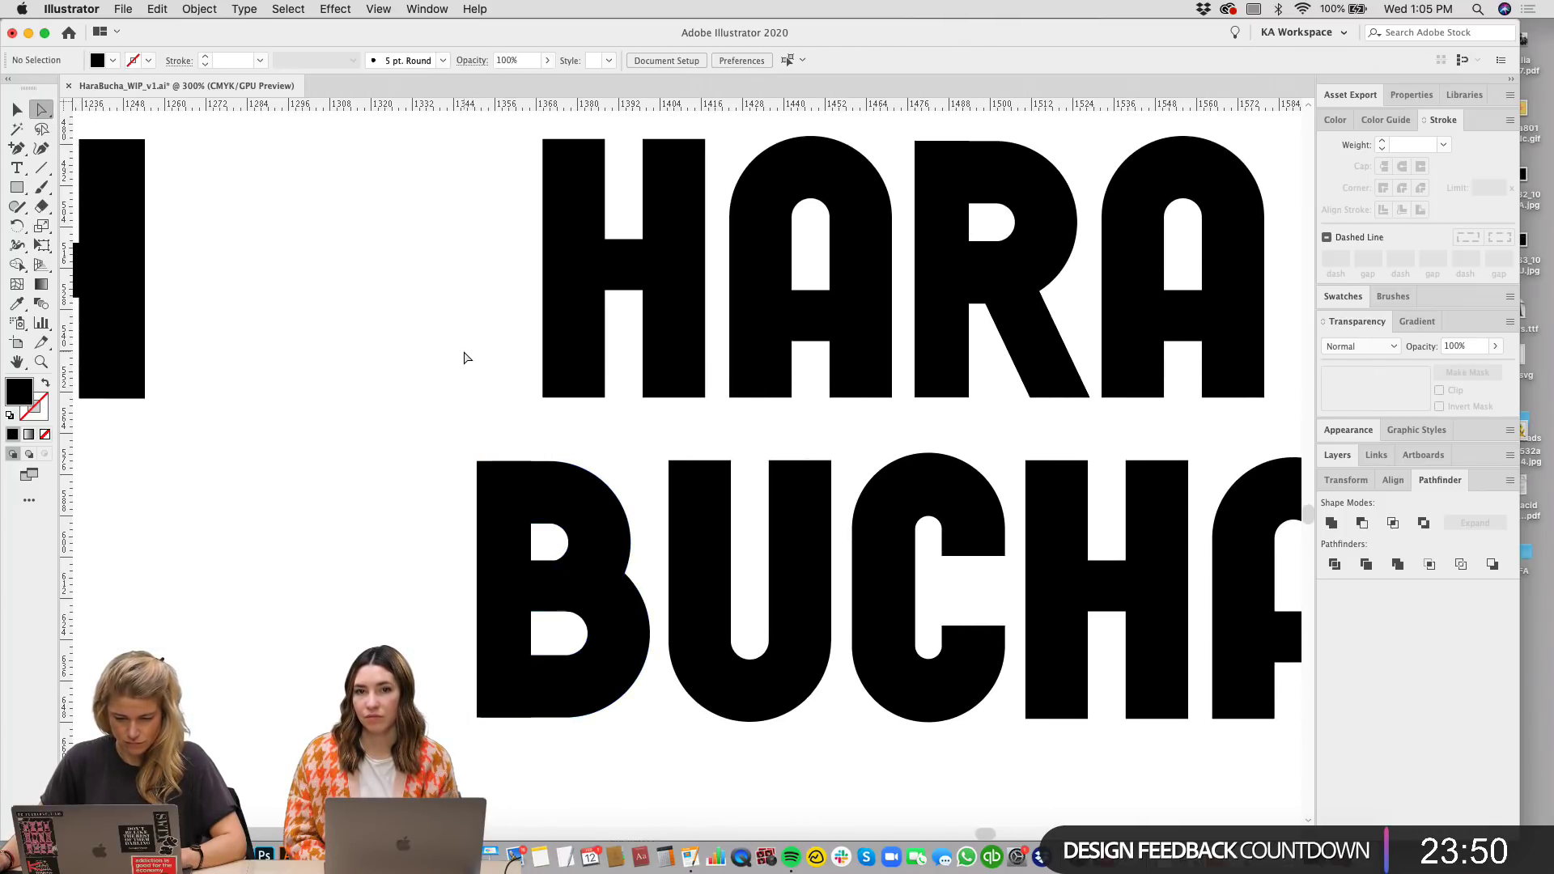
Step: Nudge the whole narrowed B right to close the gap before BUCHA's U
key("v")
scroll(428, 380, "right", 2)
key("super+minus")
key("super+minus")
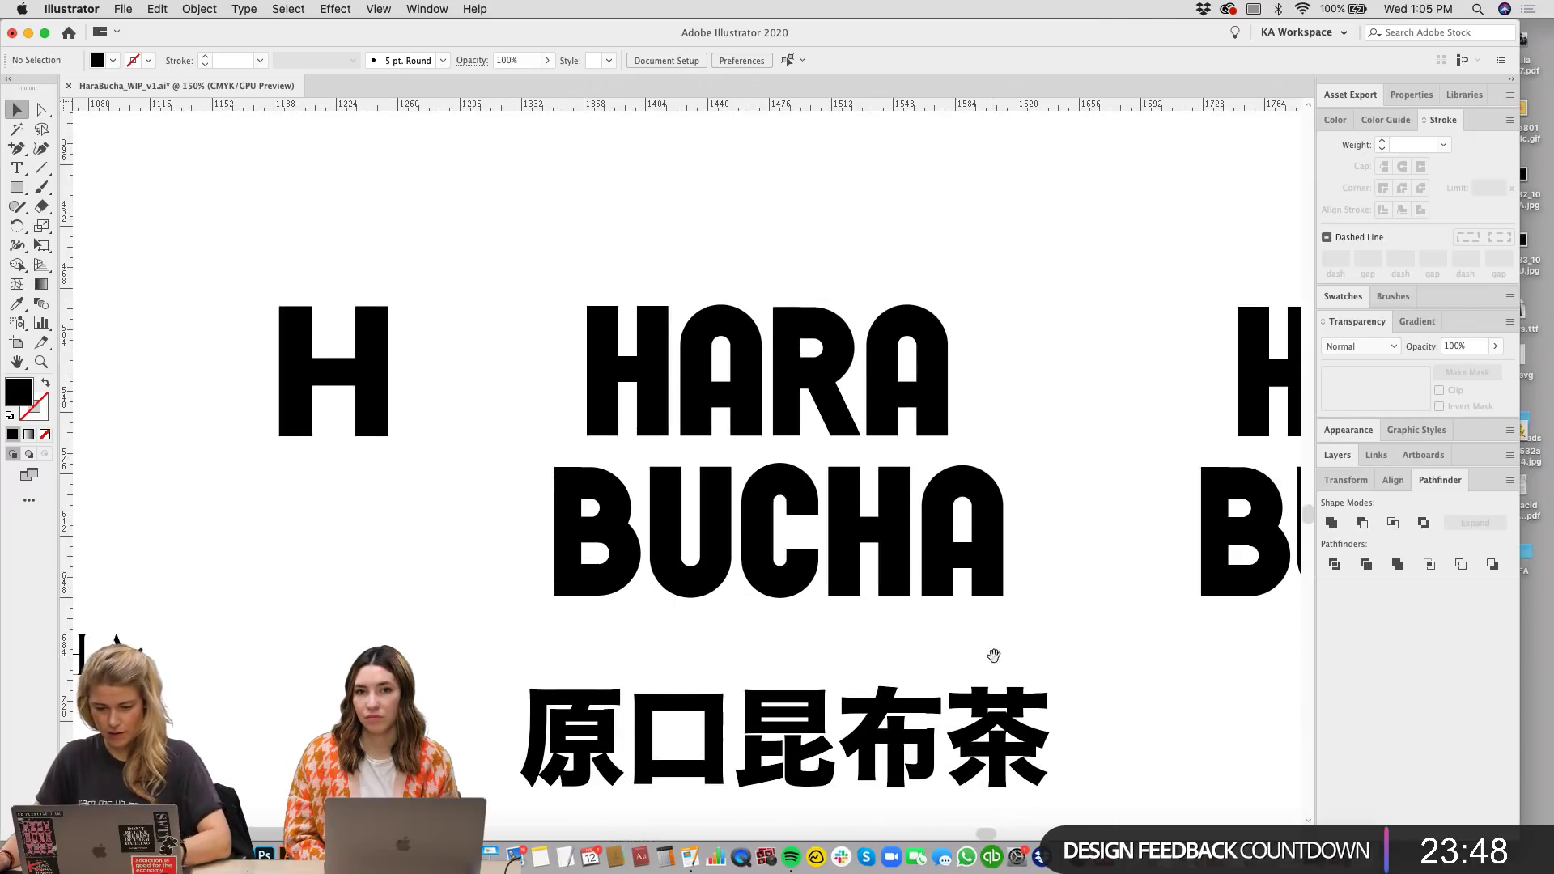
scroll(536, 616, "right", 1)
left_click_drag(548, 478, 548, 477)
key("Right")
key("Right")
key("Right")
key("Right")
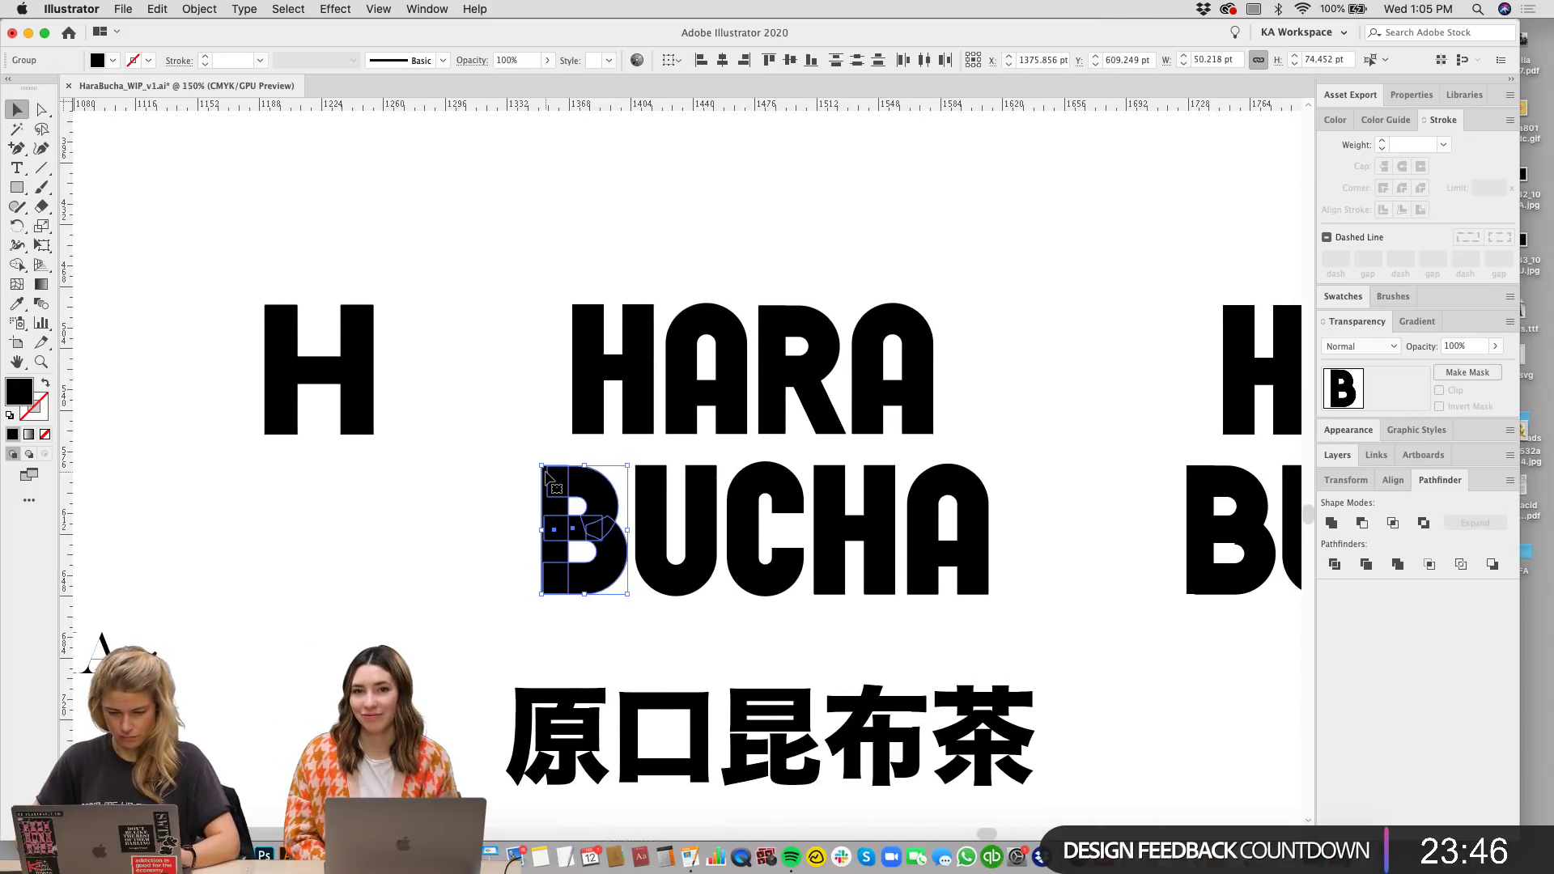
left_click(1062, 332)
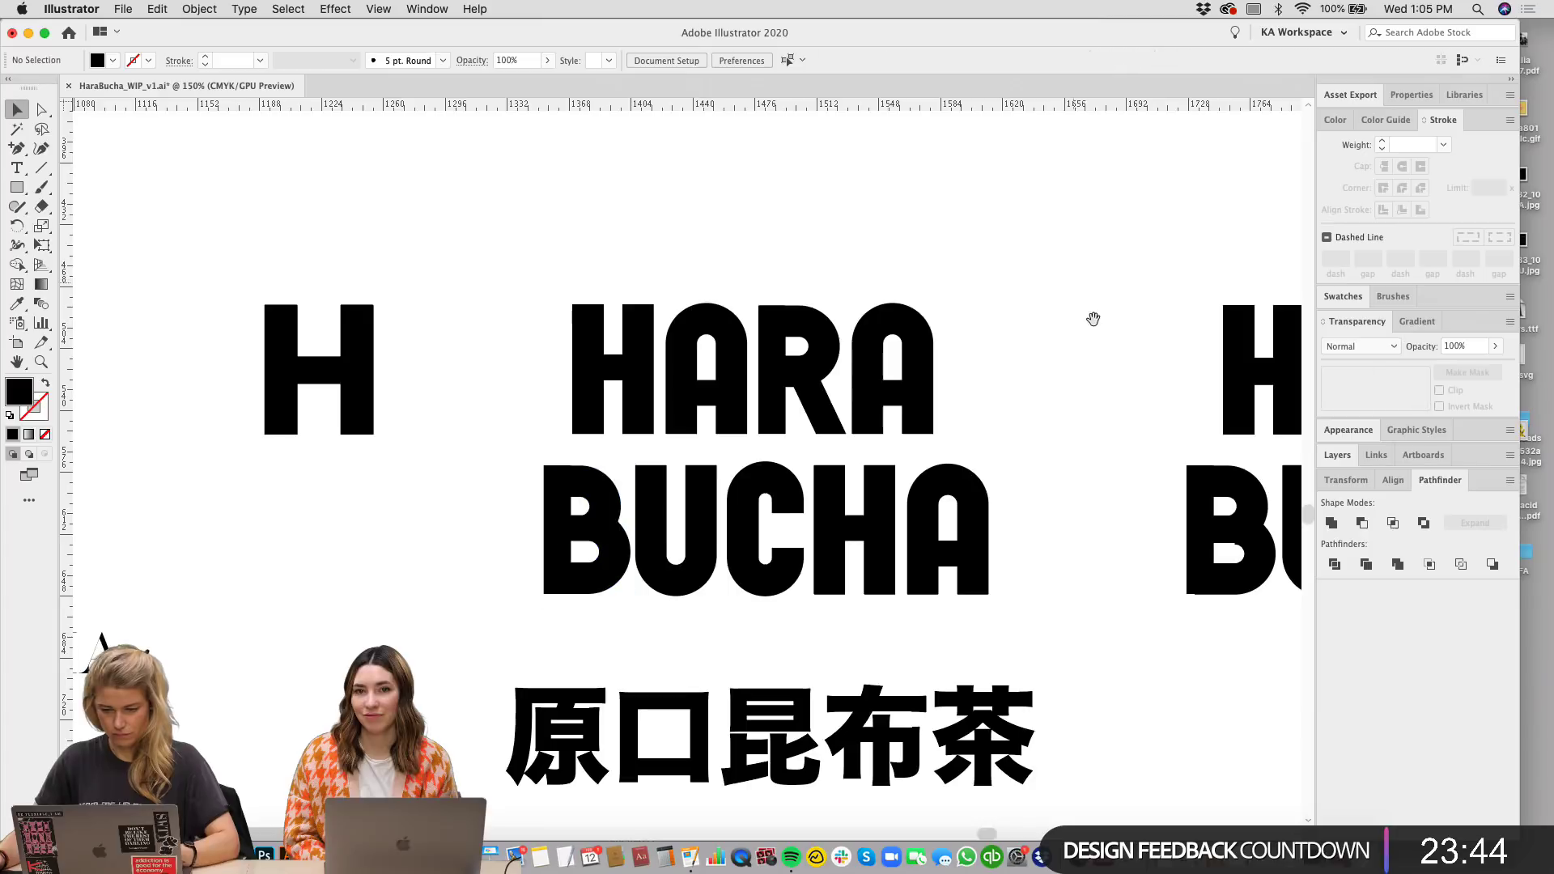
Step: Nudge all of BUCHA left beneath HARA and group its letter pieces
scroll(1065, 325, "right", 1)
left_click_drag(1044, 598, 526, 468)
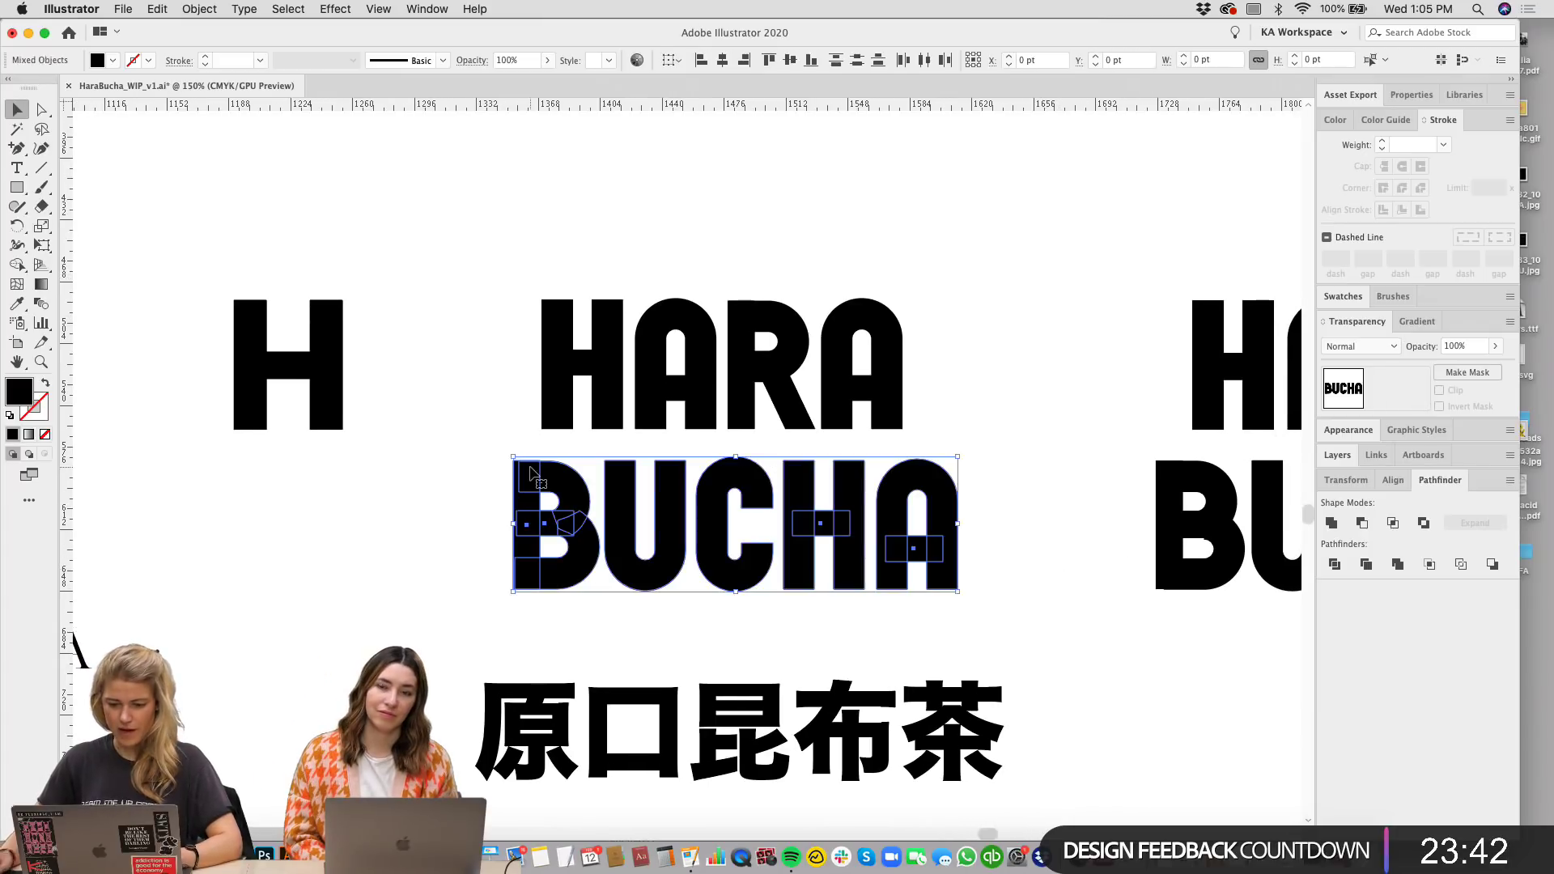
key("Left")
key("Left")
key("Left")
key("Left")
key("Left")
key("Left")
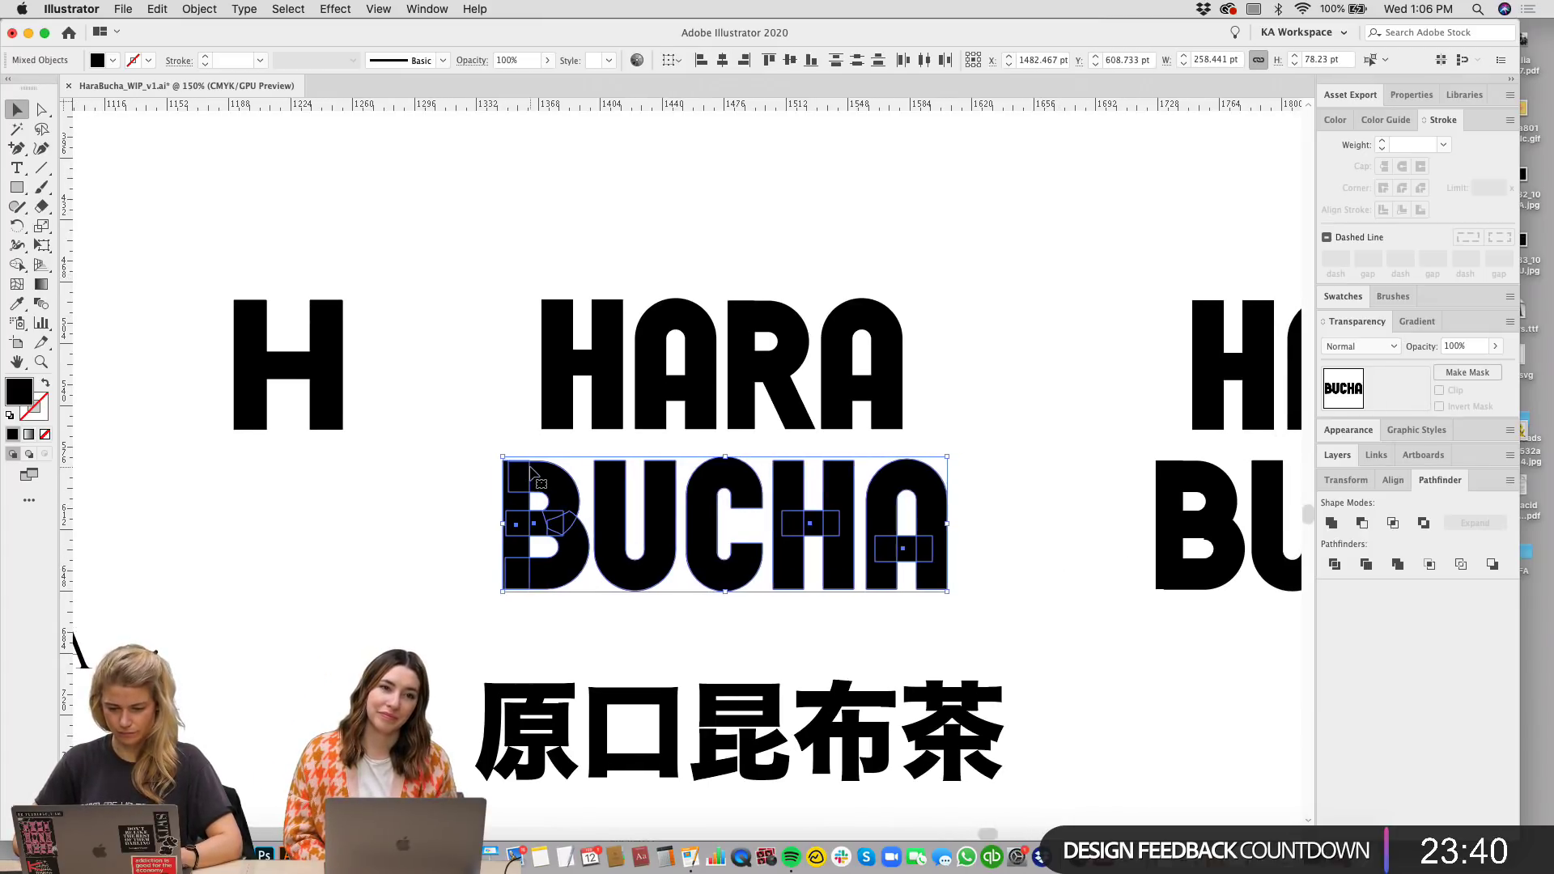
key("ctrl+g")
Step: Align the HARA and BUCHA groups to each other by their horizontal centers
left_click_drag(882, 385, 719, 541)
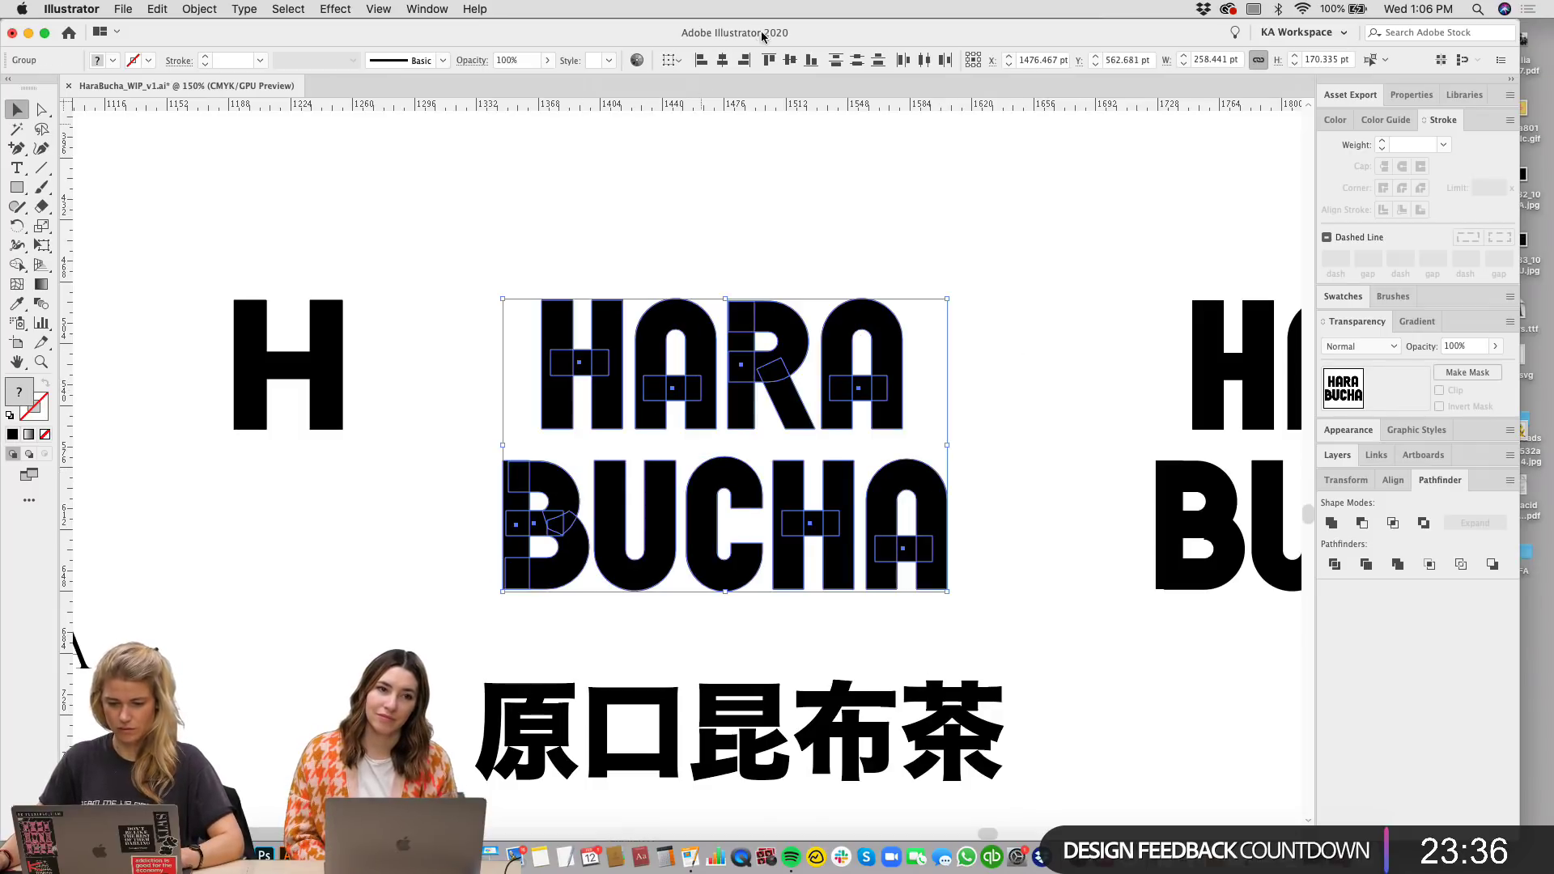
left_click(723, 60)
left_click(1030, 235)
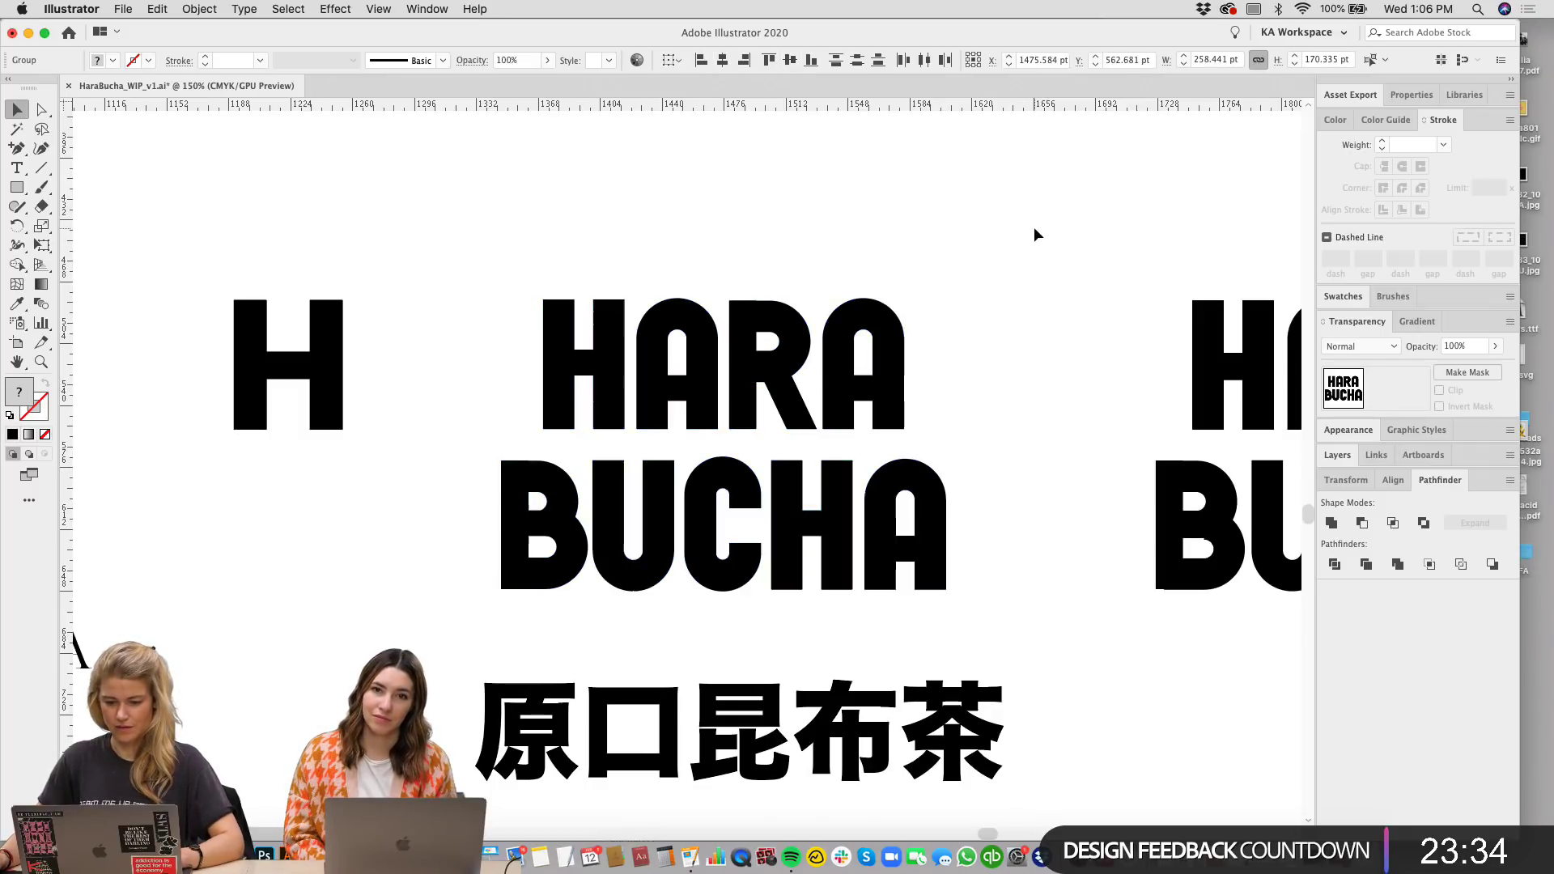
Step: Move the spare HARA BUCHA copy up and off the artboard, beside the Japan poster
key("super+minus")
key("super+minus")
key("super+minus")
scroll(931, 543, "left", 2)
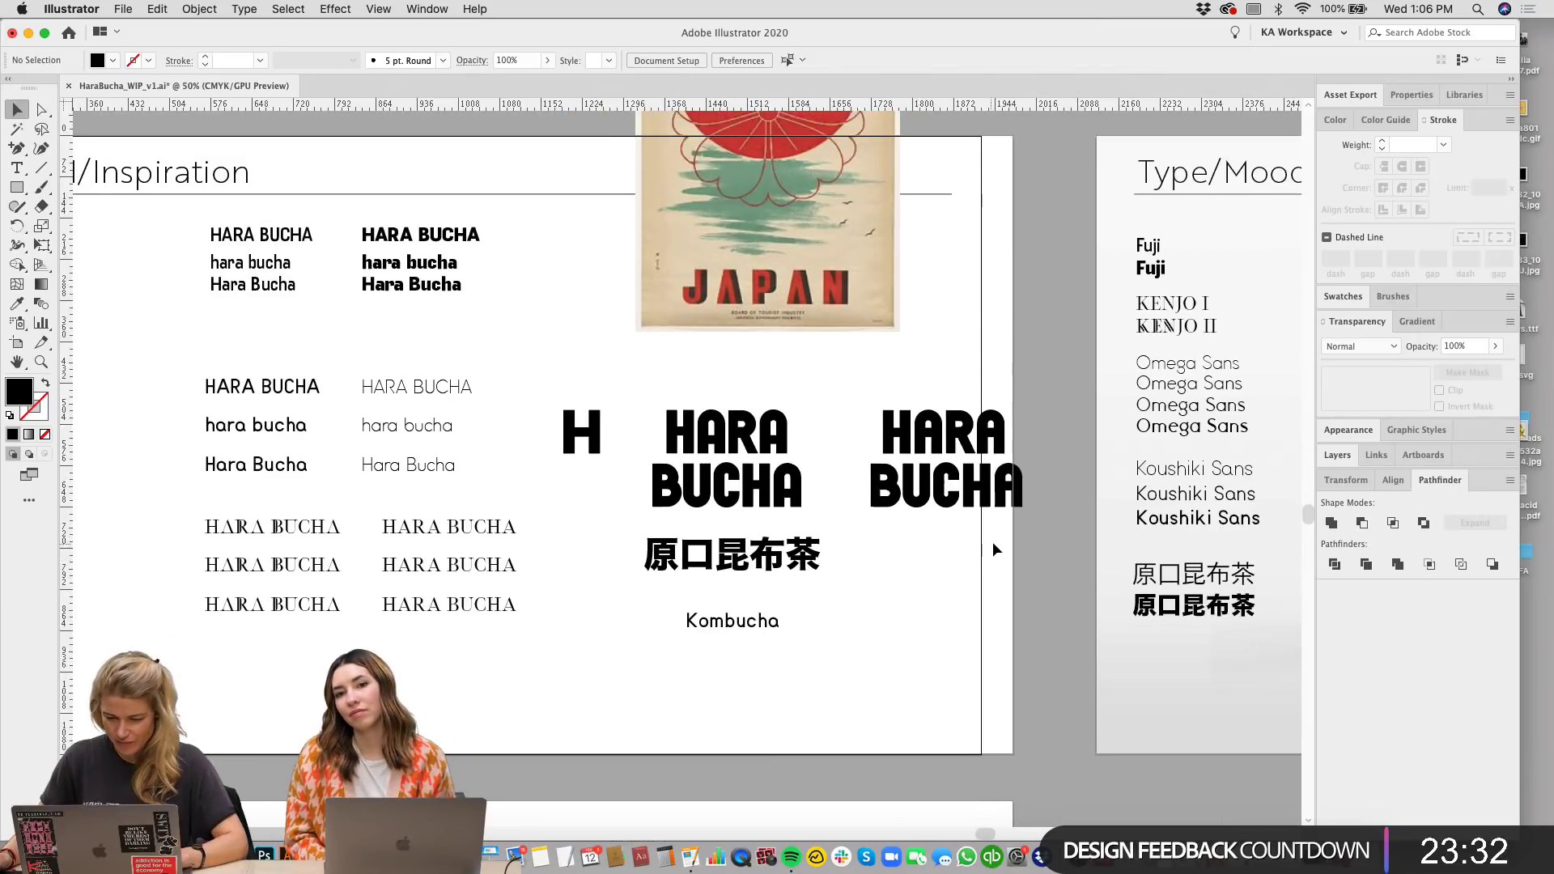
scroll(1012, 567, "up", 3)
left_click_drag(1032, 590, 860, 479)
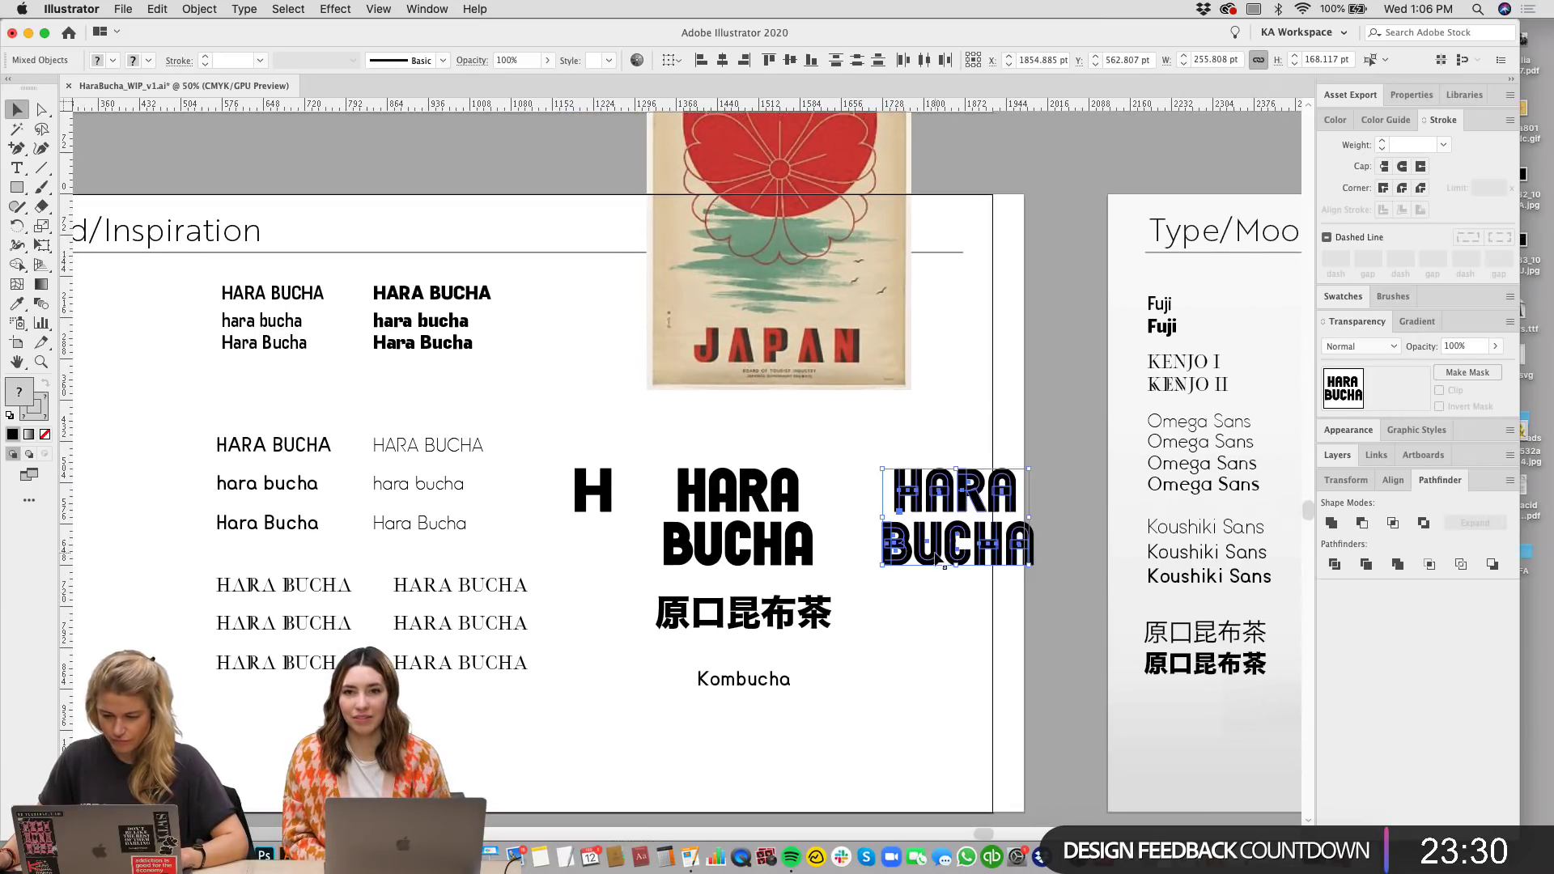
left_click_drag(936, 553, 1000, 144)
left_click(1012, 284)
Step: Scale the Japanese text down to about 53 pt so it roughly matches BUCHA's width
scroll(971, 421, "down", 3)
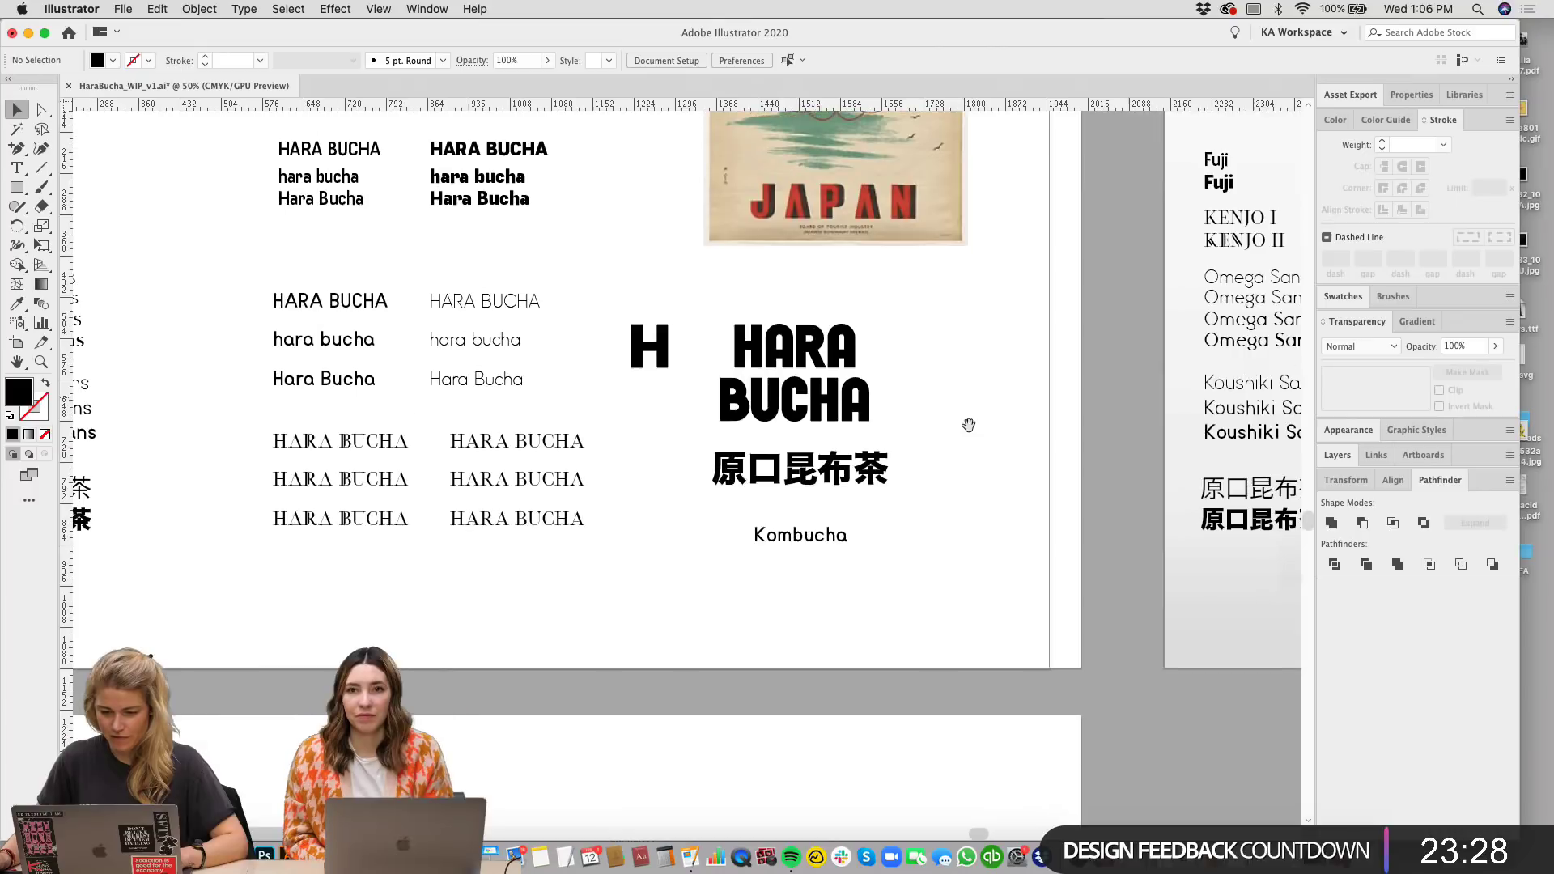
key("super+plus")
scroll(976, 447, "right", 3)
scroll(976, 447, "down", 1)
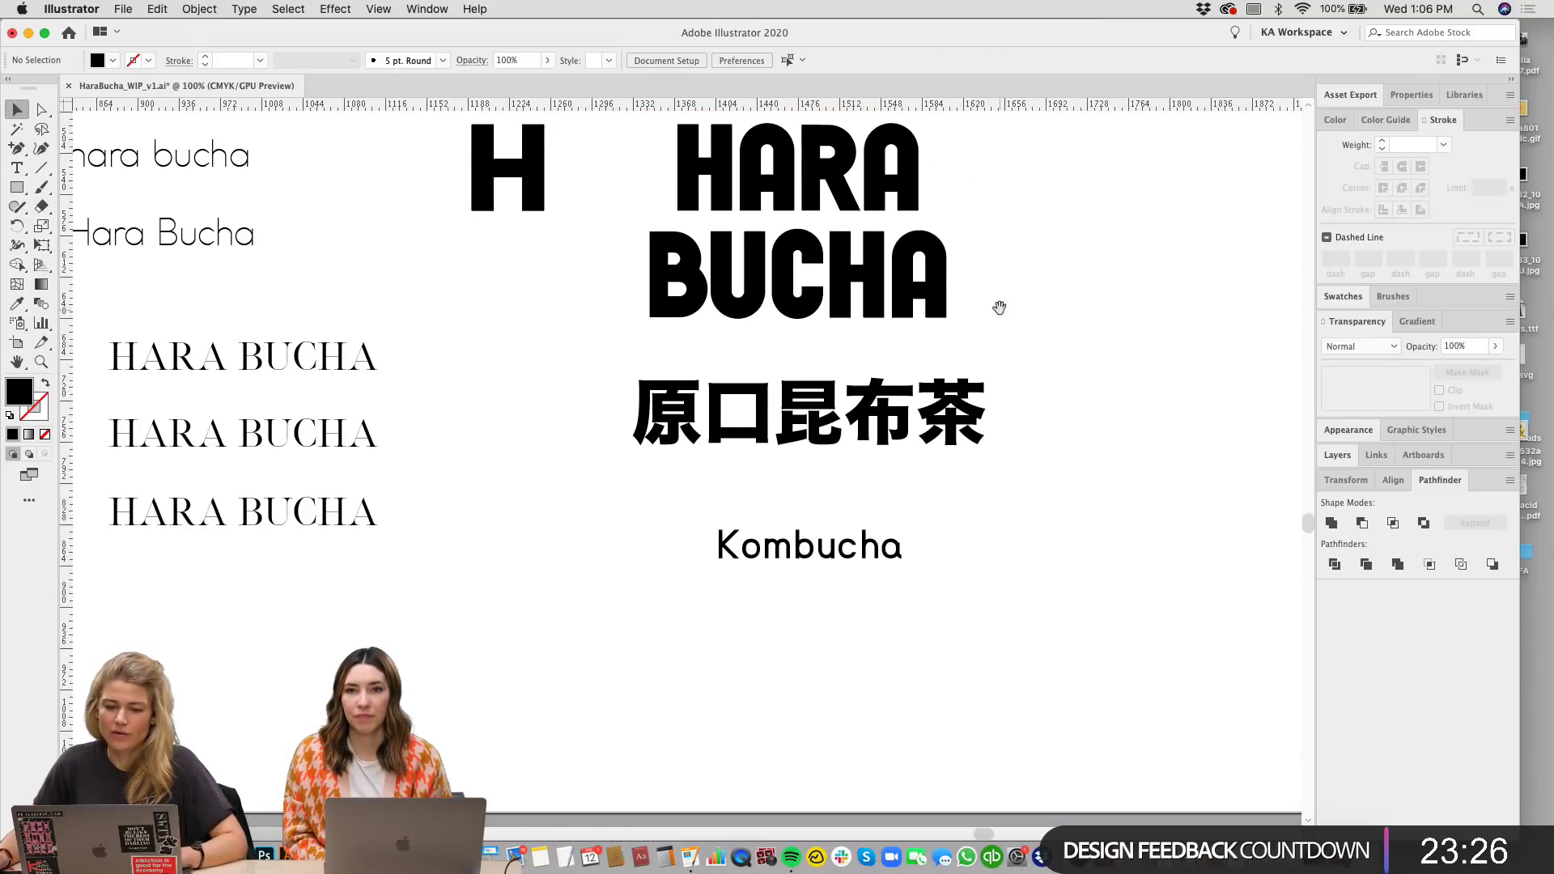
left_click(973, 449)
left_click_drag(983, 450, 957, 450)
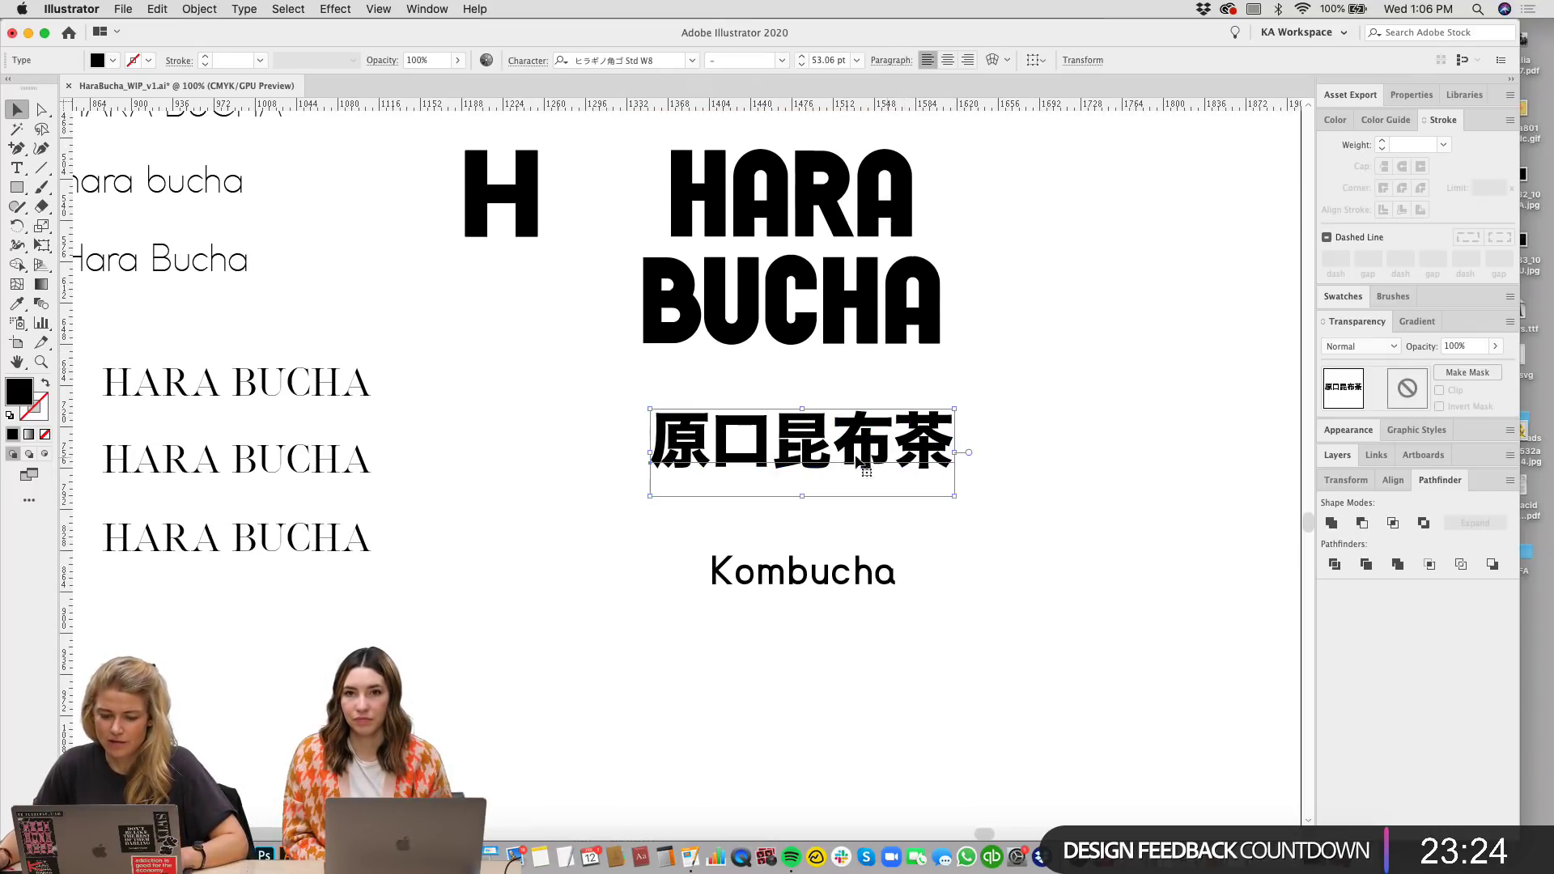
Step: Browse the font list previews for alternative bold typefaces for the Japanese text
scroll(809, 243, "up", 1)
left_click(692, 61)
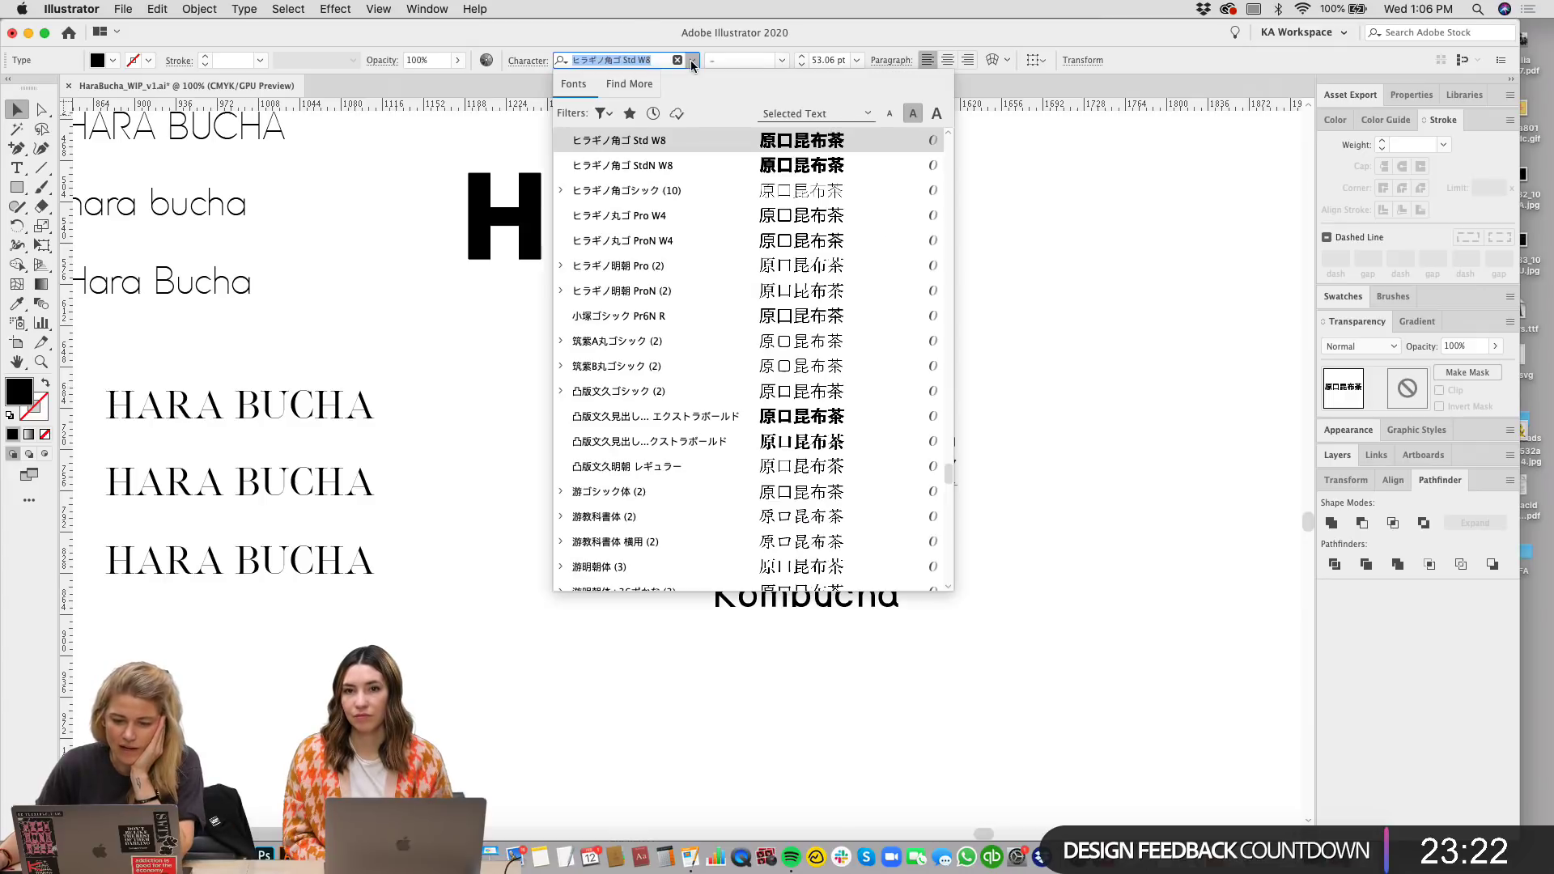
scroll(673, 324, "down", 5)
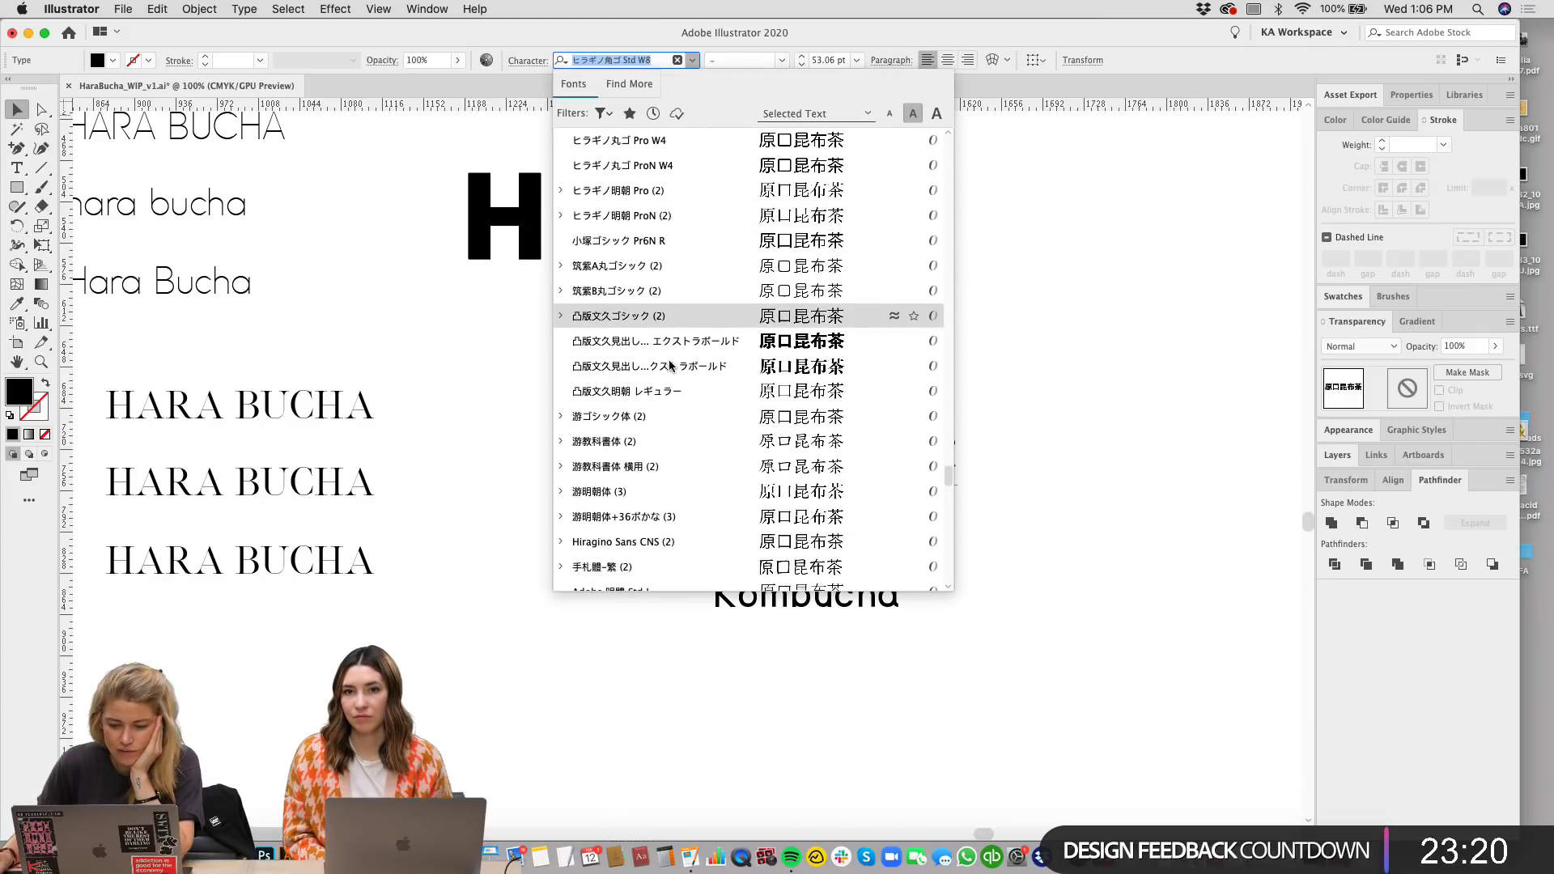
scroll(670, 364, "down", 10)
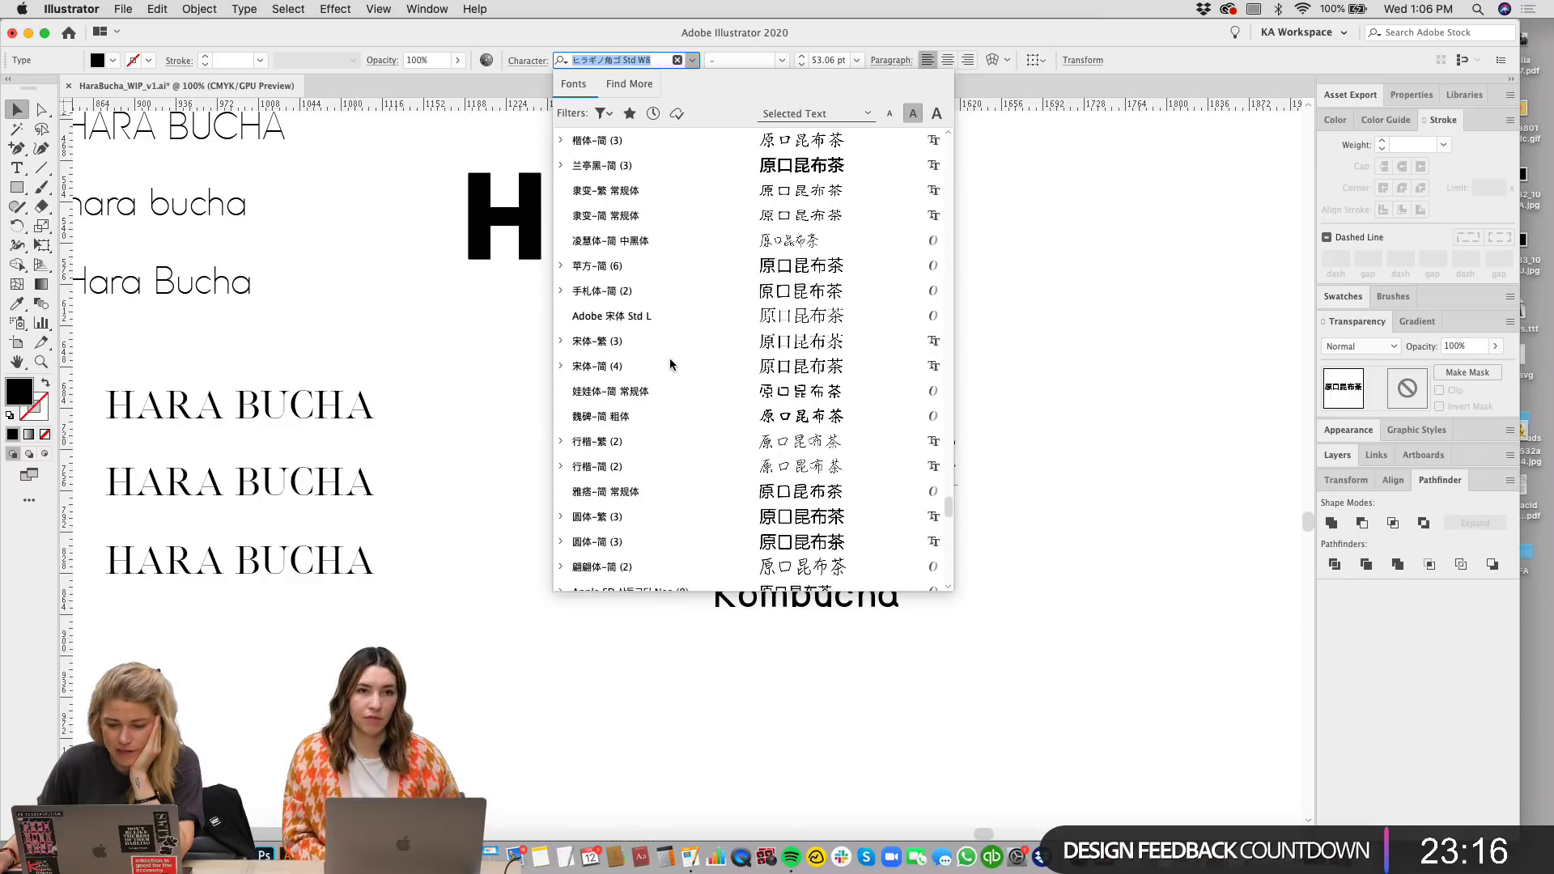
scroll(670, 362, "down", 8)
scroll(668, 357, "down", 3)
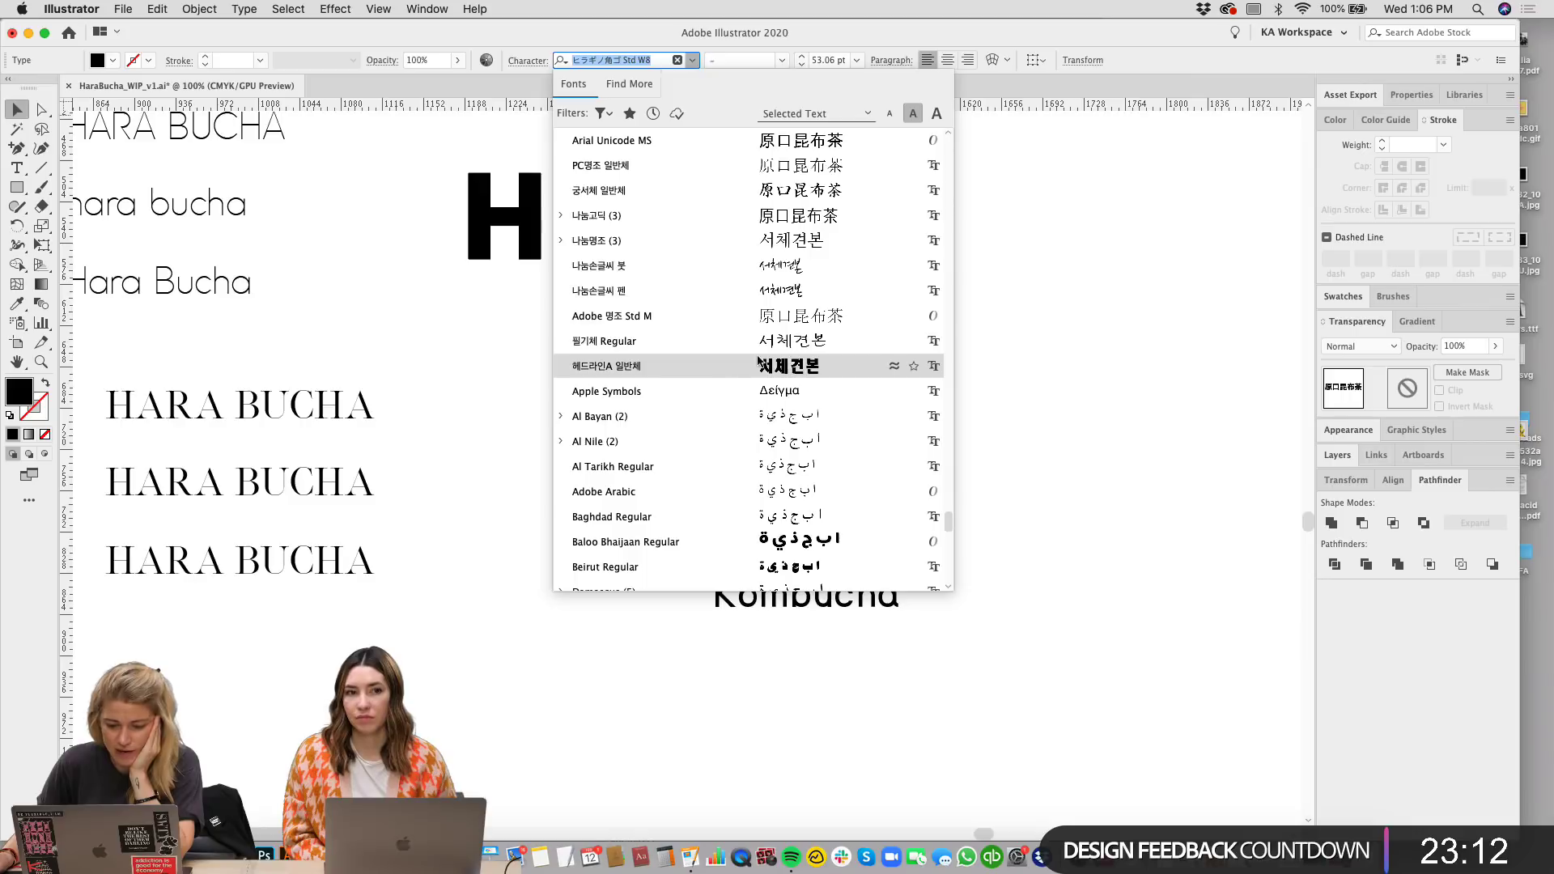
scroll(680, 355, "down", 2)
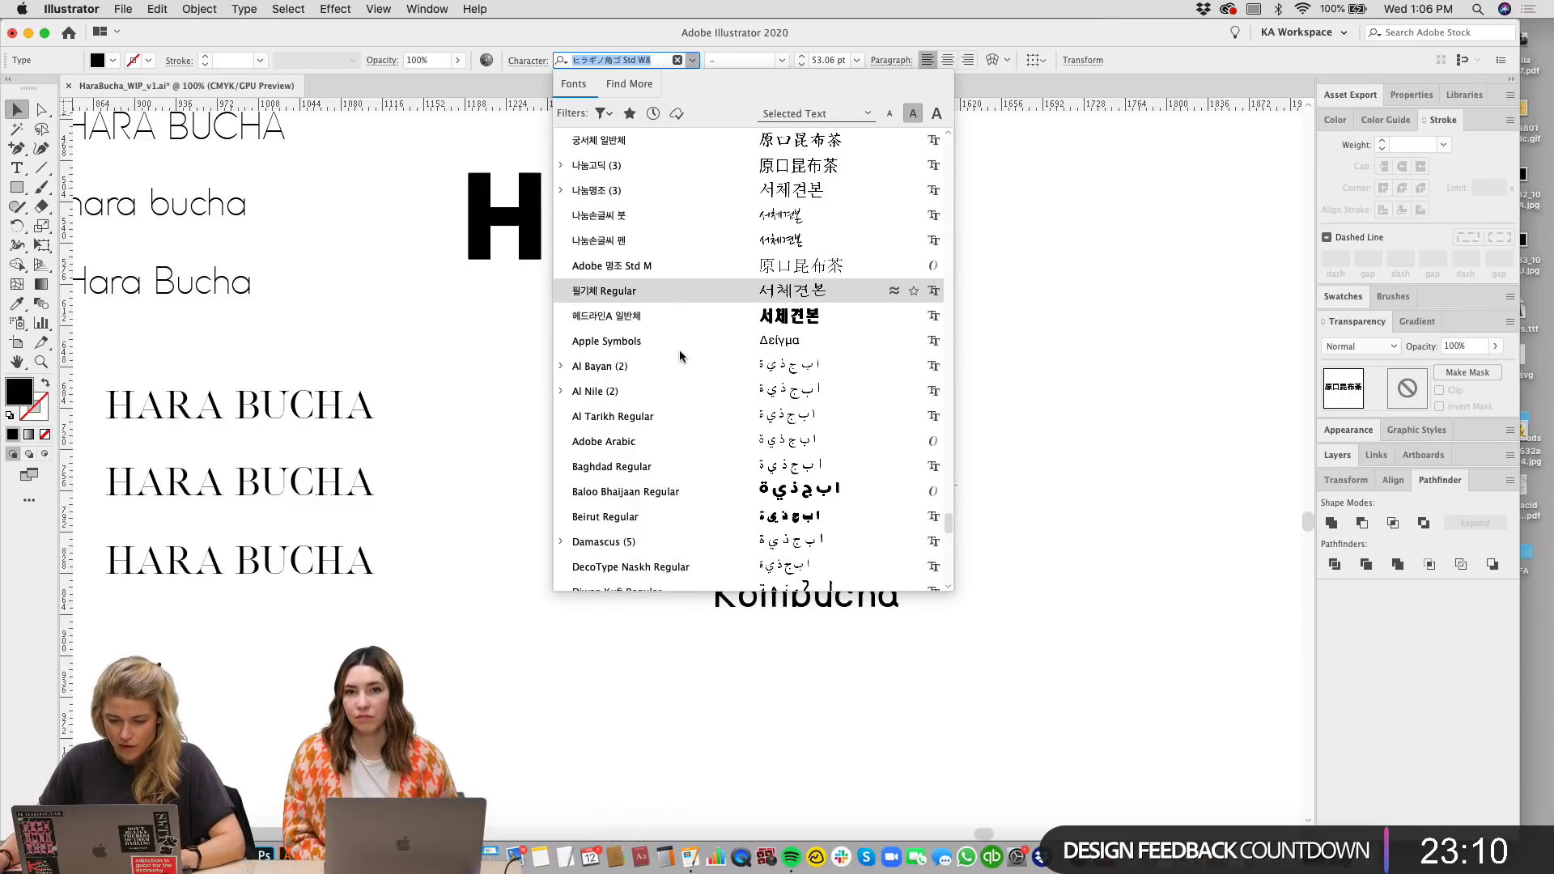
scroll(680, 356, "up", 10)
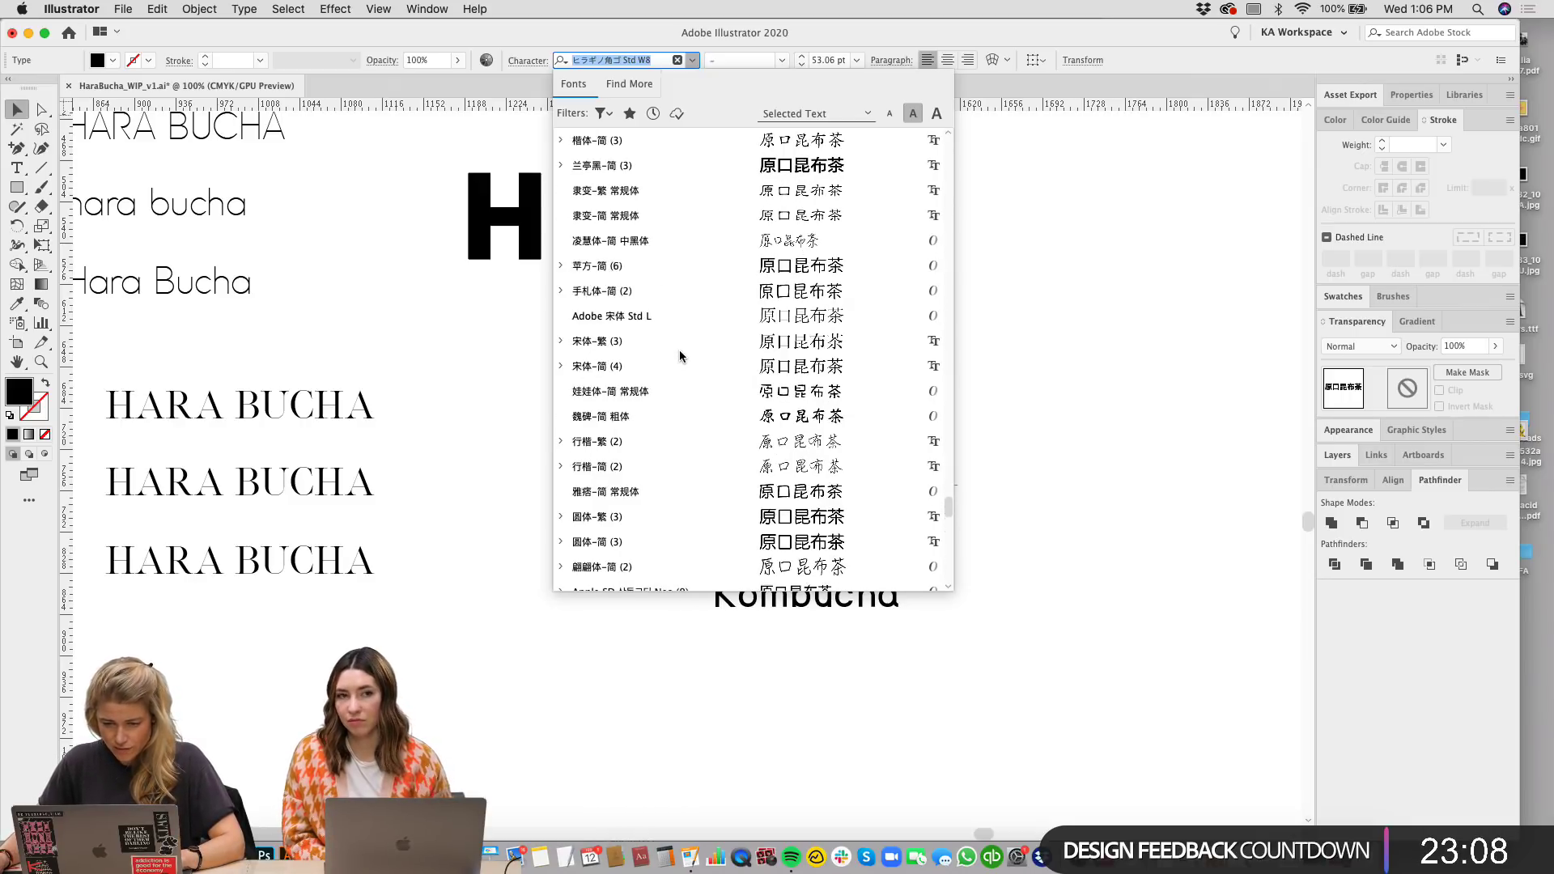
scroll(680, 356, "up", 10)
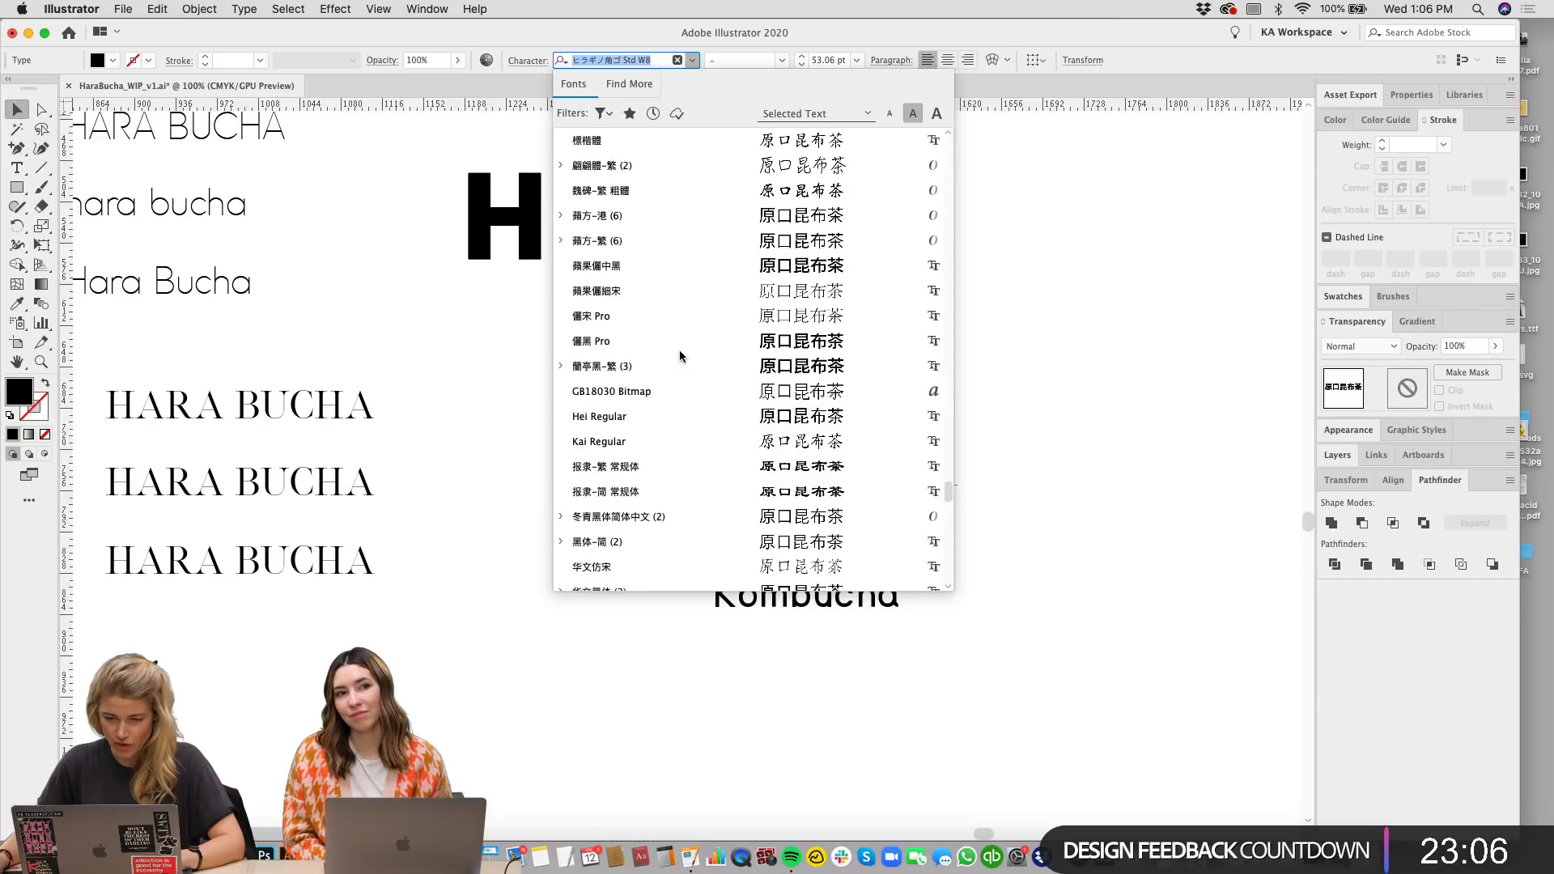
scroll(679, 355, "up", 2)
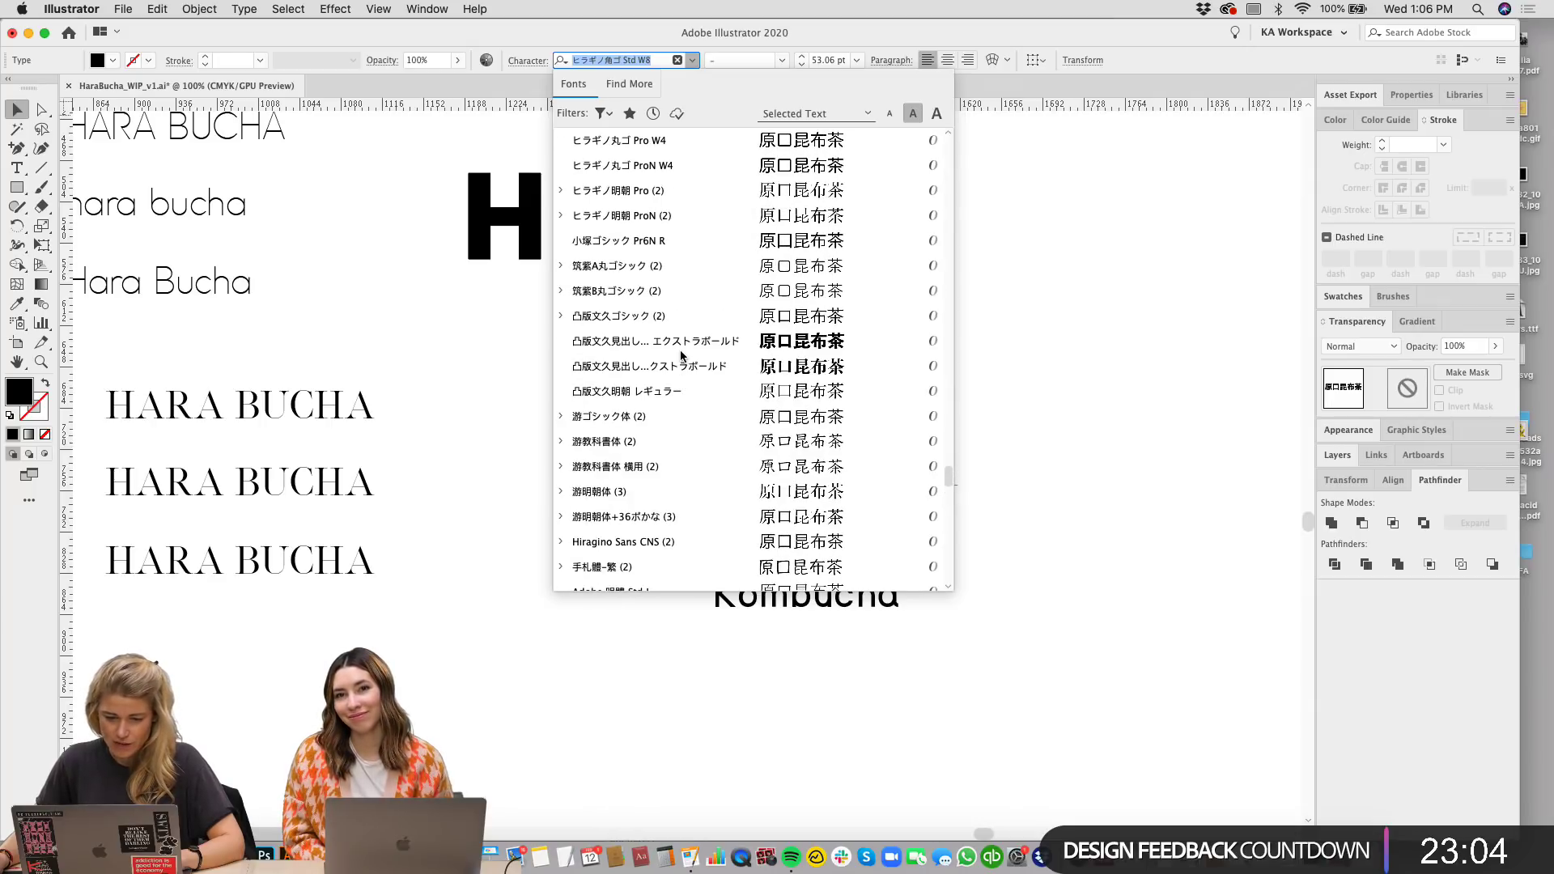
scroll(679, 356, "up", 7)
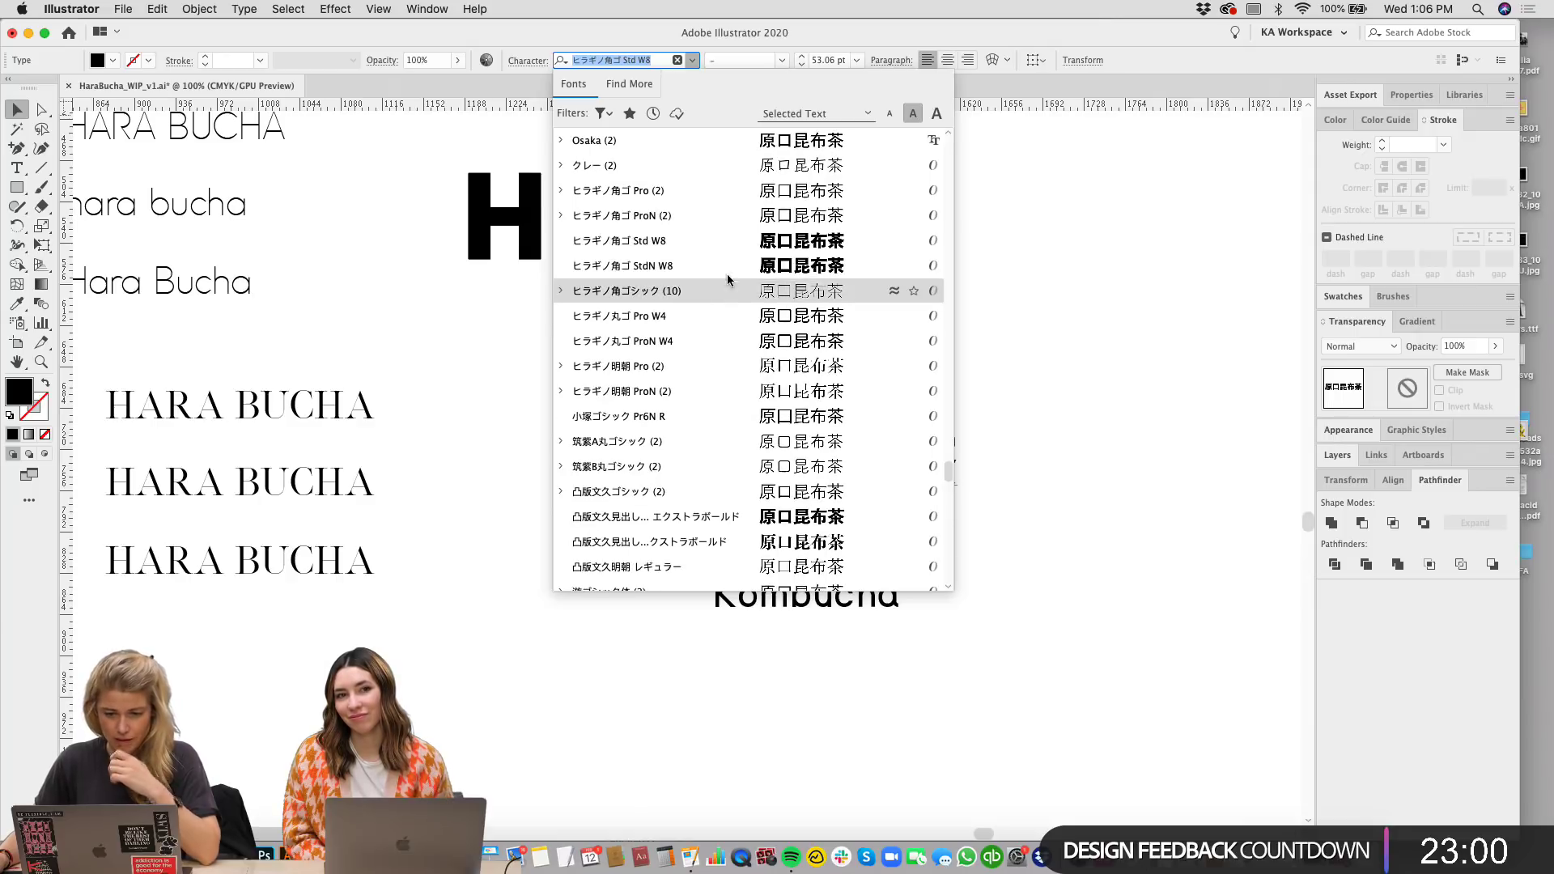
scroll(730, 267, "up", 2)
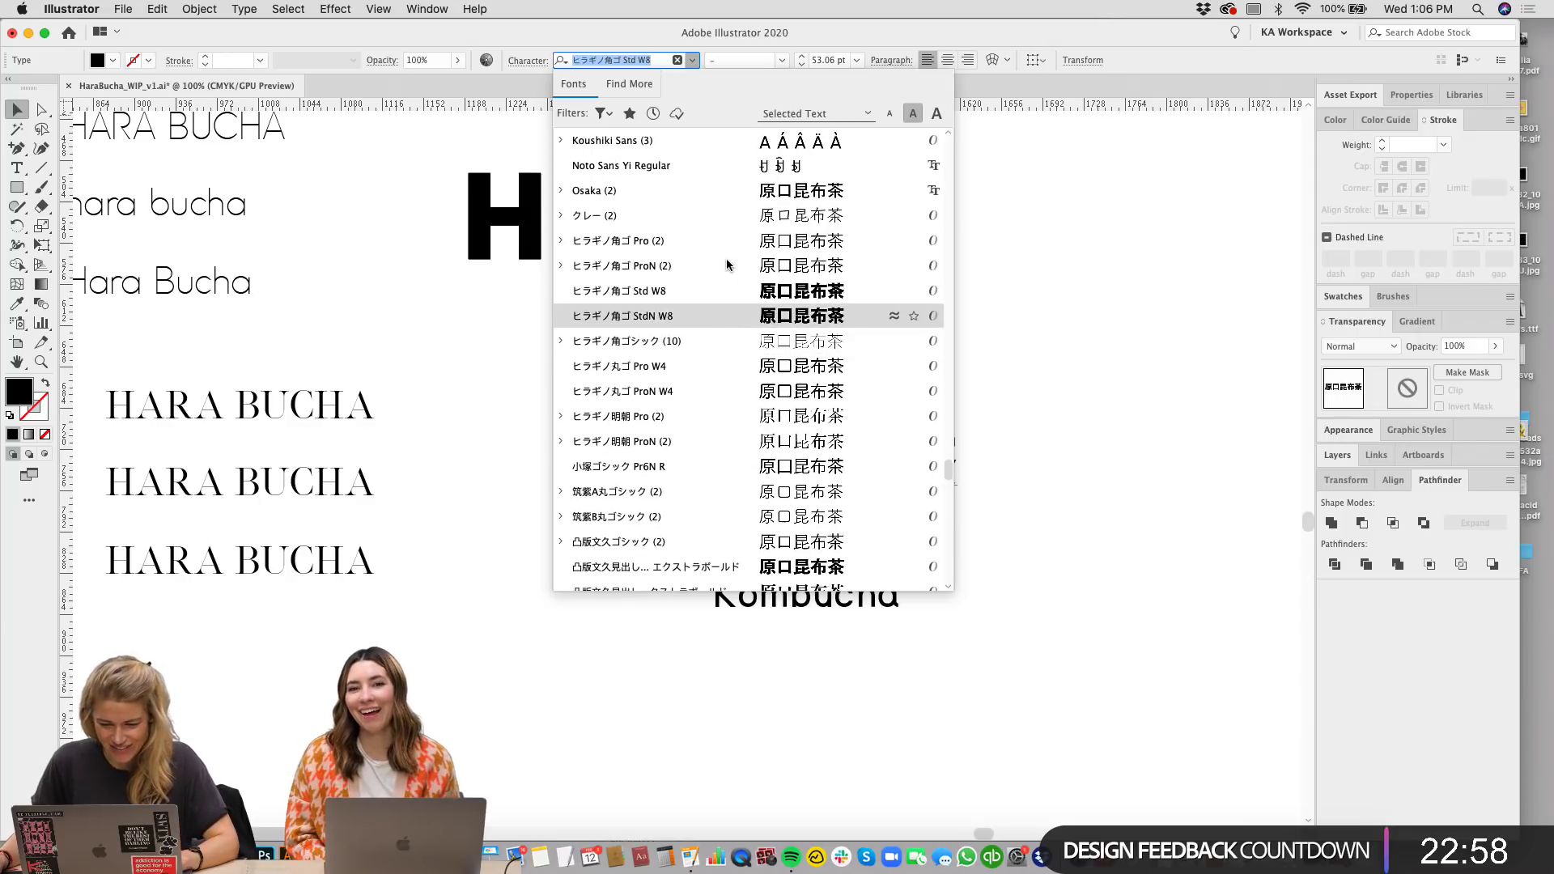
Step: Try the Osaka font on the Japanese text
left_click(831, 200)
left_click(1062, 450)
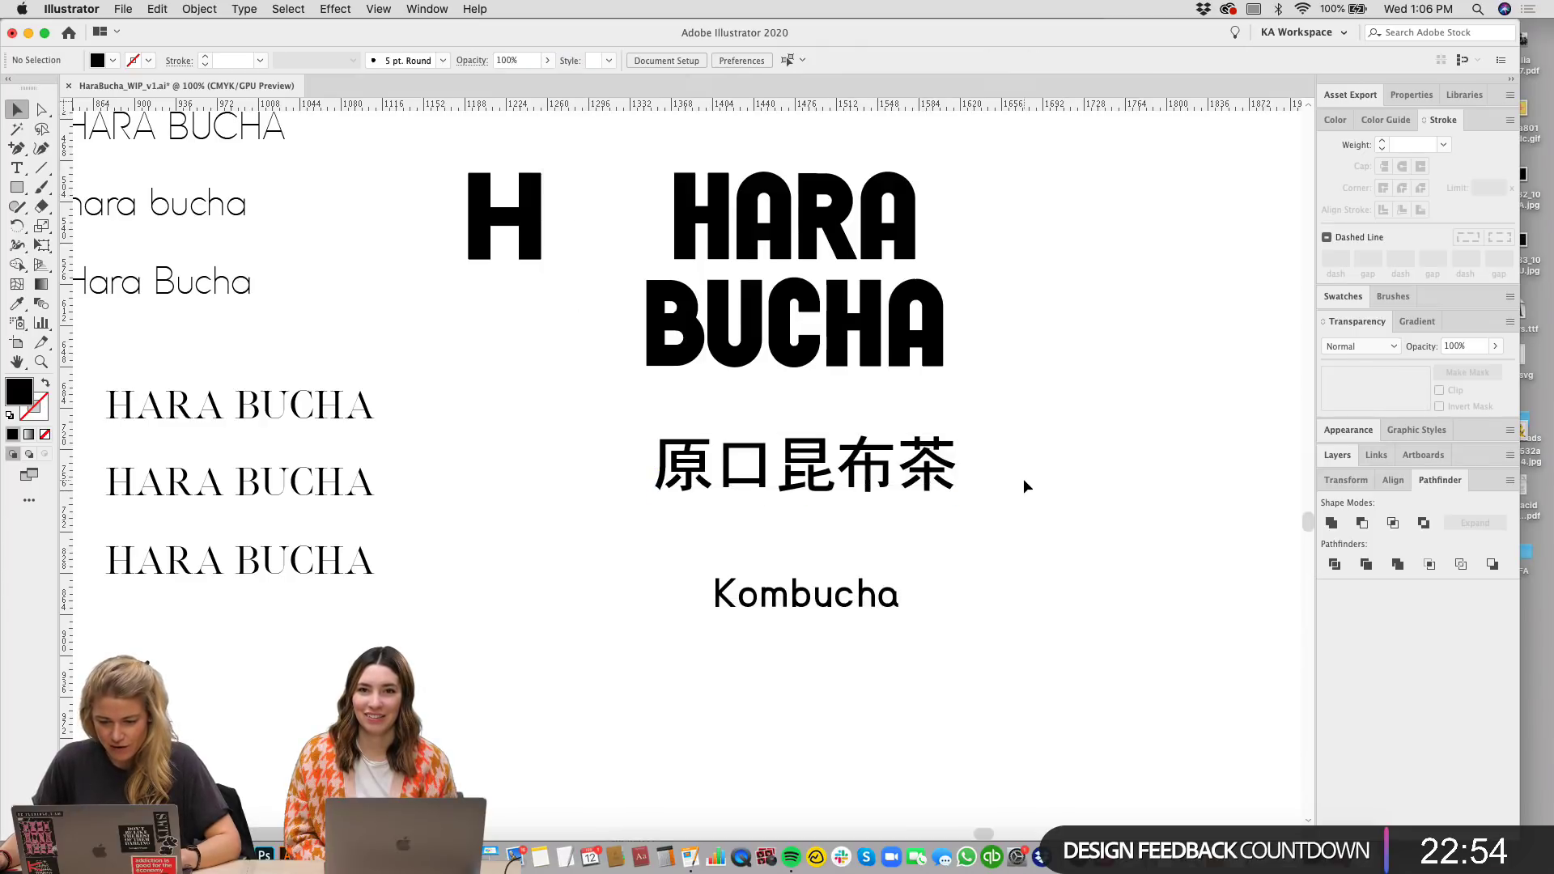
key("super+z")
Step: Move the Japanese text up so it sits closely beneath BUCHA
left_click(1055, 464)
scroll(929, 514, "up", 1)
left_click_drag(930, 514, 921, 477)
left_click(1048, 354)
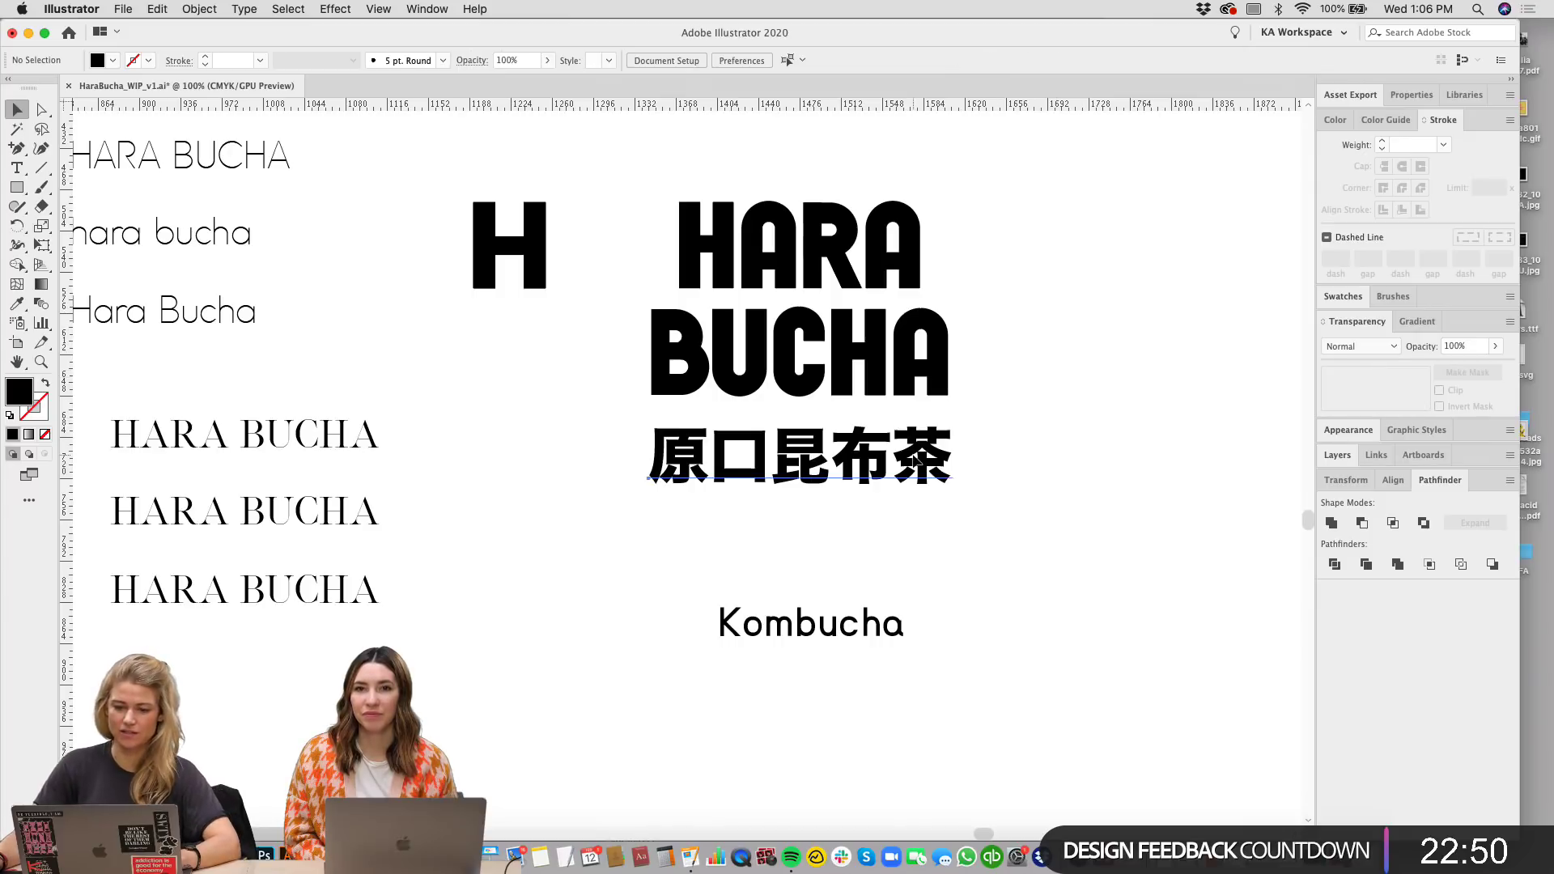
left_click(916, 460)
left_click(1050, 394)
scroll(1053, 397, "up", 1)
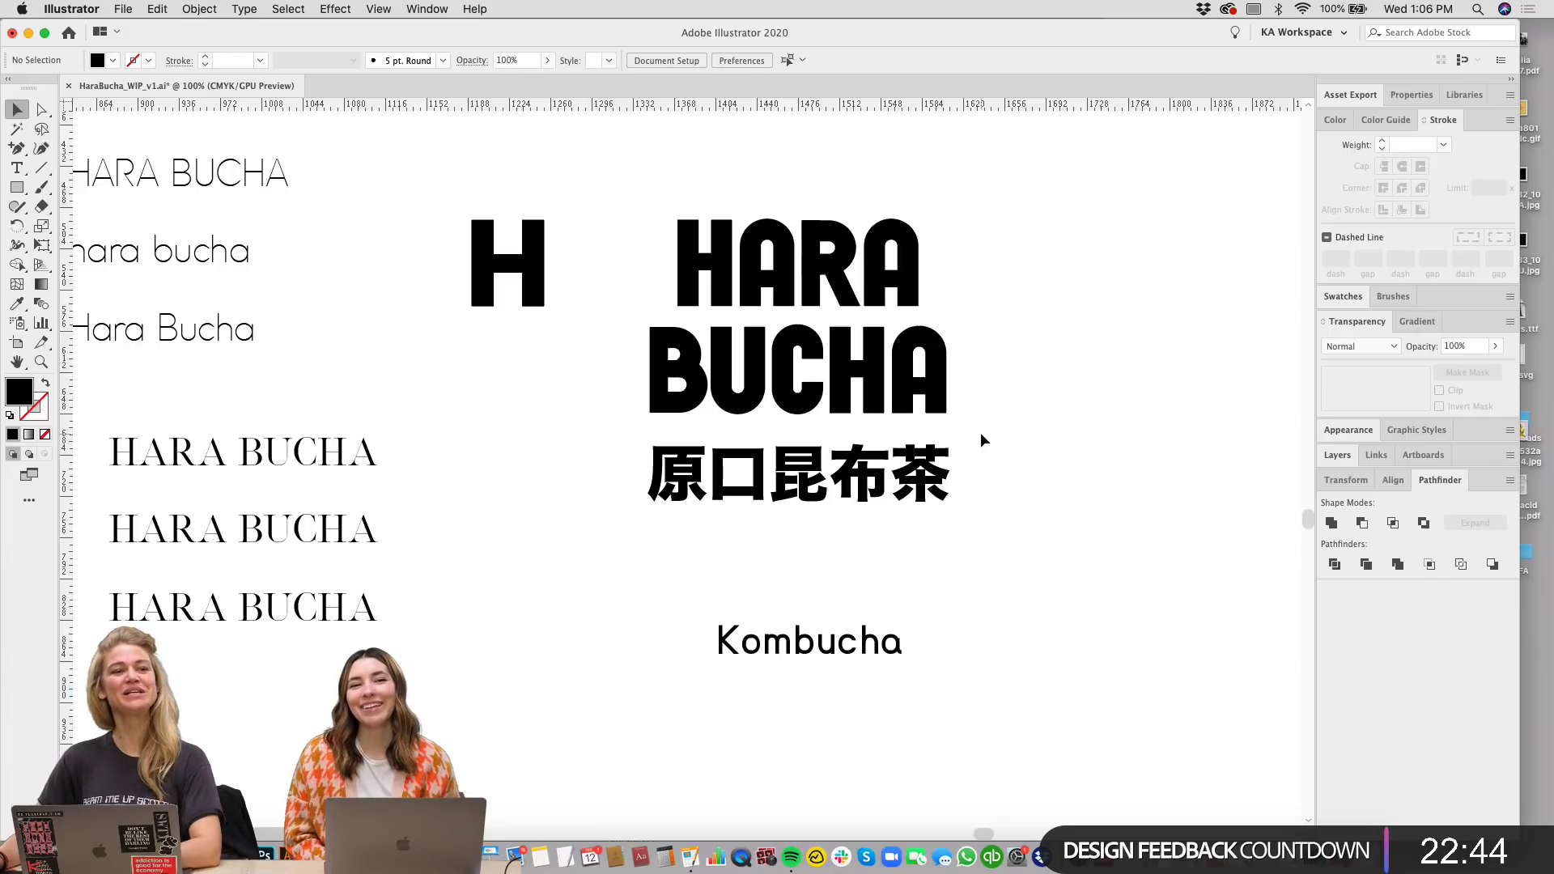
Step: Copy the HARA BUCHA and Japanese lockup onto the bottle mockup artboard, beside the clear bottle
key("super+minus")
key("super+minus")
left_click_drag(914, 434, 969, 533)
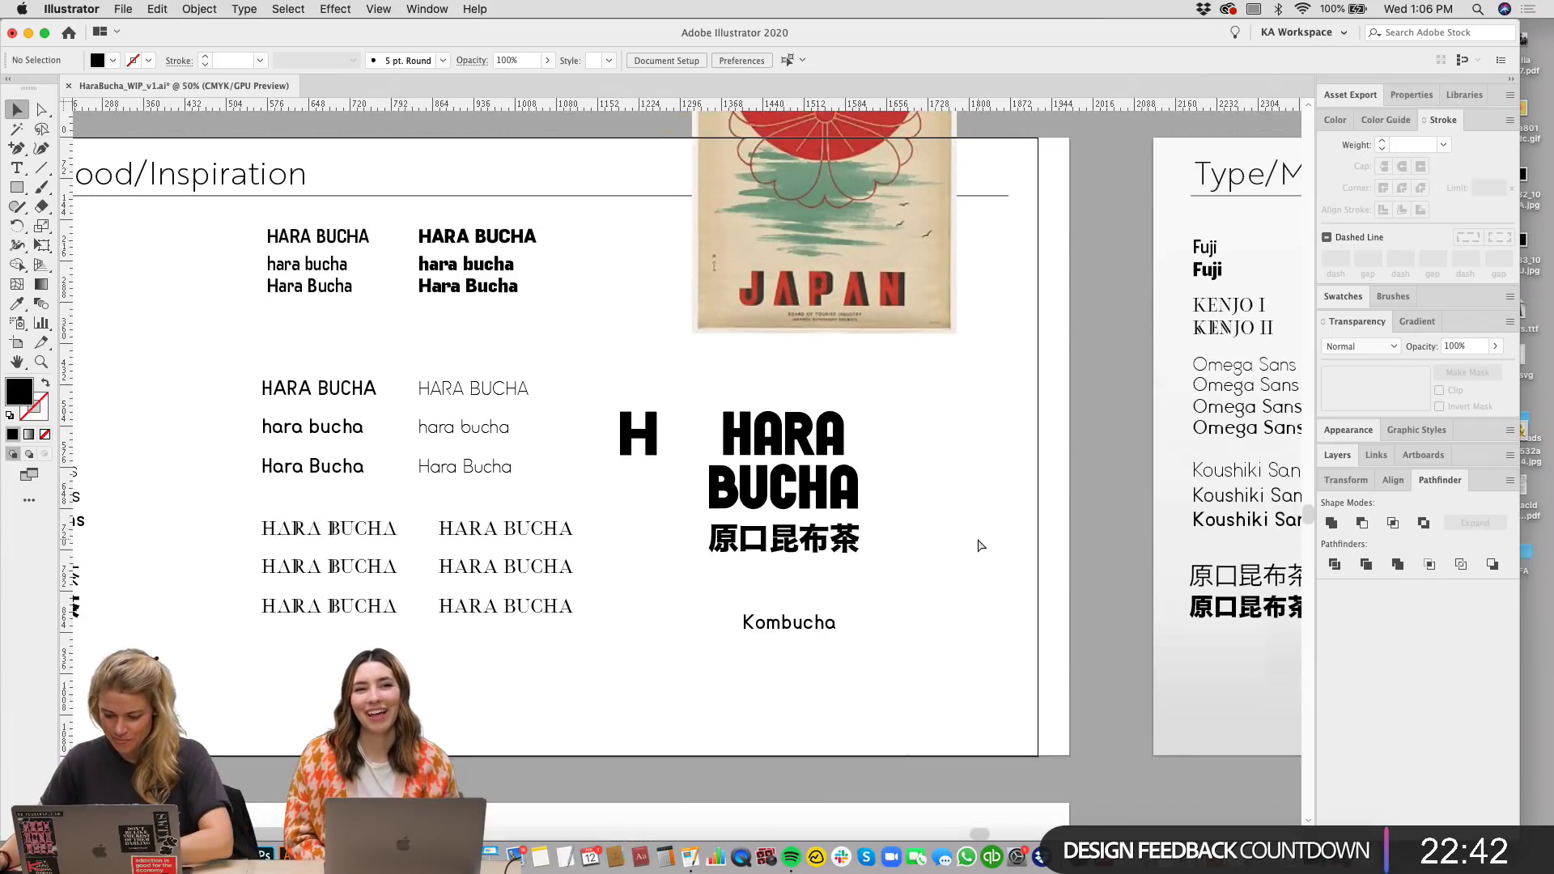
key("super+minus")
left_click_drag(852, 533, 714, 499)
left_click(607, 444)
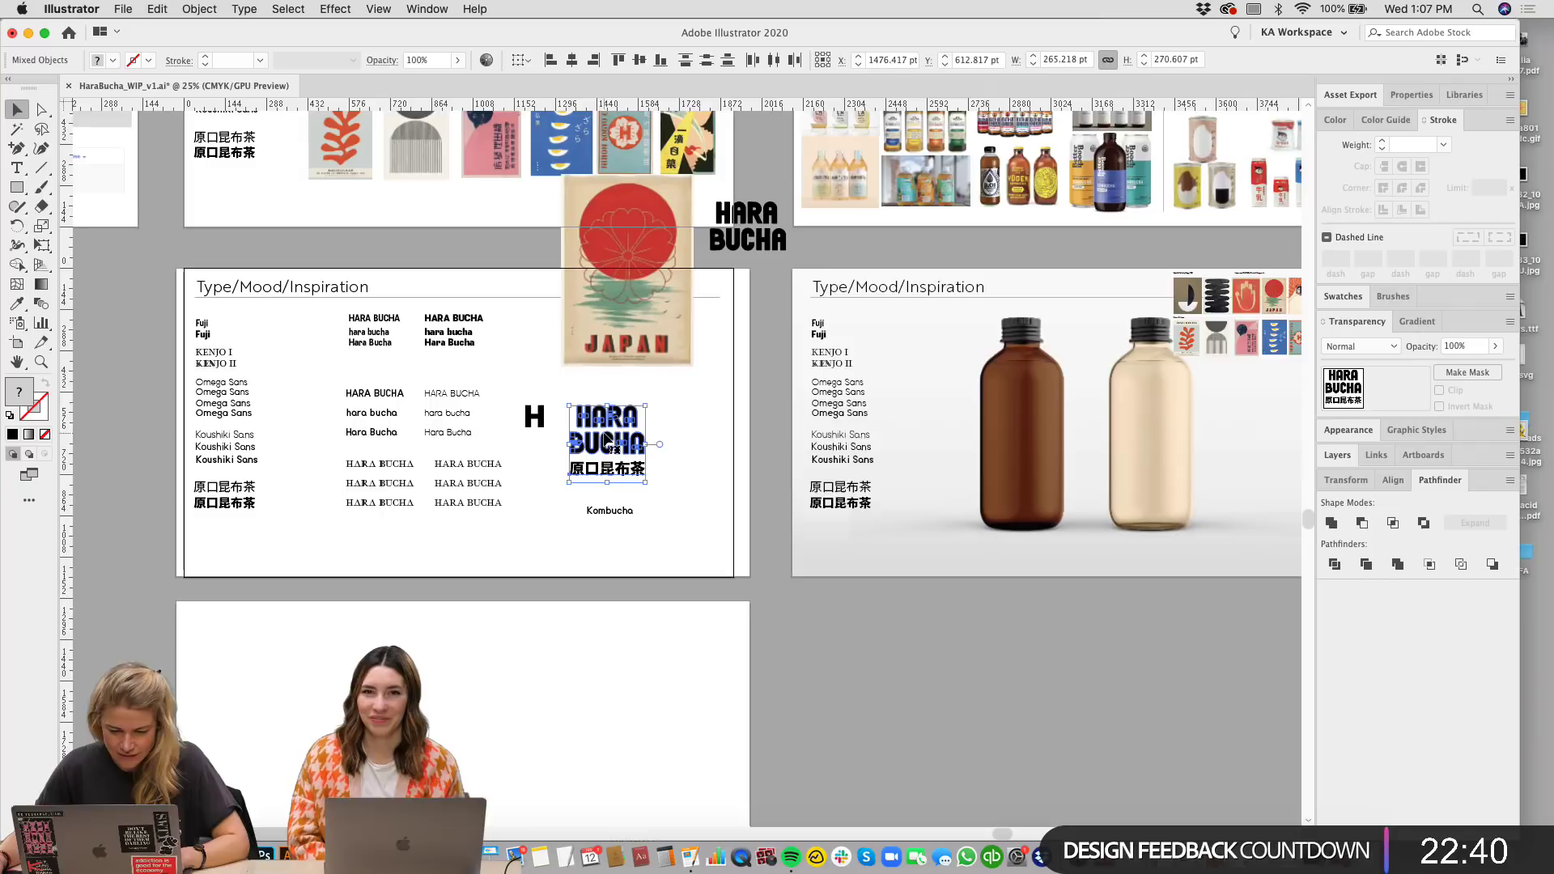
left_click_drag(607, 444, 1254, 444)
left_click_drag(1231, 596, 1022, 604)
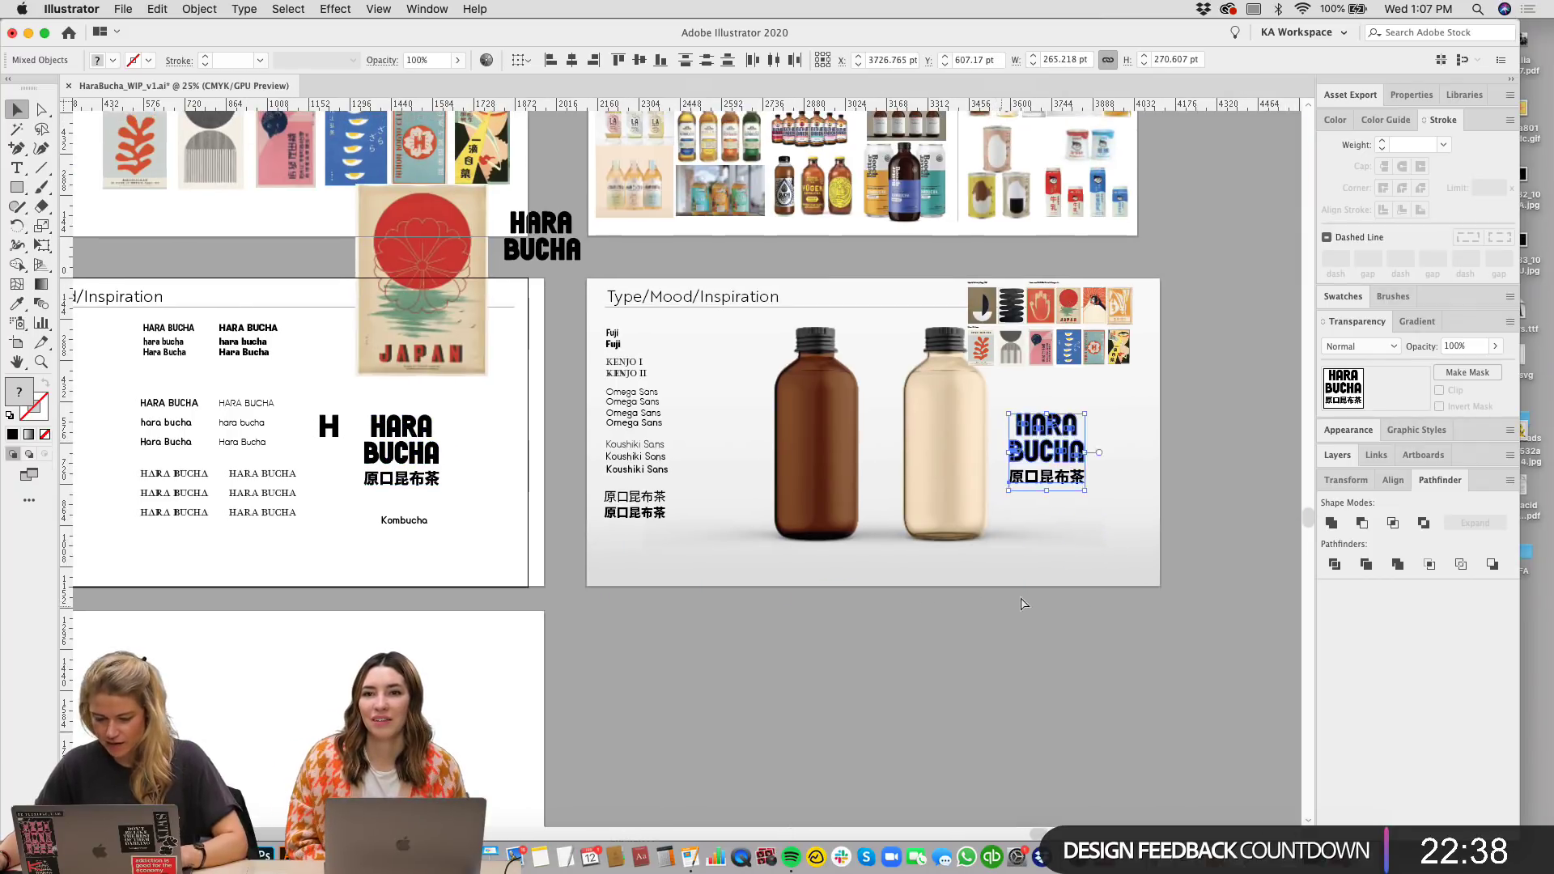
Step: Copy the Kombucha text onto the bottle artboard, beneath the Japanese characters of the new lockup
left_click(669, 555)
left_click_drag(543, 550, 583, 513)
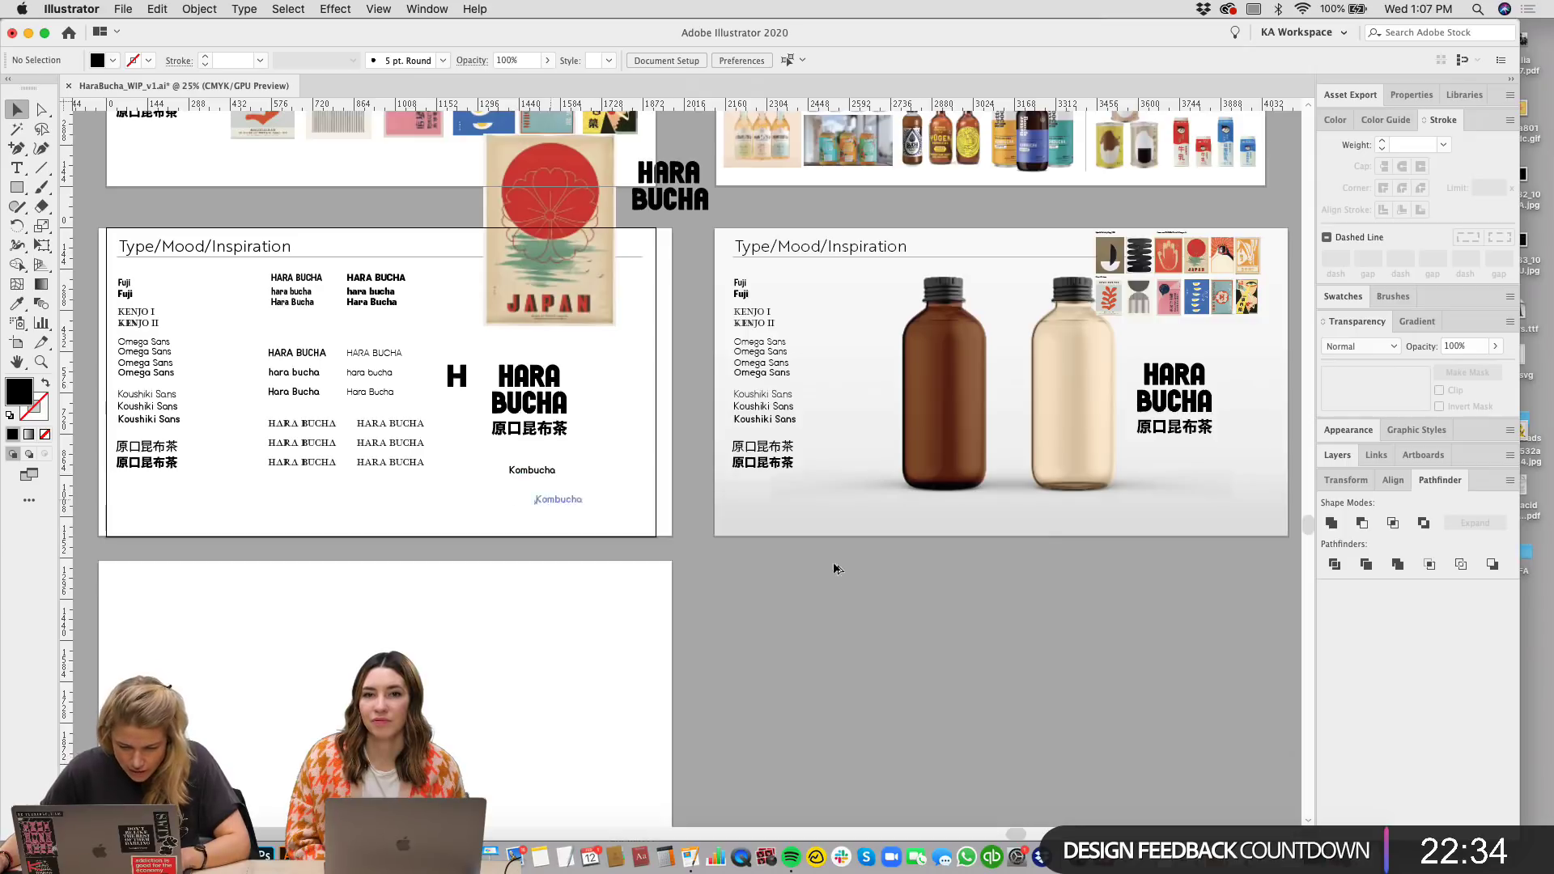
left_click_drag(838, 569, 1171, 457)
Step: Replace the copied Kombucha text beside the bottle with "Original Coconut"
scroll(1171, 457, "up", 5)
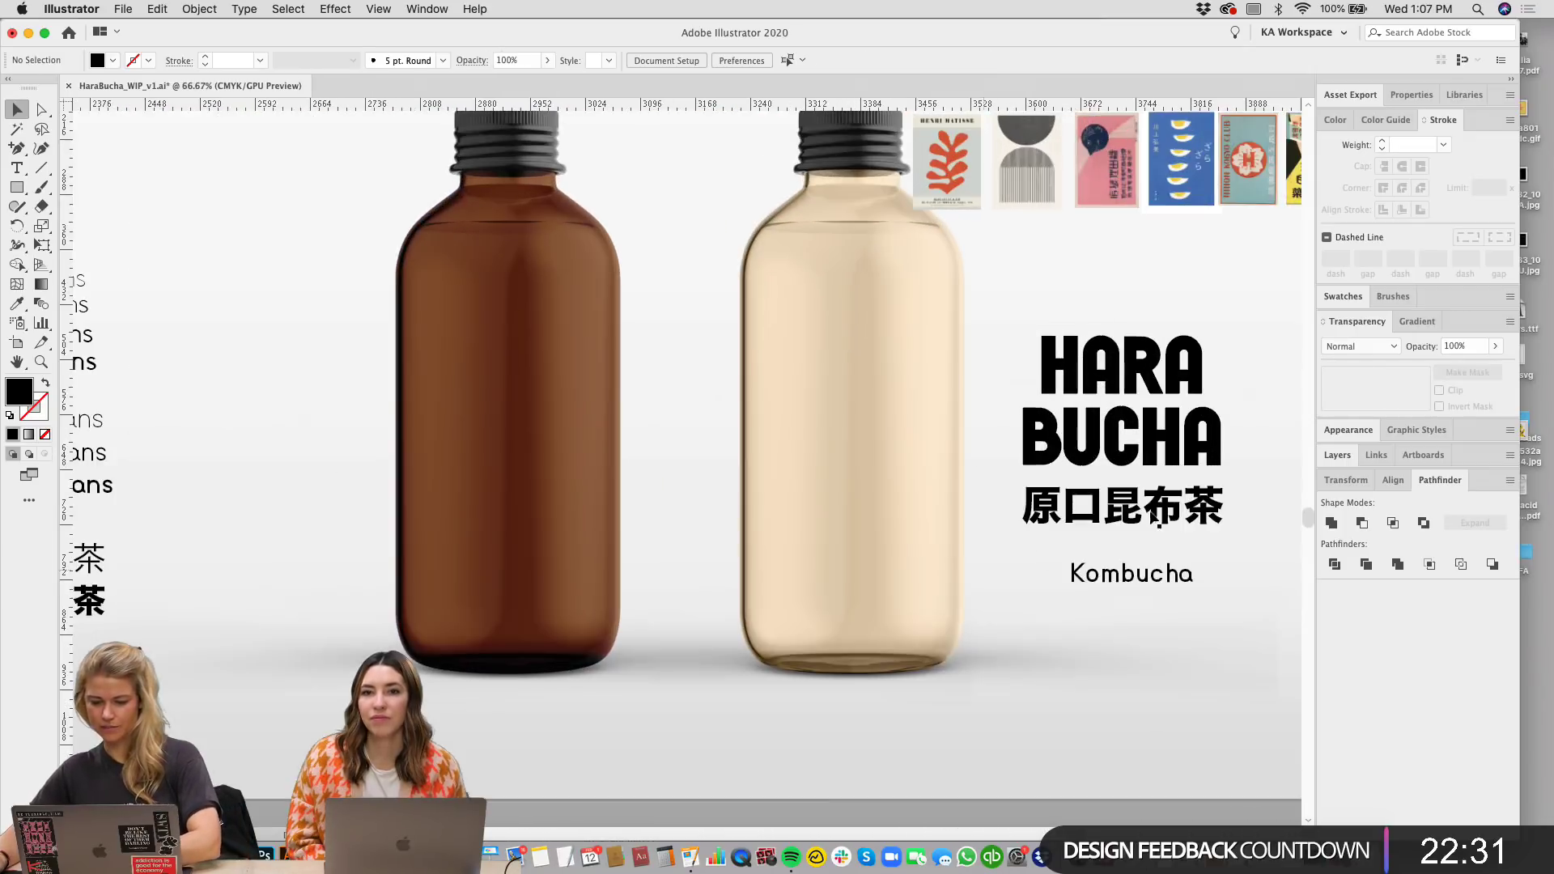
left_click_drag(1159, 523, 895, 513)
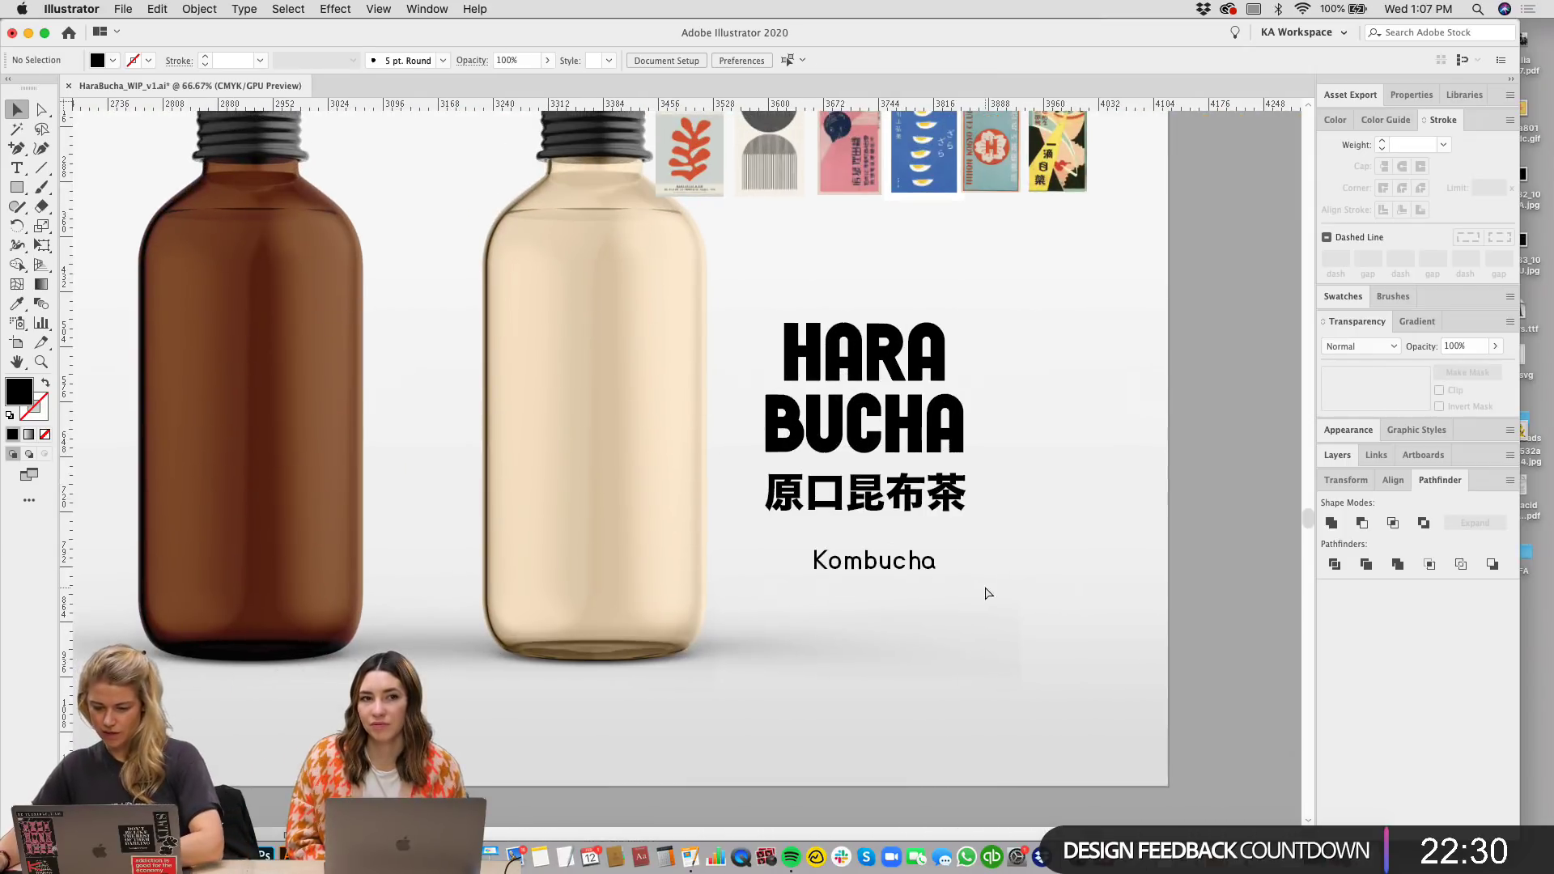
scroll(988, 590, "up", 2)
left_click(925, 609)
double_click(931, 603)
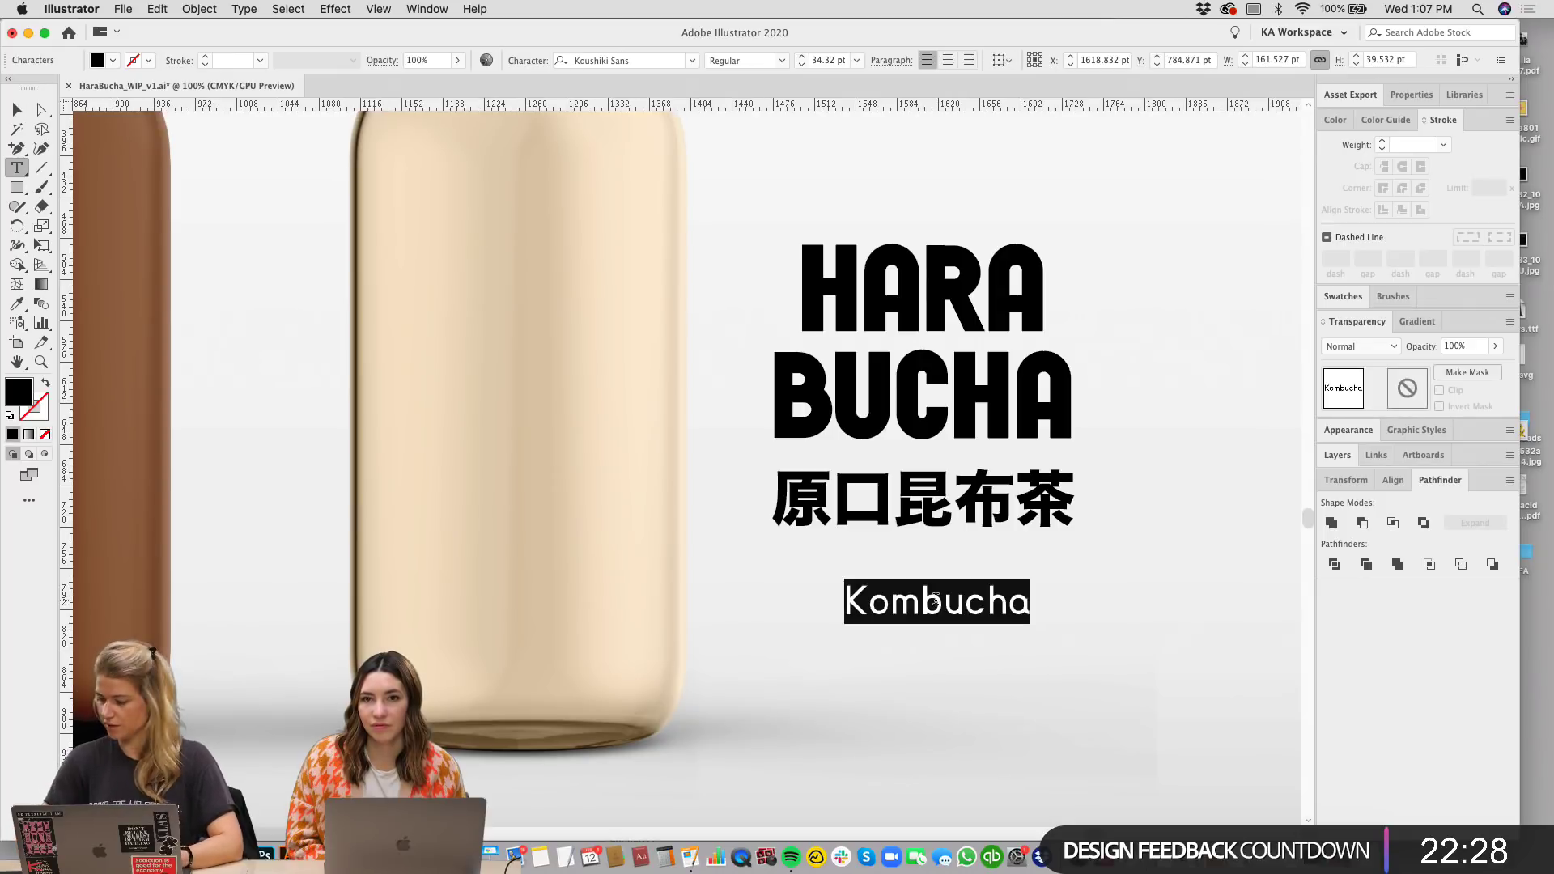
type("Original Coconut")
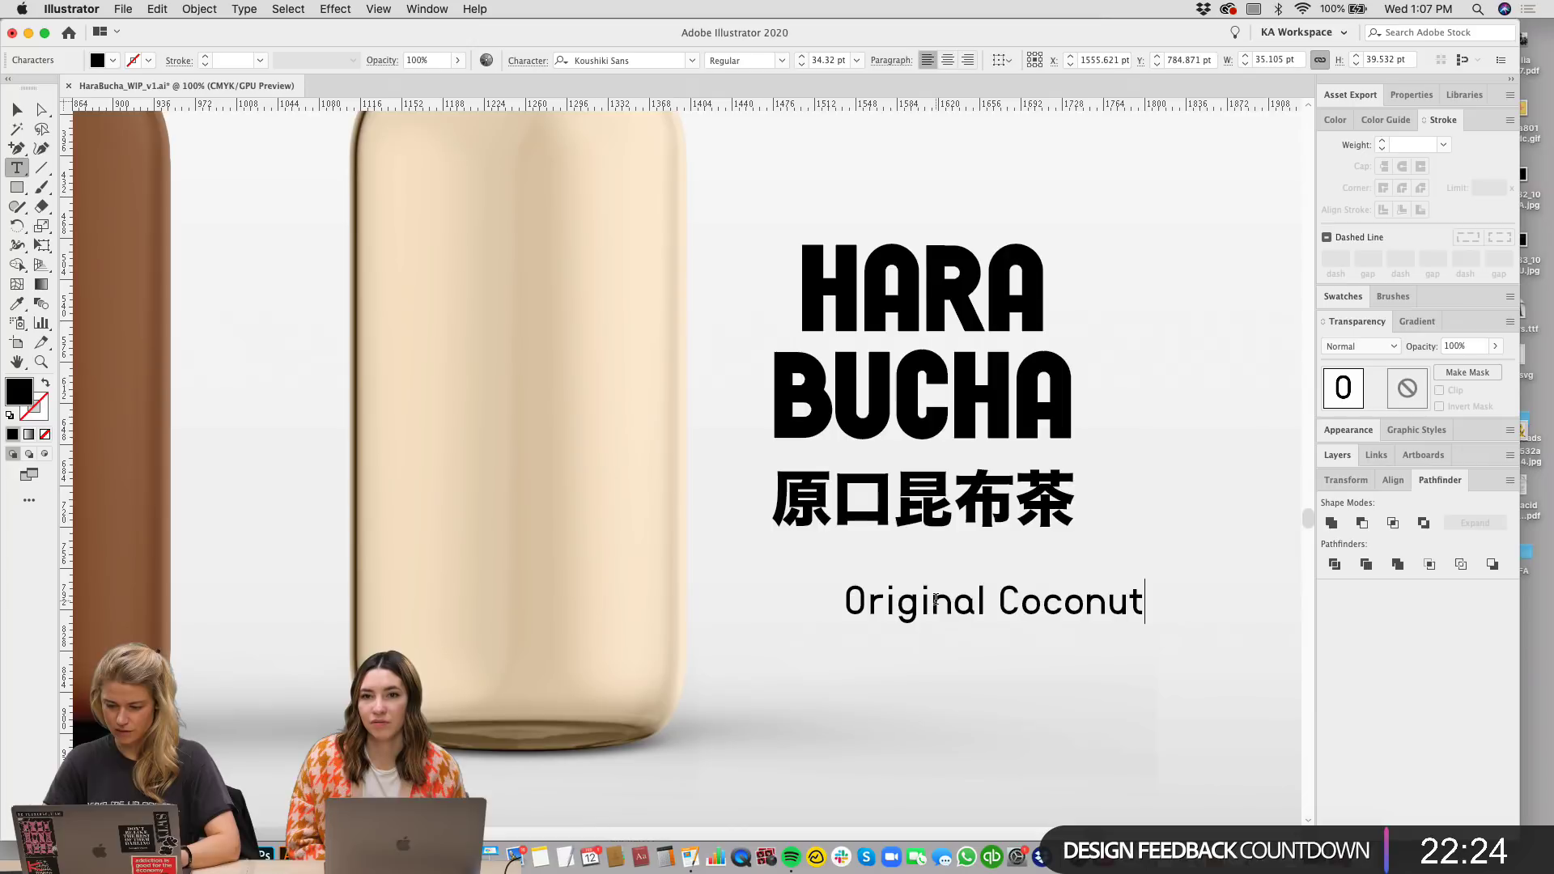
left_click(17, 109)
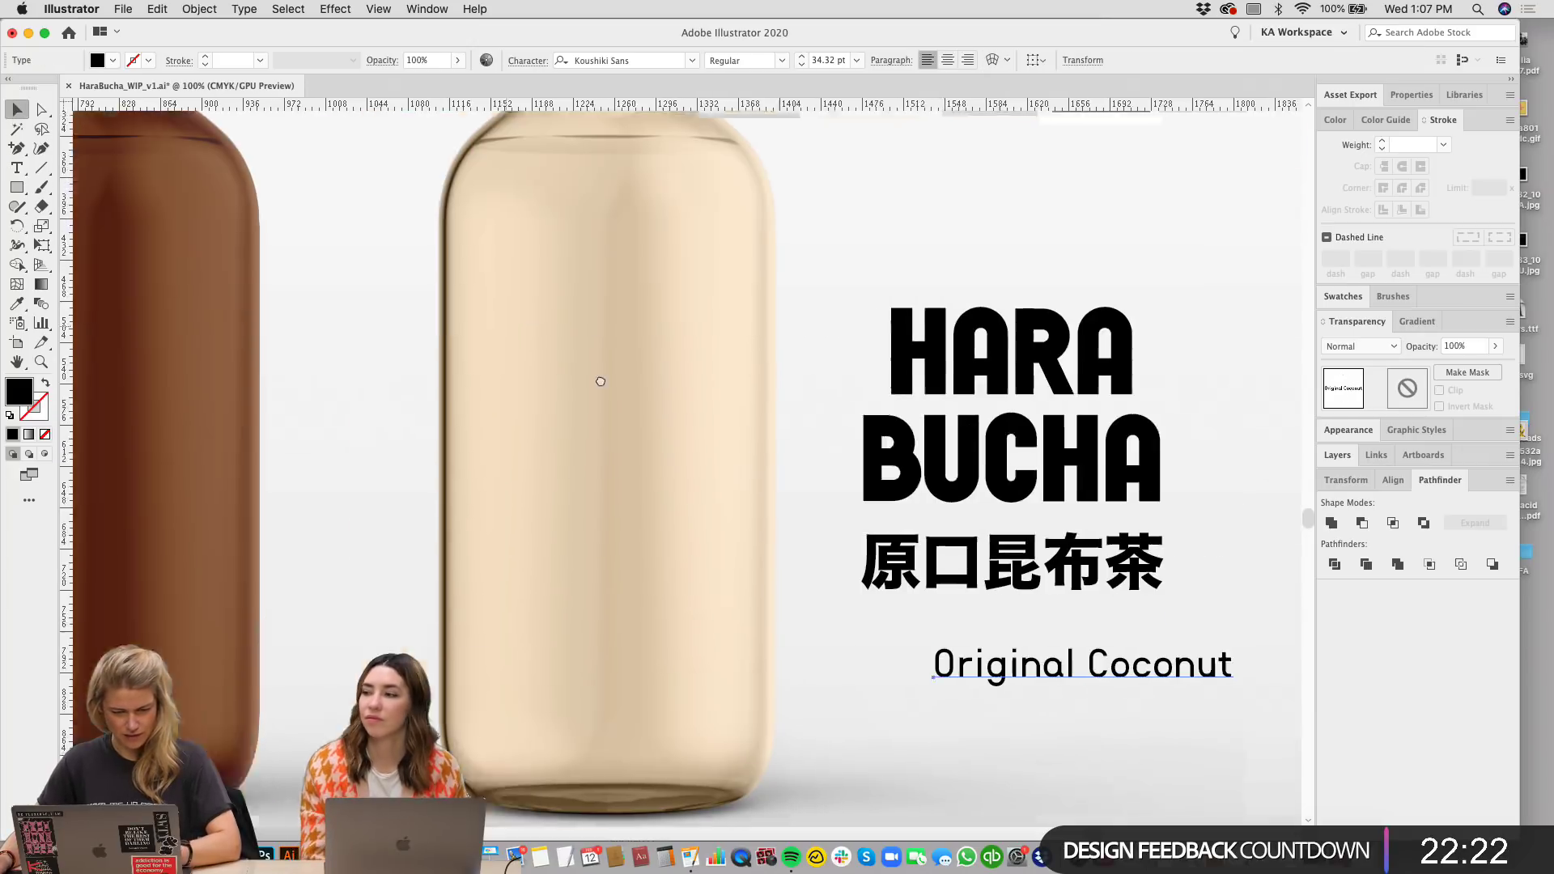
Step: Review the flavor profile and Copy Bites text on the Brand Considerations artboard
key("super+minus")
key("super+minus")
key("super+minus")
scroll(594, 306, "left", 10)
scroll(595, 306, "up", 4)
scroll(595, 306, "right", 10)
scroll(595, 306, "down", 5)
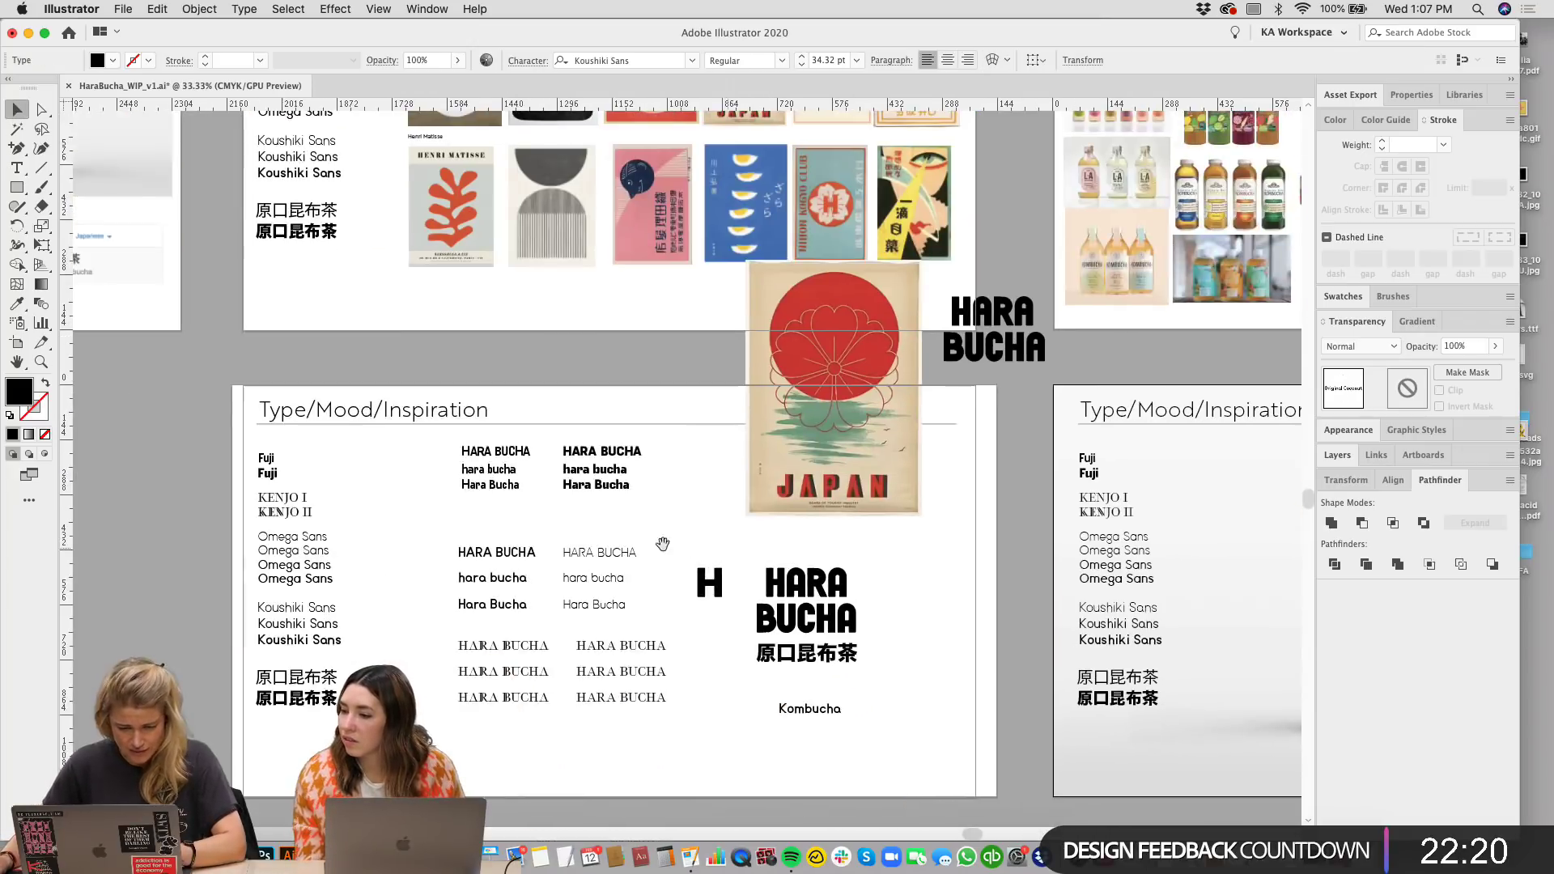
key("super+plus")
key("super+plus")
key("super+plus")
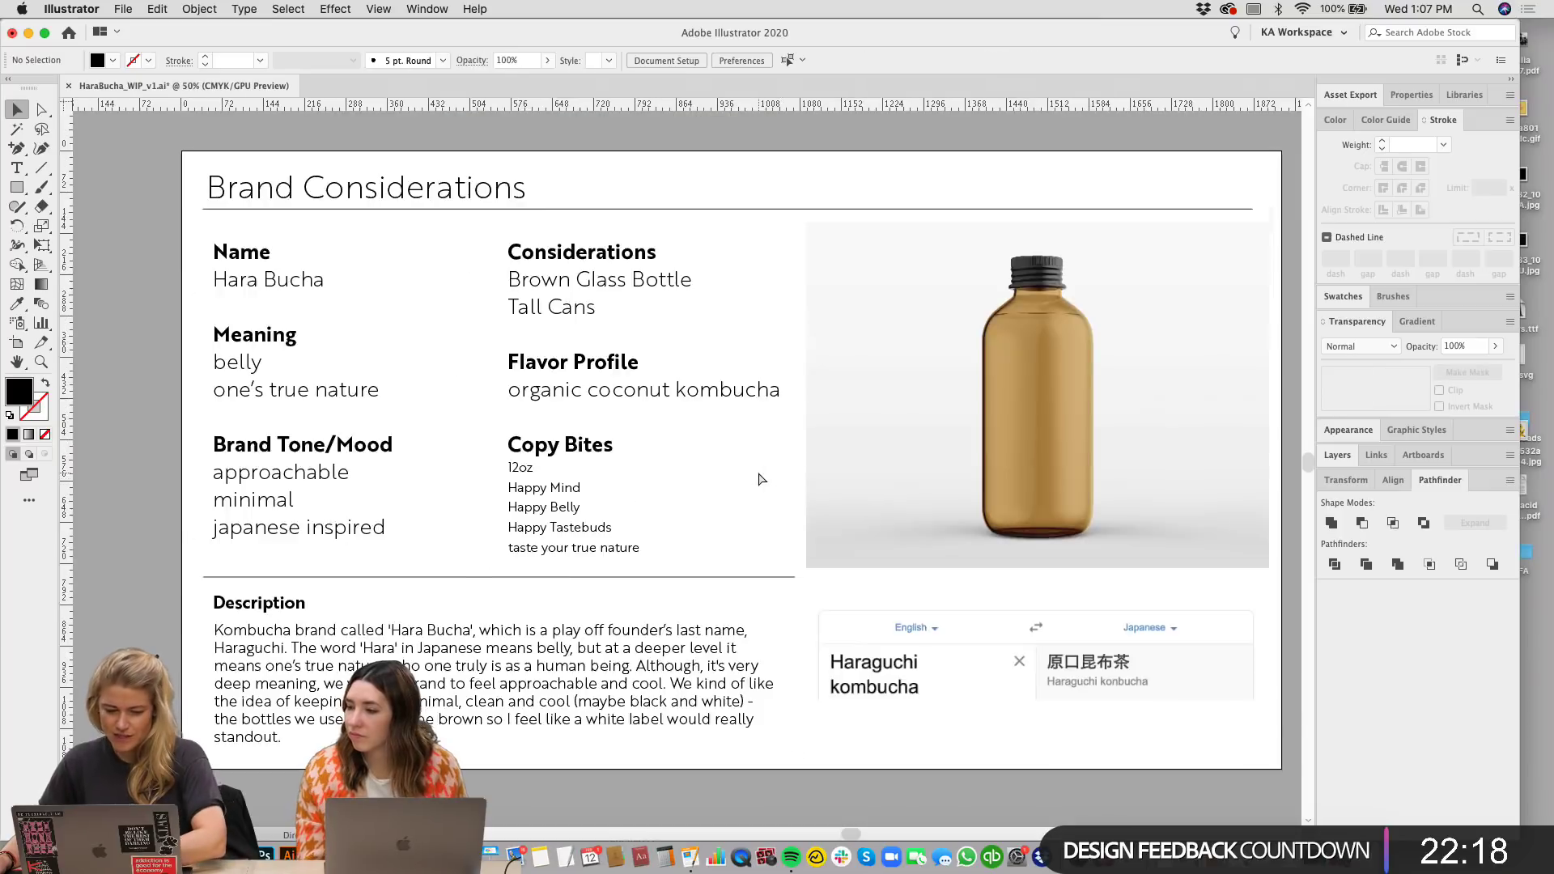
scroll(646, 531, "left", 4)
scroll(646, 531, "down", 1)
left_click(507, 442)
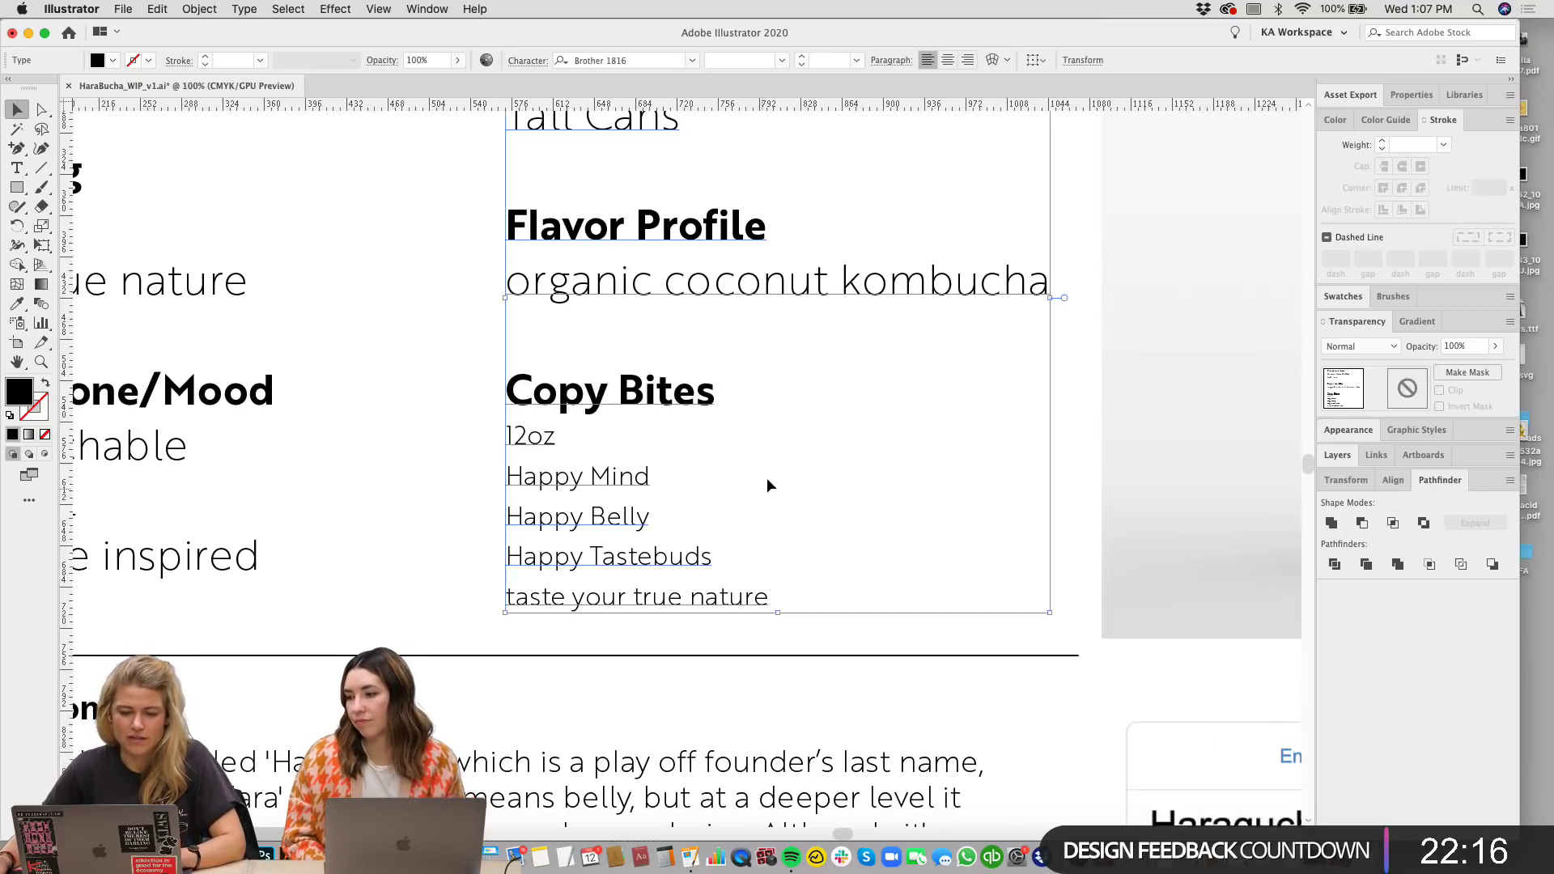
double_click(775, 599)
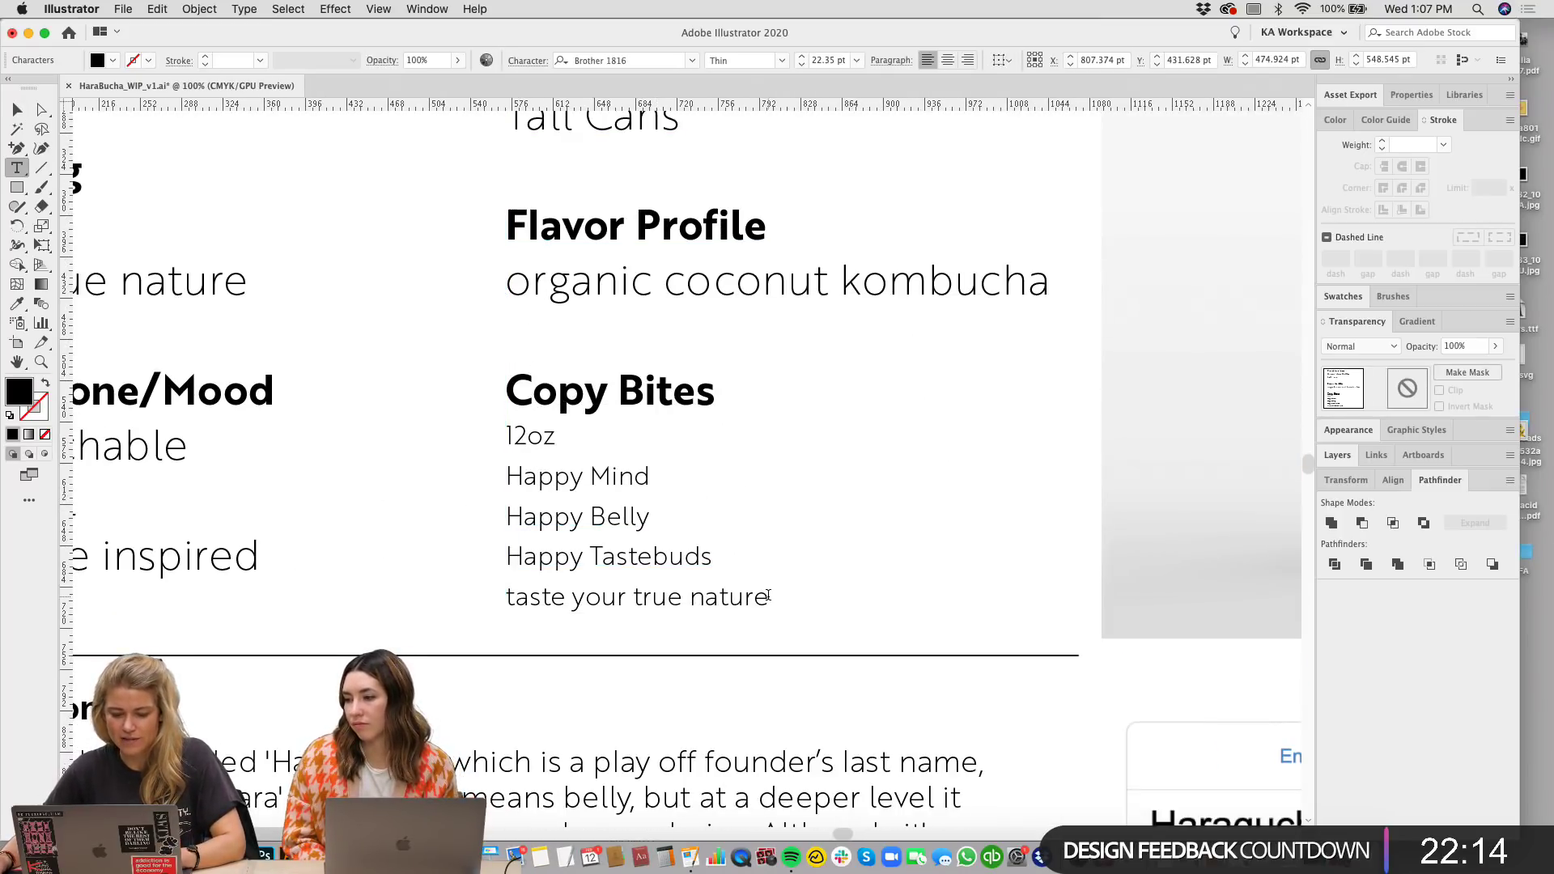
left_click_drag(768, 597, 505, 437)
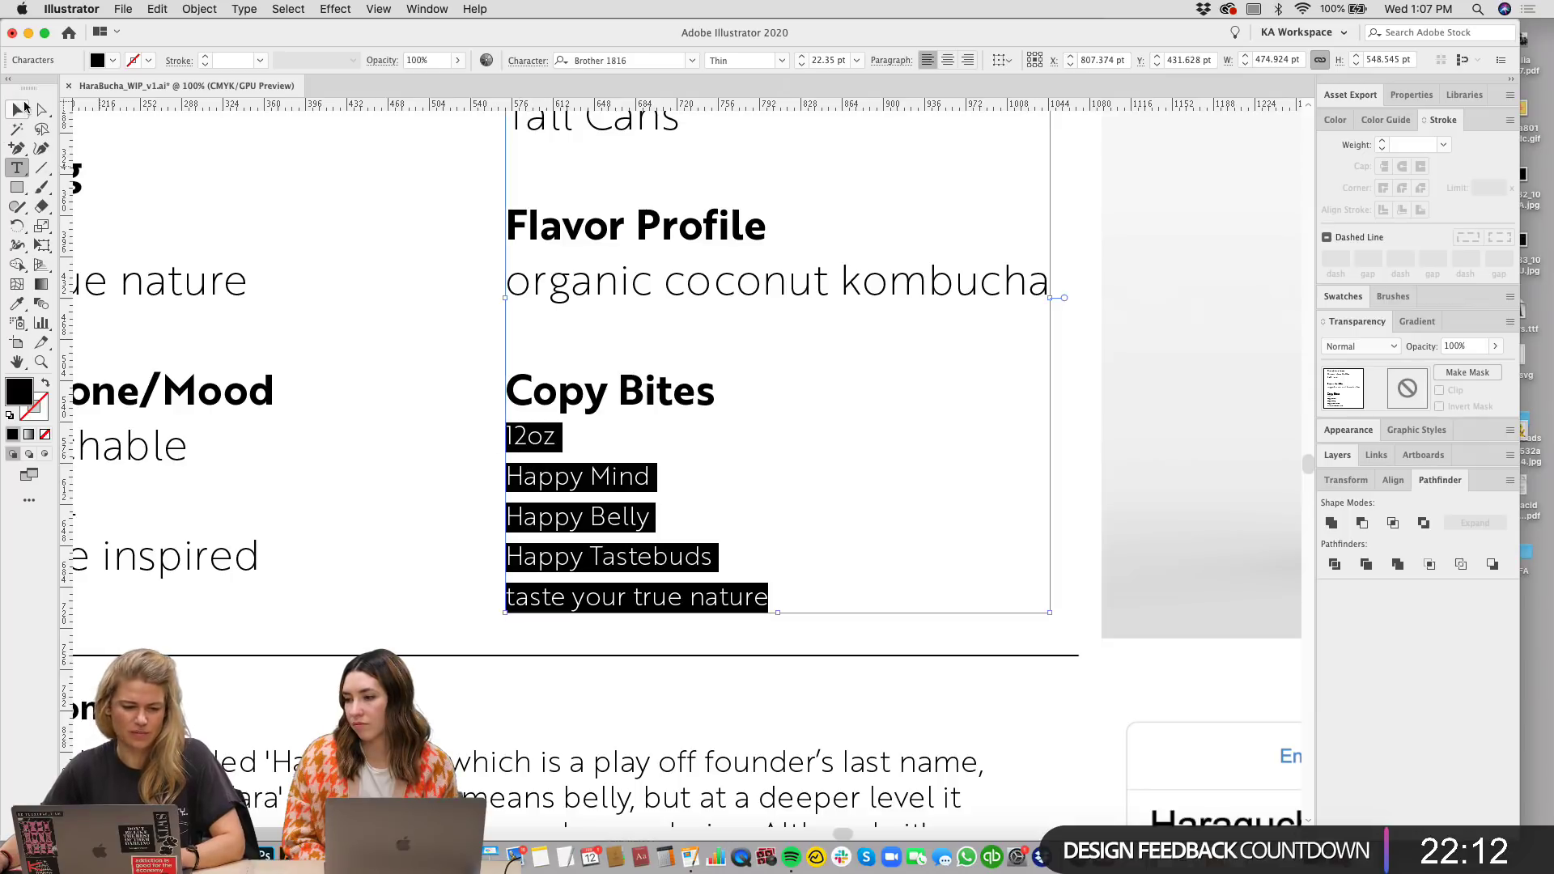
left_click(24, 106)
key("super+shift+comma")
key("super+shift+comma")
key("super+shift+comma")
key("super+shift+comma")
key("super+shift+comma")
left_click(387, 192)
key("super+minus")
key("super+minus")
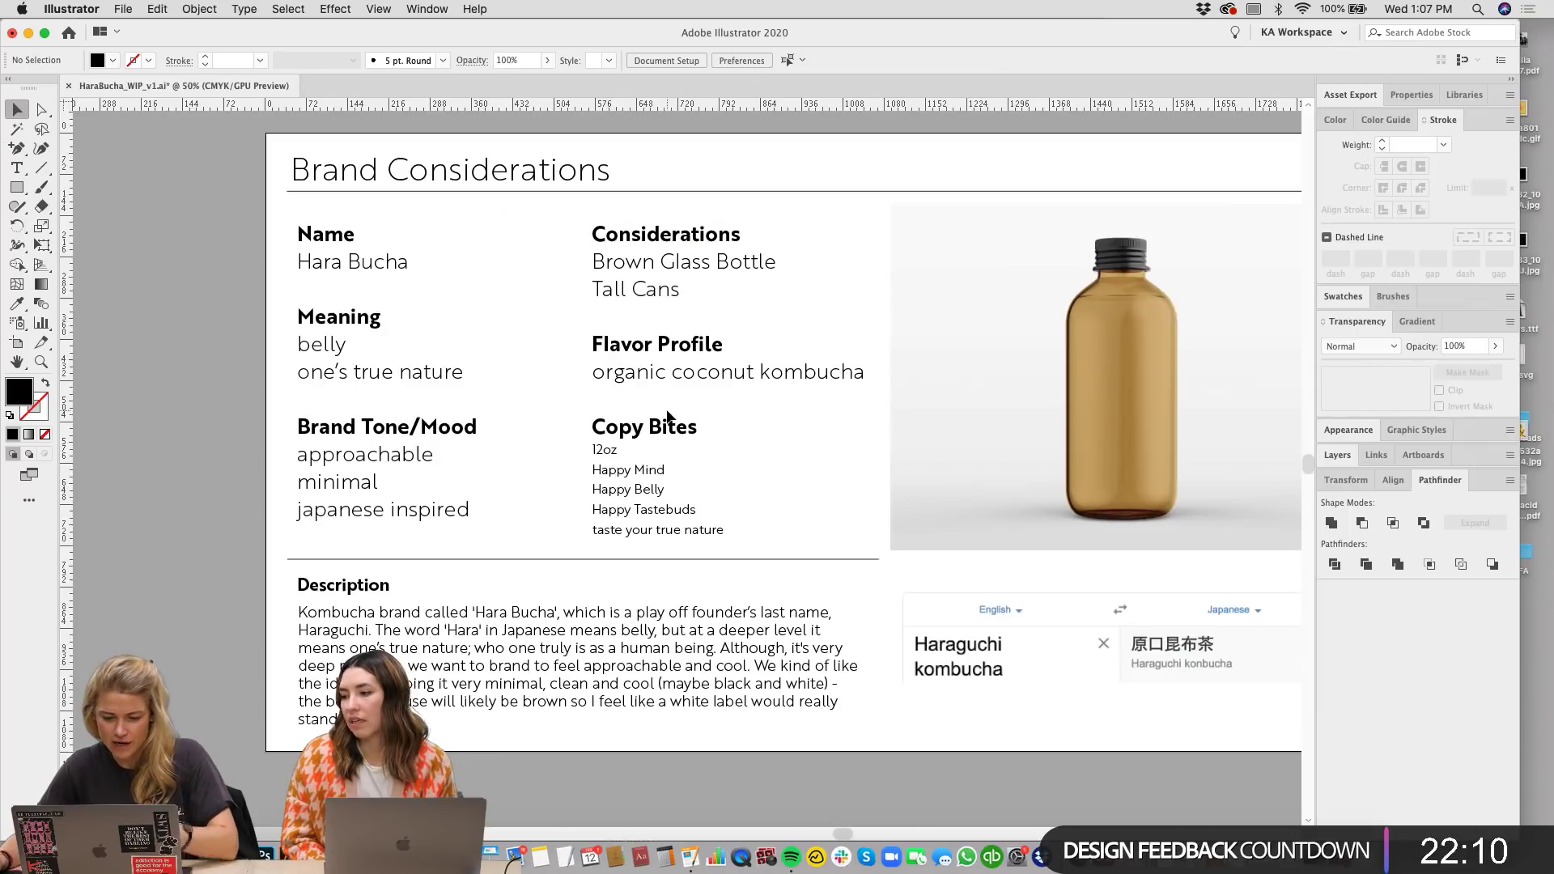
Step: Copy the Considerations, Flavor Profile and Copy Bites text block to the empty area beside the bottle mockup artboard
left_click(668, 392)
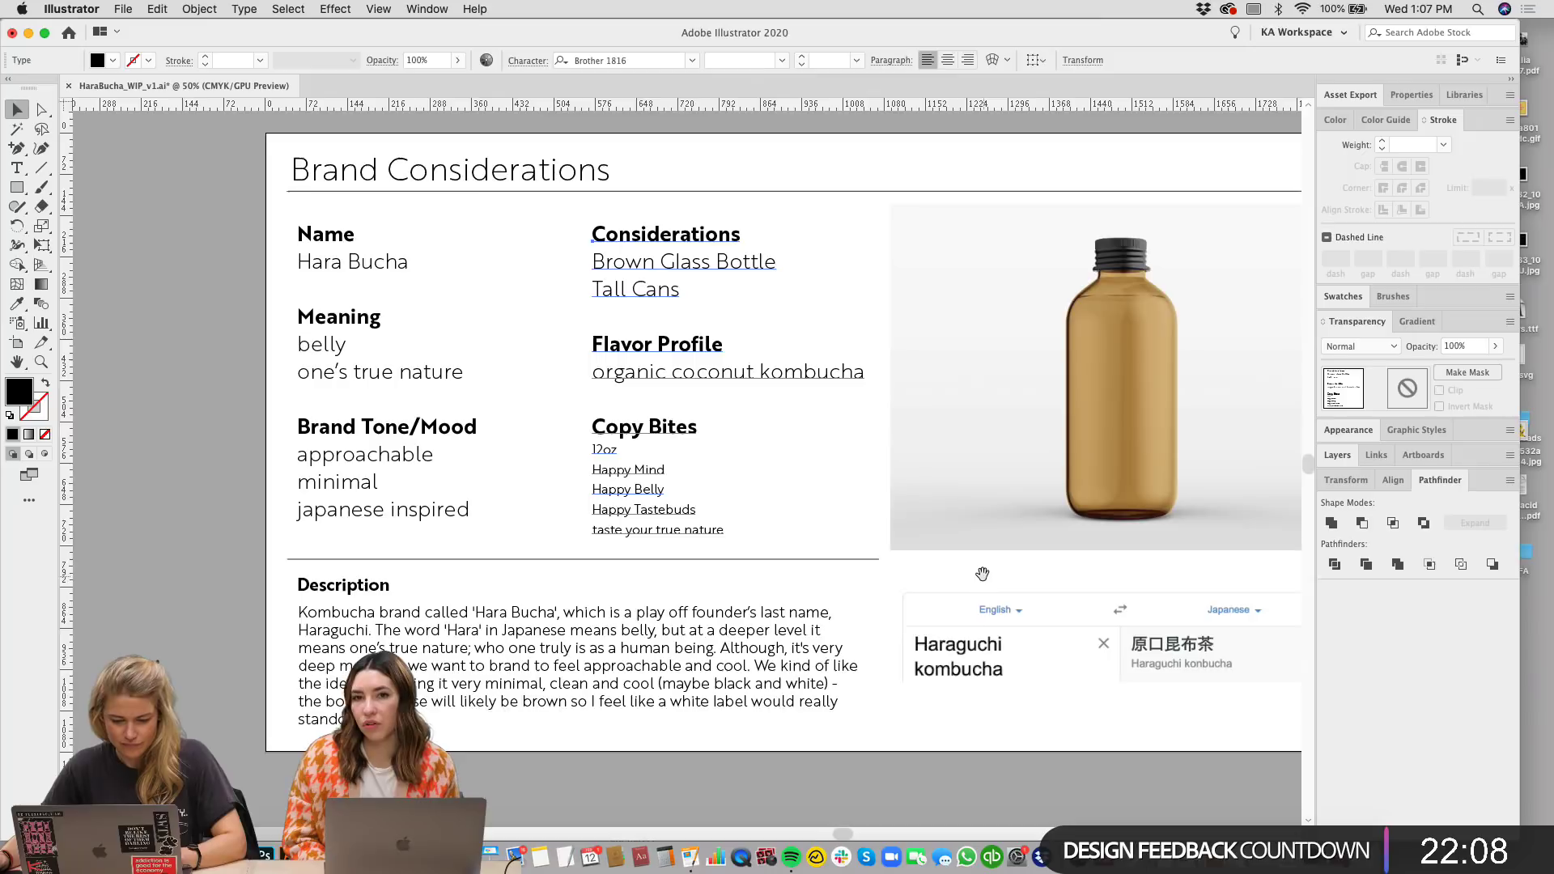
scroll(981, 569, "right", 7)
scroll(981, 569, "down", 3)
scroll(856, 468, "right", 20)
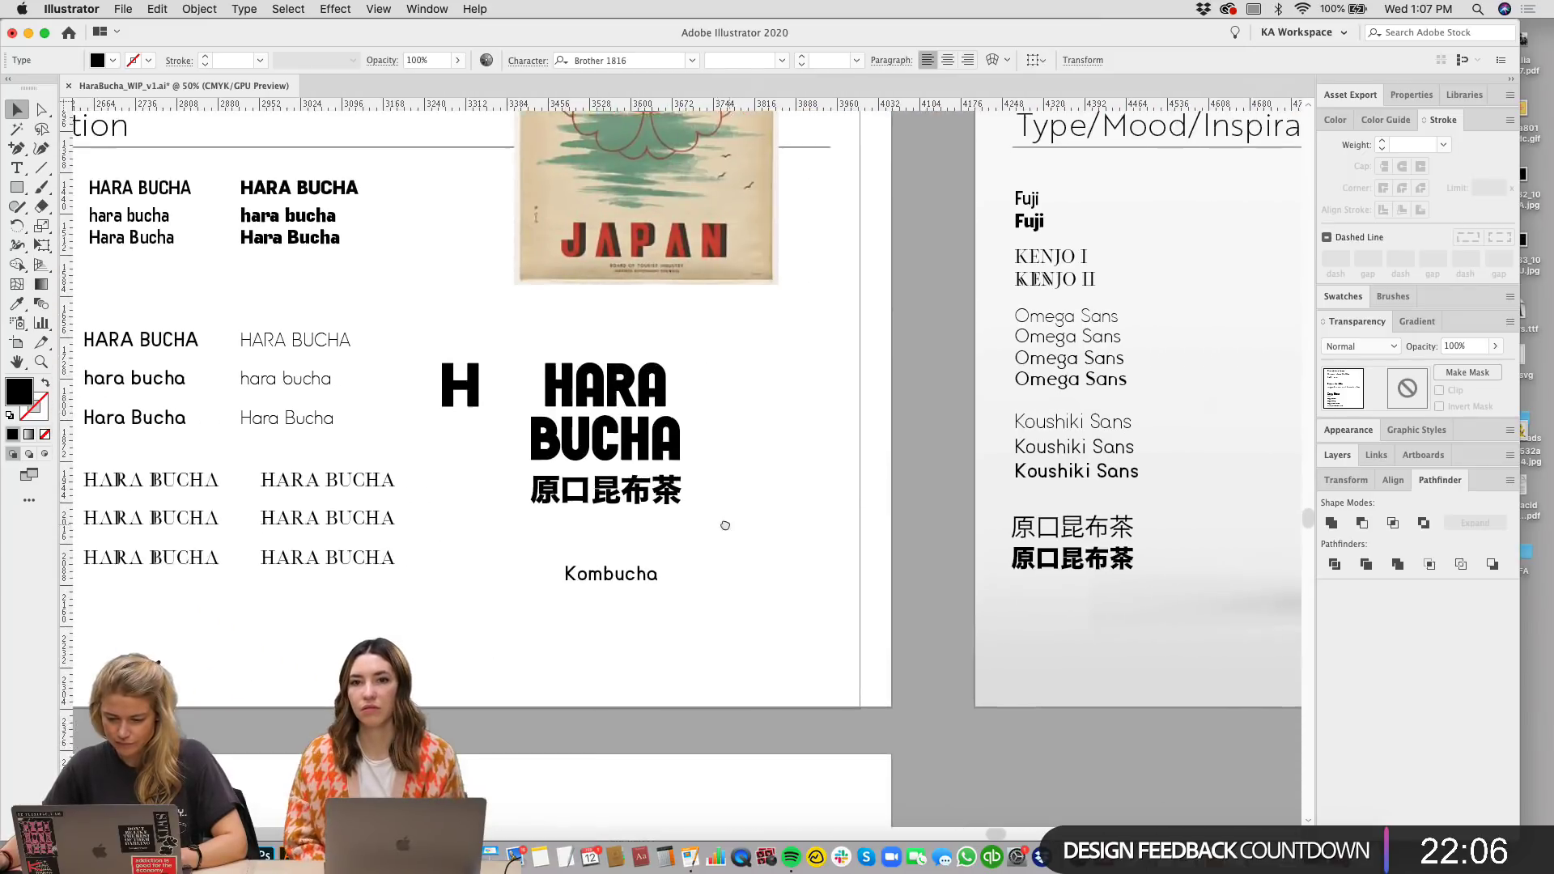
scroll(856, 399, "right", 15)
scroll(856, 399, "up", 4)
key("super+v")
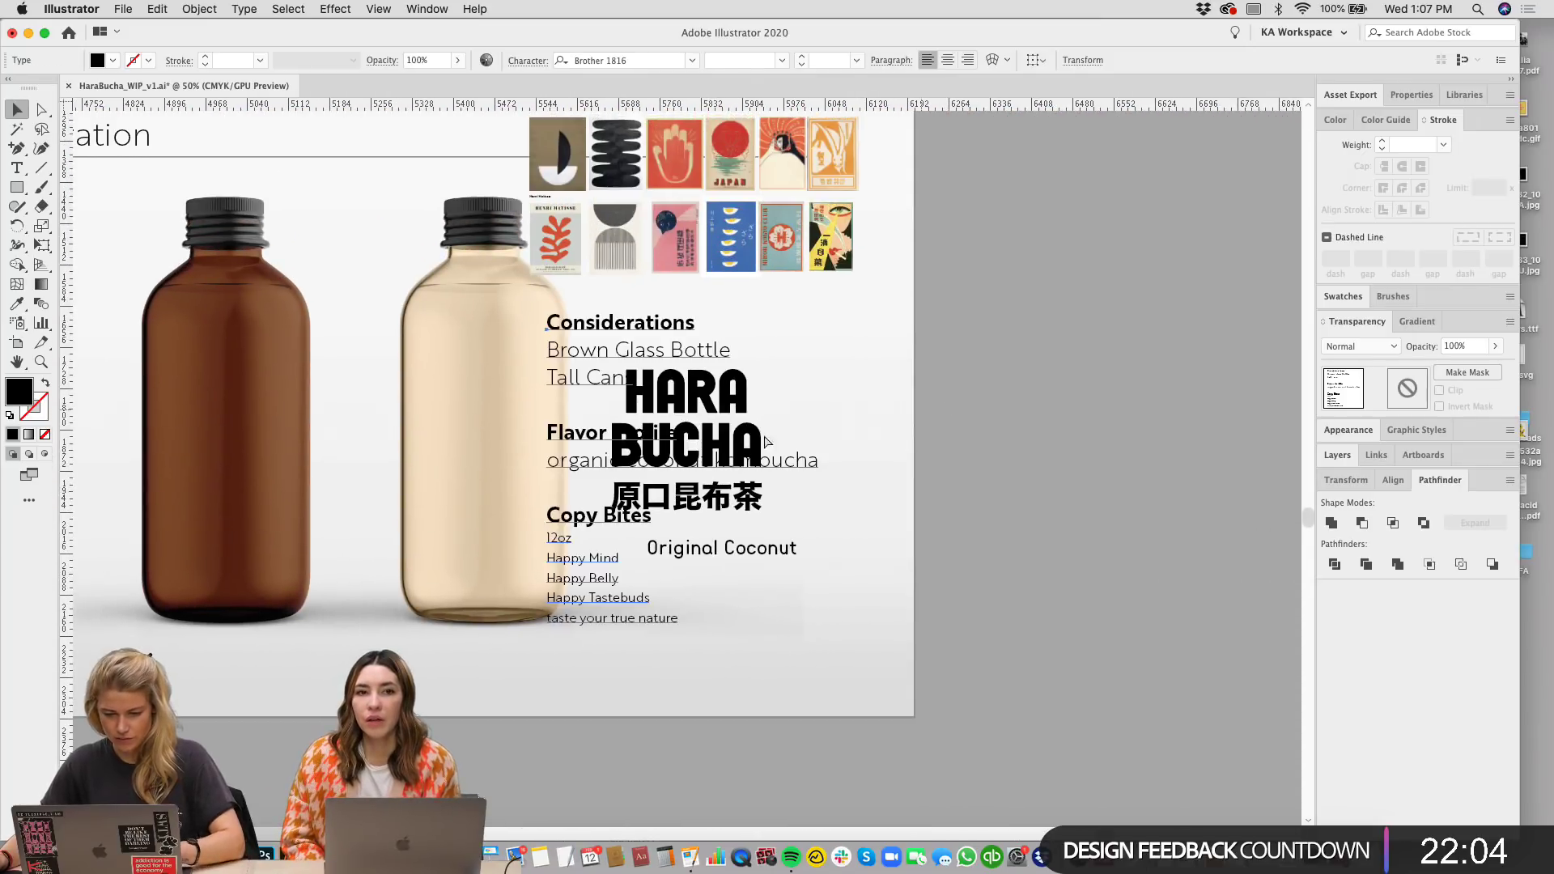
left_click_drag(623, 327, 971, 304)
key("super+1")
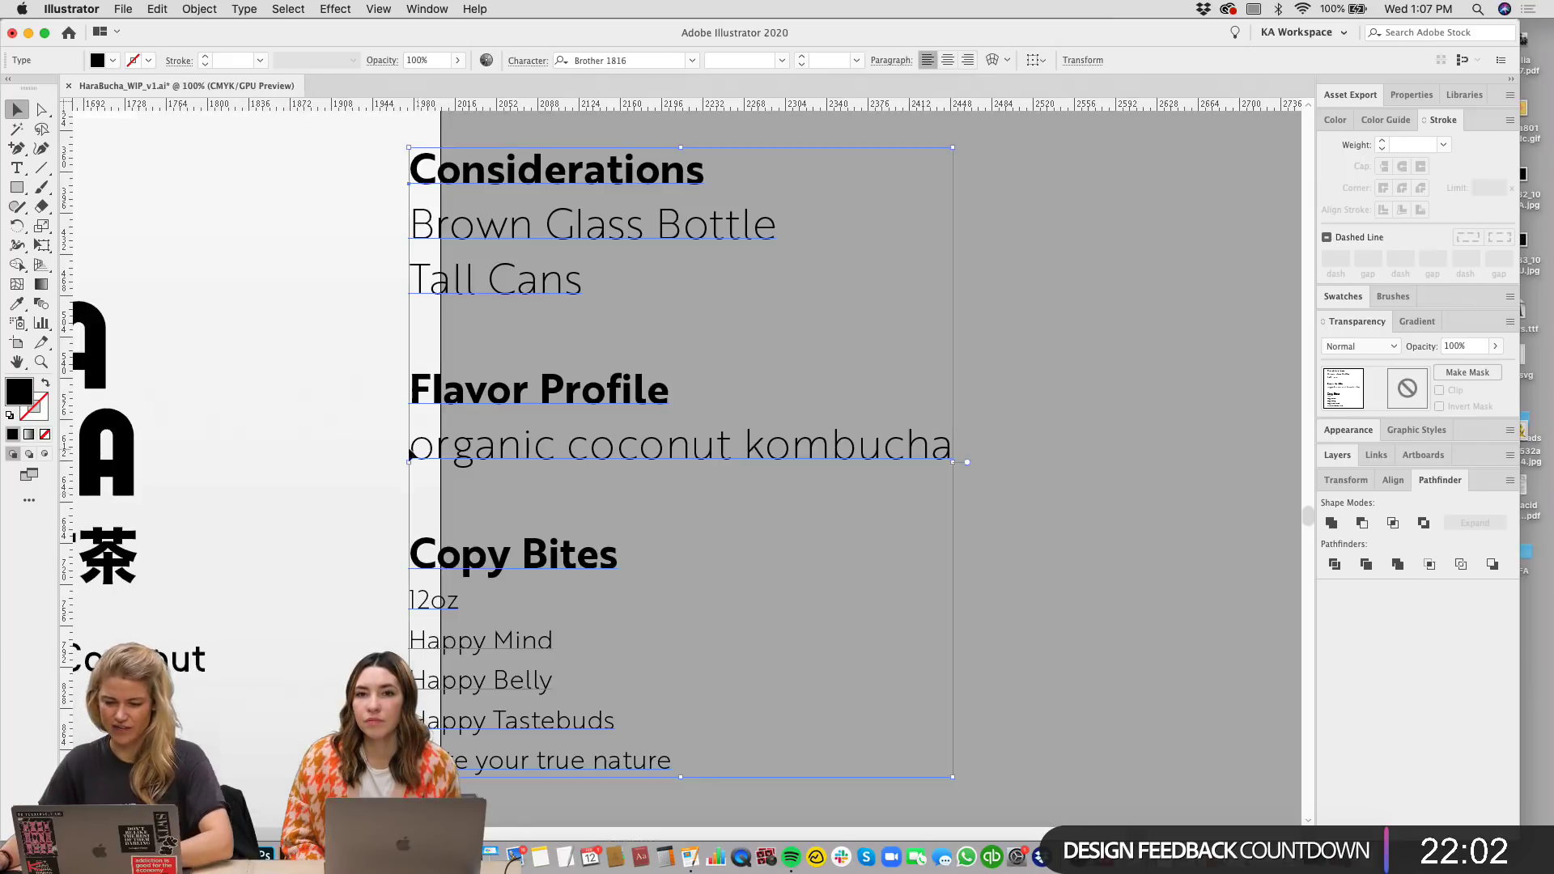
Step: Replace the "Original Coconut" text with the "organic coconut kombucha" line cut from the copied text block
scroll(943, 370, "left", 10)
scroll(943, 370, "down", 2)
scroll(943, 370, "right", 3)
triple_click(946, 330)
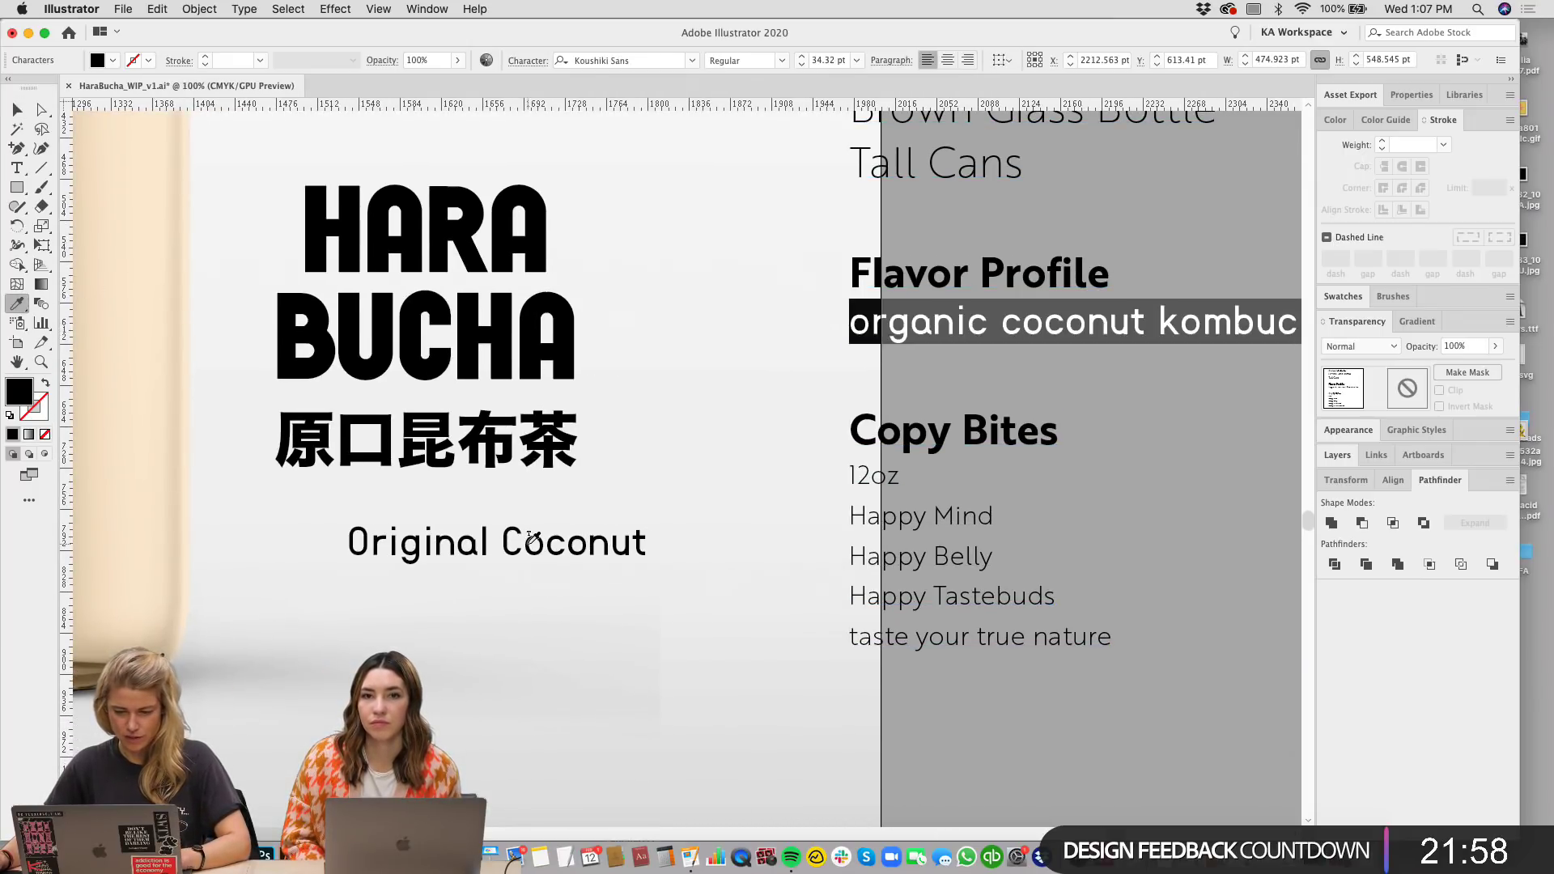
key("BackSpace")
key("Escape")
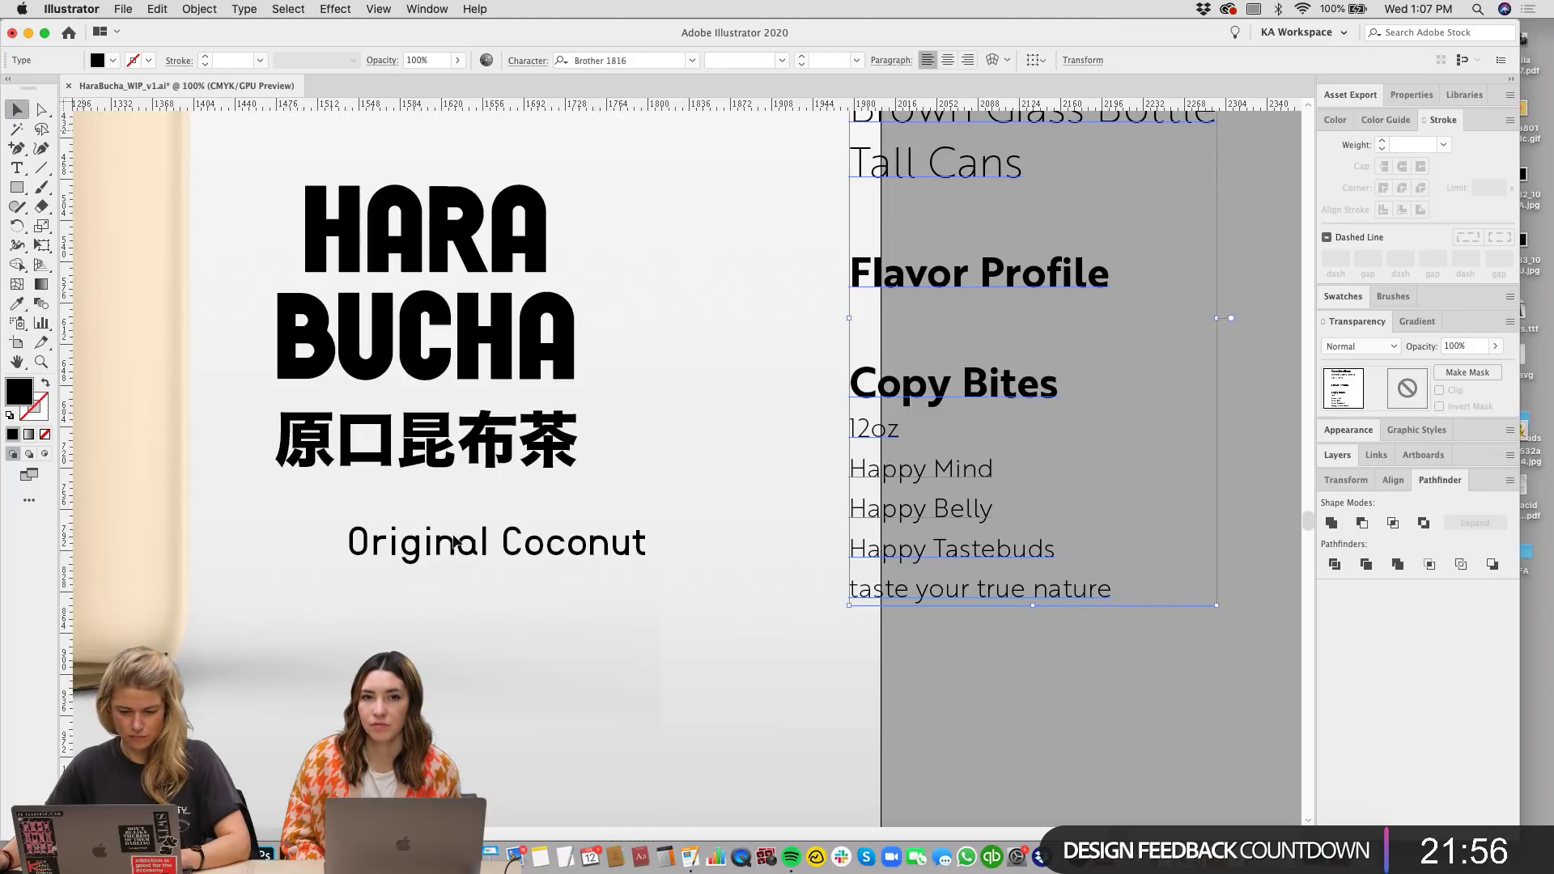
left_click(456, 544)
triple_click(456, 544)
key("super+v")
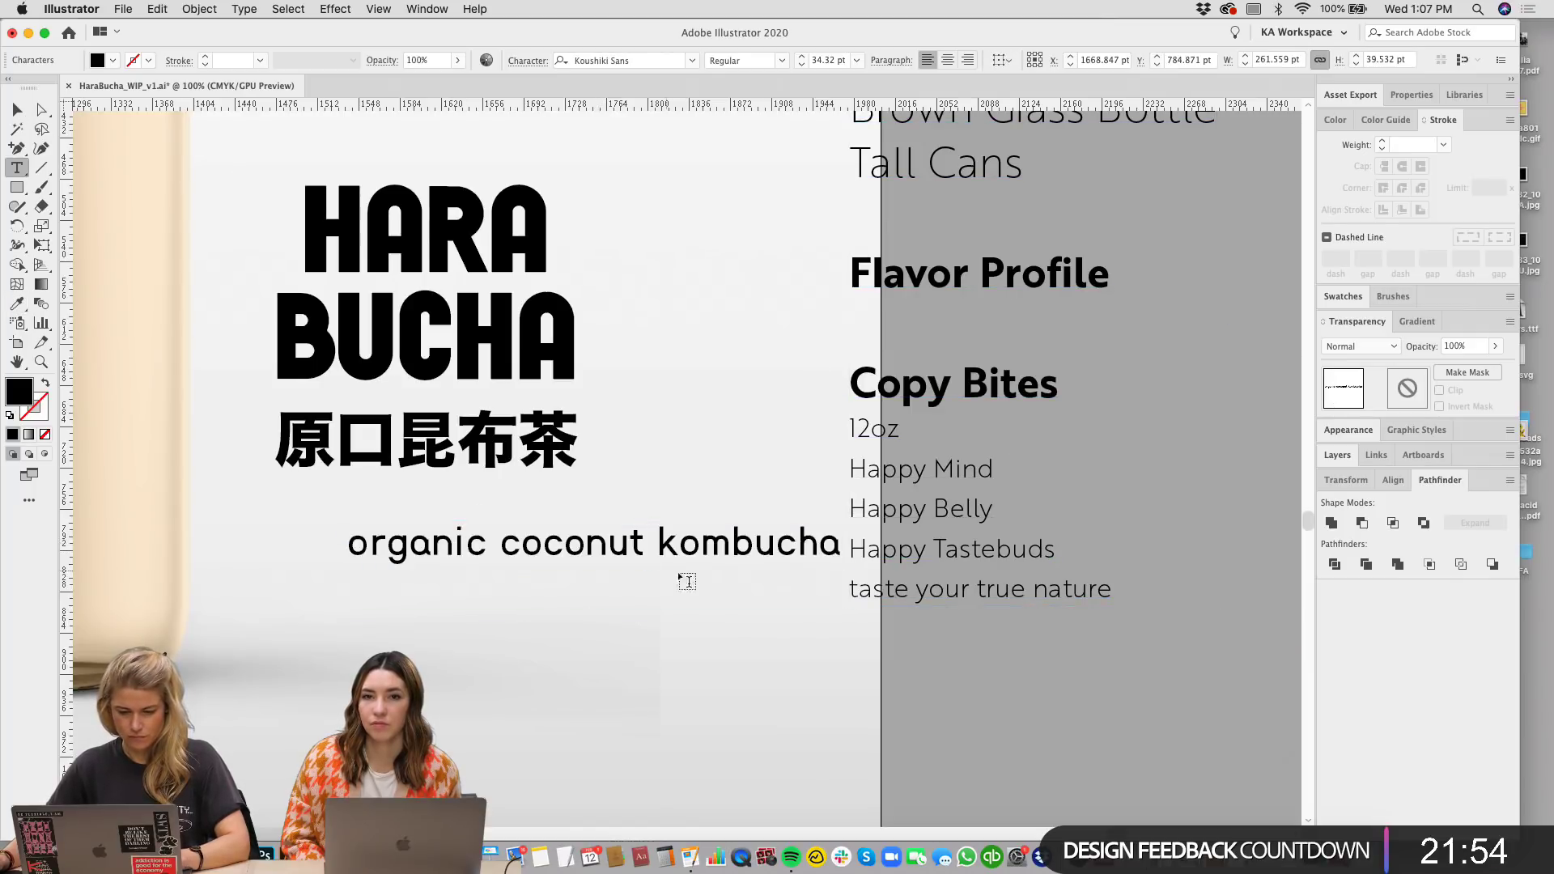
Step: Capitalize the first letter of each word in the flavor line so it reads "Organic Coconut Kombucha"
type("O")
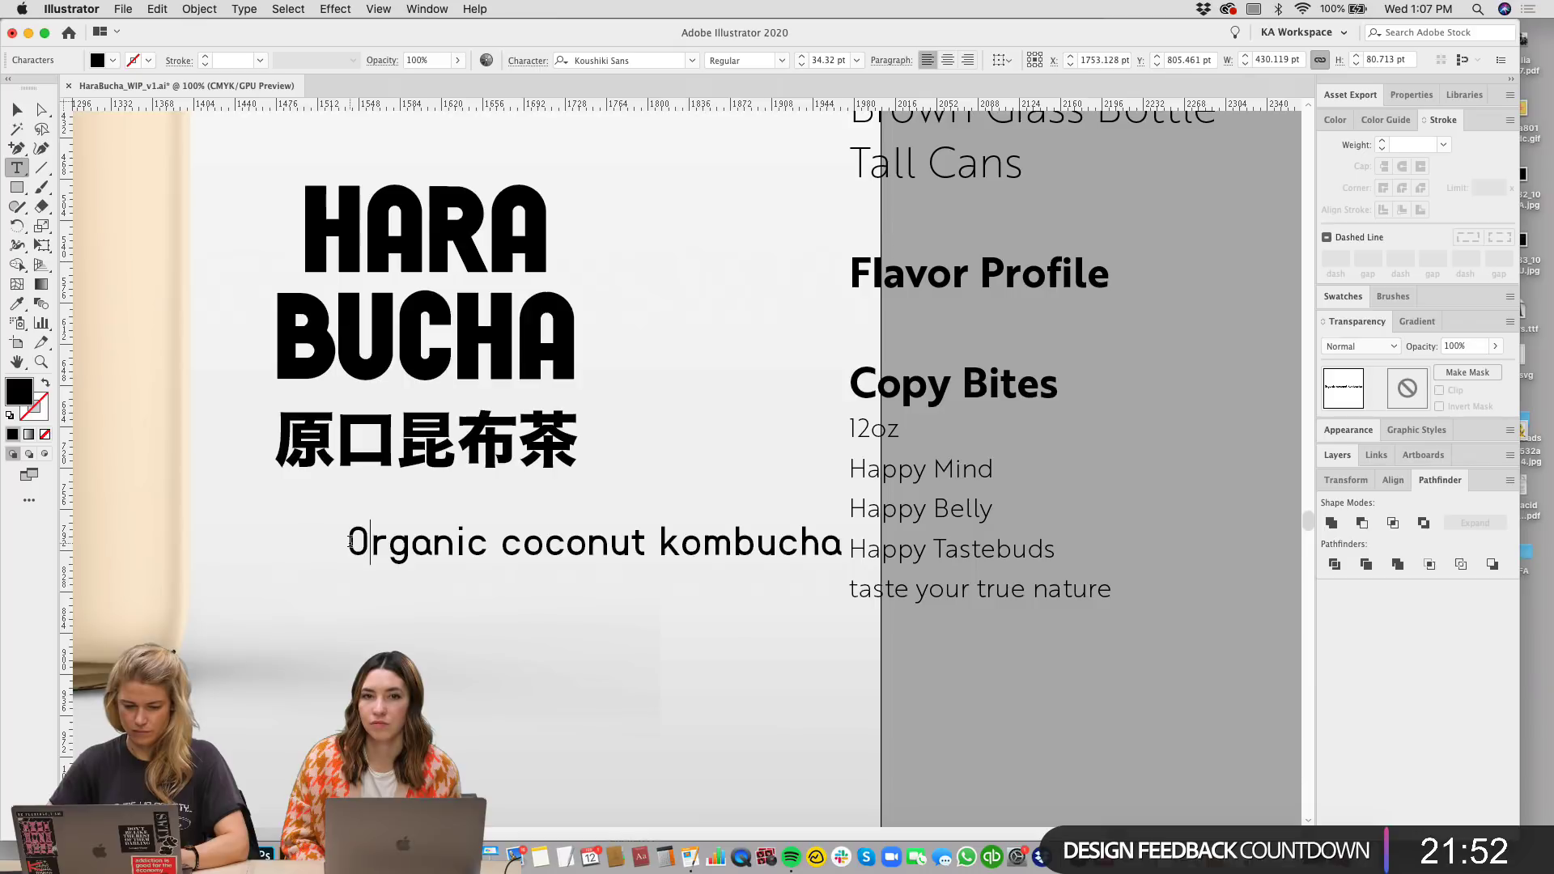
left_click_drag(522, 544, 502, 544)
type("C")
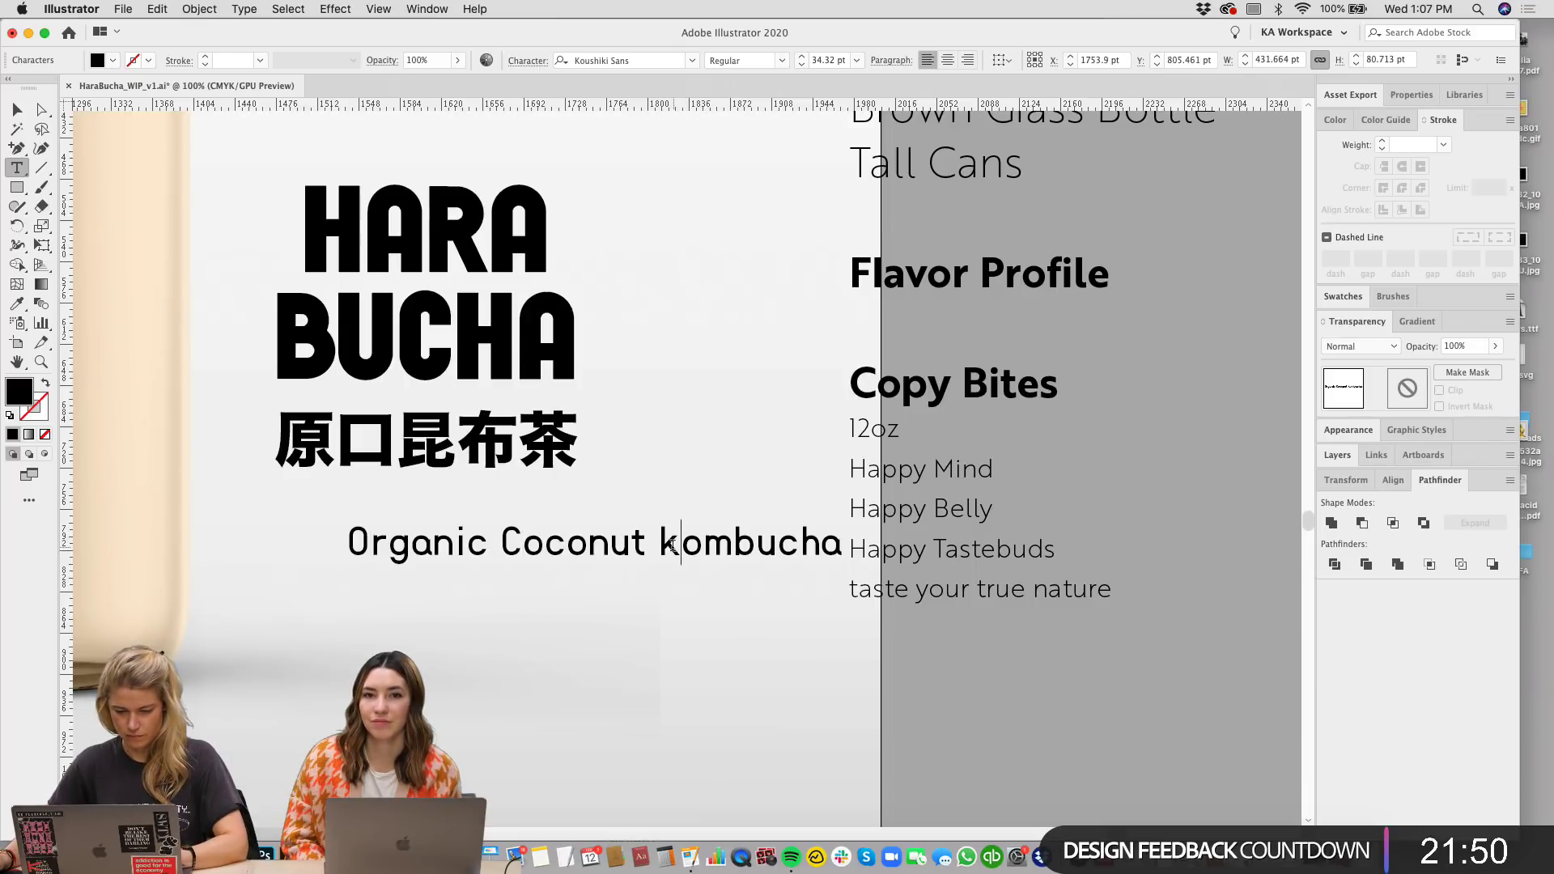
type("K")
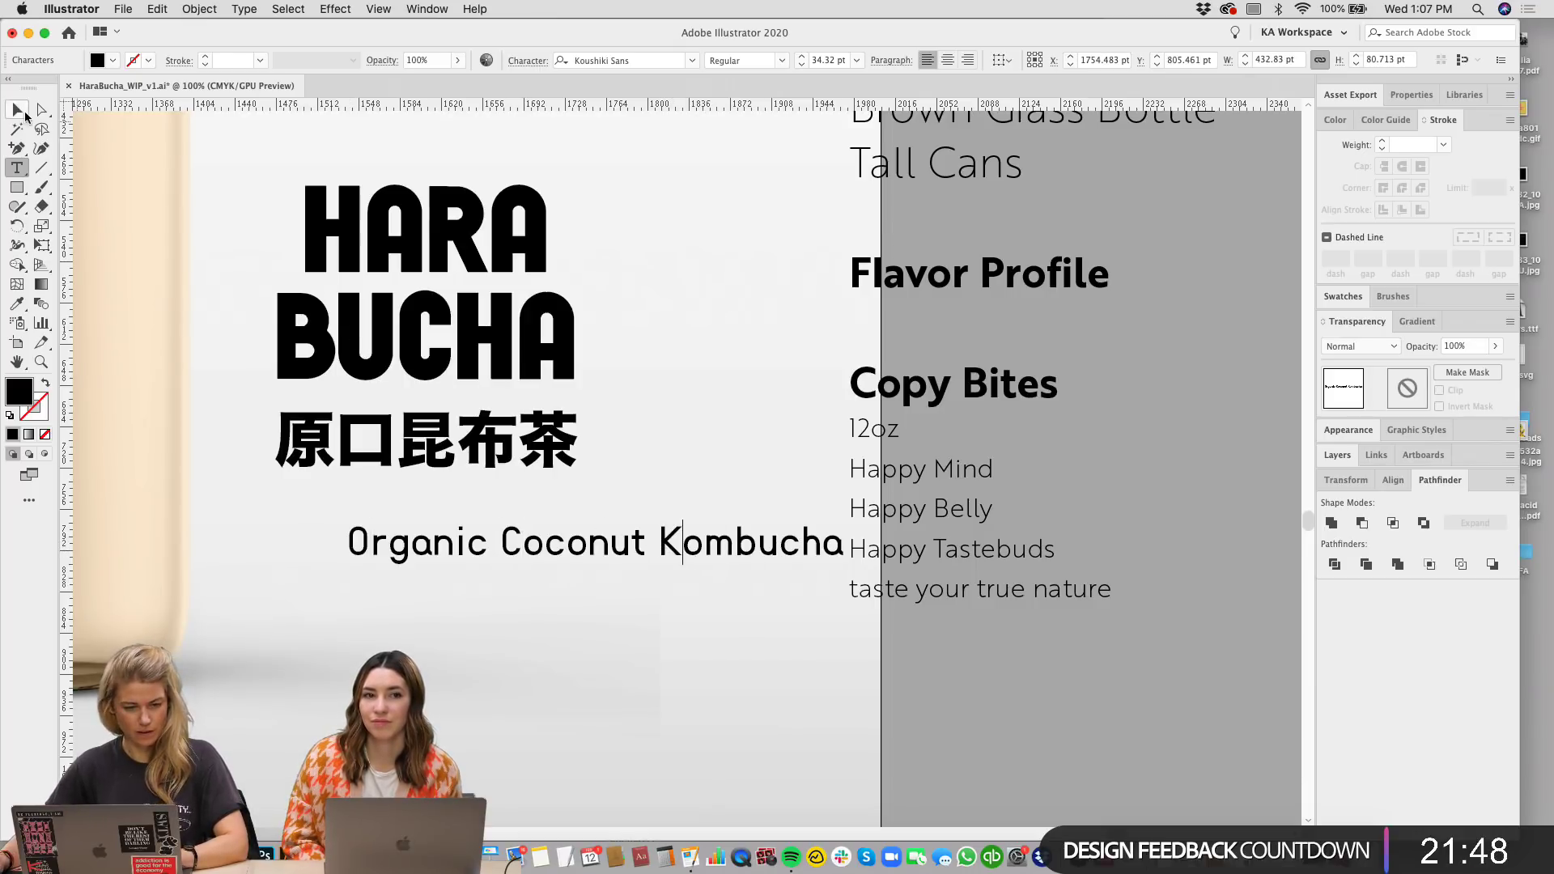
left_click(24, 116)
Step: Shift the flavor line beneath the Japanese characters and scale it down to 21.52 pt, about the width of BUCHA
mouse_move(604, 583)
left_mouse_down()
mouse_move(739, 583)
mouse_move(616, 583)
left_mouse_up()
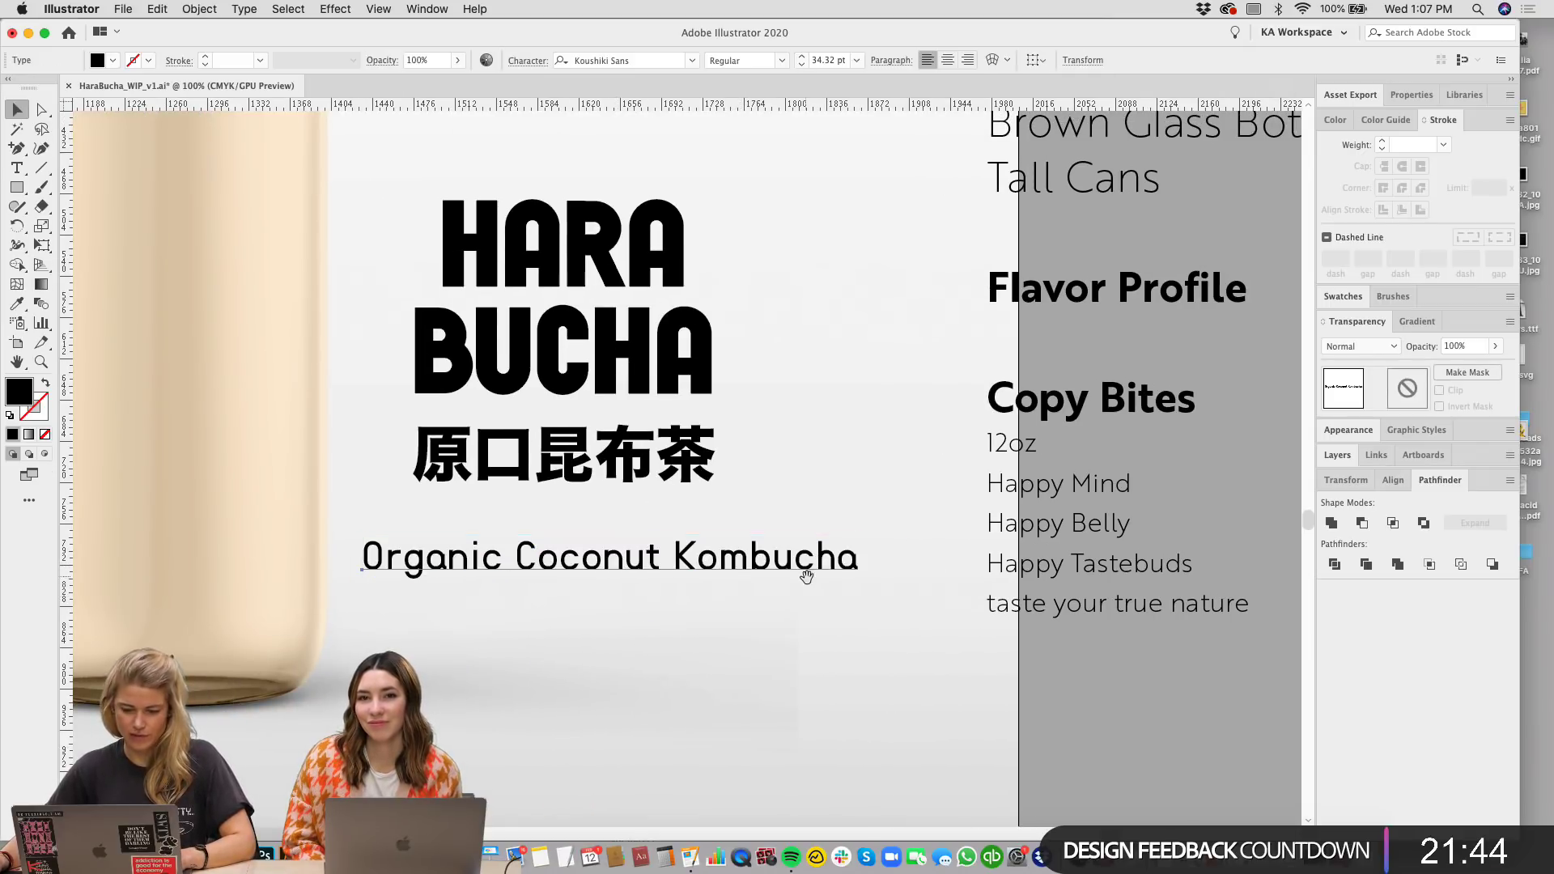
scroll(809, 573, "left", 2)
left_click_drag(876, 583, 824, 582)
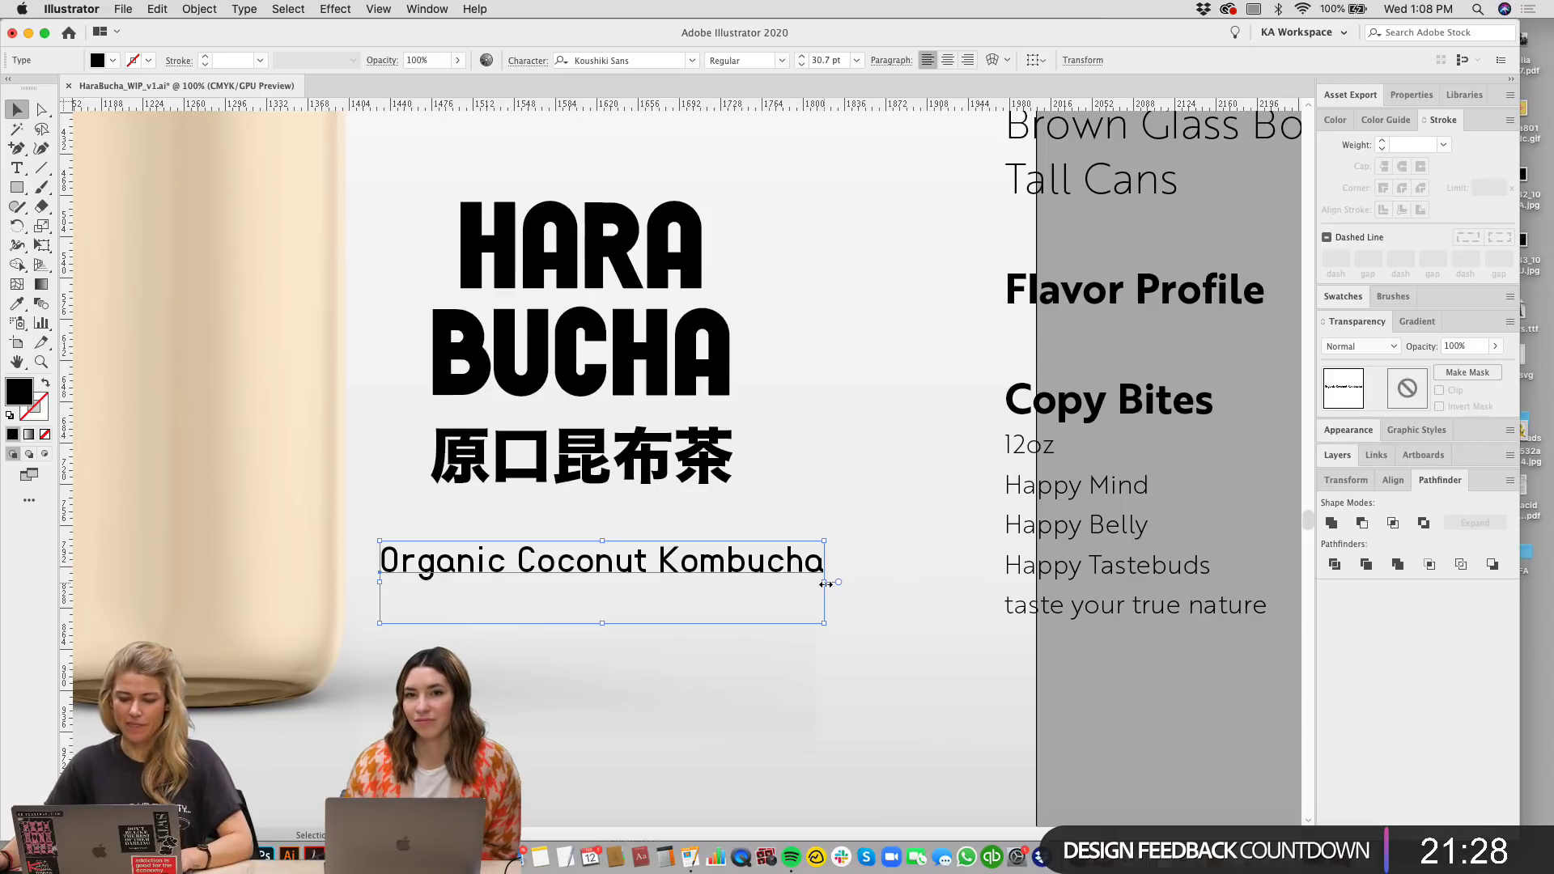
left_click_drag(823, 582, 735, 559)
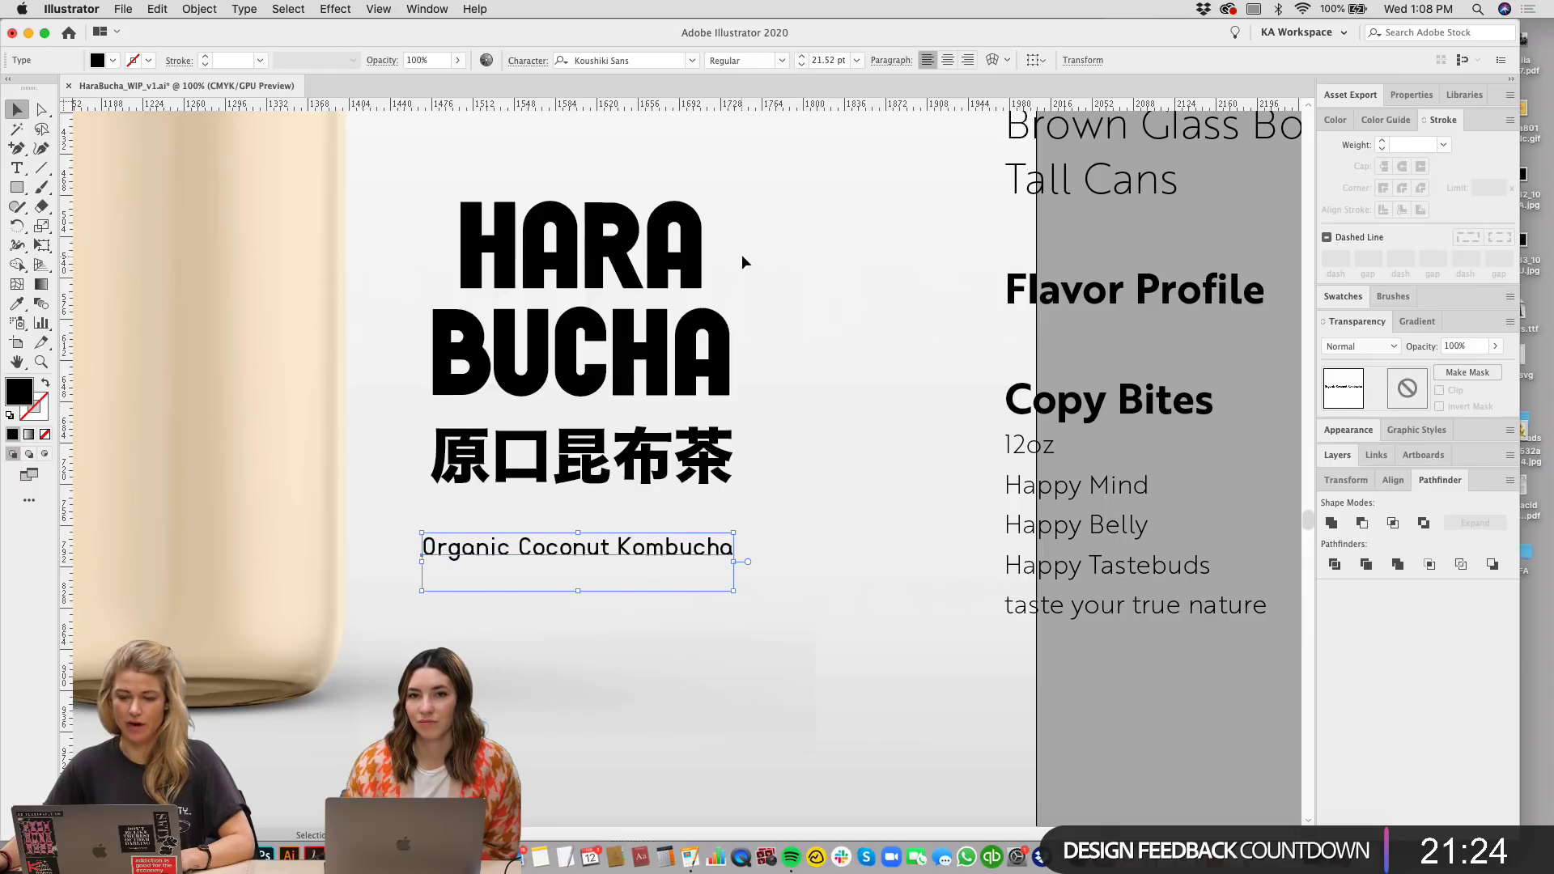
Step: Center the flavor line's paragraph and align it horizontally with the HARA lettering, slightly closer to the Japanese characters
left_click(946, 60)
left_click(583, 243, "shift")
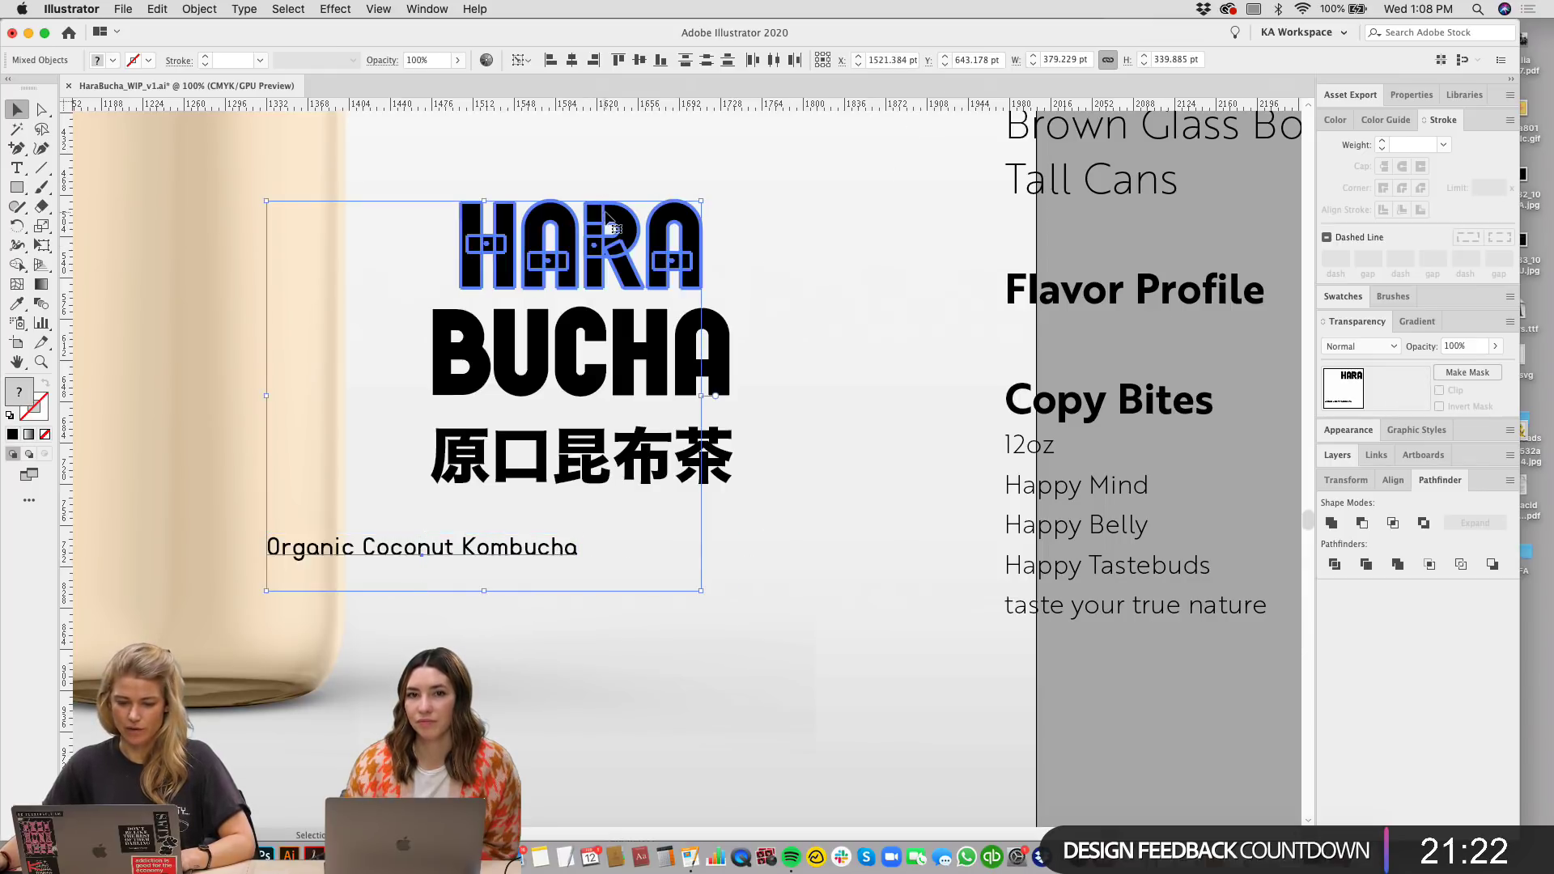
left_click(572, 60)
left_click(827, 611)
scroll(818, 623, "up", 2)
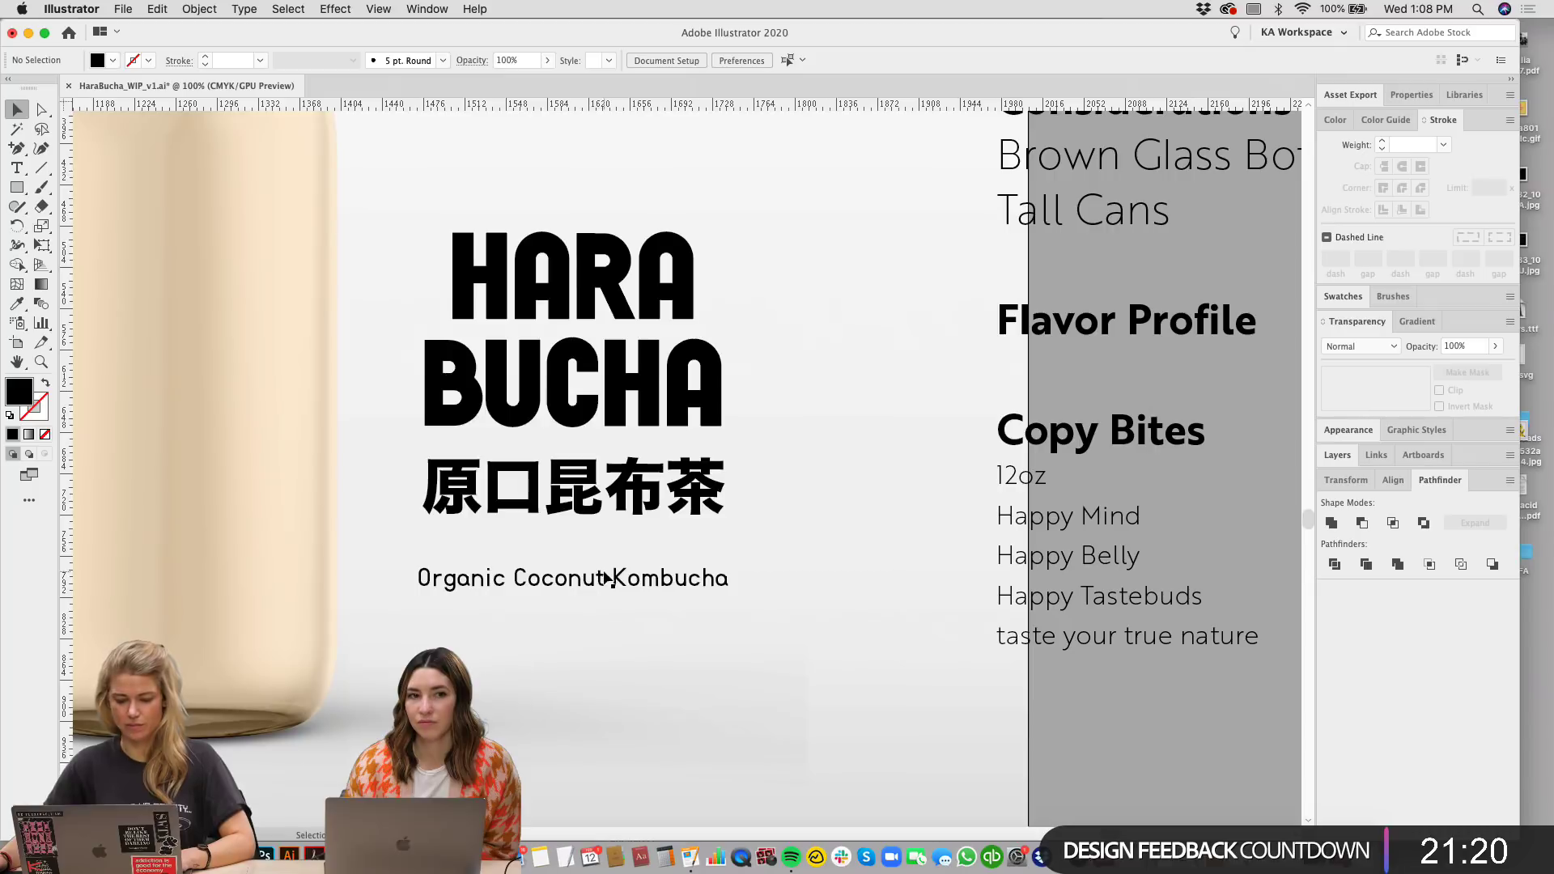
left_click_drag(607, 580, 607, 574)
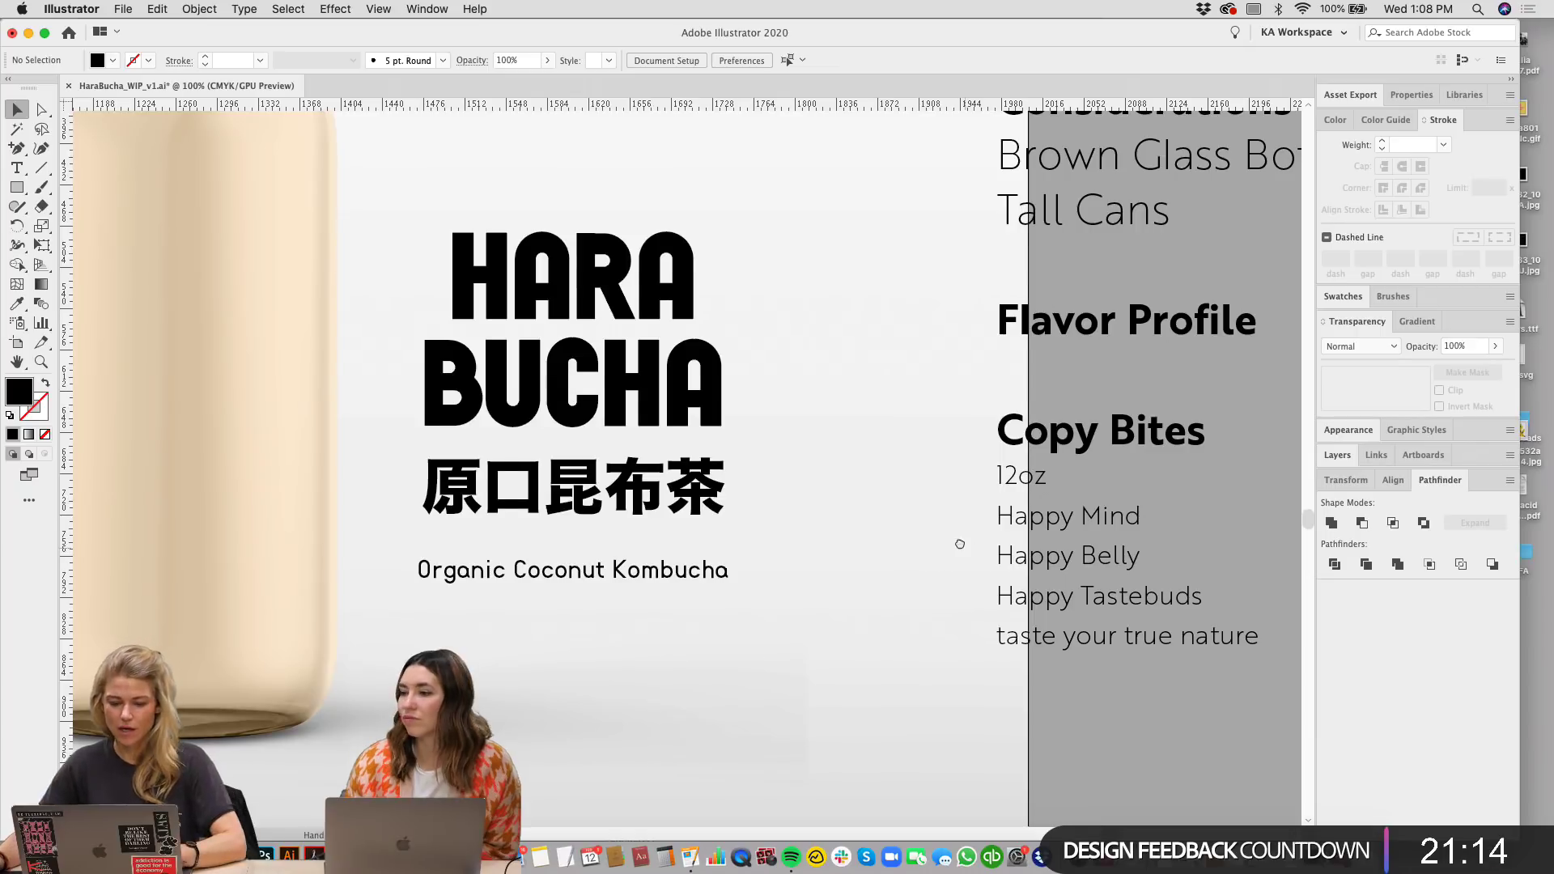
Step: Cut "12oz" from the copied Copy Bites list and place it as separate text beneath Organic Coconut Kombucha
scroll(993, 429, "down", 1)
scroll(993, 429, "right", 1)
double_click(980, 431)
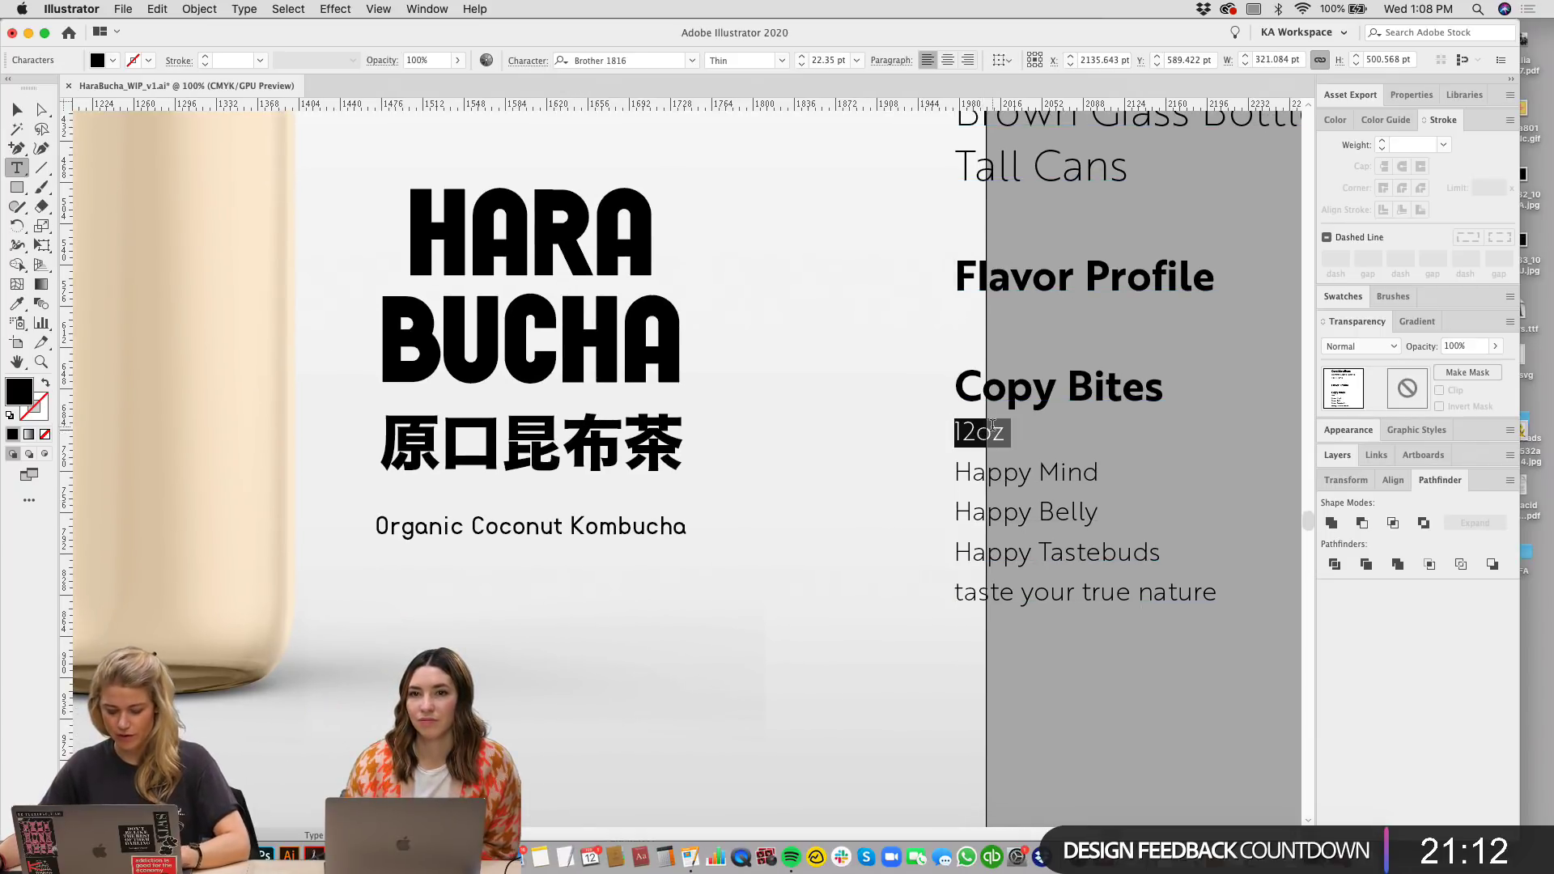
key("BackSpace")
key("BackSpace")
left_click(15, 108)
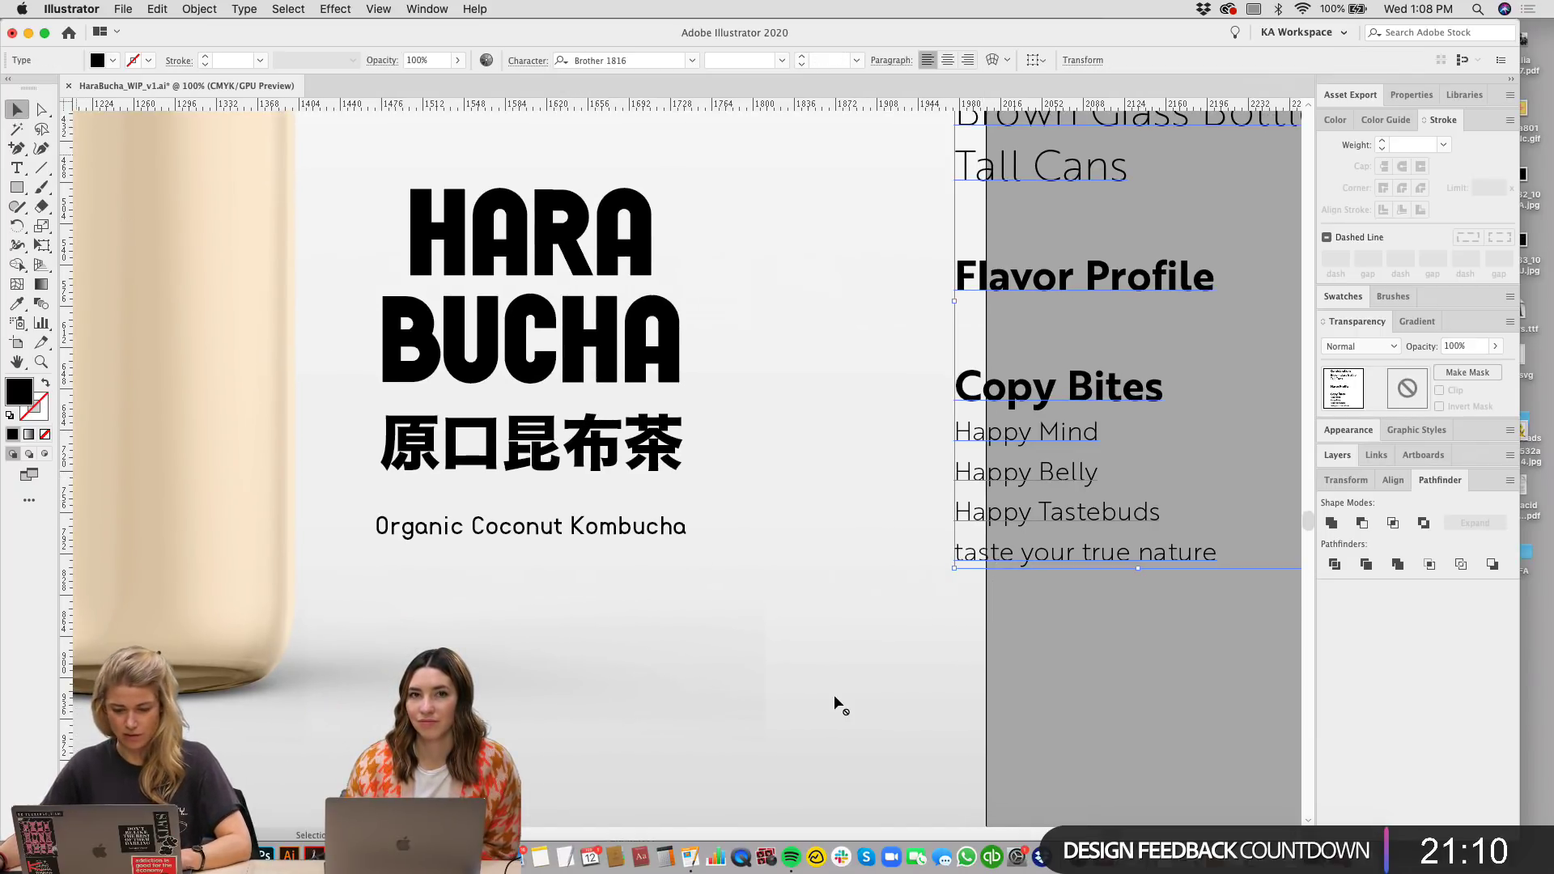
key("super+v")
scroll(723, 666, "left", 3)
left_click_drag(769, 442, 609, 585)
key("t")
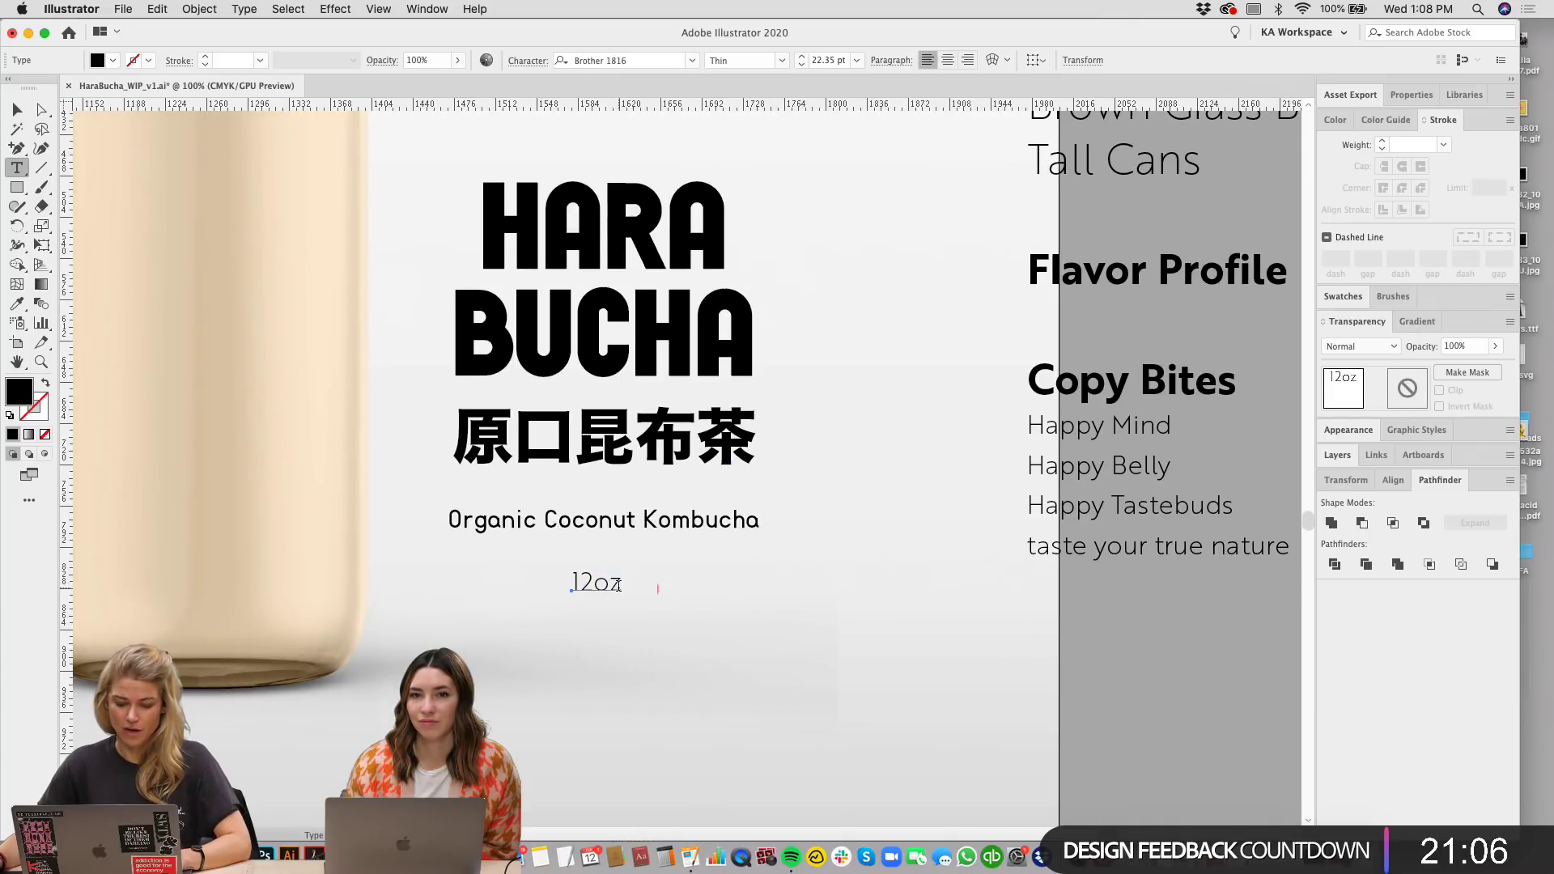
key("Escape")
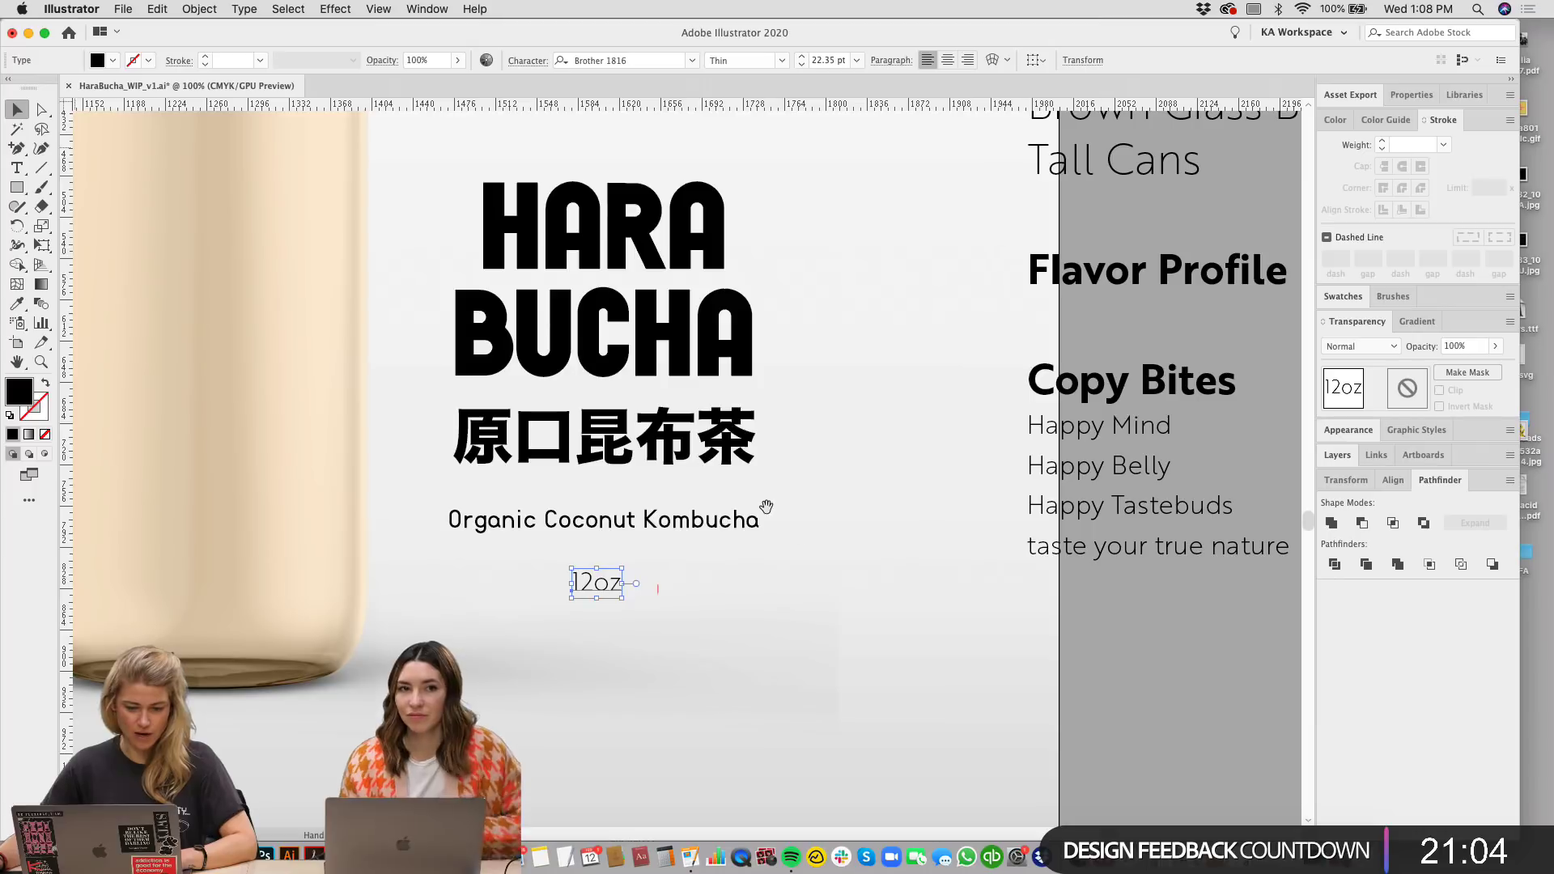
left_click_drag(767, 507, 779, 506)
left_click_drag(779, 507, 370, 443)
left_click(40, 303)
left_click(19, 304)
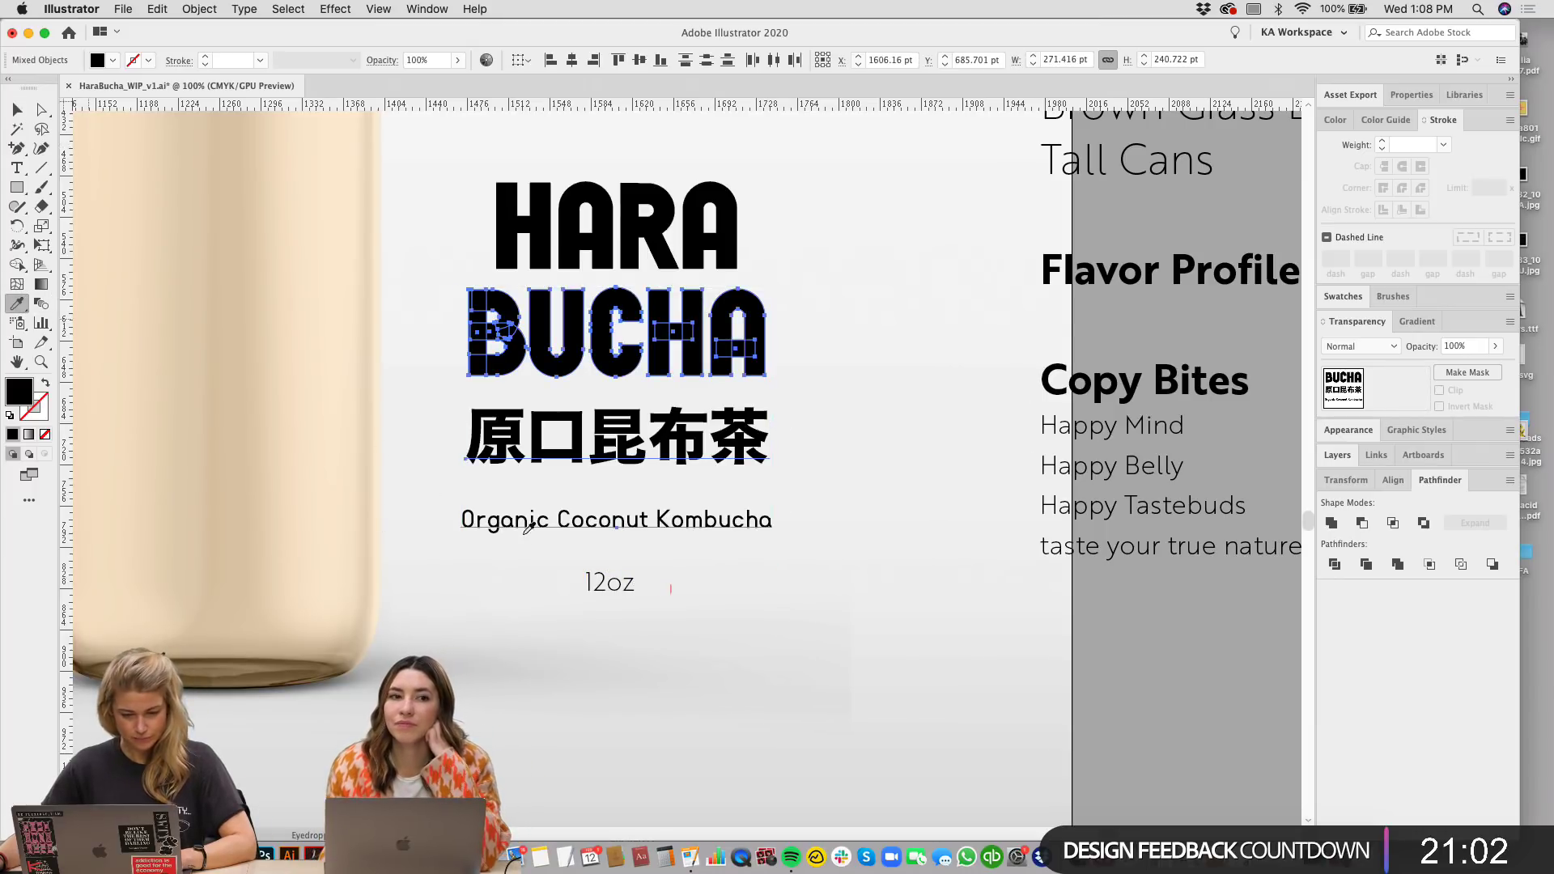
left_click(536, 519)
key("super+z")
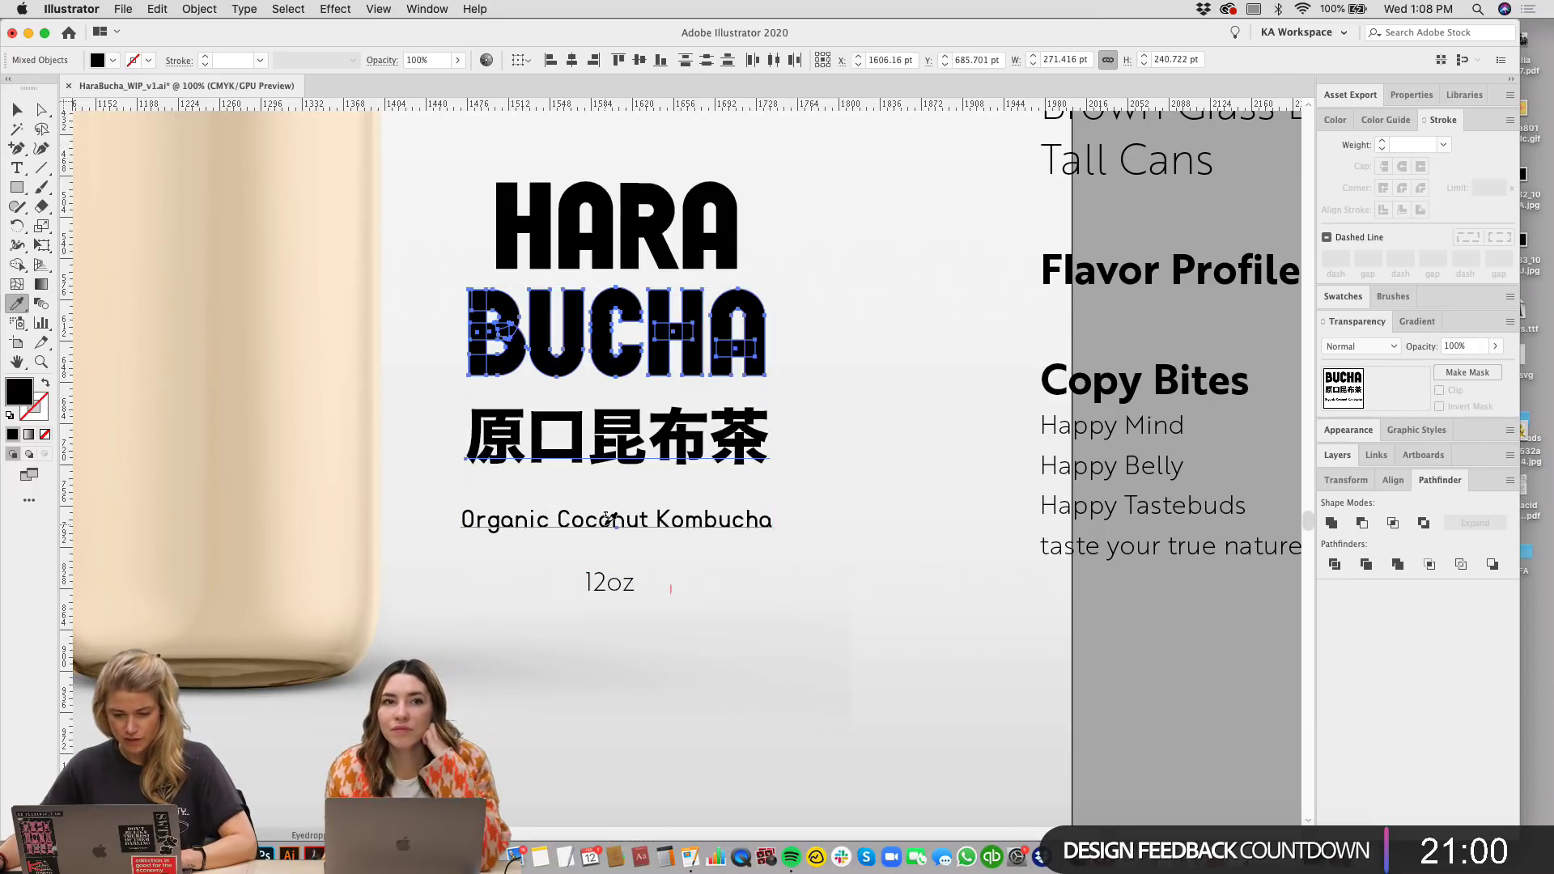
left_click(607, 520)
key("super+z")
key("v")
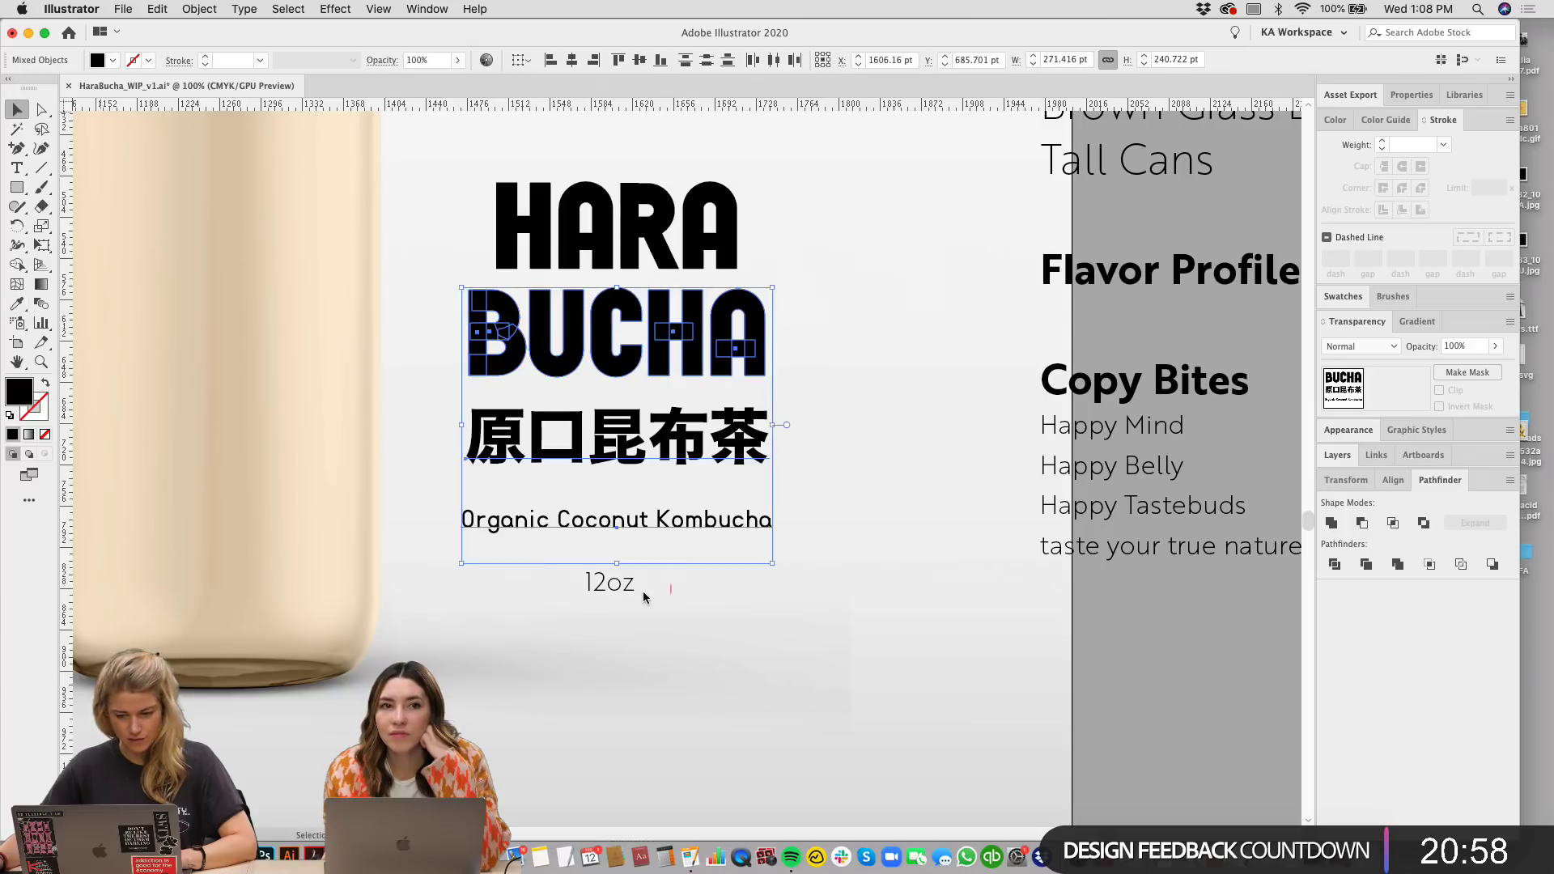
Step: Apply the type style of Organic Coconut Kombucha to the 12oz text with the Eyedropper
left_click(625, 589)
left_click(17, 302)
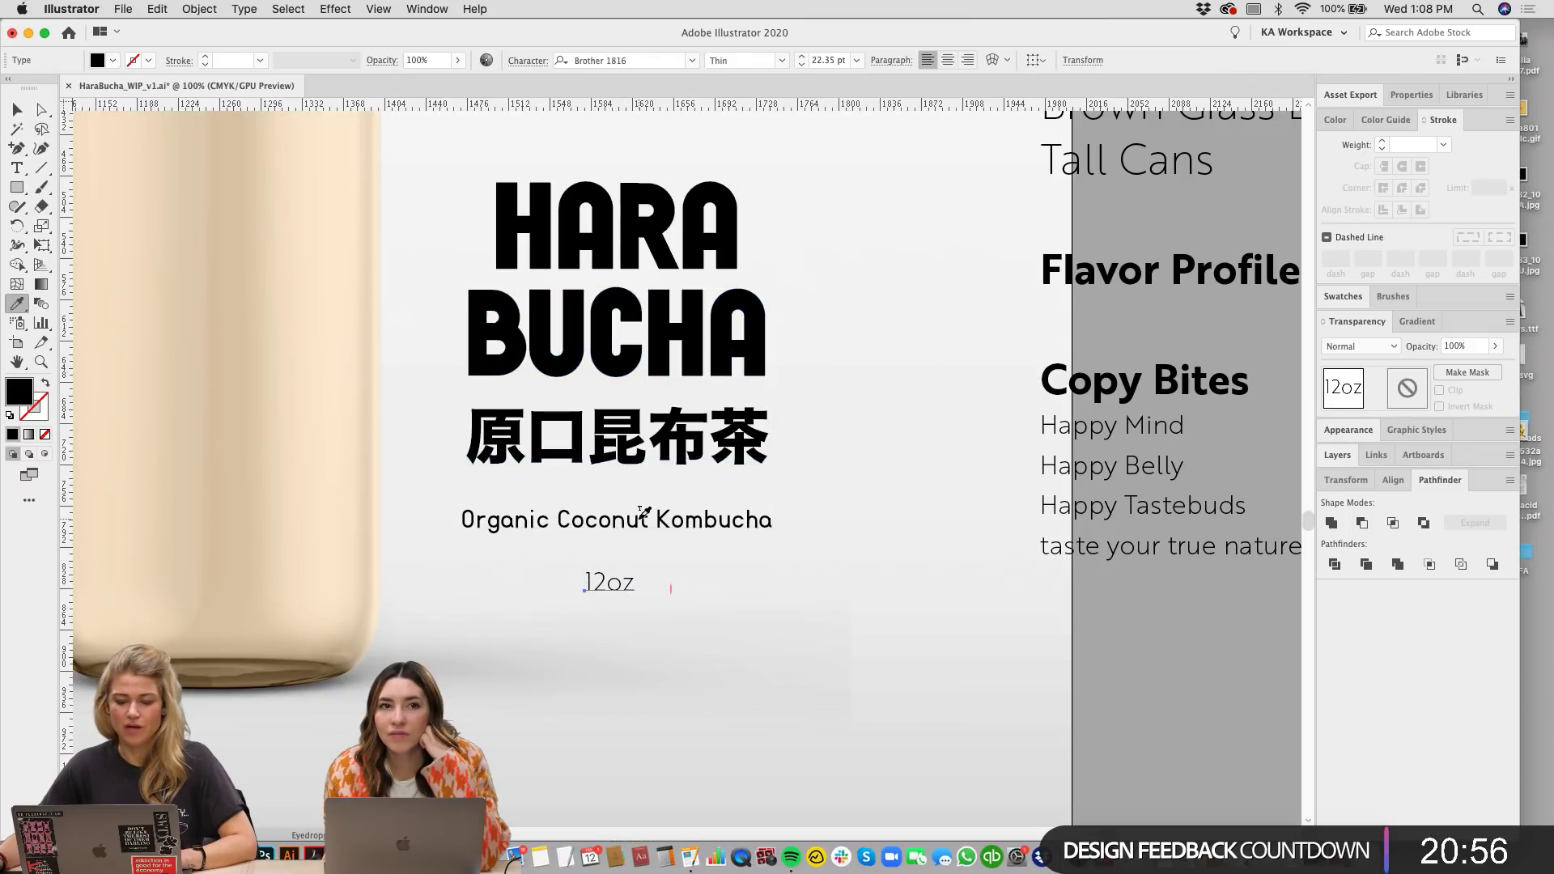
left_click(640, 519)
key("v")
left_click(840, 639)
Step: Examine the Japanese print, Matisse and Moholy-Nagy posters on the inspiration artboard for label ideas
key("super+minus")
key("super+minus")
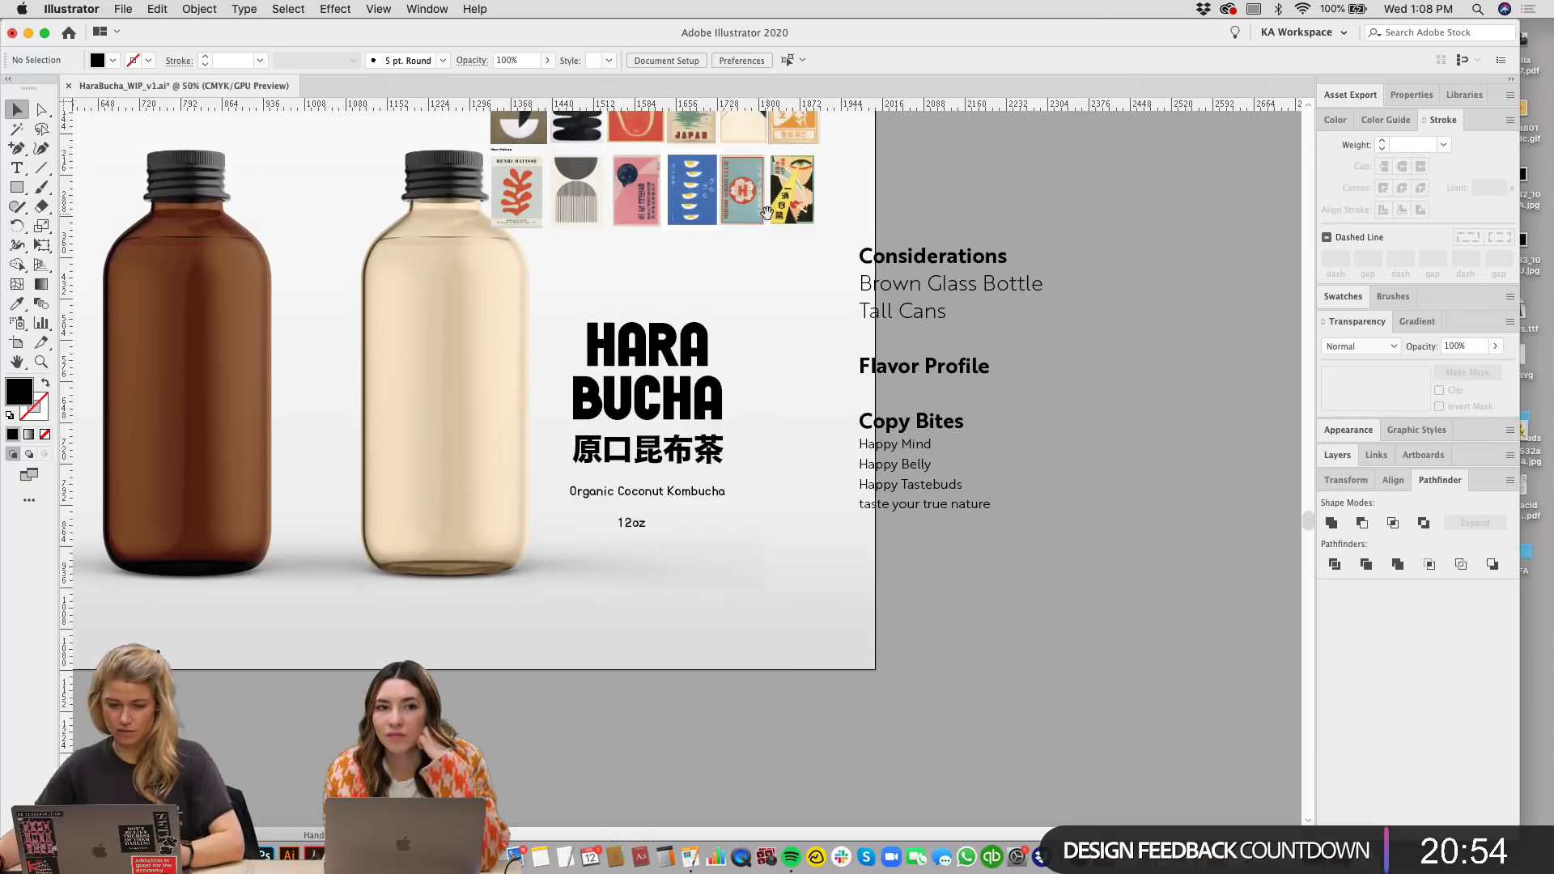
scroll(767, 212, "up", 8)
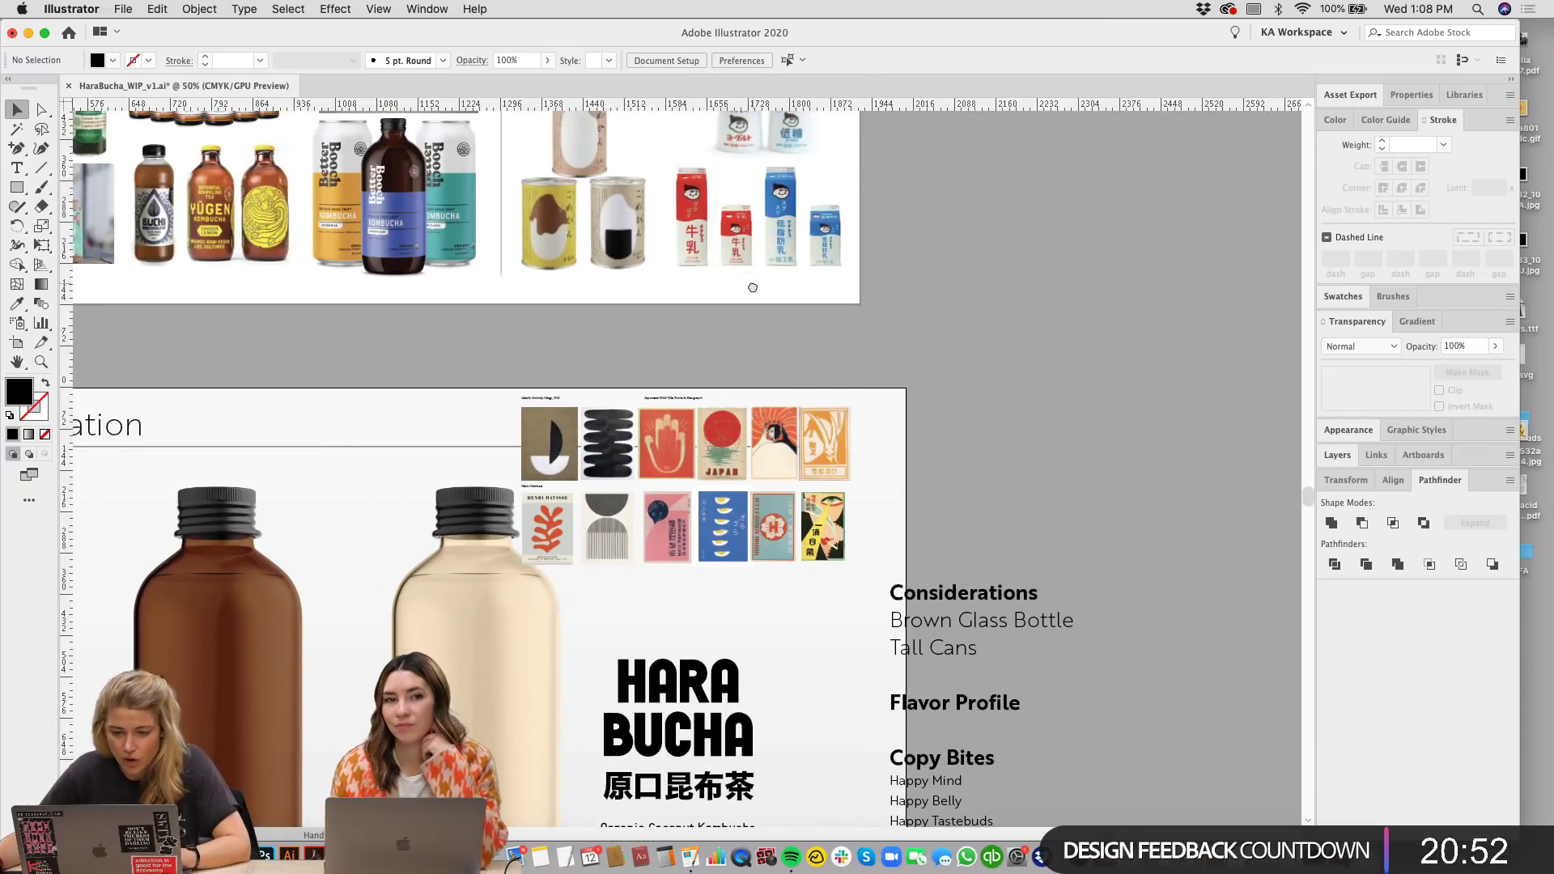
scroll(624, 331, "up", 10)
scroll(624, 332, "left", 6)
scroll(862, 350, "down", 1)
scroll(711, 456, "left", 20)
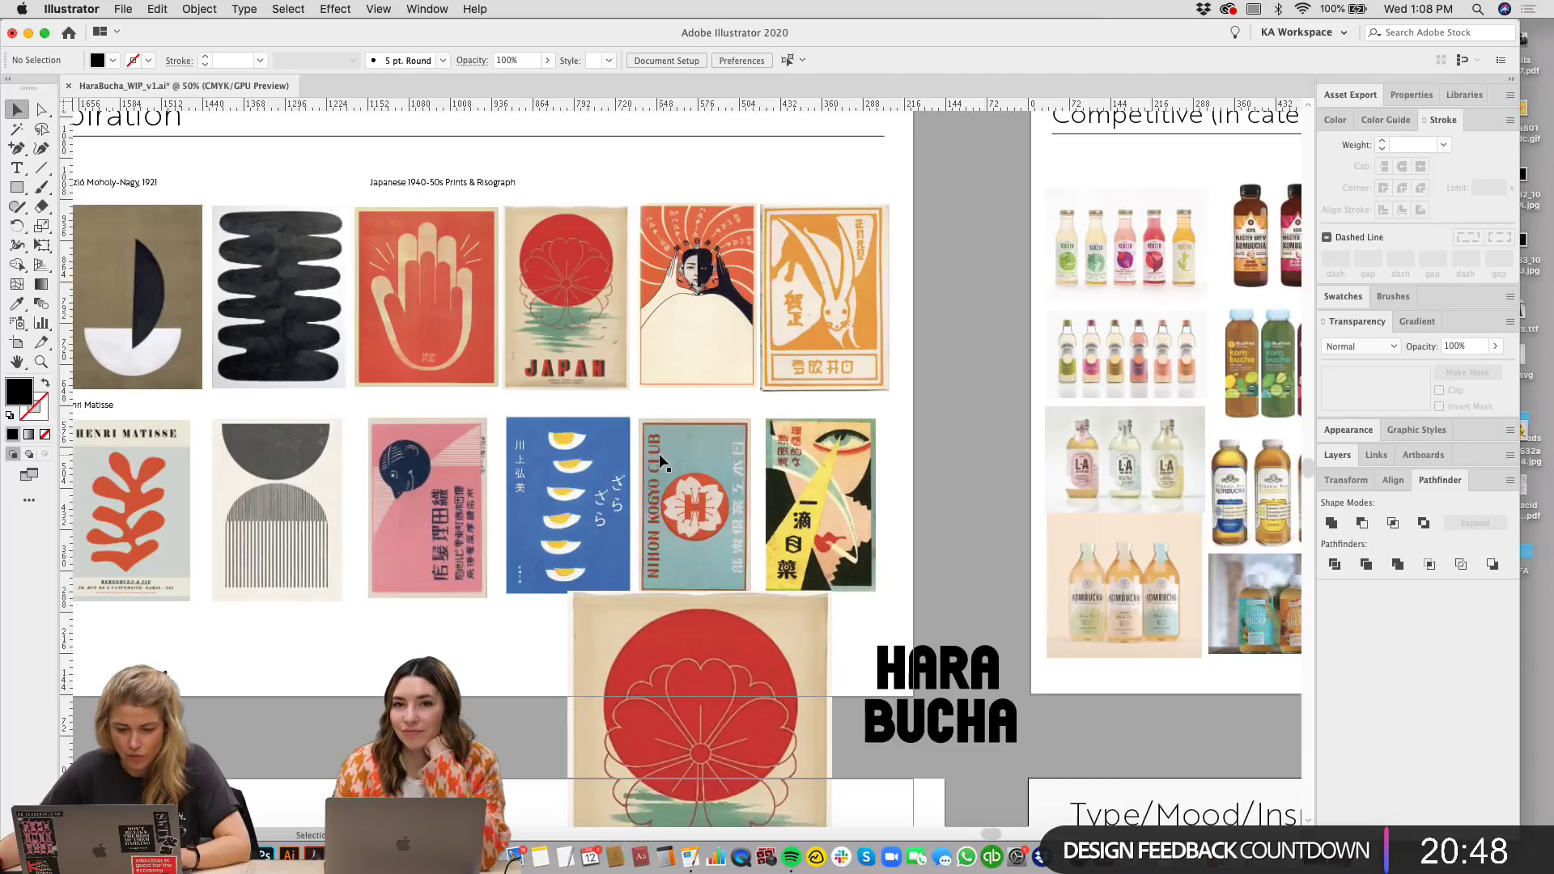
scroll(654, 473, "left", 2)
scroll(653, 474, "down", 1)
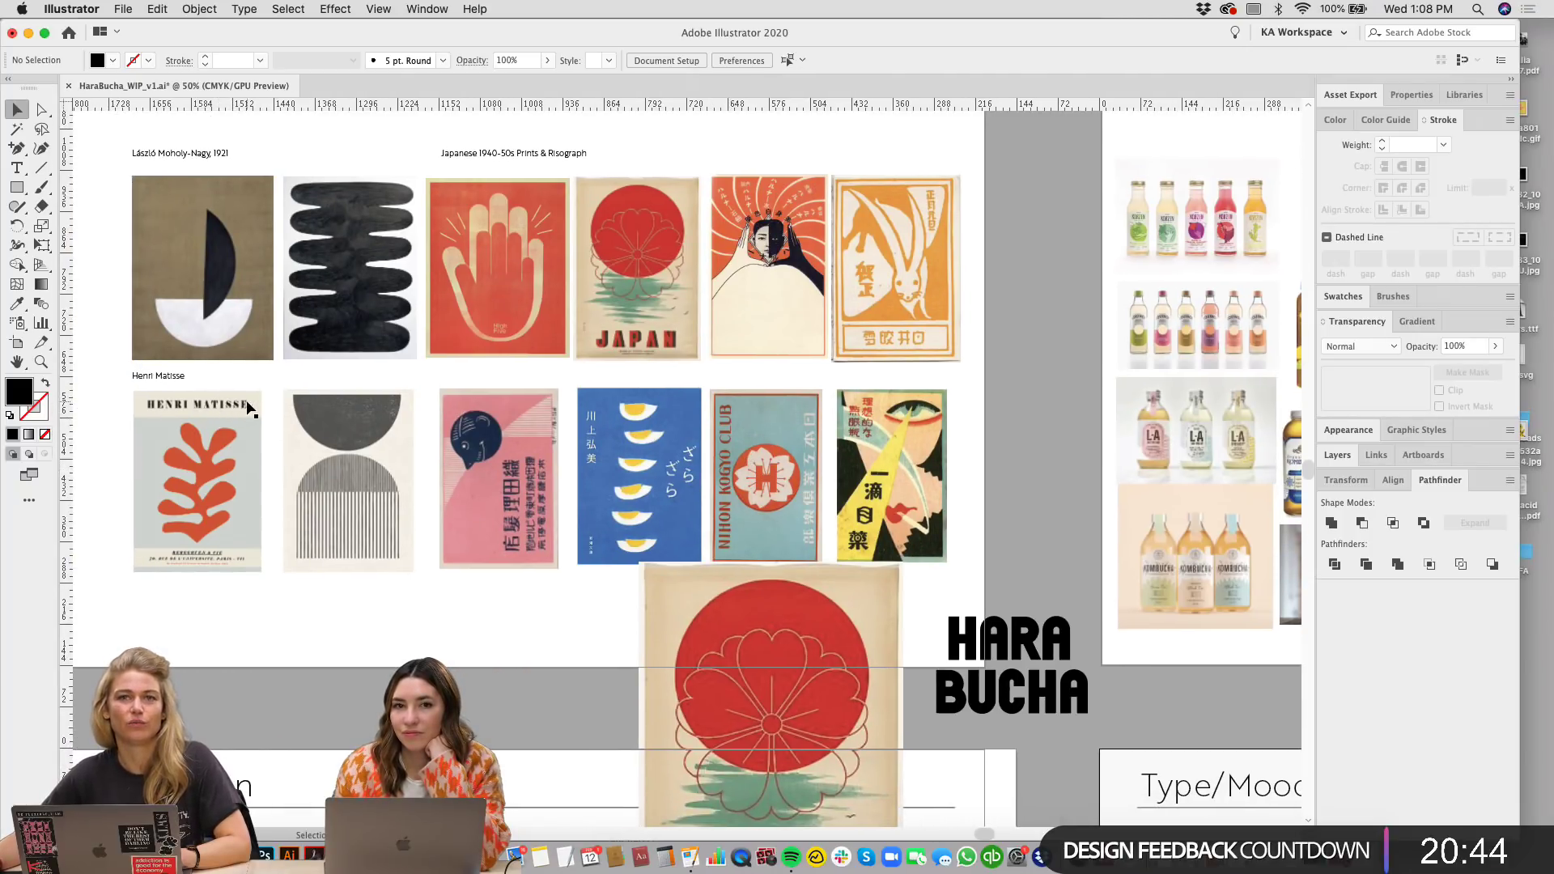
scroll(332, 426, "left", 2)
scroll(333, 426, "down", 1)
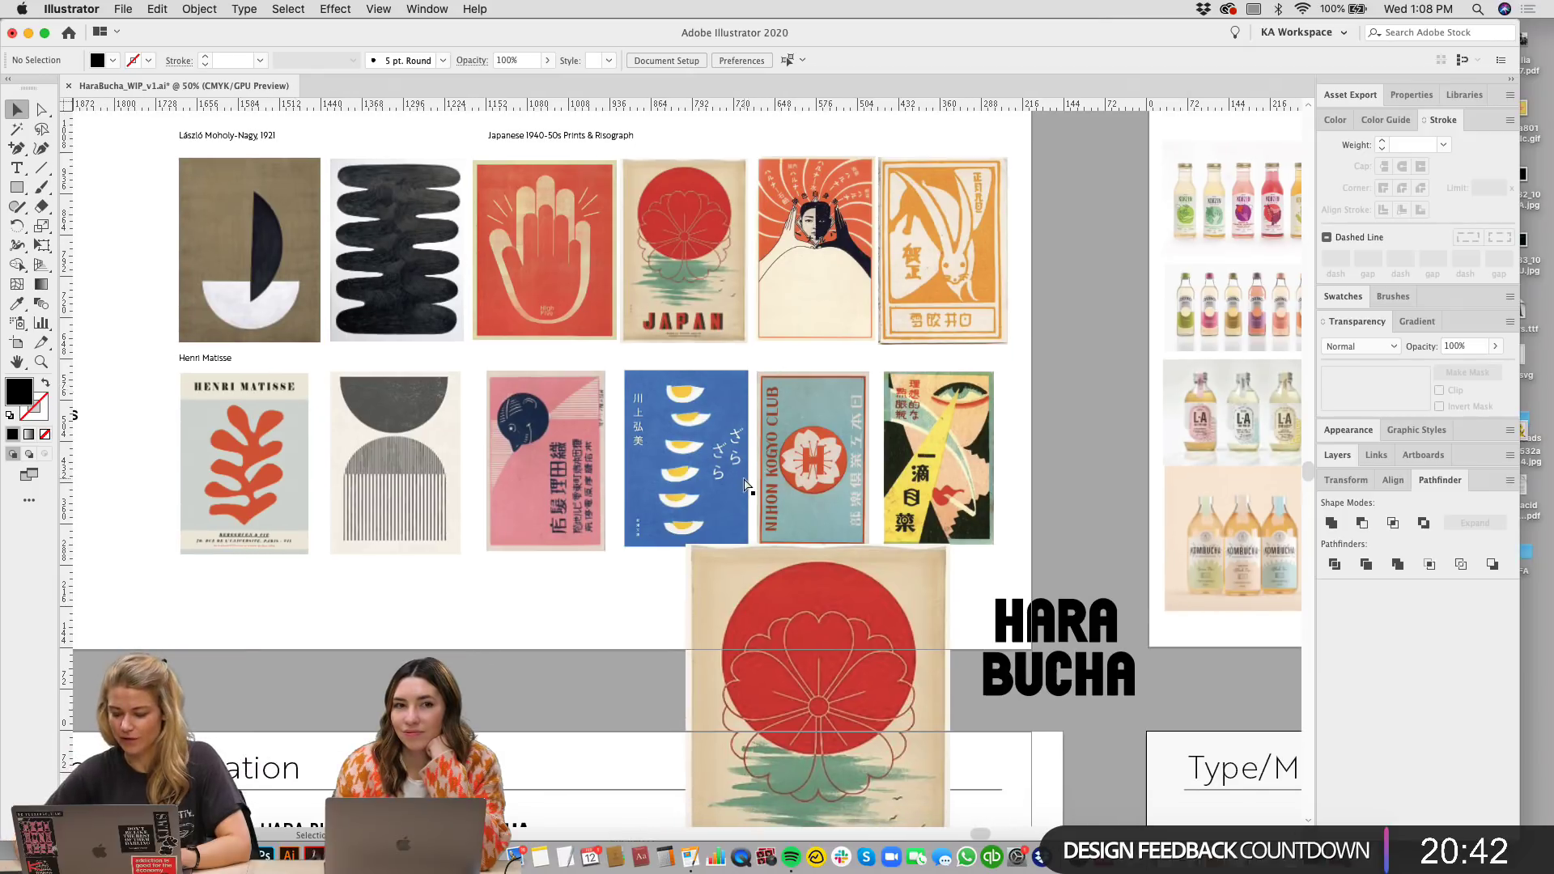
Step: Examine the Japanese poster prints up close, then the KENJO type samples beside the bottle mockups
key("super+equal")
key("super+equal")
scroll(882, 429, "right", 5)
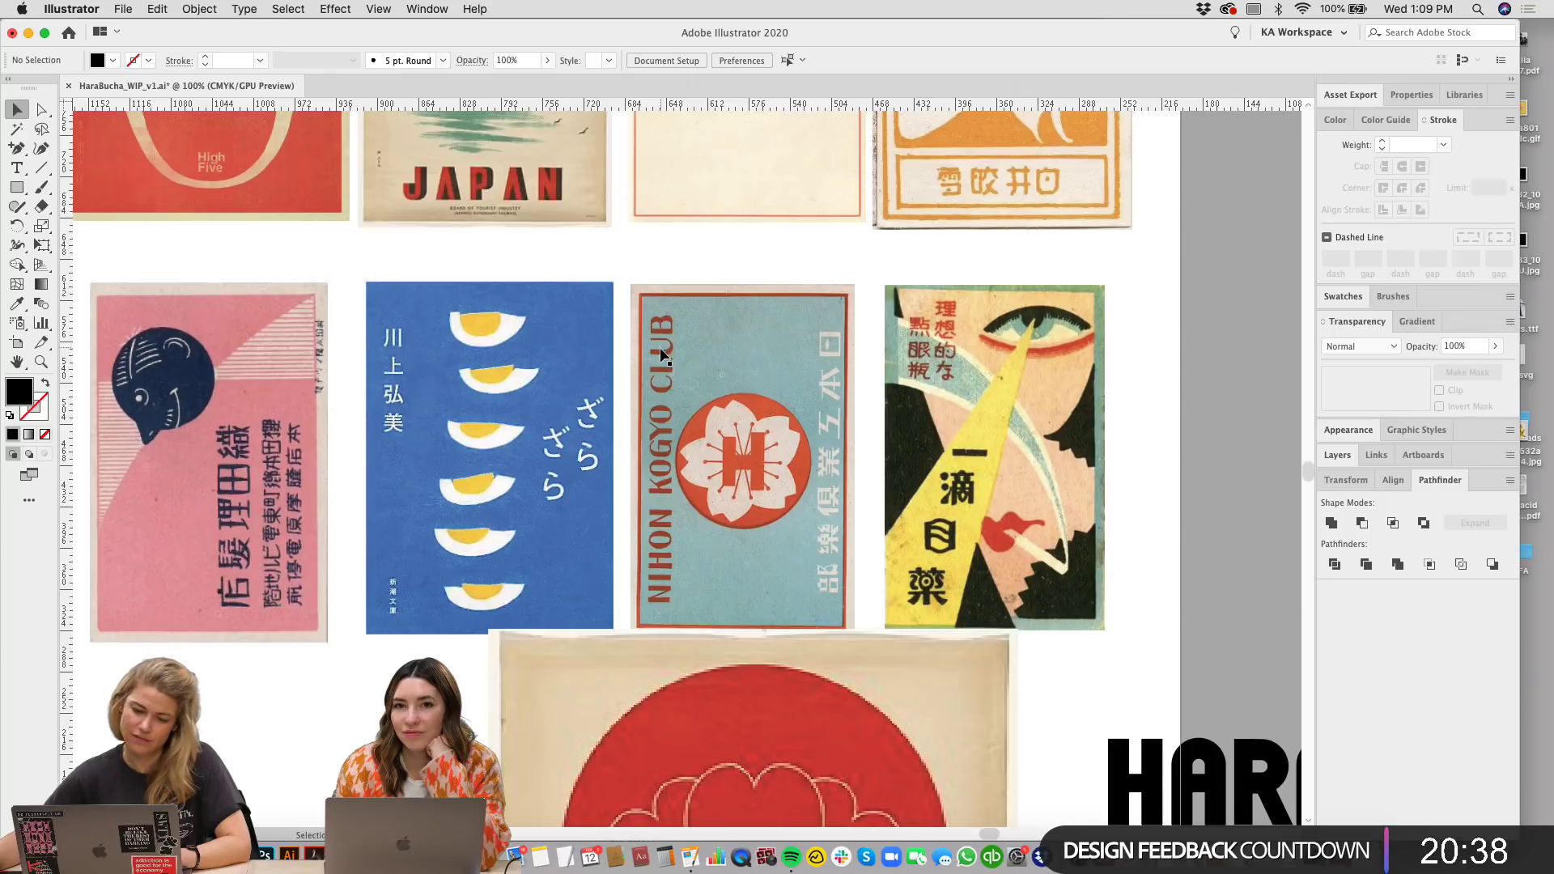
scroll(709, 409, "down", 6)
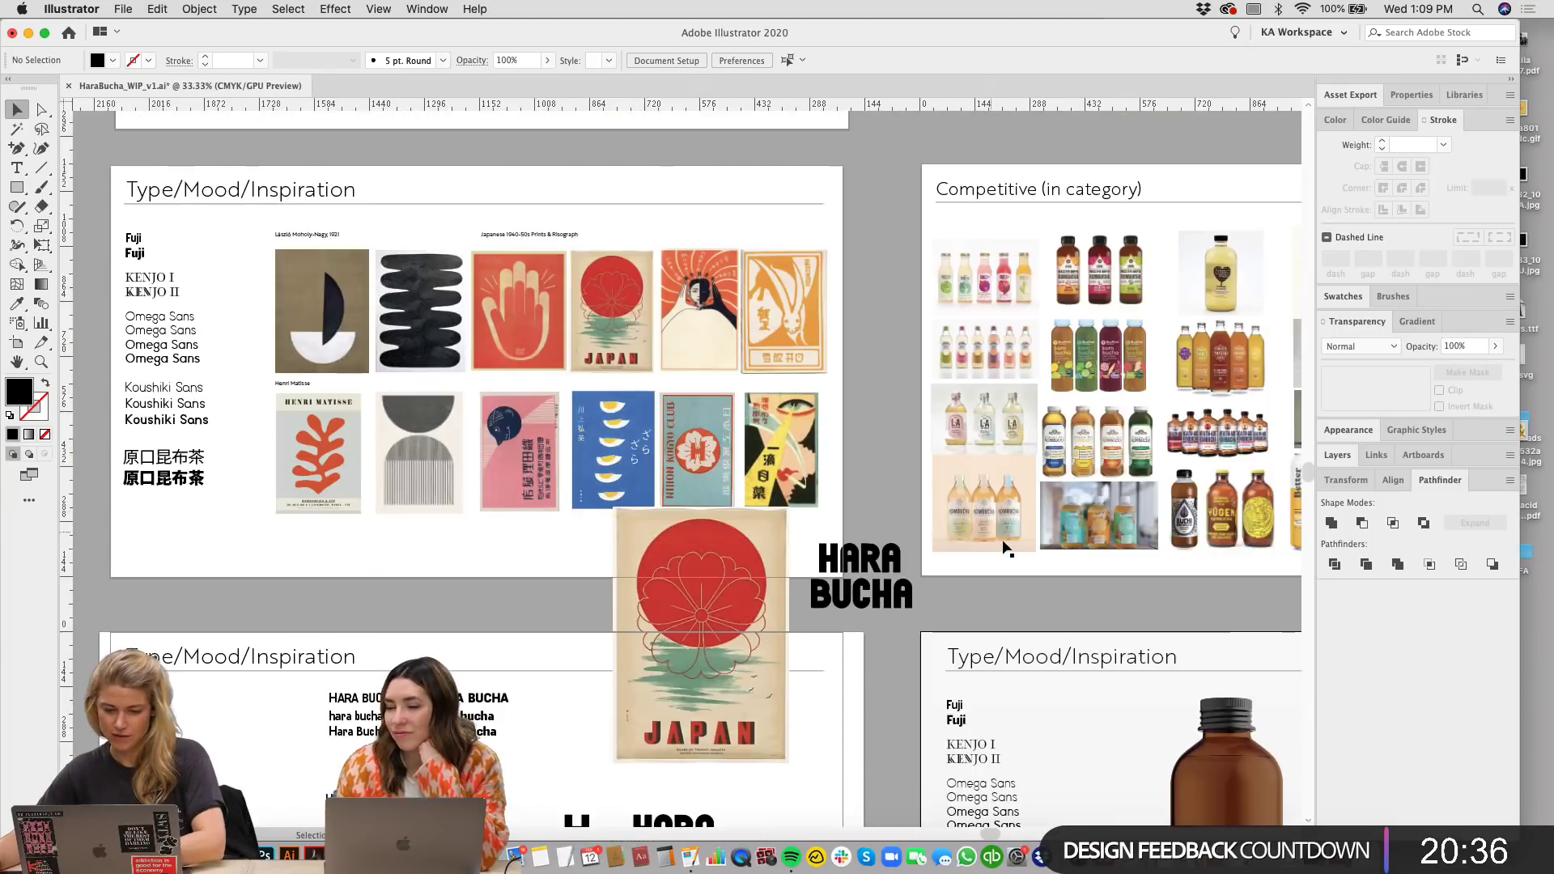
scroll(1003, 548, "down", 5)
scroll(1003, 548, "right", 7)
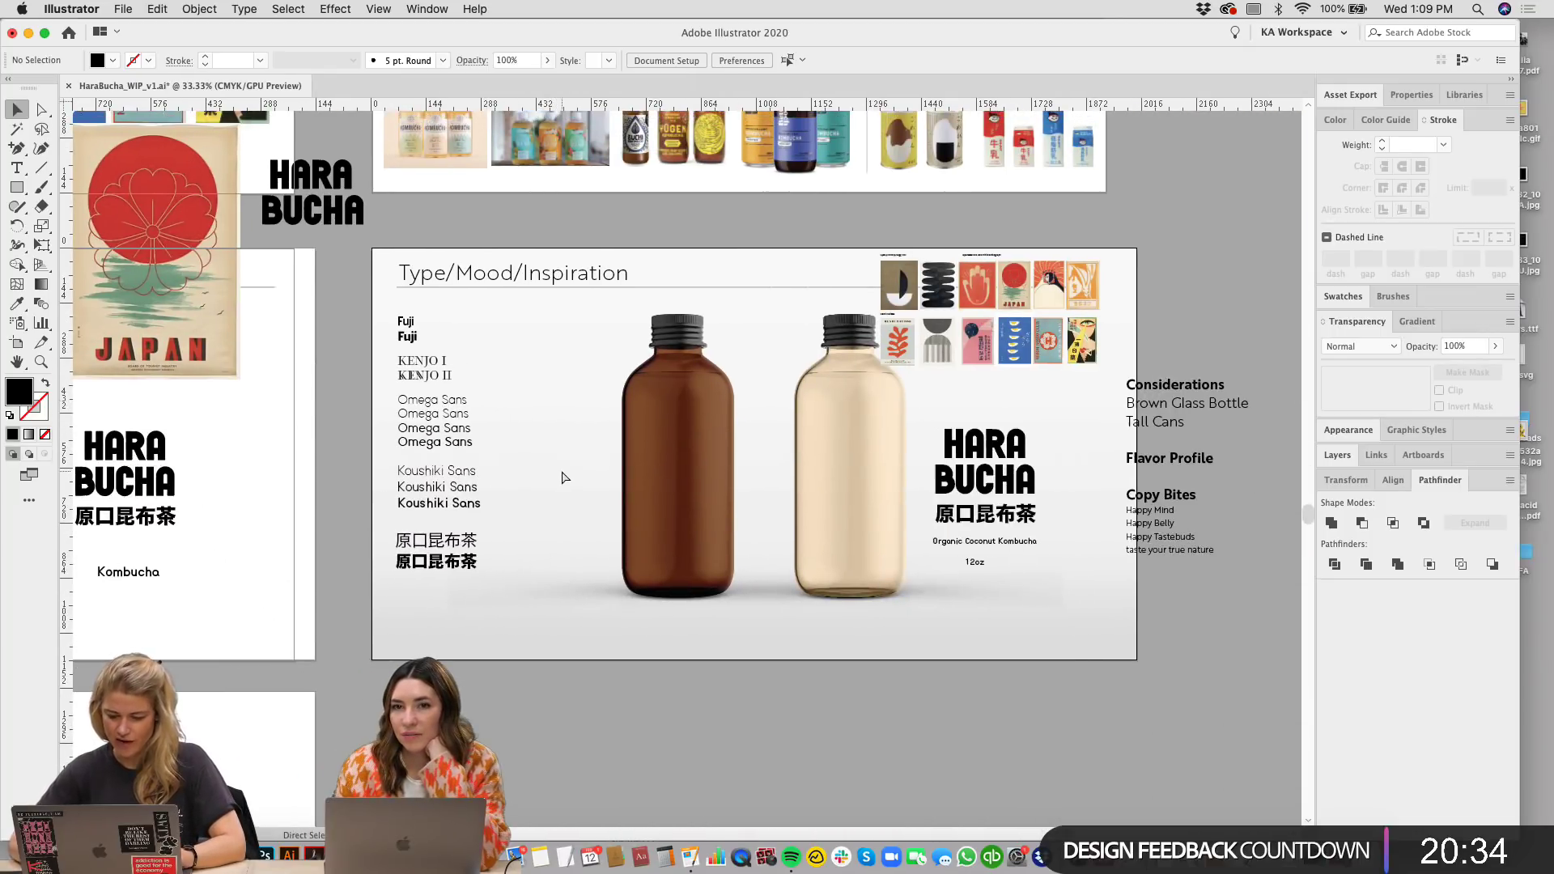
scroll(562, 474, "up", 2)
scroll(561, 469, "right", 2)
left_click(297, 320)
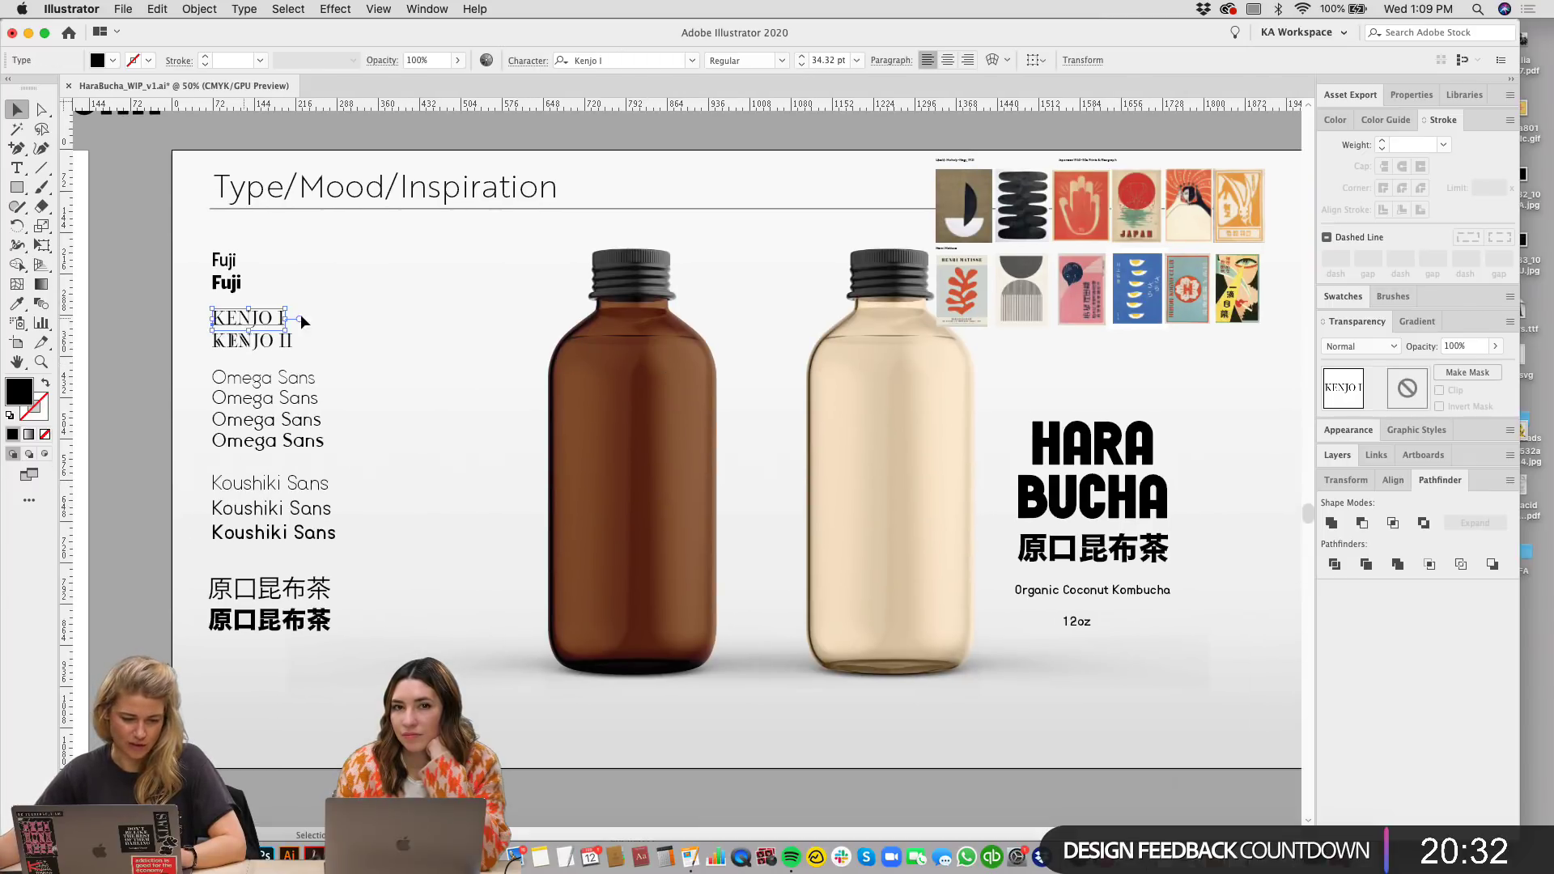
mouse_move(298, 319)
left_mouse_down()
mouse_move(372, 344)
mouse_move(387, 368)
mouse_move(298, 348)
left_mouse_up()
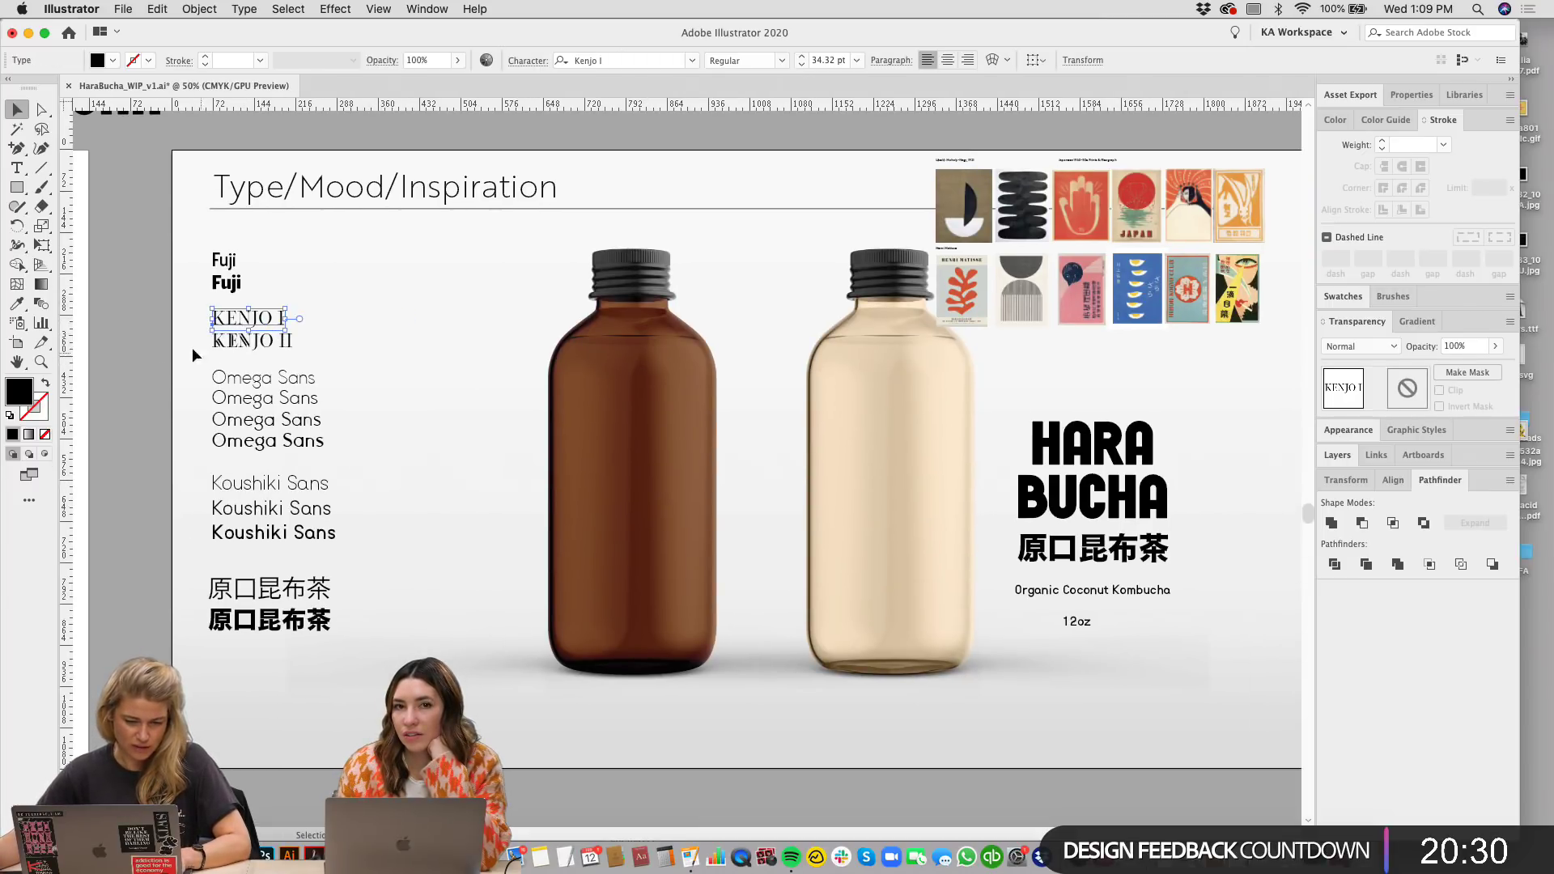
left_click(149, 346)
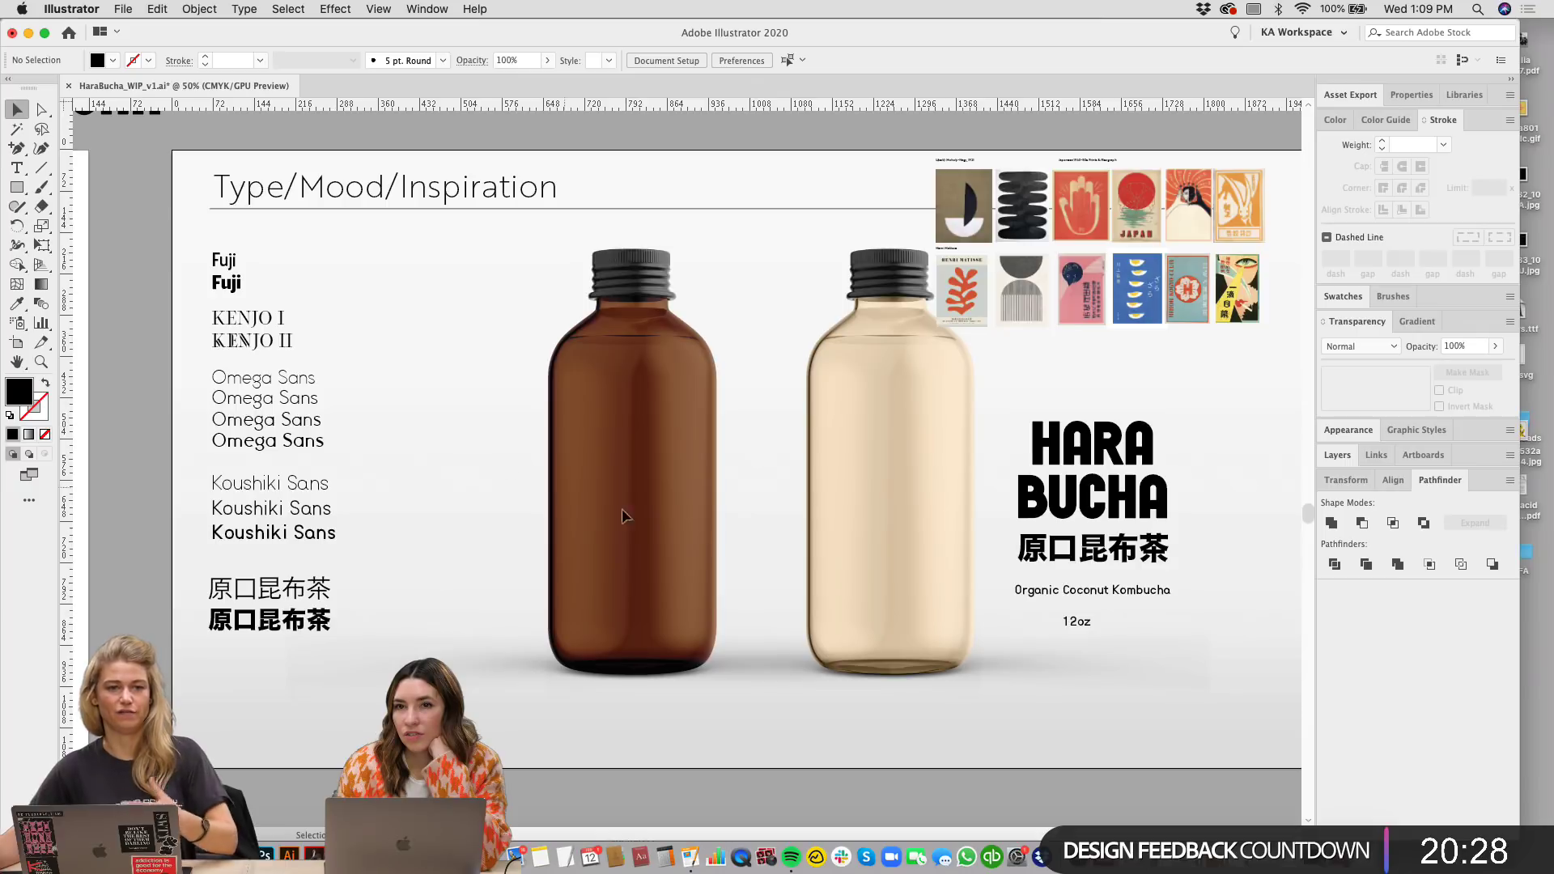
Step: Move the lower row of six posters, starting with the Henri Matisse print, above the upper poster row on the bottle artboard
scroll(1077, 579, "right", 5)
scroll(1077, 580, "down", 2)
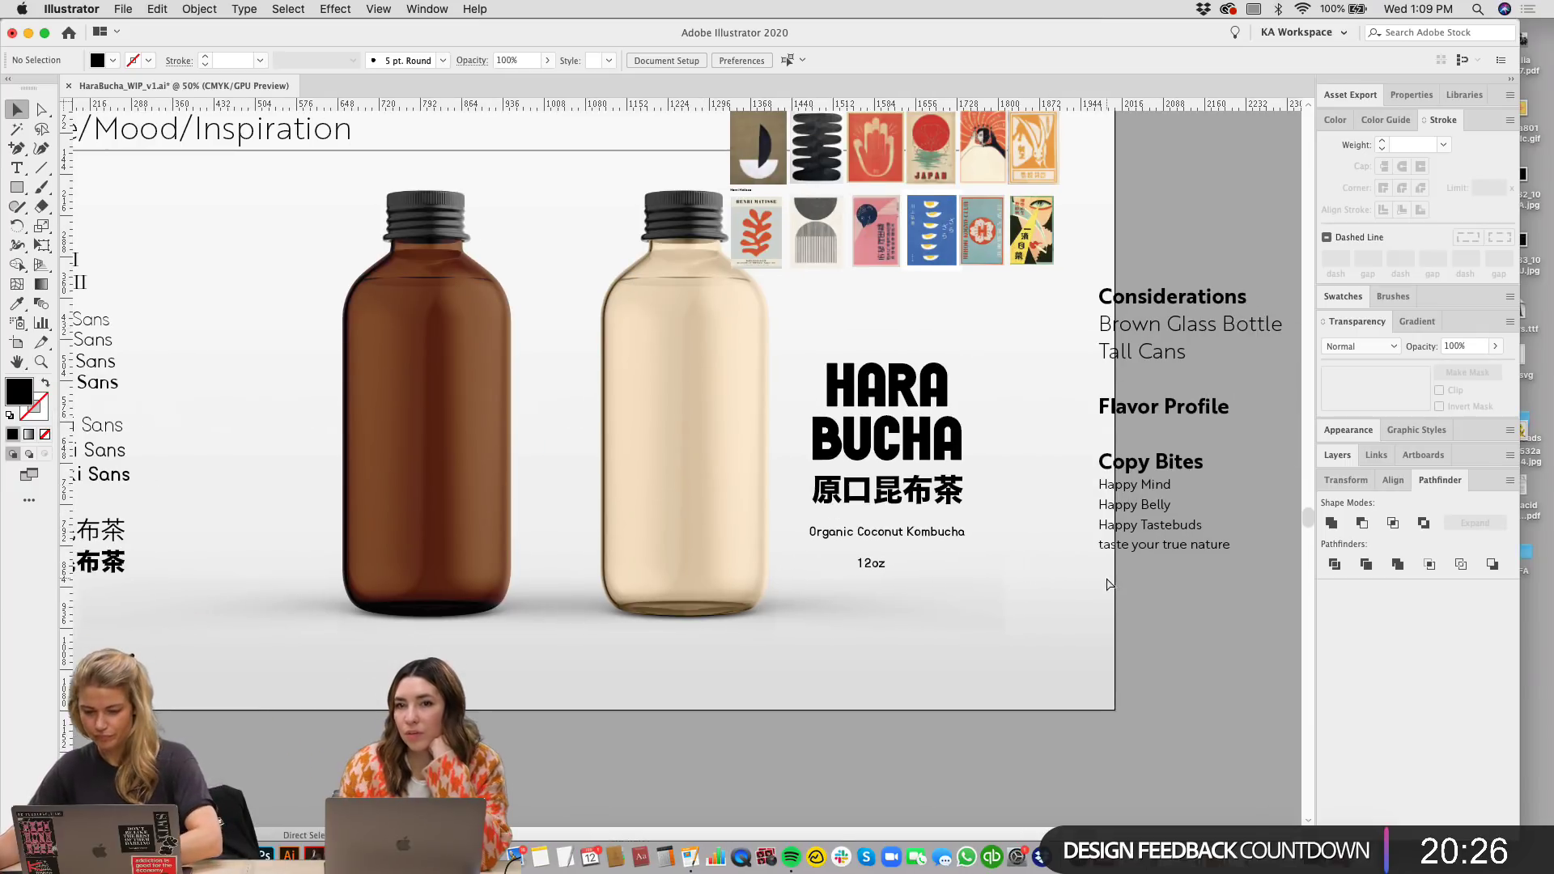
key("super+equal")
scroll(1023, 597, "up", 5)
scroll(1023, 597, "right", 2)
left_click(844, 366)
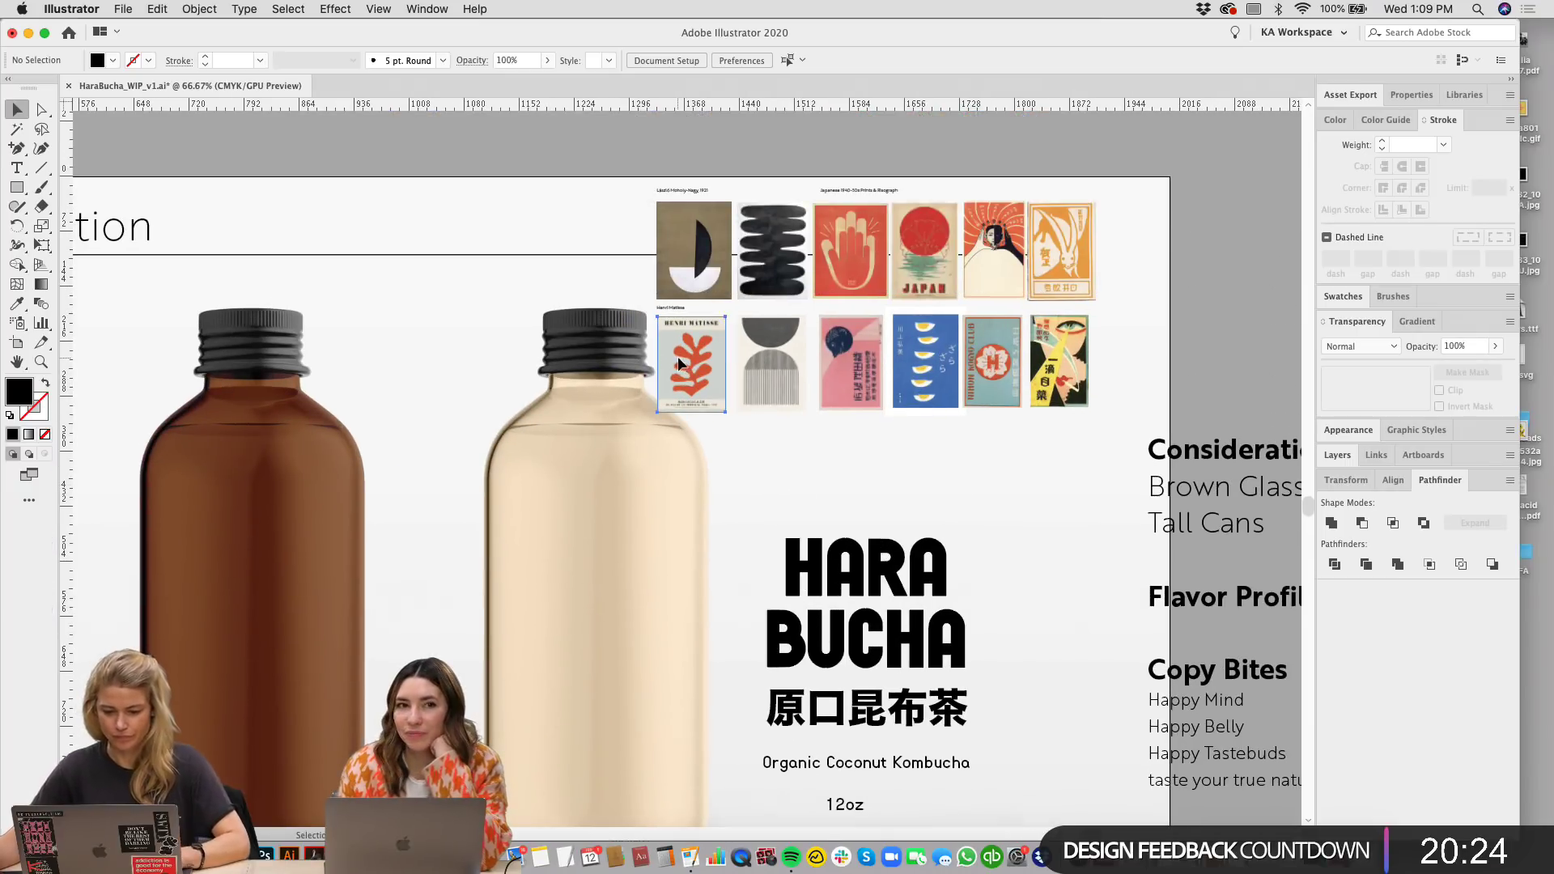
left_click(844, 365, "shift")
left_click(930, 356, "shift")
left_click(994, 362, "shift")
left_click(1052, 368, "shift")
left_click_drag(984, 415, 984, 202)
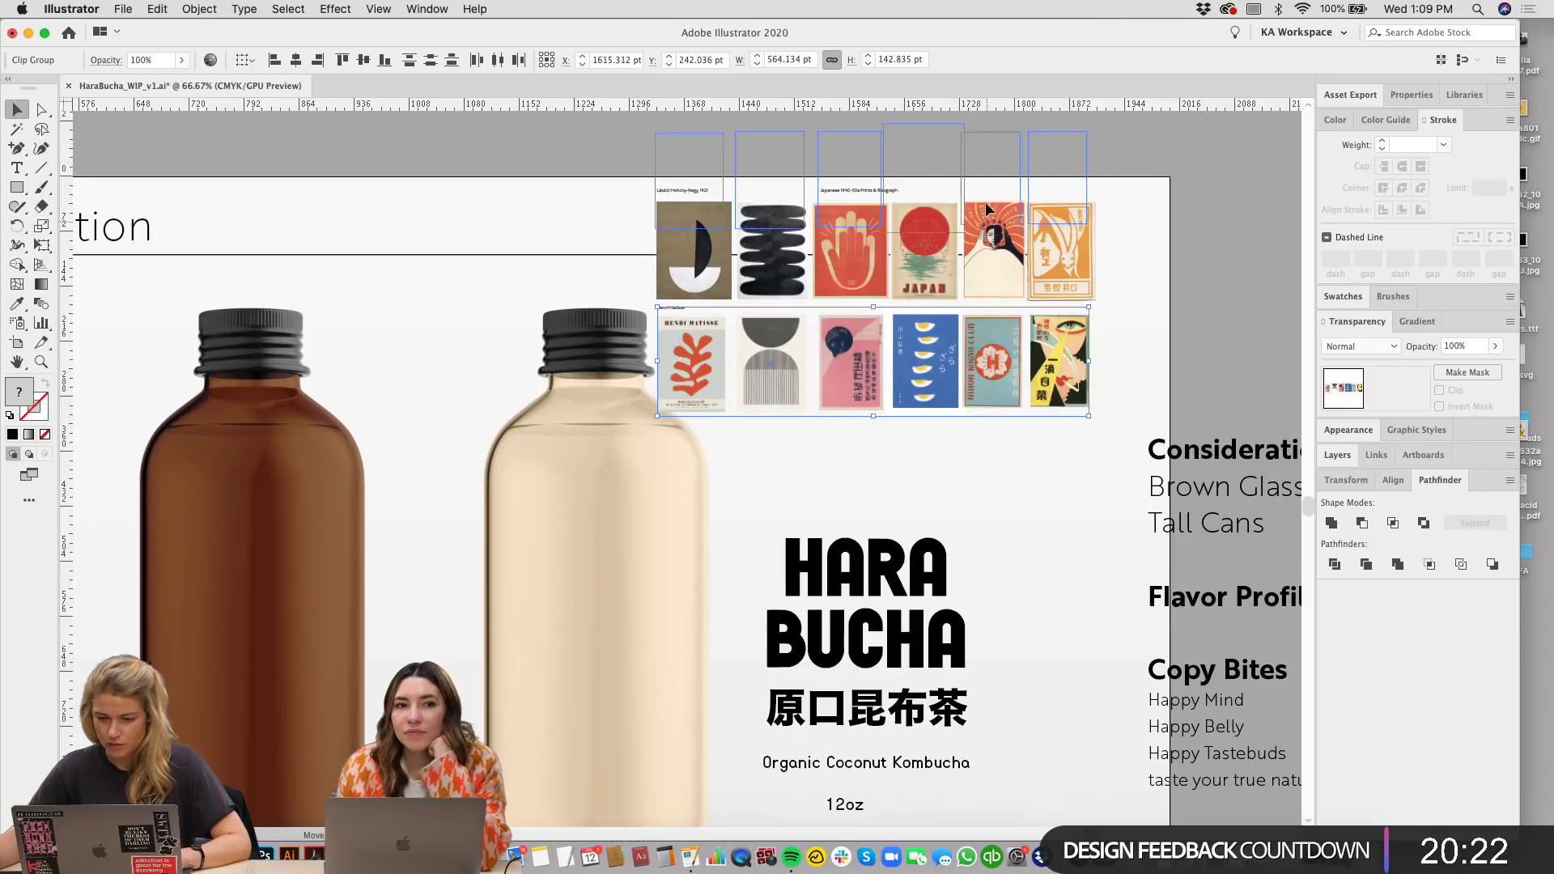
left_click(1006, 444)
Step: Center the 12oz text under the rest of the HARA BUCHA lockup, slightly closer to Organic Coconut Kombucha
left_click_drag(1006, 654, 1117, 409)
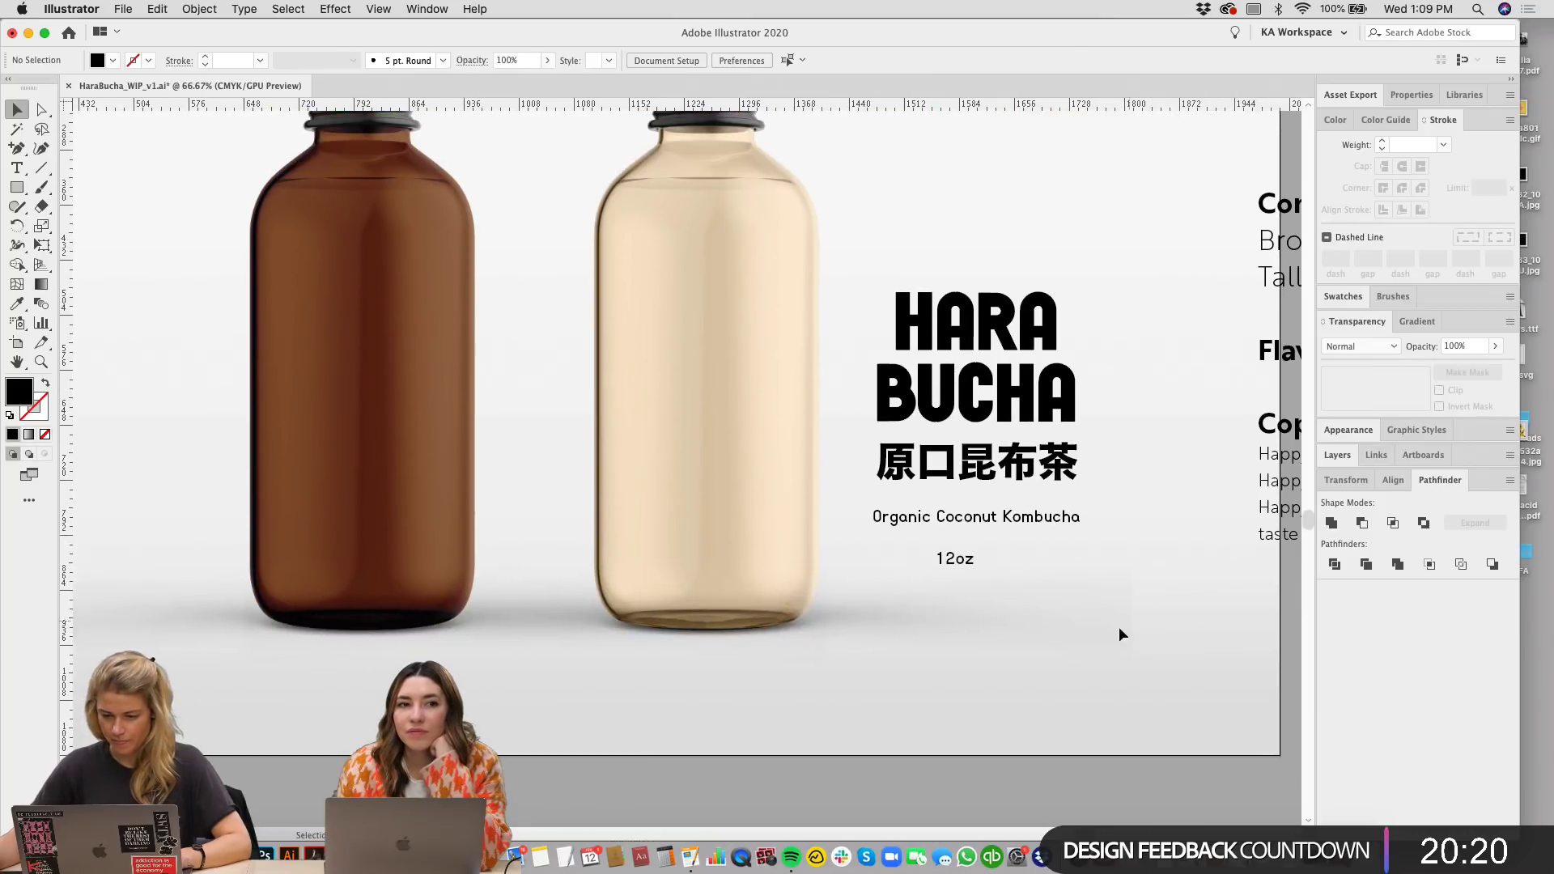
left_click_drag(978, 559, 982, 557)
left_click_drag(945, 236, 967, 567)
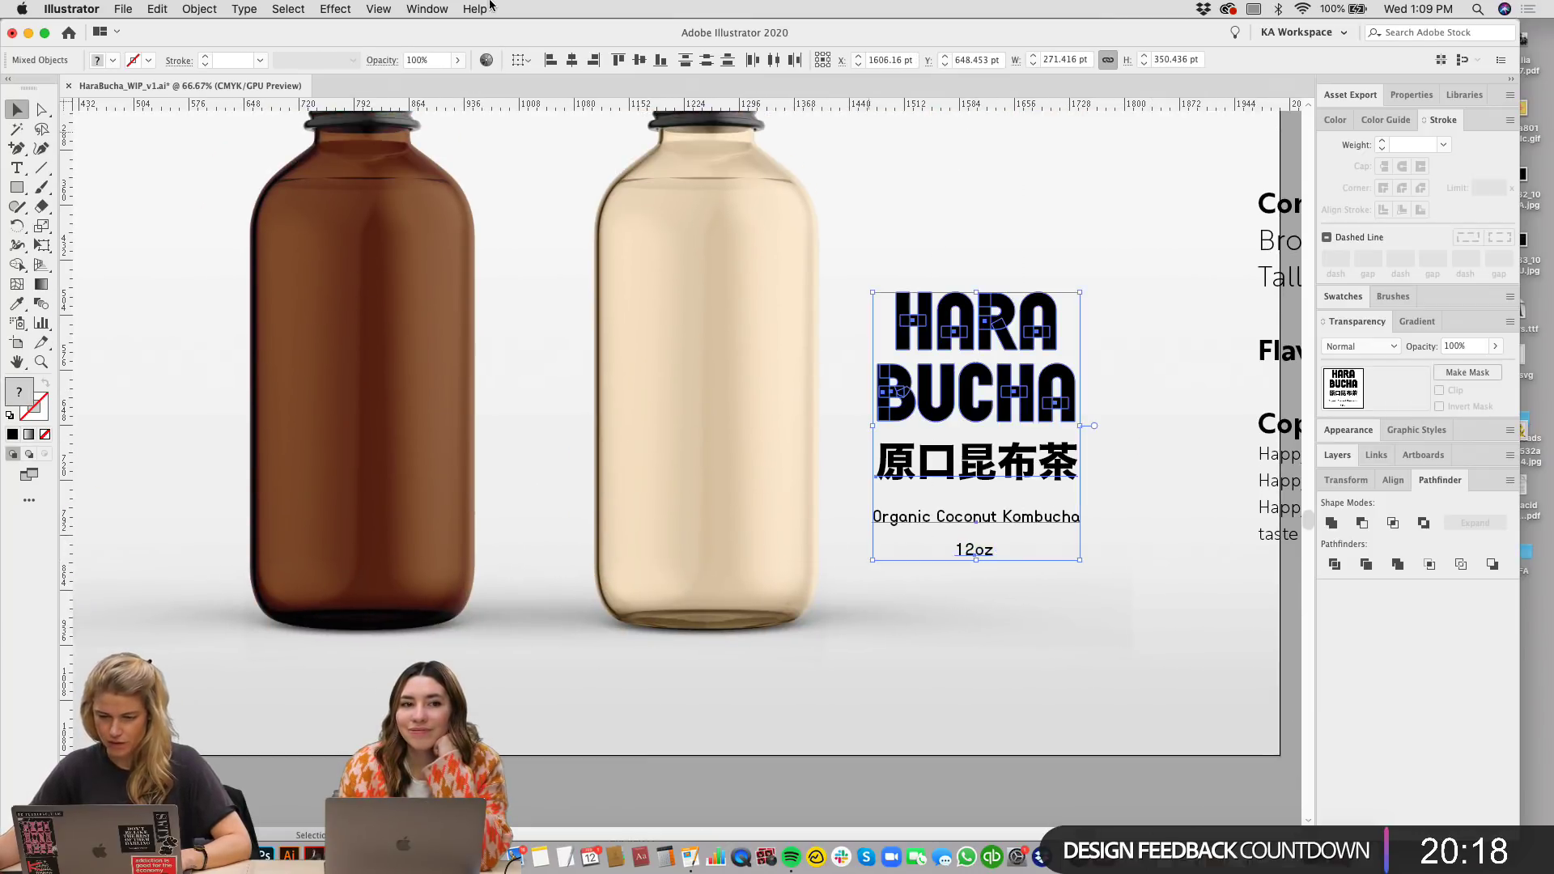
left_click(1057, 638)
Step: Move the full HARA BUCHA lockup onto the clear bottle and scale it down proportionally to about 204 pt wide
scroll(895, 653, "up", 3)
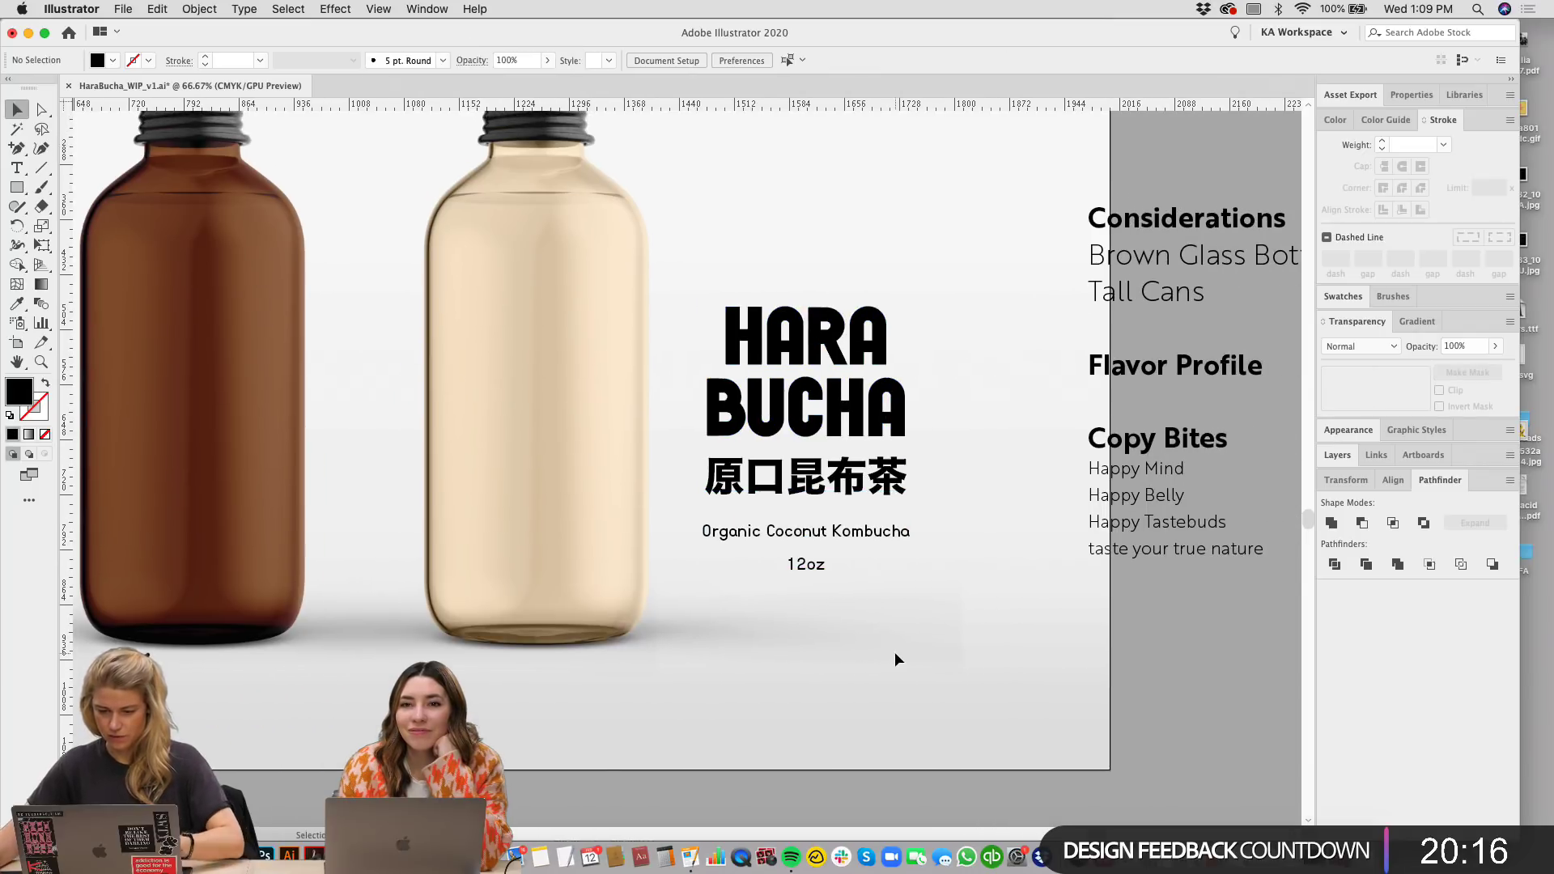
scroll(958, 632, "left", 5)
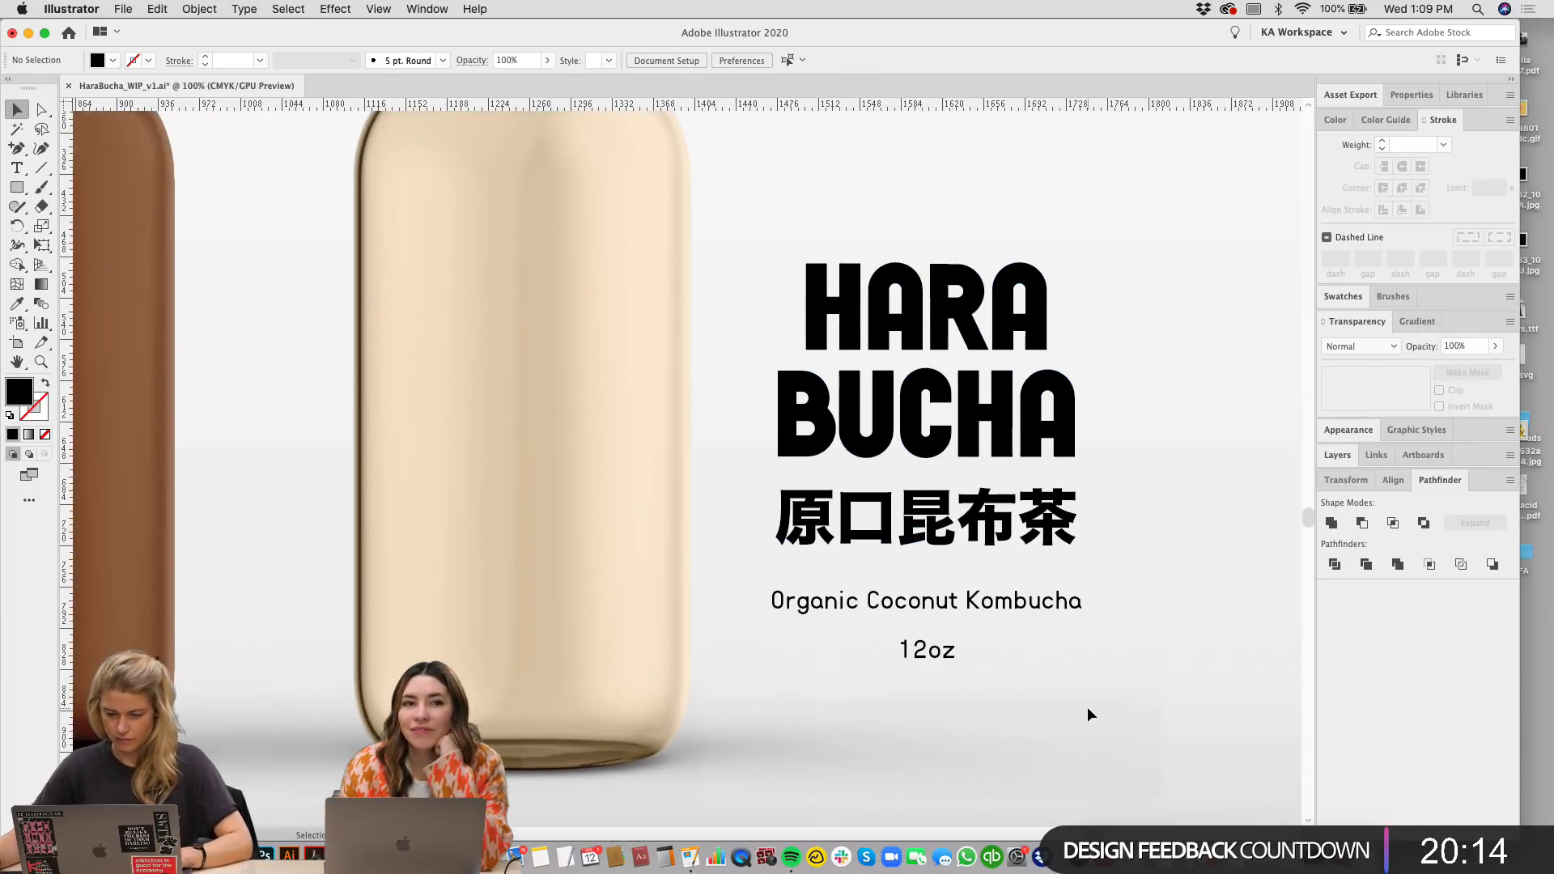
left_click_drag(1085, 715, 527, 250)
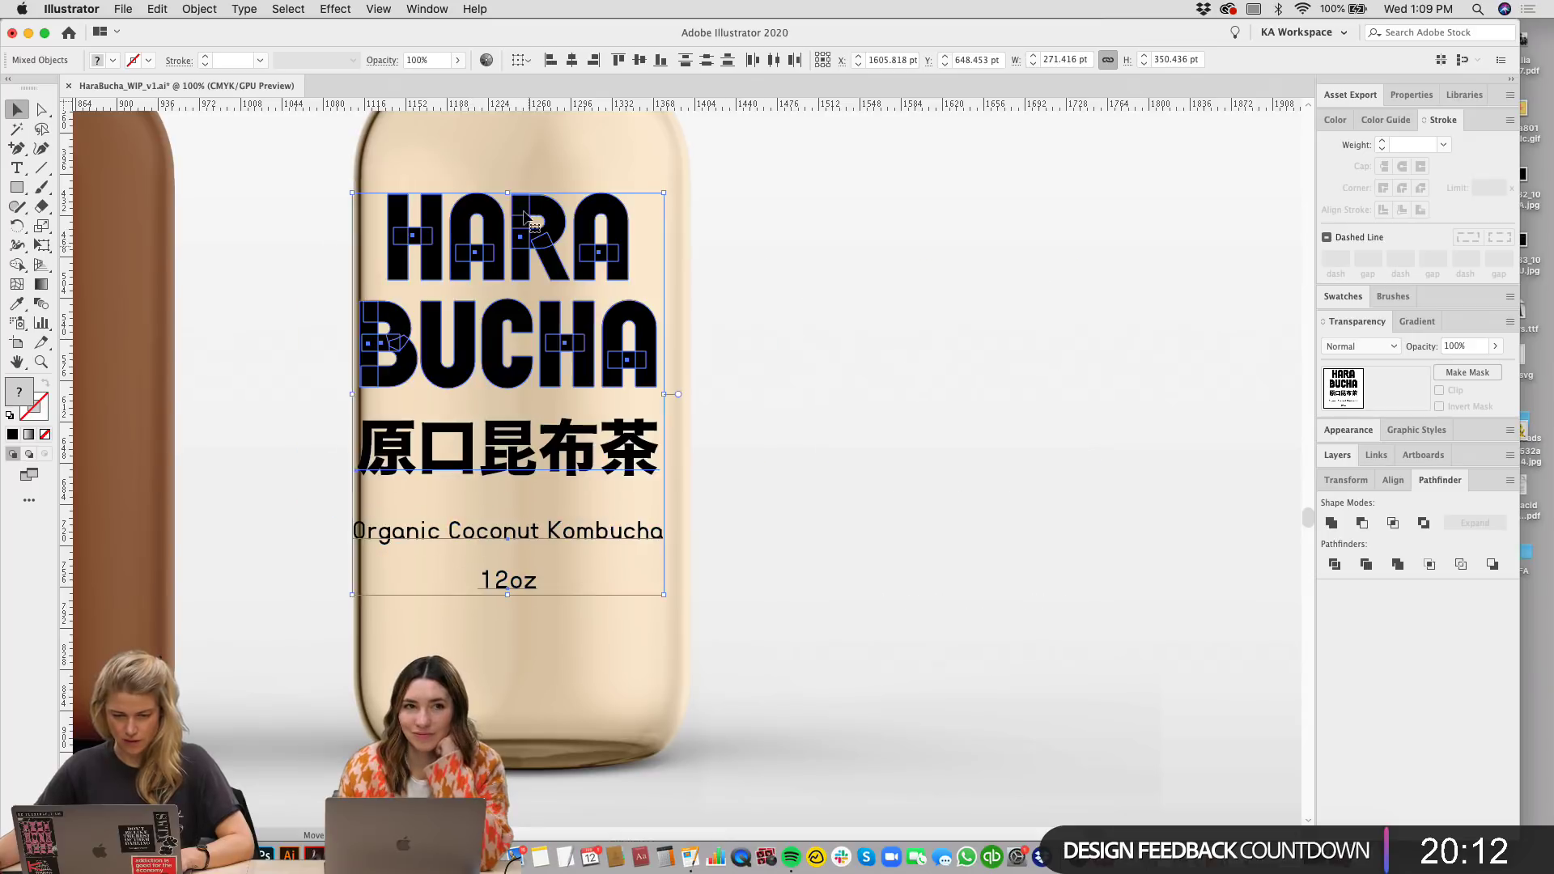
left_click_drag(509, 192, 529, 267)
left_click_drag(530, 267, 747, 321)
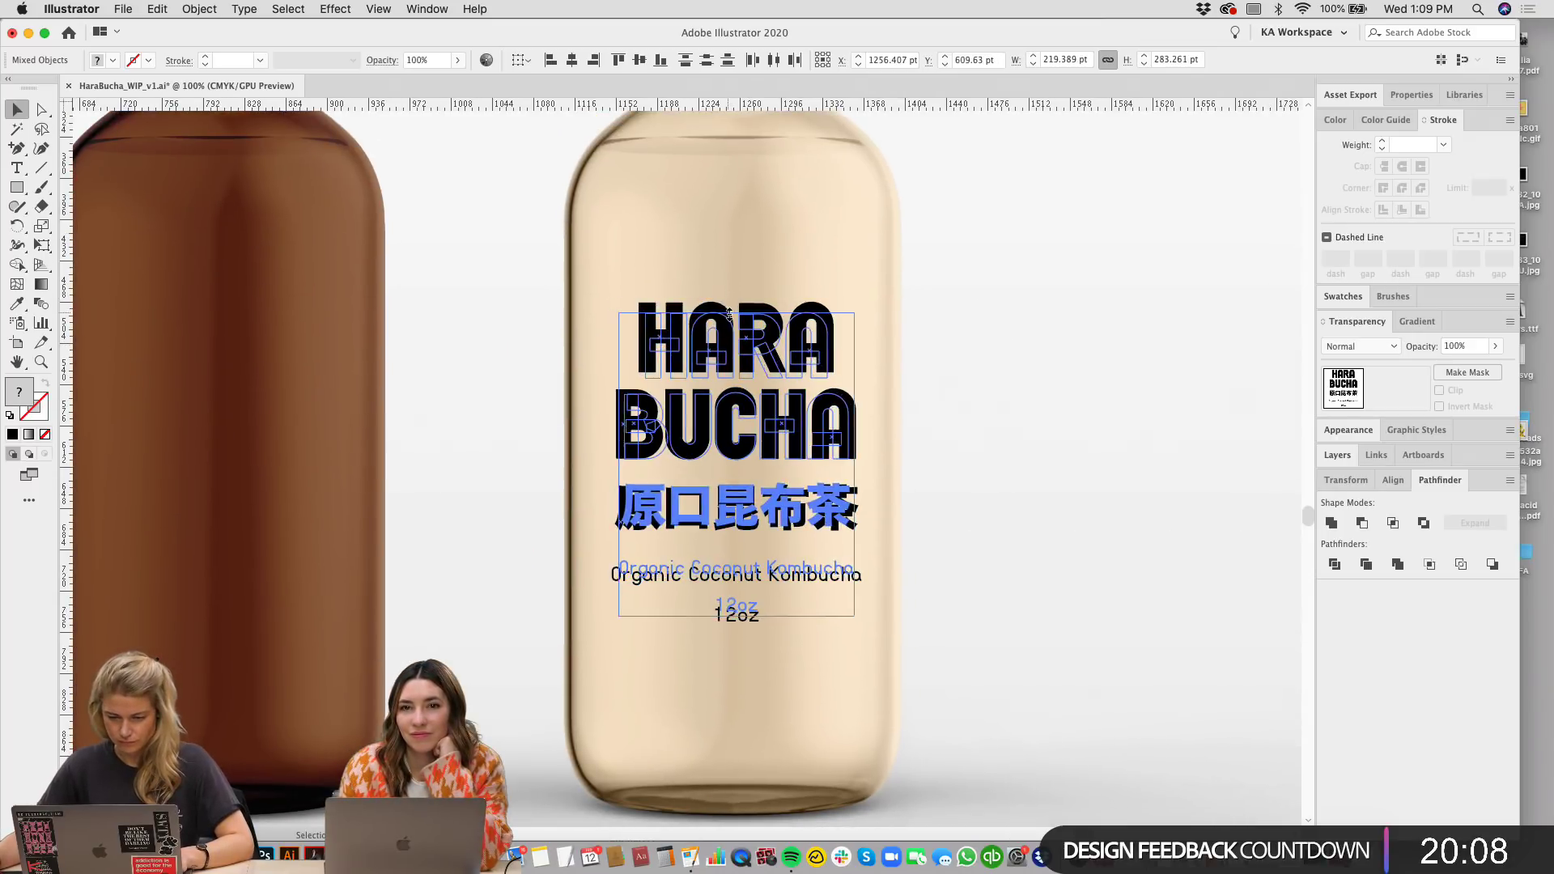
scroll(981, 450, "right", 3)
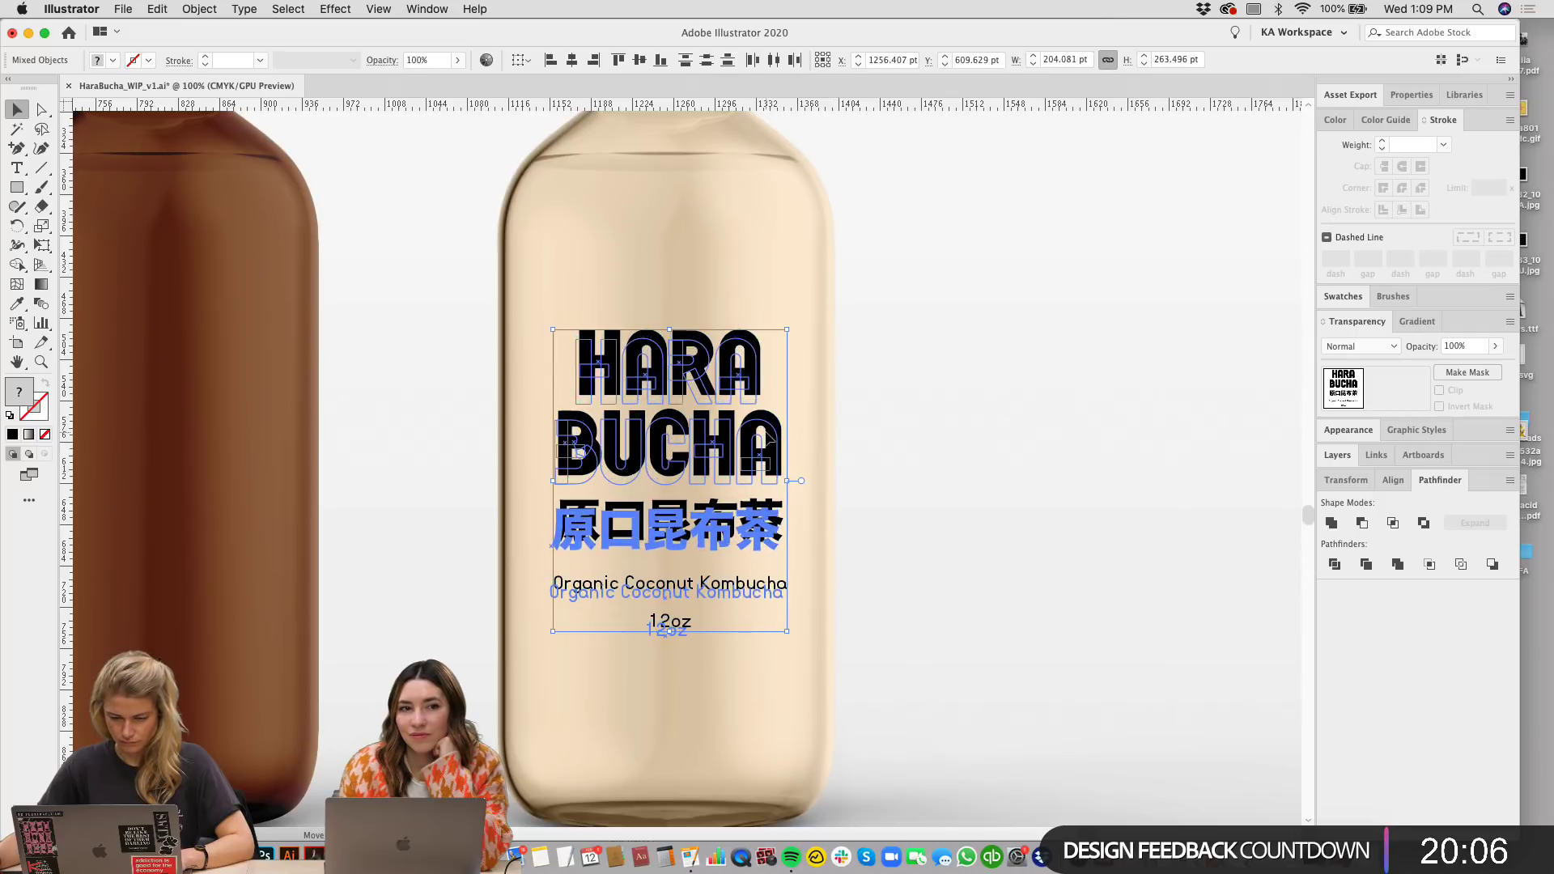
left_click(1002, 426)
scroll(979, 474, "up", 1)
key("super+minus")
key("super+minus")
scroll(867, 496, "left", 3)
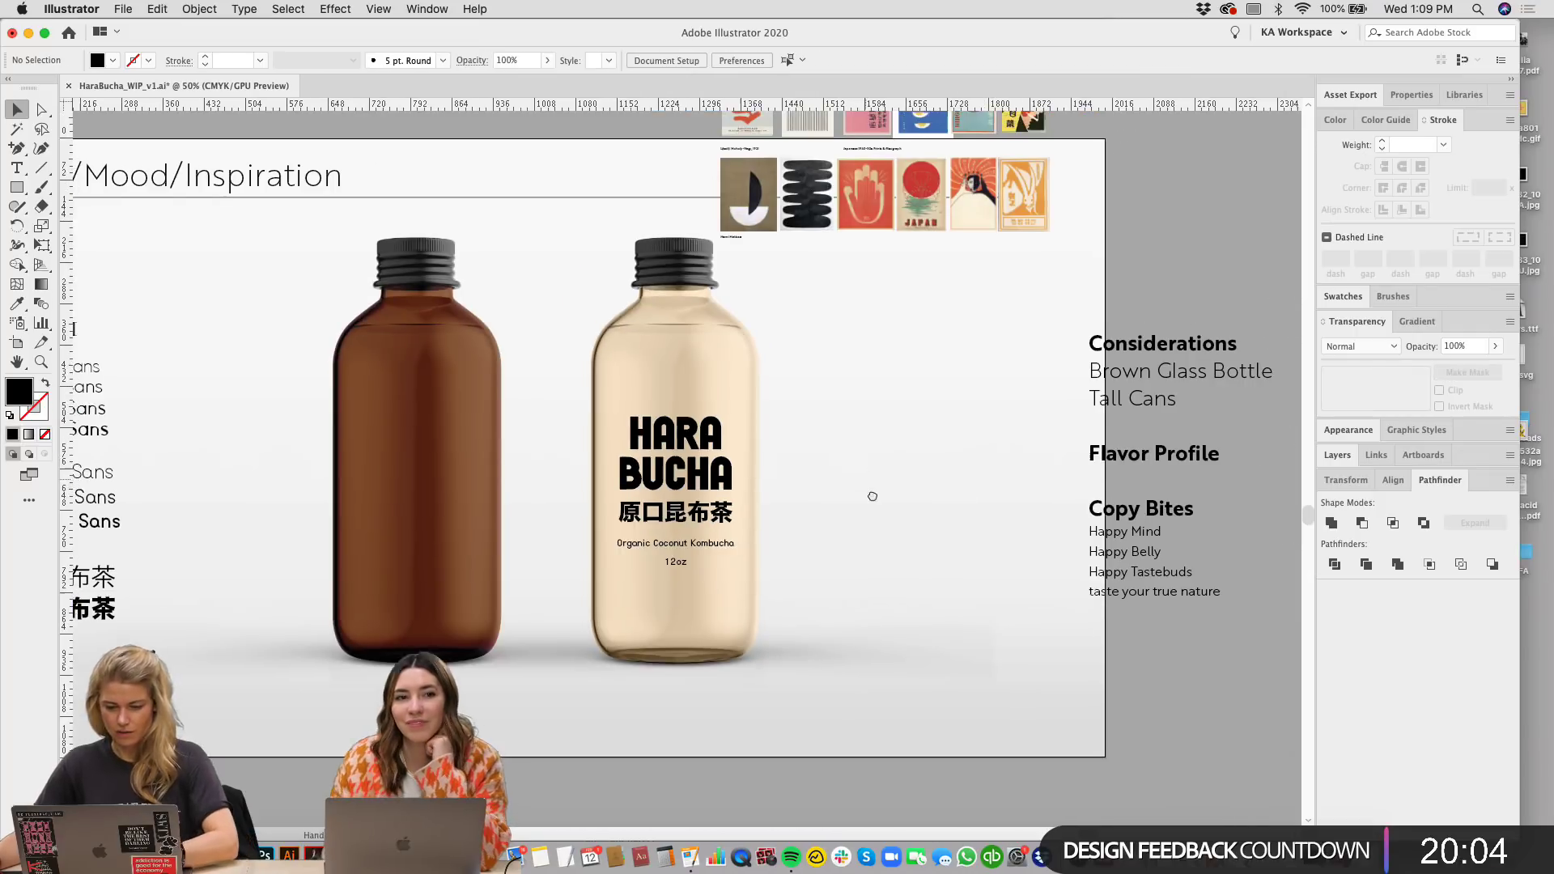
Step: Nudge the whole lockup slightly upward on the clear bottle
key("super+equal")
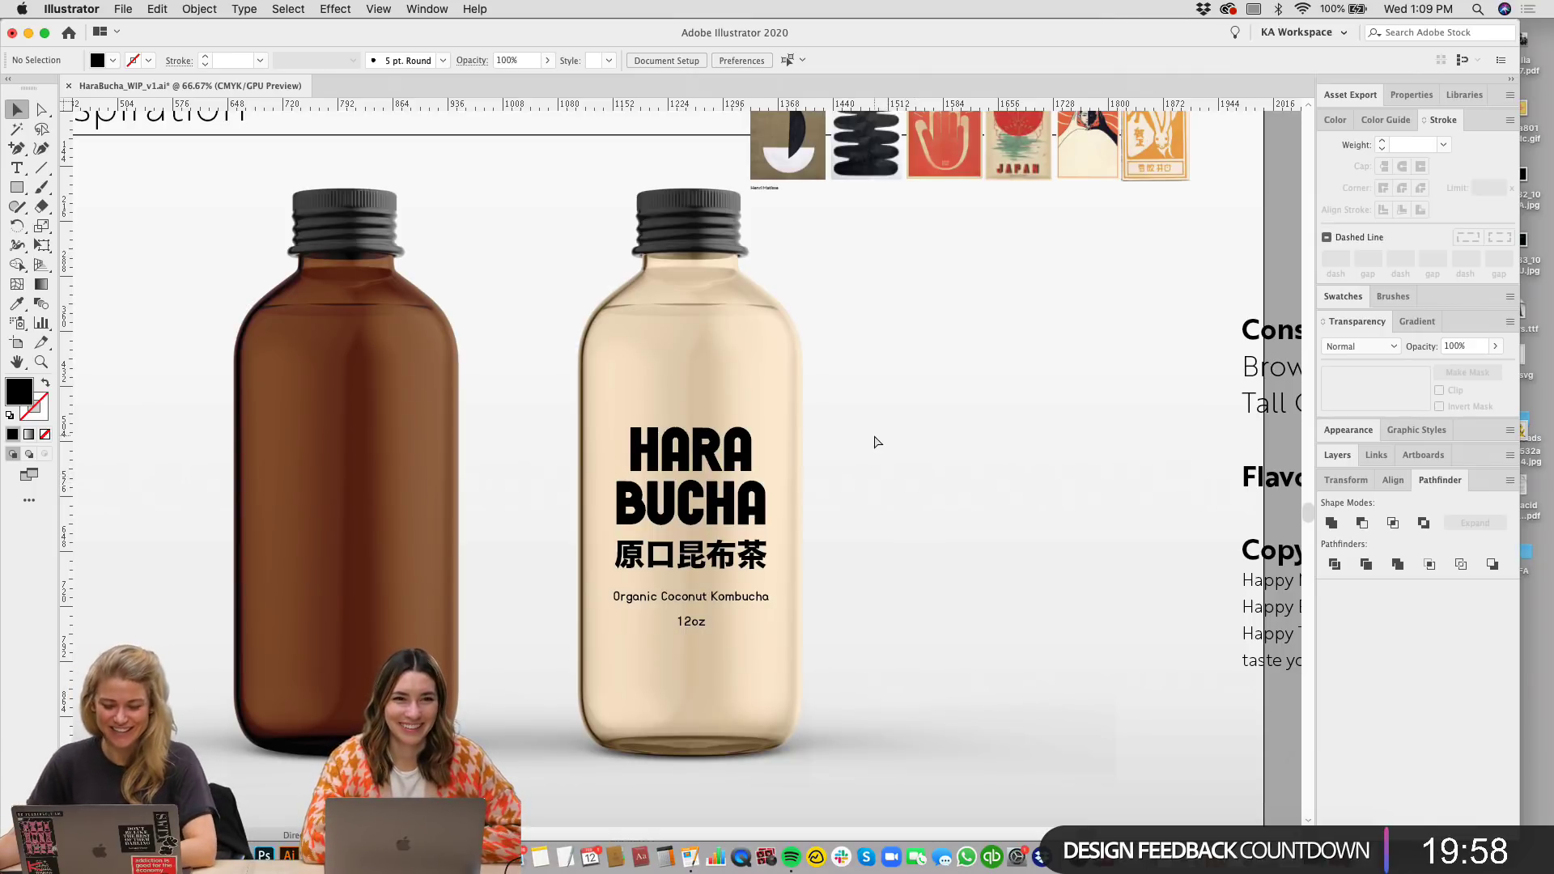
key("super+equal")
scroll(1036, 546, "down", 2)
scroll(1036, 545, "right", 2)
left_click(614, 354)
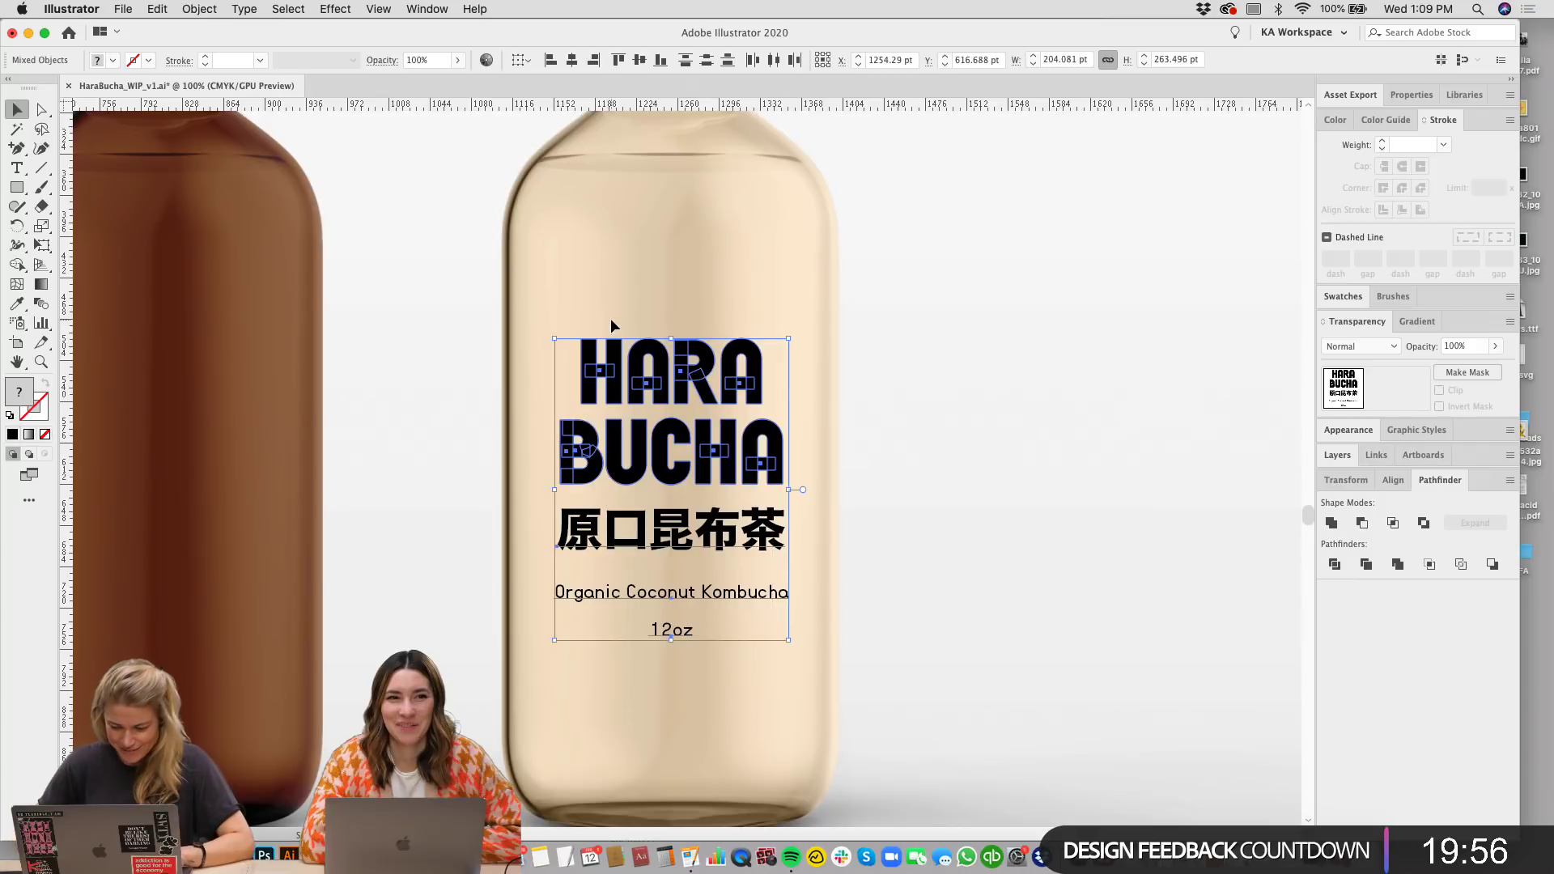
key("Up")
key("Up")
key("Up")
key("Up")
key("Up")
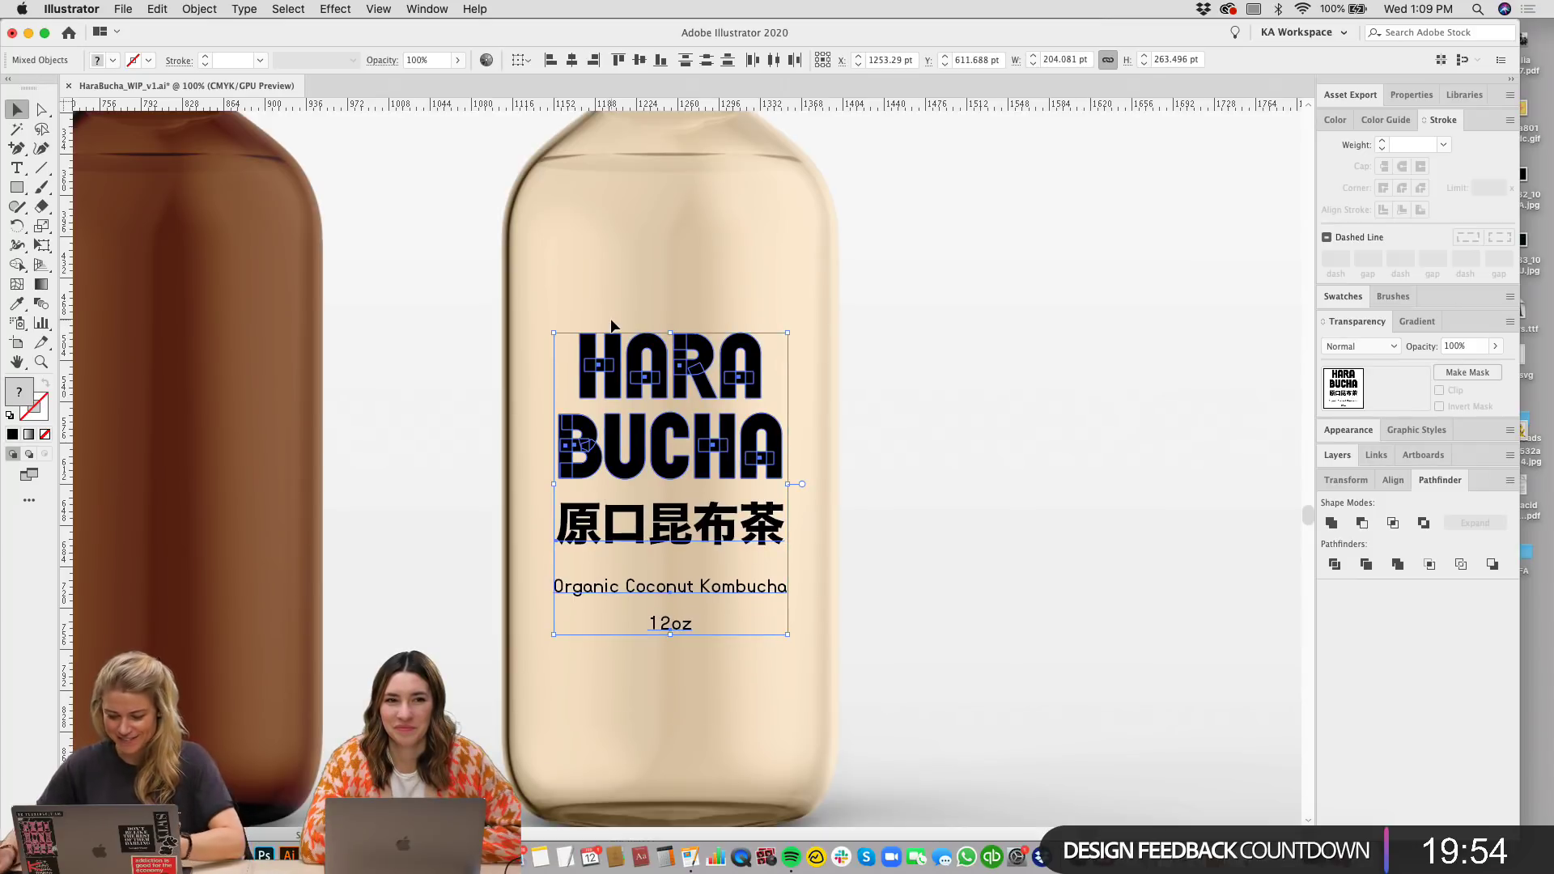
key("Up")
key("Up")
key("super+minus")
left_click(834, 344)
Step: Review the lockup on the clear bottle alongside the Copy Bites list and the poster references
left_click_drag(971, 392, 786, 404)
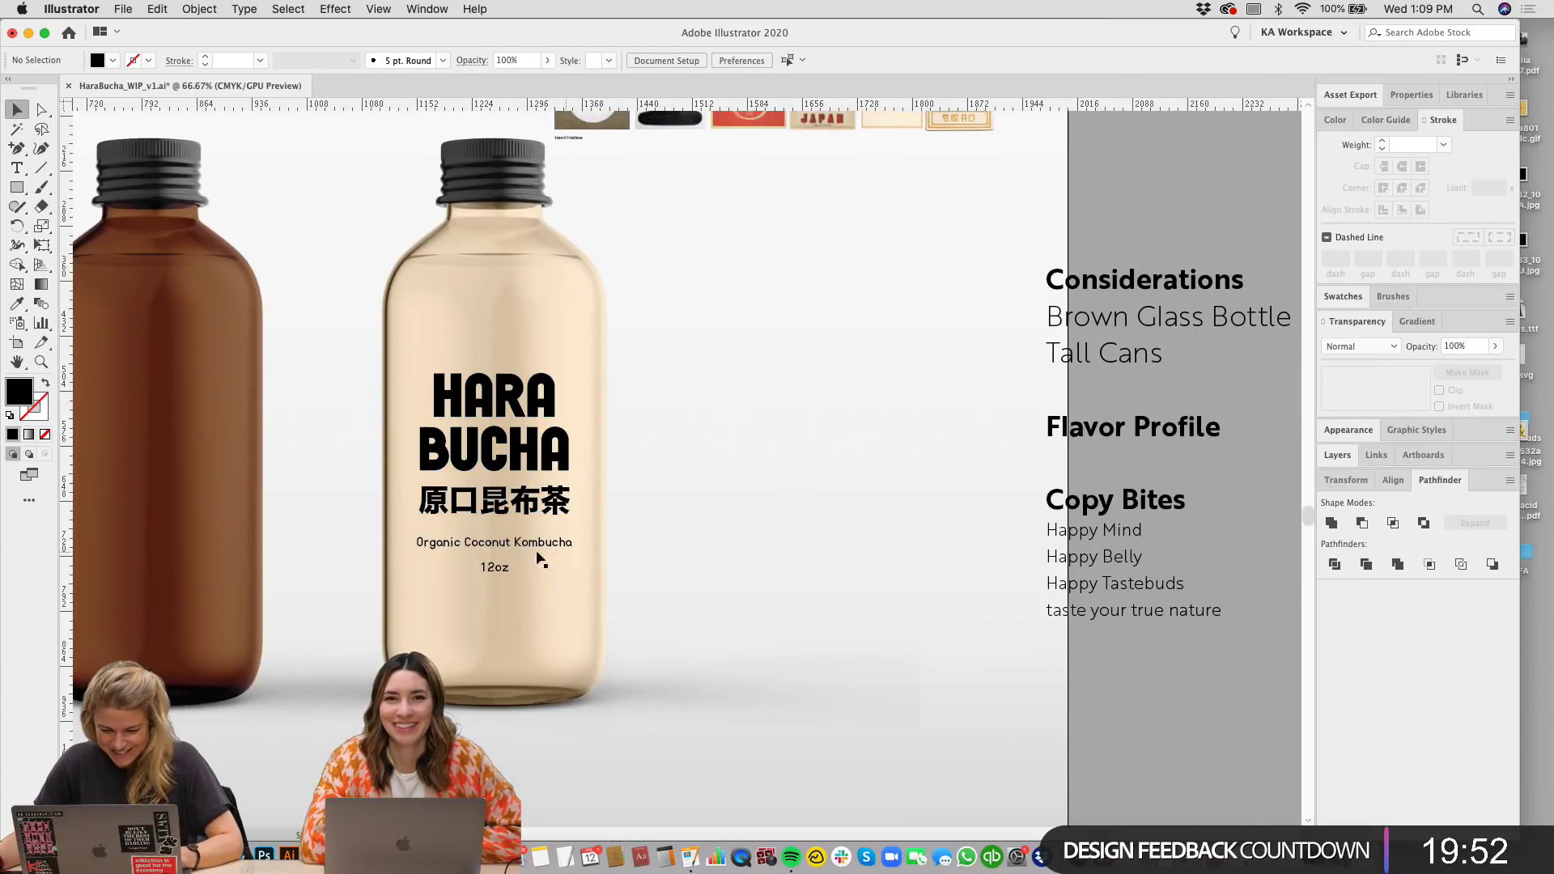
left_click_drag(734, 556, 645, 569)
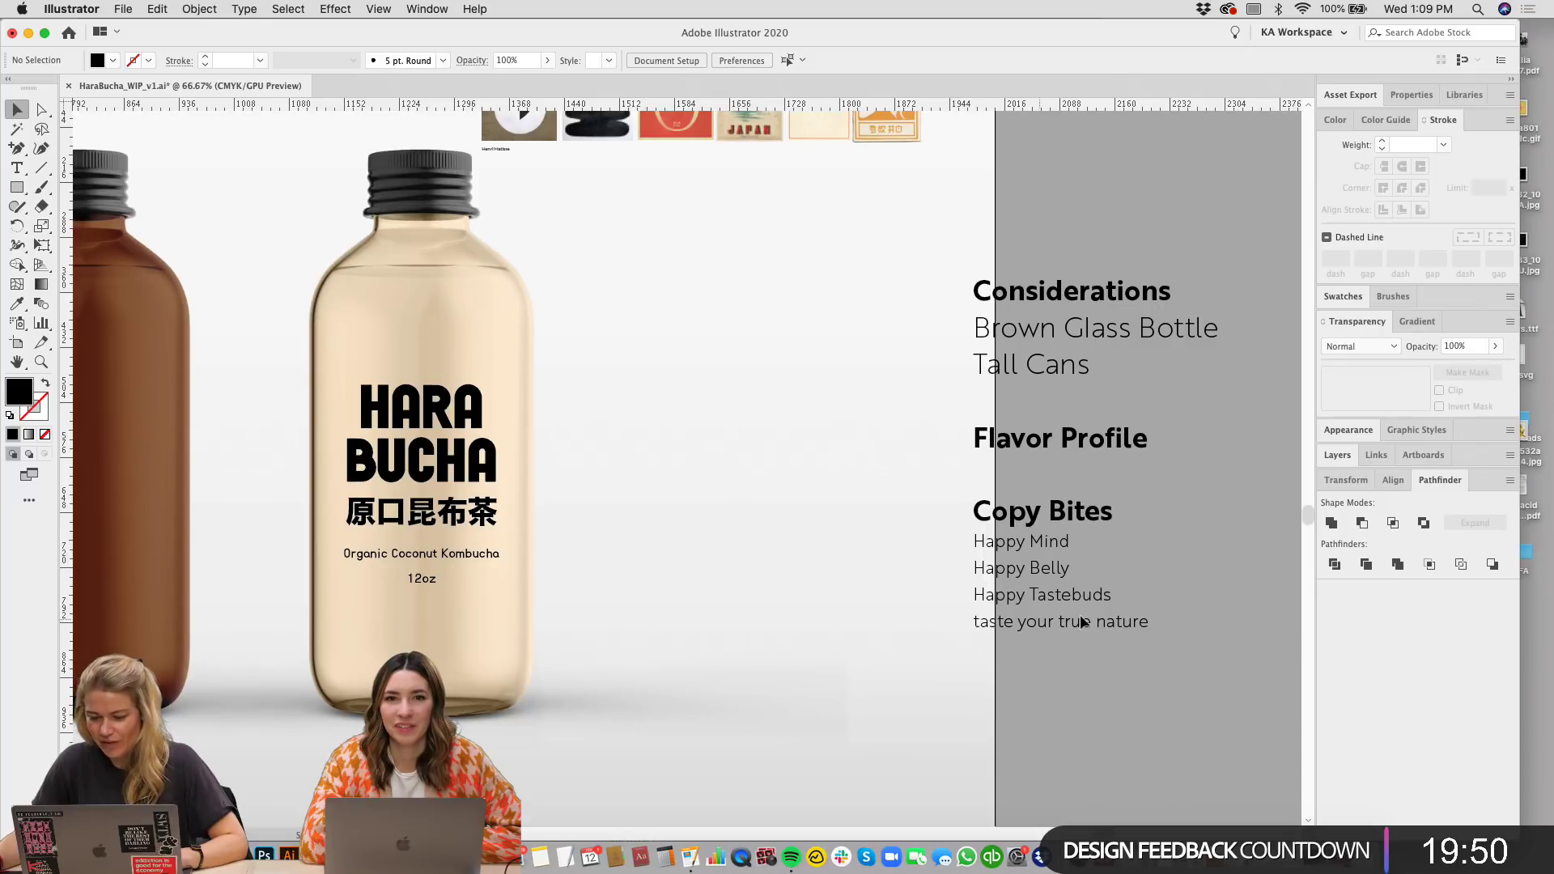
left_click_drag(846, 478, 846, 489)
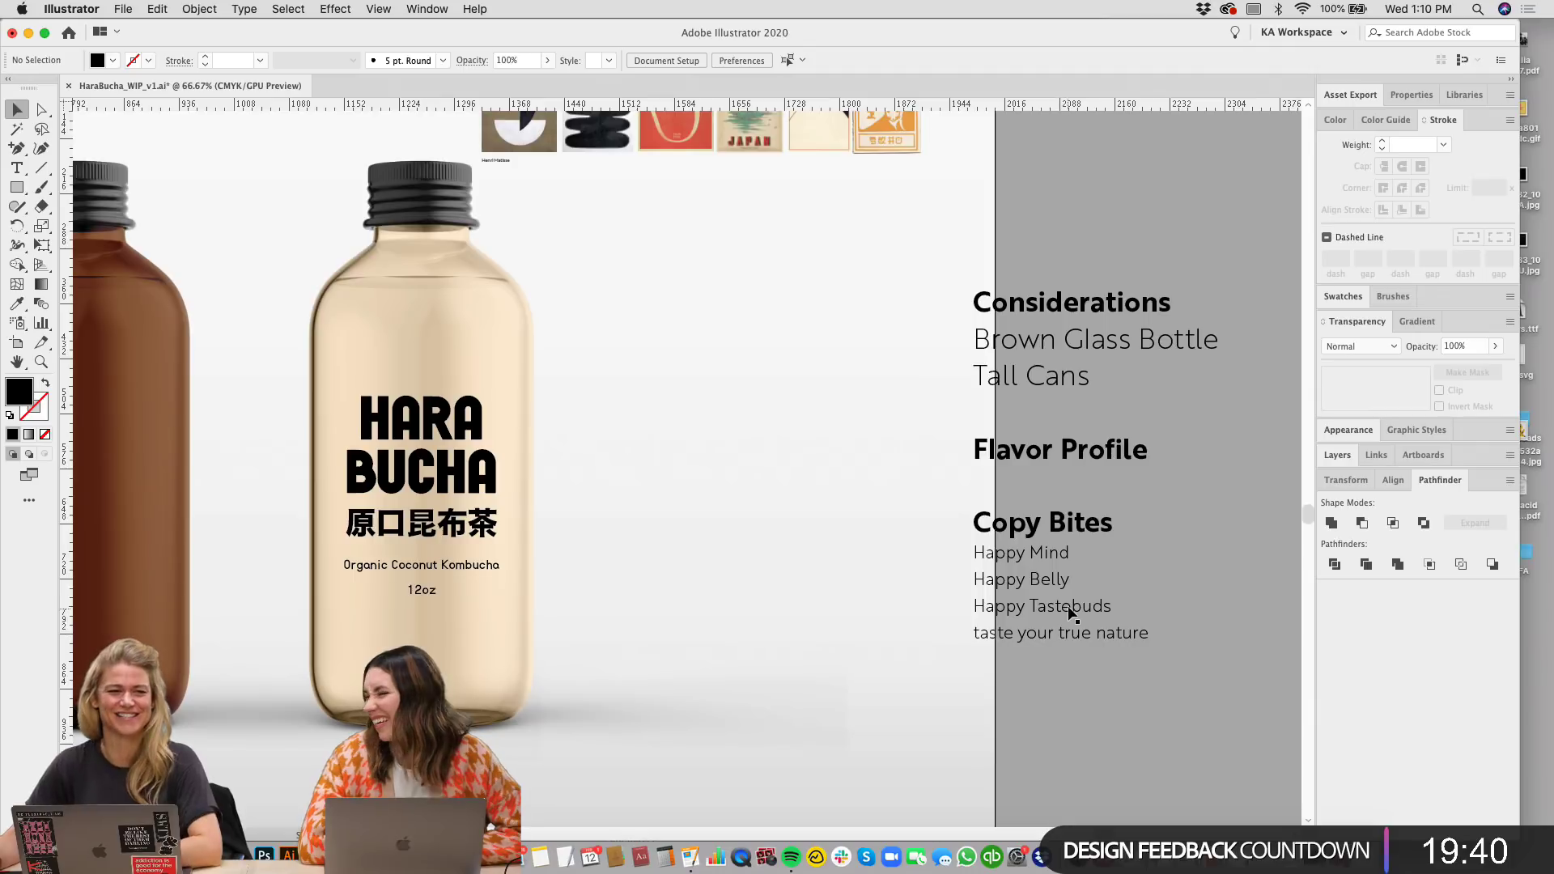
scroll(823, 405, "up", 1)
scroll(822, 405, "left", 1)
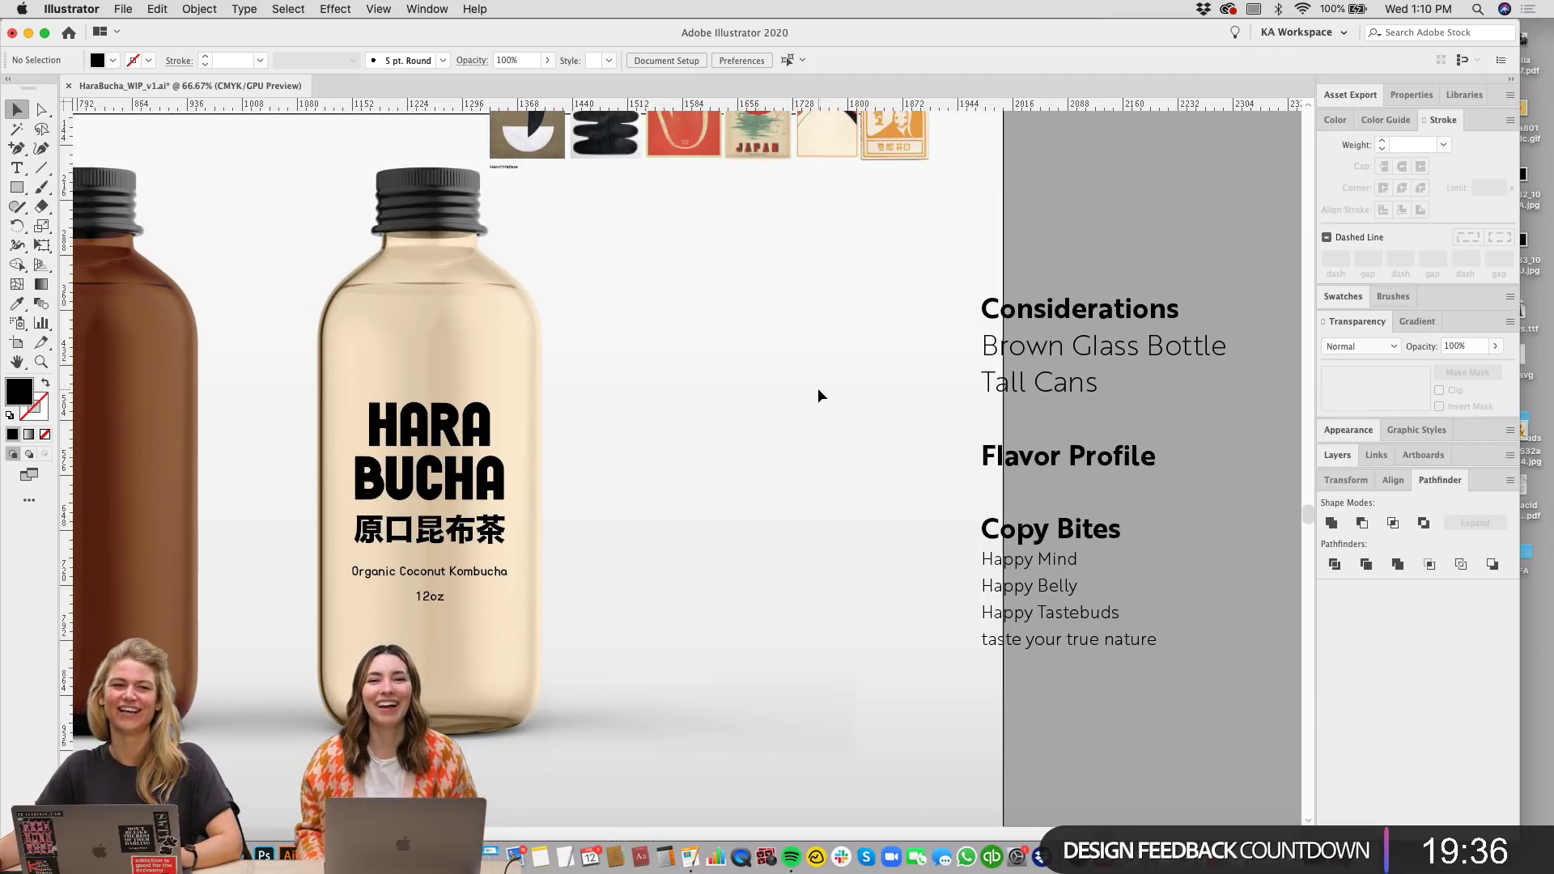
scroll(810, 380, "left", 1)
scroll(809, 381, "down", 1)
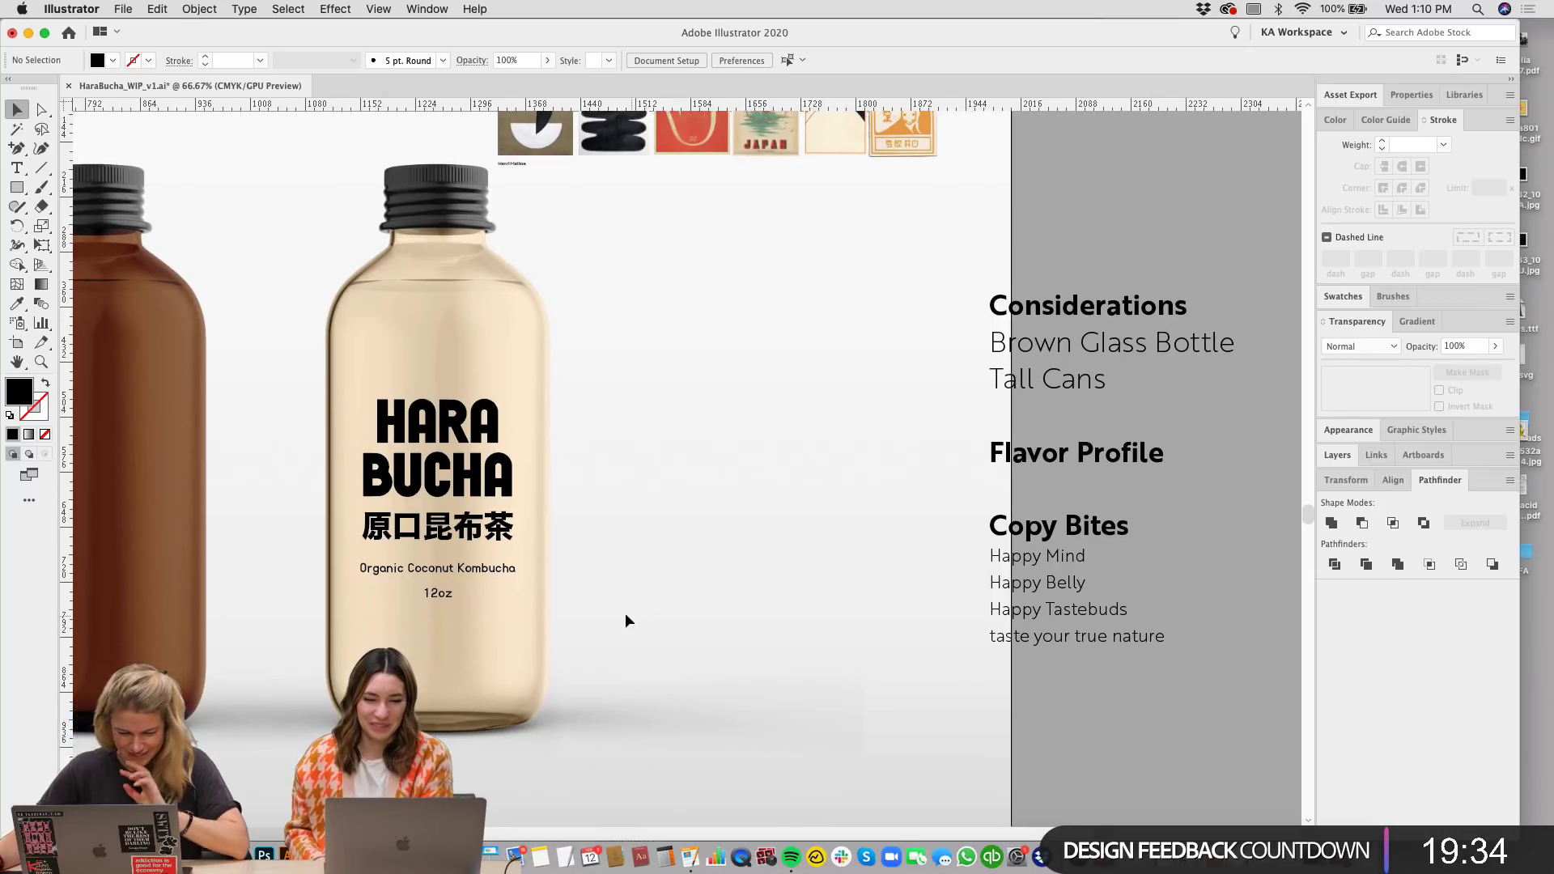
left_click_drag(464, 583, 486, 606)
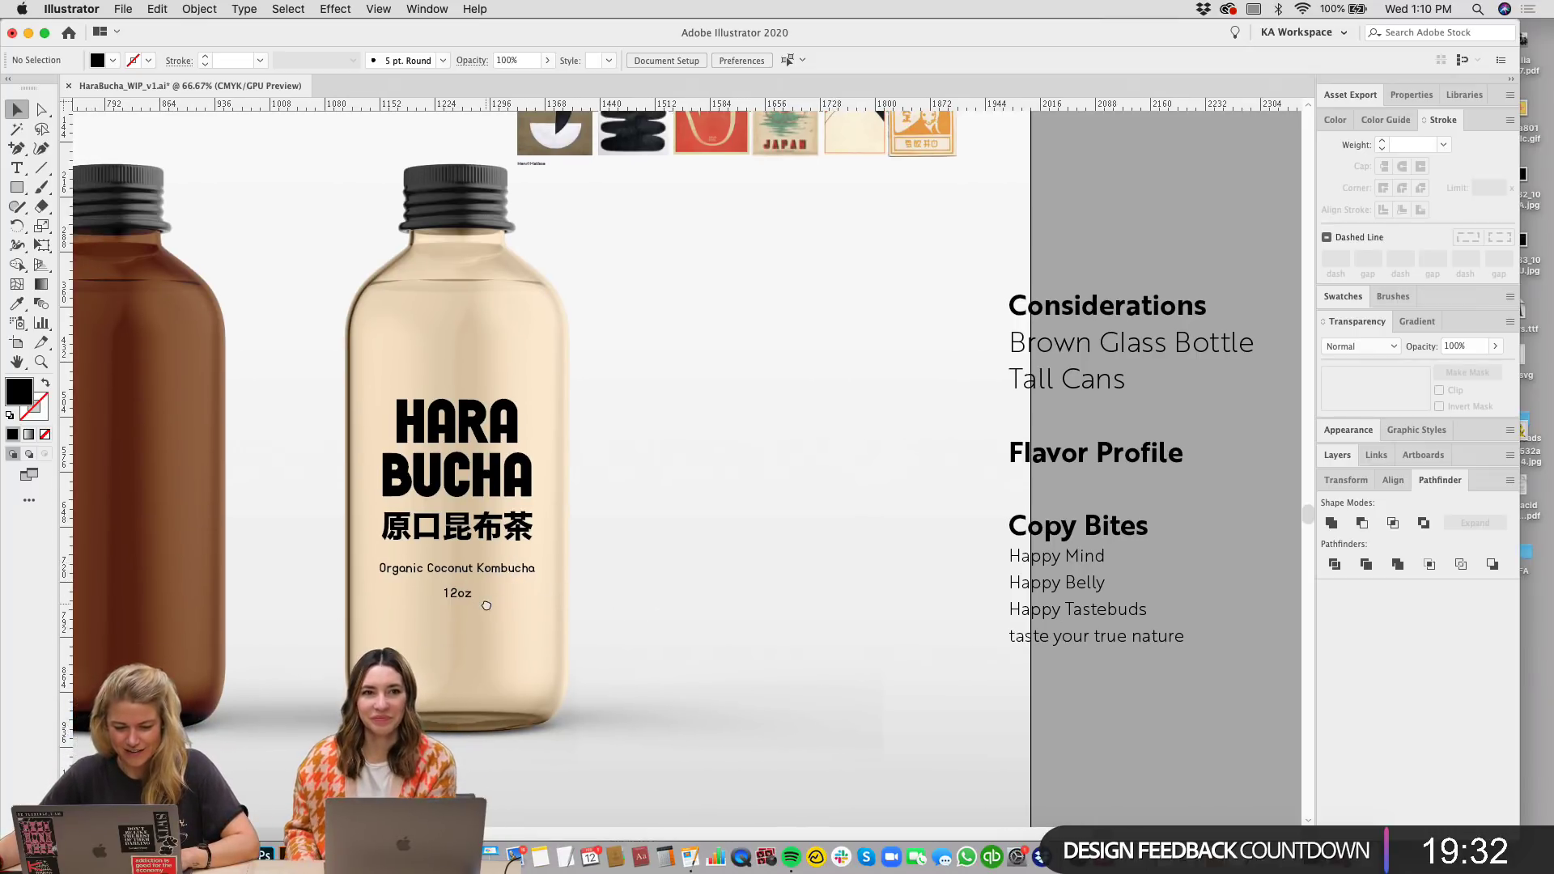
scroll(809, 453, "up", 5)
scroll(809, 453, "right", 2)
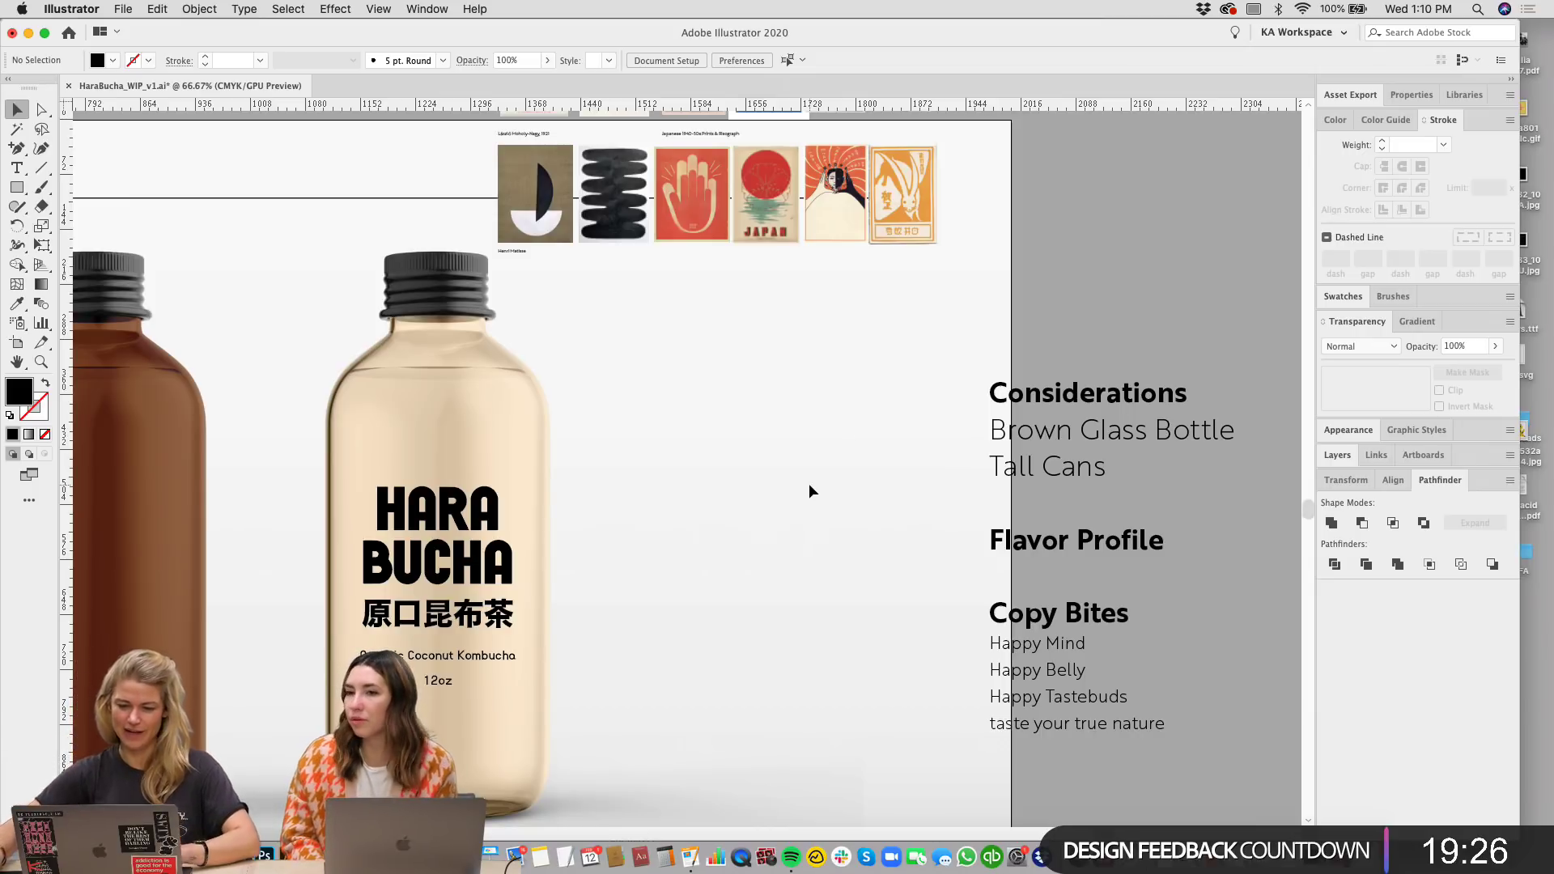
scroll(922, 485, "up", 3)
scroll(927, 447, "left", 1)
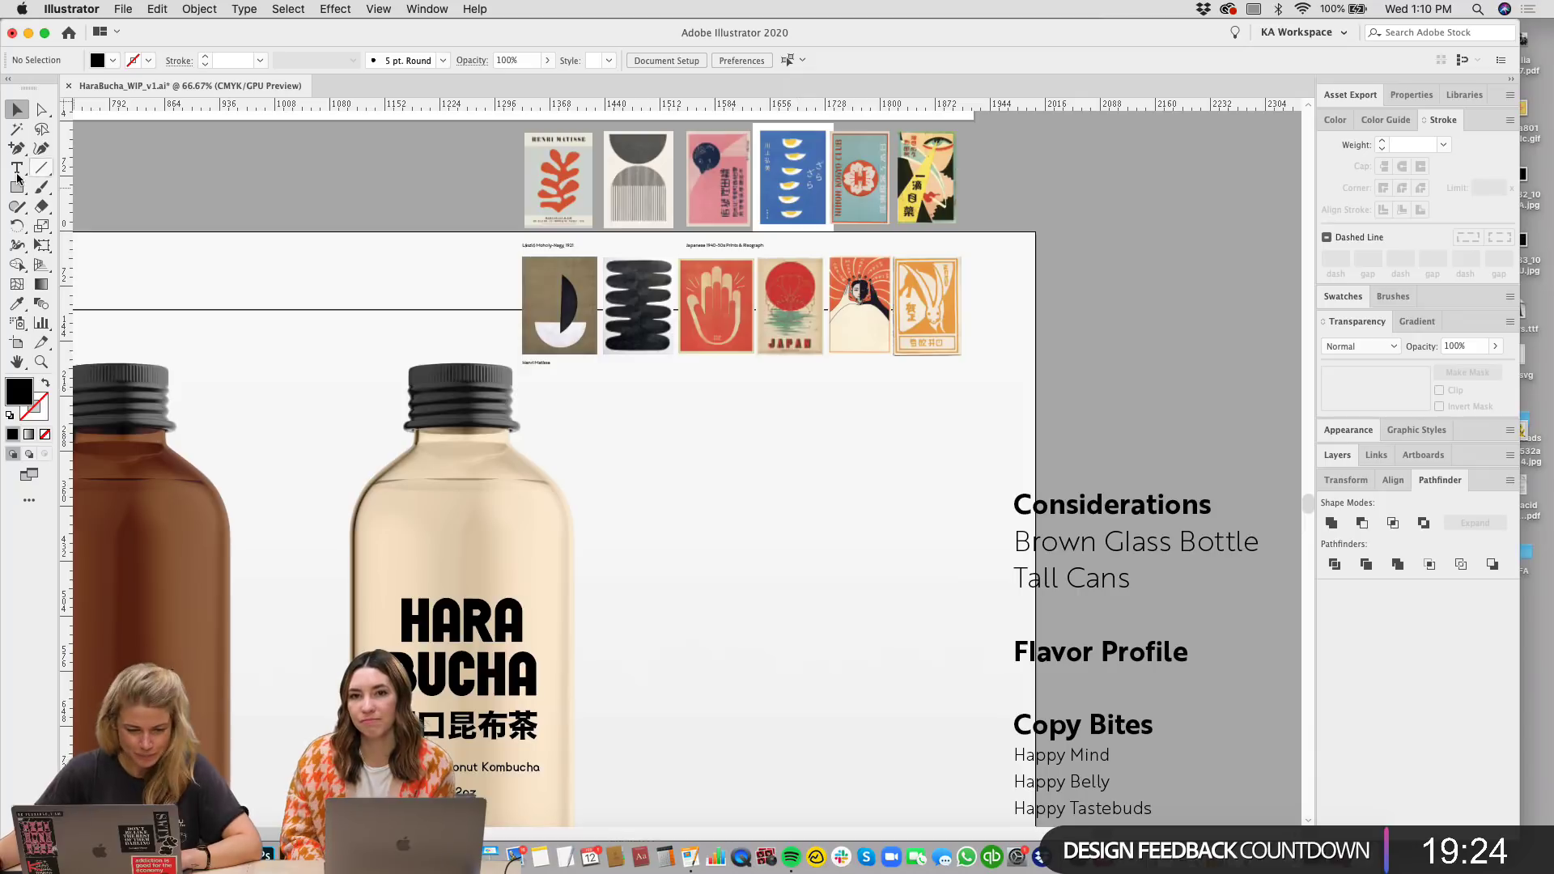
left_click(41, 189)
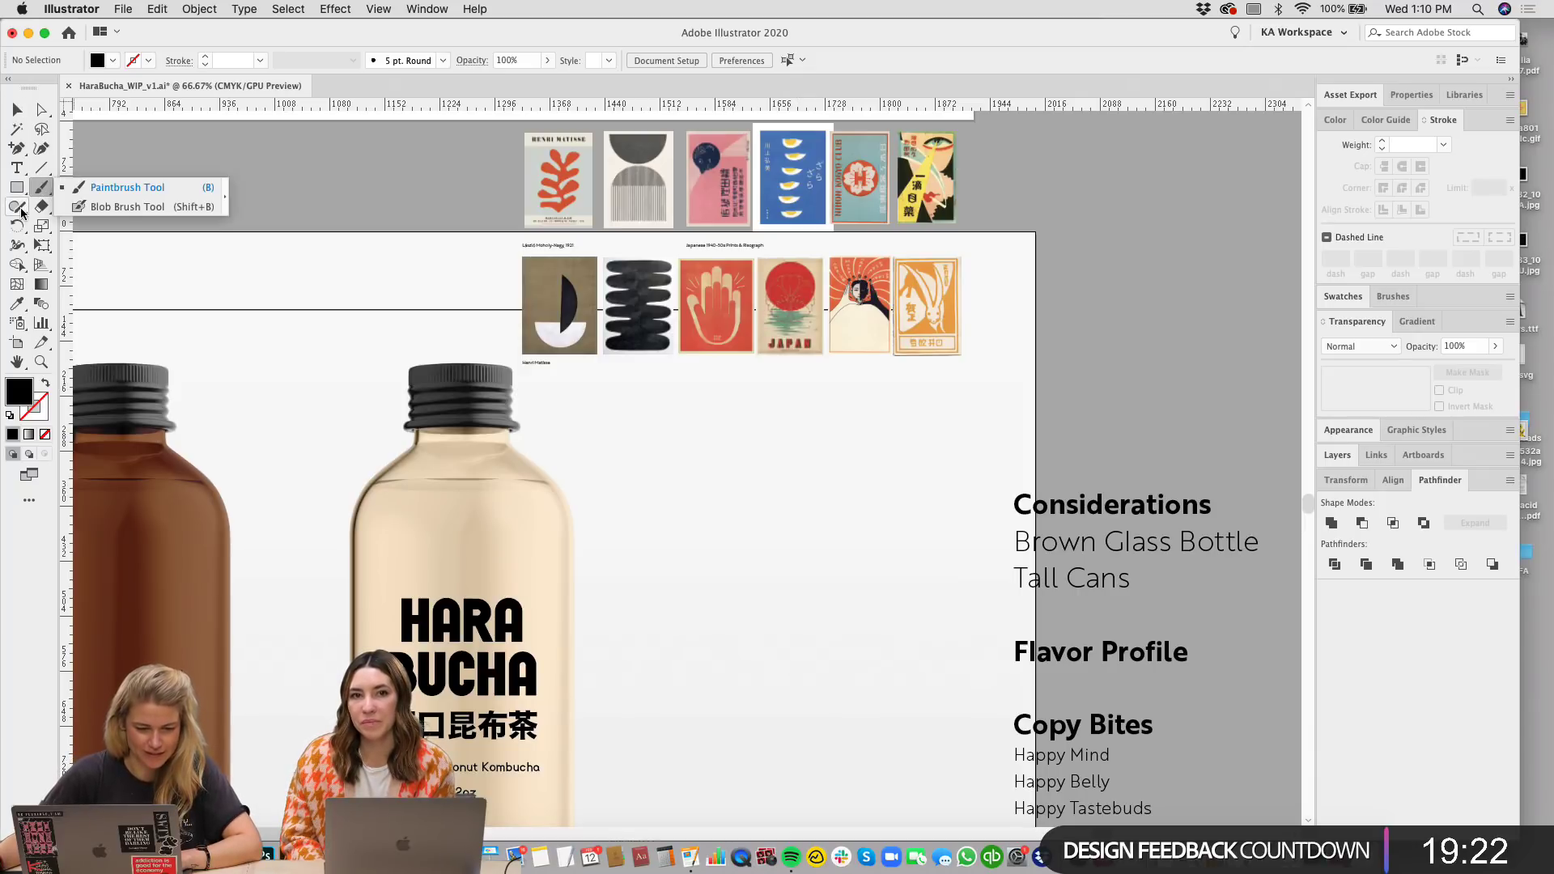
left_click(19, 208)
left_click(122, 226)
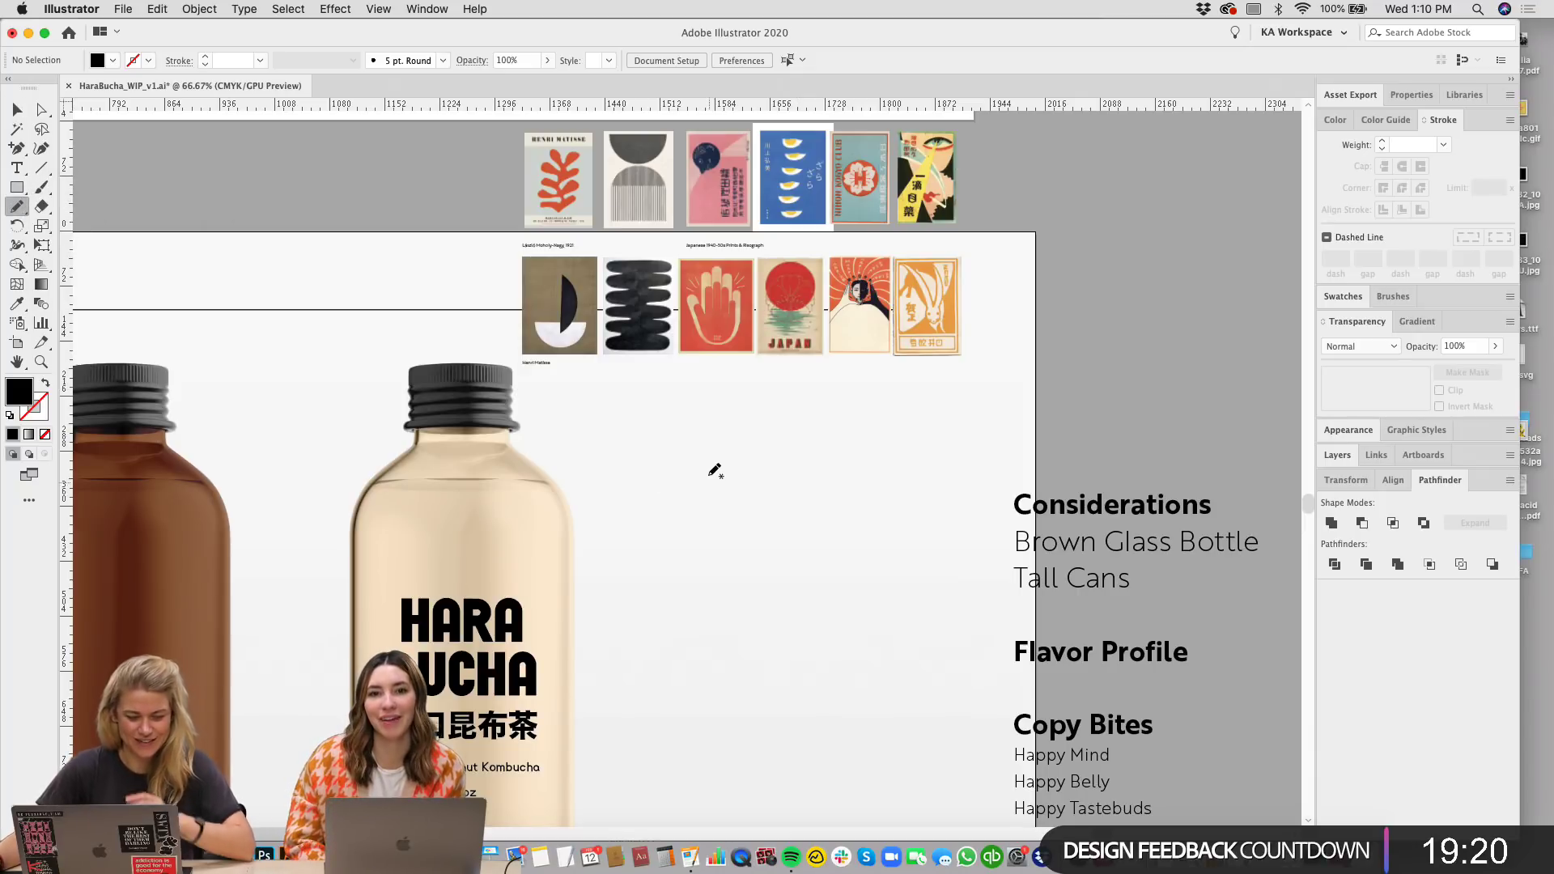
key("super+equal")
left_click_drag(736, 611, 687, 599)
scroll(739, 548, "up", 2)
key("super+minus")
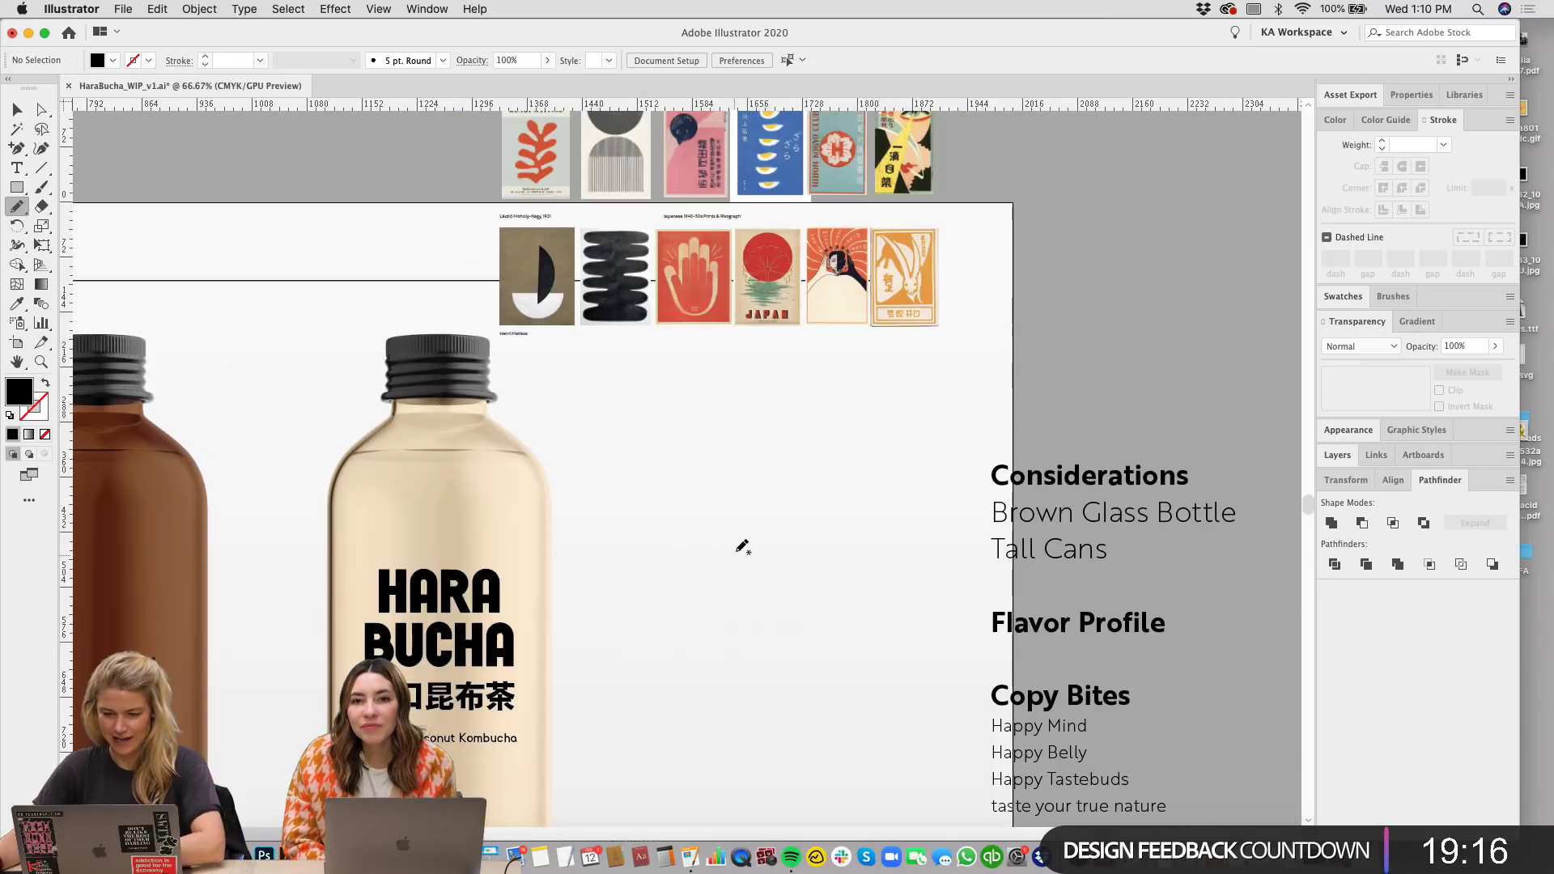
scroll(763, 490, "up", 4)
left_click_drag(779, 485, 821, 460)
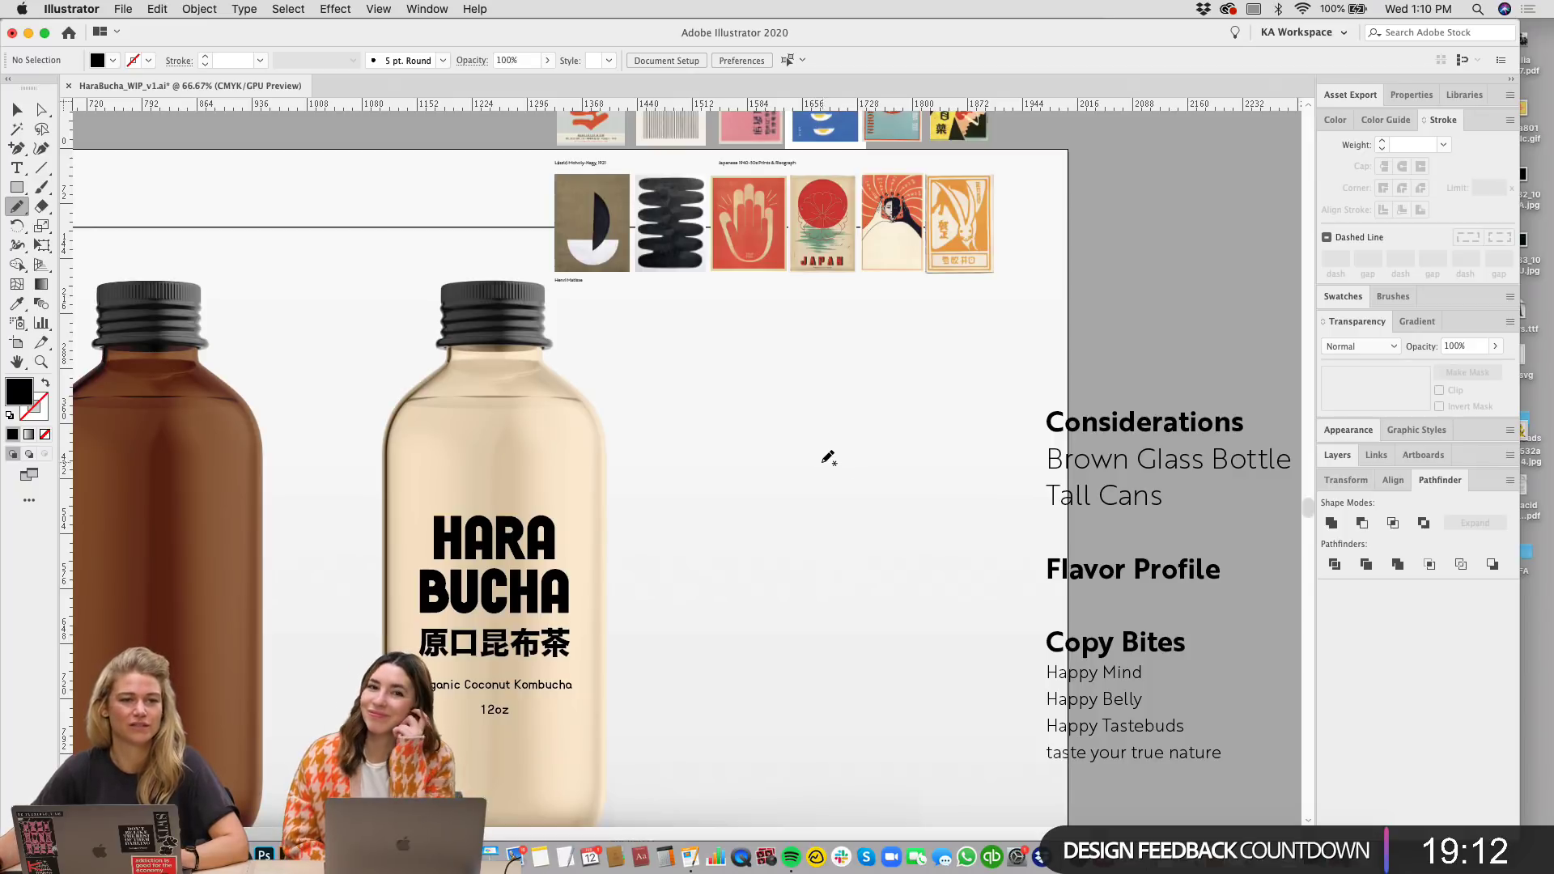
scroll(870, 516, "down", 2)
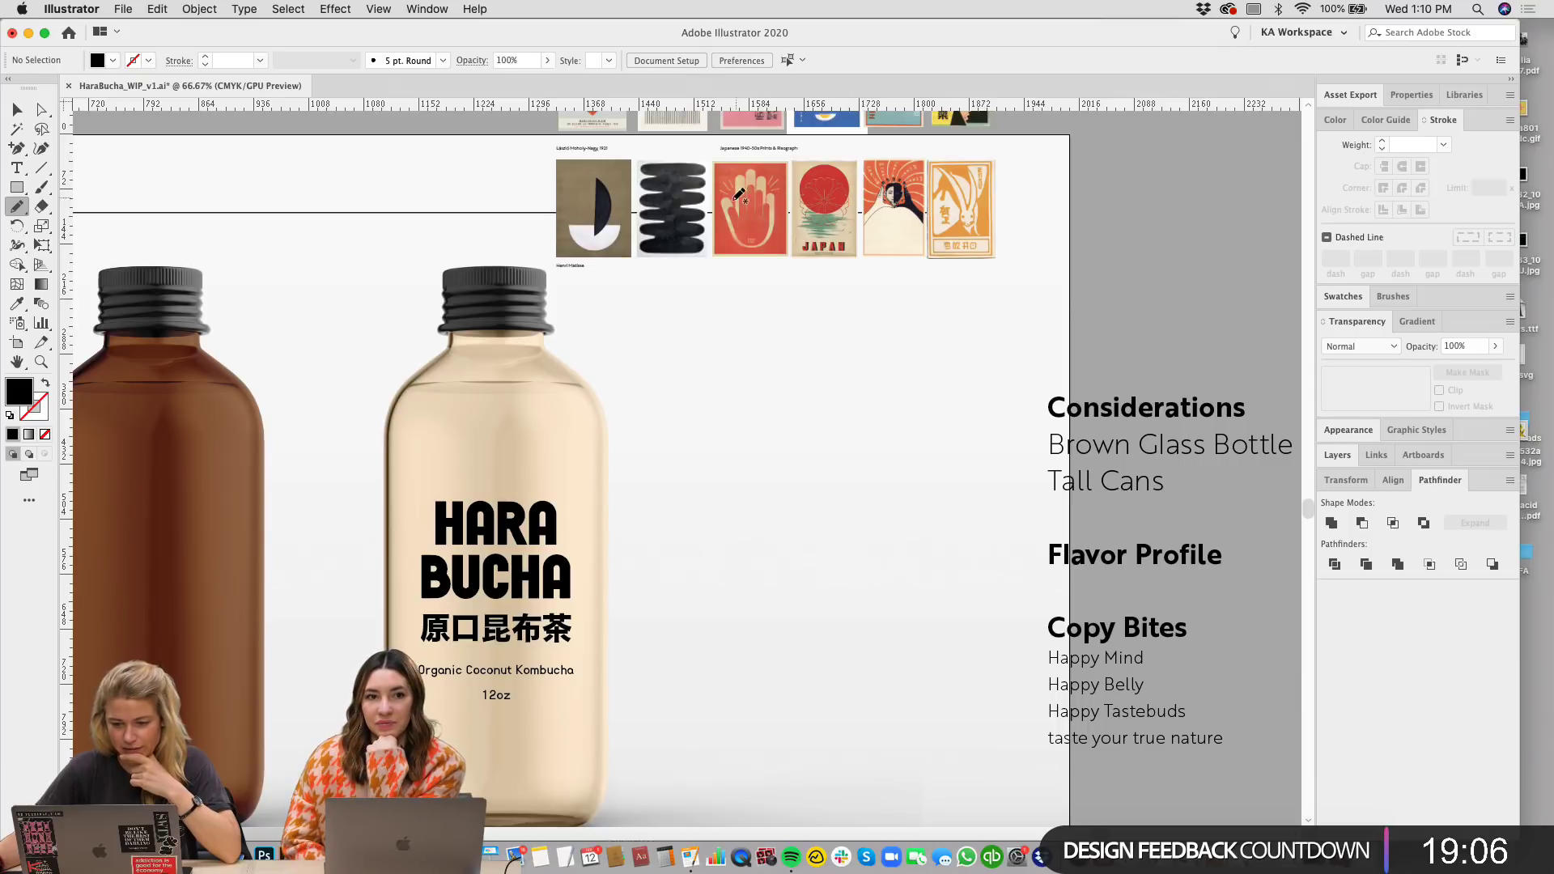
scroll(857, 286, "up", 5)
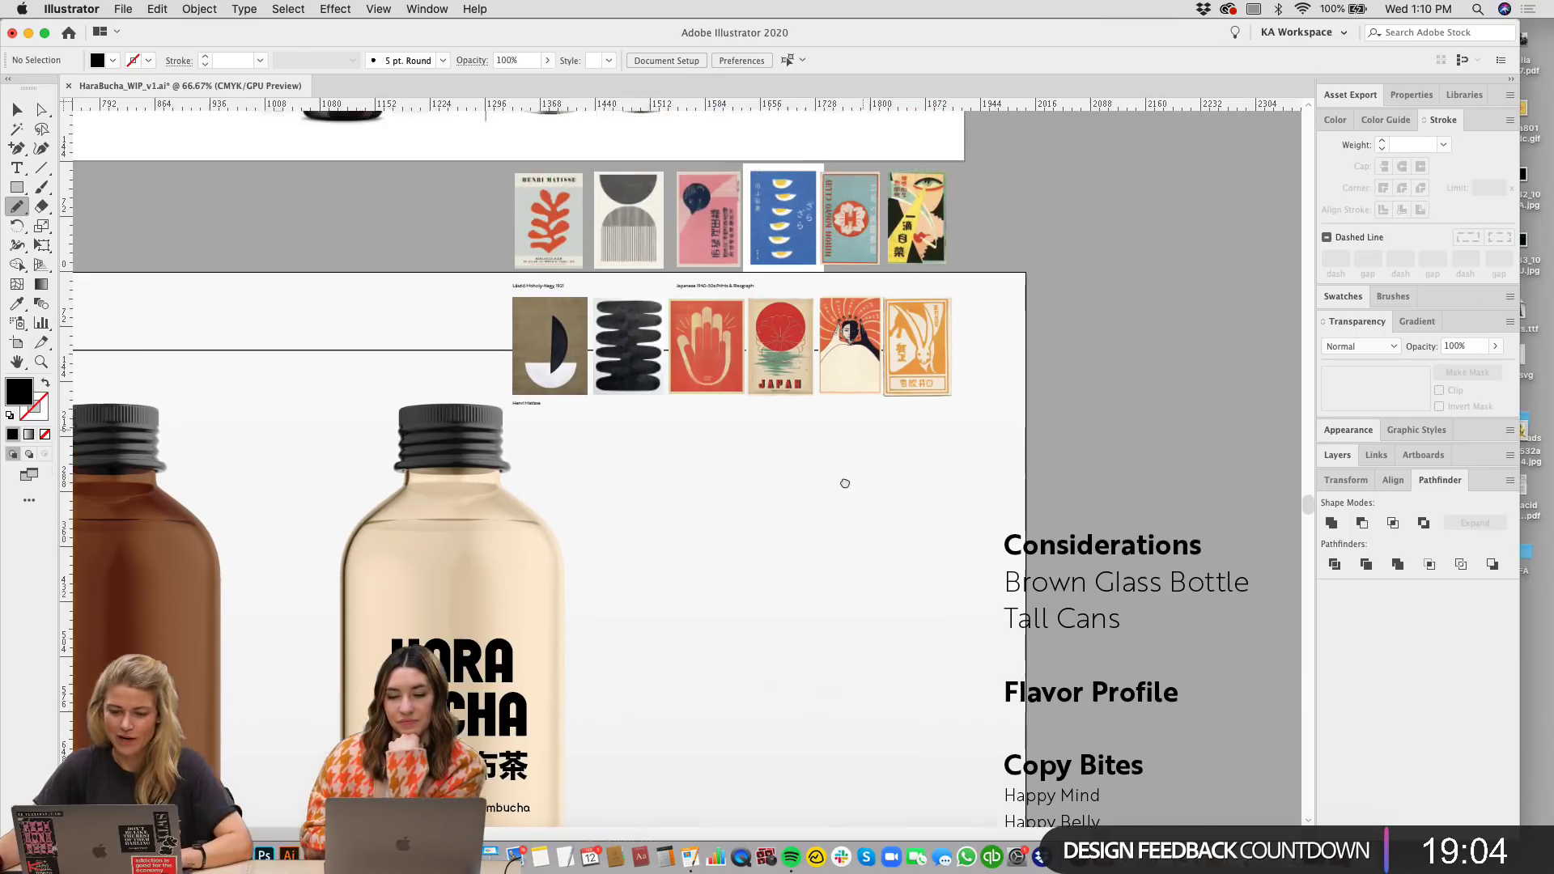
key("v")
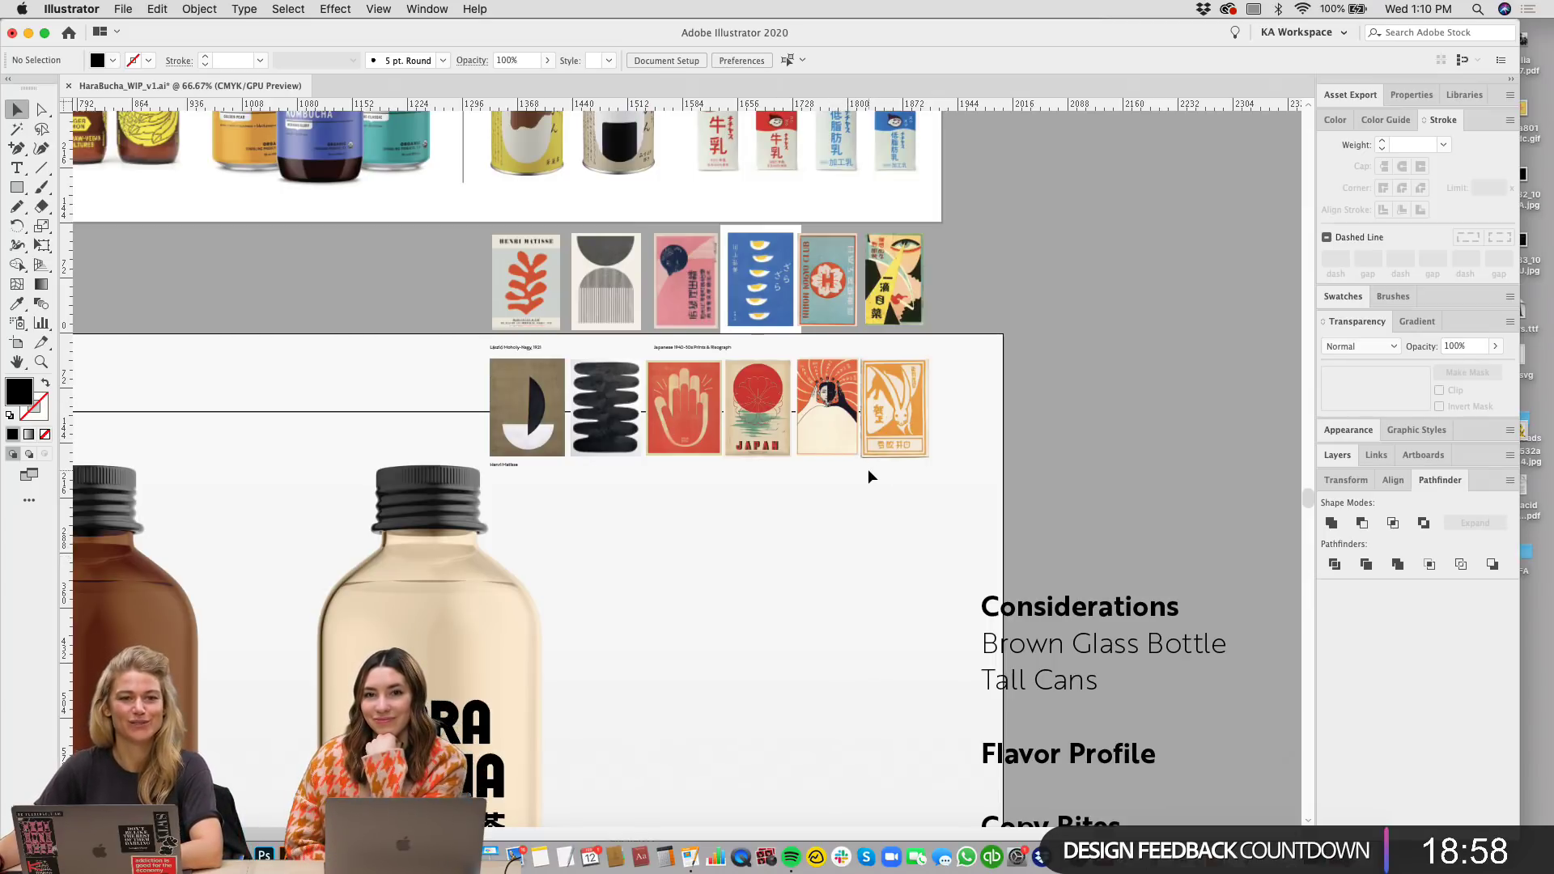
Step: Examine the Moholy-Nagy, Matisse and Japanese print thumbnails beside the bottle mockups
key("super+equal")
key("super+equal")
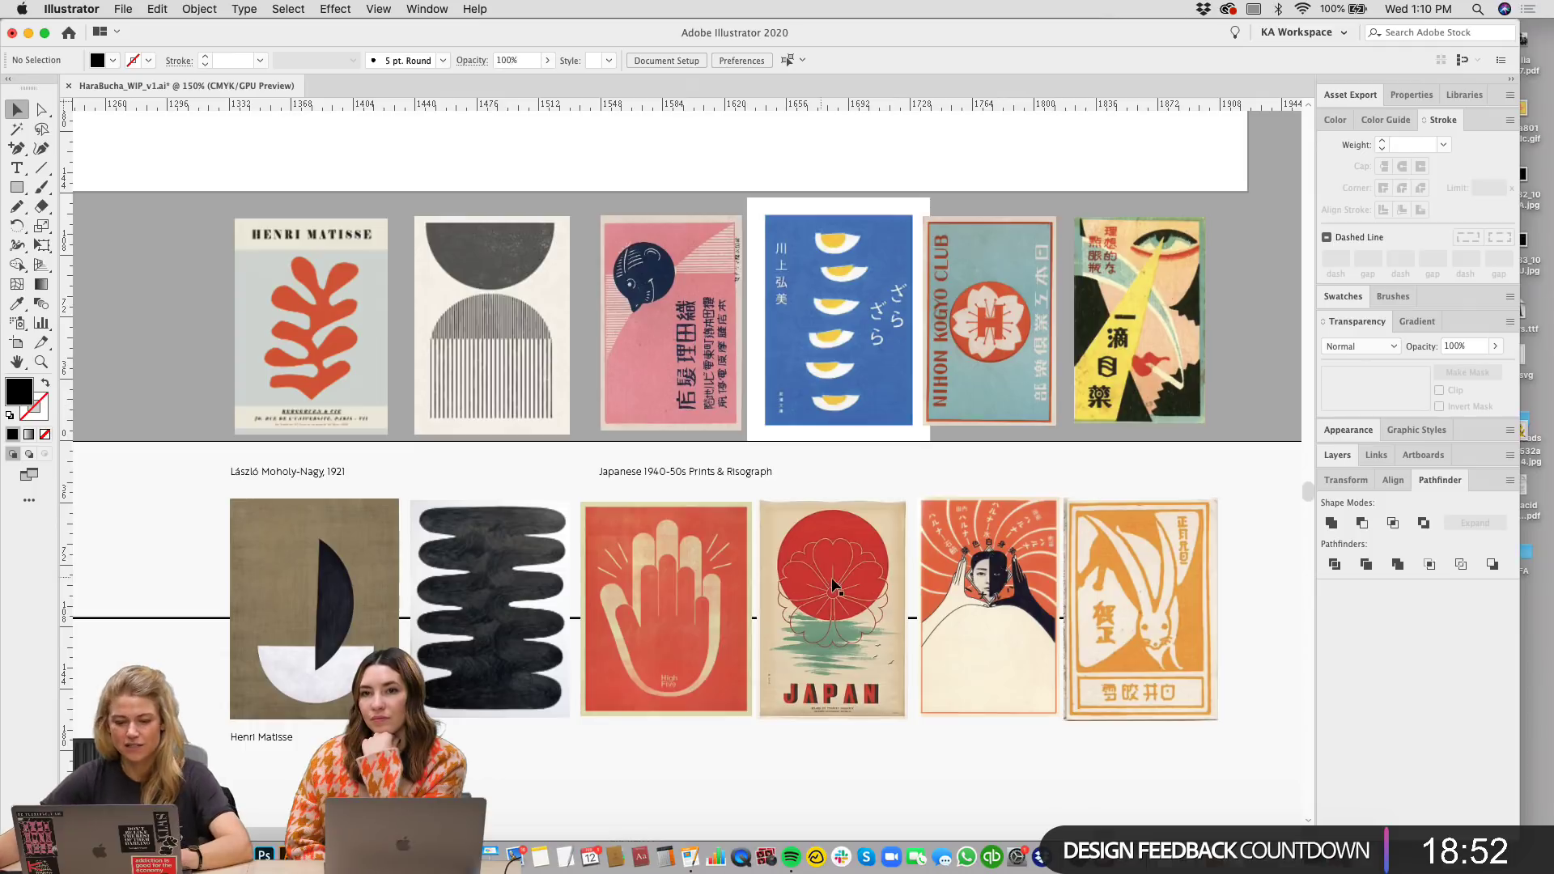
scroll(1207, 560, "down", 3)
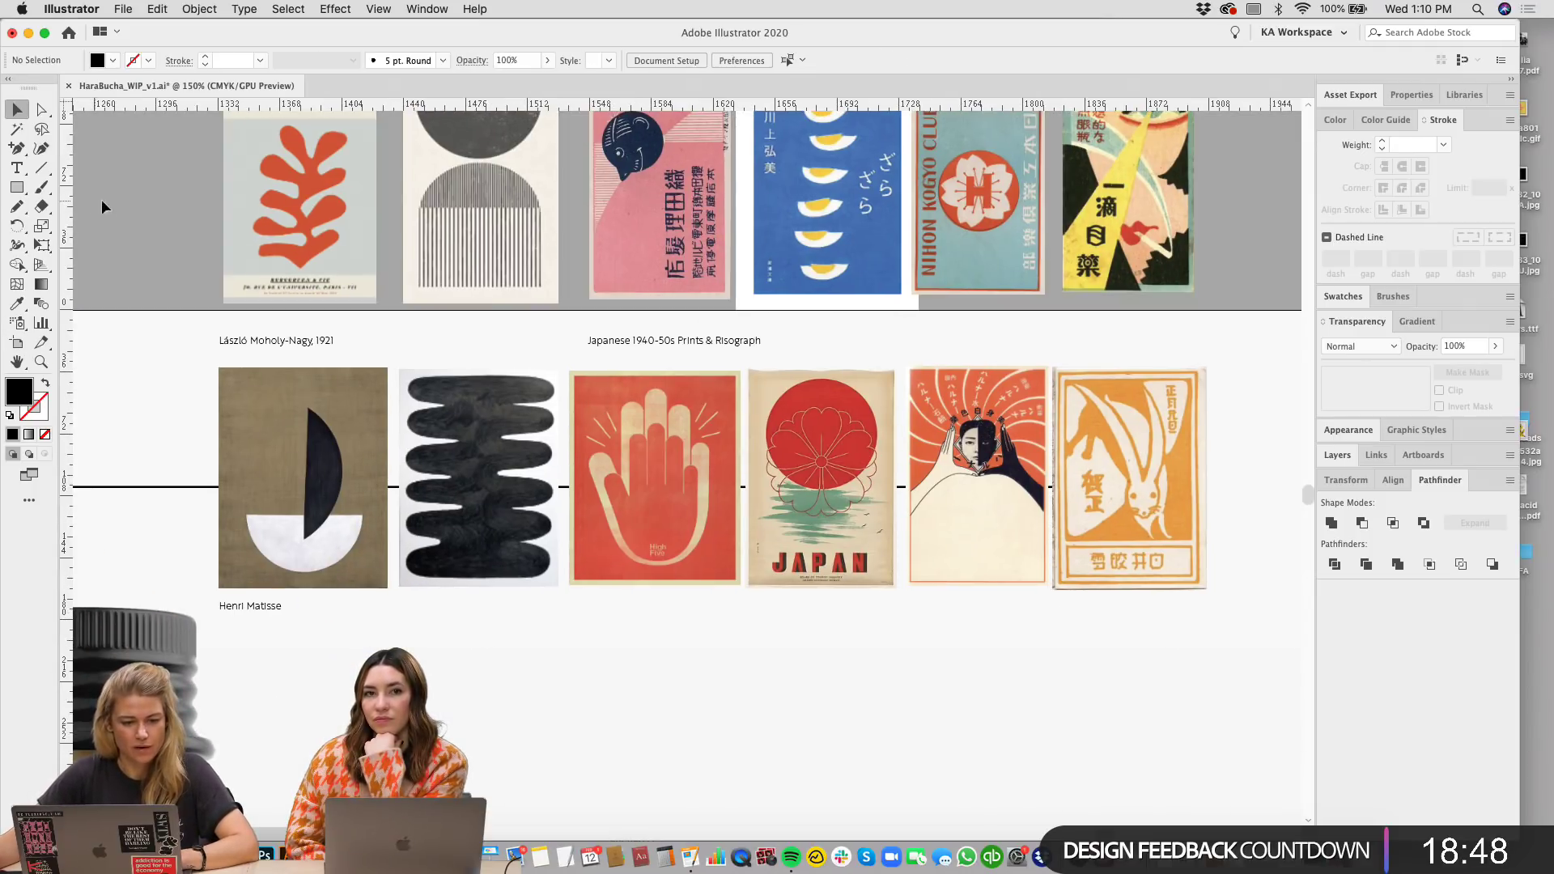
key("super+minus")
key("super+minus")
scroll(1041, 573, "up", 5)
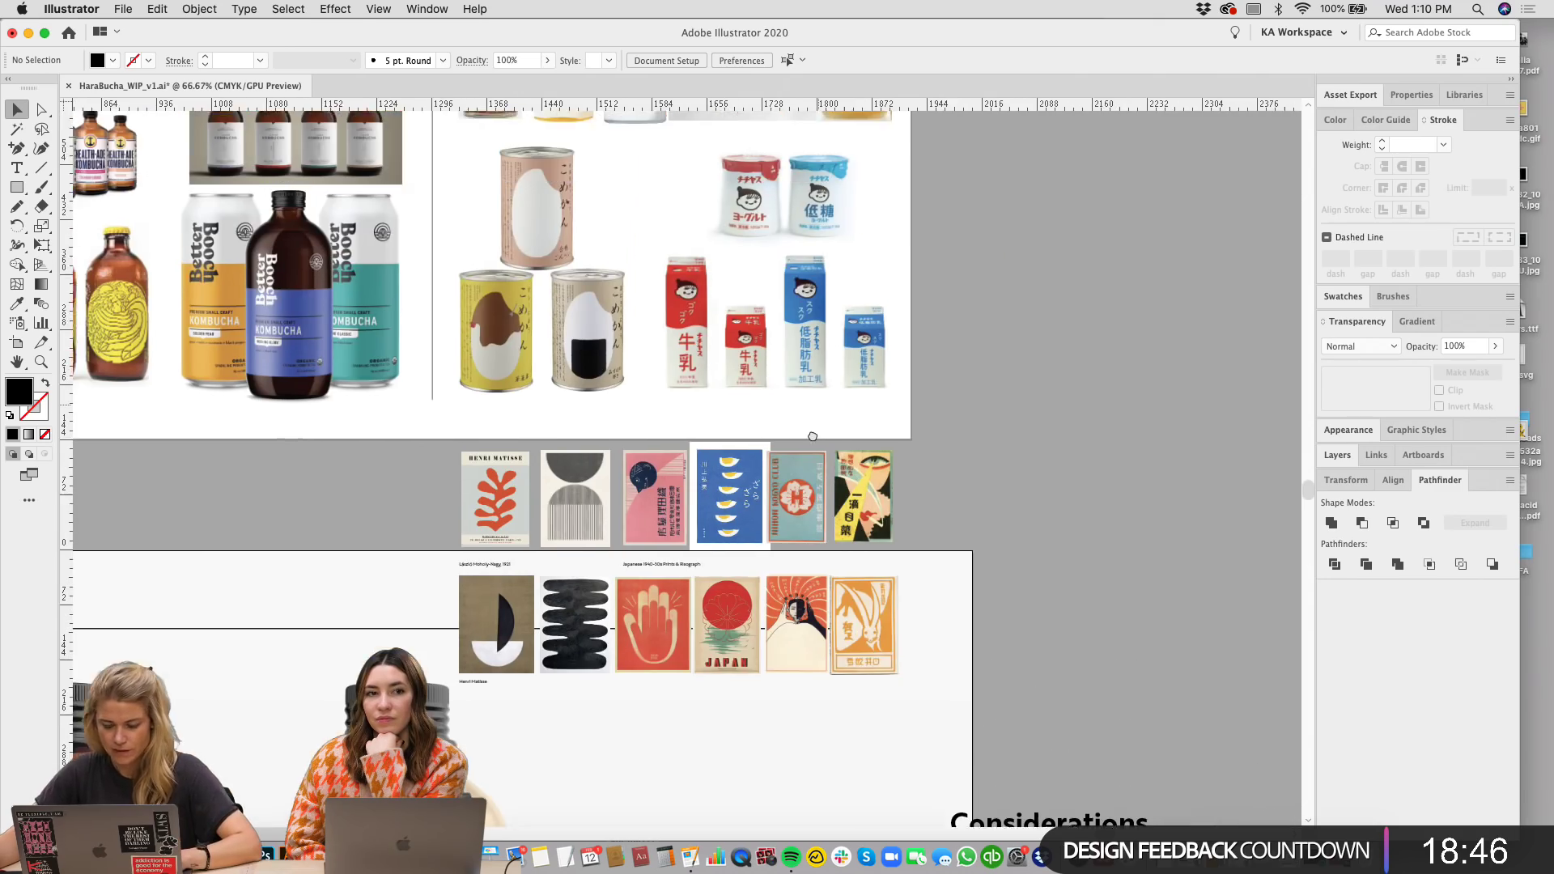
Step: Copy all the reference images from the Texture / Color artboard and return to the bottle mockup artboard
scroll(1042, 573, "left", 15)
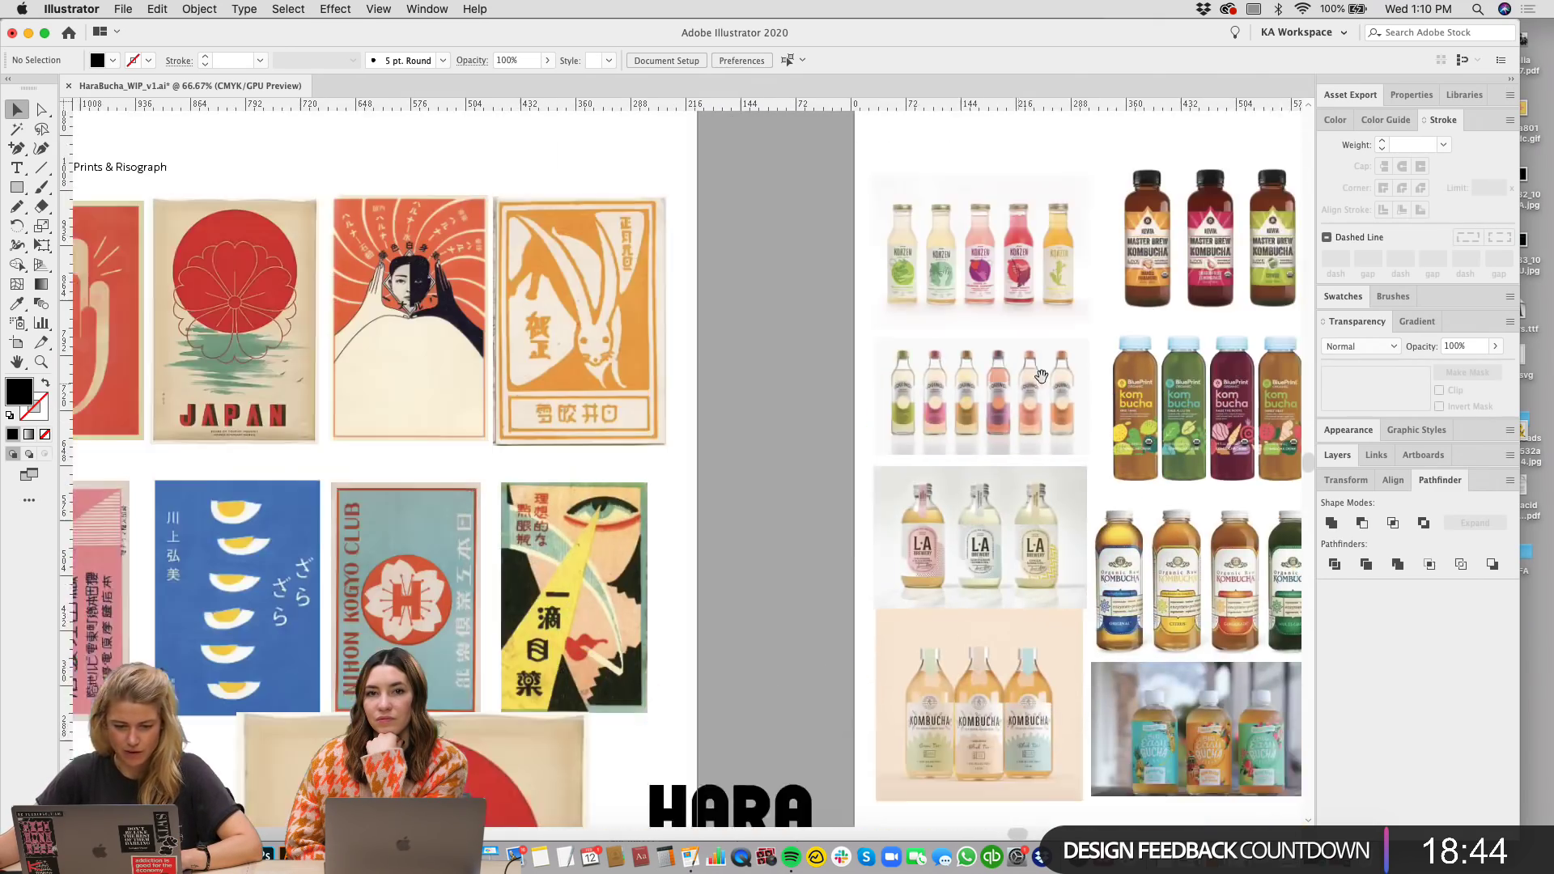
scroll(1103, 342, "up", 10)
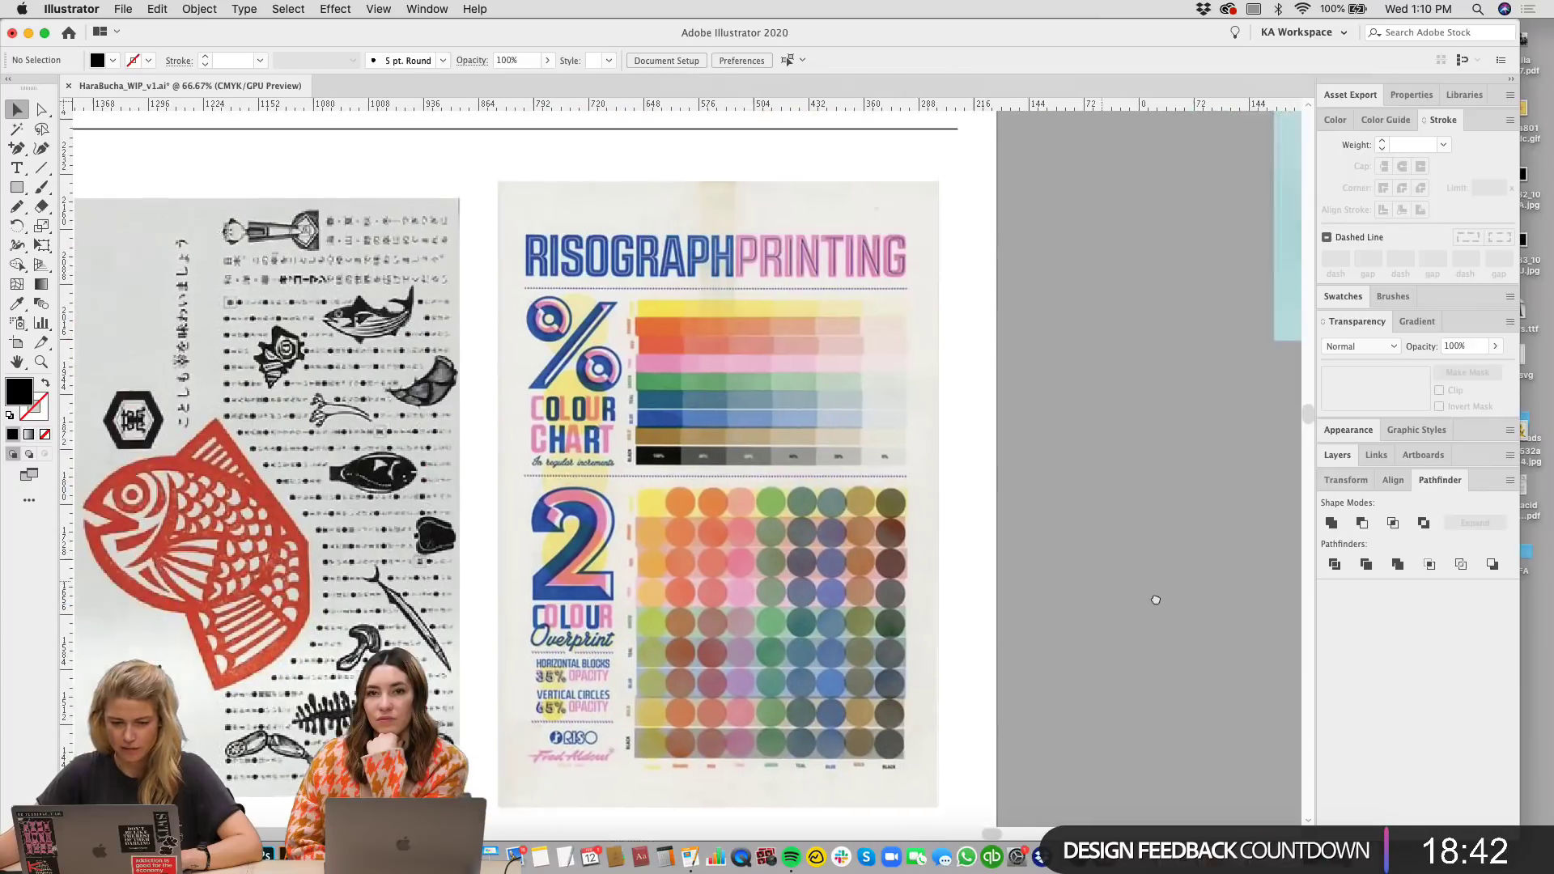
scroll(1075, 414, "left", 3)
key("super+minus")
scroll(784, 455, "down", 2)
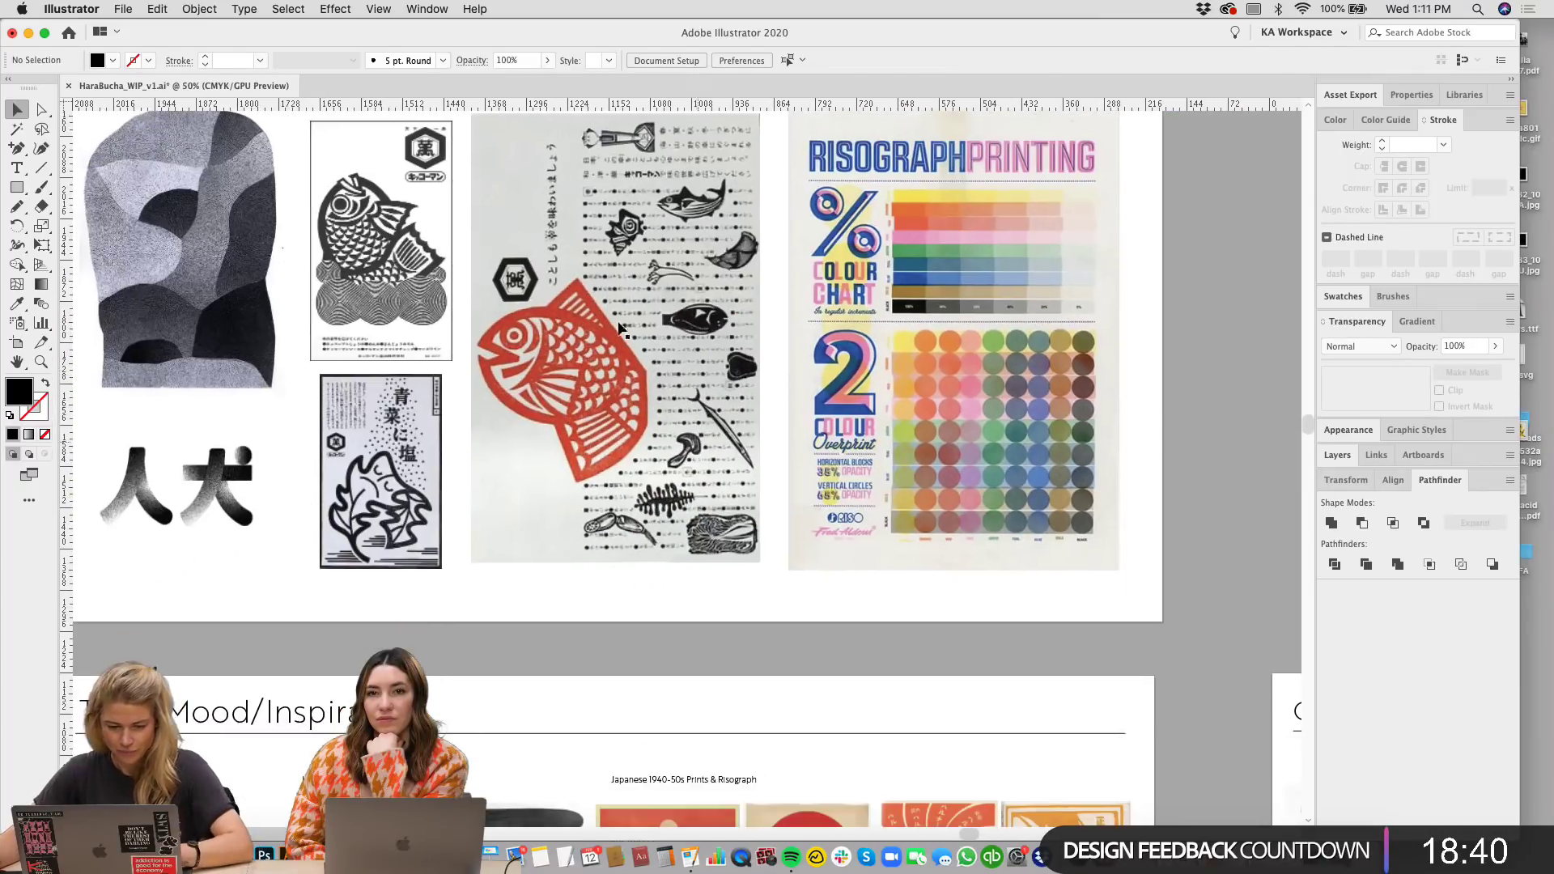
left_click_drag(1159, 614, 77, 109)
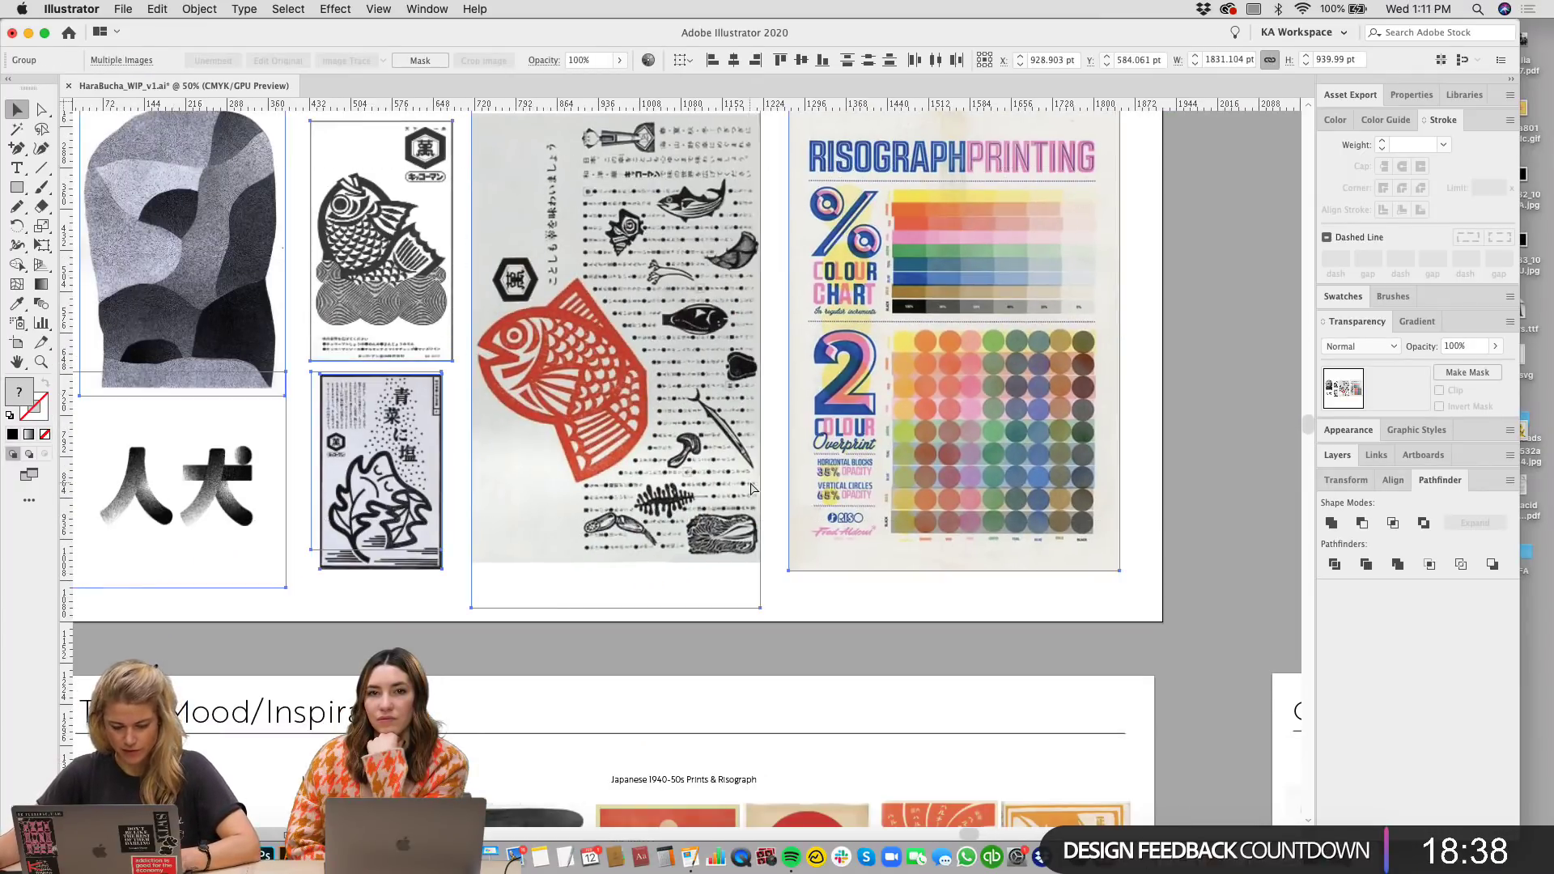
key("super+minus")
key("super+minus")
scroll(885, 534, "down", 8)
scroll(885, 534, "right", 10)
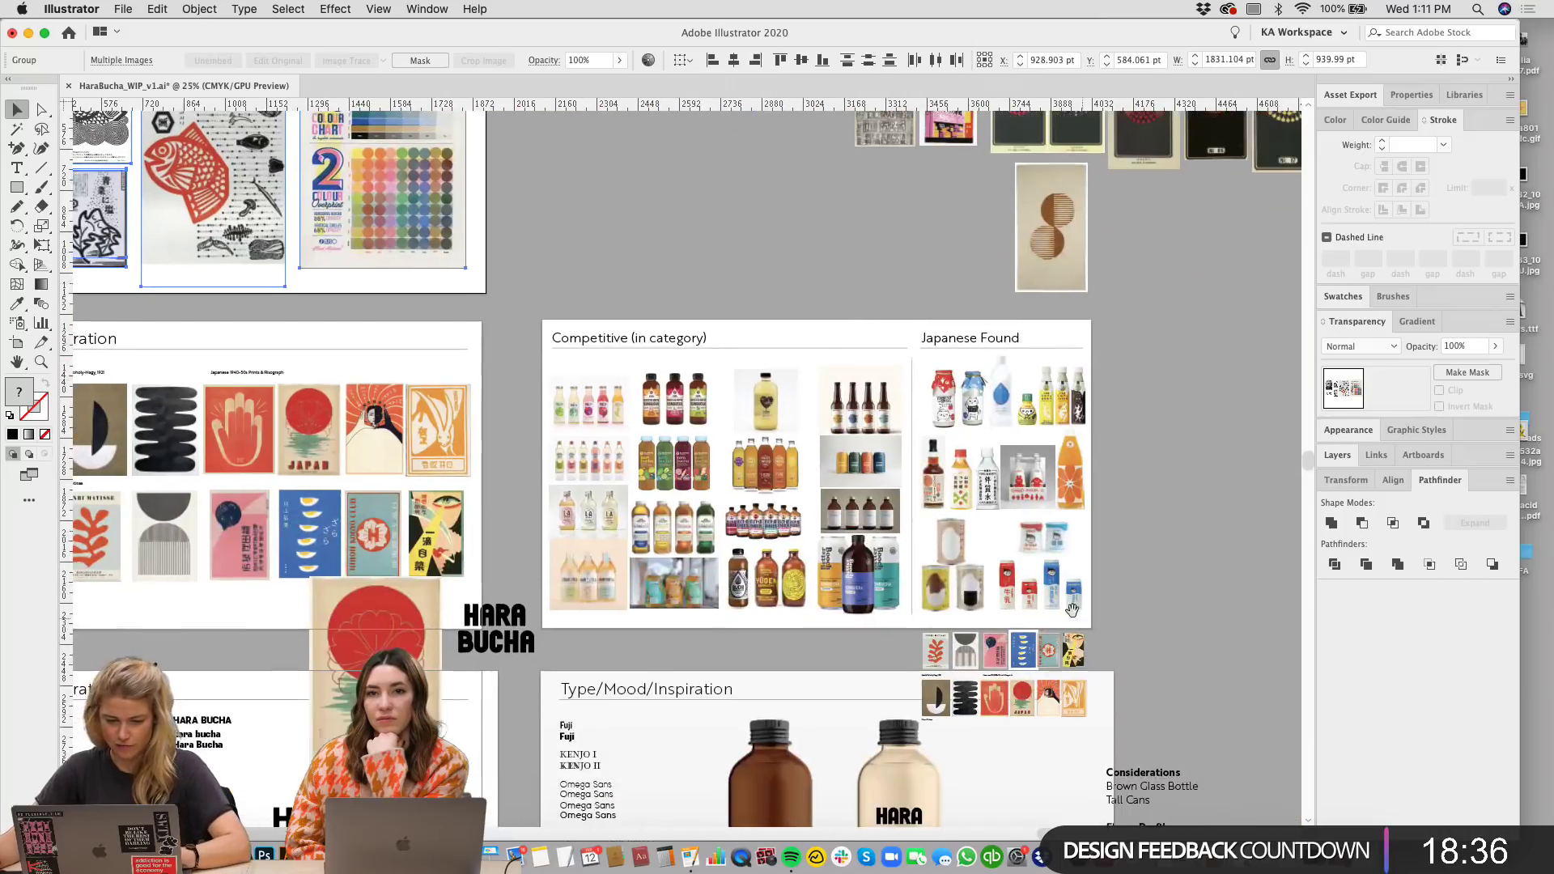
scroll(954, 507, "down", 2)
left_click(911, 415)
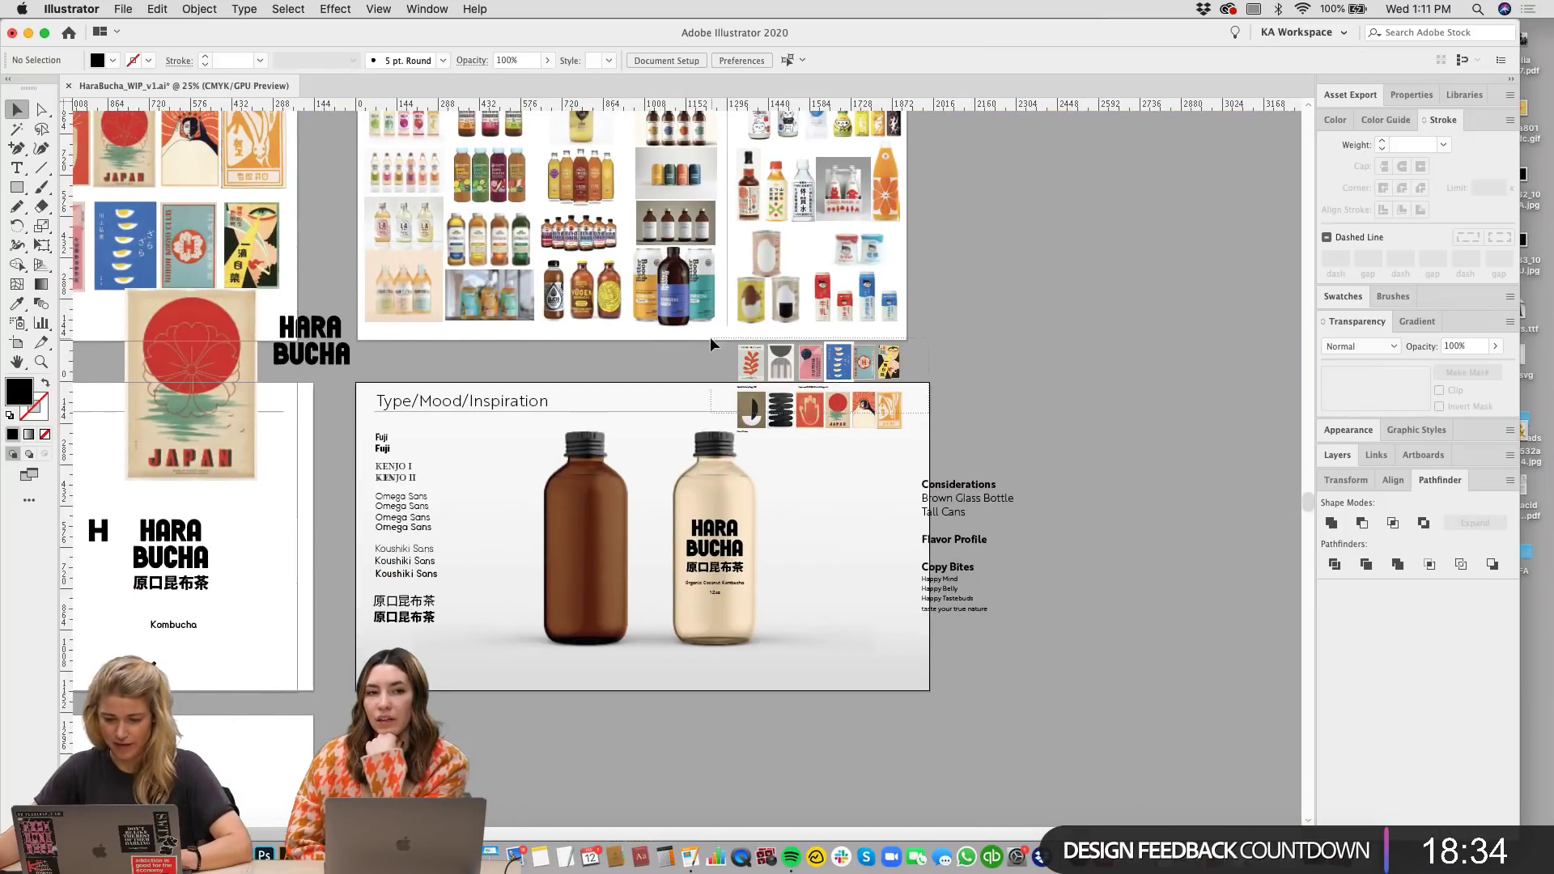
Step: Delete the Type/Mood/Inspiration heading and its rule from the bottle mockup artboard
left_click_drag(977, 406, 971, 403)
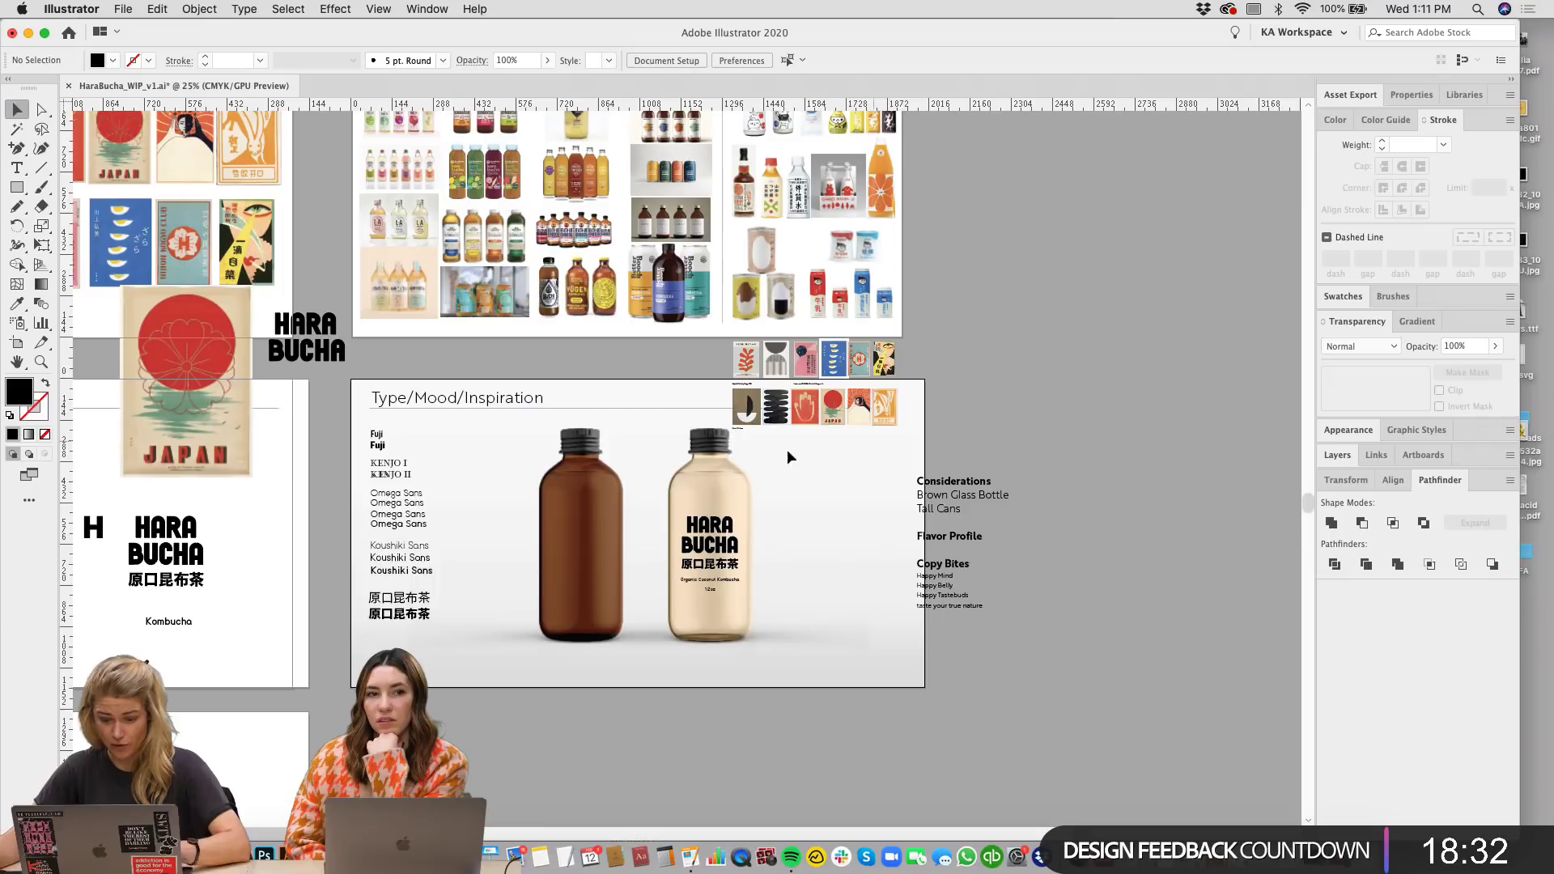
left_click_drag(476, 421, 478, 419)
key("Delete")
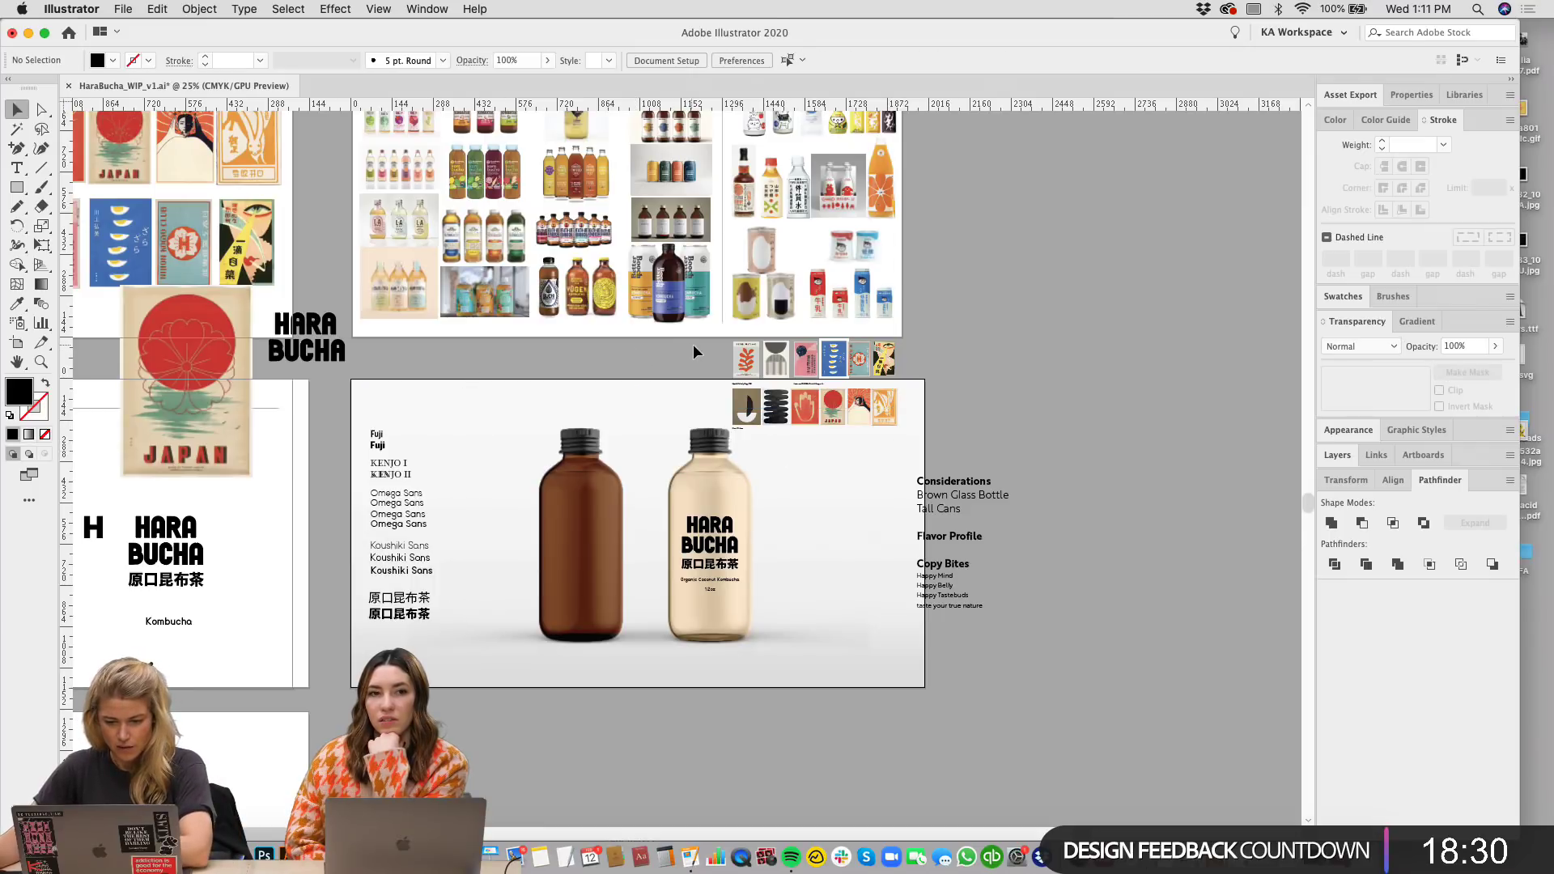
Step: Scale down the poster thumbnails with their captions and place them inside the mockup artboard's upper-right corner
left_click_drag(693, 352, 904, 432)
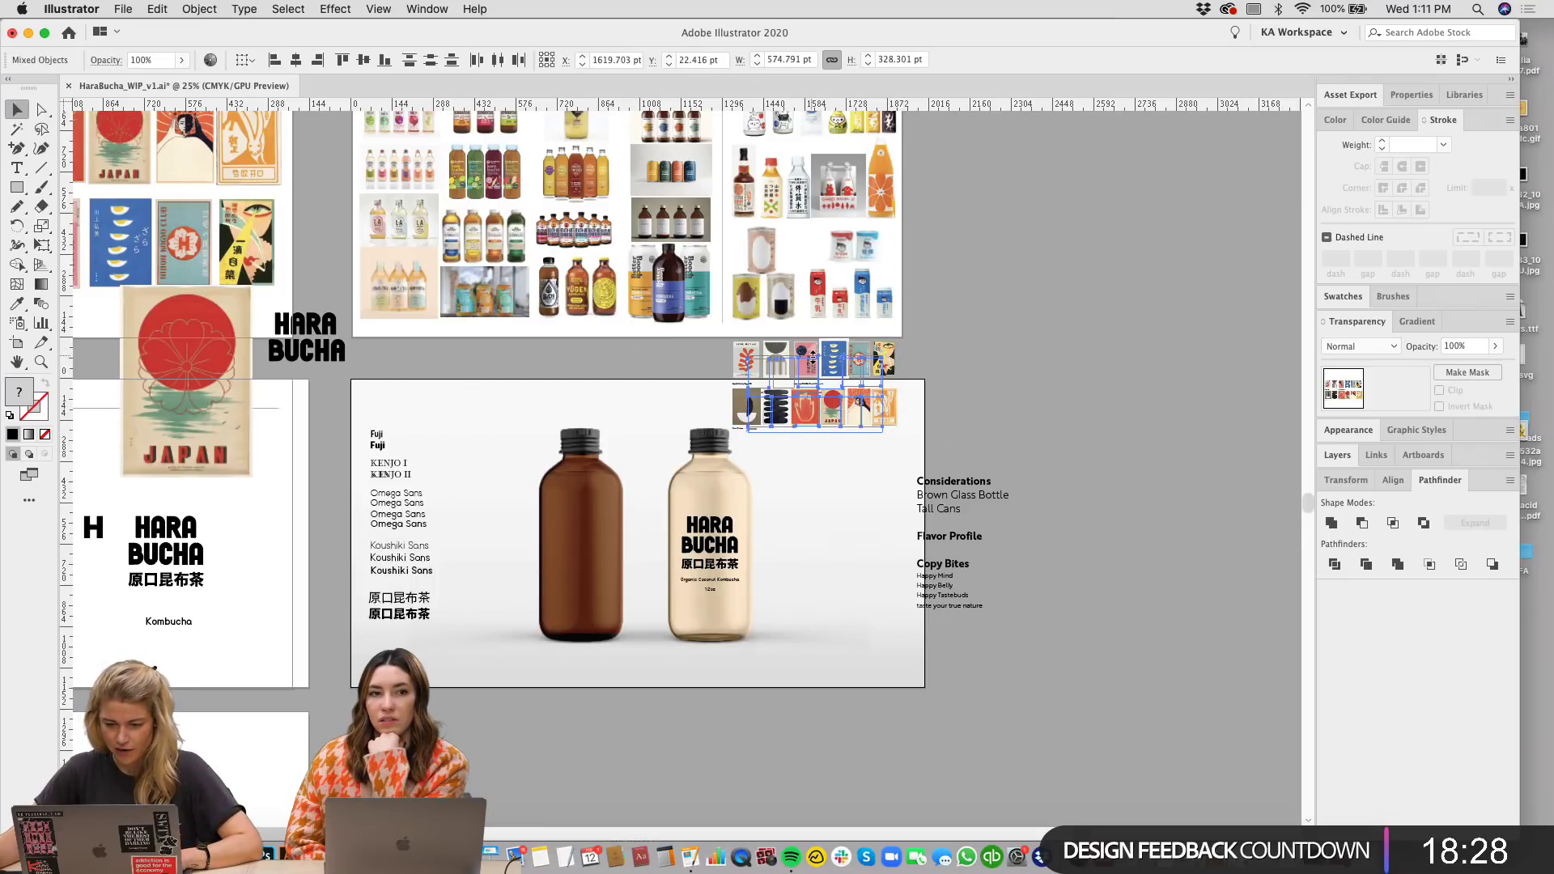
left_click_drag(812, 359, 870, 411)
left_click(1010, 566)
left_click_drag(1010, 566, 983, 545)
Step: Paste the texture and color references, scale them to about 821 pt wide and place them below the poster thumbnails
left_click(939, 485)
key("cmd+v")
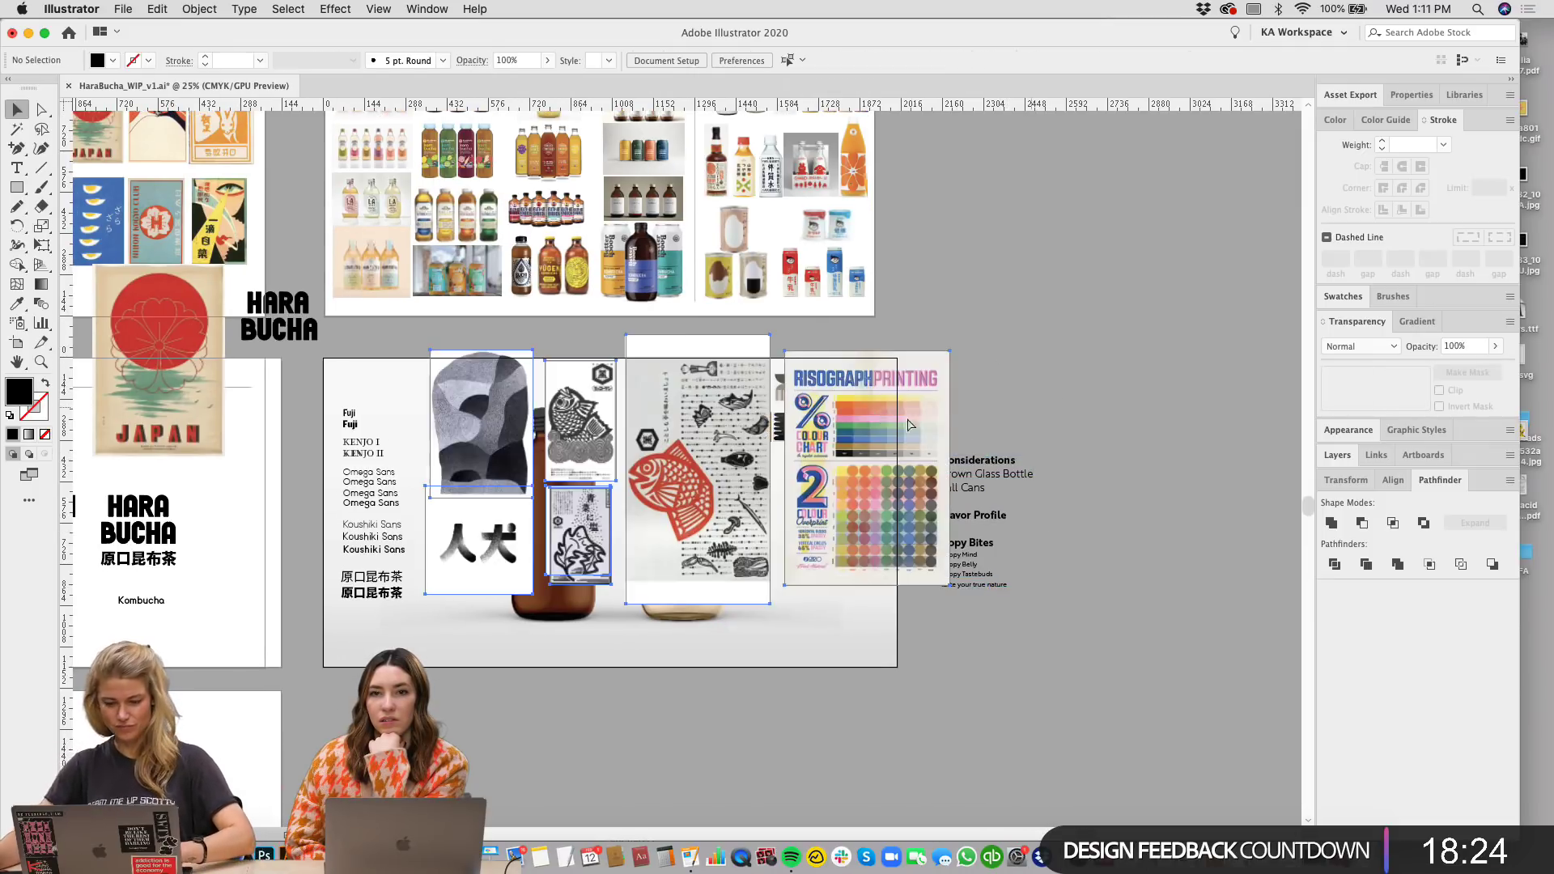
key("cmd+equal")
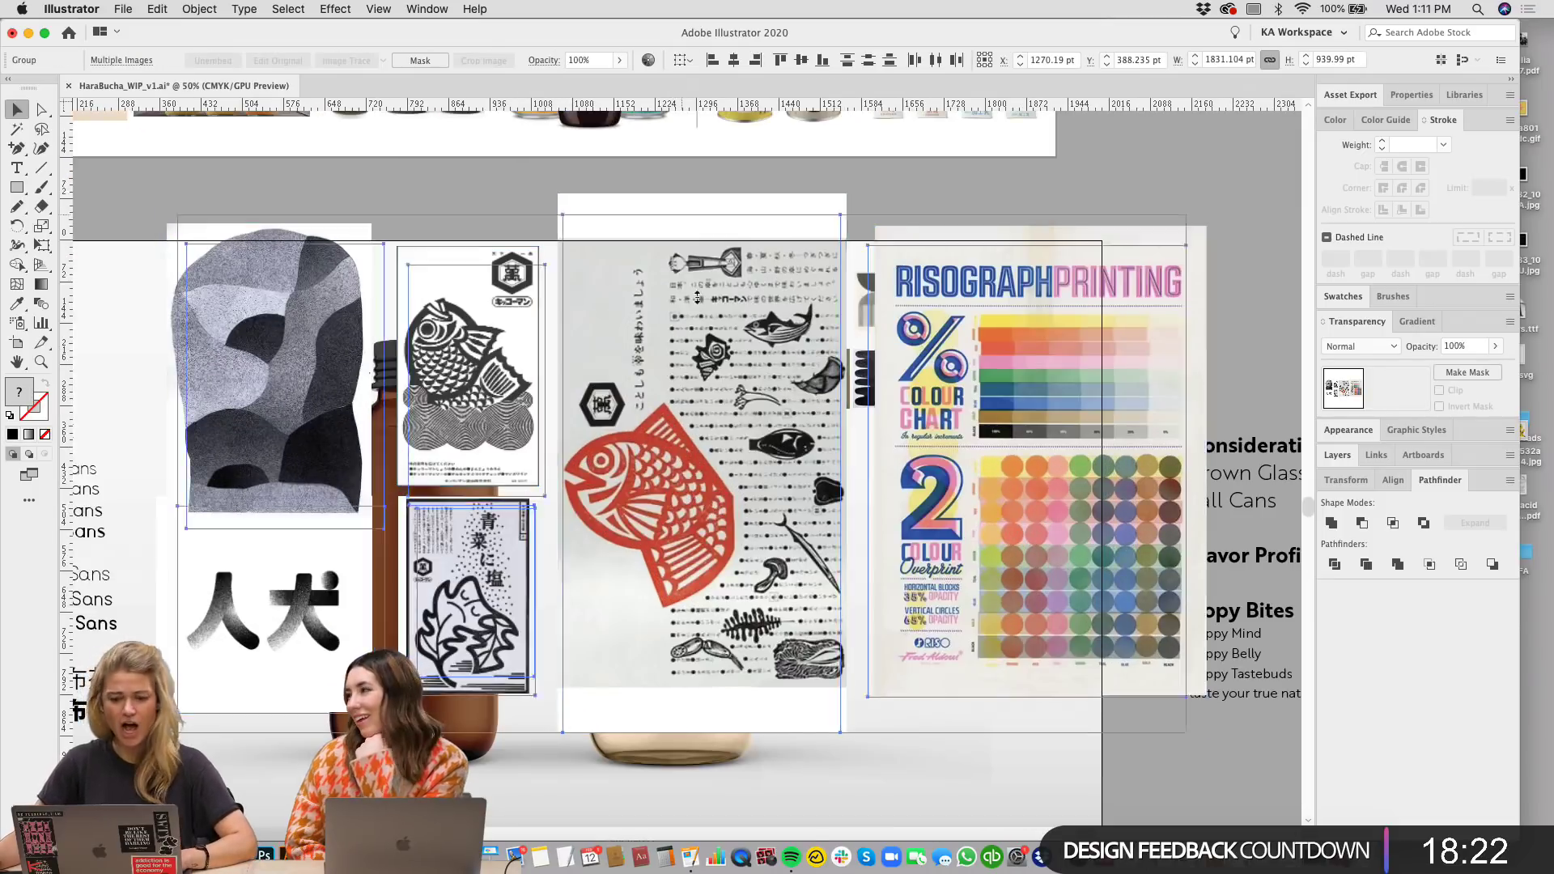
left_click_drag(697, 298, 697, 434)
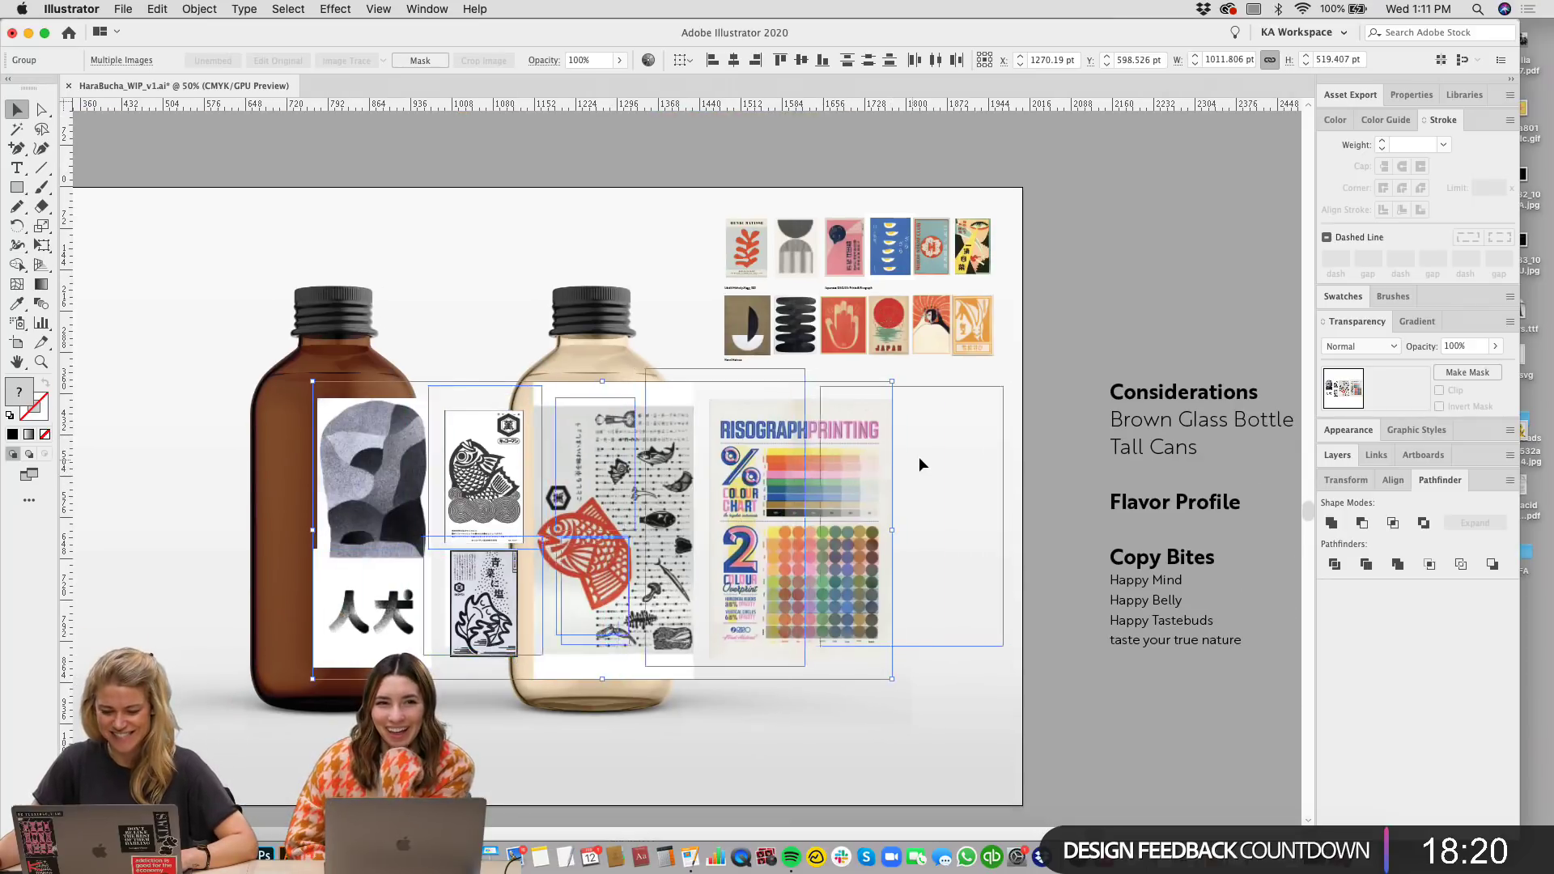
left_click_drag(426, 519, 631, 502)
left_click_drag(514, 519, 537, 516)
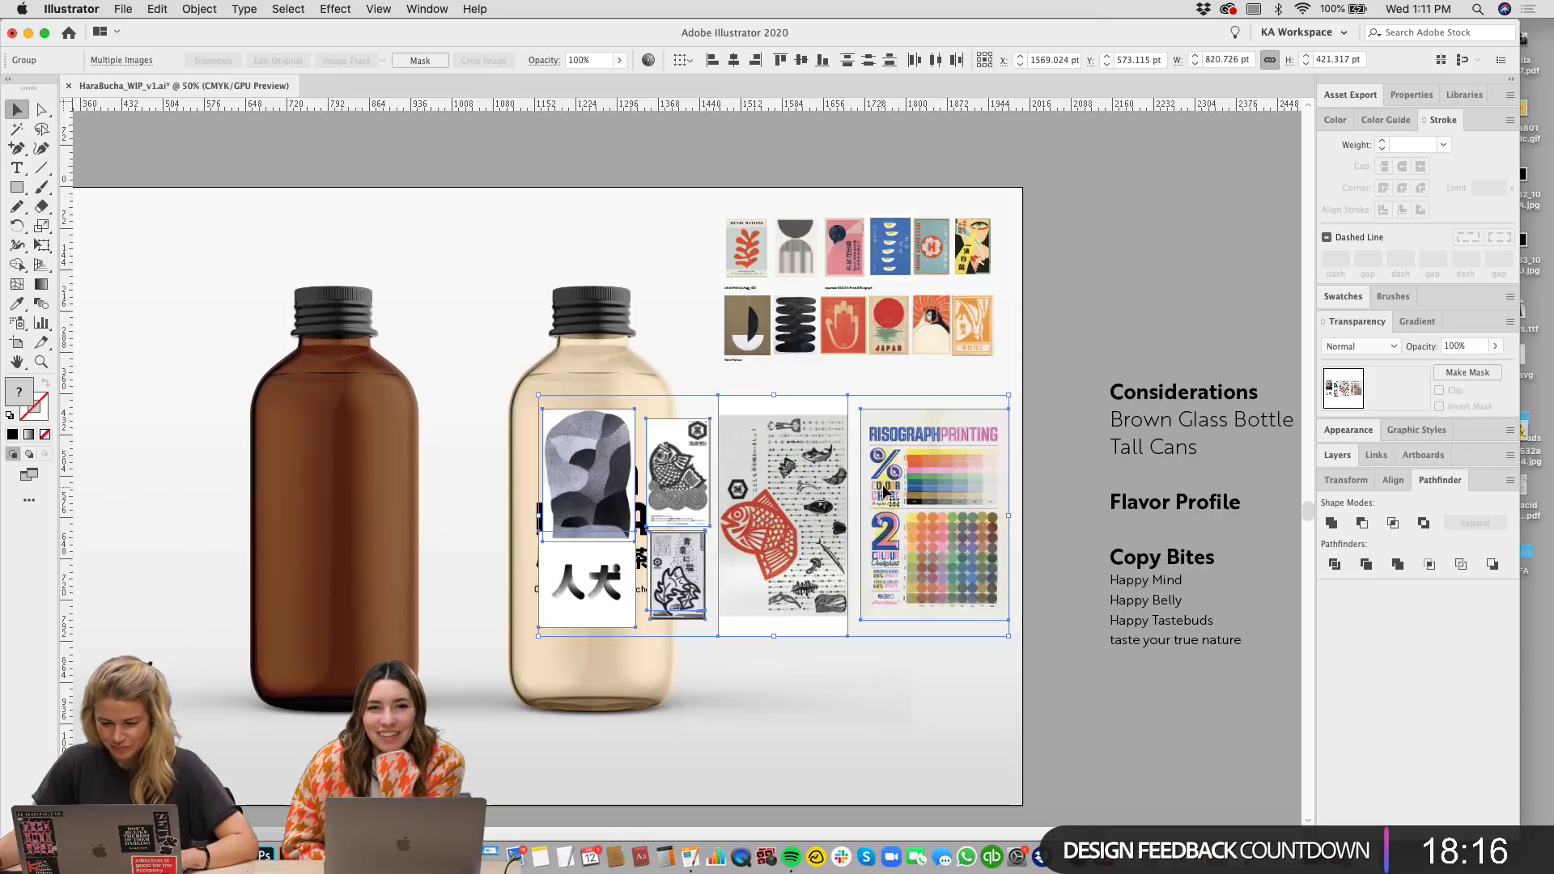
Step: Move the grey abstract shape, brushed characters and two black-and-white prints off the clear bottle, below the Risograph chart
scroll(696, 569, "down", 2)
left_click(696, 569)
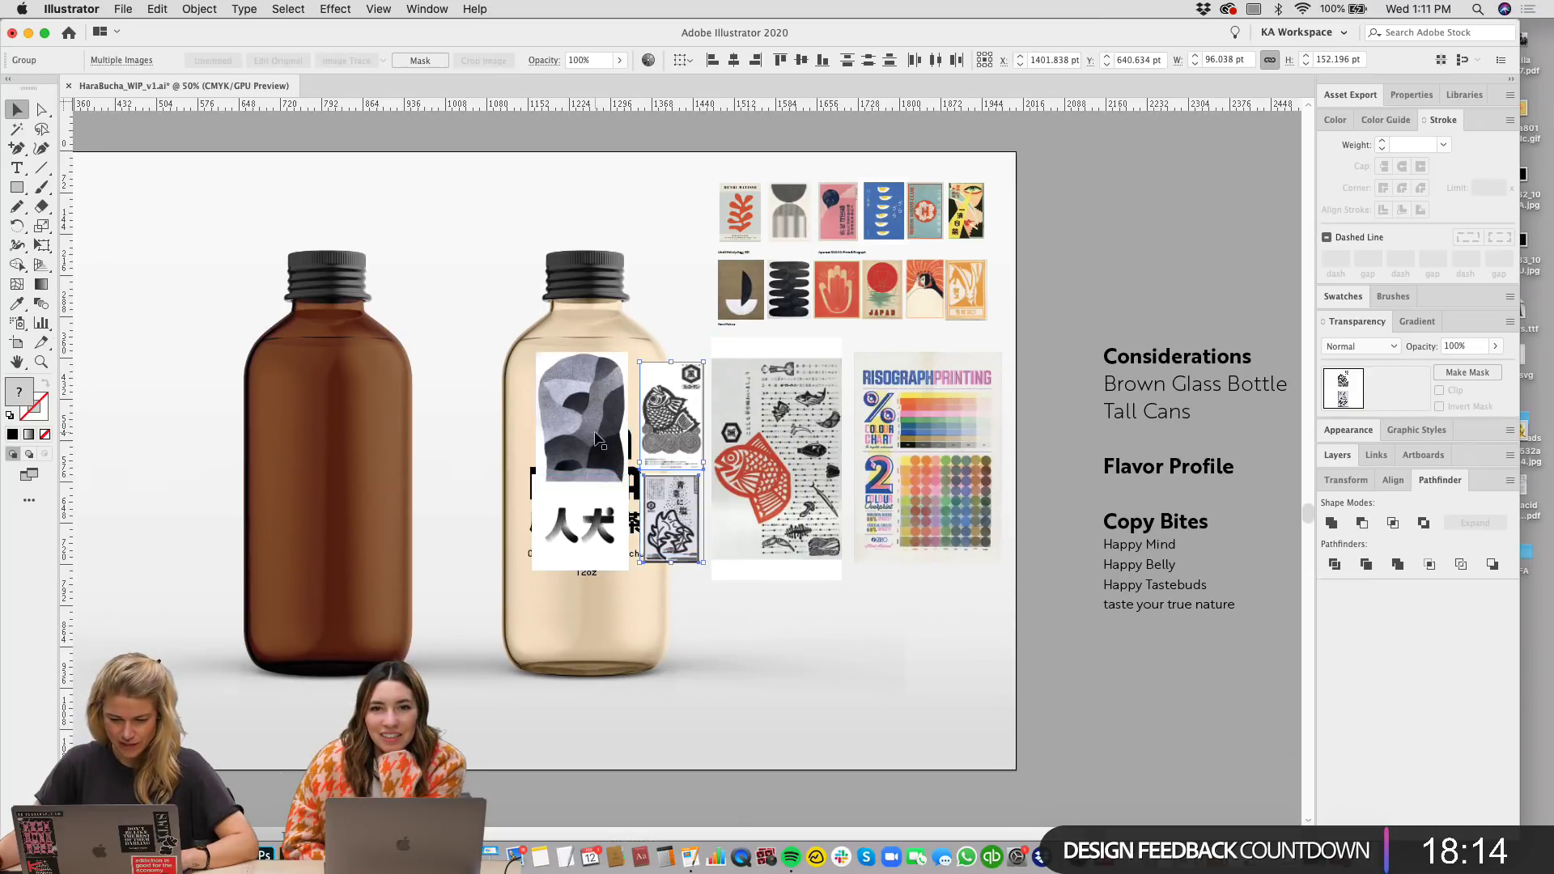
left_click_drag(696, 569, 882, 696)
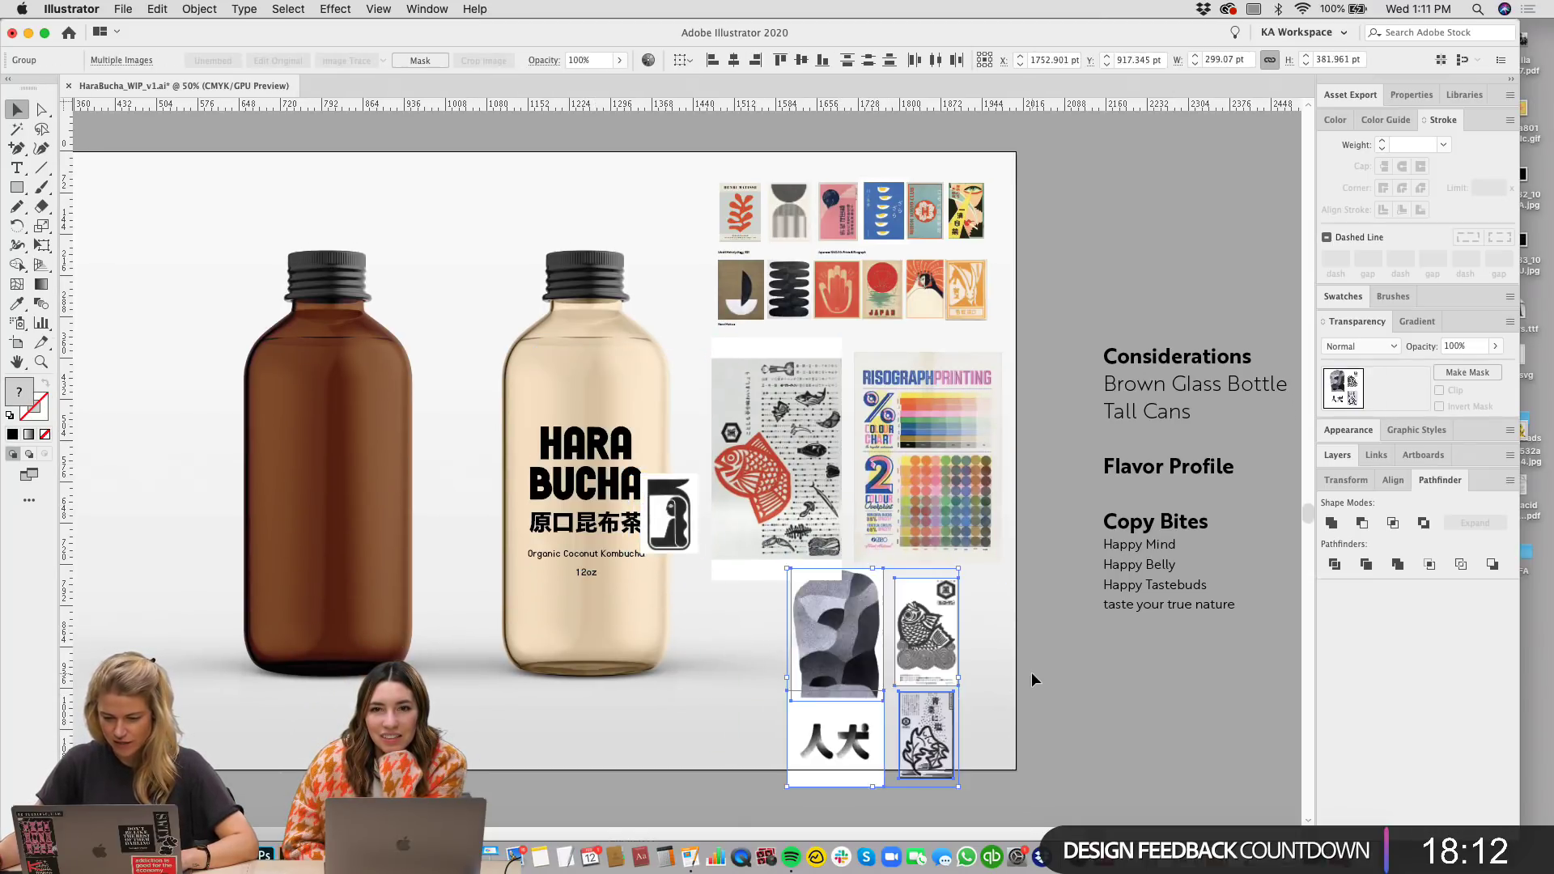
Step: Delete the stray black-and-white figure image overlapping the lockup on the clear bottle
left_click(1031, 672)
scroll(998, 675, "down", 2)
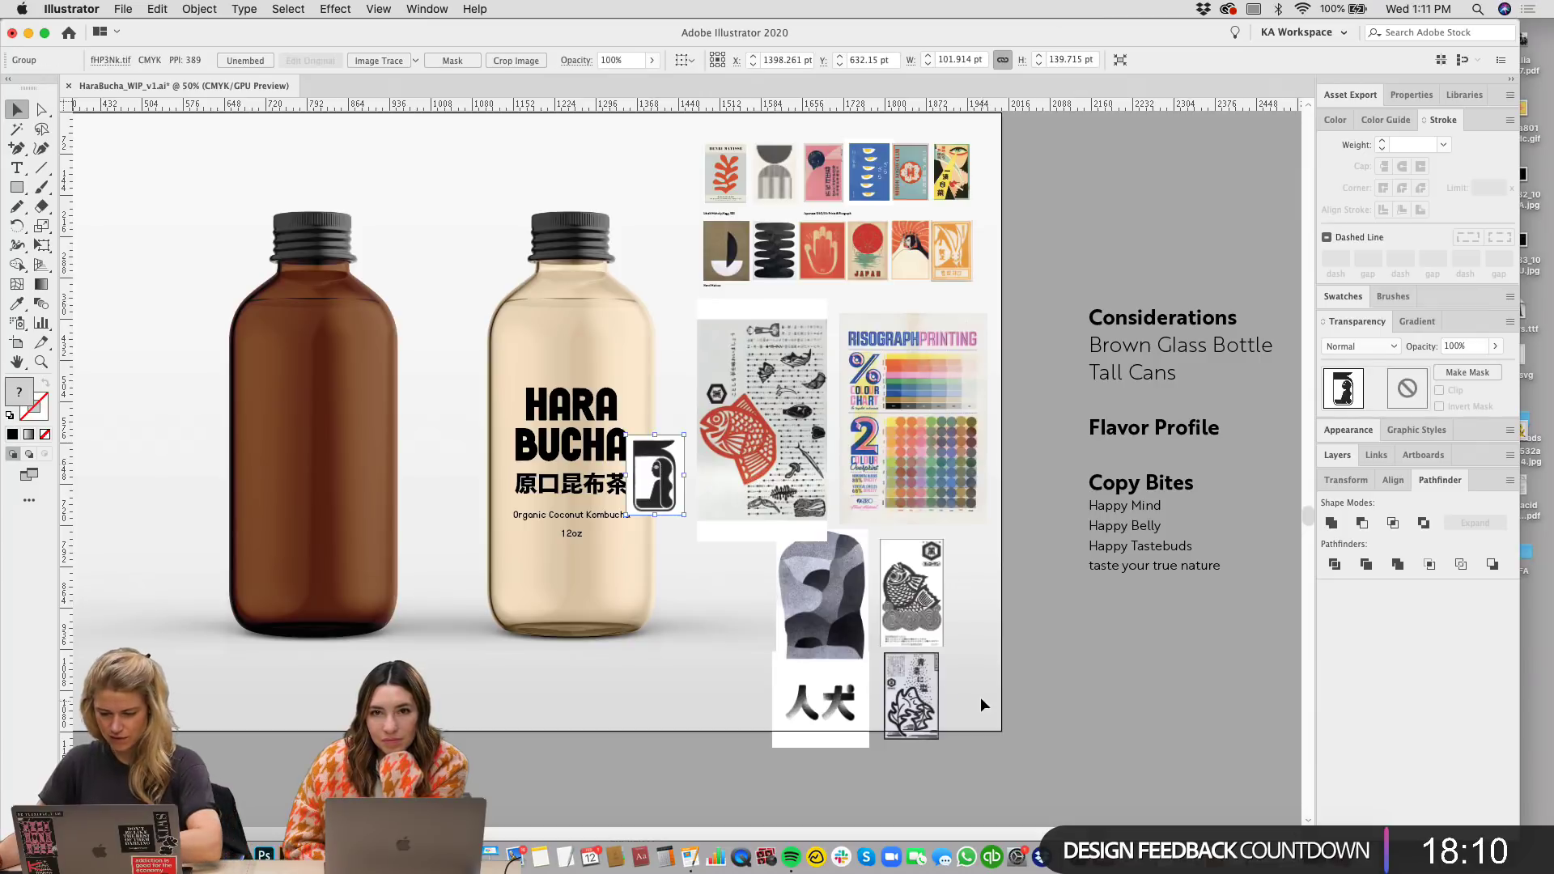
left_click_drag(951, 395, 940, 395)
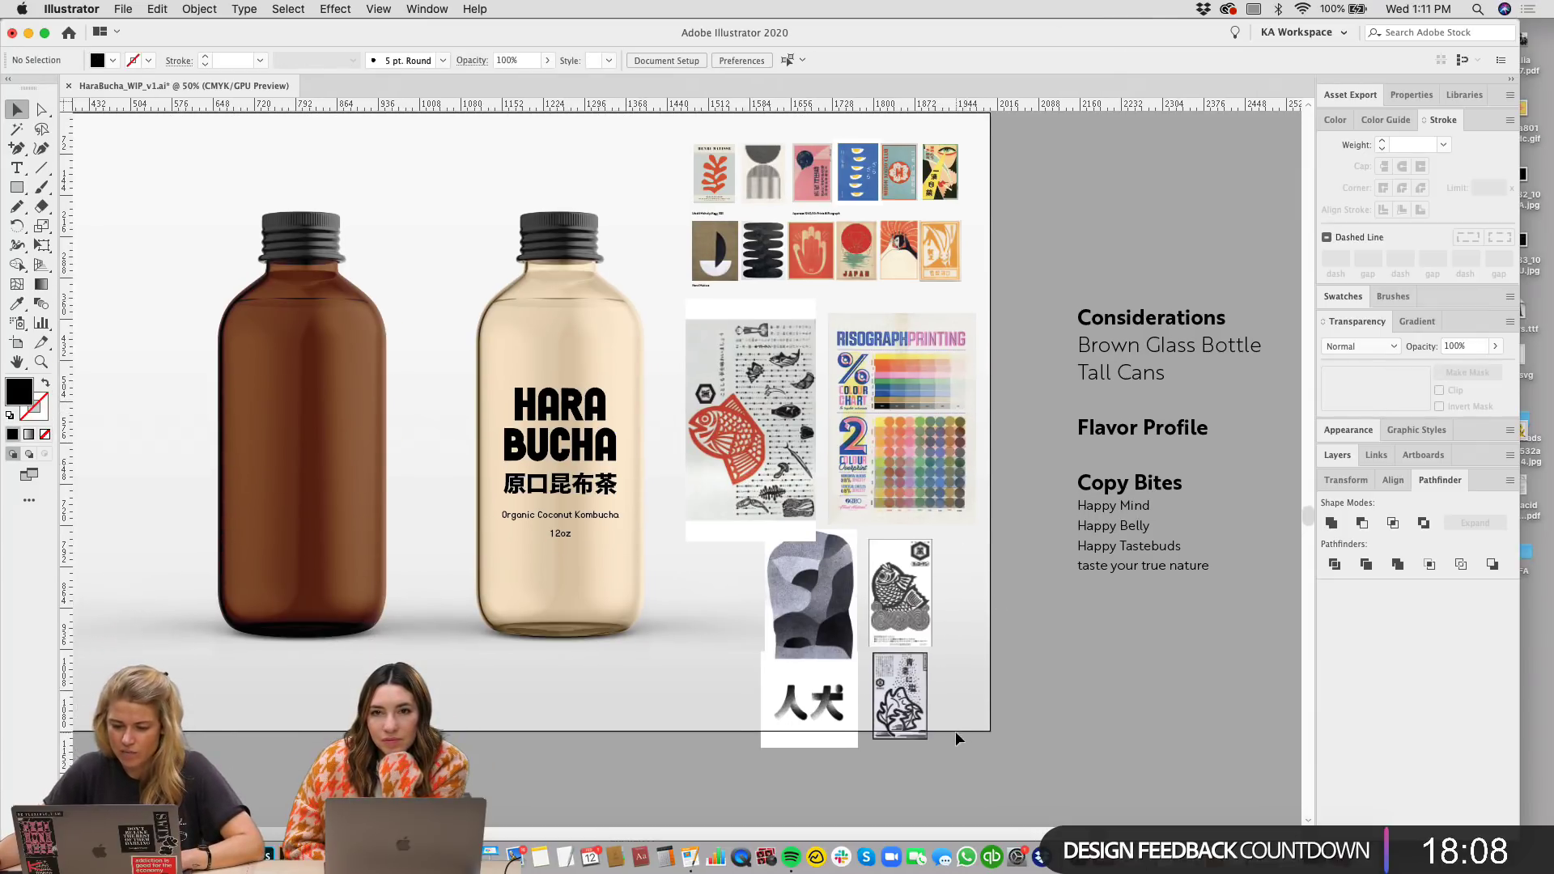
Step: Shift the lower texture image group toward the artboard's right edge and scale it down to fit inside
left_click(839, 607)
left_click_drag(838, 607, 854, 607)
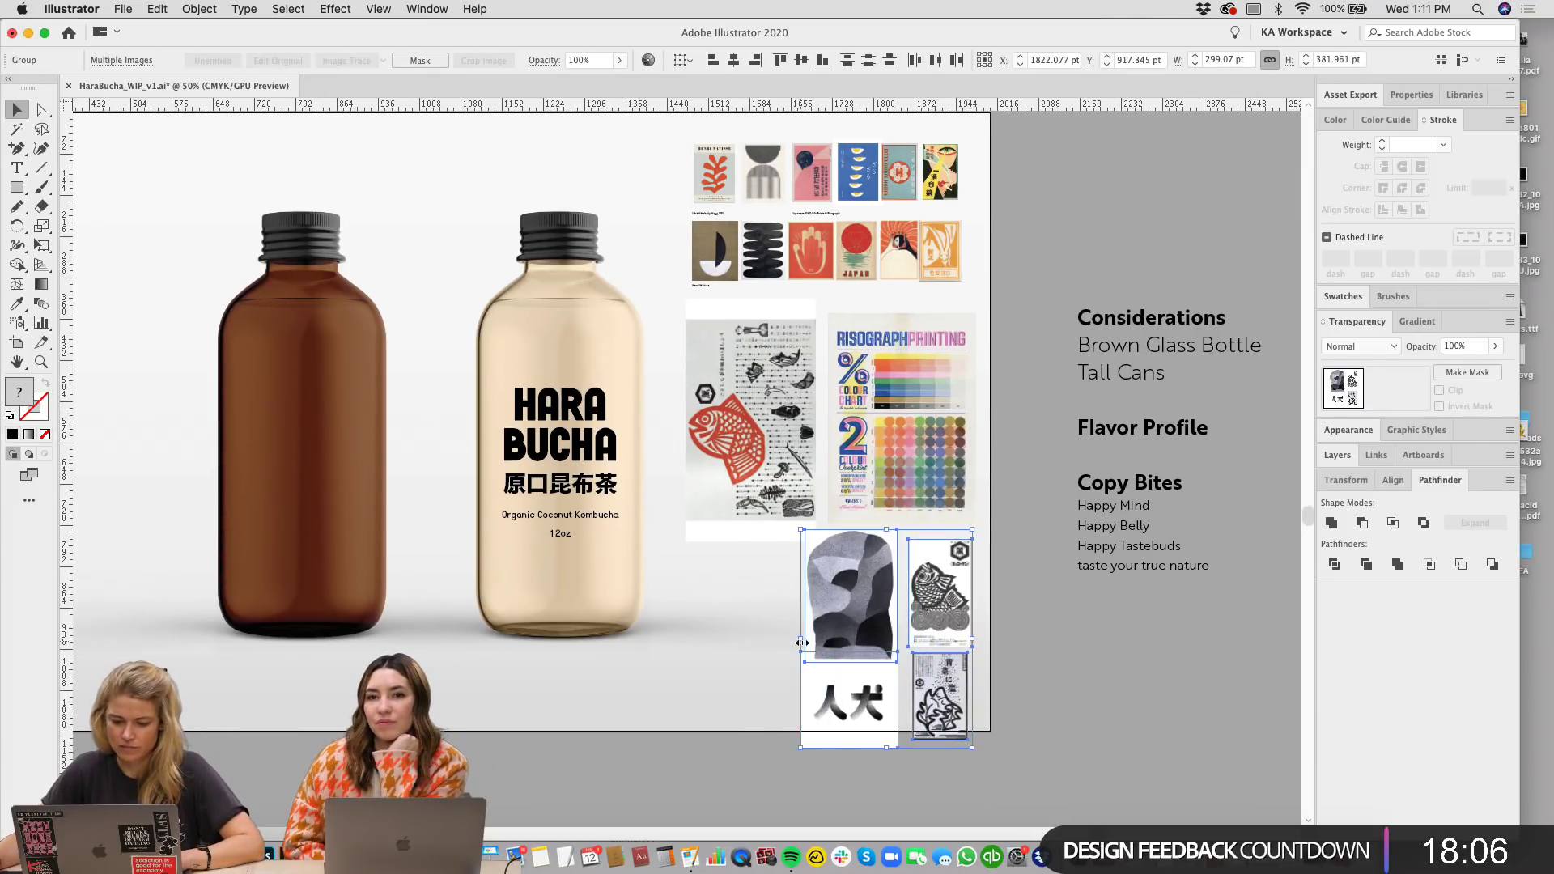
left_click(753, 655)
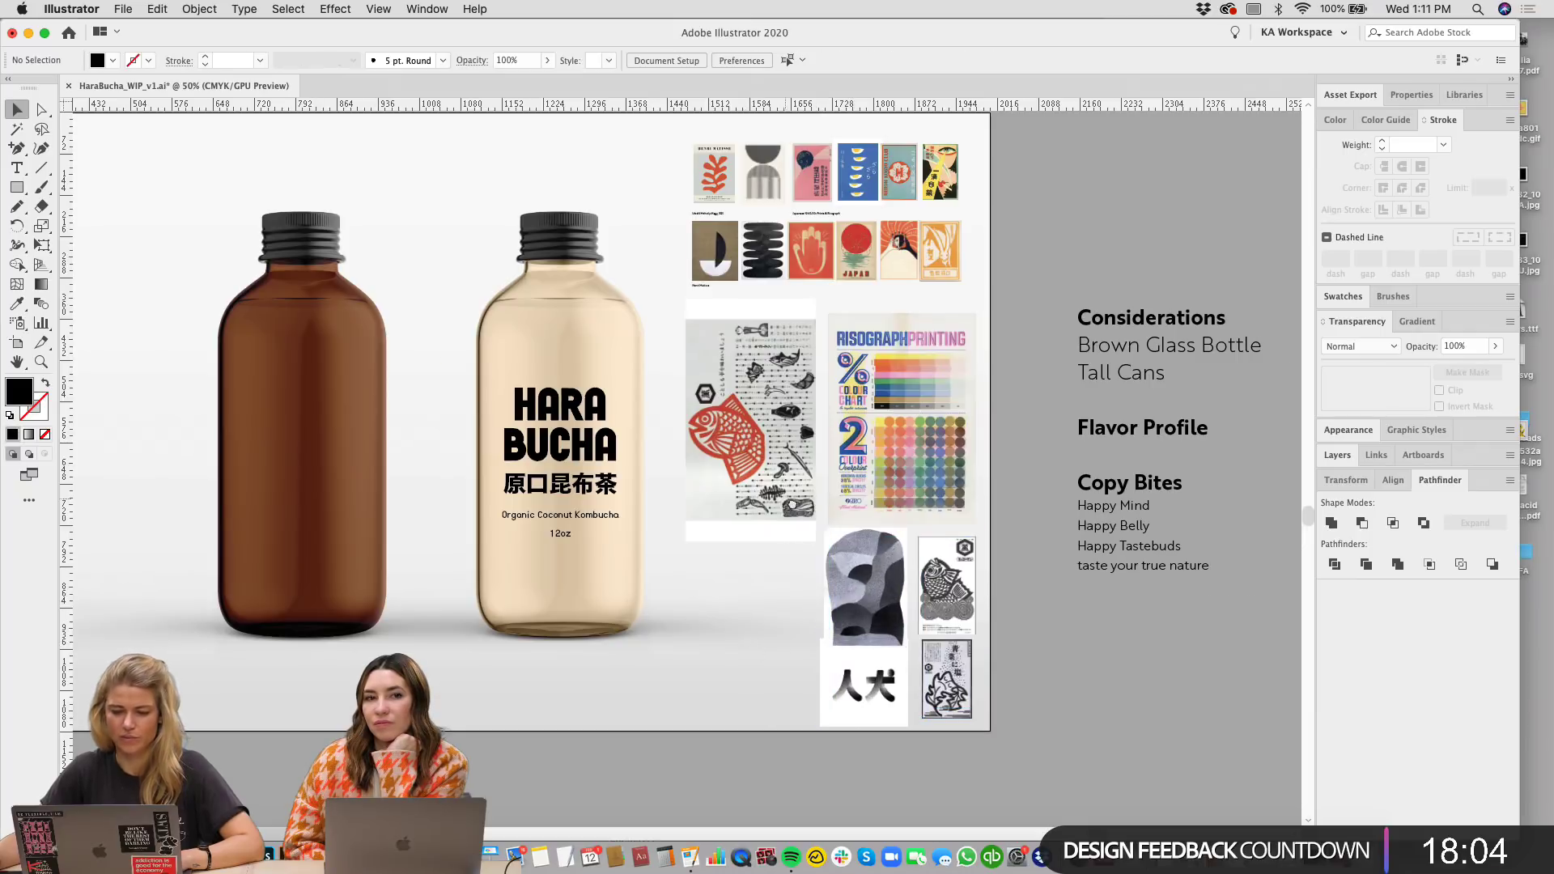
Step: Examine the Competitive (in category) and Japanese Found packaging references
left_click_drag(792, 505, 967, 575)
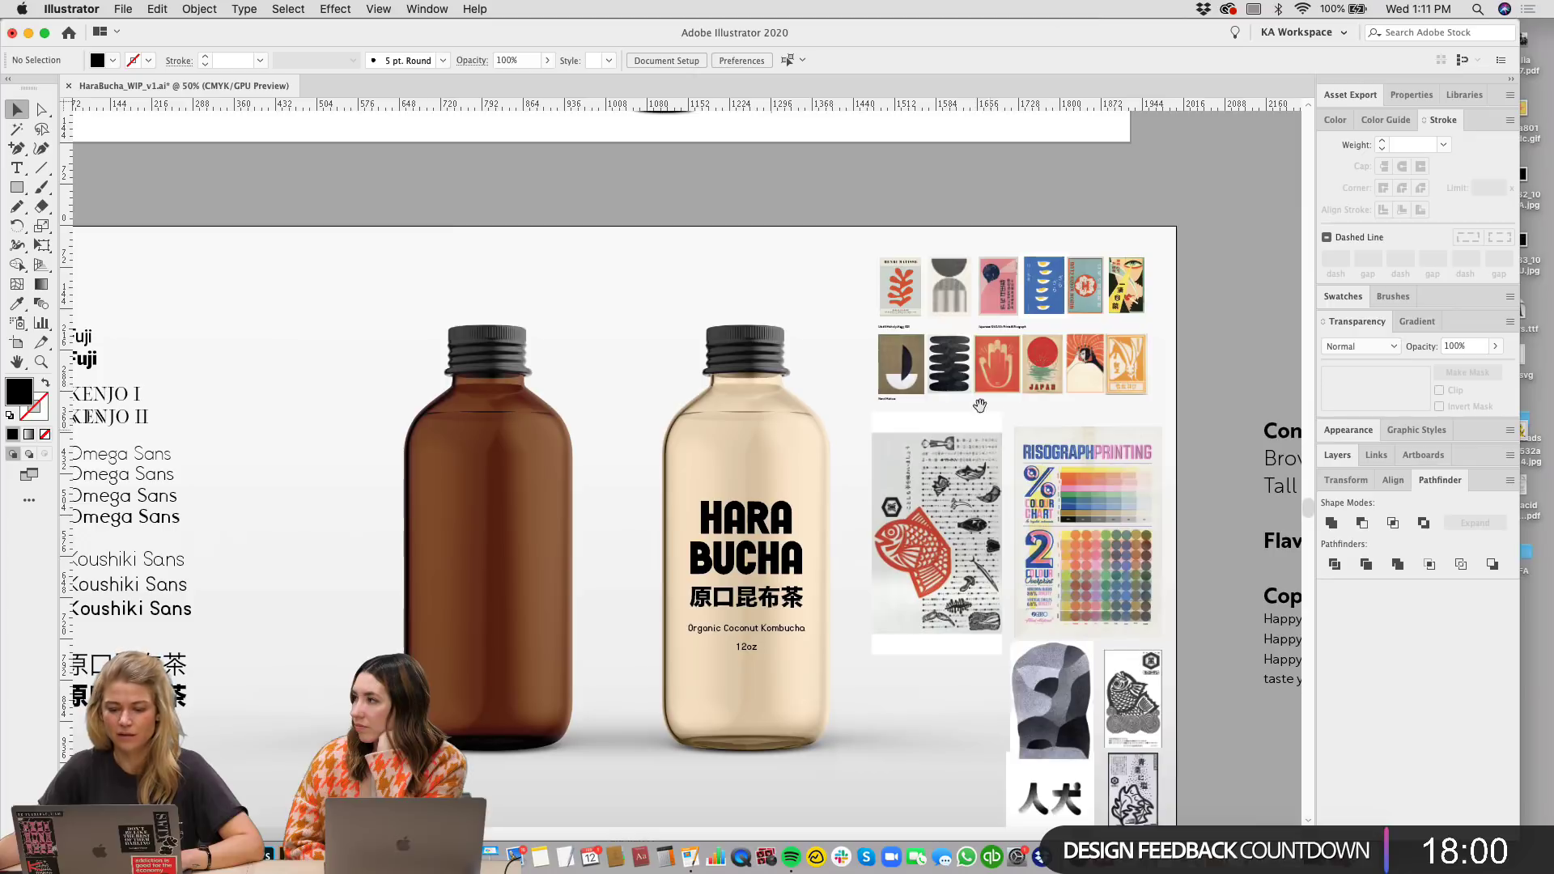
scroll(979, 405, "up", 10)
scroll(979, 404, "left", 5)
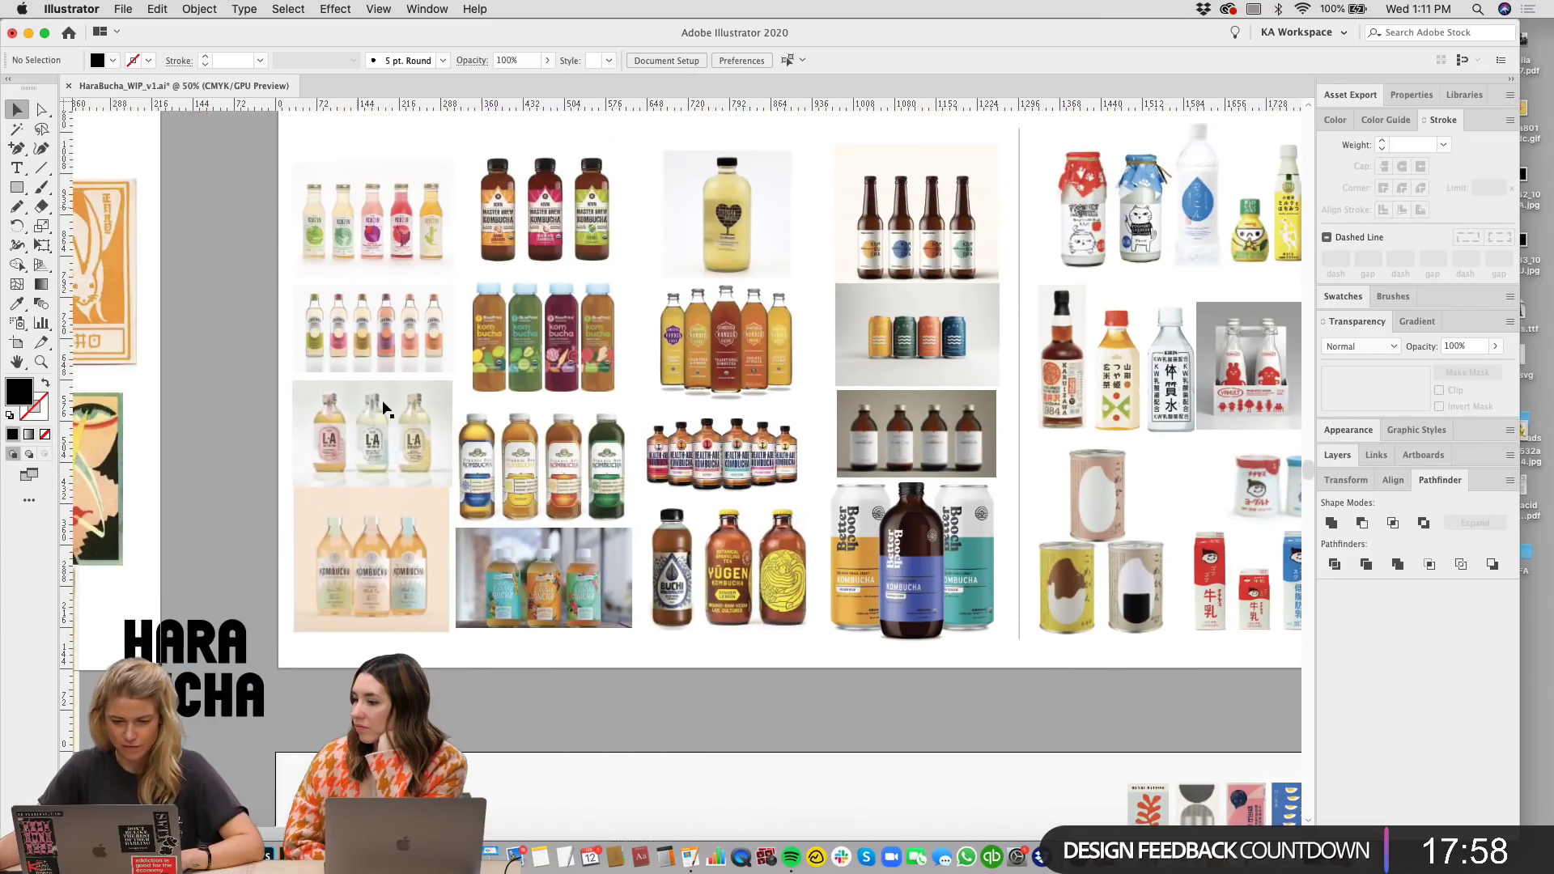
left_click_drag(849, 524, 772, 564)
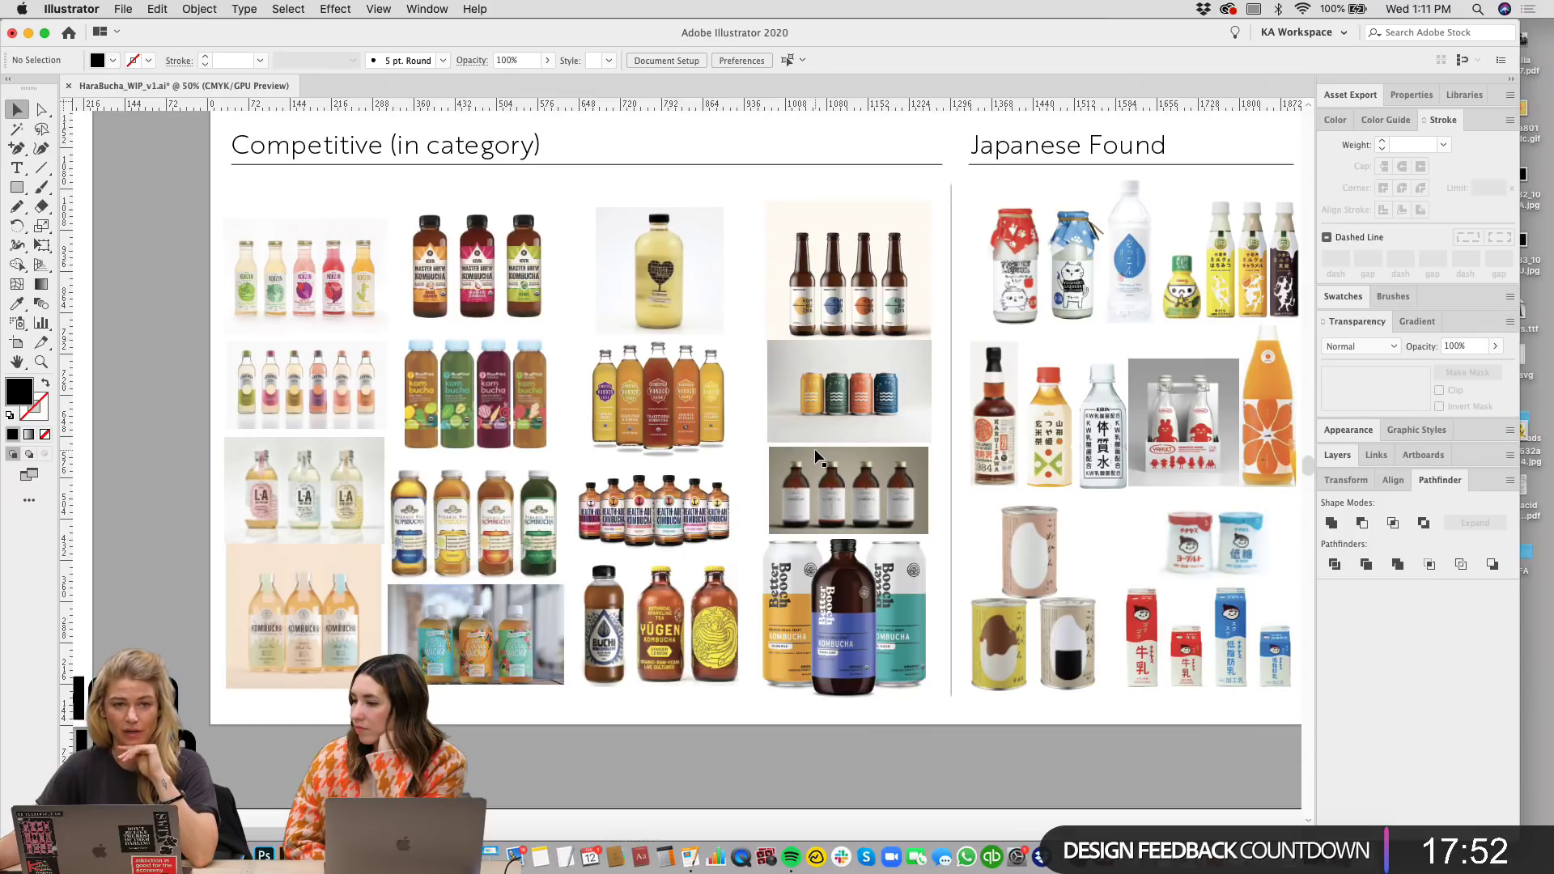
scroll(801, 456, "down", 1)
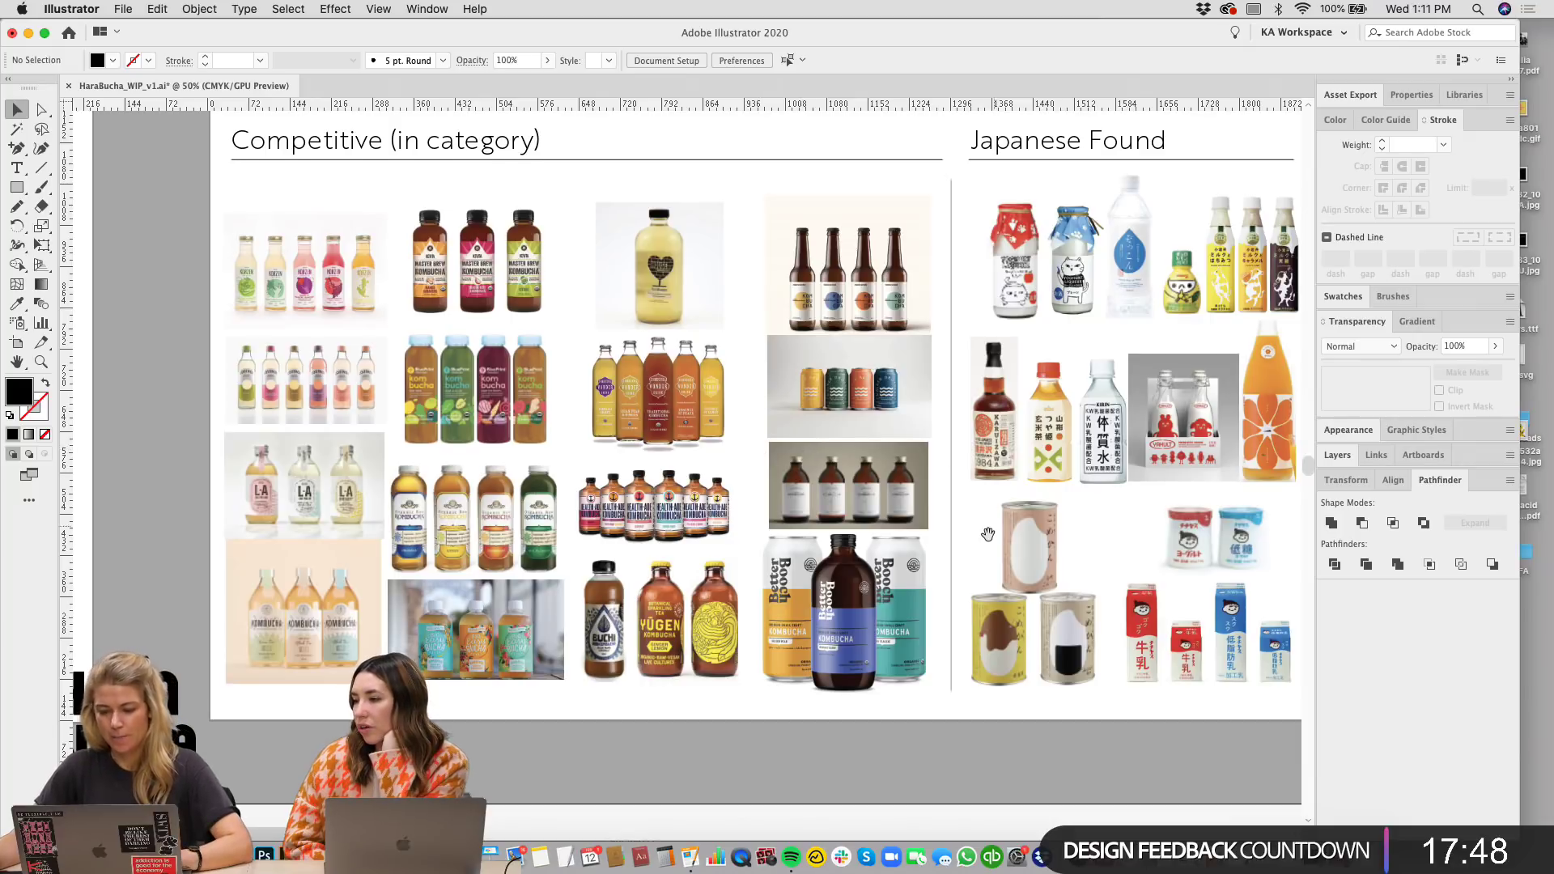
scroll(988, 534, "down", 3)
key("super+minus")
key("super+minus")
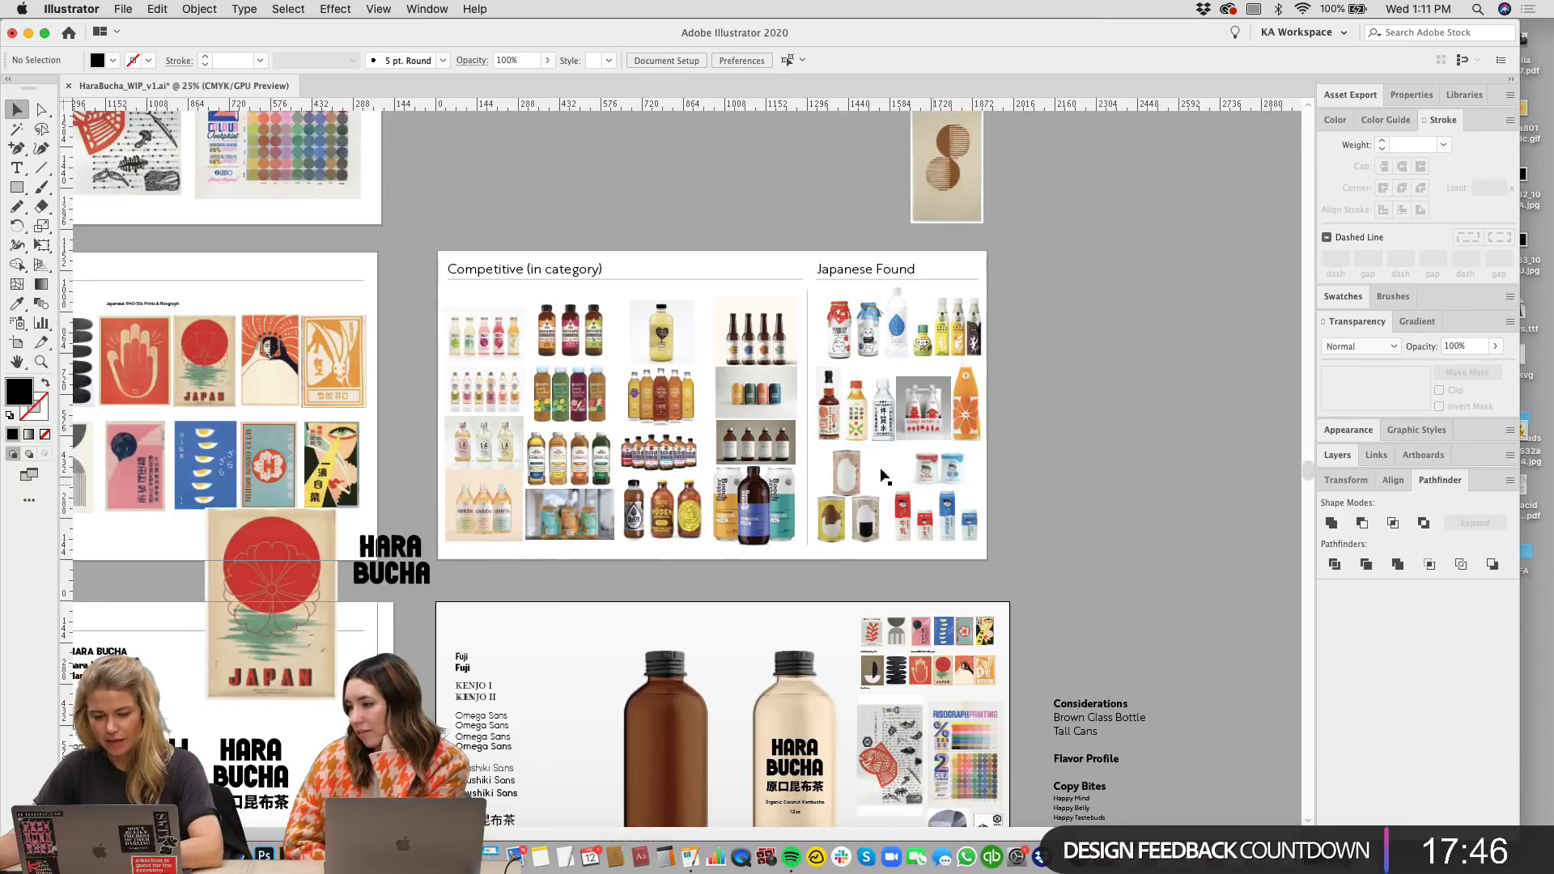
Step: Examine the Texture / Color board and the Type/Mood/Inspiration poster references for label ideas
left_click_drag(156, 285, 743, 487)
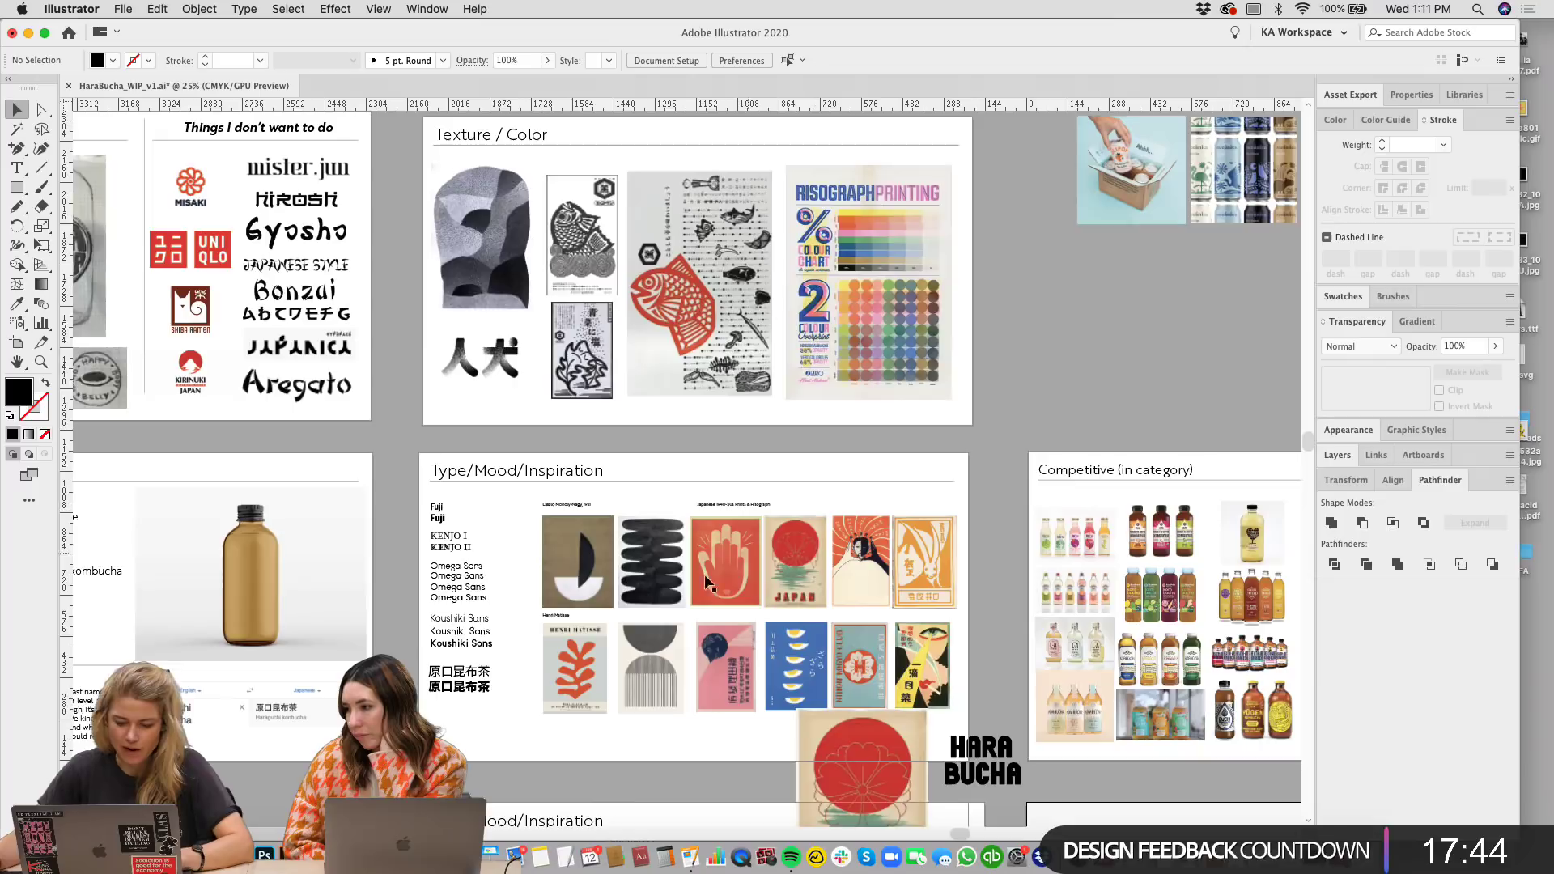
key("super+plus")
left_click_drag(664, 619, 607, 654)
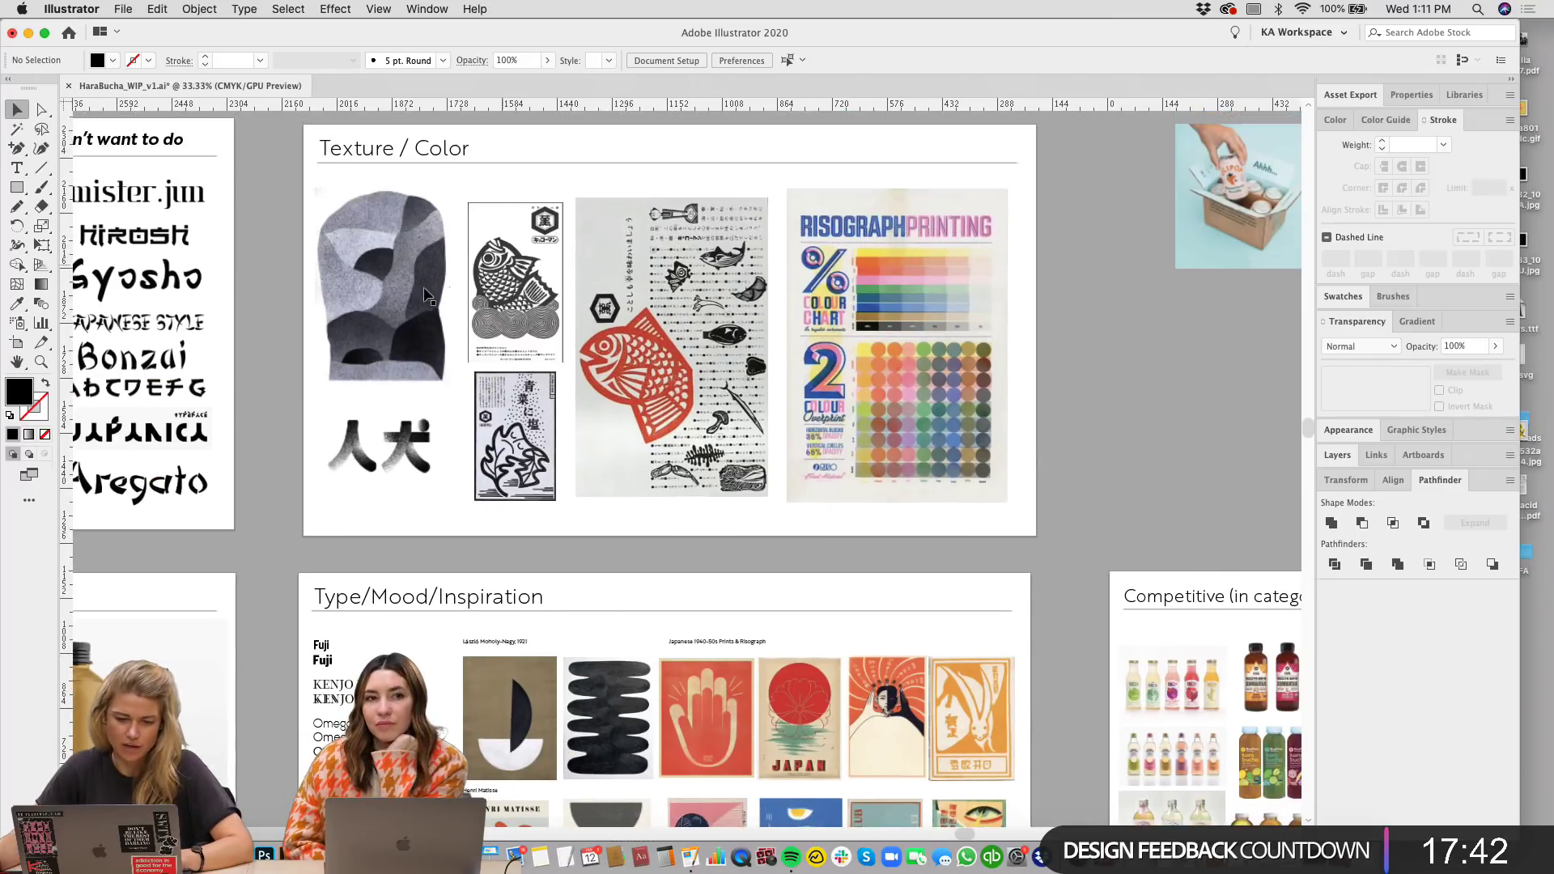
left_click_drag(839, 469, 832, 450)
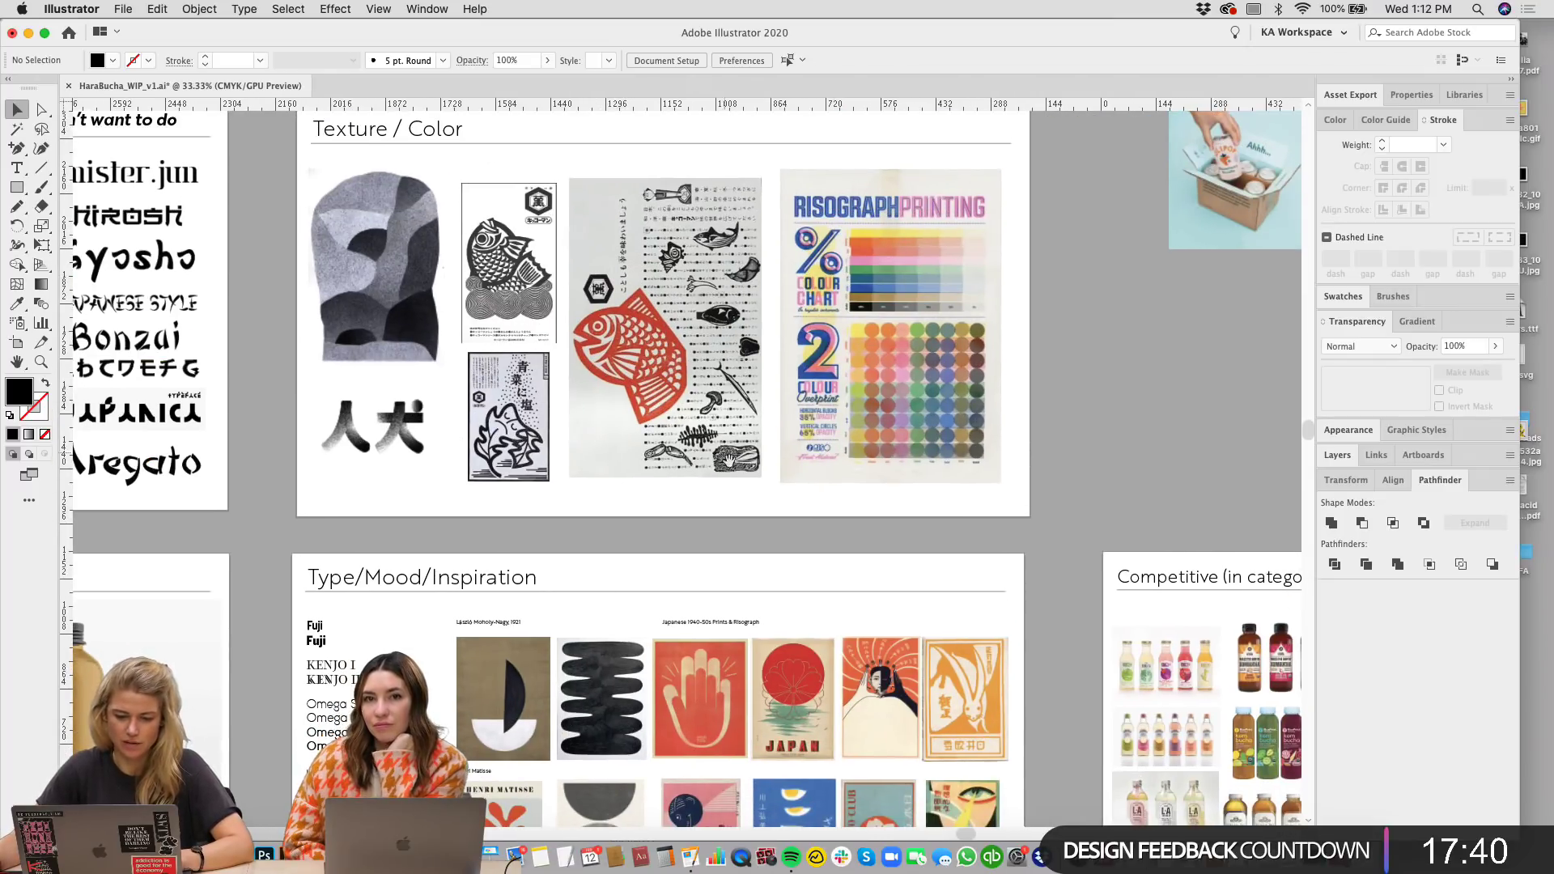
scroll(753, 453, "down", 5)
key("super+plus")
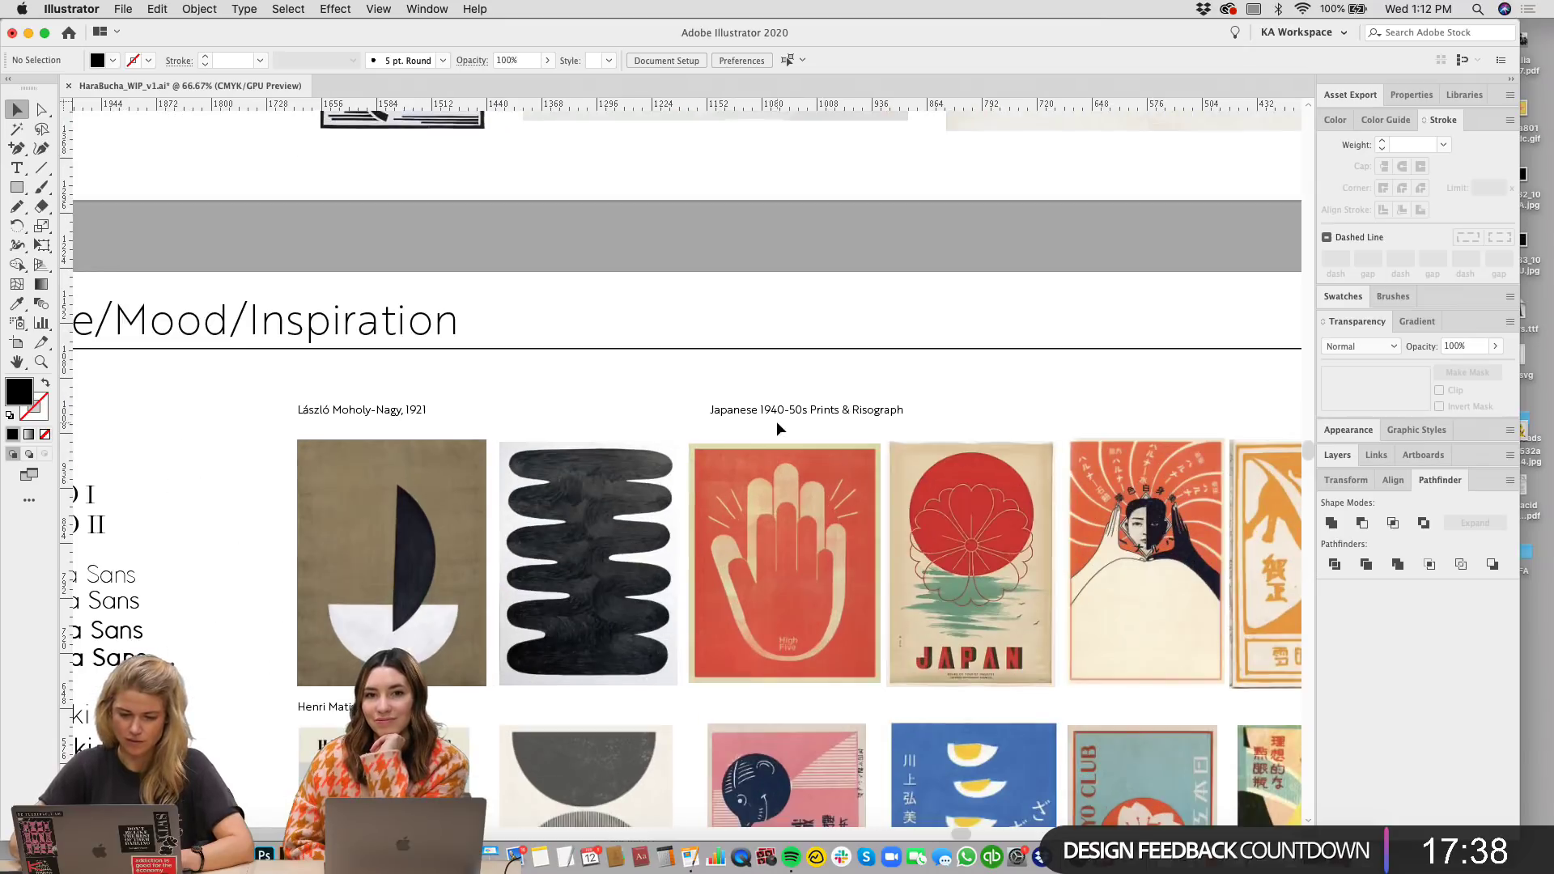
scroll(775, 421, "down", 5)
scroll(775, 421, "right", 4)
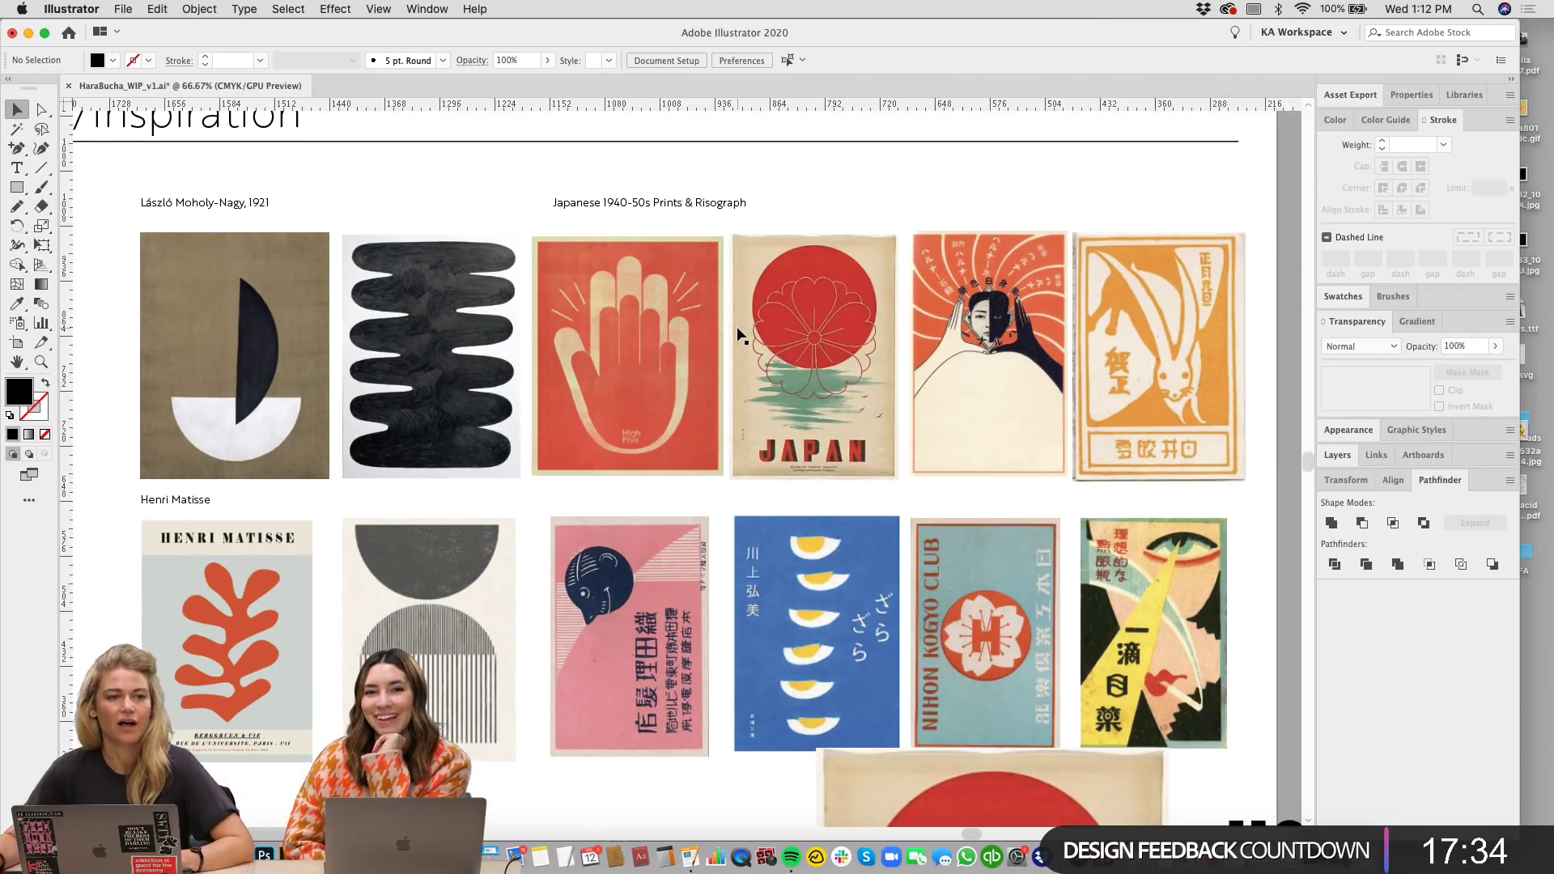
scroll(687, 305, "down", 2)
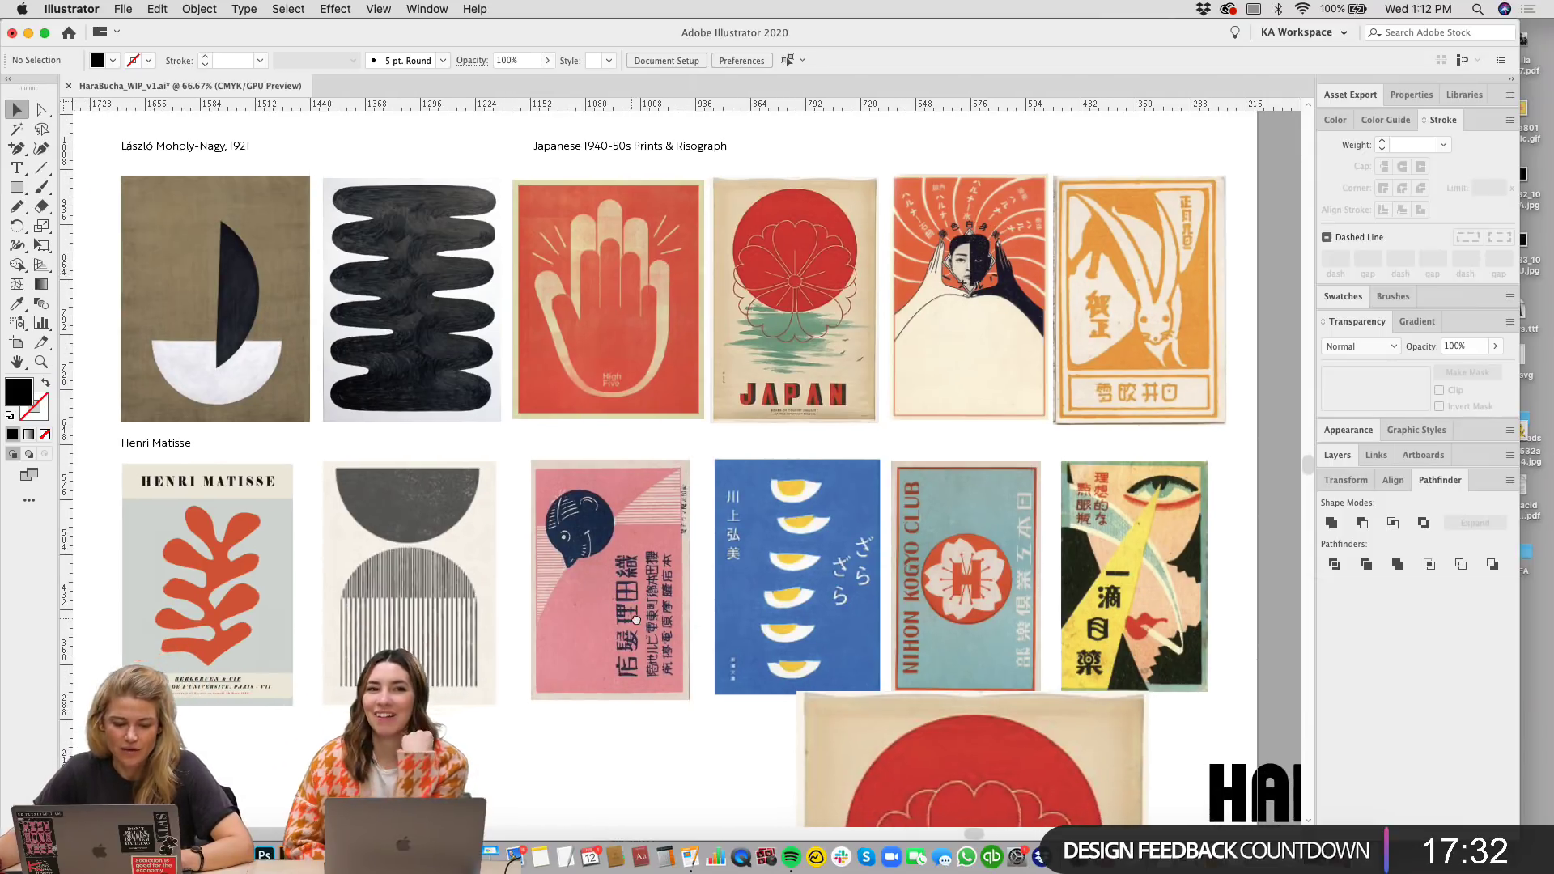
scroll(641, 623, "left", 1)
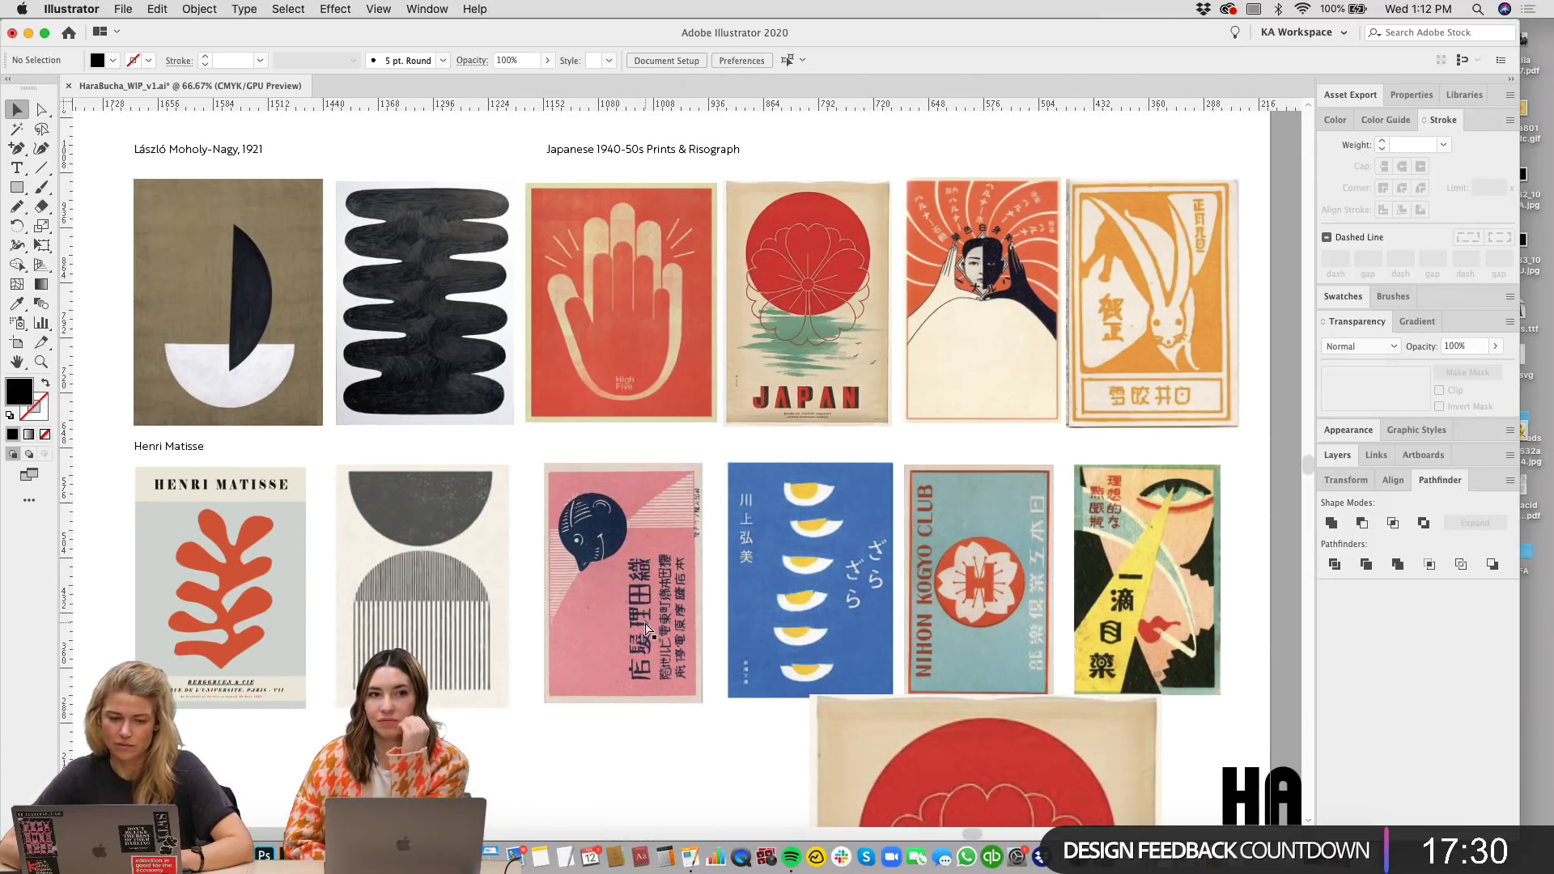
key("super+minus")
key("super+minus")
scroll(654, 389, "up", 2)
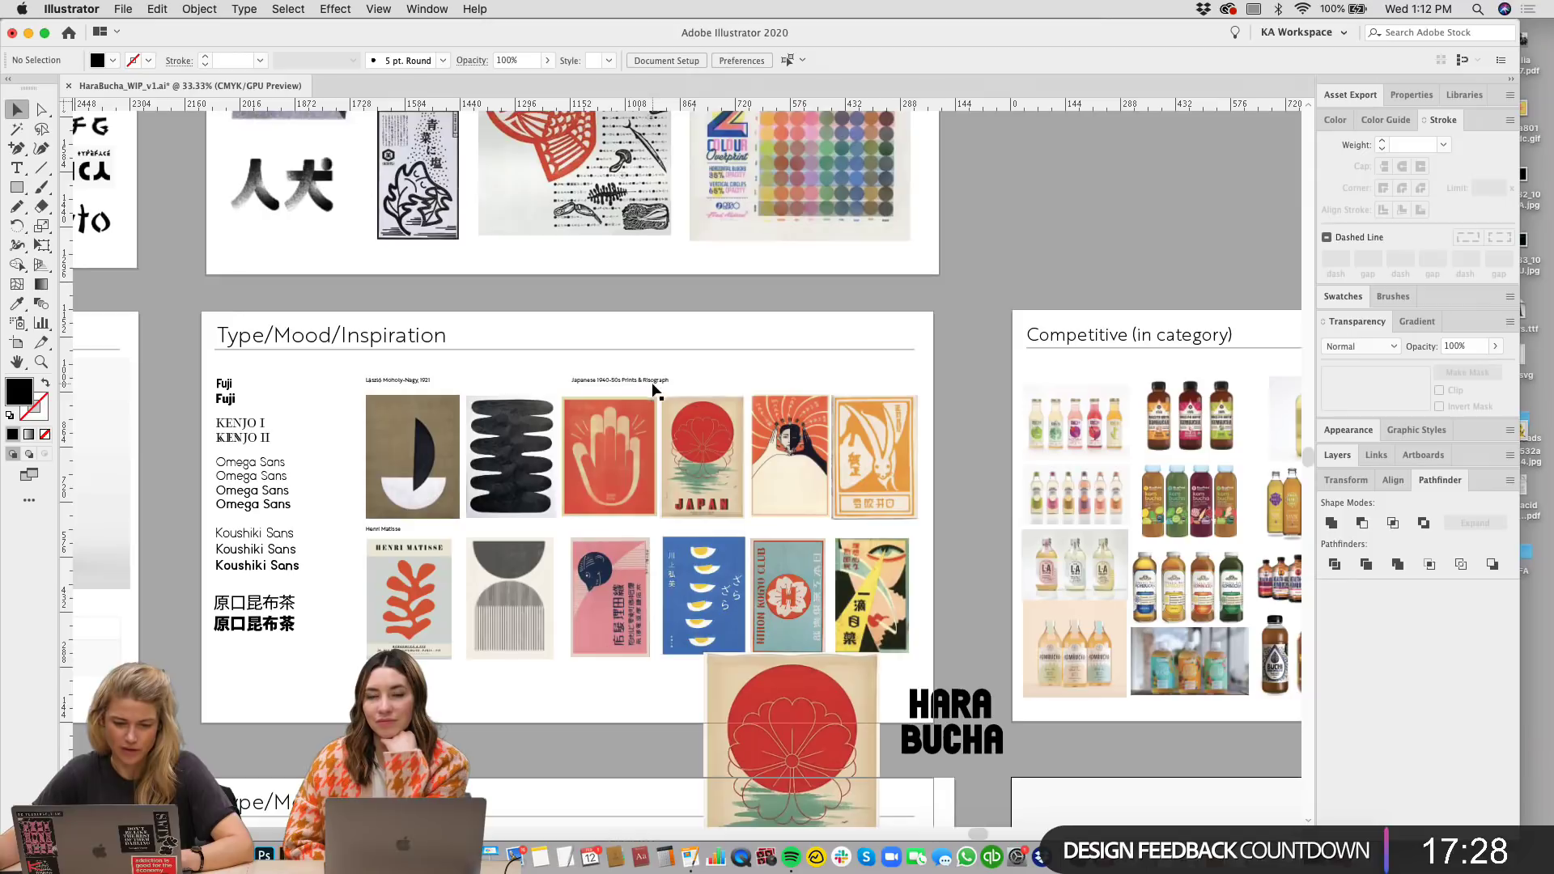
Step: Move the large JAPAN poster from beside the Type/Mood/Inspiration board to above the clear bottle, overlapping the mockup artboard's upper edge
scroll(654, 389, "right", 3)
scroll(842, 447, "up", 2)
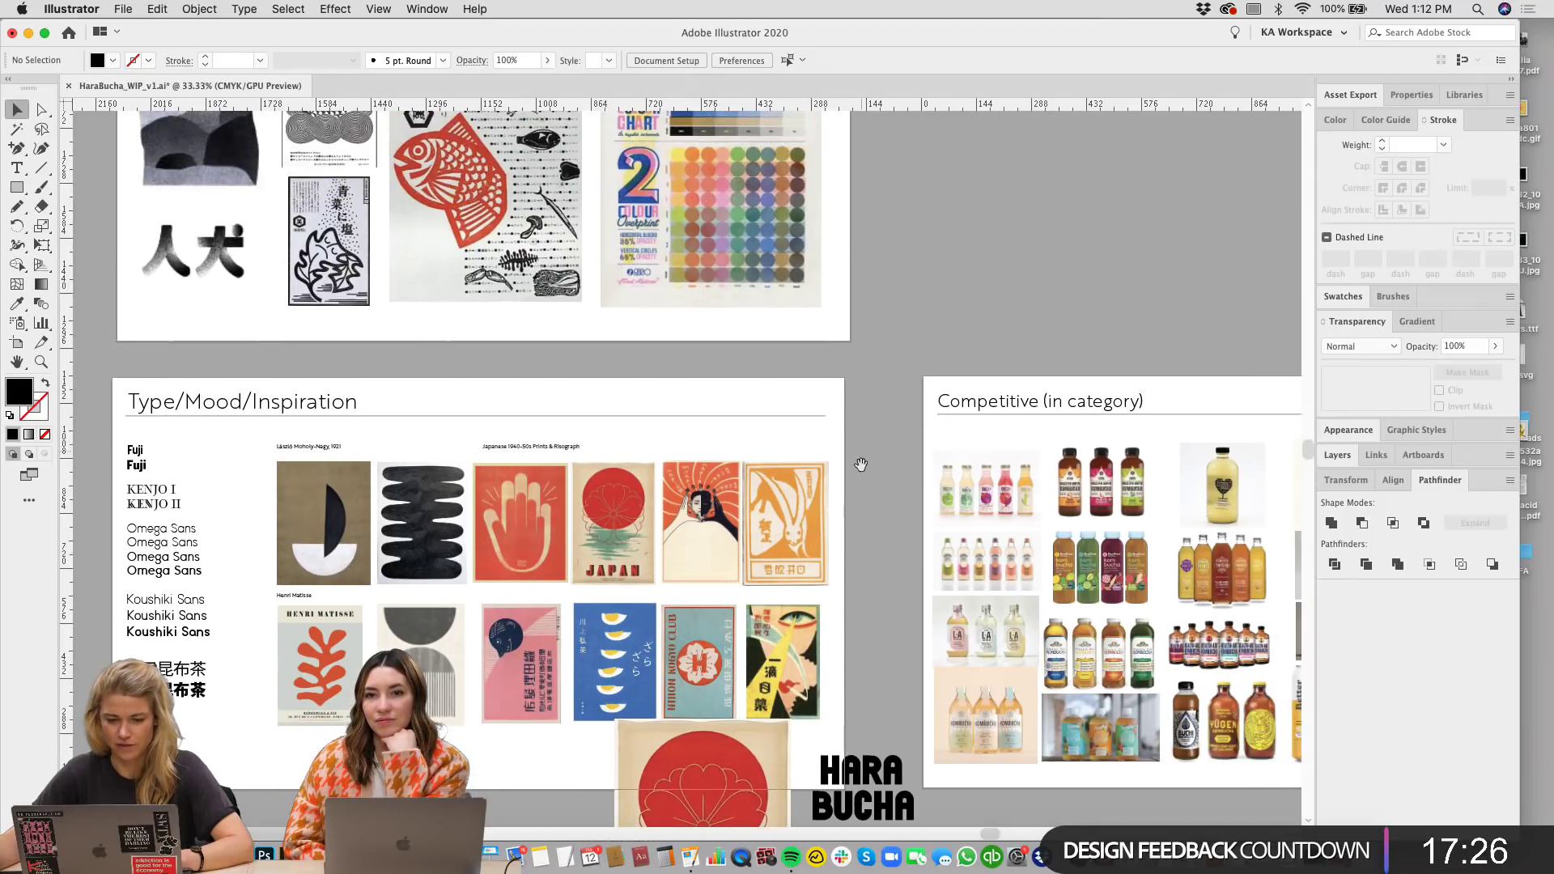
left_click_drag(861, 463, 852, 579)
scroll(906, 615, "down", 8)
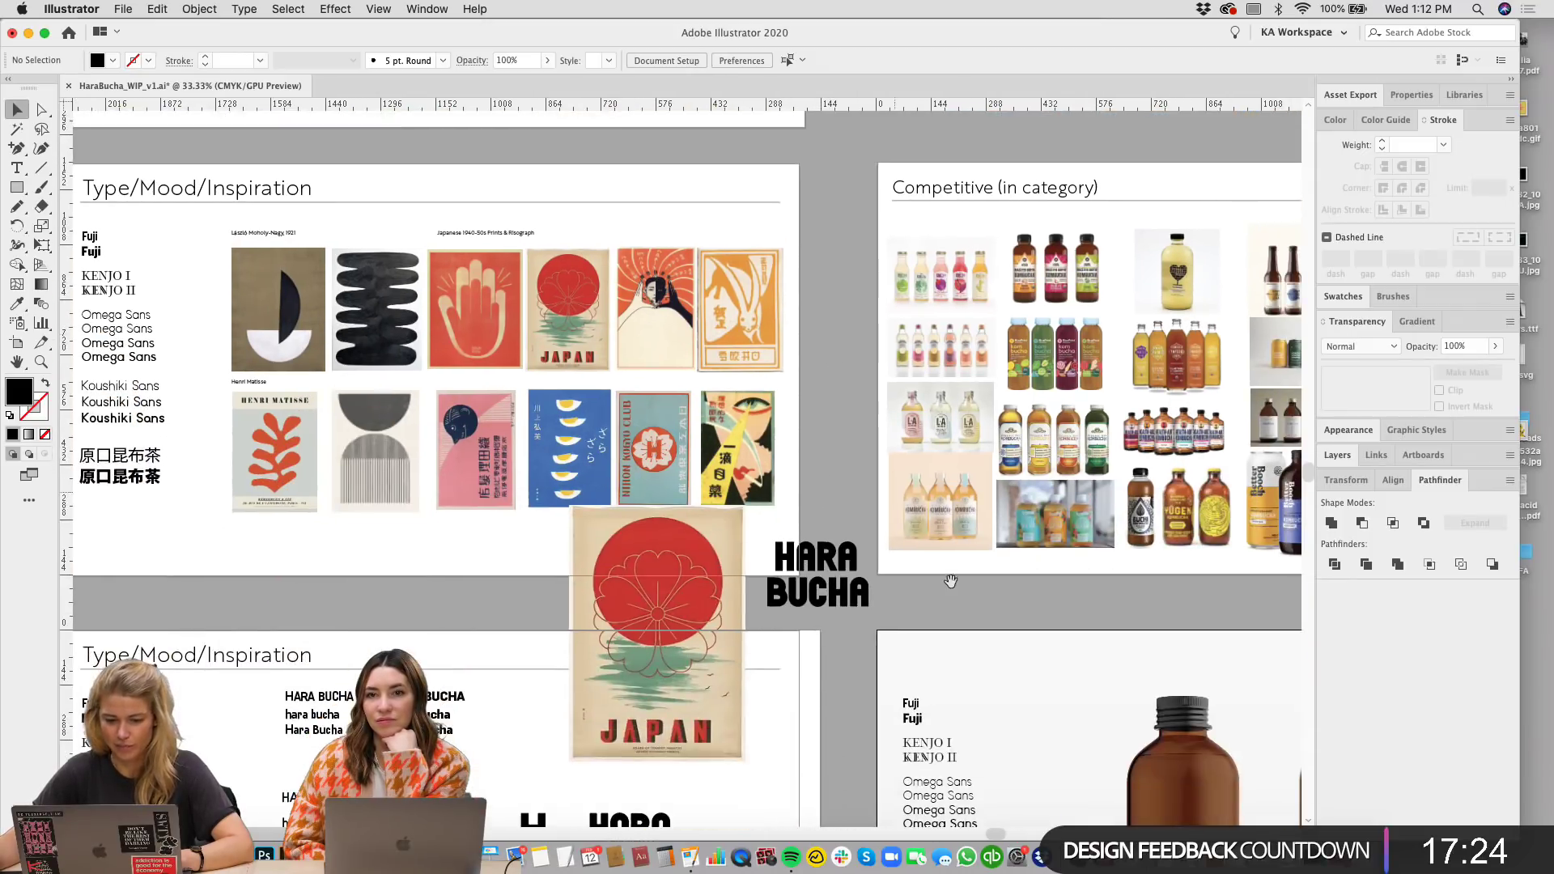
scroll(951, 581, "right", 4)
scroll(885, 467, "down", 2)
scroll(885, 467, "right", 3)
scroll(697, 317, "right", 6)
scroll(697, 317, "up", 2)
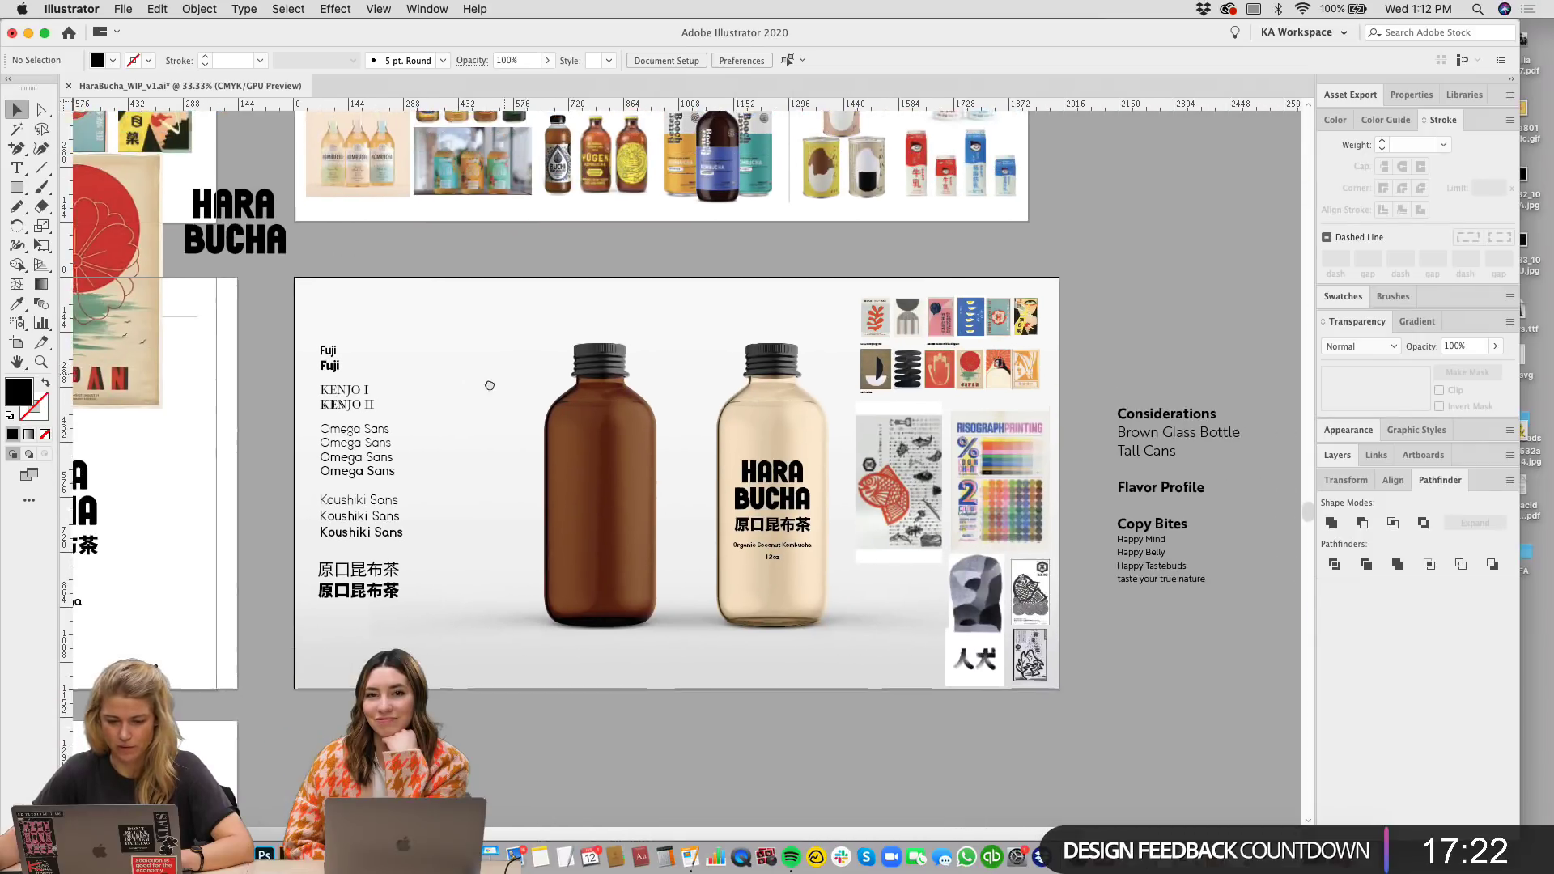
left_click(134, 348)
left_click_drag(110, 384, 782, 304)
left_click(1154, 275)
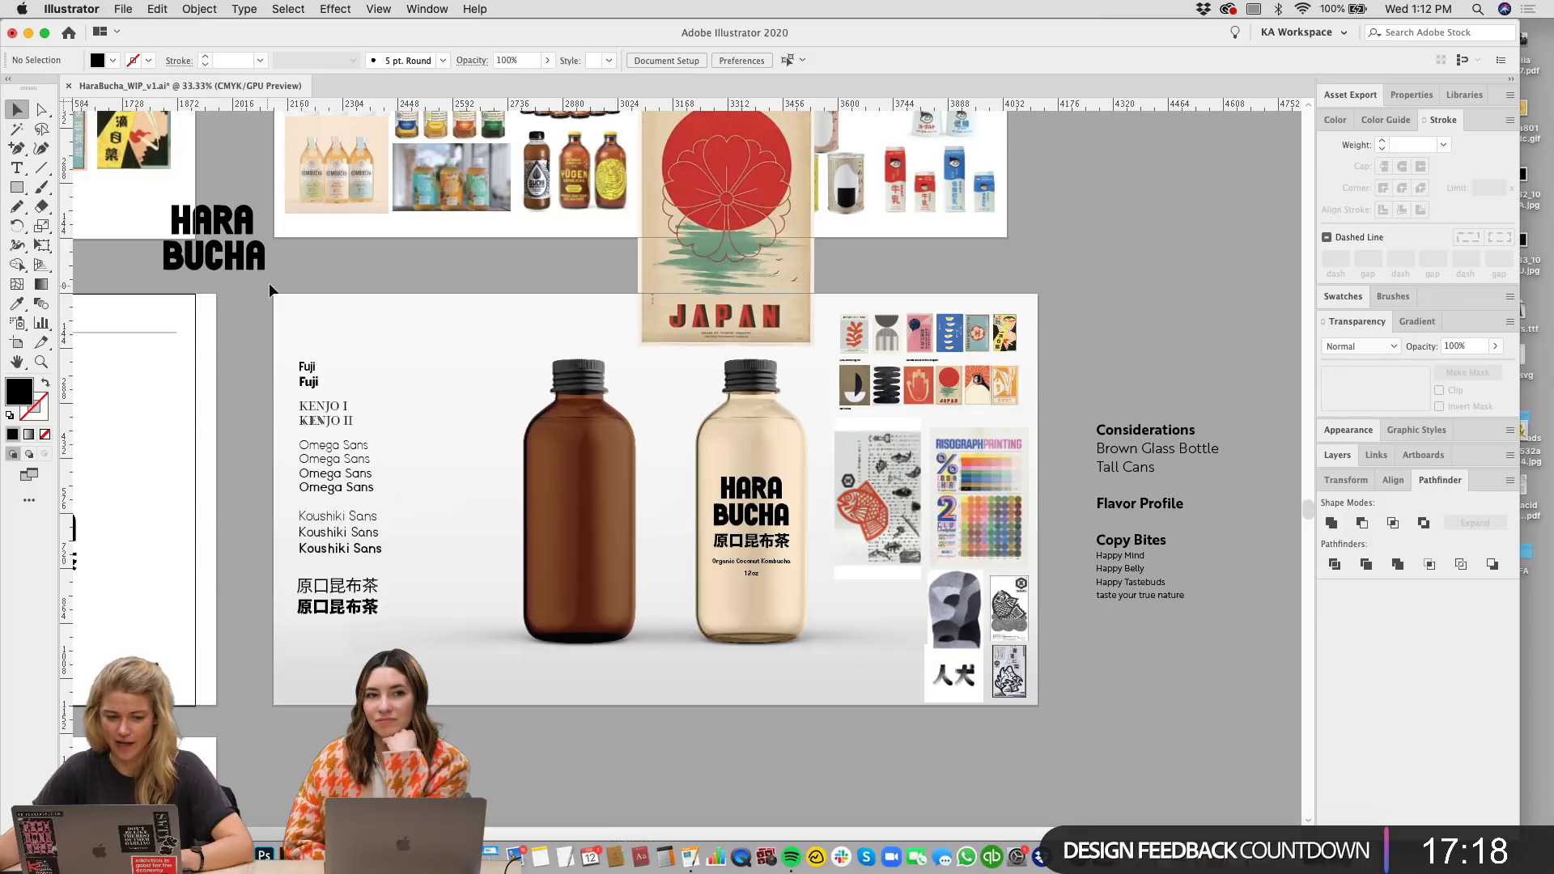
Step: Move the loose HARA BUCHA lockup down and left onto the corner of the artboard beside the bottle mockup
left_click_drag(184, 228, 131, 273)
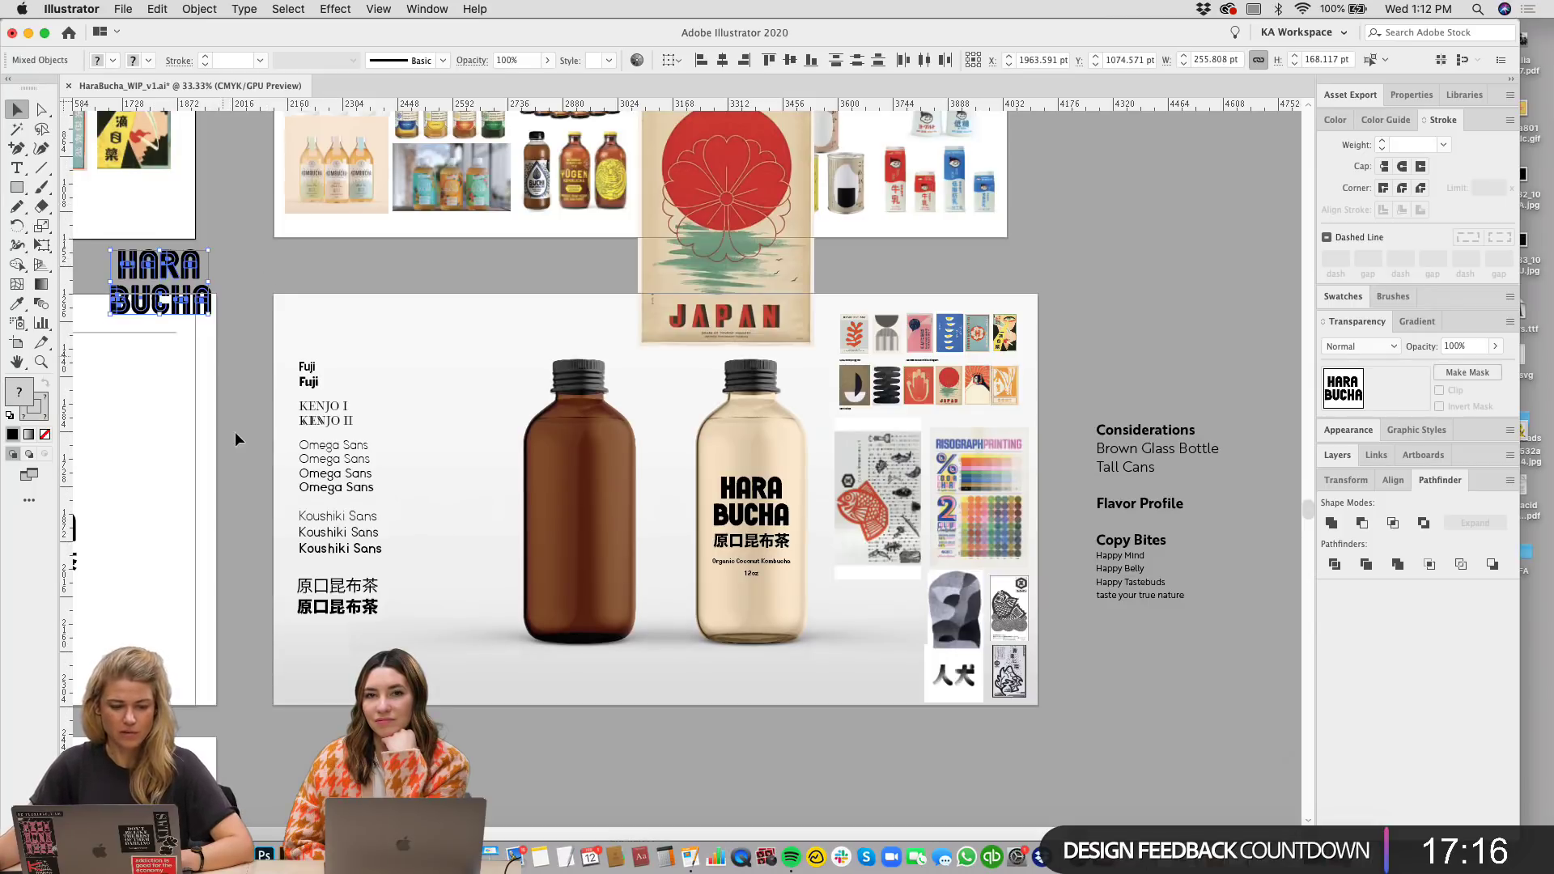
left_click(173, 408)
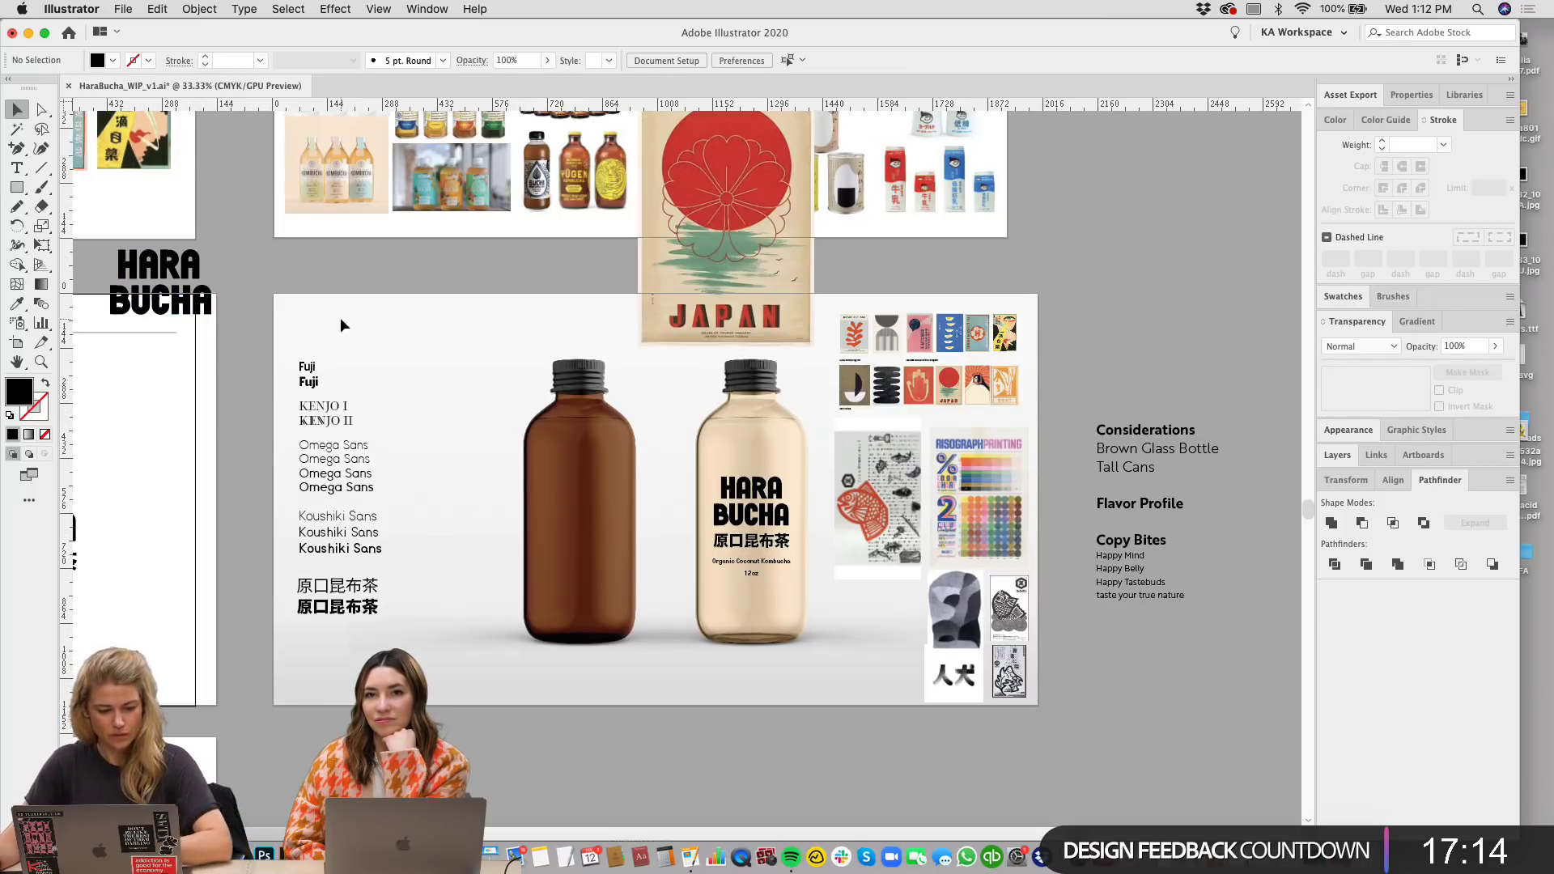
left_click_drag(491, 348, 495, 373)
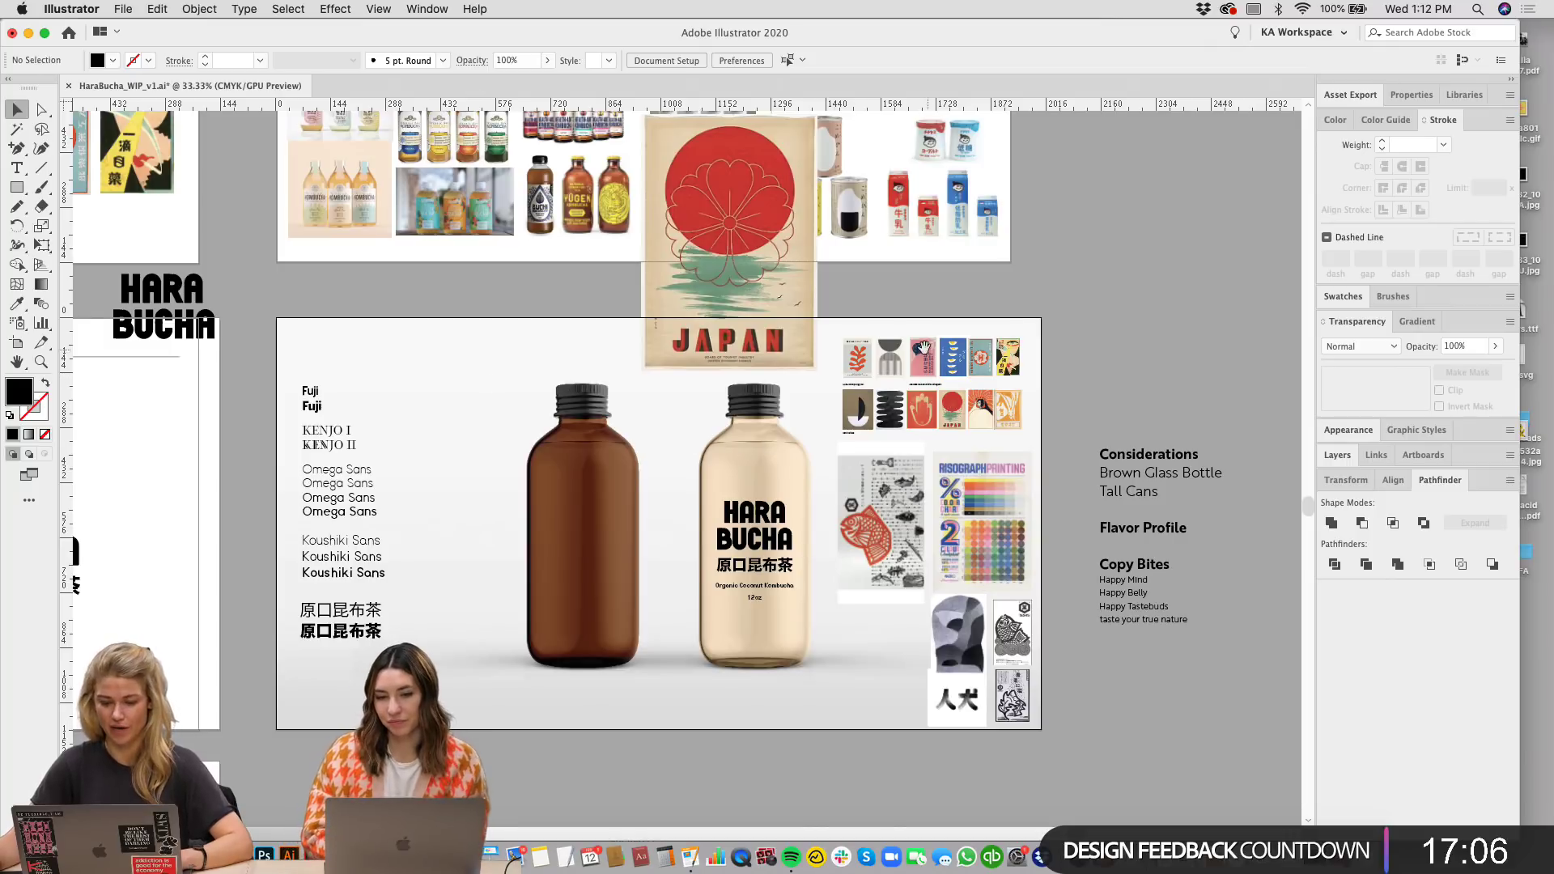
Step: Duplicate the complete HARA BUCHA label text from the clear bottle onto the brown bottle
key("super+equal")
key("super+equal")
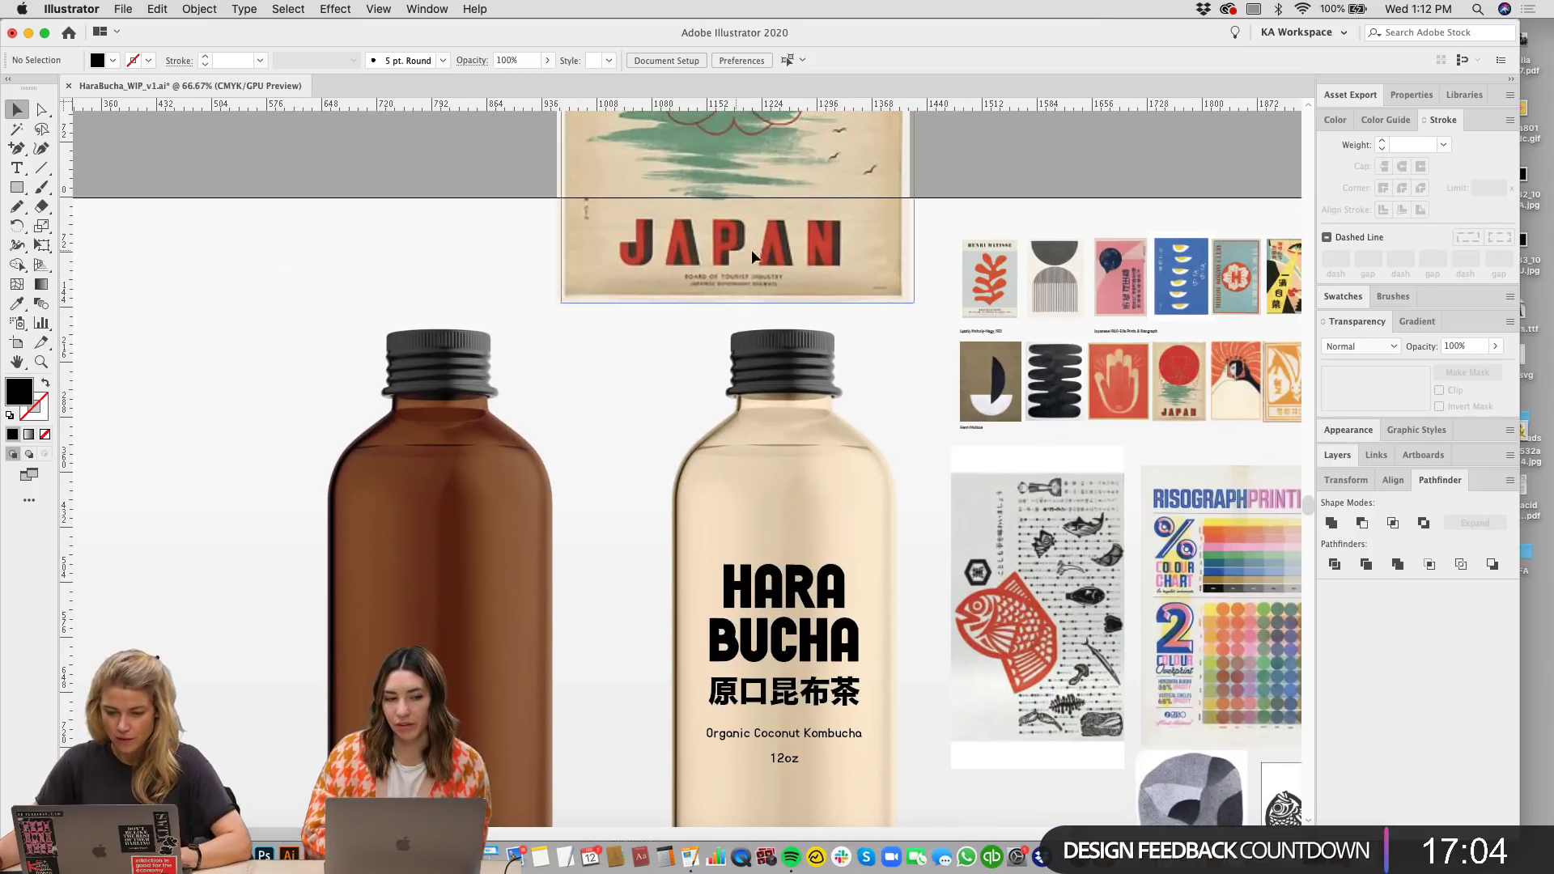
scroll(880, 480, "down", 3)
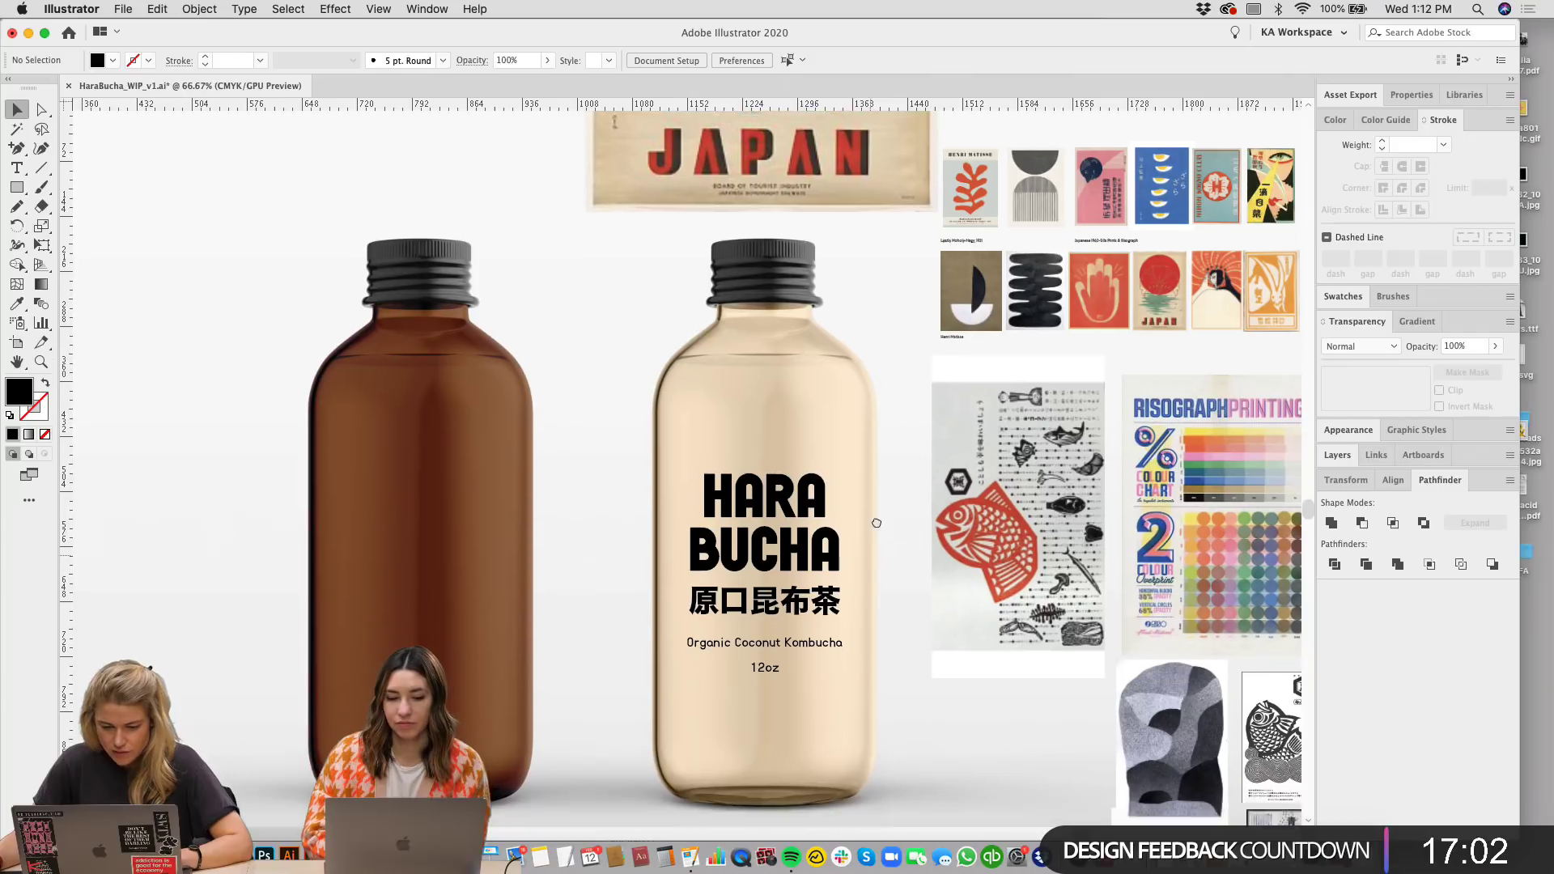
left_click_drag(688, 434, 344, 434)
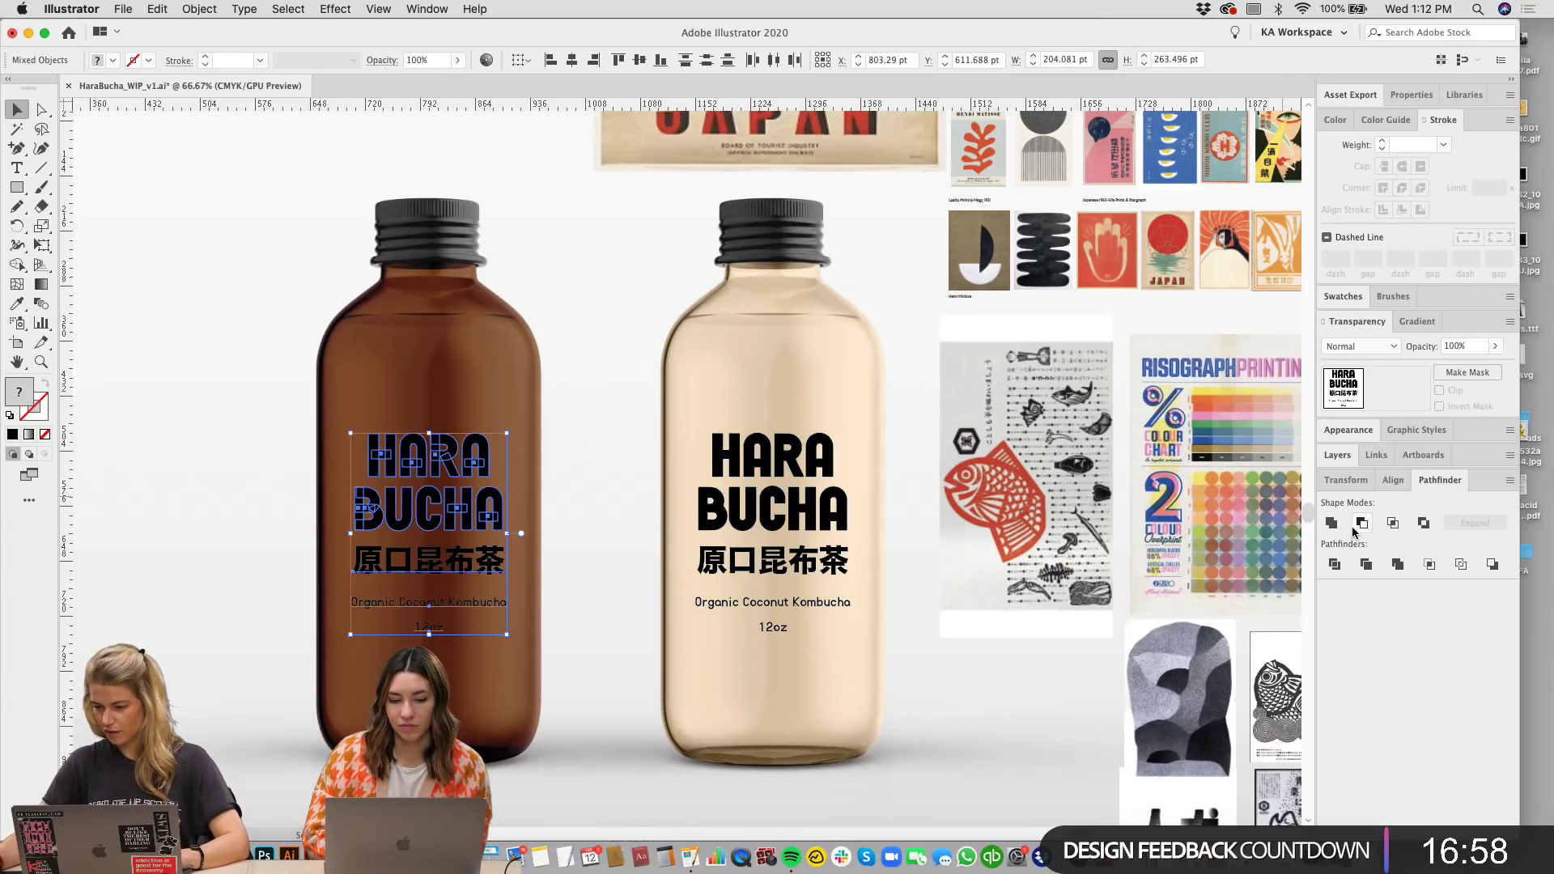
Step: Change the fill of the brown bottle's label text to white
left_click(1336, 120)
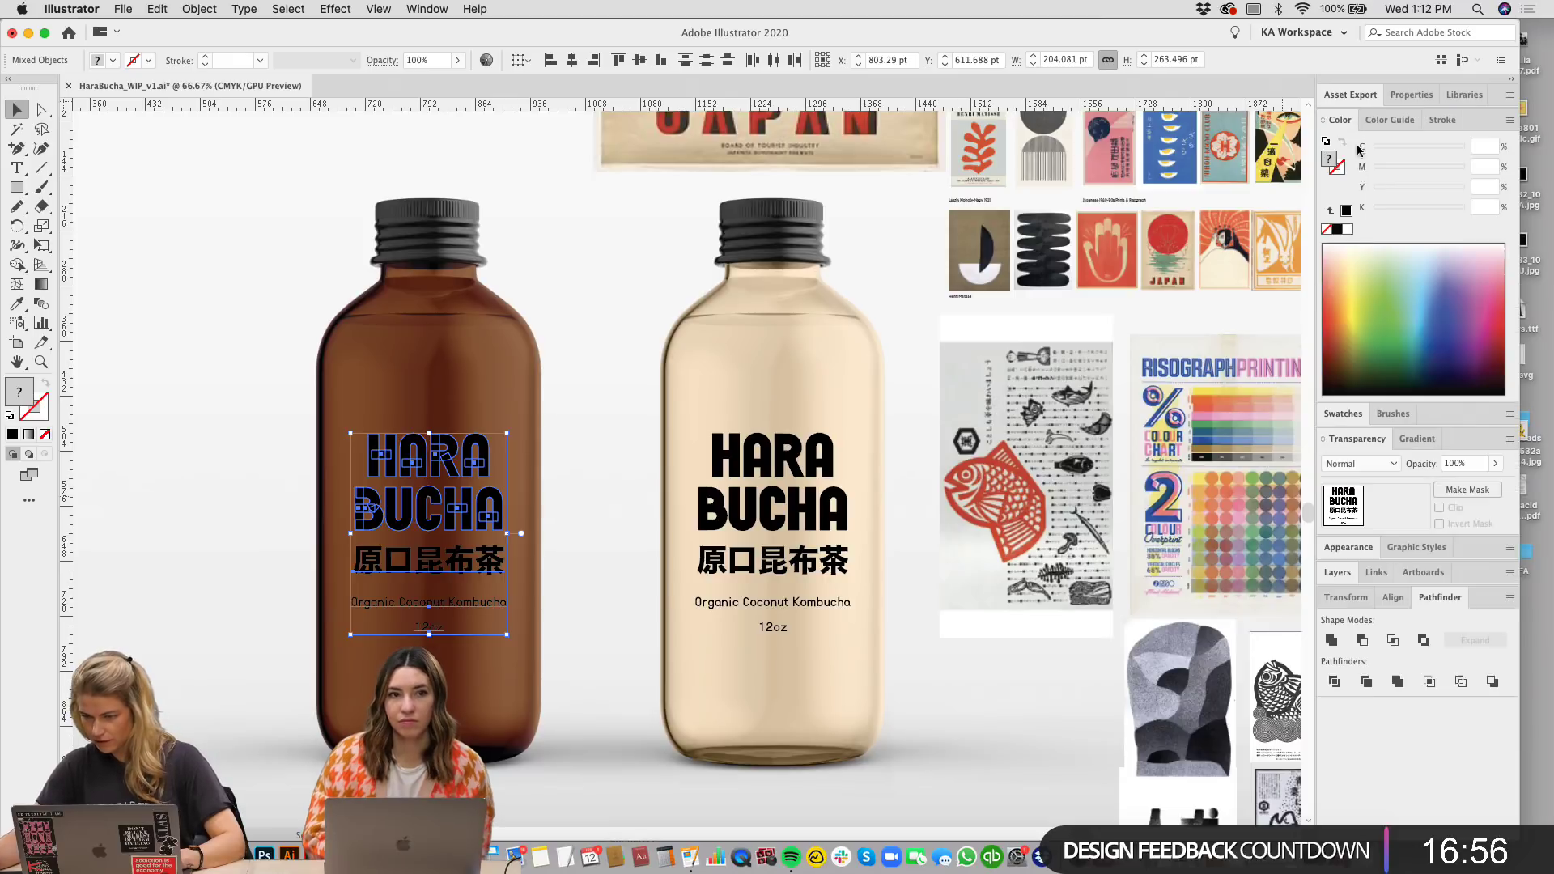
left_click(1347, 229)
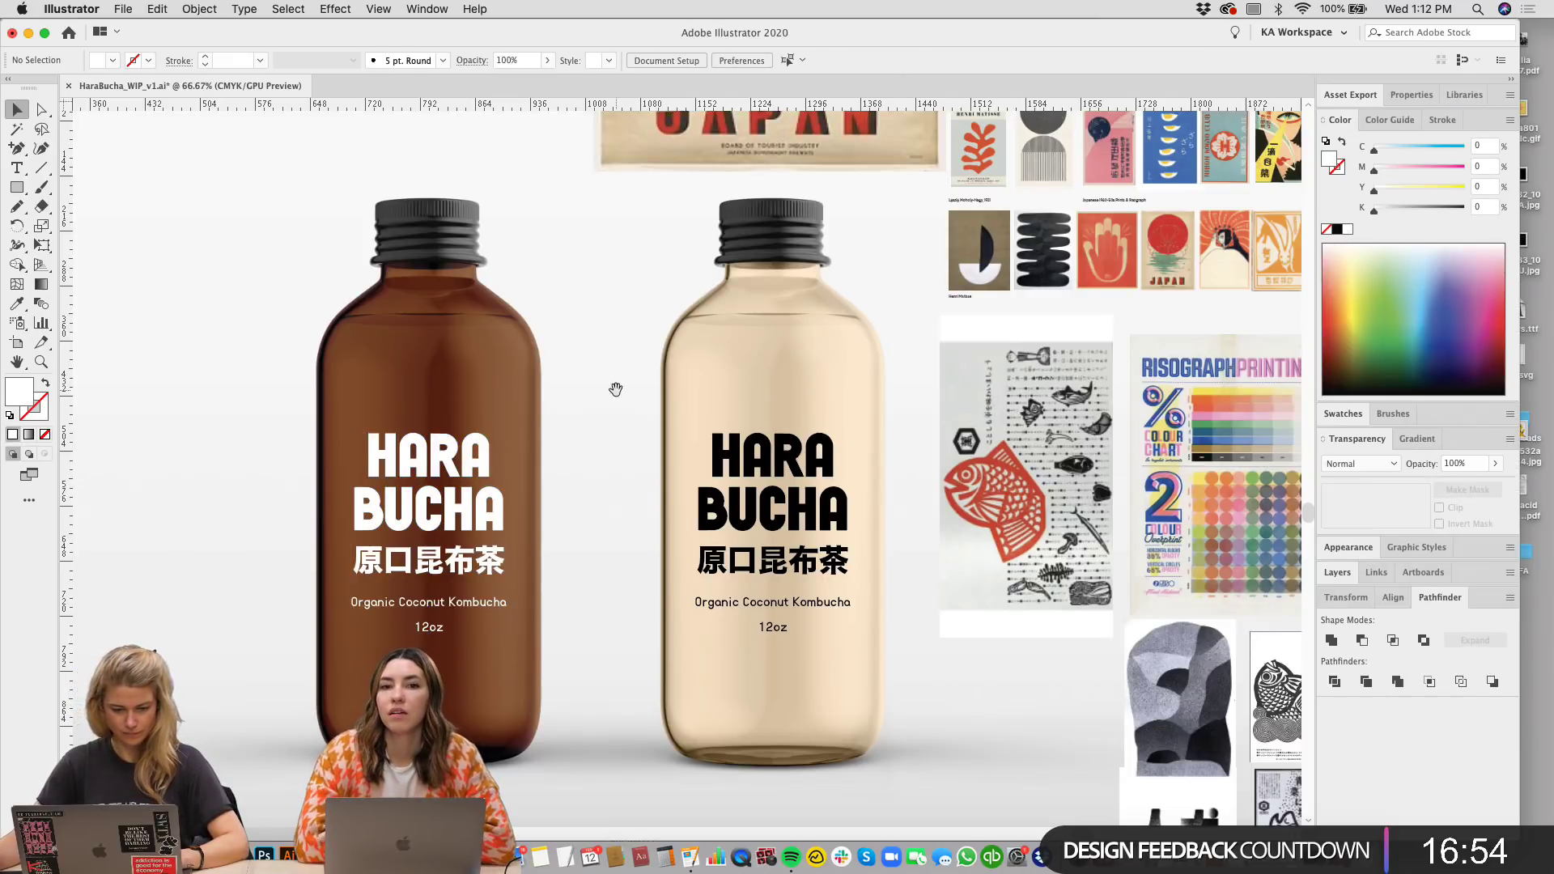
scroll(615, 389, "up", 1)
scroll(614, 388, "right", 1)
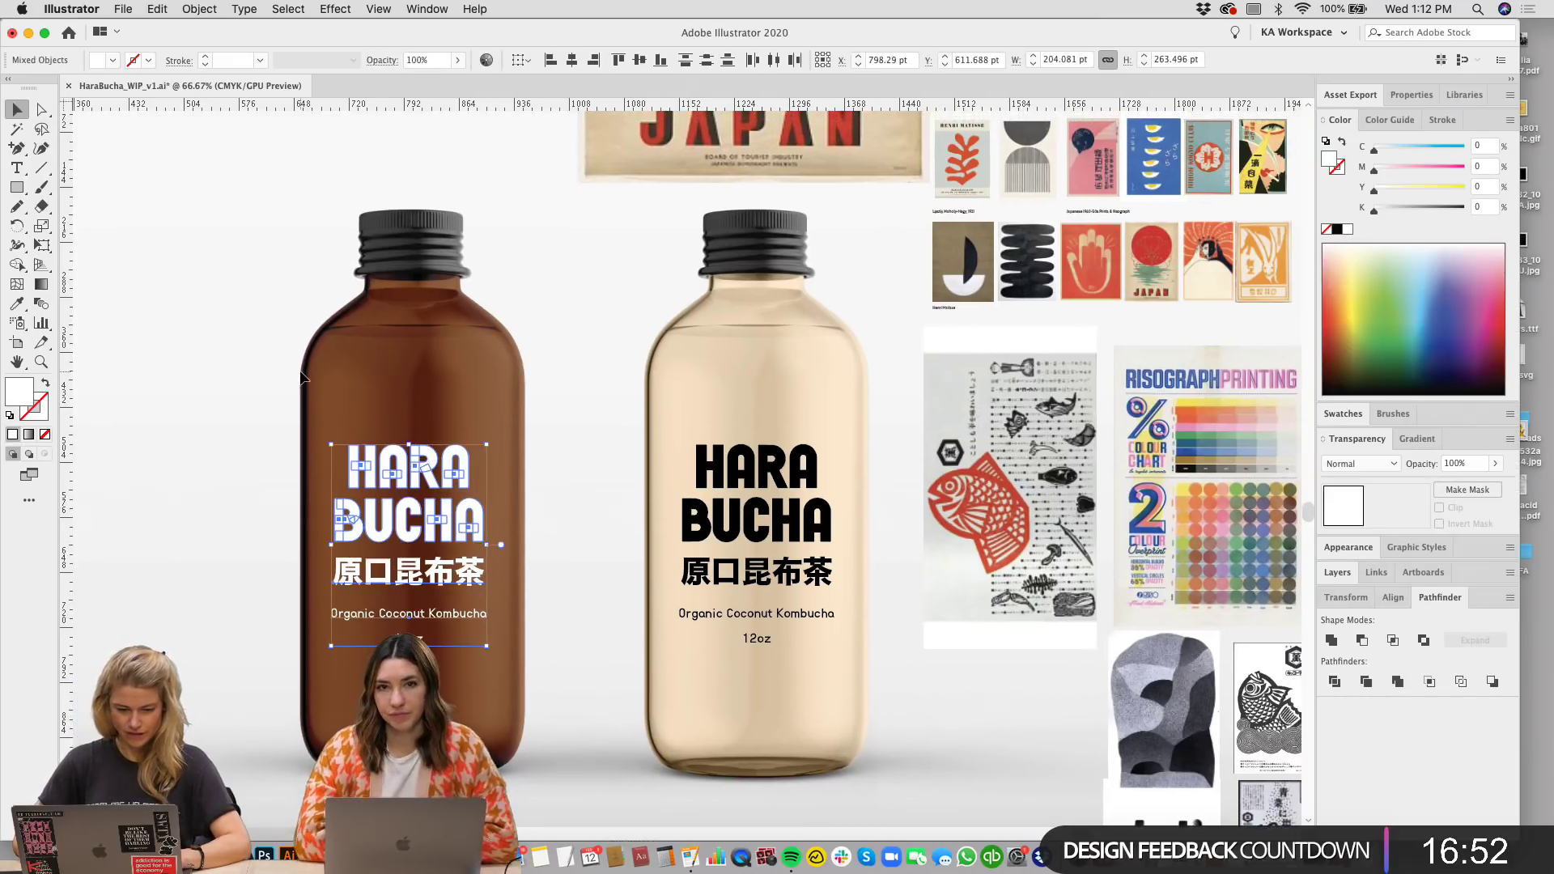
left_click(493, 342)
left_click_drag(576, 368, 522, 385)
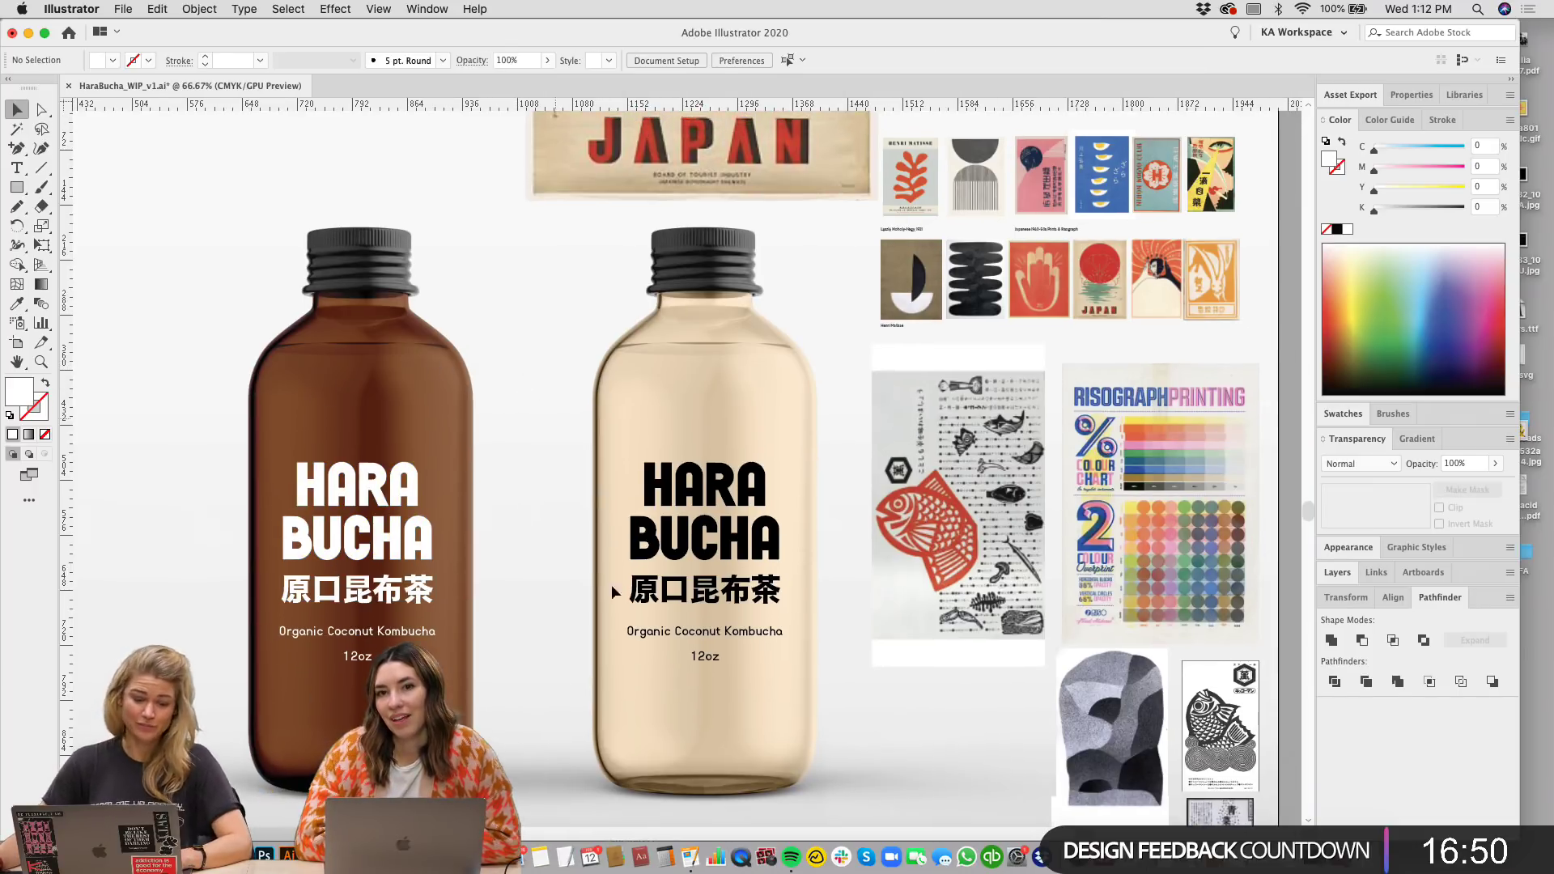
Step: Try a smaller type size for the Japanese characters below the lockup on the clear bottle
left_click(775, 598)
double_click(775, 599)
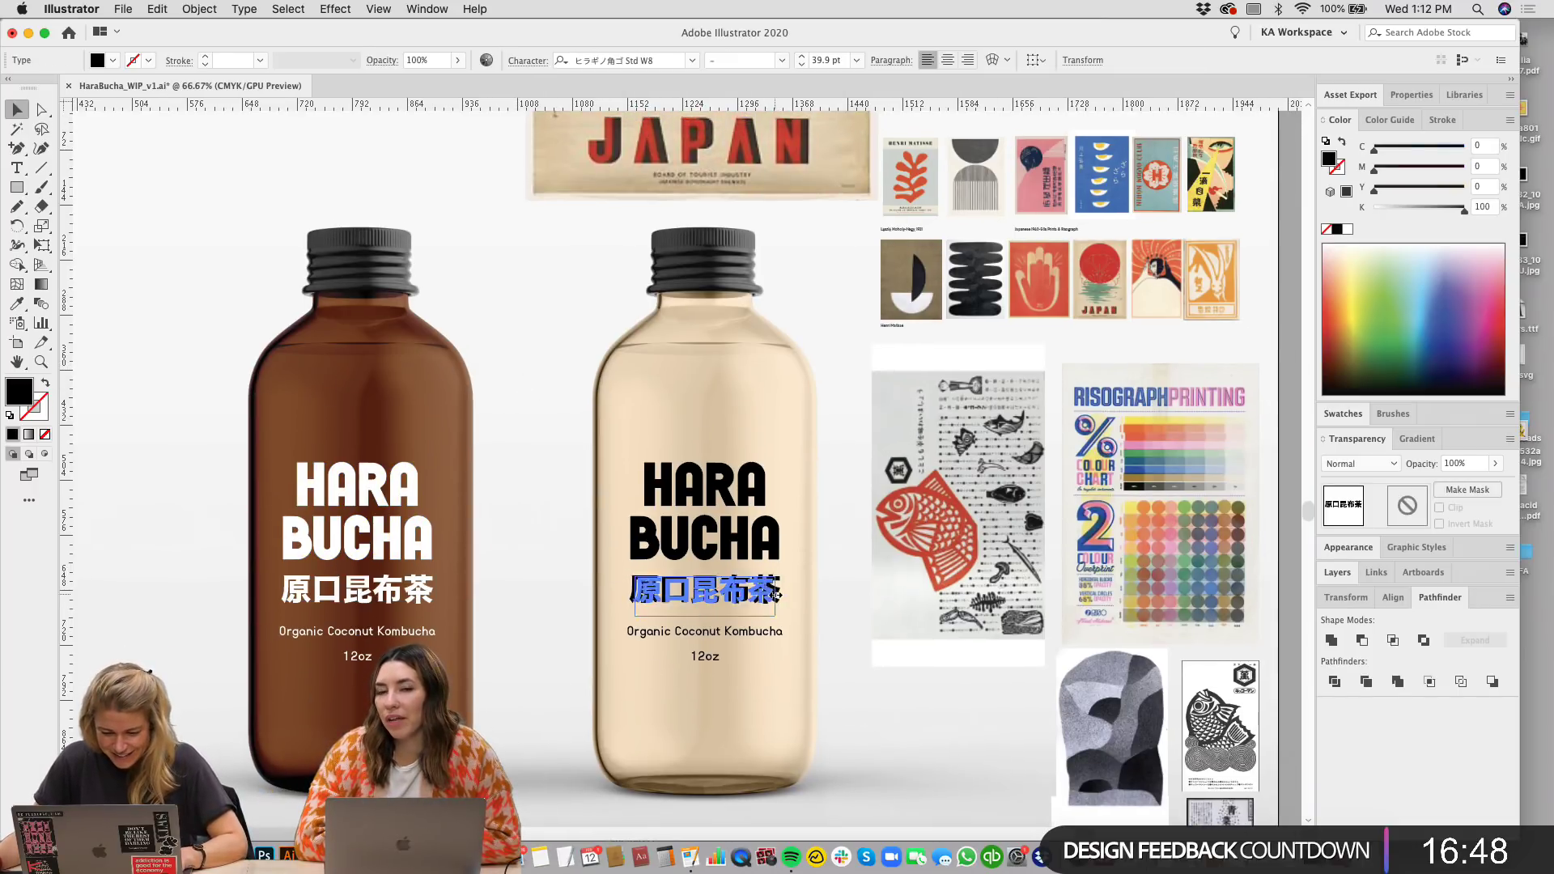
key("super+shift+comma")
key("super+shift+comma")
key("super+shift+comma")
key("super+shift+comma")
key("Escape")
left_click(808, 712)
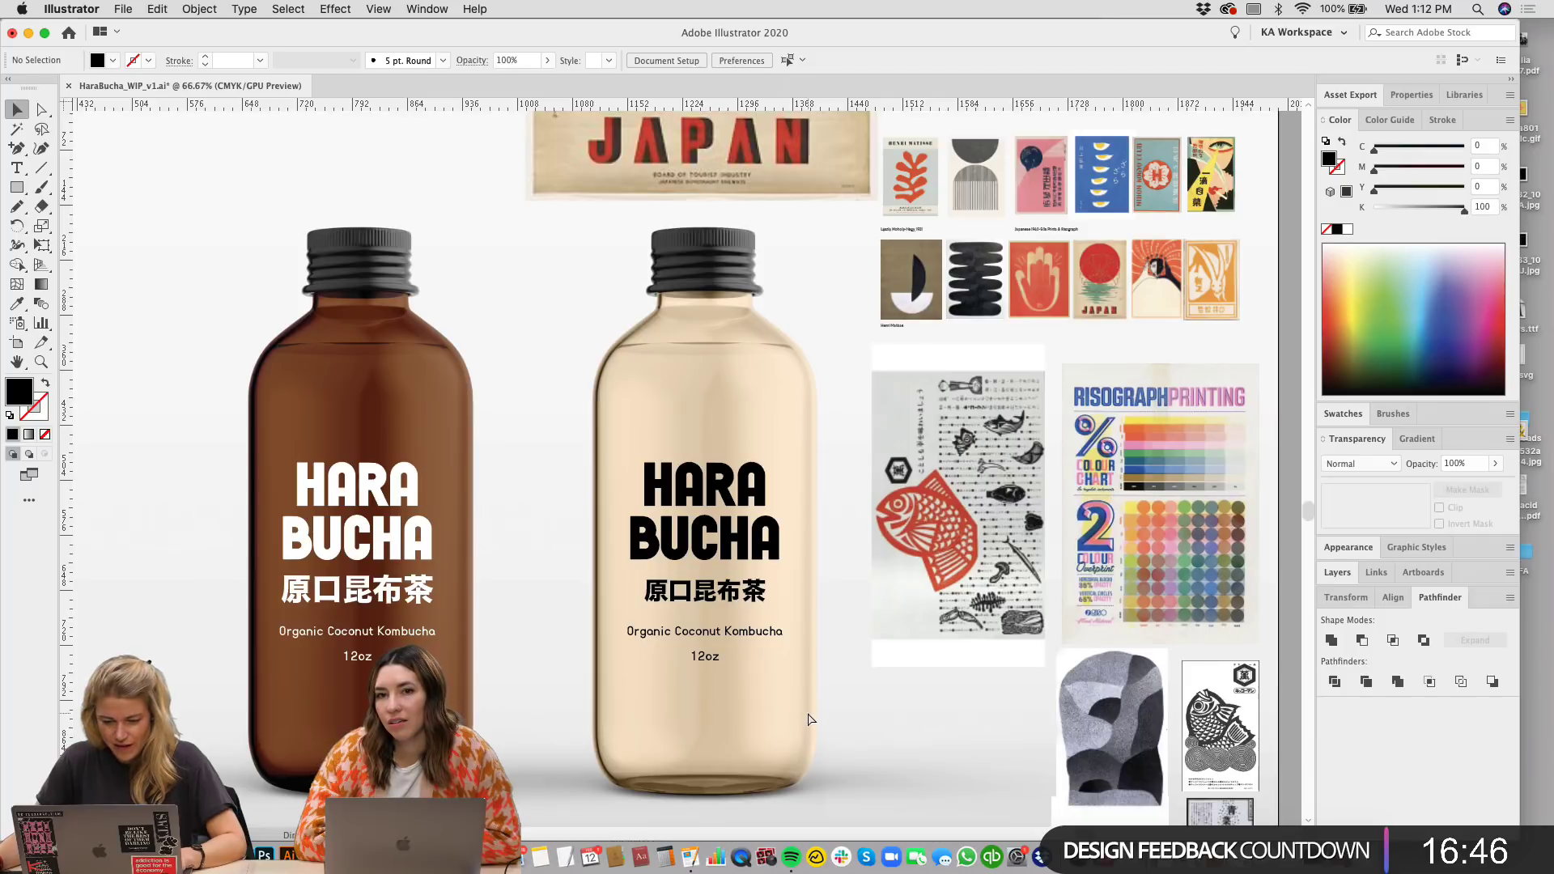
Step: Undo the size reduction of the Japanese characters on the clear bottle
key("super+z")
key("super+z")
key("super+z")
key("super+z")
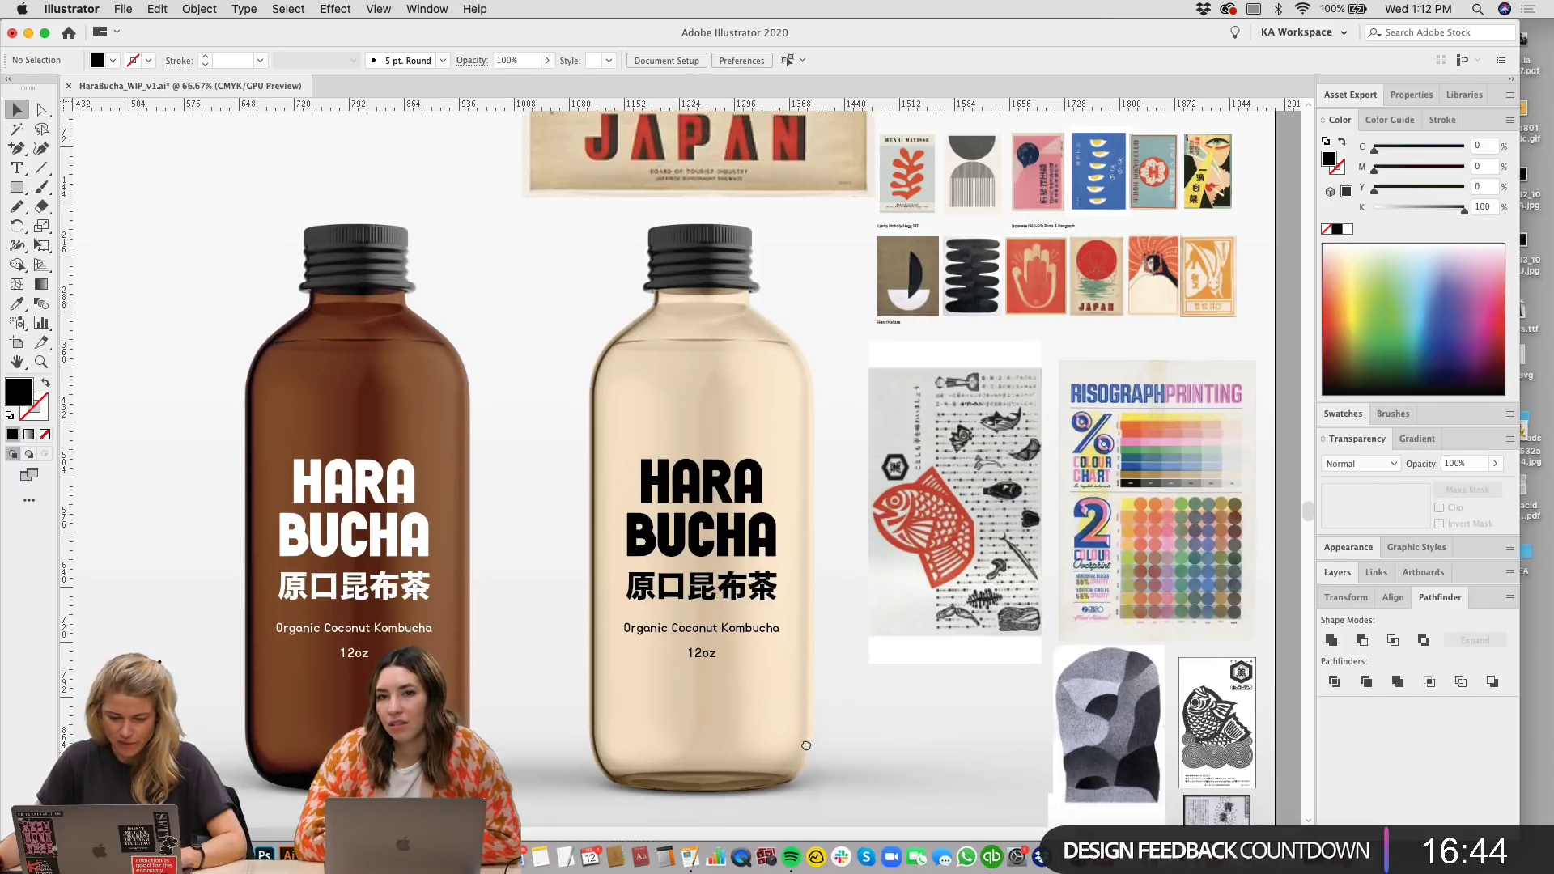
Step: Move the red fish pattern print off the mockup artboard, just past its right edge
scroll(769, 671, "right", 1)
scroll(826, 739, "up", 3)
scroll(936, 454, "down", 2)
scroll(936, 454, "right", 2)
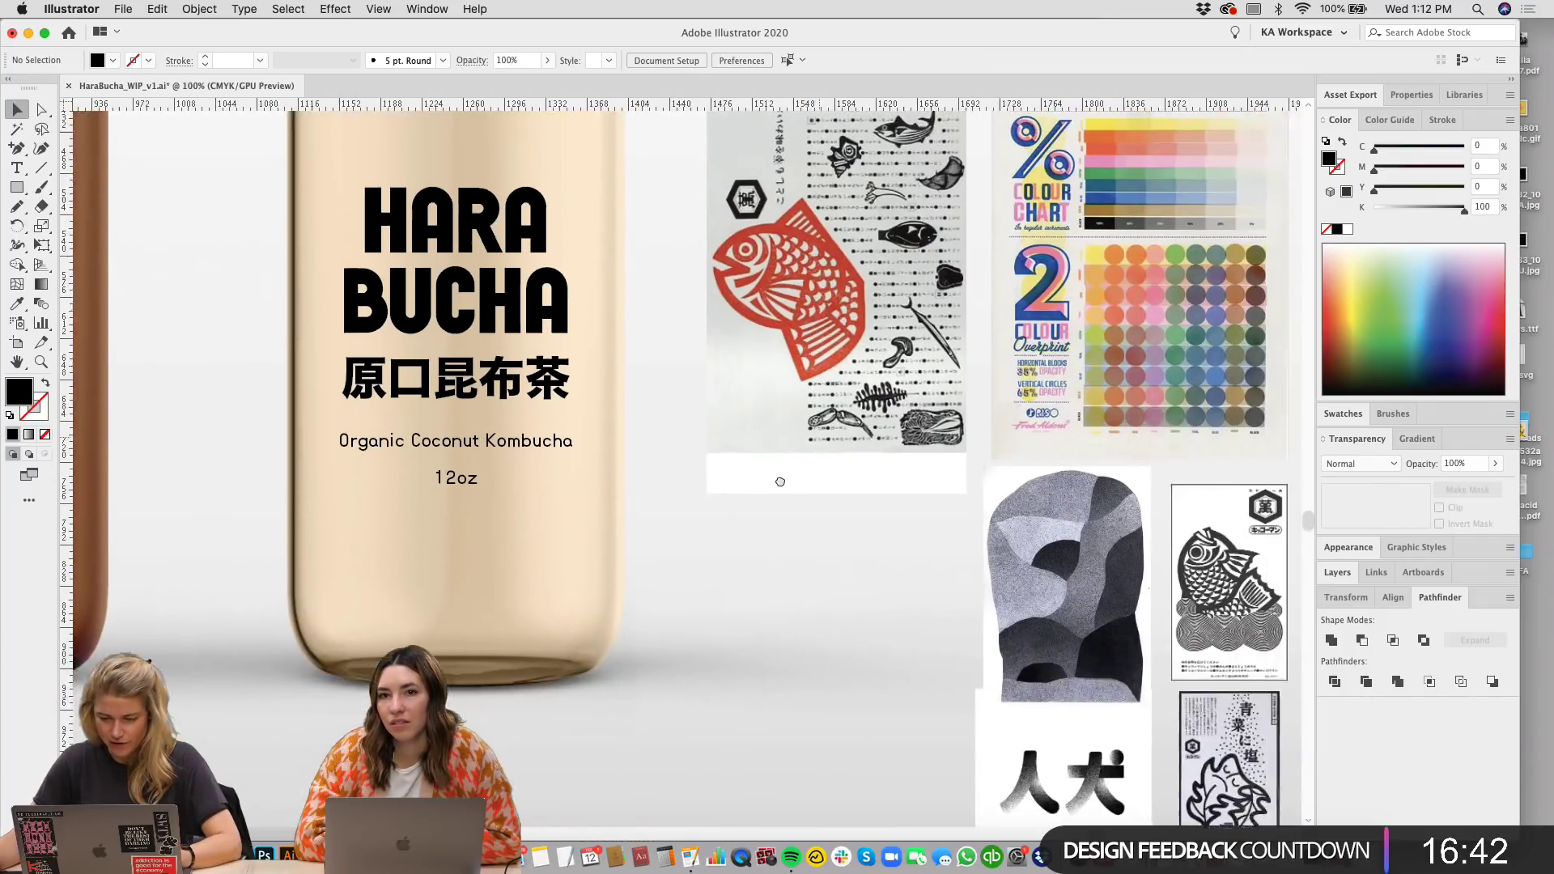
scroll(826, 582, "up", 1)
scroll(825, 583, "right", 1)
scroll(824, 581, "down", 1)
scroll(824, 420, "up", 2)
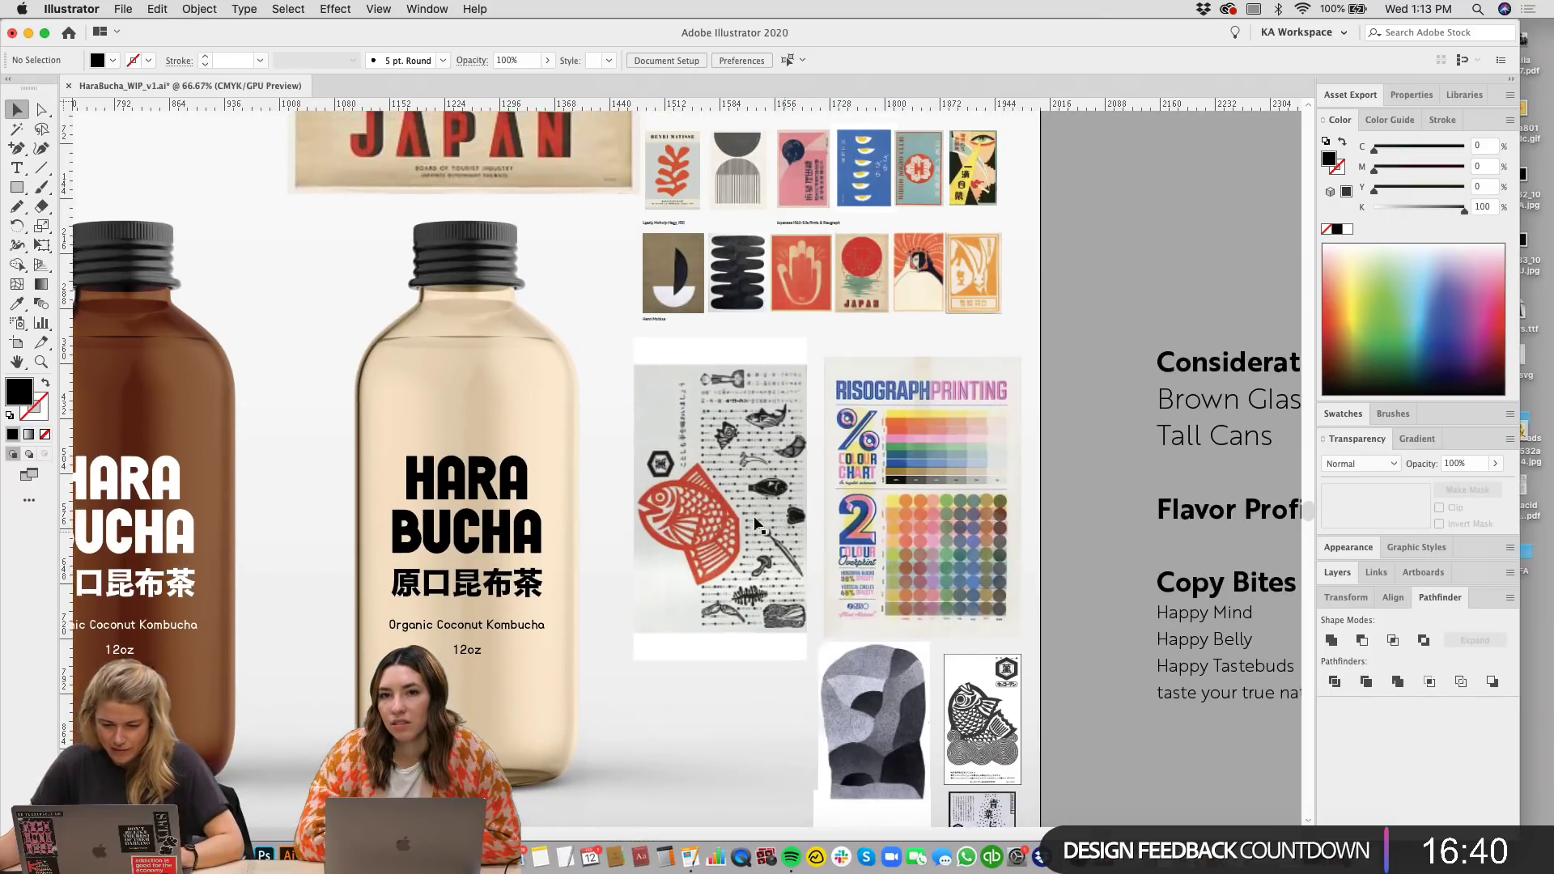
scroll(707, 630, "up", 3)
left_click(708, 630)
left_click_drag(975, 513, 994, 440)
scroll(1005, 571, "down", 3)
Step: Move the gray abstract texture, the brush characters and the two black-and-white prints off the artboard beneath the red fish print
left_click(869, 678)
scroll(869, 678, "down", 2)
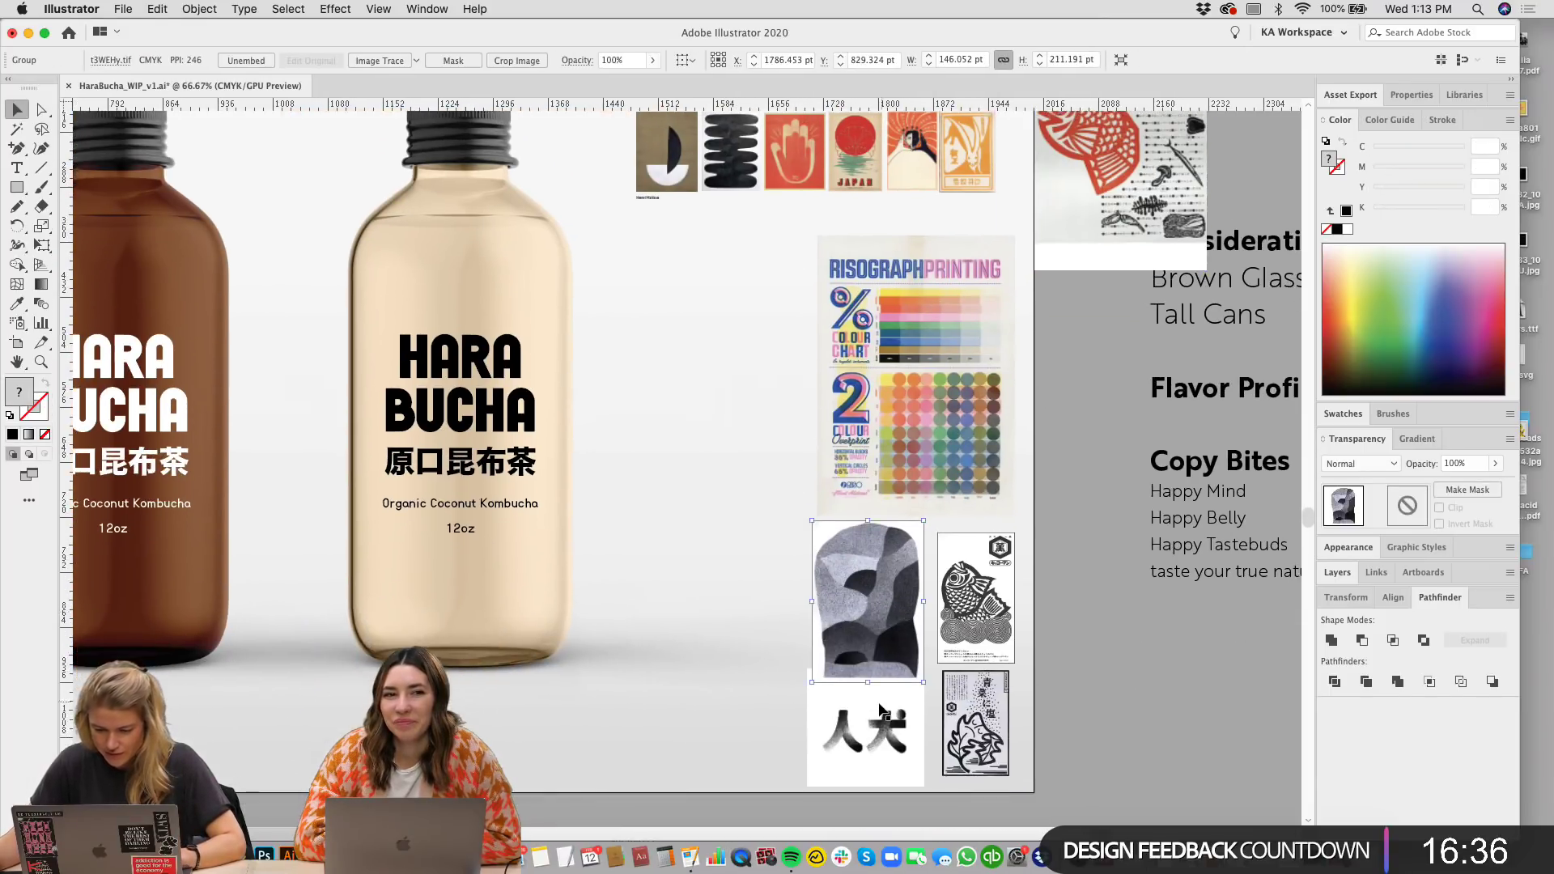
left_click(868, 732, "shift")
left_click_drag(1119, 380, 1042, 345)
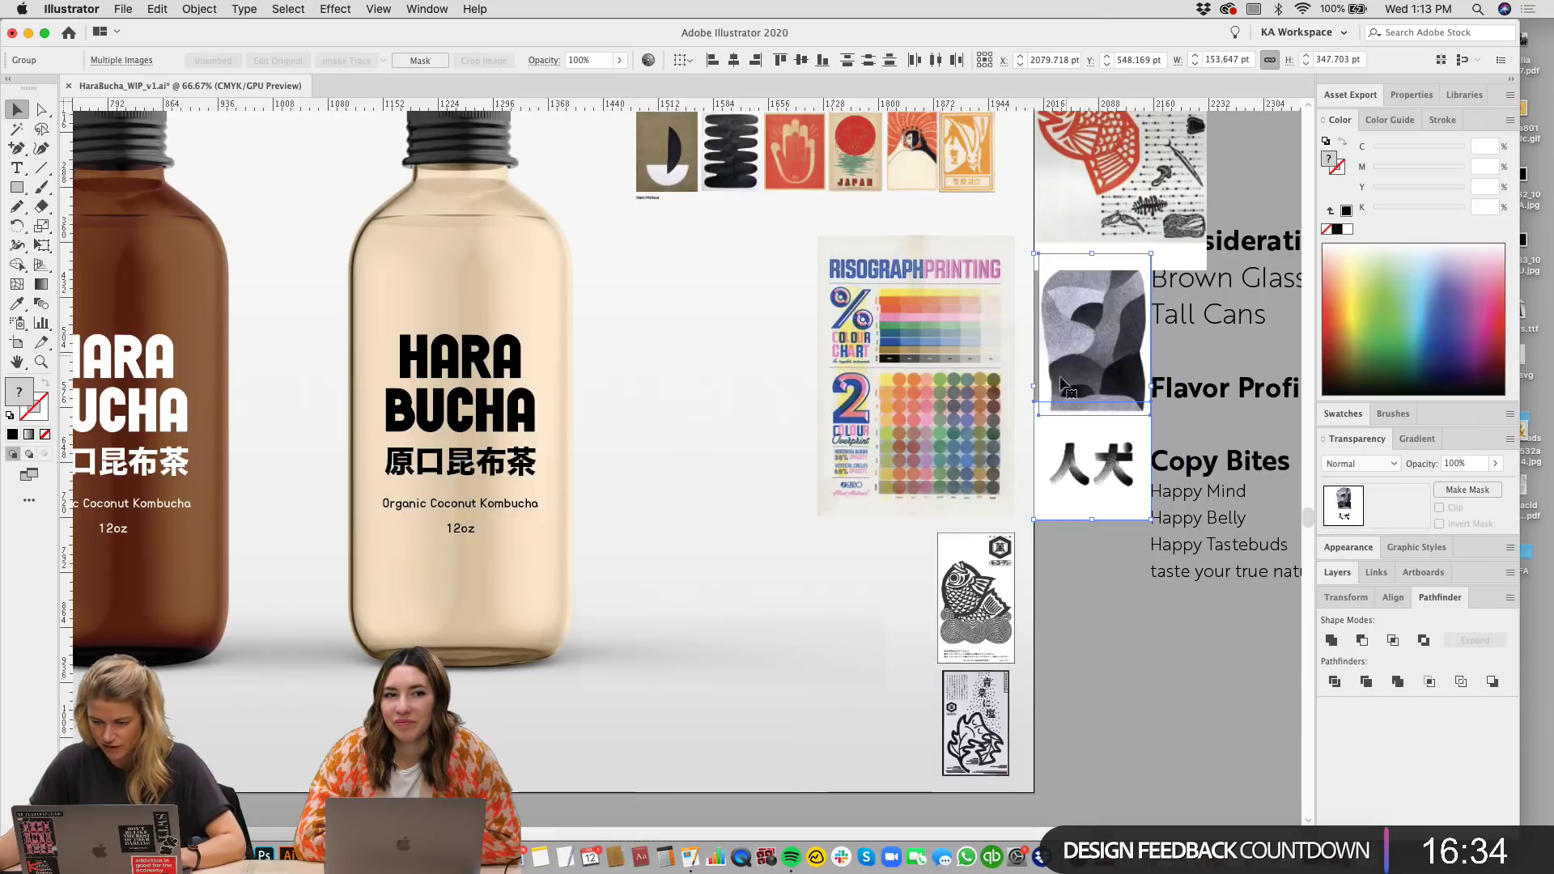
scroll(981, 628, "up", 1)
left_click_drag(982, 630, 1087, 629)
Step: Copy the Happy Mind, Happy Belly and Happy Tastebuds lines from Copy Bites and paste them as separate text near the clear bottle
scroll(880, 635, "up", 1)
key("t")
scroll(1052, 623, "right", 4)
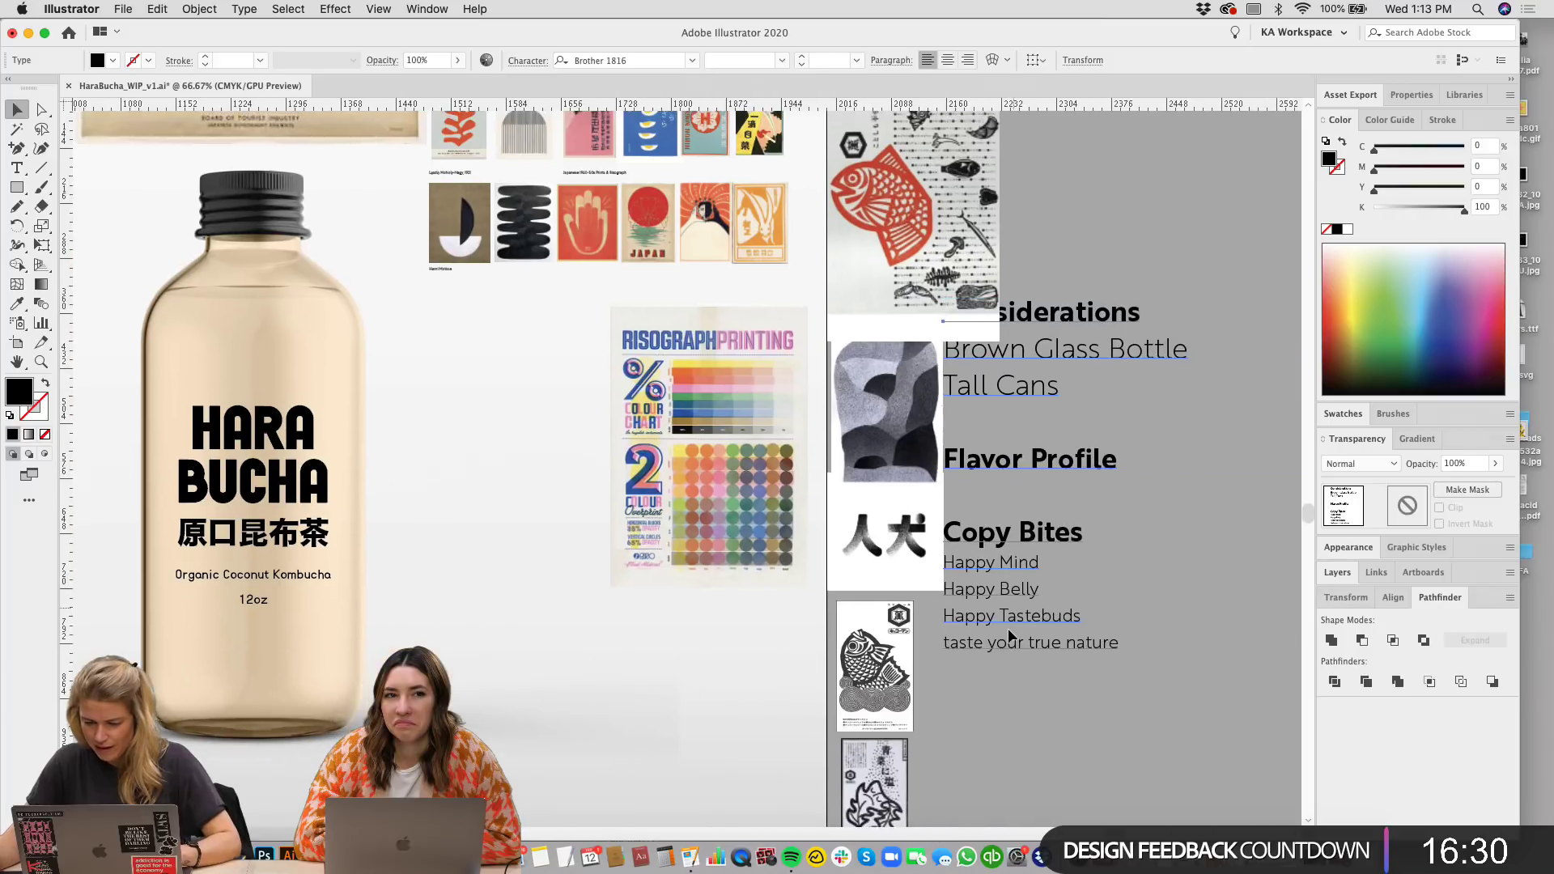
left_click_drag(1072, 620, 943, 559)
key("super+c")
key("Escape")
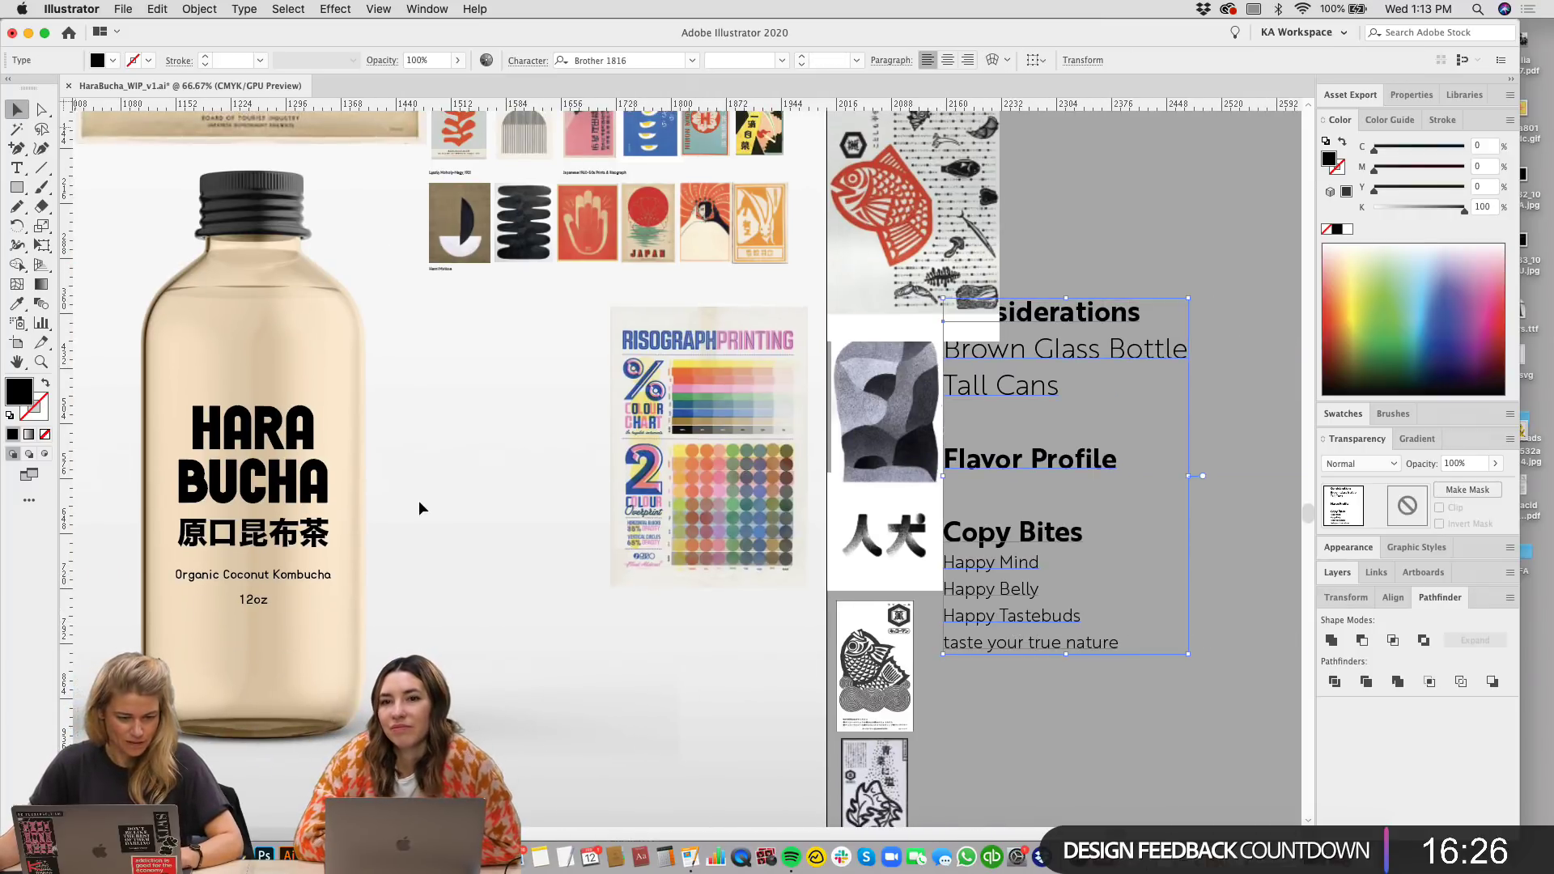
scroll(770, 628, "up", 2)
scroll(769, 628, "left", 5)
key("super+v")
scroll(770, 628, "down", 3)
scroll(770, 628, "right", 2)
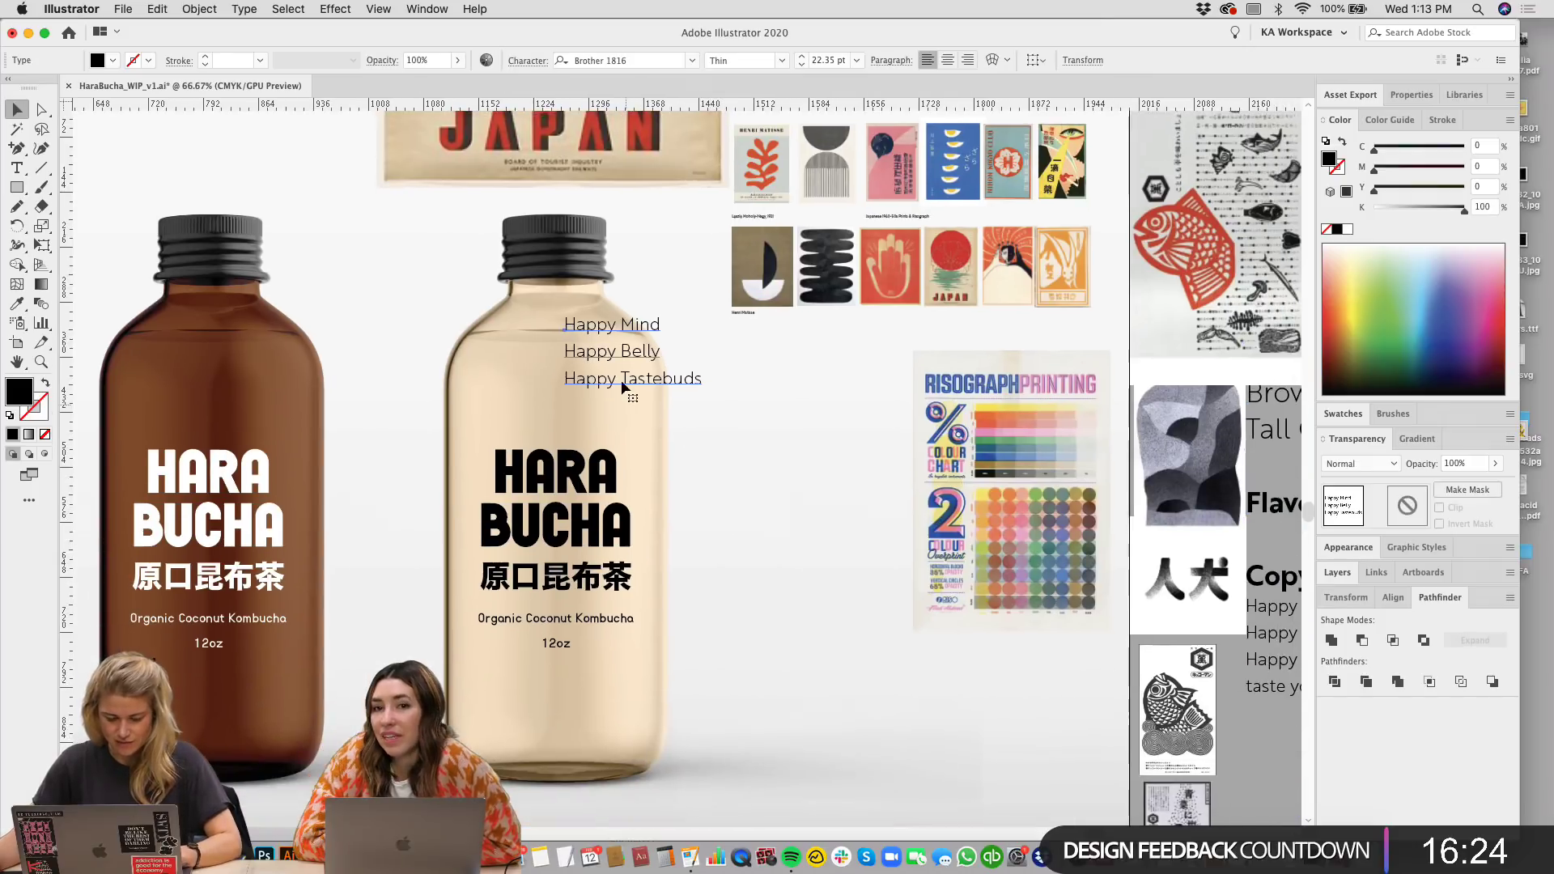
Step: Place the three Happy lines in the open area right of the clear bottle's base and center-align them
left_click_drag(628, 348, 913, 723)
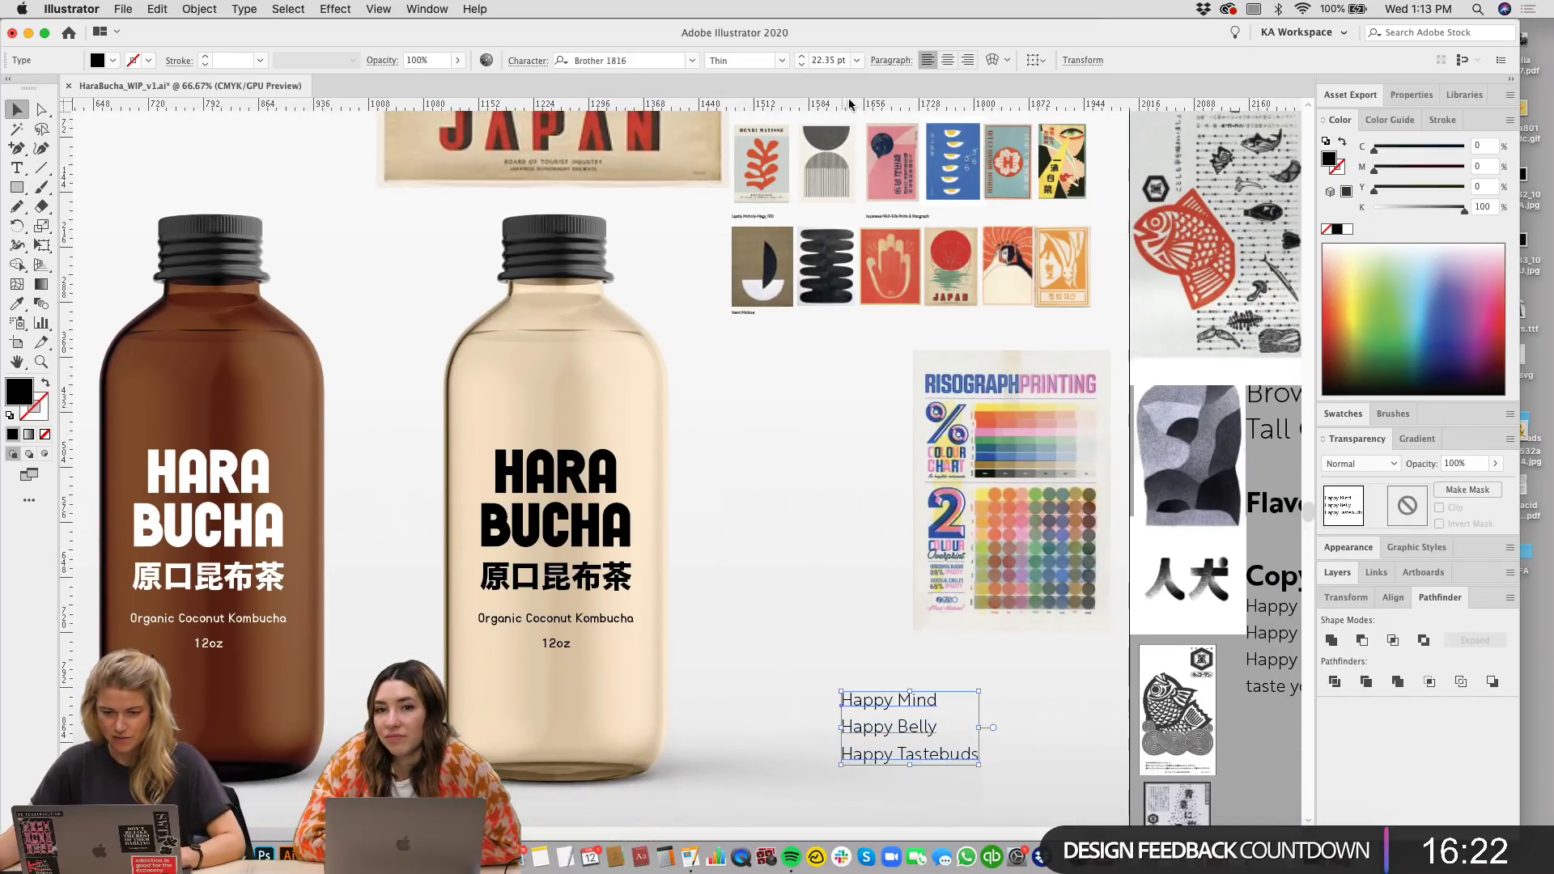
left_click(948, 60)
left_click(816, 615)
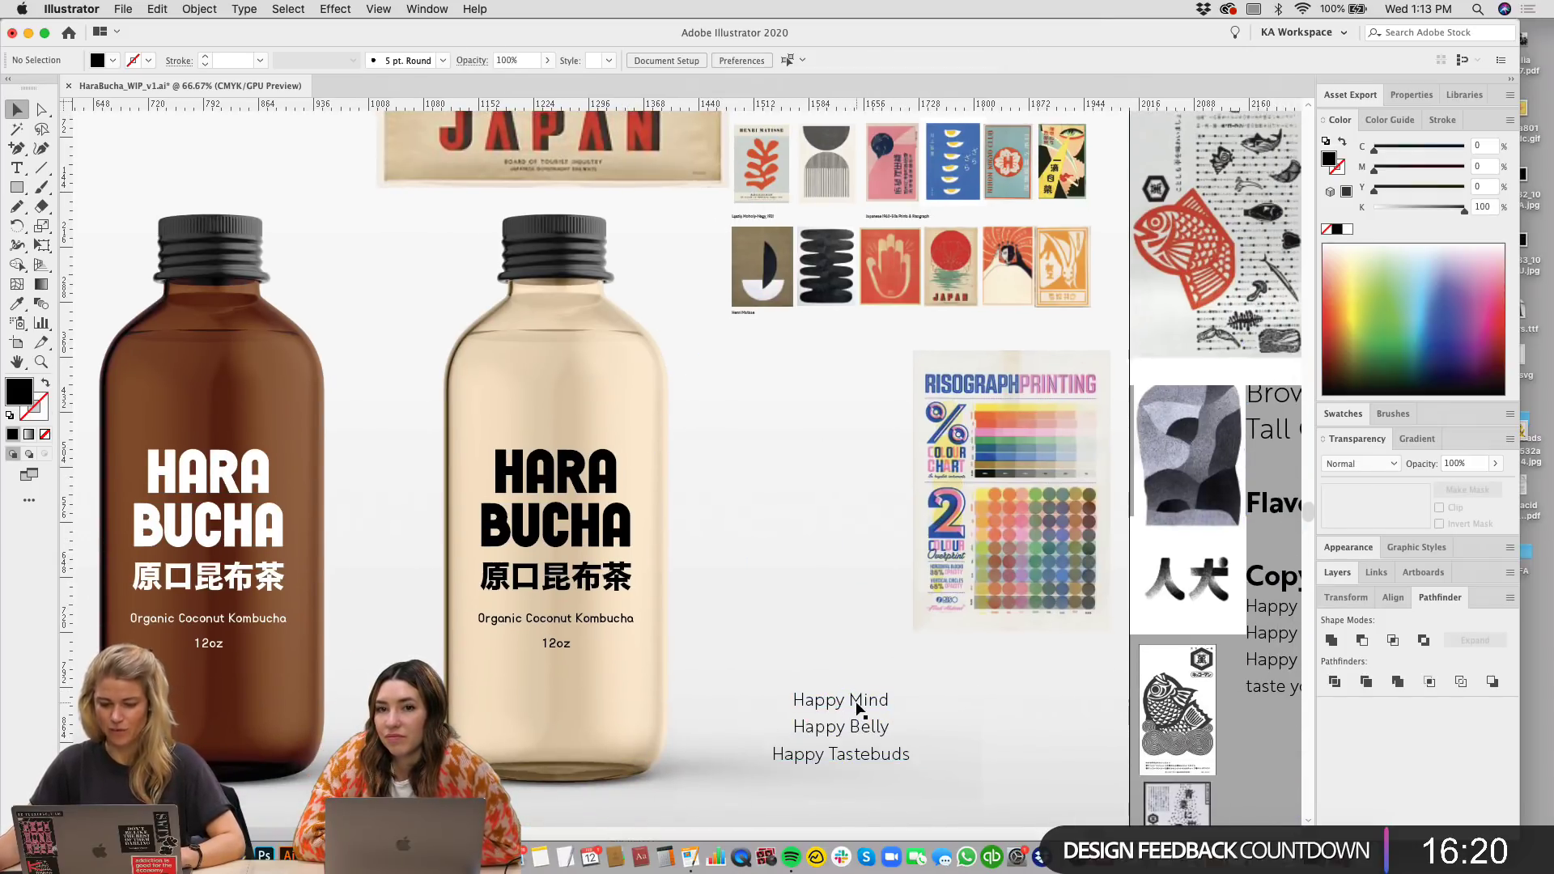
left_click_drag(856, 703, 816, 684)
left_click(890, 647)
Step: Examine the poster thumbnails and the risograph colour chart beside the clear bottle for shape ideas
key("super+equal")
left_click_drag(987, 358, 822, 479)
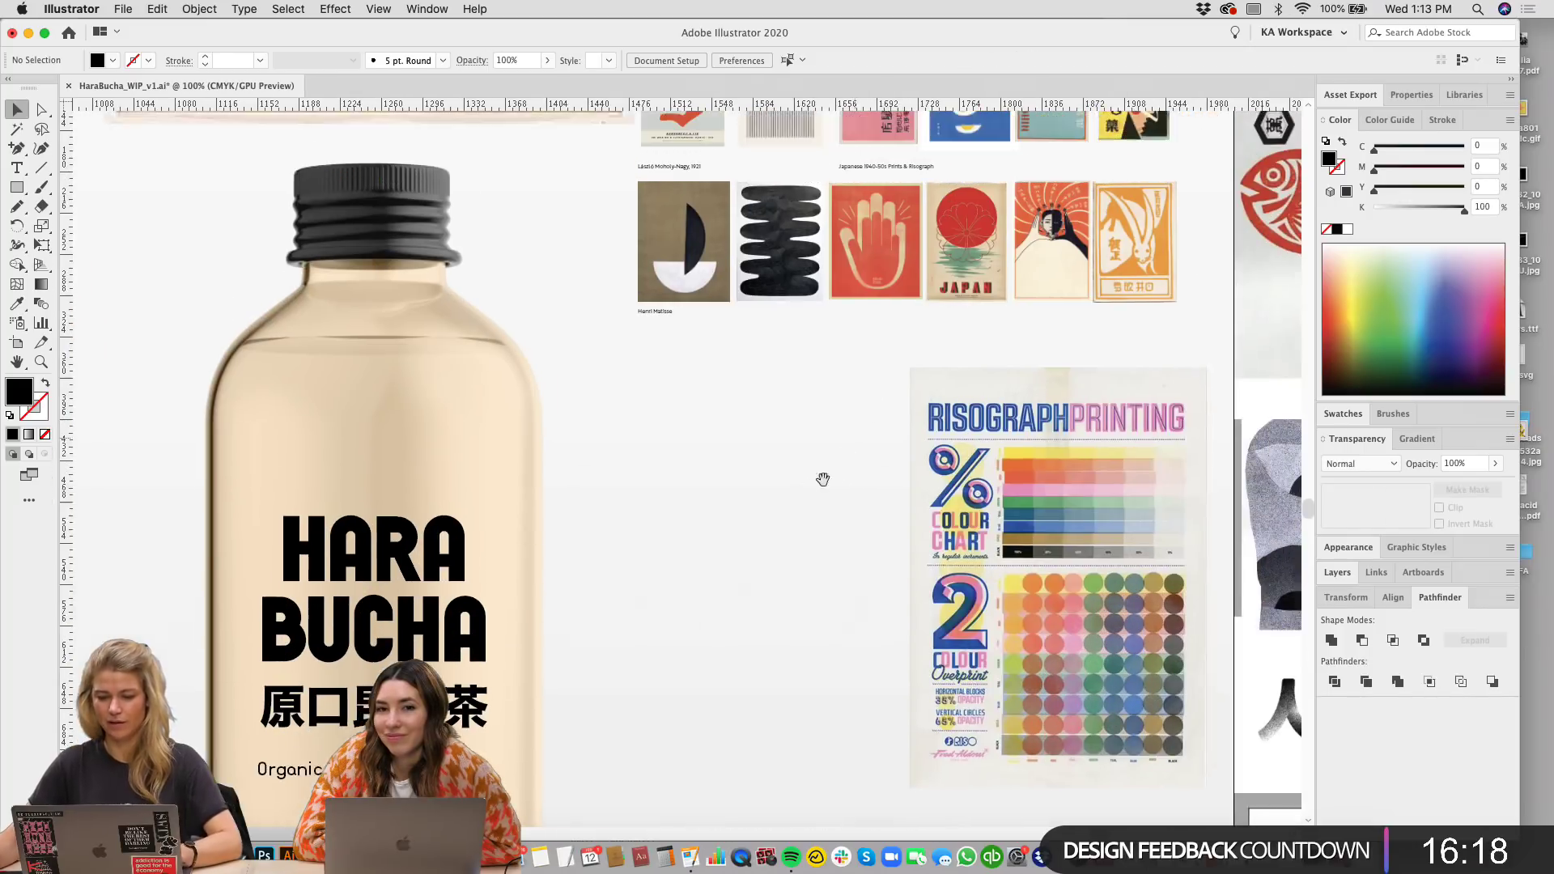
scroll(822, 479, "down", 2)
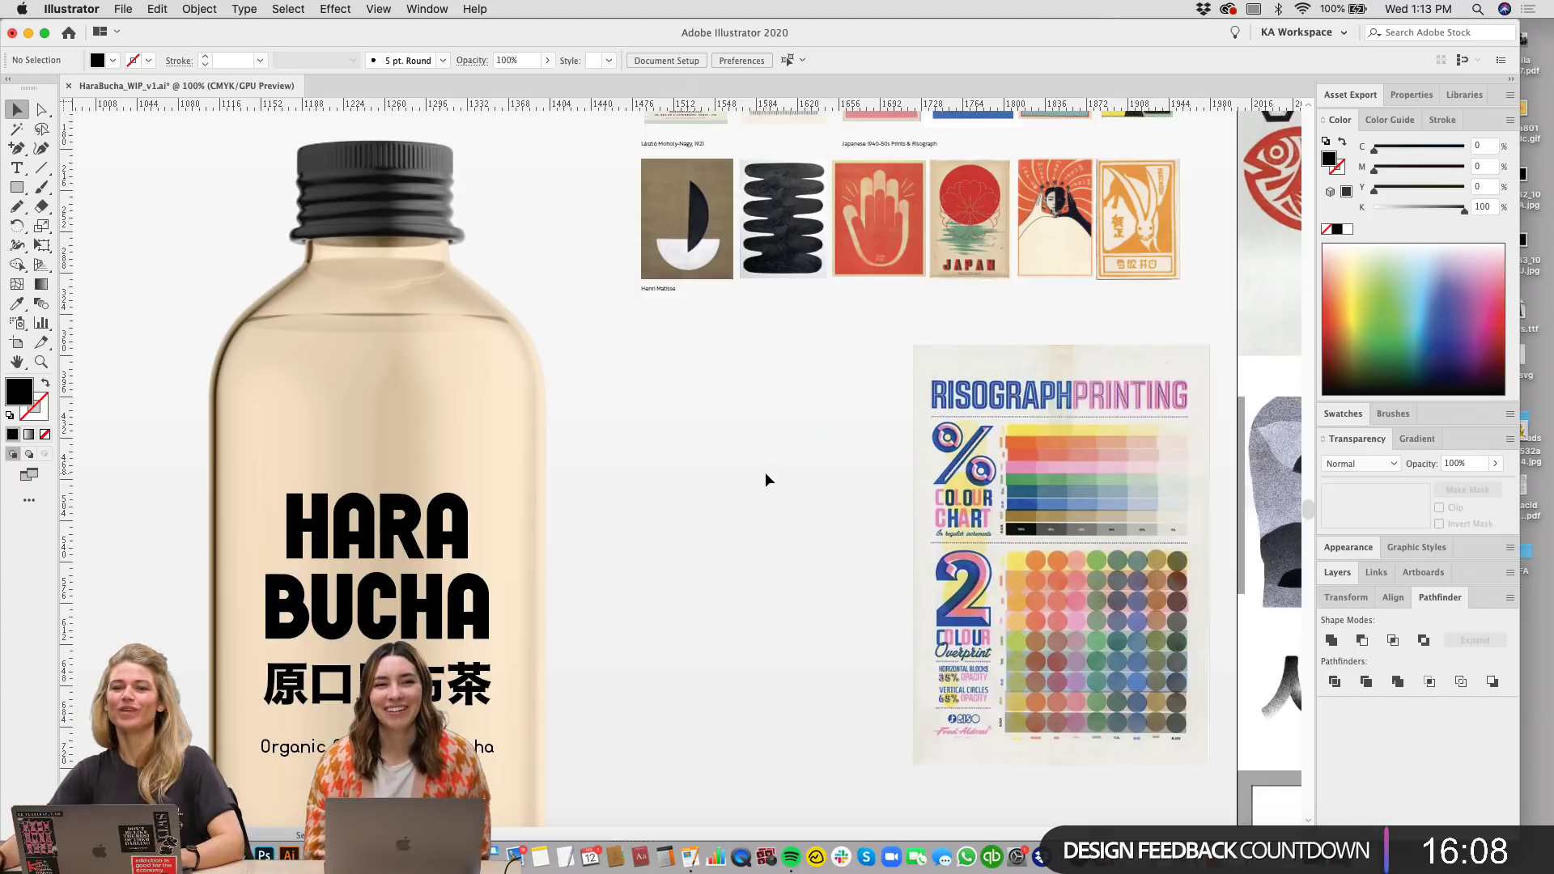
scroll(804, 521, "right", 3)
scroll(805, 520, "up", 2)
left_click(809, 235)
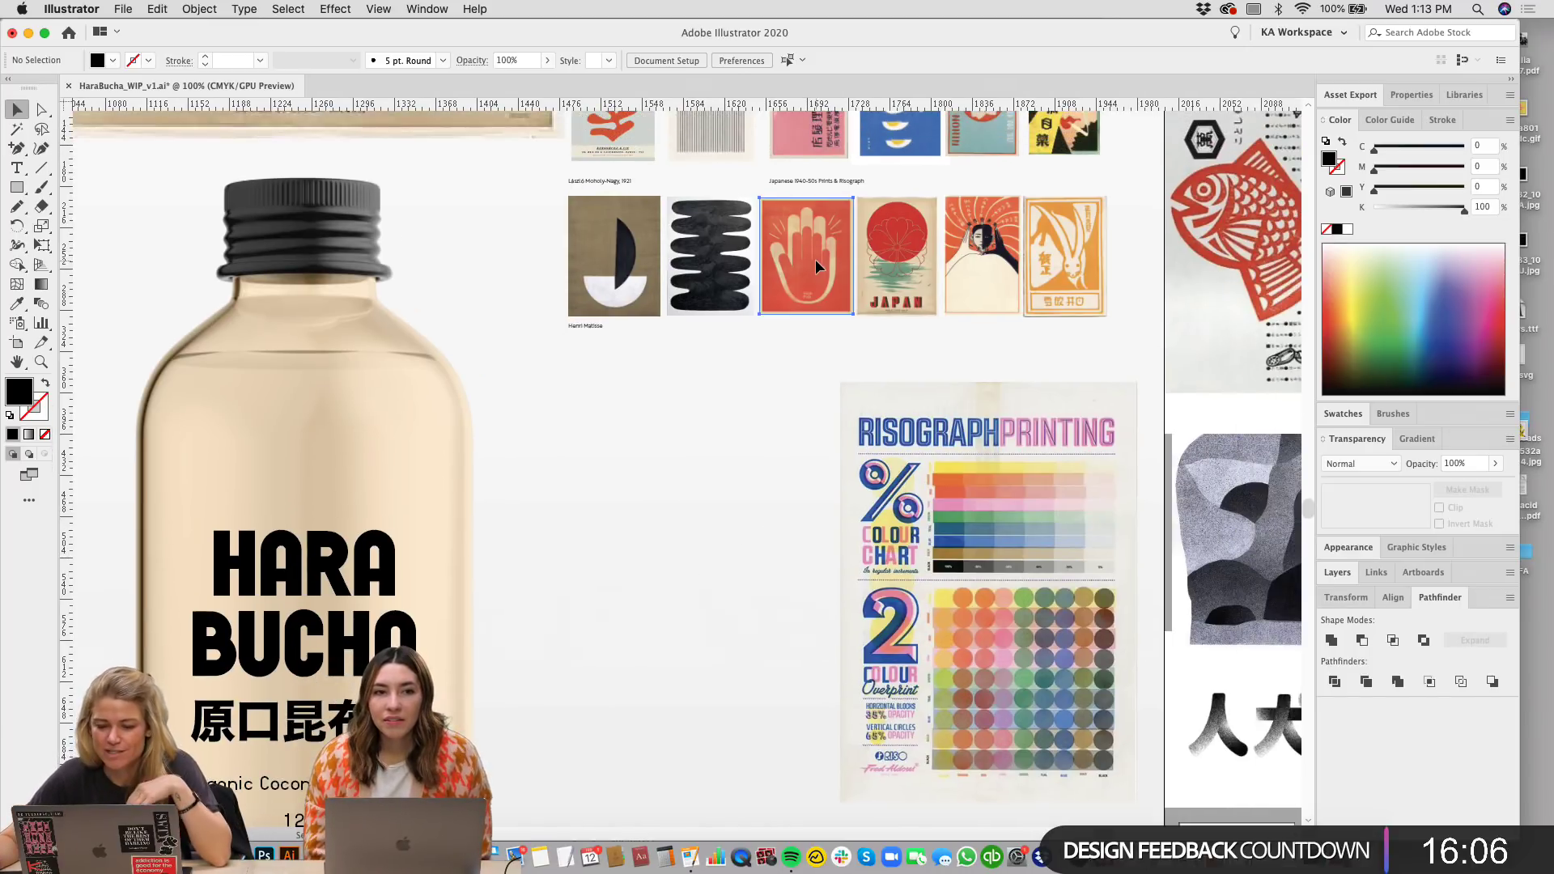
left_click(637, 483)
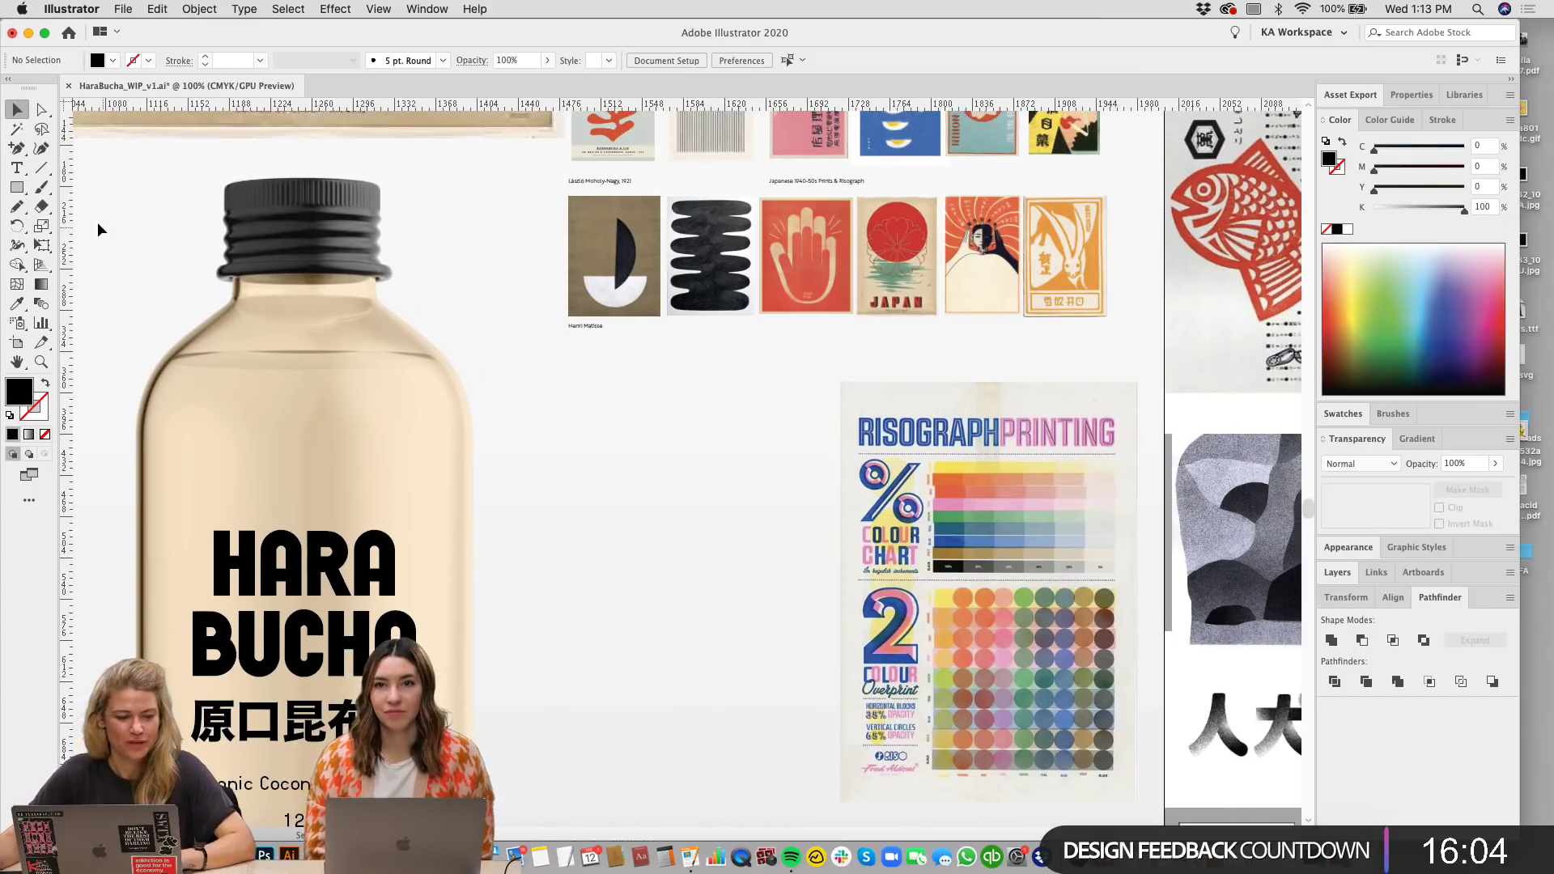
Step: Draw a rounded organic blob about 176 by 163 pt with the Pencil tool between the clear bottle and the risograph poster
left_click(16, 206)
scroll(686, 427, "down", 2)
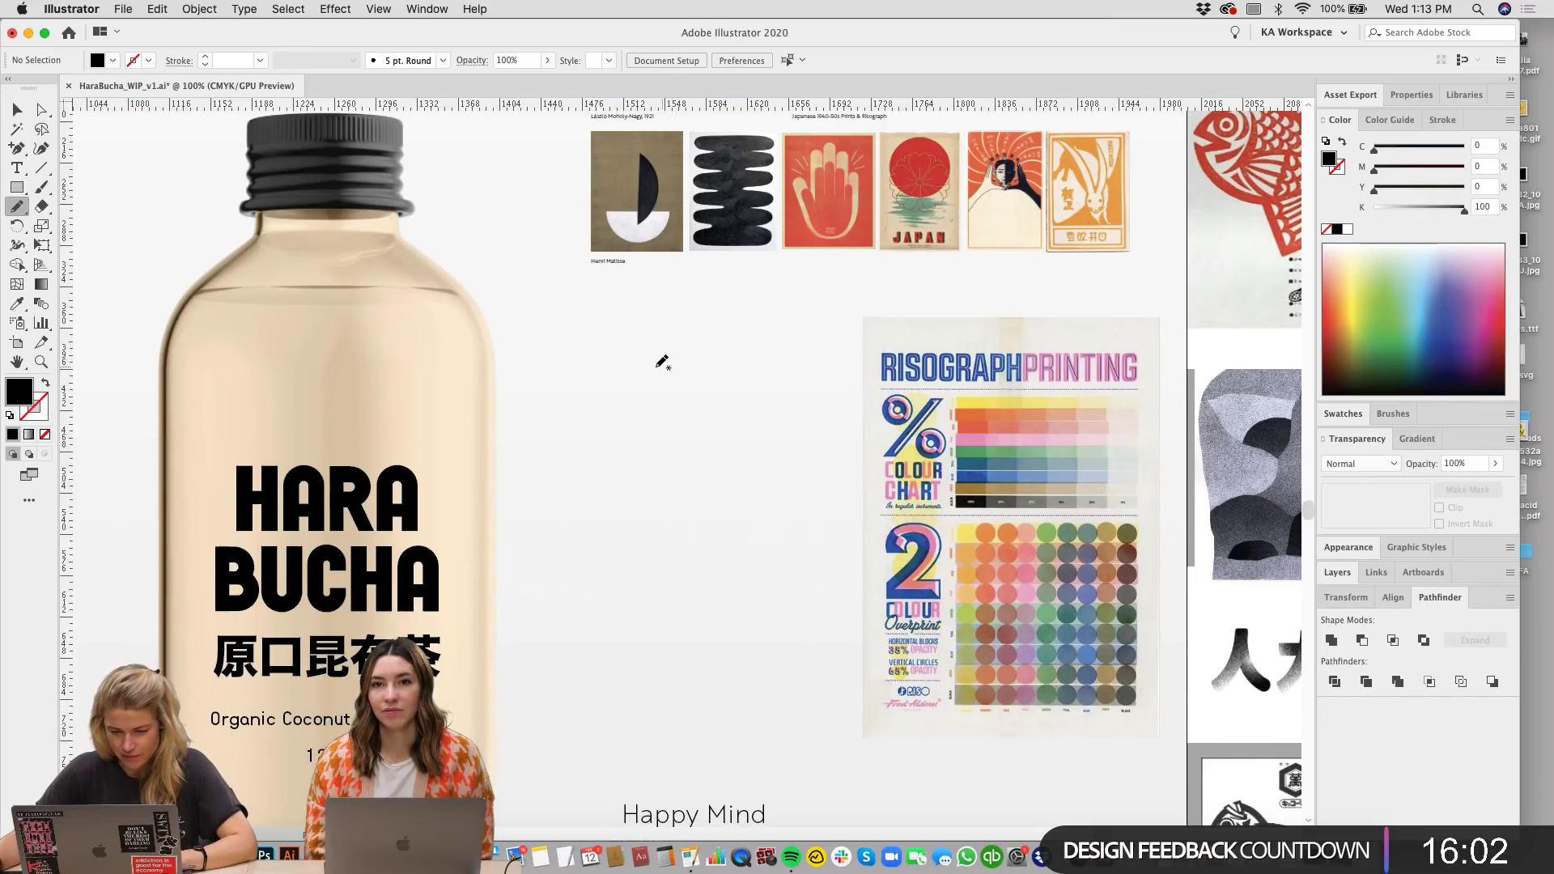
mouse_move(661, 365)
left_mouse_down()
mouse_move(608, 393)
mouse_move(594, 451)
left_mouse_up()
left_click_drag(644, 534, 762, 531)
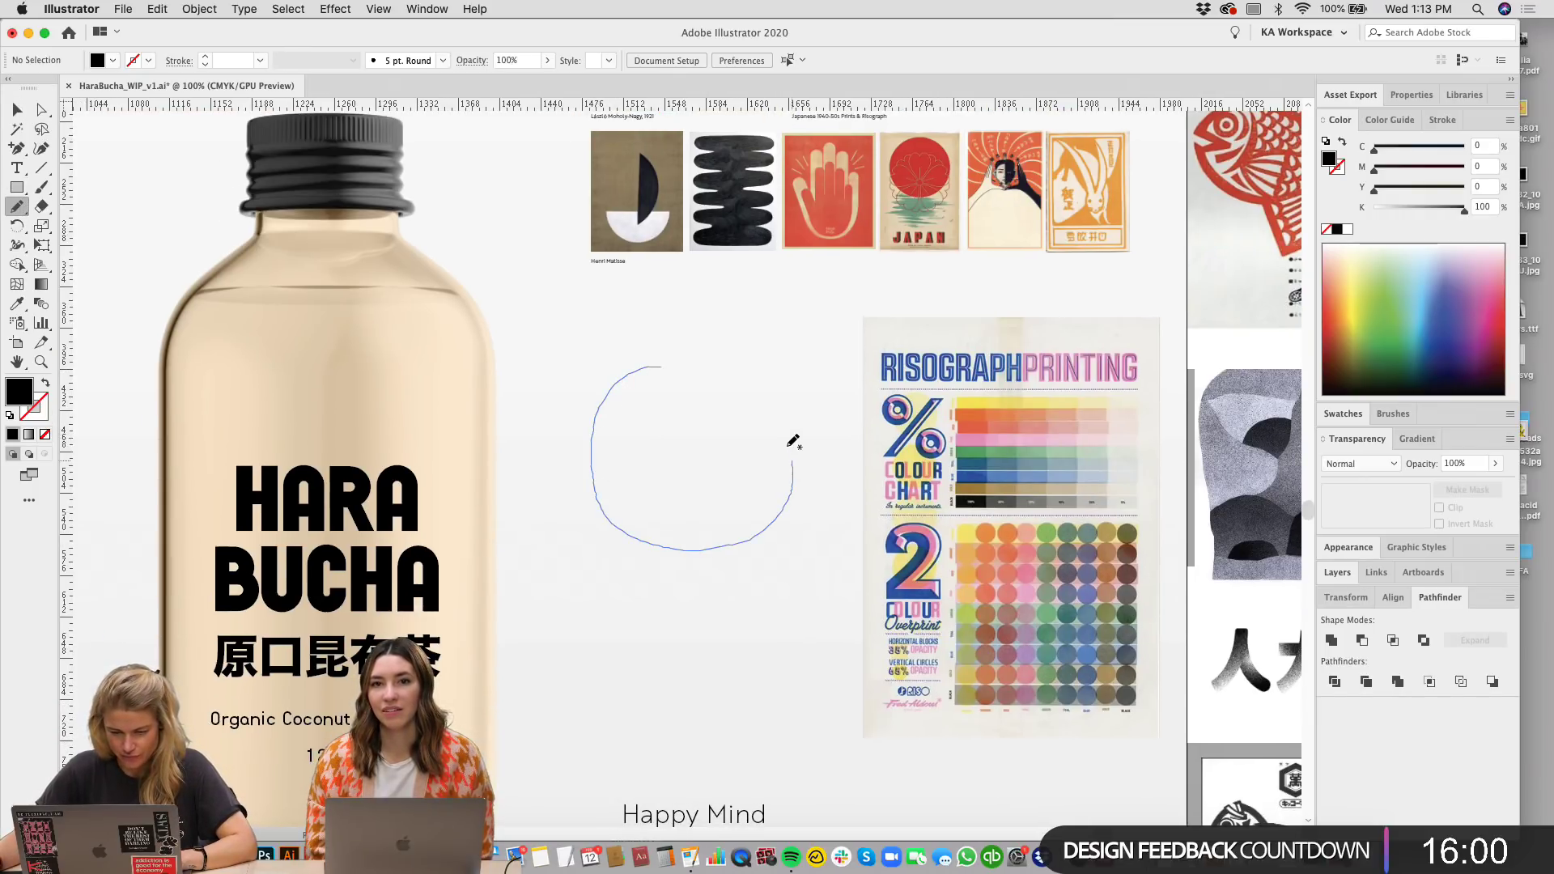
mouse_move(794, 441)
left_mouse_down()
mouse_move(759, 390)
mouse_move(664, 364)
mouse_move(617, 399)
left_mouse_up()
key("v")
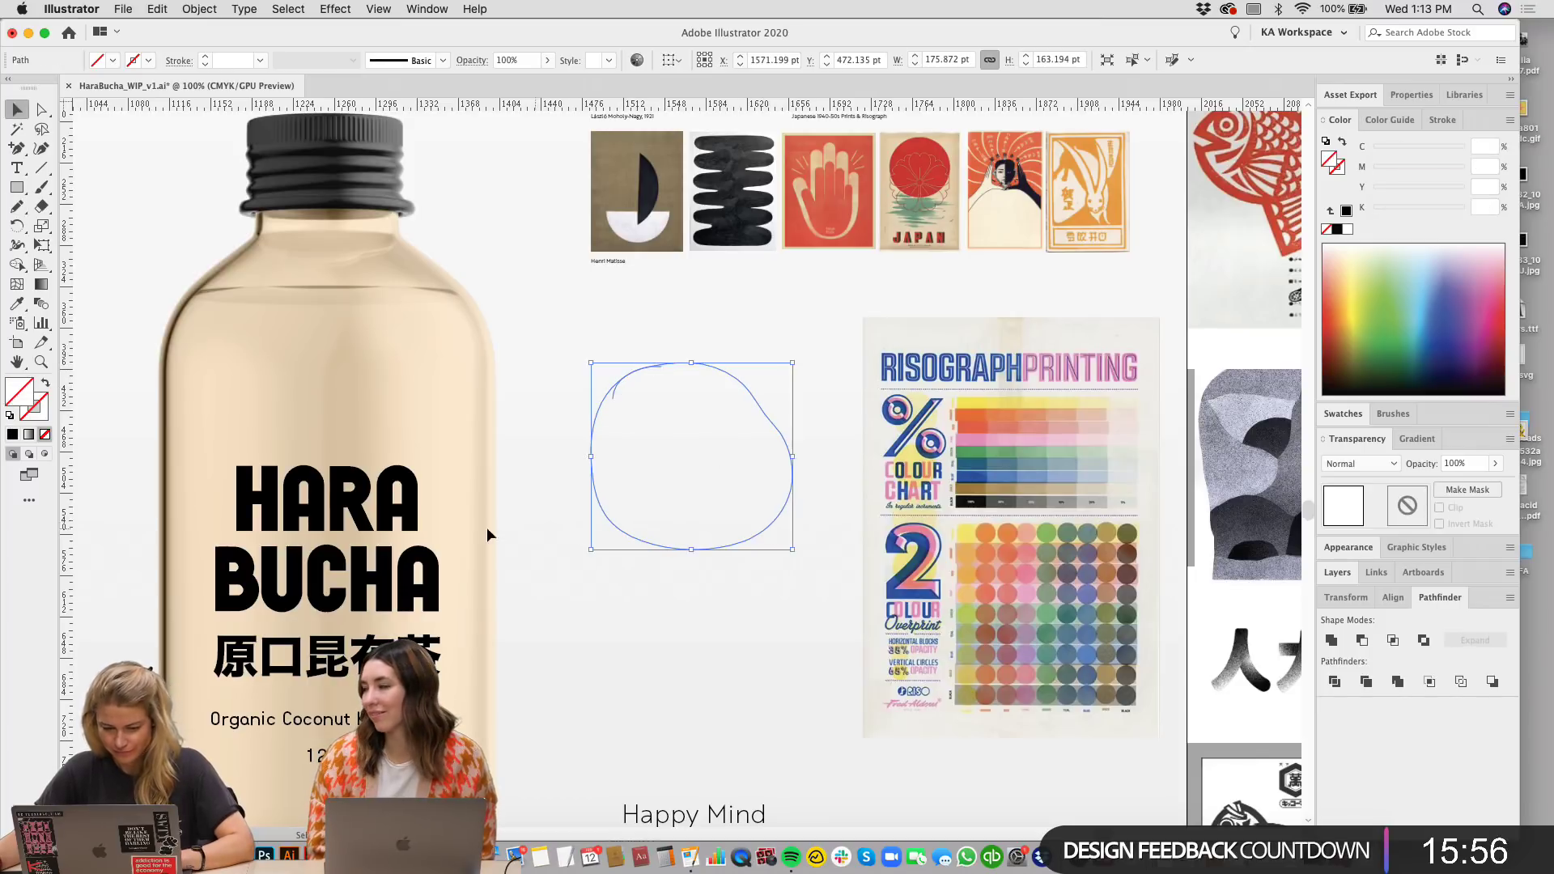
Step: Fill the freehand blob with black and move it slightly lower between the bottle and the risograph poster
left_click(12, 434)
scroll(637, 620, "down", 2)
left_click_drag(687, 444, 705, 538)
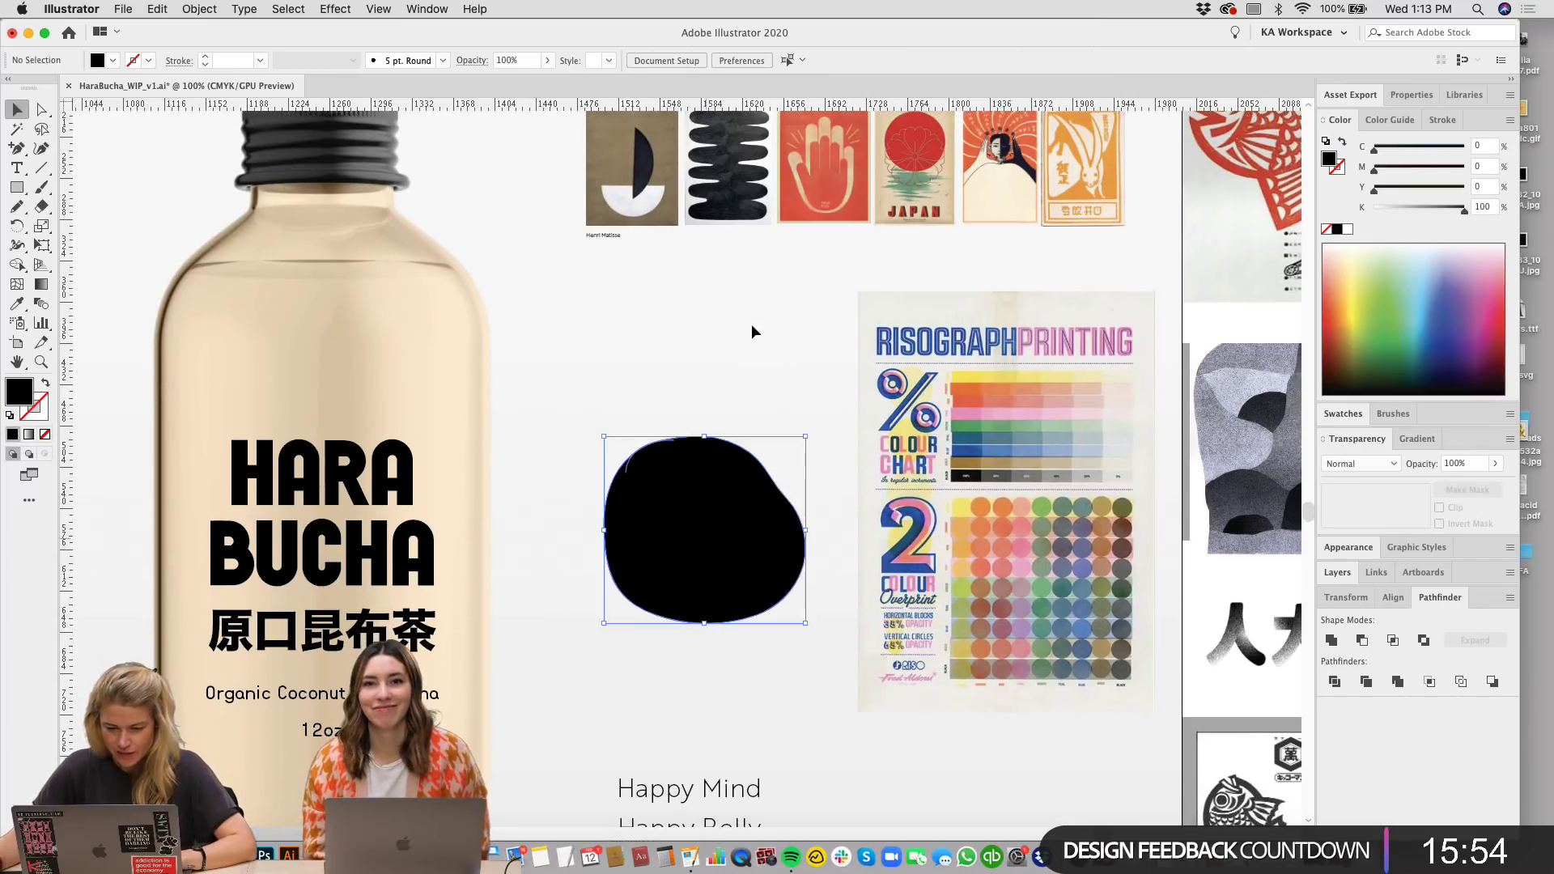
left_click(785, 359)
scroll(91, 330, "up", 3)
scroll(91, 329, "right", 1)
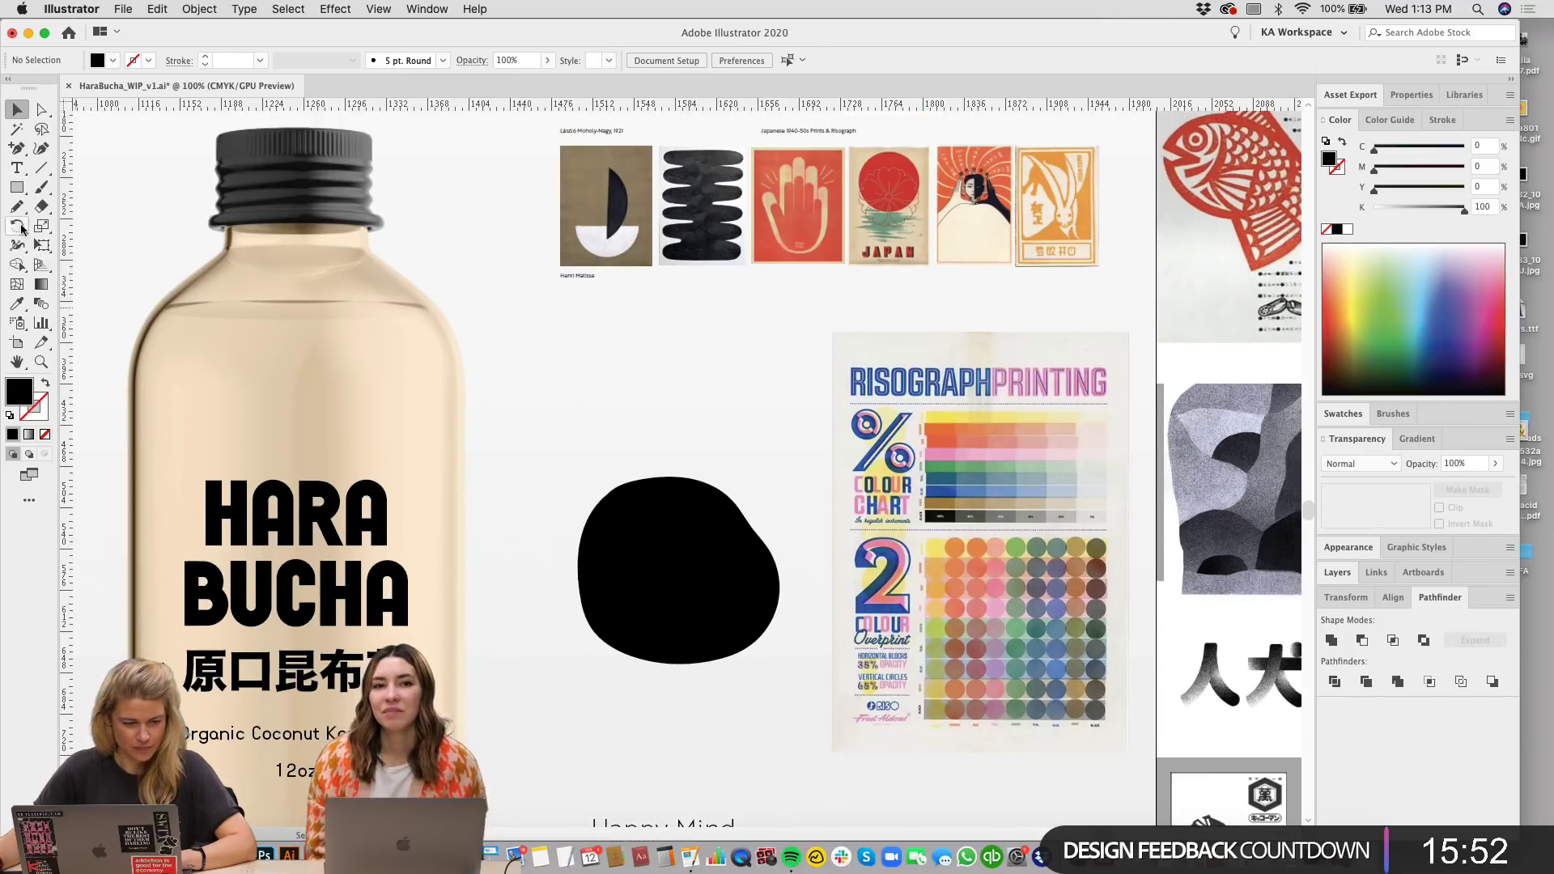
Step: Draw a second rounded blob about 133 by 146 pt with the Pencil tool, overlapping the upper-right part of the black blob
left_click(16, 206)
scroll(721, 421, "down", 1)
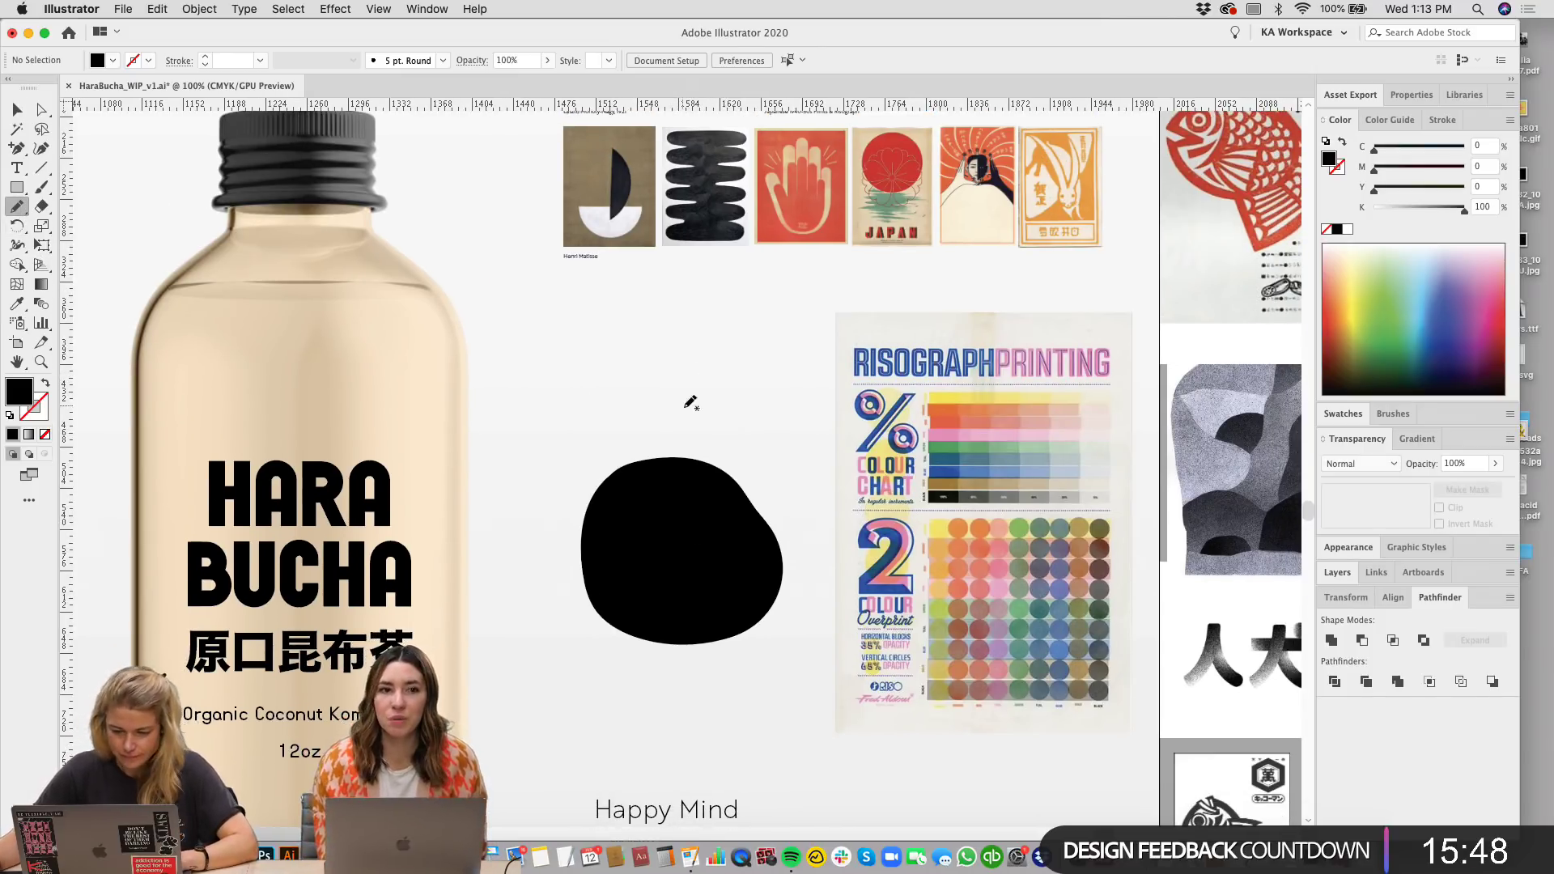
left_click_drag(687, 387, 654, 459)
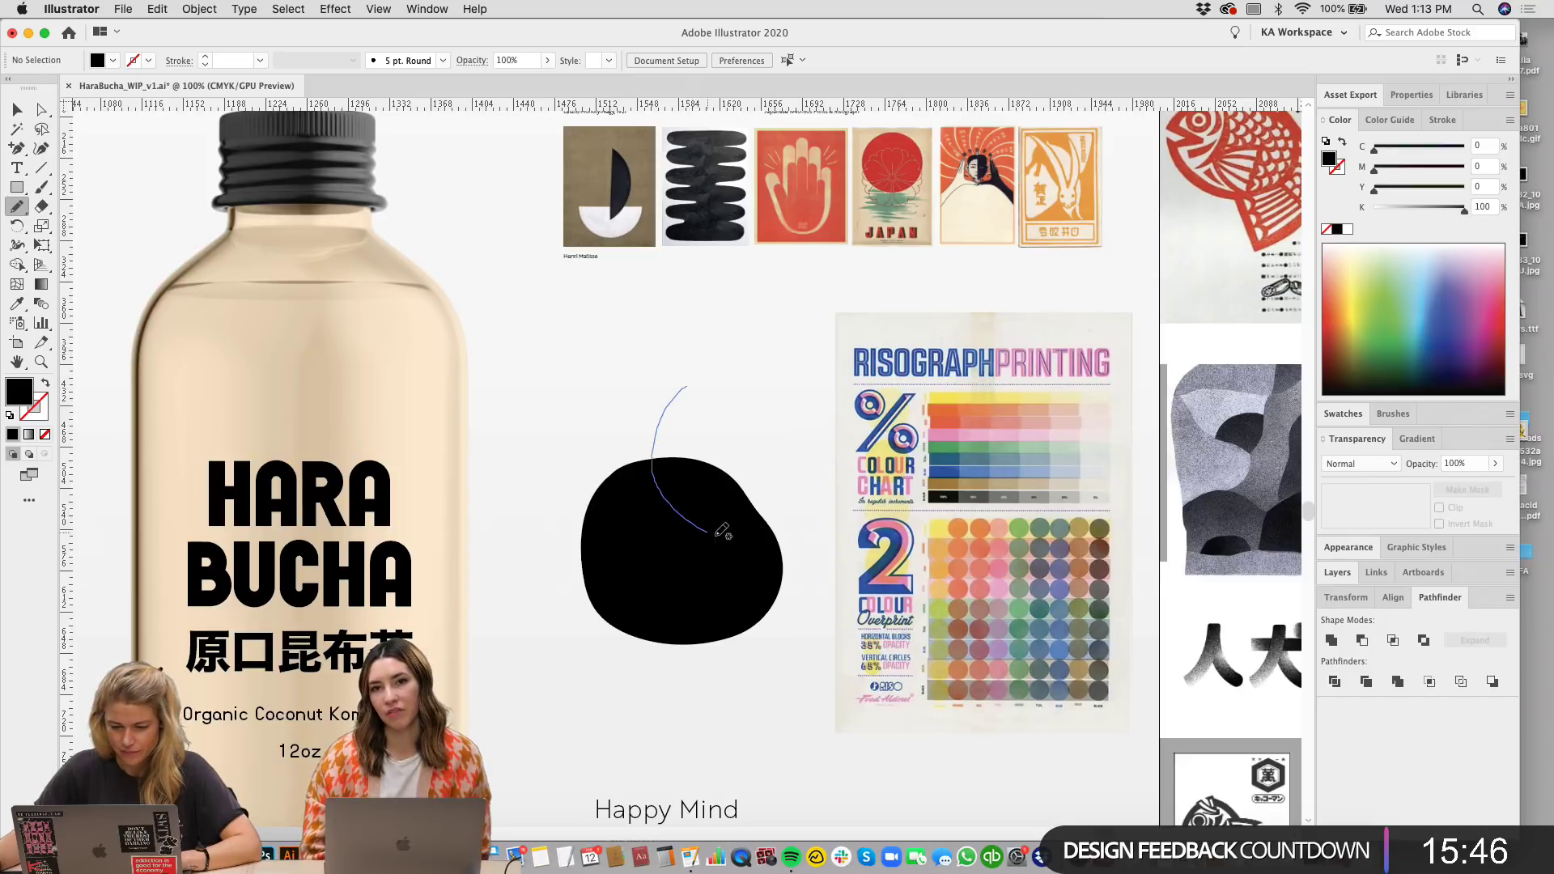
mouse_move(805, 444)
left_mouse_down()
mouse_move(799, 409)
mouse_move(689, 383)
left_mouse_up()
key("v")
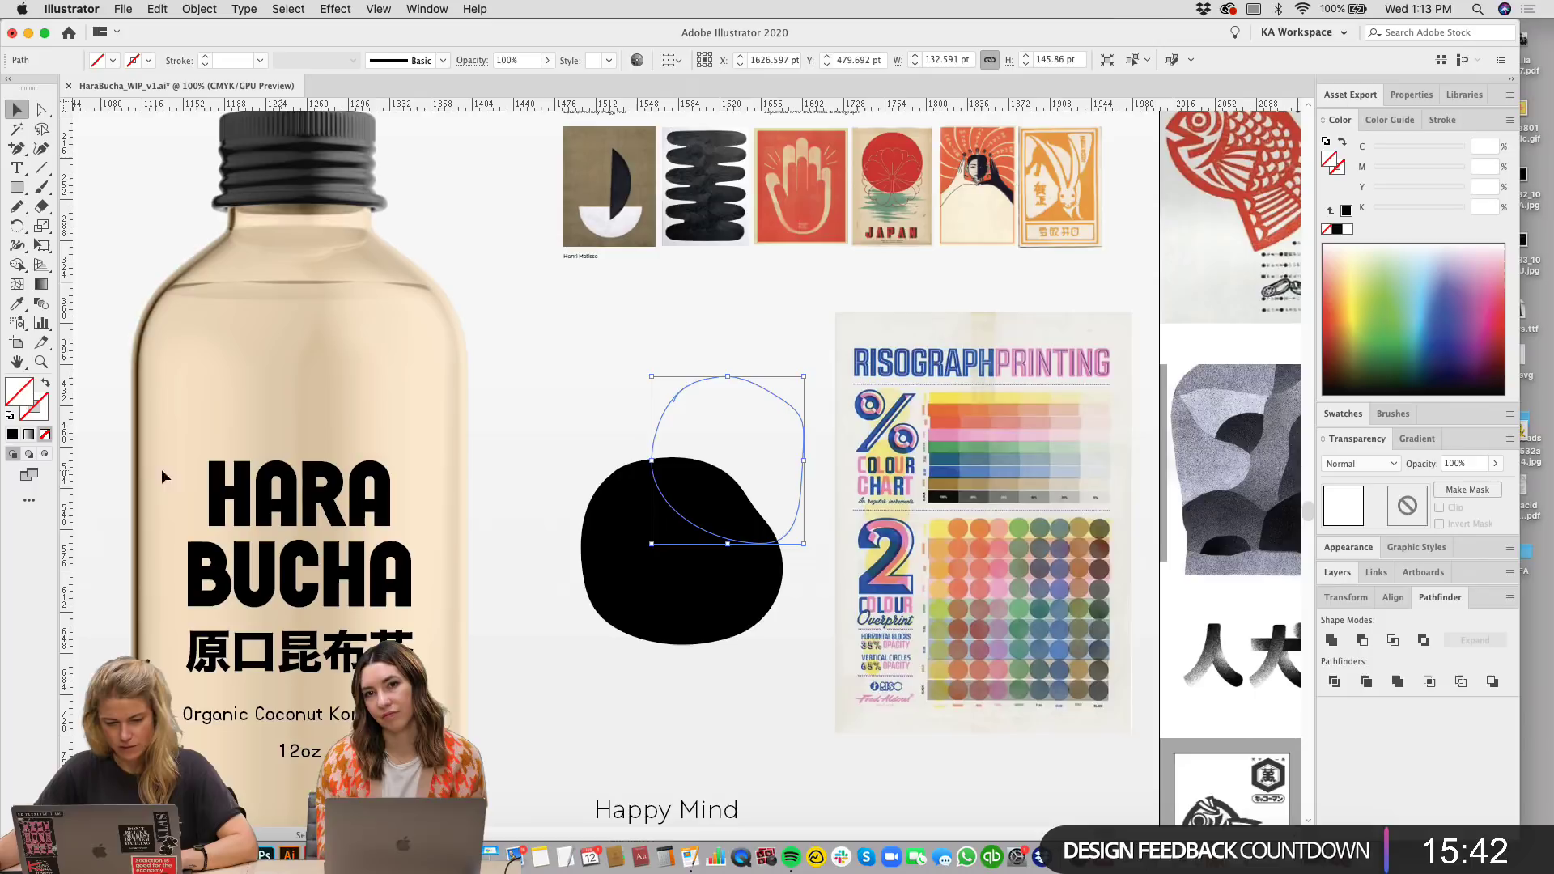
Step: Fill the new upper blob with the brown sampled from the risograph chart's colour bars, trying black and orange first
left_click(12, 433)
left_click(507, 441)
left_click(770, 475)
left_click(17, 305)
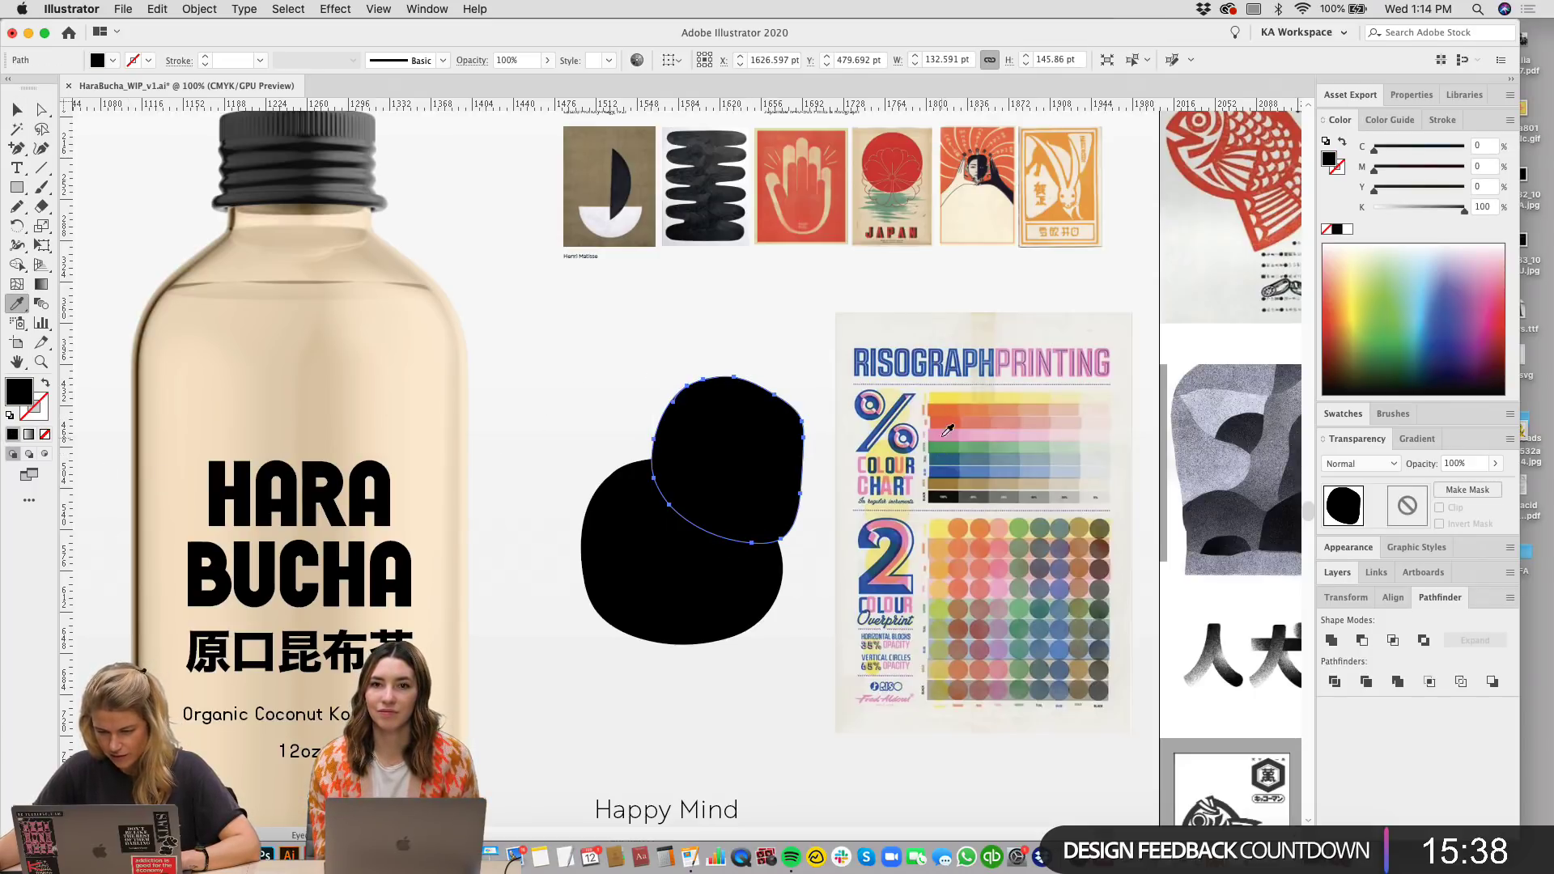
left_click(946, 406)
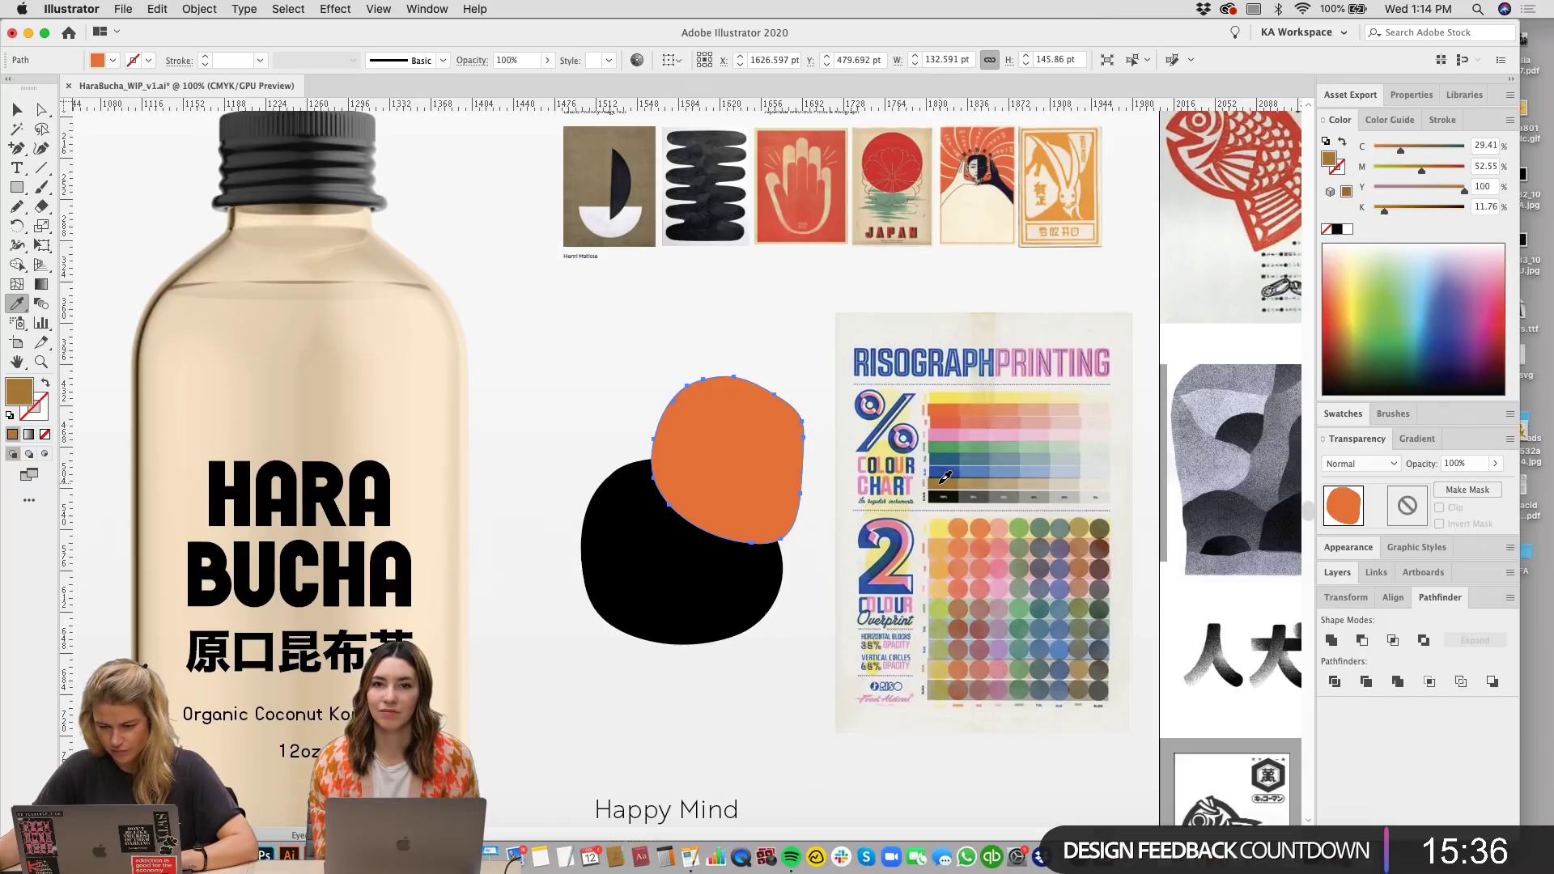
left_click(943, 477)
Step: Recolour the larger black blob with the chart's orange-red, sampling yellow, blue and green from the colour bars before settling on it
left_click(659, 548, "super")
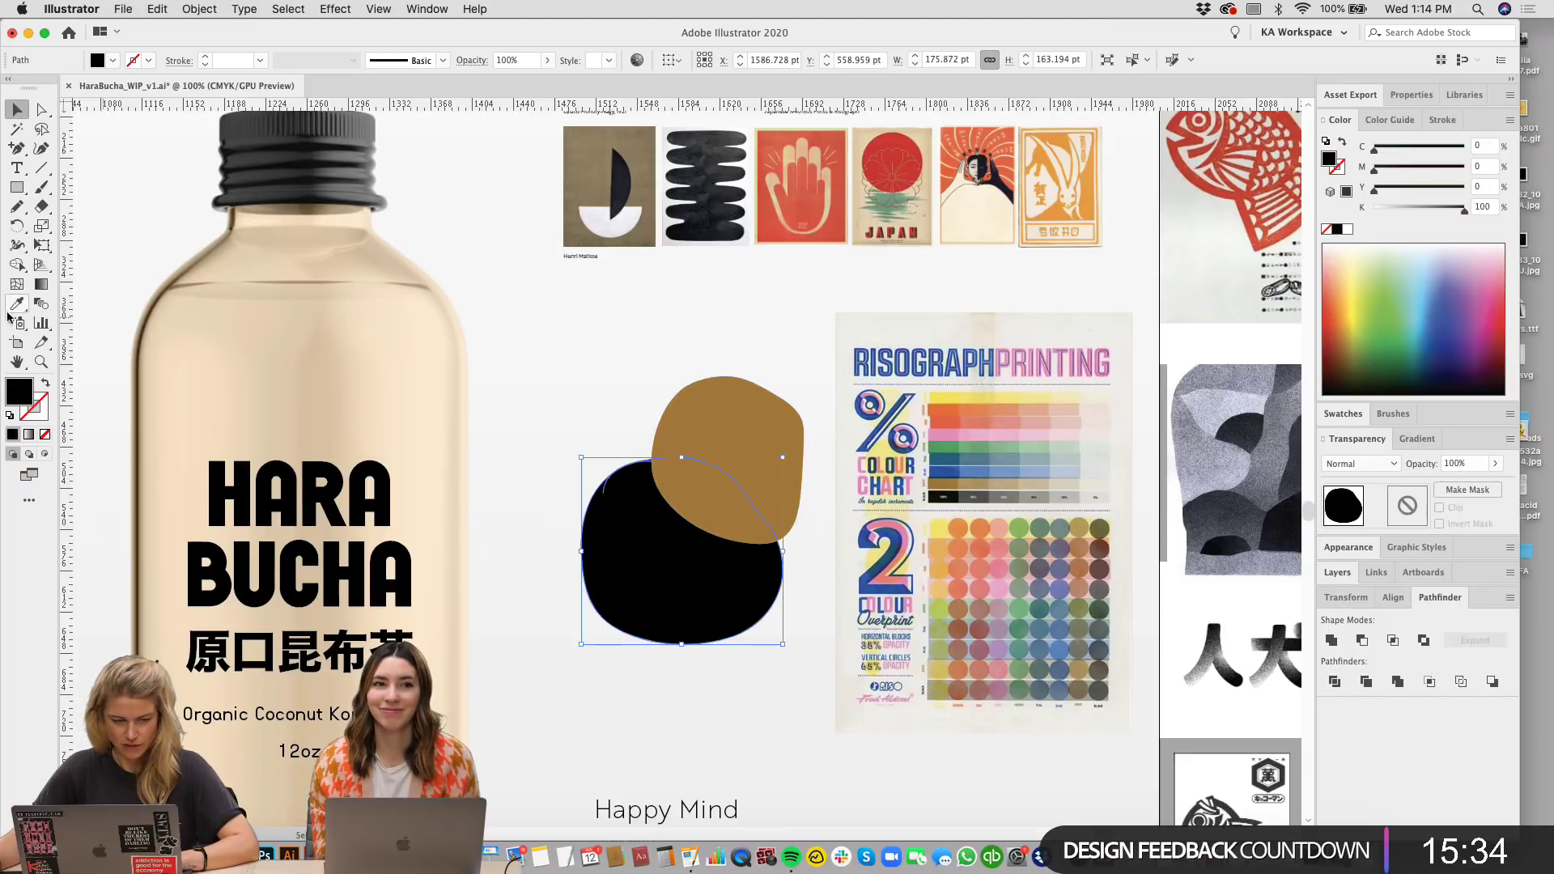
left_click(945, 395)
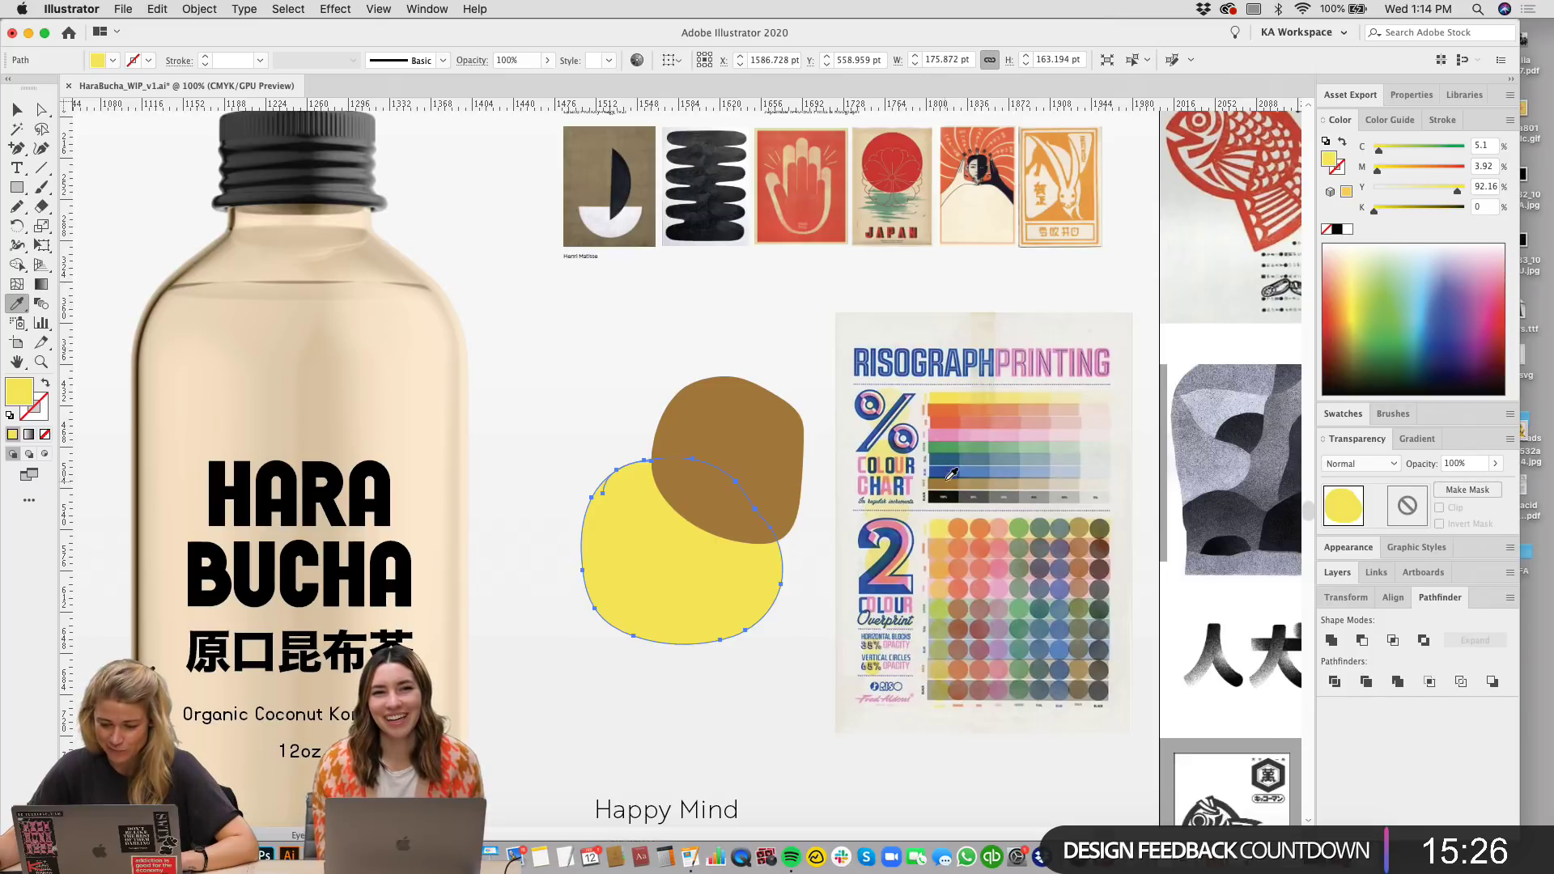
left_click(952, 467)
left_click(952, 456)
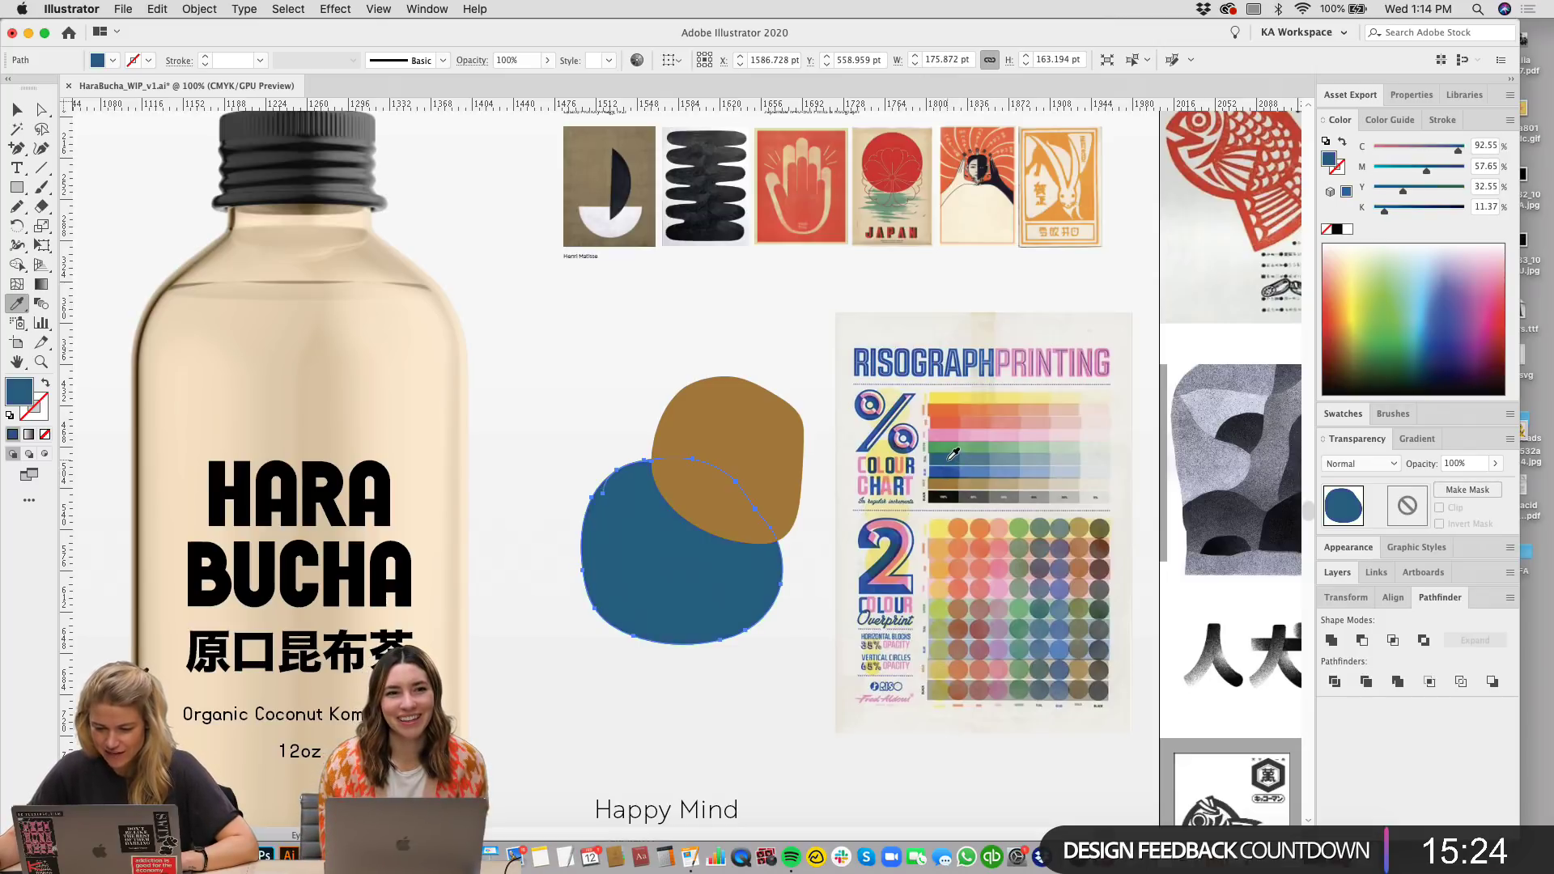
left_click(951, 441)
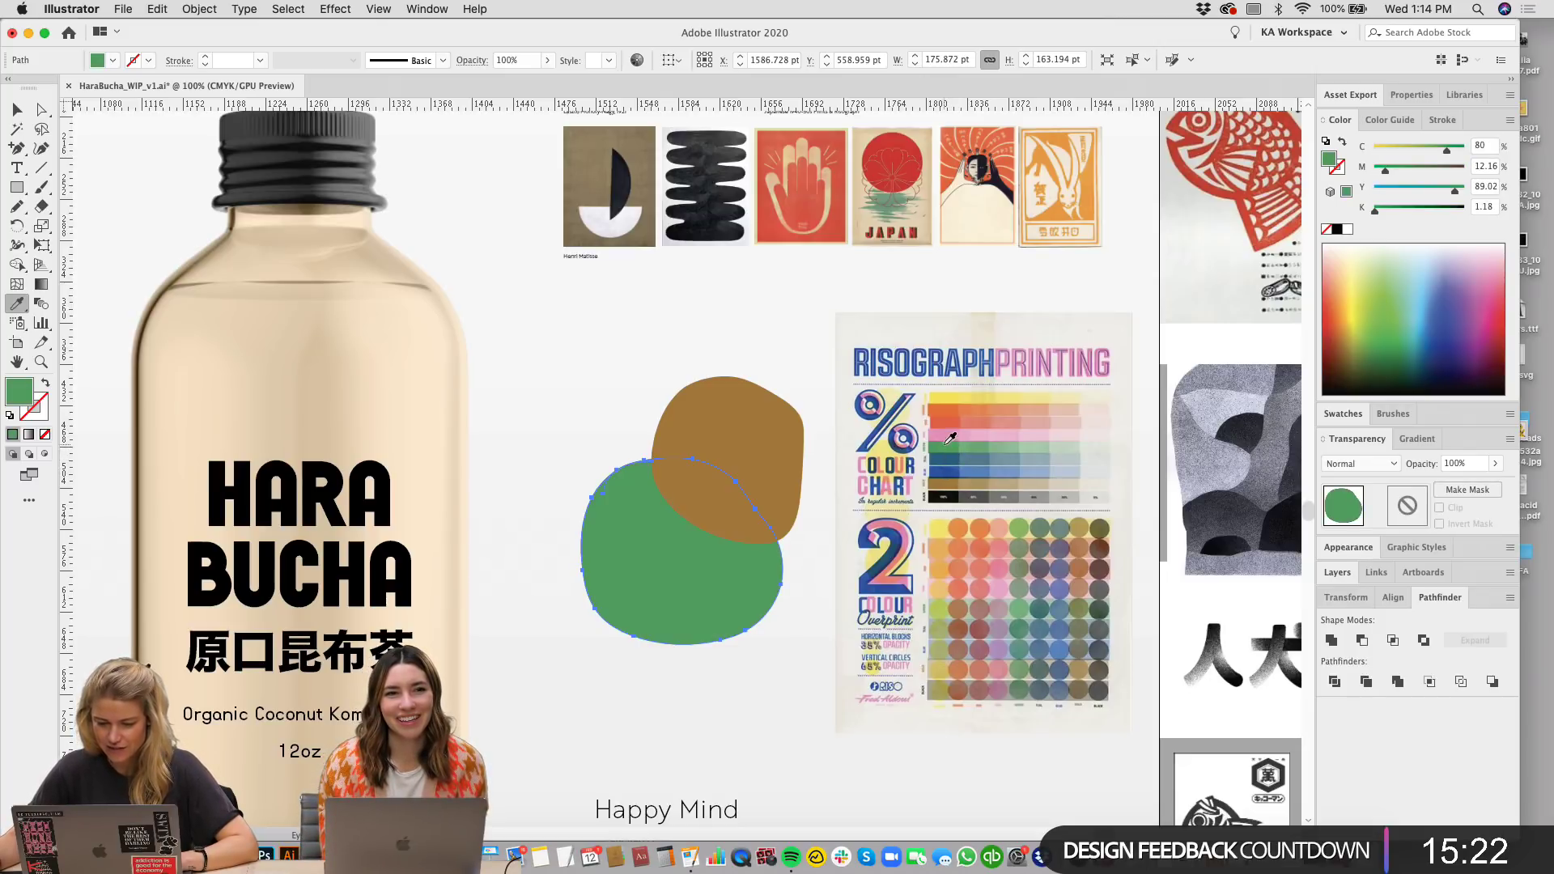
key("v")
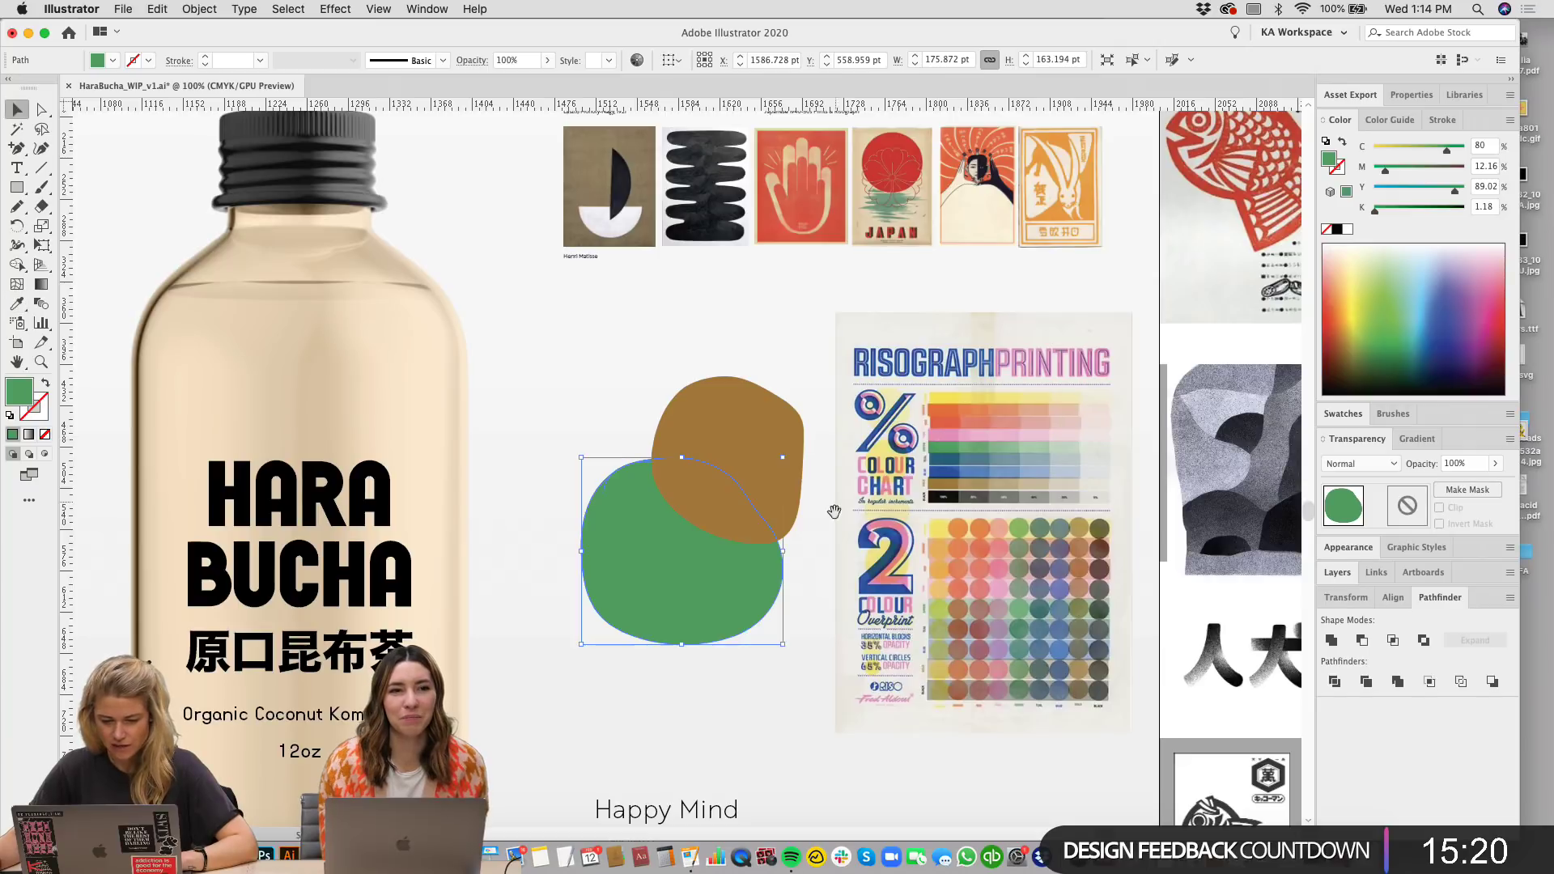
scroll(759, 445, "up", 2)
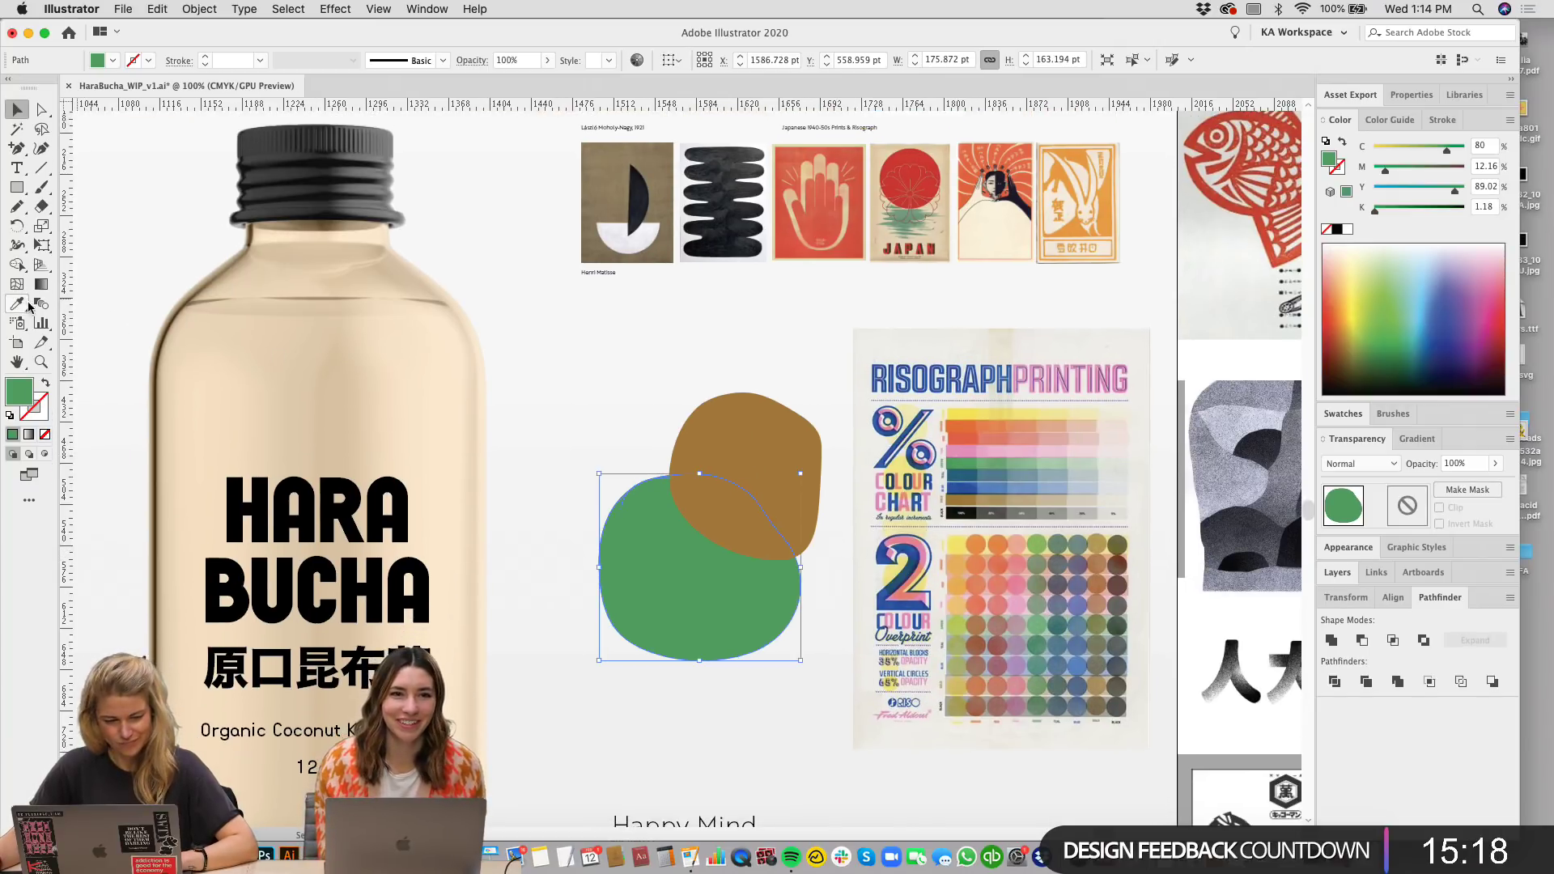
left_click(19, 304)
left_click(962, 431)
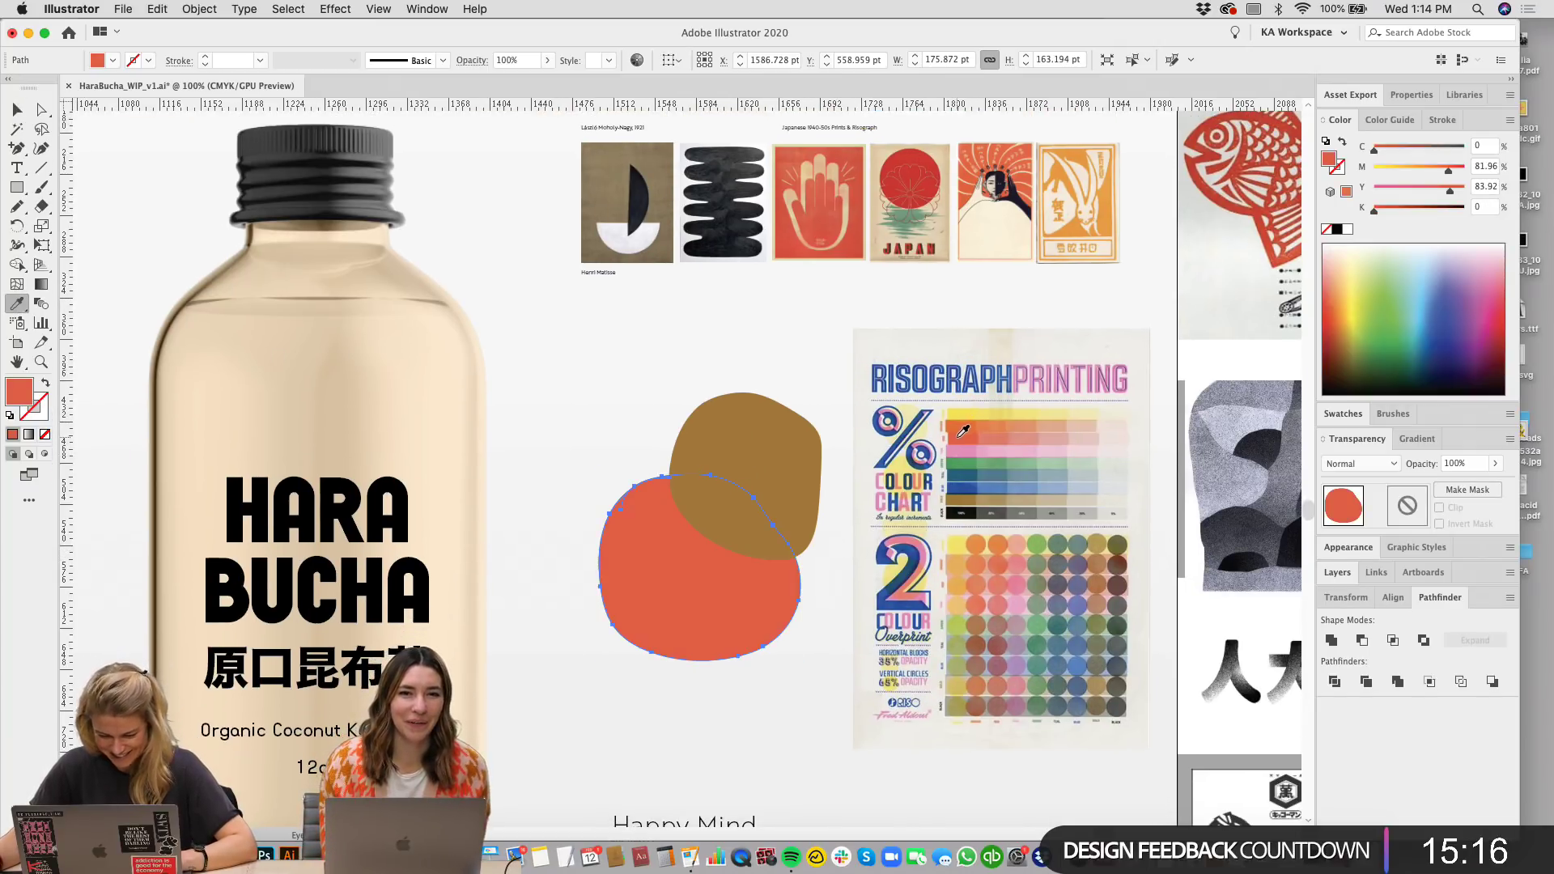
key("v")
left_click(745, 362)
Step: Set the brown blob's blending mode to Multiply so it overprints the orange-red blob, and deselect it
scroll(745, 405, "down", 2)
left_click(733, 513)
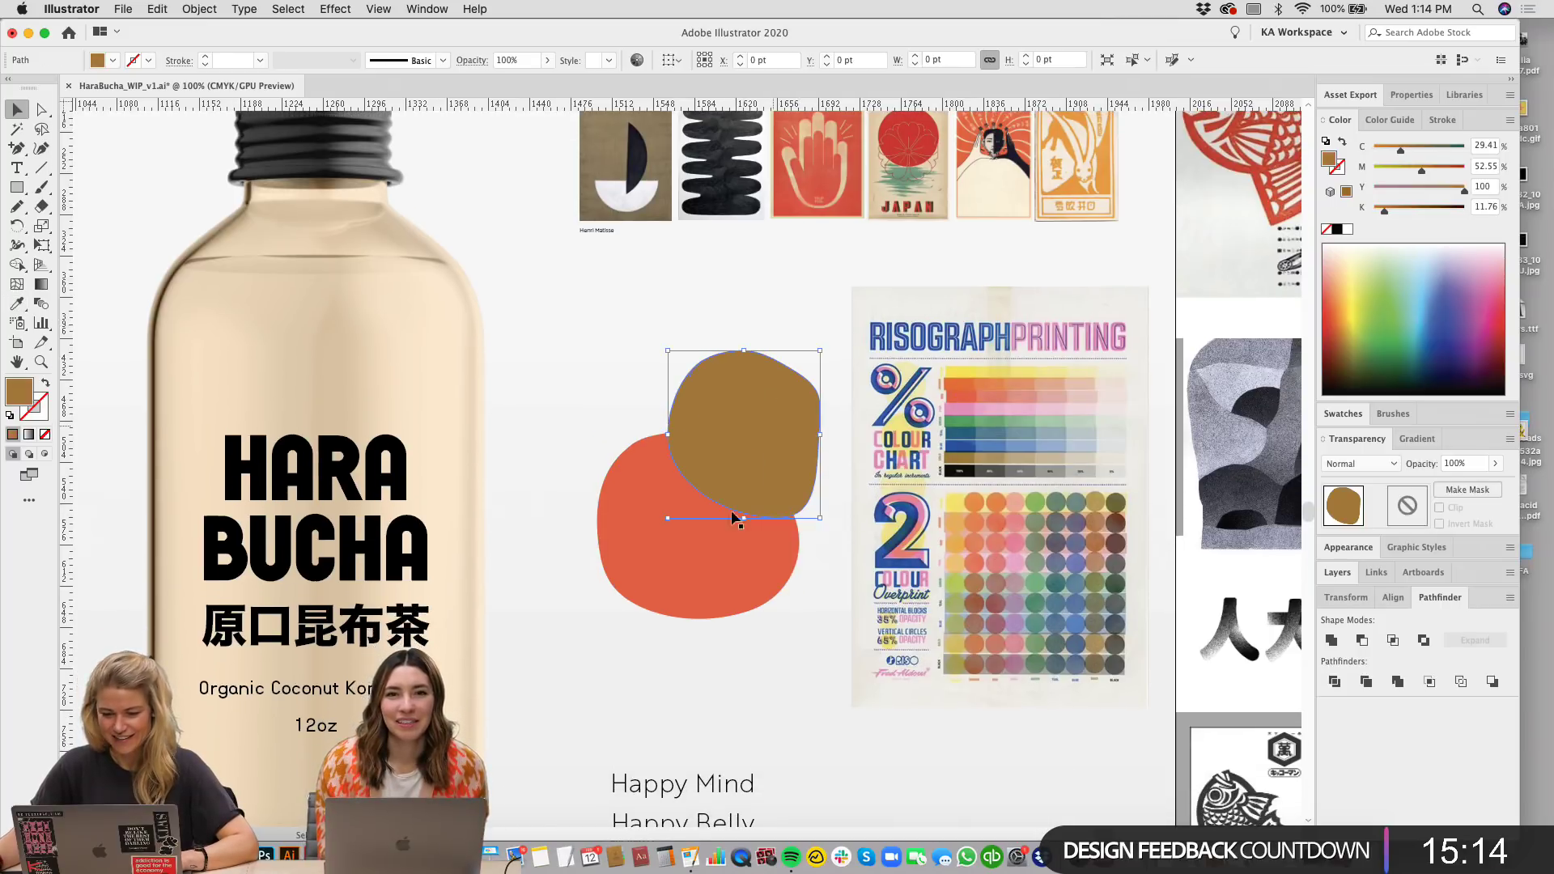
scroll(789, 639, "down", 1)
left_click(818, 635)
key("super+equal")
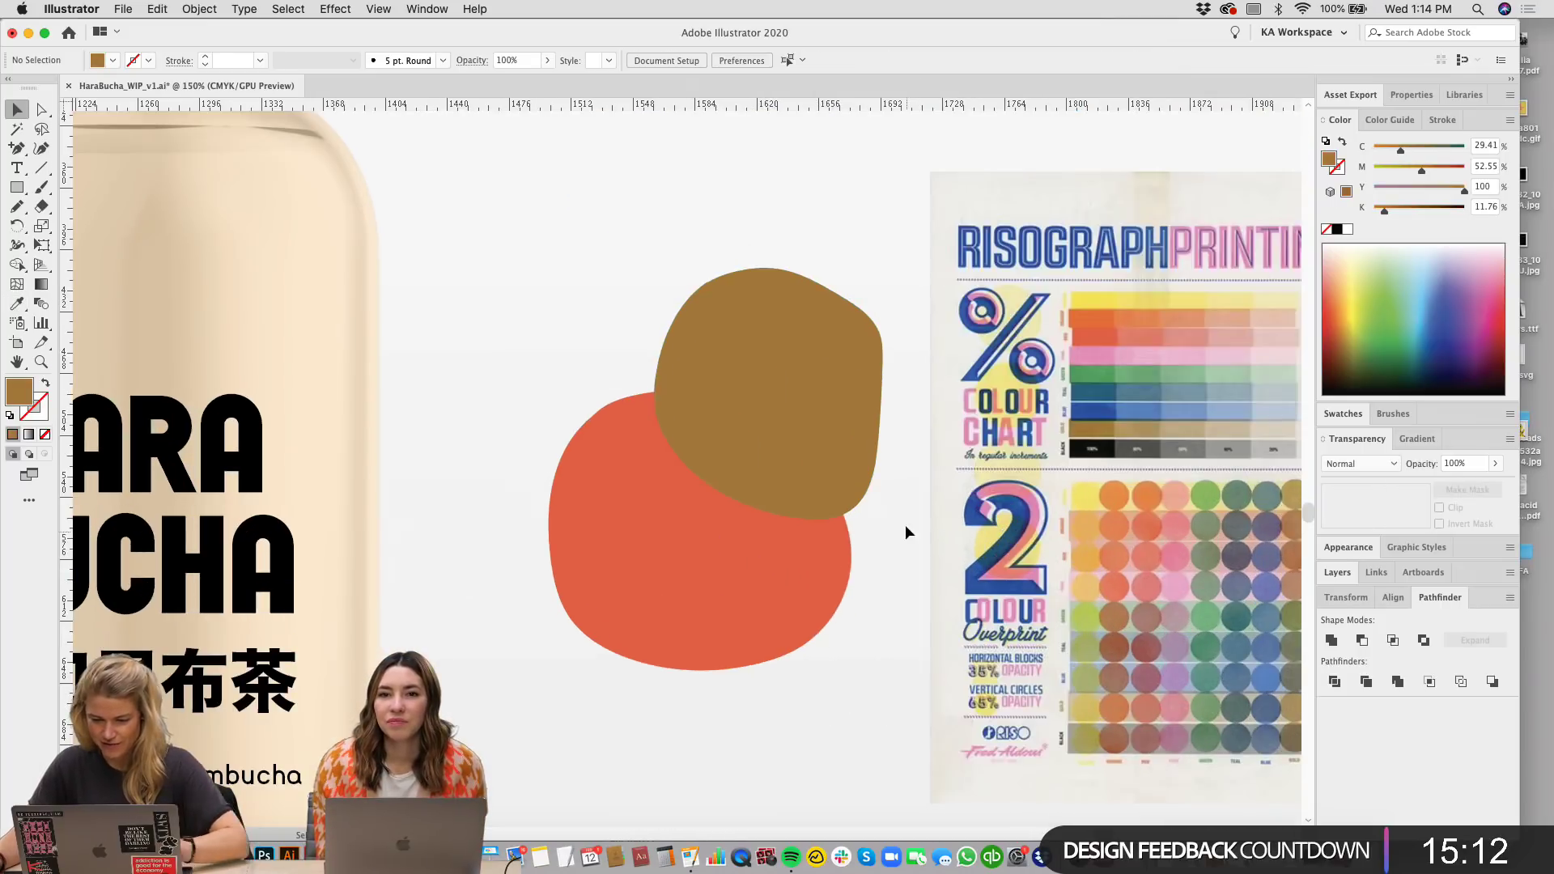
scroll(905, 526, "down", 1)
left_click(679, 577)
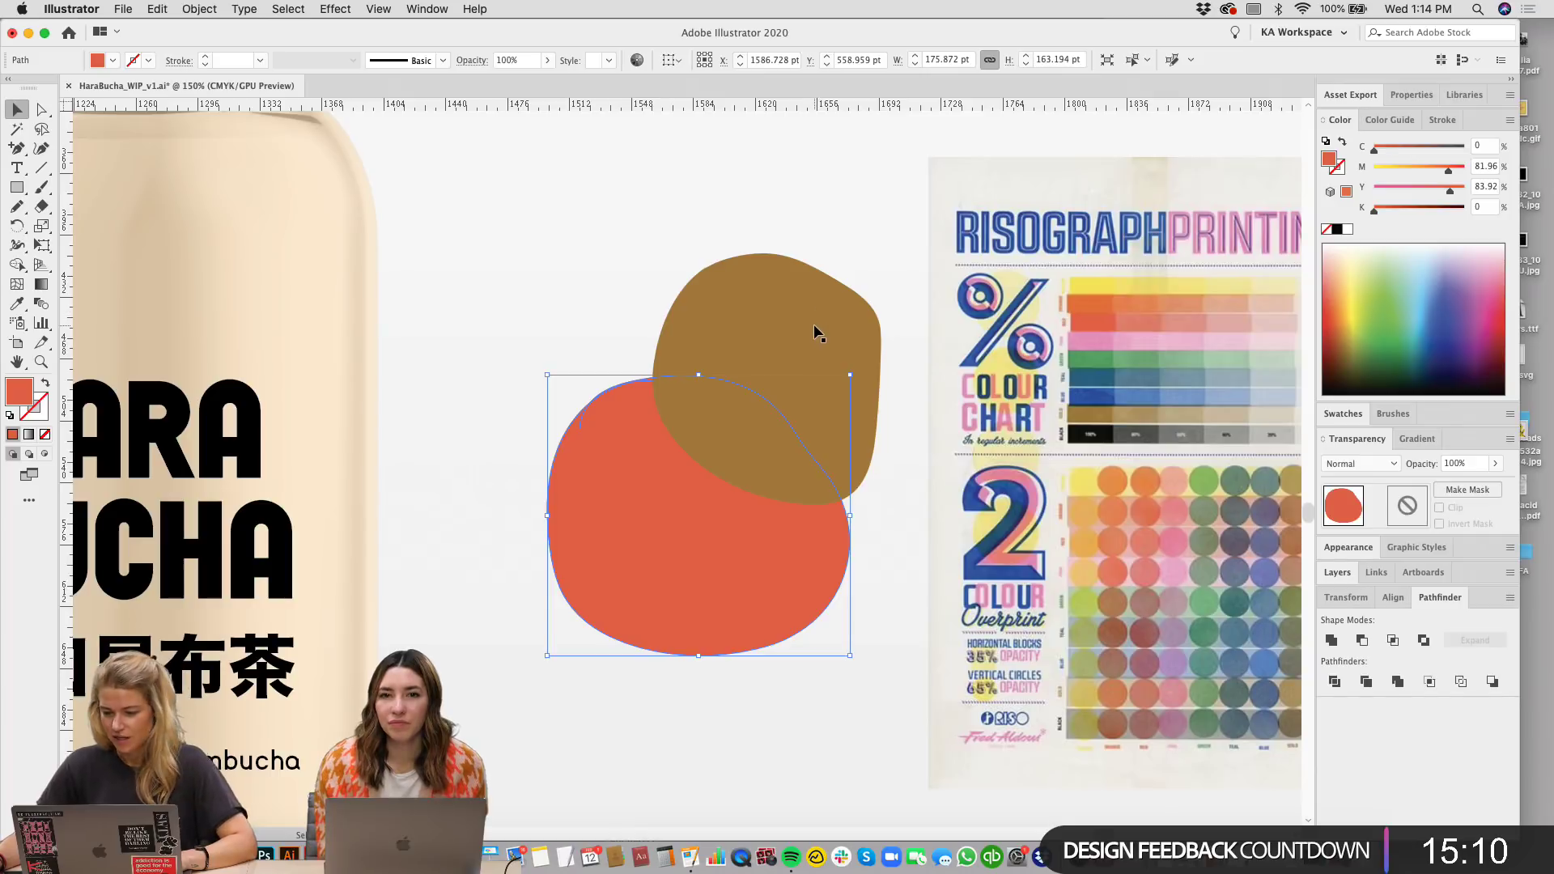
left_click(818, 333)
left_click(1359, 463)
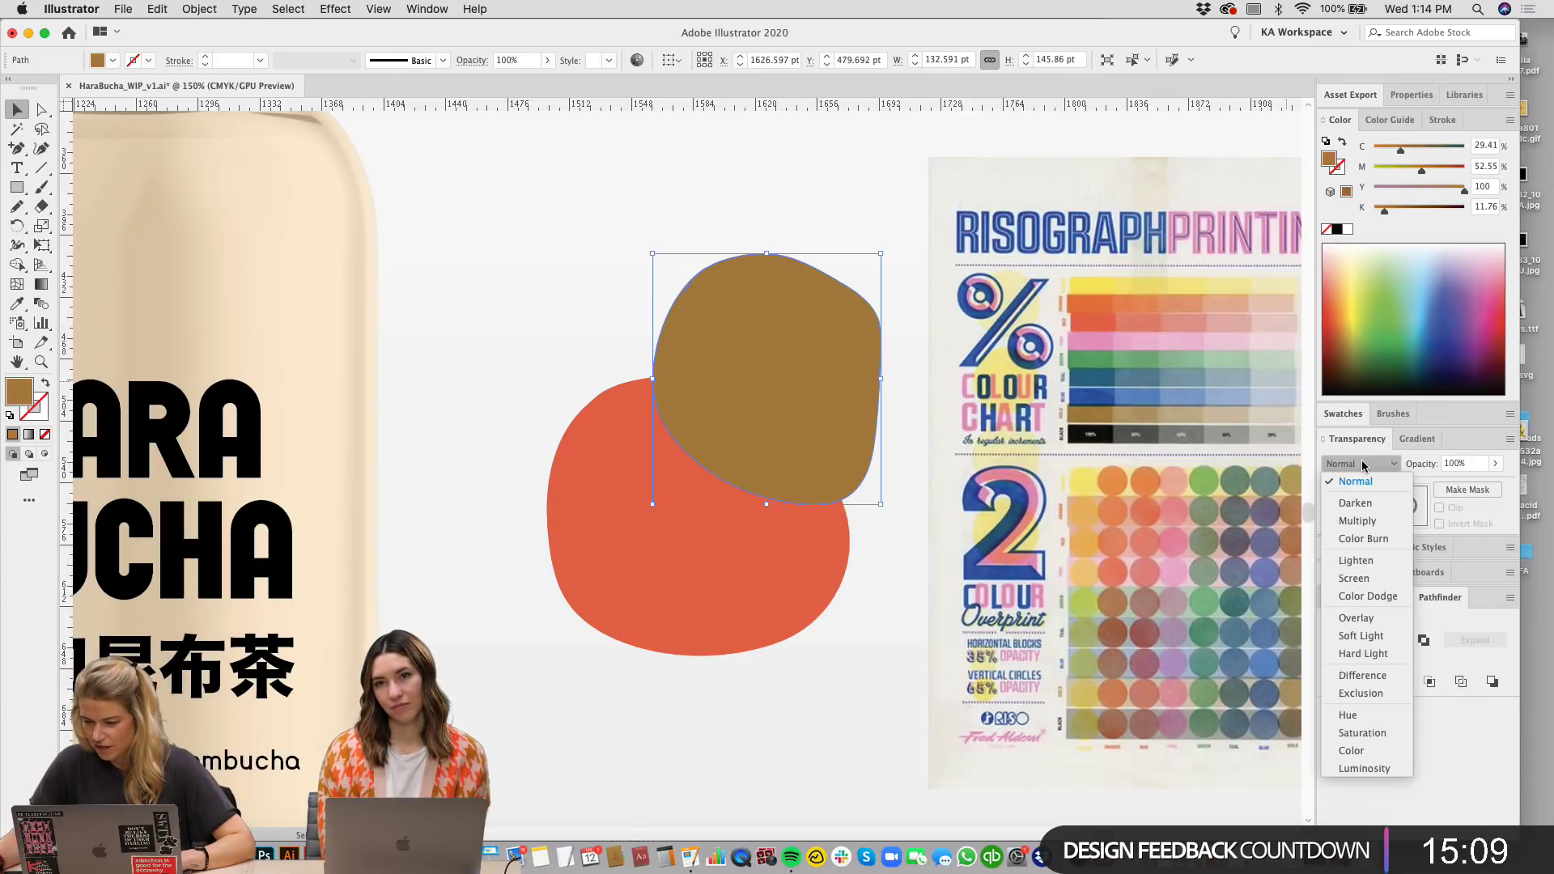
left_click(1366, 521)
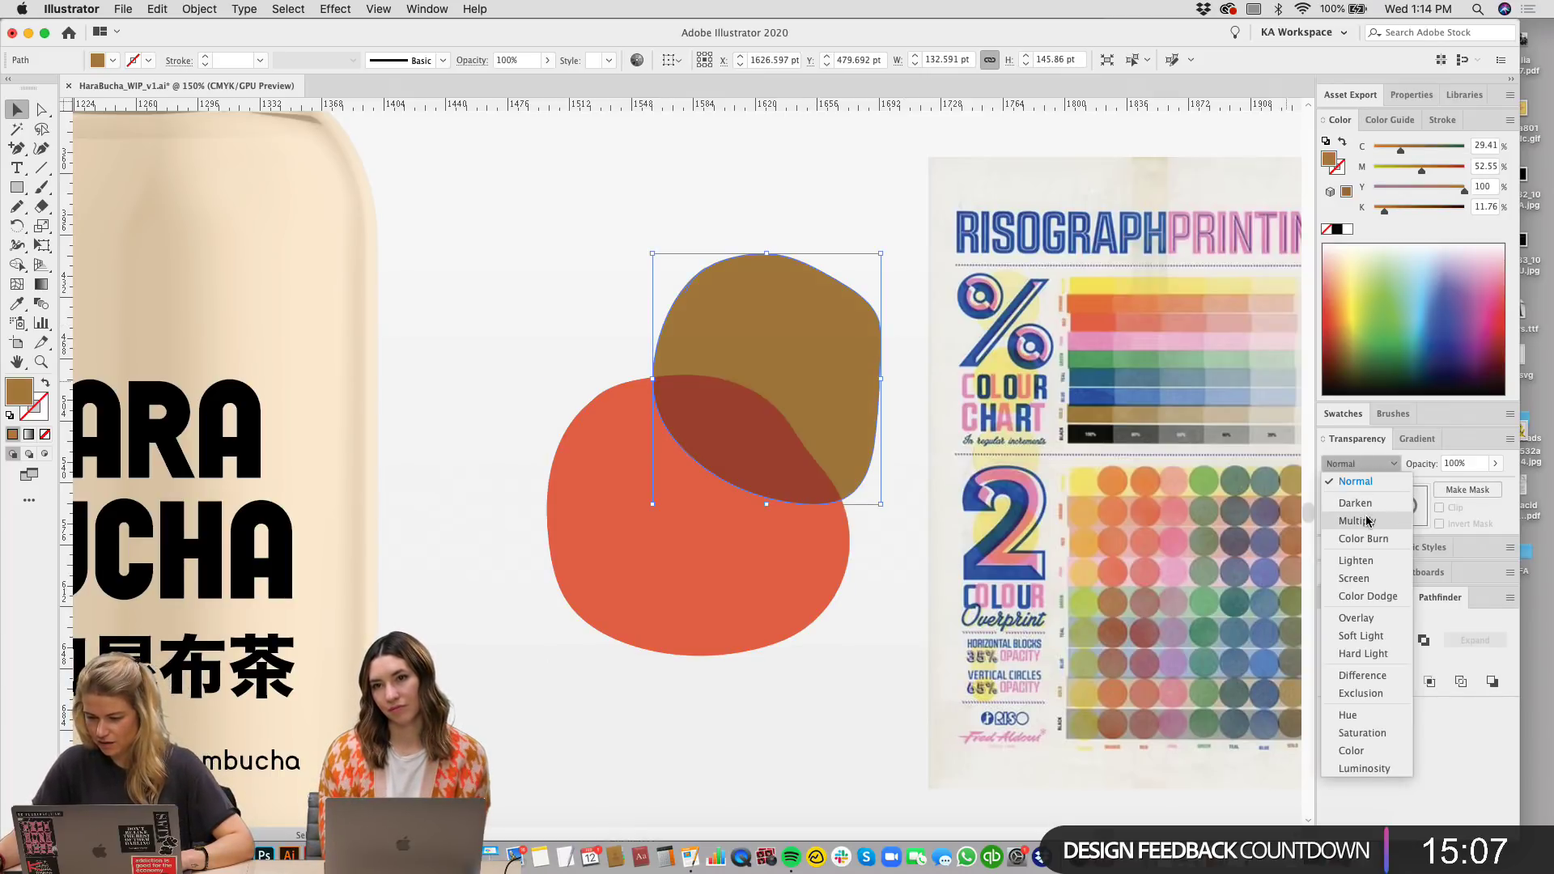
left_click(788, 196)
key("super+minus")
scroll(700, 361, "left", 5)
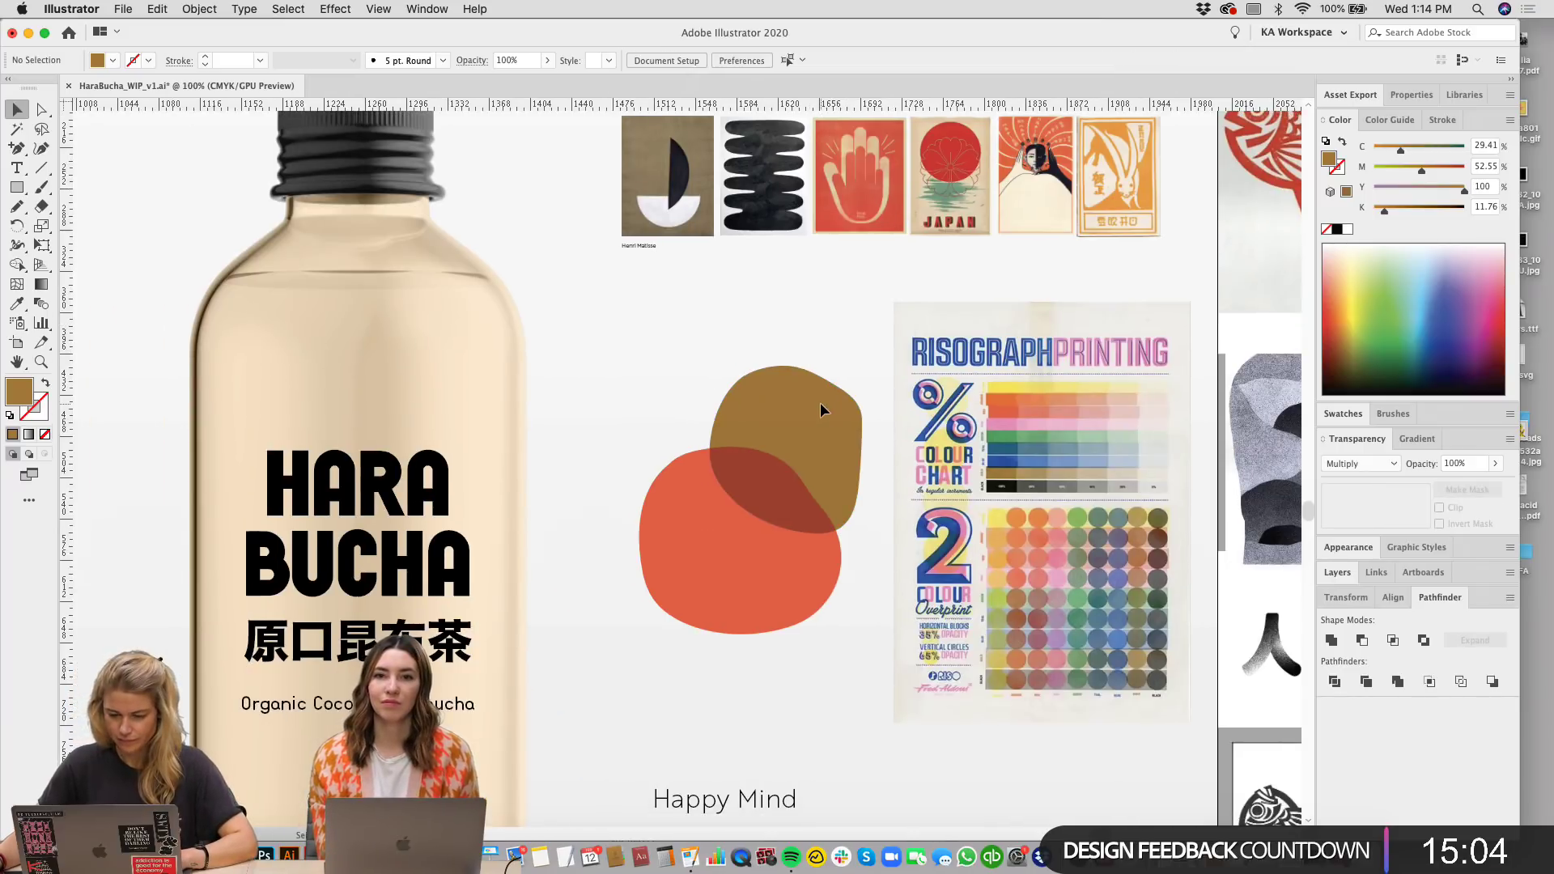
scroll(679, 356, "left", 1)
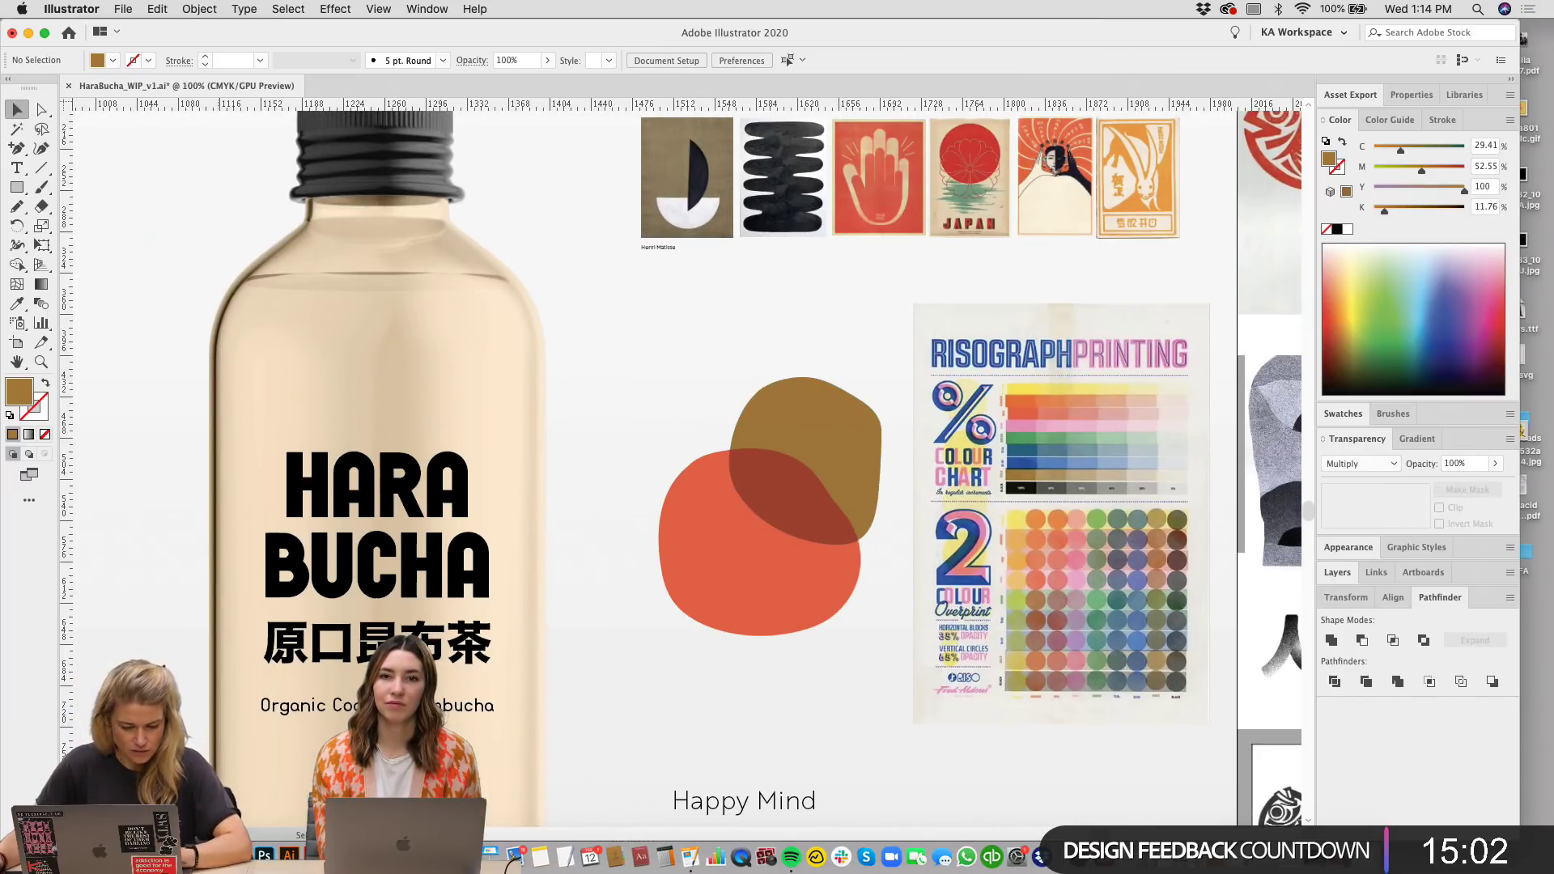
Step: Switch to Finder and open the 03_Scans folder inside the Tools folder of the HaraBucha client folder
key("super+Tab")
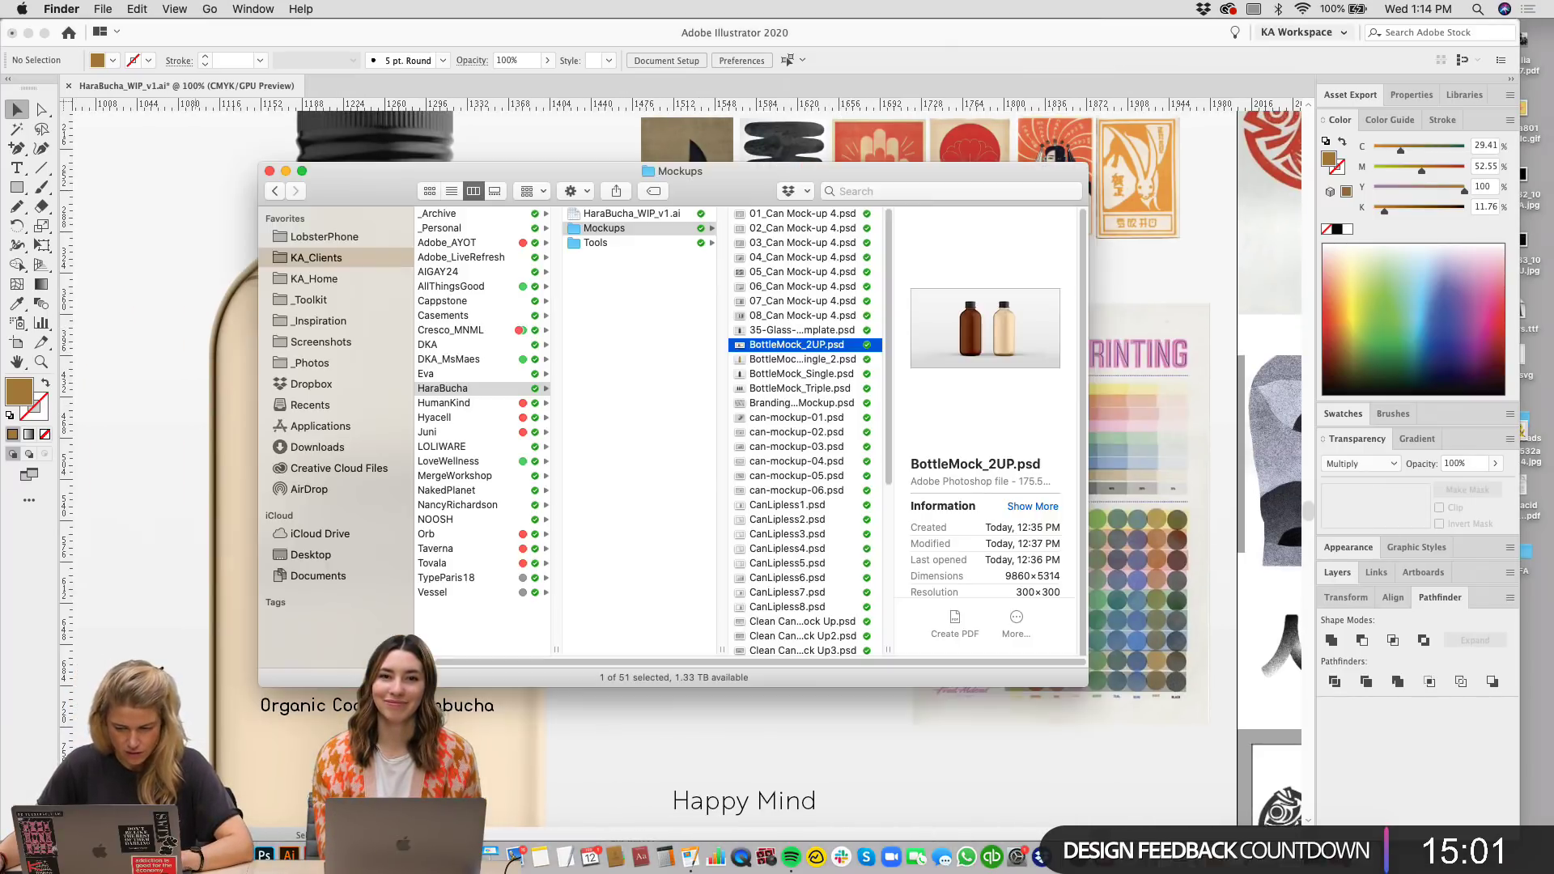
left_click(600, 244)
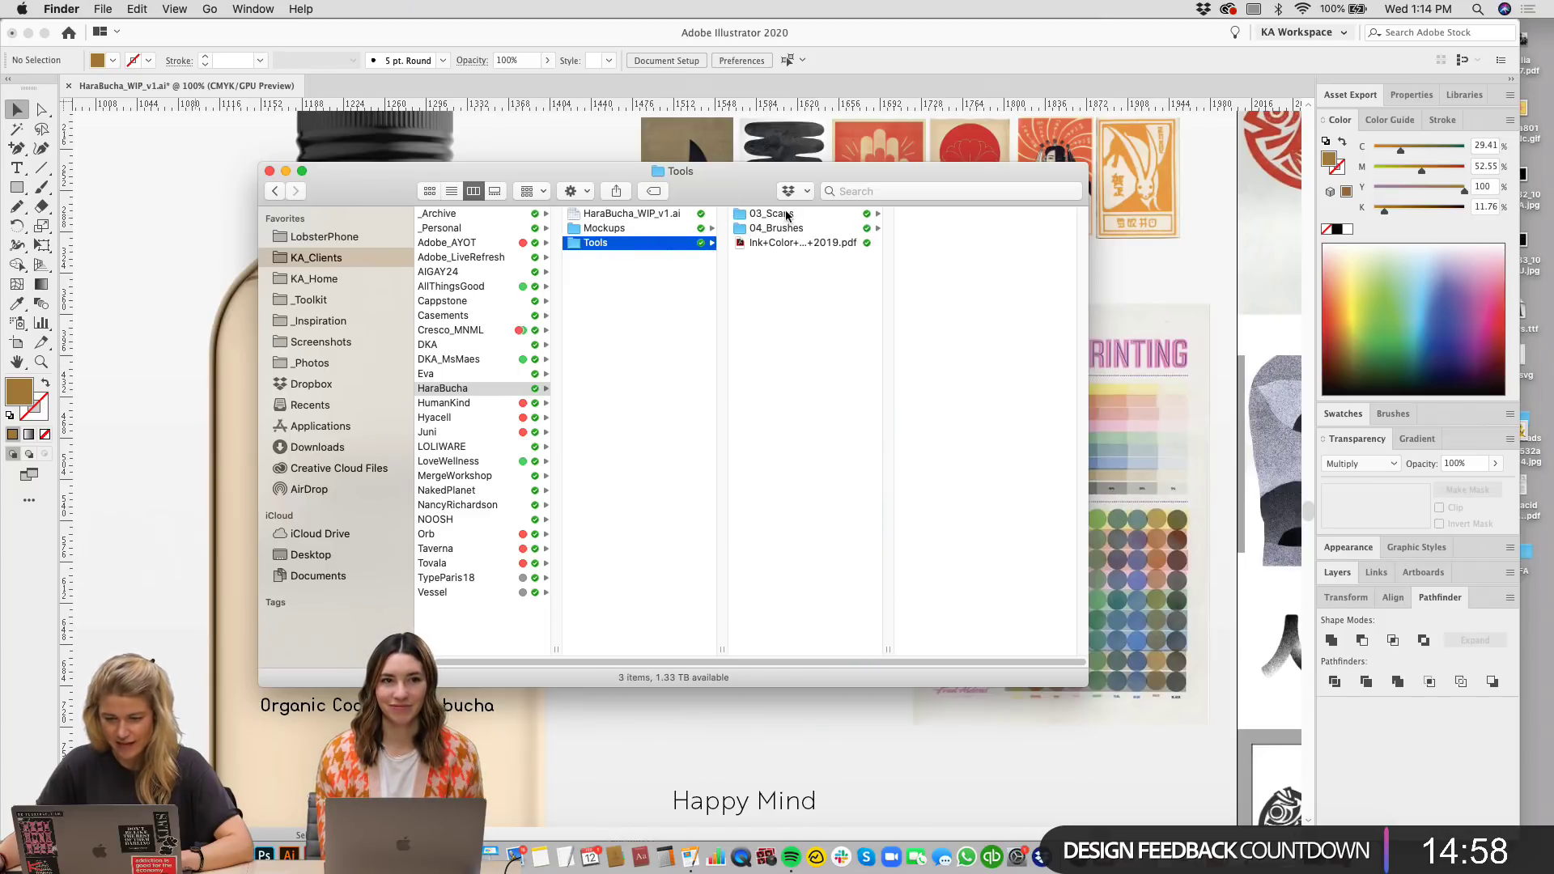
left_click(786, 215)
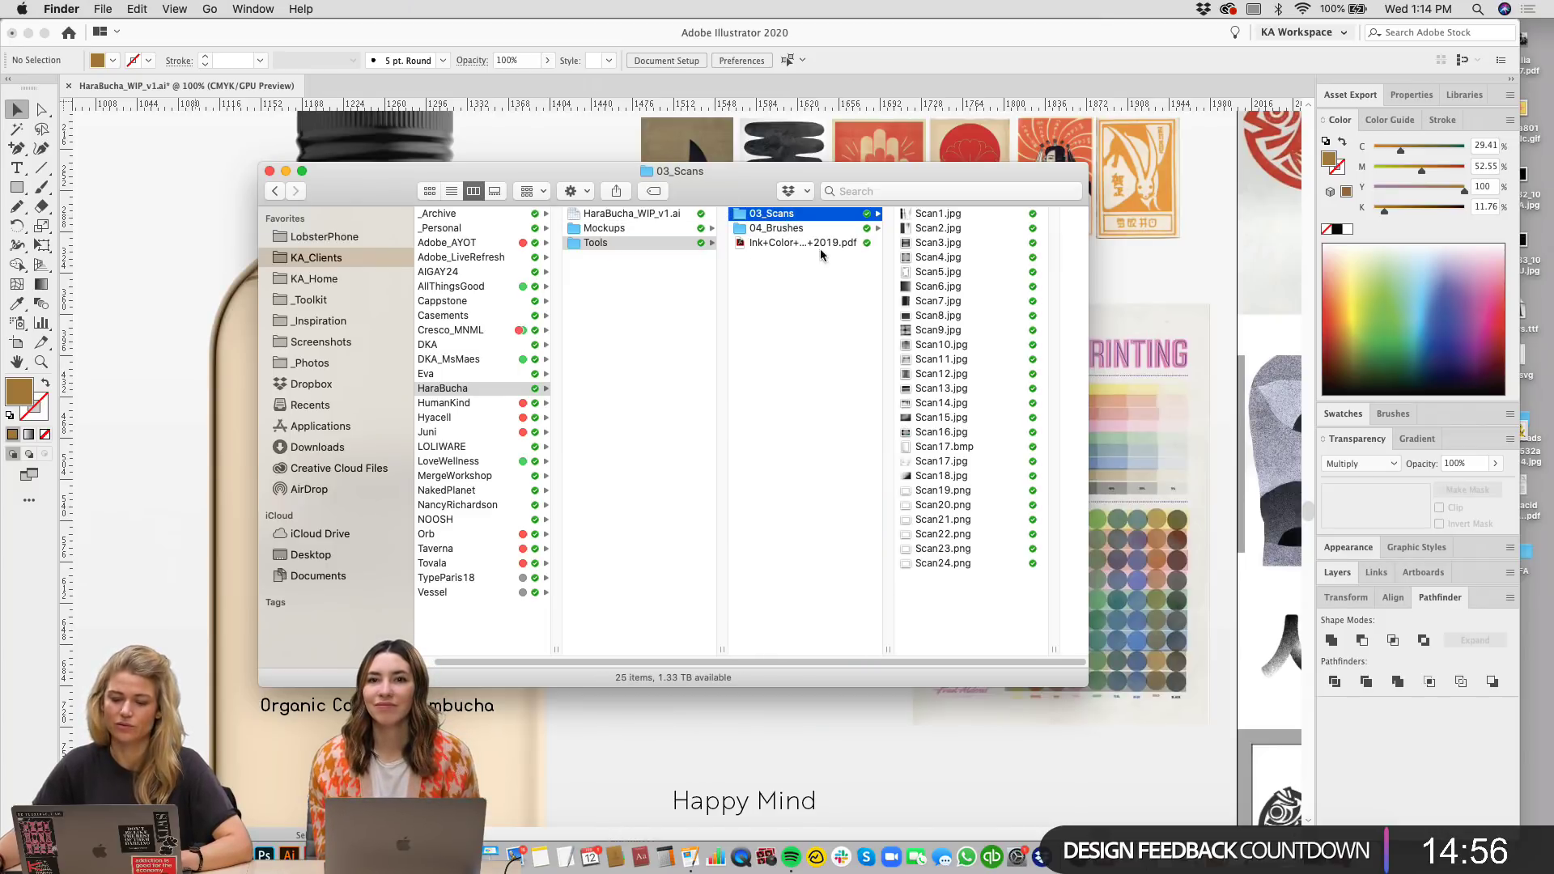
left_click(939, 215)
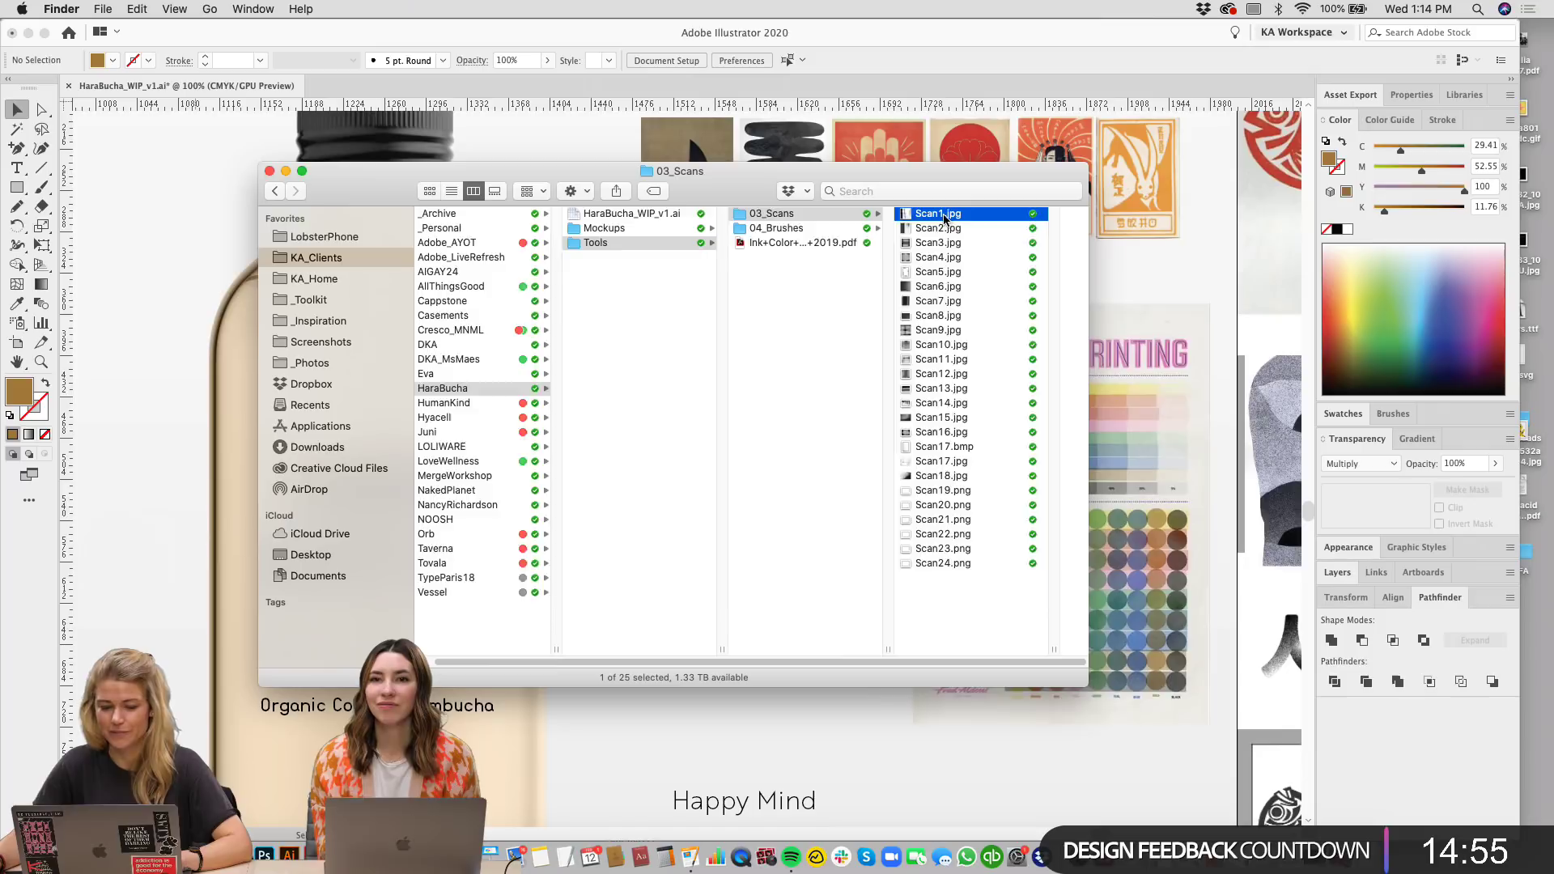
left_click(316, 301)
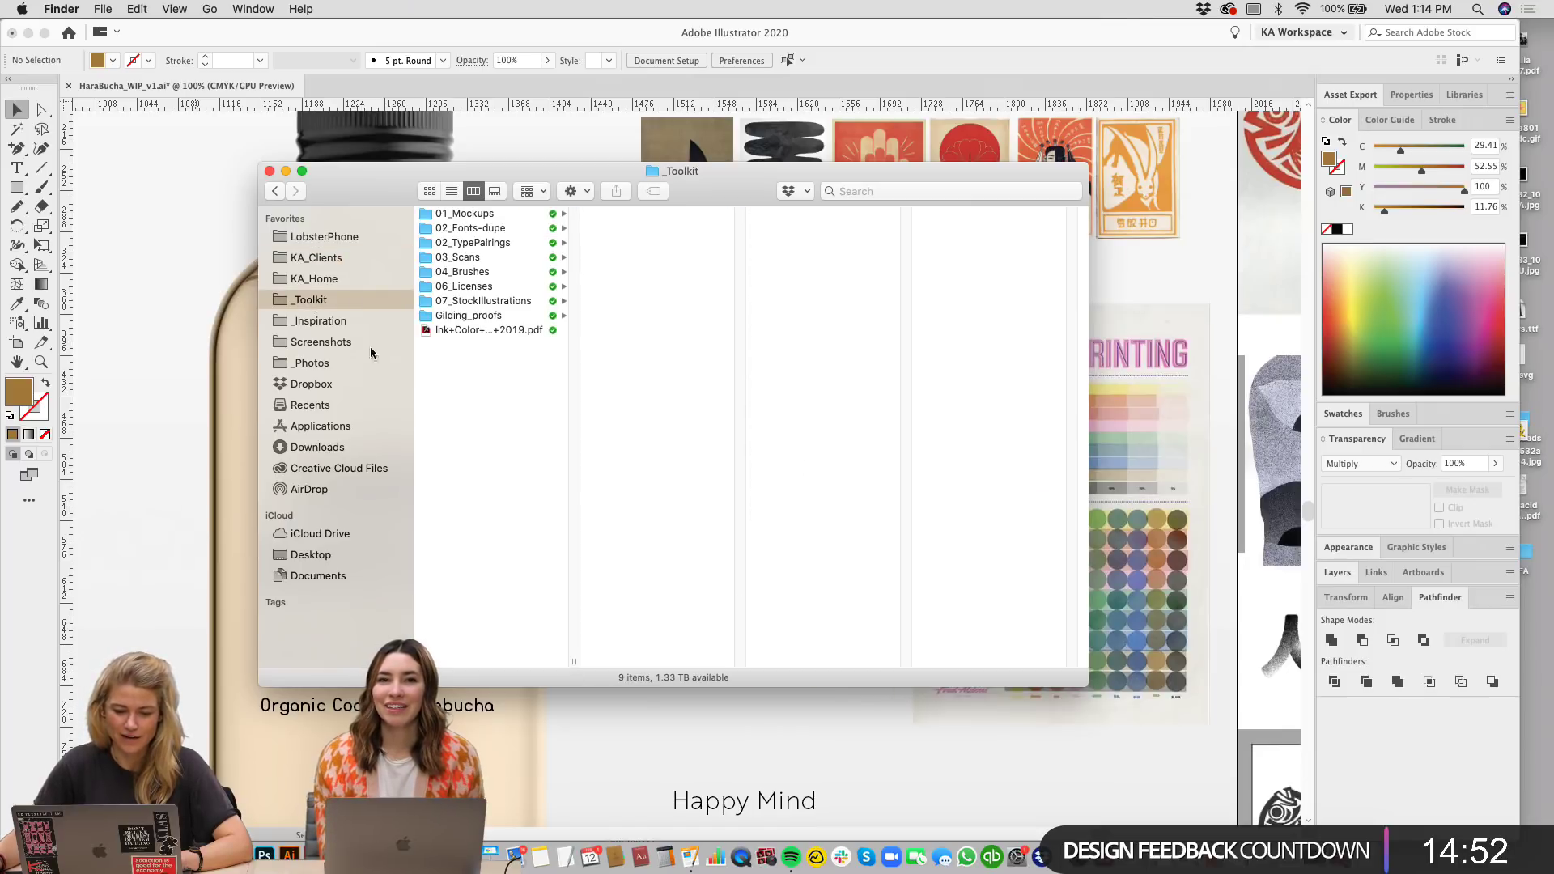
left_click(315, 259)
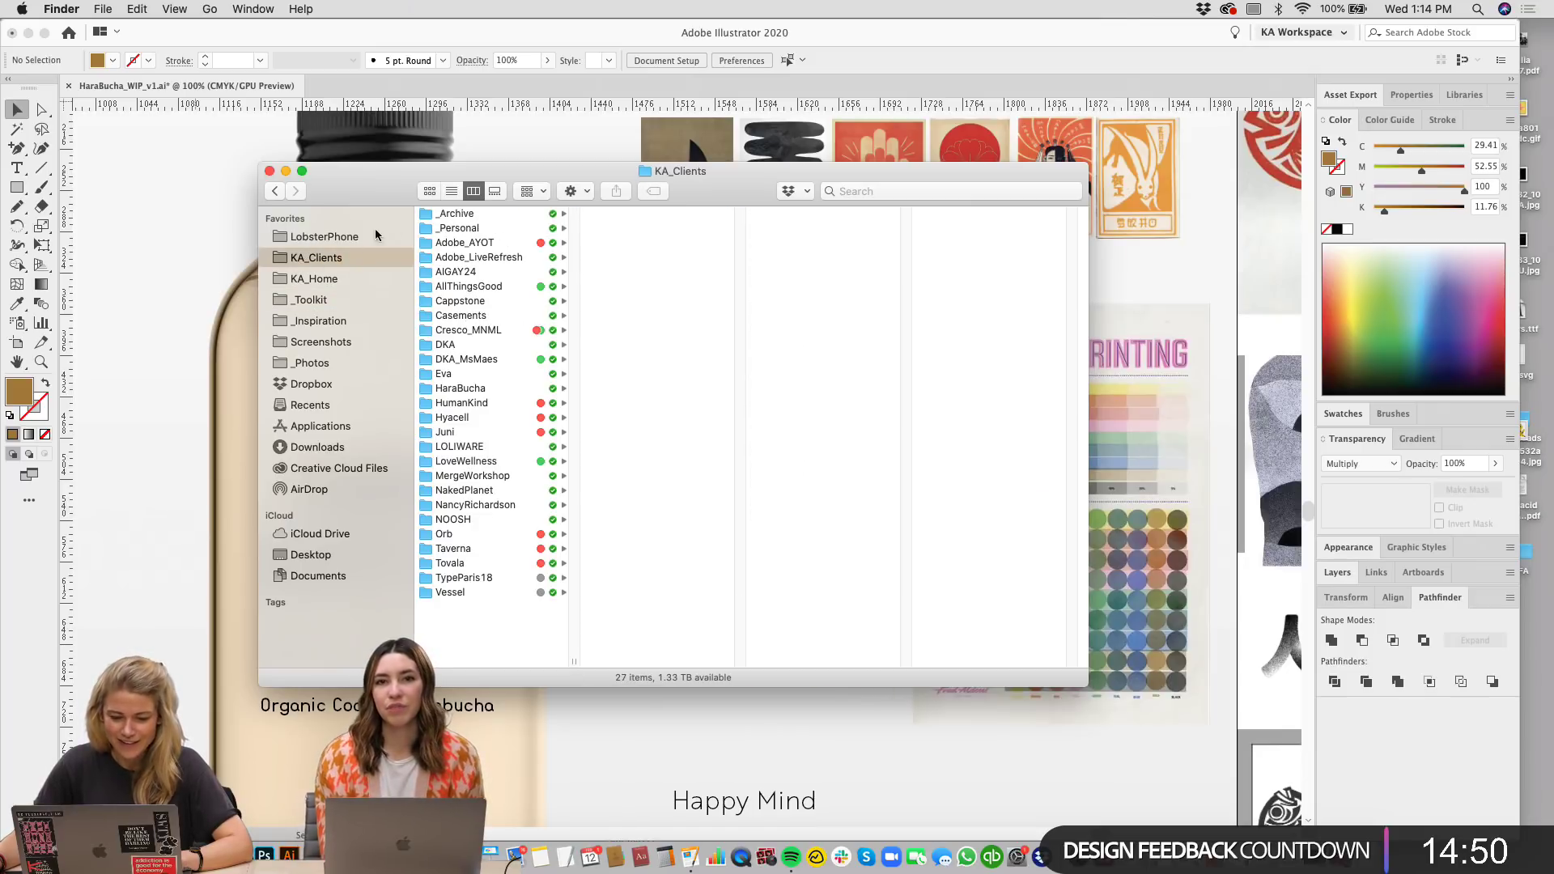
left_click(462, 392)
left_click(641, 230)
left_click(643, 244)
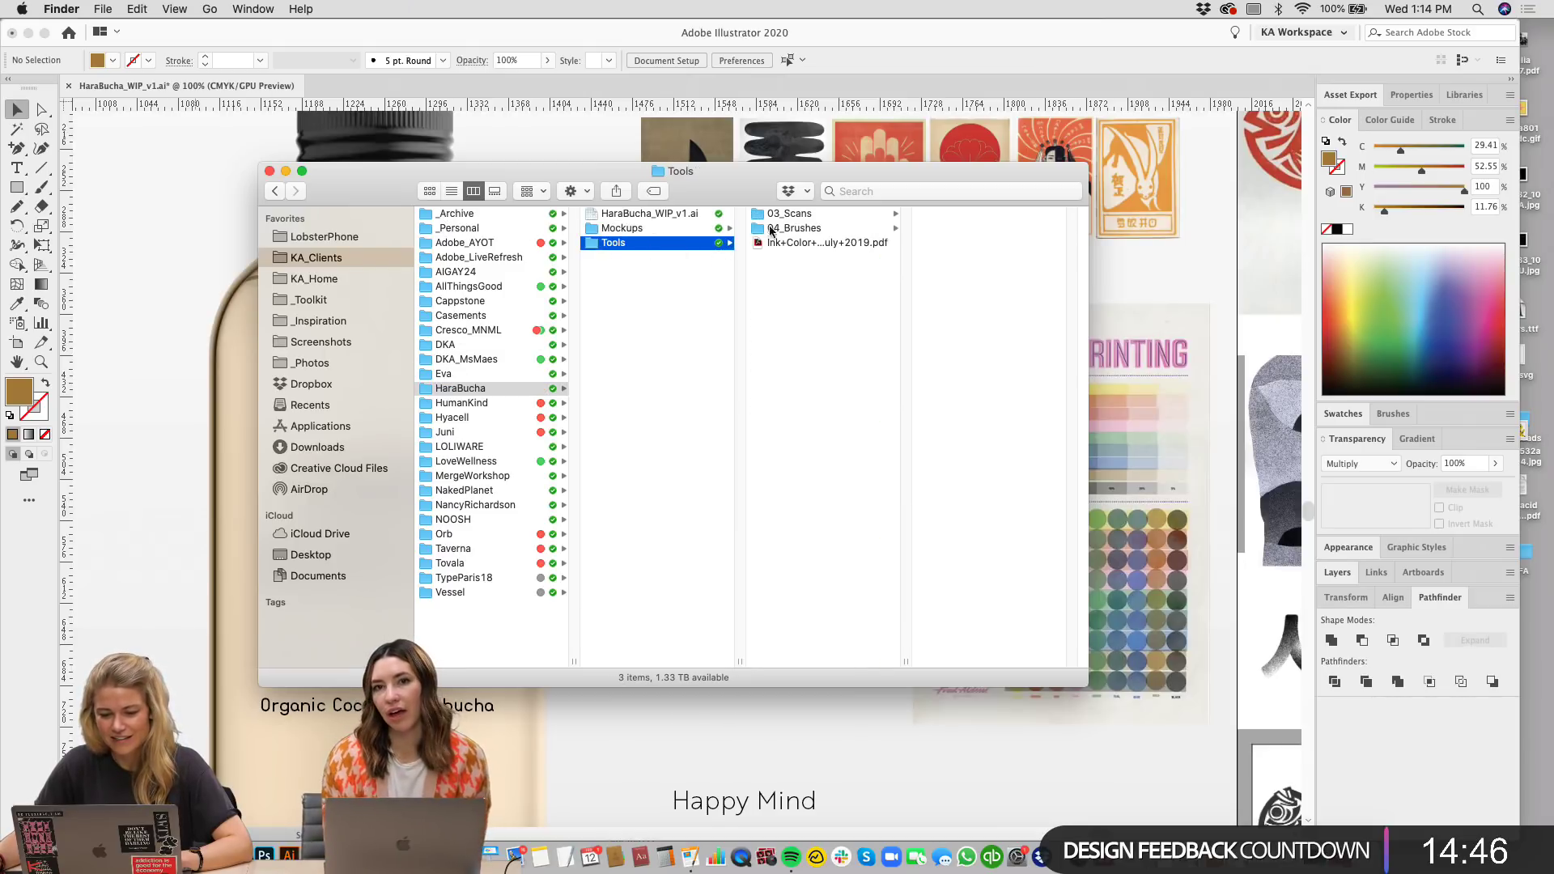
left_click(798, 215)
Step: Examine the texture scans from Scan2.jpg through Scan16.jpg, previewing them enlarged to compare their grain and tone
left_click(963, 234)
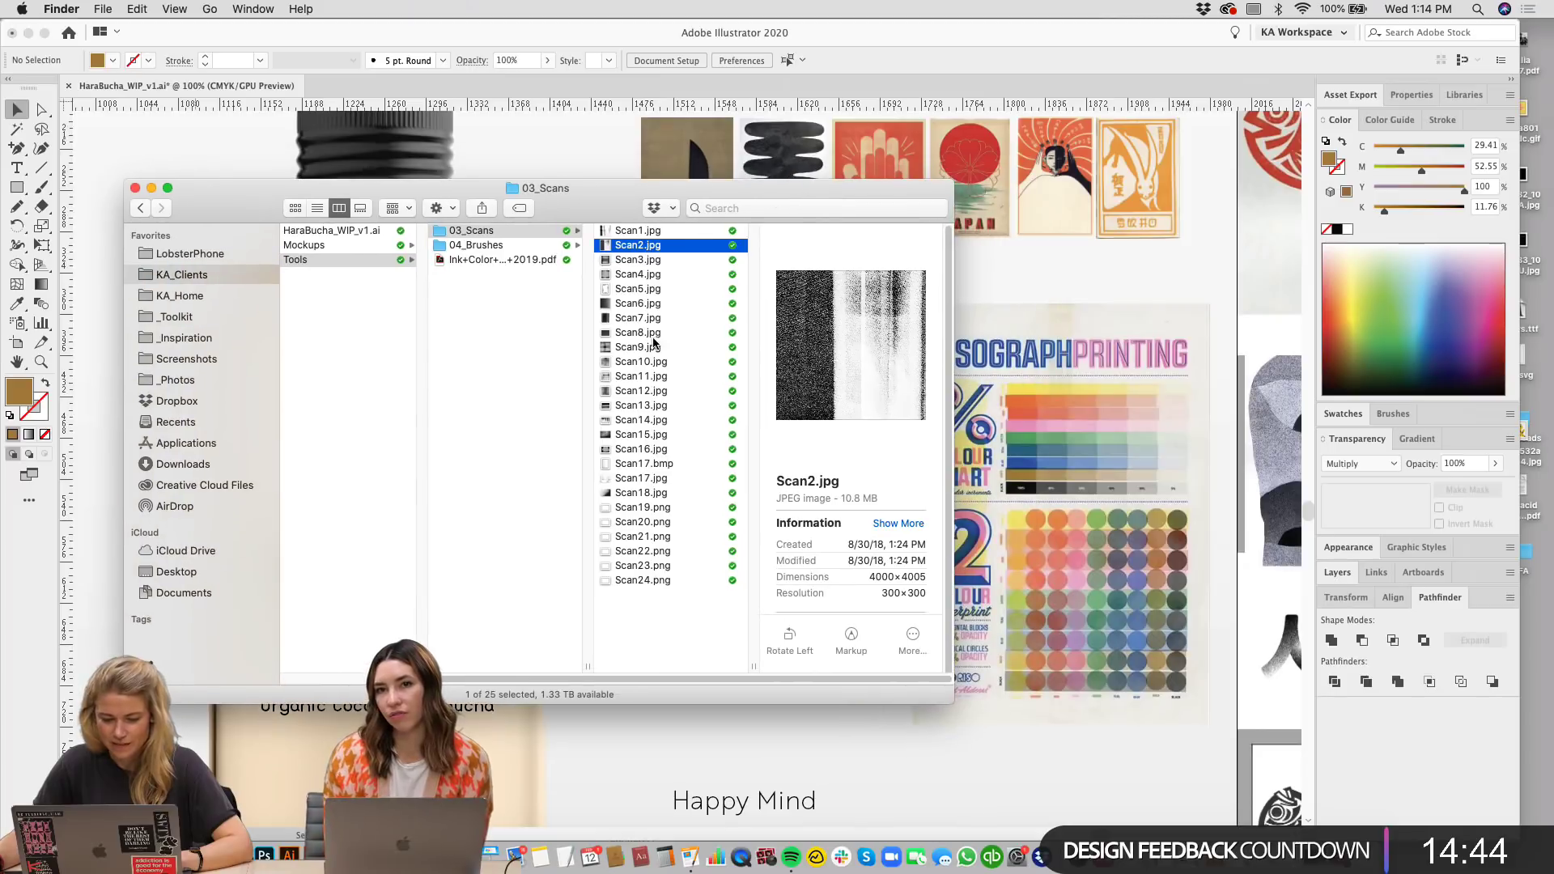
left_click(640, 292)
key("Down")
key("Down")
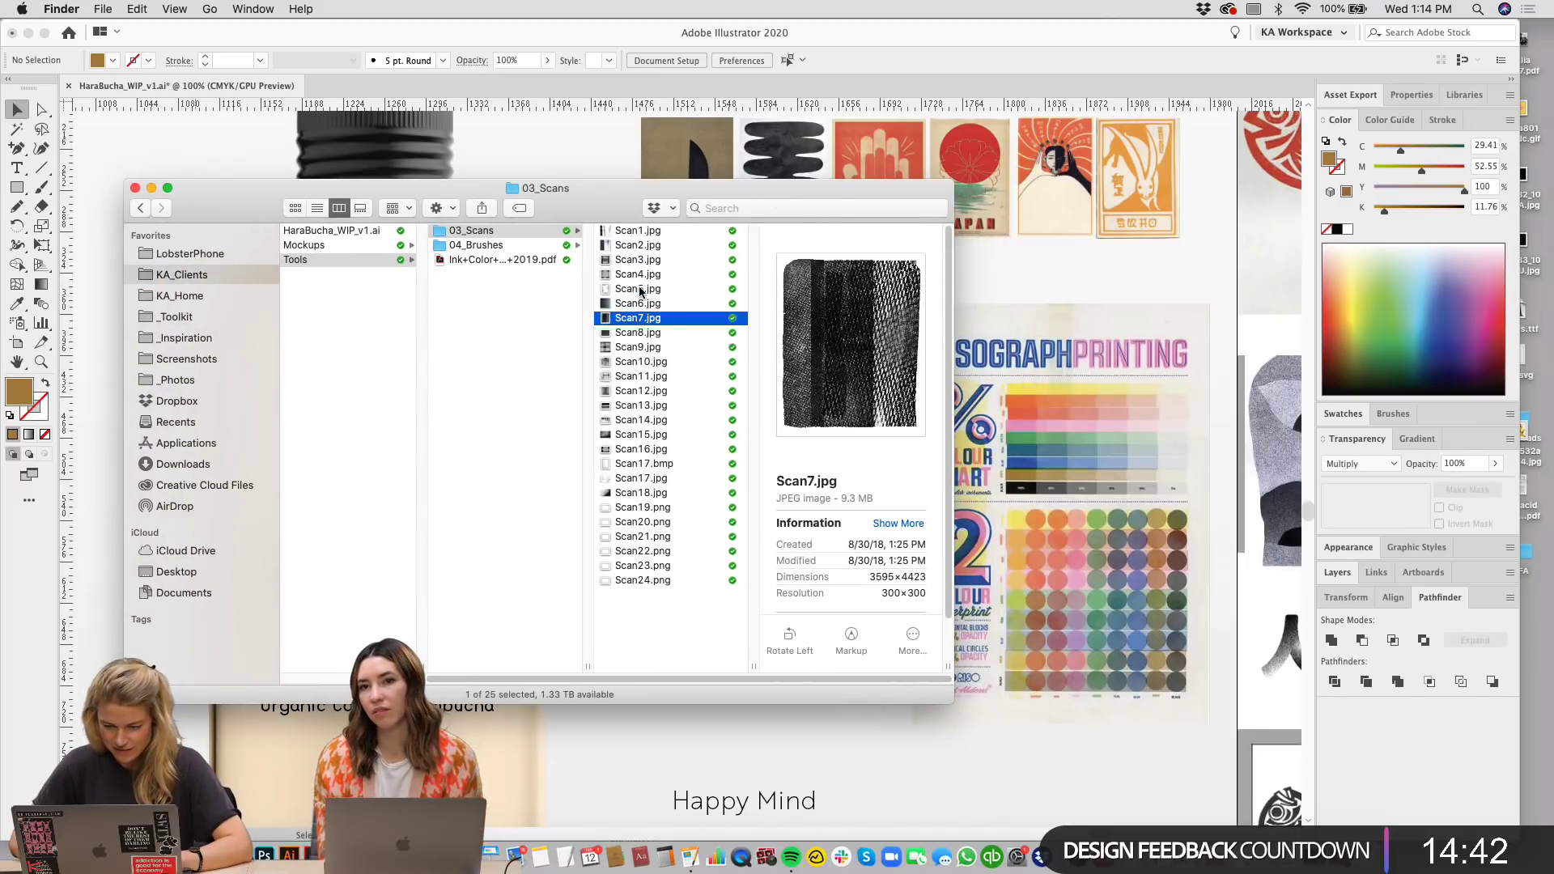
key("Up")
key("space")
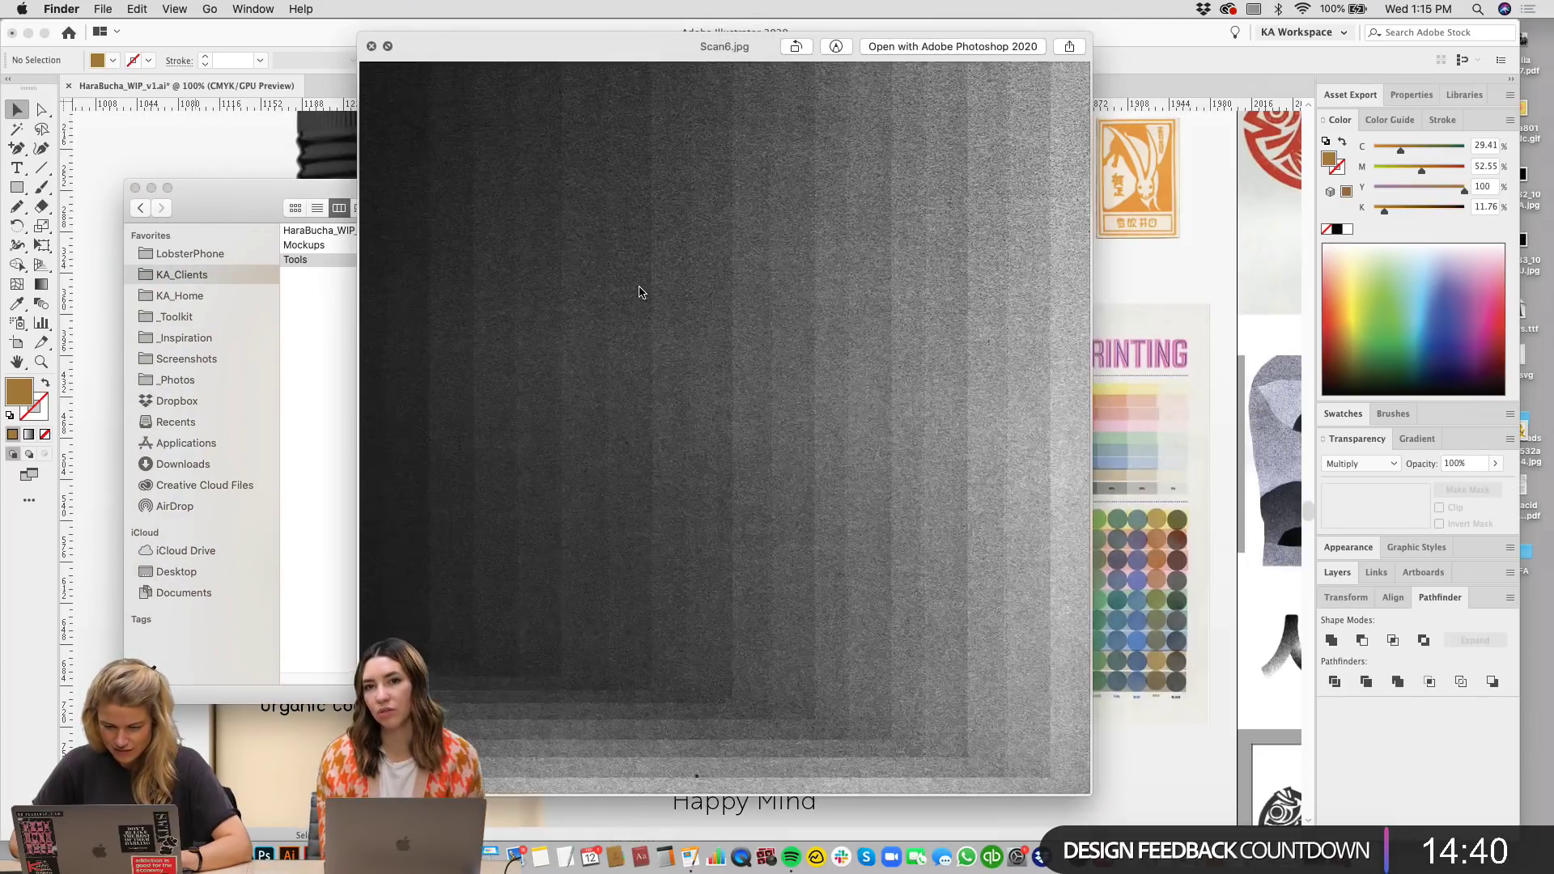
key("Down")
key("Down")
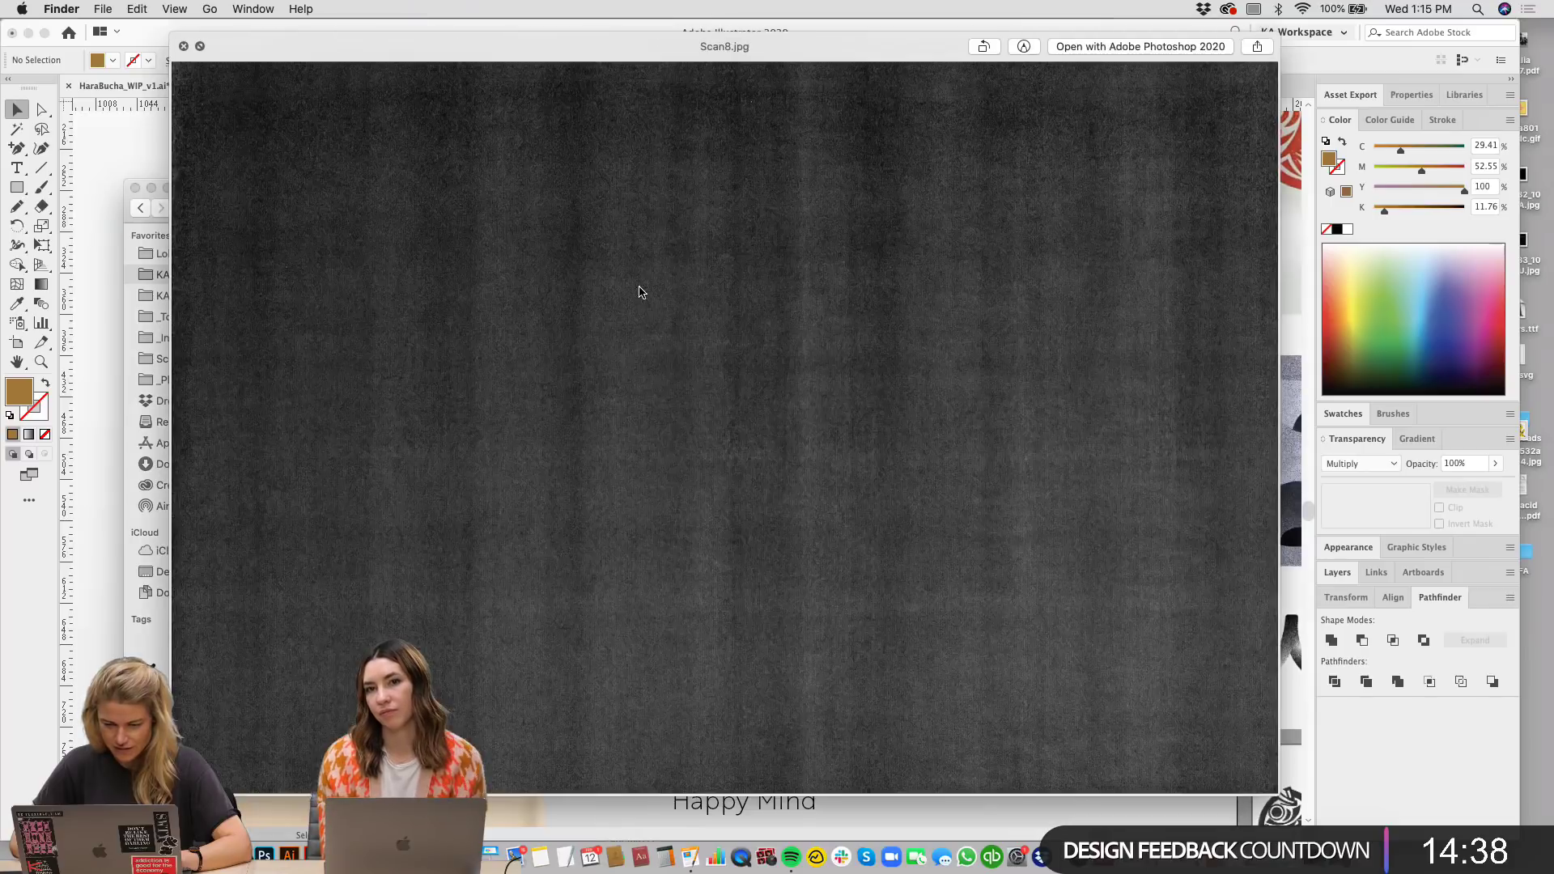
key("Down")
key("Down")
key("Down")
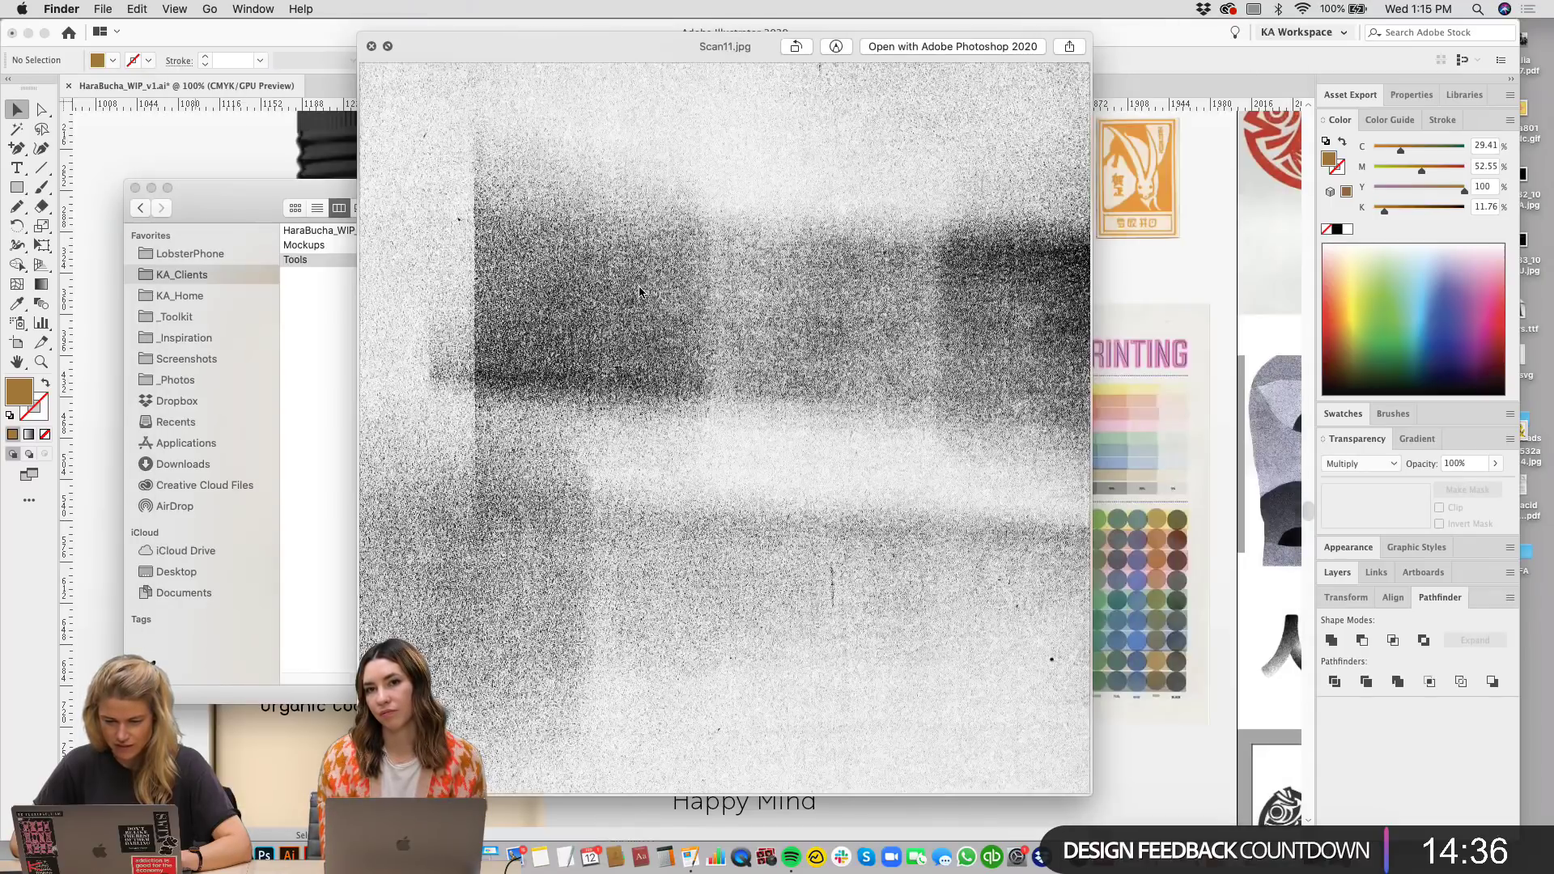
key("Down")
key("Down")
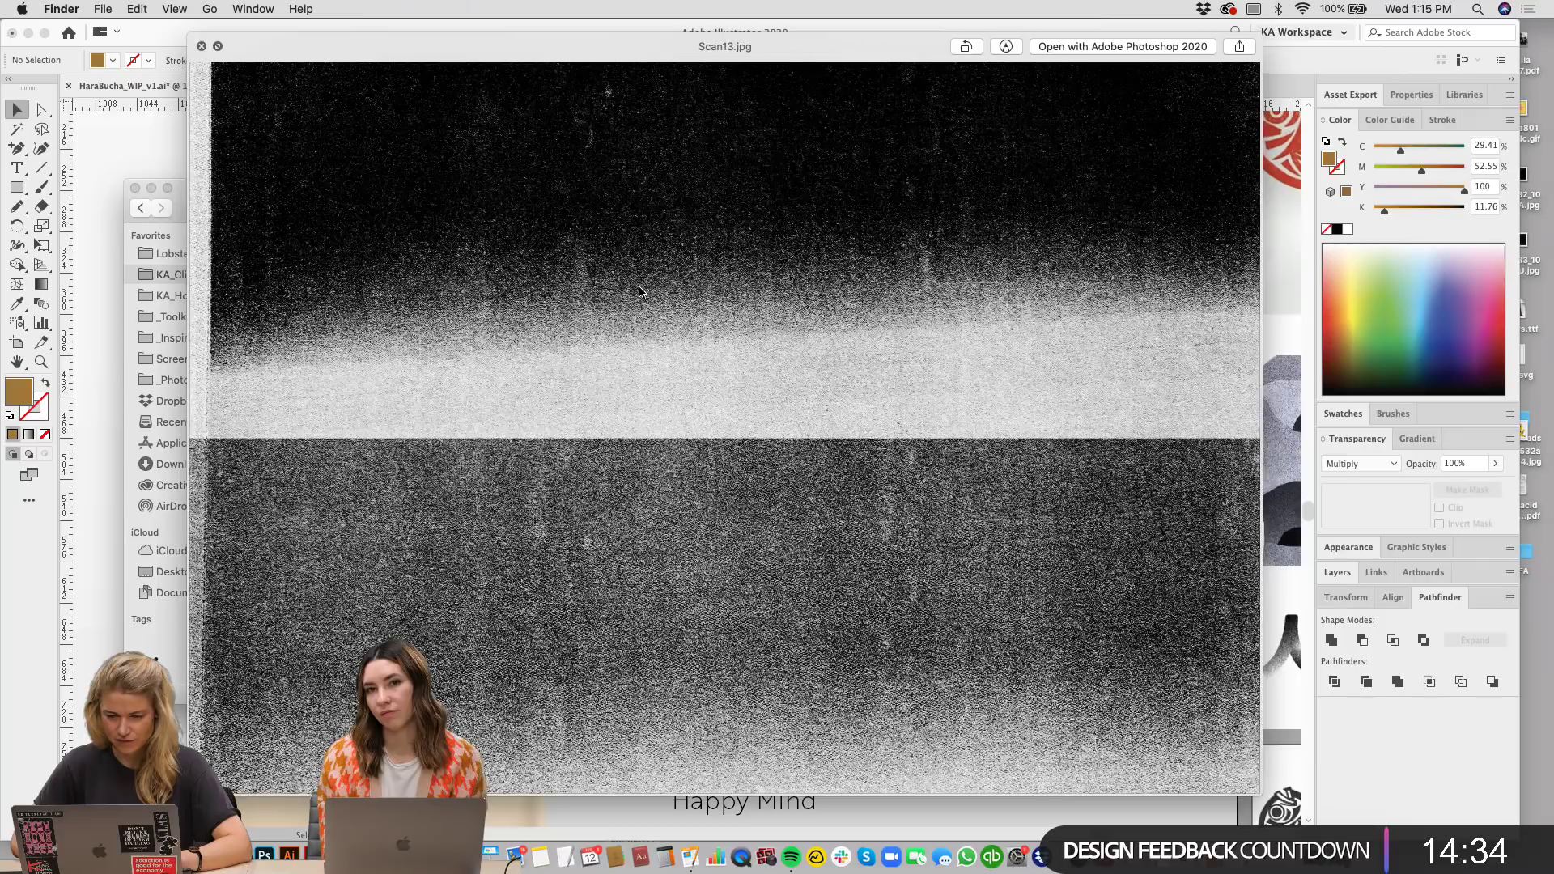
key("Down")
key("Down")
key("Down")
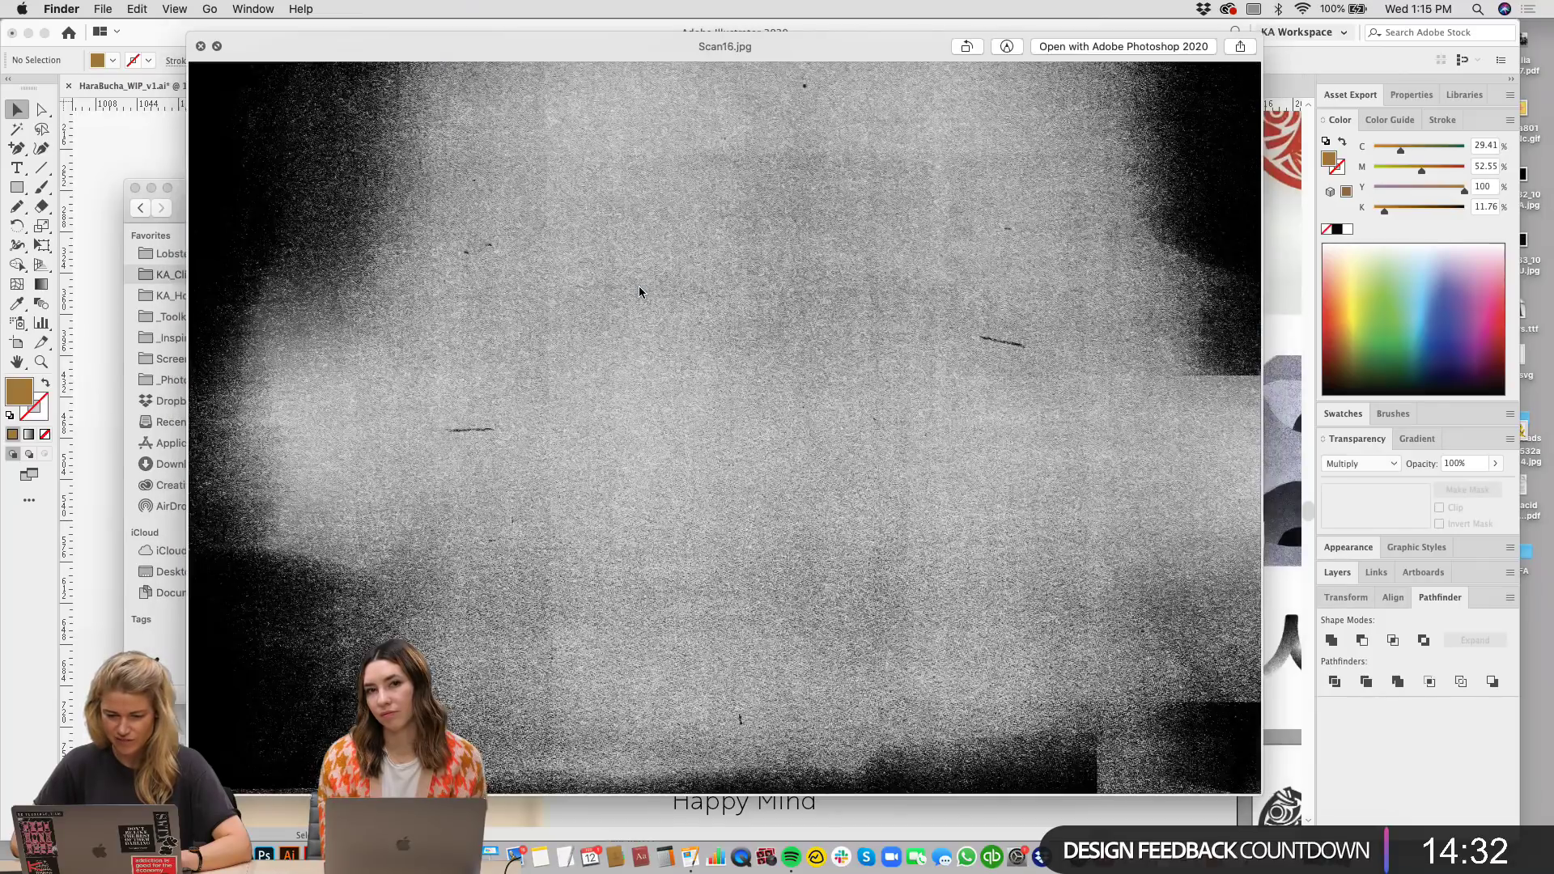
key("Up")
key("space")
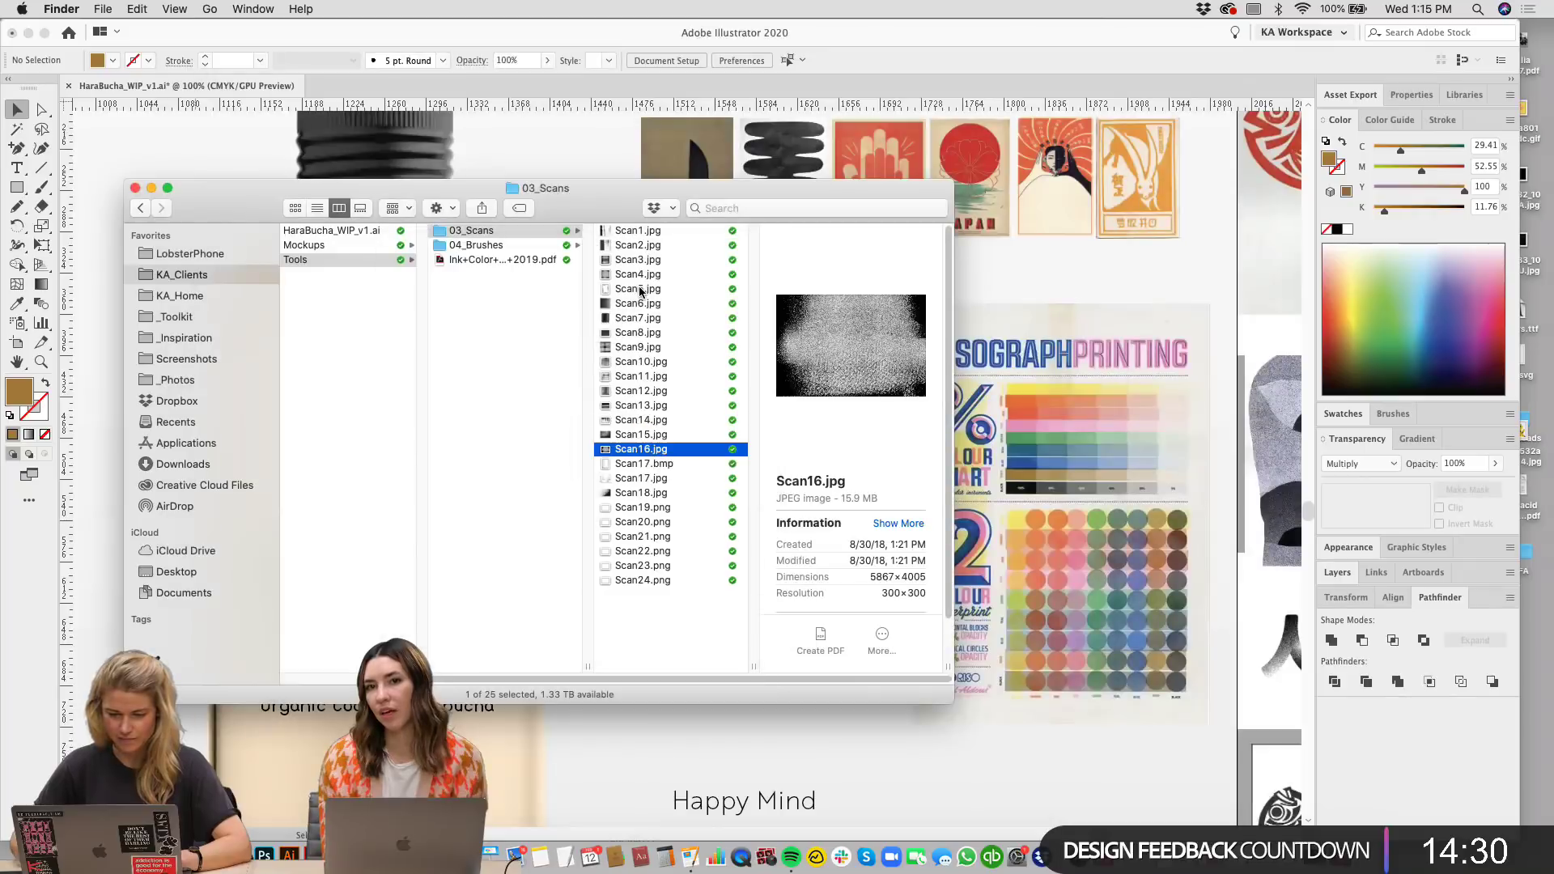
Step: Place the Scan16.jpg and Scan6.jpg textures from the folder into the open Illustrator document
left_click_drag(628, 449, 1067, 381)
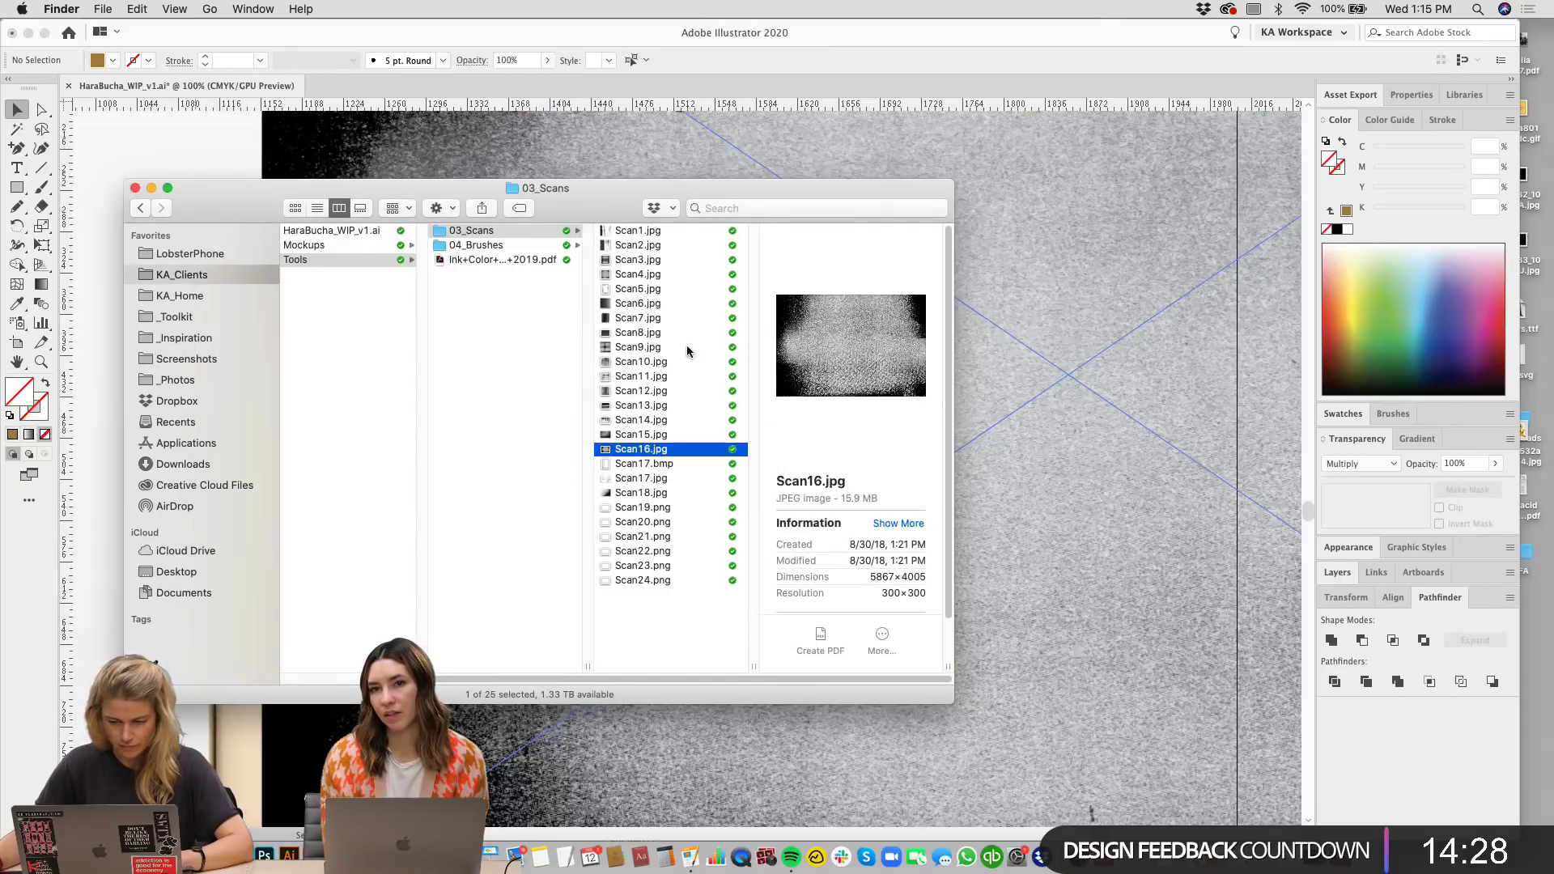
left_click(630, 391)
left_click(621, 320)
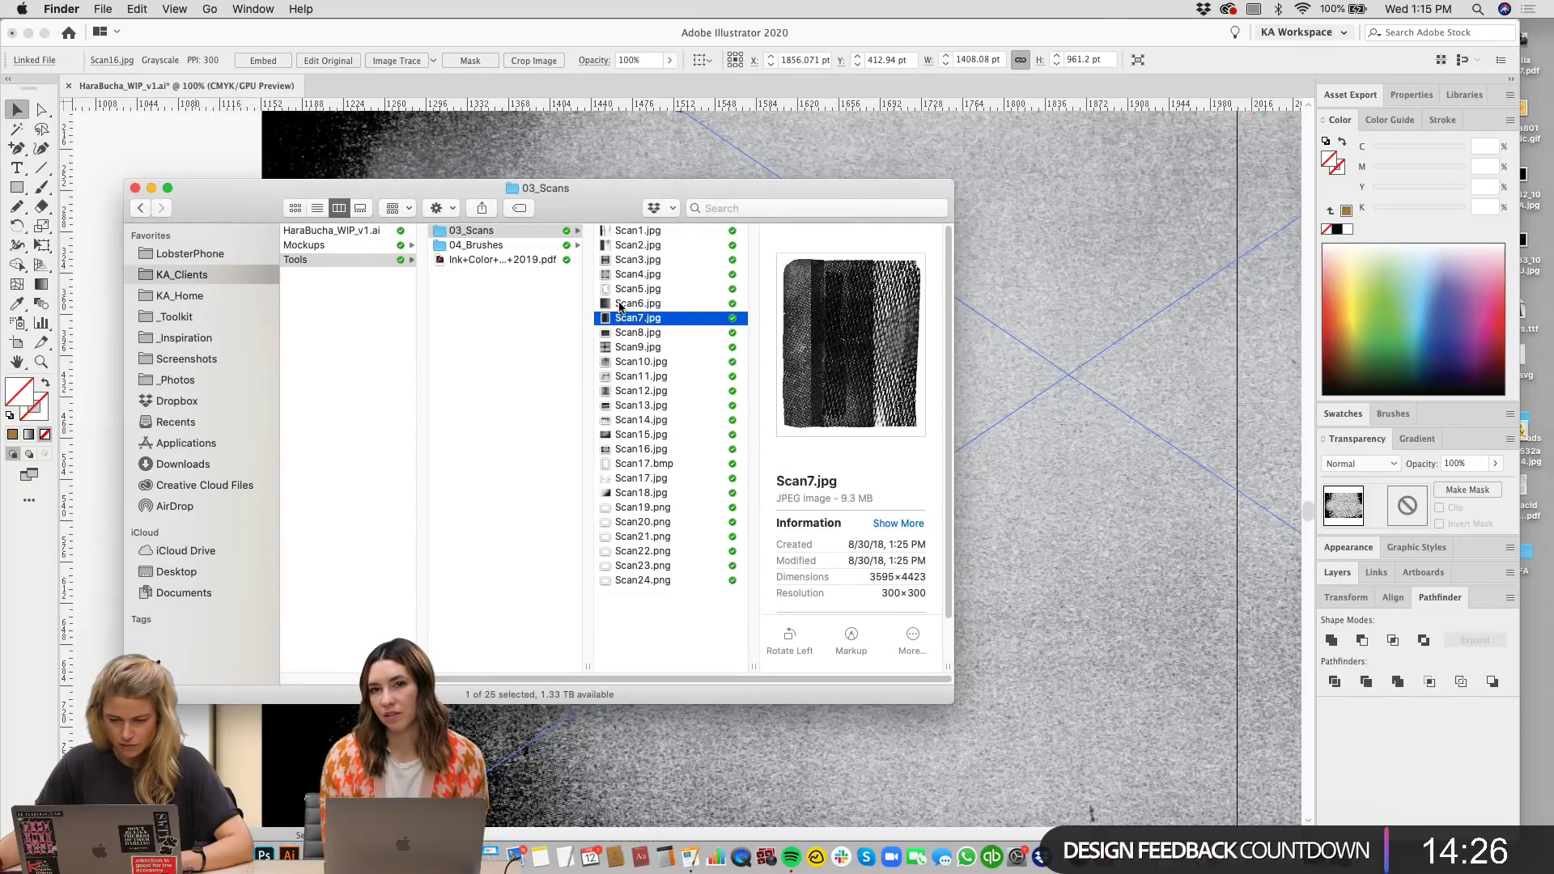
left_click(619, 306)
left_click_drag(927, 323, 1041, 330)
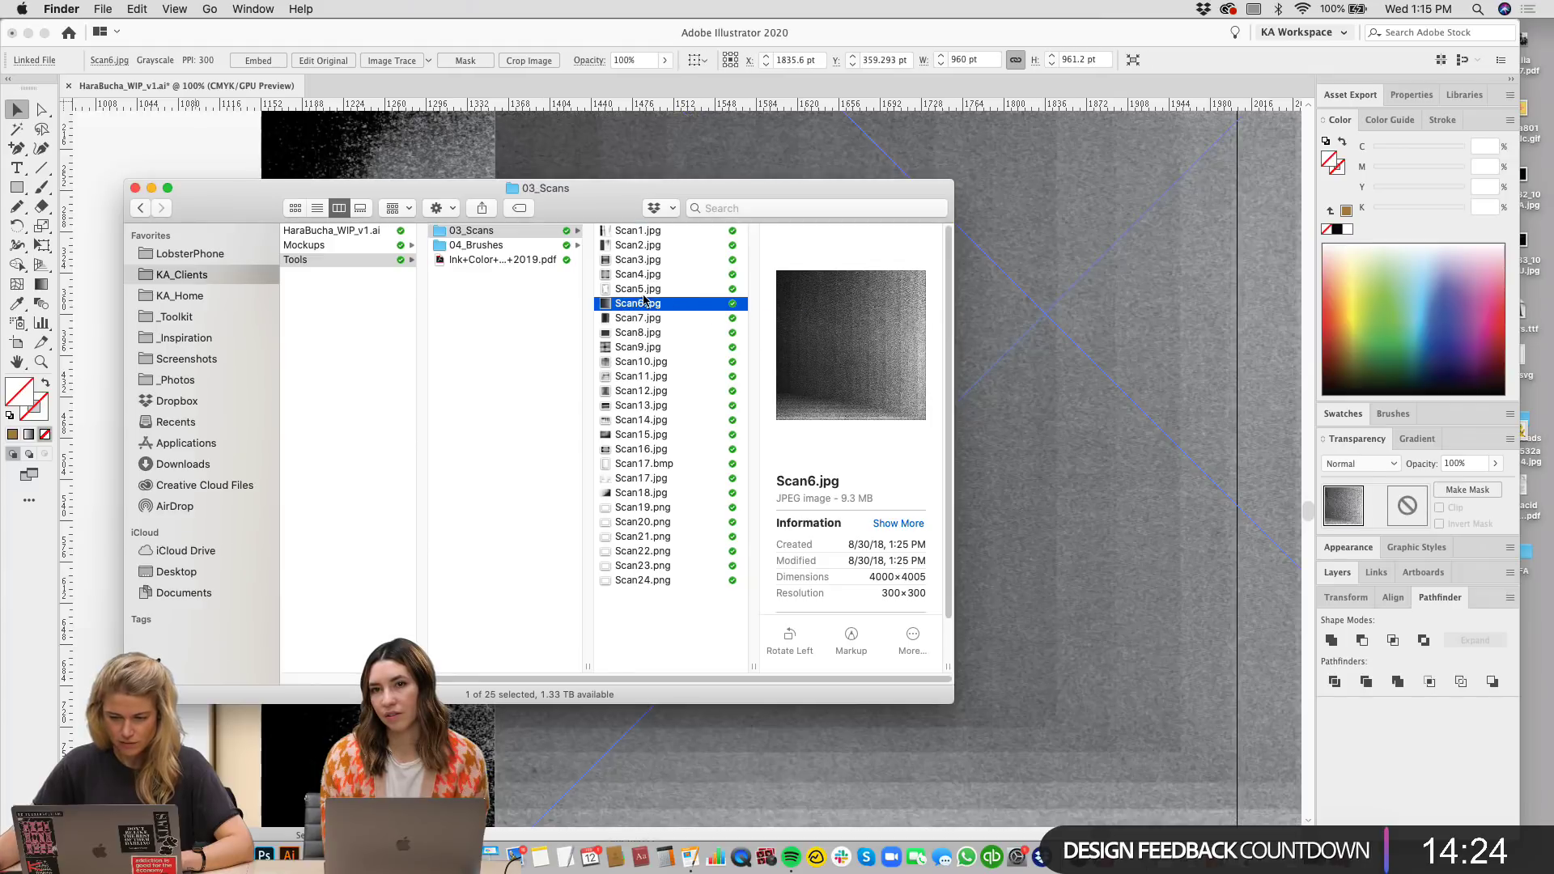
Step: Preview Scan4.jpg, Scan3.jpg and Scan2.jpg, and place Scan2.jpg into the Illustrator document
left_click(623, 288)
left_click(623, 275)
key("space")
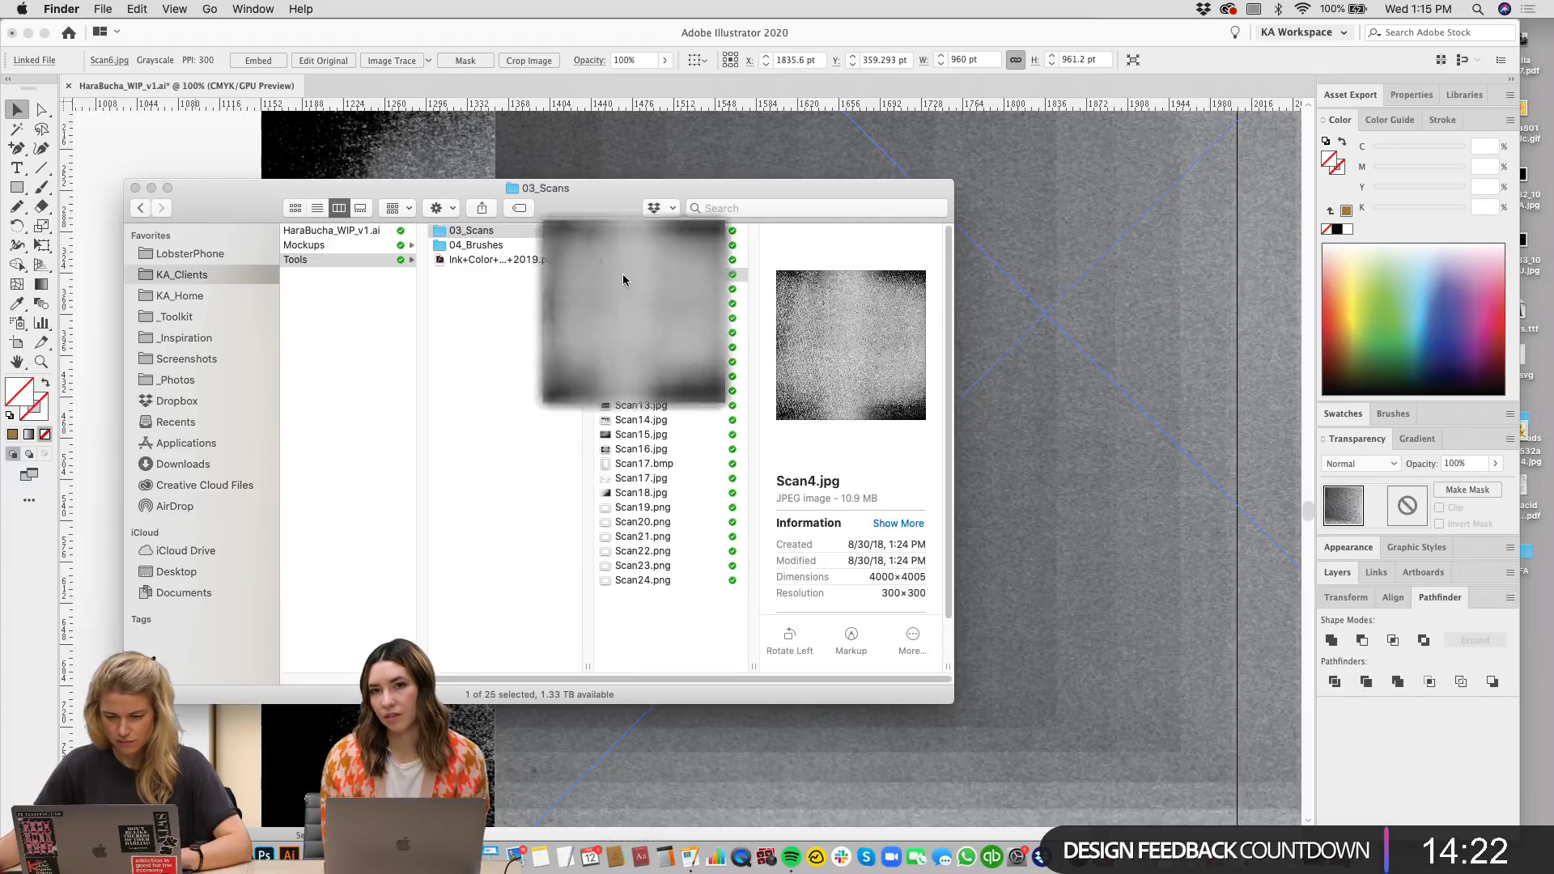
key("space")
left_click(623, 263)
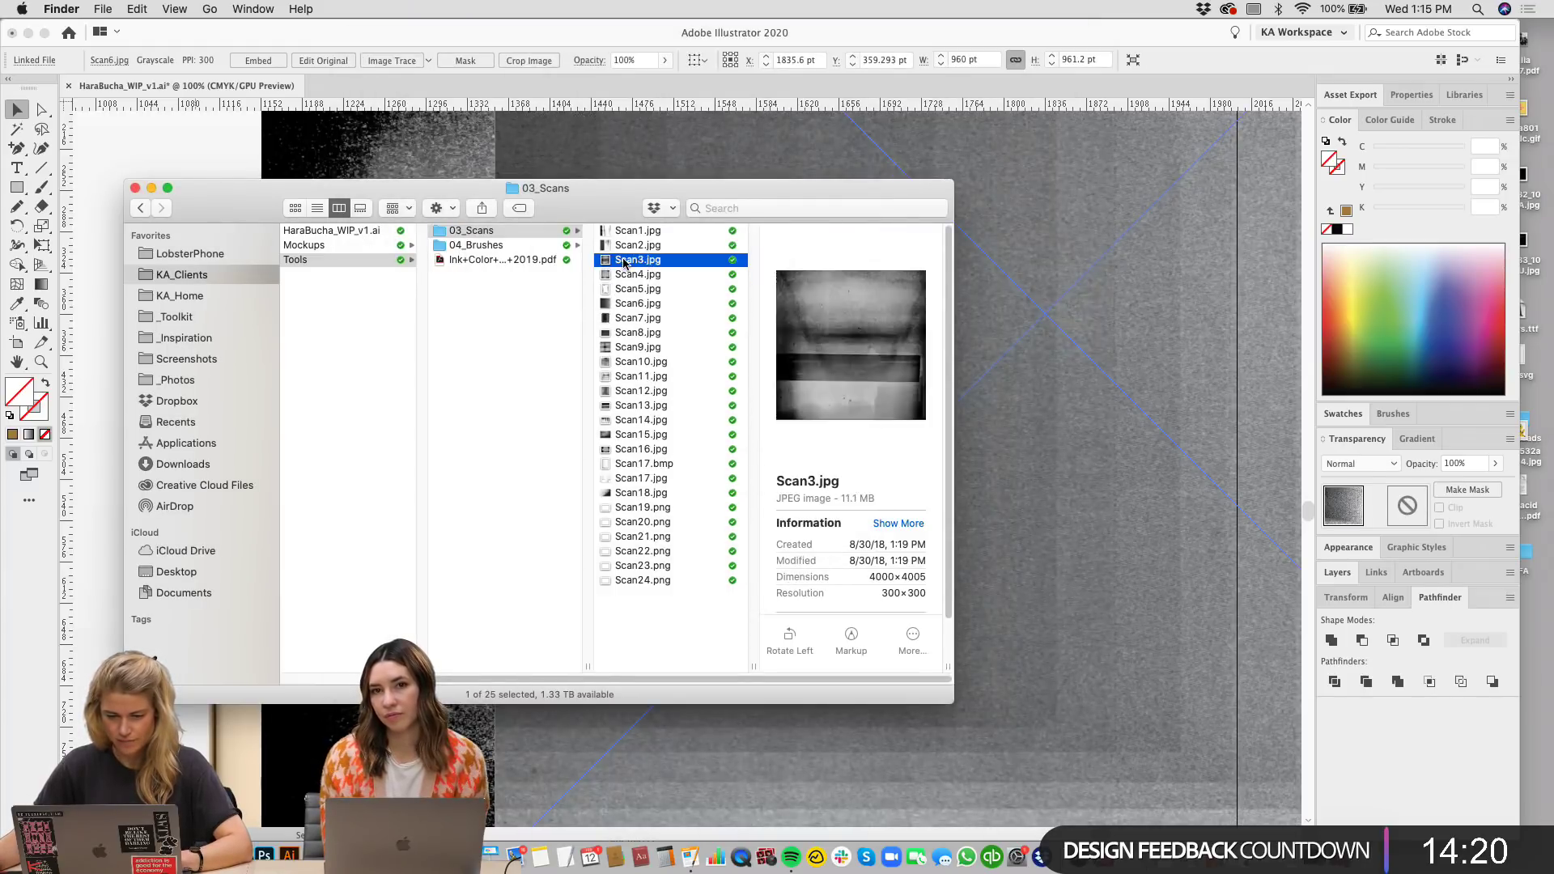
key("space")
key("space")
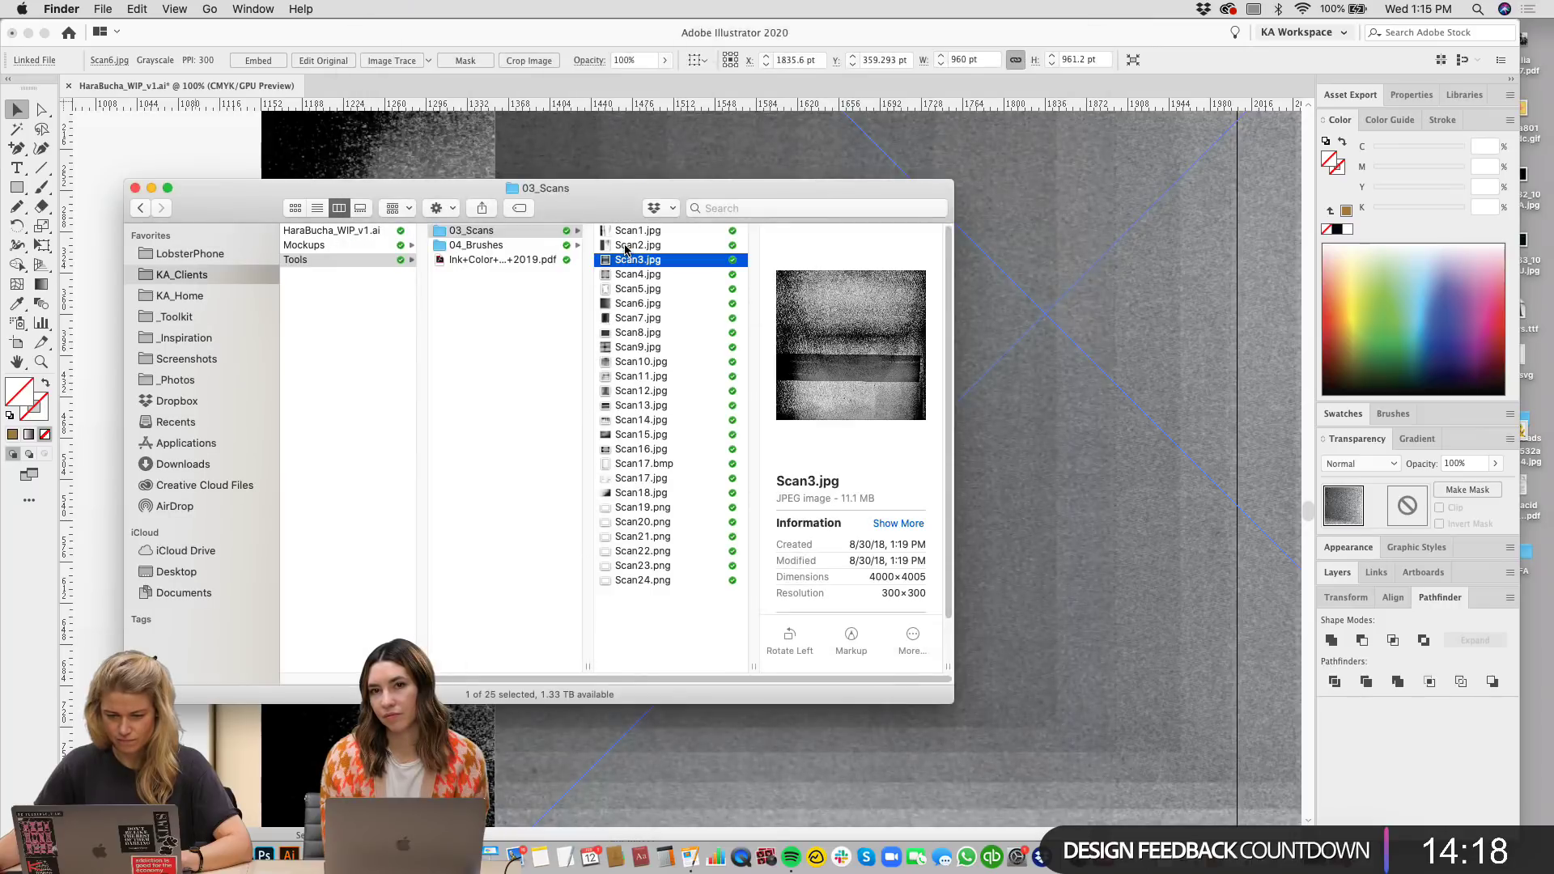
left_click(624, 246)
key("space")
key("space")
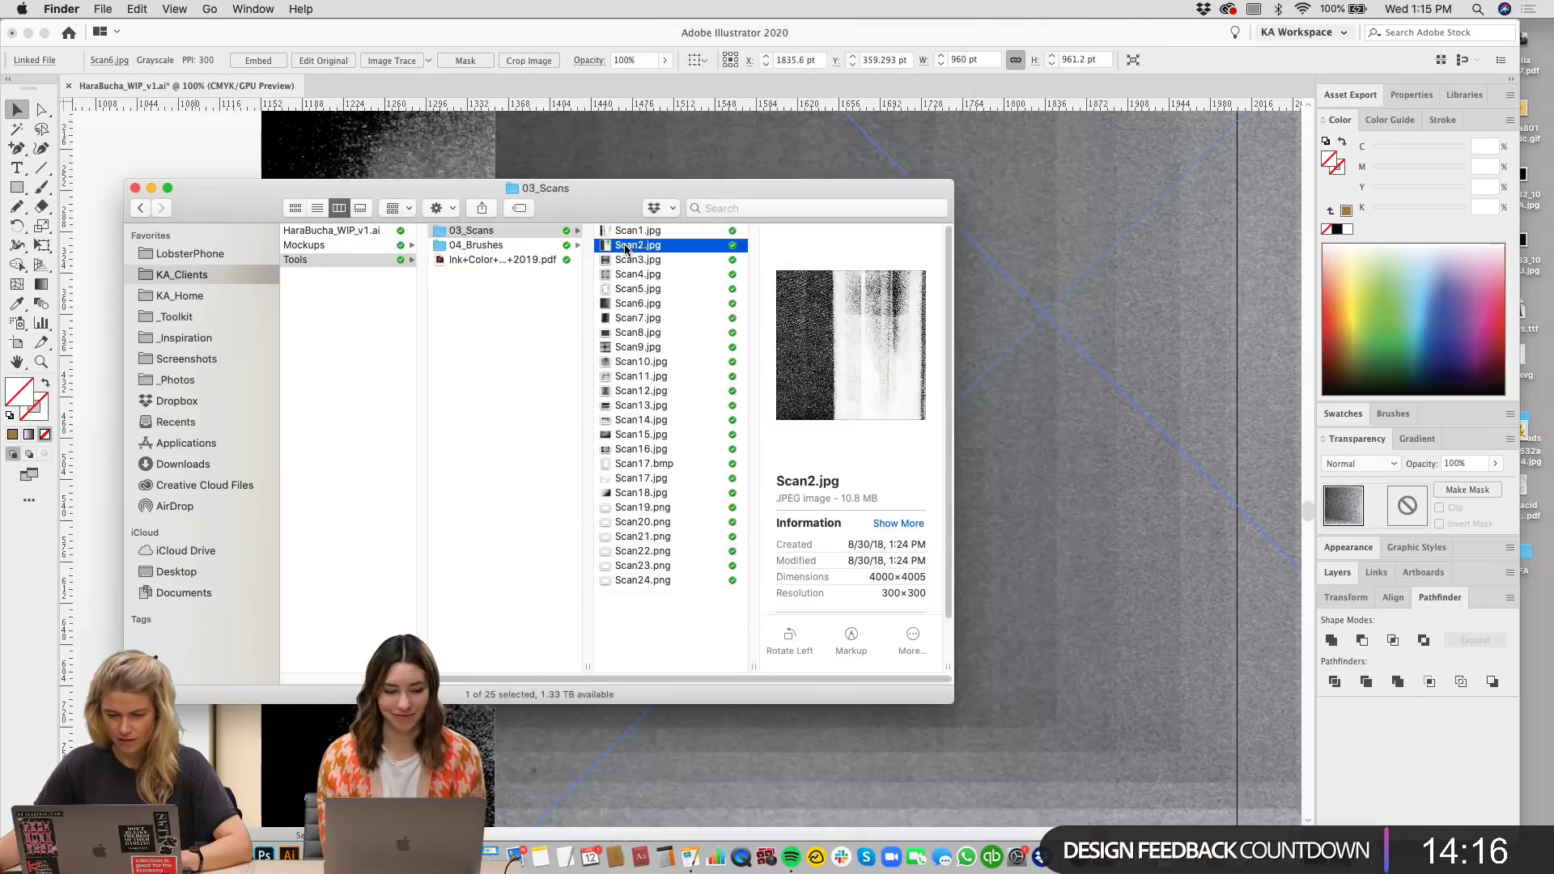
left_click_drag(623, 246, 1183, 318)
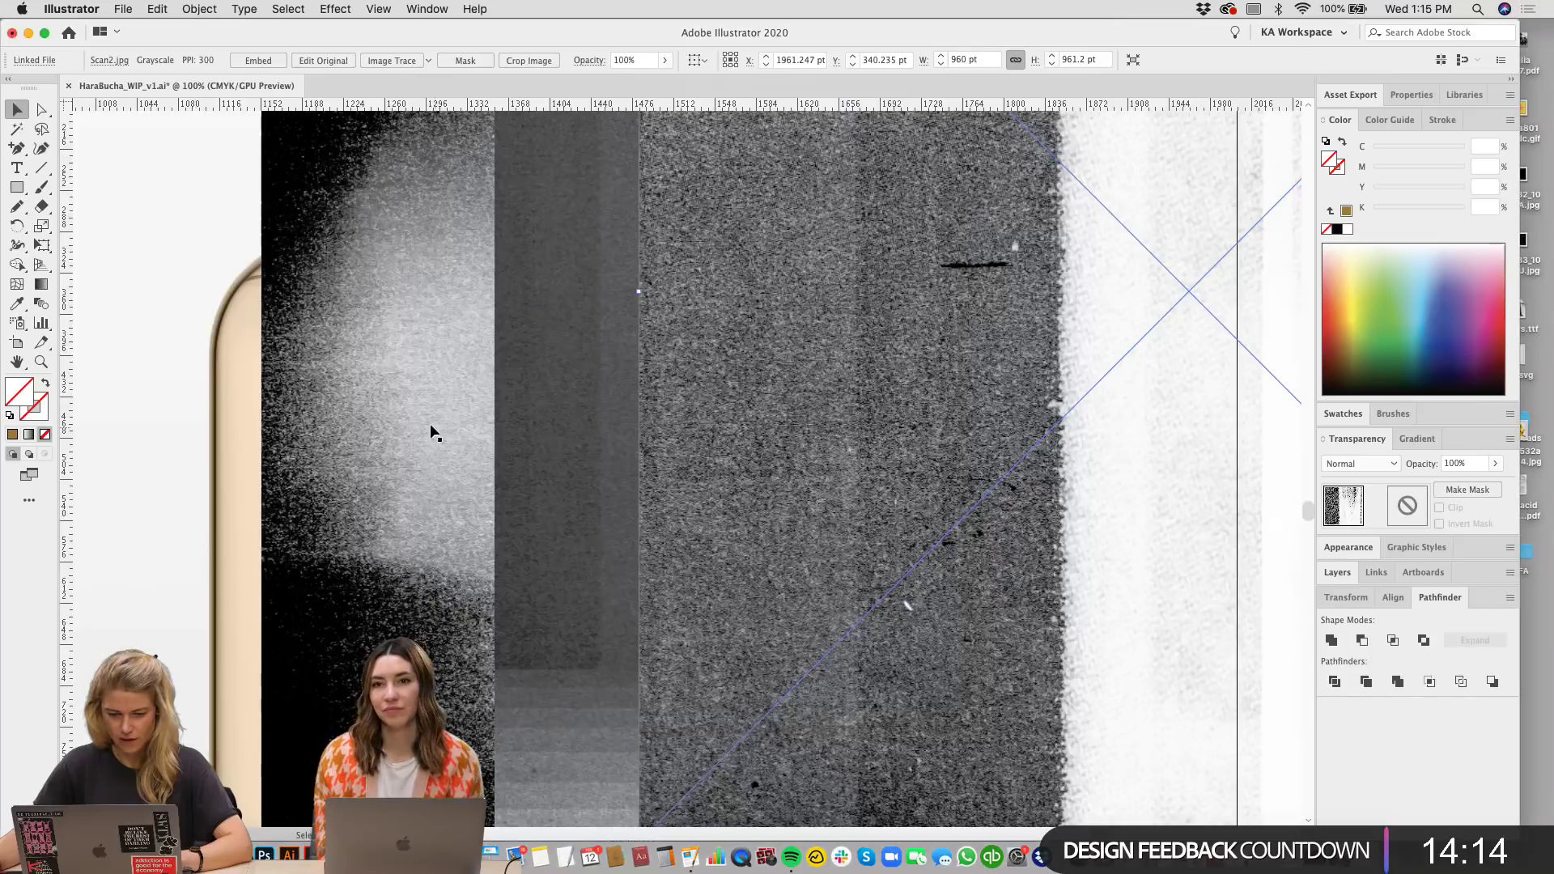
Step: Scale the three placed scans down together proportionally until Scan2.jpg is about 253 pt wide, and deselect them
left_click(567, 286, "shift")
left_click(748, 281, "shift")
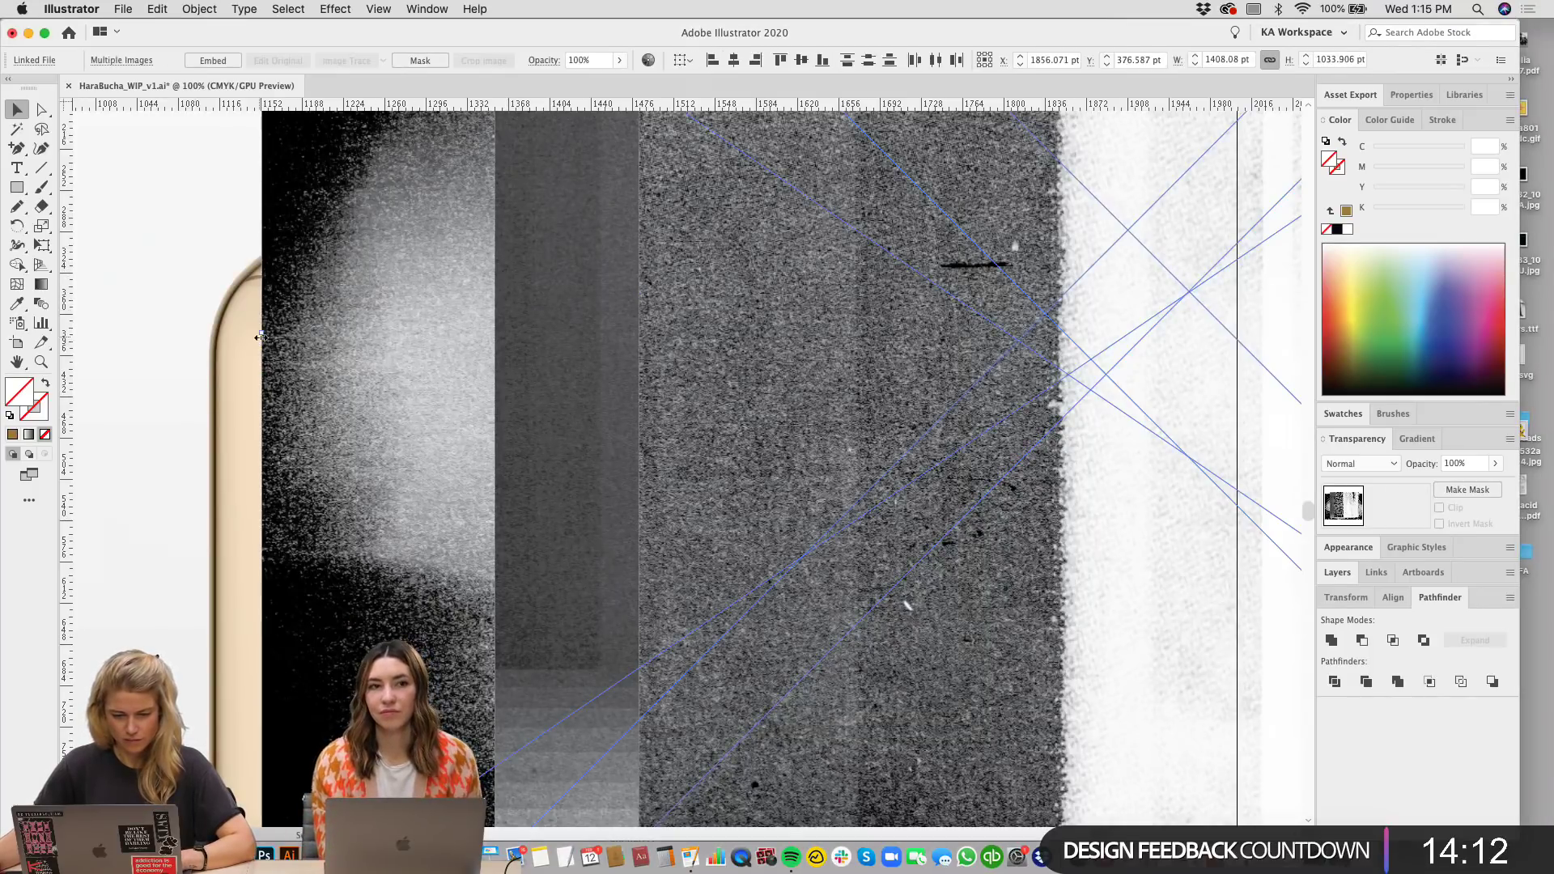
left_click_drag(259, 336, 862, 327)
left_click(824, 675)
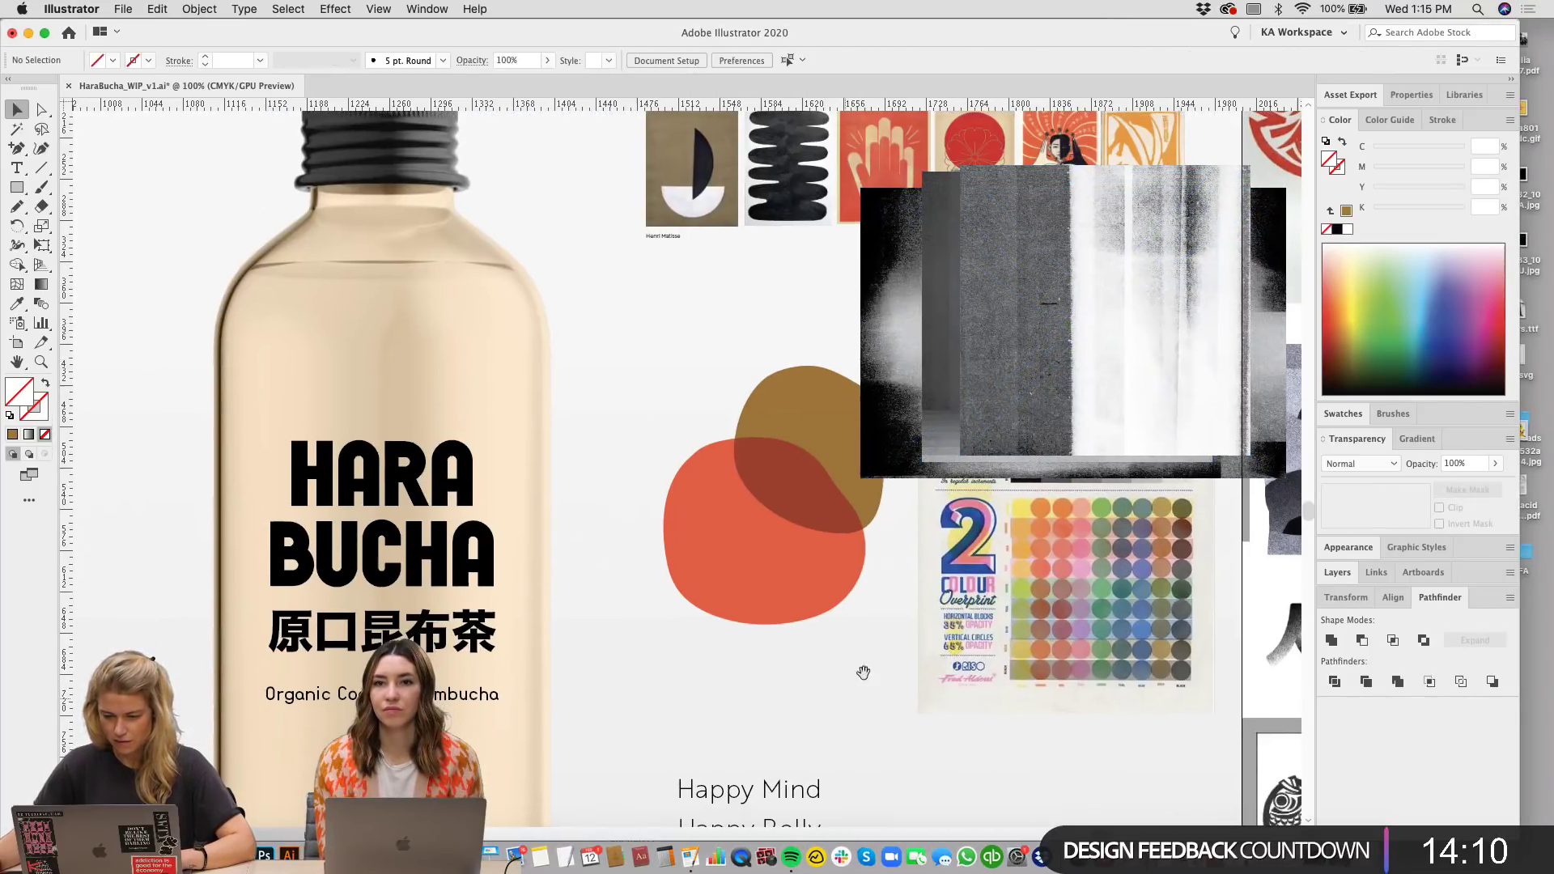
Step: Spread the stacked scans apart and move Scan2.jpg over the overlapping orange and brown blobs
left_click_drag(1153, 136, 1067, 432)
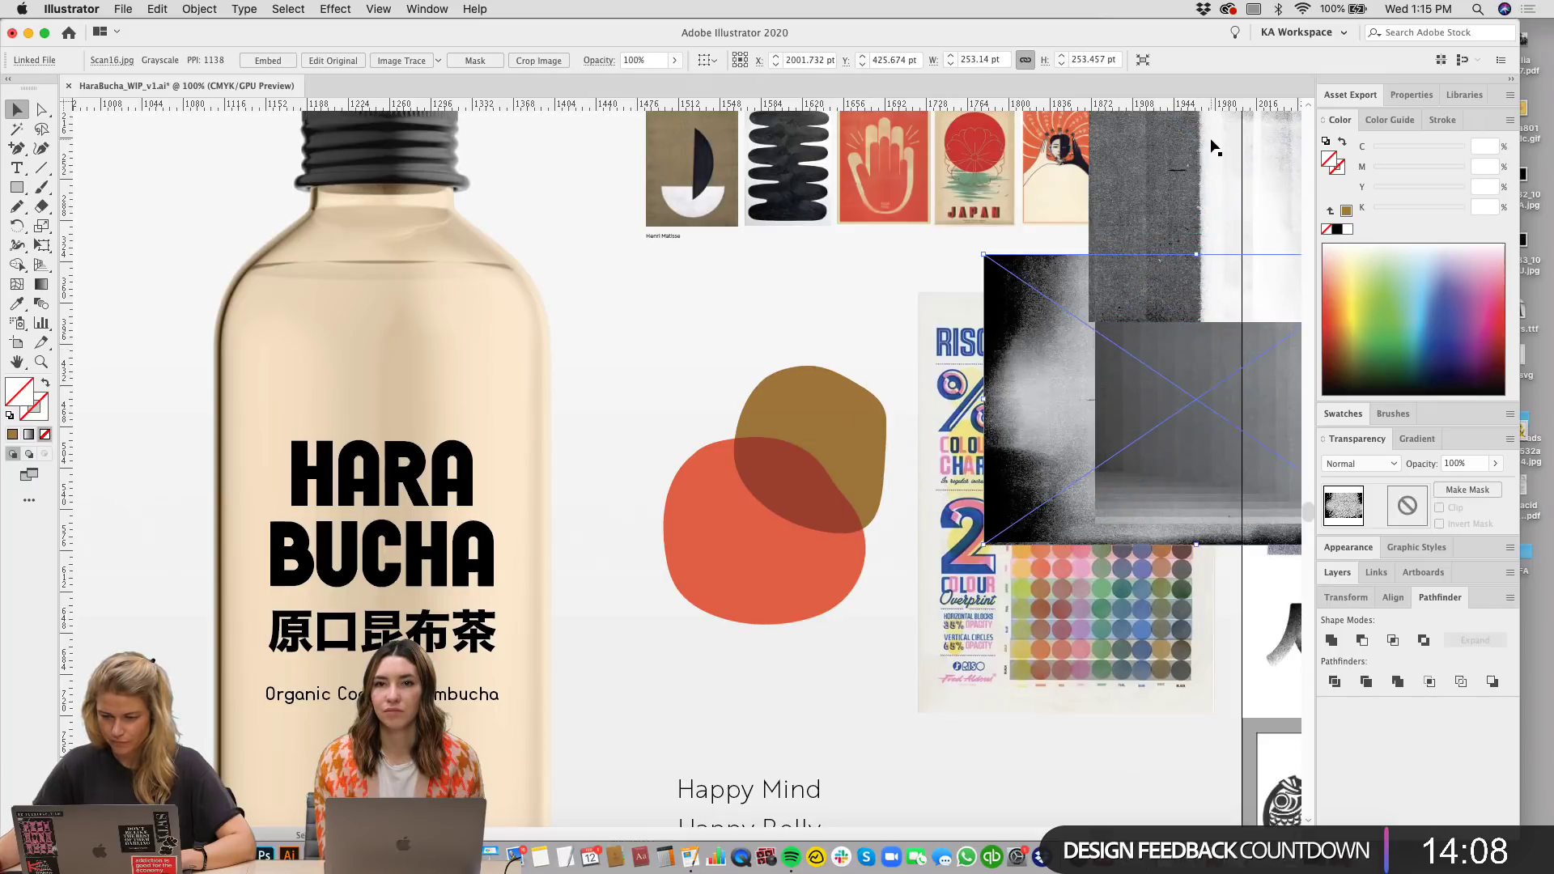
left_click_drag(1150, 202, 811, 669)
scroll(806, 655, "down", 1)
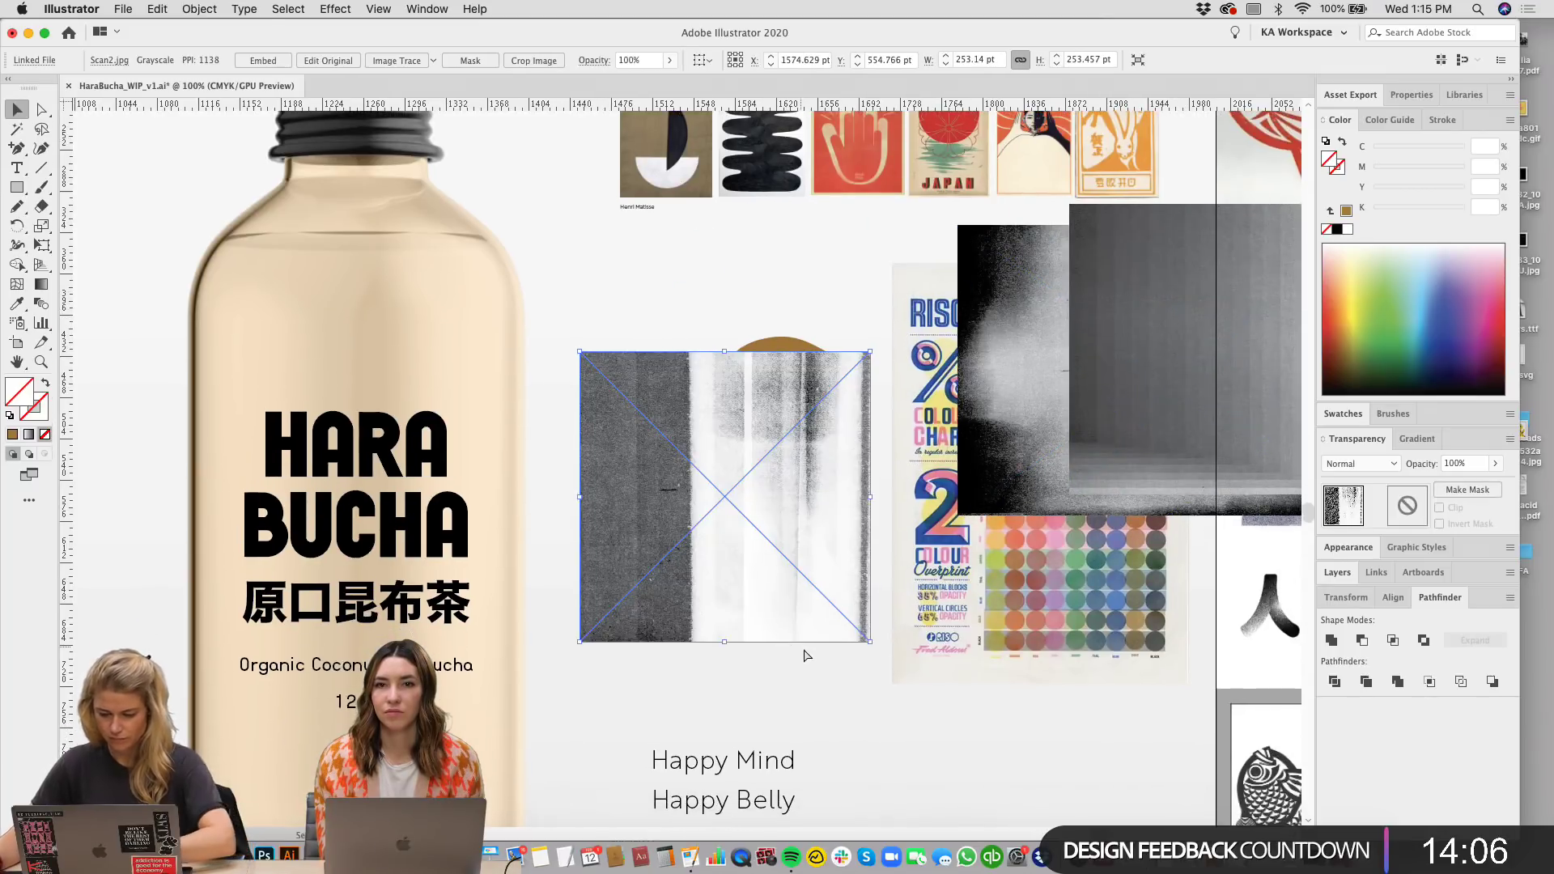
scroll(807, 655, "up", 2)
left_click_drag(897, 460, 1166, 463)
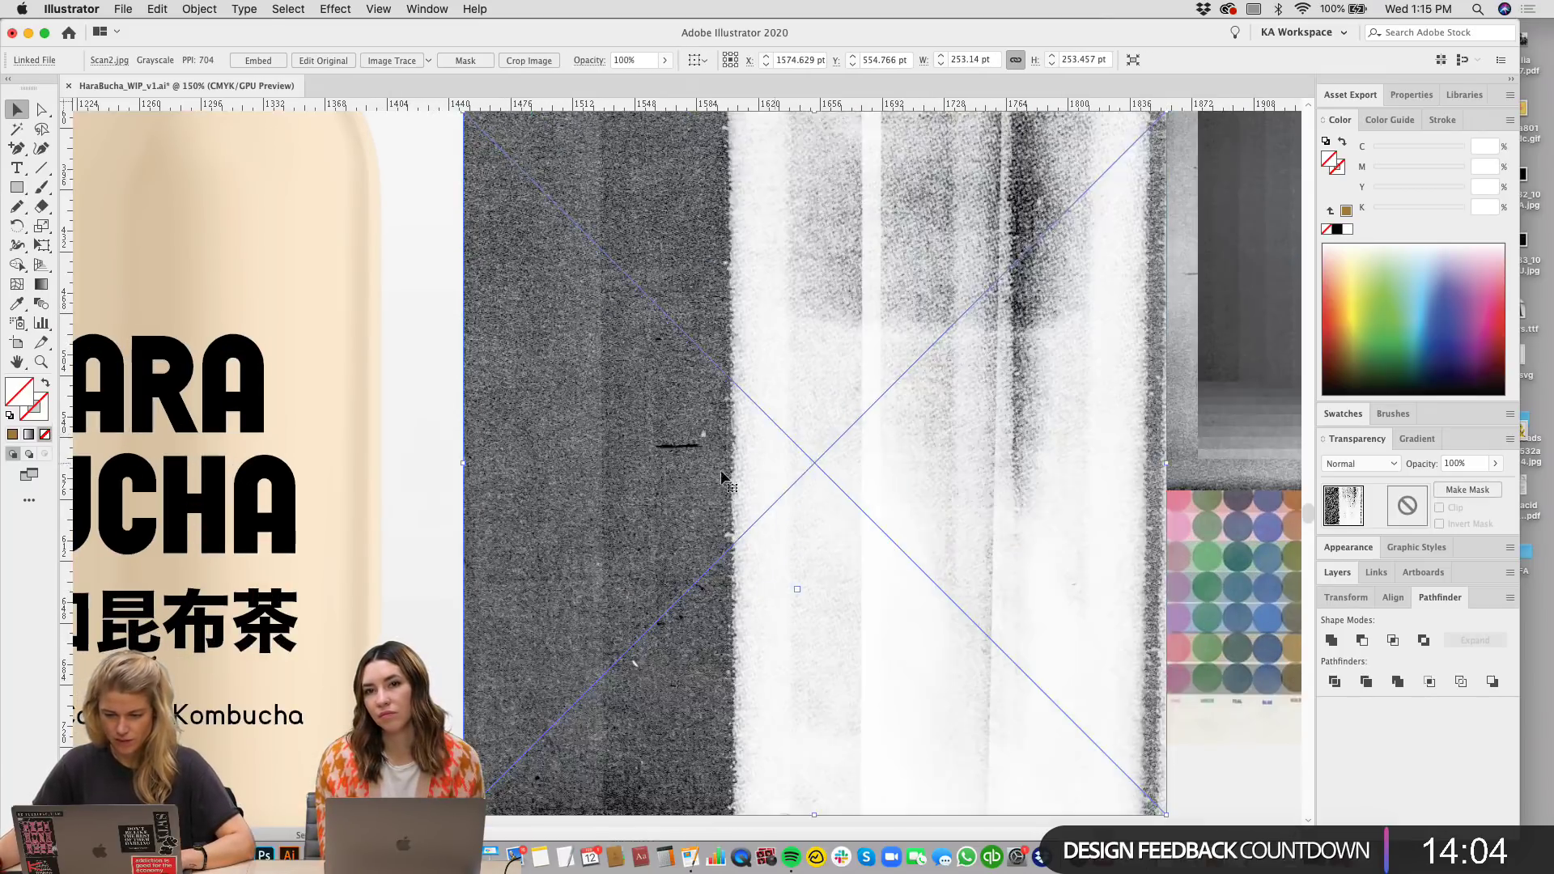
key("super+z")
left_click(1348, 548)
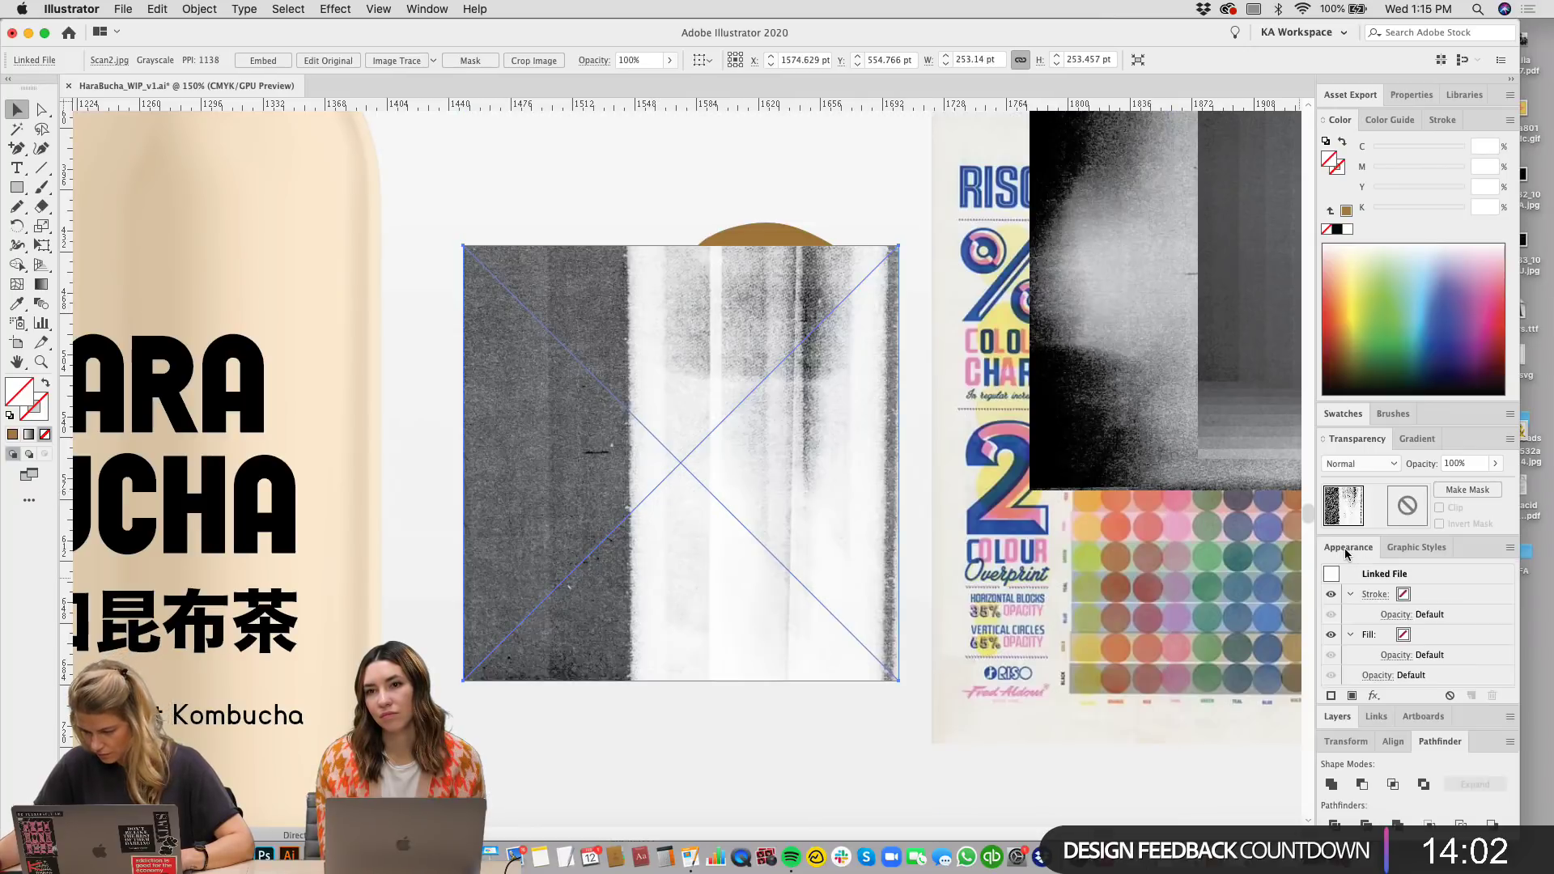
left_click(1343, 548)
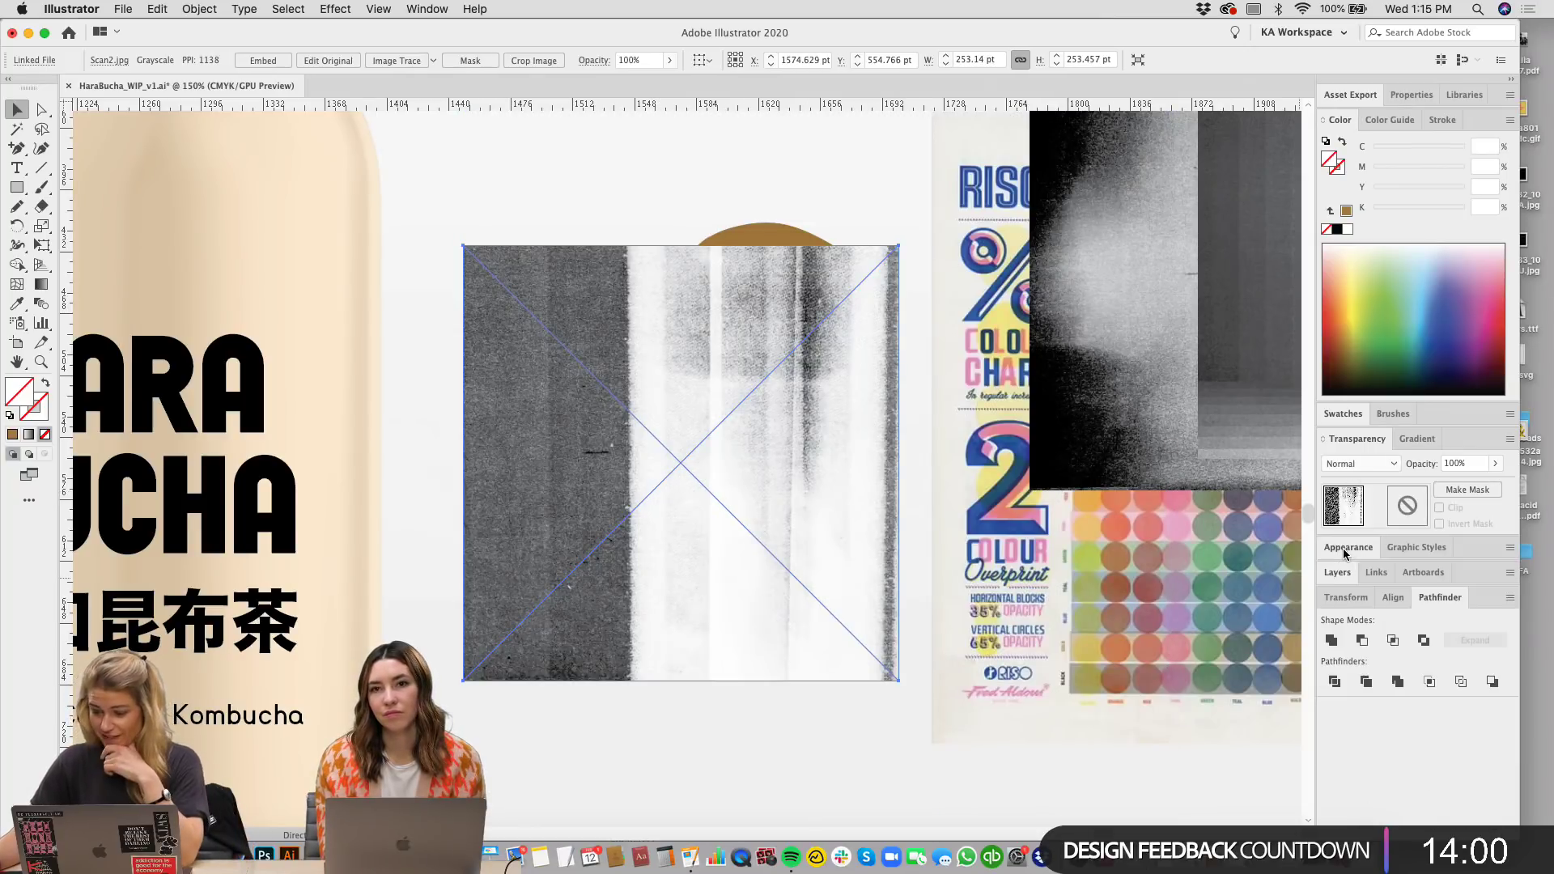
Step: Try the Color Burn and Multiply blend modes on Scan2.jpg, and set its blend mode to Overlay
left_click(1358, 464)
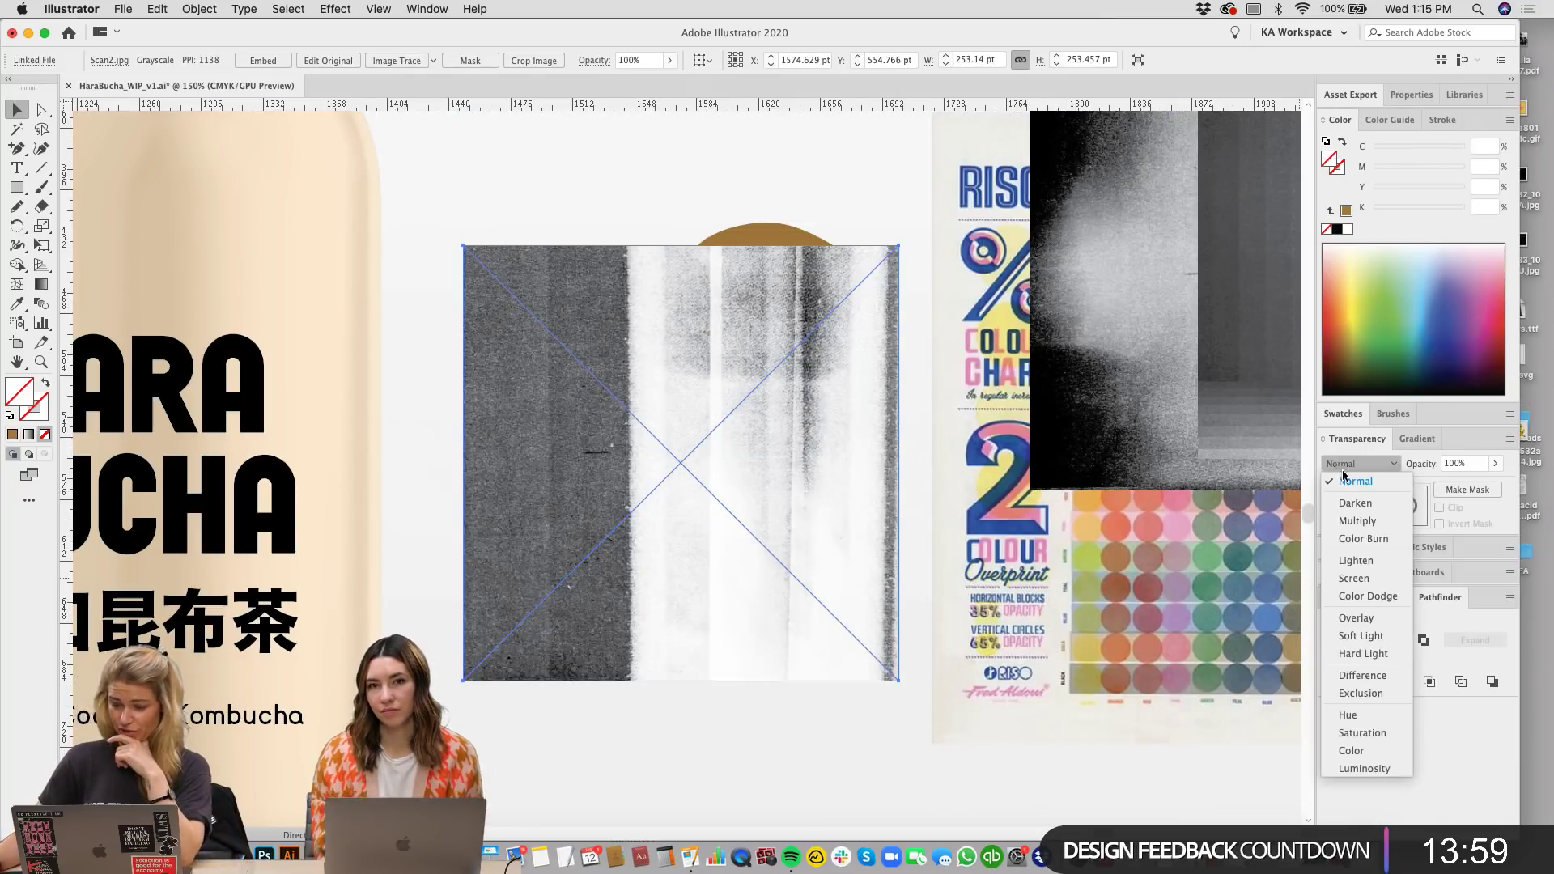
left_click(1359, 541)
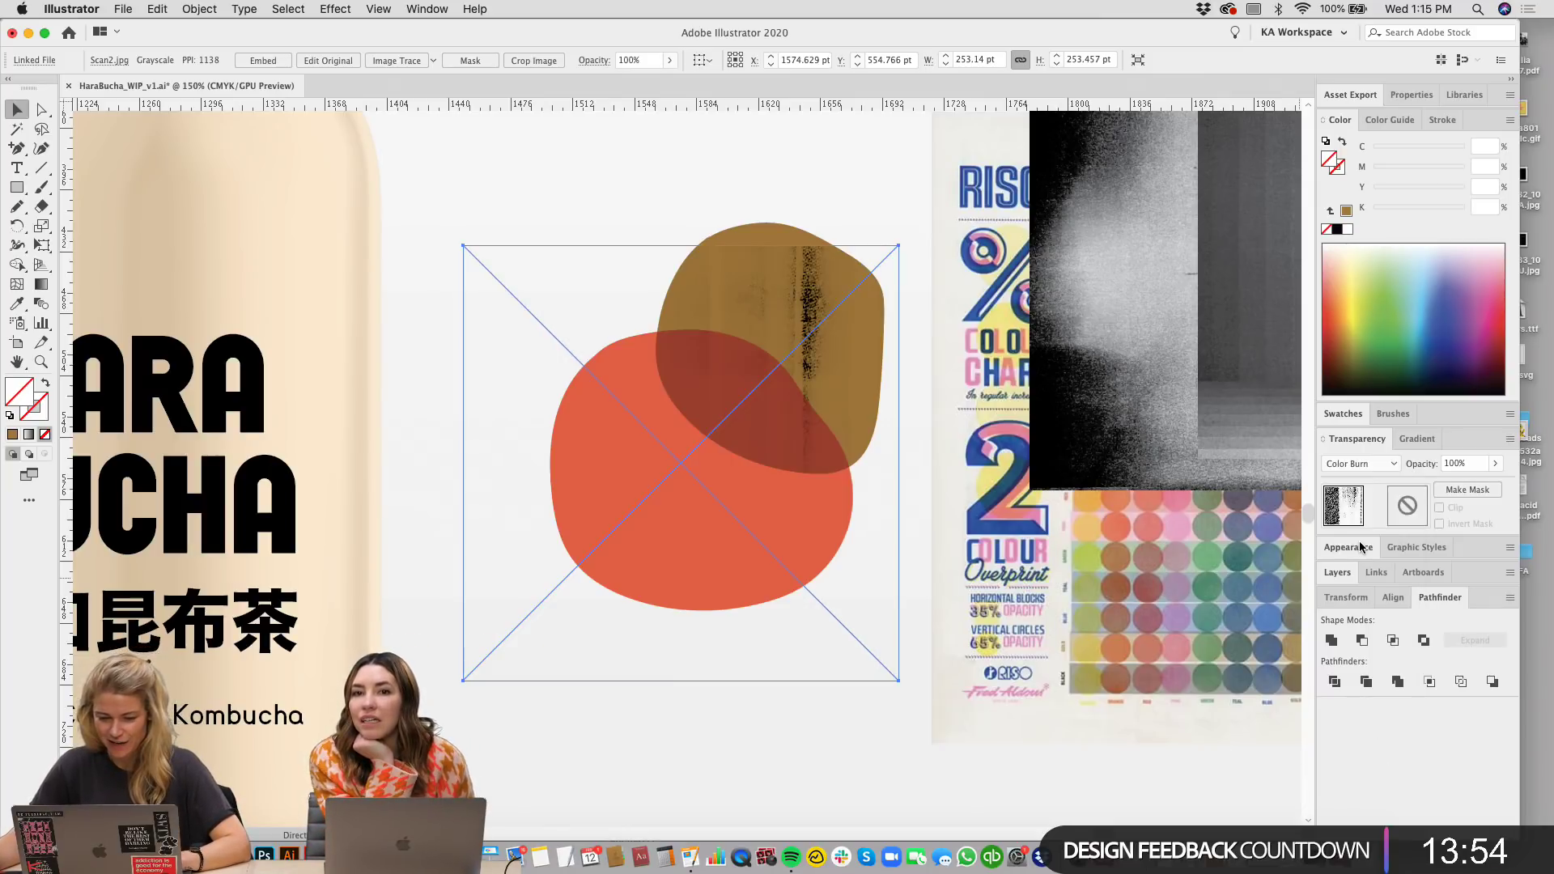
left_click(1348, 468)
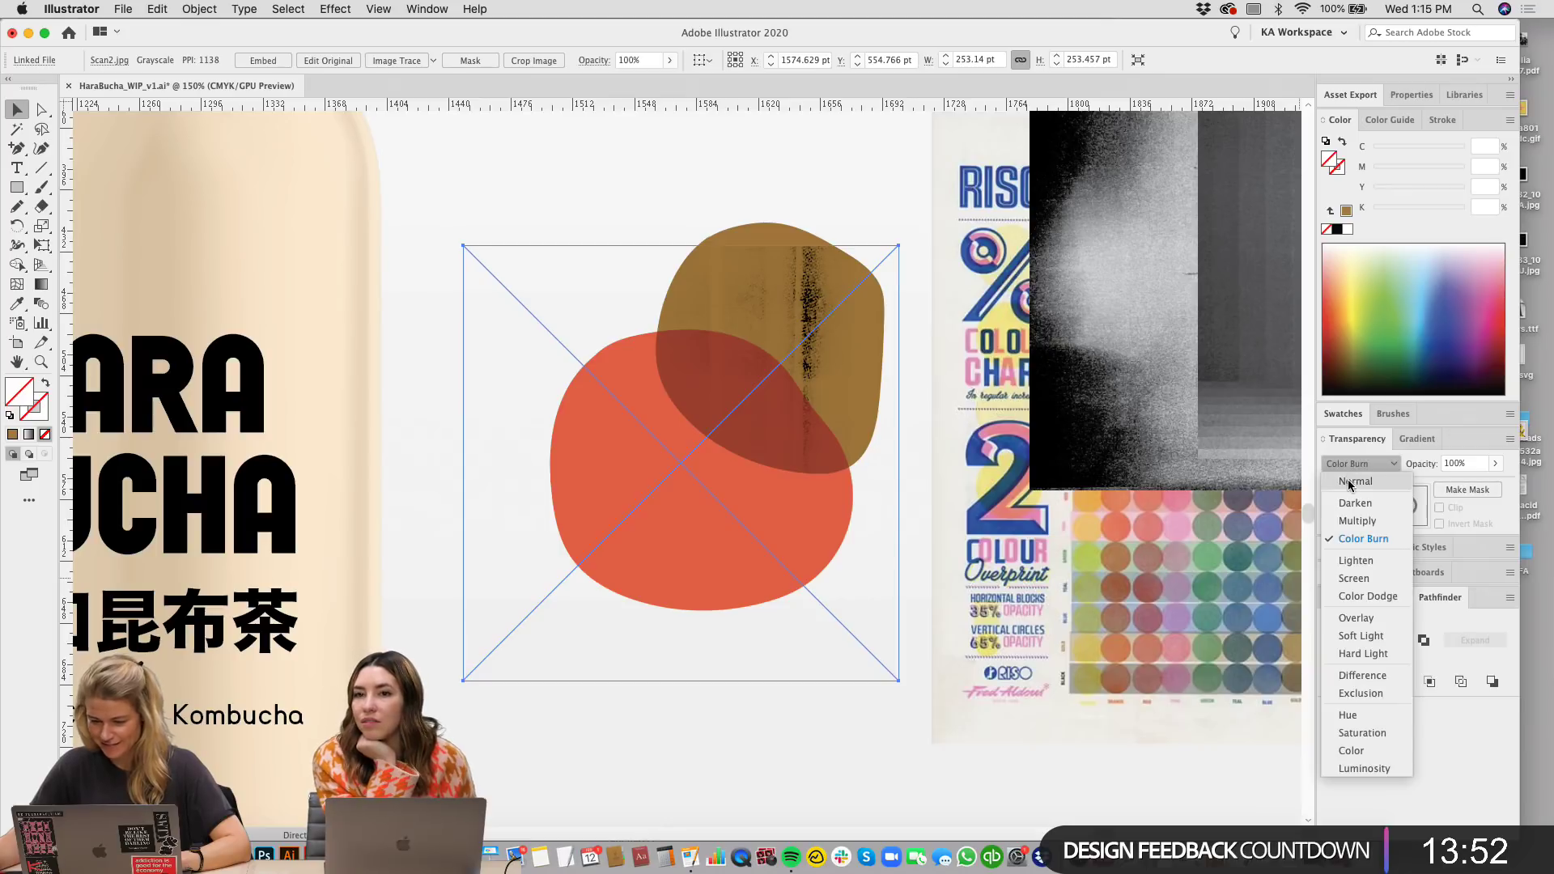
left_click(1356, 514)
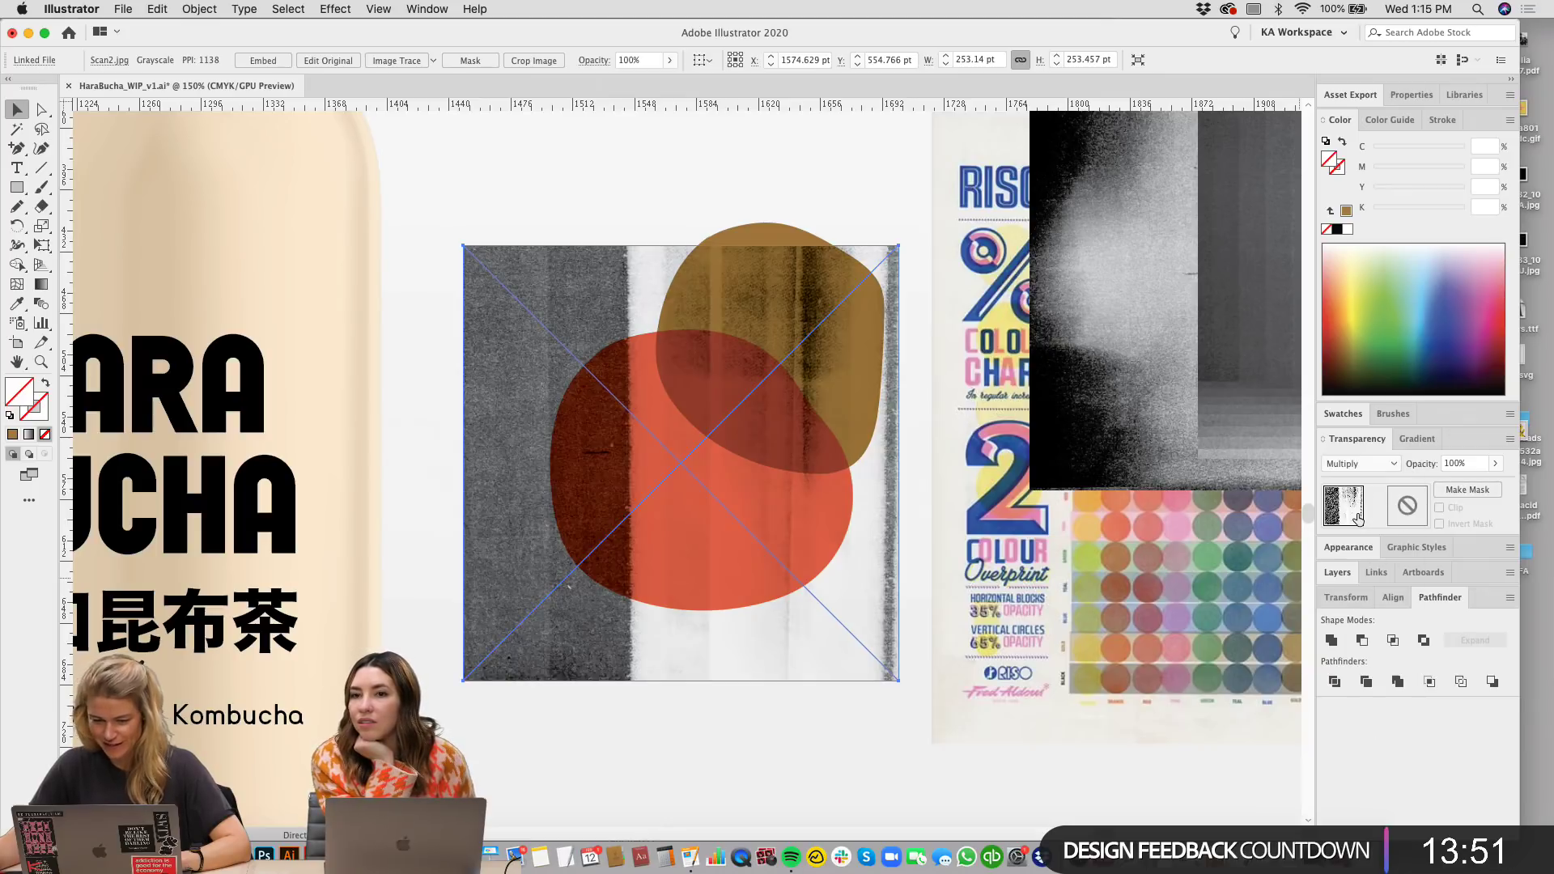
left_click(1354, 468)
left_click(1363, 615)
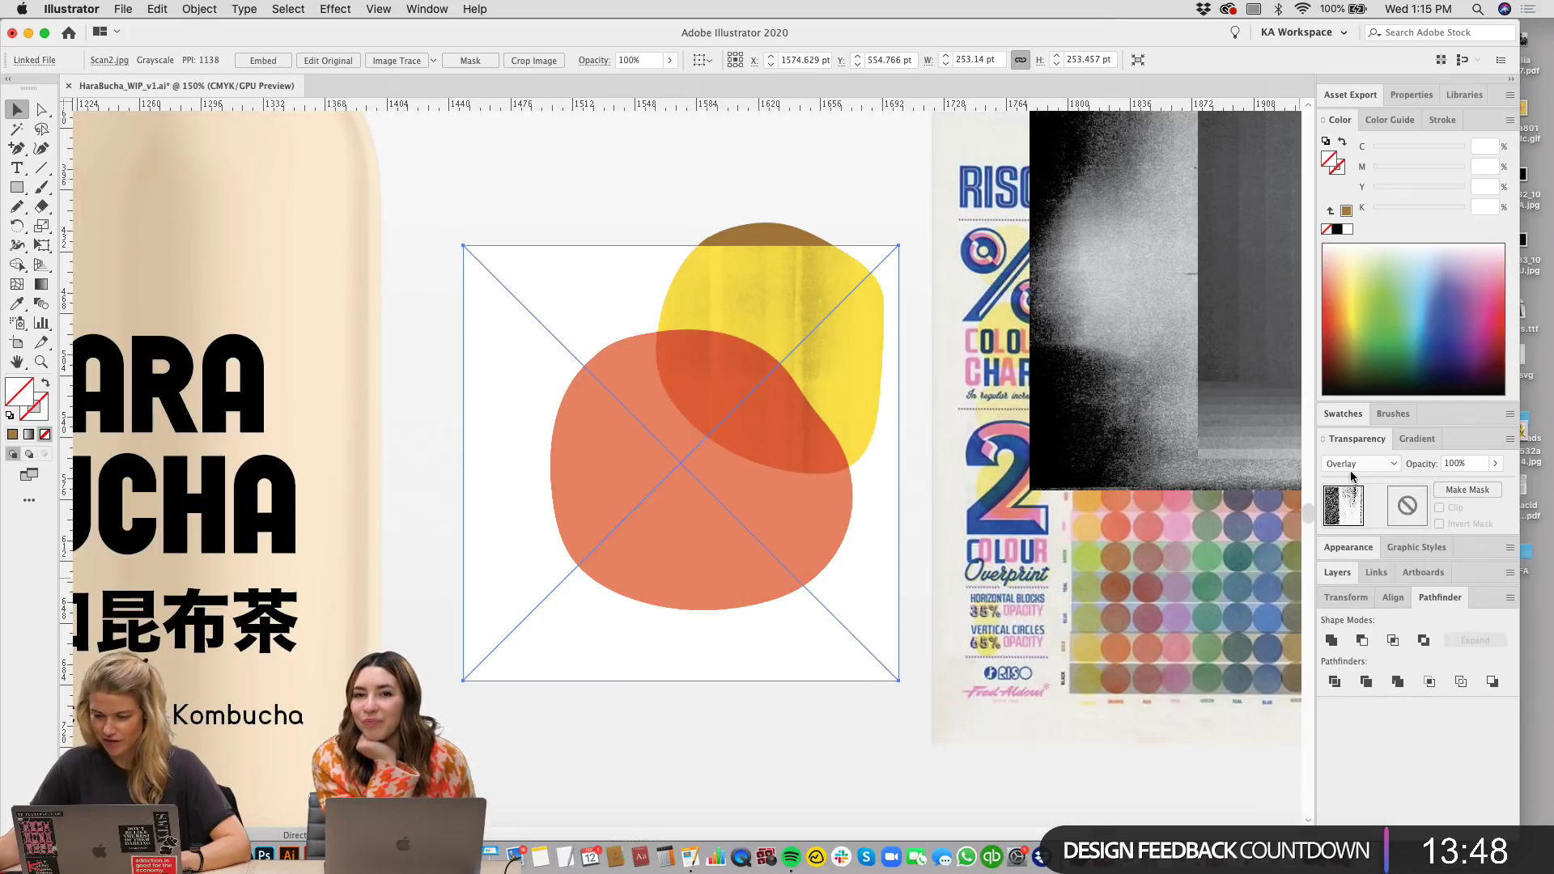
Step: Try the Soft Light, Difference and Luminosity blend modes on Scan2.jpg over the blobs
left_click(1351, 466)
left_click(1359, 637)
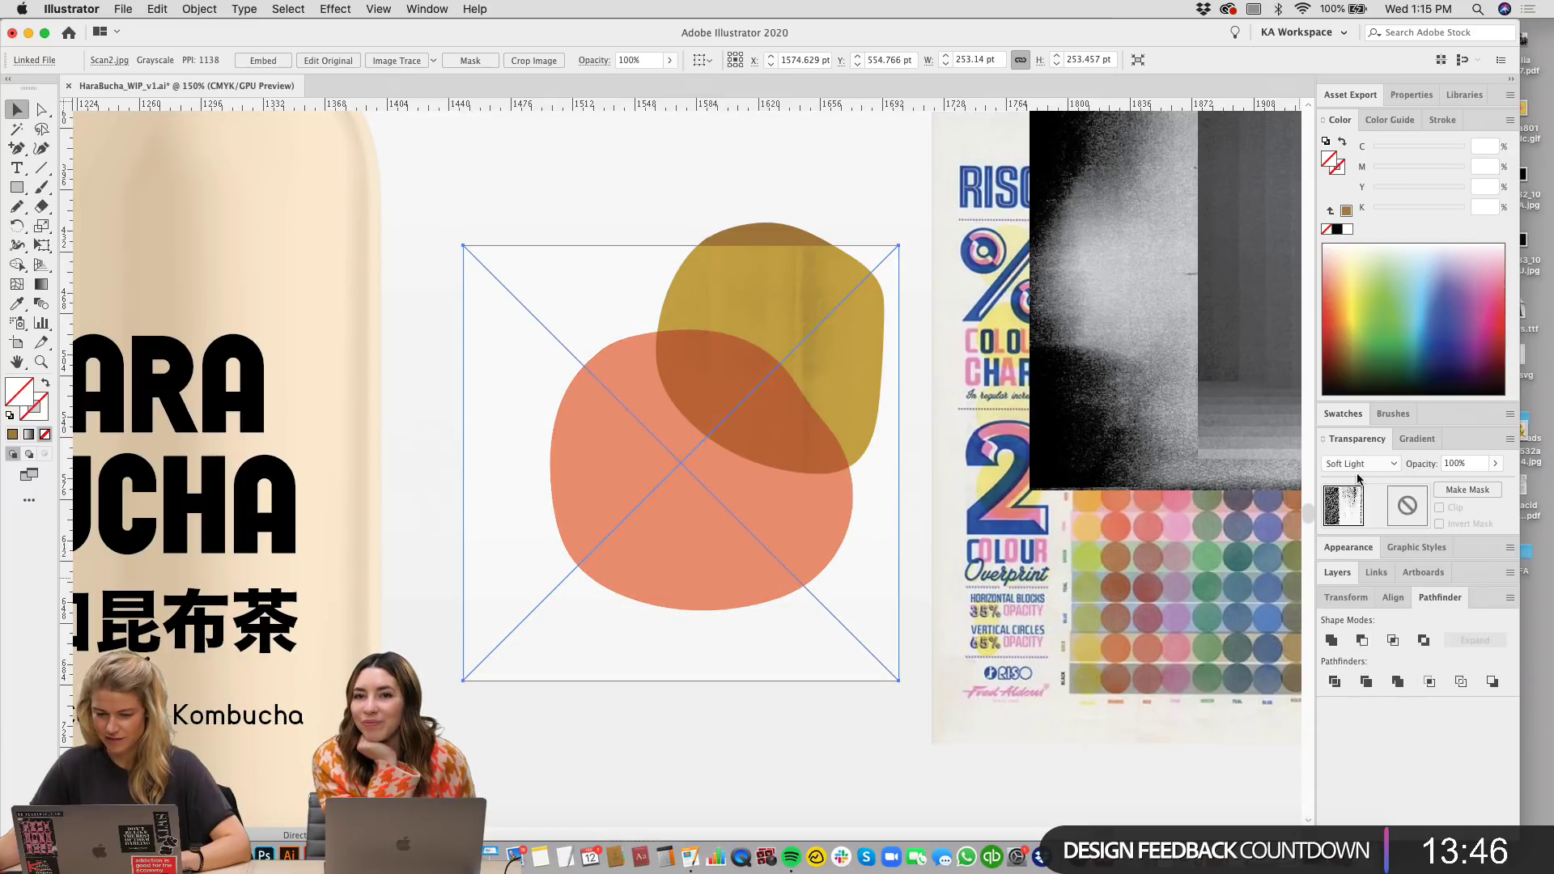
left_click(1361, 463)
left_click(1352, 677)
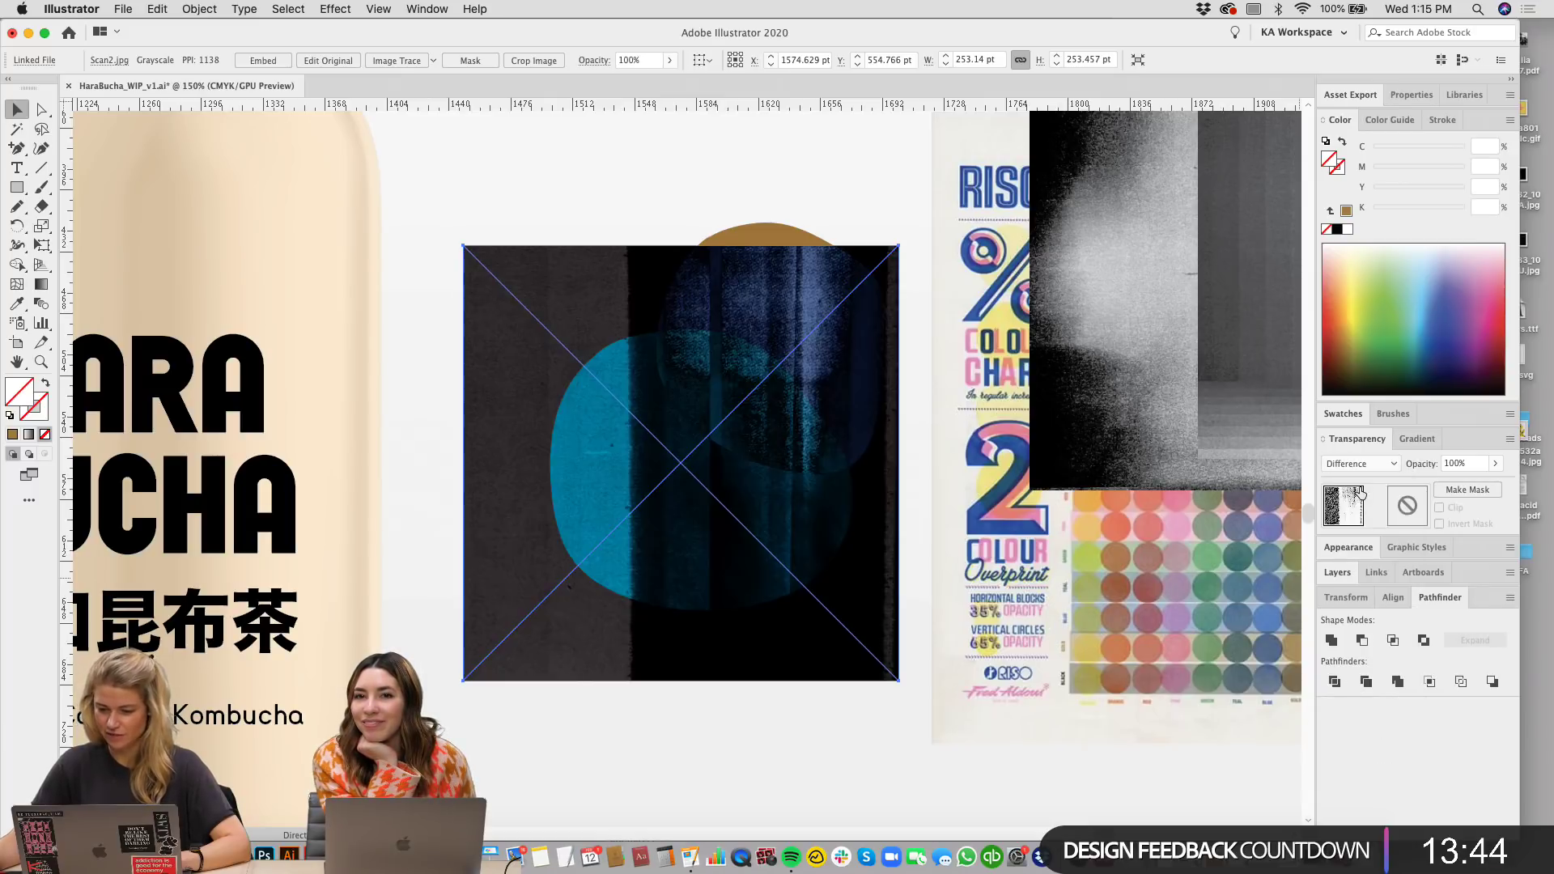
left_click(1359, 464)
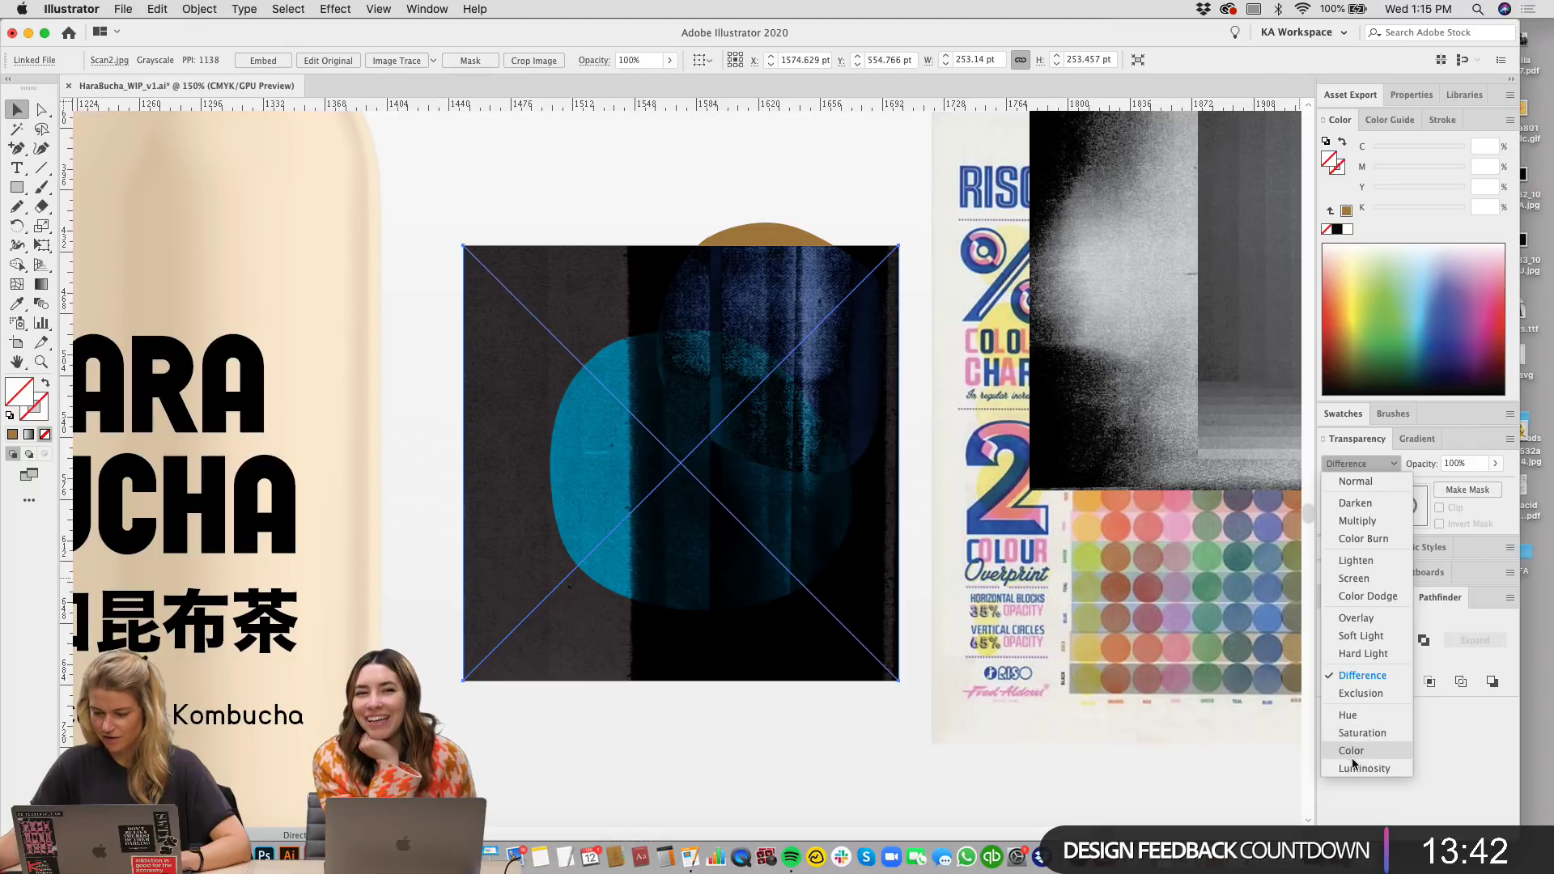
left_click(1354, 768)
Step: Try the Darken, Multiply and Color Burn blend modes on Scan2.jpg
left_click(1350, 461)
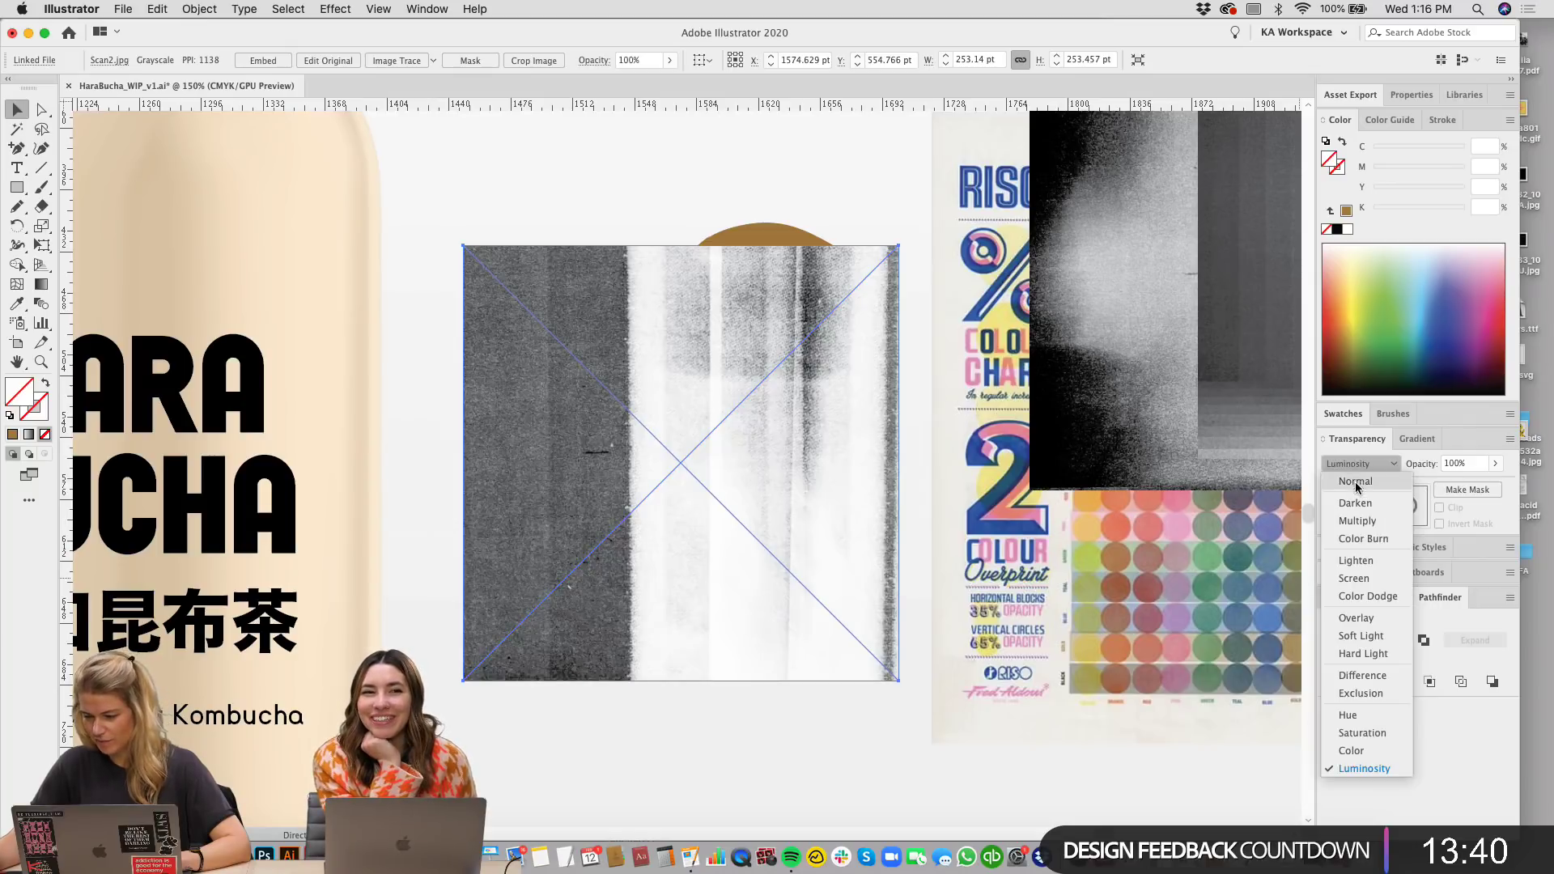
left_click(1357, 500)
left_click(1356, 464)
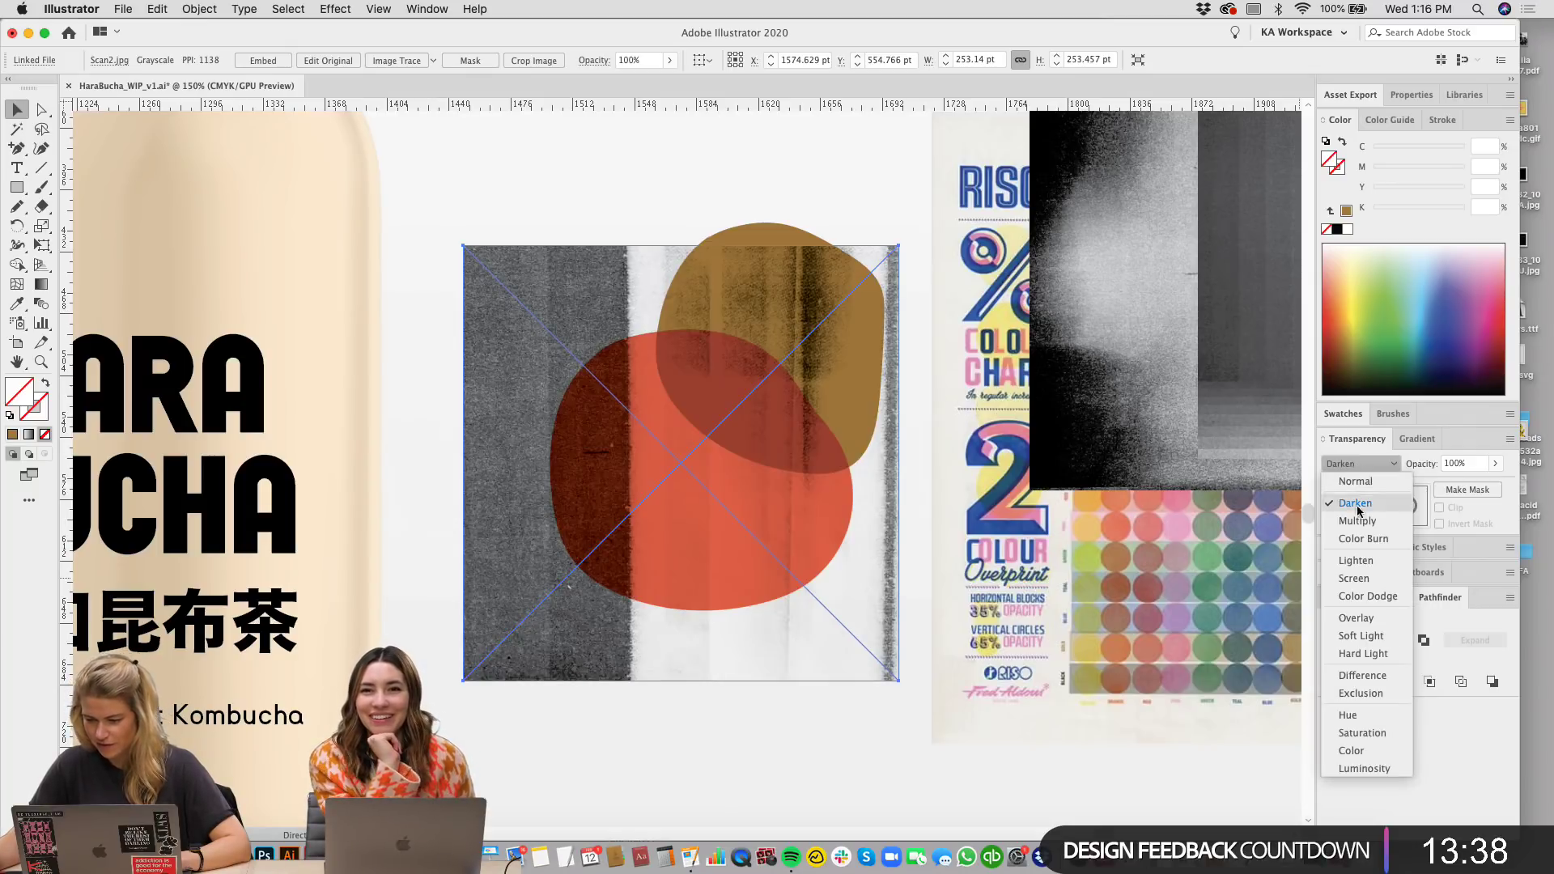
left_click(1356, 520)
left_click(1358, 464)
left_click(1363, 538)
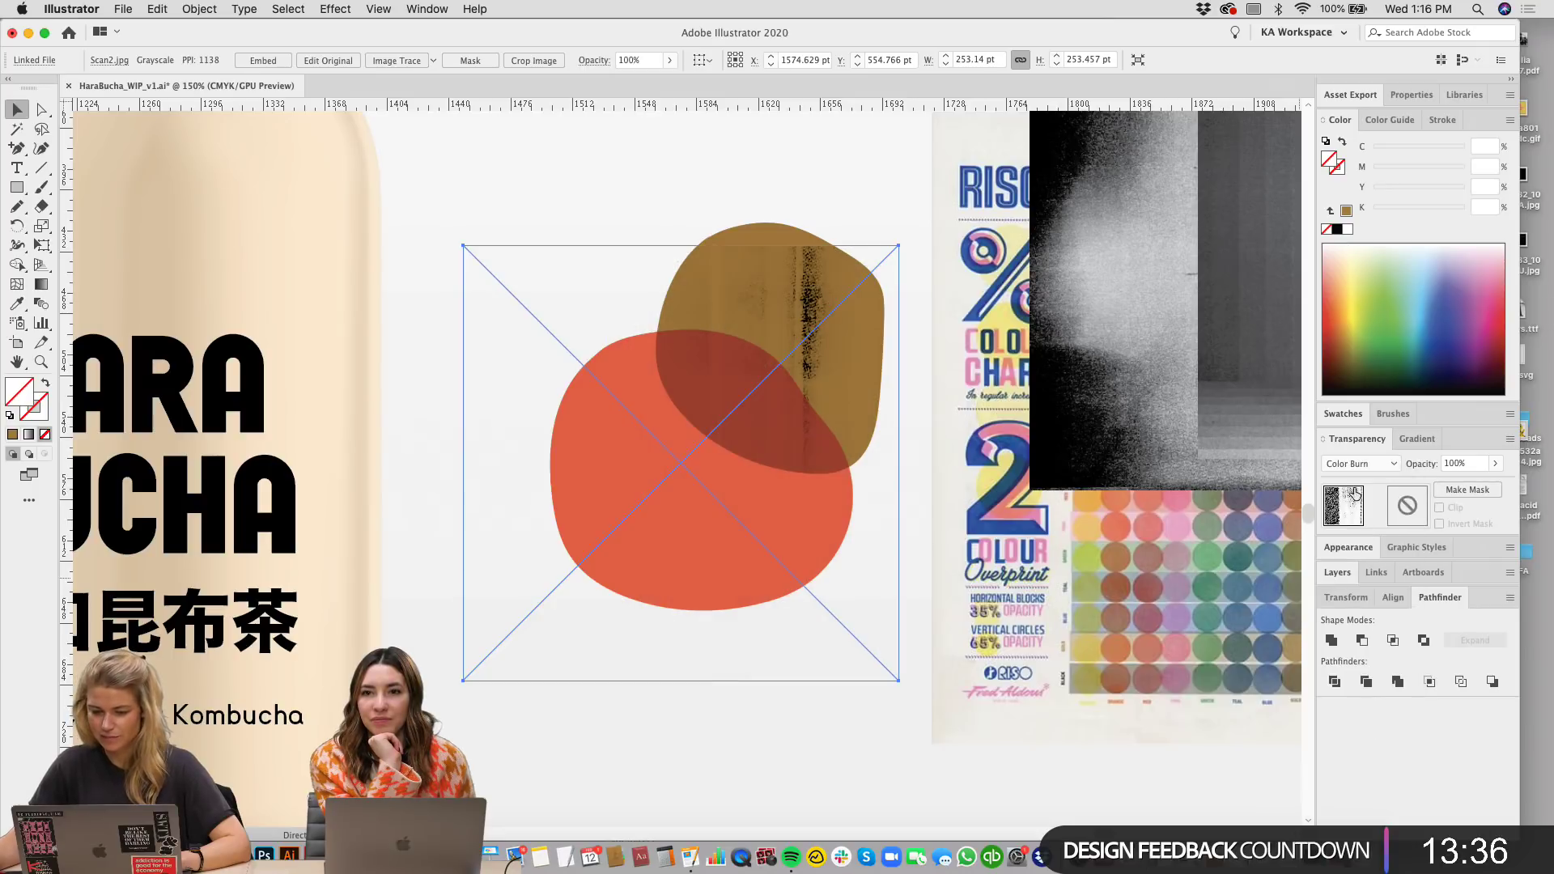
Step: Try the Lighten, Screen, Color Dodge and Overlay blend modes on Scan2.jpg
left_click(1356, 466)
left_click(1356, 561)
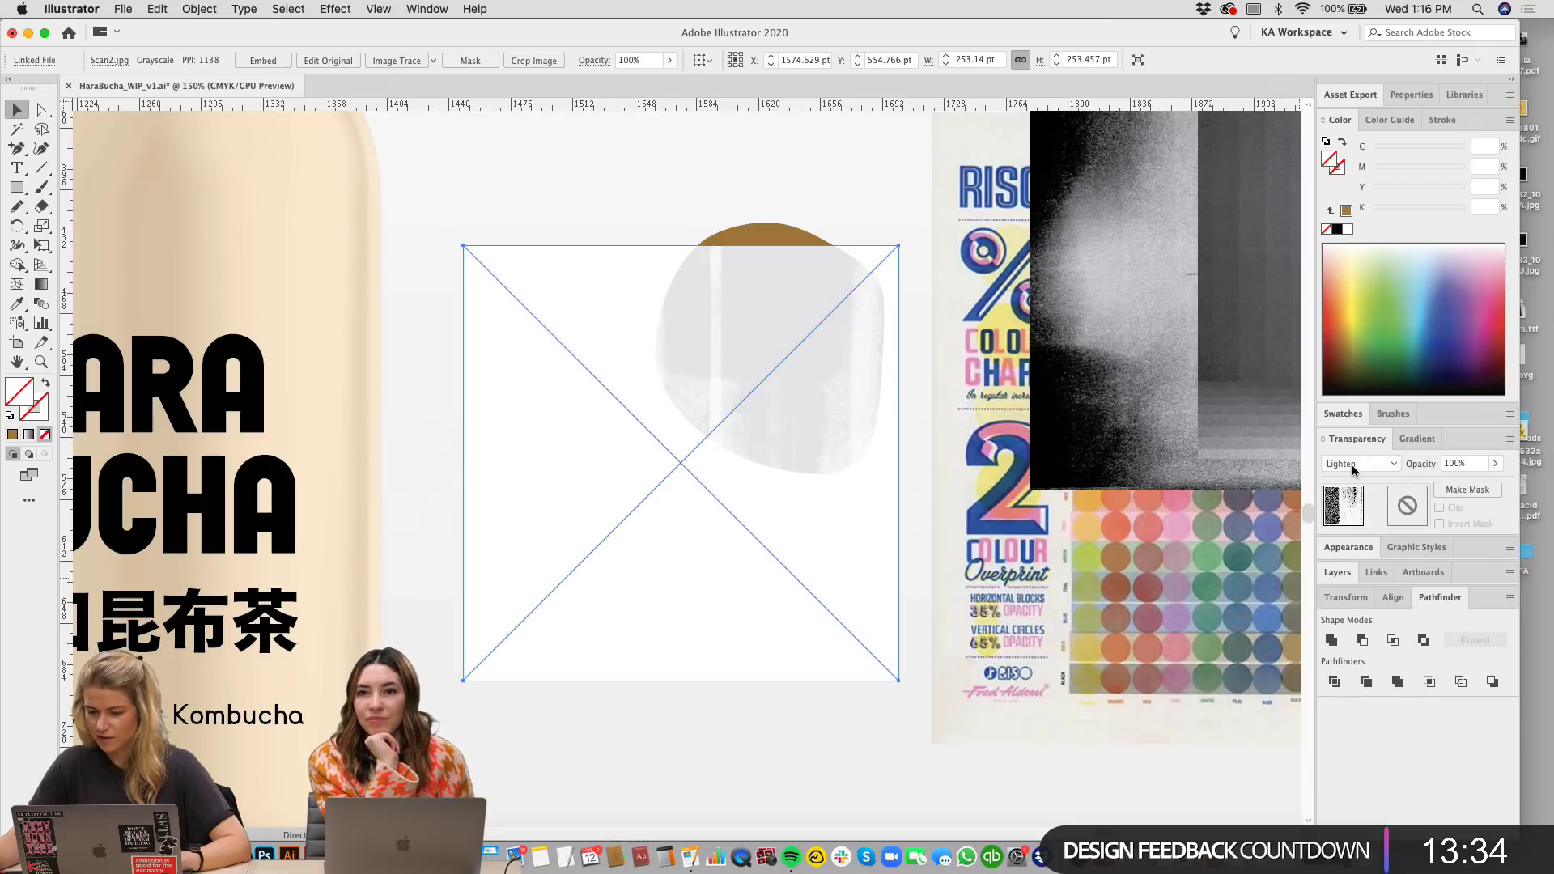
left_click(1357, 464)
left_click(1354, 579)
left_click(1357, 464)
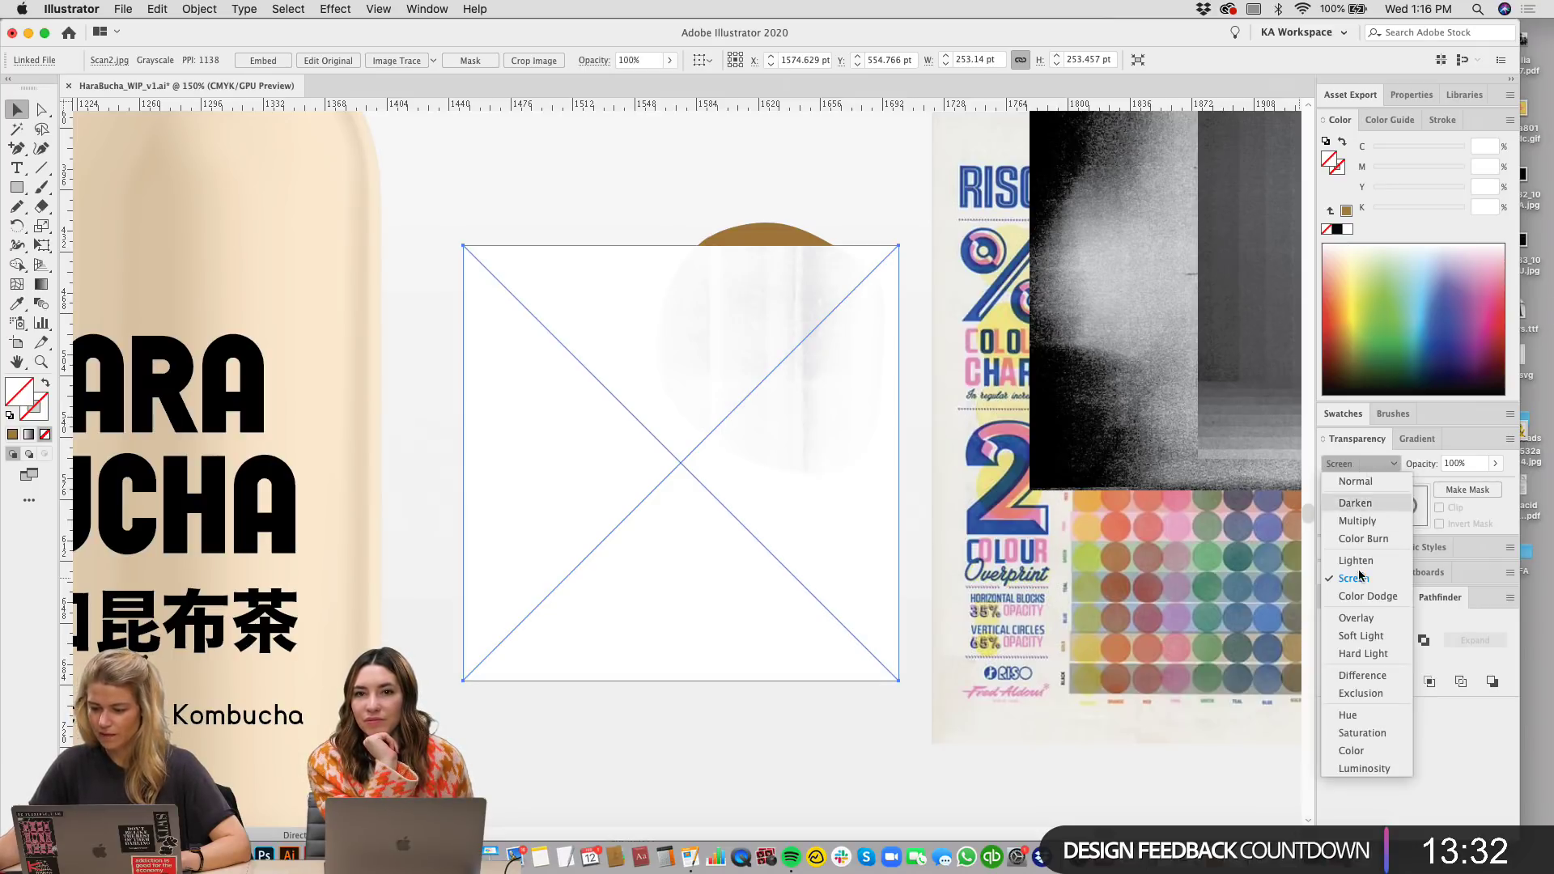
left_click(1367, 596)
left_click(1348, 463)
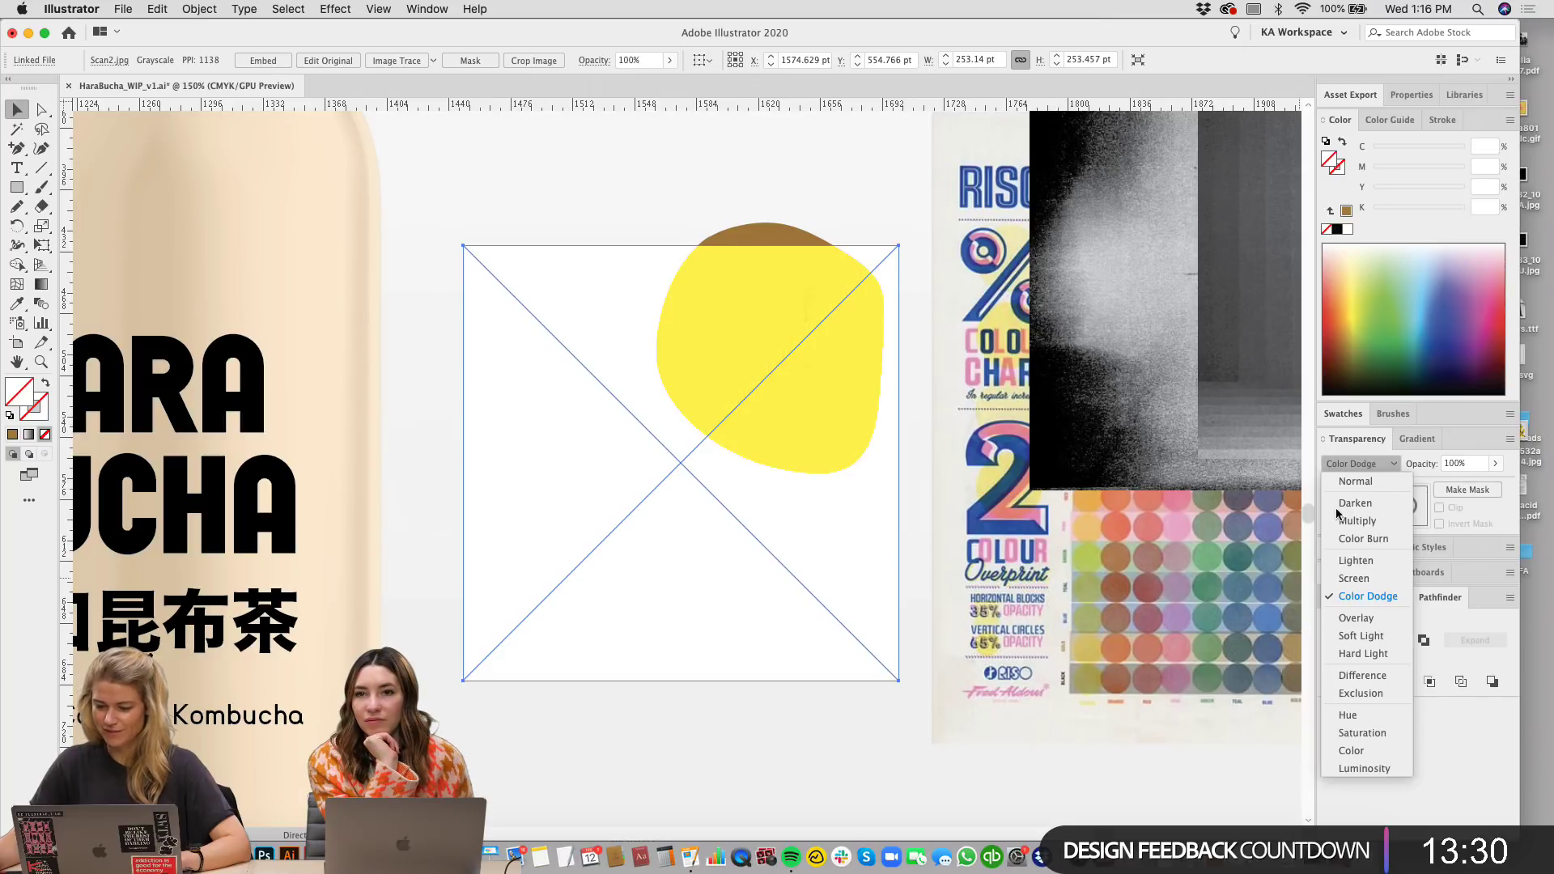
left_click(1347, 616)
Step: Try the Soft Light, Hard Light, Difference and Exclusion blend modes on Scan2.jpg
left_click(1356, 463)
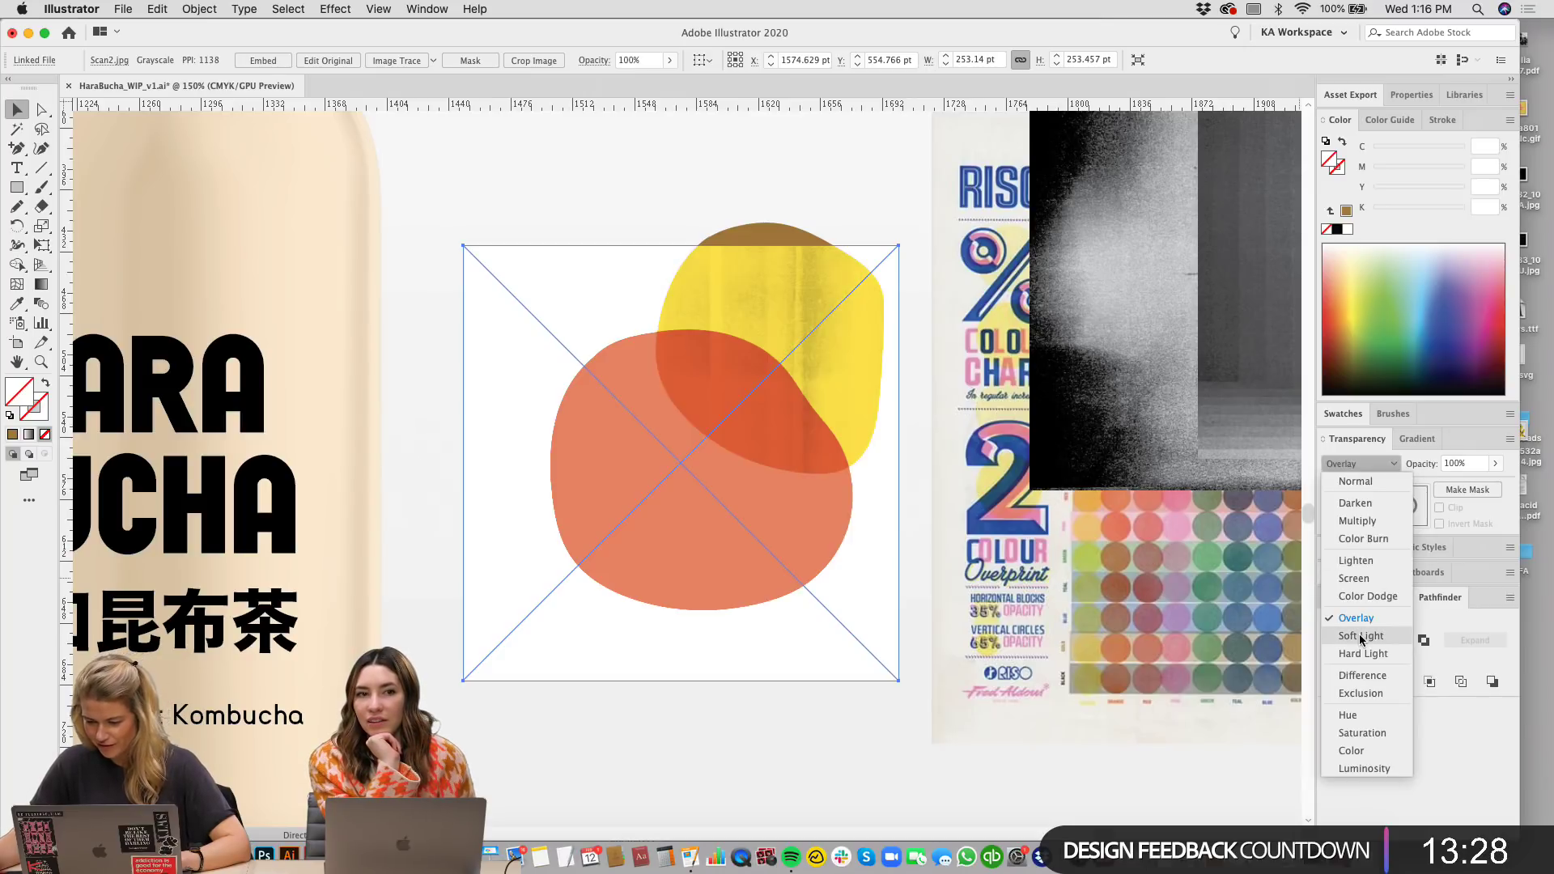
left_click(1361, 636)
left_click(1357, 464)
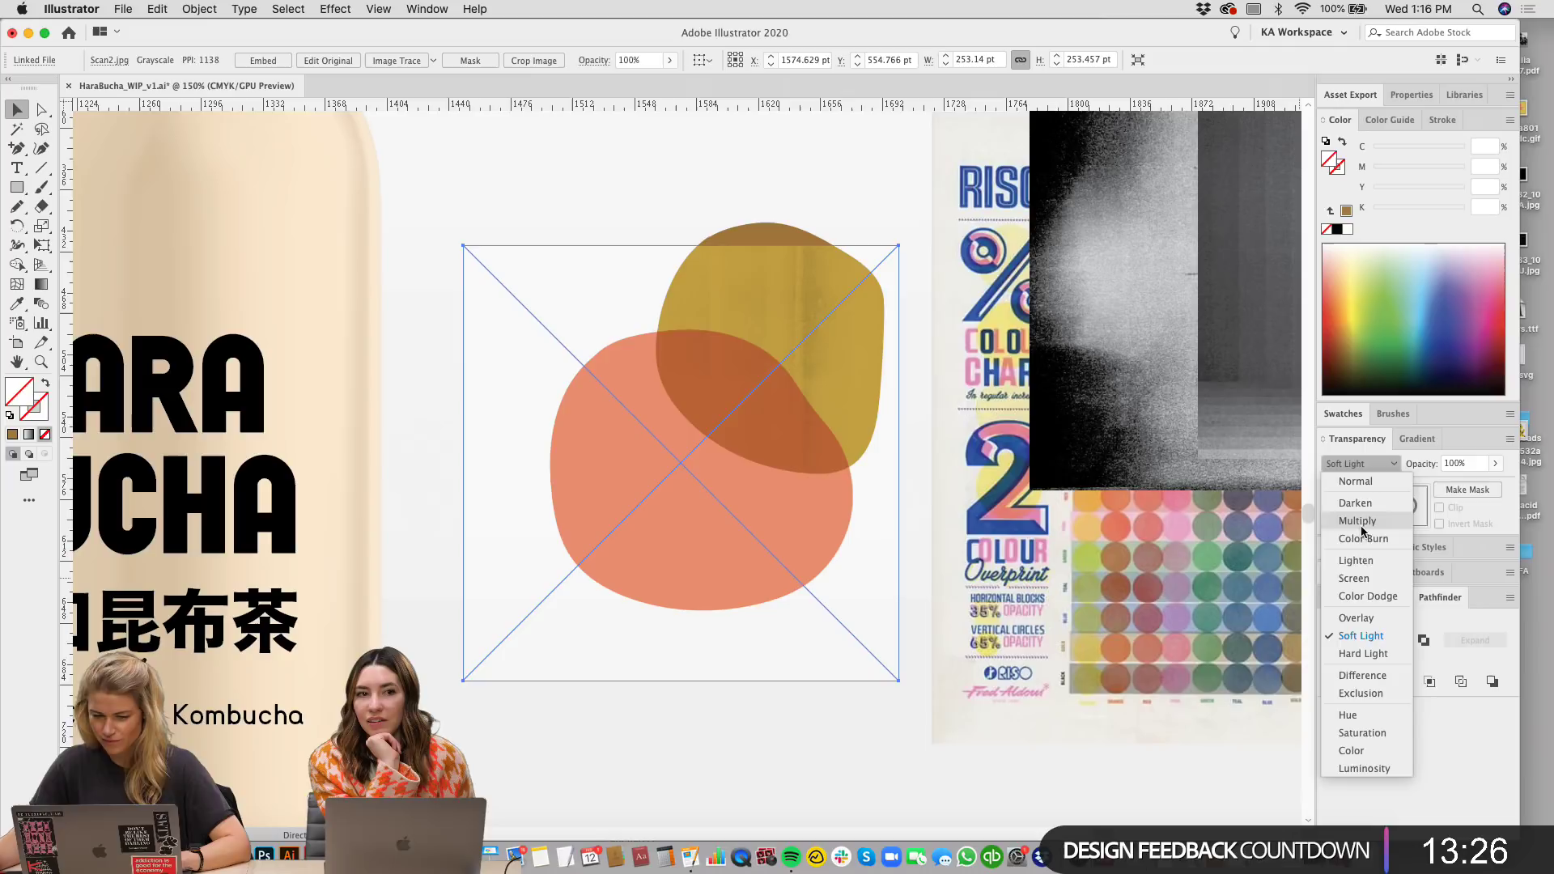
left_click(1362, 652)
left_click(1360, 464)
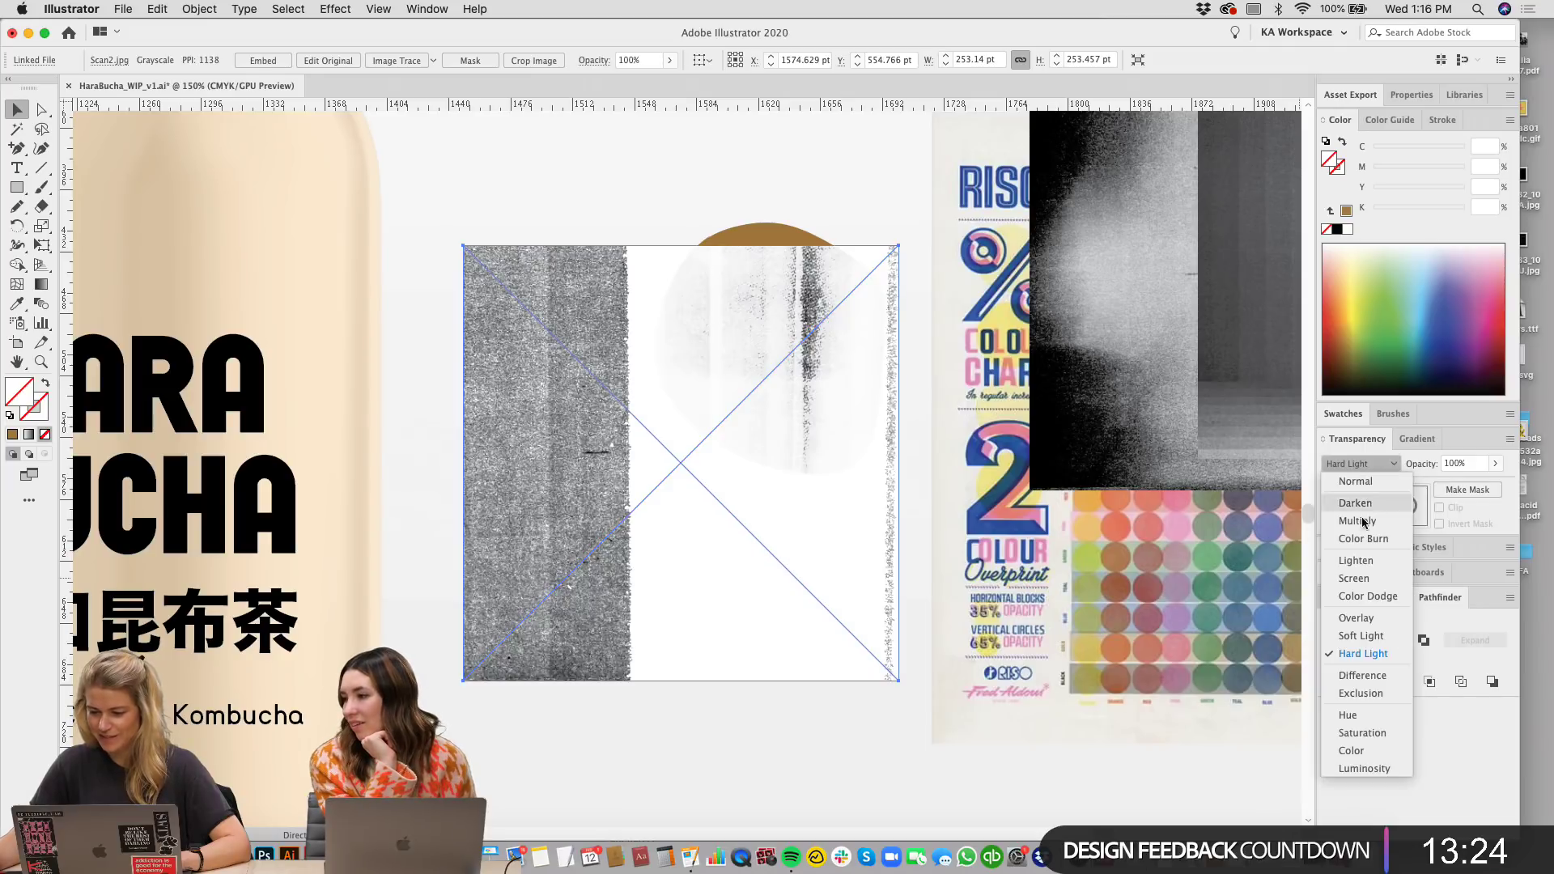
left_click(1363, 678)
left_click(1360, 464)
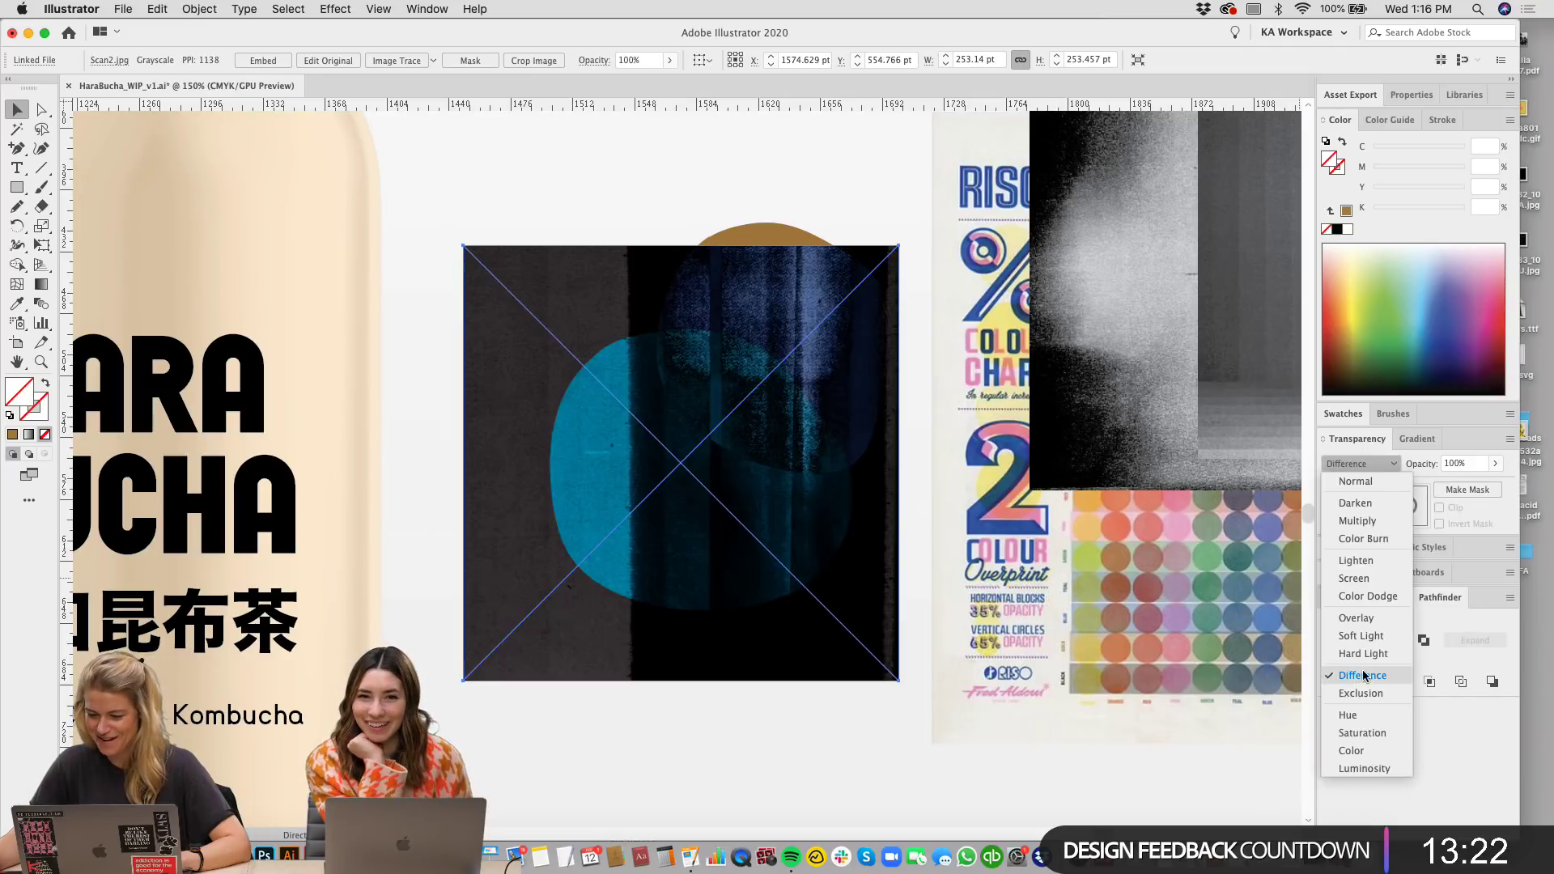
left_click(1364, 693)
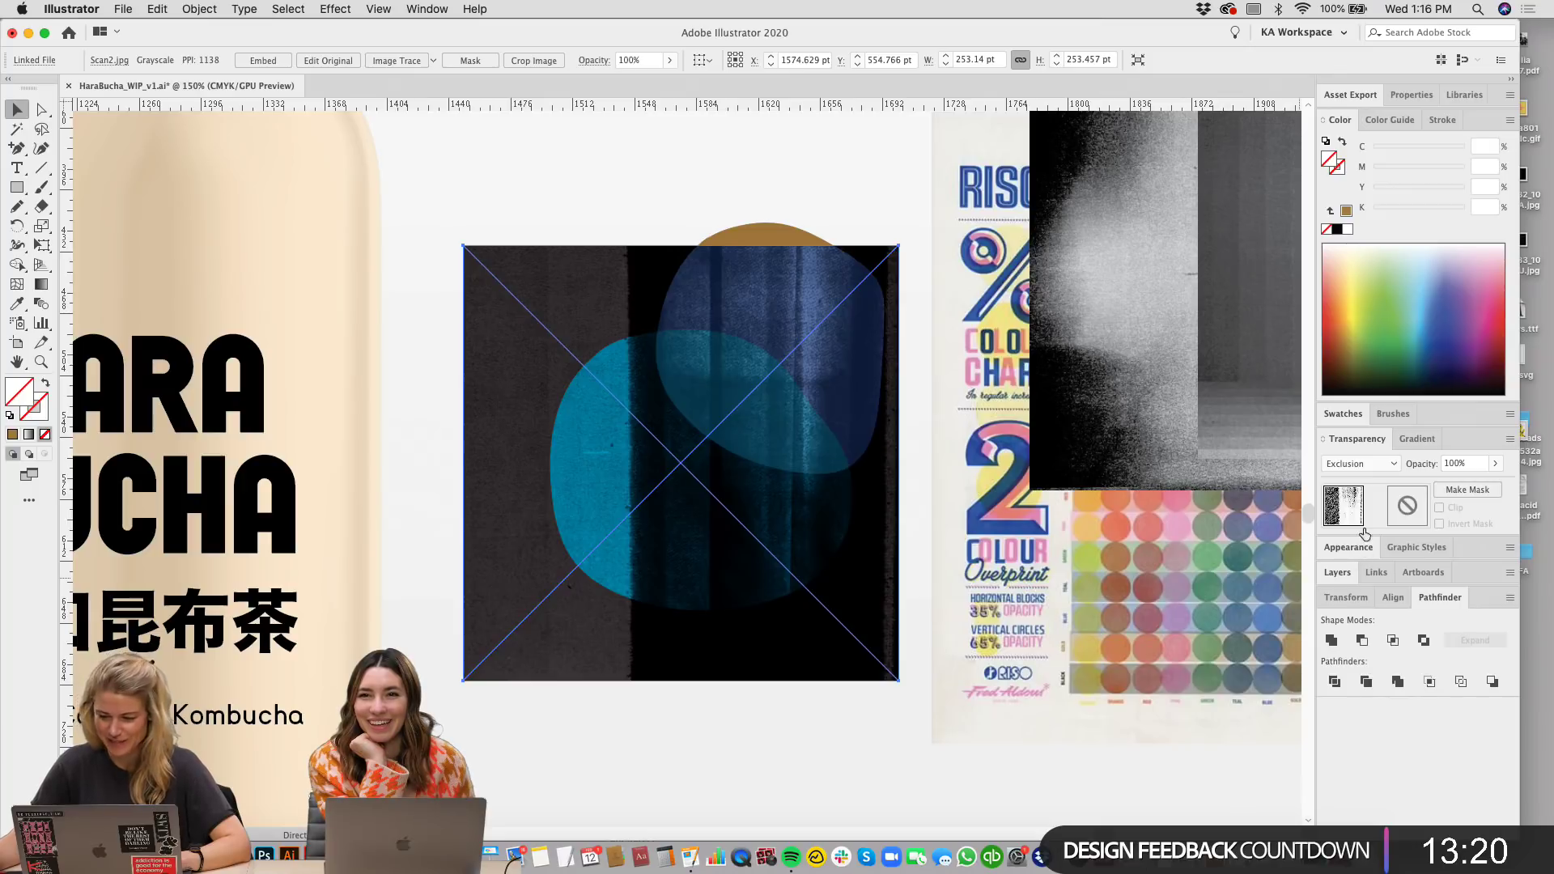
Step: Try the Hue, Saturation, Color and Luminosity blend modes on Scan2.jpg
left_click(1356, 464)
left_click(1360, 715)
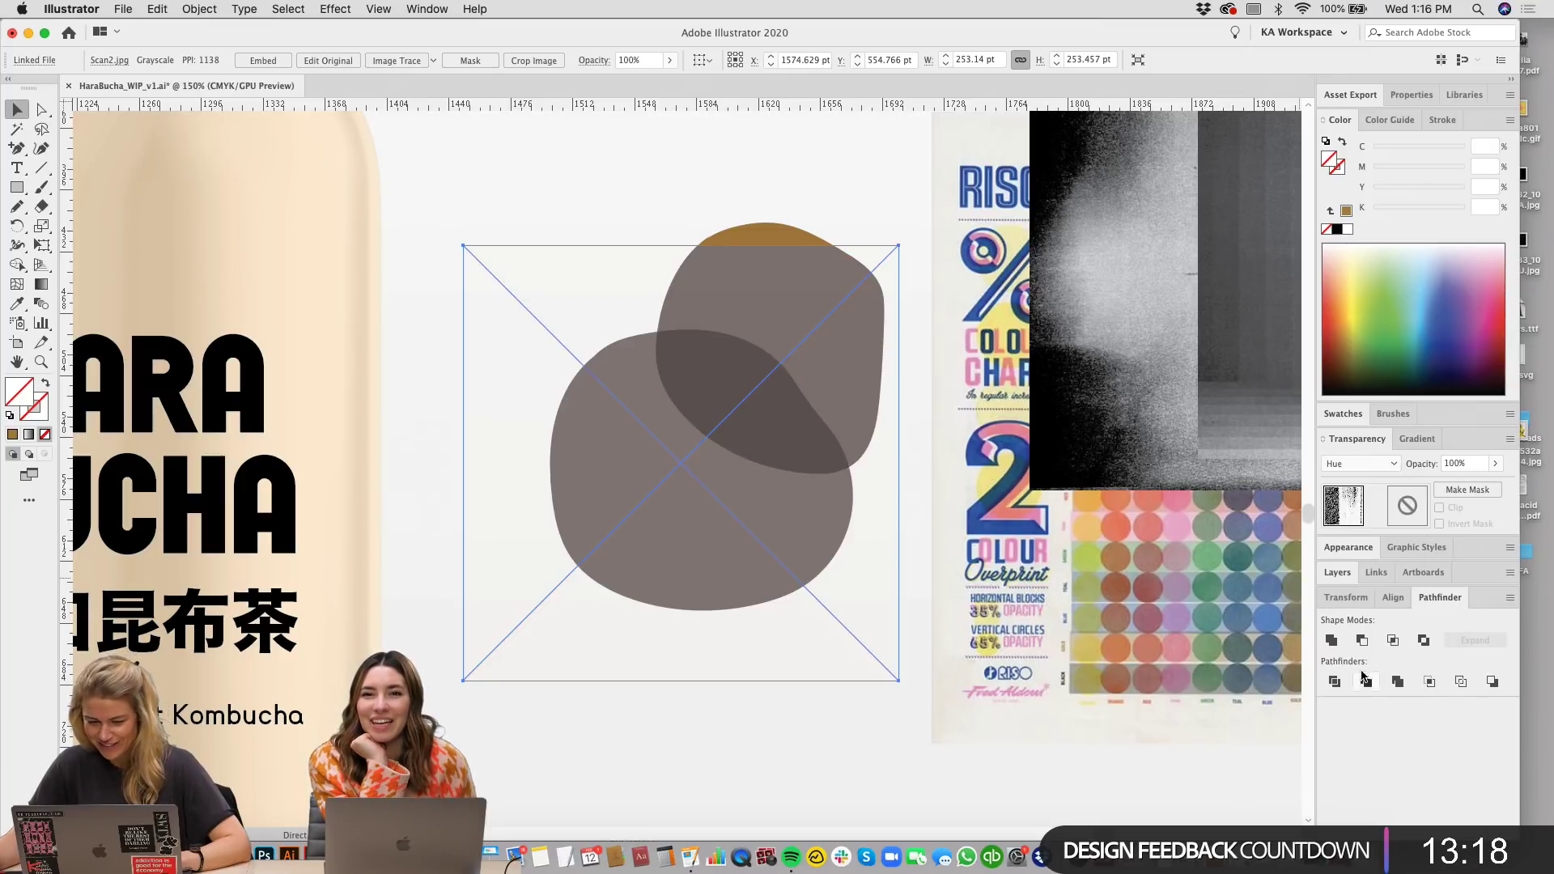
left_click(1360, 468)
left_click(1370, 723)
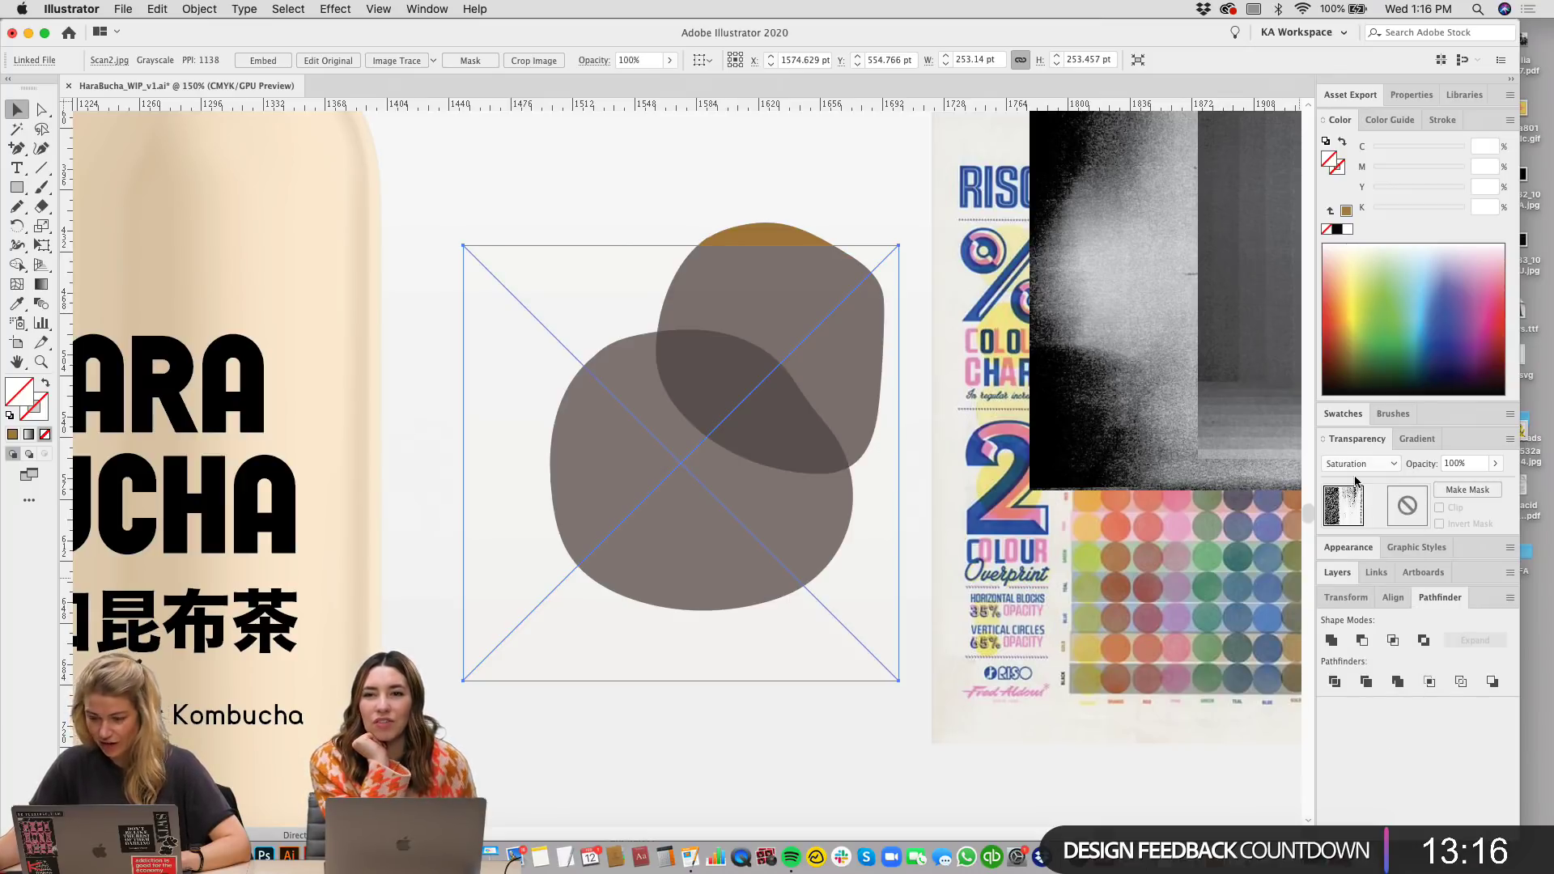
left_click(1356, 465)
left_click(1350, 746)
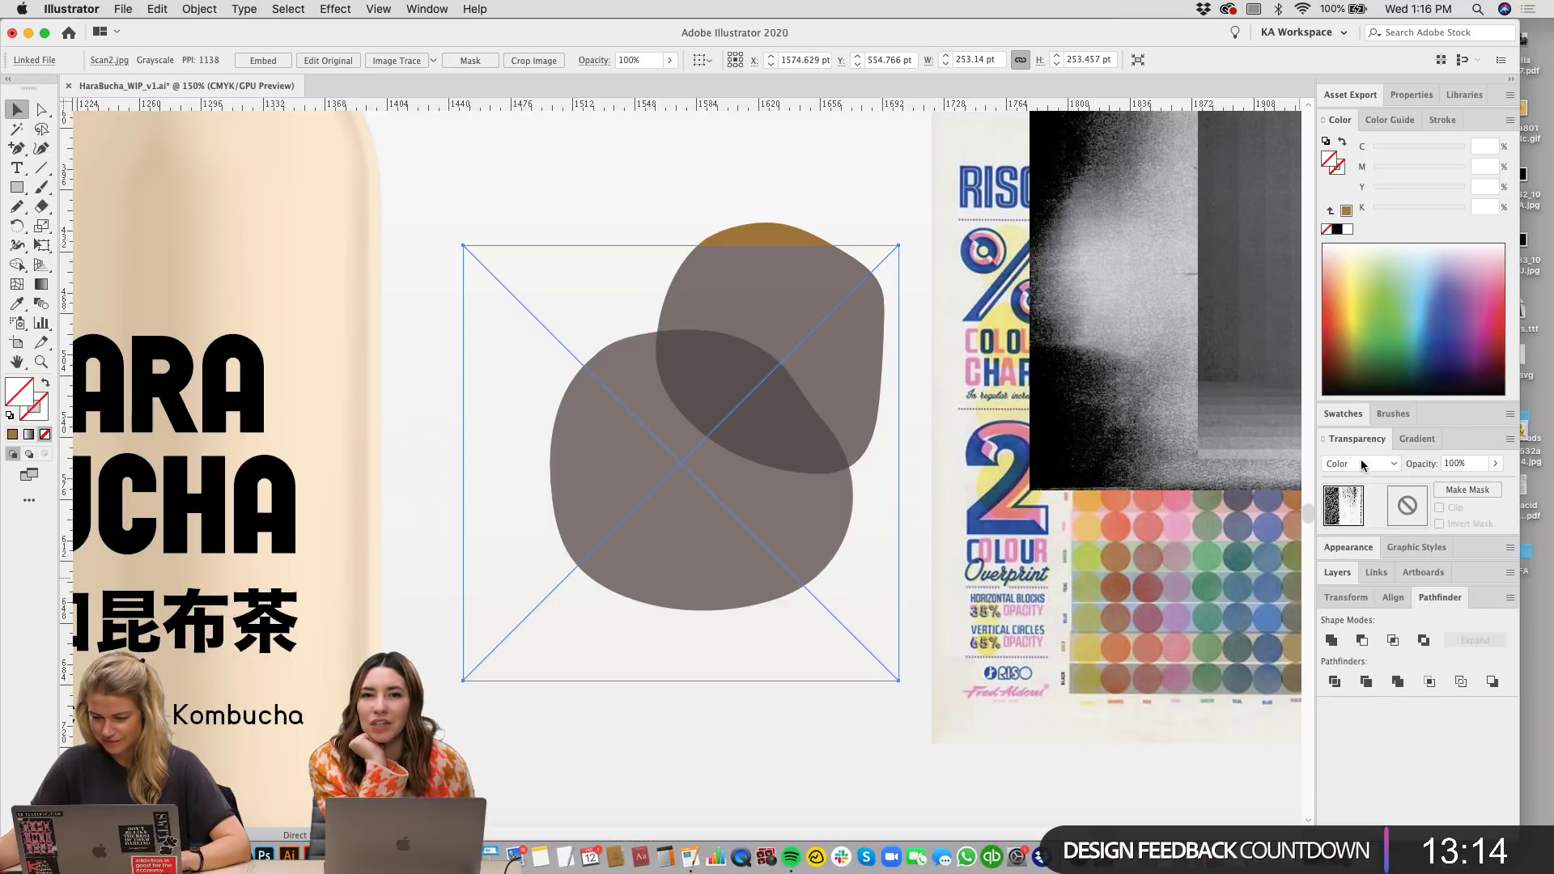
left_click(1363, 465)
left_click(1366, 761)
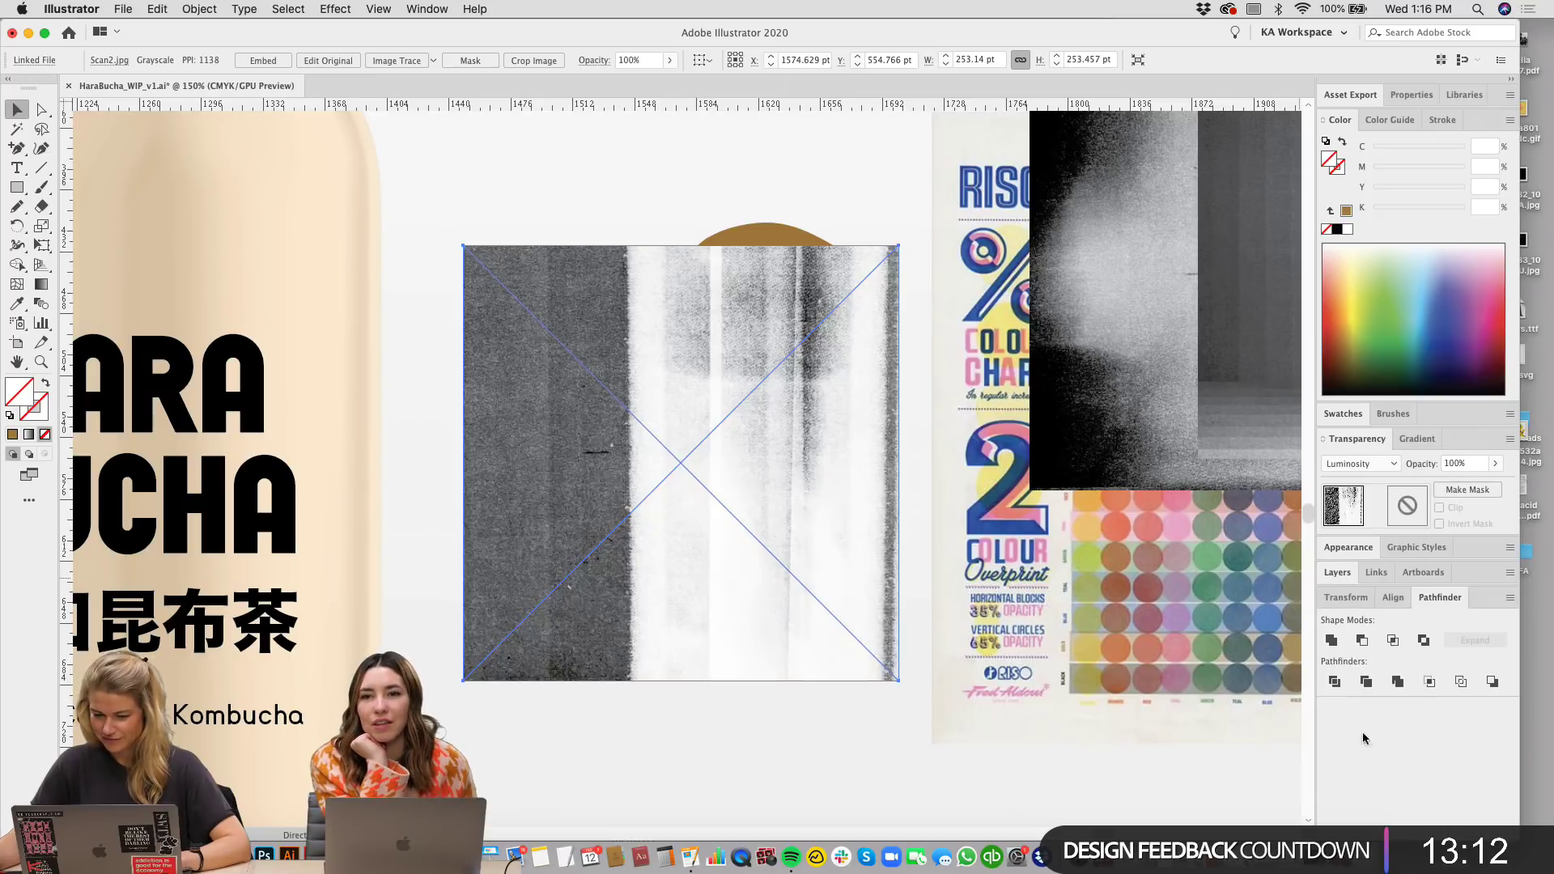
Step: Set Scan2.jpg's blend mode to Multiply and move it up about 20 pt to cover the top of the brown blob
left_click(1361, 466)
left_click(1373, 522)
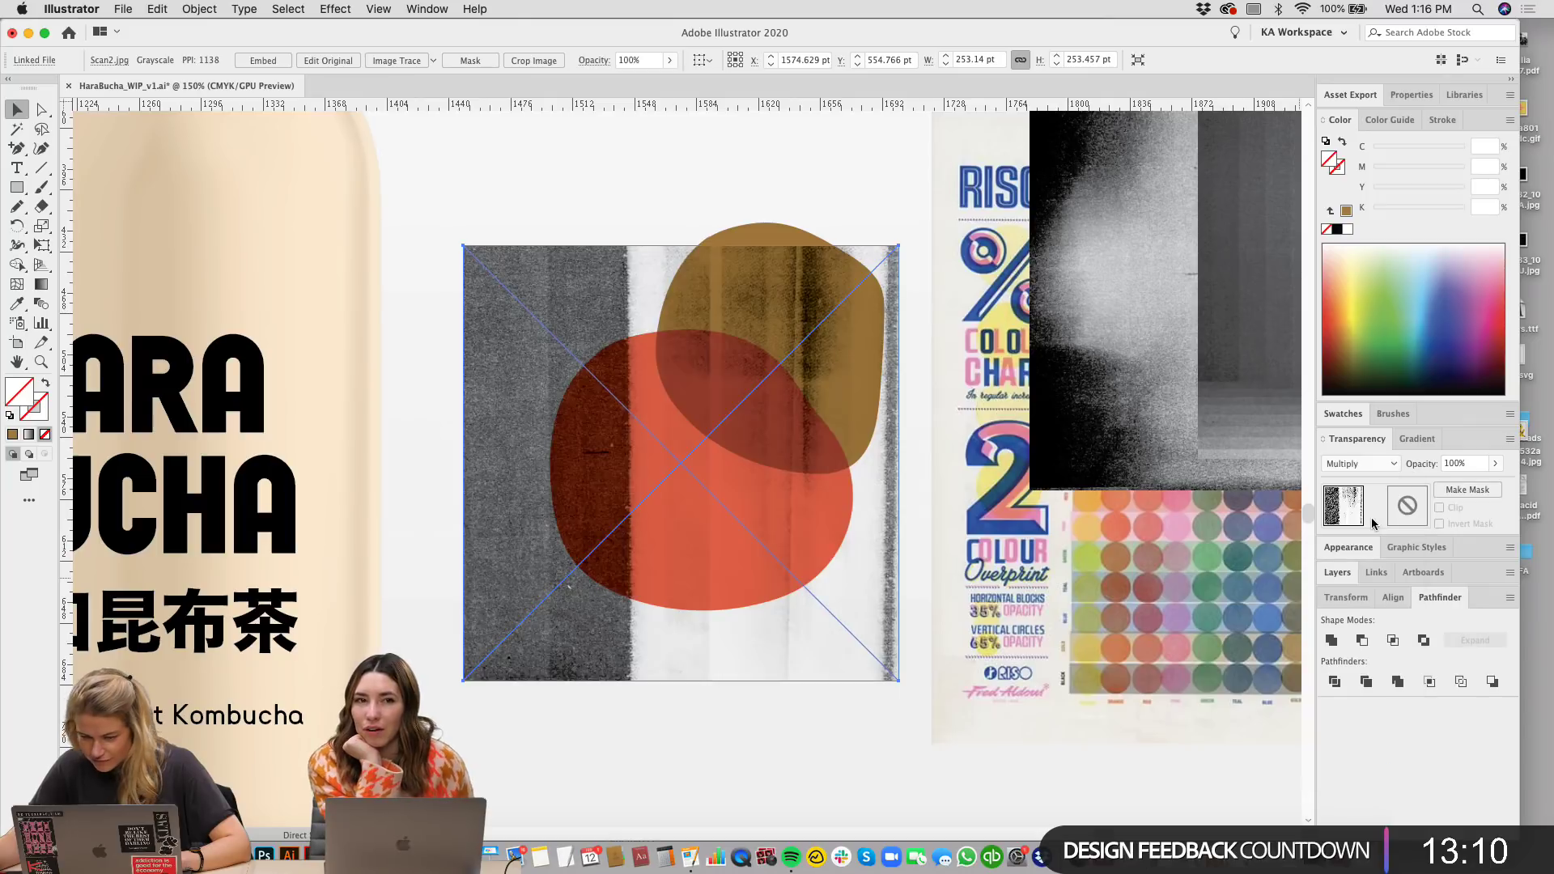
left_click(771, 169)
left_click_drag(761, 388, 761, 354)
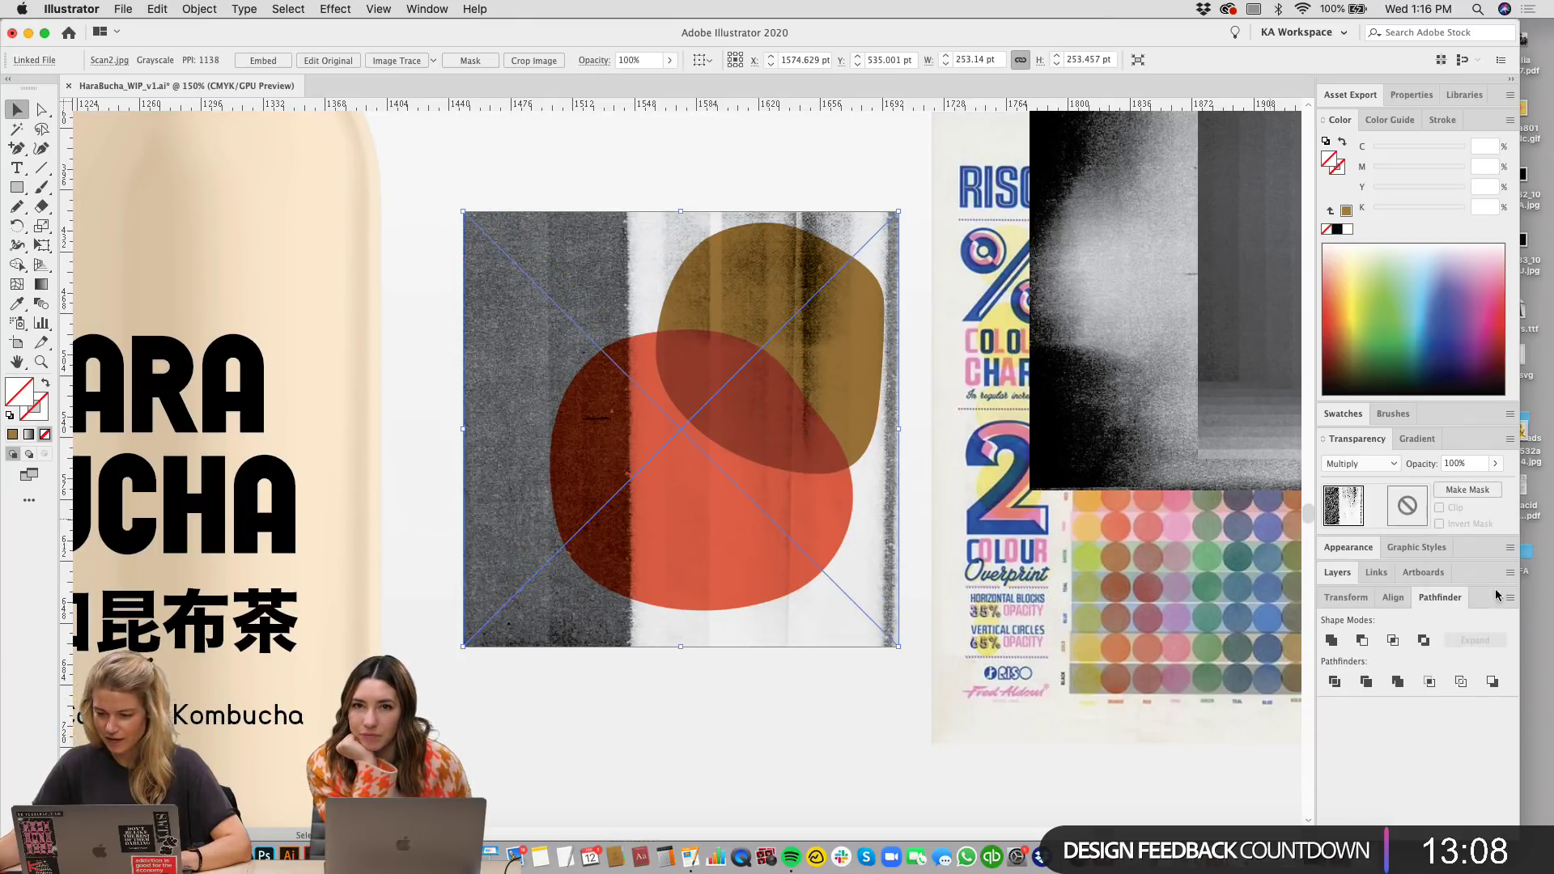
Step: Try the Lighten and Screen blend modes on Scan2.jpg, and delete the scan from the blobs
left_click(1359, 468)
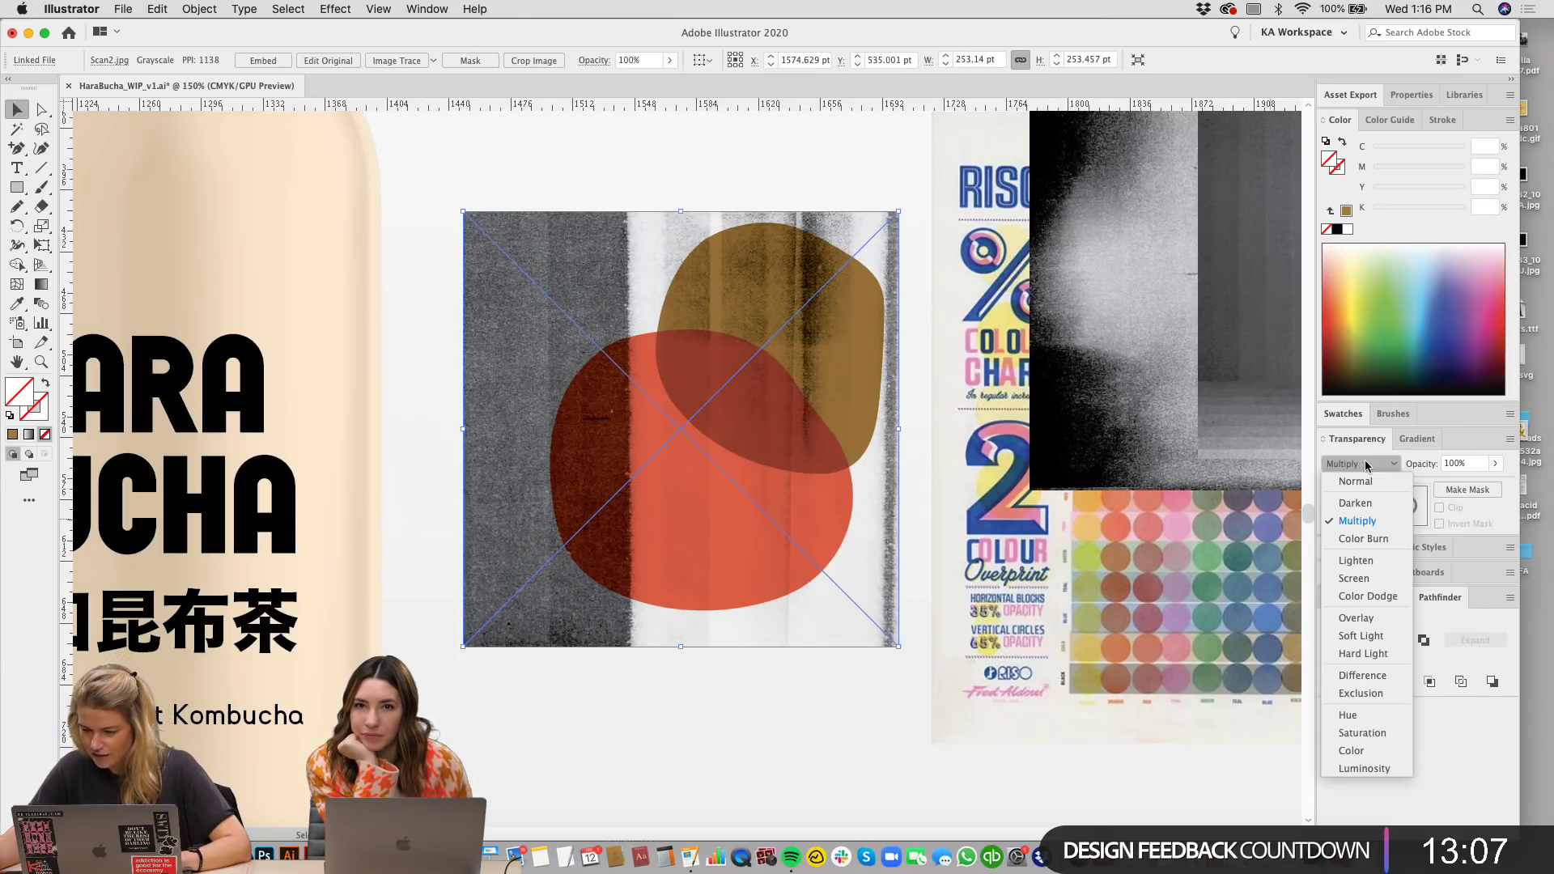
left_click(1370, 560)
left_click(1365, 464)
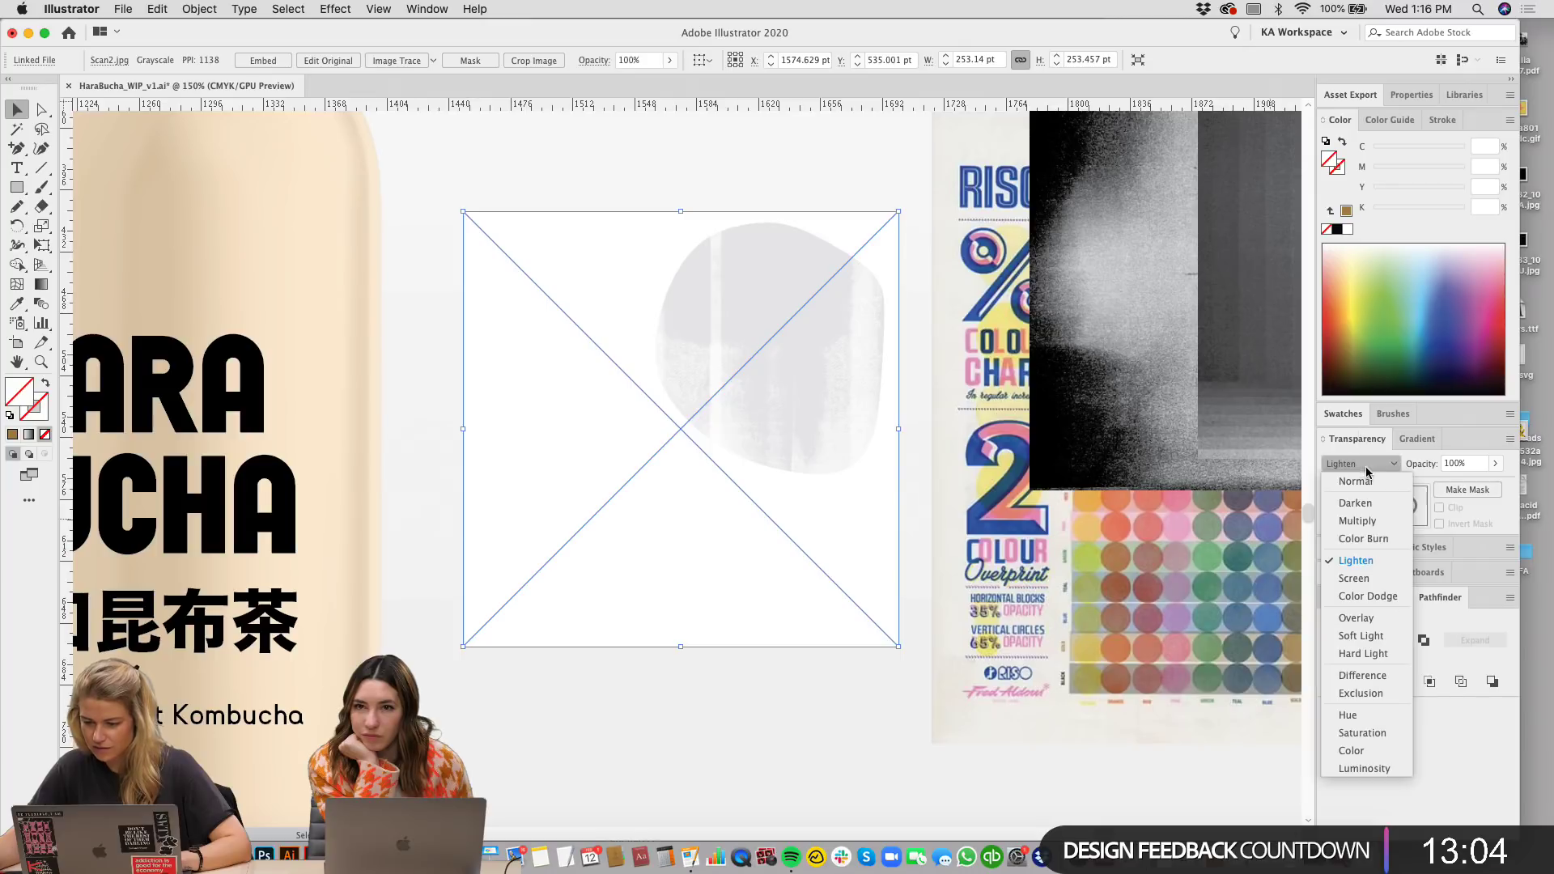
left_click(1372, 578)
key("Delete")
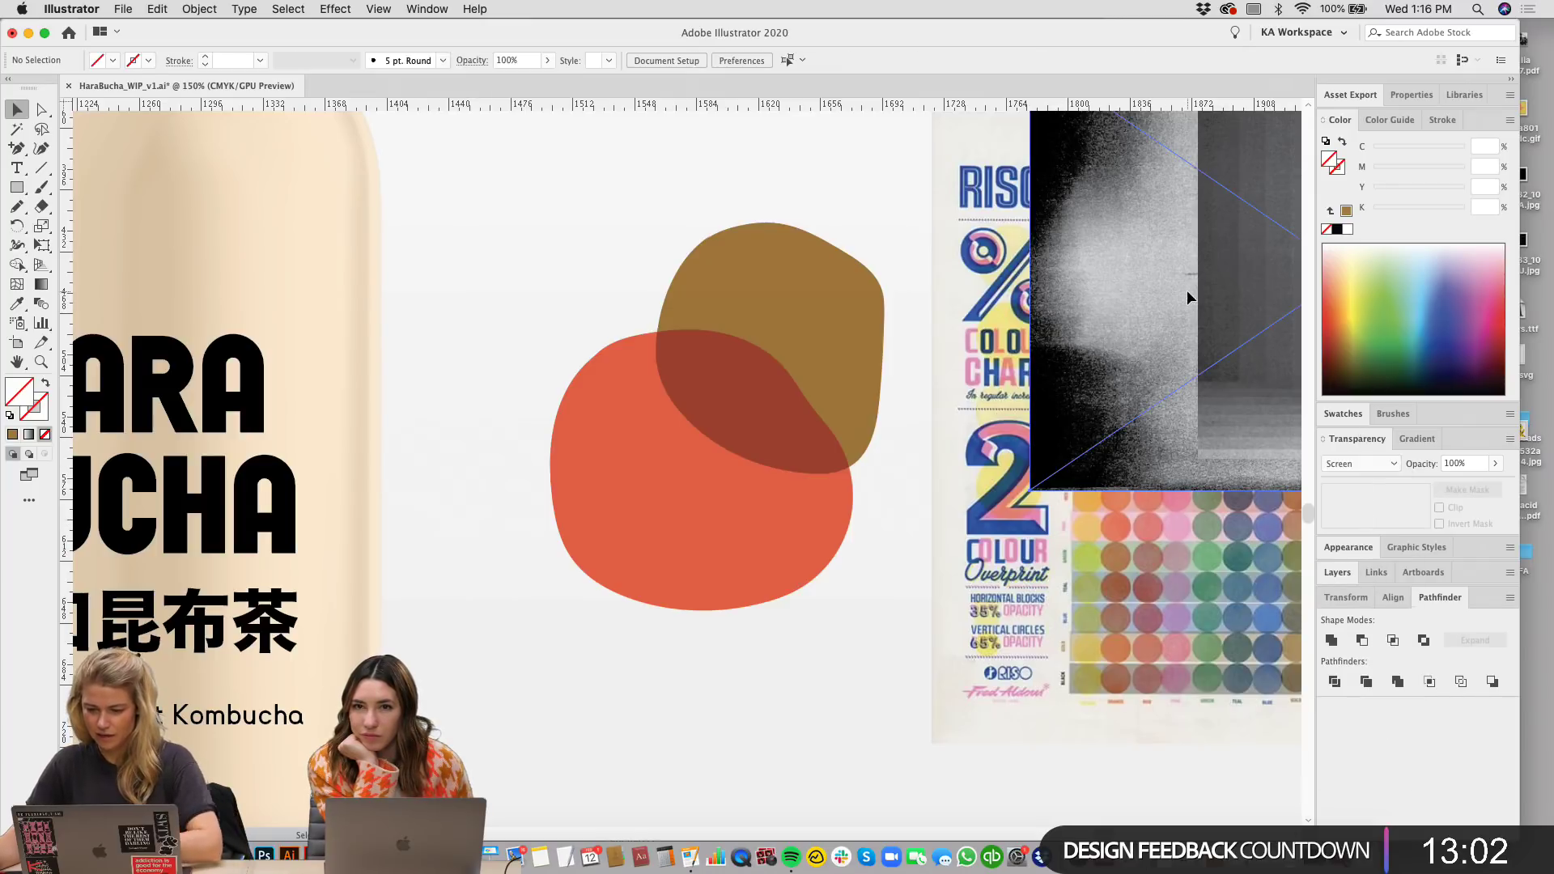
Step: Move Scan16.jpg over the orange and brown blobs and enlarge it proportionally to about 442 pt wide
left_click_drag(1052, 265, 734, 418)
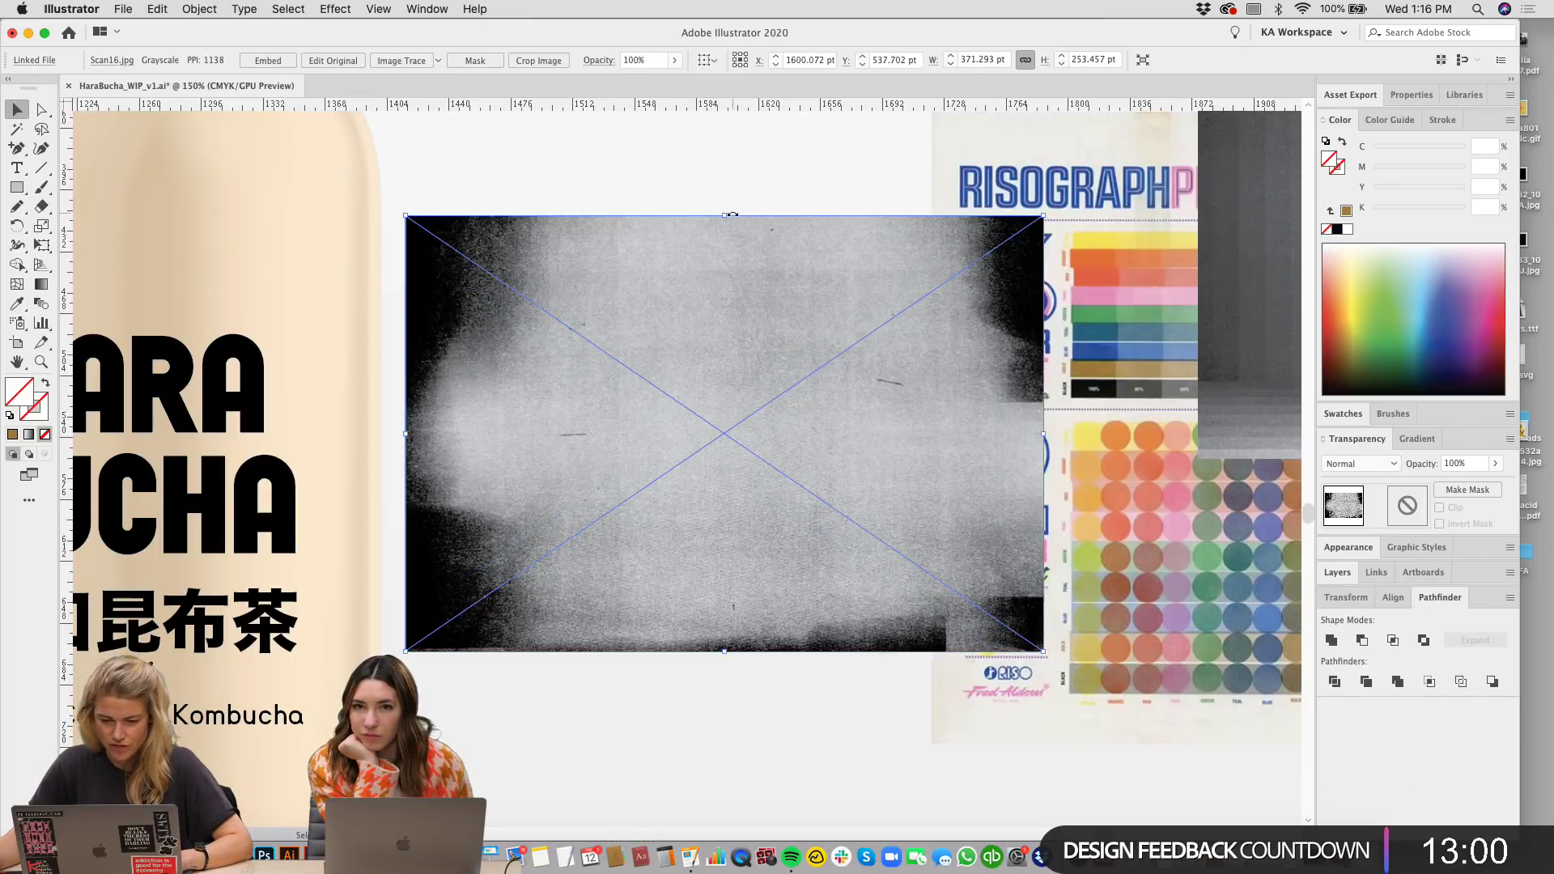
left_click_drag(732, 213, 725, 180)
Step: Try the Lighten, Multiply, Overlay, Soft Light and Screen blend modes on Scan16.jpg
left_click(1367, 466)
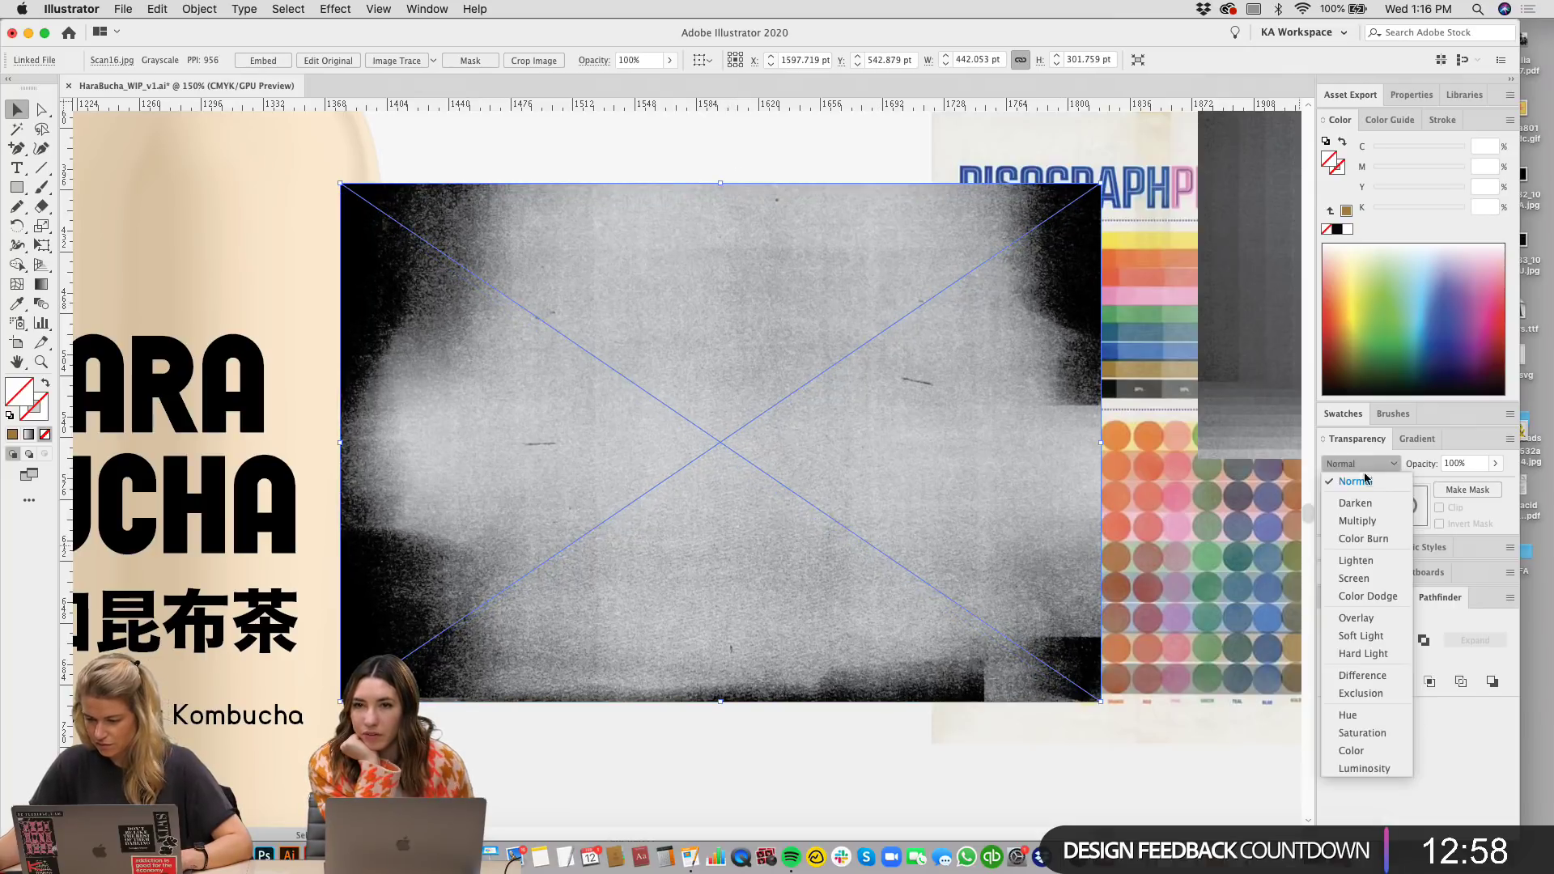
left_click(1360, 560)
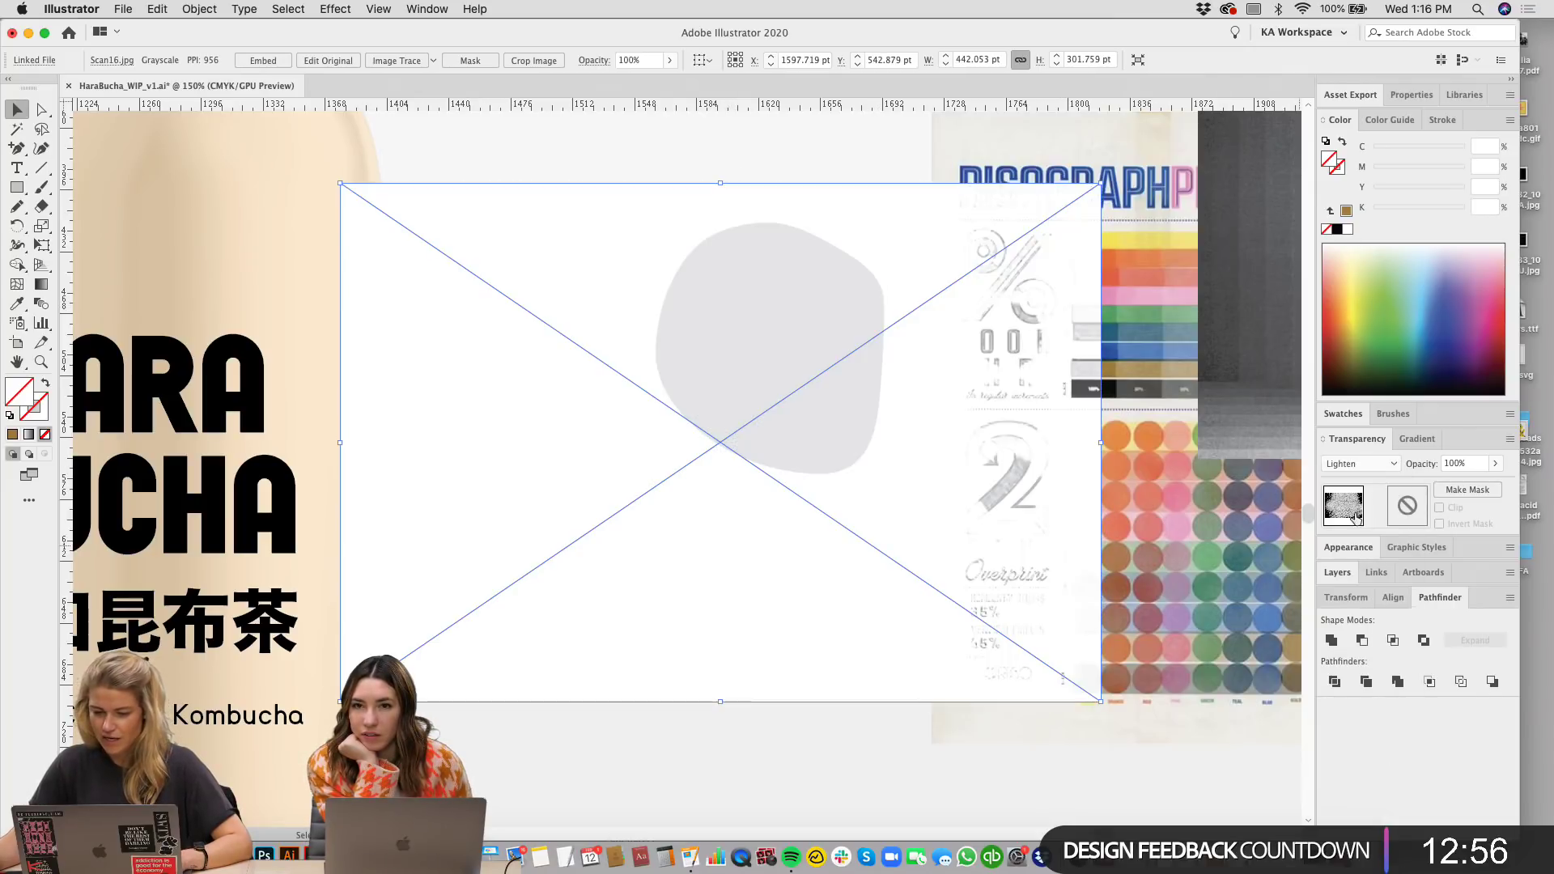
left_click(1344, 466)
left_click(1368, 520)
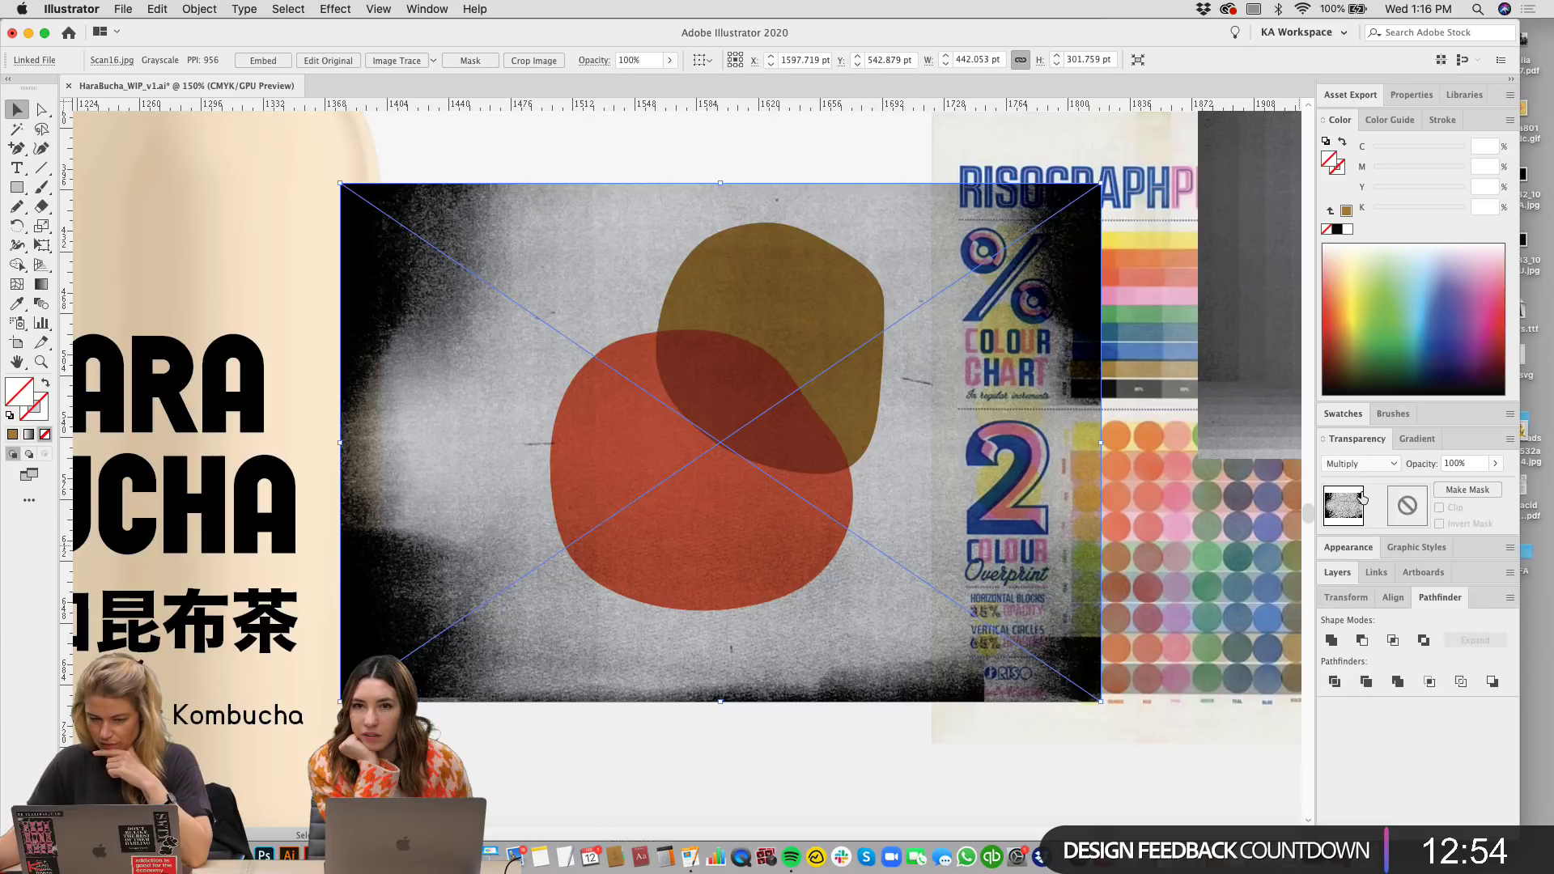
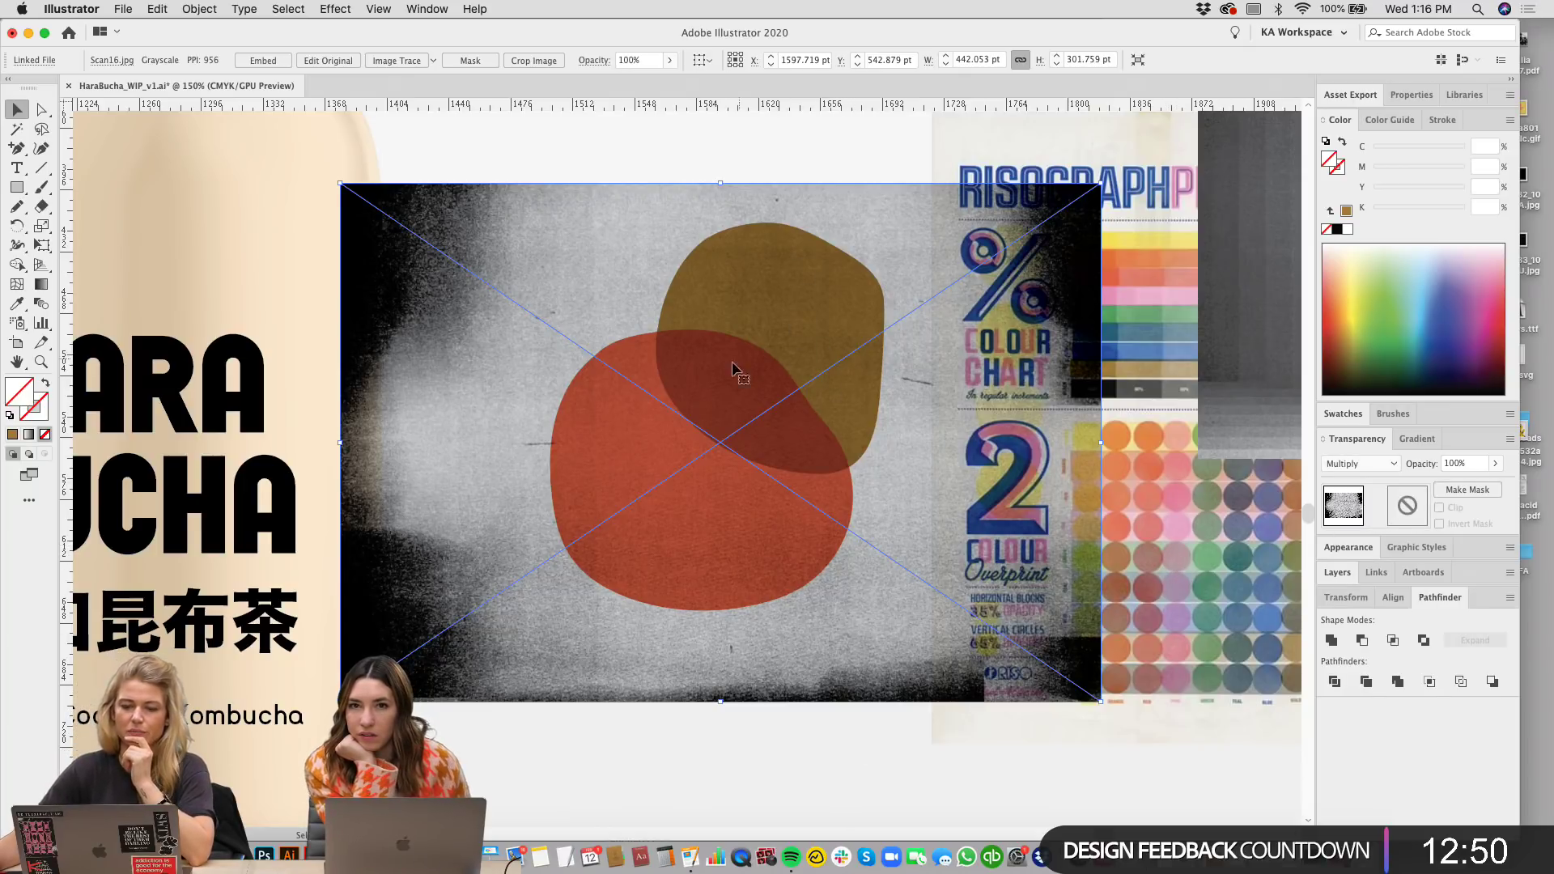
left_click(1356, 463)
left_click(1358, 622)
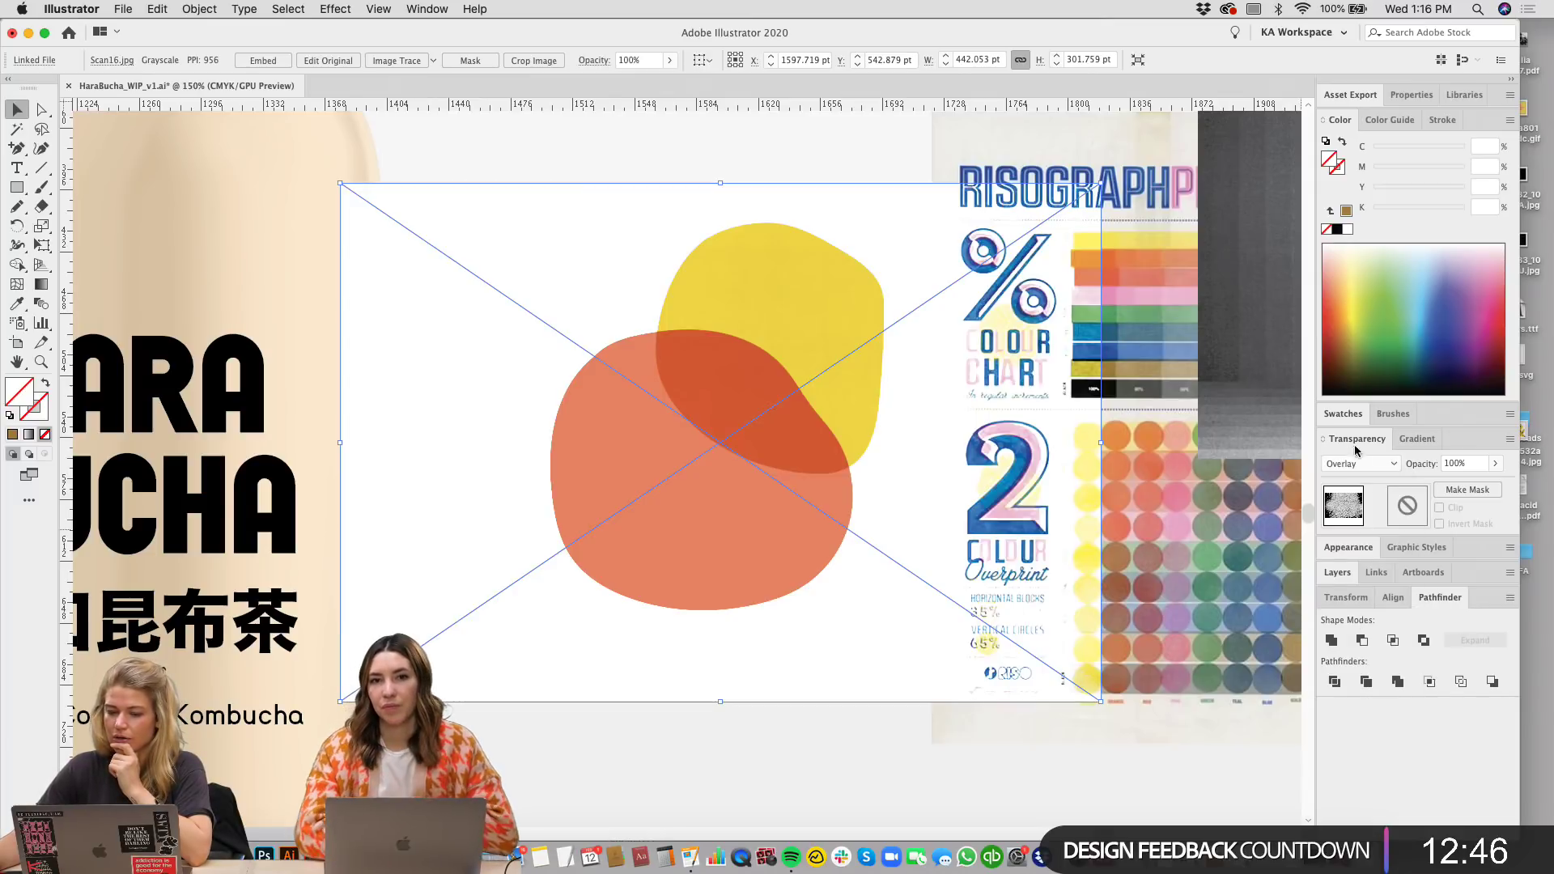
left_click(1357, 463)
left_click(1353, 635)
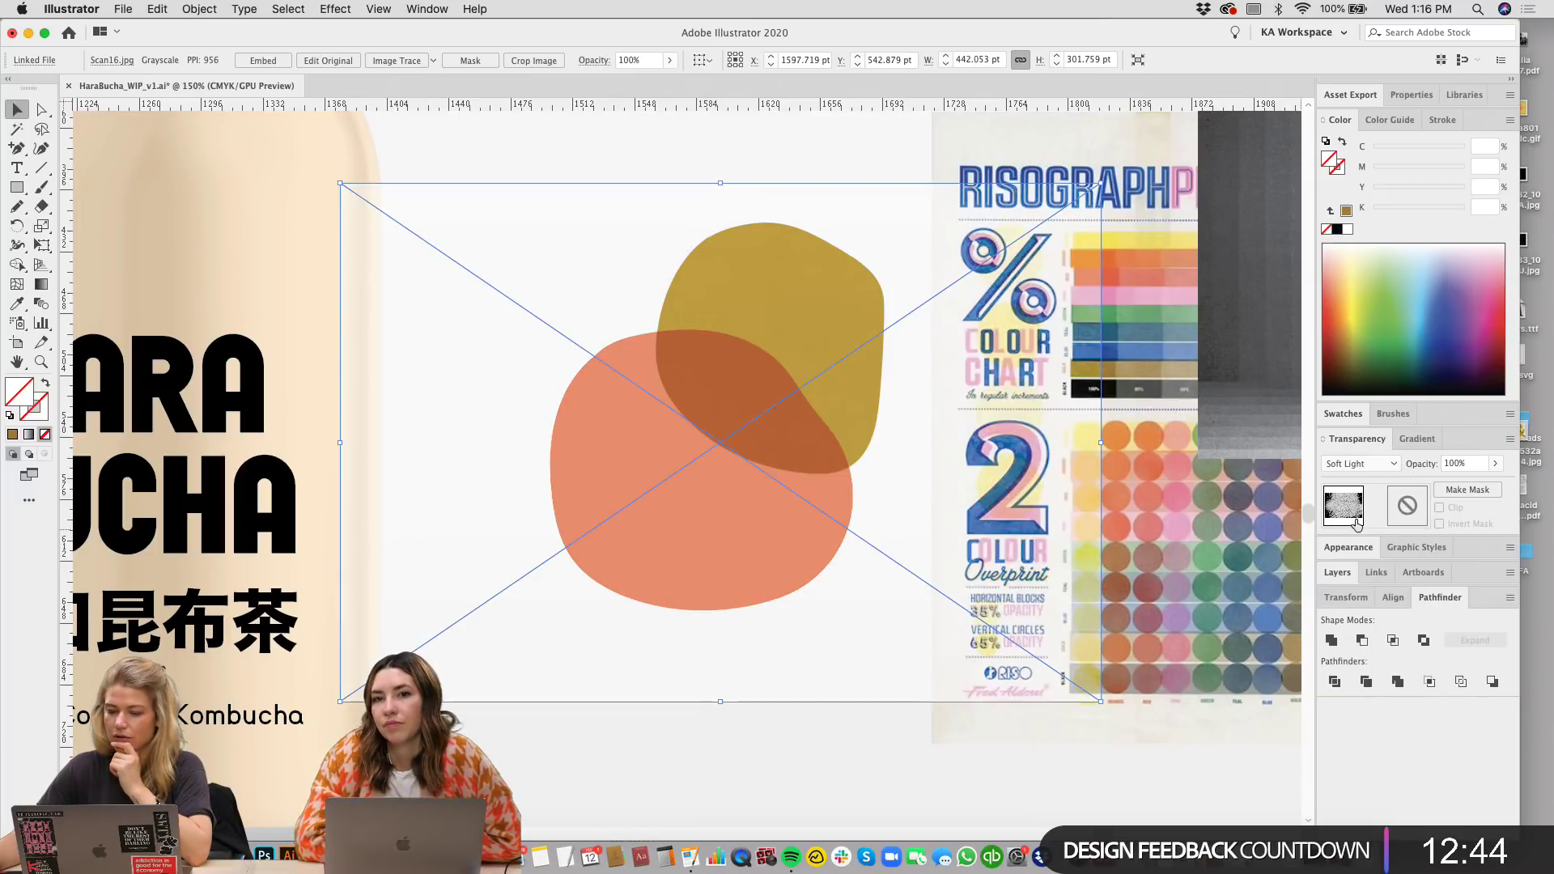
left_click(1357, 463)
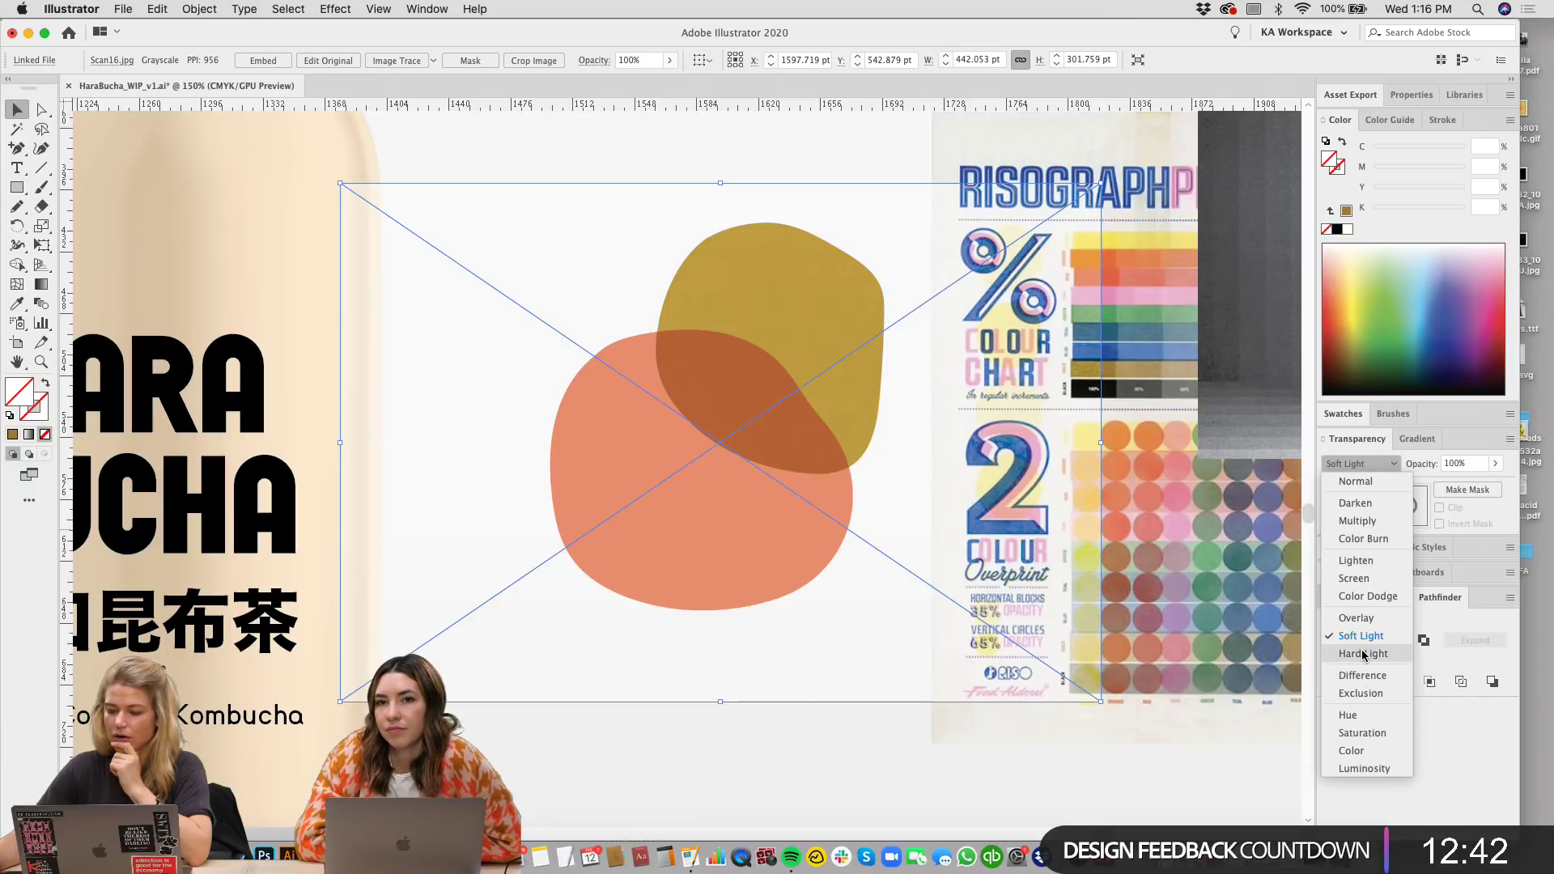
left_click(1363, 579)
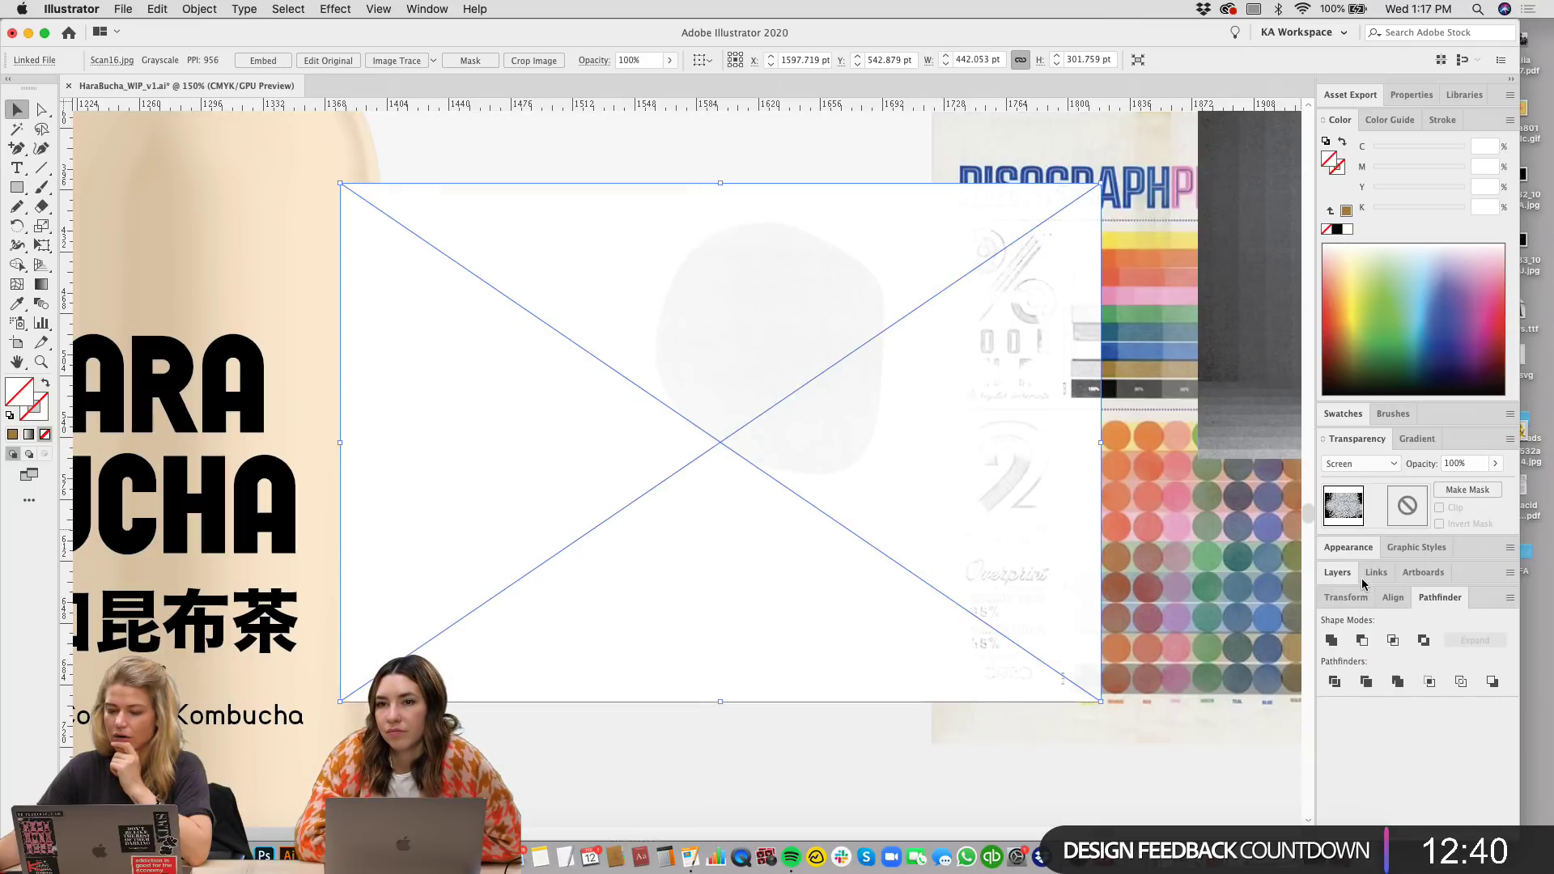
Step: Set Scan16.jpg's blend mode to Color Burn and deselect it
left_click(1367, 462)
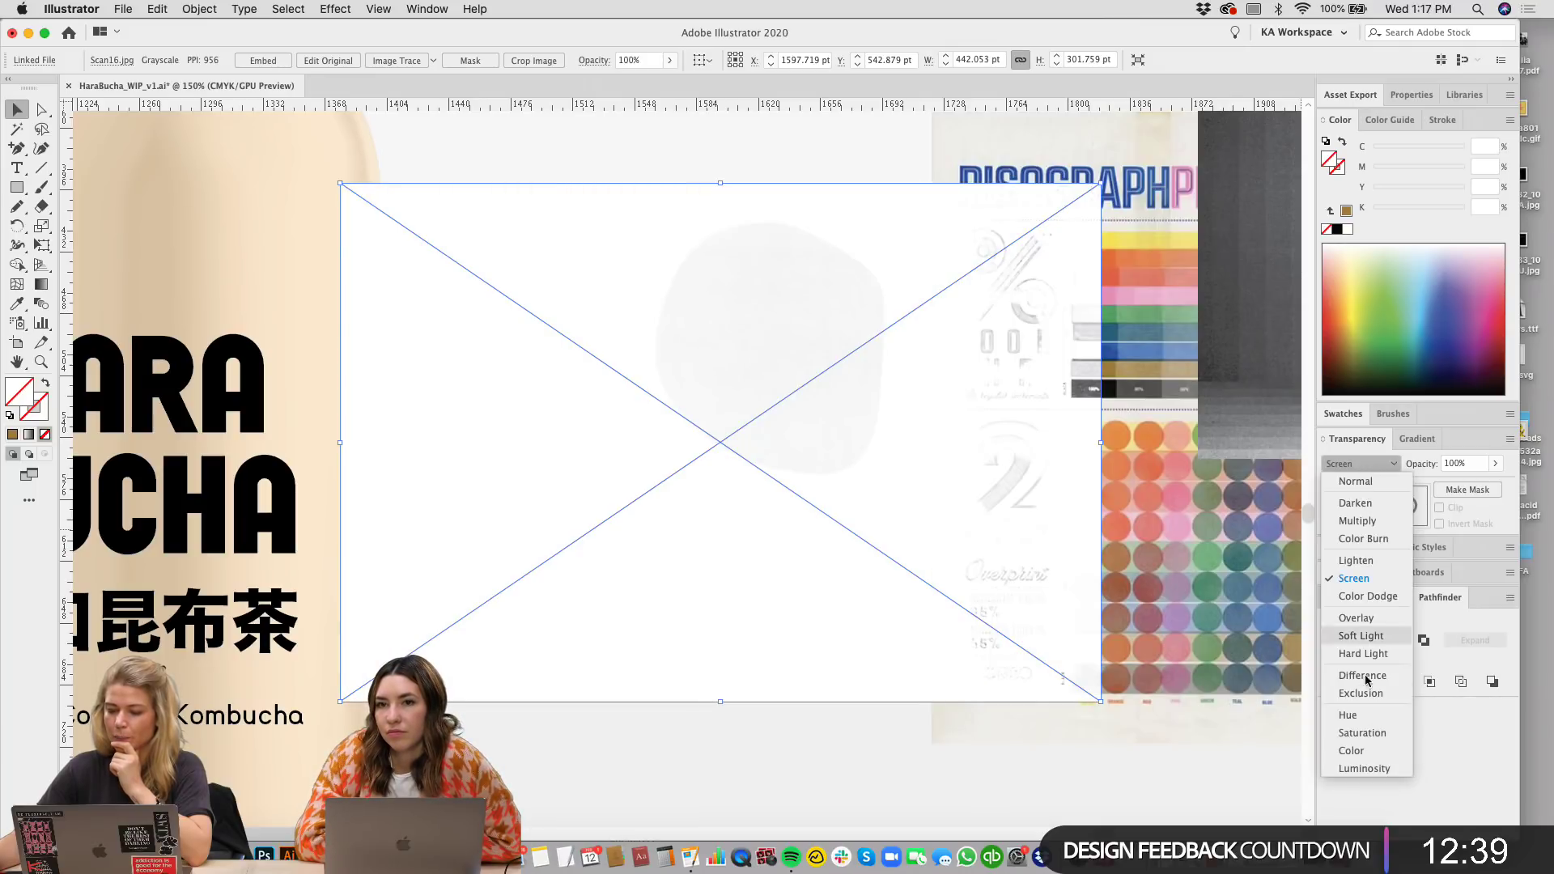
left_click(1367, 539)
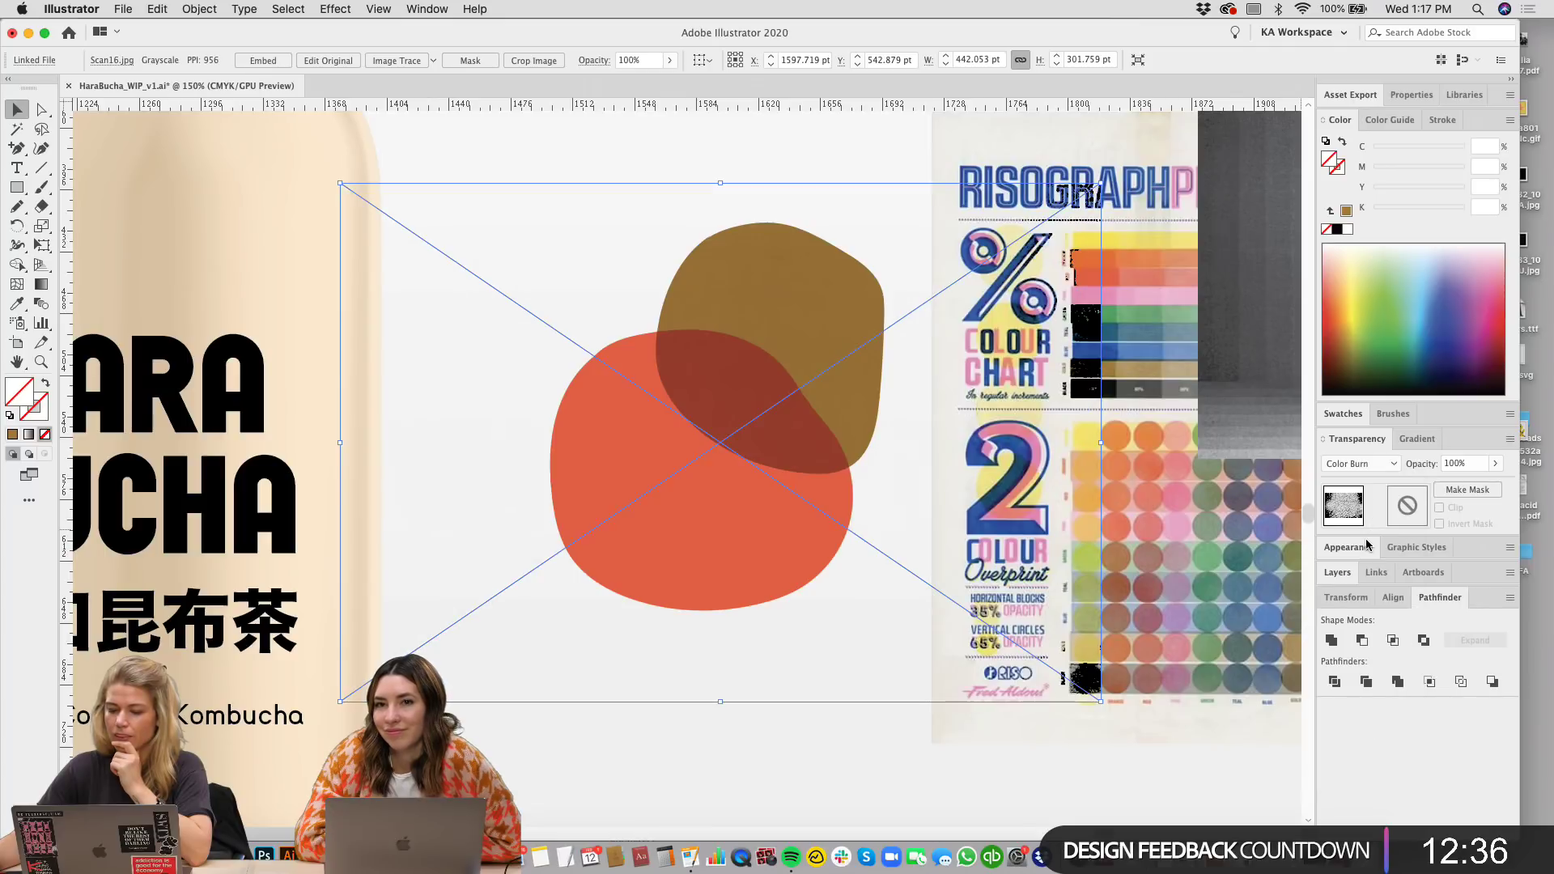
key("super+shift+a")
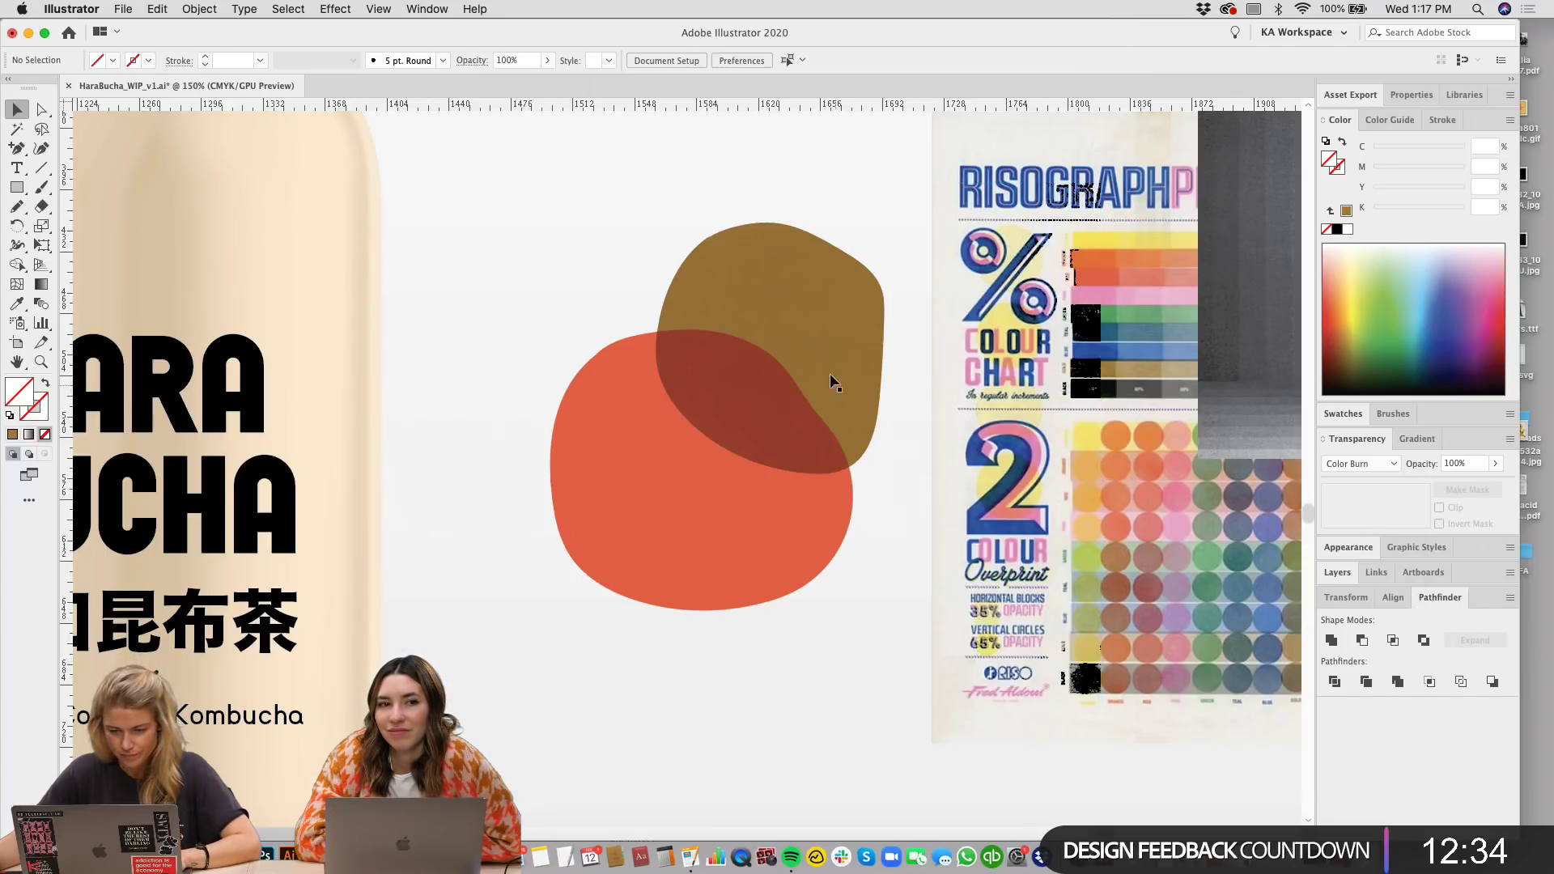
Step: Set the blend mode of Scan6.jpg, the dark grain scan overlapping the risograph chart, to Color Burn
left_click(828, 372)
key("super+shift+a")
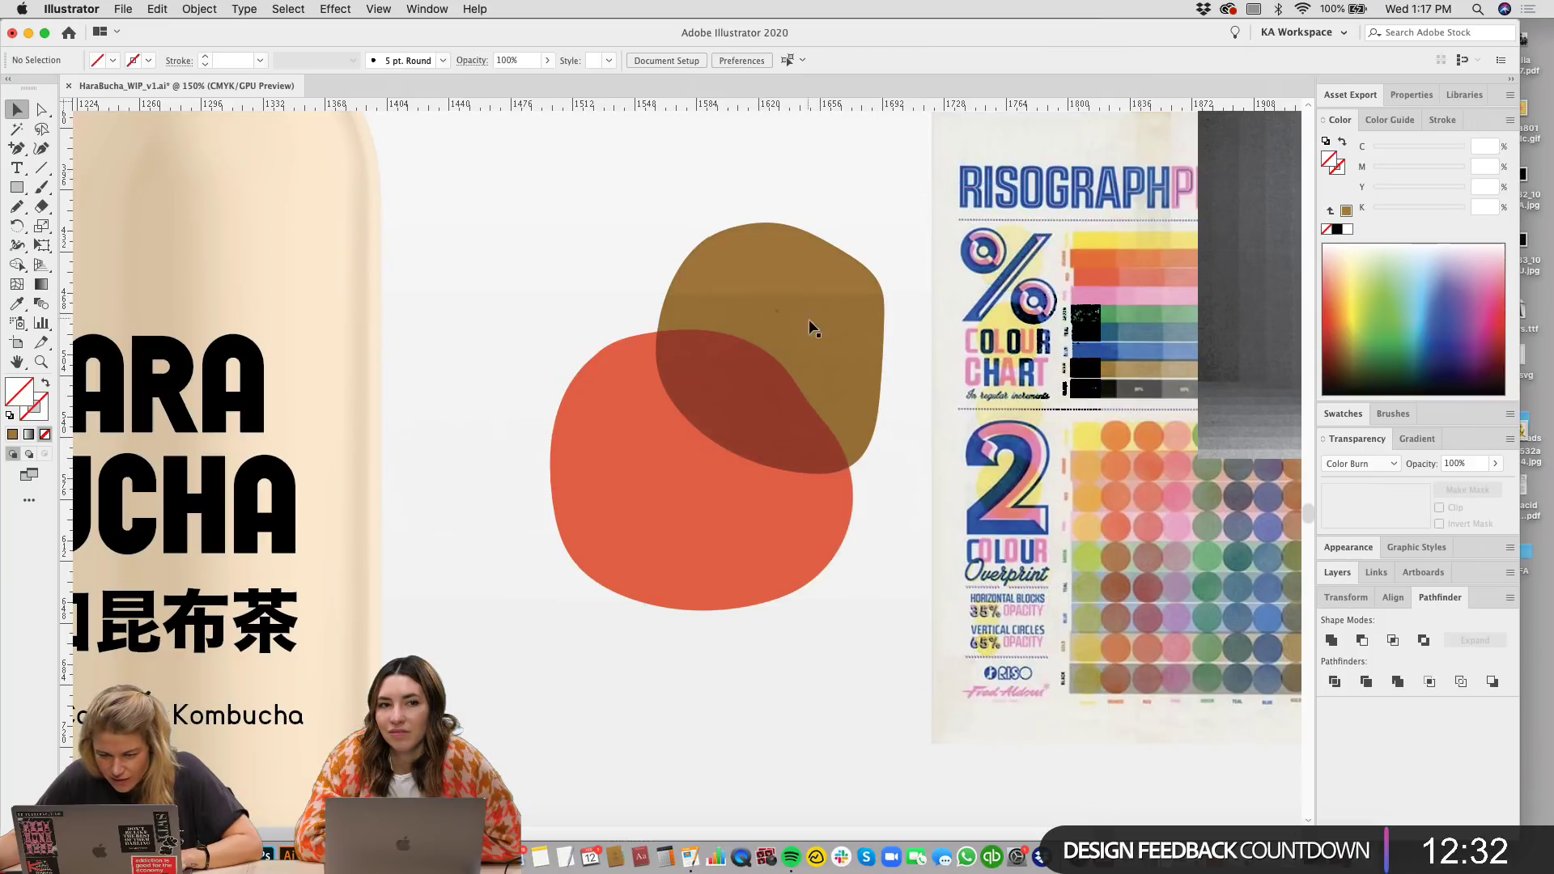
left_click_drag(809, 319, 775, 371)
left_click(776, 370)
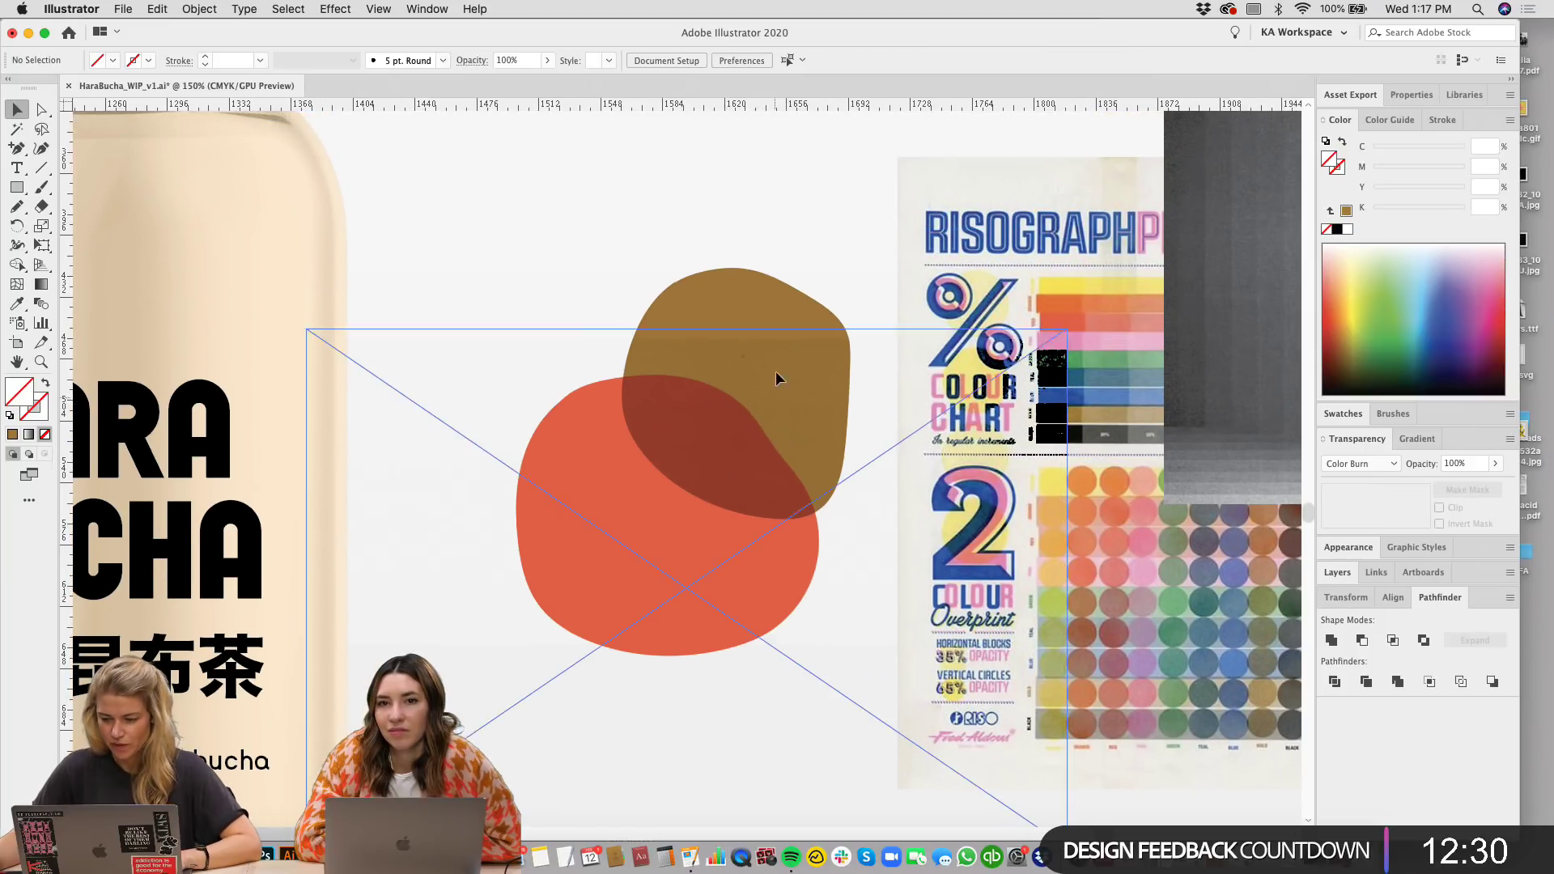
left_click(1250, 243)
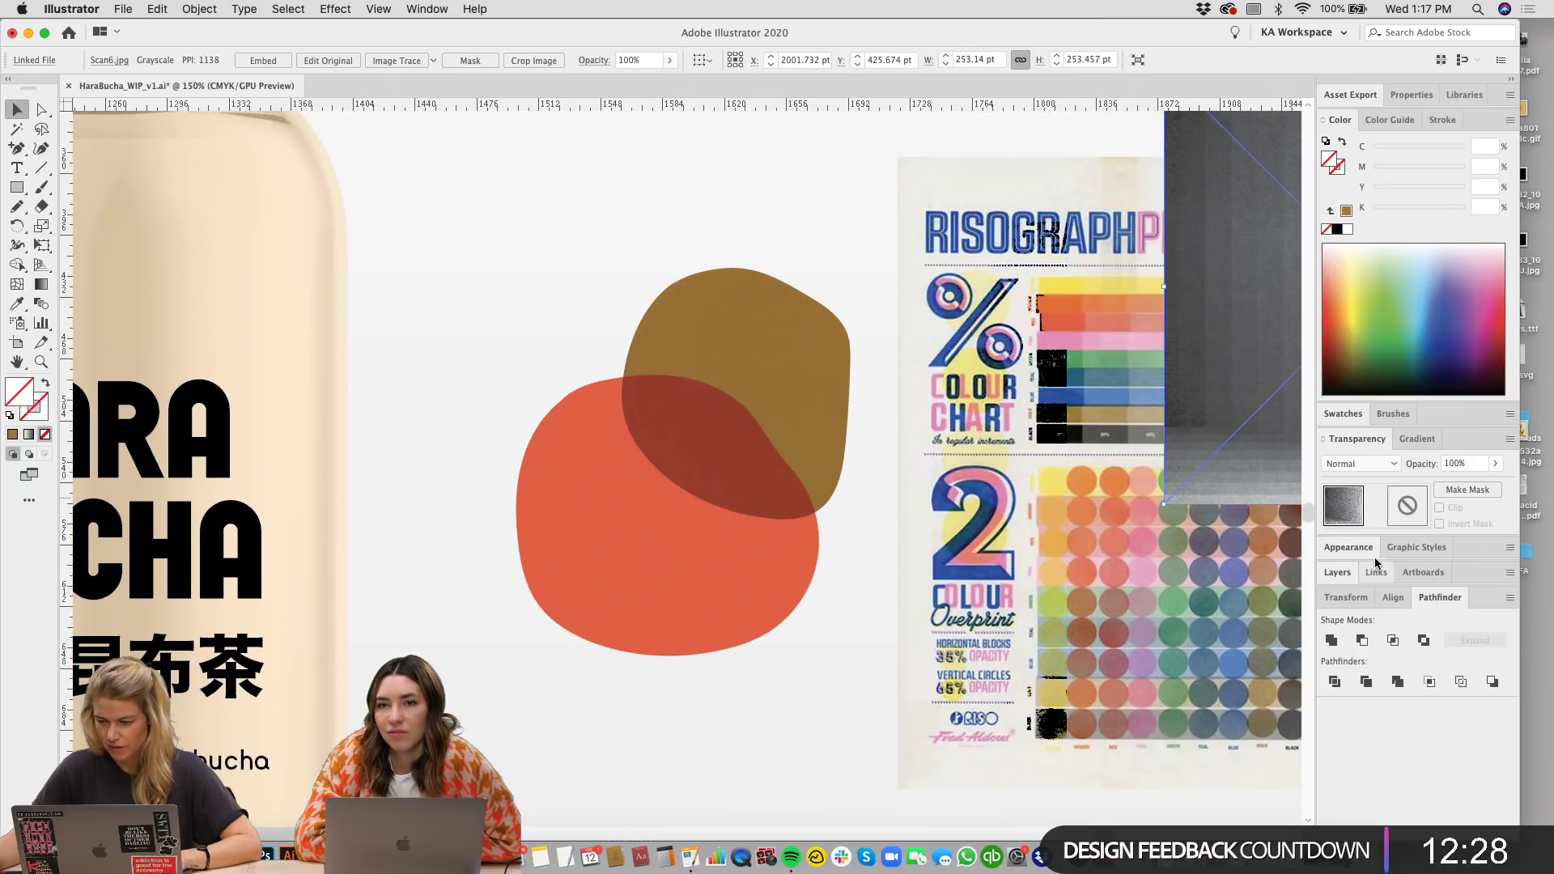
left_click(1368, 464)
left_click(1375, 536)
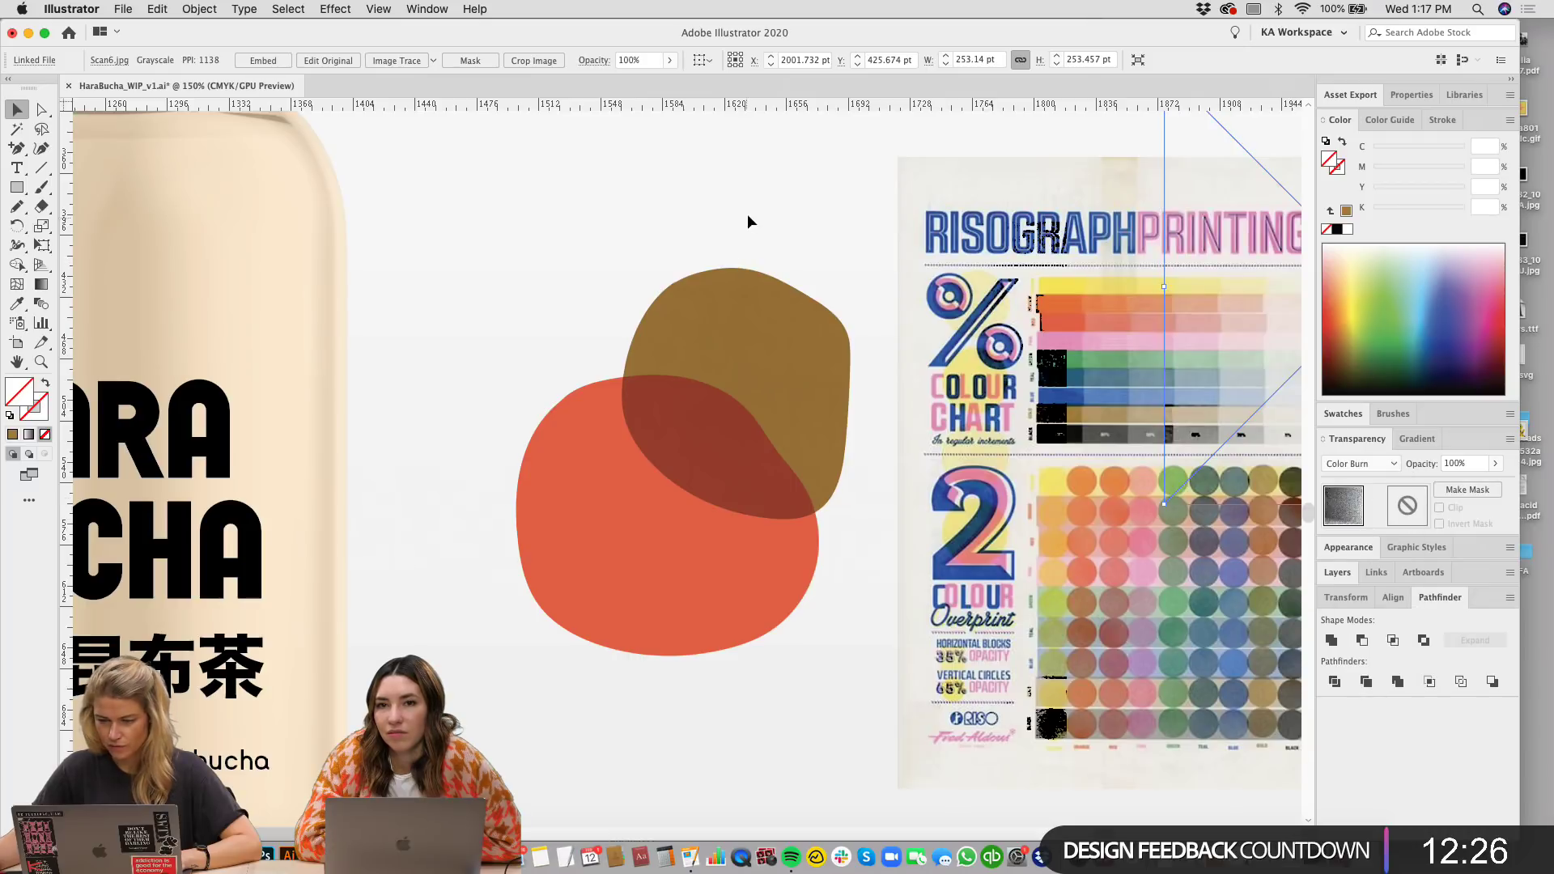
Step: Try the Color Burn Scan6.jpg over the orange and brown blobs, and undo its move
left_click_drag(1247, 245, 770, 401)
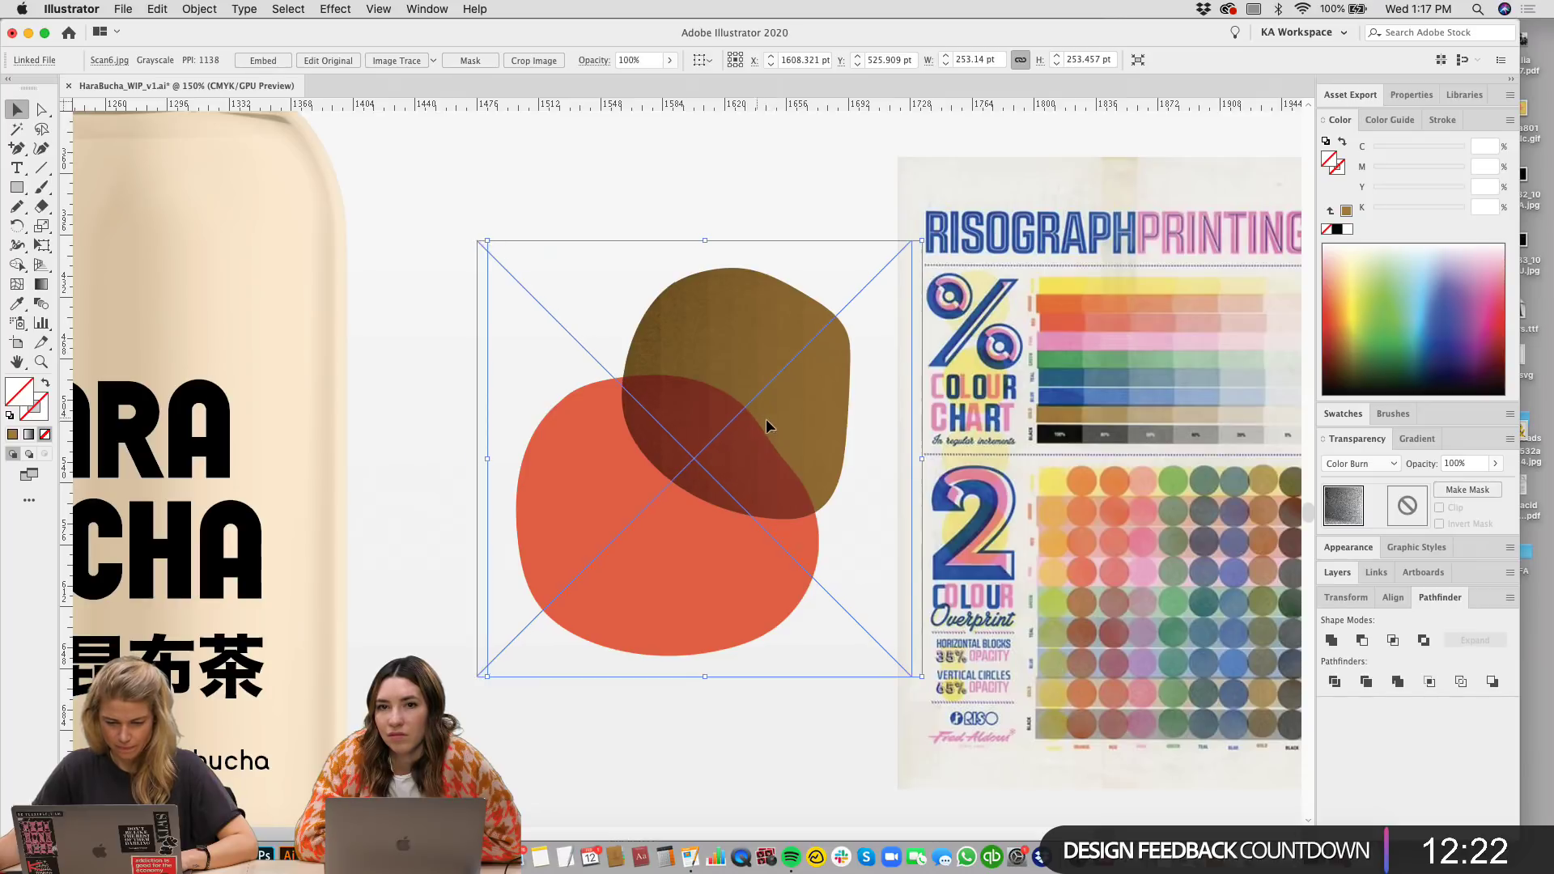
left_click(803, 227)
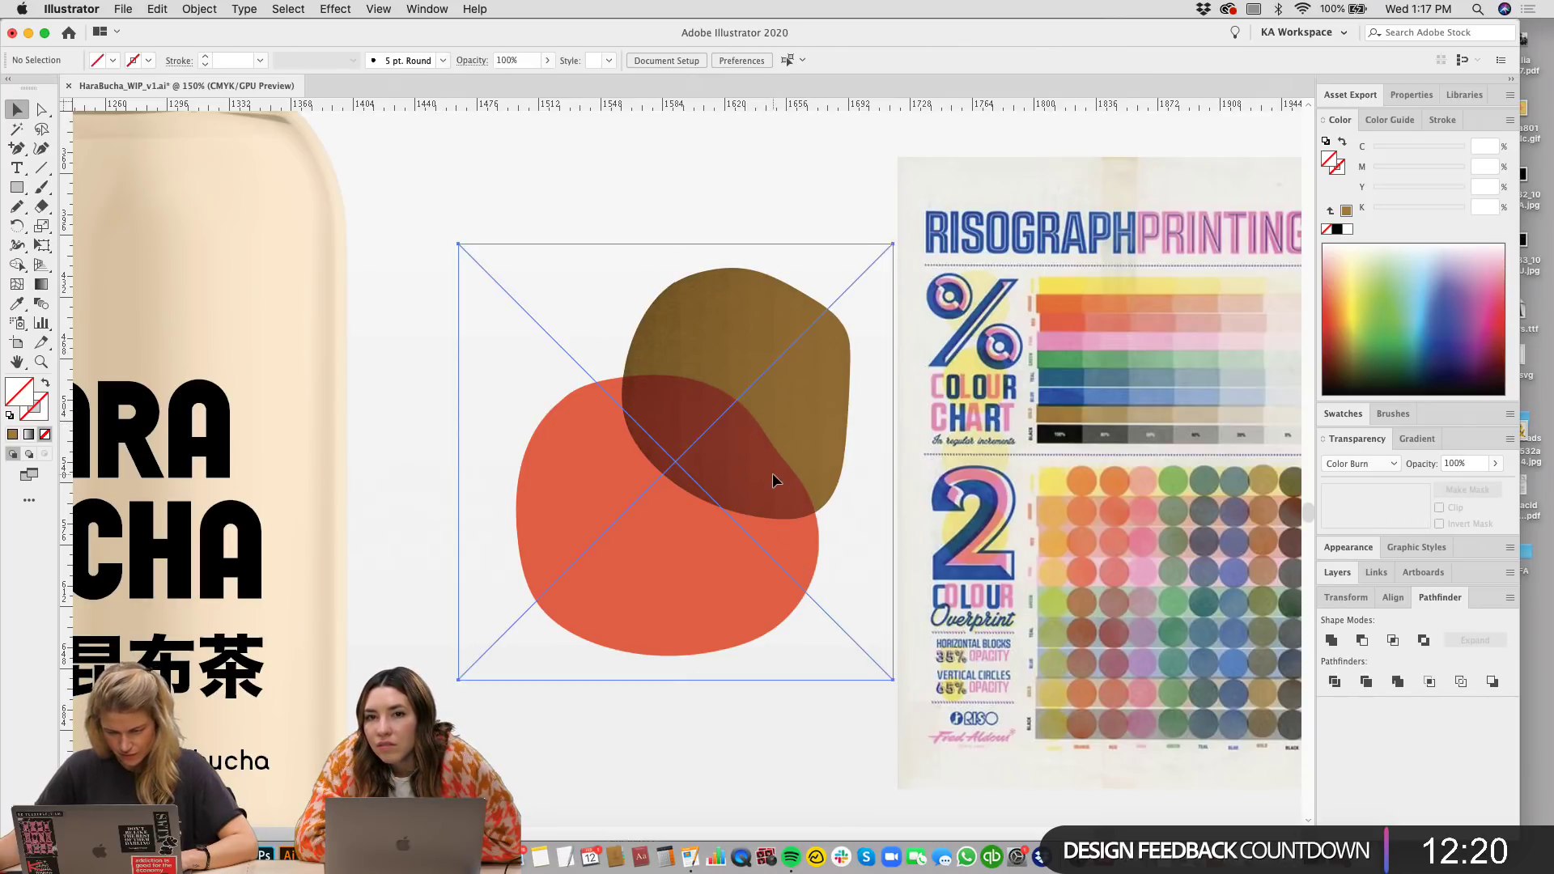
left_click(746, 472)
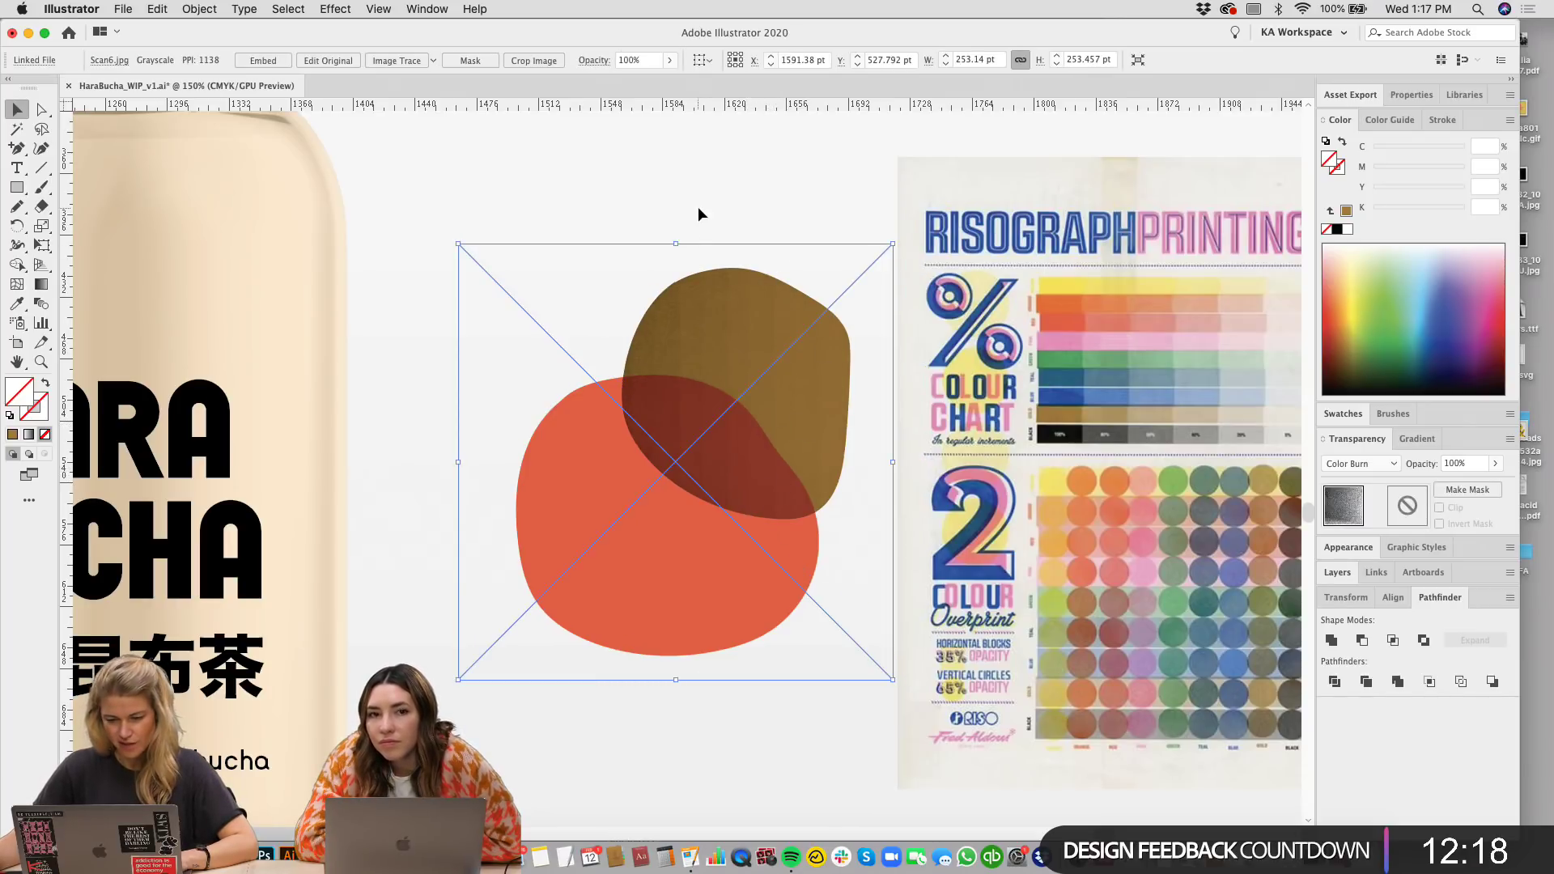
left_click_drag(720, 242, 707, 216)
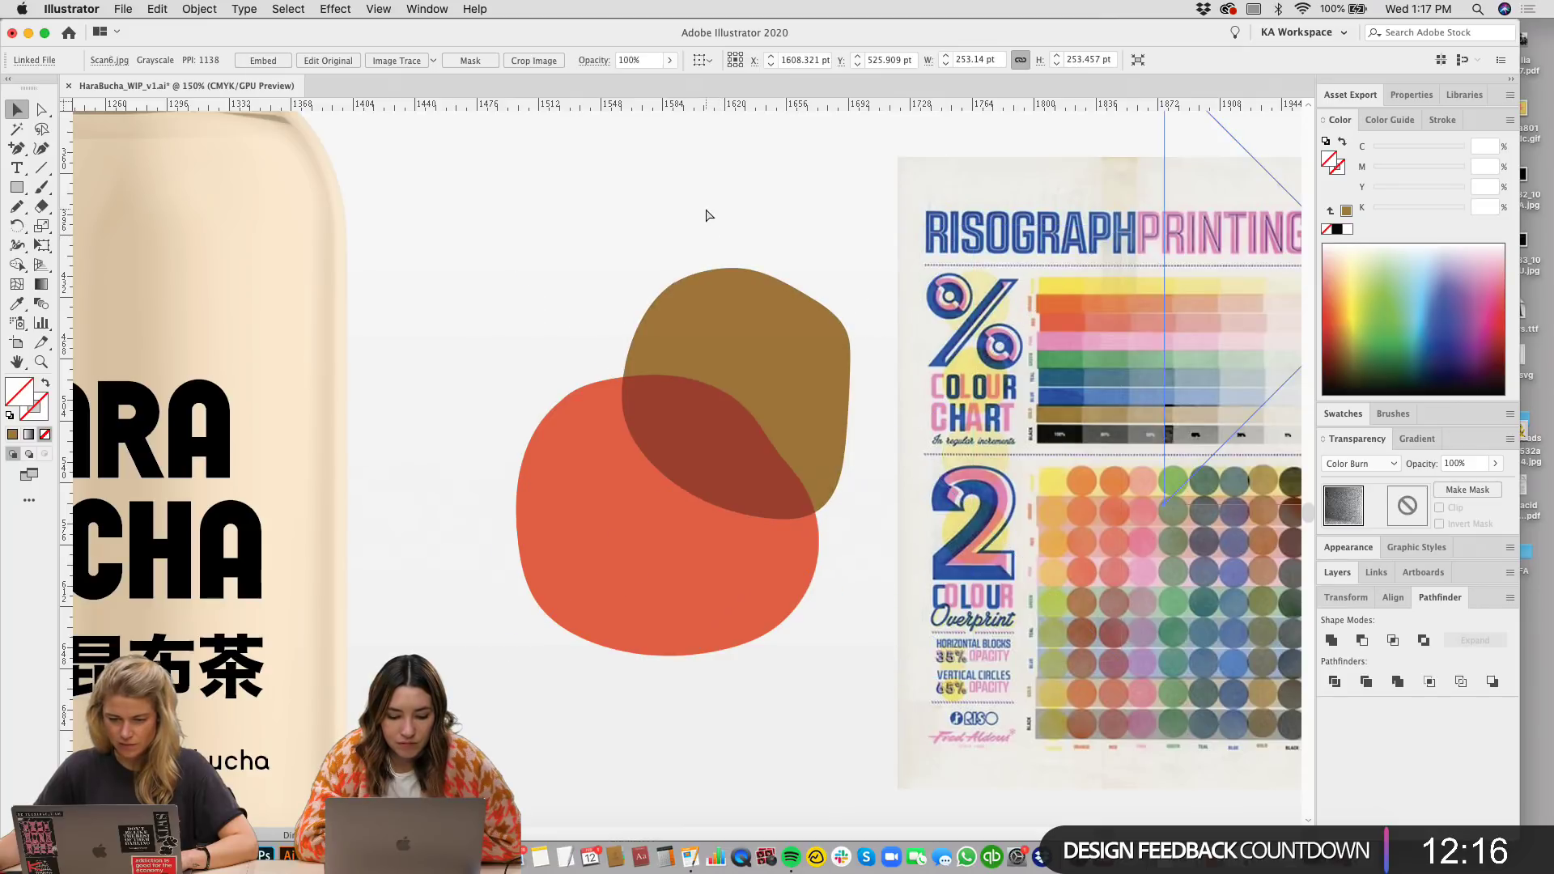
scroll(772, 294, "up", 3)
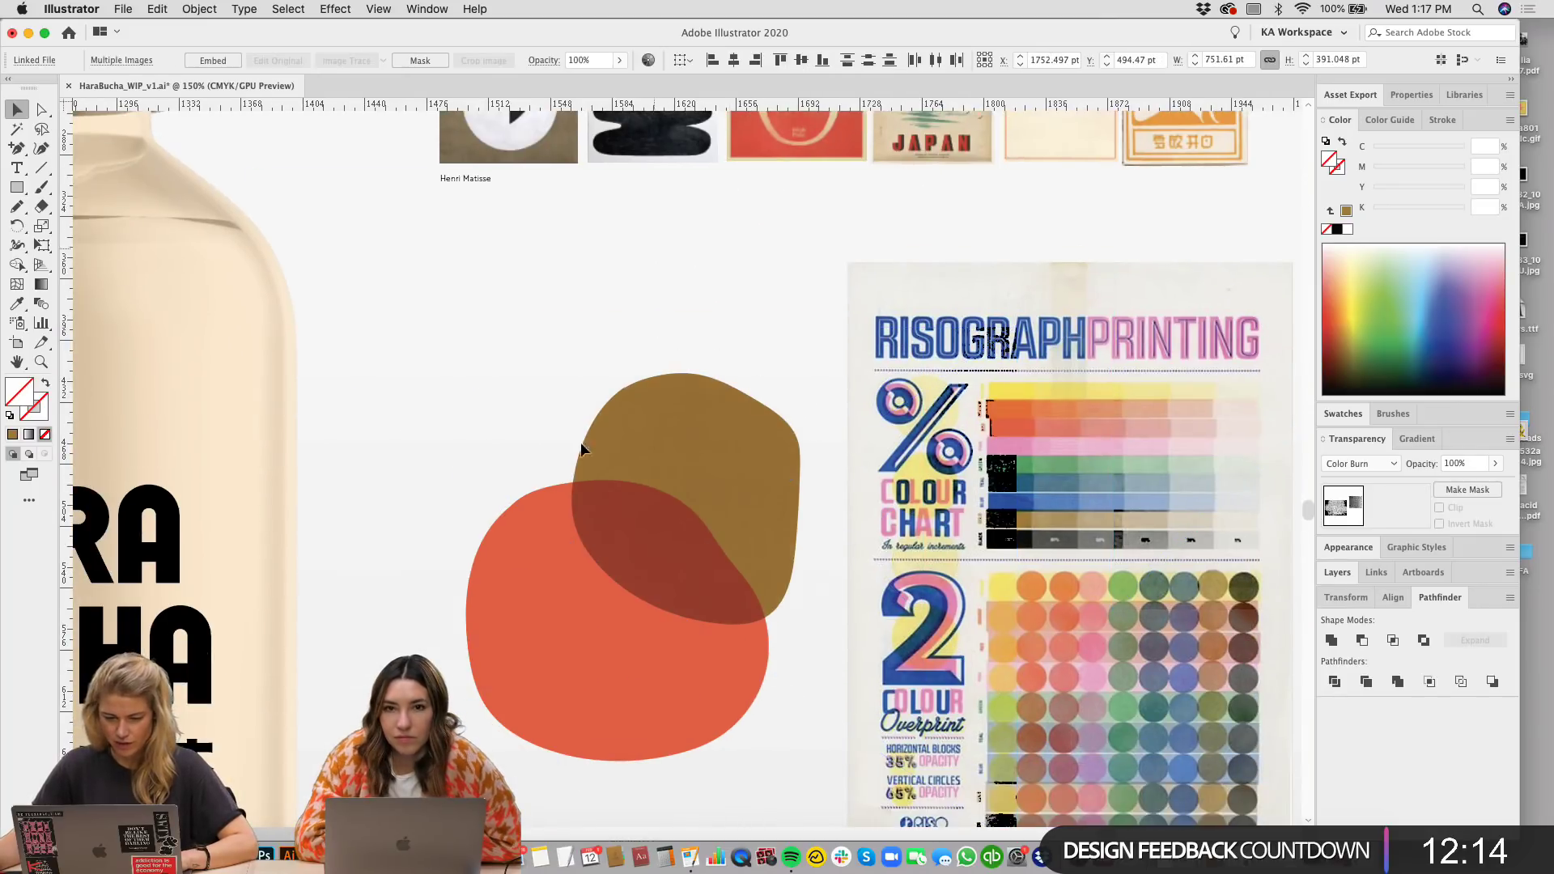
Step: Set Scan16.jpg's blend mode back to Normal and move the scan aside, clear of the risograph chart
key("super+shift+a")
left_click(1222, 522)
left_click(1360, 463)
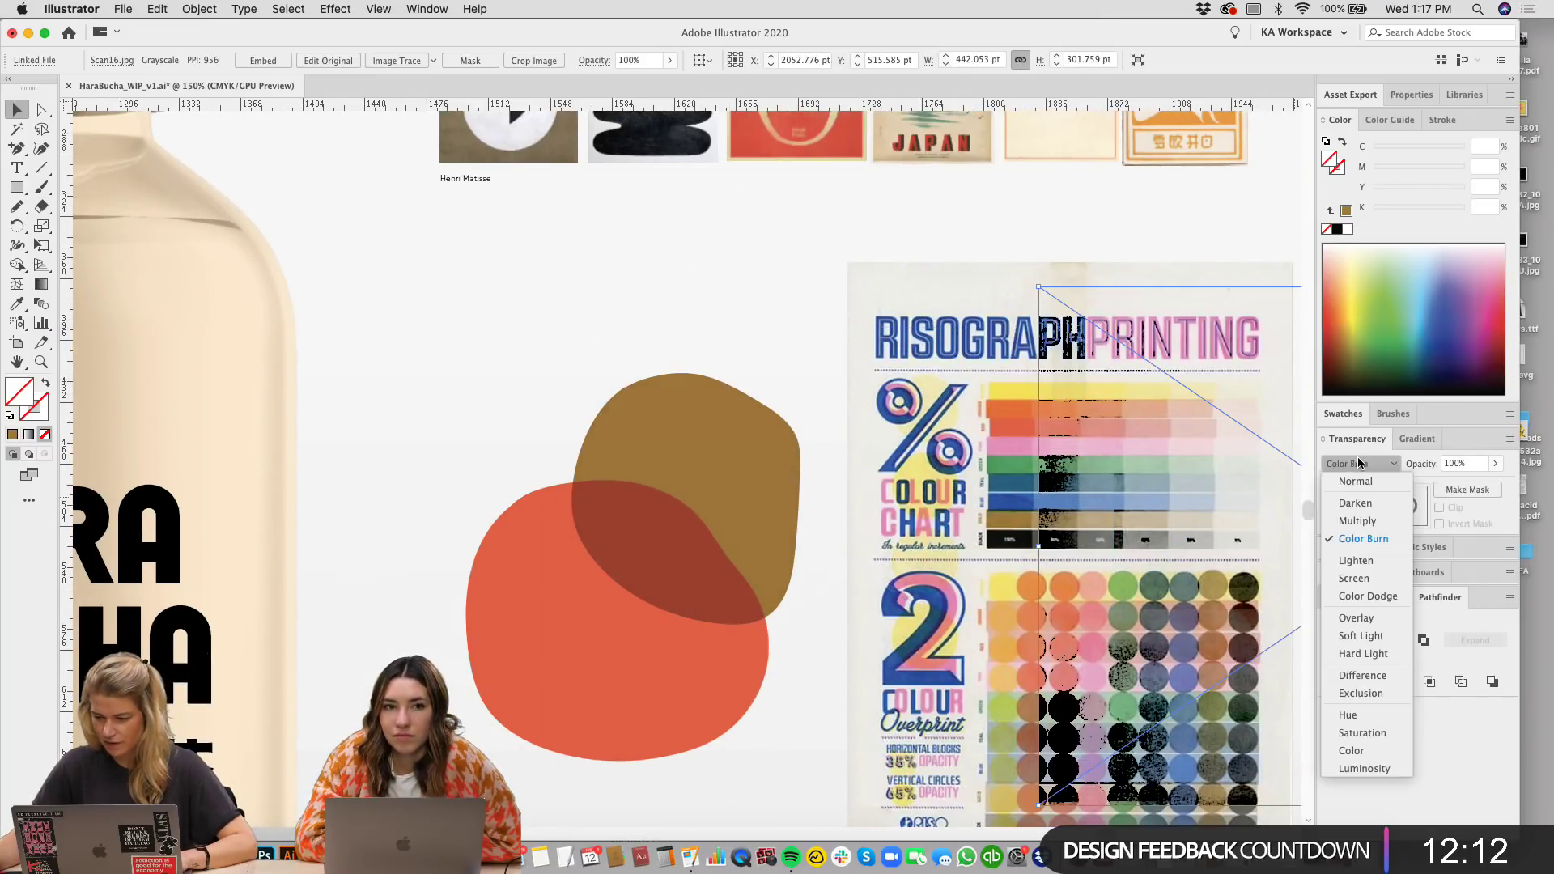
left_click(1352, 483)
scroll(818, 324, "right", 5)
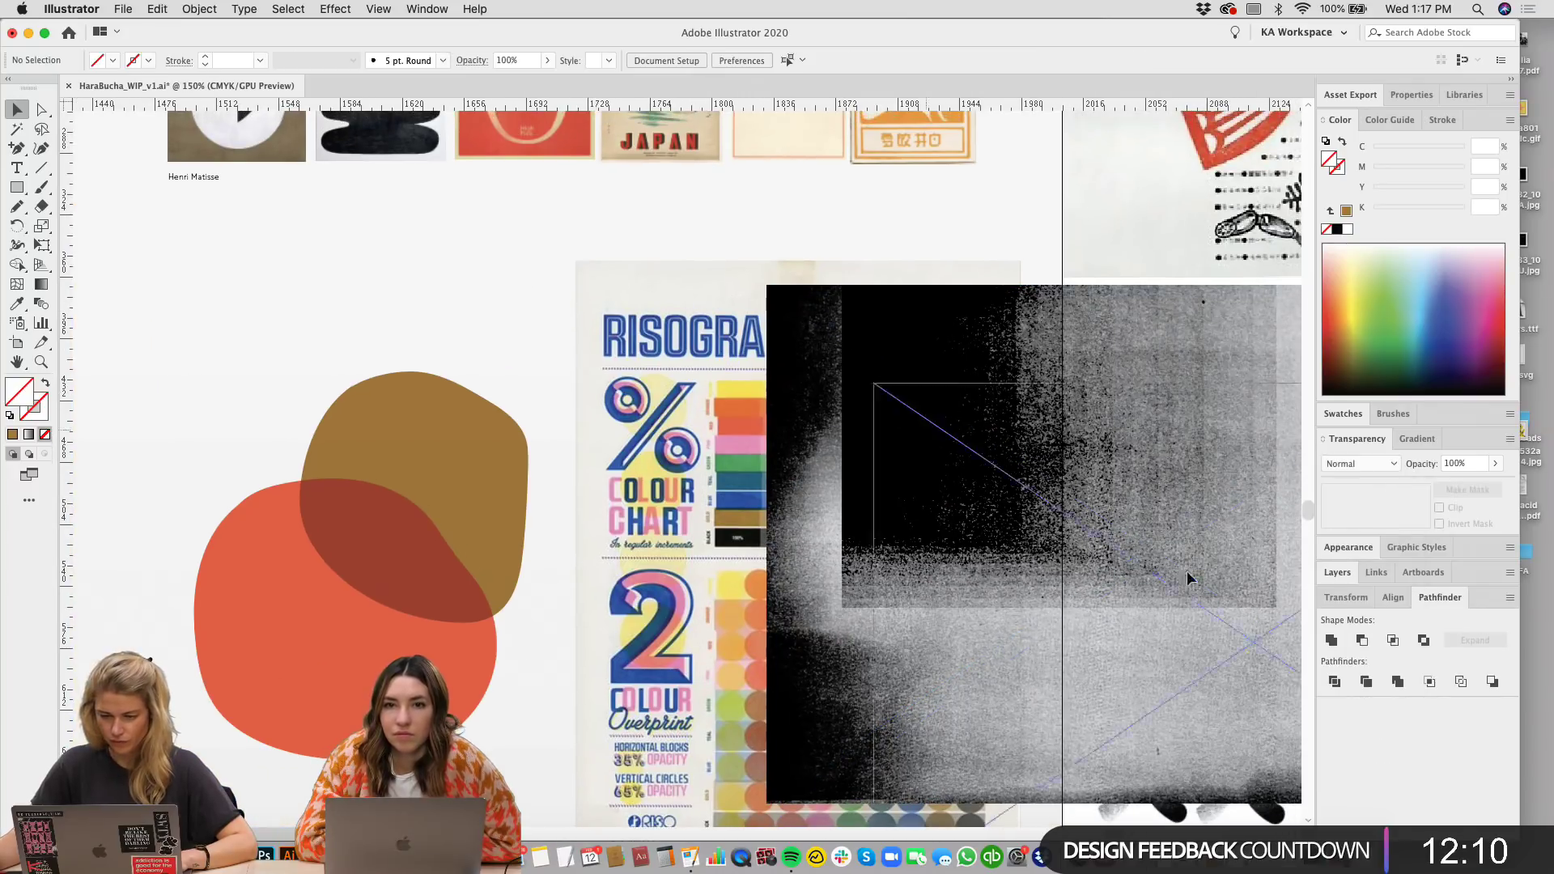
key("super+shift+bracketleft")
left_click(963, 444)
scroll(1150, 470, "down", 3)
scroll(1150, 469, "right", 4)
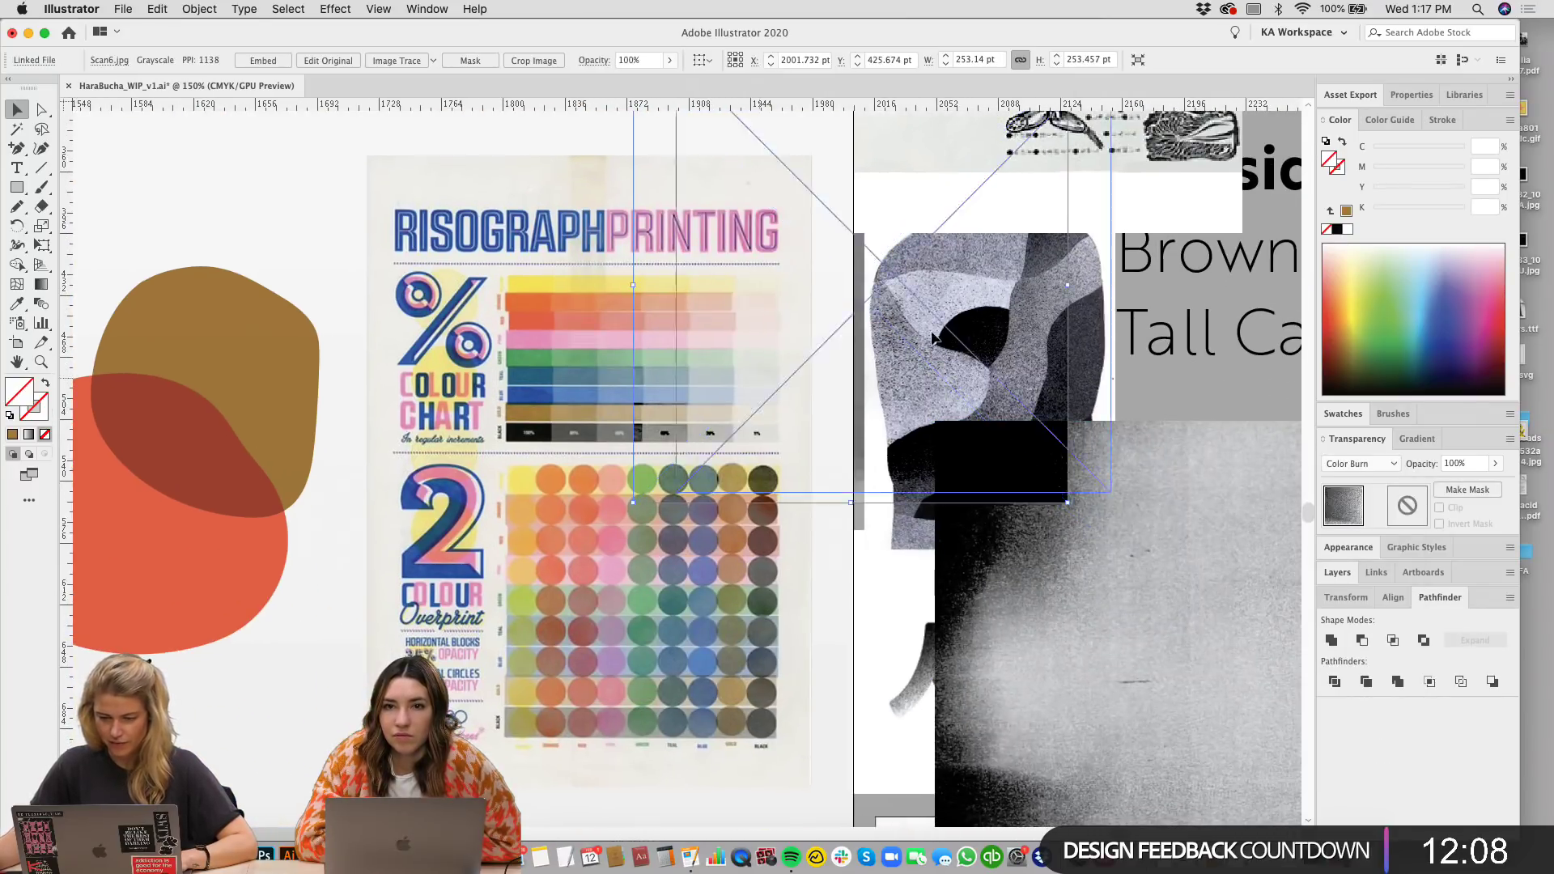
Step: Move Scan16.jpg to the empty area directly below the orange blob
left_click(356, 262)
left_click_drag(356, 262, 441, 250)
key("super+minus")
key("super+minus")
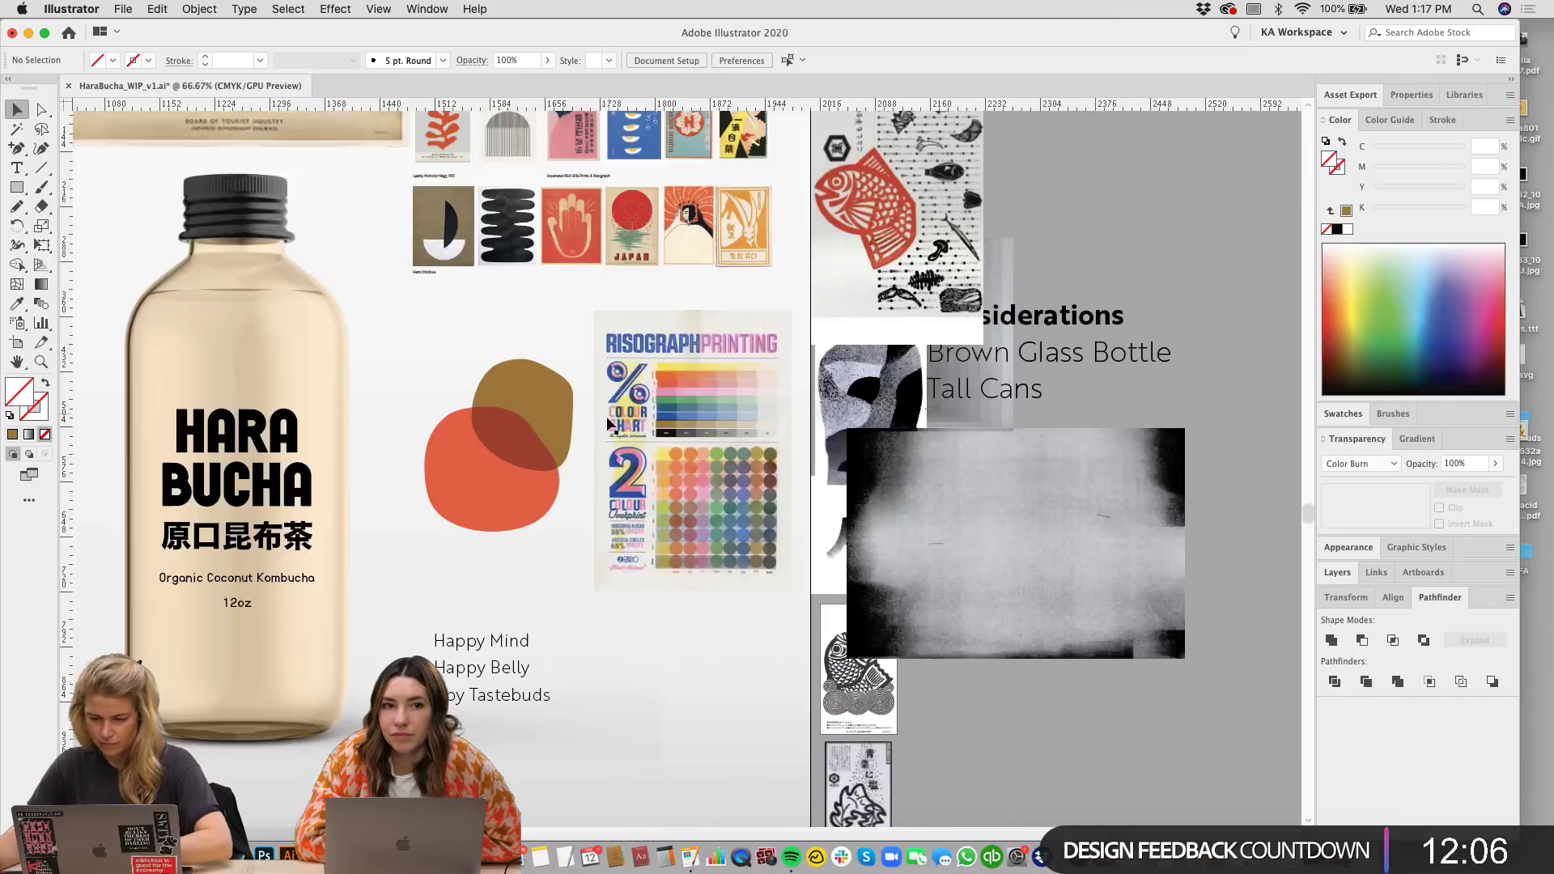
left_click_drag(581, 629, 642, 515)
left_click_drag(1071, 486, 862, 487)
scroll(667, 633, "left", 5)
key("super+plus")
key("super+plus")
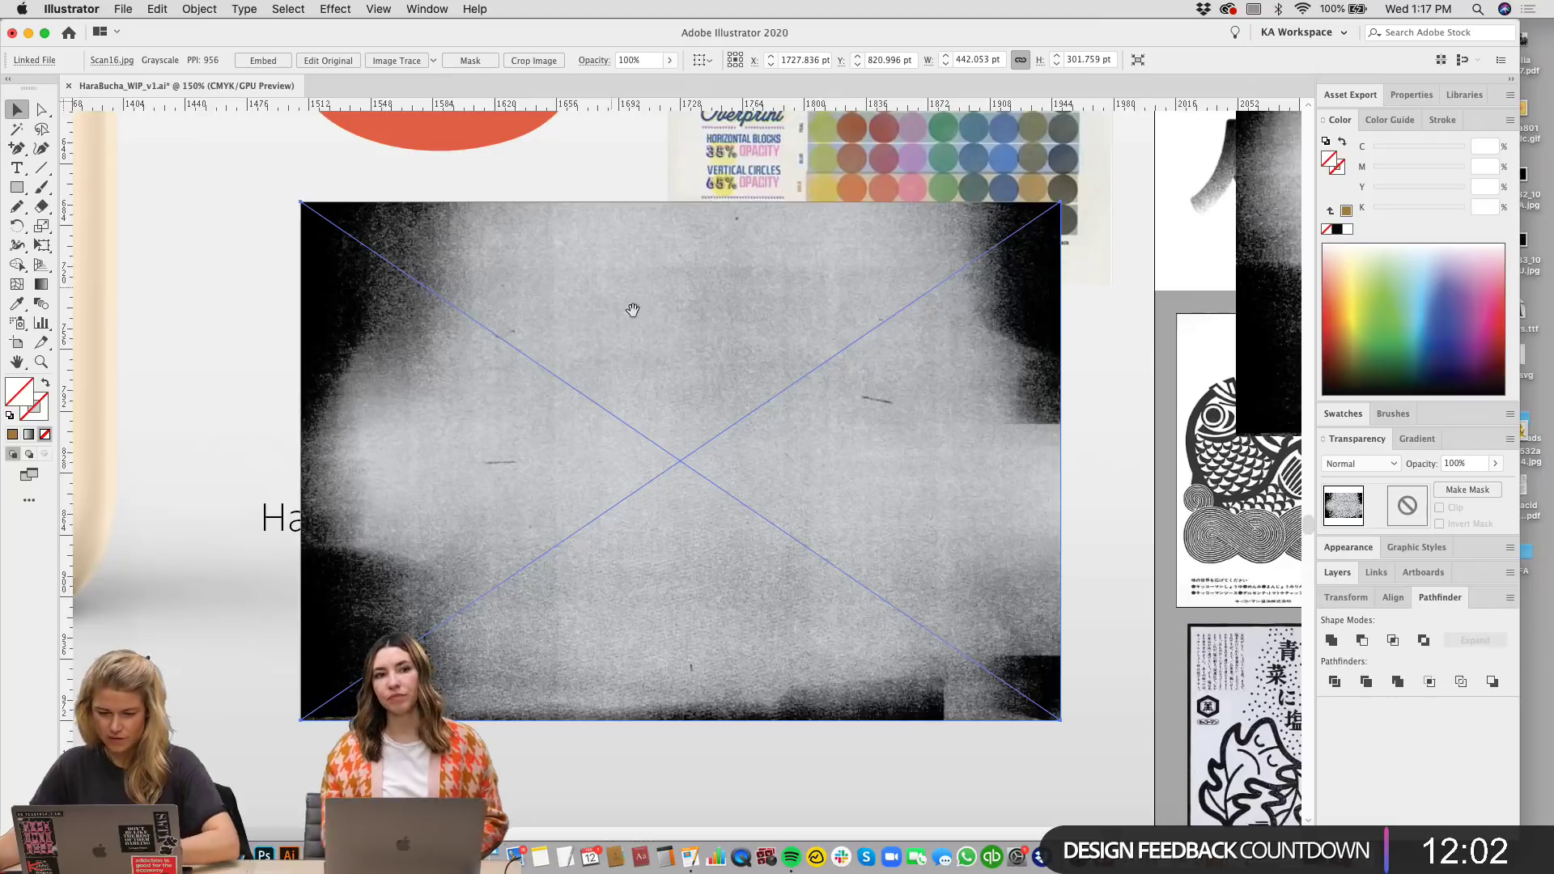
scroll(781, 532, "up", 3)
left_click_drag(782, 533, 615, 615)
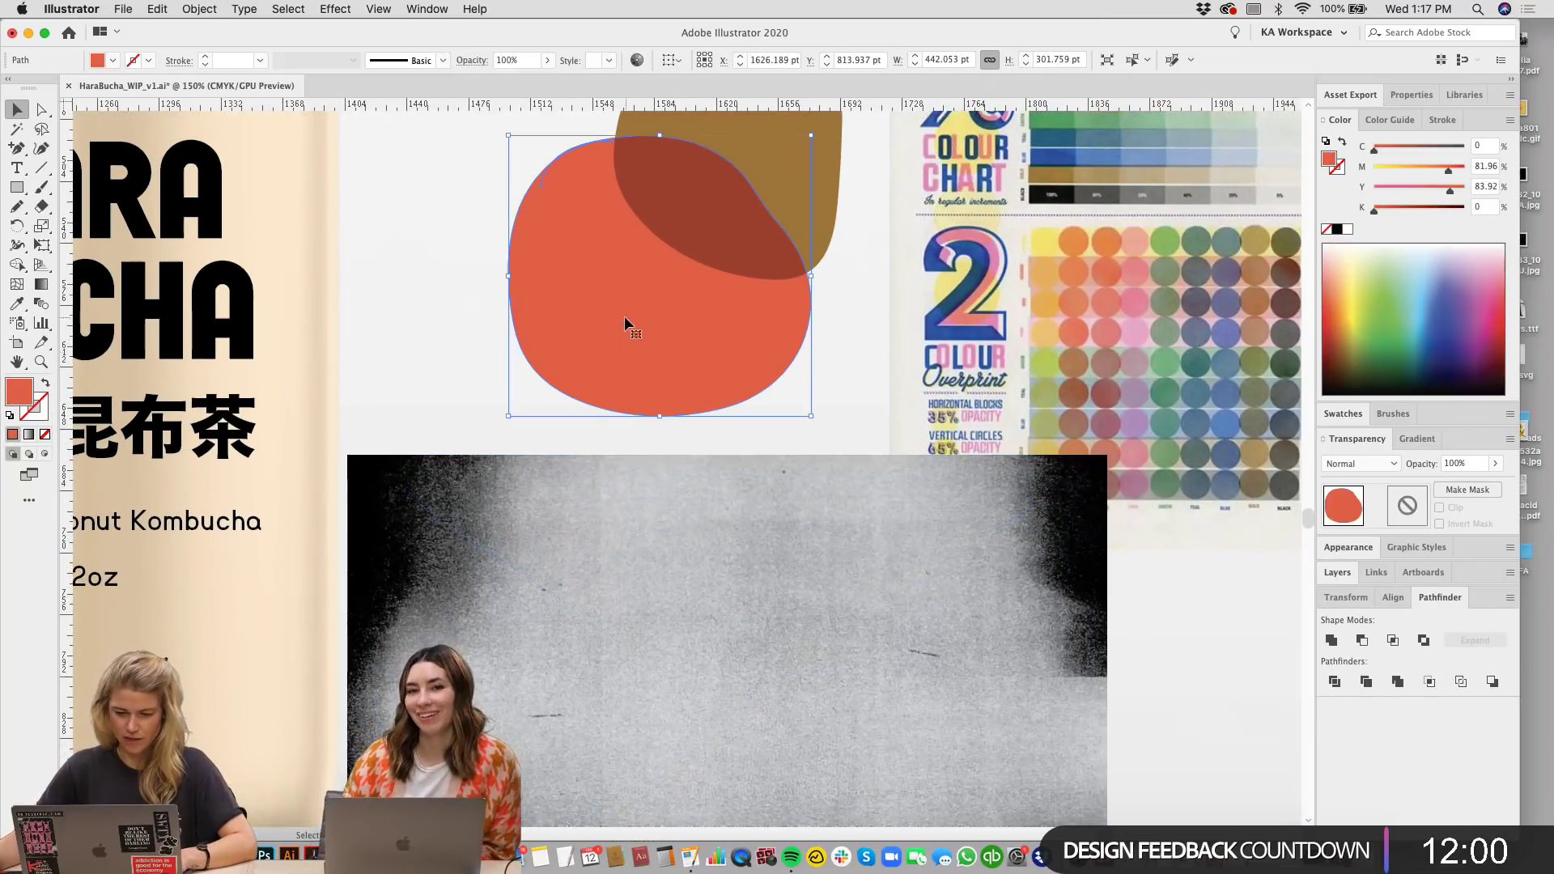
Step: Duplicate the orange blob onto Scan16.jpg and make a clipping mask that crops the scan to the blob's shape
left_click_drag(624, 322, 757, 372)
left_click(662, 463, "shift")
key("super+7")
left_click(662, 471)
Step: Bring the original orange blob to the front and try the Color and Color Burn blend modes on it
left_click(577, 217)
key("super+shift+bracketright")
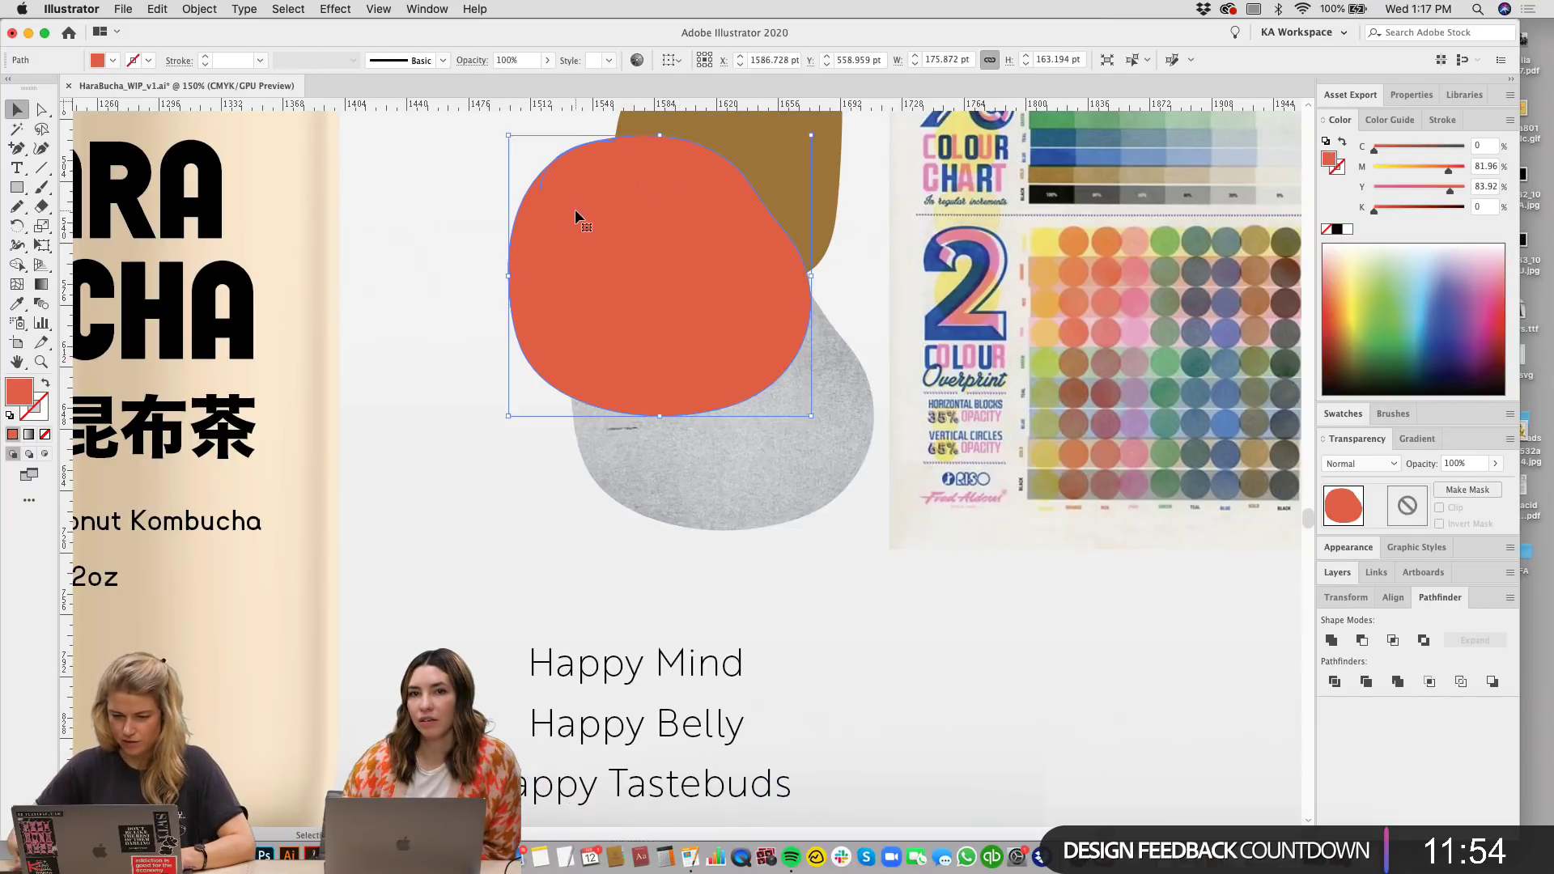
left_click(1359, 463)
left_click(1362, 751)
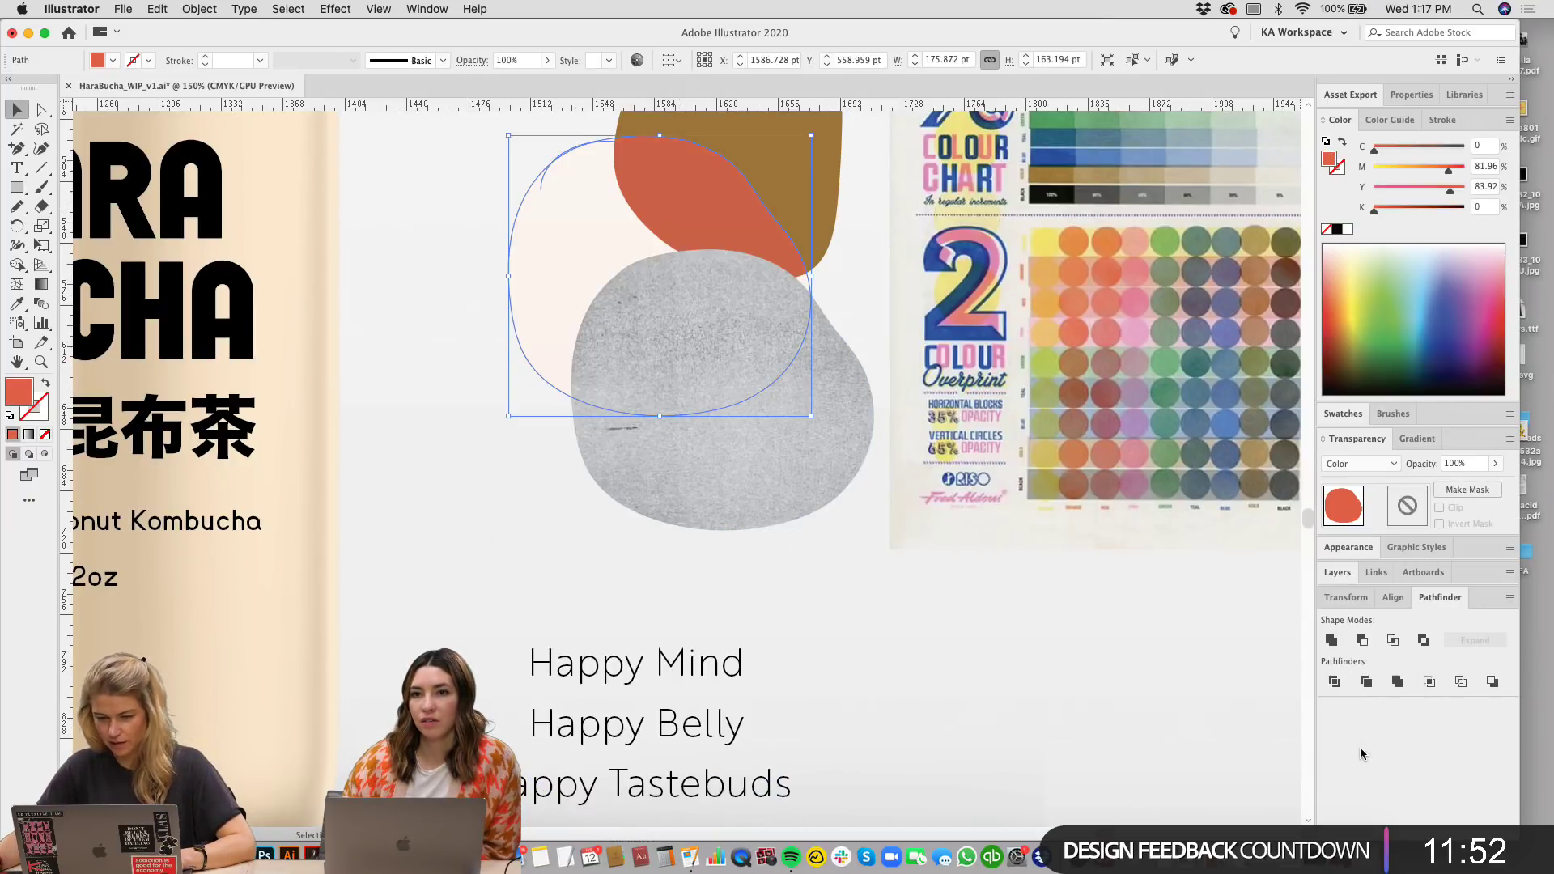
left_click(1370, 463)
left_click(1371, 539)
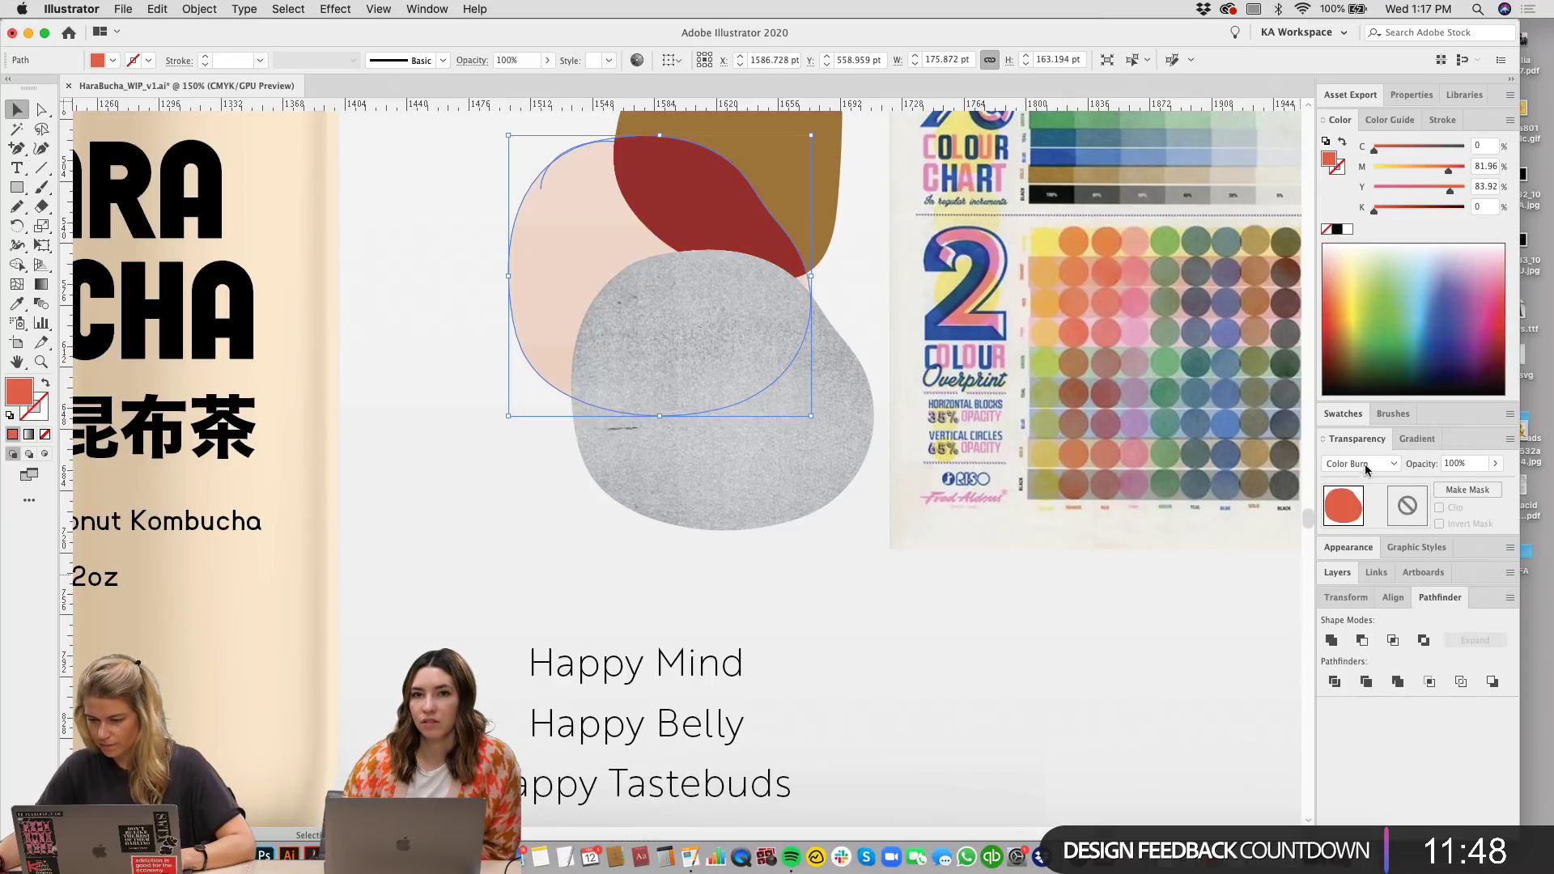
Step: Try the Lighten, Darken, Multiply, Hue and Luminosity blend modes on the orange blob over the clipped scan
left_click(1367, 466)
left_click(1365, 548)
left_click(1367, 466)
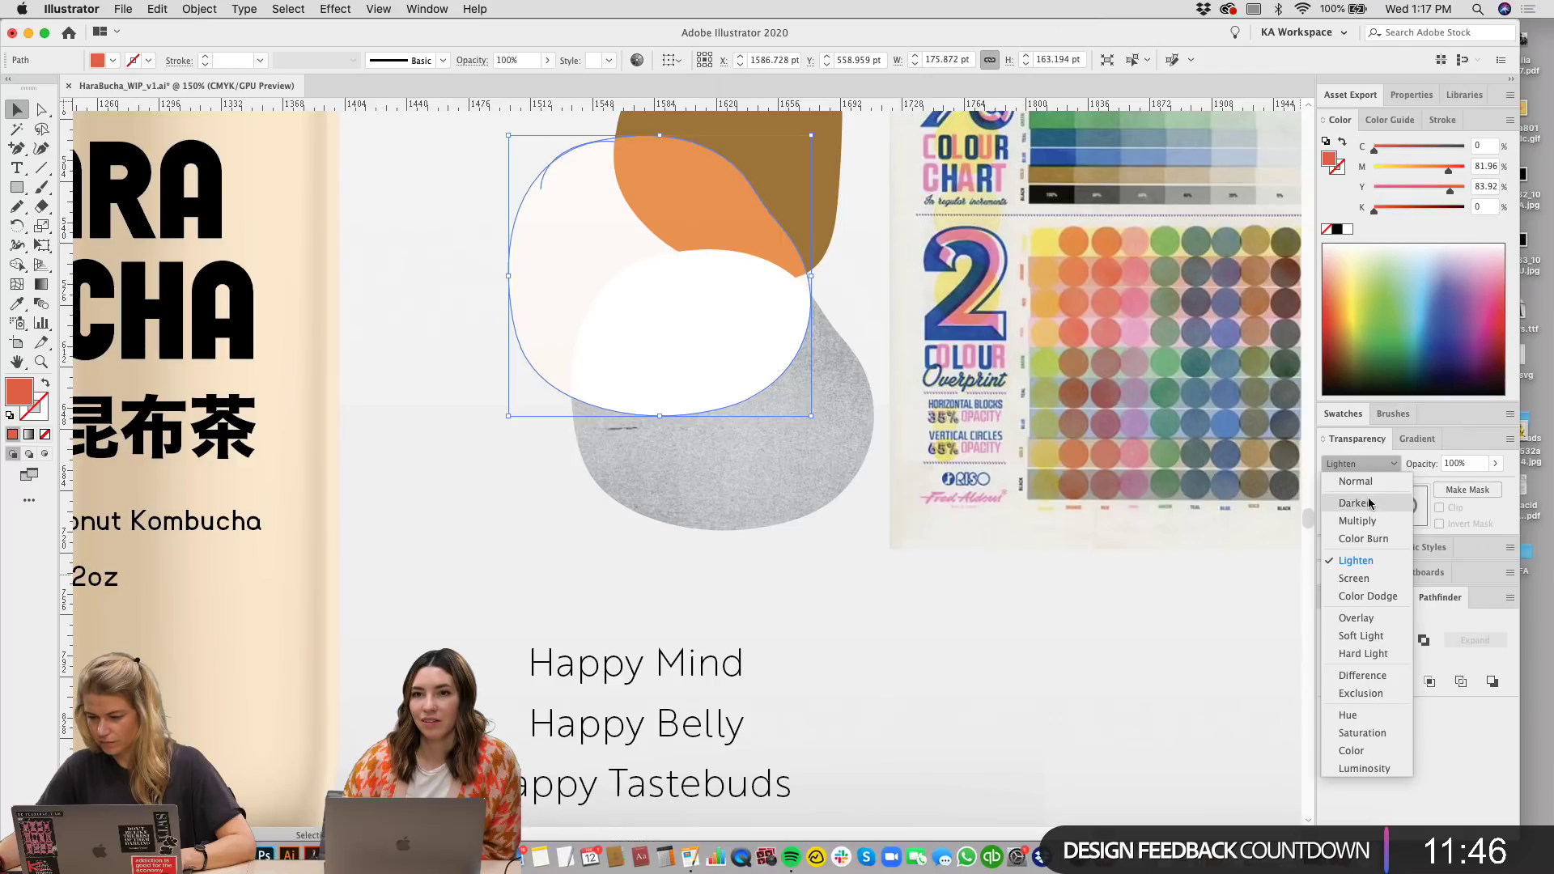
left_click(1370, 510)
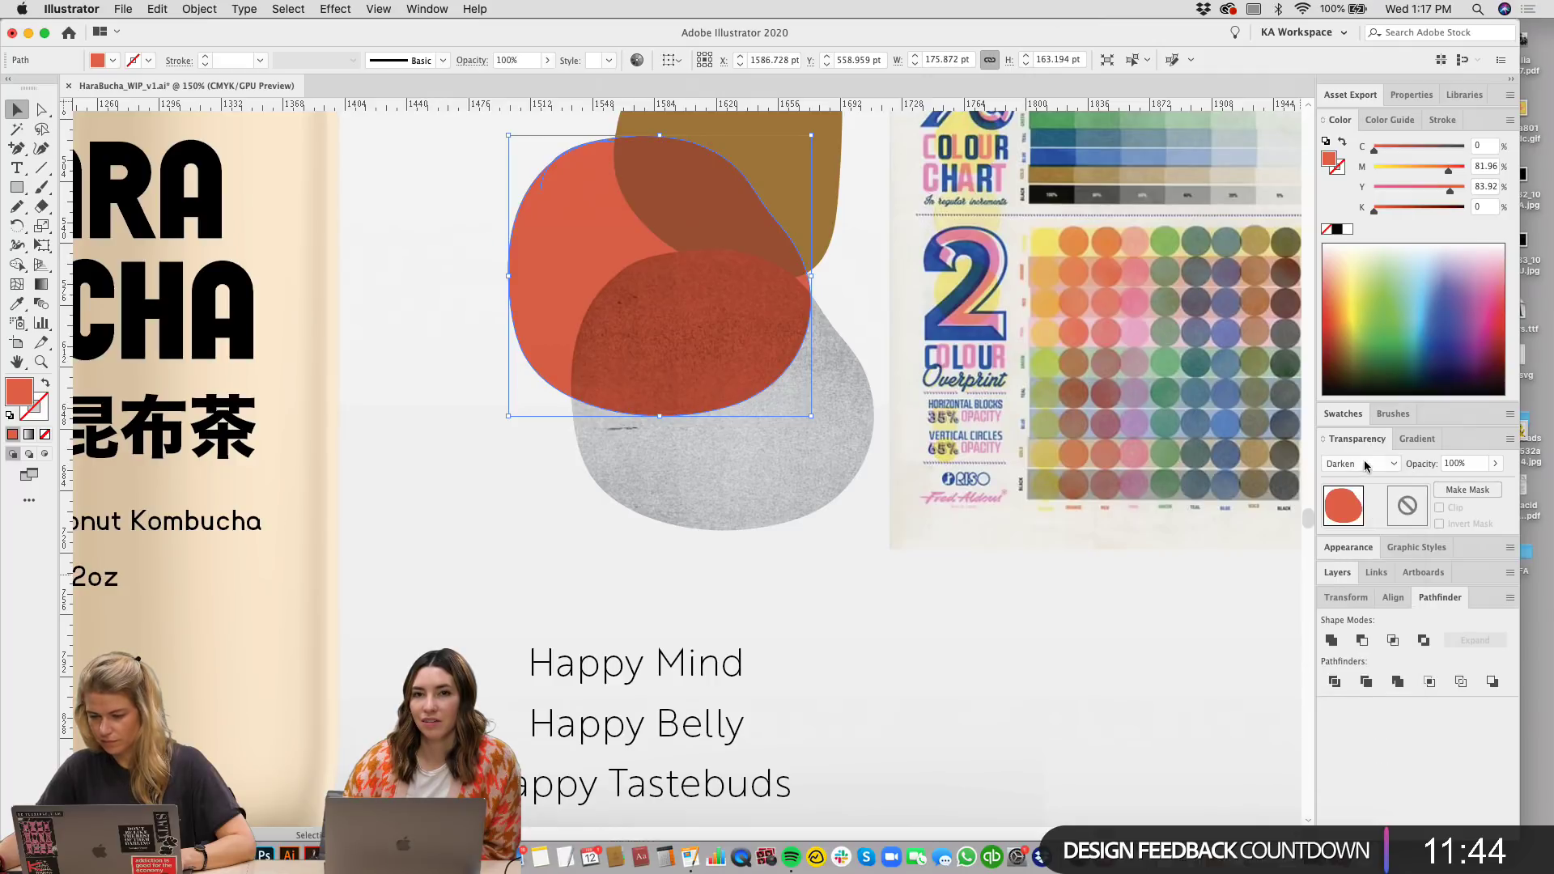
left_click(1366, 466)
left_click(1365, 515)
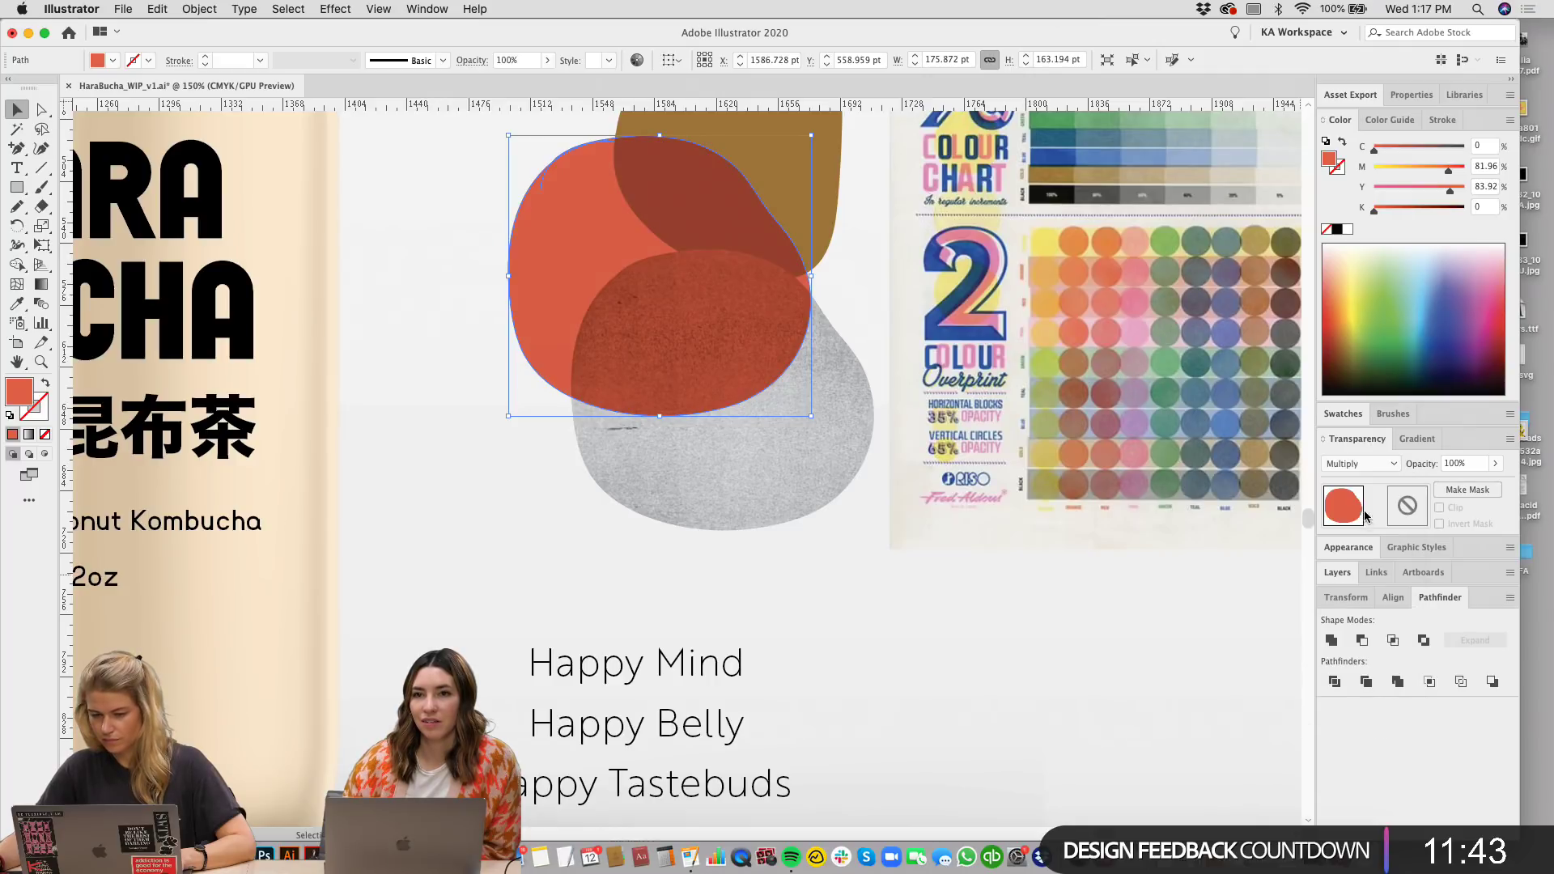
left_click(1366, 466)
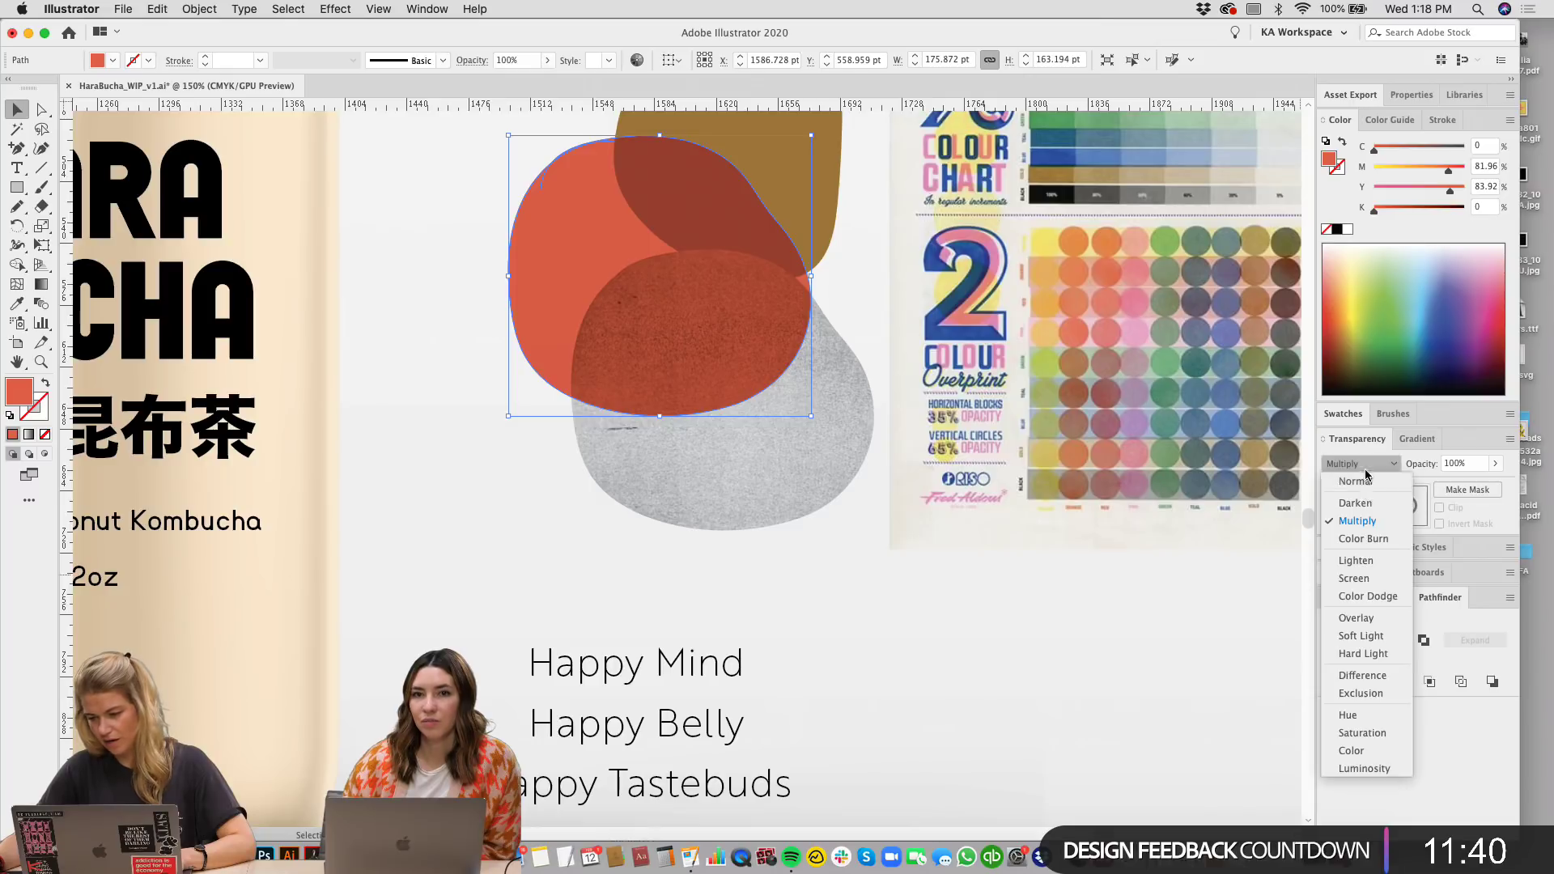
left_click(1365, 716)
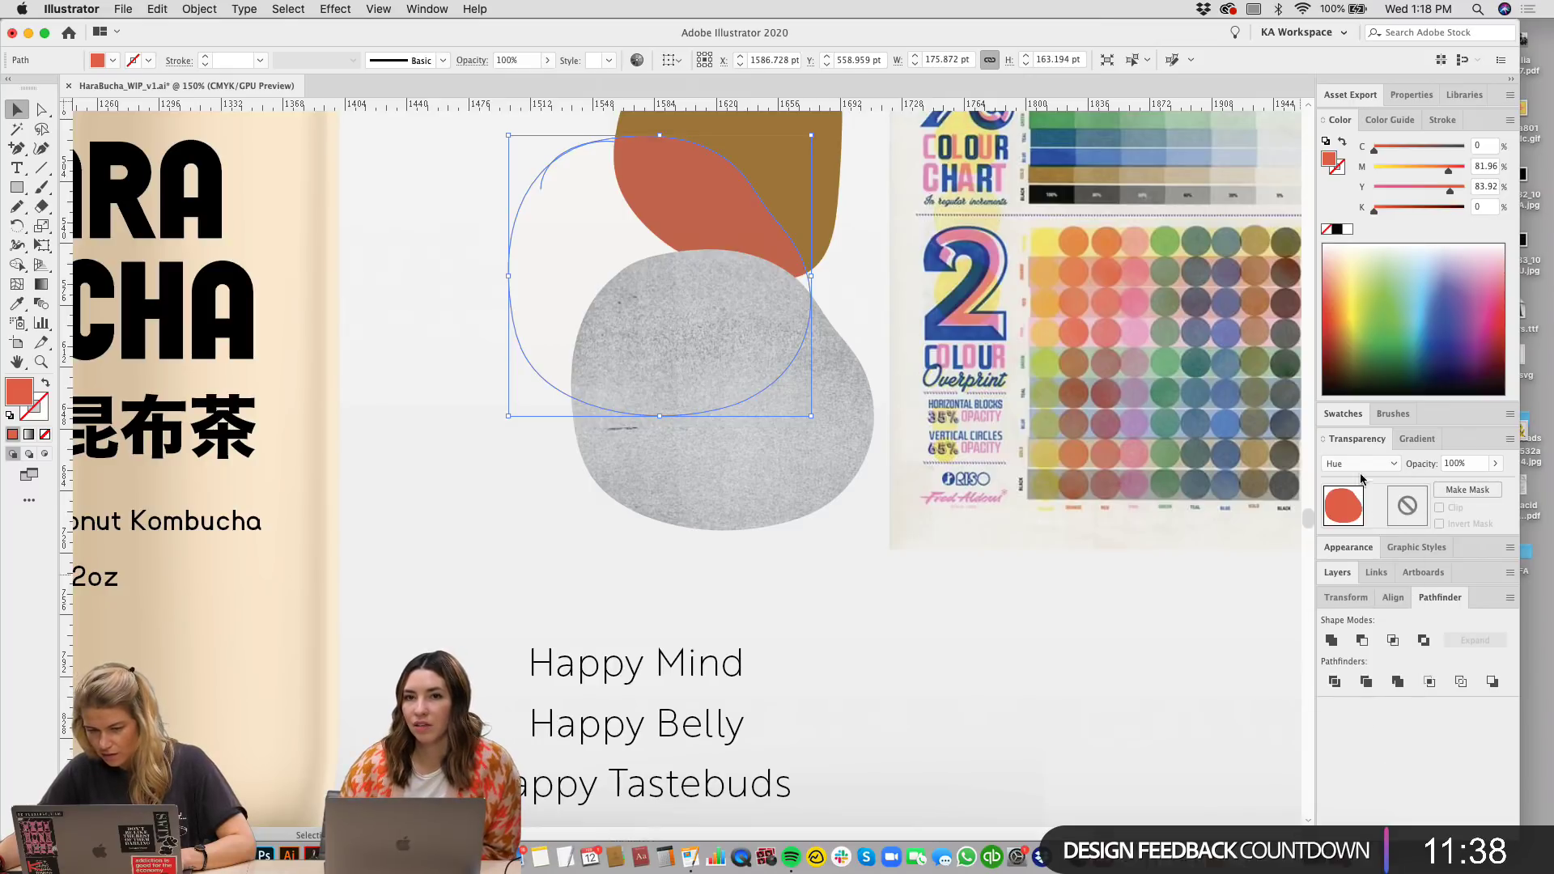
left_click(1366, 465)
left_click(1362, 768)
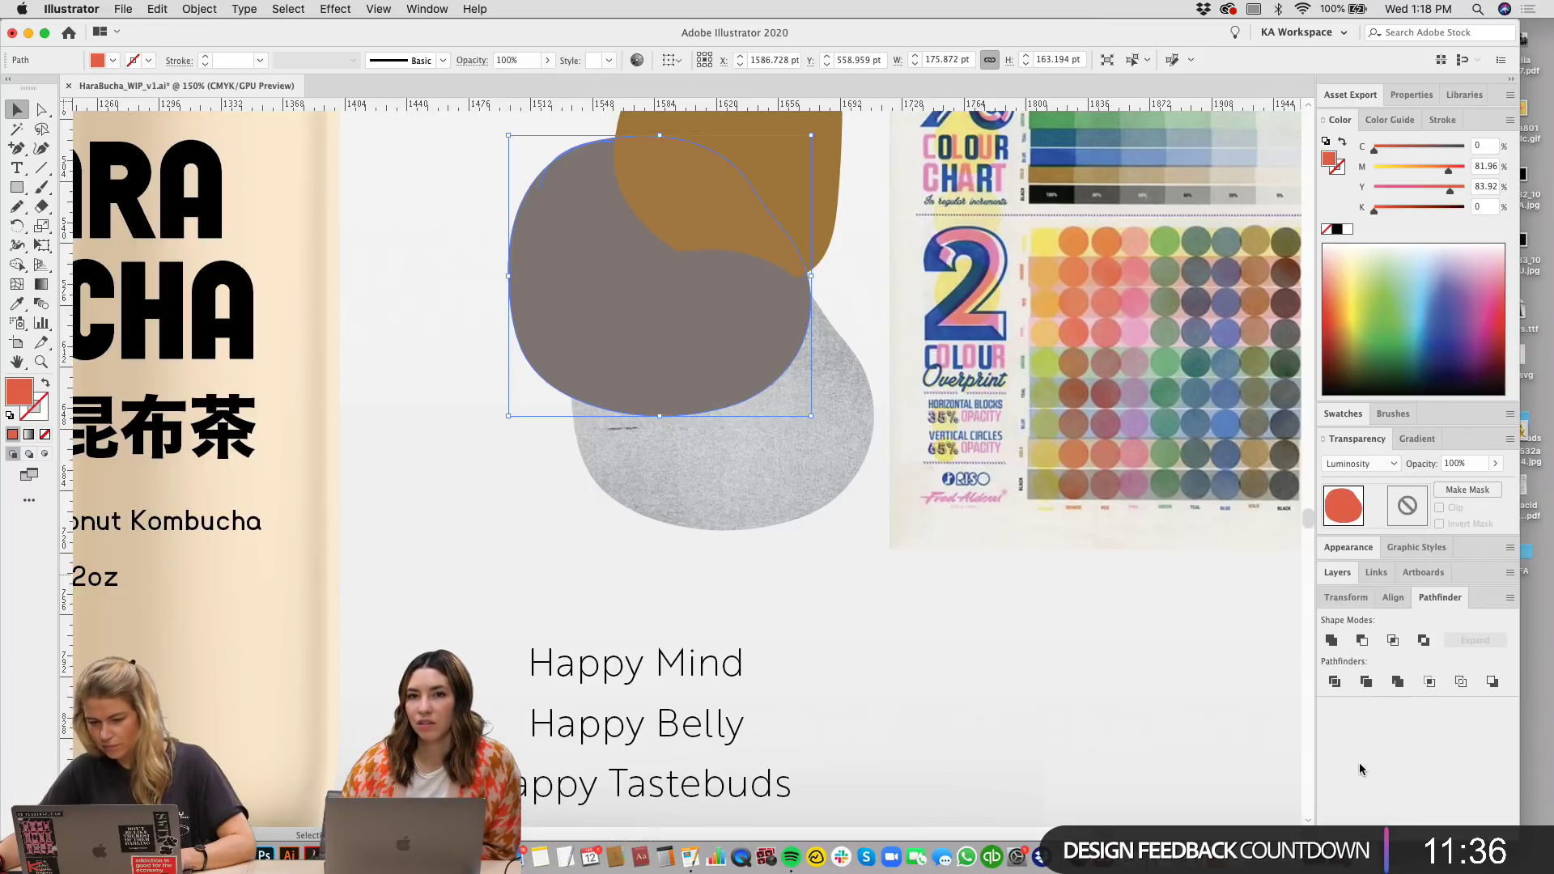
Step: Undo the orange blob's blend modes and reordering, the clipped grain shape and the move of Scan16.jpg
key("Up")
key("Up")
key("Up")
key("Up")
key("Up")
key("Up")
key("Up")
key("Up")
key("Up")
key("Up")
key("Up")
key("Up")
key("ctrl+z")
key("ctrl+z")
key("ctrl+z")
key("ctrl+z")
key("ctrl+z")
key("ctrl+z")
key("ctrl+z")
key("ctrl+z")
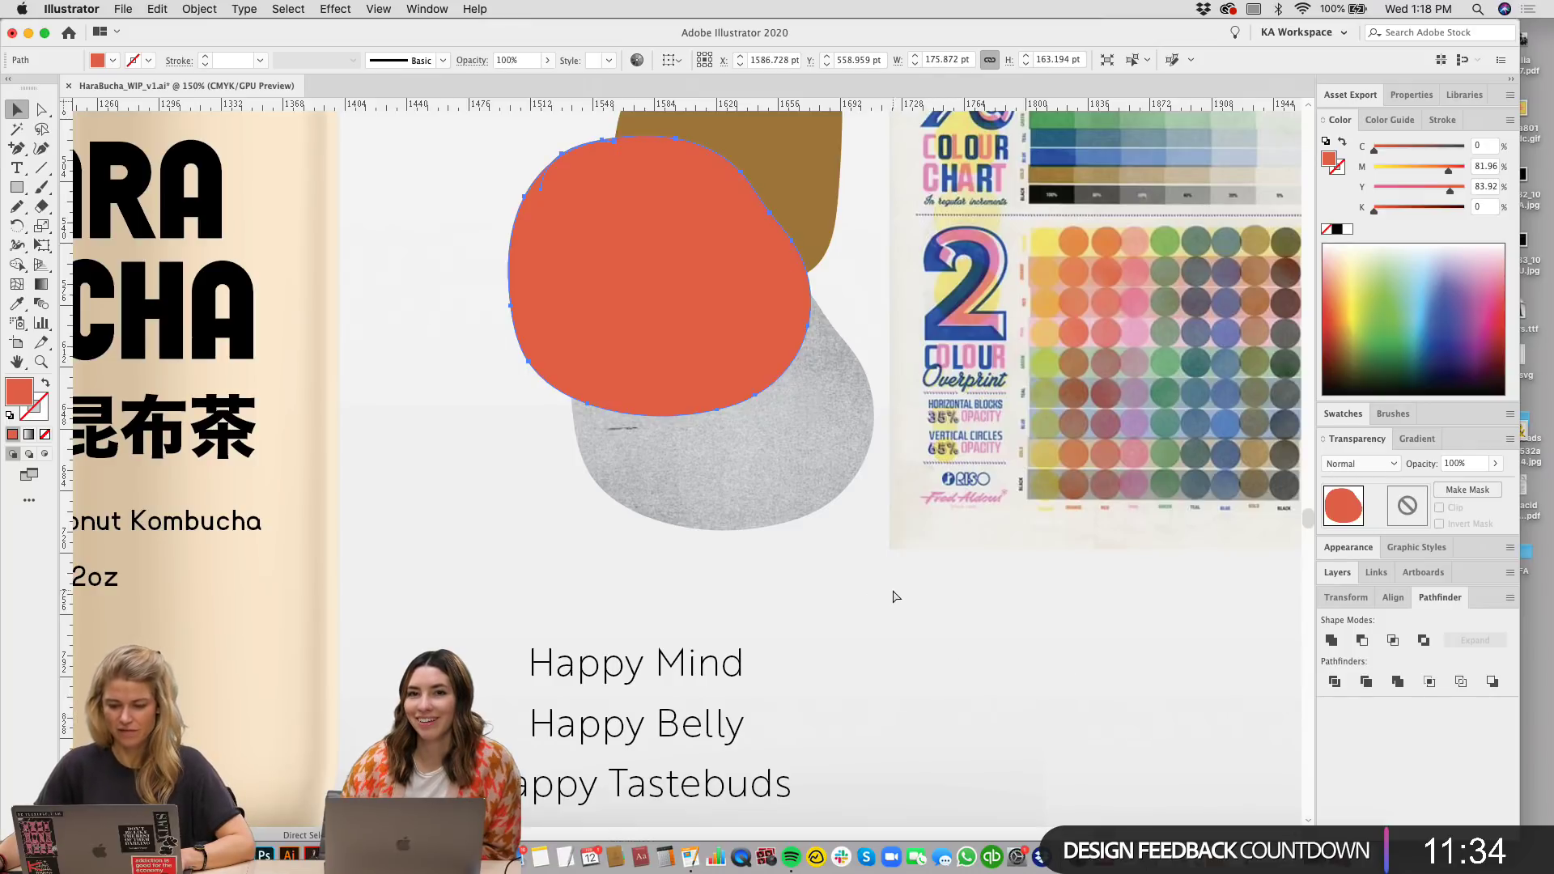
key("ctrl+z")
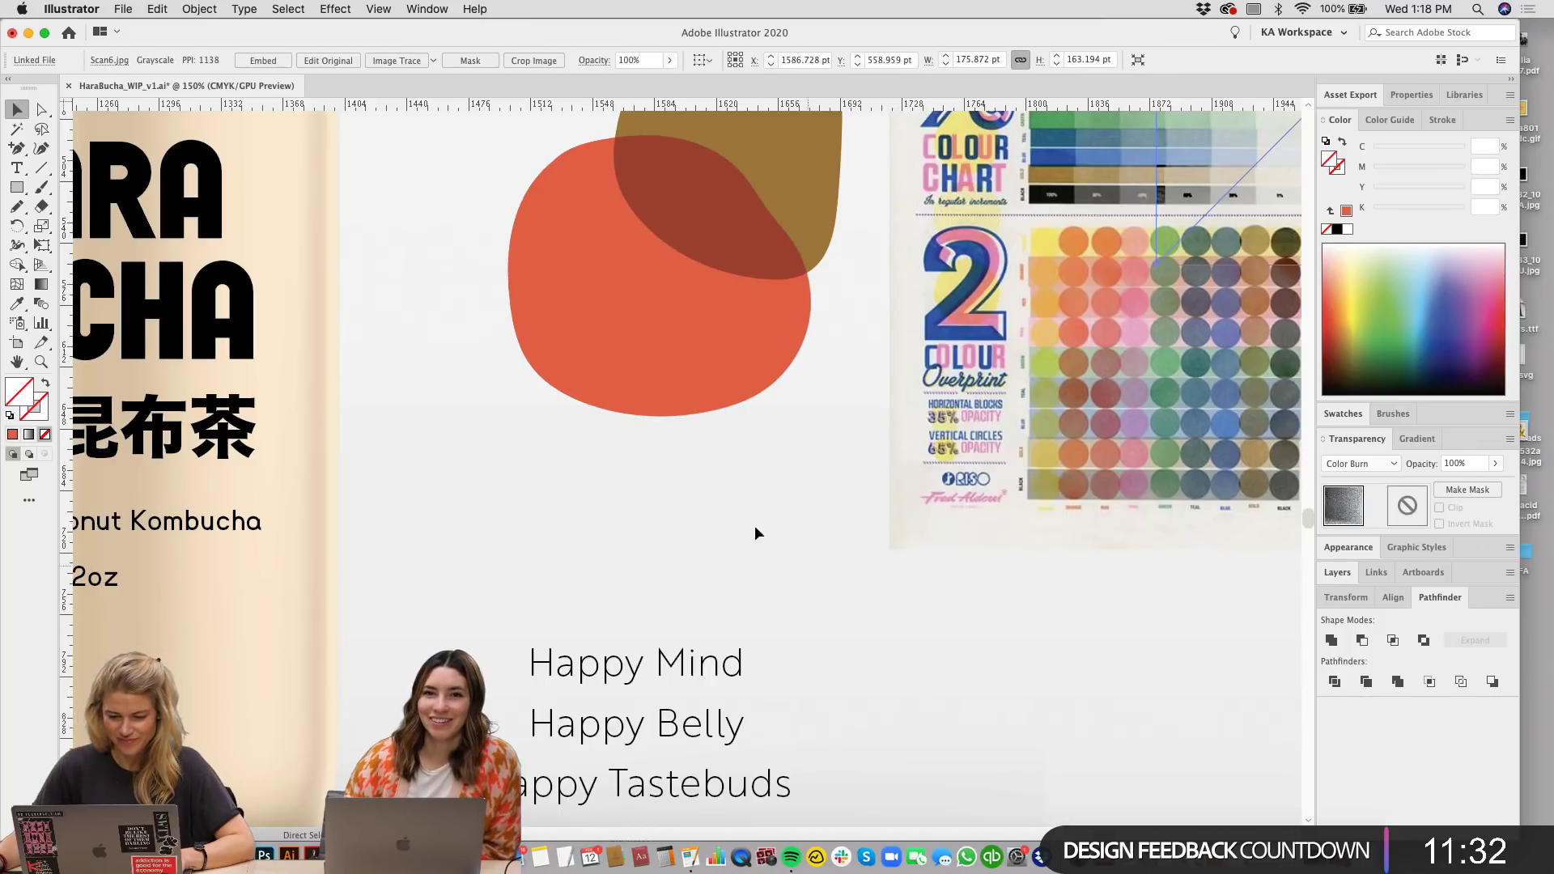
Step: Move the orange and brown blobs together slightly up and left, beneath the small poster references
key("ctrl+minus")
key("ctrl+minus")
scroll(845, 615, "up", 3)
scroll(845, 615, "left", 3)
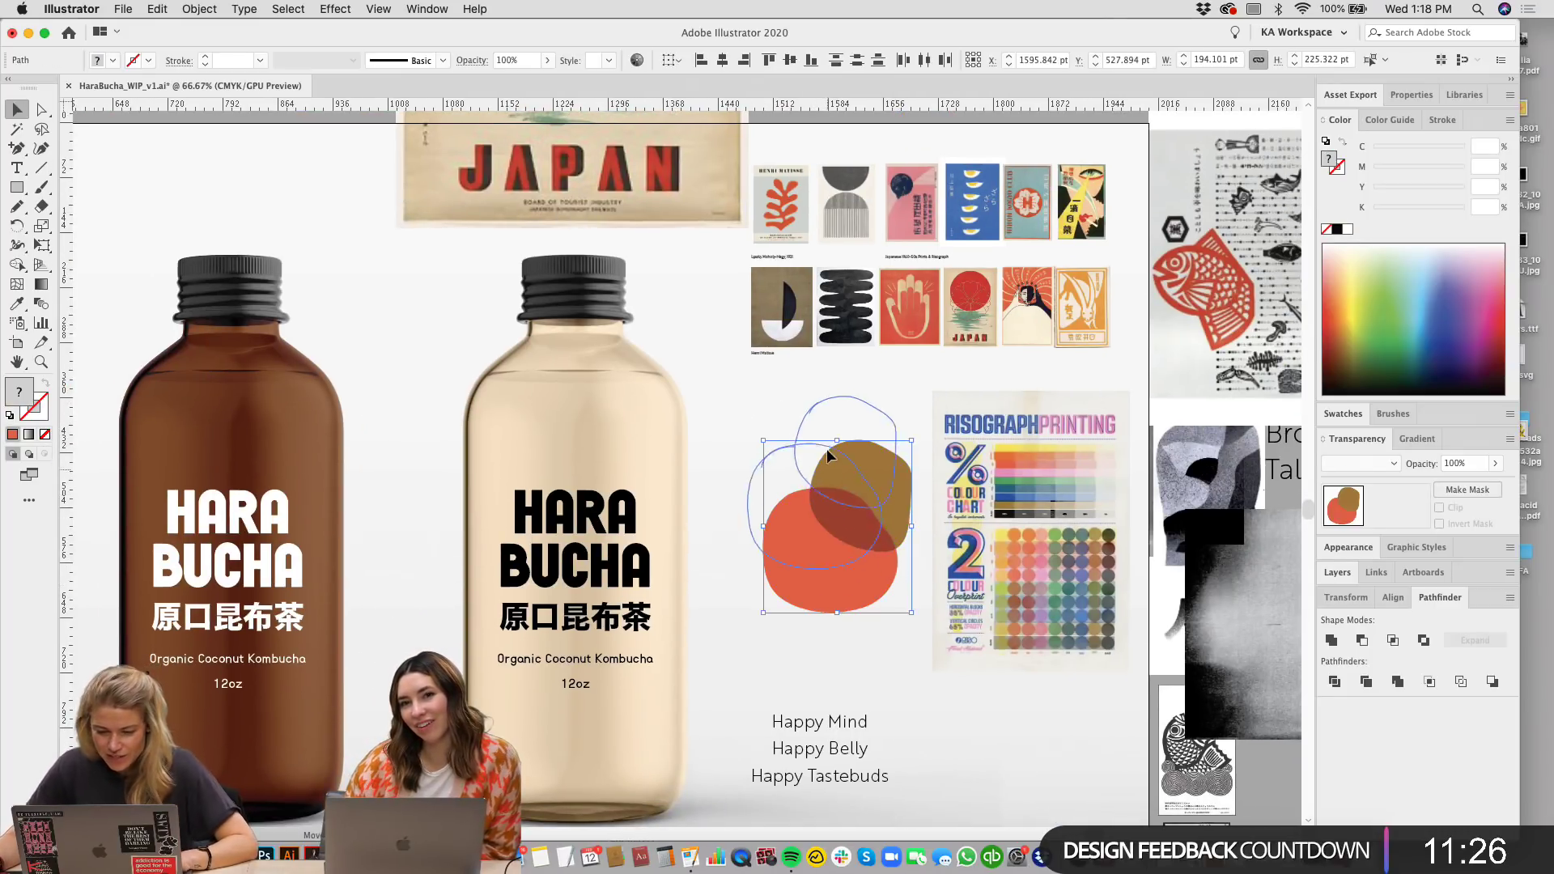
scroll(825, 567, "down", 2)
scroll(826, 567, "right", 2)
scroll(825, 659, "down", 2)
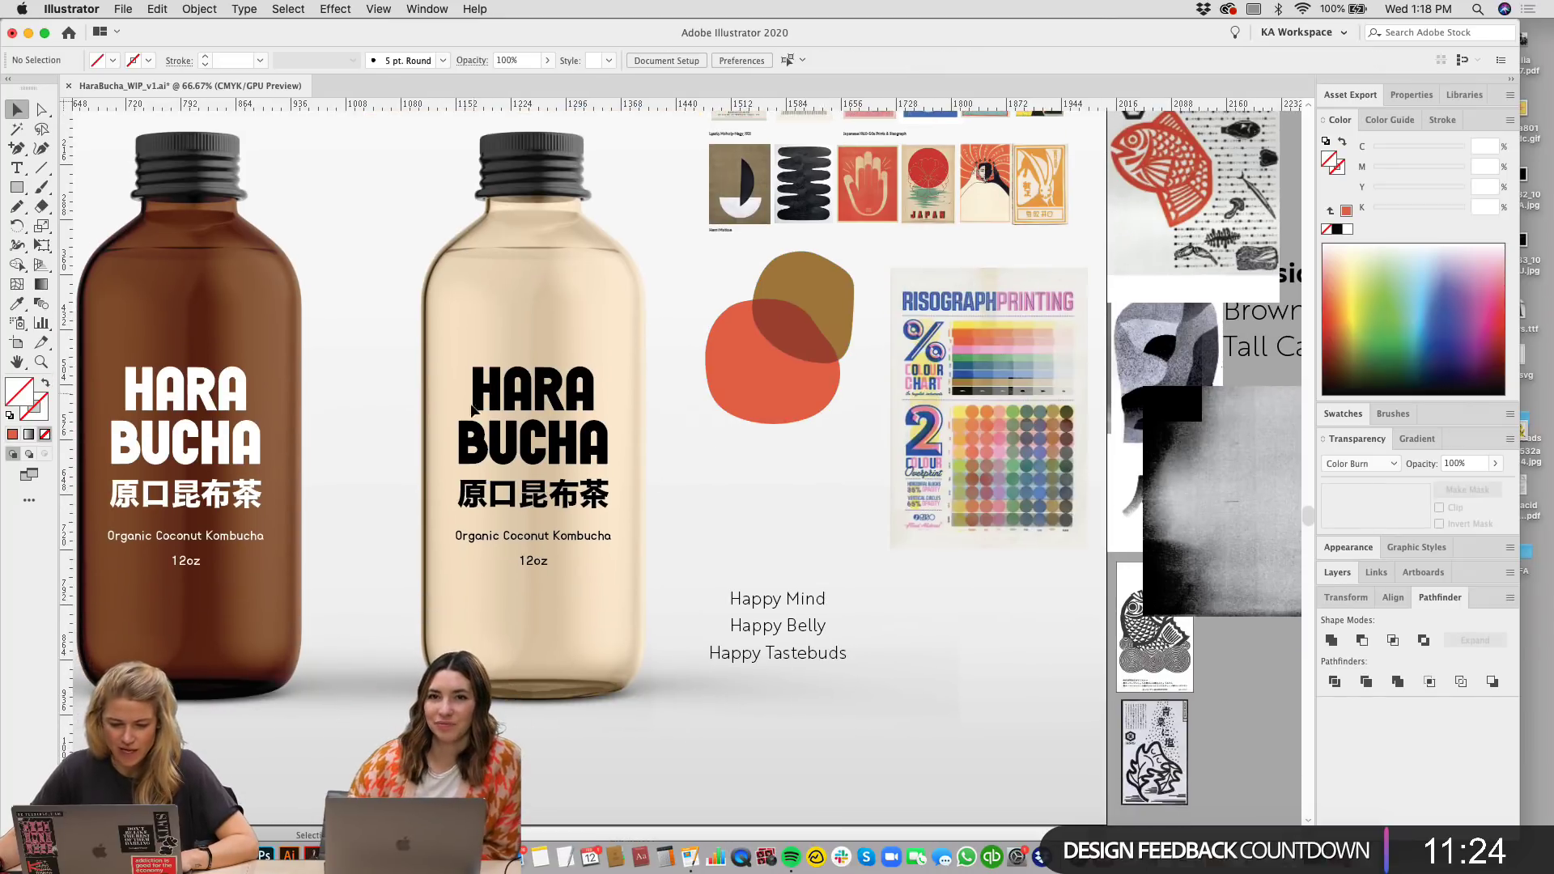
left_click_drag(794, 486, 798, 528)
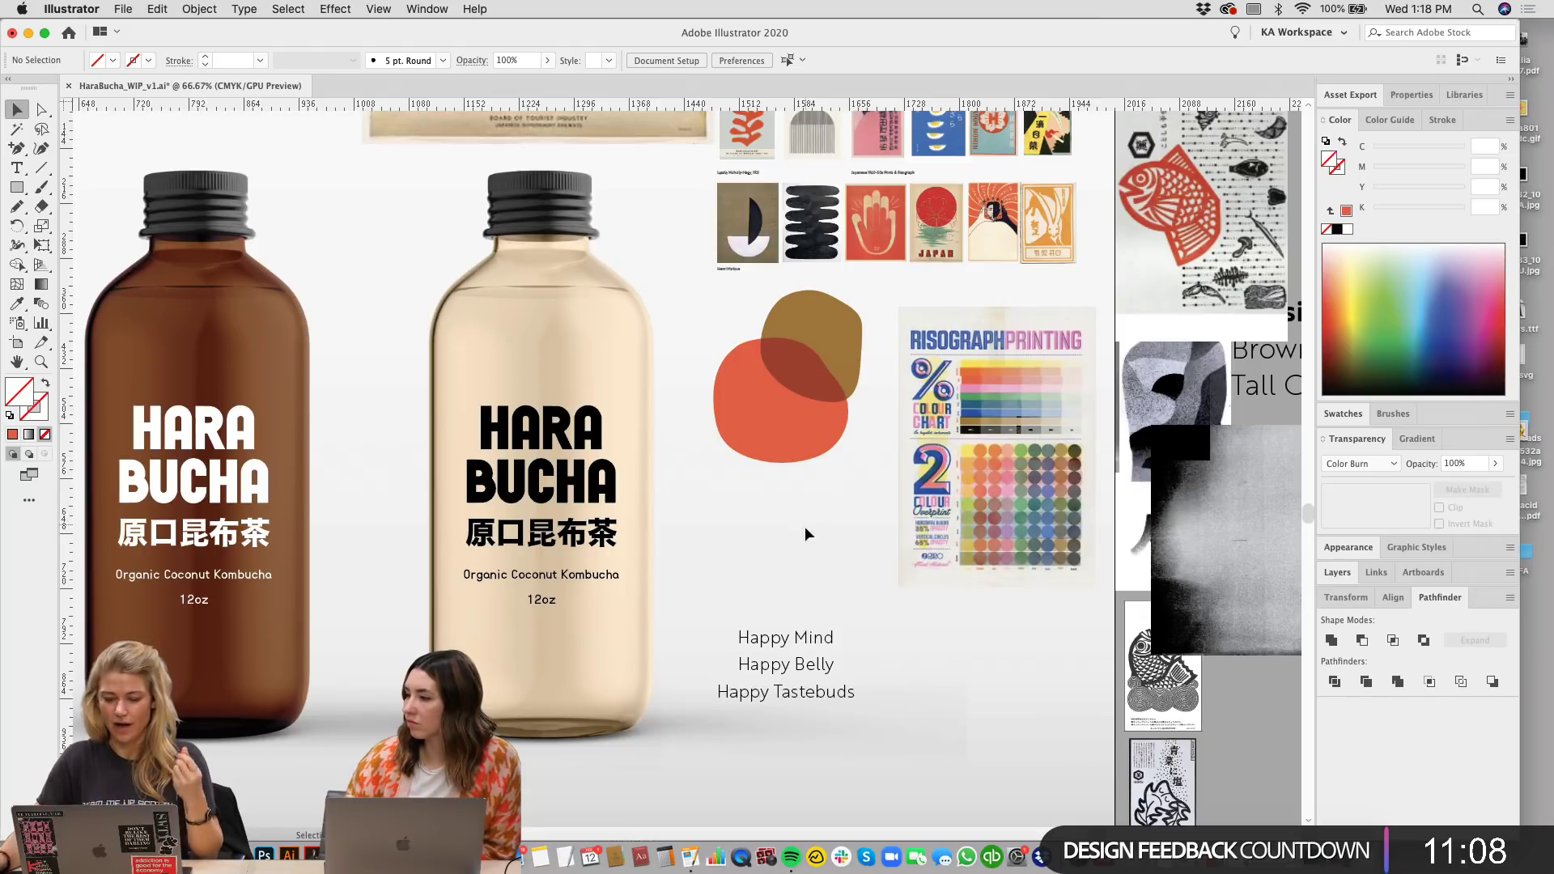
Step: Move the "Happy Mind Happy Belly Happy Tastebuds" text slightly down beneath the blobs and deselect it
left_click_drag(870, 632, 816, 632)
left_click(745, 633)
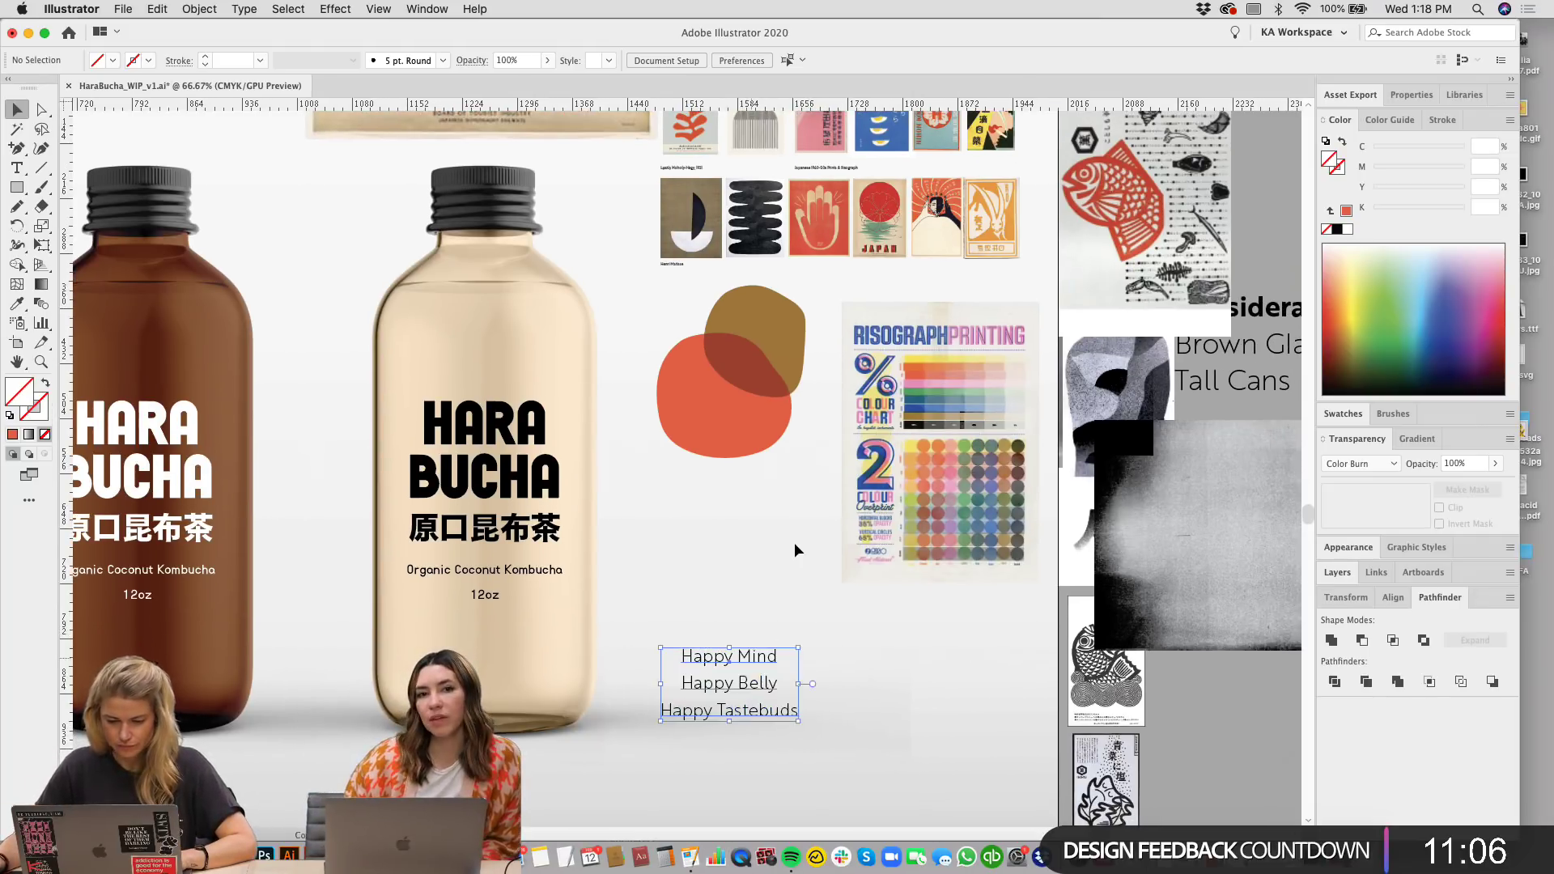
left_click(793, 542)
scroll(748, 542, "up", 1)
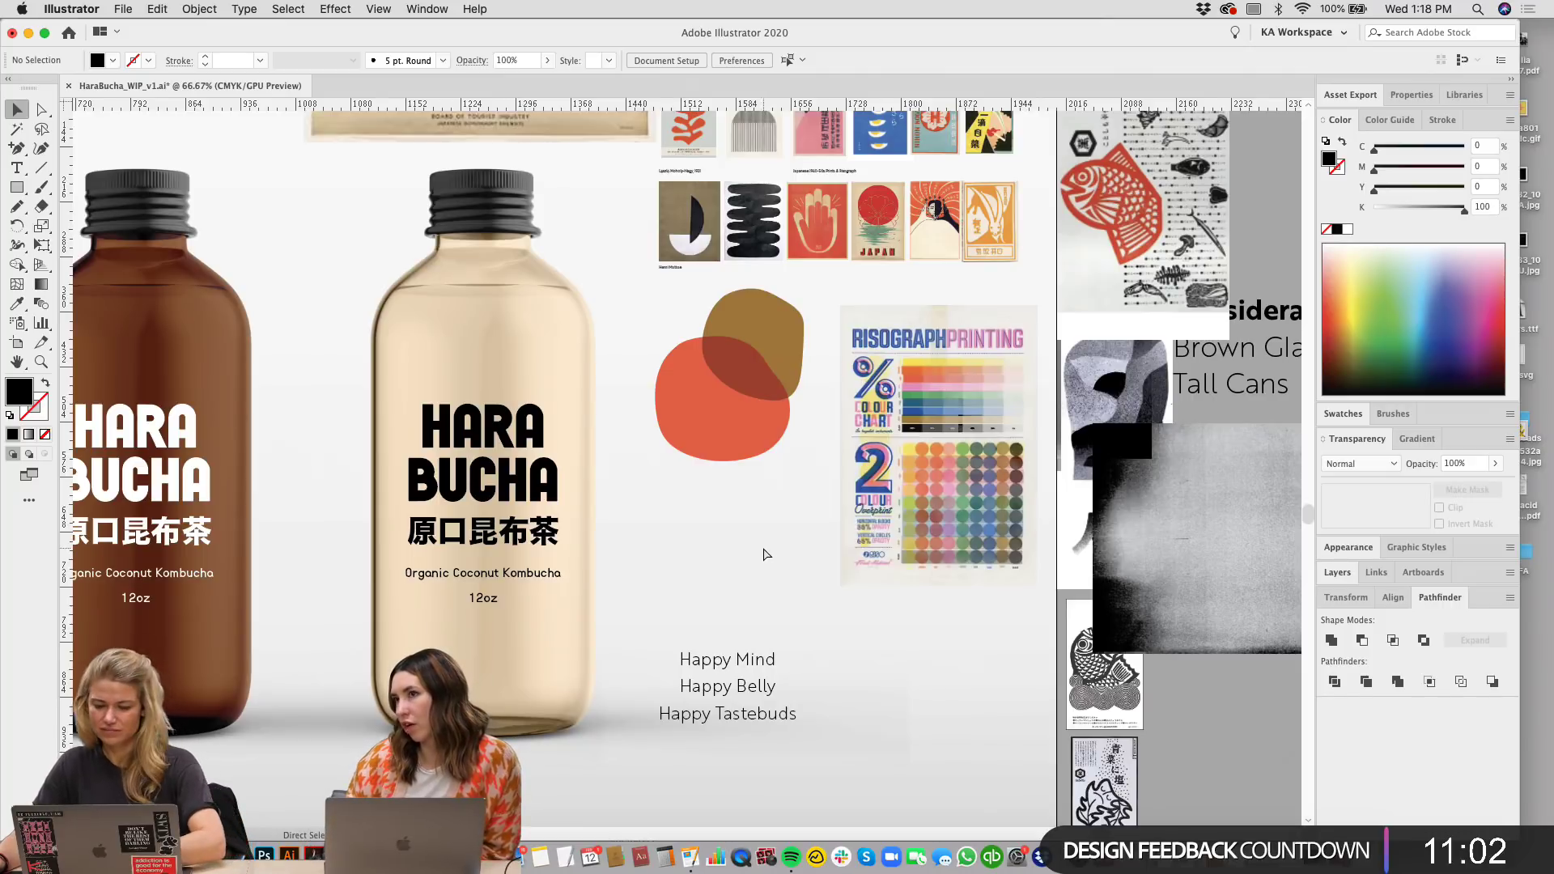
Step: Examine the Early Sketches artboard, selecting the two small eye sketches in its lower row and deselecting them
scroll(764, 545, "down", 3)
scroll(750, 533, "left", 10)
scroll(749, 532, "up", 2)
scroll(629, 506, "up", 2)
scroll(628, 506, "left", 12)
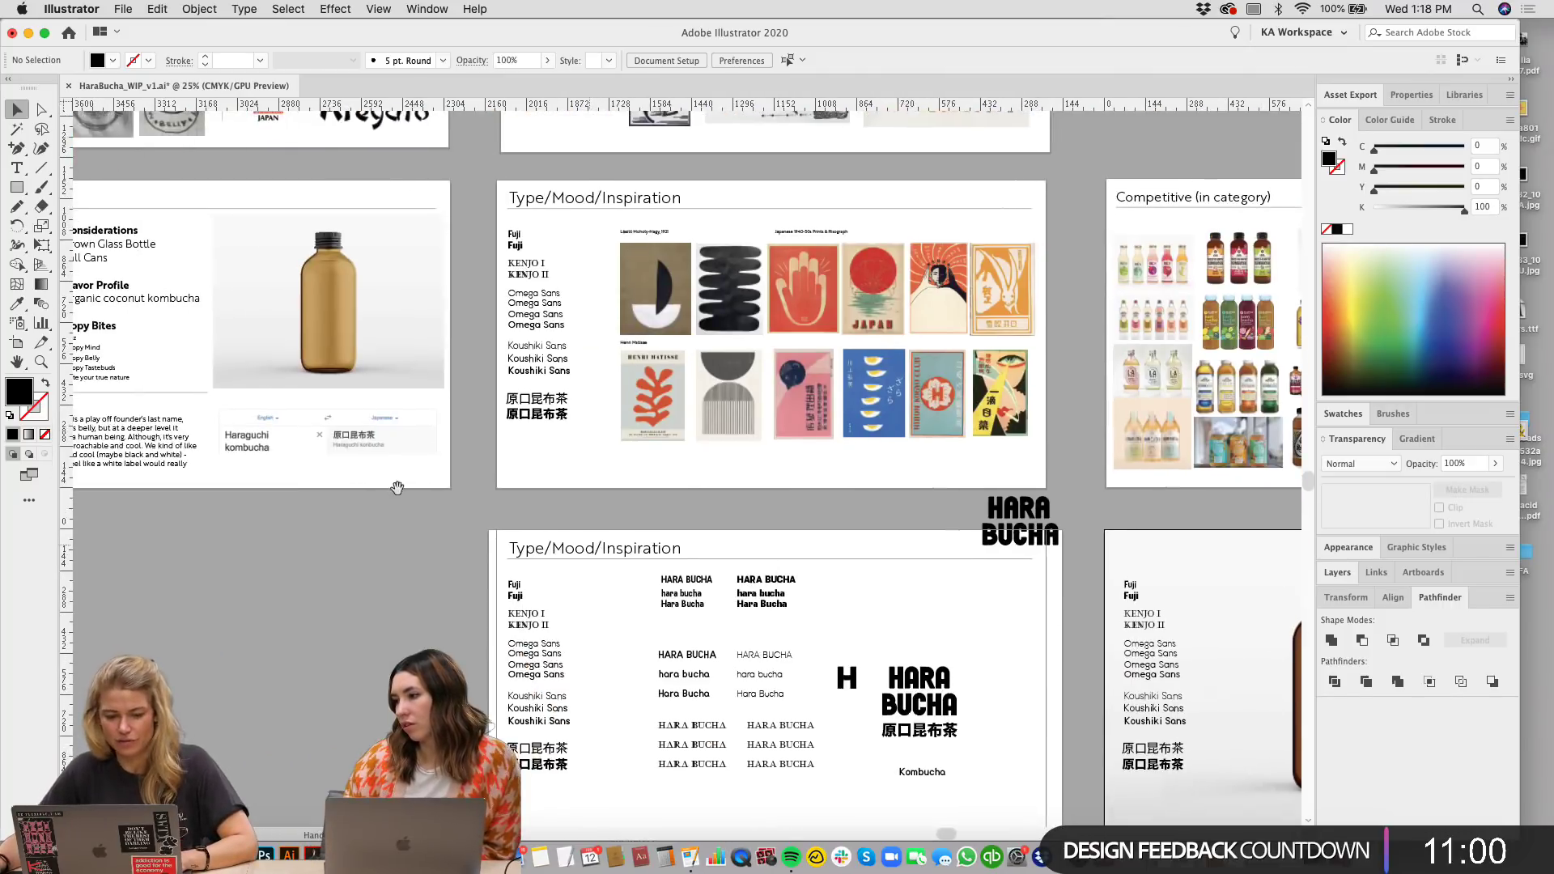
scroll(773, 516, "right", 2)
scroll(773, 516, "up", 1)
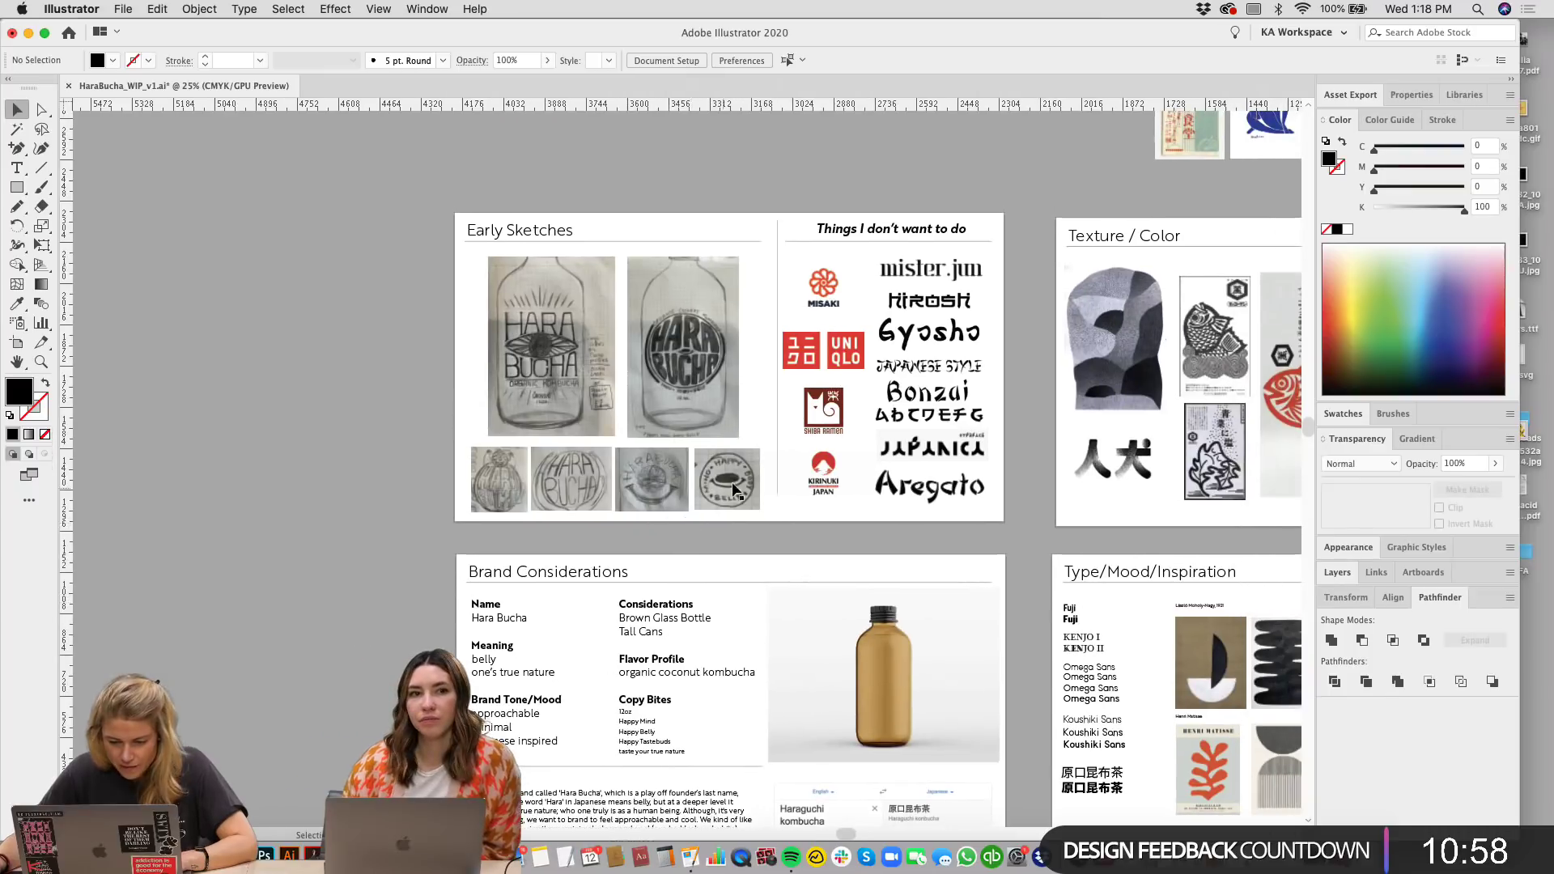
left_click(653, 486)
left_click(696, 458, "shift")
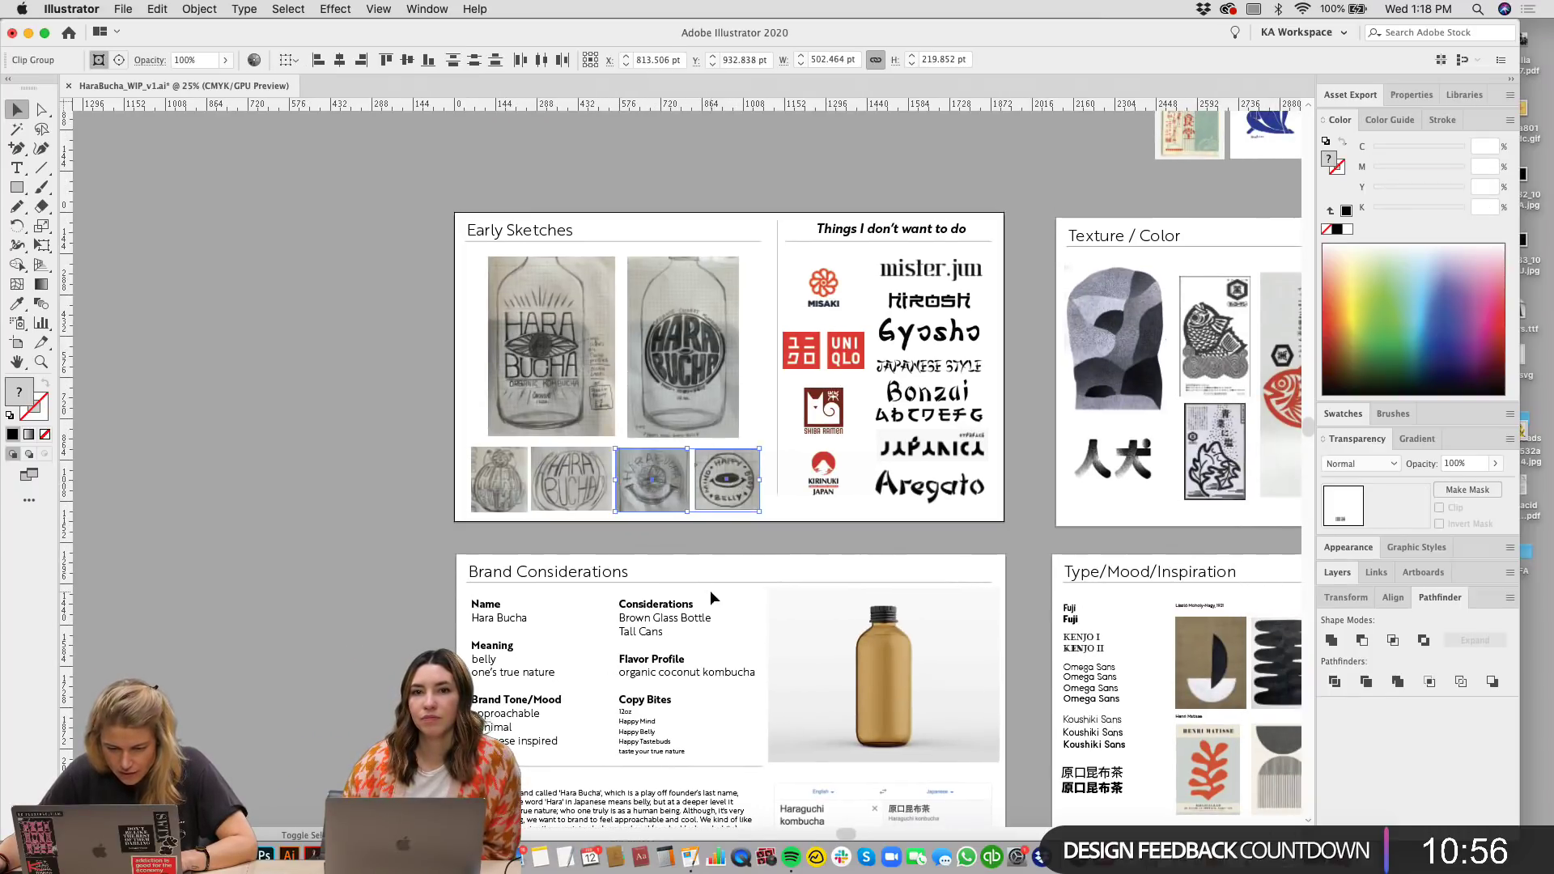
key("super")
key("super+shift+a")
scroll(566, 405, "right", 3)
scroll(566, 405, "up", 1)
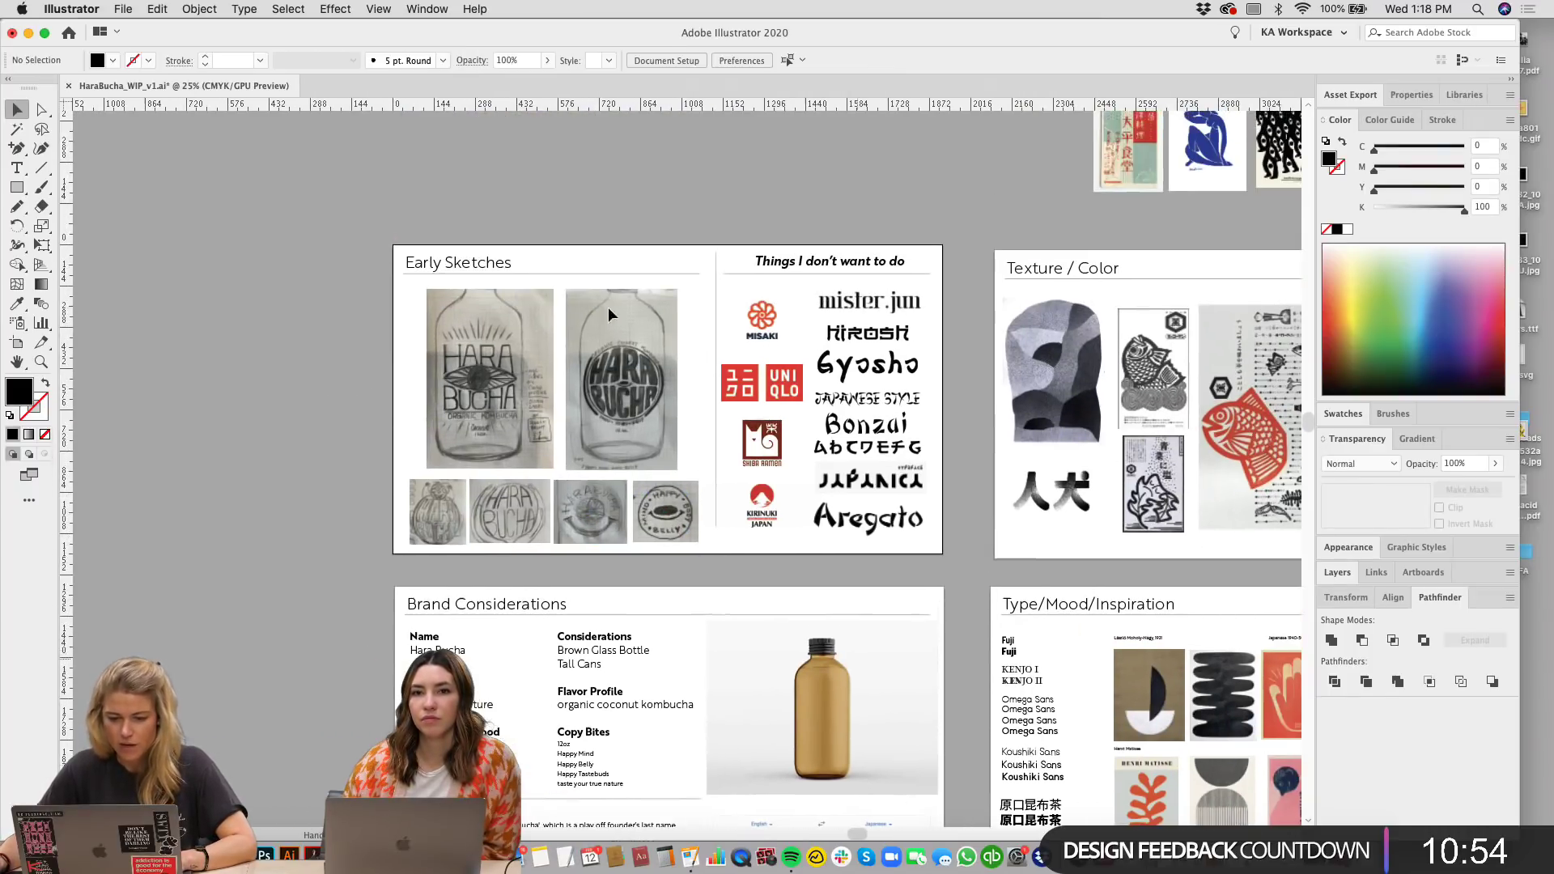
Step: Move the bottle photo off the round Hara Bucha logo and place the logo on the empty canvas below the bottle mockups
left_click_drag(603, 374, 758, 375)
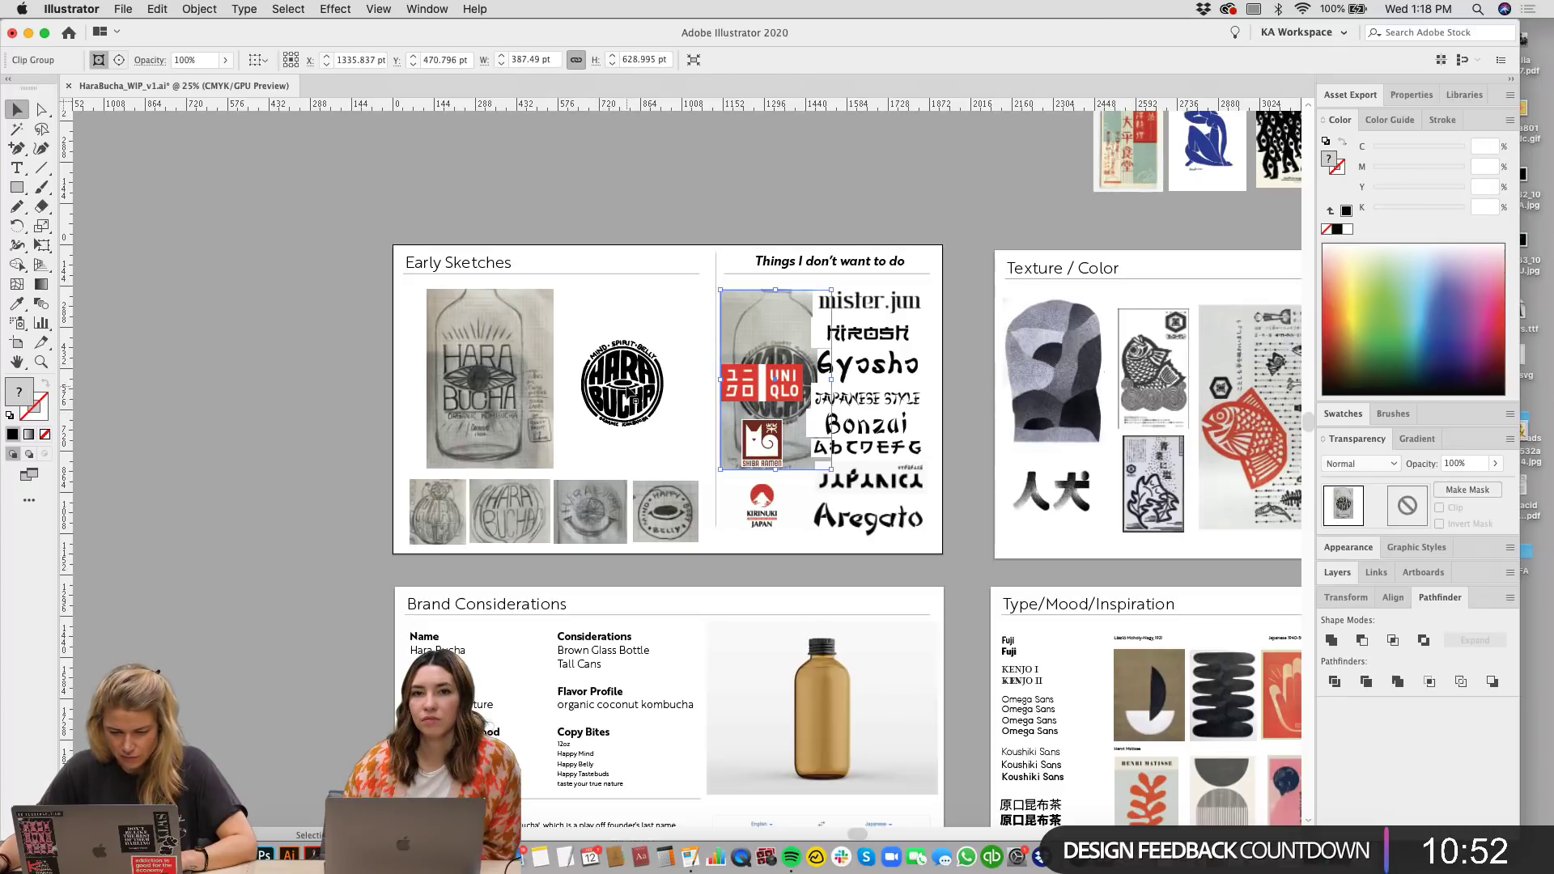
left_click(628, 391)
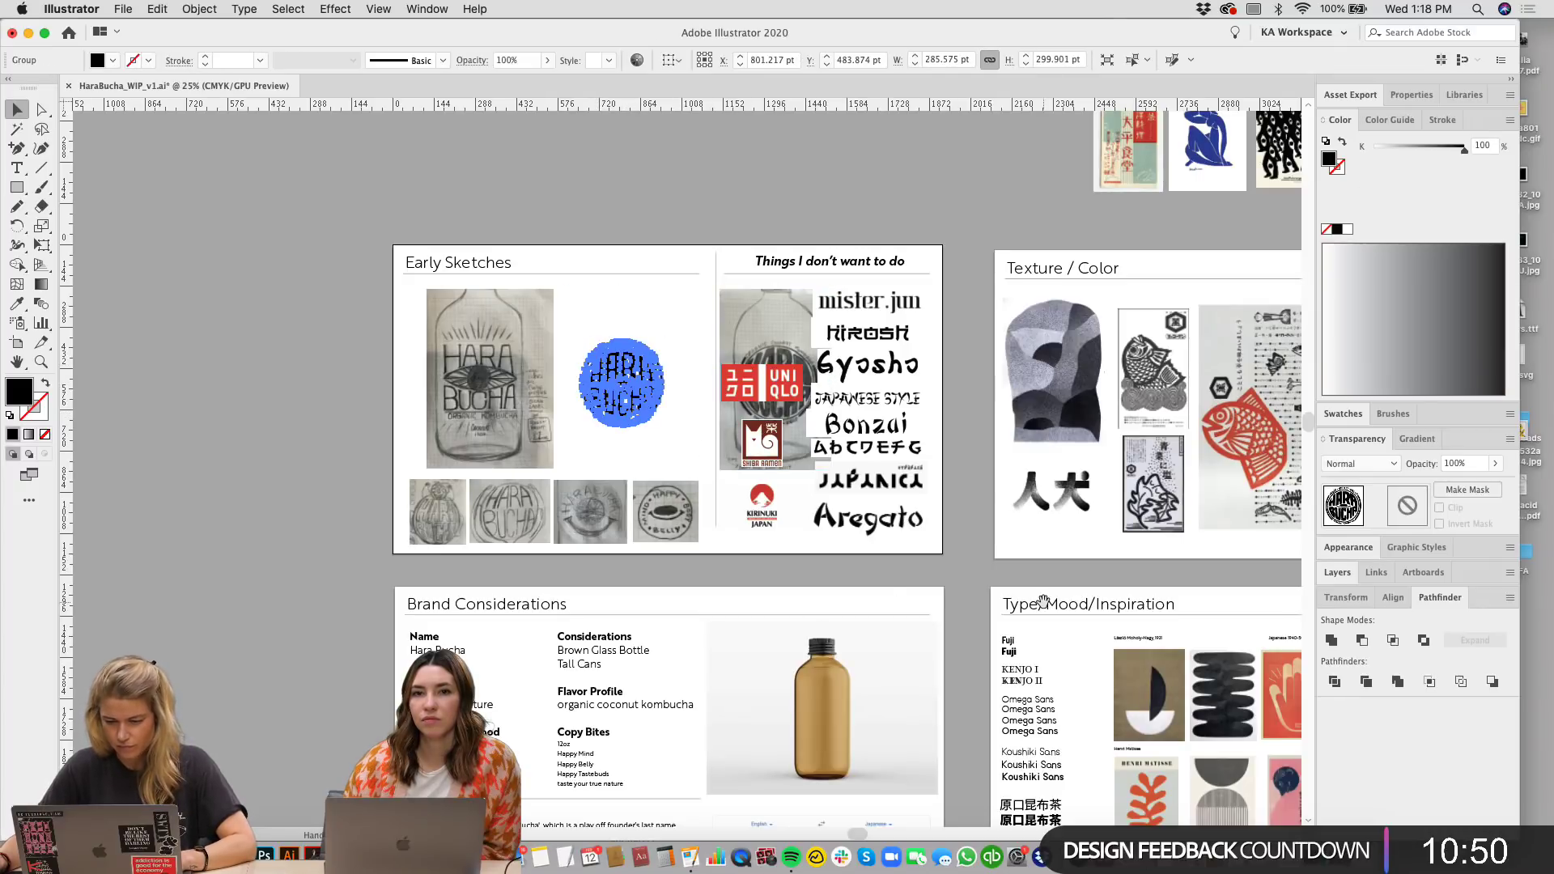
scroll(1043, 600, "right", 10)
scroll(1043, 600, "down", 6)
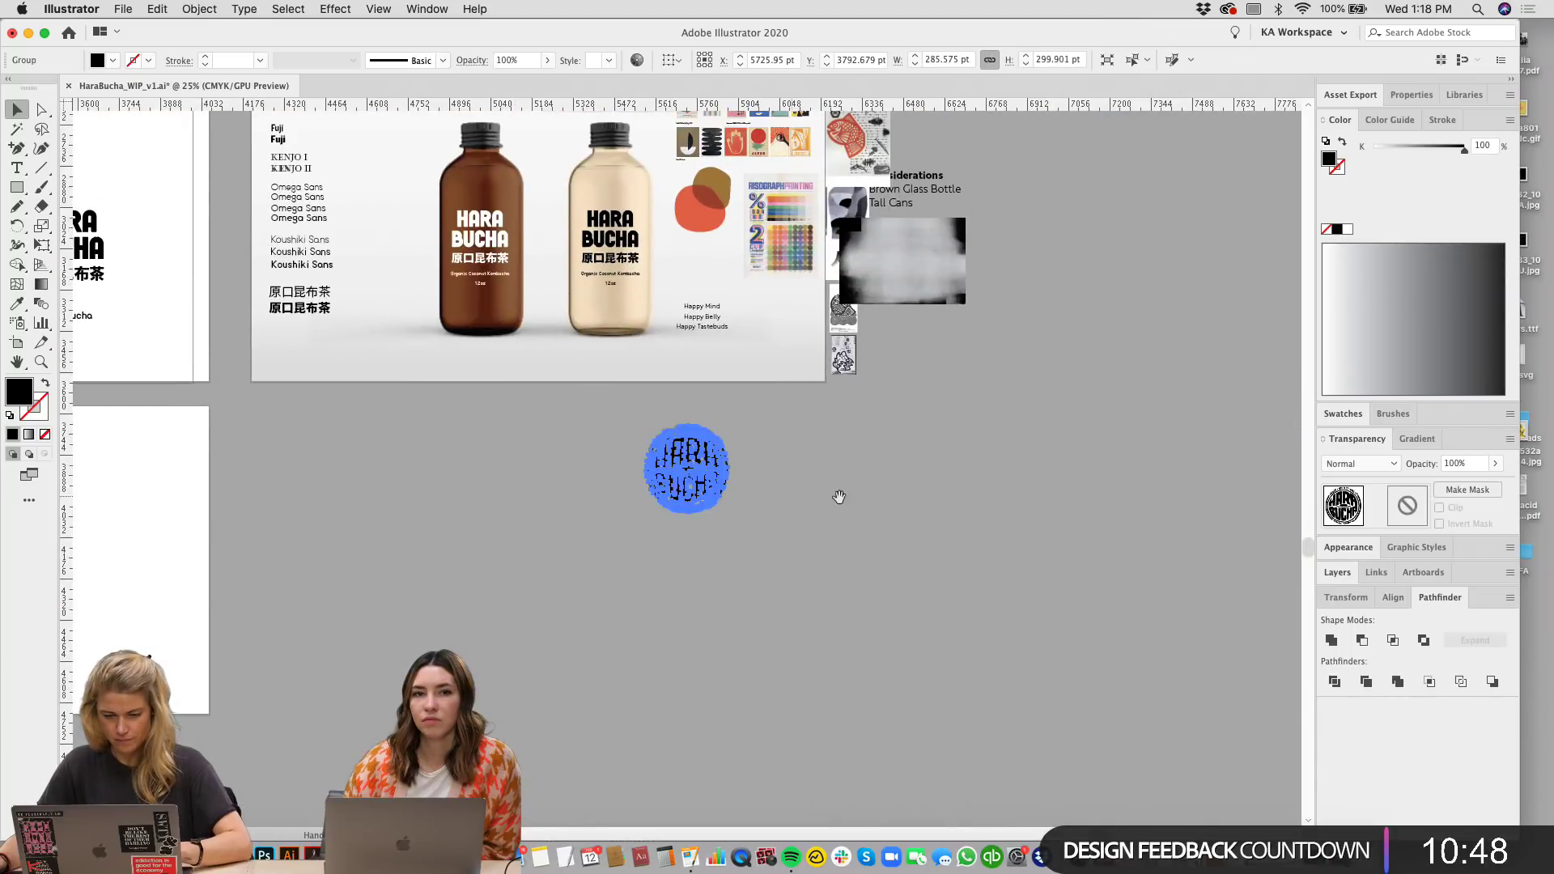
scroll(886, 424, "down", 2)
key("super+equal")
key("super+equal")
key("super+equal")
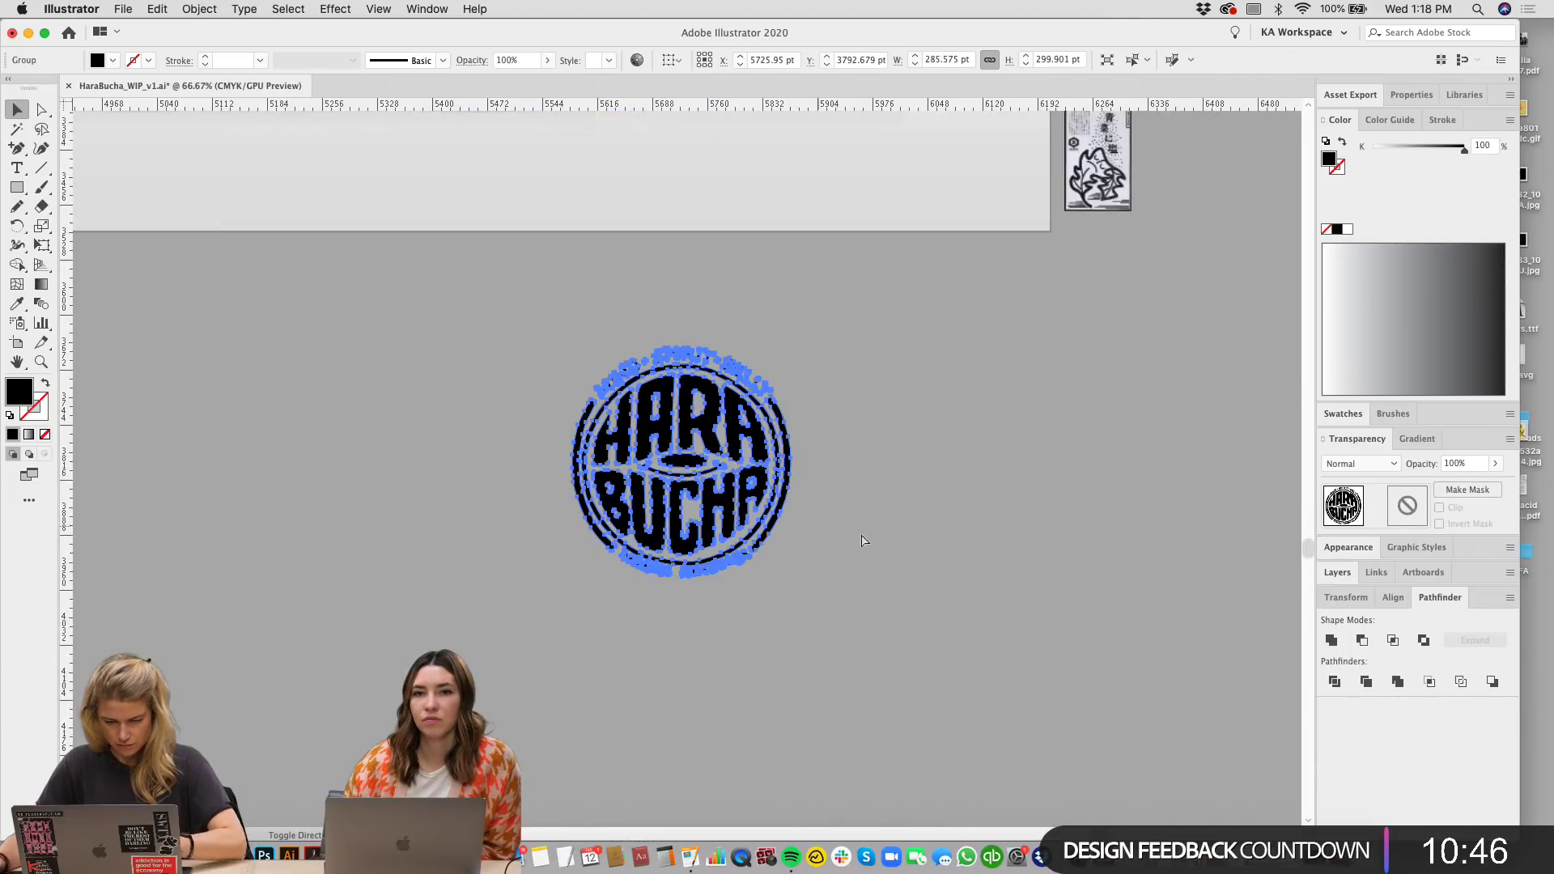
Step: Ungroup the round logo into separate parts and reverse the accidental removal of its rings and lower lettering
left_click(840, 600)
left_click_drag(555, 518, 557, 515)
key("super+x")
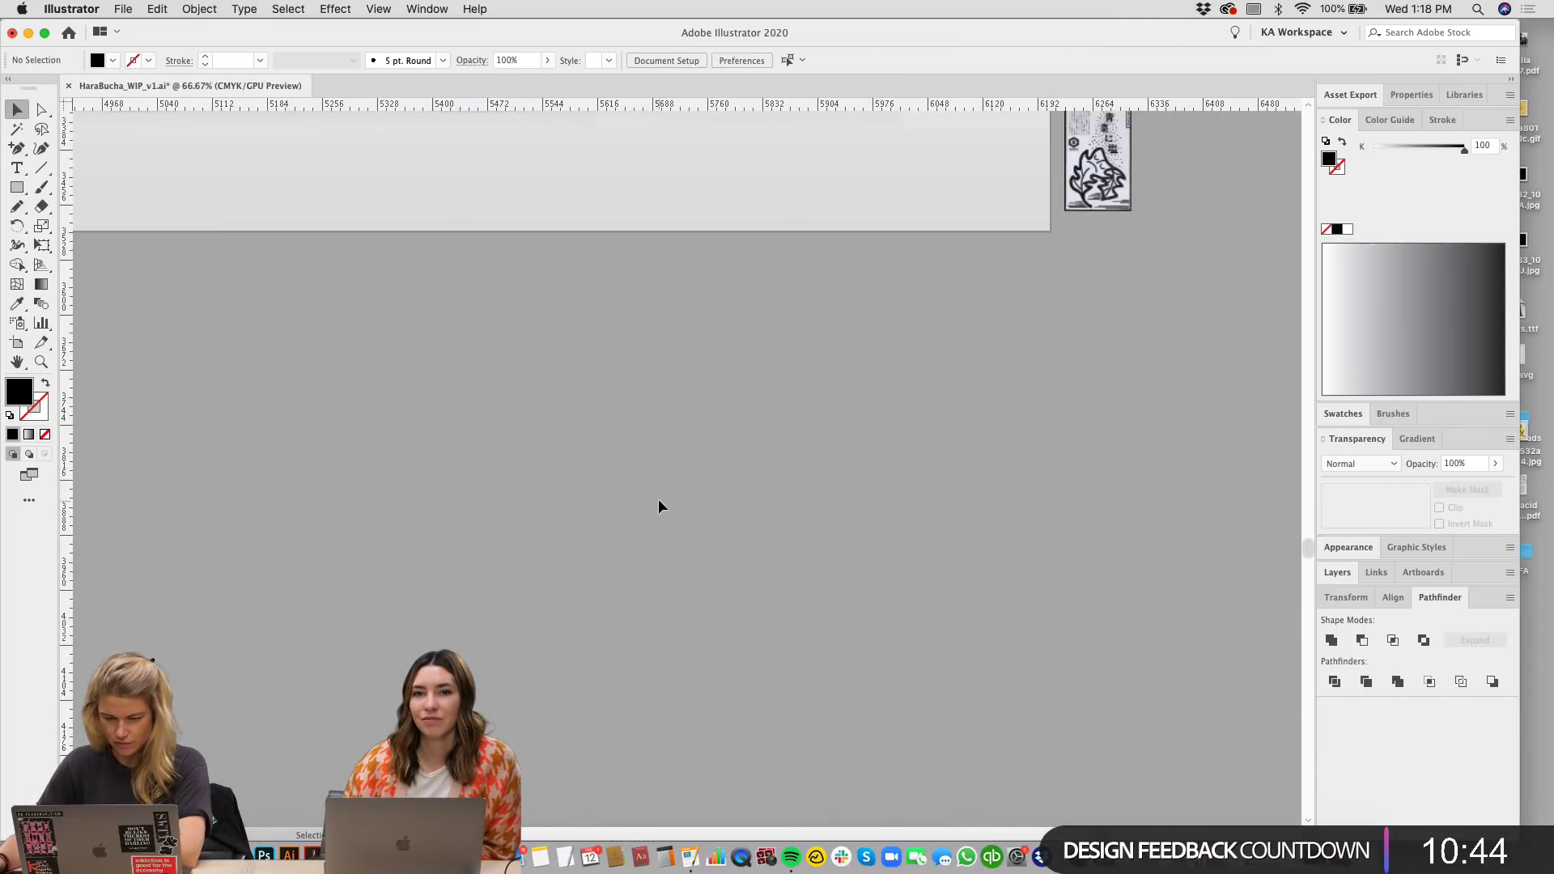
key("super+v")
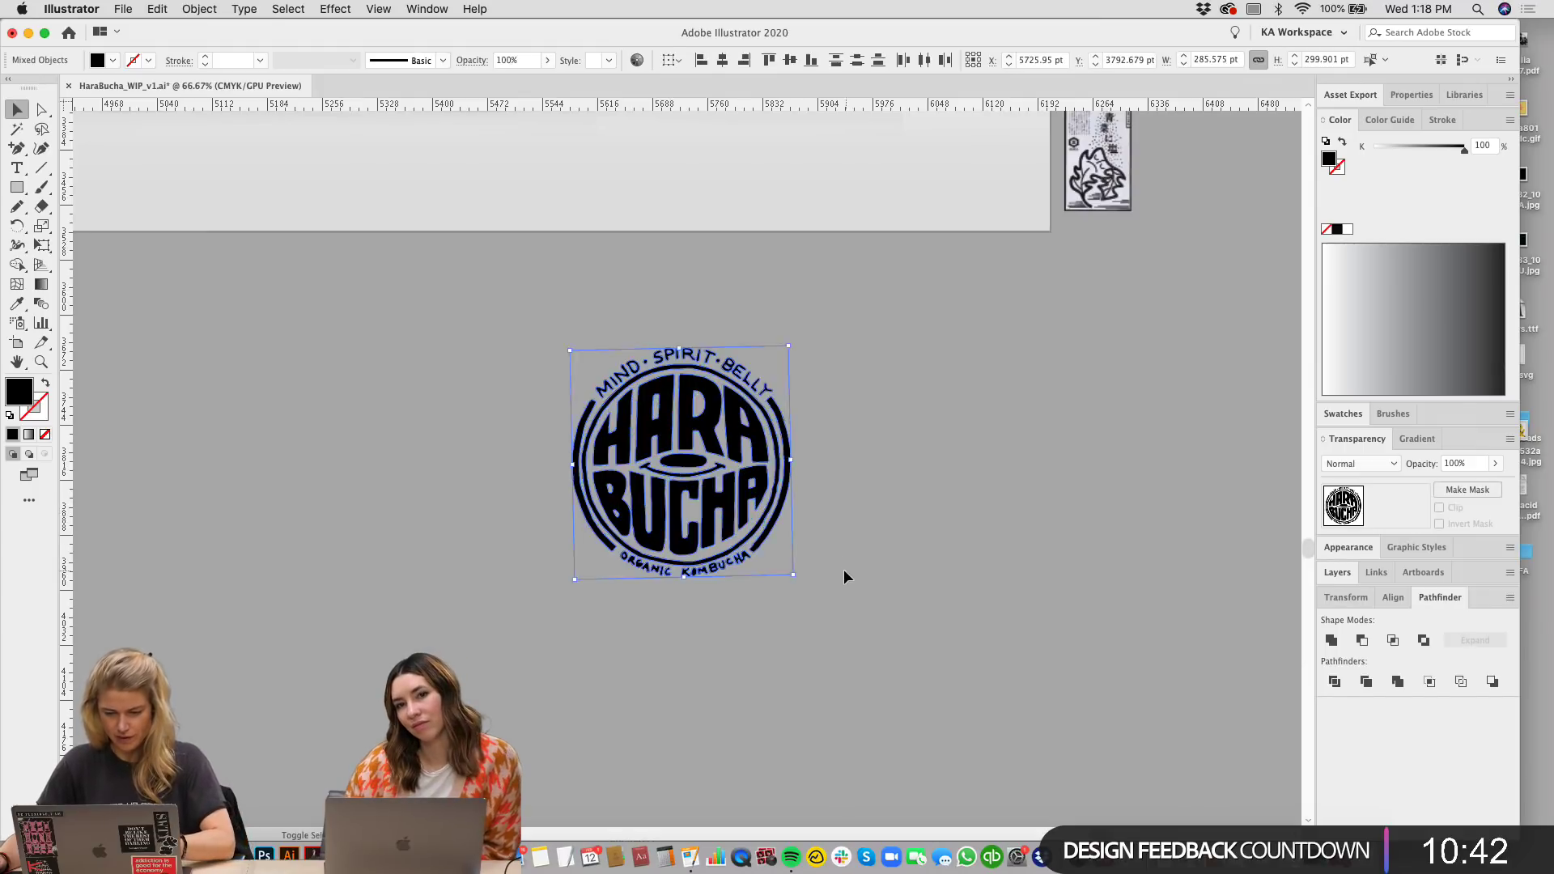
key("super+z")
key("super+z")
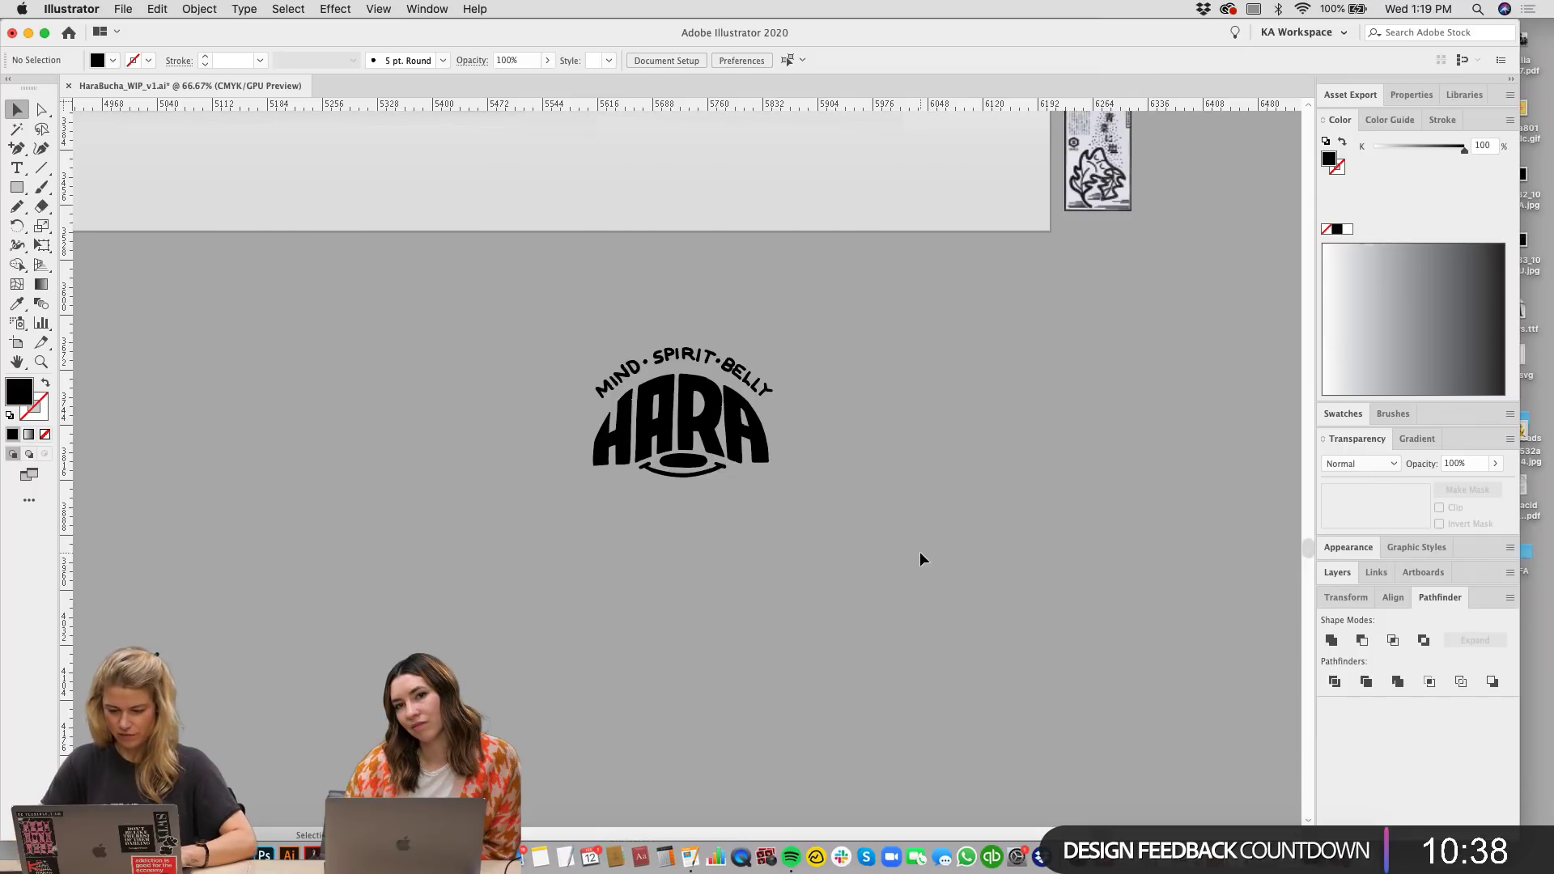
key("super+=")
key("super+=")
key("super+shift+z")
scroll(801, 615, "down", 1)
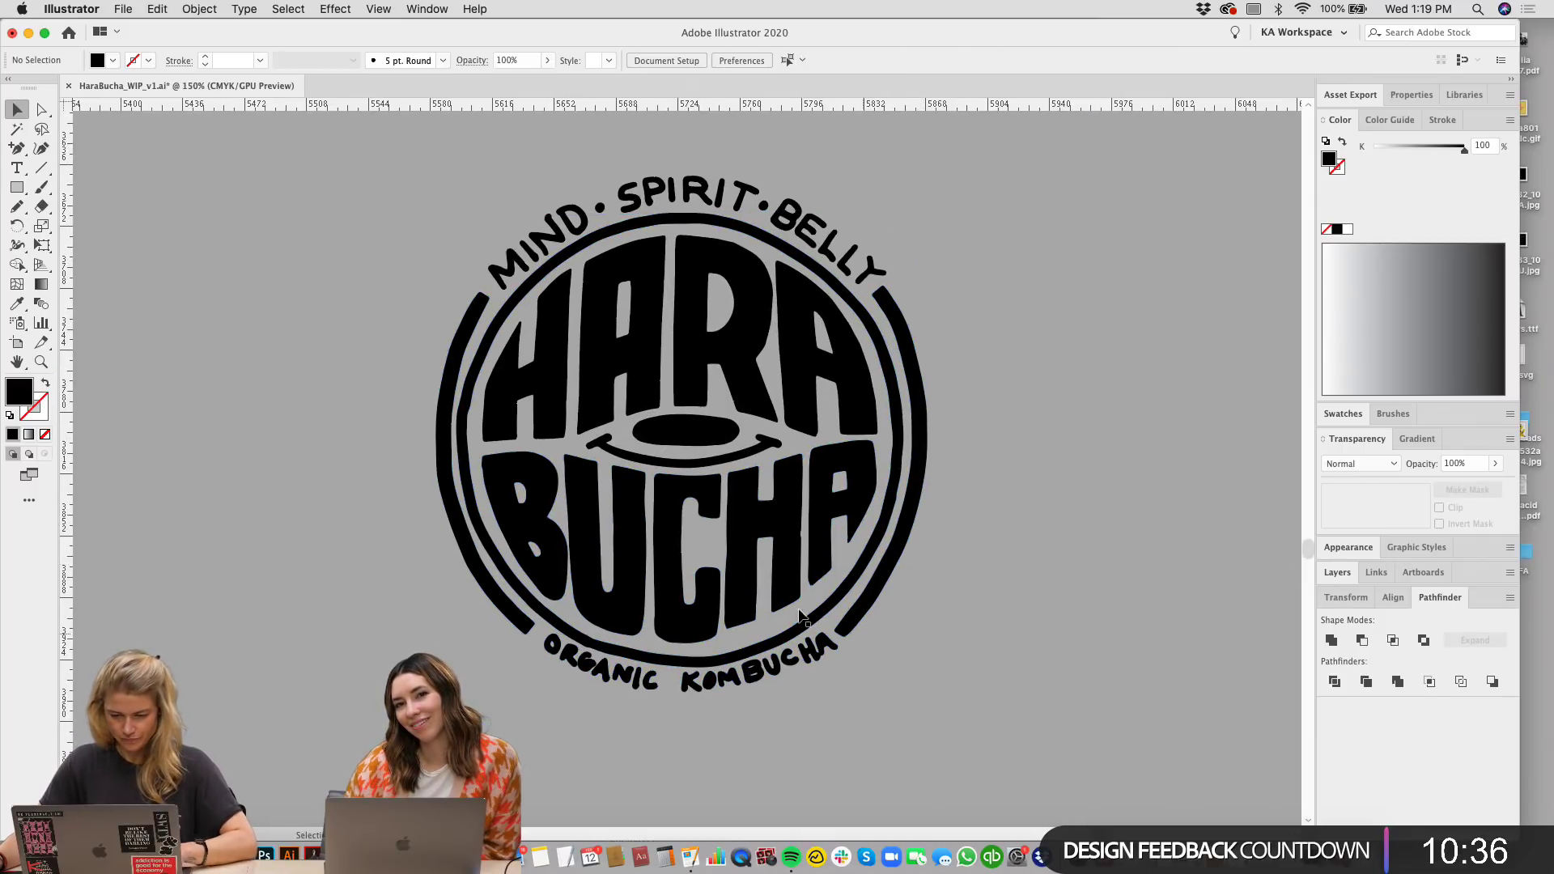
Step: Delete the two outer arcs and the "SPIRIT" lettering with its adjoining dot and B from the round logo
left_click(923, 413)
key("Delete")
left_click(461, 333)
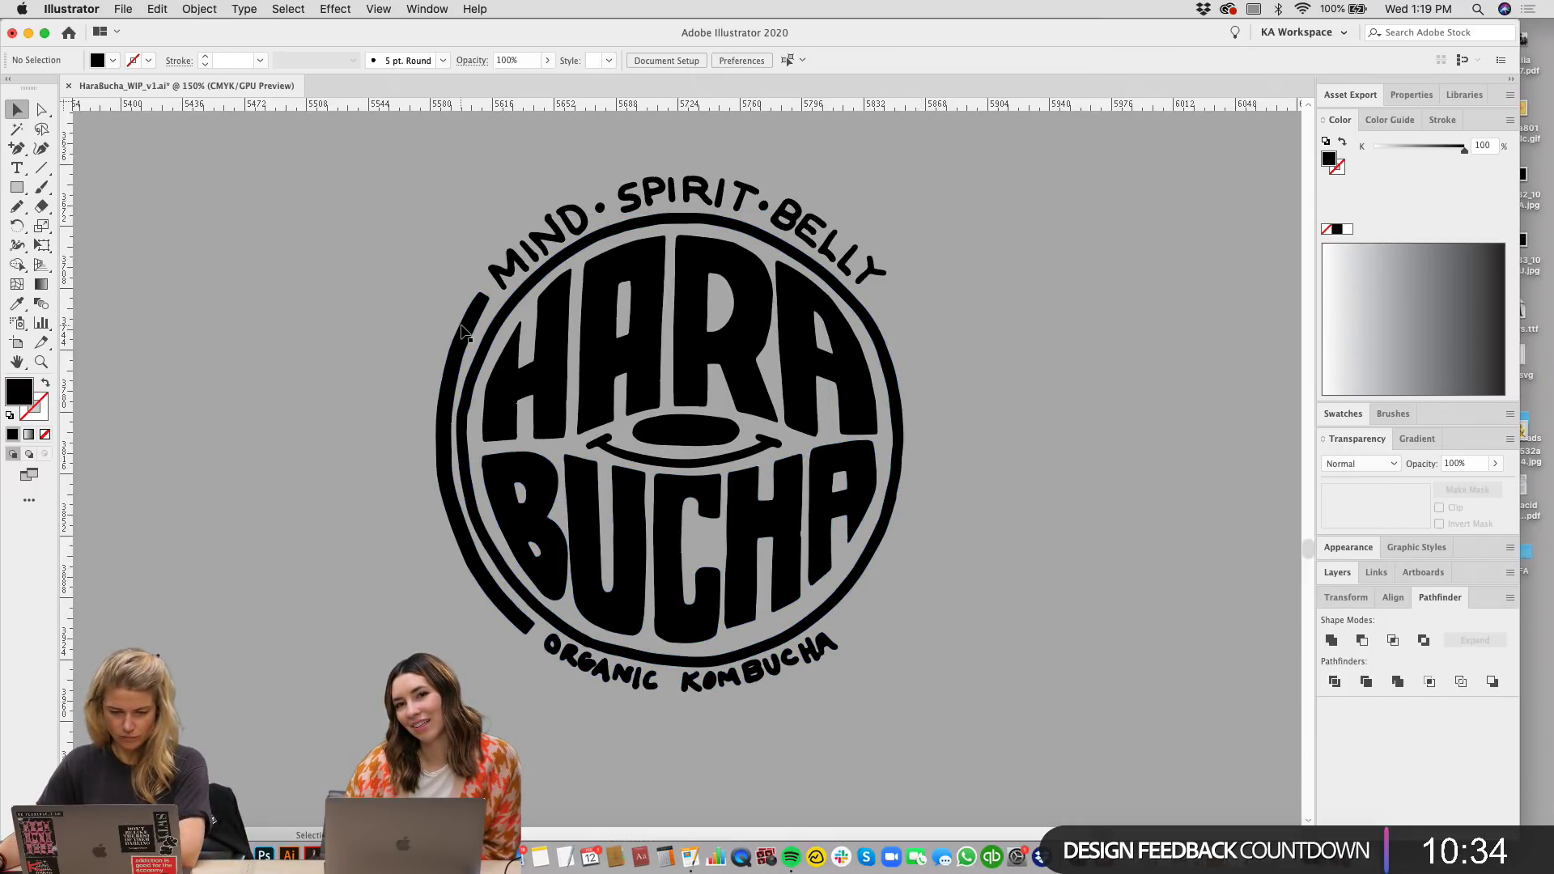
key("Delete")
left_click(819, 214)
key("Delete")
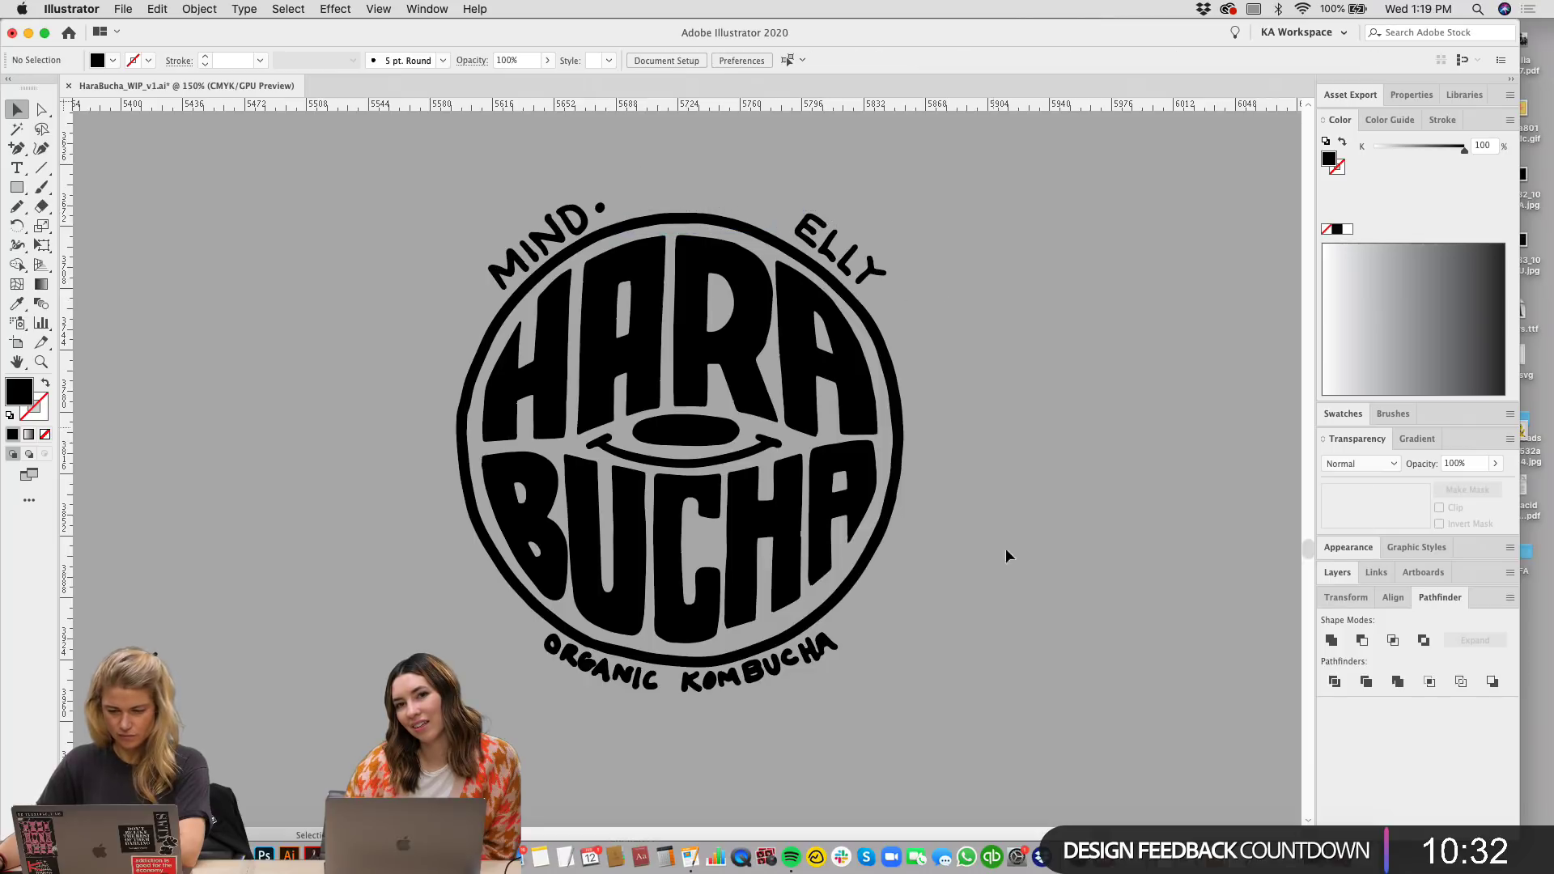
Step: Move the logo's circle and central eye drawing aside, and delete all the remaining lettering
left_click(704, 457)
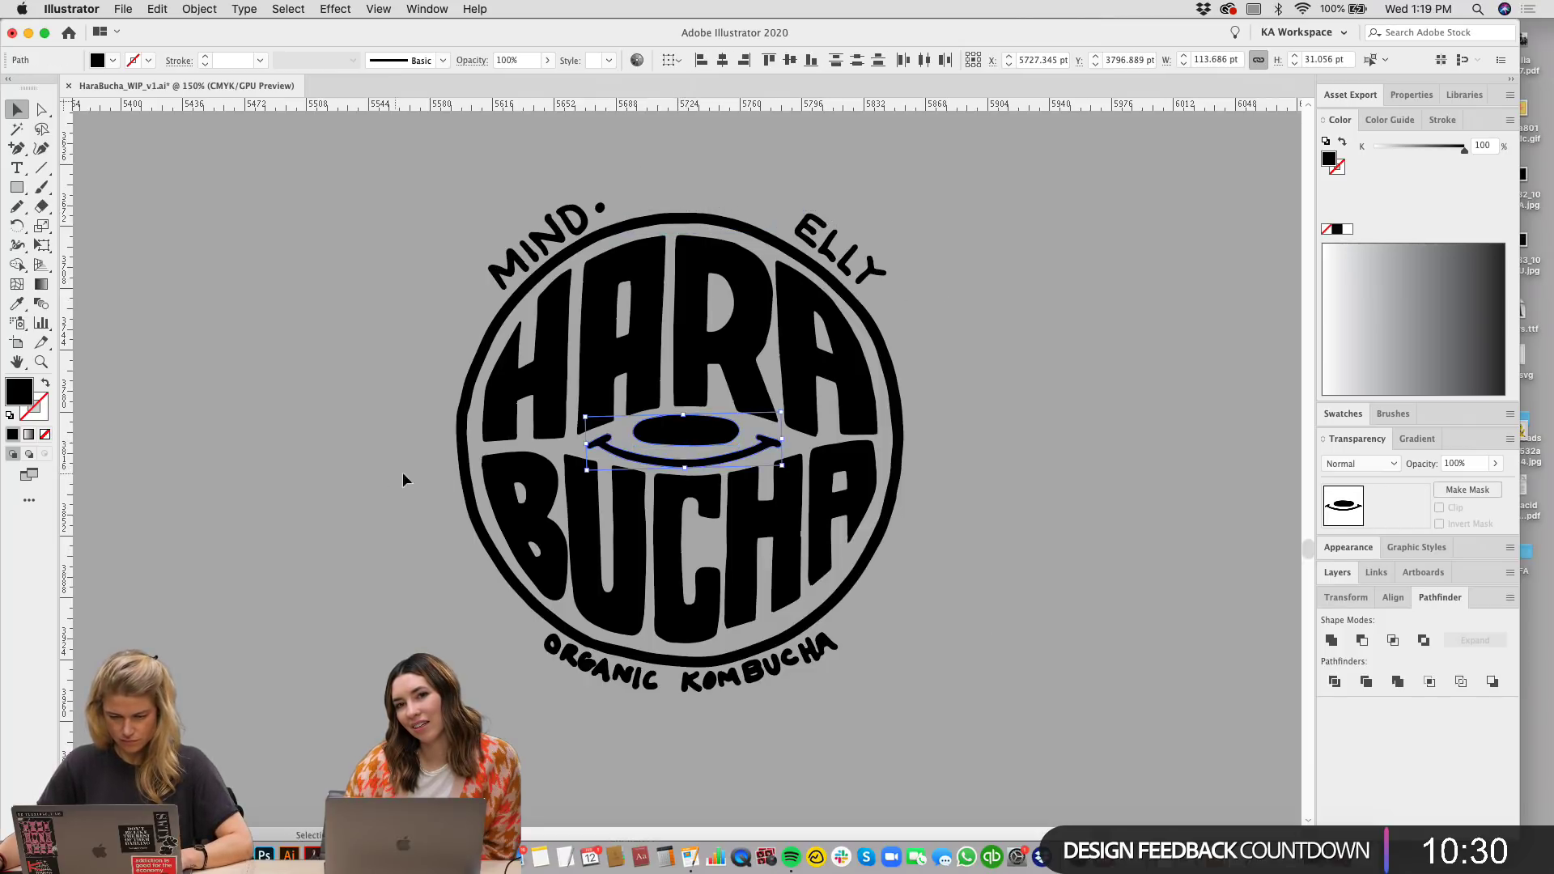
left_click_drag(461, 452, 1063, 453)
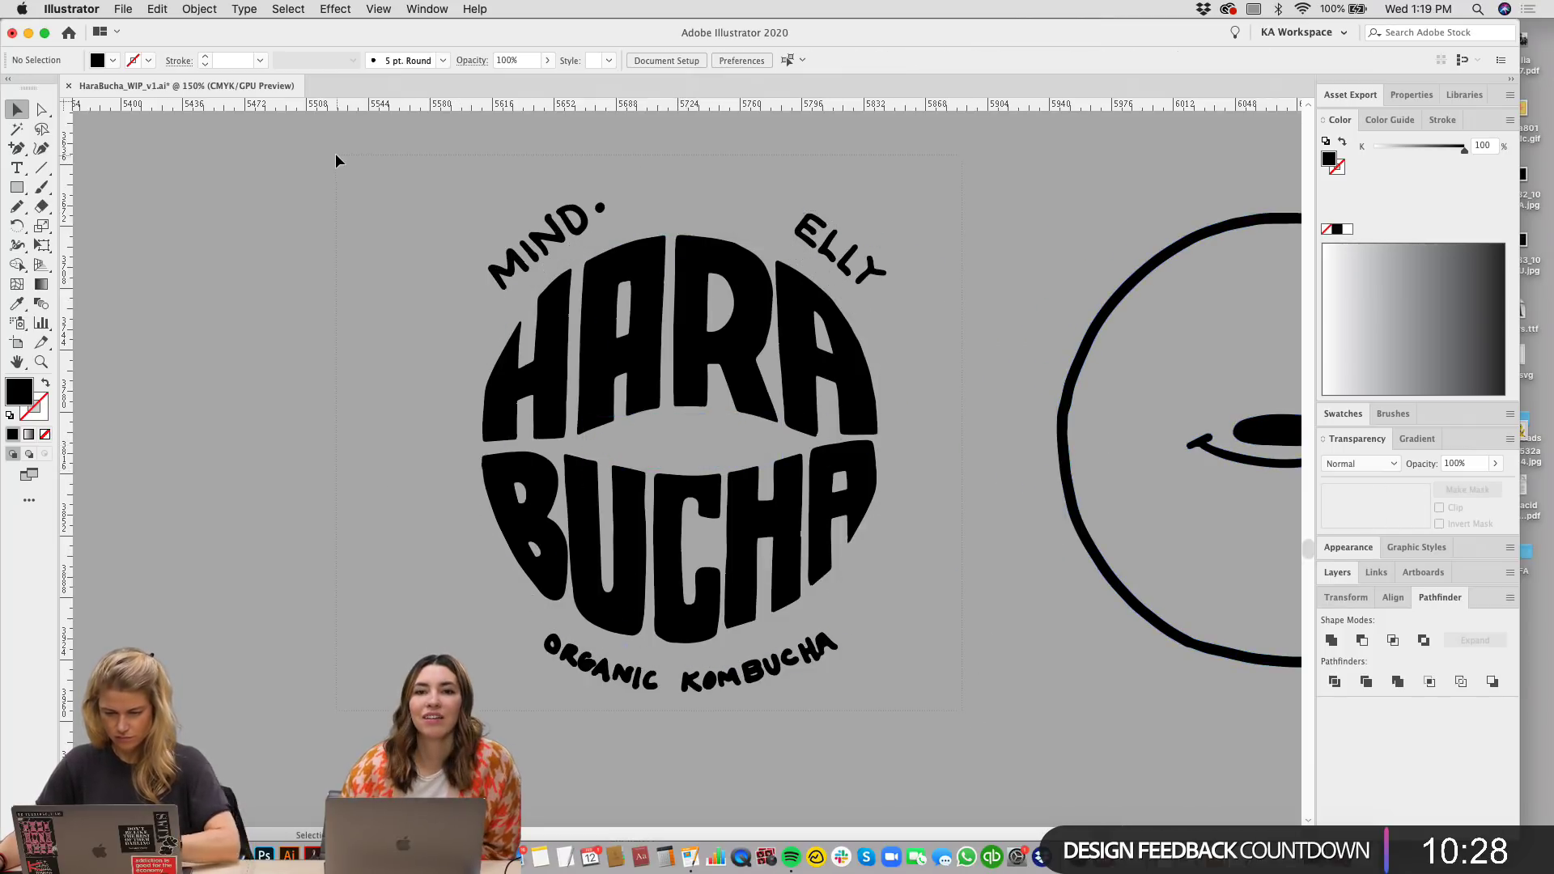
left_click_drag(335, 154, 662, 400)
key("Delete")
Step: Move the circle and eye onto the mockup artboard beside the "Happy Mind Happy Belly Happy Tastebuds" text, scaled down slightly
key("super+minus")
key("super+minus")
key("super+minus")
scroll(995, 639, "up", 5)
scroll(662, 400, "up", 2)
left_click_drag(804, 604, 777, 321)
left_click(765, 540)
scroll(982, 566, "up", 4)
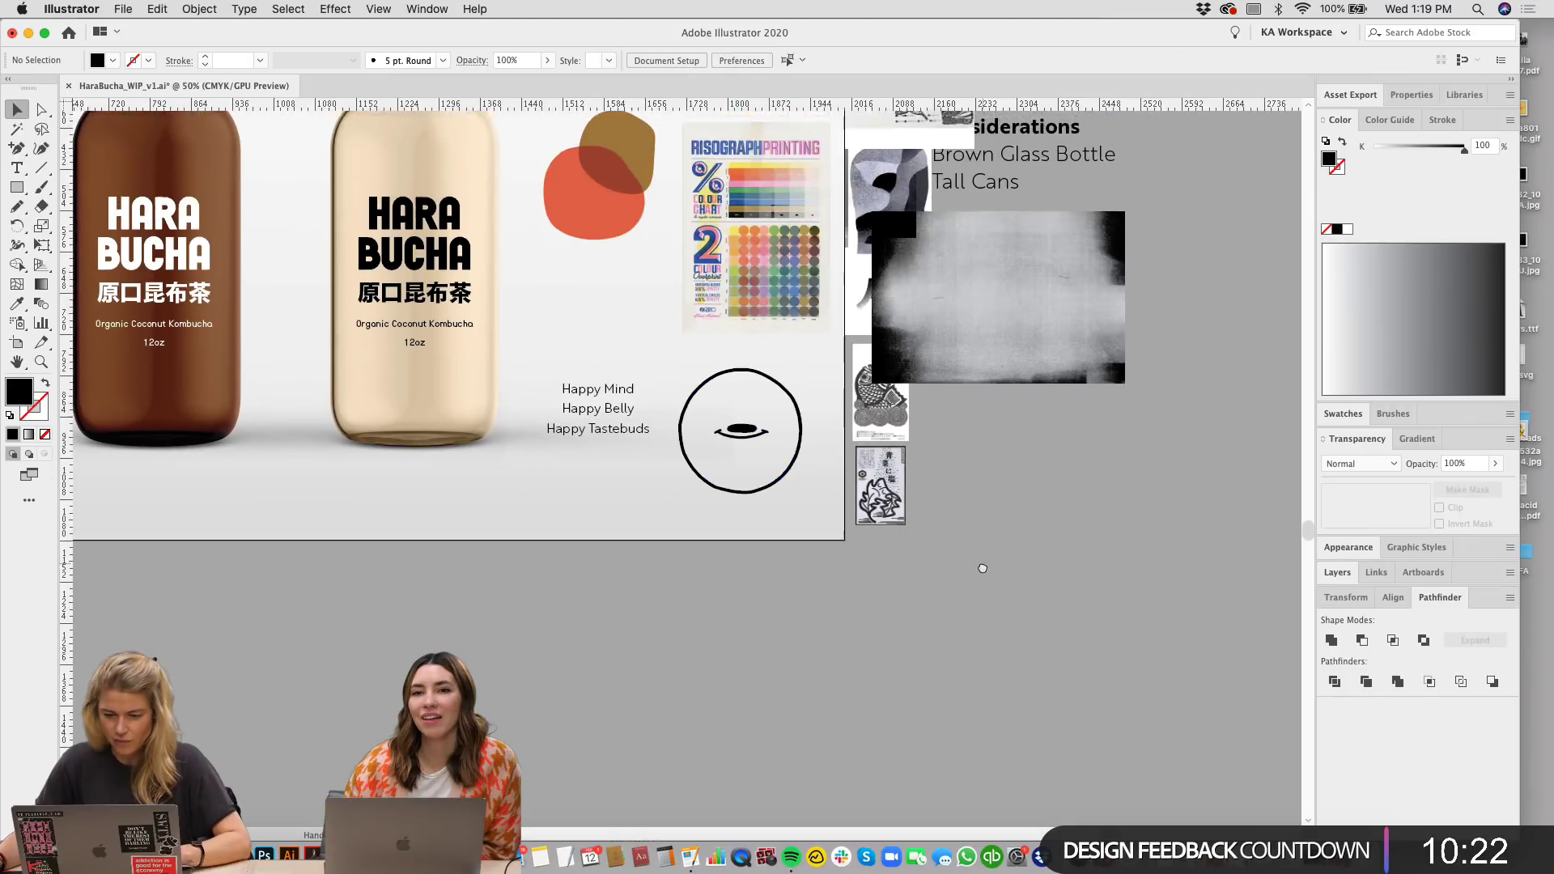
Step: Enlarge the eye drawing inside its circle and deselect it
key("super+plus")
key("super+plus")
scroll(960, 573, "right", 2)
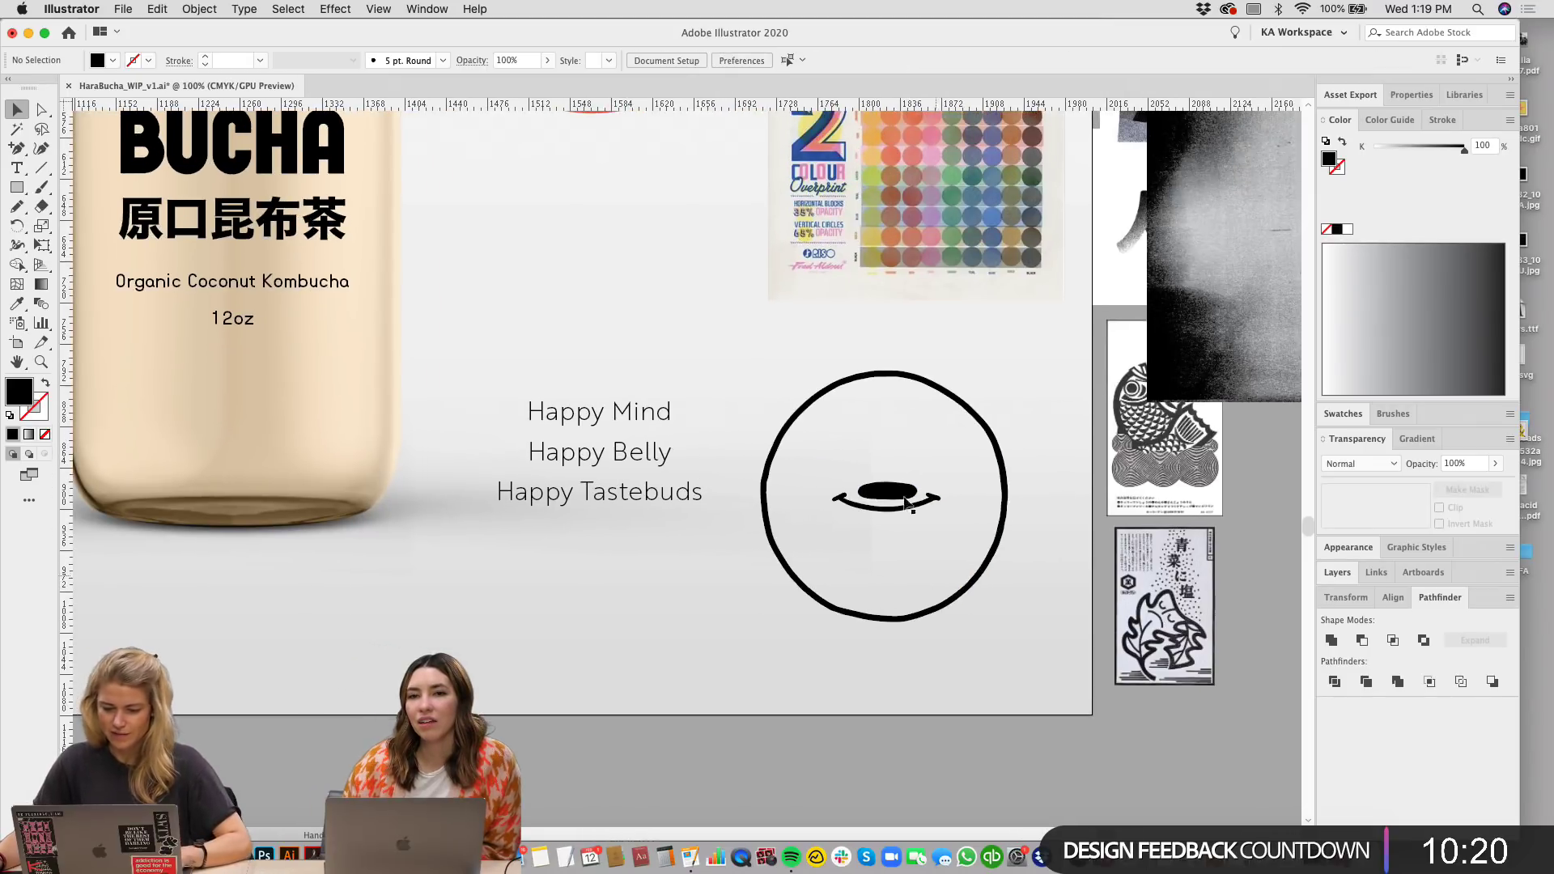
left_click(888, 495)
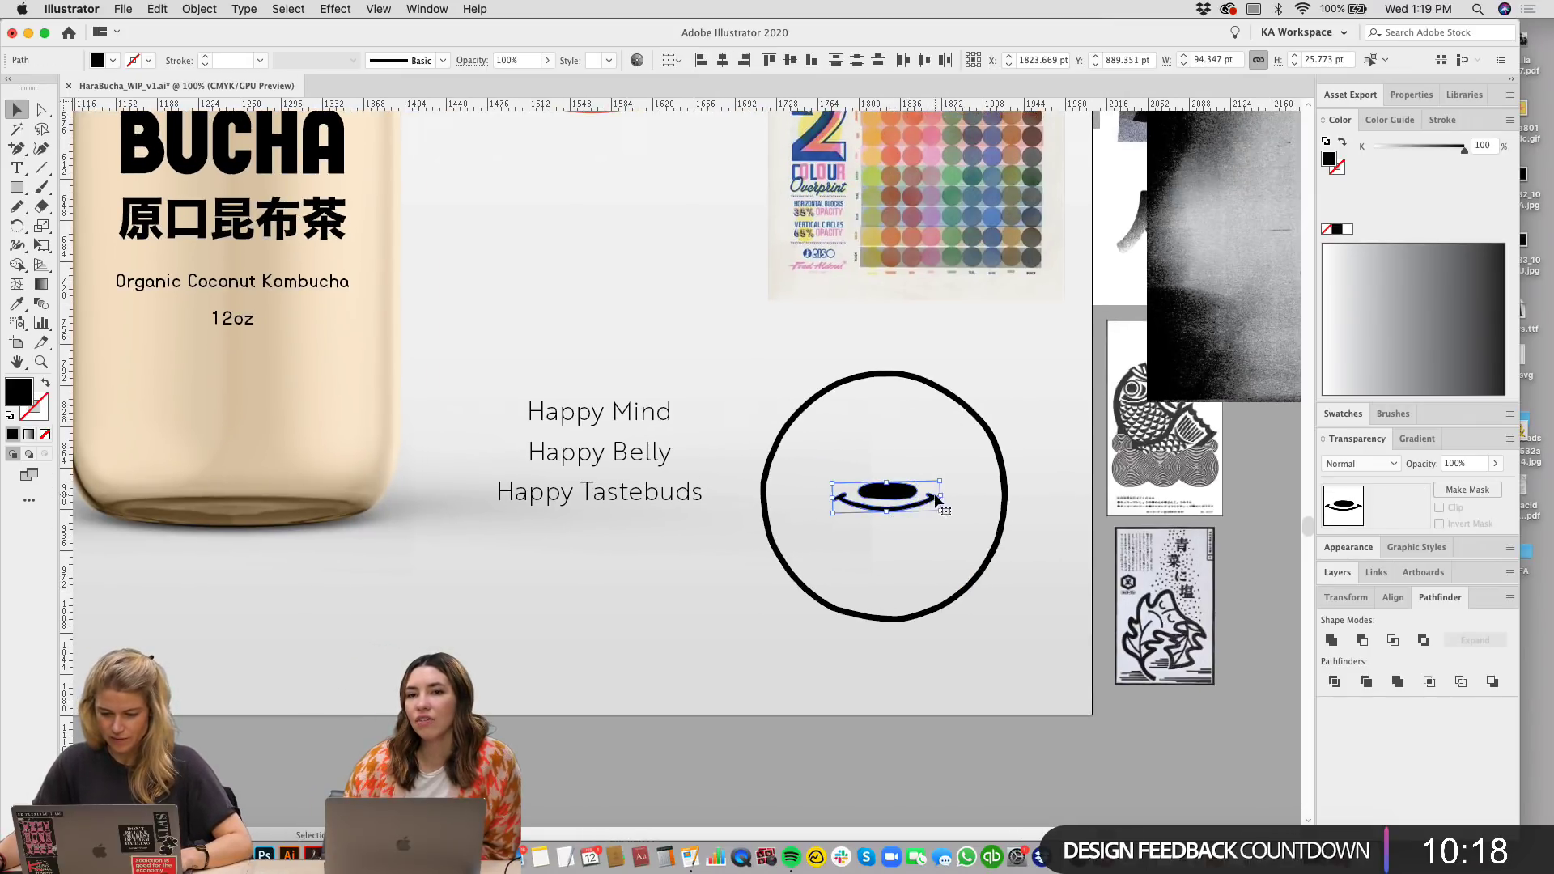
left_click_drag(942, 496, 970, 496)
scroll(967, 352, "right", 2)
left_click(966, 352)
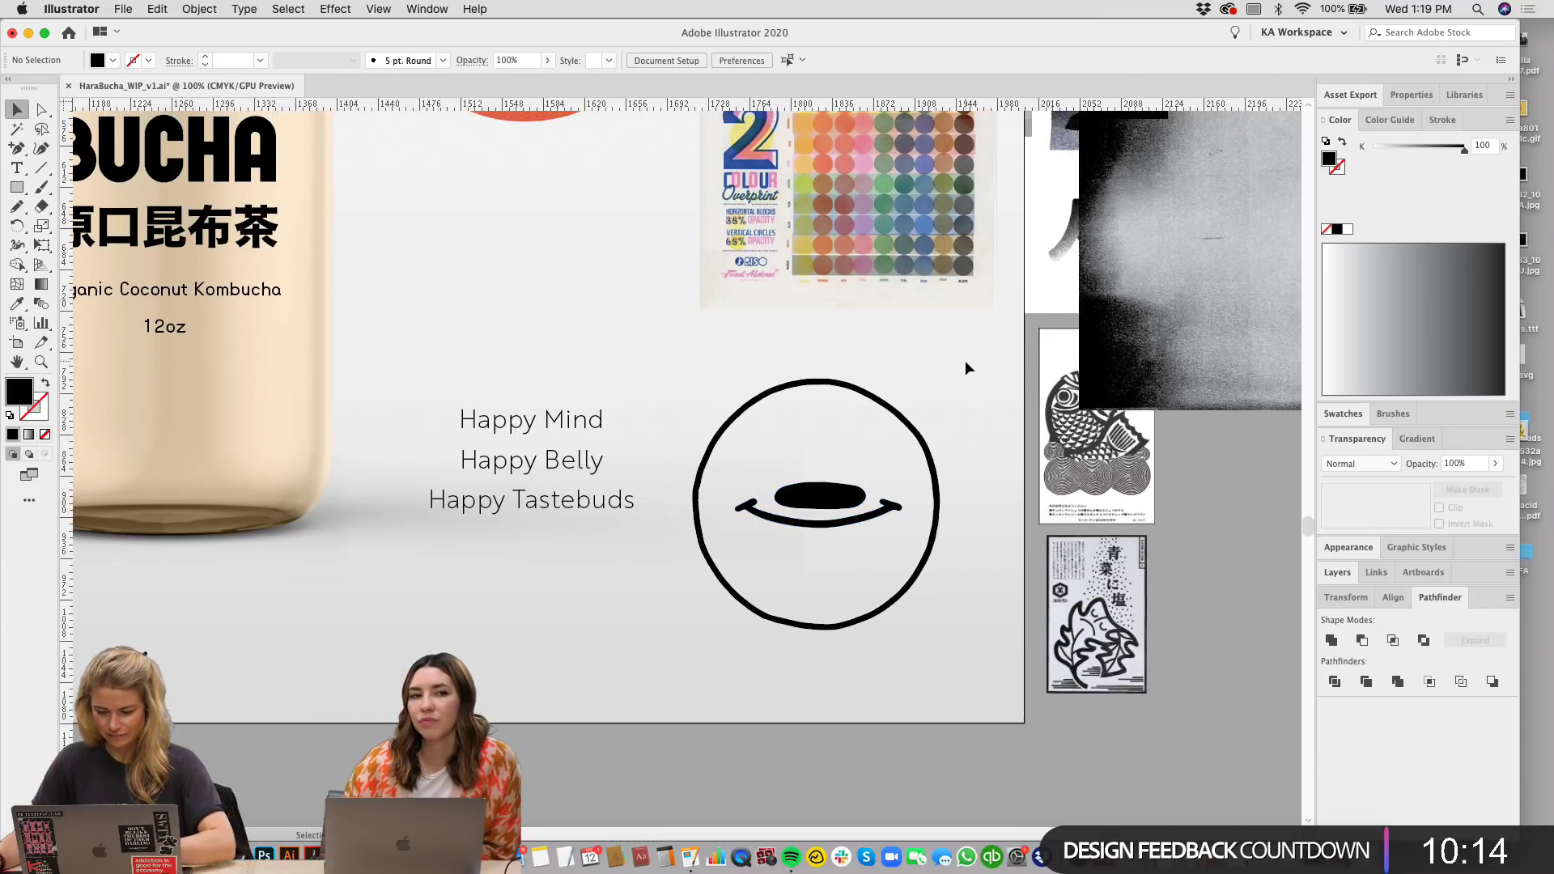
Step: Examine the enlarged eye in its circle up close and alongside the bottle mockups
key("super+plus")
key("super+plus")
scroll(981, 670, "right", 2)
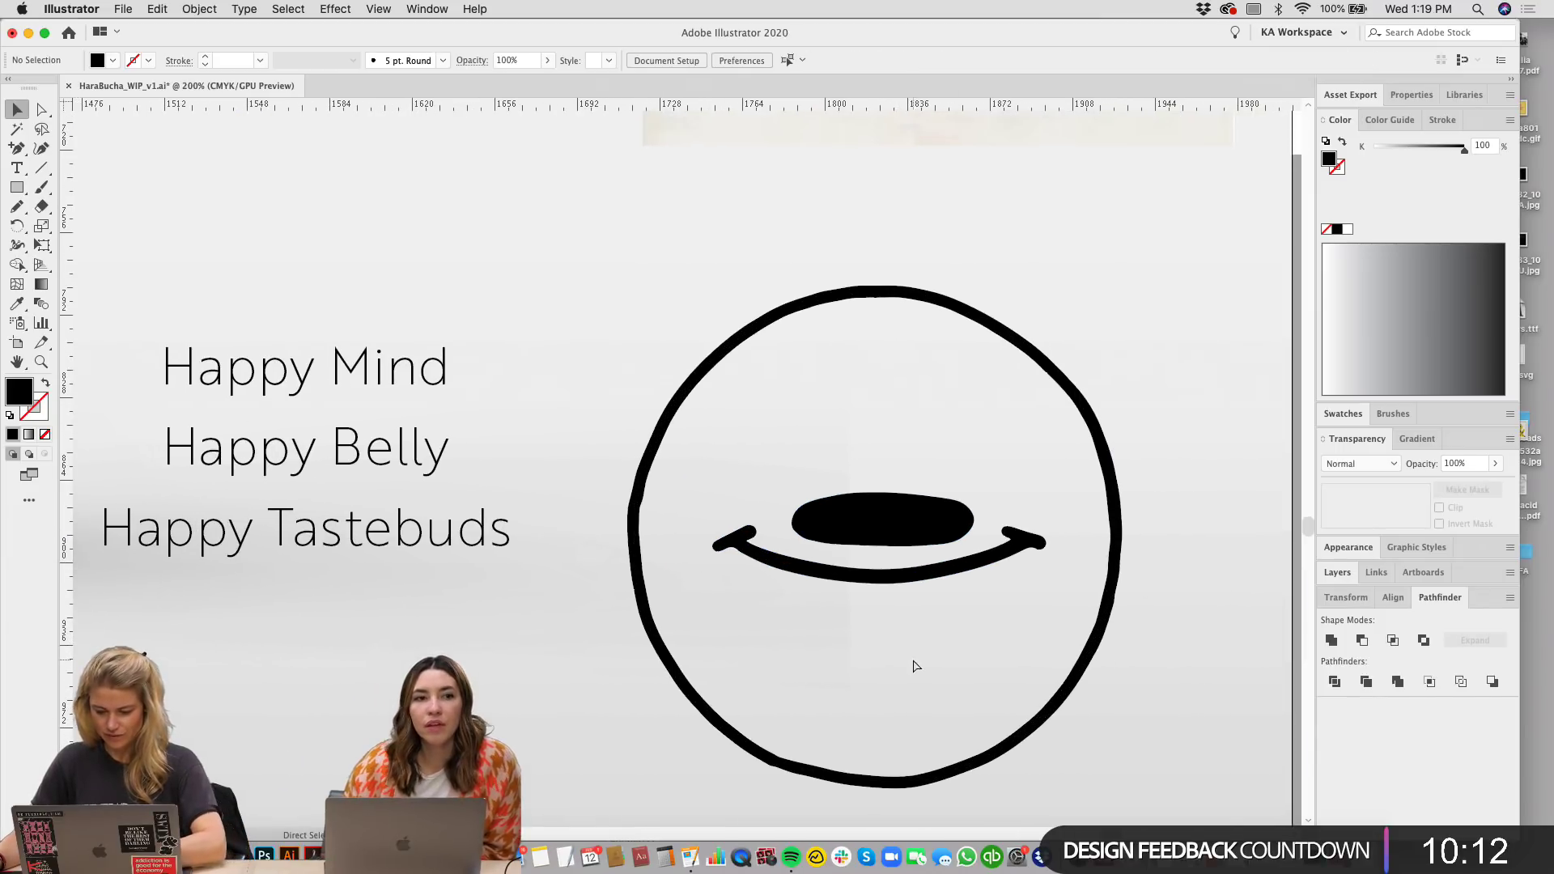
key("super+minus")
key("super+minus")
left_click_drag(934, 406, 958, 486)
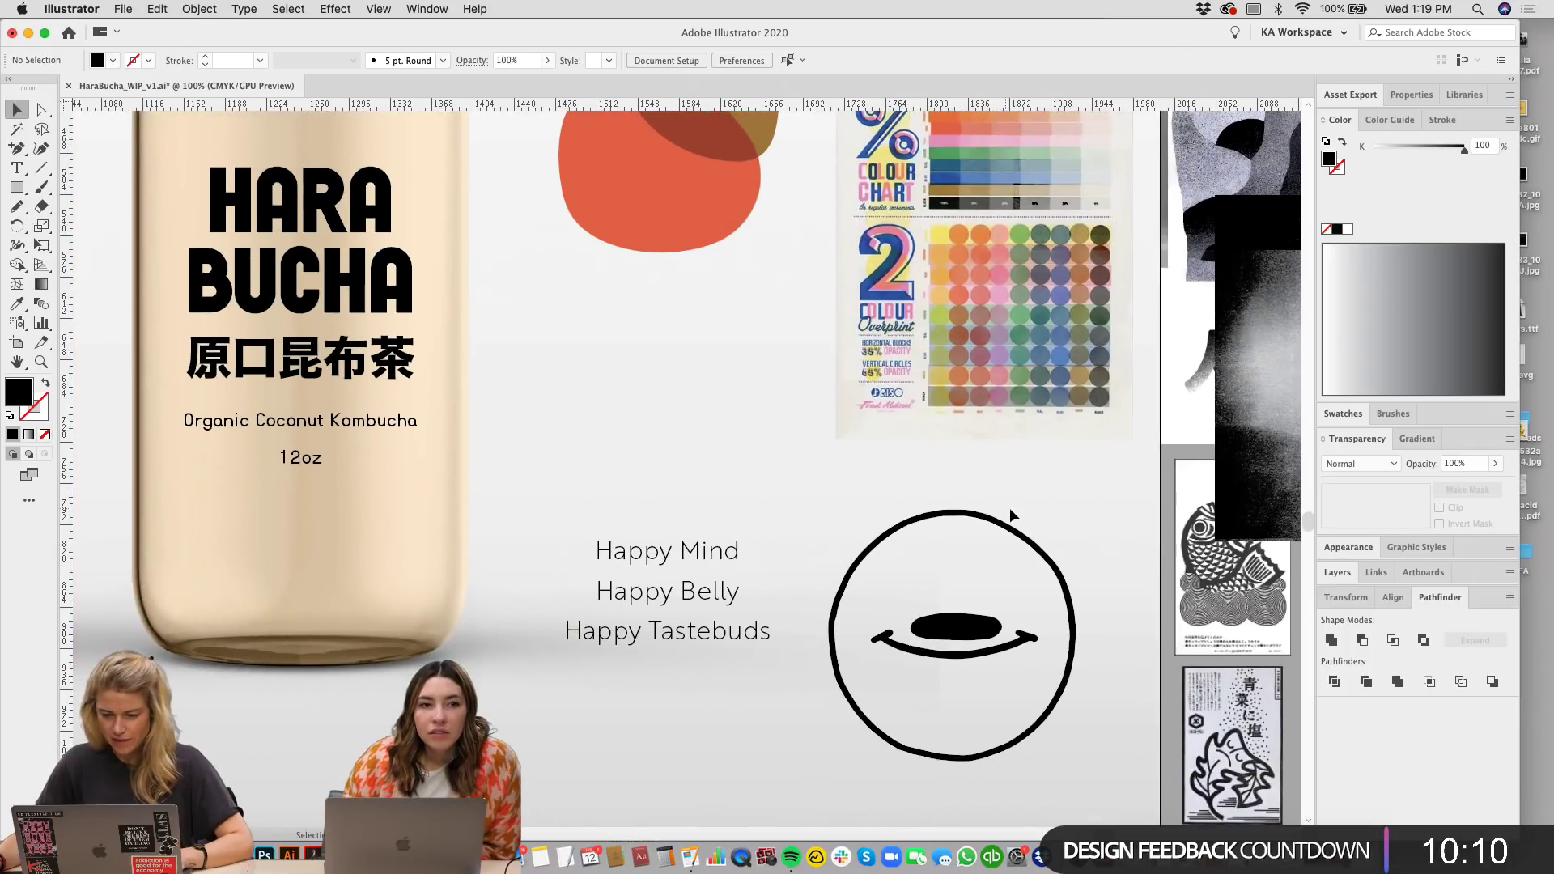
key("super+minus")
scroll(818, 666, "left", 2)
scroll(817, 665, "down", 1)
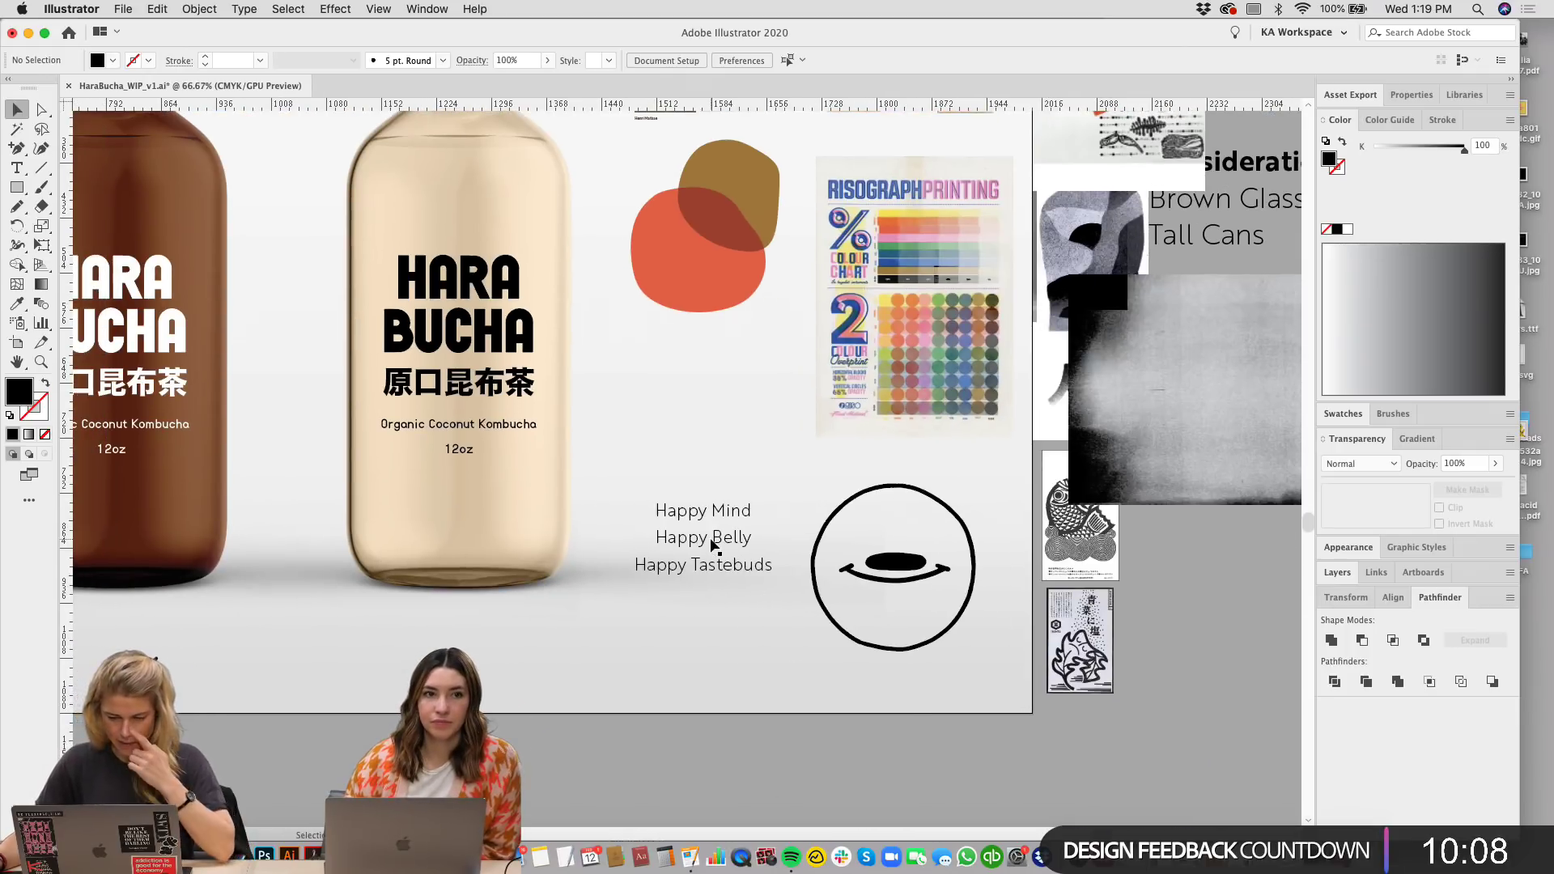
Step: Move the "Happy Mind Happy Belly Happy Tastebuds" text up beneath the blobs and the circled eye left beneath the text
left_click_drag(712, 544, 699, 369)
left_click(683, 634)
scroll(728, 636, "left", 3)
scroll(728, 636, "down", 1)
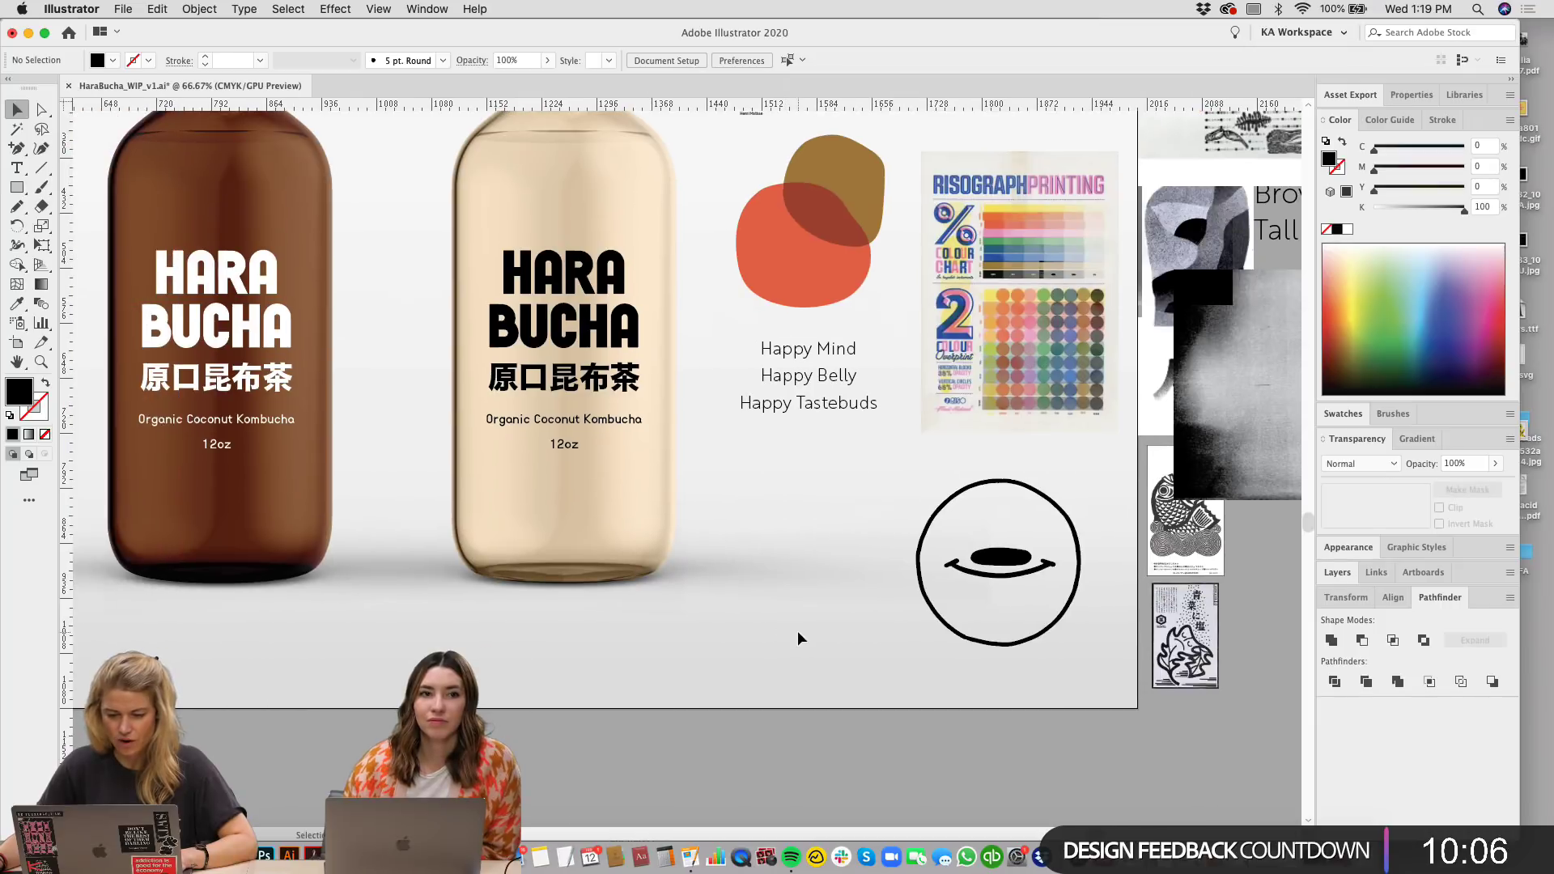
left_click_drag(991, 532, 797, 532)
left_click(979, 528)
scroll(980, 528, "up", 5)
scroll(979, 528, "left", 1)
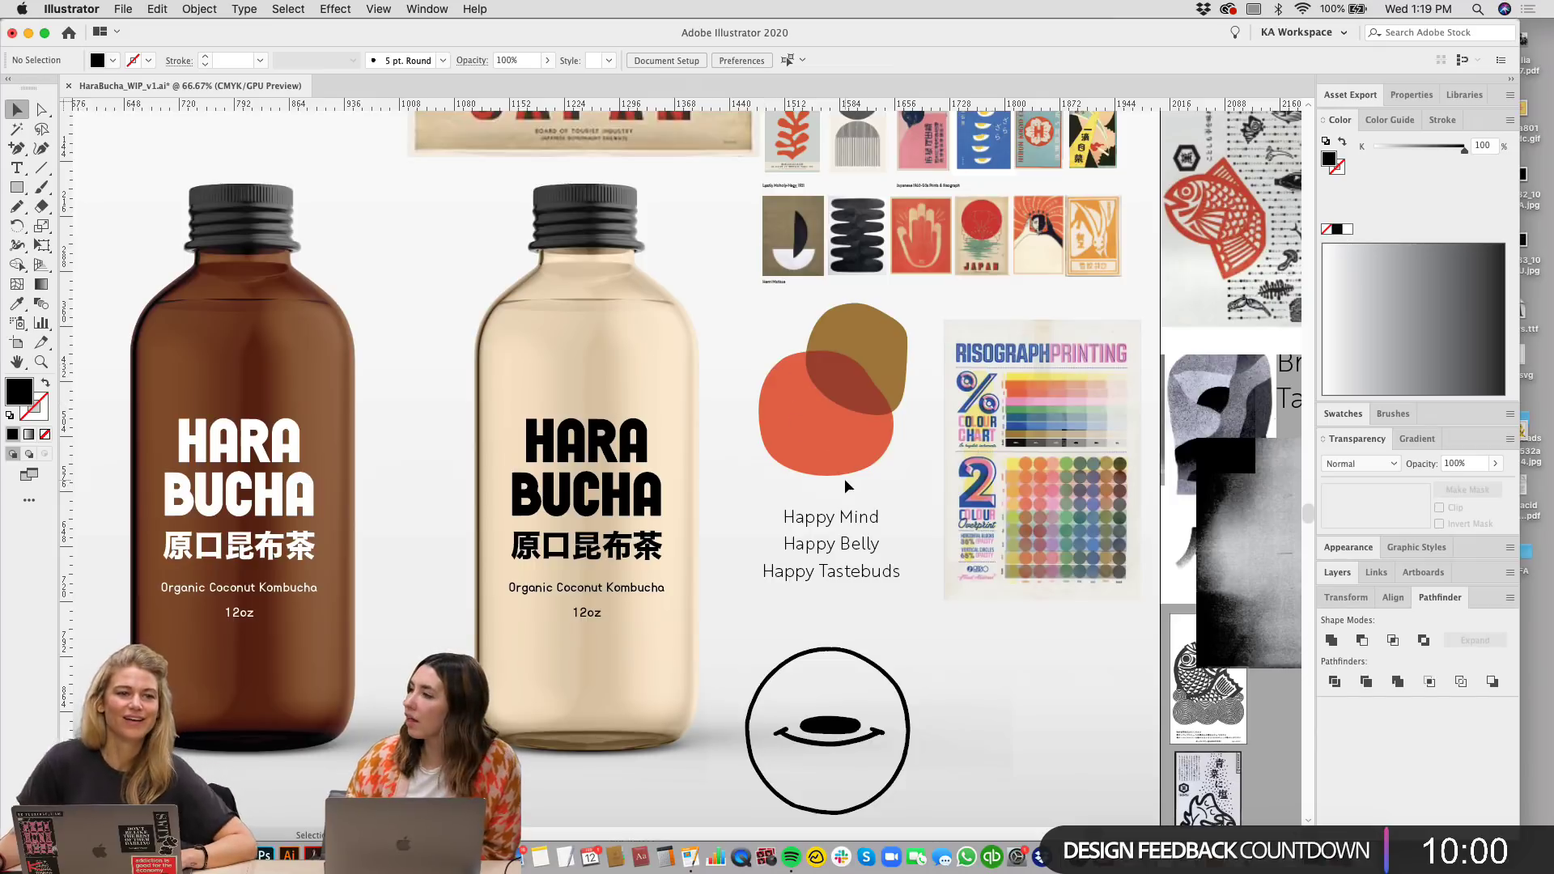
Step: Examine the circled eye, the orange and brown blobs and the red fish print reference, selecting the blobs and the print in turn
scroll(954, 435, "down", 4)
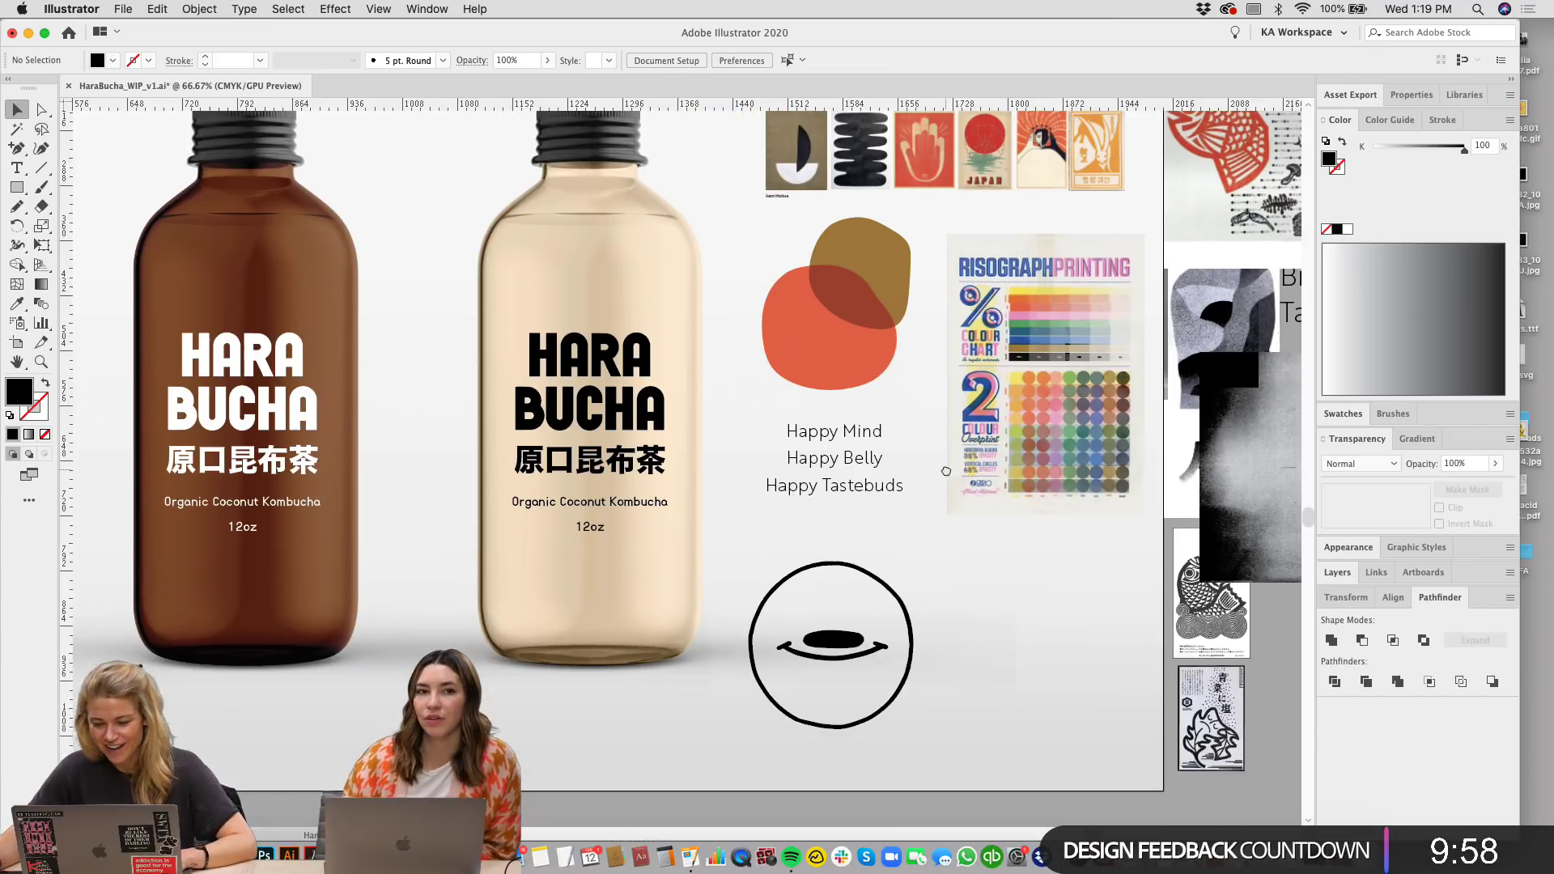
scroll(954, 435, "right", 2)
scroll(955, 468, "down", 1)
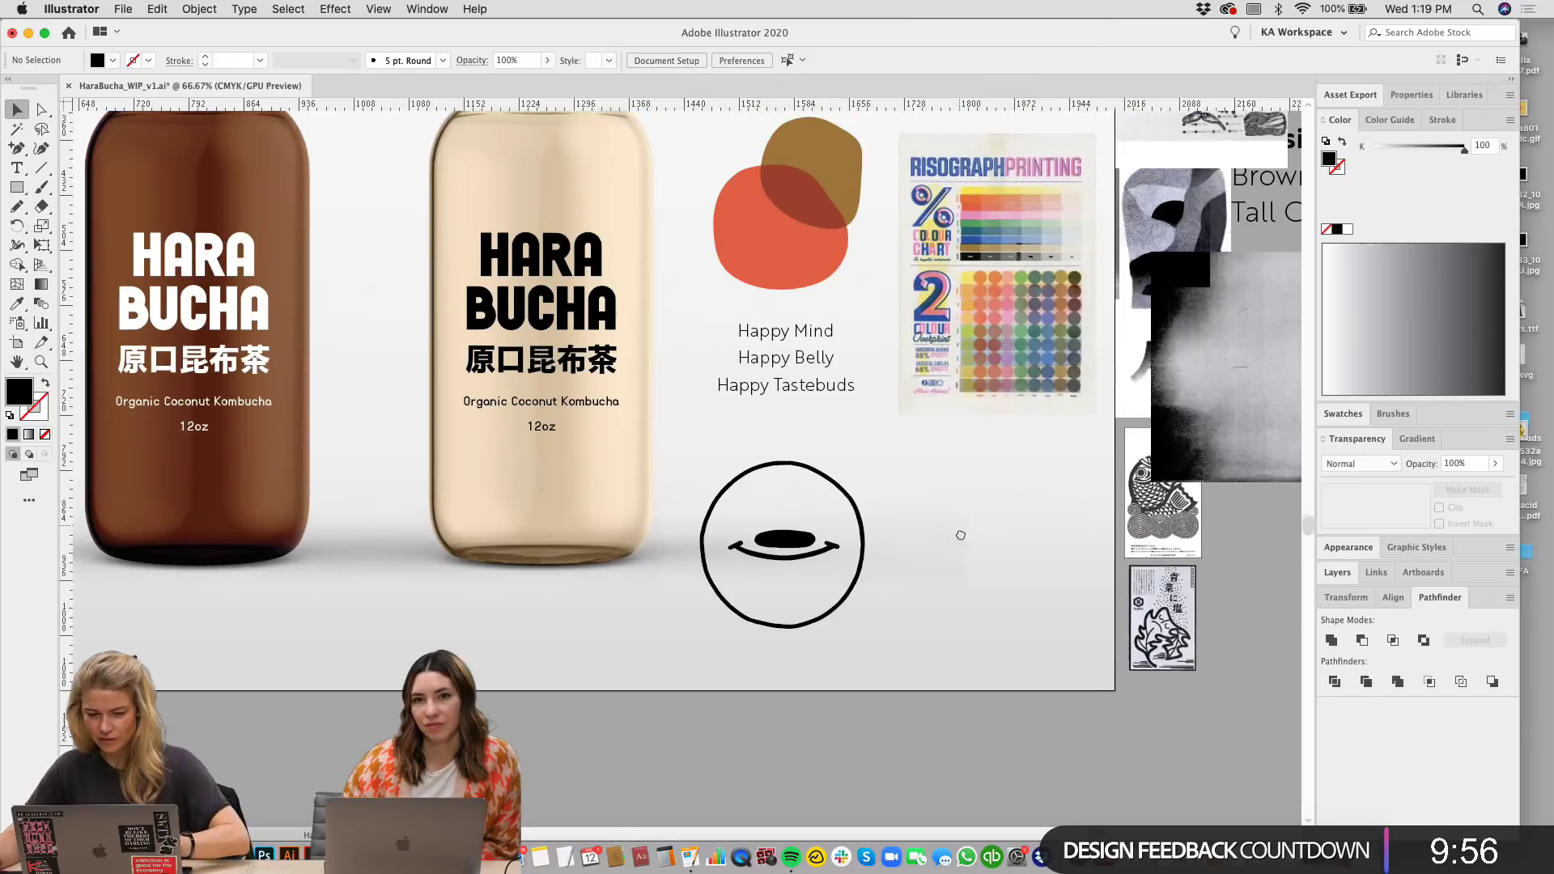
left_click(808, 162)
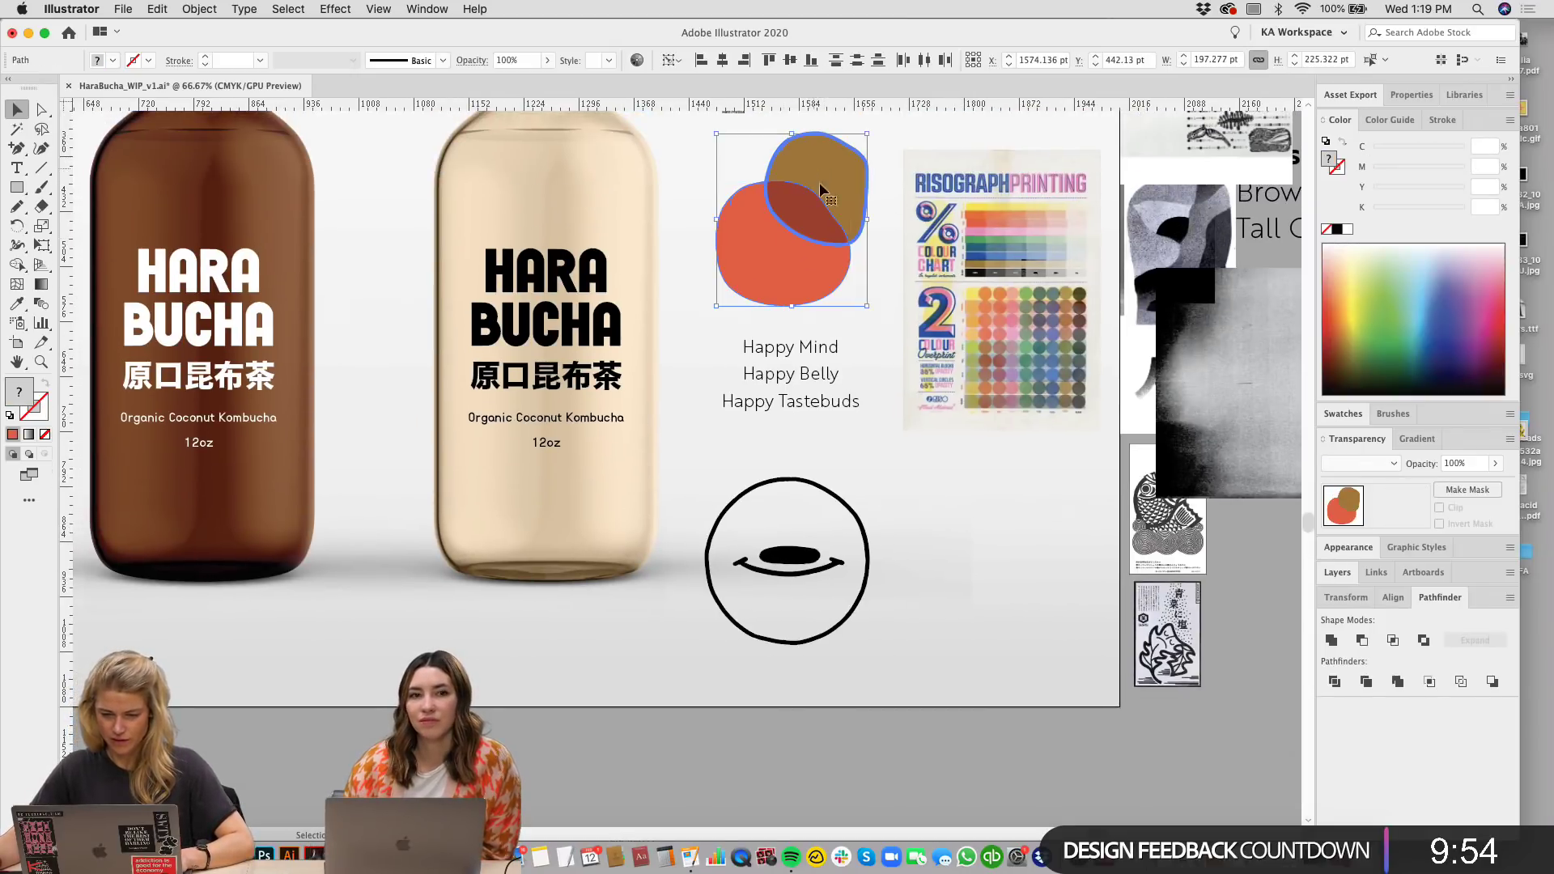
left_click(987, 628)
scroll(1148, 508, "right", 2)
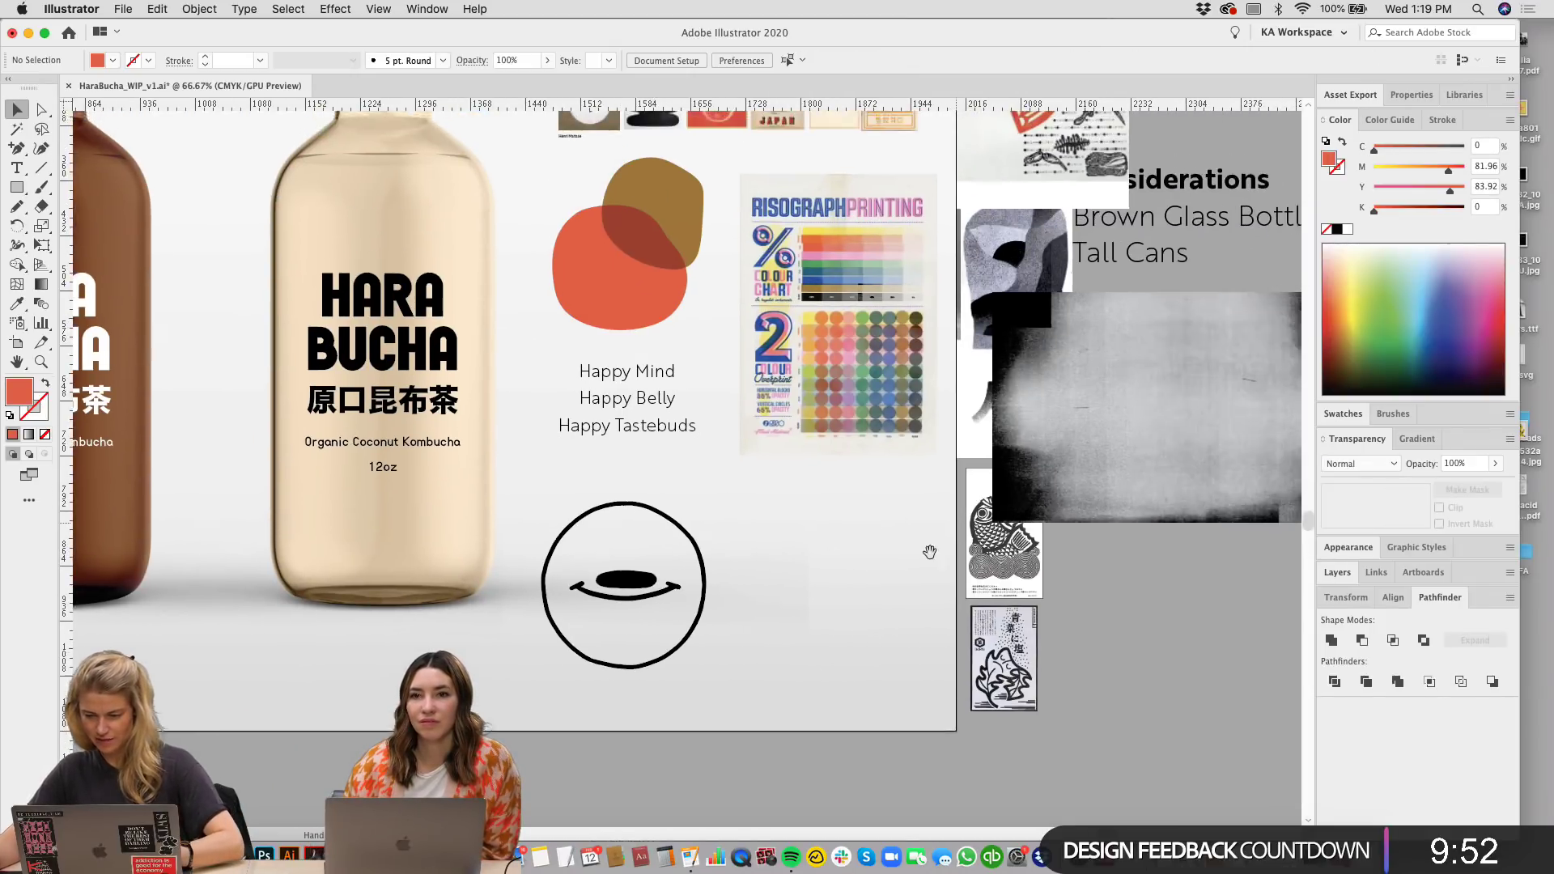
scroll(927, 545, "up", 3)
left_click(1038, 218)
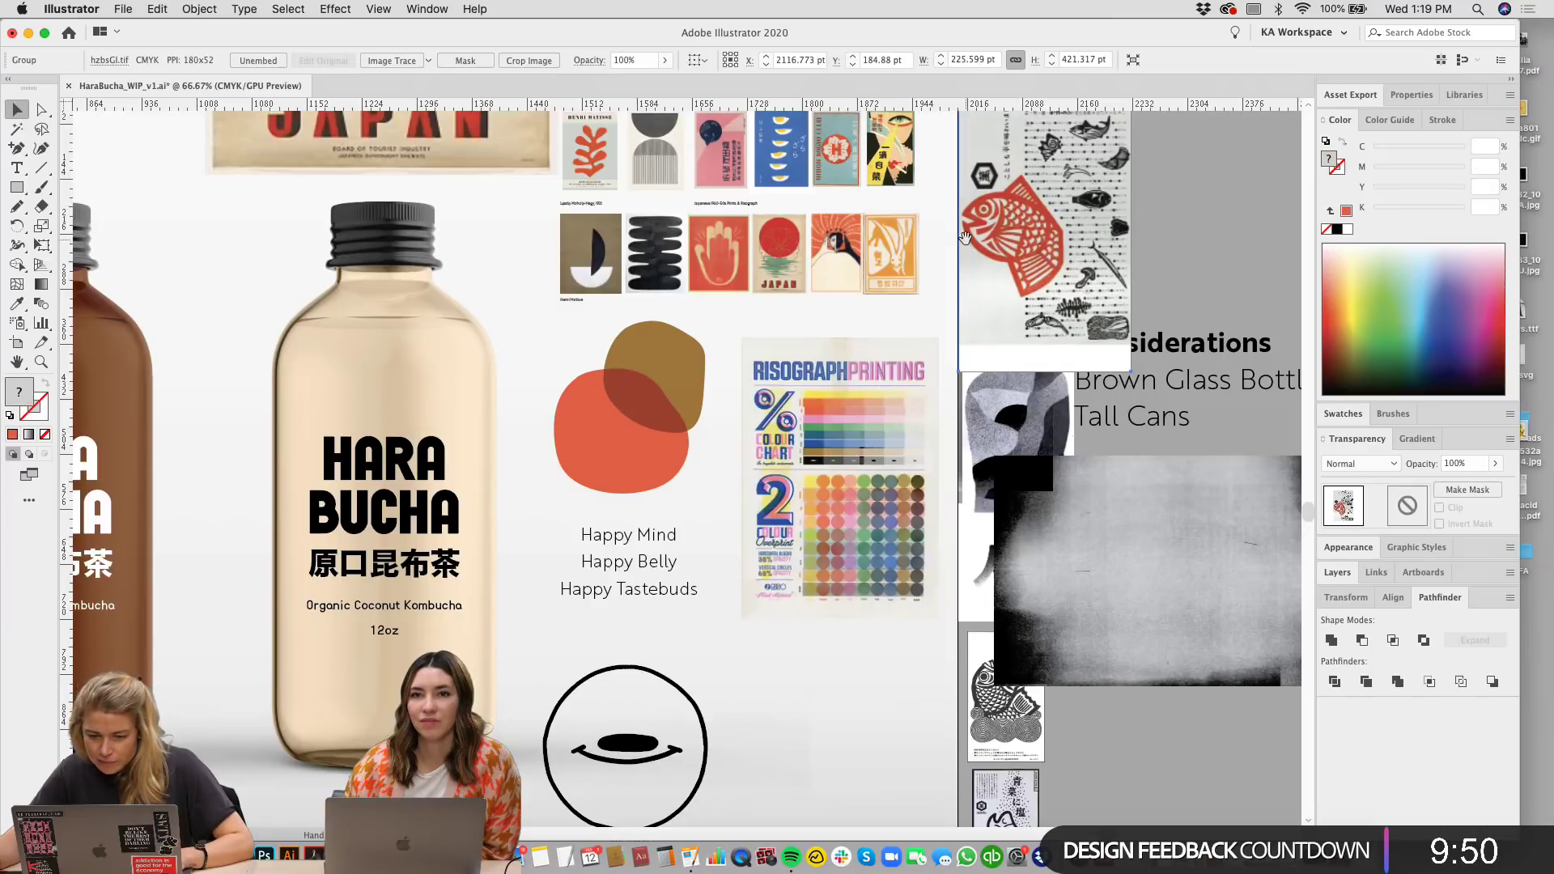
left_click_drag(966, 237, 1006, 330)
scroll(1004, 388, "down", 10)
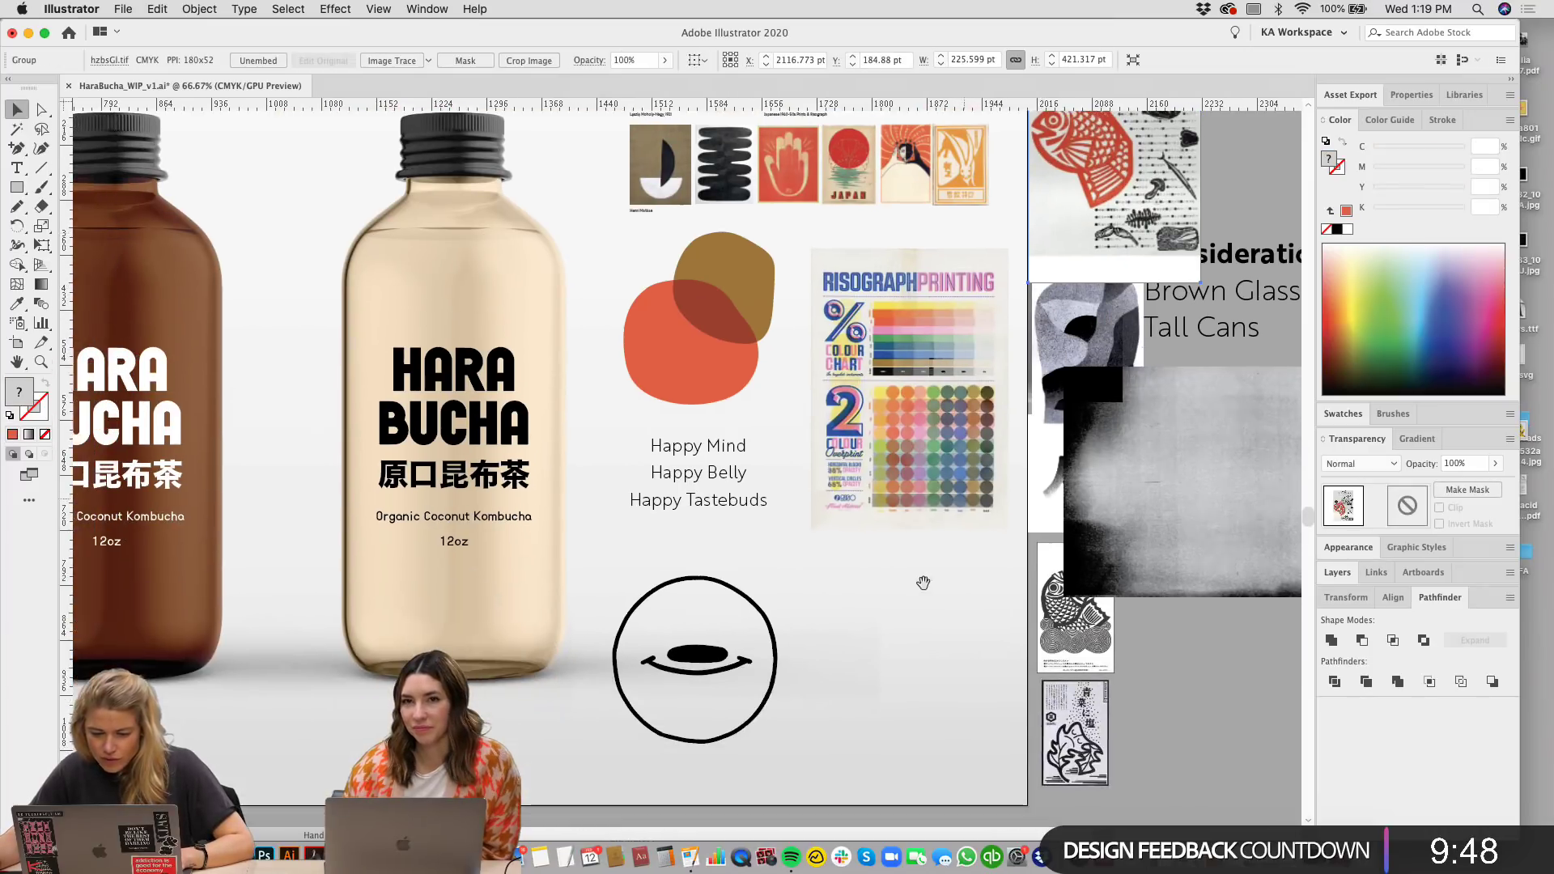
scroll(923, 582, "left", 4)
left_click(978, 550)
Step: Scale the circle around the eye down to about 194 by 197 pt
key("super+equal")
key("super+equal")
key("super+equal")
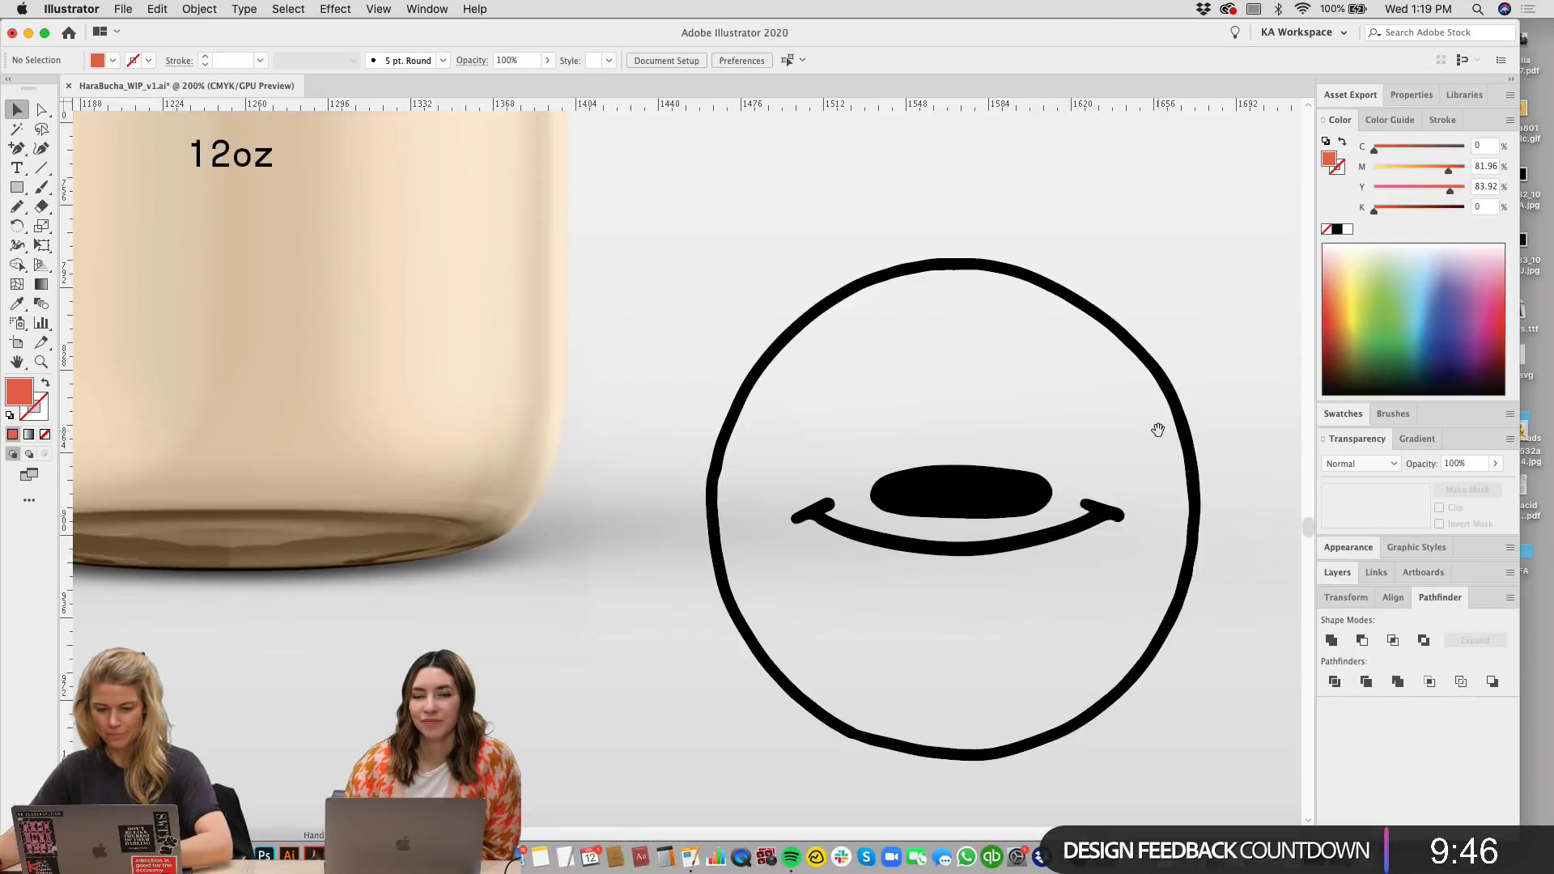
left_click(1071, 493)
left_click_drag(1032, 432, 1002, 431)
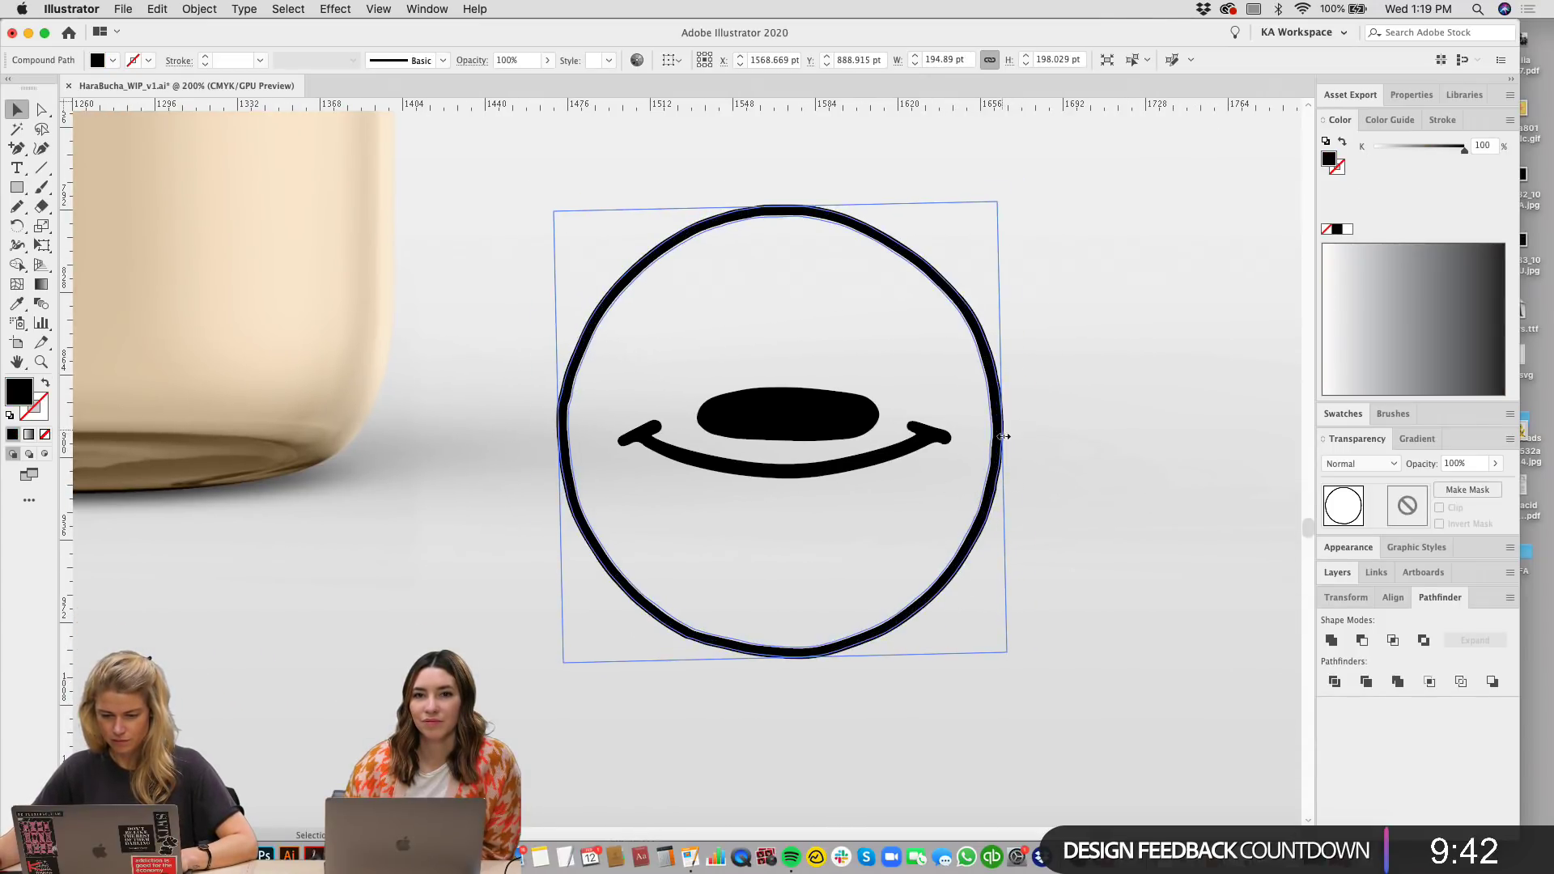
Step: Shrink only the inner path of the circle to thicken its outline, and deselect it
left_click(50, 110)
left_click_drag(53, 111, 122, 128)
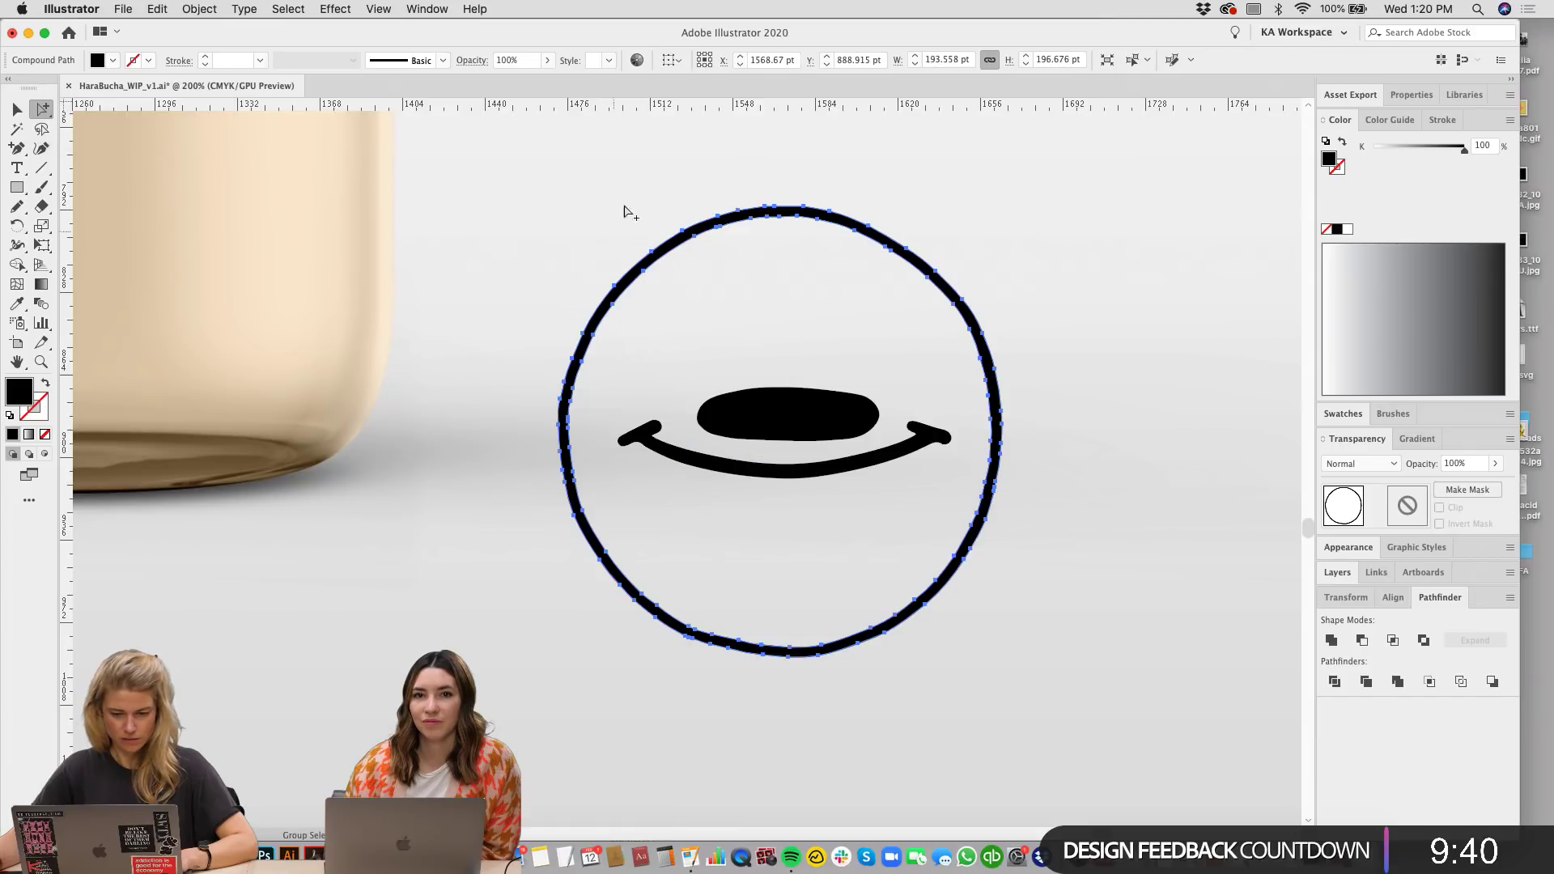
key("v")
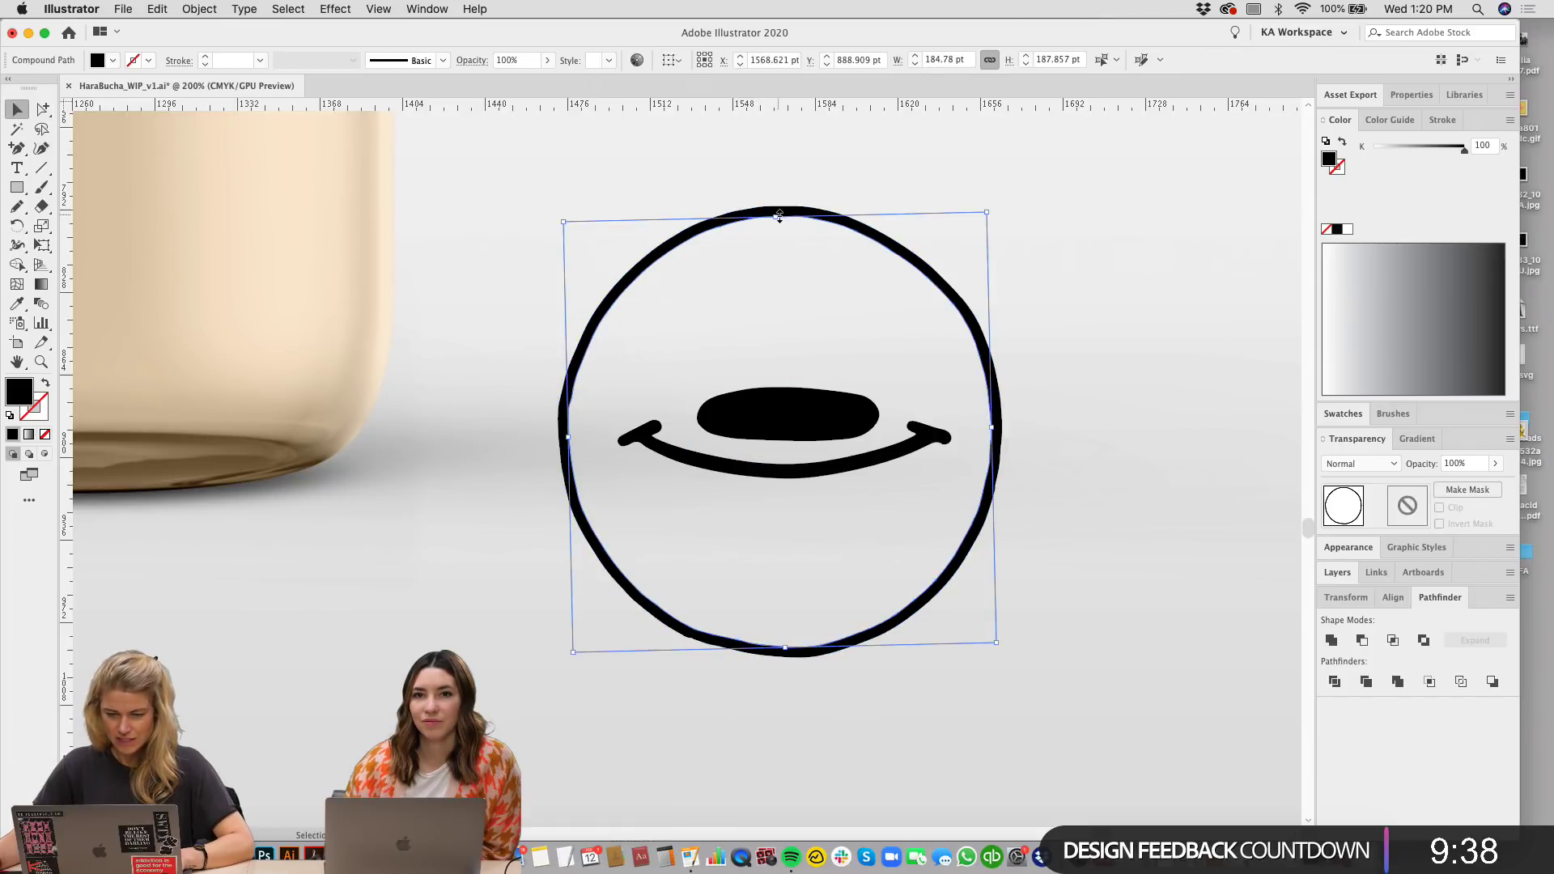
left_click_drag(779, 216, 774, 224)
left_click(1099, 472)
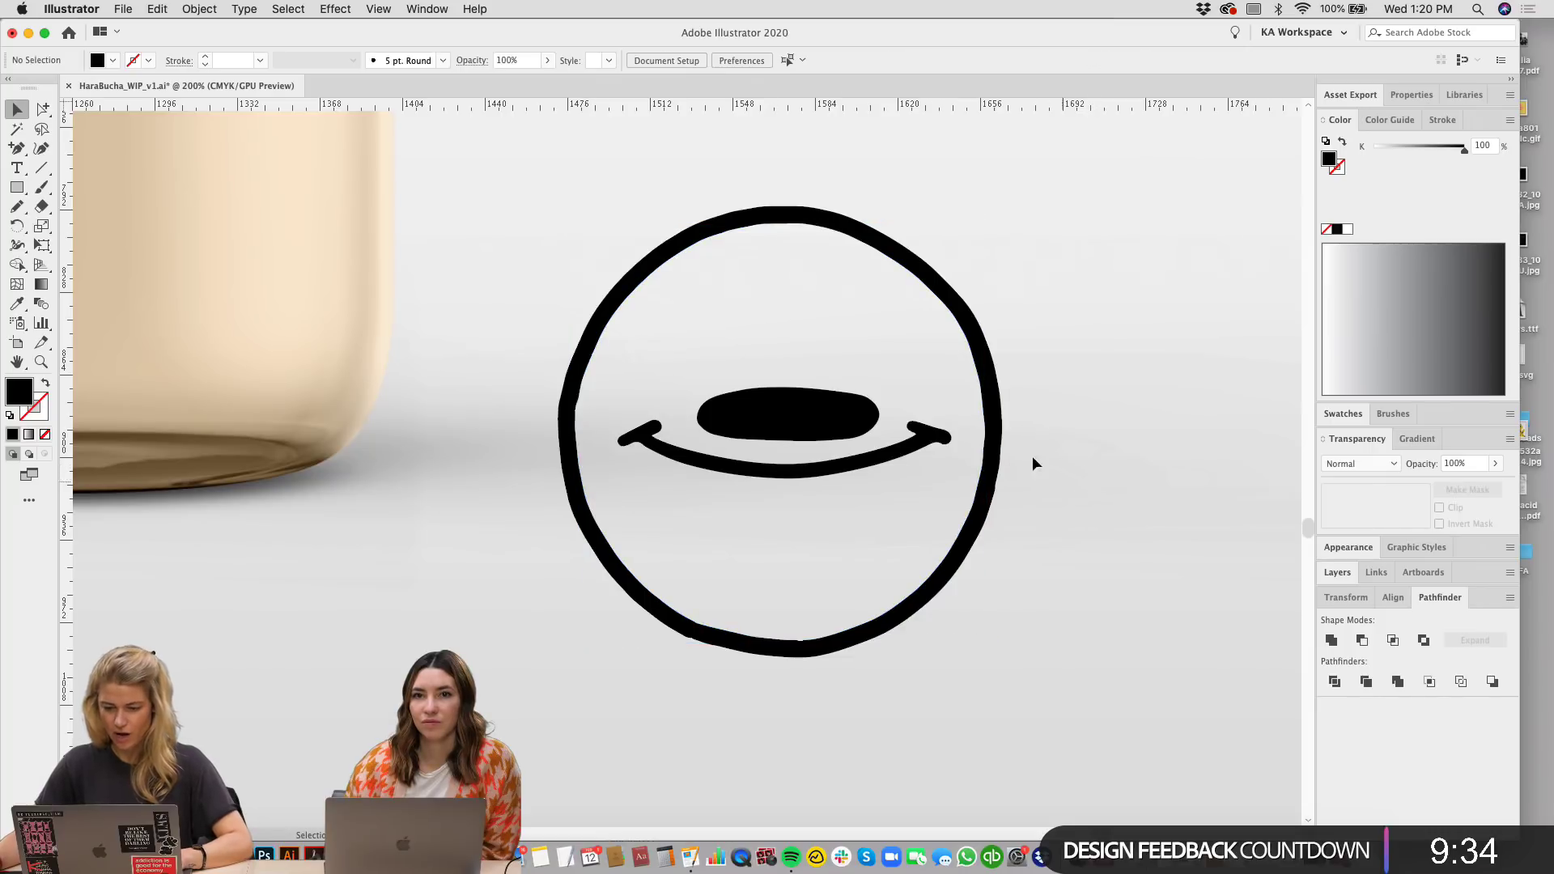
Step: Try moving the thickened circle up so that the eye sits low inside it
left_click(984, 413)
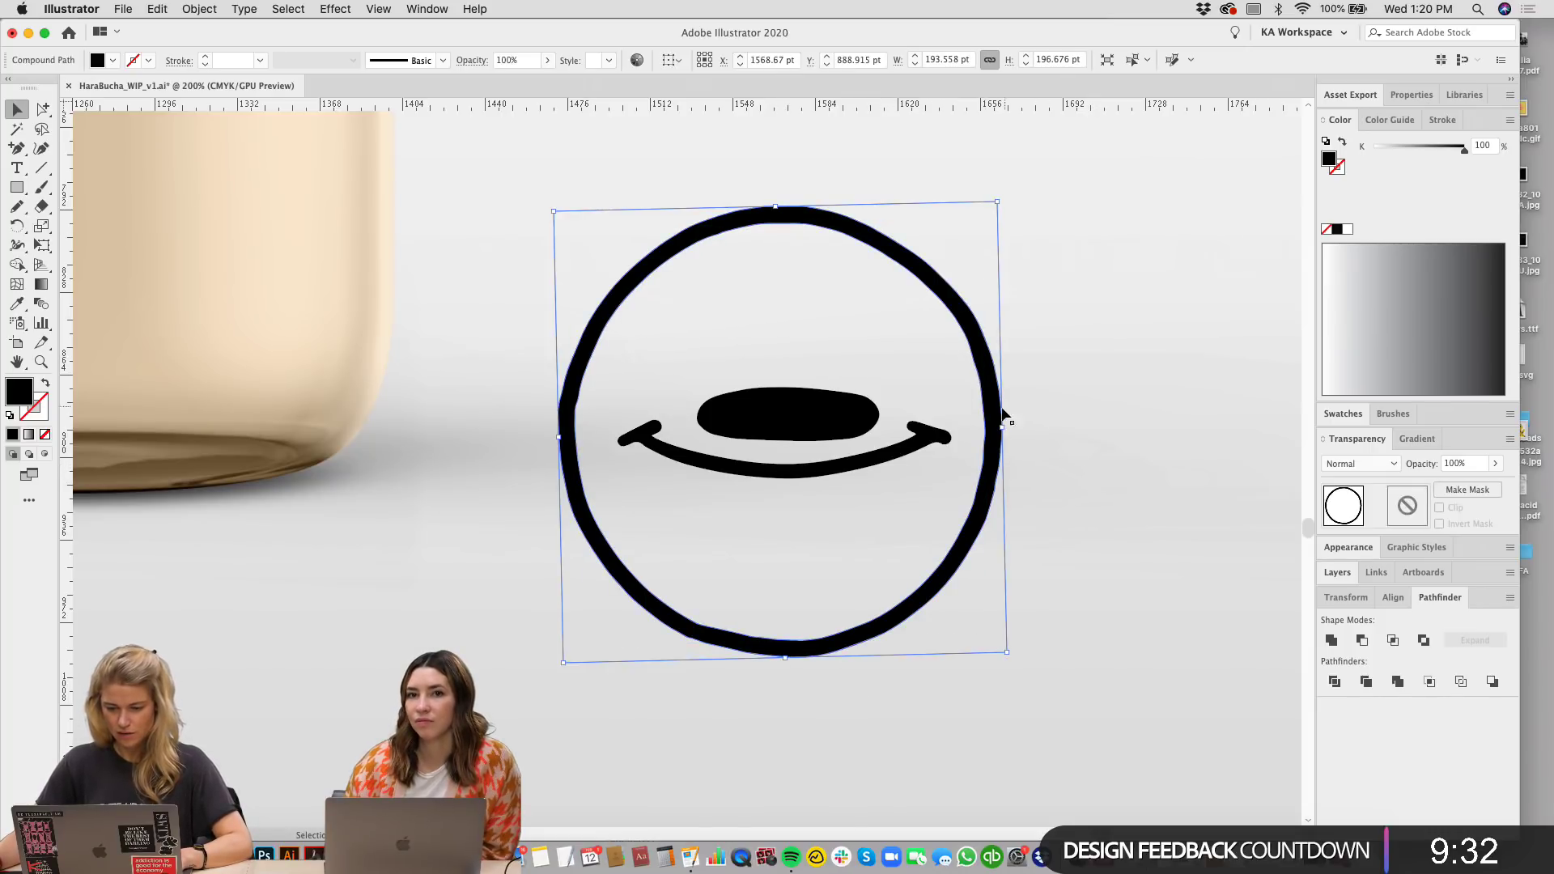
left_click_drag(1004, 414, 996, 348)
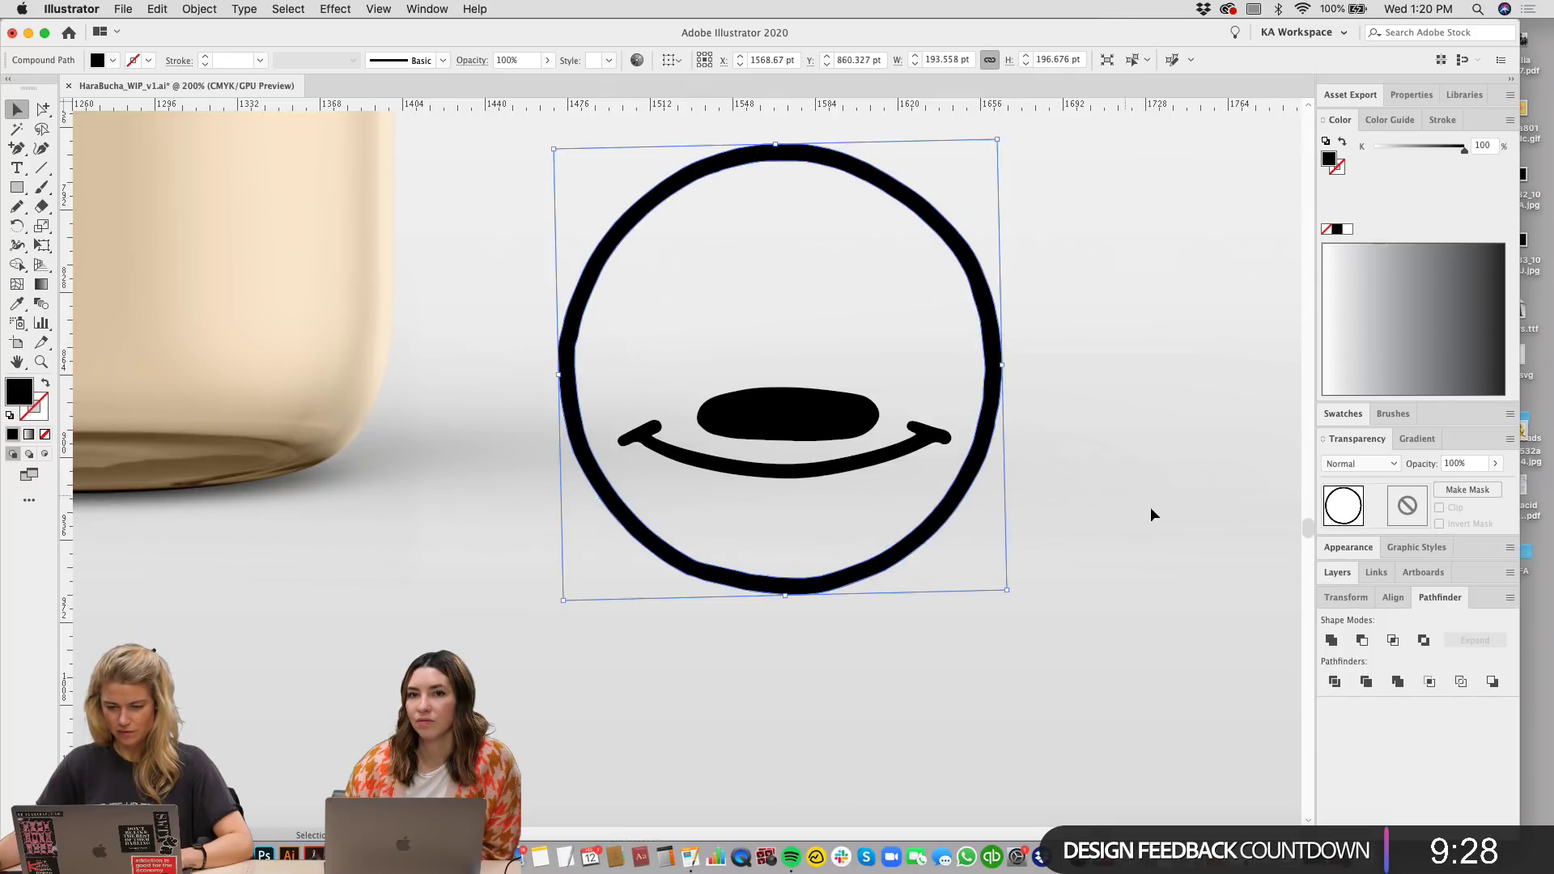
left_click(1149, 507)
Step: Move the thickened circle down so that the eye sits above its centre
key("super+minus")
key("super+minus")
key("super+minus")
left_click_drag(787, 400, 774, 425)
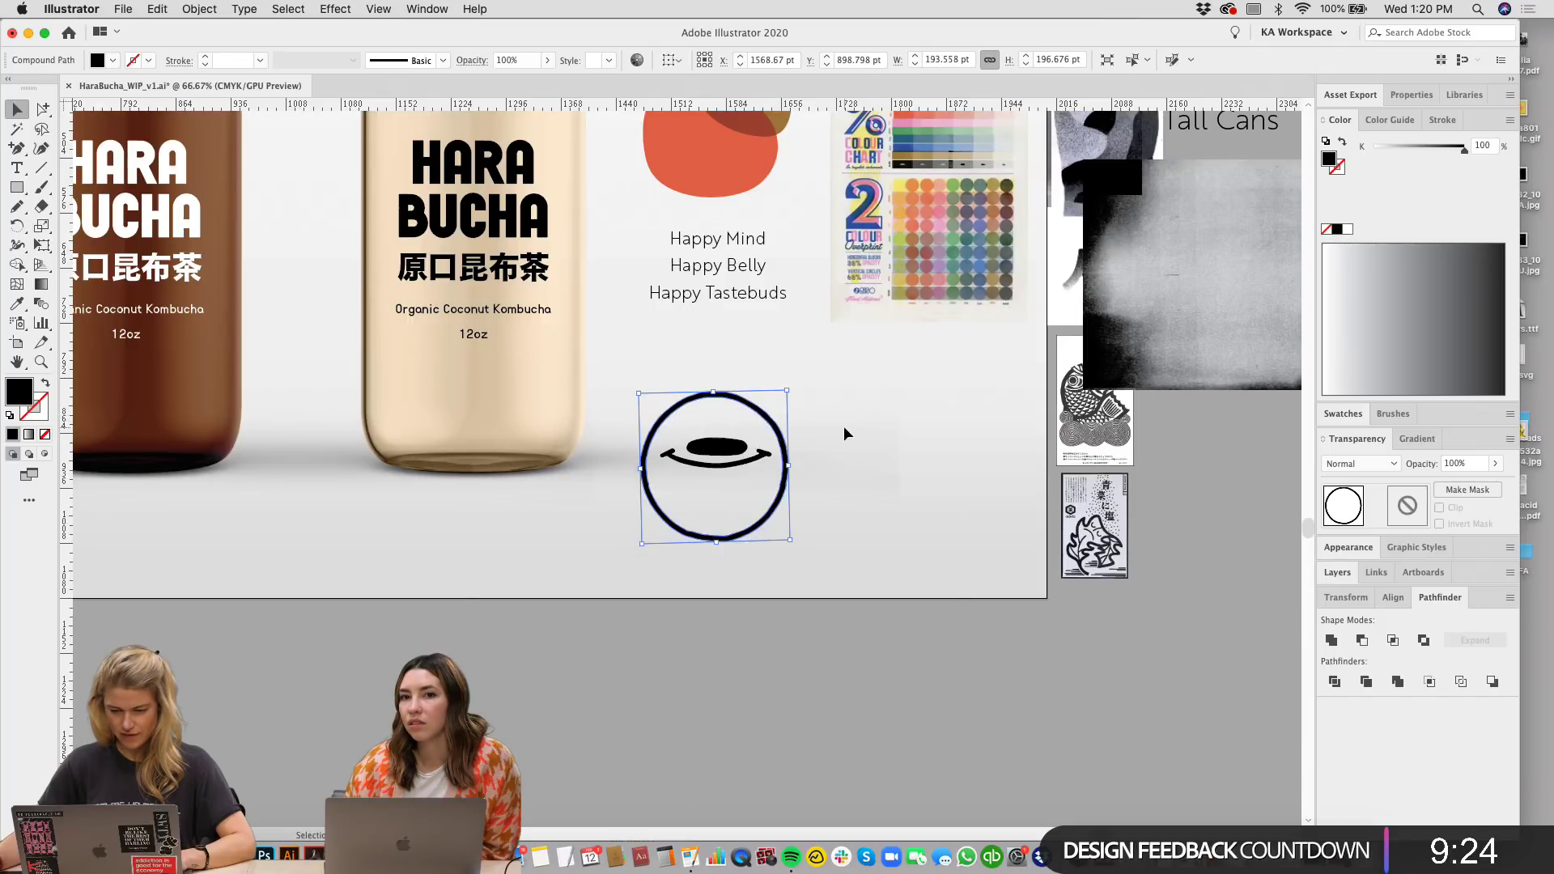
Step: Undo the recent moves of the thickened circle around the sketched eye and deselect it
left_click(948, 595)
key("super+z")
key("super+z")
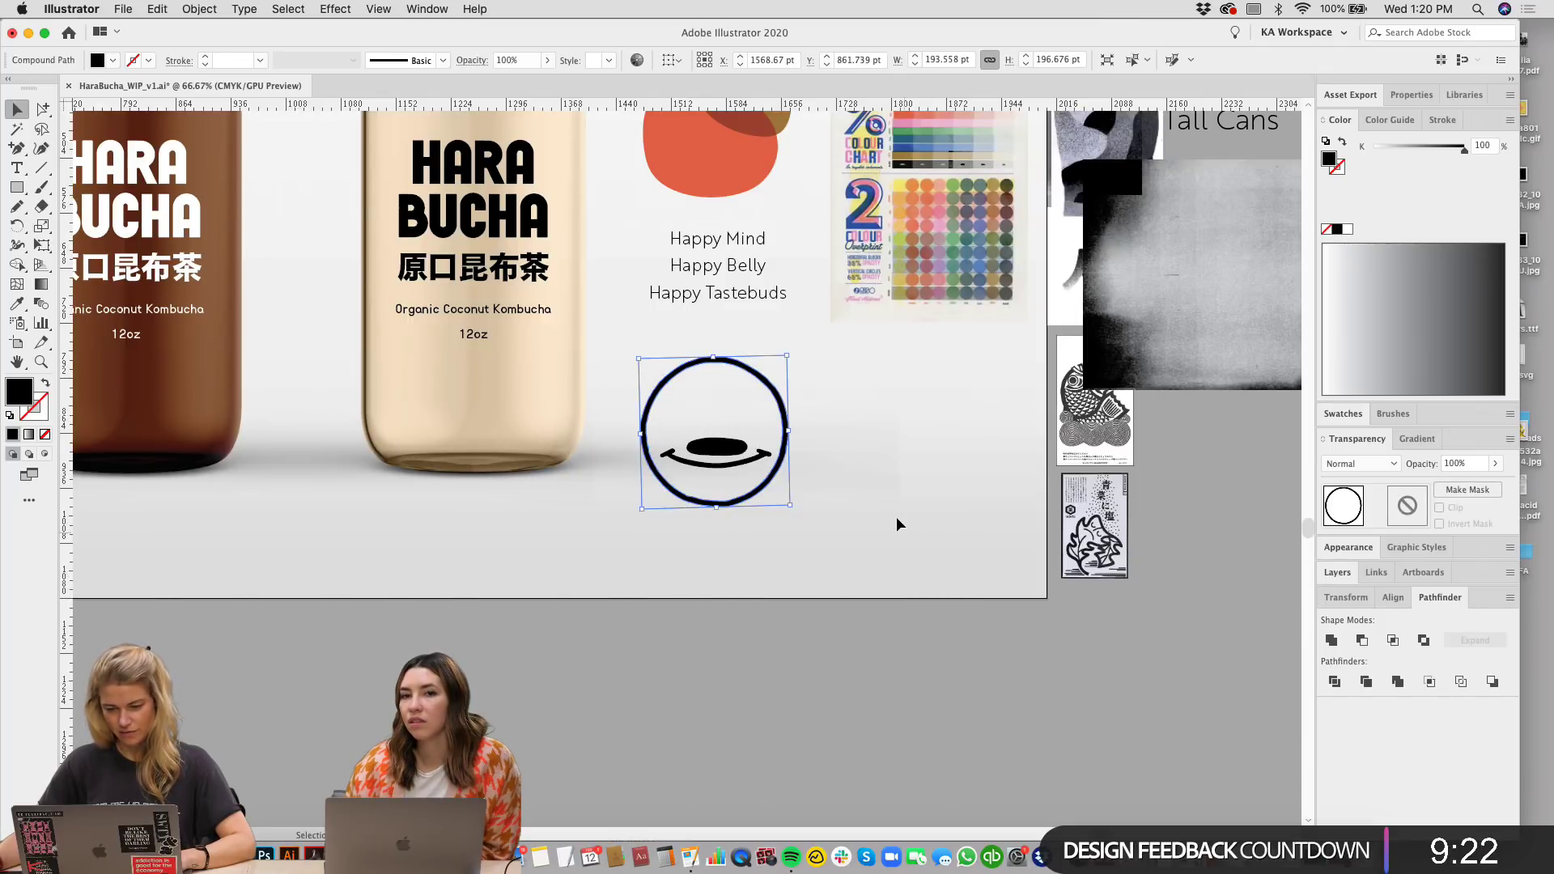
left_click(896, 517)
key("super+z")
key("super+z")
left_click(891, 525)
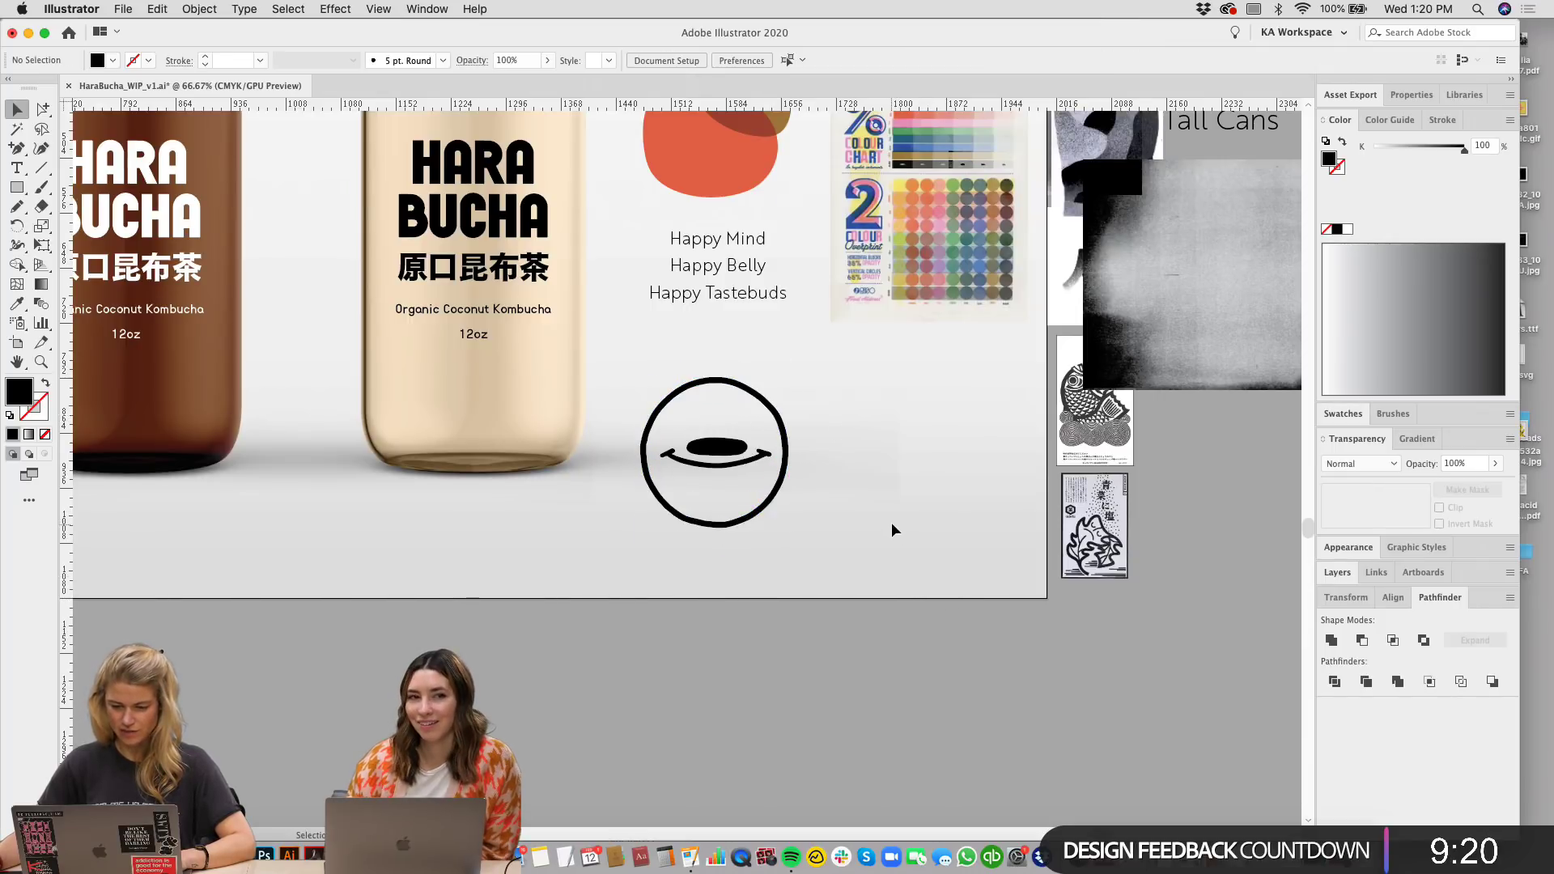
Step: Centre the thickened circle and the sketched eye horizontally on each other and deselect them
key("super+equal")
key("super+equal")
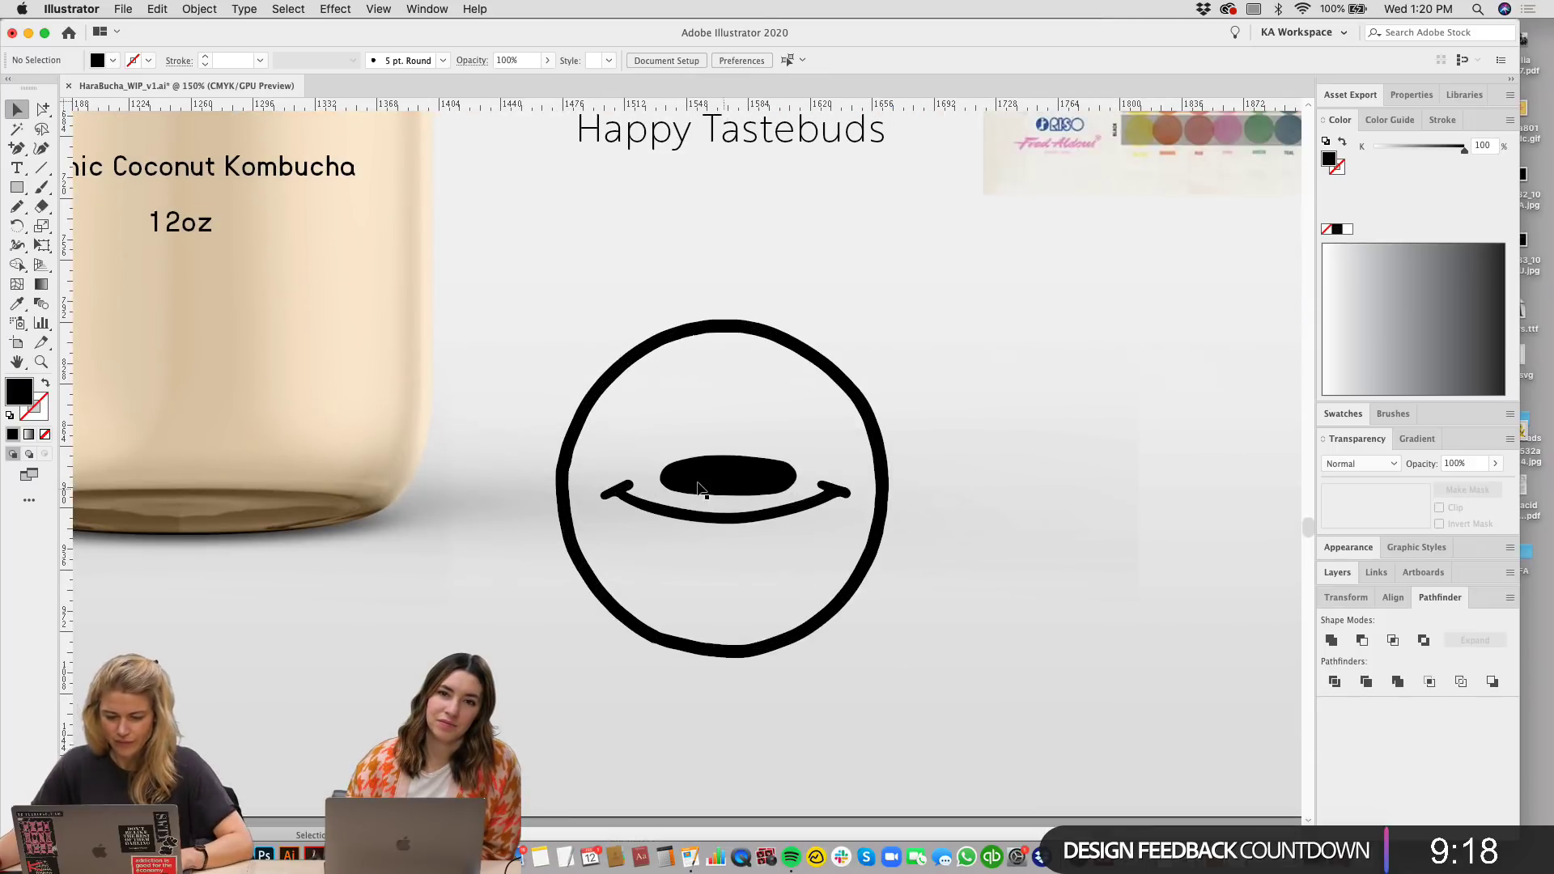
left_click_drag(761, 688, 728, 312)
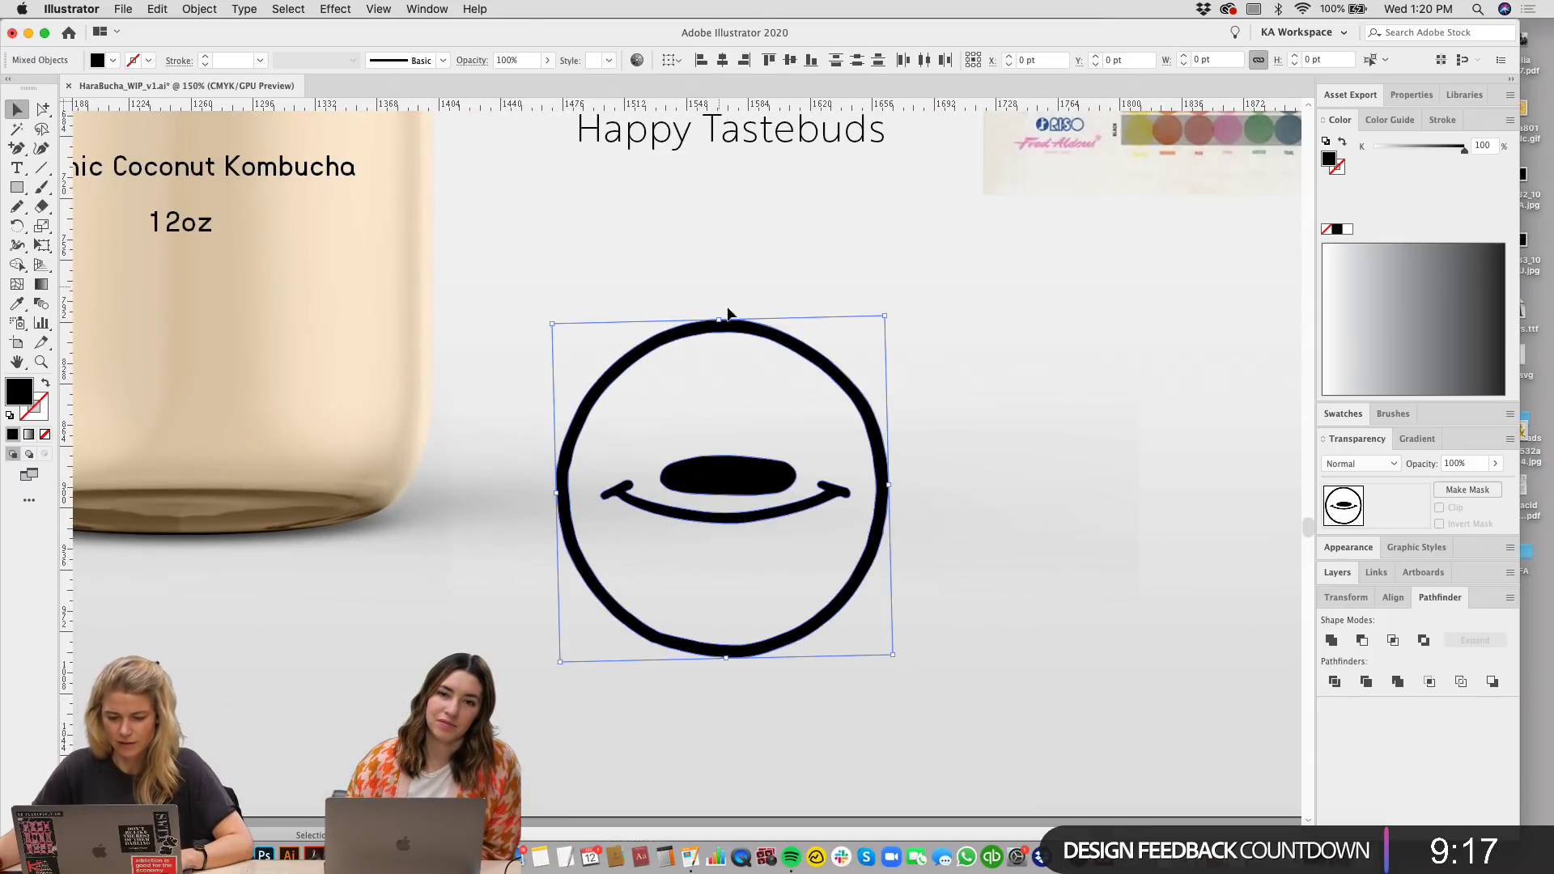
left_click(723, 64)
left_click(1050, 477)
scroll(1049, 488, "down", 2)
scroll(993, 567, "up", 4)
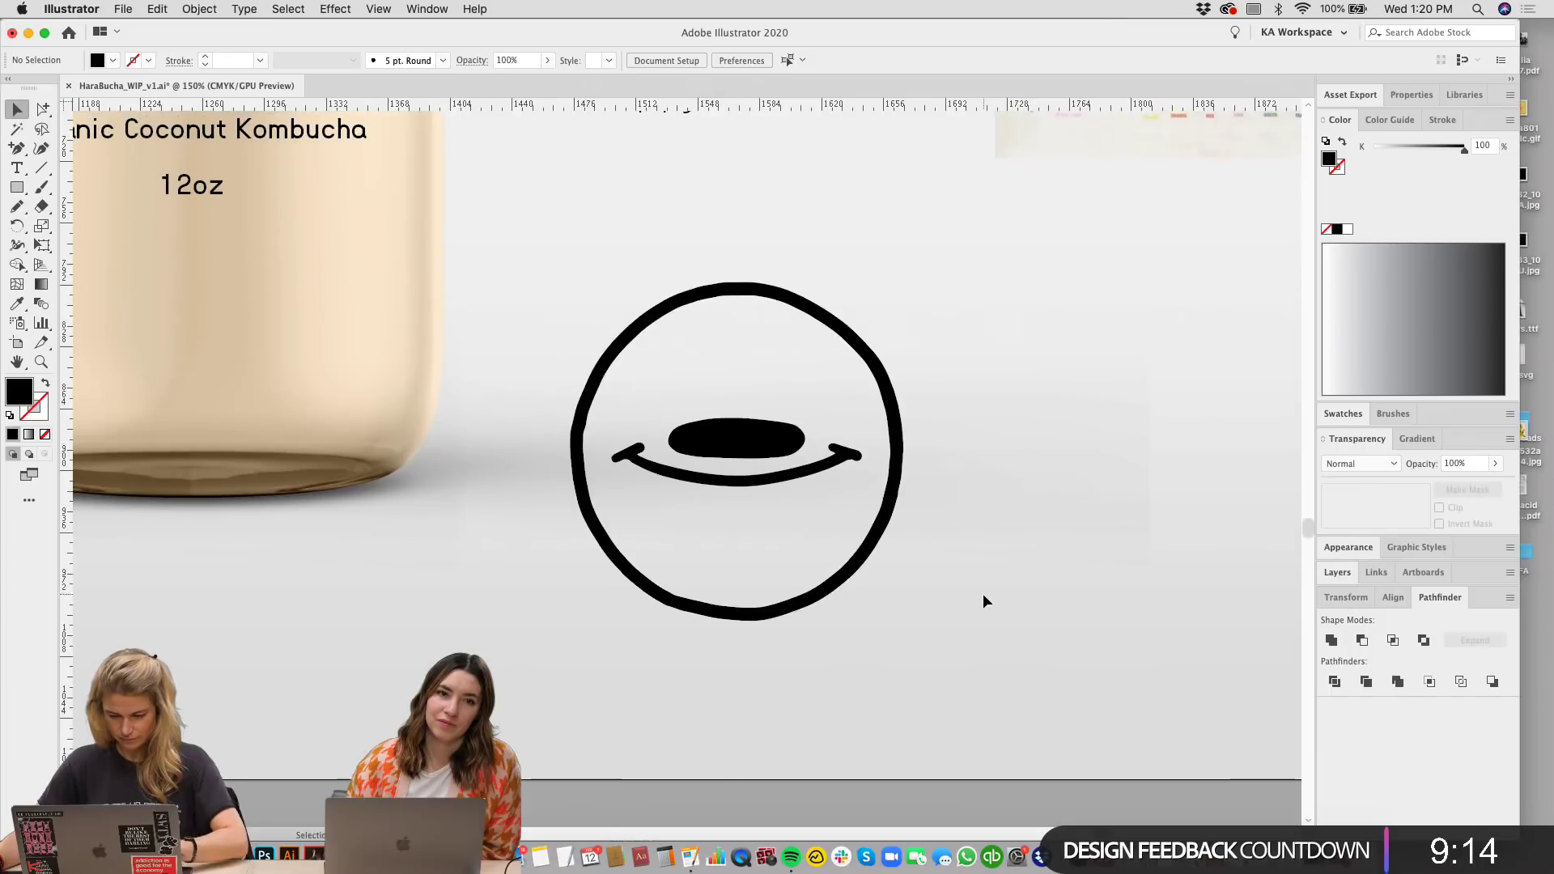
Step: Draw a circle about 184 pt across beside the sketched eye, with a black outline and no fill
key("super+minus")
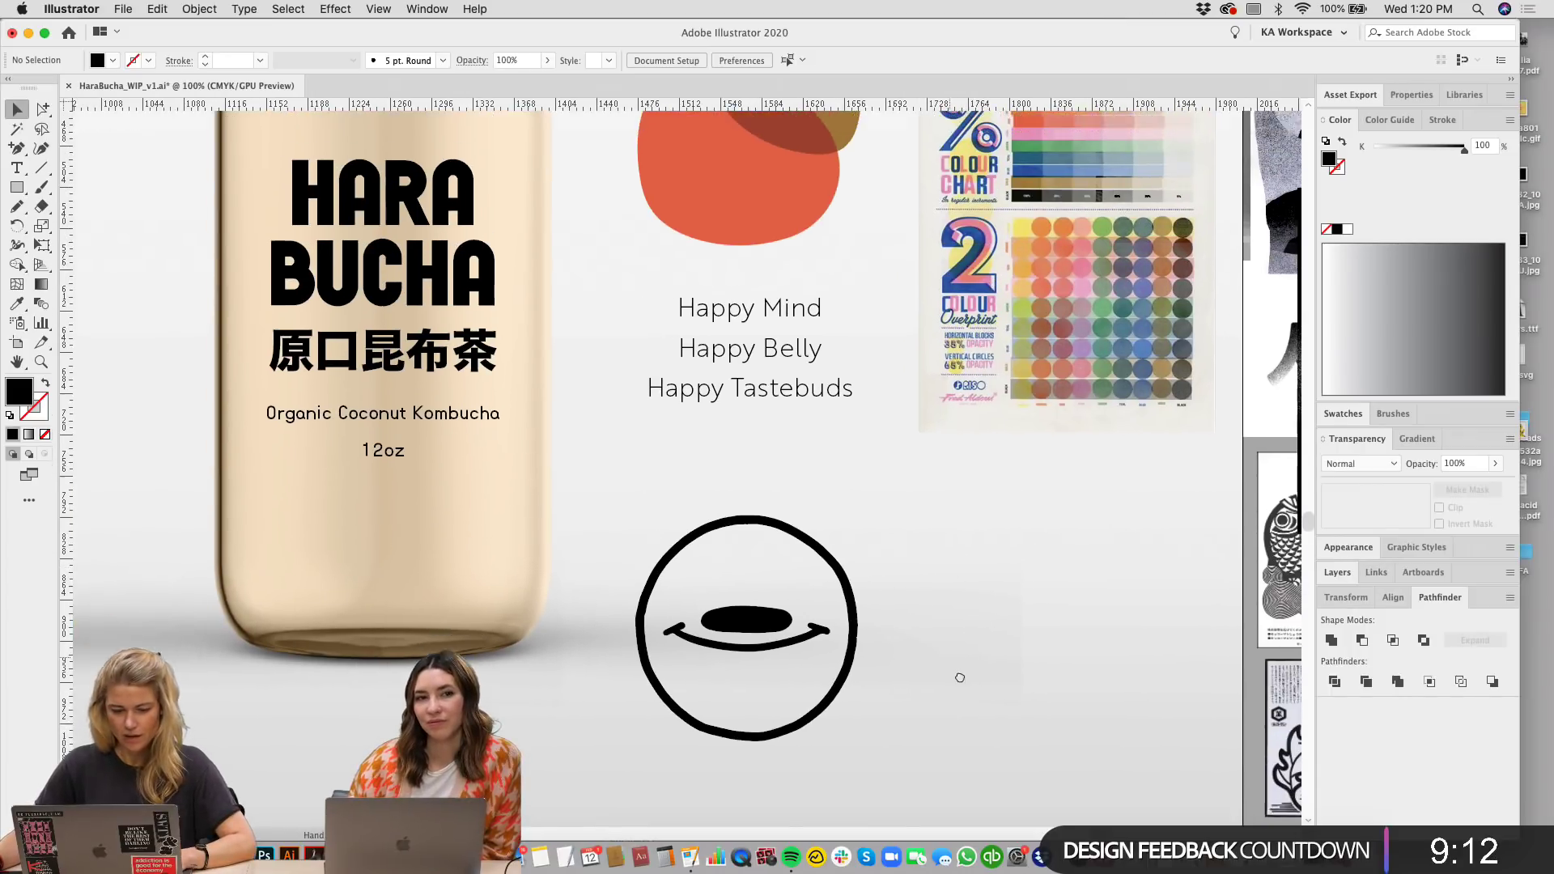
scroll(976, 648, "left", 2)
scroll(976, 648, "down", 2)
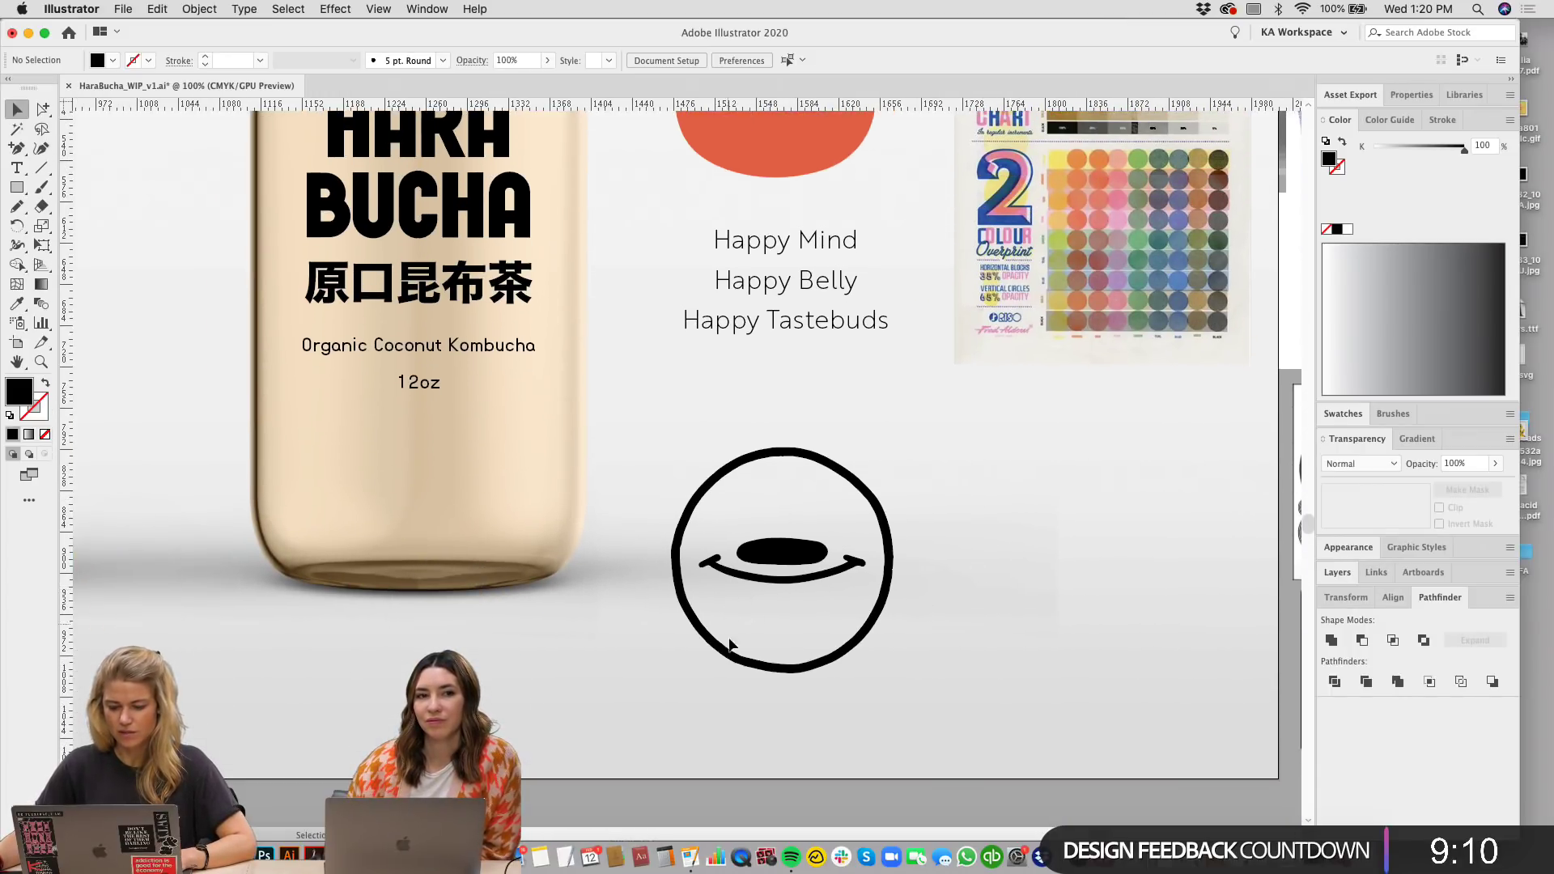
scroll(959, 470, "up", 1)
scroll(959, 470, "right", 1)
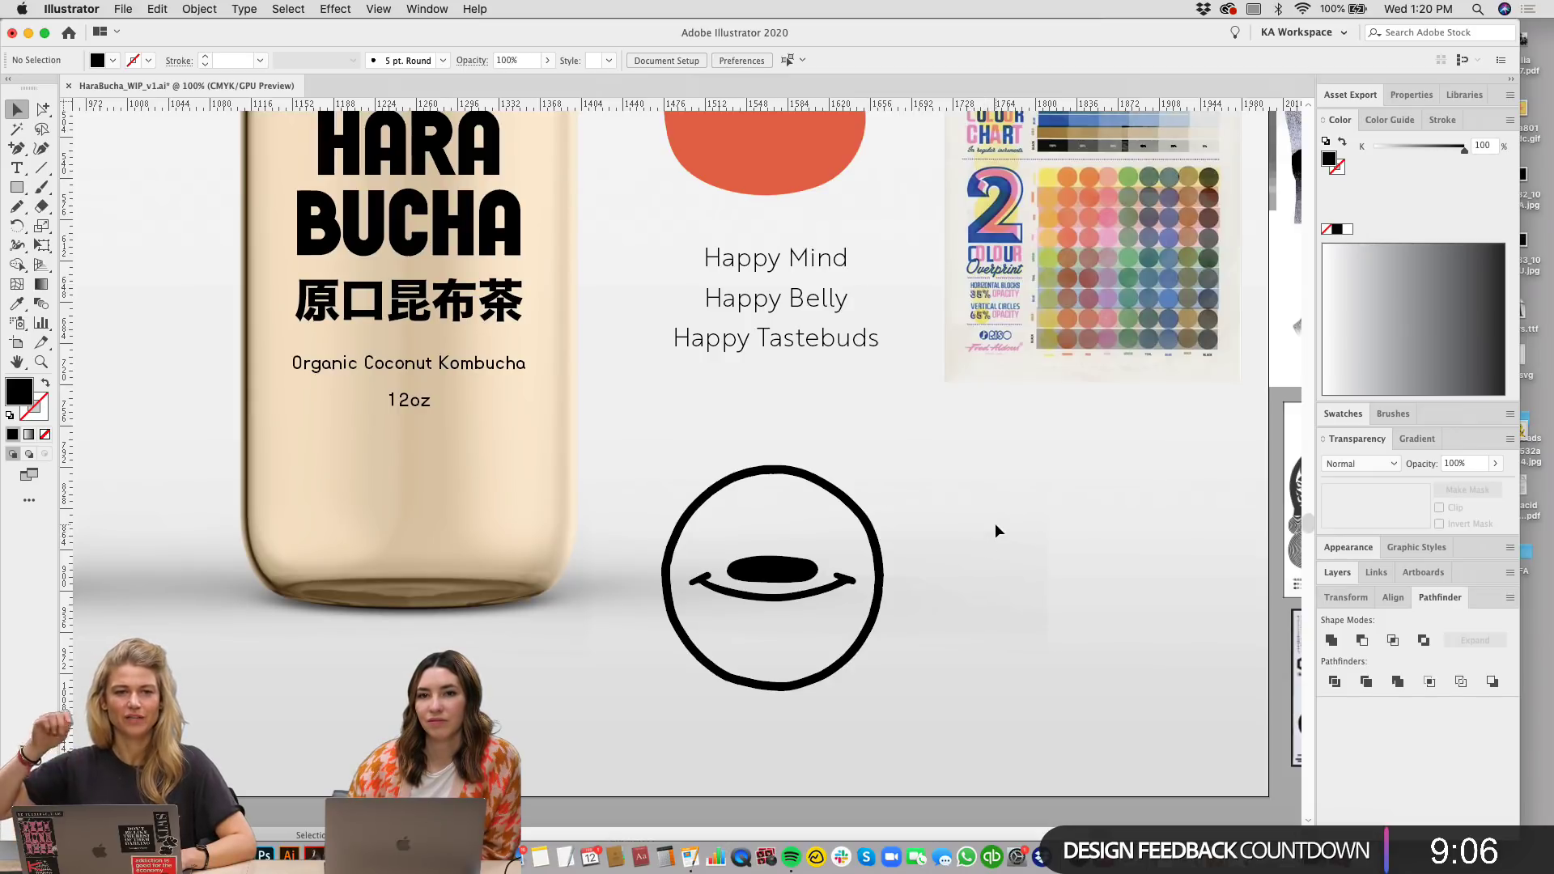
left_click_drag(996, 512, 738, 550)
left_click_drag(15, 197, 73, 224)
left_click_drag(812, 642, 912, 714)
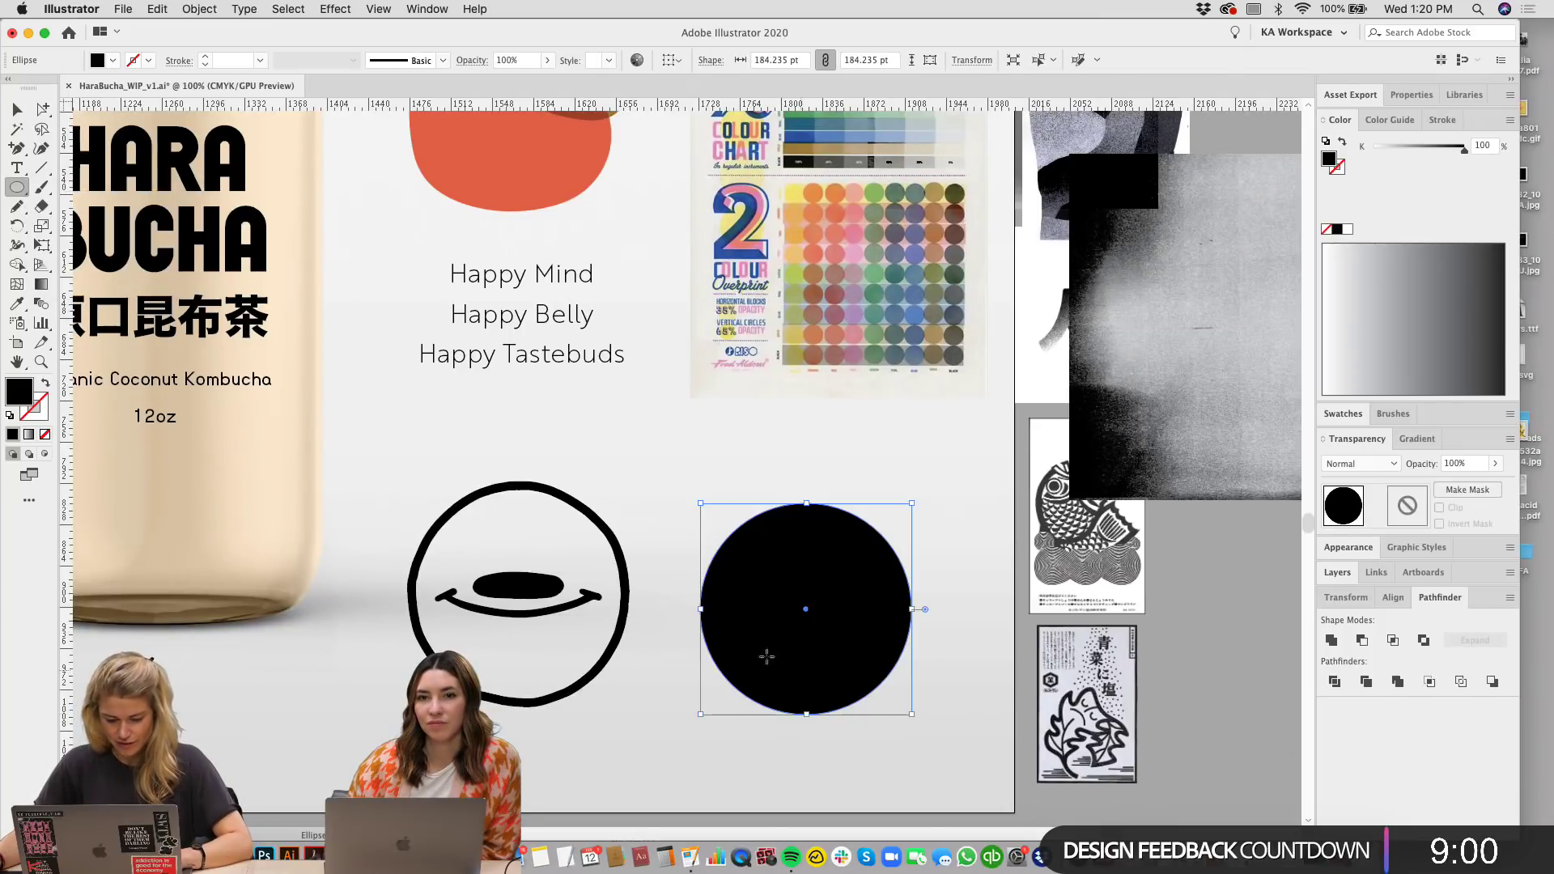
key("v")
left_click(45, 384)
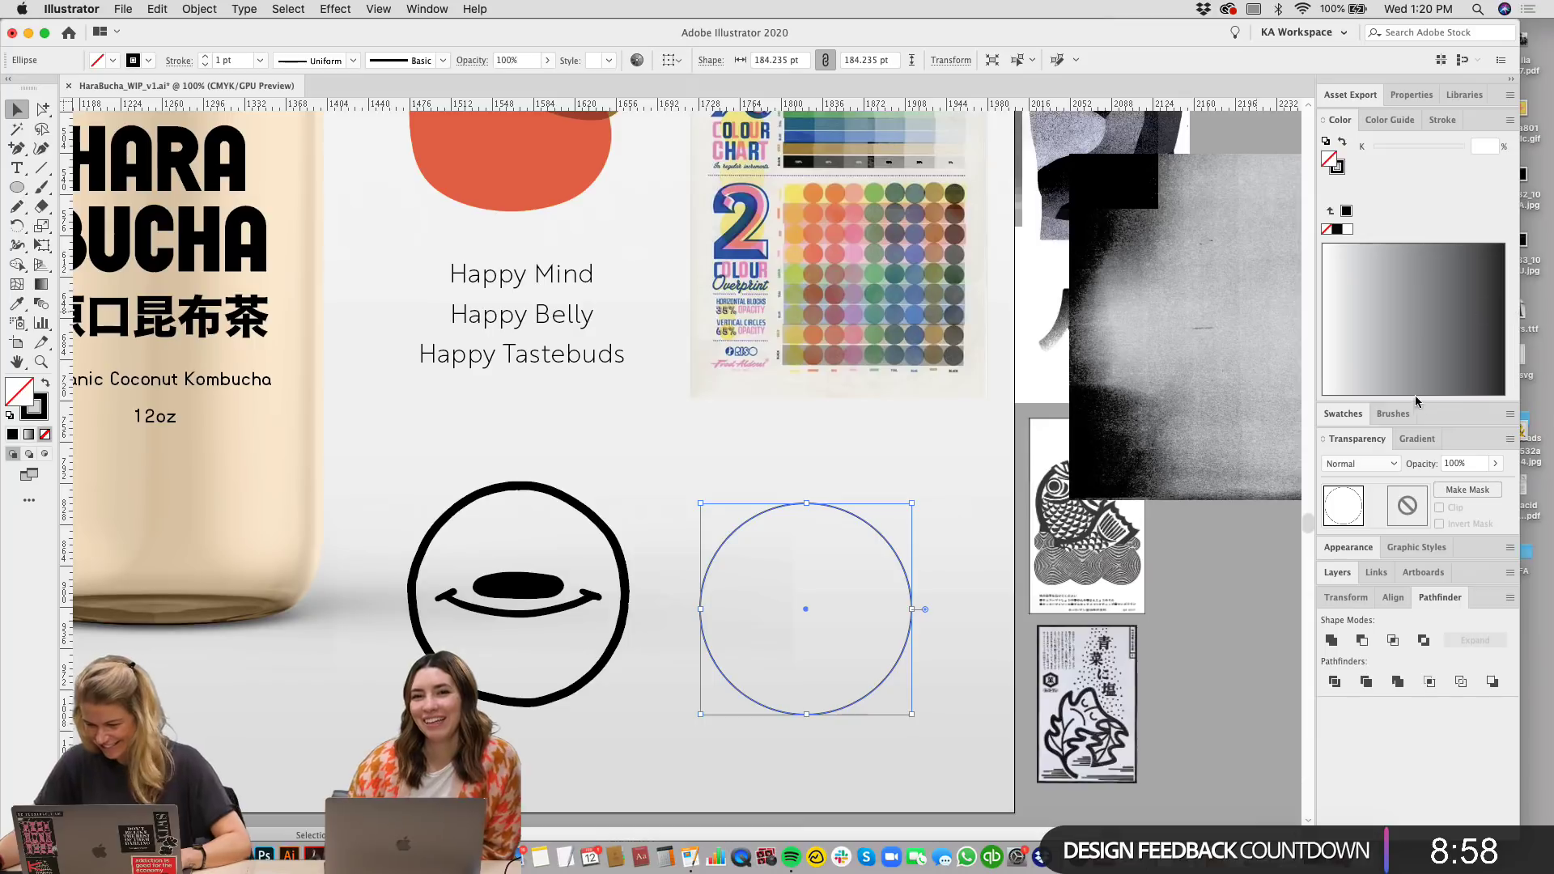
Step: Set the new circle's stroke weight to 13 pt and deselect it
left_click(1441, 120)
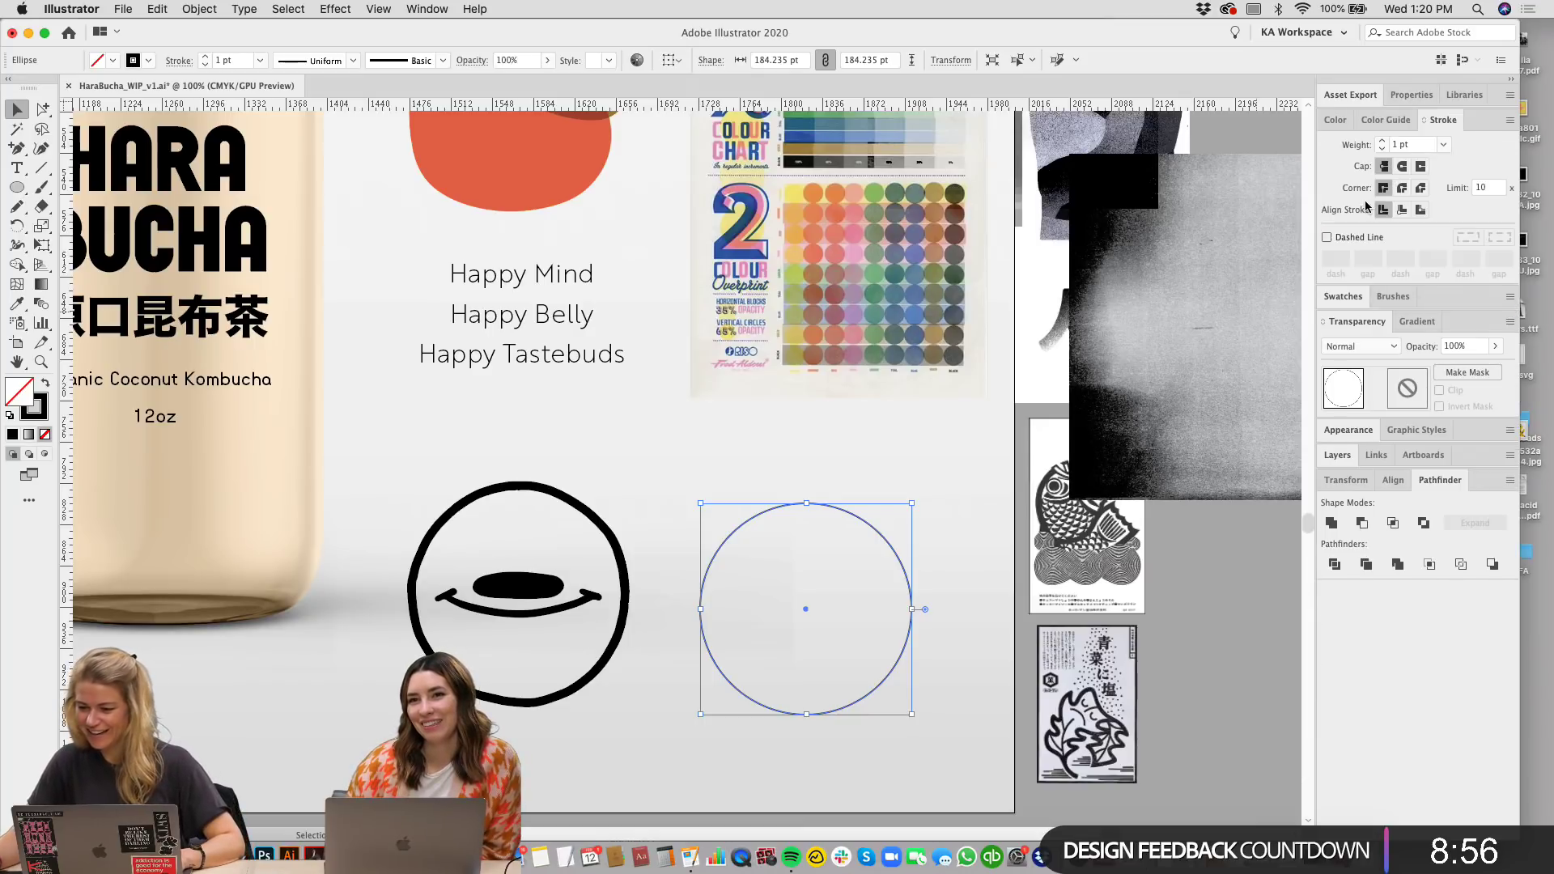
left_click(1383, 142)
left_click(1383, 141)
left_click(1383, 142)
left_click(1383, 142)
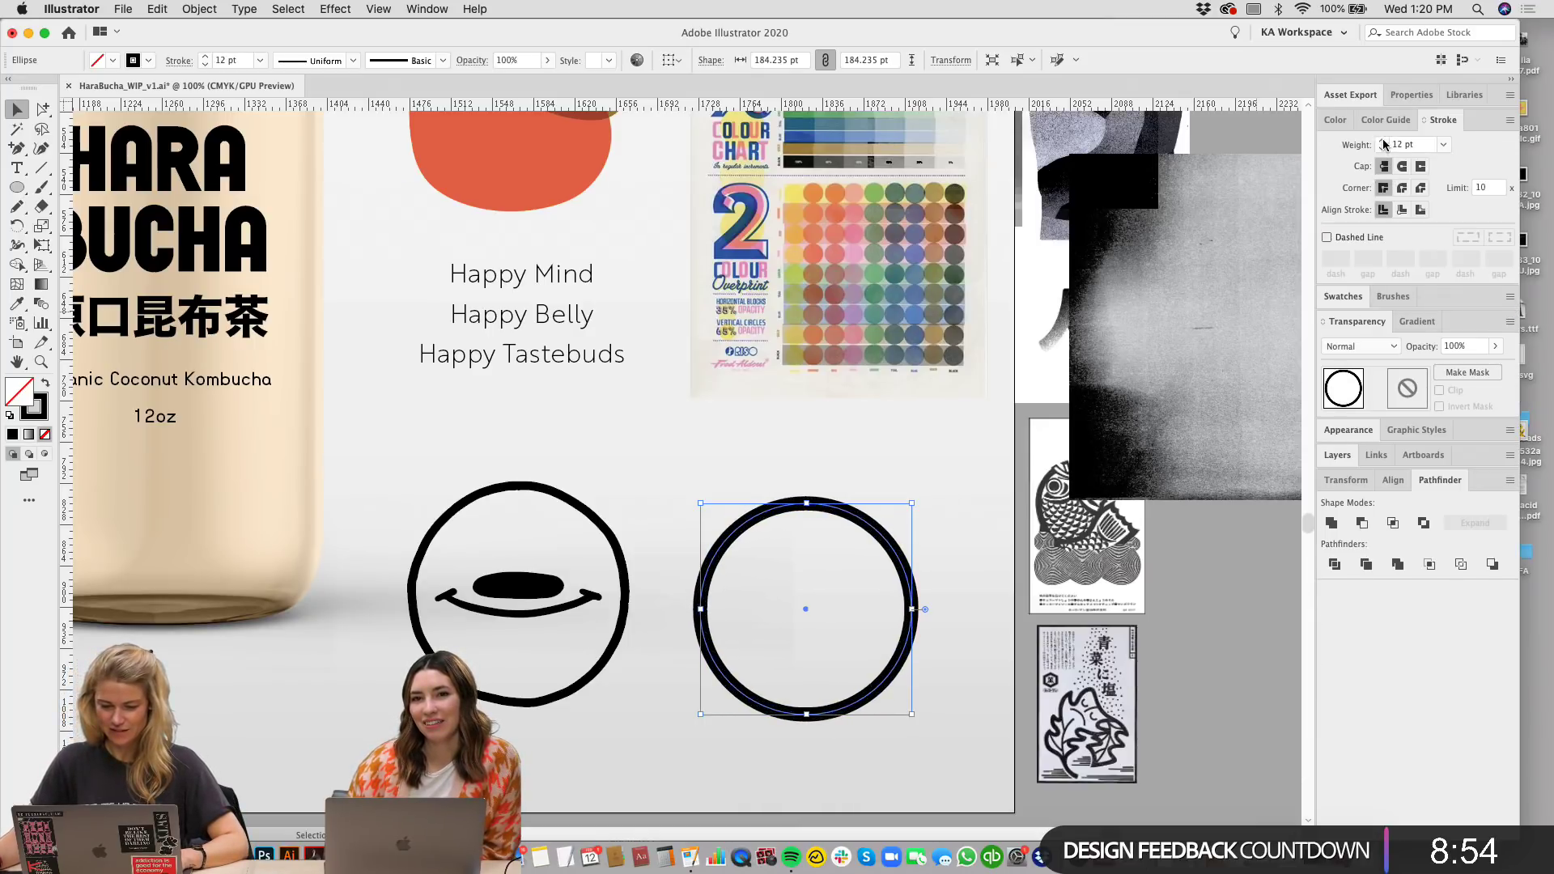
left_click(1383, 144)
left_click(689, 508)
Step: Draw an arc with the Arc tool, rotate it 45° into a smile shape and place it in the new circle's lower half
key("super+equal")
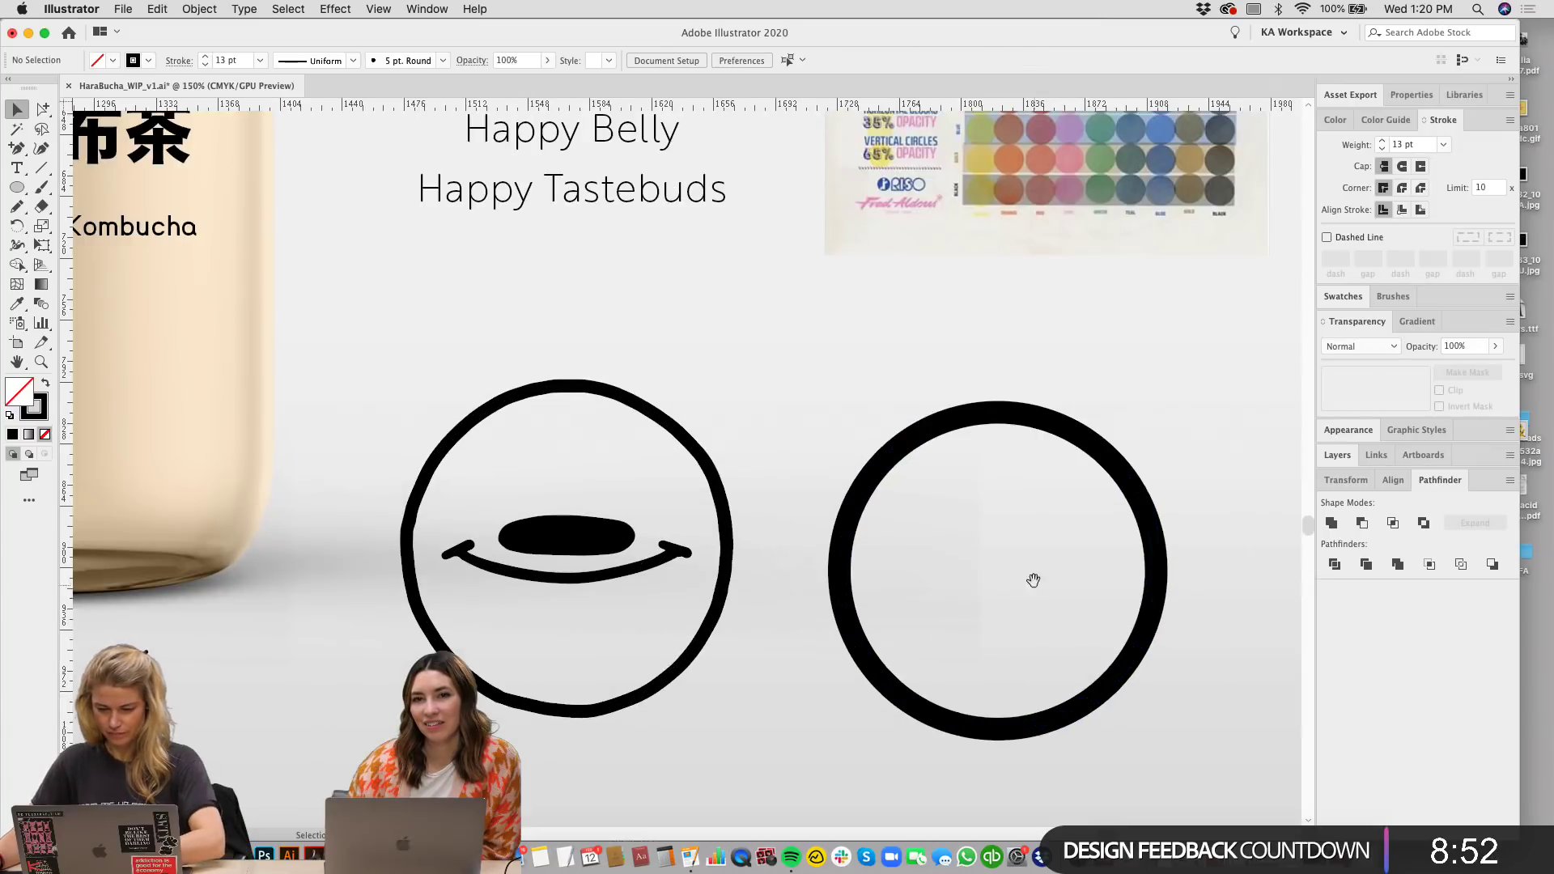
left_click_drag(1033, 581, 926, 520)
left_click(19, 190)
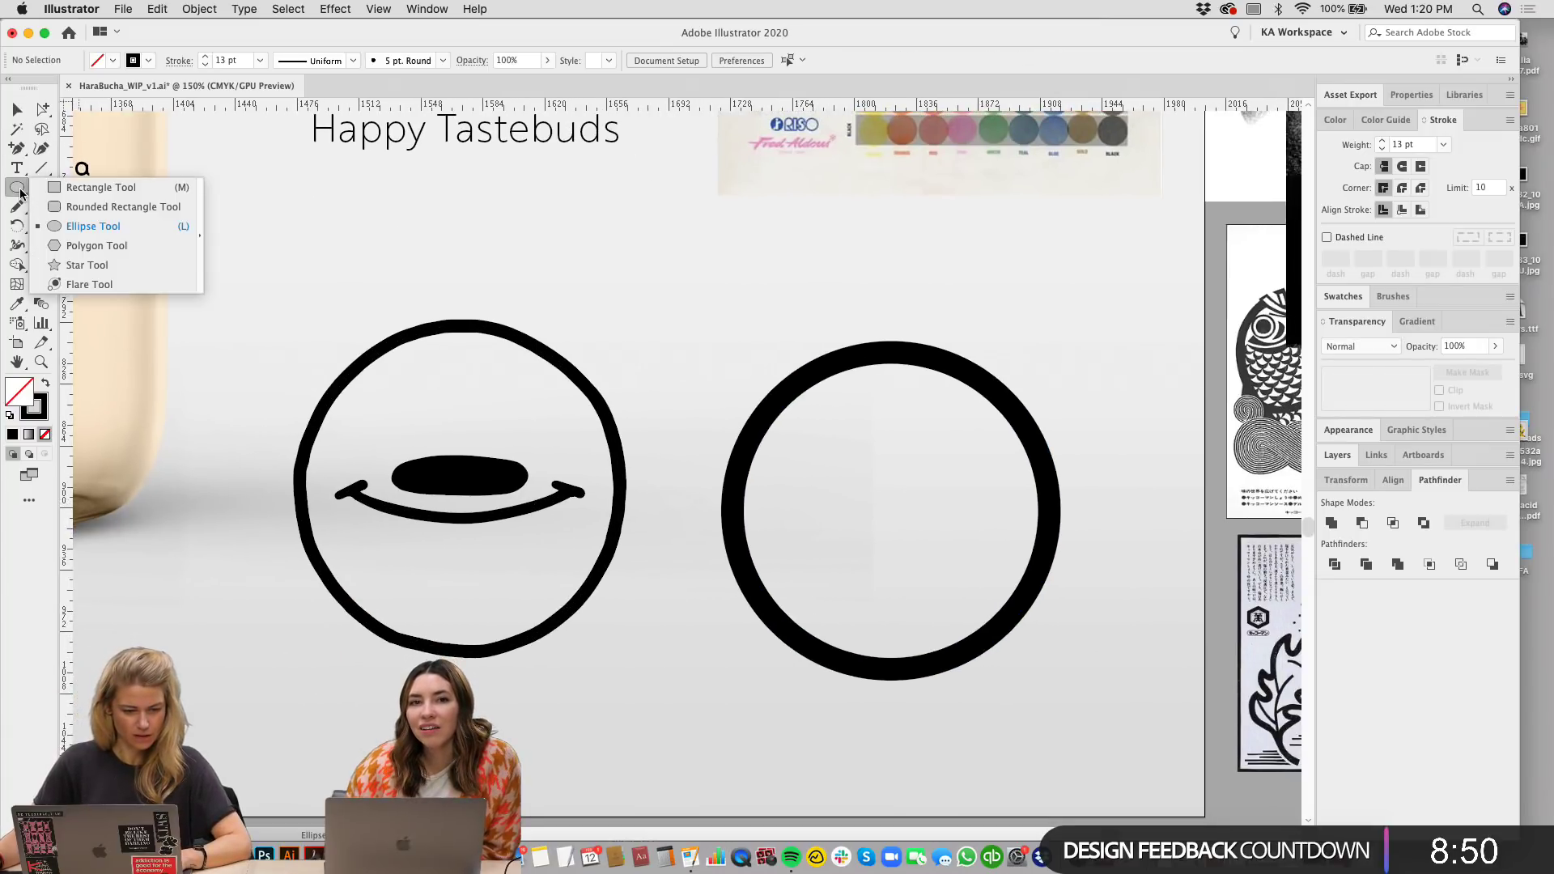
left_click_drag(42, 168, 114, 187)
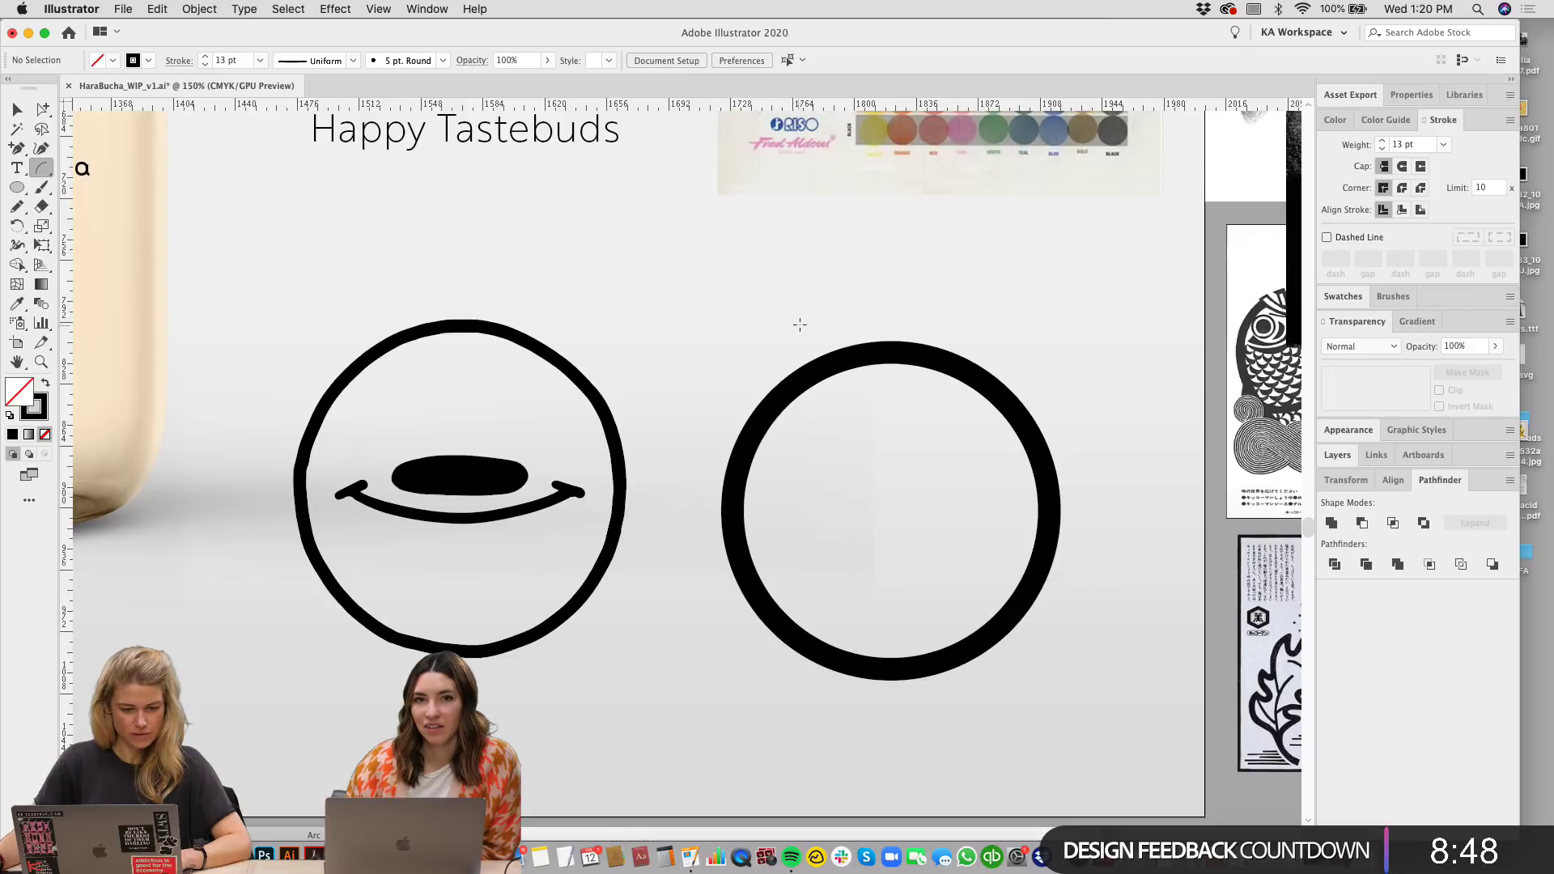
left_click_drag(859, 382, 875, 382)
key("v")
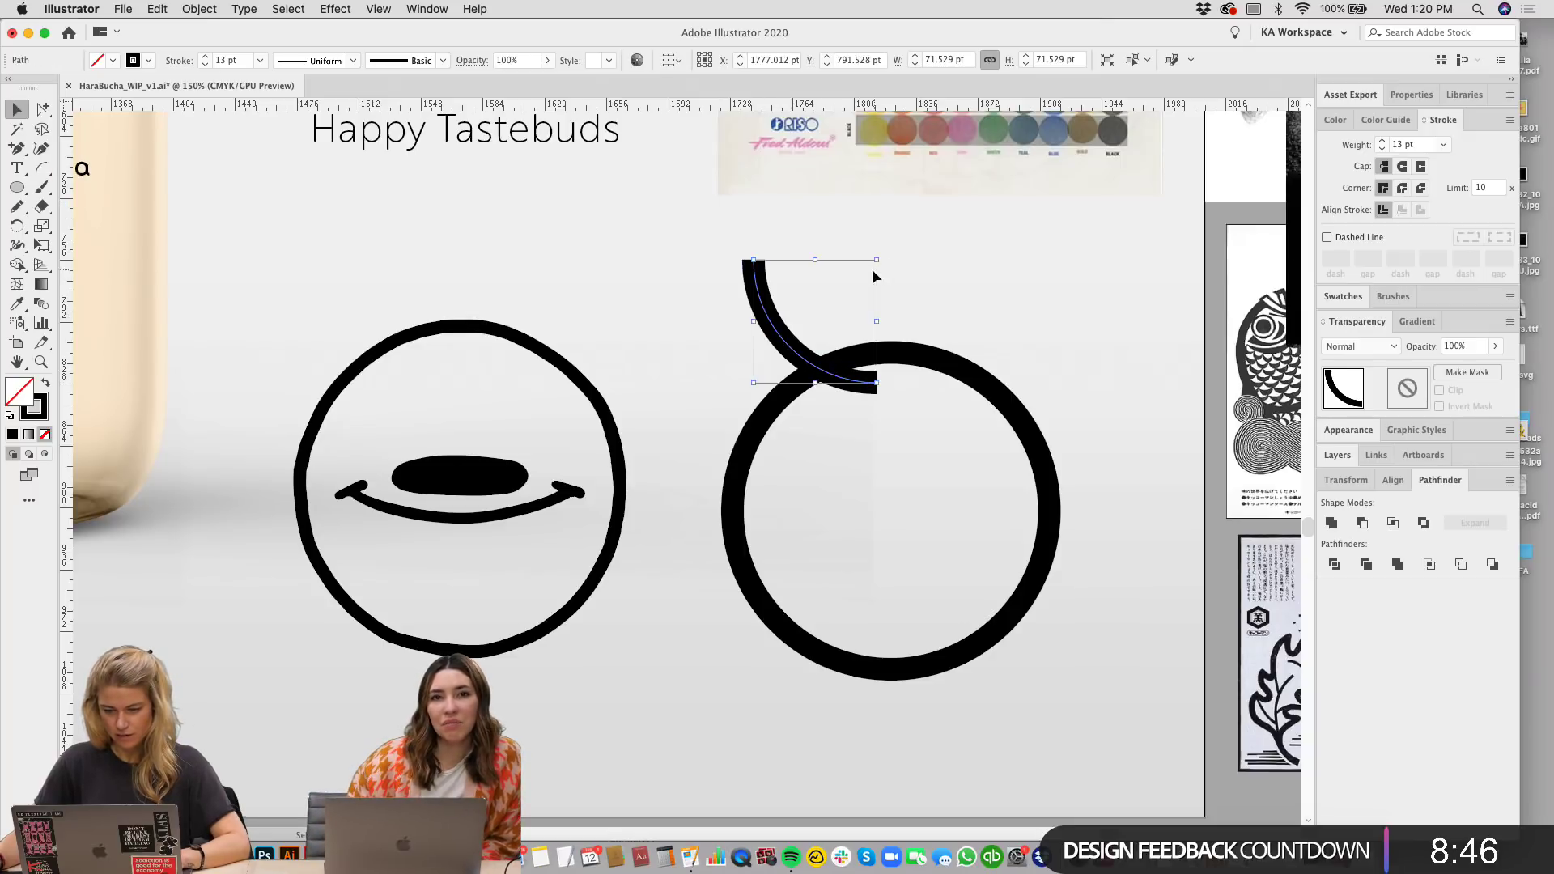
left_click_drag(885, 253, 815, 225)
left_click_drag(881, 574, 881, 576)
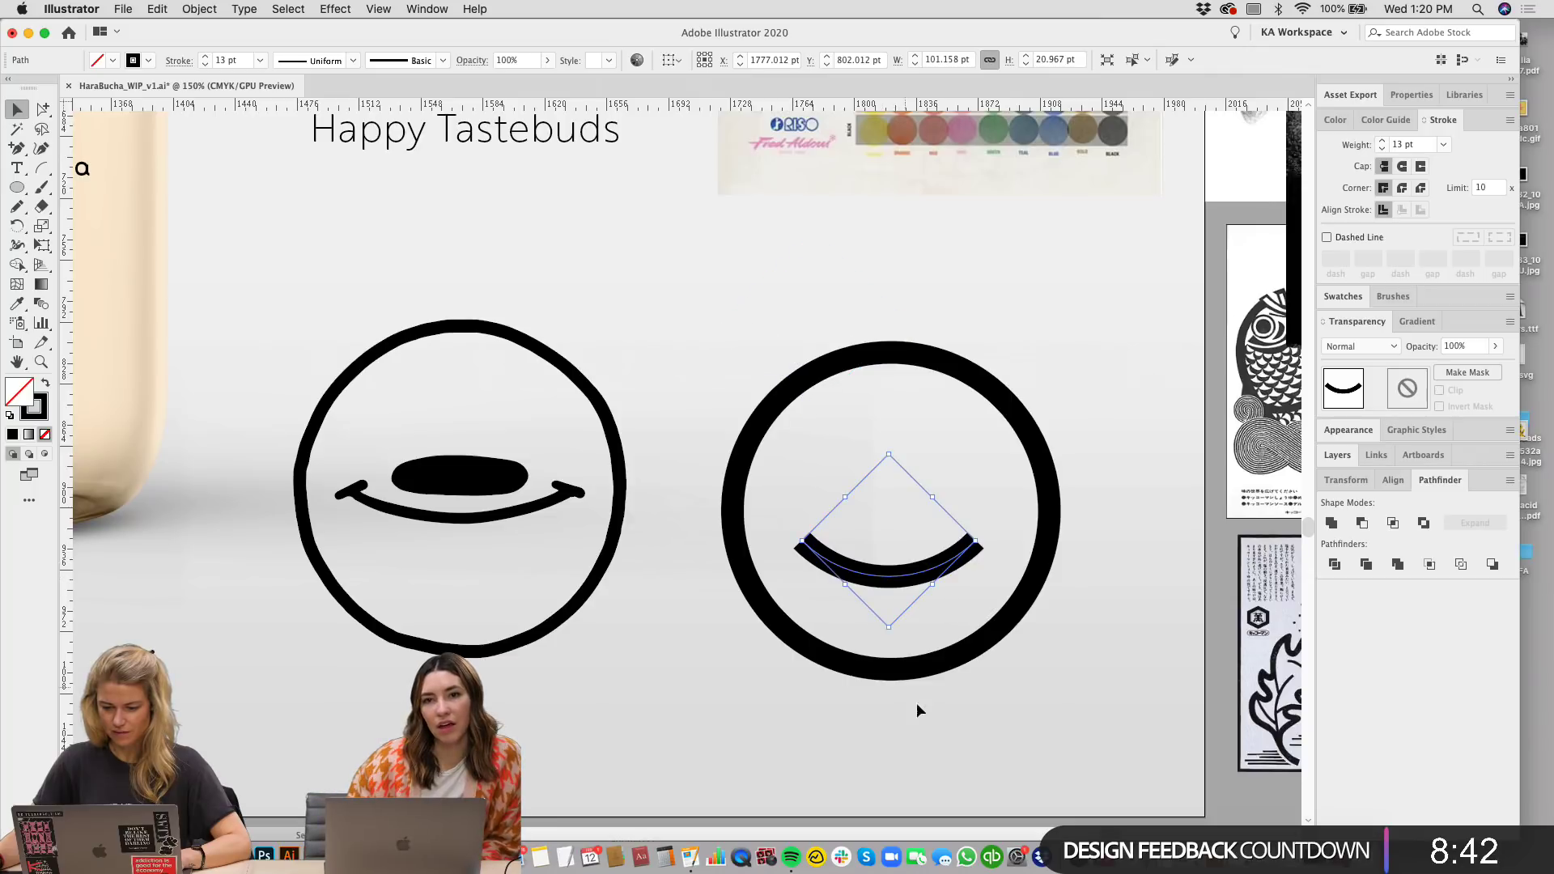
Step: Centre the arc and the new circle horizontally on each other and deselect them
left_click(993, 736)
scroll(919, 743, "right", 2)
left_click_drag(919, 743, 765, 93)
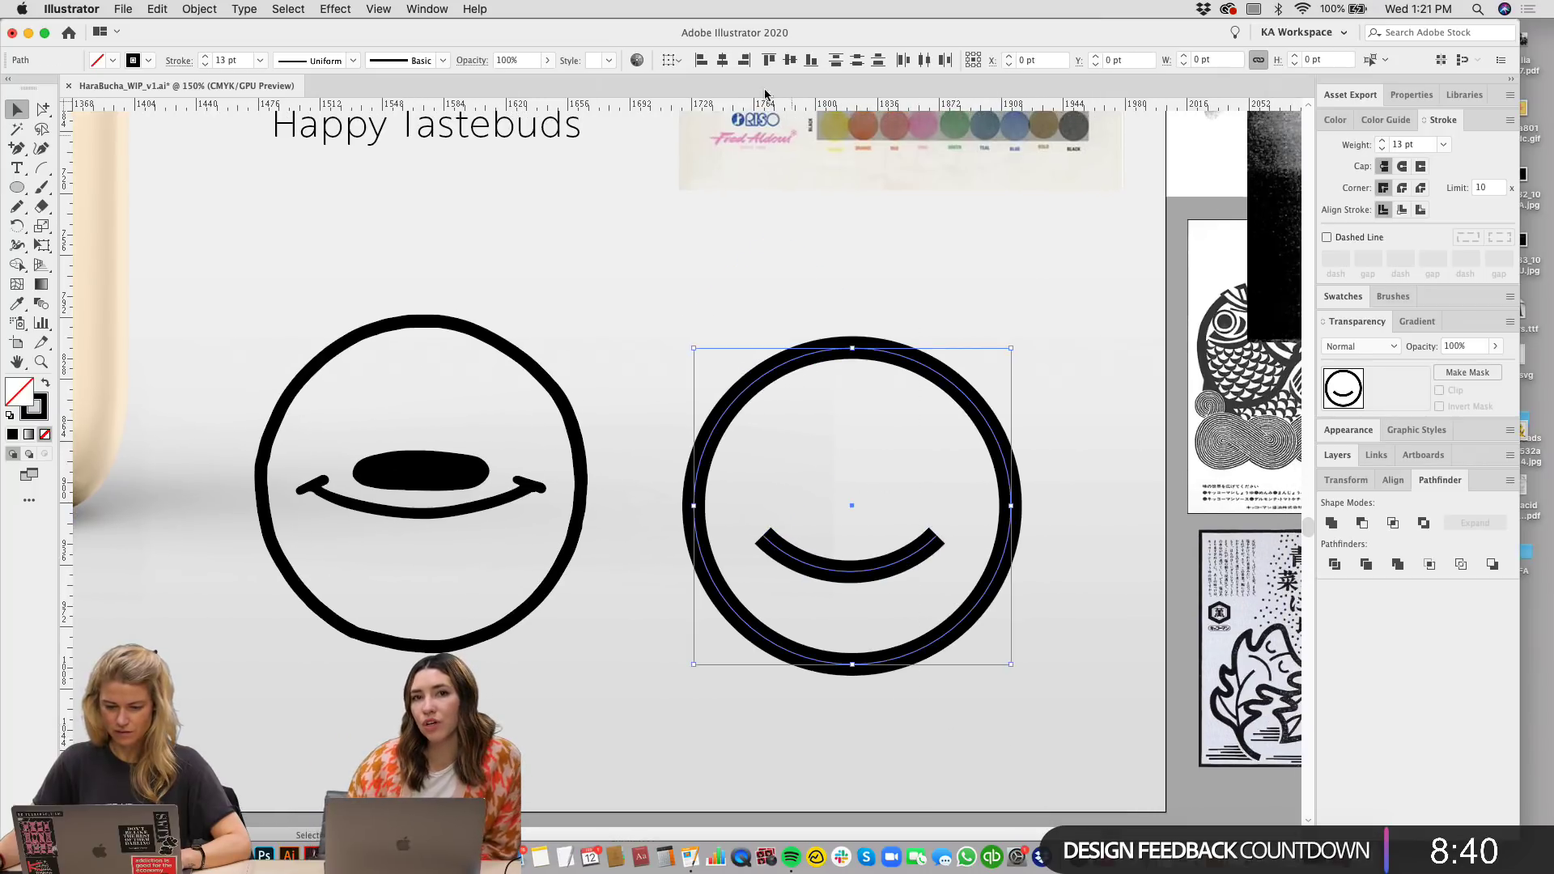
left_click(722, 58)
left_click(1086, 567)
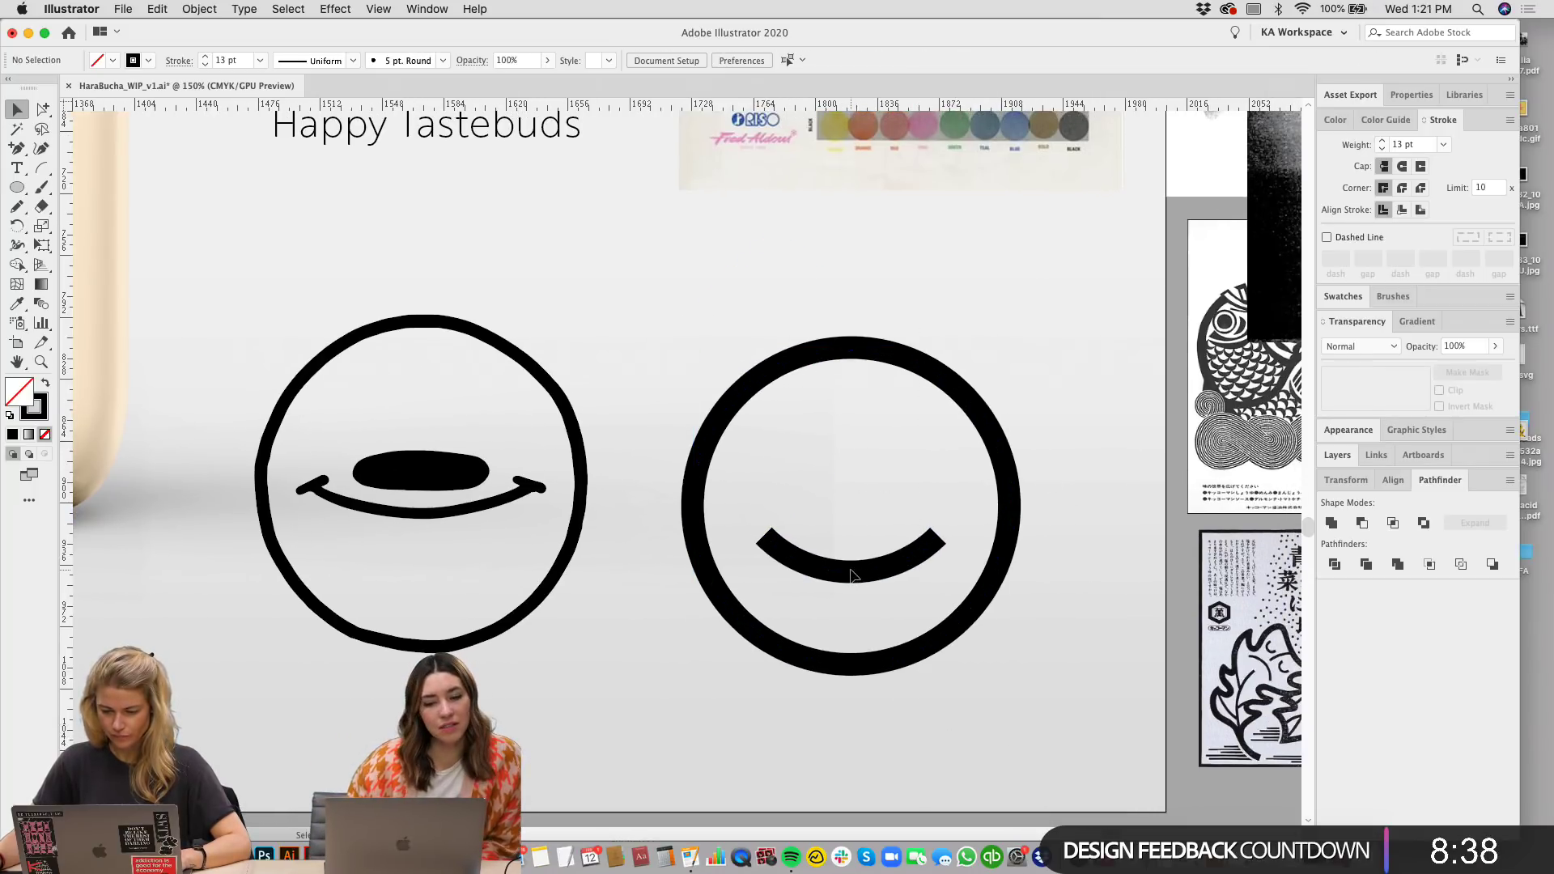
Step: Draw a solid black ellipse about 56 by 19 pt just above the arc as the pupil
scroll(682, 410, "down", 1)
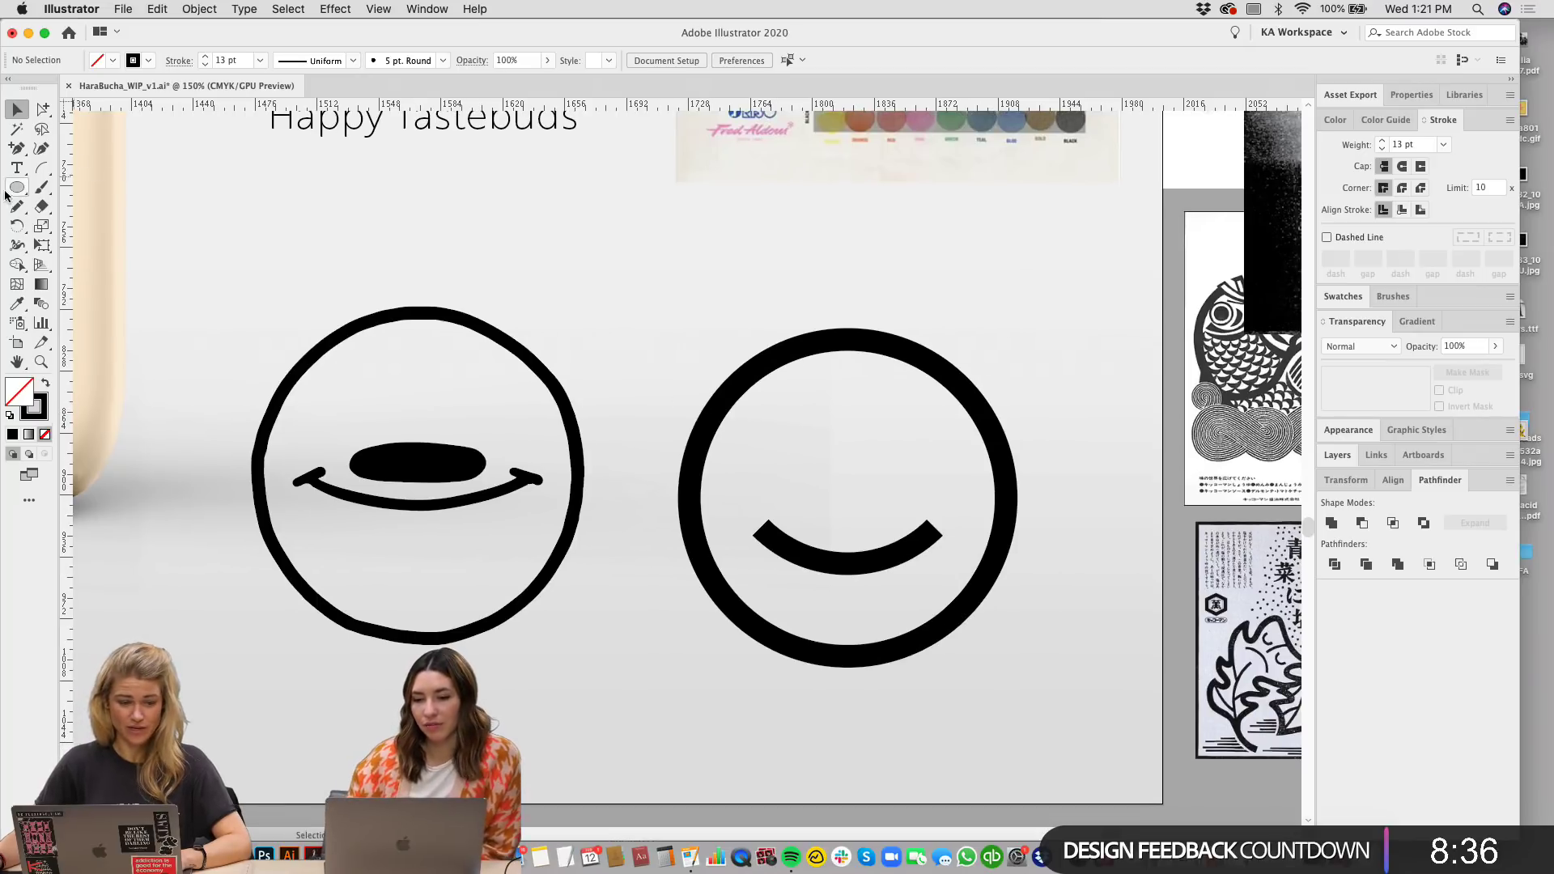
left_click_drag(16, 192, 50, 234)
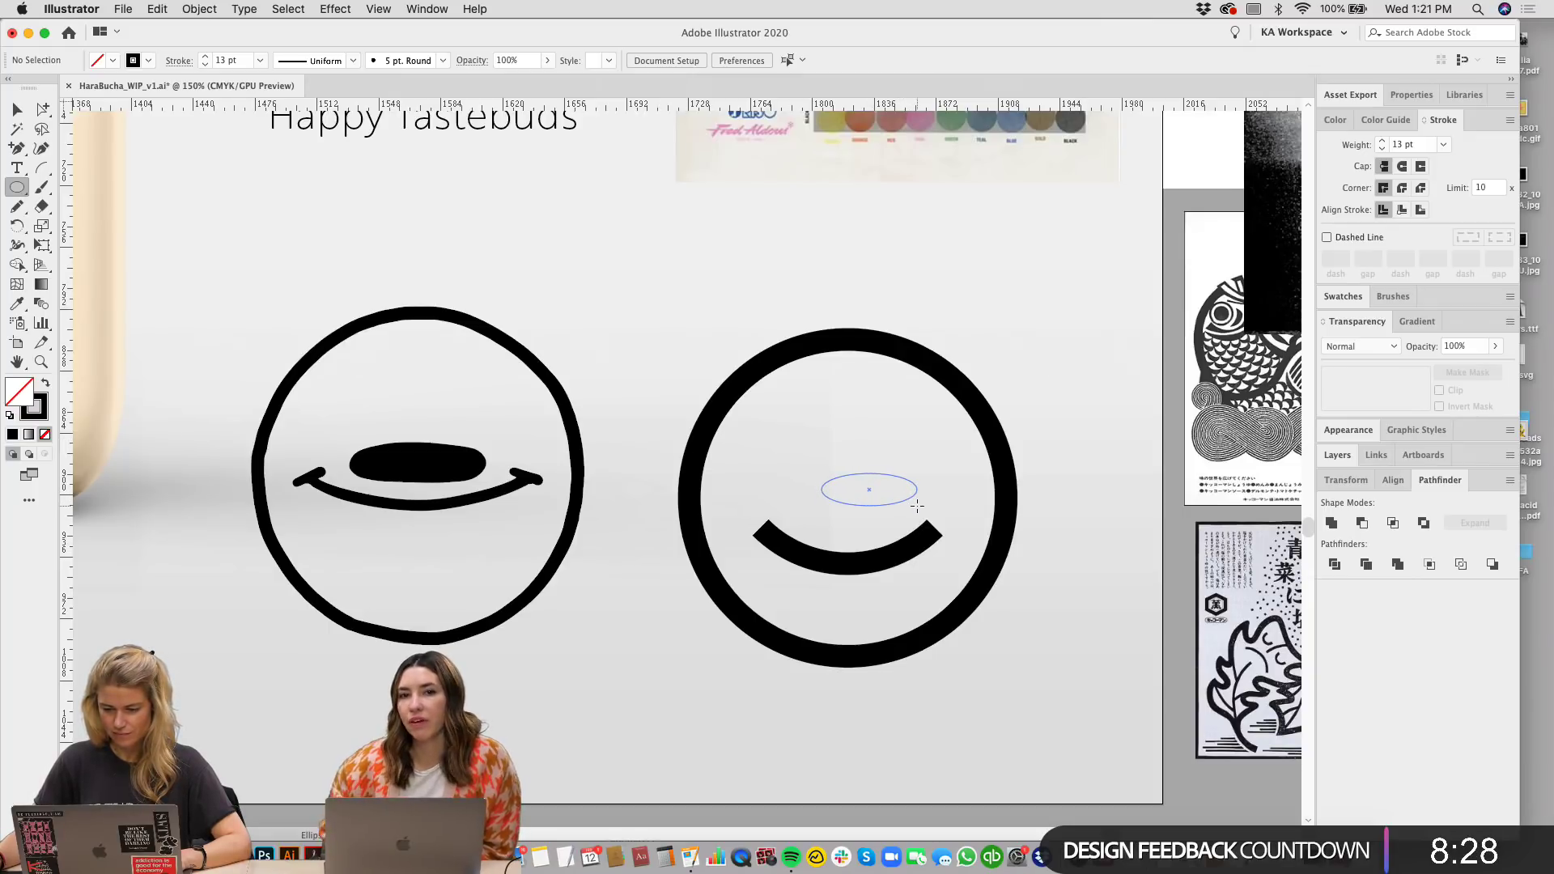
mouse_move(917, 506)
left_mouse_down()
mouse_move(854, 491)
mouse_move(853, 522)
left_mouse_up()
key("v")
left_click(45, 390)
left_click(930, 547)
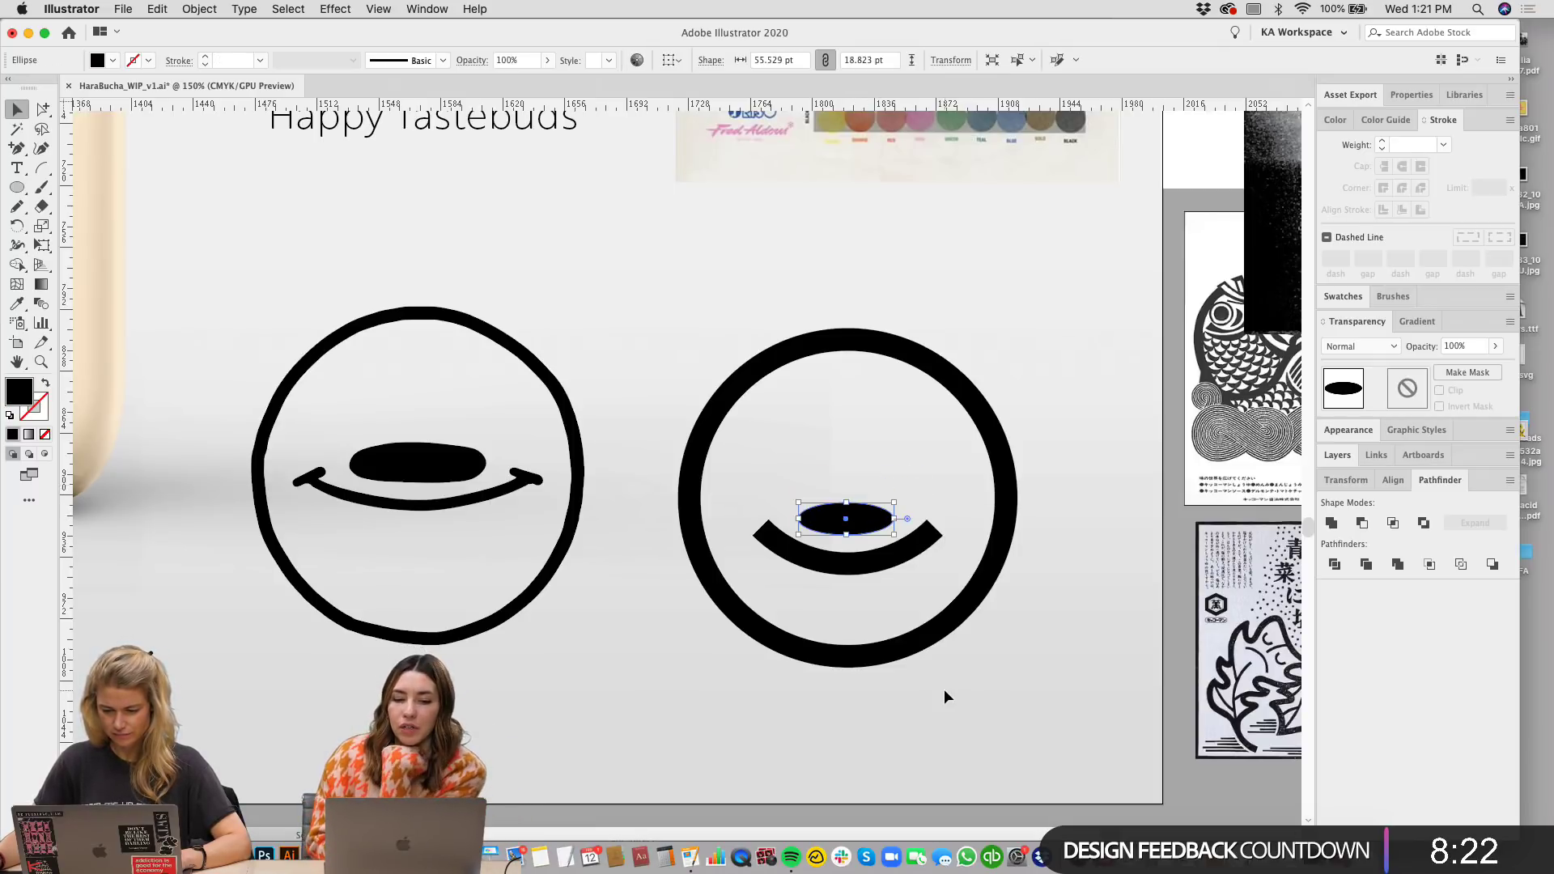
Step: Centre the ellipse, arc and circle of the geometric eye horizontally on one another
left_click(944, 689)
scroll(944, 690, "right", 3)
key("super+minus")
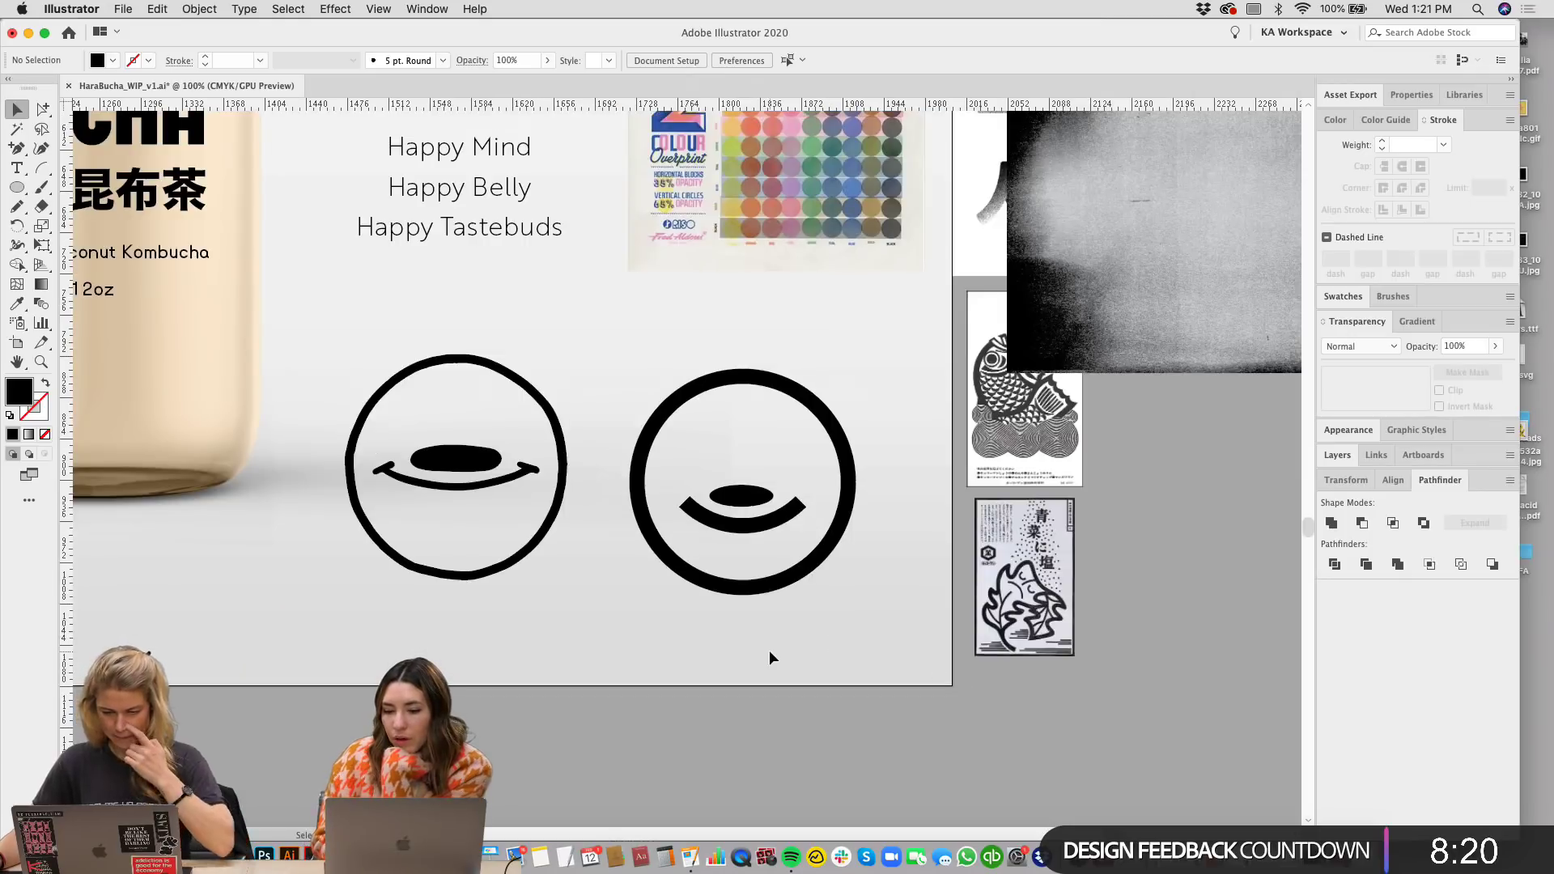
left_click(718, 380)
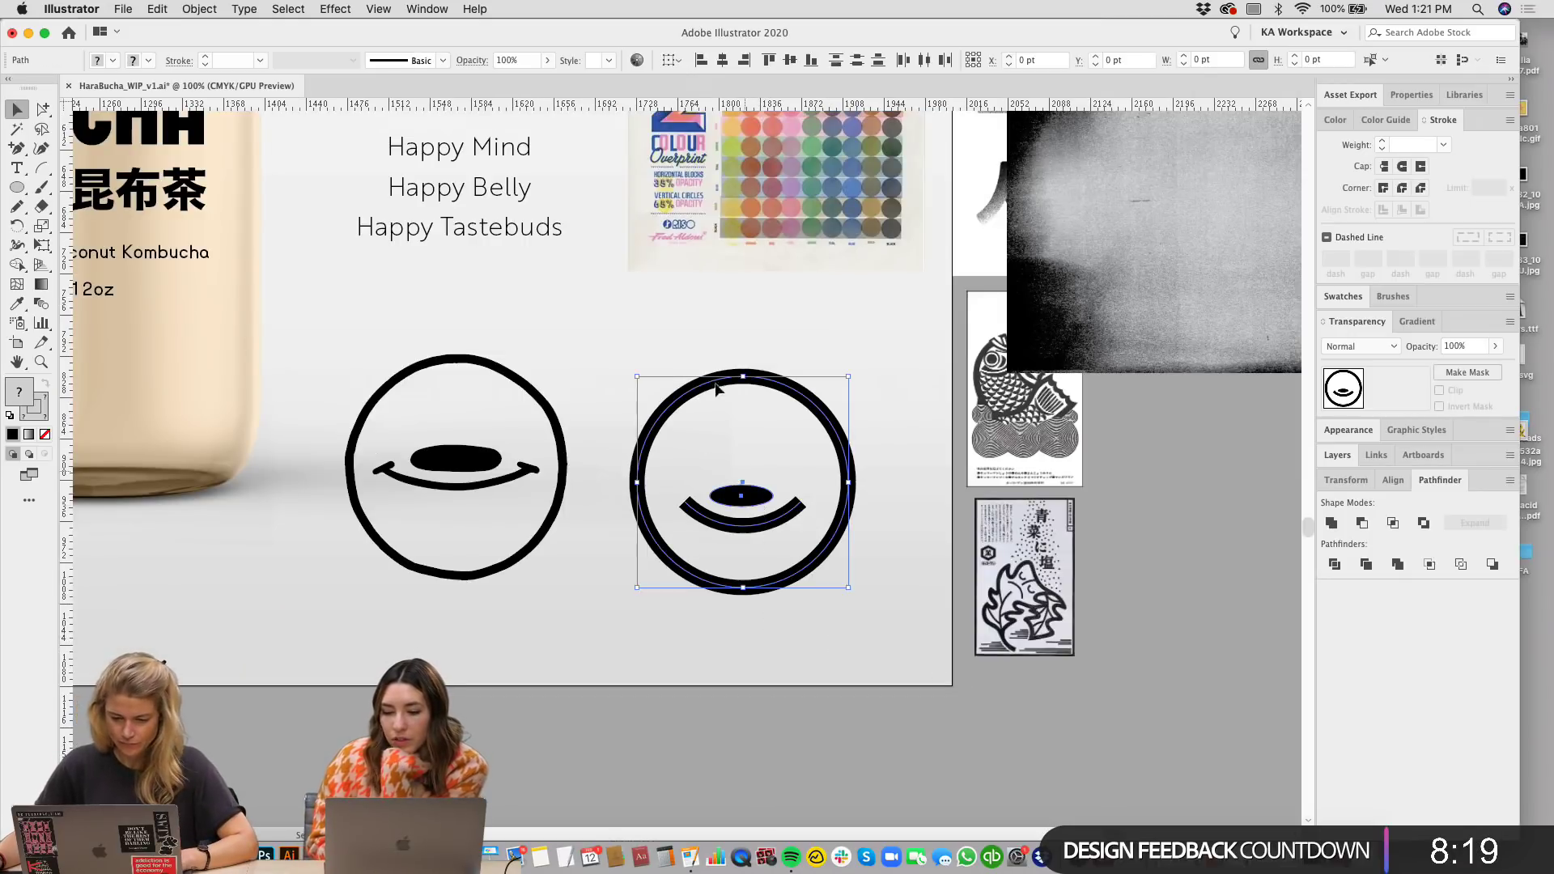
left_click(722, 60)
Step: Move the grainy texture scan away from the reference images, onto the notes beside the artboard
scroll(916, 335, "right", 5)
scroll(916, 335, "up", 5)
left_click_drag(836, 372, 1004, 425)
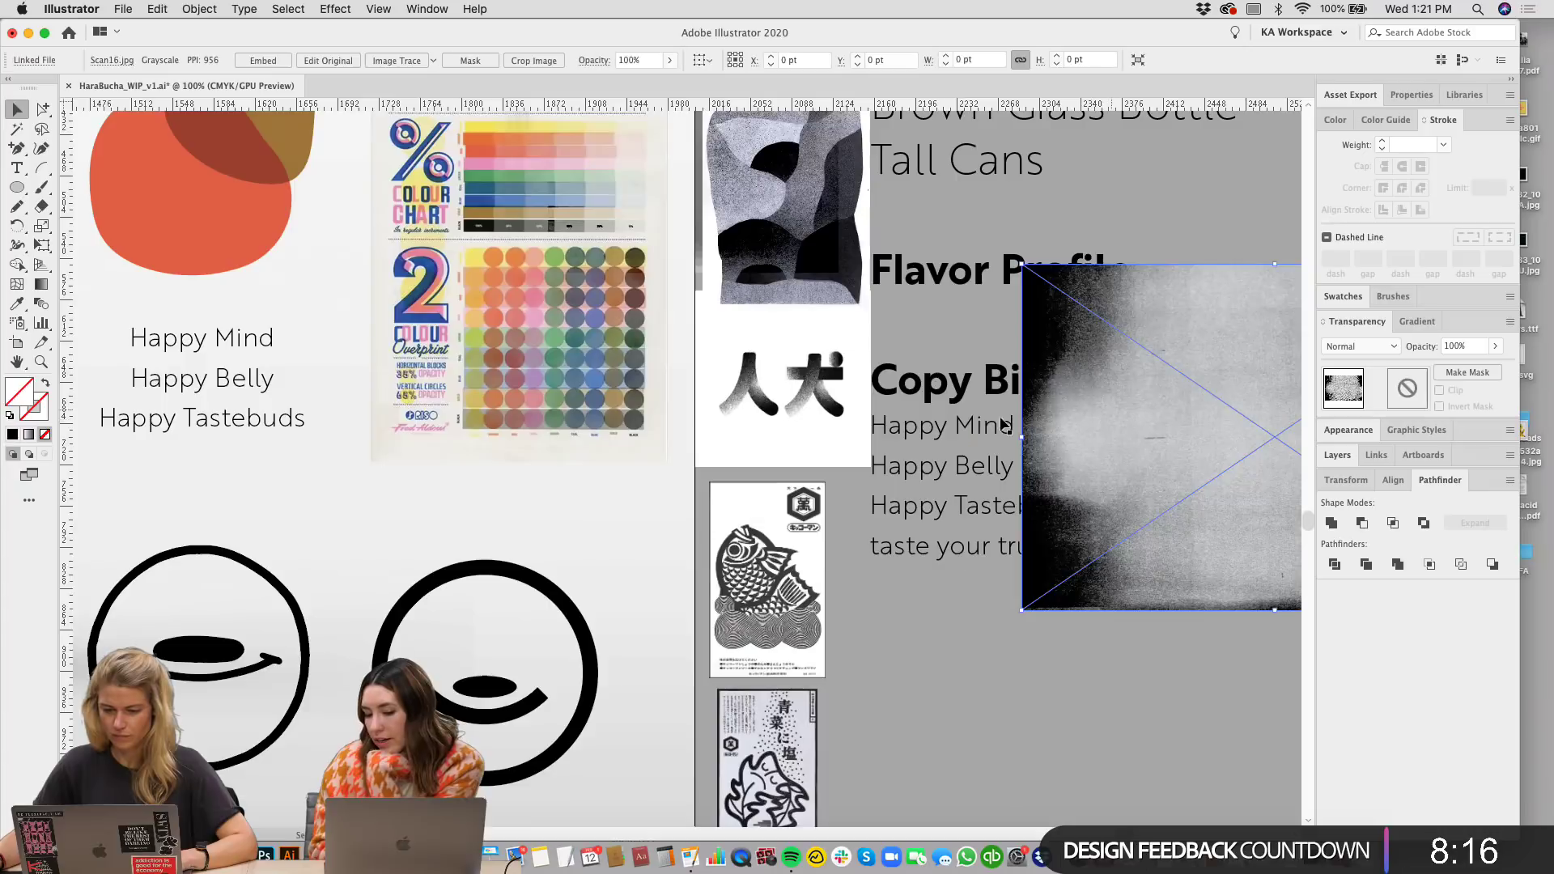
Step: Find the Japanese packaging references and select the Yakult carrier and the yellow lemon bottle to examine their characters
scroll(1004, 425, "up", 15)
scroll(938, 324, "left", 3)
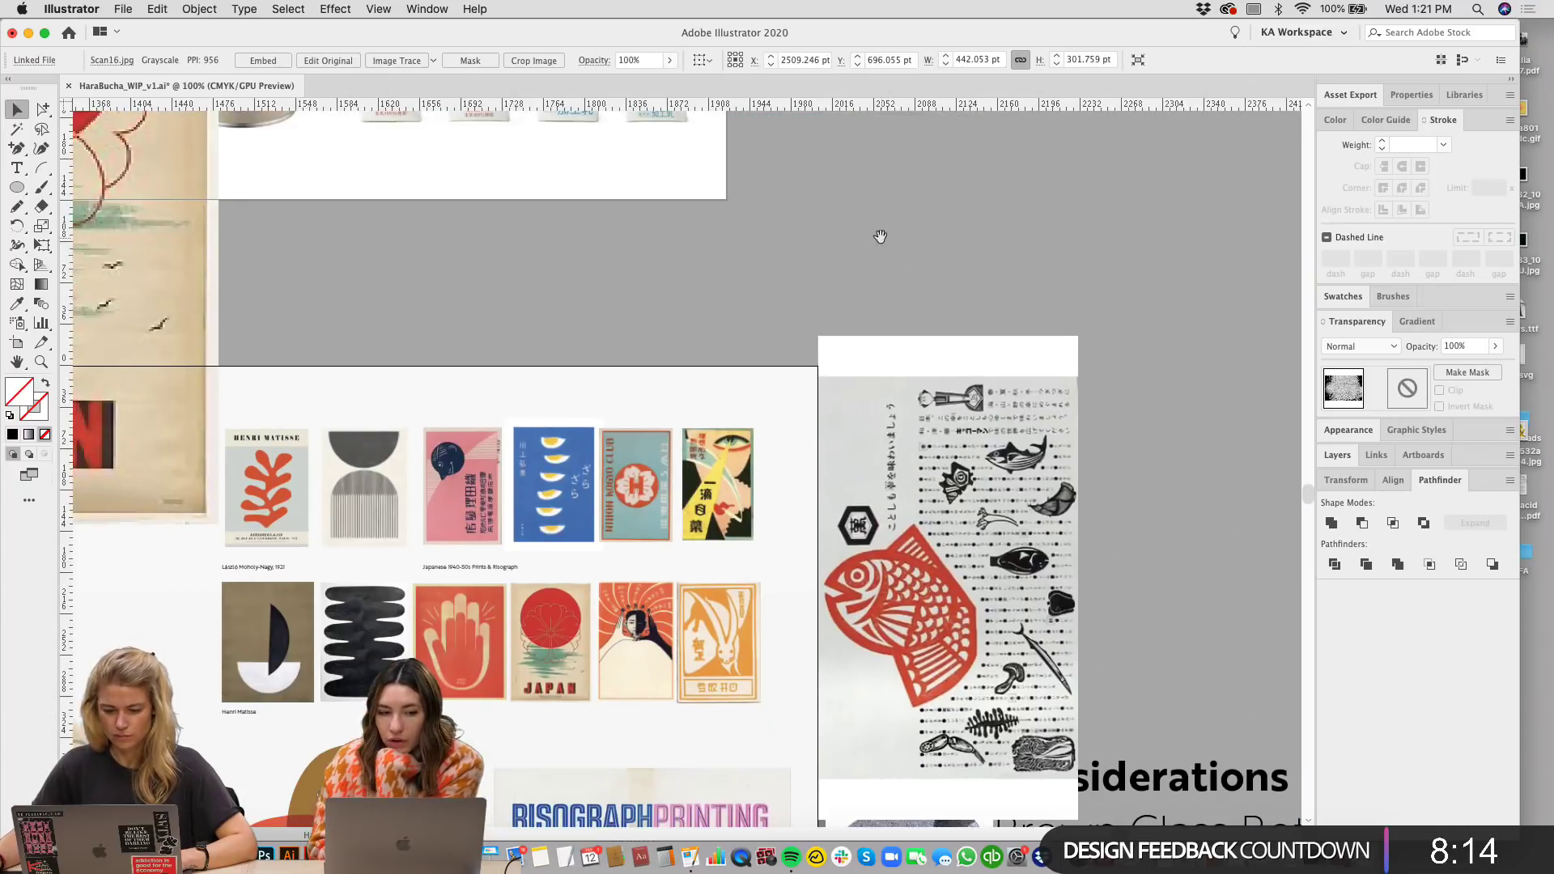
scroll(880, 236, "up", 15)
scroll(881, 237, "left", 3)
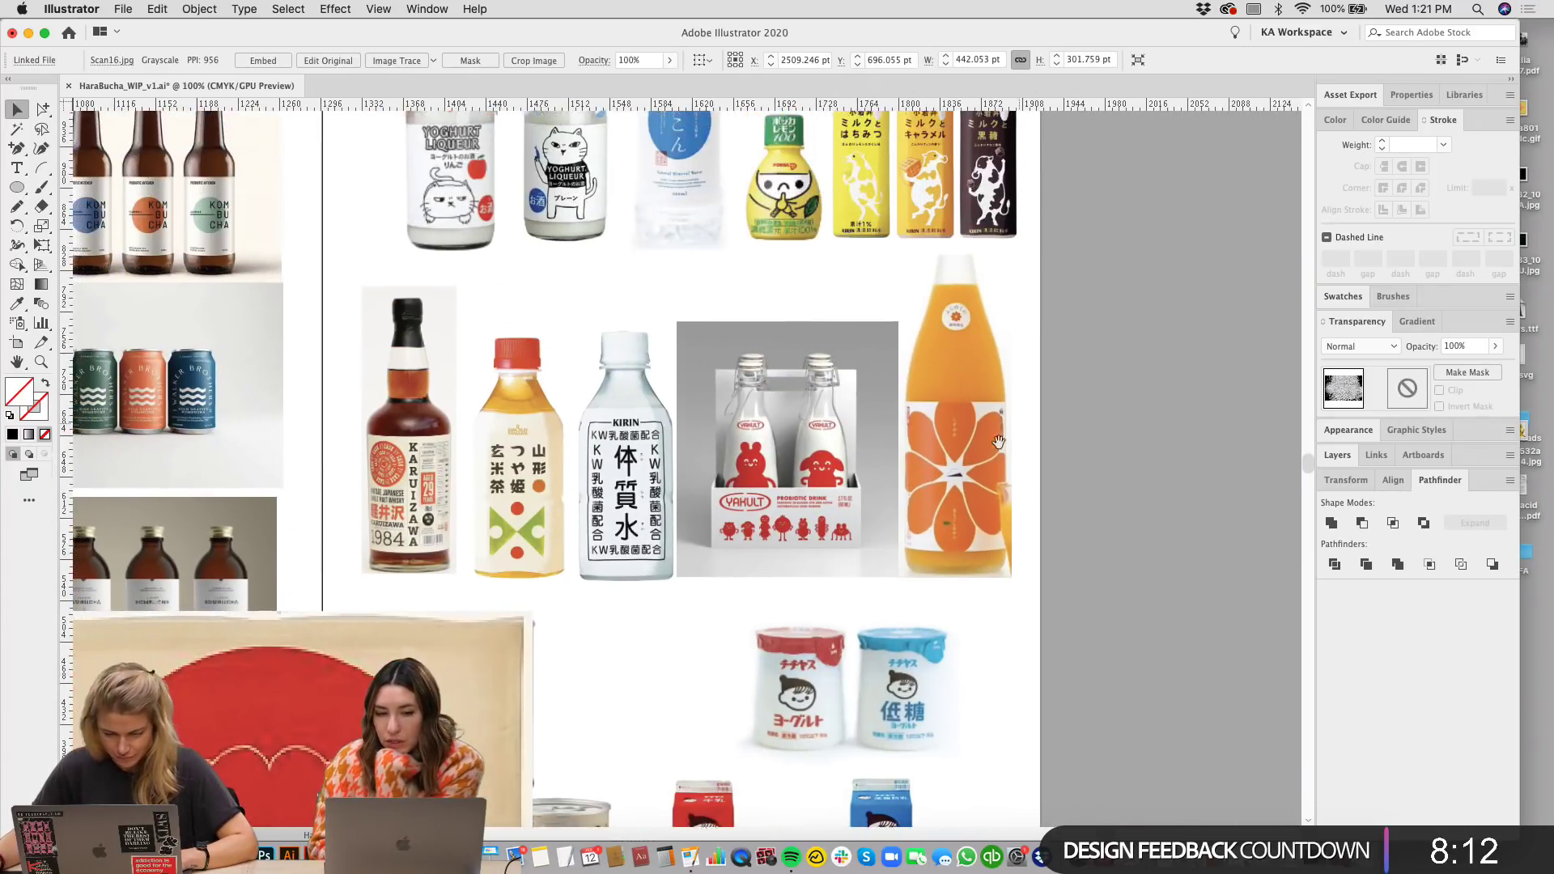
left_click(799, 467)
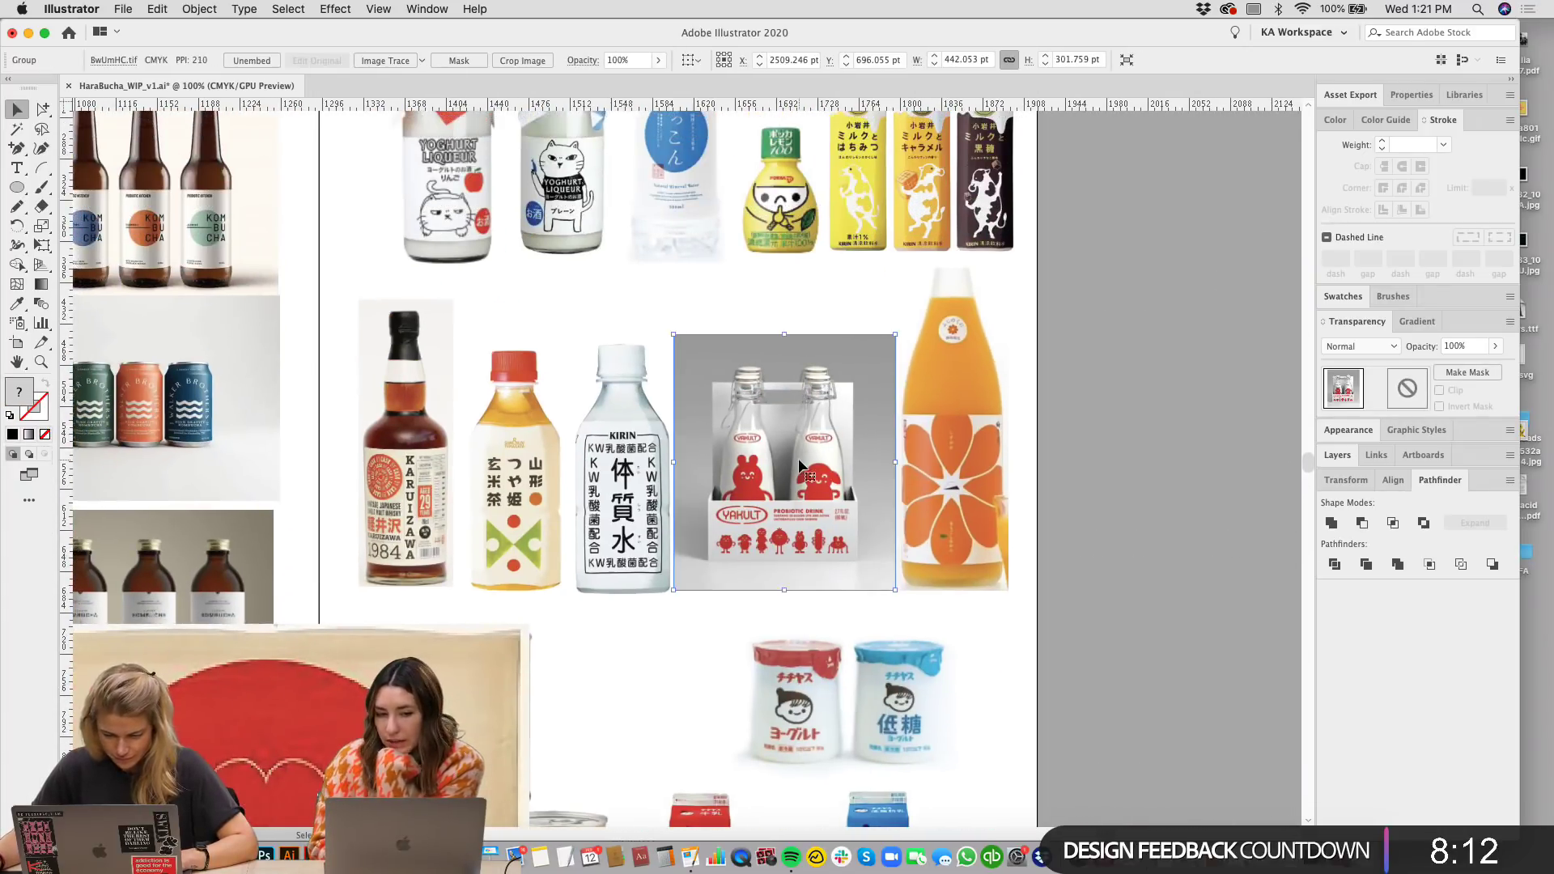
scroll(800, 467, "up", 3)
scroll(799, 467, "right", 1)
left_click(764, 283, "shift")
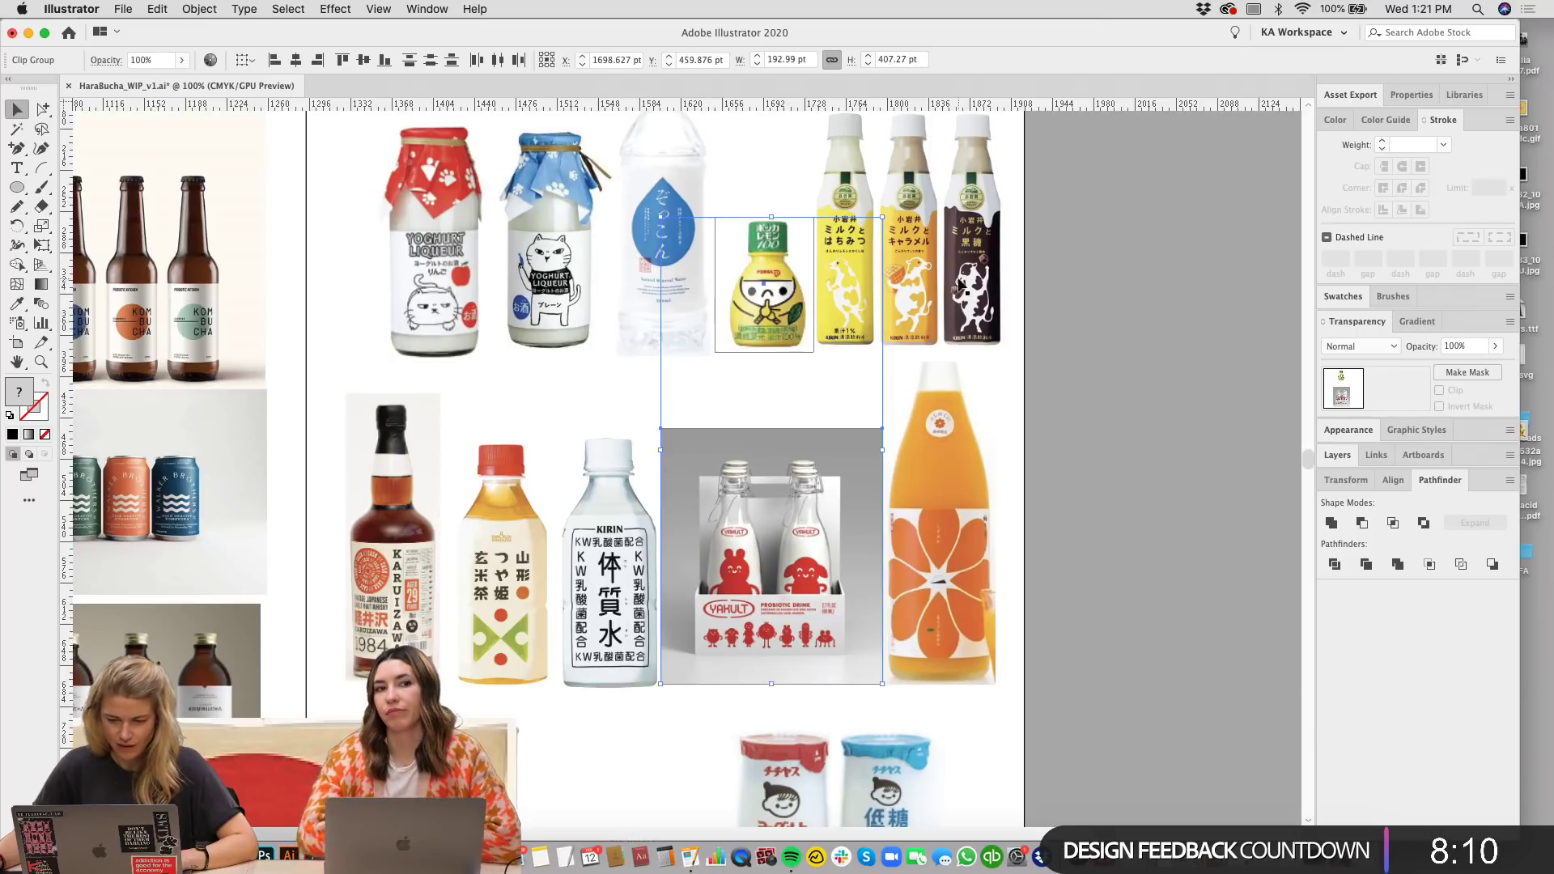
Step: Move the red sun poster about 230 pt to the left so that it clears the canned packaging references
scroll(429, 604, "down", 7)
scroll(429, 604, "left", 3)
left_click(575, 457)
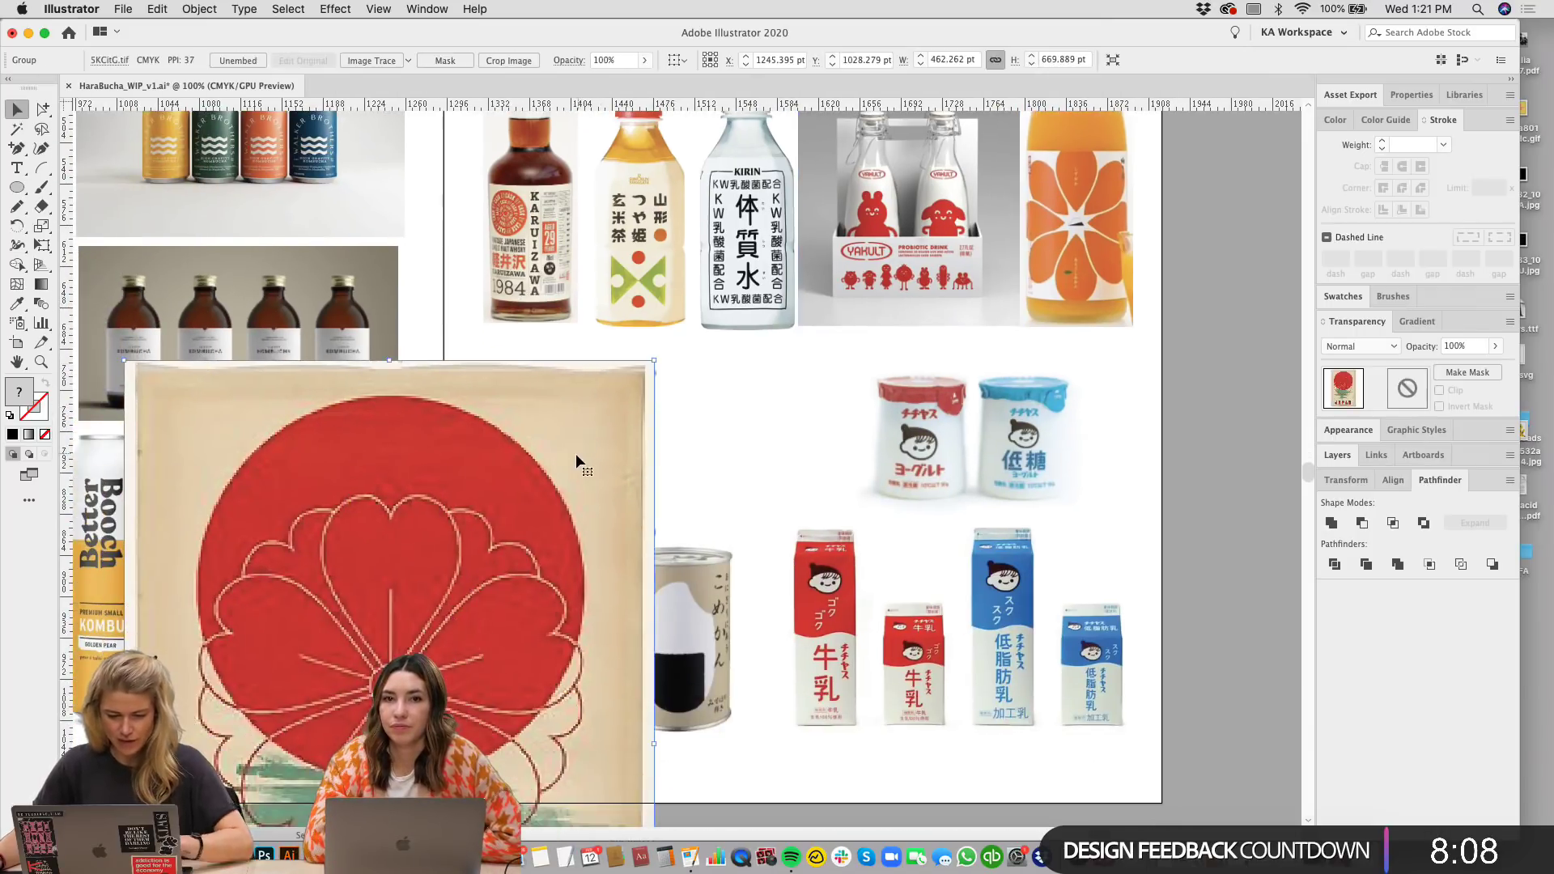
left_click_drag(575, 453, 313, 455)
scroll(1029, 454, "right", 5)
scroll(1028, 454, "up", 2)
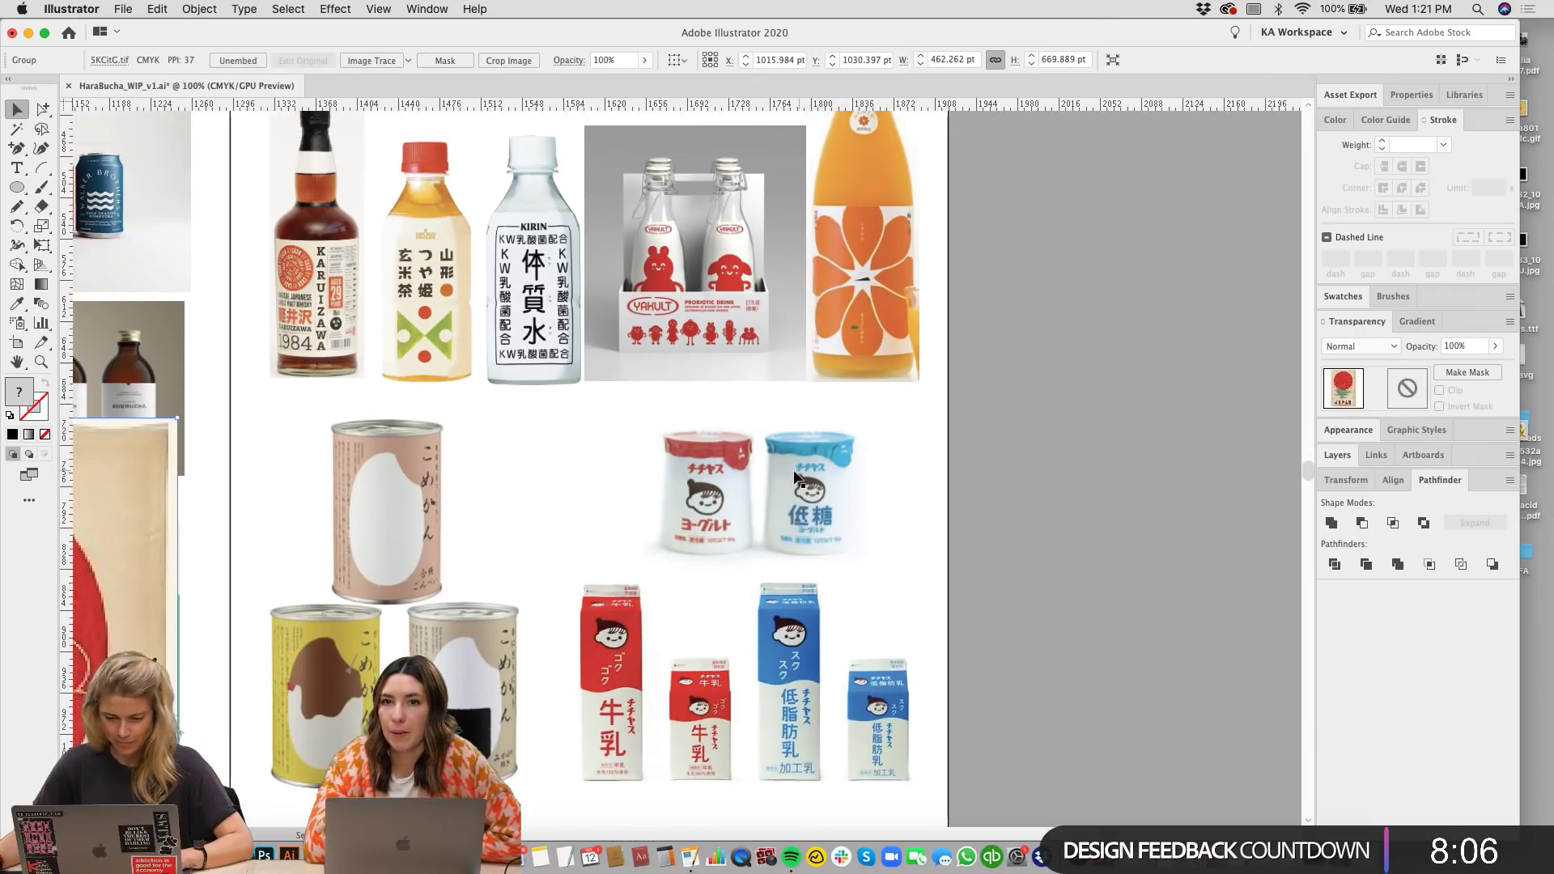
Step: Select the yogurt cups, Yakult carrier and yellow lemon bottle together to compare their character illustrations
left_click(760, 486)
scroll(1070, 338, "up", 5)
left_click(724, 405, "shift")
scroll(1034, 285, "up", 4)
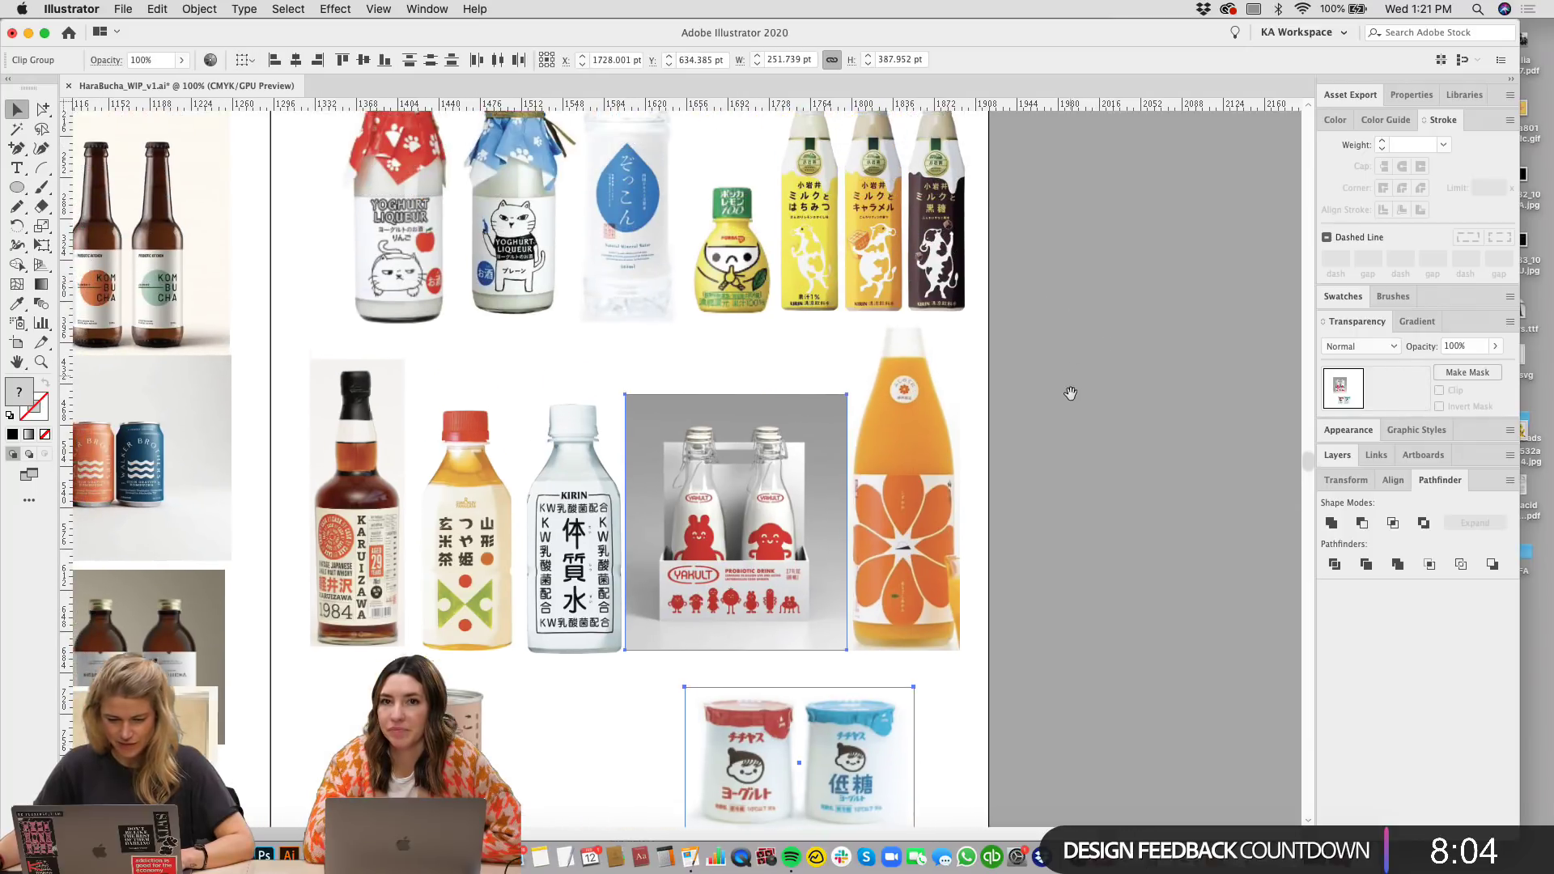
scroll(768, 252, "up", 2)
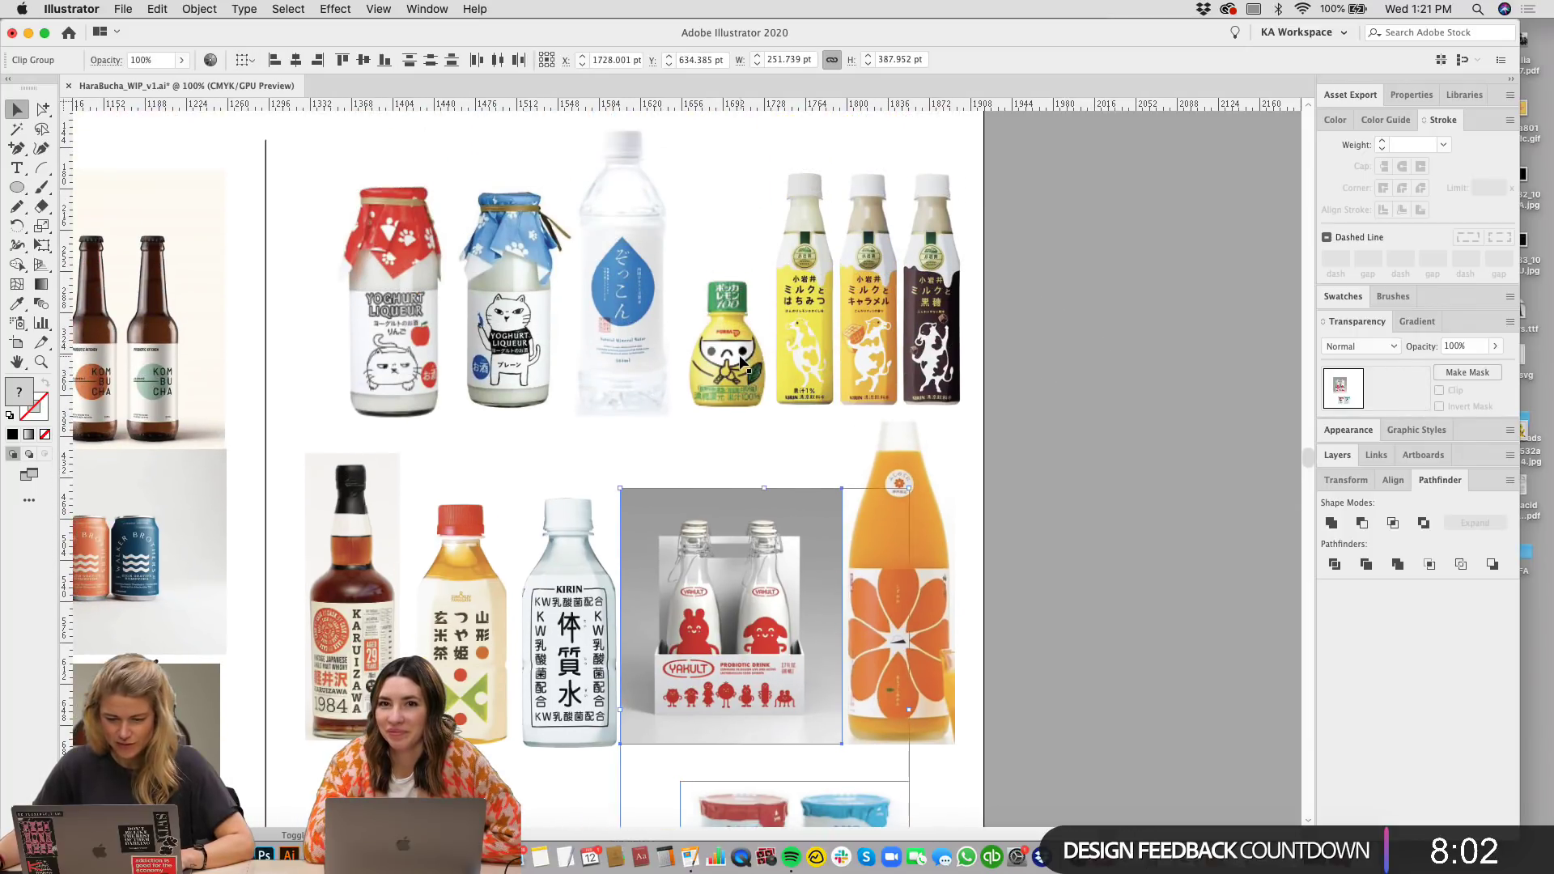
left_click(729, 348, "shift")
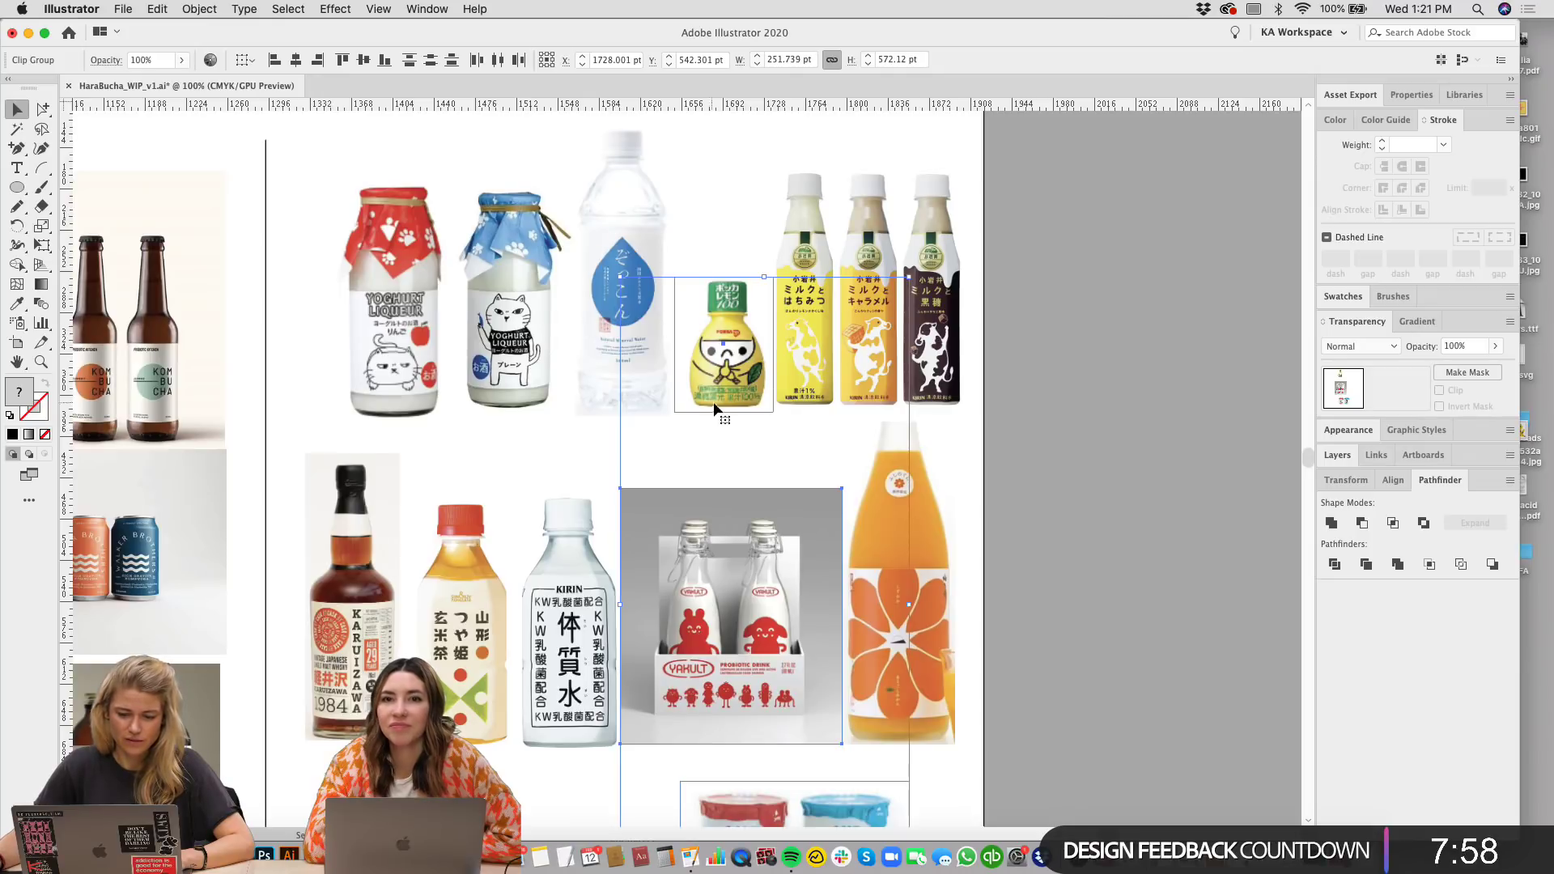
scroll(910, 534, "down", 2)
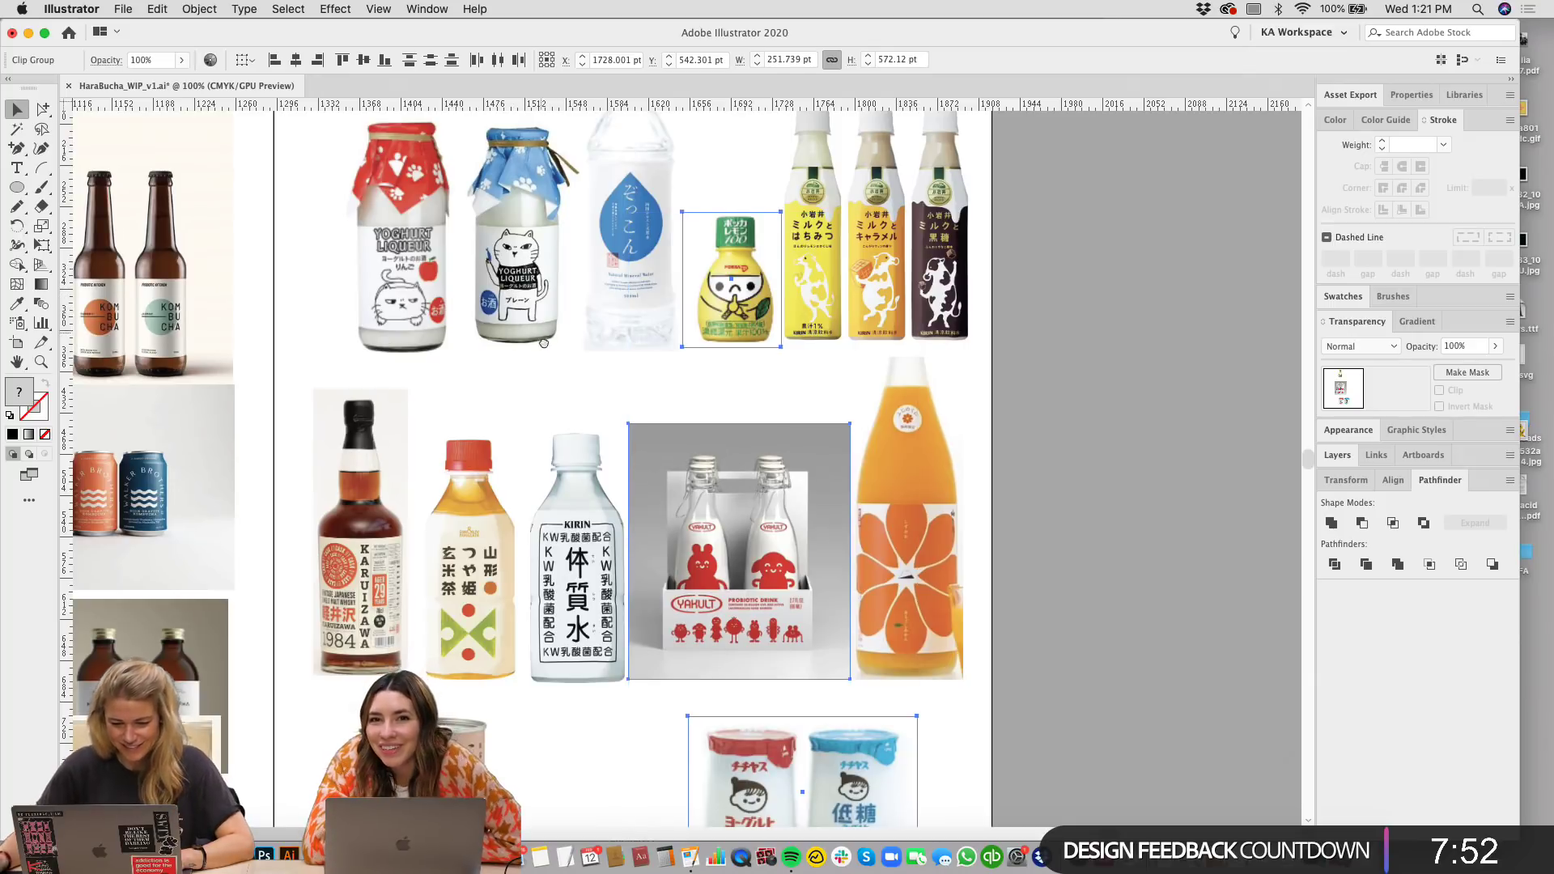
Step: Examine the cat illustrations on the two yoghurt liqueur bottle labels
scroll(769, 559, "up", 5)
scroll(1007, 807, "left", 15)
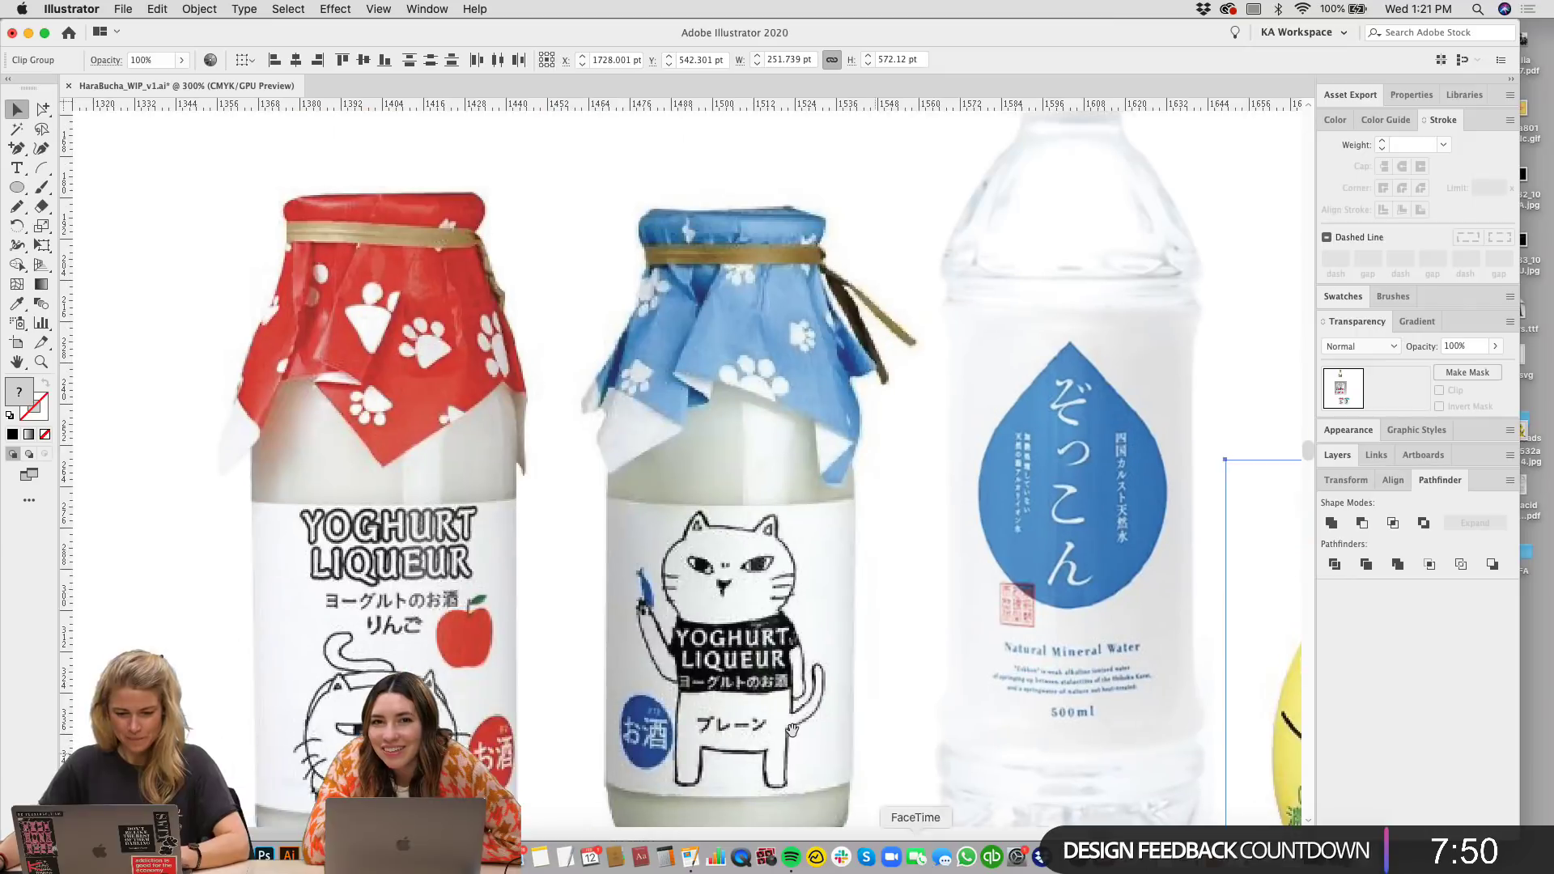
scroll(453, 530, "down", 5)
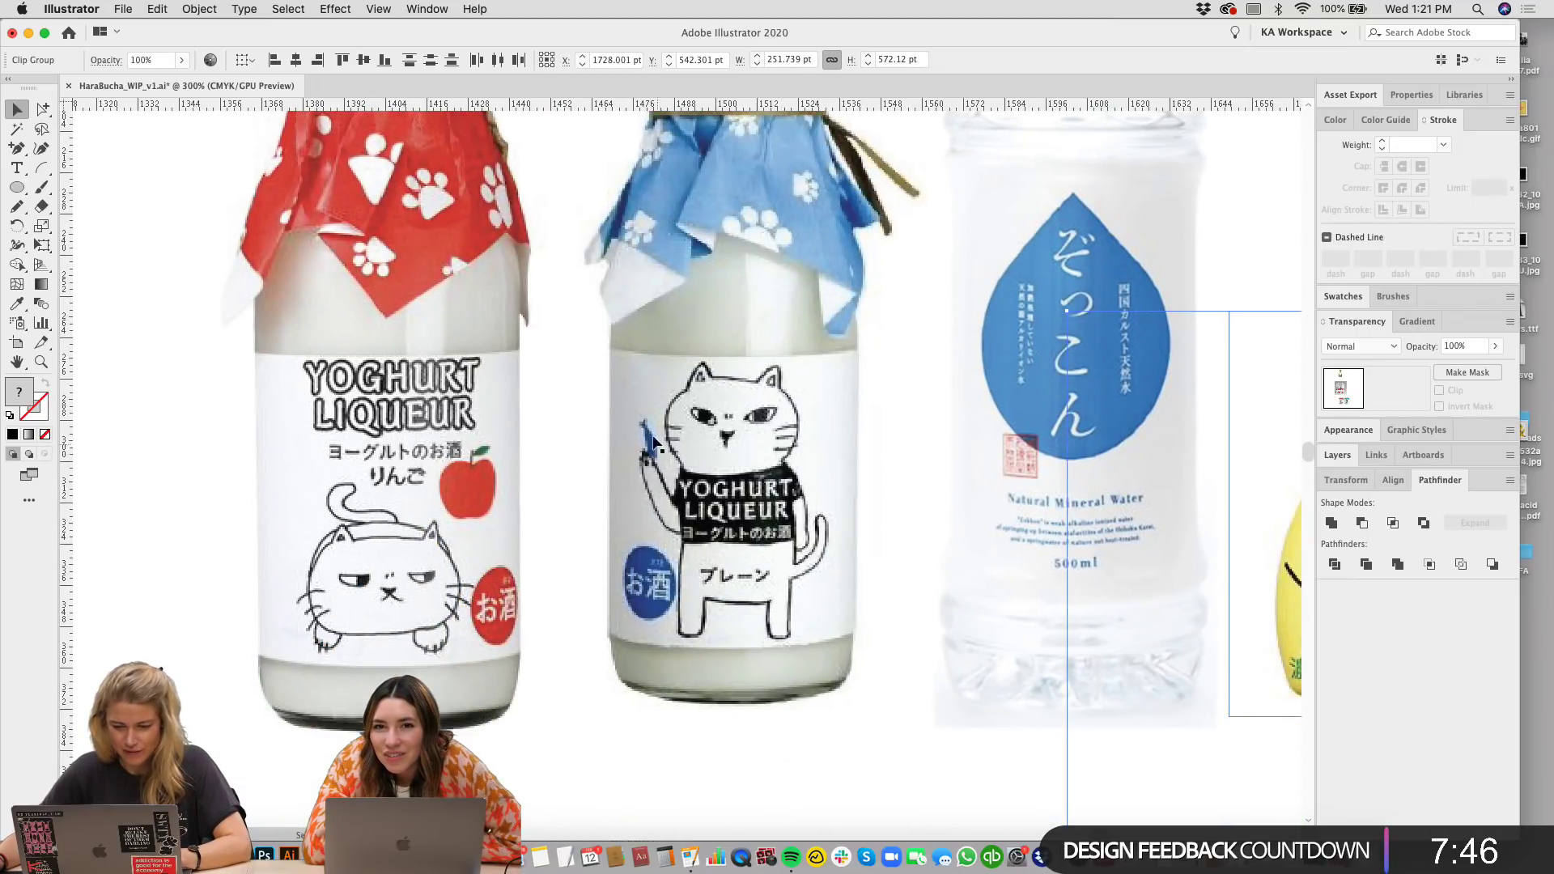
scroll(761, 573, "down", 10)
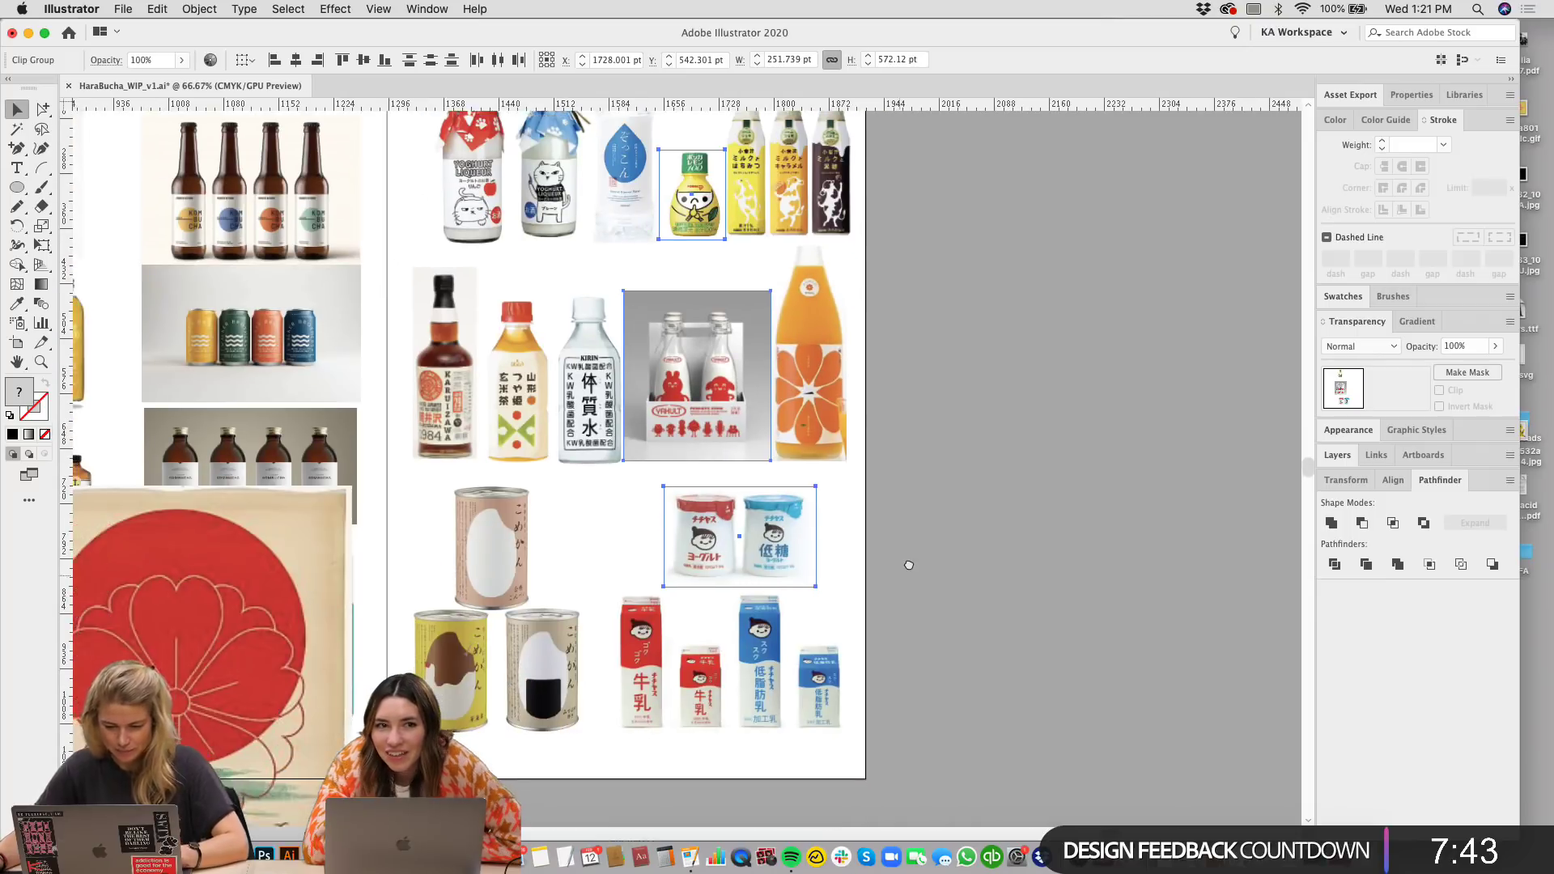
Step: Copy the orange juice bottle, yogurt cups, Yakult carrier and lemon bottle together and paste them beside the artboard with the circled smiles
left_click(814, 304, "shift")
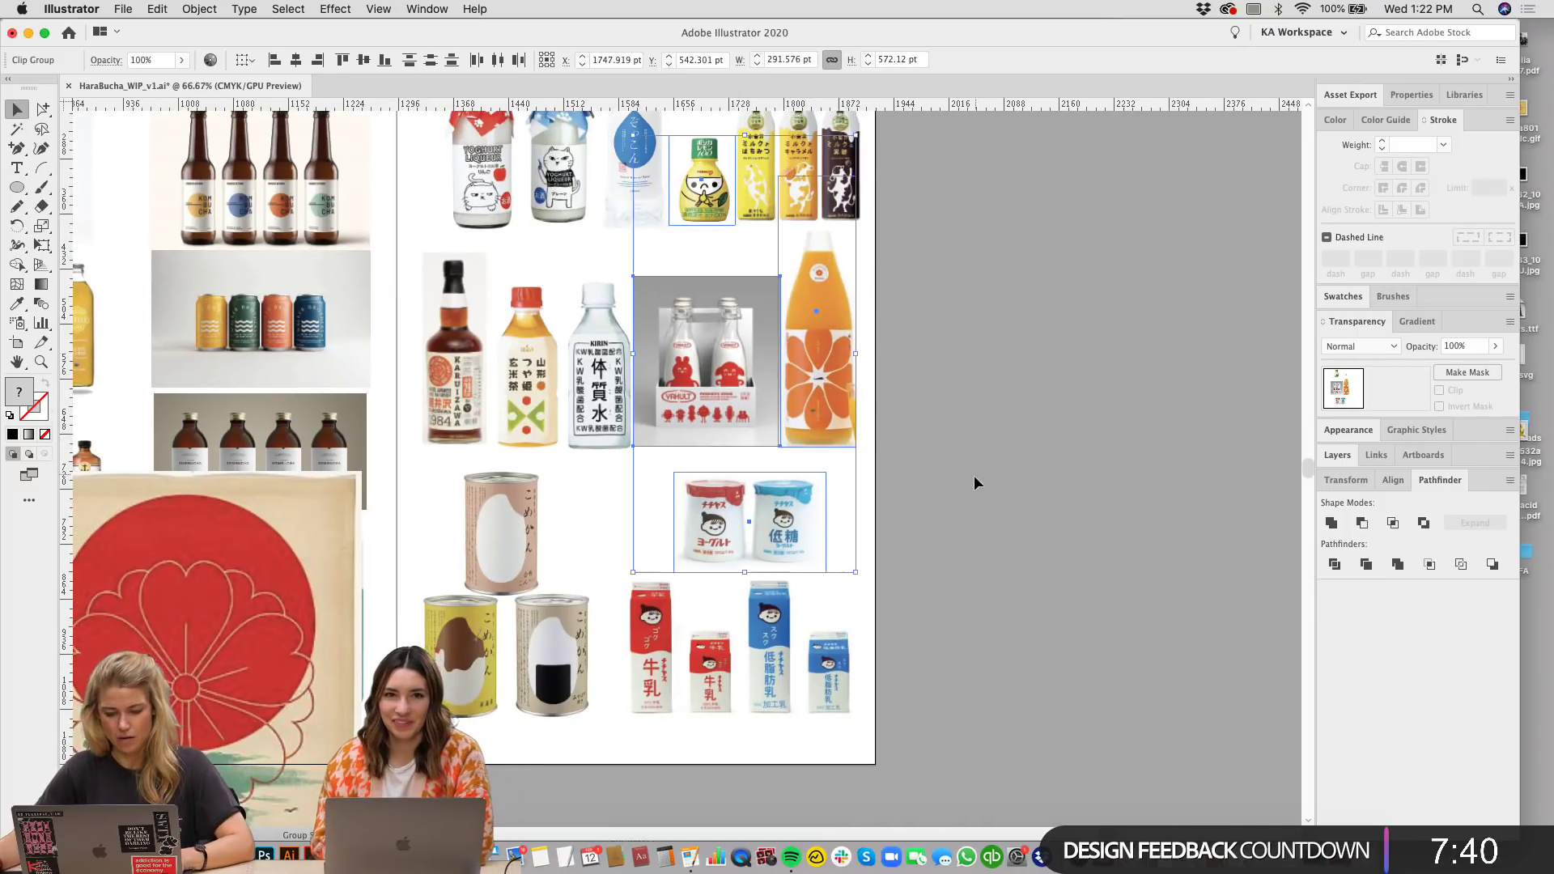
left_click(940, 704)
scroll(930, 647, "down", 10)
scroll(913, 560, "down", 5)
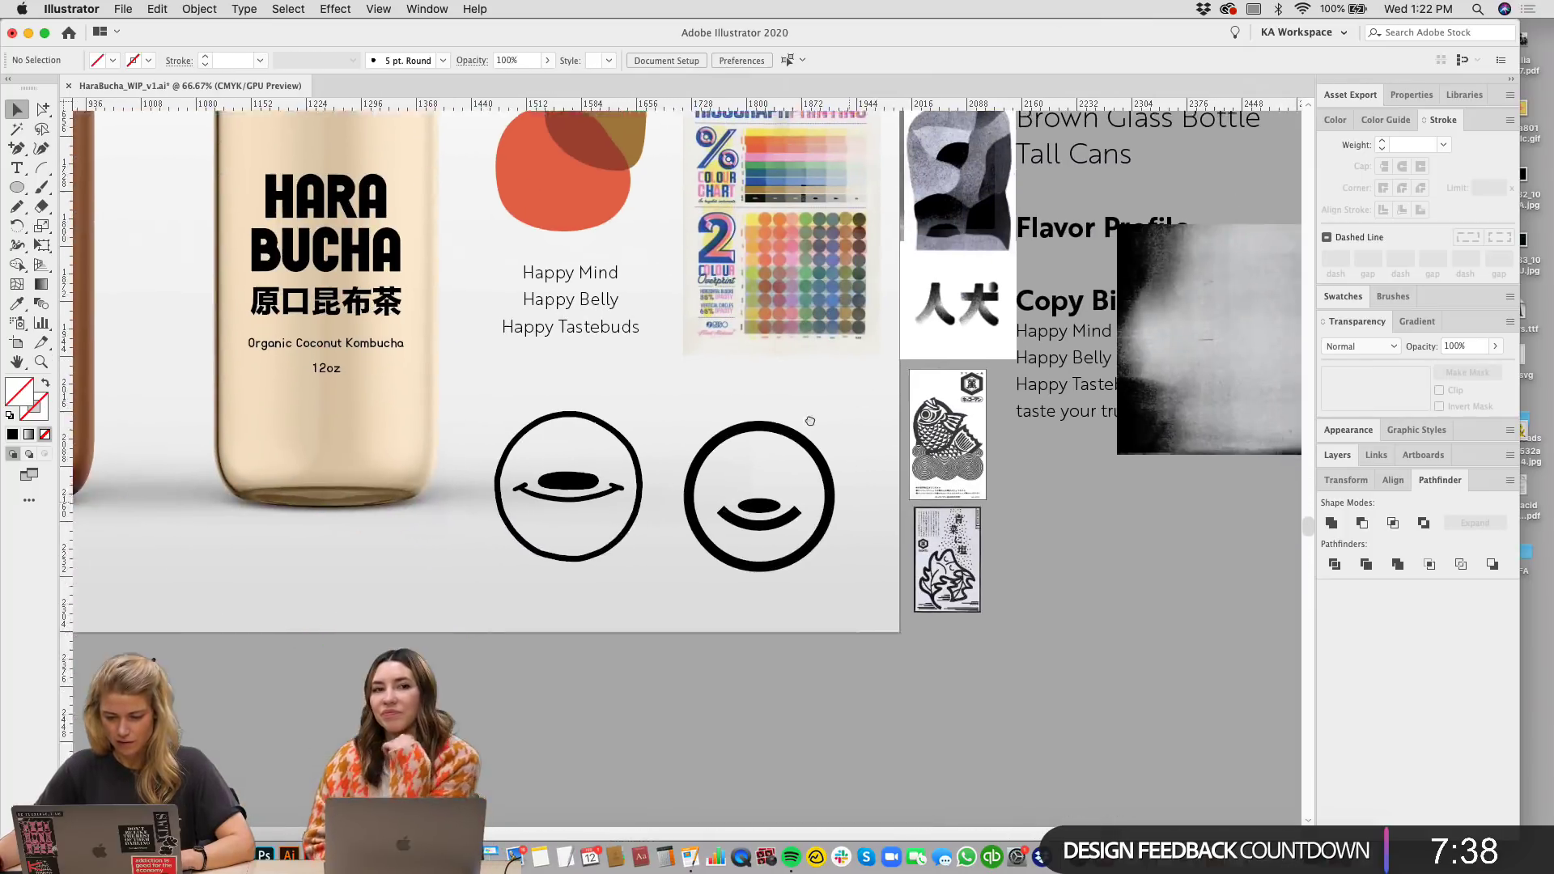
scroll(913, 560, "right", 3)
key("cmd+v")
left_click_drag(784, 485, 1044, 625)
left_click(1044, 625)
scroll(1174, 561, "down", 2)
scroll(1174, 561, "left", 1)
scroll(1174, 561, "down", 2)
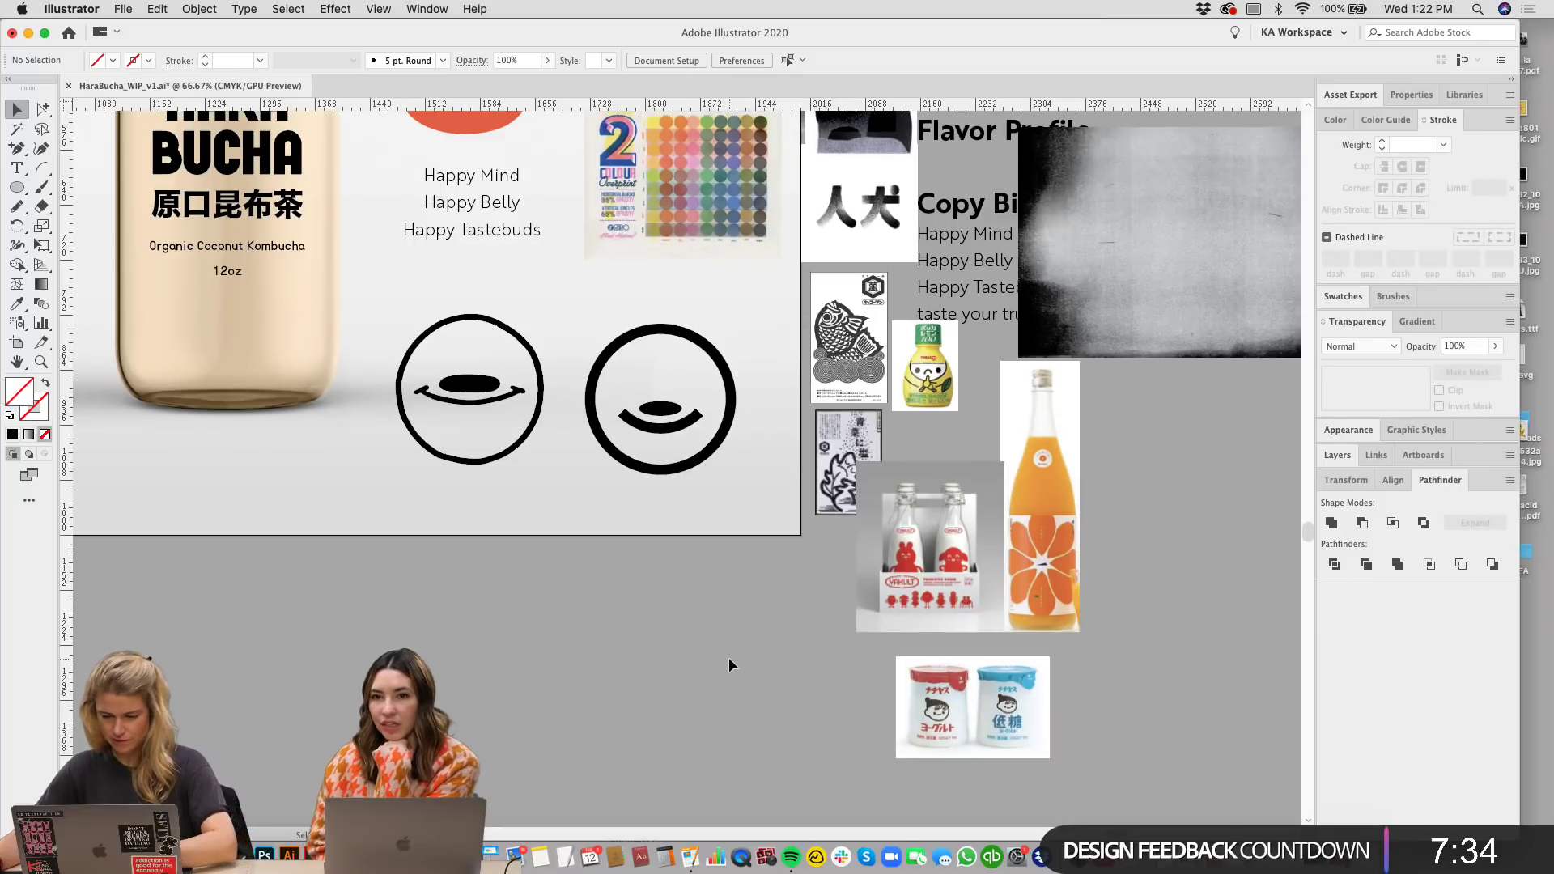
Step: Move the Yakult carrier image up against the artboard edge, beside the geometric smile face
scroll(728, 657, "up", 6)
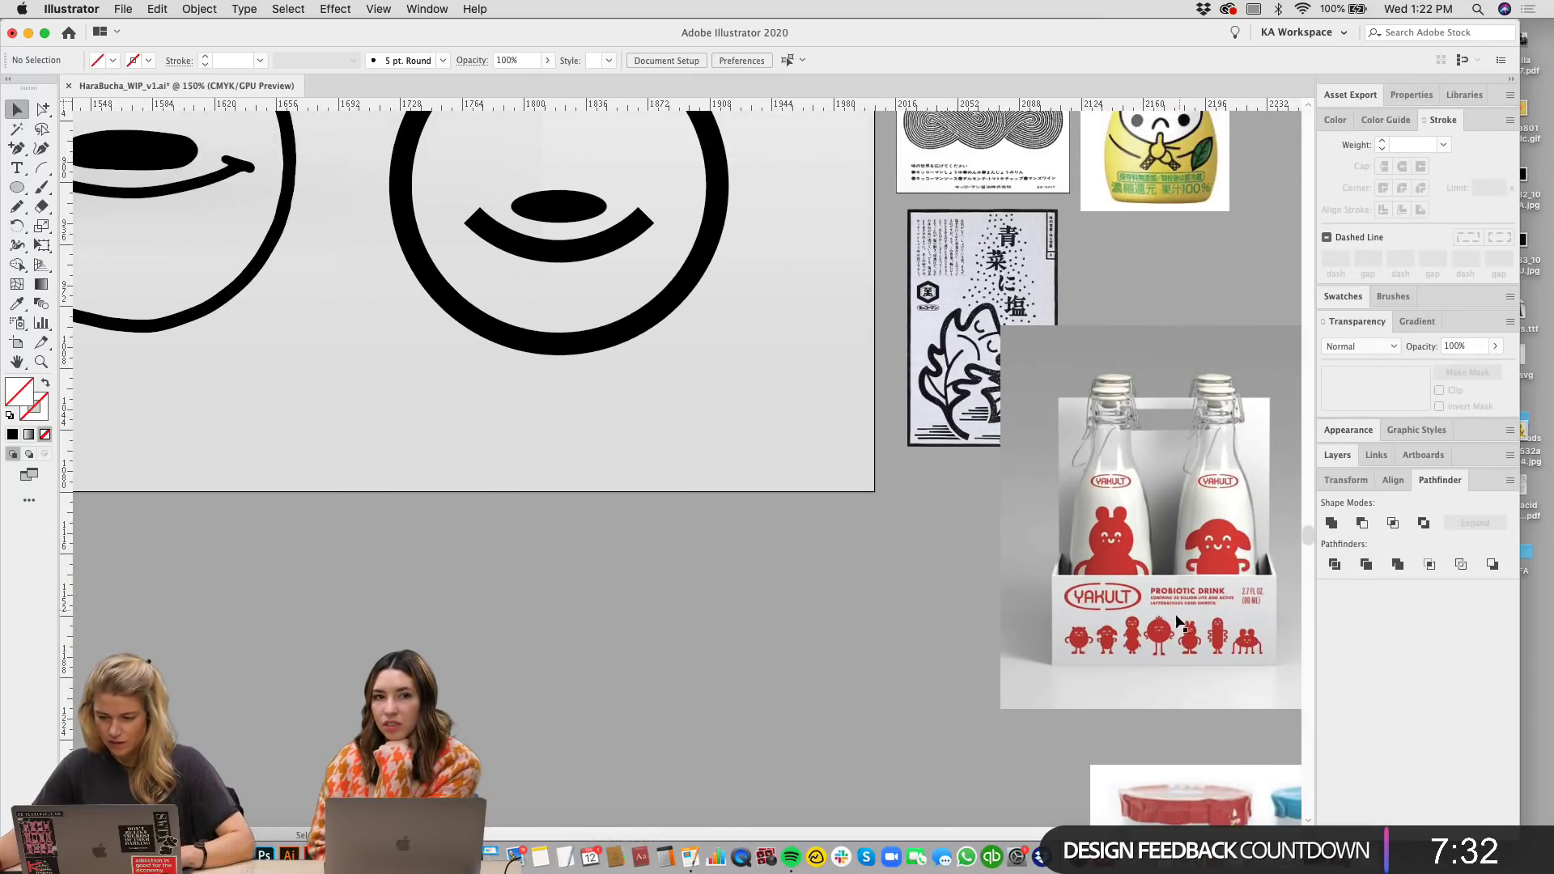
left_click_drag(1062, 380, 997, 550)
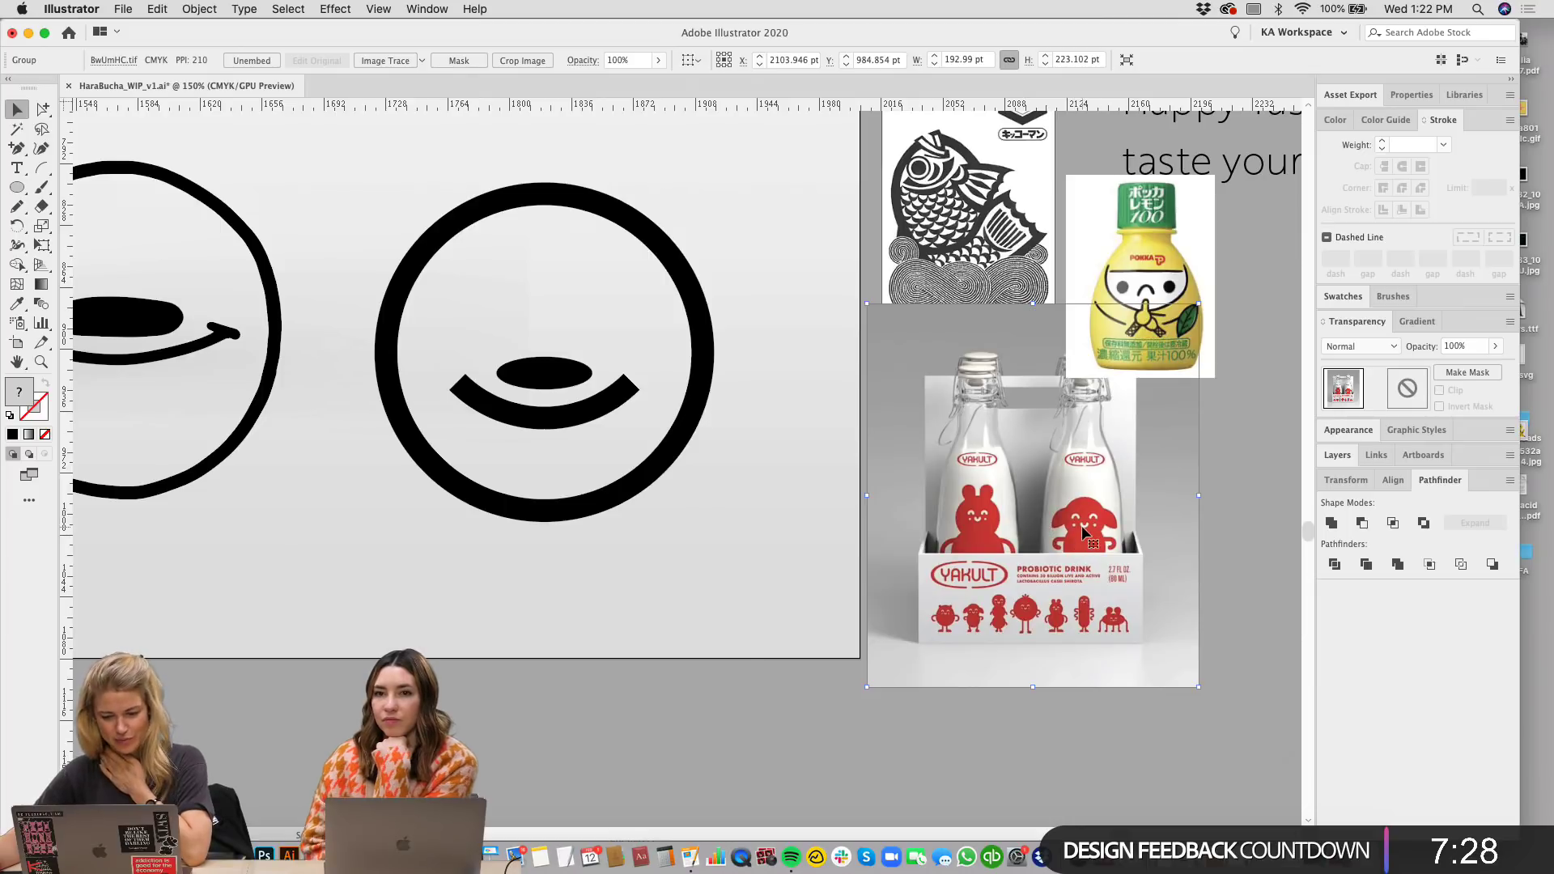
left_click_drag(1175, 302, 1024, 366)
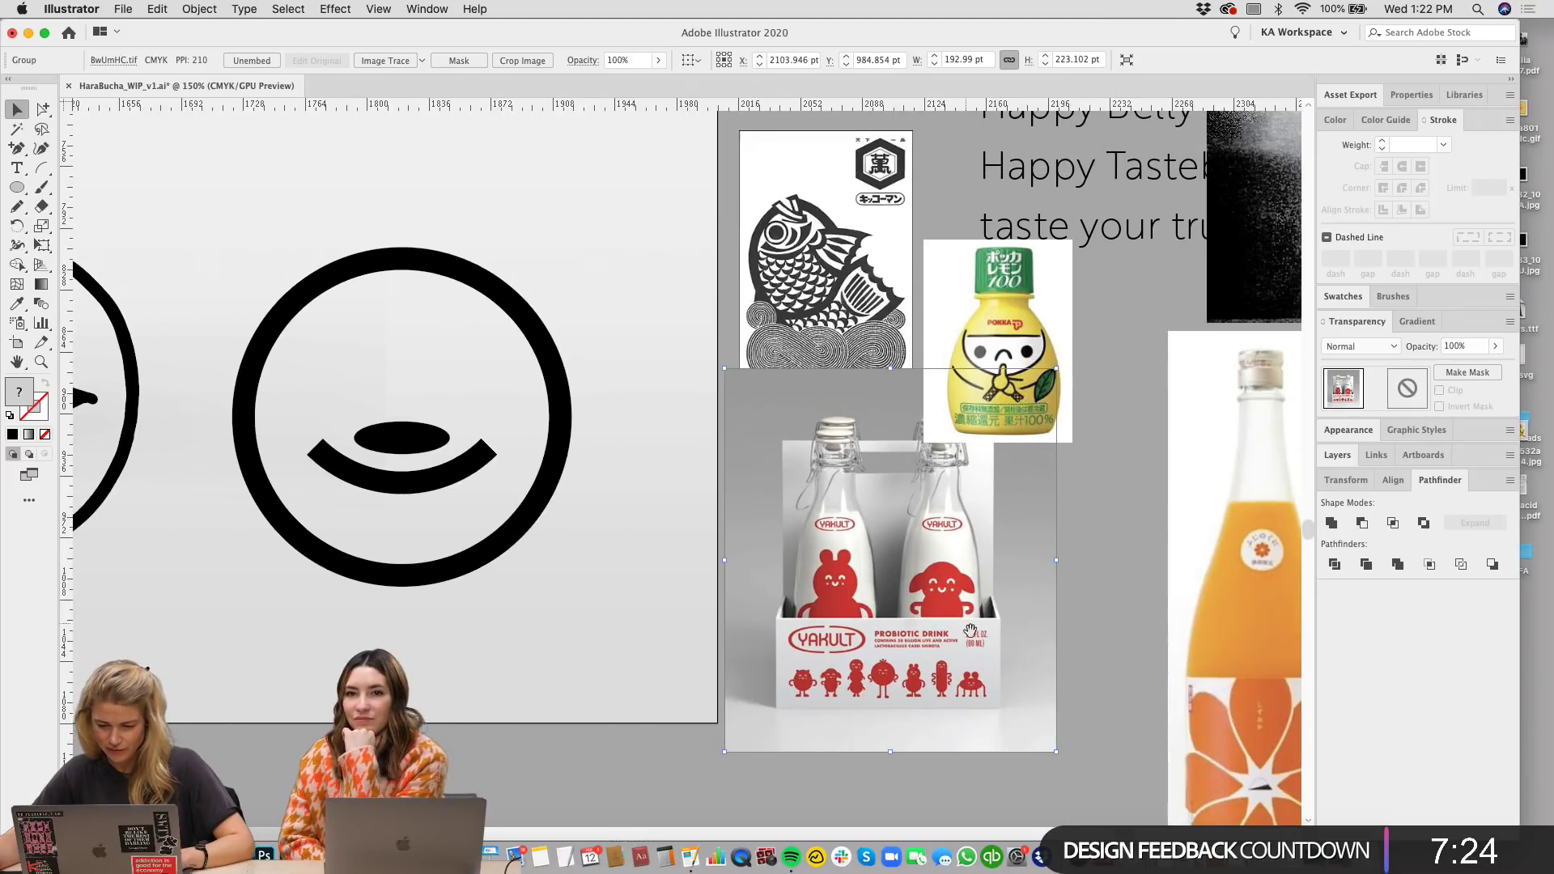
Step: Move the yogurt cups image directly beneath the Yakult carrier
scroll(969, 631, "down", 10)
scroll(969, 631, "right", 5)
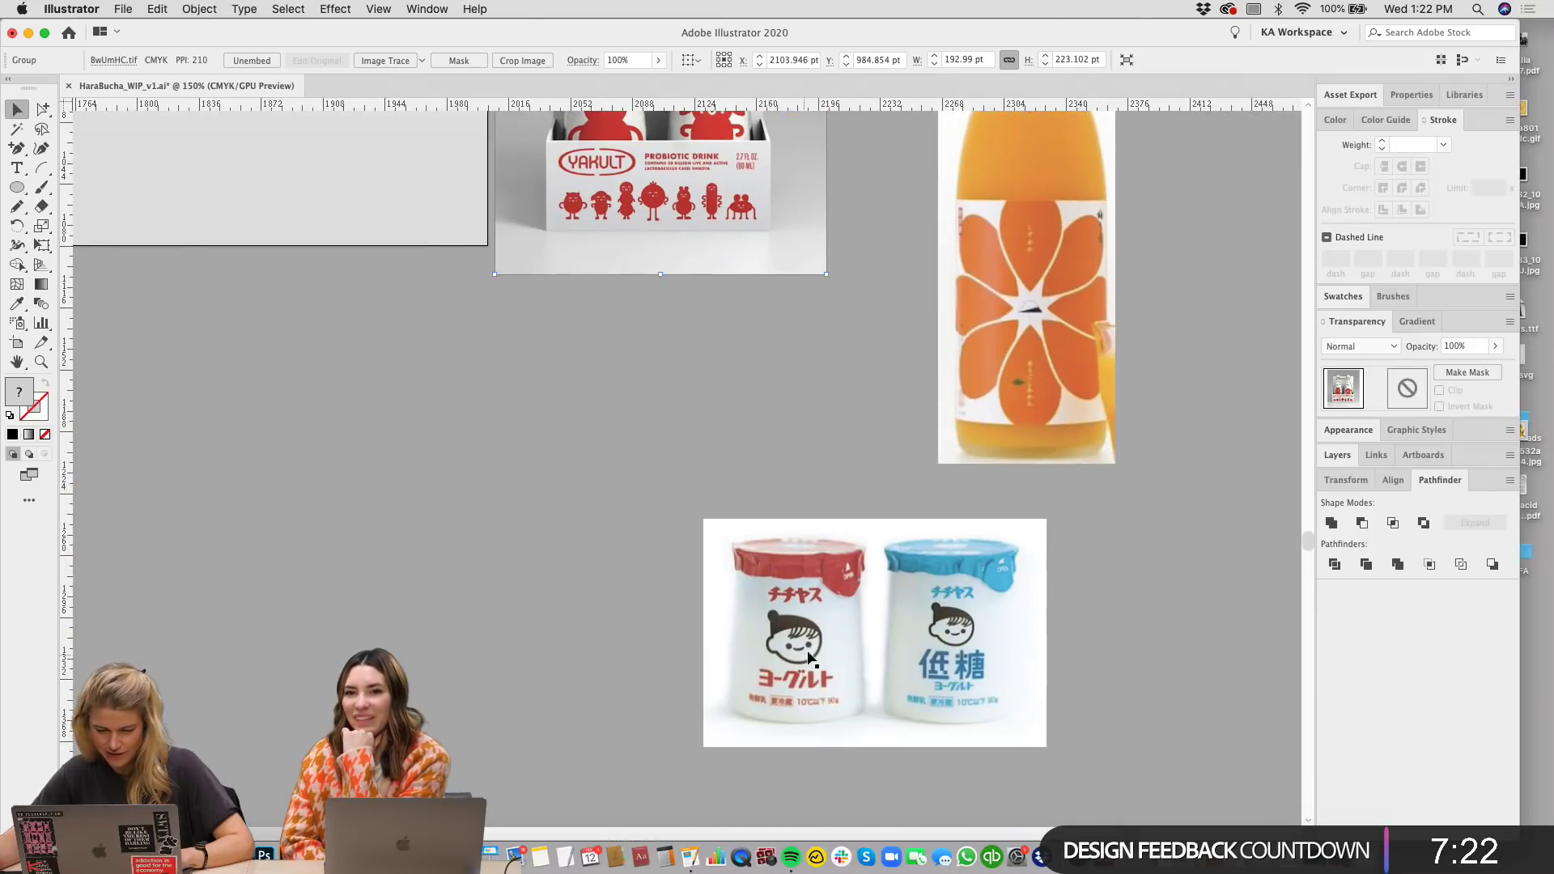
scroll(1008, 368, "up", 7)
scroll(1007, 369, "left", 5)
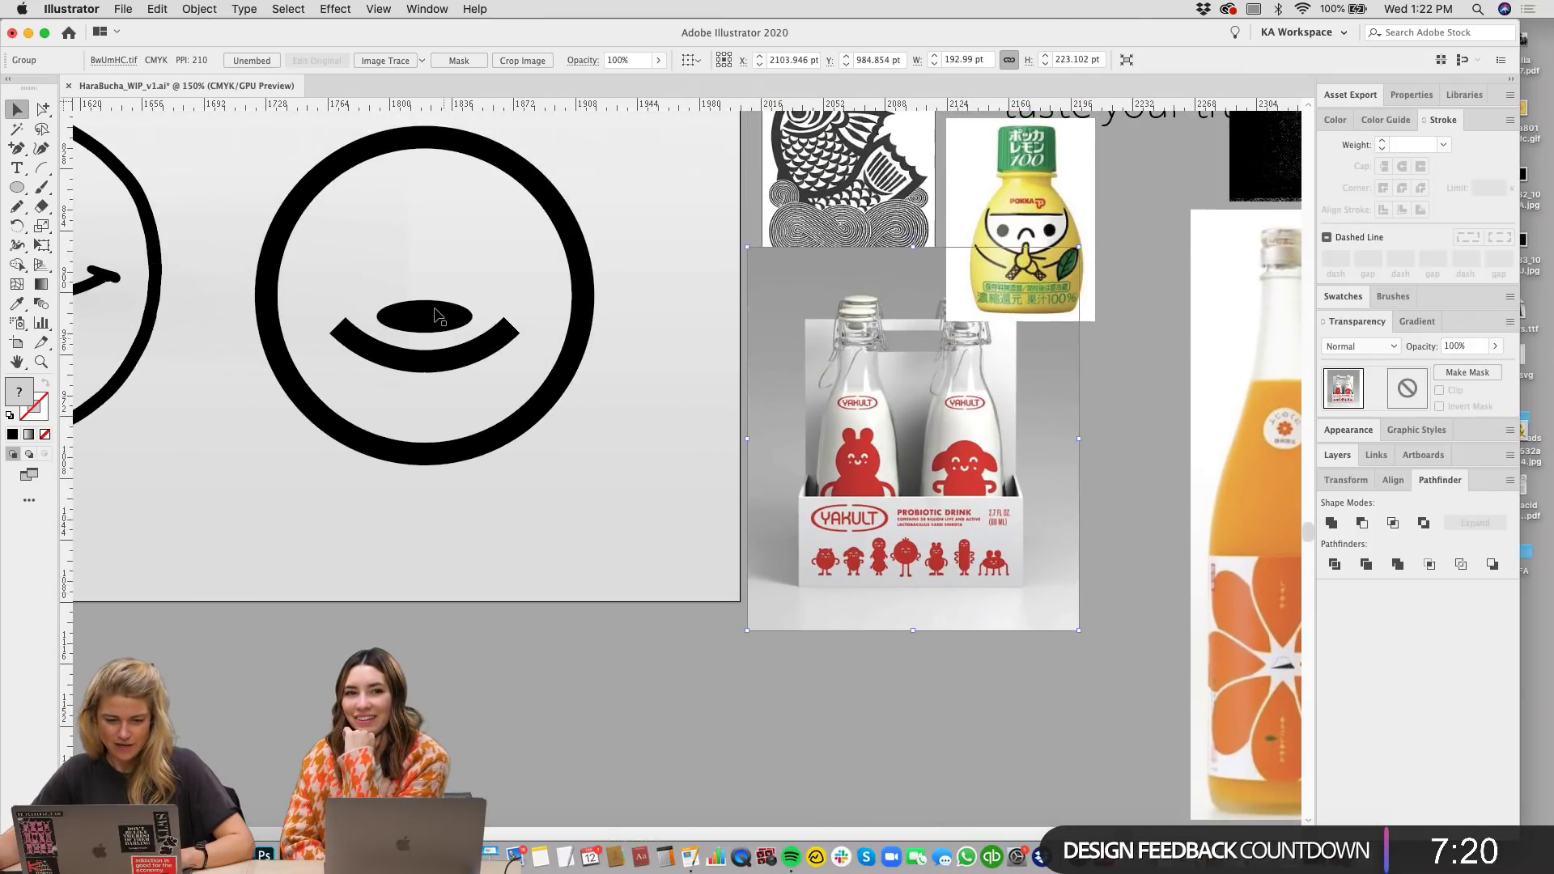
left_click(437, 314)
left_click(718, 556)
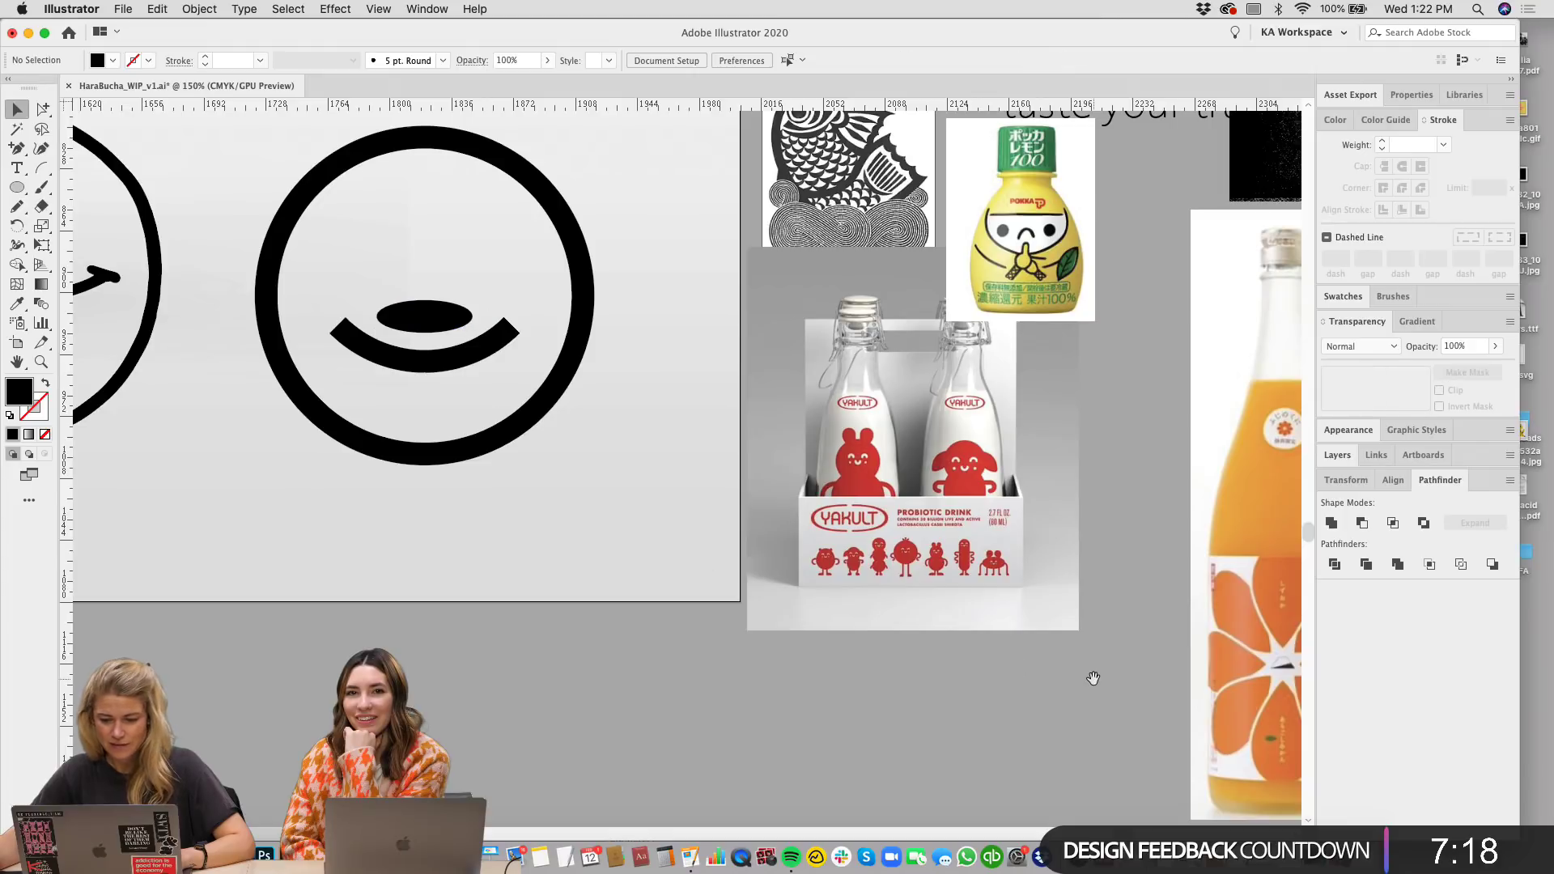
left_click_drag(1088, 677, 1144, 381)
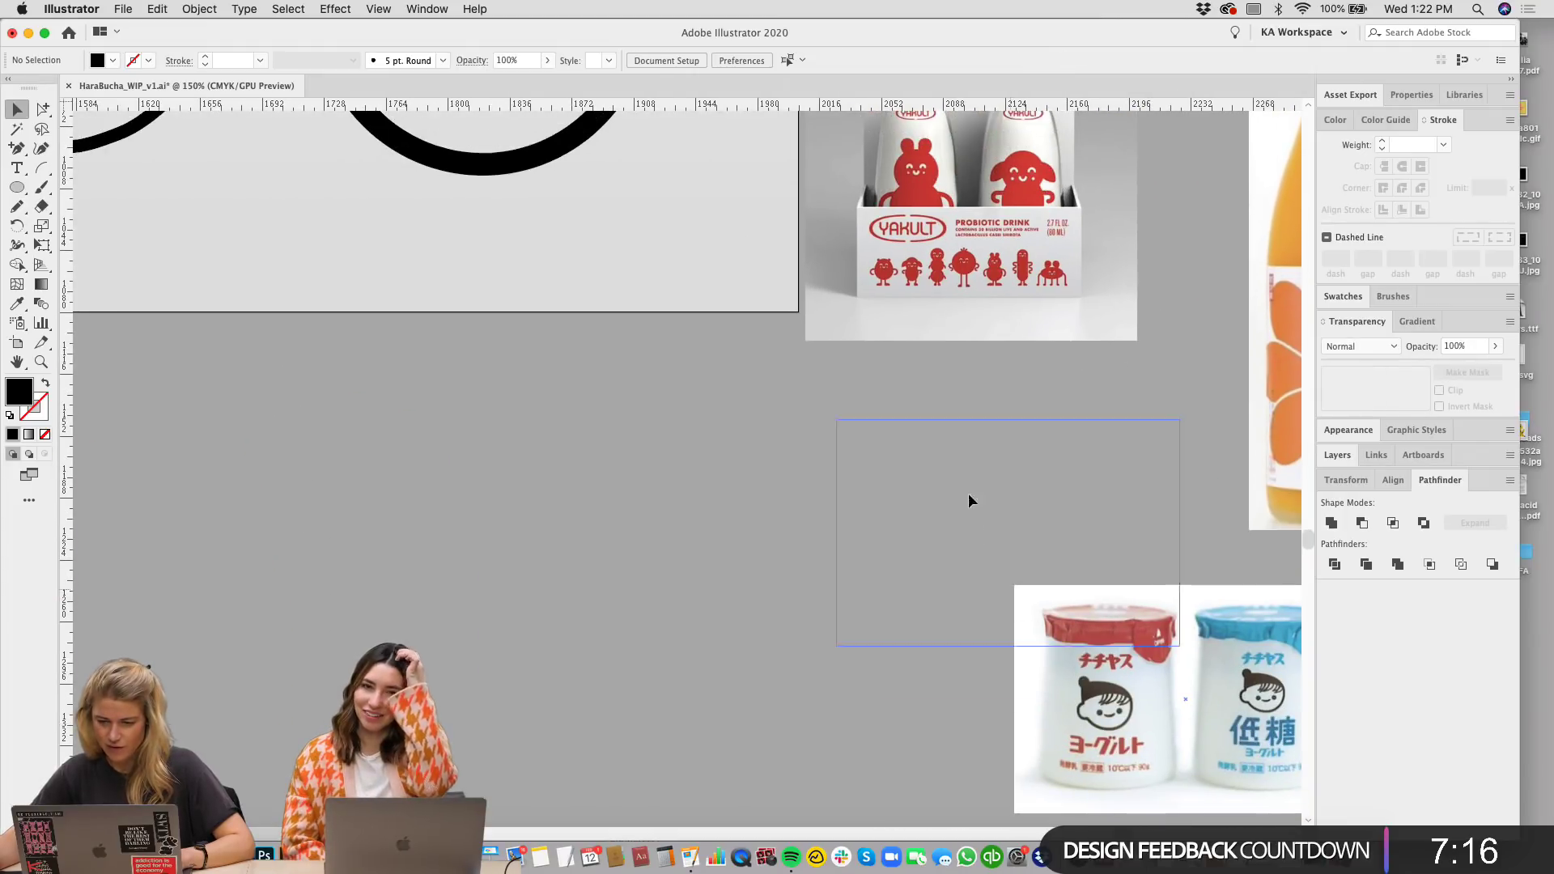
left_click(958, 450)
Step: Move the yellow lemon bottle up and to the left so that it sits just above the Yakult carrier
scroll(1038, 332, "up", 8)
scroll(1038, 331, "left", 1)
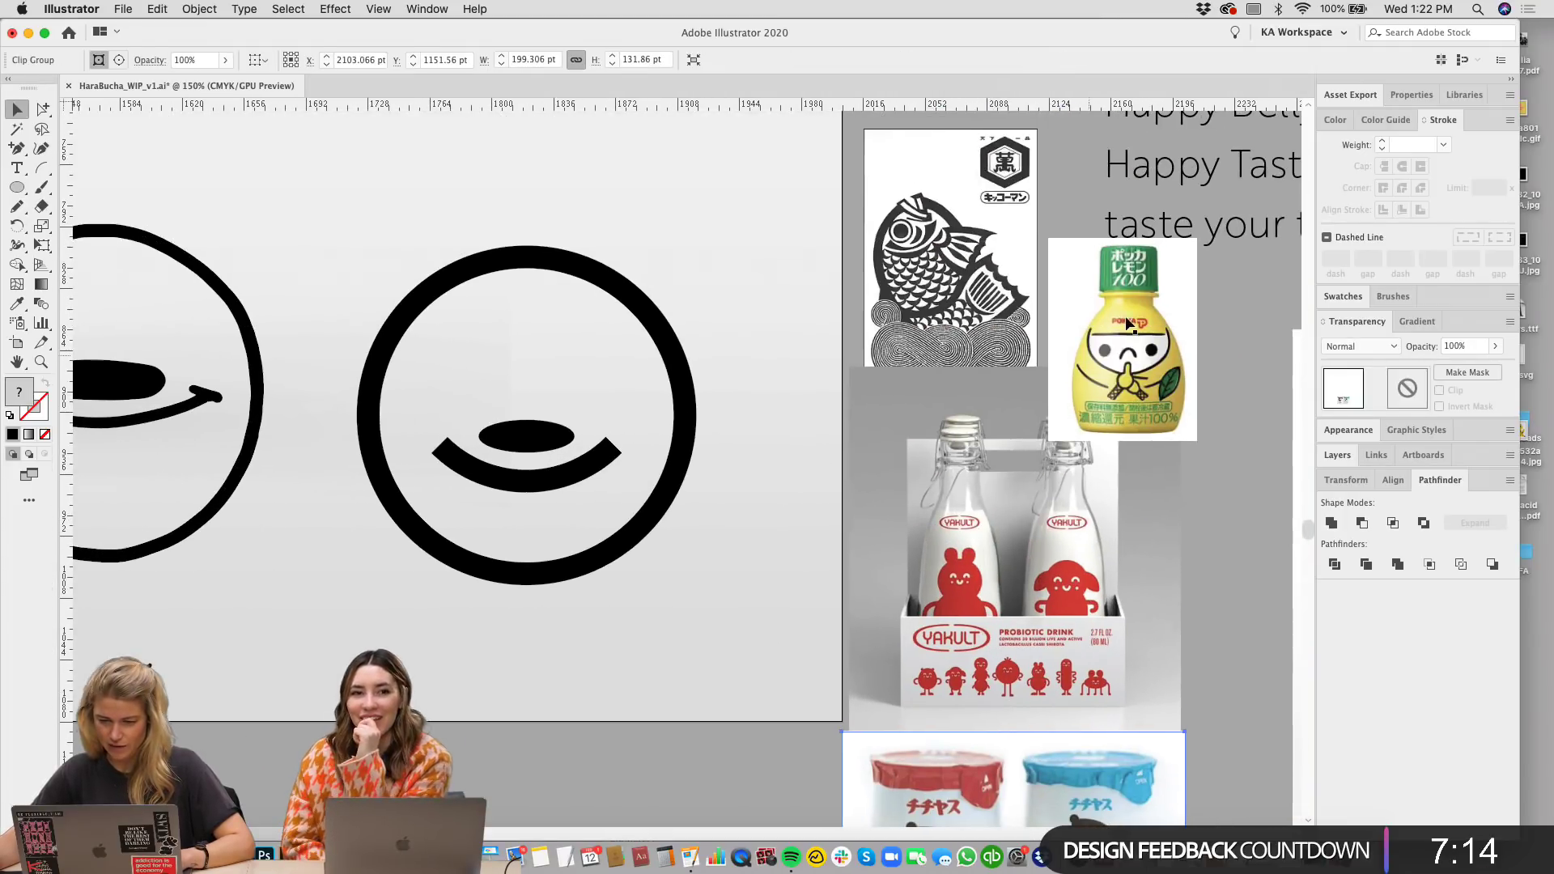
left_click_drag(1038, 332, 1023, 344)
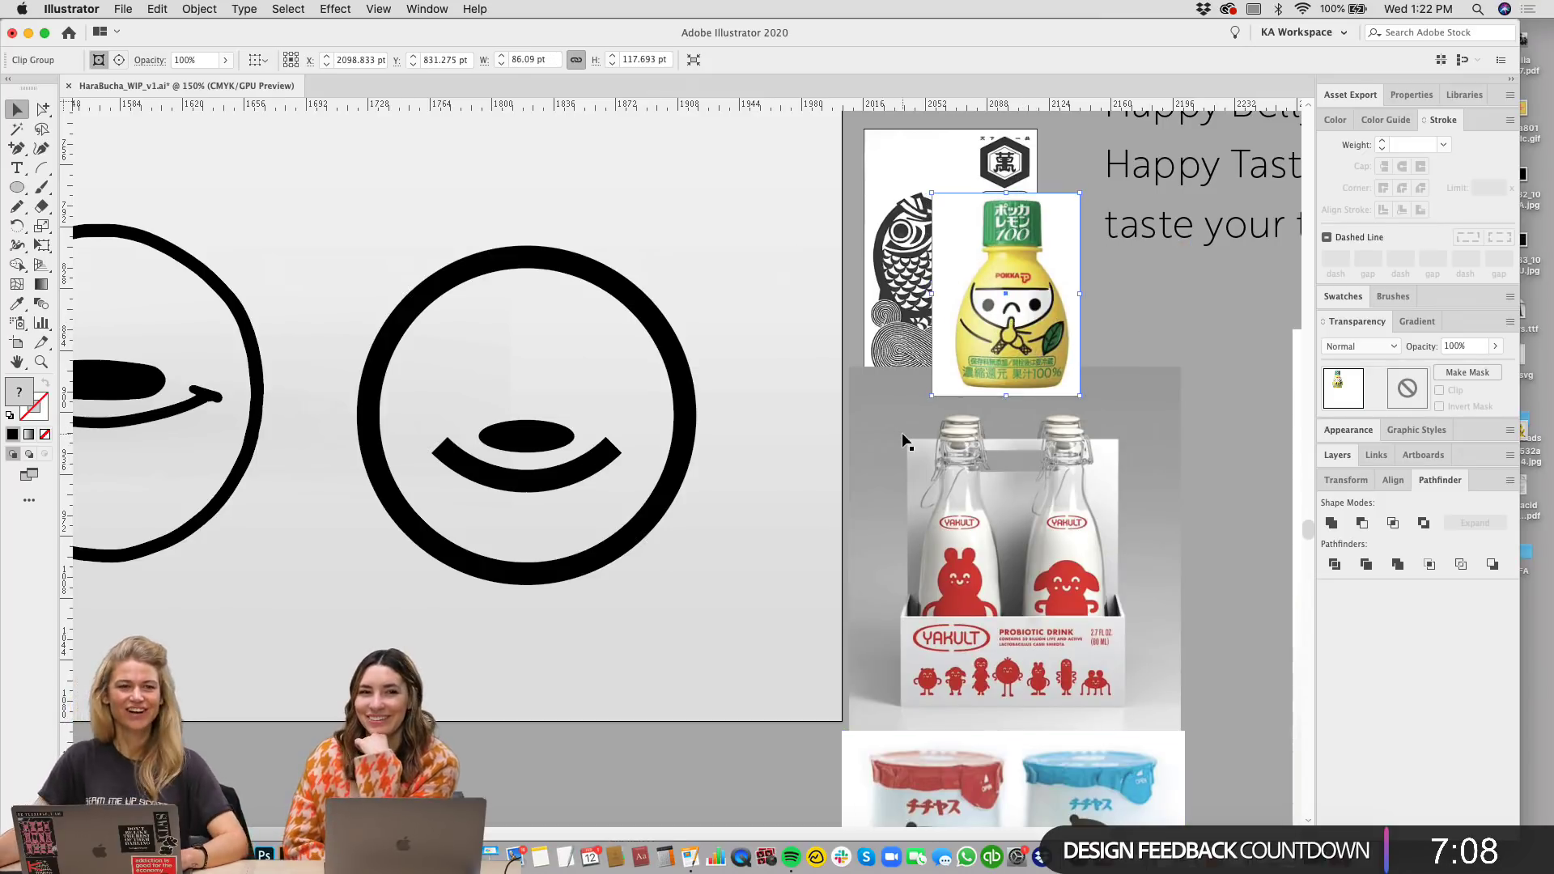
Step: Draw a solid black circle about 12 pt in diameter, without a stroke, at the right end of the geometric smile
scroll(711, 386, "down", 1)
scroll(711, 386, "up", 2)
scroll(711, 386, "left", 3)
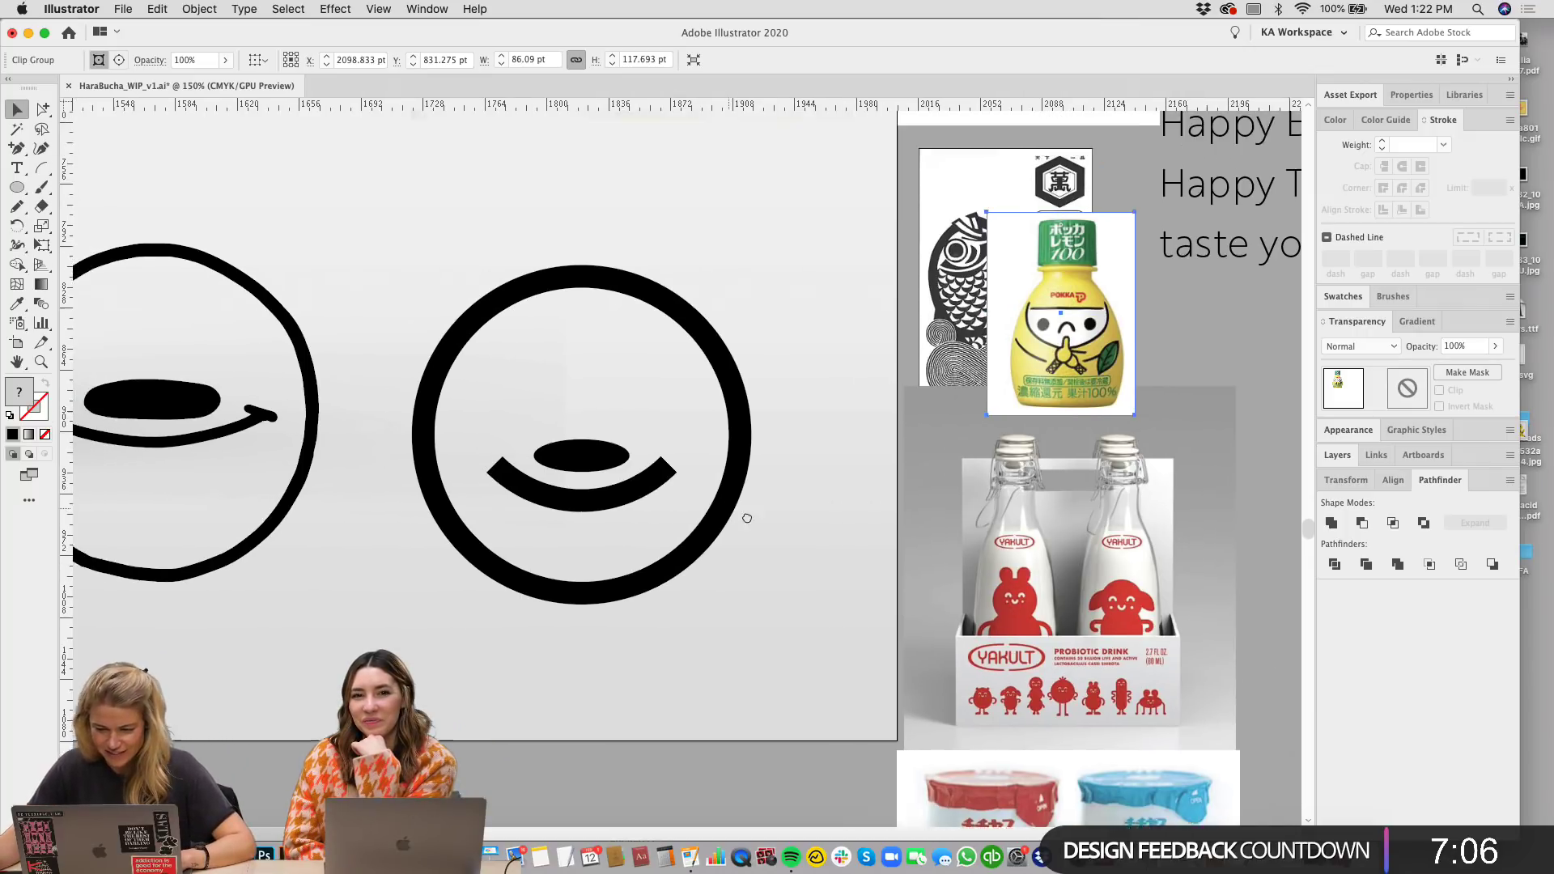
left_click(616, 526)
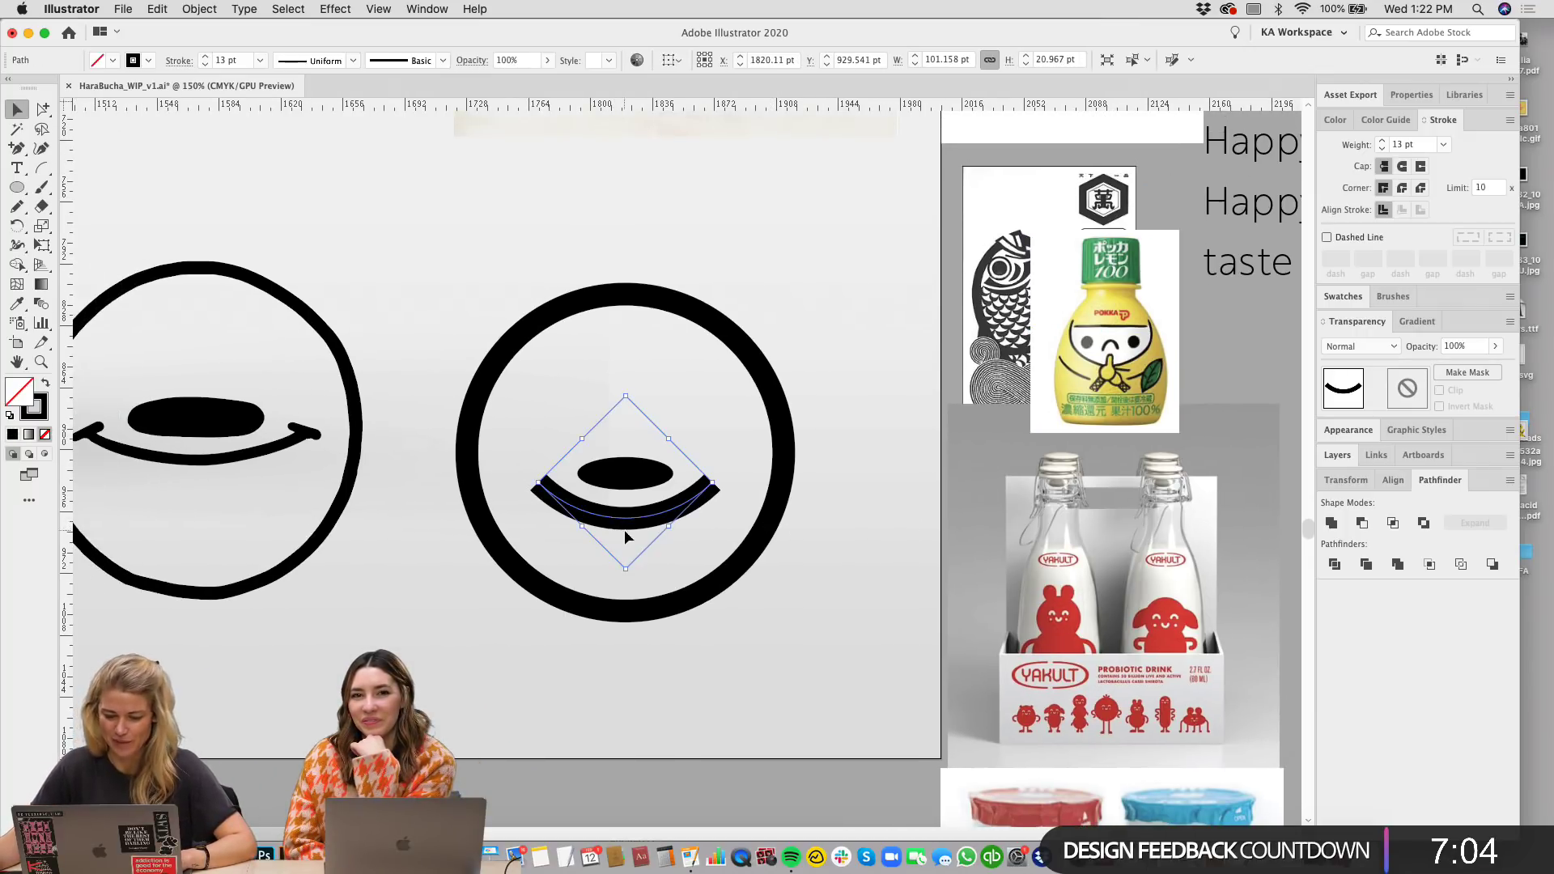
scroll(845, 678, "down", 1)
left_click(847, 672)
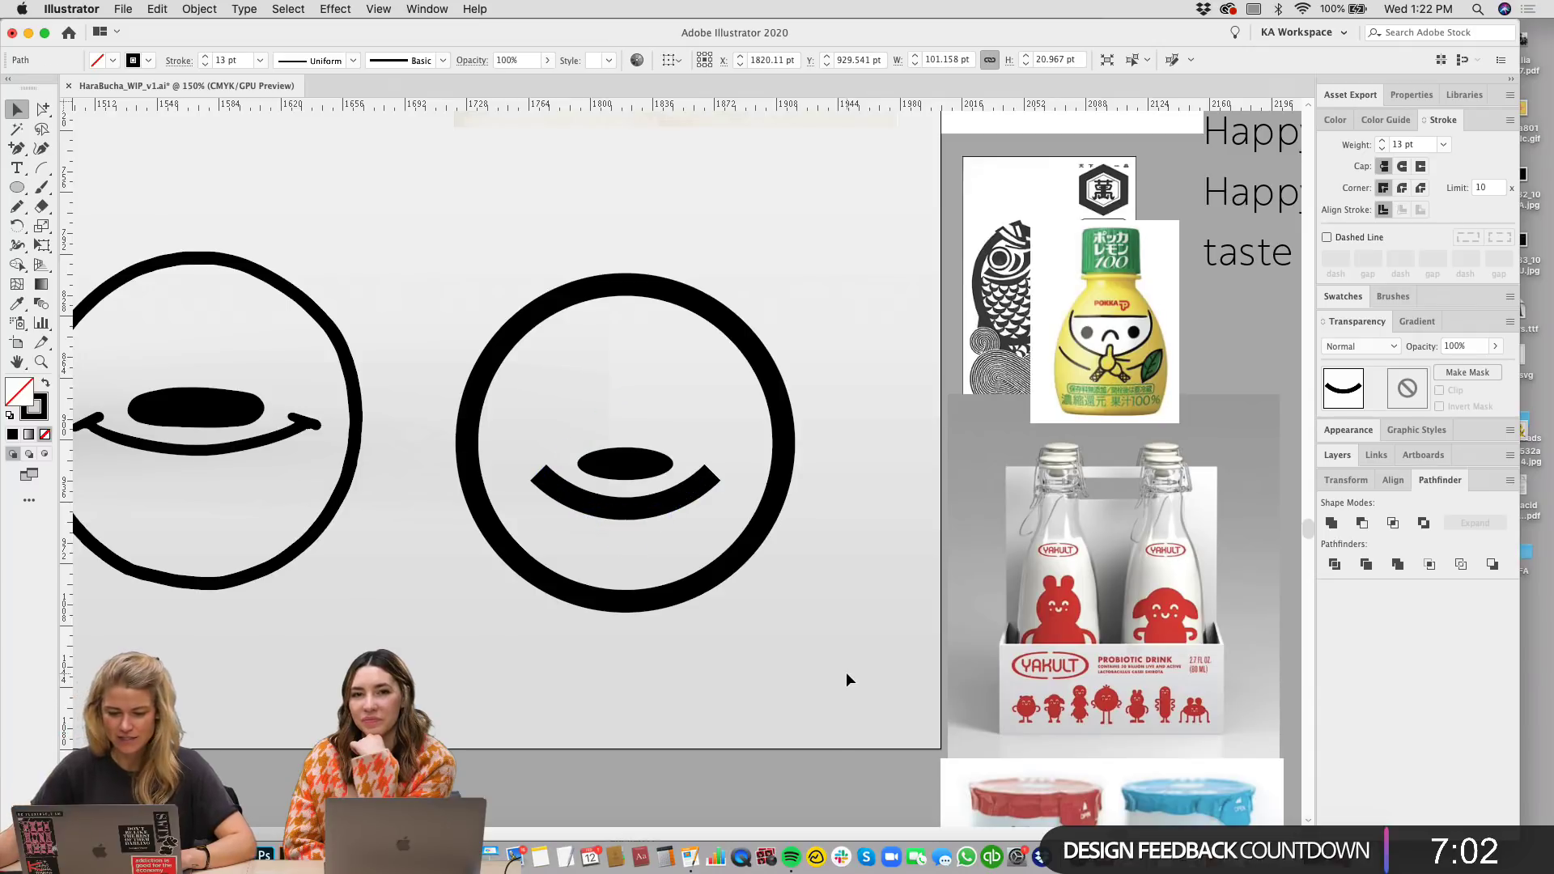
key("l")
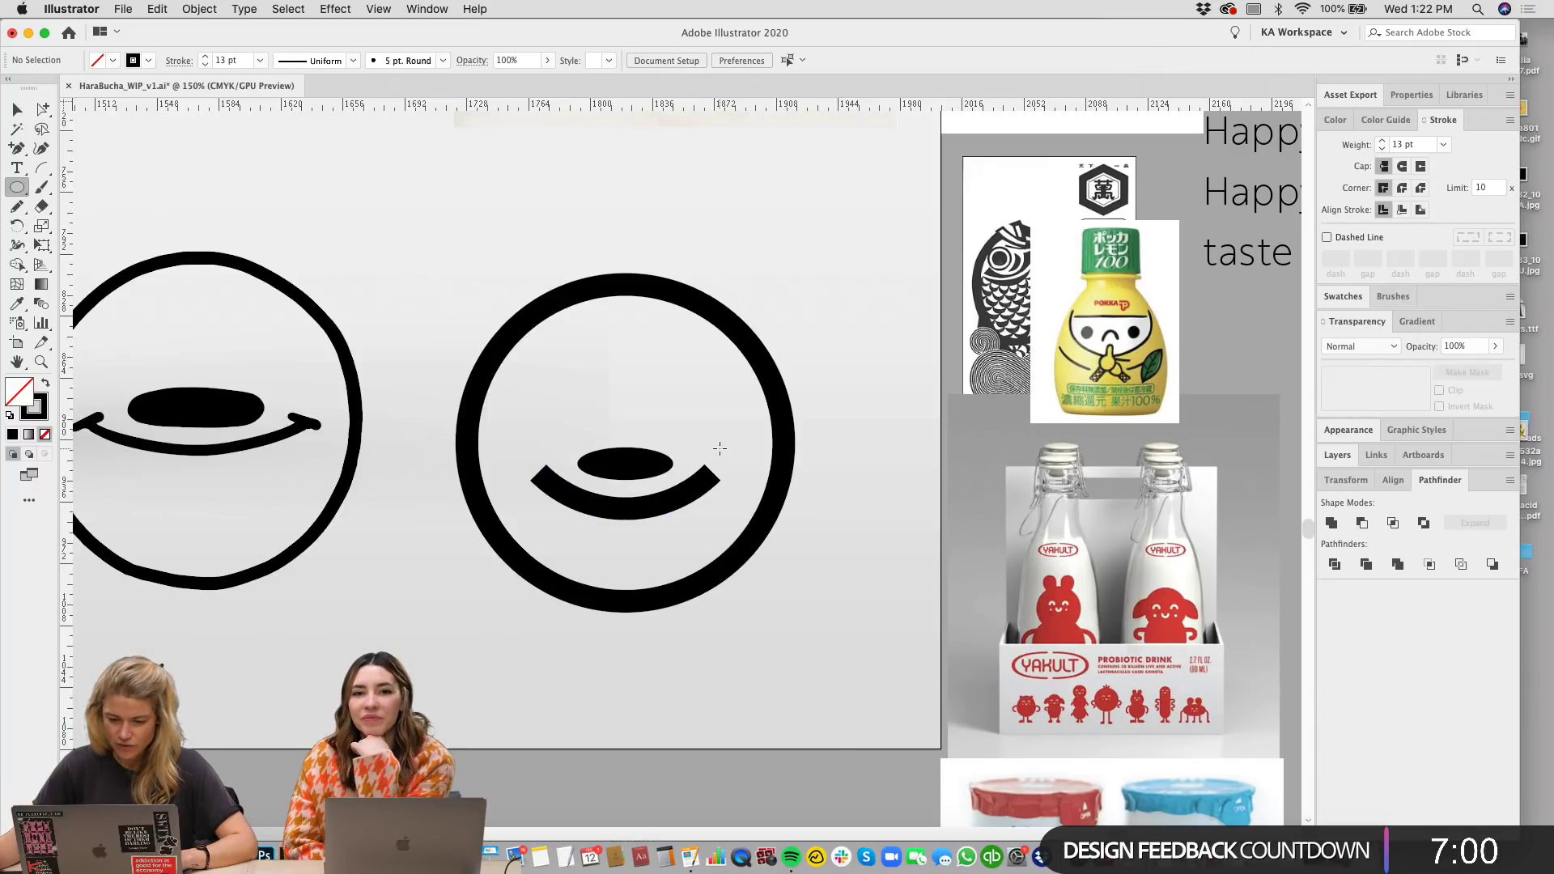
left_click_drag(711, 440, 748, 478)
key("v")
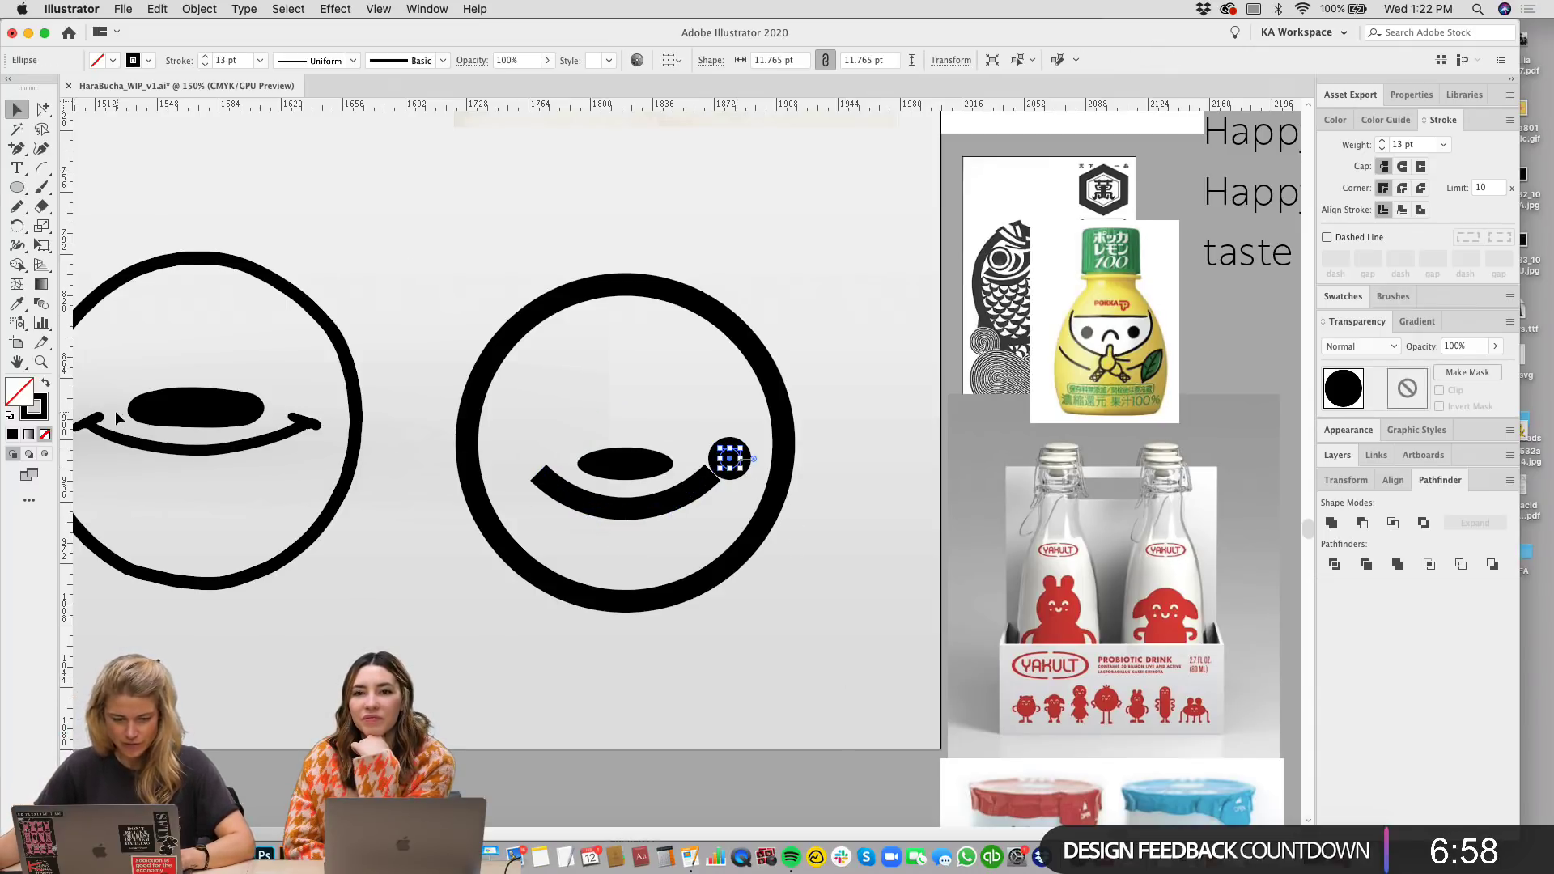
left_click(46, 385)
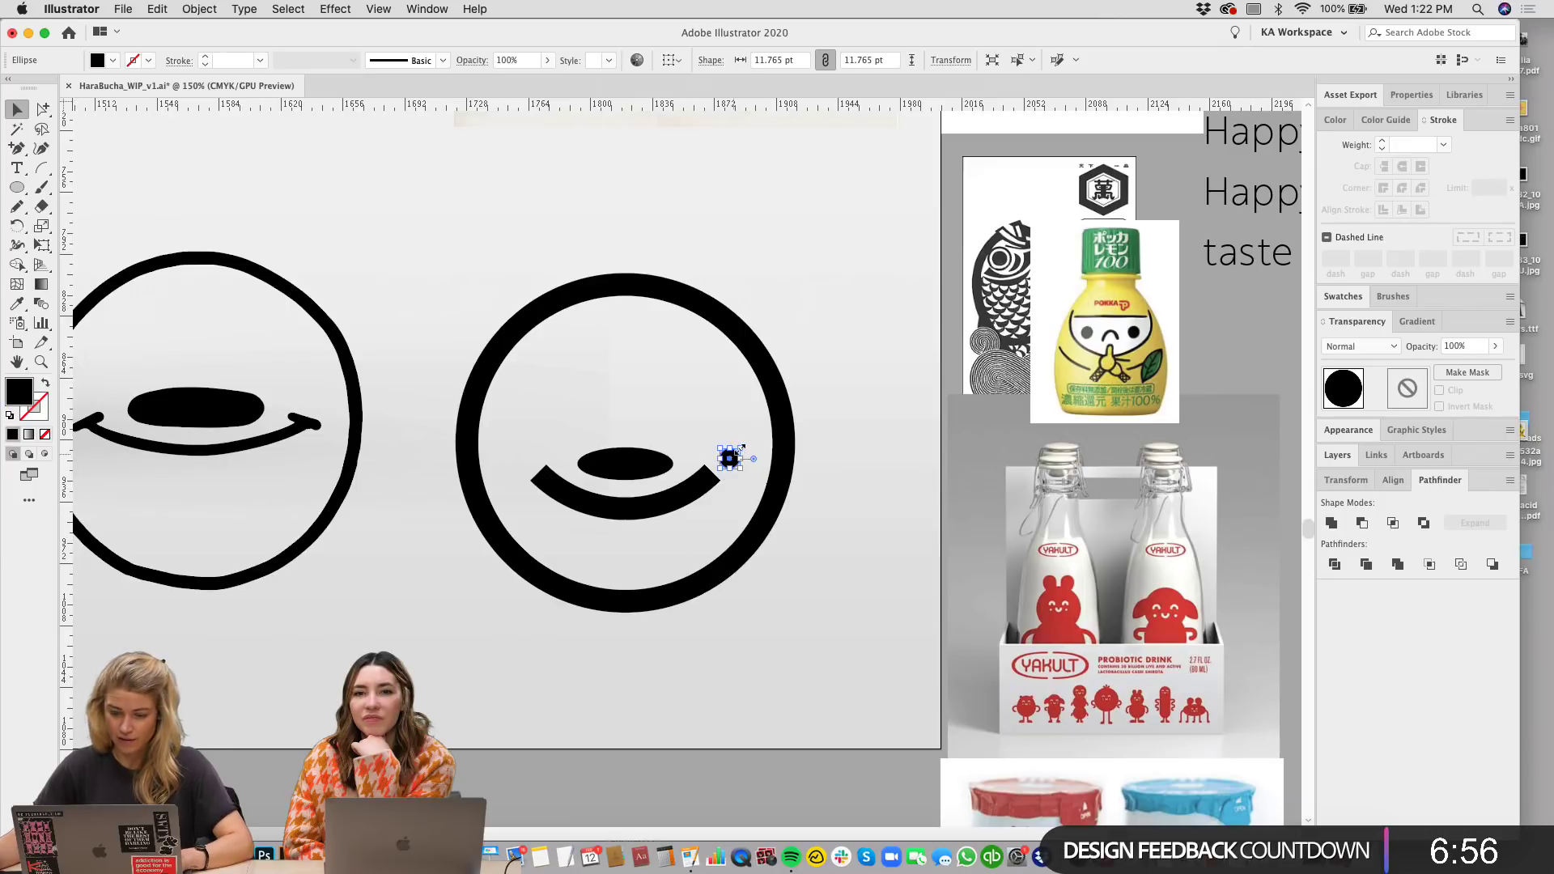
Step: Enlarge the black dot to about 16 pt and place a copy at the left end of the smile
left_click_drag(740, 446, 525, 457)
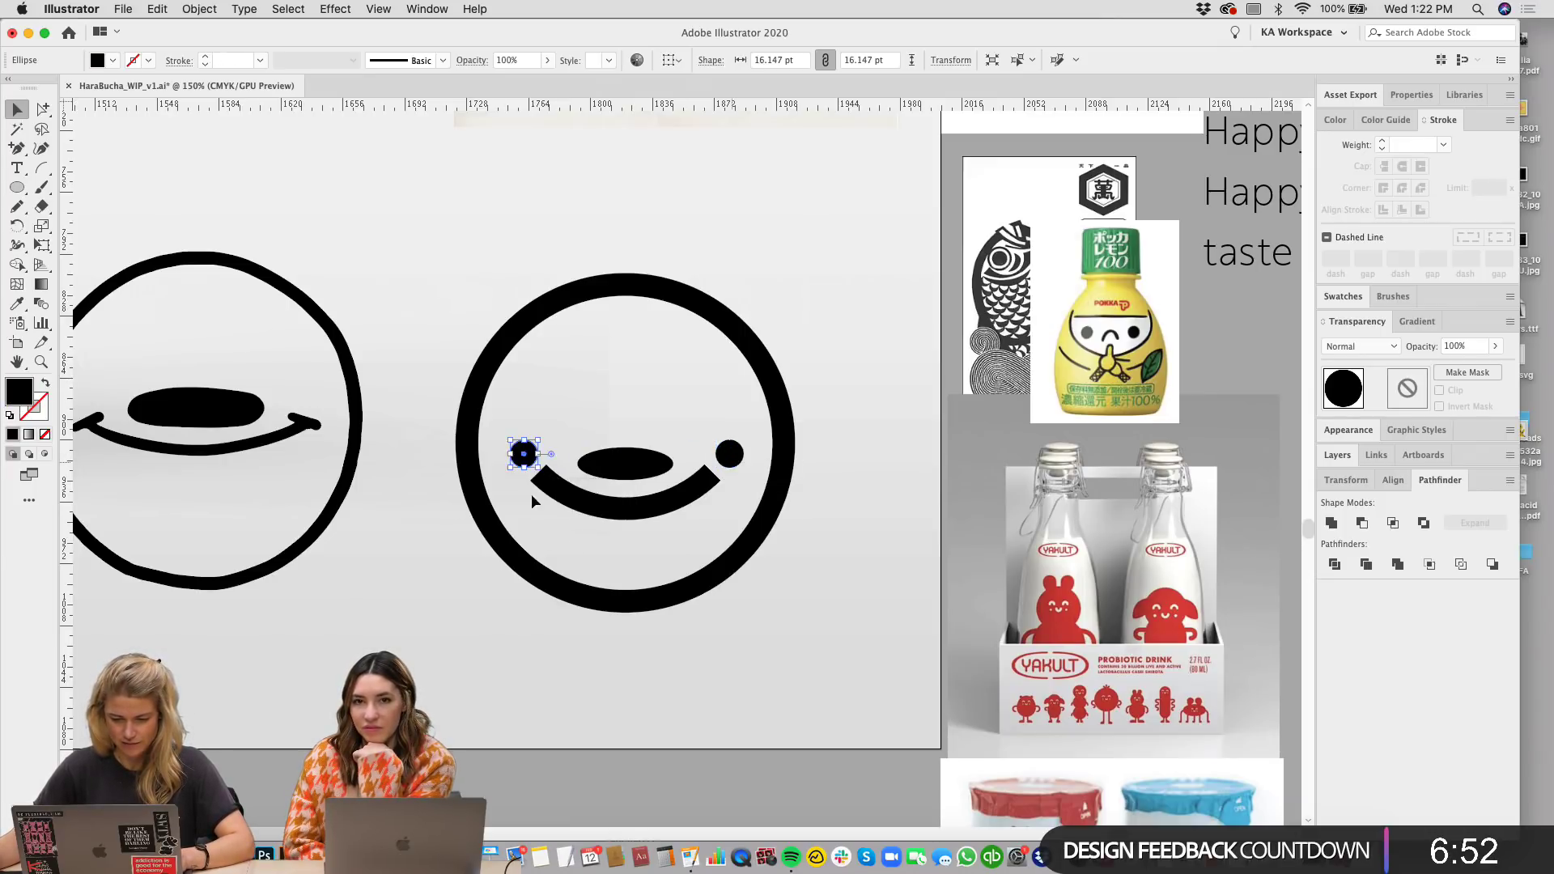
left_click(860, 687)
Step: Compare the dotted smile face with the characters on the lemon bottle, Yakult carrier and yogurt cups
scroll(819, 597, "down", 3)
scroll(818, 596, "right", 3)
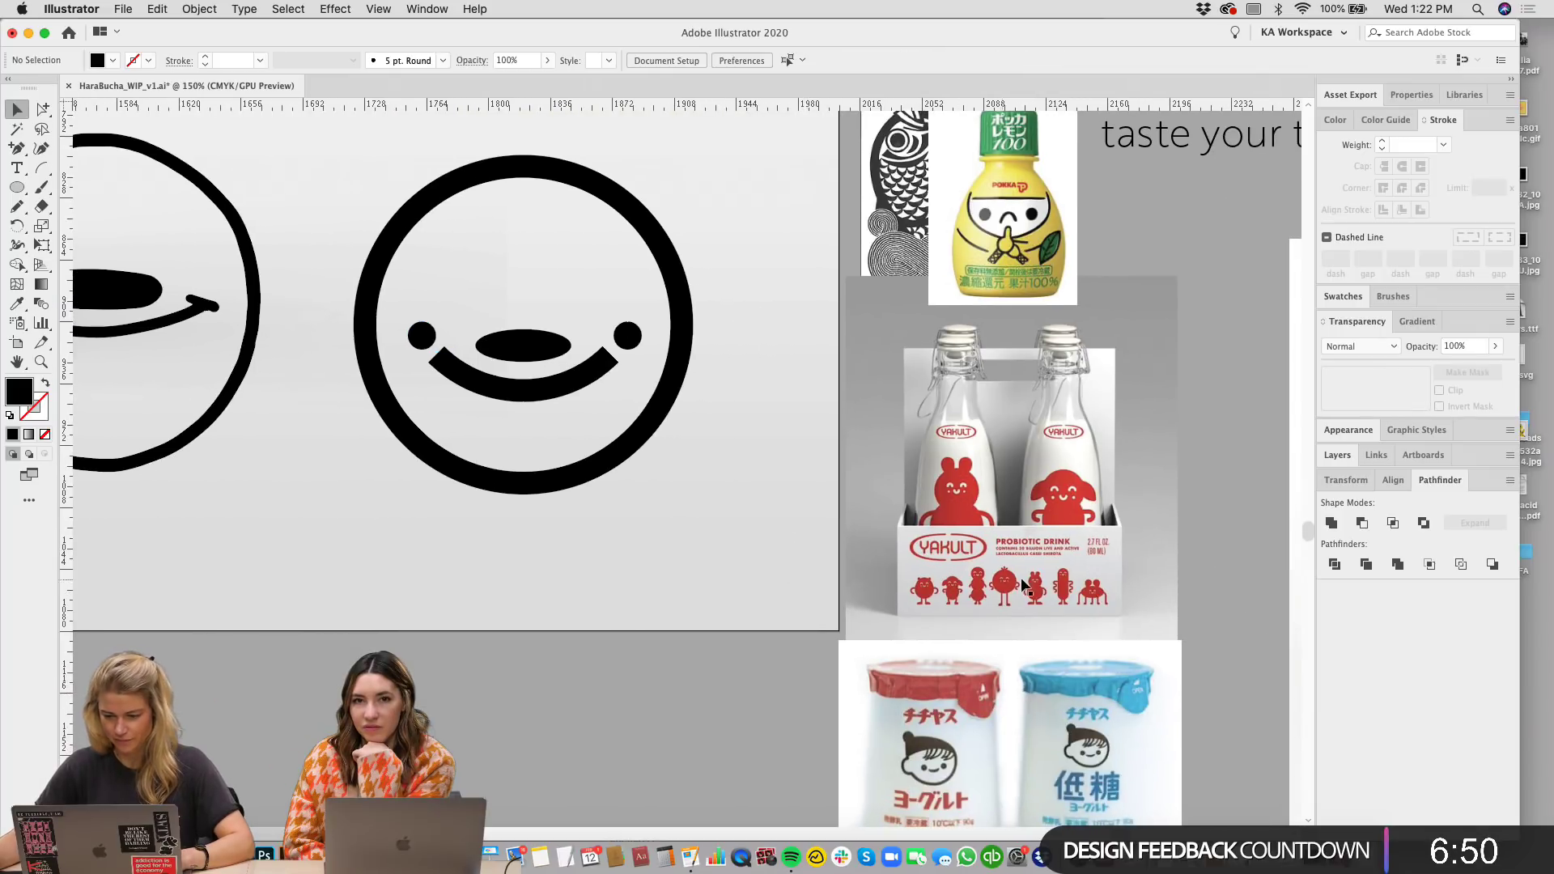
scroll(1024, 585, "down", 5)
scroll(1024, 584, "left", 1)
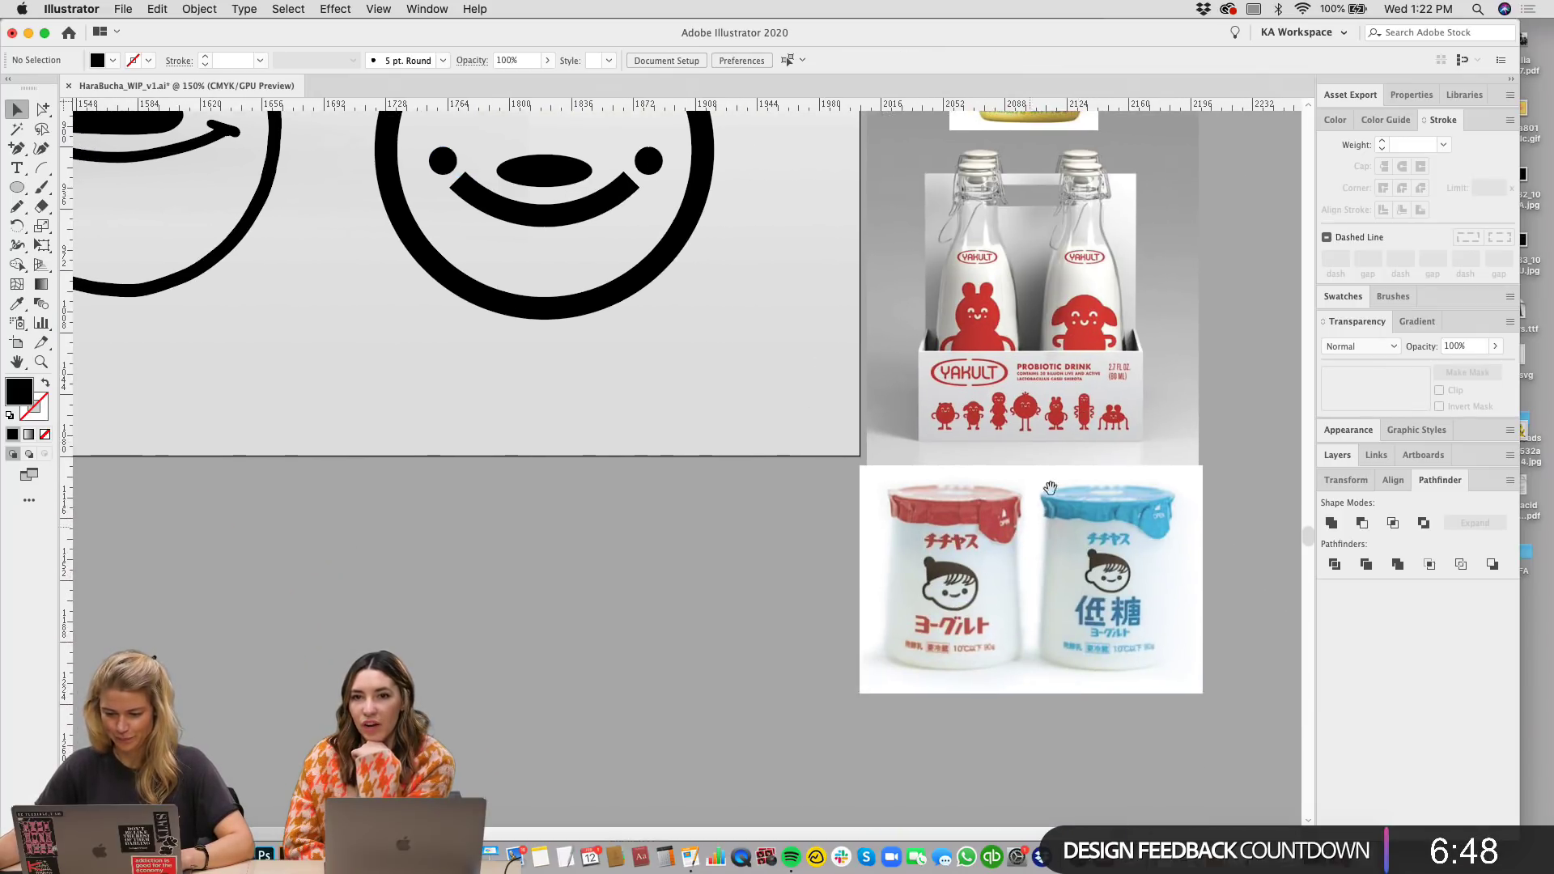
scroll(1025, 392, "up", 5)
scroll(1085, 631, "down", 1)
scroll(1086, 630, "left", 1)
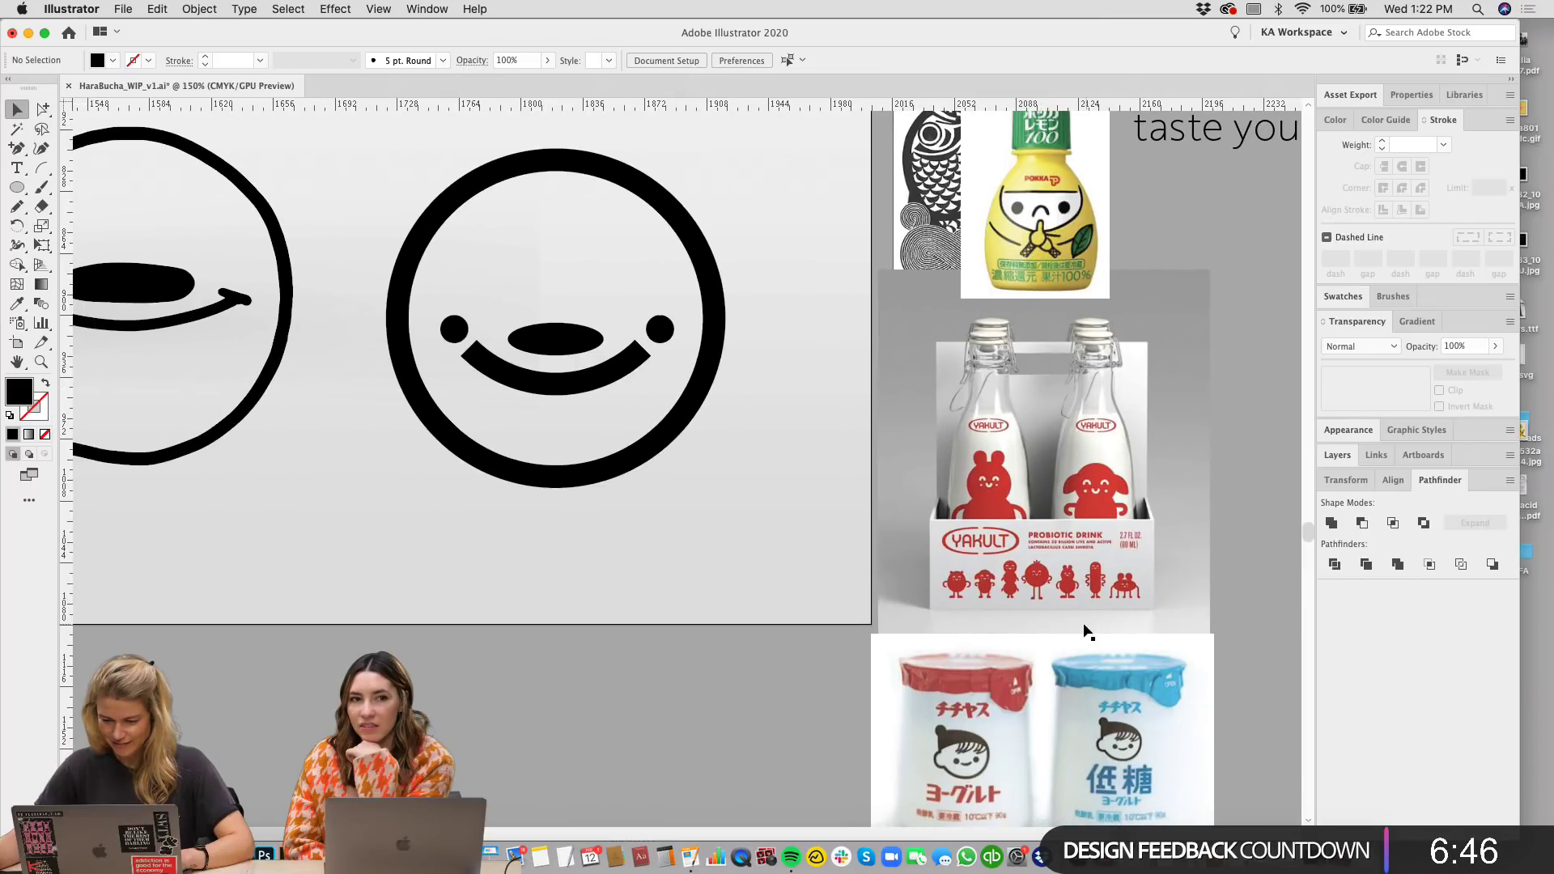
scroll(1097, 561, "up", 5)
scroll(1097, 560, "left", 3)
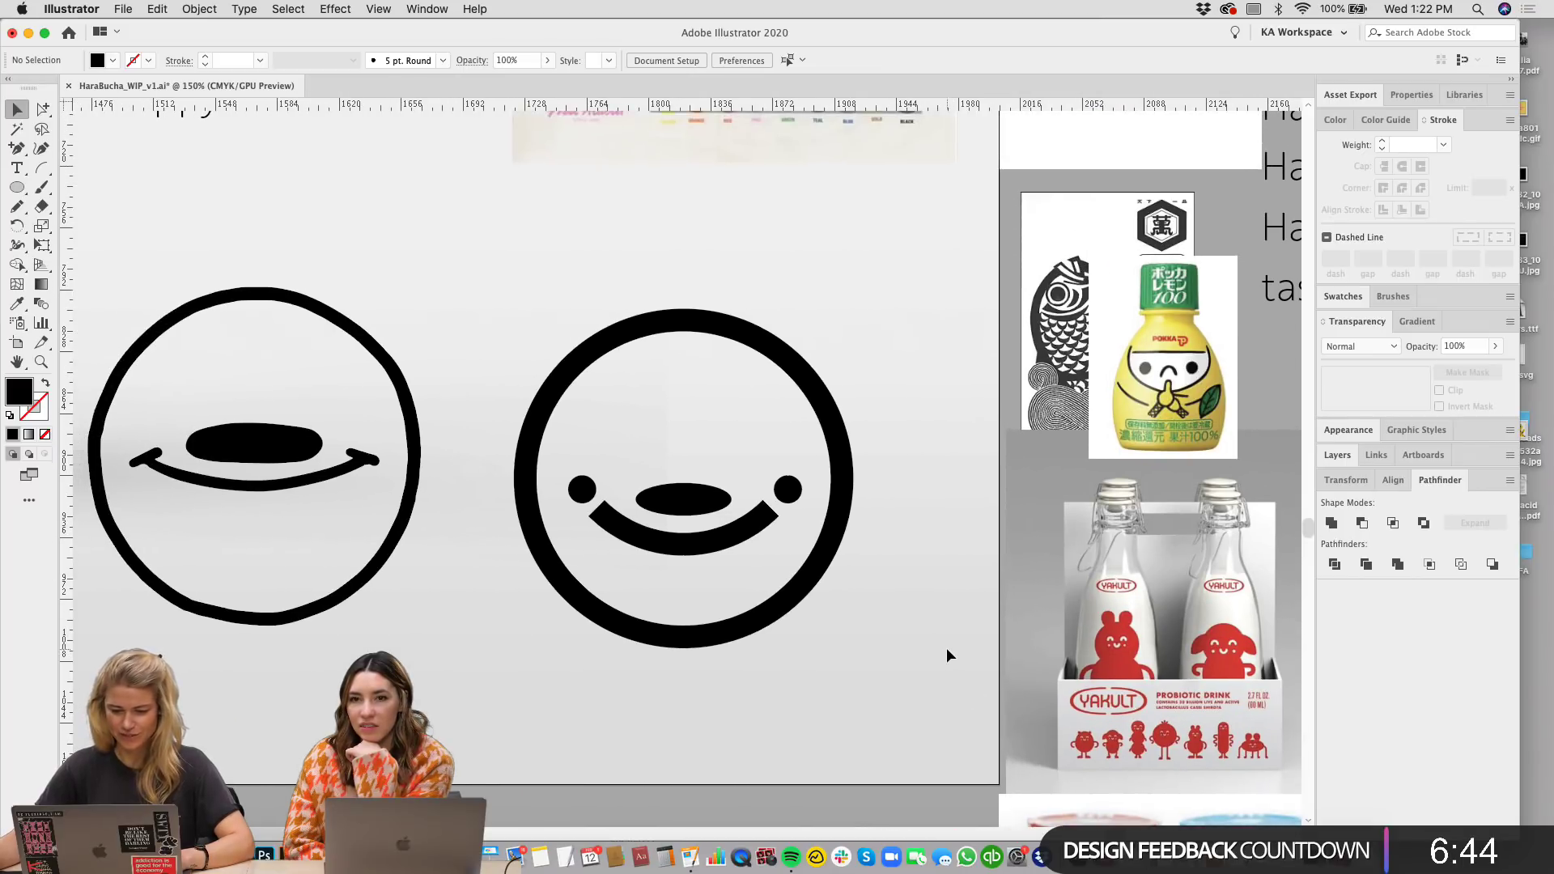
Step: Select both dots, the oval and the smile without the outer circle, and try them about 30 pt lower in the circle
scroll(719, 530, "down", 1)
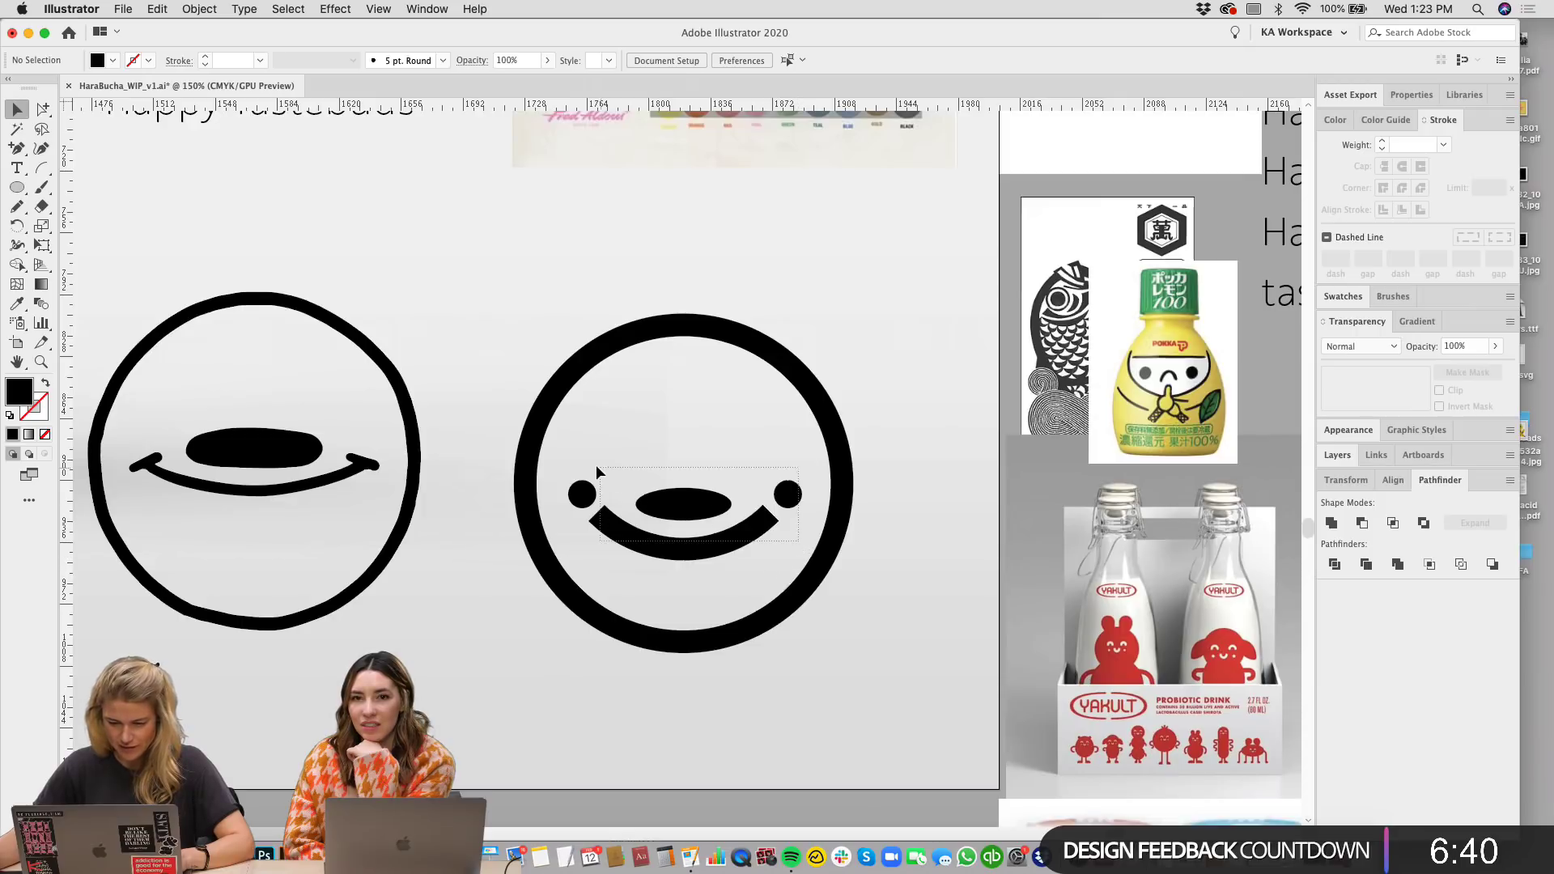
left_click(581, 488)
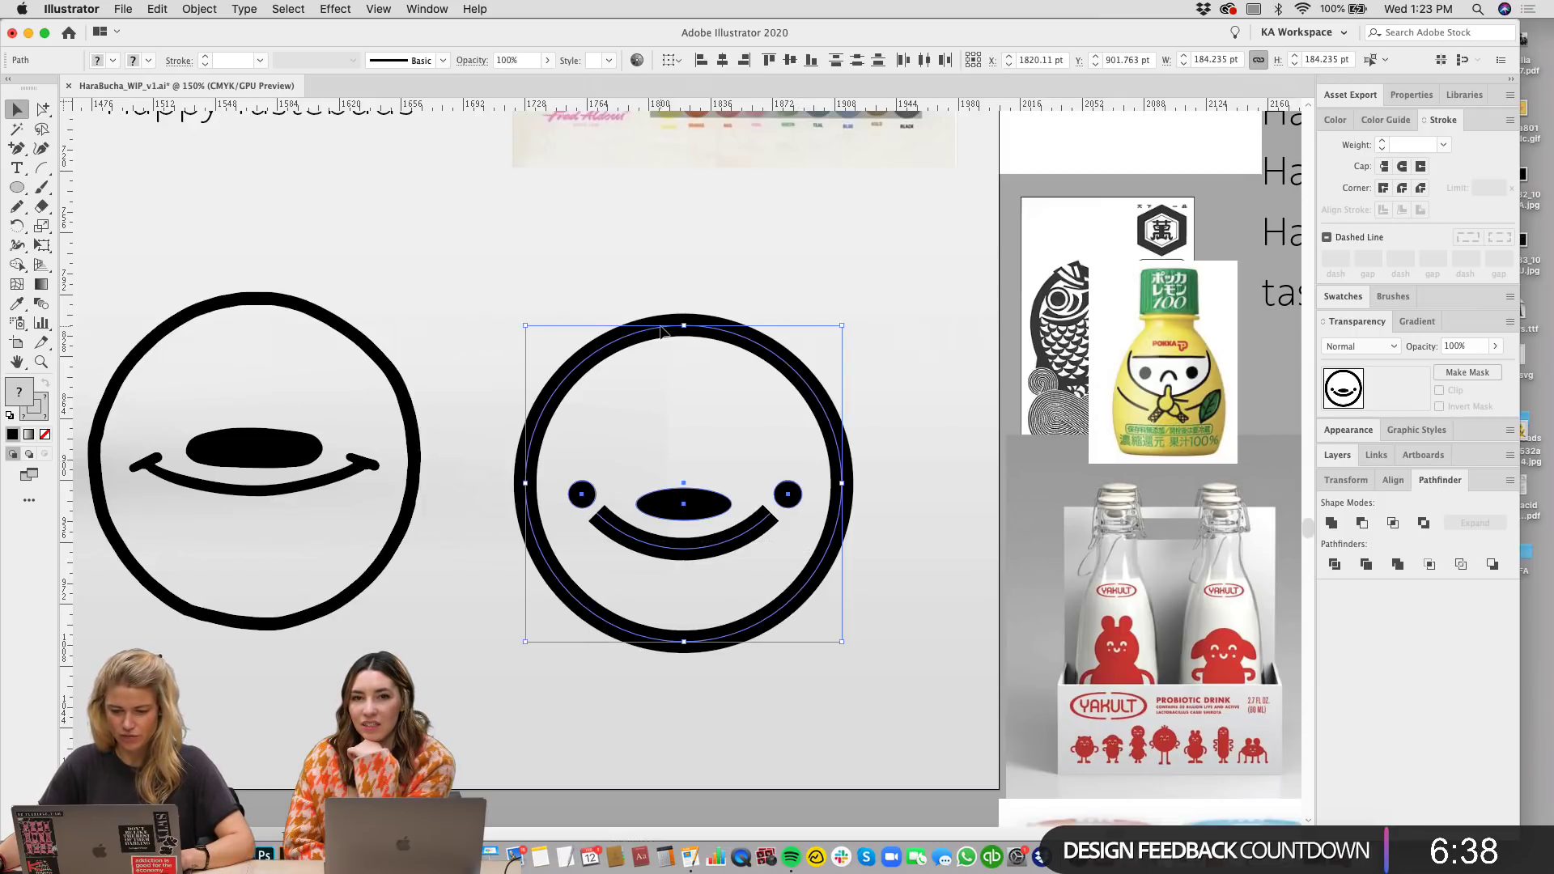
left_click(660, 327, "shift")
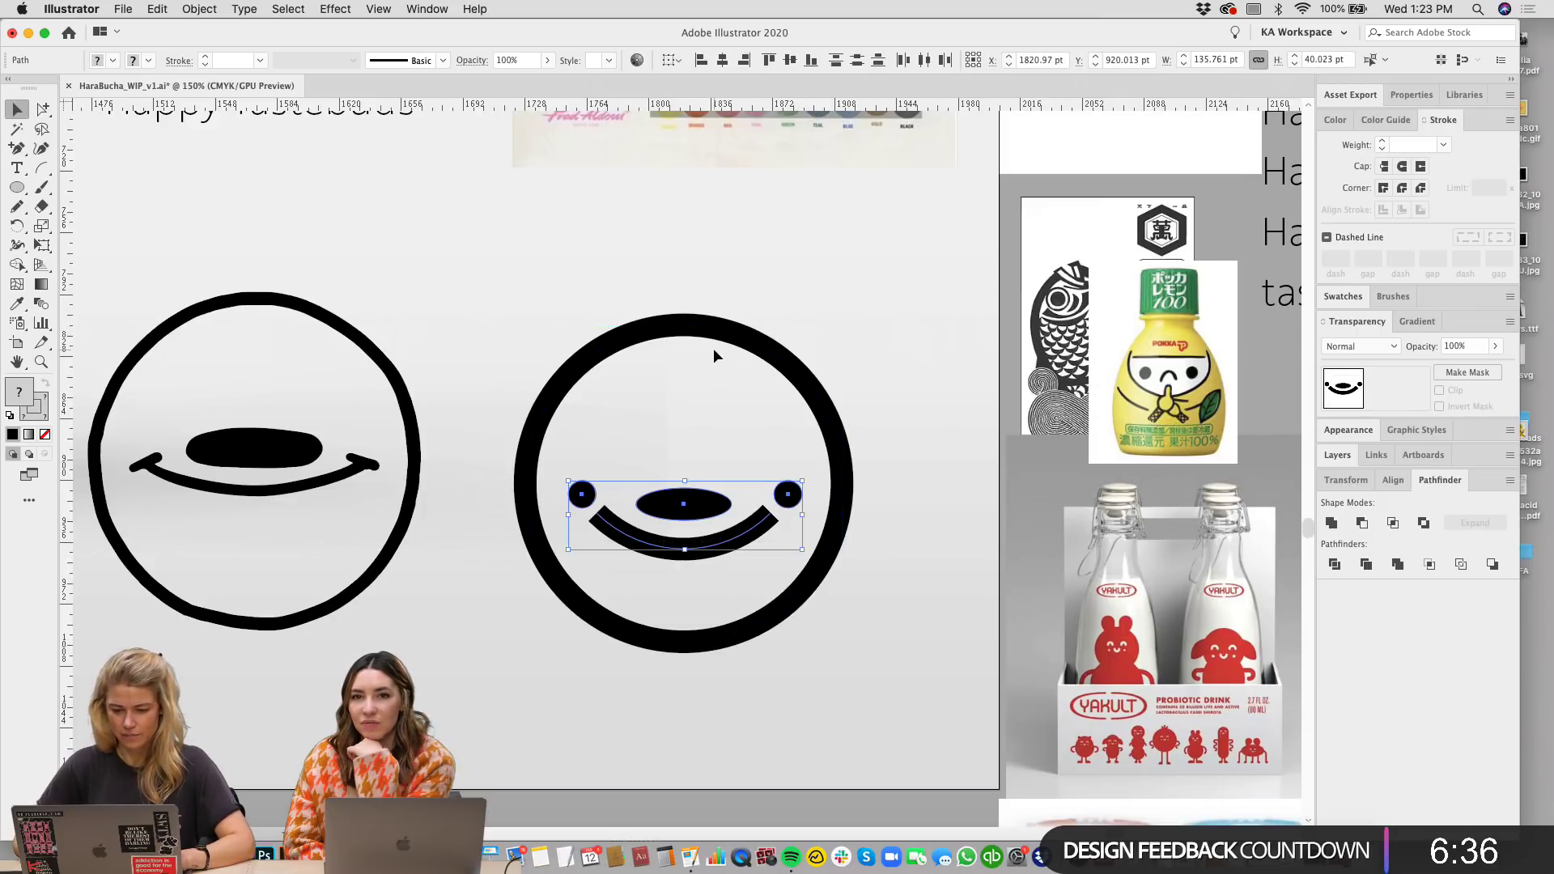
key("shift+Down")
key("shift+Down")
key("shift+Down")
key("shift+Down")
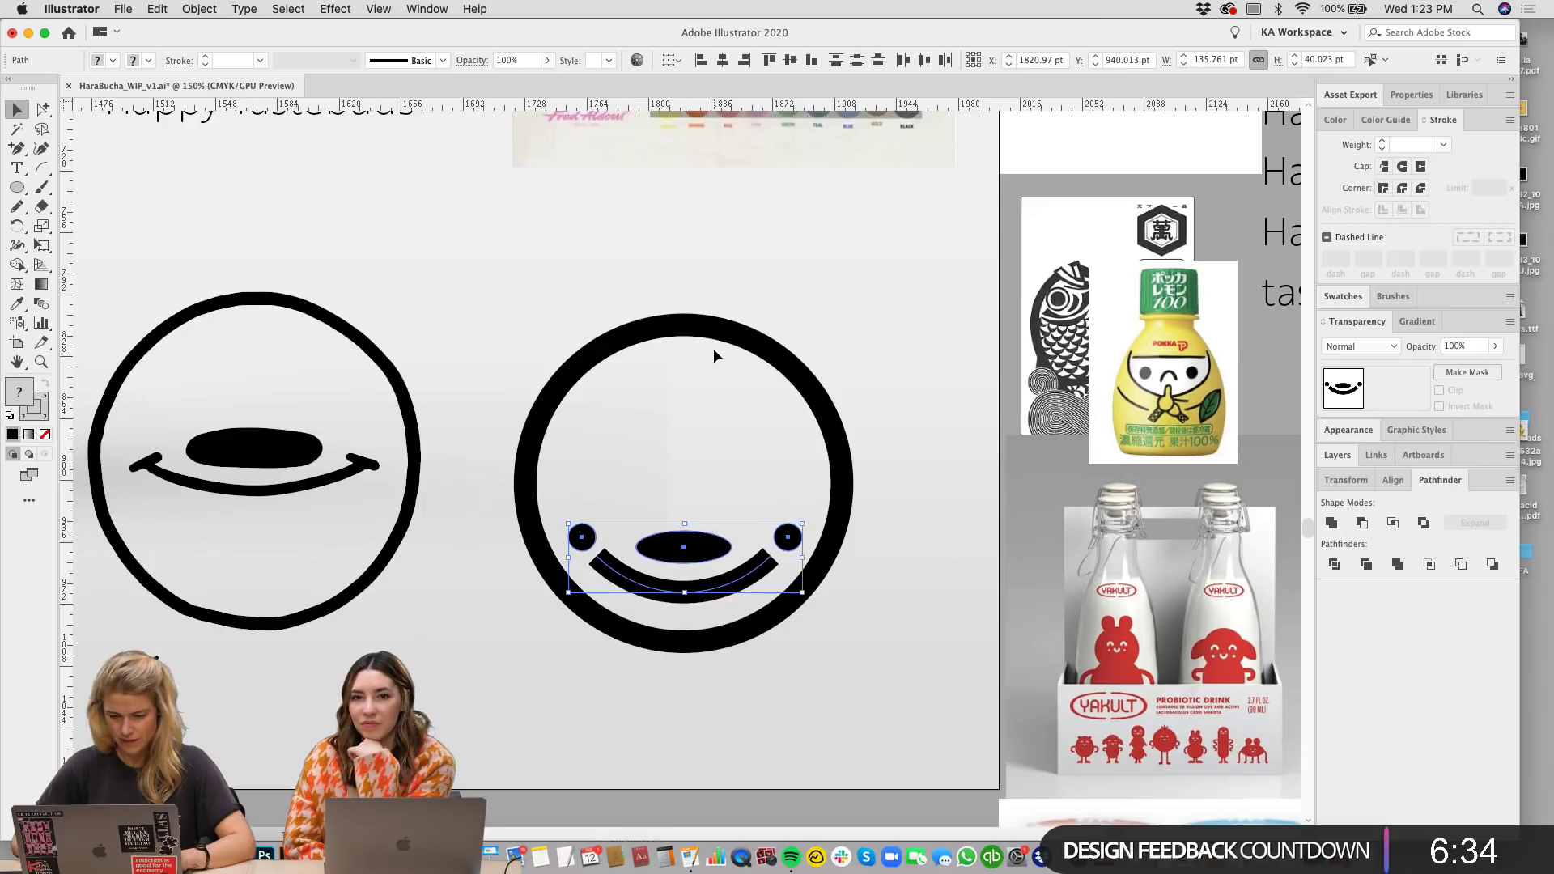
key("shift+Down")
key("shift+Up")
key("shift+Up")
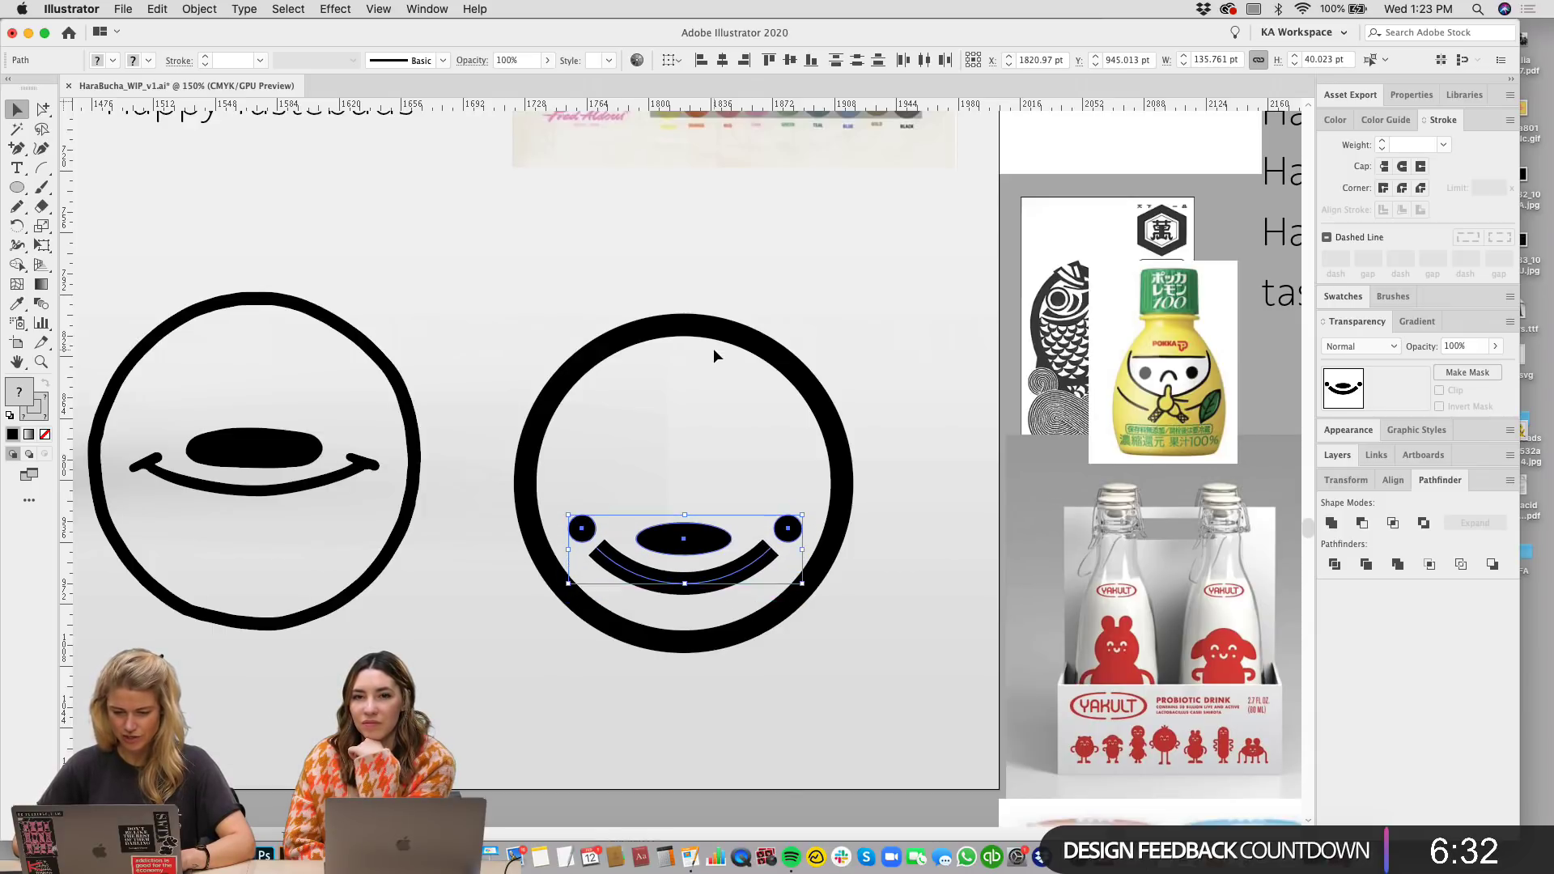
key("shift+Down")
key("shift+Down")
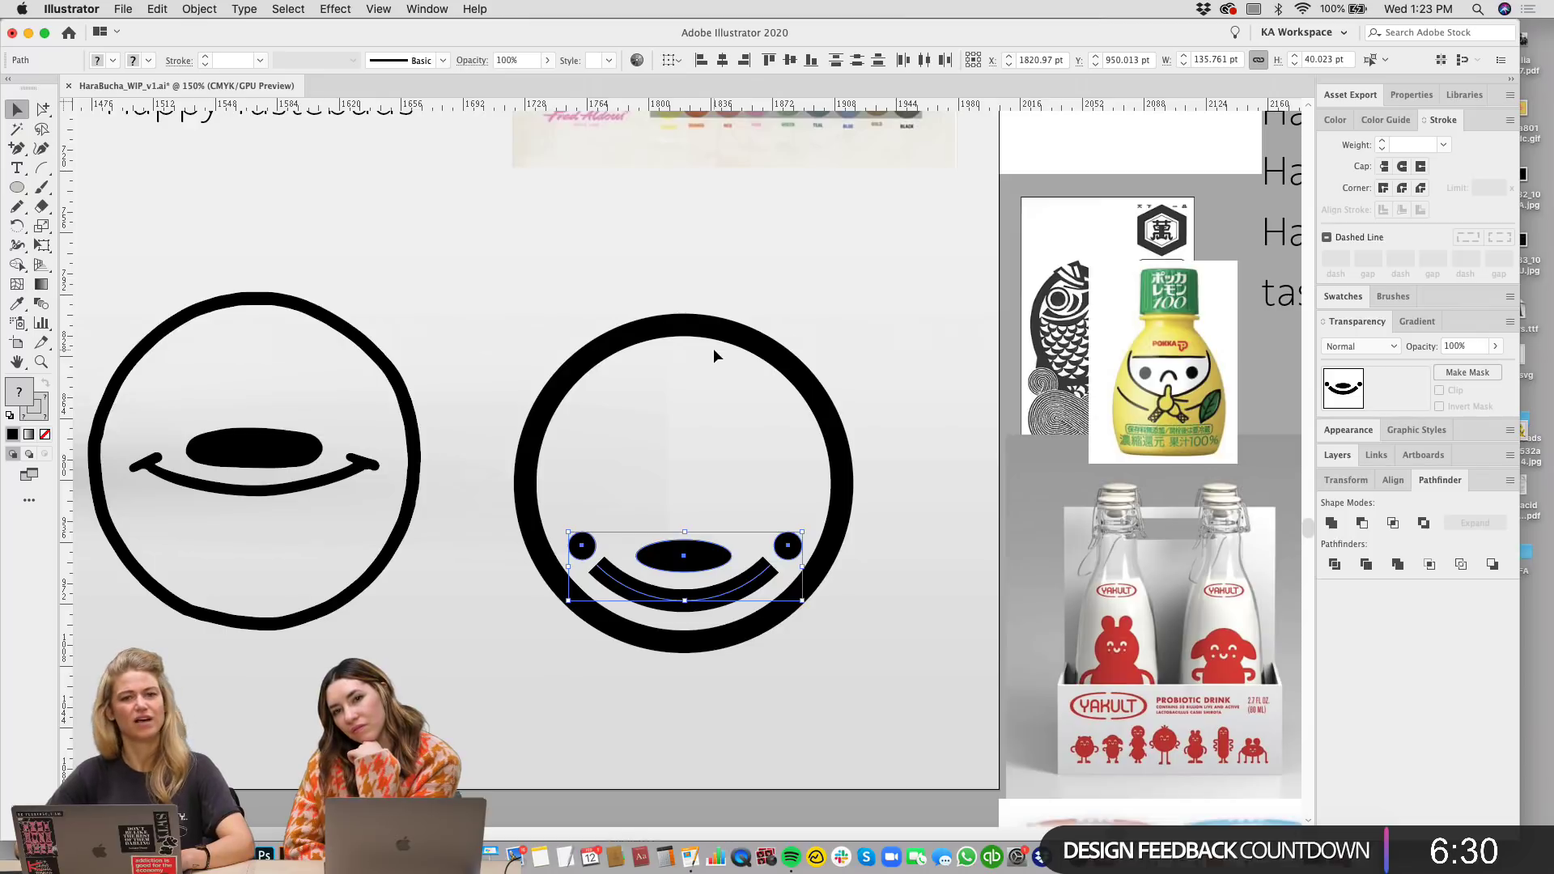
Step: Move the selected facial features up into the upper half of the circle
key("shift+Up")
key("shift+Up")
key("shift+Up")
key("shift+Up")
key("shift+Up")
key("shift+Up")
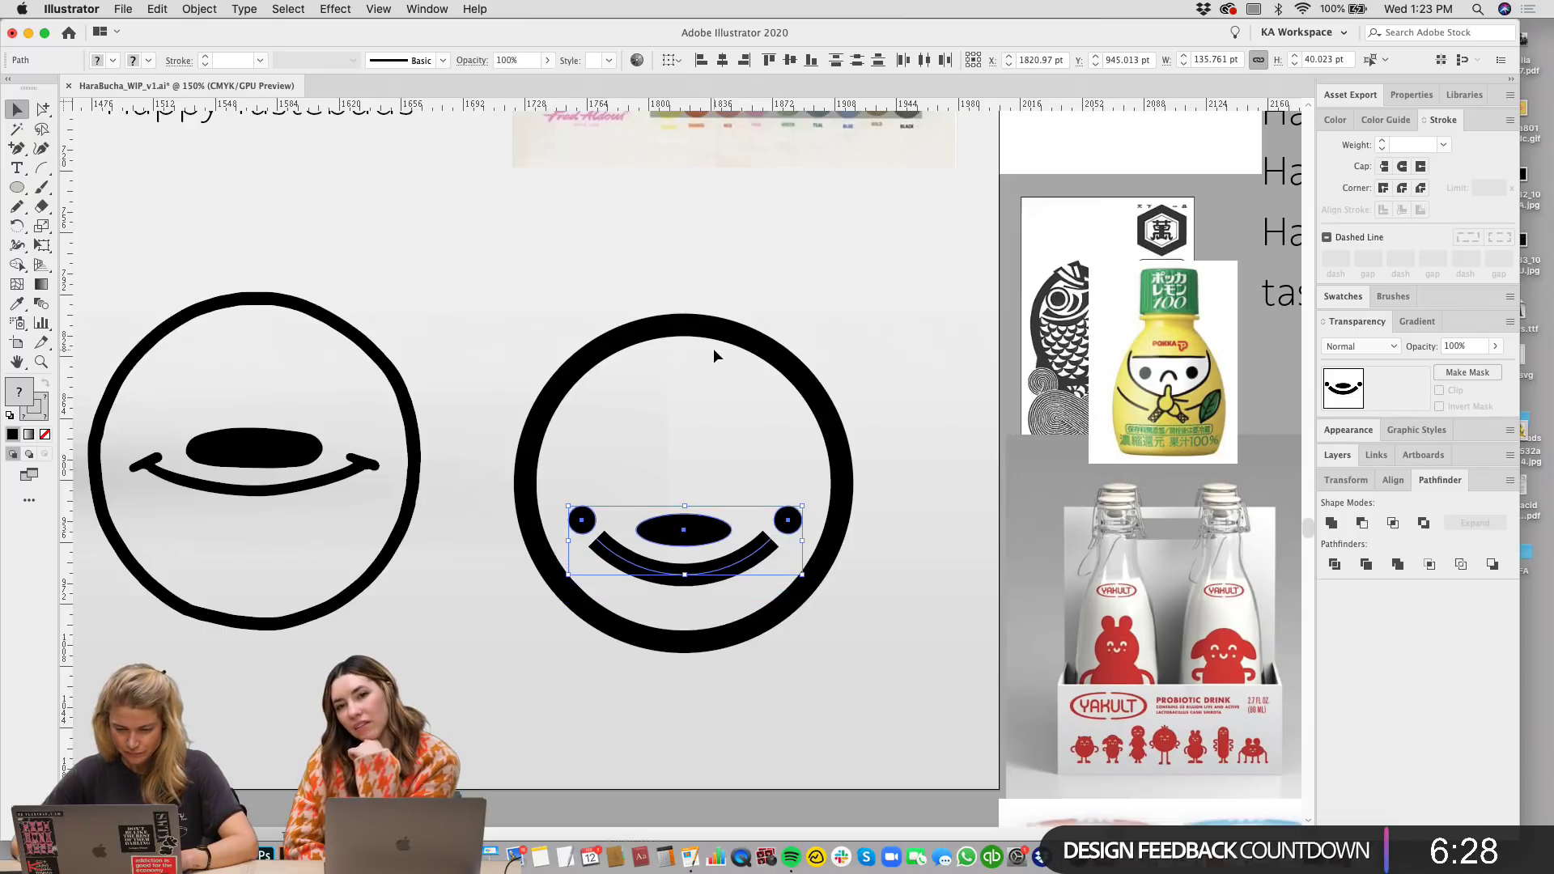
key("shift+Up")
key("shift+Up")
key("shift+Up")
key("shift+Up")
key("shift+Up")
key("shift+Up")
key("shift+Up")
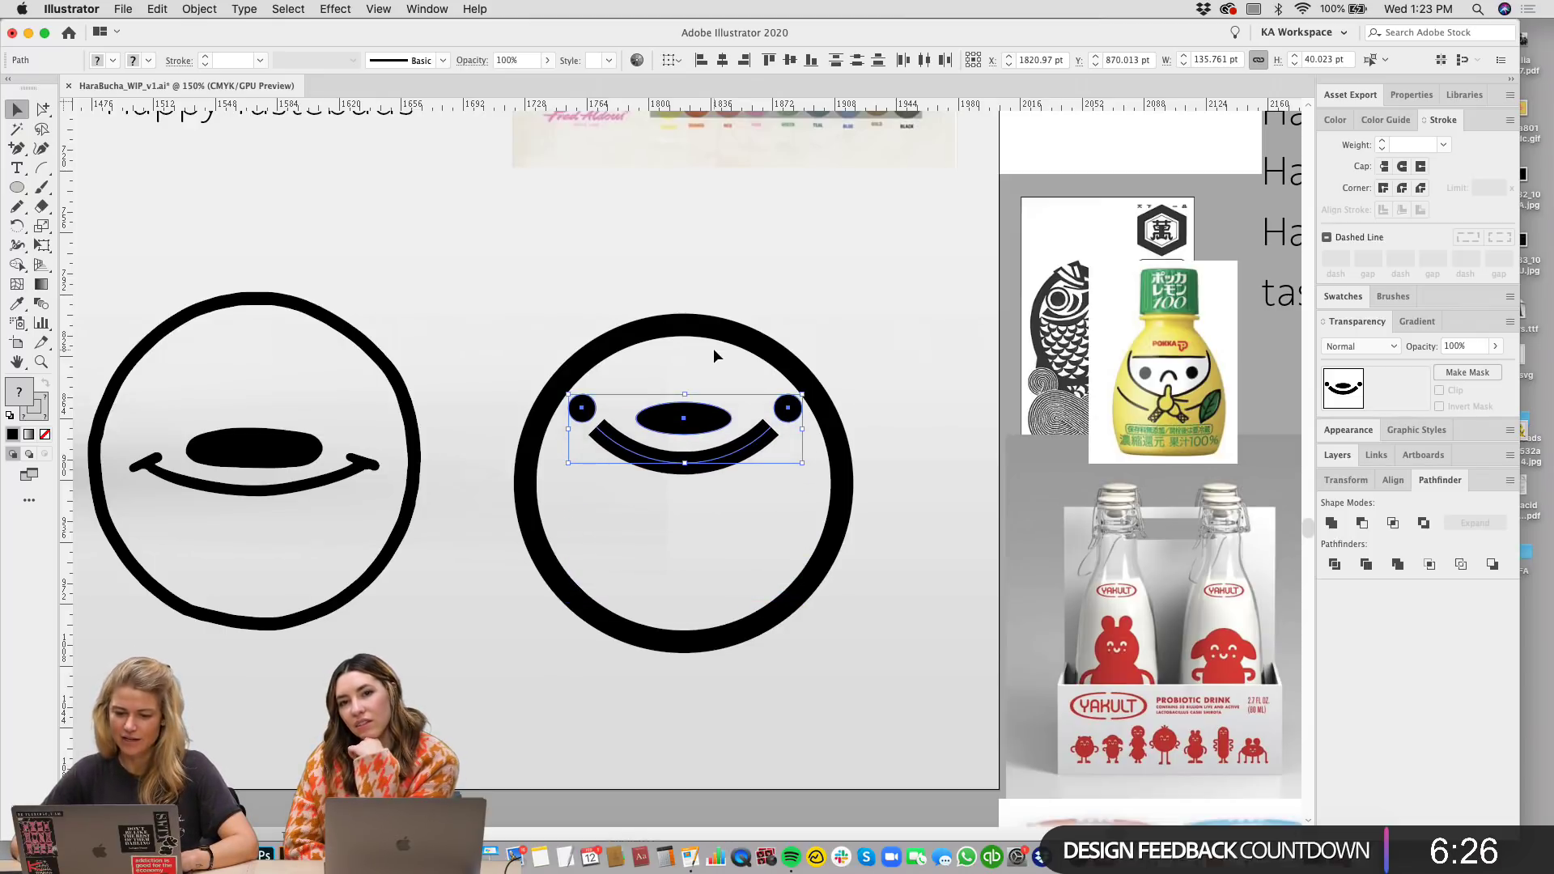
Step: Nudge the facial features back down to sit slightly above the middle of the circle
key("shift+Down")
key("shift+Down")
key("shift+Down")
key("shift+Down")
key("shift+Down")
key("shift+Down")
key("shift+Down")
key("shift+Down")
key("shift+Down")
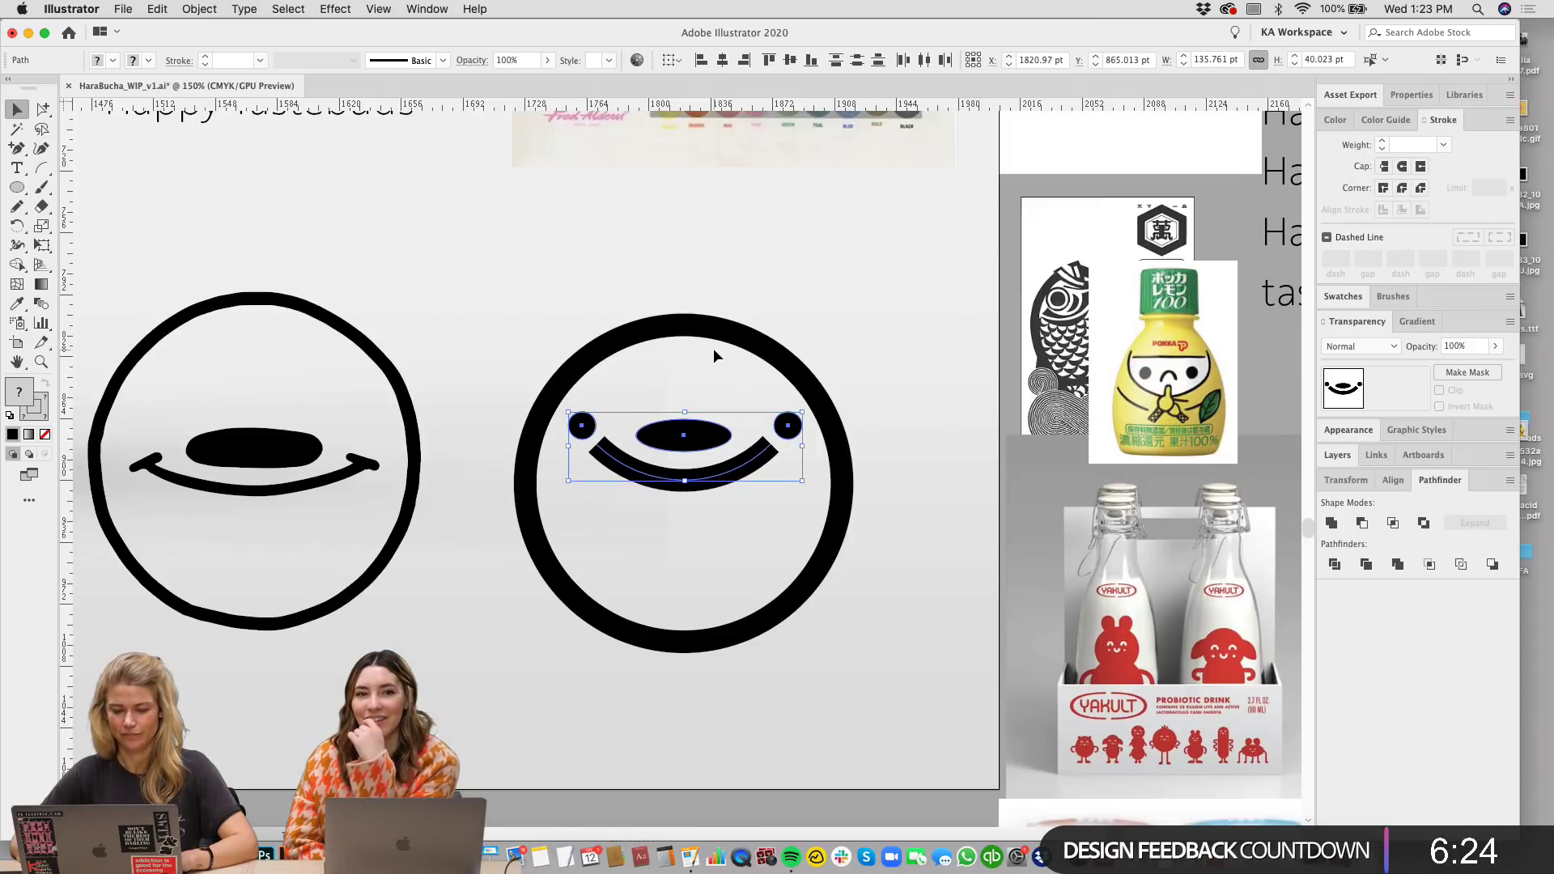
Step: Move the selected dots, oval and smile down into the lower half of the circle
key("shift+Up")
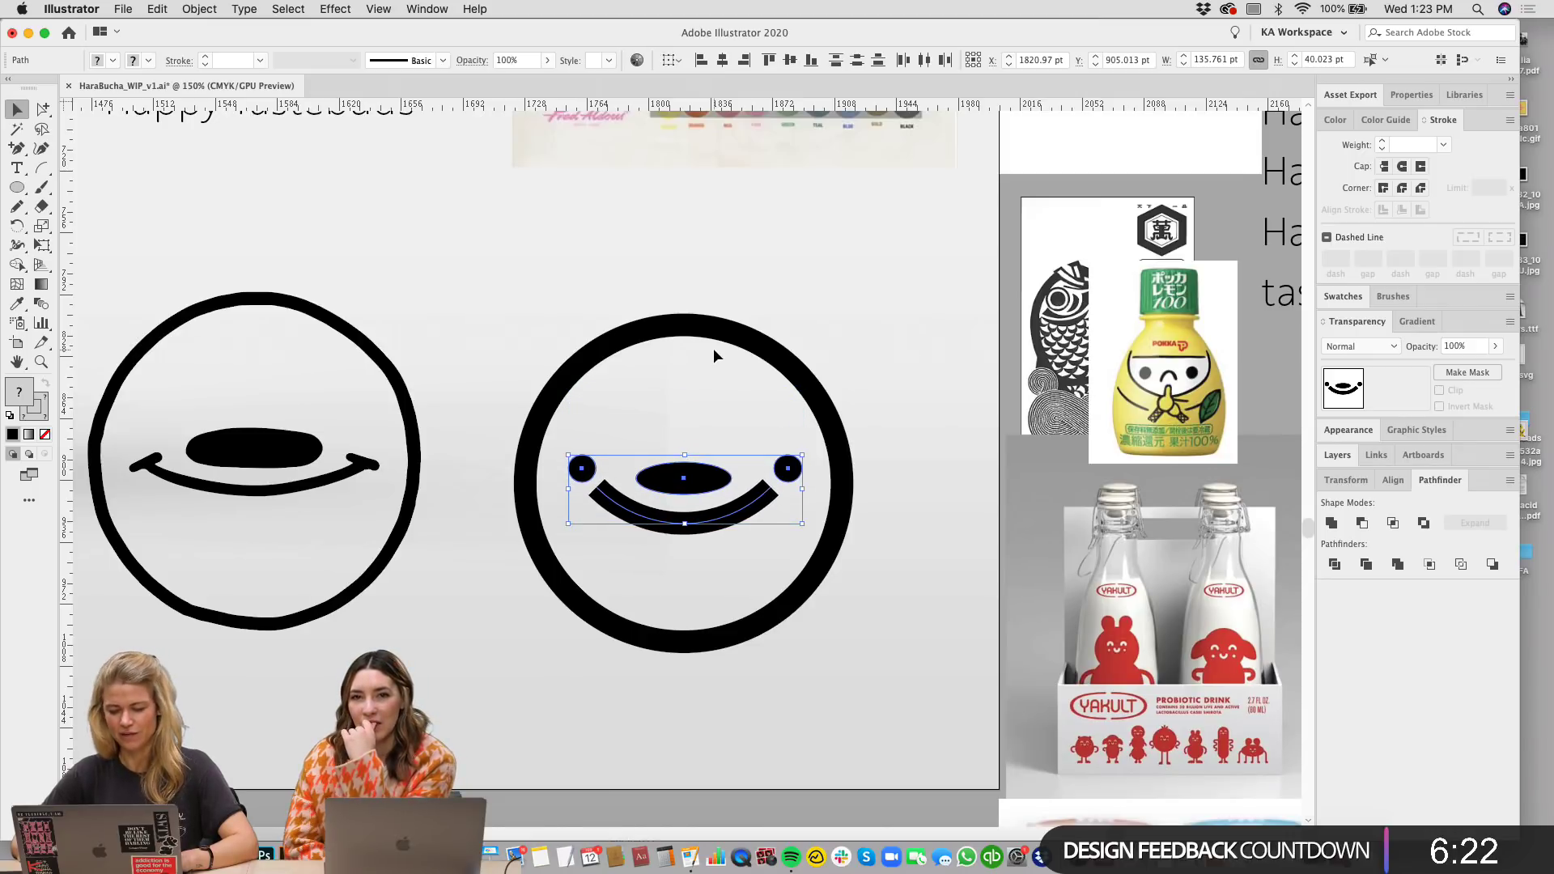
key("shift+Down")
key("shift+Down")
key("shift+Down")
key("shift+Down")
key("shift+Down")
key("shift+Down")
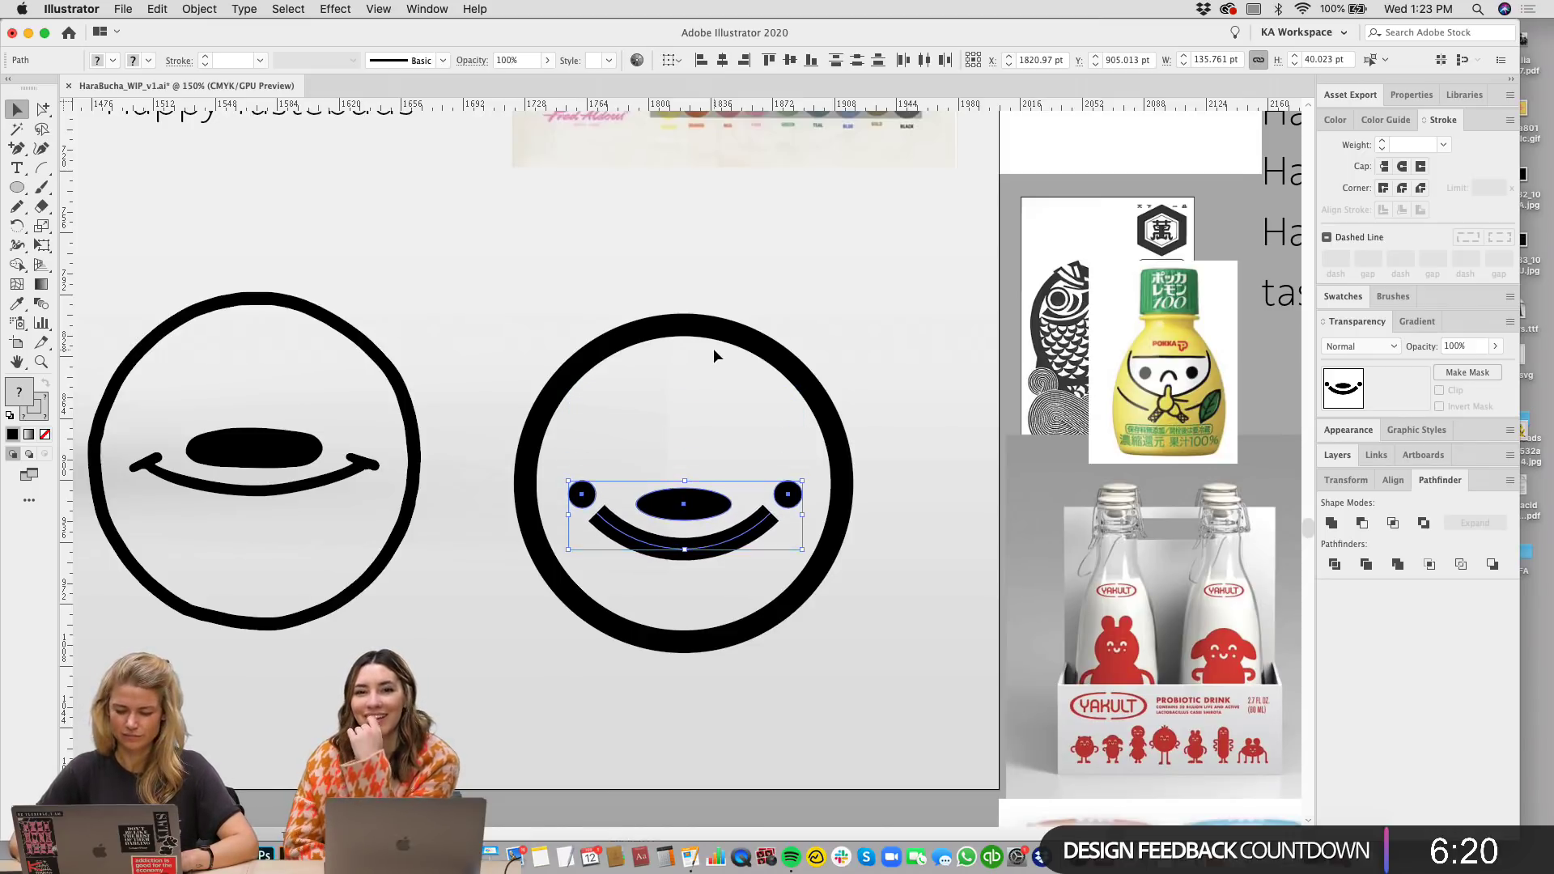
Step: Fine-tune the height of the facial features in small nudges, settling at about Y 925 pt
key("Up")
key("Up")
key("Up")
key("Up")
key("Up")
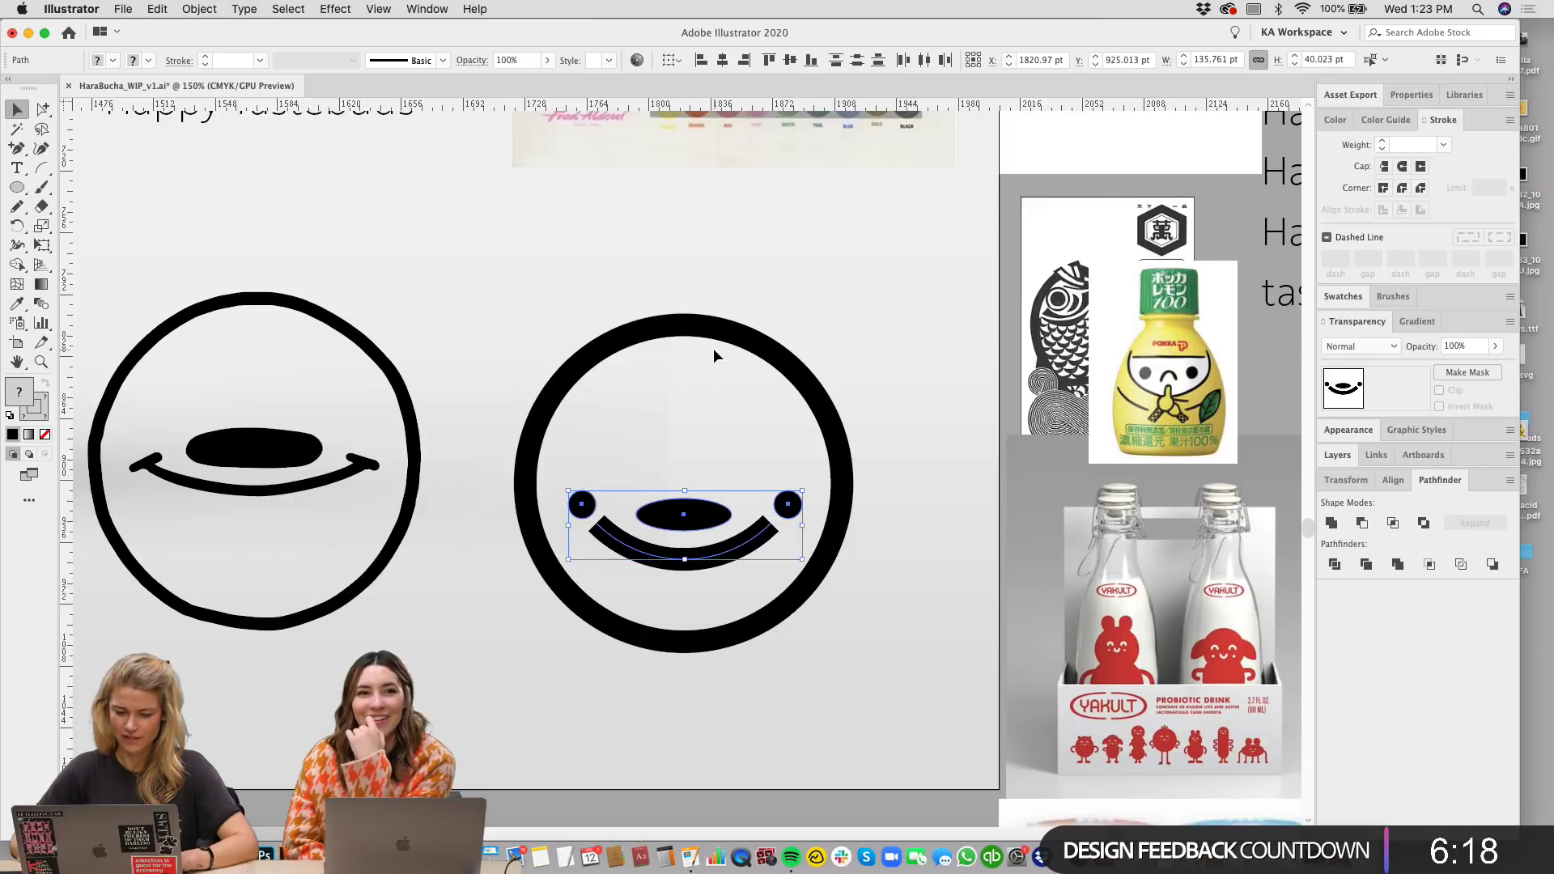
key("Up")
key("Up")
key("Up")
key("Up")
key("Up")
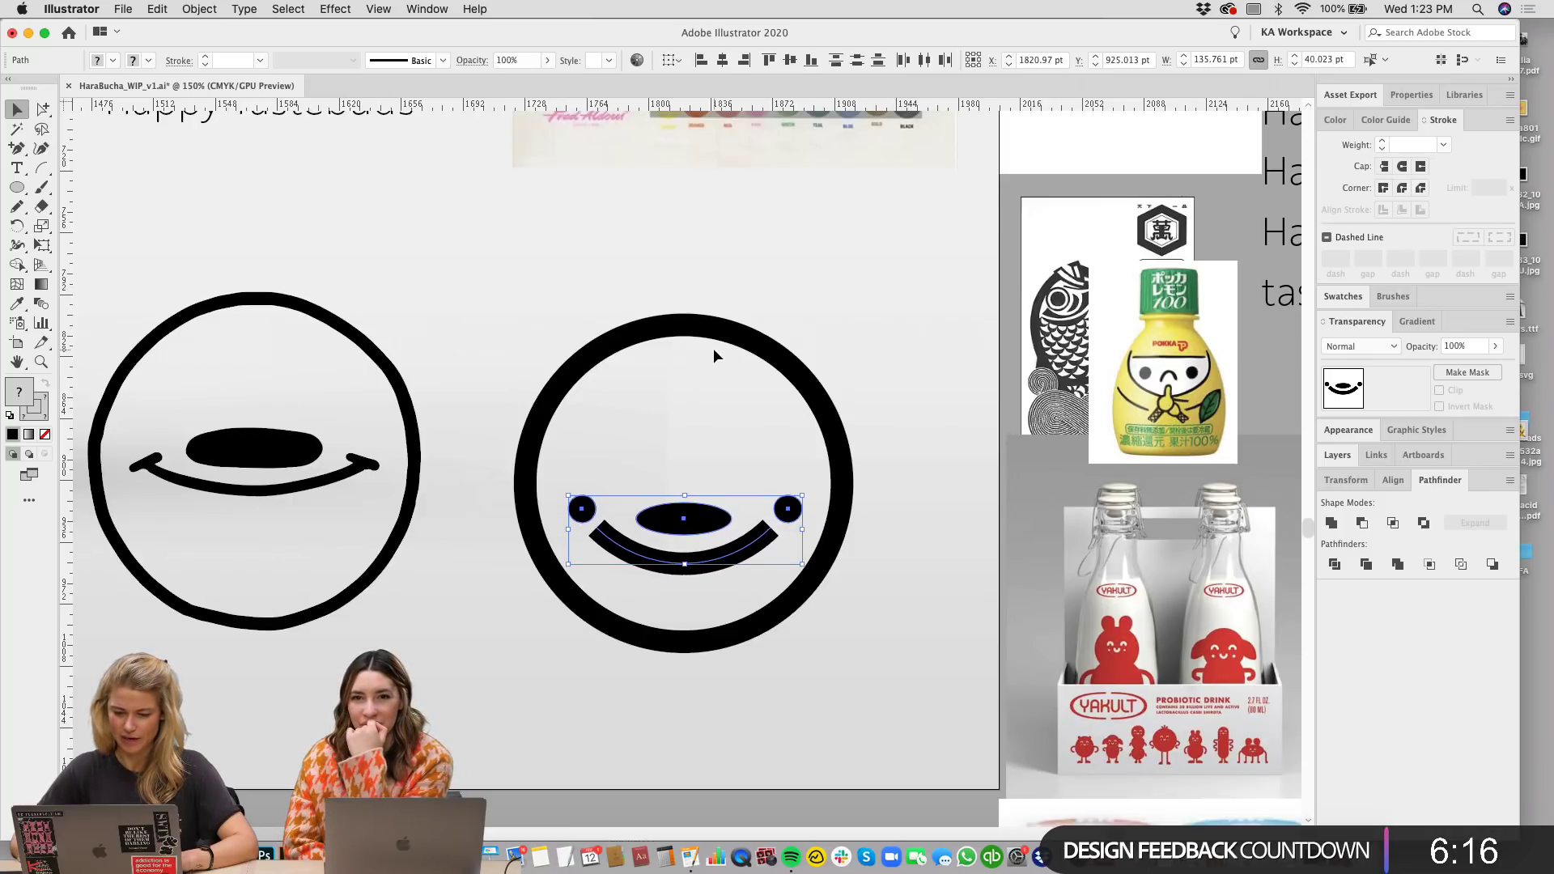
key("Up")
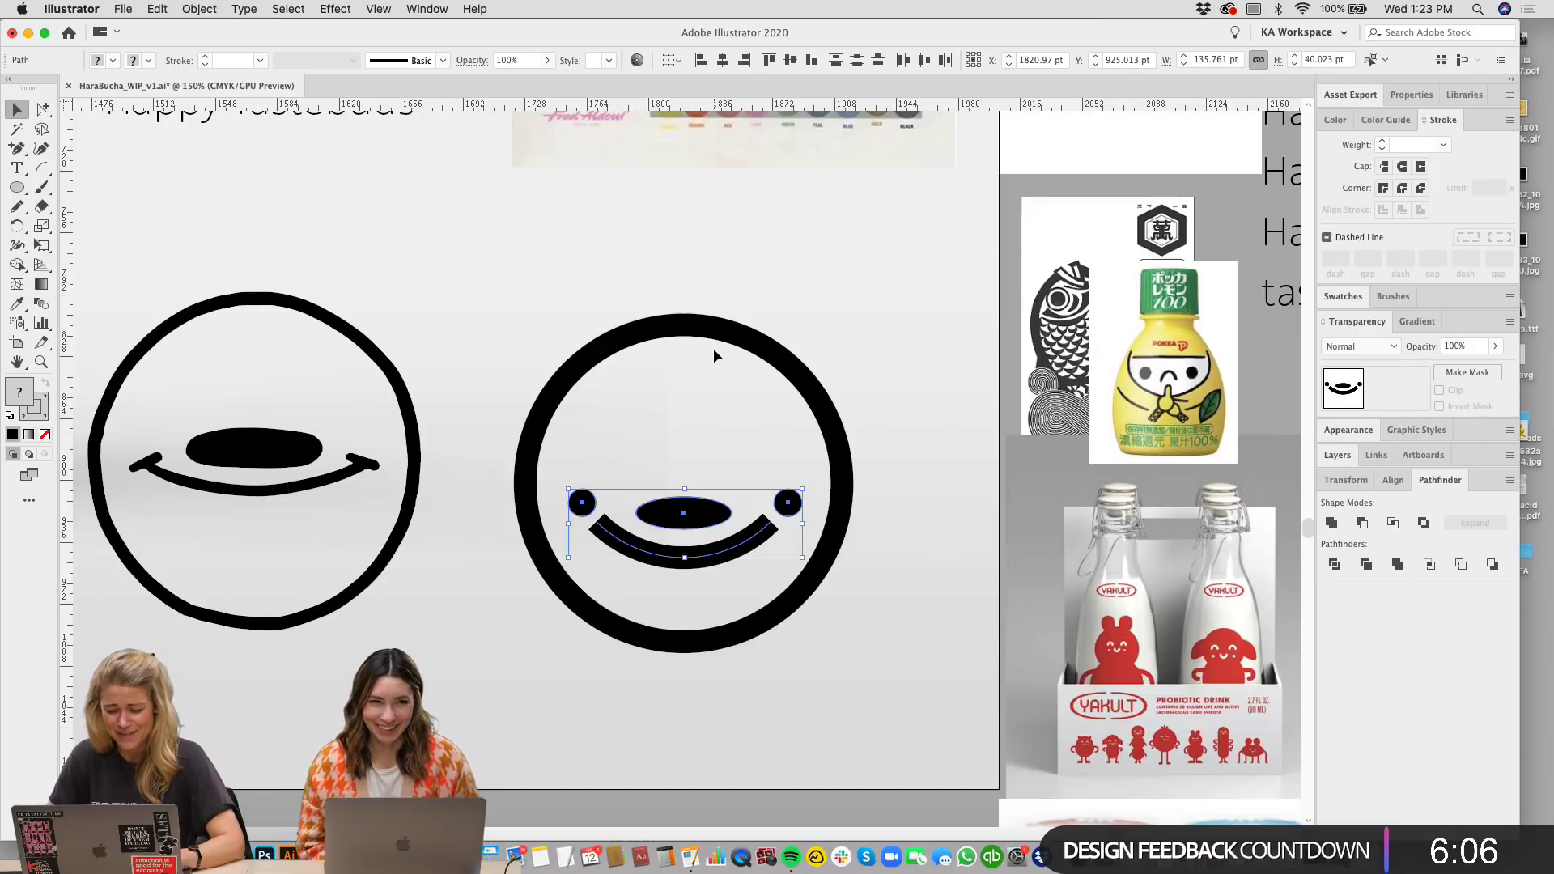
key("Down")
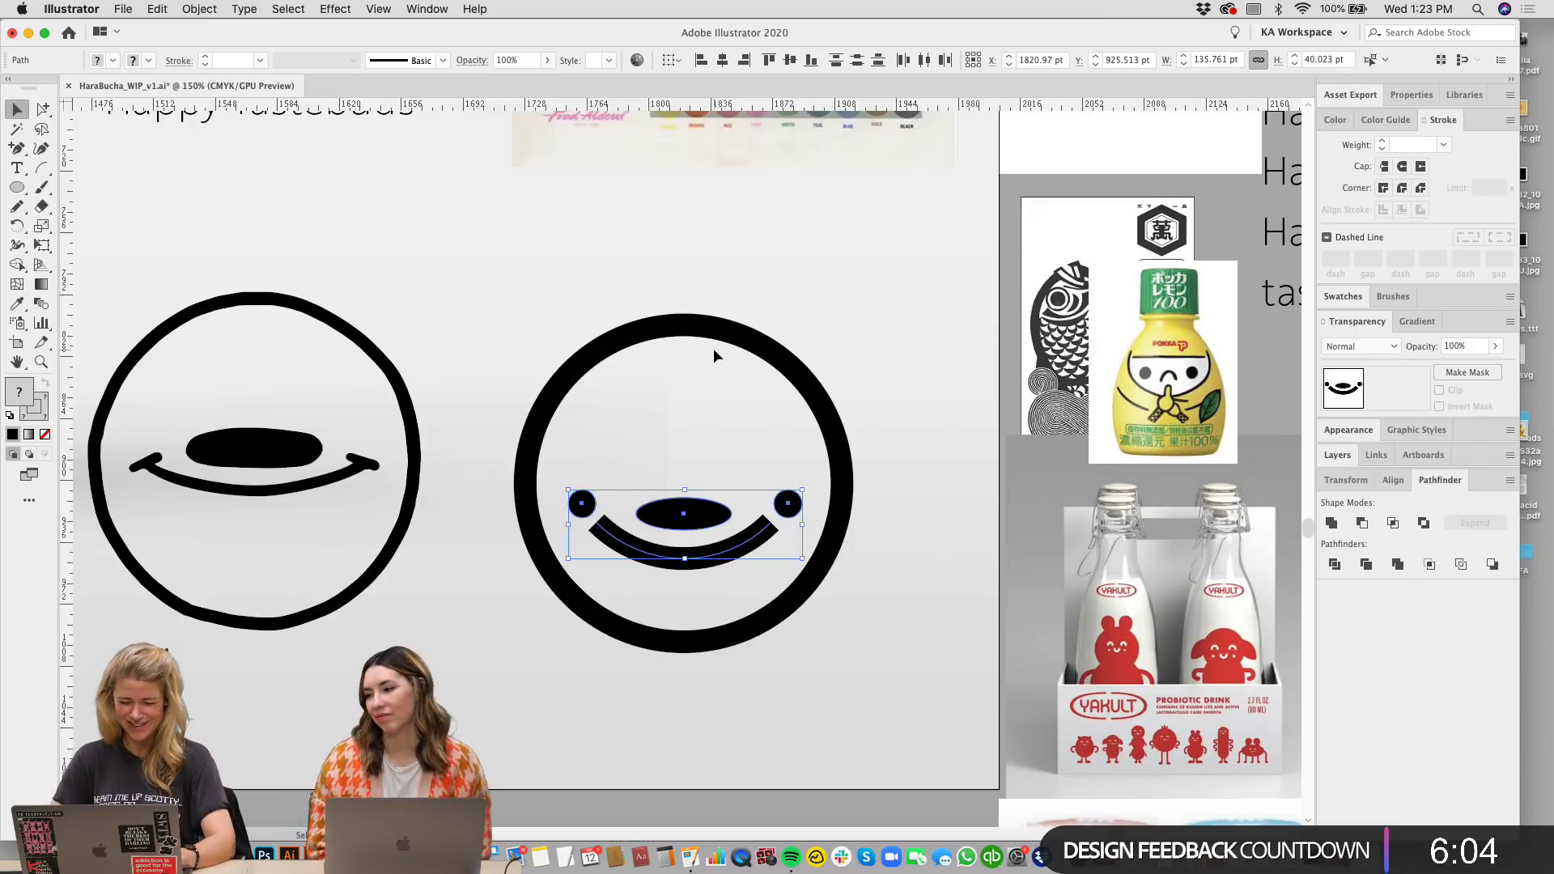
Step: Try widening the oval above the smile equally on both sides, and undo the change
left_click(735, 567)
left_click(724, 515)
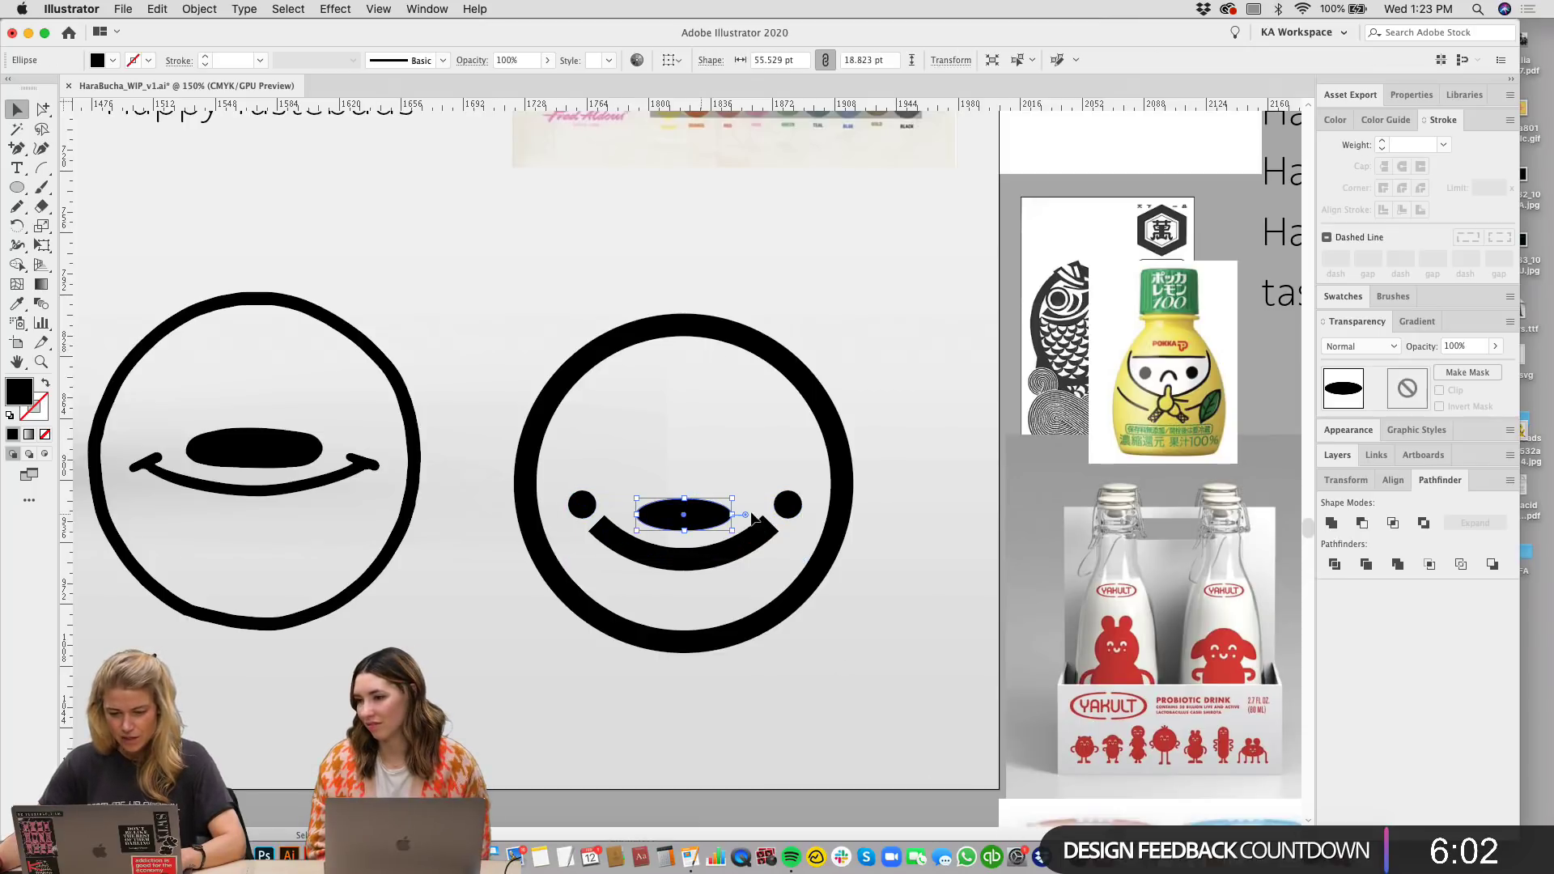
left_click_drag(736, 514, 739, 515)
left_click(871, 721)
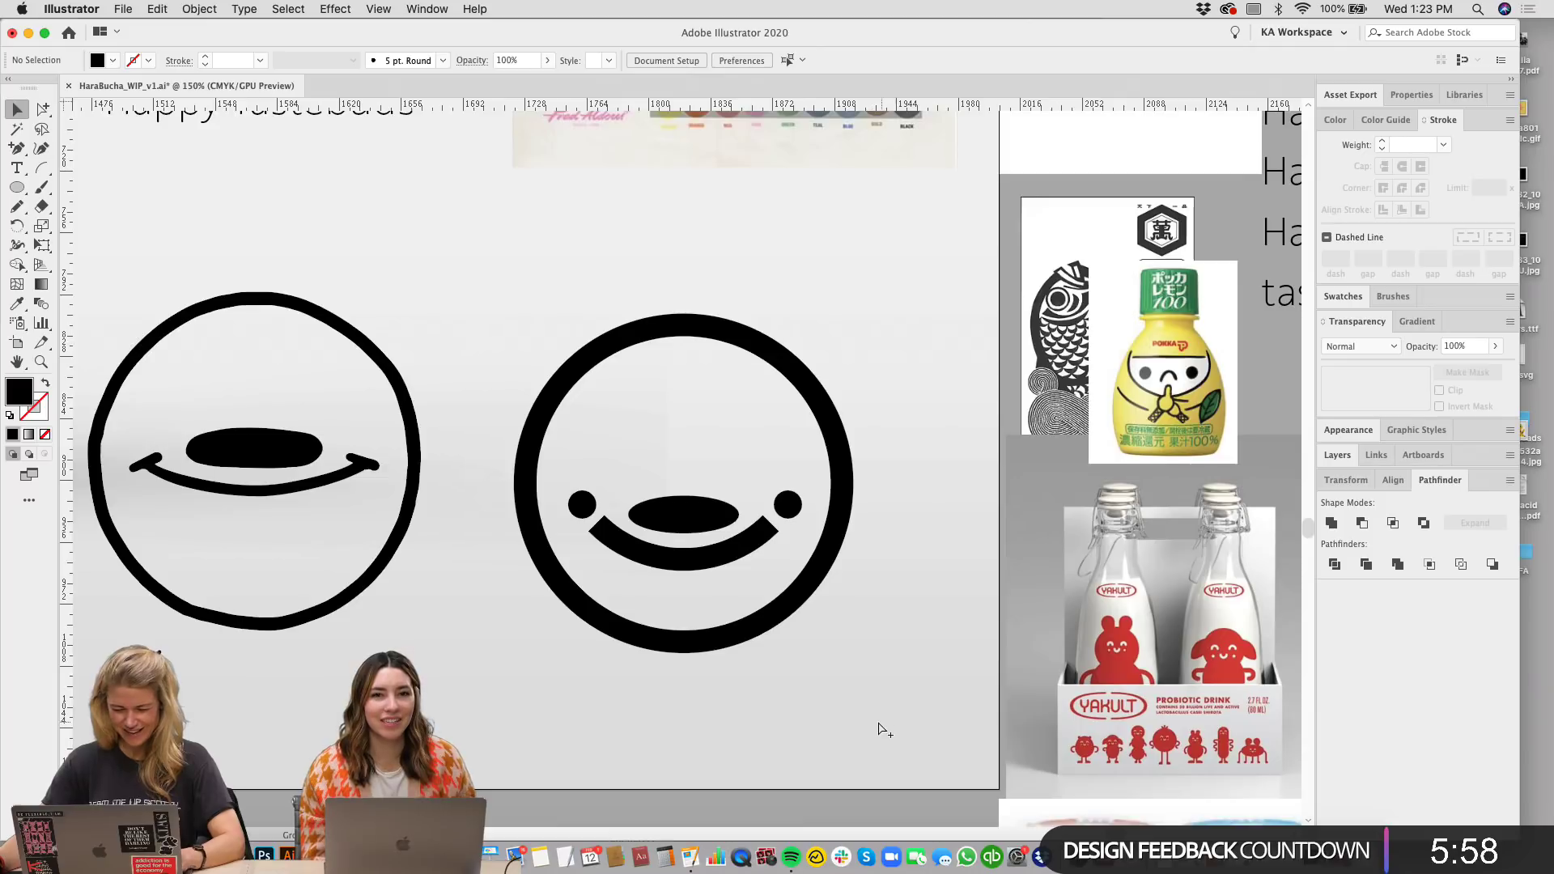
key("super+z")
key("super+z")
key("super+z")
Step: Nudge the smile curve slightly down to open the gap beneath the oval
left_click_drag(866, 720, 874, 670)
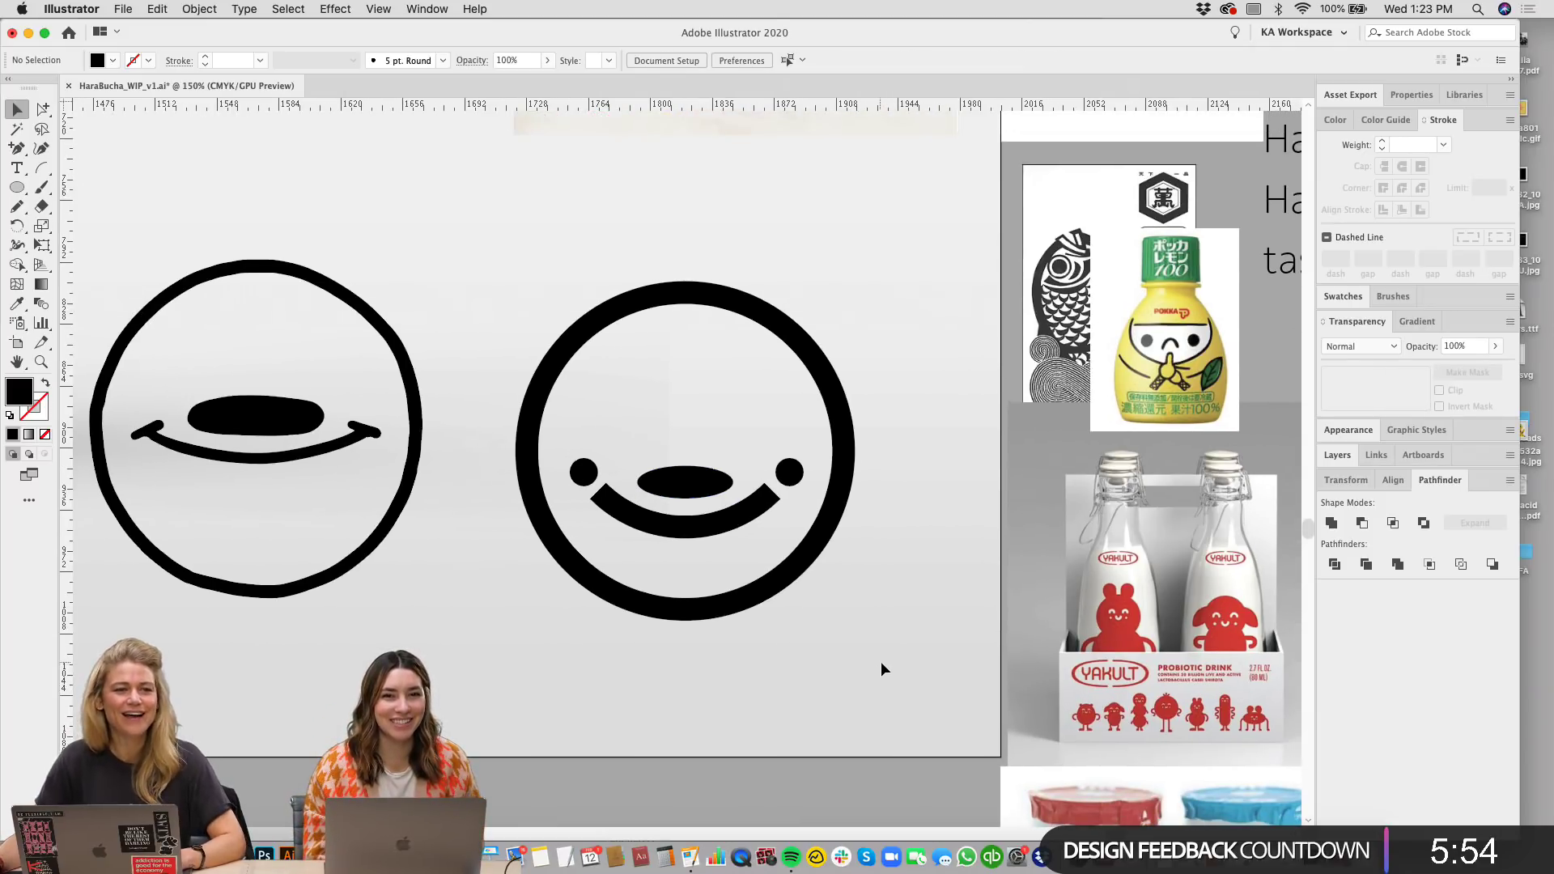
left_click_drag(881, 662, 879, 657)
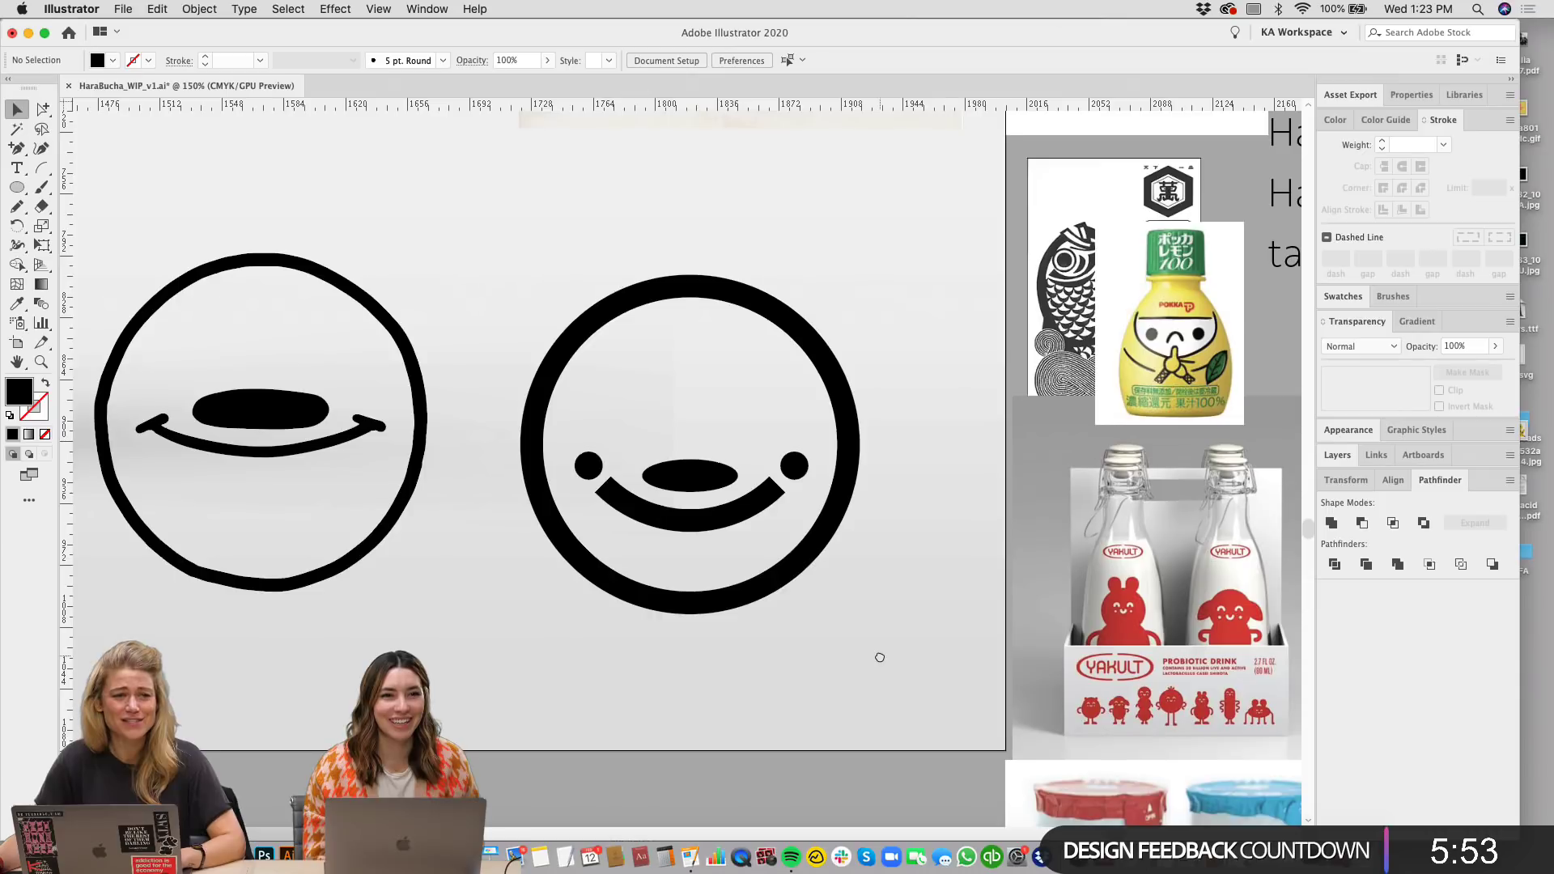
left_click(678, 523)
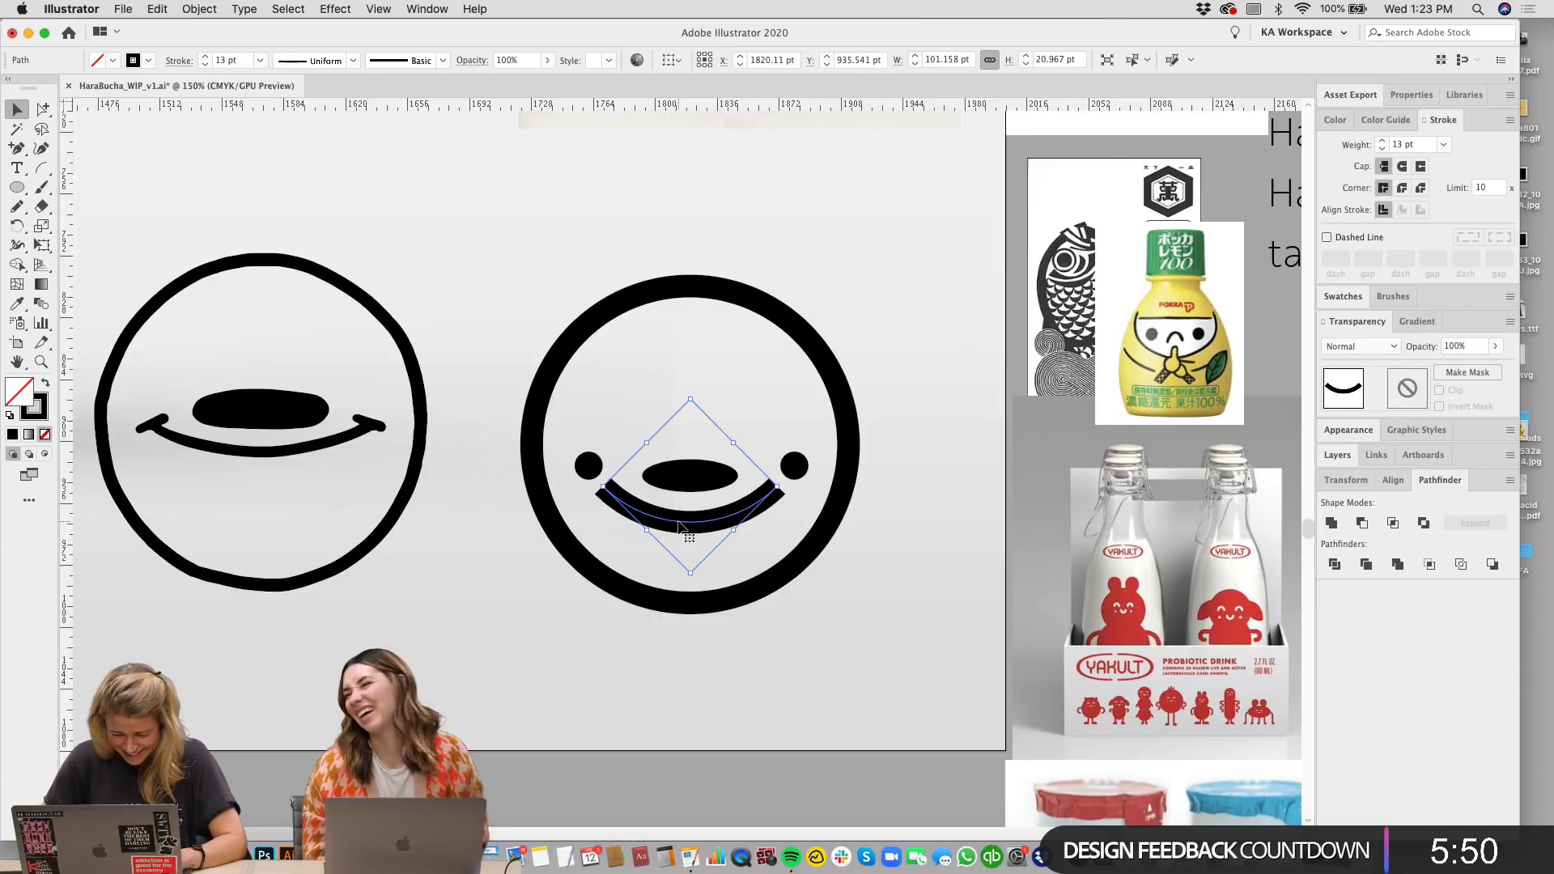
left_click_drag(680, 526, 681, 529)
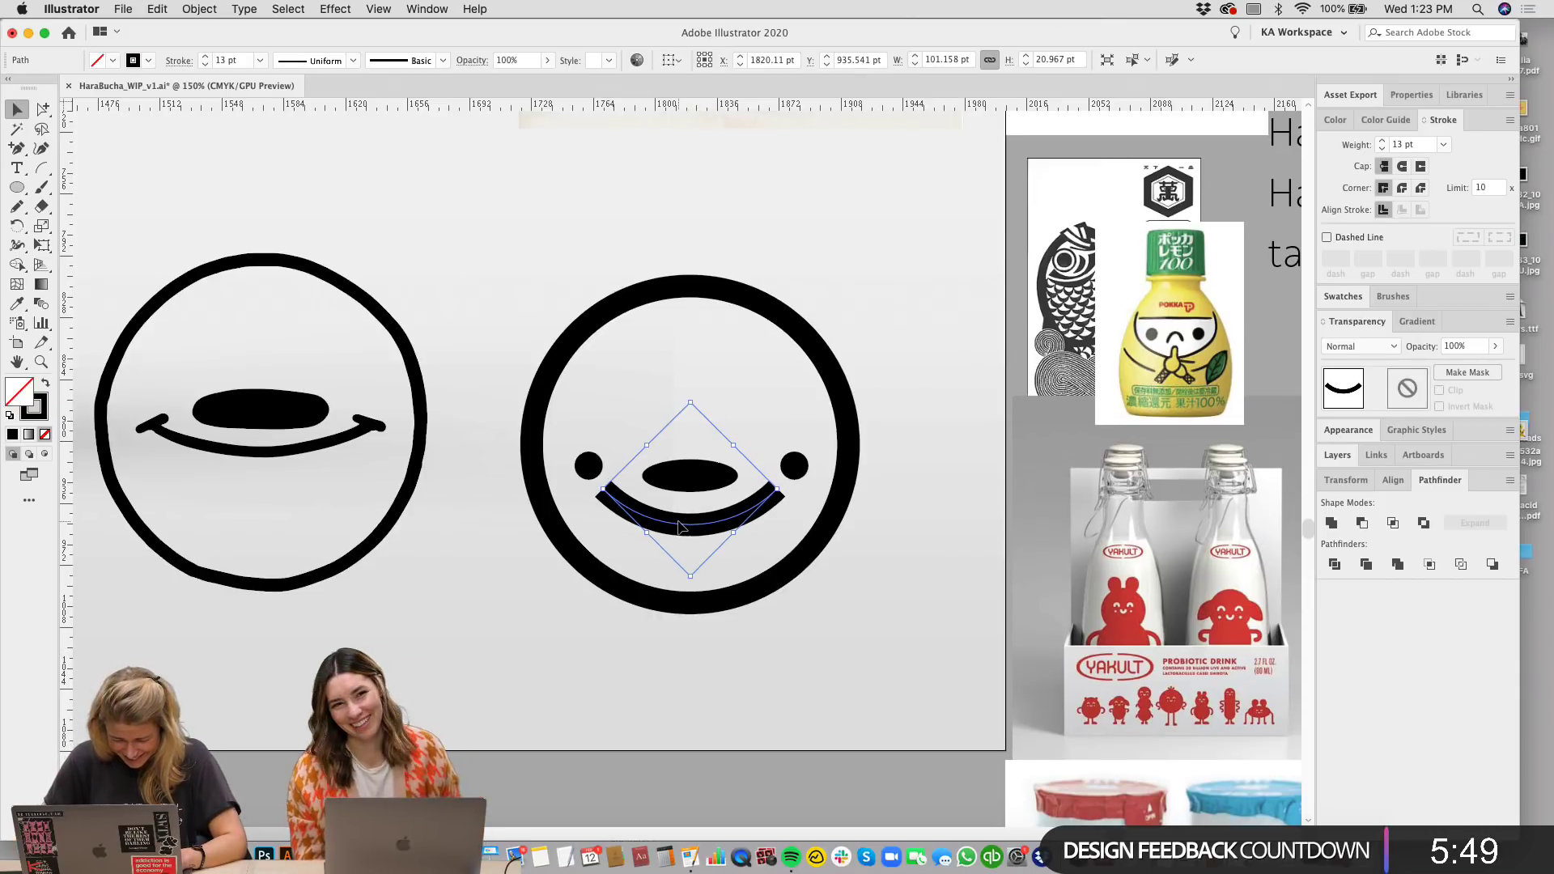
left_click(909, 385)
Step: Move both cheek dots straight up out of the circle and delete them
left_click(793, 467)
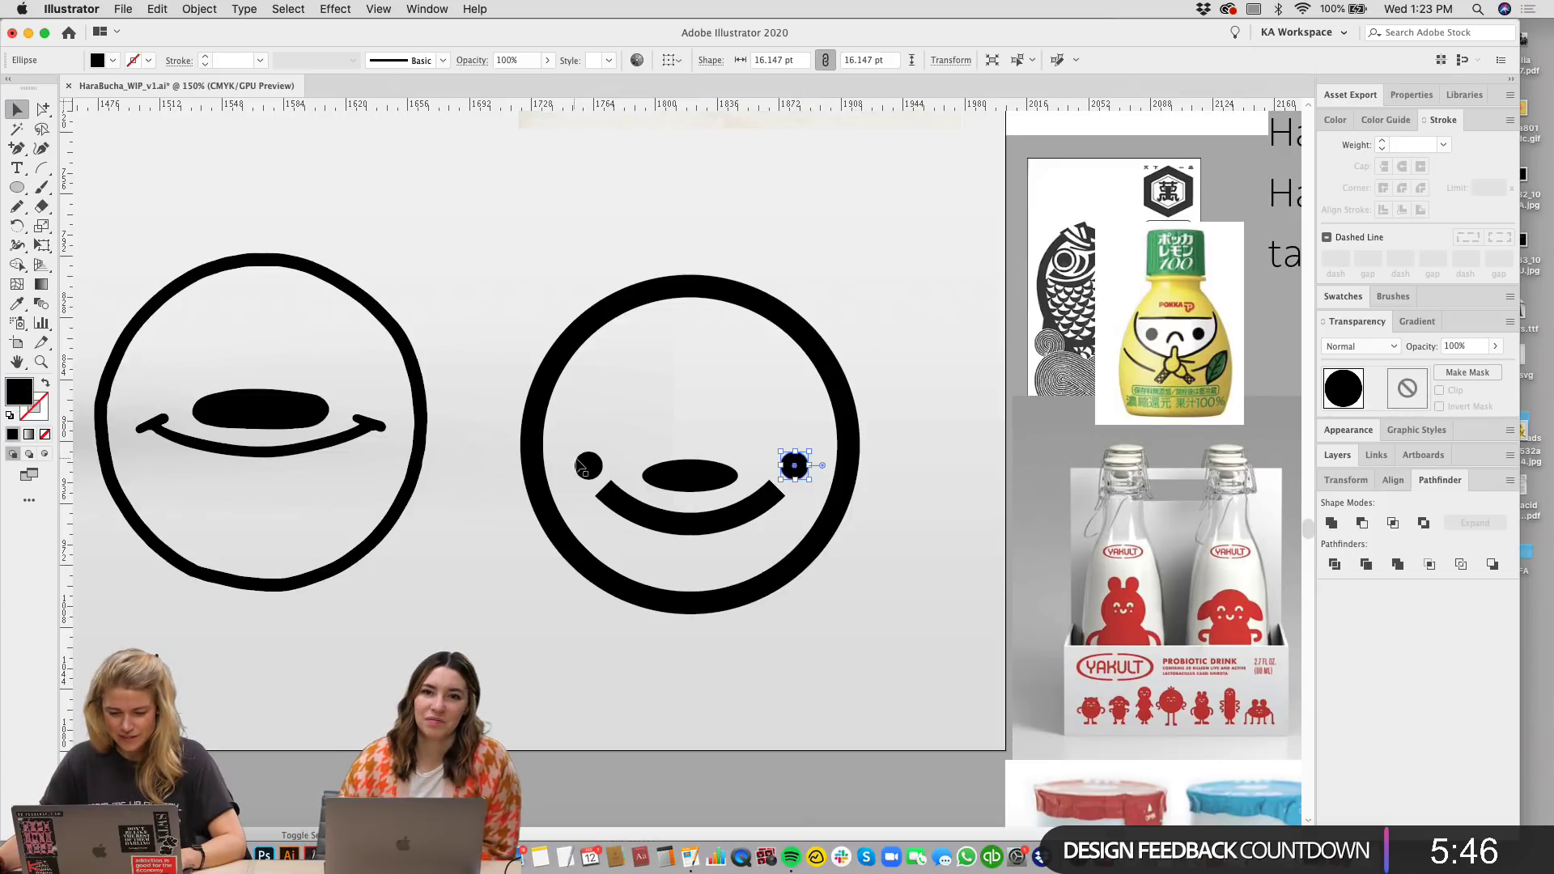
left_click_drag(589, 465, 588, 186)
left_click(1002, 427)
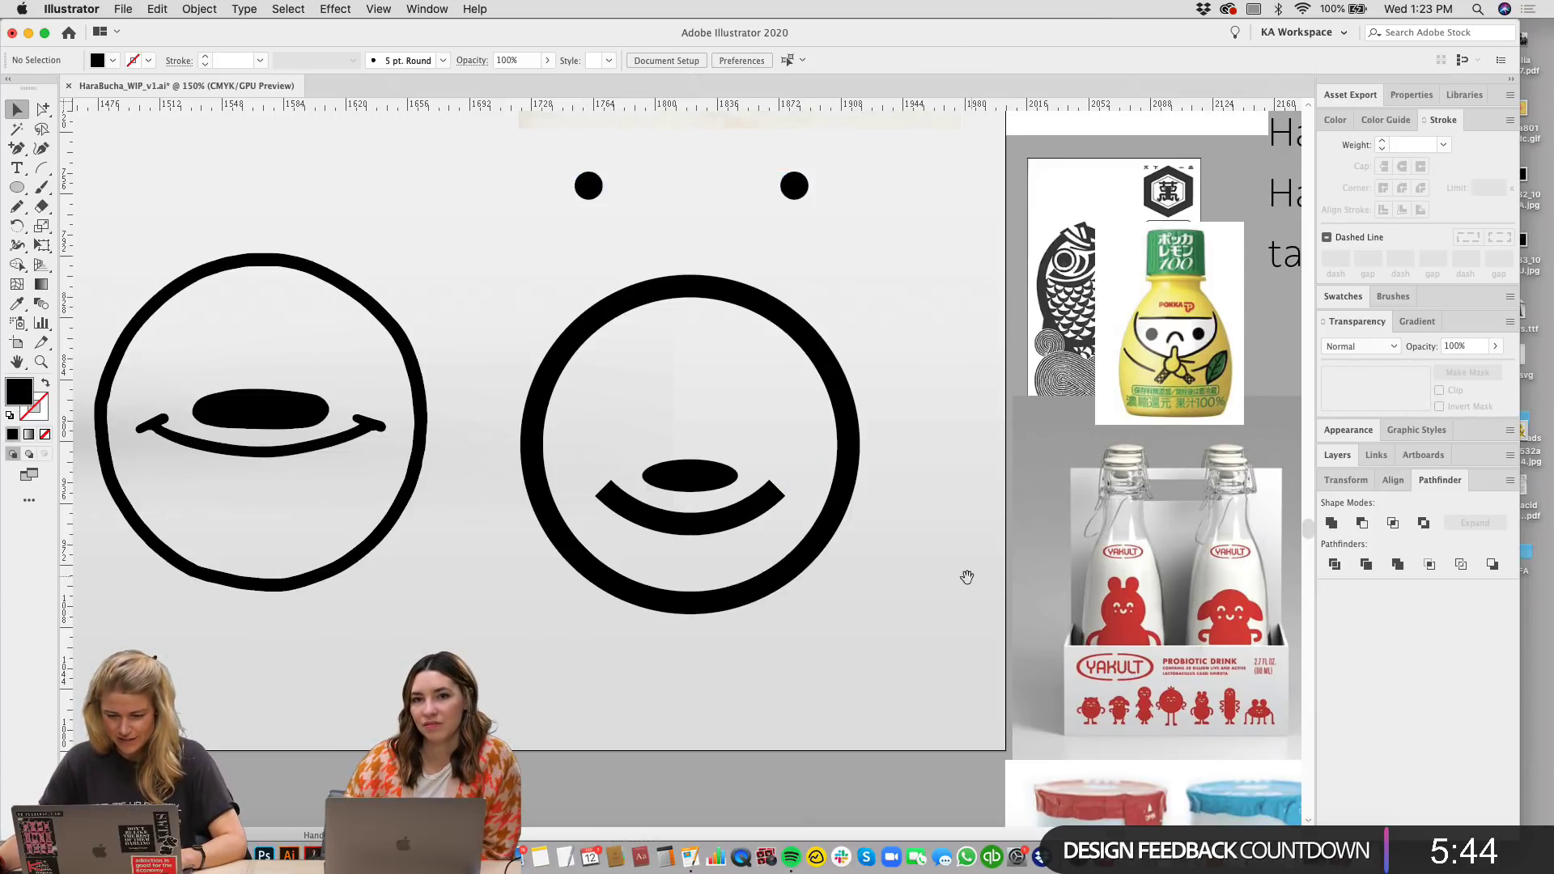
left_click_drag(963, 604, 986, 473)
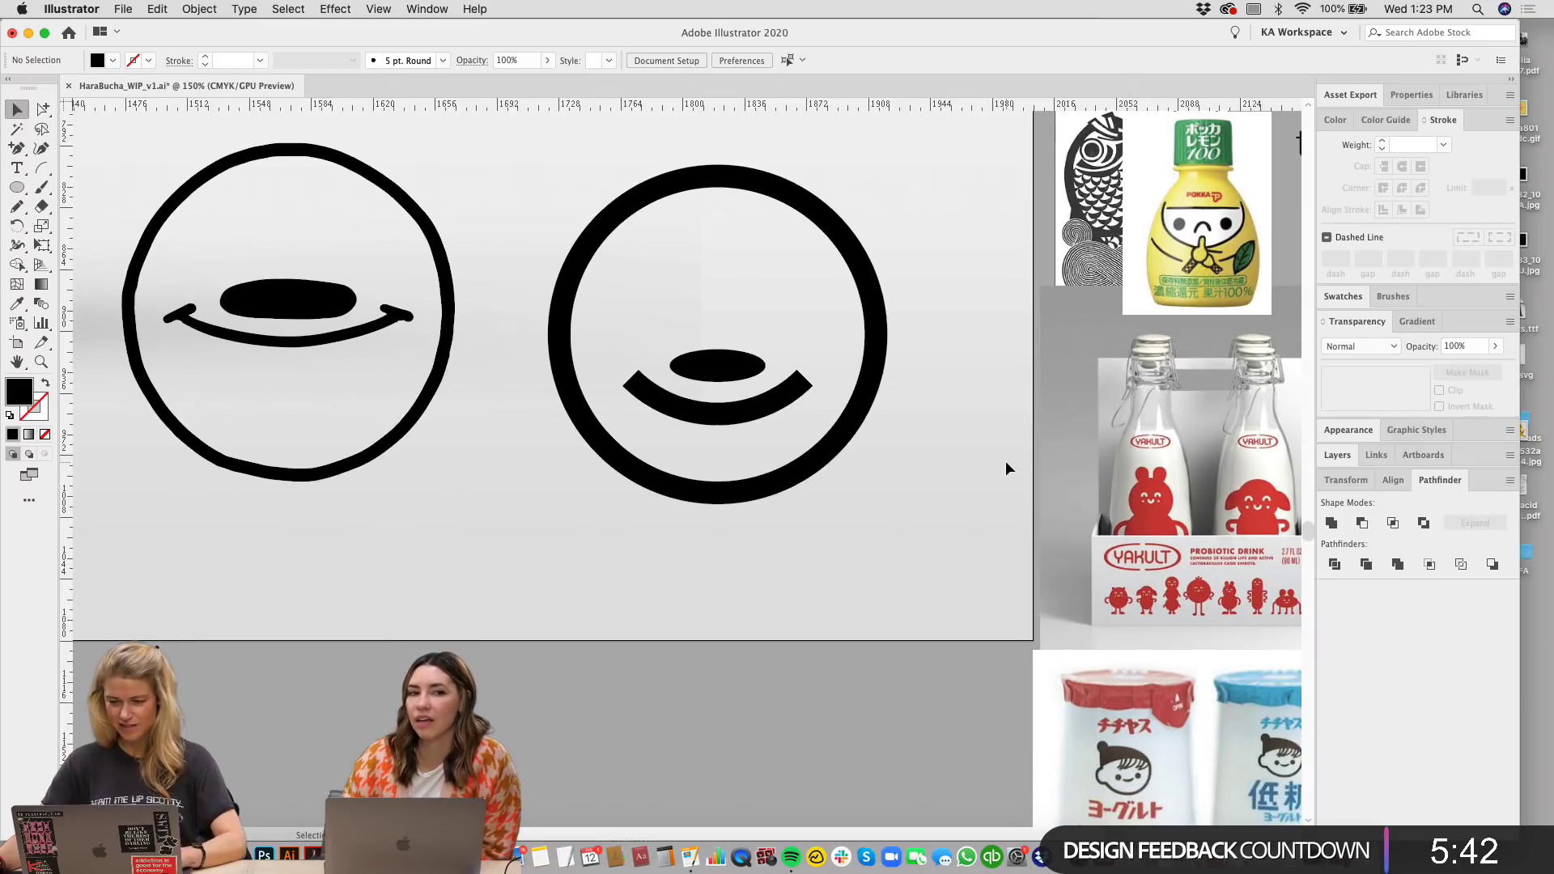
scroll(967, 304, "up", 2)
scroll(842, 182, "up", 2)
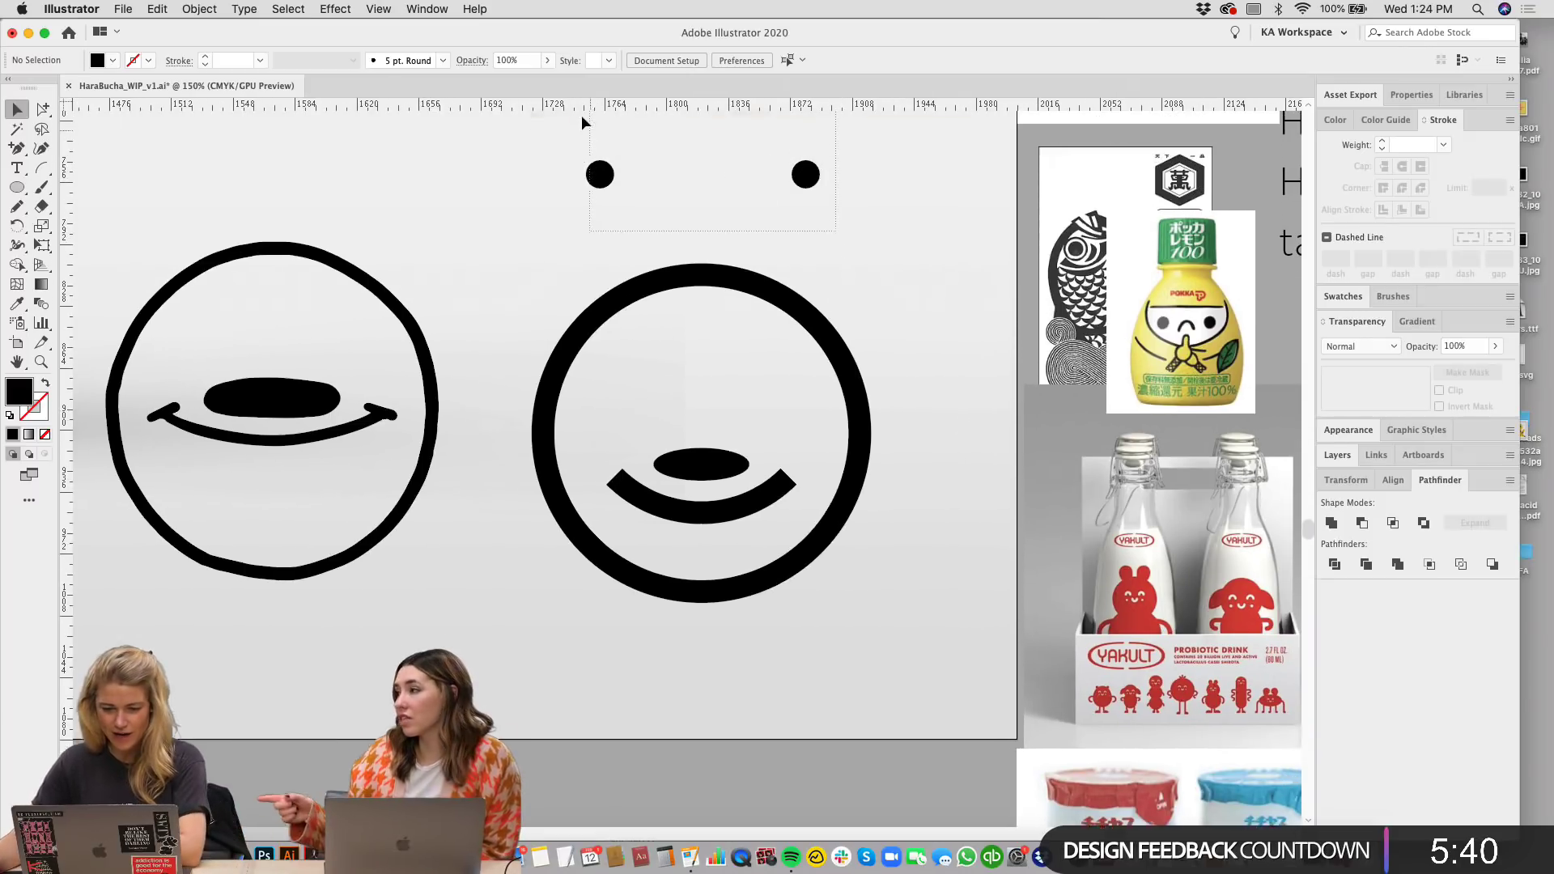
left_click_drag(581, 115, 775, 263)
key("Delete")
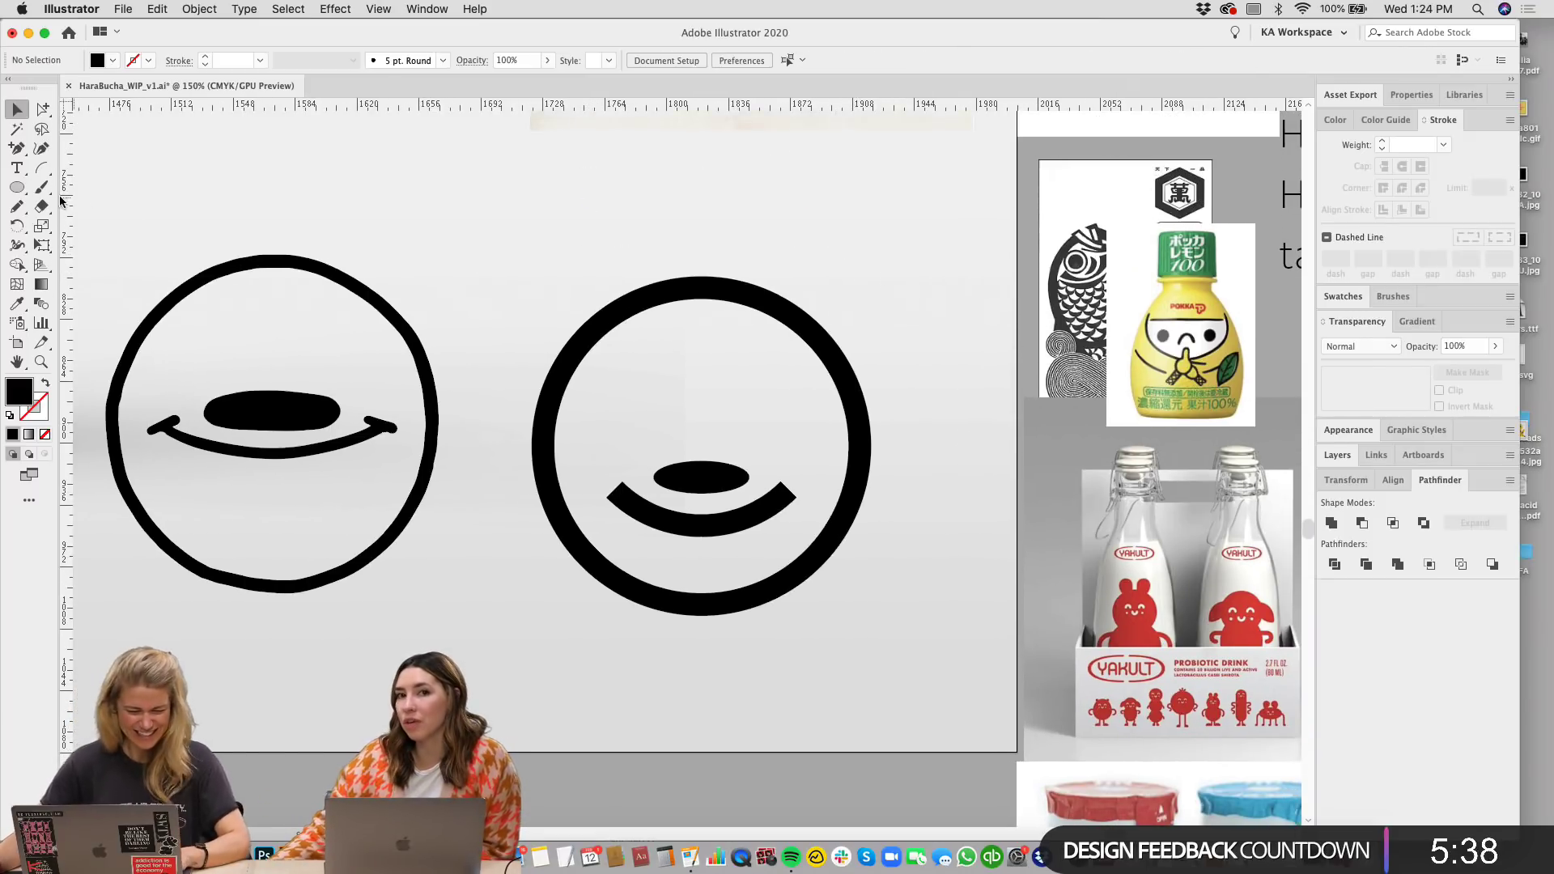
Step: Draw a fully rounded bar about 38 by 9 pt above the circle and place a copy rotated about 45° inside it
left_click(20, 191)
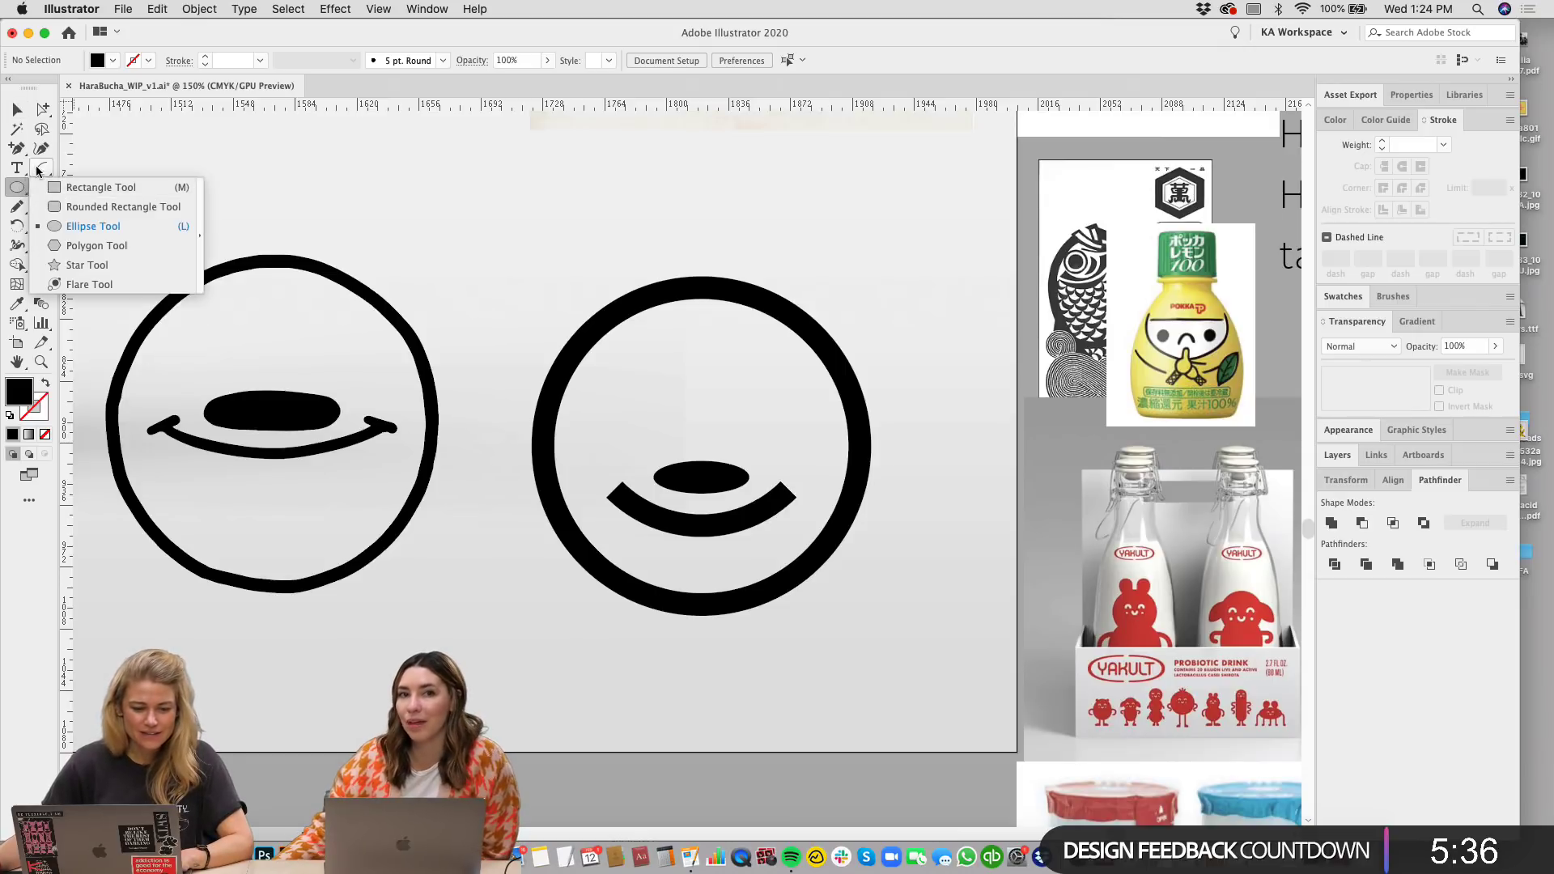
left_click(70, 209)
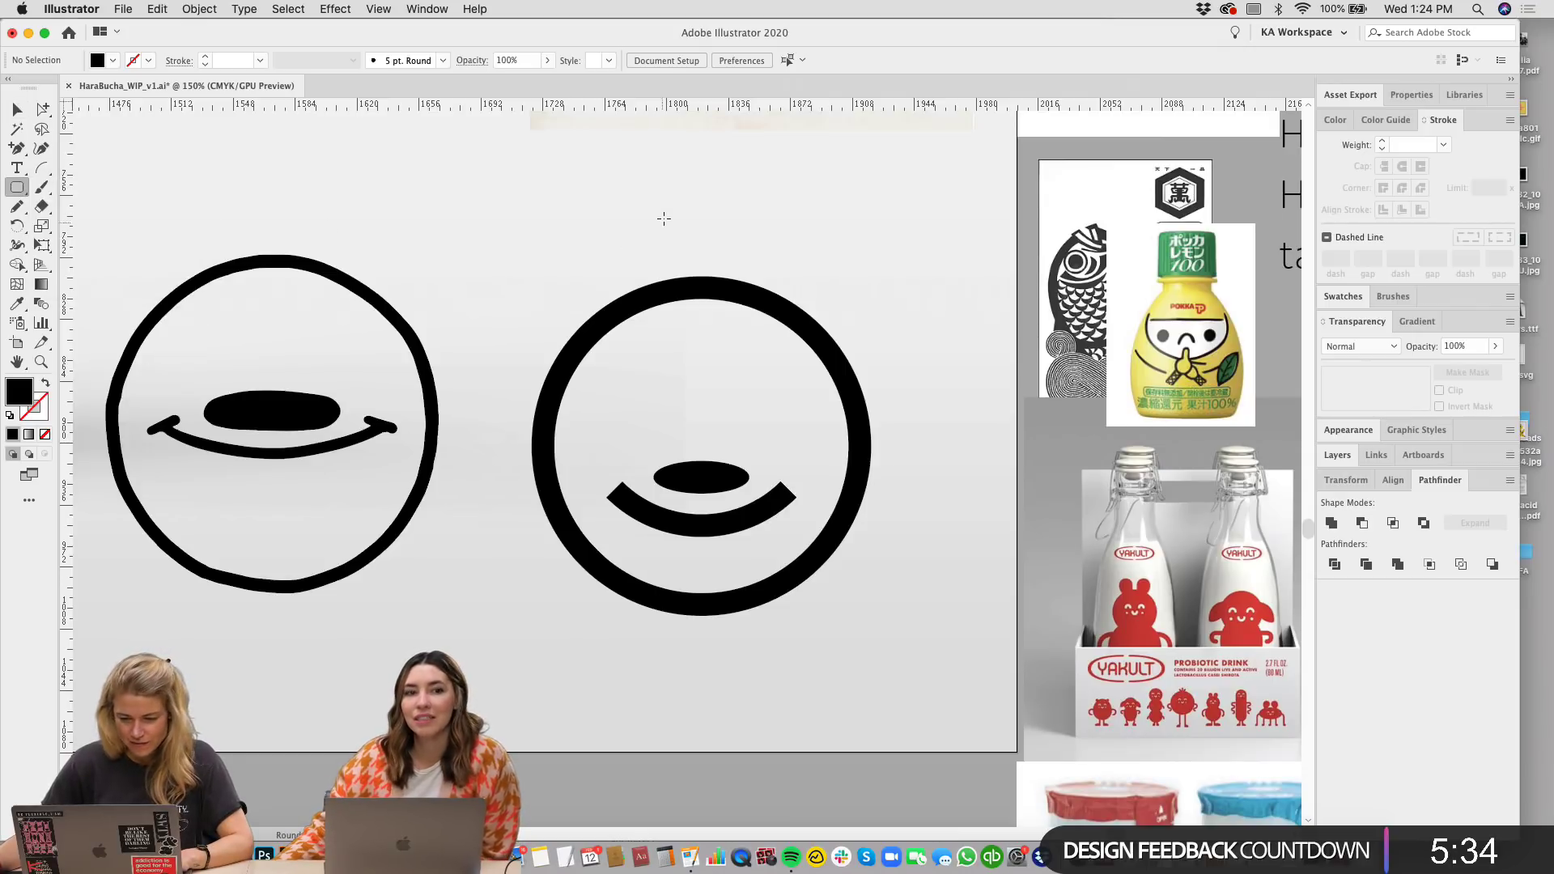
left_click_drag(663, 218, 805, 456)
key("v")
left_click(752, 522)
left_click_drag(731, 402, 746, 416)
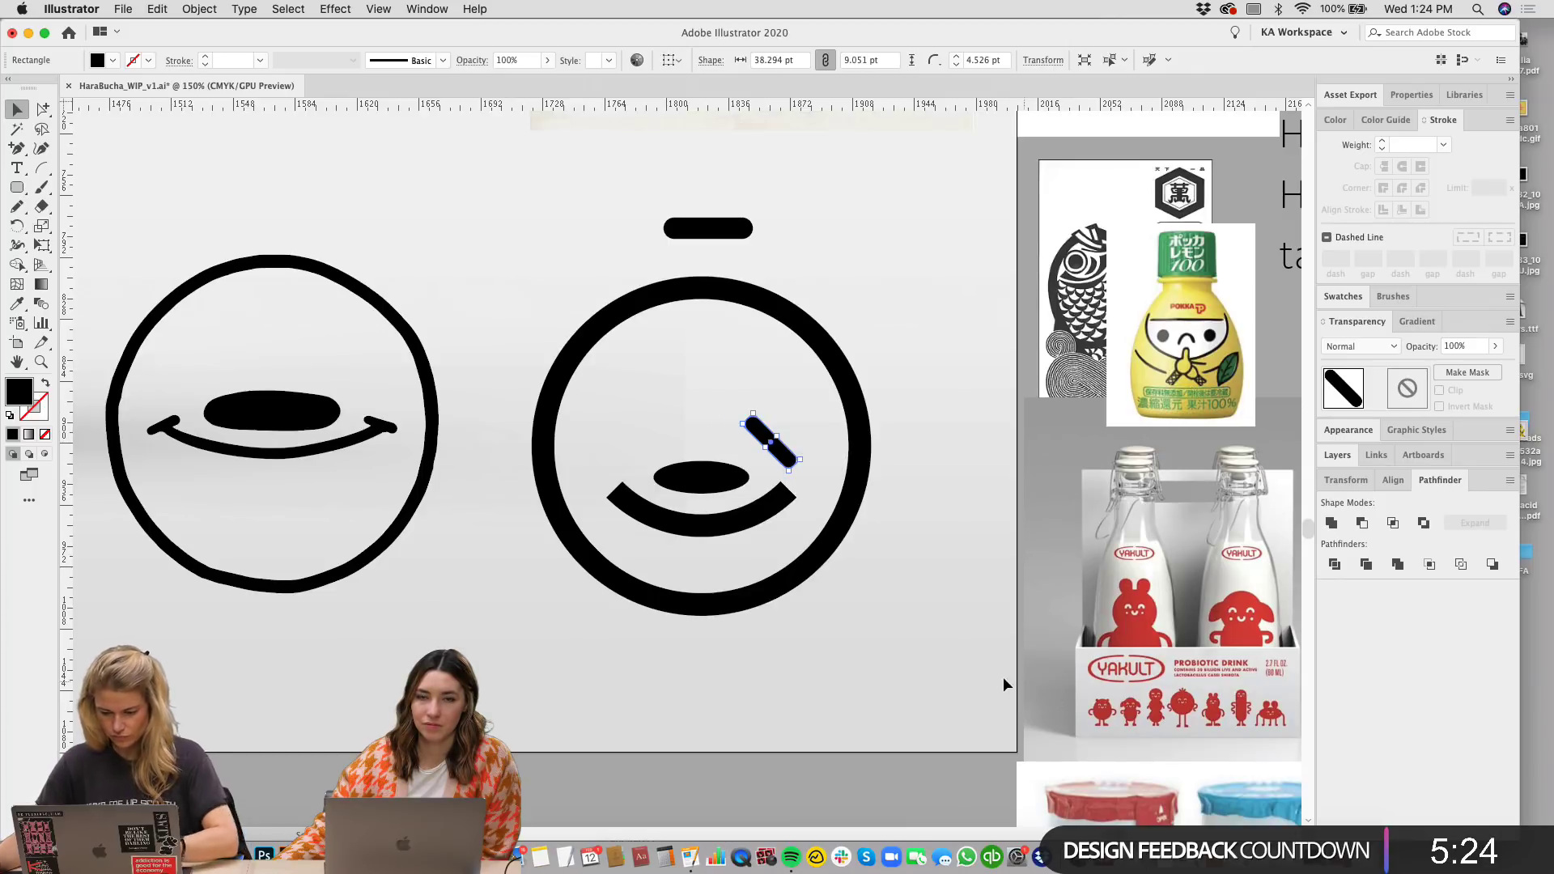
Step: Position the diagonal bar across the right end of the smile as a mouth corner
key("super+equal")
left_click_drag(694, 467, 717, 557)
key("super+z")
left_click(961, 656)
left_click_drag(961, 657, 1158, 509)
scroll(1158, 509, "up", 1)
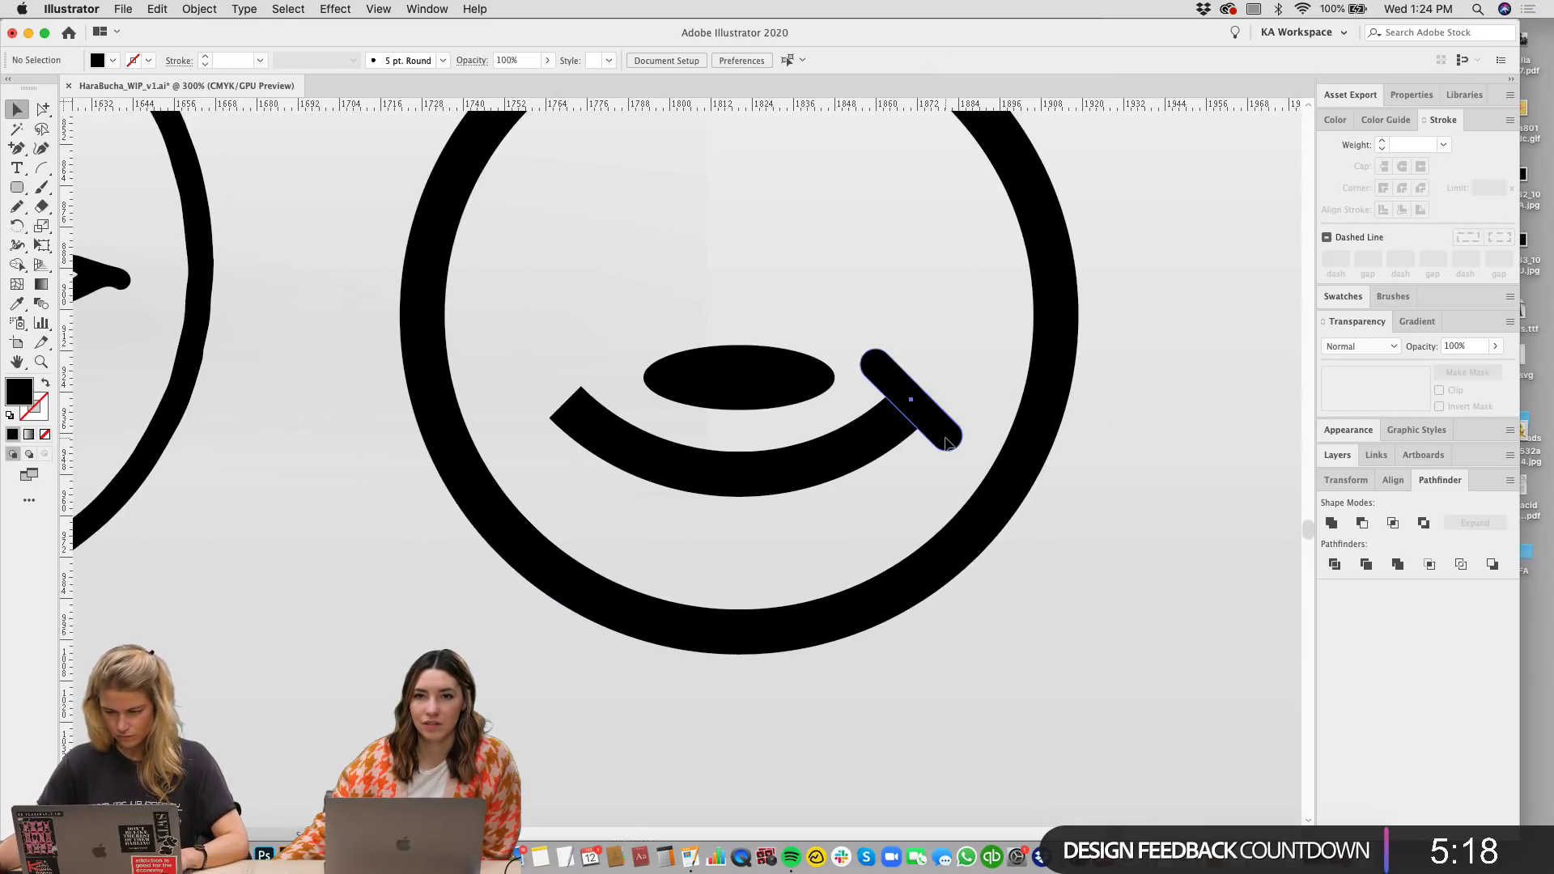
Step: Duplicate the diagonal bar onto the left end of the smile and reflect it to mirror the right one
left_click_drag(947, 443, 596, 445)
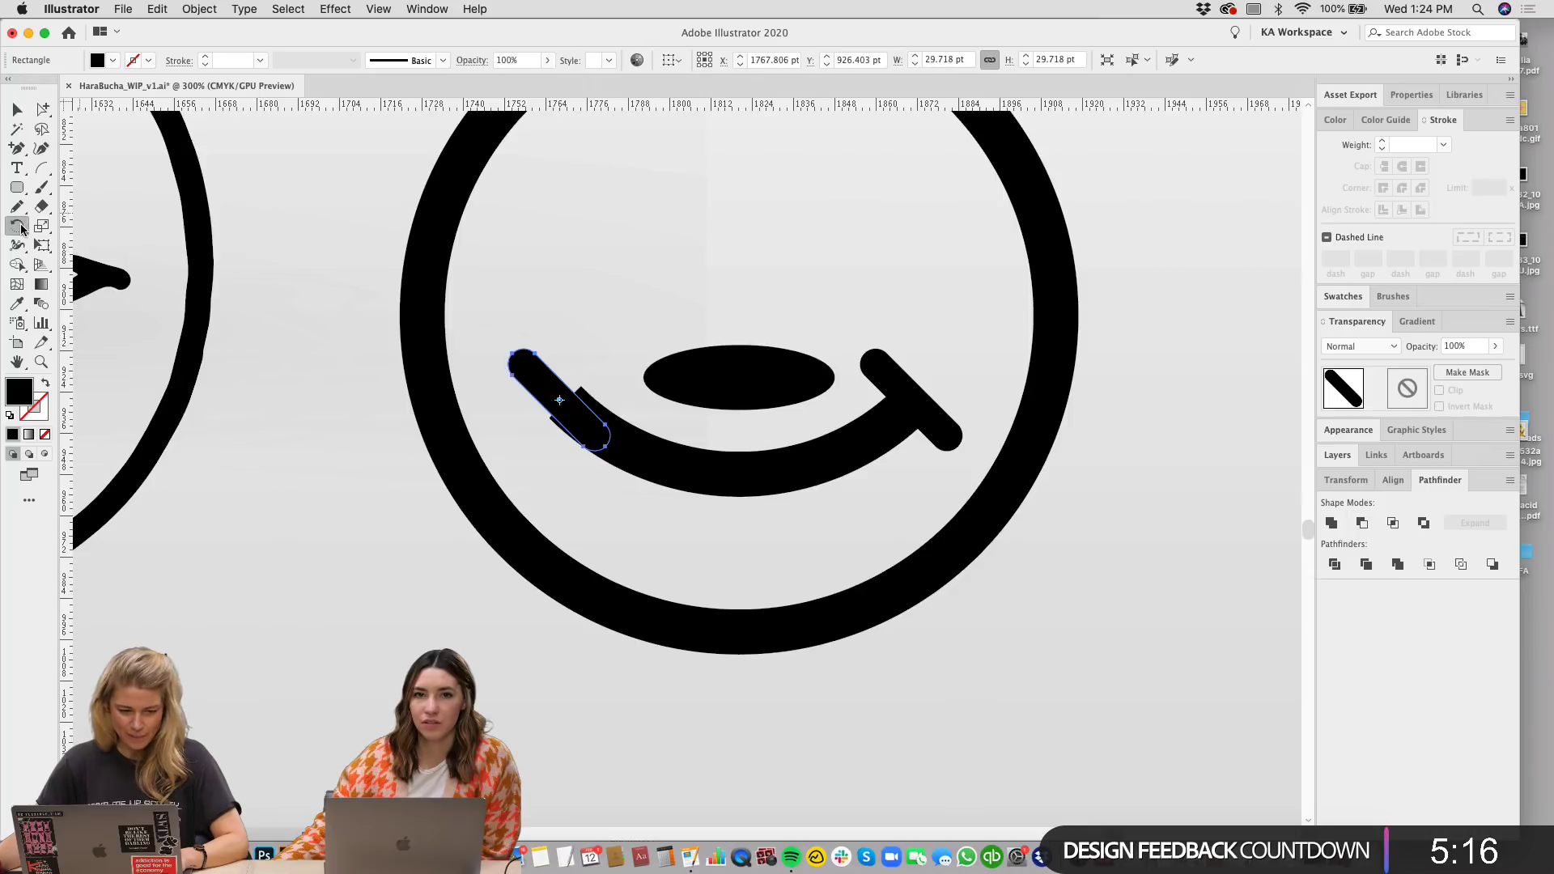
left_click_drag(17, 225, 81, 241)
left_click_drag(491, 413, 788, 441)
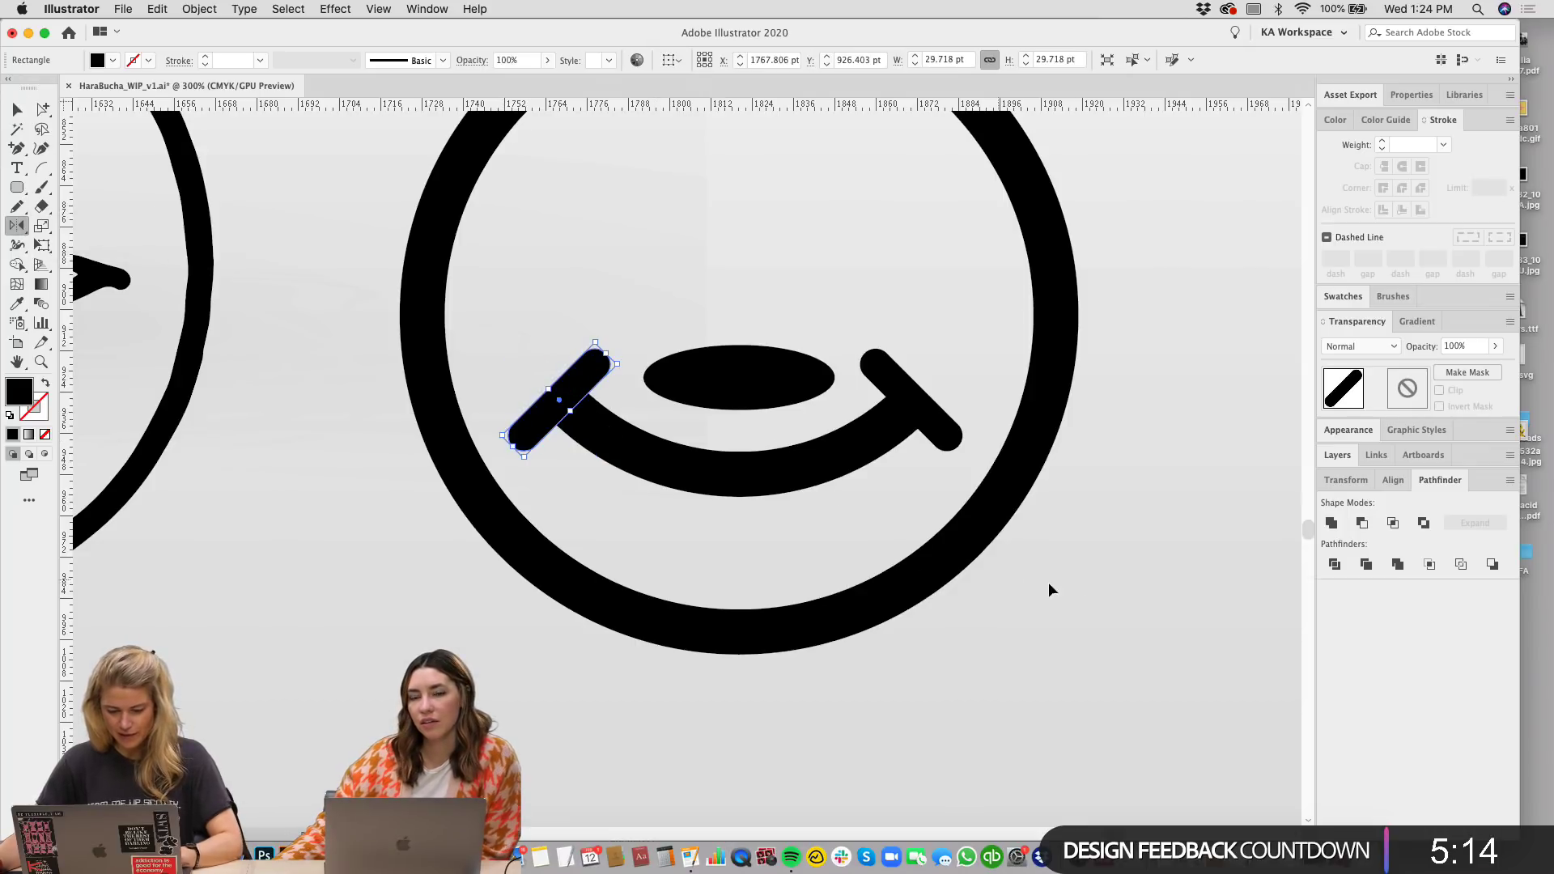
key("v")
left_click(1166, 510)
Step: Select both mouth-corner bars, nudge them slightly down and group them
key("super+minus")
key("super+minus")
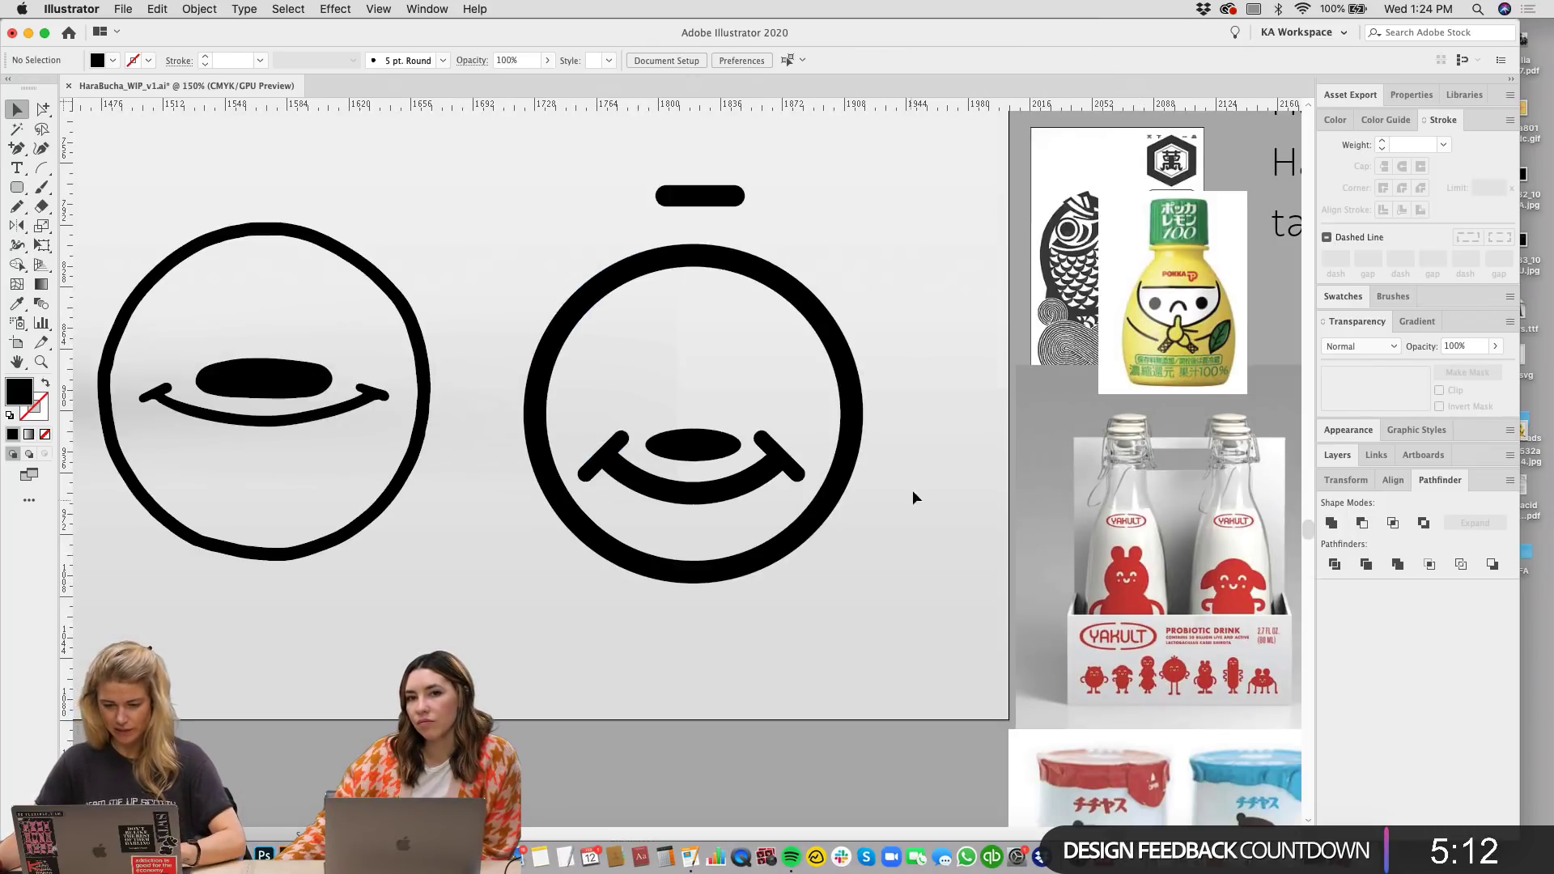
key("super+equal")
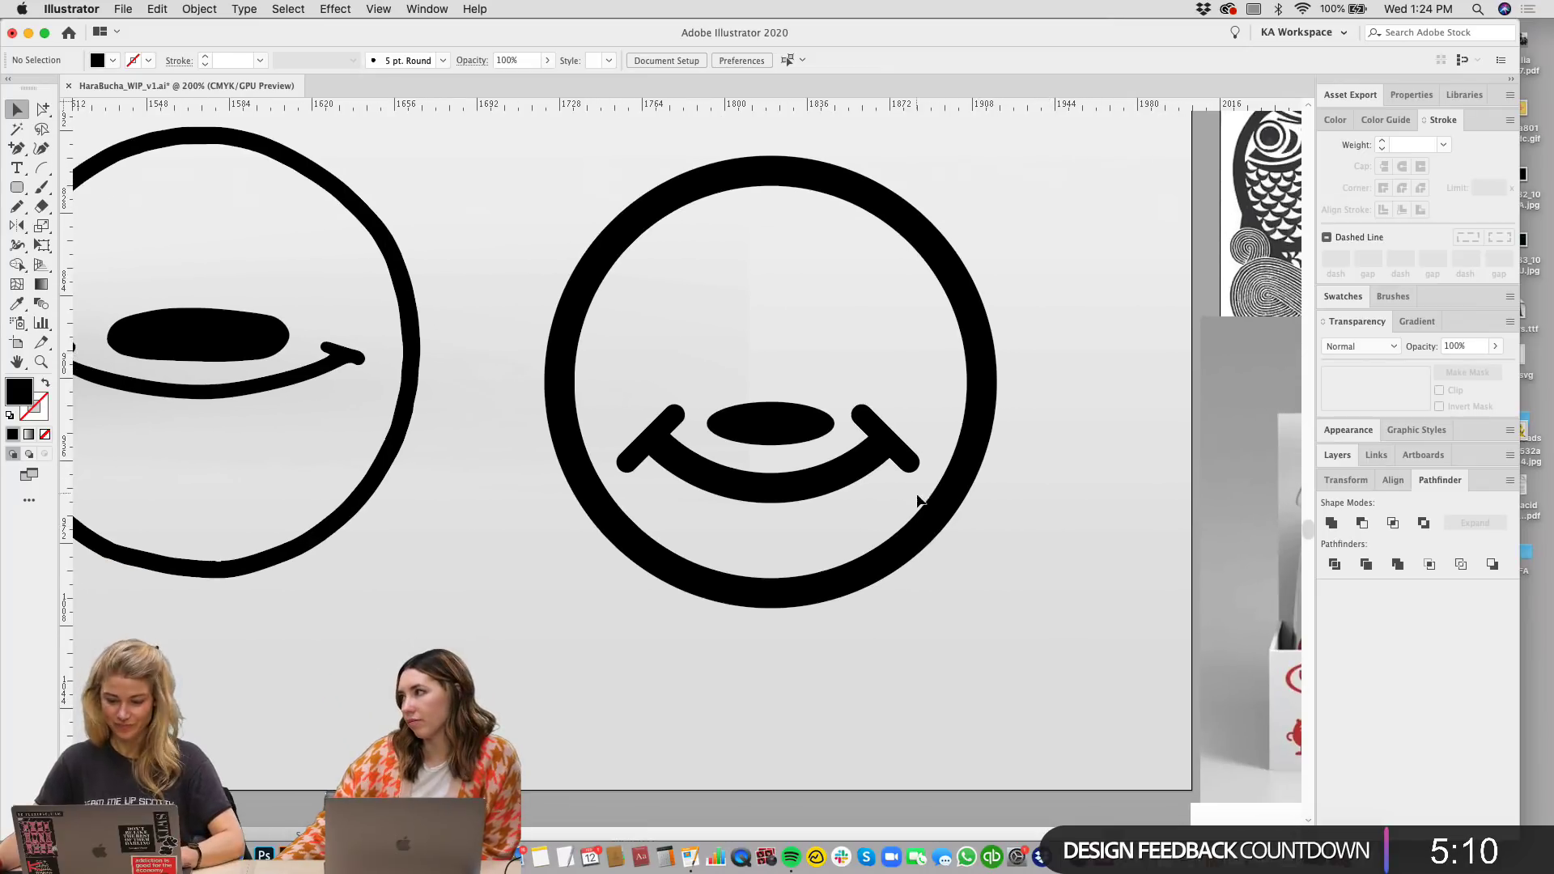
scroll(919, 501, "down", 1)
key("super+equal")
key("super+equal")
left_click(872, 426)
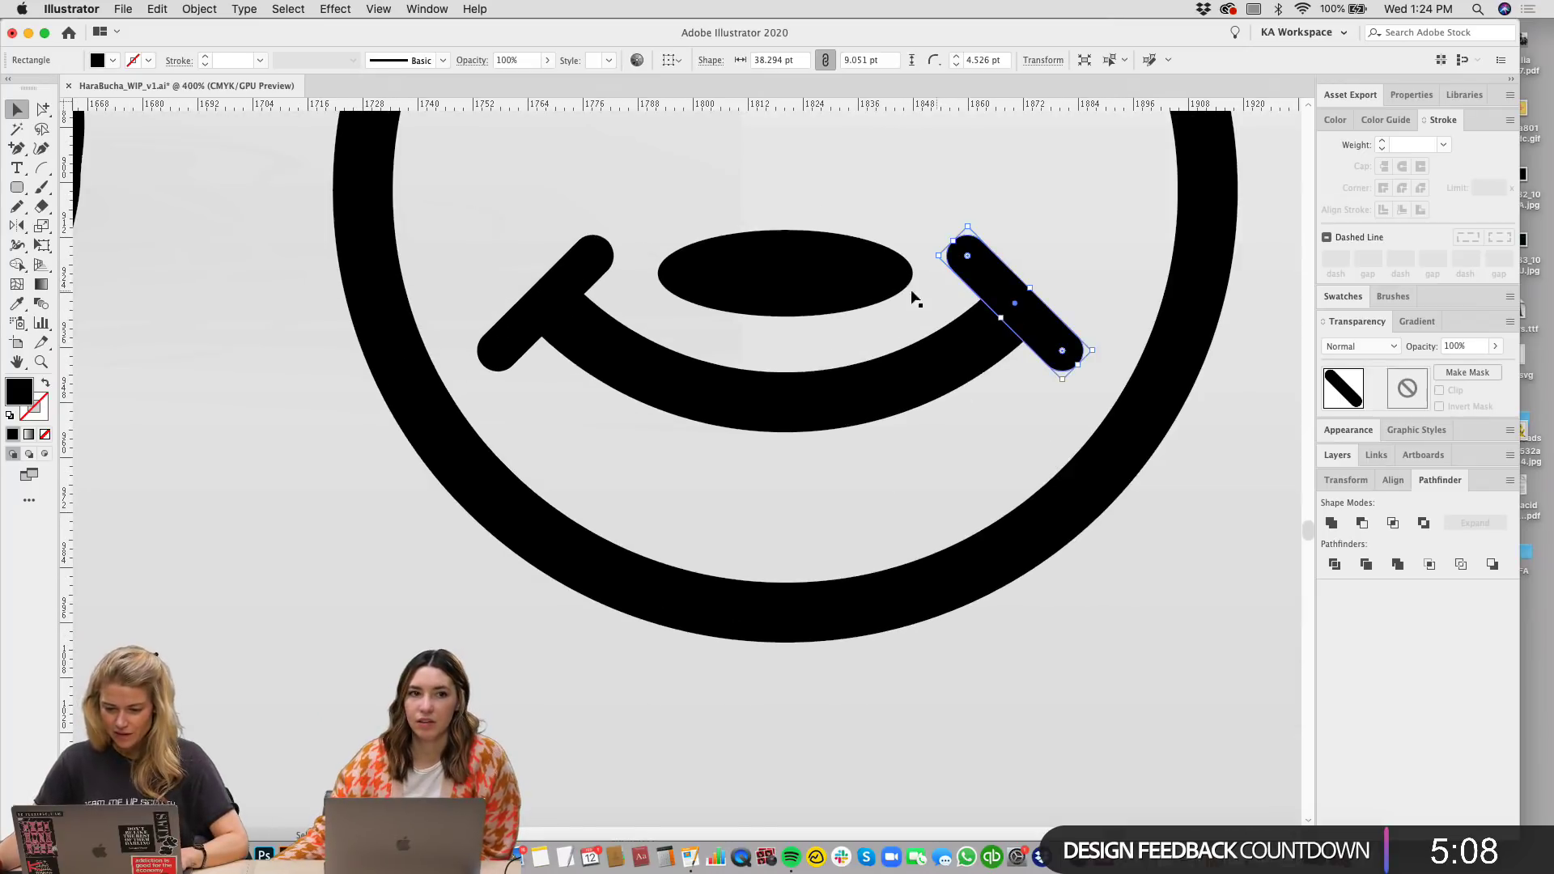
left_click(583, 273, "shift")
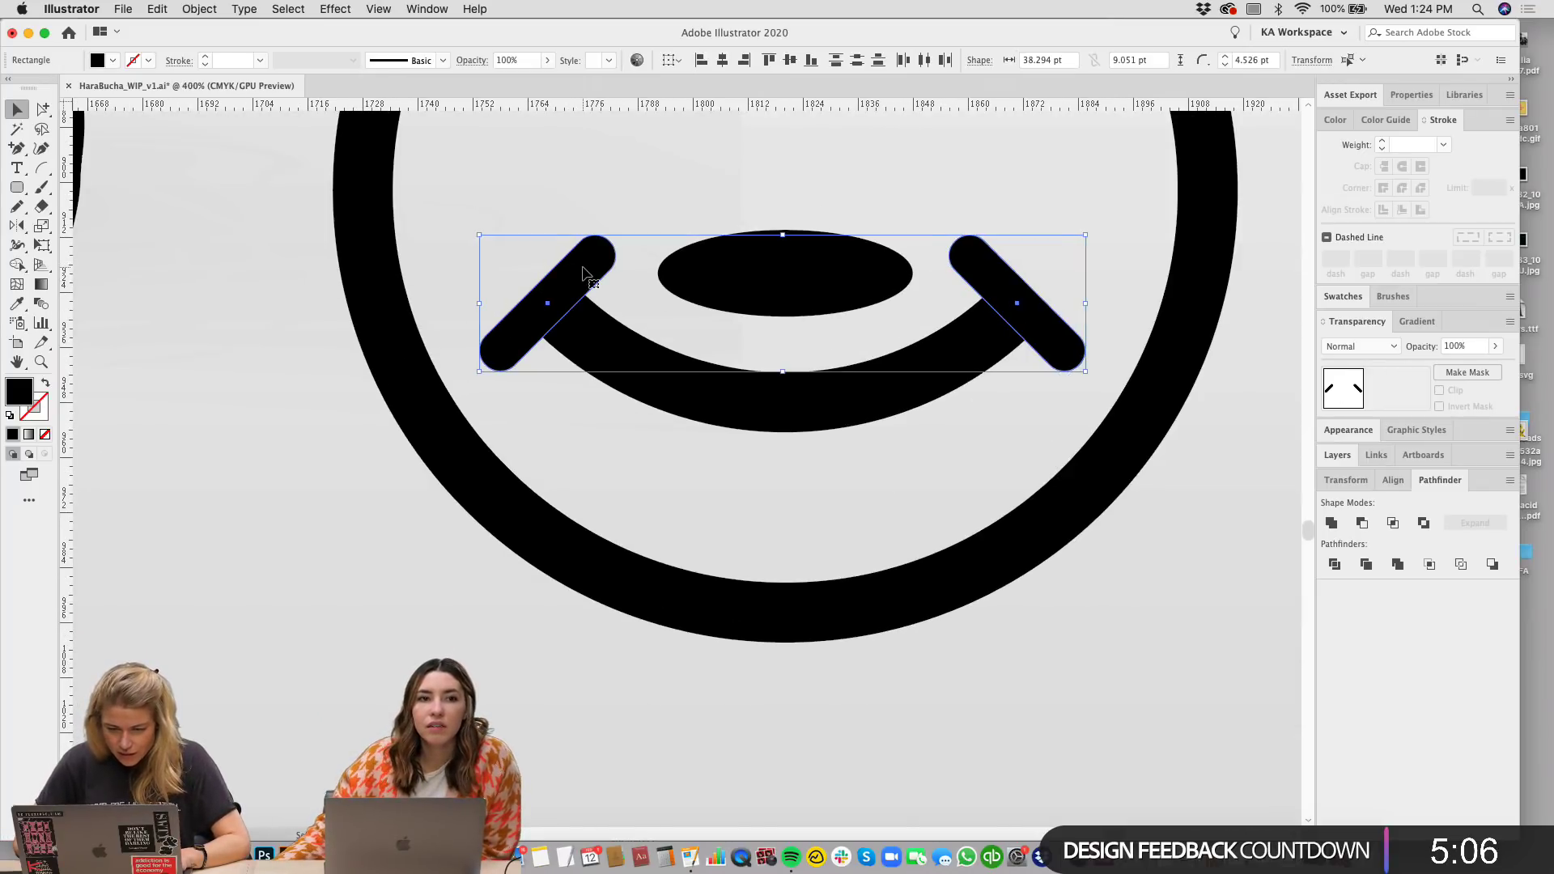
key("Down")
key("super+g")
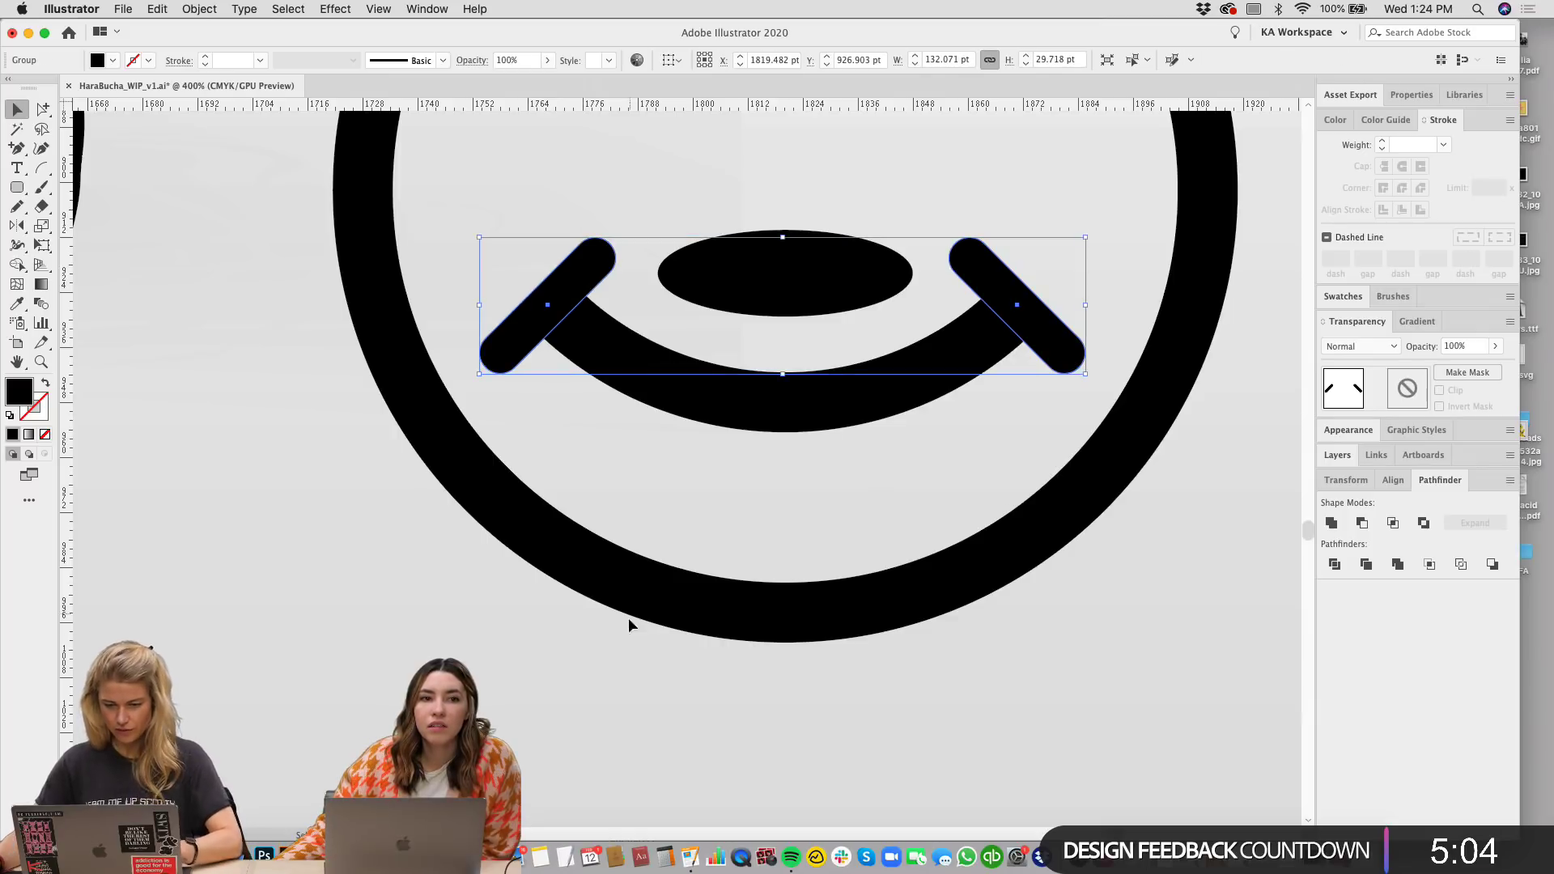
Step: Align the mouth-corner group, smile, oval and outer circle on their horizontal centres
left_click(849, 402, "shift")
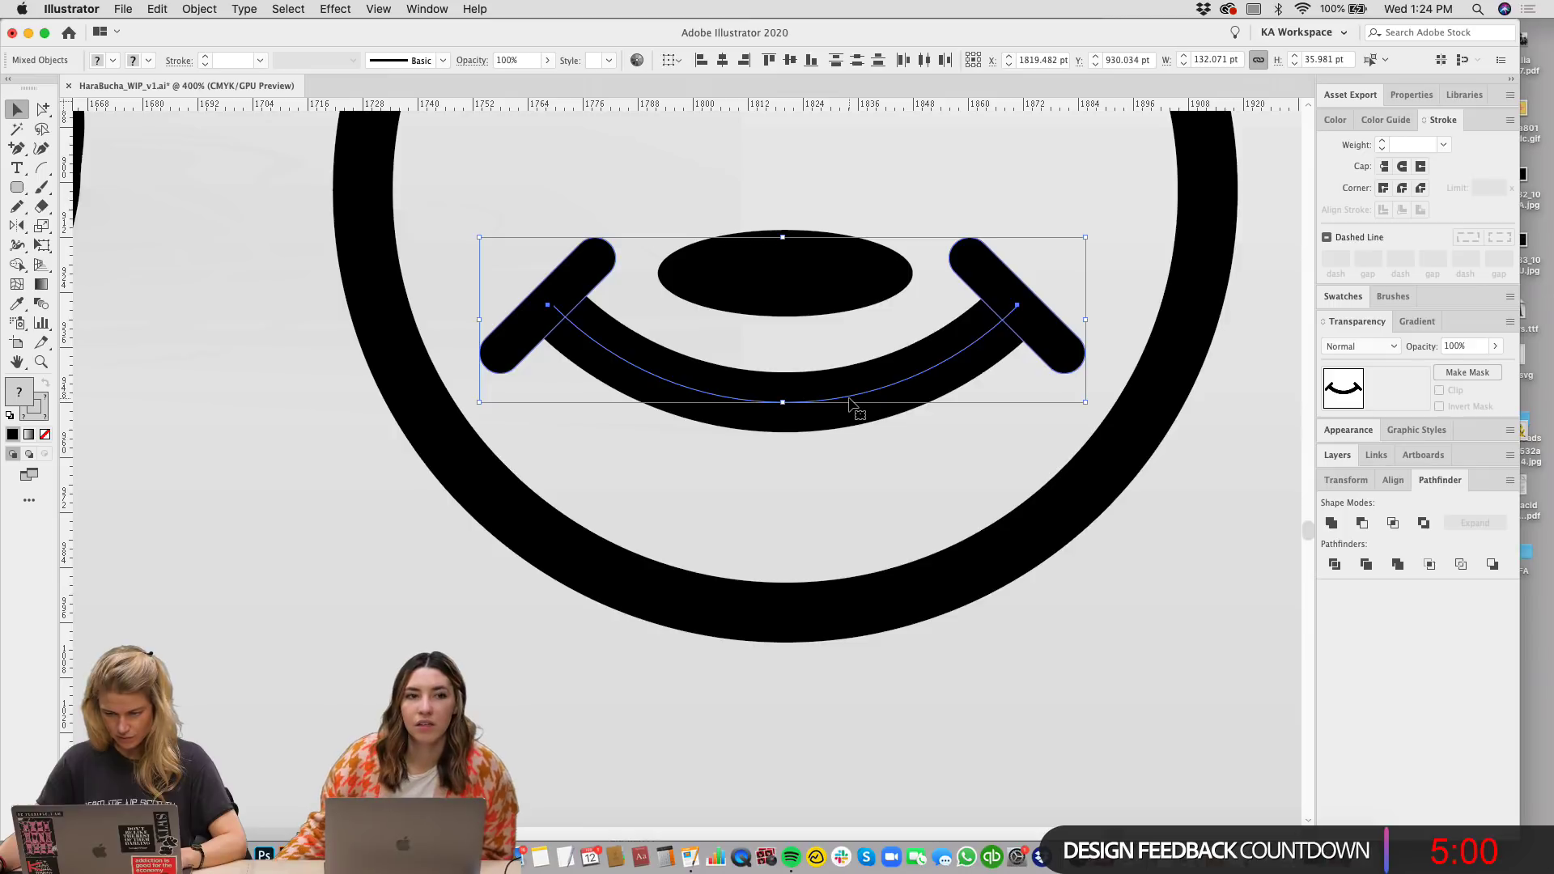
left_click(849, 402, "shift")
key("super+minus")
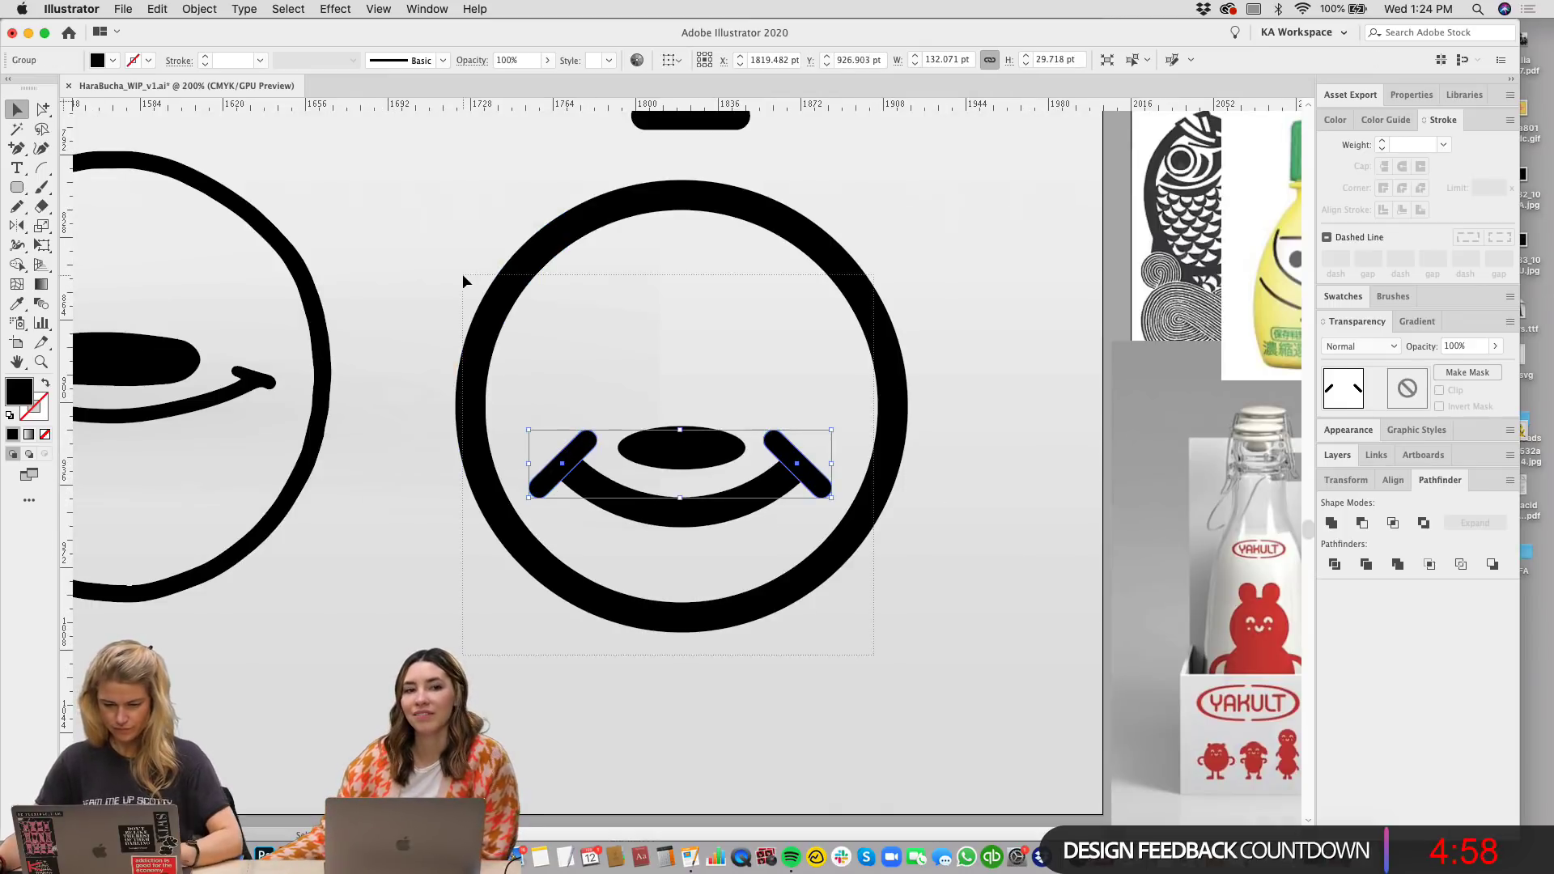
left_click_drag(464, 280, 466, 279)
left_click(723, 60)
left_click(1033, 401)
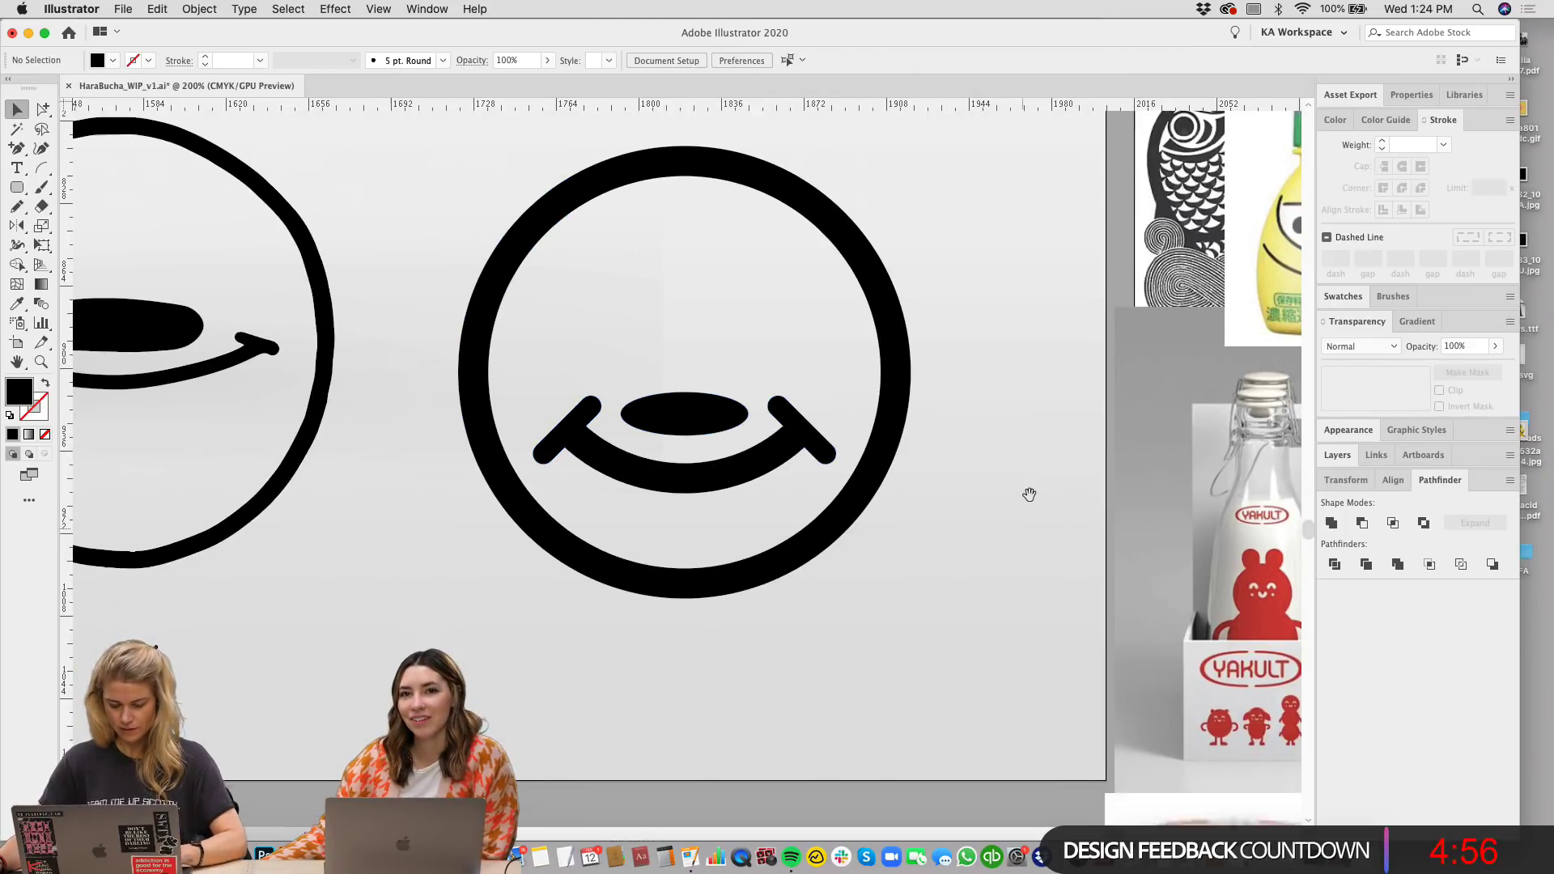
Step: Delete the leftover horizontal bar above the circle and compare the geometric face with the hand-drawn sketch
scroll(1027, 502, "down", 2)
key("super+minus")
key("super+minus")
scroll(717, 366, "down", 2)
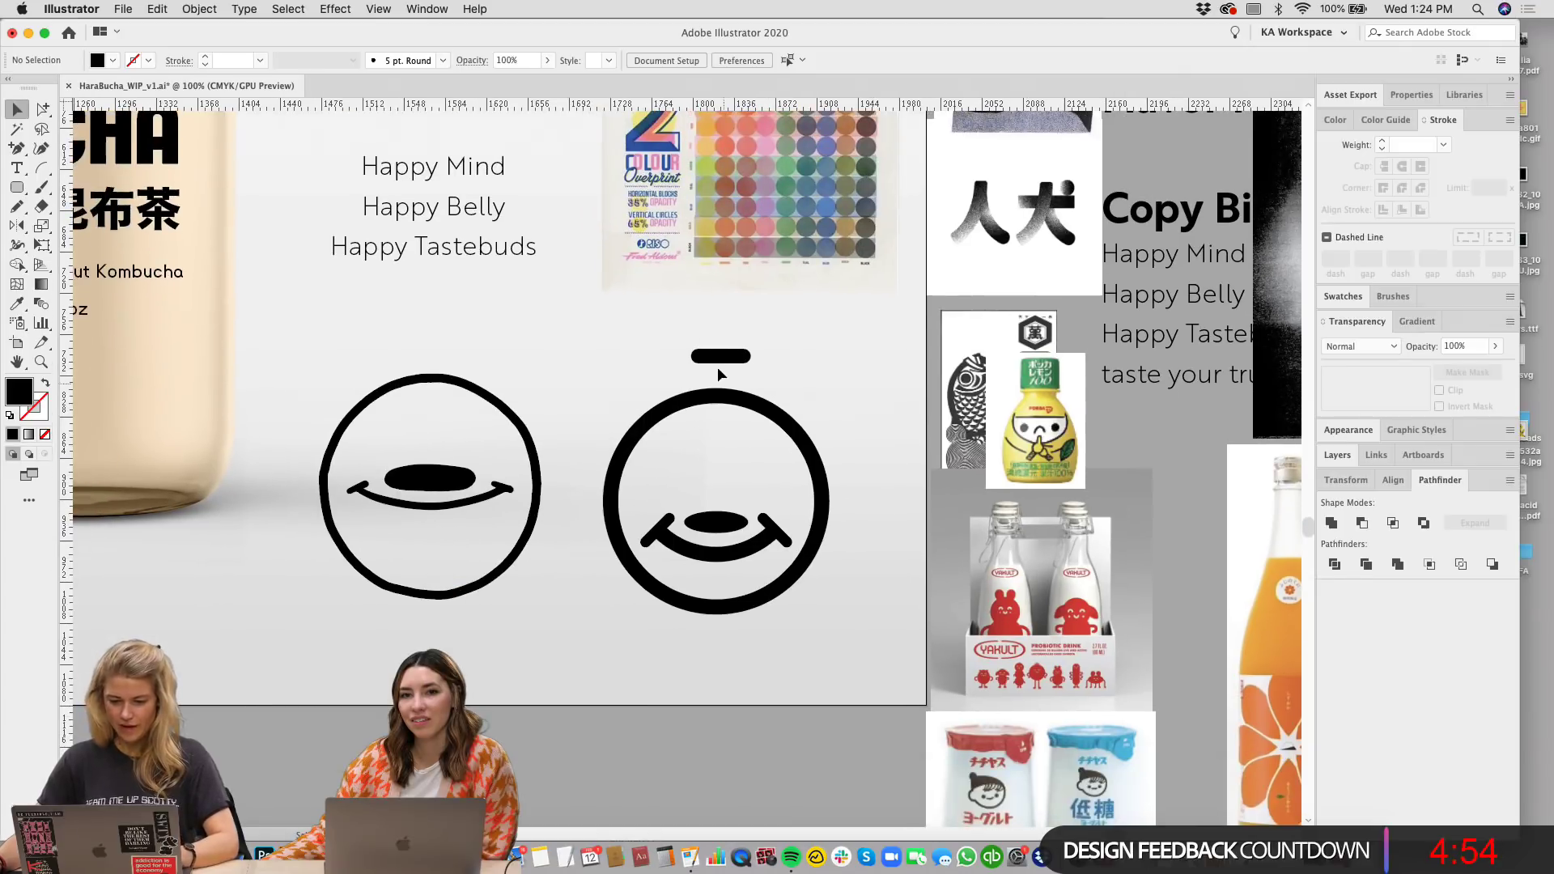
scroll(852, 390, "up", 3)
scroll(852, 390, "left", 3)
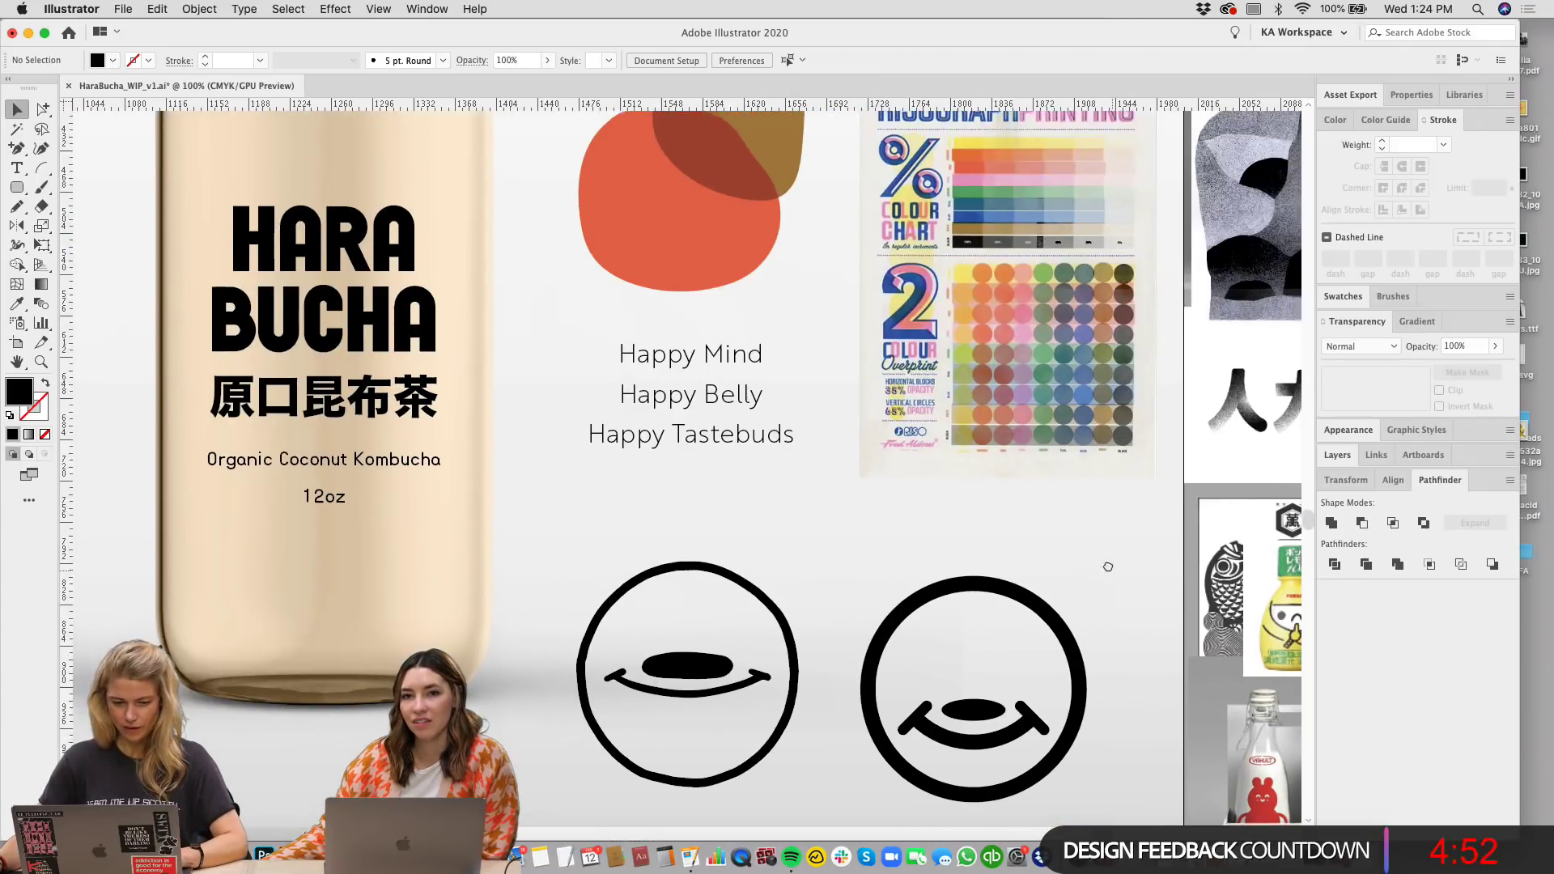
scroll(866, 419, "down", 1)
left_click(868, 617)
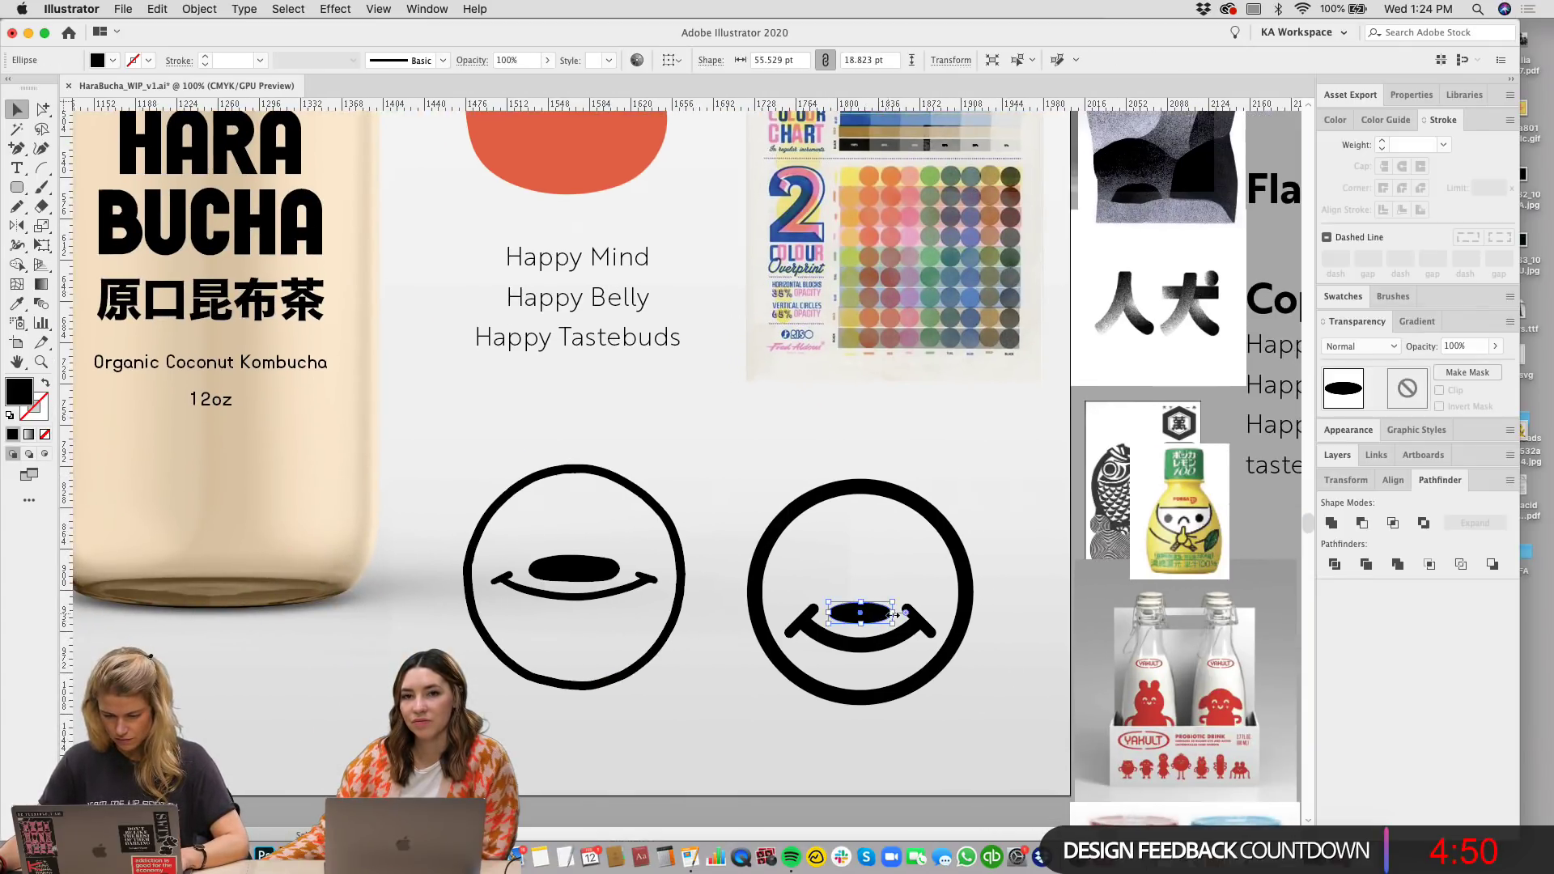
left_click(1008, 722)
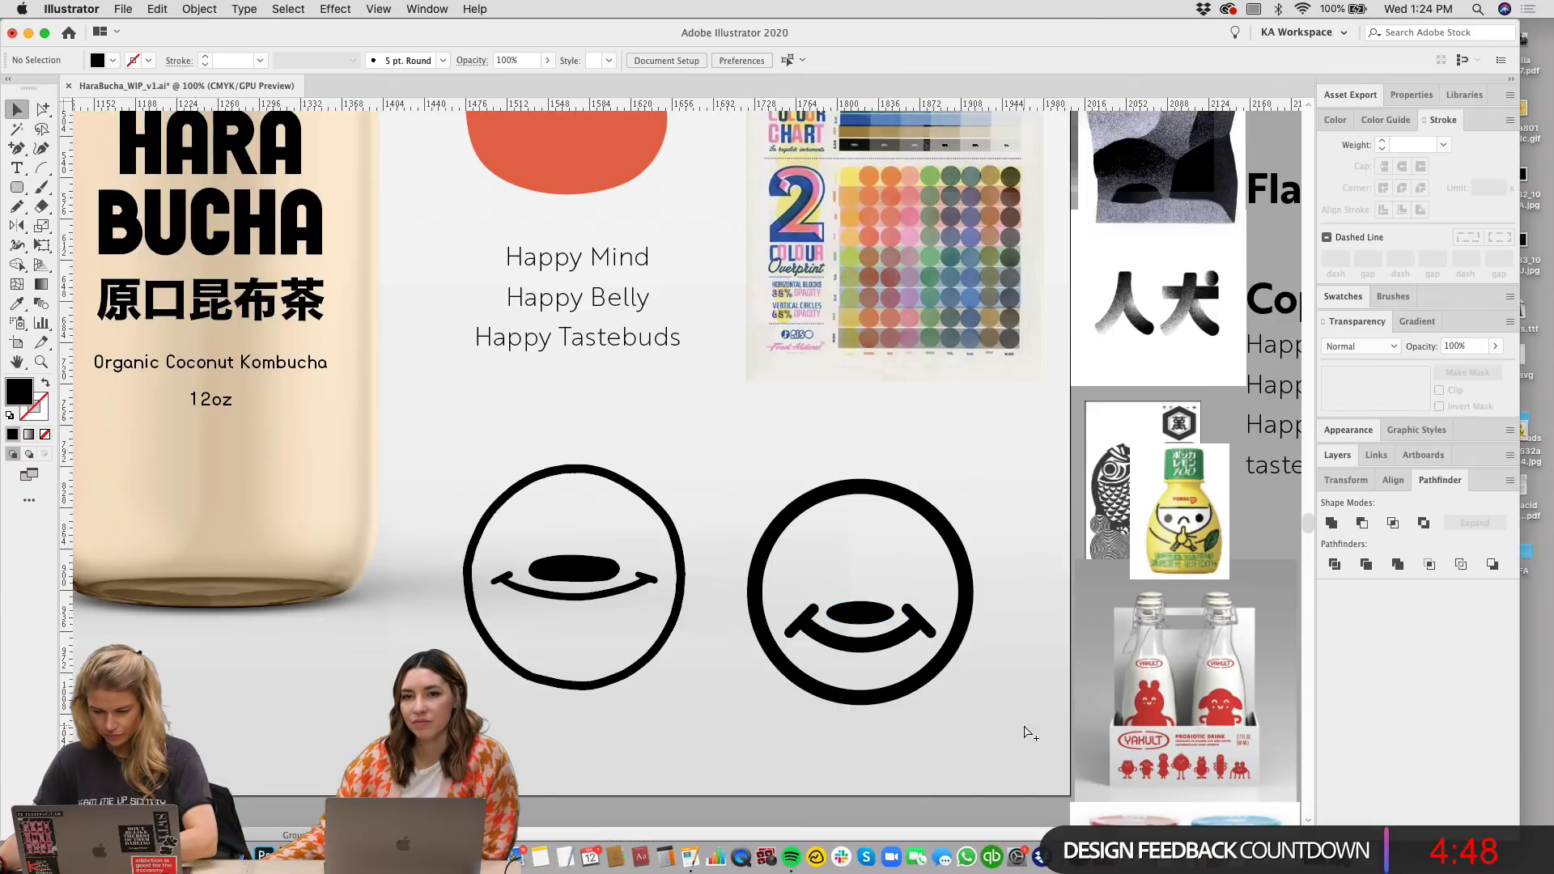
Step: Try scaling down the grouped diagonal mouth-corner bars on the geometric face
key("super+plus")
key("super+plus")
left_click(42, 108)
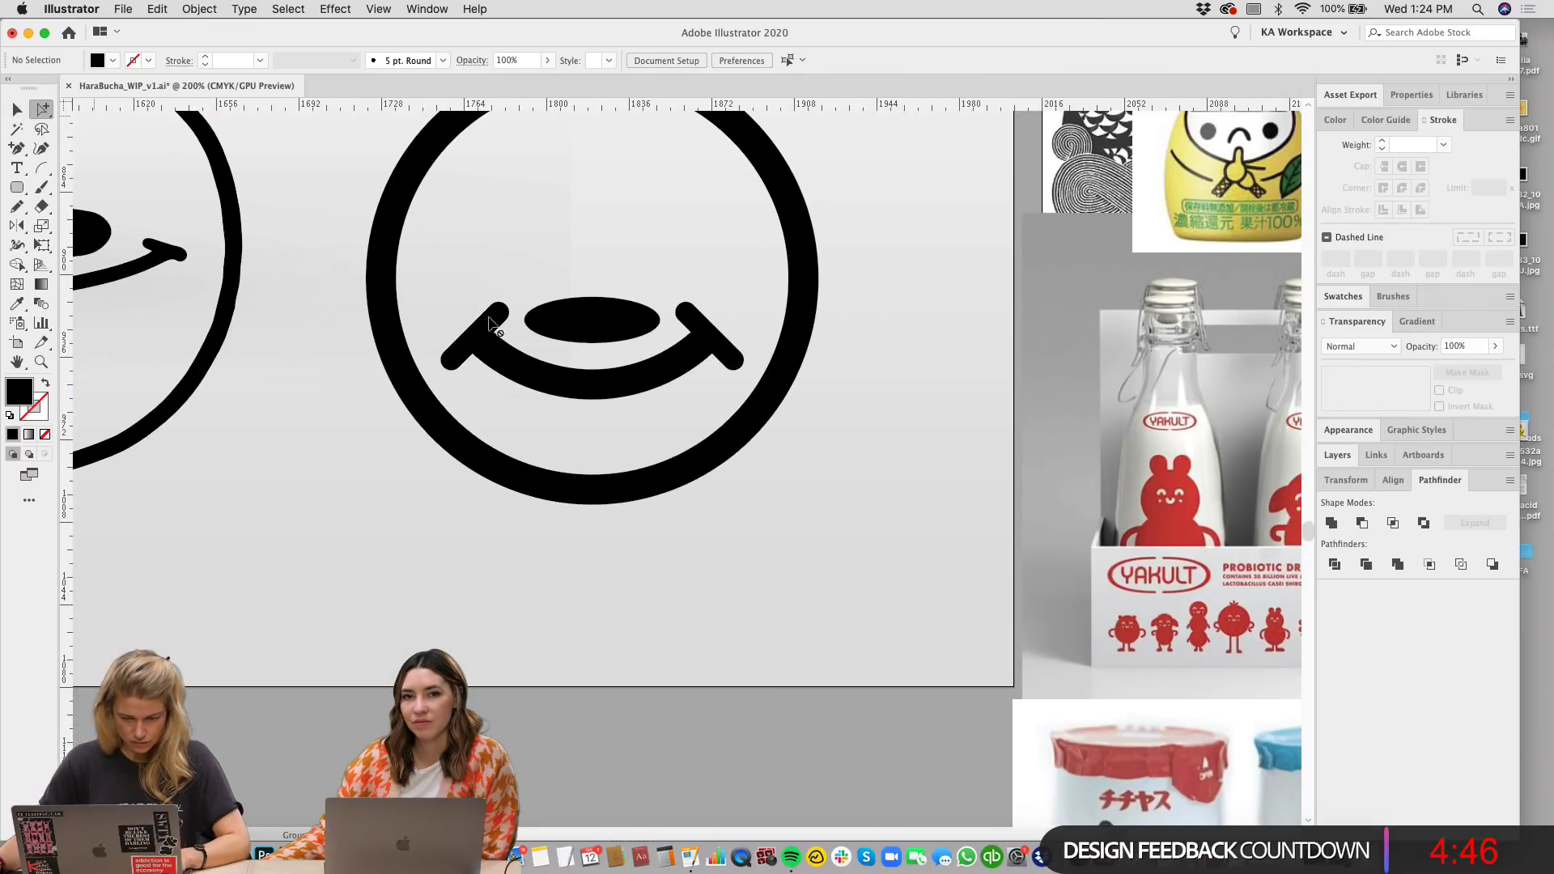
left_click(493, 324)
left_click(701, 333, "shift")
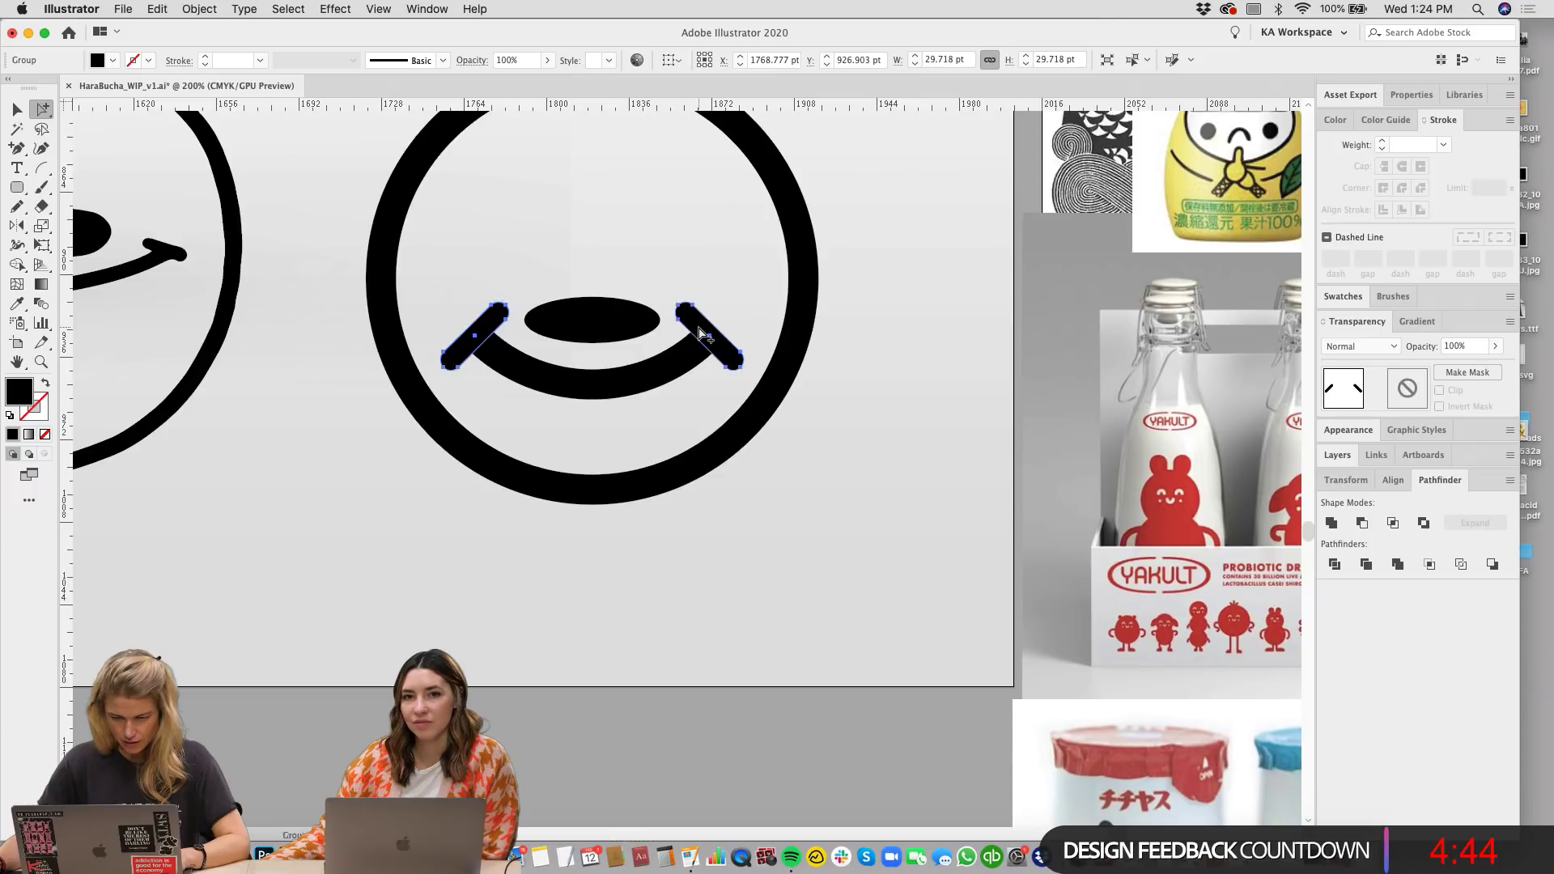
key("super+g")
key("v")
left_click_drag(596, 302, 486, 344)
left_click(803, 636)
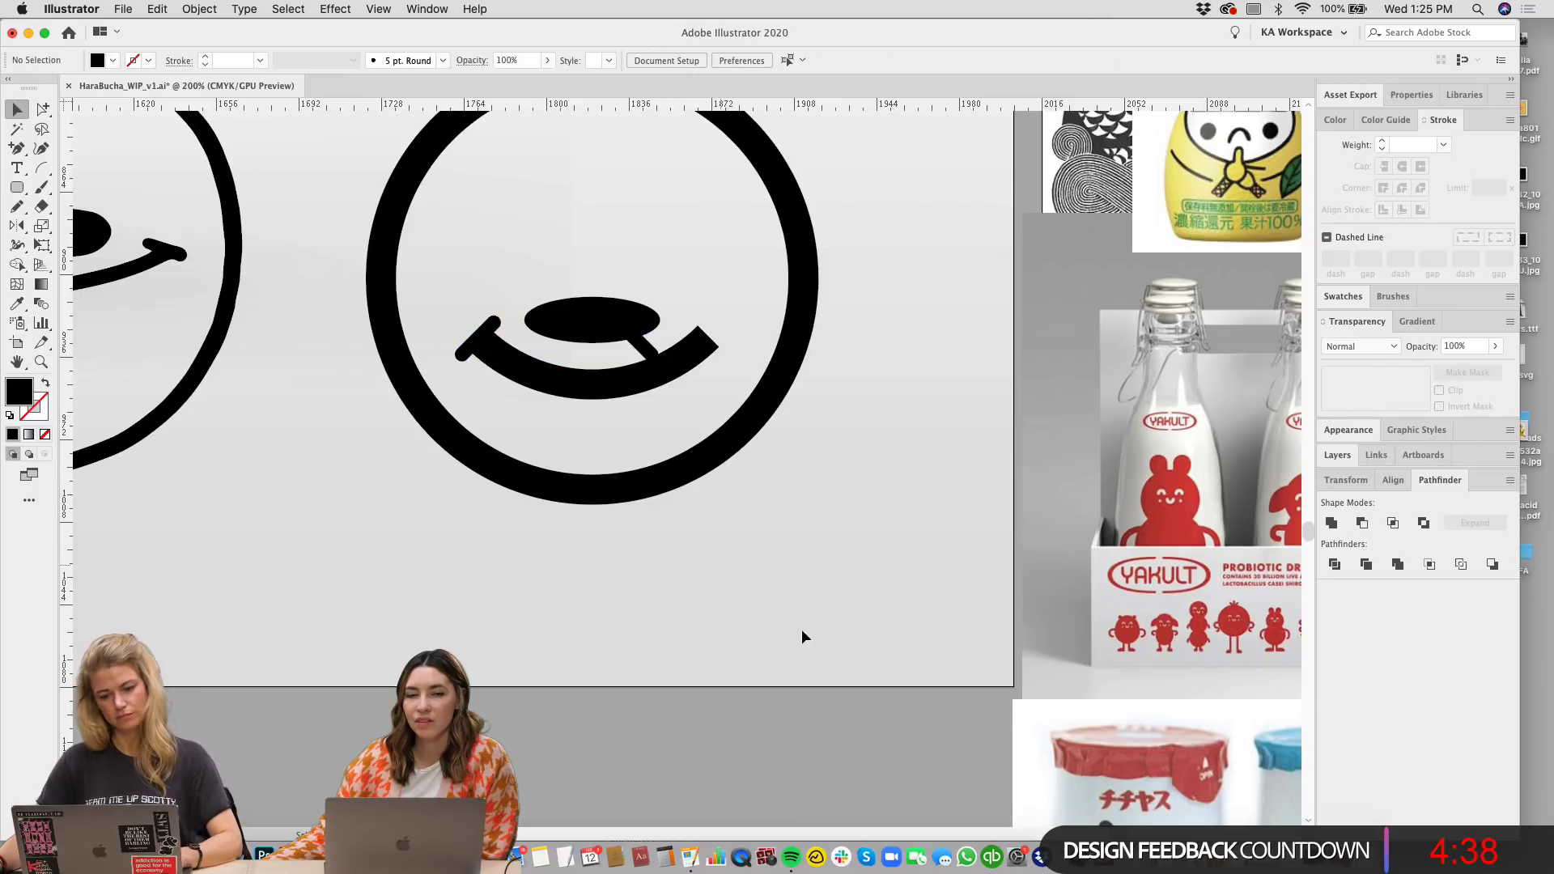
key("super+z")
key("super+z")
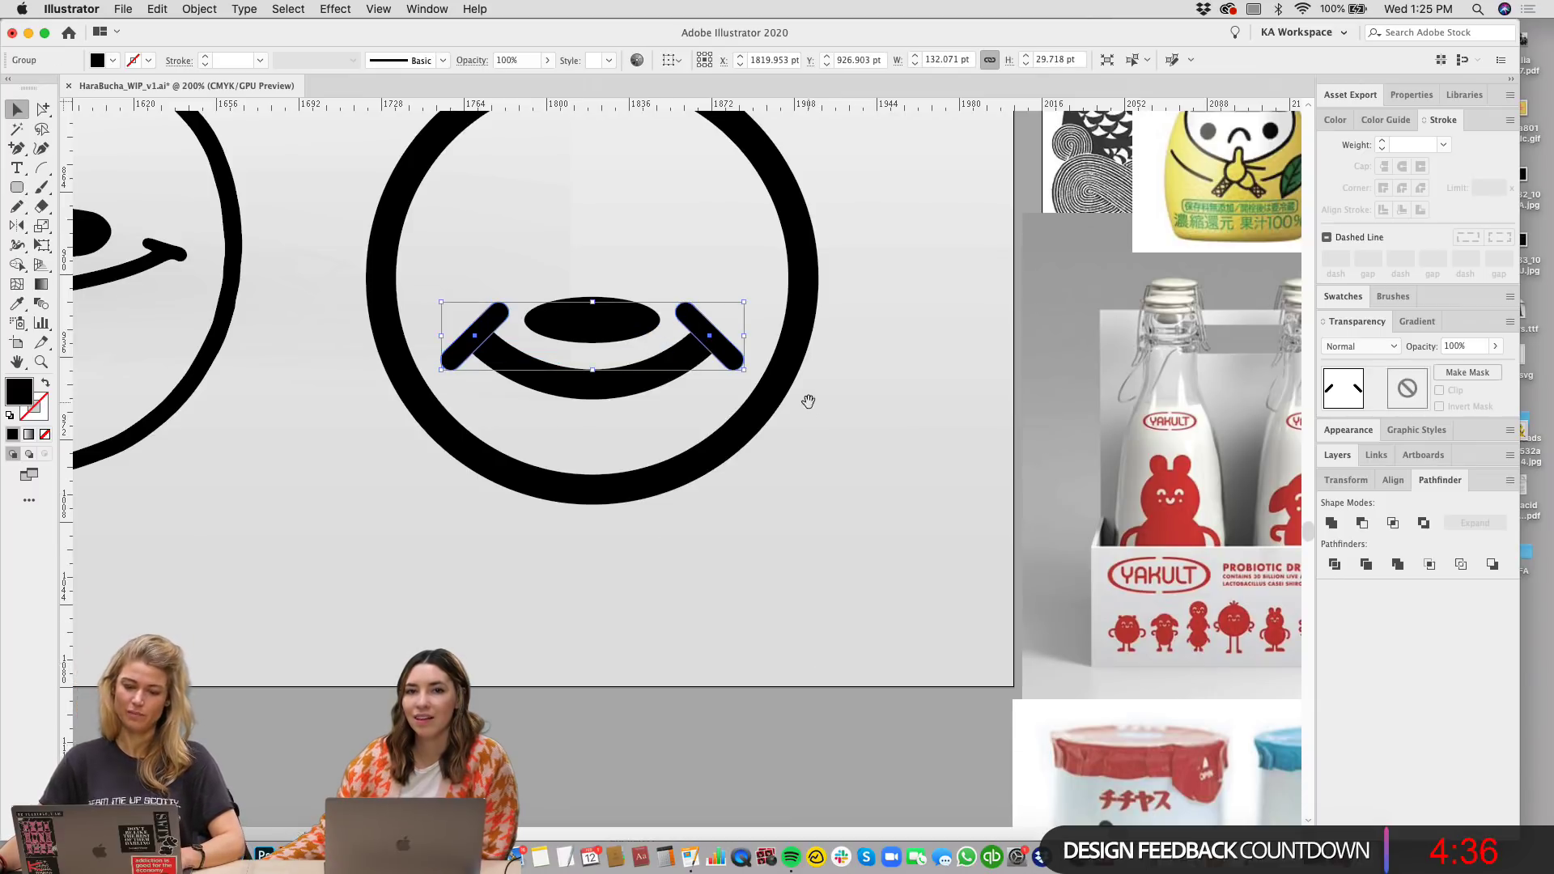
Step: Reduce the stroke weight of the geometric face's smile curve to 11 pt
scroll(818, 437, "up", 3)
scroll(818, 437, "left", 2)
left_click(827, 472)
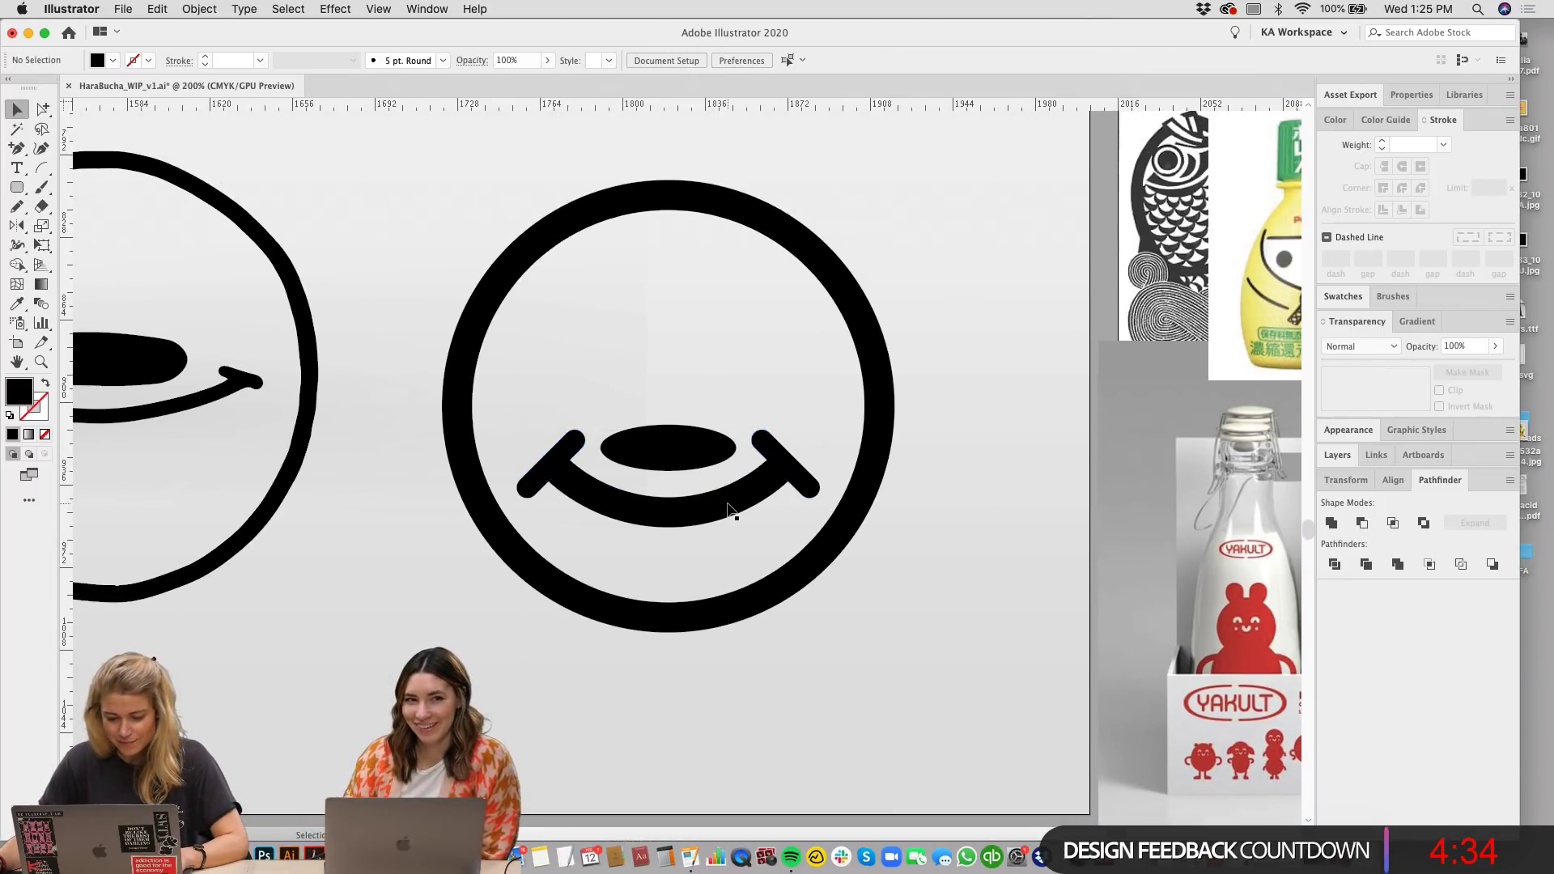
left_click(729, 508)
left_click(1382, 150)
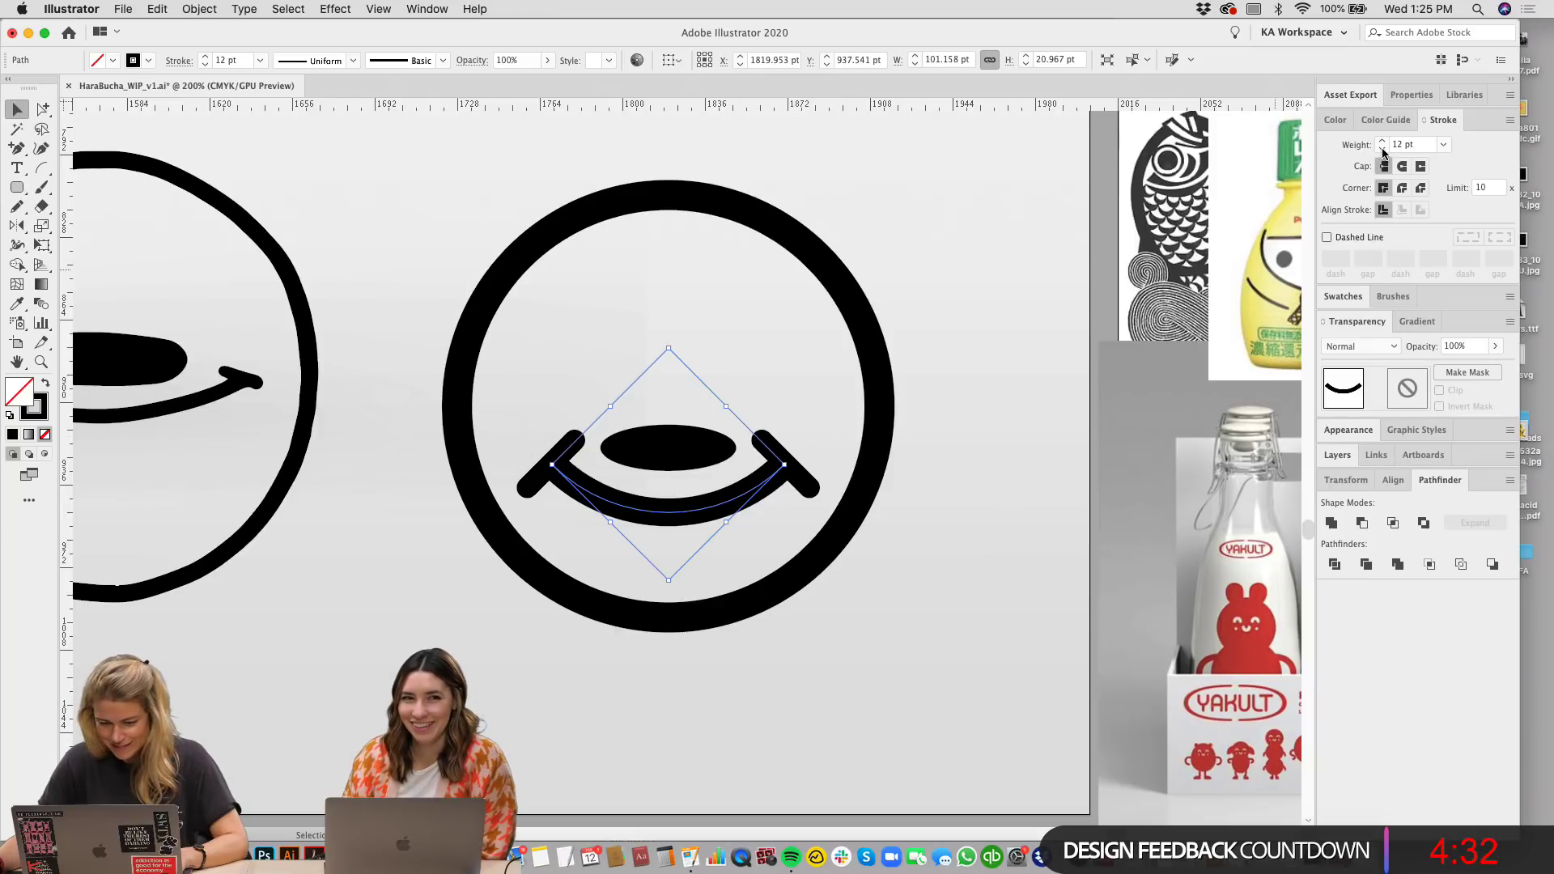
left_click(1382, 149)
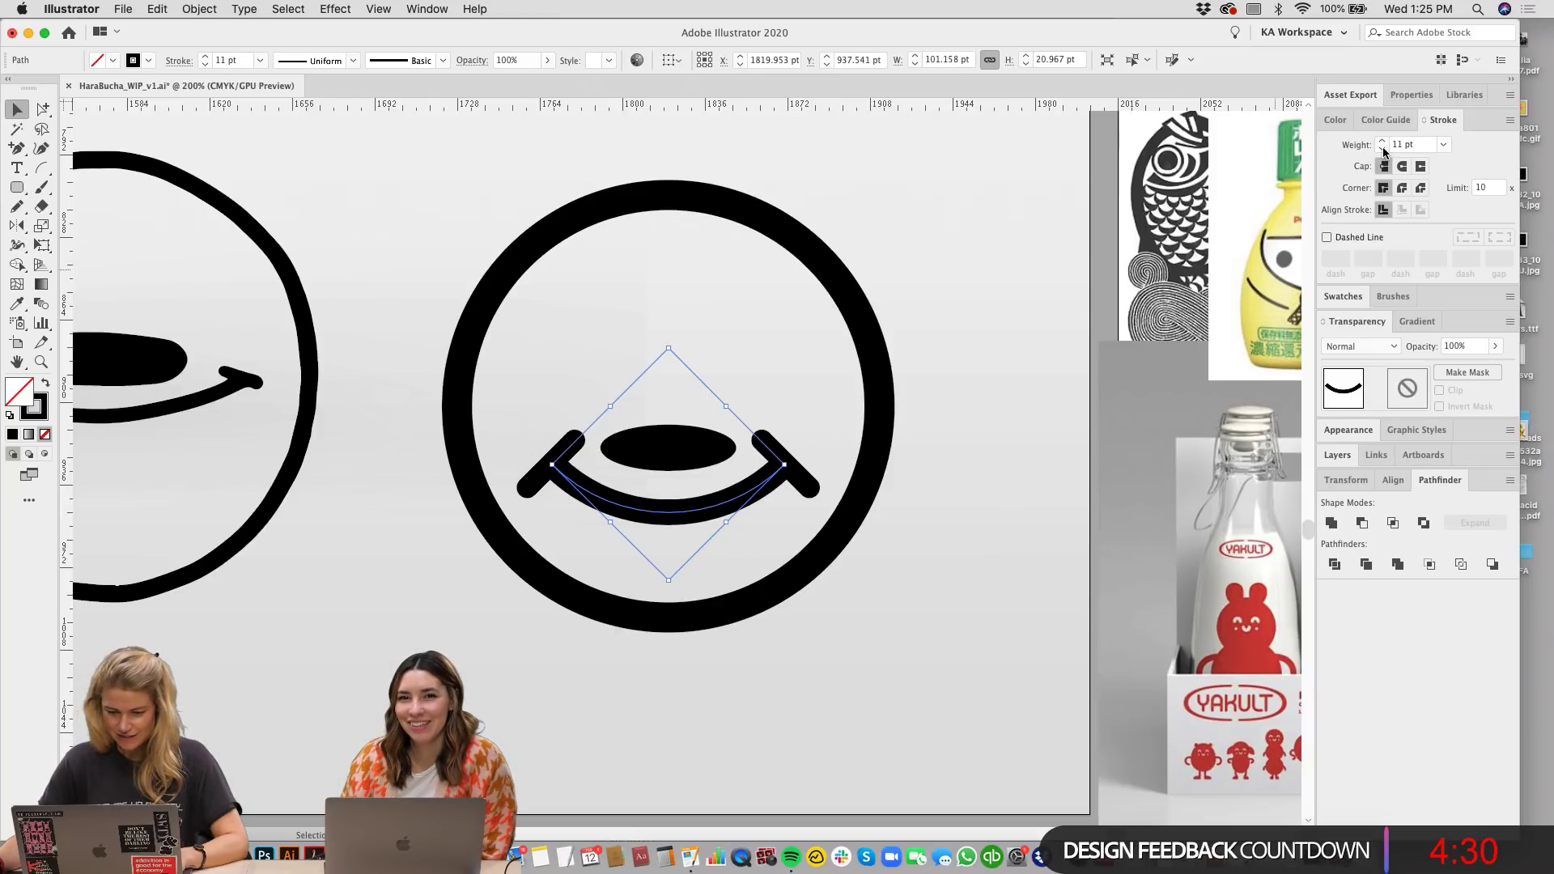
Step: Make the filled oval above the geometric smile slightly taller
left_click(892, 709)
scroll(938, 670, "up", 2)
left_click(700, 477)
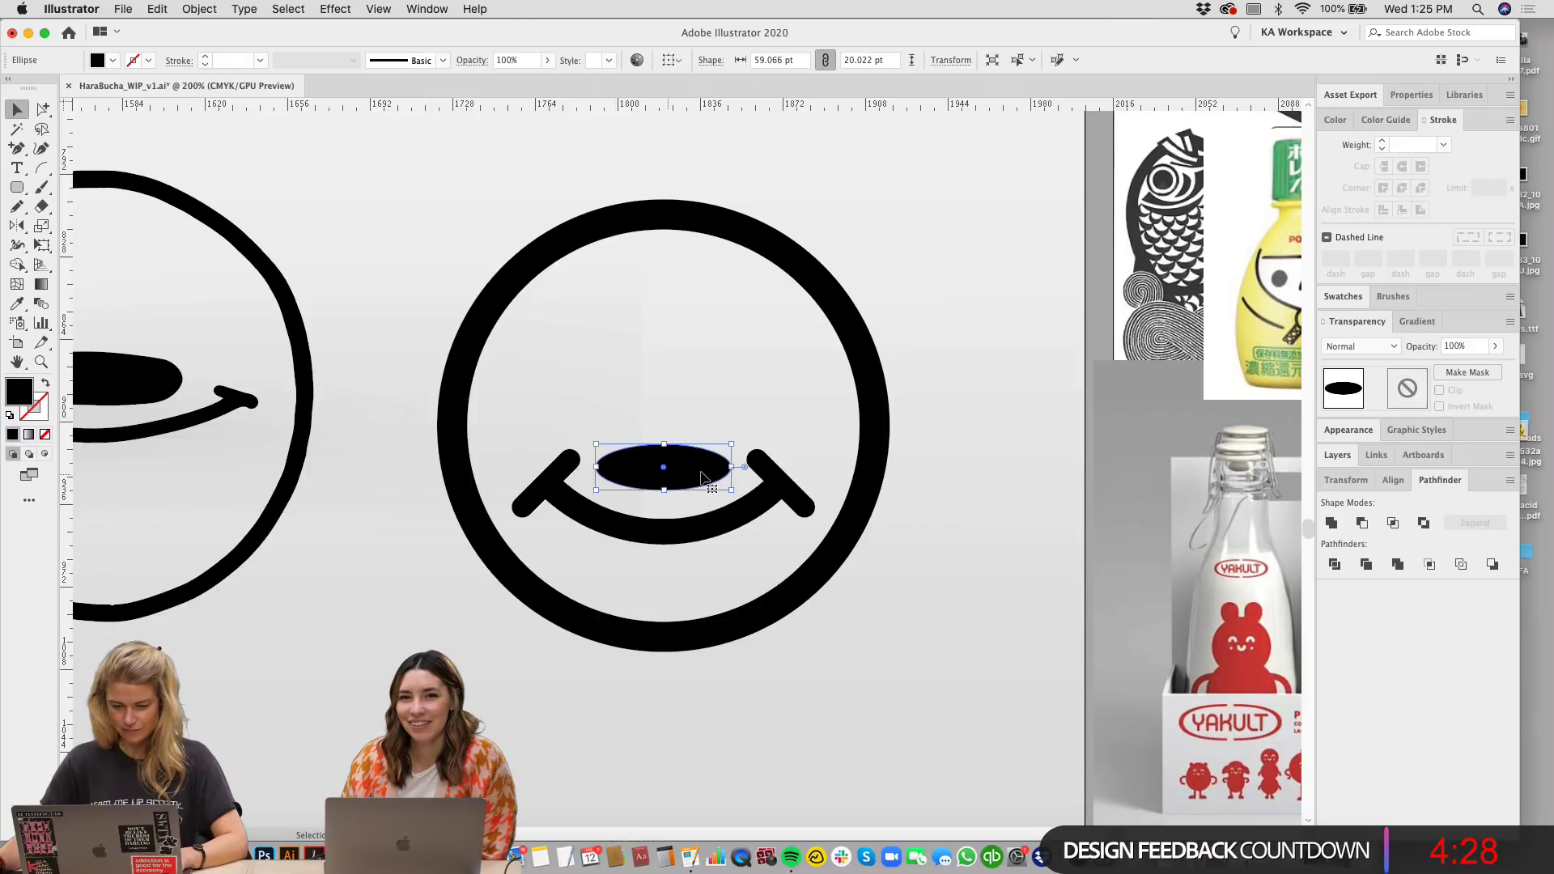
mouse_move(732, 467)
left_mouse_down()
mouse_move(714, 468)
mouse_move(734, 468)
left_mouse_up()
left_click(923, 693)
Step: Compare the geometric face with the hand-drawn sketch, the bottle mockups and the Japanese packaging references
key("super+minus")
key("super+minus")
key("super+minus")
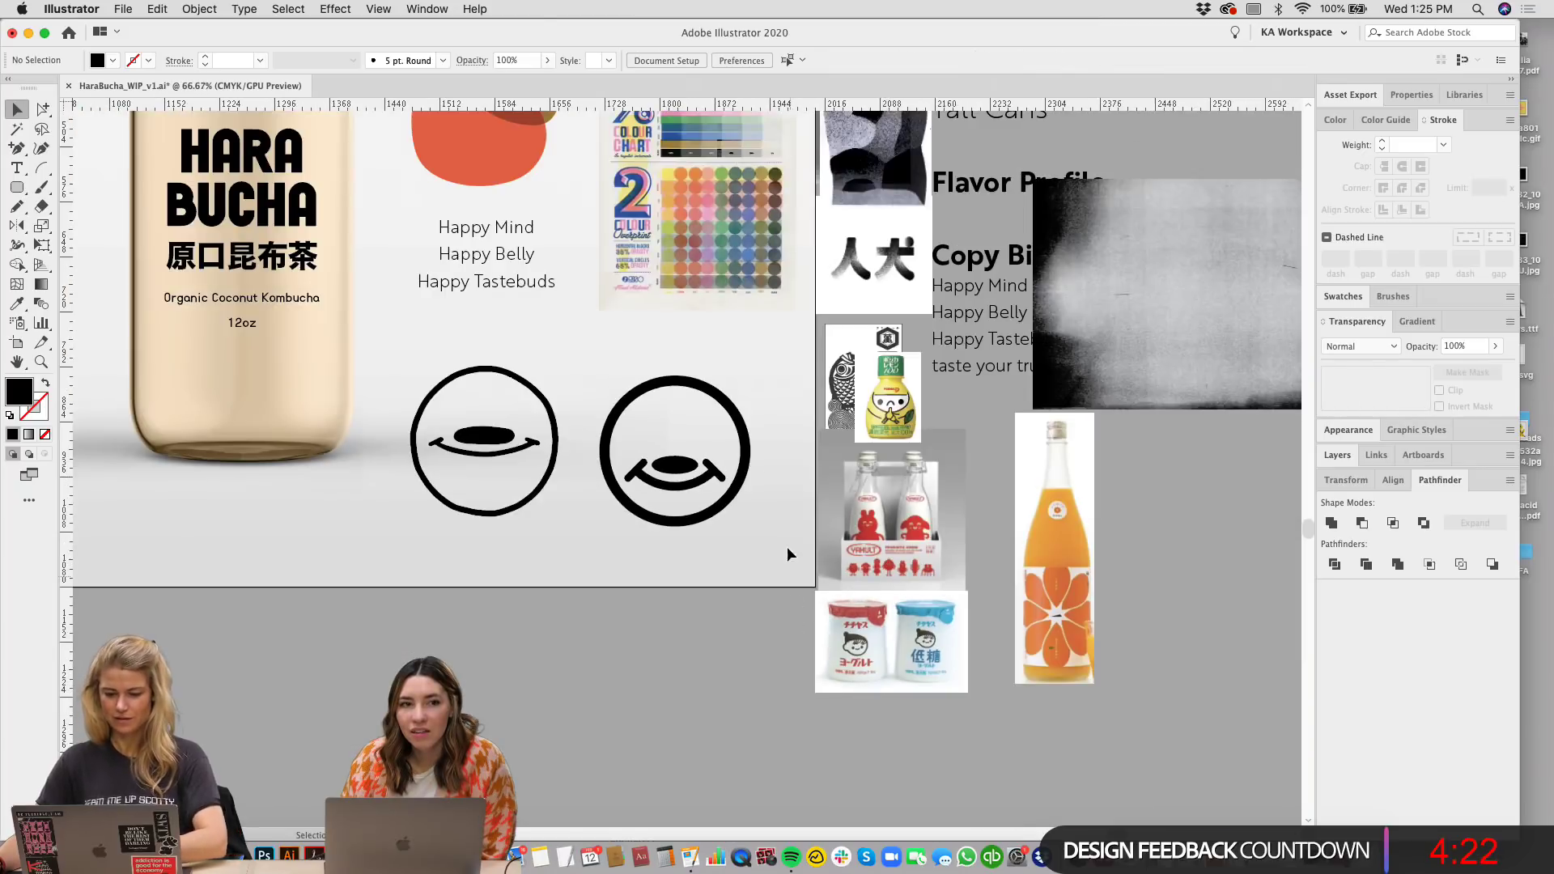
left_click_drag(787, 546, 813, 655)
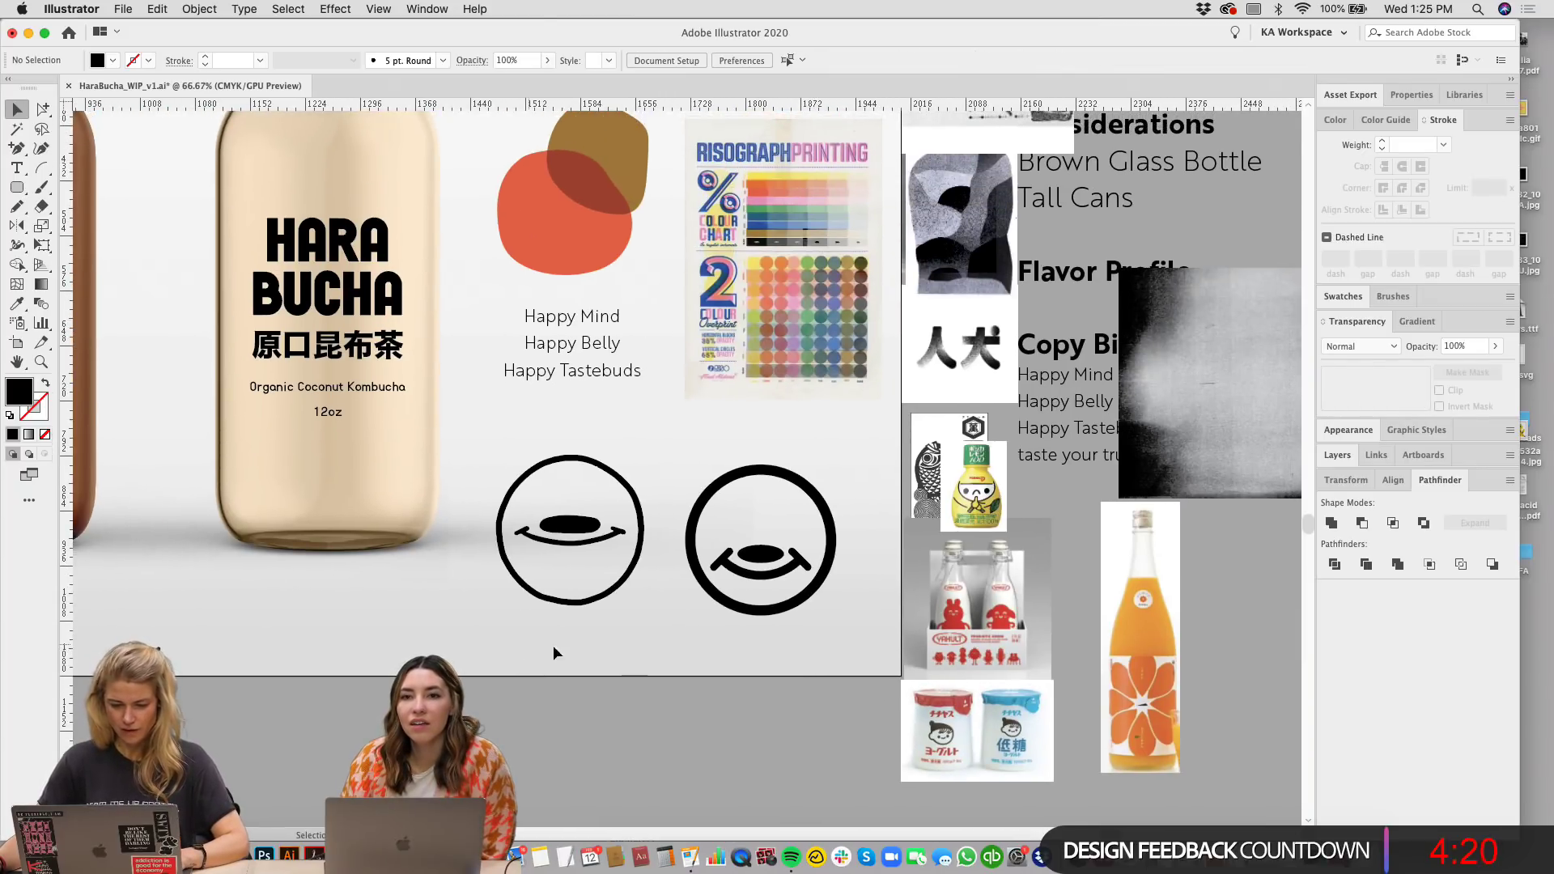
left_click_drag(645, 622, 684, 615)
mouse_move(613, 518)
left_mouse_down()
mouse_move(631, 672)
mouse_move(605, 629)
mouse_move(613, 522)
left_mouse_up()
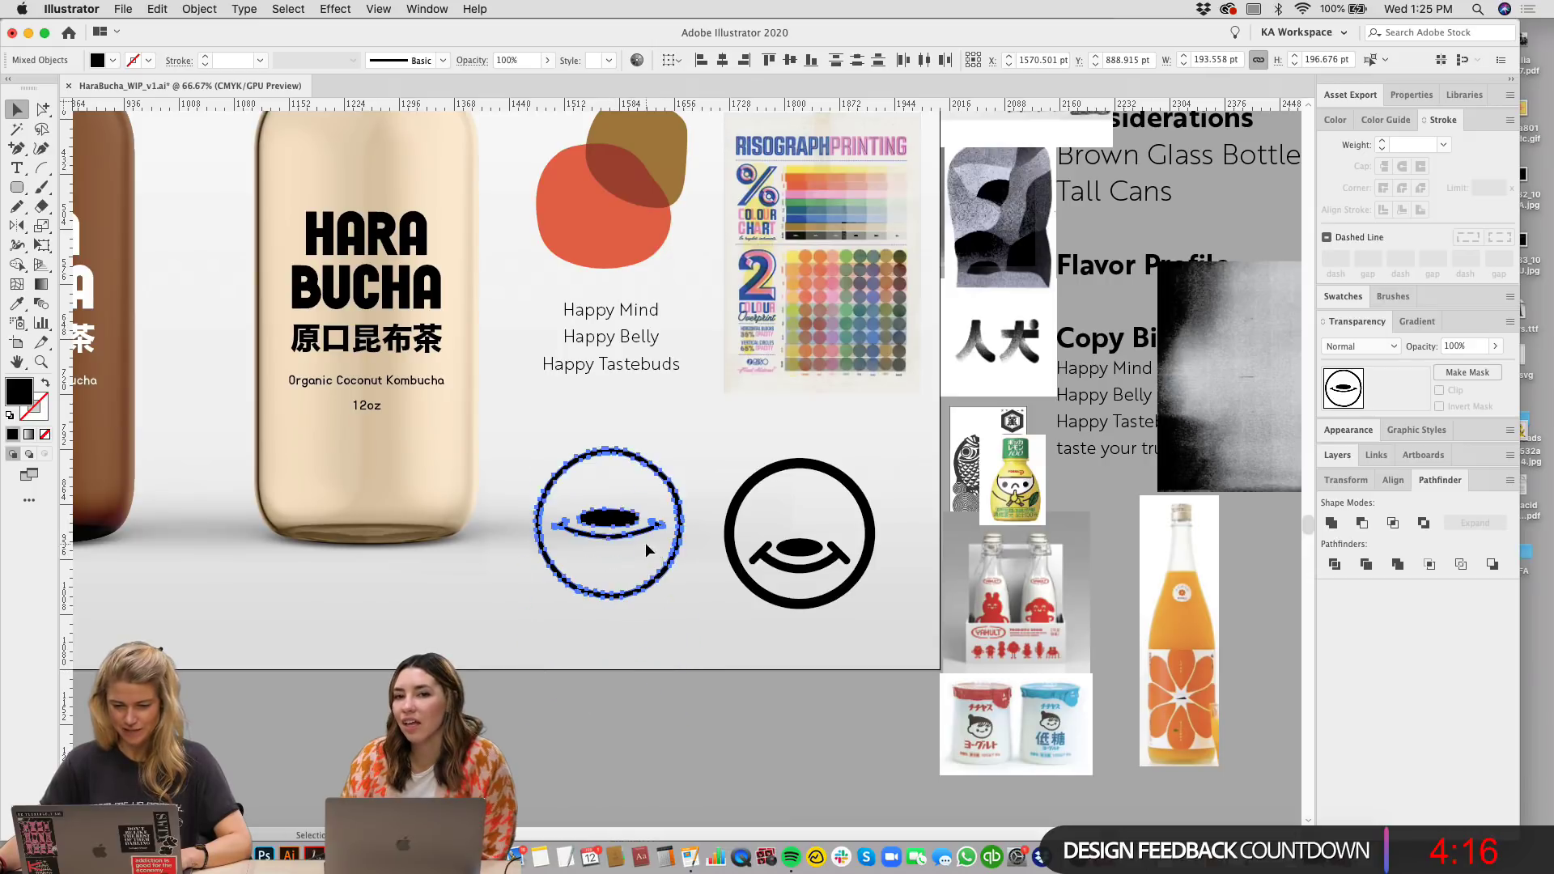
left_click(769, 694)
left_click_drag(910, 665, 874, 692)
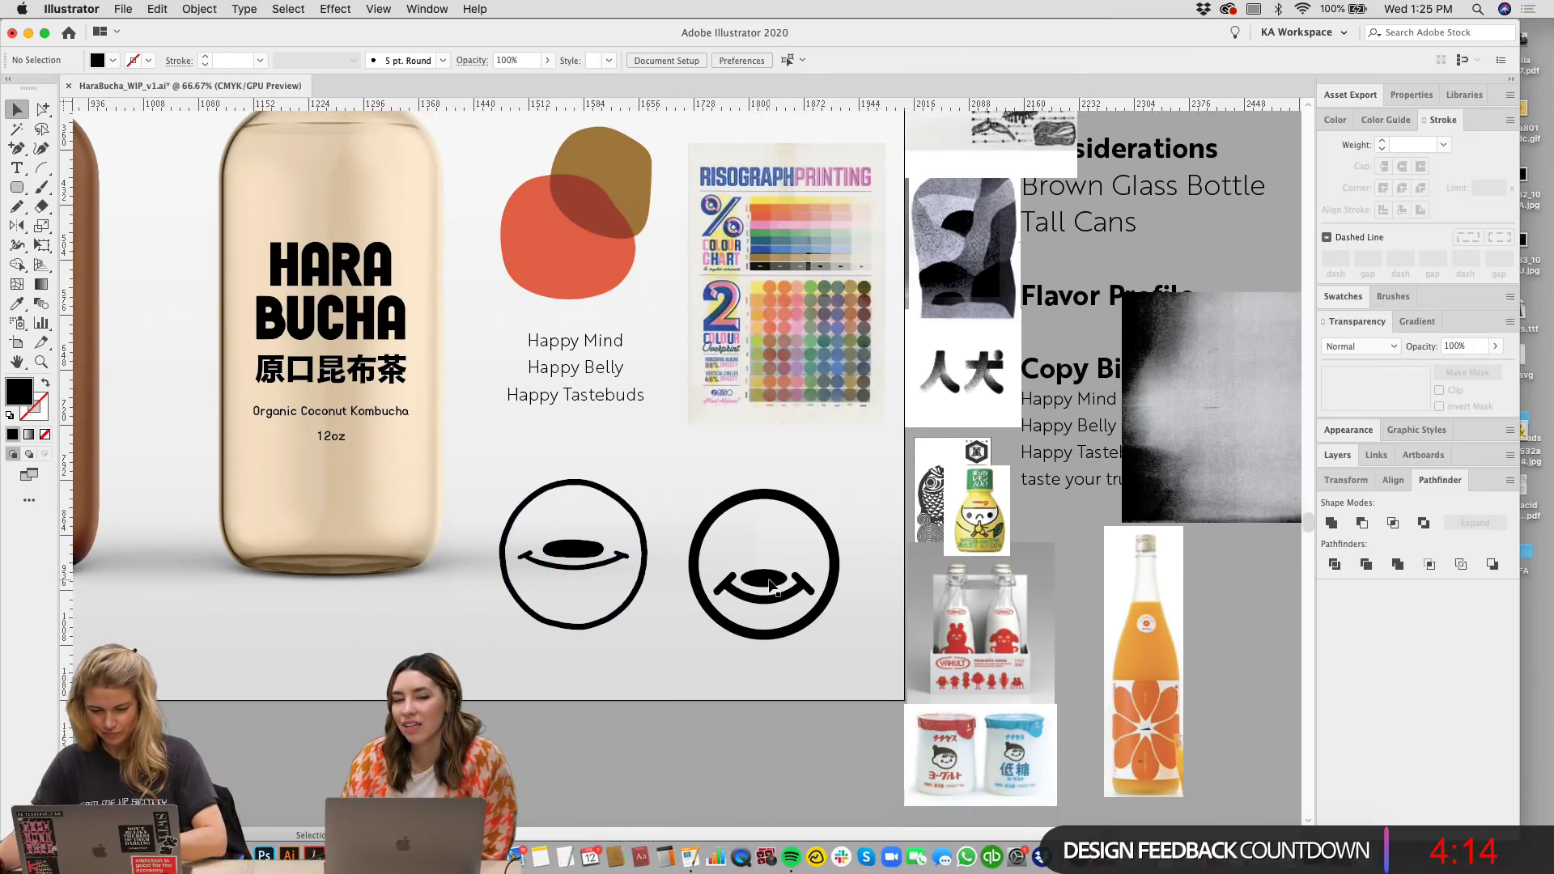
scroll(842, 664, "left", 5)
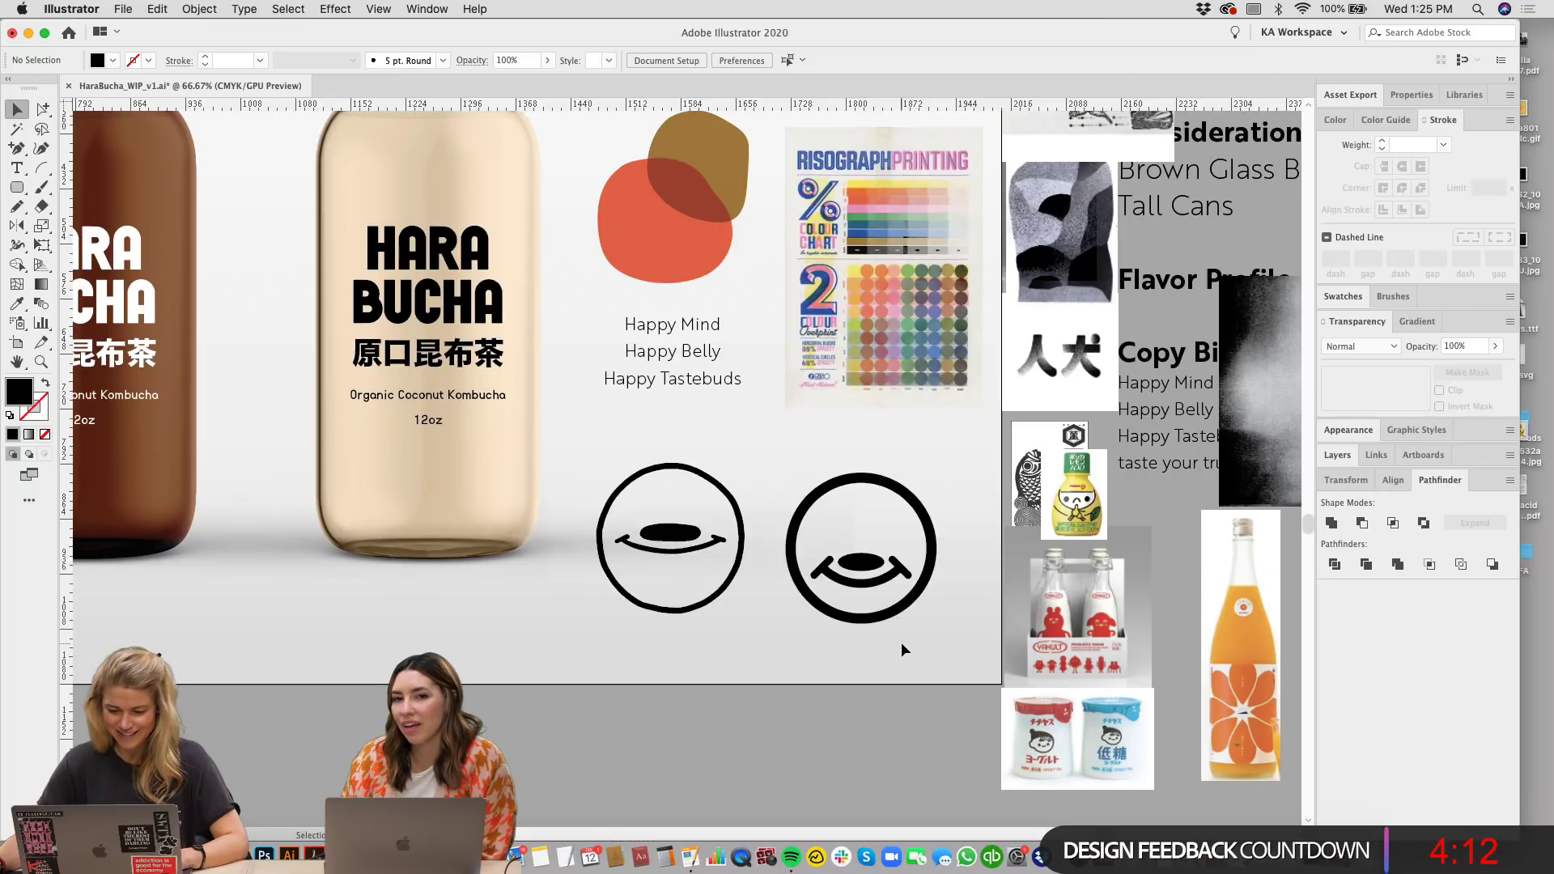
left_click_drag(901, 643, 957, 698)
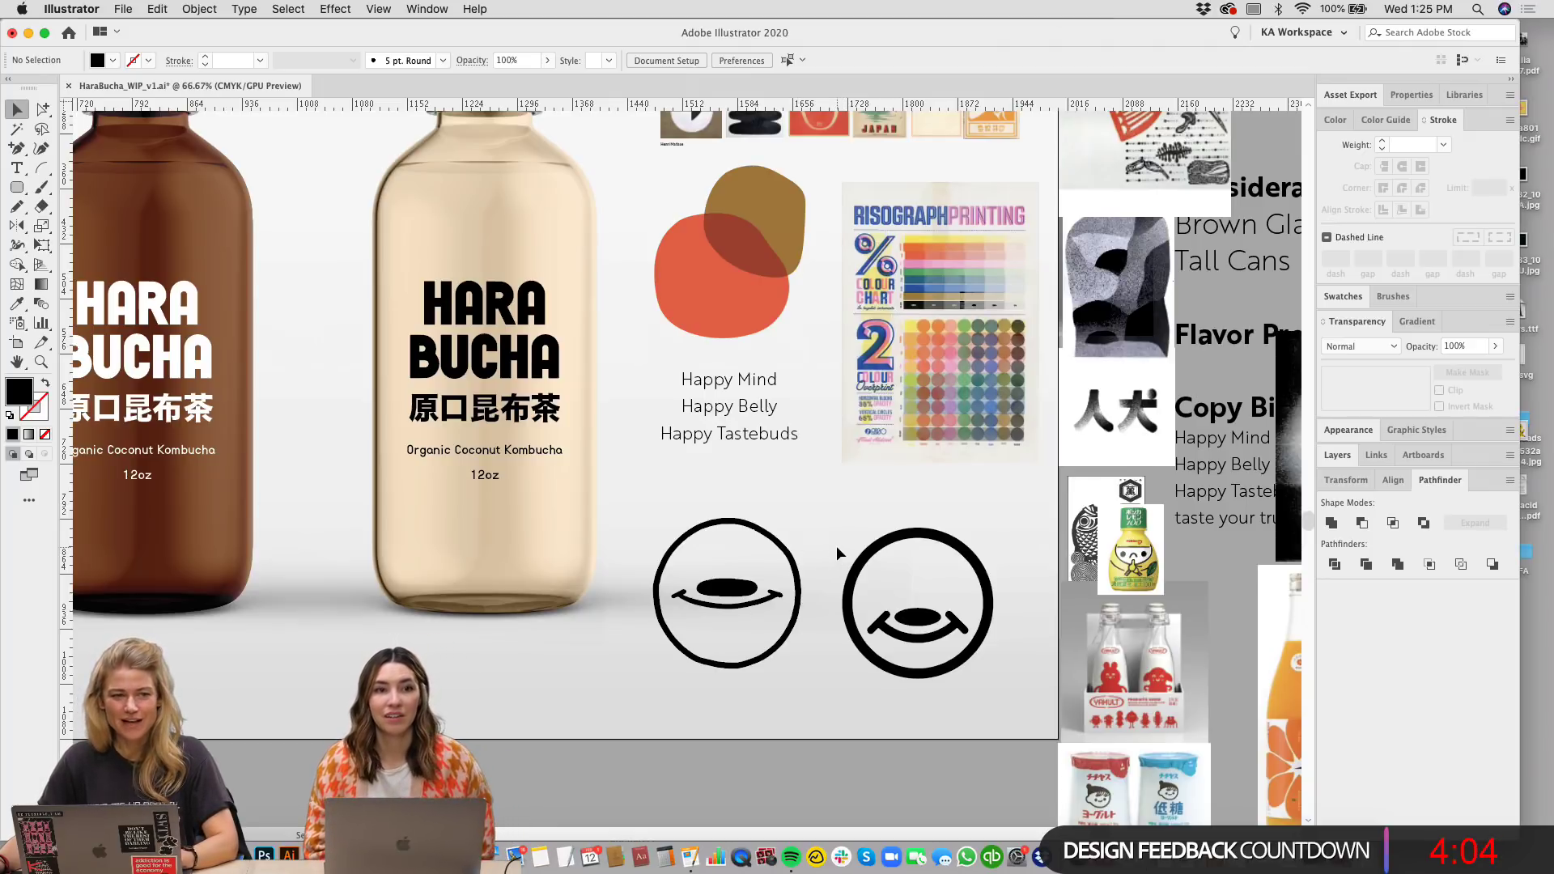
left_click_drag(909, 545, 833, 537)
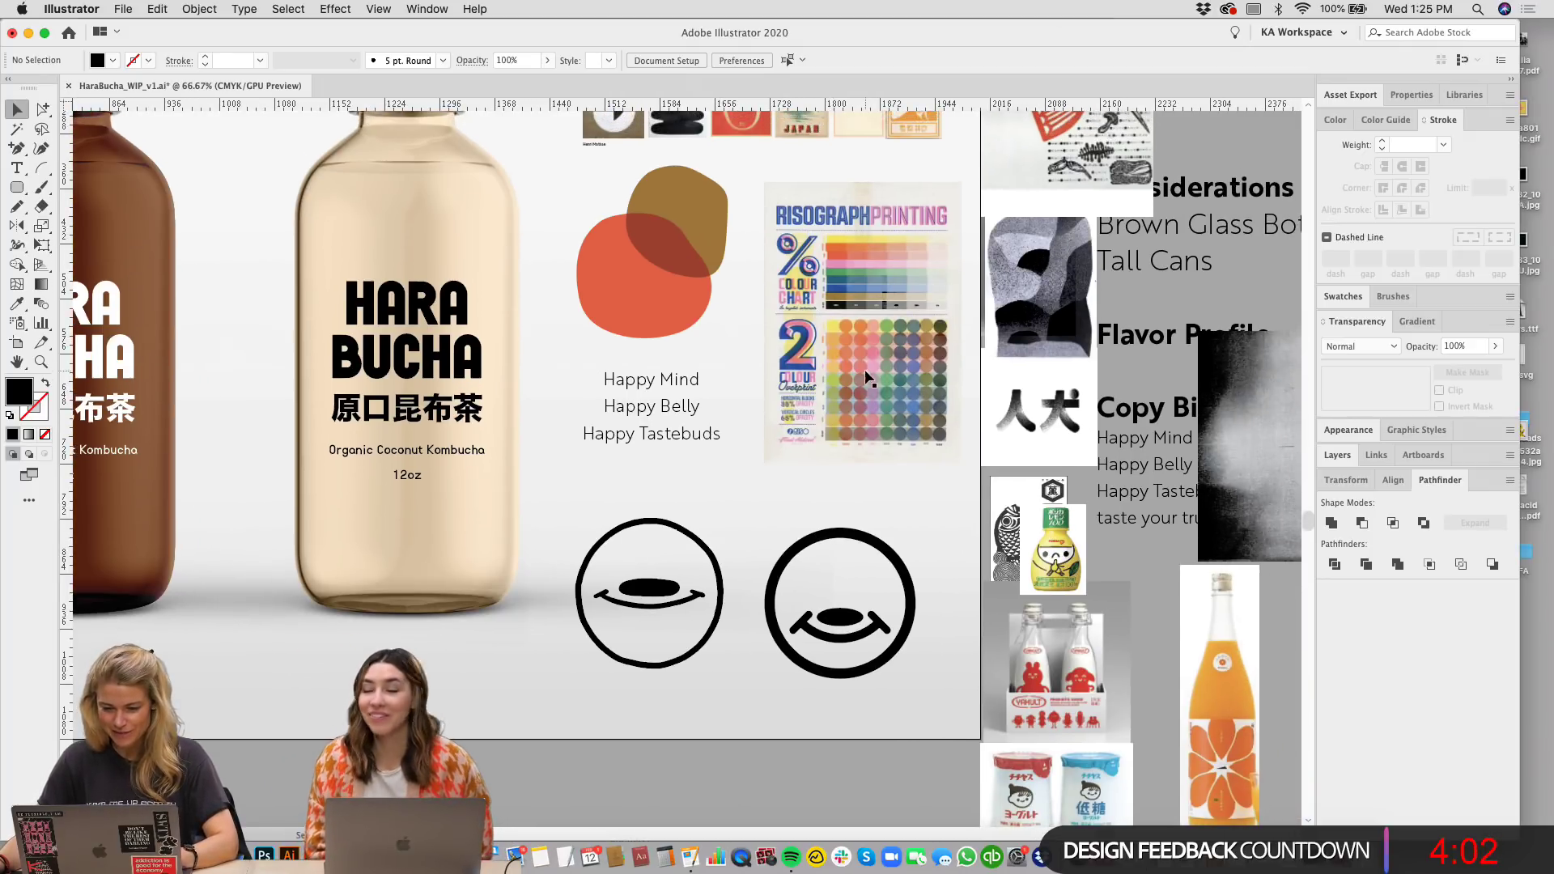
scroll(943, 654, "down", 5)
scroll(863, 505, "up", 10)
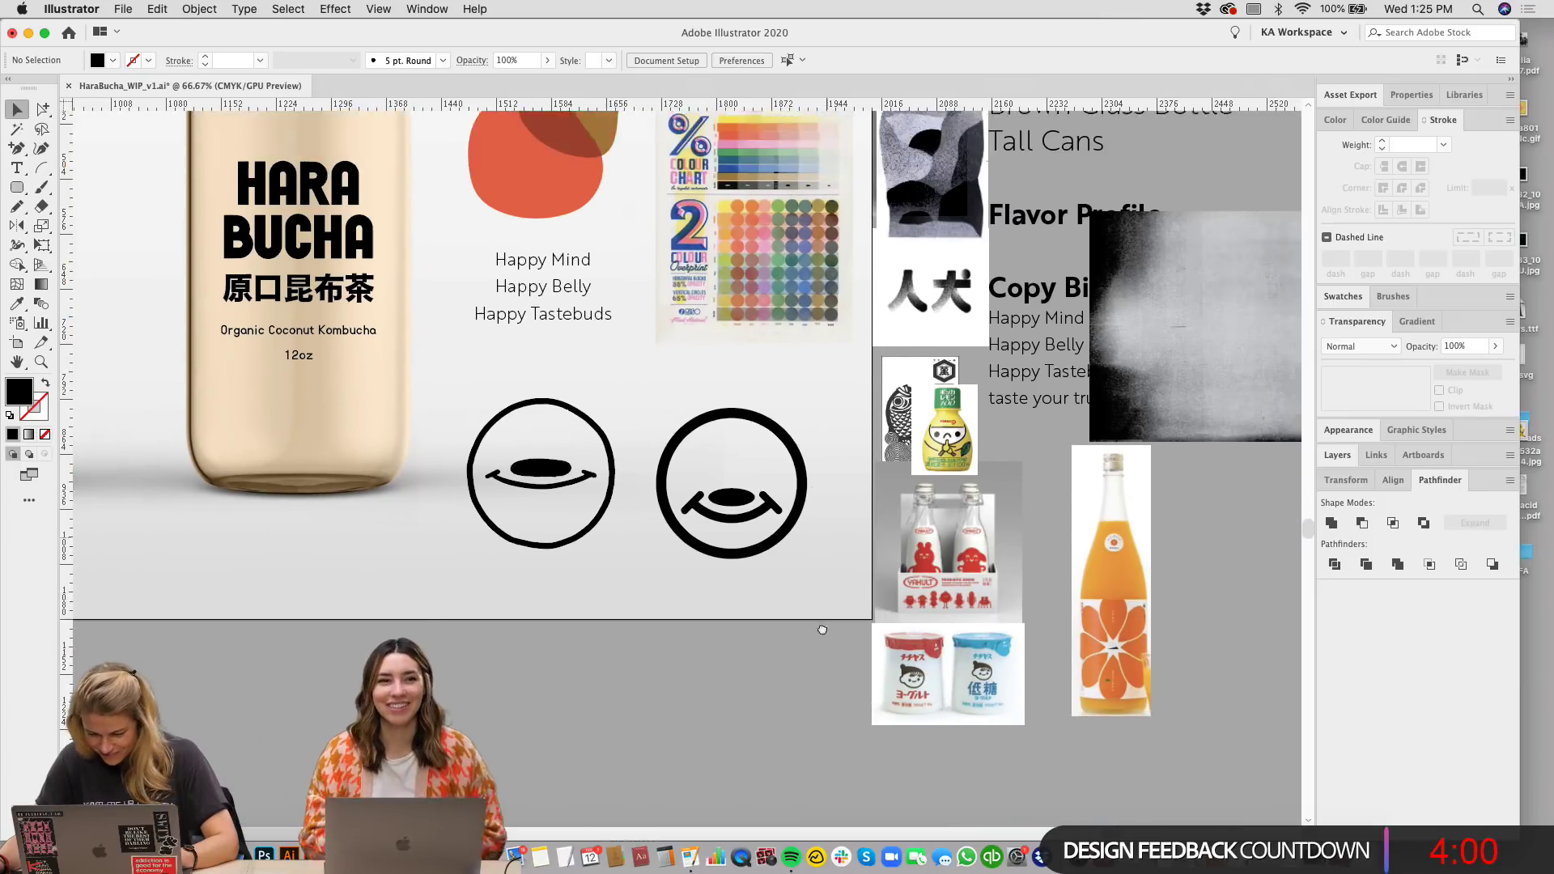
scroll(864, 504, "up", 1)
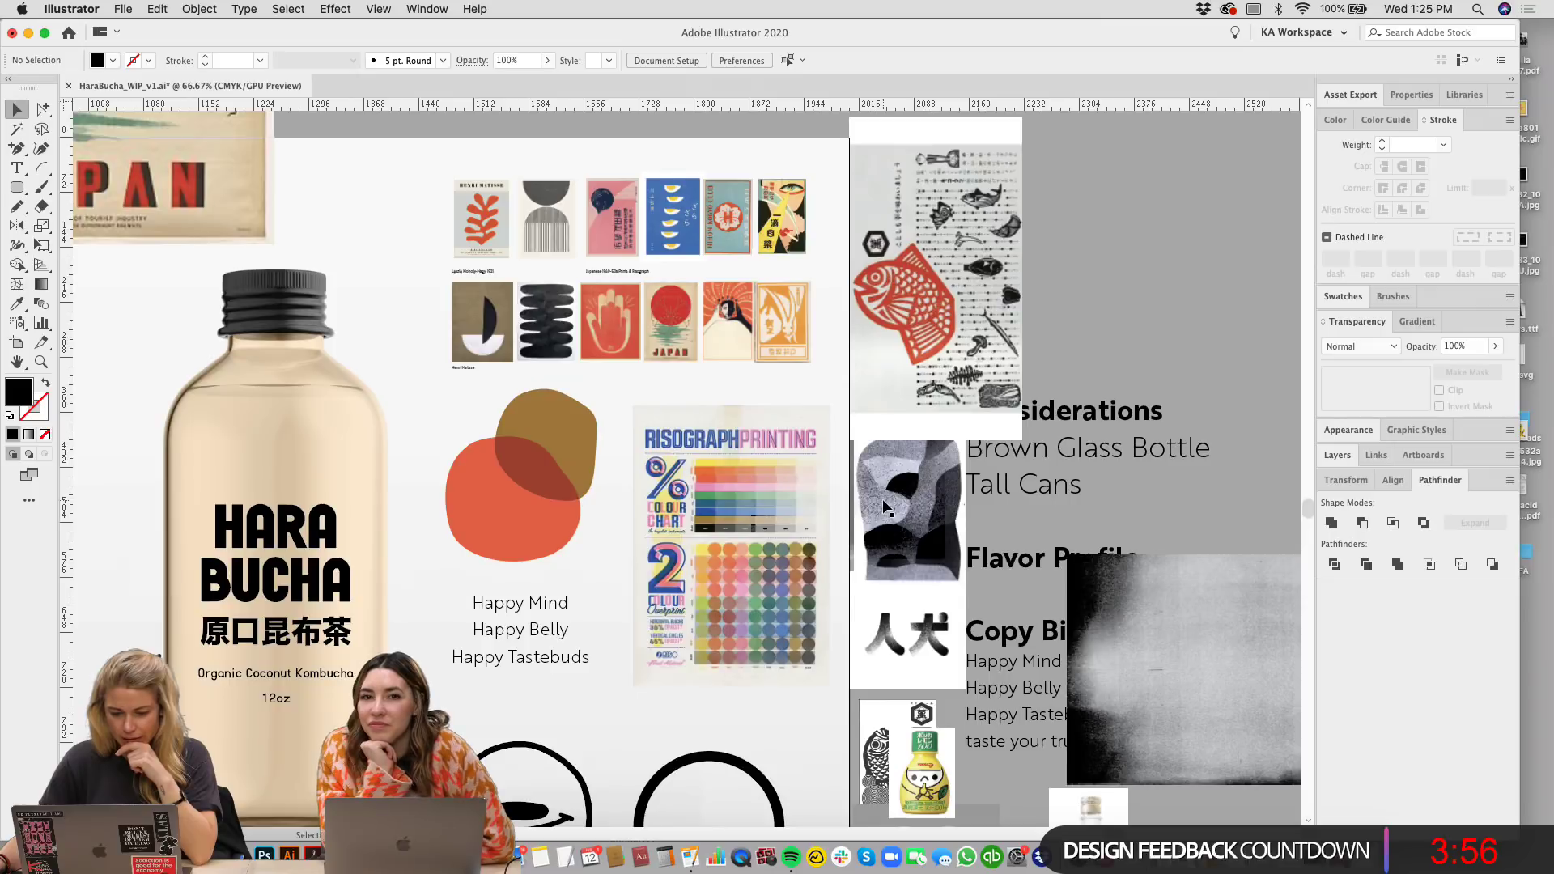
scroll(886, 506, "down", 4)
scroll(886, 507, "down", 1)
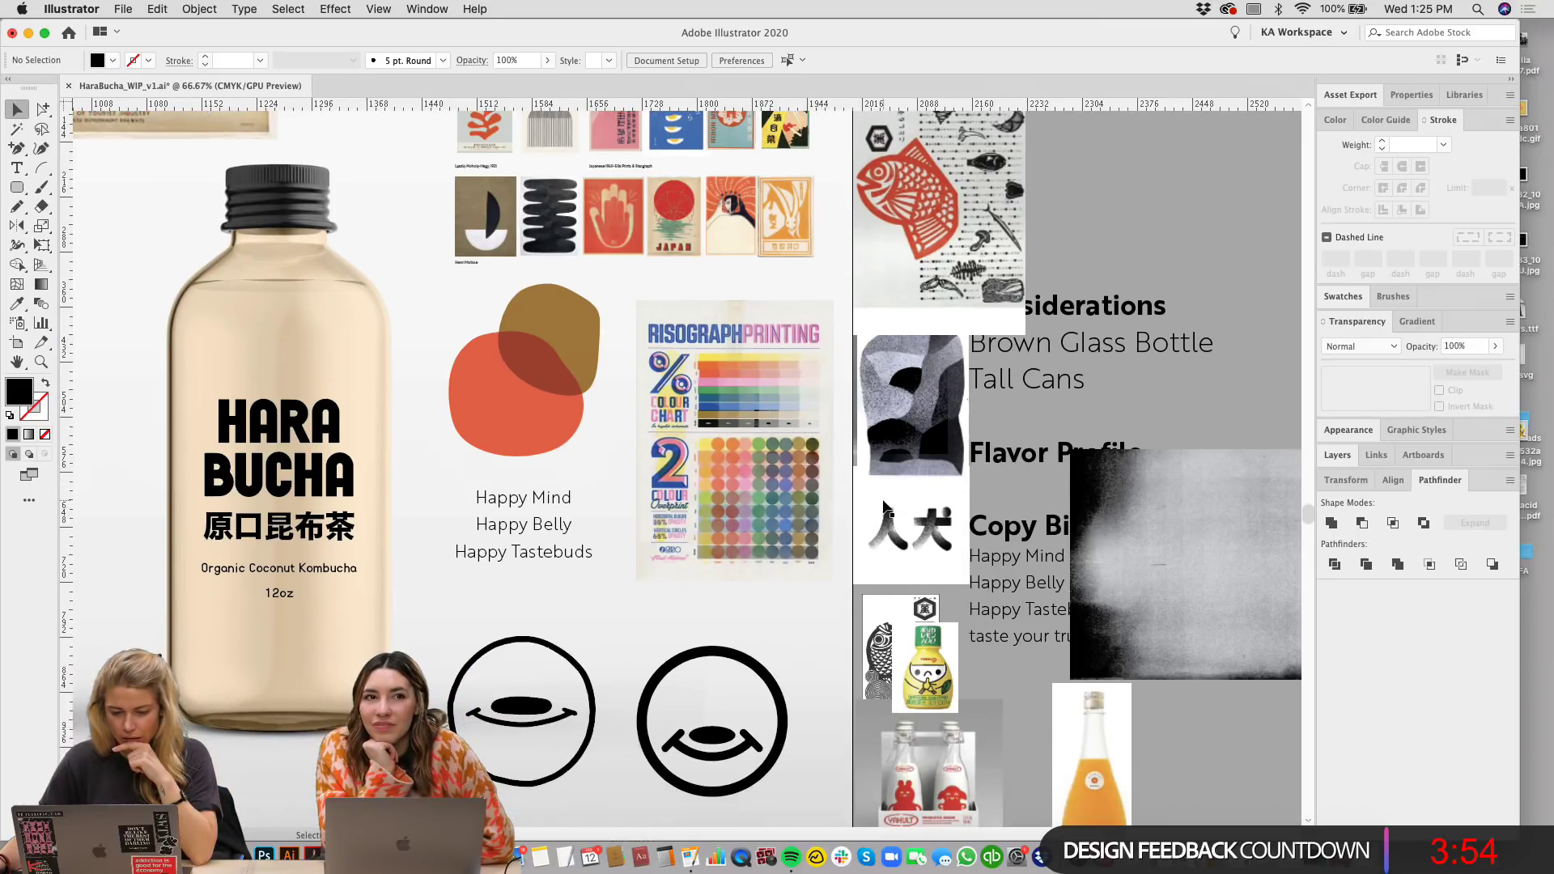
Step: Try turning the geometric face's outer circle into a solid black disc by swapping its fill and stroke
left_click(740, 658)
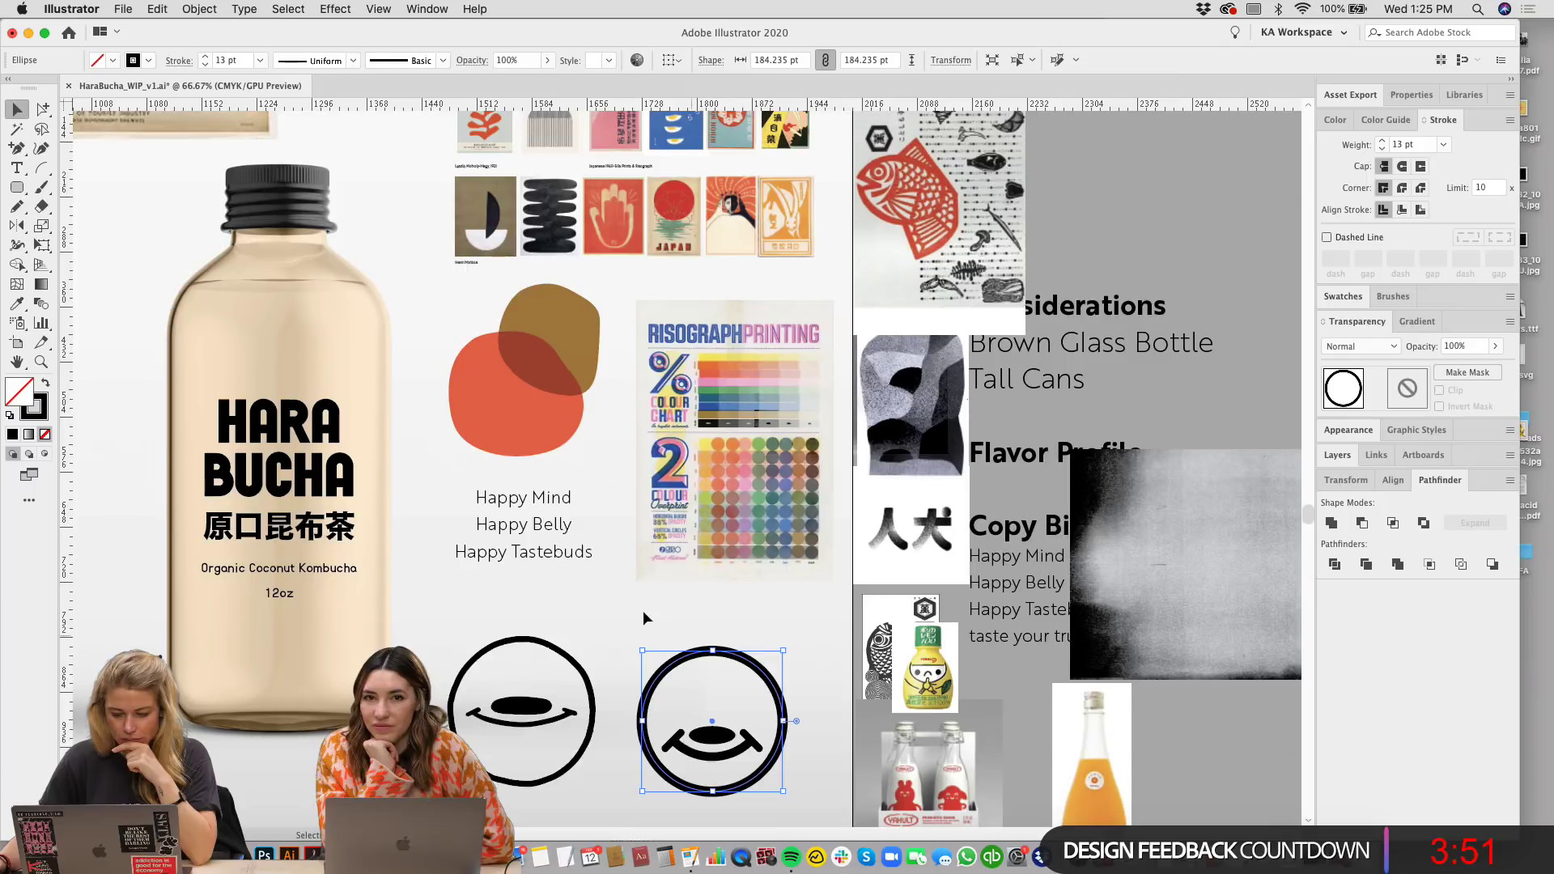
left_click(46, 385)
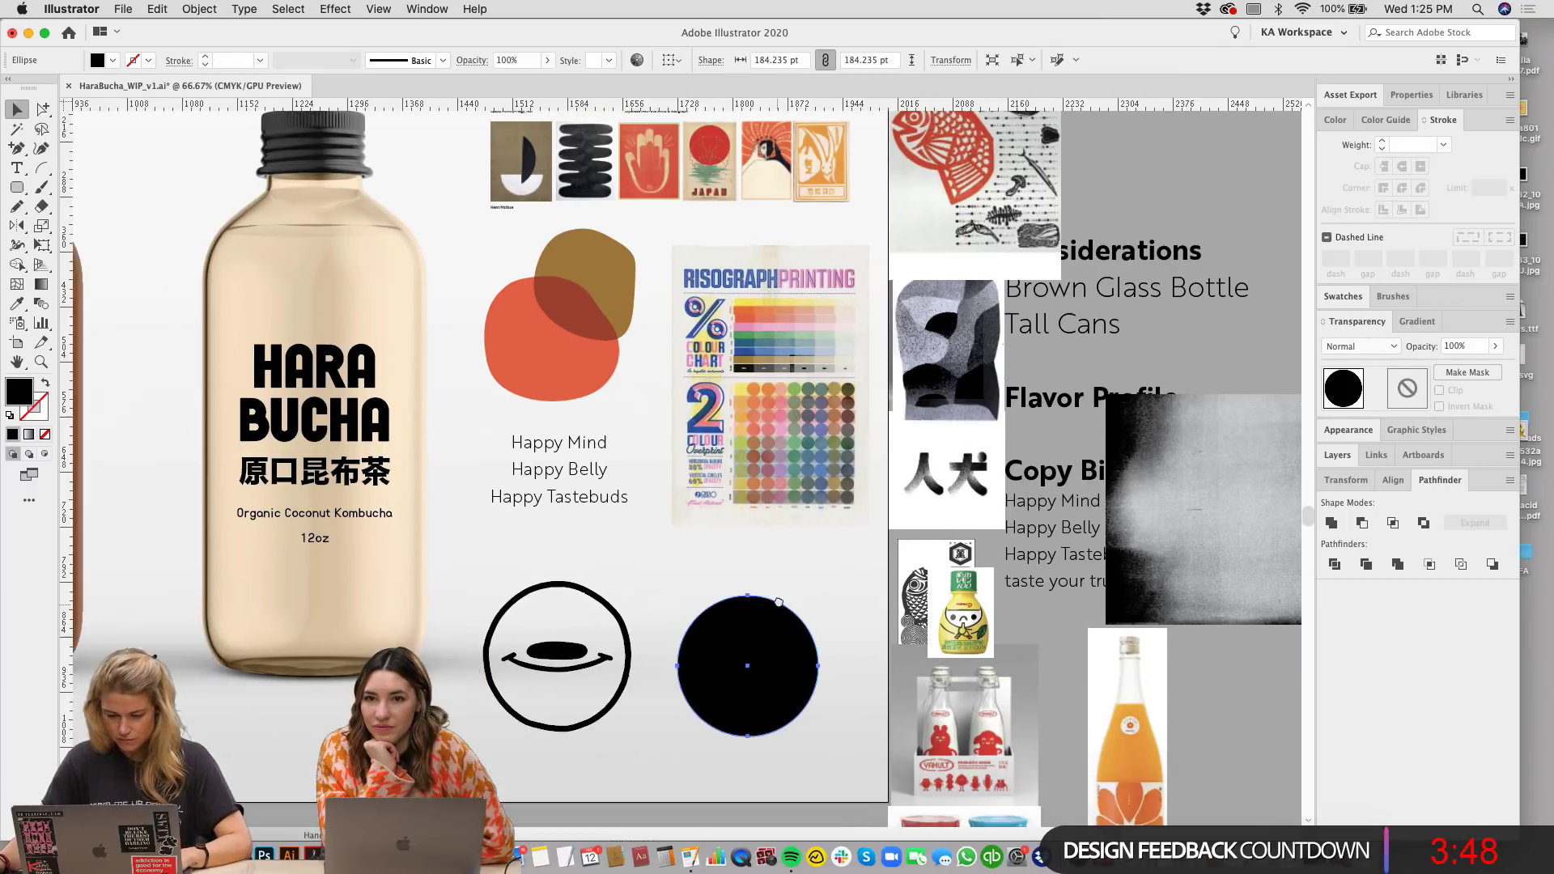
scroll(1039, 582, "down", 3)
scroll(1038, 582, "left", 2)
key("super+v")
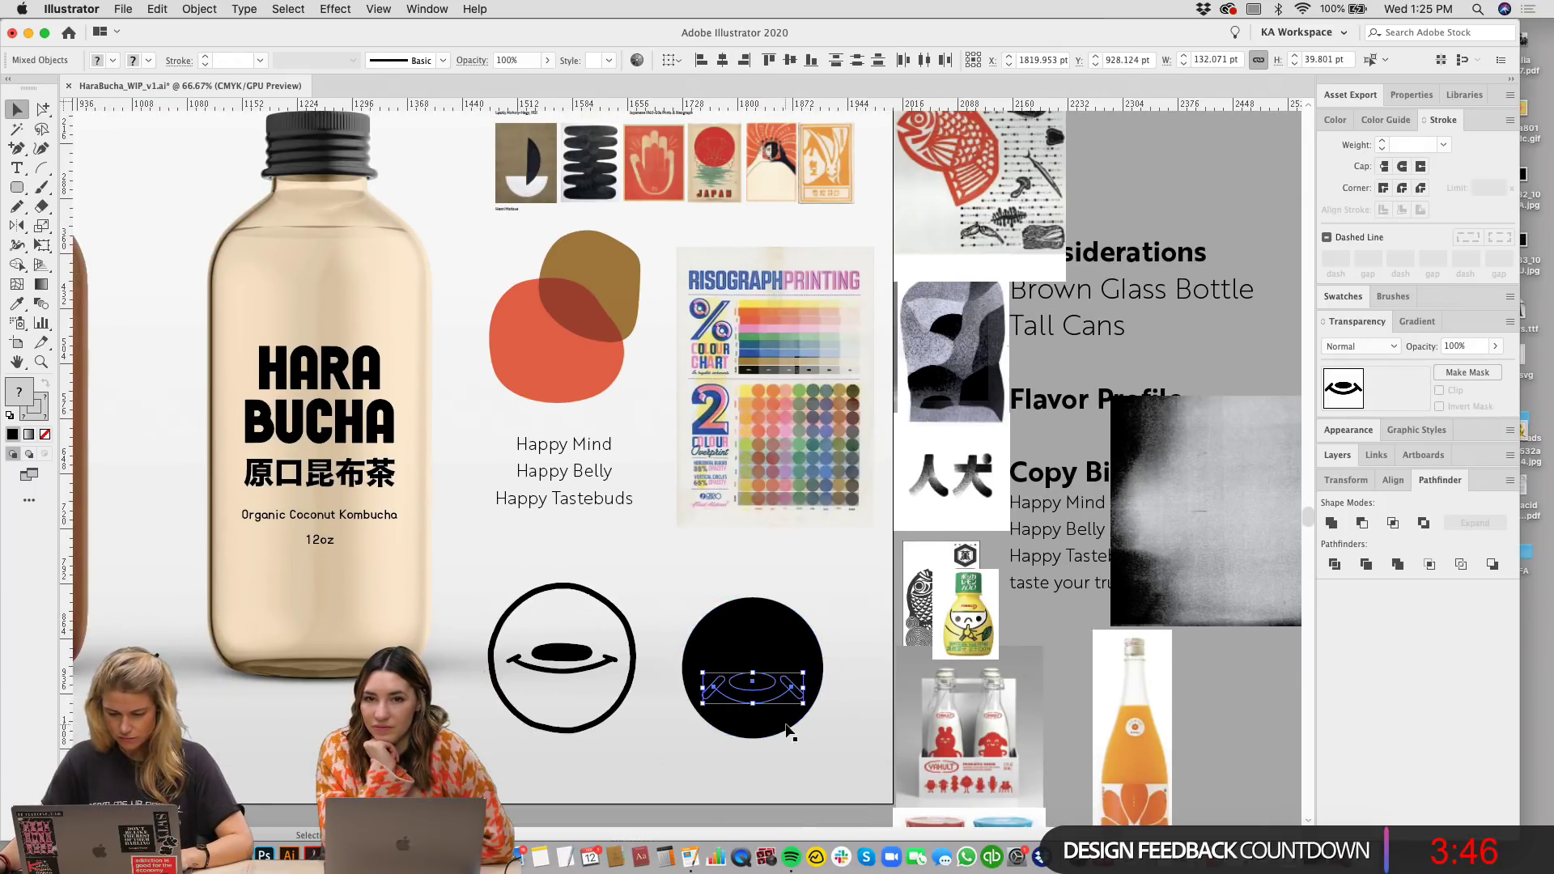
key("super+z")
left_click(827, 560)
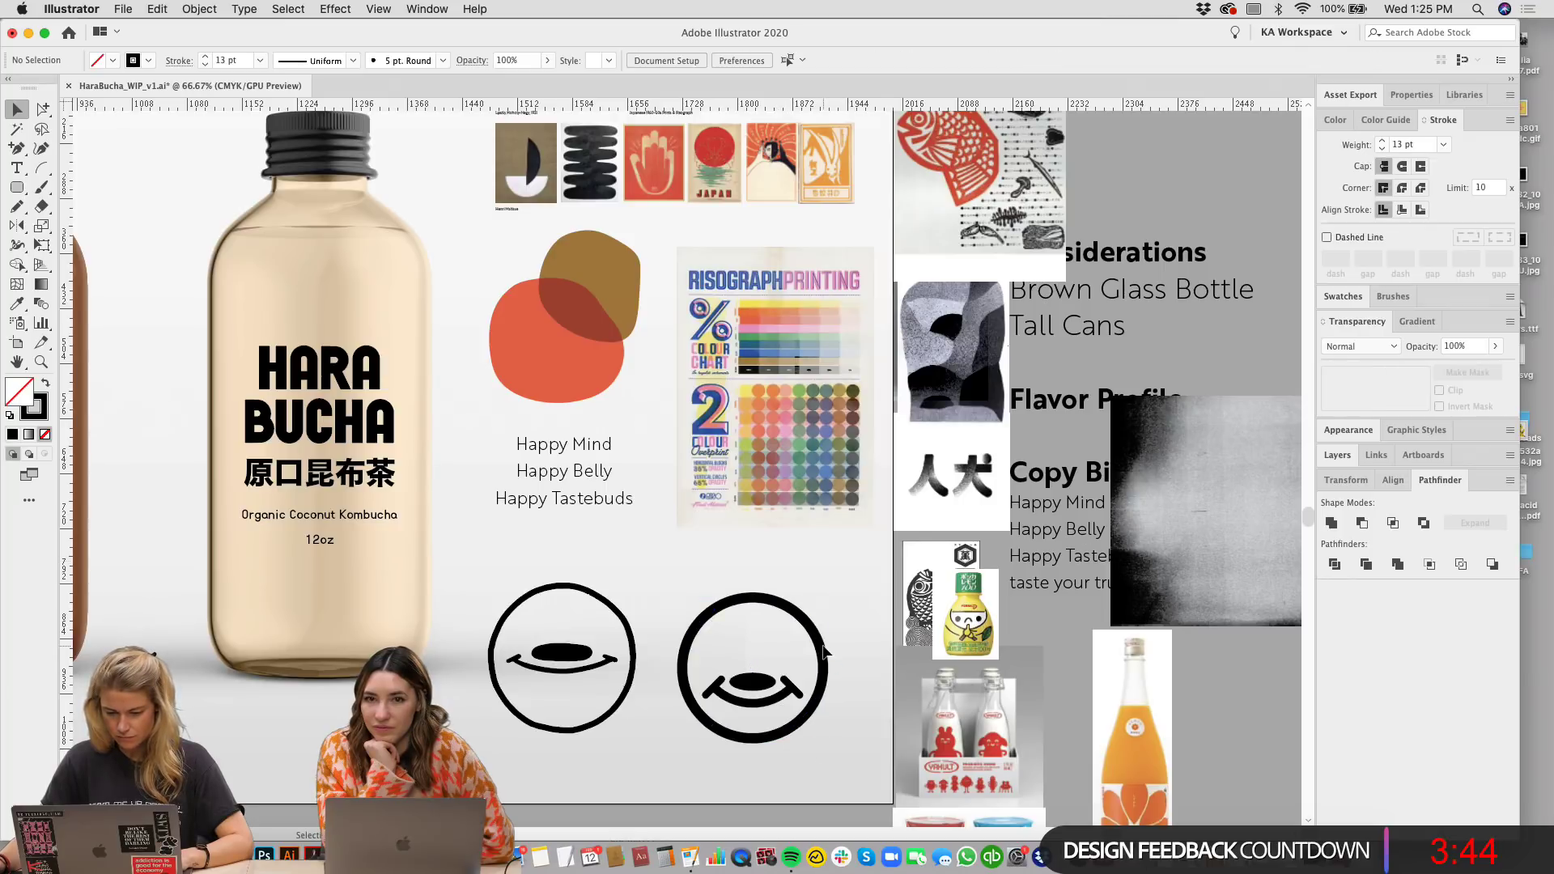
Step: Duplicate the three-line Happy Mind, Happy Belly, Happy Tastebuds tagline into the space below the two faces
left_click_drag(846, 725, 919, 675)
left_click_drag(849, 590, 801, 549)
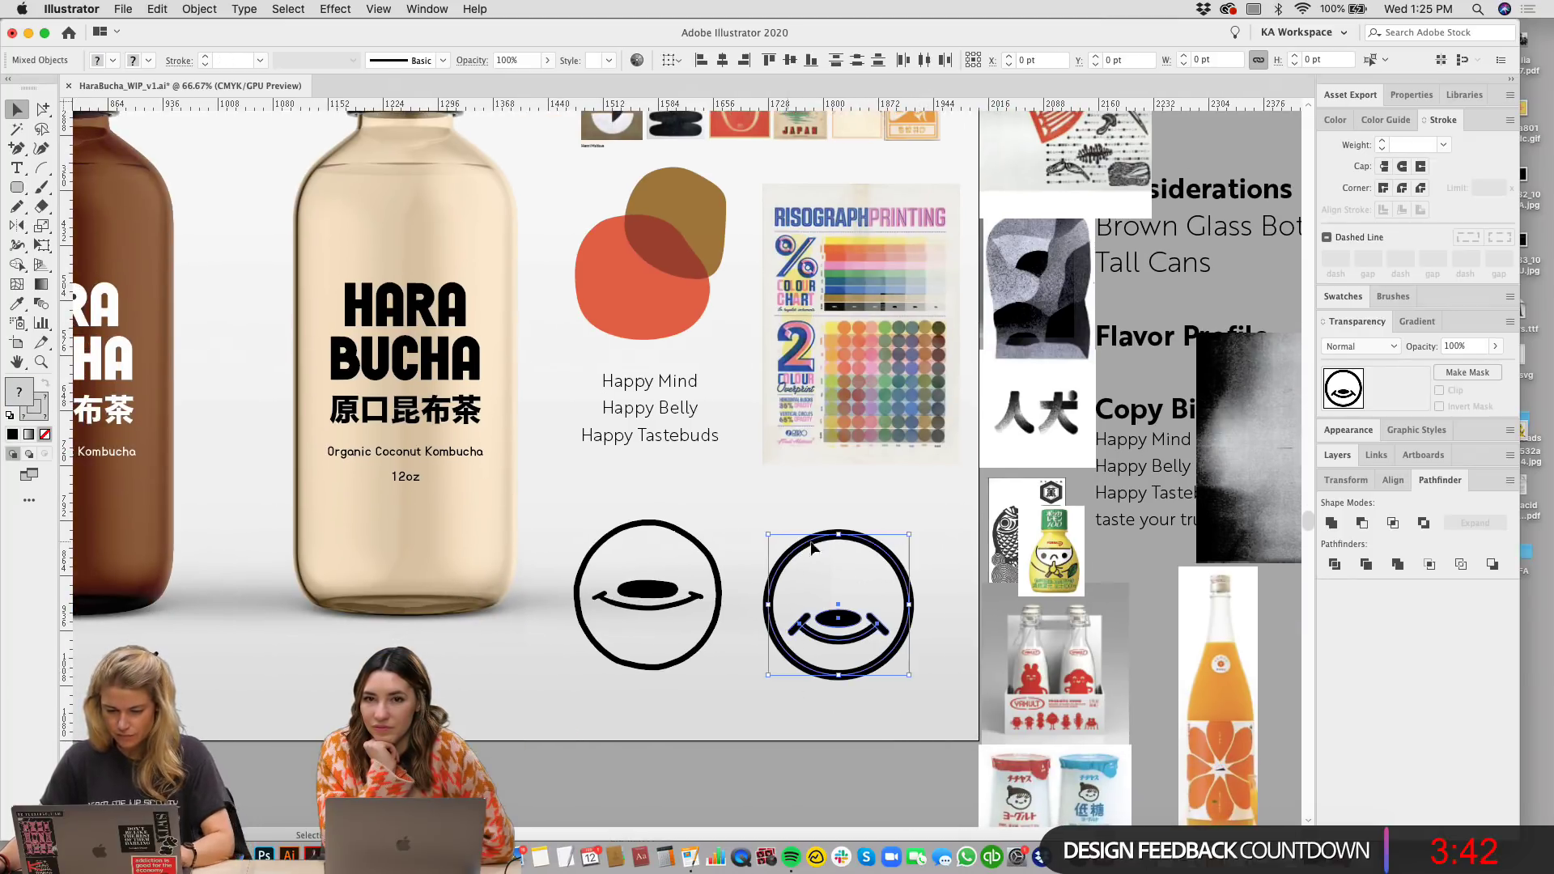
scroll(890, 623, "down", 2)
scroll(890, 624, "right", 2)
key("super+equal")
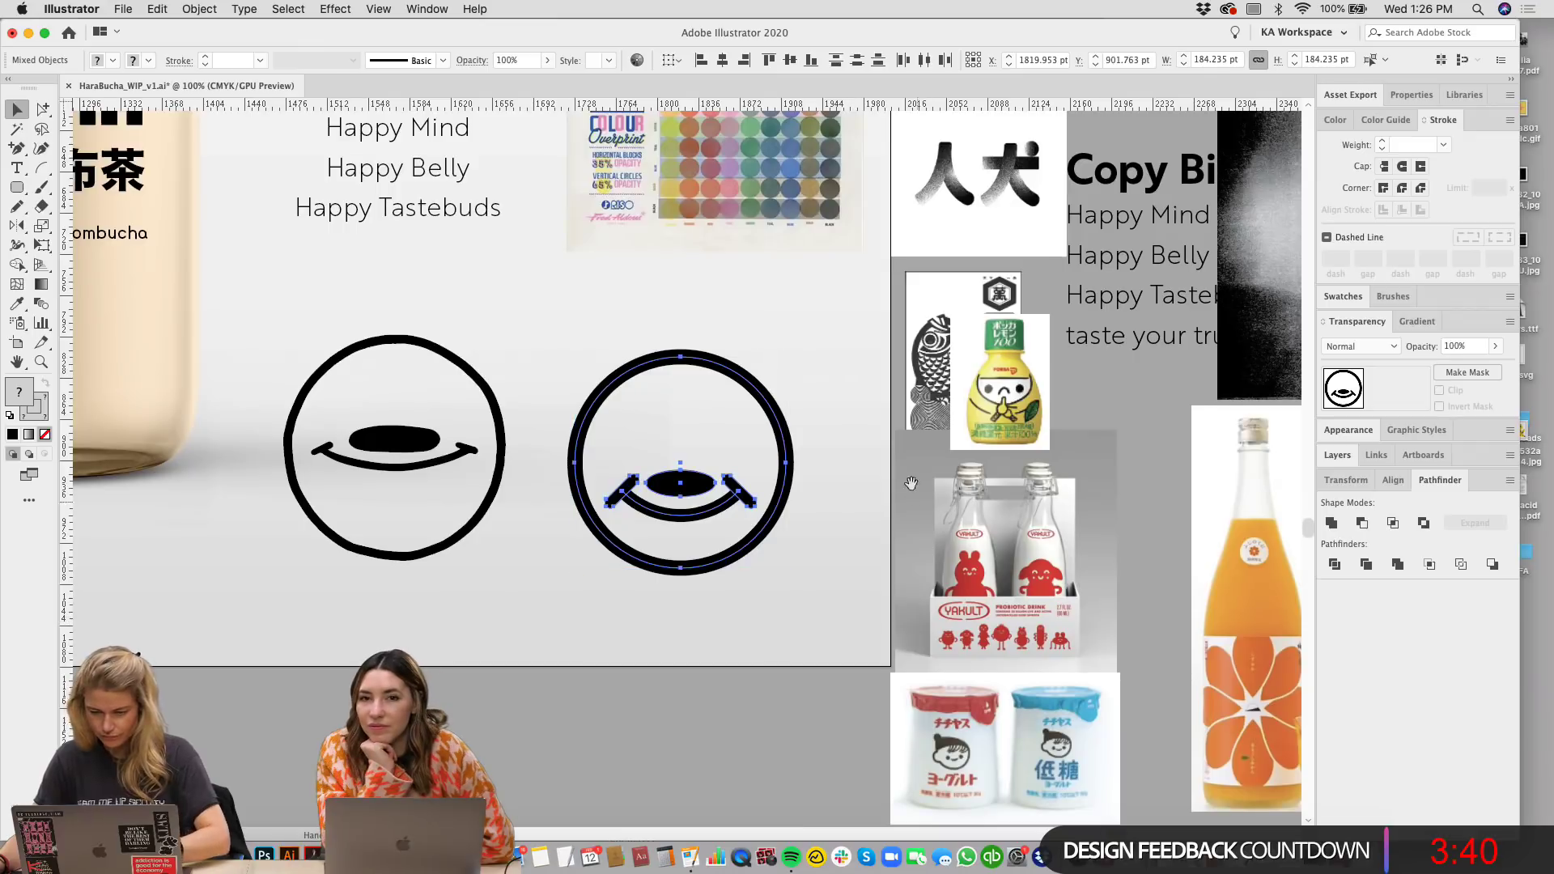
scroll(680, 462, "up", 2)
scroll(679, 462, "right", 2)
left_click(315, 225)
left_click_drag(316, 225, 515, 734)
left_click_drag(750, 709, 805, 631)
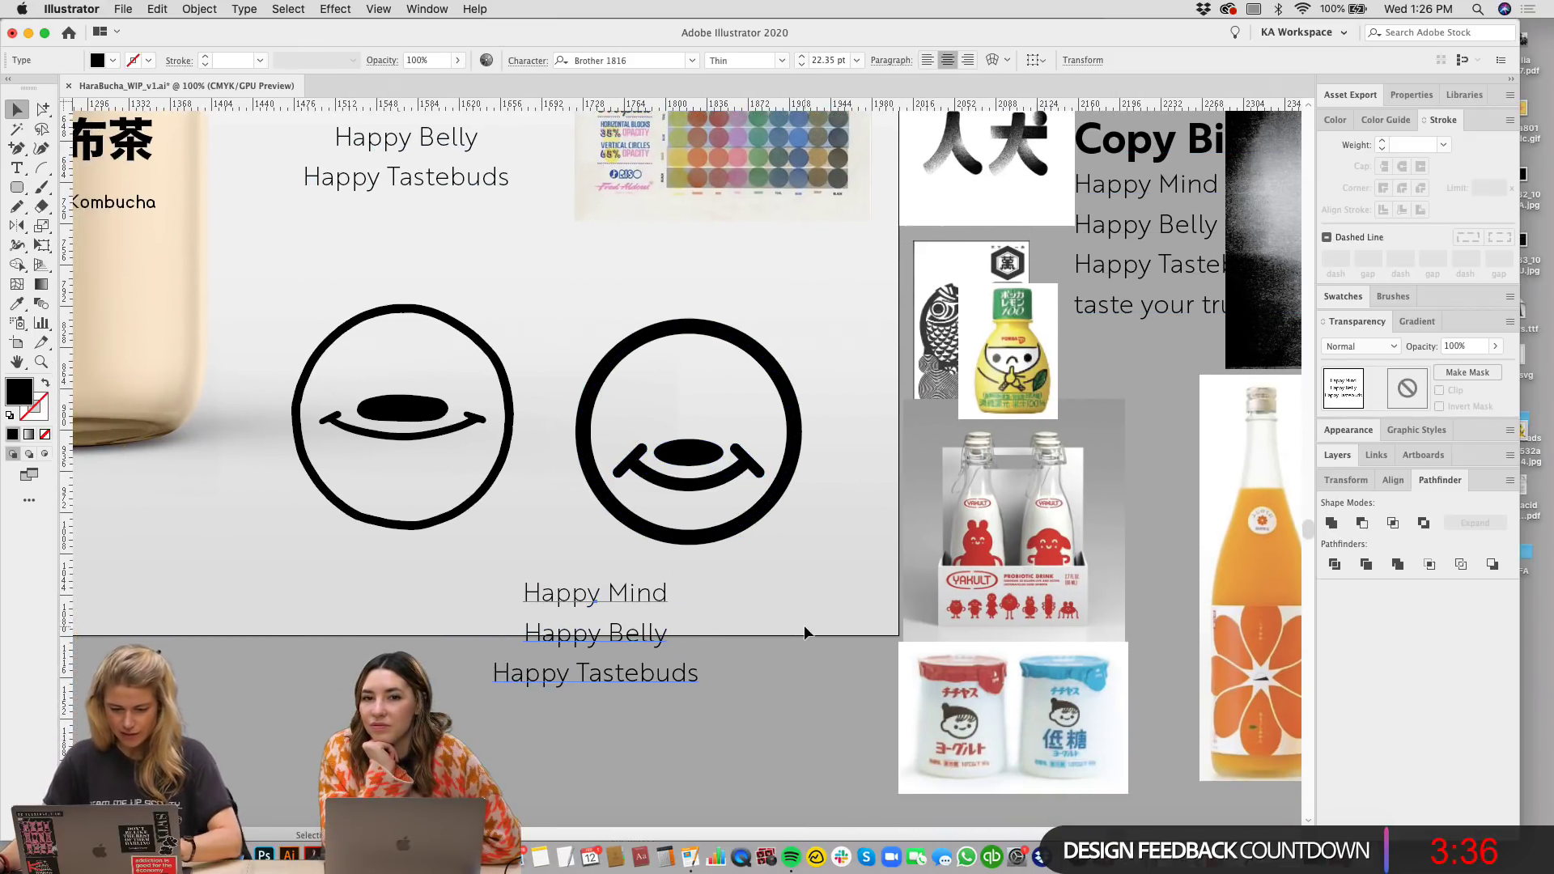
left_click(793, 629)
Step: Join "Happy Mind" and "Happy Belly" onto a single line in the duplicated tagline
key("super+equal")
scroll(728, 566, "down", 3)
scroll(728, 567, "left", 2)
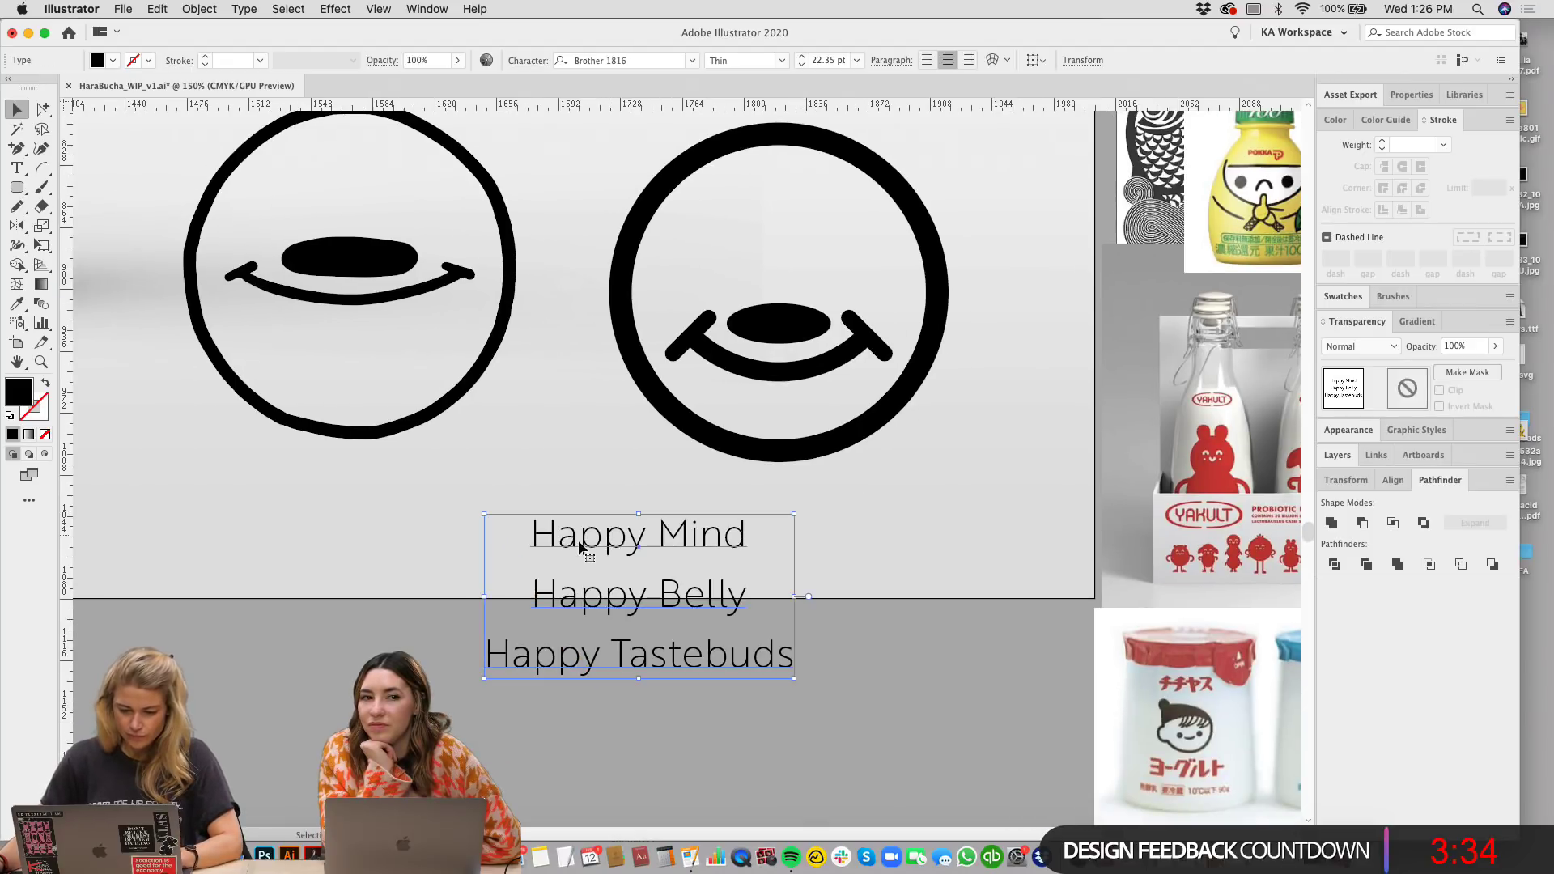
double_click(578, 543)
left_click(533, 593)
key("BackSpace")
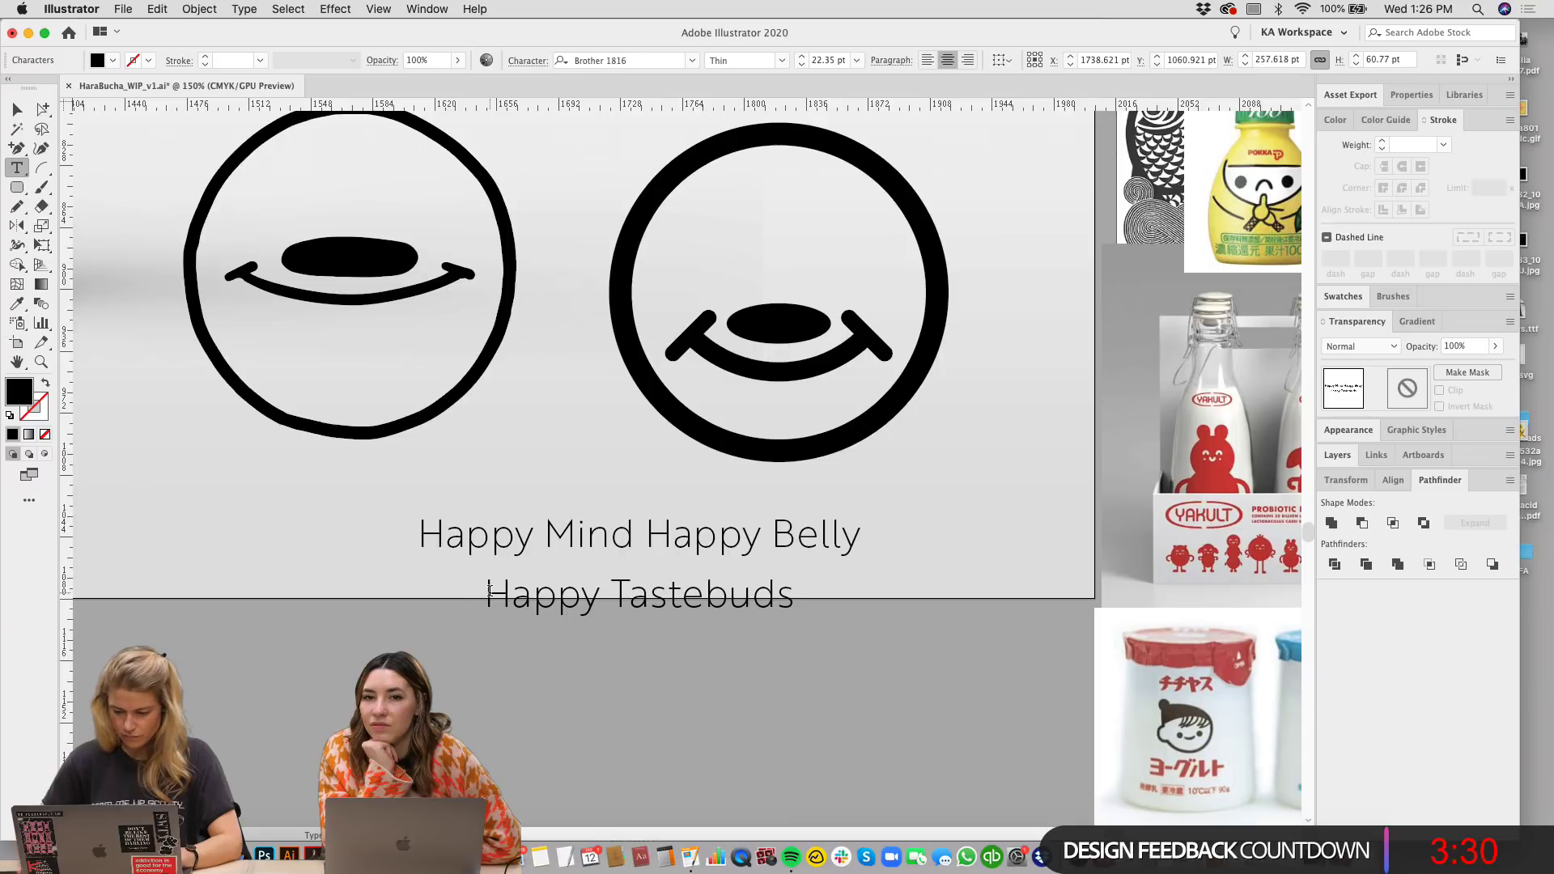
Step: Cut "Happy Tastebuds" out of the duplicated tagline and place it as a separate text object beneath "Happy Mind Happy Belly"
left_click_drag(485, 595, 794, 594)
key("super+c")
key("BackSpace")
key("BackSpace")
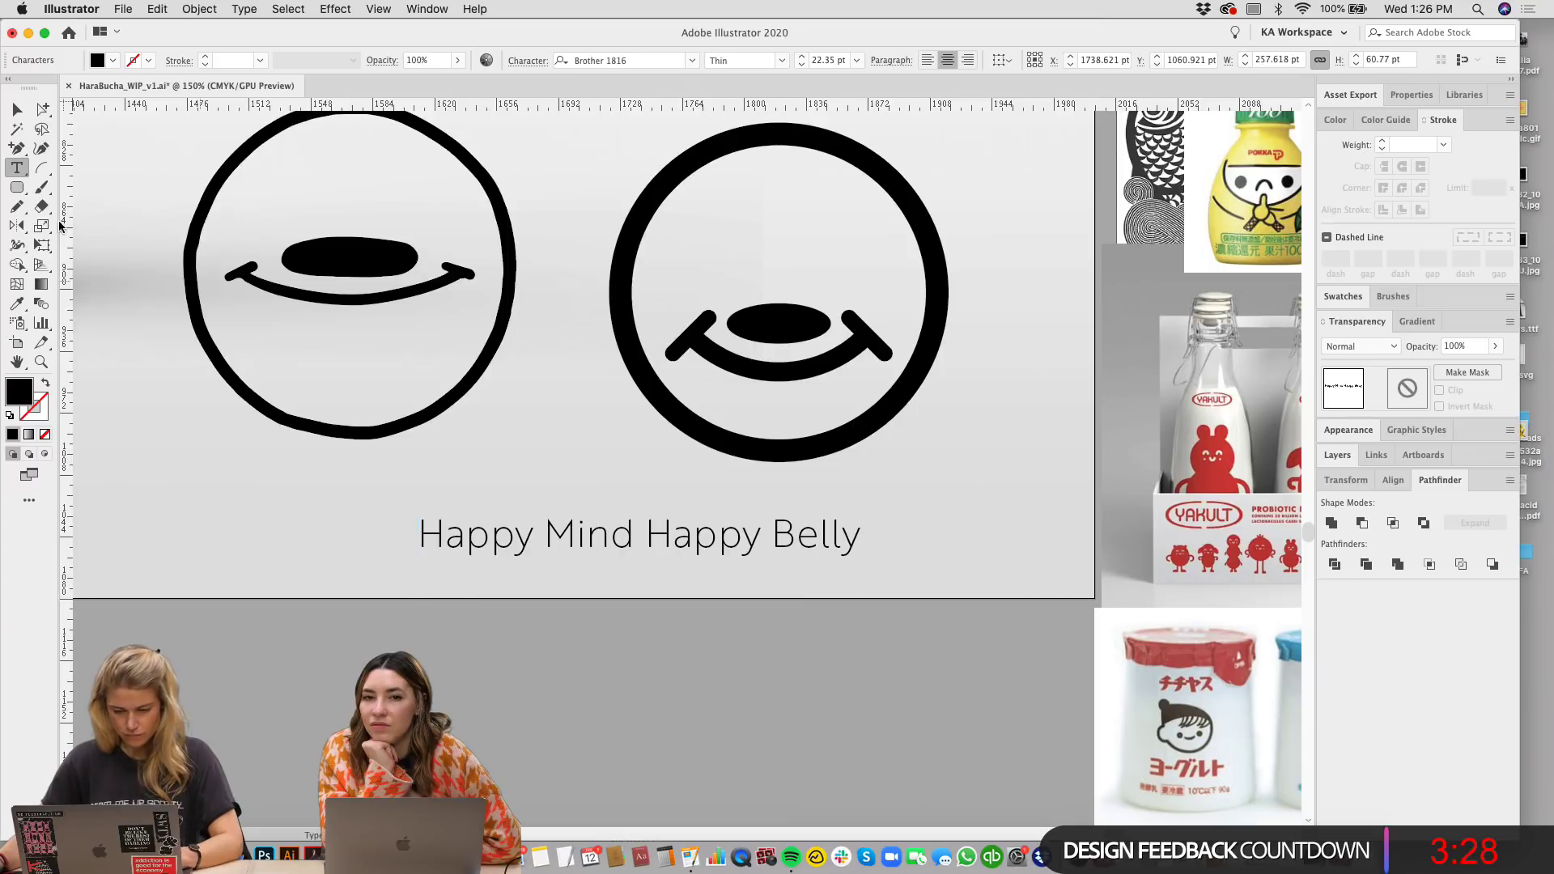
left_click(17, 109)
key("super+v")
left_click_drag(667, 469, 624, 627)
left_click(963, 672)
Step: Match both new tagline texts to the bottle's "Organic Coconut Kombucha" style, Koushiki Sans Regular at 16.18 pt, using the Eyedropper
key("super+minus")
scroll(384, 306, "up", 5)
scroll(384, 306, "left", 5)
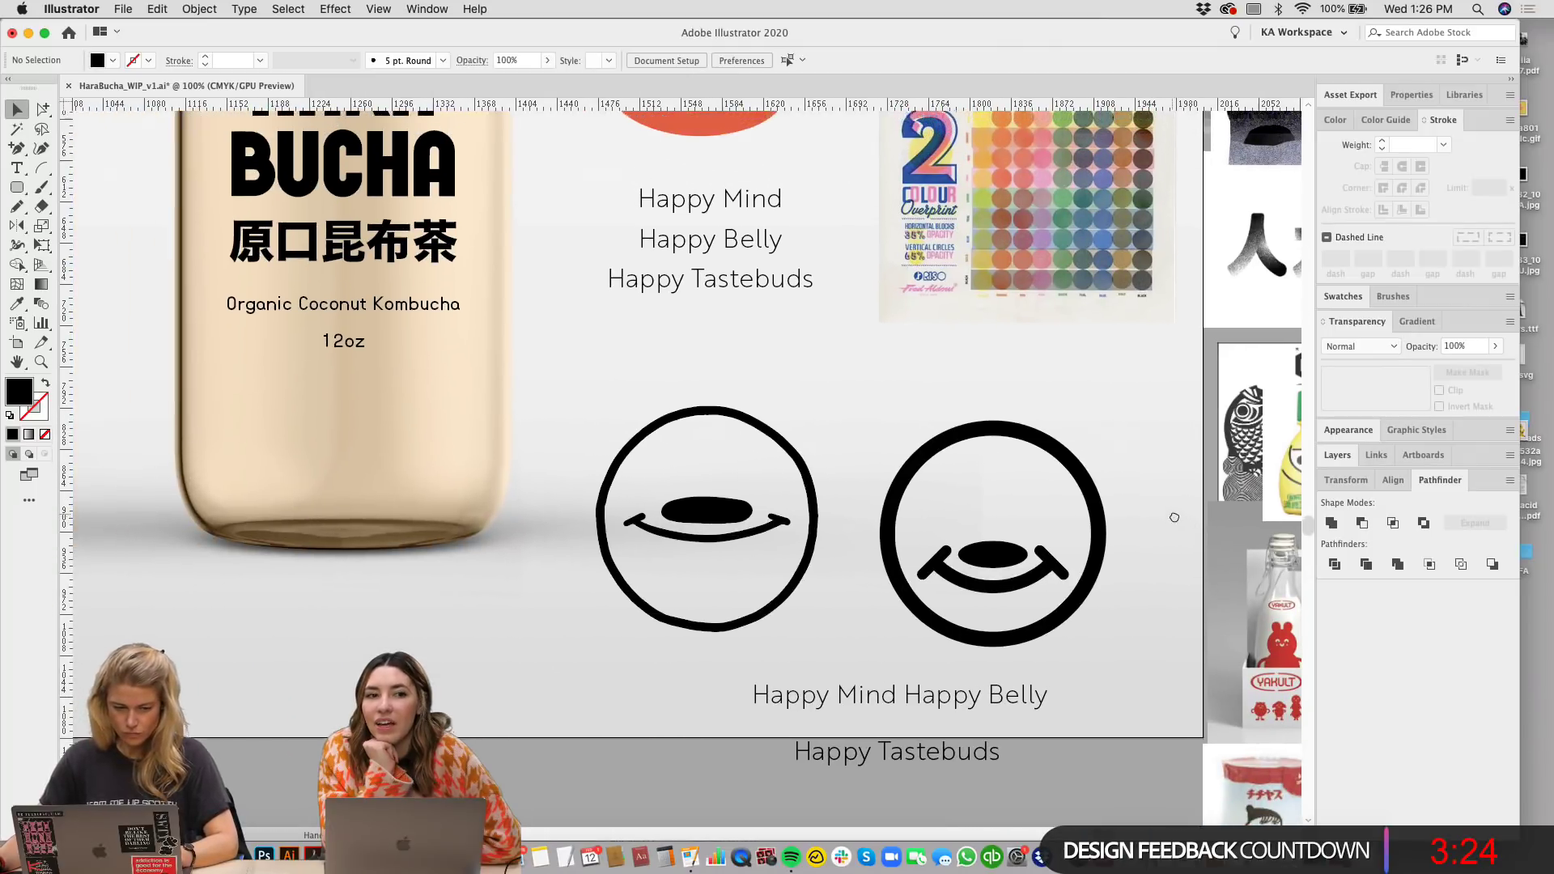
left_click_drag(384, 306, 1012, 389)
key("super+z")
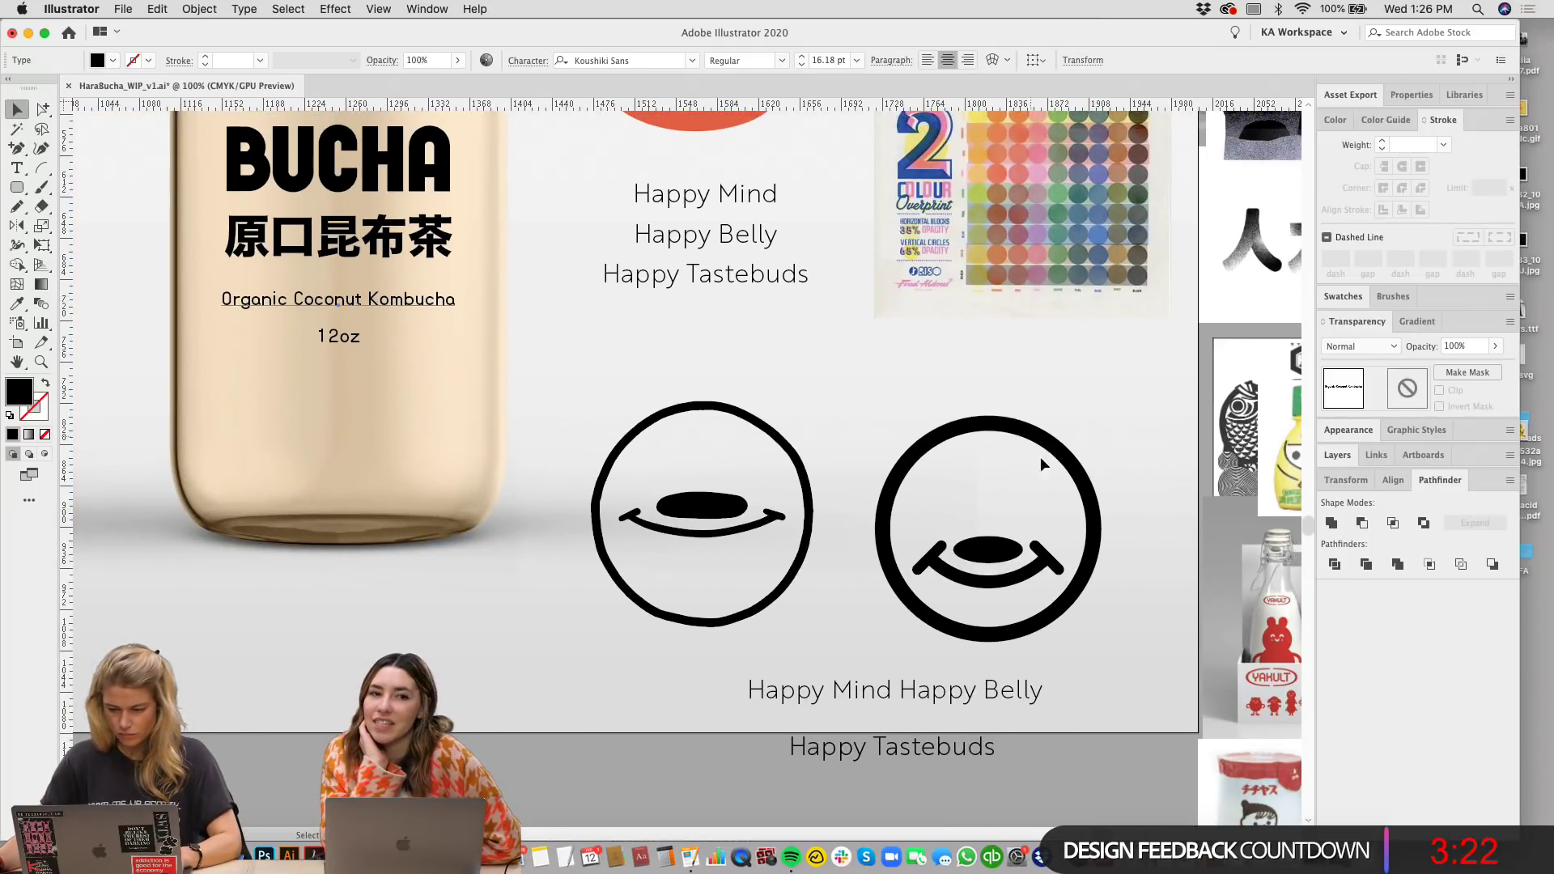
left_click_drag(1055, 633, 999, 614)
left_click(769, 671)
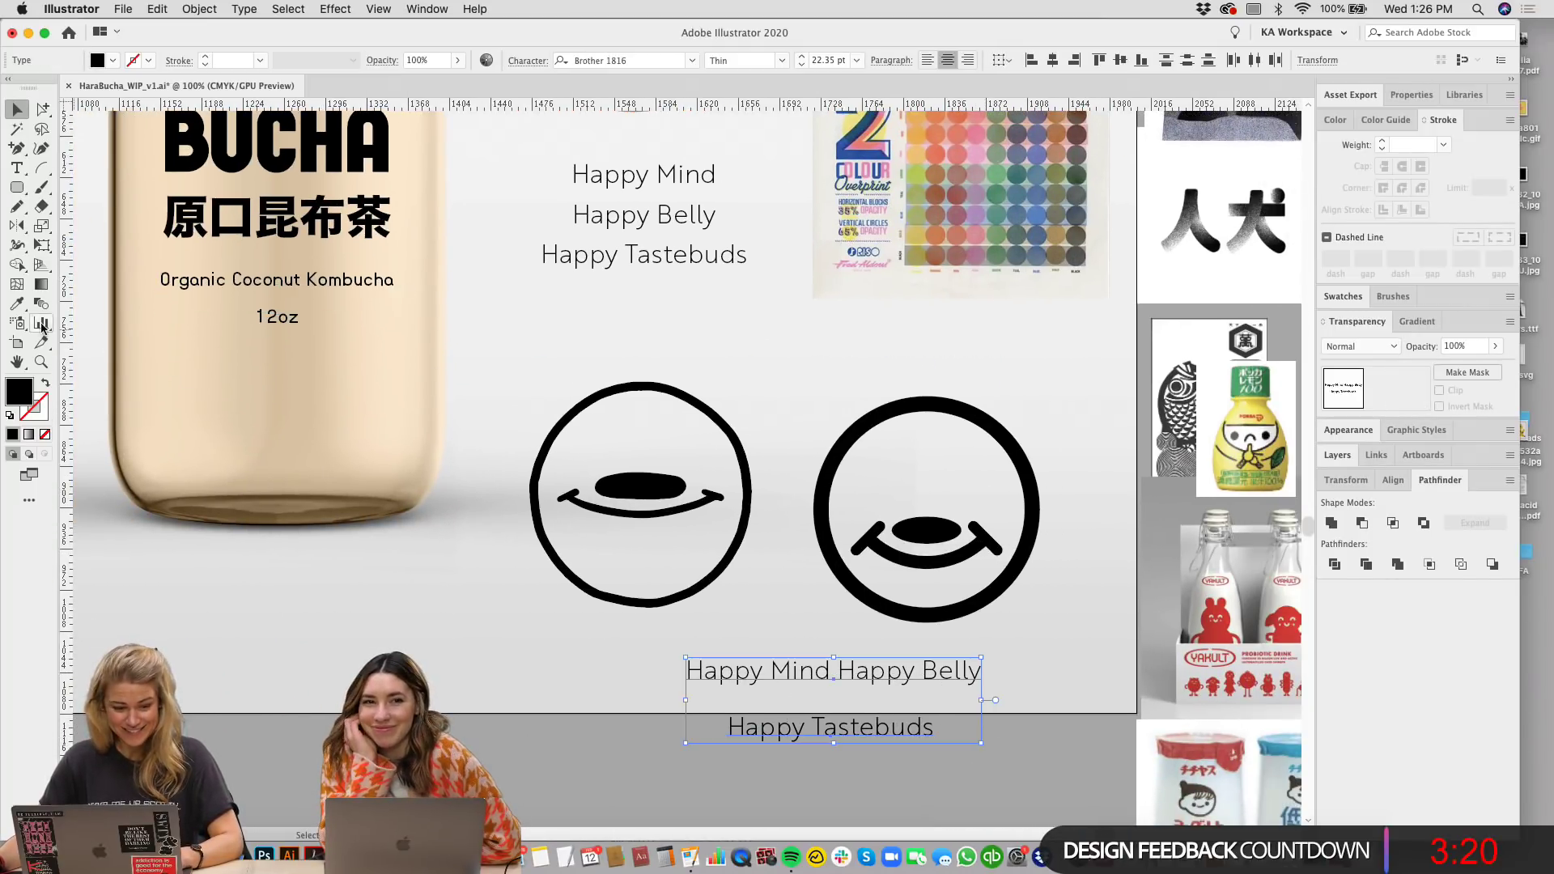
key("i")
left_click(243, 280)
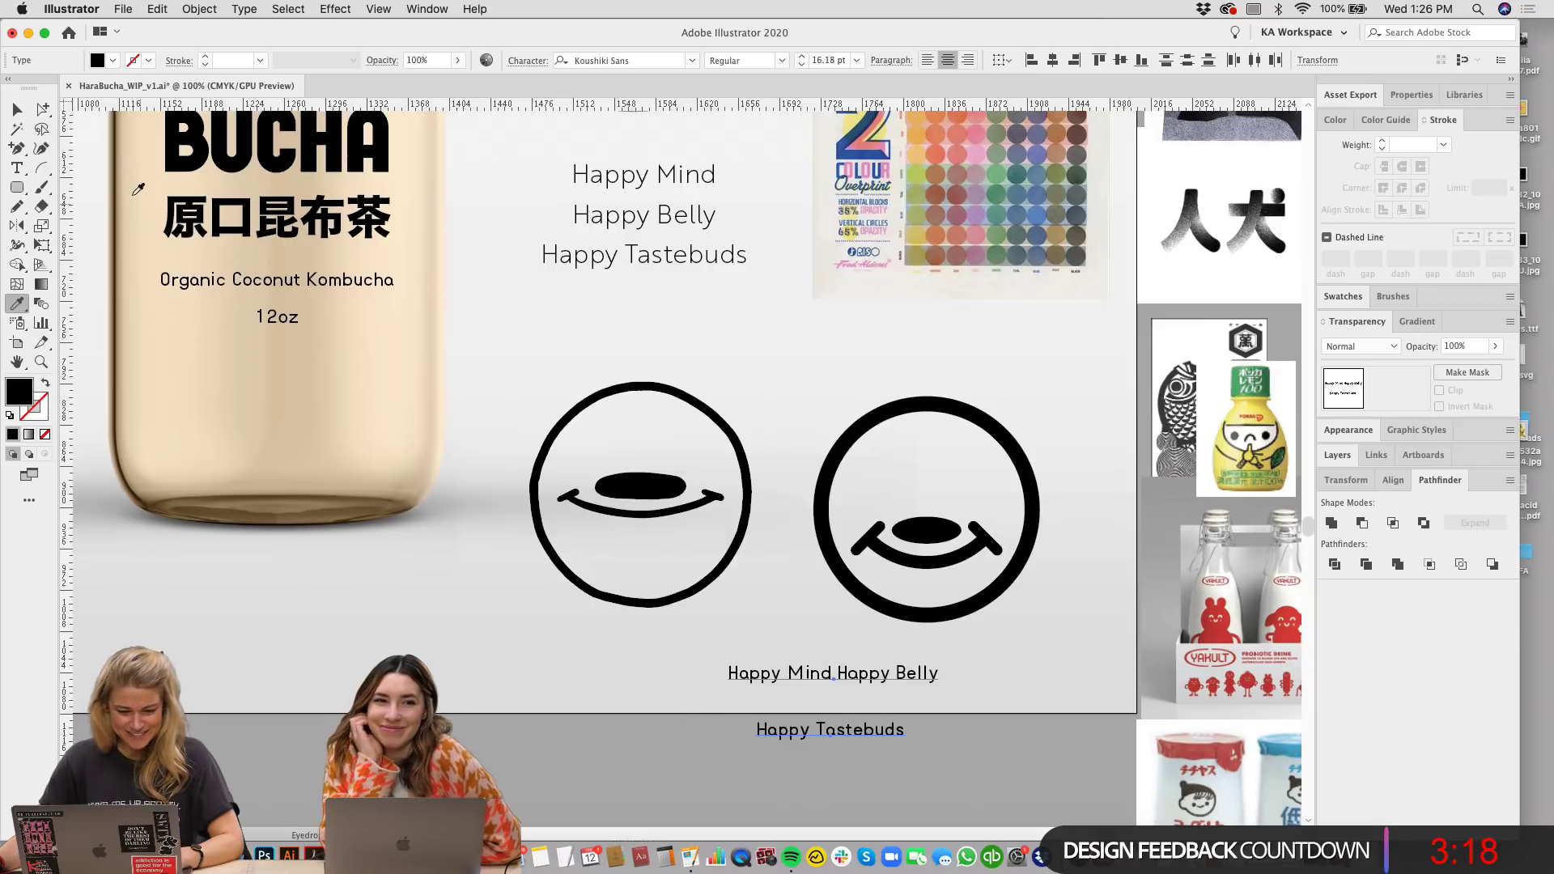
left_click(17, 108)
scroll(957, 660, "right", 5)
left_click(848, 637)
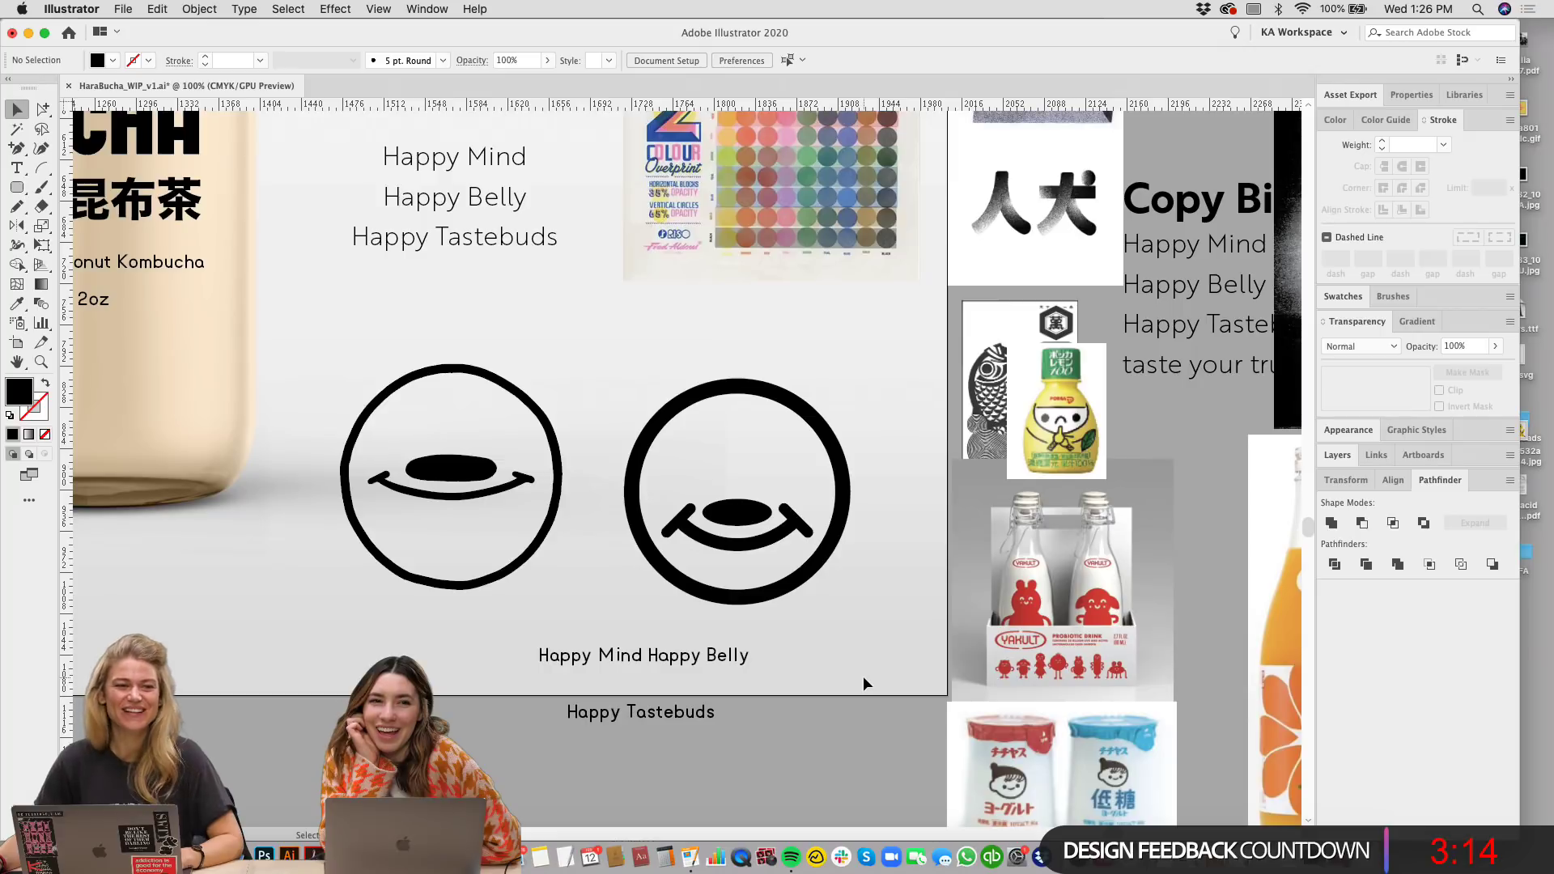
Step: Move the two restyled tagline texts so they sit roughly centred beneath the geometric face
scroll(809, 688, "down", 2)
left_click(627, 645)
left_click_drag(626, 642, 705, 664)
left_click(892, 598)
scroll(770, 459, "up", 1)
scroll(811, 469, "up", 1)
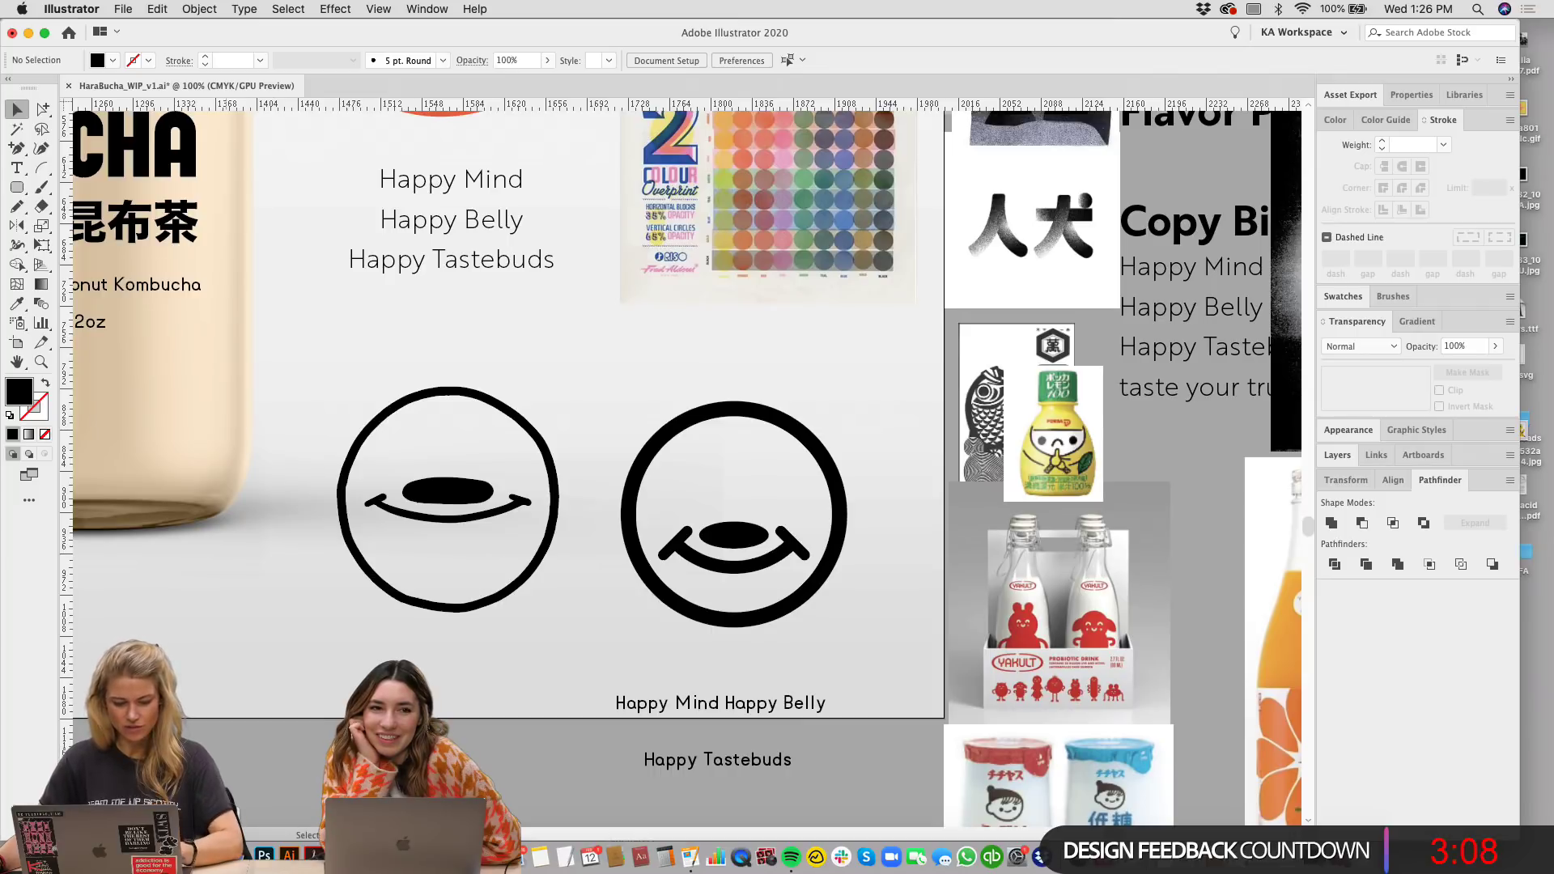
Step: Switch to Safari, search the web for "tanjuki character" and check its image results
key("super+Tab")
type("tanjuk")
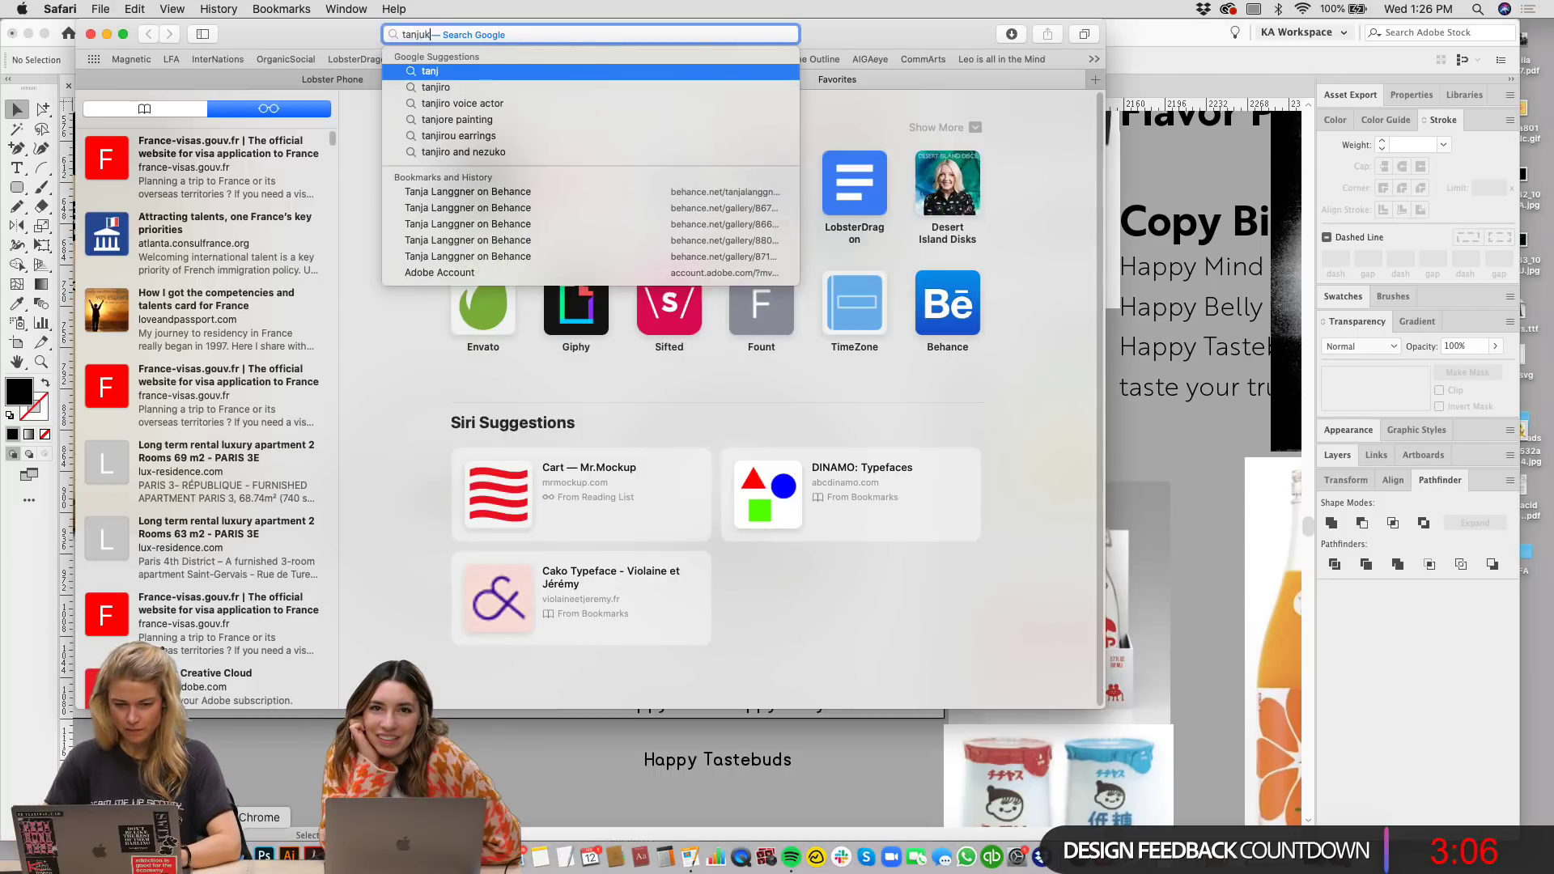
type("i character")
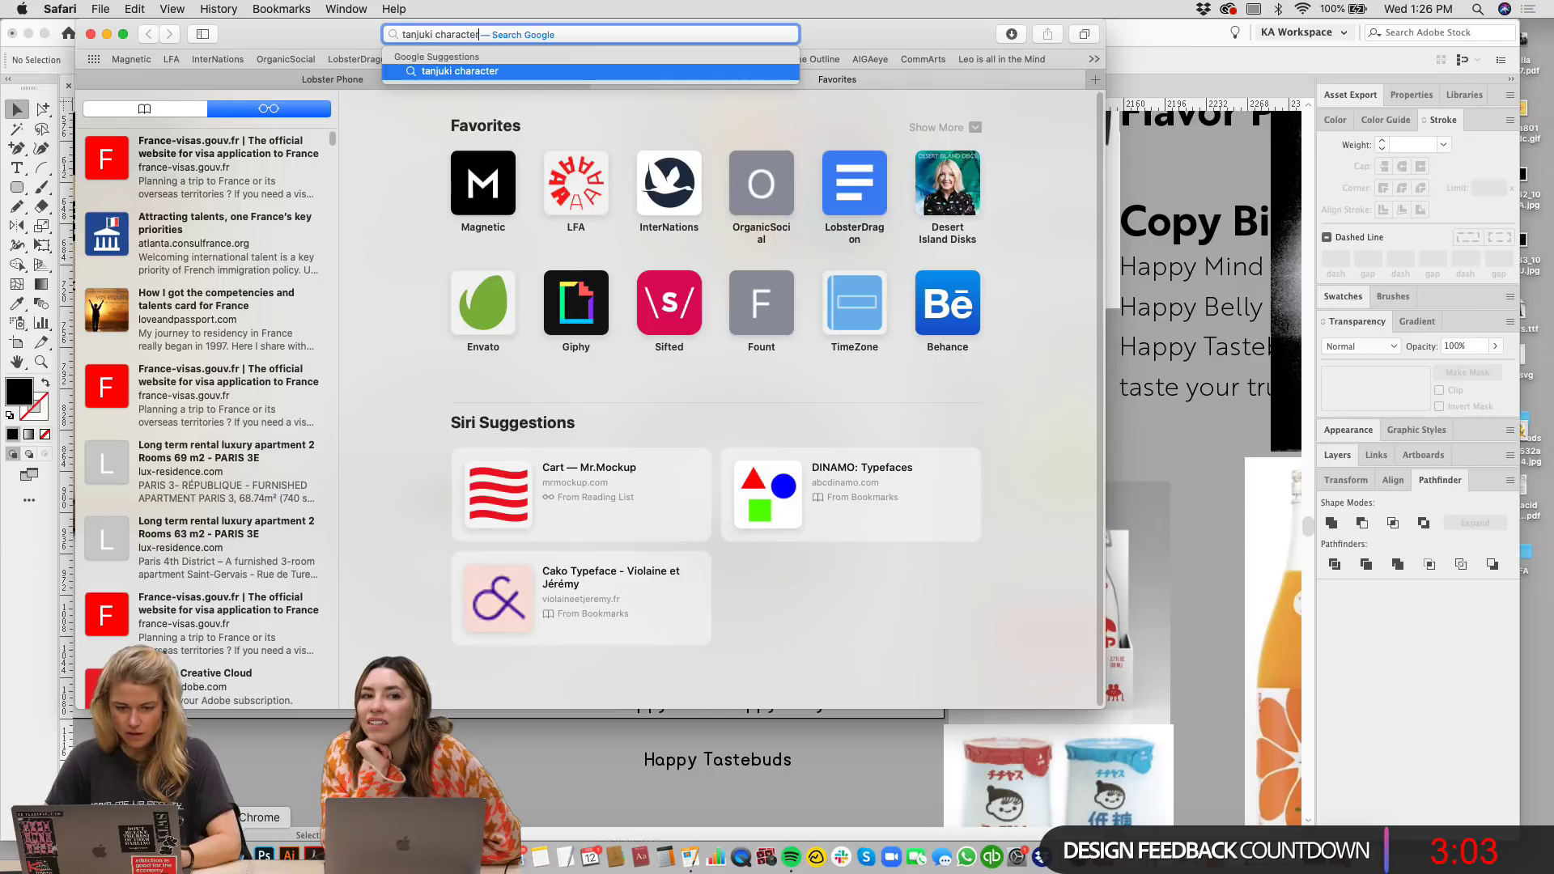
key("Return")
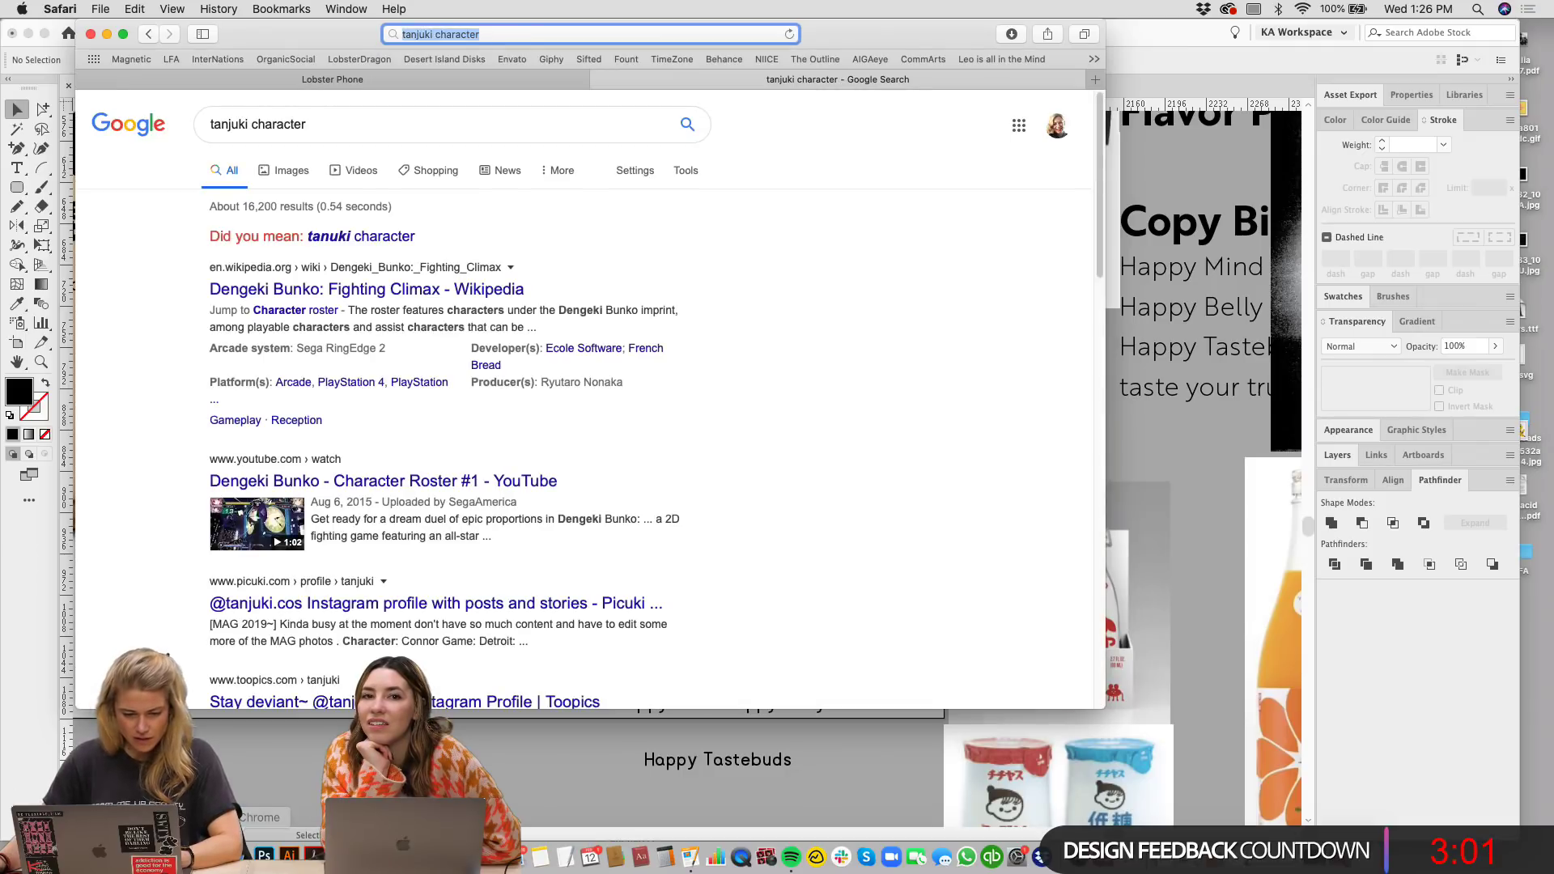
left_click(294, 172)
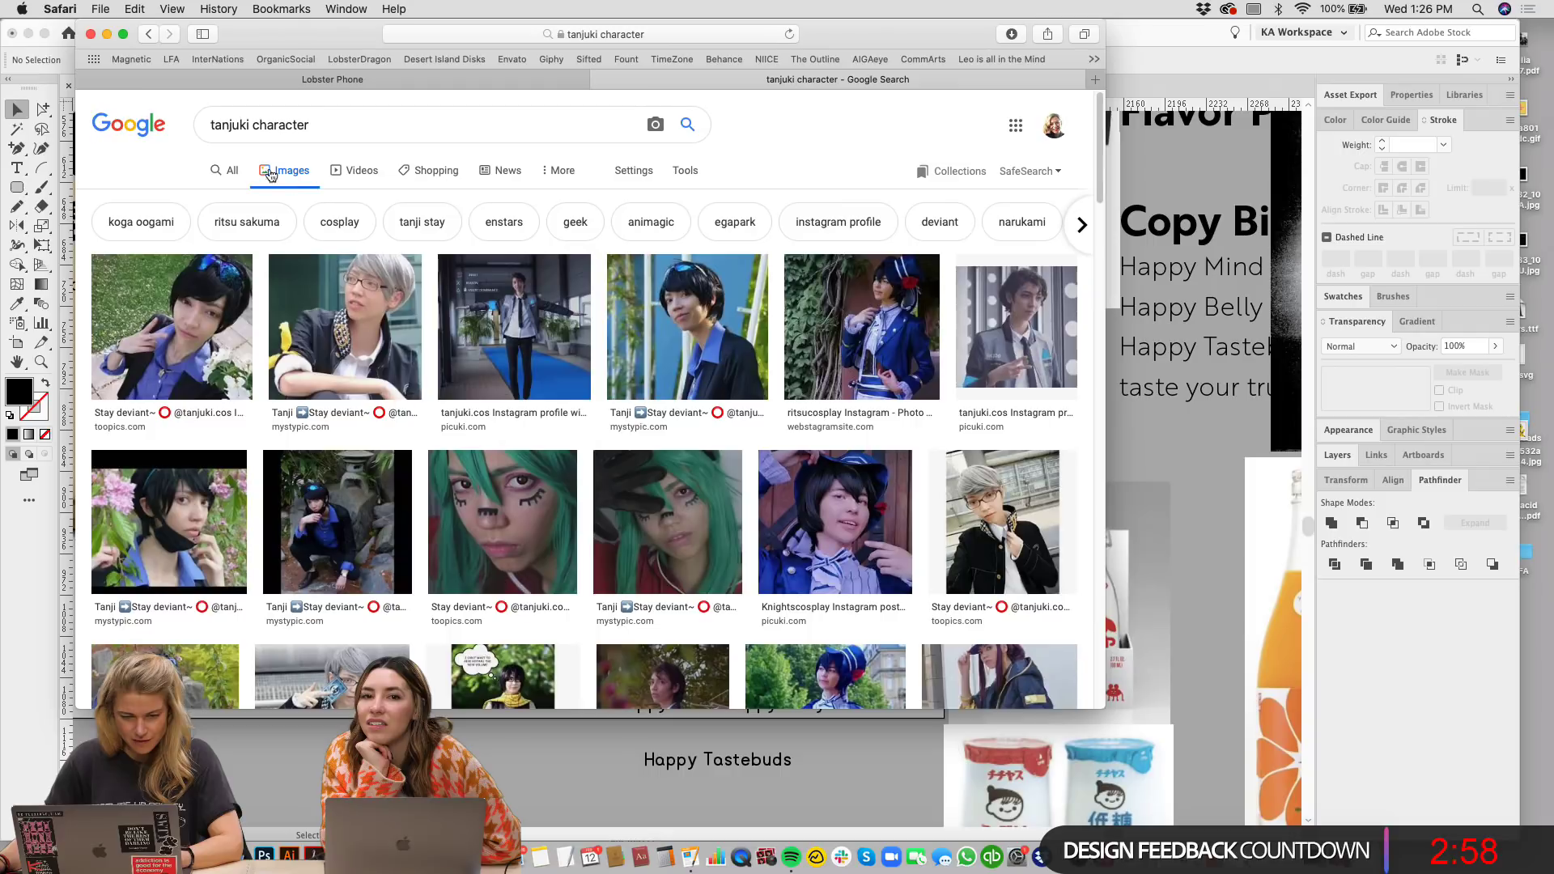
left_click(150, 34)
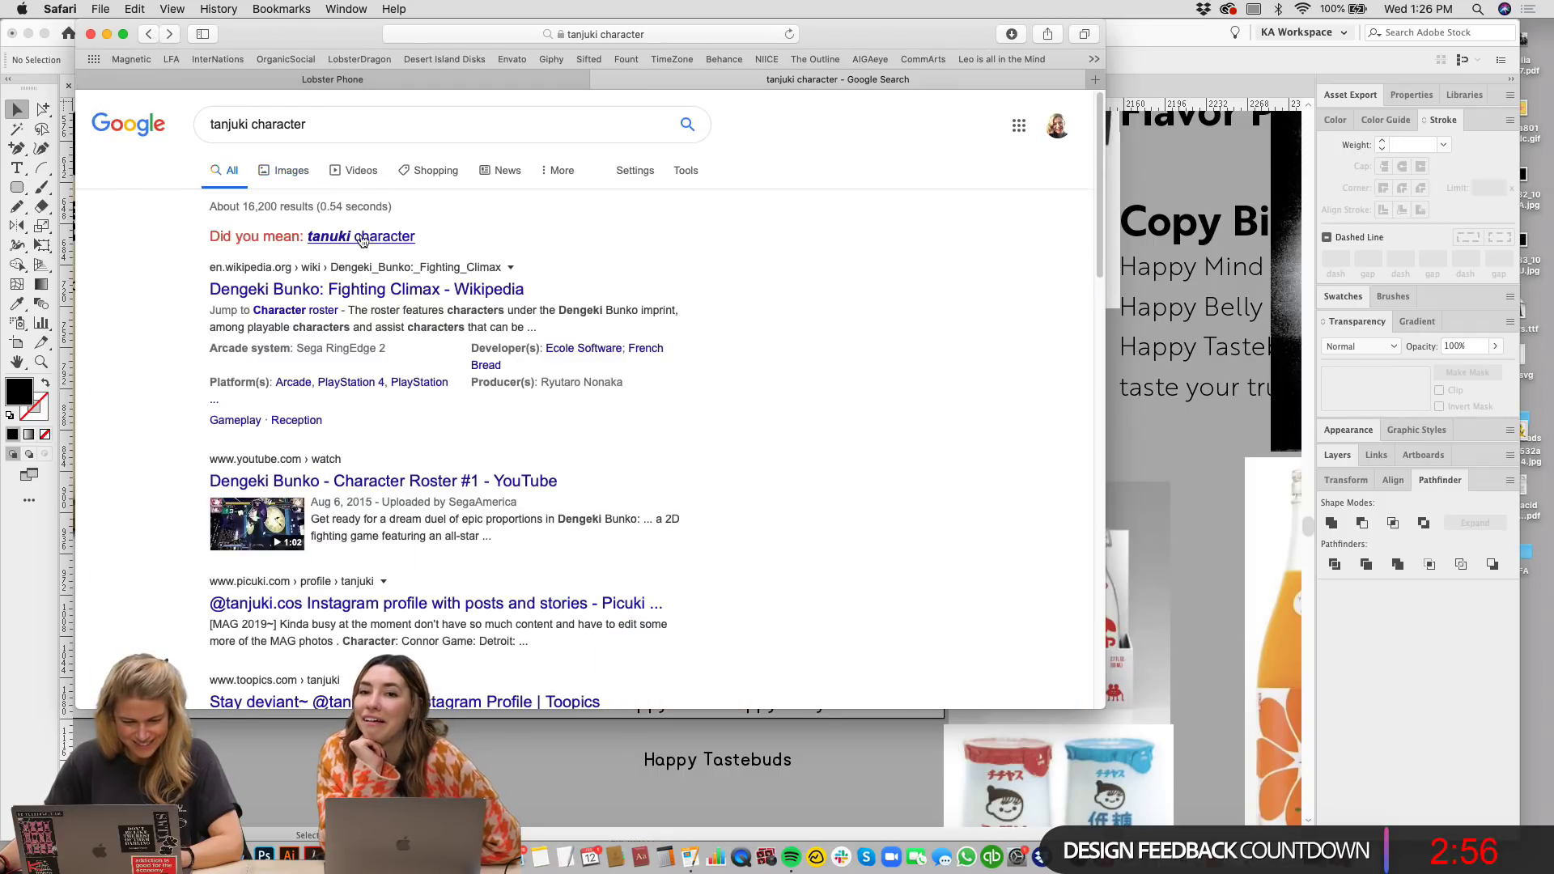
Step: Search for the corrected "tanuki character" and open the image result of the Japanese tanuki statue in a straw hat
left_click(340, 240)
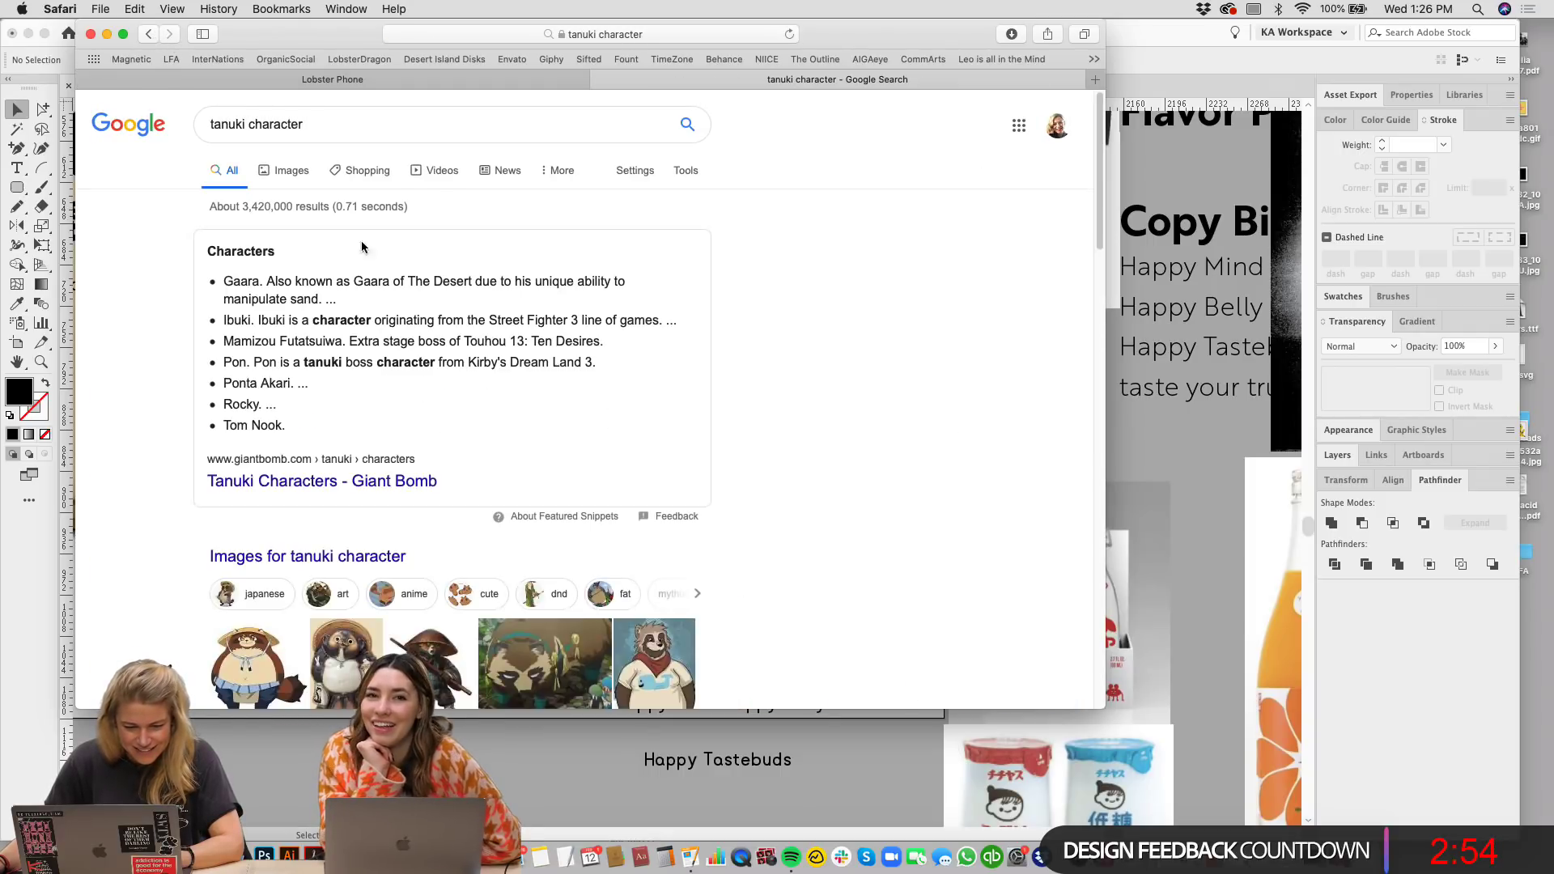
left_click(295, 170)
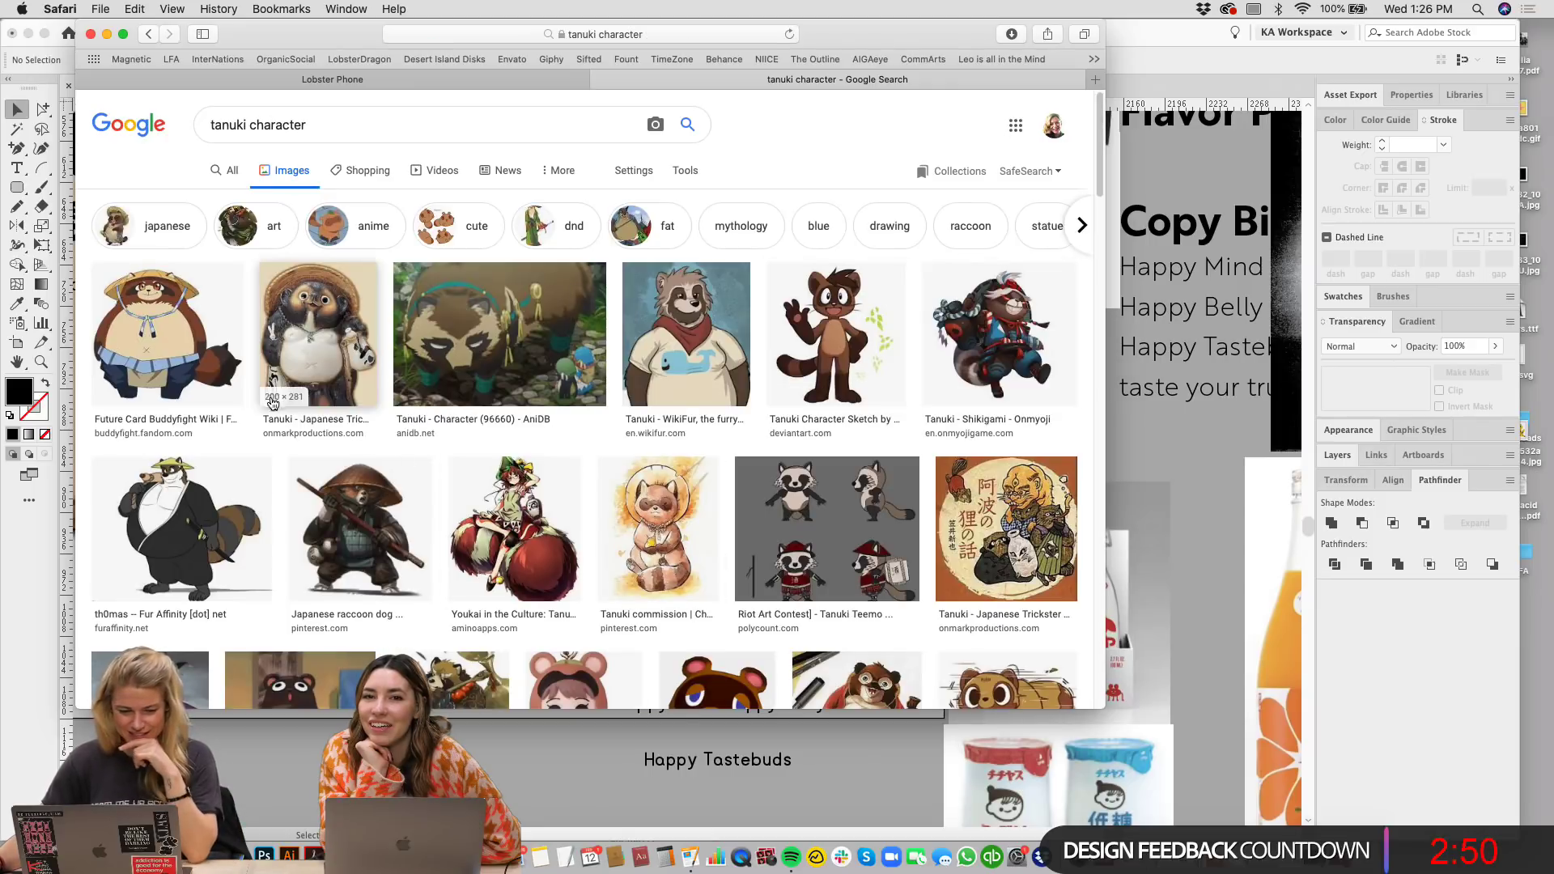
left_click(332, 344)
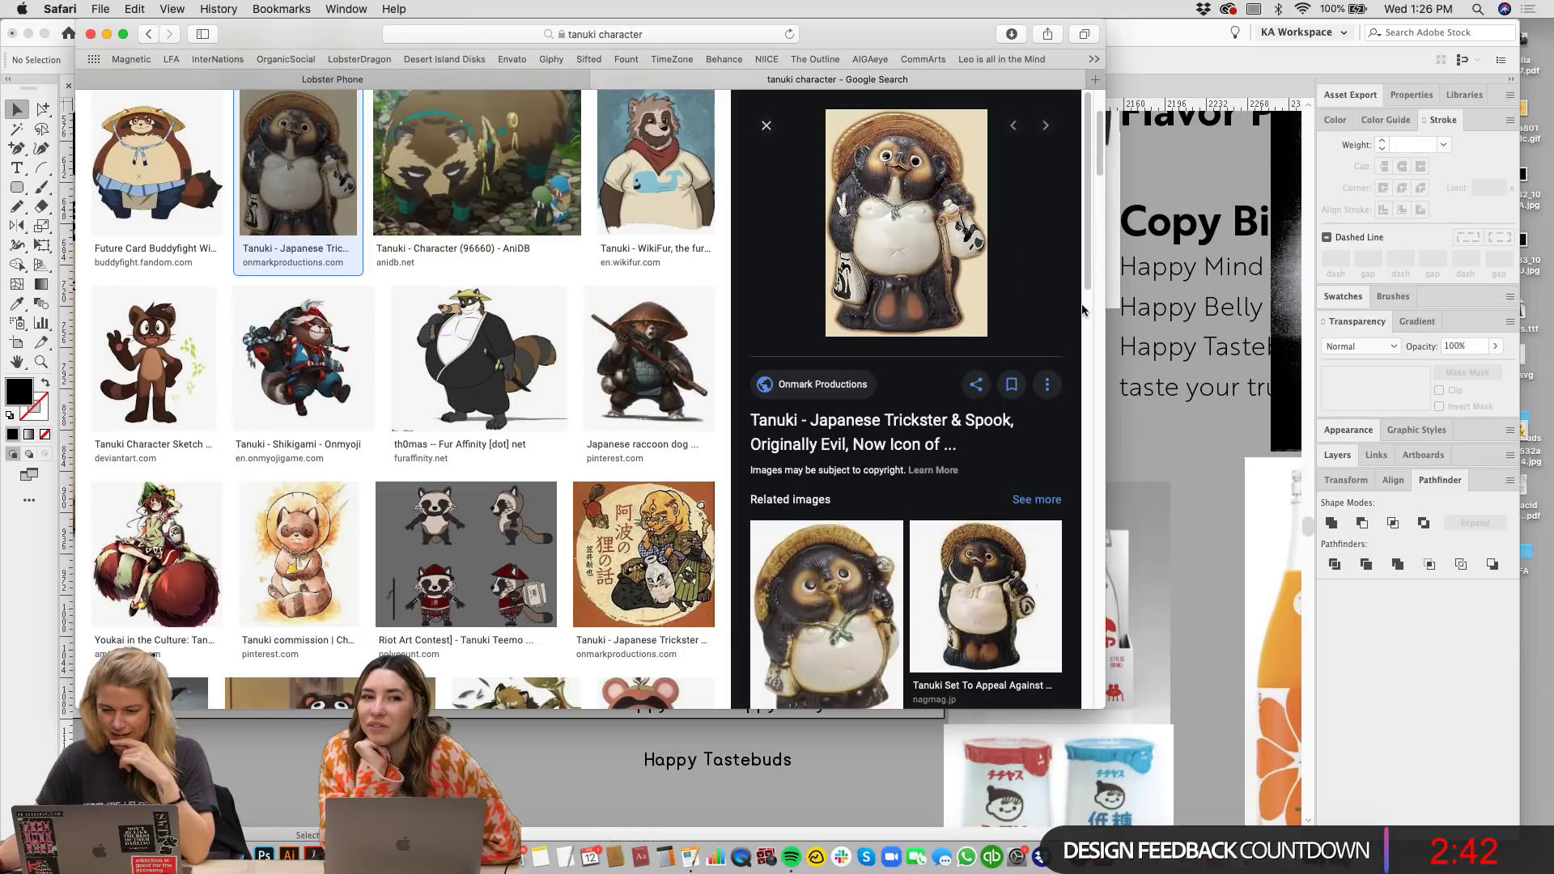
Step: Bring the related close-up picture of the tanuki statue into the Illustrator document and position it beneath the hand-drawn face
scroll(890, 404, "down", 5)
left_click_drag(841, 453, 408, 631)
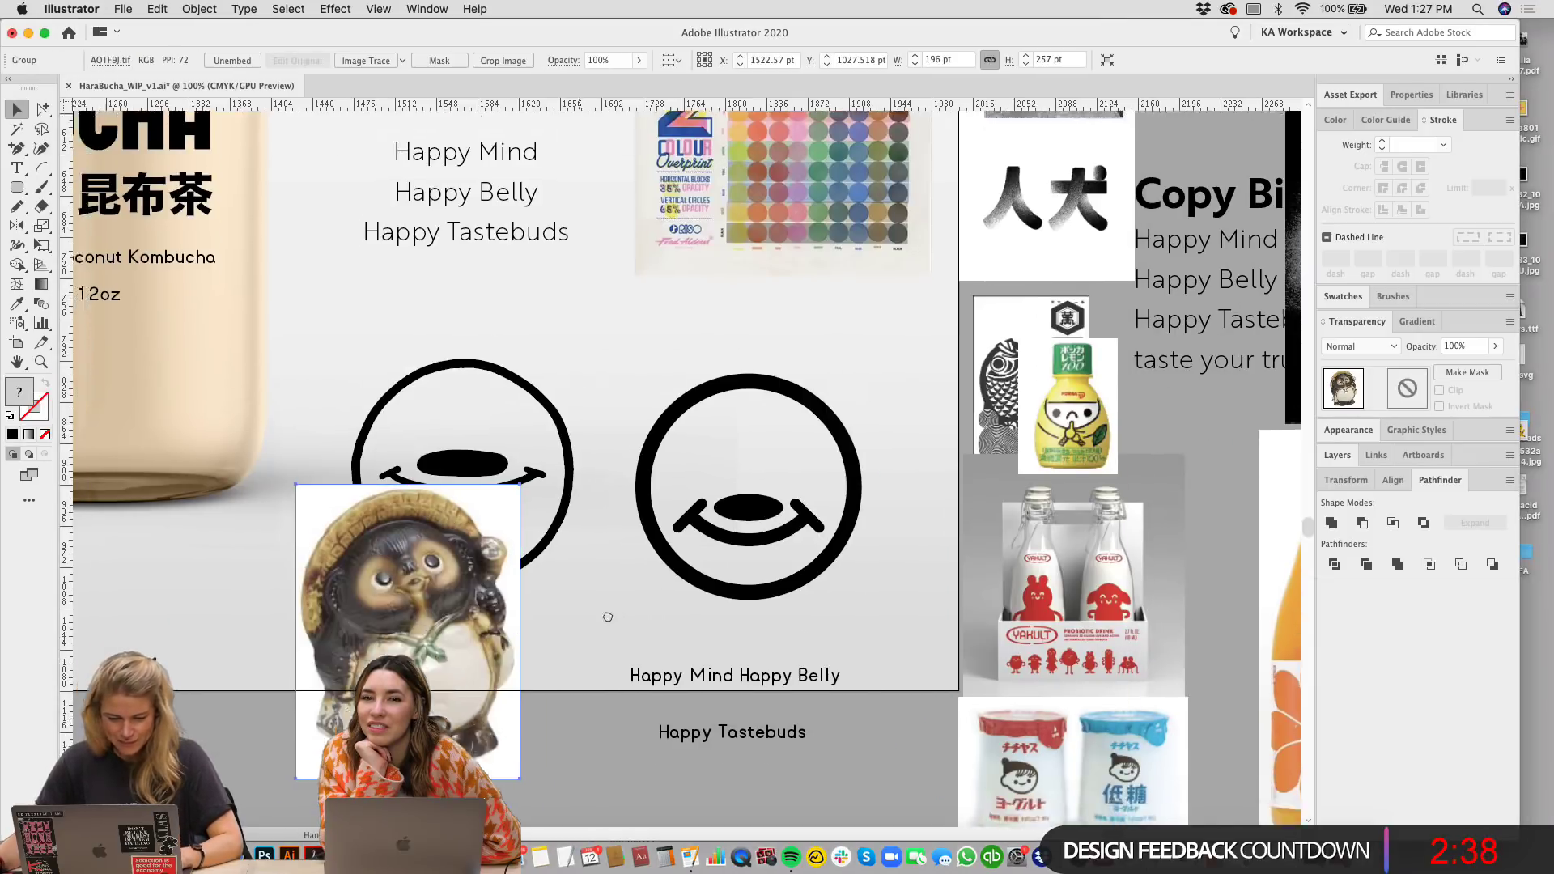
scroll(552, 660, "down", 3)
scroll(552, 660, "left", 2)
left_click_drag(552, 661, 607, 813)
scroll(785, 677, "down", 2)
left_click(785, 678)
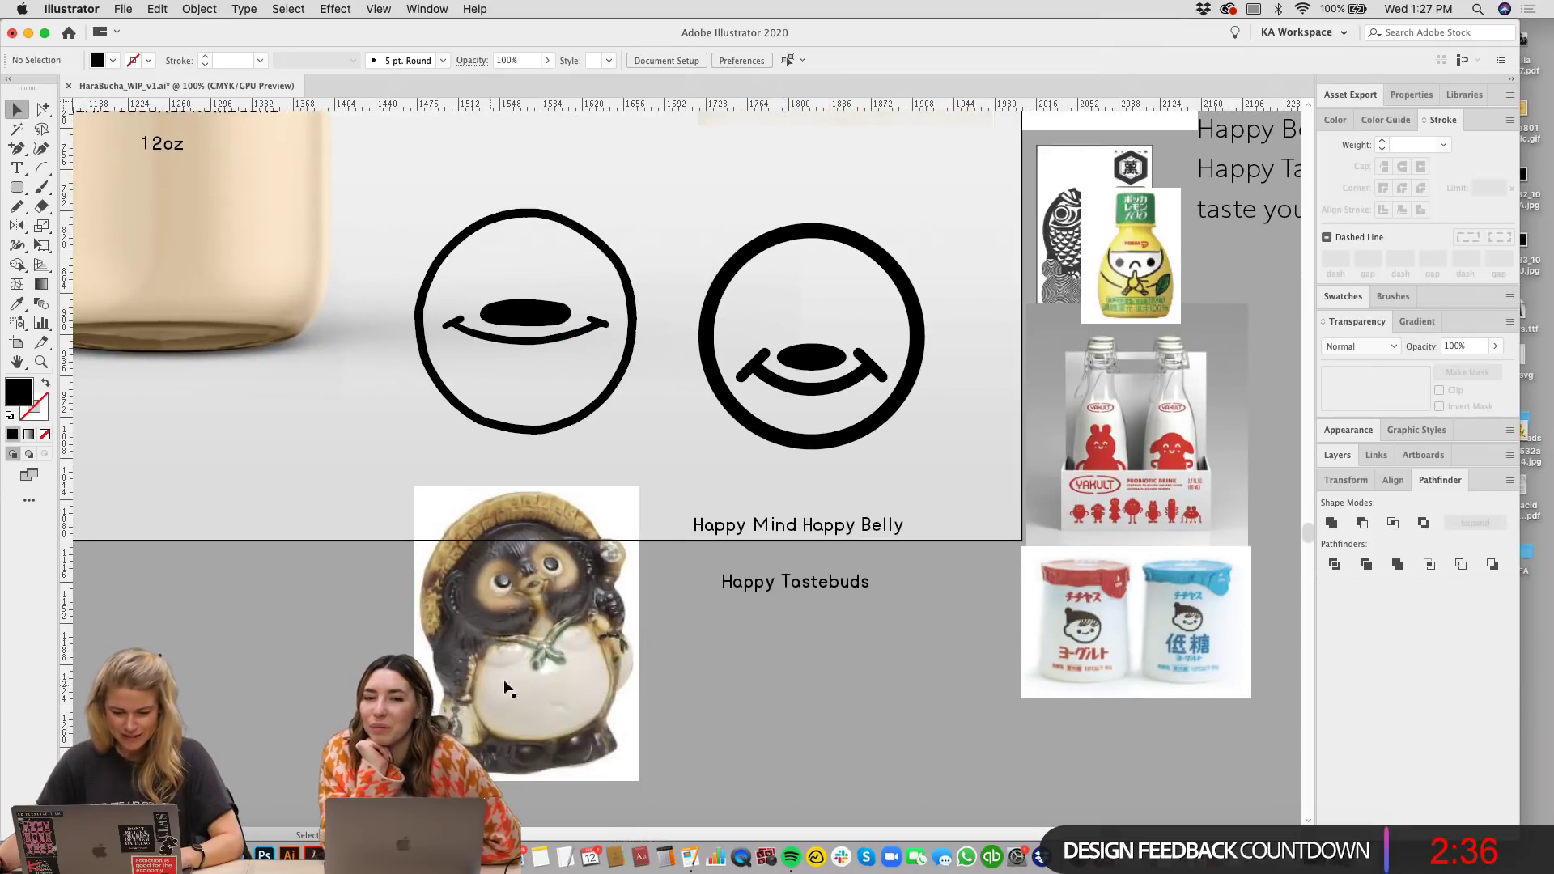
Step: Move the tanuki picture off the artboard to the reference images, beside the Yakult bottles and above the orange bottle
scroll(515, 670, "right", 2)
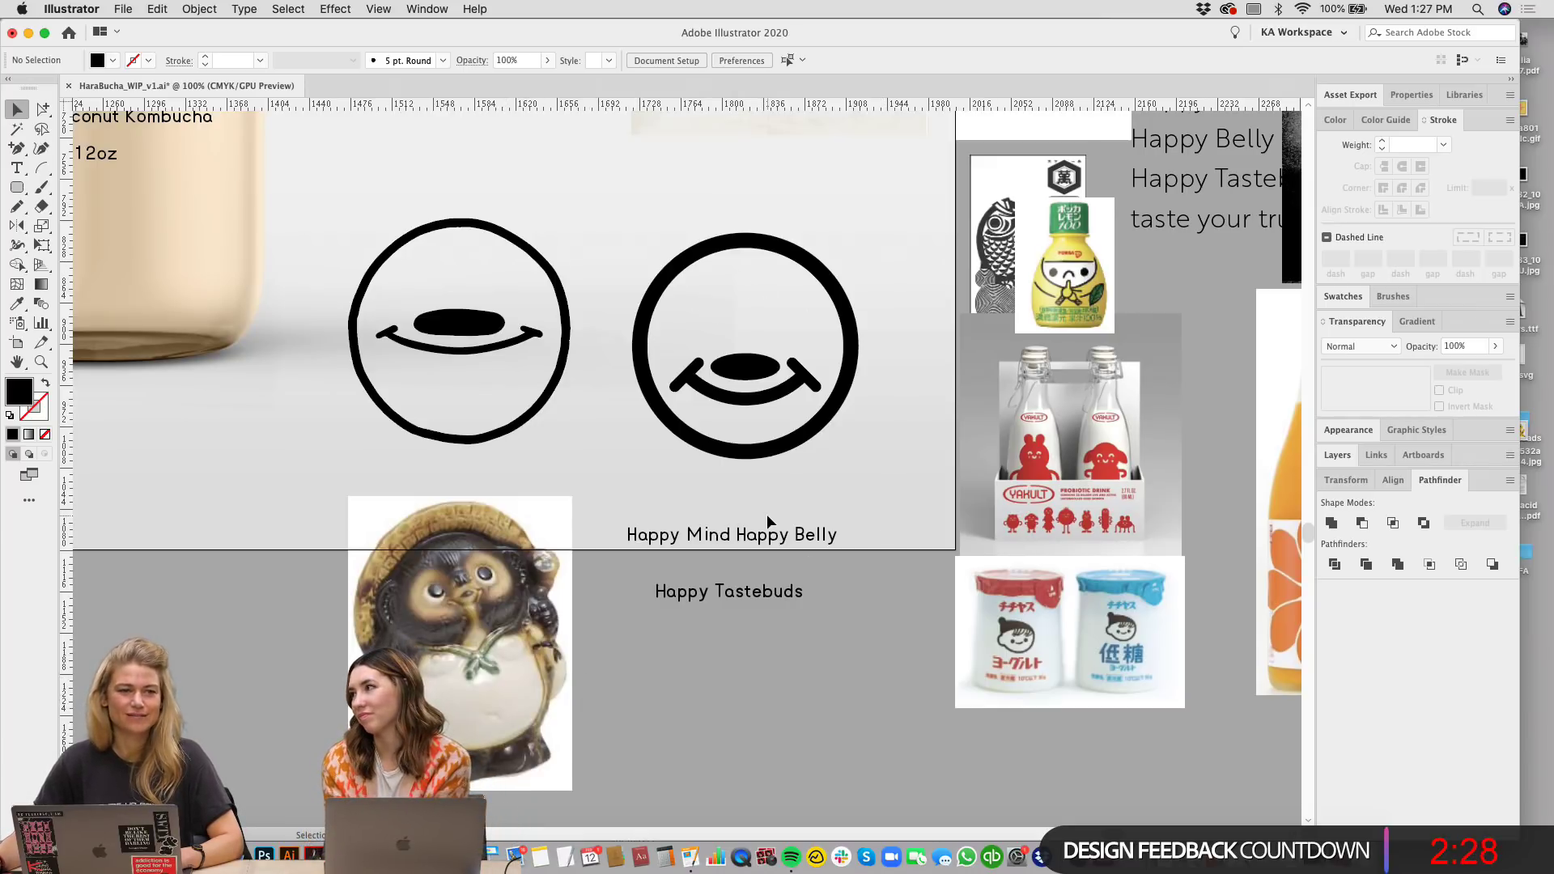
left_click_drag(356, 668, 1091, 360)
scroll(1091, 360, "right", 5)
scroll(1091, 359, "up", 2)
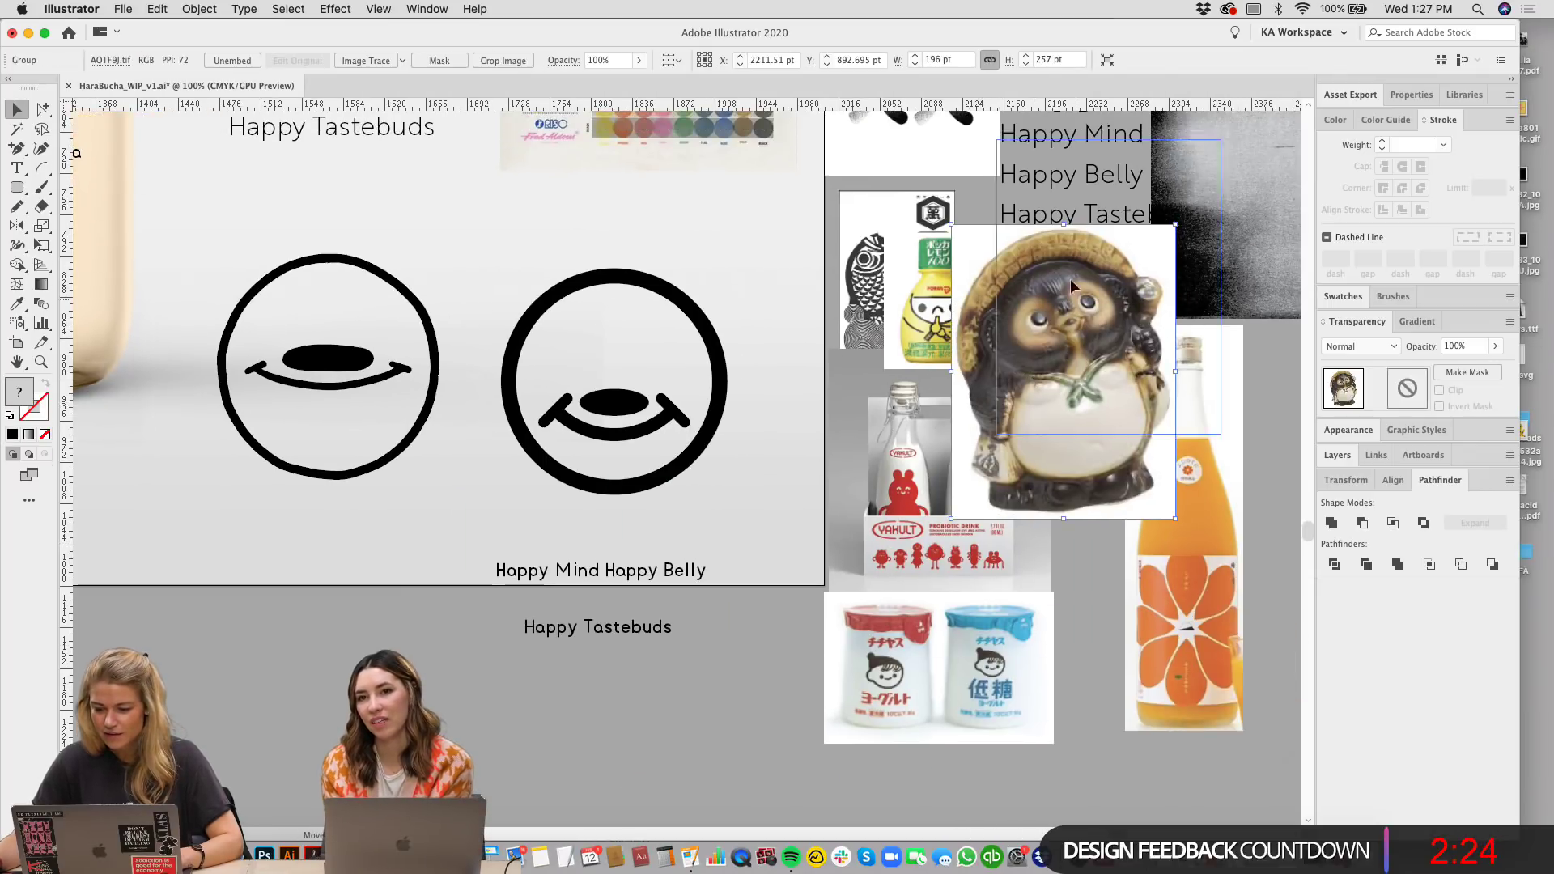
left_click_drag(1070, 278, 1105, 183)
scroll(1226, 484, "right", 5)
left_click_drag(1052, 453, 939, 401)
left_click(619, 520)
scroll(610, 510, "left", 10)
scroll(610, 509, "up", 6)
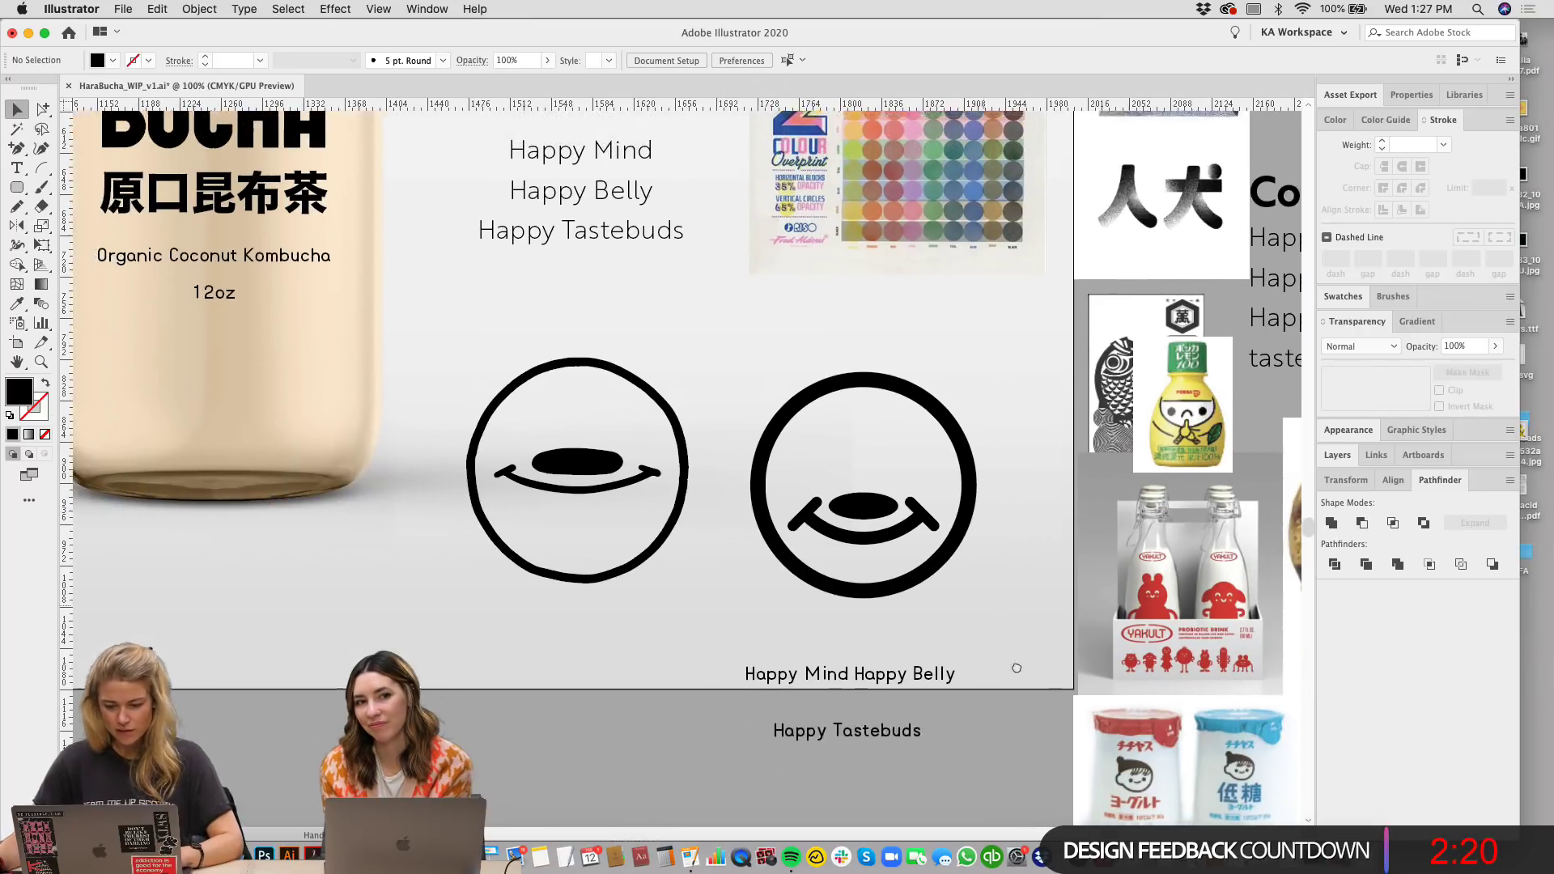
scroll(957, 679, "down", 2)
scroll(958, 678, "right", 1)
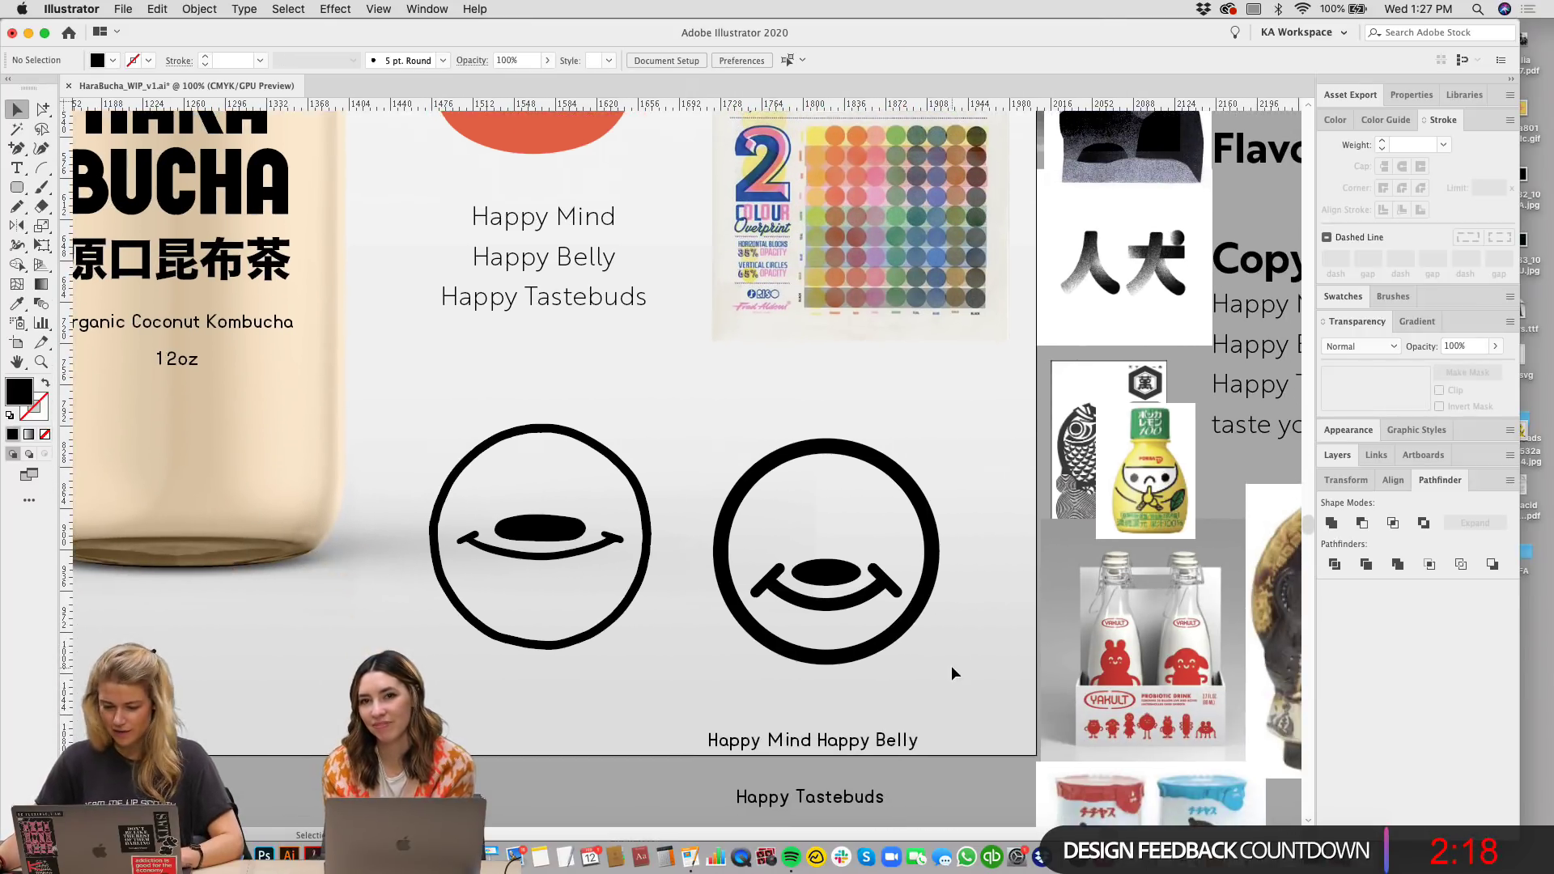
scroll(874, 444, "down", 3)
scroll(874, 444, "right", 5)
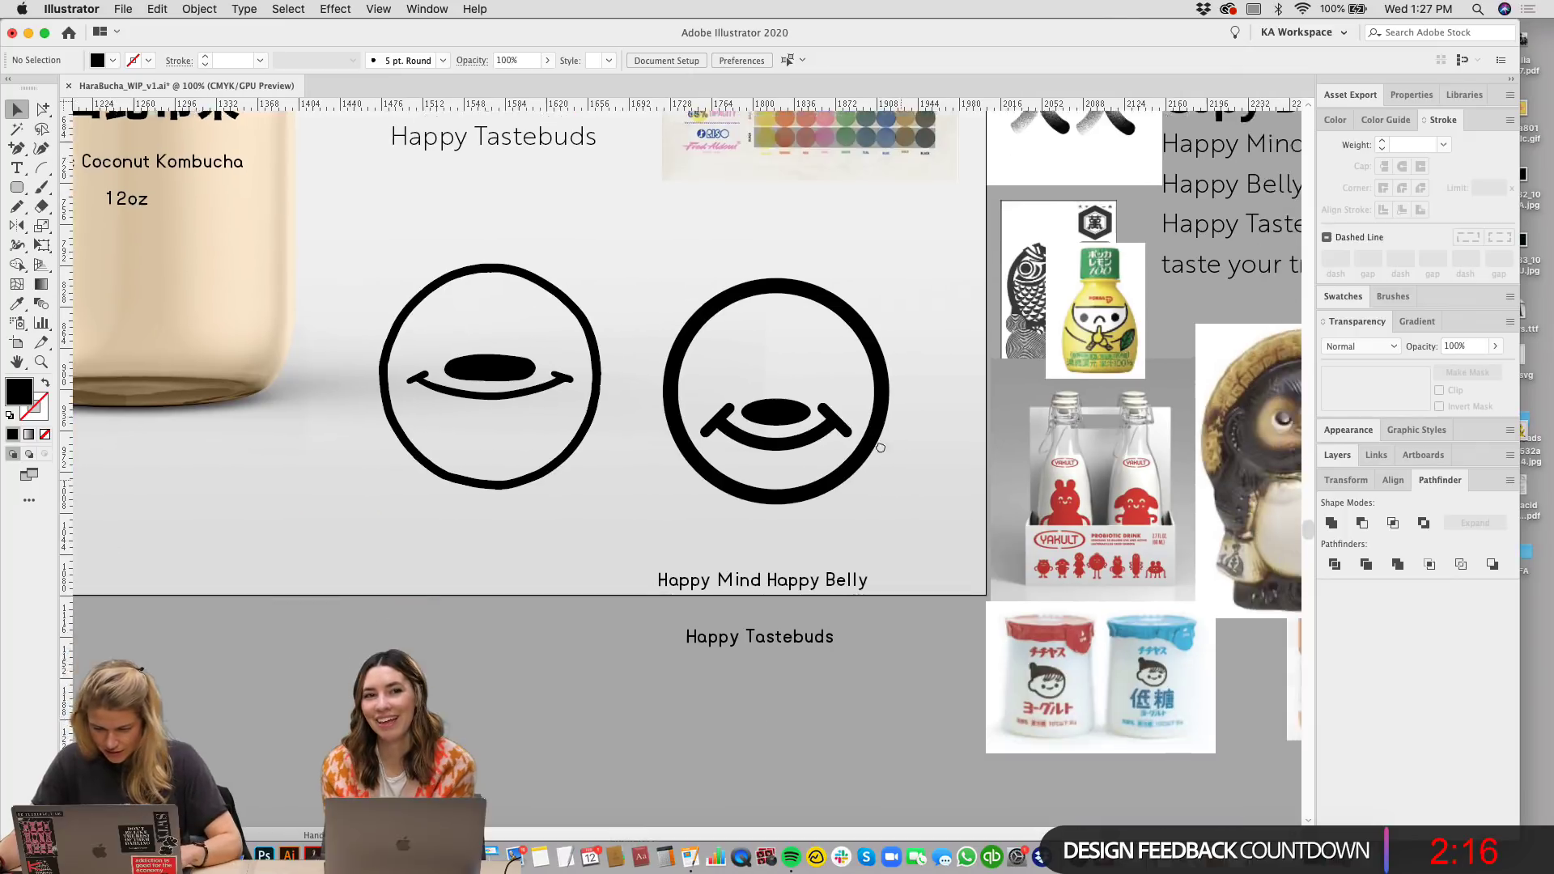
scroll(1163, 450, "up", 1)
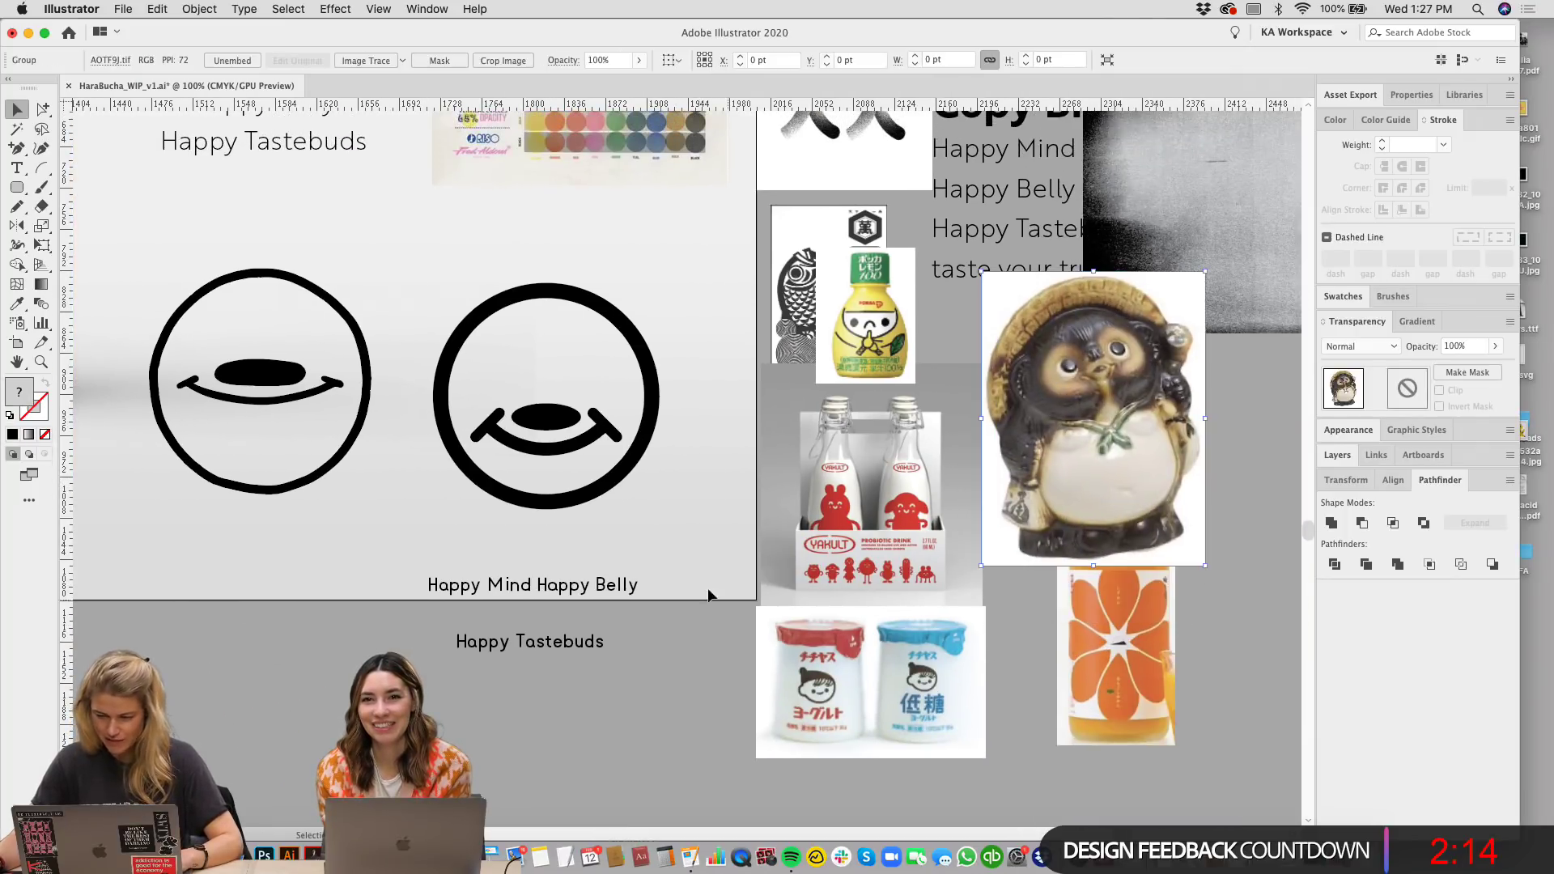
Step: Compare the two smiling faces with the tanuki picture and the other character references
scroll(689, 511, "left", 3)
scroll(803, 523, "left", 2)
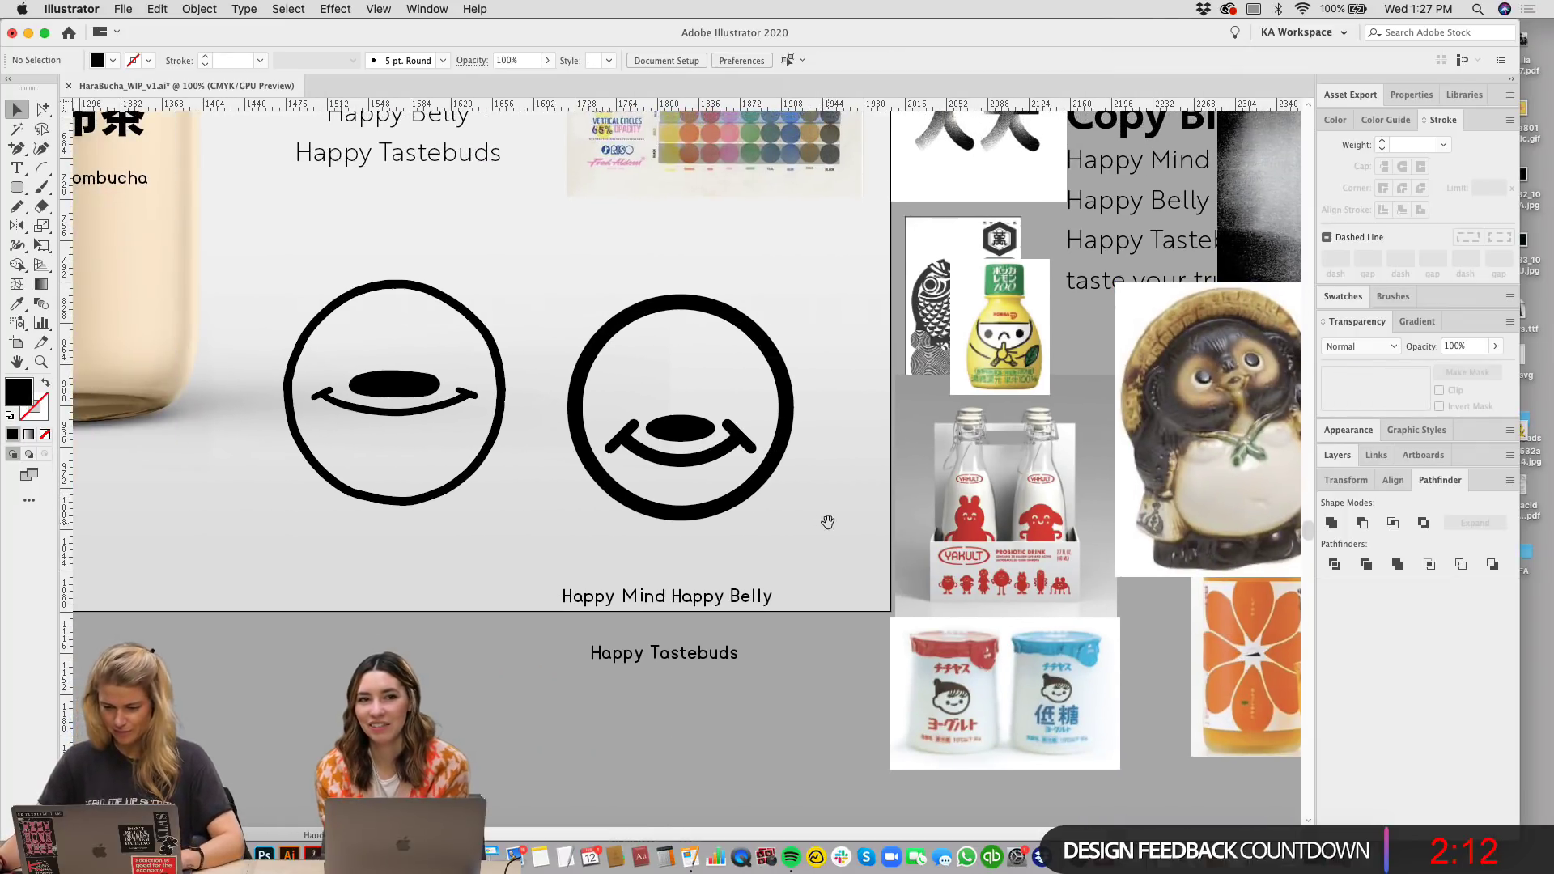
left_click_drag(819, 522, 811, 543)
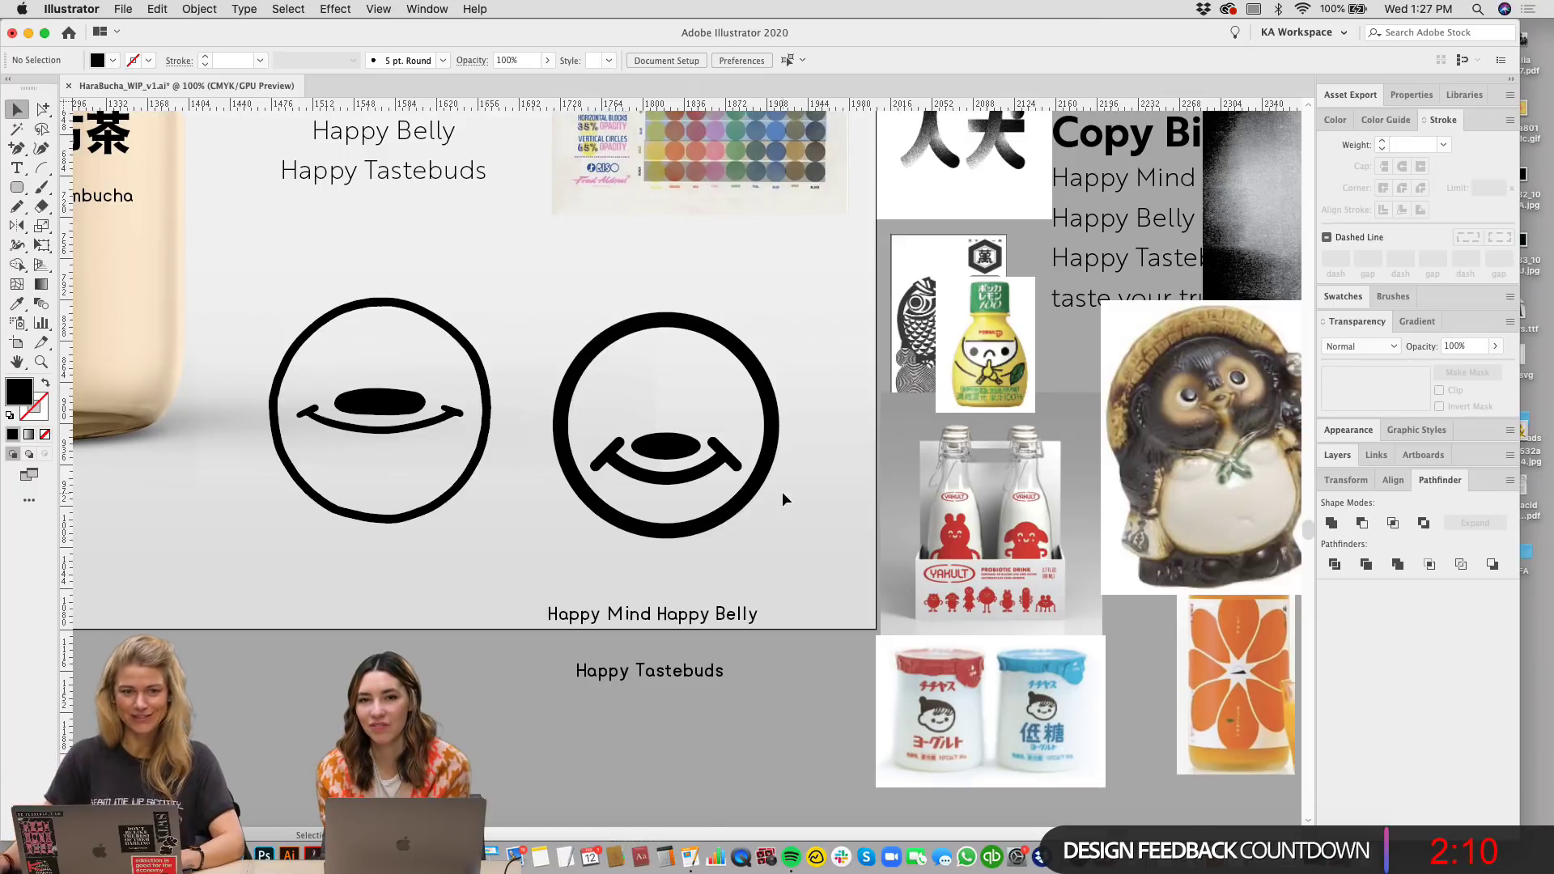
scroll(843, 531, "left", 2)
scroll(847, 512, "left", 2)
scroll(847, 512, "up", 1)
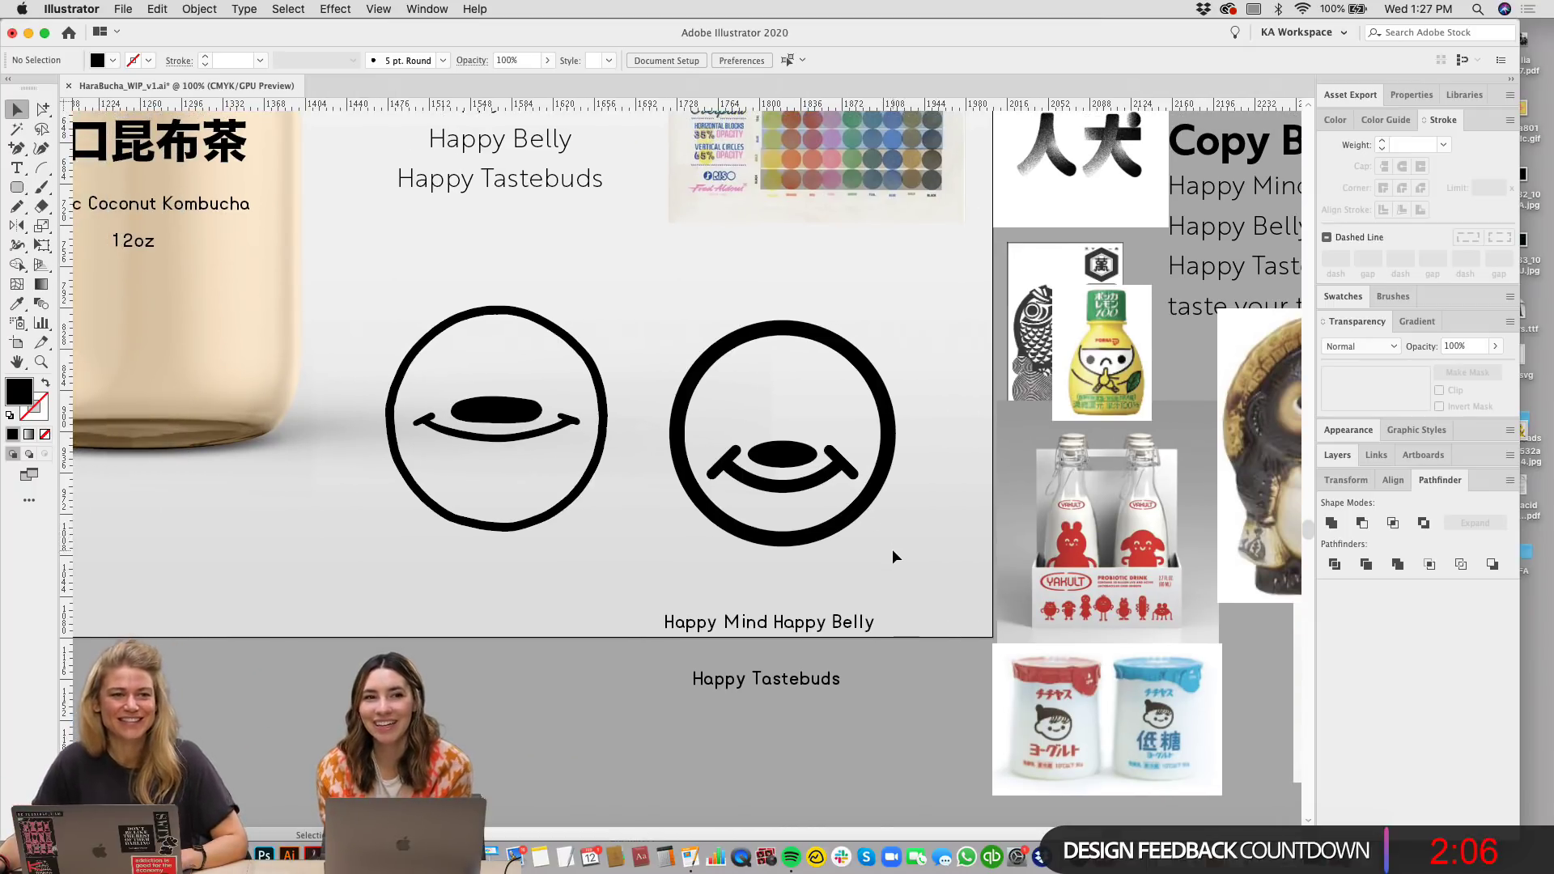
scroll(1006, 516, "right", 5)
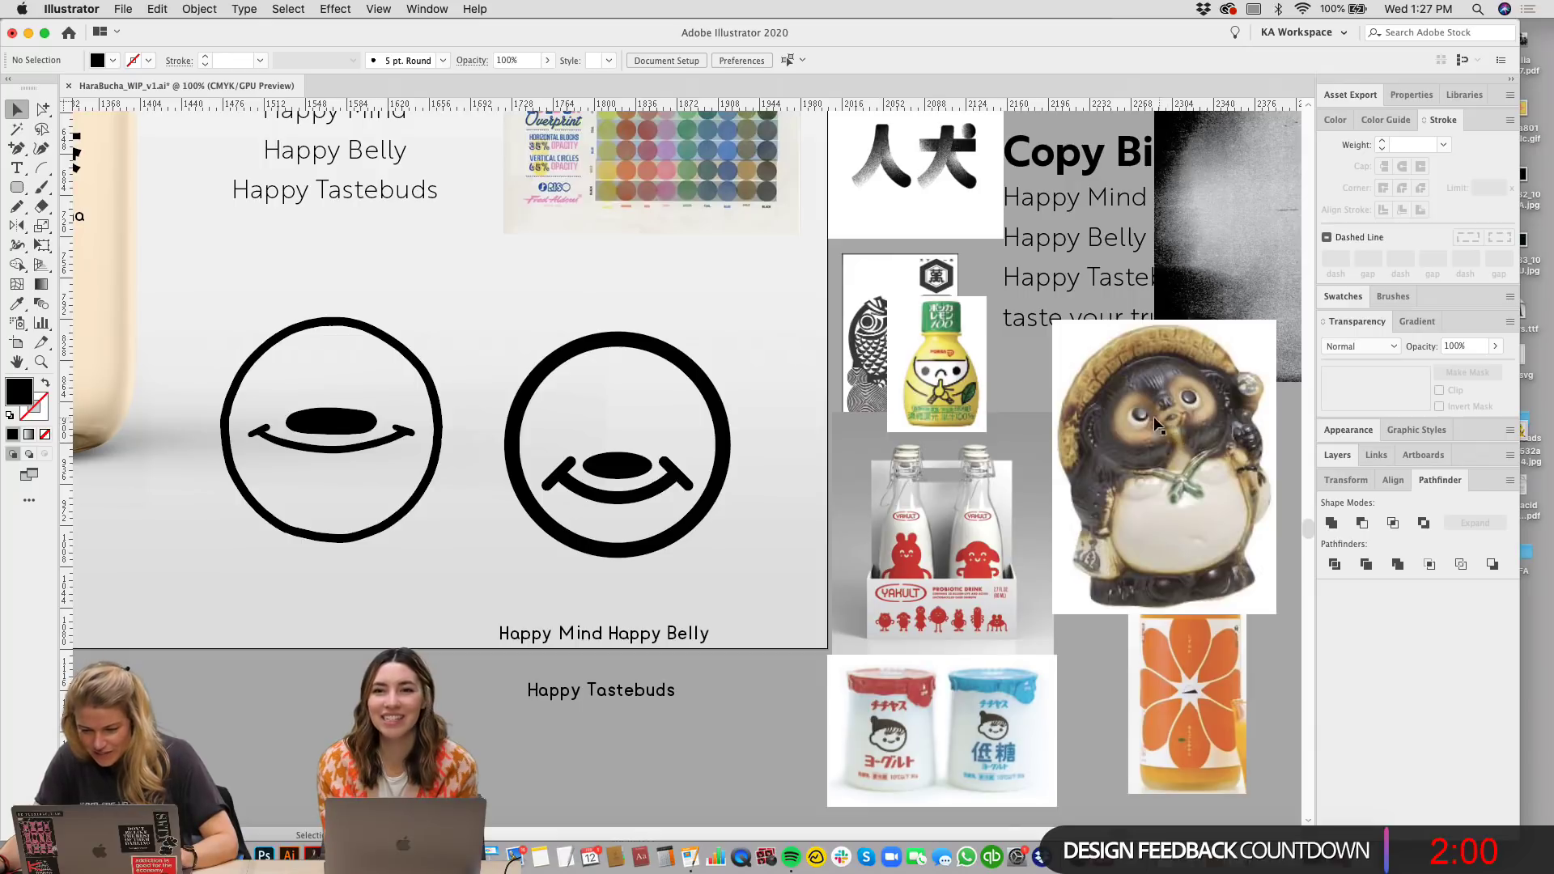
Step: Try the geometric face's oval nose lower, overlapping the smile, and undo the move
left_click_drag(620, 468, 620, 503)
left_click(816, 623)
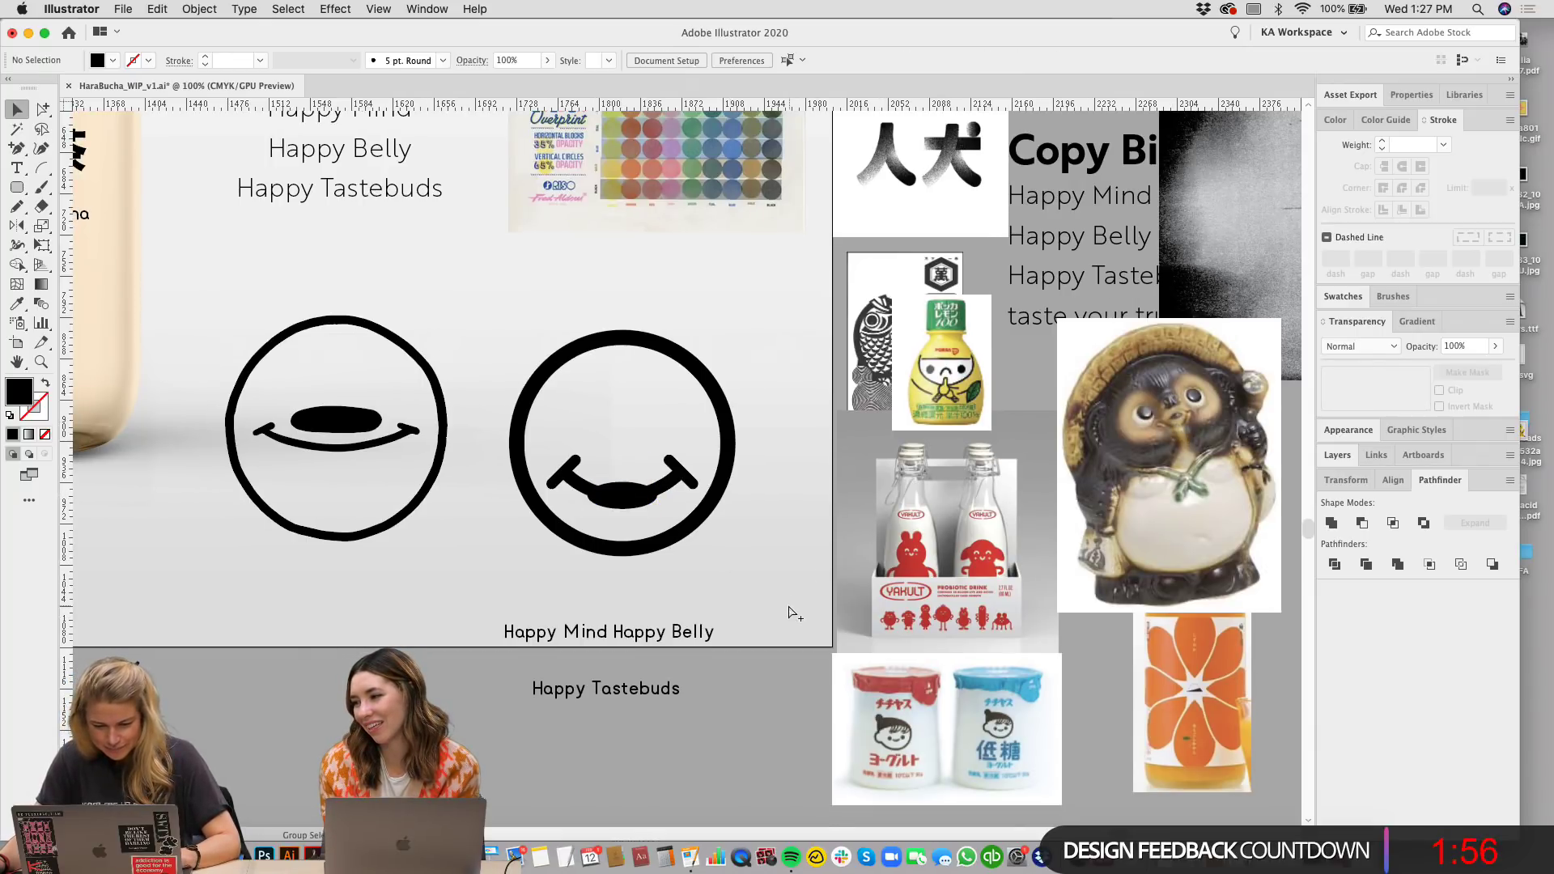
key("cmd+z")
Step: Examine the geometric face up close and alongside the hand-drawn face and the cream bottle
scroll(728, 555, "left", 1)
scroll(720, 526, "down", 1)
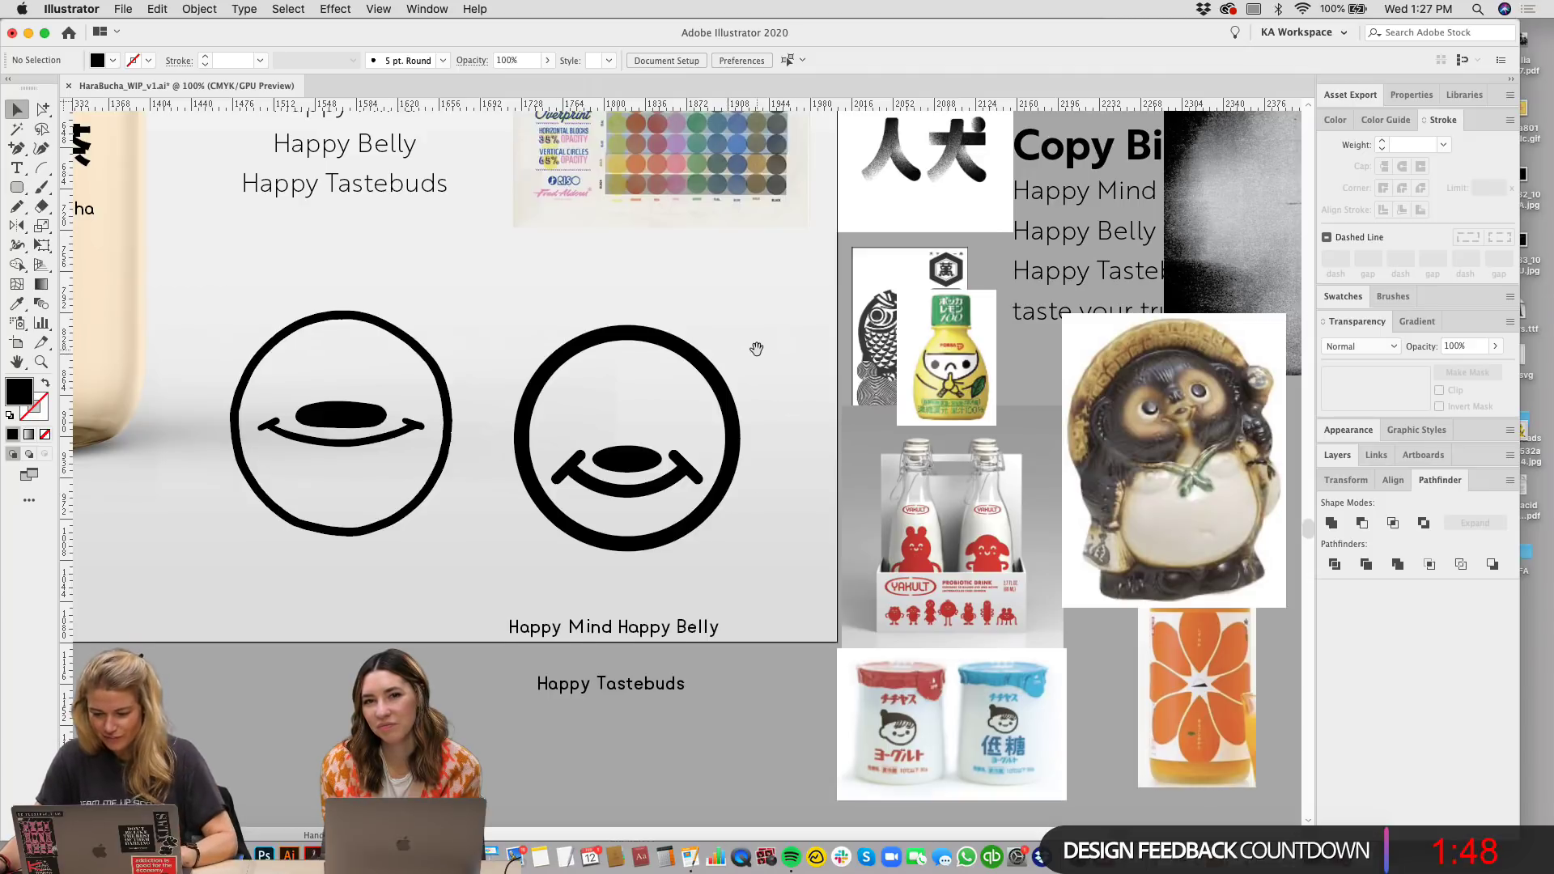
scroll(756, 348, "left", 2)
scroll(756, 348, "down", 1)
scroll(813, 516, "left", 2)
scroll(812, 516, "down", 1)
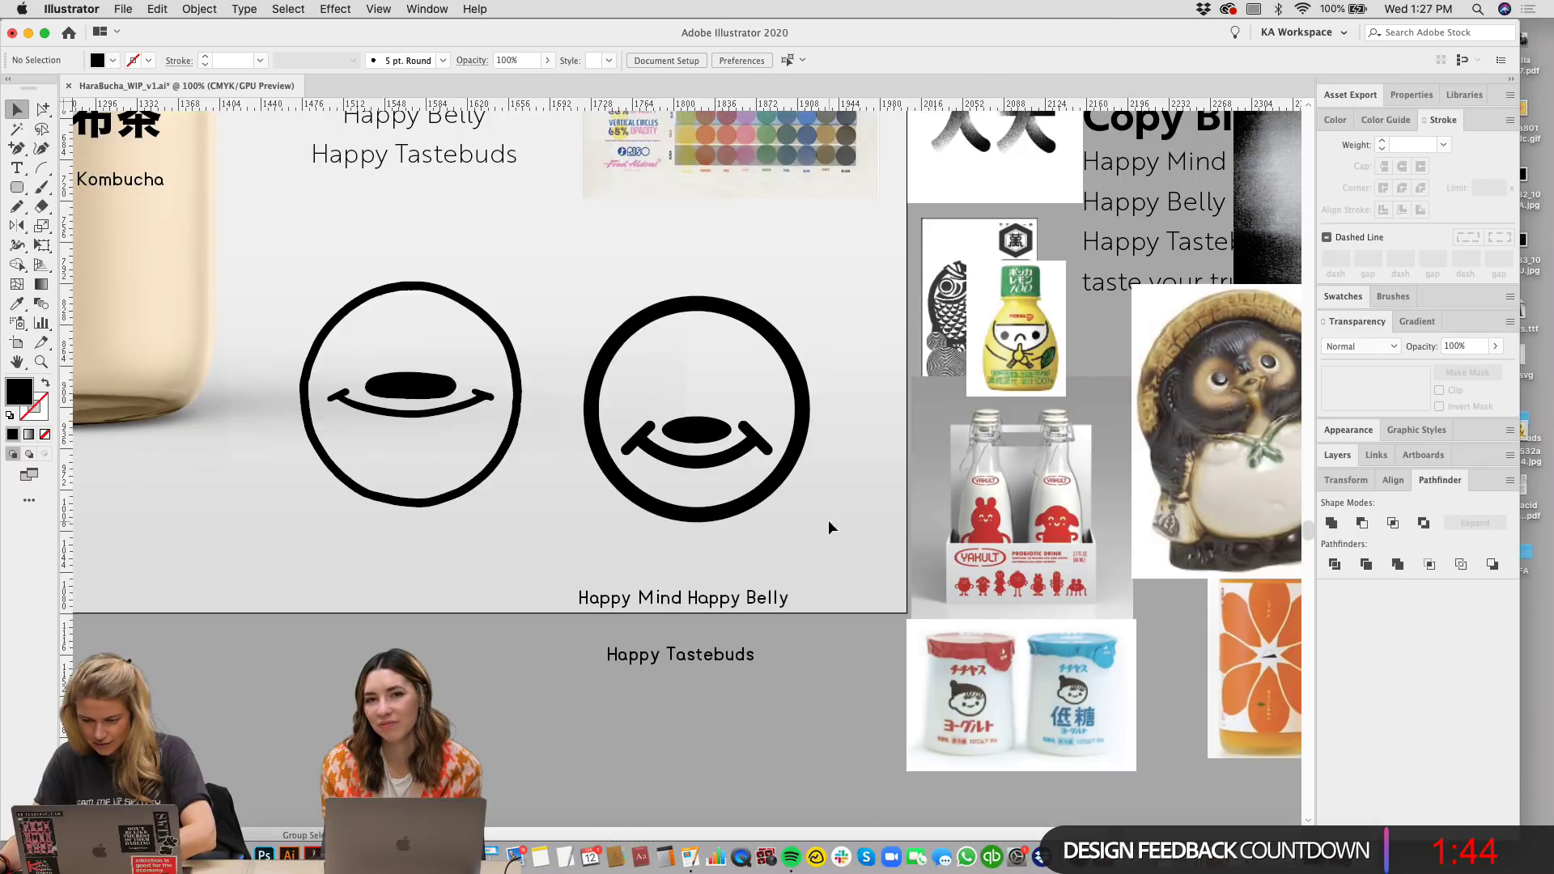
scroll(830, 528, "left", 3)
scroll(830, 528, "up", 2)
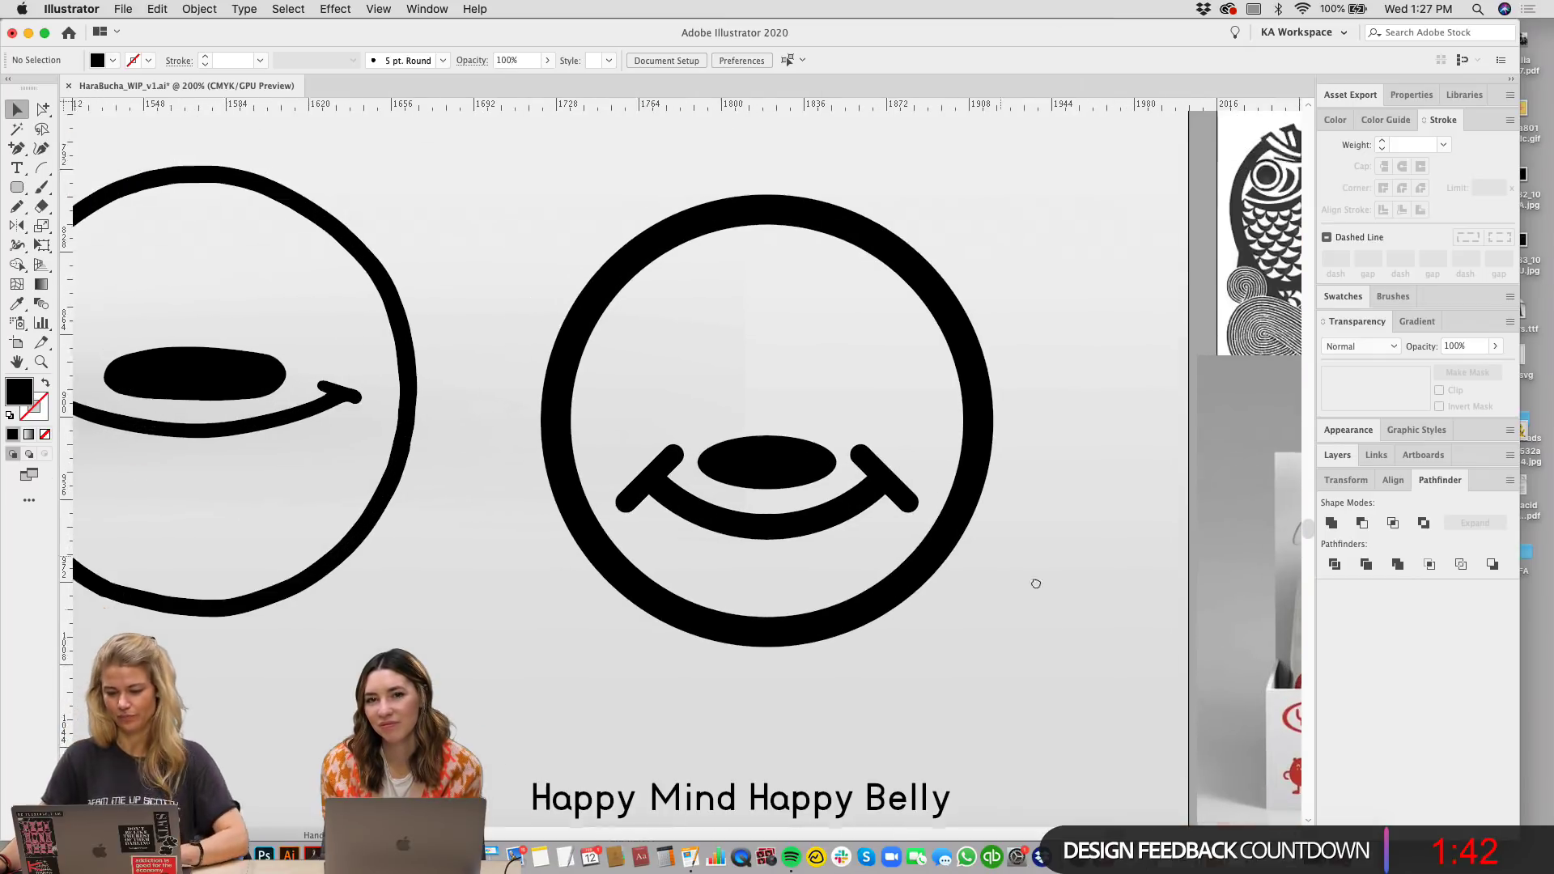
scroll(1041, 625, "up", 2)
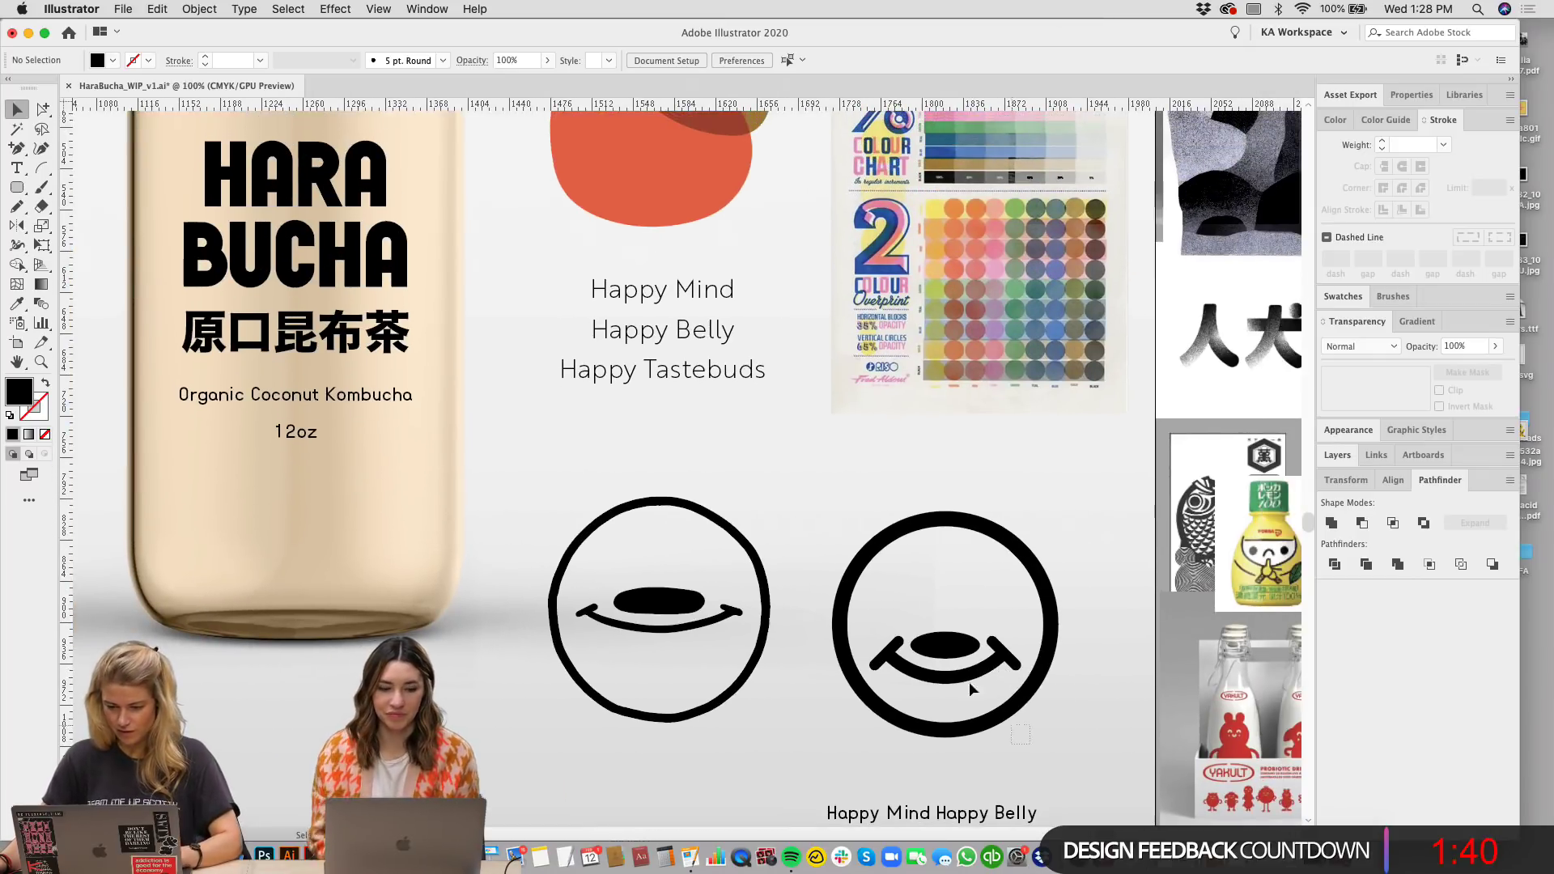
Step: Place a copy of the whole geometric face at the base of the cream bottle and scale it to 132 pt
left_click(968, 678)
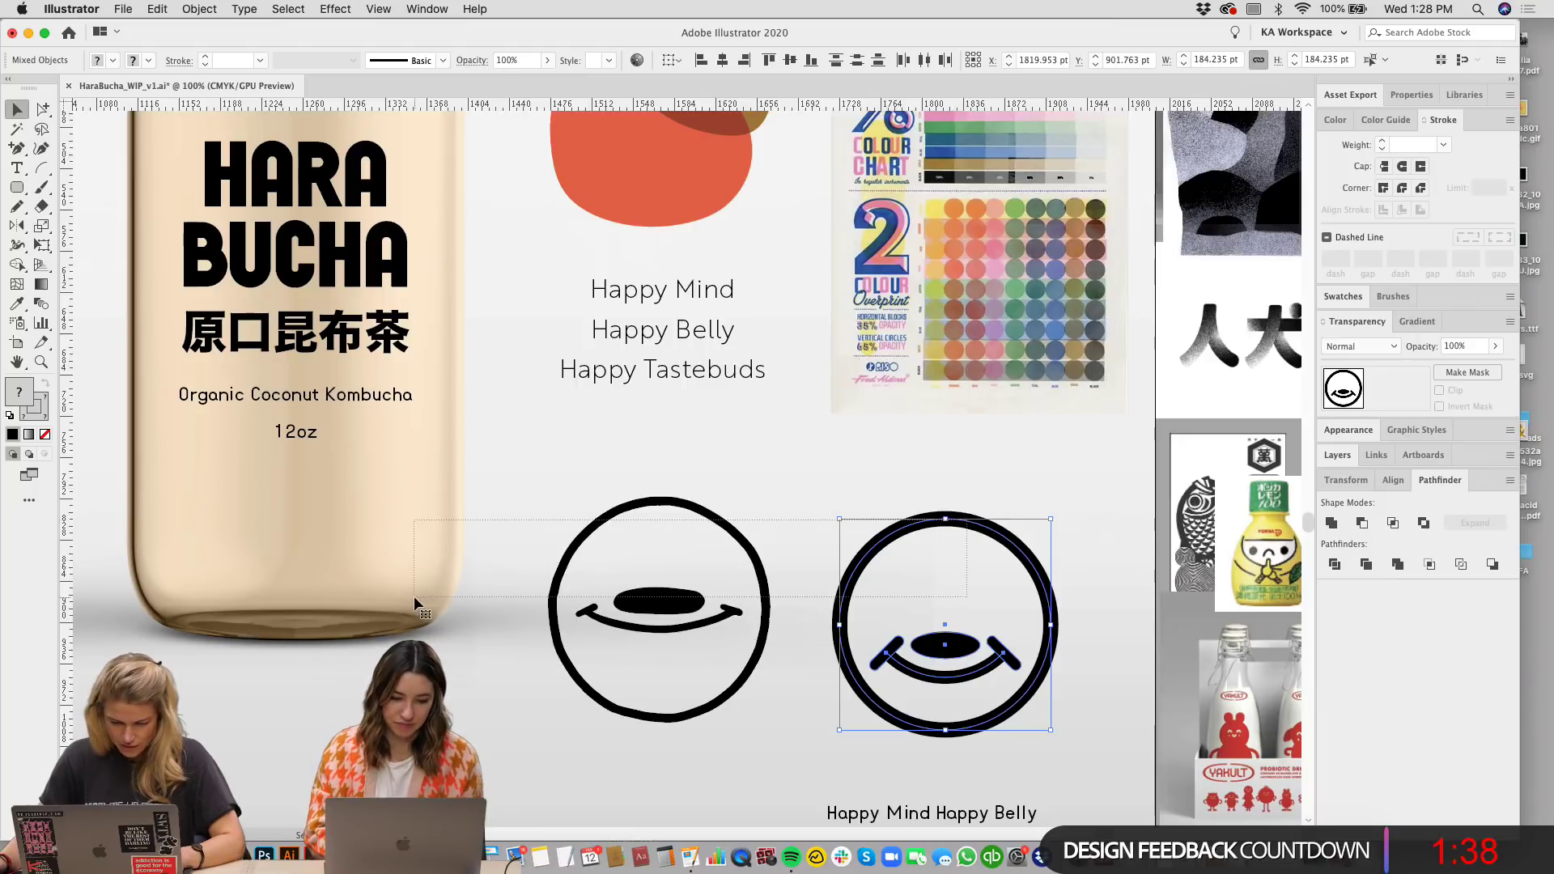
left_click_drag(843, 528, 1141, 761)
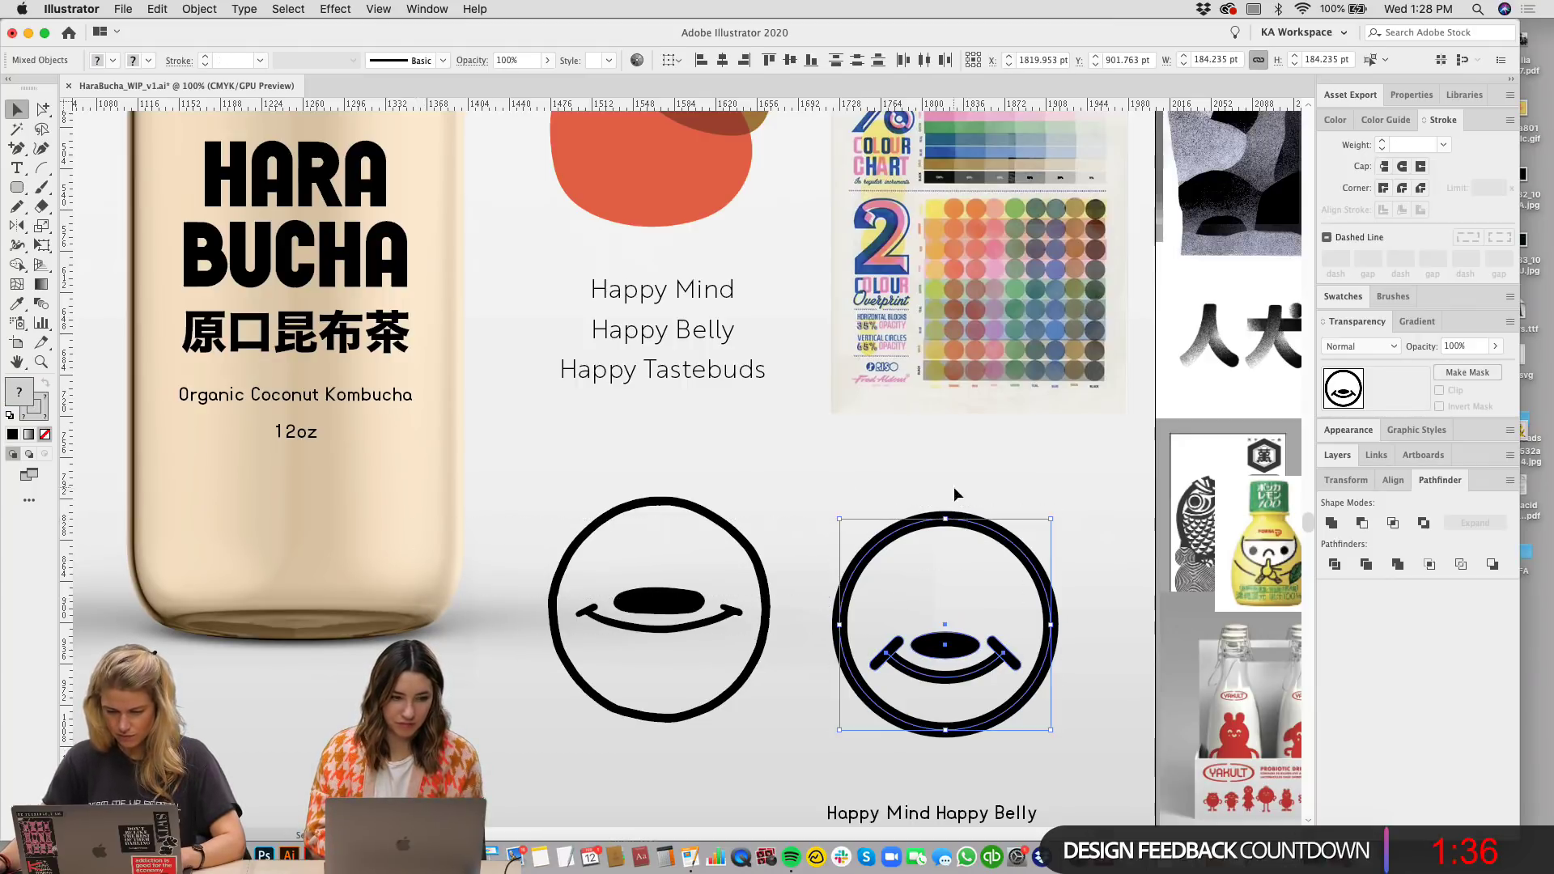
left_click_drag(967, 526, 319, 511)
scroll(761, 717, "left", 5)
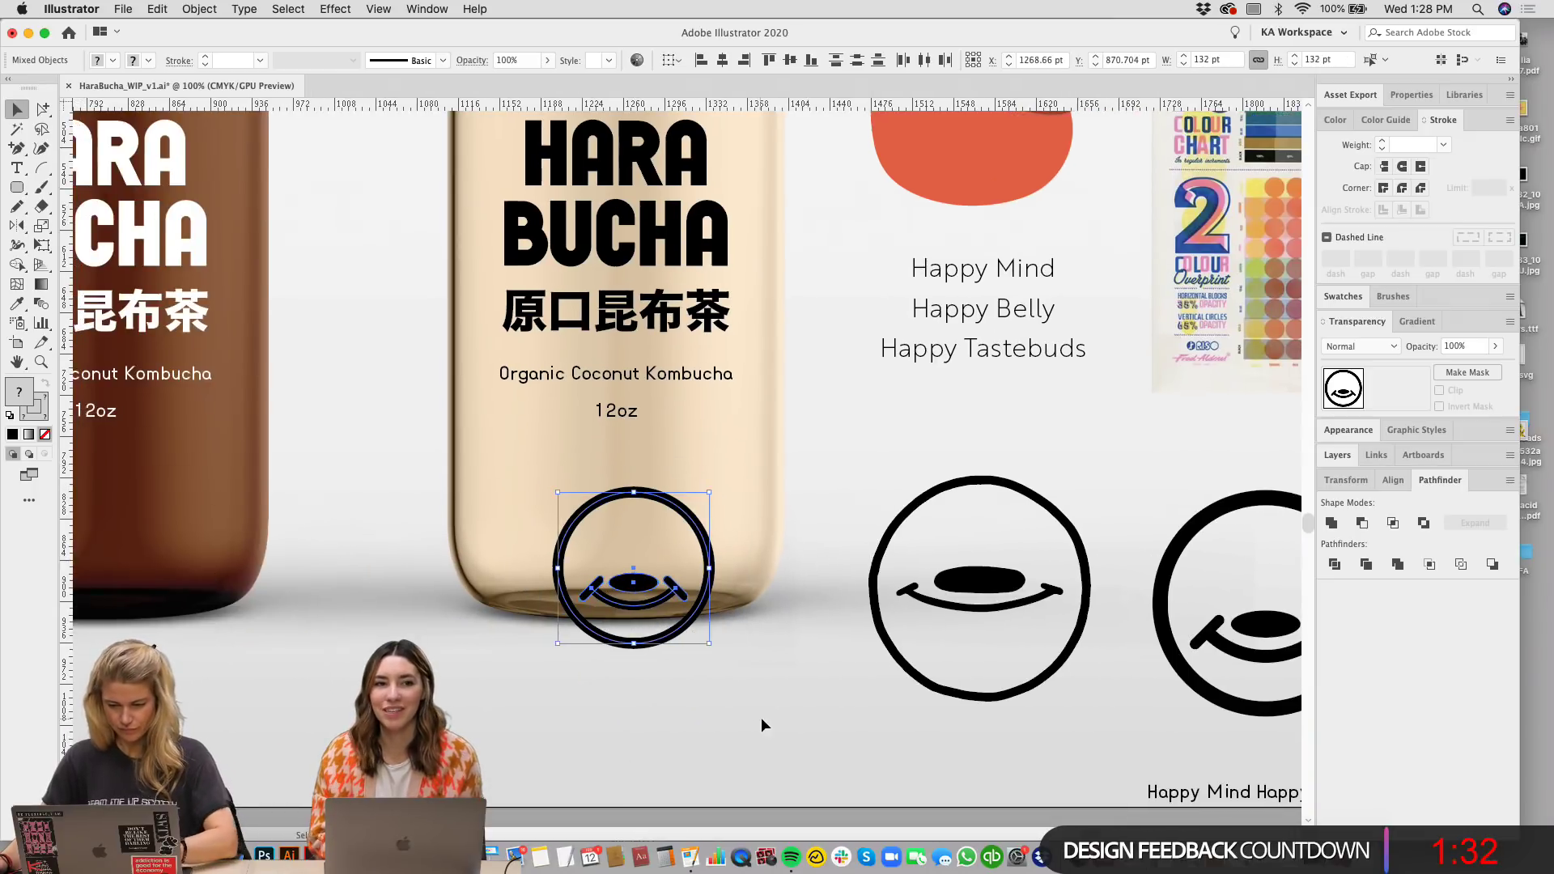
Step: Scale the face copy on the cream bottle proportionally down to 60 pt
key("super+equal")
key("super+equal")
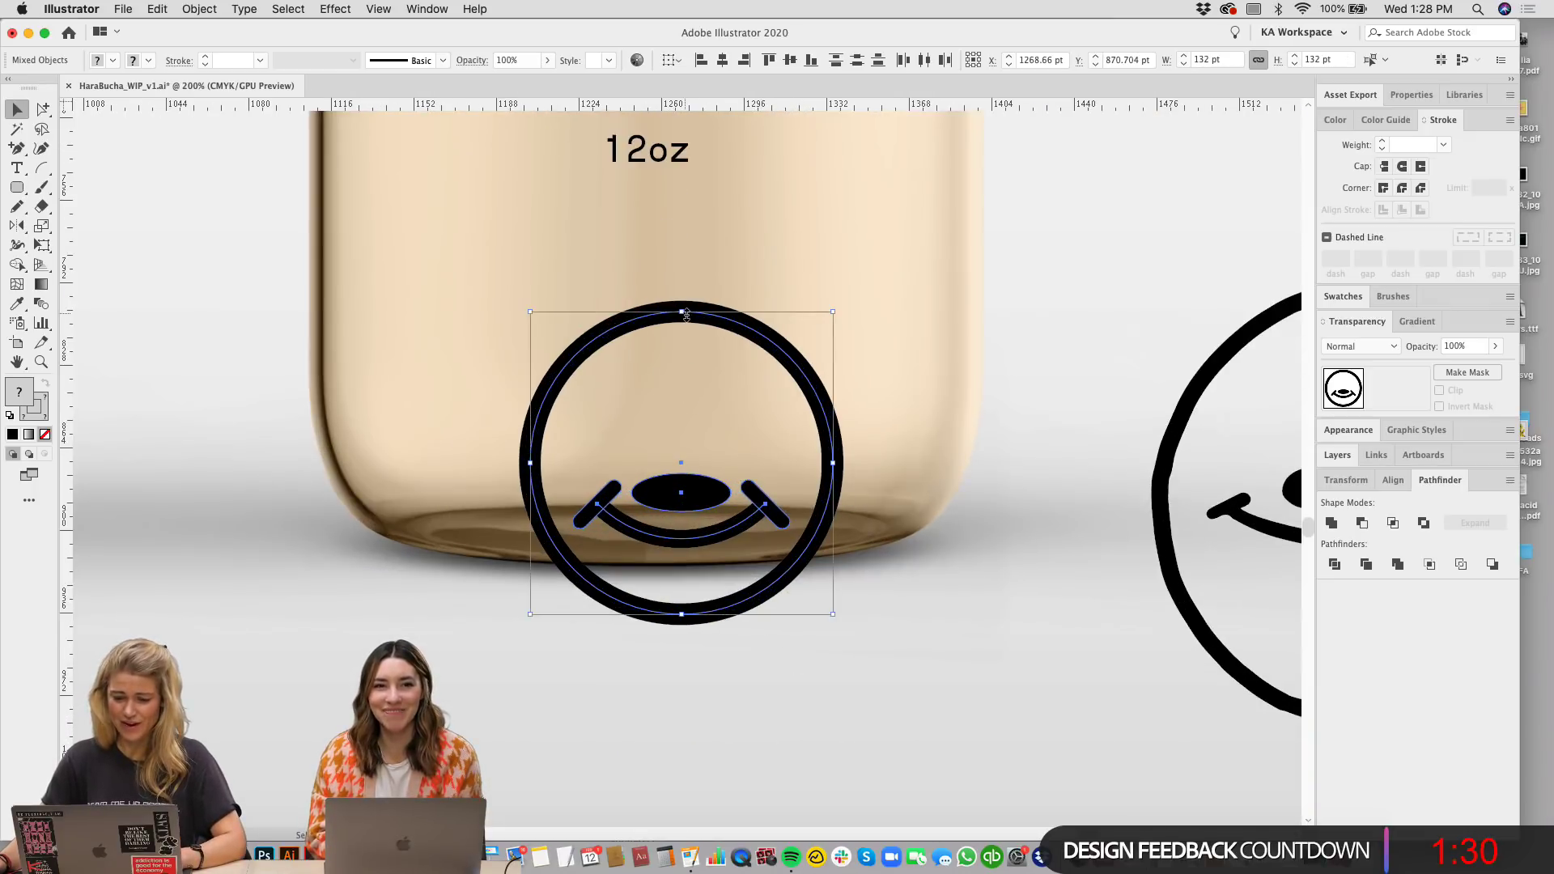
left_click_drag(686, 315, 686, 393)
scroll(857, 486, "up", 5)
key("super+minus")
key("super+minus")
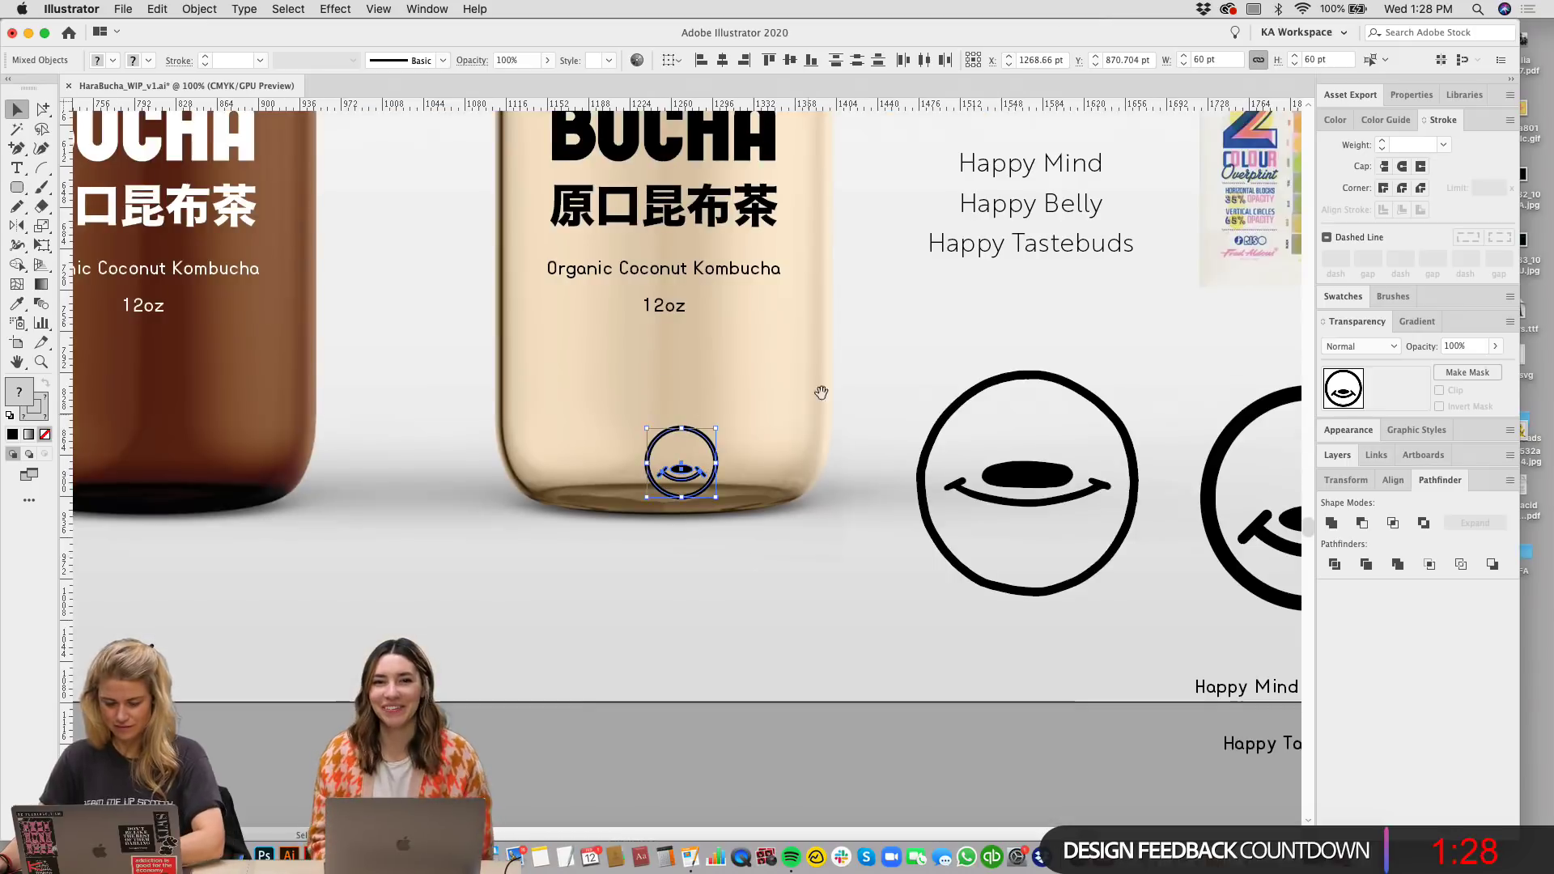
Step: Move the face copy above the HARA BUCHA name on the cream bottle and enlarge it to about 78 pt
left_click_drag(821, 393, 832, 644)
left_click_drag(701, 717, 698, 248)
scroll(672, 218, "up", 2)
left_click(798, 260)
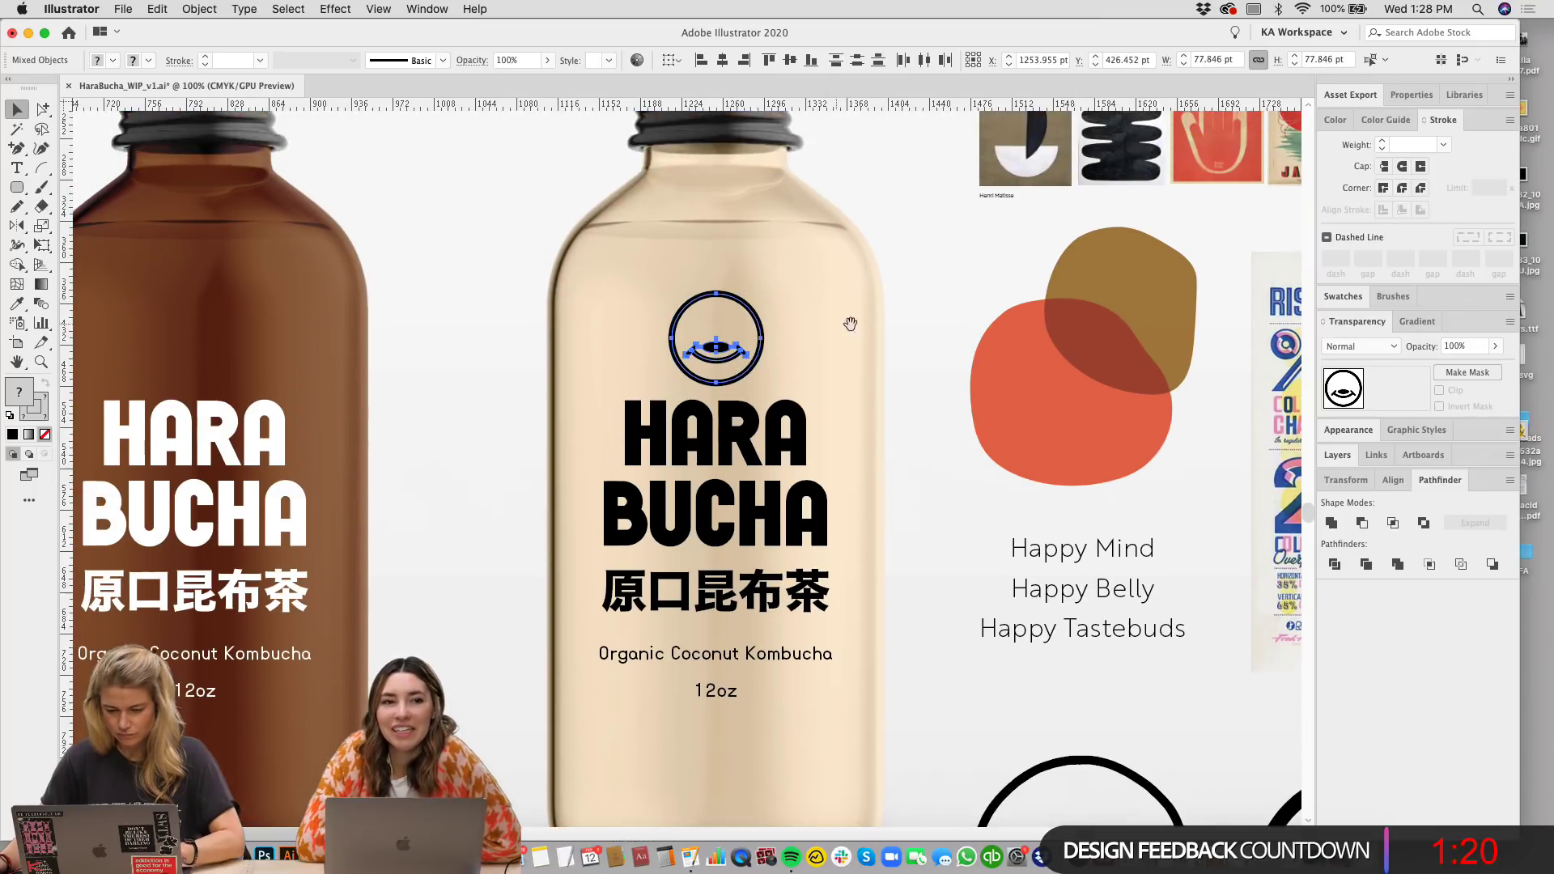
Step: Try square ends instead of rounded ones on the two short bars at the ends of the smile
scroll(843, 323, "up", 3)
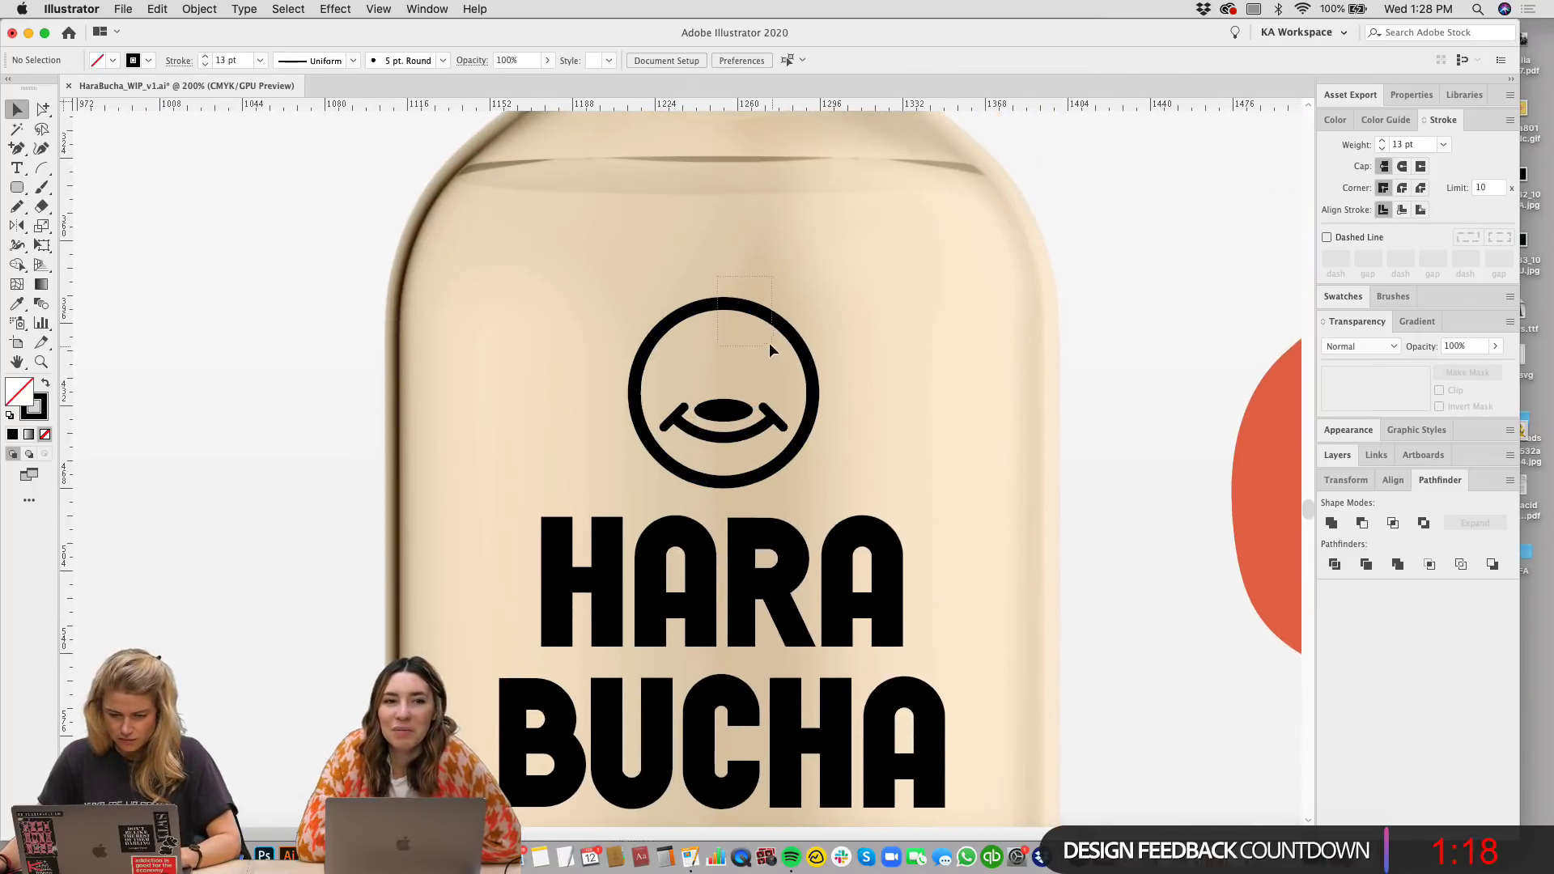
left_click(674, 400)
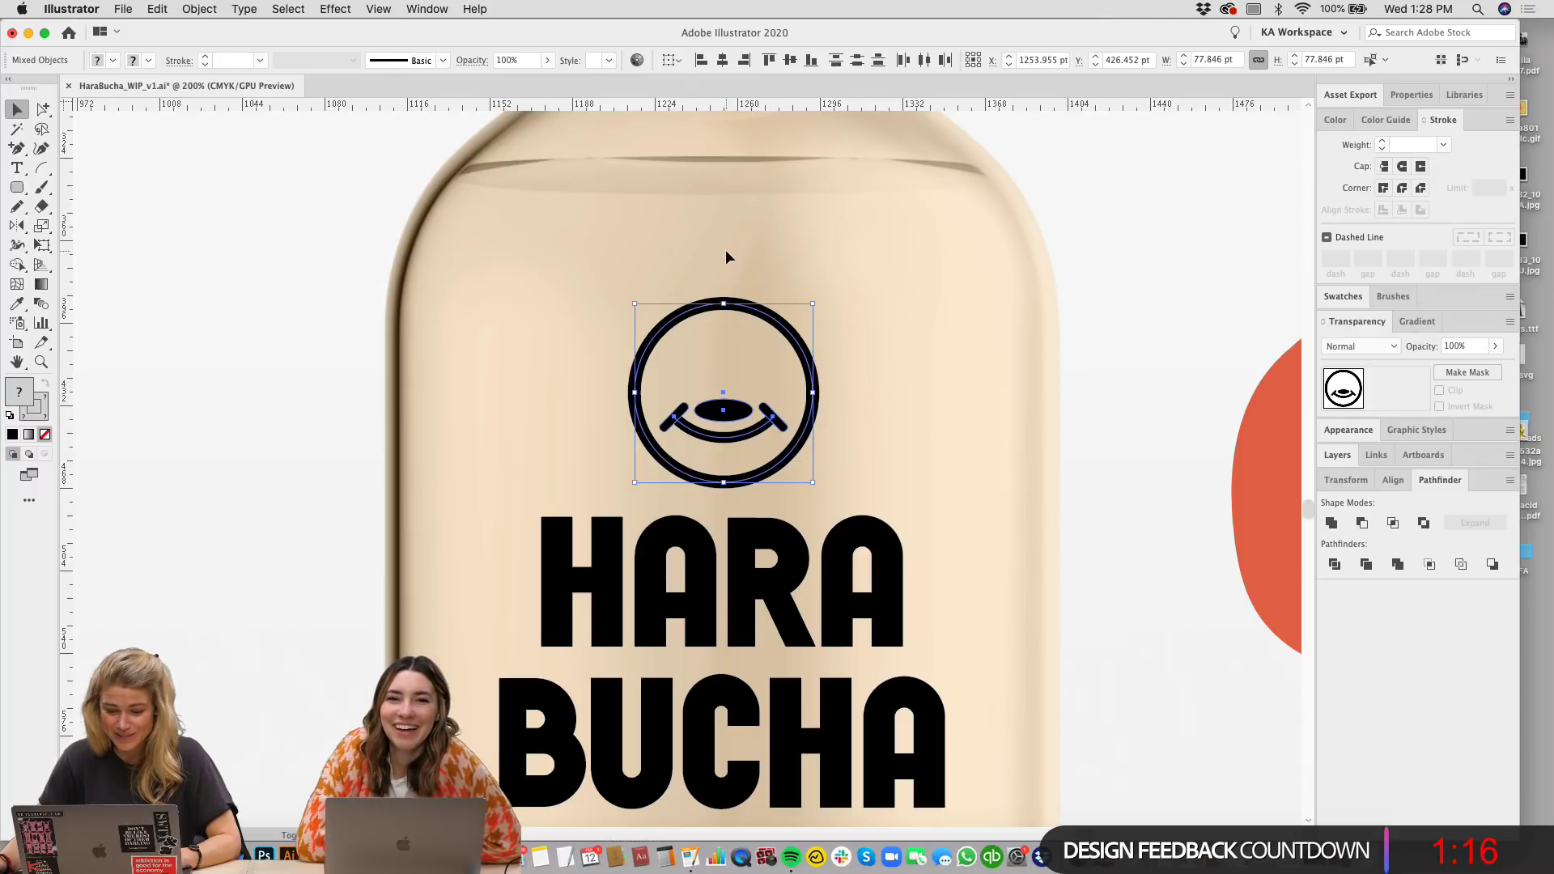
left_click(891, 402)
scroll(891, 403, "down", 3)
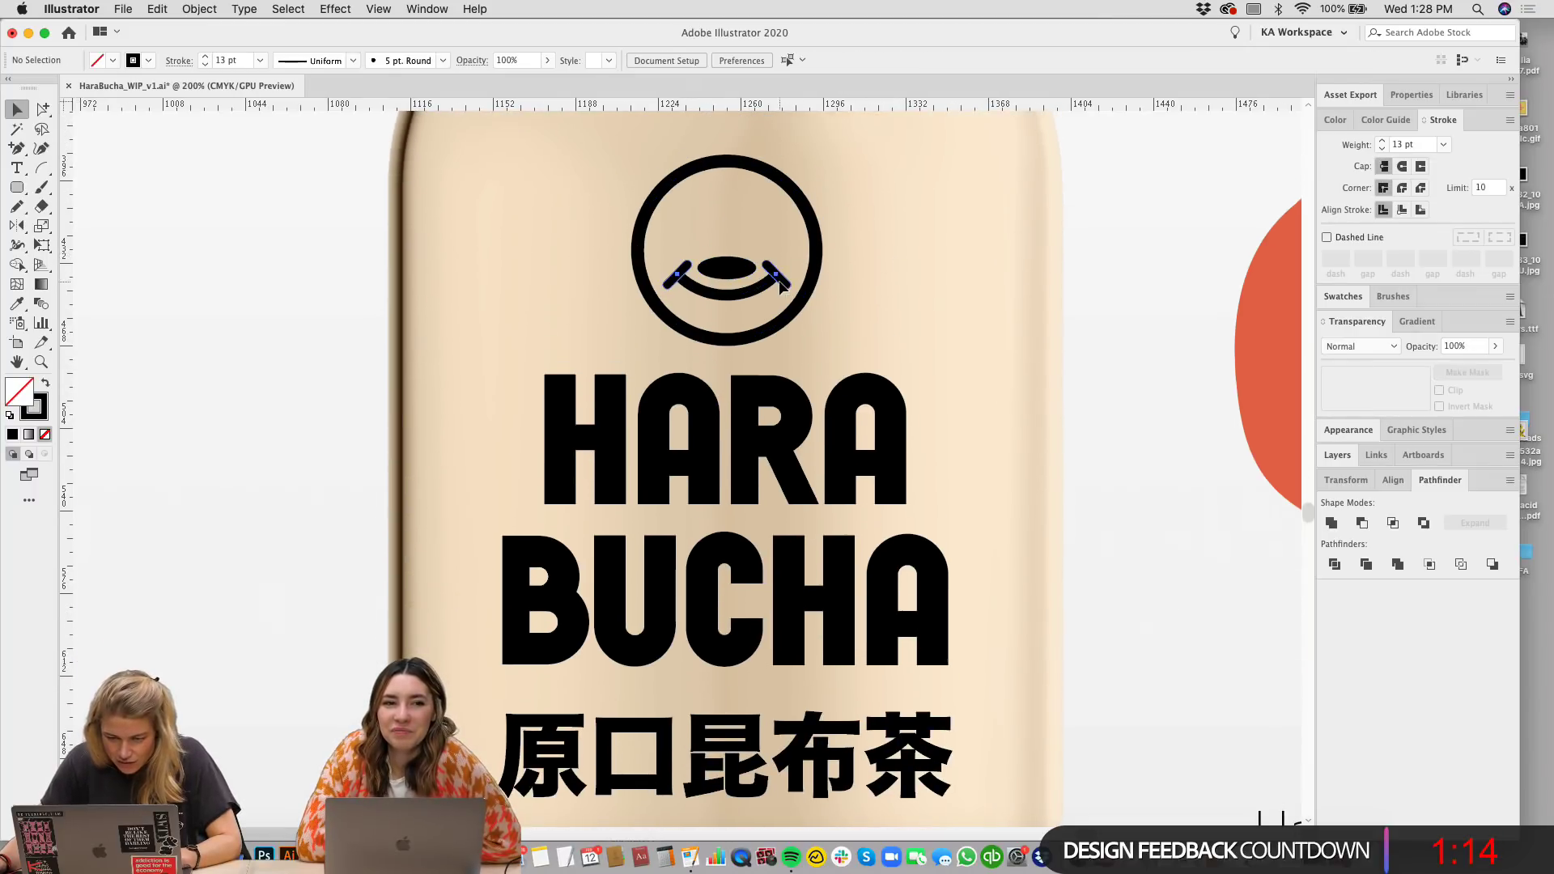
left_click(782, 285)
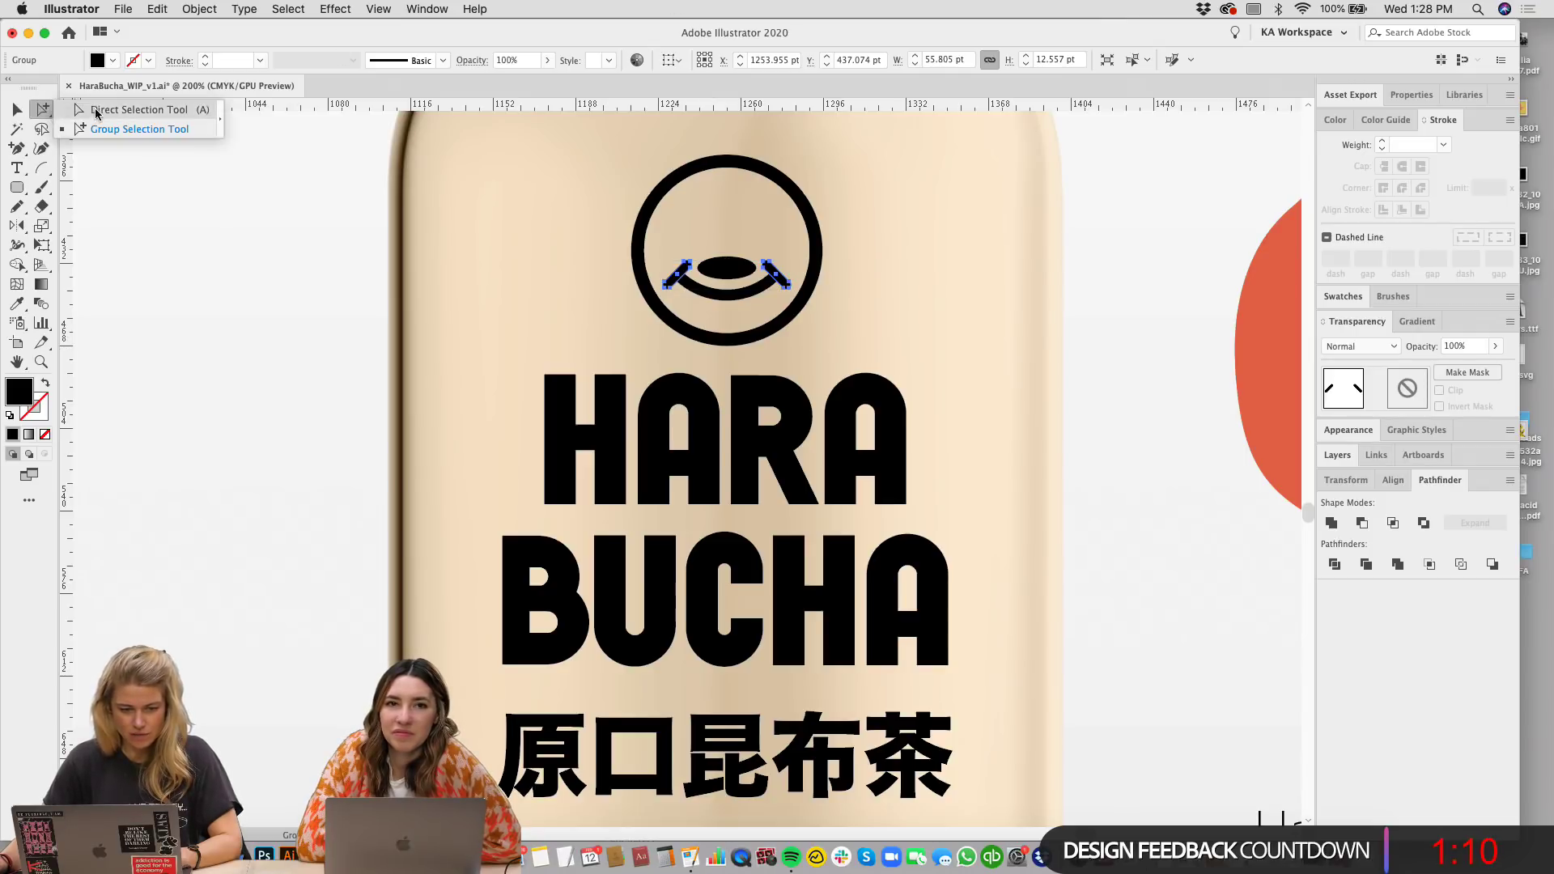
left_click(42, 108)
key("super+equal")
key("super+equal")
key("super+equal")
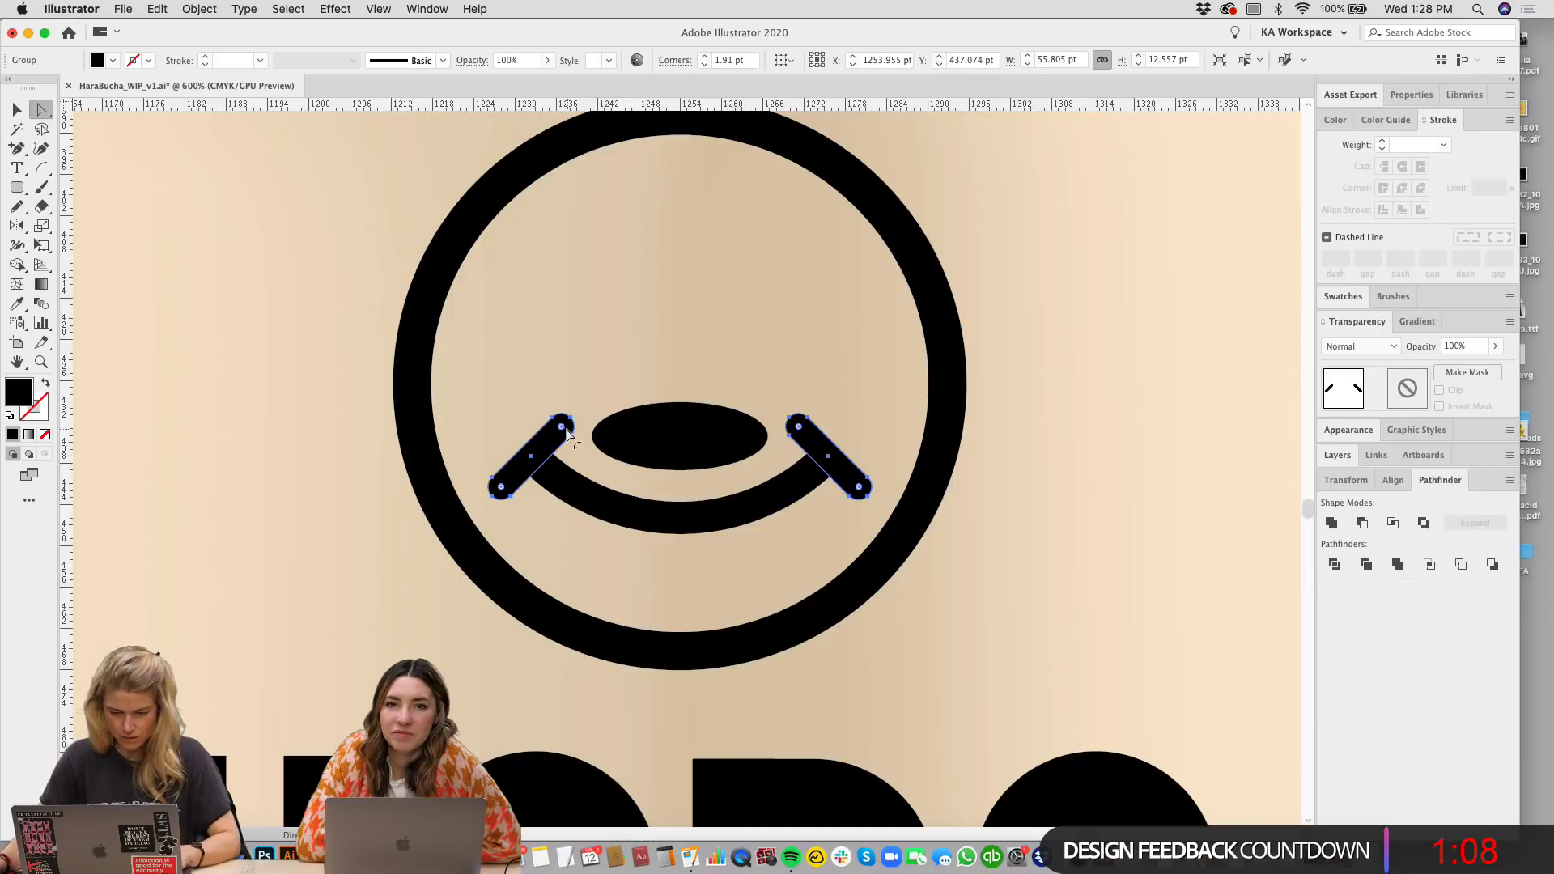
left_click_drag(571, 433, 628, 385)
left_click(1085, 412)
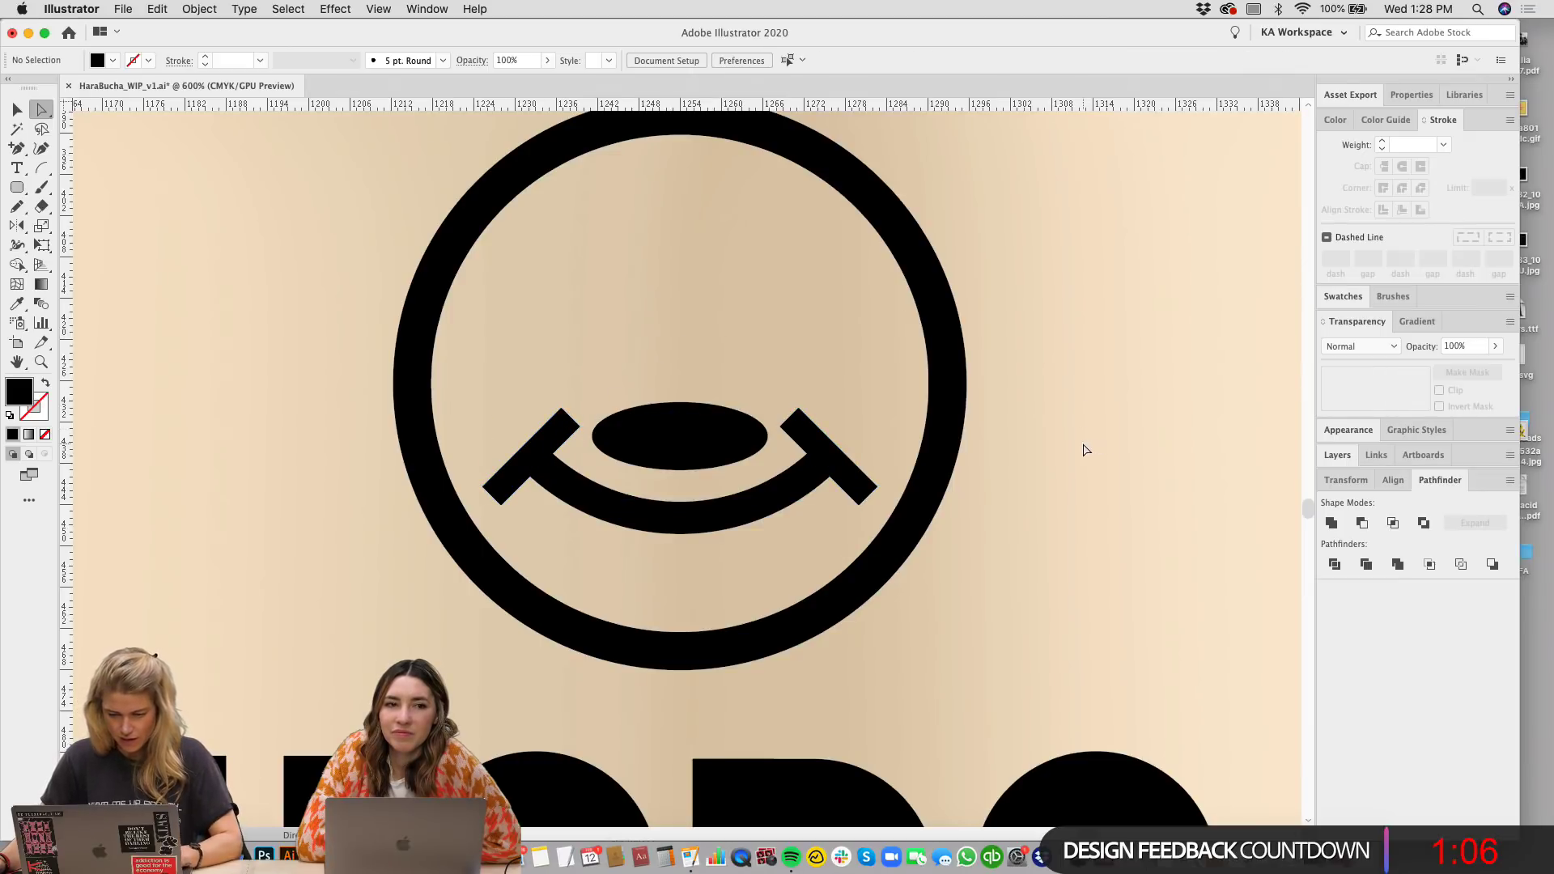
Step: Compare the squared smile-end bars with the HARA BUCHA lettering and undo the corner change
key("super+minus")
key("super+minus")
key("super+minus")
scroll(958, 288, "down", 3)
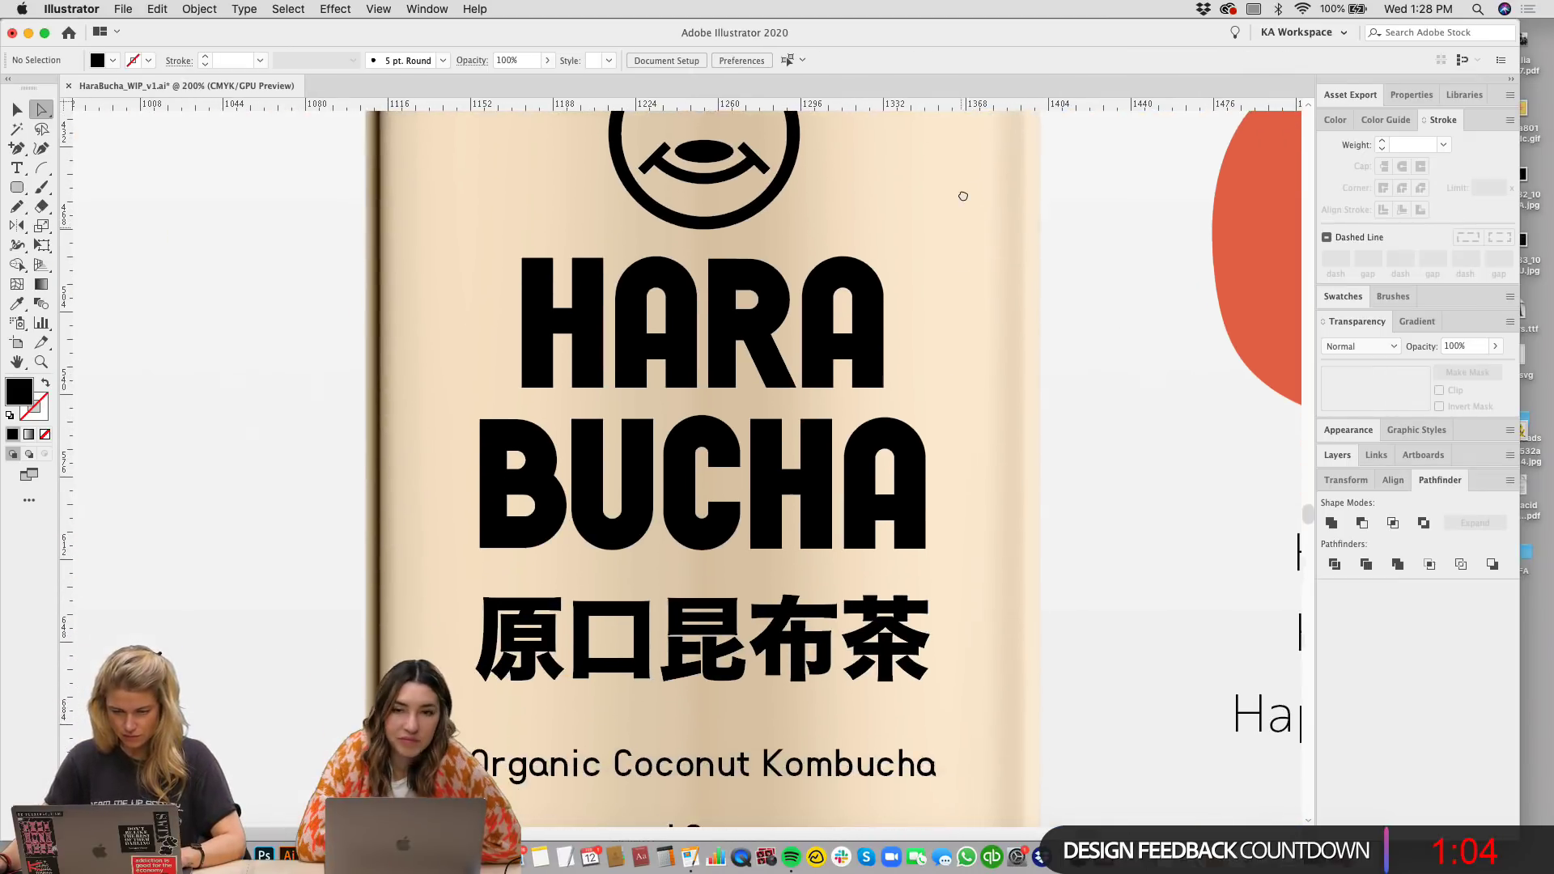
scroll(895, 405, "up", 3)
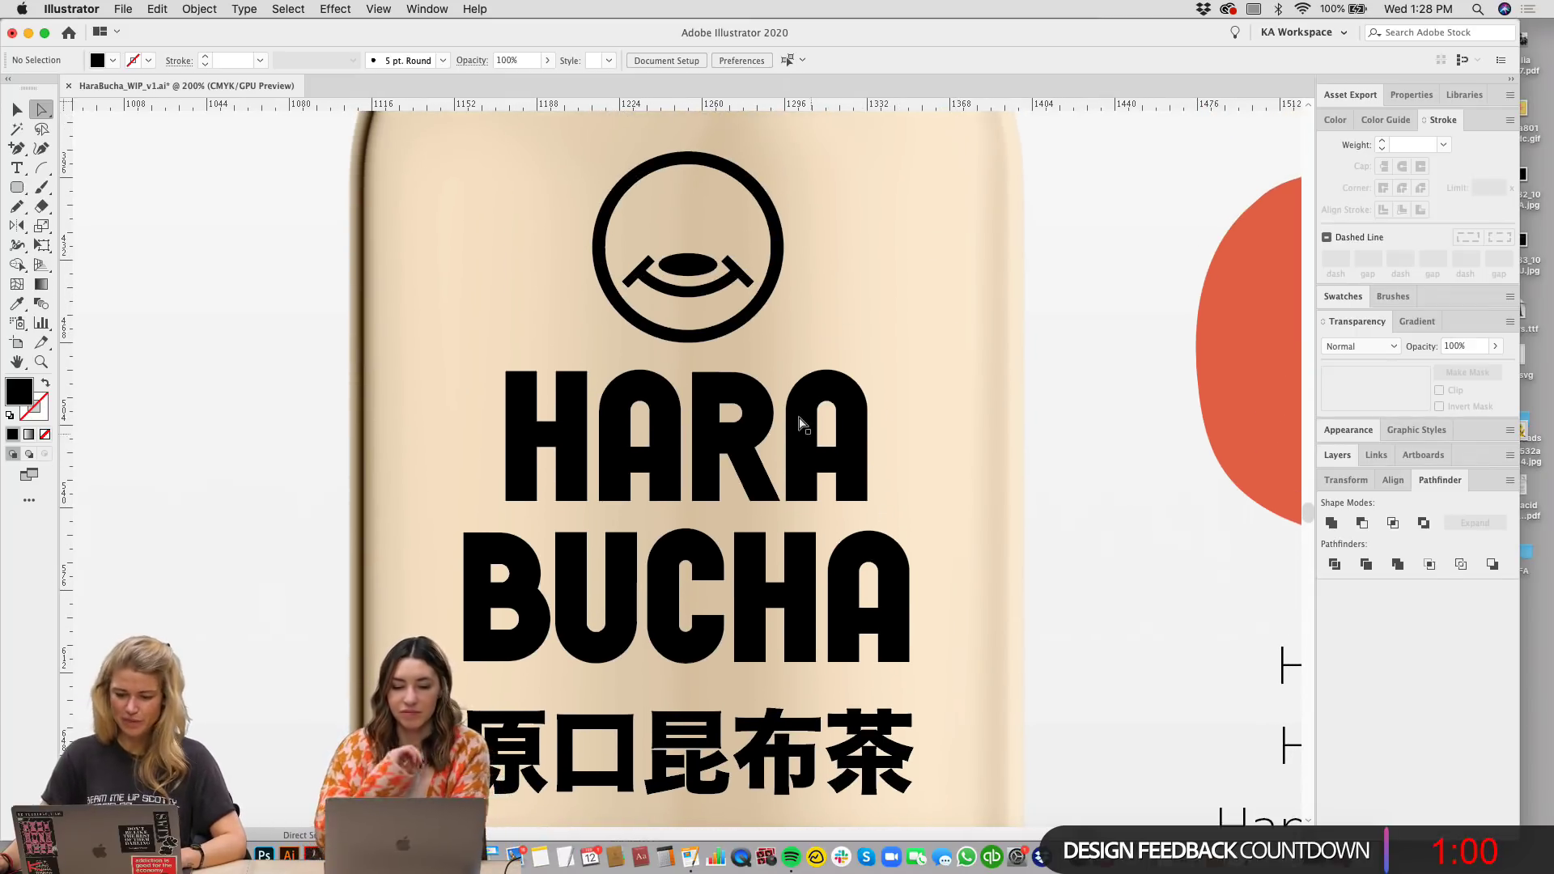
key("super+z")
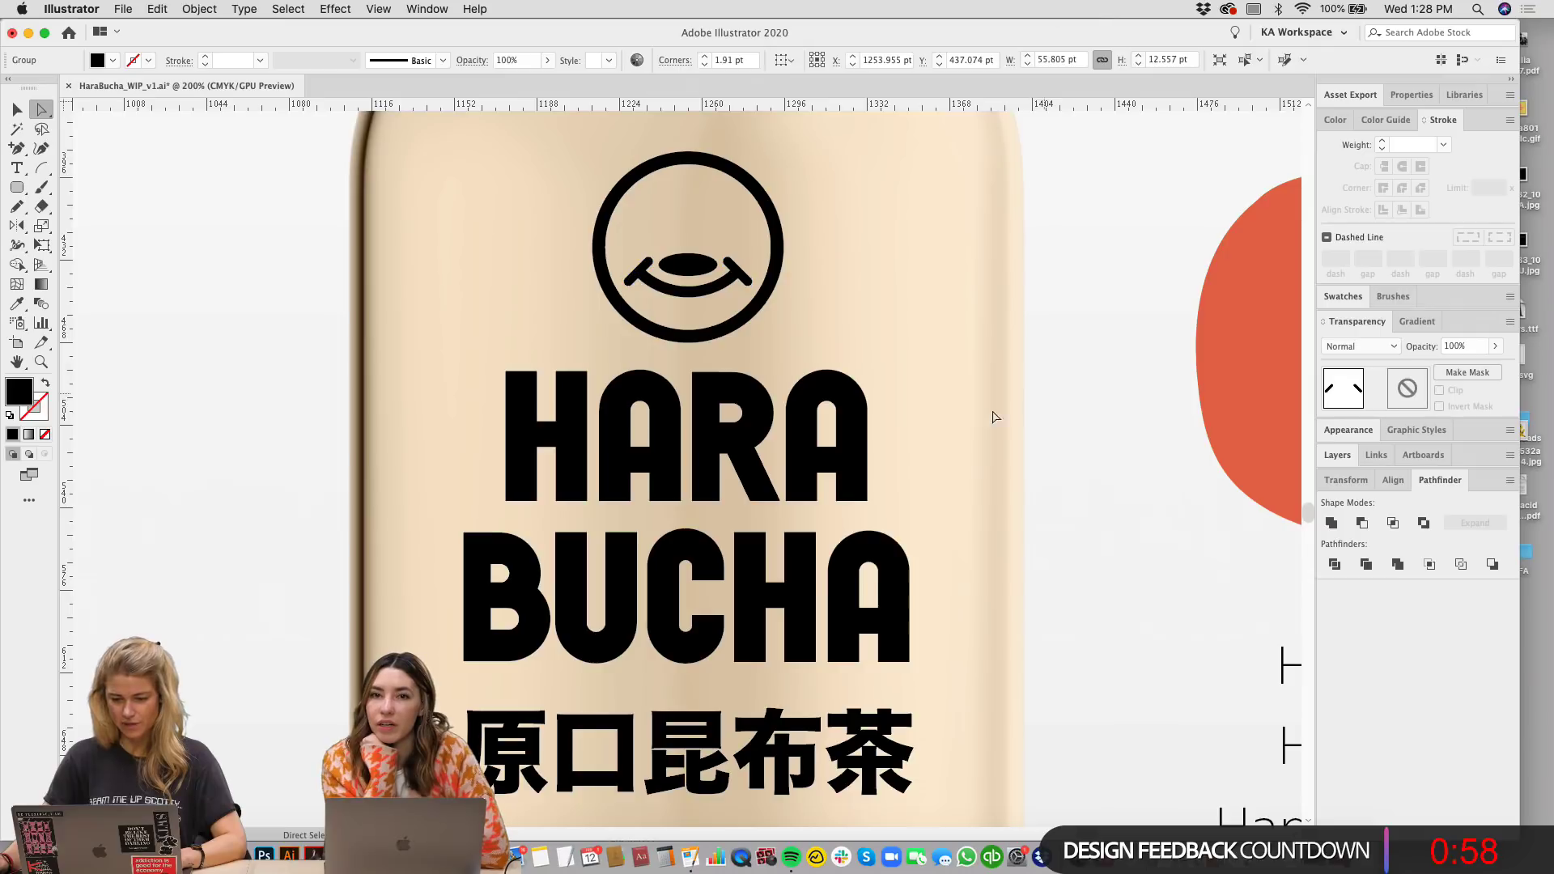
left_click(992, 416)
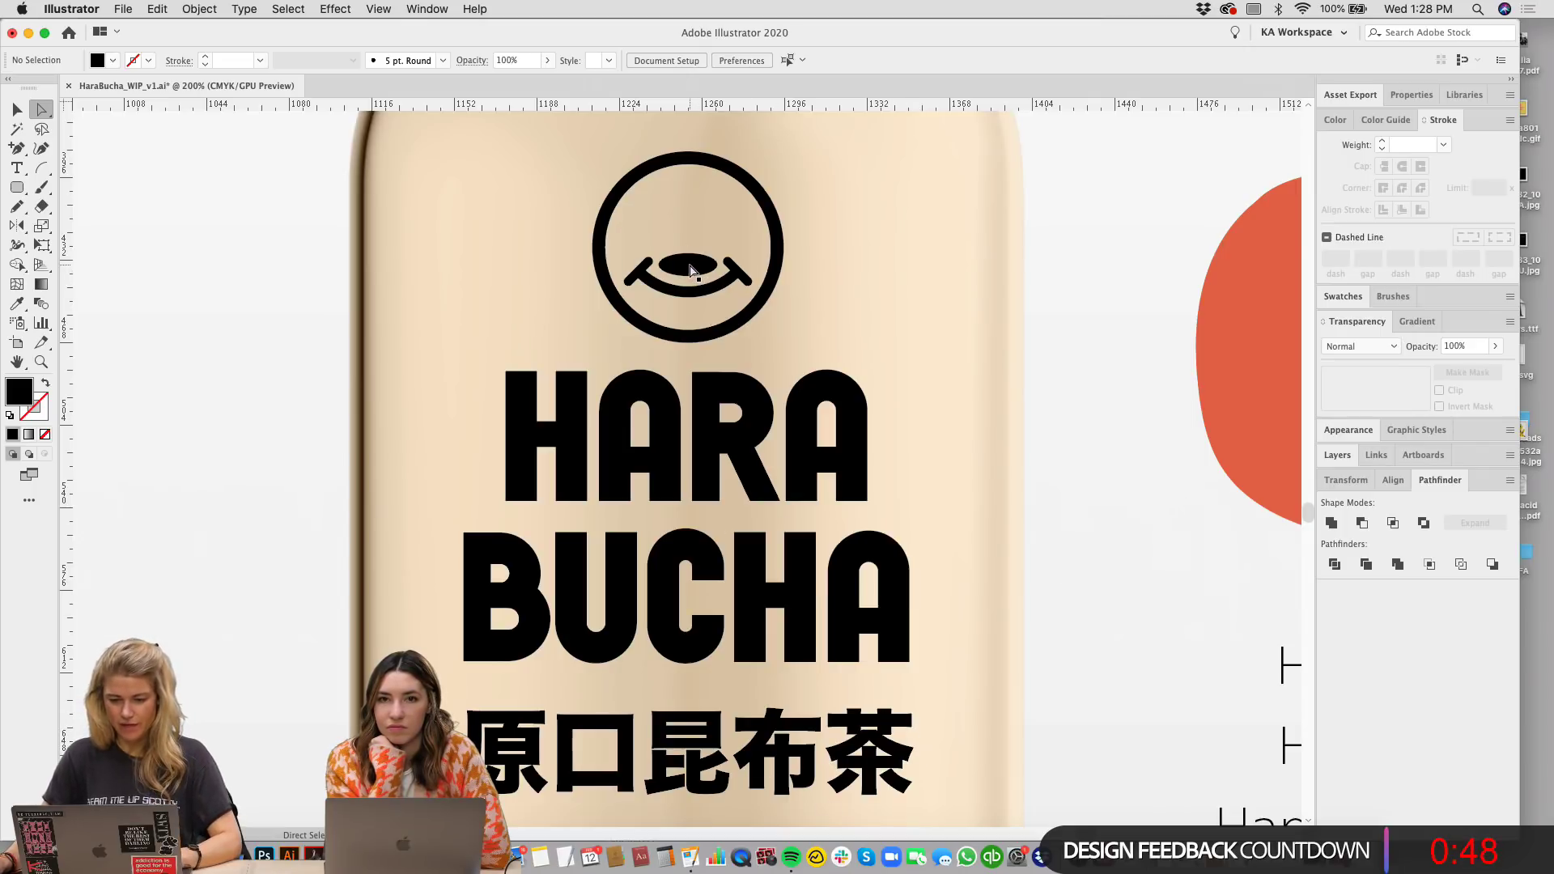
Step: Move the oval nose straight up out of the face to the empty area above the circle
key("super+equal")
scroll(801, 465, "up", 3)
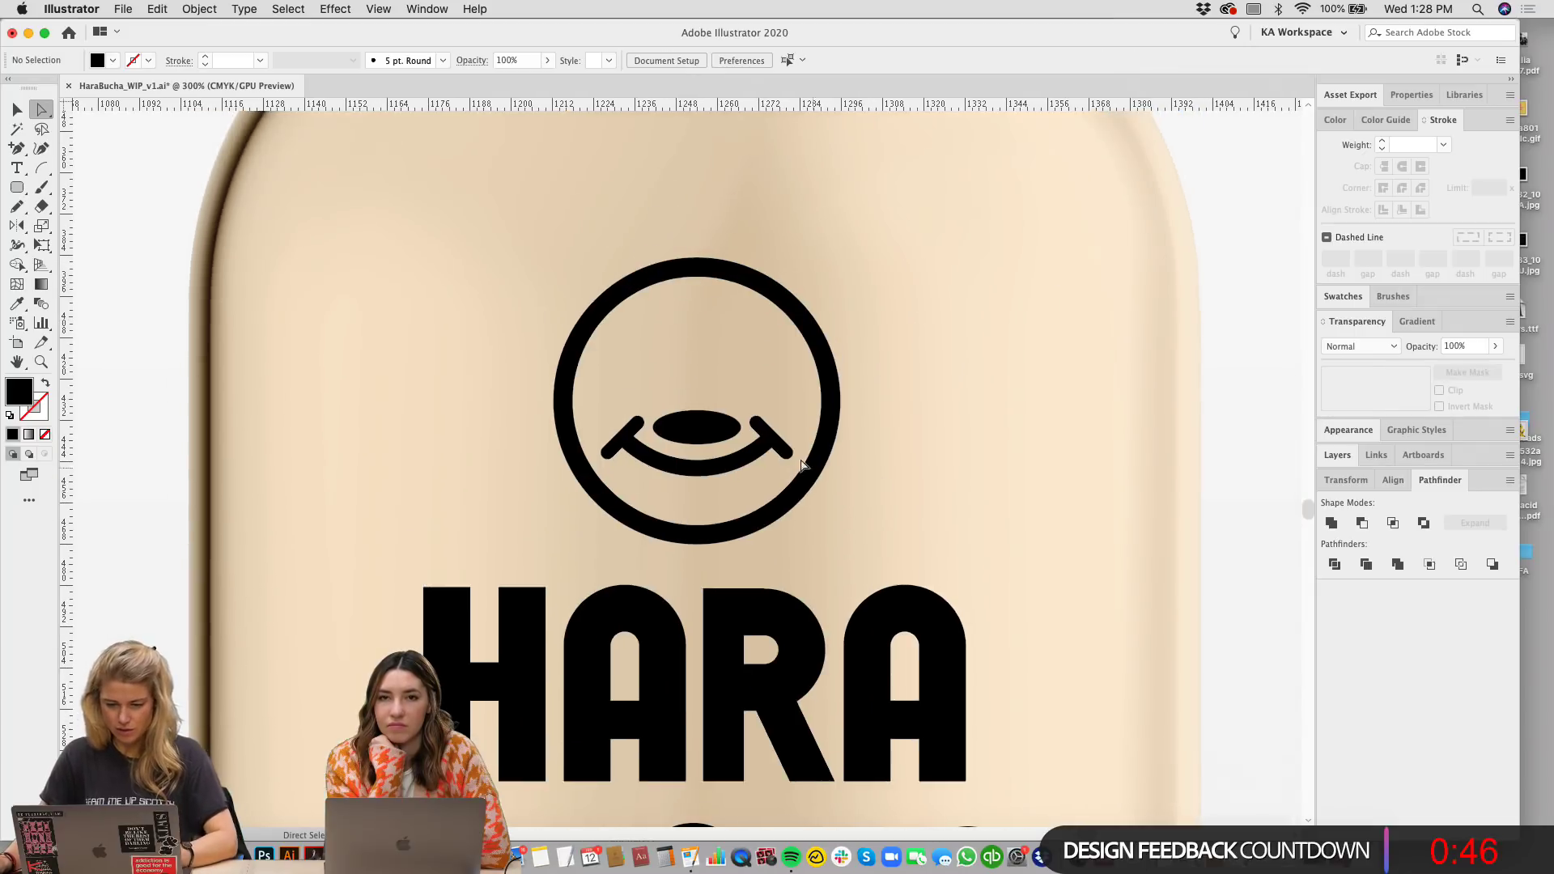
left_click(784, 452)
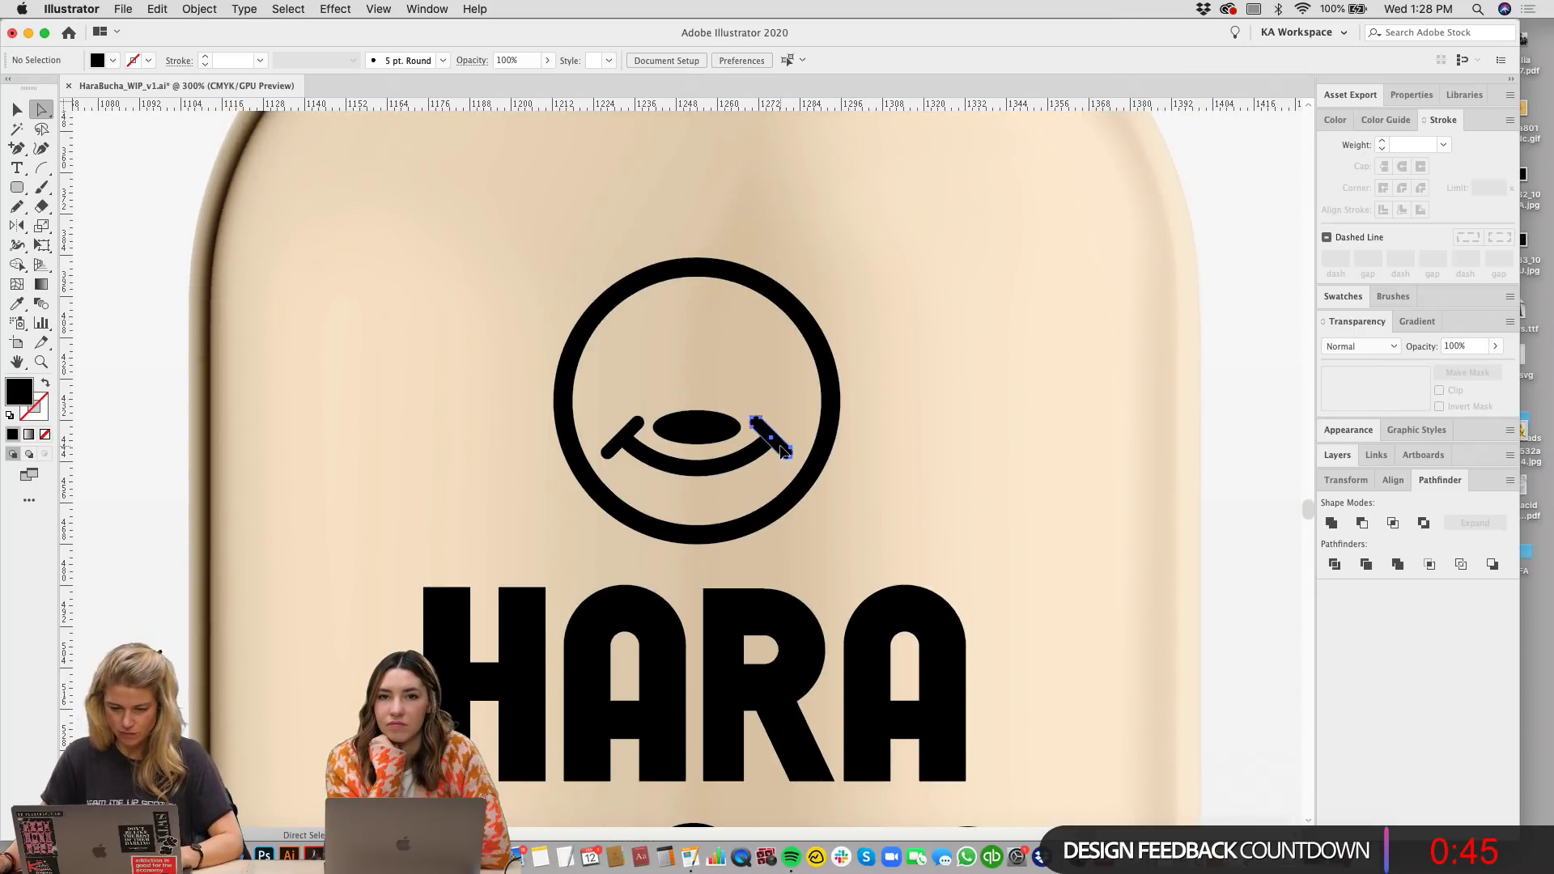
key("v")
left_click(975, 451)
left_click(696, 427)
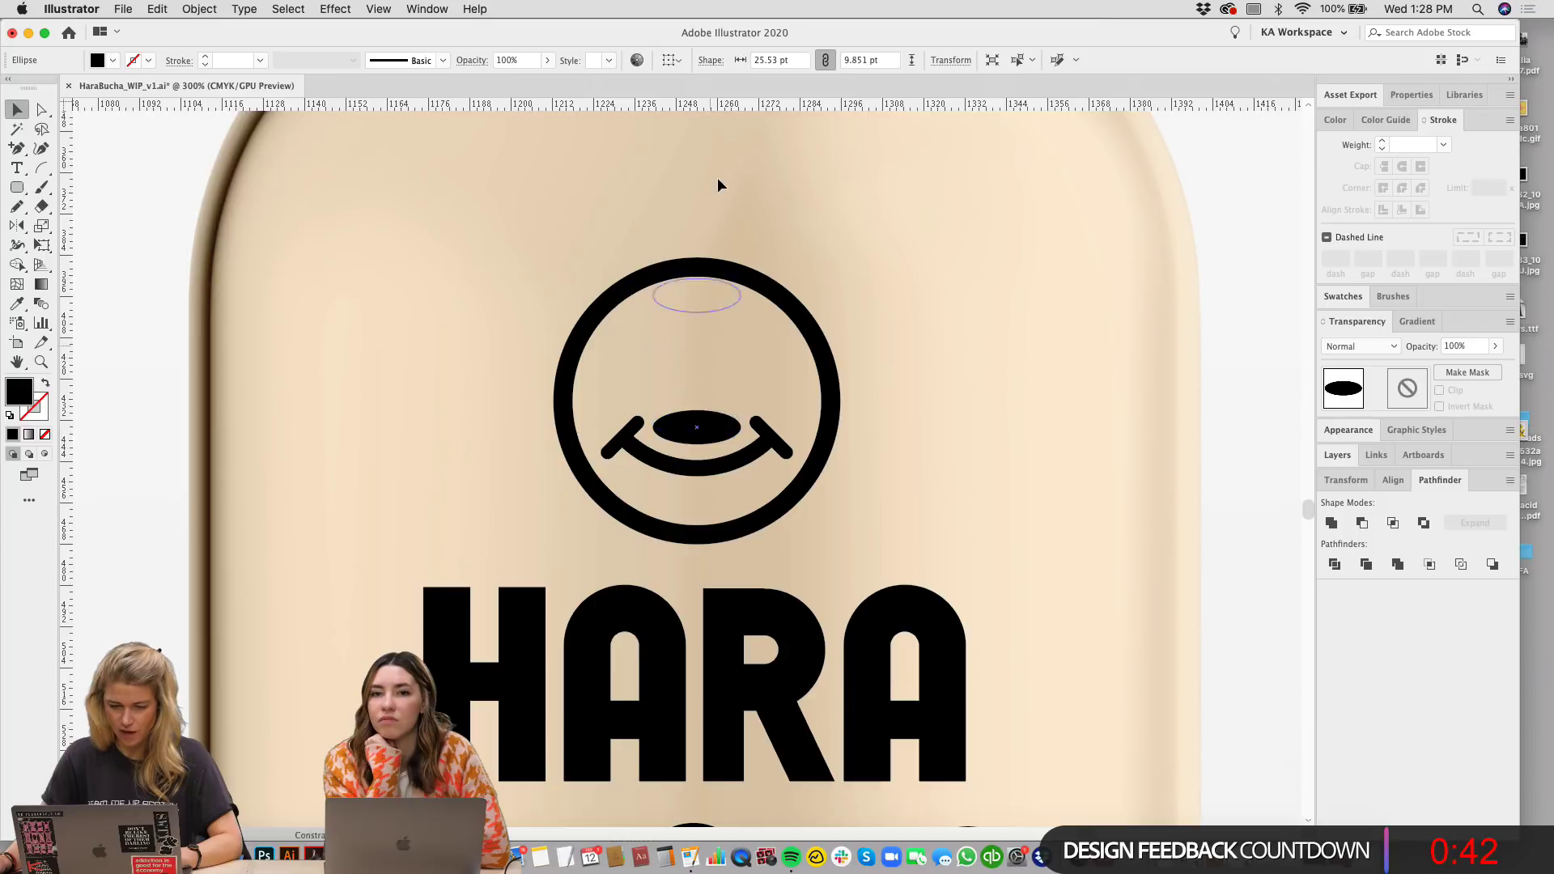
left_click_drag(718, 186, 718, 183)
left_click(947, 348)
Step: Try a horizontal rounded bar of about 23.9 × 5.6 pt as the nose, made from a copy of a smile-end bar
left_click(778, 438)
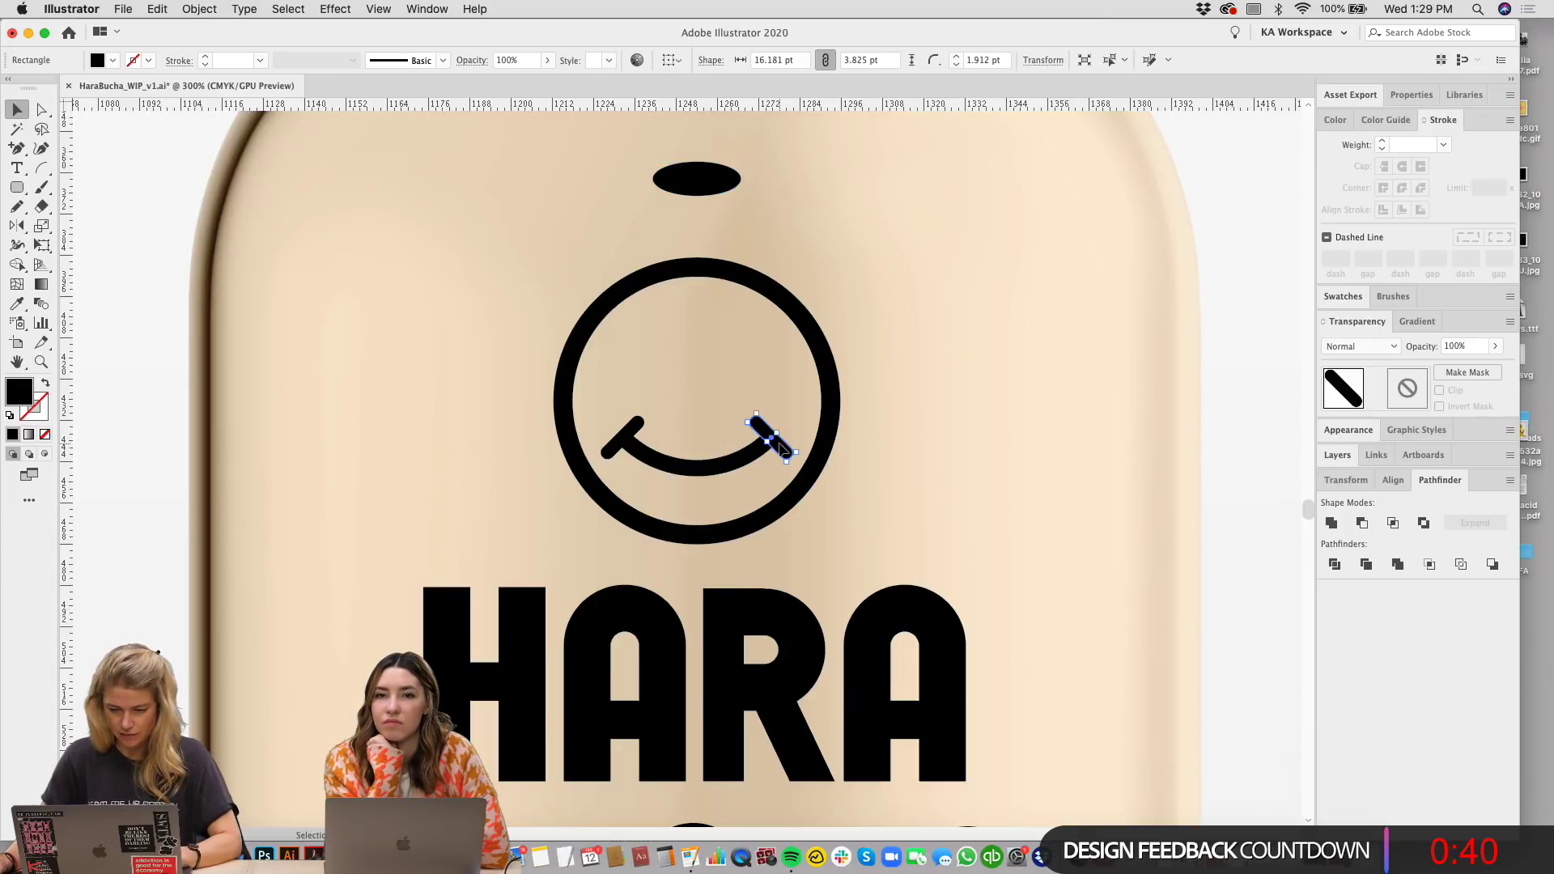
mouse_move(778, 443)
left_mouse_down()
mouse_move(712, 414)
mouse_move(702, 377)
mouse_move(745, 418)
mouse_move(711, 428)
left_mouse_up()
left_click(1044, 469)
mouse_move(1044, 468)
left_mouse_down()
mouse_move(1051, 294)
mouse_move(1021, 484)
left_mouse_up()
left_click(703, 446)
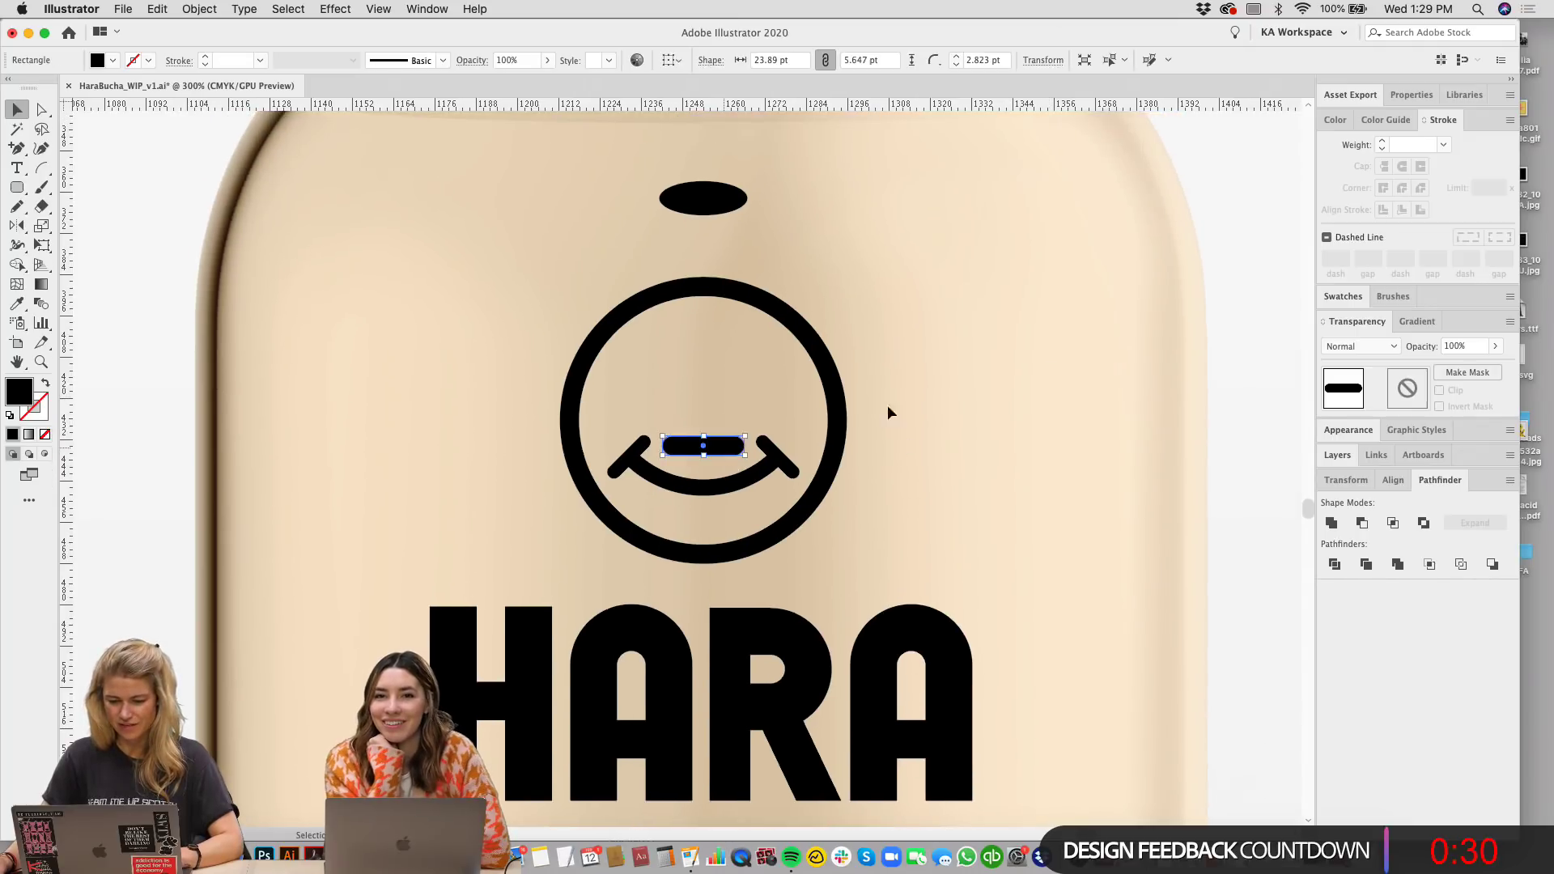
Step: Shorten the bar-shaped nose slightly, keeping it centred above the smile
left_click(971, 371)
mouse_move(971, 370)
left_mouse_down()
mouse_move(985, 253)
mouse_move(969, 348)
left_mouse_up()
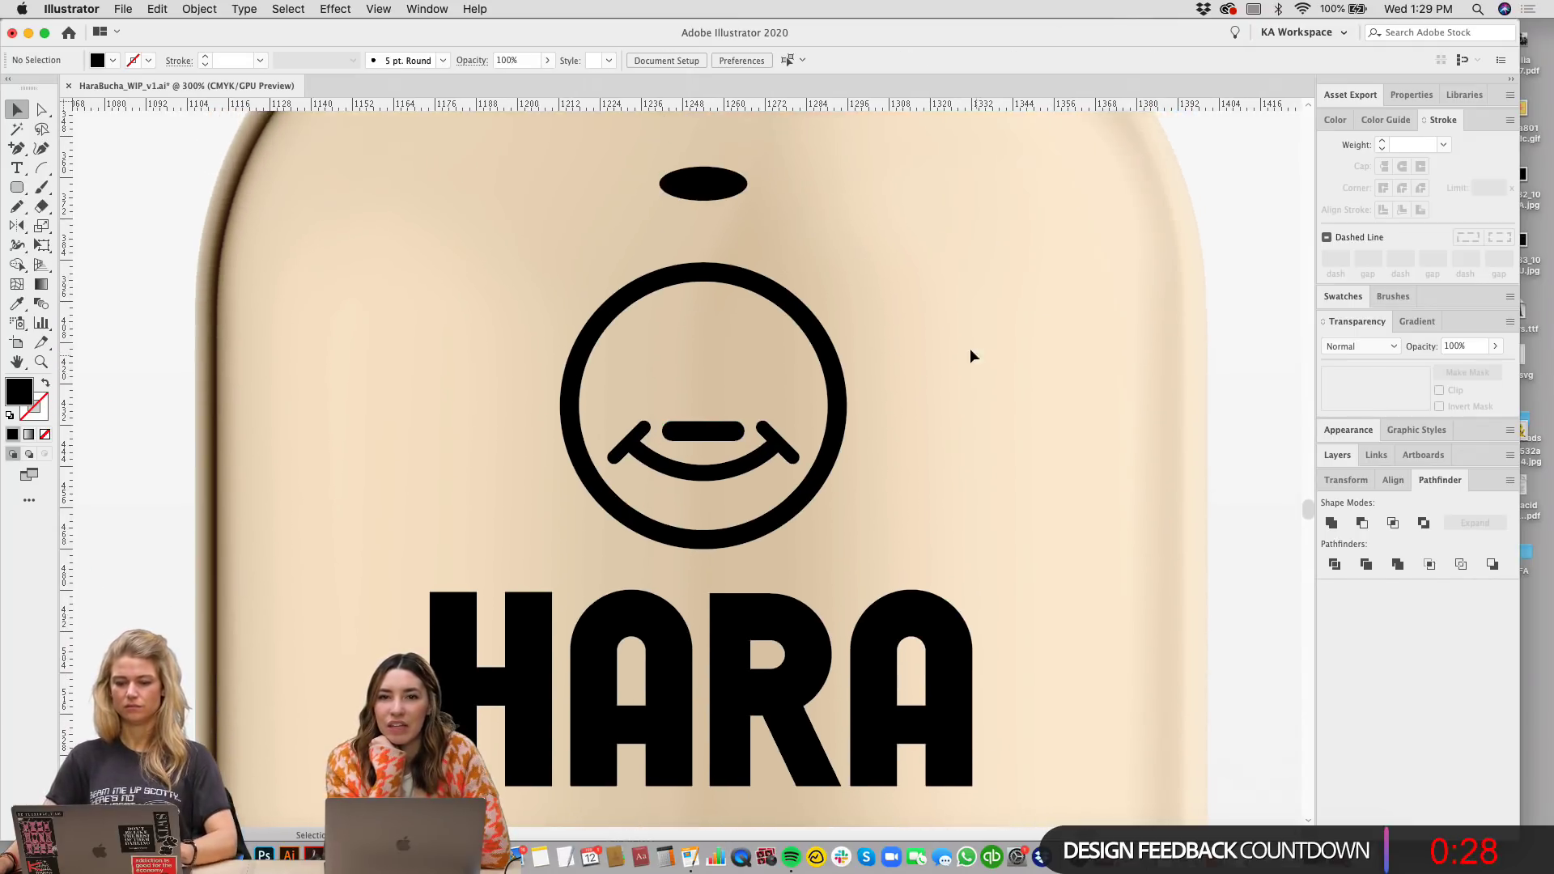
key("super+equal")
left_click(749, 425)
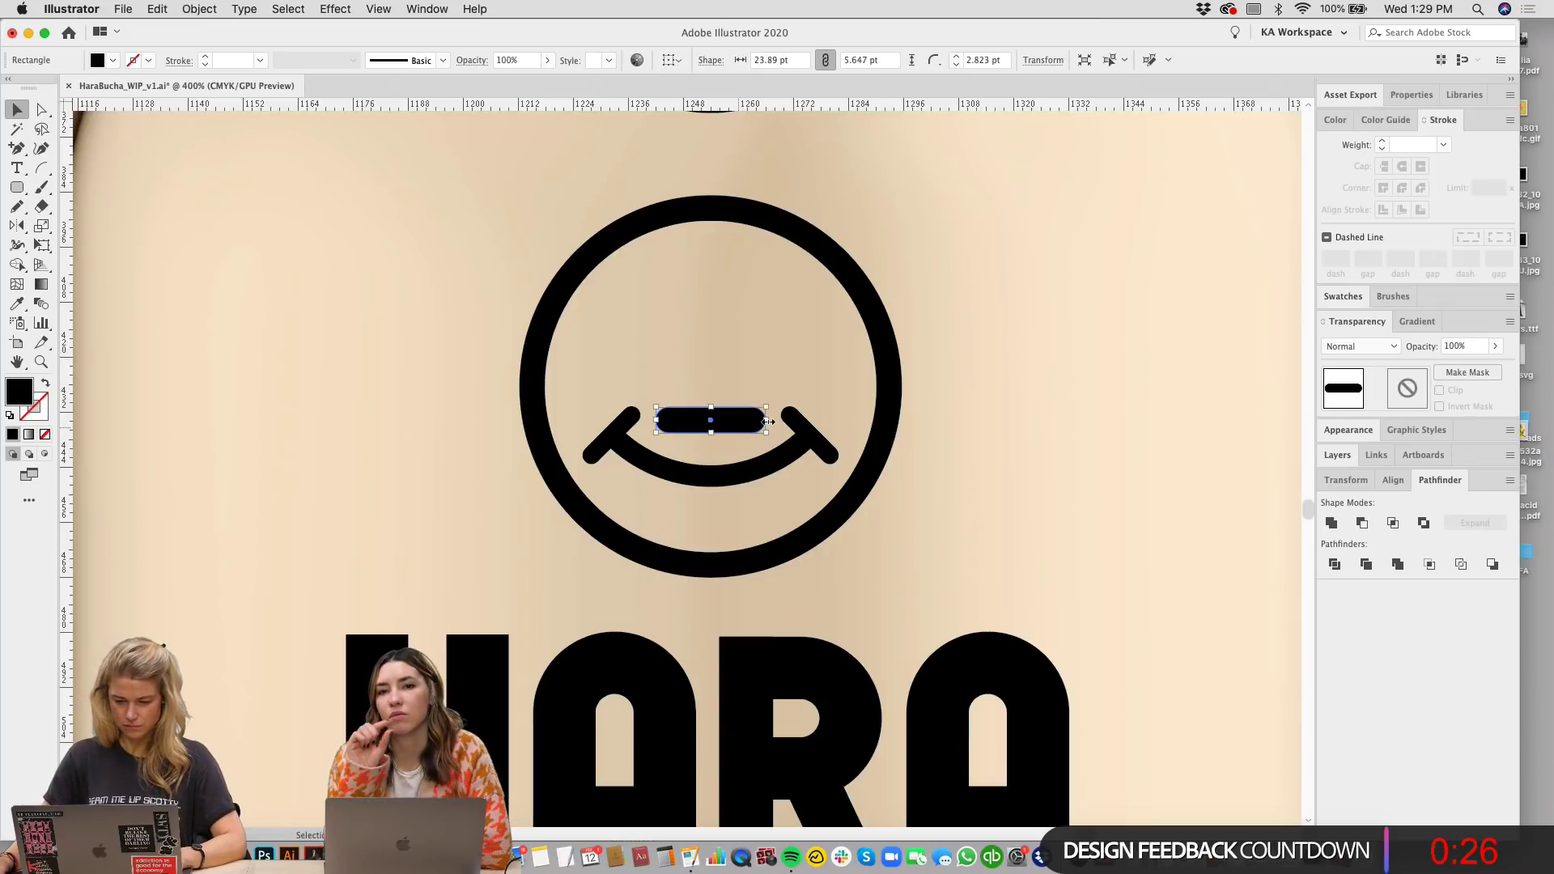
left_click_drag(767, 421, 712, 406)
left_click(1109, 353)
key("super+minus")
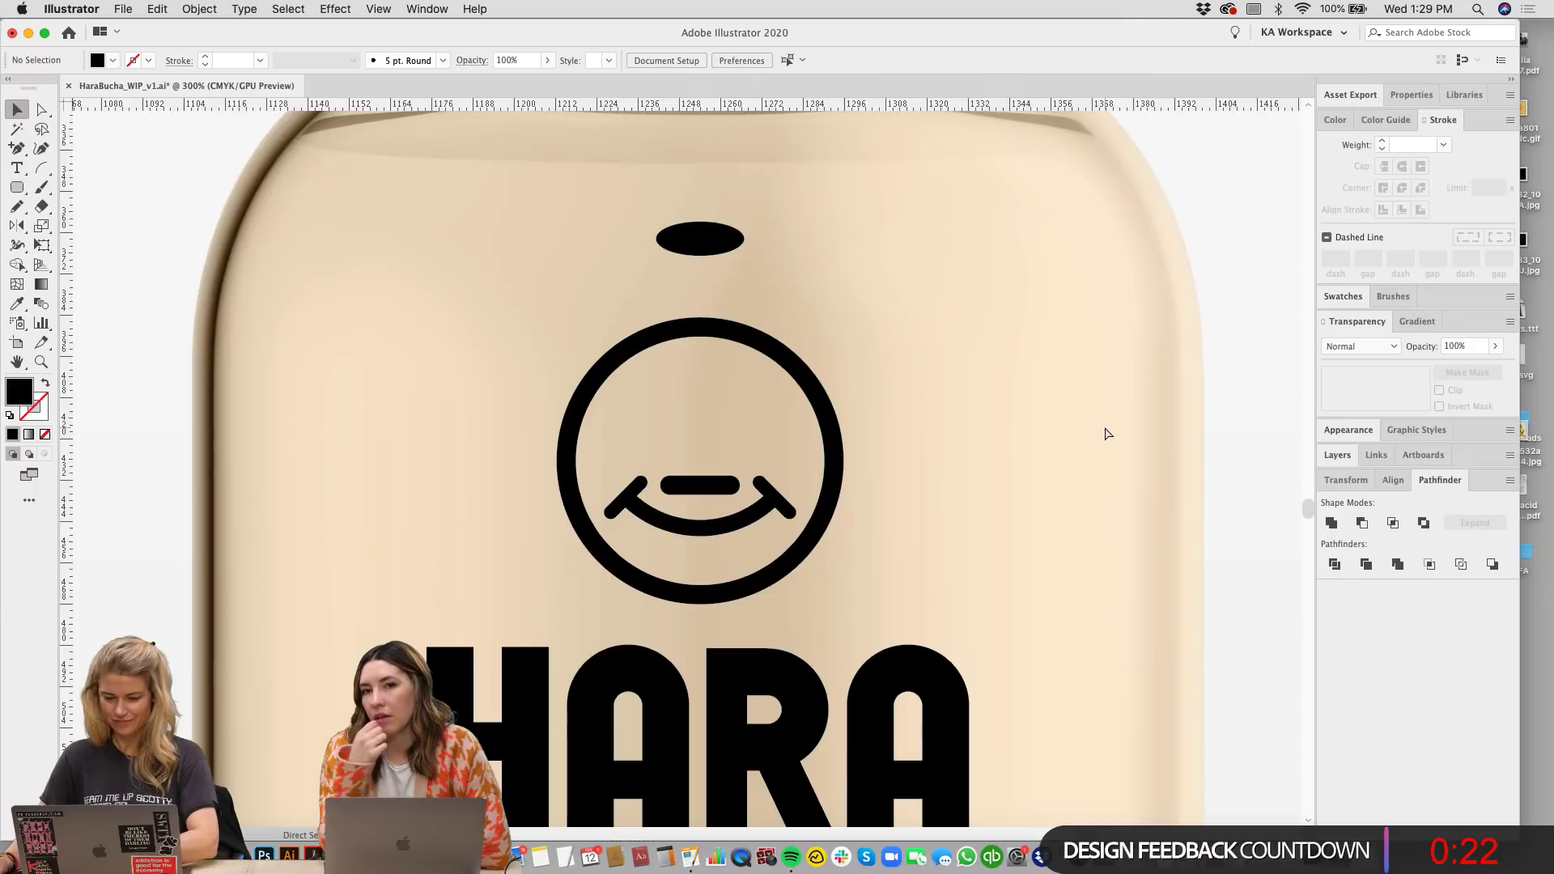
scroll(1107, 433, "up", 2)
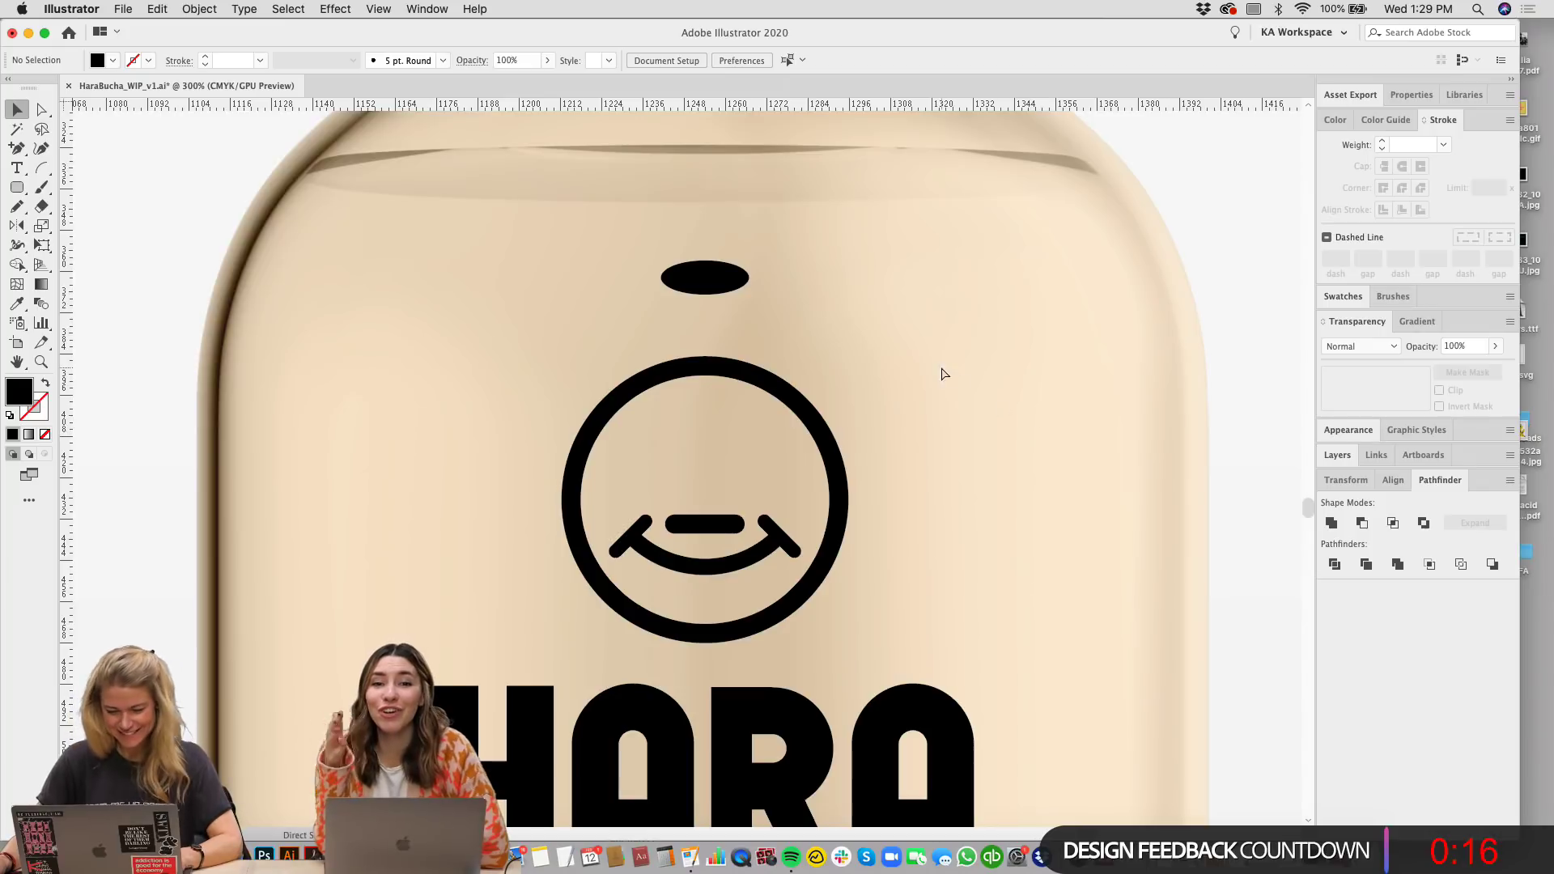
Step: Undo the bar-shaped nose and the oval nose's move out of the circle
key("super+z")
key("super+z")
key("super+z")
key("super+z")
key("super+z")
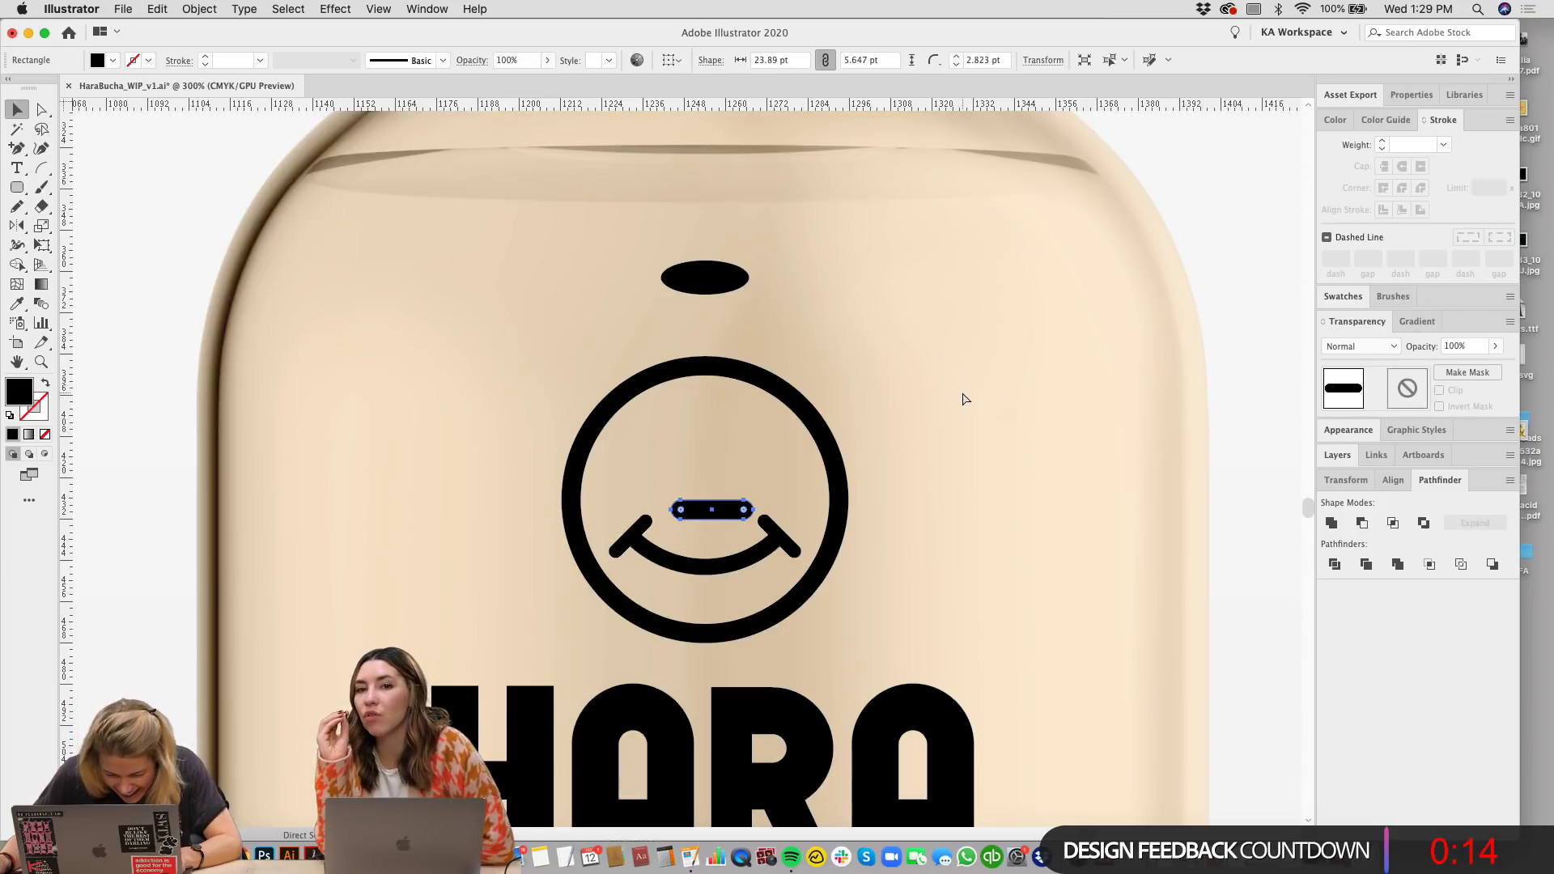
key("super+z")
key("super+z")
key("super+z")
key("super+z")
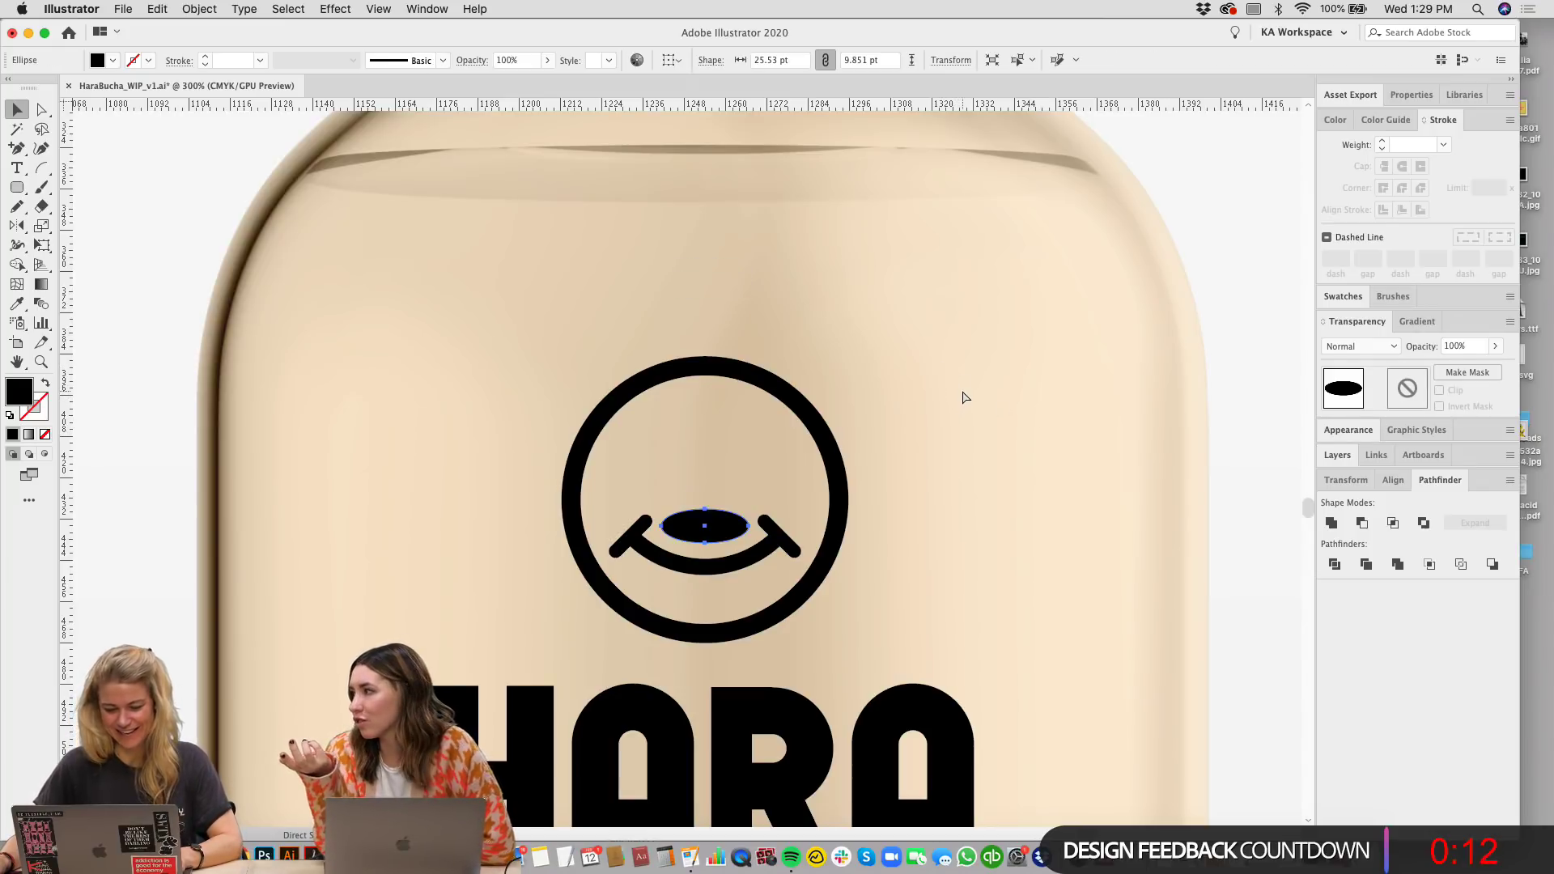
Step: Try a slightly smaller oval nose above the smile and undo the resize
left_click_drag(992, 495, 993, 437)
left_click(733, 467)
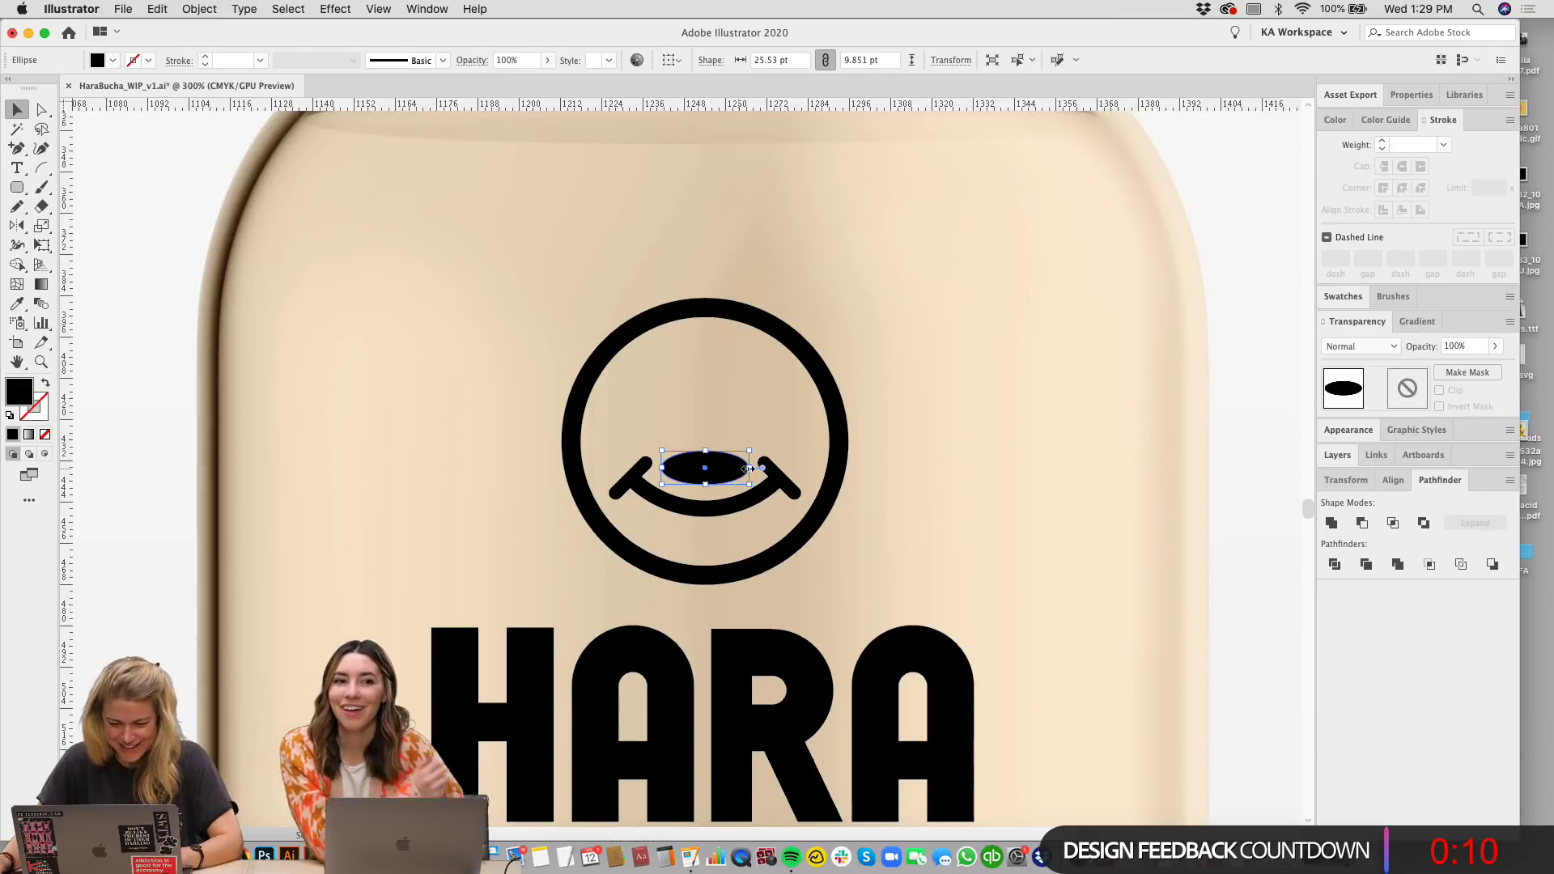
left_click_drag(748, 467, 743, 467)
left_click(1017, 478)
left_click_drag(1017, 478, 1002, 404)
scroll(794, 191, "up", 2)
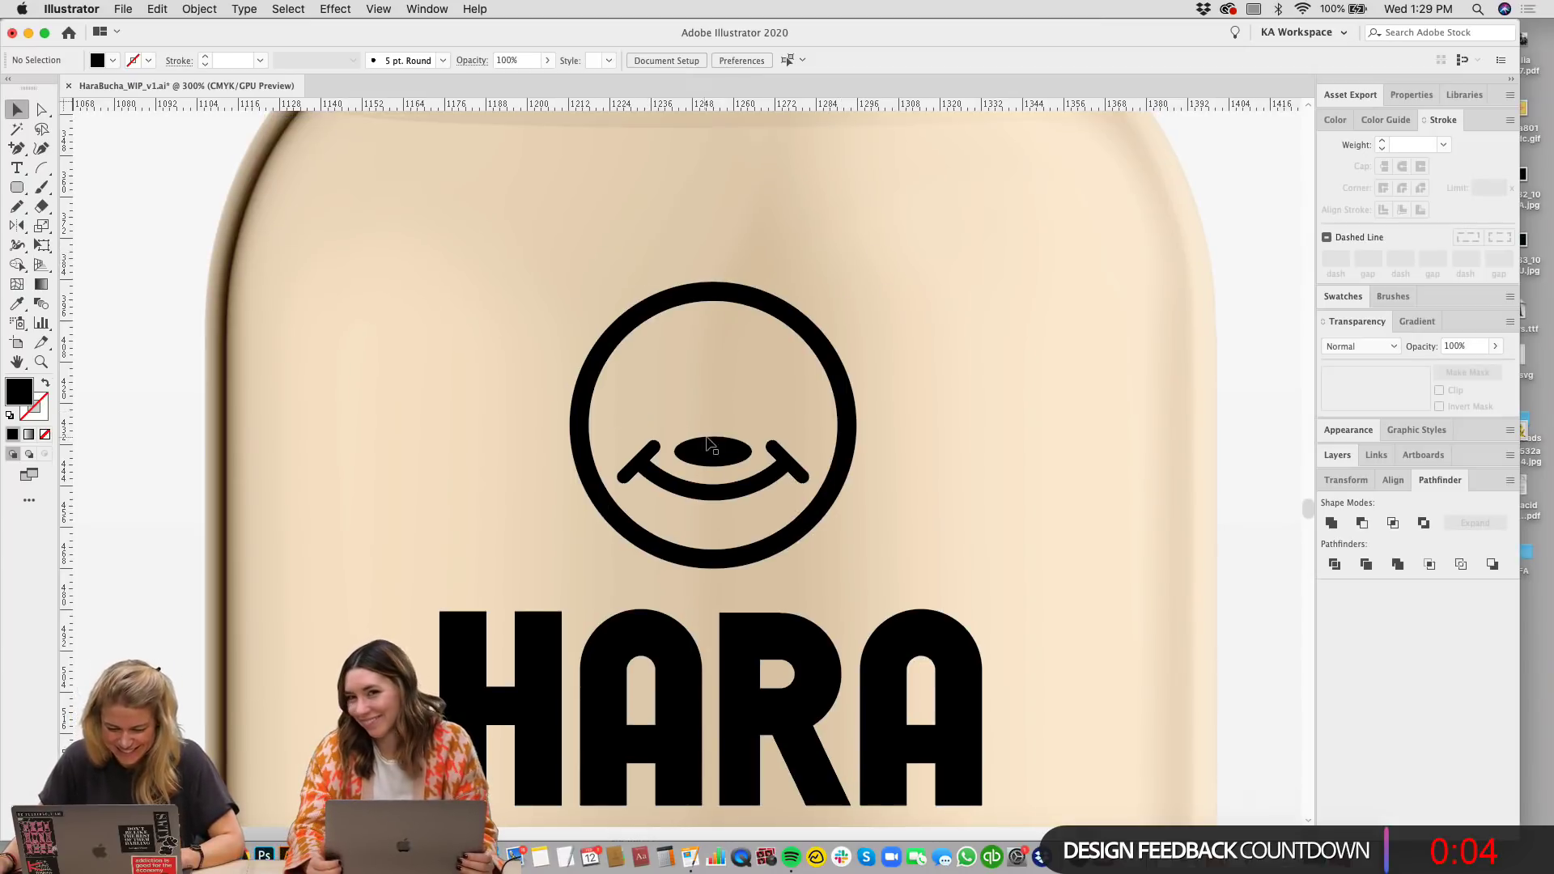
key("super+z")
Step: Convert the smile curve's stroke to a filled outline, leaving the outer circle out of the selection
left_click(892, 504)
left_click_drag(892, 510, 606, 299)
left_click(702, 296, "shift")
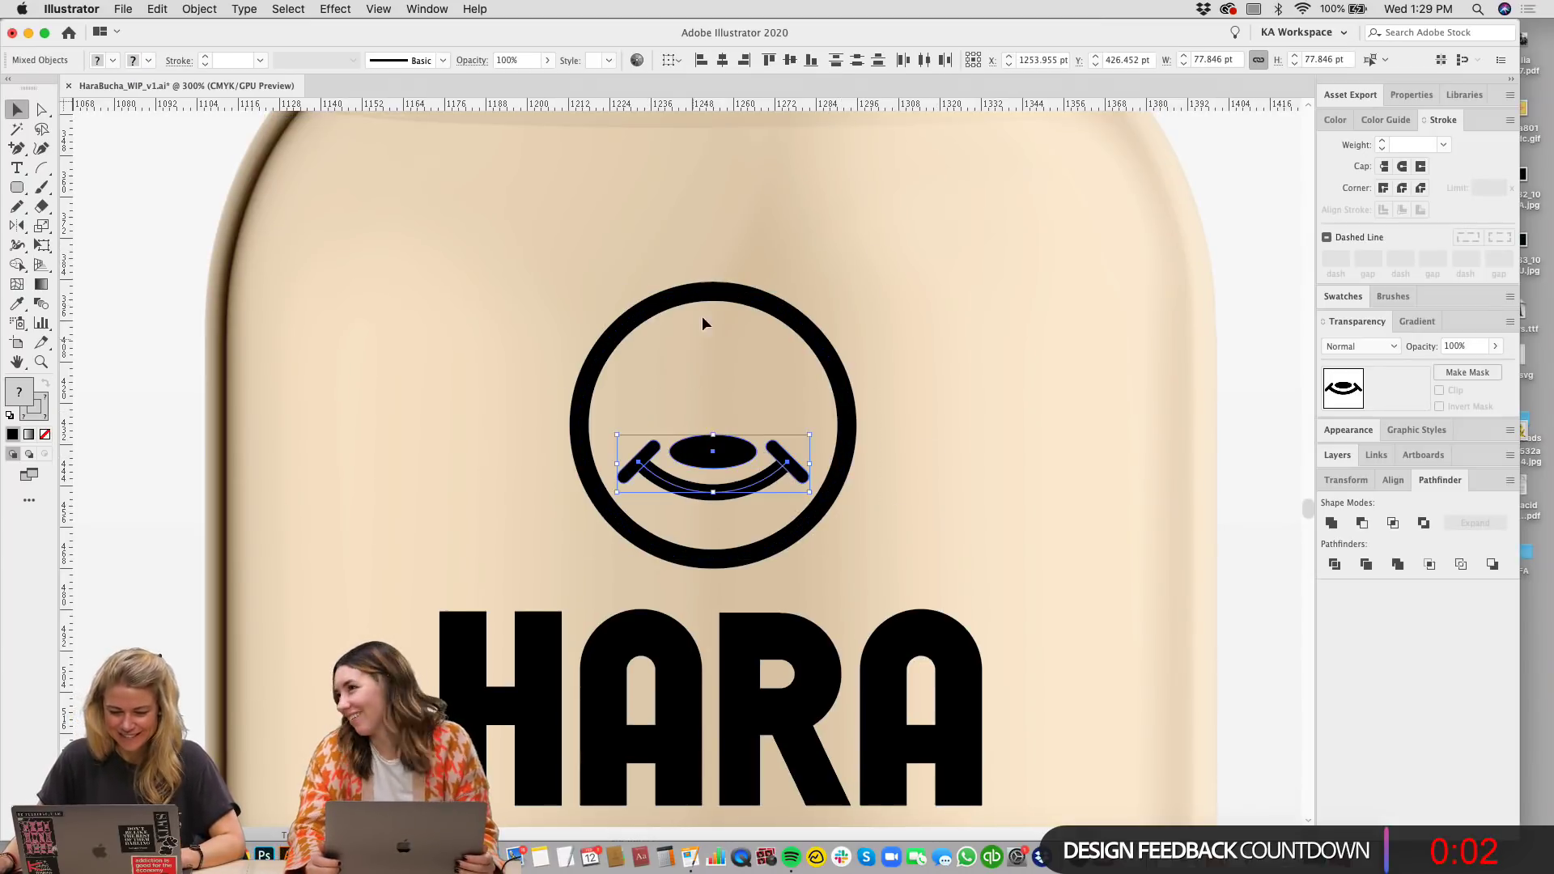
left_click(199, 9)
left_click(224, 186)
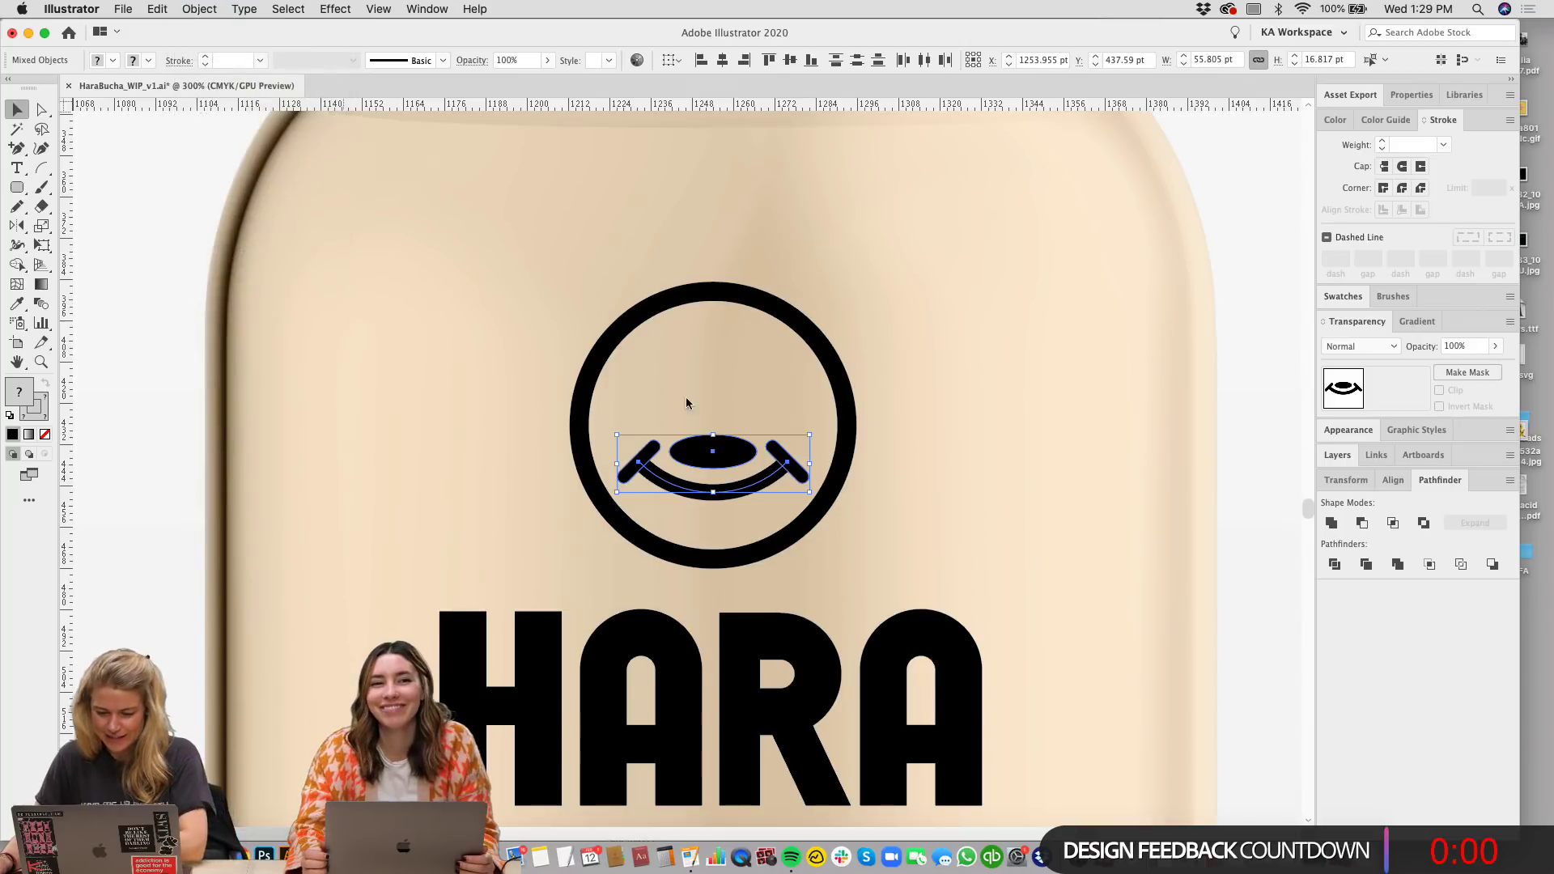
Step: Unite the nose, smile and end bars into one compound artwork without the outer circle
left_click(868, 461)
left_click_drag(868, 462, 688, 369)
left_click(748, 291, "shift")
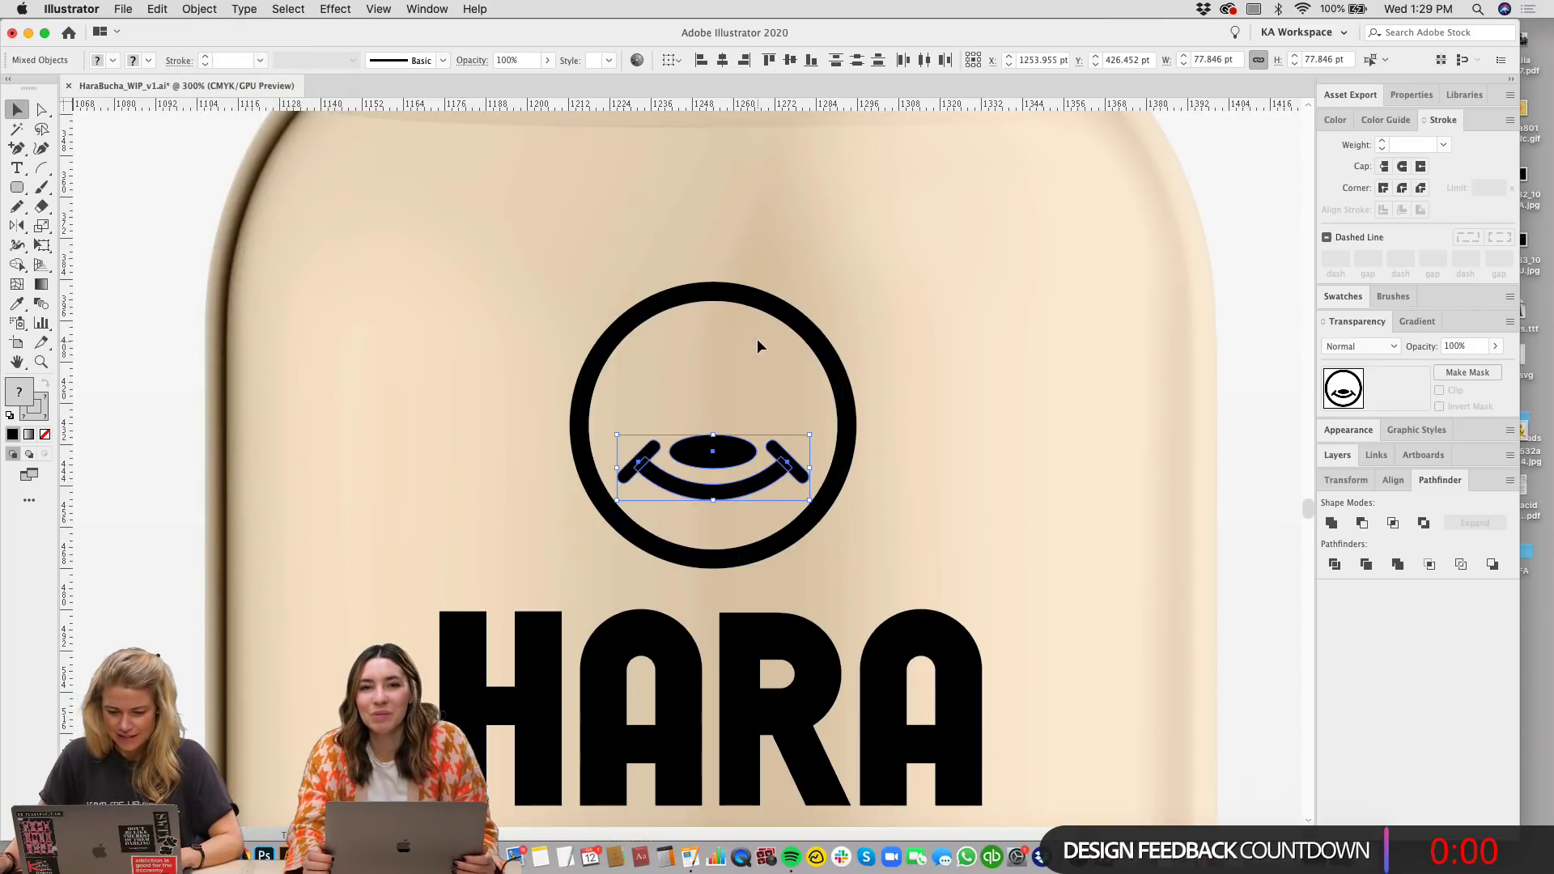
left_click(1331, 524)
left_click(845, 280)
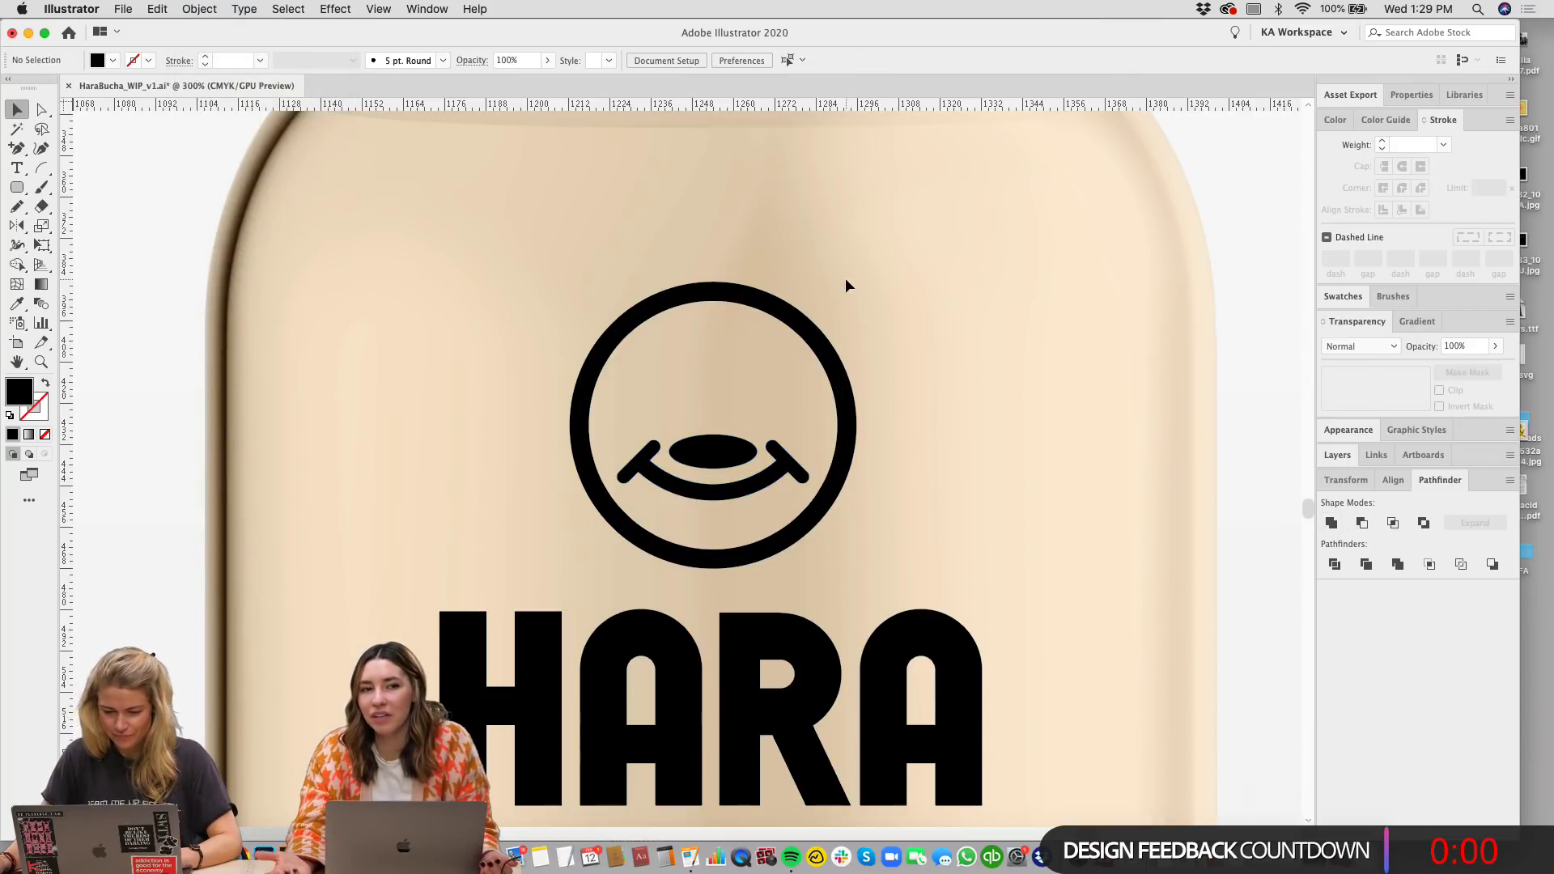
Step: Swap the circle's stroke and fill for a solid black face and color the facial features with the bottle's sampled cream, #E2CFB4
left_click(746, 306)
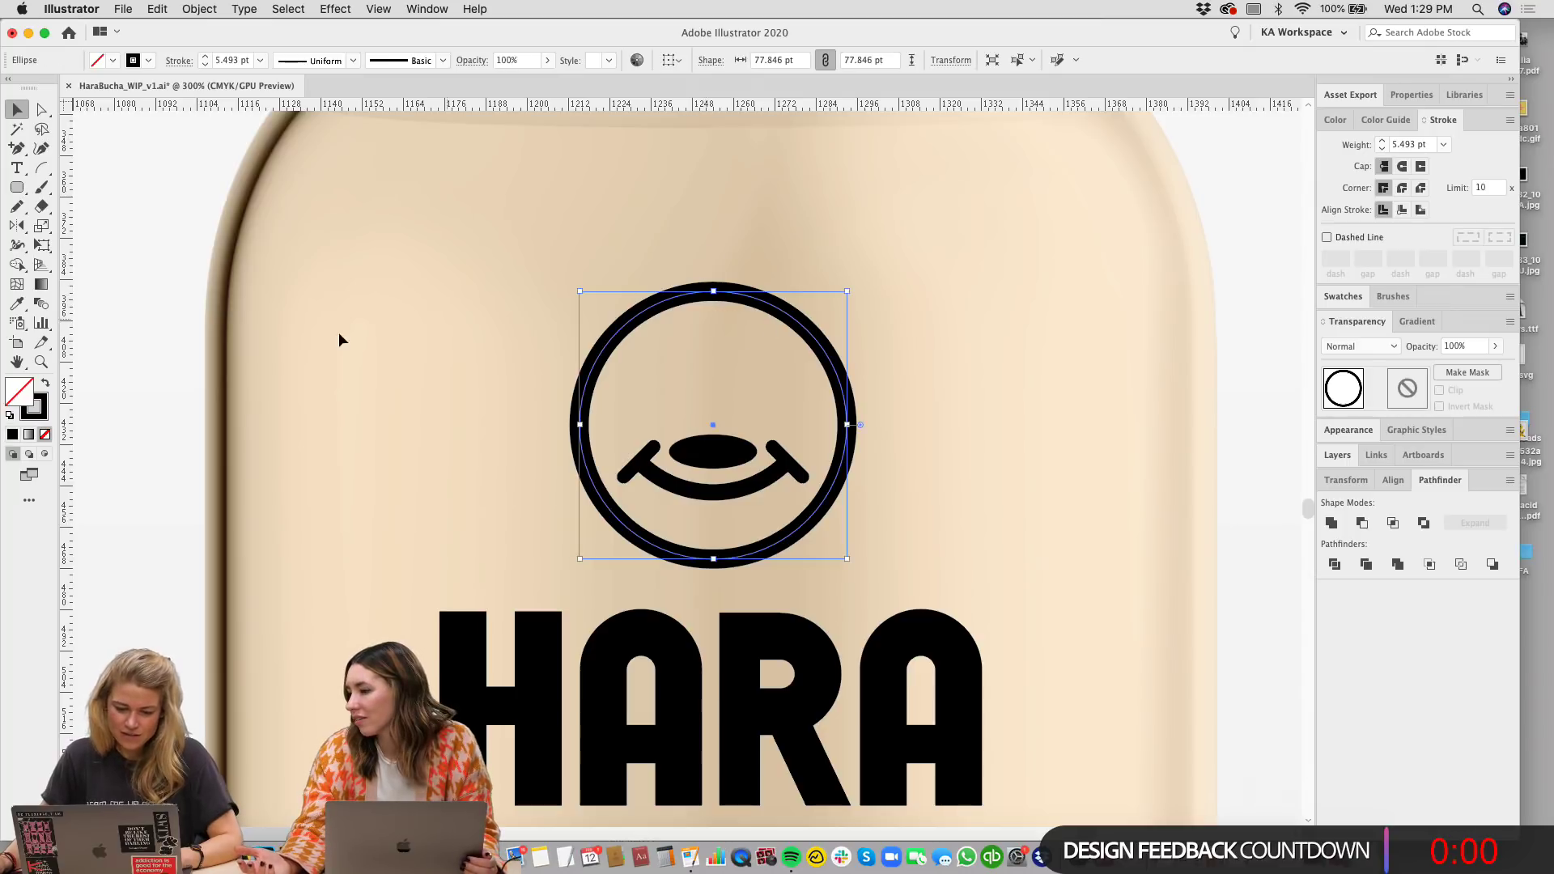
left_click(45, 383)
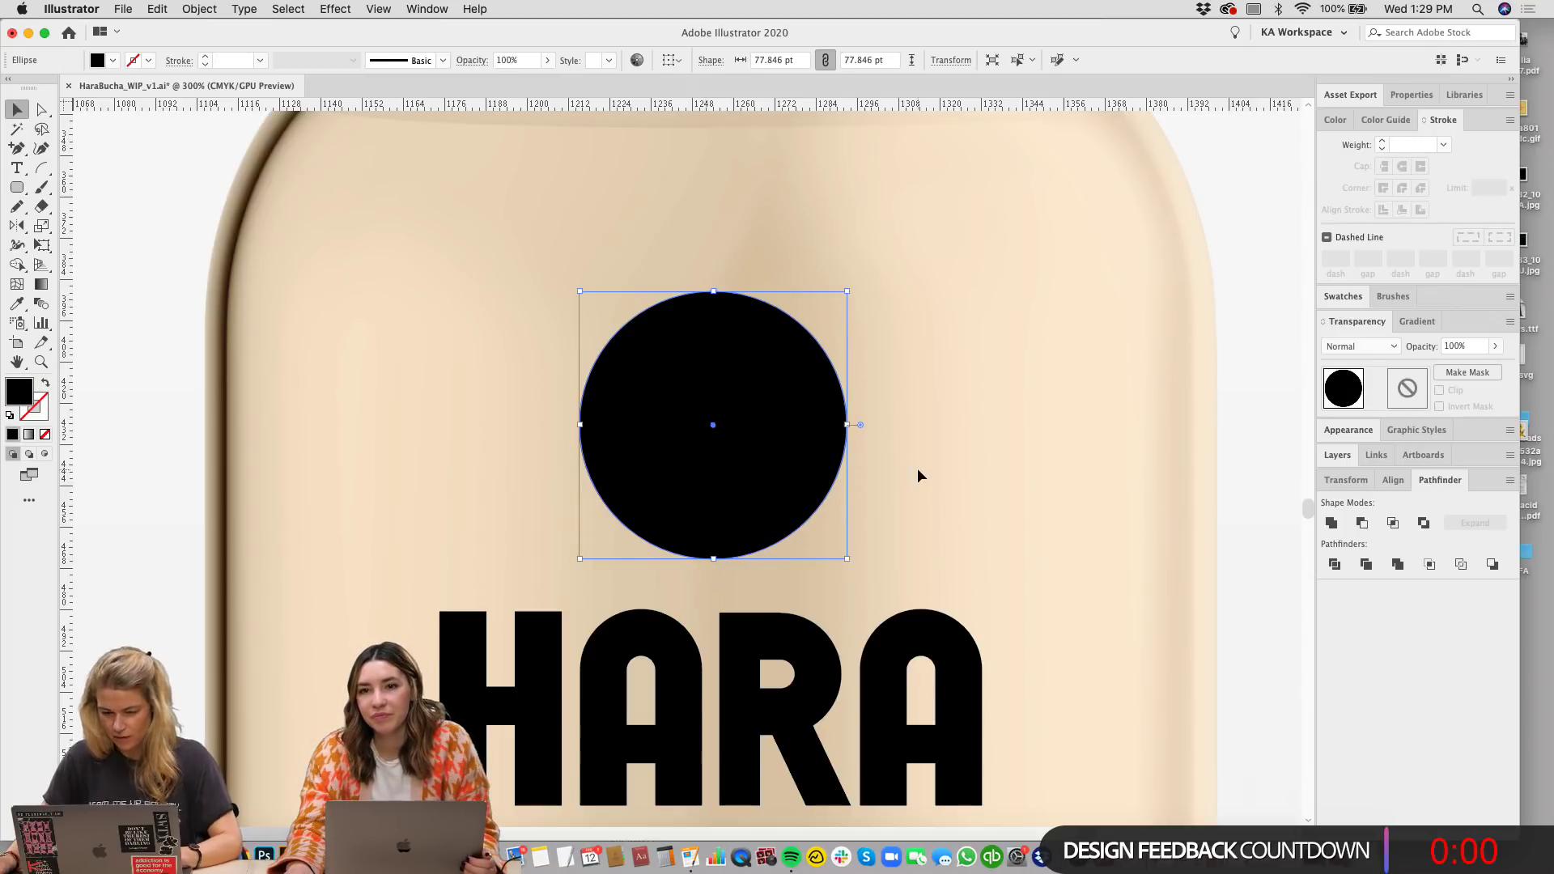
left_click(712, 453)
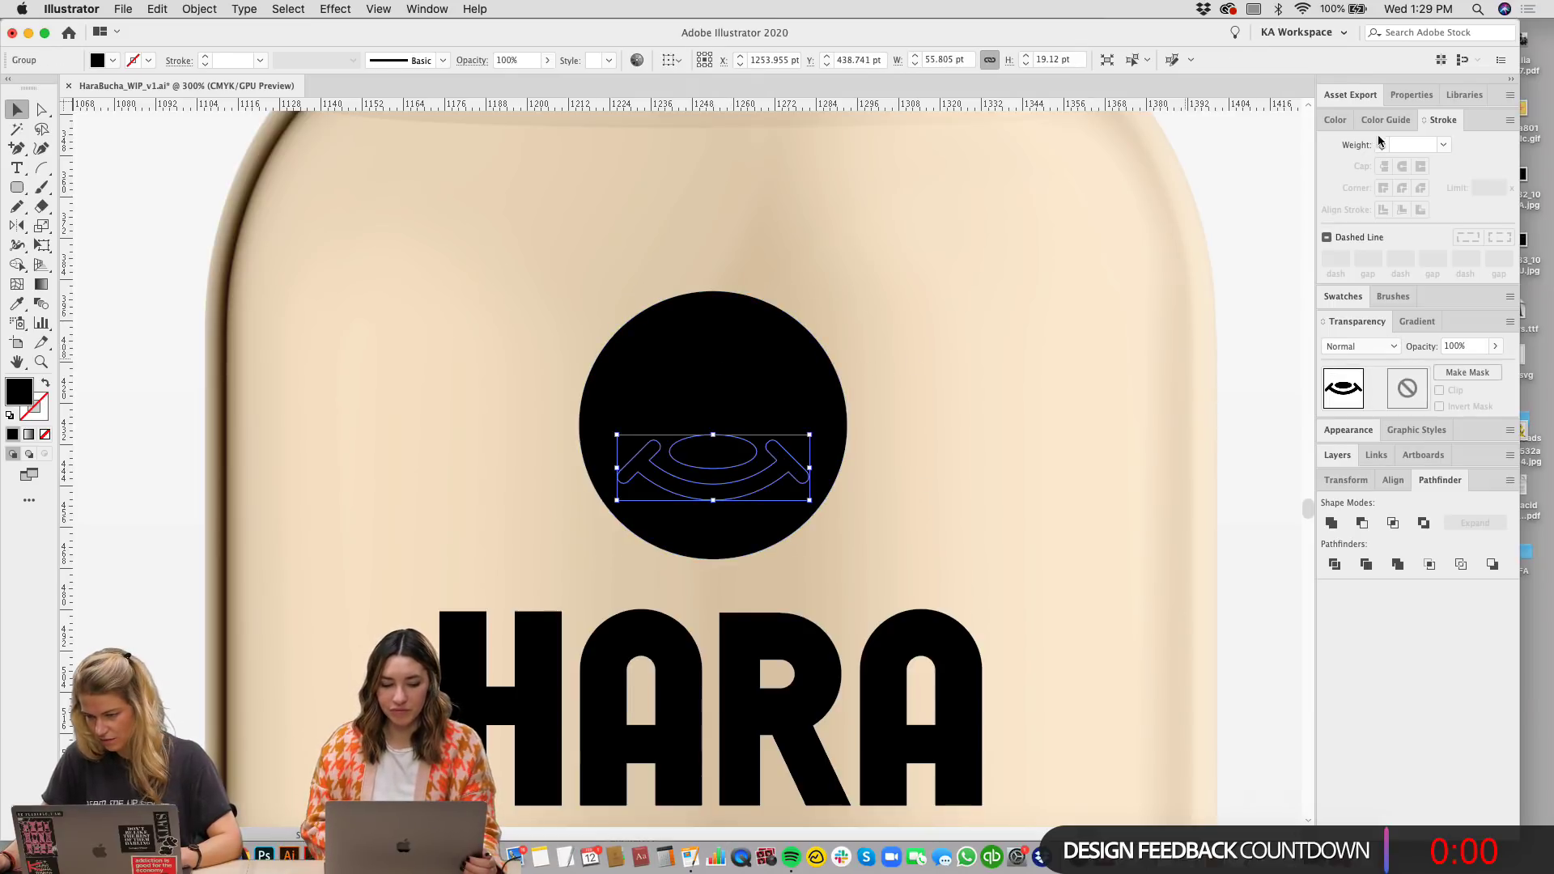
left_click(1335, 120)
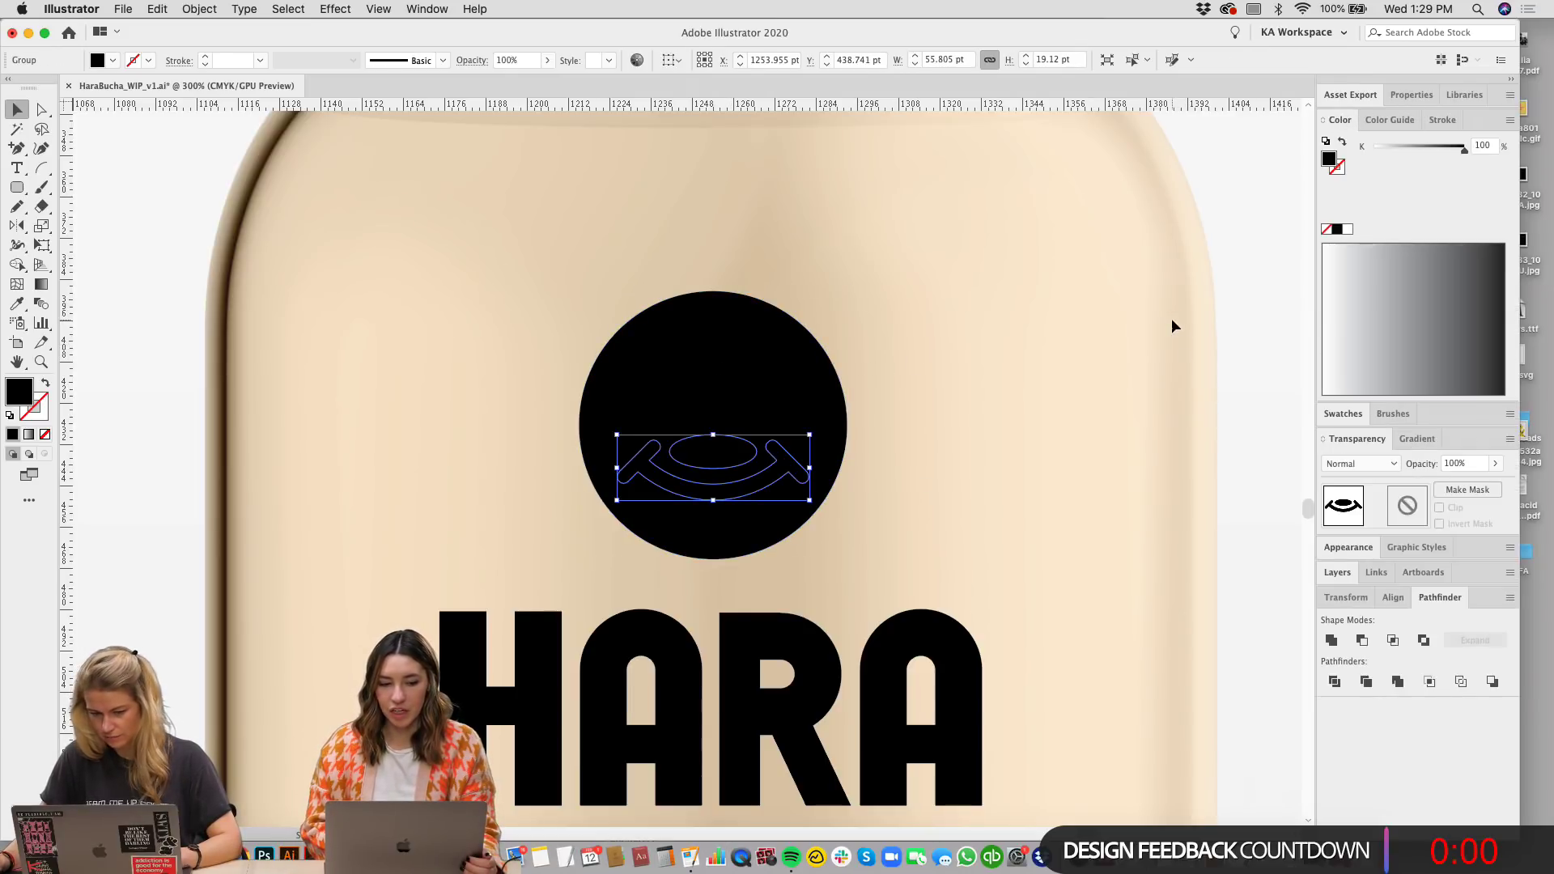
left_click(17, 304)
left_click(694, 244)
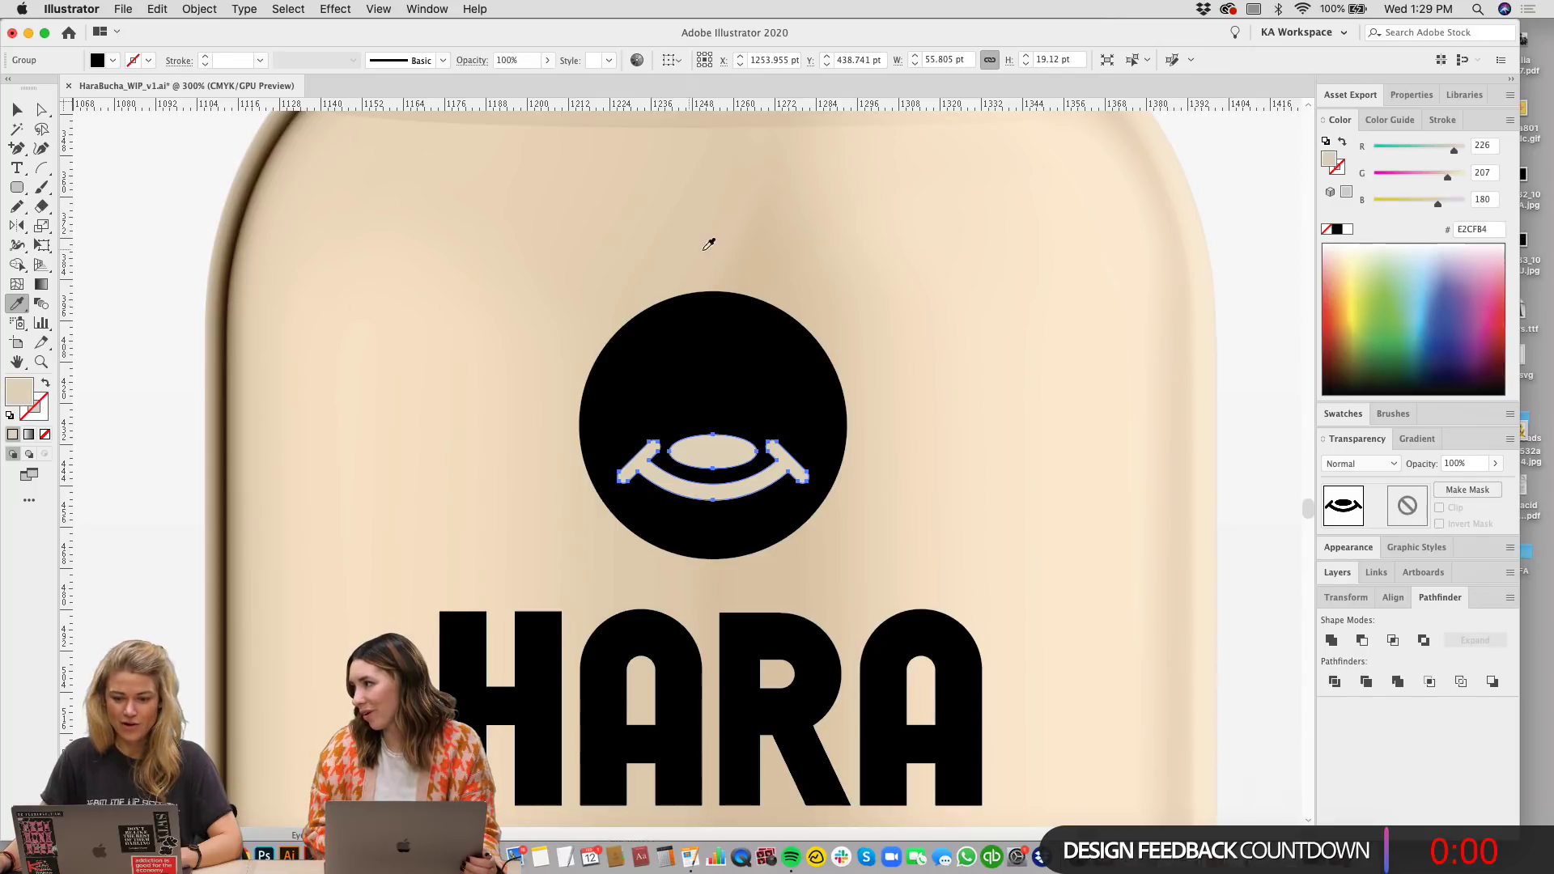
key("v")
left_click(982, 506)
scroll(969, 375, "down", 3)
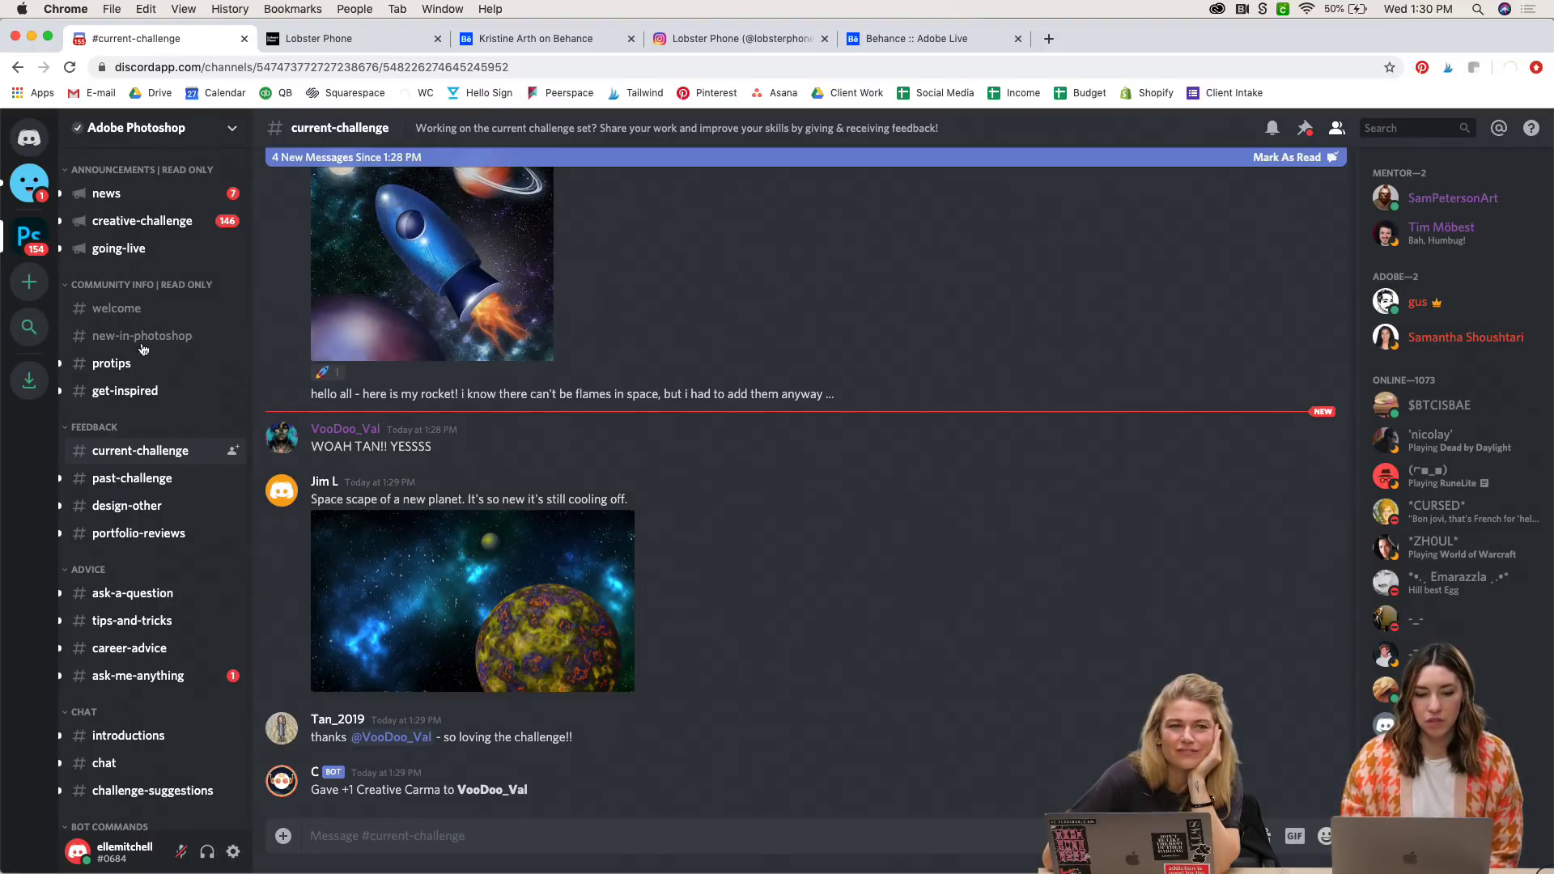
Step: Switch to the Discord current-challenge channel in Chrome and view the planet space artwork enlarged
left_click(581, 616)
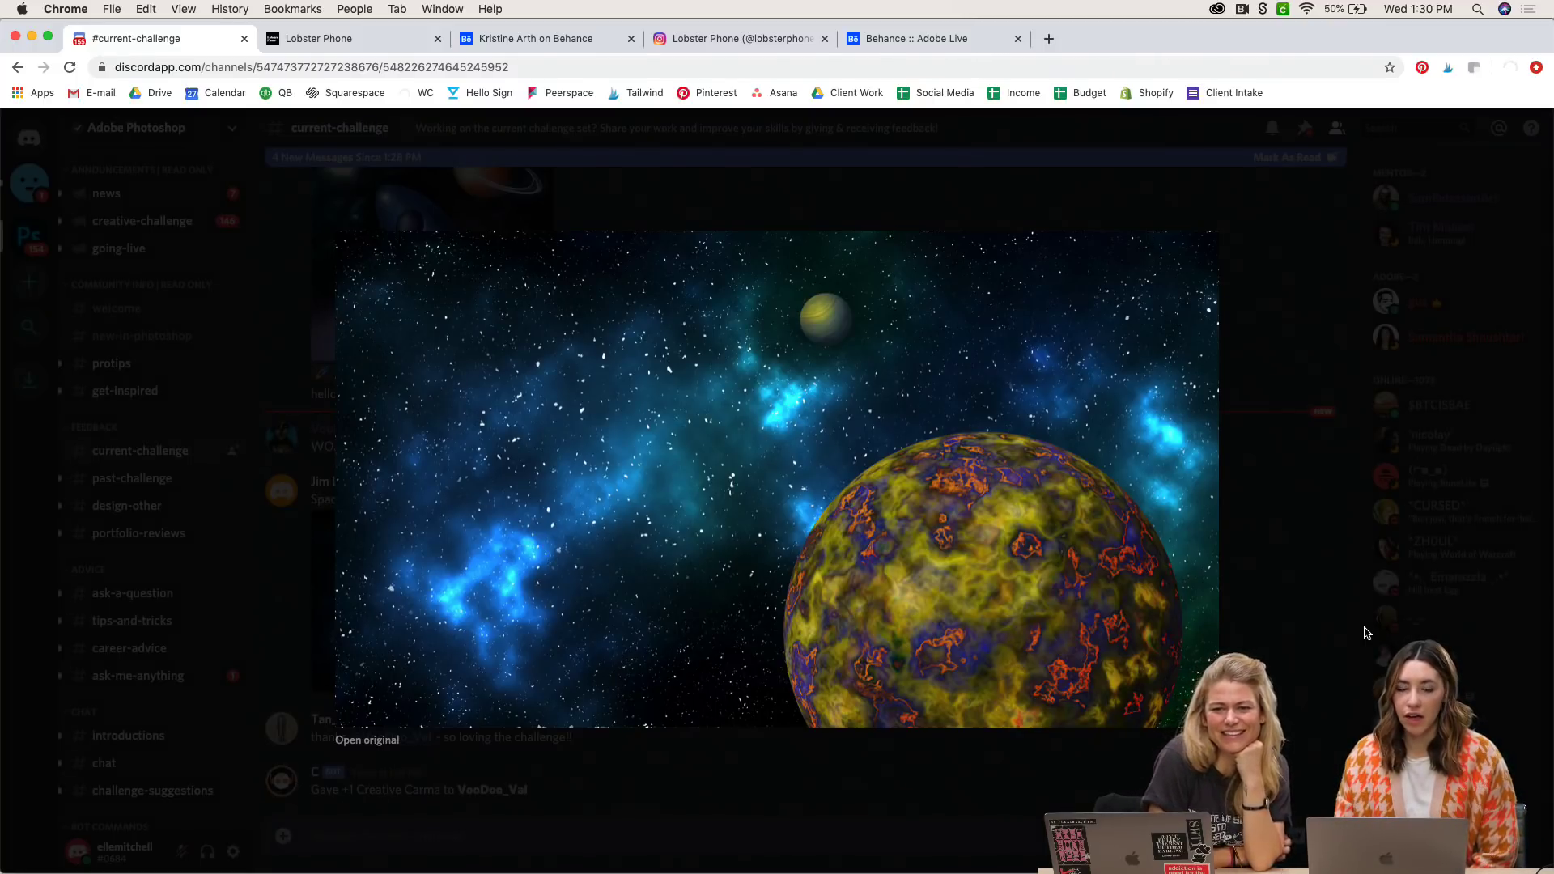
left_click(1320, 639)
scroll(836, 525, "up", 5)
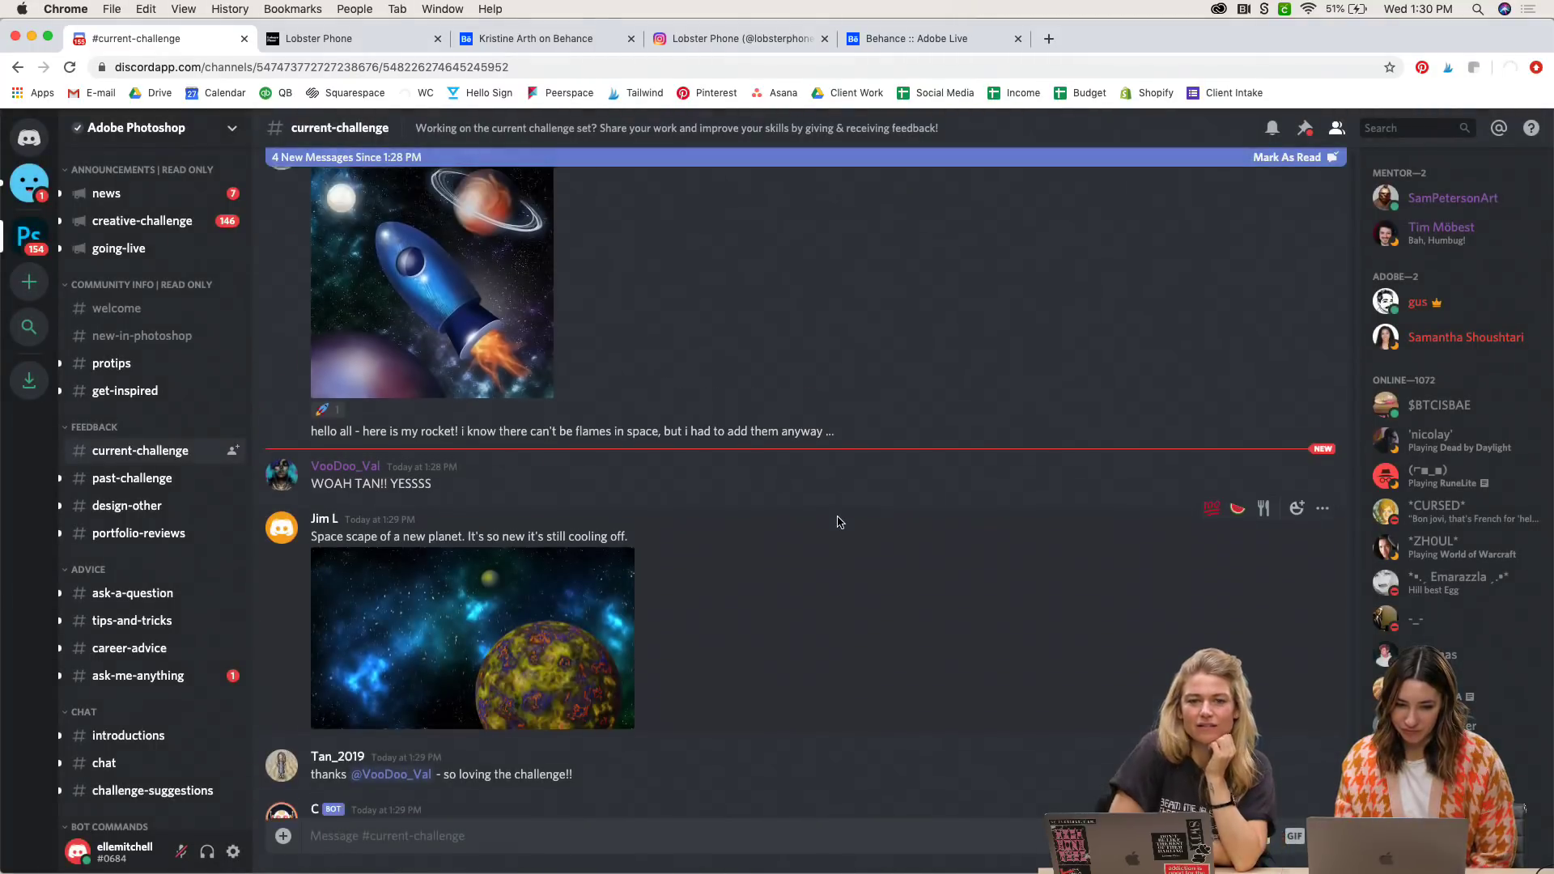
Step: View the blue rocket artwork and the astronaut-and-robot planetscape enlarged, examining the planetscape's details up close
left_click(478, 495)
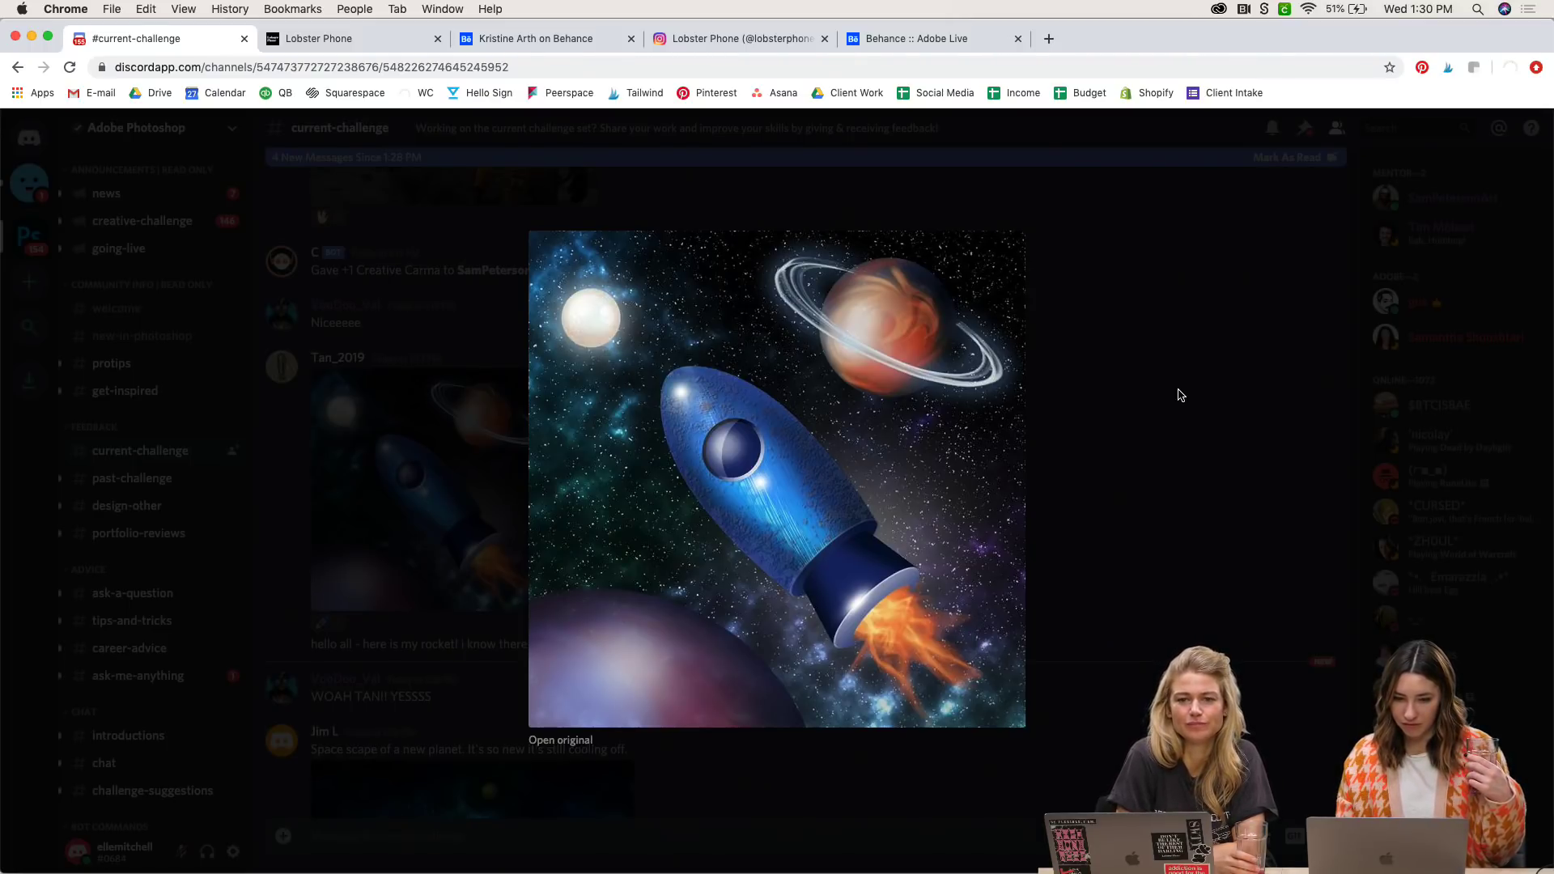
left_click(1180, 394)
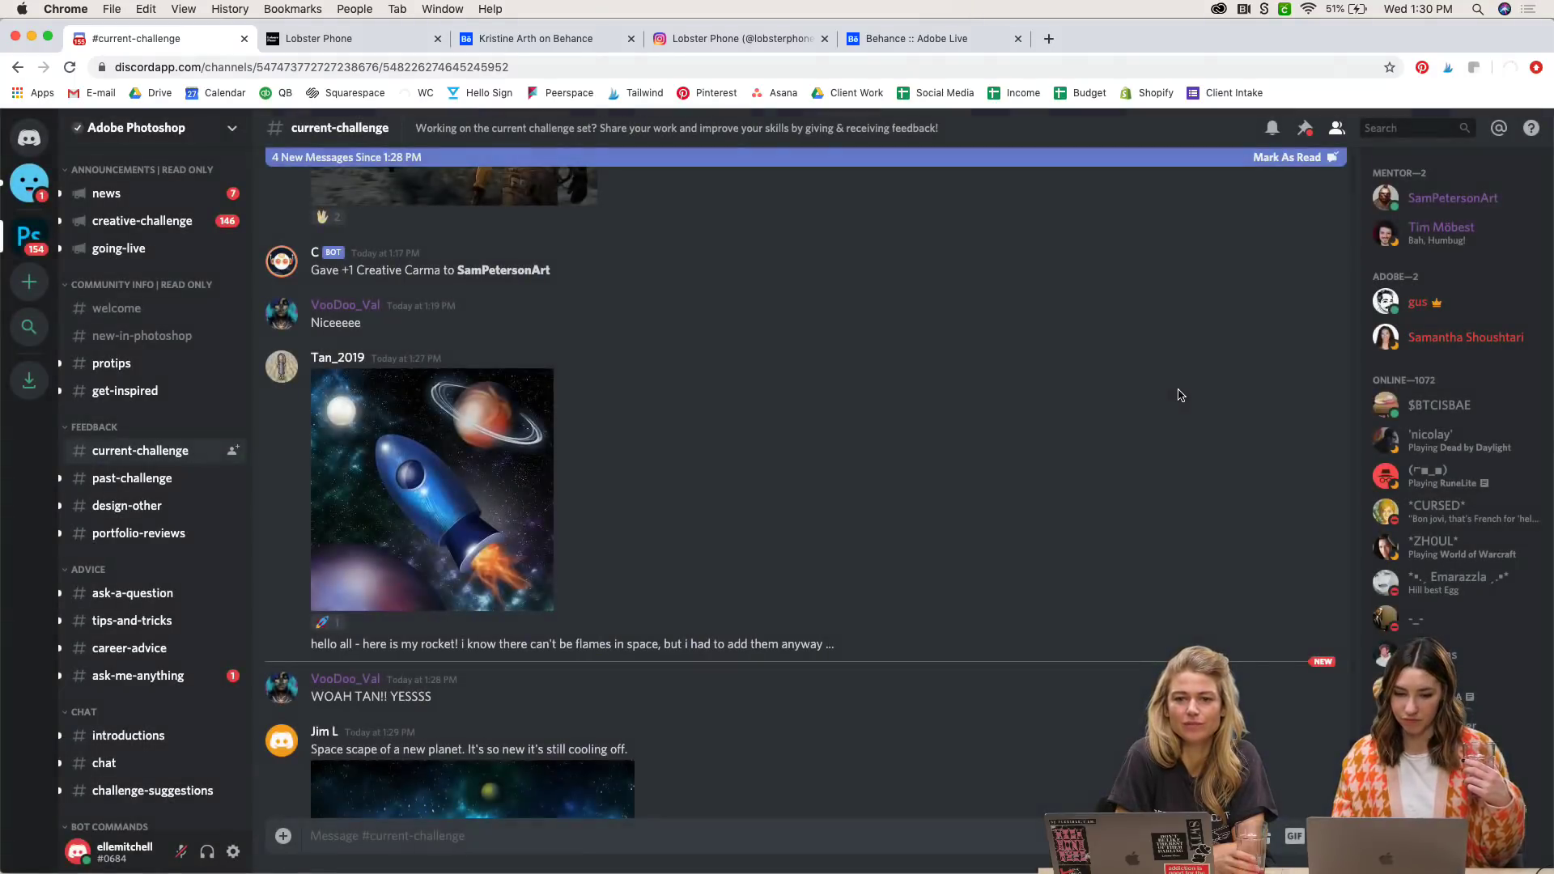
scroll(829, 346, "up", 10)
left_click(475, 664)
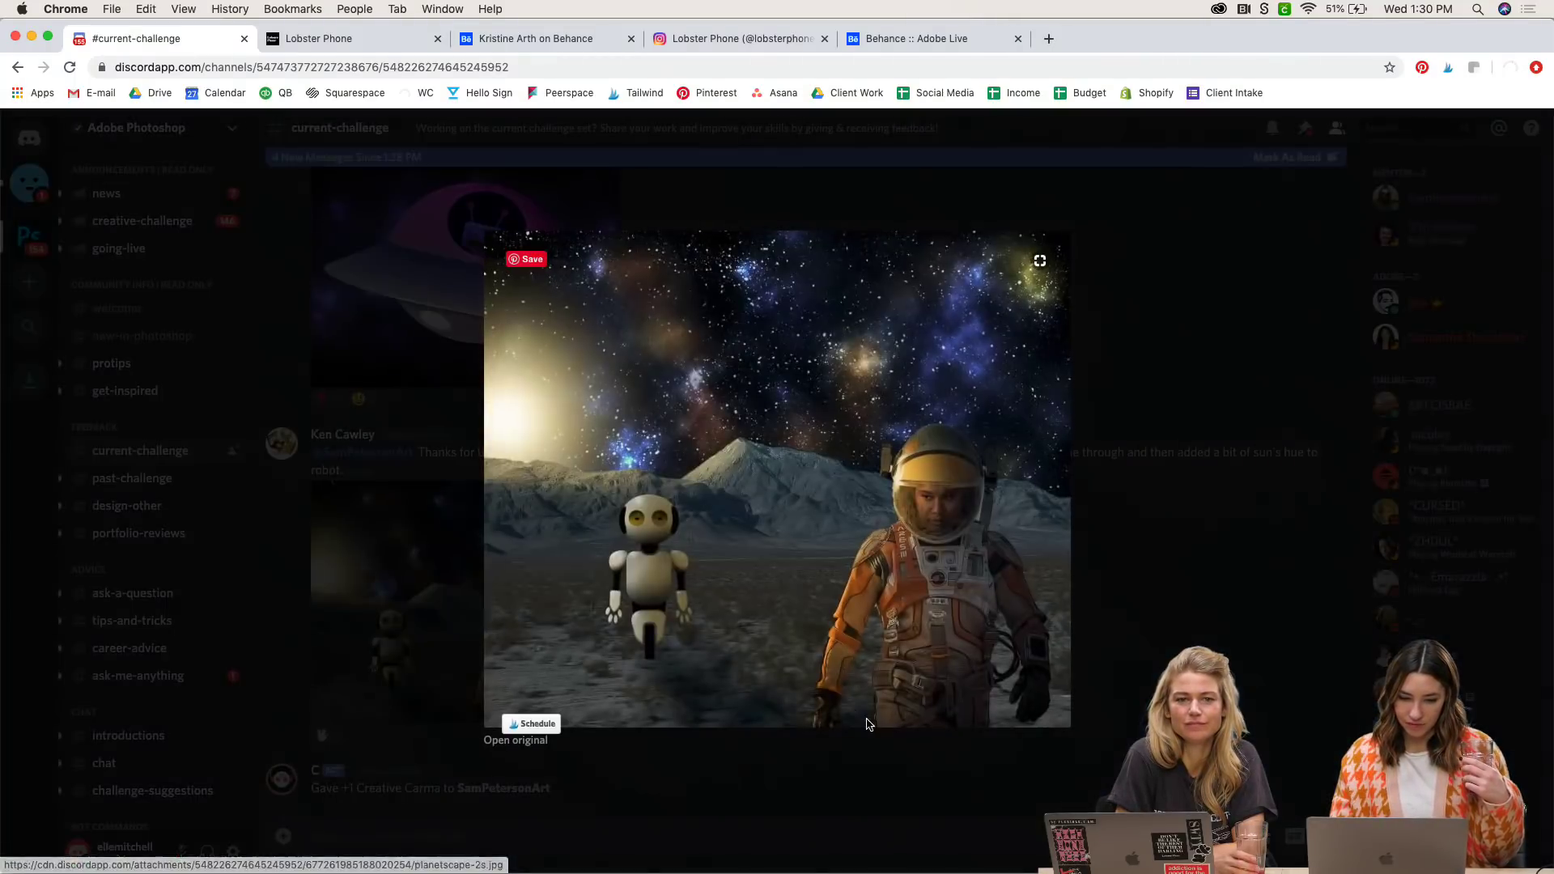
scroll(647, 475, "up", 5)
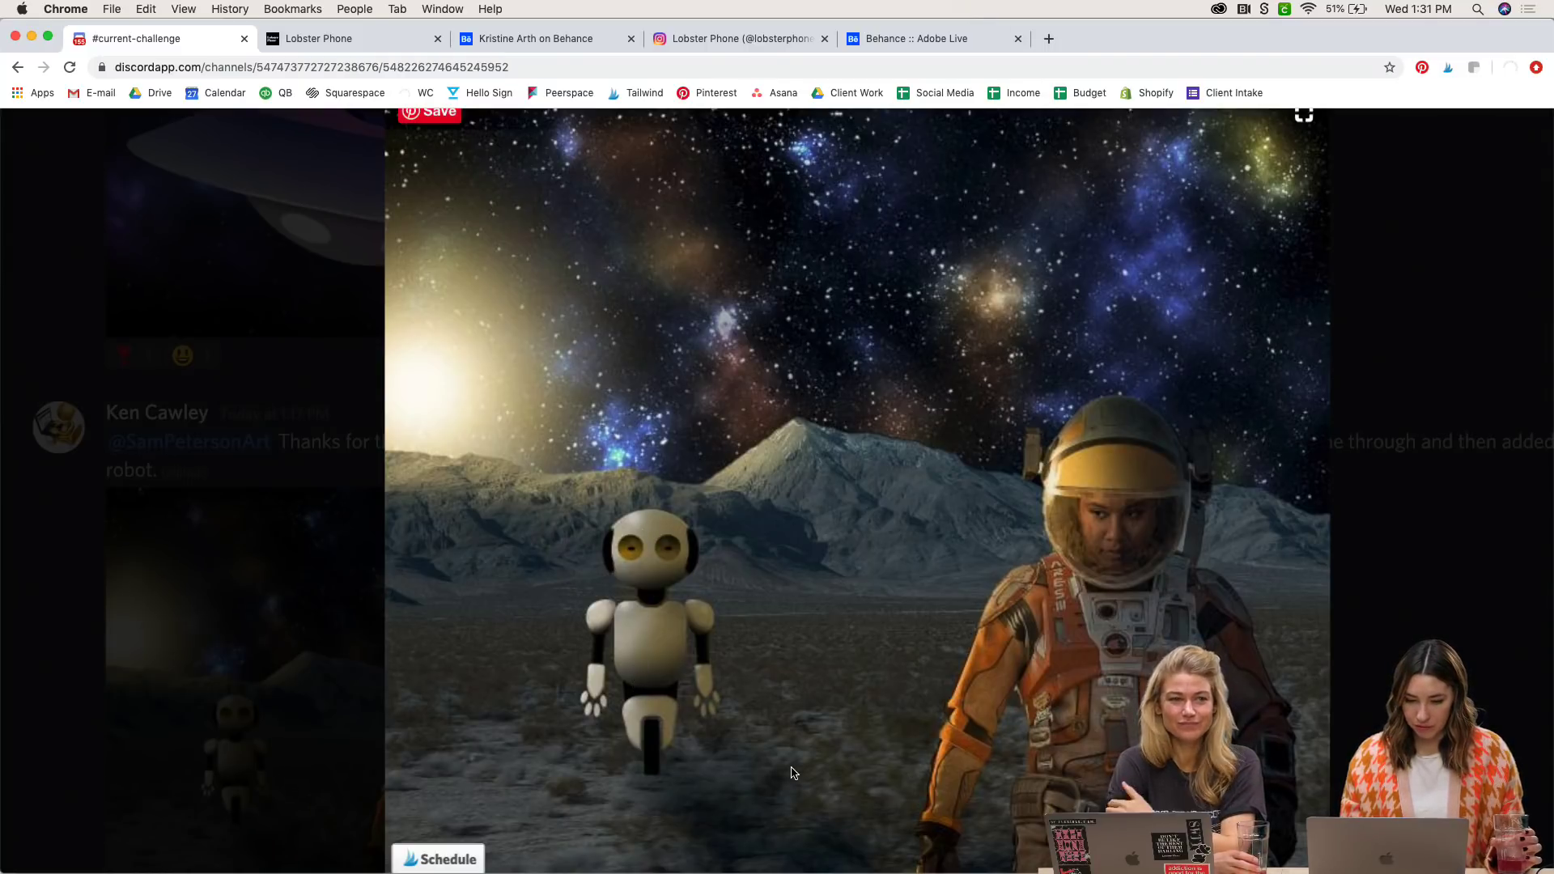
scroll(793, 773, "down", 5)
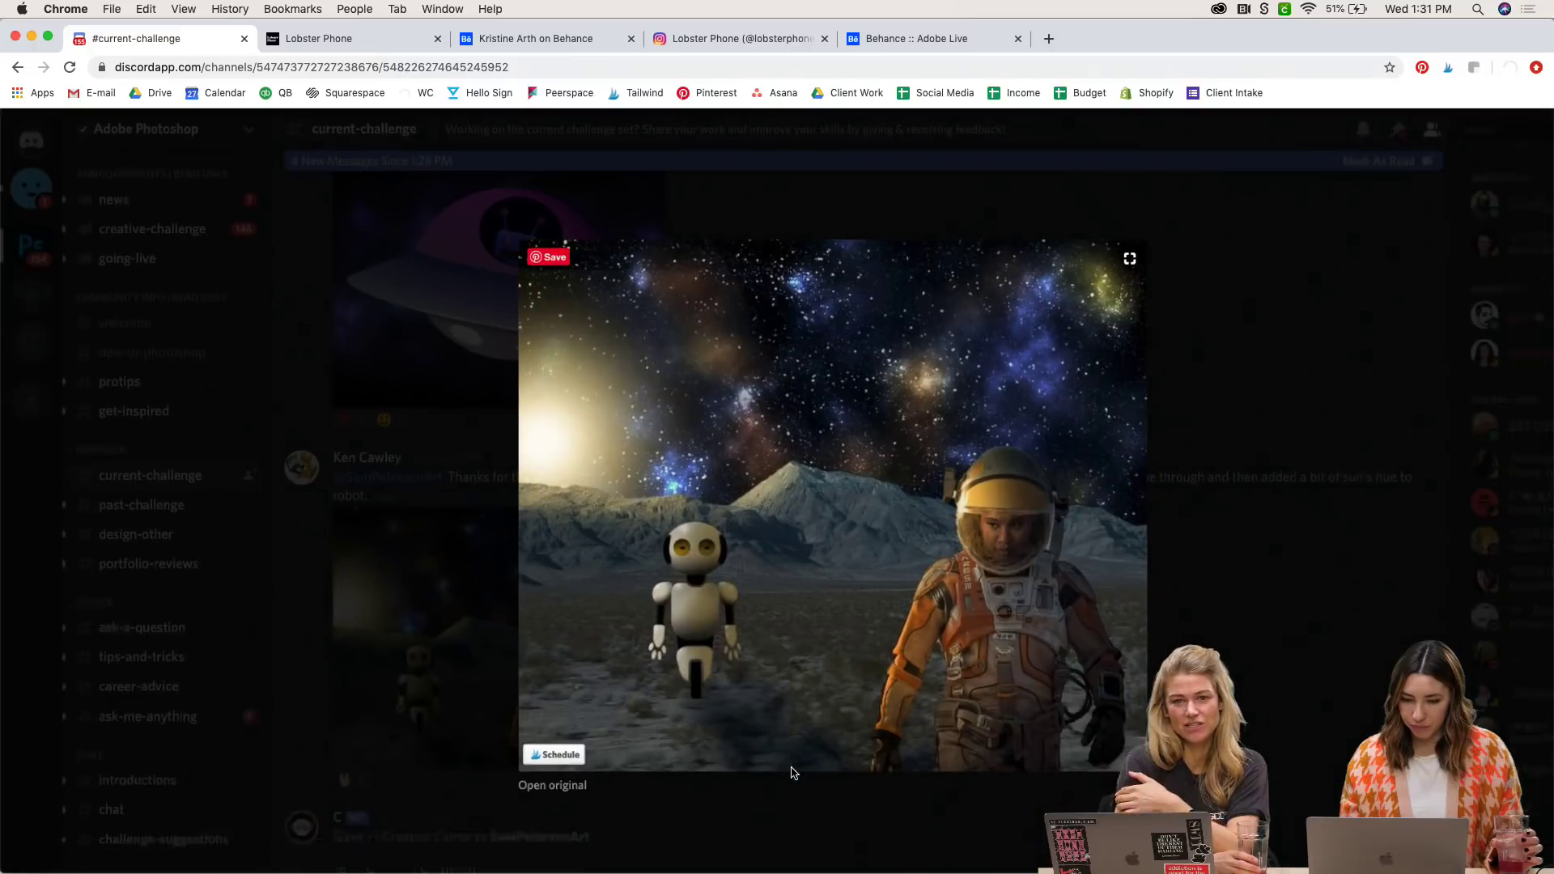
left_click(1191, 626)
Step: View the Day 7 purple flying saucer and the red rocket scene with the motorcyclist enlarged in the challenge channel
scroll(793, 485, "up", 3)
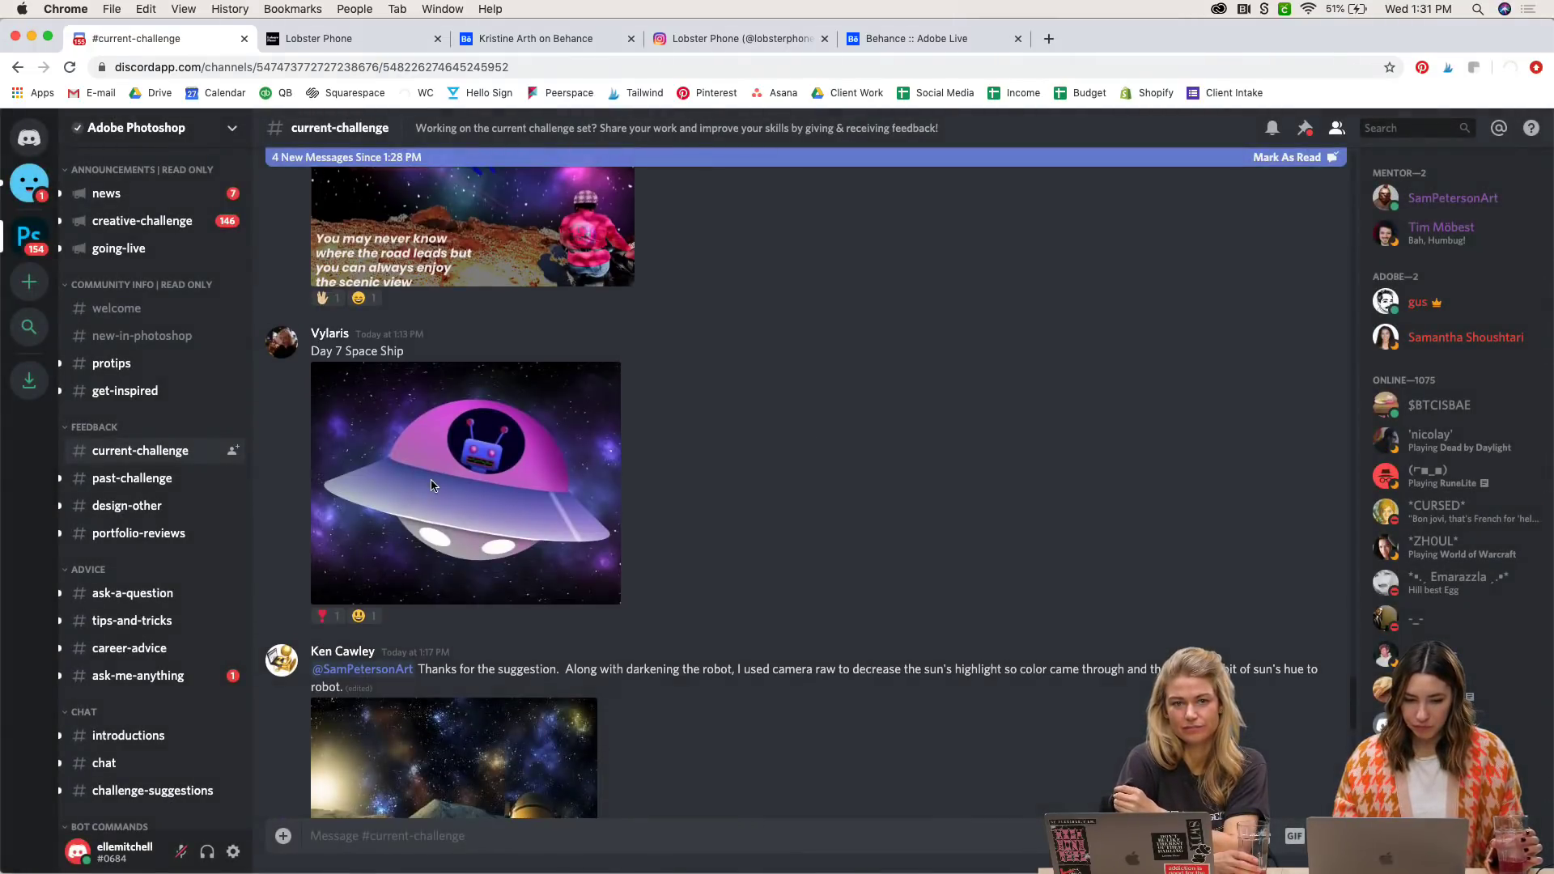
left_click(466, 469)
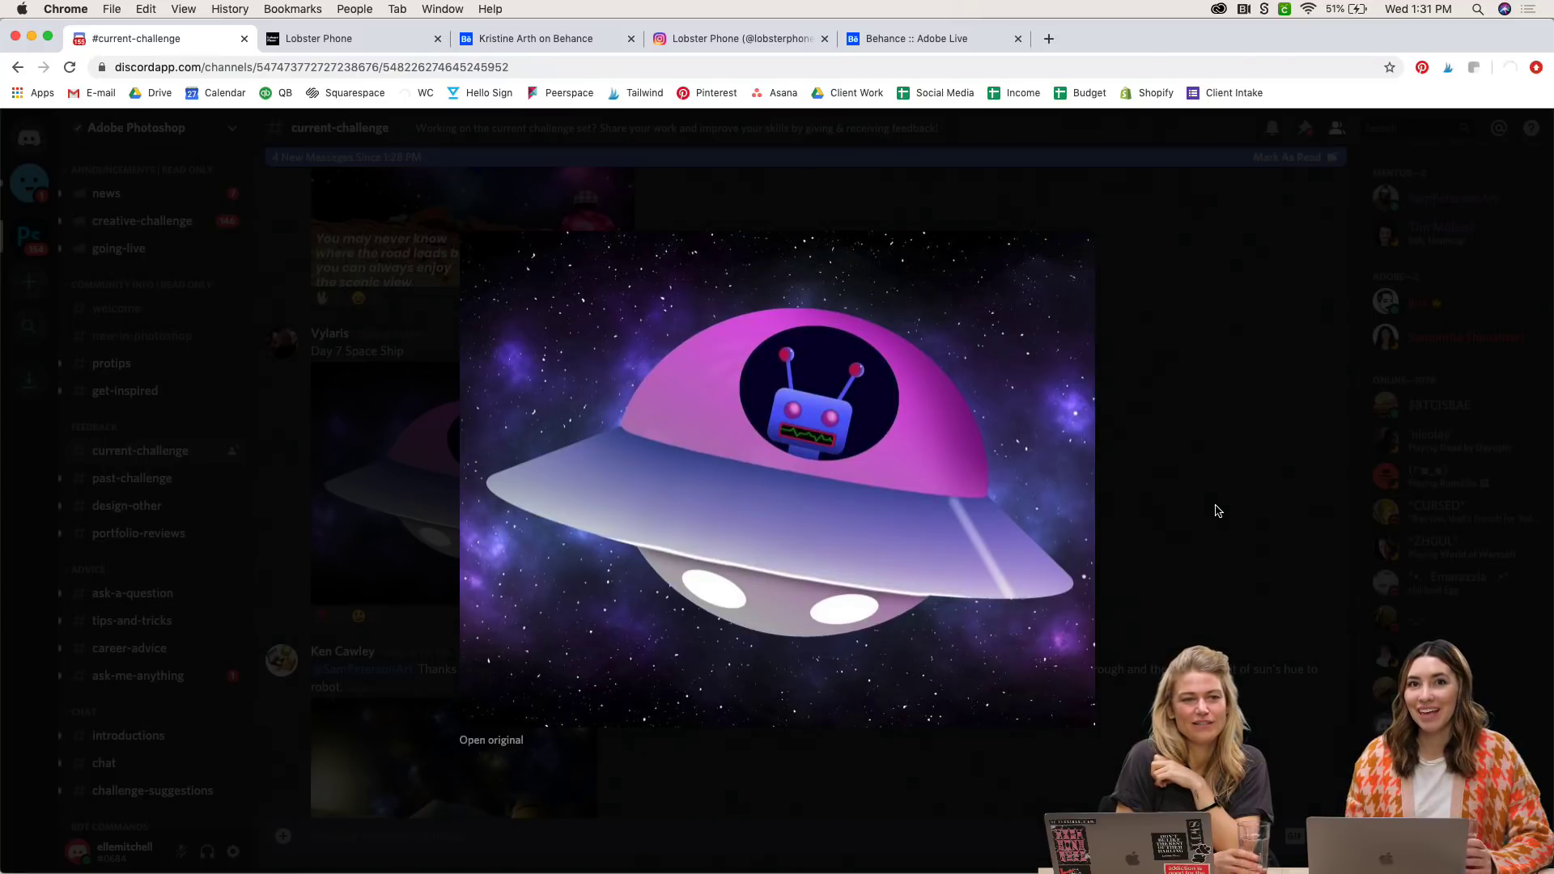
left_click(1218, 511)
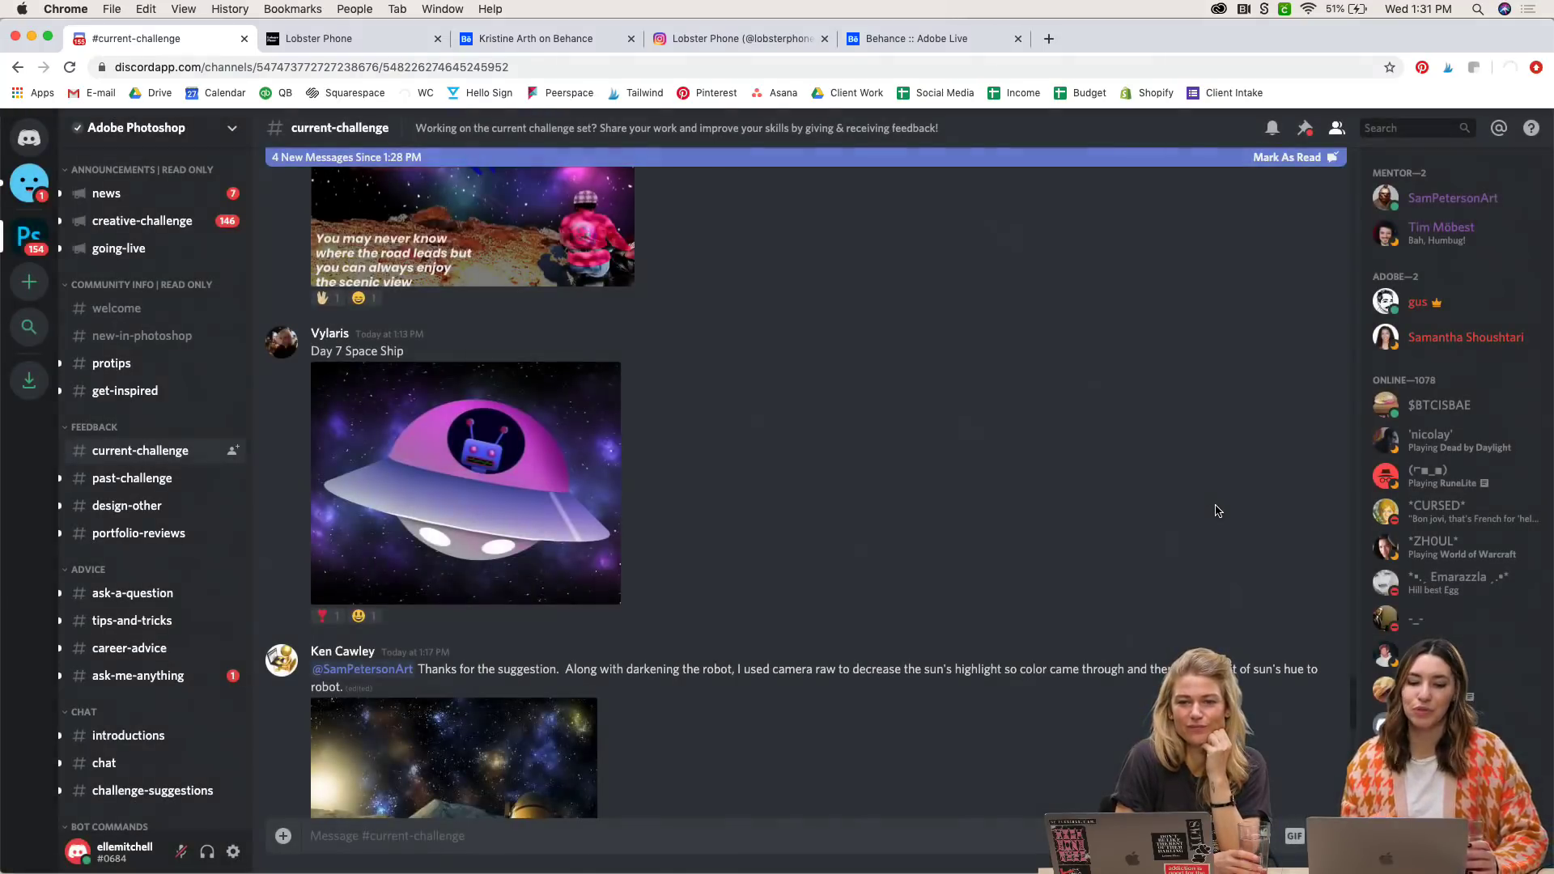
scroll(999, 232, "up", 5)
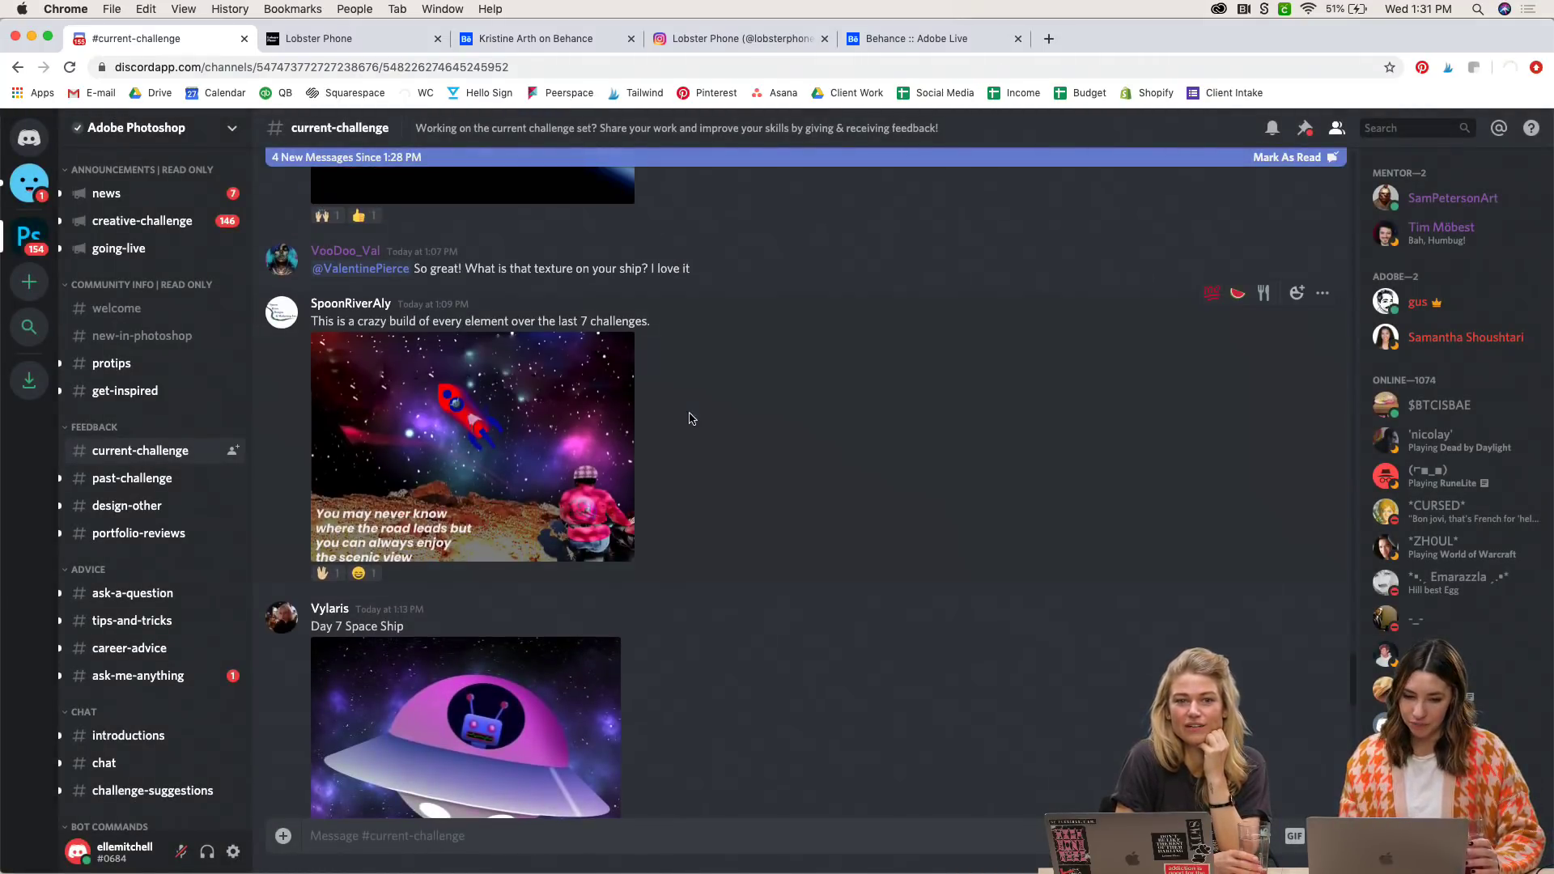
left_click(544, 423)
scroll(850, 540, "up", 5)
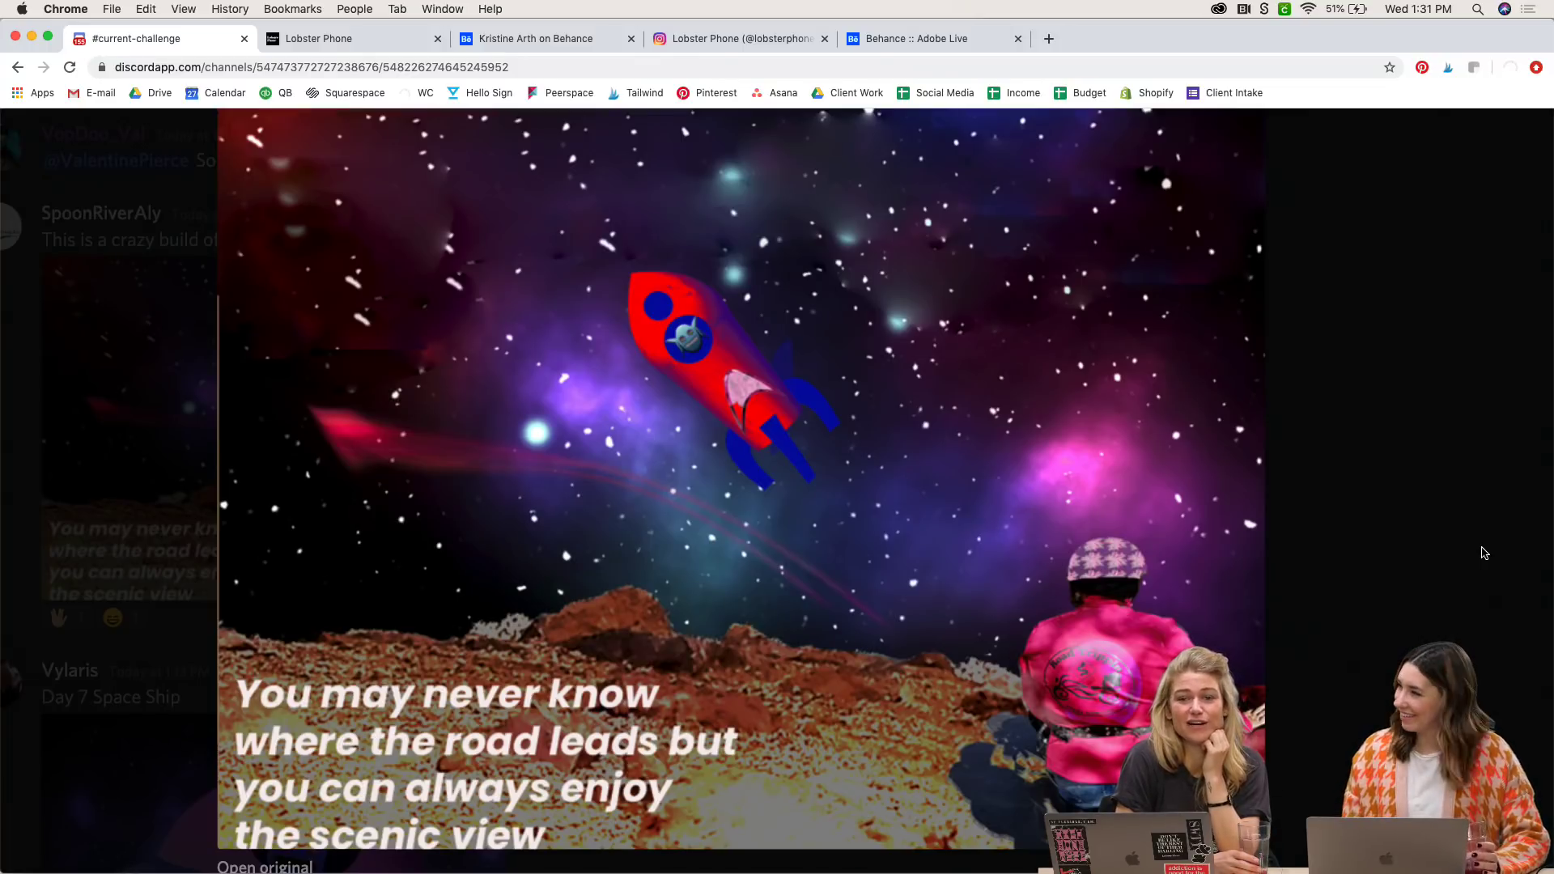
left_click(1394, 547)
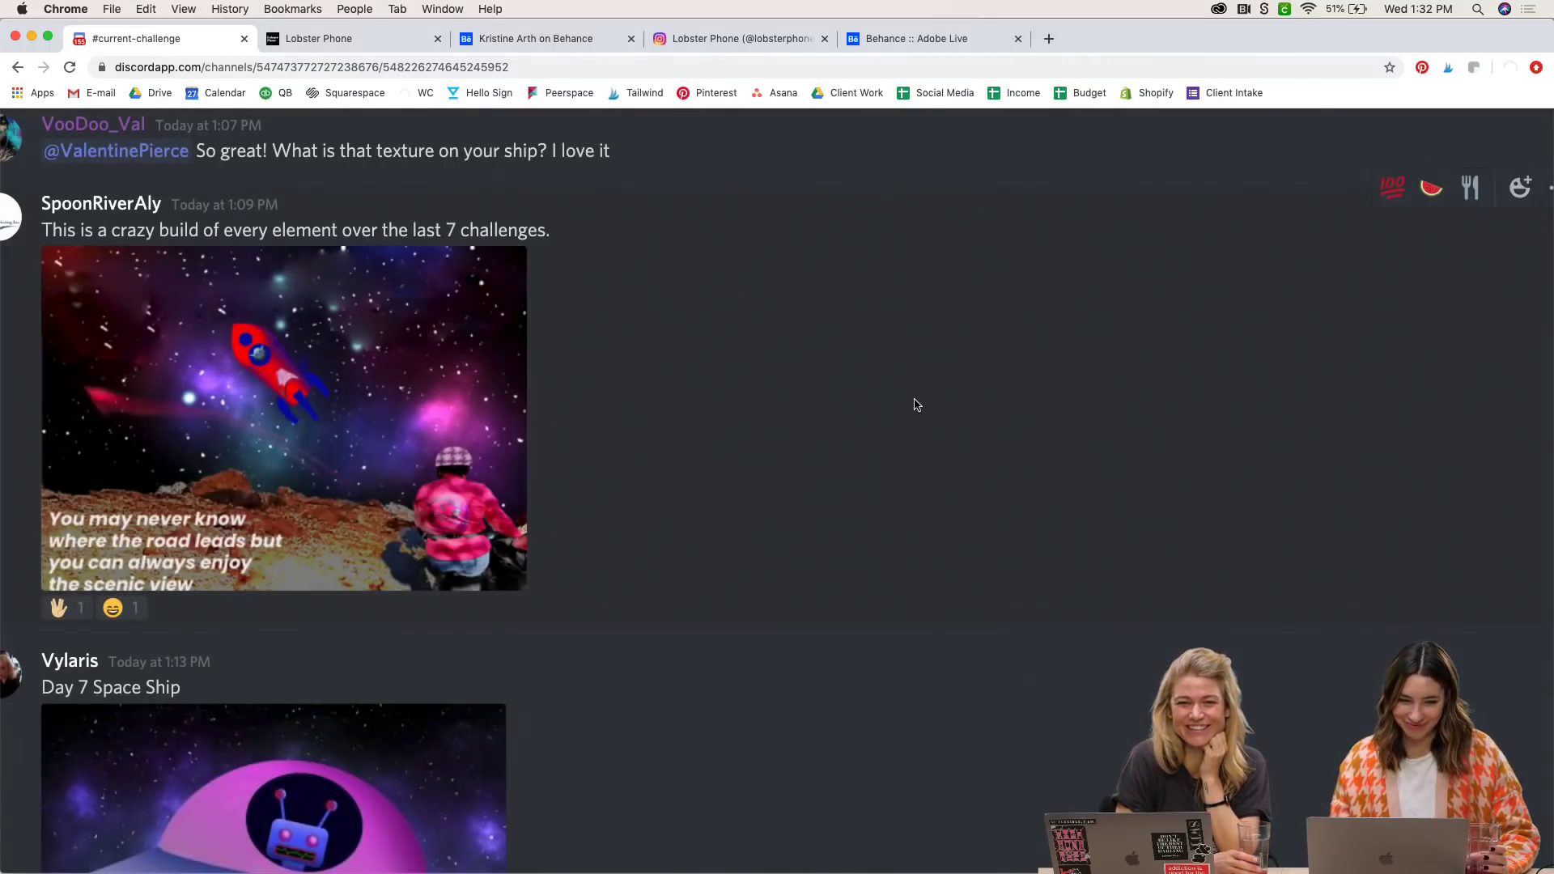
key("ctrl+0")
Step: View the NASA spacecraft with the porthole and the green 3D spaceship enlarged in the challenge channel
scroll(917, 405, "up", 3)
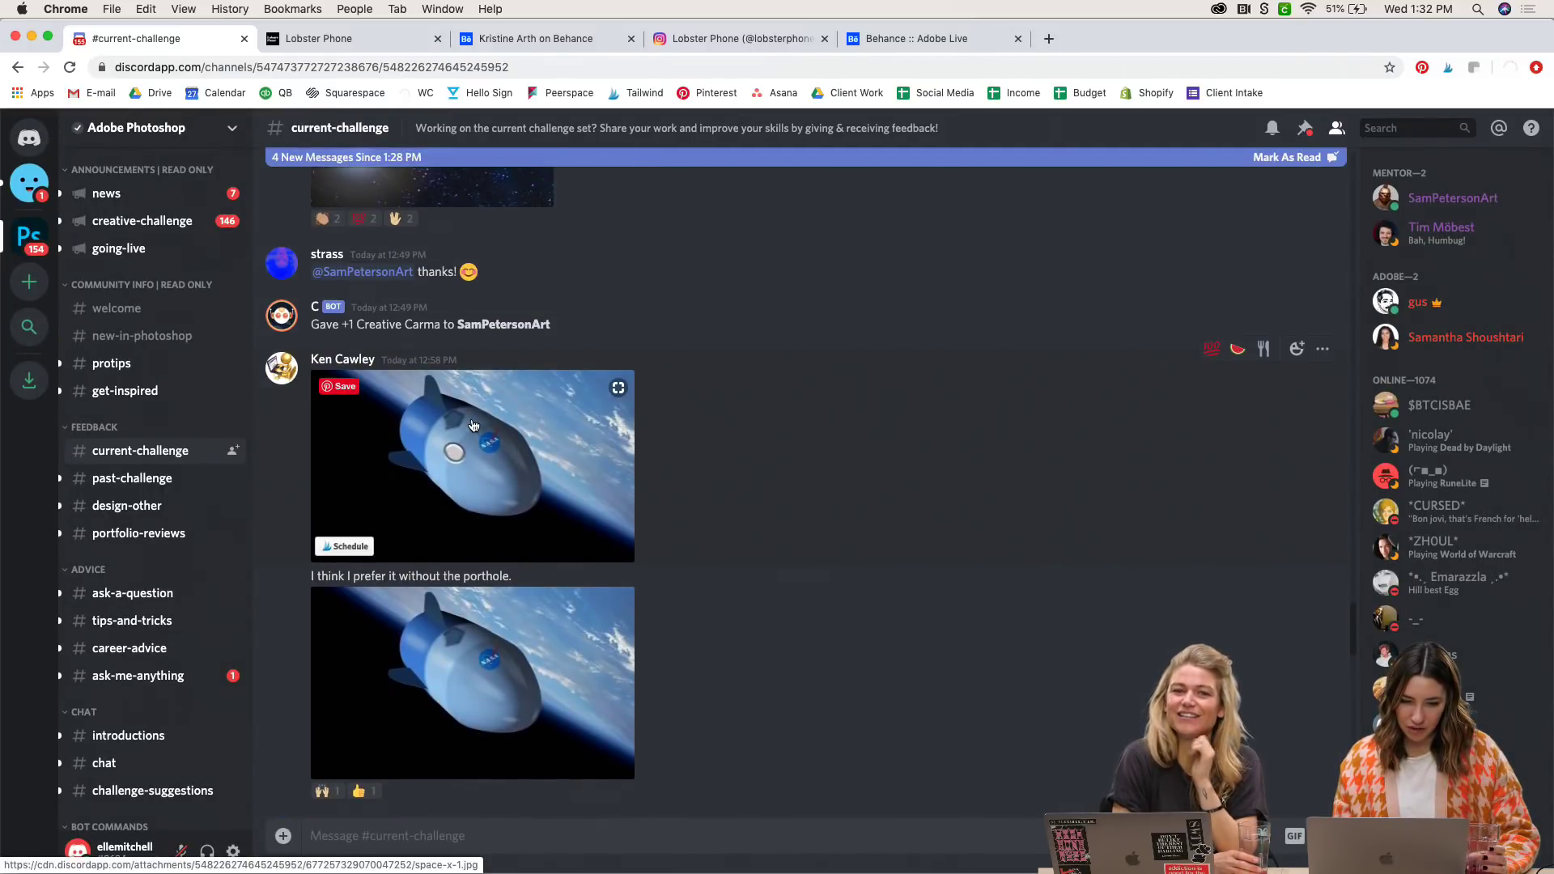
left_click(450, 444)
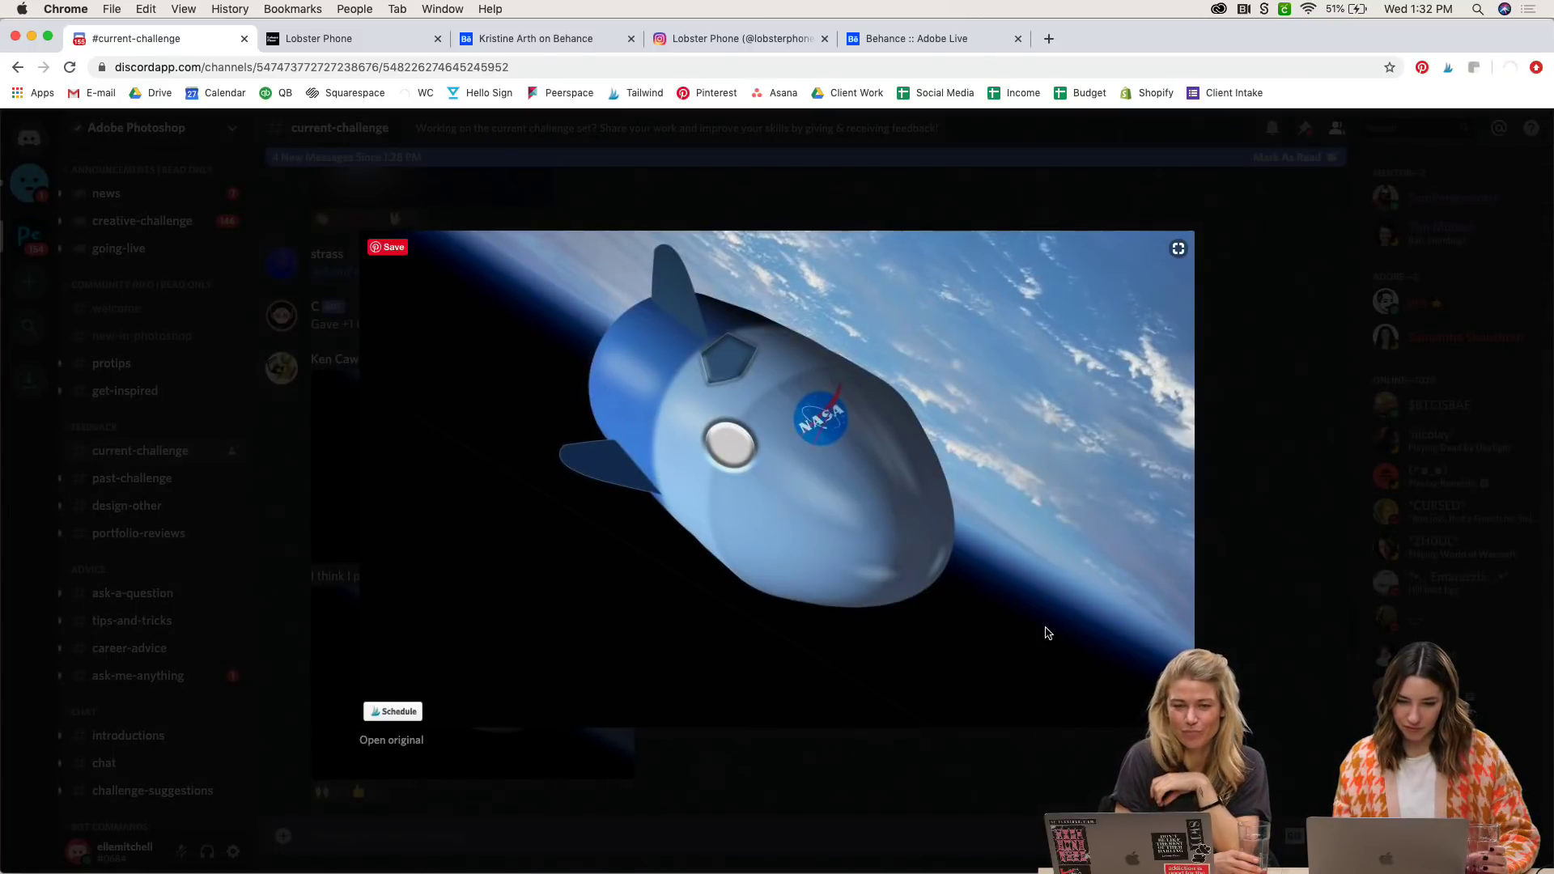
scroll(1048, 633, "up", 3)
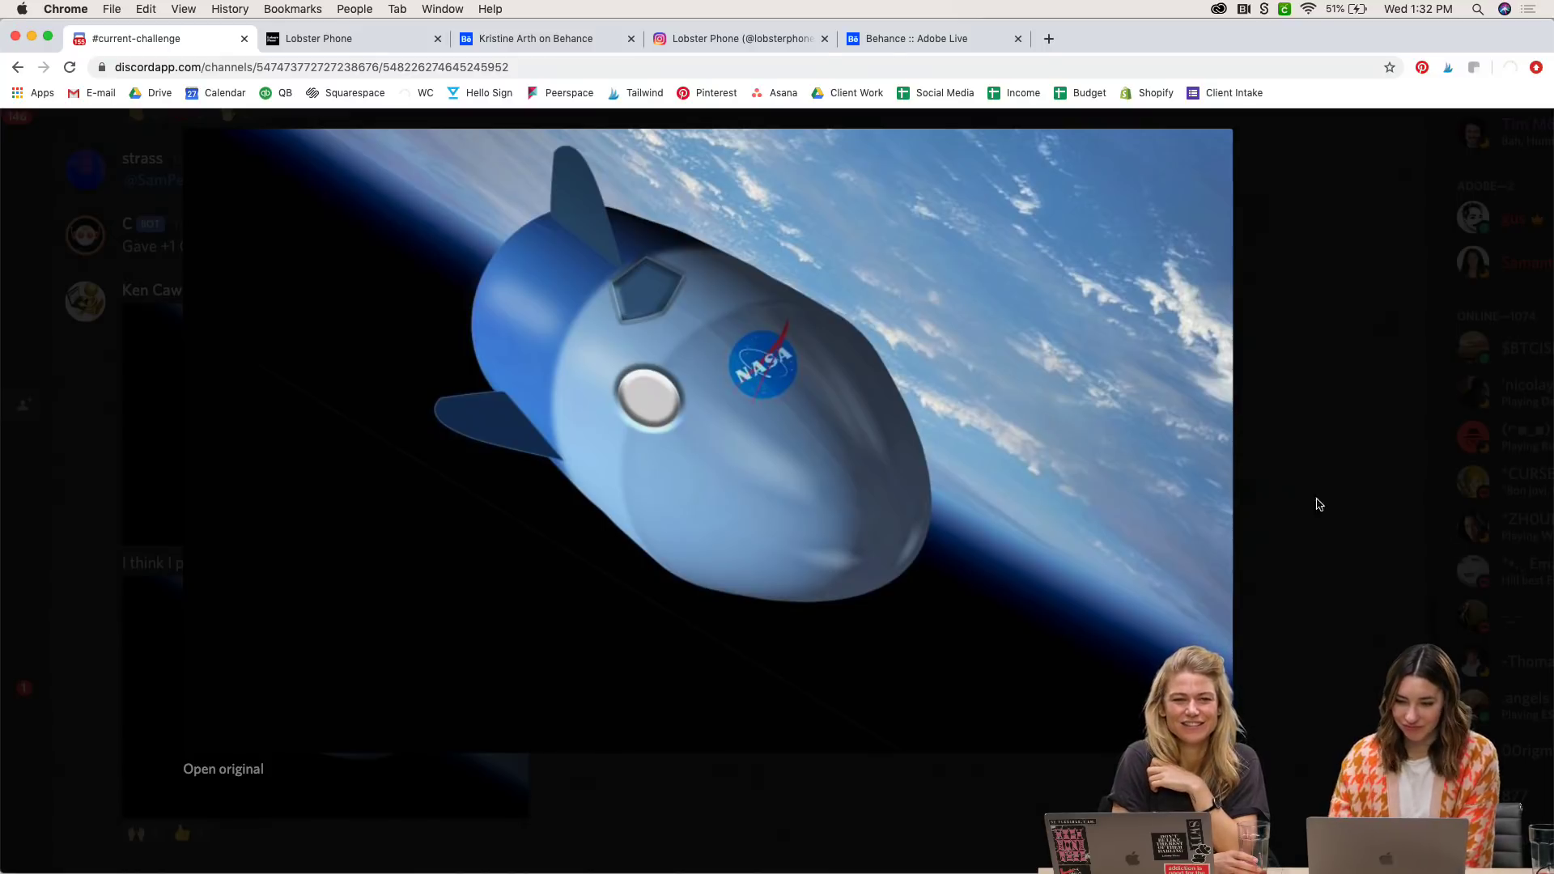
left_click(1362, 513)
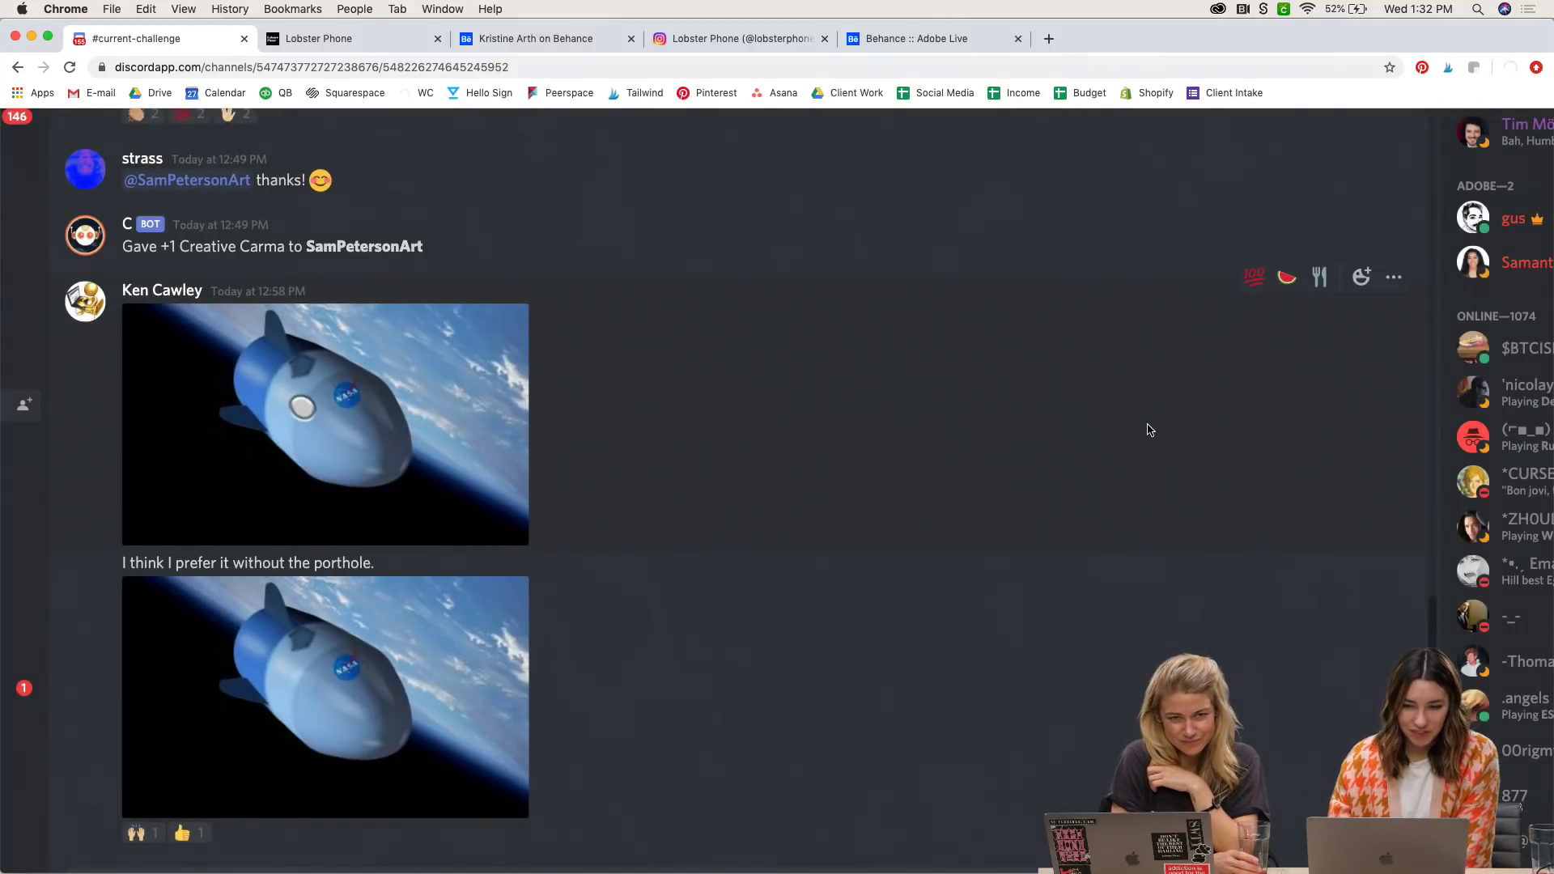
scroll(1145, 426, "up", 10)
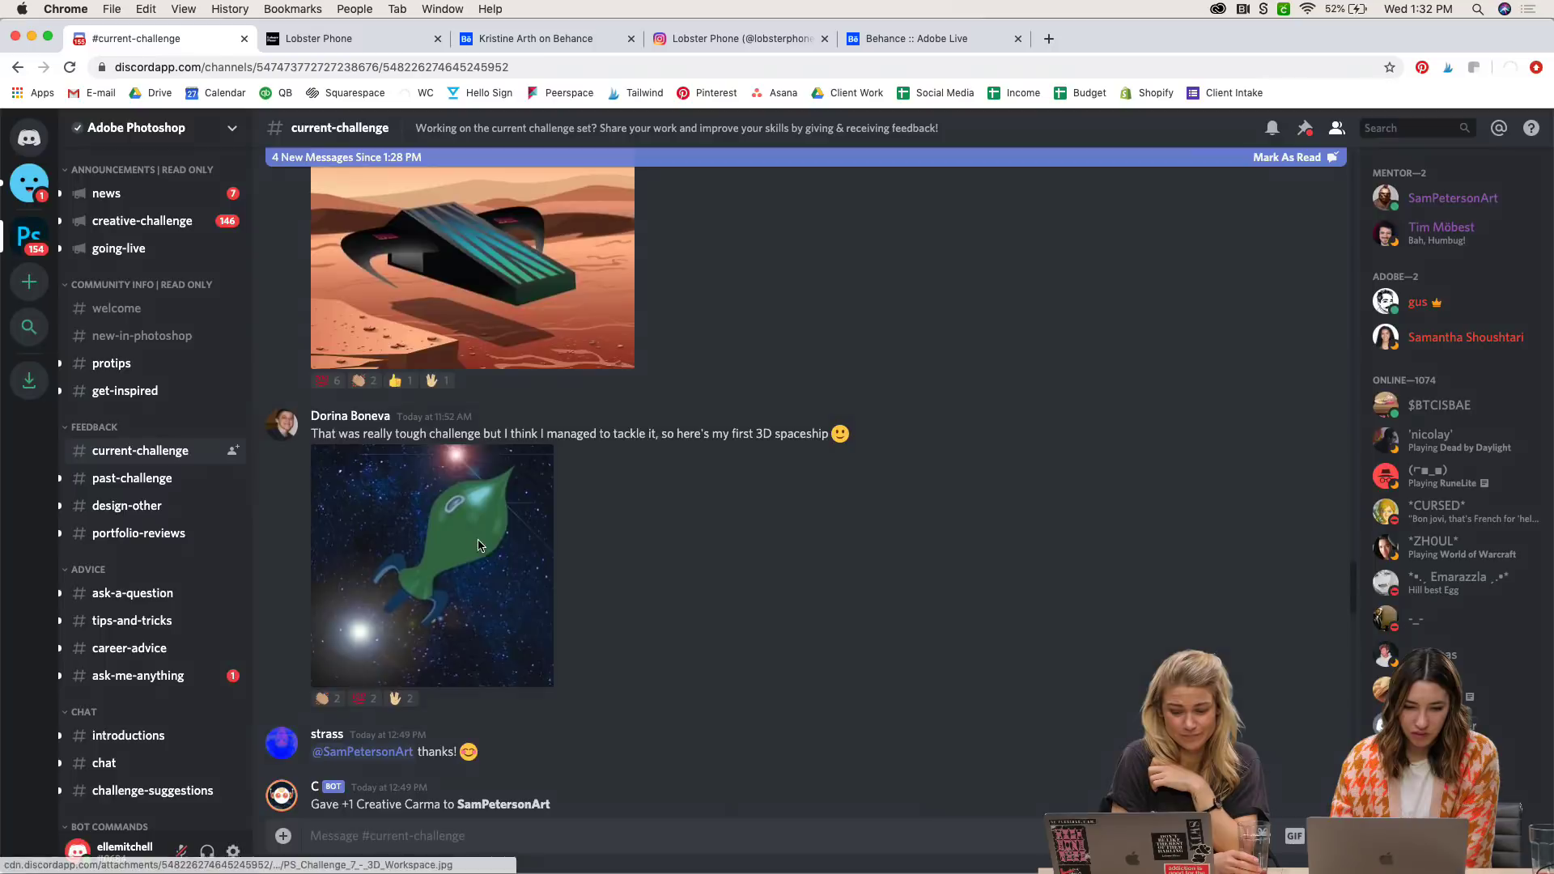
left_click(432, 565)
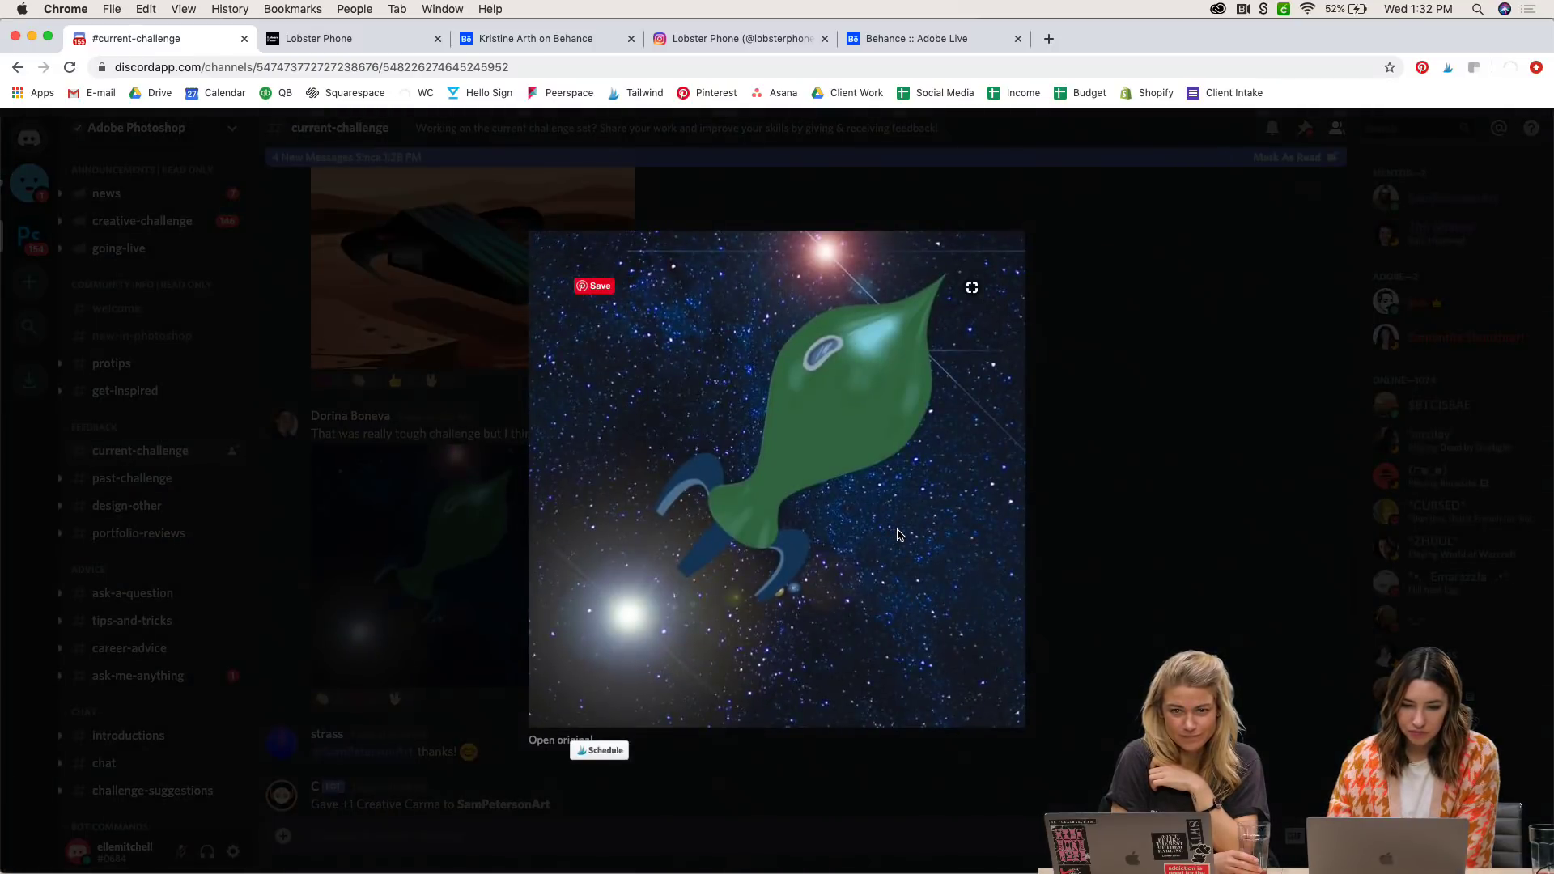
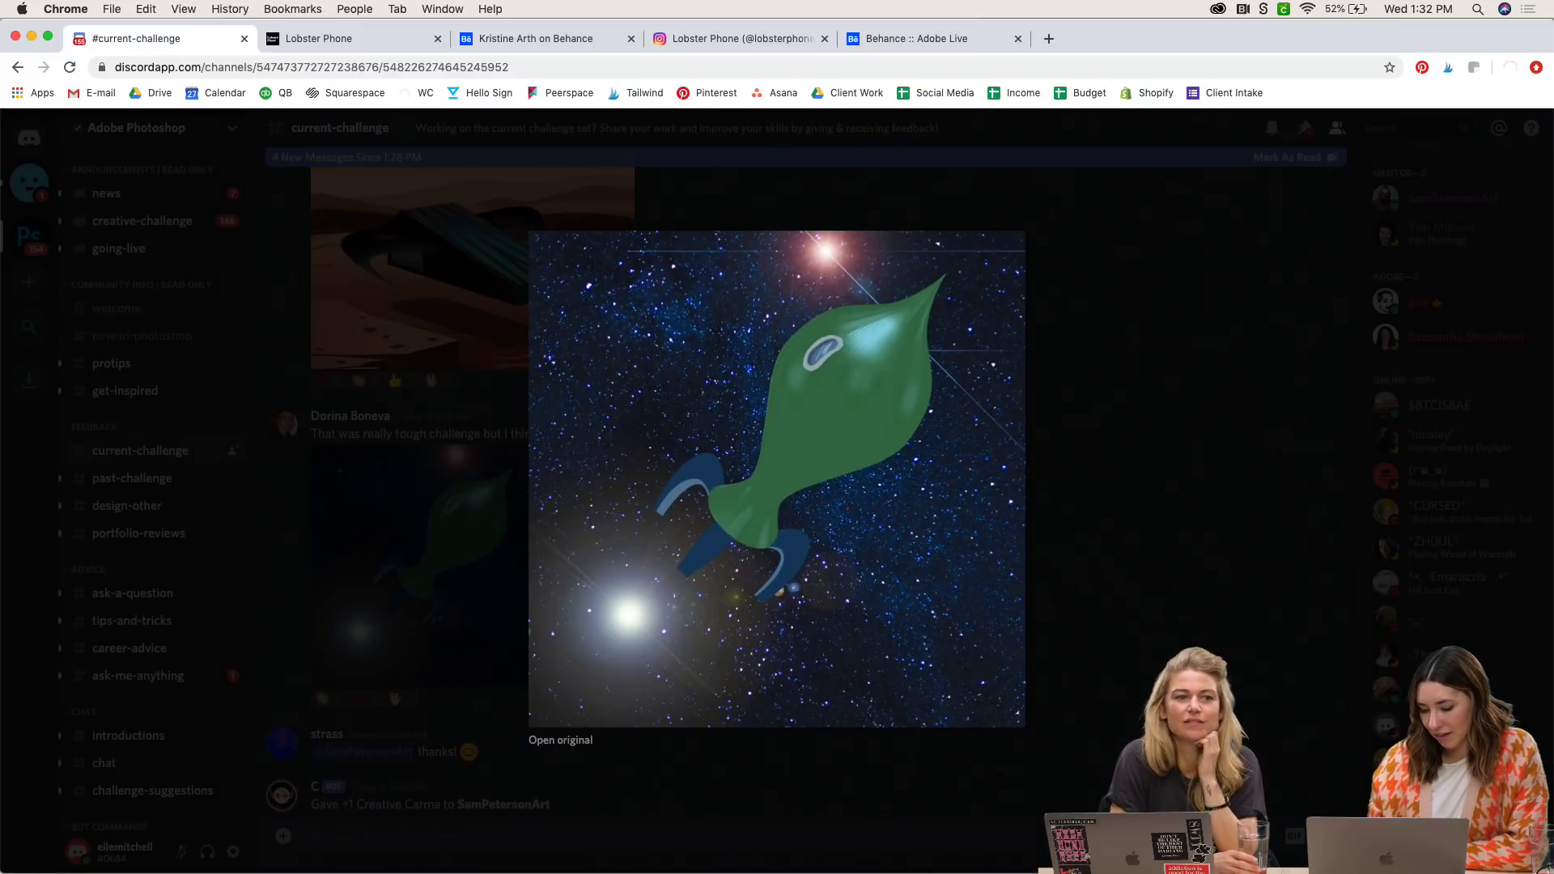
key("Escape")
Step: View the desert-planet spacecraft and the textured teal spaceship on the blue background enlarged
scroll(947, 555, "up", 4)
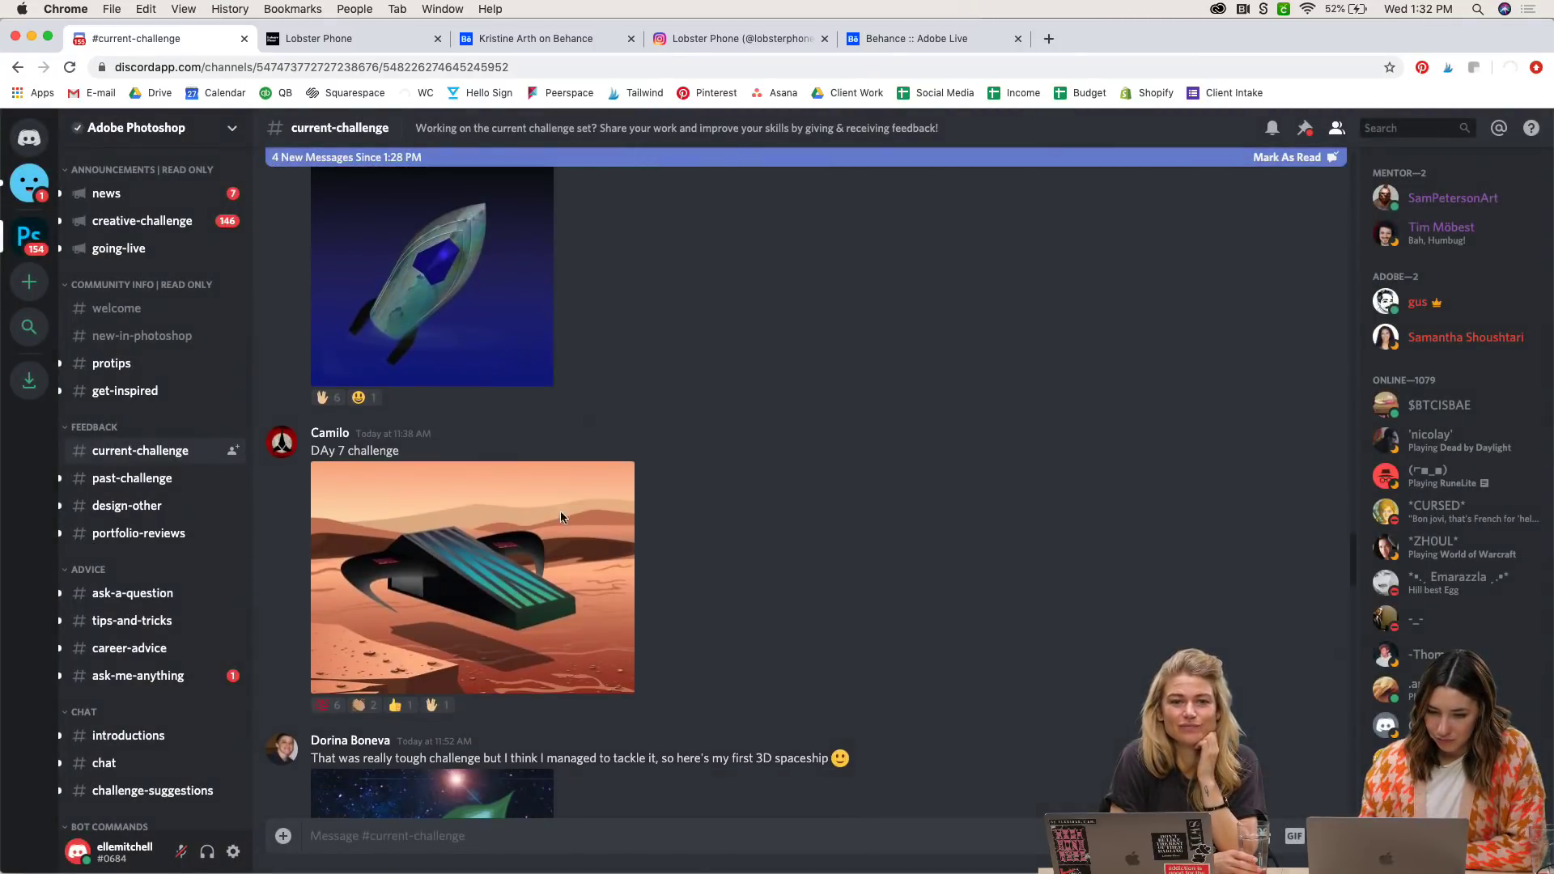
left_click(562, 517)
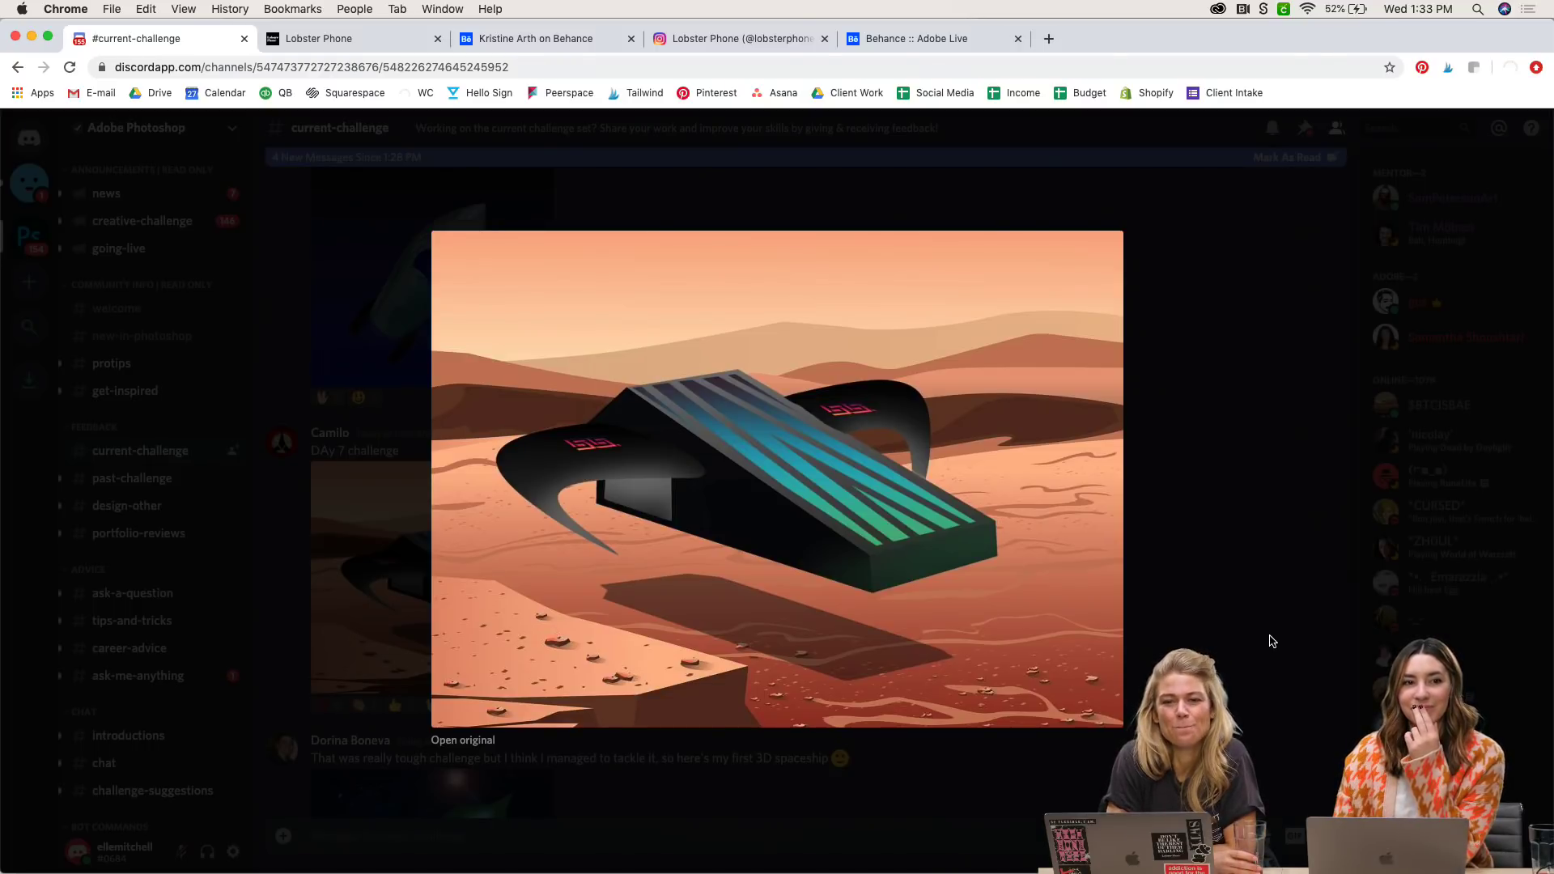
left_click(1271, 641)
scroll(1052, 485, "up", 3)
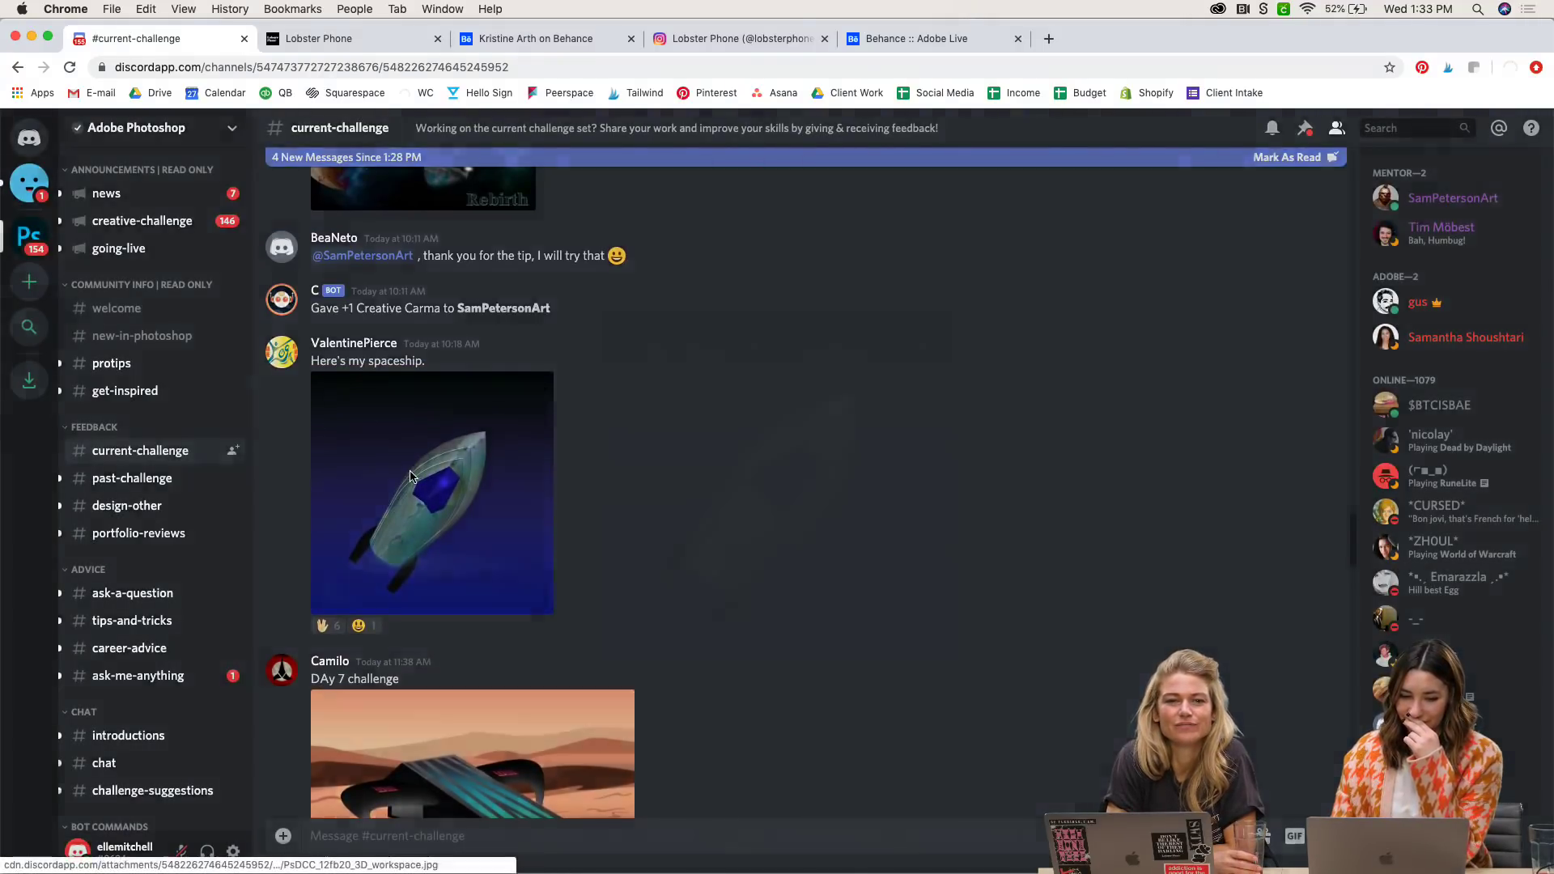
left_click(410, 476)
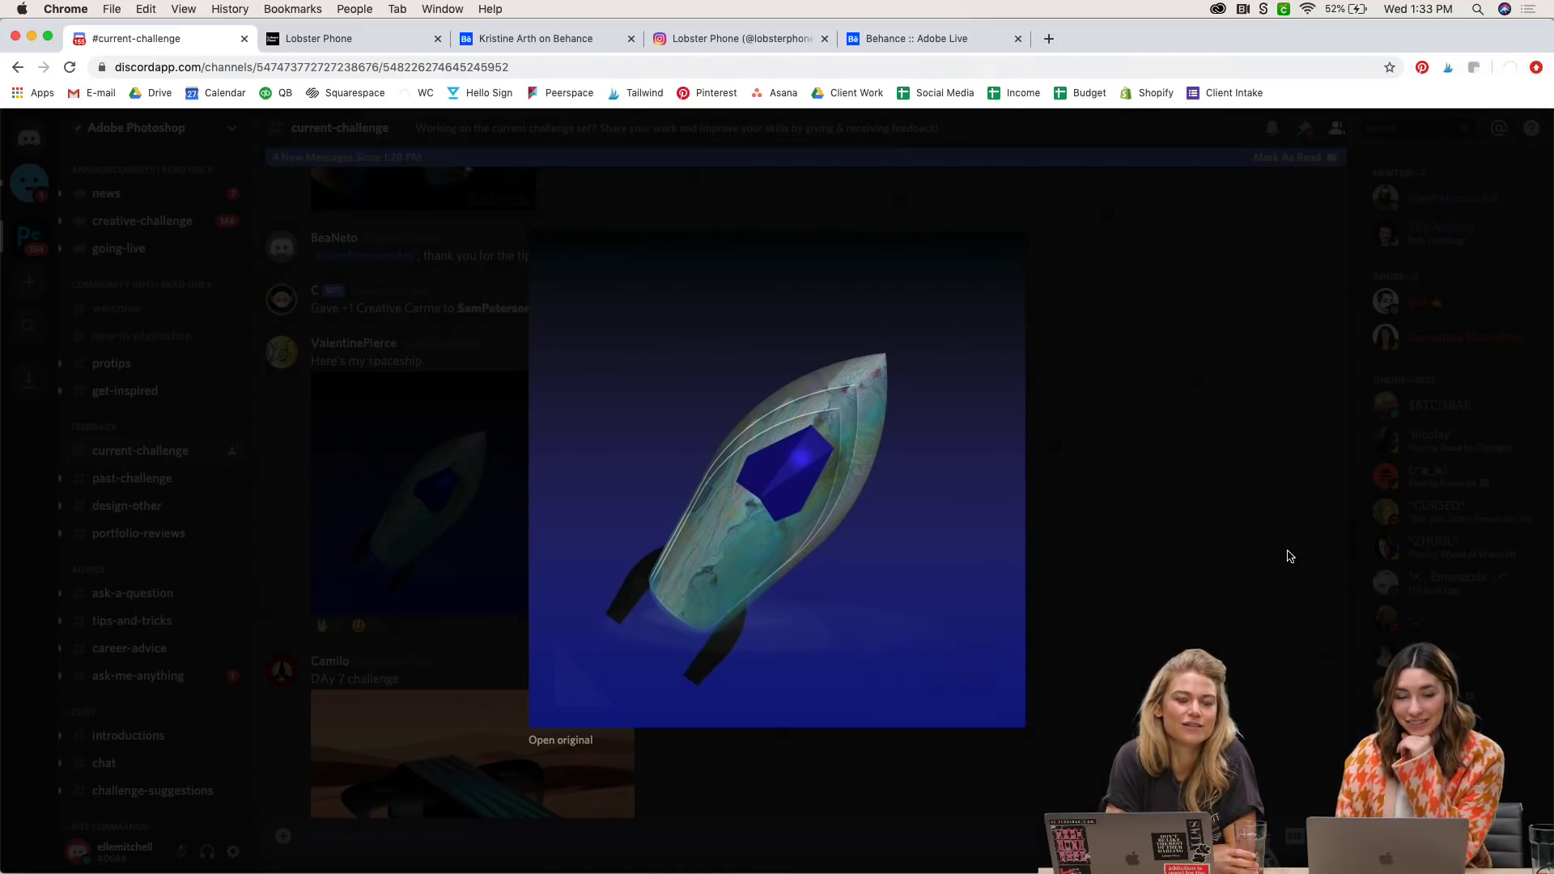
left_click(1255, 548)
Step: Browse the channel's earlier submissions, including the Rebirth V1 and V2 comparison, the Day05 star and the space station scene
scroll(963, 437, "up", 3)
scroll(963, 438, "up", 4)
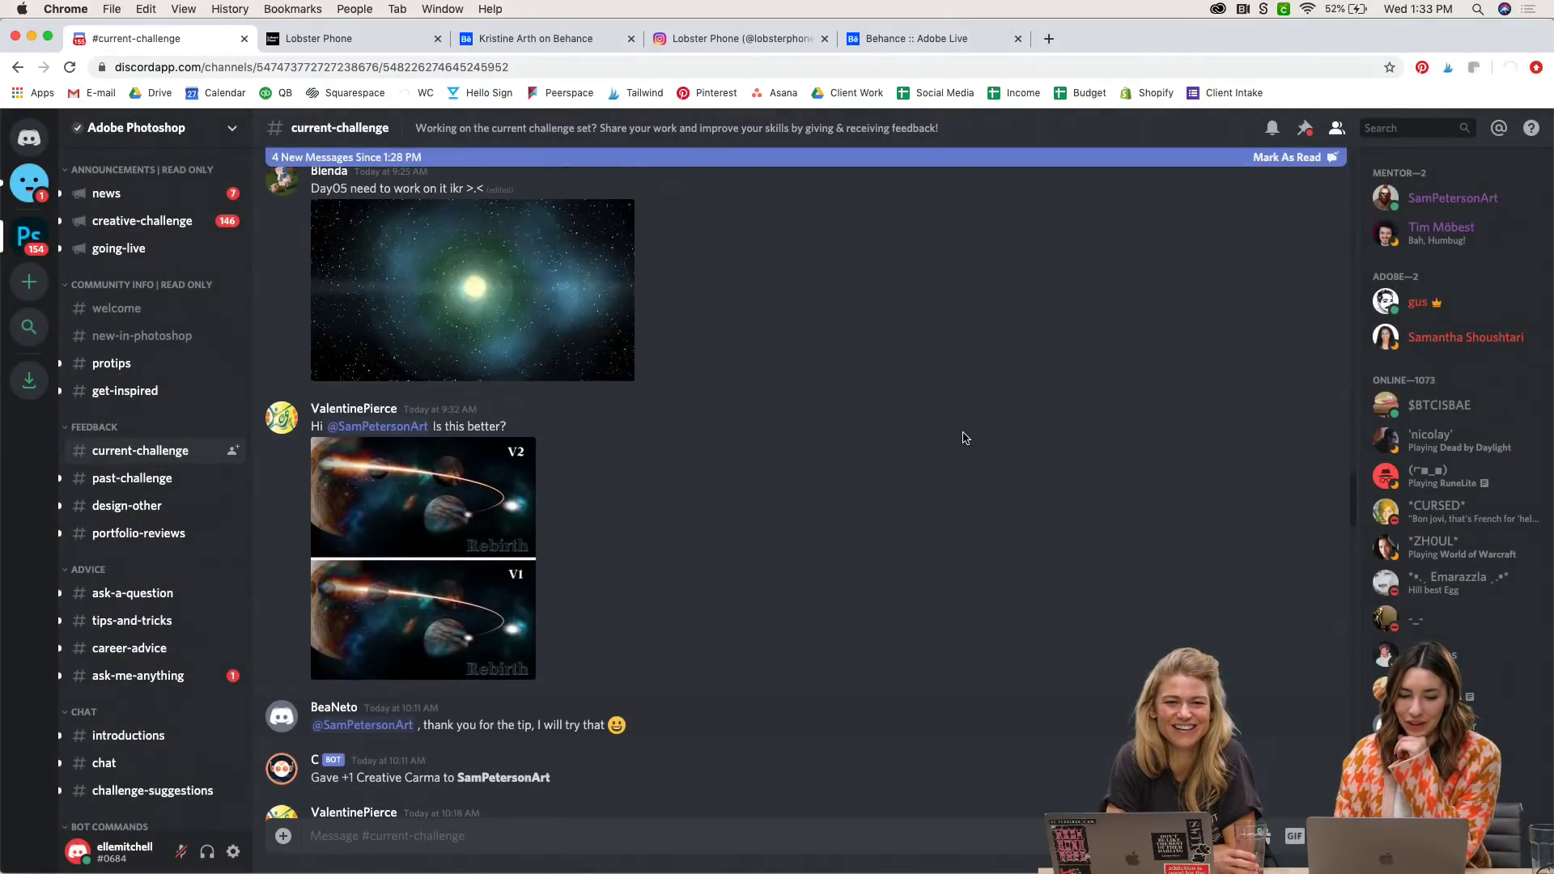
scroll(963, 438, "down", 5)
scroll(963, 437, "up", 5)
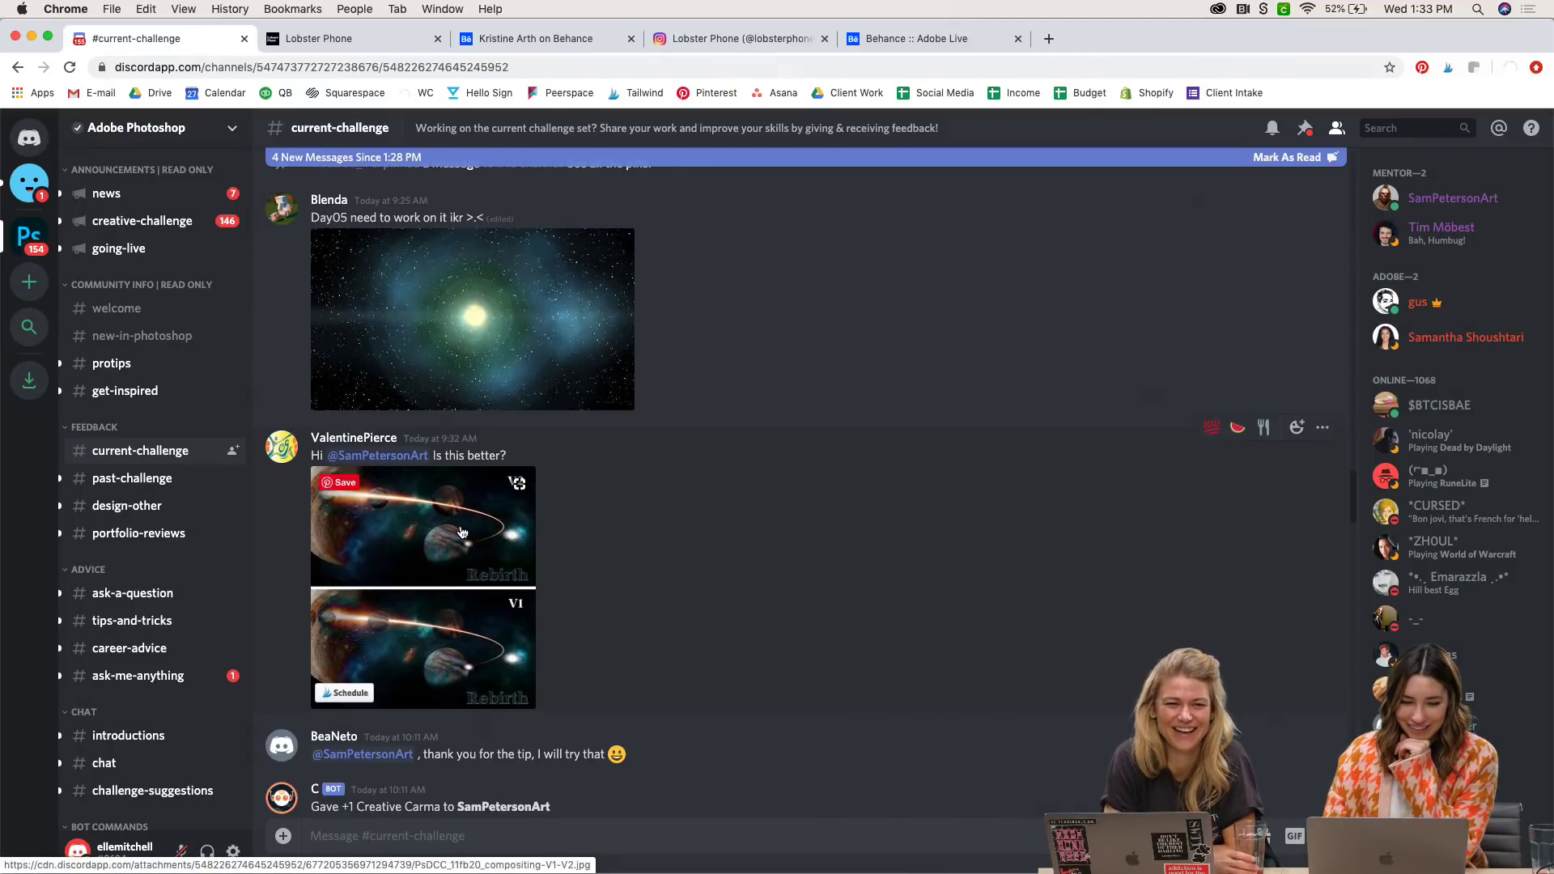
scroll(465, 534, "up", 5)
scroll(462, 532, "up", 6)
scroll(462, 531, "down", 9)
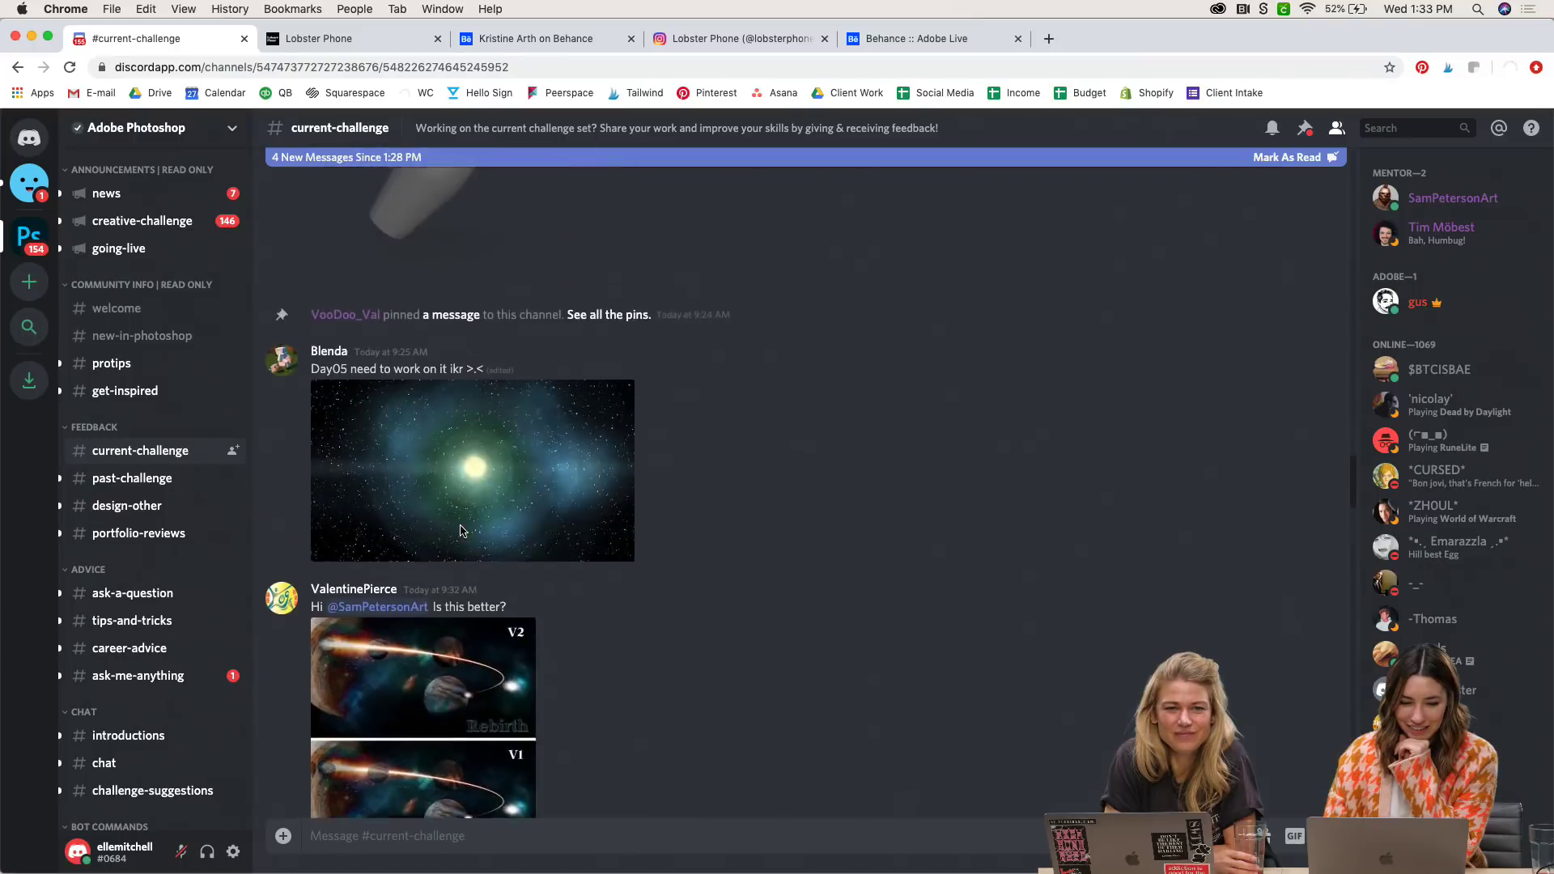
scroll(462, 531, "up", 7)
scroll(460, 532, "up", 5)
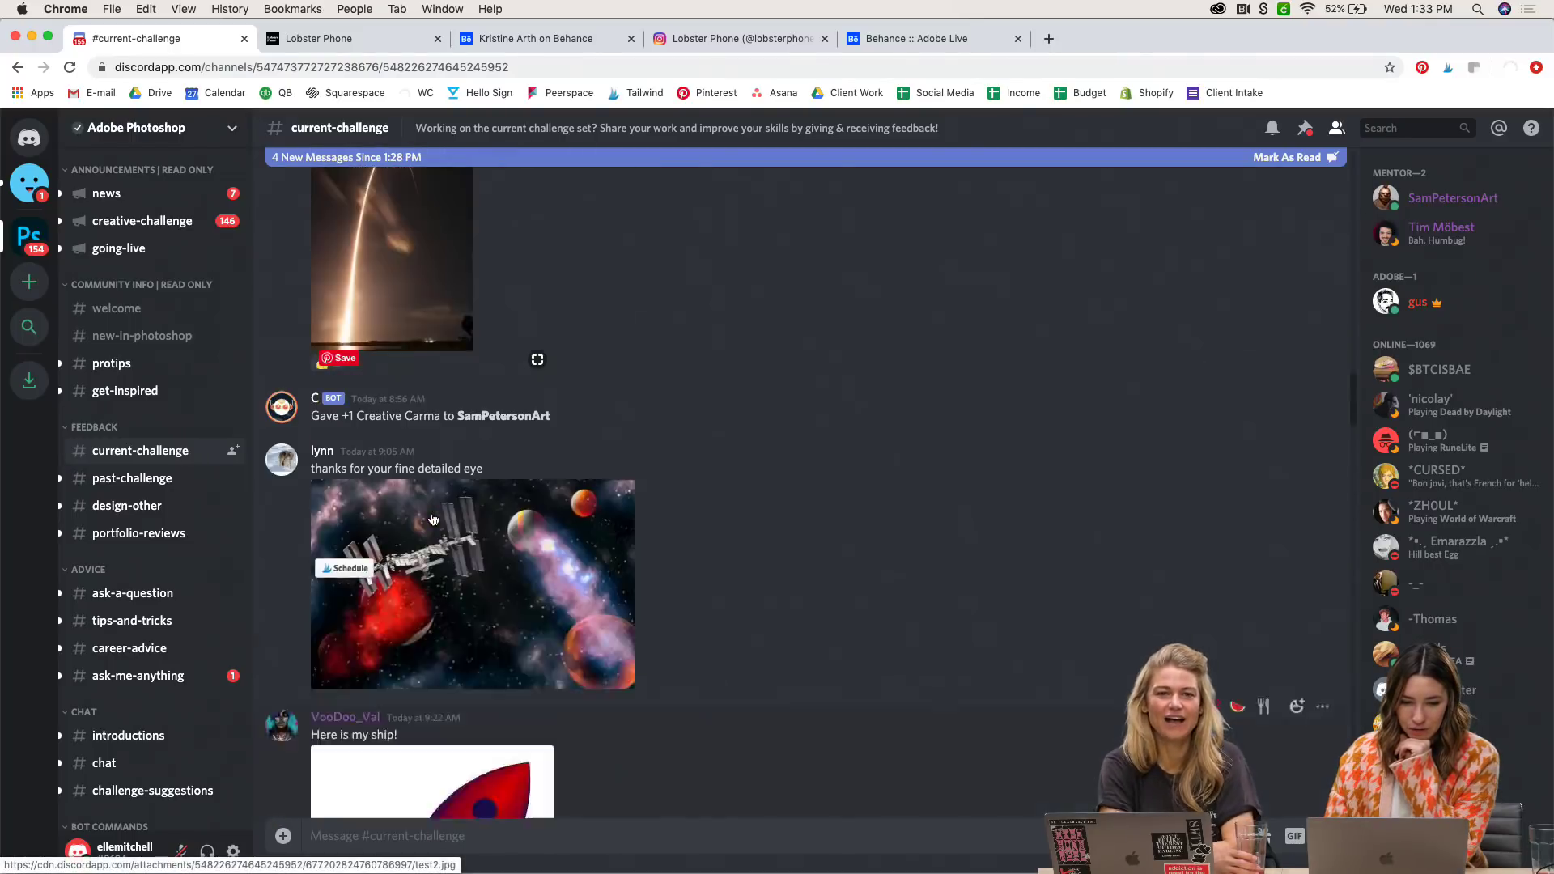
scroll(432, 519, "down", 8)
scroll(432, 519, "down", 8)
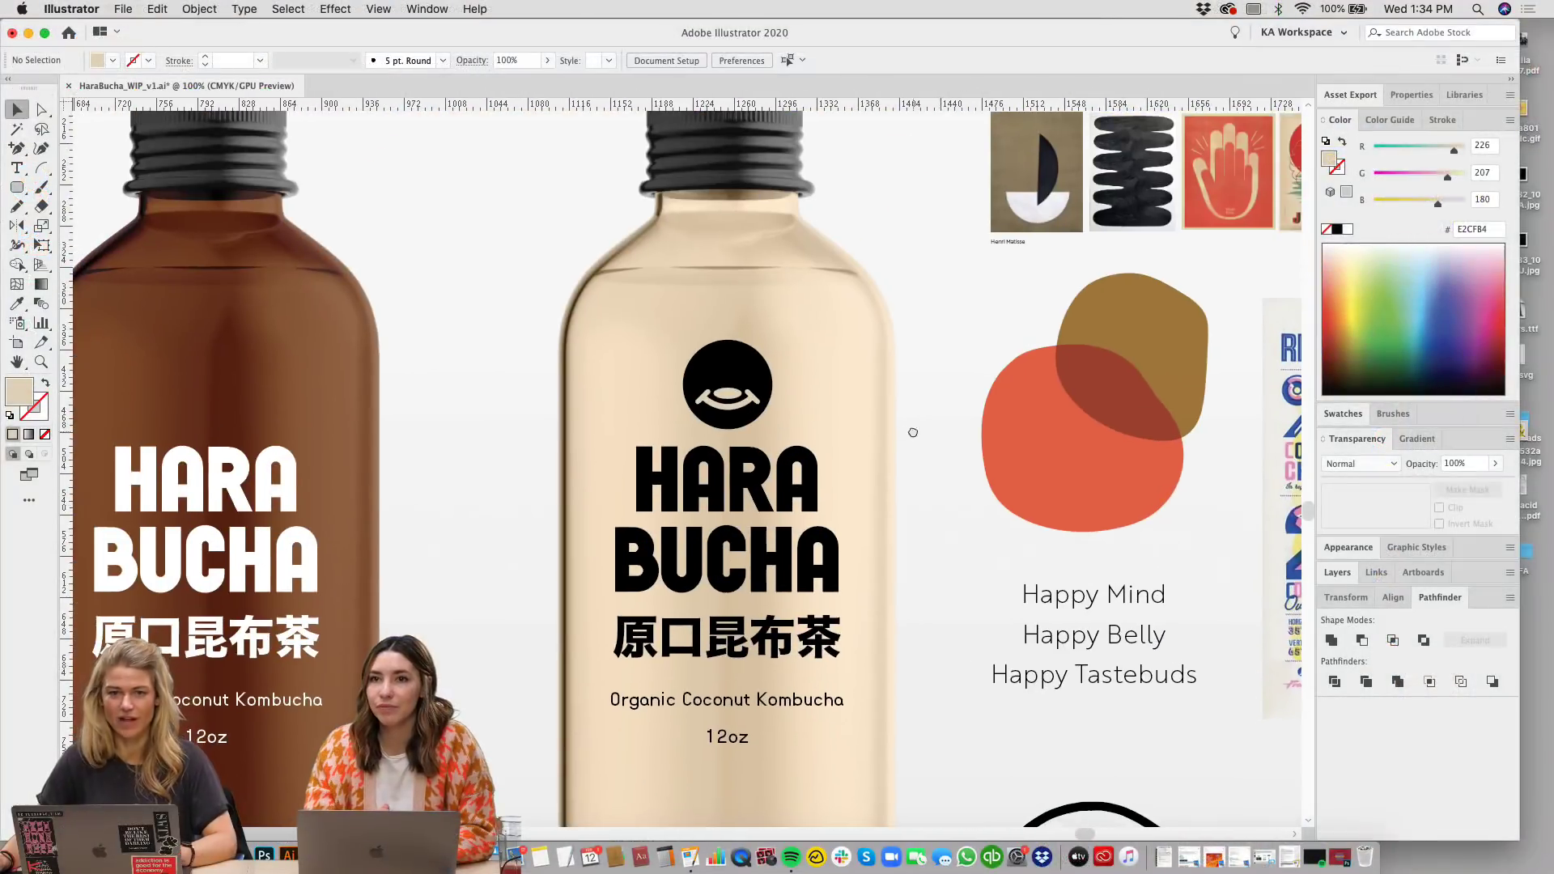
Step: In the HaraBucha Illustrator file, scale the cream bottle's nose ellipse proportionally to about 18 pt wide and 7 pt high
scroll(913, 432, "left", 3)
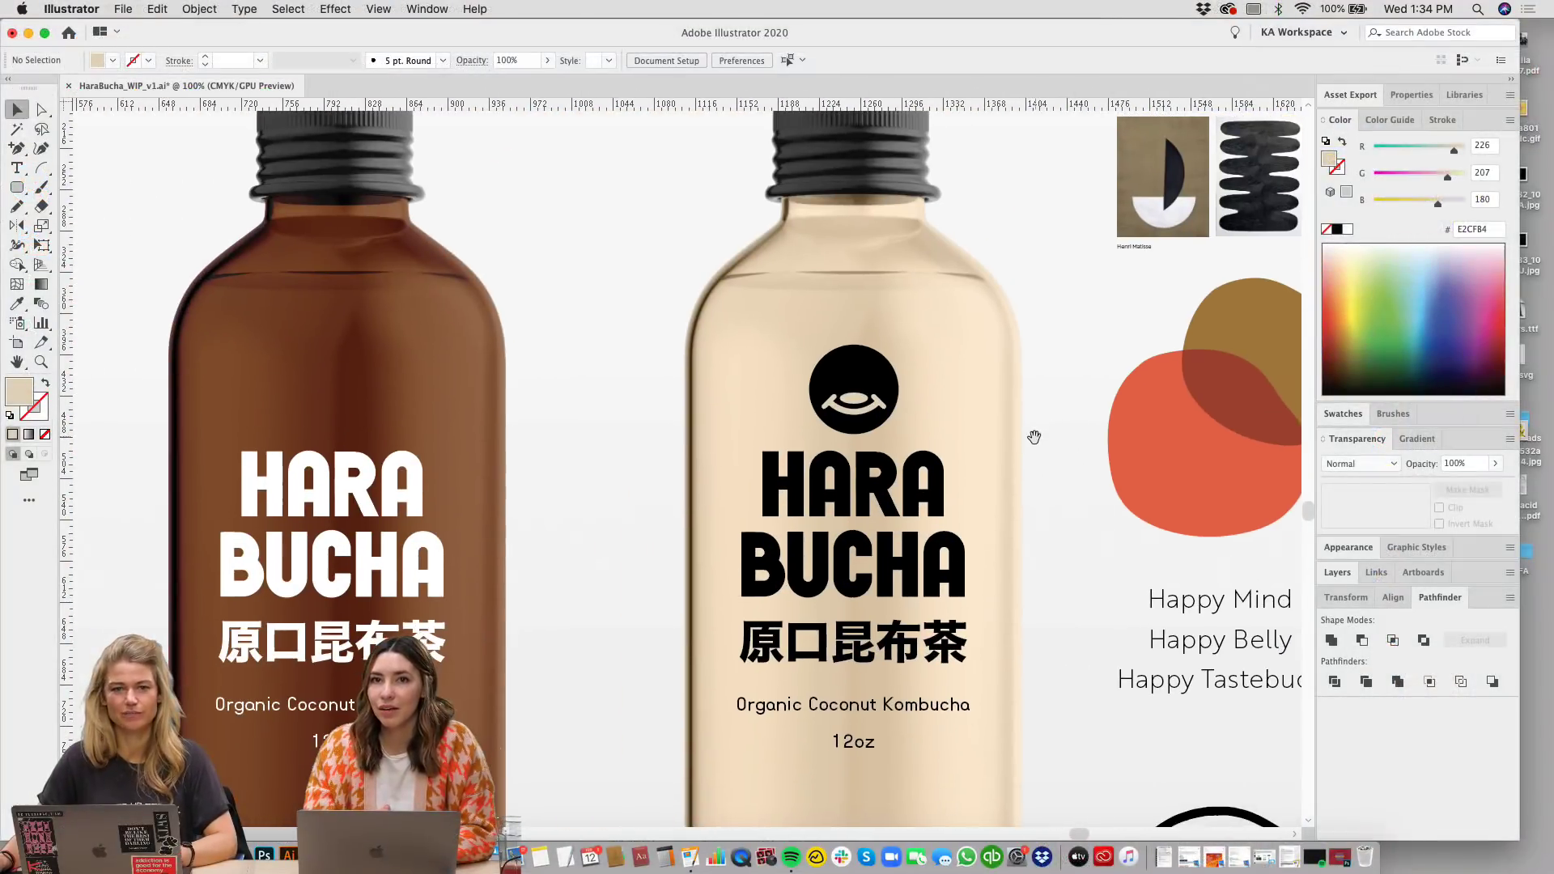
scroll(1016, 513, "down", 3)
scroll(971, 518, "up", 3)
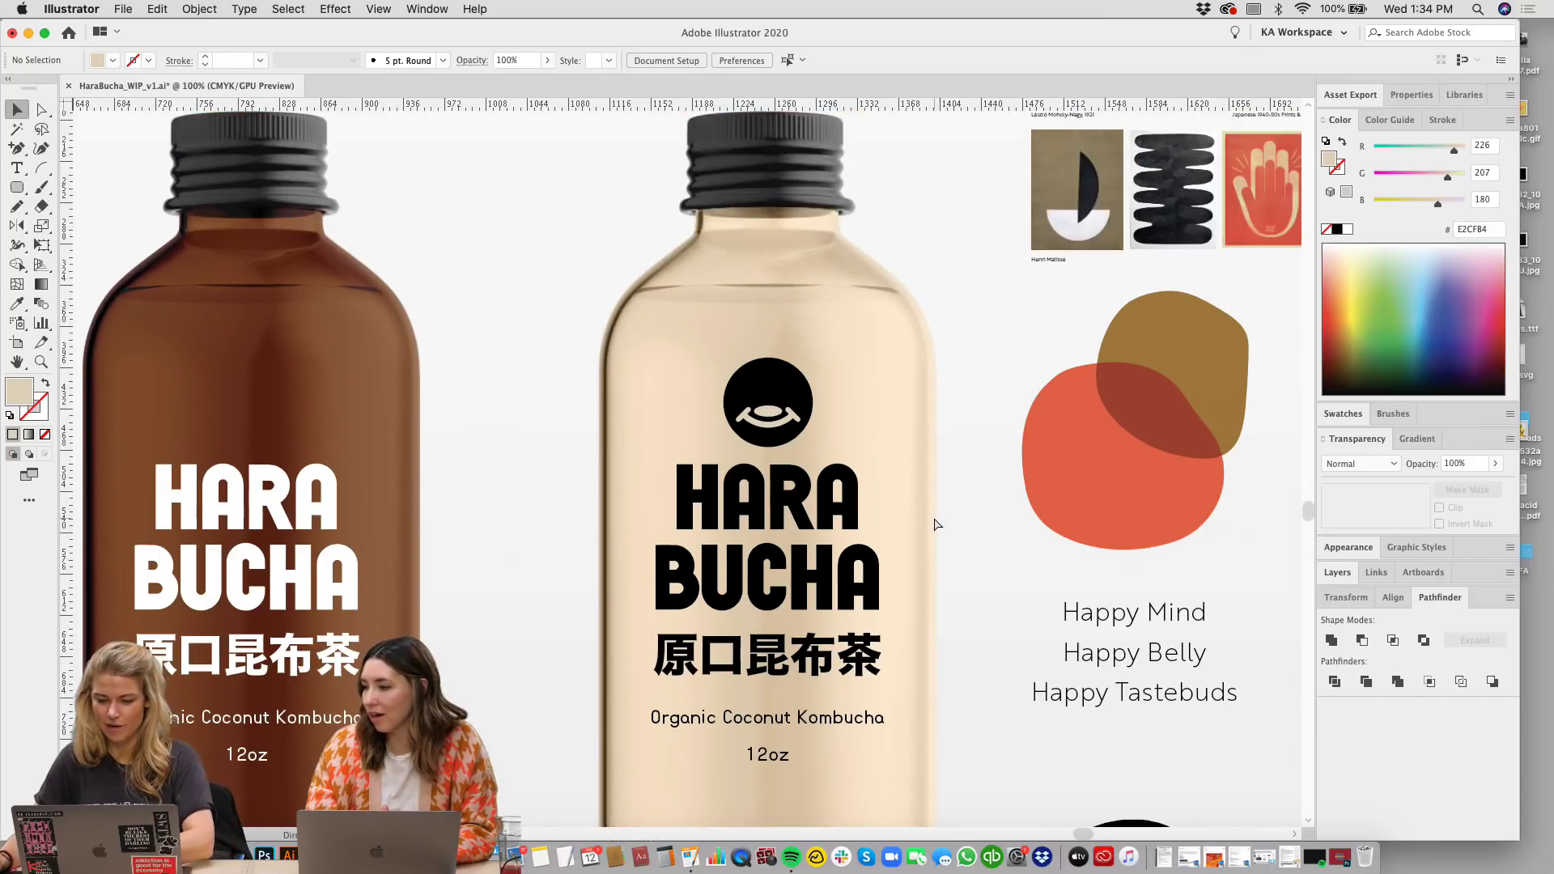
scroll(931, 502, "up", 5)
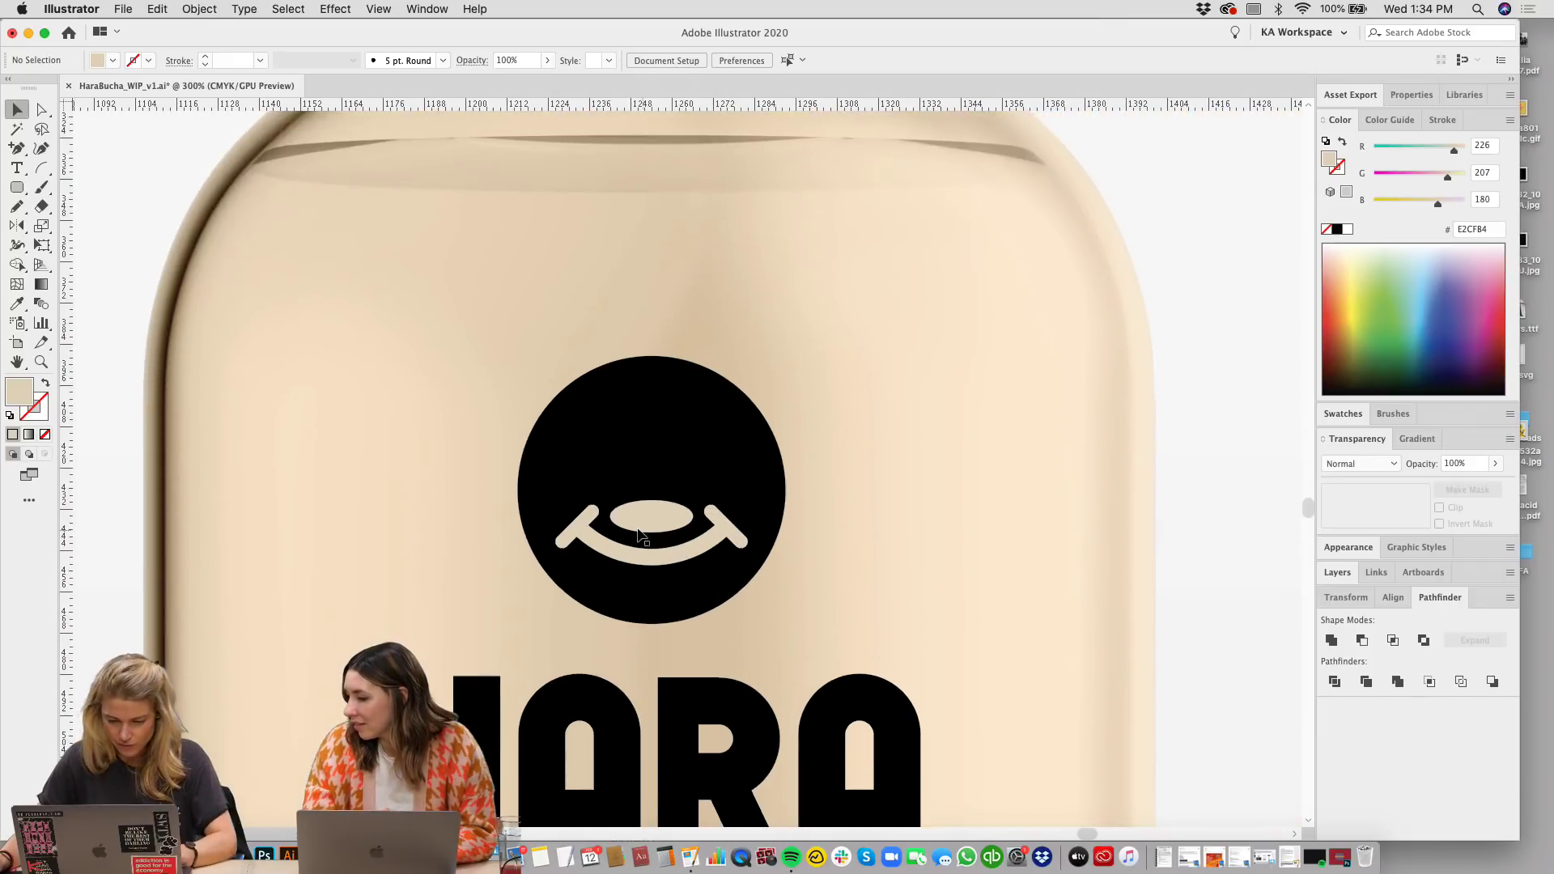
left_click(640, 535)
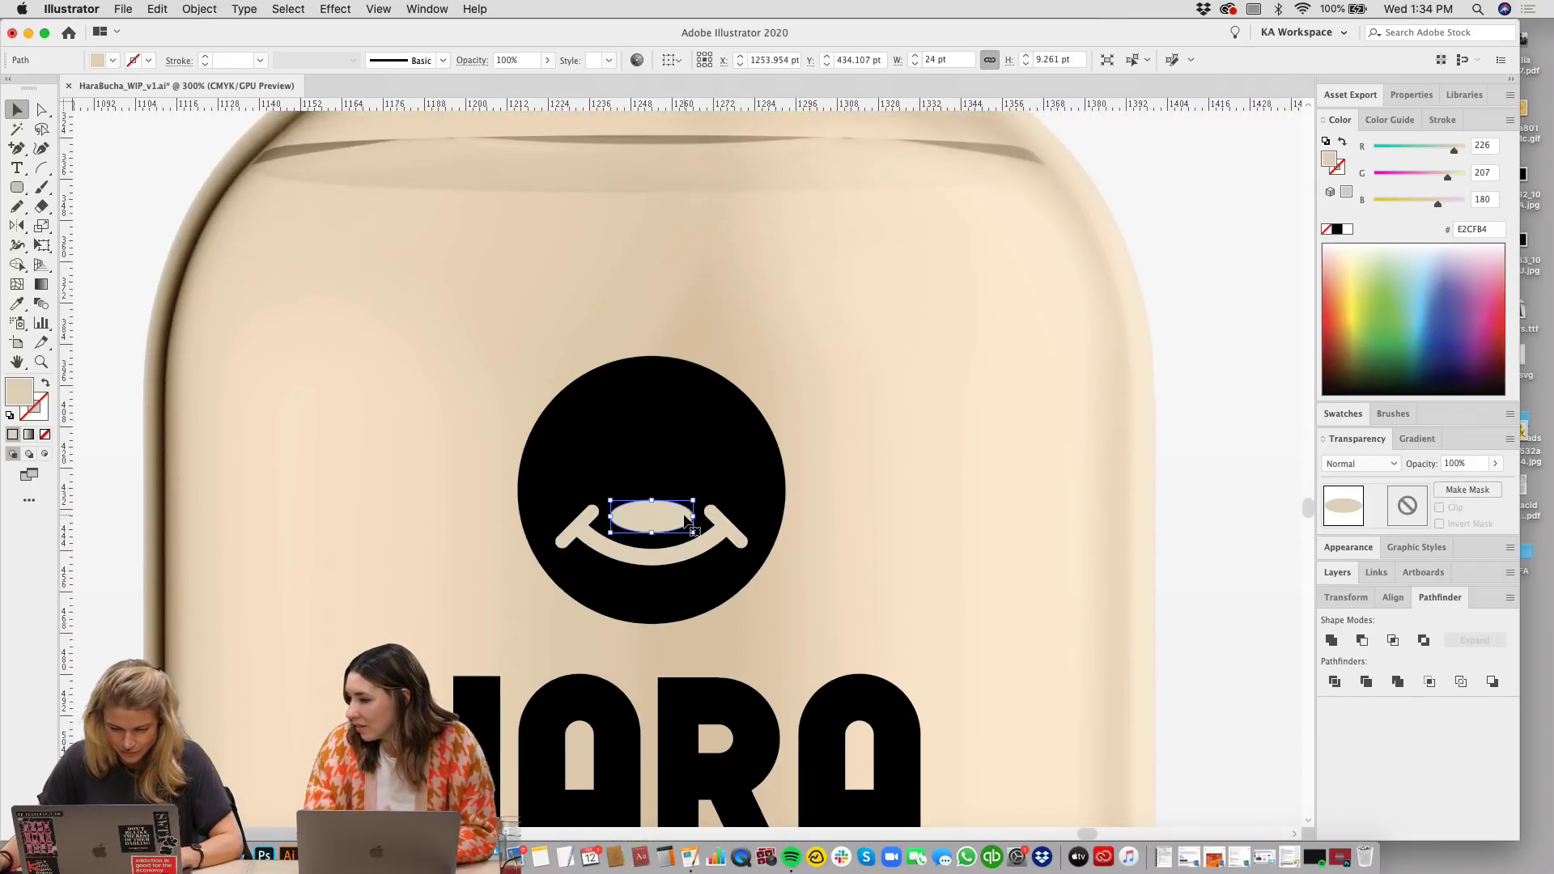
left_click_drag(693, 516, 684, 519)
left_click(929, 495)
Step: Scale the face's cream nose ellipse proportionally to about 21 pt wide and 8 pt high
scroll(937, 364, "down", 3)
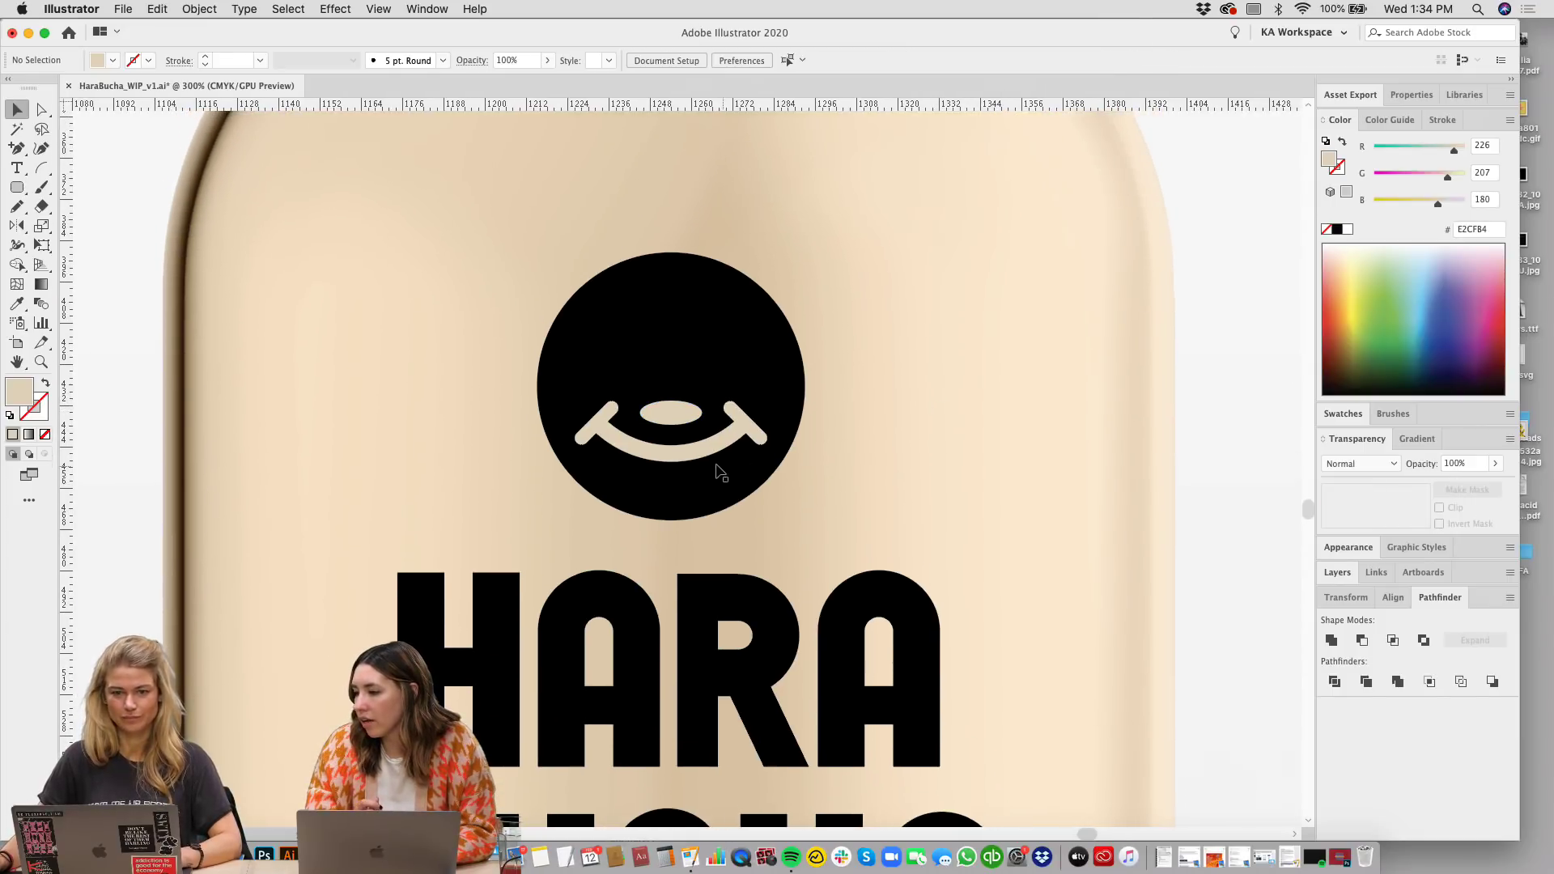
left_click(730, 419)
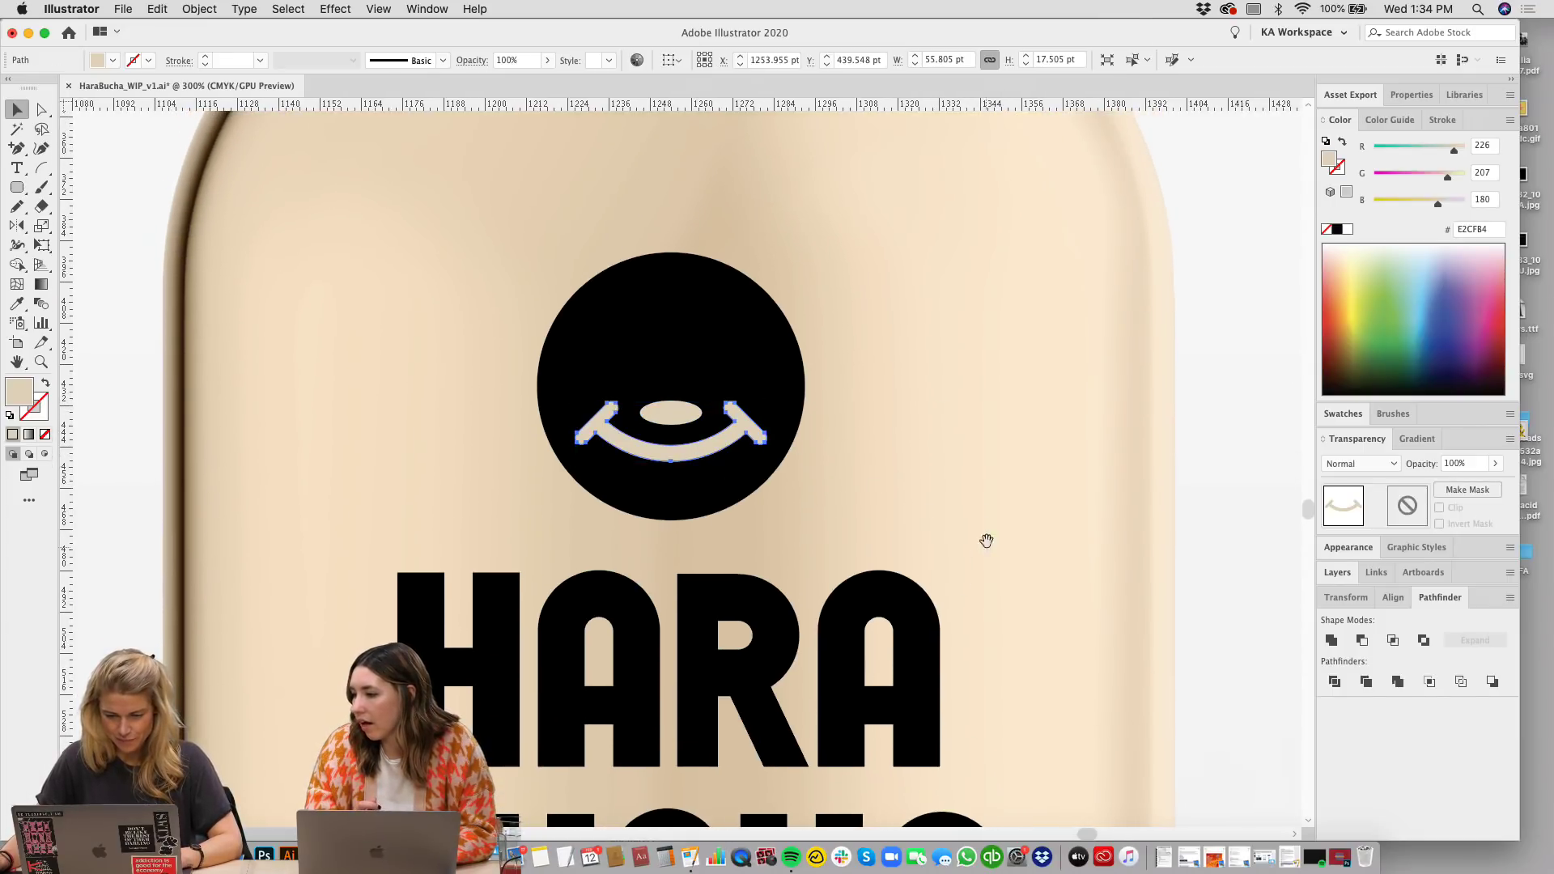
scroll(978, 451, "down", 2)
left_click(930, 444)
key("super+minus")
scroll(824, 414, "up", 2)
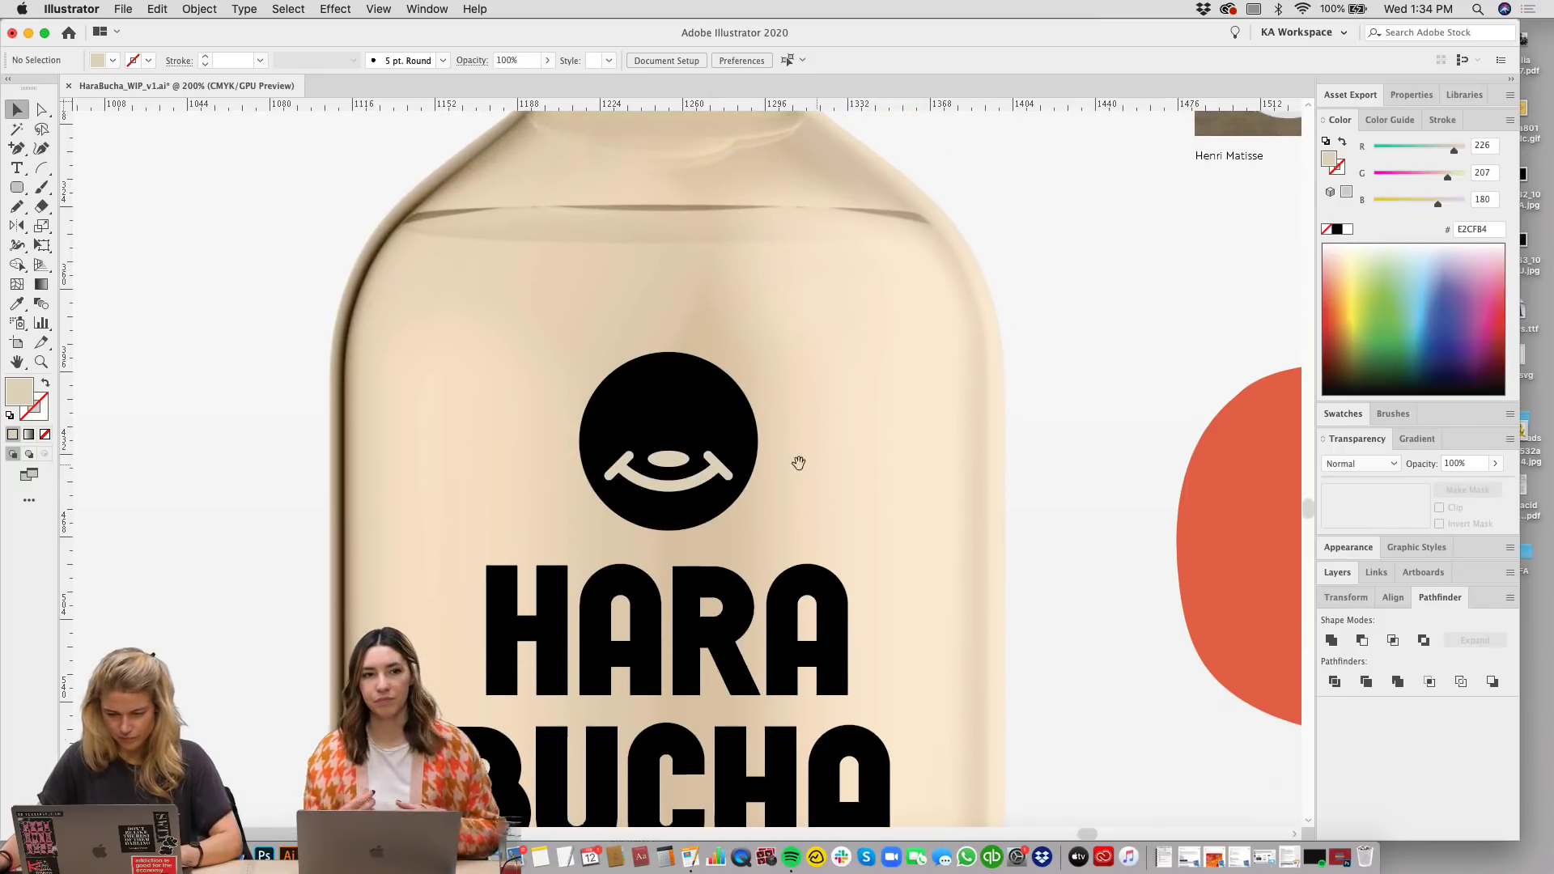
left_click(679, 458)
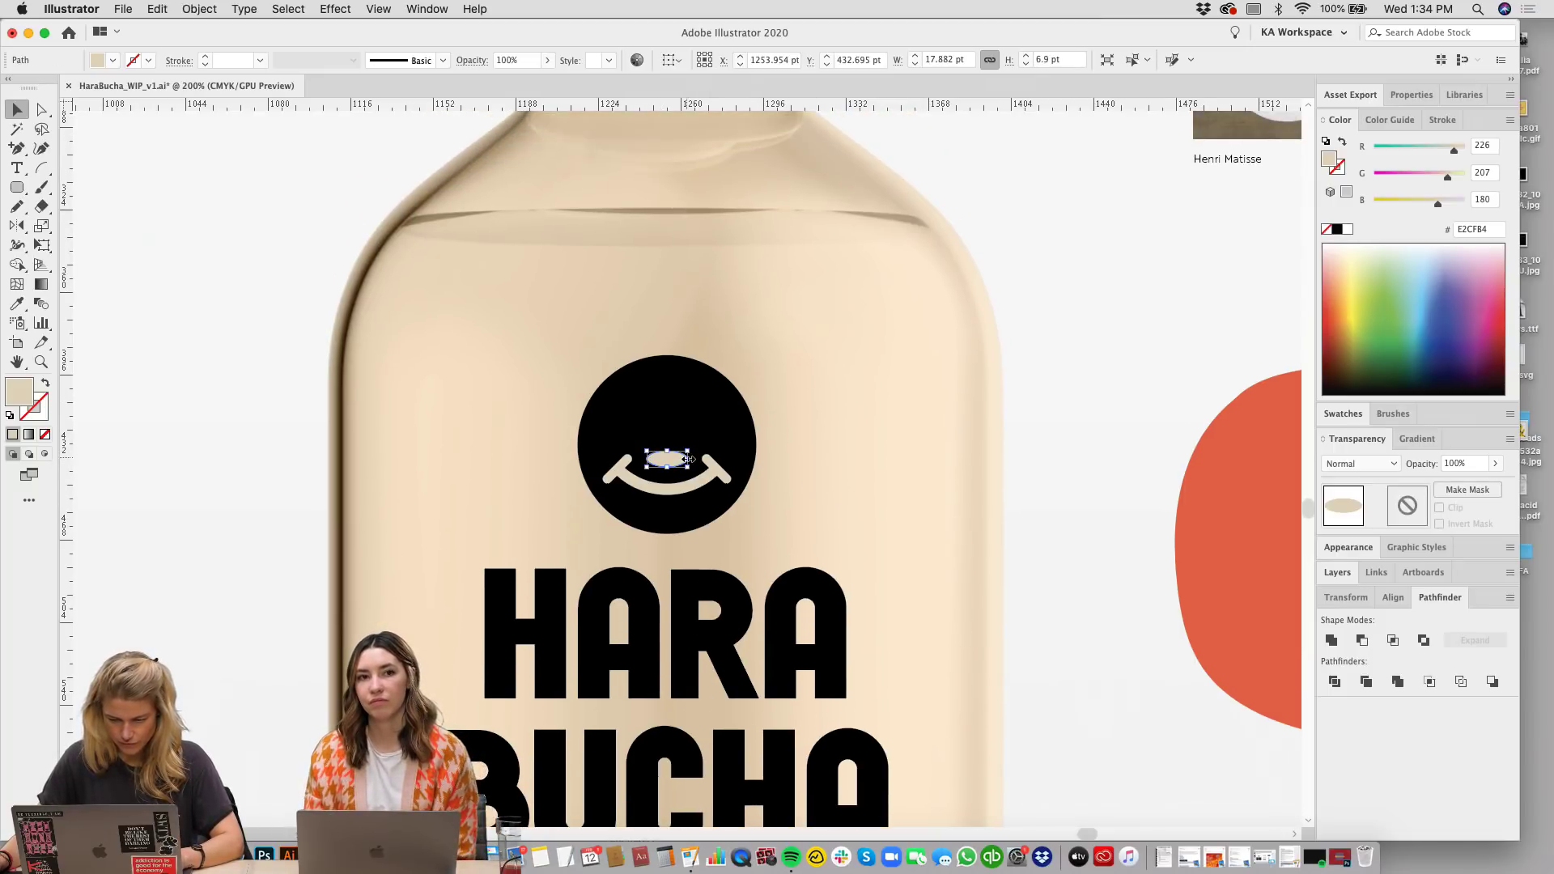
left_click_drag(688, 467, 694, 458)
left_click(858, 467)
left_click(667, 459)
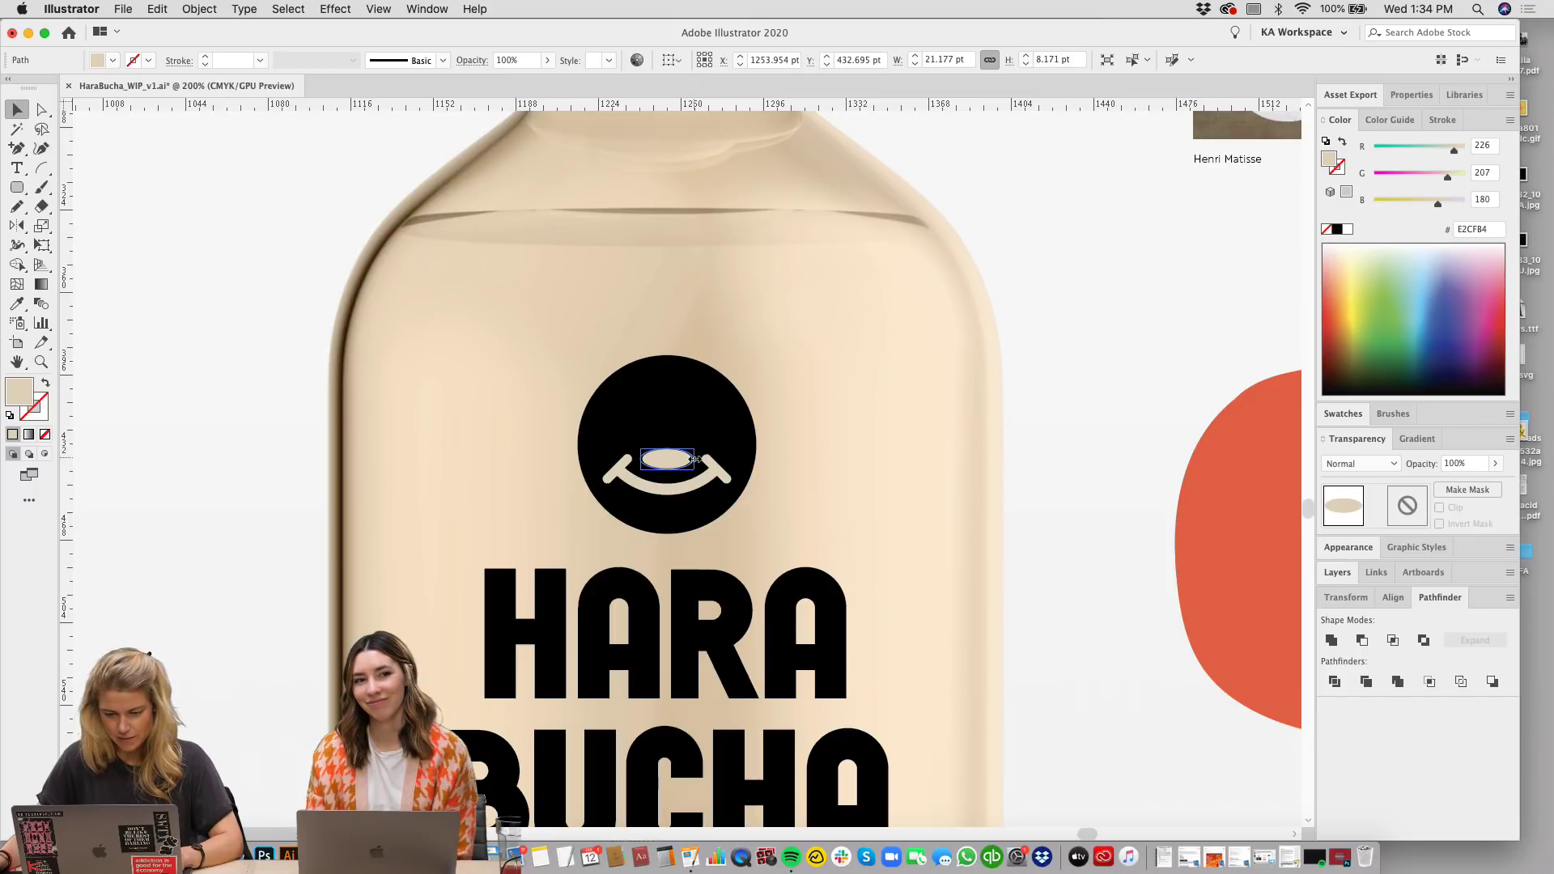
left_click(821, 484)
Step: Scale the whole black smiling face down to roughly 60 percent and place it centered just above HARA
left_click(676, 392)
left_click_drag(667, 360, 667, 431)
scroll(794, 472, "down", 3)
left_click_drag(712, 340, 749, 335)
left_click(812, 308)
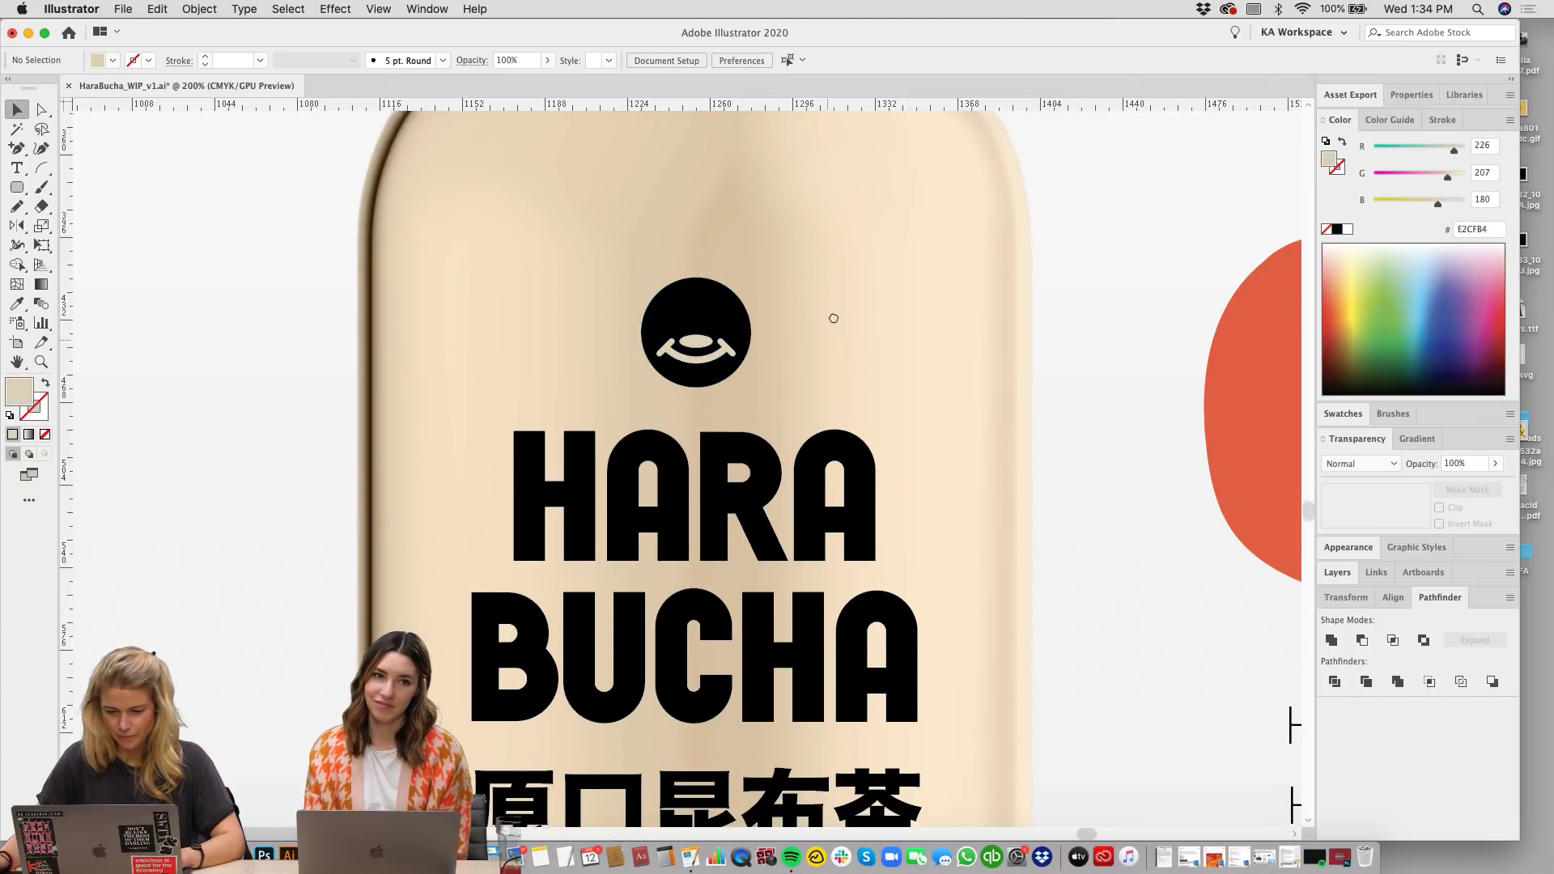
Step: Move the small black smiling face off the cream bottle to the empty area beside the hand-drawn outlined face
scroll(834, 316, "down", 5)
key("super+minus")
key("super+minus")
key("super+minus")
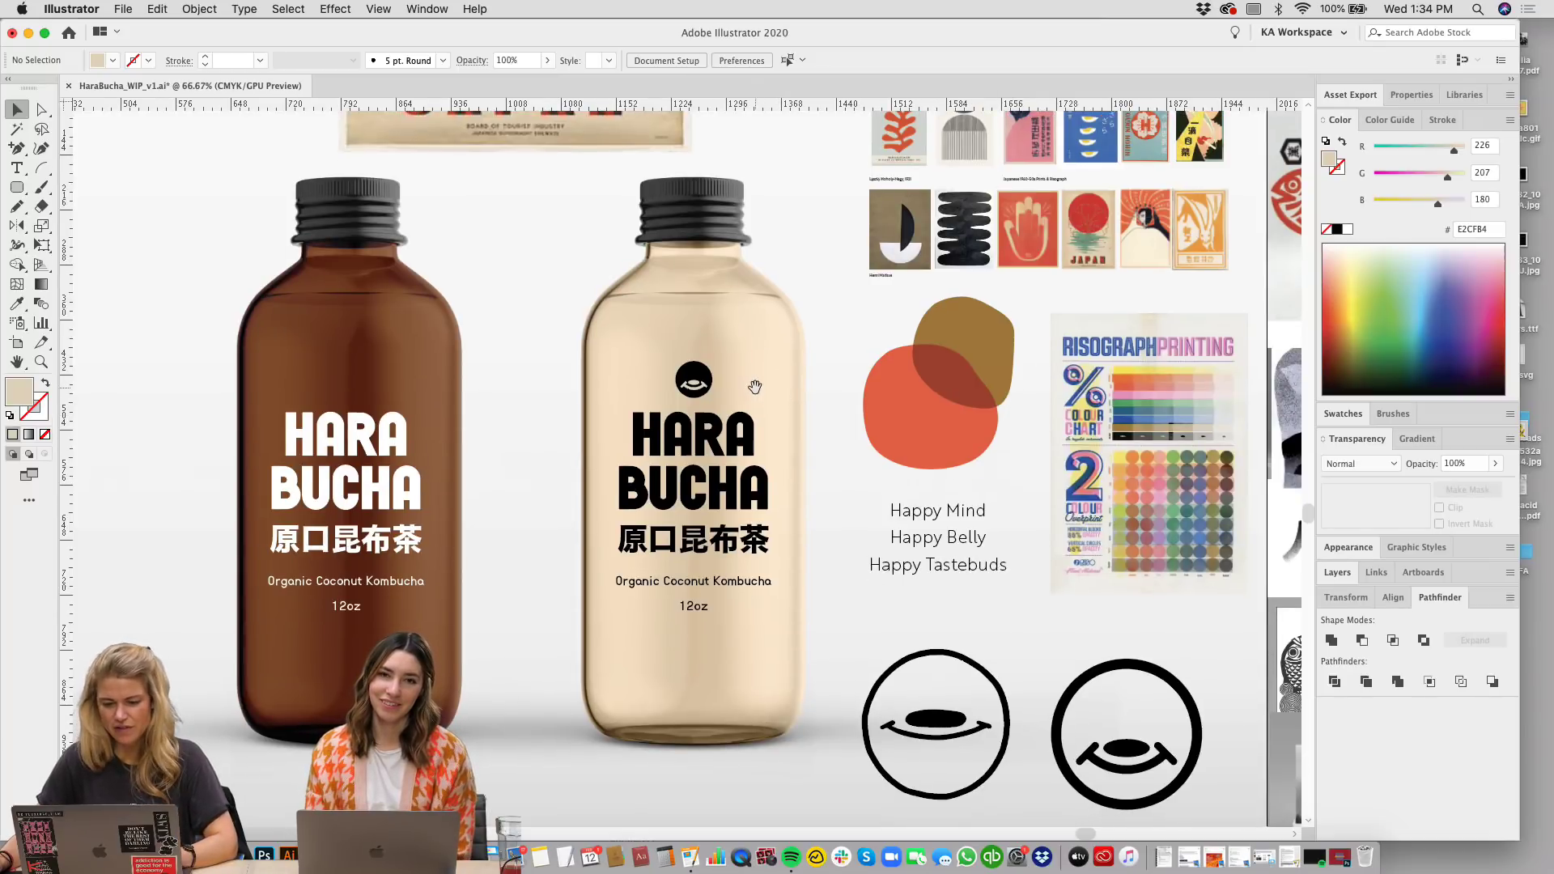
scroll(759, 389, "down", 2)
scroll(725, 353, "right", 2)
scroll(703, 354, "up", 1)
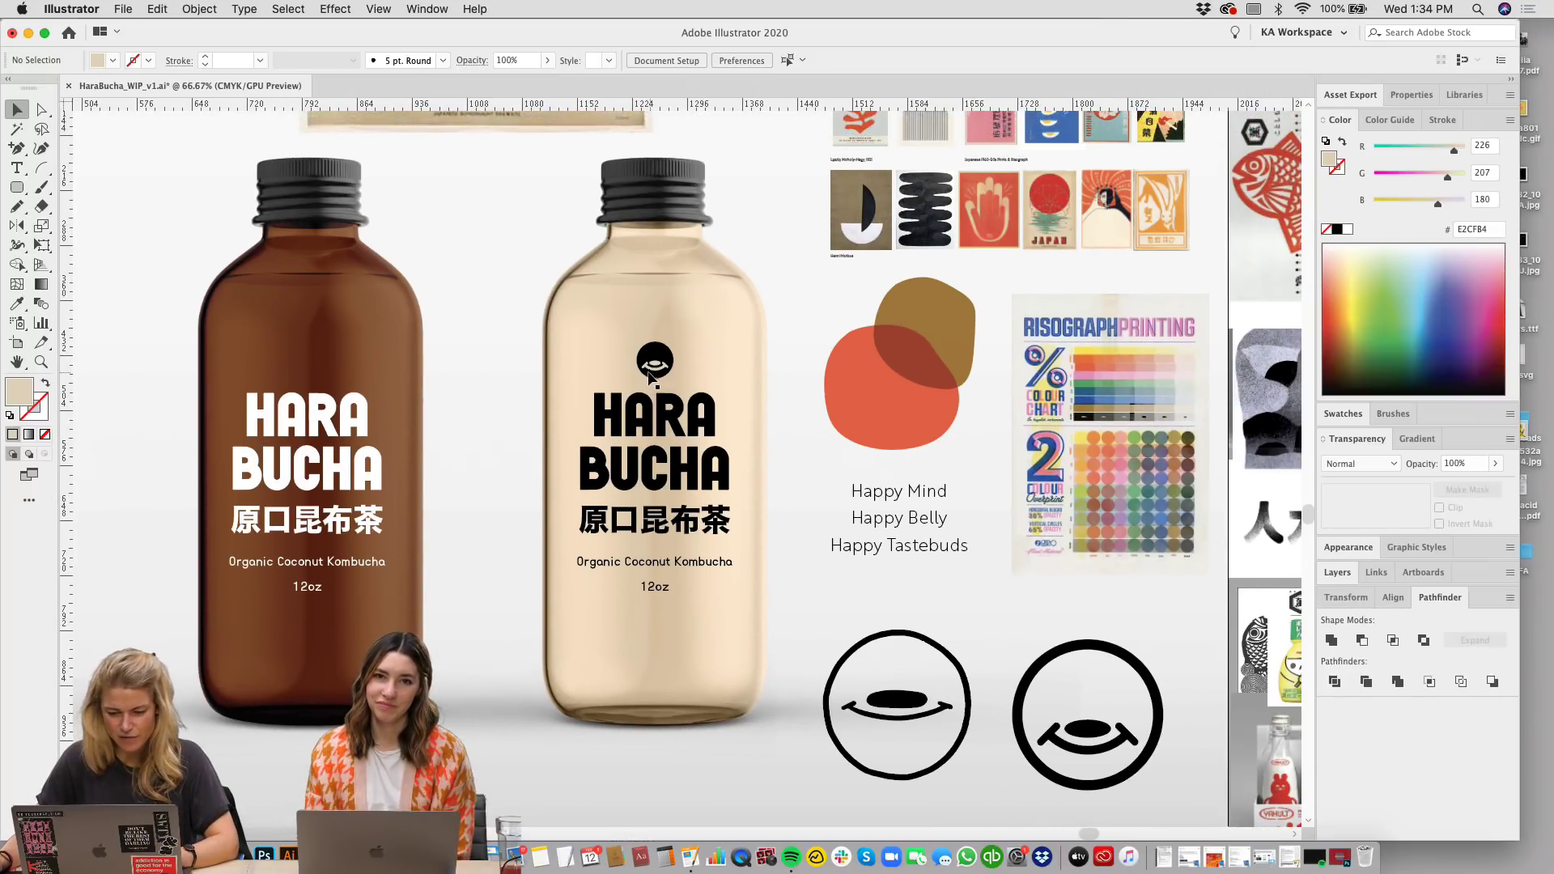
mouse_move(670, 368)
left_mouse_down()
mouse_move(773, 469)
mouse_move(827, 769)
left_mouse_up()
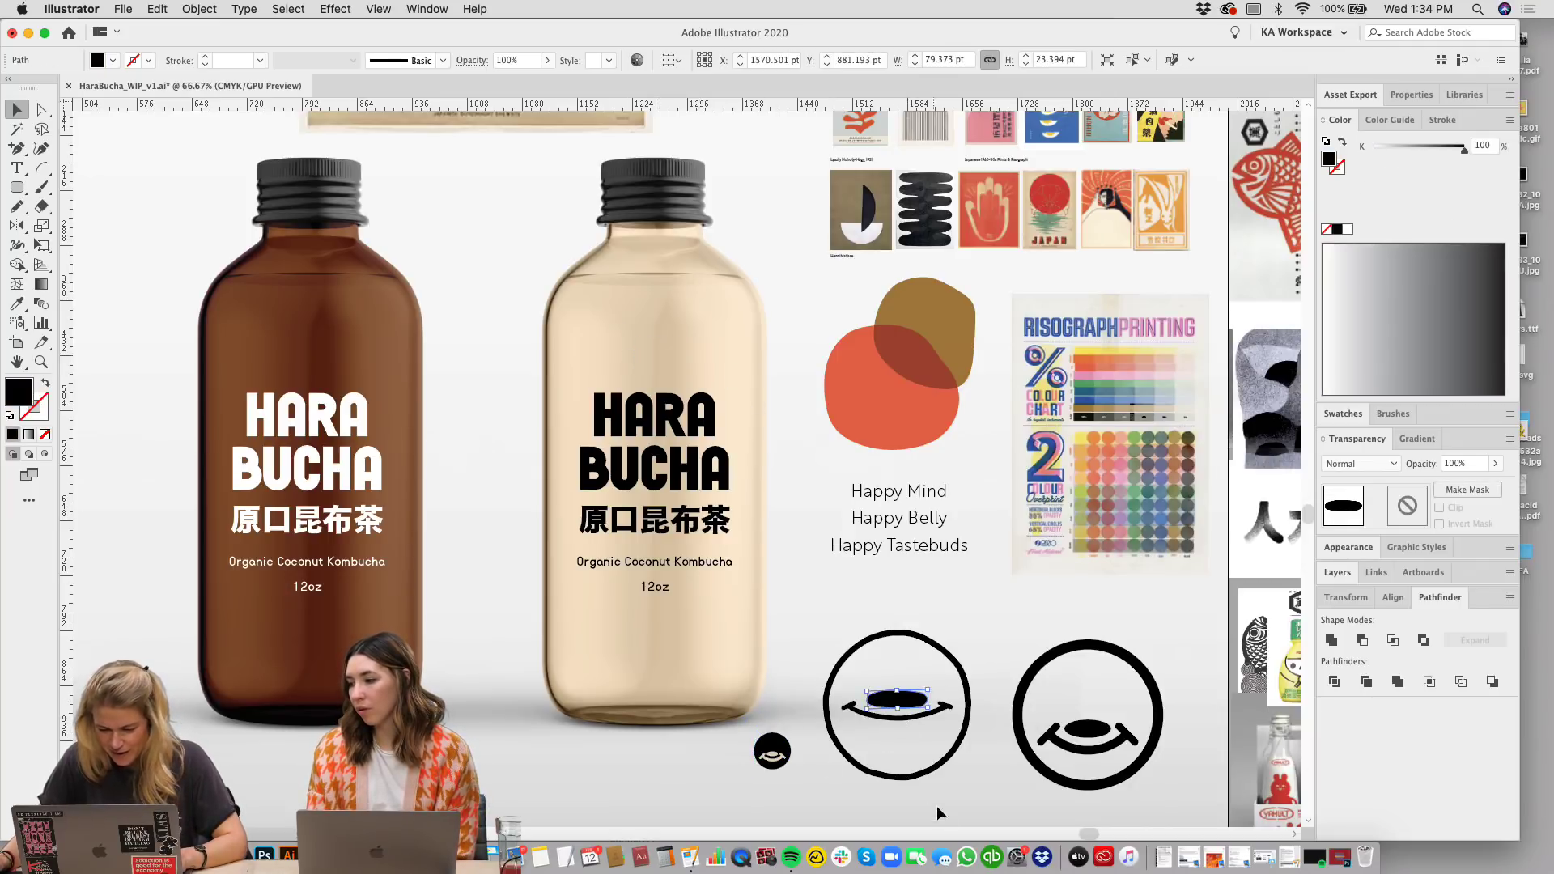
Step: Place the hand-drawn outlined smiling face above HARA on the cream bottle, scaled to about 75 pt wide and 76 pt high
left_click(904, 711)
left_click(886, 599)
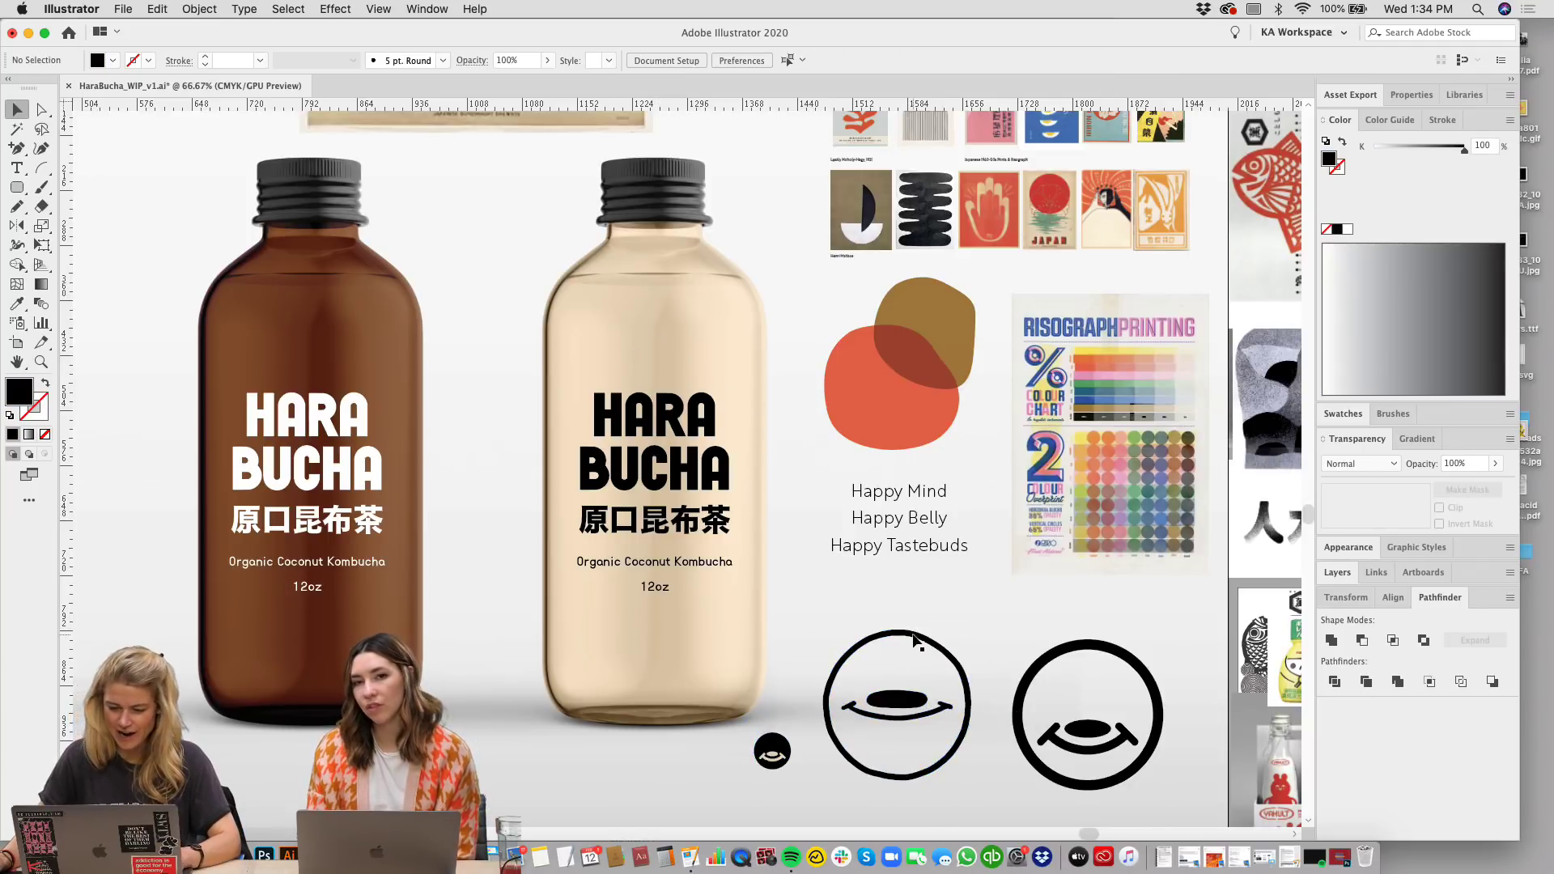
mouse_move(911, 632)
left_mouse_down()
mouse_move(709, 218)
mouse_move(673, 240)
mouse_move(657, 347)
left_mouse_up()
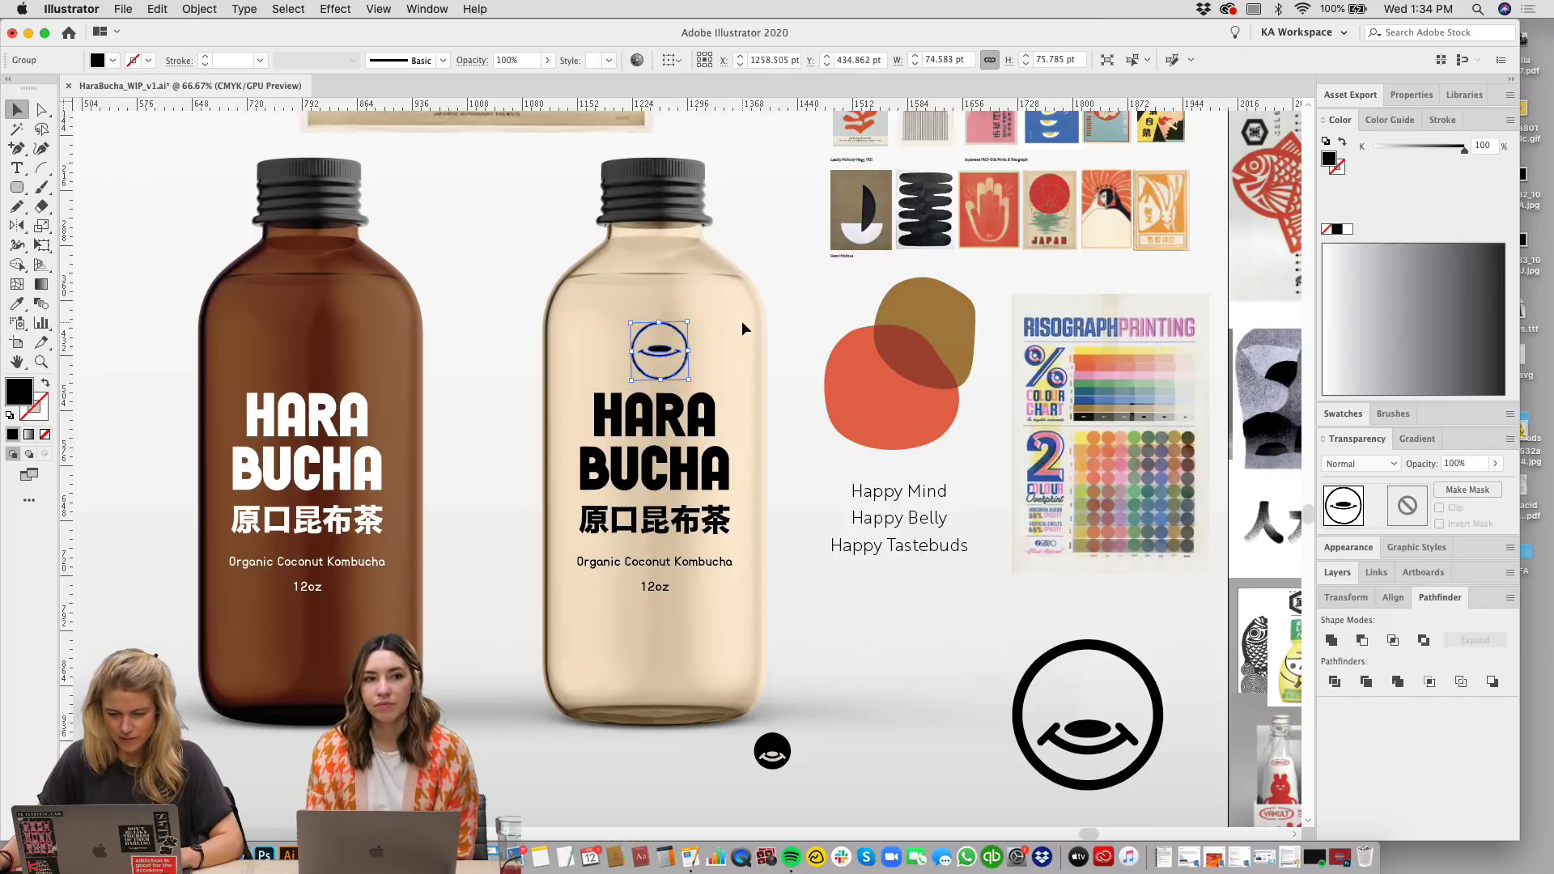
left_click(741, 320)
Step: Nudge the outlined face slightly higher and center it over the HaraBucha name on the cream bottle
scroll(742, 320, "down", 2)
scroll(742, 320, "left", 1)
left_click(676, 339)
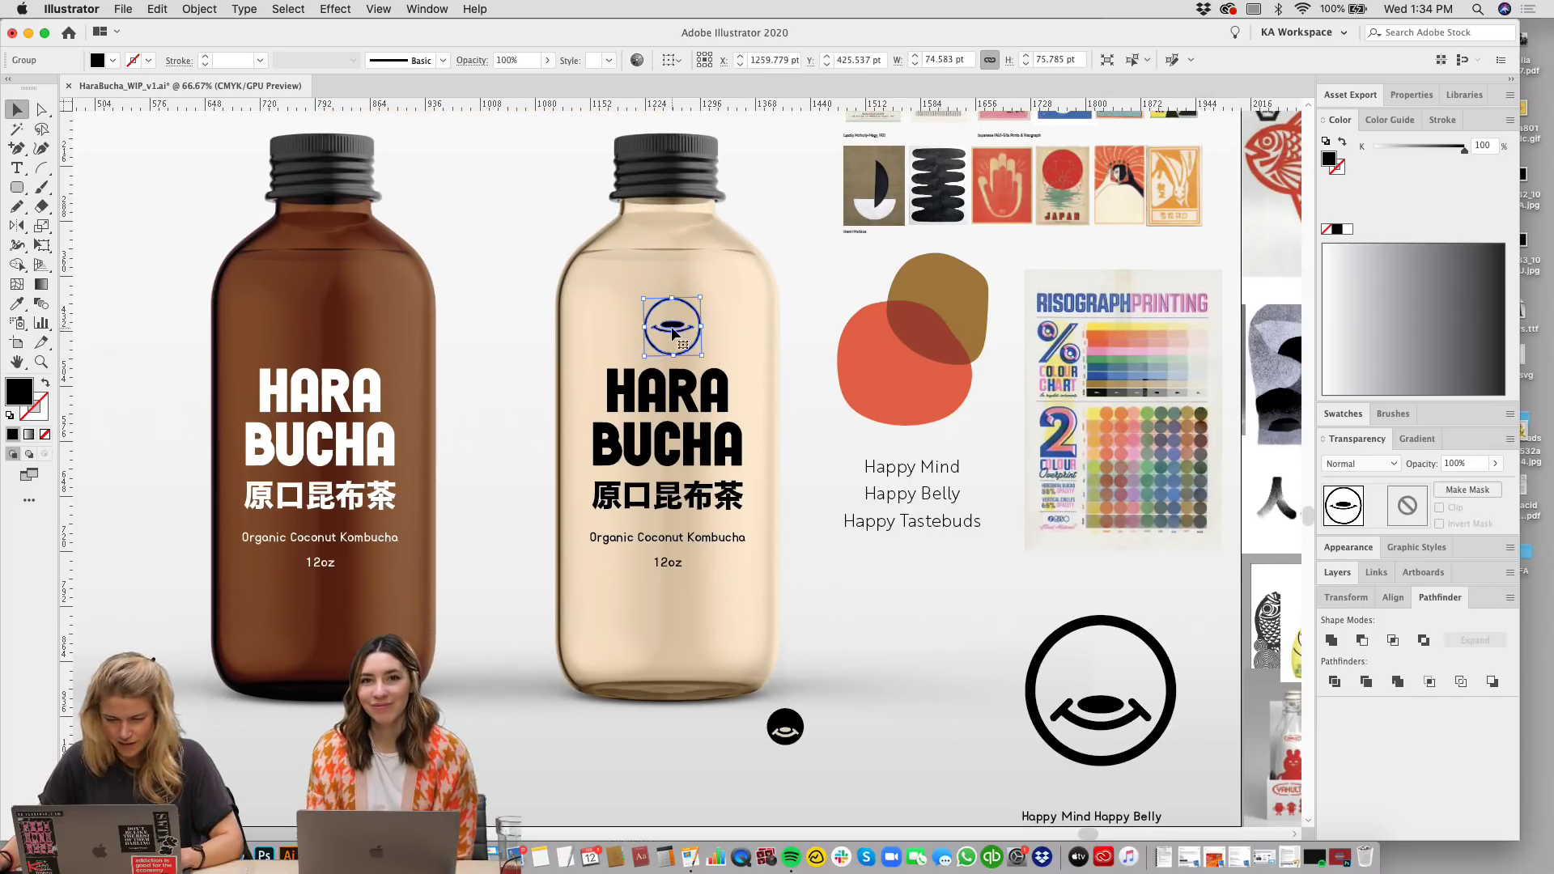
left_click_drag(676, 339, 731, 628)
left_click(732, 627)
left_click_drag(669, 579, 785, 365)
left_click(753, 301)
scroll(813, 416, "down", 1)
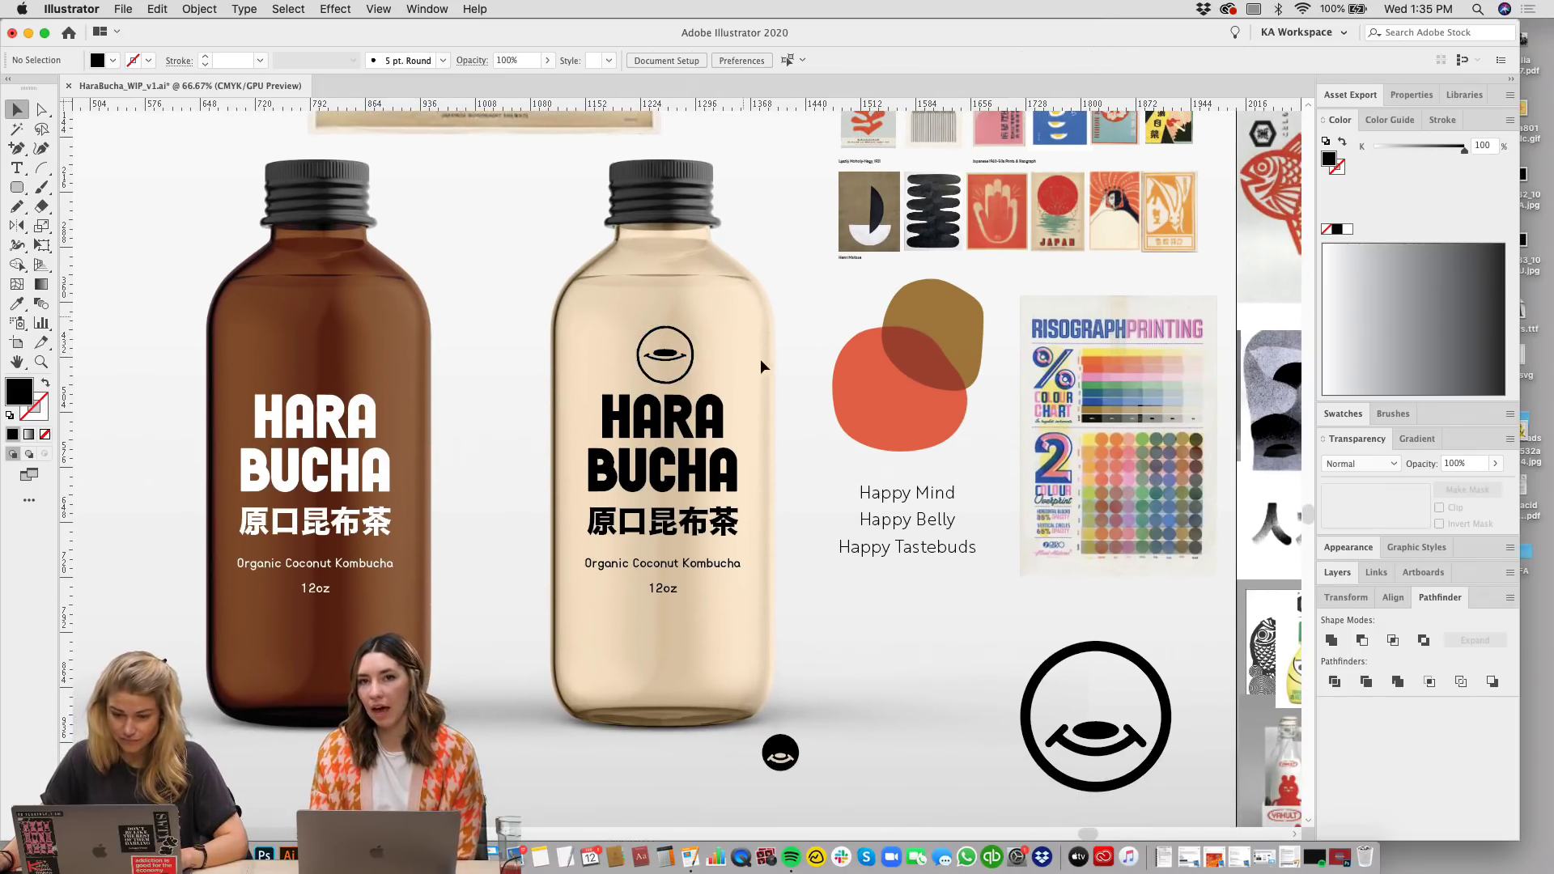
Step: Examine the cream bottle's label with the outlined face at 100% zoom
scroll(760, 358, "down", 3)
key("super+equal")
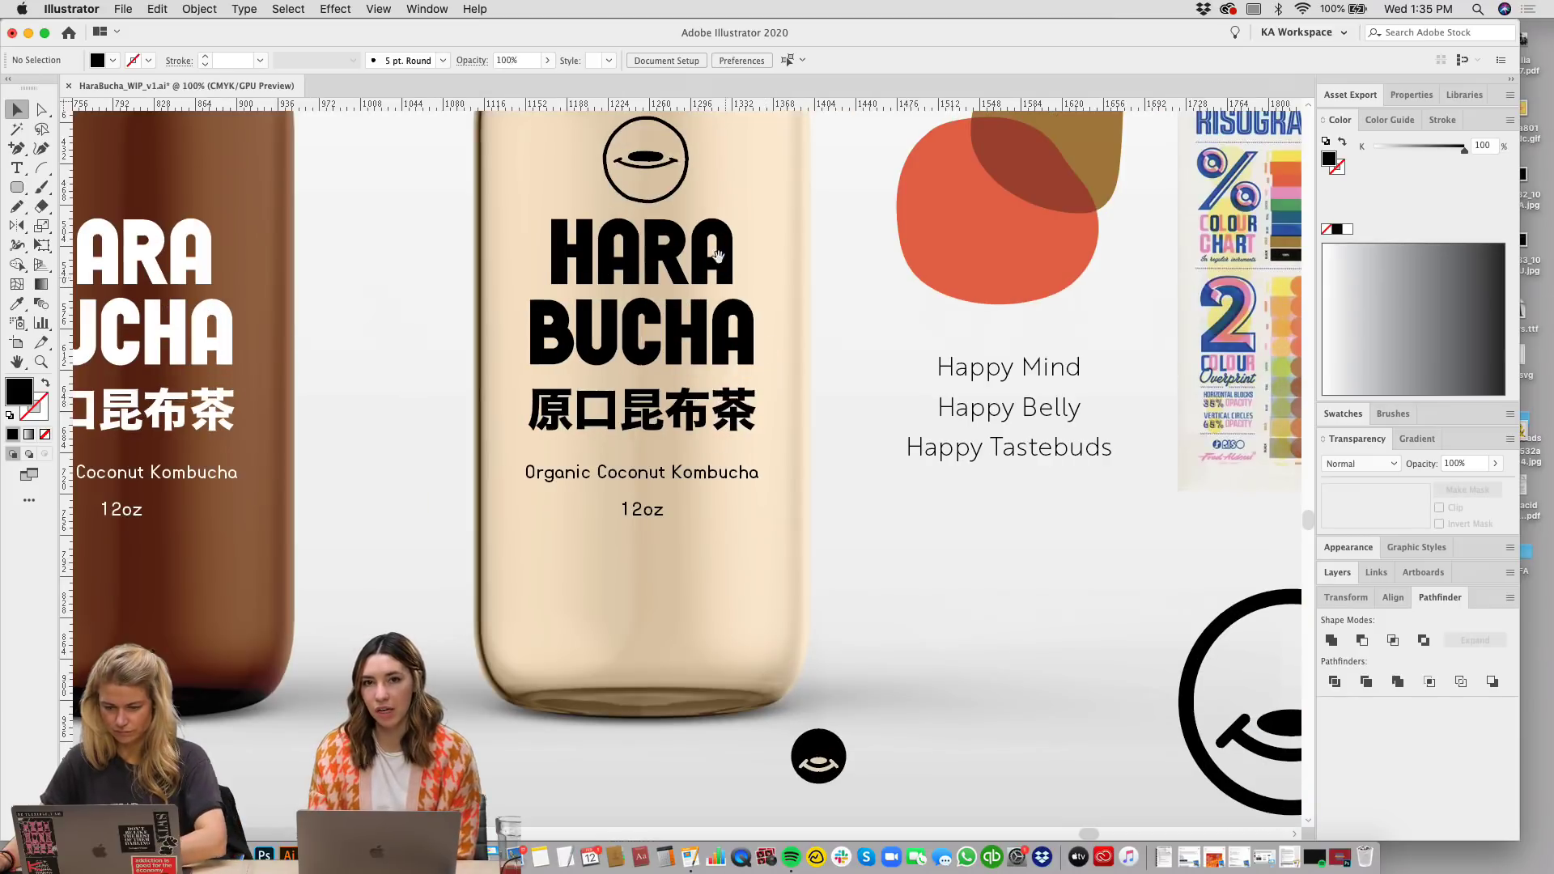
scroll(744, 347, "up", 1)
scroll(731, 344, "down", 1)
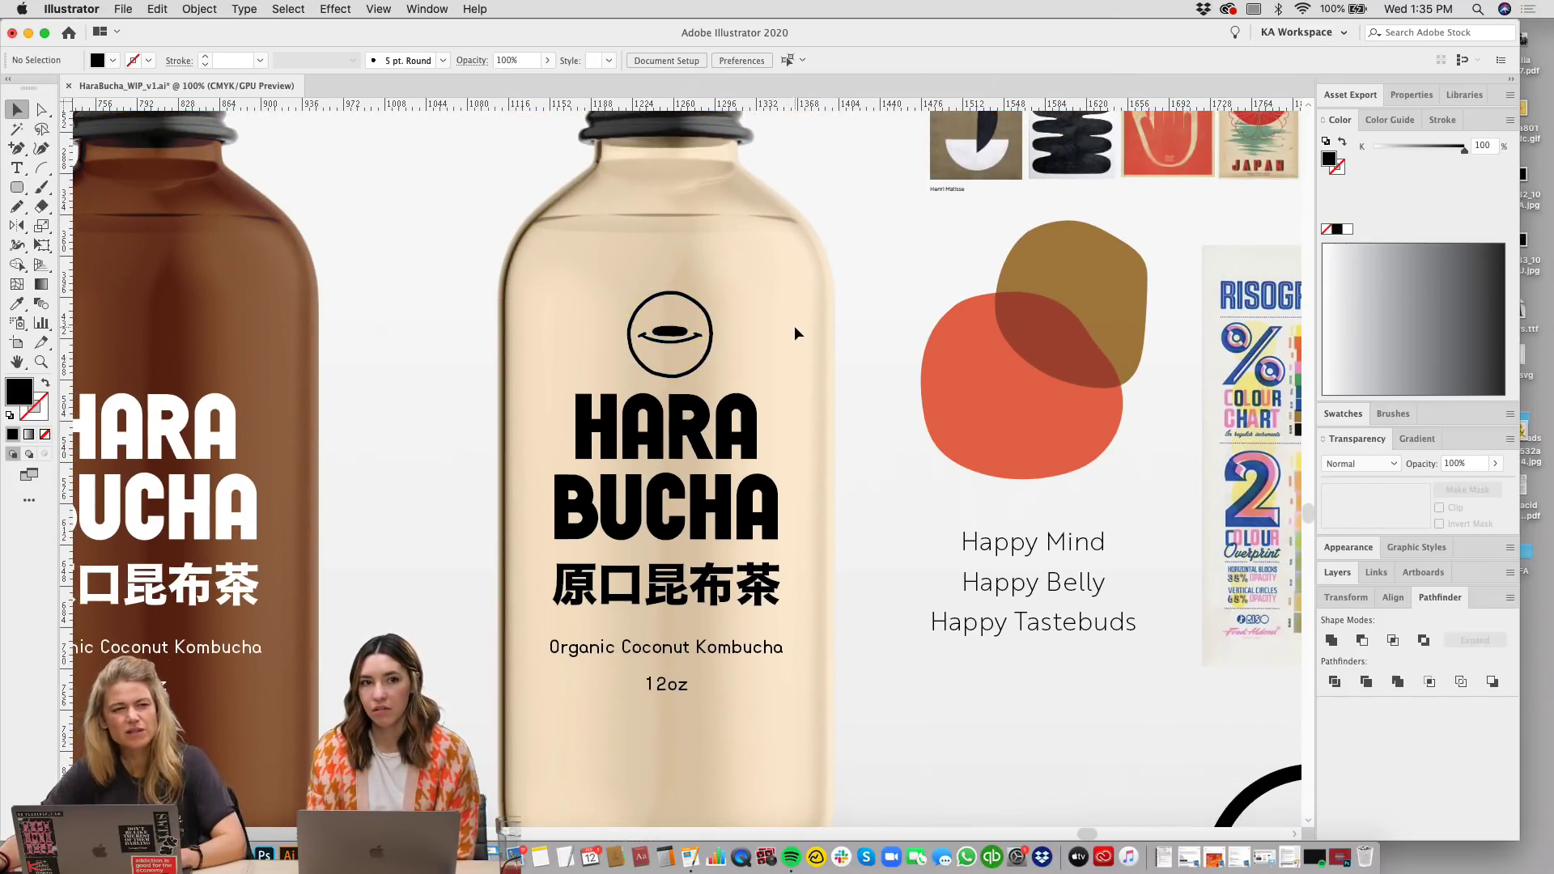
scroll(728, 340, "up", 1)
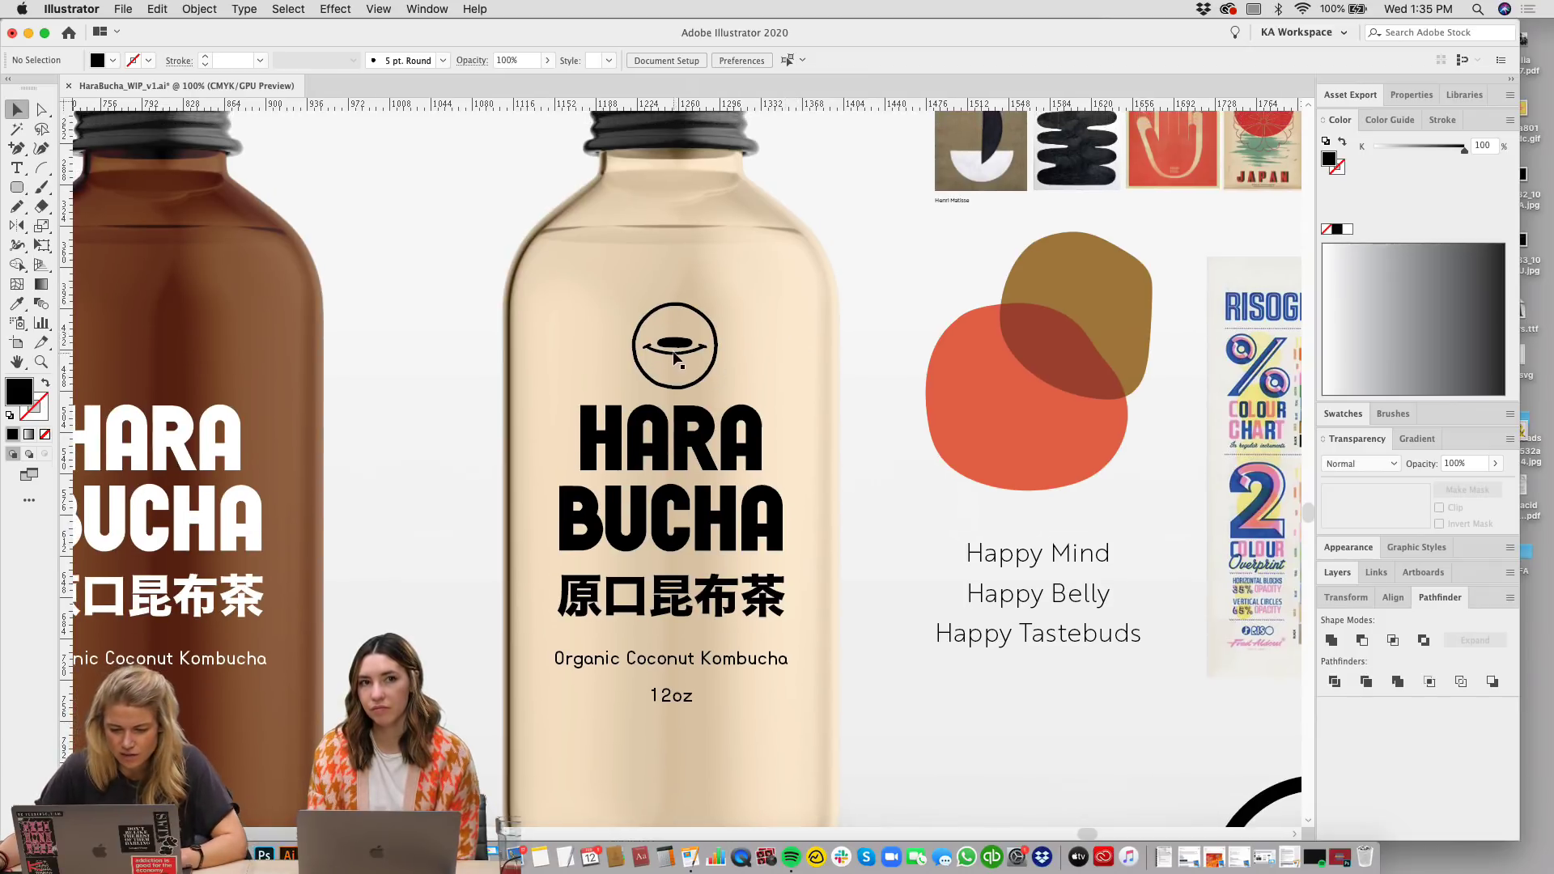
left_click(675, 347)
scroll(675, 347, "right", 5)
scroll(809, 324, "up", 4)
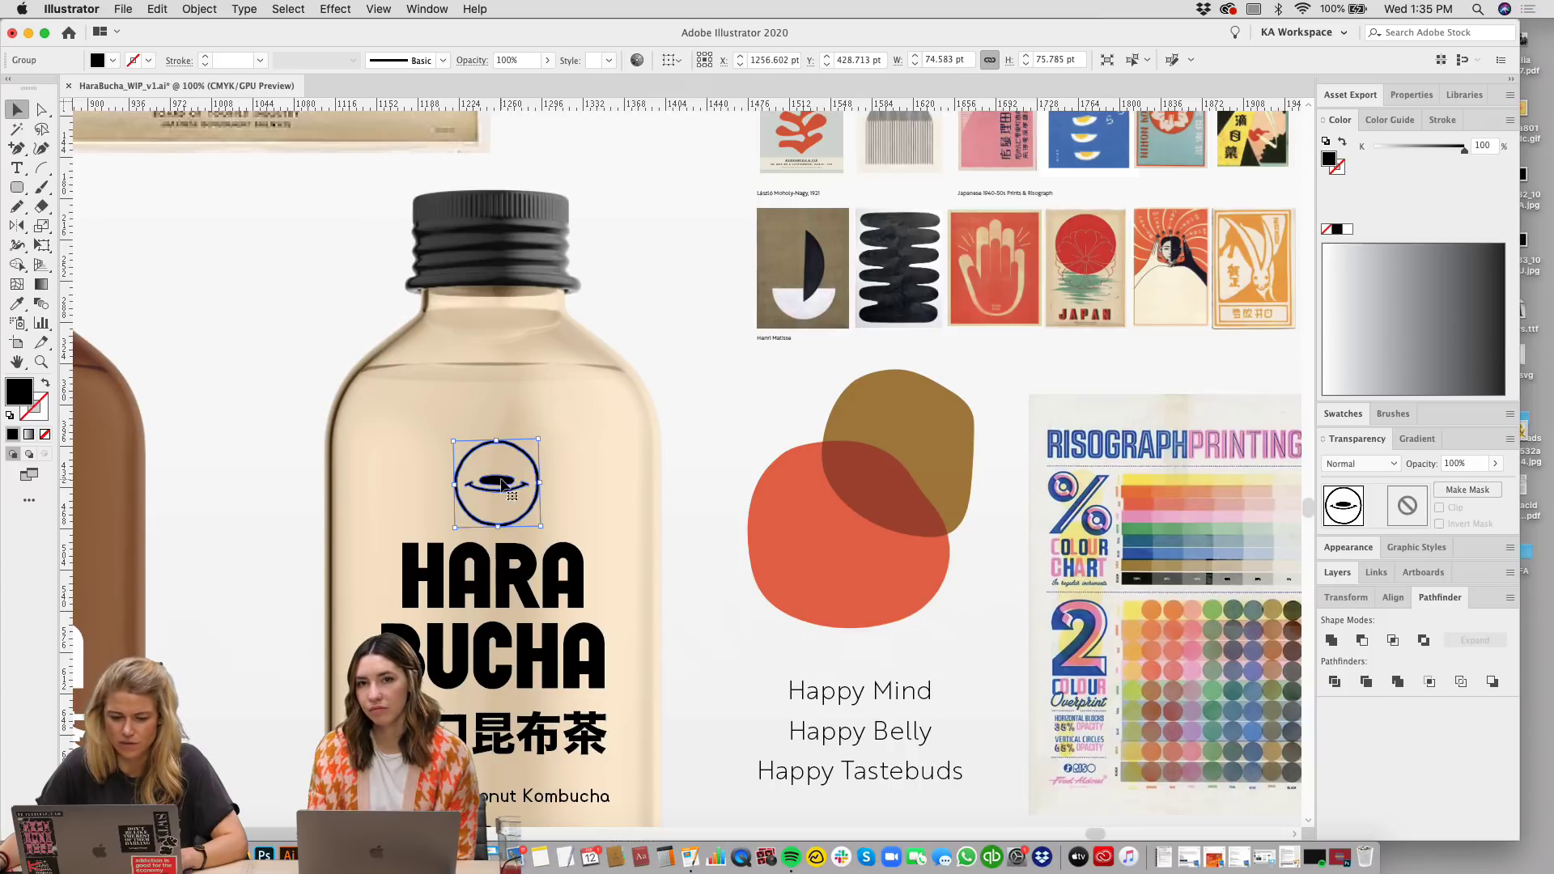
left_click_drag(501, 484, 511, 472)
left_click(544, 452)
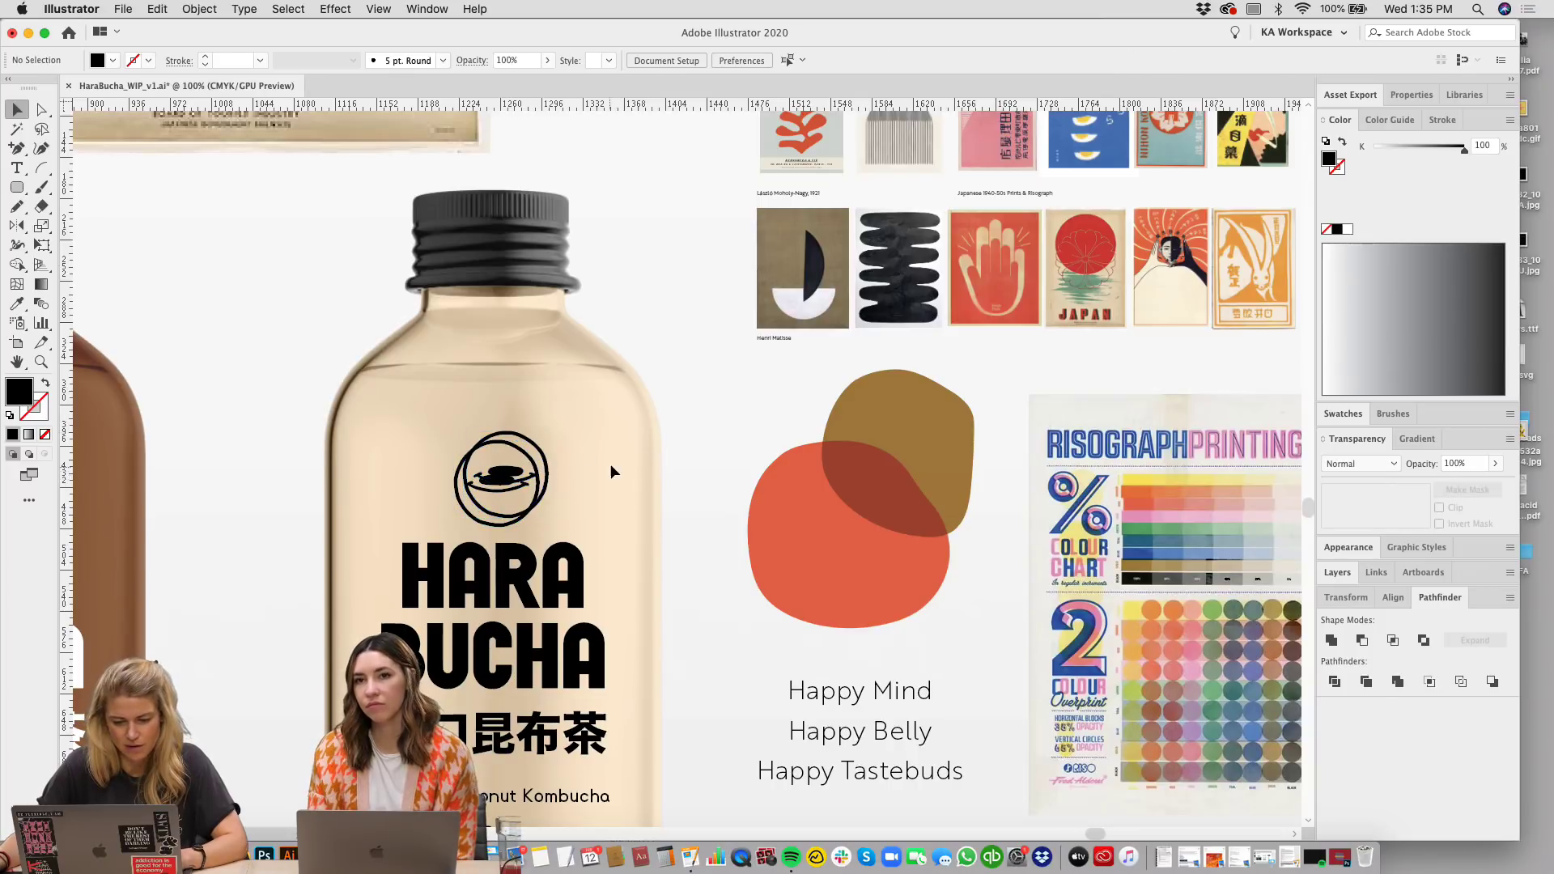
key("ctrl+z")
Step: Move the round face logo off the light bottle's label to the empty space just right of its shoulder
scroll(595, 468, "down", 2)
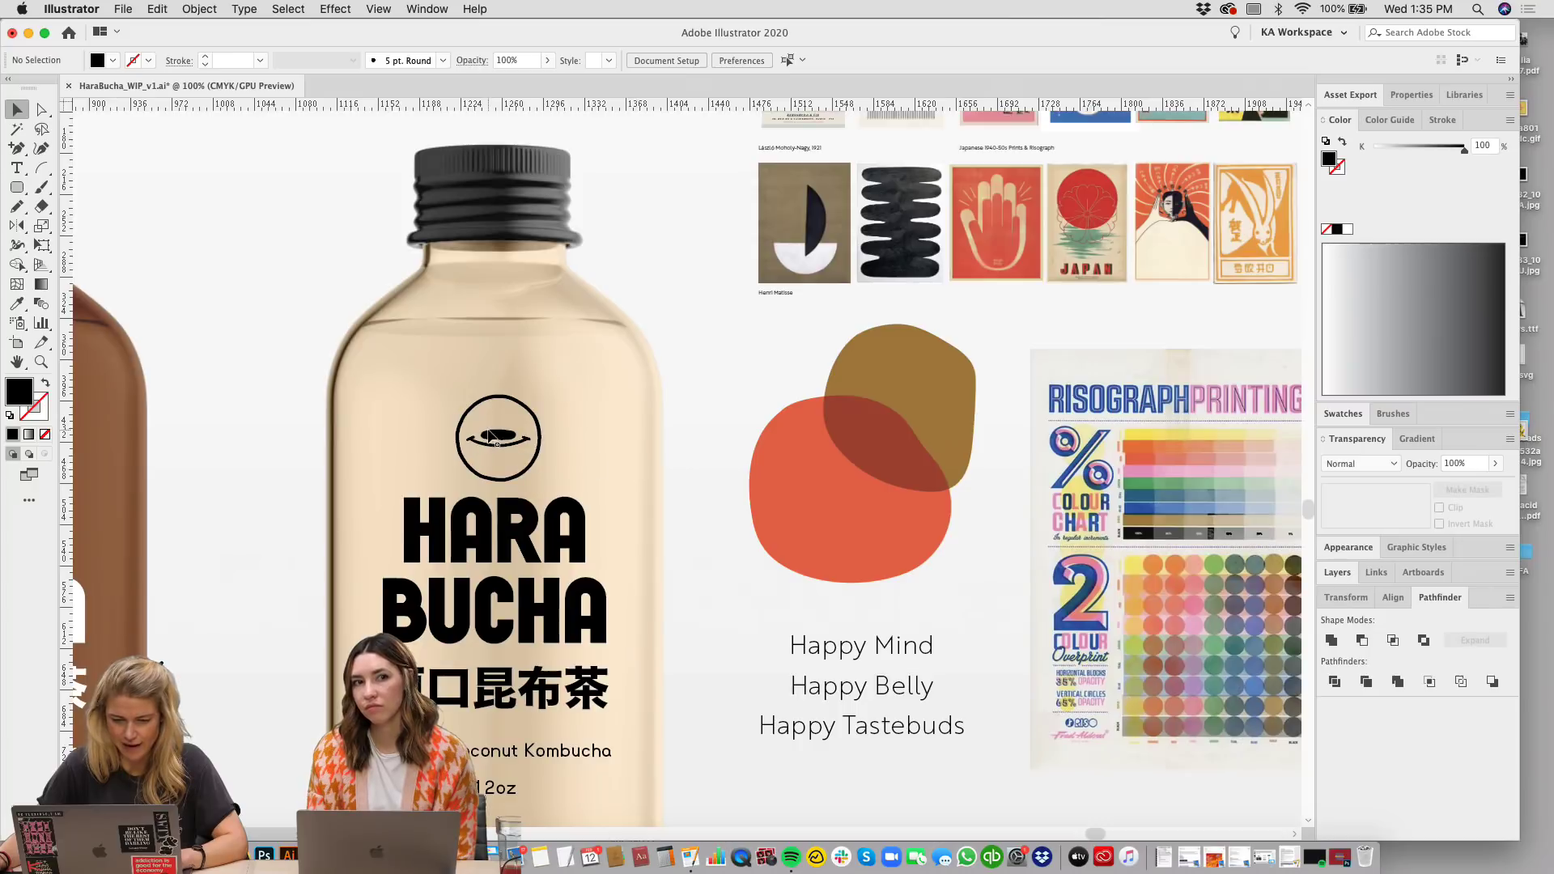
left_click_drag(490, 434, 693, 336)
left_click(688, 445)
scroll(809, 503, "down", 3)
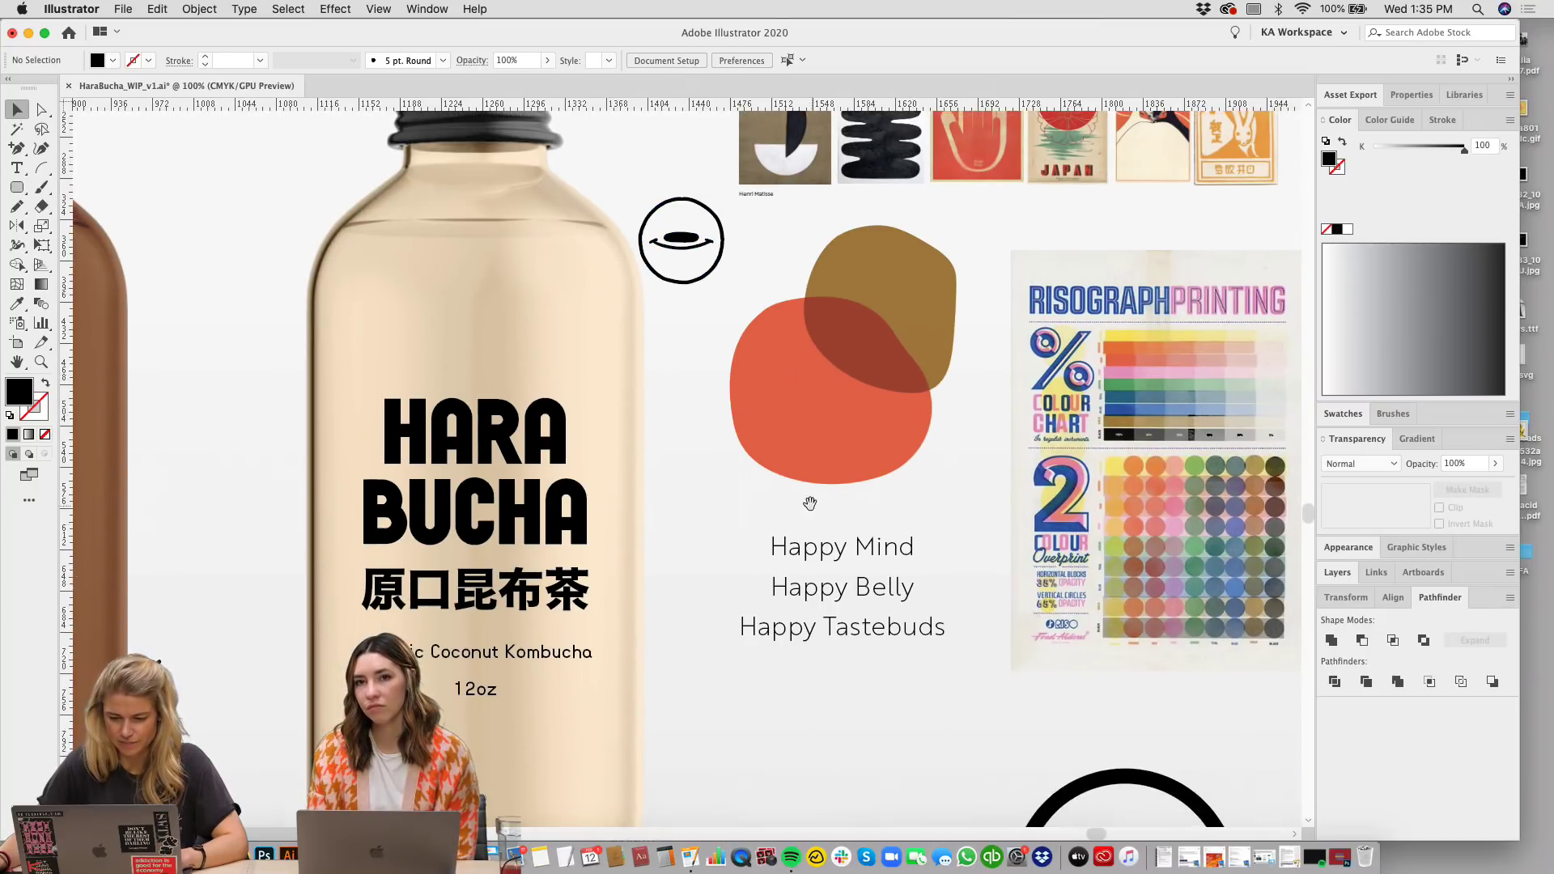
scroll(809, 504, "up", 2)
scroll(809, 503, "right", 1)
scroll(809, 680, "down", 2)
scroll(810, 680, "left", 2)
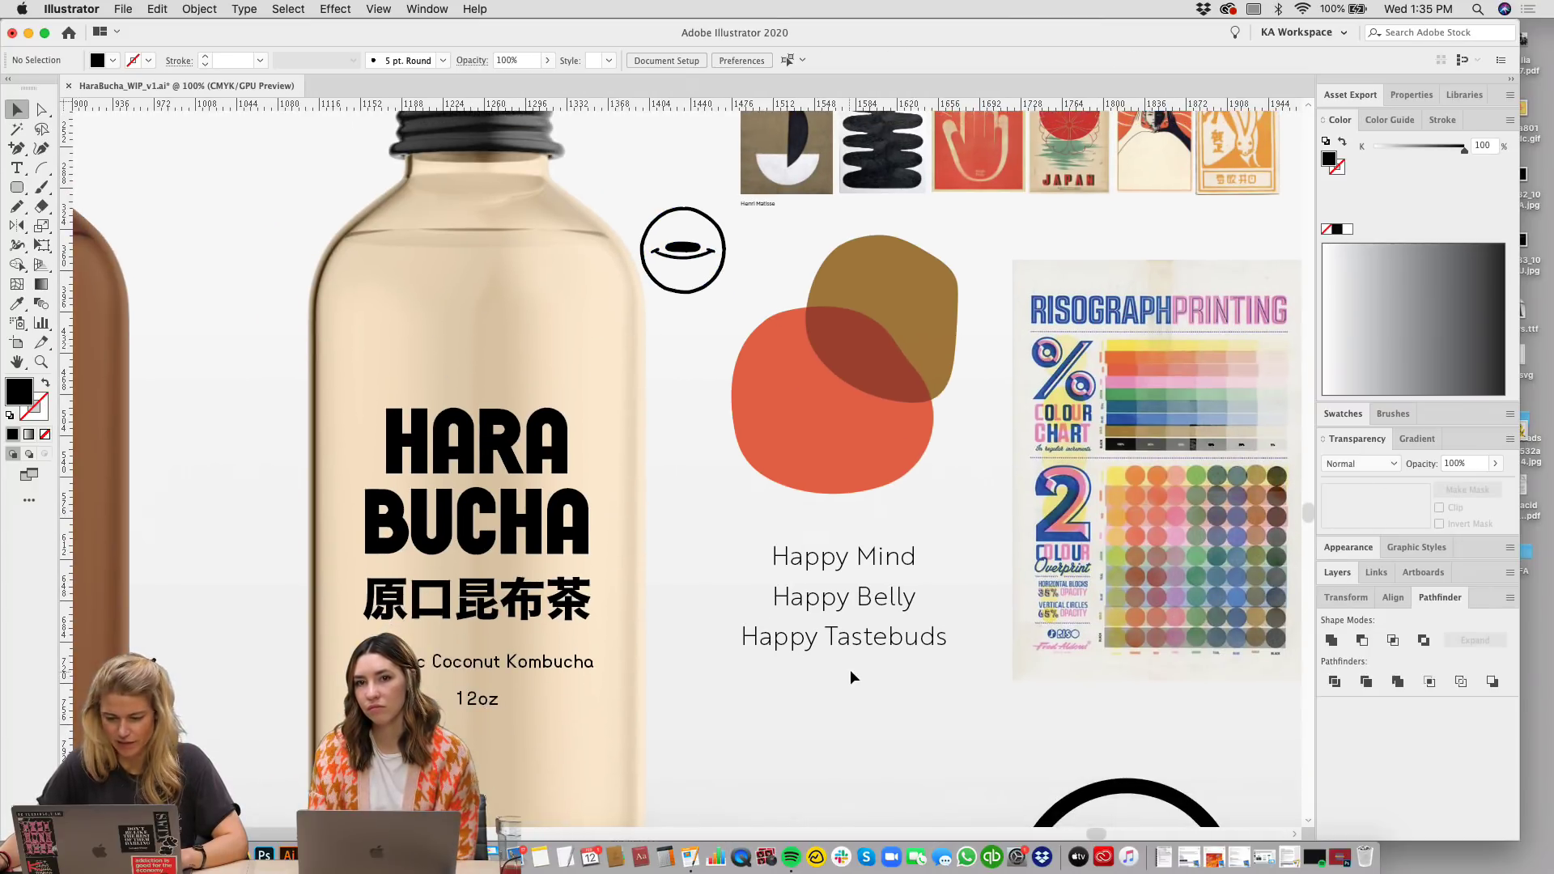
Step: Duplicate the overlapping brown and red shapes onto the light bottle's label and send the copies behind the lettering
left_click(899, 346)
left_click(862, 455, "shift")
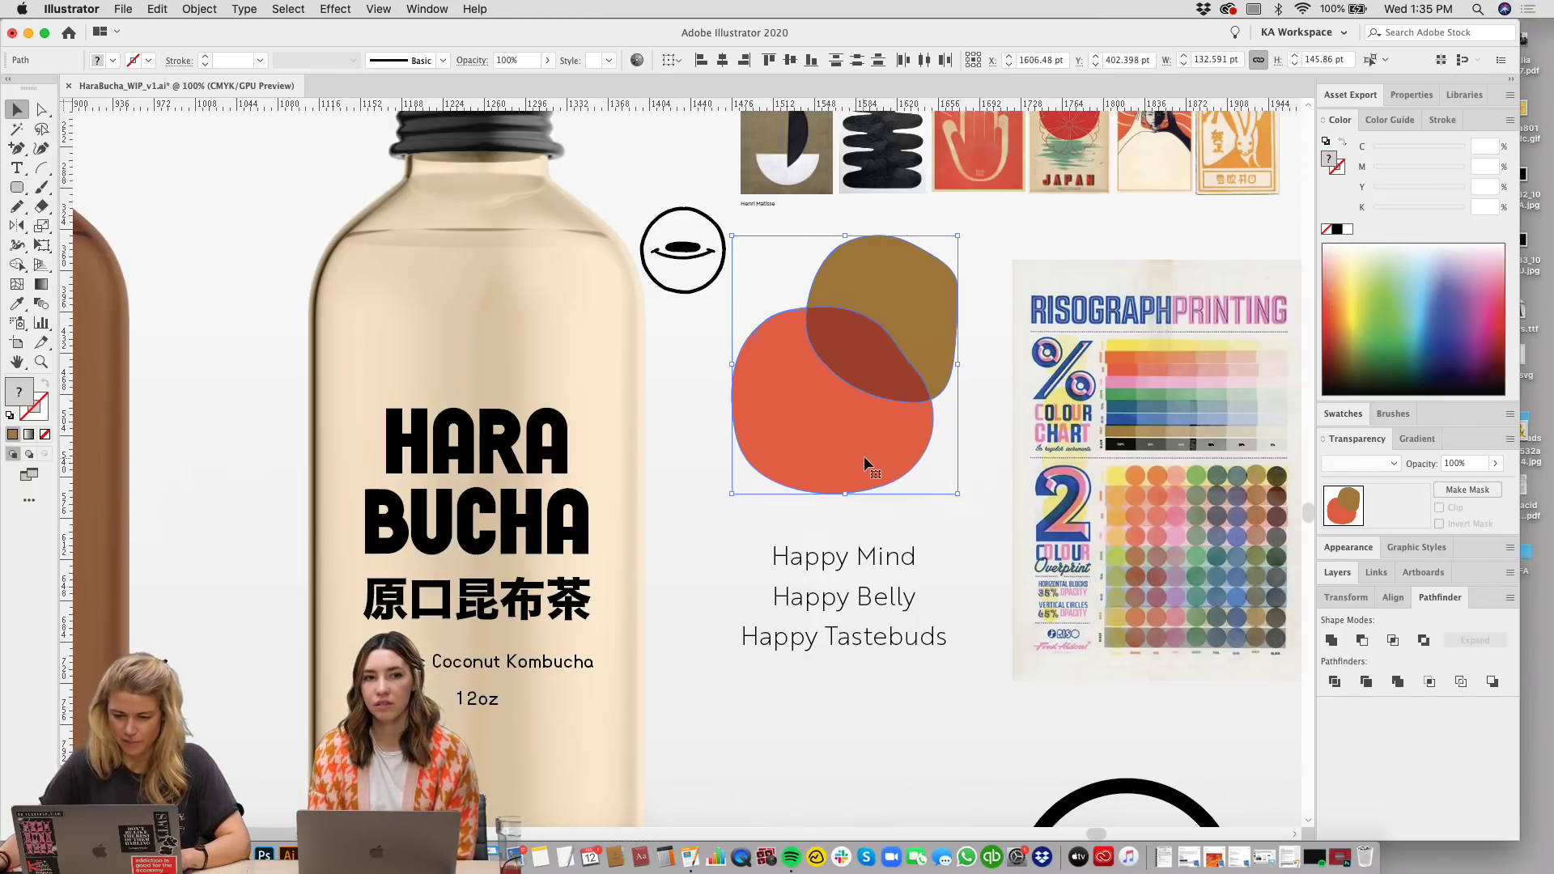
left_click_drag(863, 454, 494, 576)
scroll(756, 540, "down", 1)
scroll(757, 539, "left", 2)
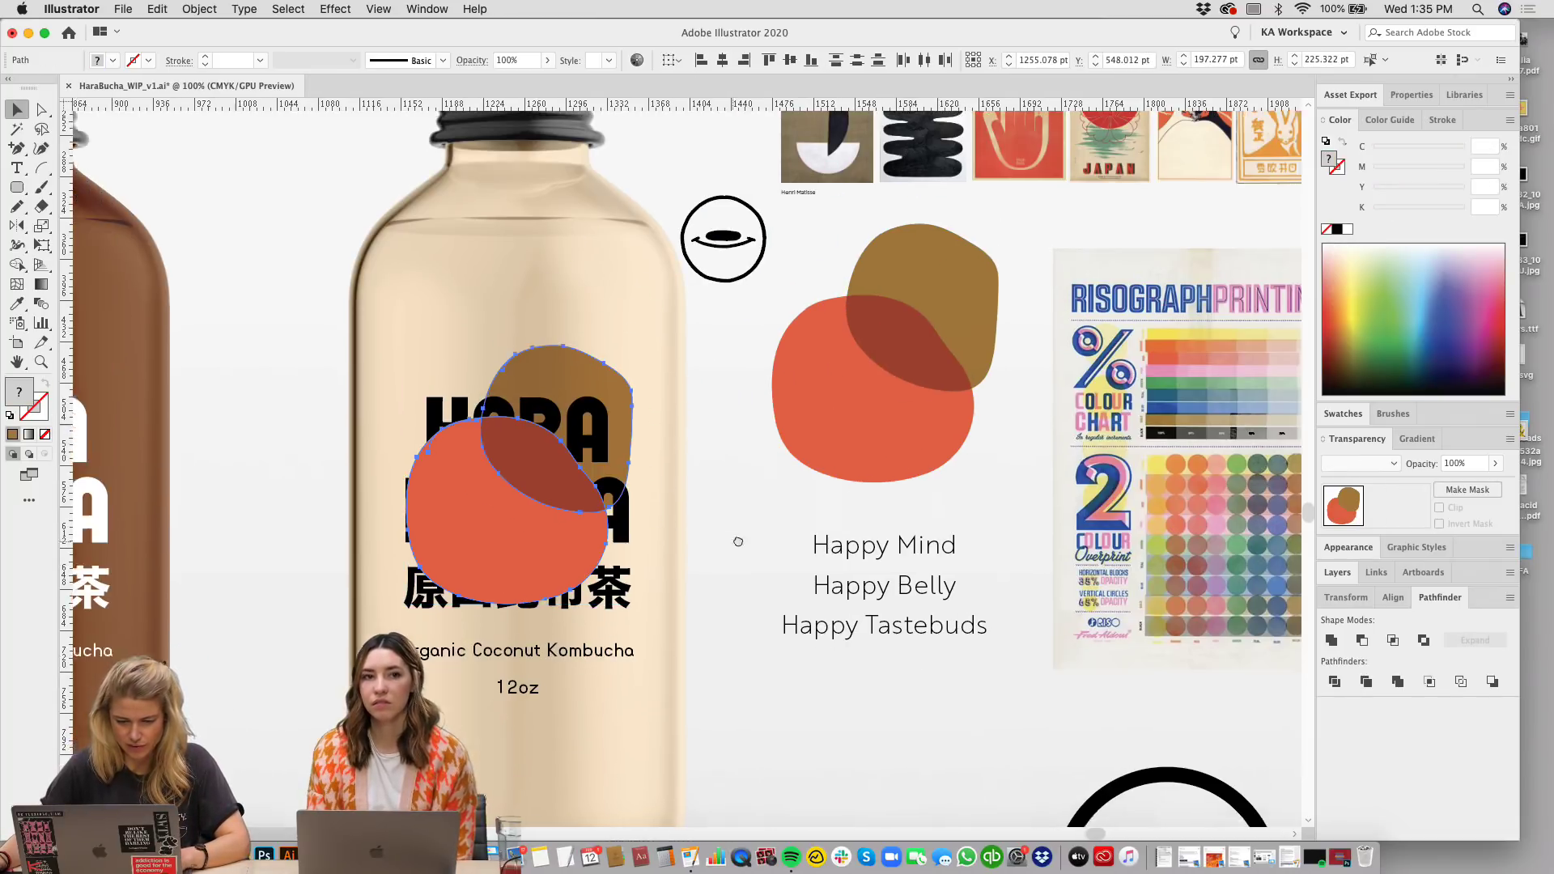
key("super+bracketleft")
scroll(739, 502, "down", 1)
scroll(738, 502, "left", 1)
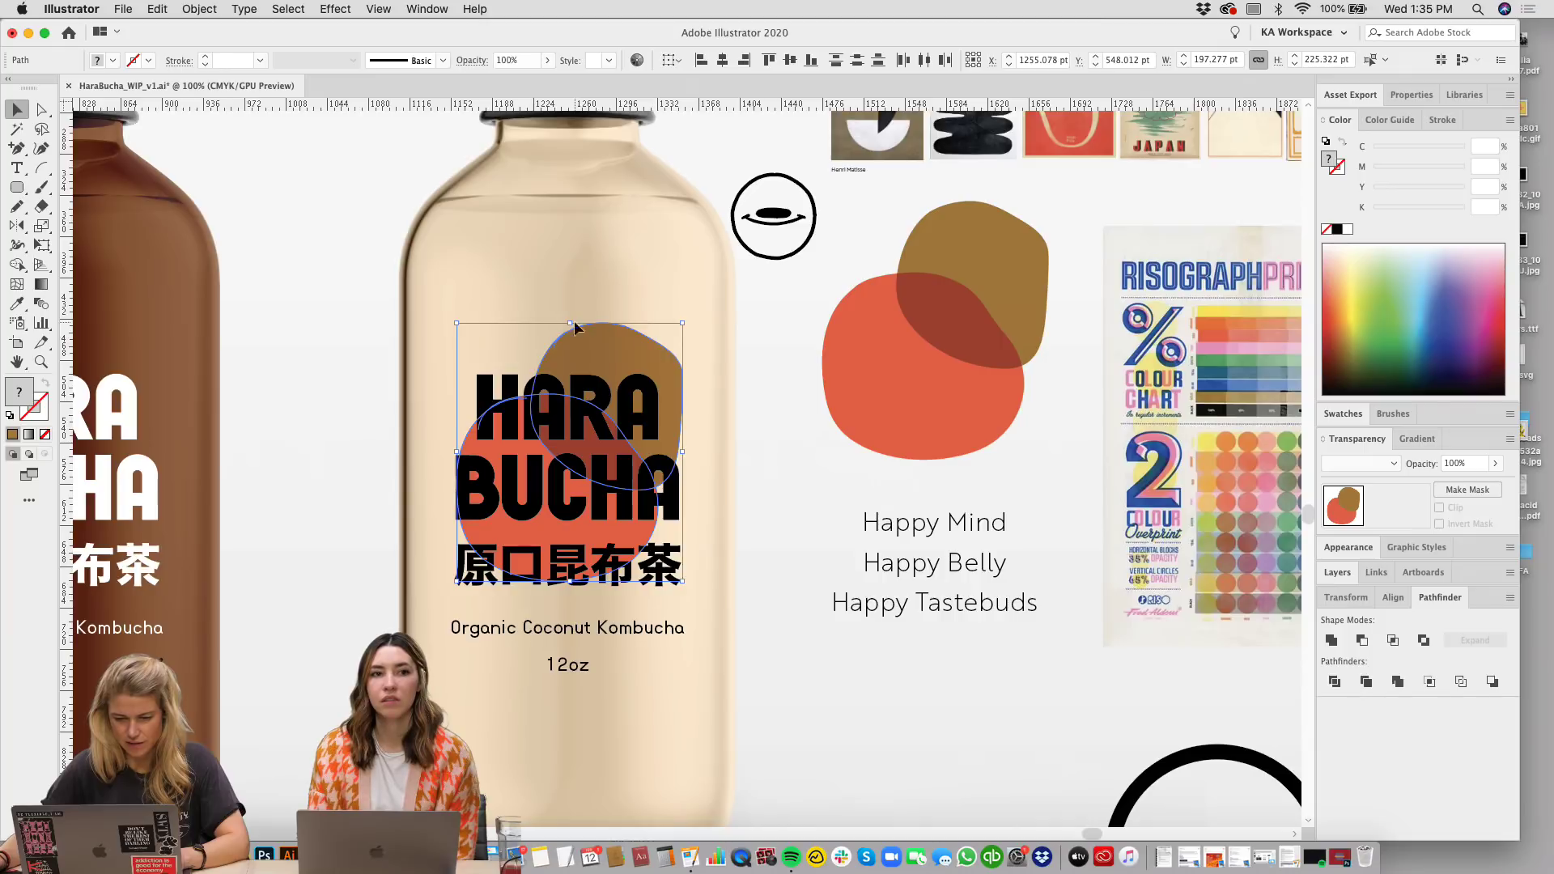
Step: Enlarge the copied brown and red shapes behind the HARA BUCHA lettering
left_click_drag(574, 327, 574, 305)
left_click_drag(701, 292, 774, 340)
left_click(774, 340)
left_click_drag(775, 480, 785, 581)
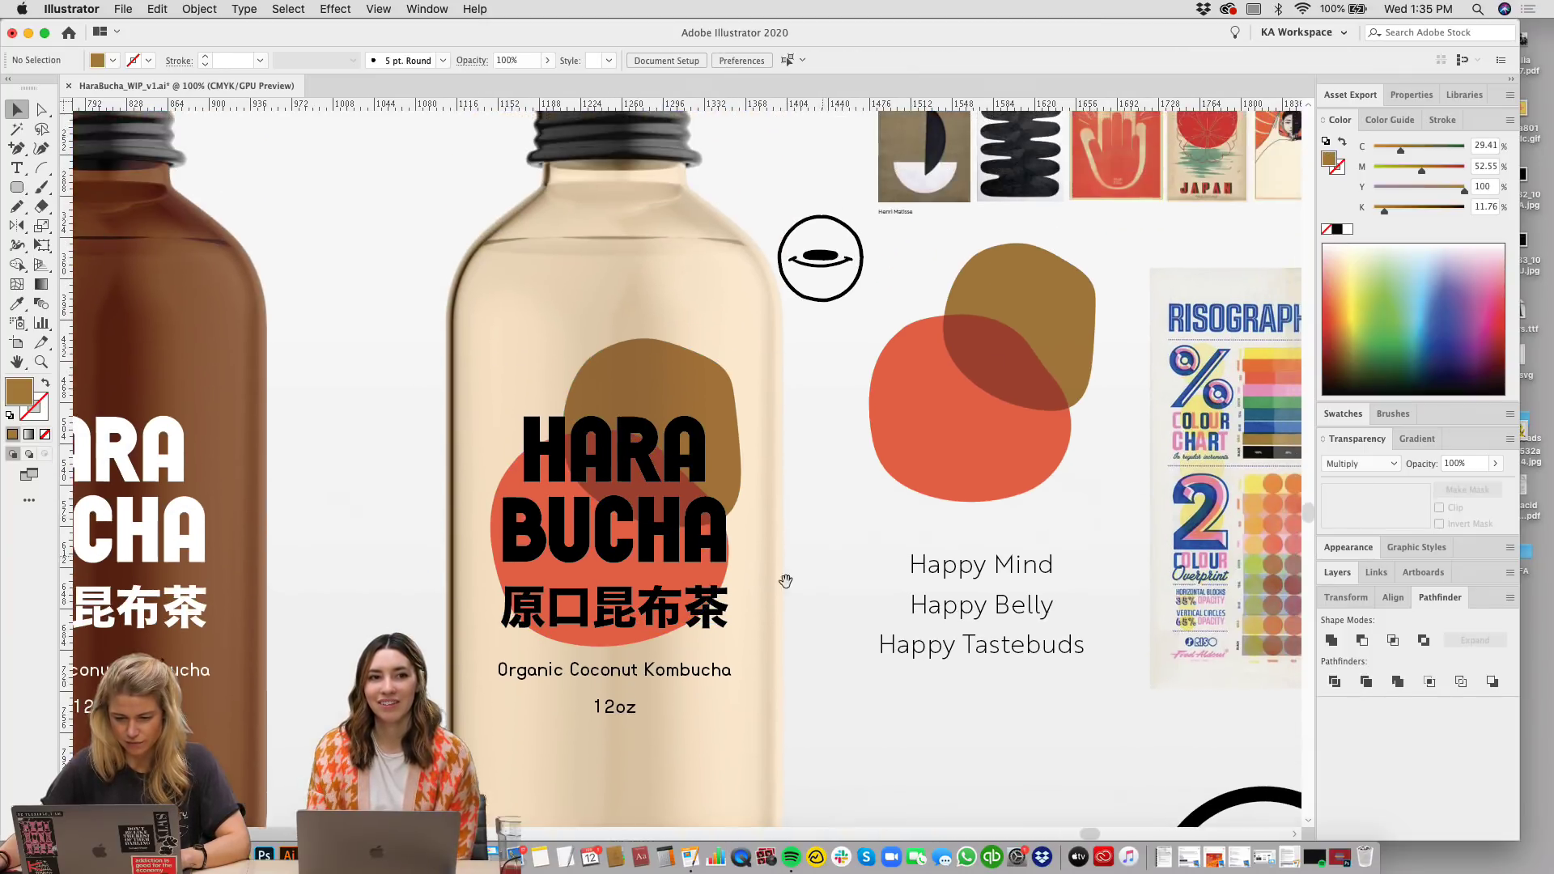
Step: Rotate the two label shapes slightly counter-clockwise, enlarge them further and reposition them around the lettering
left_click(512, 502)
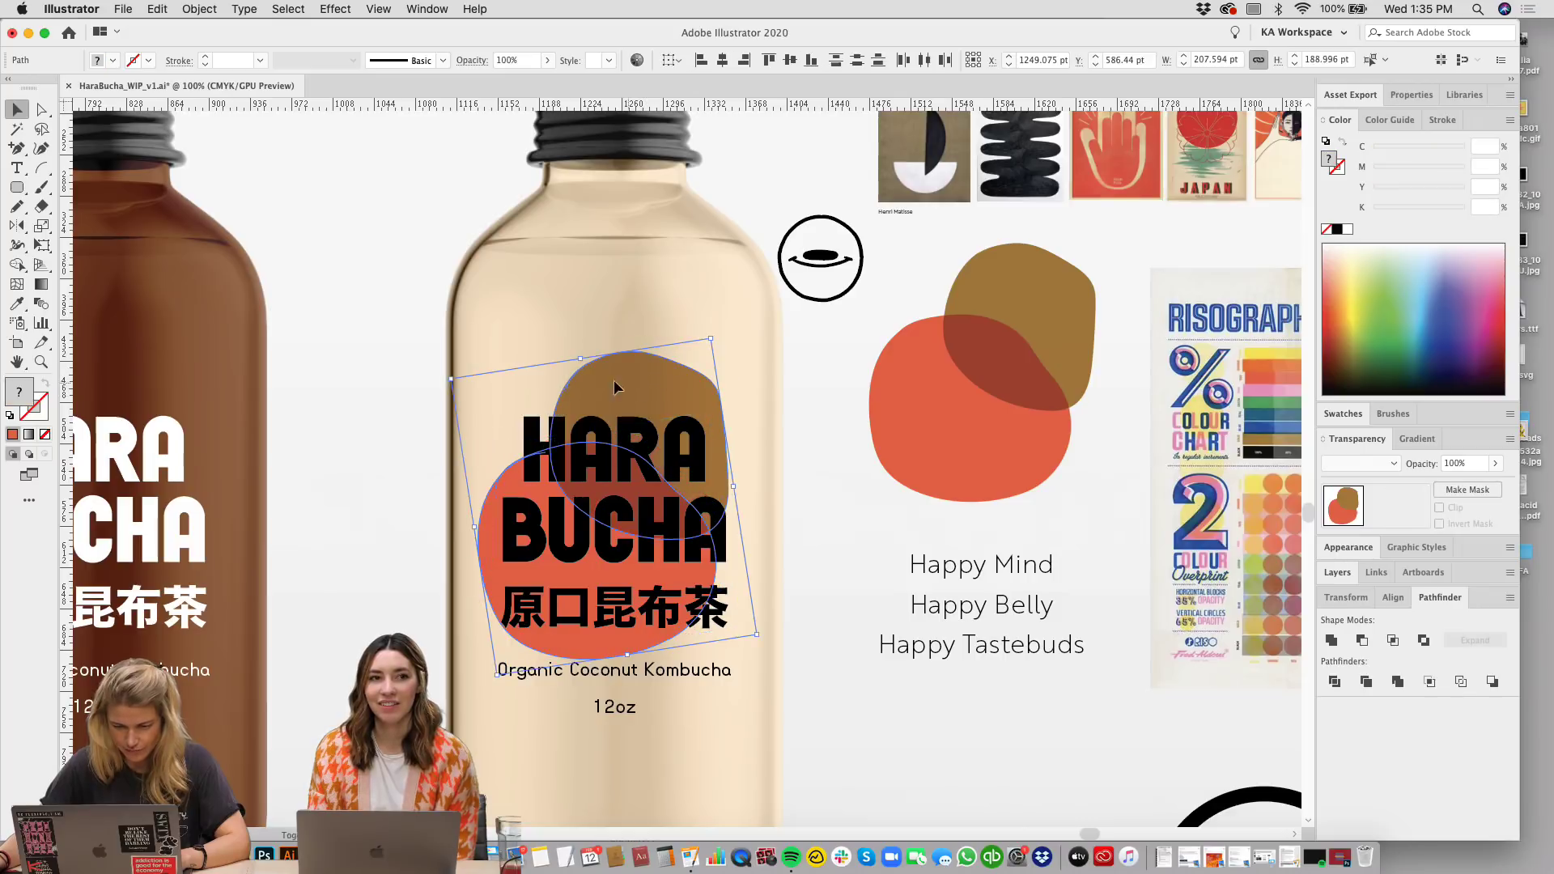
left_click_drag(579, 361, 577, 345)
left_click_drag(668, 378, 677, 371)
left_click(675, 376, "shift")
left_click(846, 555)
left_click_drag(846, 557, 868, 470)
Step: Move the "Organic Coconut Kombucha 12oz" text on the light bottle down, clear of the red shape
left_click(639, 619)
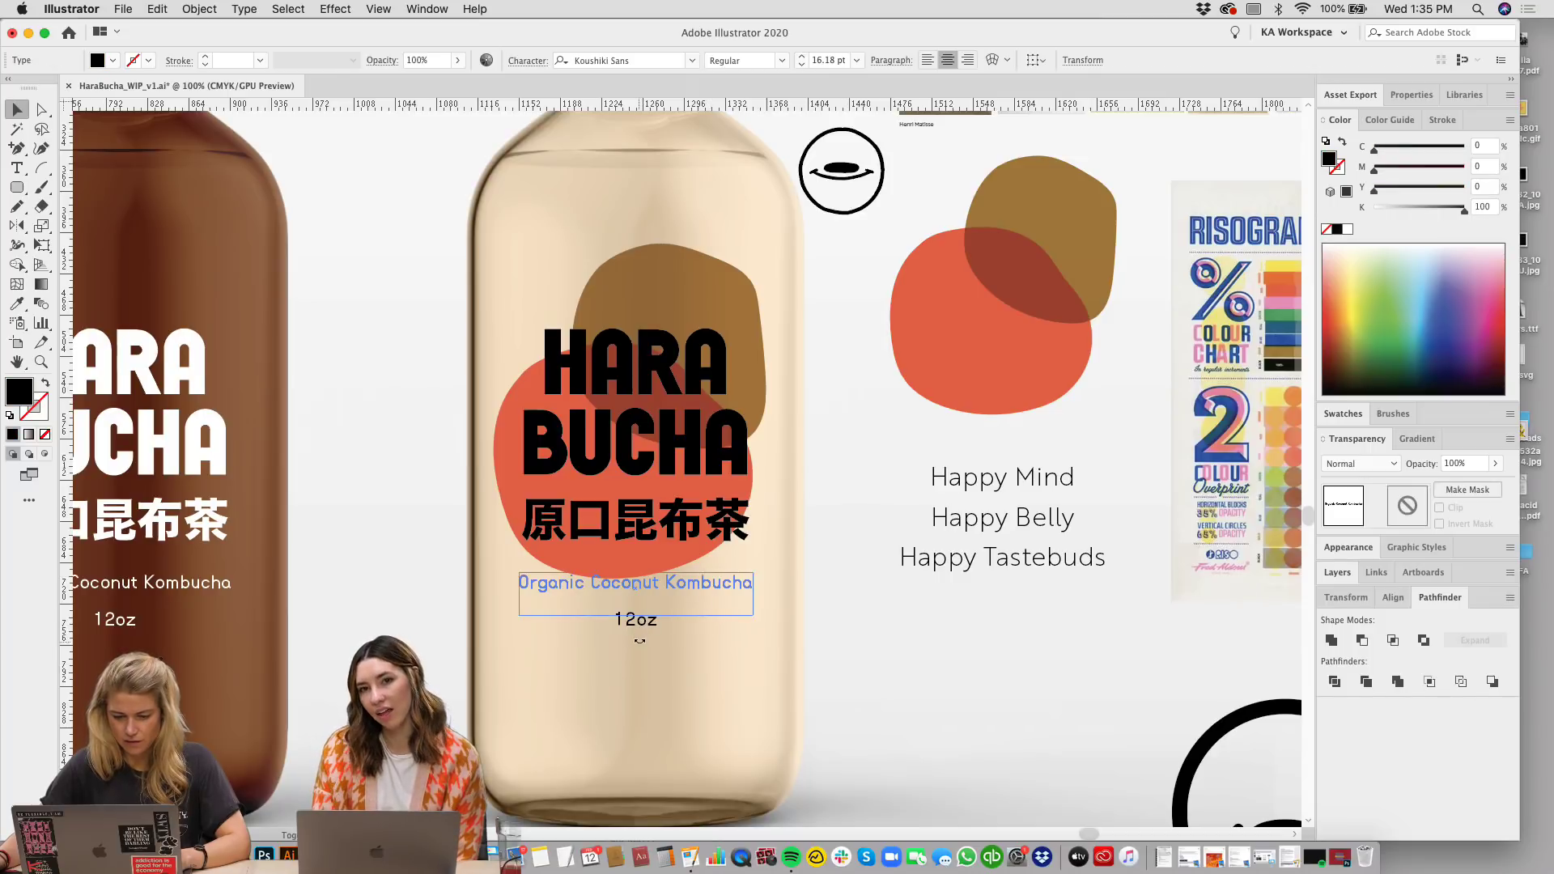
left_click(644, 631)
key("super+z")
left_click(706, 654)
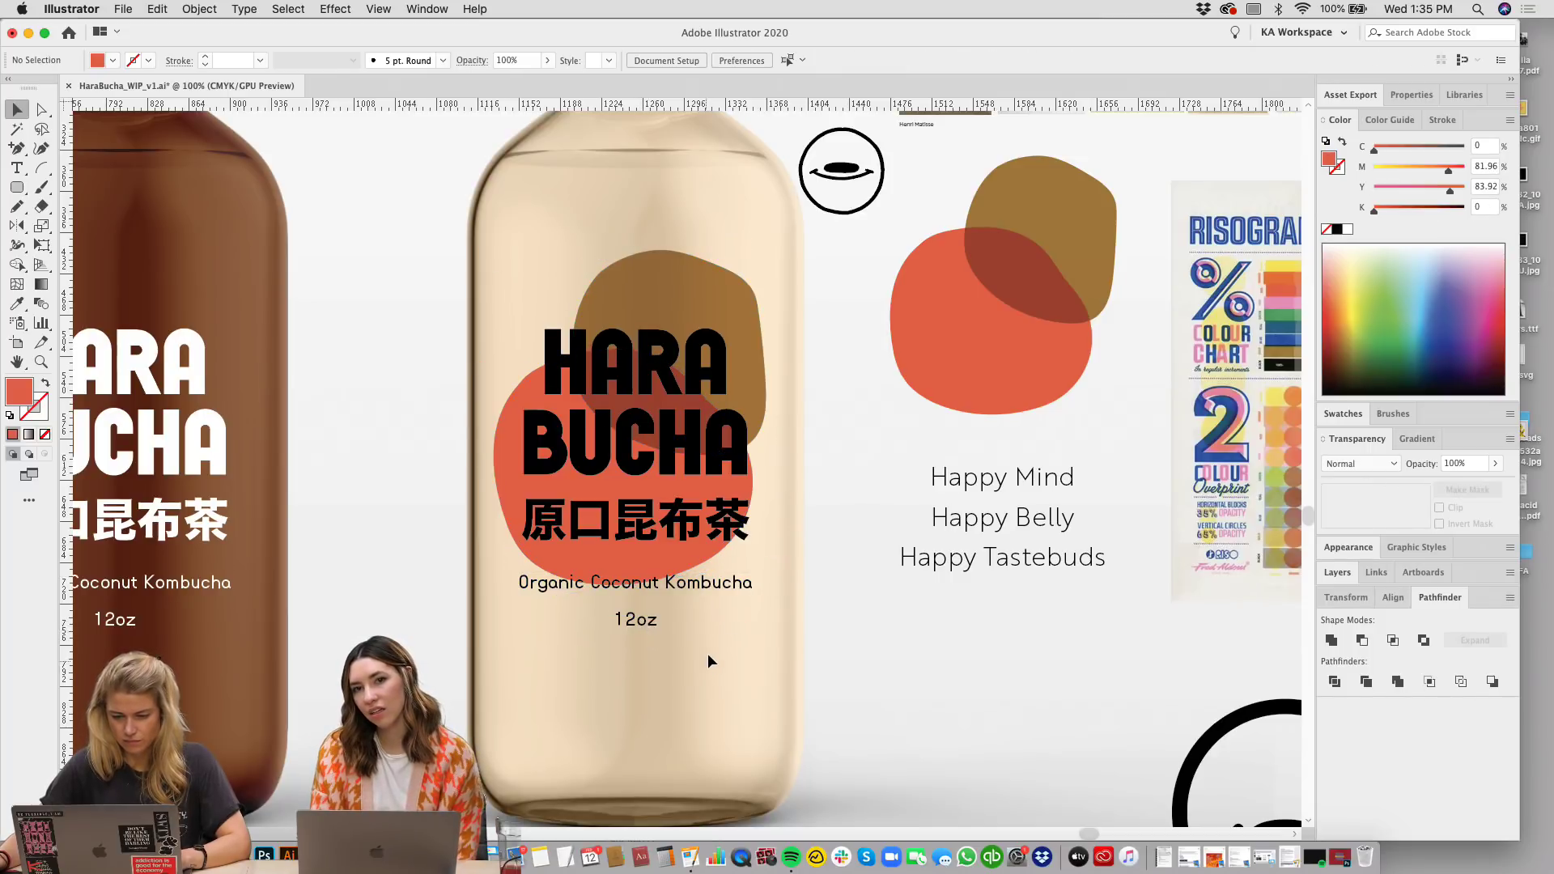
left_click(712, 608)
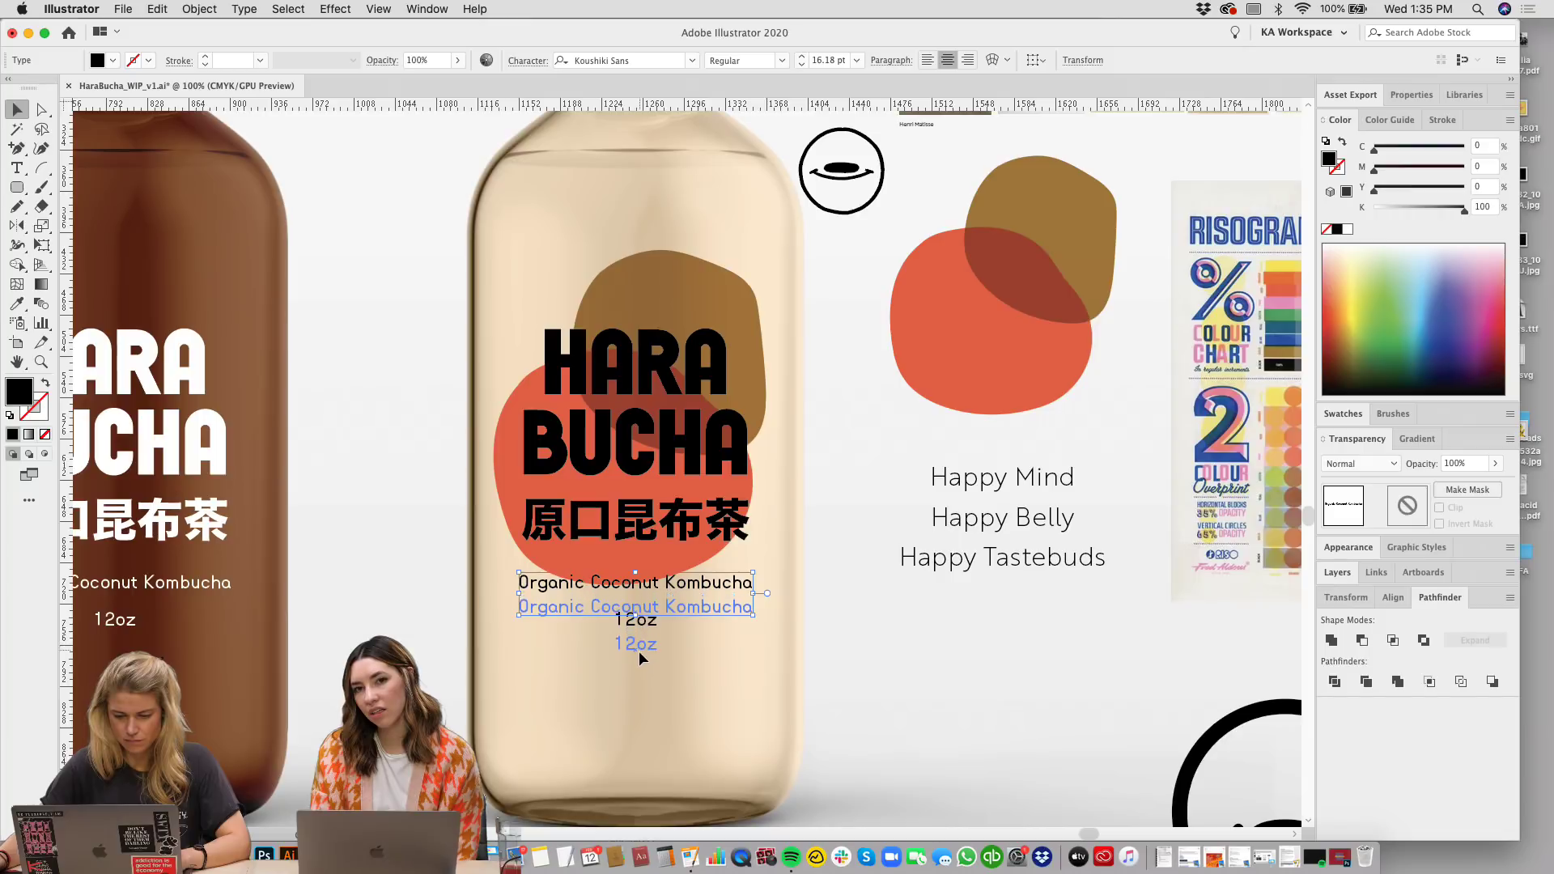
left_click(656, 663)
scroll(727, 668, "up", 3)
scroll(778, 721, "down", 1)
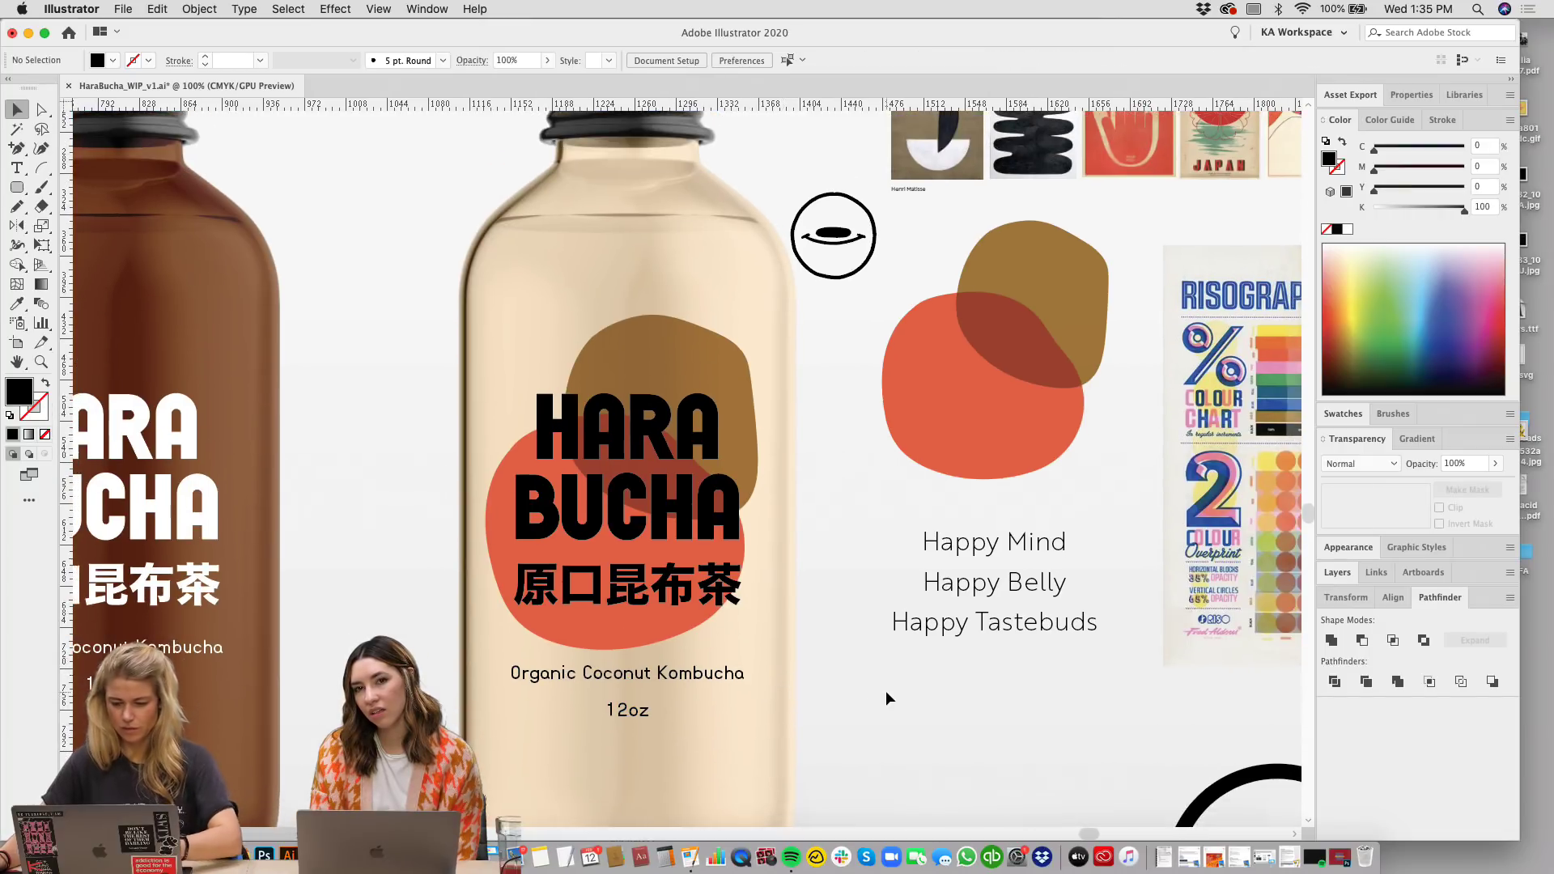
Step: Nudge the red label shape to the right so it sits more centrally behind BUCHA and the Japanese text
scroll(871, 479, "up", 3)
left_click(543, 632)
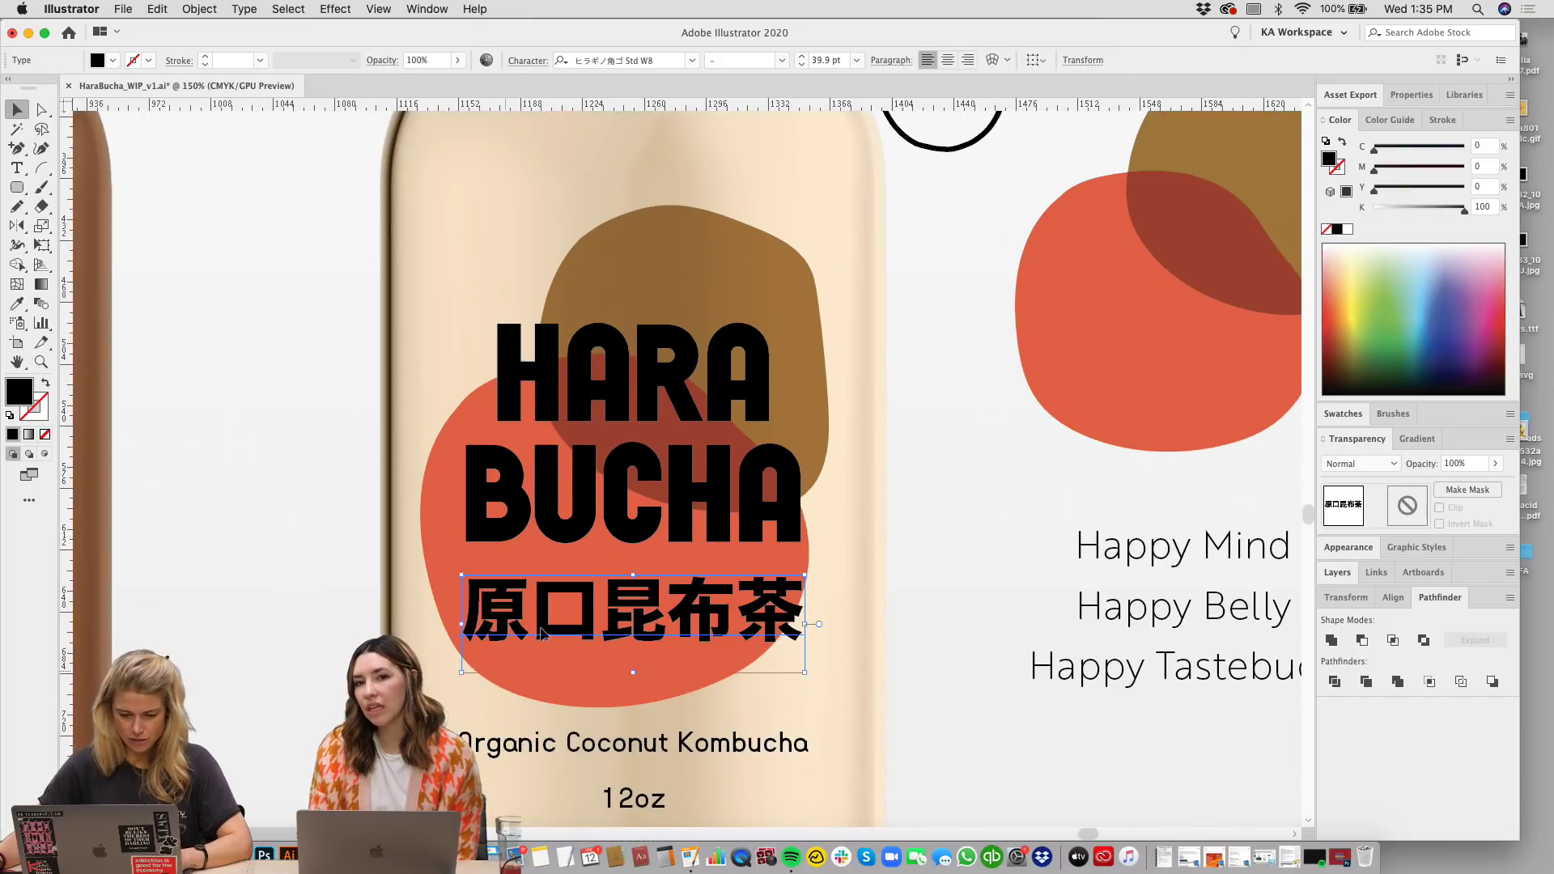
left_click(881, 343)
scroll(881, 343, "up", 1)
left_click(703, 285)
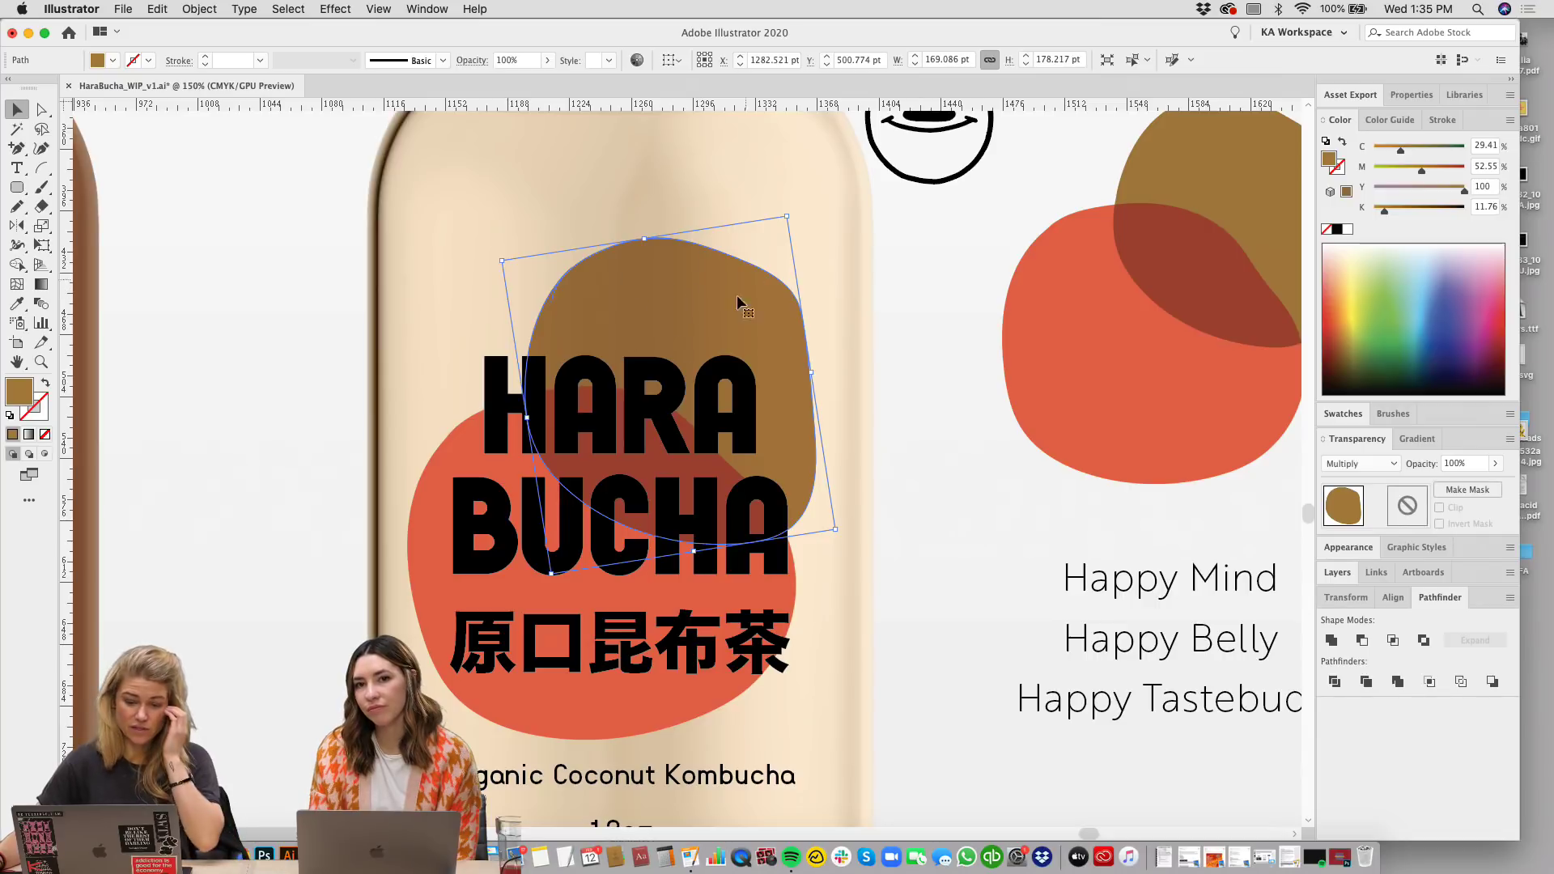
left_click(422, 483)
key("shift+Right")
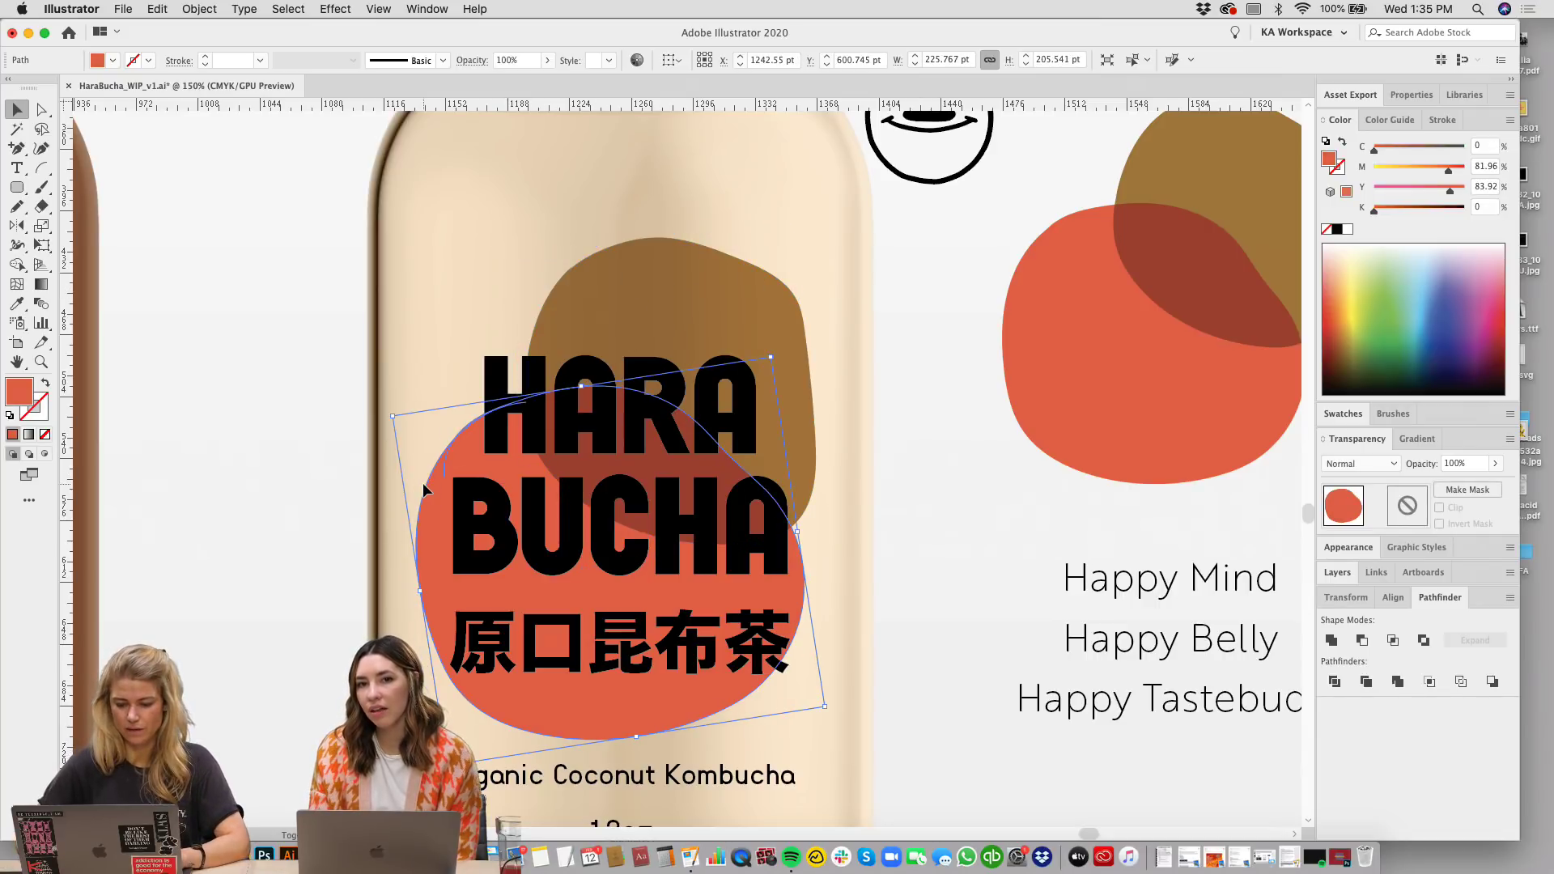
key("Left")
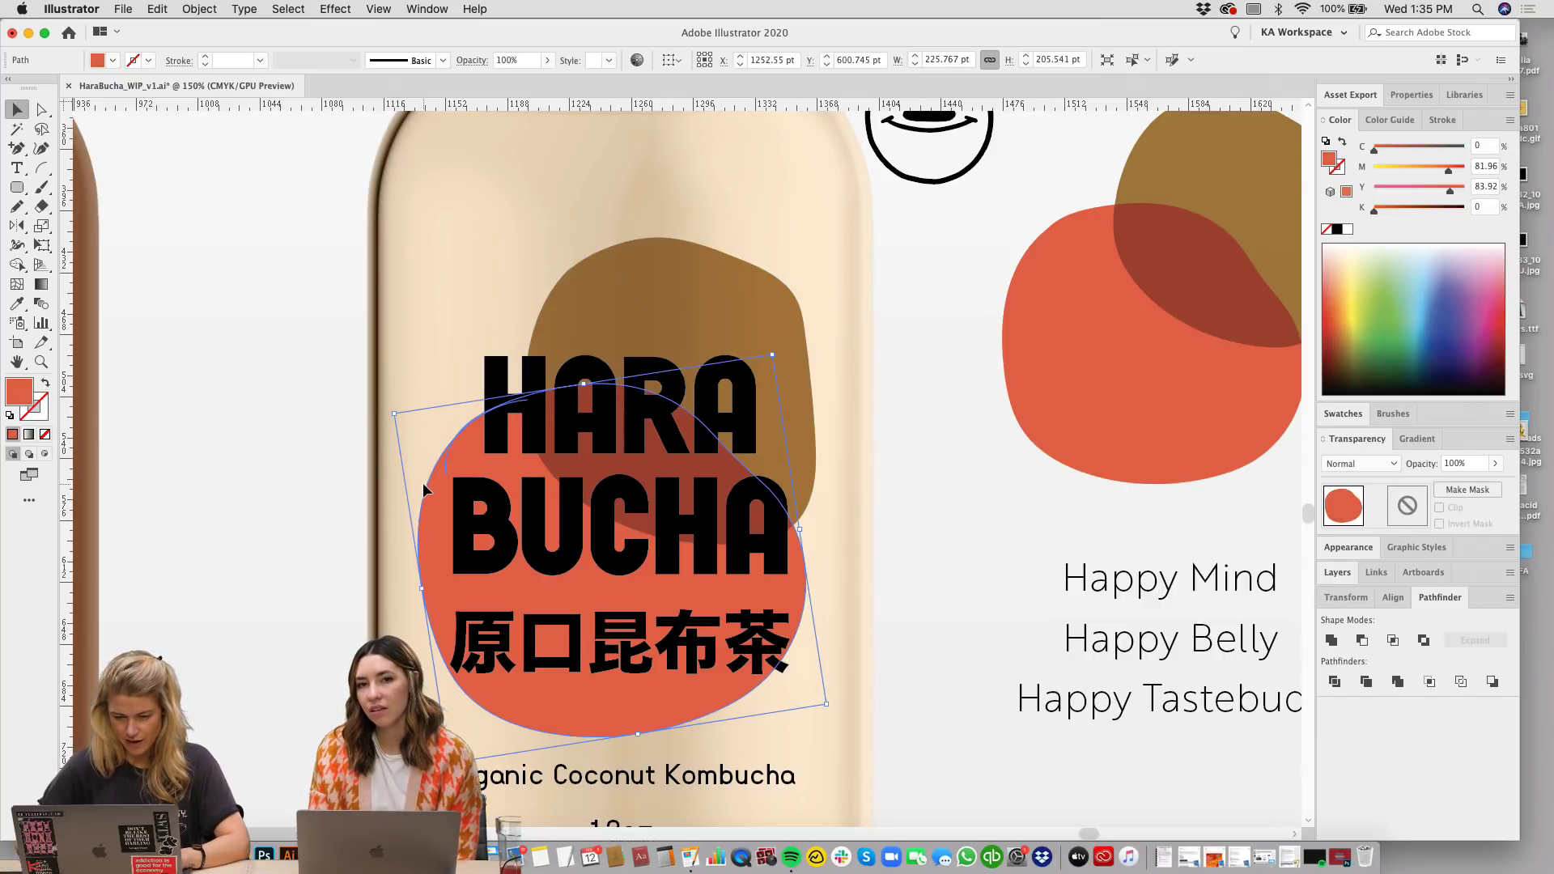
key("Left")
left_click(978, 469)
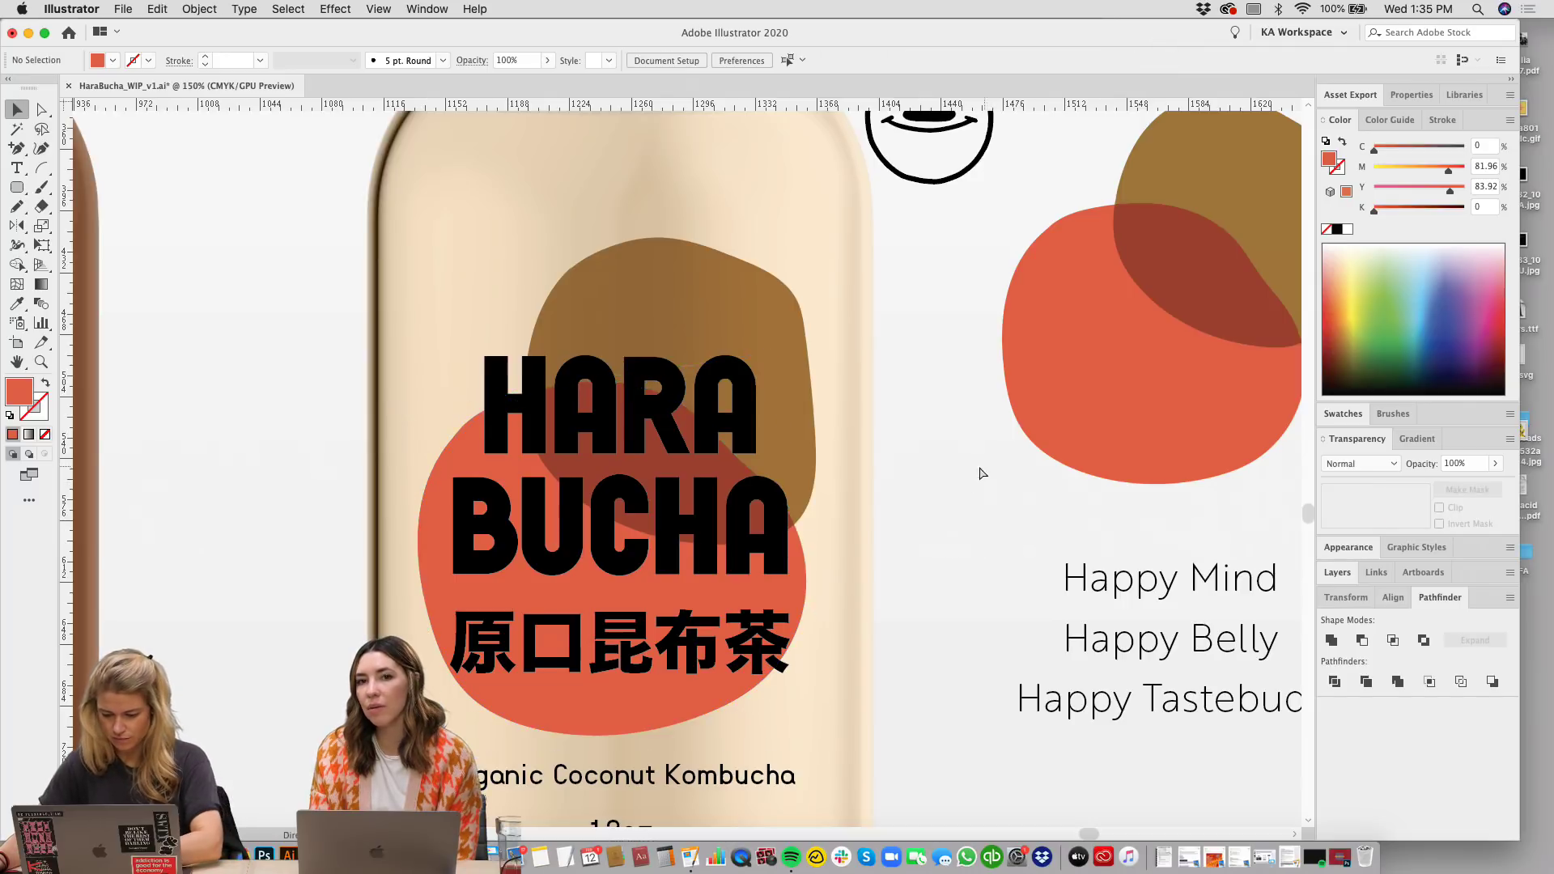
Step: Check how the lettering and colored shapes sit together on the light bottle, both beside the dark bottle and closer up
key("super+minus")
key("super+minus")
left_click(684, 497)
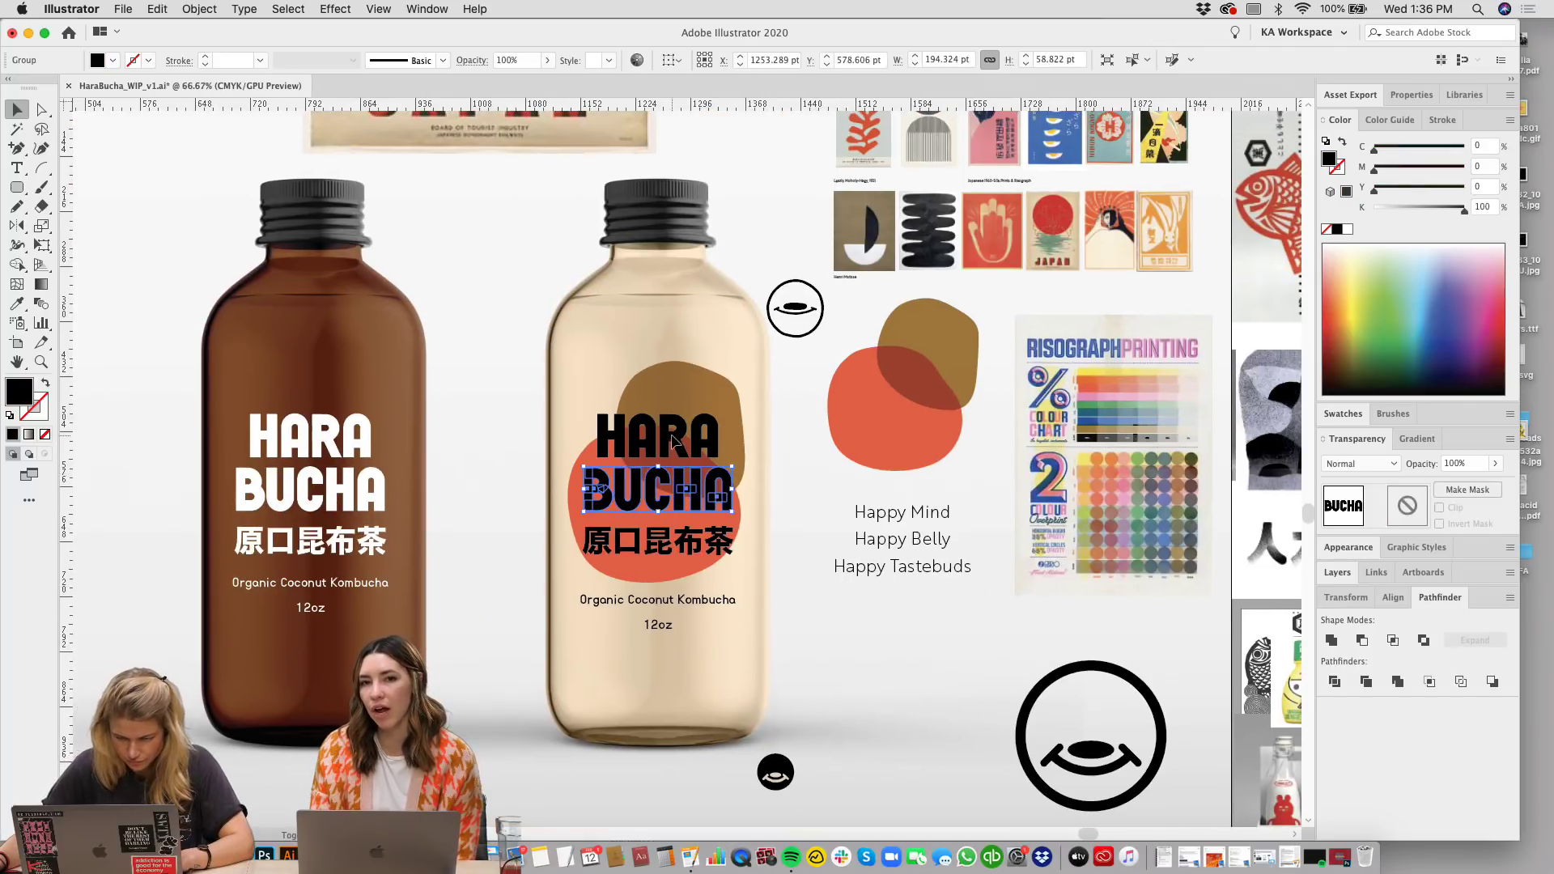
key("Left")
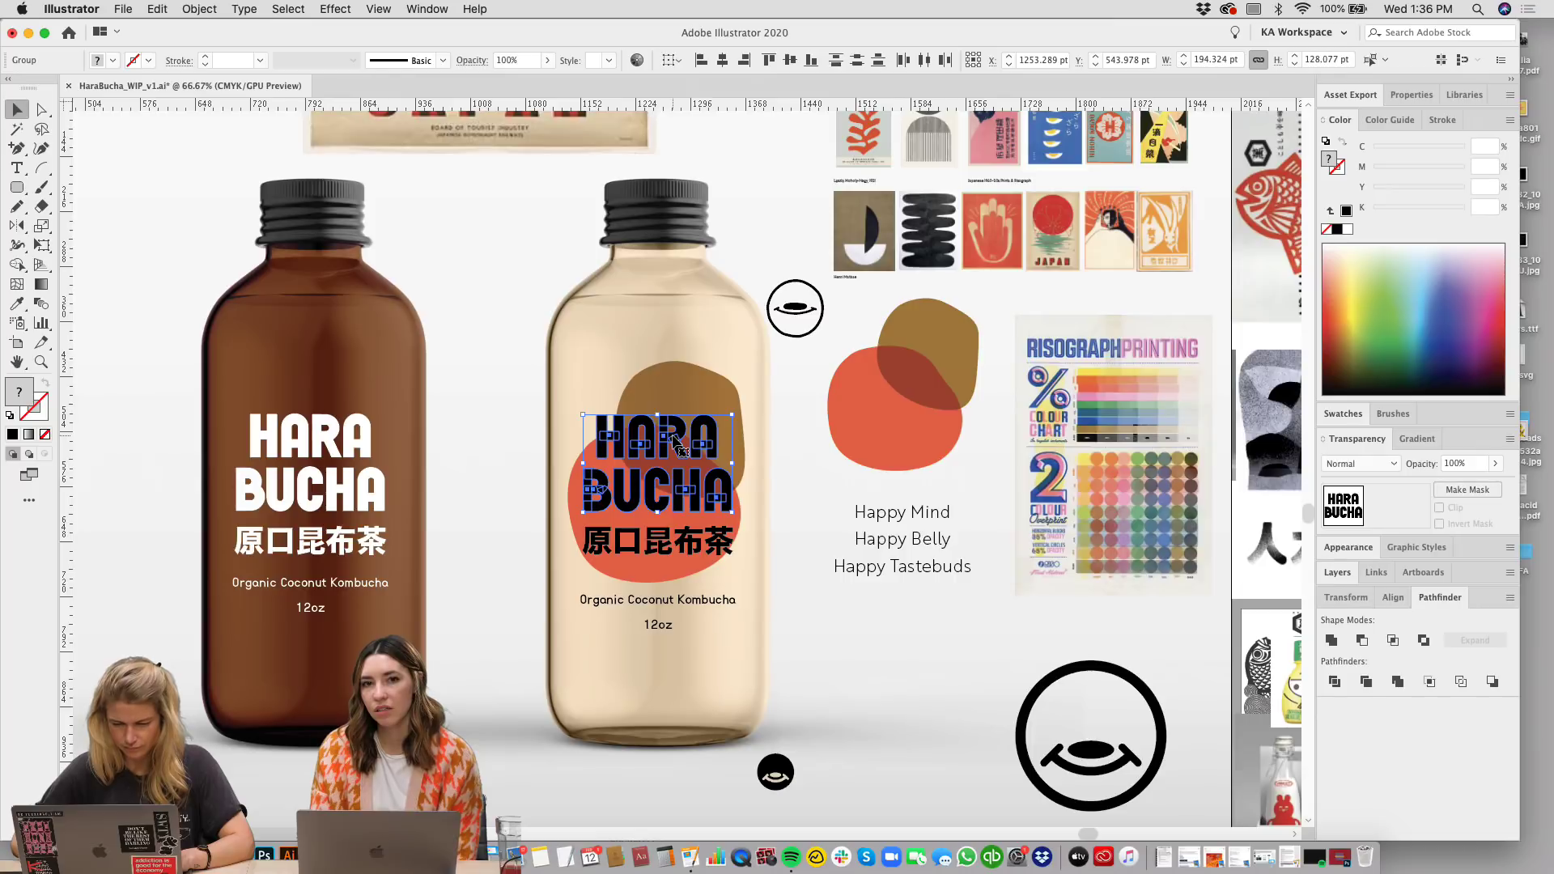
scroll(774, 431, "up", 2)
left_click(774, 424)
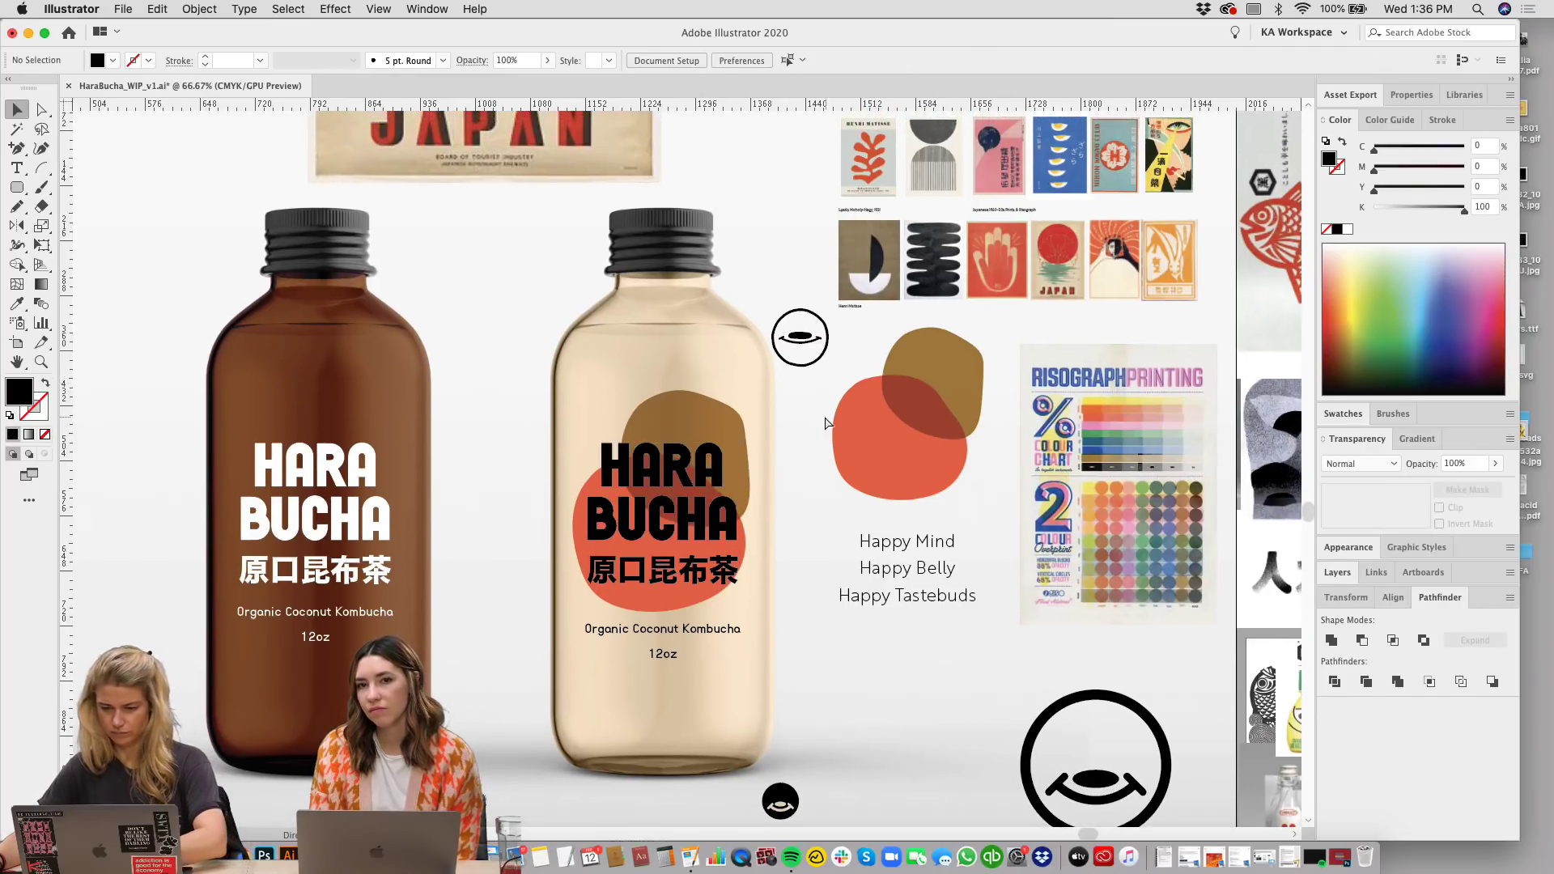
key("super+plus")
scroll(870, 454, "down", 2)
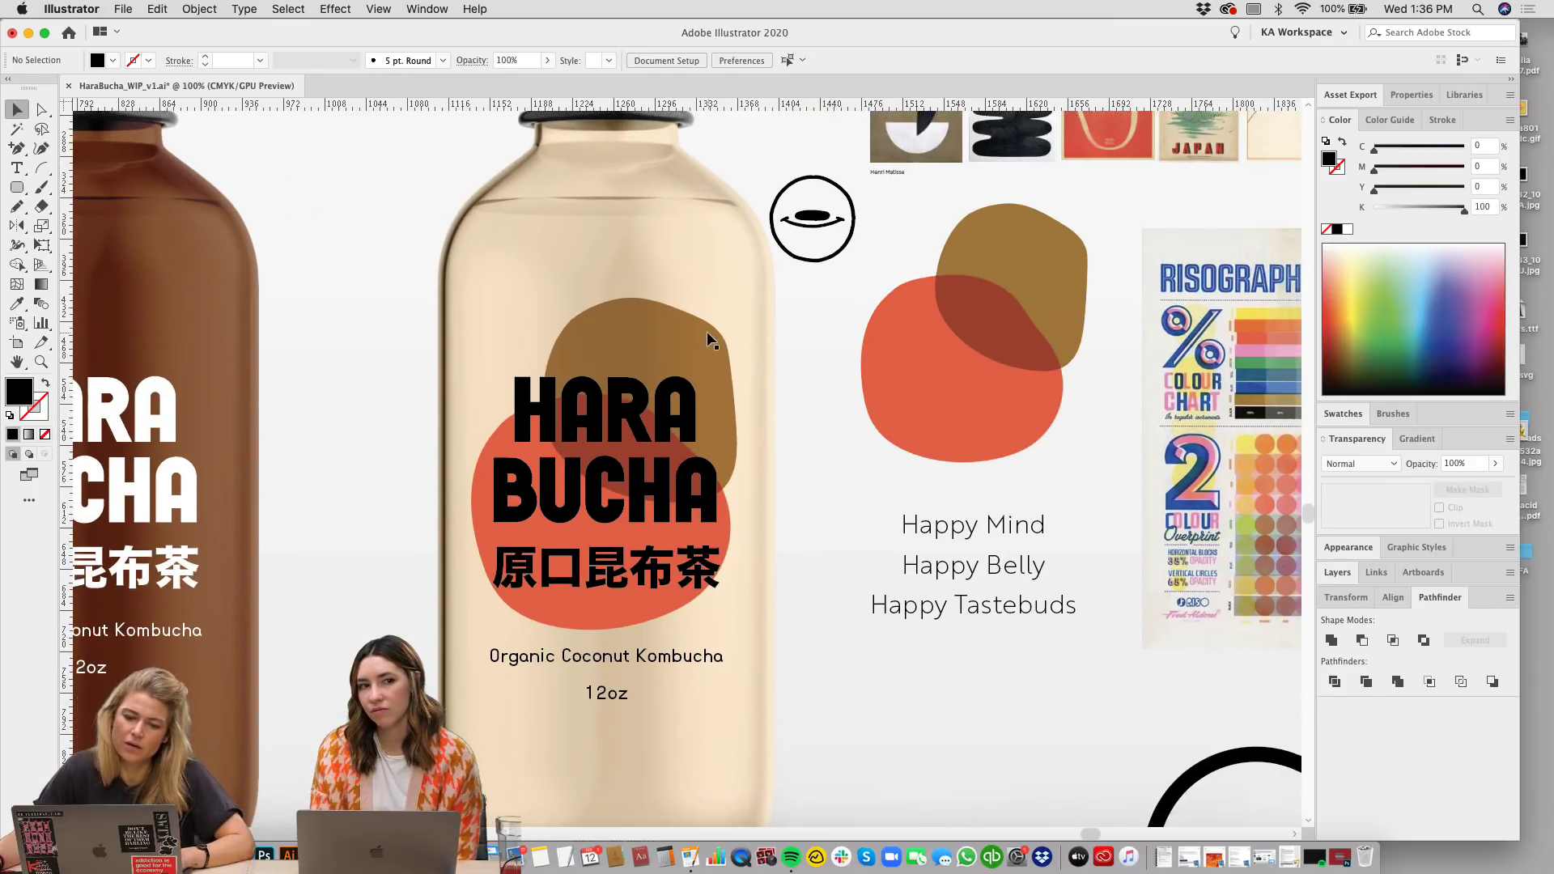
left_click(707, 332)
left_click(825, 358)
scroll(798, 424, "up", 3)
scroll(798, 424, "right", 2)
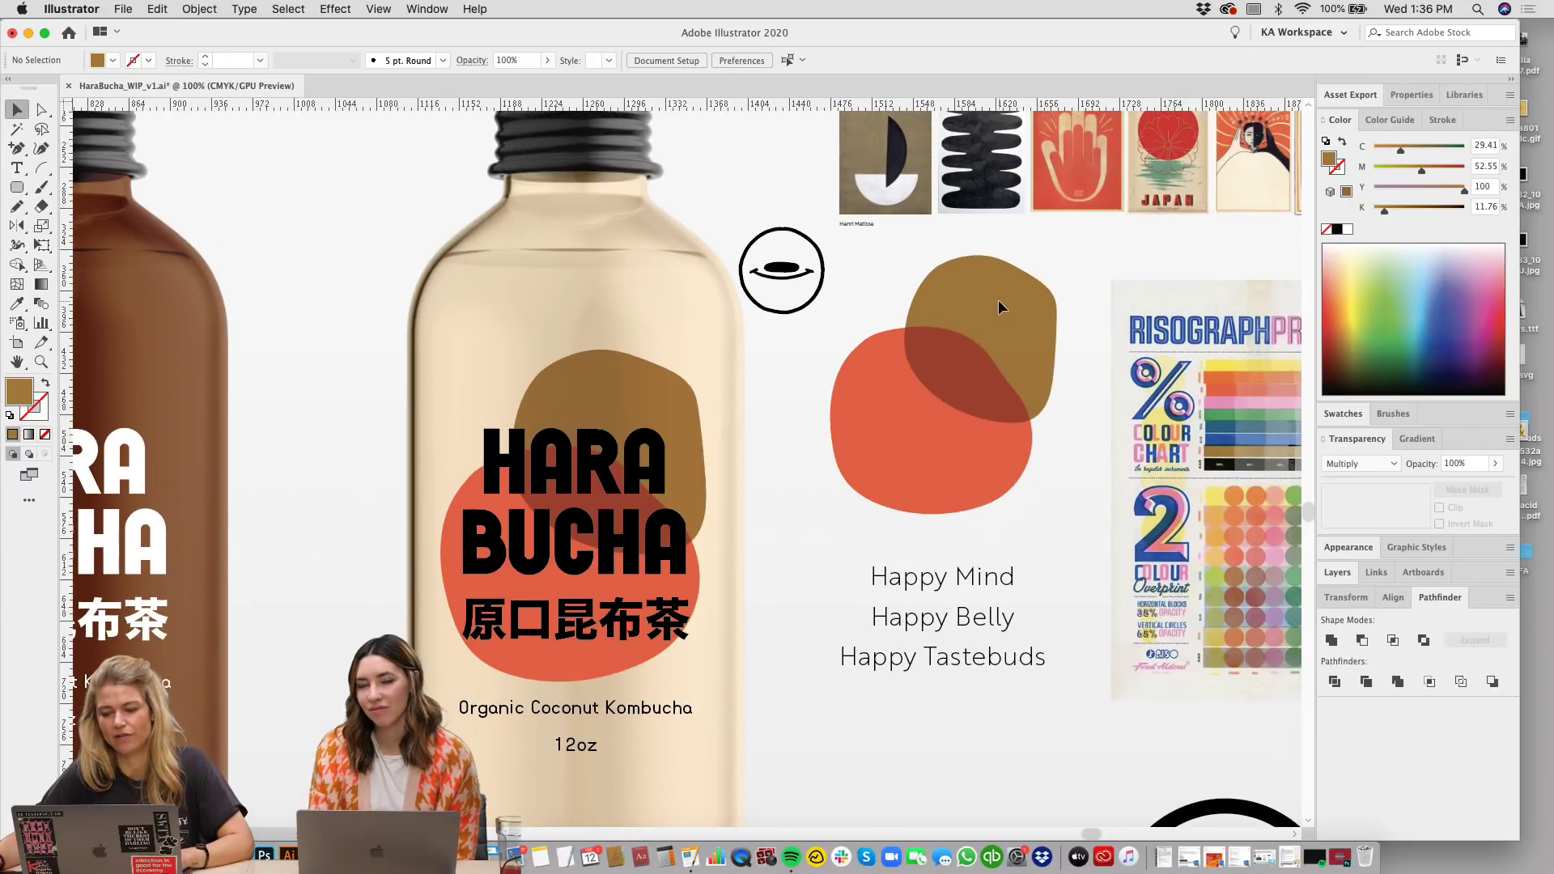
Step: Delete the brown shape from the original pair beside the light bottle, keeping the red one
left_click(1001, 307)
key("Delete")
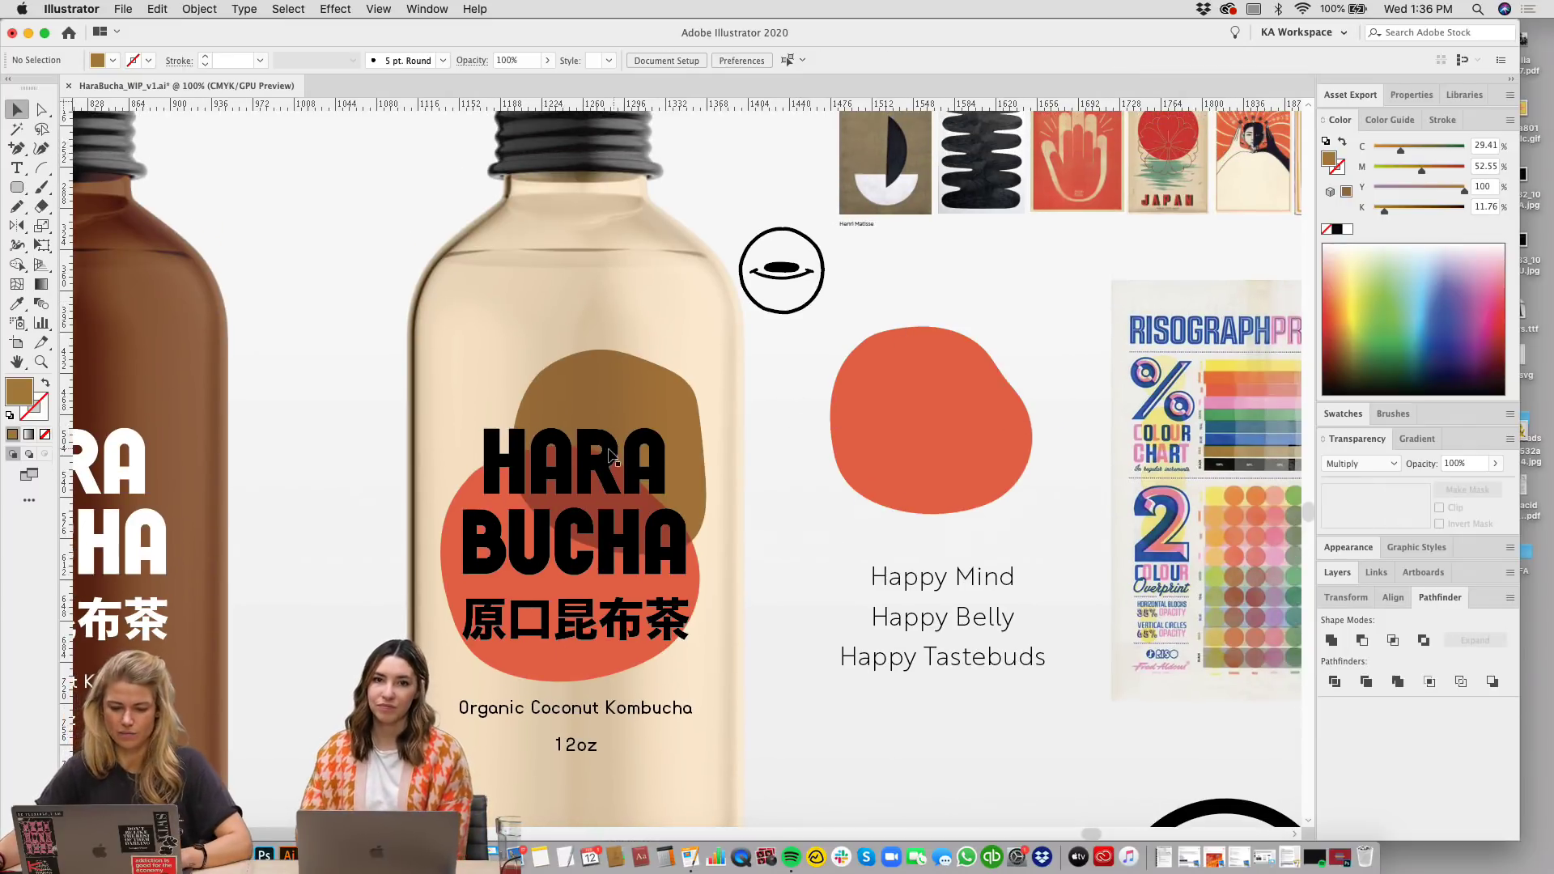
key("super+z")
scroll(890, 437, "right", 3)
scroll(890, 437, "up", 1)
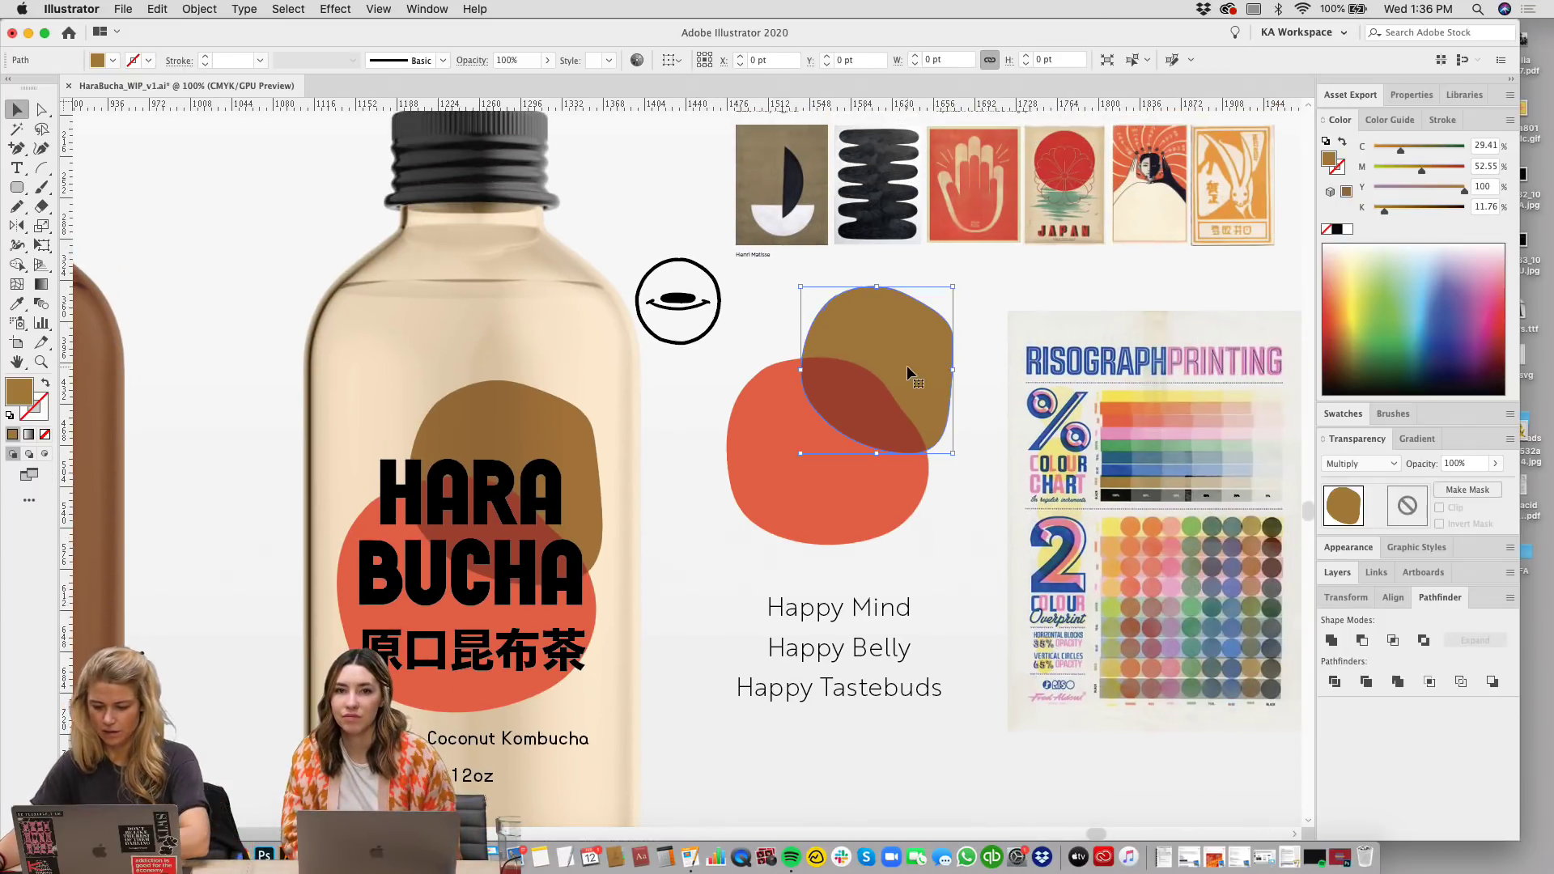
key("Delete")
scroll(973, 279, "right", 1)
scroll(973, 279, "up", 1)
Step: Sketch a tilted ellipse about 131 × 96 pt at the upper right of the spare red shape with the Pencil tool and fill it brown
left_click(17, 206)
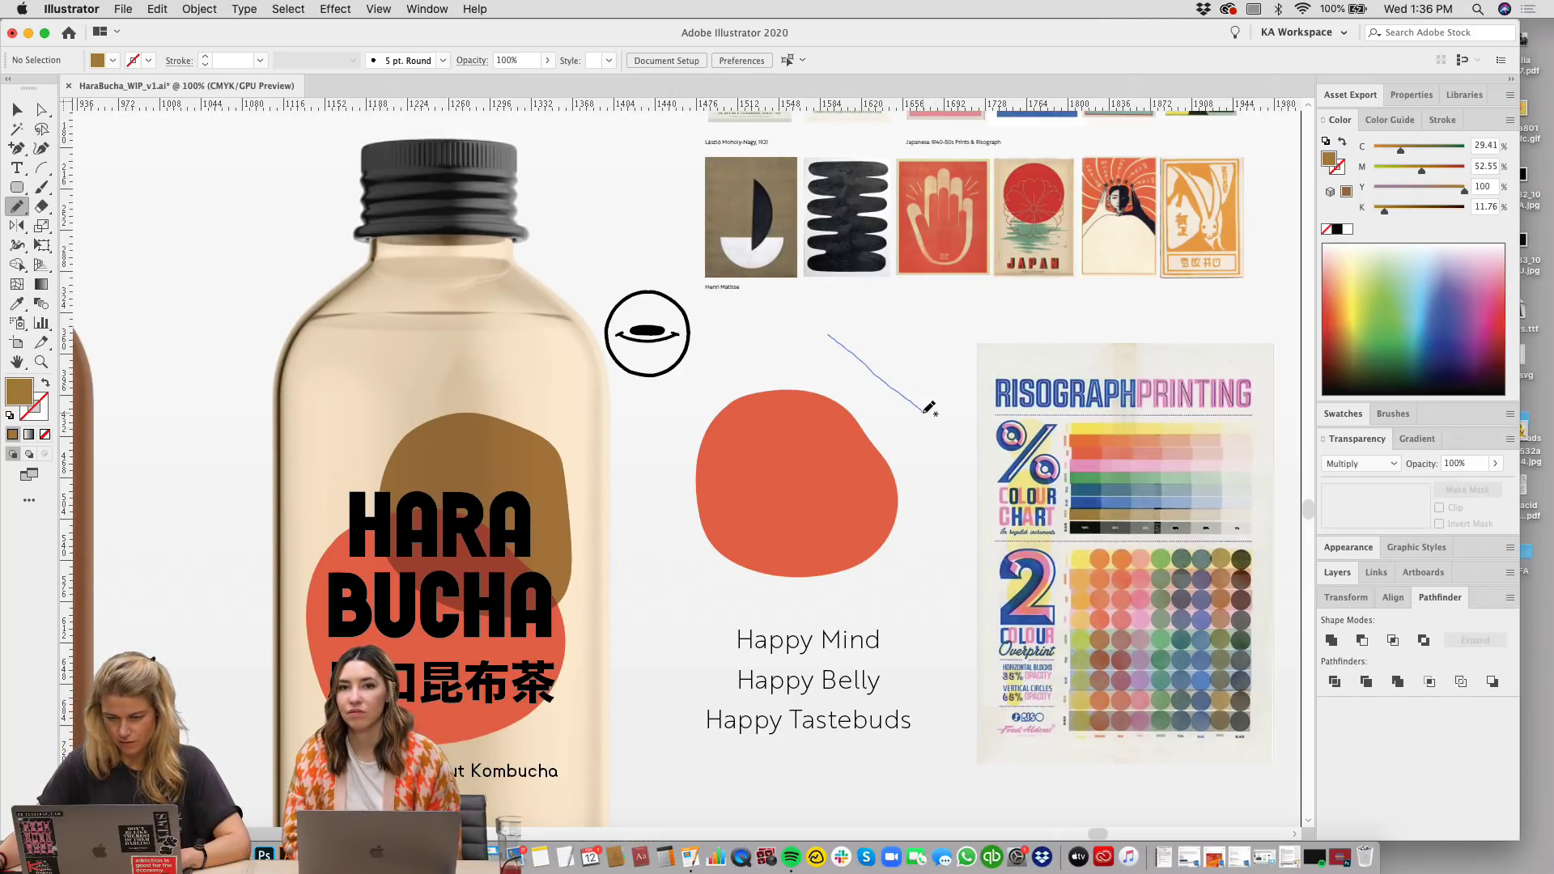
left_click_drag(928, 409, 903, 374)
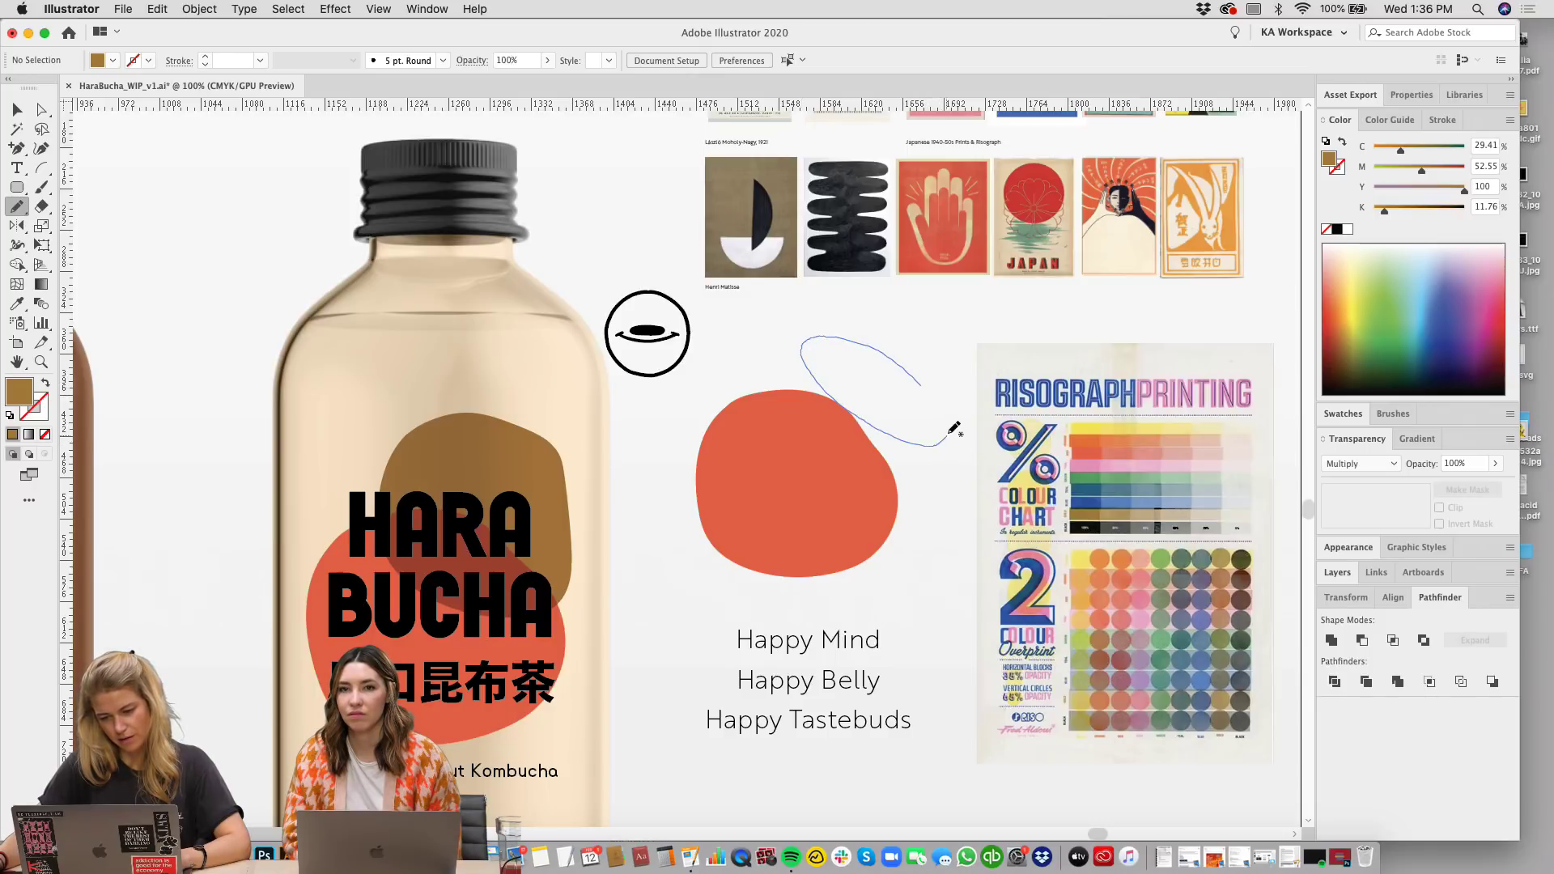
left_click_drag(893, 353, 872, 355)
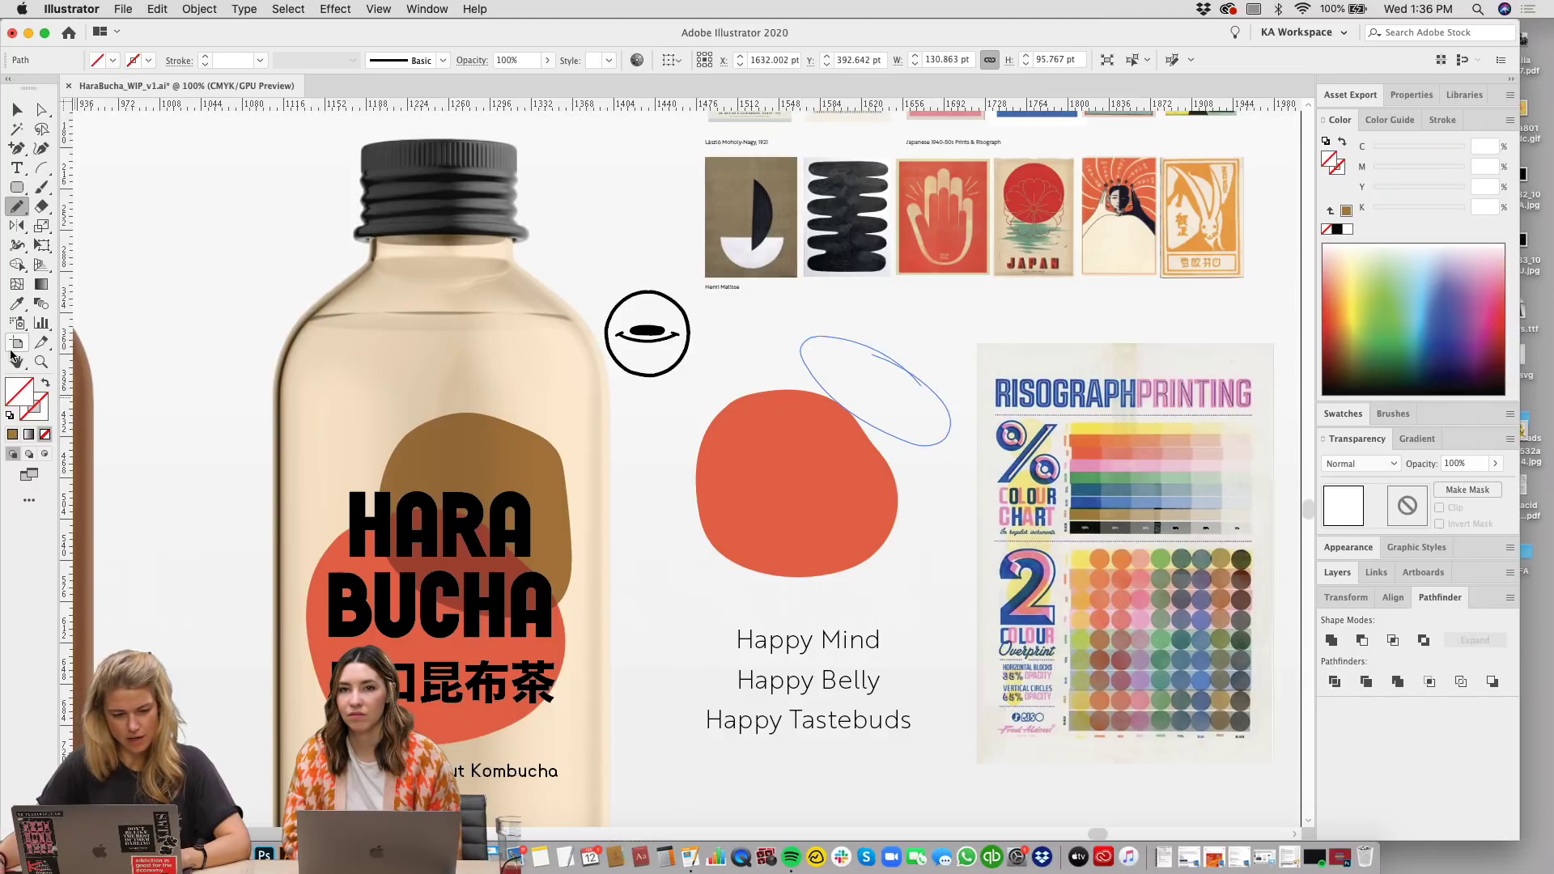
left_click(13, 434)
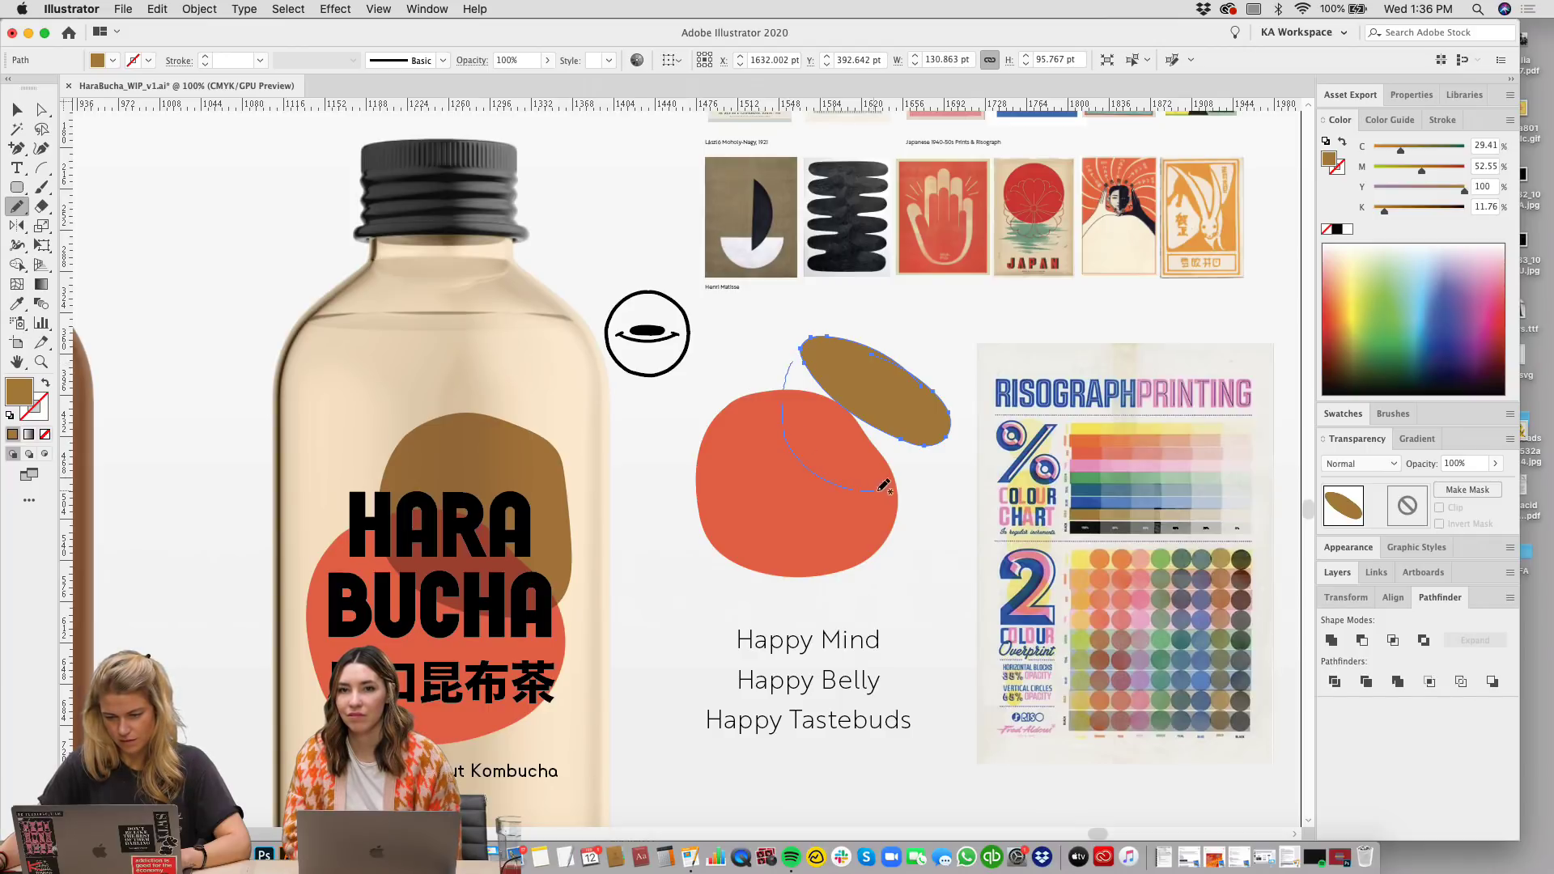
Step: Sketch a bowl-shaped form about 136 × 109 pt beneath the tilted ellipse with the Pencil tool and fill it brown
left_click_drag(926, 467, 942, 446)
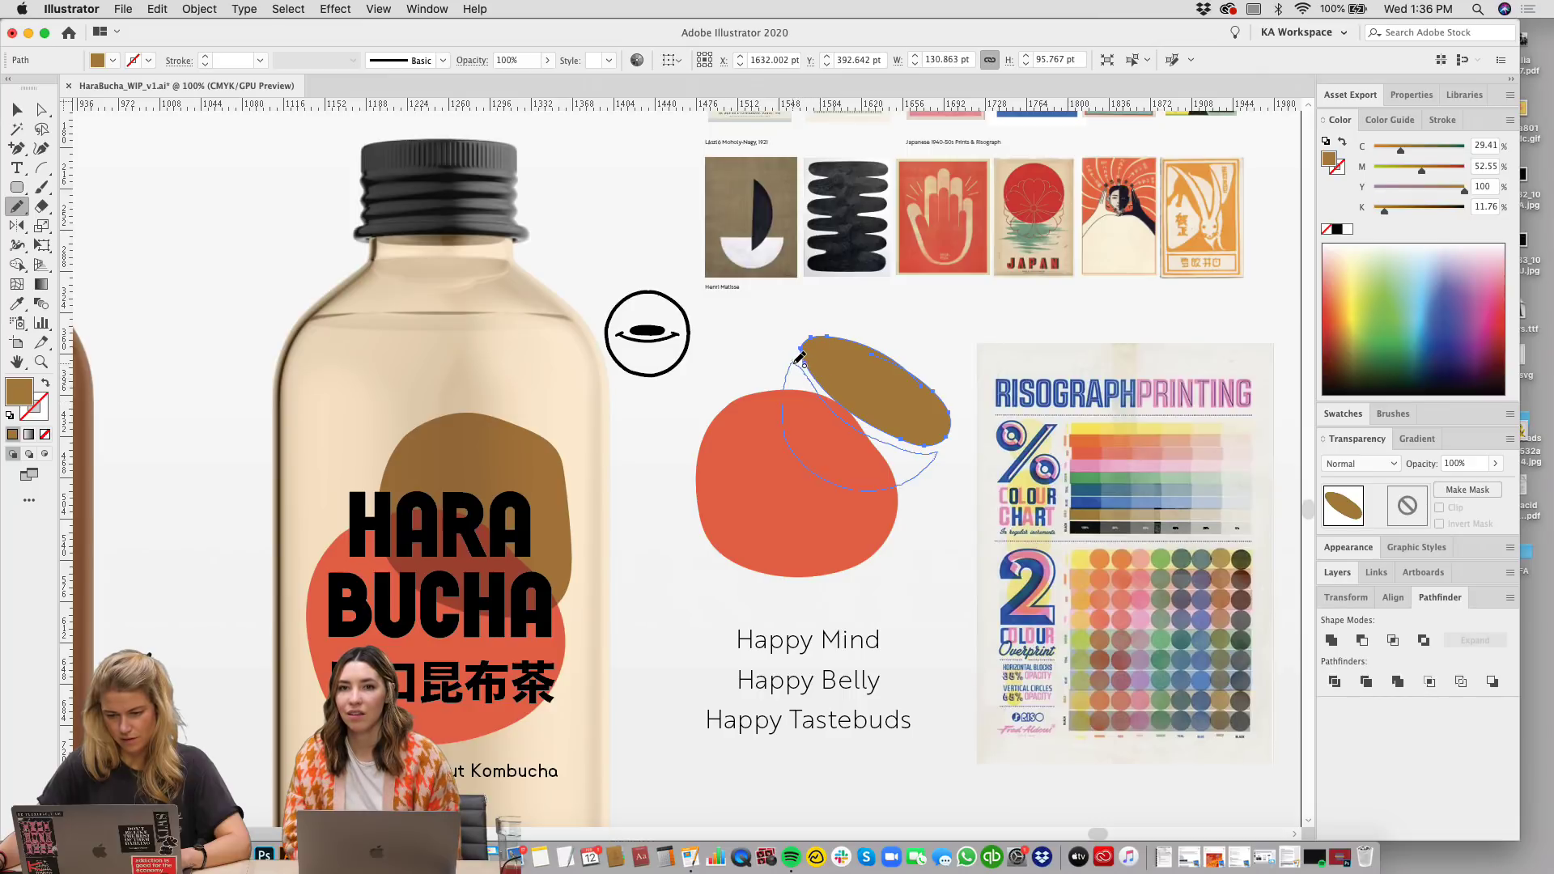
left_click_drag(800, 356, 799, 361)
left_click(12, 433)
key("v")
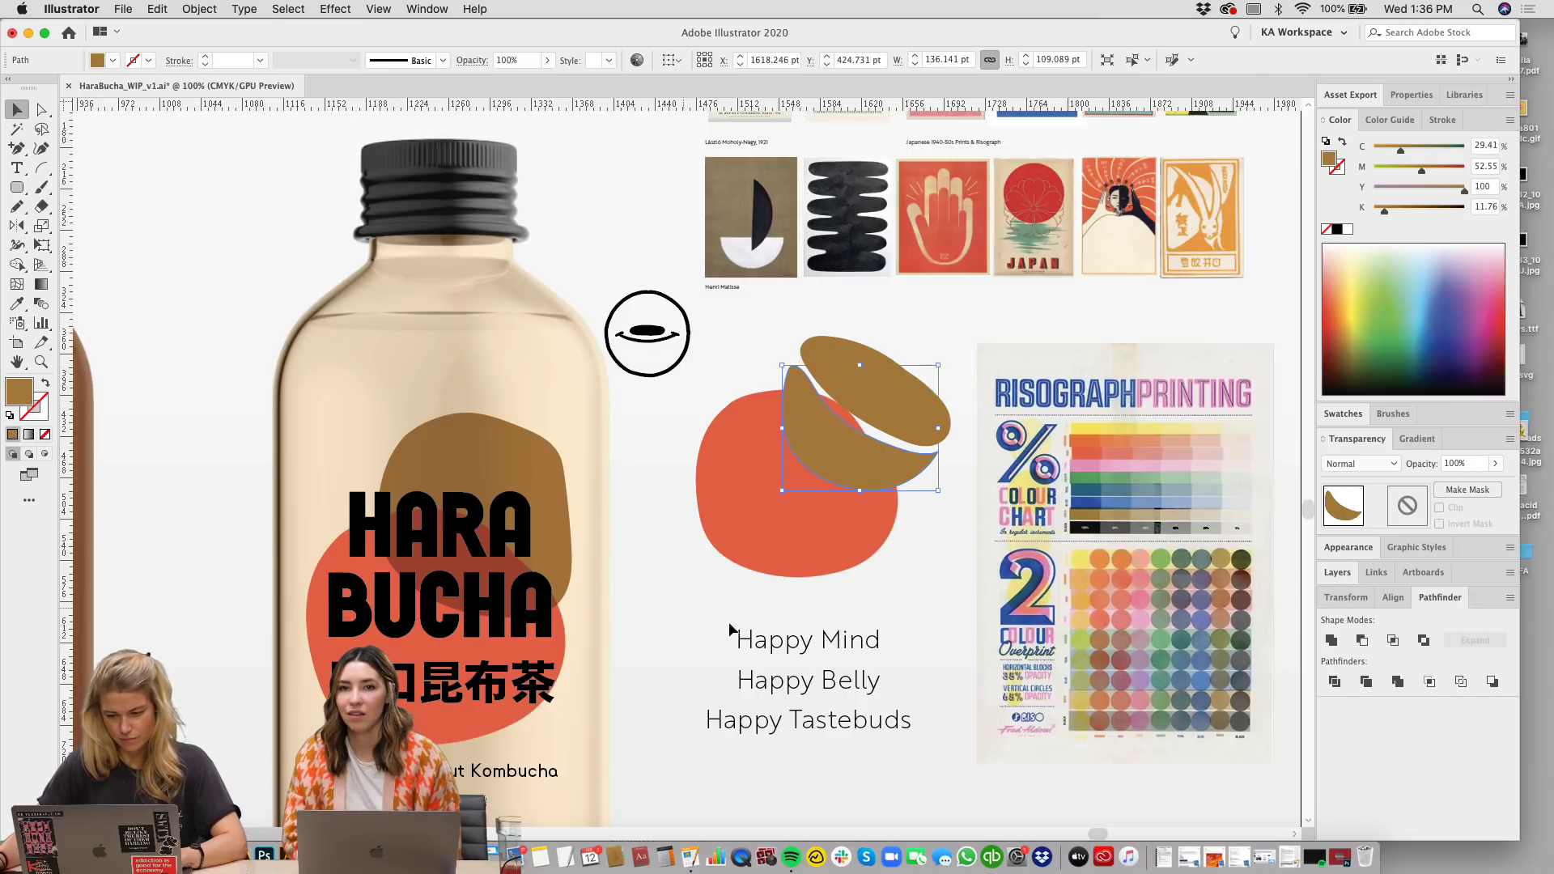
left_click(935, 567)
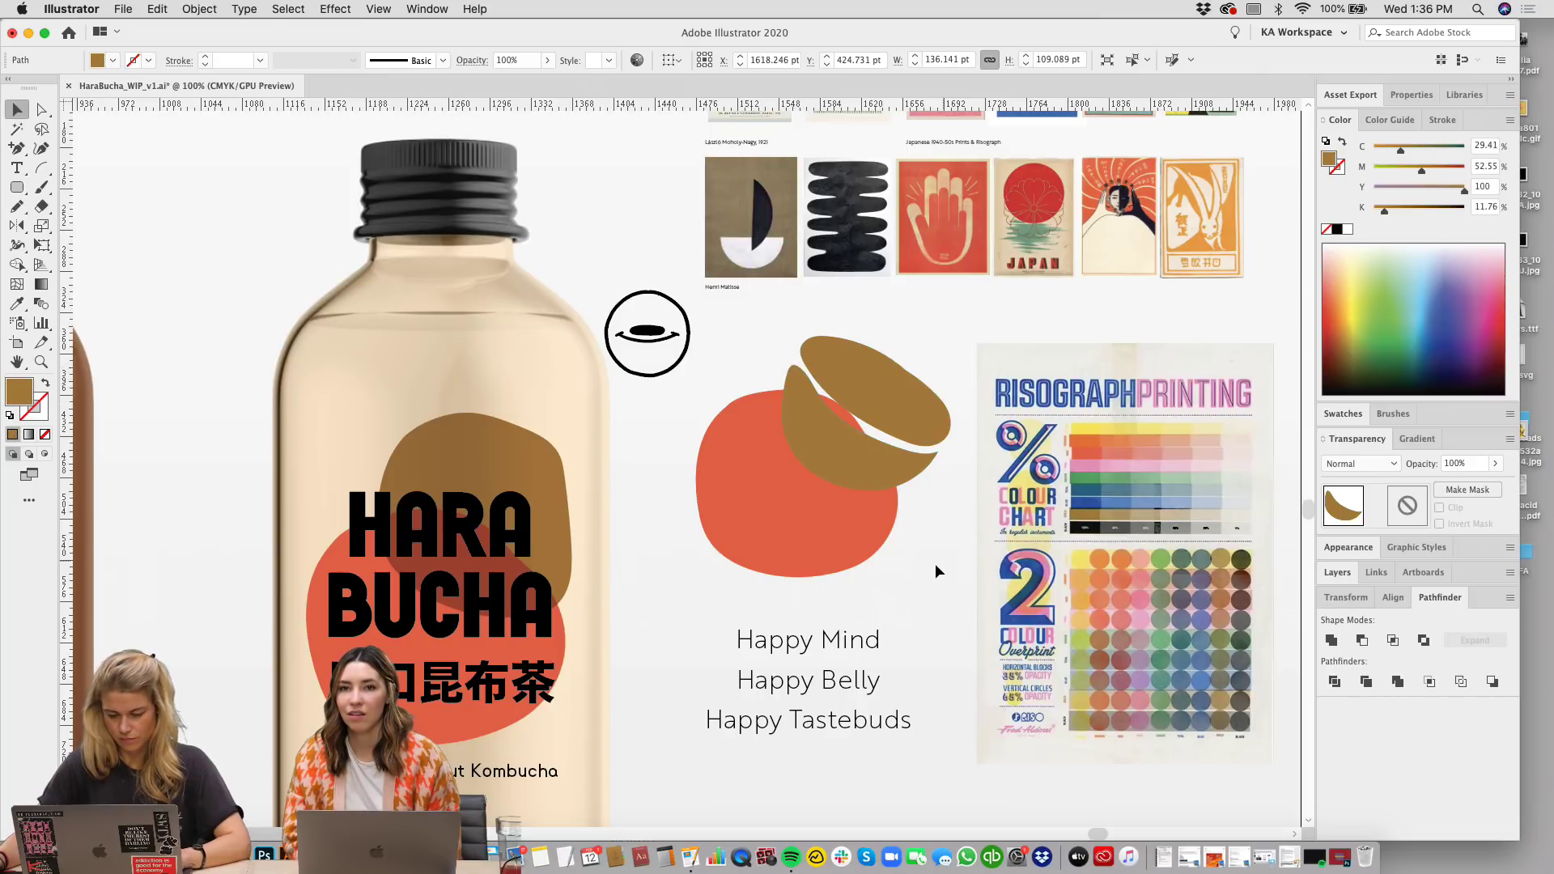
left_click(833, 456)
left_click(899, 331)
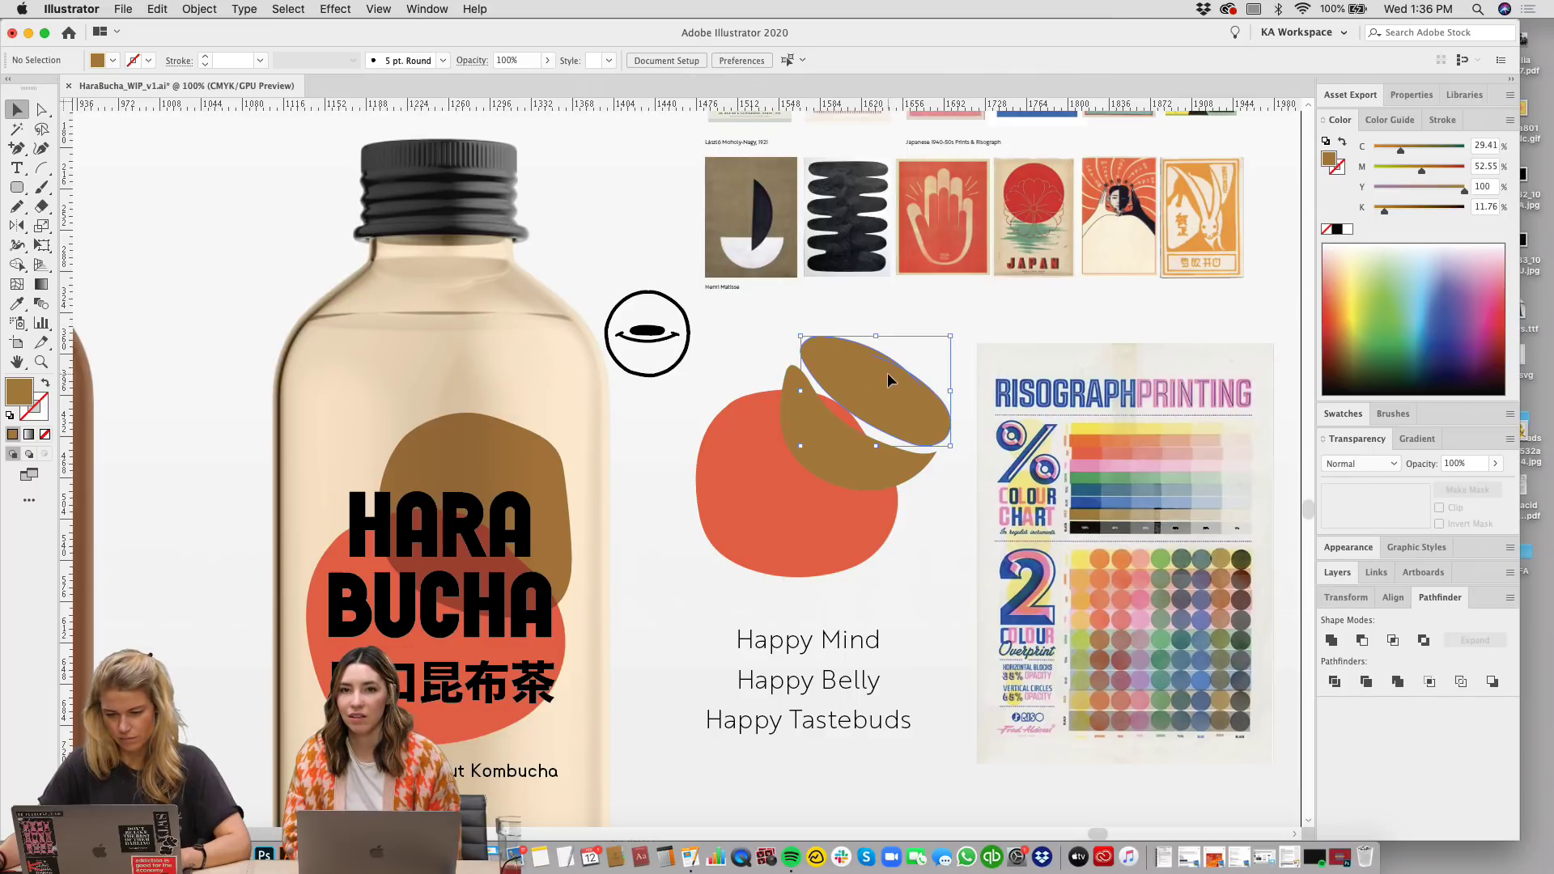
Step: Sketch an inner ellipse about 103 × 65 pt inside the tilted brown ellipse with the Pencil tool and fill it white
left_click(760, 329)
key("n")
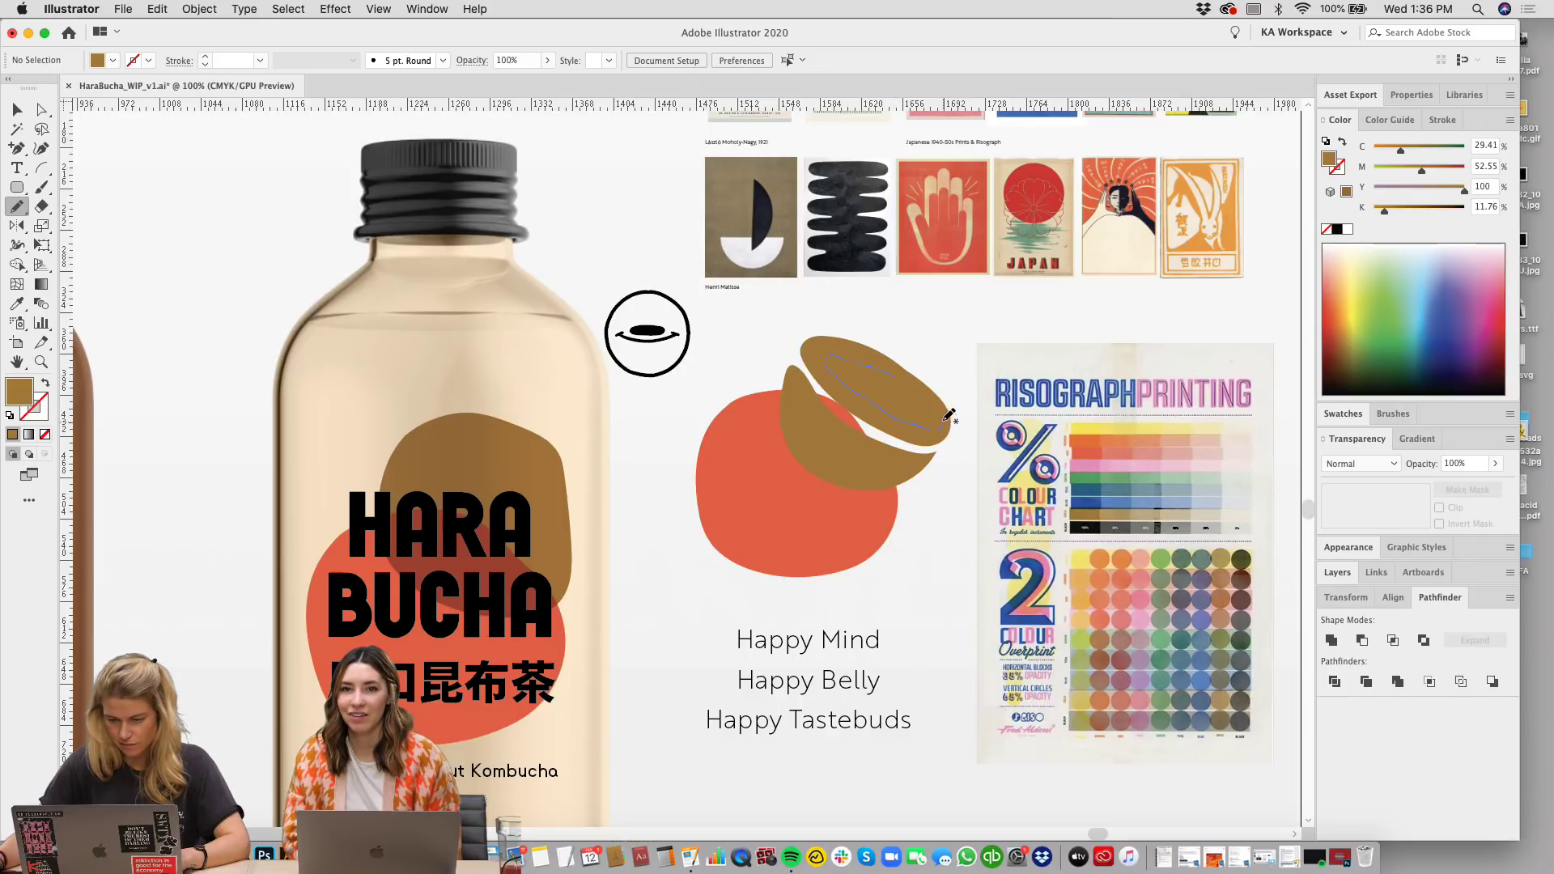
left_click_drag(883, 365, 858, 361)
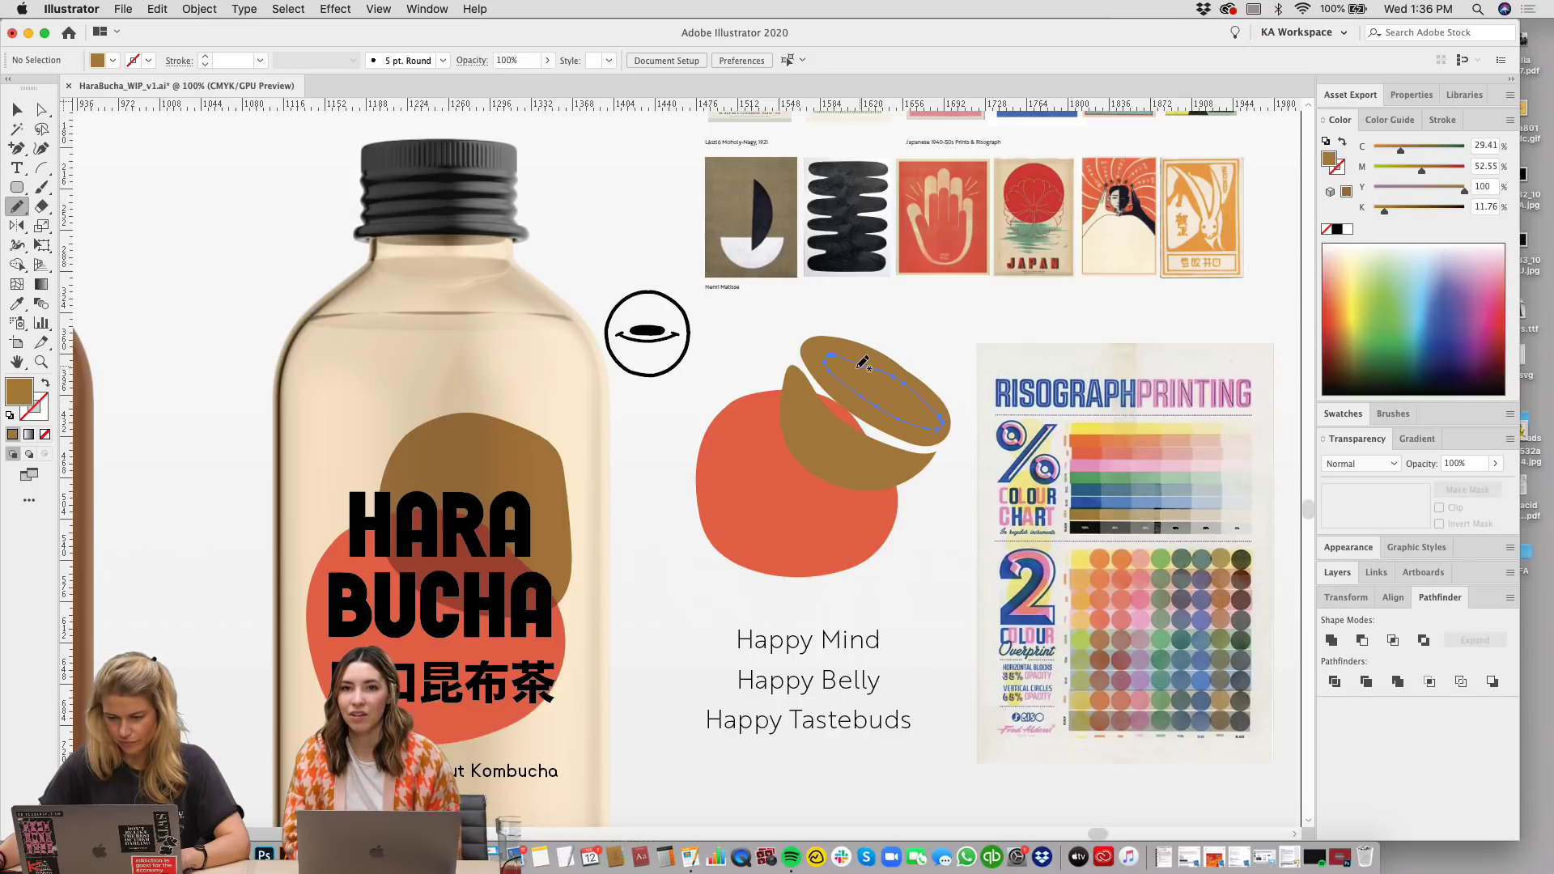
key("v")
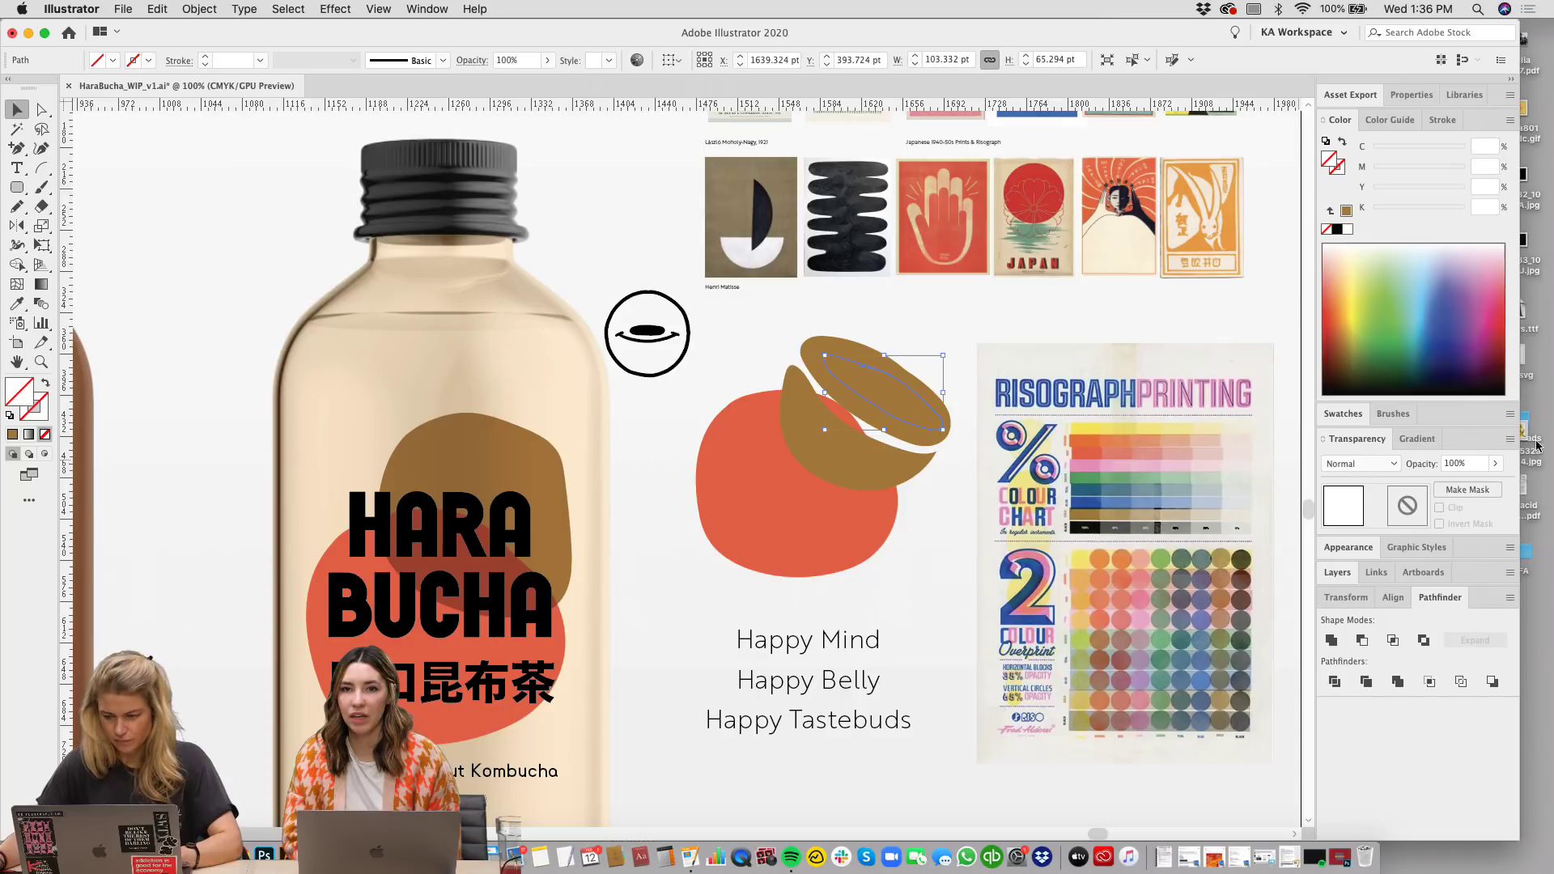
left_click(1337, 254)
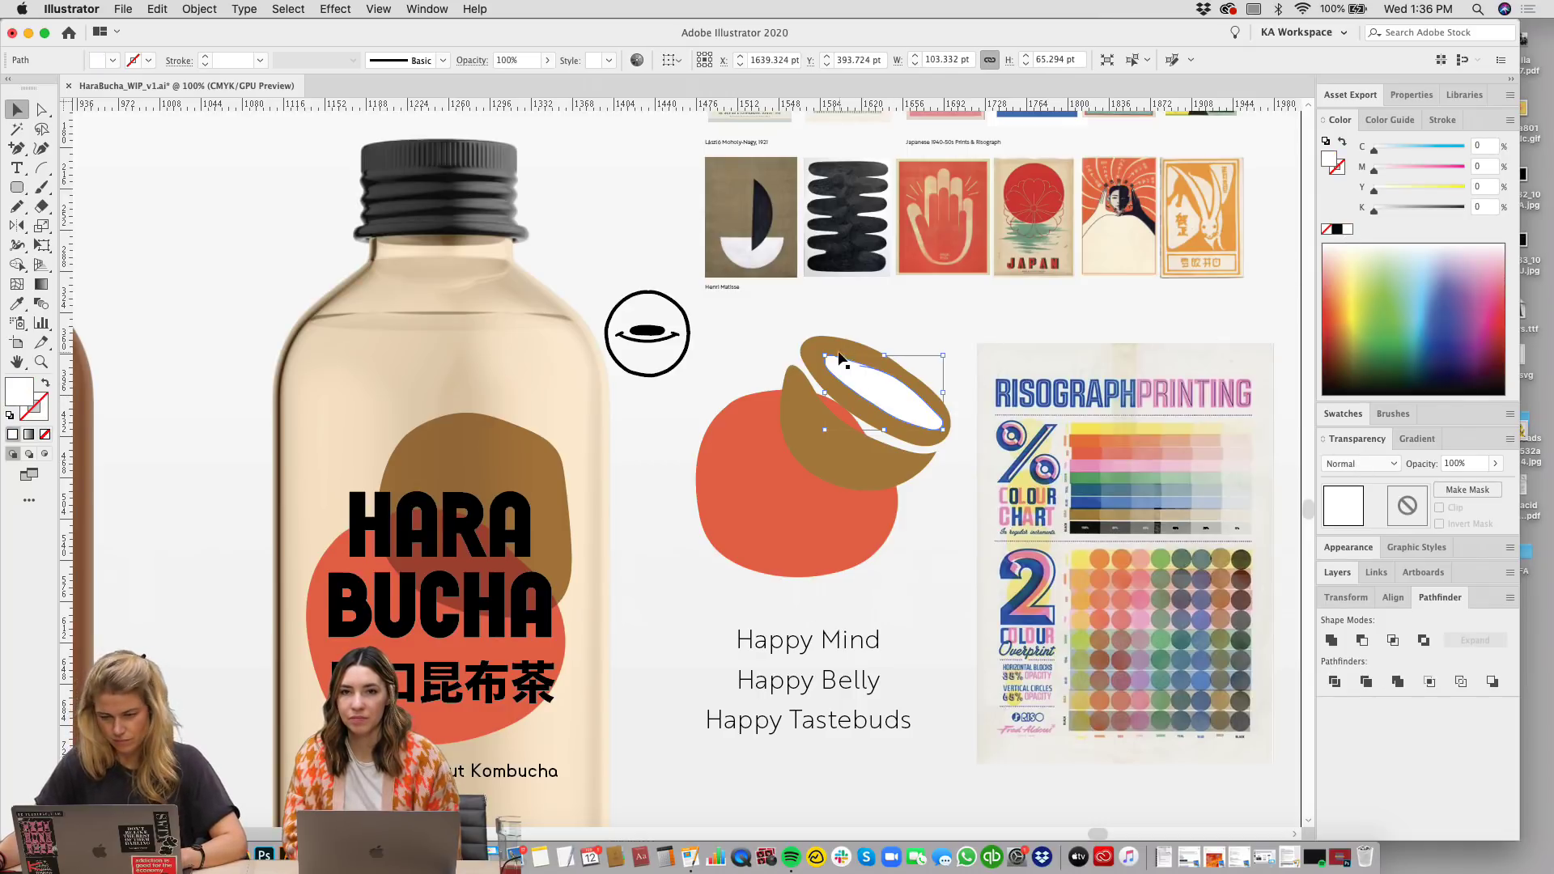
Step: Enlarge the white ellipse to leave a thin brown rim and subtract it from the tilted brown ellipse
left_click_drag(824, 355, 877, 341)
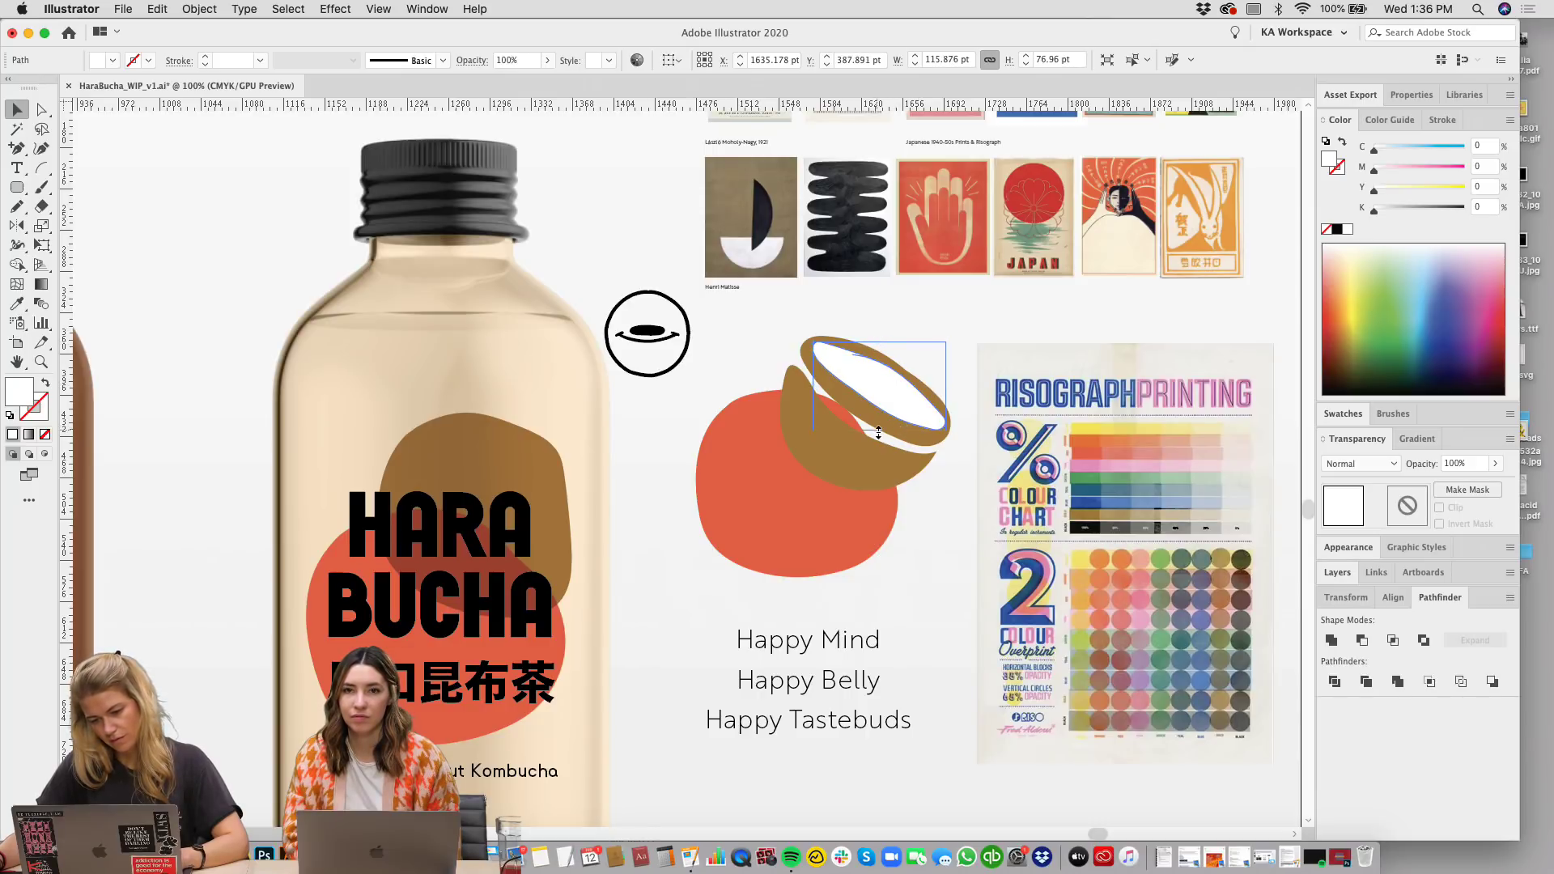
left_click_drag(876, 437, 877, 435)
left_click(930, 403, "shift")
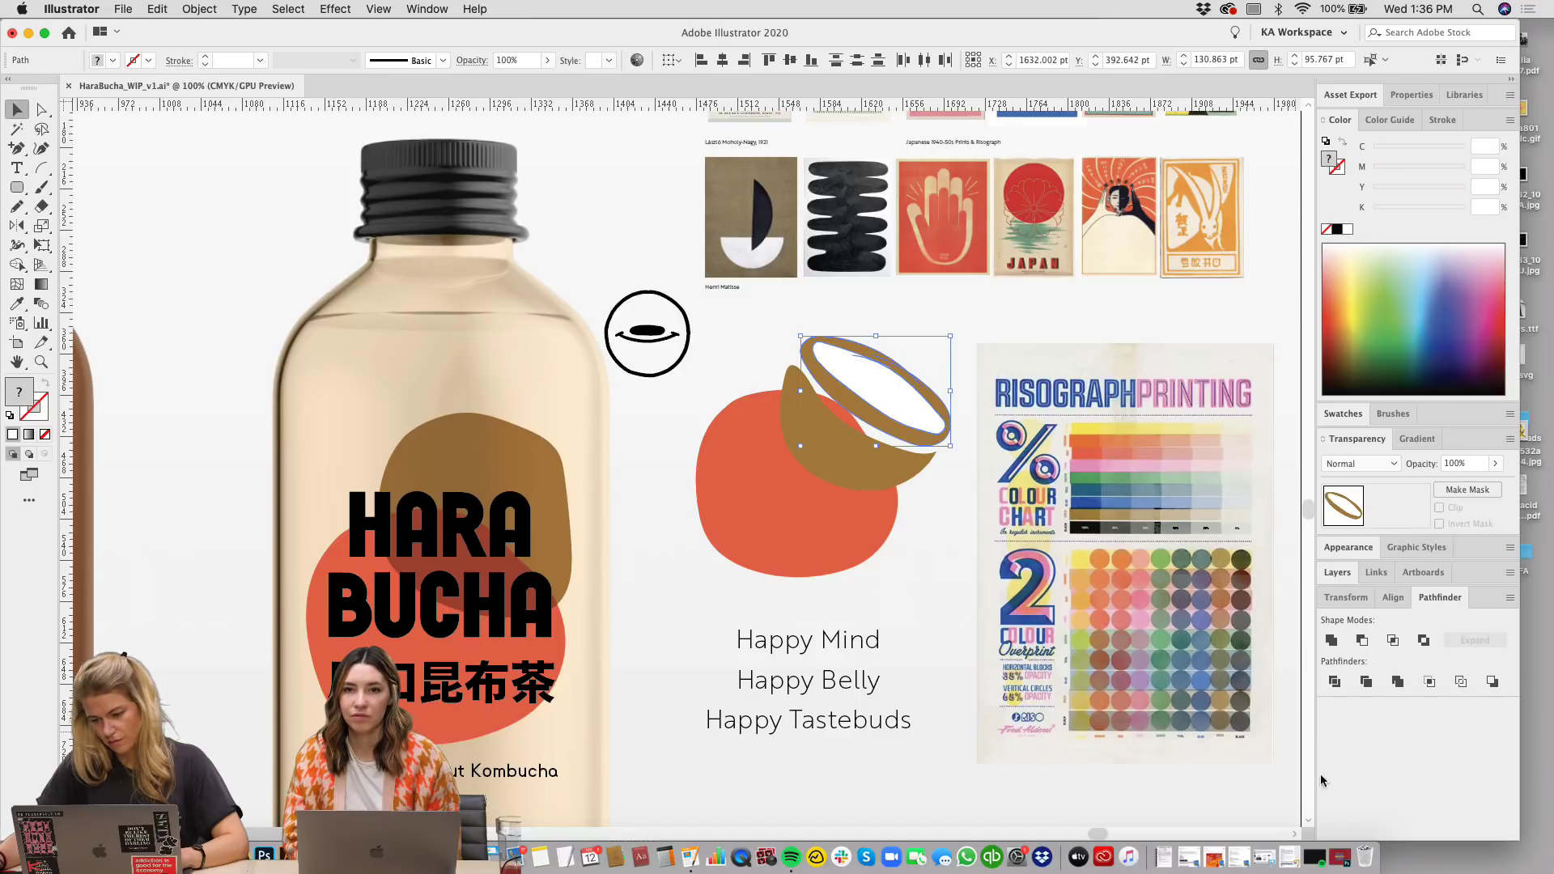
left_click(1362, 641)
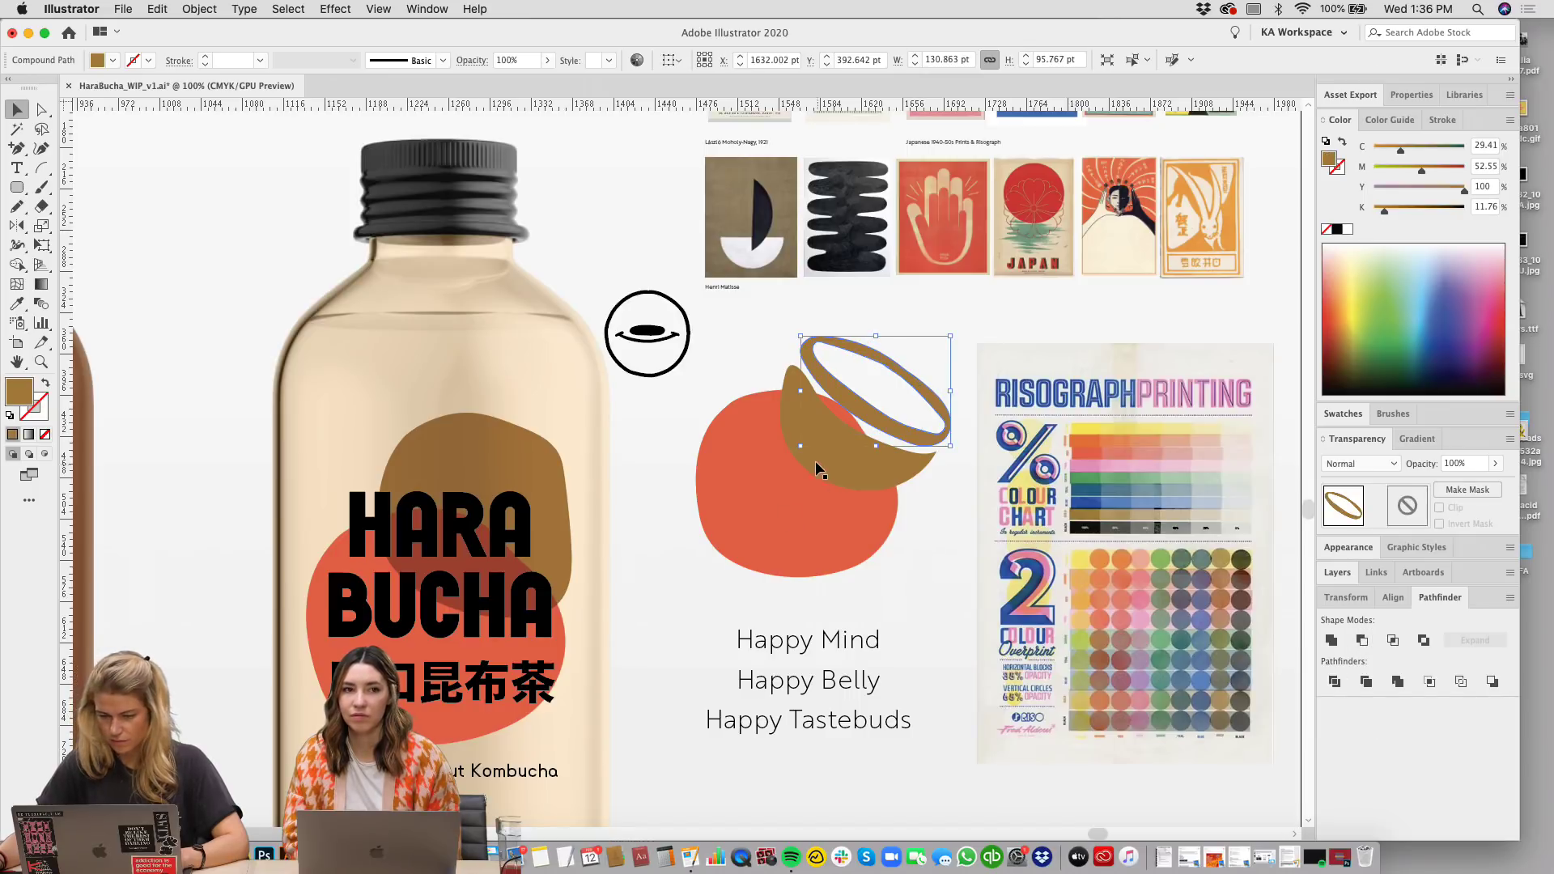
Step: Move the hollow rim and bowl together slightly up and to the right of the red shape and group them
left_click(860, 462, "shift")
left_click_drag(865, 455, 874, 459)
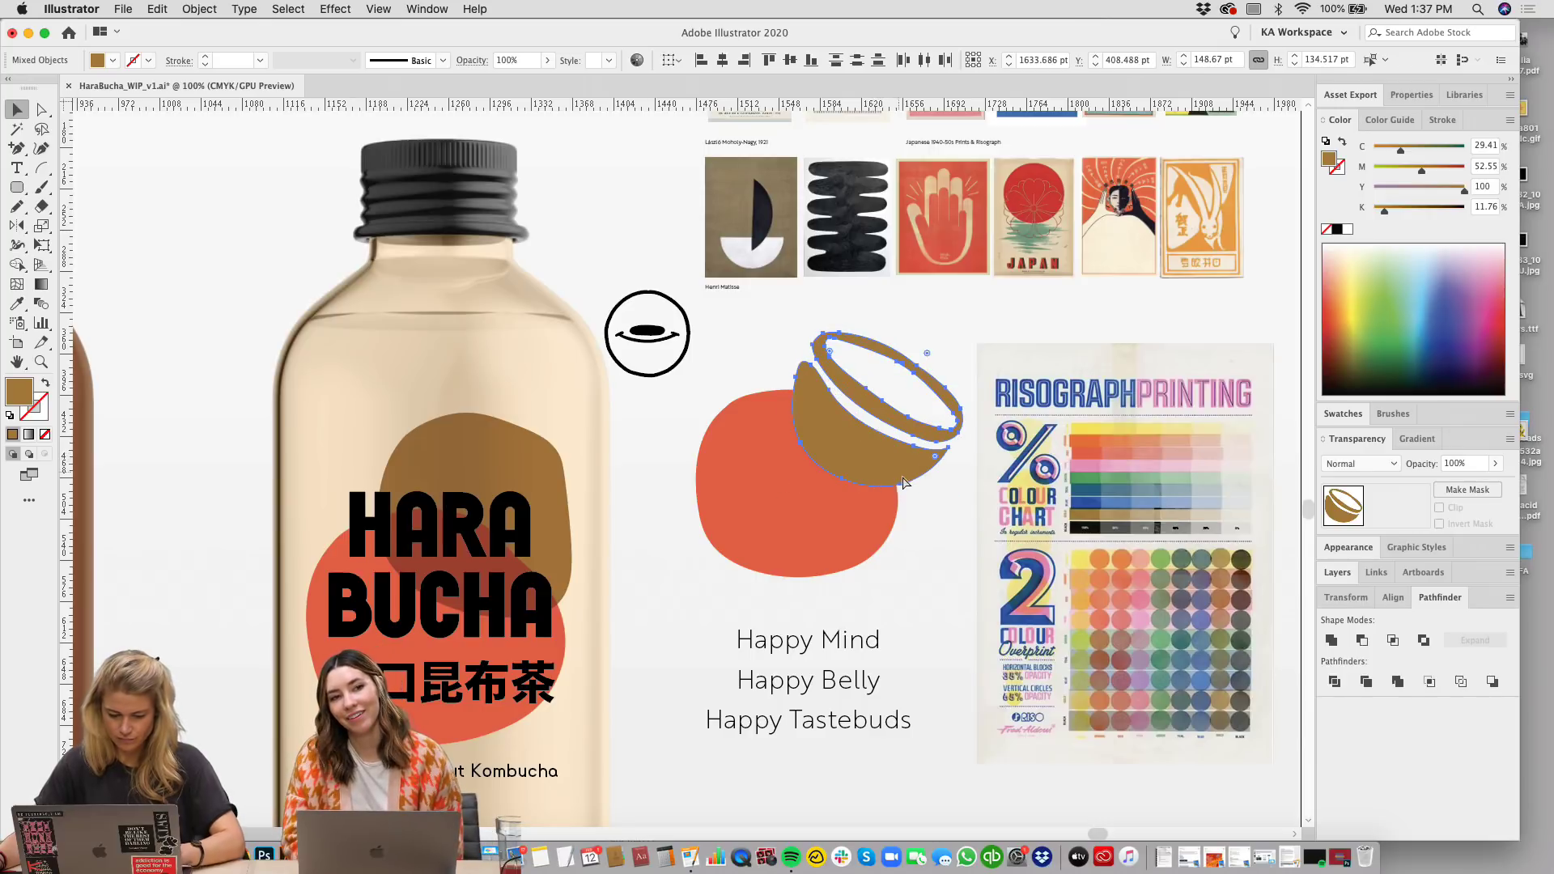
left_click(935, 552)
scroll(900, 587, "right", 1)
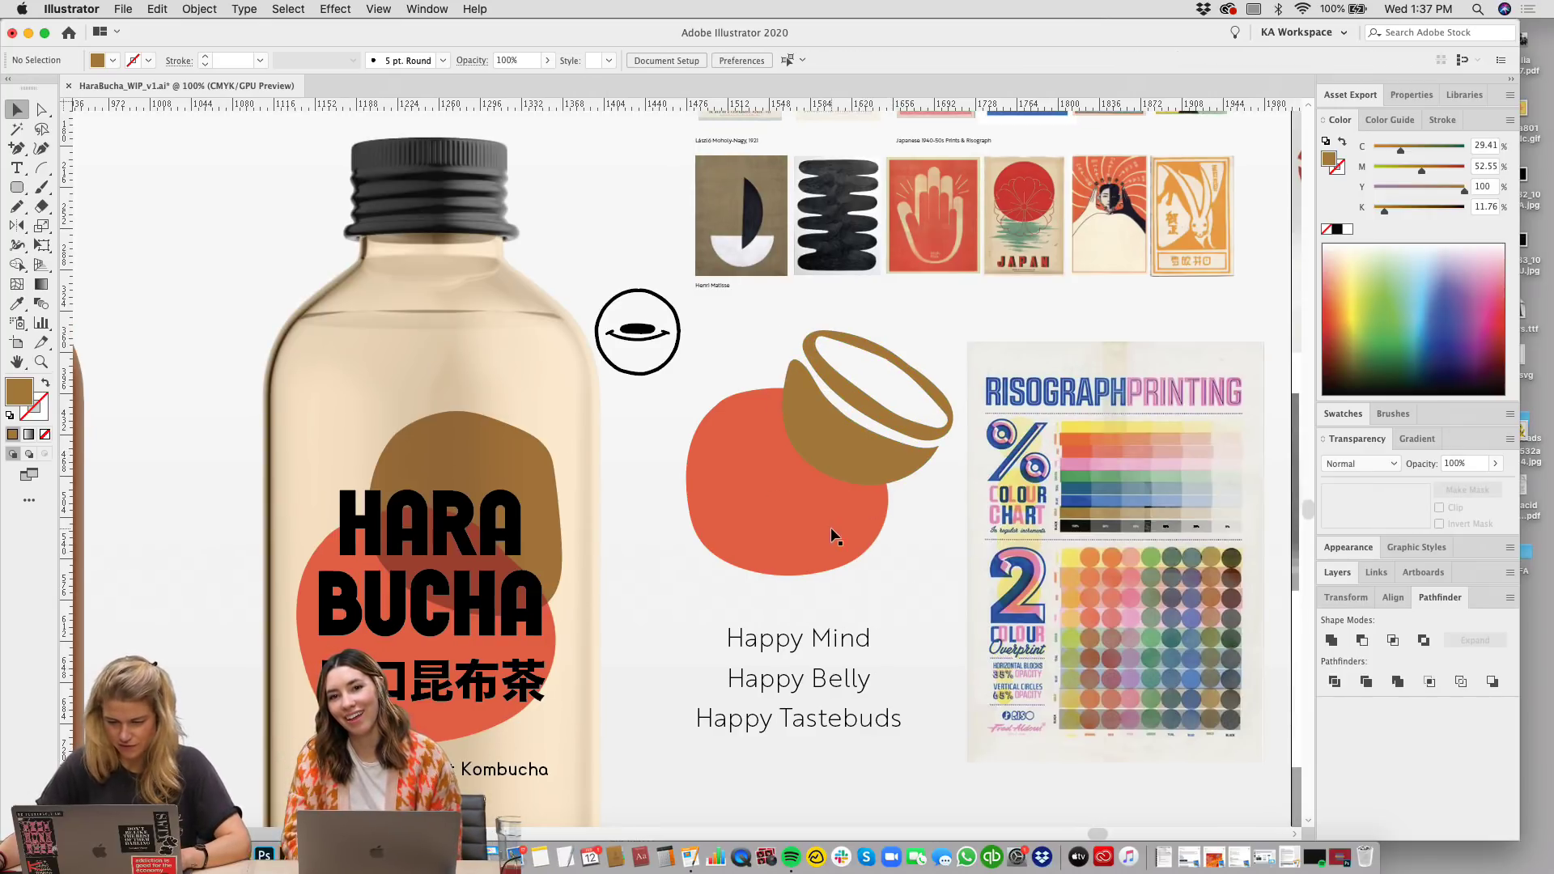
Step: Set the brown coconut group's blend mode to Multiply and shift it further over the red shape
left_click(923, 421)
left_click(1359, 463)
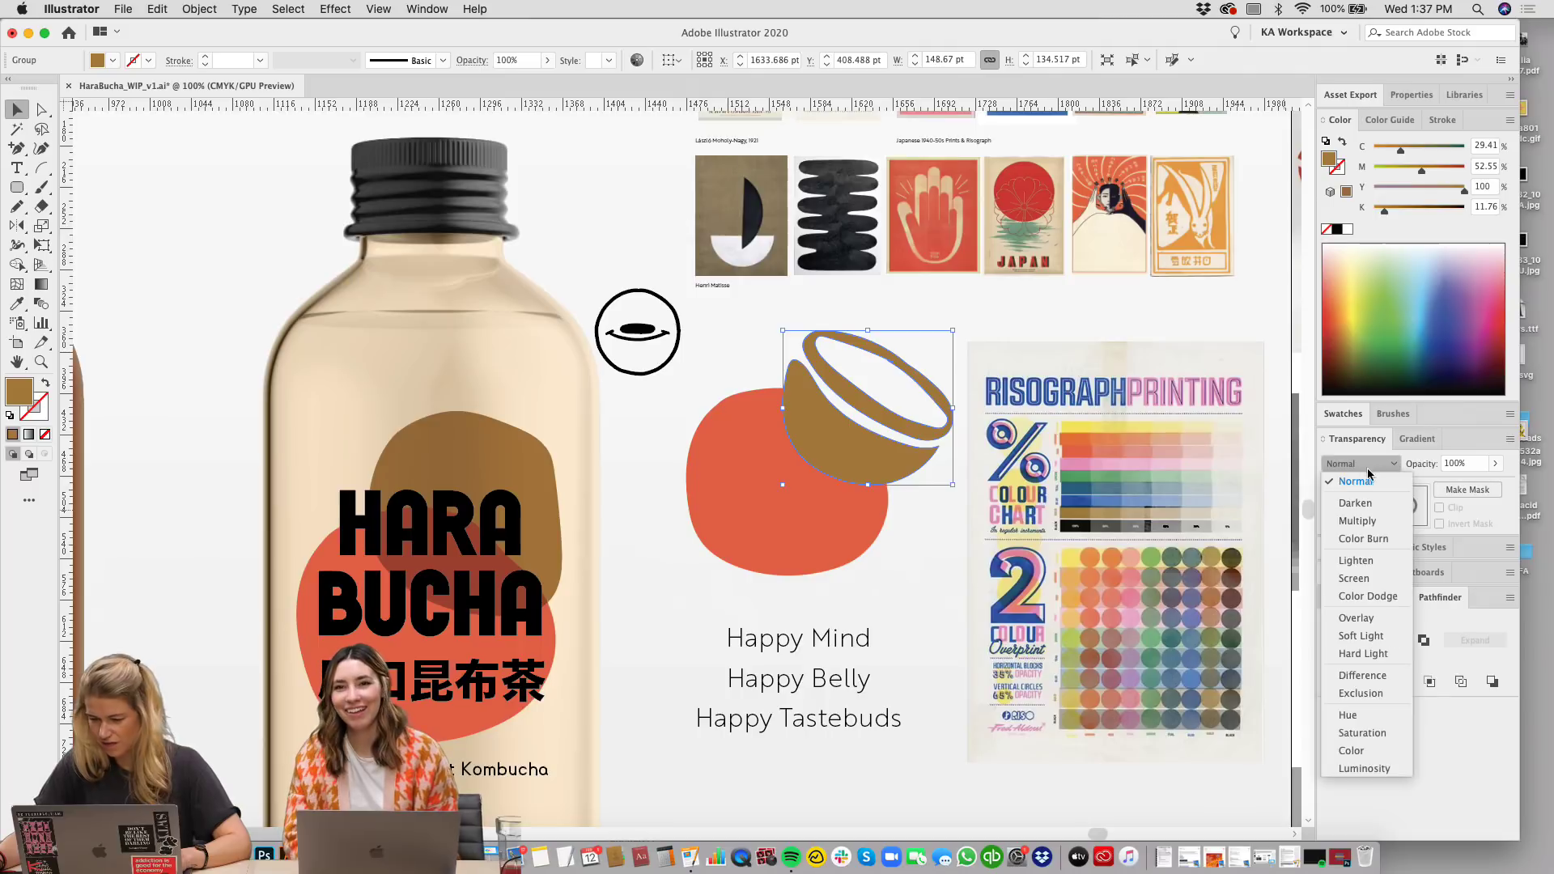
left_click(1357, 521)
left_click(906, 546)
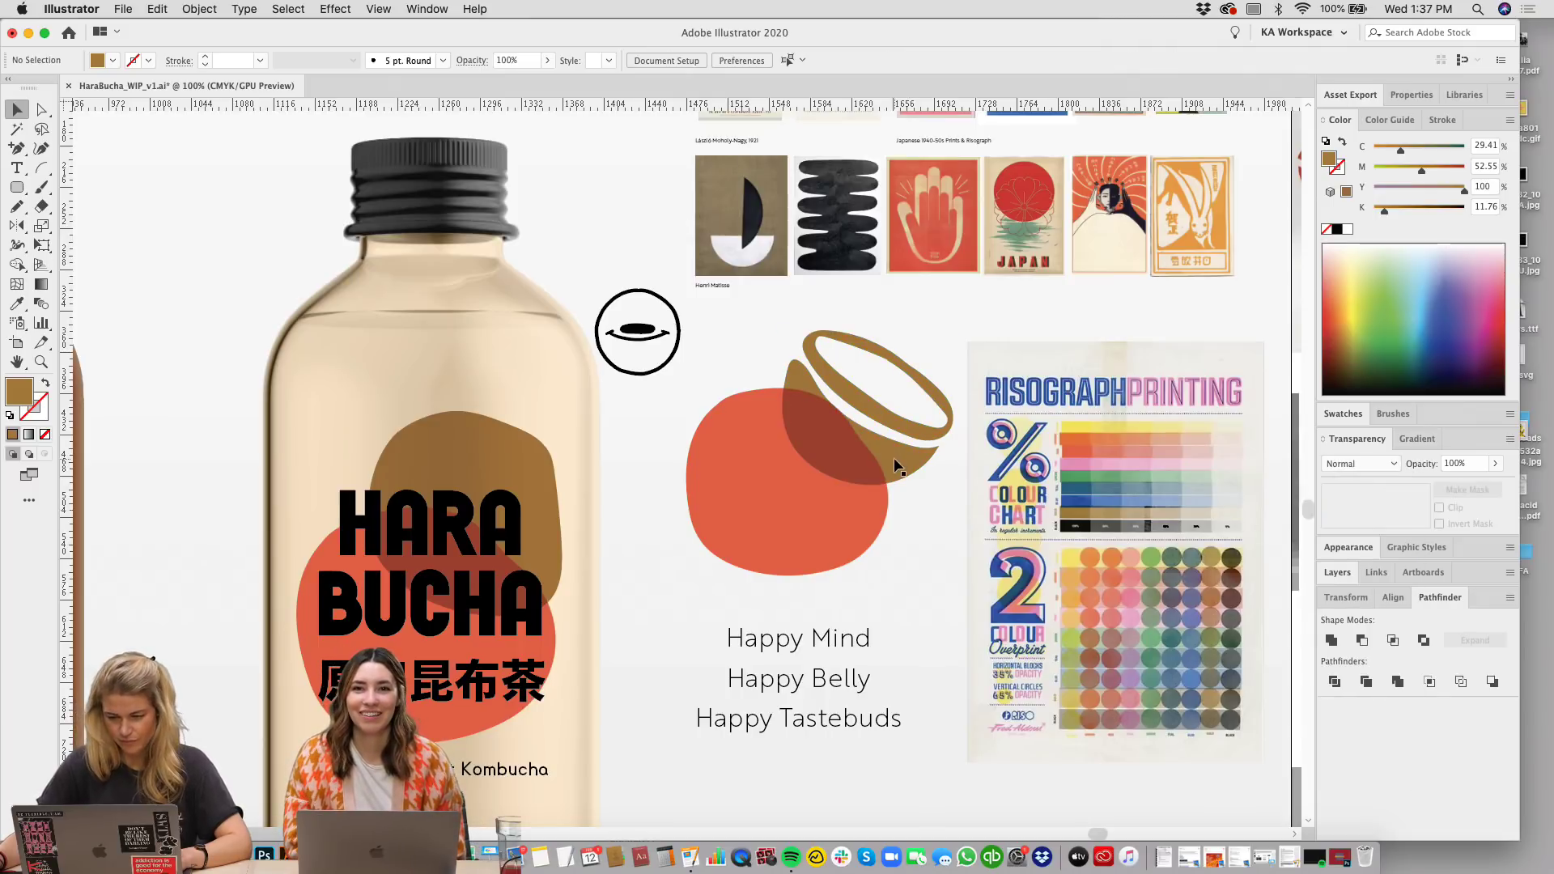
left_click_drag(893, 458, 892, 460)
scroll(896, 528, "down", 1)
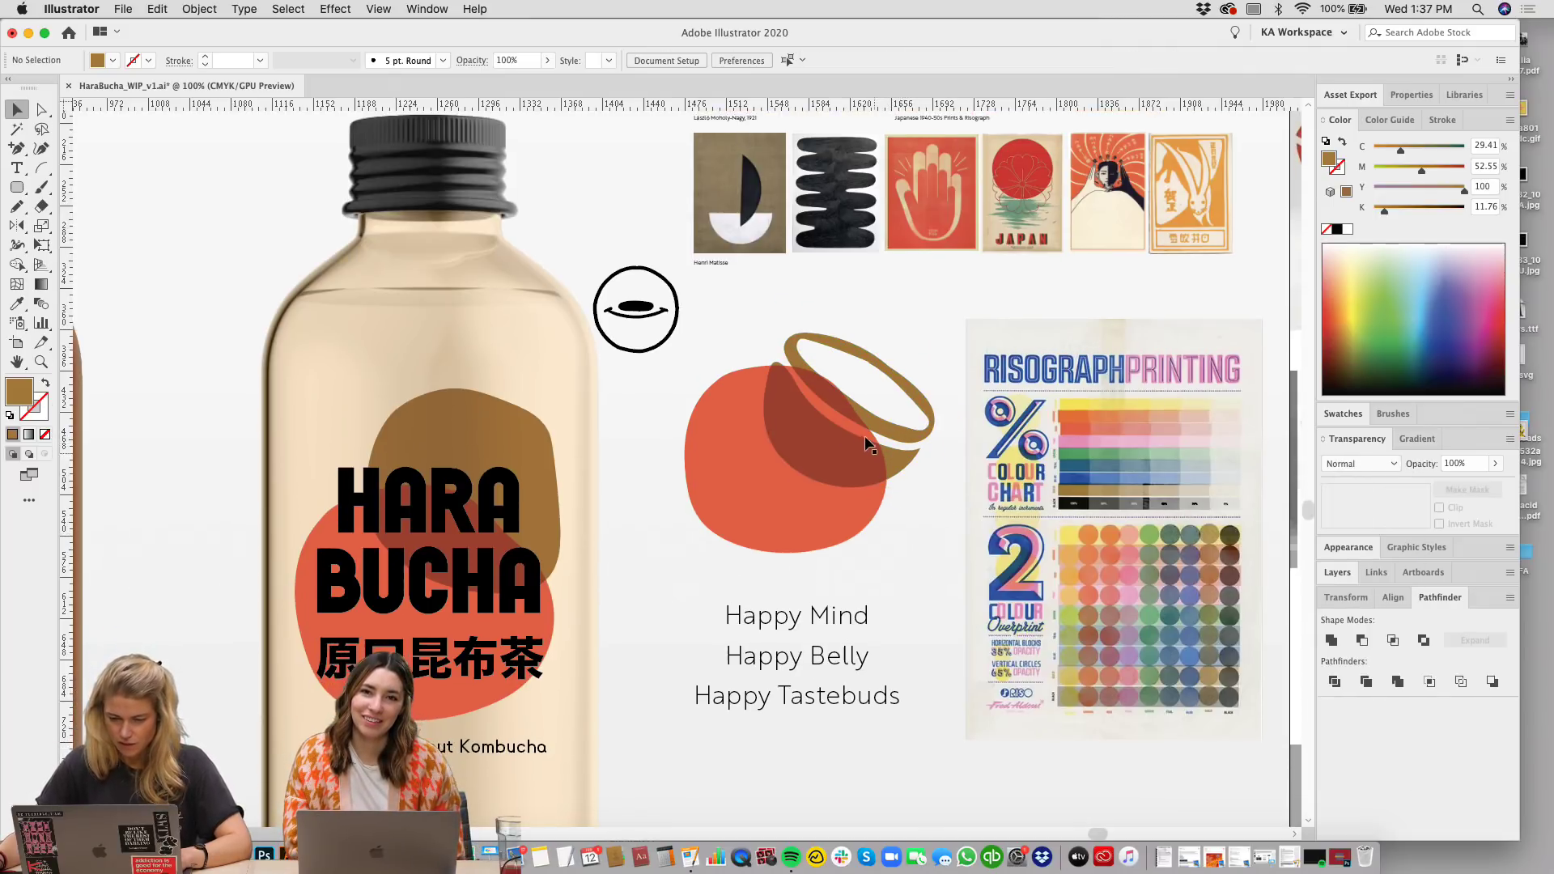
left_click(912, 503)
Step: Switch to RisoTexture_v1.psd in Photoshop, hide its Backgrounds group, and return to the label in Illustrator
left_click(1341, 865)
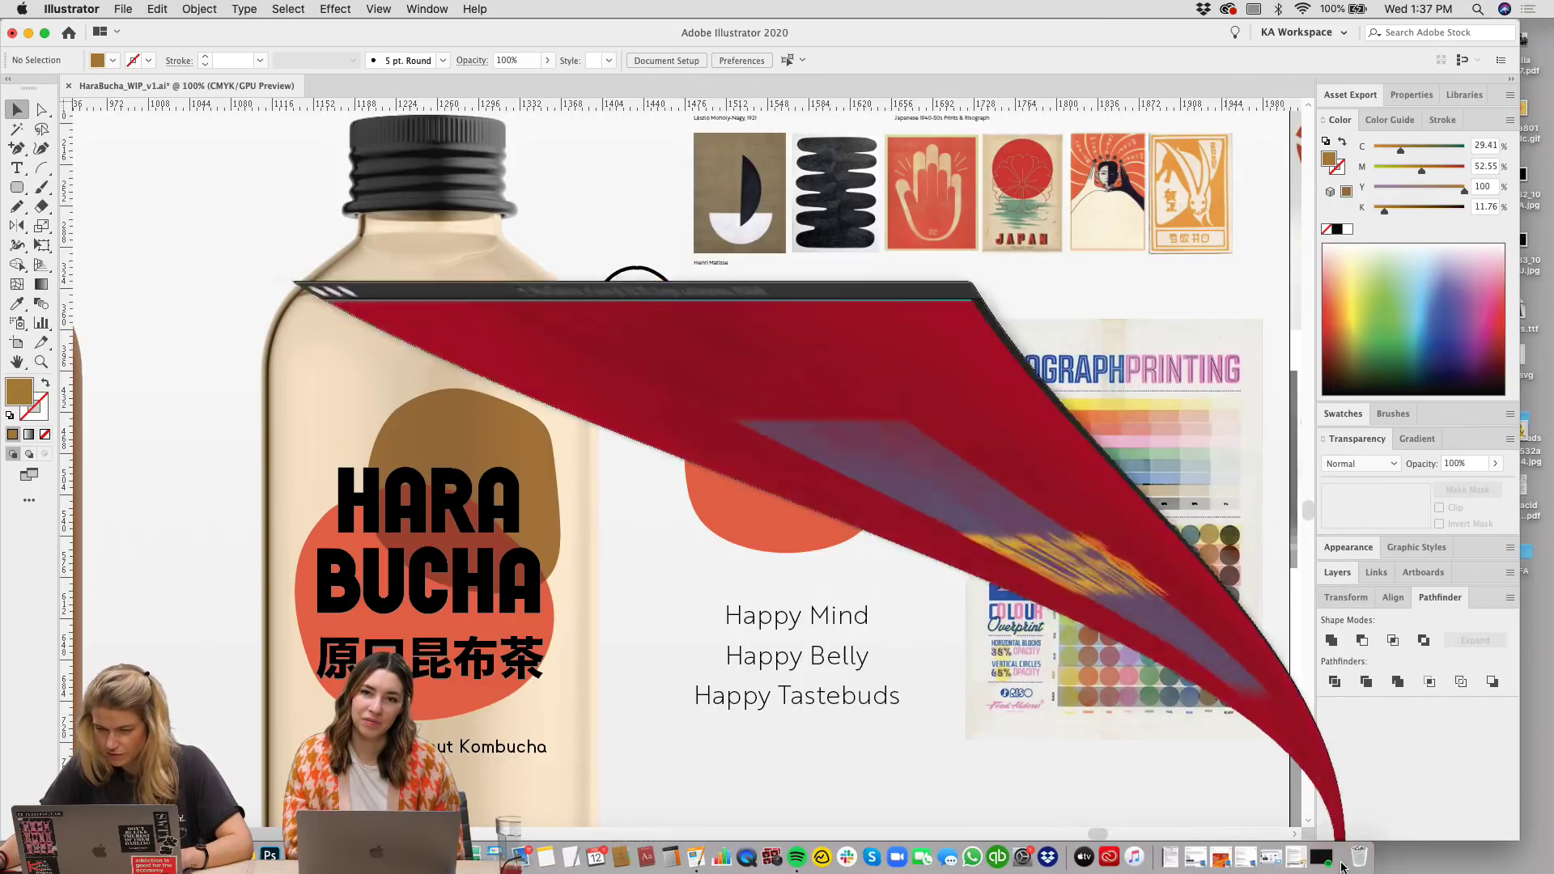
left_click_drag(629, 131, 1108, 89)
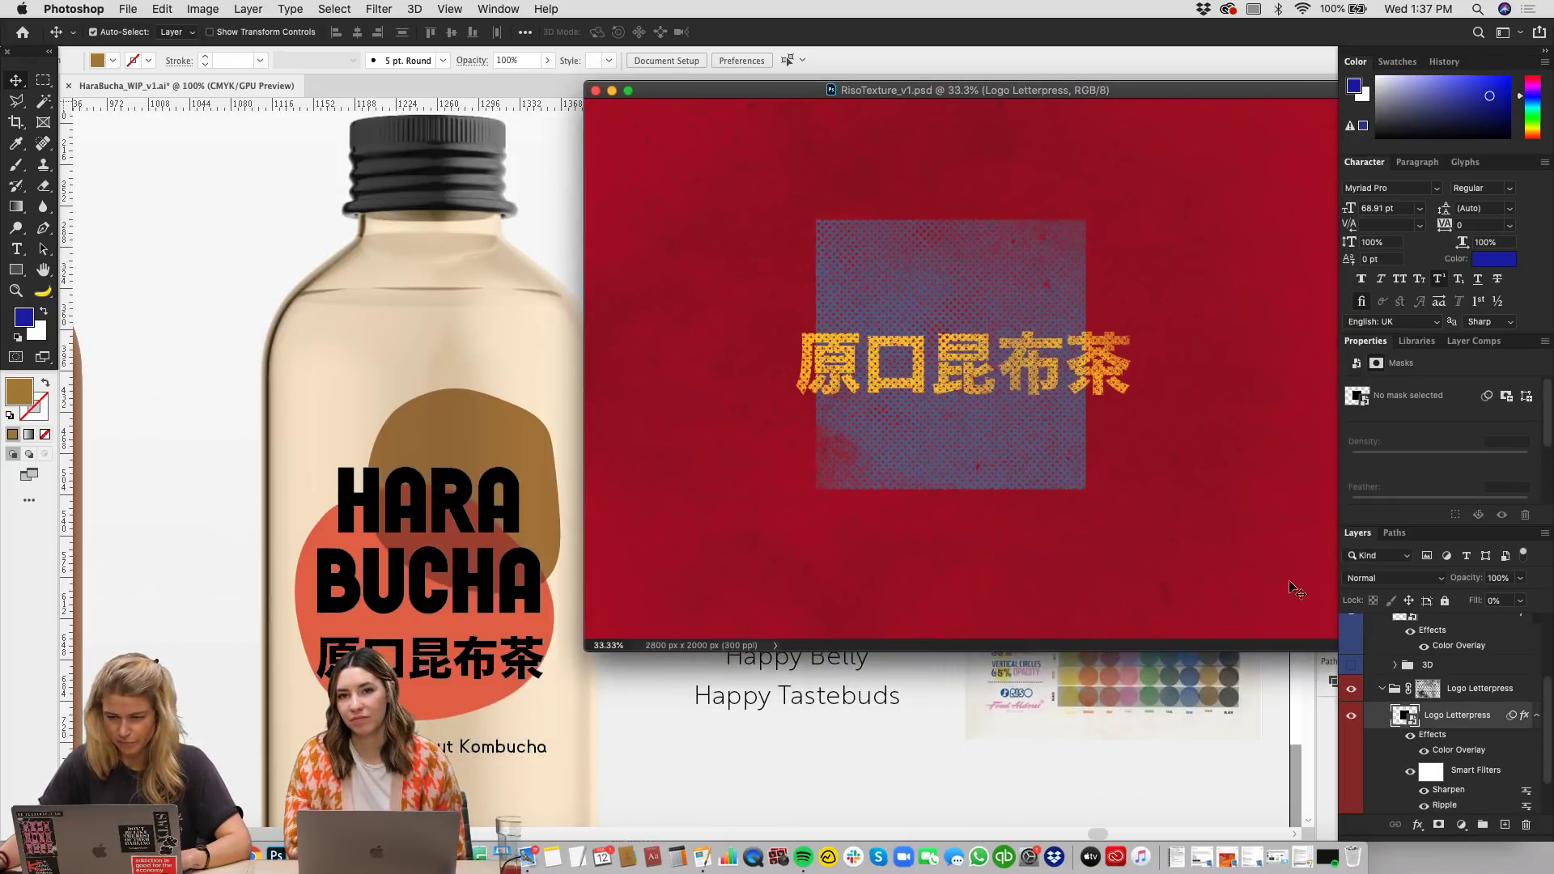
scroll(1453, 773, "down", 2)
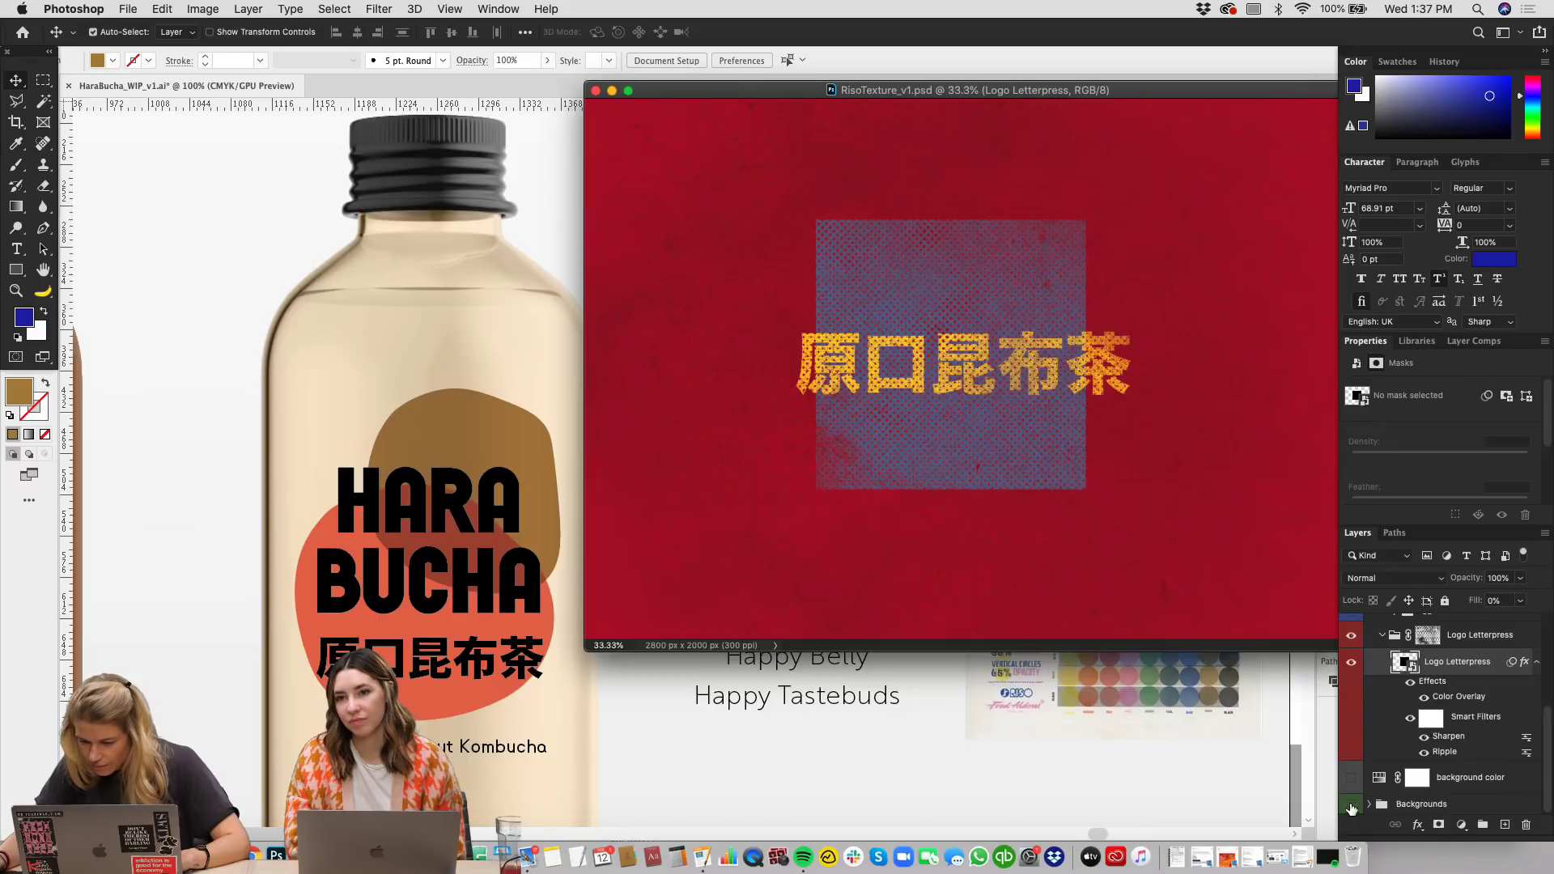
left_click(1350, 805)
left_click_drag(1117, 90, 1044, 91)
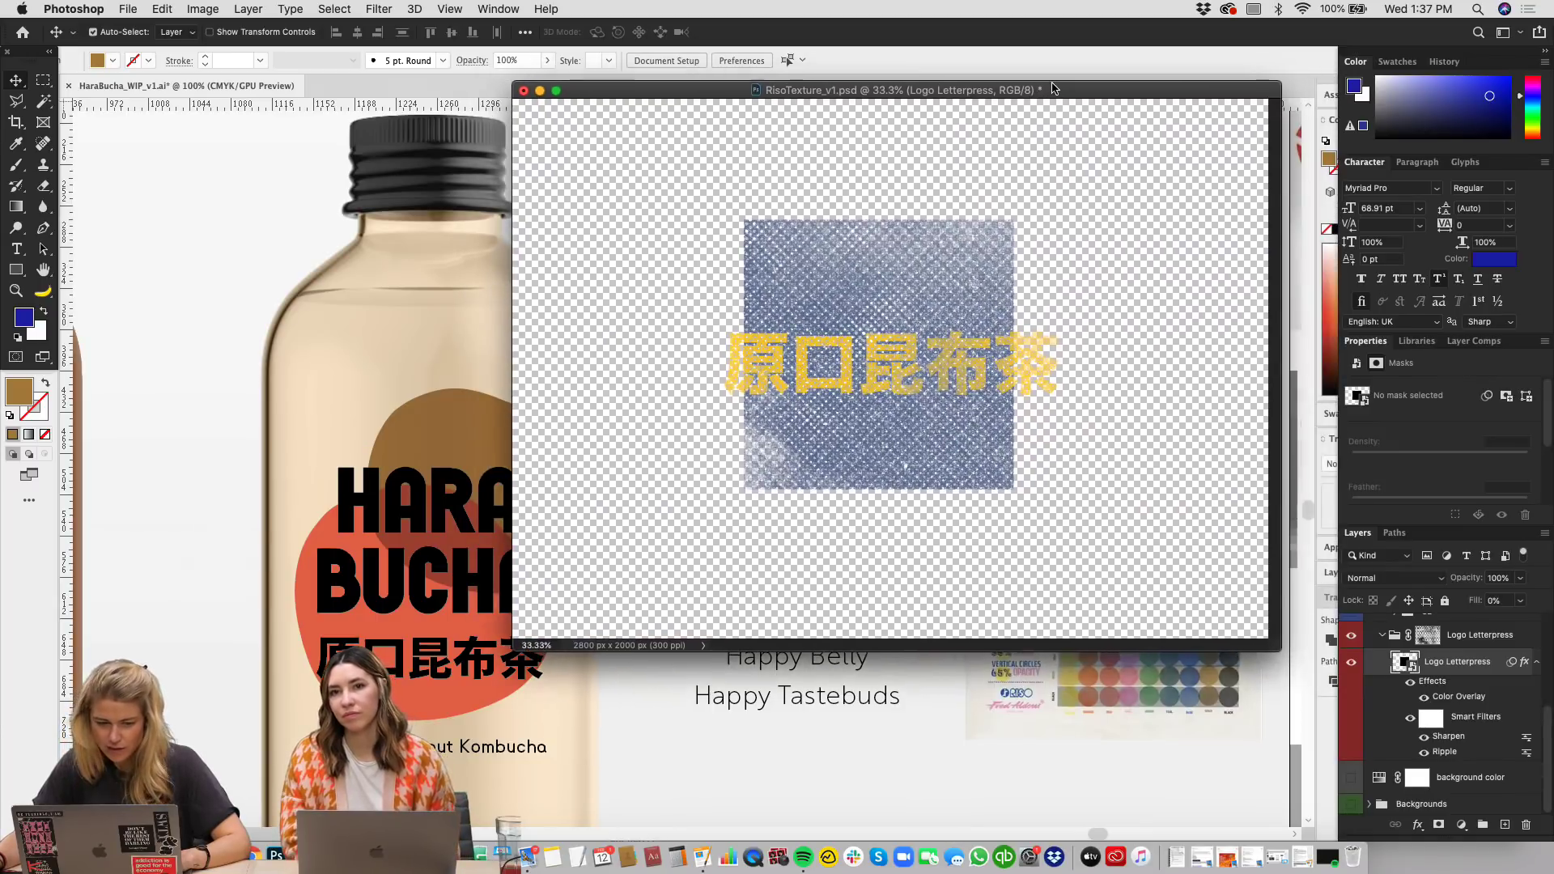
scroll(1404, 696, "up", 6)
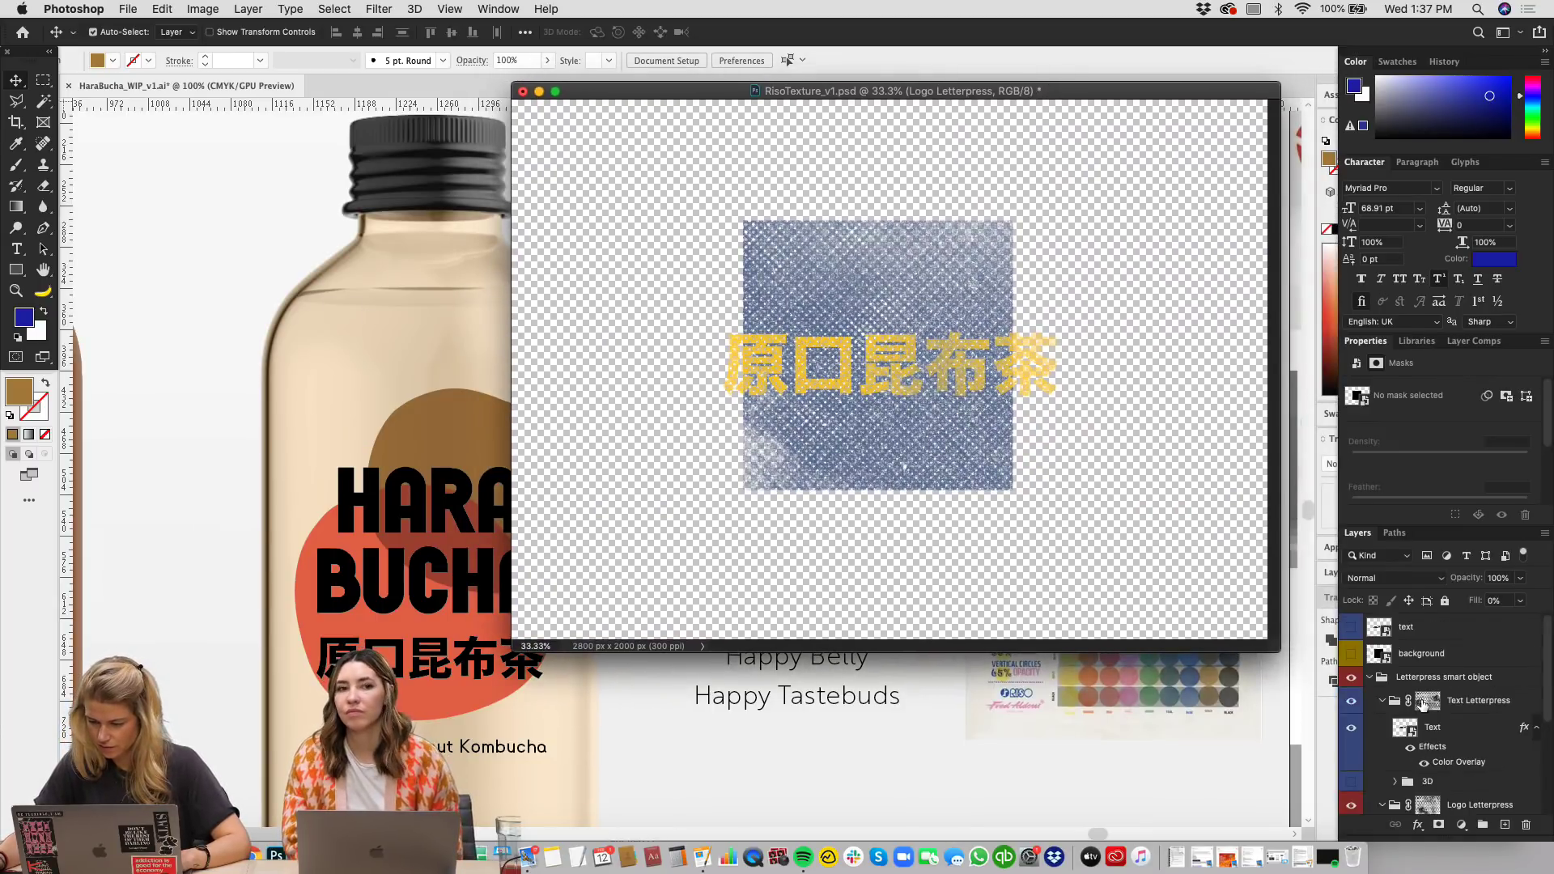
left_click(633, 733)
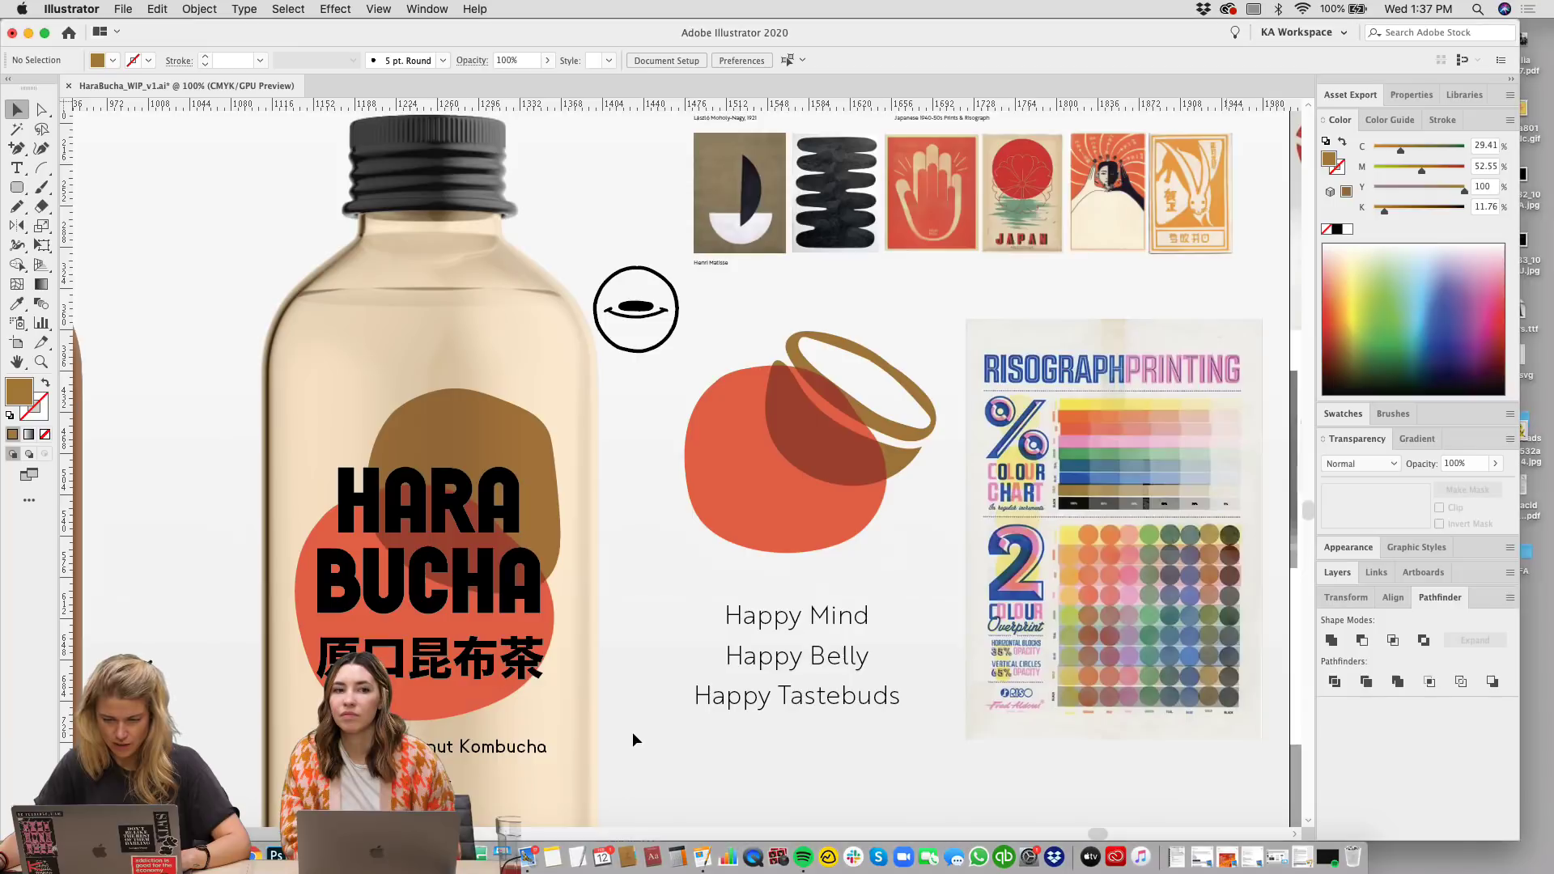
Step: Scale the 原口昆布茶 lettering under BUCHA on the light bottle down to about 31 pt, keeping it centered
left_click(450, 491)
scroll(671, 702, "down", 2)
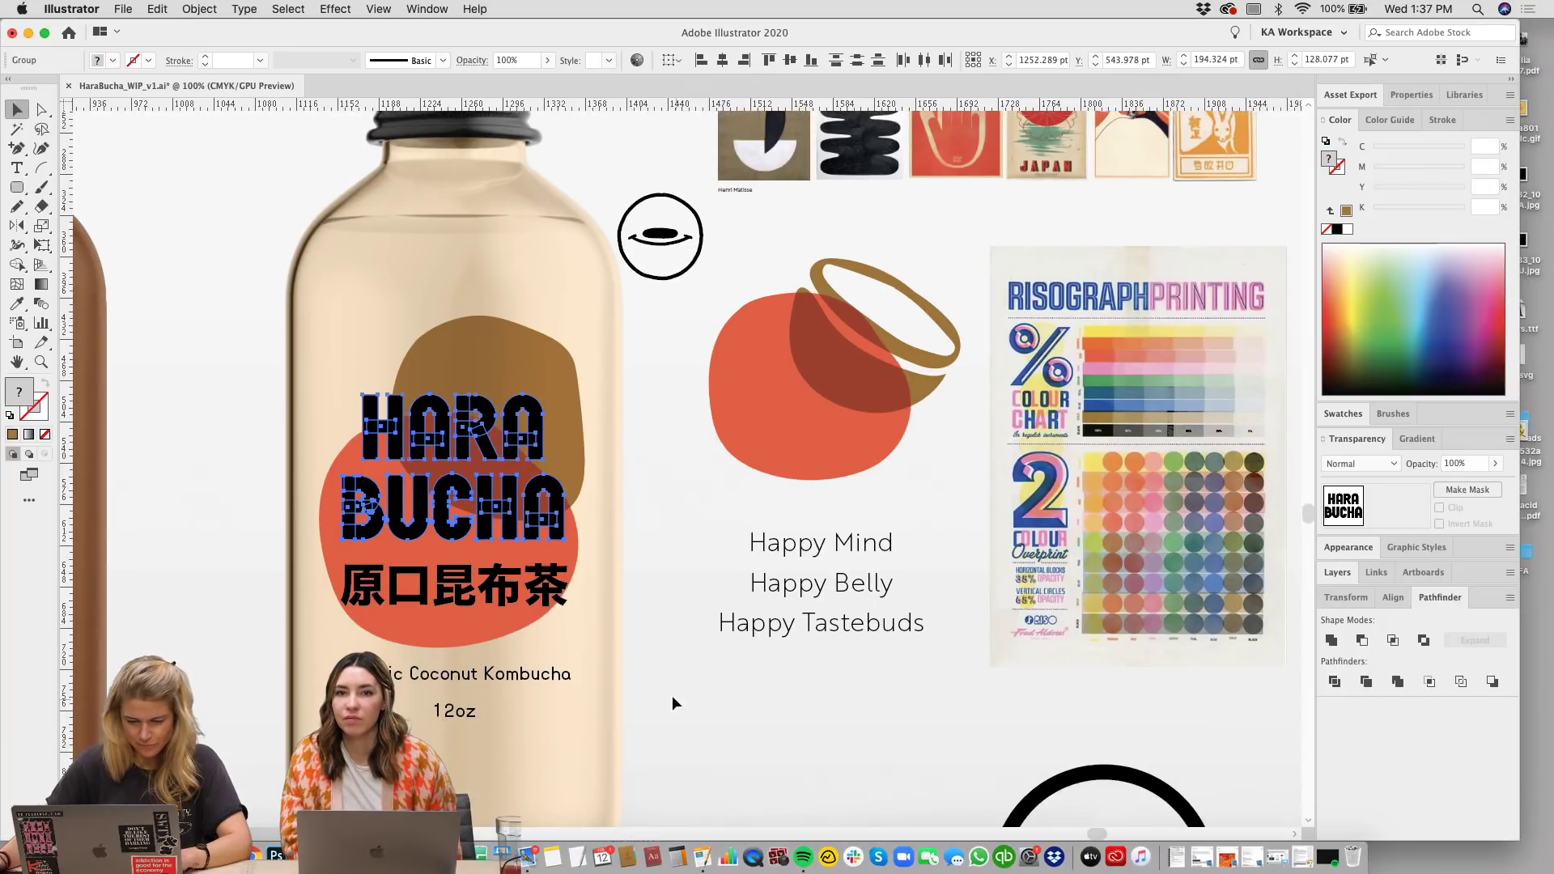
left_click(672, 702)
left_click(555, 600)
left_click_drag(569, 595, 544, 595)
Step: Move the red and brown shapes off the light bottle to the empty area below the taglines
scroll(516, 591, "left", 3)
scroll(515, 591, "down", 2)
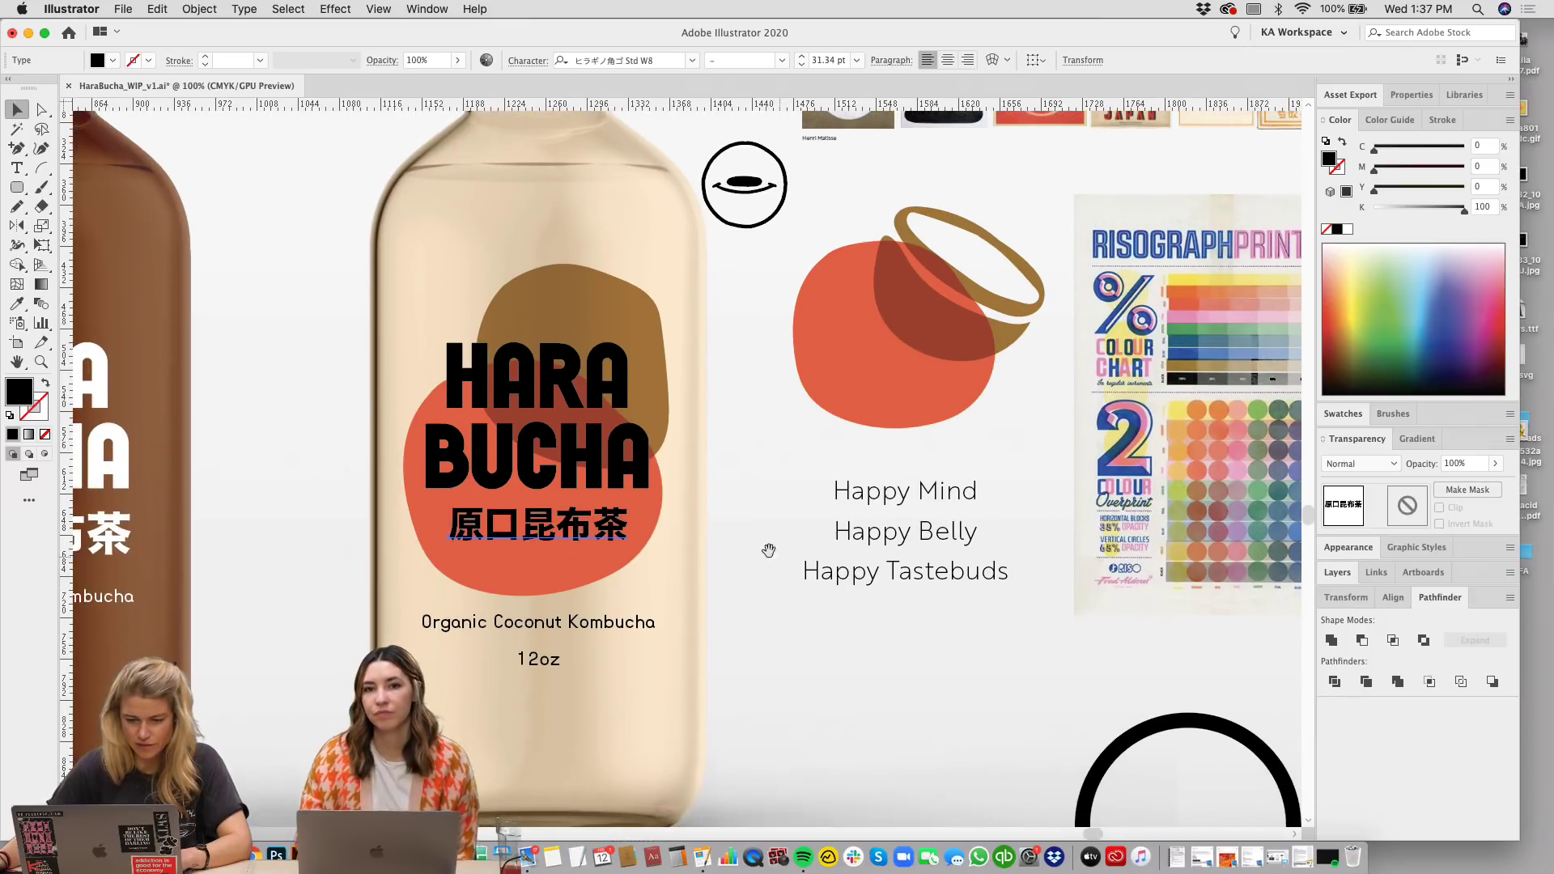
left_click(518, 570)
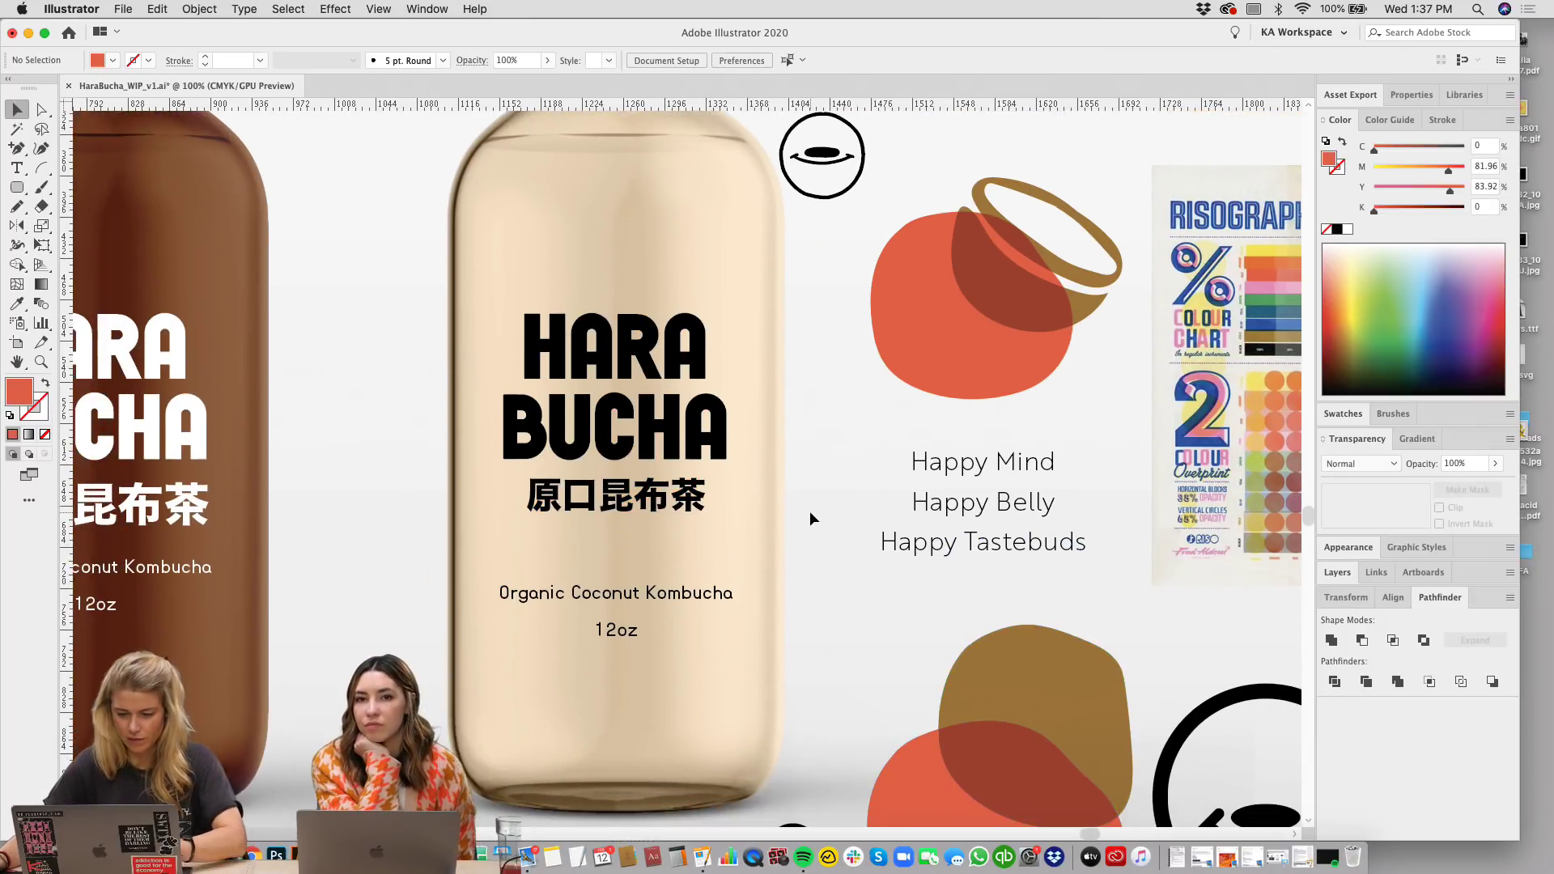
Step: Rearrange the light bottle's lettering so that 原口昆布茶 sits between HARA and BUCHA
key("super+equal")
scroll(799, 484, "up", 1)
scroll(800, 484, "left", 1)
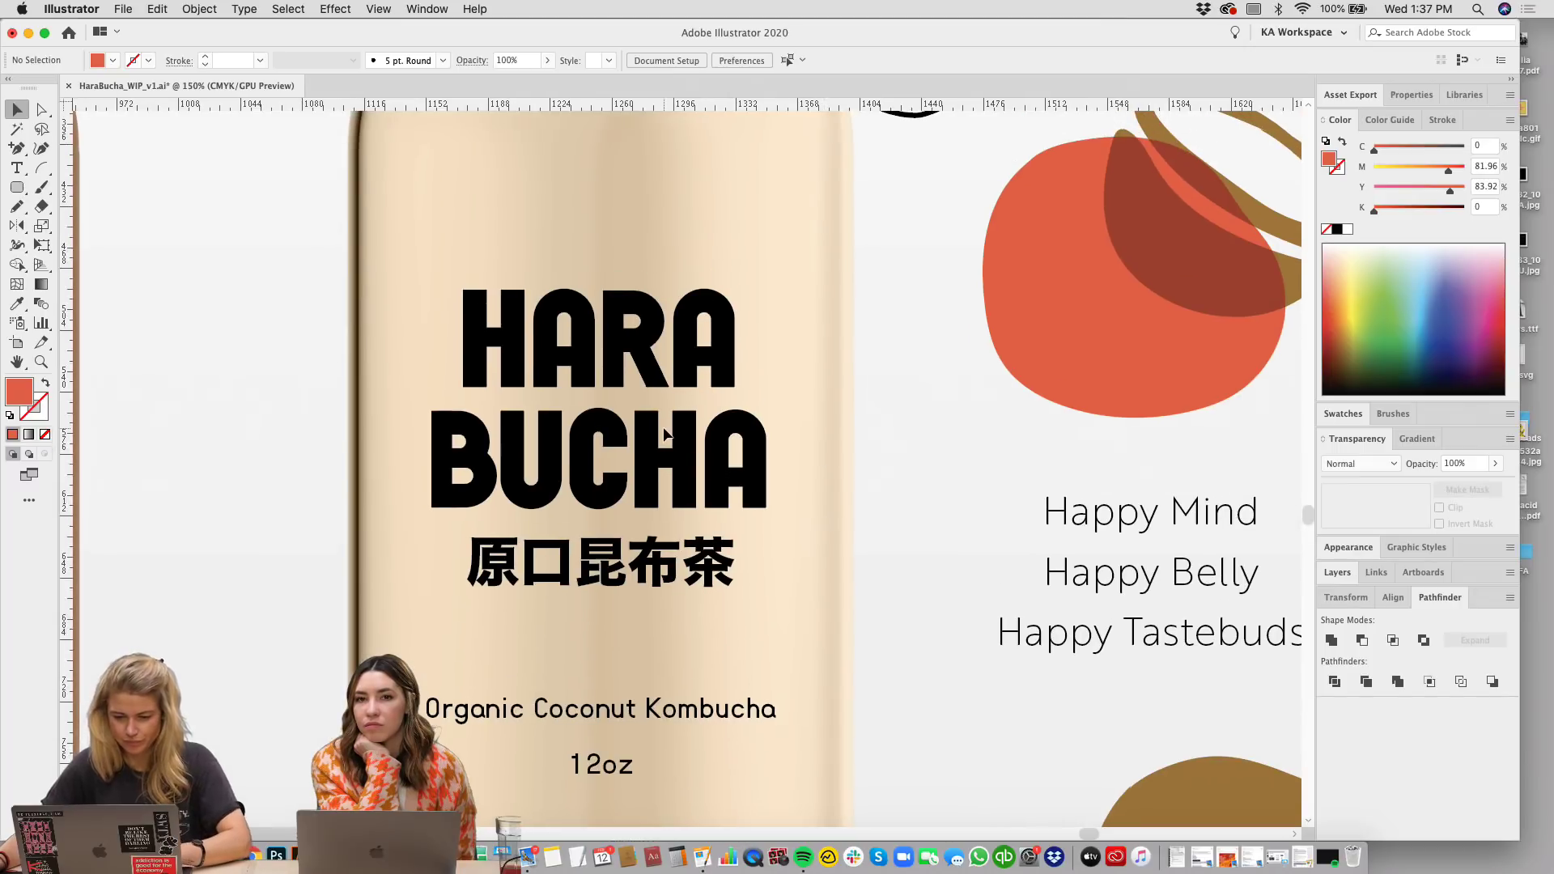
left_click_drag(684, 435, 683, 639)
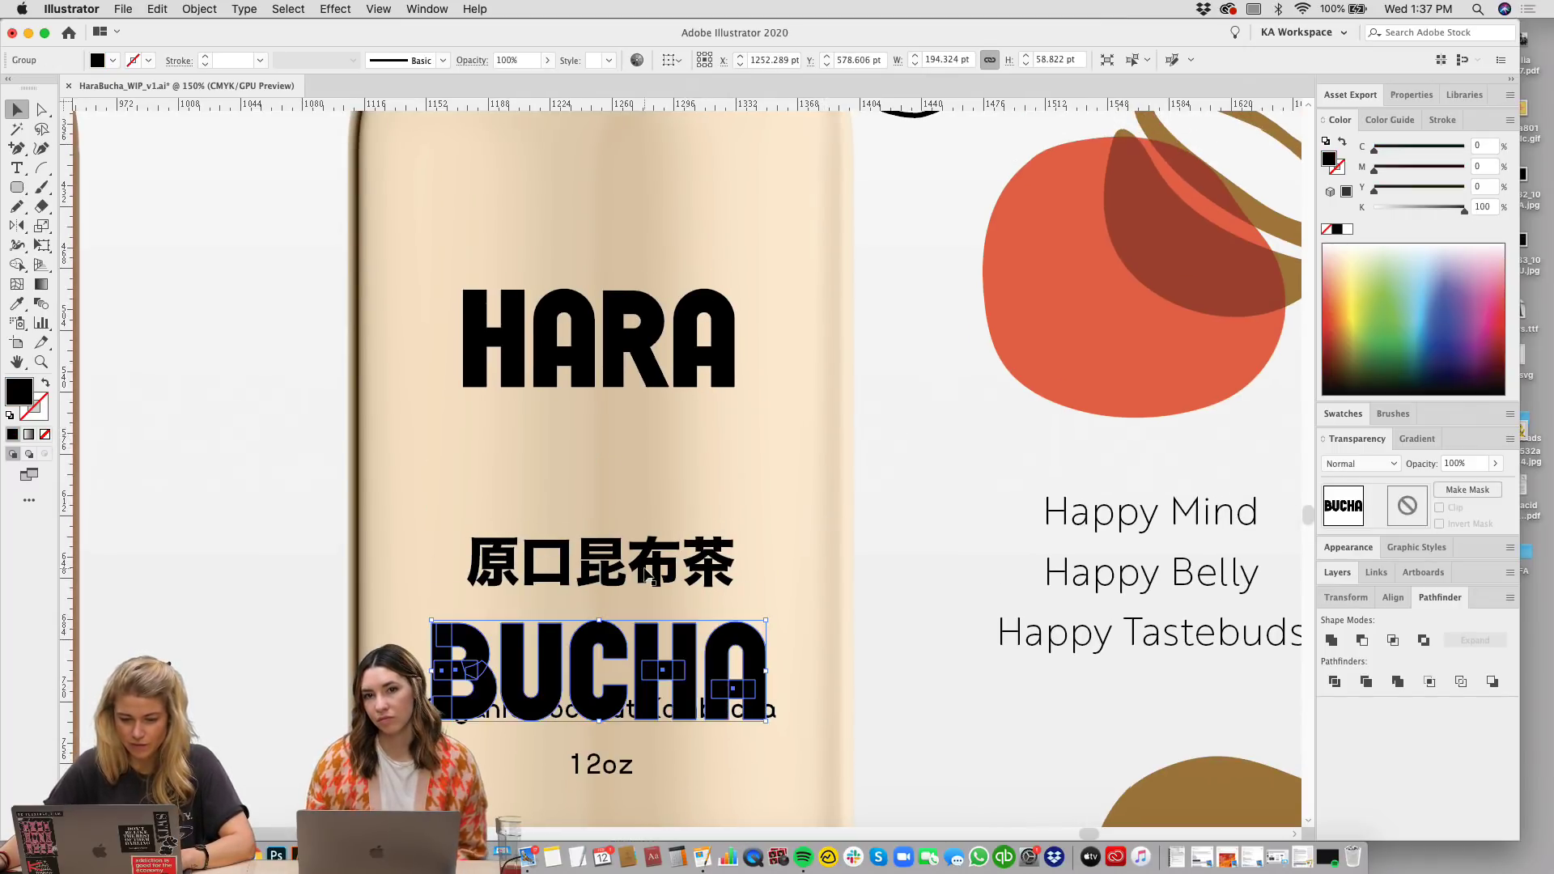
left_click_drag(647, 558, 648, 425)
left_click_drag(707, 663, 709, 528)
left_click(713, 437)
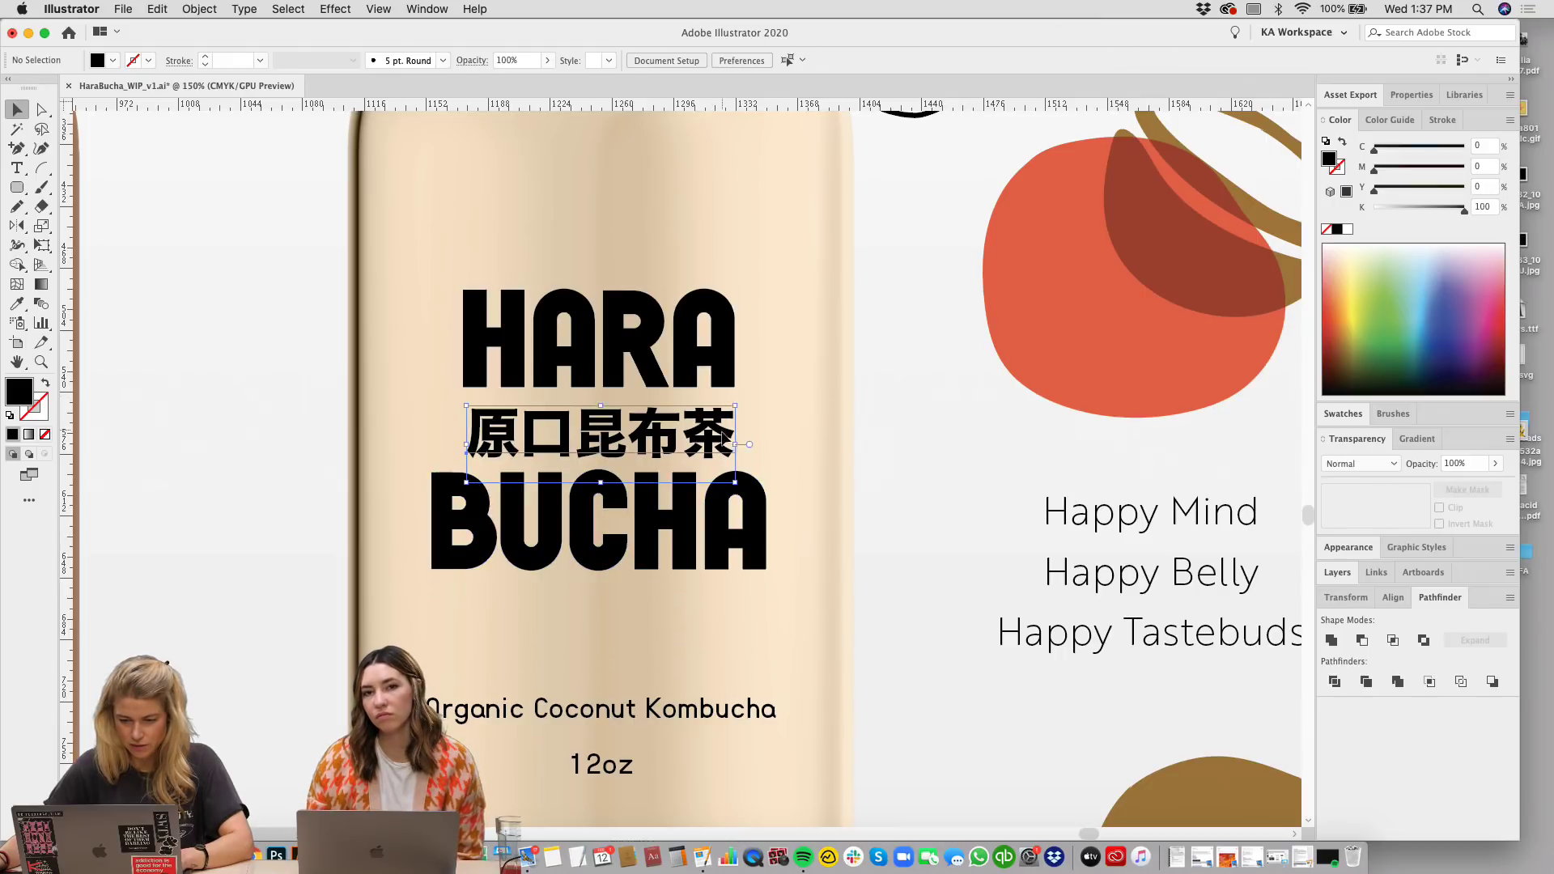
Step: Scale the 原口昆布茶 line down to about 25 pt, centered between HARA and BUCHA
left_click_drag(735, 441, 685, 434)
left_click(850, 458)
scroll(777, 483, "down", 2)
Step: Nudge BUCHA and the 原口昆布茶 line to even out the tight vertical spacing of the stacked lettering
left_click_drag(773, 485, 773, 478)
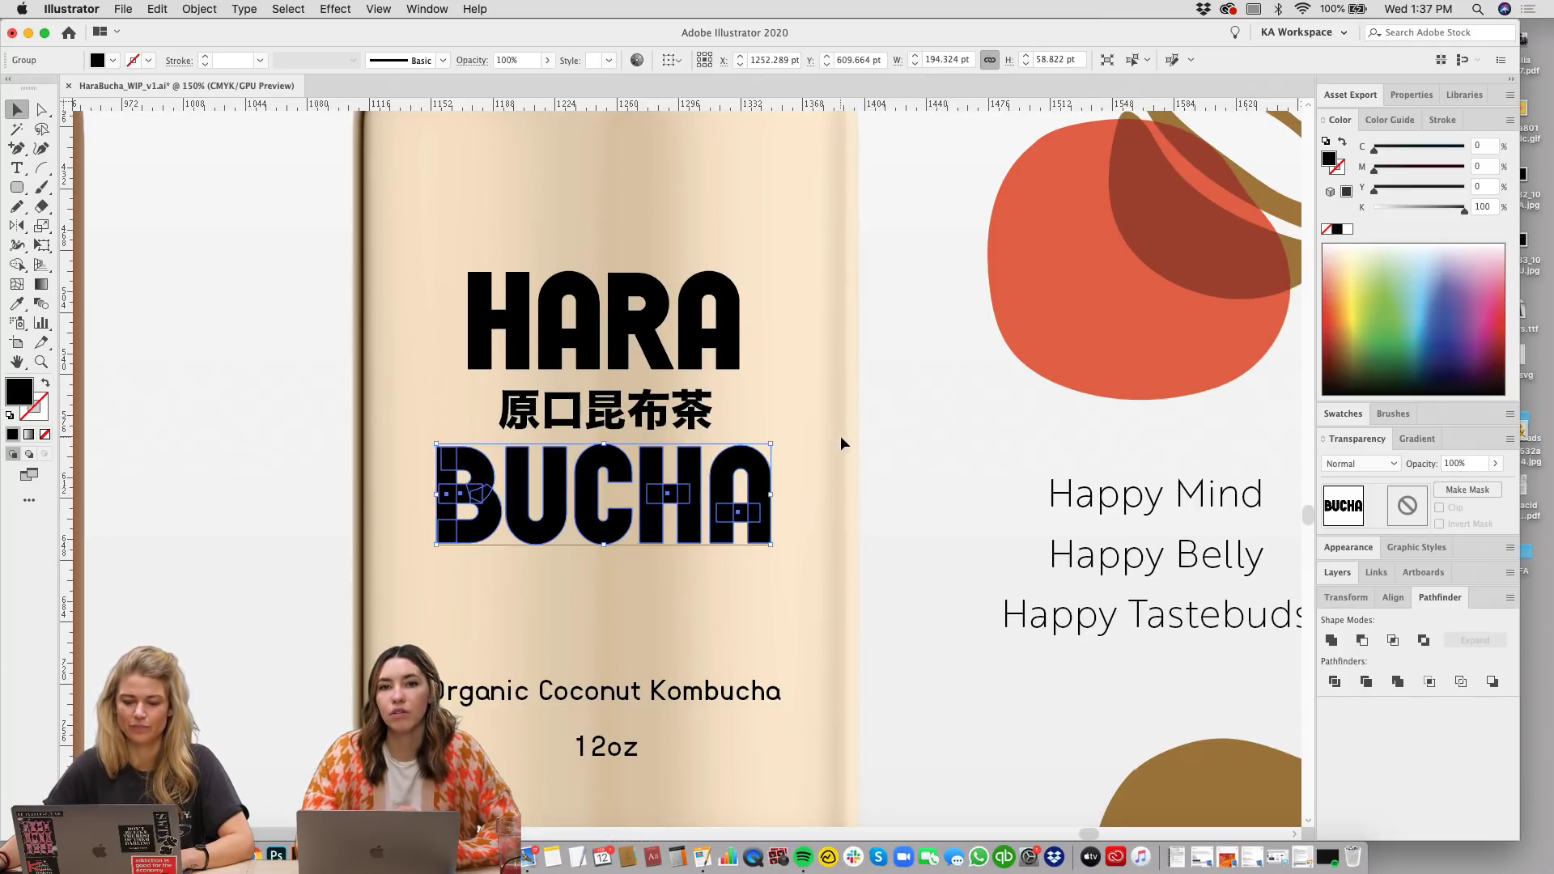
left_click(843, 444)
scroll(728, 462, "down", 2)
left_click(617, 408)
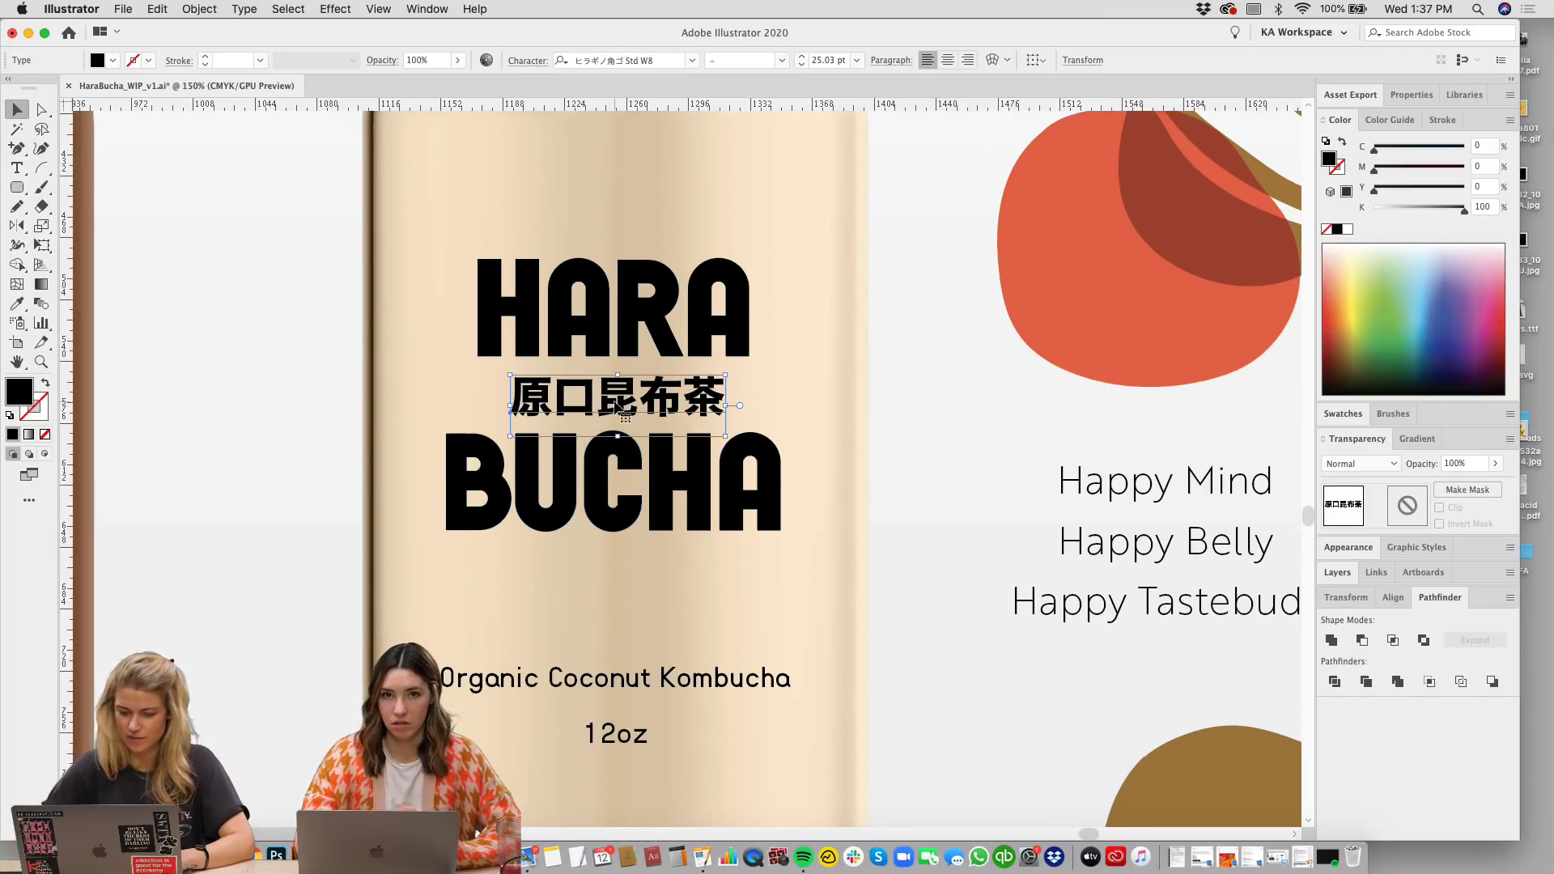
left_click(902, 447)
scroll(902, 447, "down", 1)
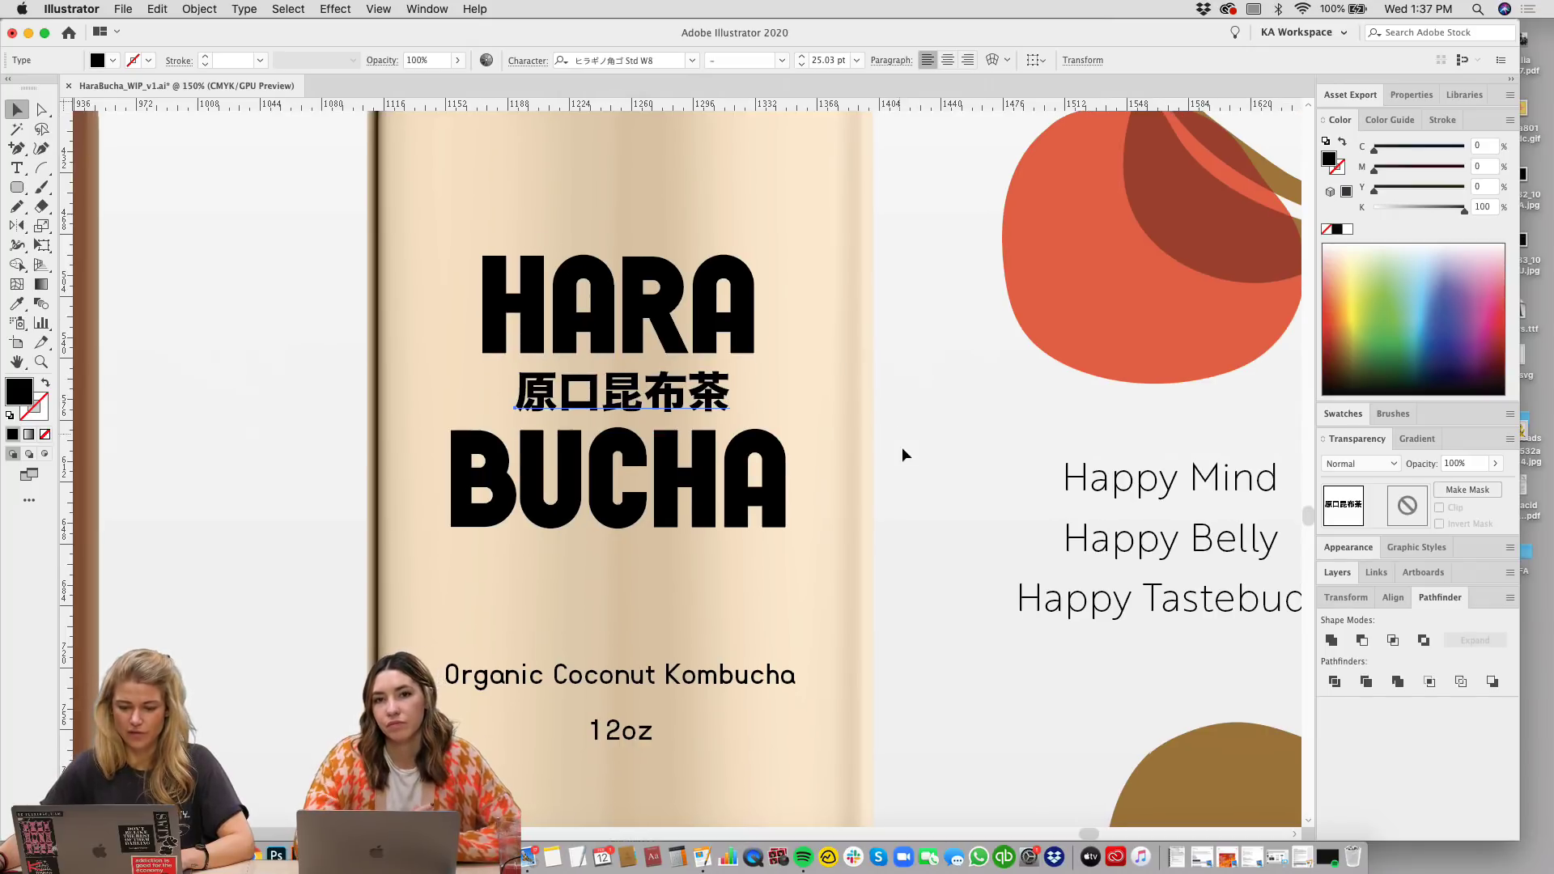
left_click(769, 509)
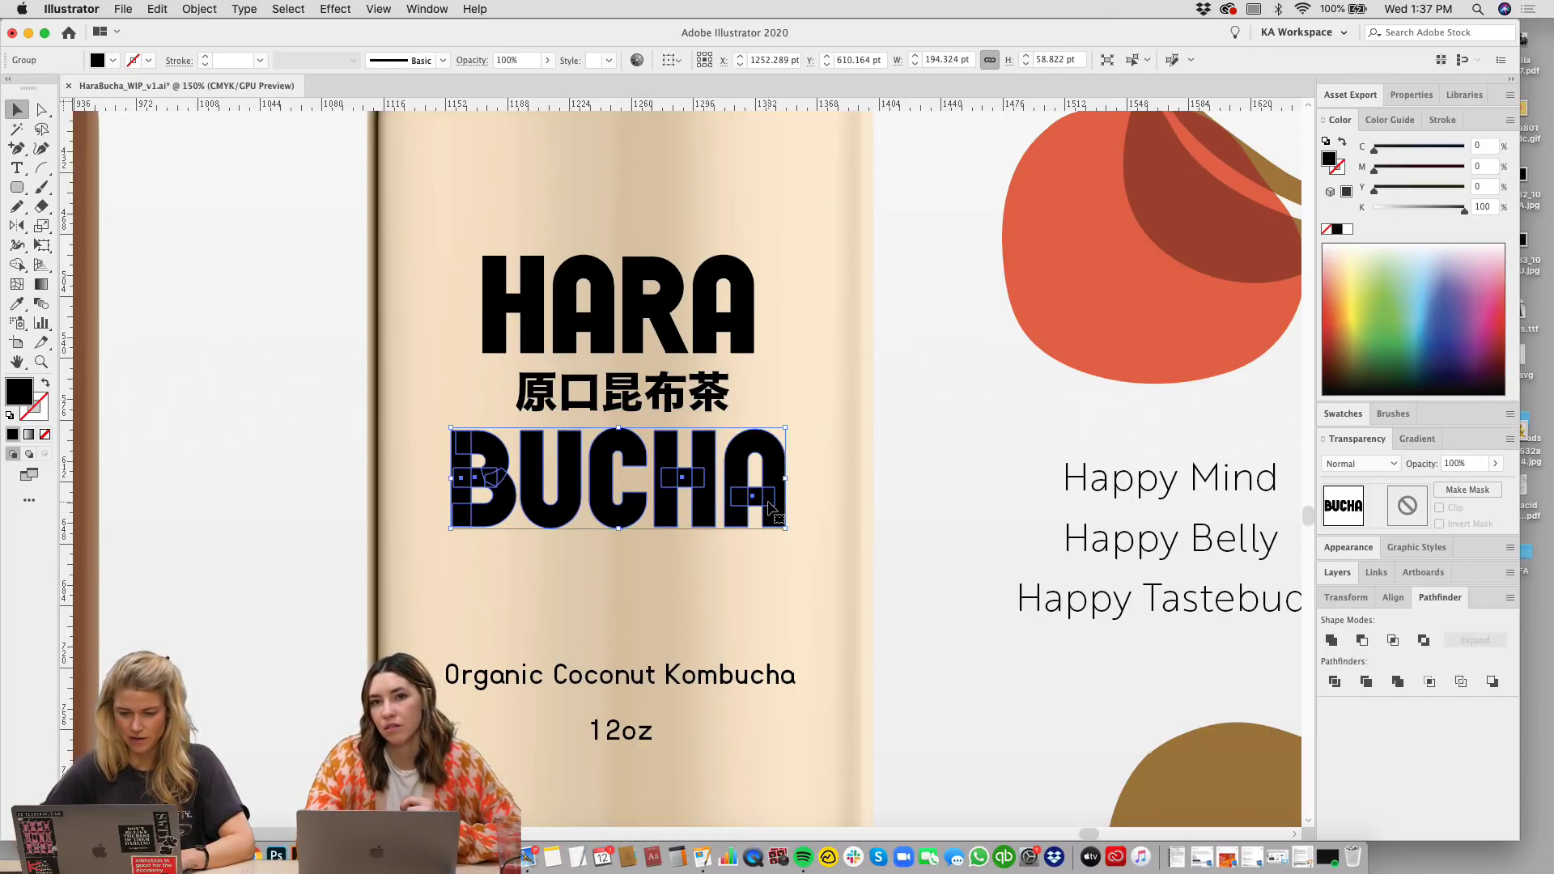
left_click(792, 576)
Step: Move the Organic Coconut Kombucha line up close beneath BUCHA and set its font size to 13 pt
scroll(791, 577, "down", 1)
left_click_drag(724, 670, 724, 594)
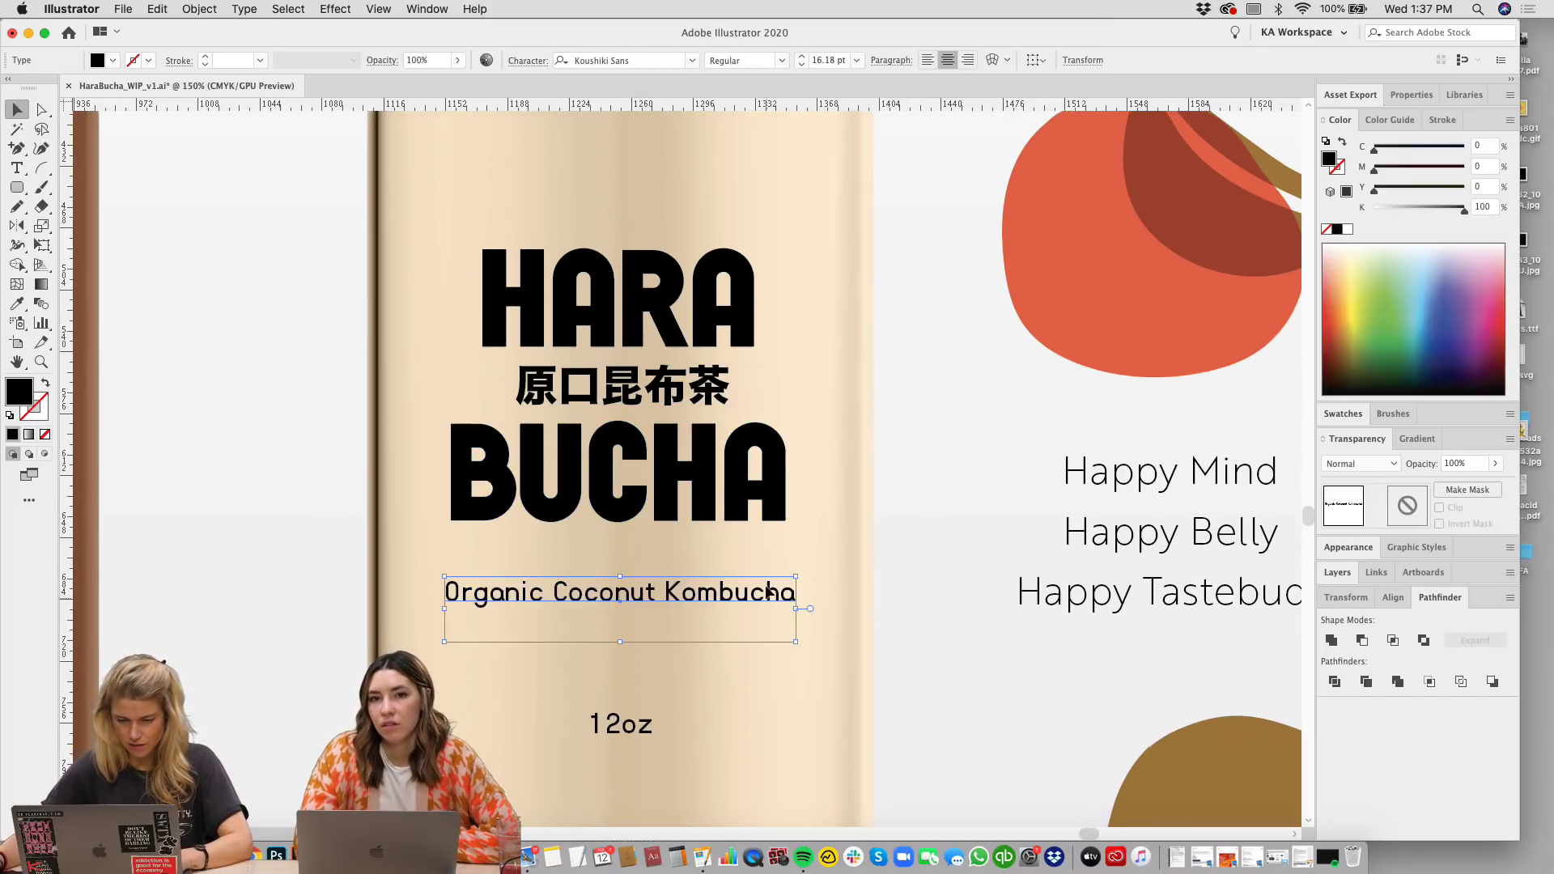
key("super+shift+comma")
key("super+shift+comma")
key("super+shift+comma")
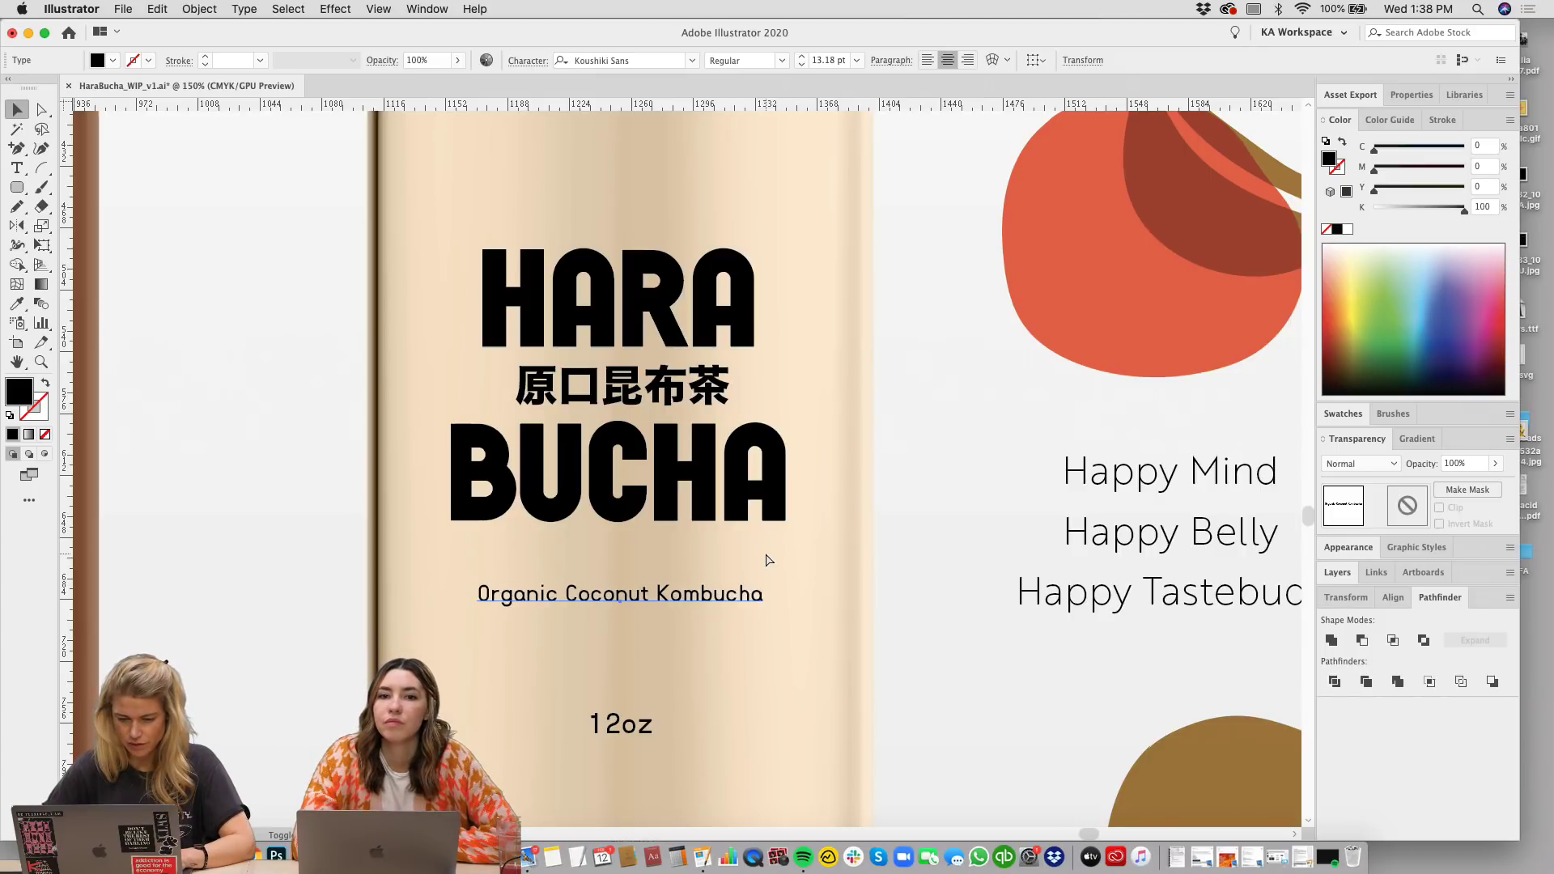
key("super+shift+comma")
left_click_drag(708, 597, 703, 570)
left_click(804, 58)
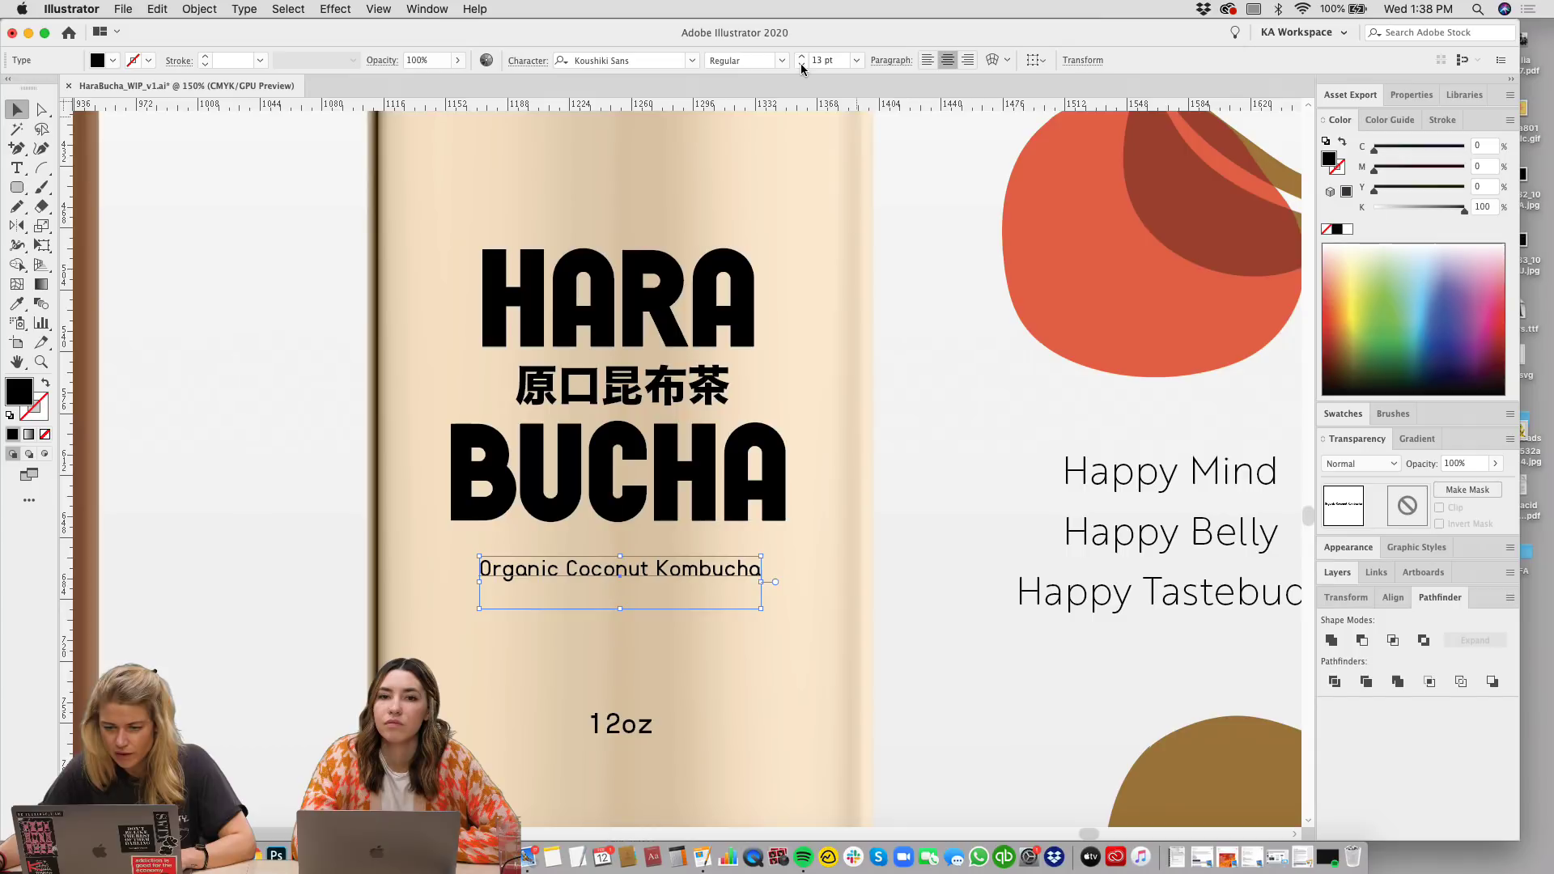
left_click(876, 584)
left_click_drag(875, 585, 884, 583)
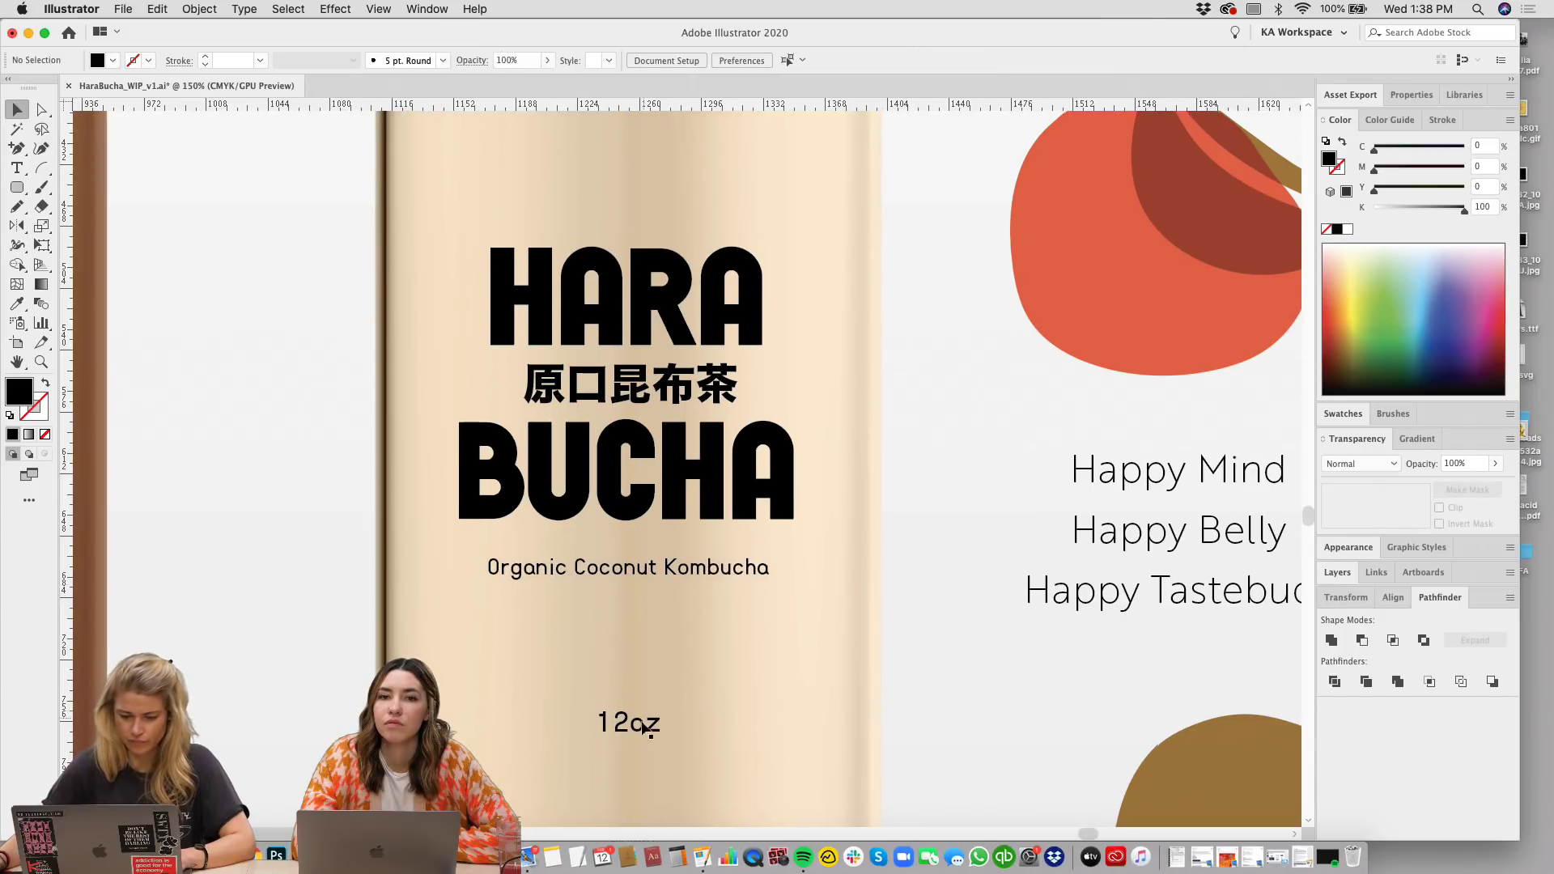
Step: Move the 12oz text up beneath the Organic Coconut Kombucha line and set its font size to 13 pt
left_click_drag(644, 636, 620, 624)
double_click(614, 624)
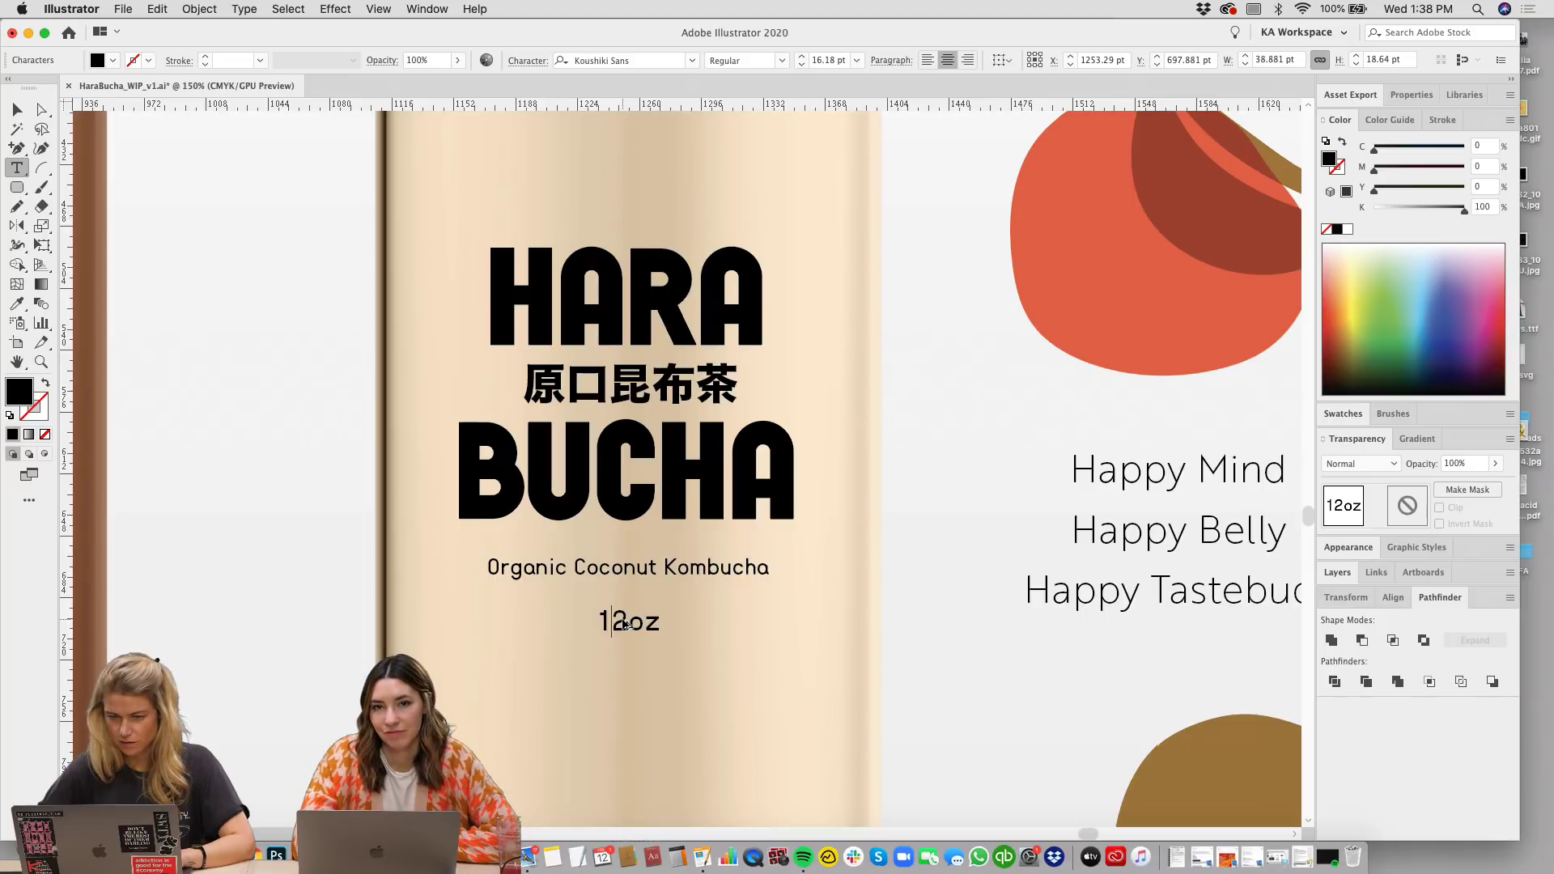
left_click(27, 113)
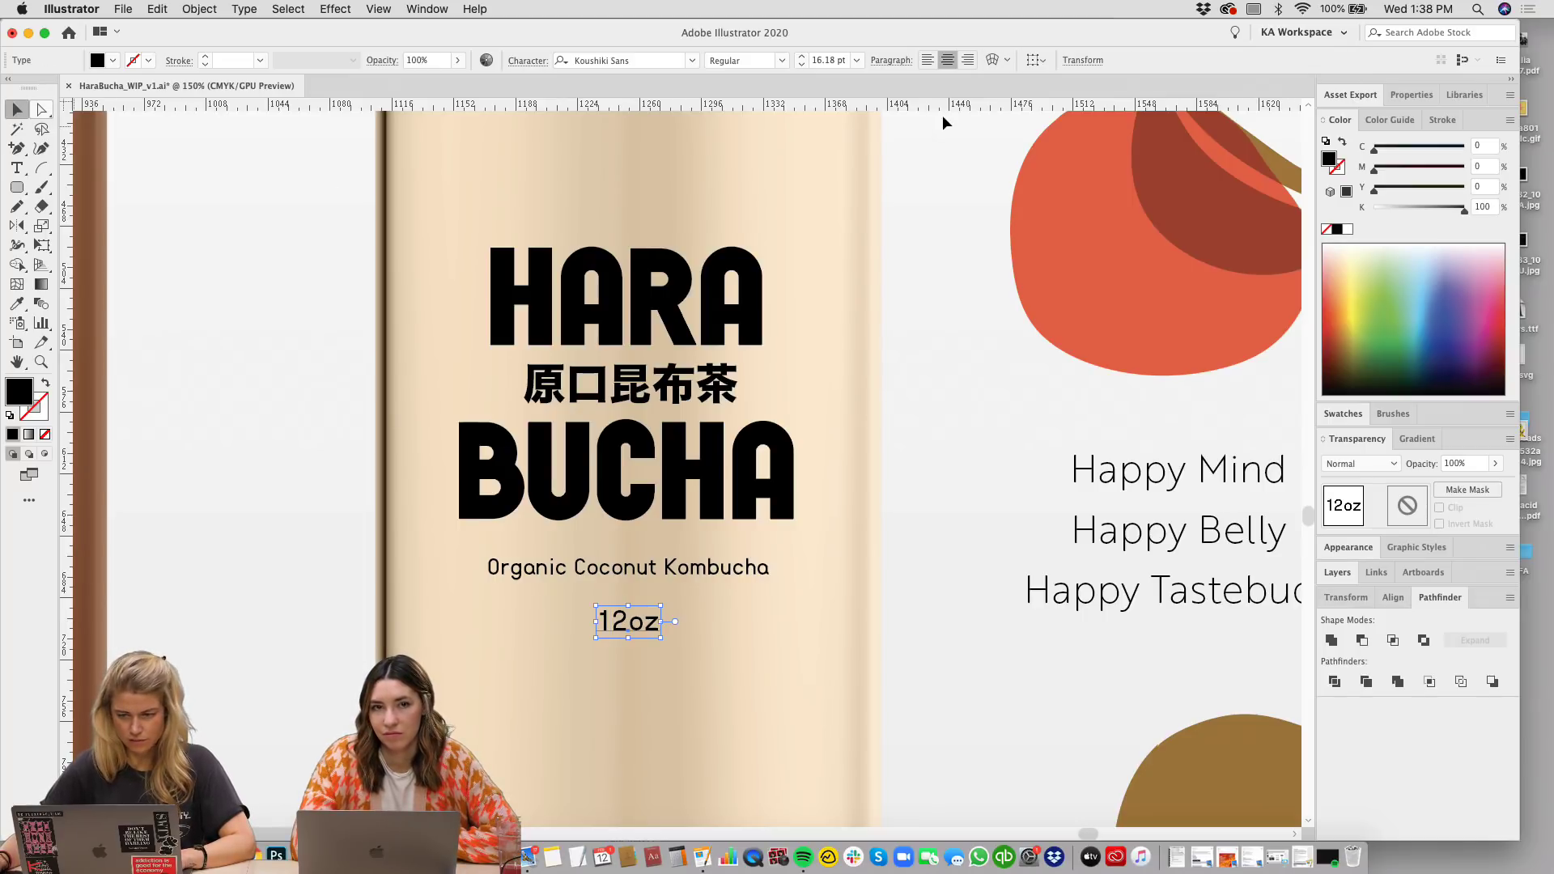
left_click(802, 64)
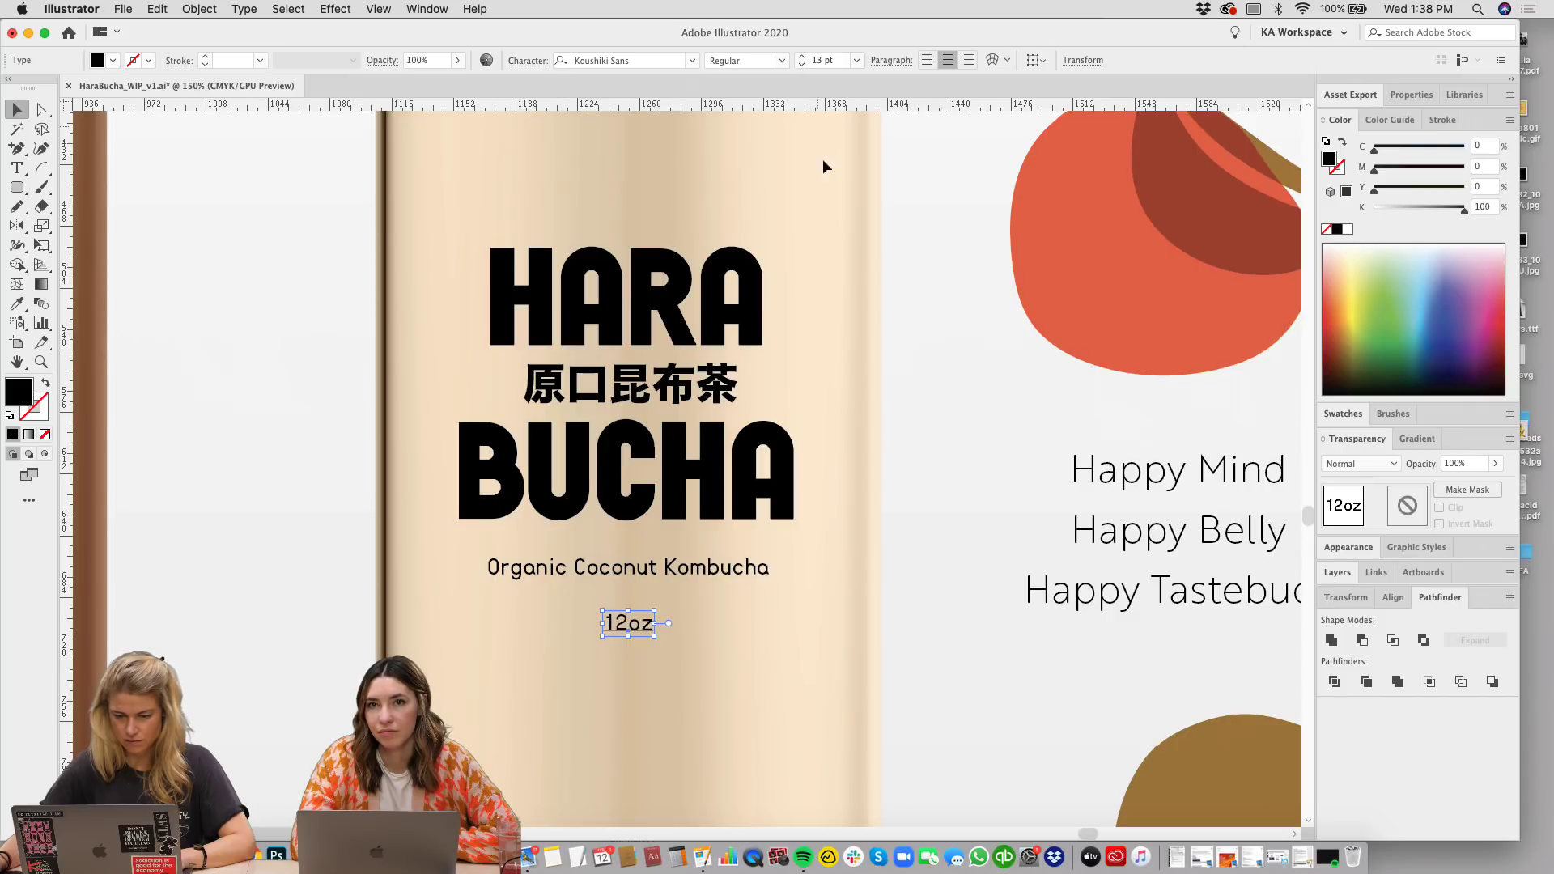
Step: Nudge the 12oz text slightly closer beneath the Organic Coconut Kombucha line on the light bottle
left_click(847, 622)
scroll(847, 623, "down", 5)
scroll(720, 676, "up", 4)
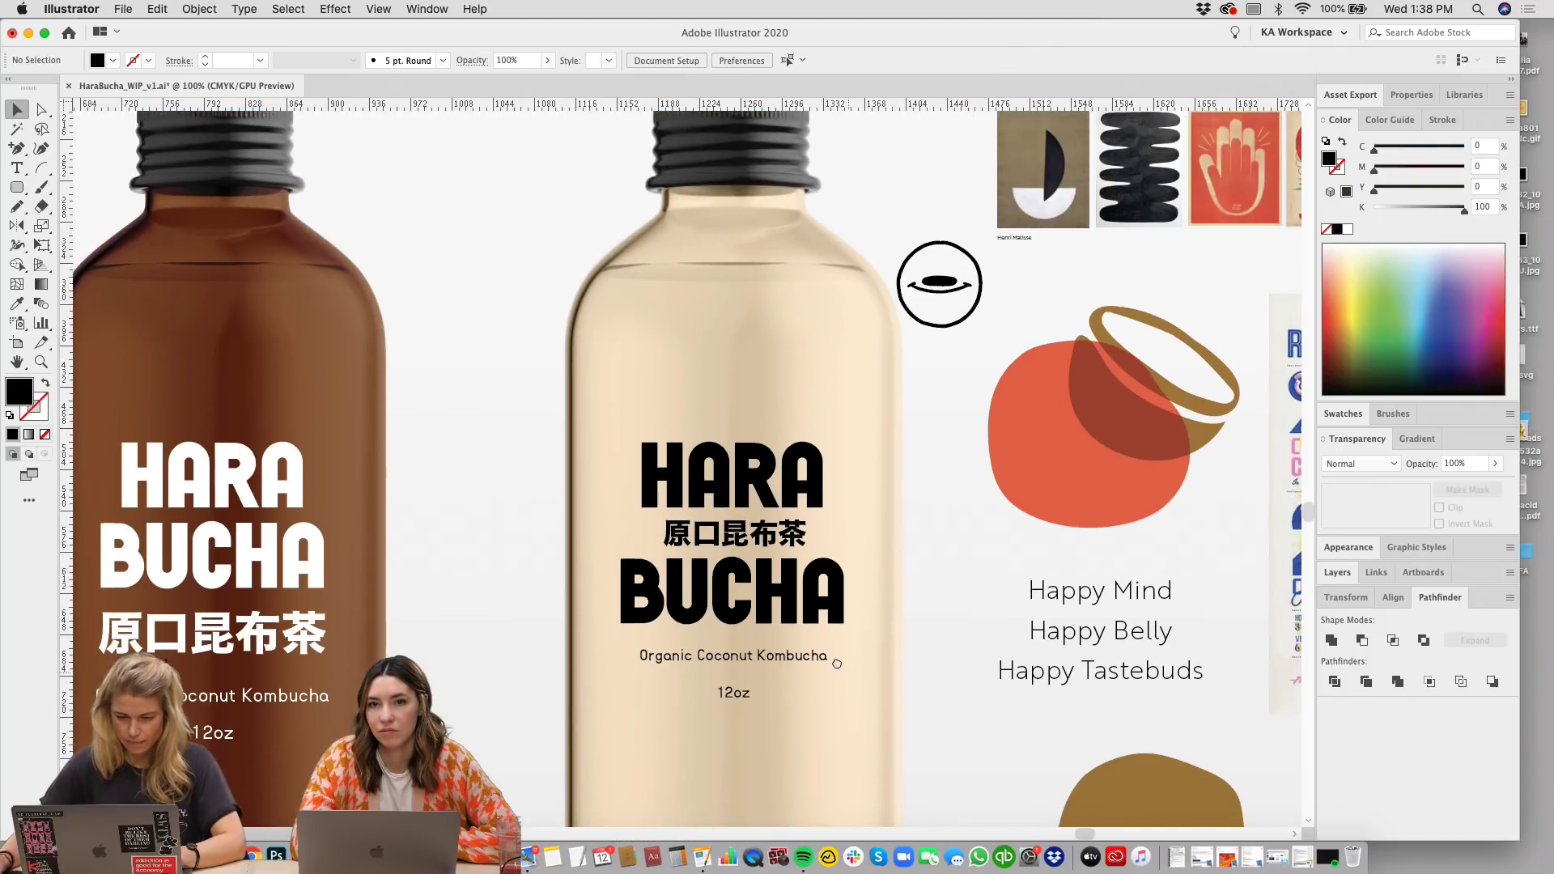
left_click_drag(718, 660, 717, 659)
scroll(785, 696, "down", 3)
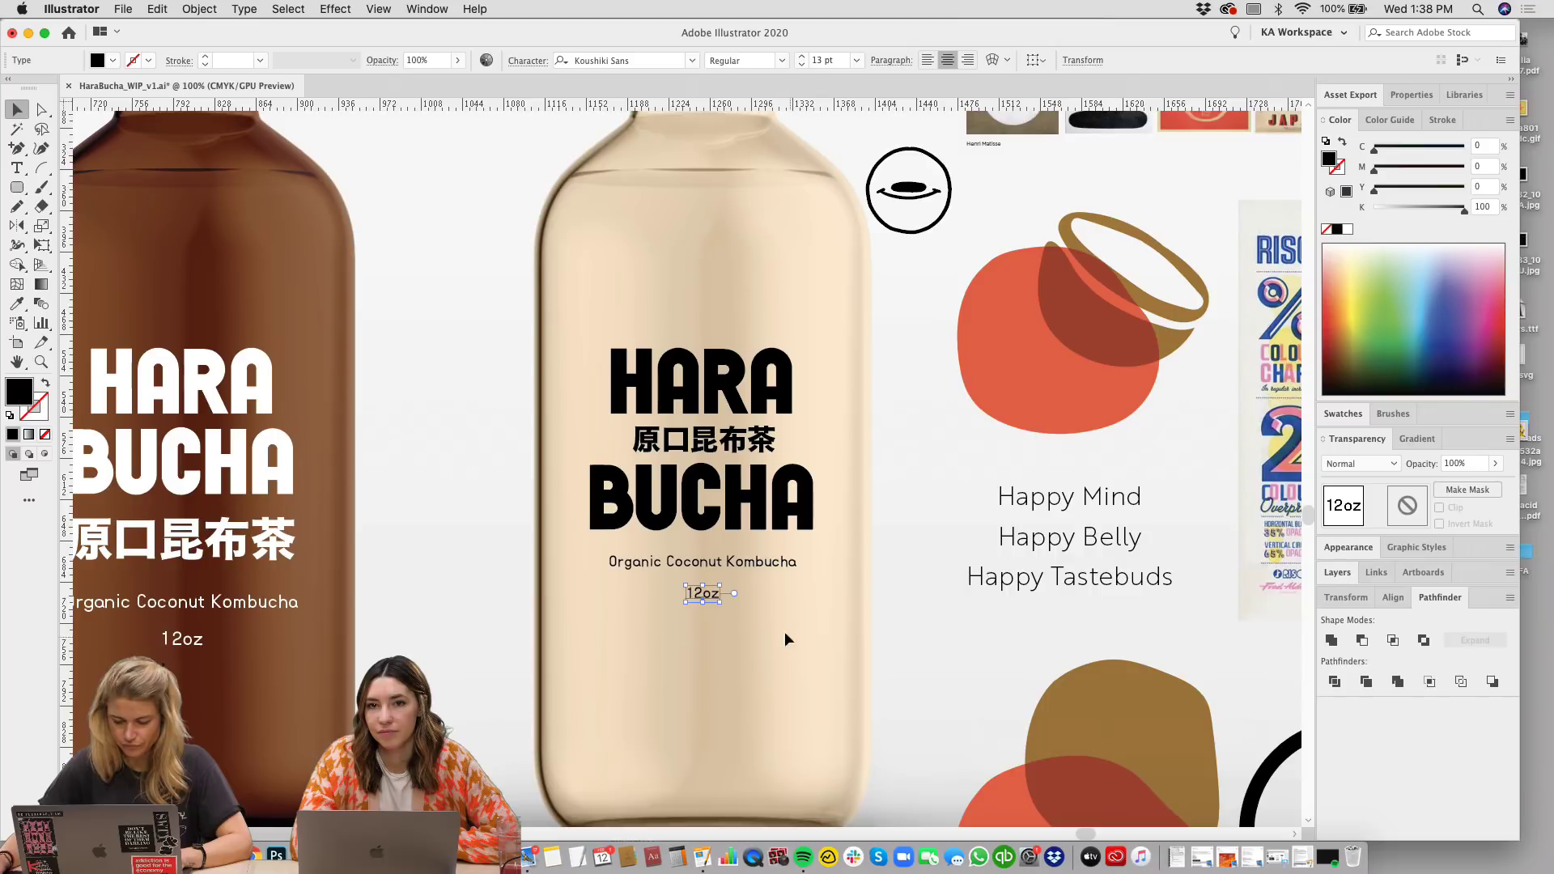
Step: Move the complete lettering lockup, including the Organic Coconut Kombucha and 12oz lines, slightly lower on the light bottle
left_click(841, 663)
left_click_drag(570, 323, 831, 615)
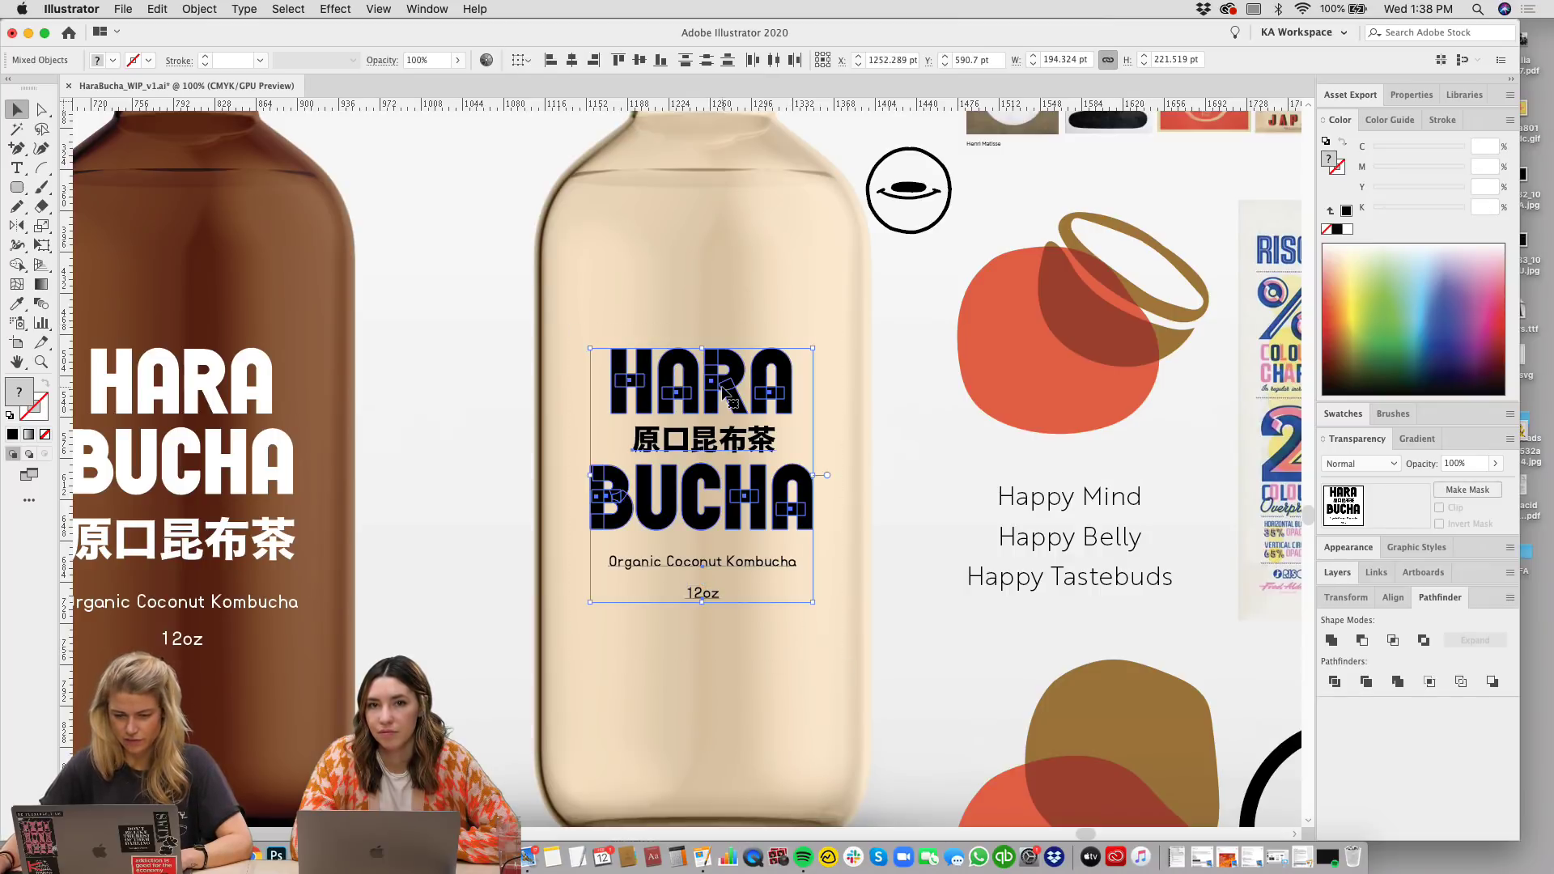
left_click(787, 298)
left_click_drag(863, 447, 803, 516)
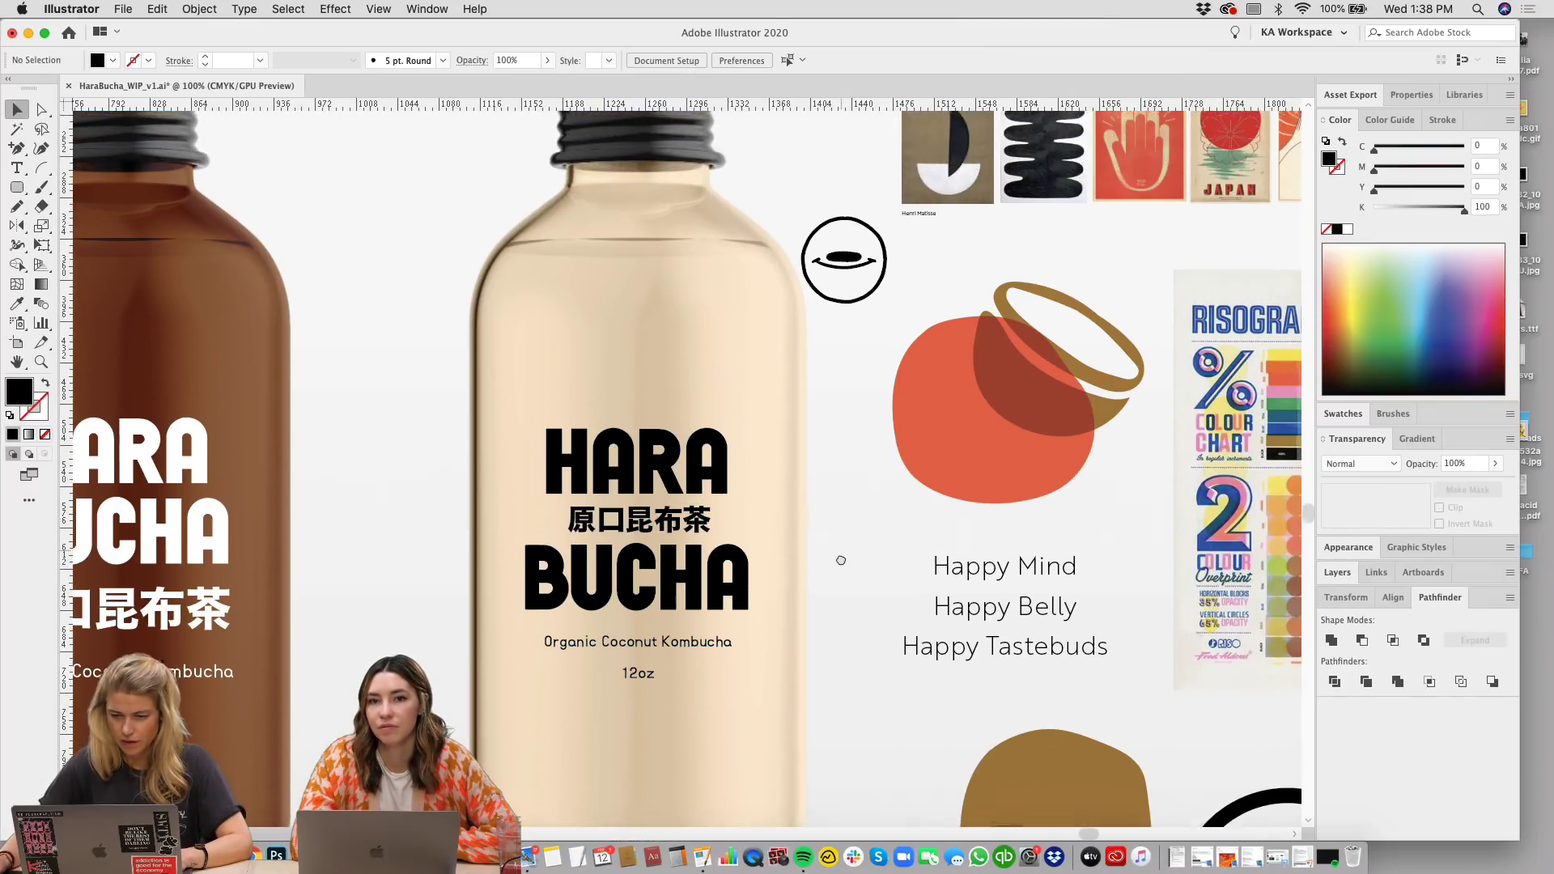
scroll(762, 547, "down", 3)
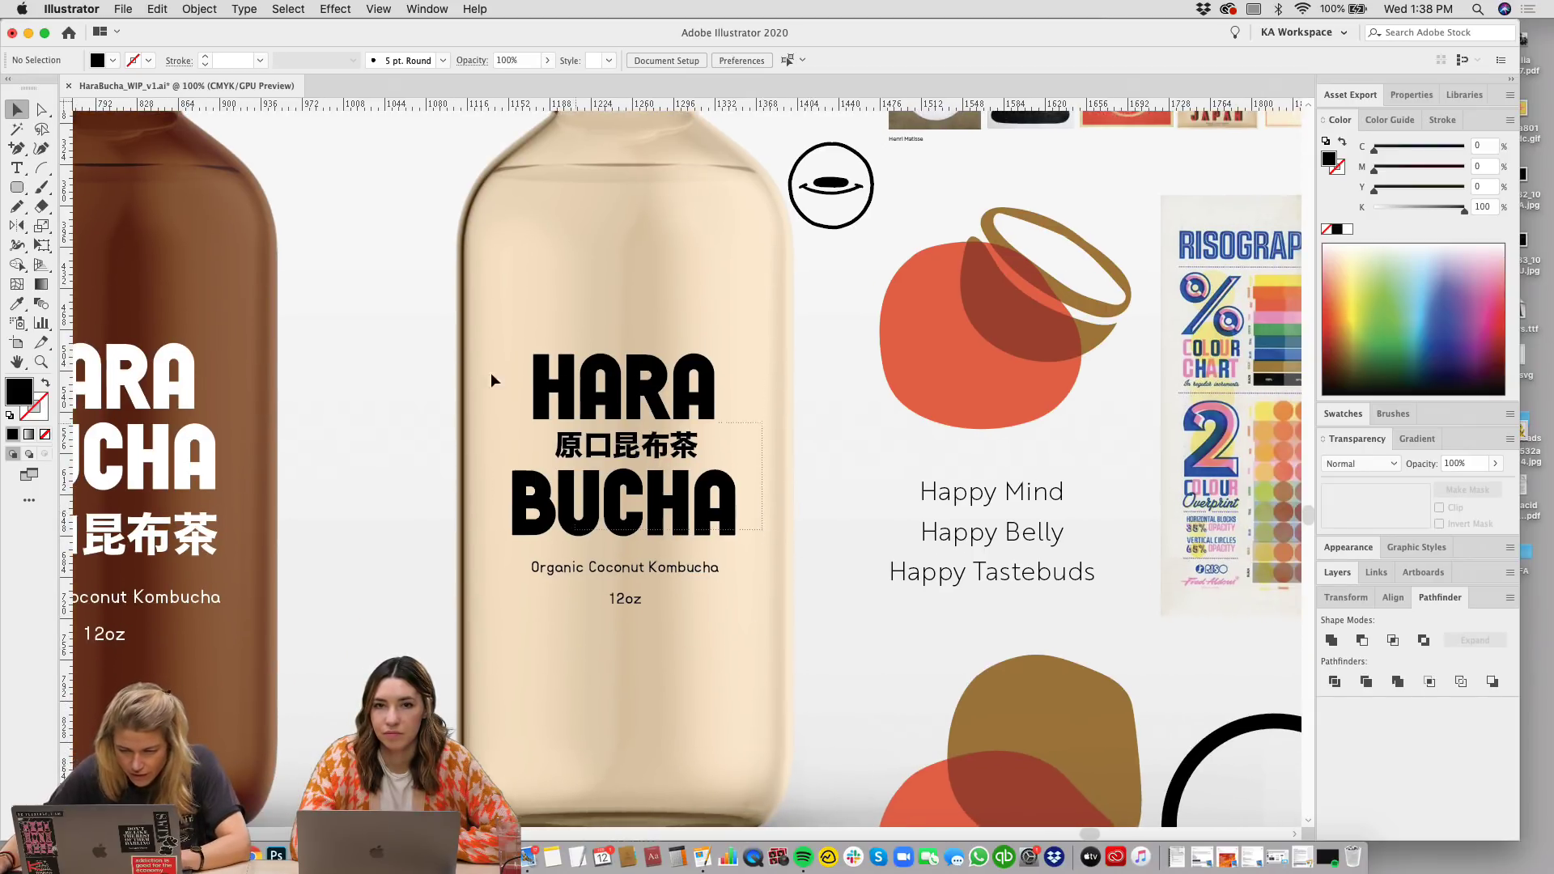
Step: Copy the stacked HARA, 原口昆布茶 and BUCHA lettering and switch to the RisoTexture_v1.psd file in Photoshop
left_click_drag(490, 379, 770, 450)
left_click(736, 676)
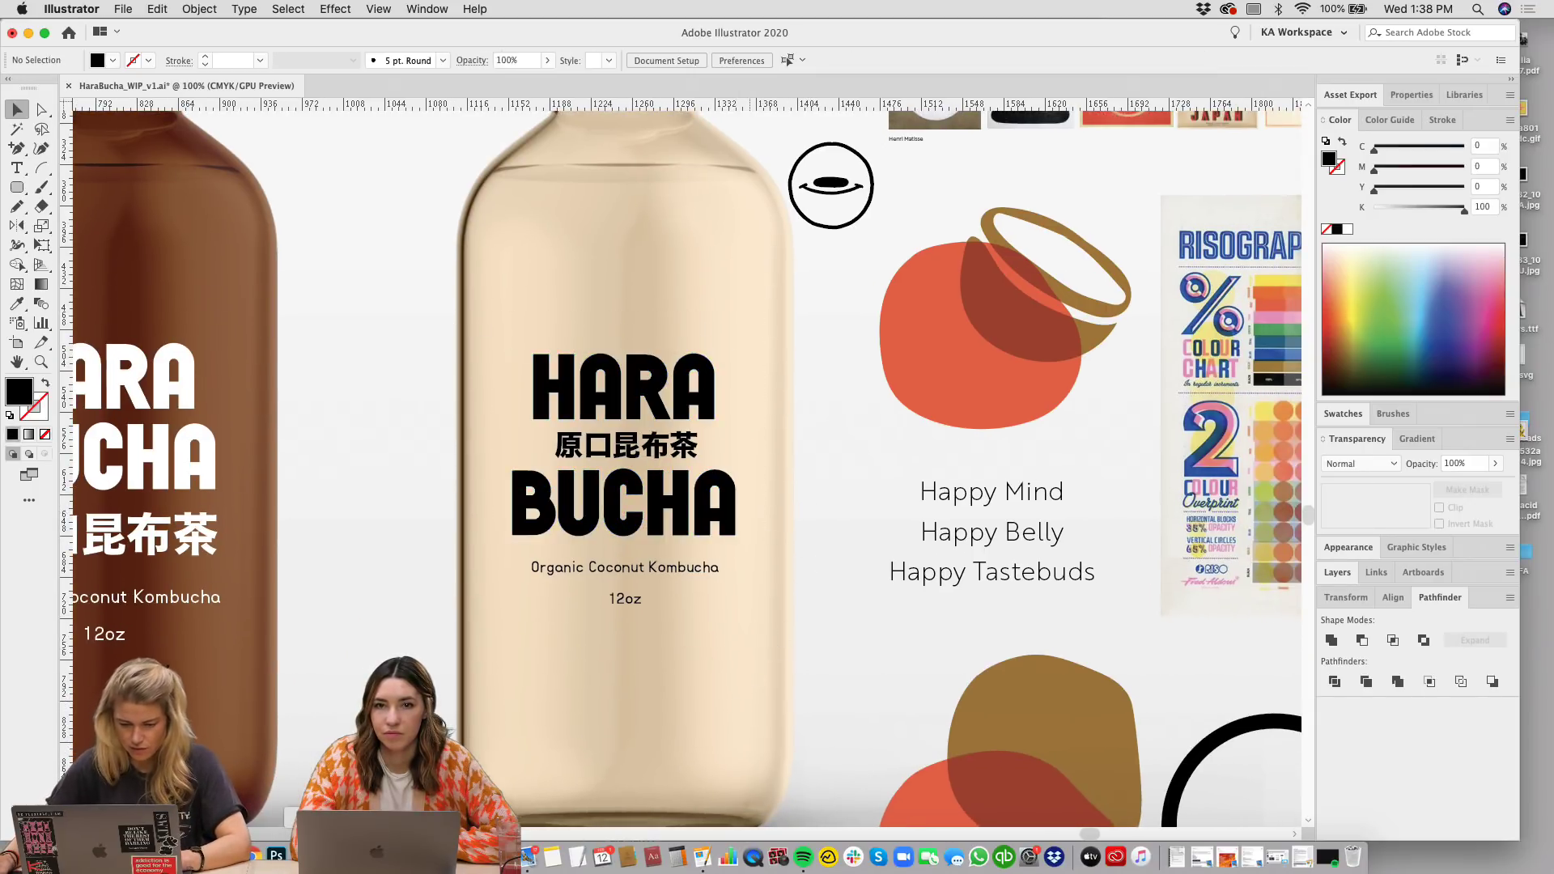
key("super+Tab")
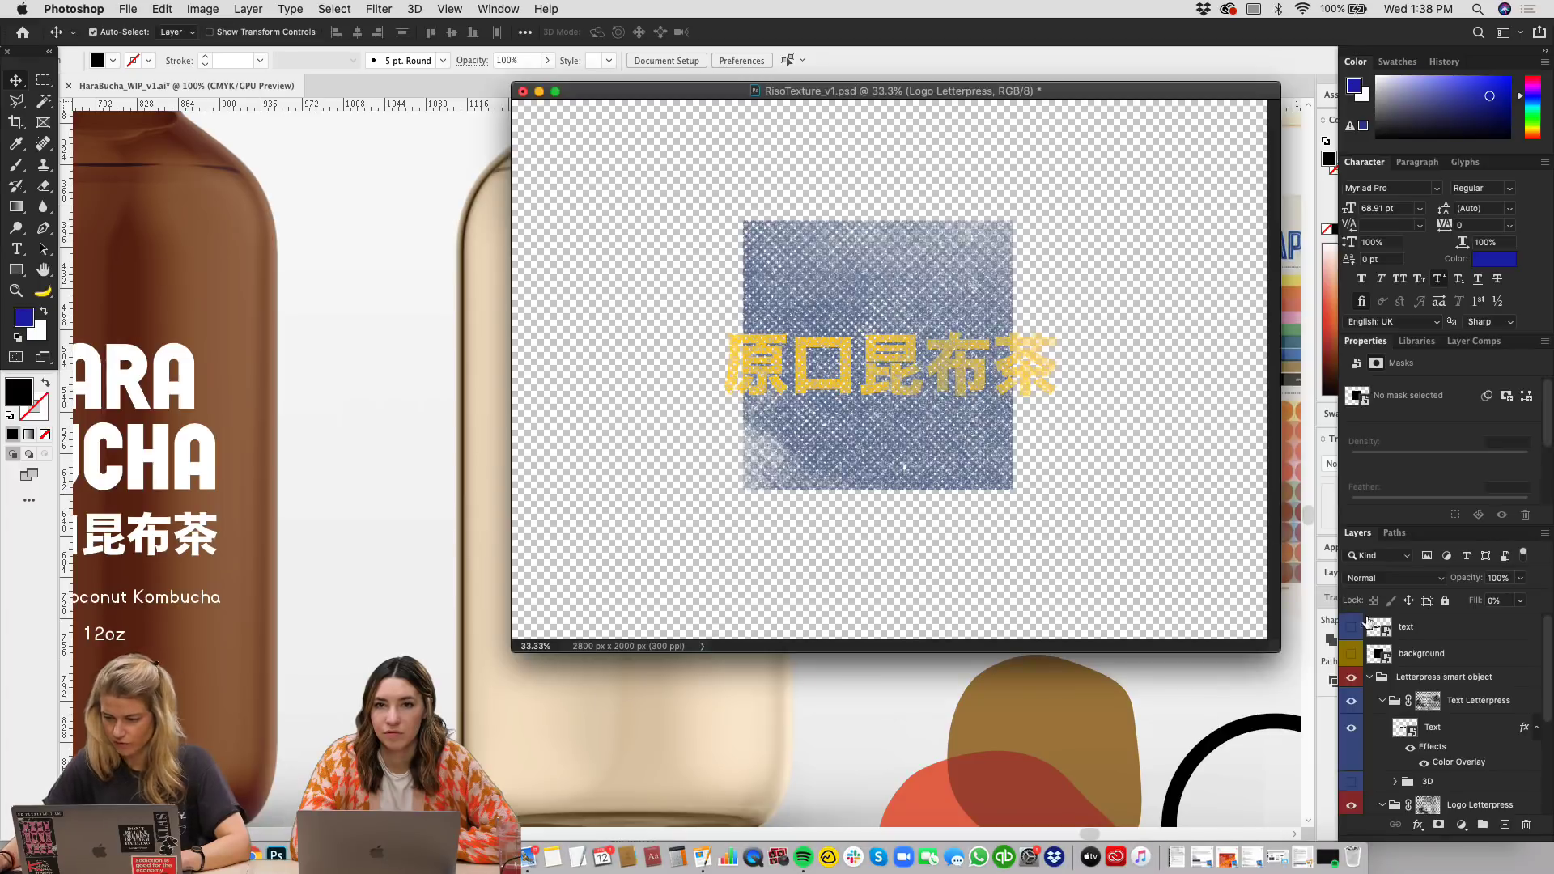
Step: Open the contents of the Text smart object and paste the copied lettering into it as a smart object
left_click(948, 364)
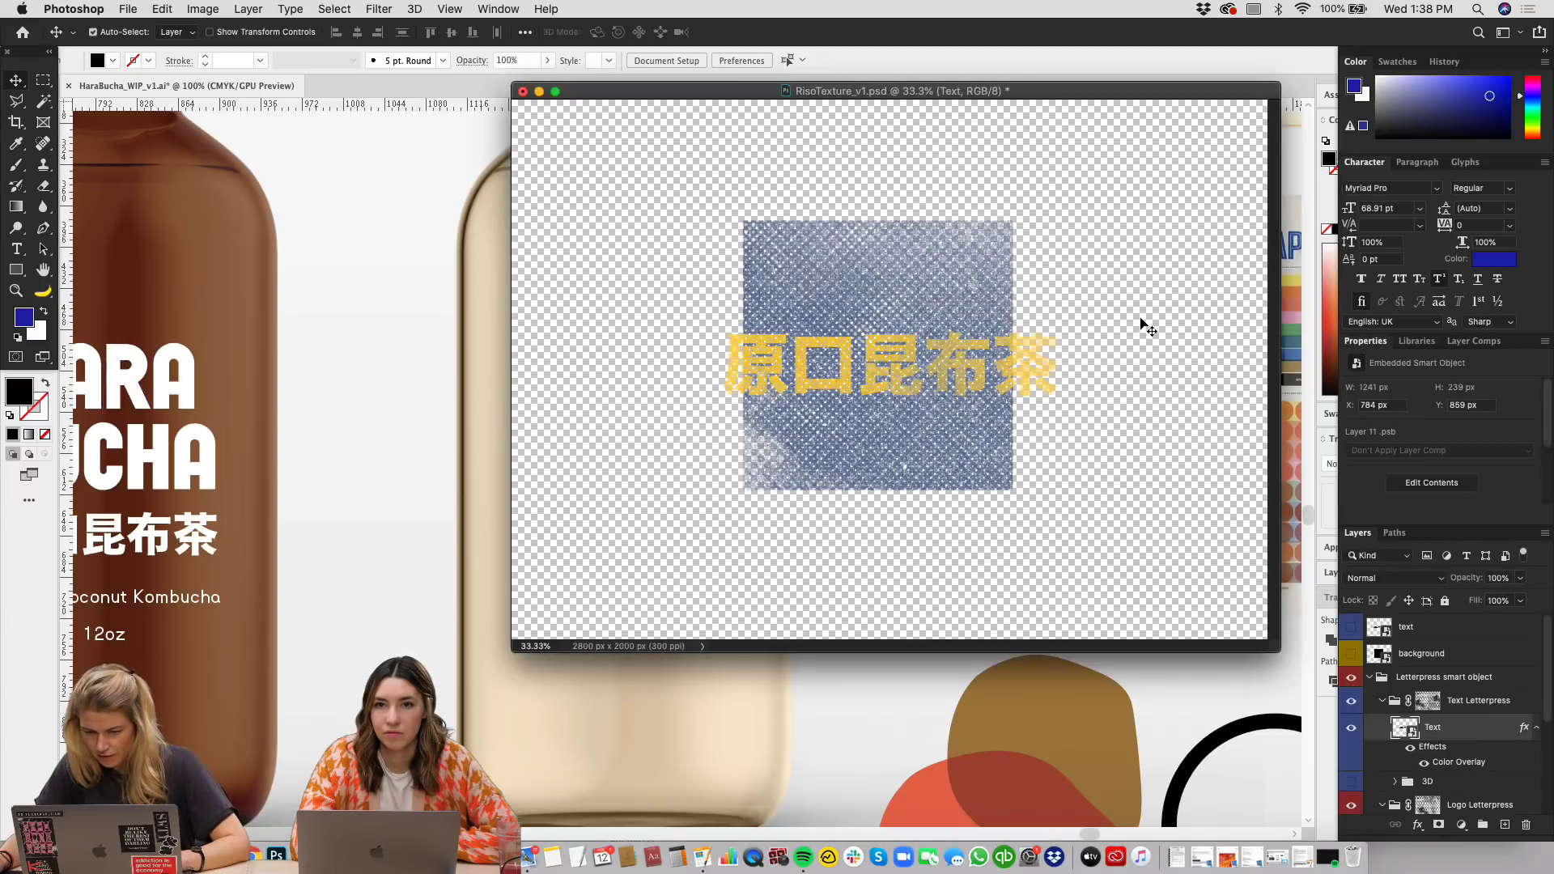
double_click(1412, 732)
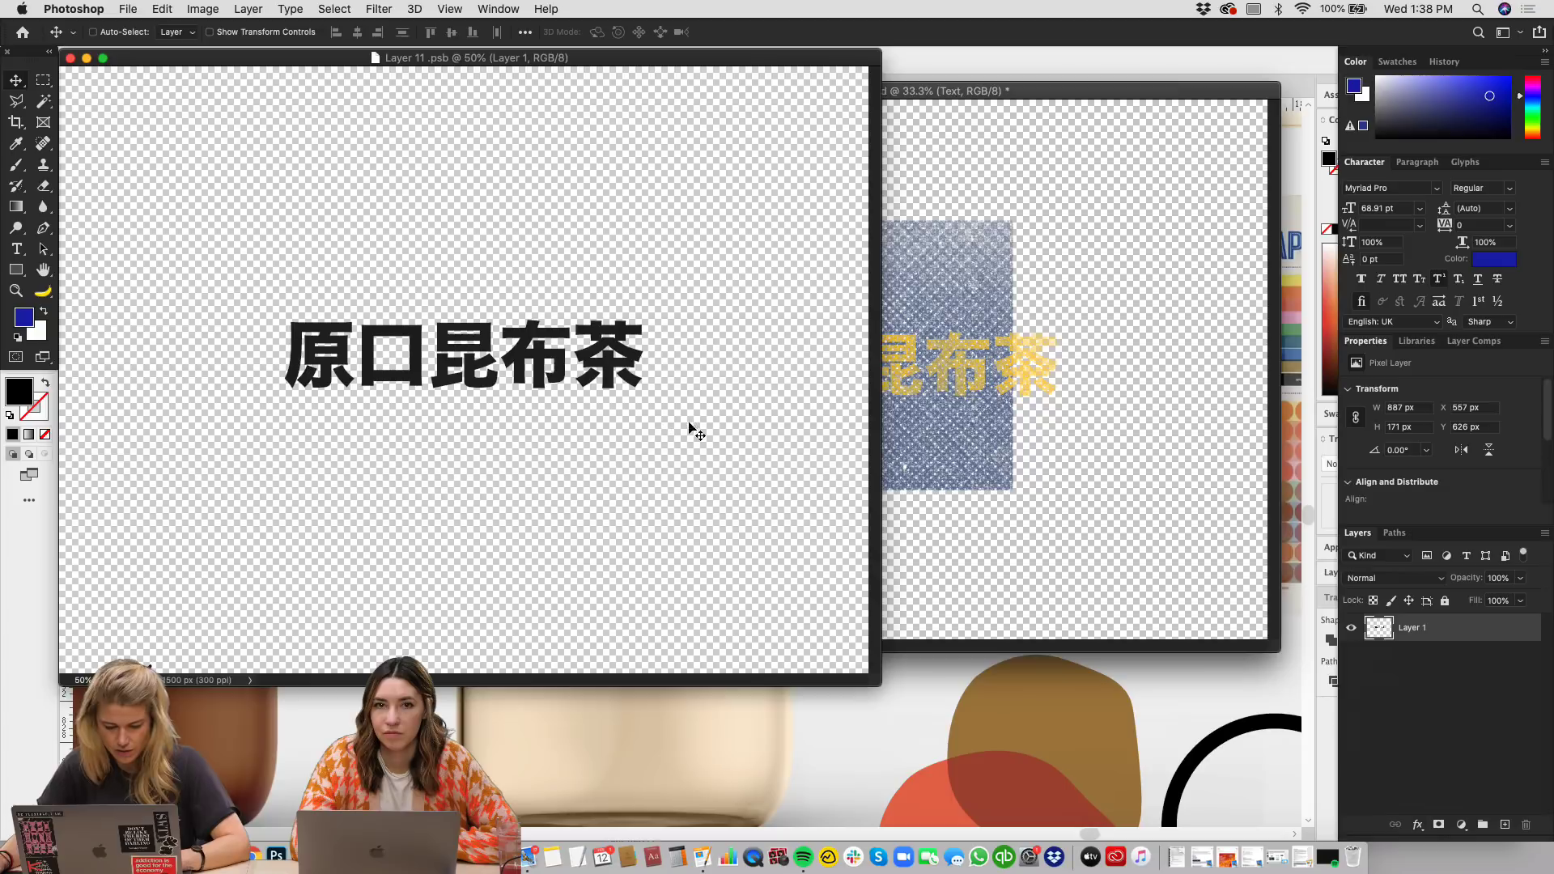
key("super+v")
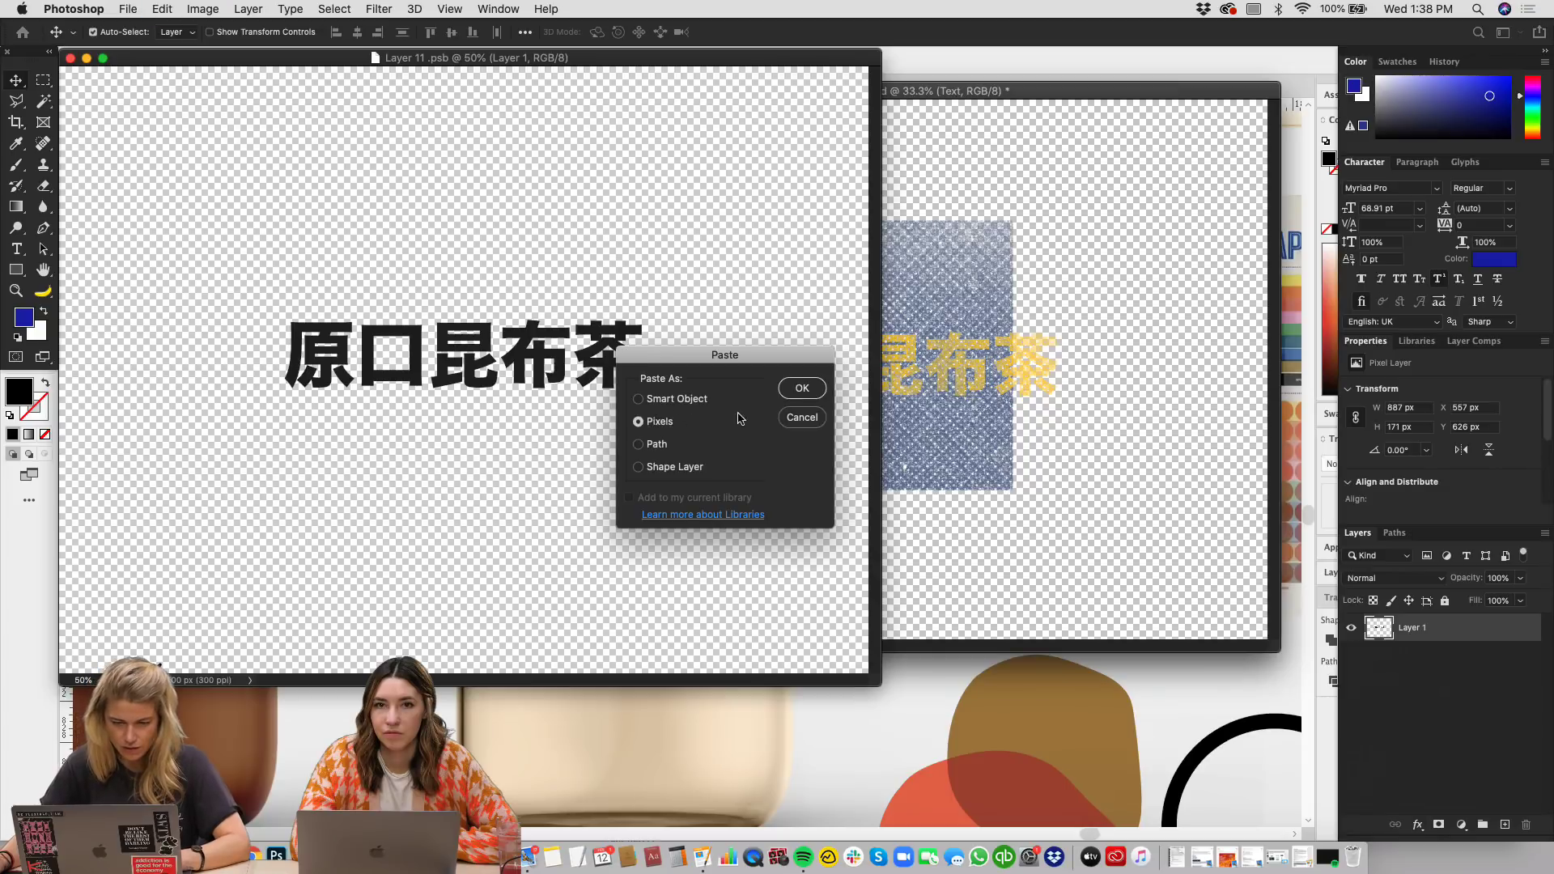
left_click(647, 400)
left_click(798, 390)
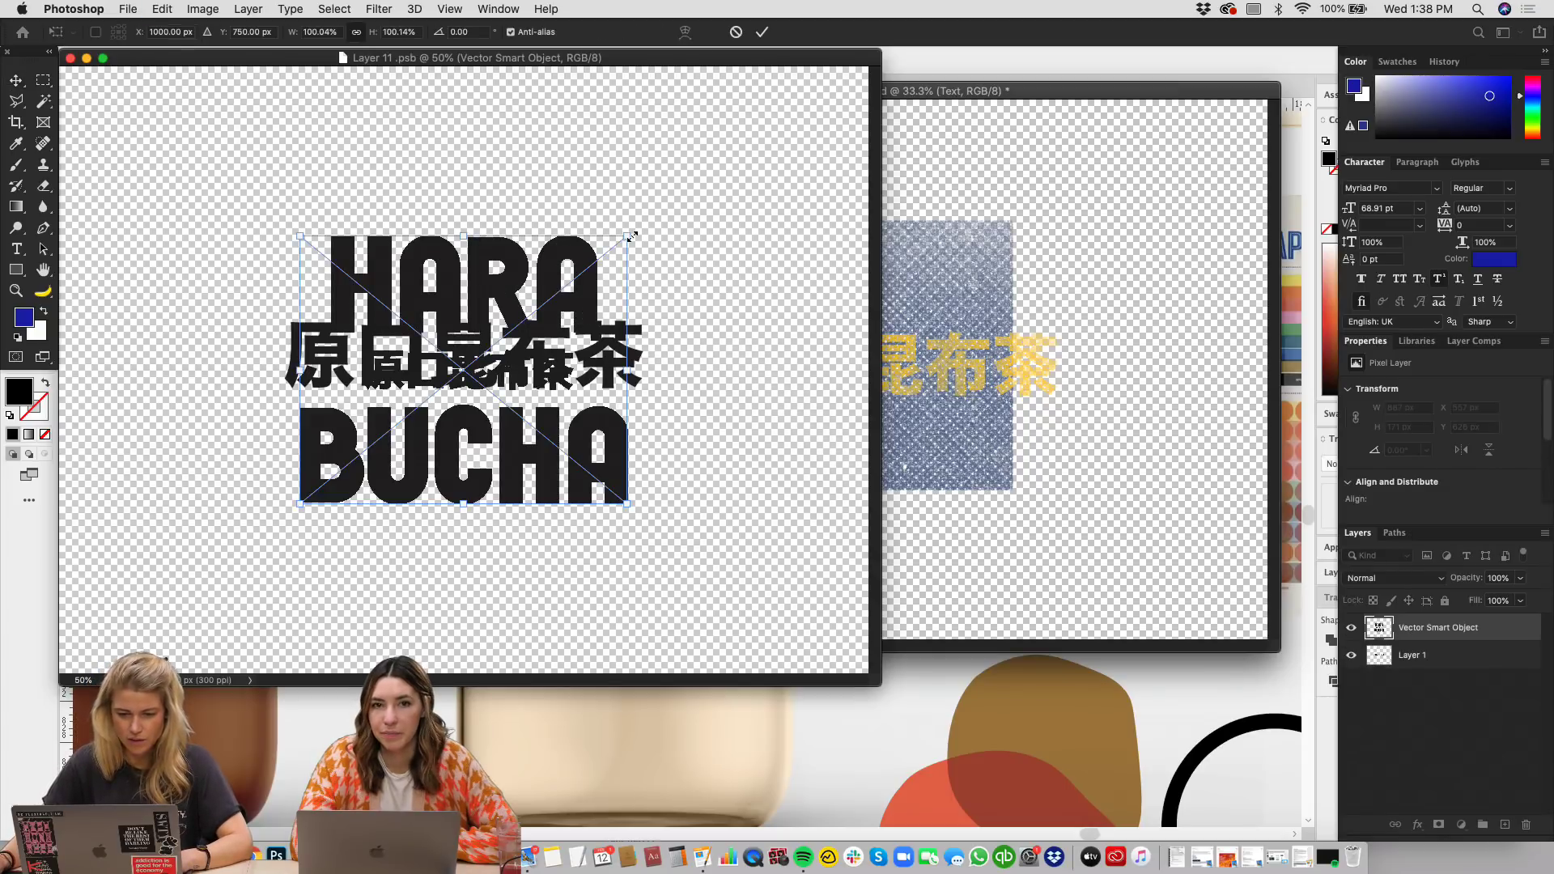
key("Return")
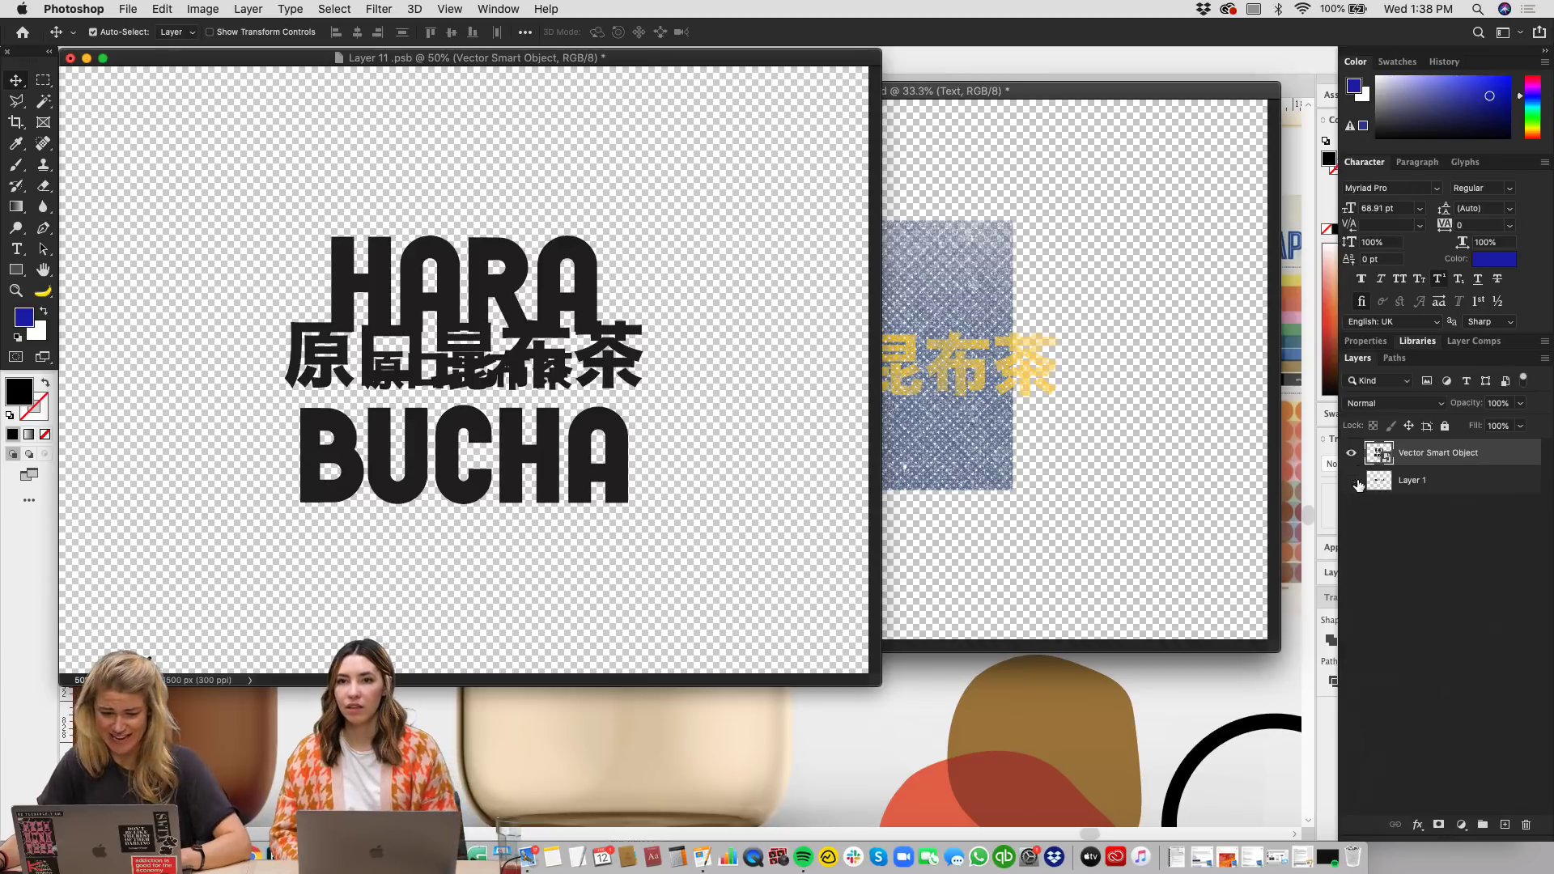
Step: Delete the old 原口昆布茶 layer from the smart object's contents, then save and close them
left_click(1351, 480)
left_click(1440, 483)
key("Delete")
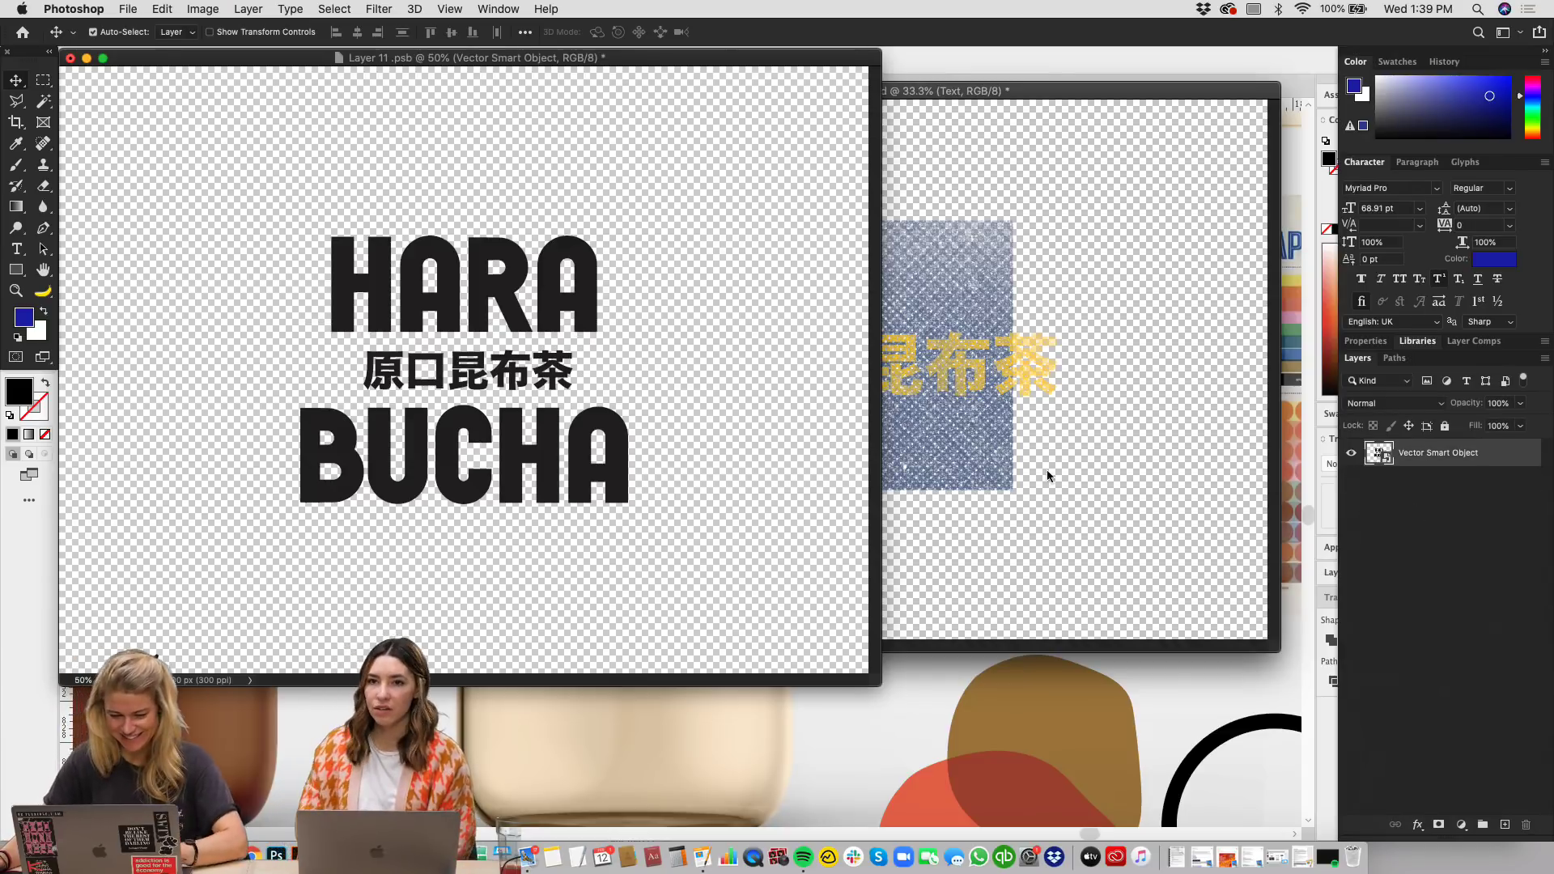
key("super+s")
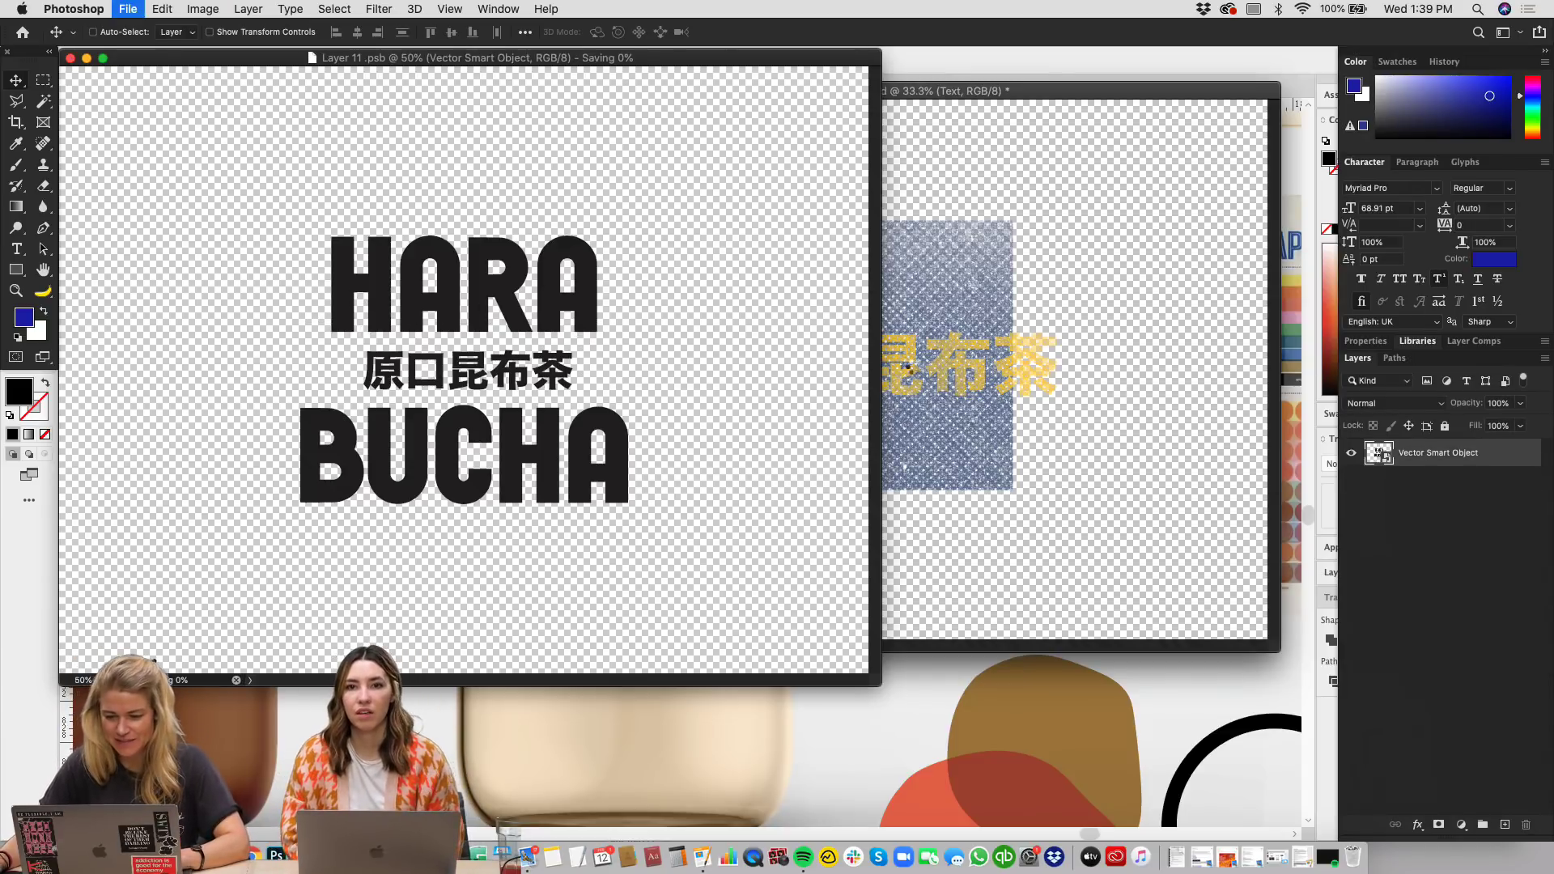
key("super+w")
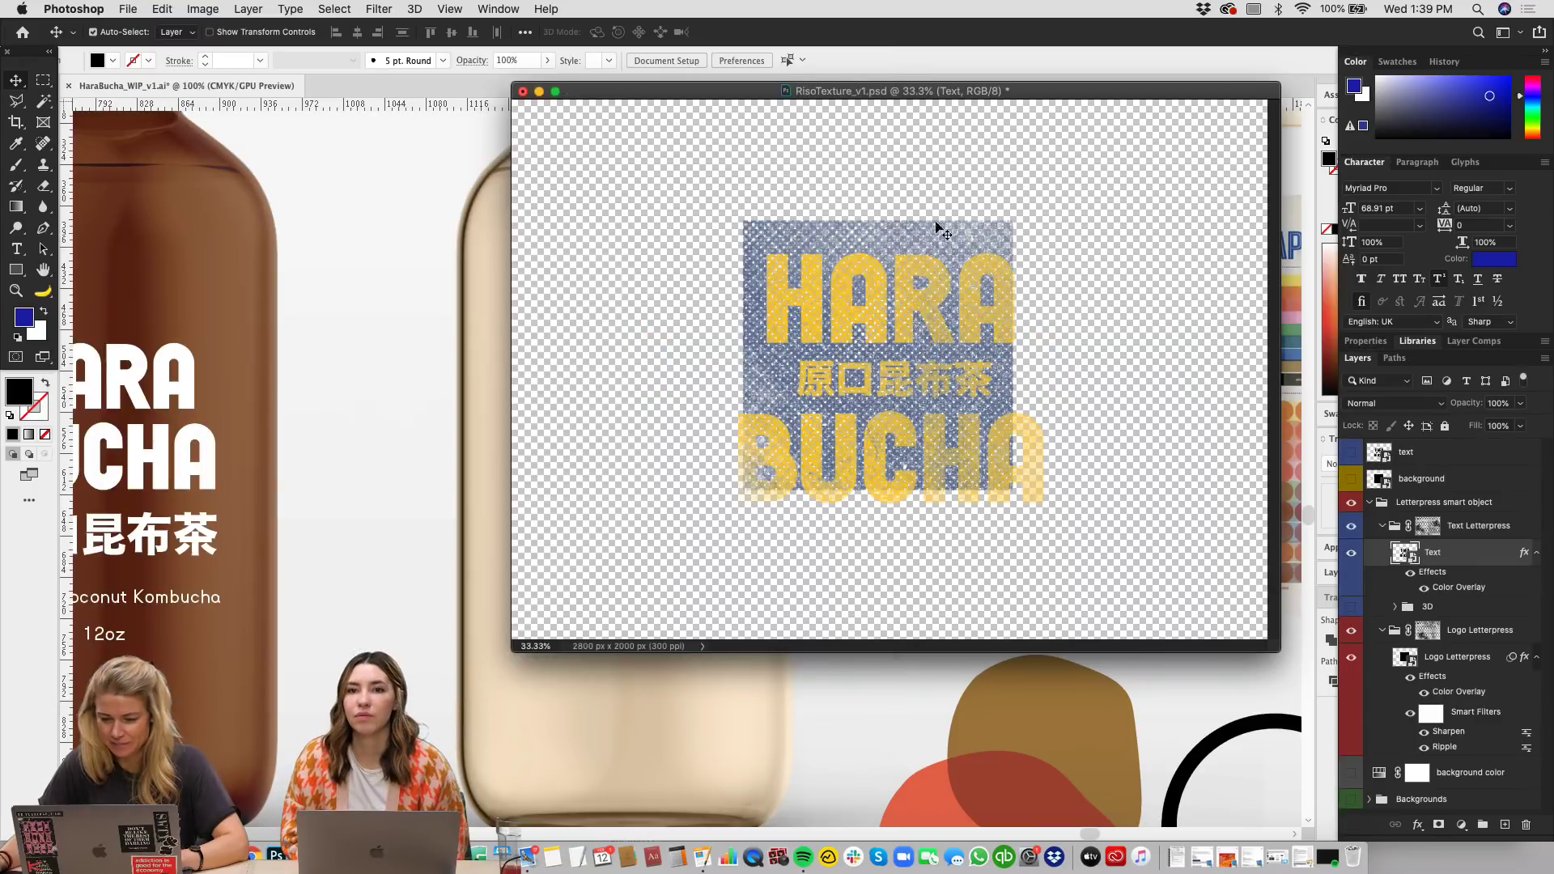
Step: Show the Backgrounds group and the background color layer, and expand the group to select its Background layer
left_click_drag(1012, 99, 977, 89)
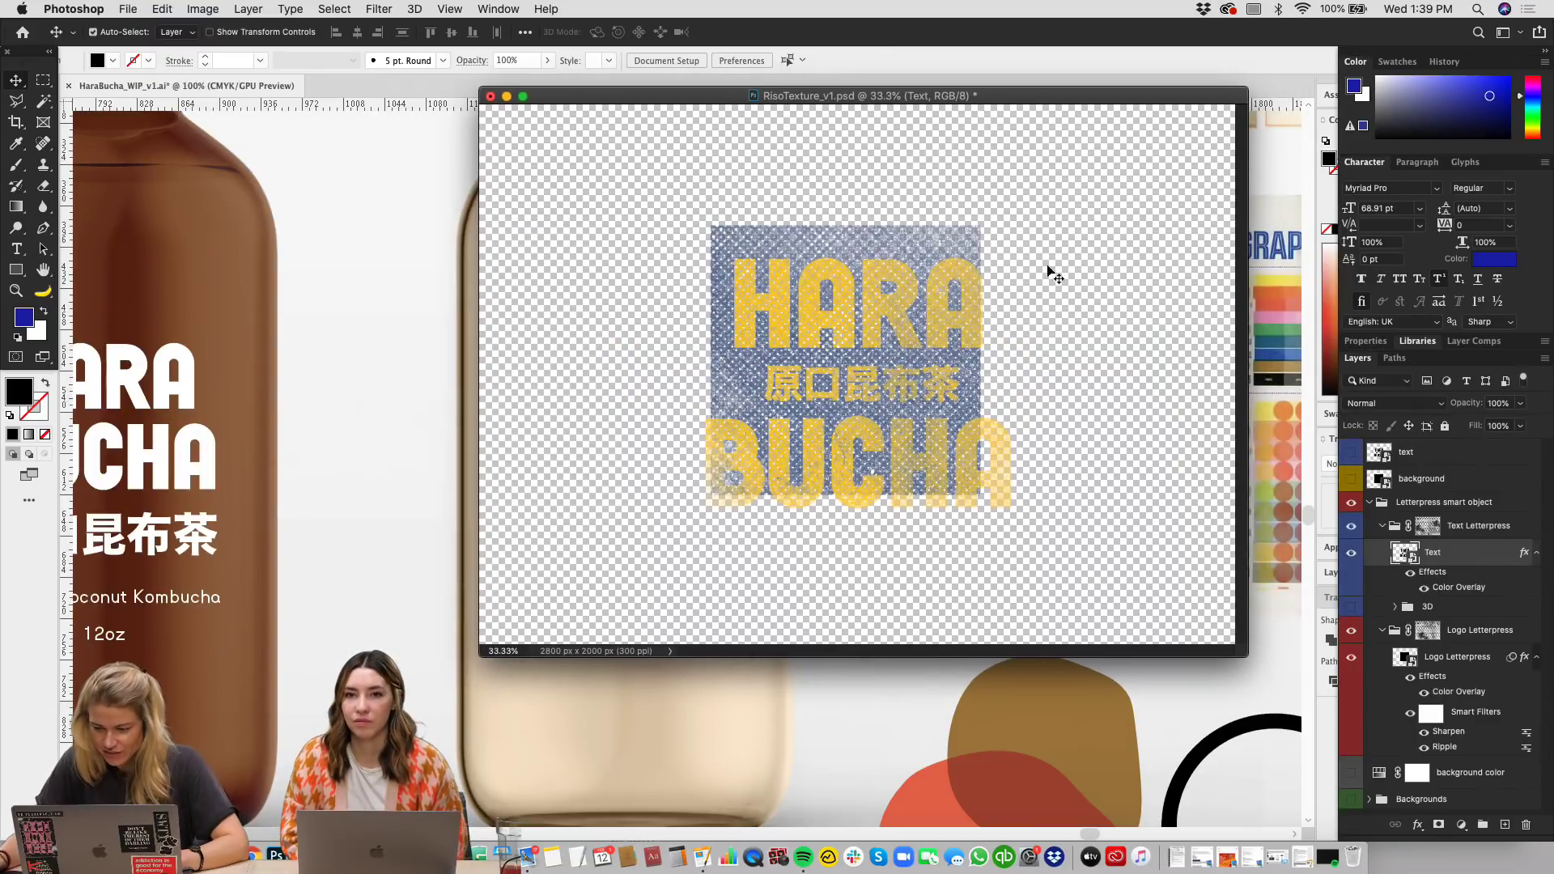
left_click(1351, 799)
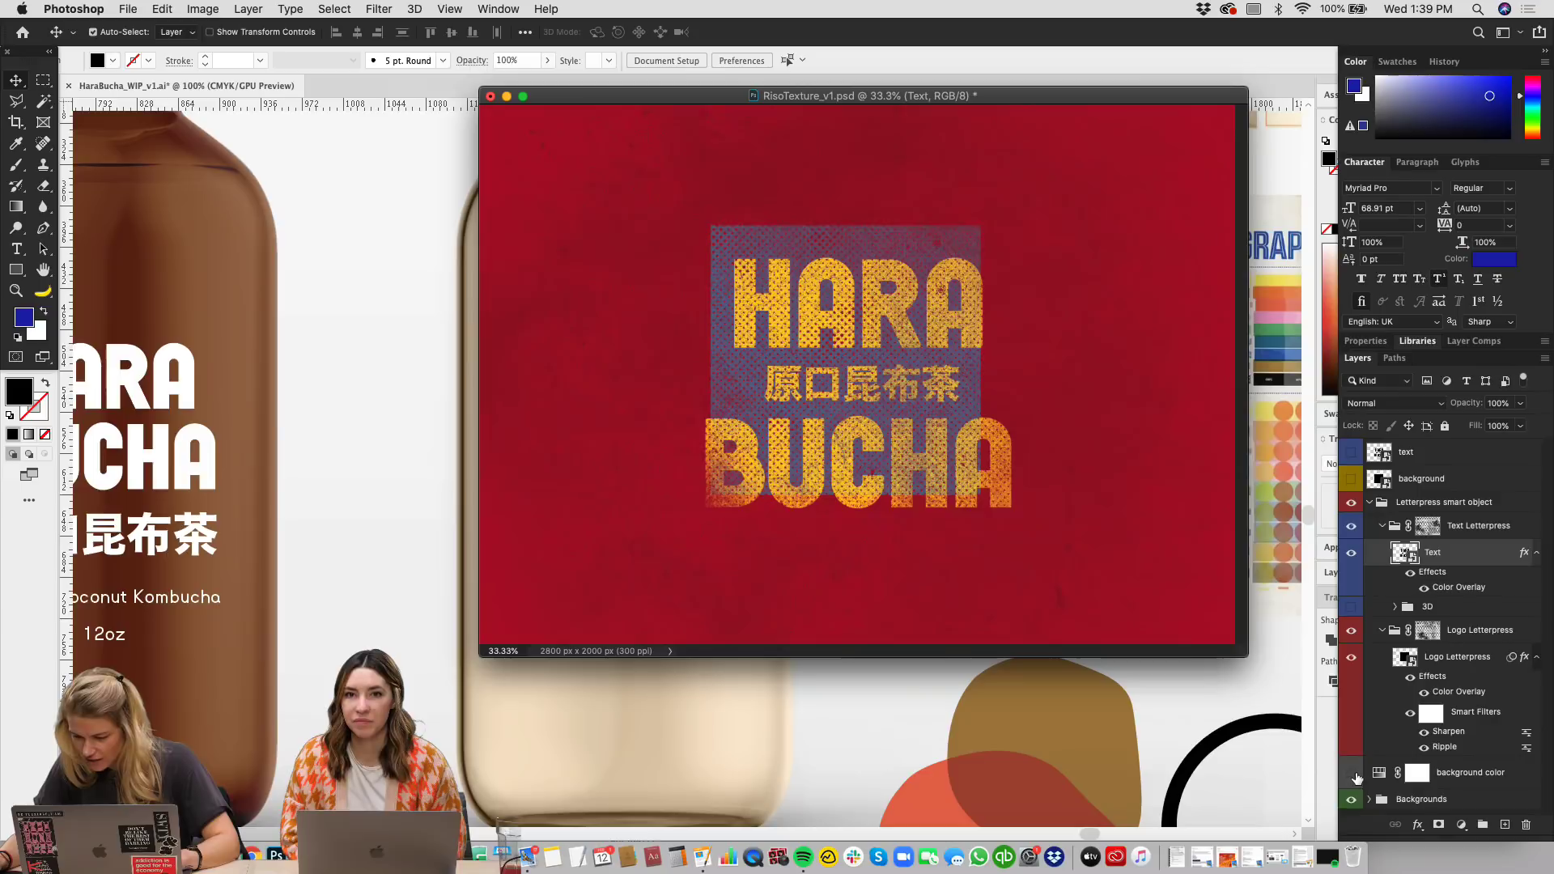
left_click(1379, 774)
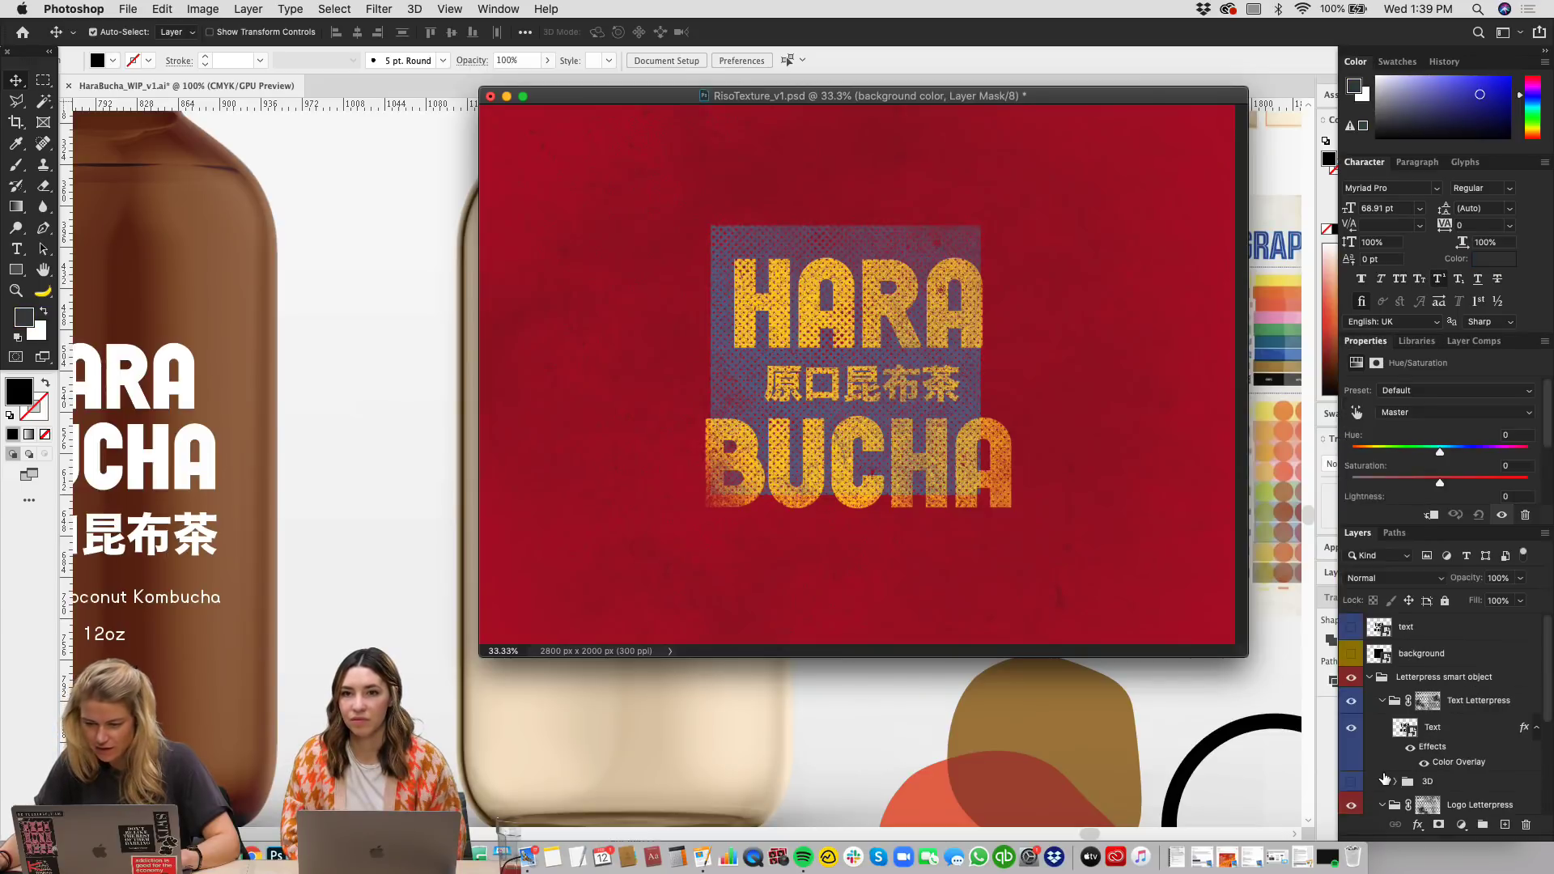
scroll(1448, 733, "down", 5)
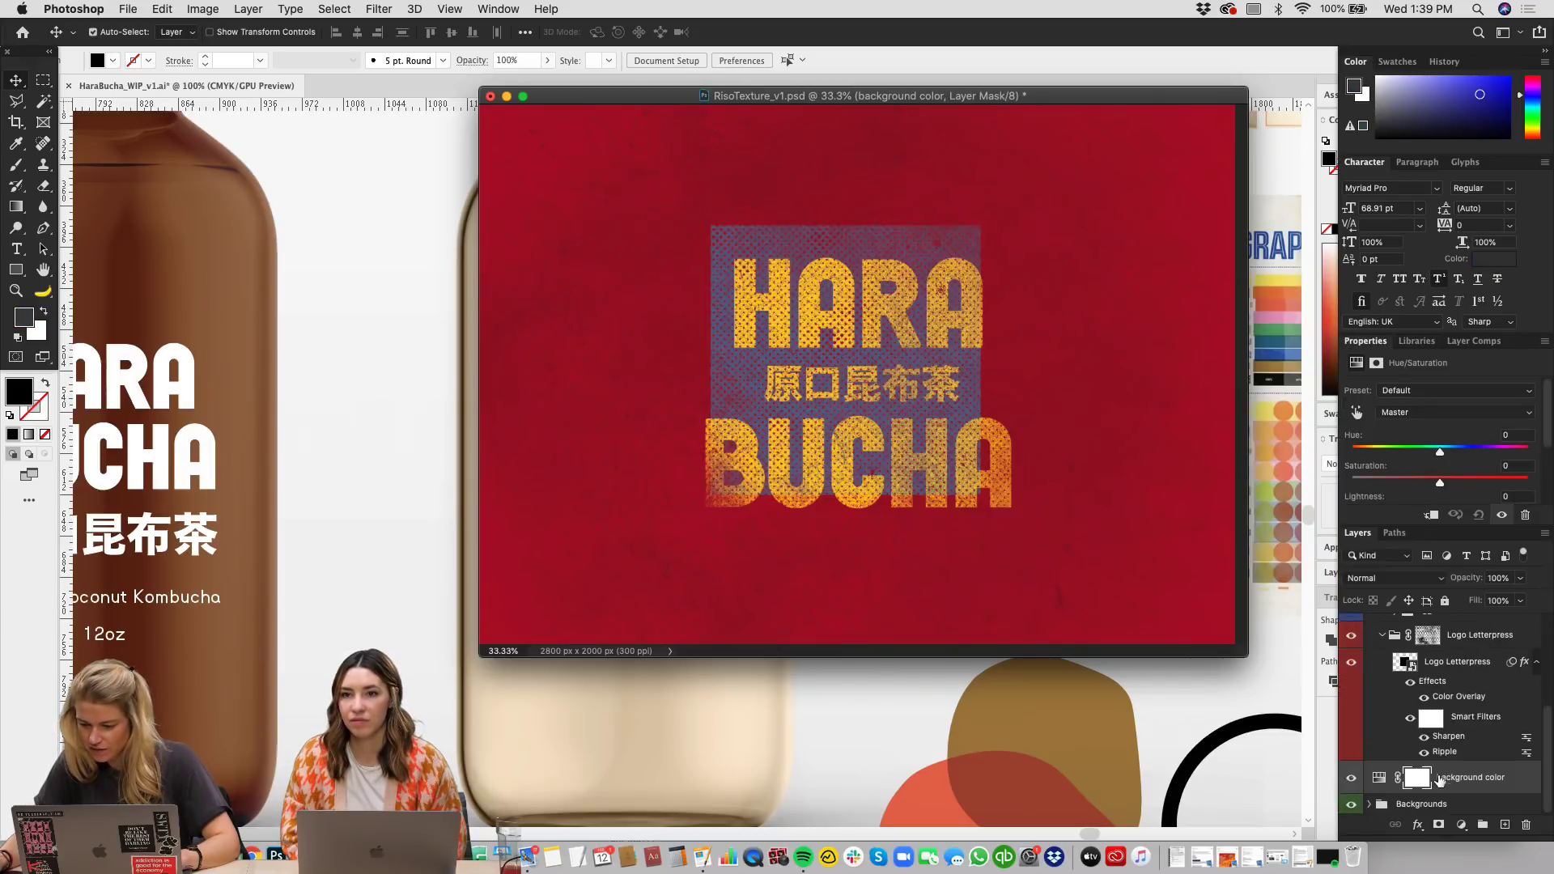
left_click(1377, 779)
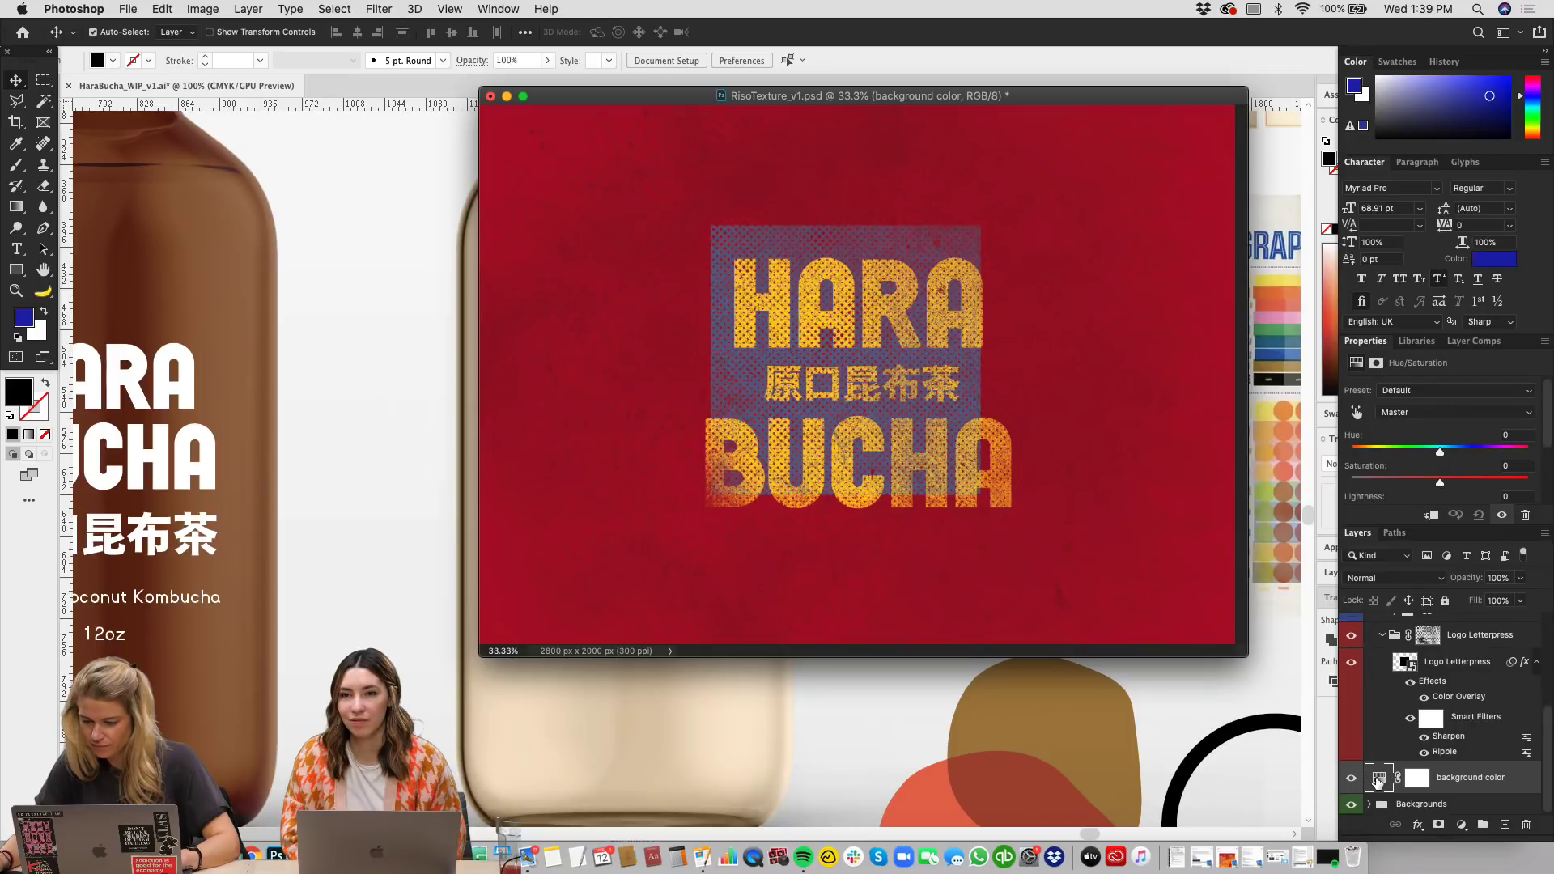
left_click(1369, 804)
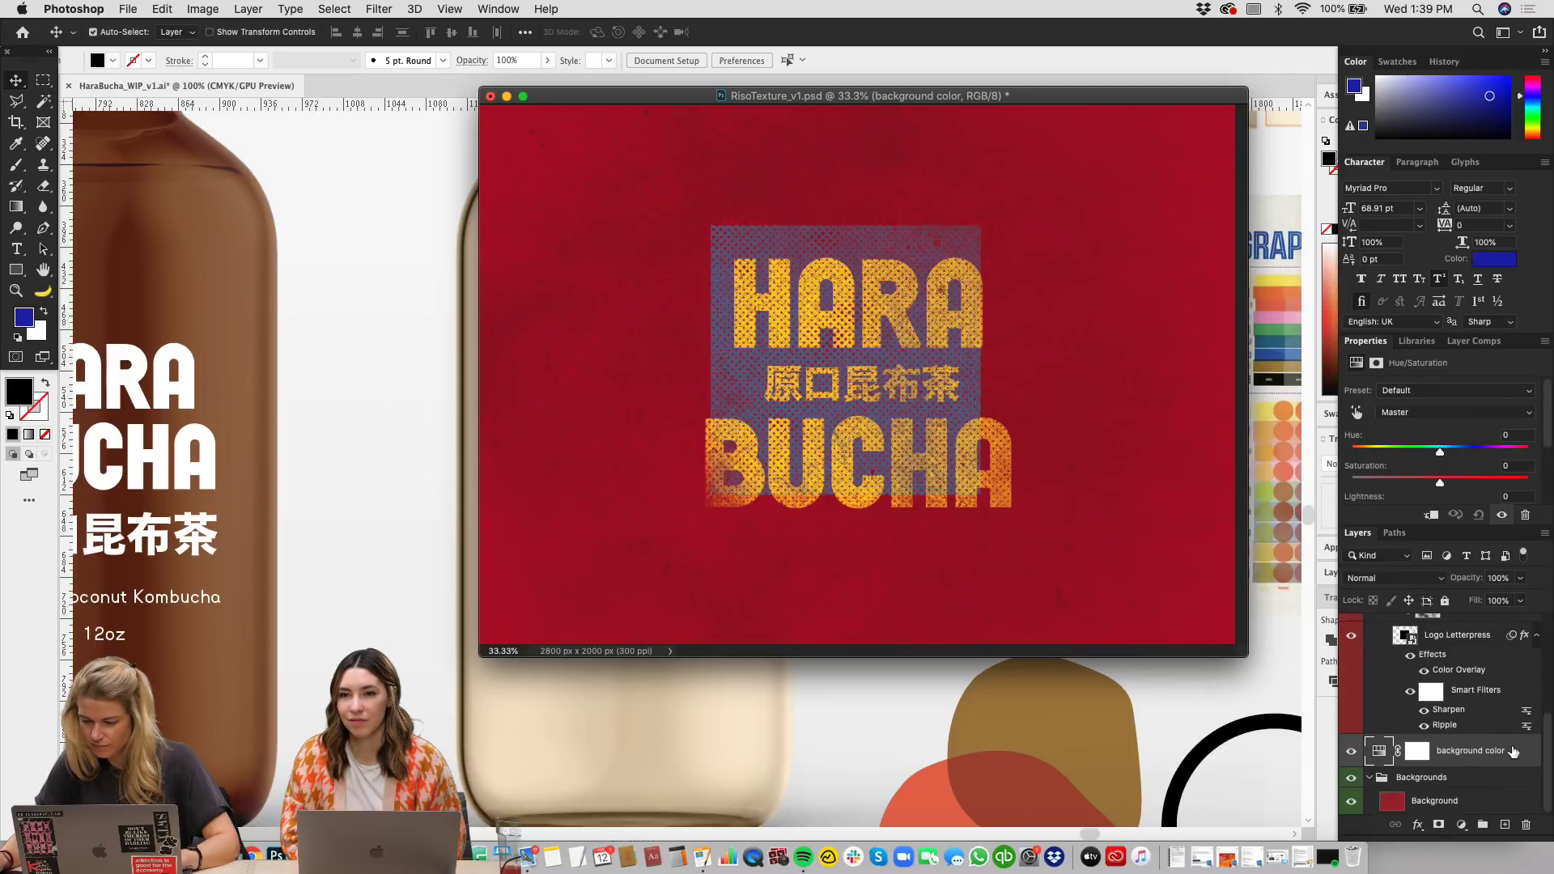
left_click(1393, 803)
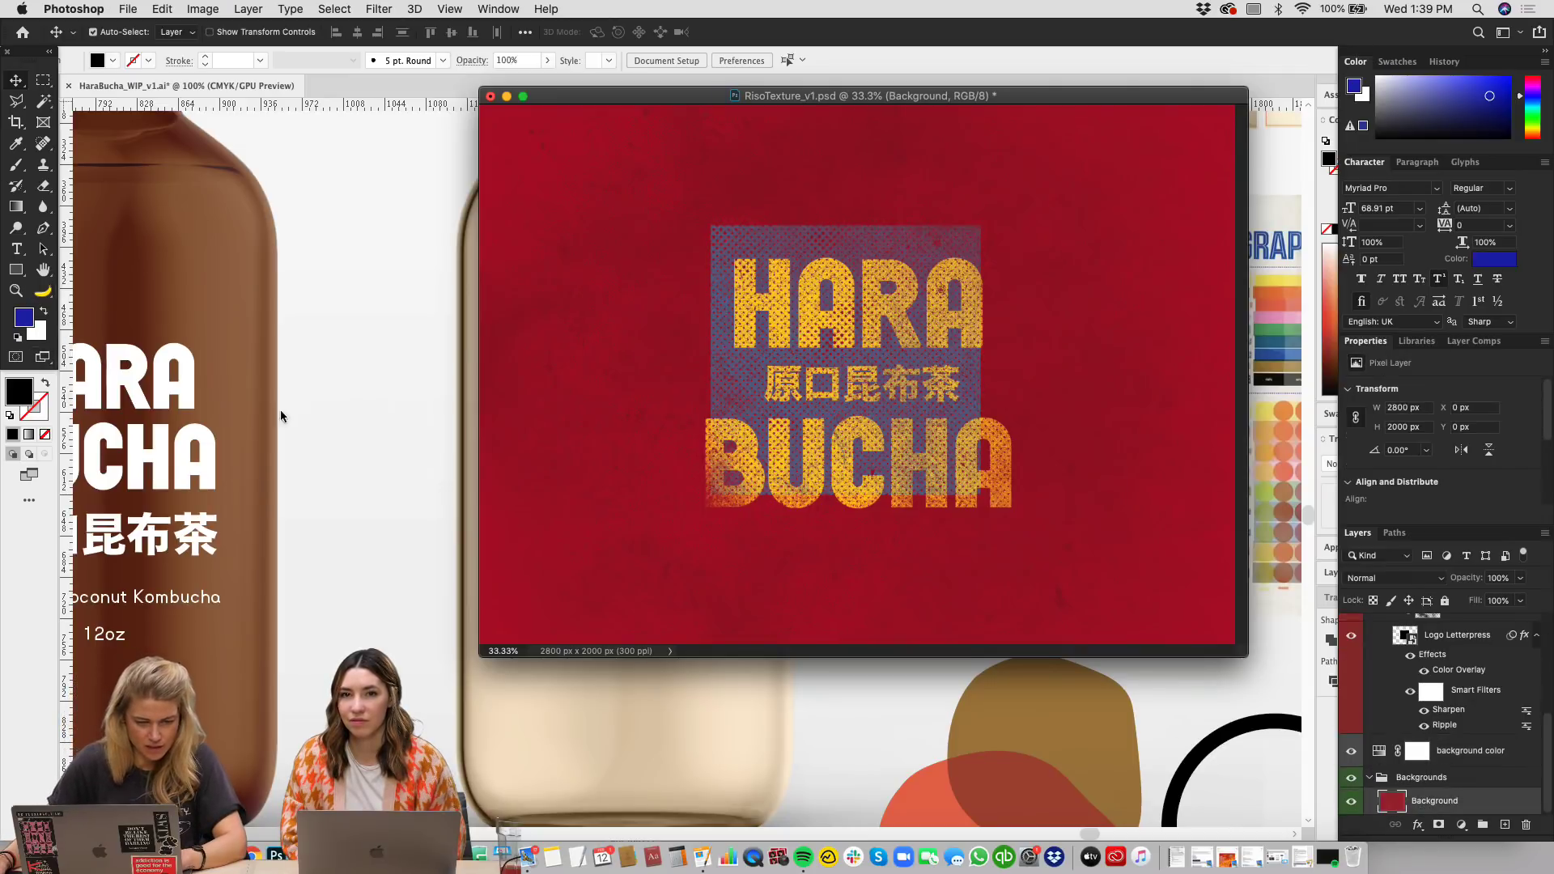
Step: Draw a muted yellow rectangle about 2895 by 2111 px over the whole canvas, directly above the Background layer
left_click(16, 274)
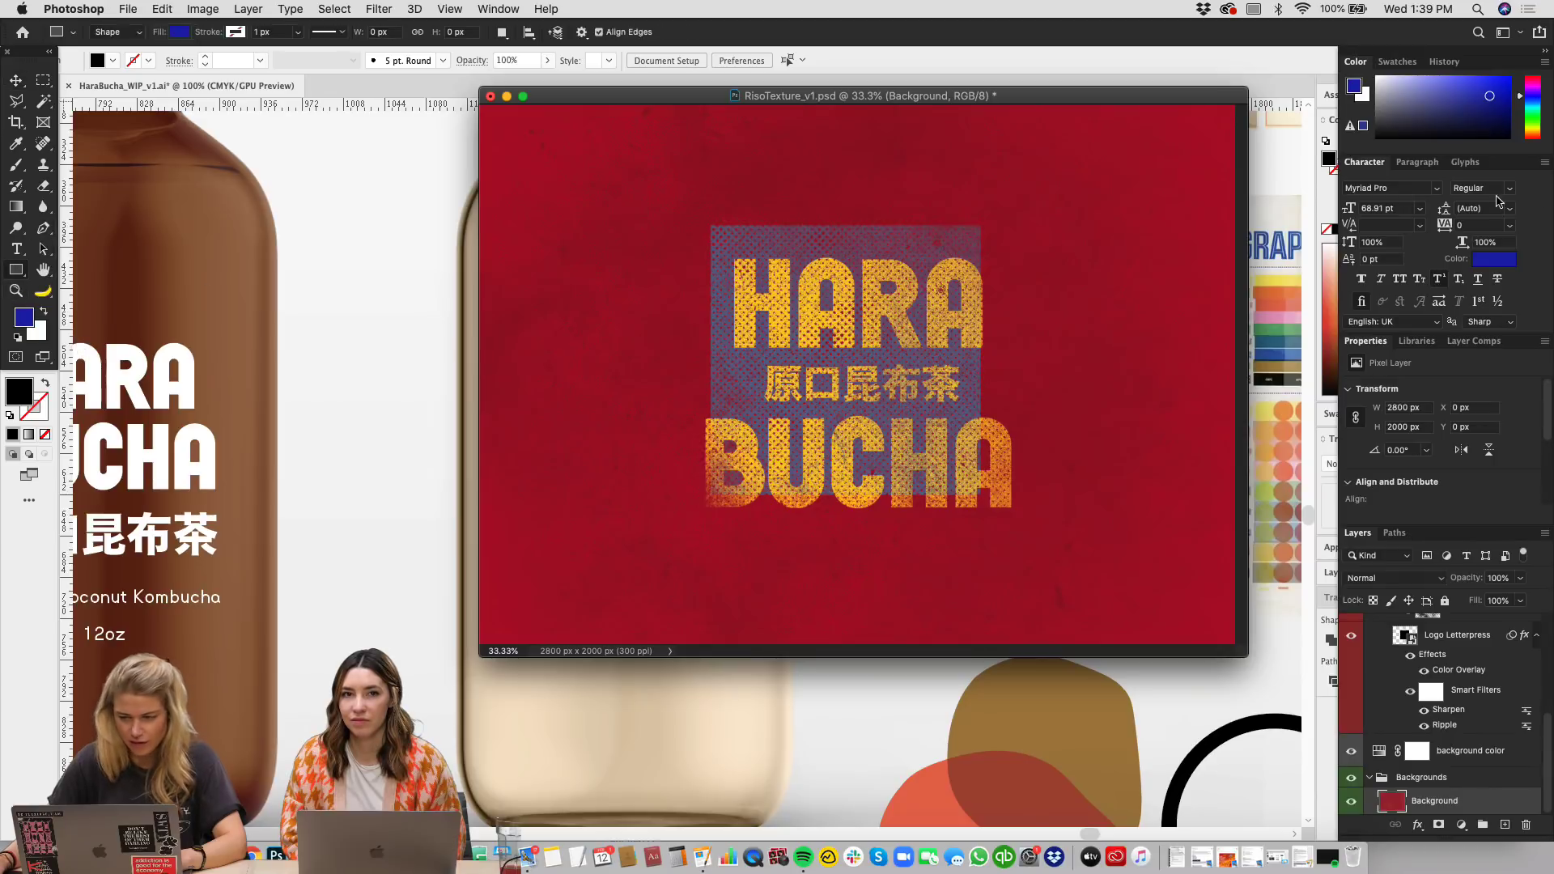
left_click(1534, 127)
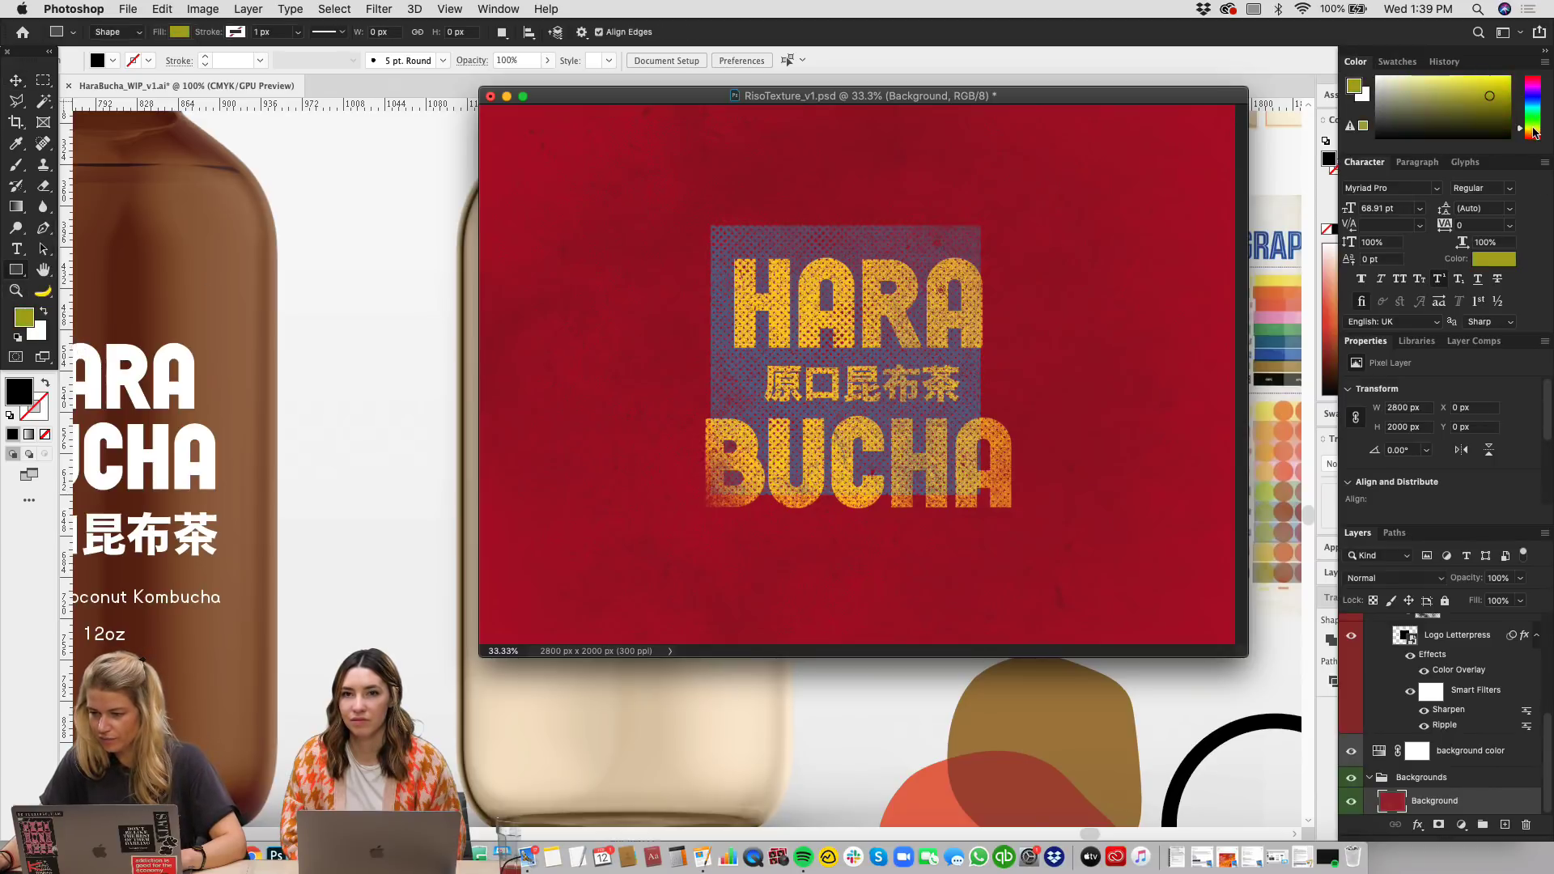
left_click(1433, 79)
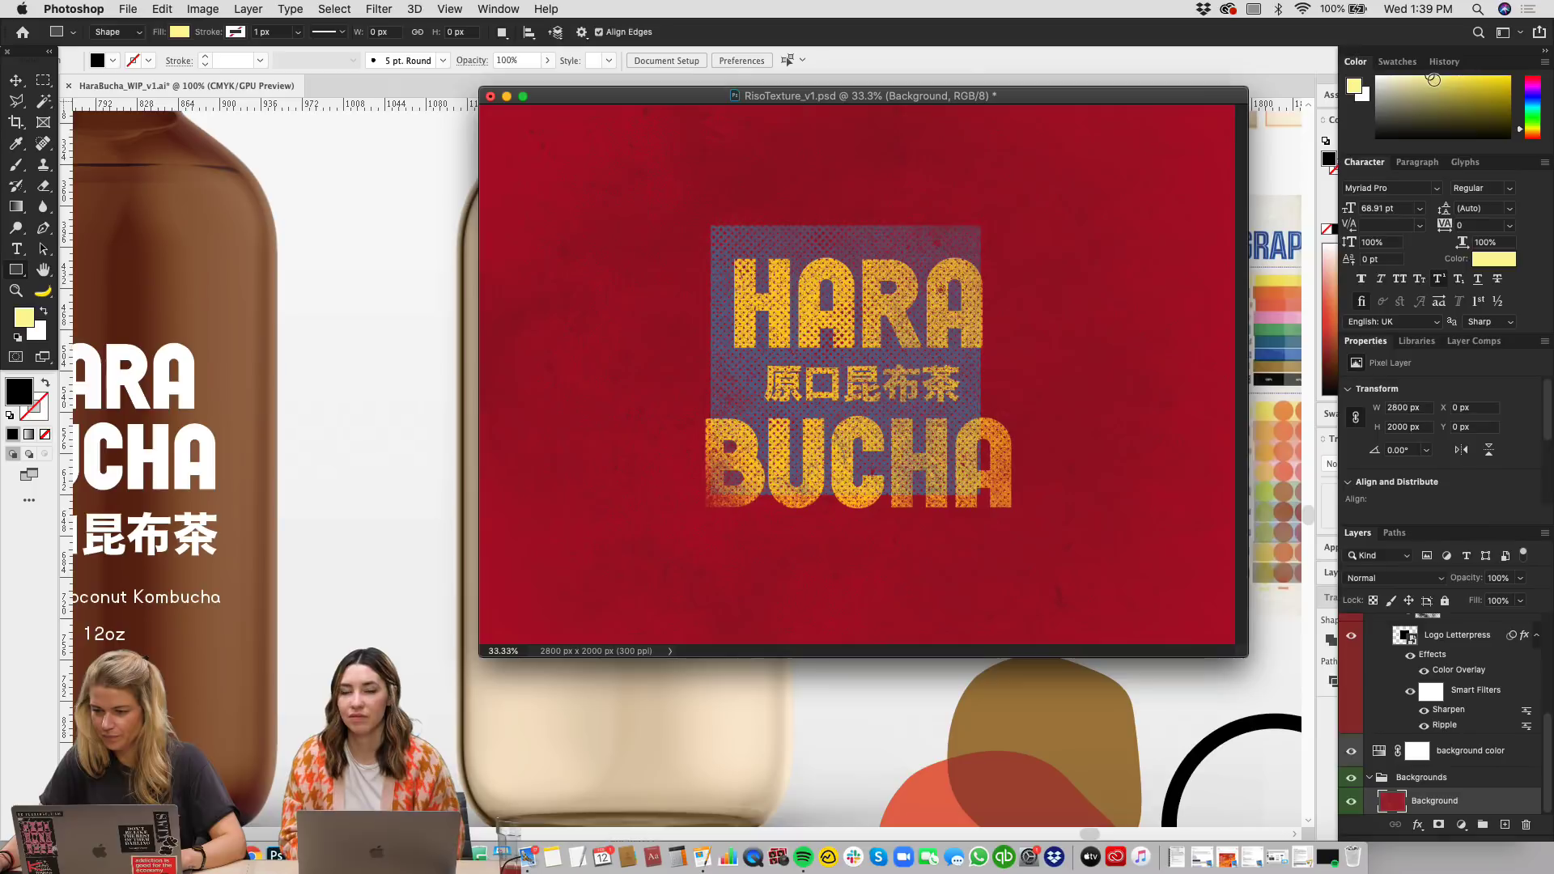
left_click(1434, 84)
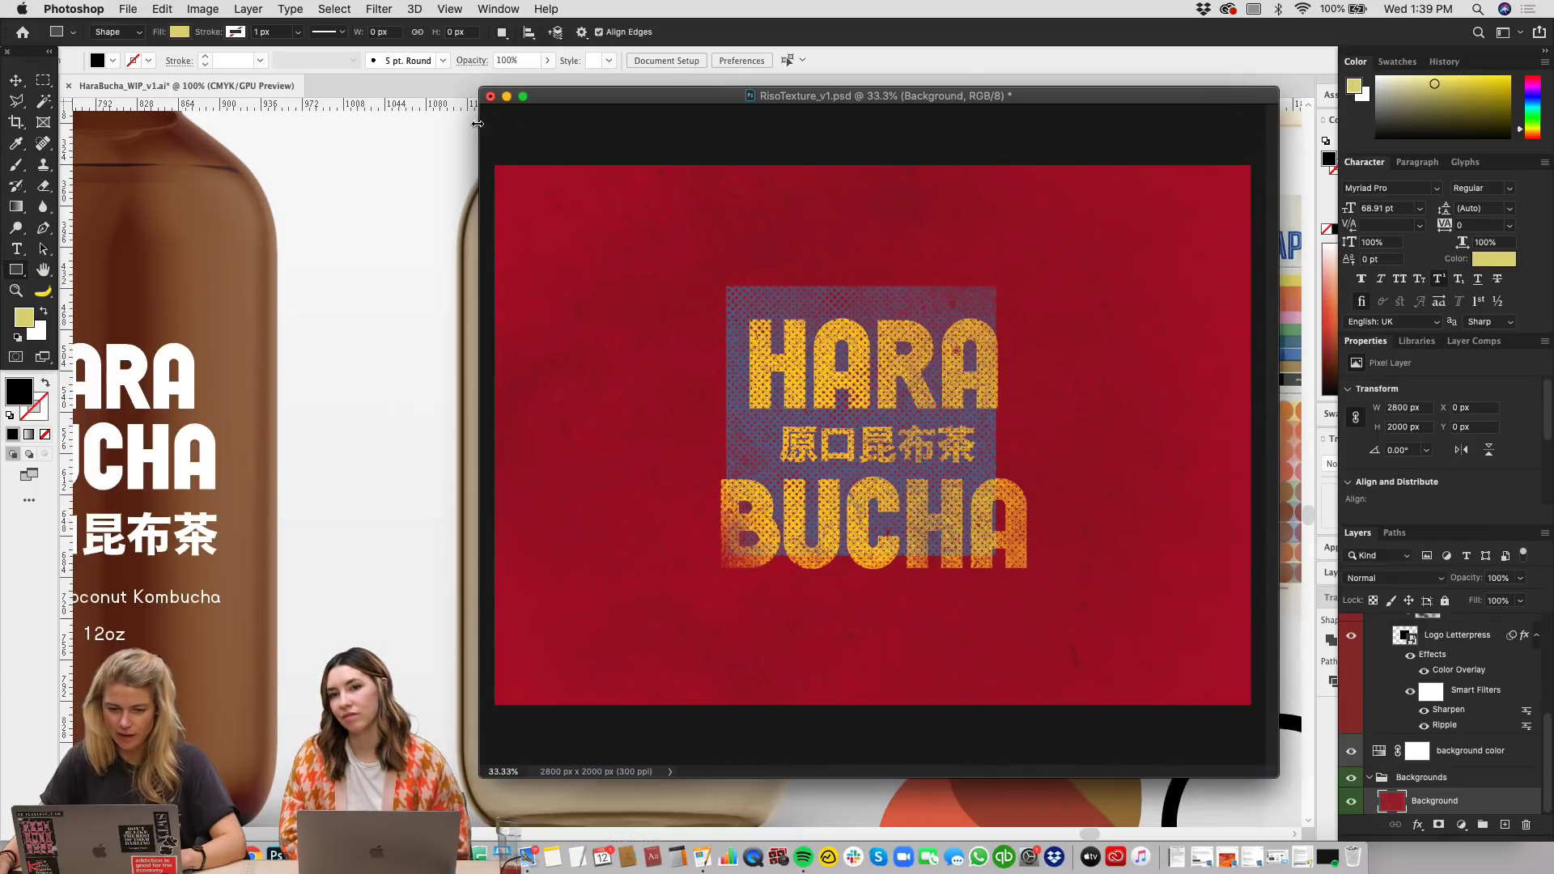
left_click_drag(485, 147, 1263, 715)
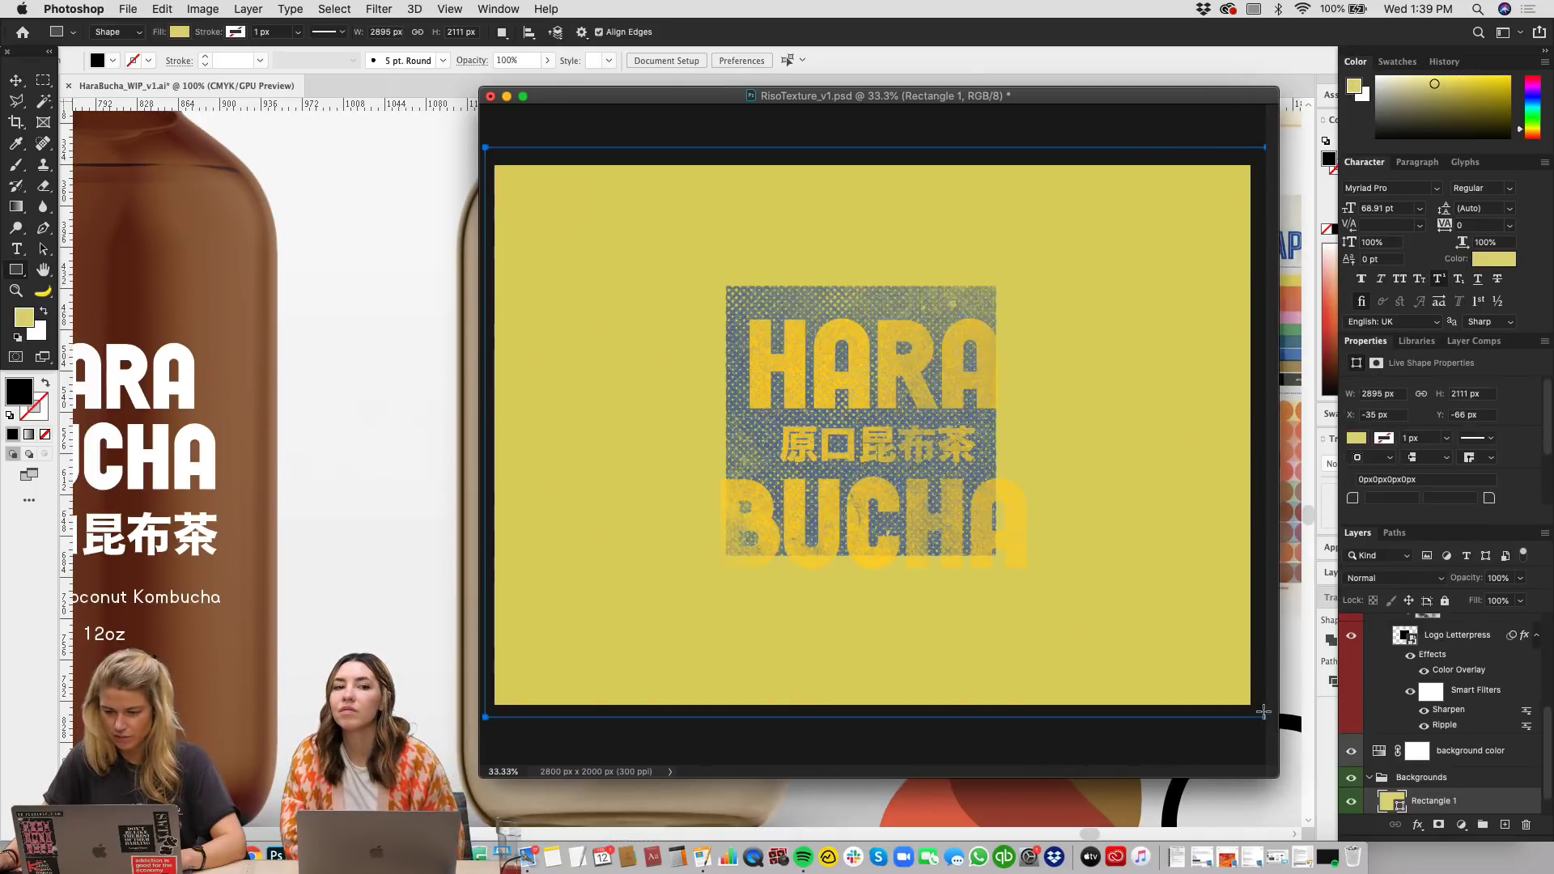
key("v")
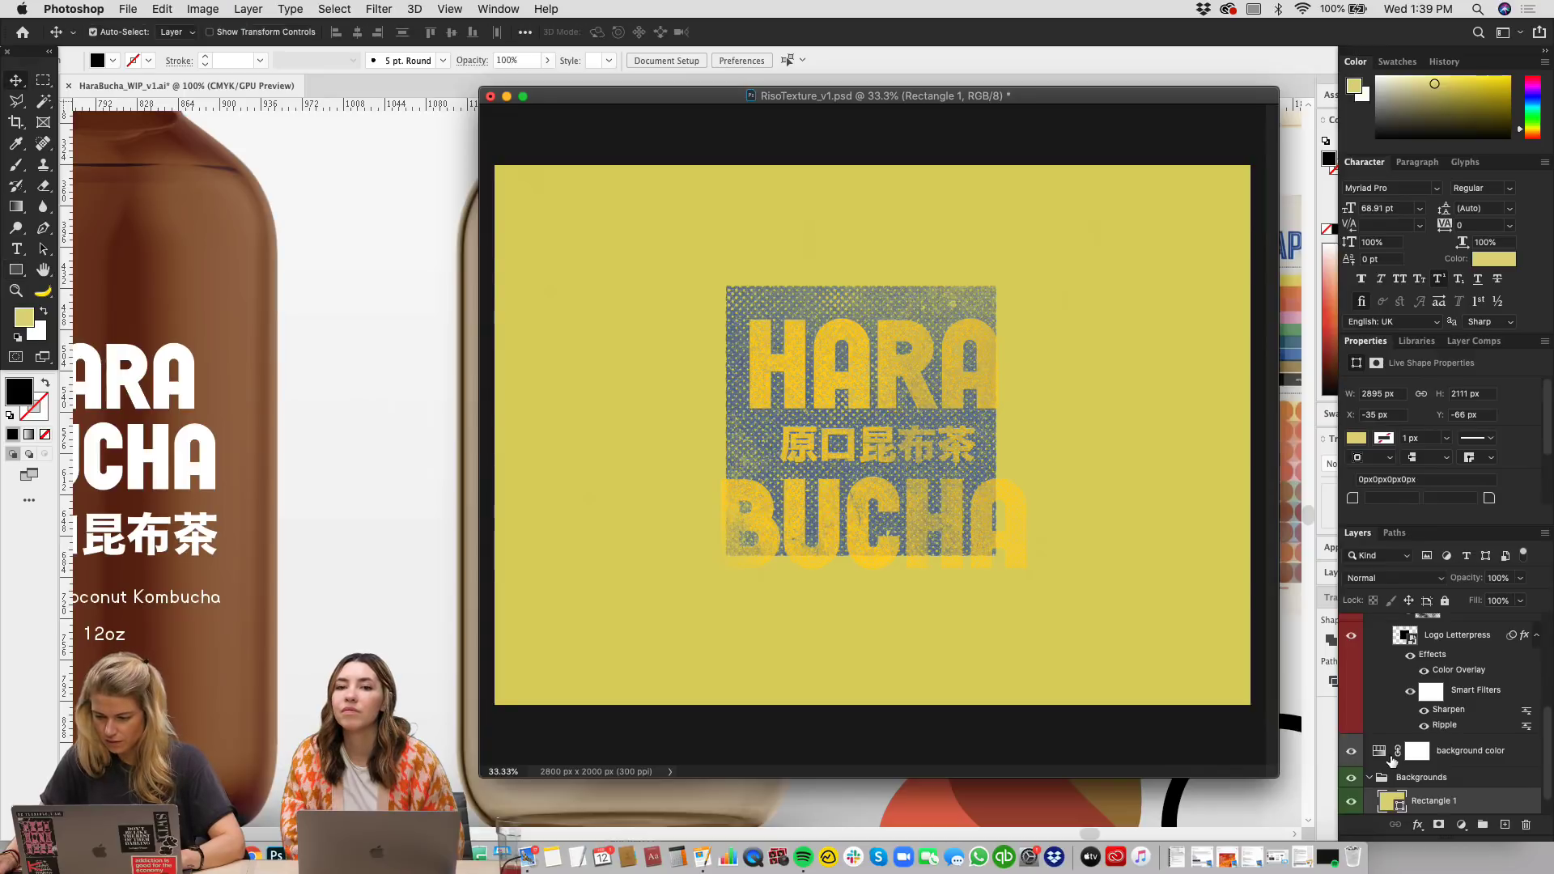
Step: Try to shift the background rectangle to a brighter, warmer yellow by changing the foreground color
scroll(1392, 763, "down", 2)
left_click_drag(1441, 82, 1441, 59)
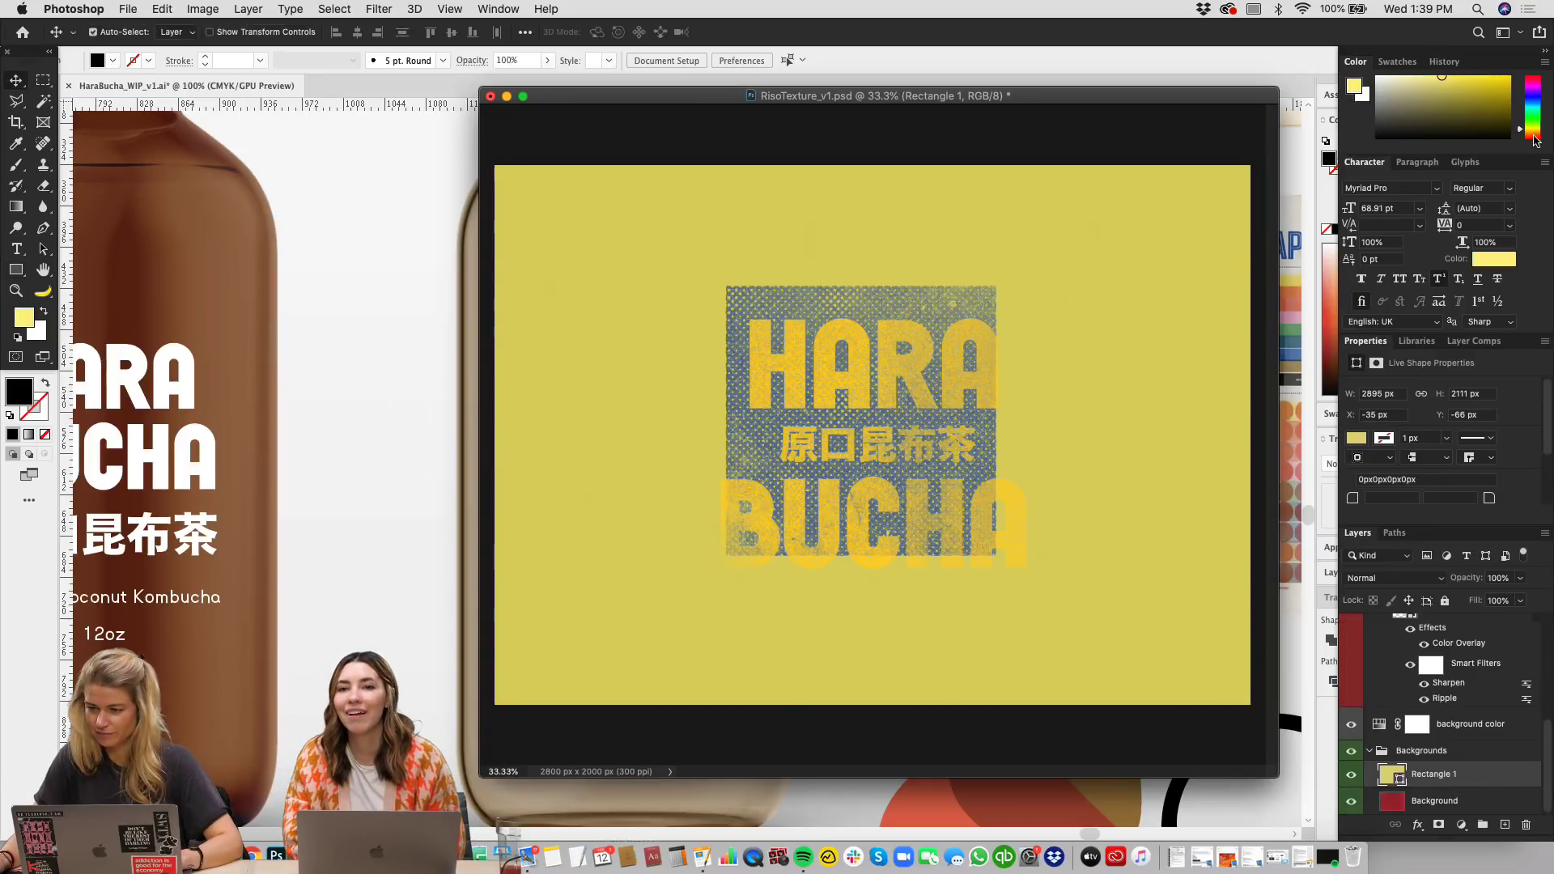
left_click(1525, 134)
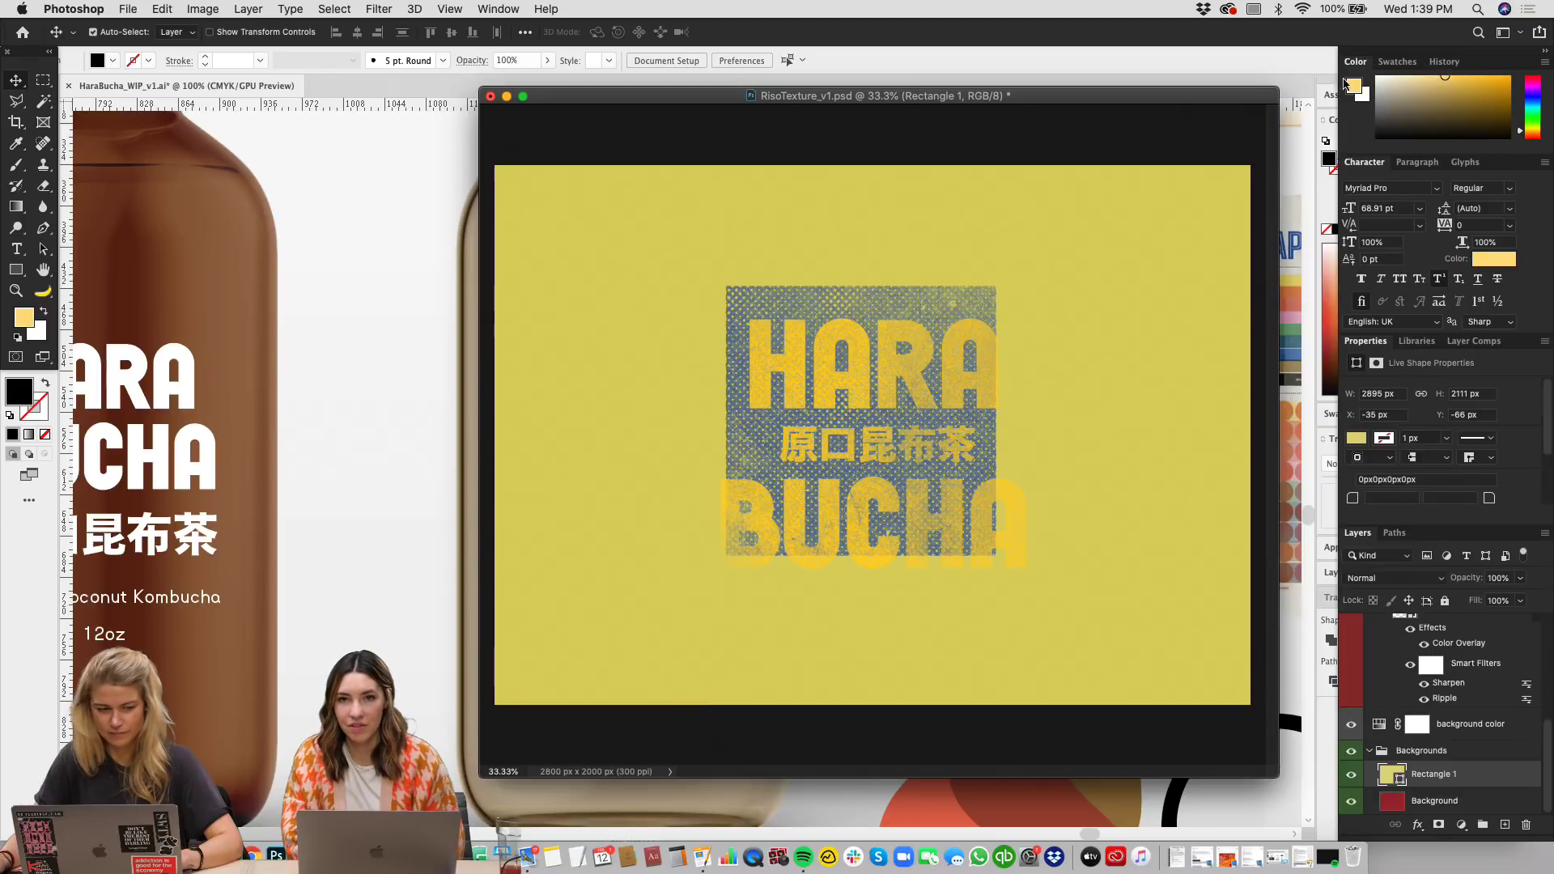
Step: Change the fill of the Rectangle 1 background shape to the warm tan #dcc48c
double_click(1391, 773)
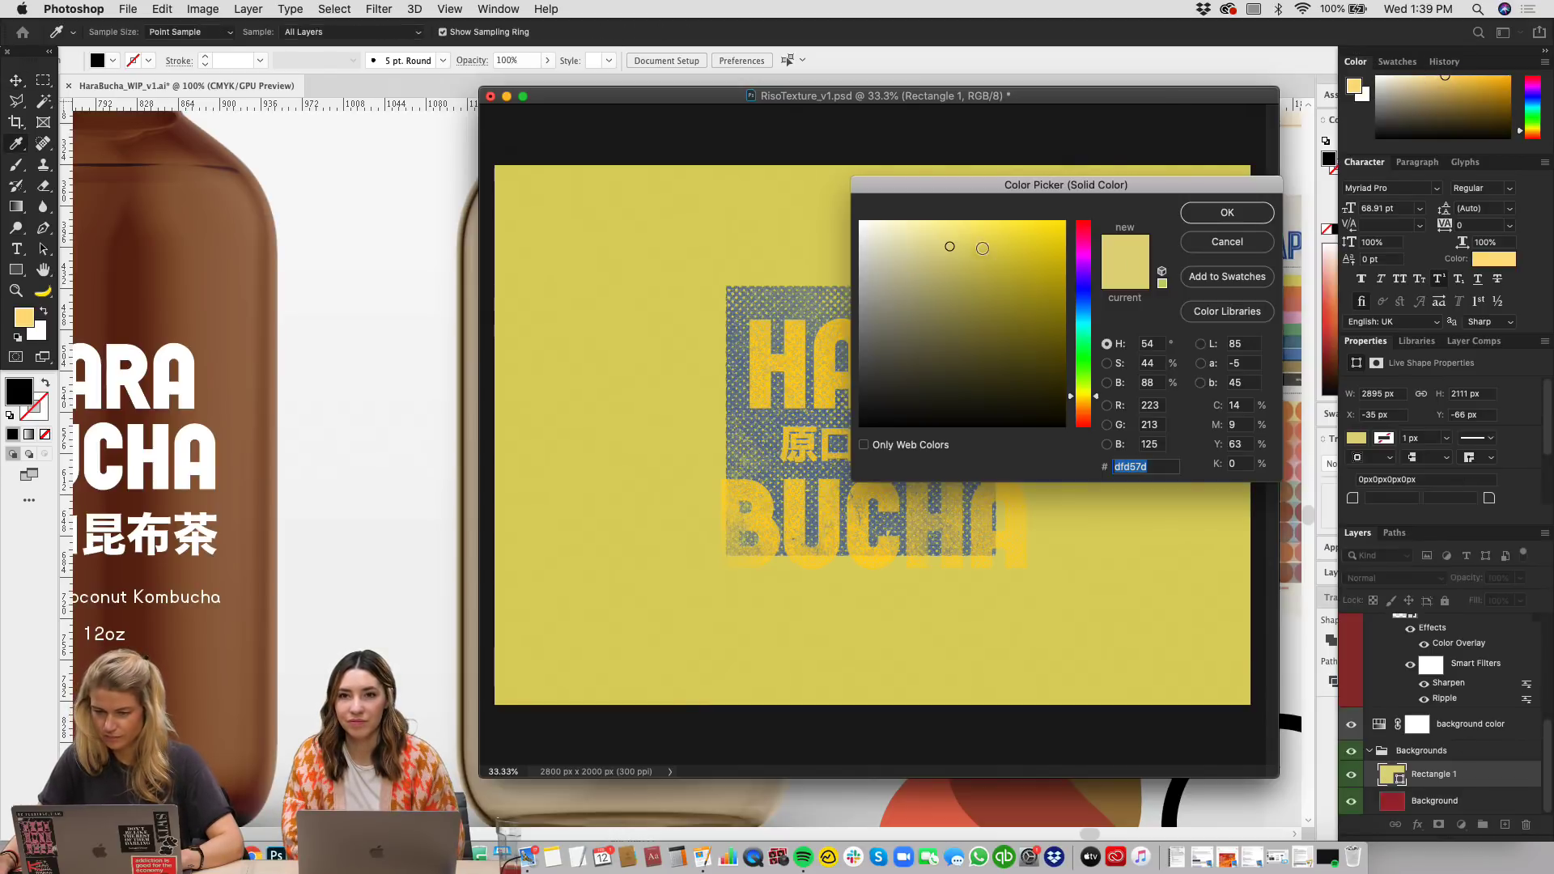
left_click_drag(983, 248, 966, 221)
left_click(1098, 398)
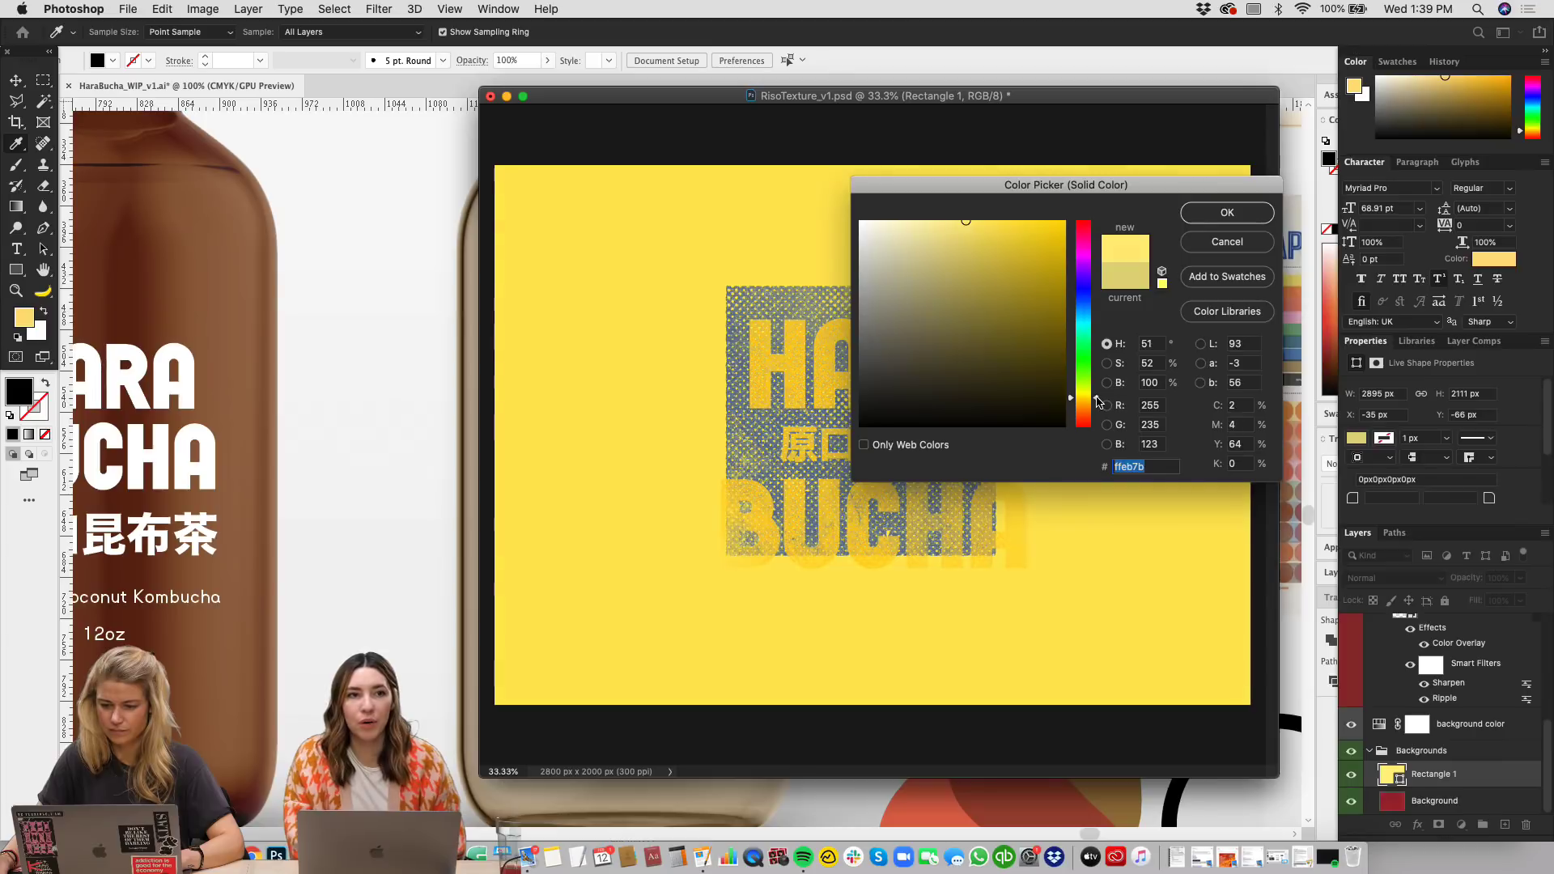
left_click_drag(1099, 401, 1098, 402)
left_click(921, 234)
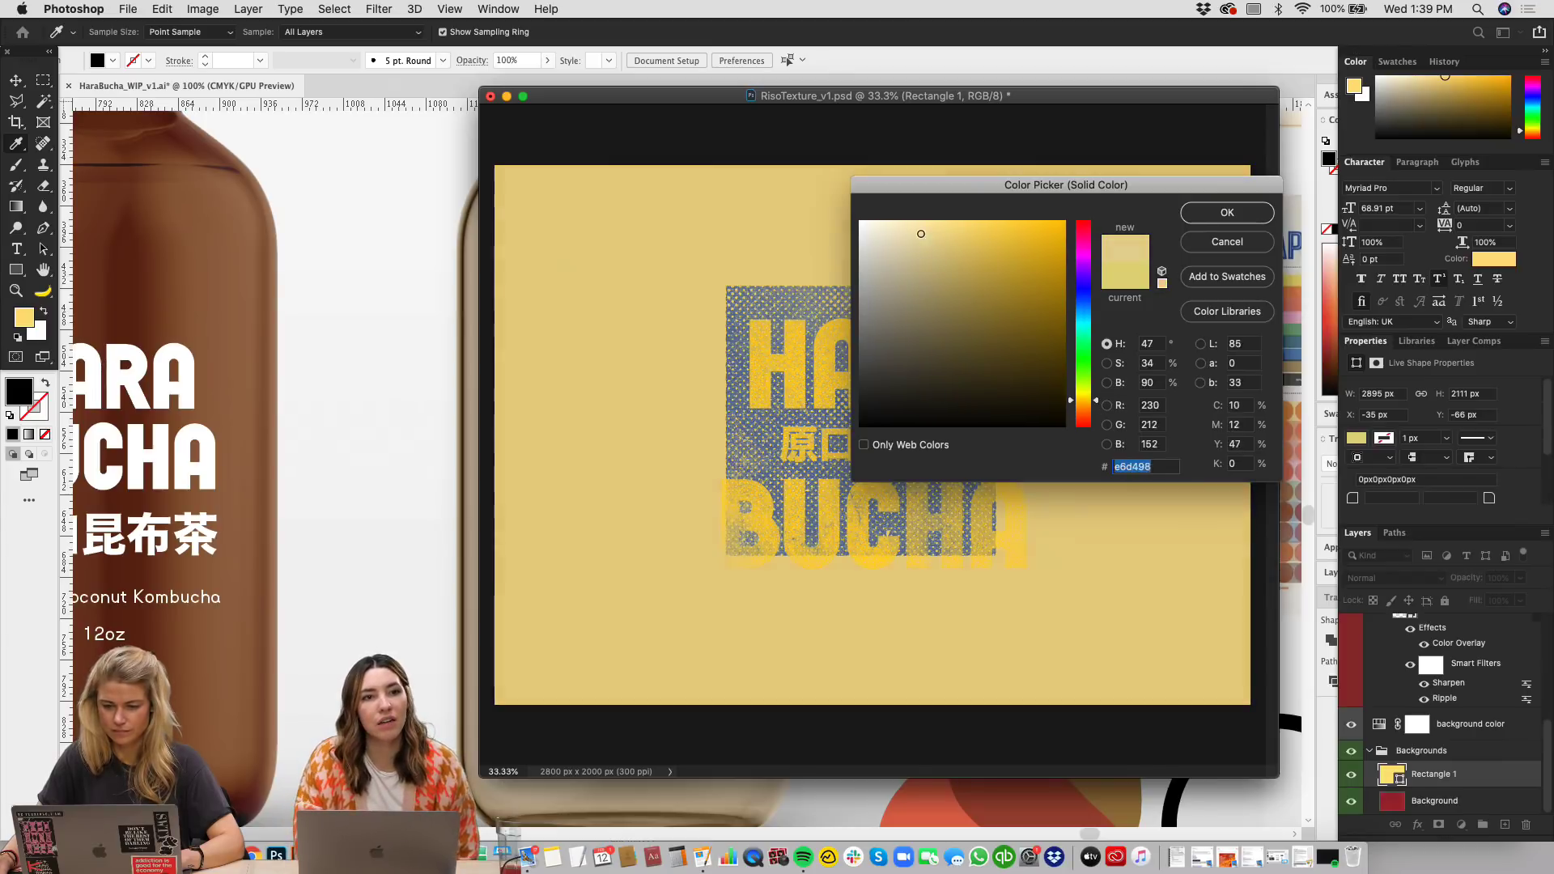
left_click_drag(920, 234, 935, 248)
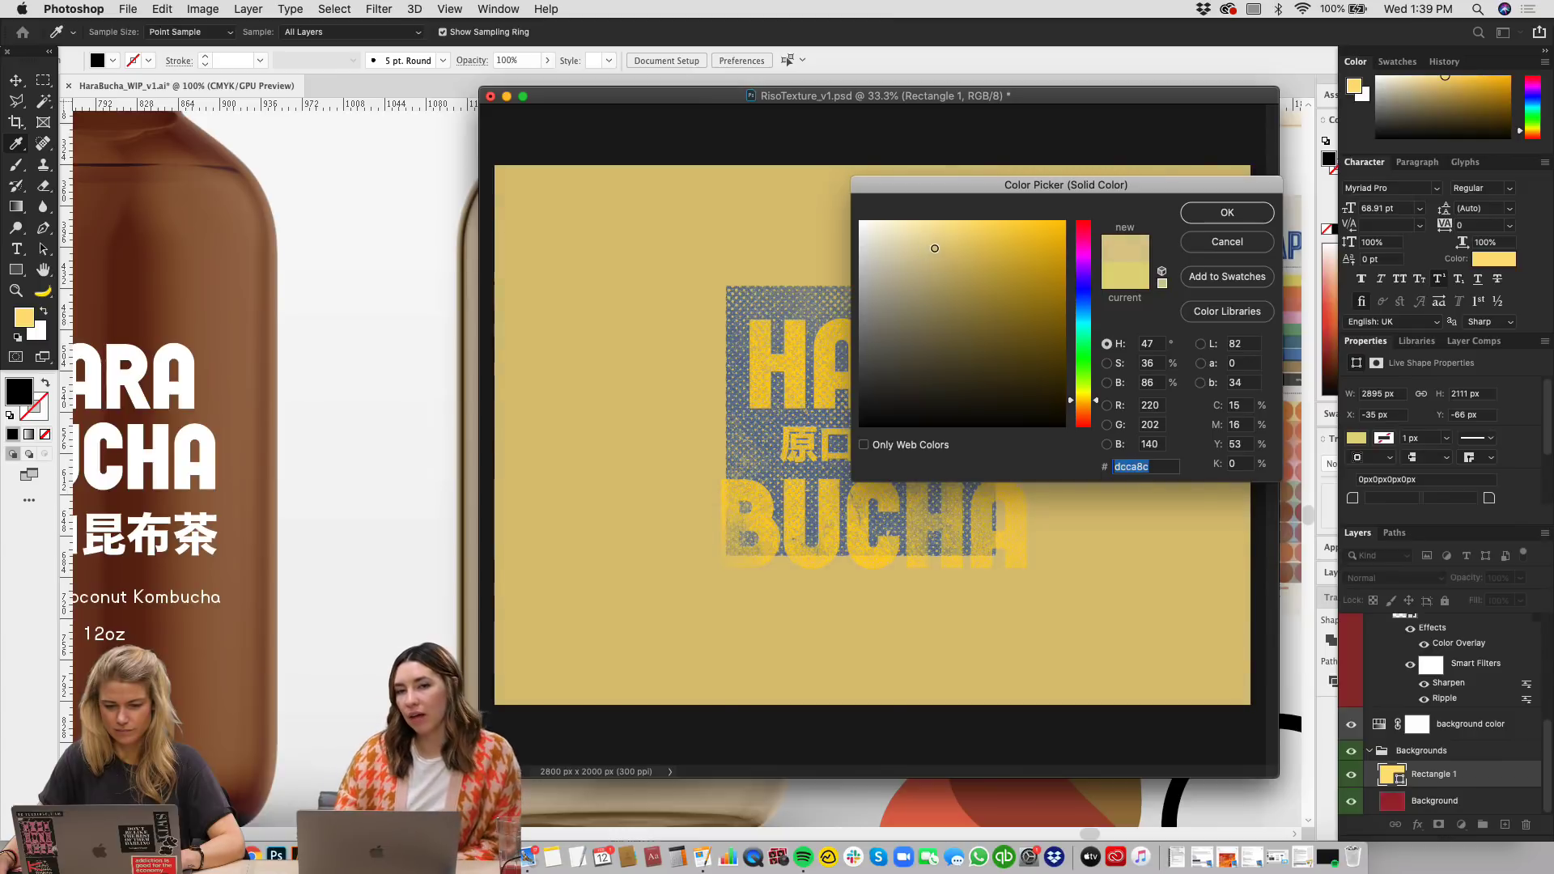
left_click(1085, 402)
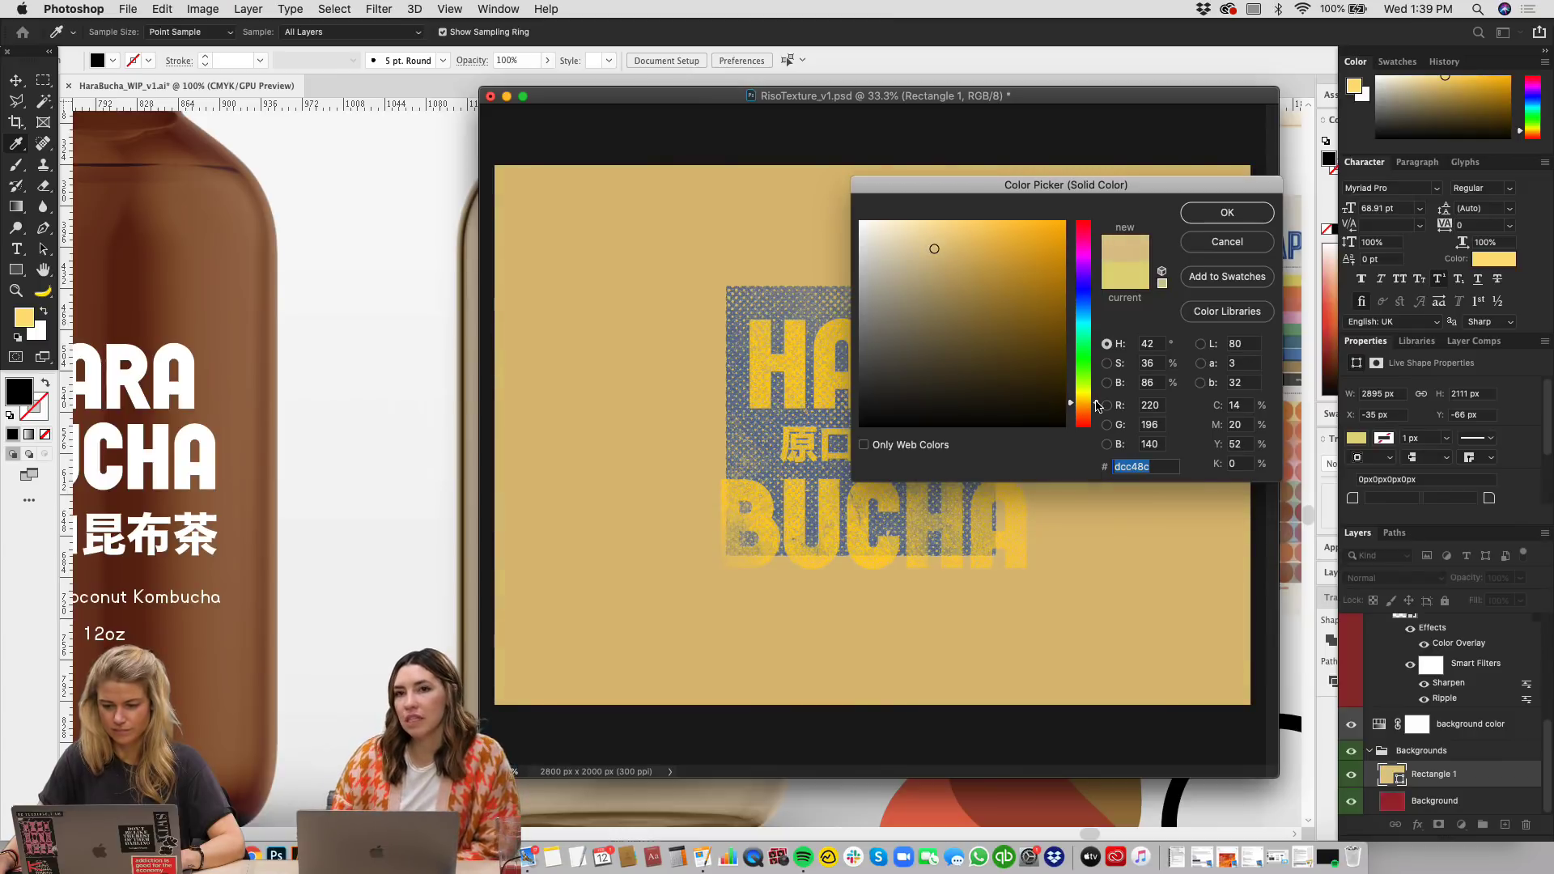
left_click(1226, 213)
Step: Change the Color Overlay of the Text layer in the Text Letterpress group to black #000000
scroll(1529, 659, "up", 5)
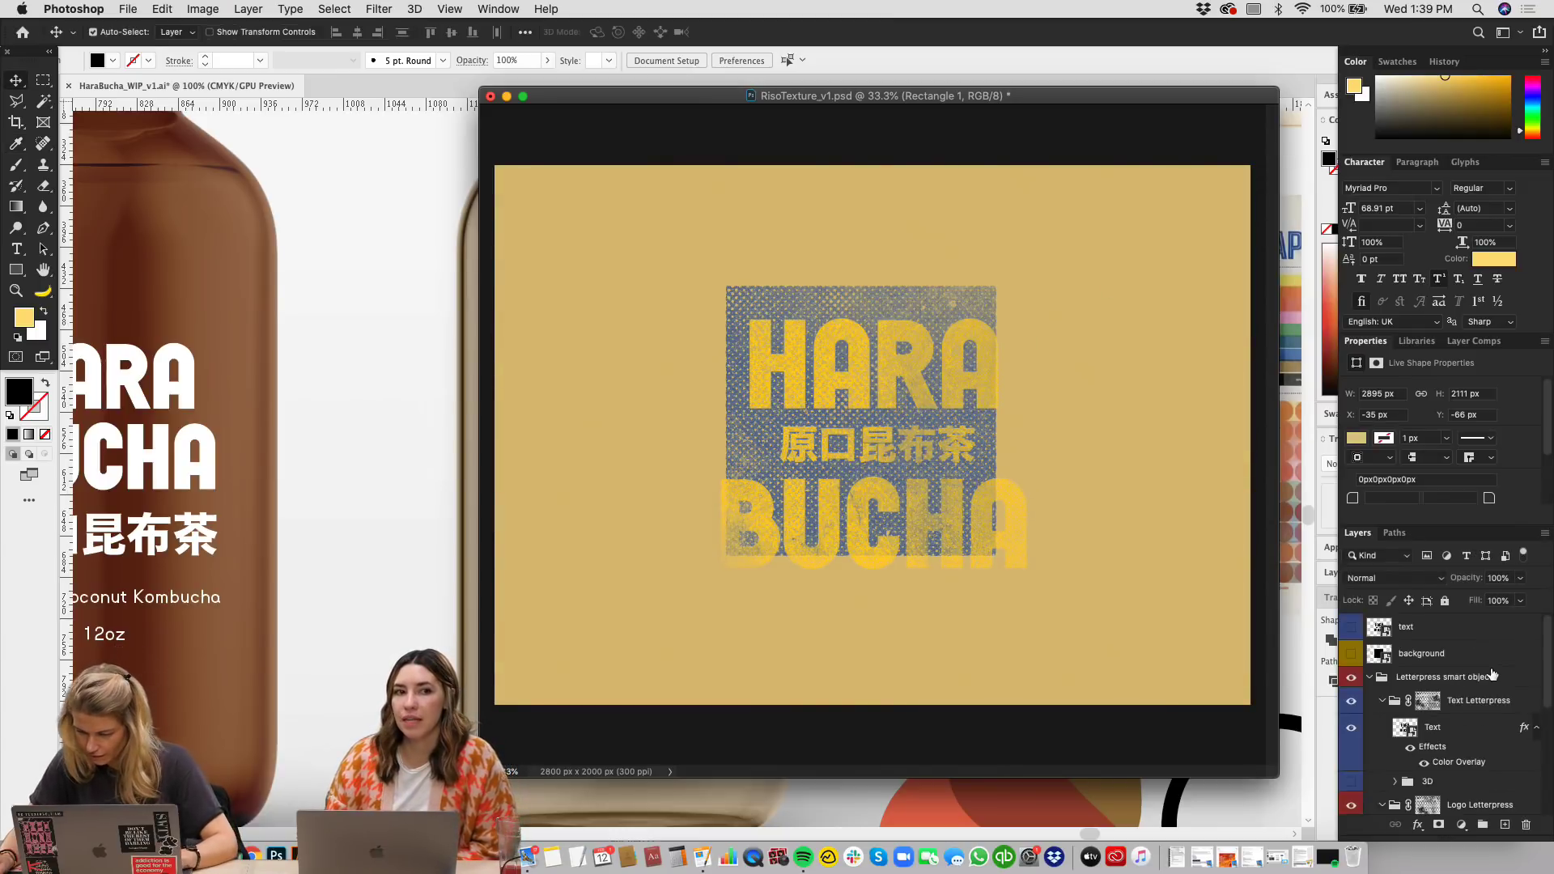
left_click(1488, 727)
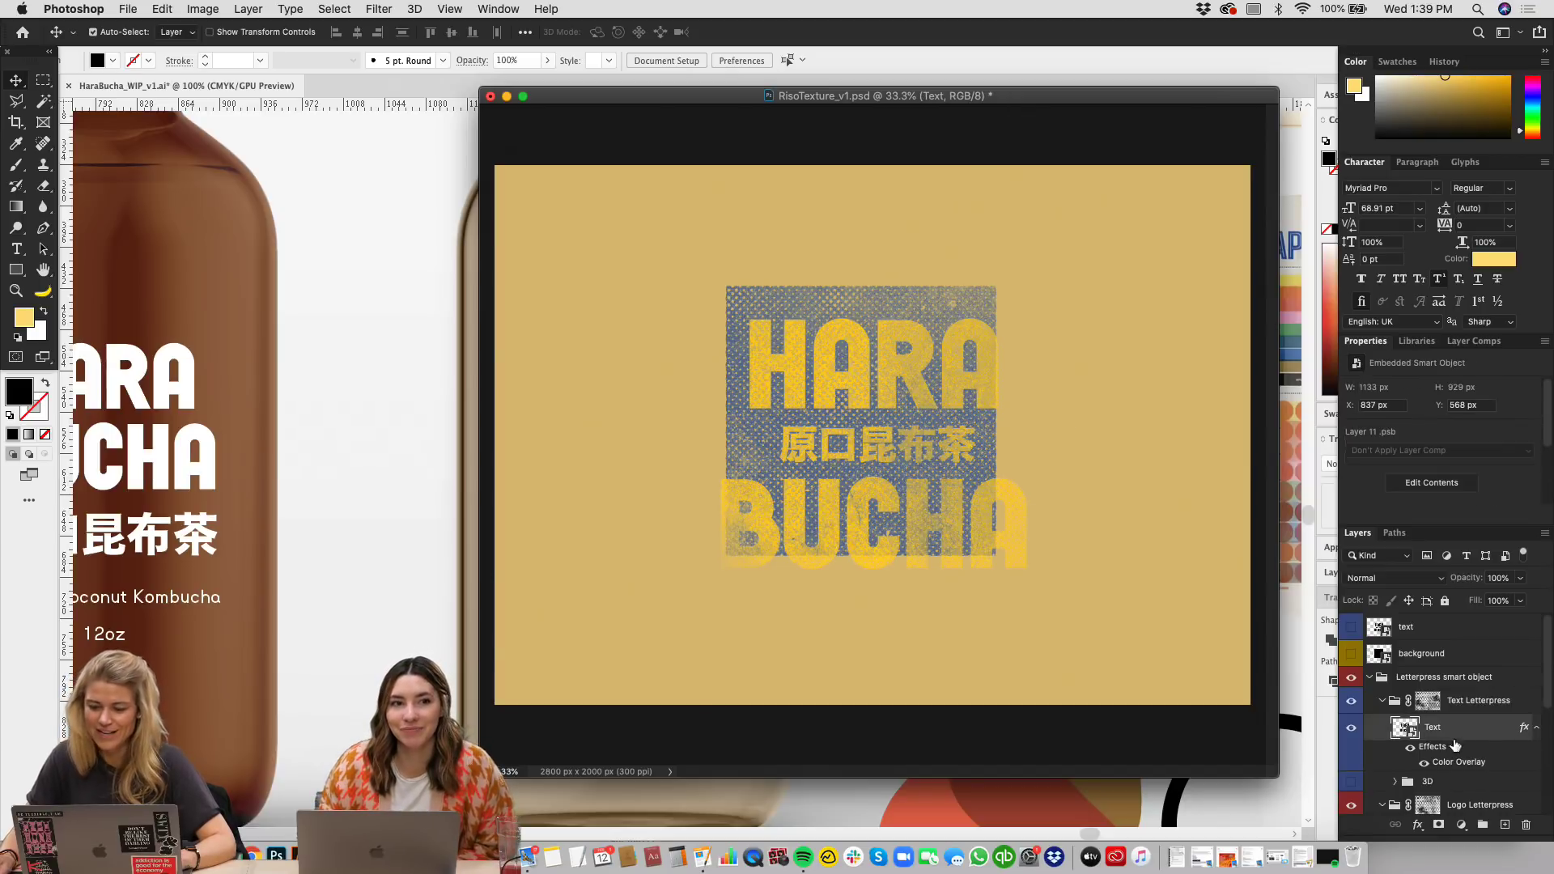
double_click(1449, 762)
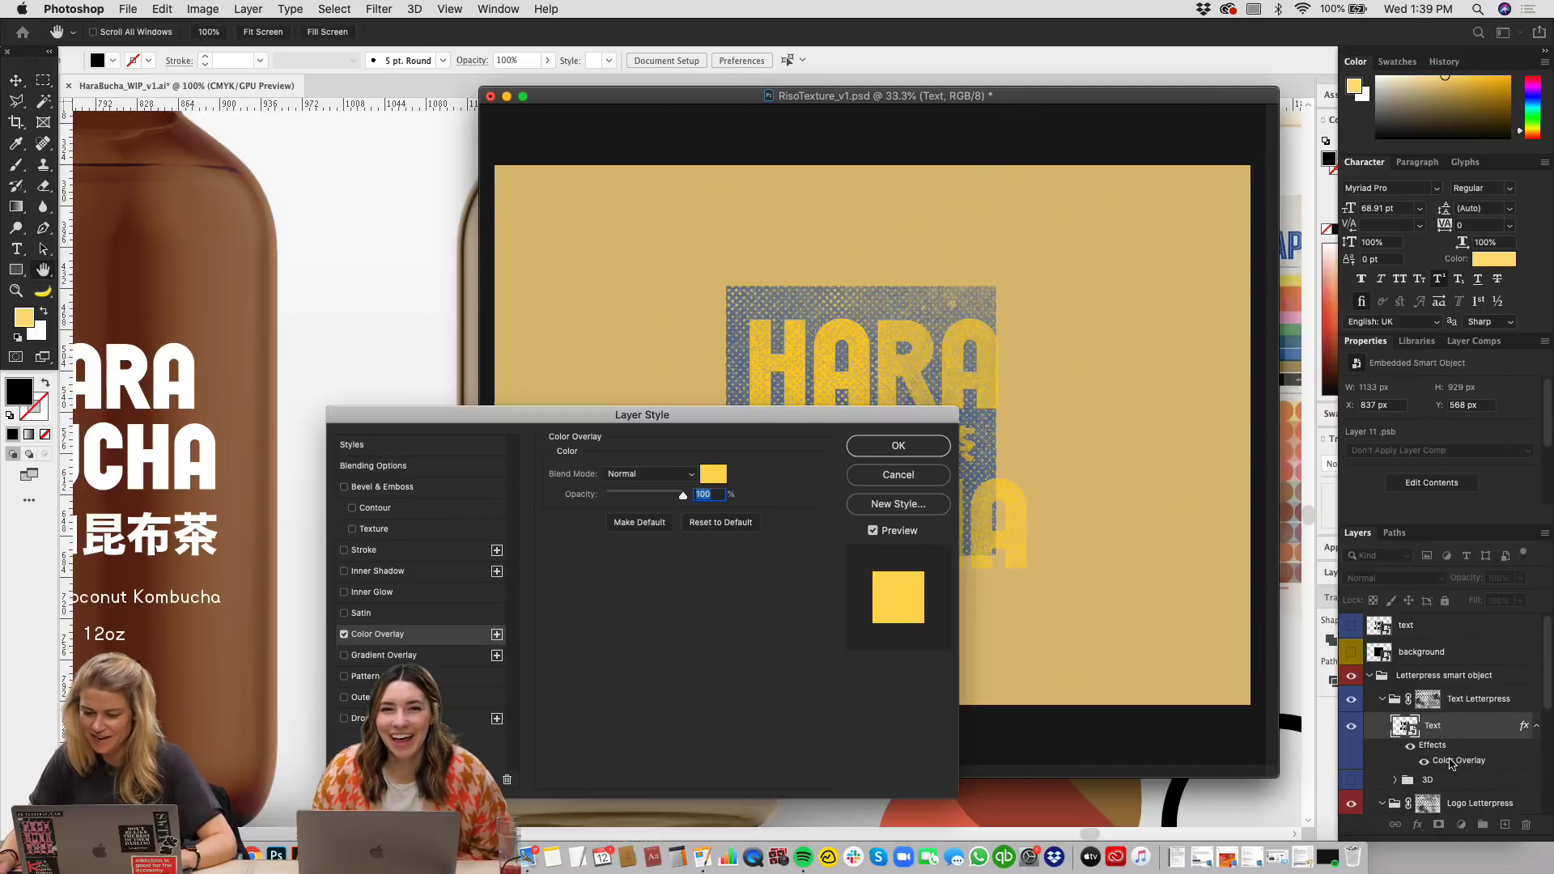
left_click(704, 474)
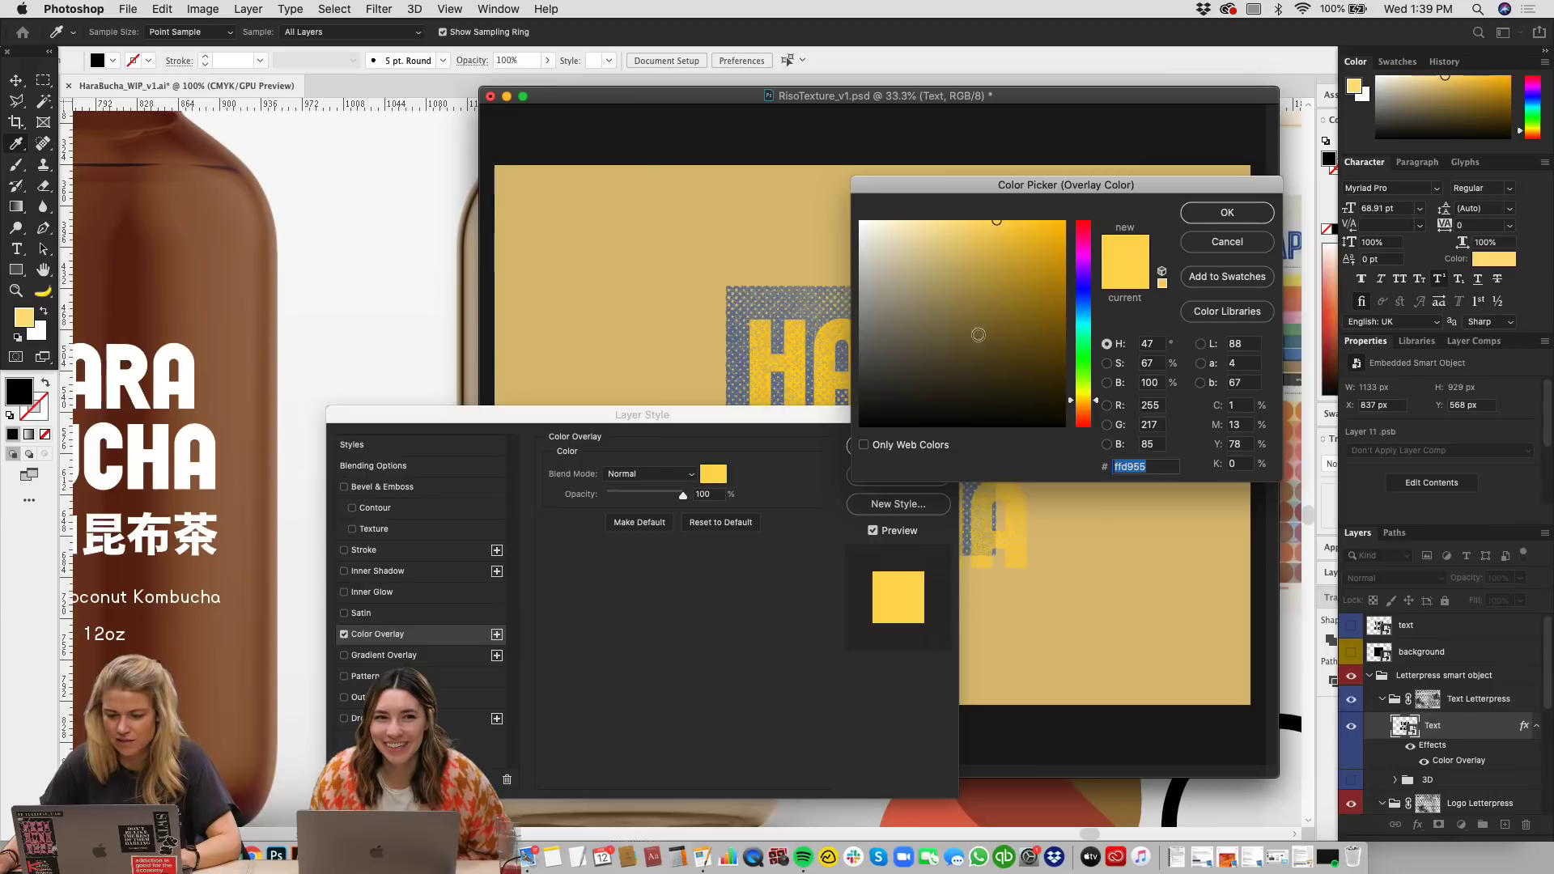
left_click_drag(979, 334, 735, 450)
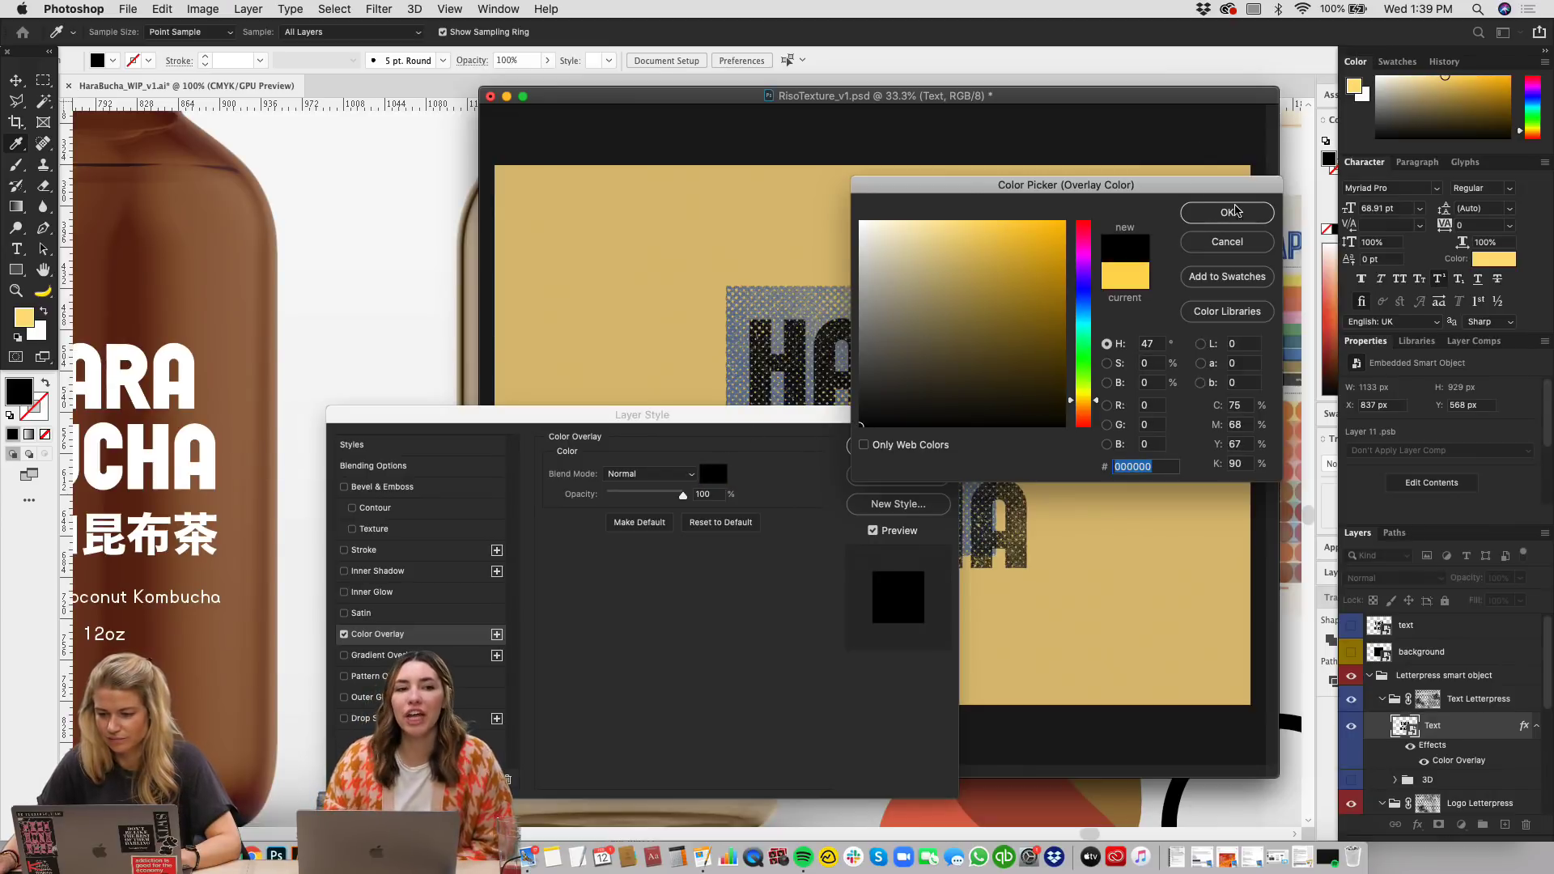
left_click(1227, 212)
left_click(897, 444)
key("v")
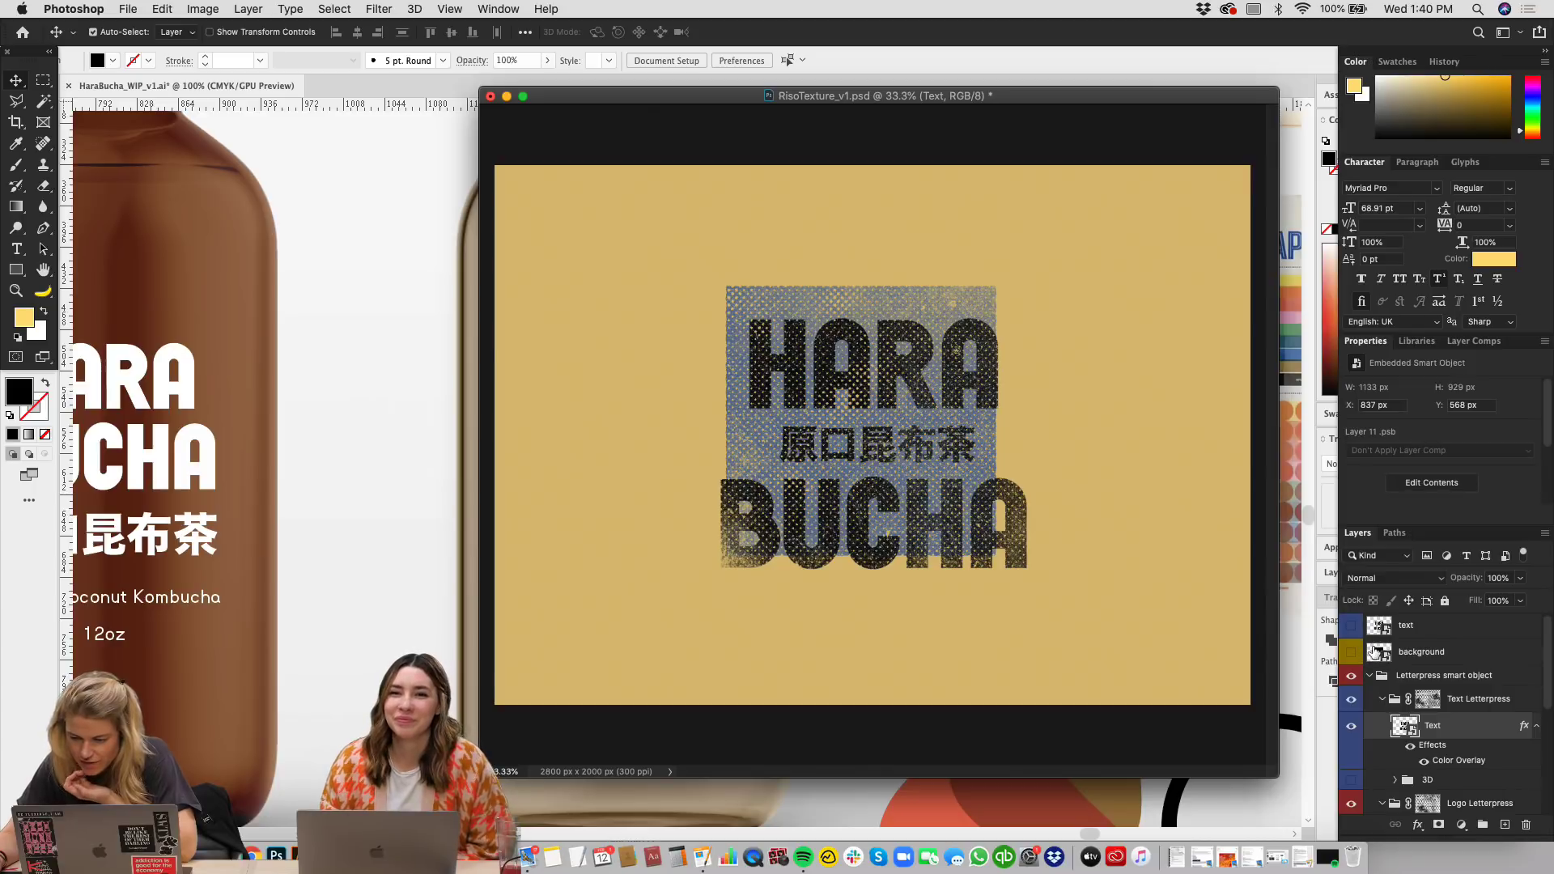
Step: Collapse the Text Letterpress group and hide the Logo Letterpress layer
left_click(1381, 701)
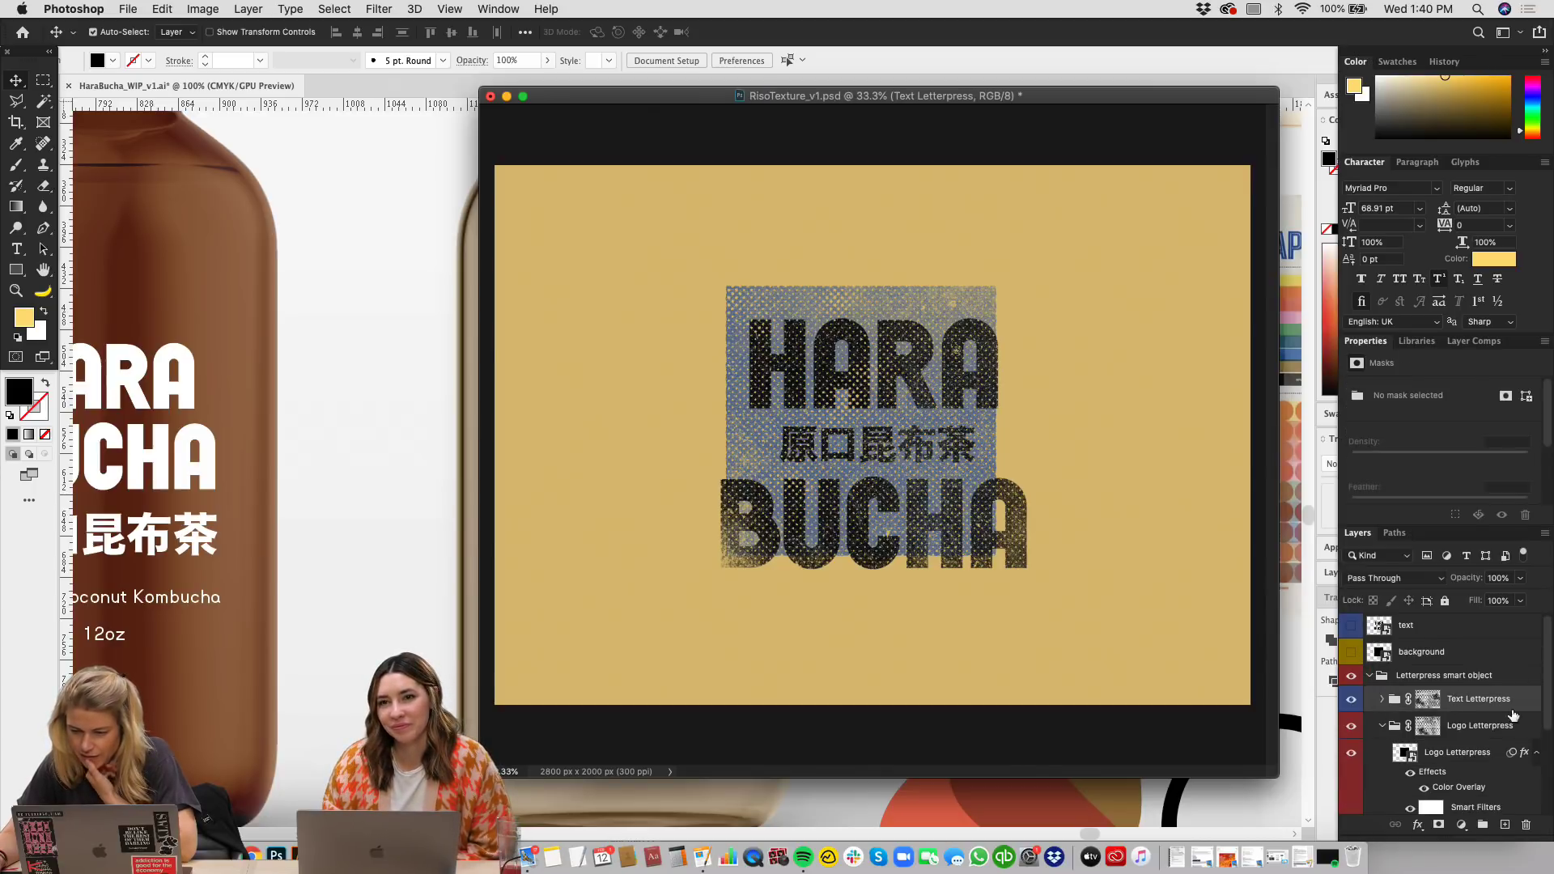
left_click(1350, 755)
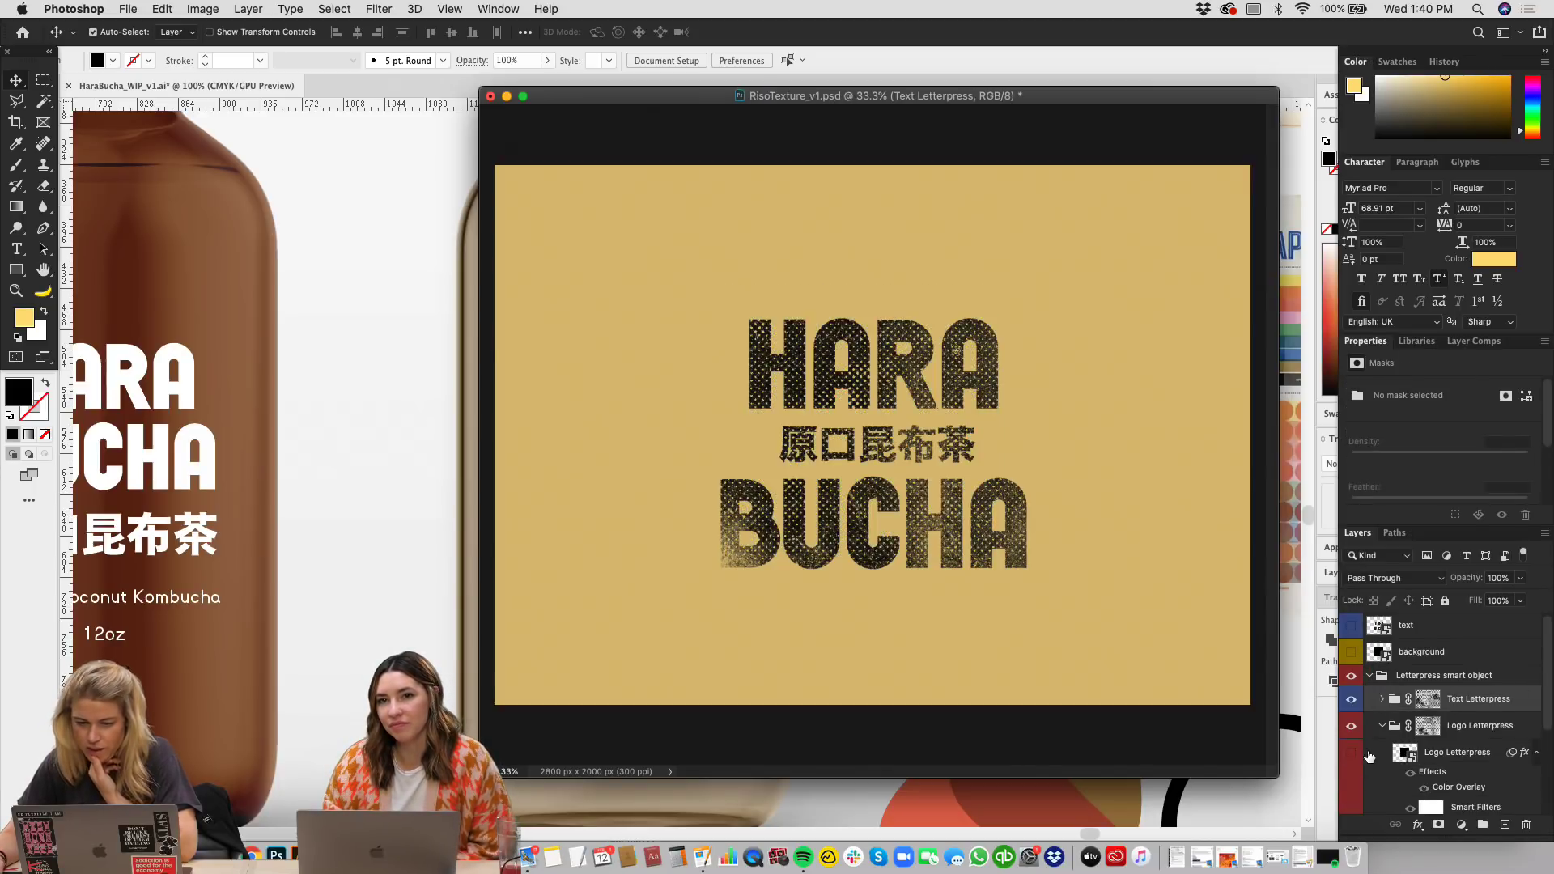
Step: Switch to Illustrator and copy the red round shape with the tilted brown bowl, beside the light bottle
left_click(393, 418)
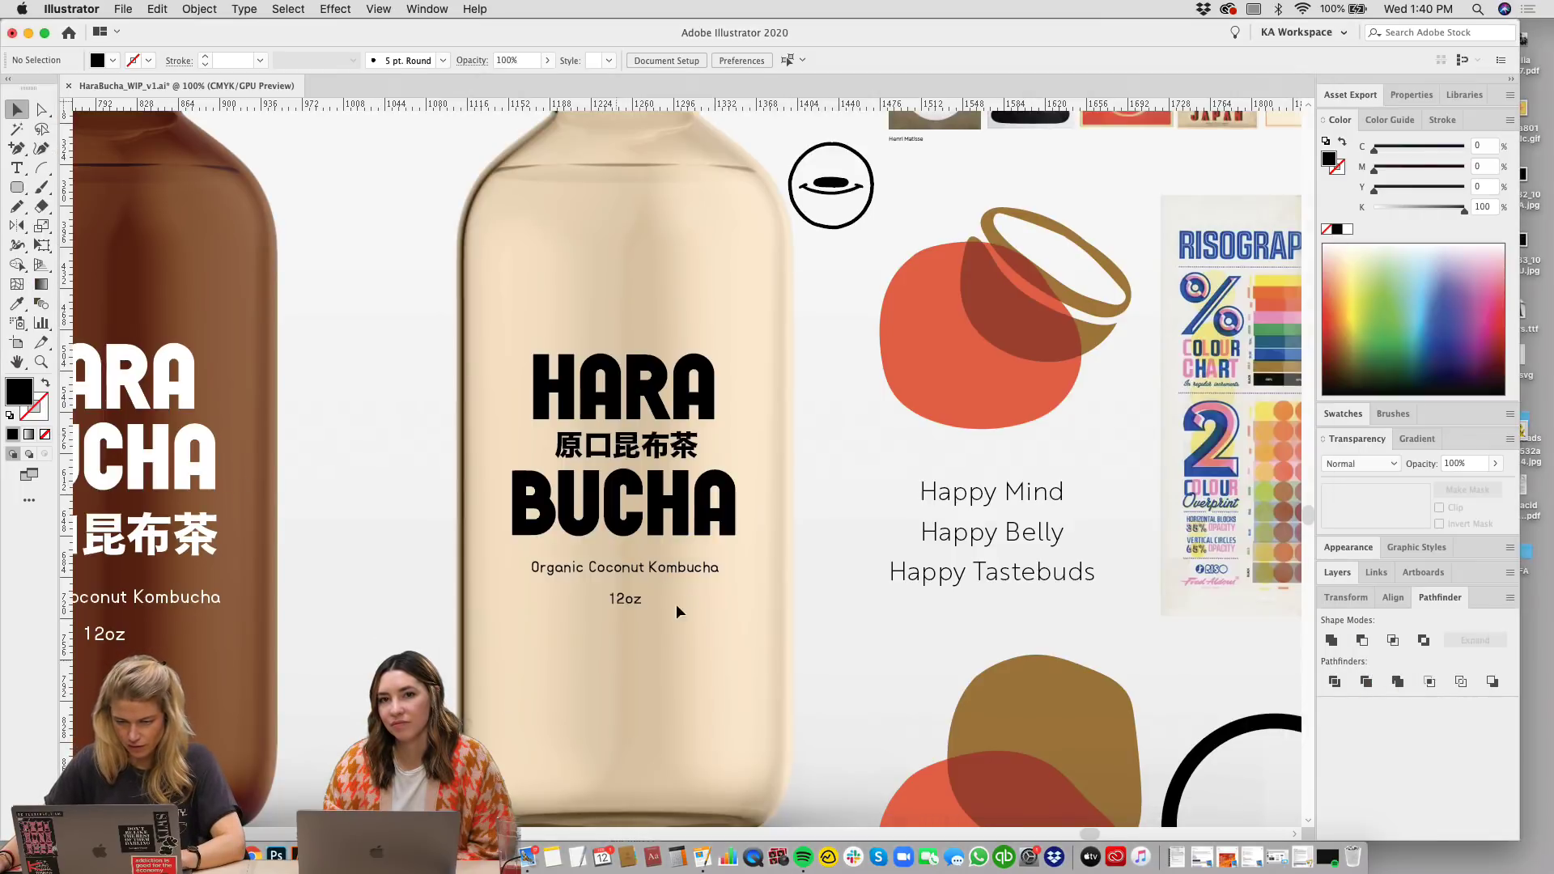
scroll(790, 574, "right", 2)
scroll(790, 575, "up", 1)
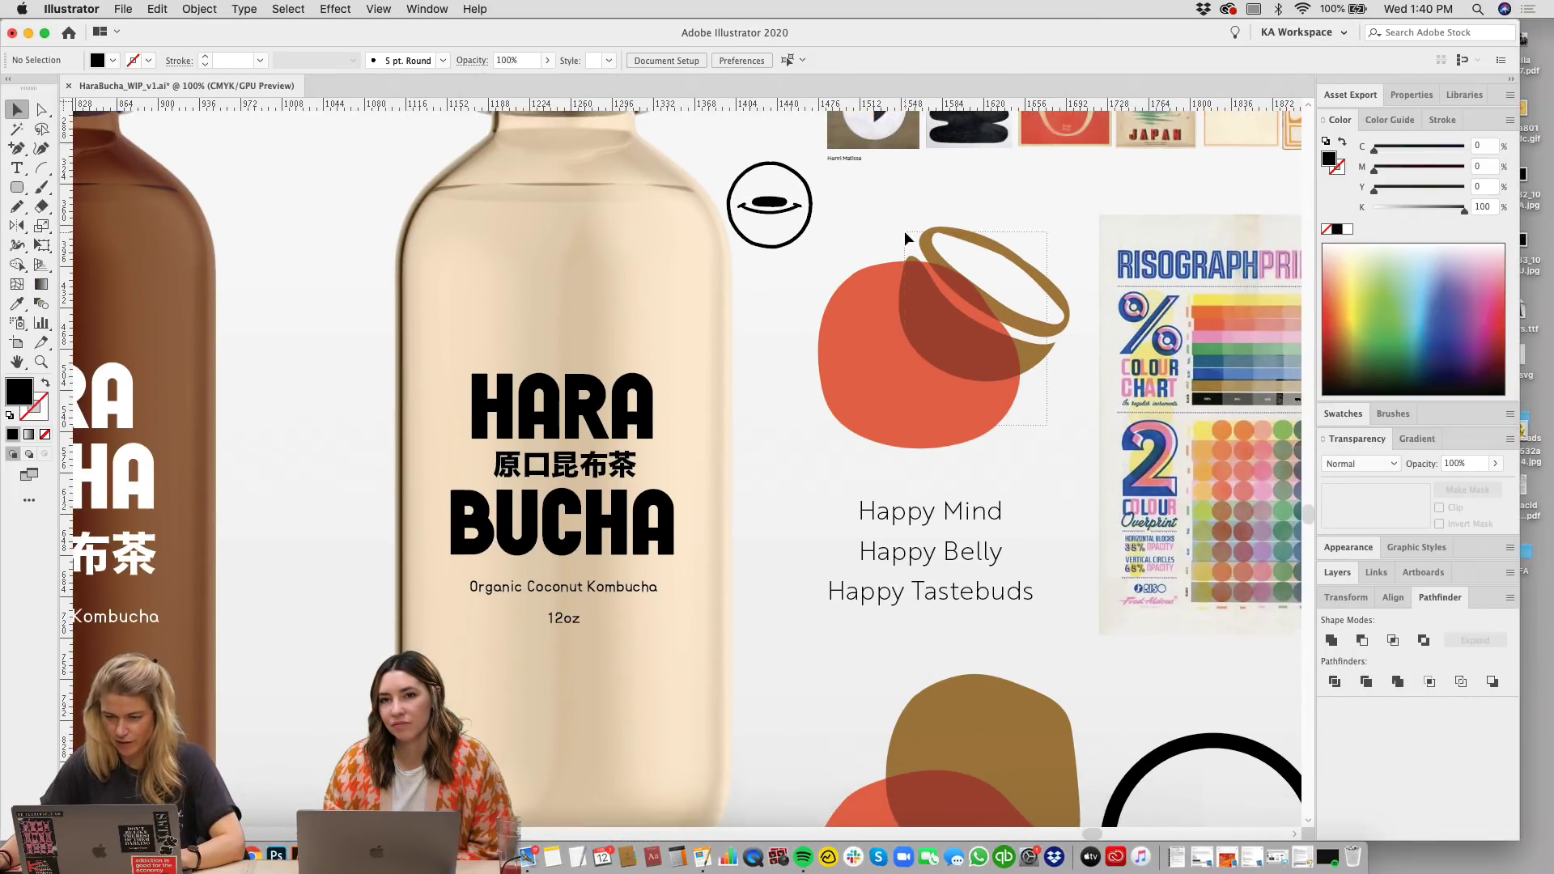
left_click_drag(905, 233, 903, 232)
key("super+c")
left_click(787, 484)
left_click_drag(789, 520, 839, 492)
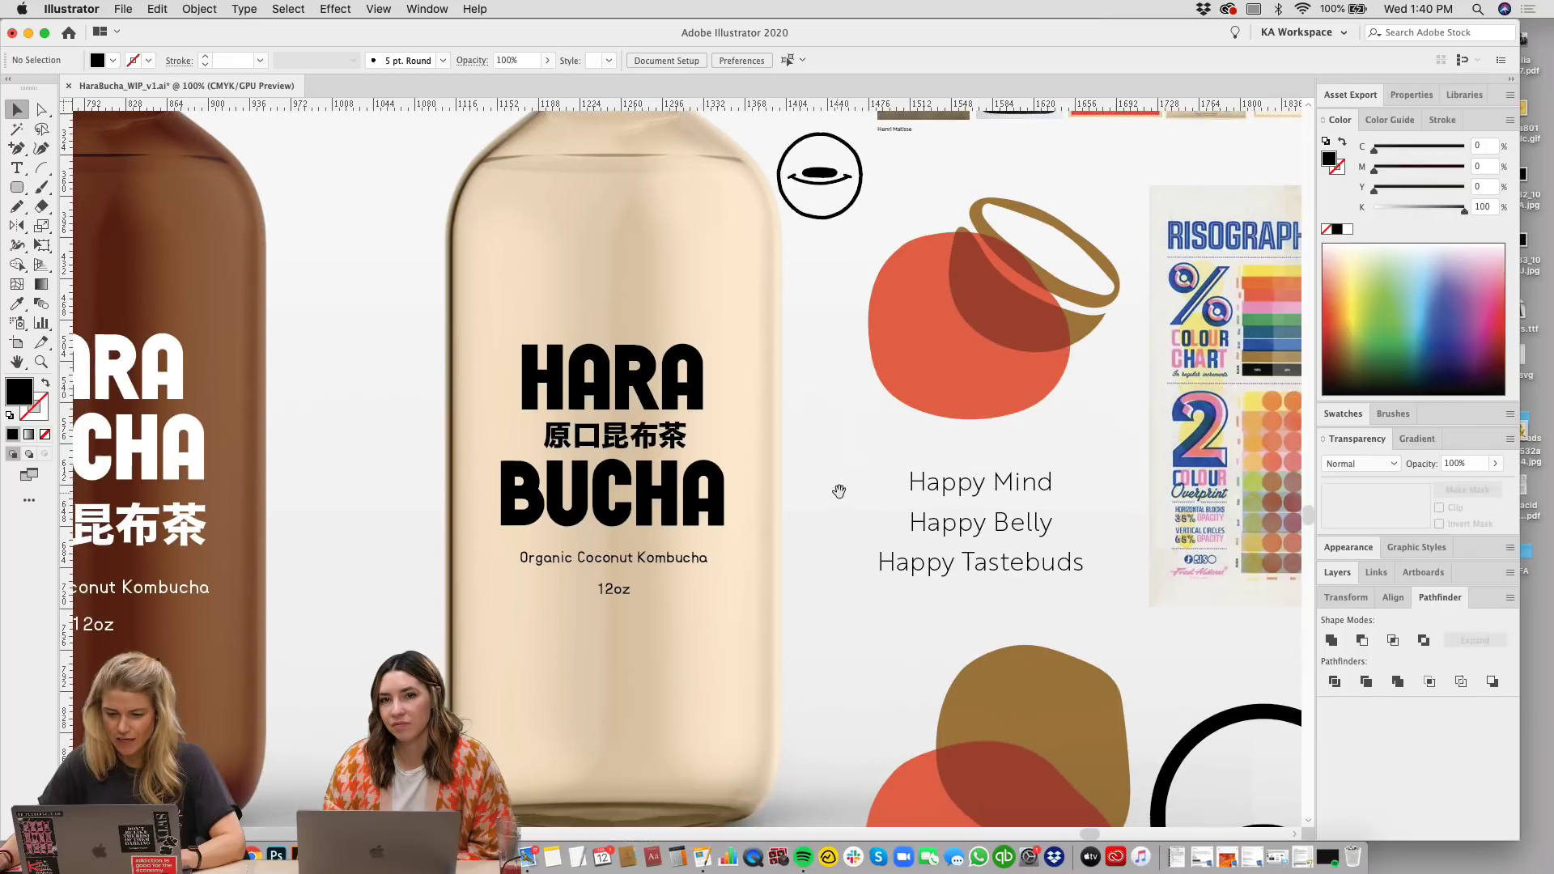
Step: Switch to Photoshop, open the background smart object's contents, and paste the illustration as a smart object scaled up slightly beyond the black square
left_click(279, 856)
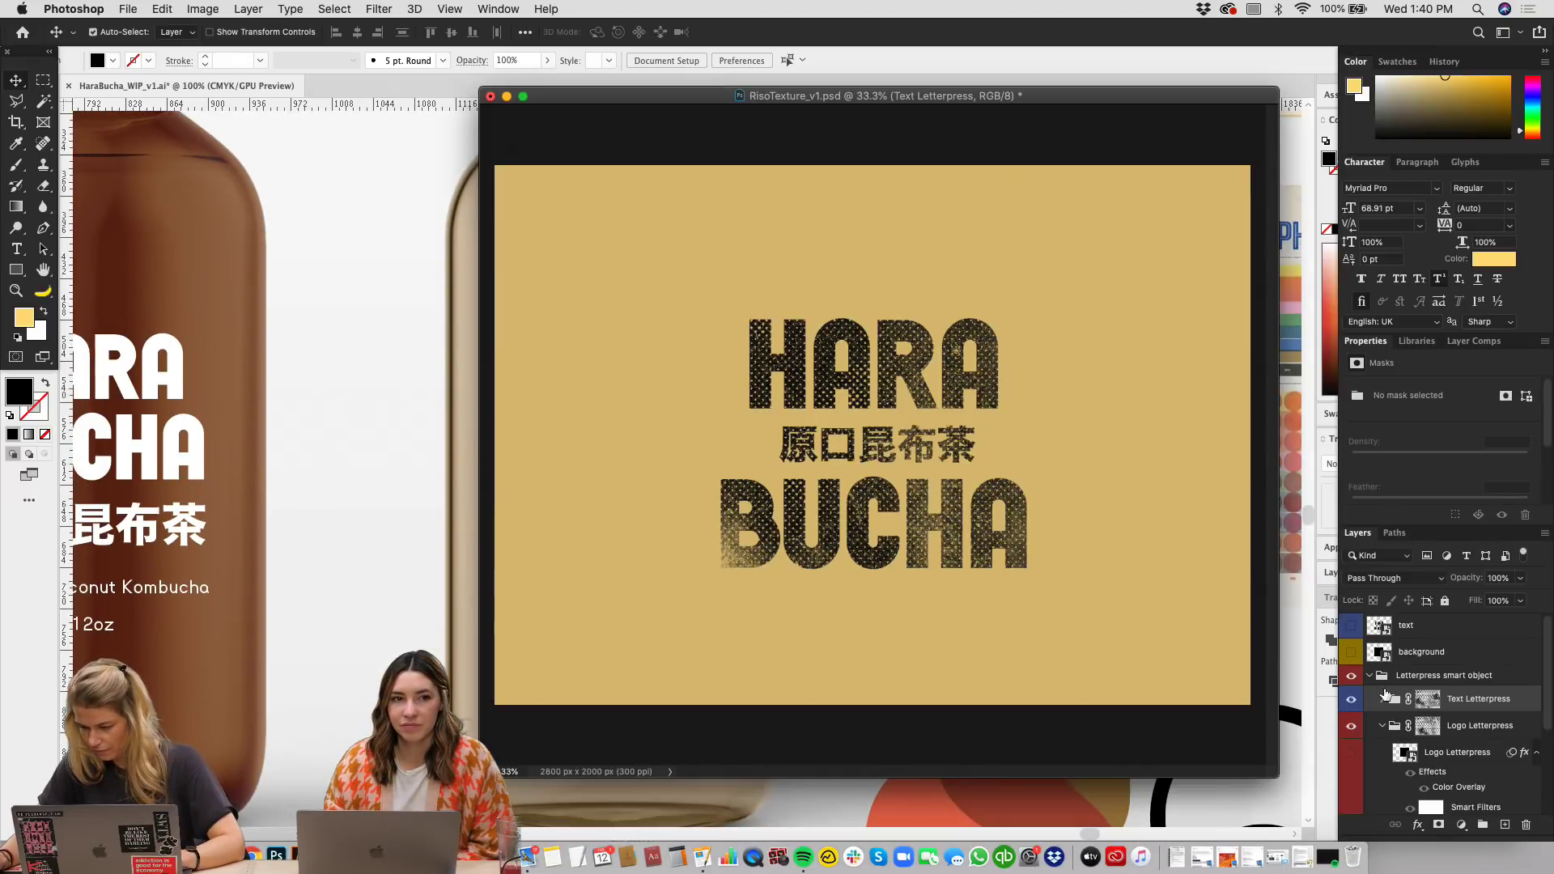
double_click(1386, 658)
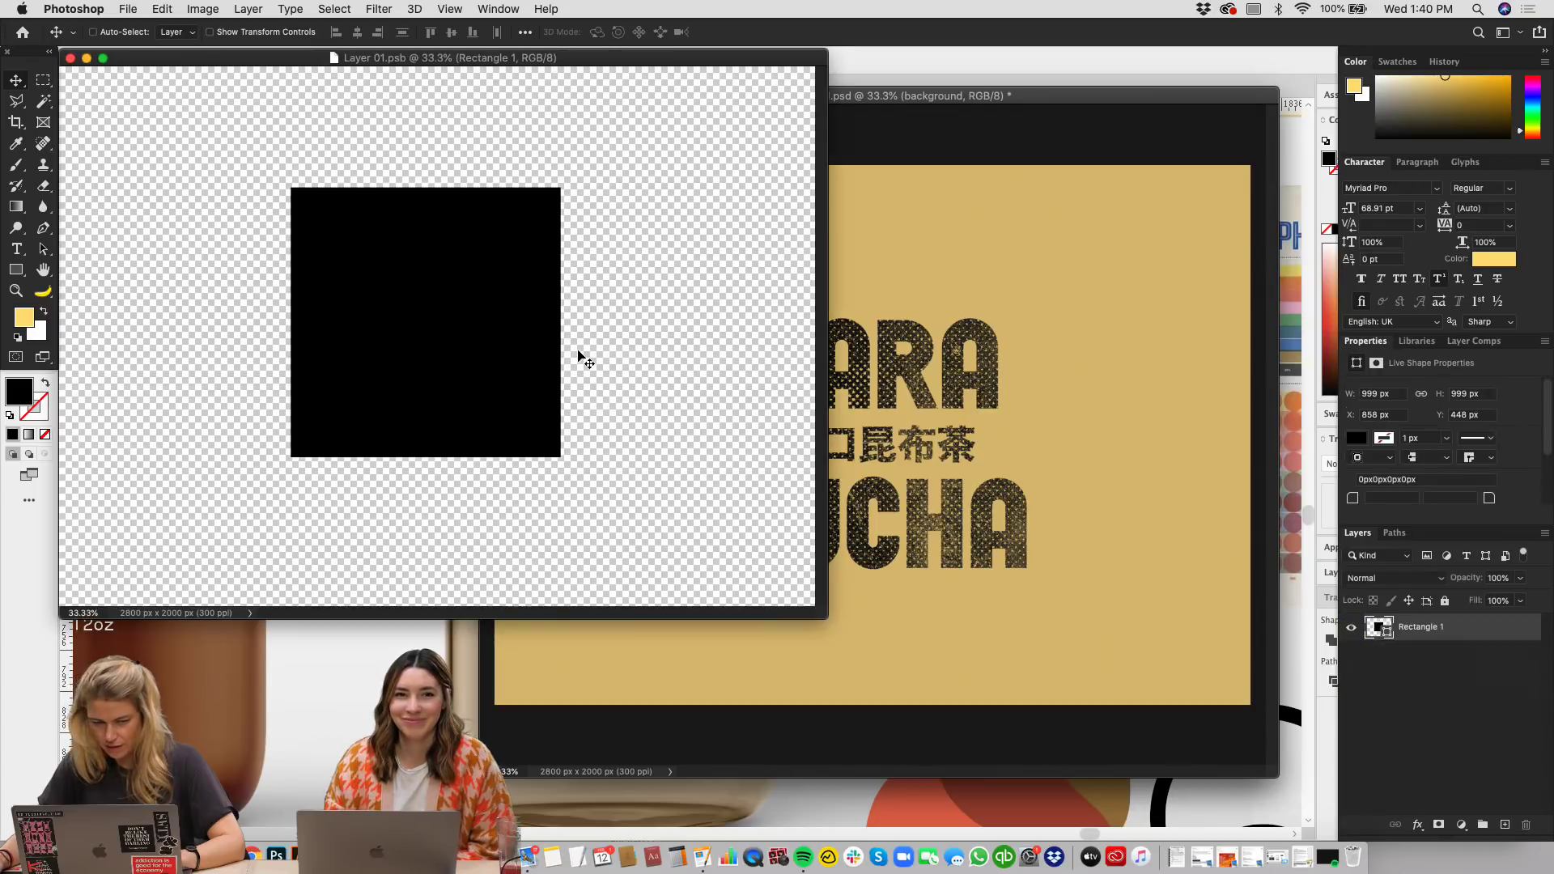
key("super+v")
left_click(808, 390)
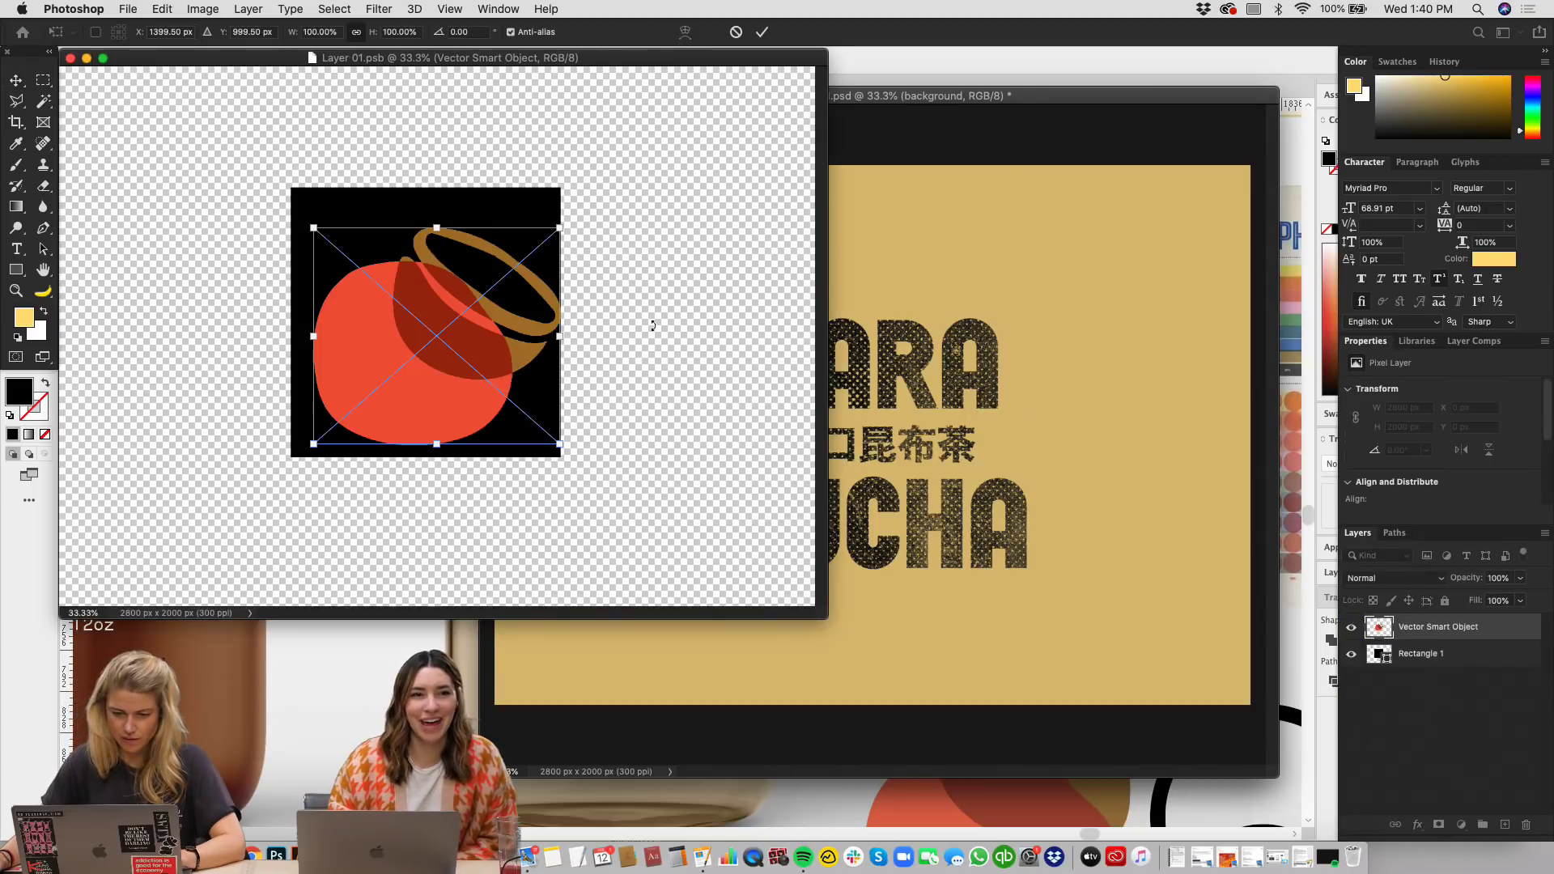
left_click_drag(557, 229, 596, 192)
key("Return")
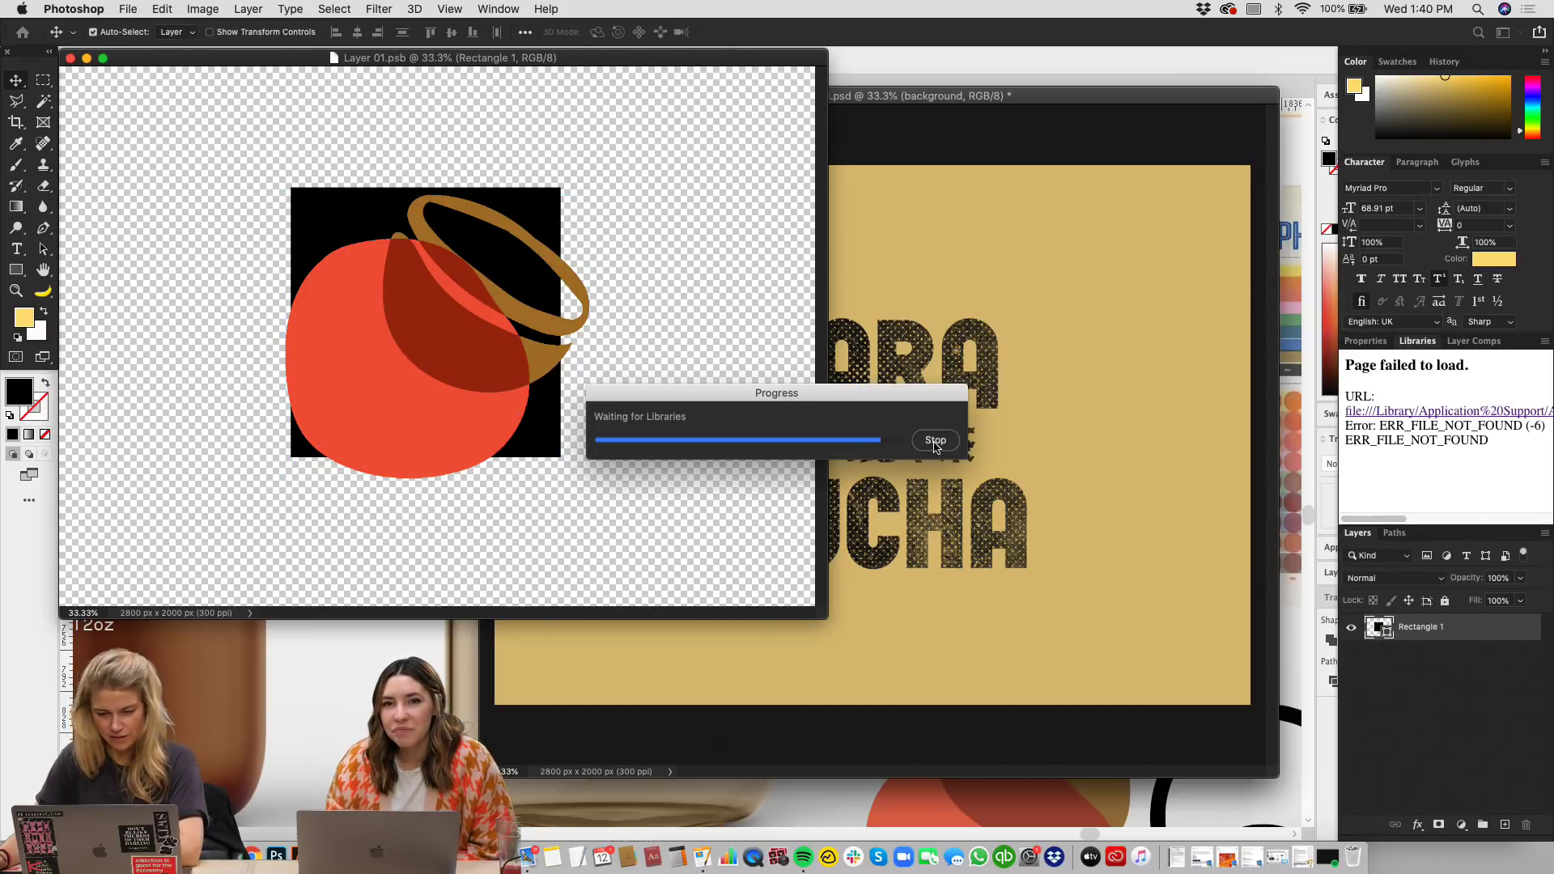
left_click(934, 441)
Step: Delete the black Rectangle 1 layer beneath the pasted illustration and collapse the Libraries panel
left_click(1433, 656)
key("BackSpace")
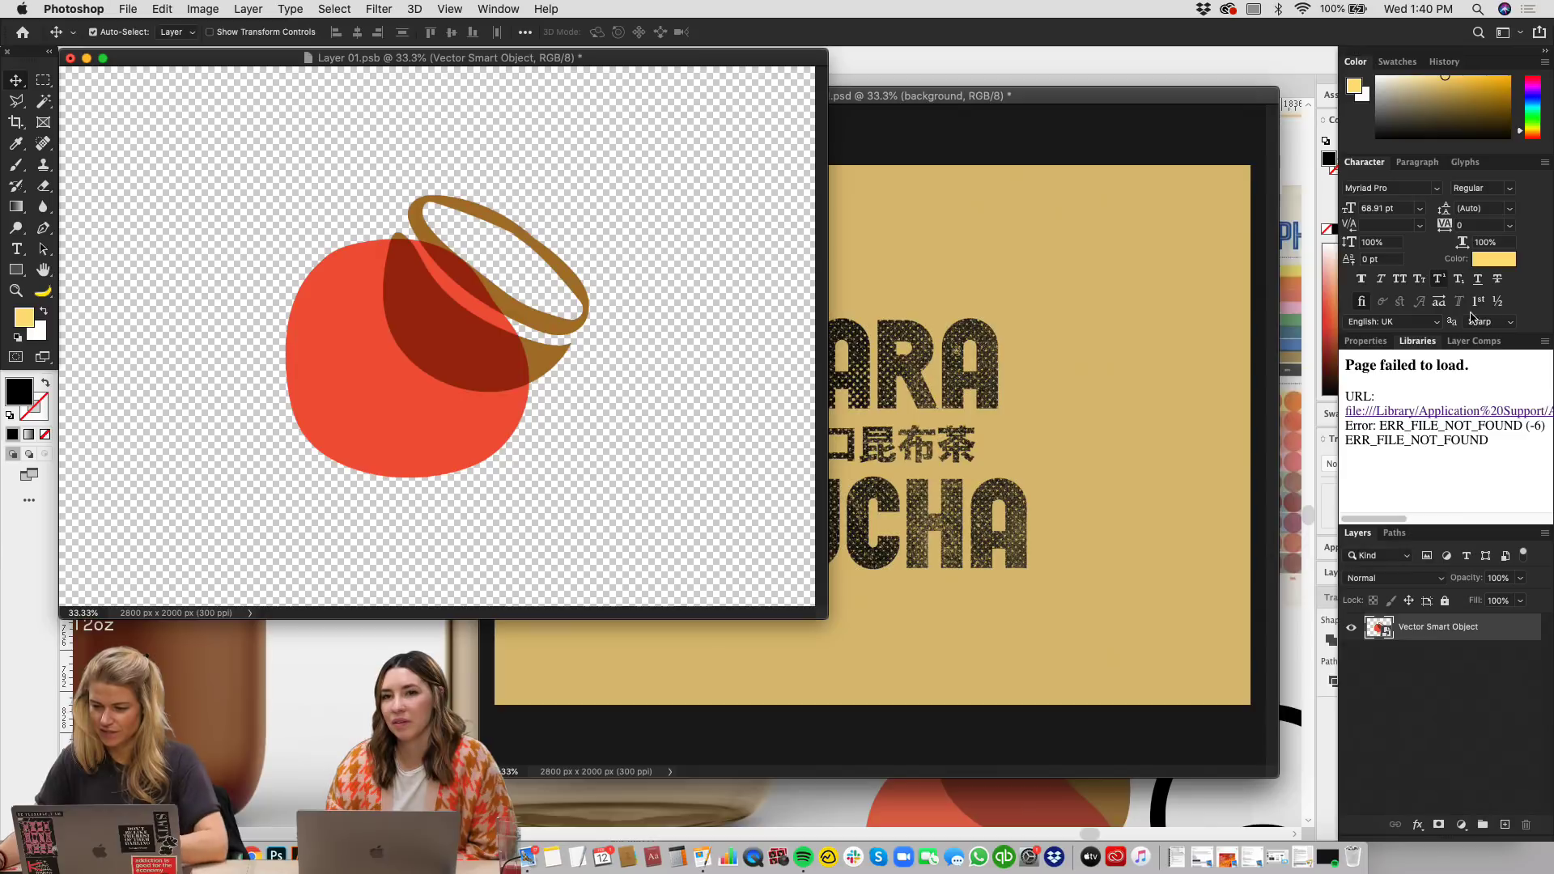
double_click(1429, 343)
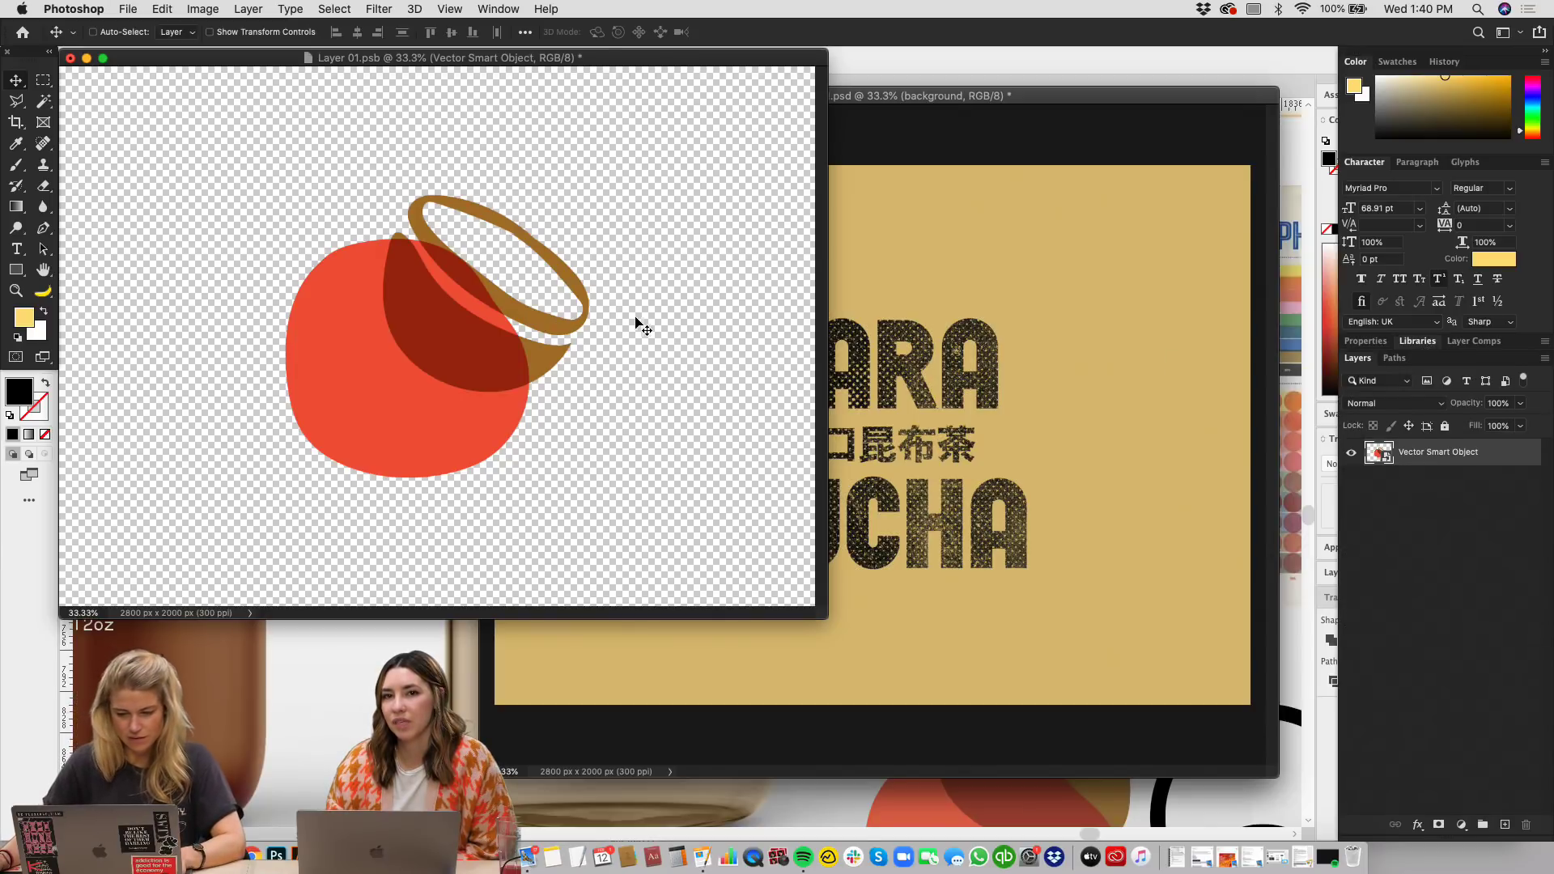
Step: Save the smart object's contents and show the Logo Letterpress layer in RisoTexture_v1.psd
key("super+s")
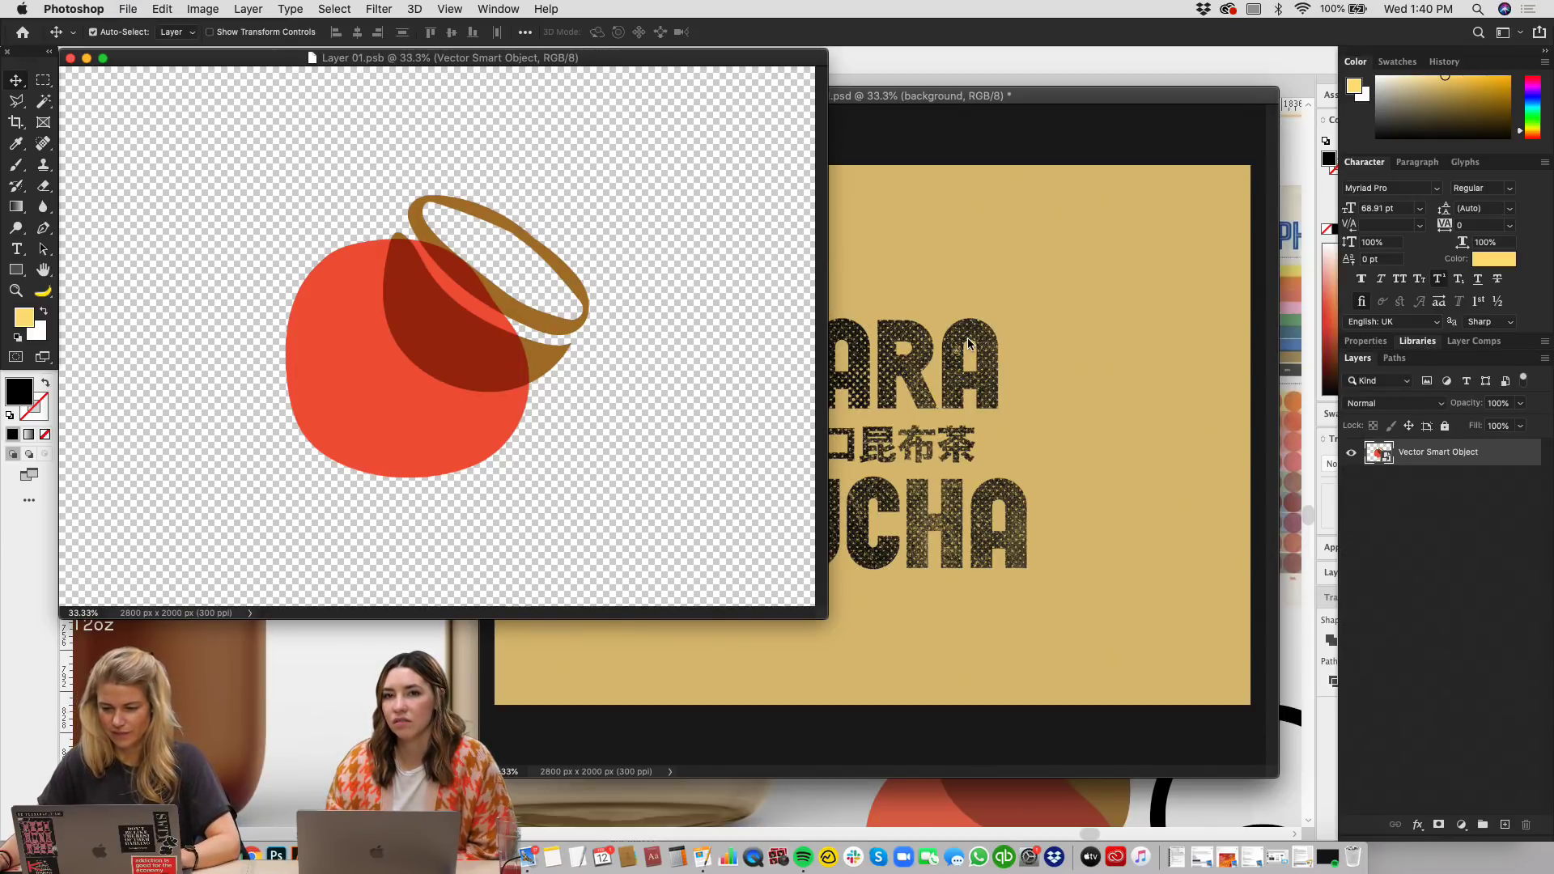
left_click(971, 144)
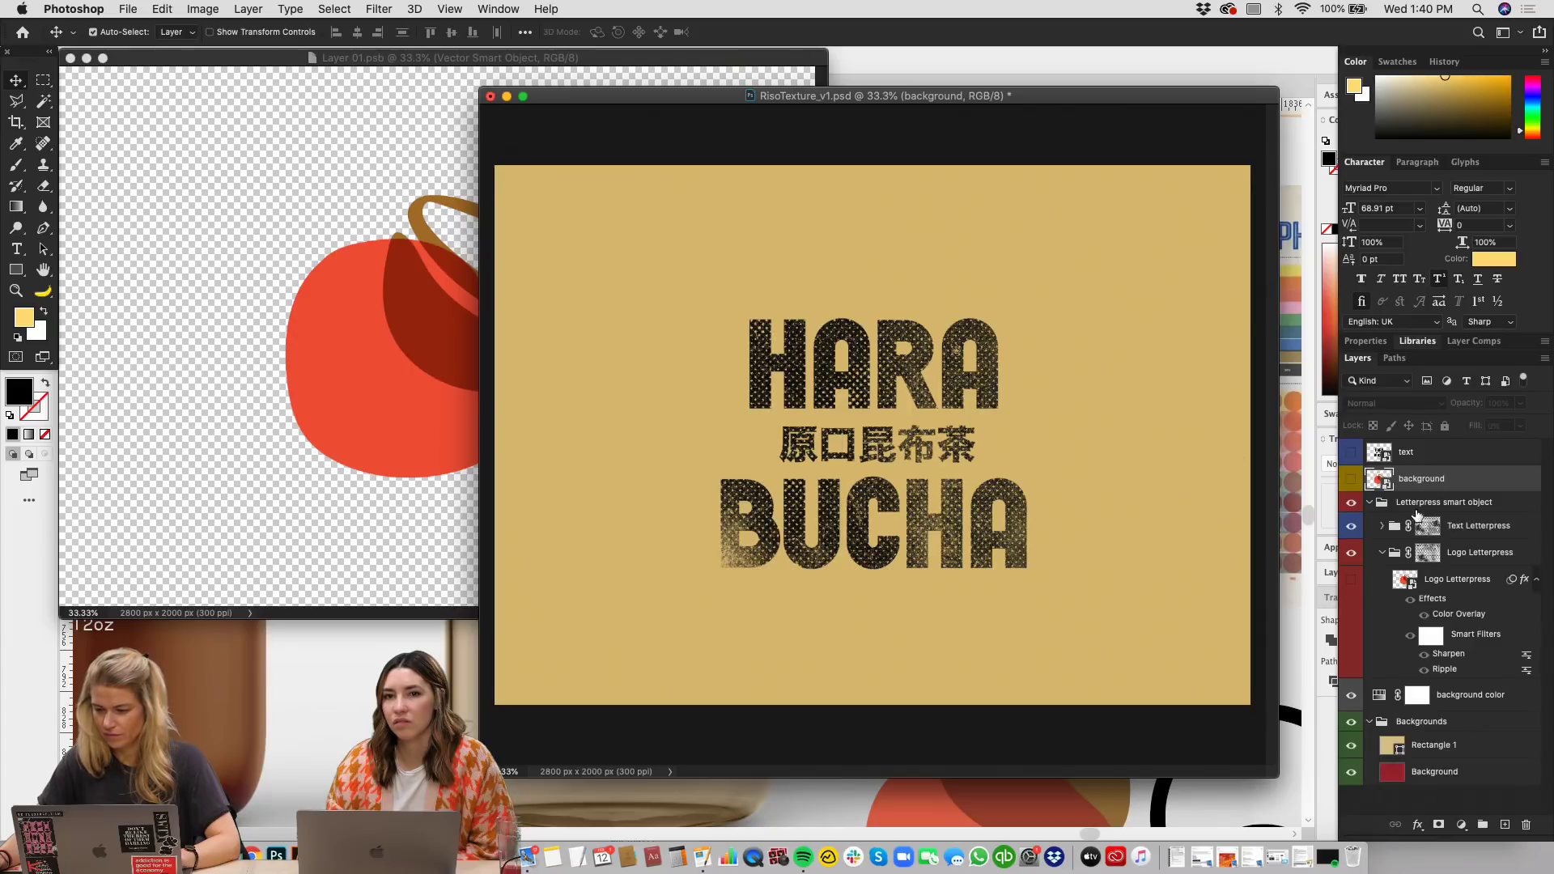
left_click(1353, 582)
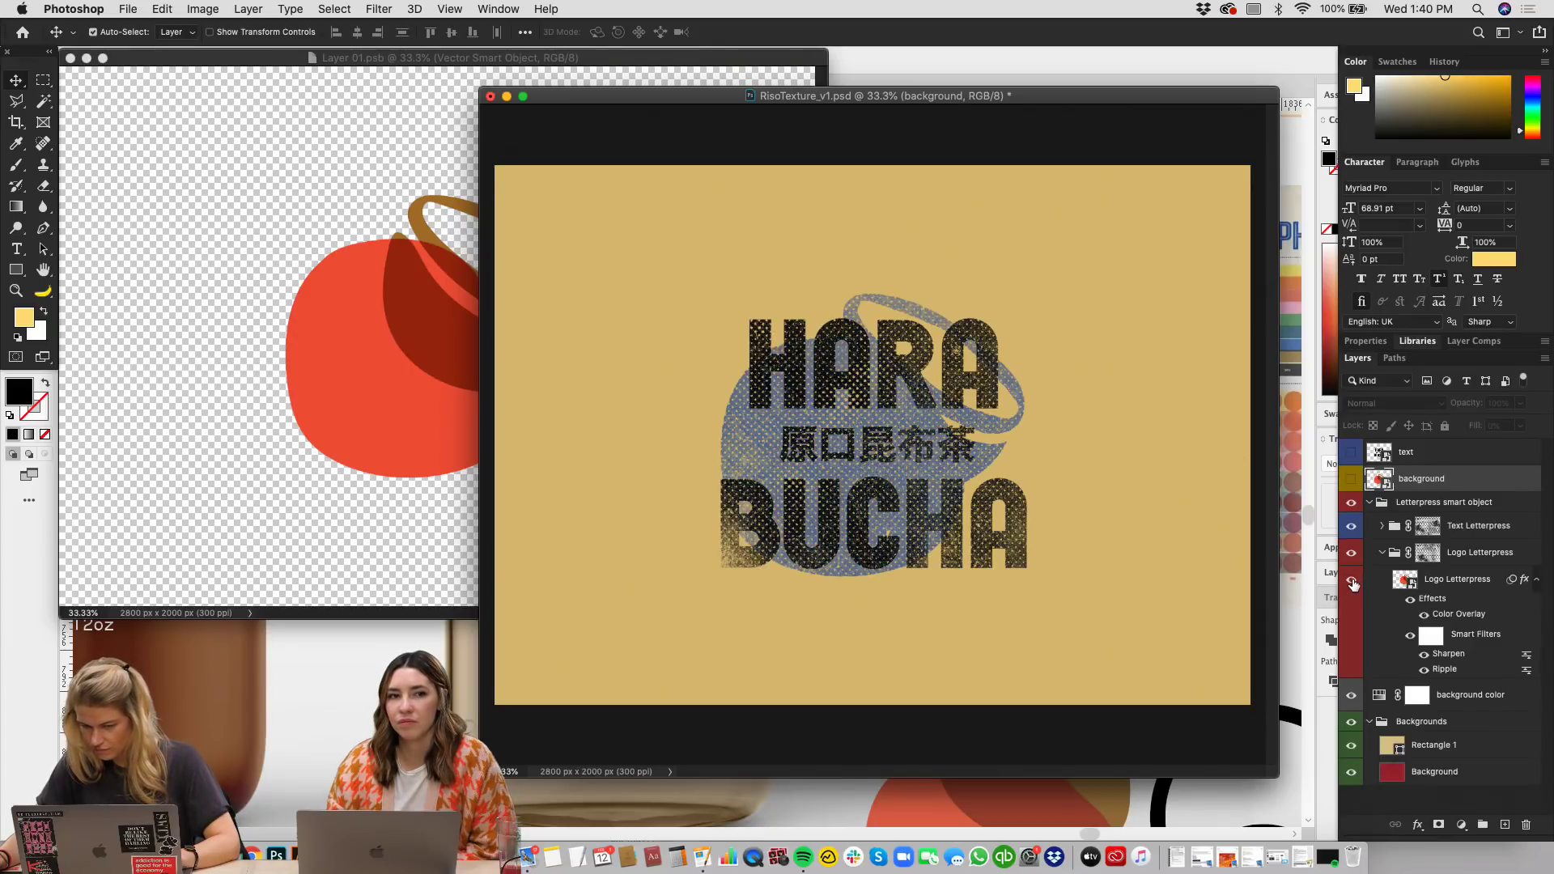
Step: Try the Logo Letterpress layer without its Color Overlay, effects and smart filters, and turn them all back on
left_click(1422, 615)
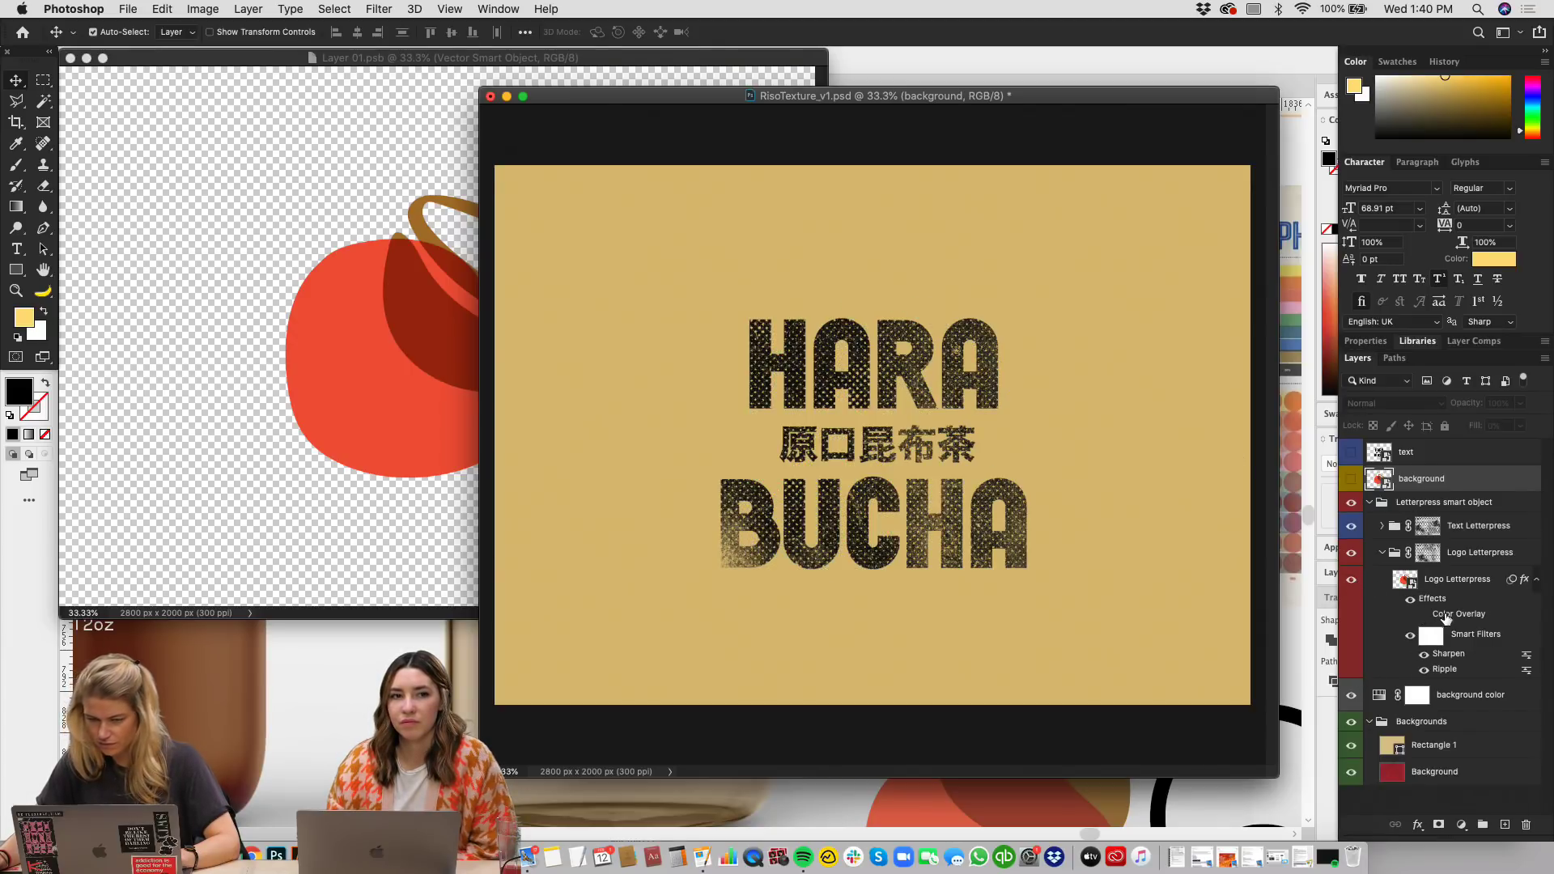
left_click(1411, 601)
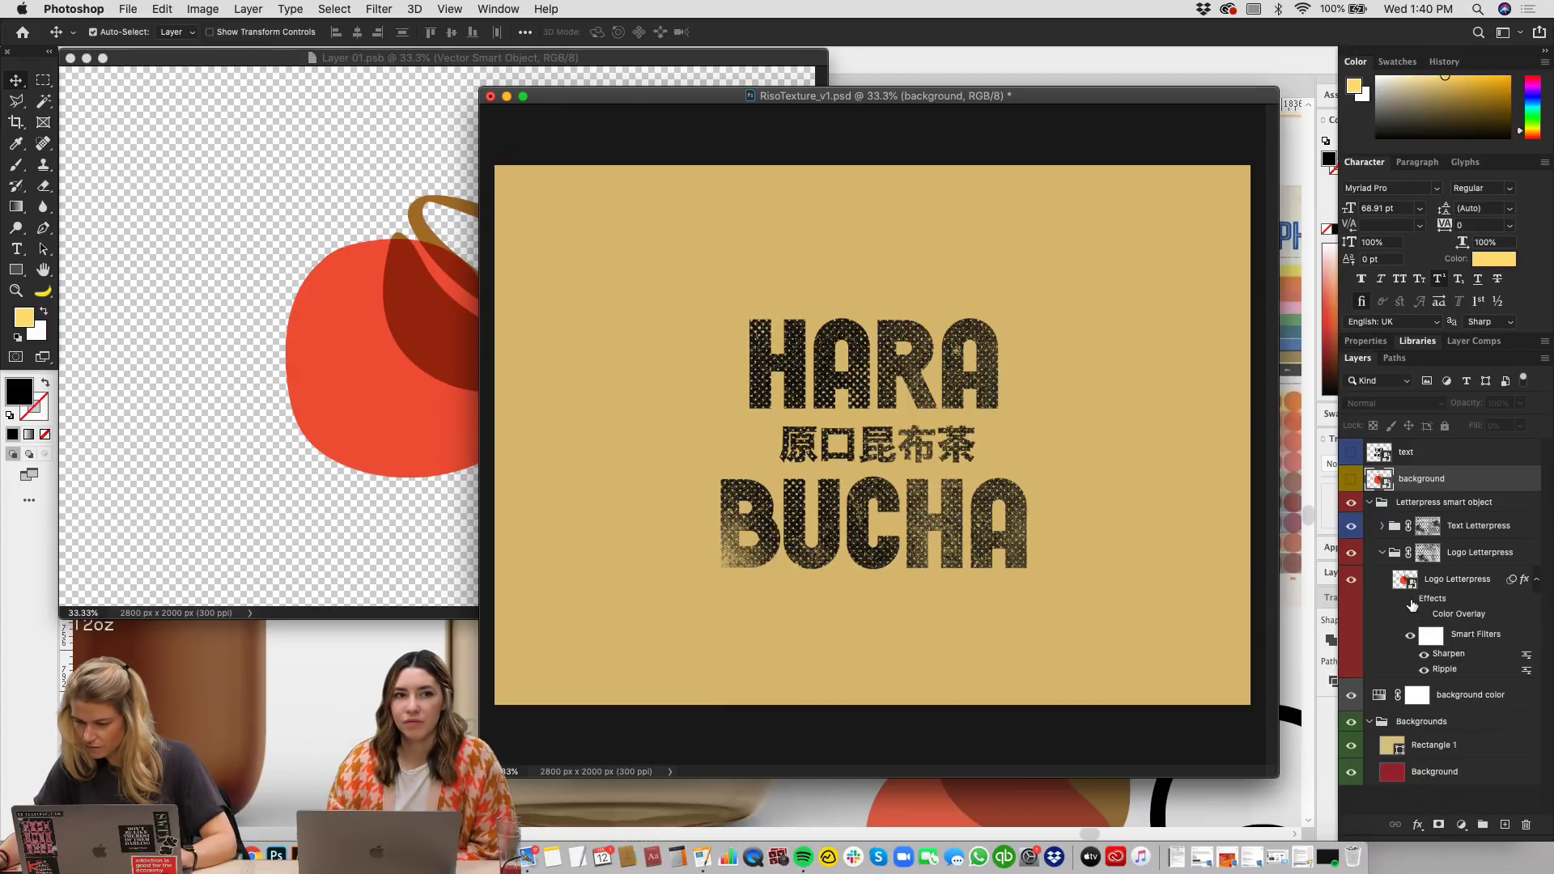
left_click(1412, 638)
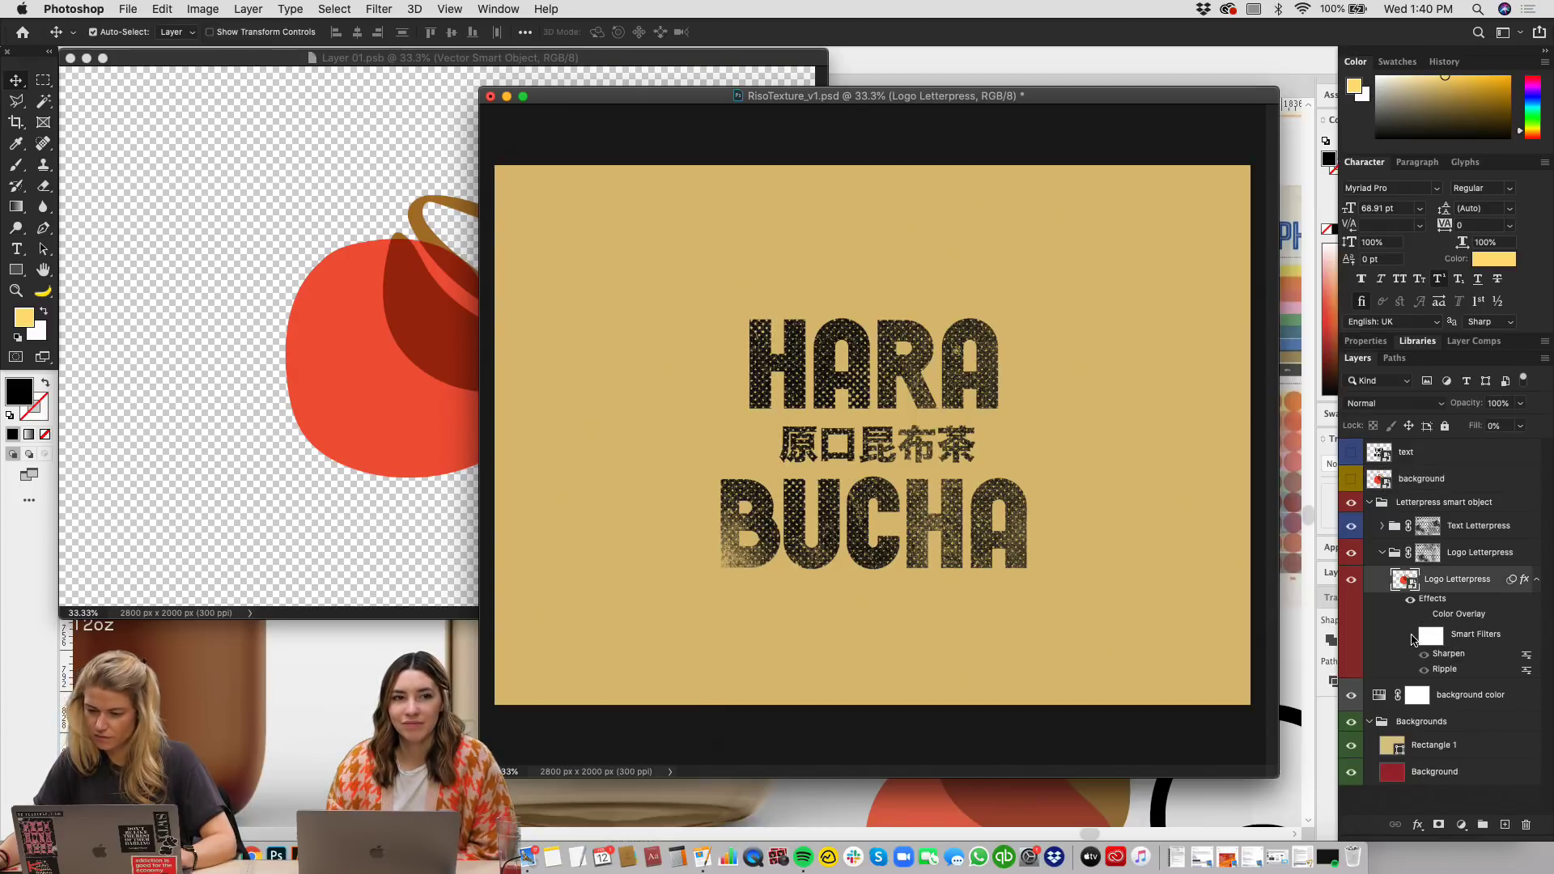
left_click(1411, 636)
left_click(1423, 614)
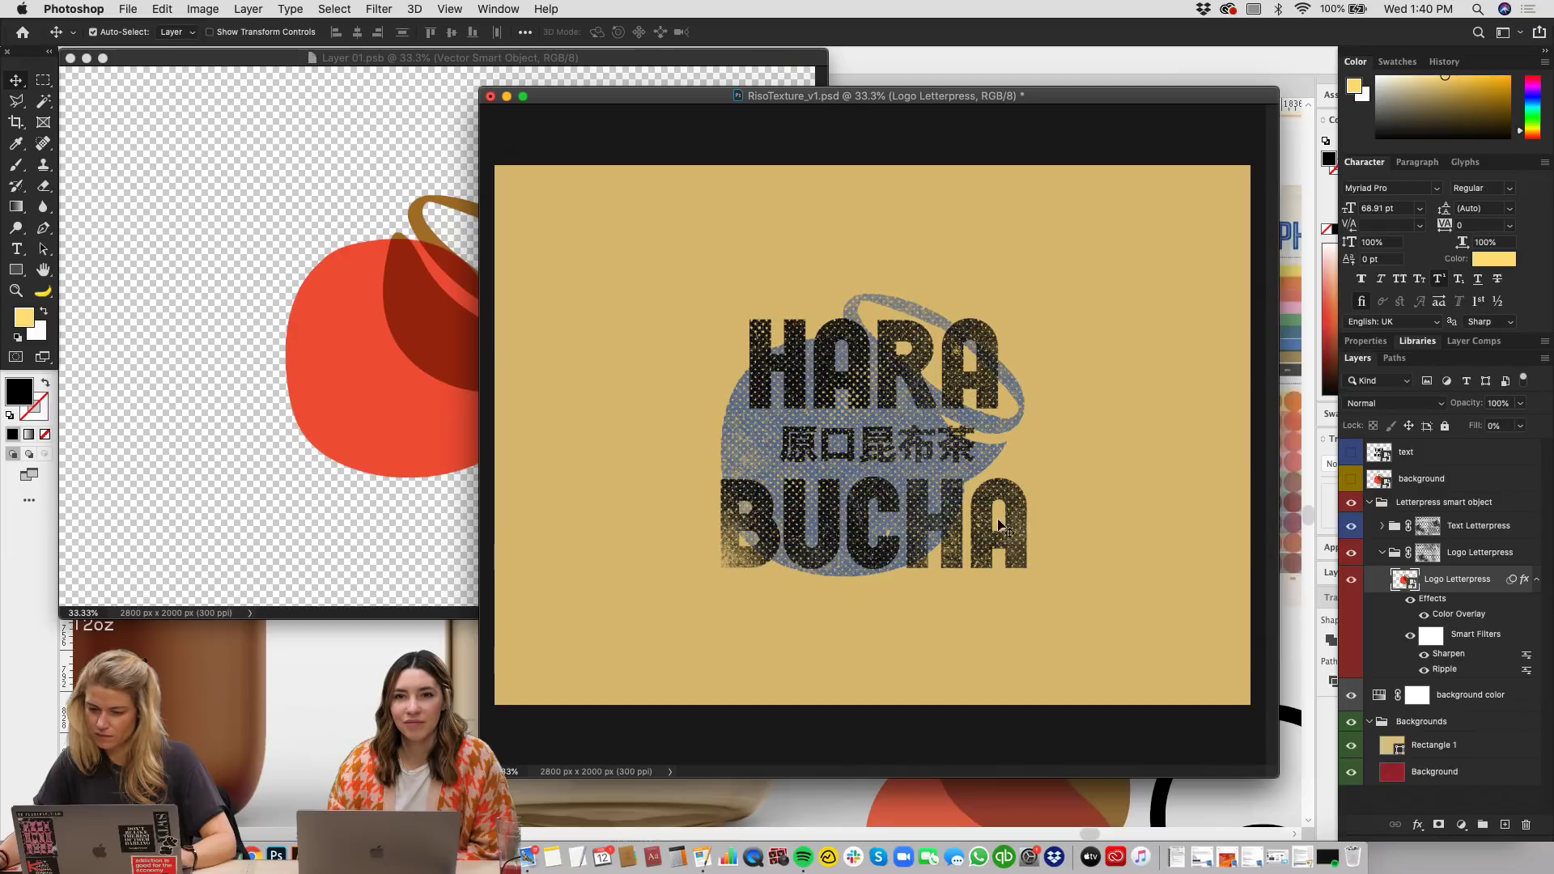
double_click(1460, 614)
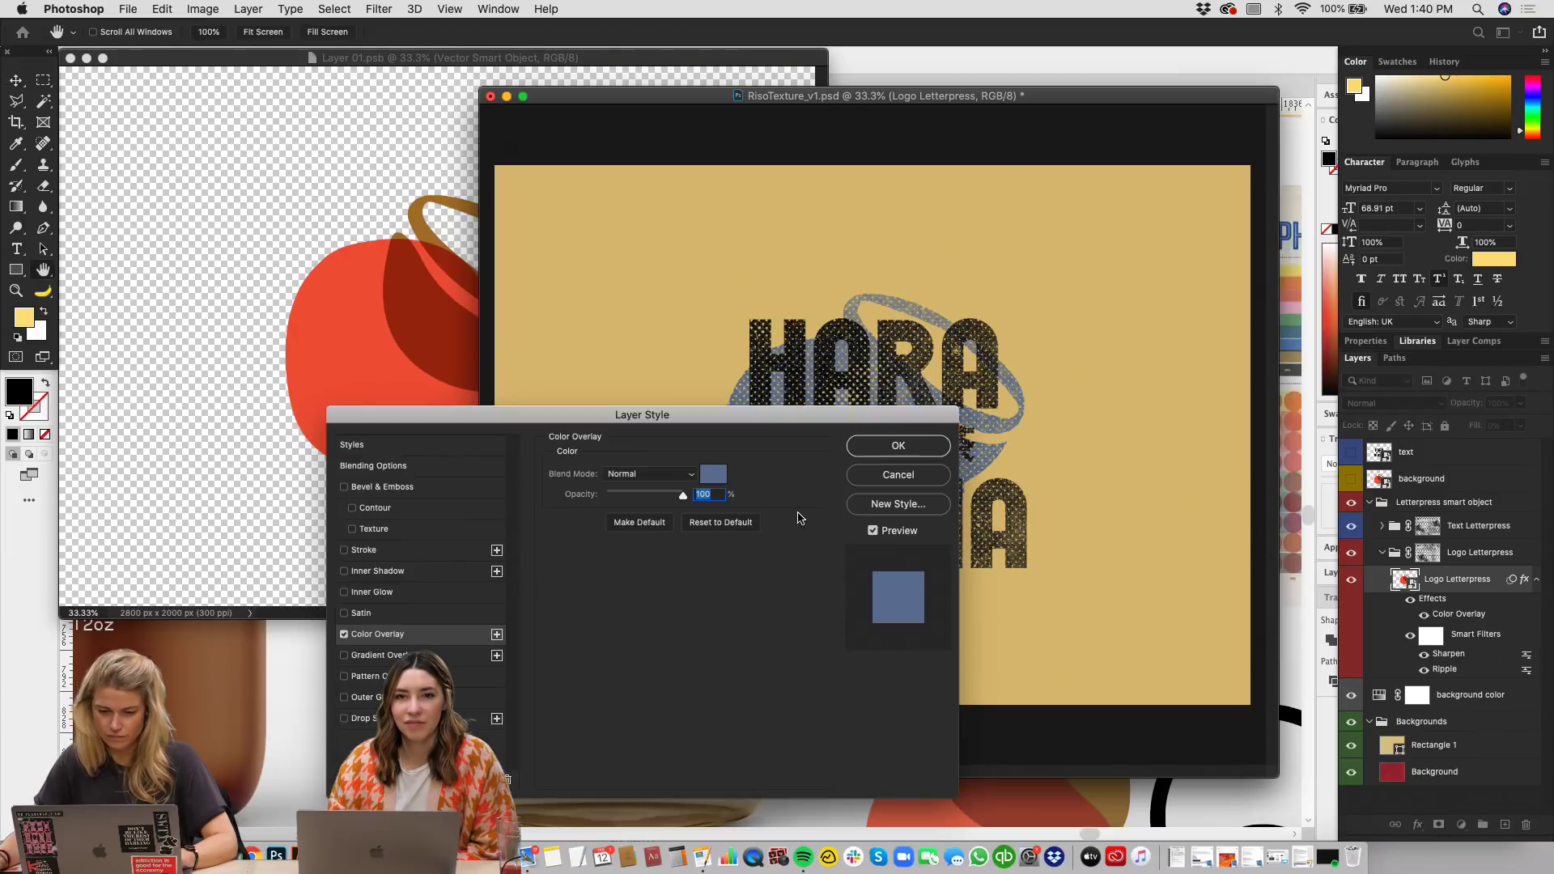
left_click(710, 477)
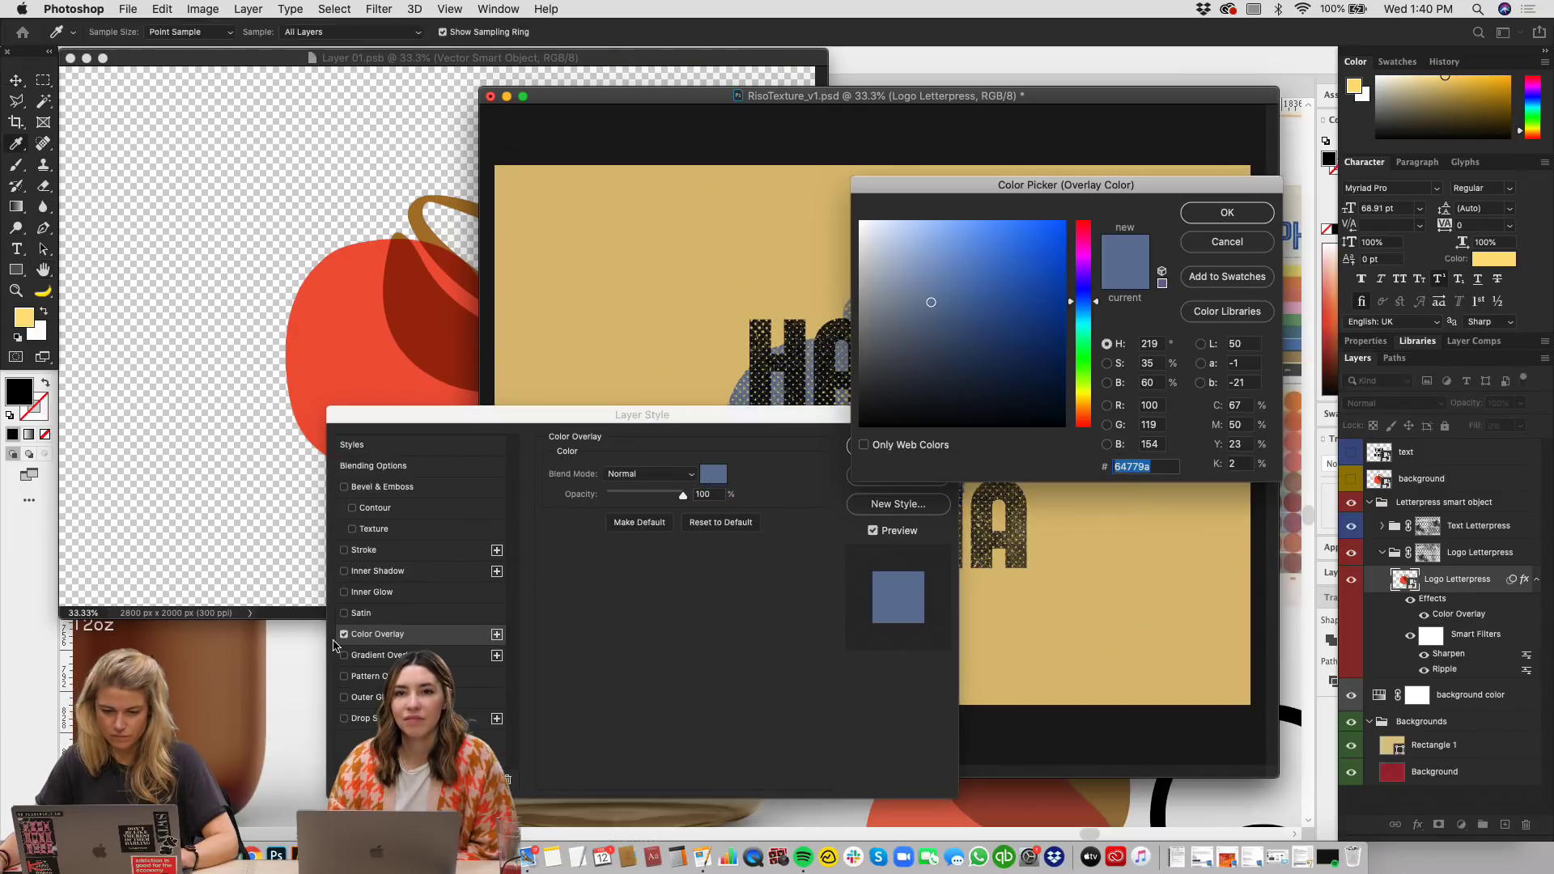
left_click(1225, 242)
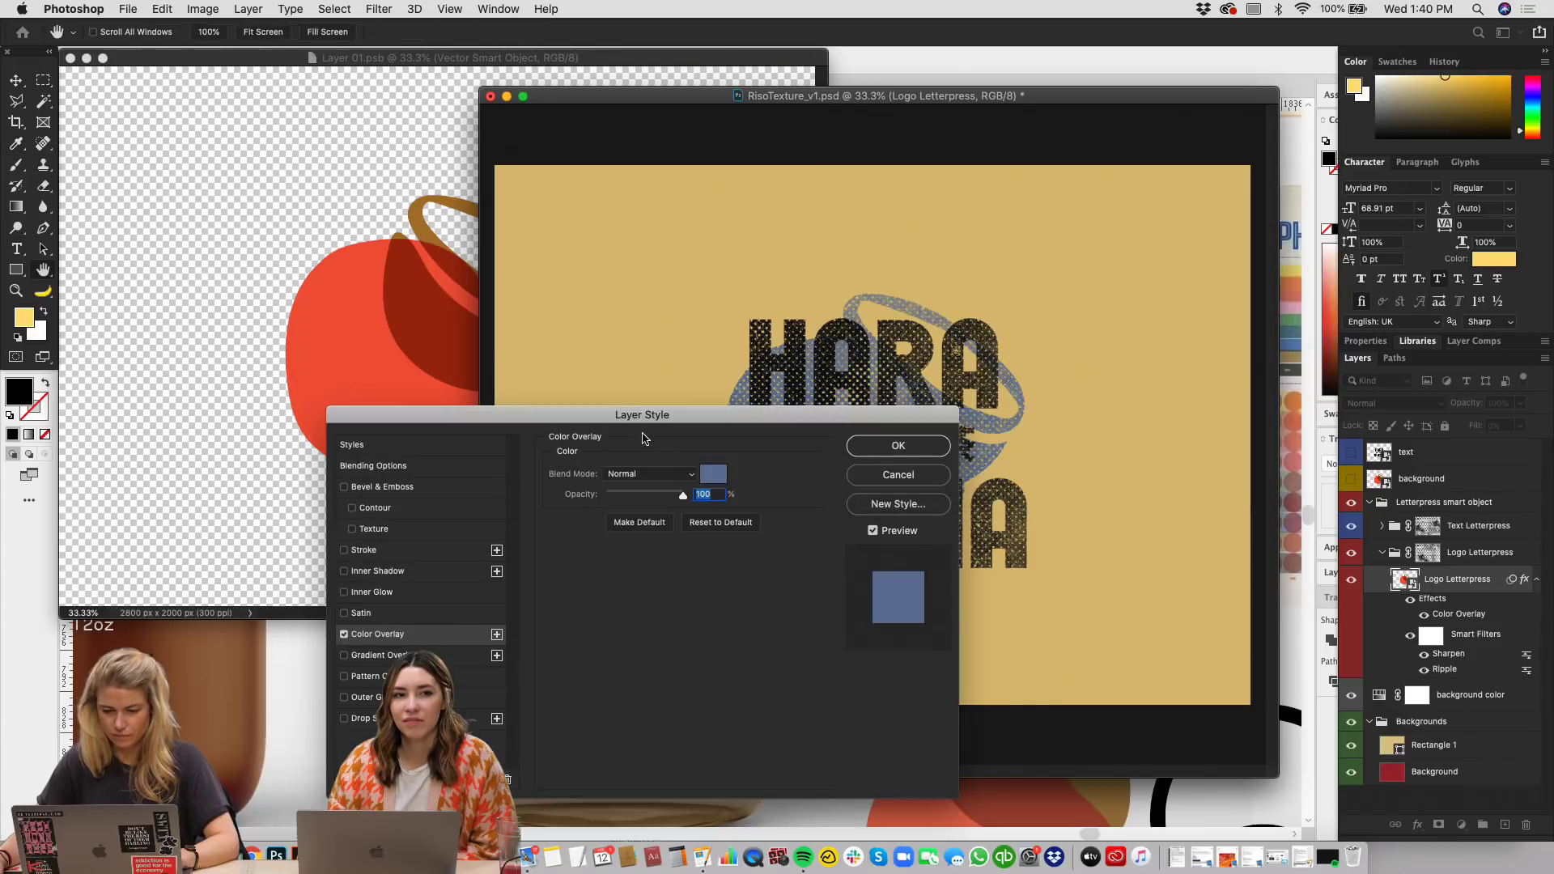
left_click_drag(647, 416, 496, 395)
left_click(768, 455)
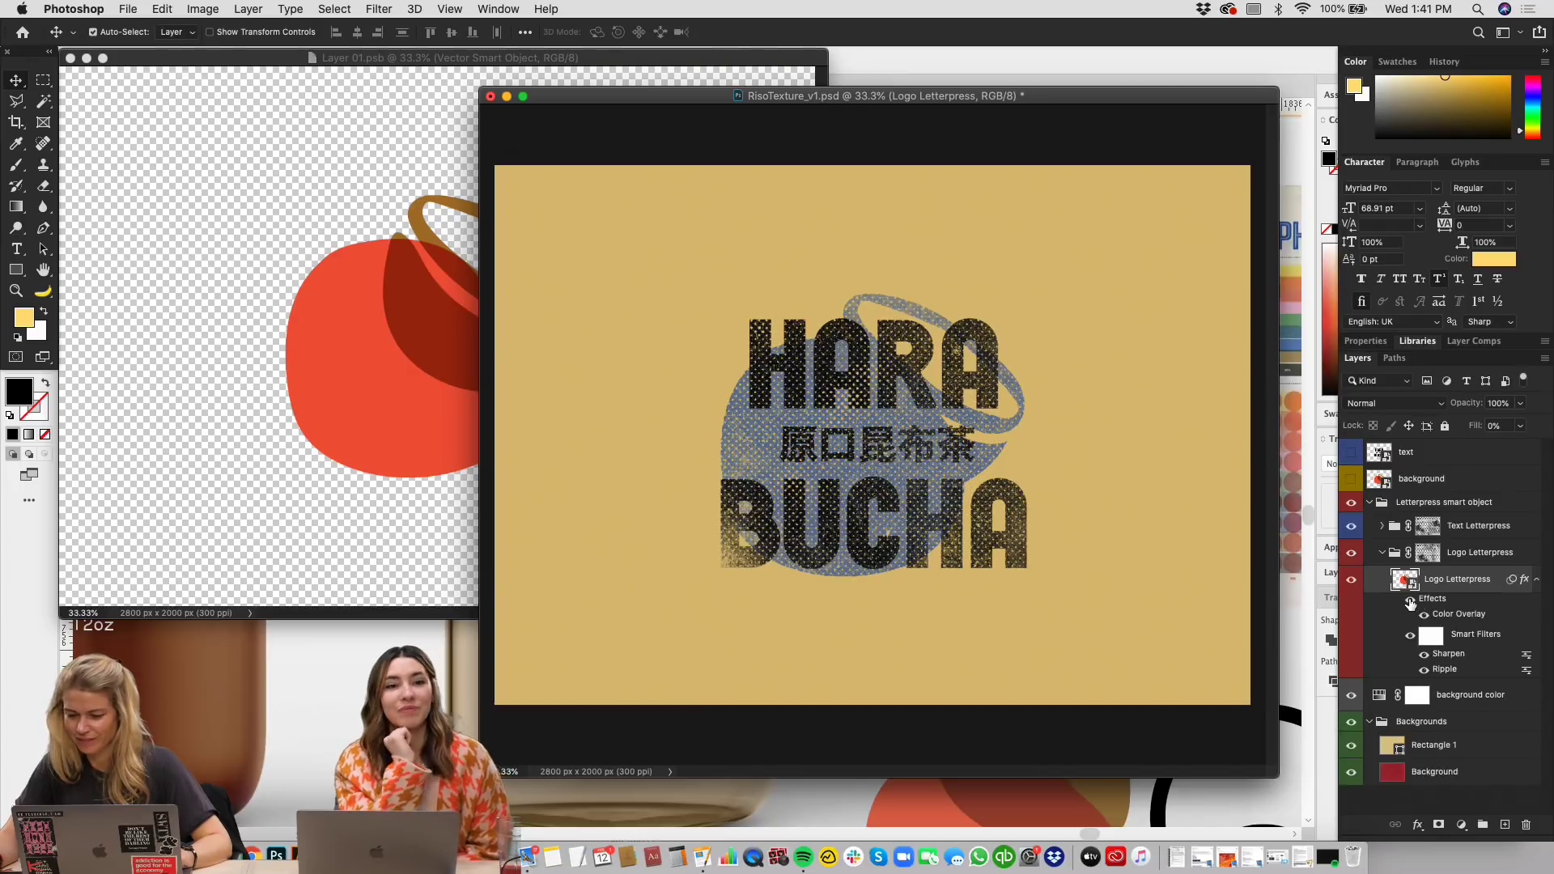
Step: Hide the Logo Letterpress layer's effects and copy the illustration from Layer 01.psb into the Logo Letterpress group, behind the lettering
left_click(1410, 604)
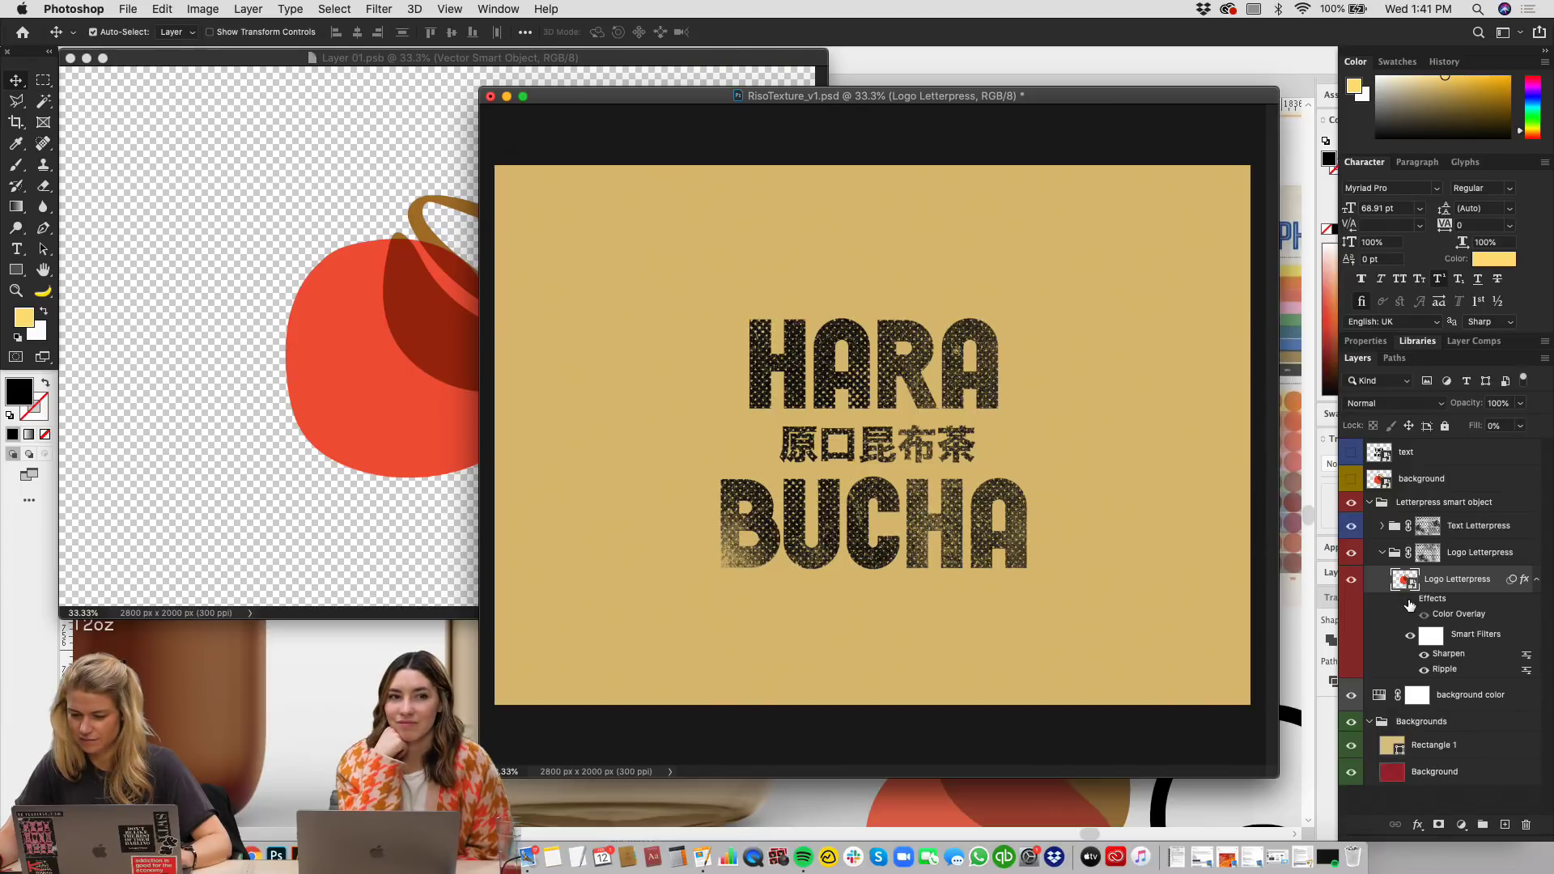
left_click(433, 294)
left_click_drag(433, 294, 1179, 509)
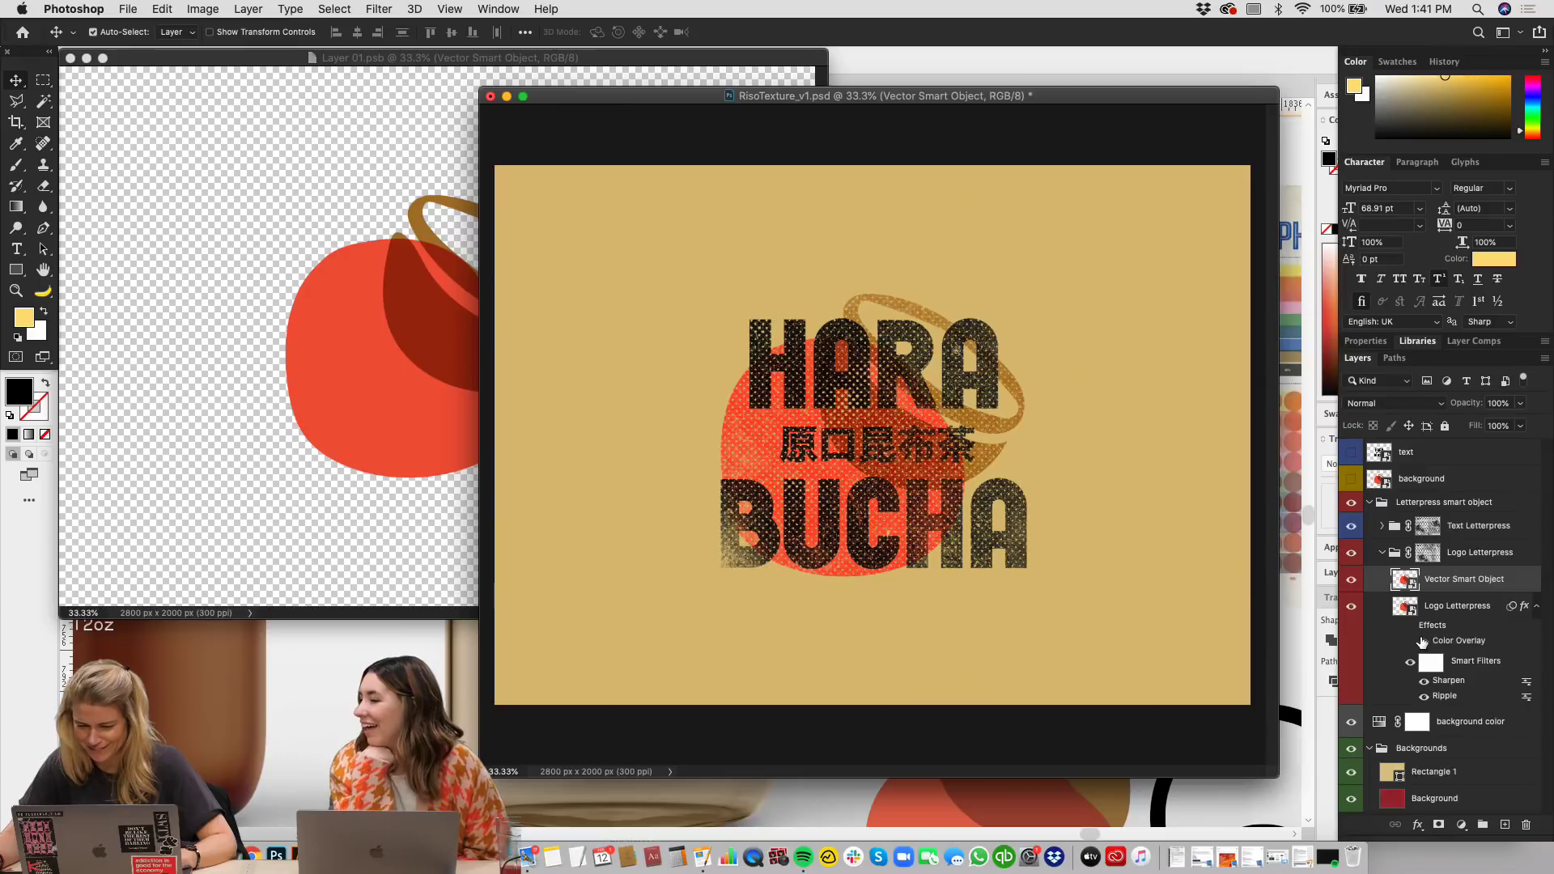
Step: Delete the old Logo Letterpress layer and the background color layer, and collapse the Backgrounds group
left_click(1515, 617)
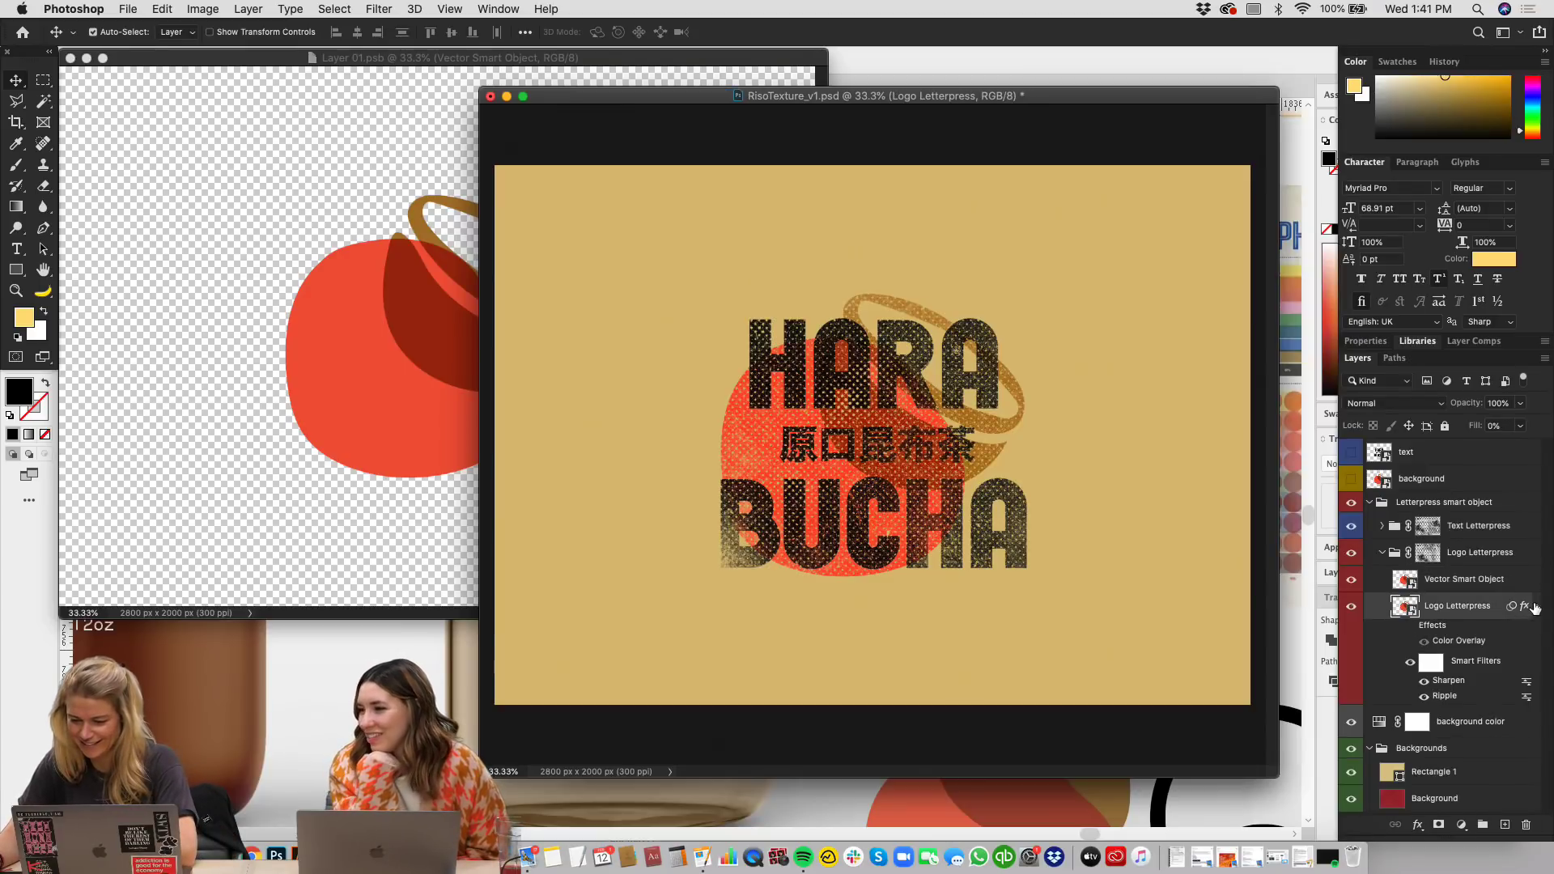
left_click(1351, 606)
key("Delete")
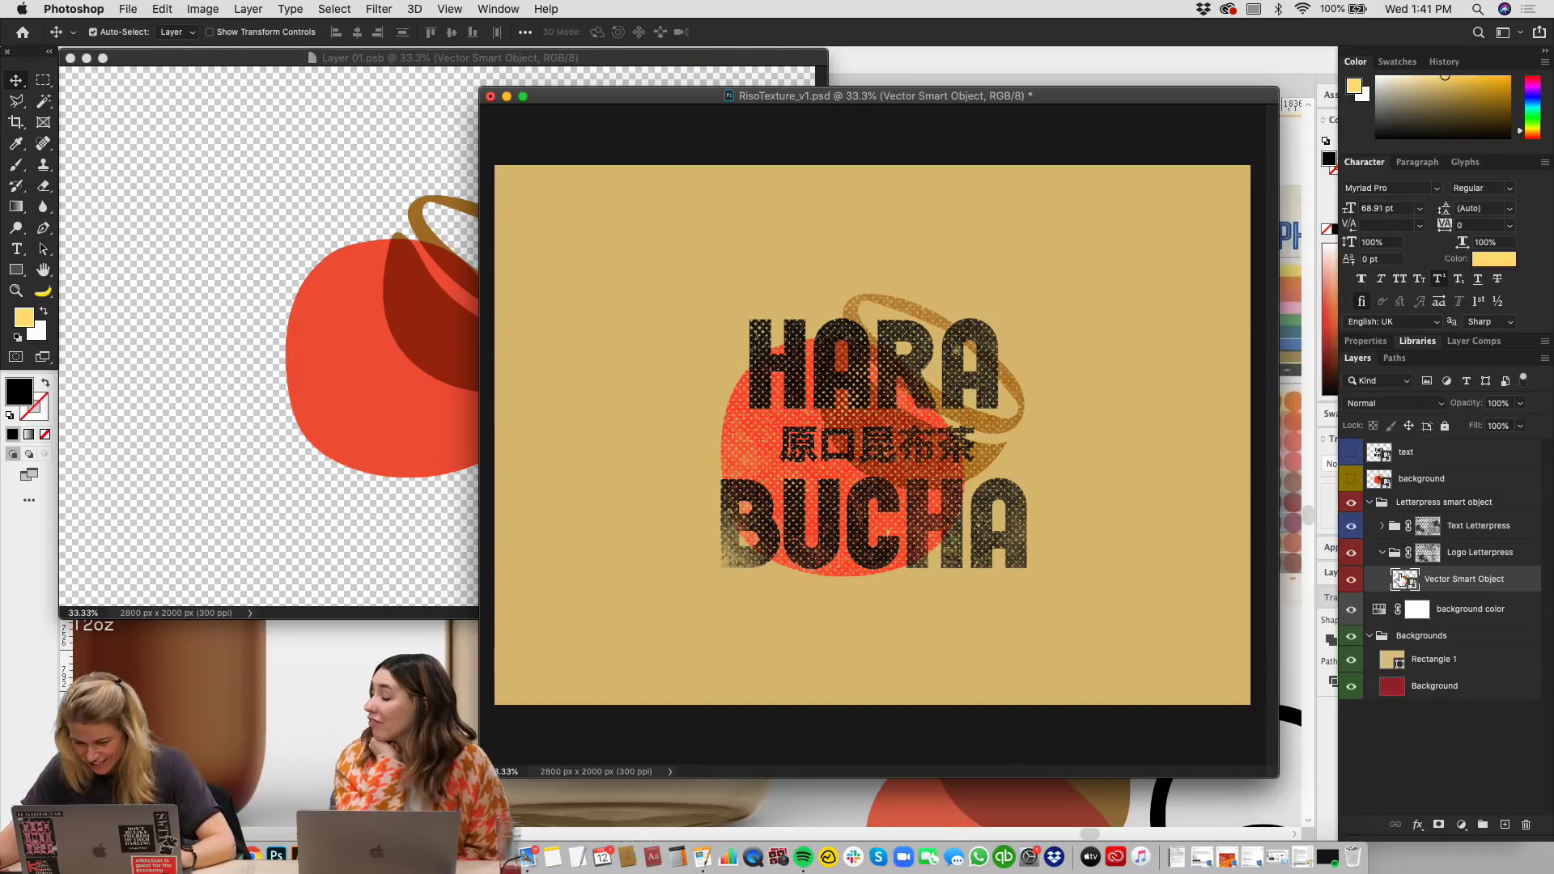
left_click(1351, 610)
left_click(1461, 617)
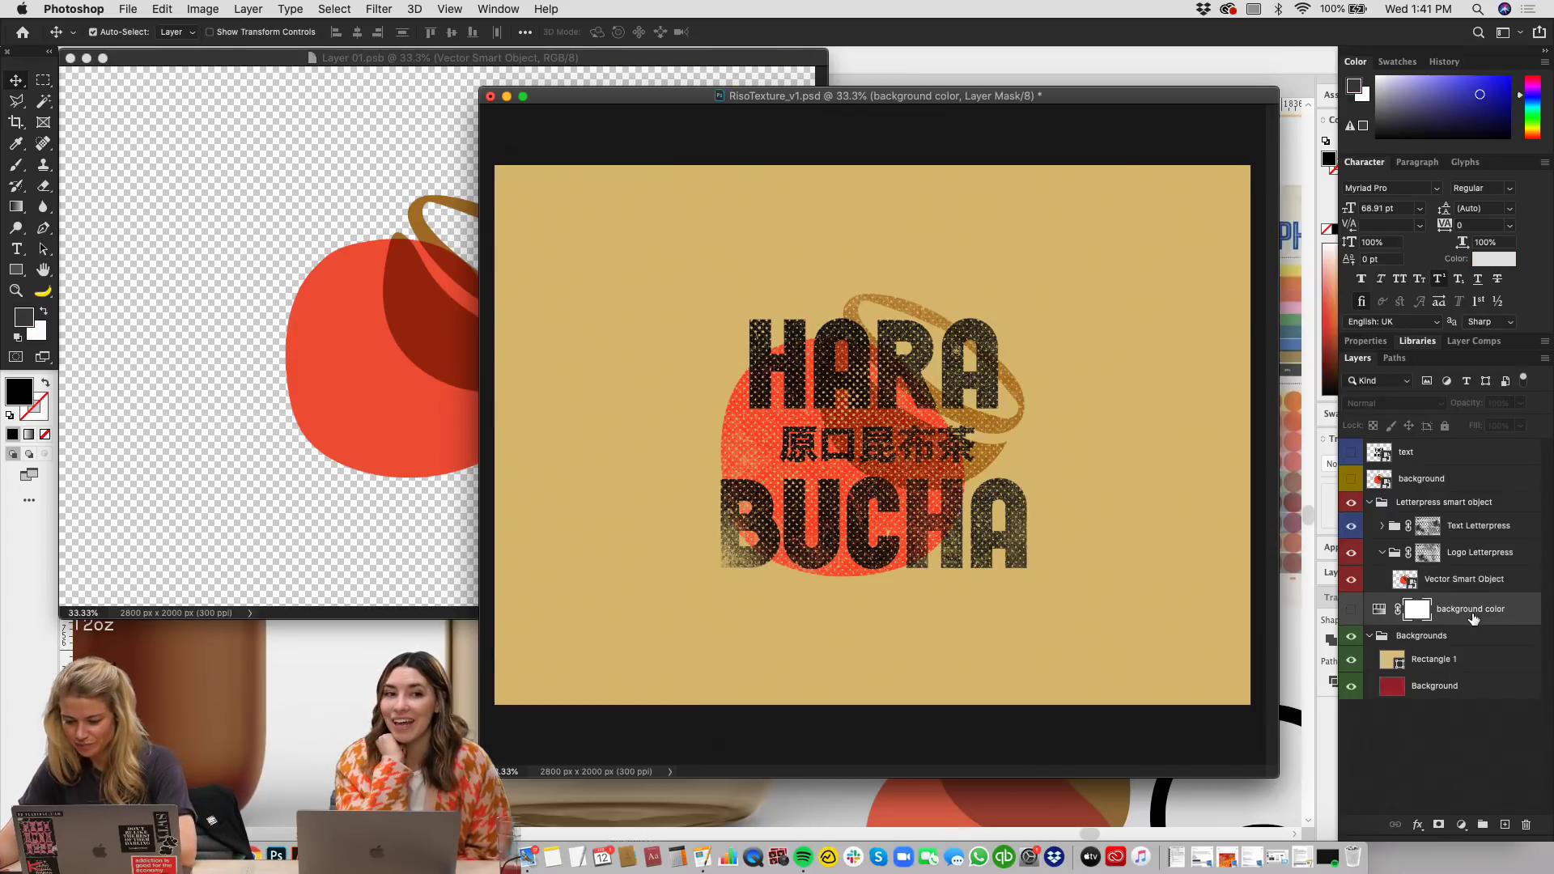
key("Delete")
left_click(1367, 603)
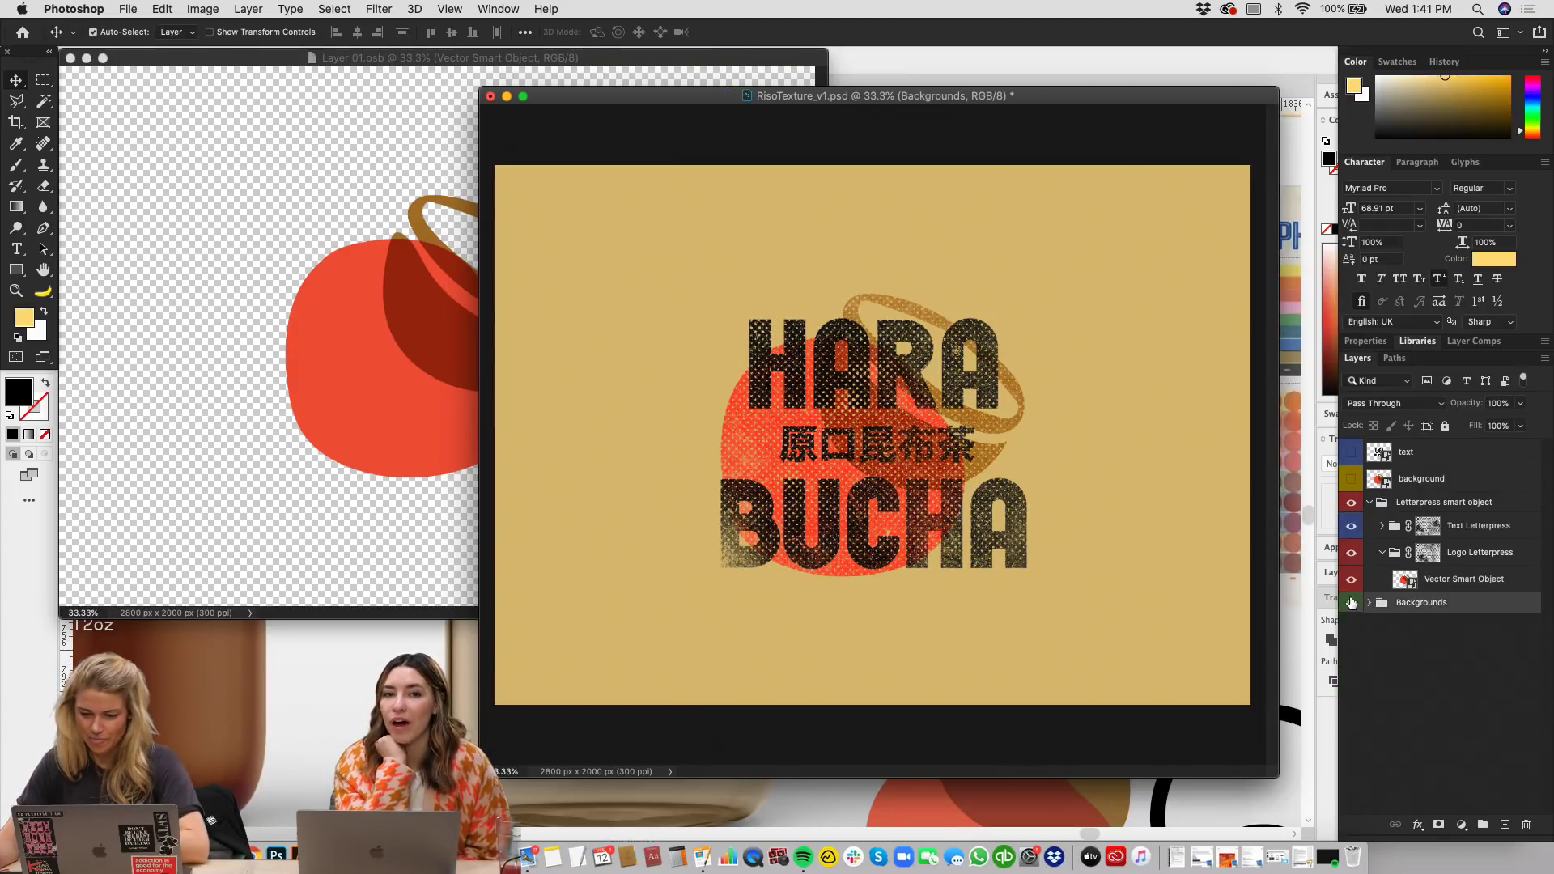
Step: Compare the artwork with and without the Backgrounds group and the Vector Smart Object illustration
left_click(1351, 603)
left_click(1351, 603)
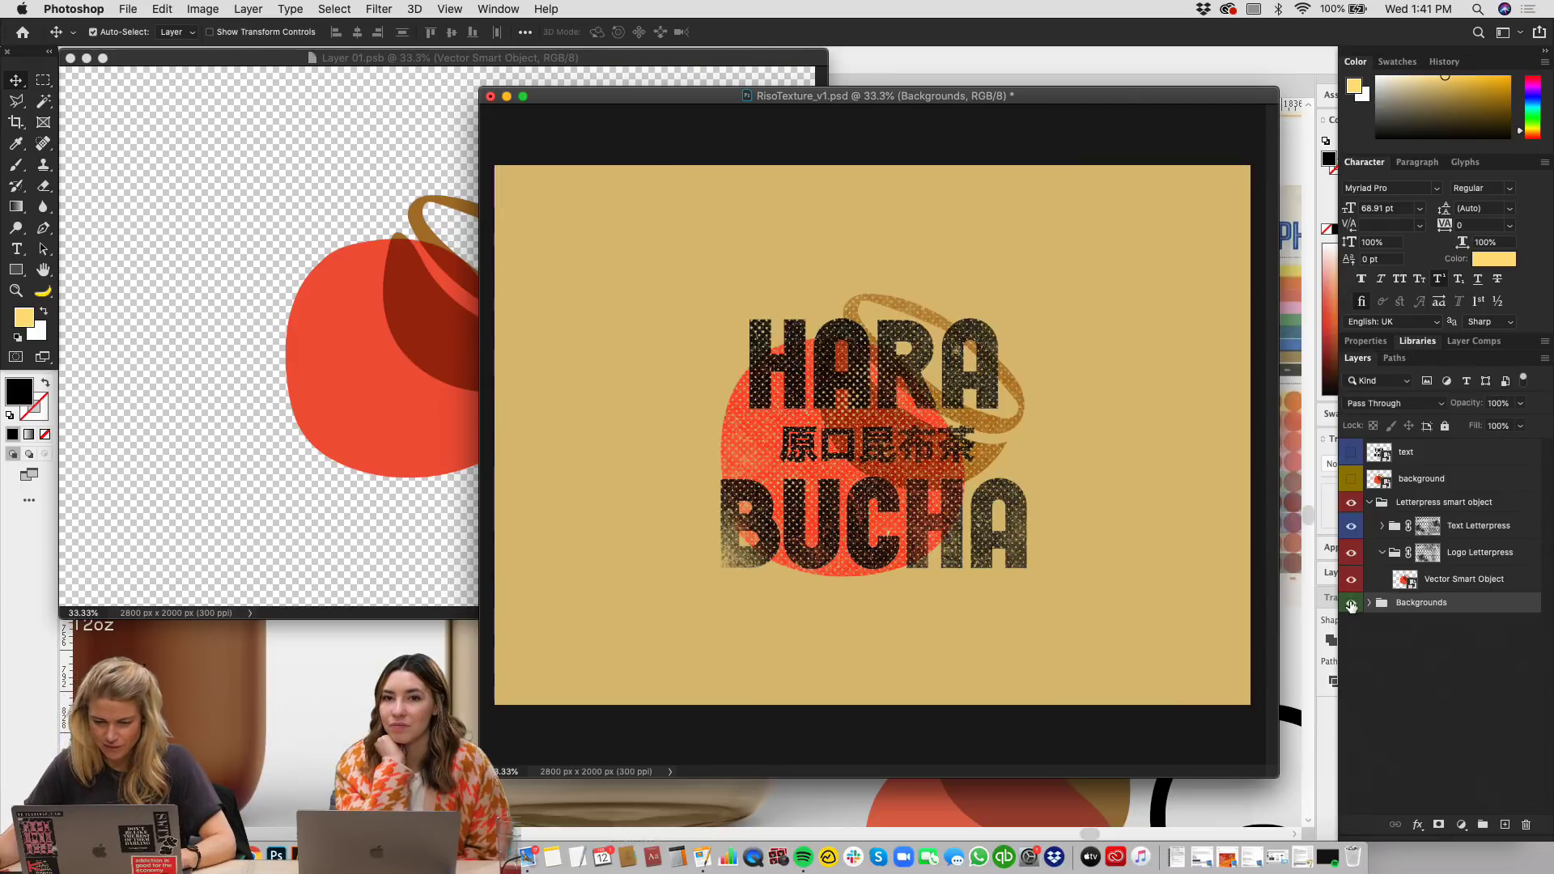
left_click(1350, 603)
left_click(1351, 603)
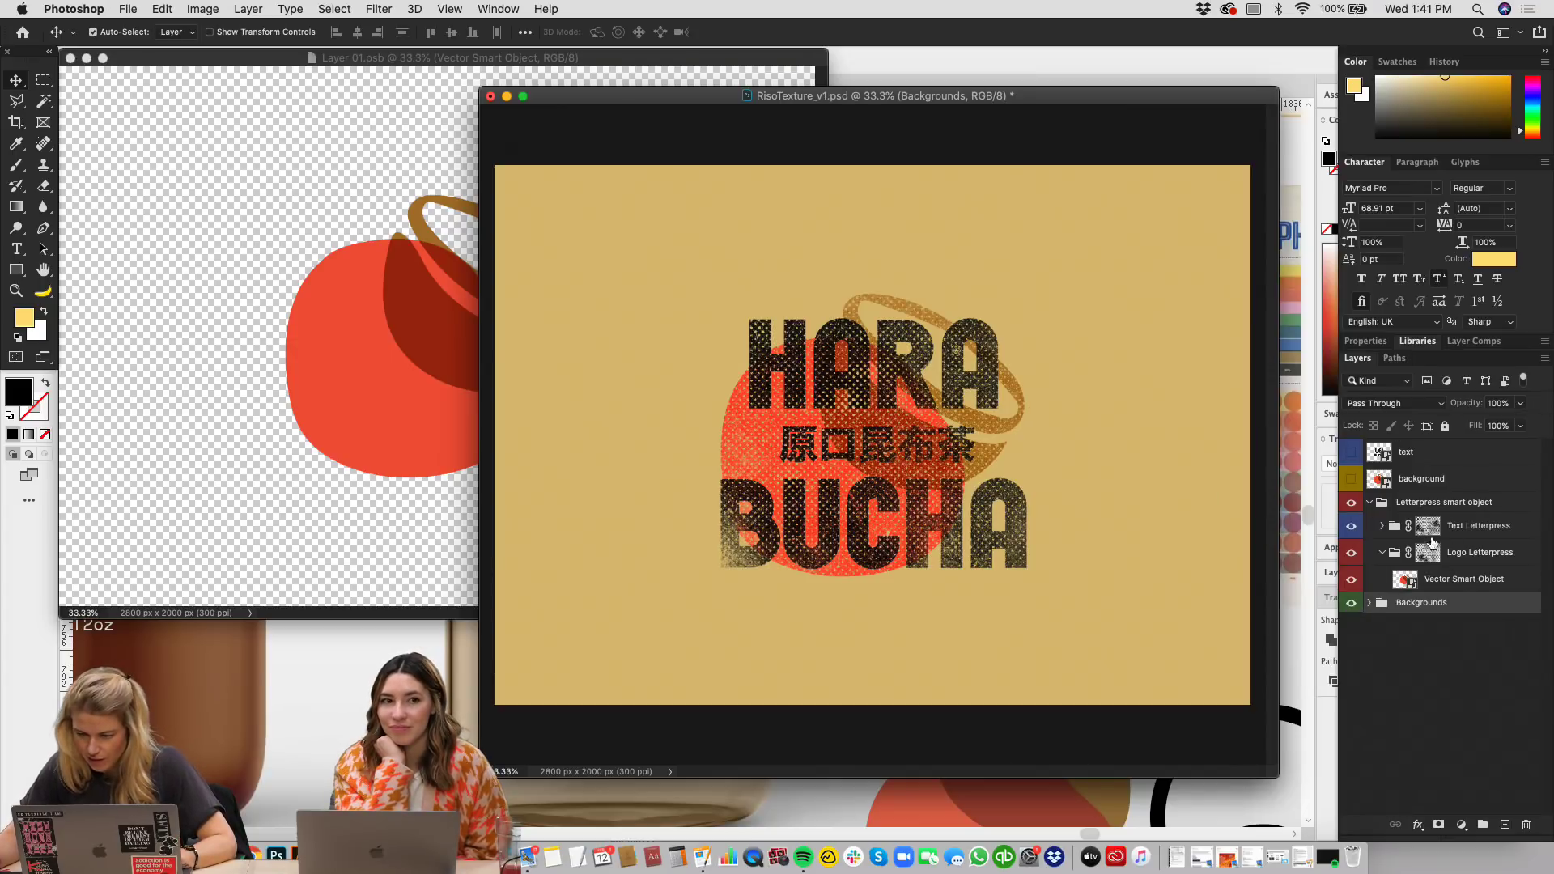
left_click(1473, 553)
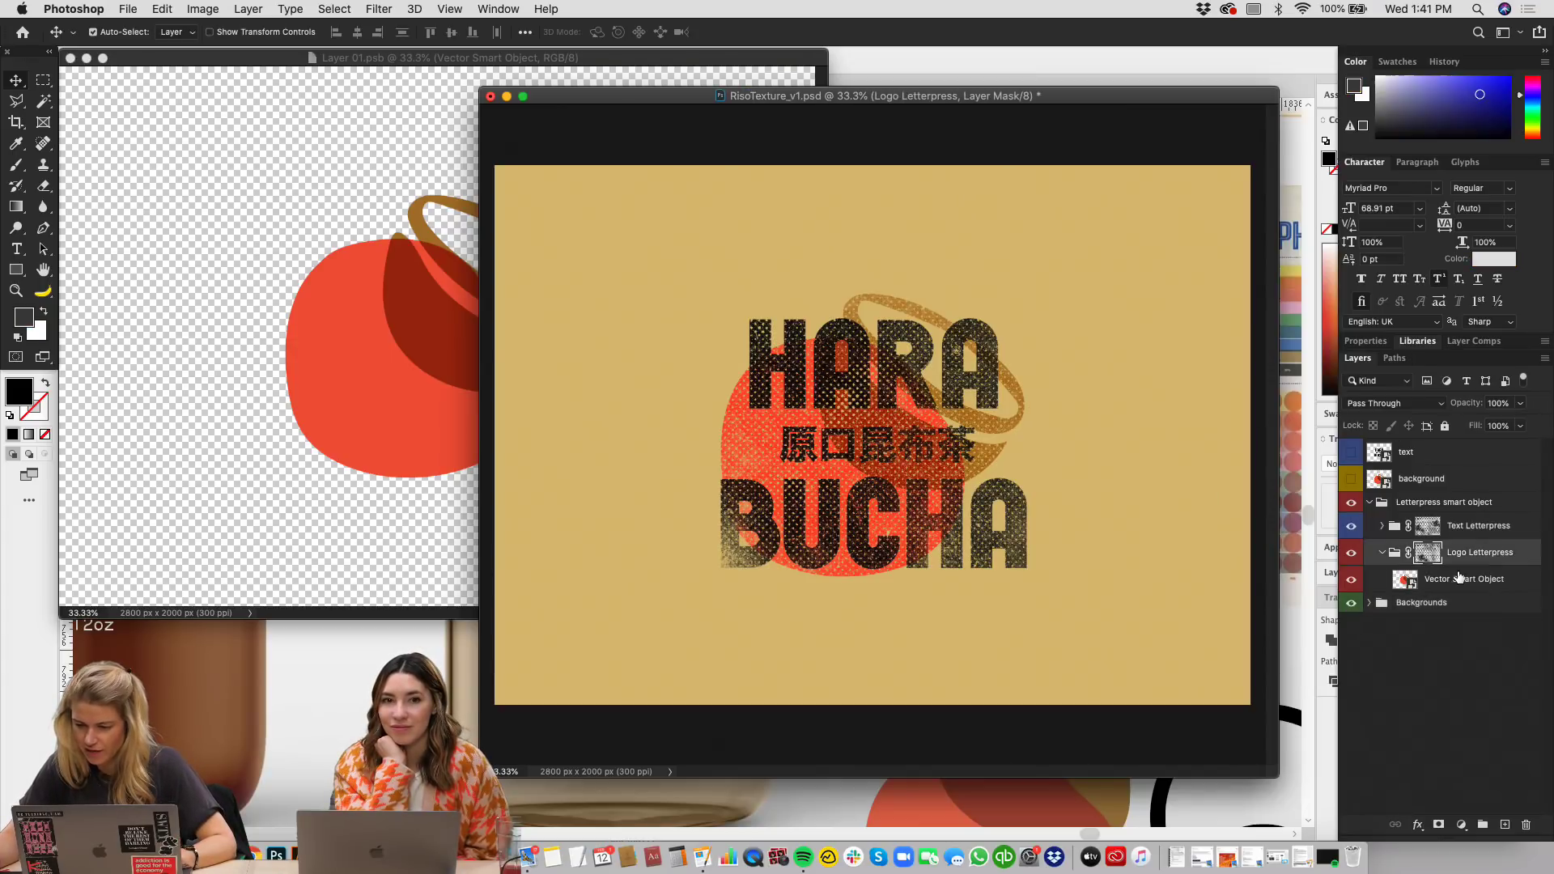
left_click(1382, 553)
left_click(1382, 553)
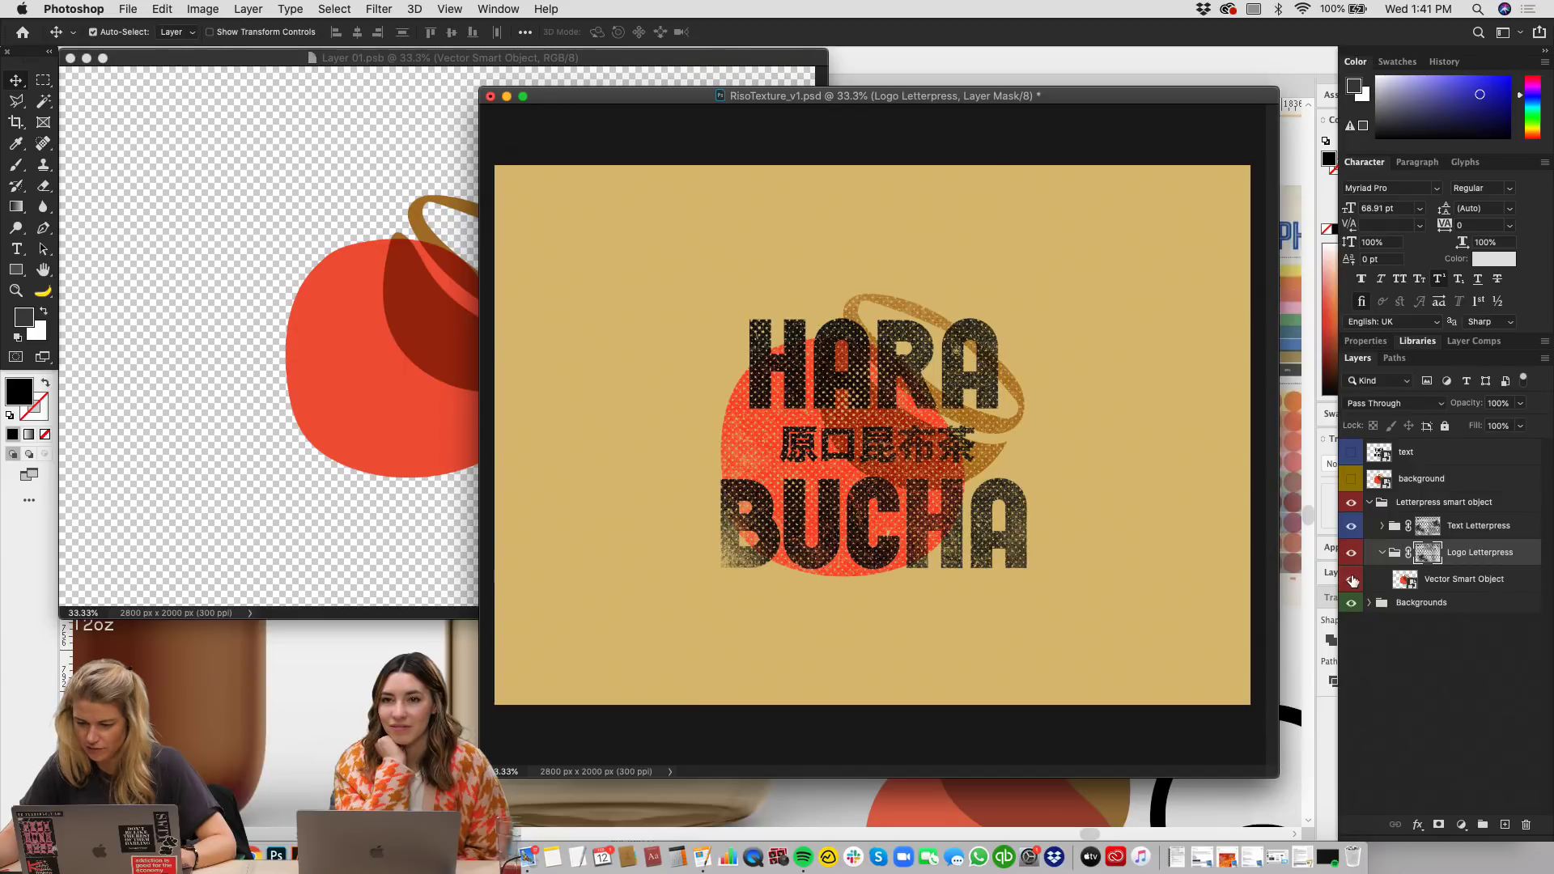
left_click(1350, 580)
left_click(1351, 581)
Step: Scale down the Vector Smart Object illustration behind the lettering and shift it 30 px to the right
left_click(1447, 580)
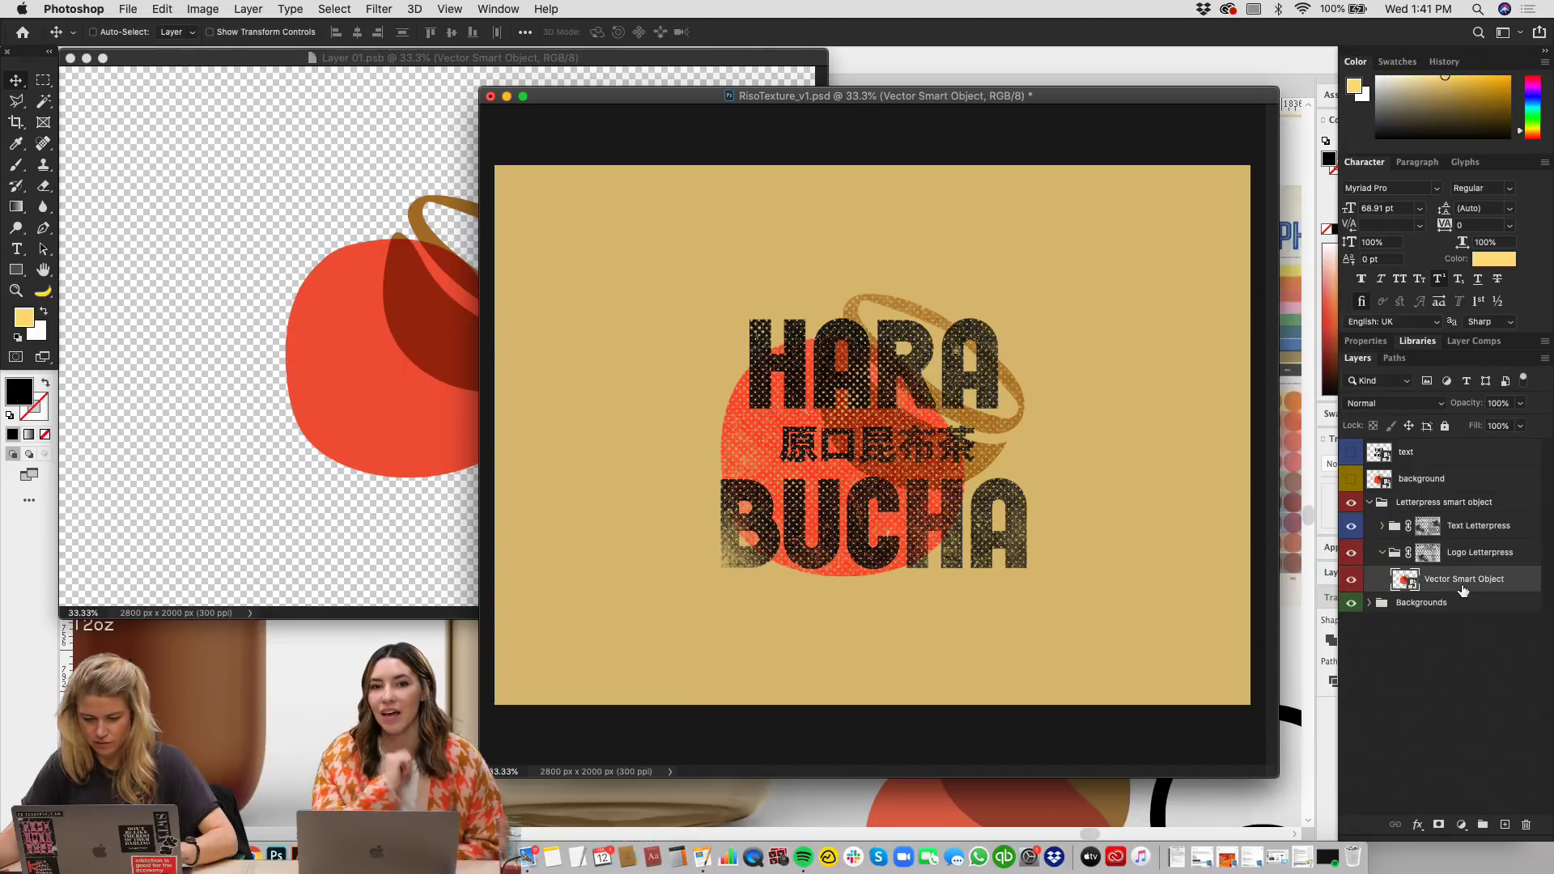
key("ctrl+t")
mouse_move(1023, 286)
left_mouse_down()
mouse_move(1047, 257)
mouse_move(970, 332)
mouse_move(1041, 304)
left_mouse_up()
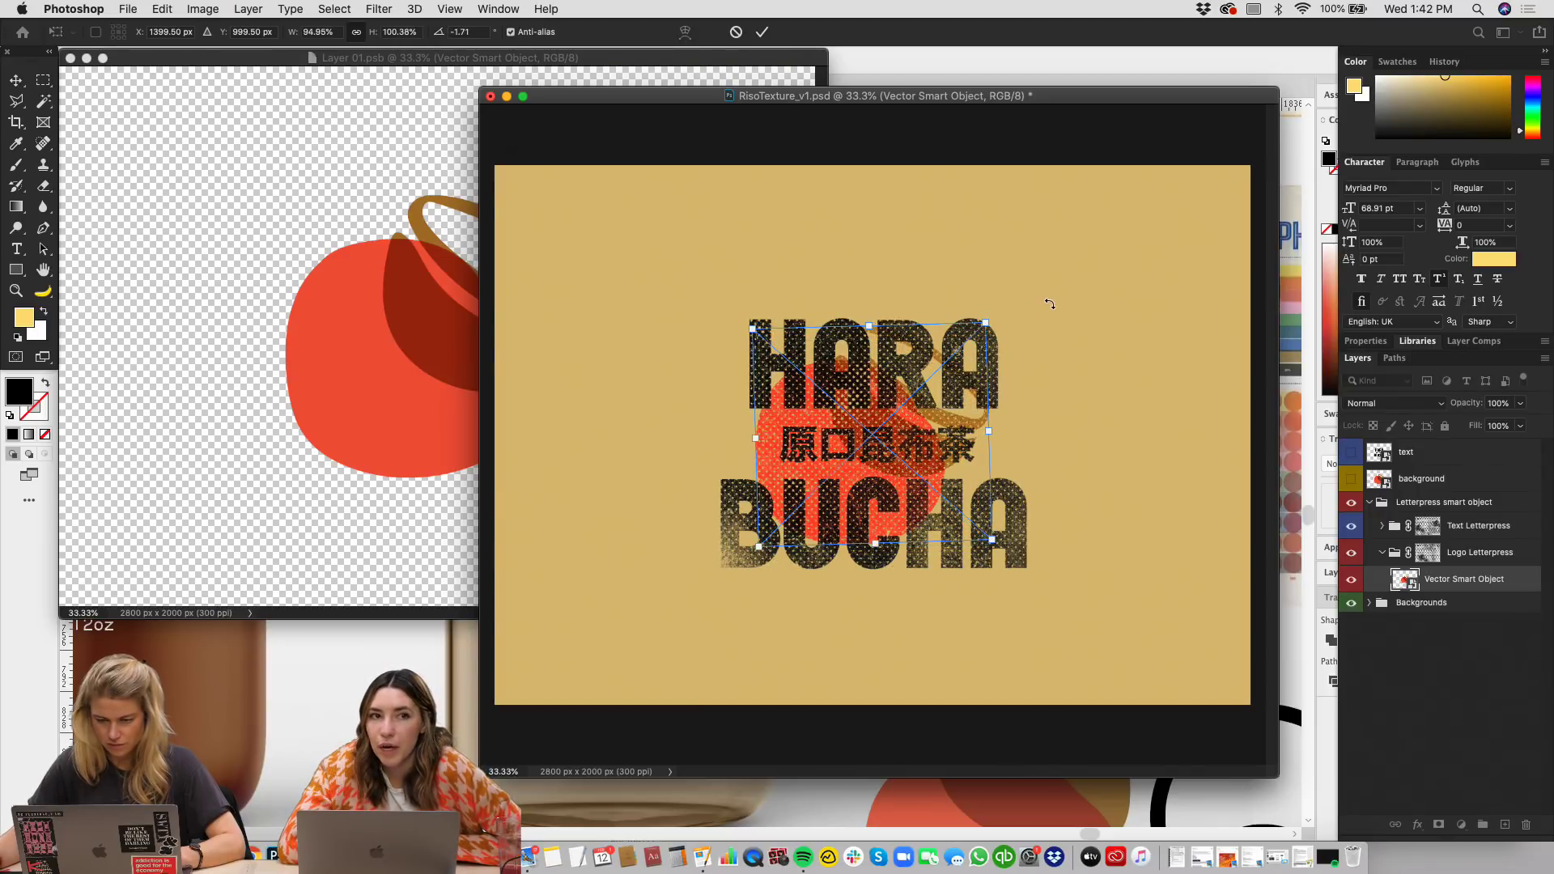
key("shift+Right")
key("shift+Right")
key("shift+Right")
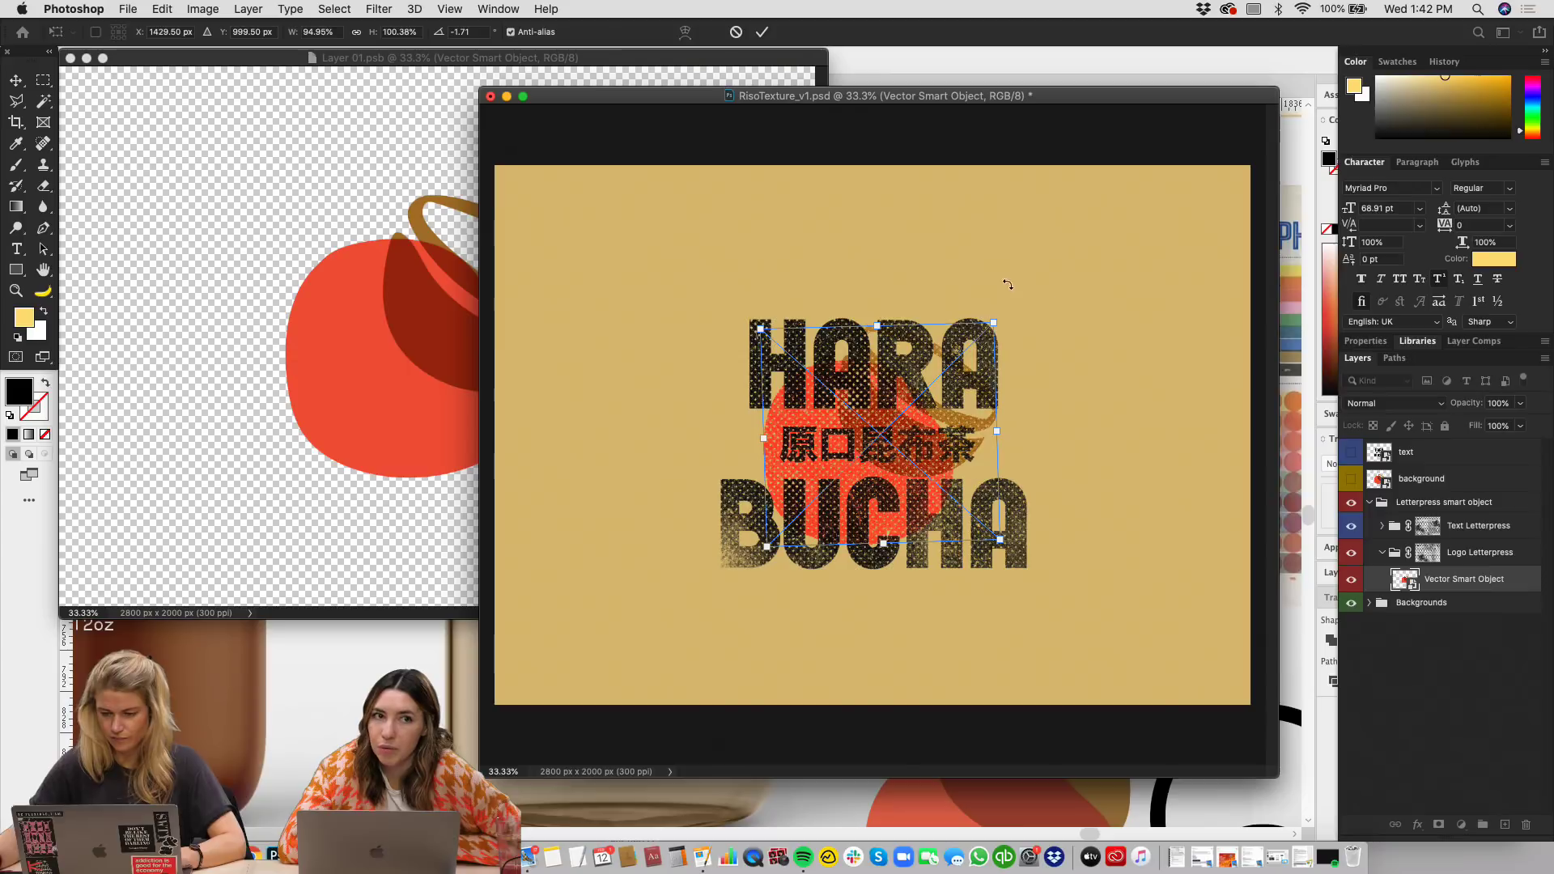
mouse_move(1008, 325)
left_mouse_down()
mouse_move(1020, 305)
mouse_move(986, 331)
mouse_move(998, 321)
left_mouse_up()
key("Return")
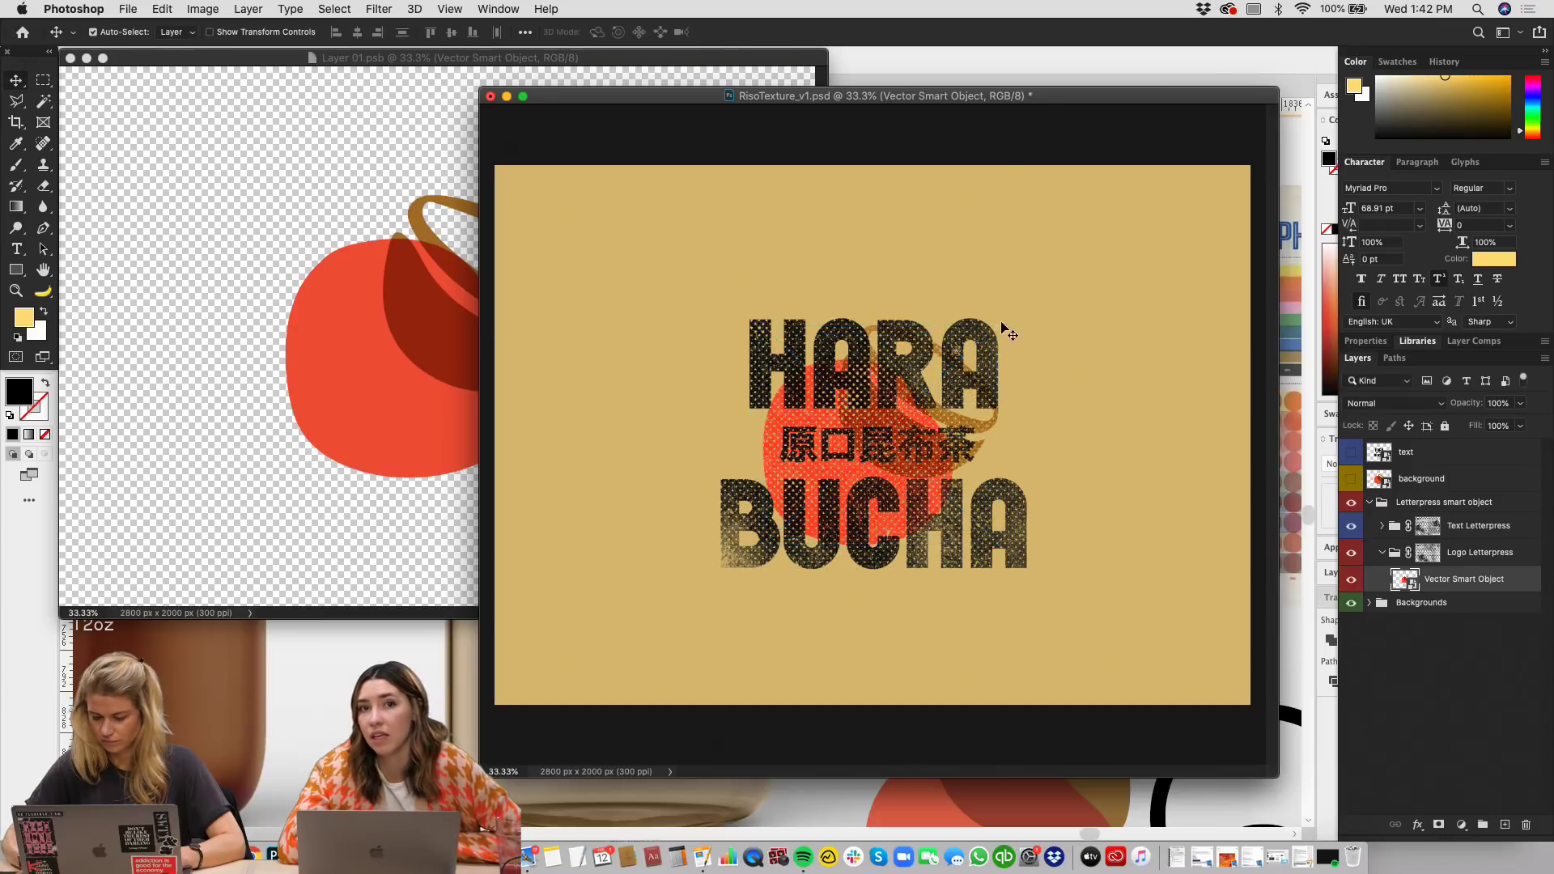
Step: Hide the Backgrounds group and delete the hidden text and background layers at the top of the layer stack
left_click(1351, 604)
left_click(1427, 457)
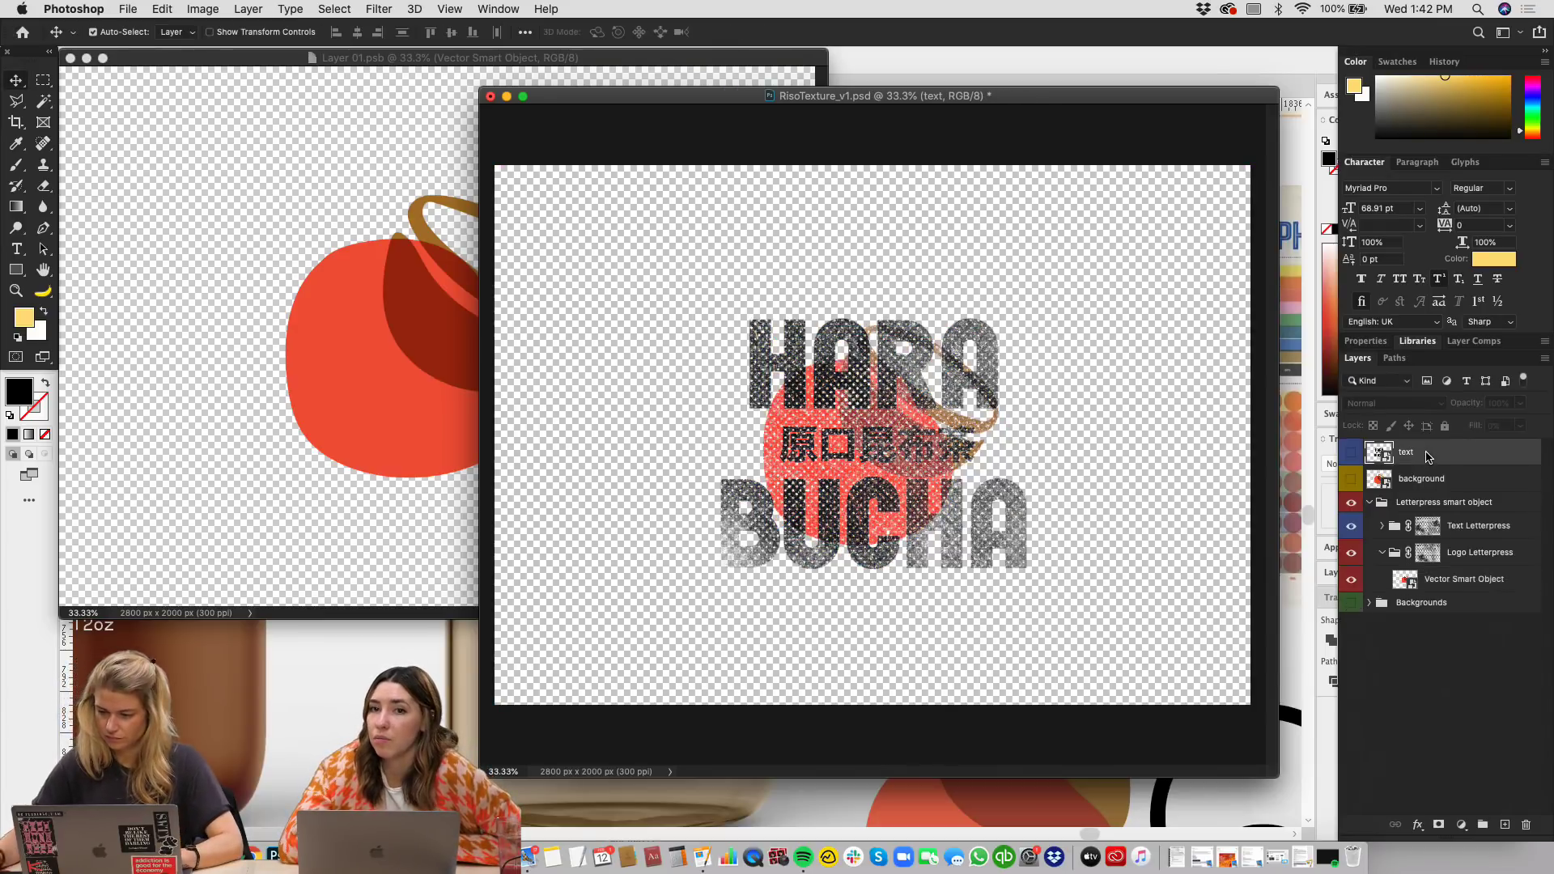
key("Delete")
key("Delete")
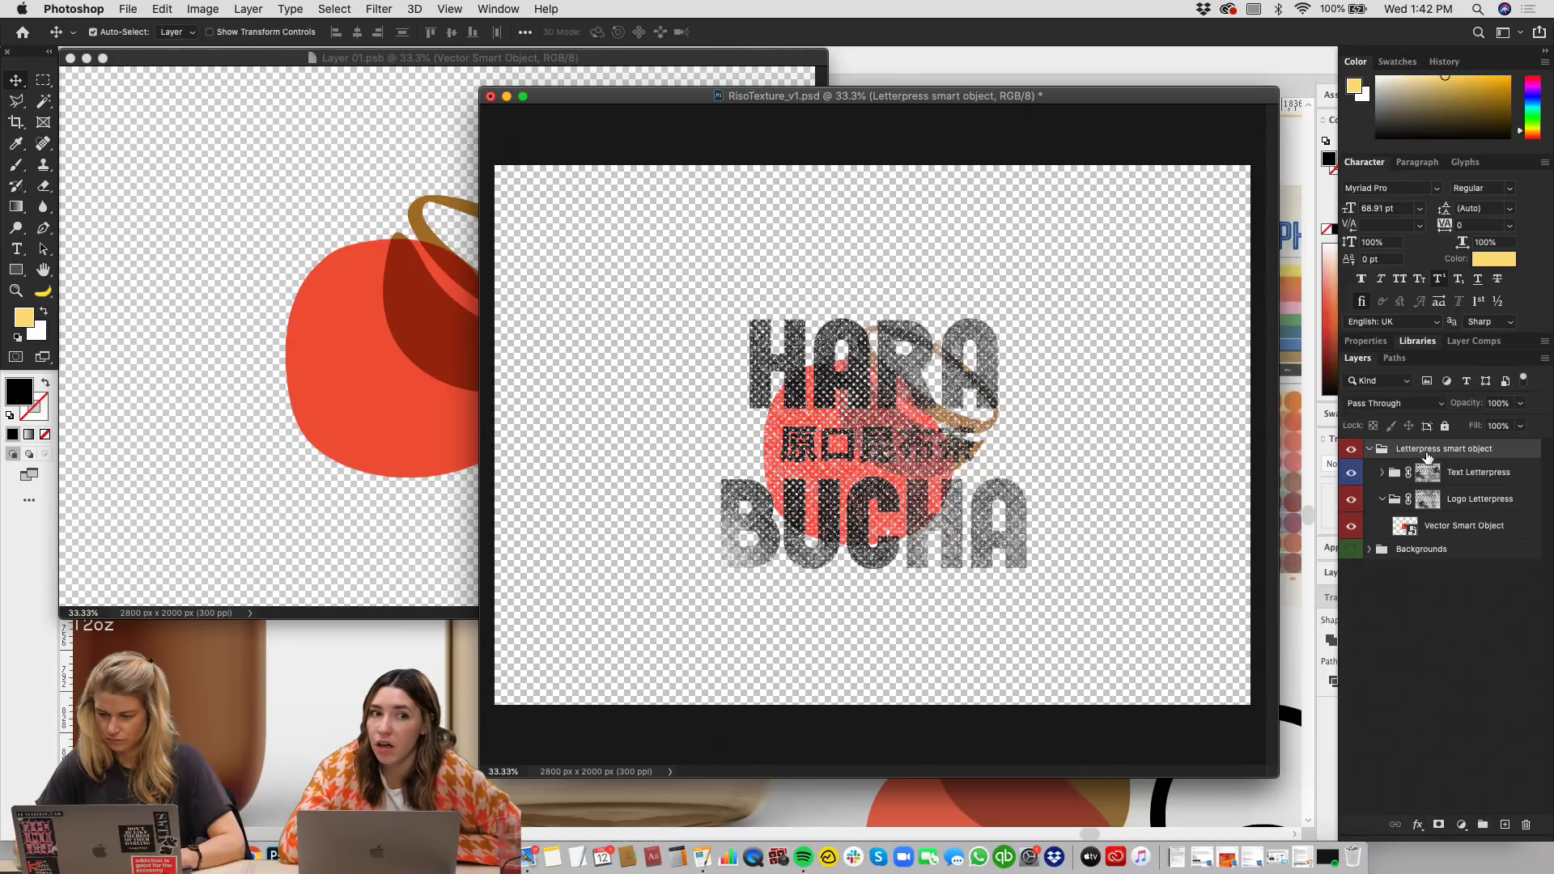
Step: Start saving the document under a new name beginning with HB_, creating a Links folder inside HaraBucha for it
key("super+shift+s")
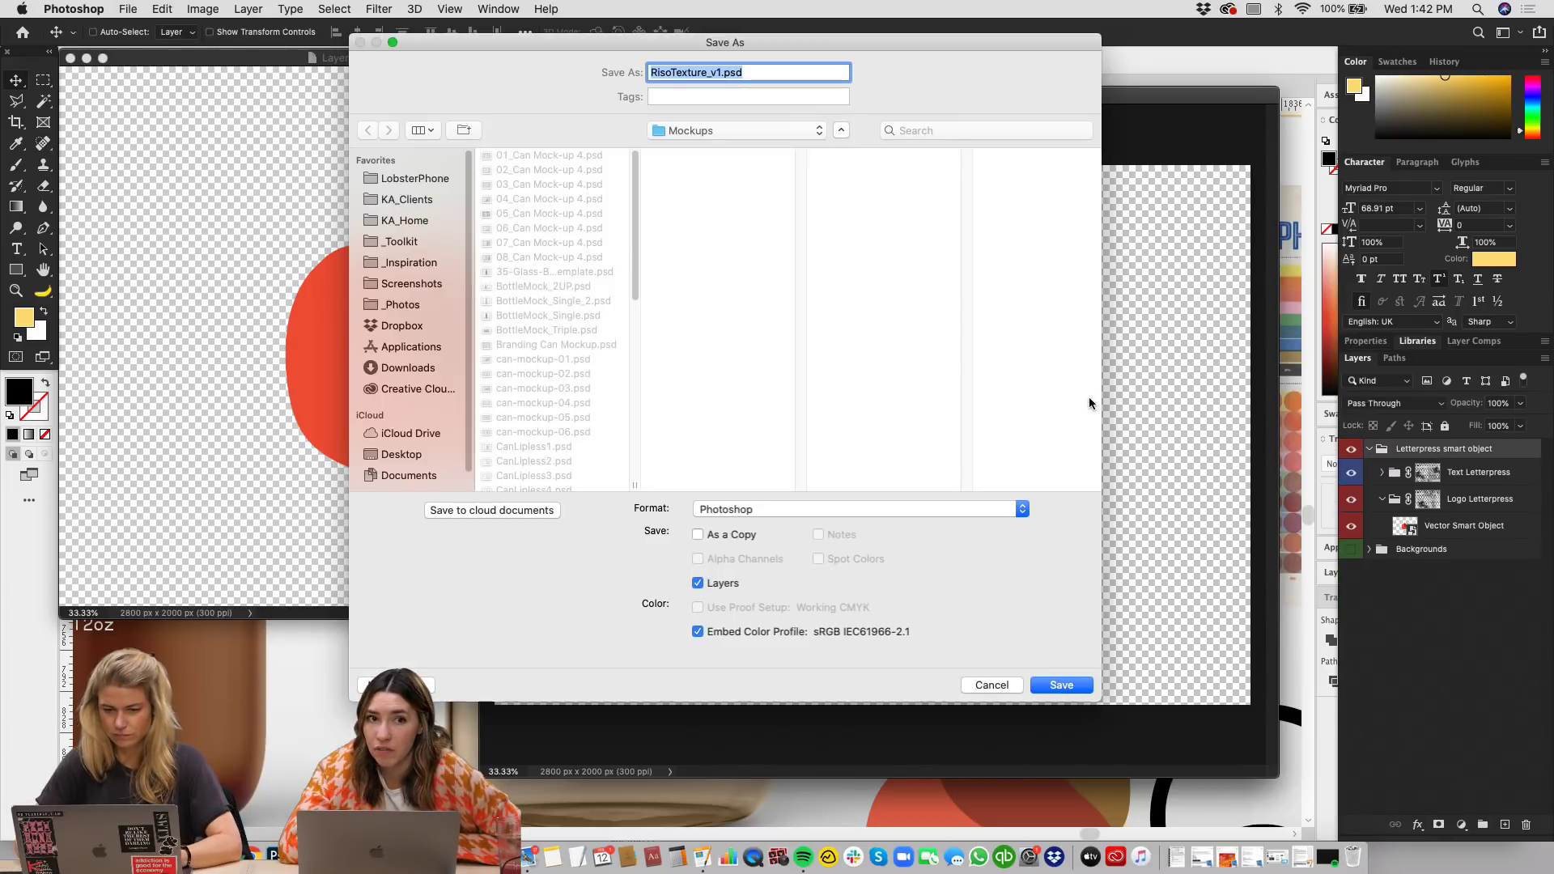
type("Ha")
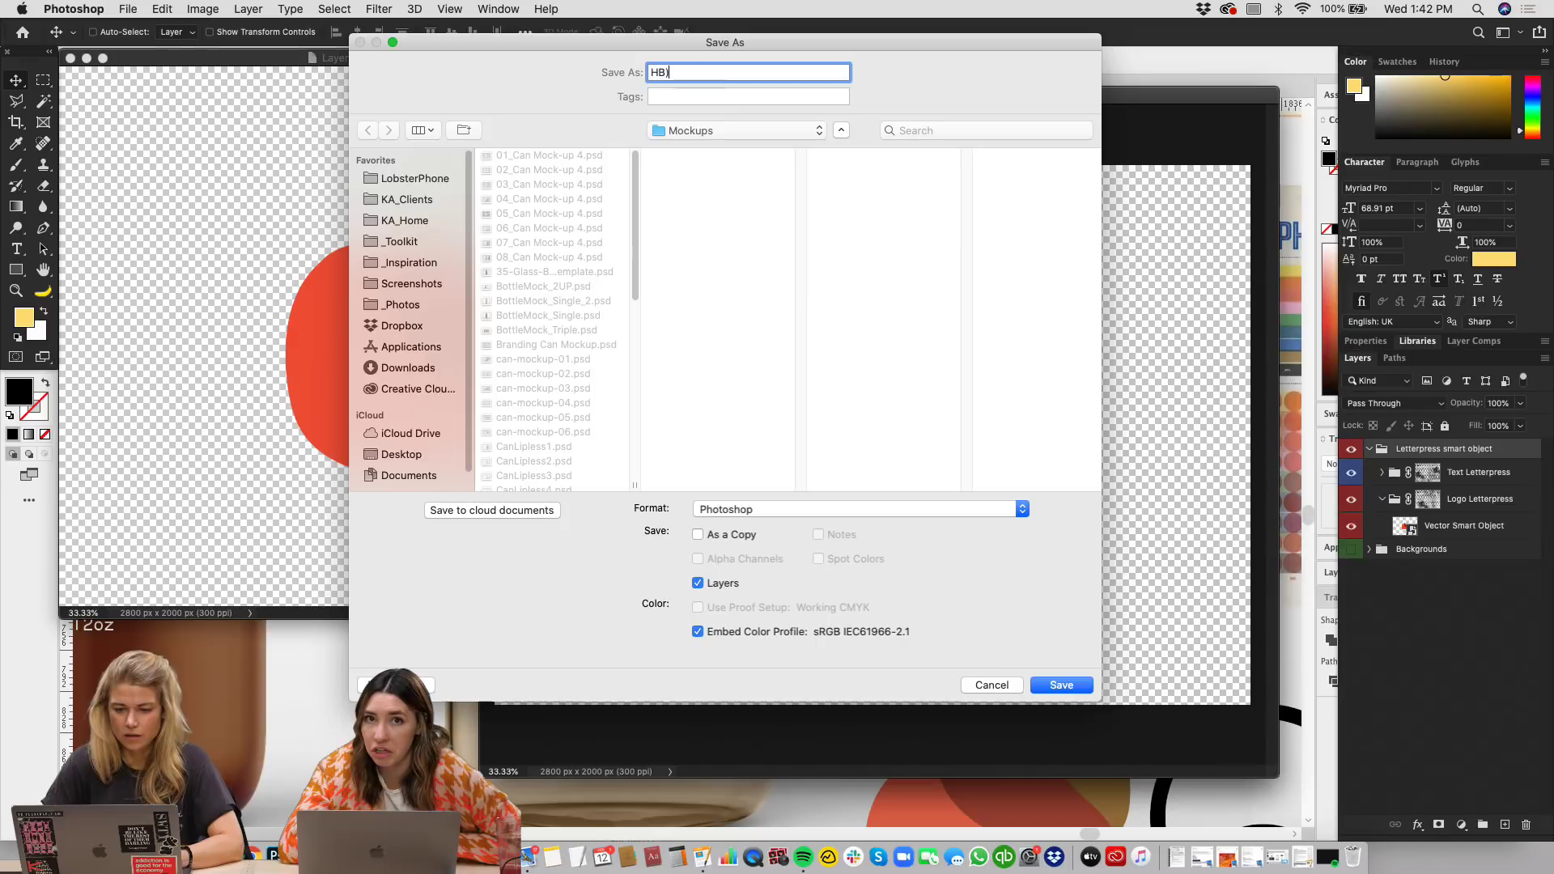
type("_")
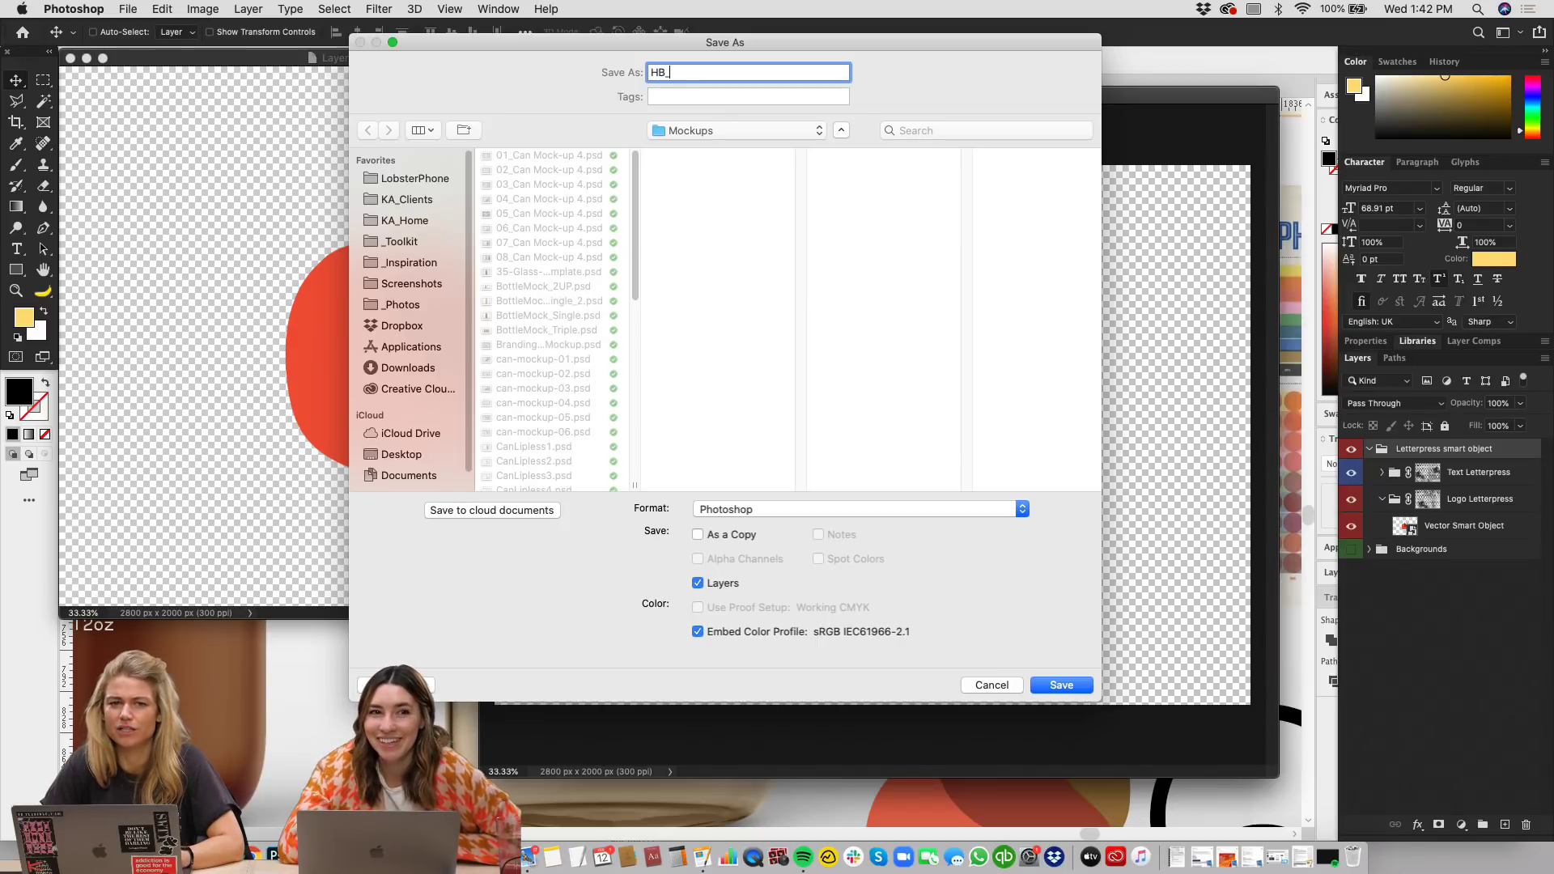
left_click(730, 131)
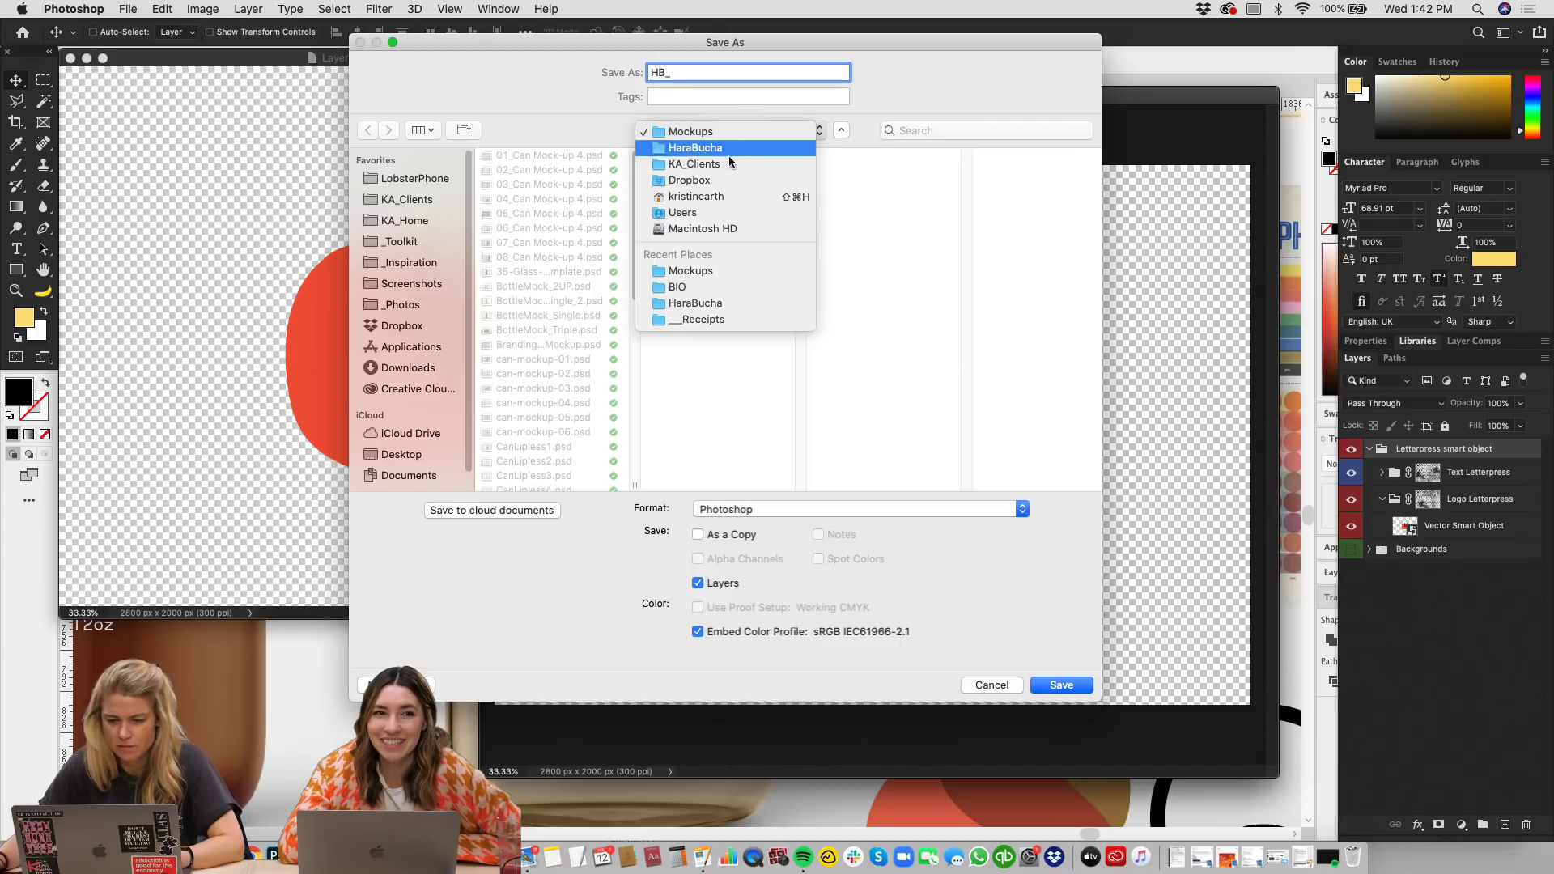
left_click(731, 158)
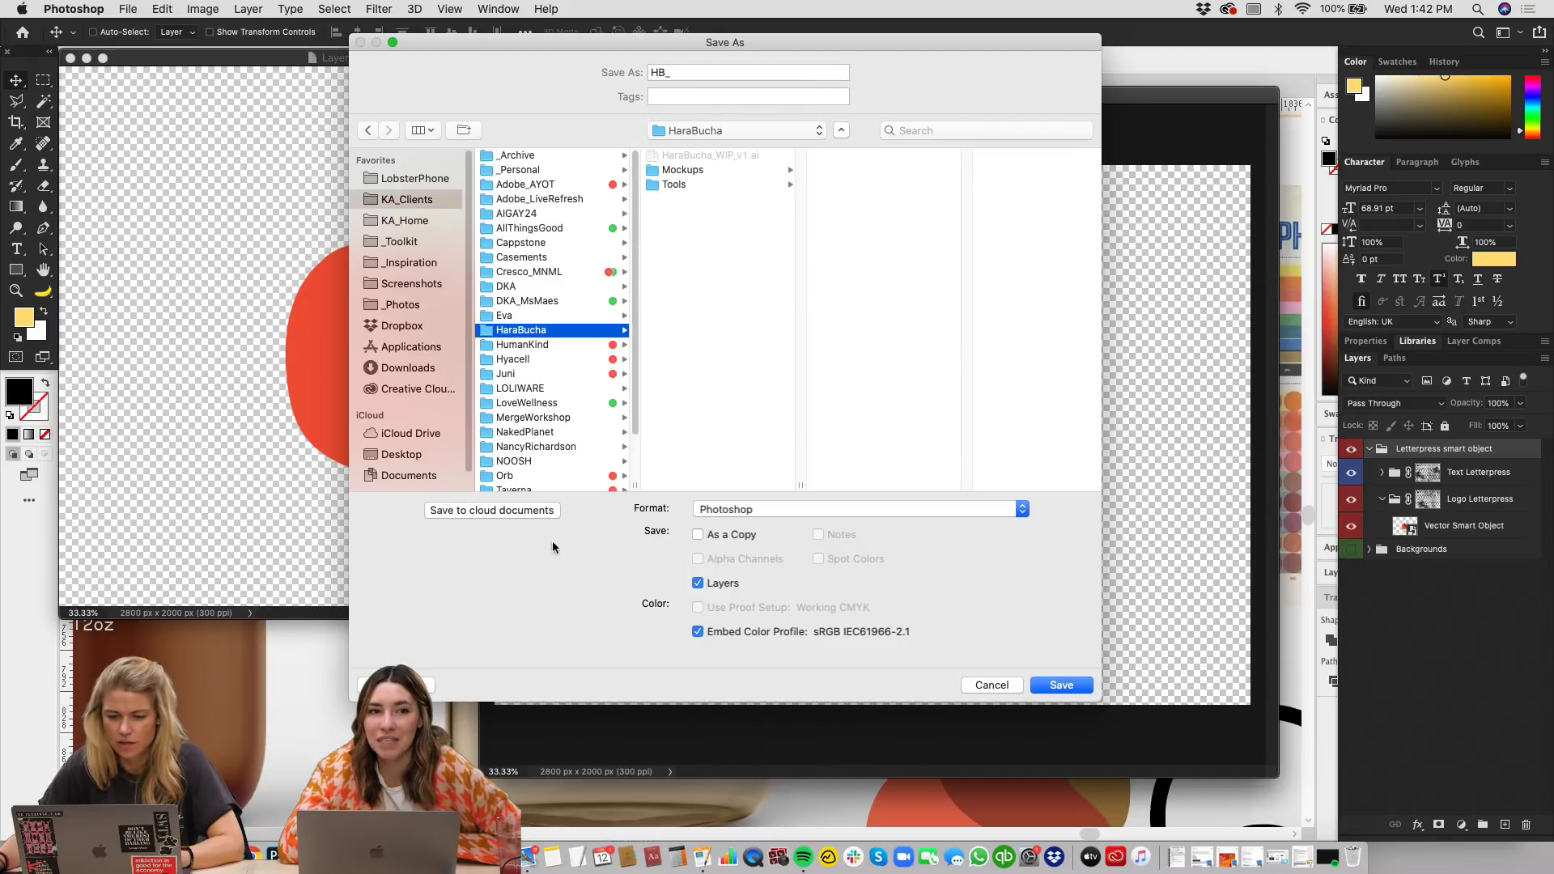
left_click(396, 685)
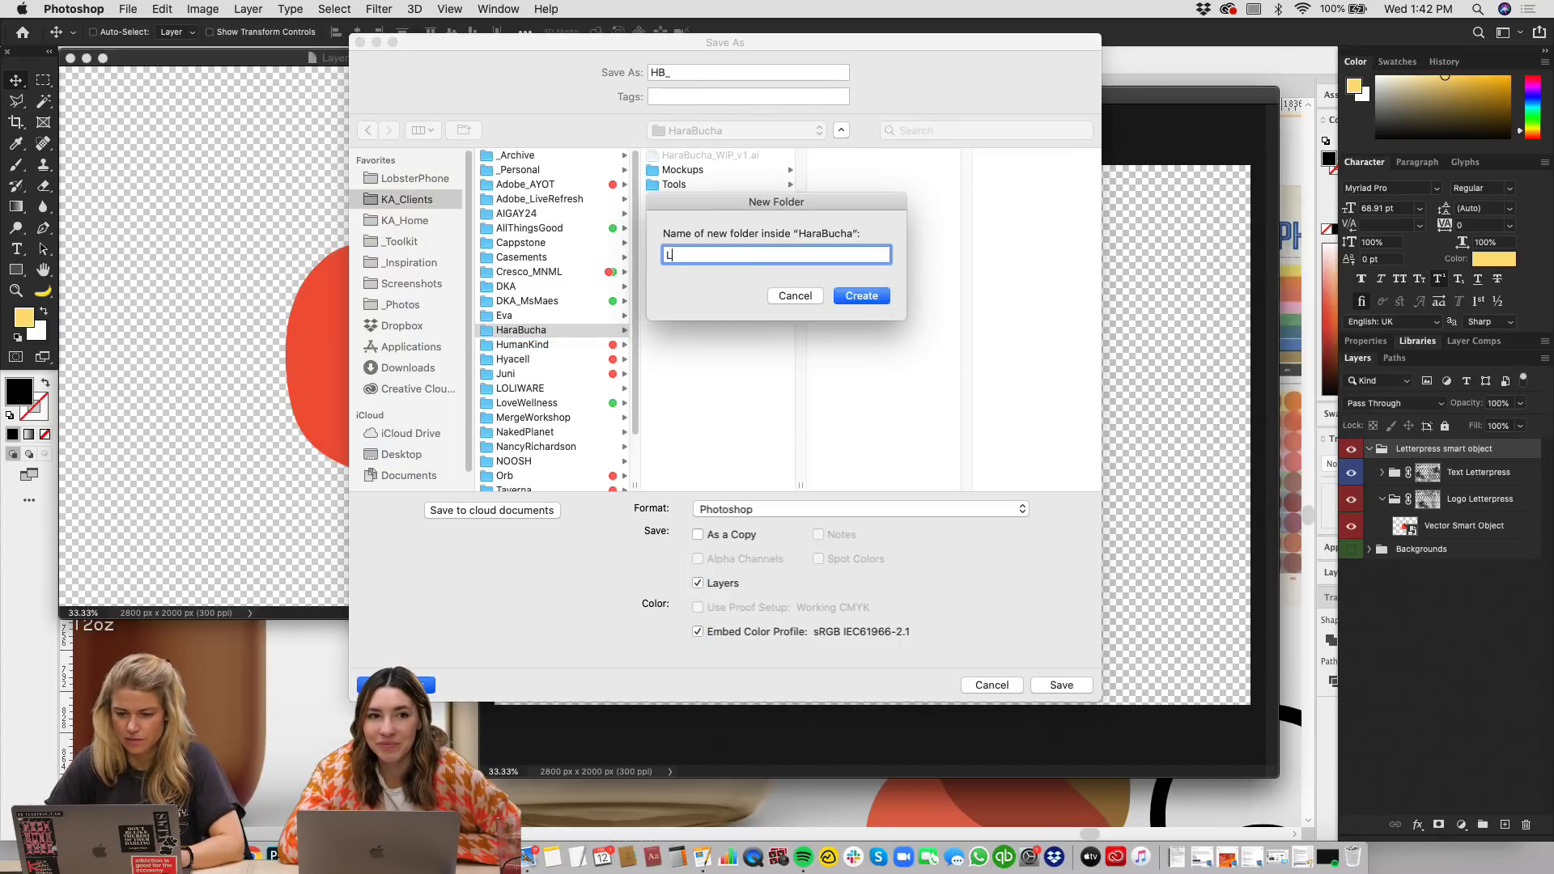
type("Links")
key("Return")
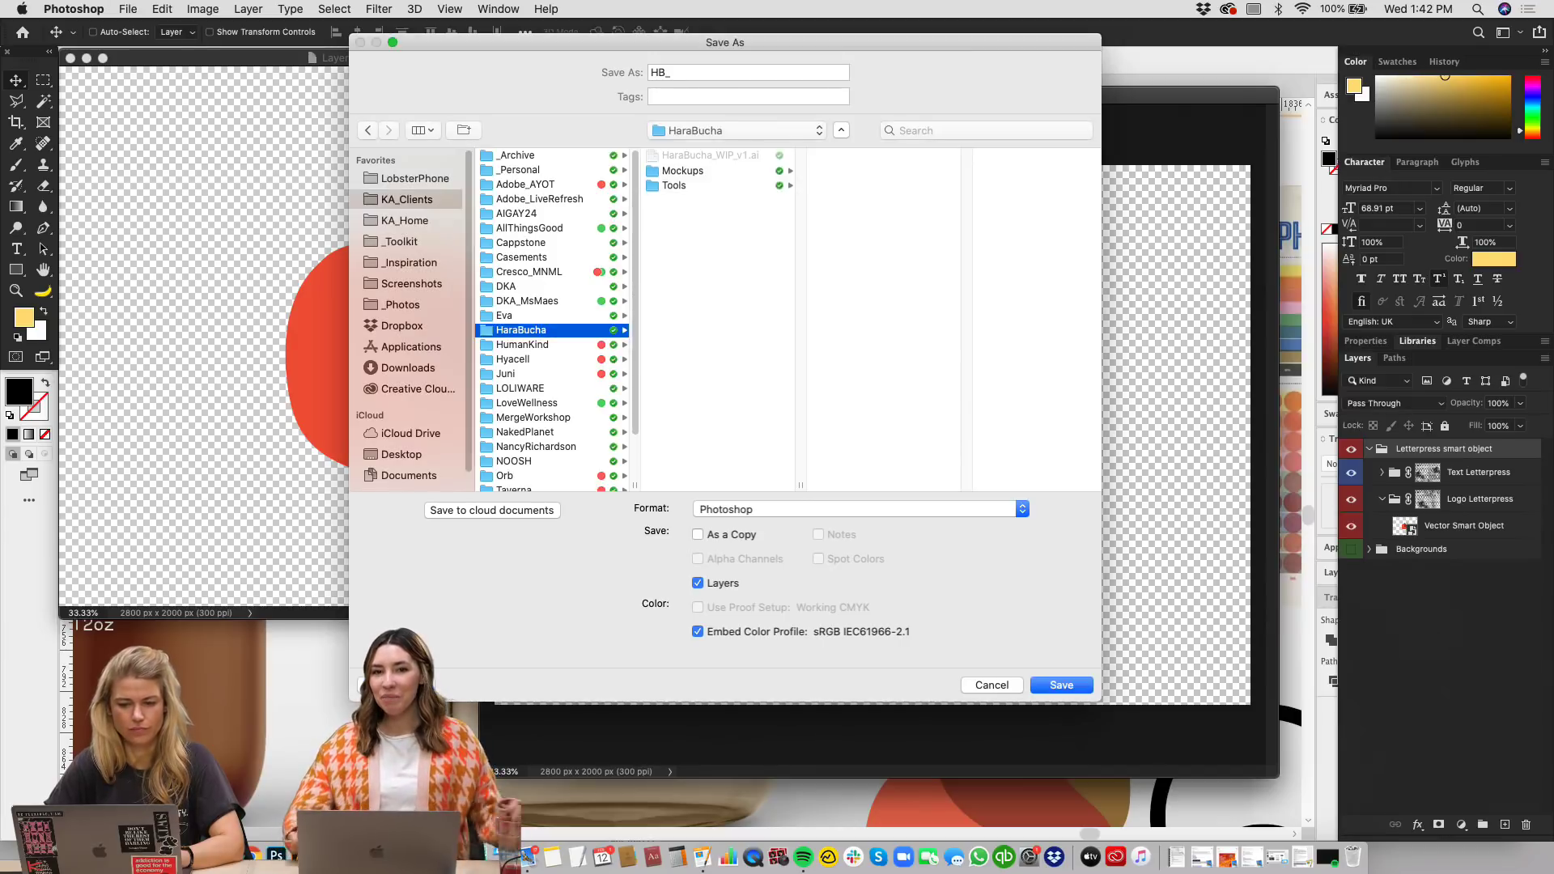
Step: Save the document as HB_RedCoco.psd with layers in the Links folder, and close the Layer 01.psb document
left_click(699, 67)
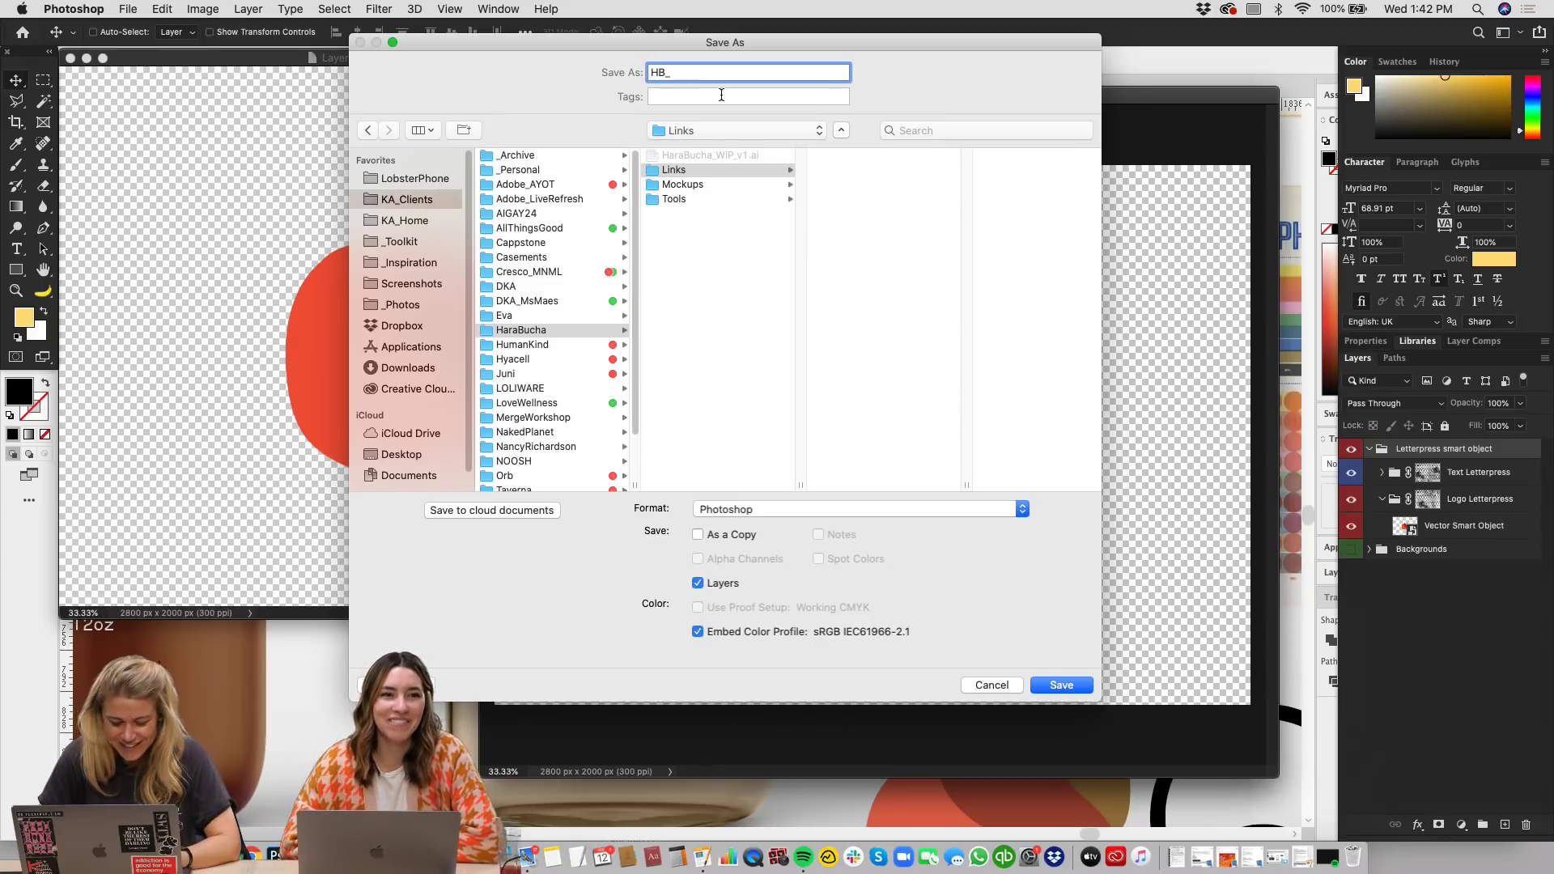
left_click_drag(621, 44, 636, 141)
type("RedC")
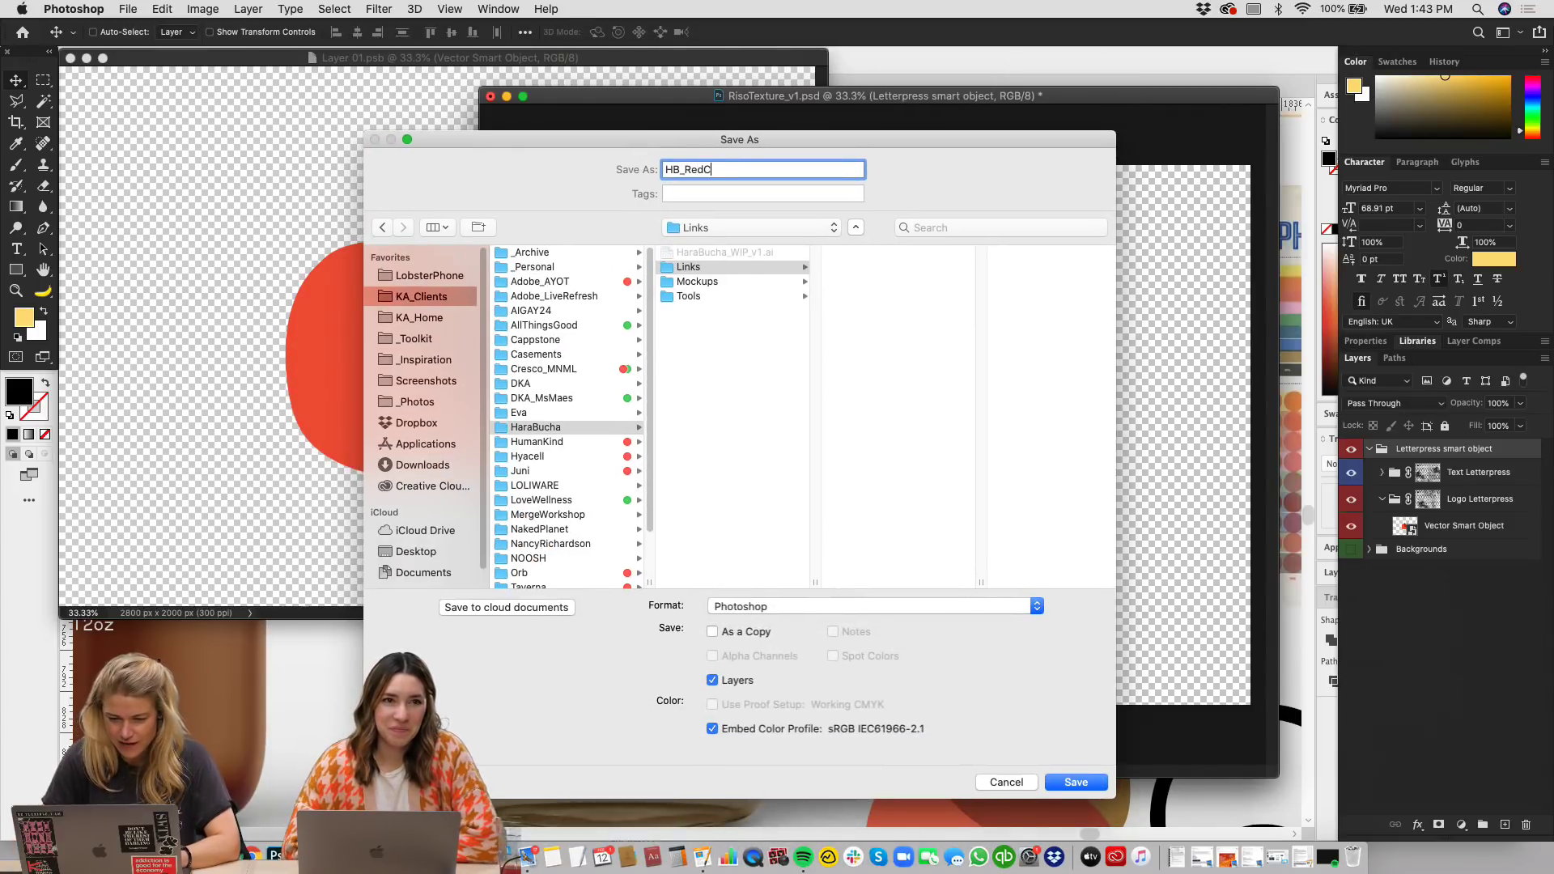
type("oco.psd")
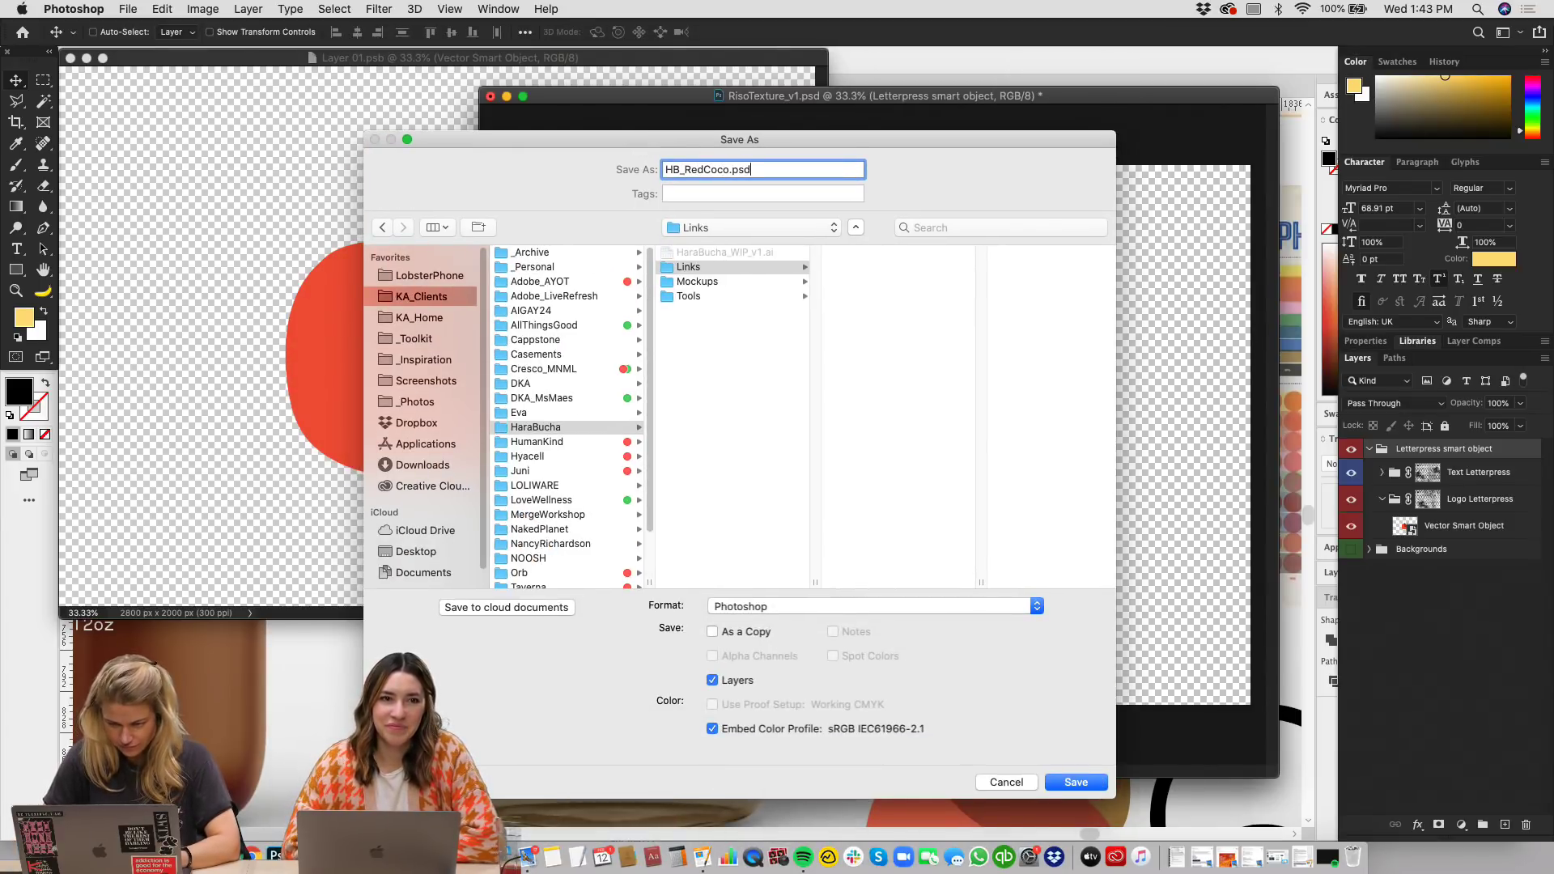
key("Return")
key("Return")
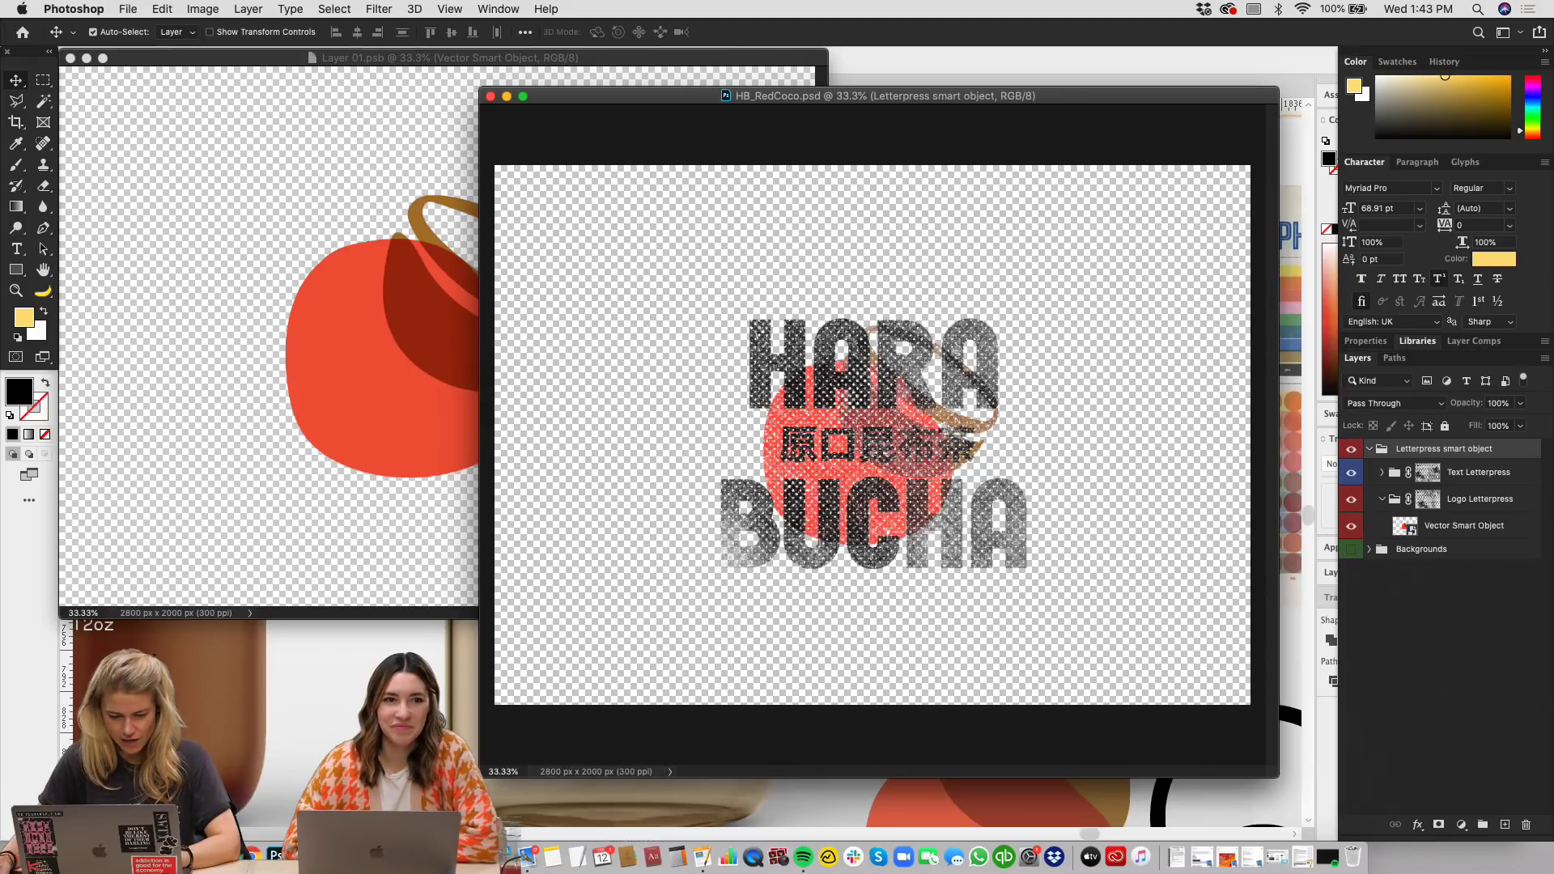
left_click(371, 555)
key("super+w")
Step: Switch to HaraBucha_WIP_v1.ai in Illustrator and move the illustrations, taglines and reference images to the right, off the bottle artboard
left_click(404, 522)
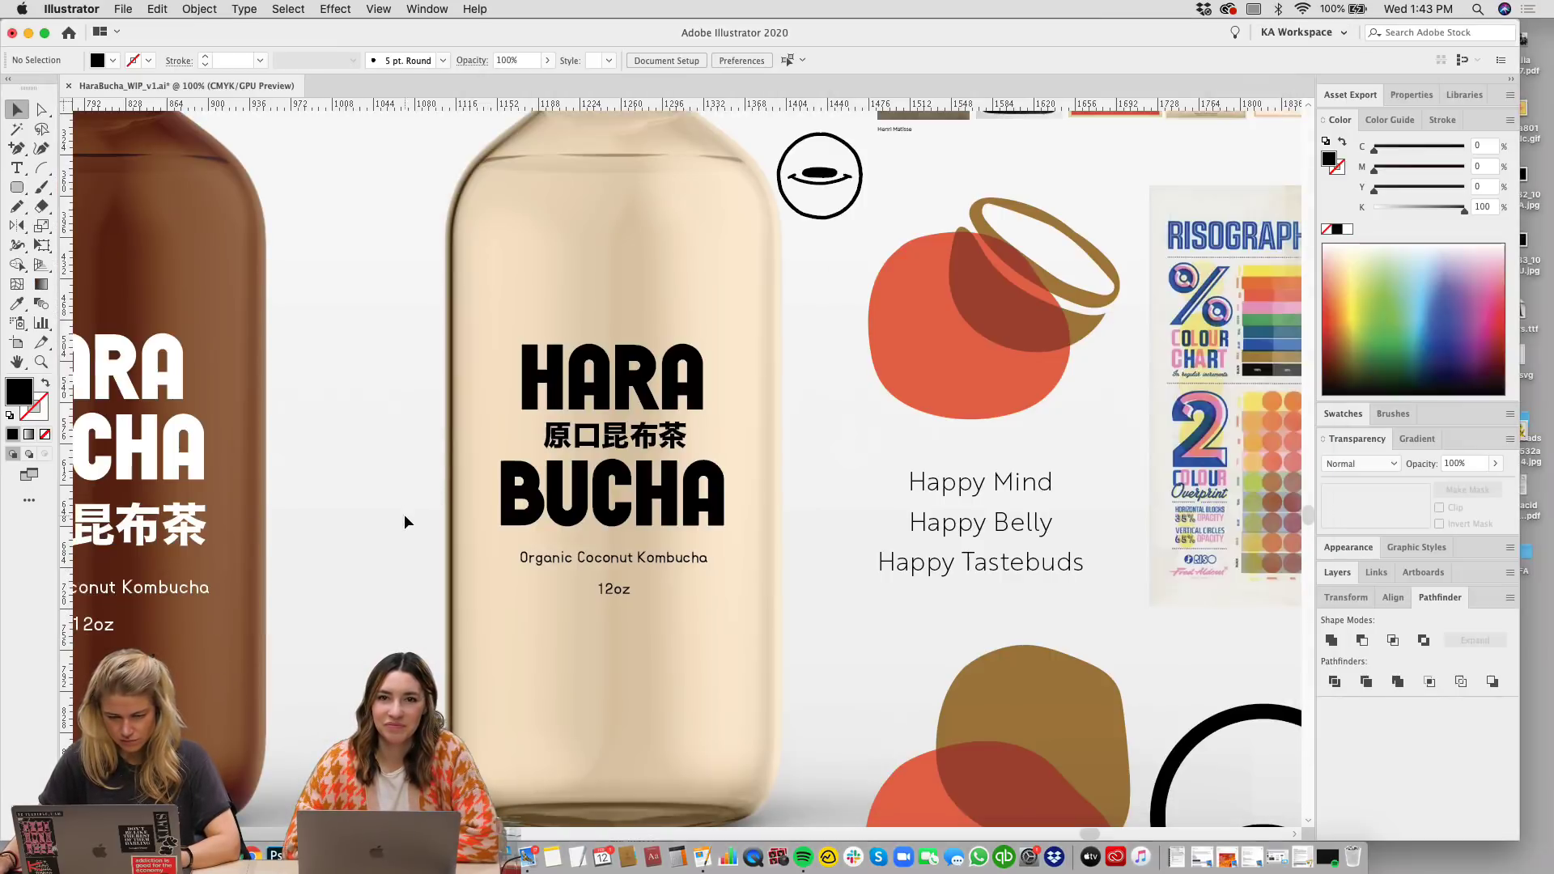
scroll(843, 491, "down", 5)
scroll(929, 555, "right", 10)
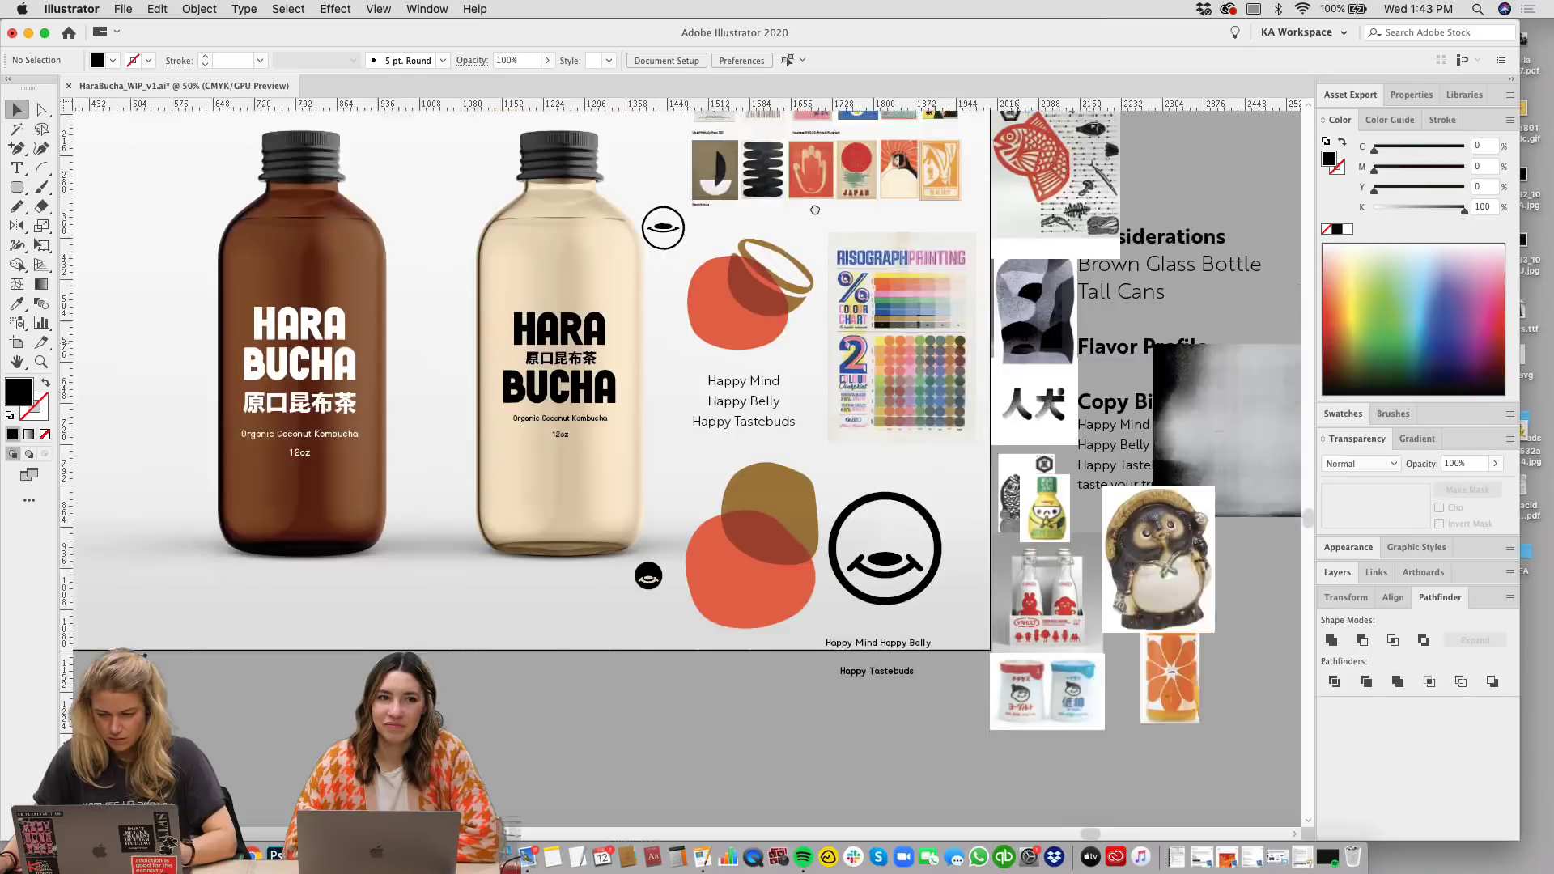
scroll(280, 509, "left", 15)
scroll(589, 399, "right", 8)
scroll(668, 543, "down", 5)
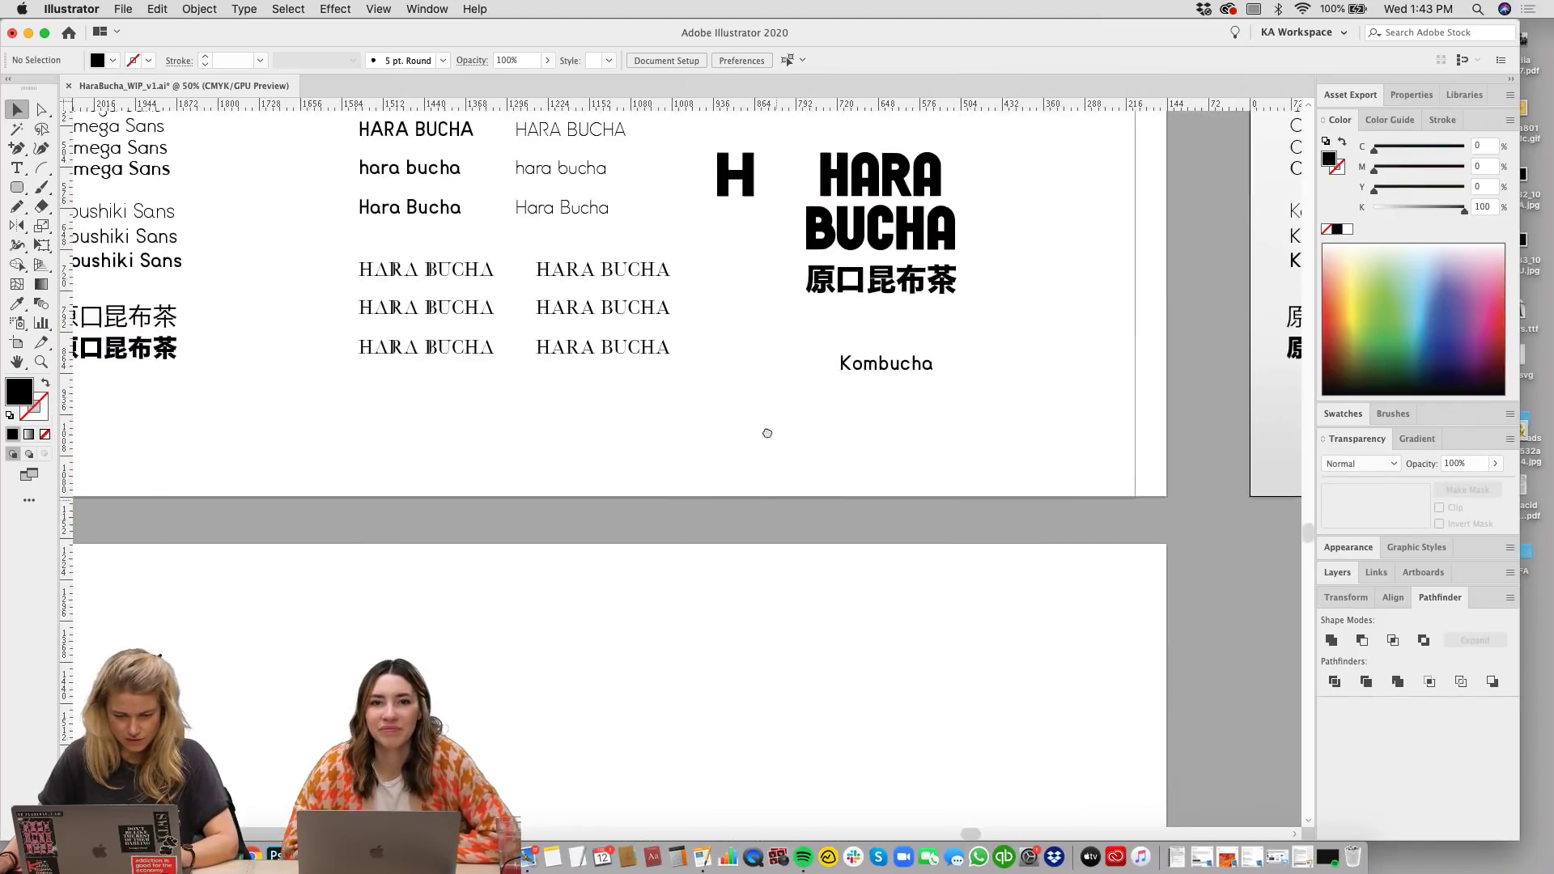
scroll(668, 543, "down", 5)
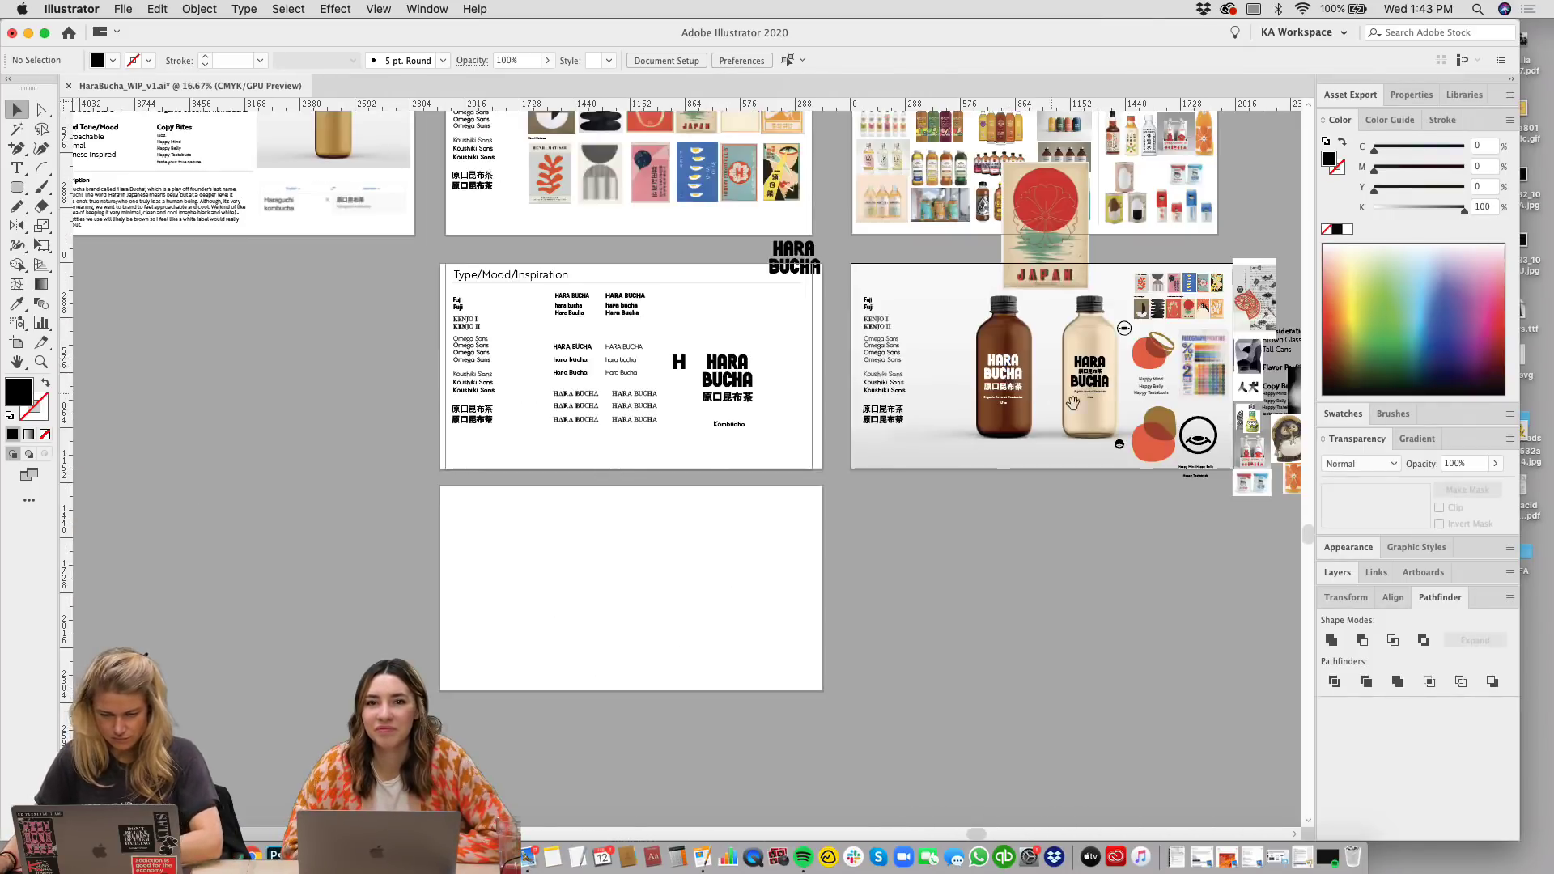
scroll(585, 491, "down", 1)
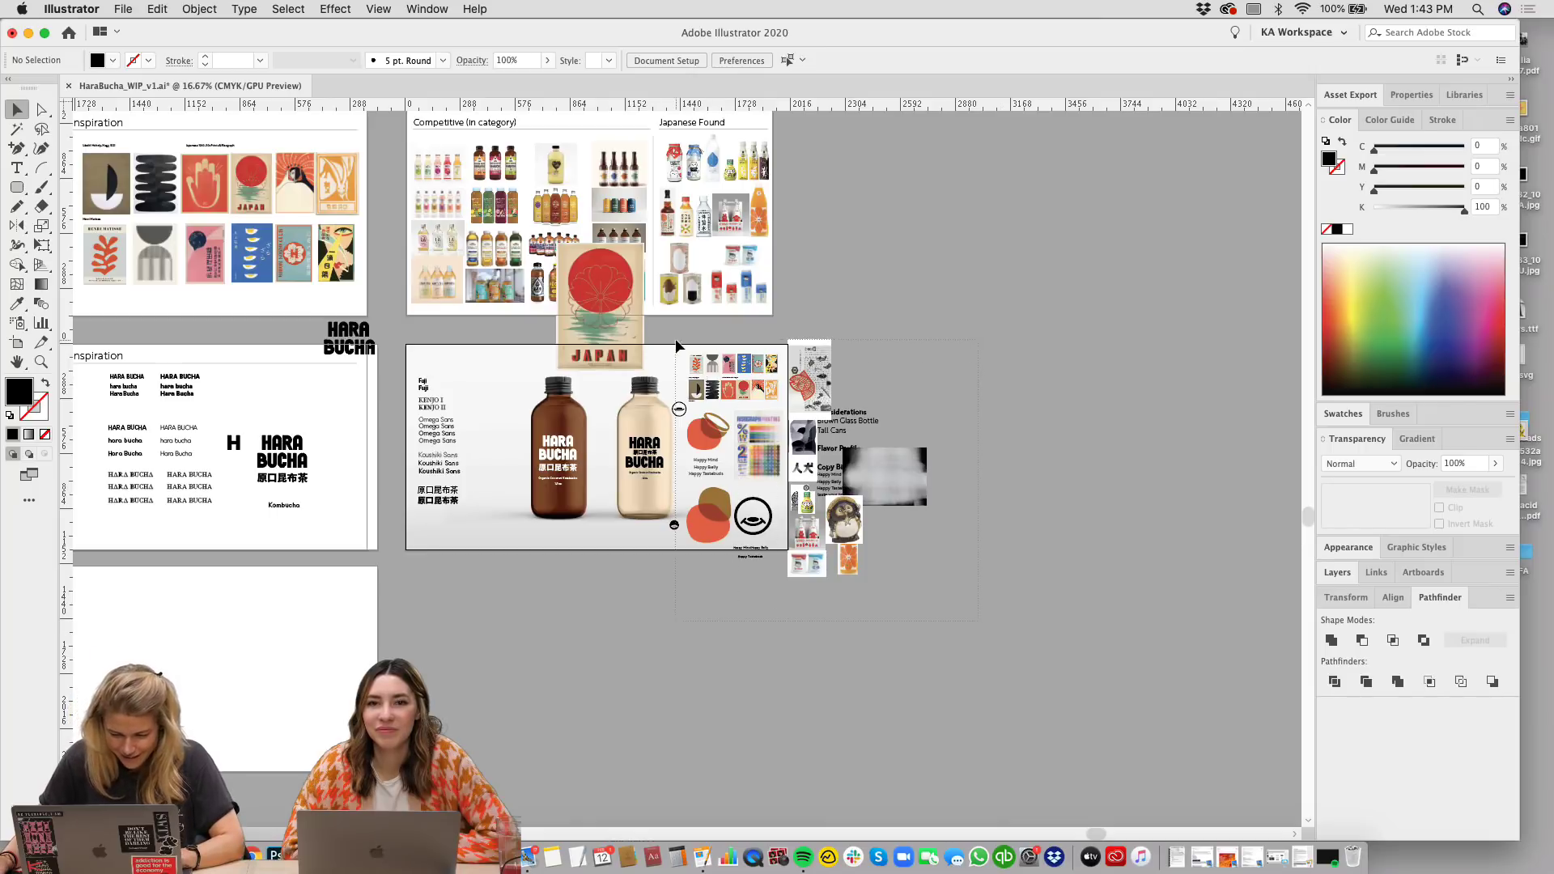
left_click_drag(675, 346, 902, 348)
scroll(746, 665, "up", 1)
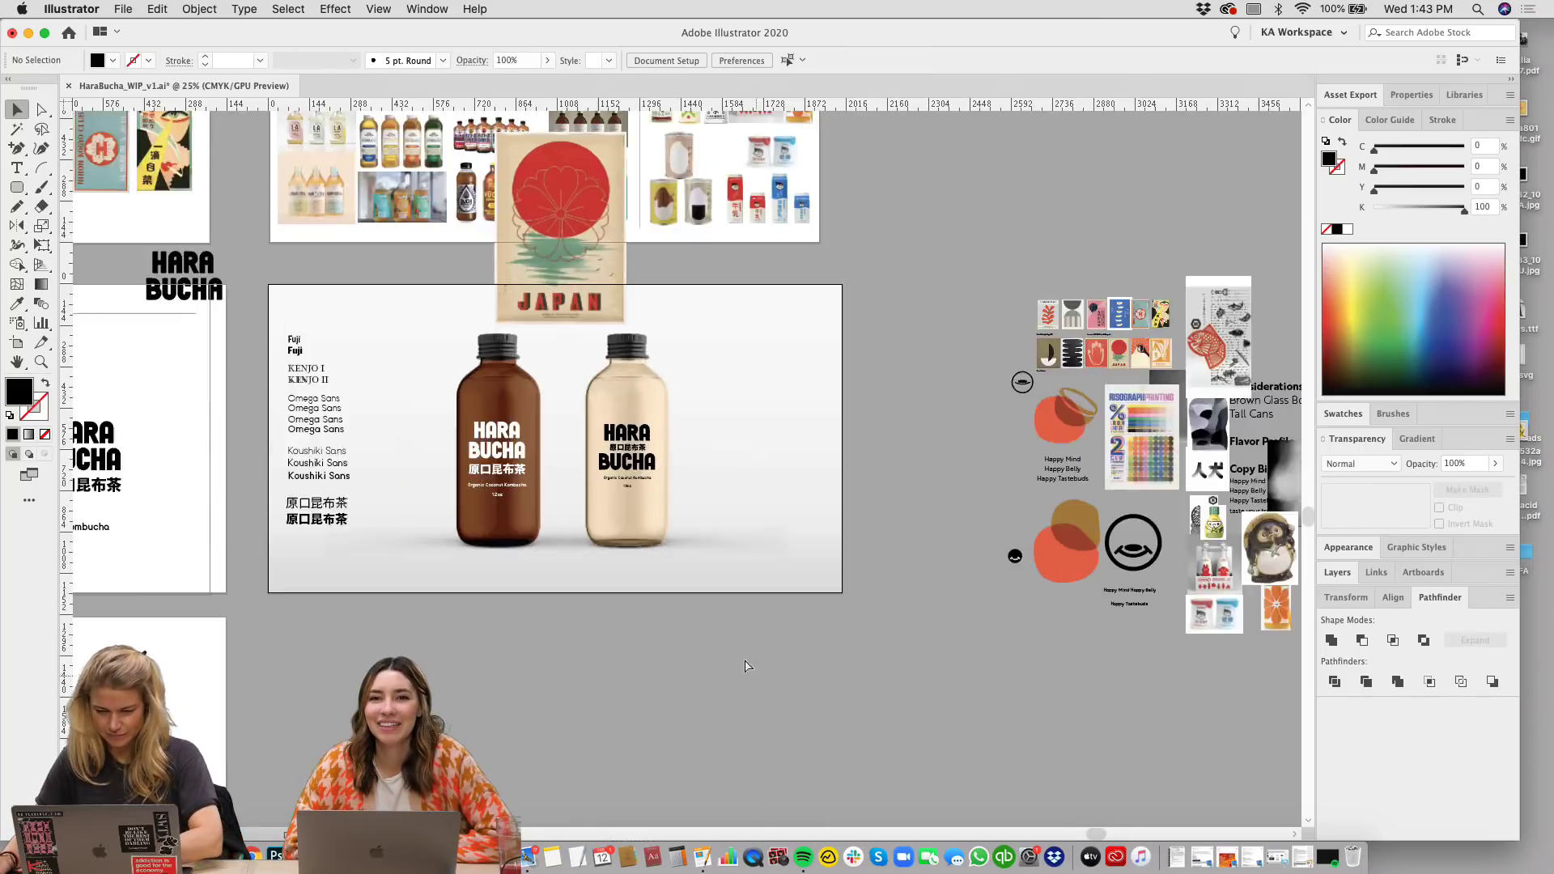
Step: Move the Japan poster to the right, clear of the bottle and competitive artboards
scroll(746, 665, "up", 1)
left_click_drag(520, 162, 1014, 162)
scroll(890, 437, "up", 3)
scroll(891, 437, "left", 4)
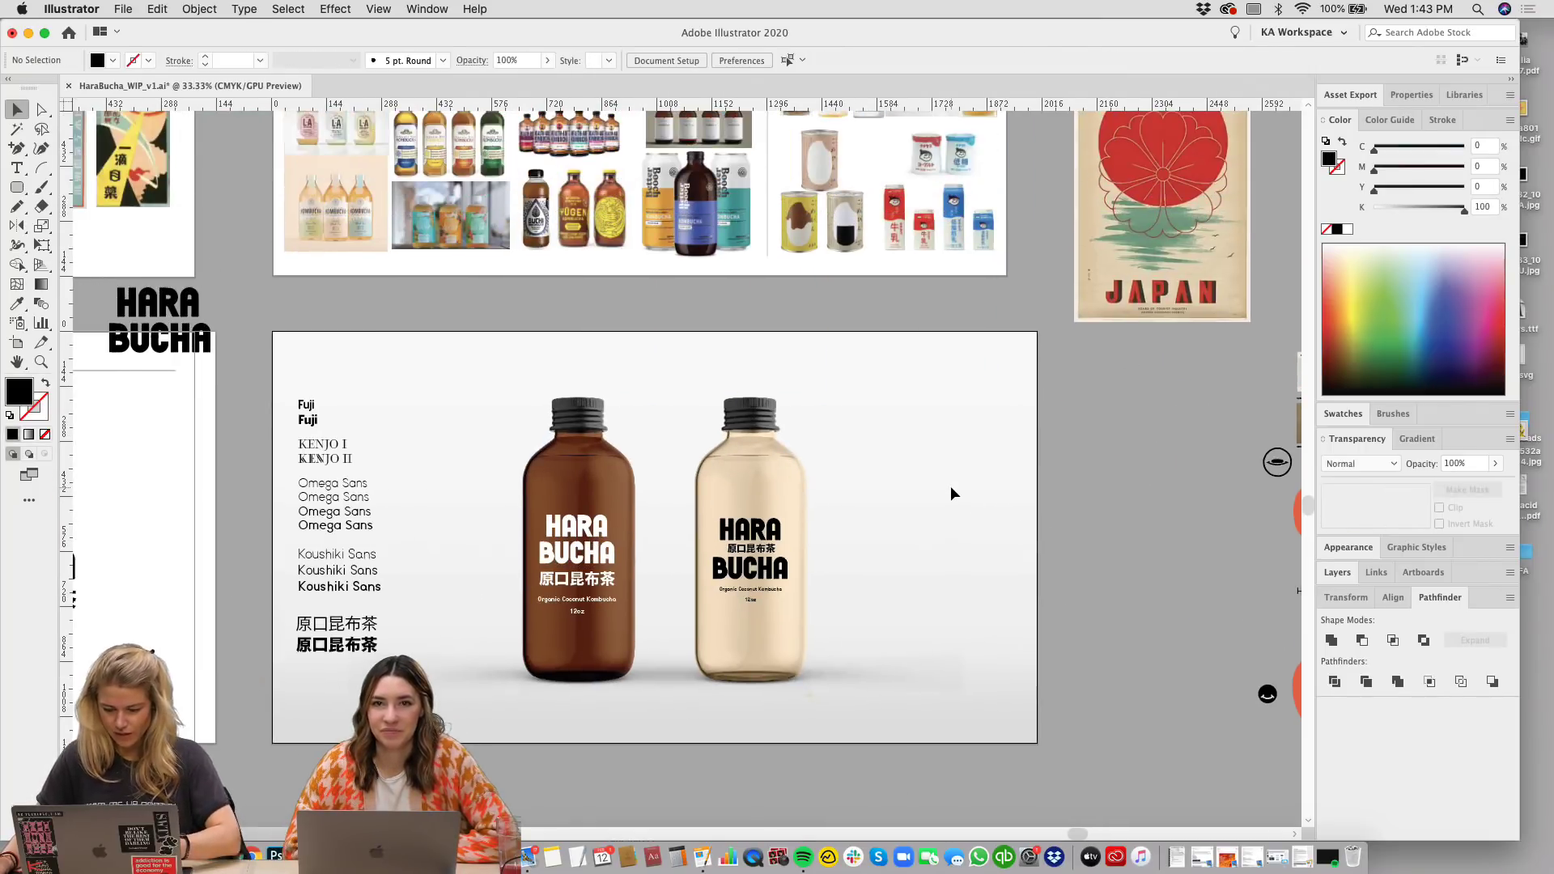
Step: Move the black Hara Bucha label text from the cream bottle to the empty area right of it
scroll(951, 494, "up", 3)
left_click(530, 375)
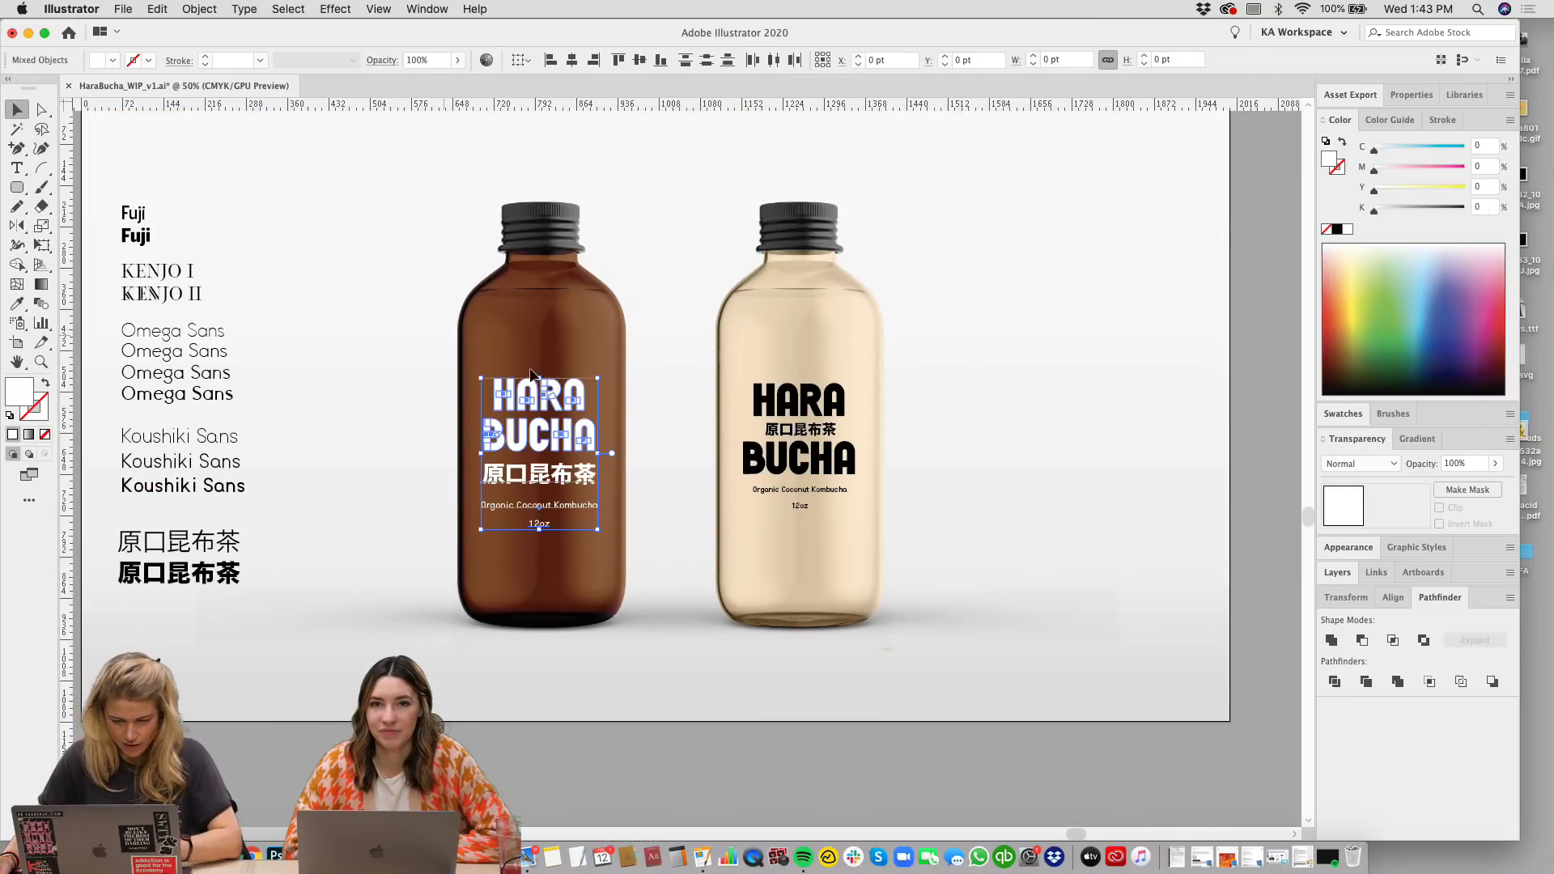
left_click(1192, 489)
scroll(1282, 500, "up", 1)
scroll(1282, 500, "right", 3)
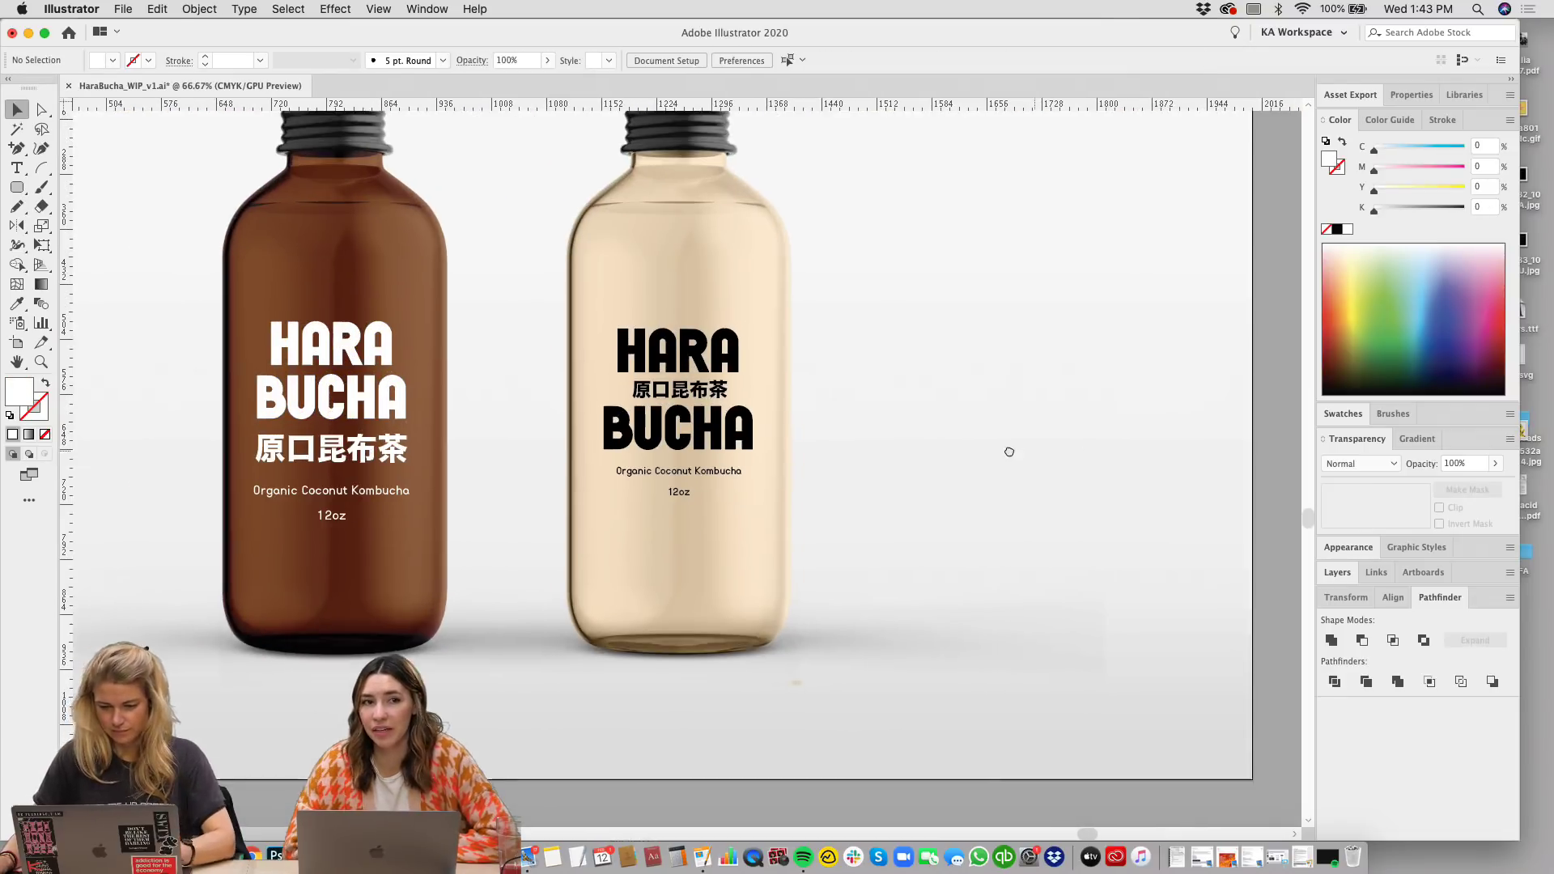
left_click_drag(644, 381, 1046, 380)
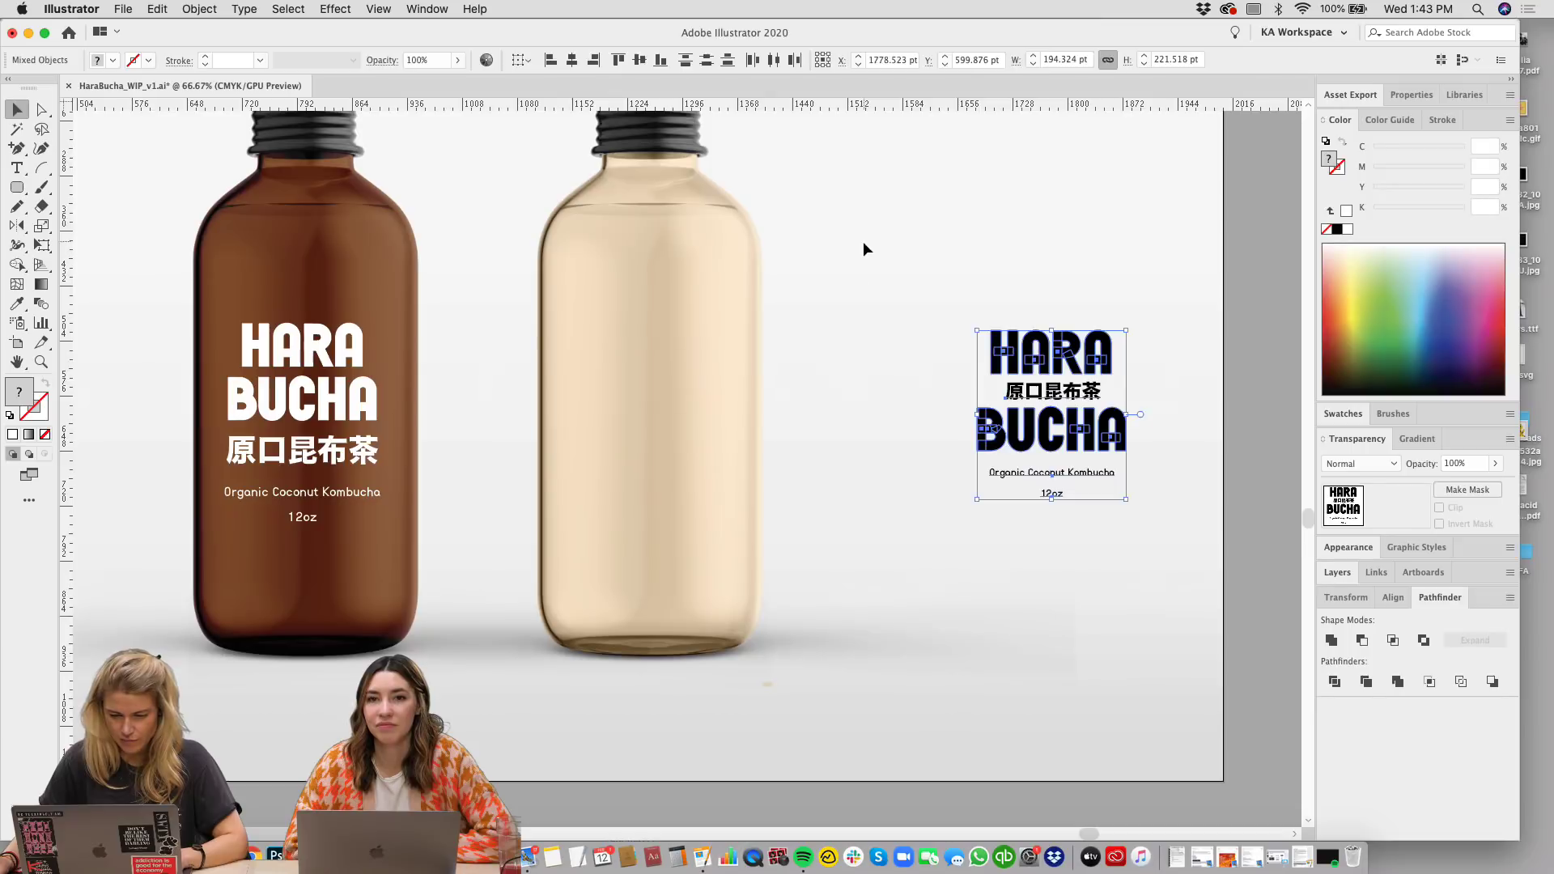
Step: Delete the white Hara Bucha label text from the brown bottle
left_click(862, 241)
left_click(301, 449)
key("Delete")
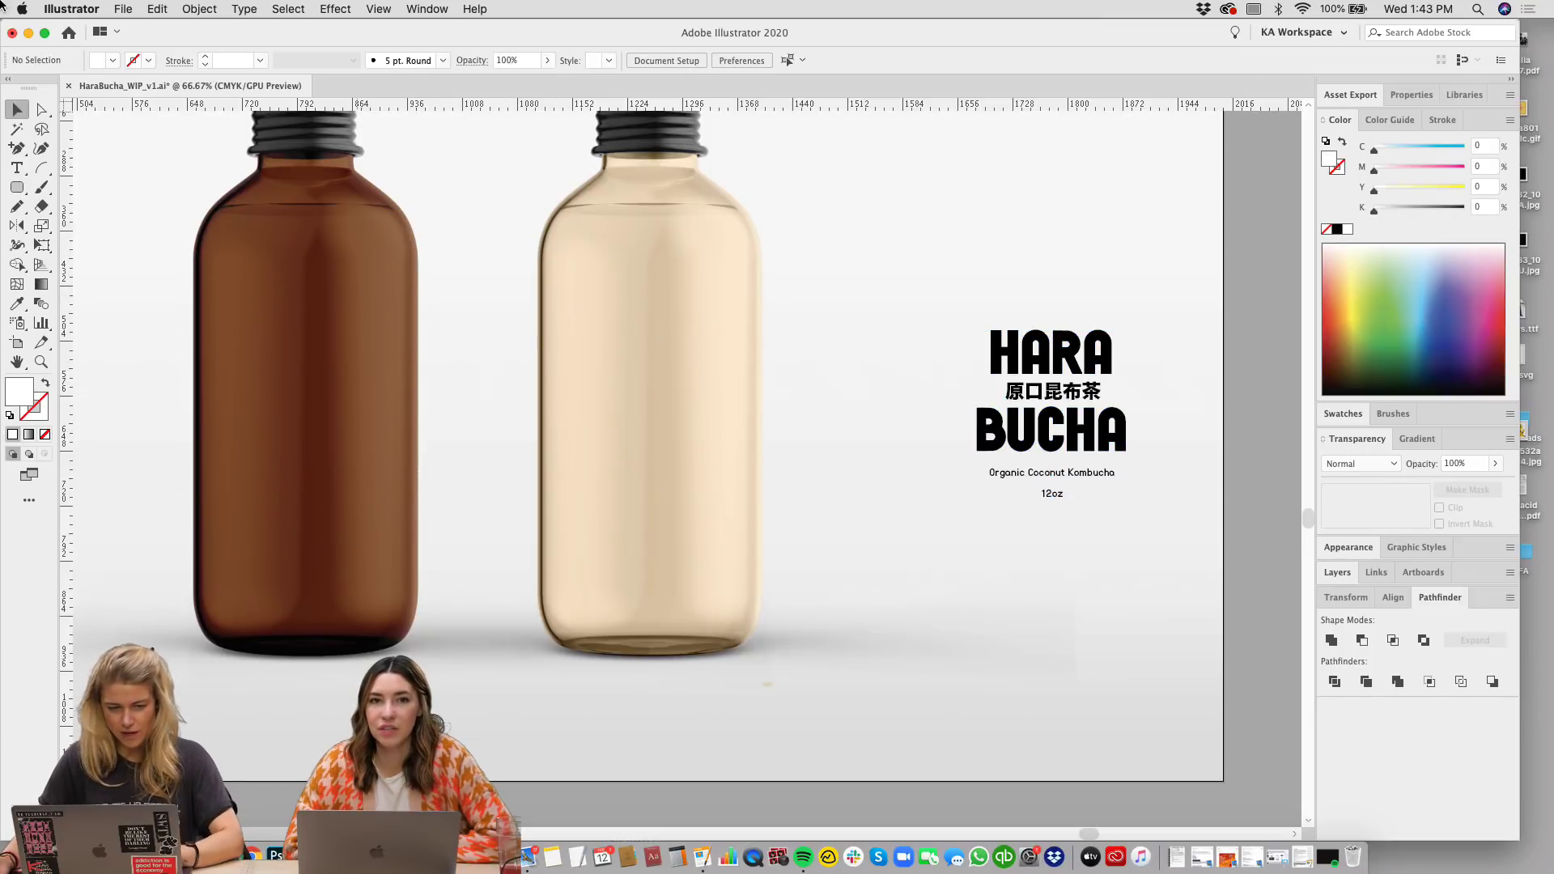
Step: Place HB_RedCoco.psd from the project's Links folder in Finder onto the front of the cream bottle
key("super+Tab")
left_click(508, 260)
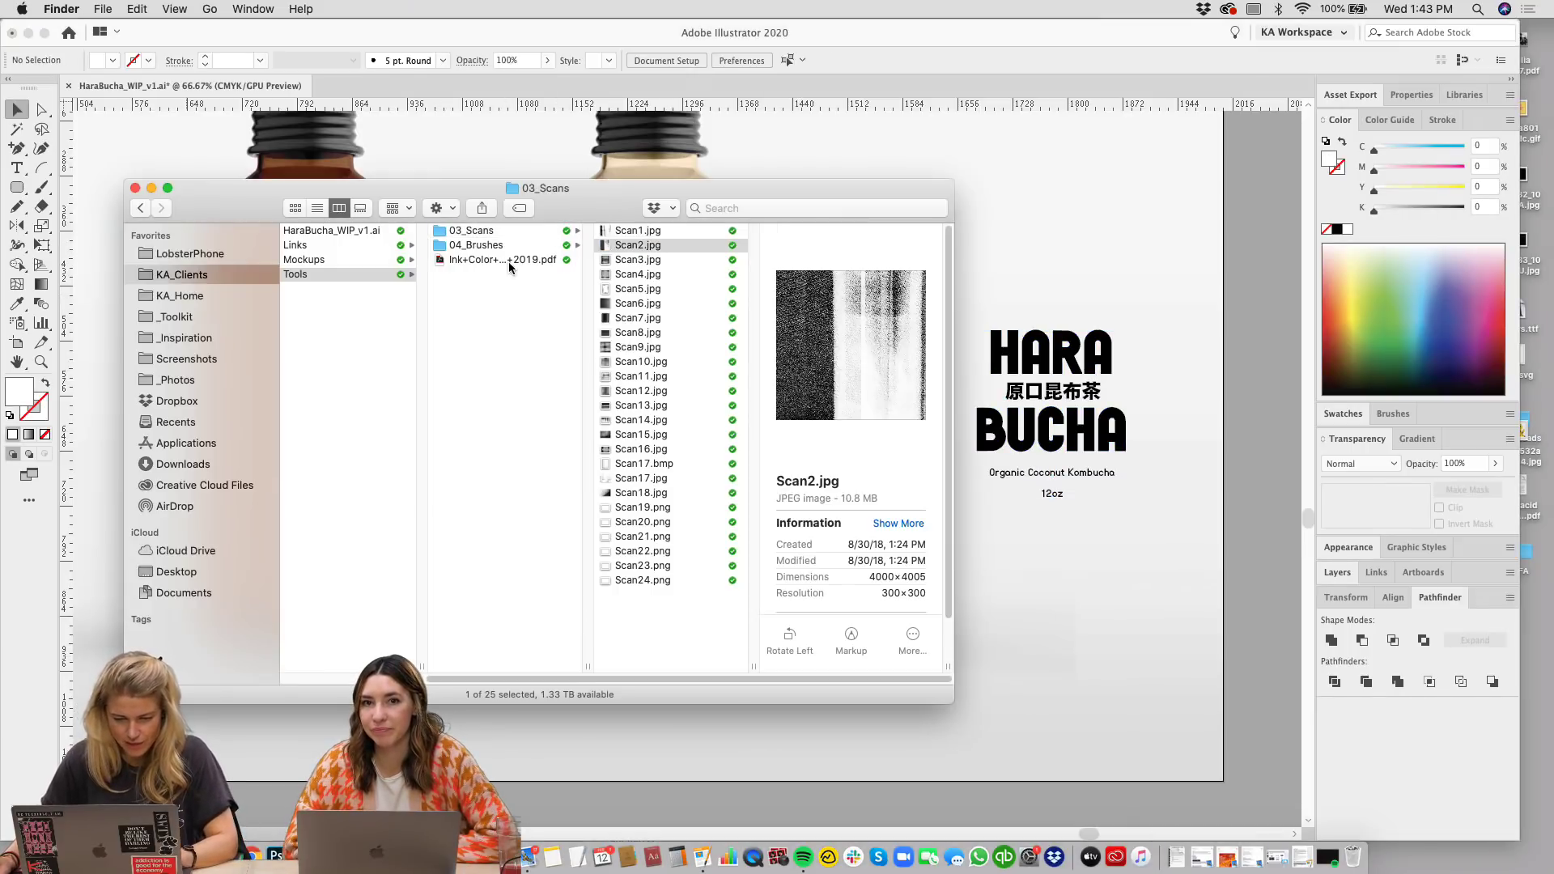
key("Left")
key("Up")
key("Up")
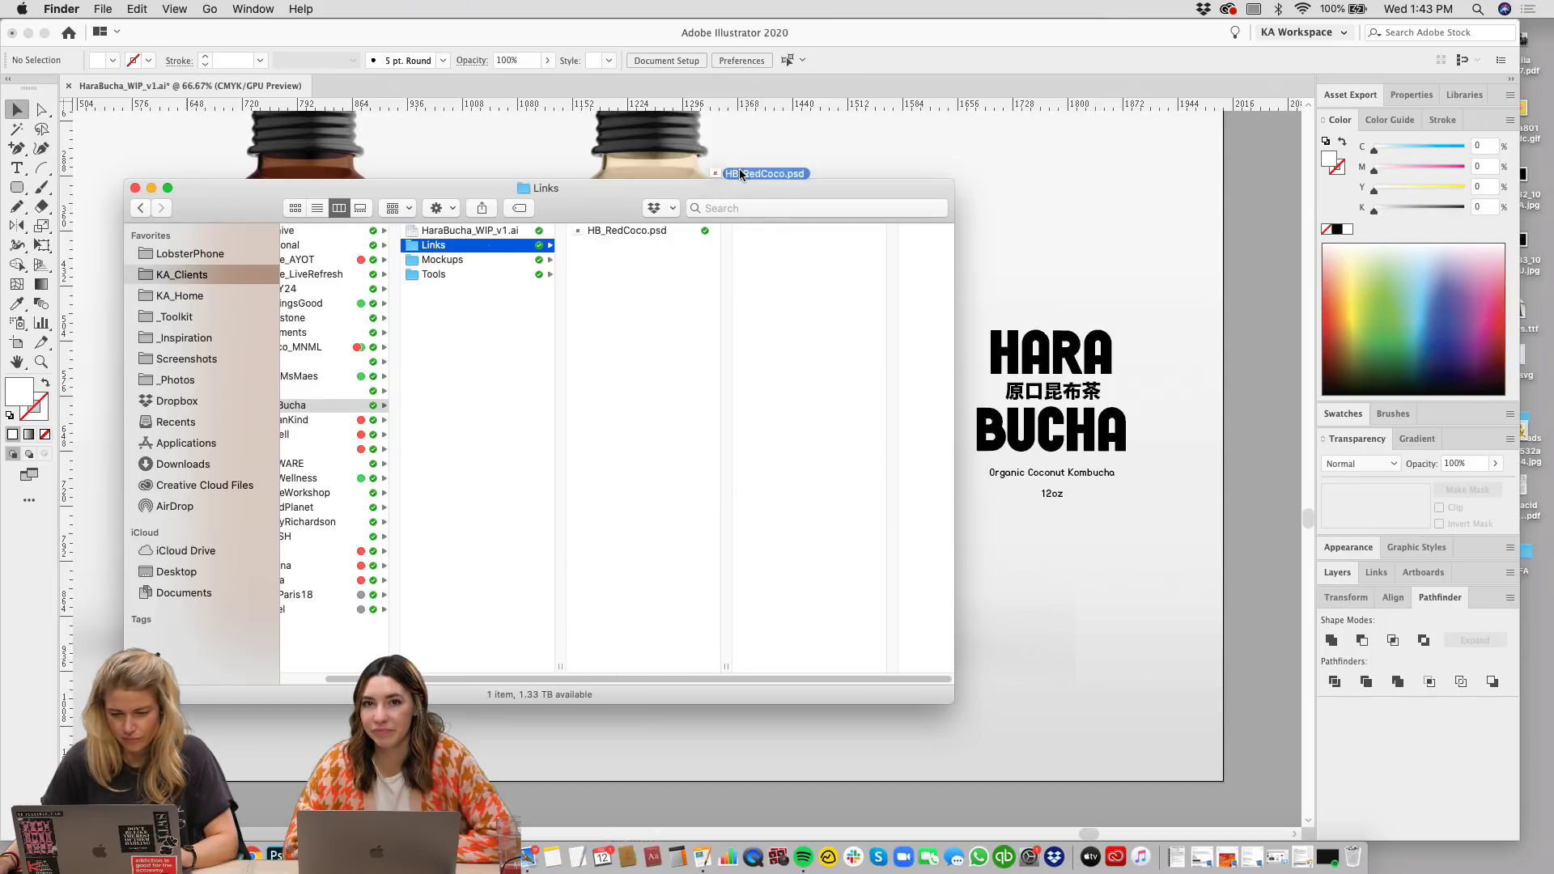
left_click_drag(740, 174, 672, 389)
left_click_drag(646, 224, 655, 260)
left_click(950, 253)
Step: Scale the placed HB_RedCoco artwork on the cream bottle down to about 509 pt wide
key("super+1")
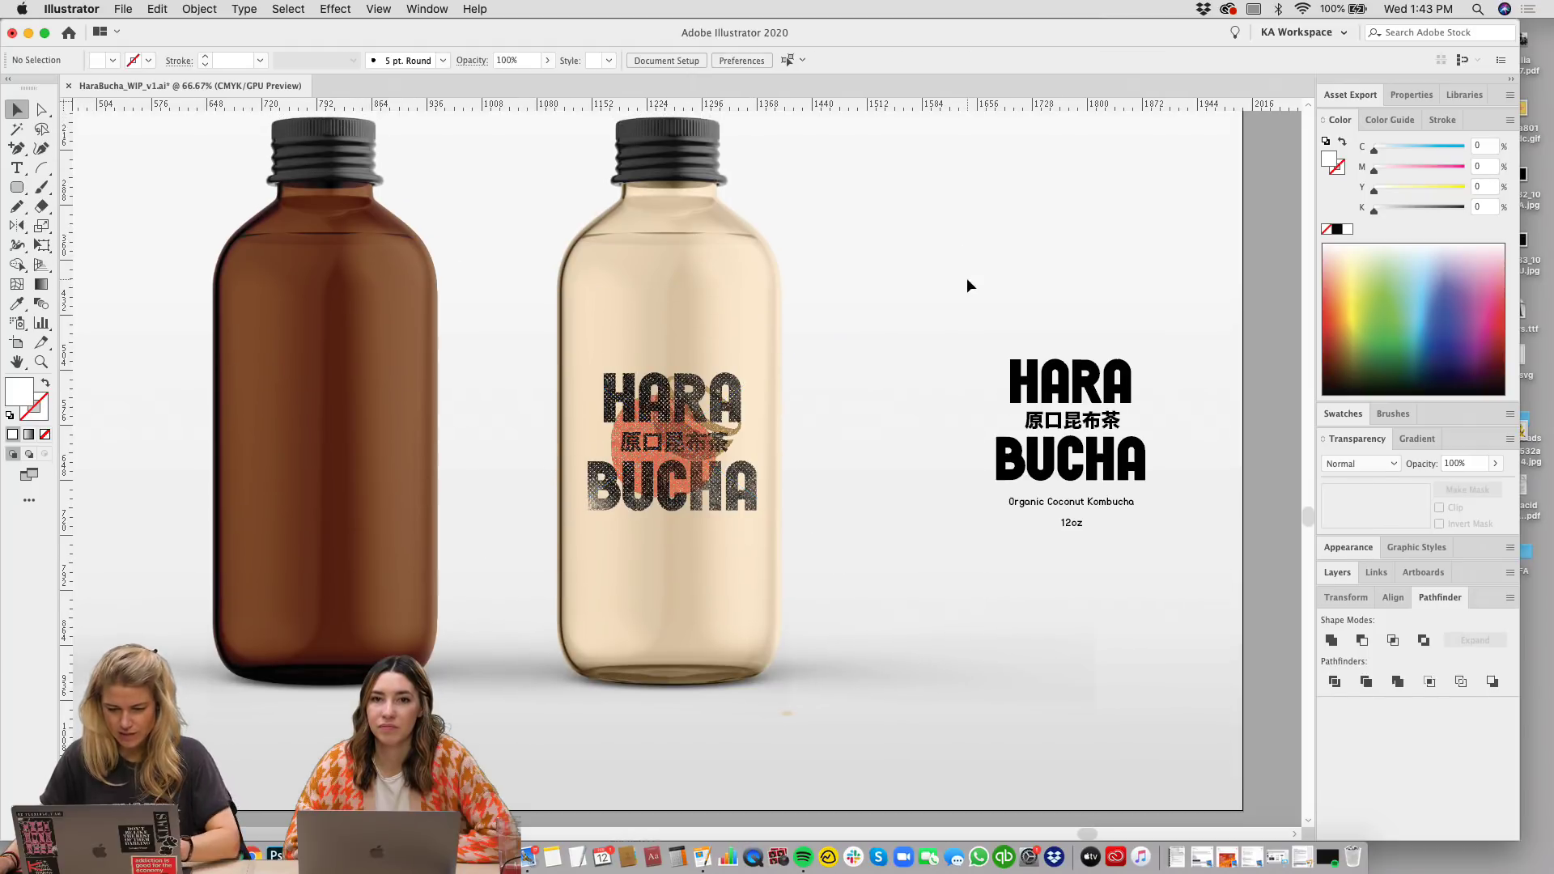
left_click(696, 438)
key("shift+Up")
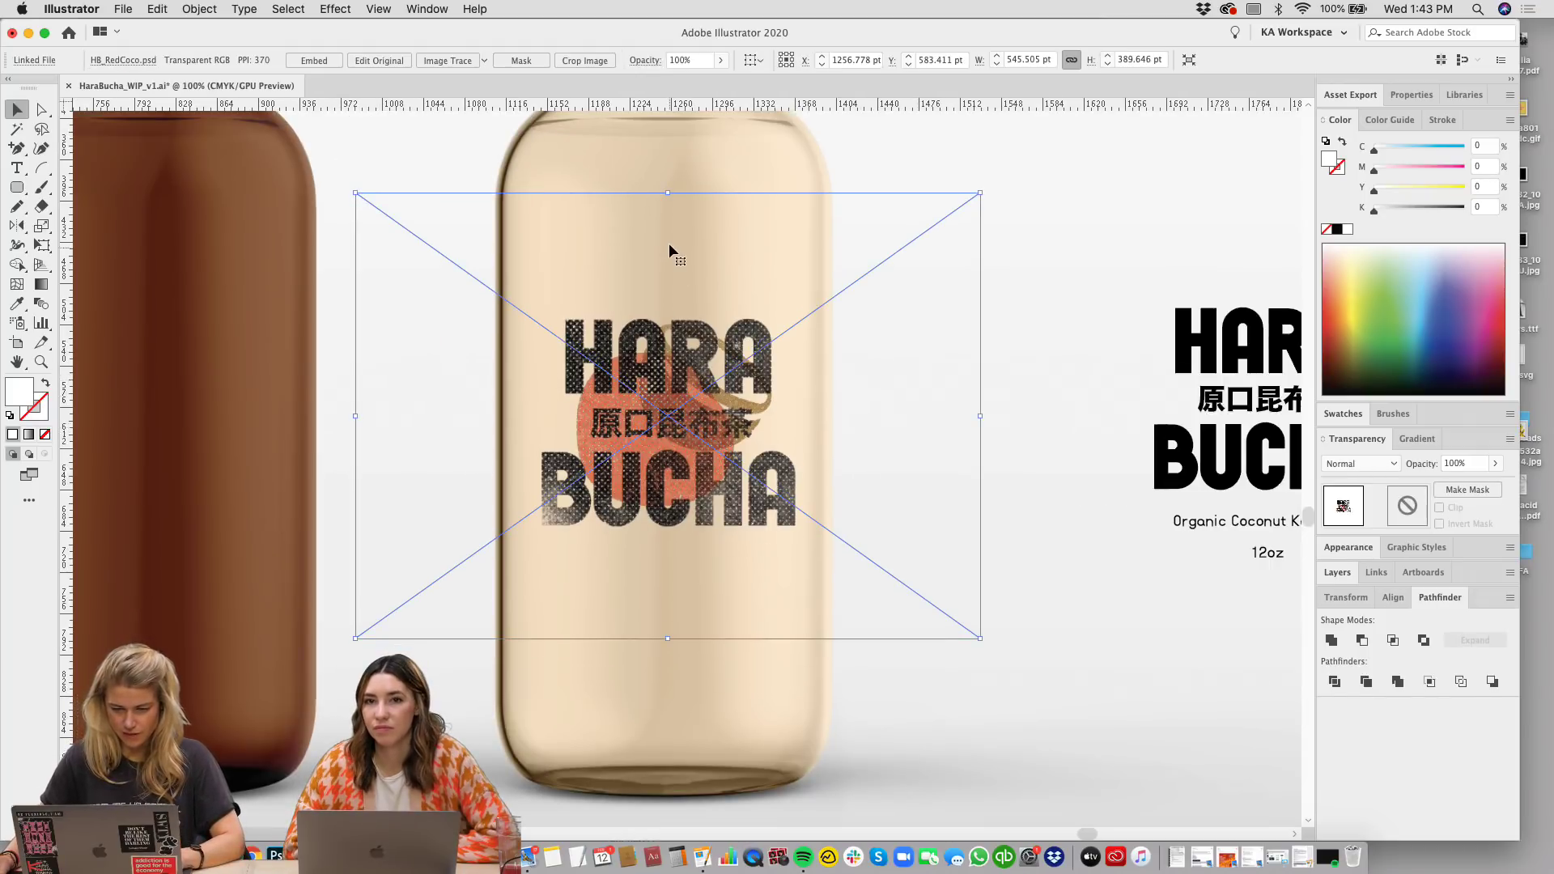
left_click_drag(666, 196, 659, 208)
left_click(1058, 292)
key("super+minus")
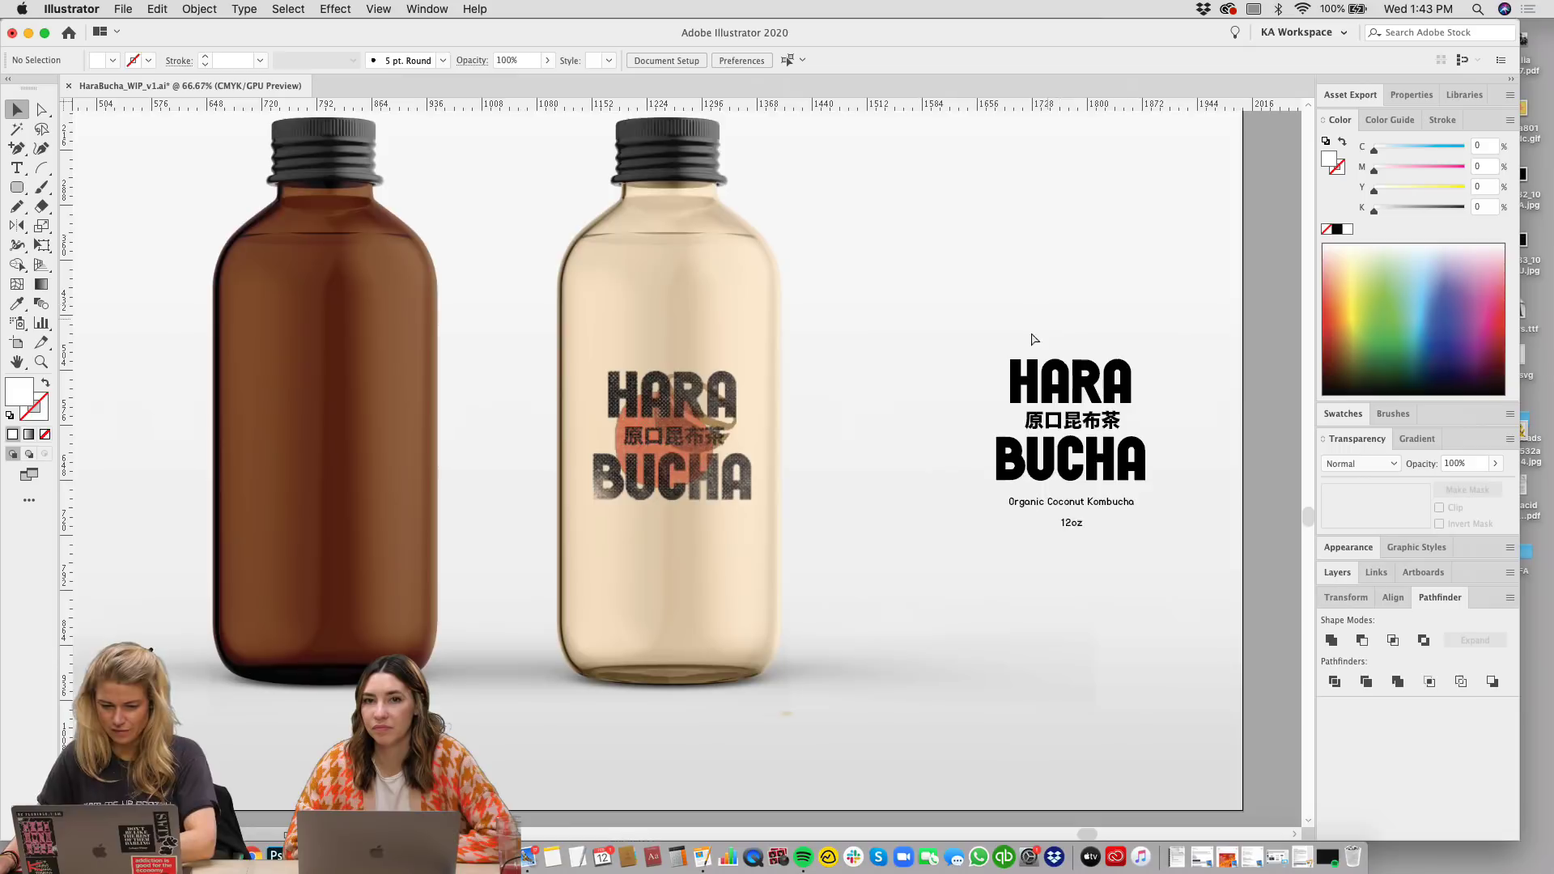
Step: Enlarge the placed HB_RedCoco artwork to about 561 pt wide, keeping it centred on the cream bottle
left_click_drag(1030, 337, 911, 495)
left_click(731, 527)
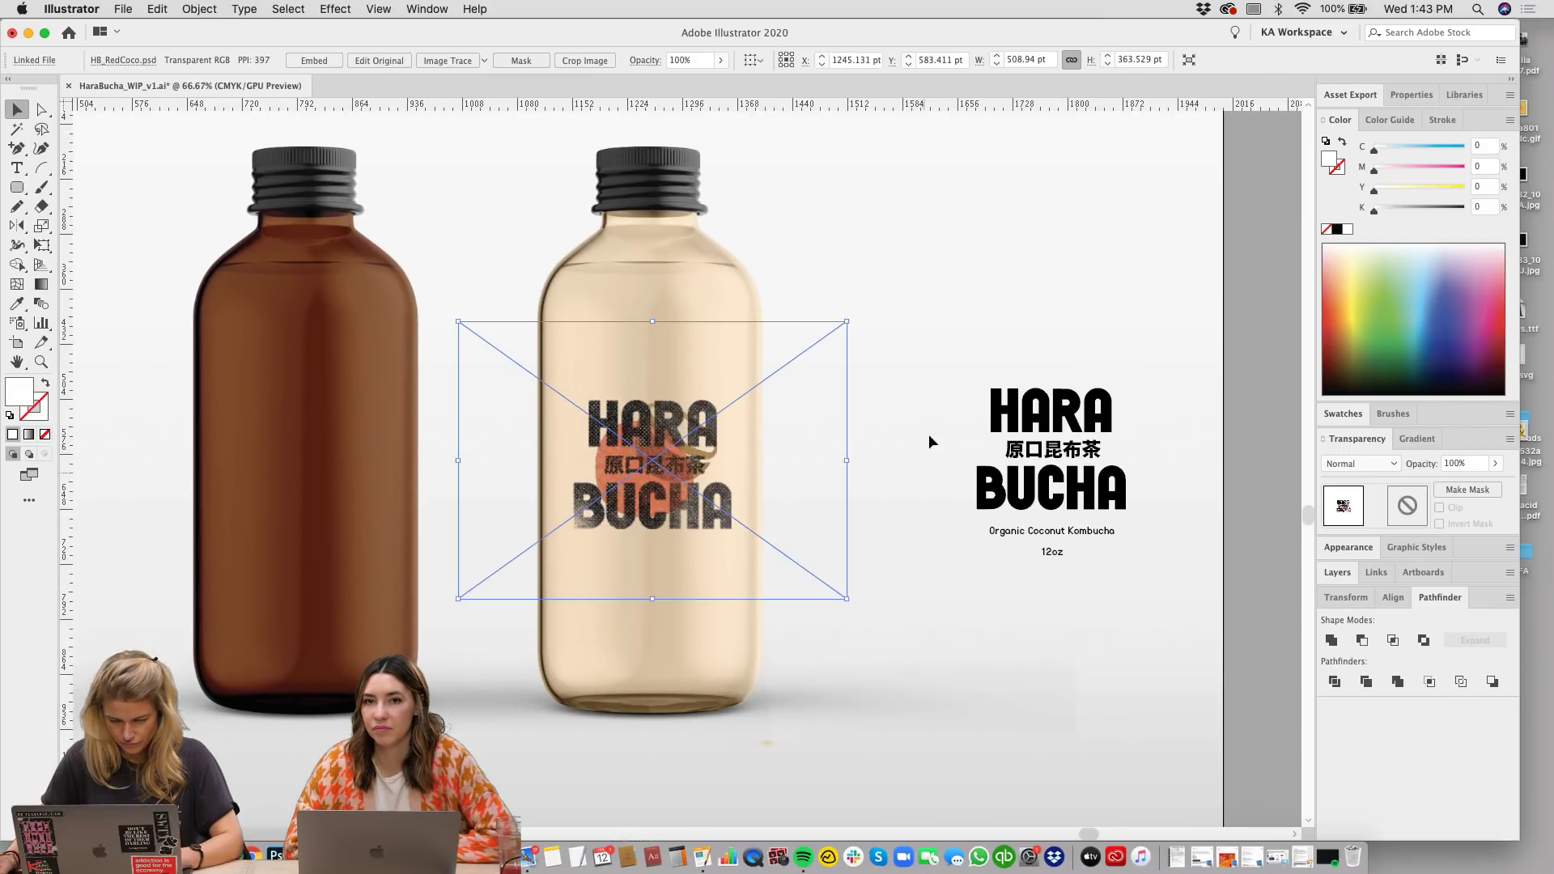
left_click(929, 440)
left_click(752, 479)
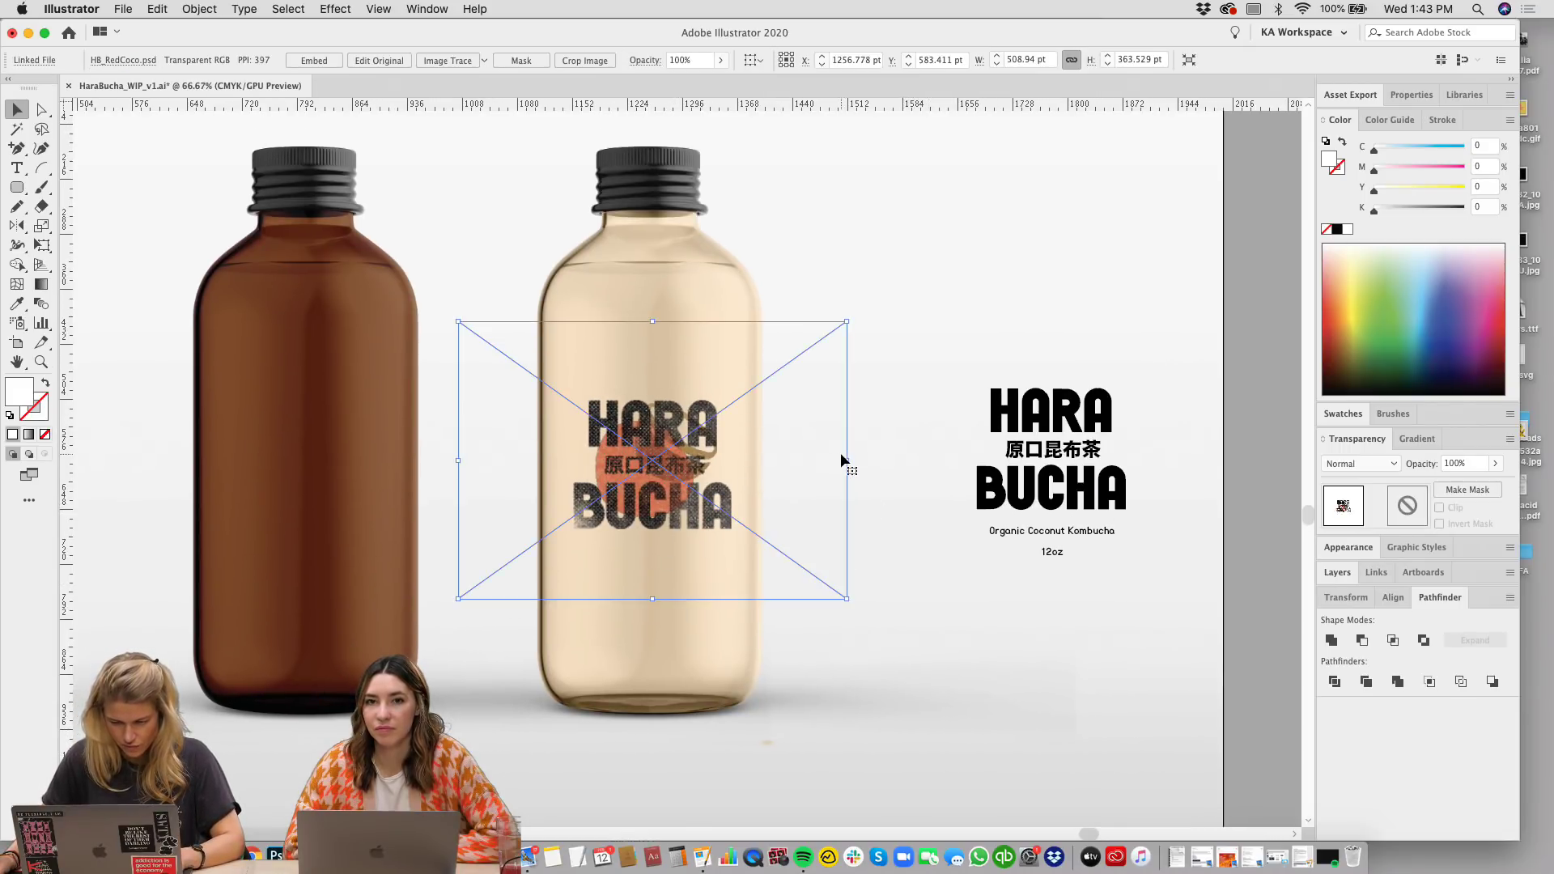
left_click_drag(841, 460, 867, 451)
scroll(716, 569, "down", 1)
key("super+shift+a")
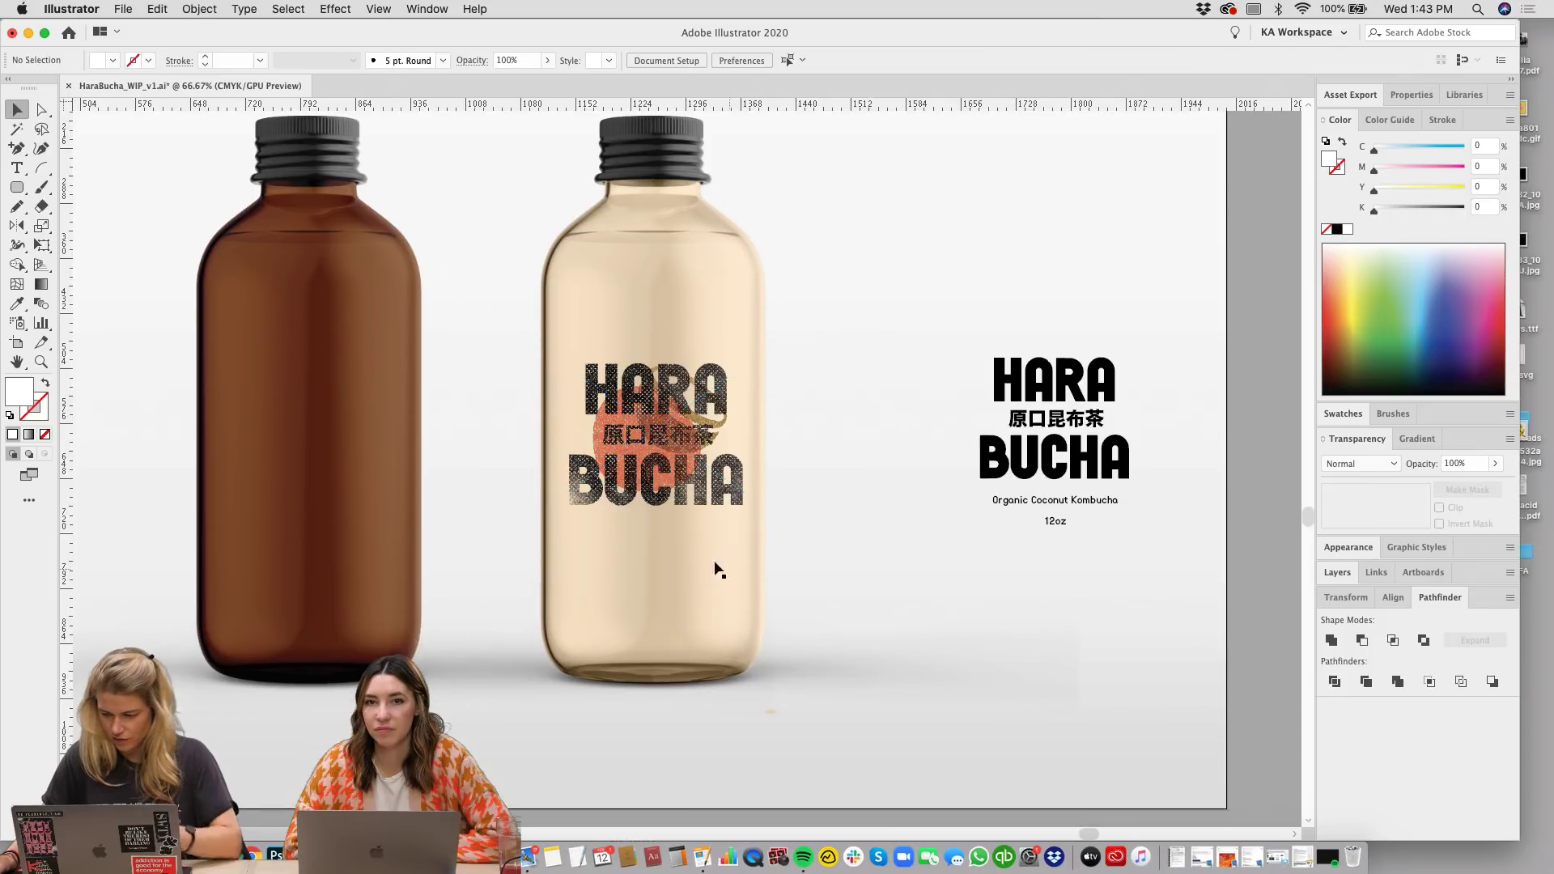
Step: Open the linked HB_RedCoco.psd for editing in Photoshop and hide its Text Letterpress group
left_click(593, 463)
left_click(1376, 572)
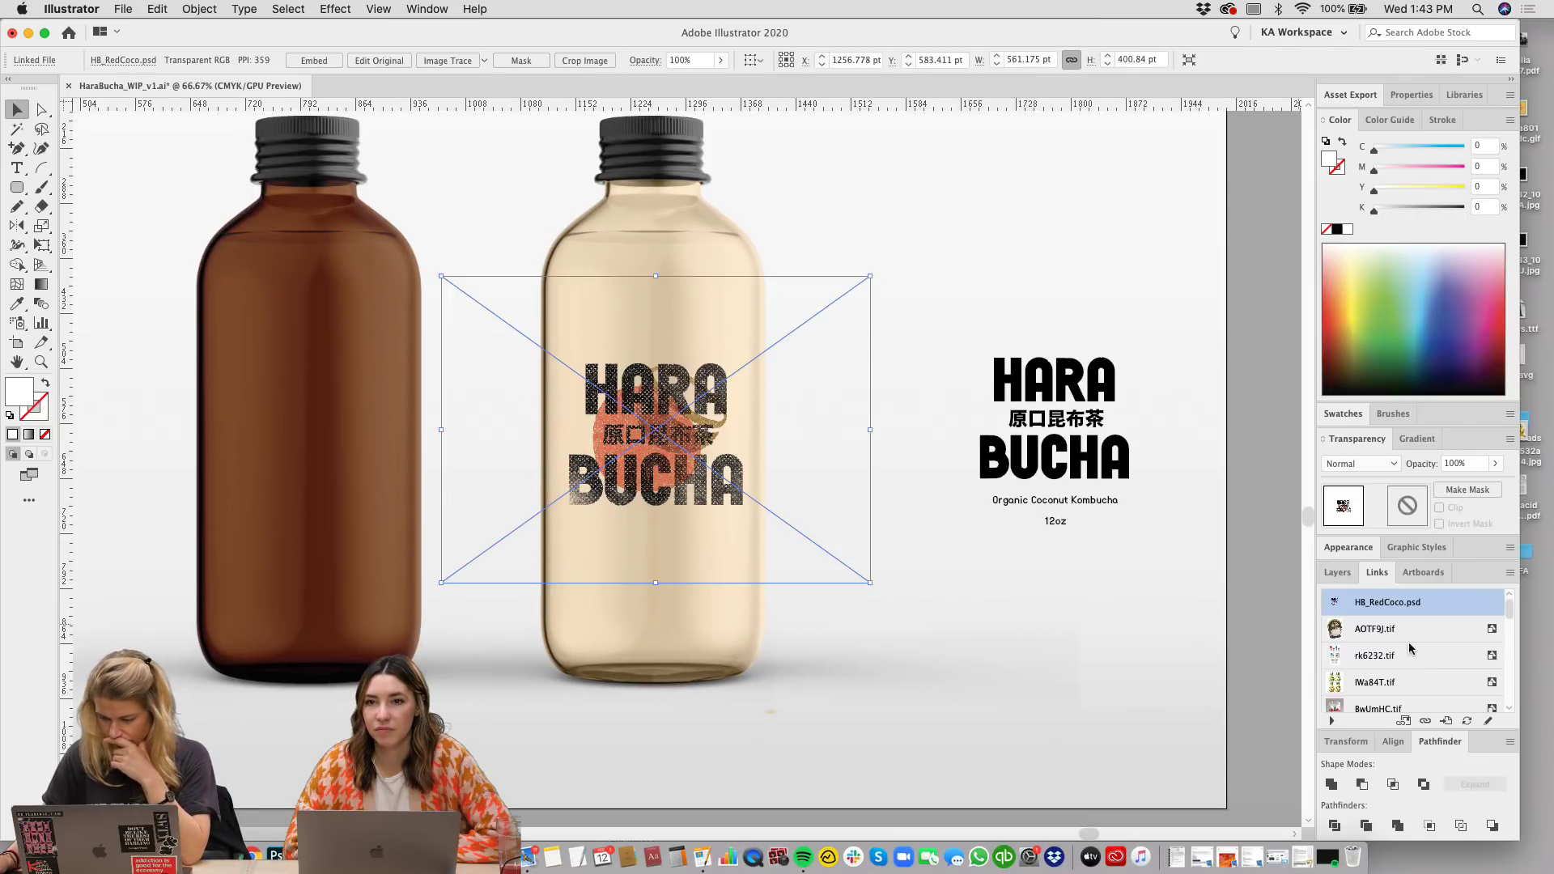
left_click(1488, 724)
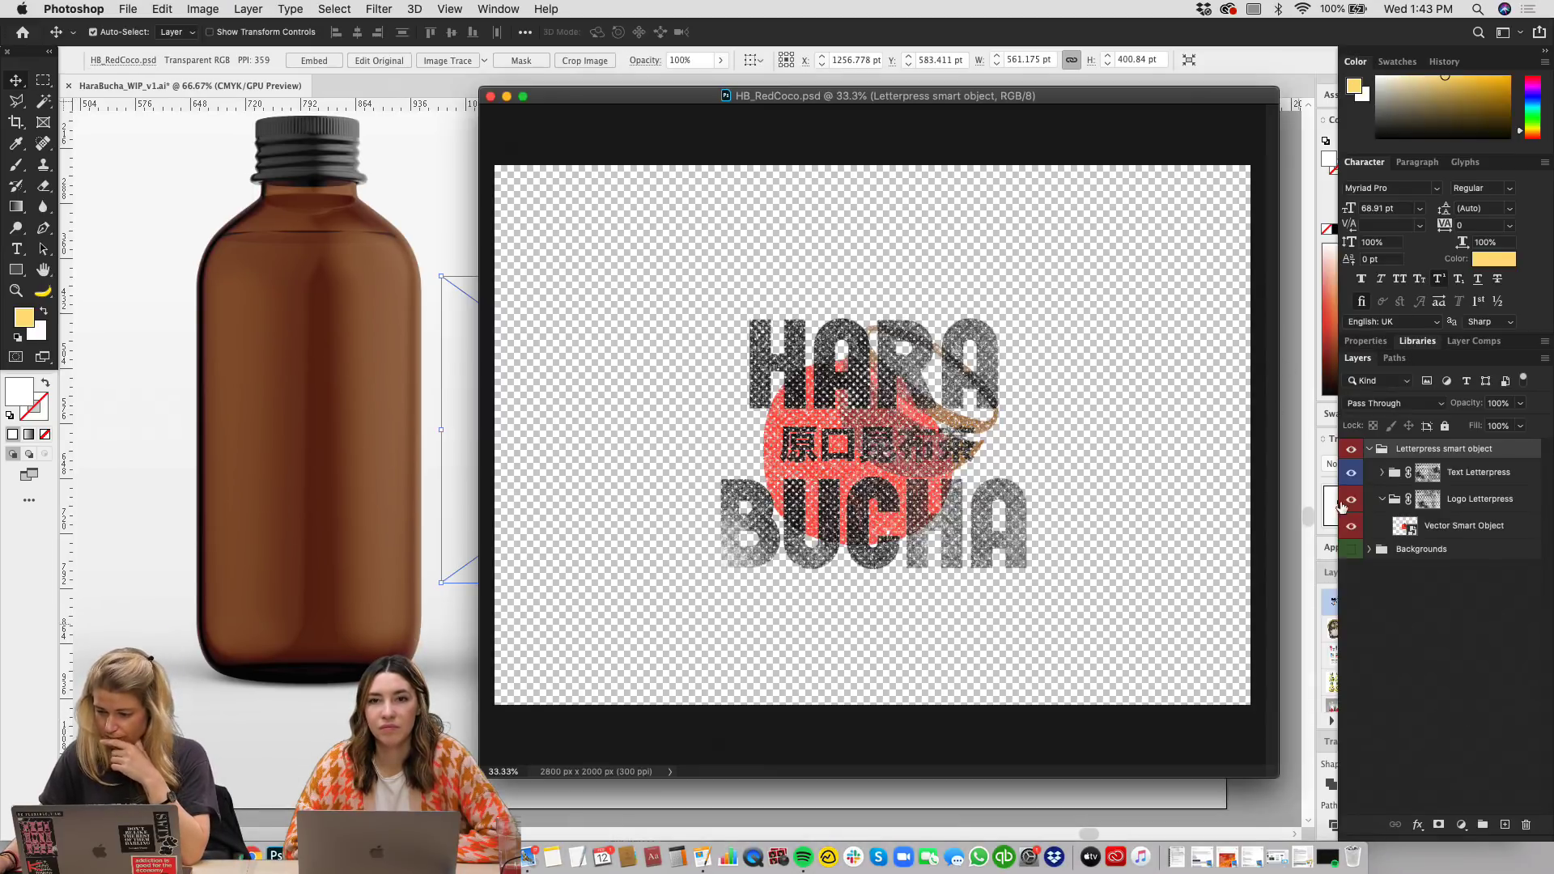
left_click(1352, 450)
left_click(1353, 450)
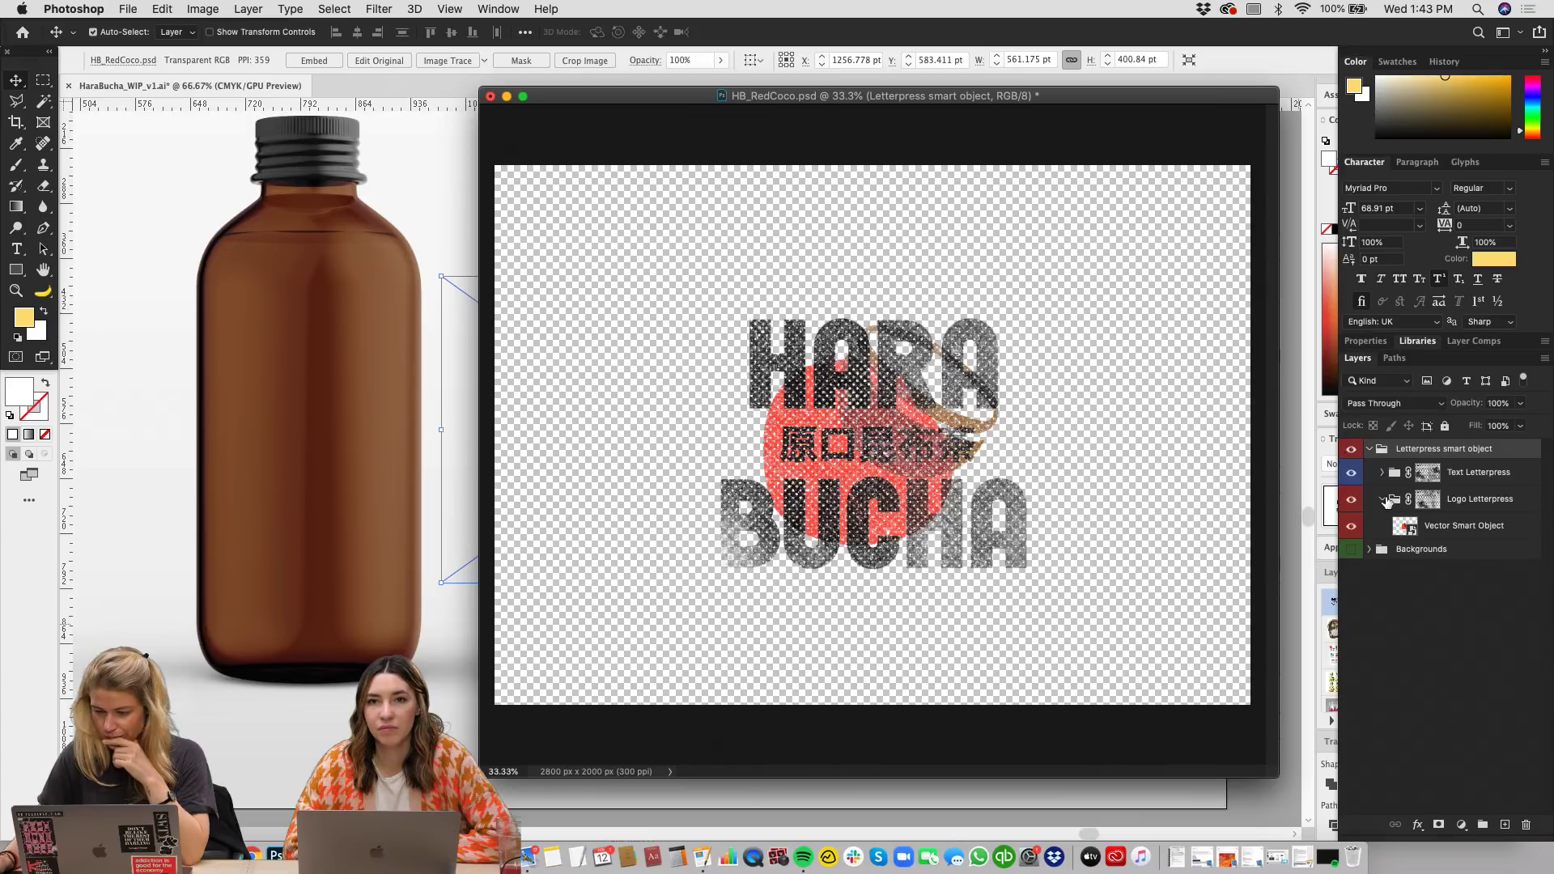
left_click(1349, 476)
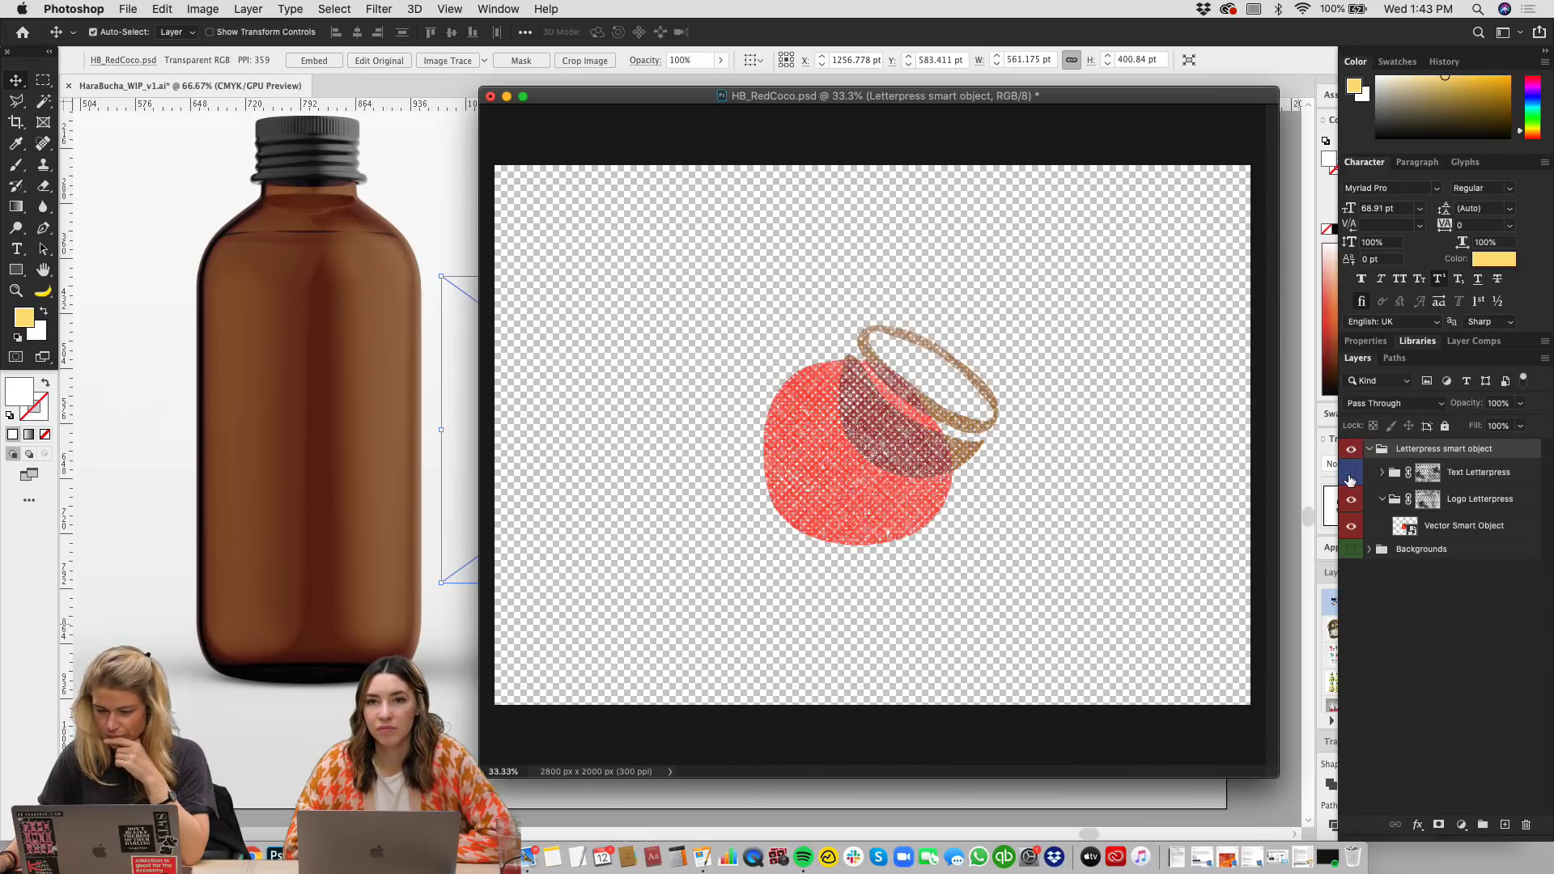
Step: Enlarge the bowl artwork in the Logo Letterpress group to about 2045 by 1906 px so it nearly fills the canvas height
left_click(1410, 528)
key("super+t")
left_click_drag(1002, 318, 1163, 177)
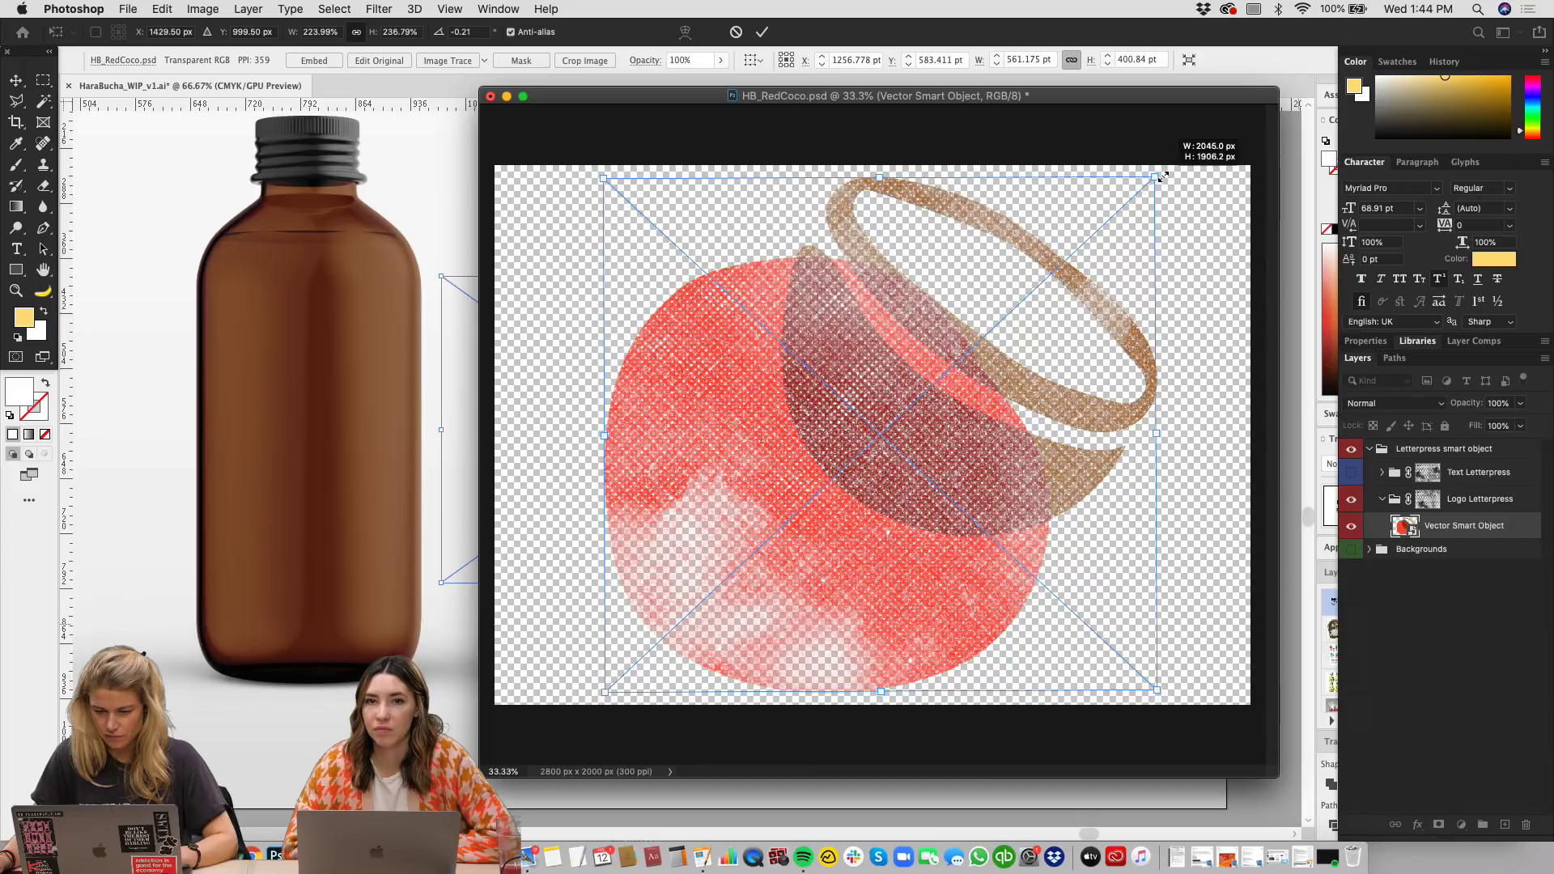
key("Return")
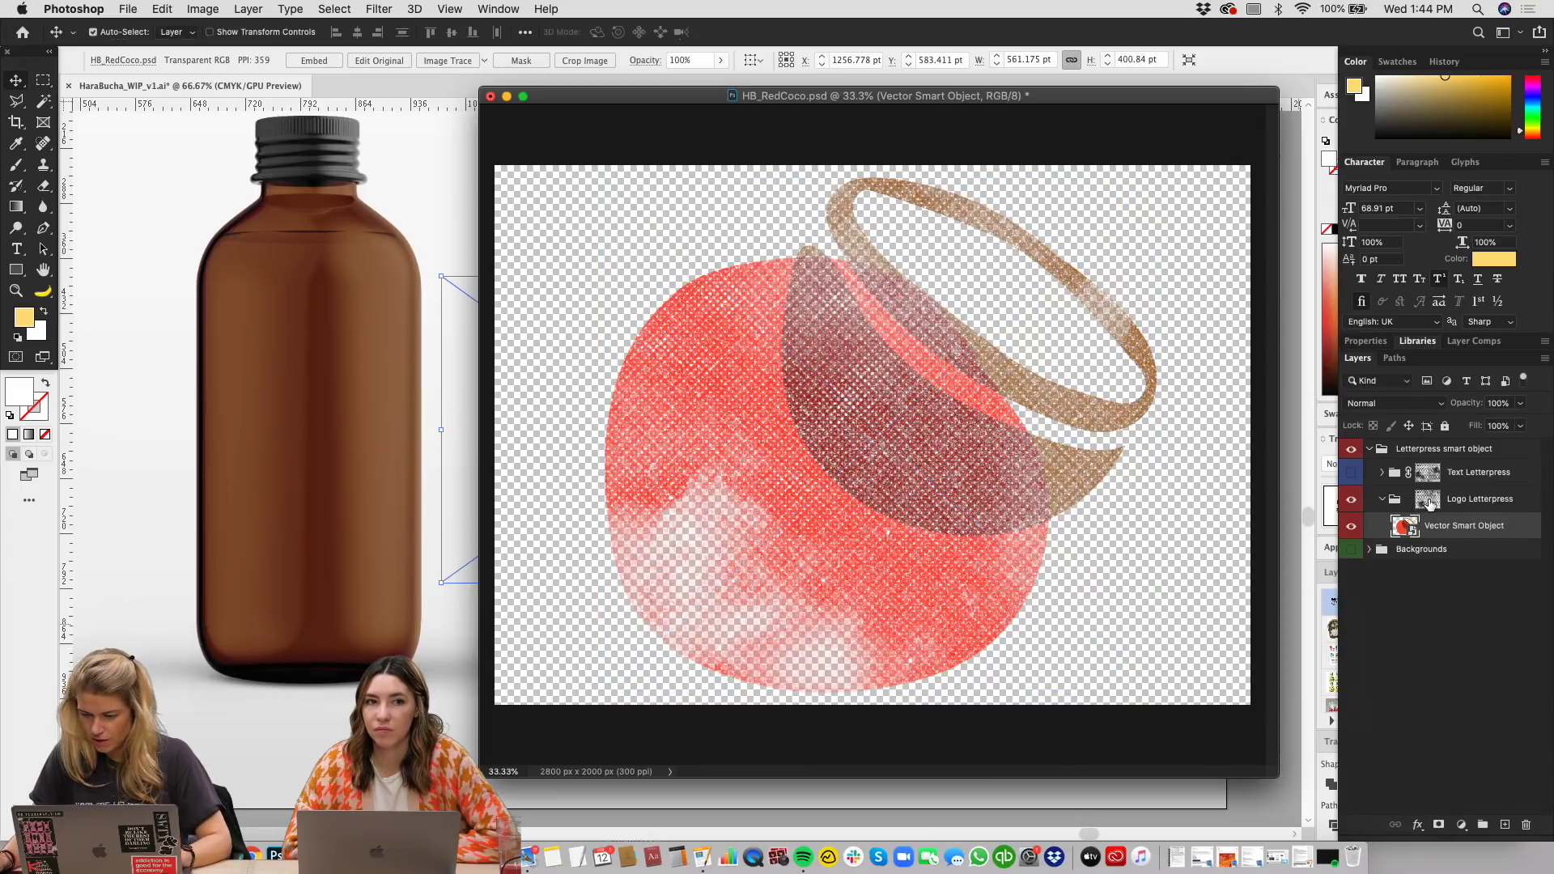
Step: Scale down and reposition the Logo Letterpress texture mask over the bowl artwork, independently of the group's contents
left_click(1429, 499)
key("super+t")
left_click_drag(989, 364, 990, 362)
left_click_drag(1249, 163, 1196, 251)
left_click_drag(1063, 387, 1011, 474)
left_click_drag(1123, 309, 1172, 279)
left_click_drag(1078, 401, 1080, 406)
key("Return")
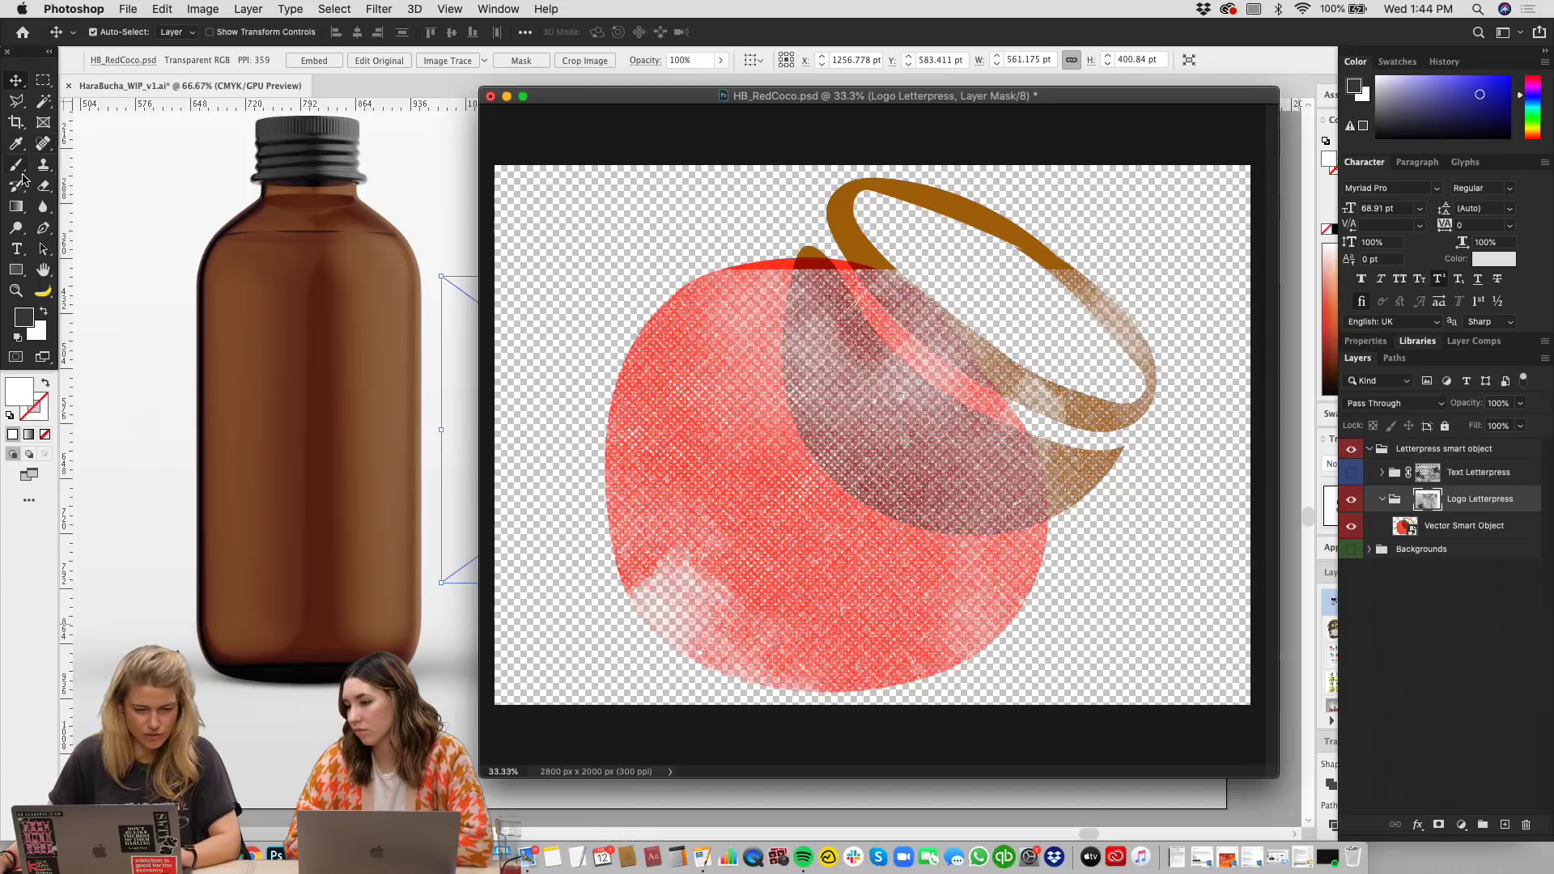
Step: With a 220 px Clone Stamp, clone mask texture over the untextured bowl rim and the top edge of the red shape
left_click_drag(44, 165, 93, 167)
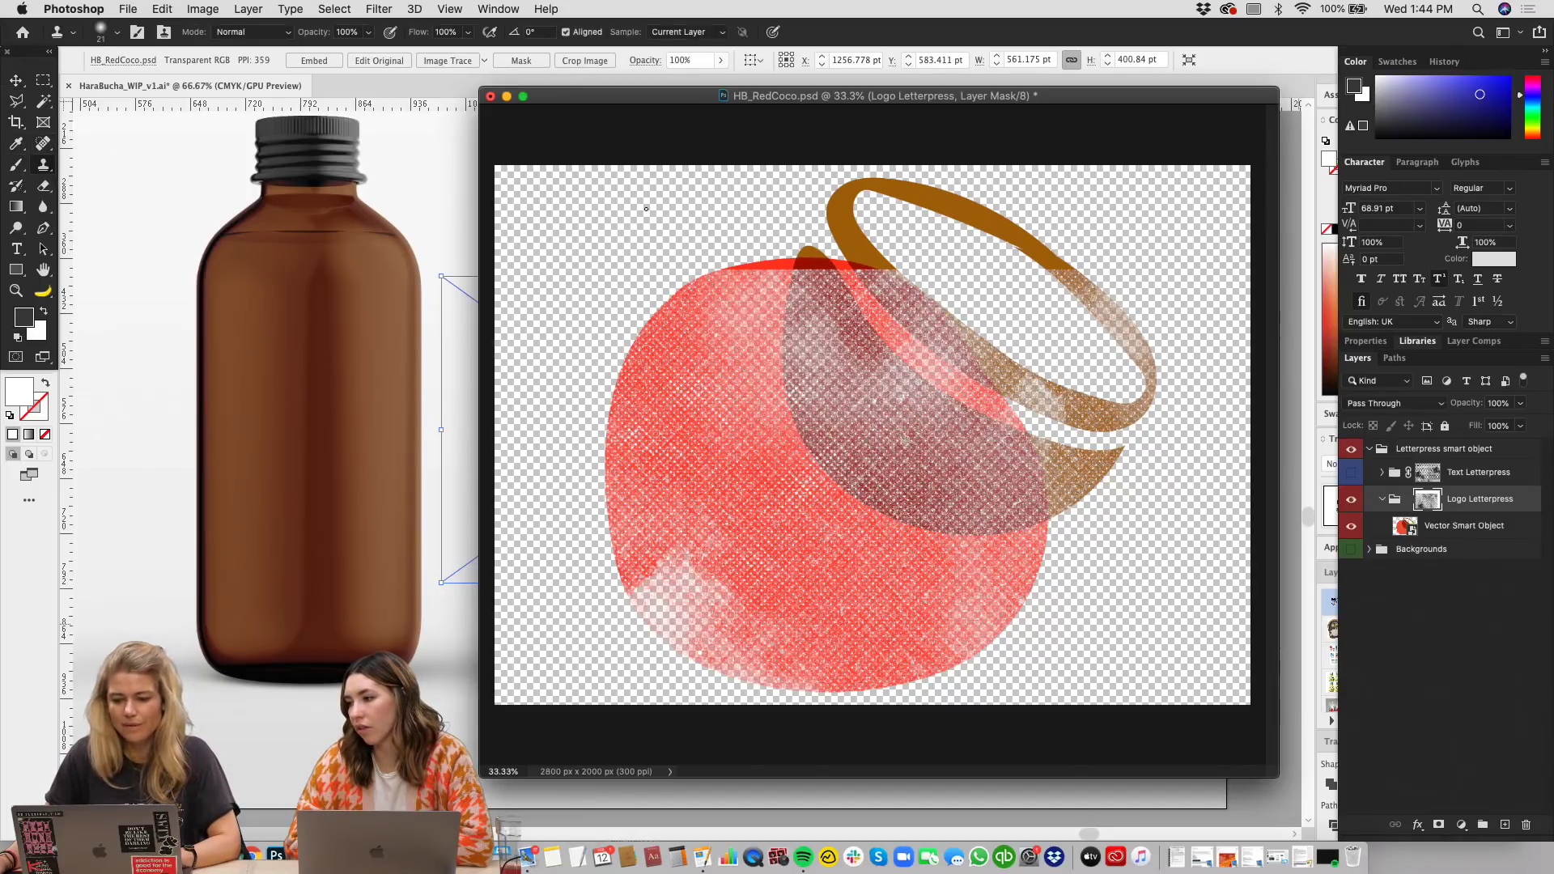
right_click(791, 378)
left_click(943, 394)
type("220")
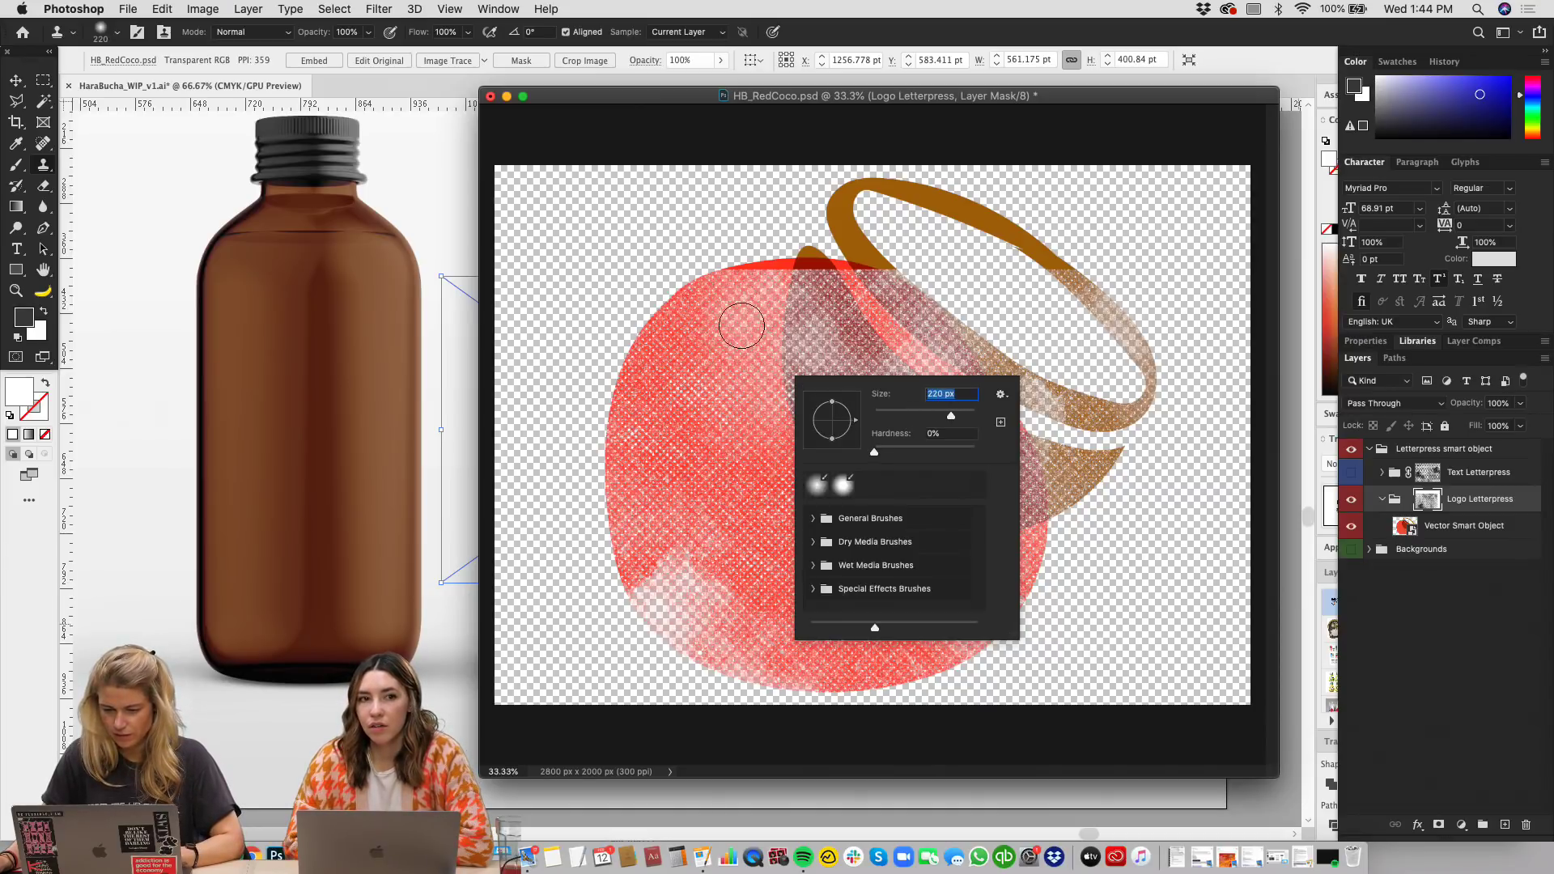
key("Return")
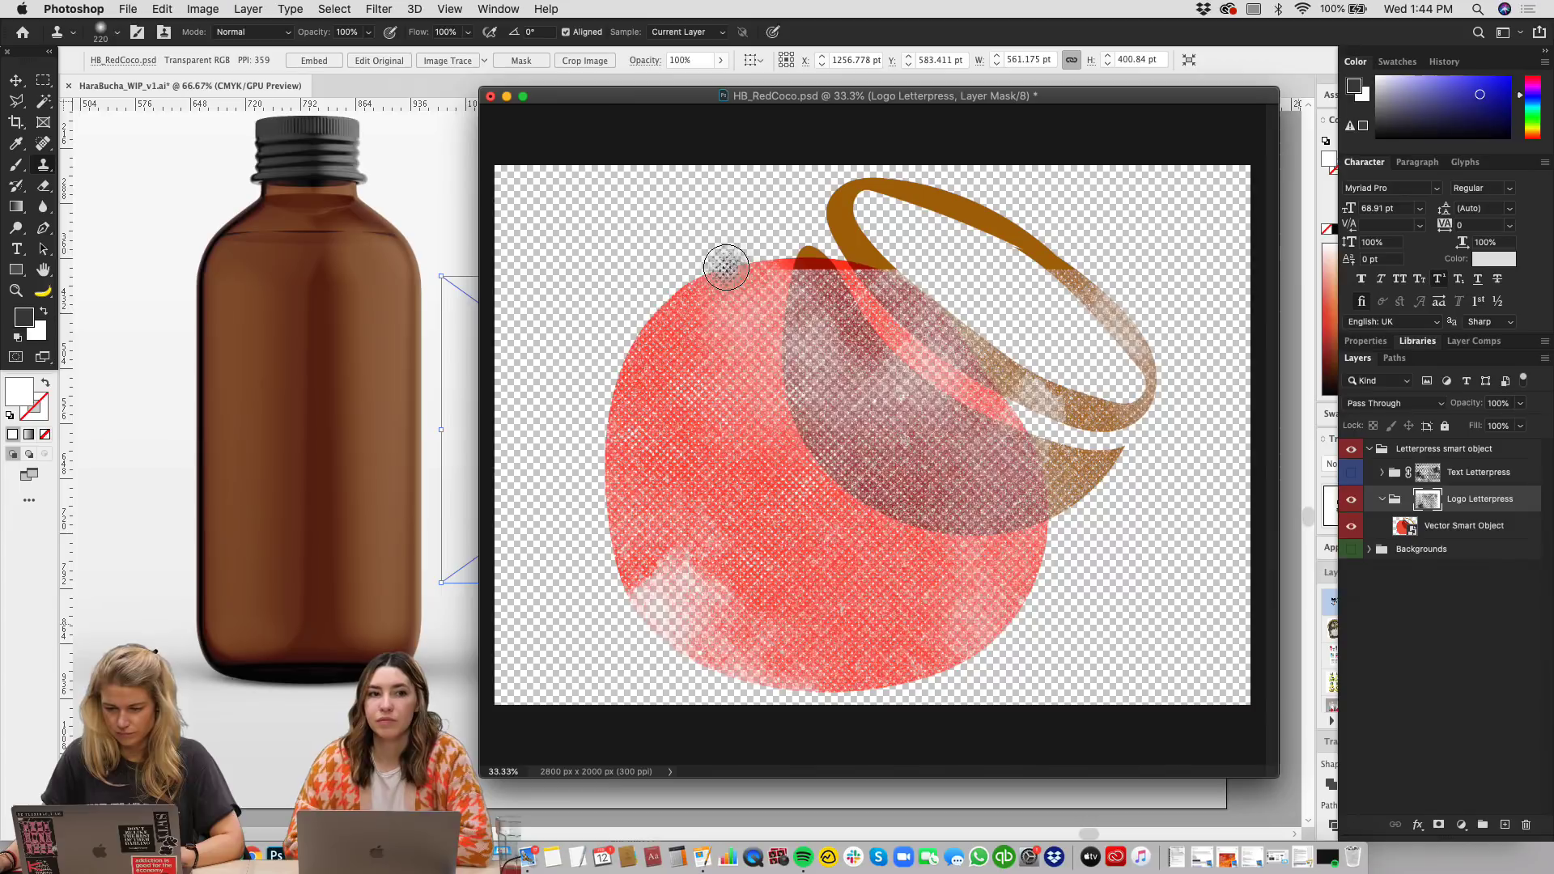
mouse_move(721, 260)
left_mouse_down()
mouse_move(926, 259)
mouse_move(823, 242)
mouse_move(870, 214)
mouse_move(811, 190)
mouse_move(891, 187)
mouse_move(1002, 248)
mouse_move(1000, 219)
mouse_move(1048, 279)
mouse_move(1106, 274)
mouse_move(1085, 232)
mouse_move(1066, 266)
mouse_move(1130, 300)
mouse_move(1044, 228)
mouse_move(1135, 367)
mouse_move(1113, 521)
left_mouse_up()
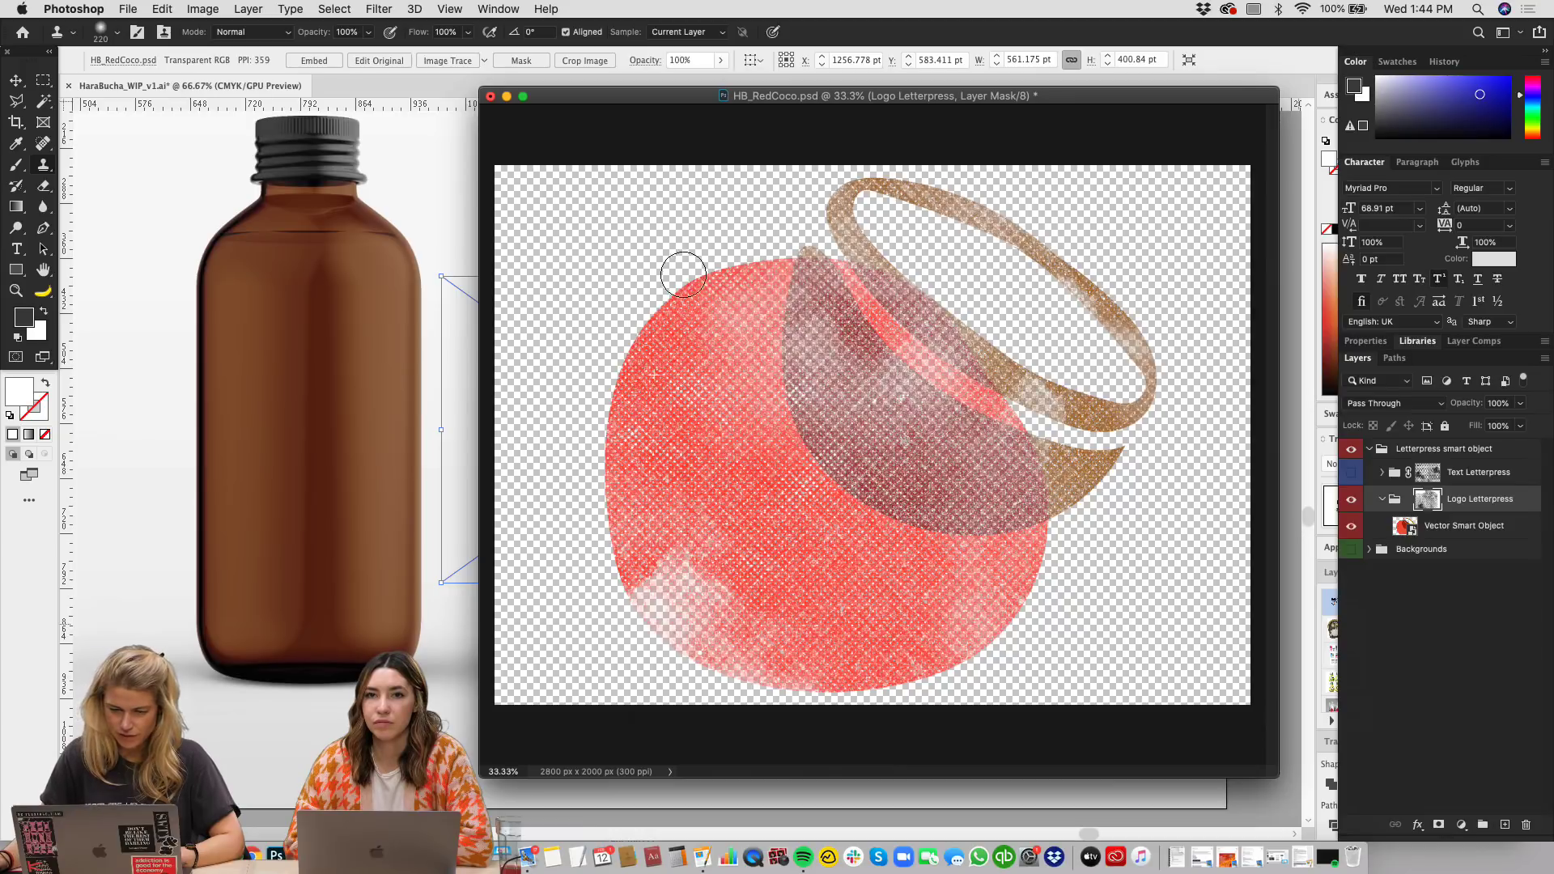
Step: Clone mask texture over the faded patches at the red shape's lower left and in the dark overlap with the bowl
left_click(708, 567, "alt")
mouse_move(696, 559)
left_mouse_down()
mouse_move(743, 611)
mouse_move(677, 573)
mouse_move(671, 596)
mouse_move(730, 638)
mouse_move(632, 583)
mouse_move(697, 667)
mouse_move(766, 656)
mouse_move(763, 627)
mouse_move(734, 674)
left_mouse_up()
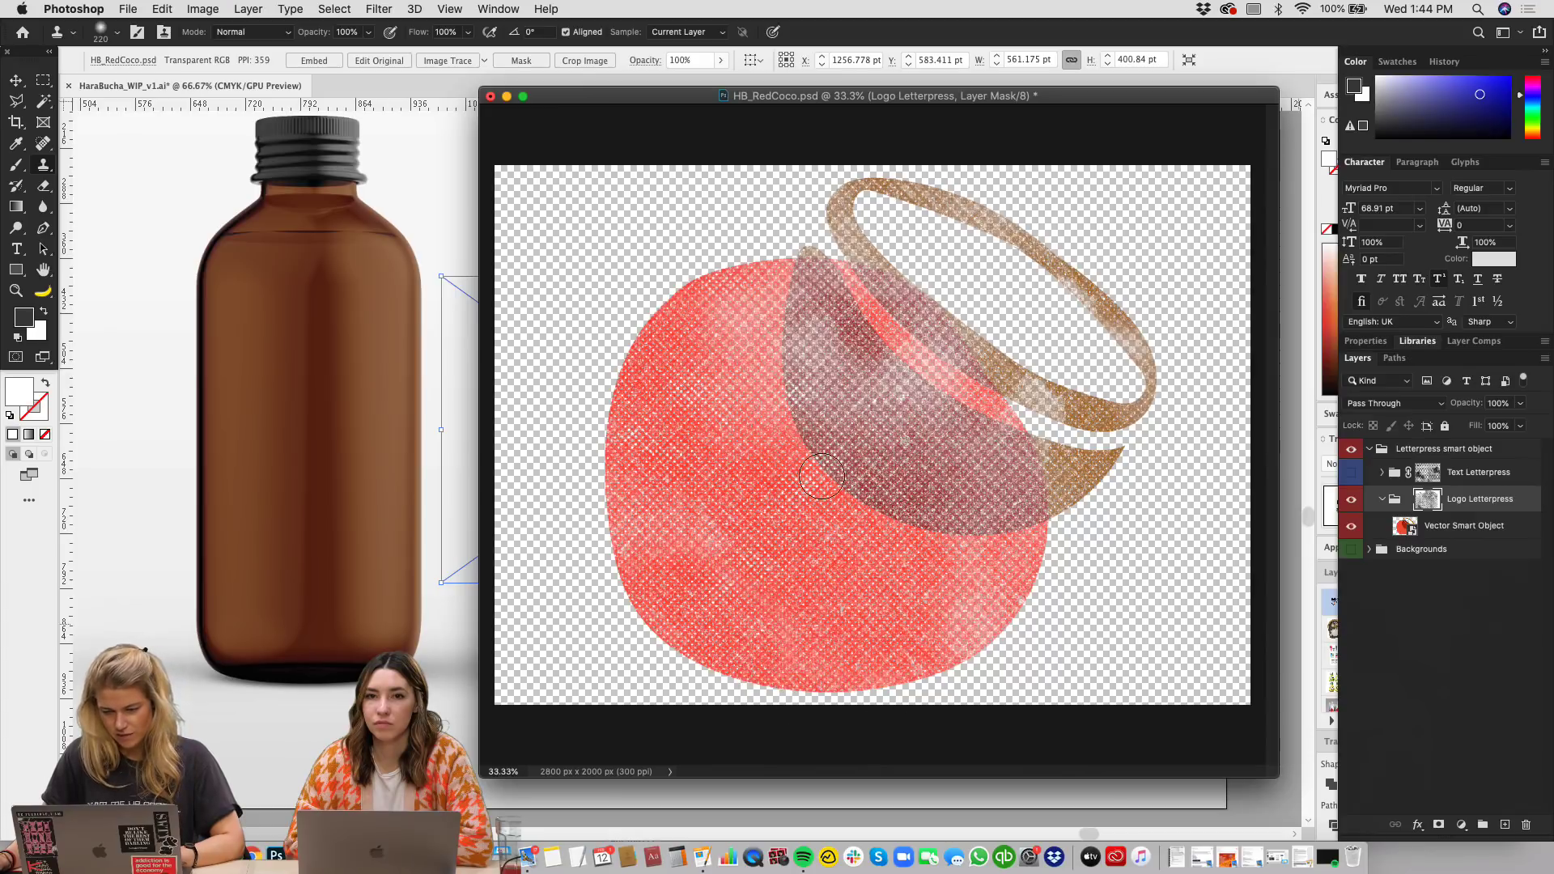
mouse_move(822, 476)
left_mouse_down()
mouse_move(810, 428)
mouse_move(745, 387)
mouse_move(713, 388)
mouse_move(913, 407)
mouse_move(712, 359)
mouse_move(938, 371)
mouse_move(800, 301)
mouse_move(885, 365)
mouse_move(821, 341)
mouse_move(832, 272)
mouse_move(777, 240)
mouse_move(1010, 395)
mouse_move(917, 435)
mouse_move(1067, 422)
mouse_move(971, 347)
mouse_move(1168, 429)
mouse_move(1066, 324)
mouse_move(1111, 330)
mouse_move(1009, 243)
mouse_move(802, 201)
left_mouse_up()
key("v")
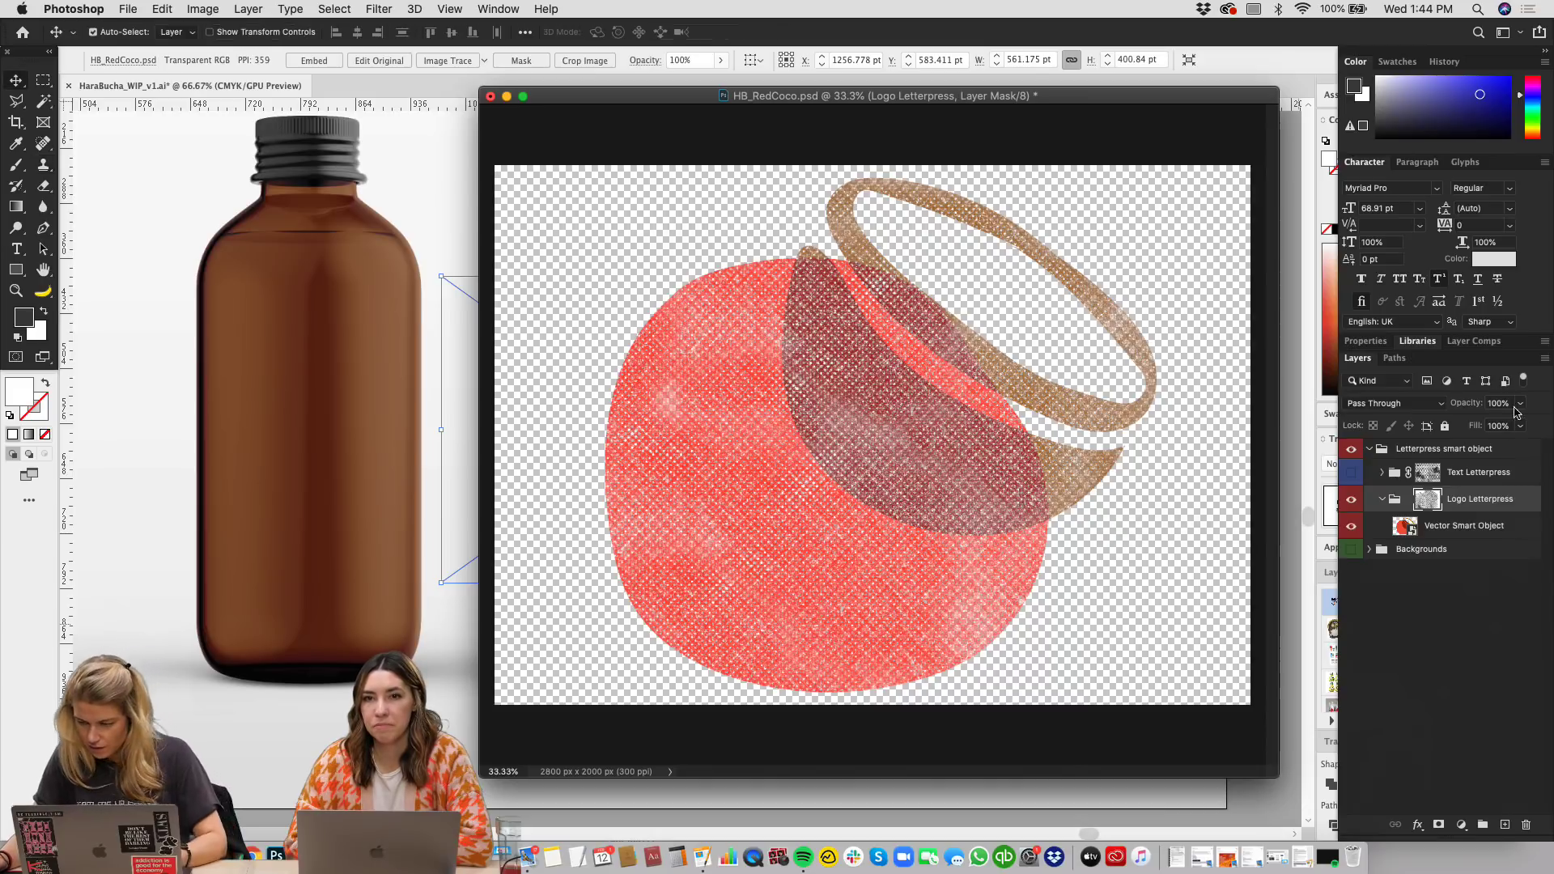
Step: Relink the mask to the Logo Letterpress group and clear the selection loaded from the mask
left_click_drag(1514, 449, 1552, 446)
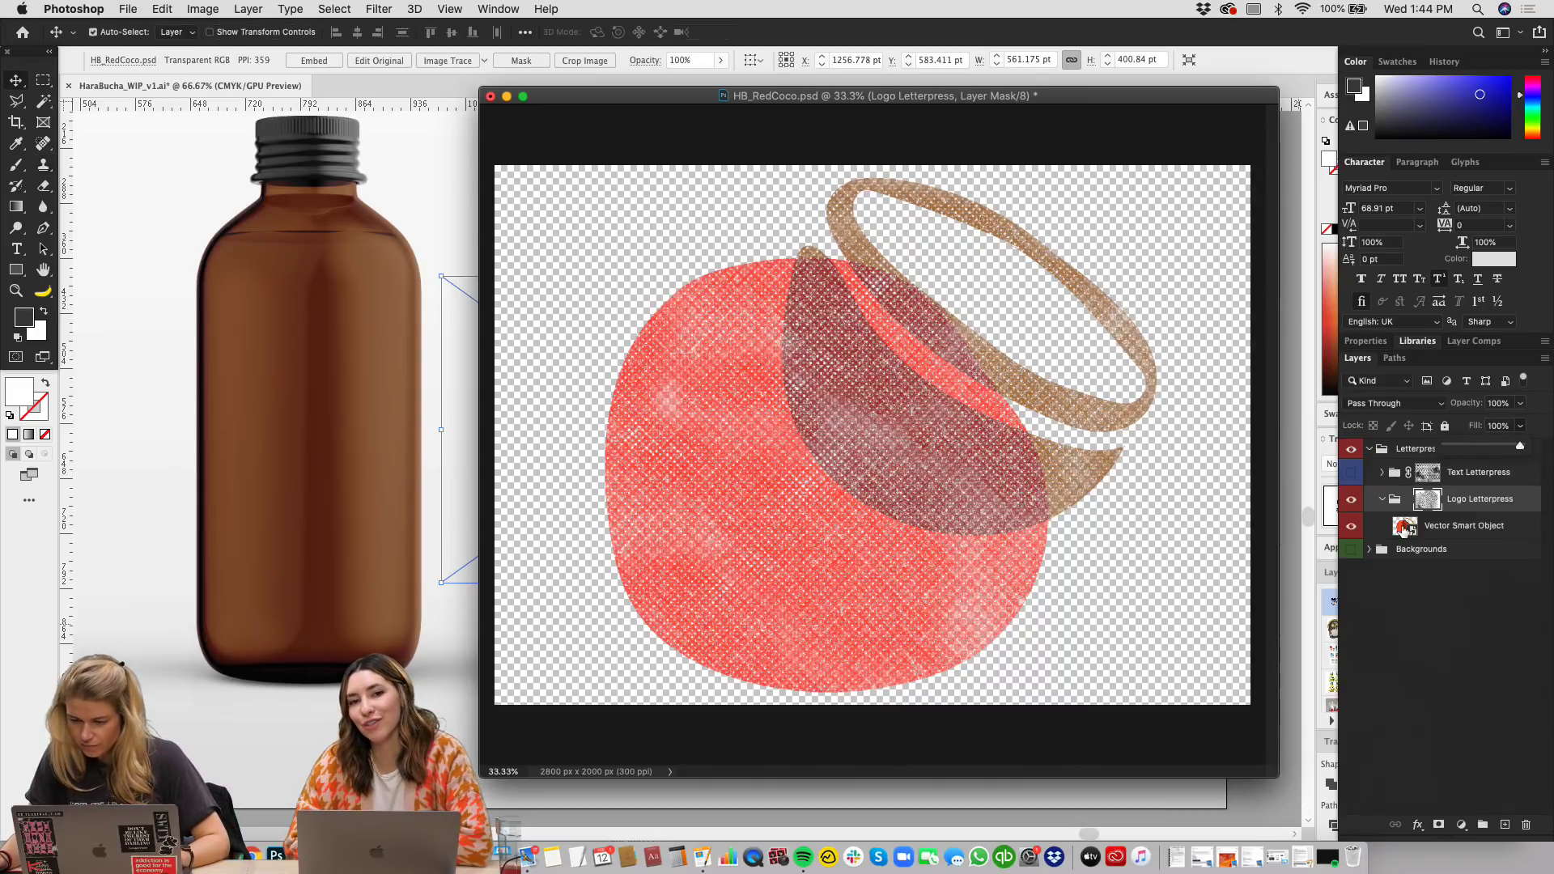
left_click(1405, 522)
left_click(1418, 505)
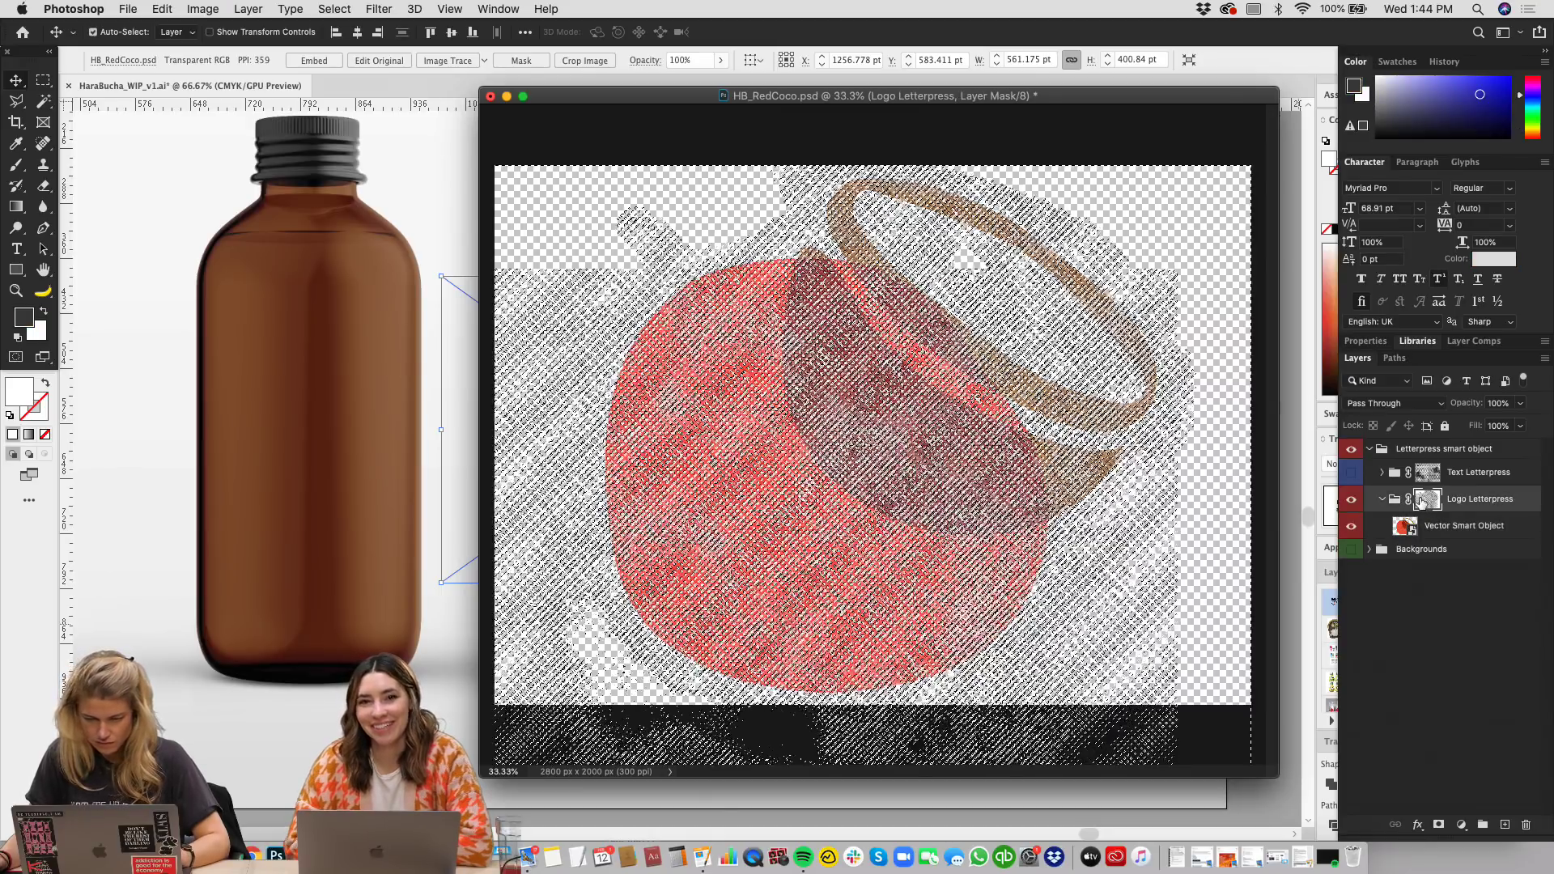
left_click(1385, 501, "super")
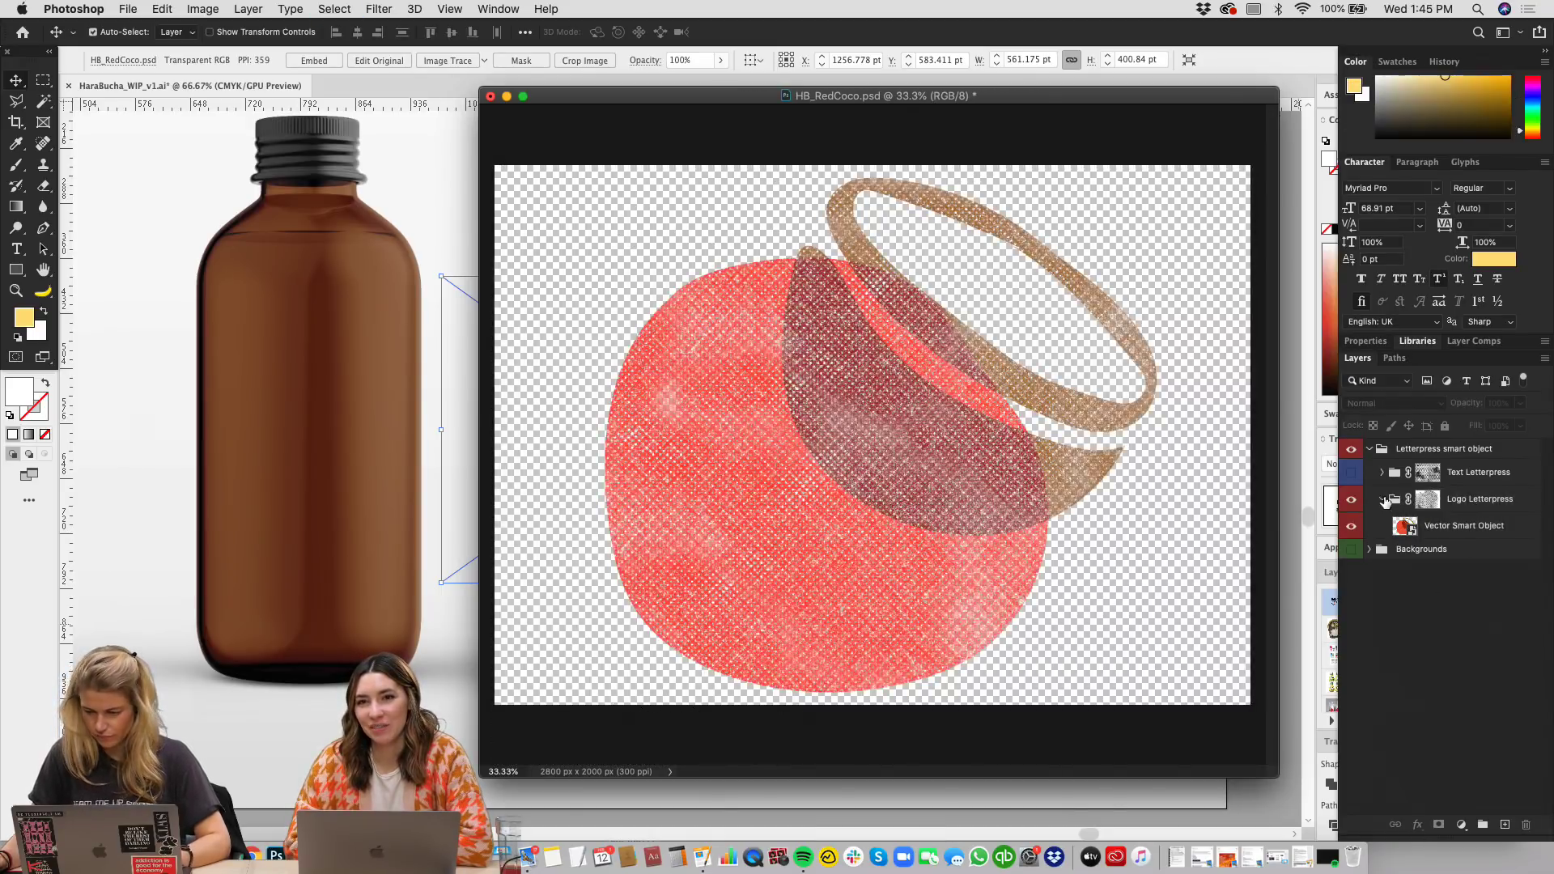
Step: Duplicate the Vector Smart Object layer within HB_RedCoco.psd and move the copy above the Logo Letterpress group
left_click(1409, 532)
left_click(1545, 358)
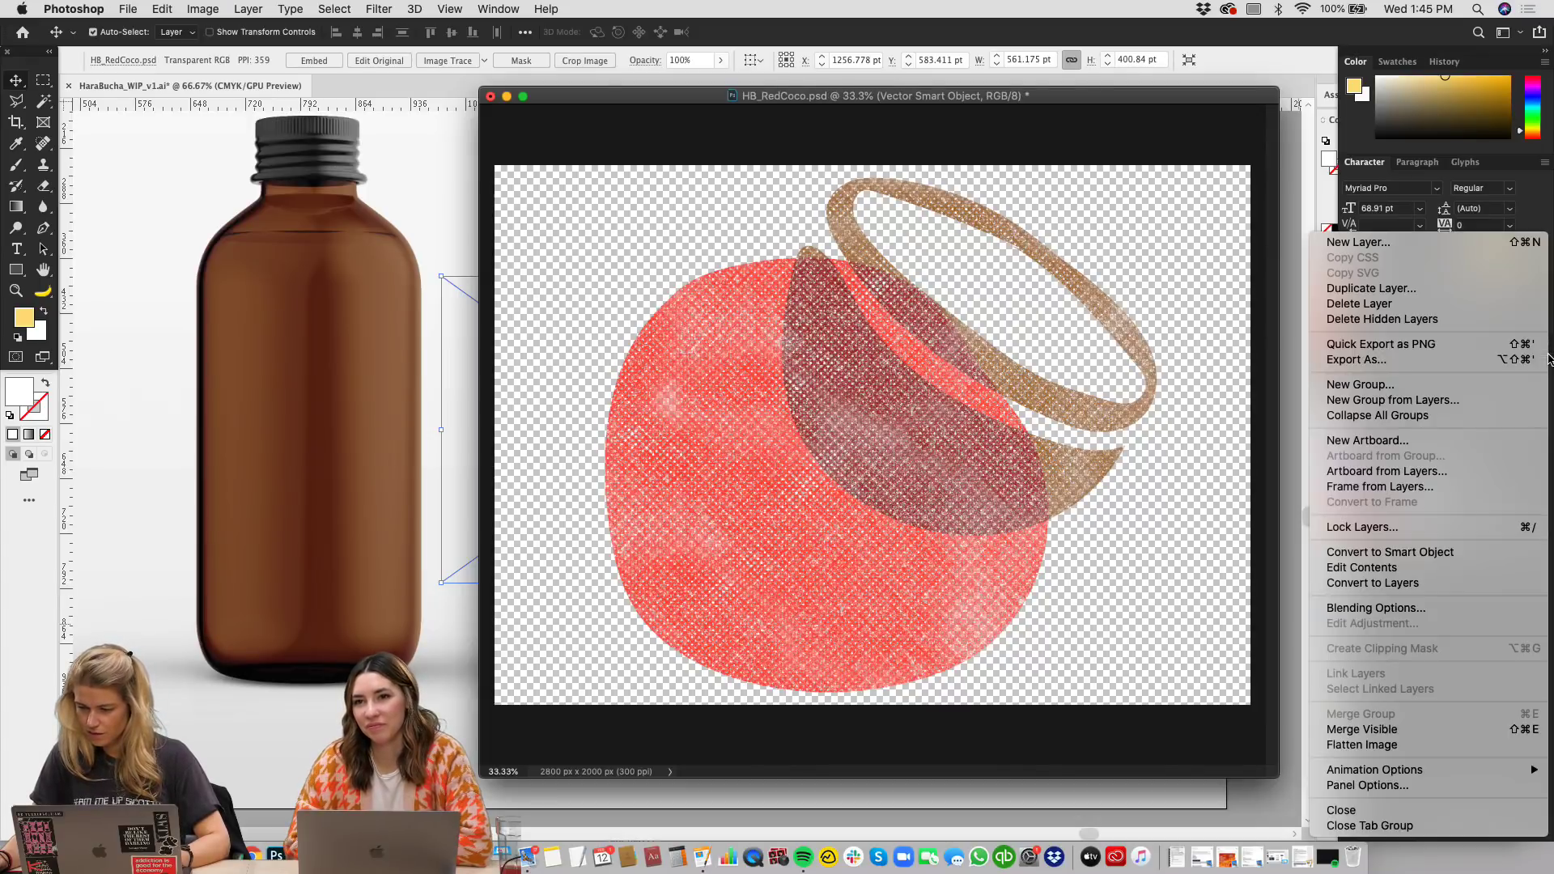
left_click(1424, 288)
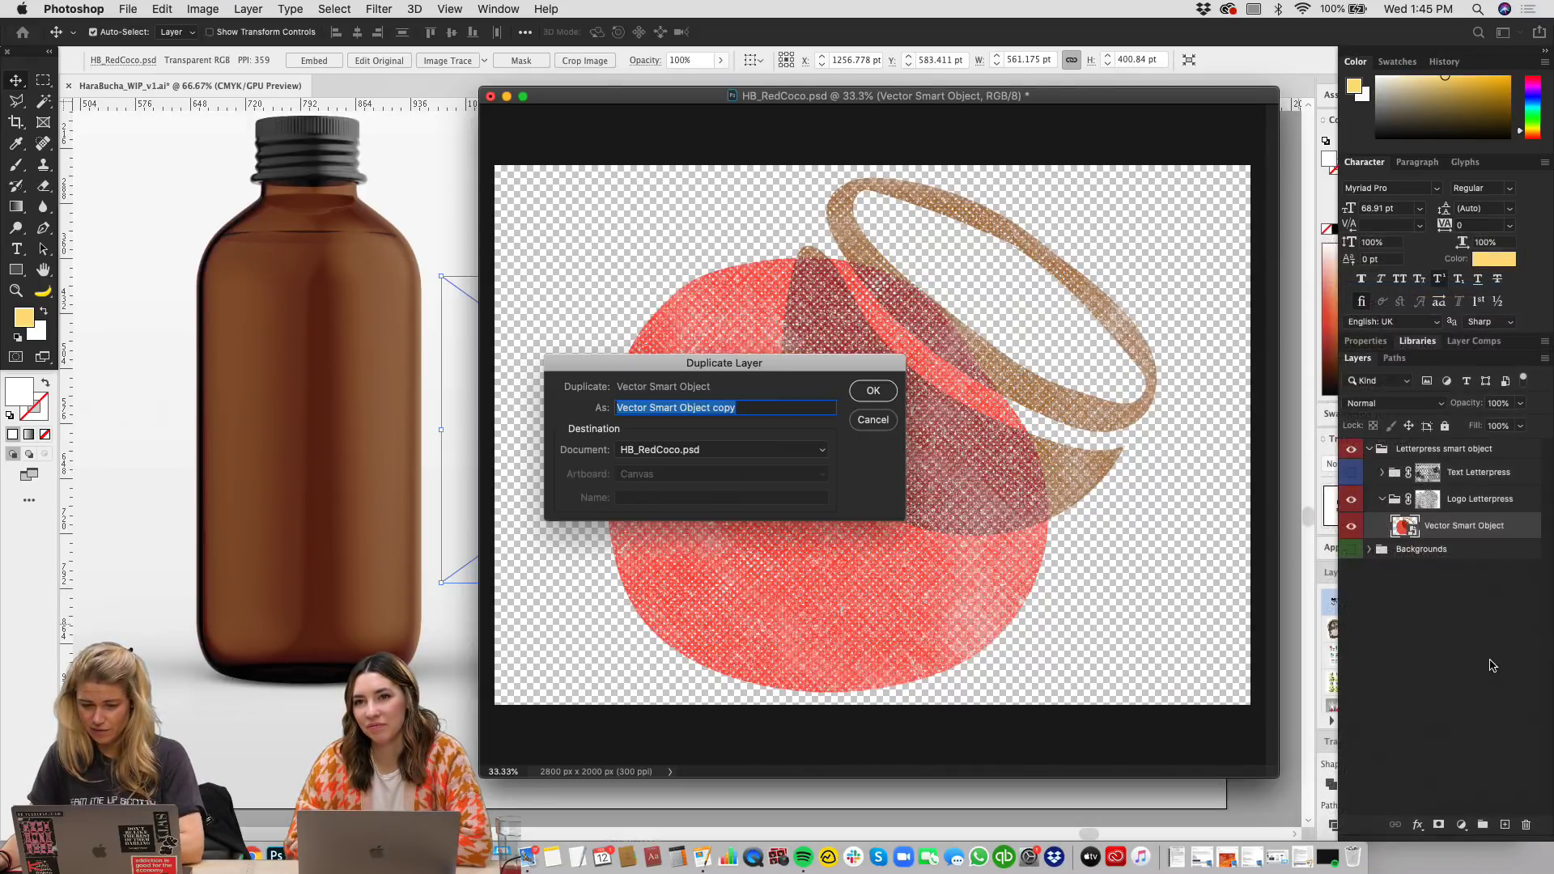
key("Return")
key("super+bracketright")
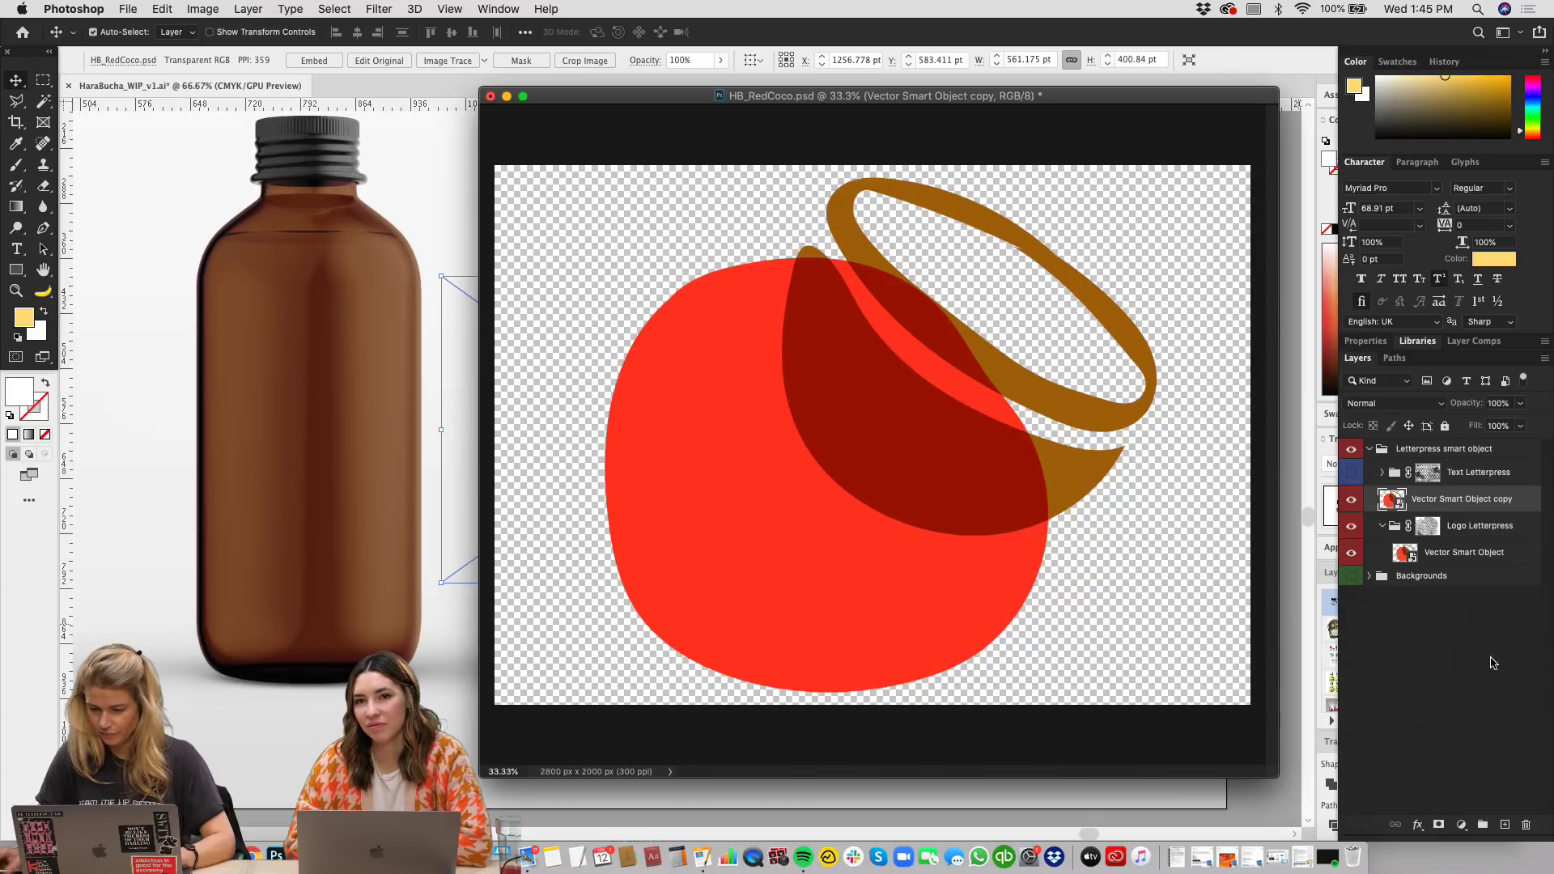
Step: Set the Vector Smart Object copy's blend mode to Linear Dodge (Add) and try a lower fill on it
left_click(1394, 403)
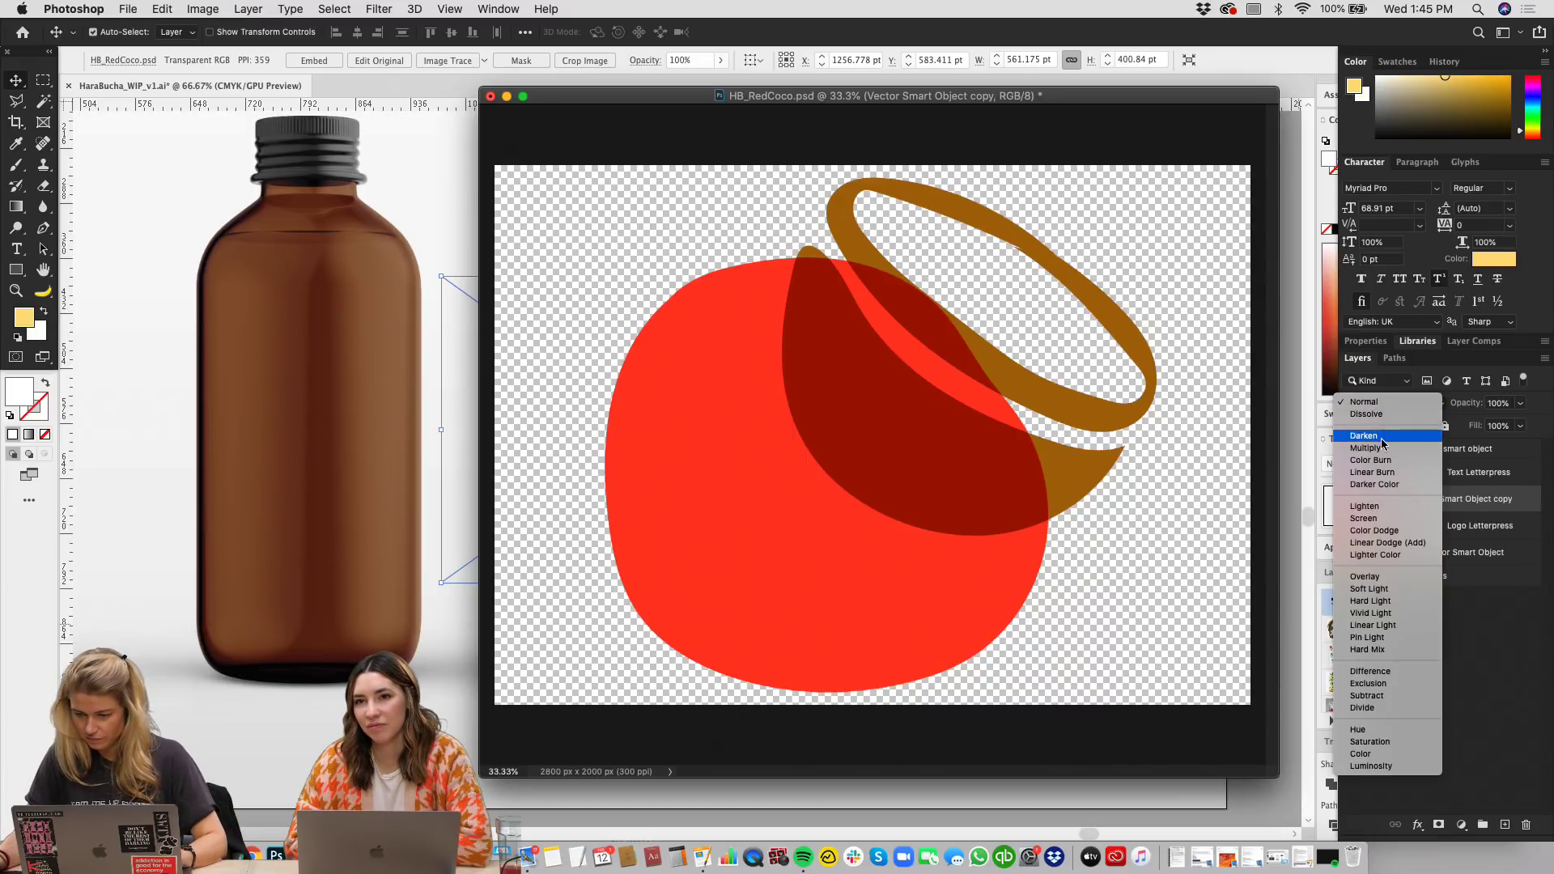
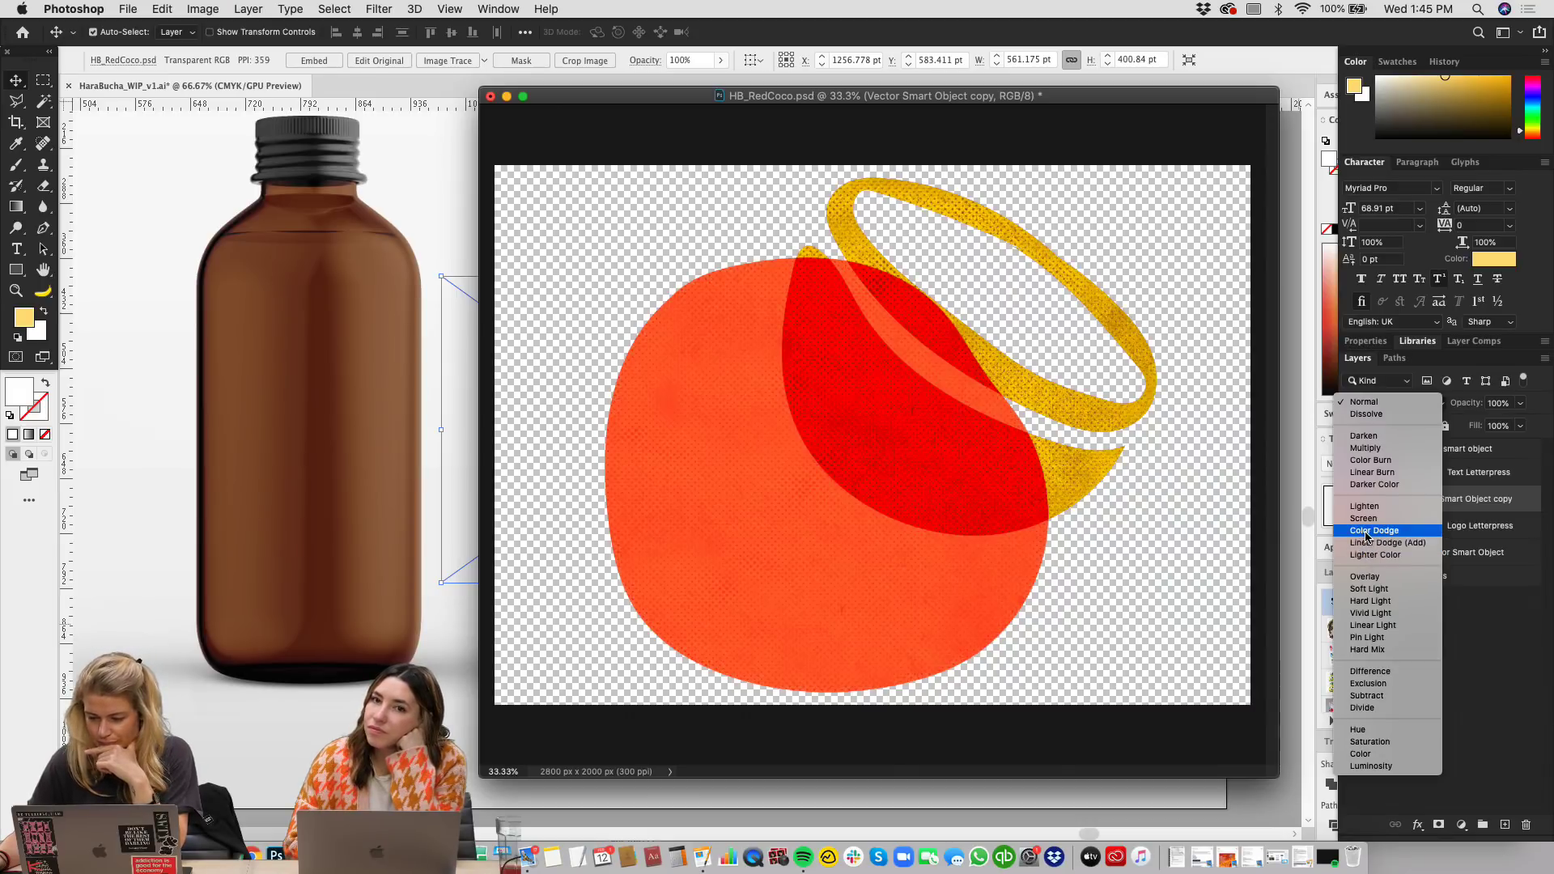
left_click(1366, 543)
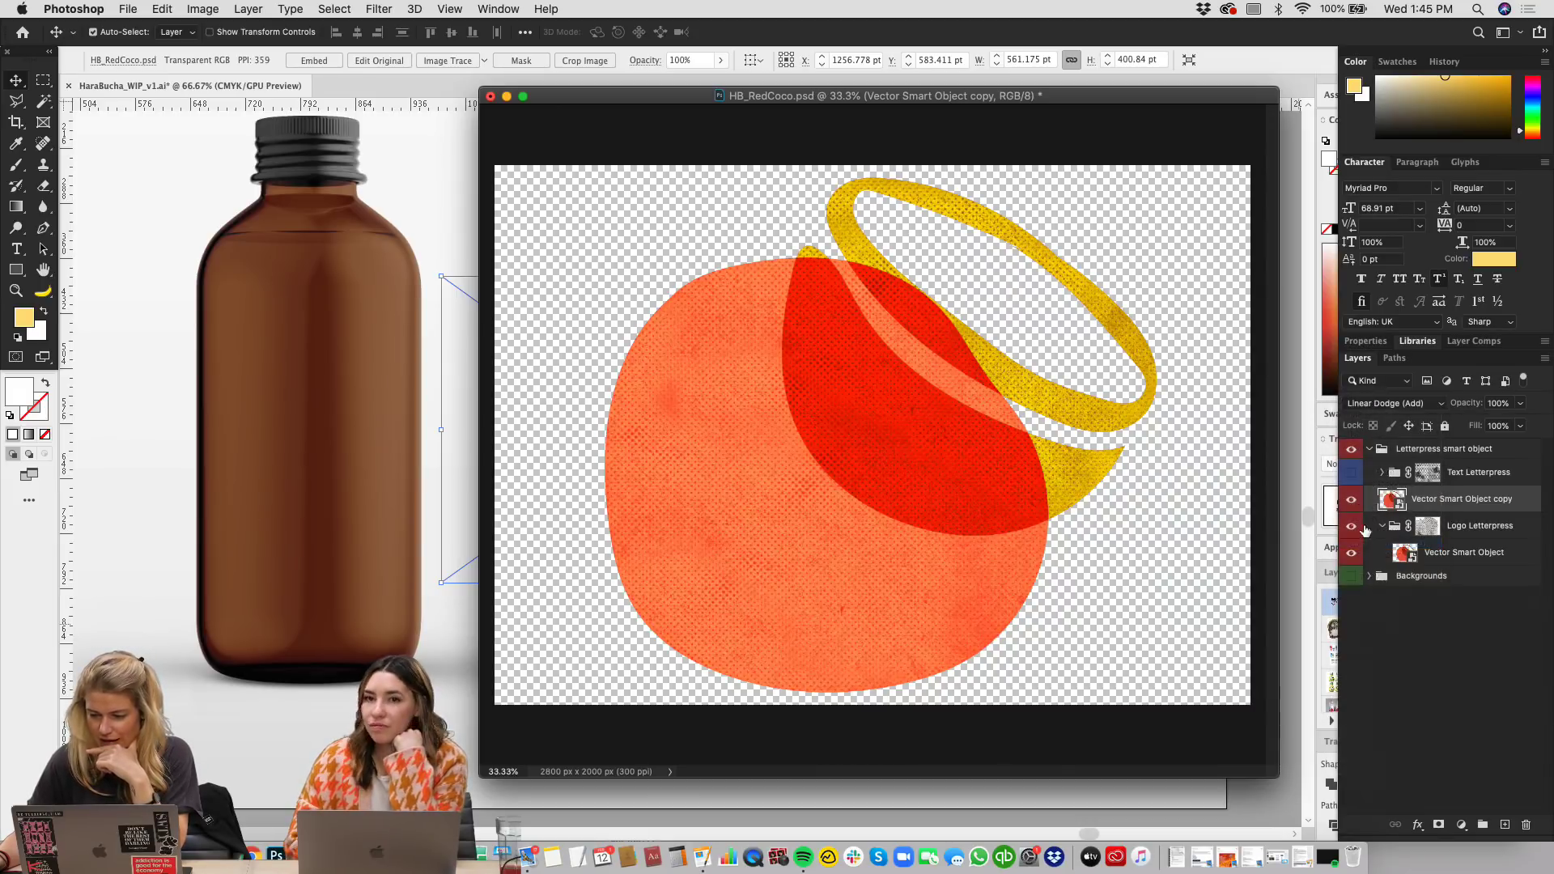
left_click(1519, 428)
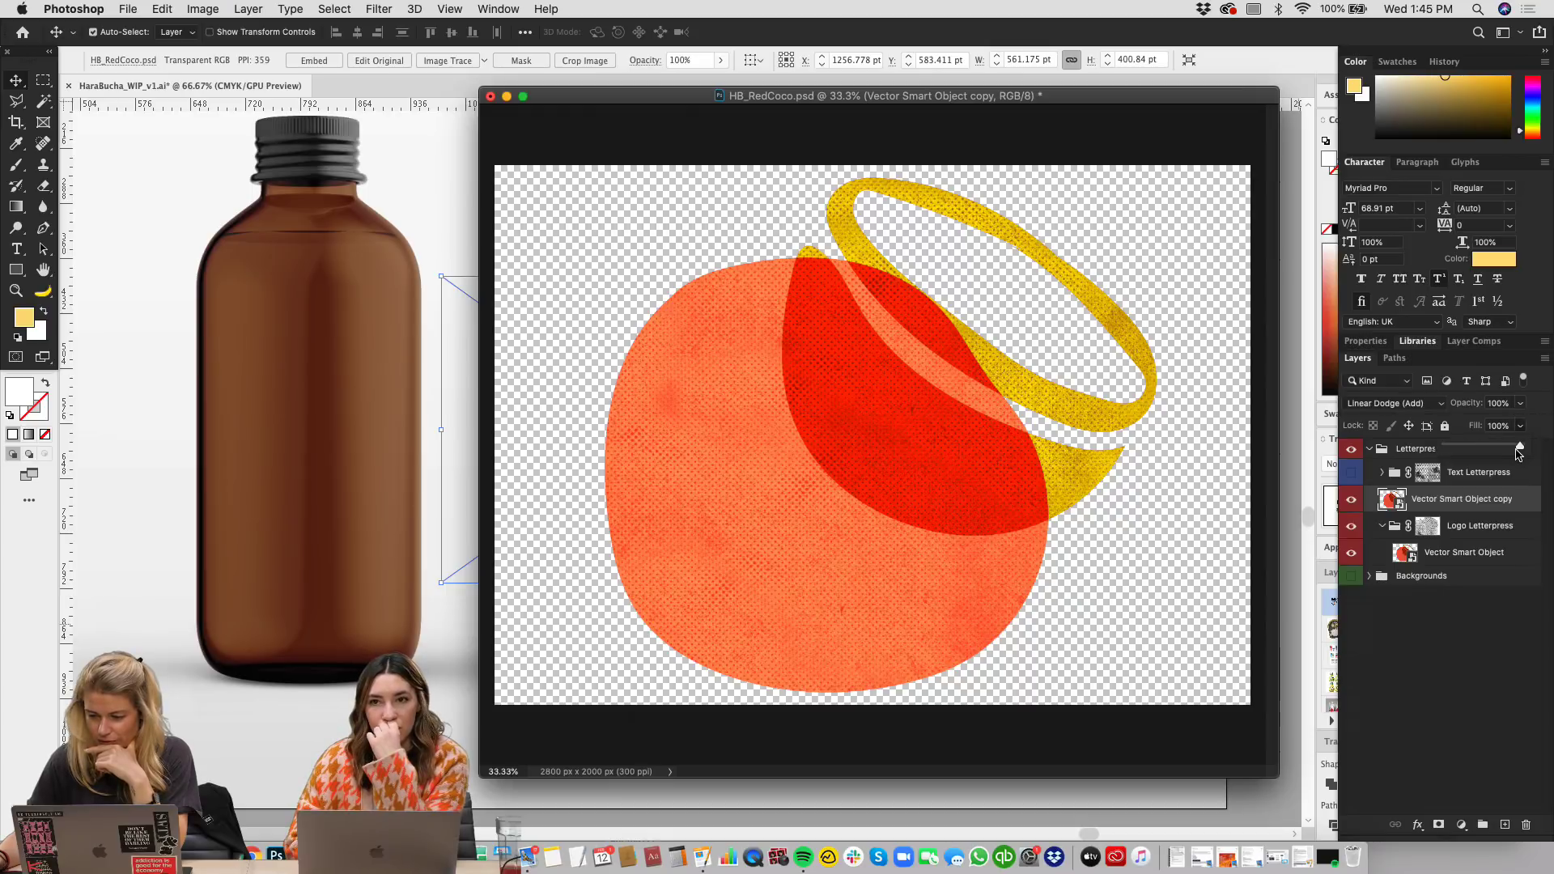
left_click_drag(1518, 450, 1469, 452)
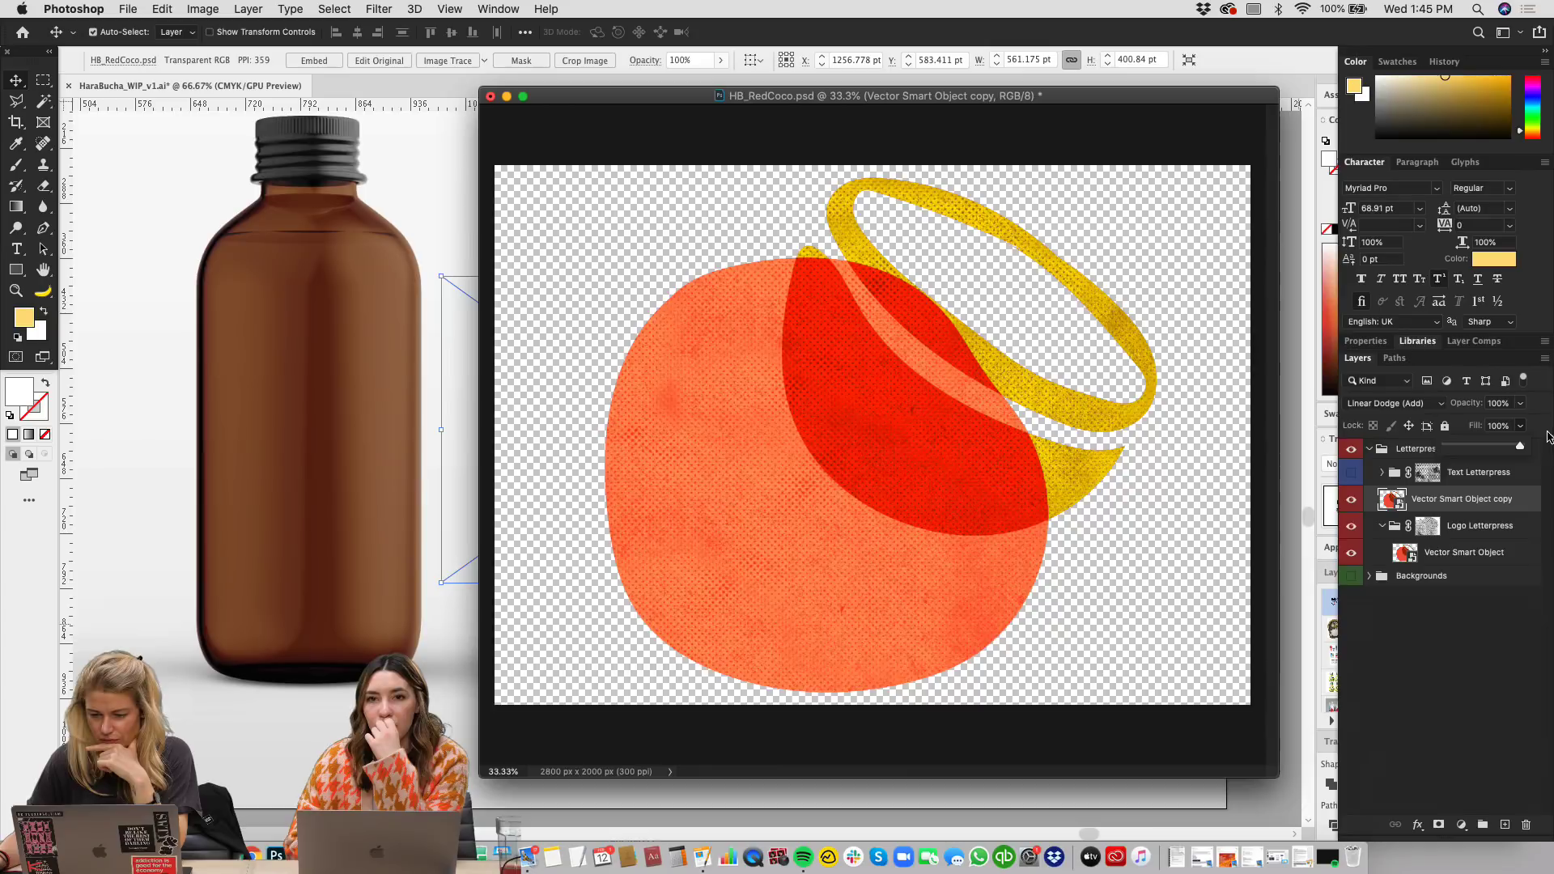
left_click(1424, 684)
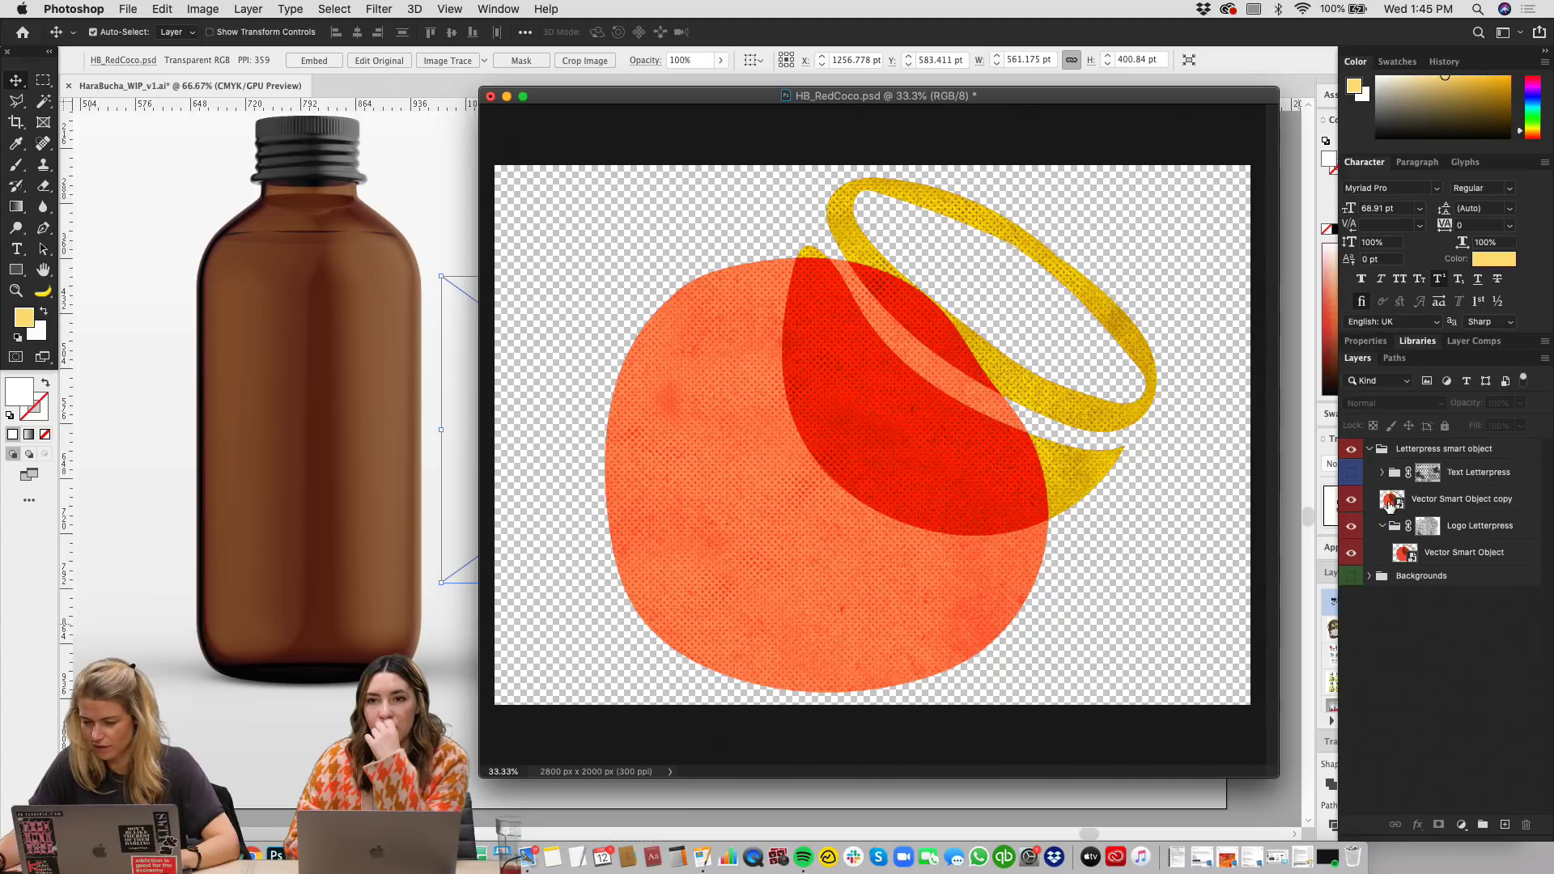
left_click(1390, 501)
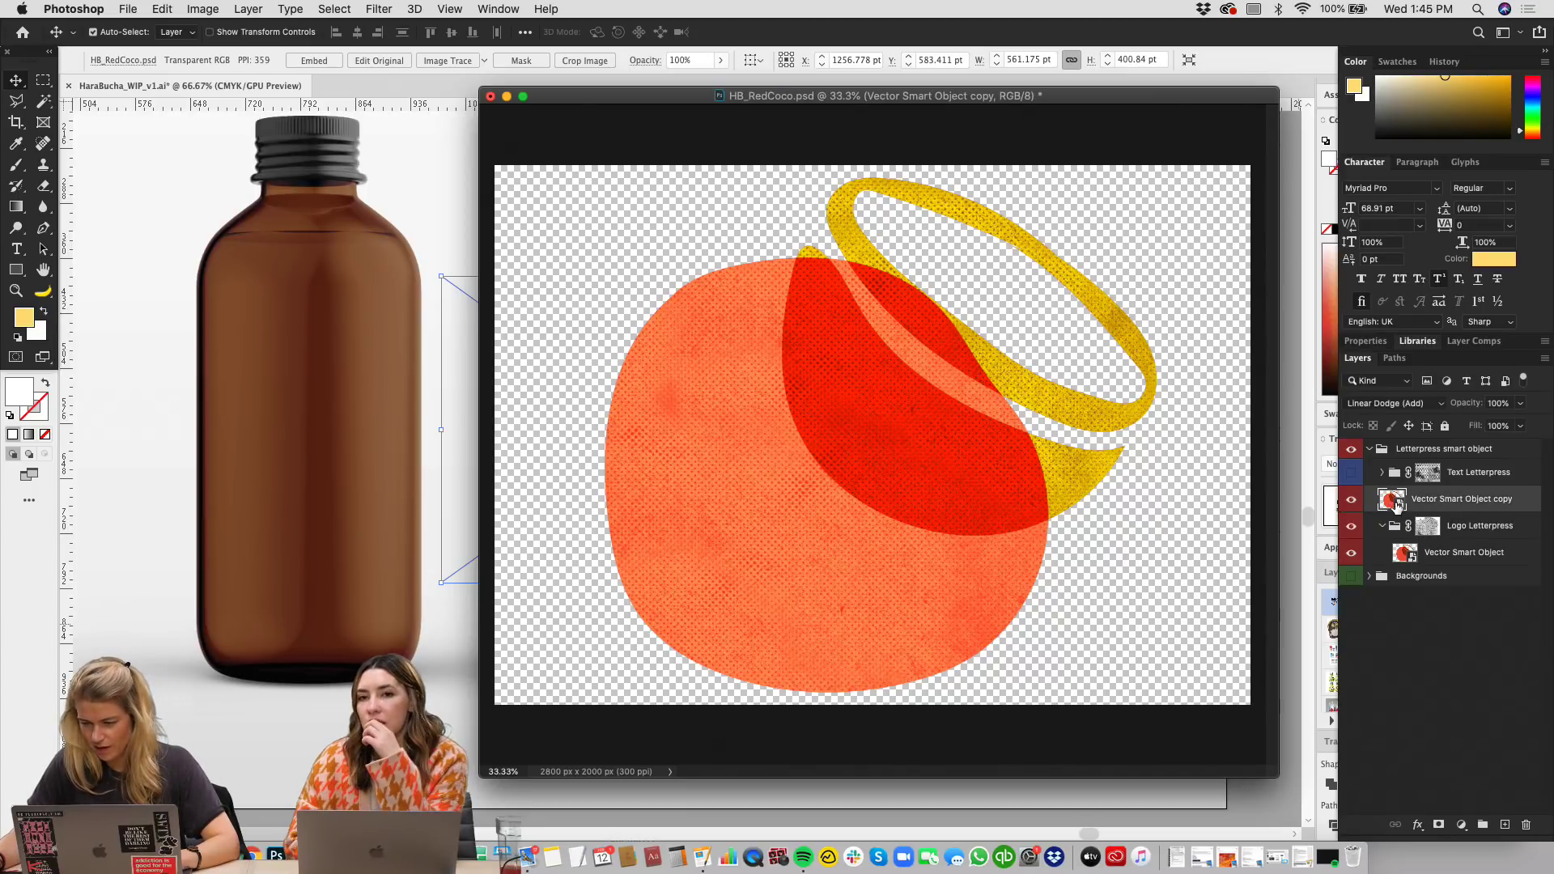
Step: Open the Vector Smart Object copy's contents in Illustrator and copy the brown blob beside the artboard in HaraBucha_WIP_v1.ai
double_click(1392, 501)
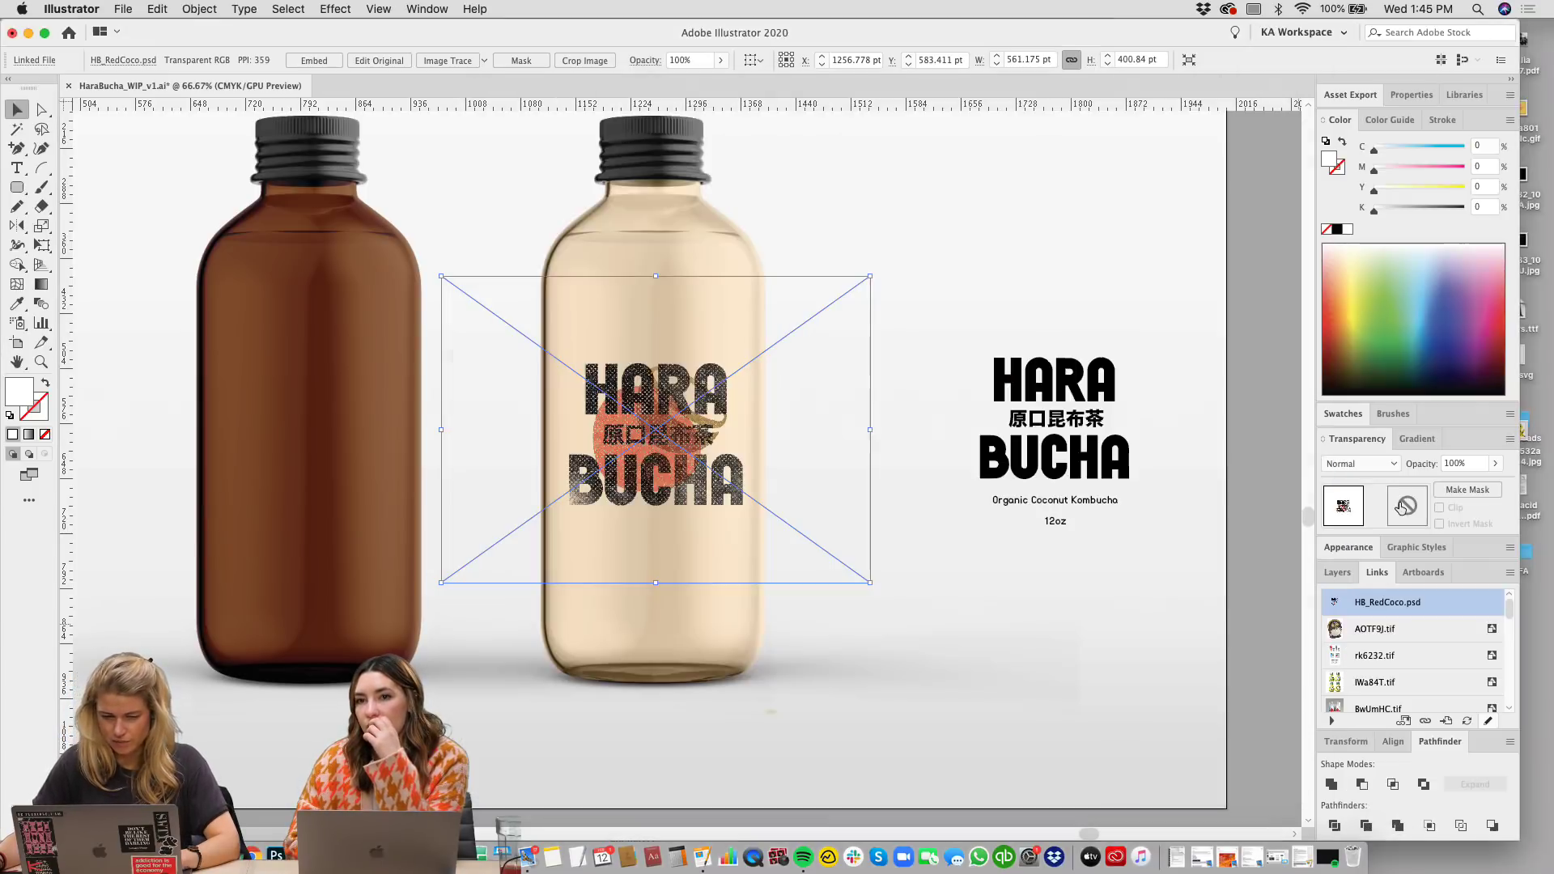
key("super+0")
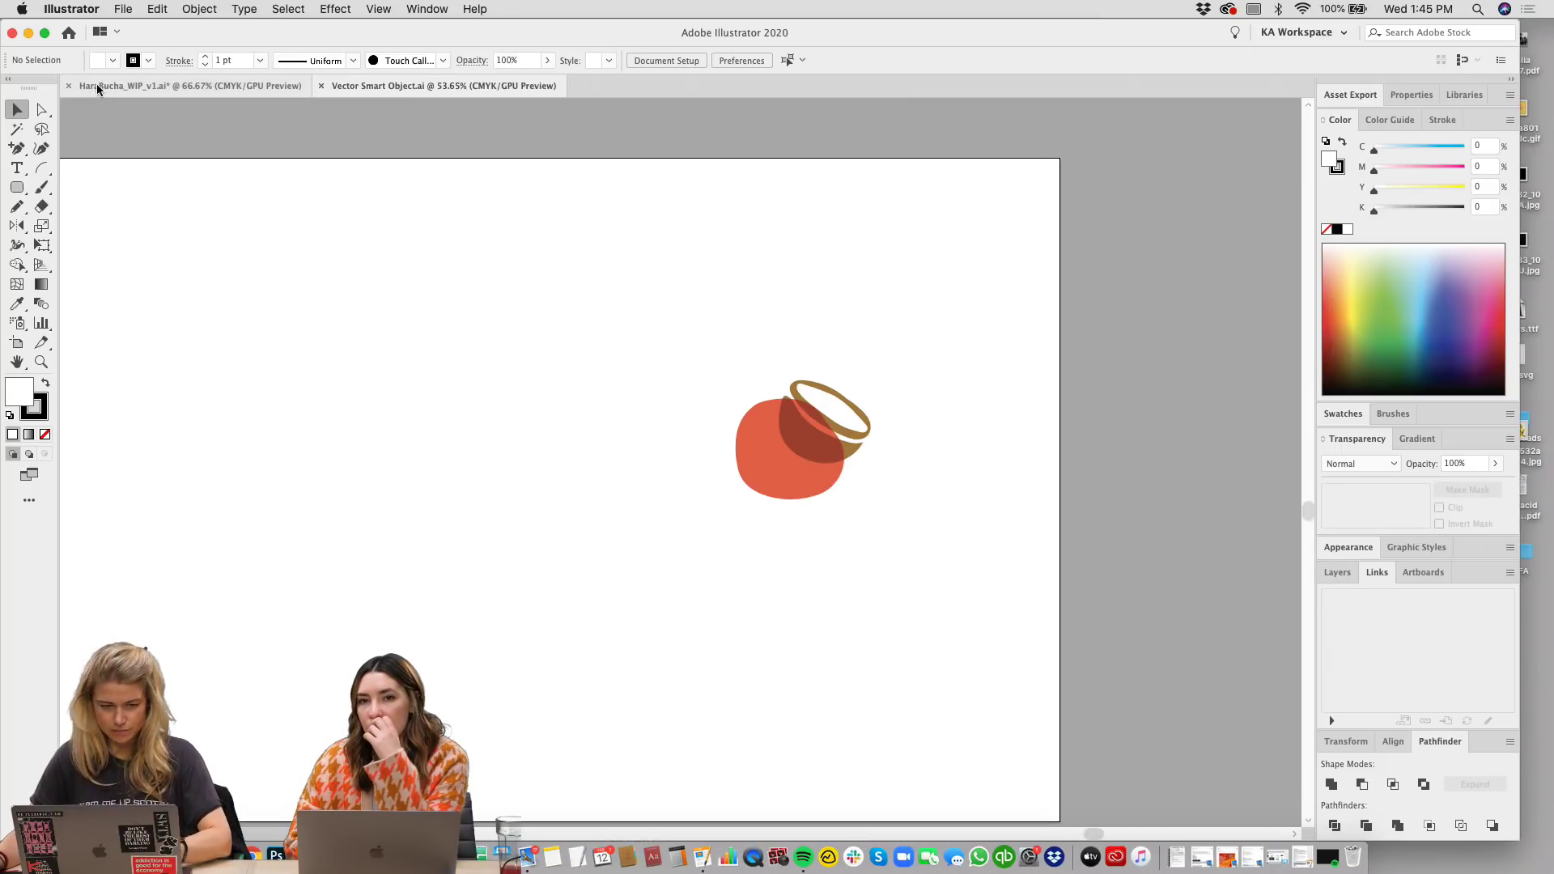
left_click(129, 84)
scroll(739, 434, "right", 5)
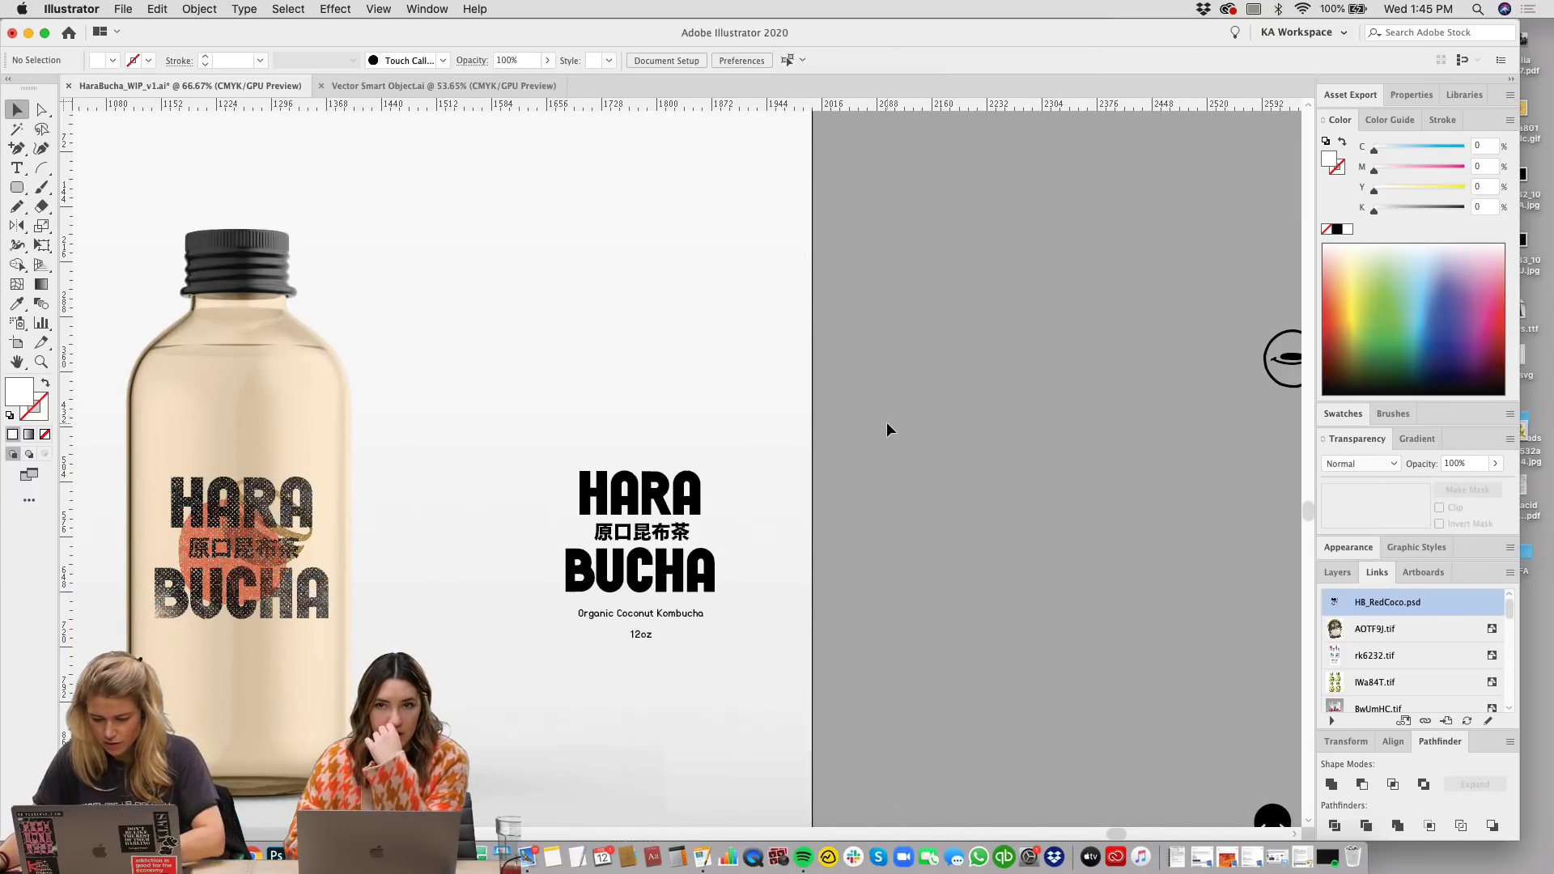
key("super+minus")
key("super+r")
key("super+minus")
left_click(908, 542)
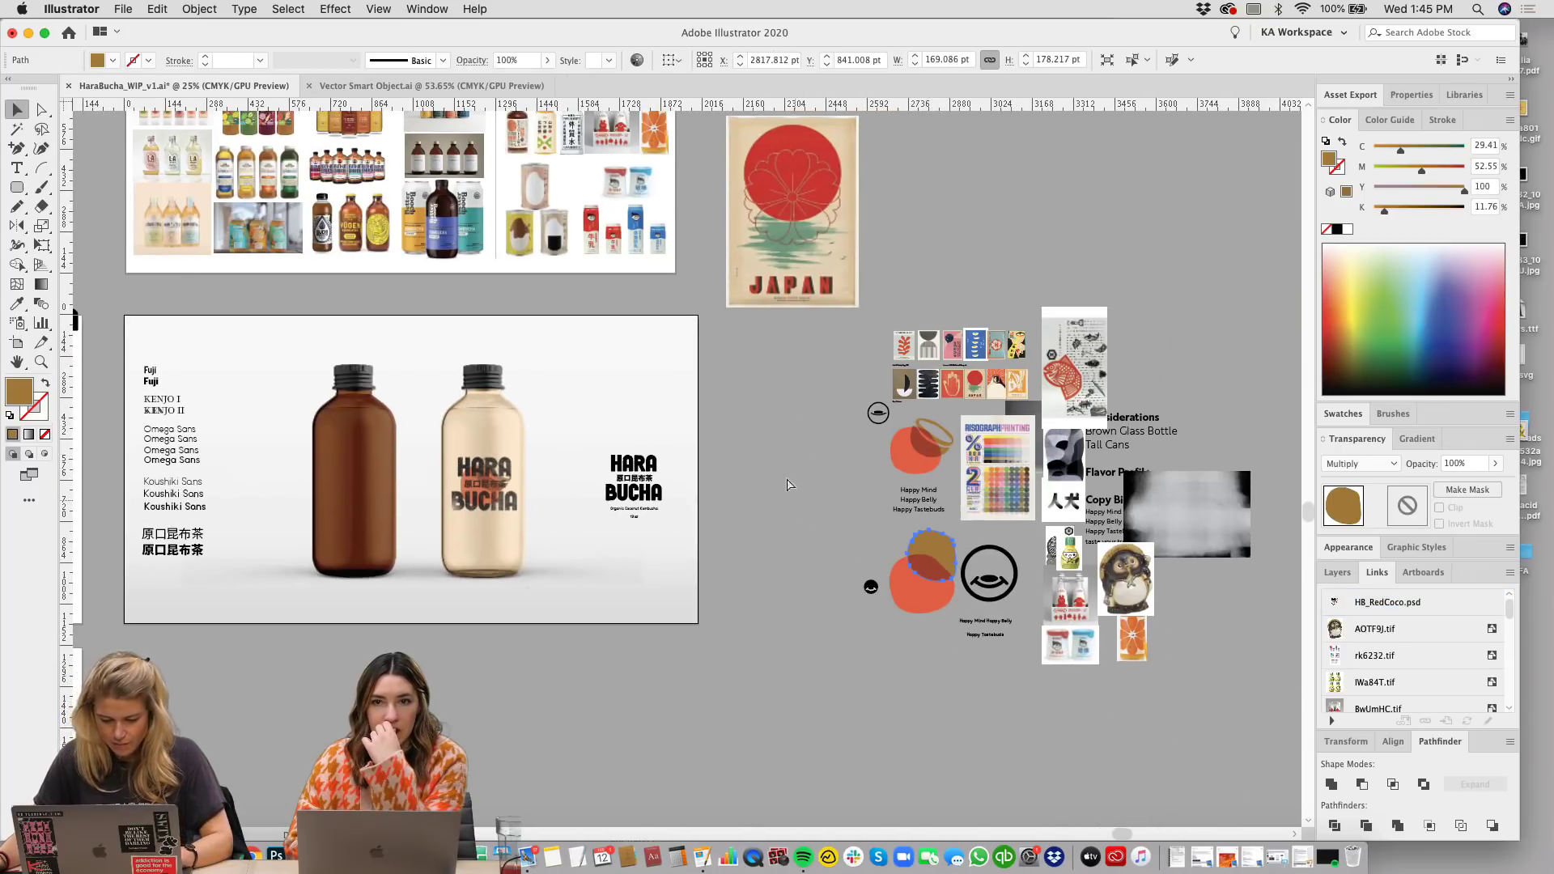
left_click(789, 481)
Step: Replace the bowl drawing in Vector Smart Object.ai with the copied brown blob
left_click(423, 85)
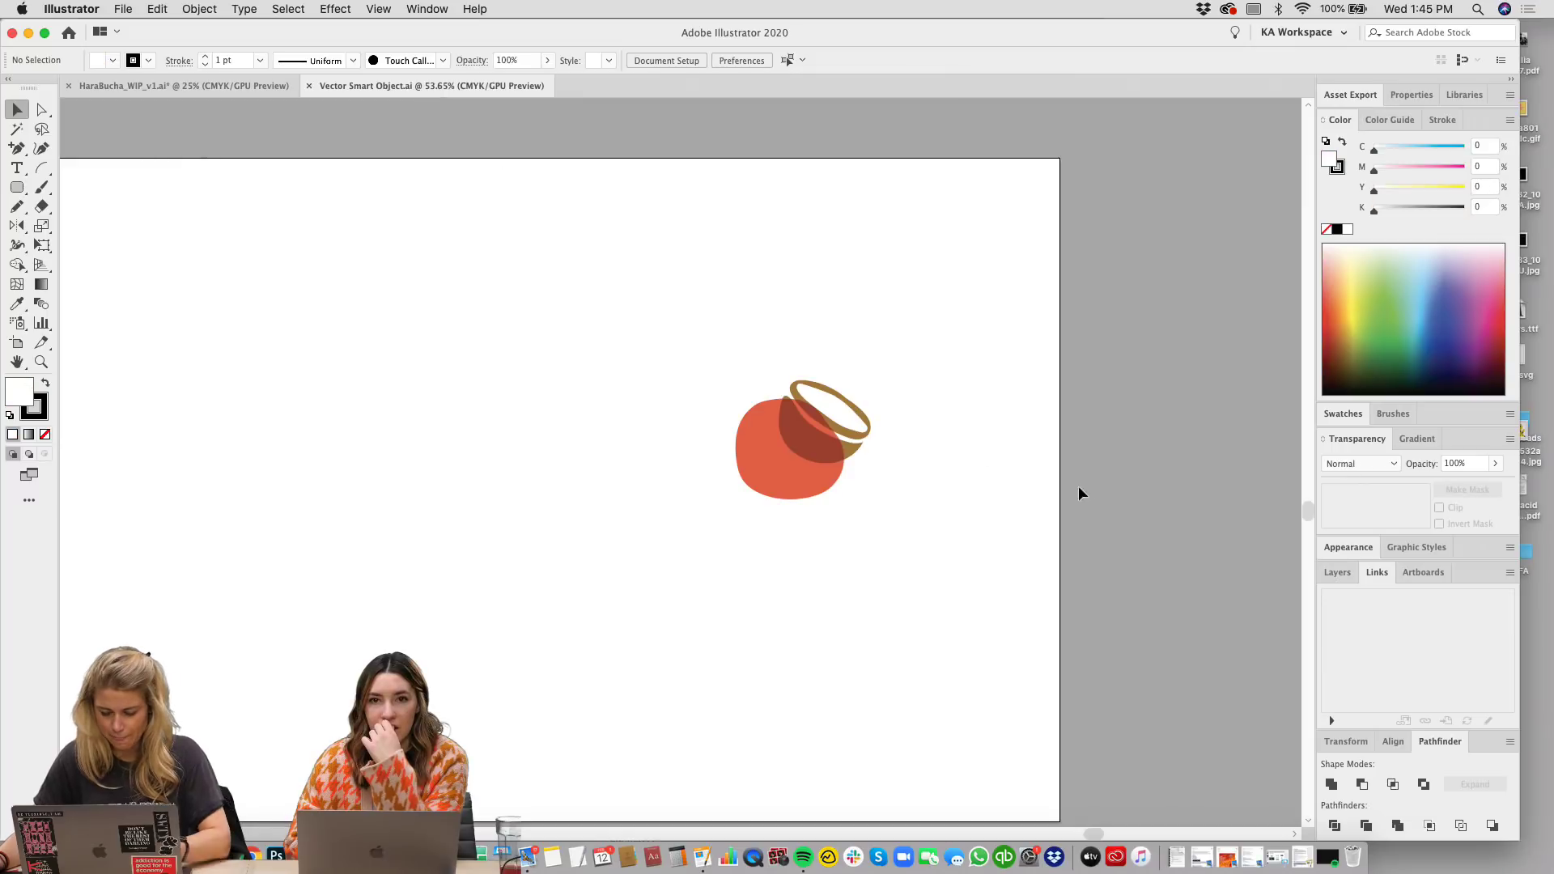
key("super+1")
left_click(907, 434)
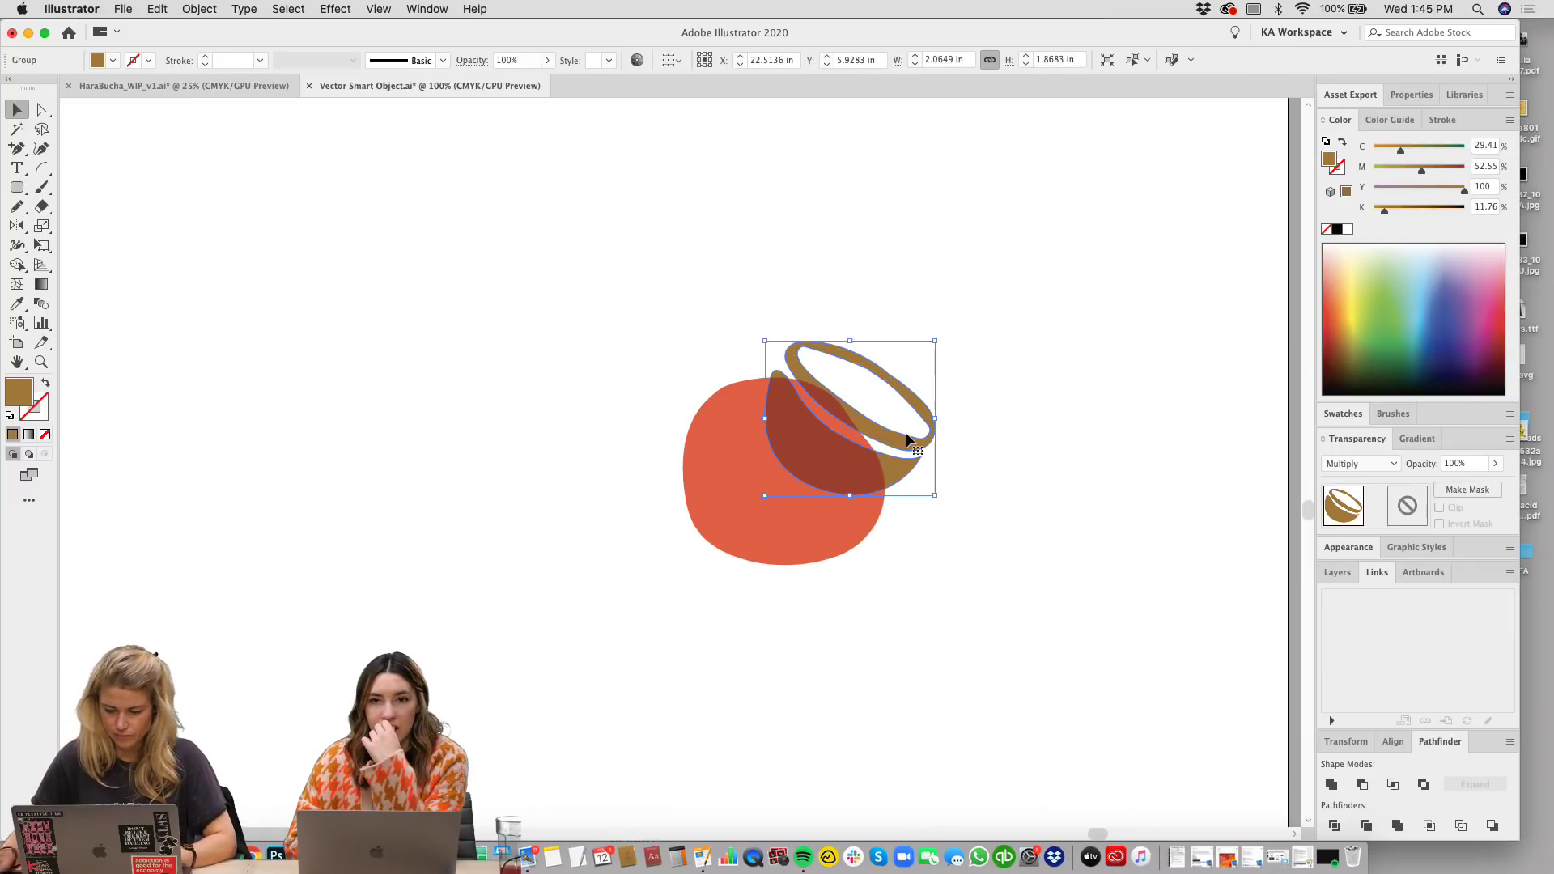
key("Delete")
key("super+v")
Step: Position the brown blob over the red shape's upper right, rotate it slightly and enlarge it to about 2.1 in wide
left_click_drag(663, 361, 808, 427)
left_click_drag(823, 368, 826, 349)
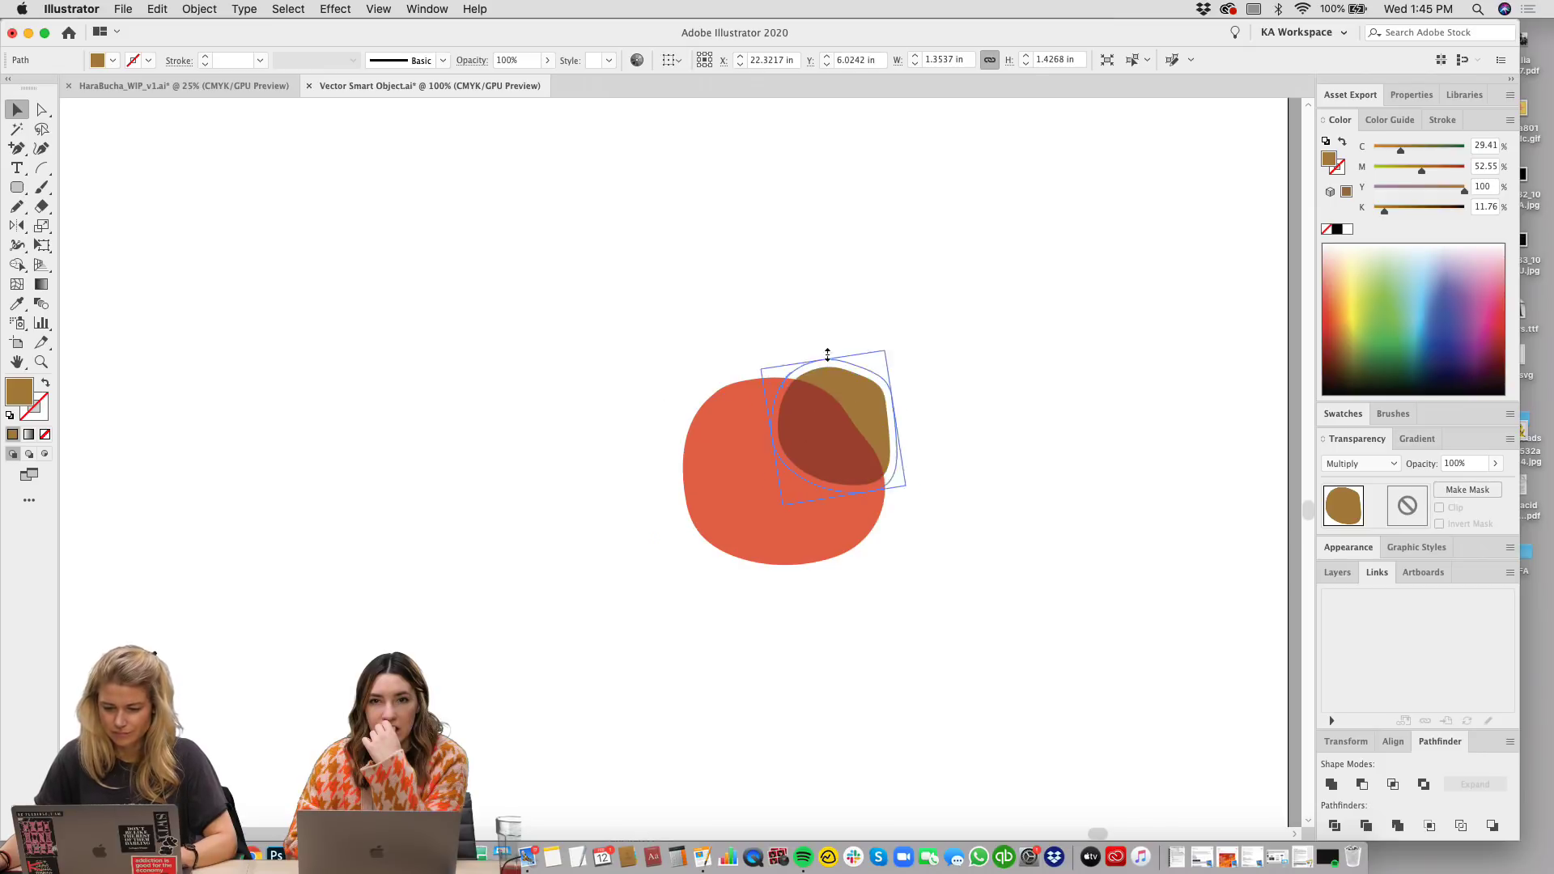
left_click_drag(916, 416, 910, 399)
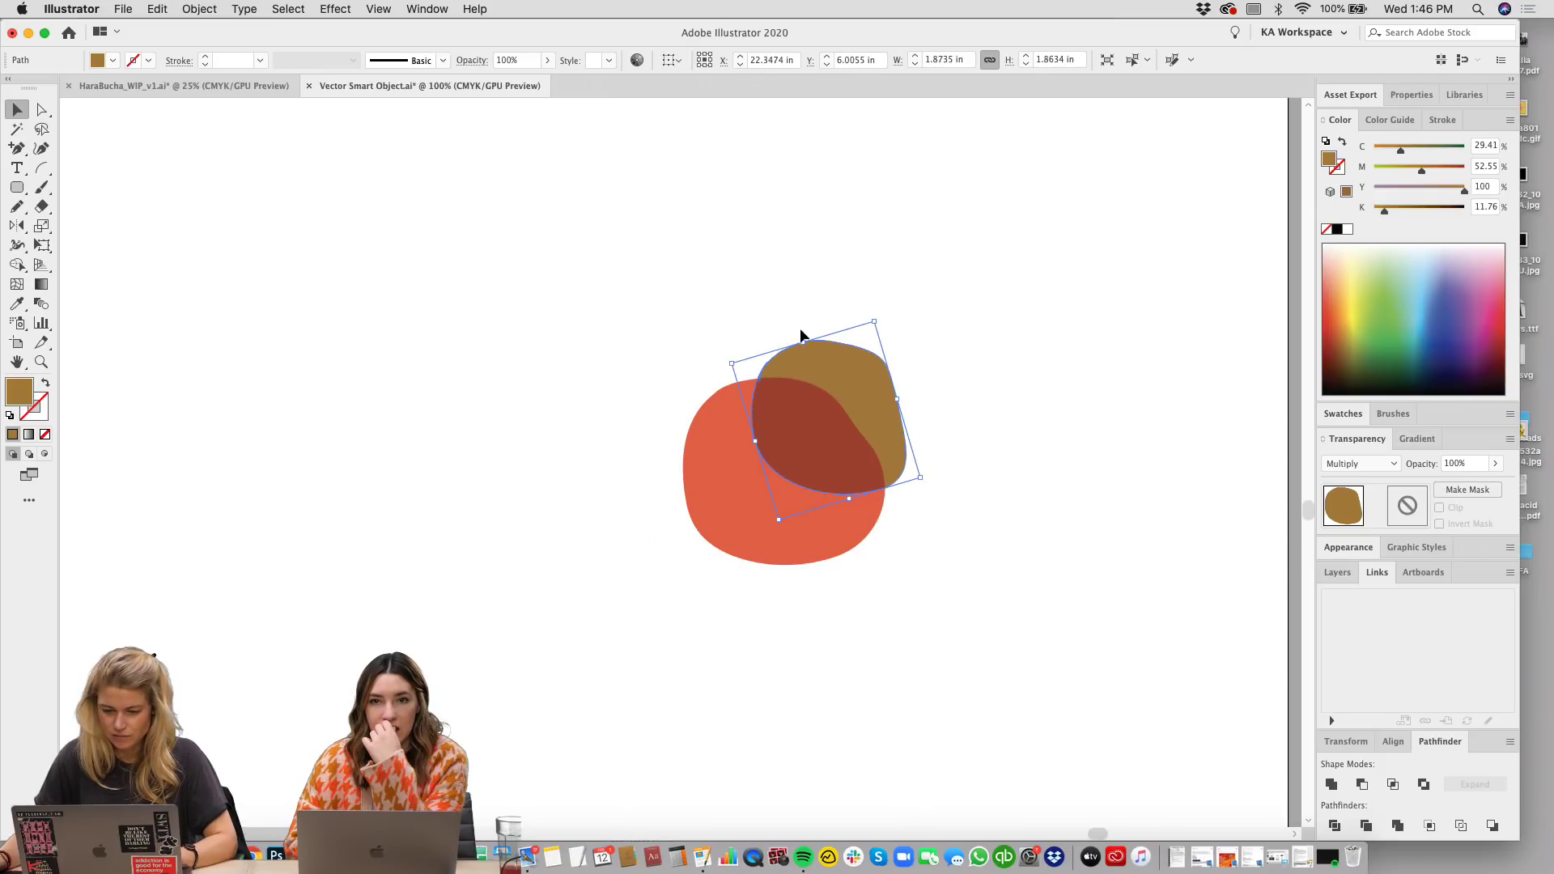
left_click_drag(803, 343, 828, 356)
left_click(1065, 363)
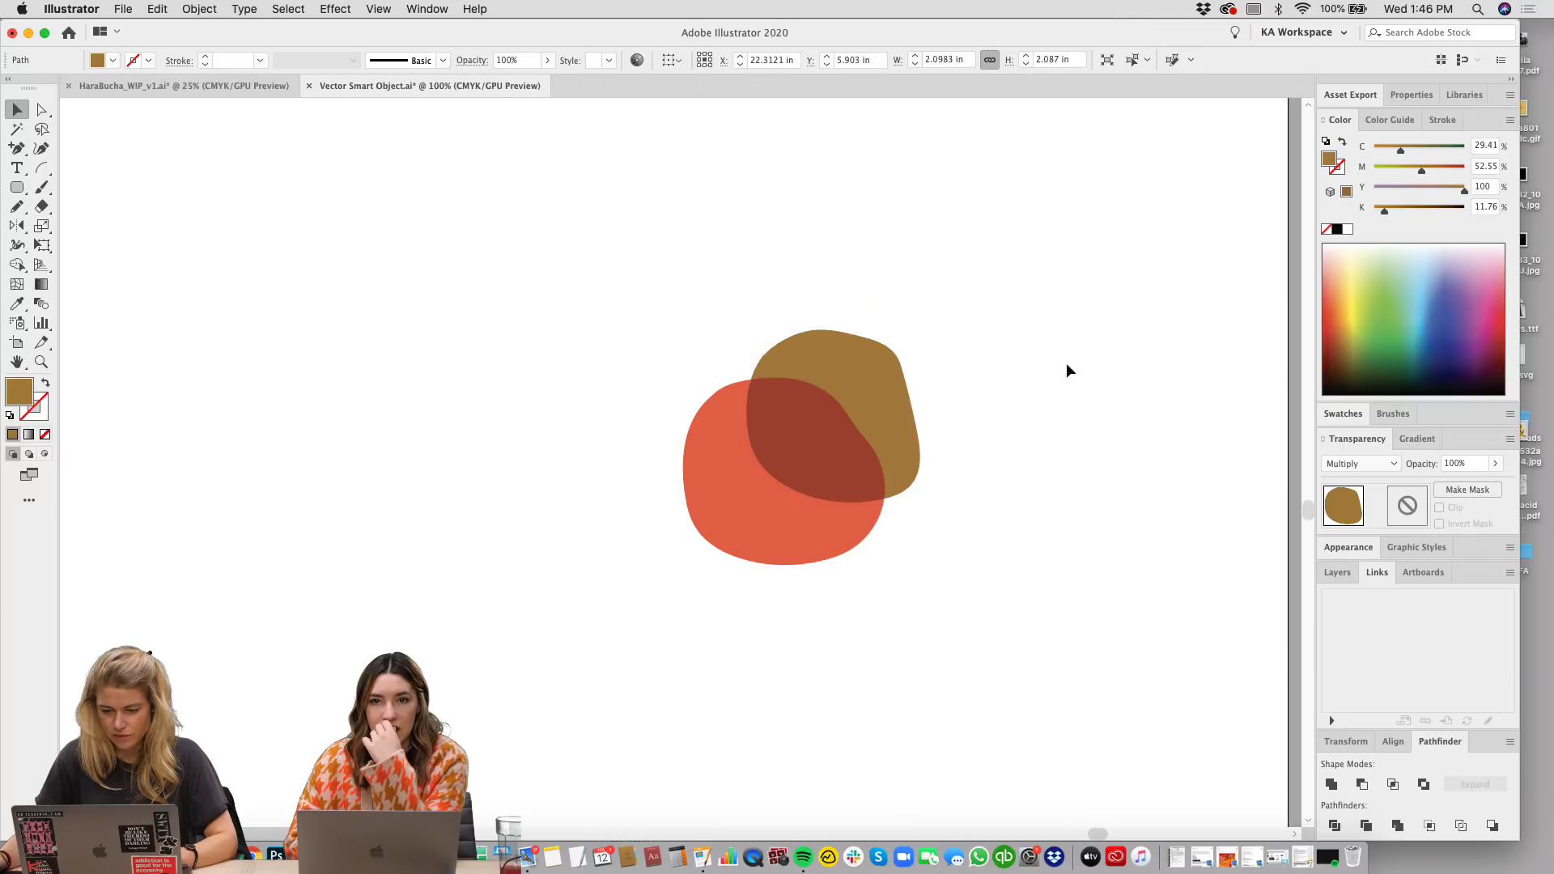
scroll(1016, 516, "down", 1)
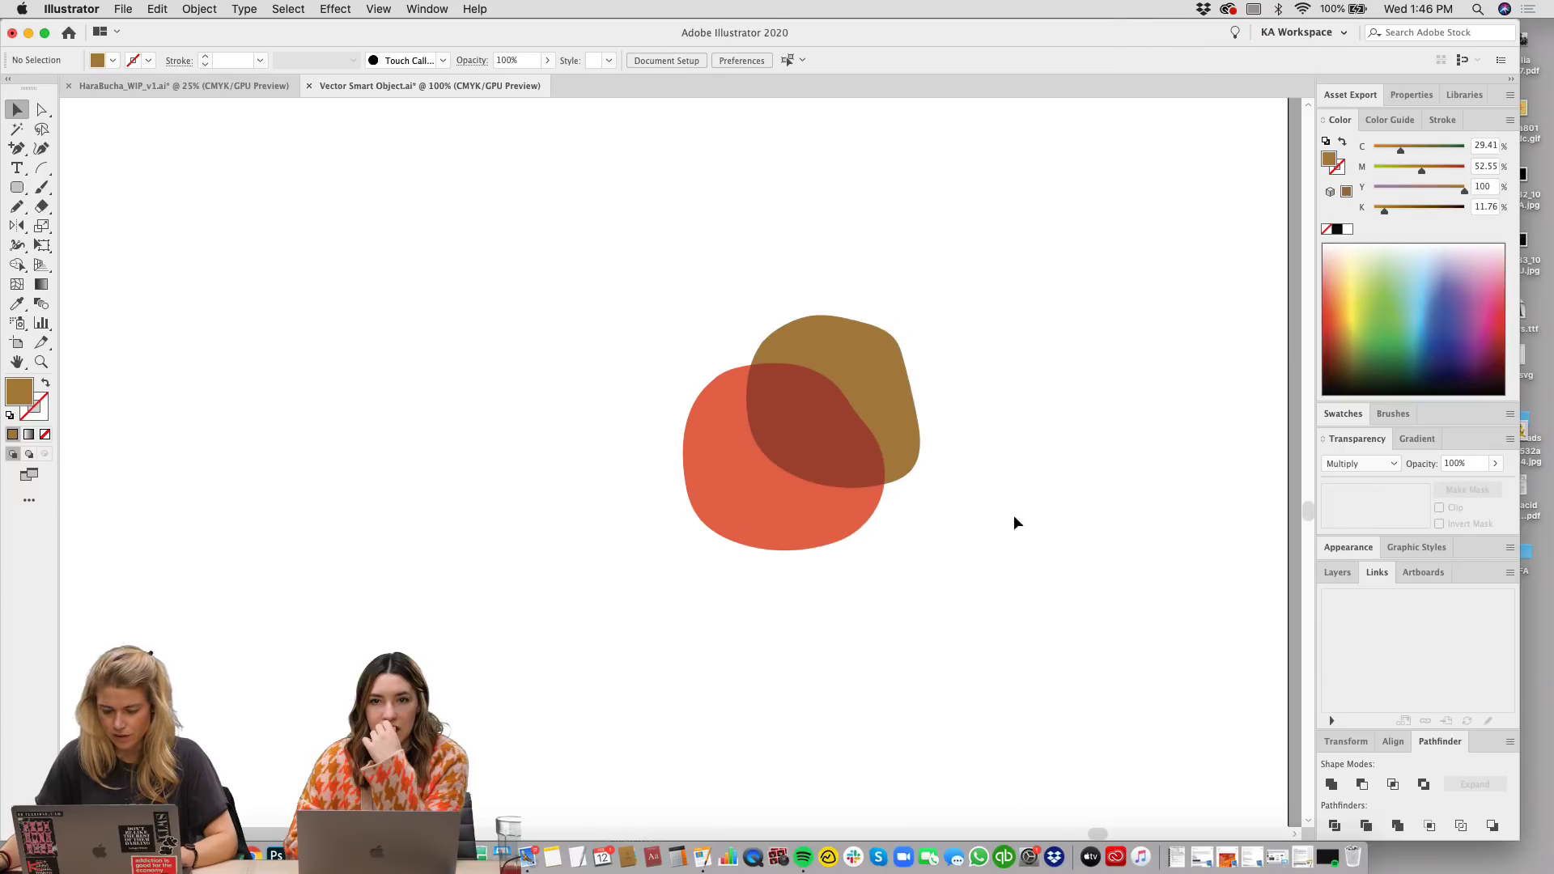
left_click(780, 526)
left_click(858, 338)
left_click(1012, 354)
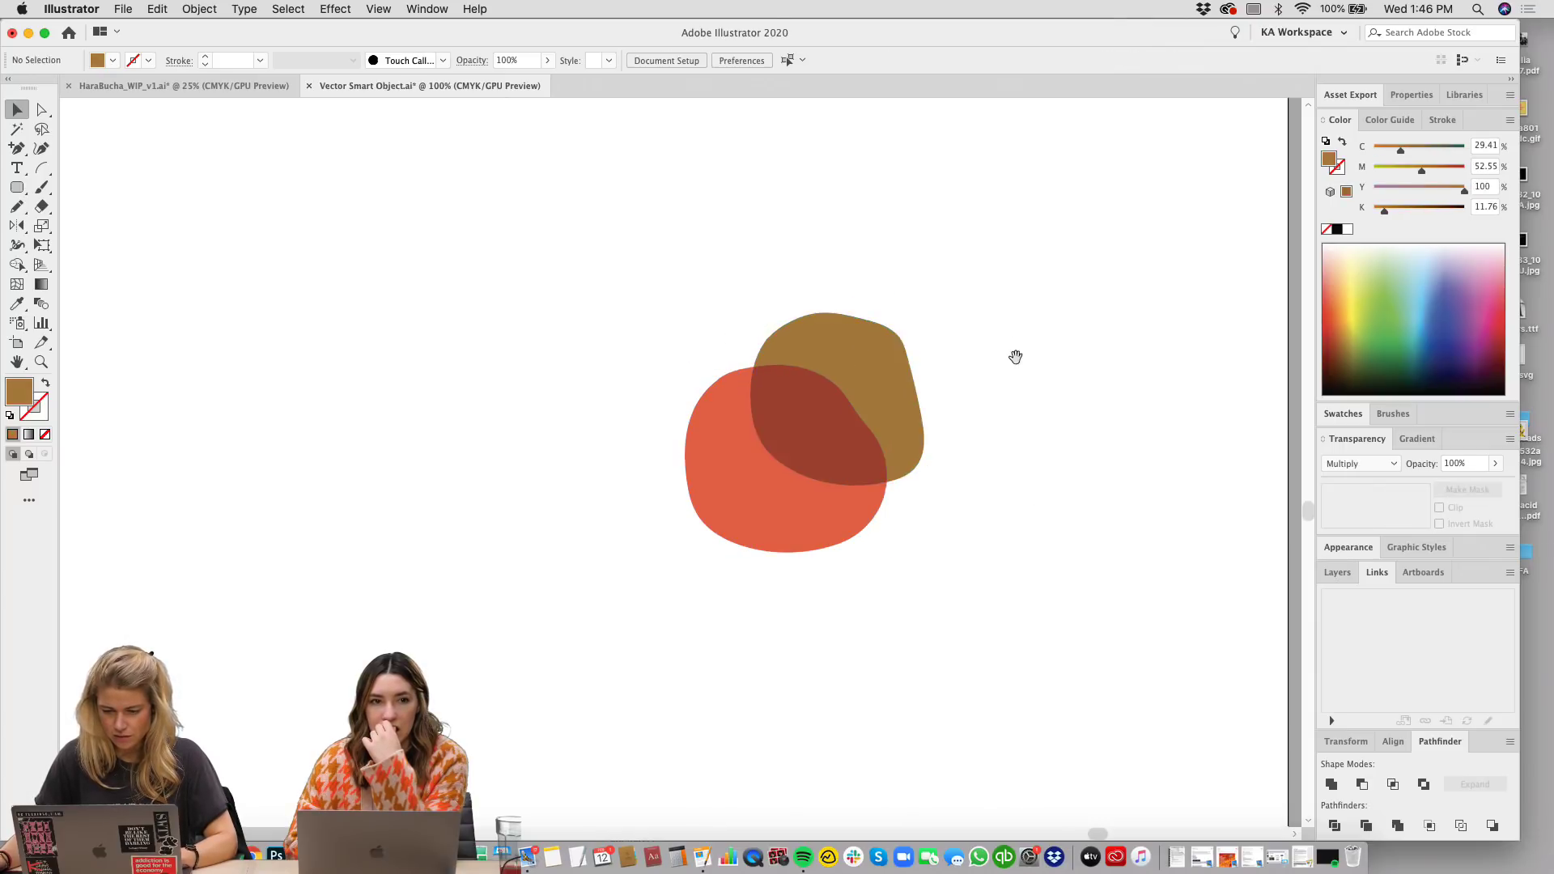
Step: Draw a curved smile about 1.08 × 0.61 in on the brown blob with the Pencil tool and fill it white
scroll(729, 324, "up", 1)
left_click(44, 167)
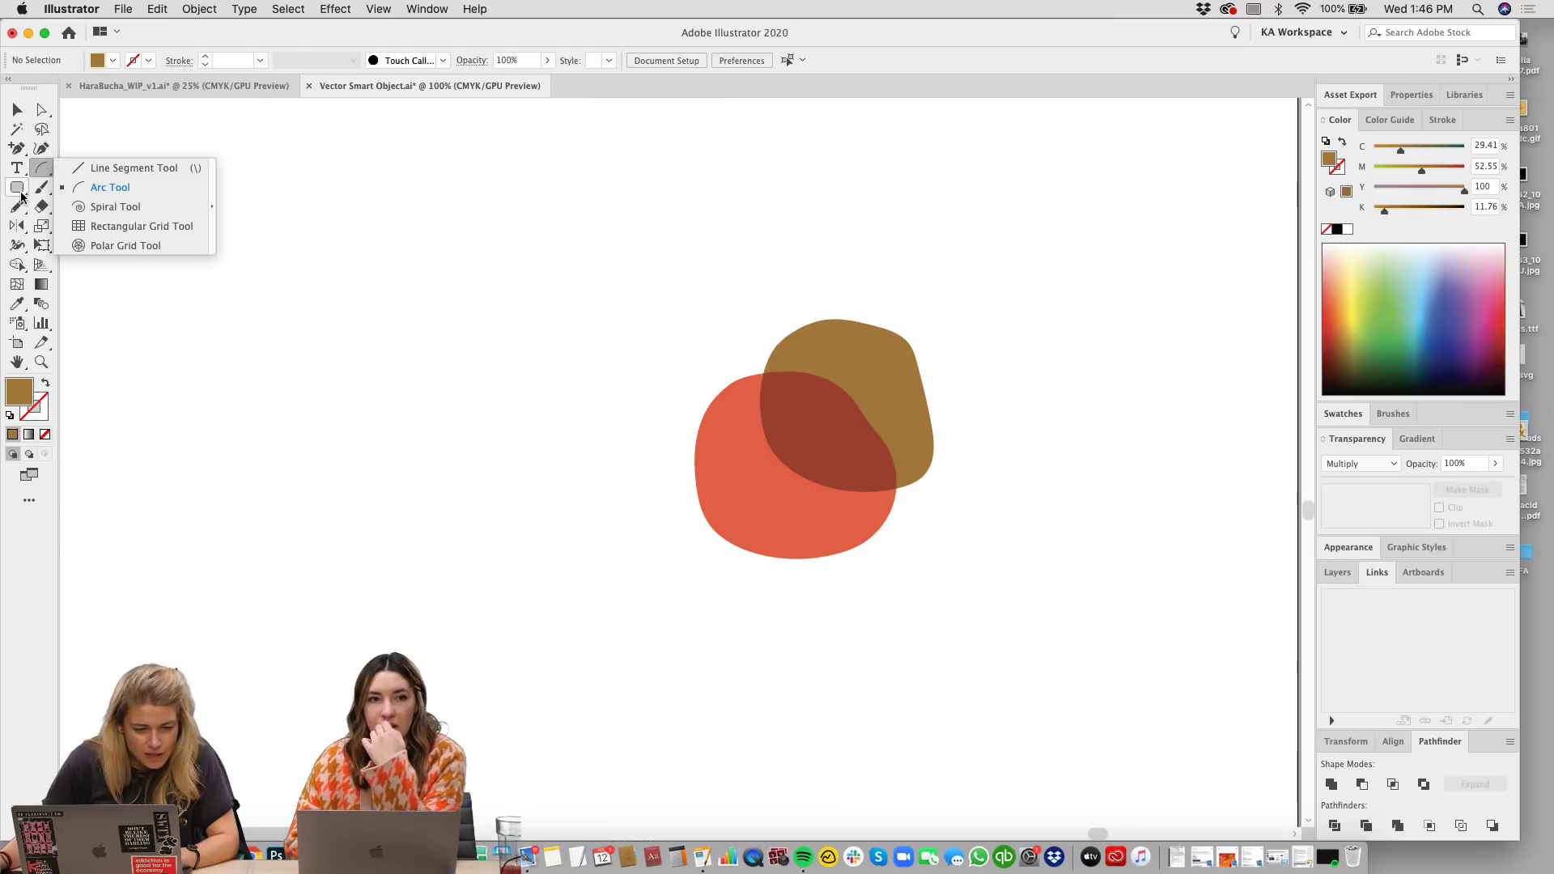
left_click(18, 208)
left_click(92, 226)
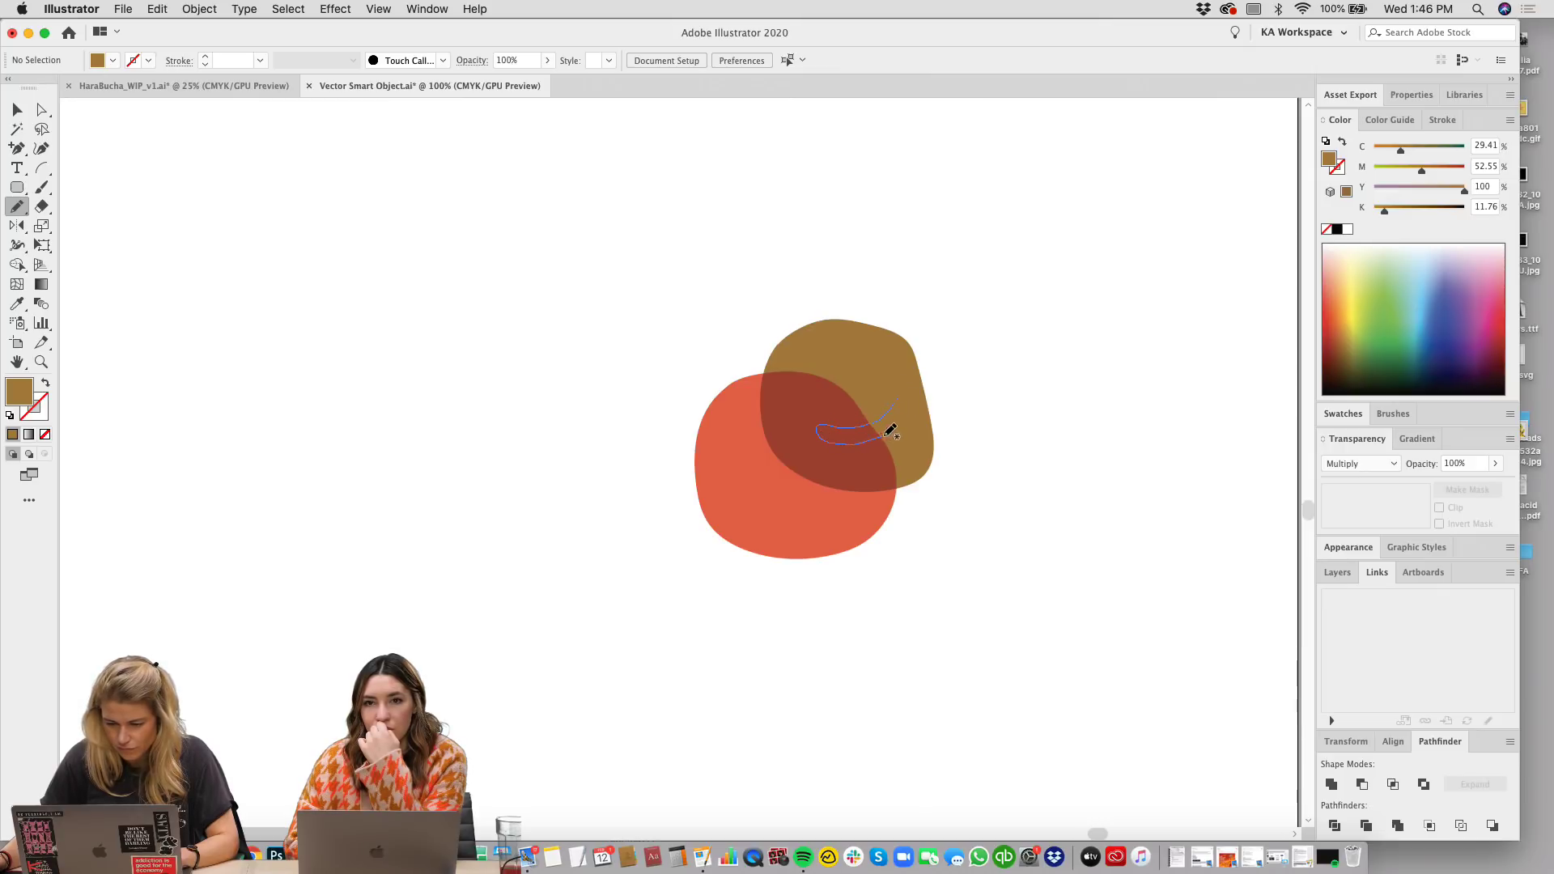
left_click_drag(908, 391, 900, 395)
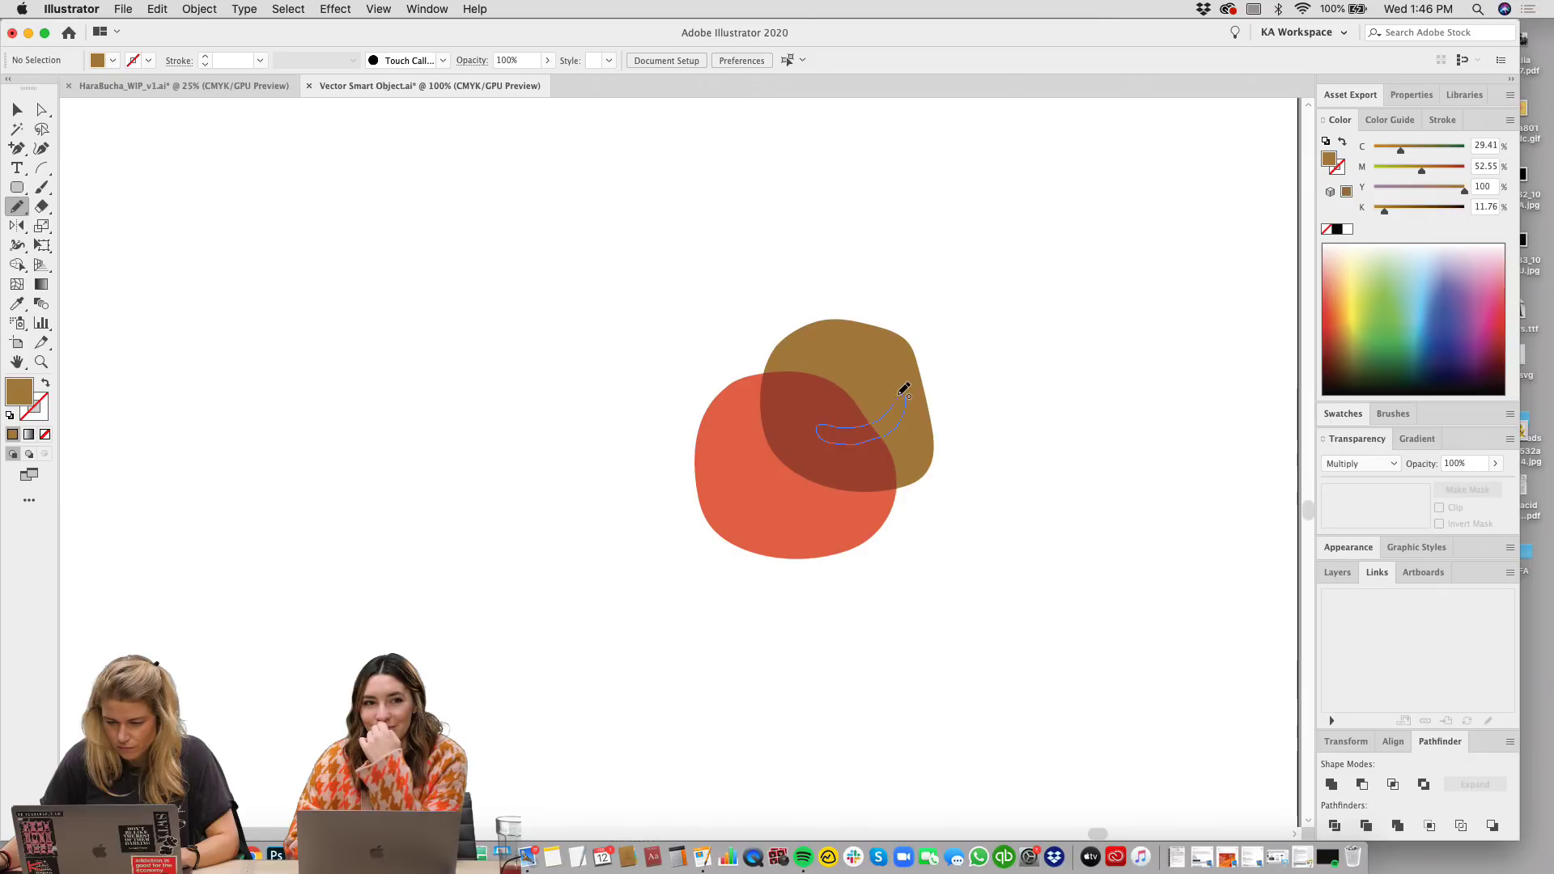
key("v")
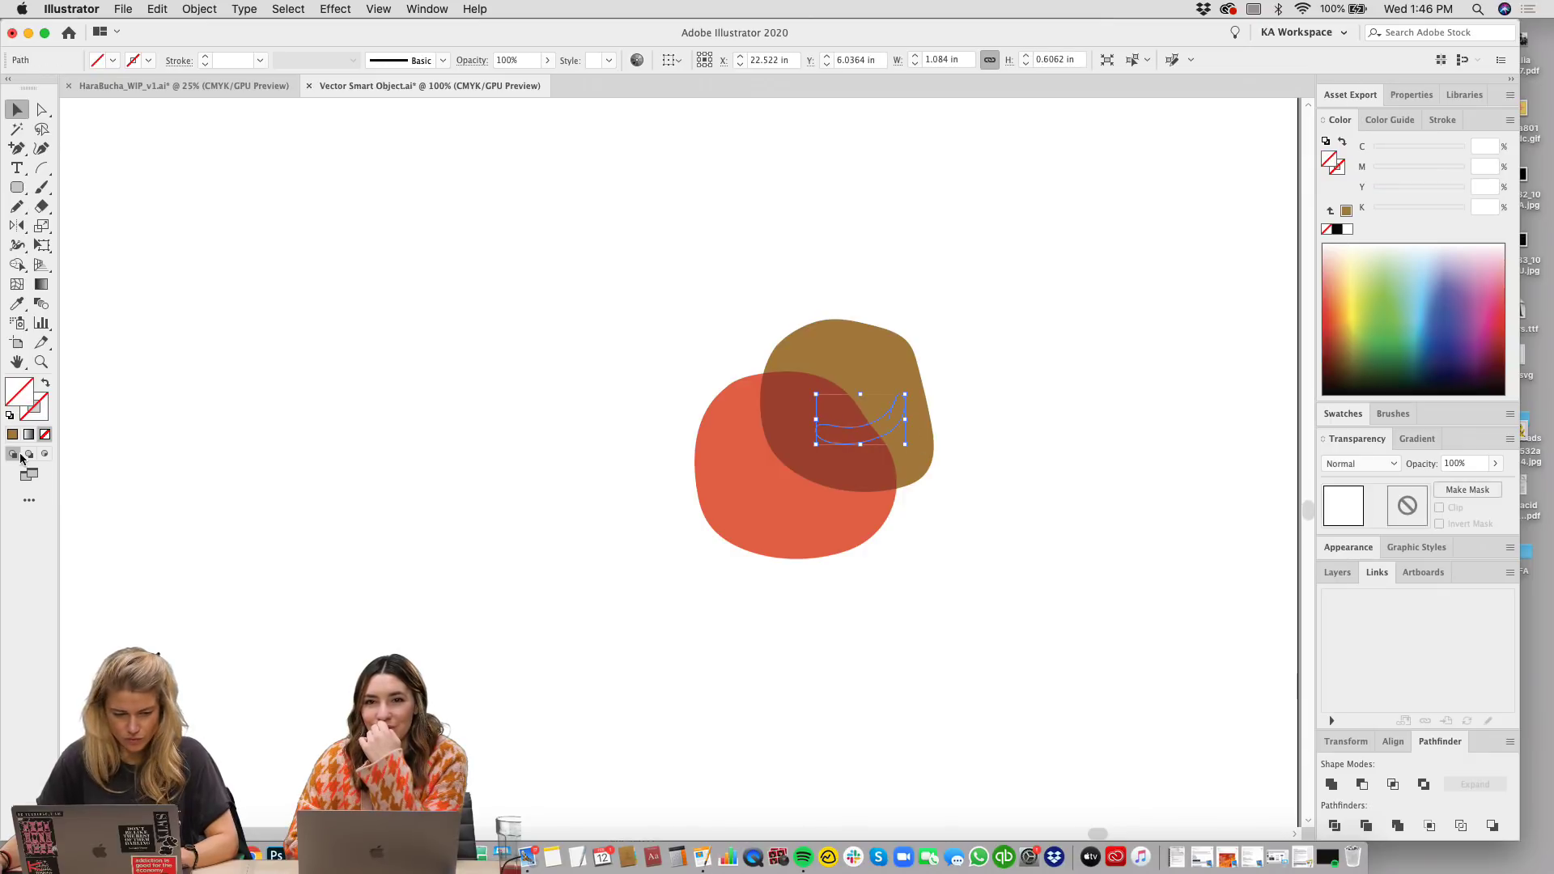
left_click(1346, 231)
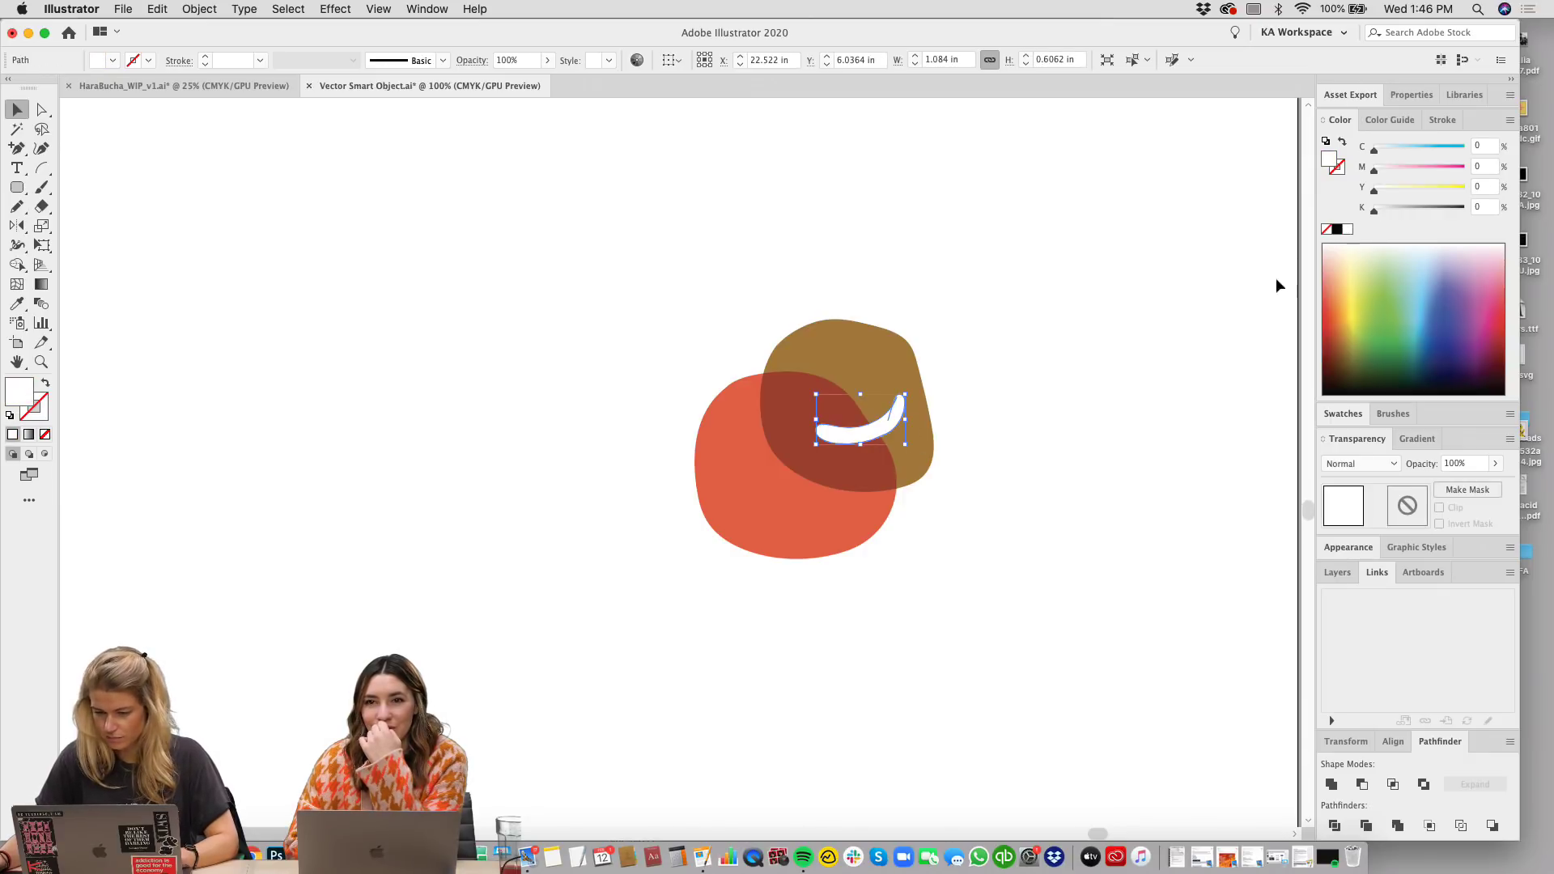
left_click(1155, 427)
Step: Duplicate the white smile onto the red shape's lower left and mirror the copy horizontally with Reflect
left_click_drag(897, 411, 780, 526)
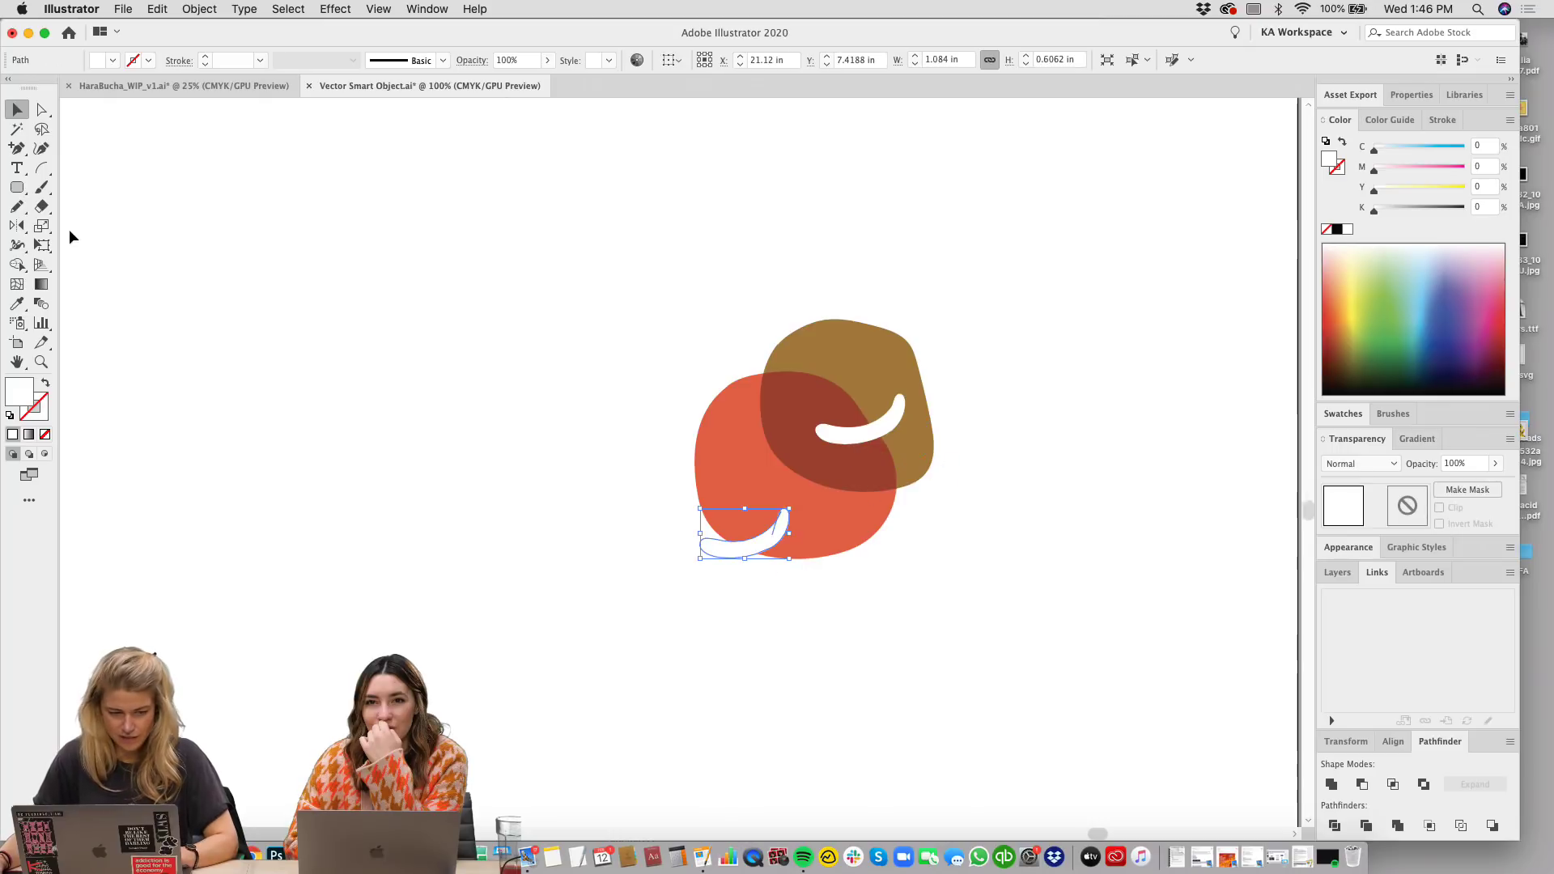
left_click(17, 226)
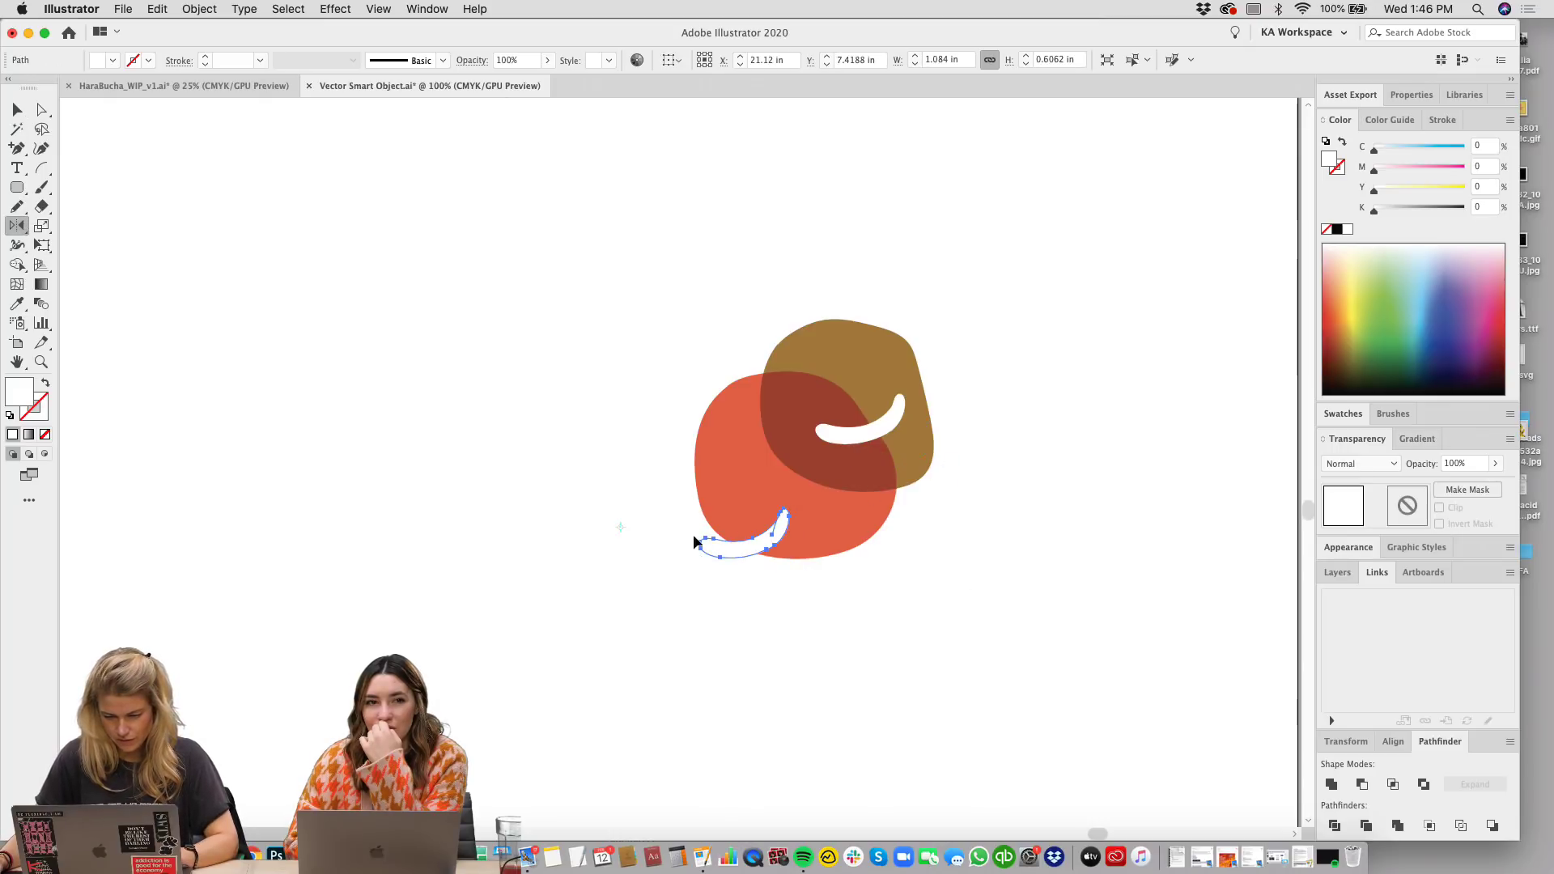
key("super+z")
key("super+shift+z")
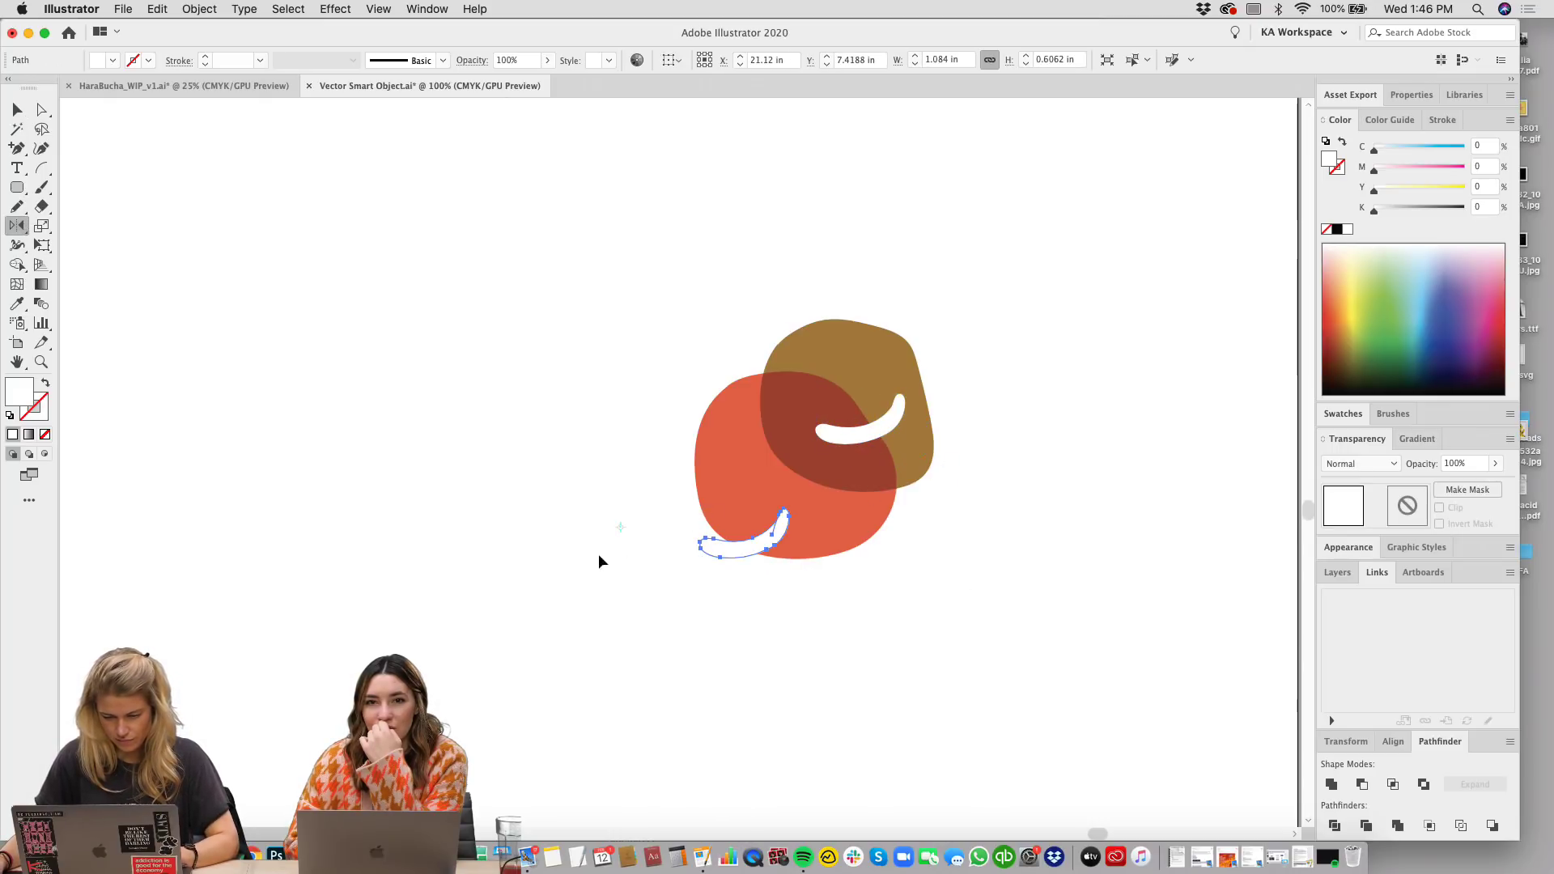
key("super+z")
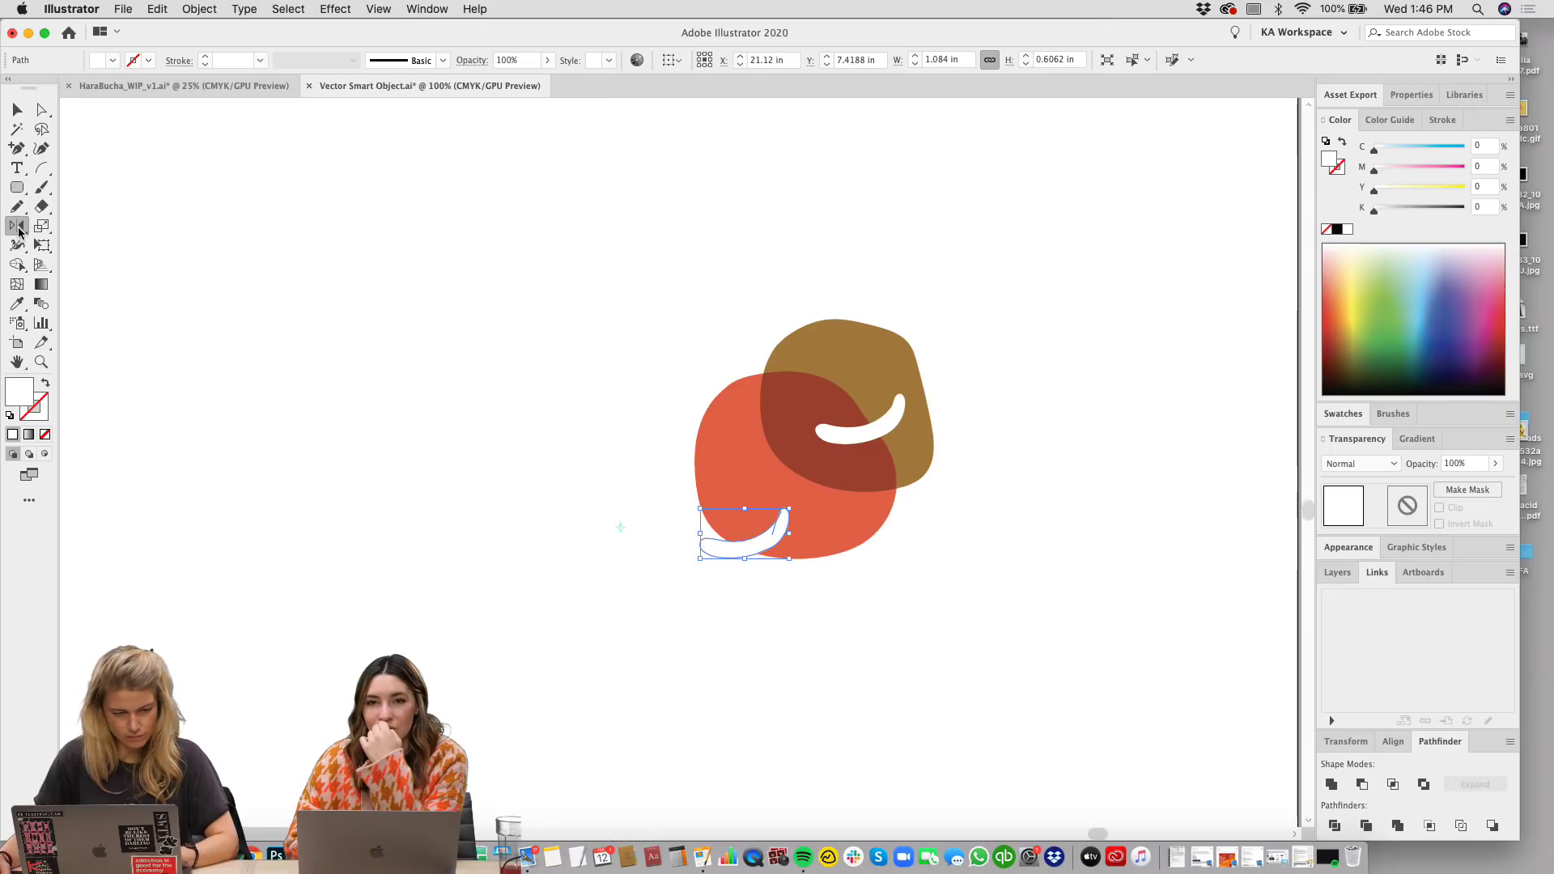
left_click(17, 227)
left_click_drag(572, 510, 950, 617)
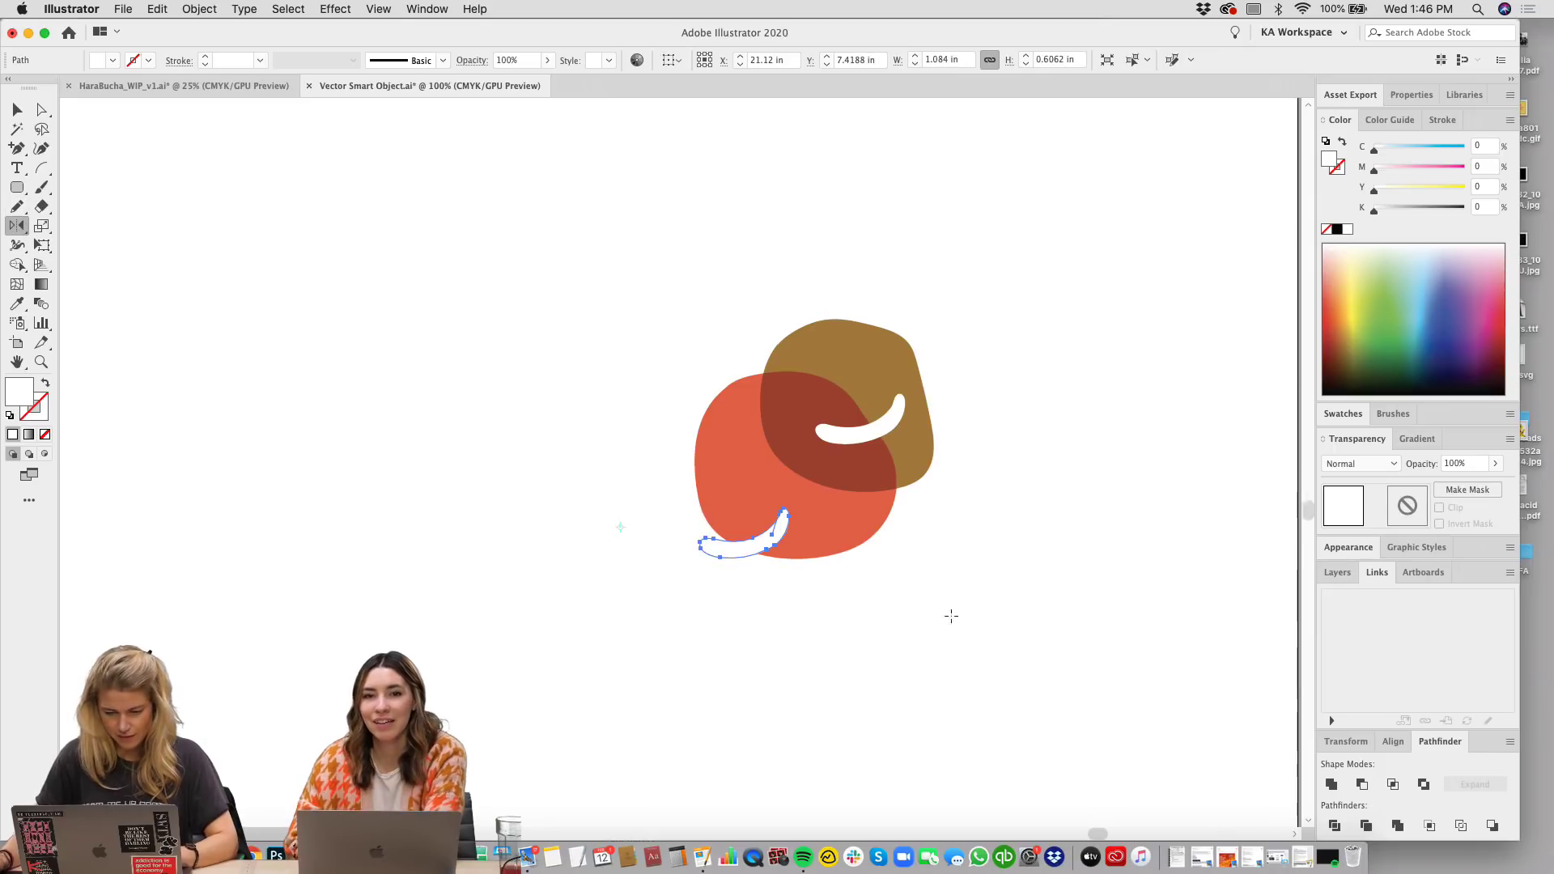
key("v")
left_click(18, 227)
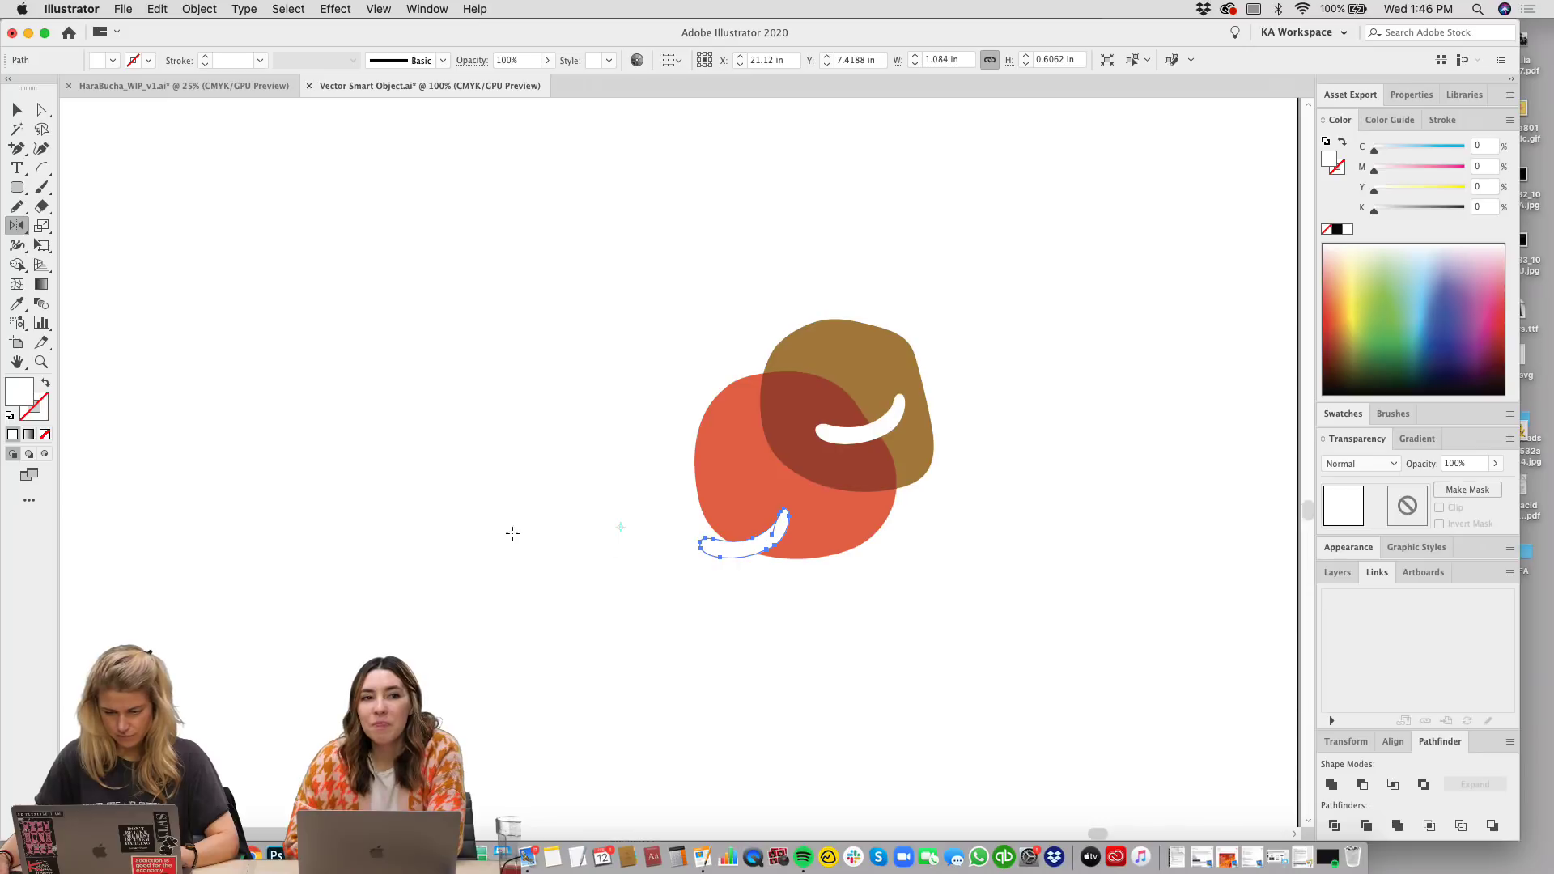
left_click_drag(633, 527, 1063, 624)
key("v")
left_click(890, 595)
left_click_drag(799, 536, 793, 517)
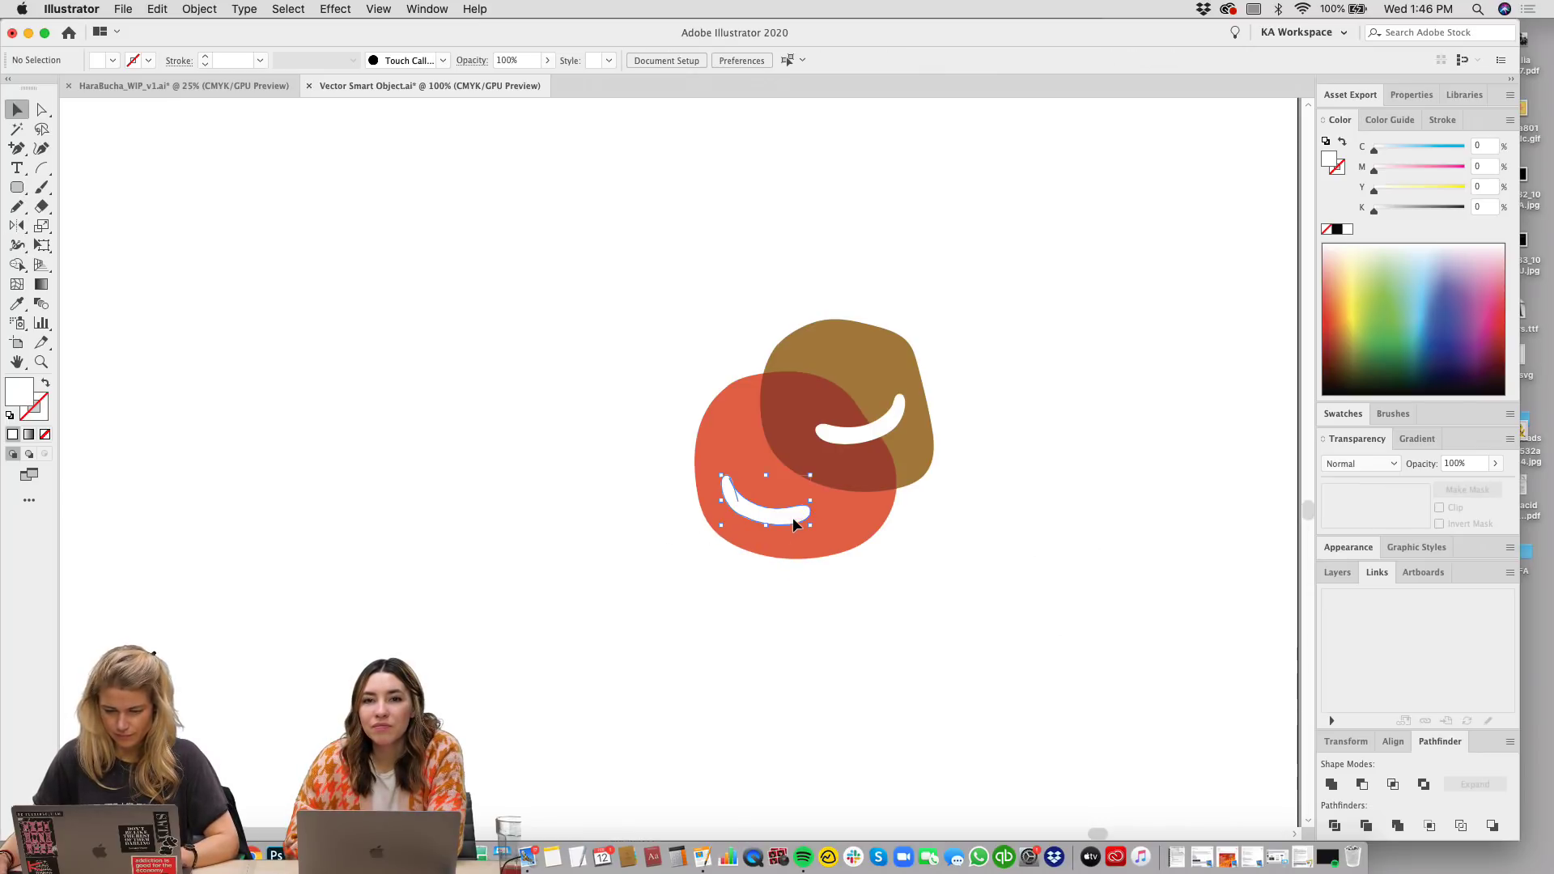
left_click(1012, 580)
Step: Try to cut the lower smile out of the red shape with Minus Front, and undo the cut
scroll(890, 551, "down", 2)
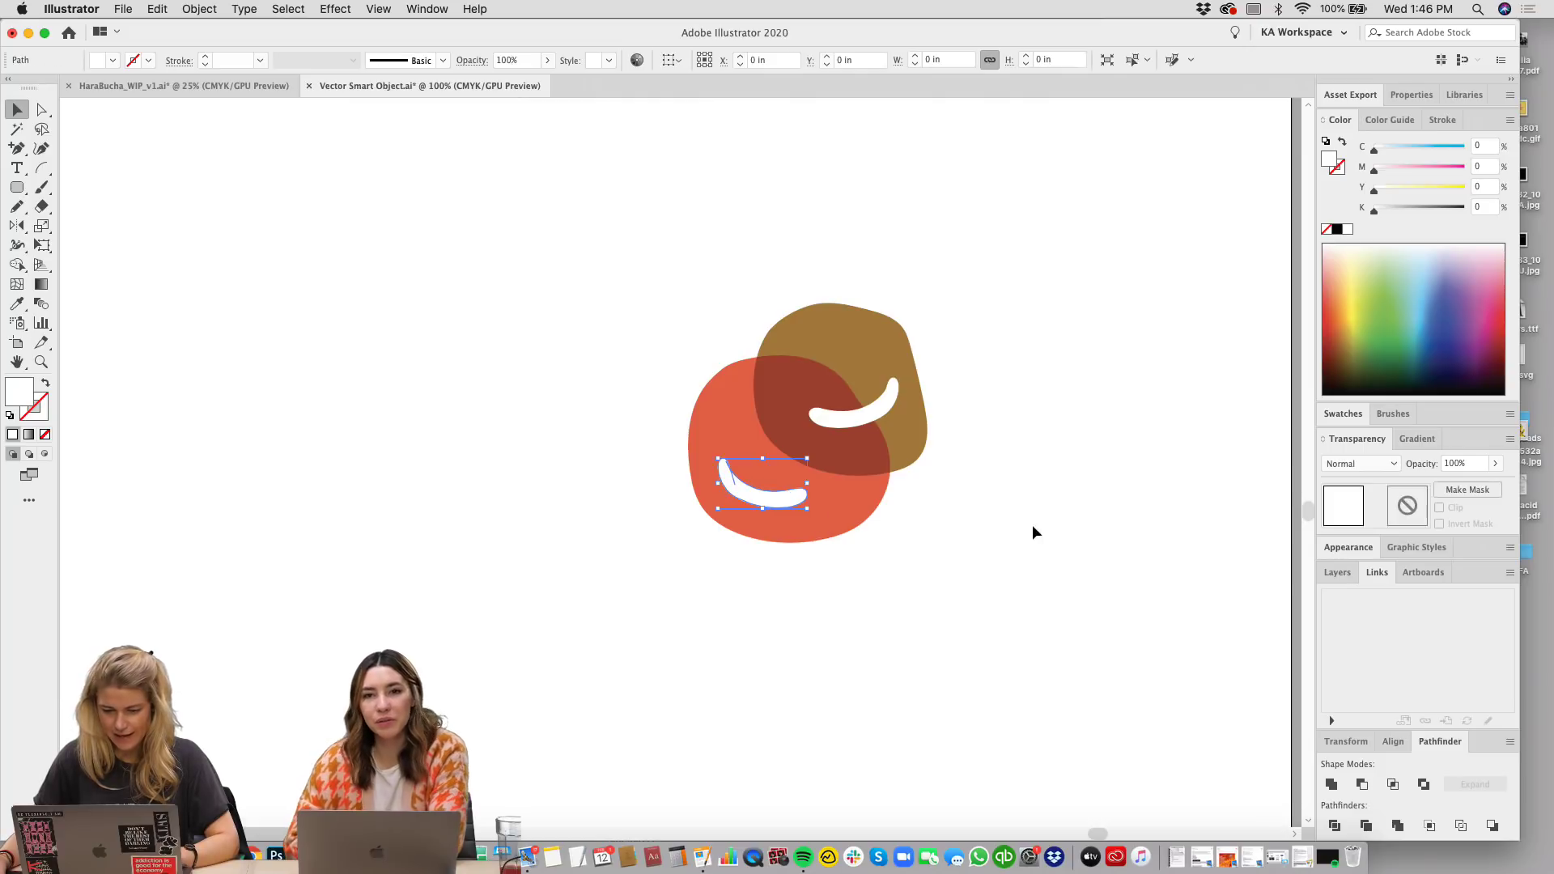
key("super+equal")
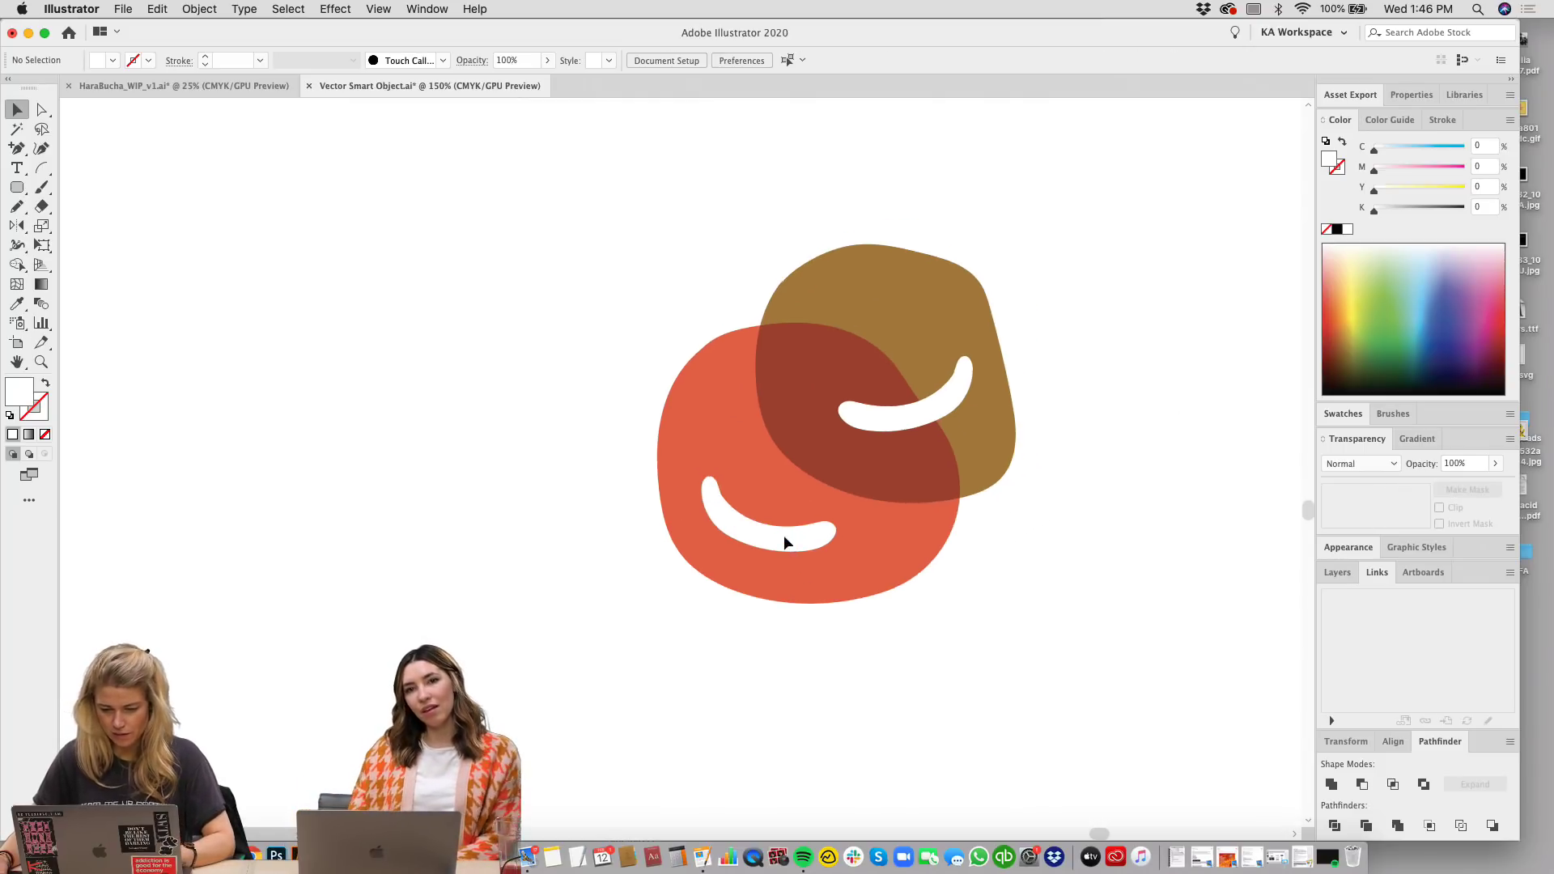
left_click(907, 534)
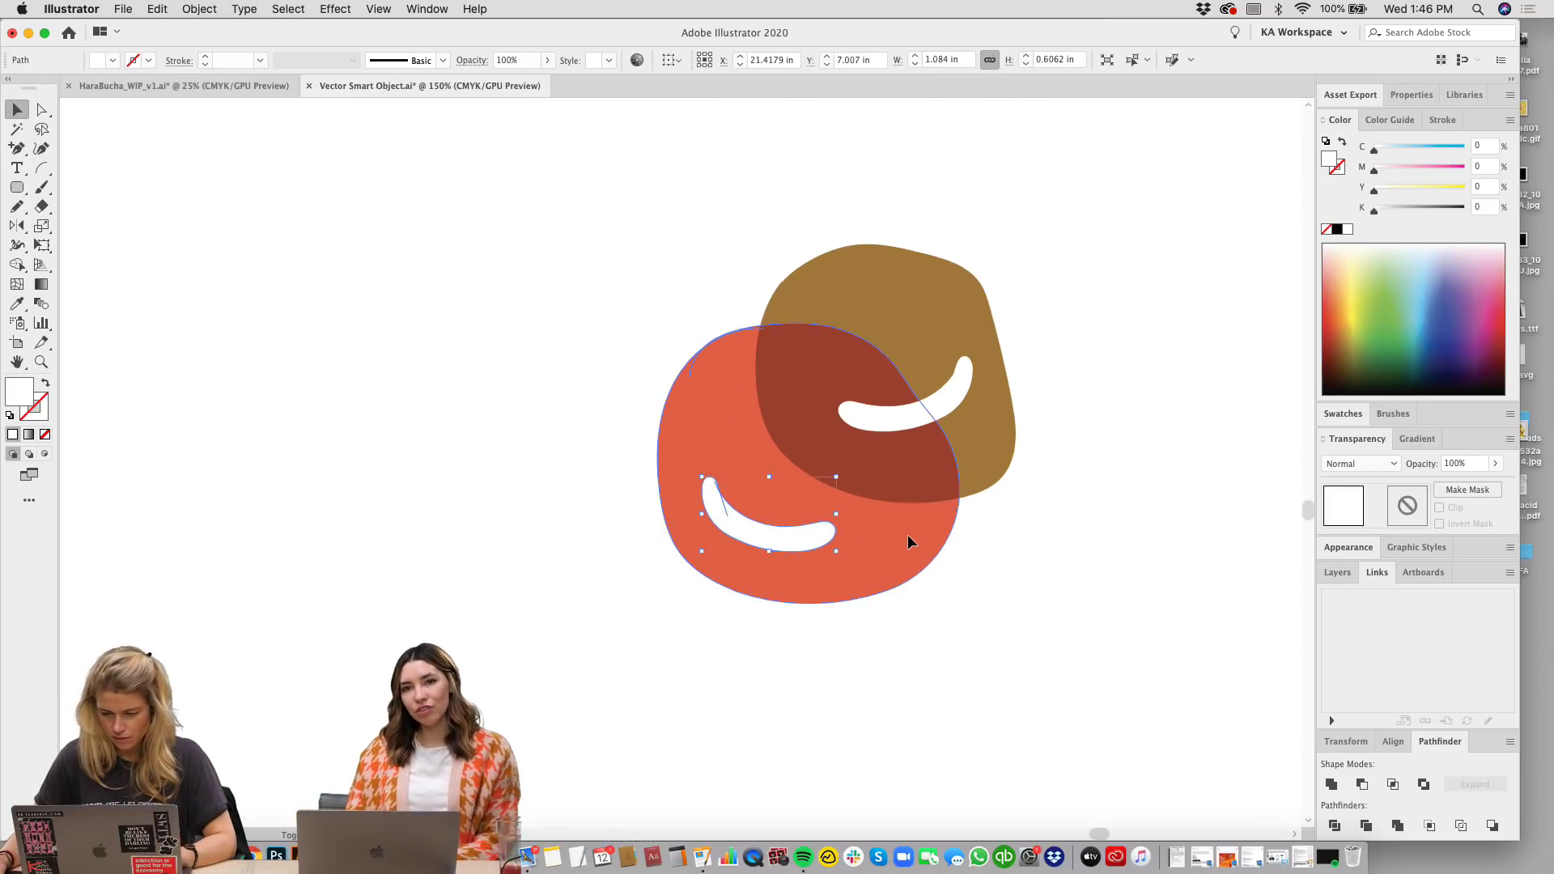
left_click(1363, 785)
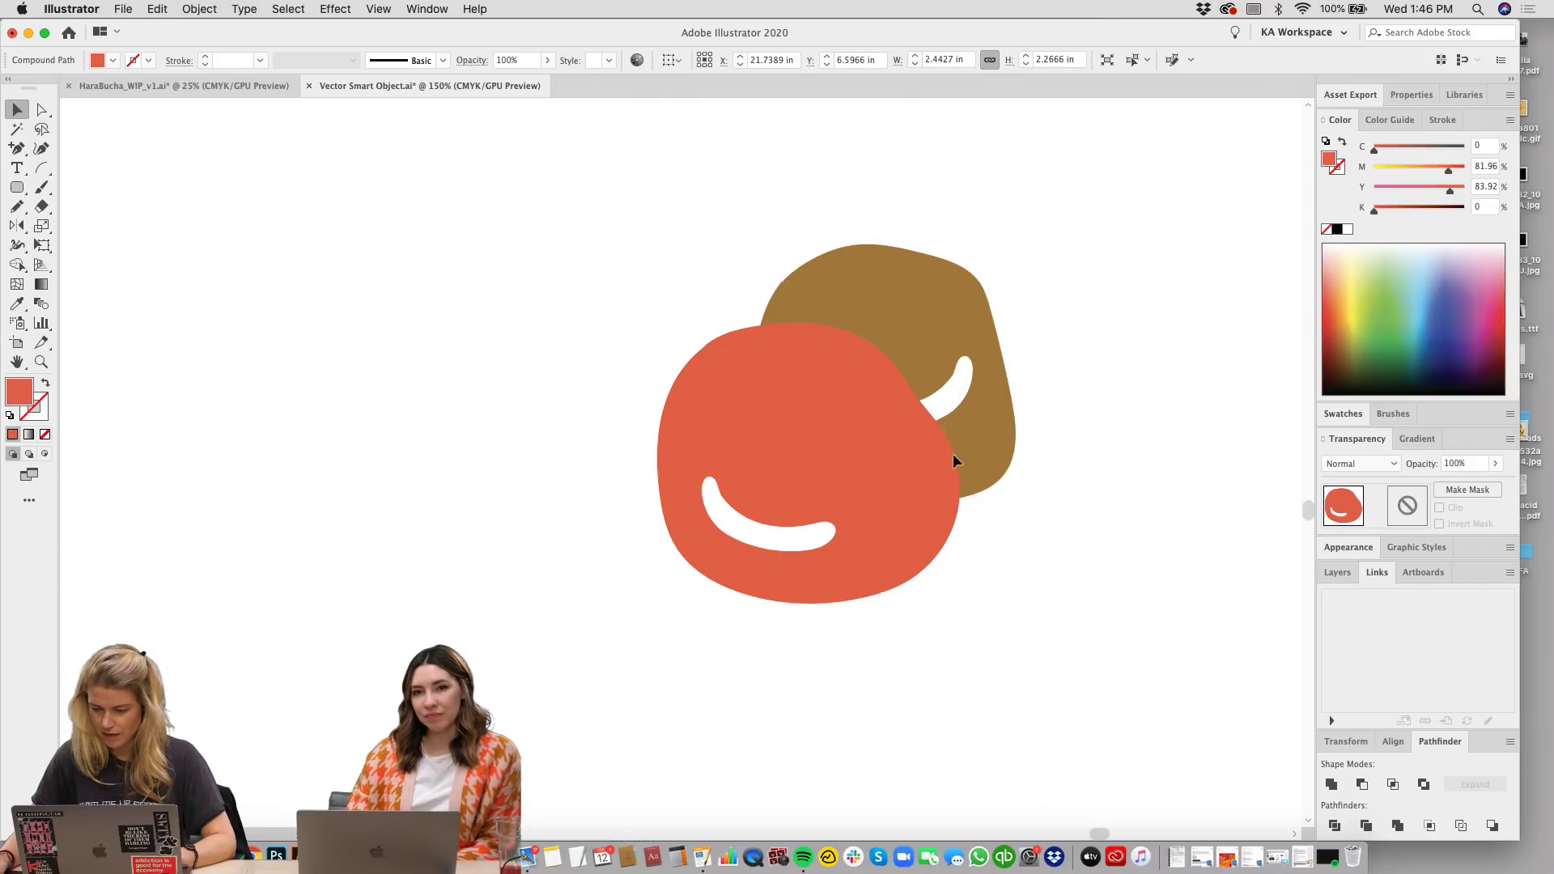
left_click(963, 441)
left_click(1364, 786)
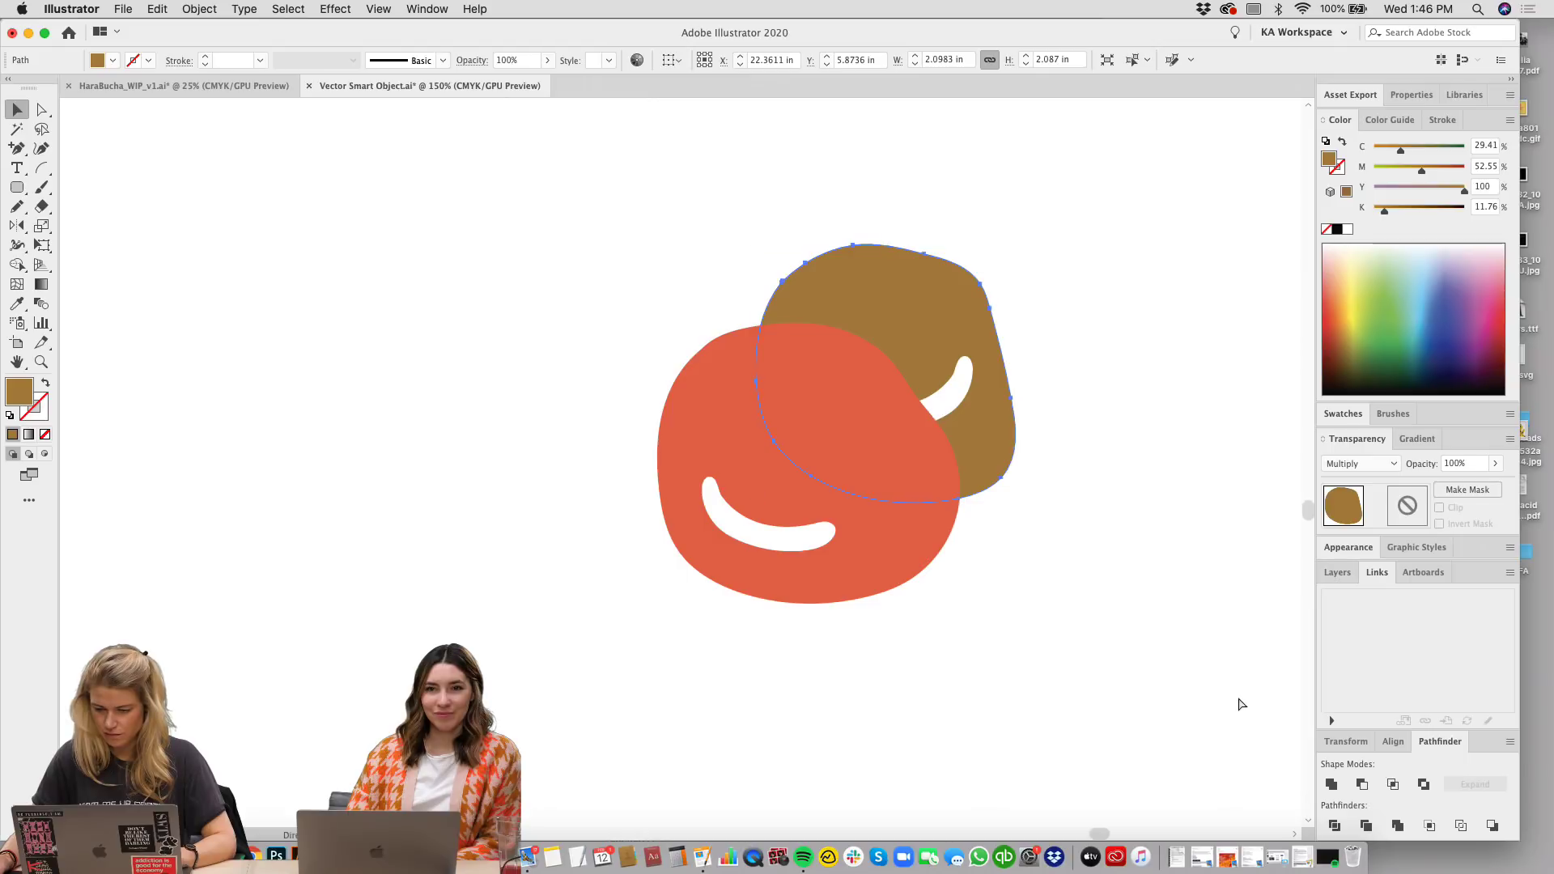
key("a")
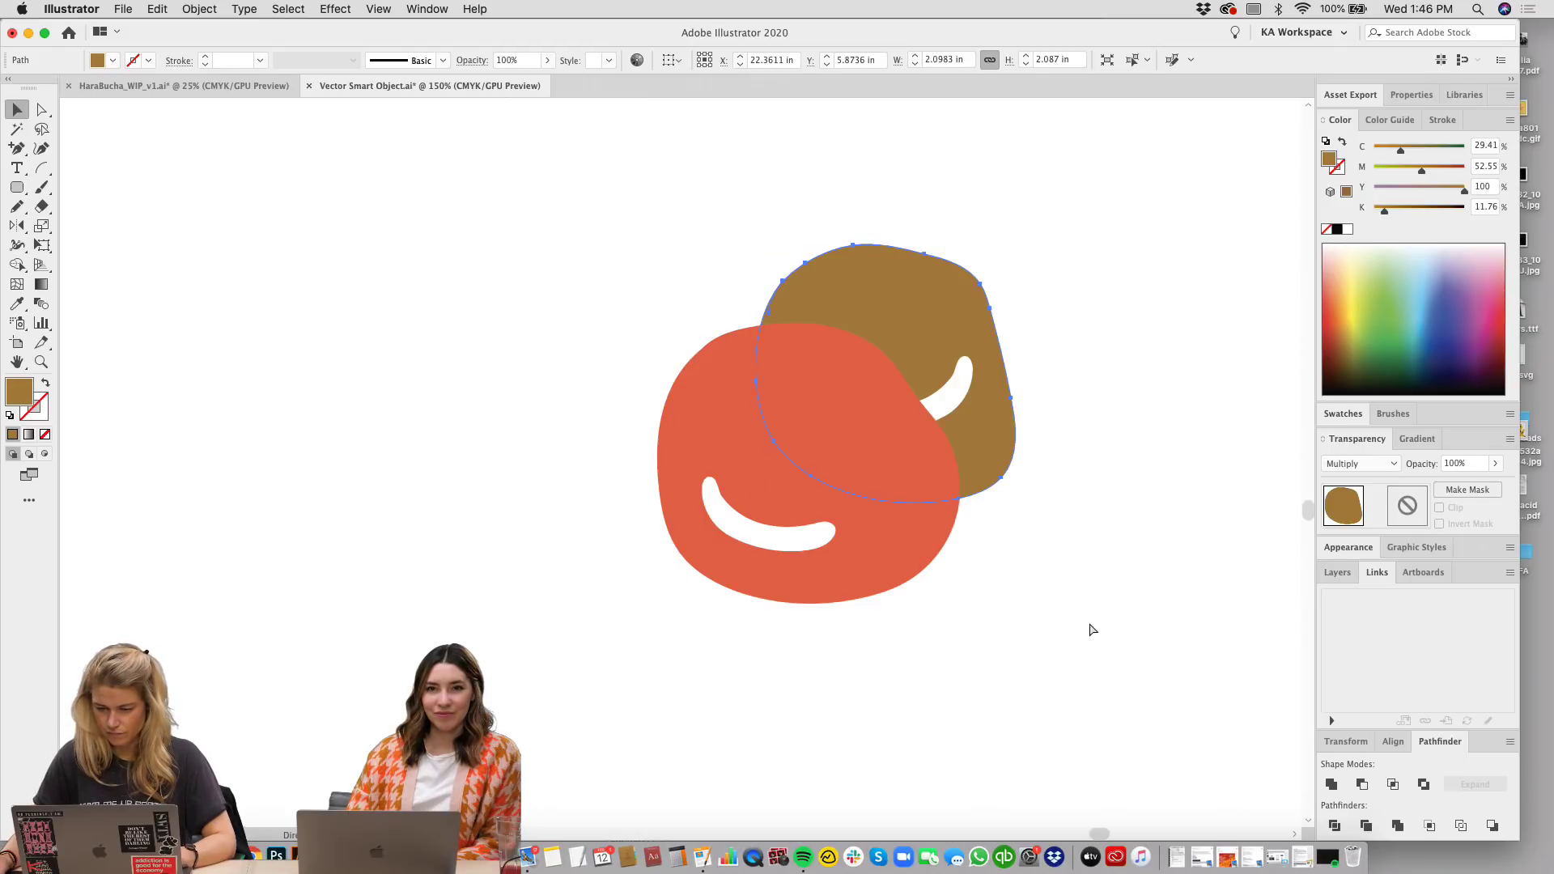
left_click(1092, 630)
Step: Subtract the lower white smile from the red shape with Minus Front
left_click(792, 558)
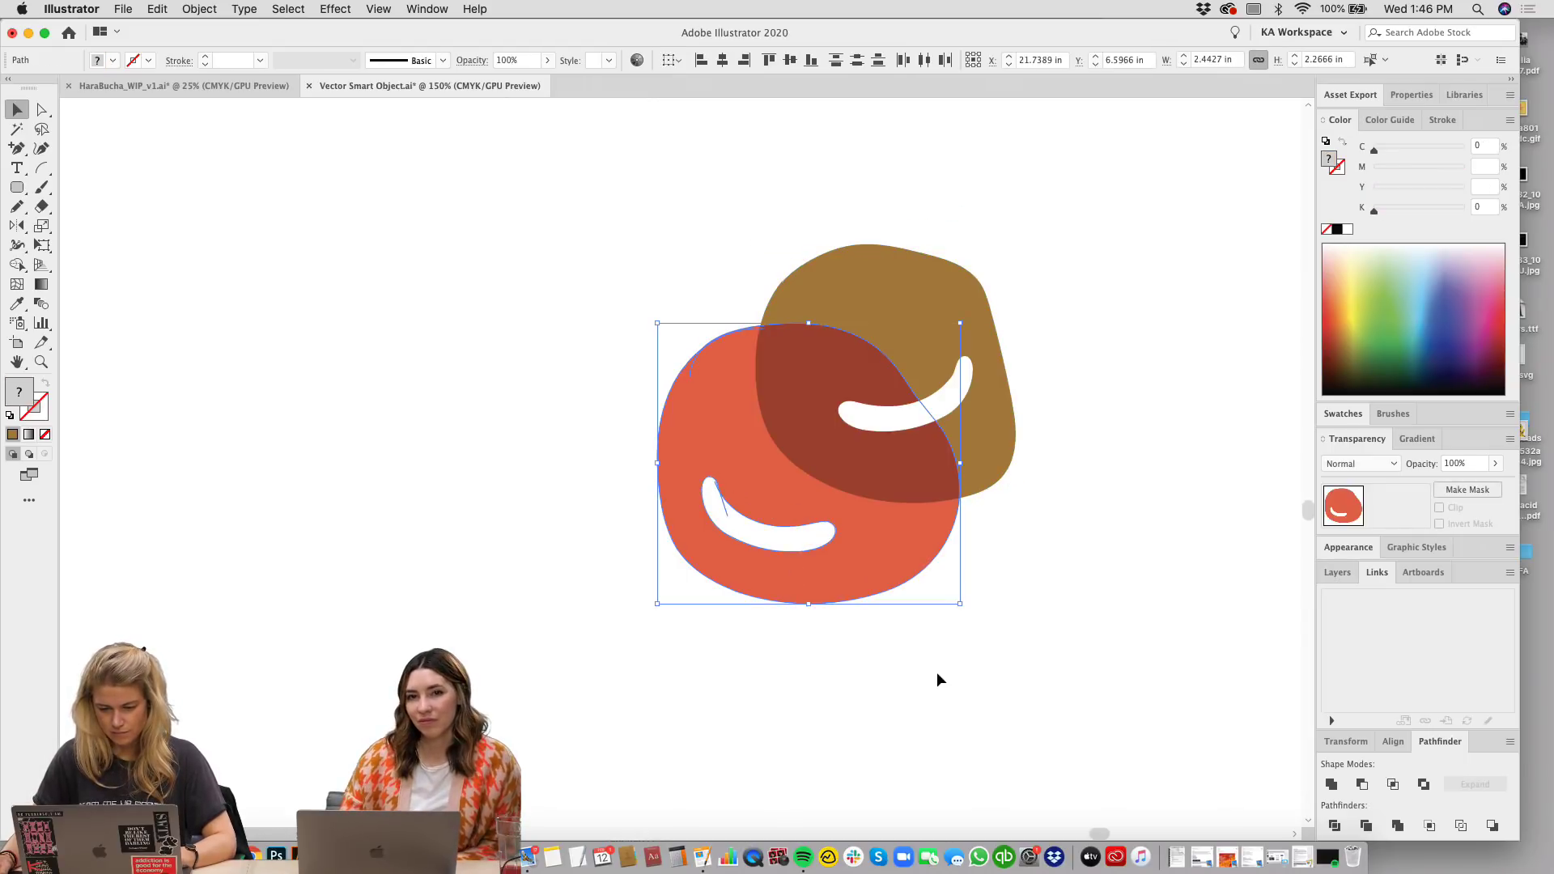
left_click(741, 525)
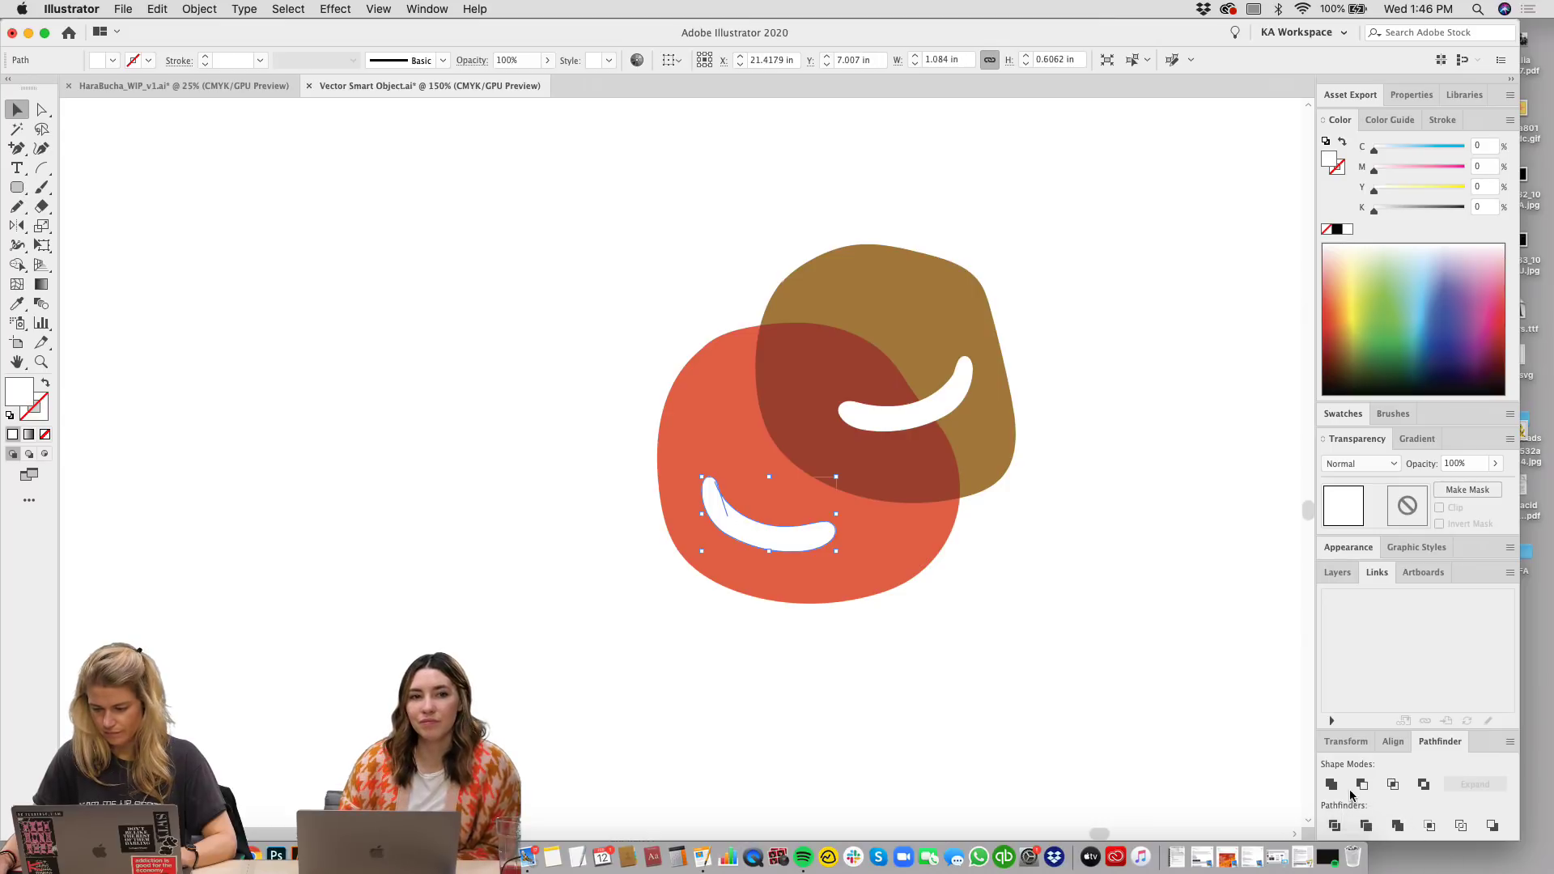
left_click(824, 566, "shift")
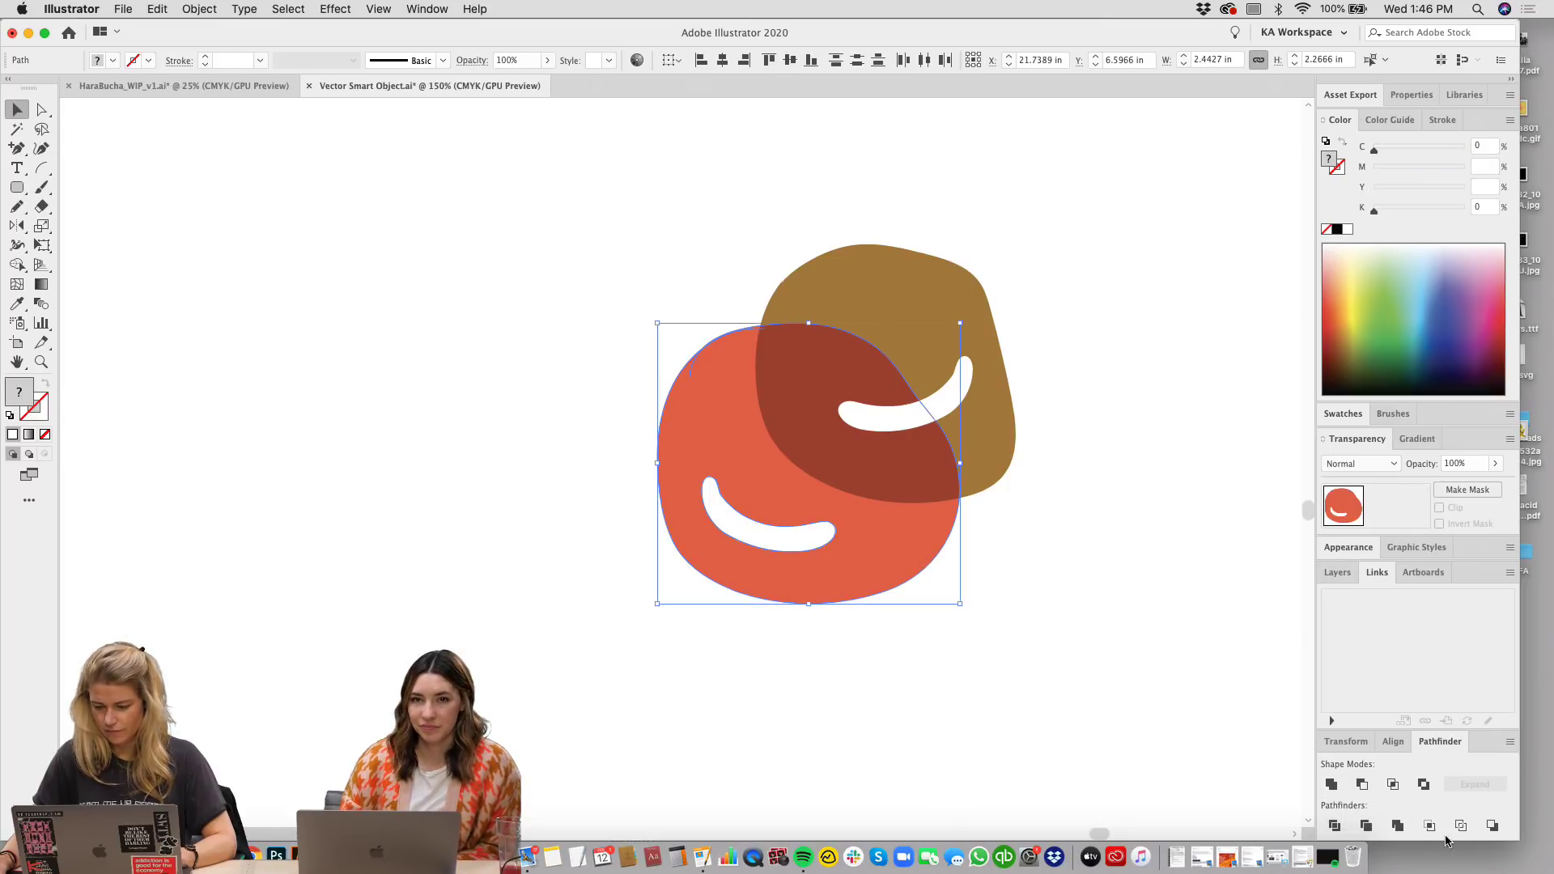
left_click(1363, 785)
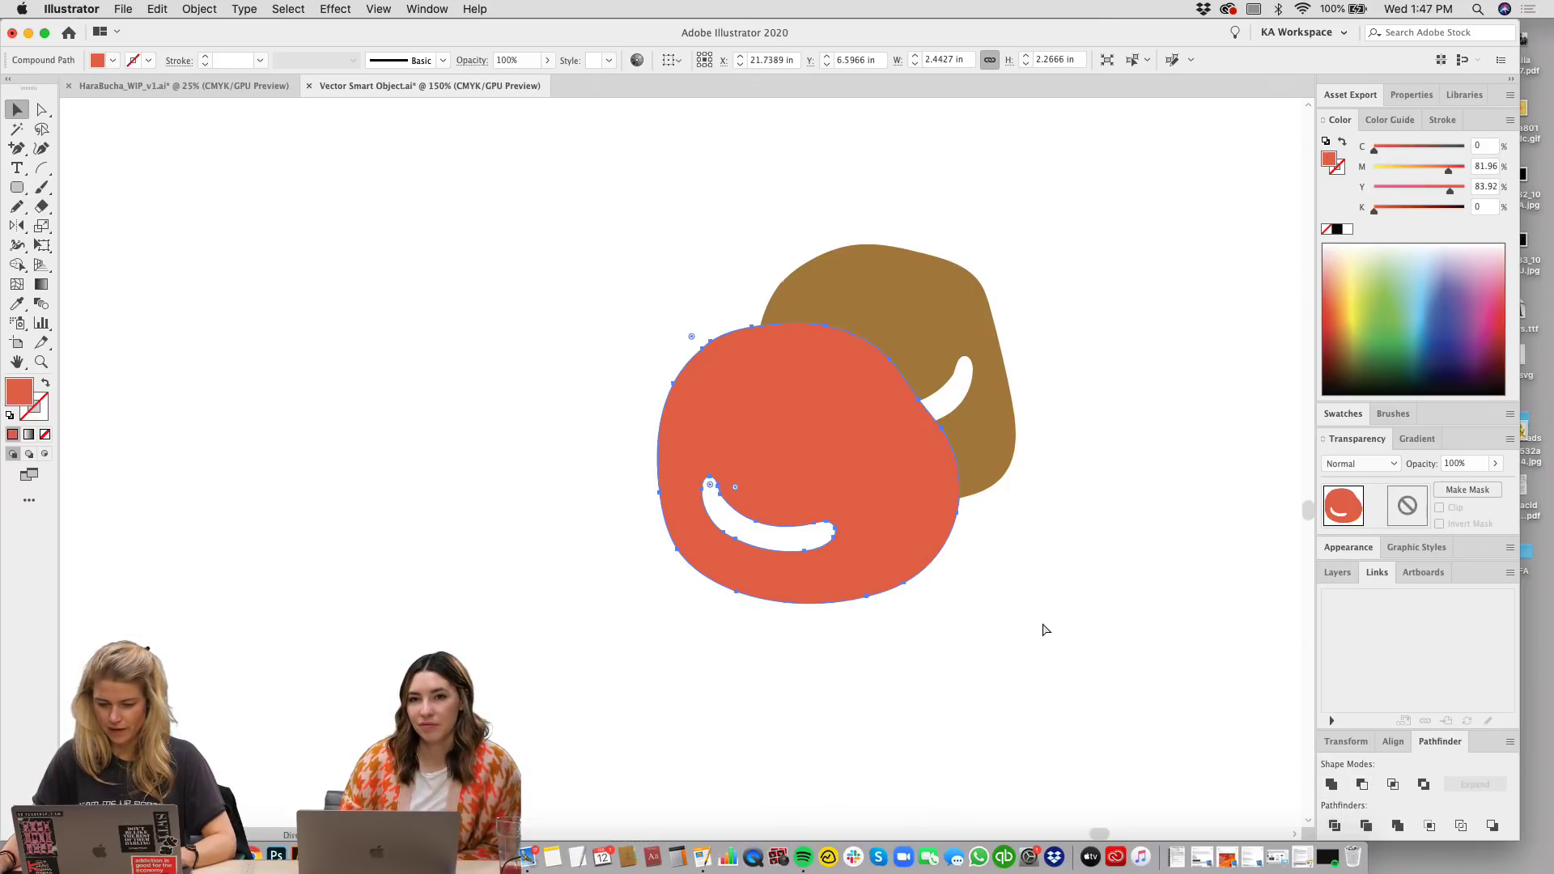
left_click(963, 528)
Step: Try to subtract the upper white smile from the brown blob with Minus Front, and undo the cut
left_click(935, 401)
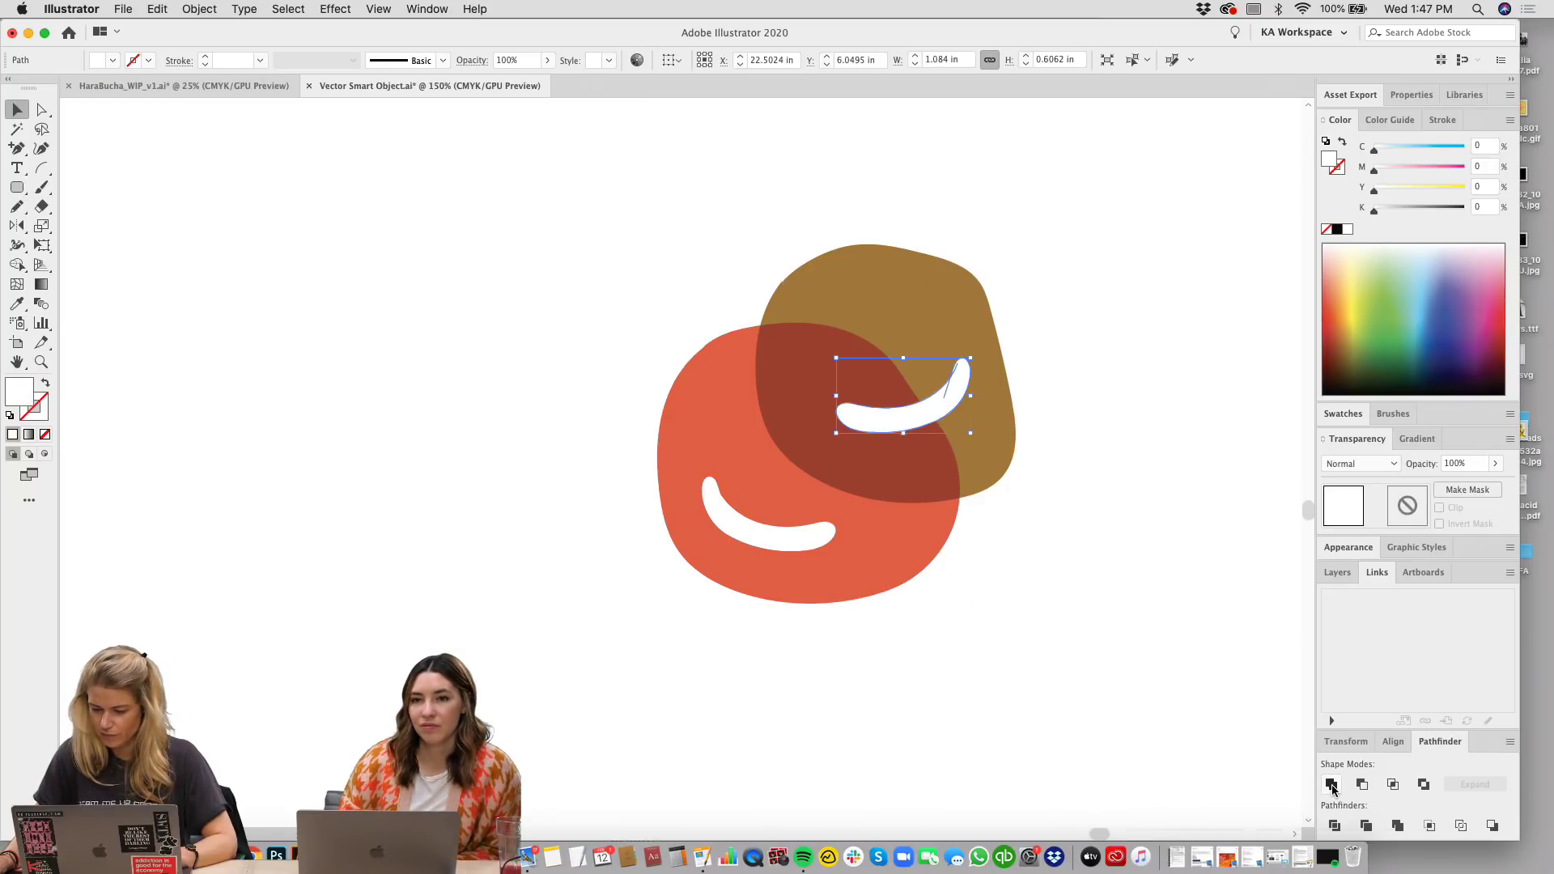
left_click(941, 300, "shift")
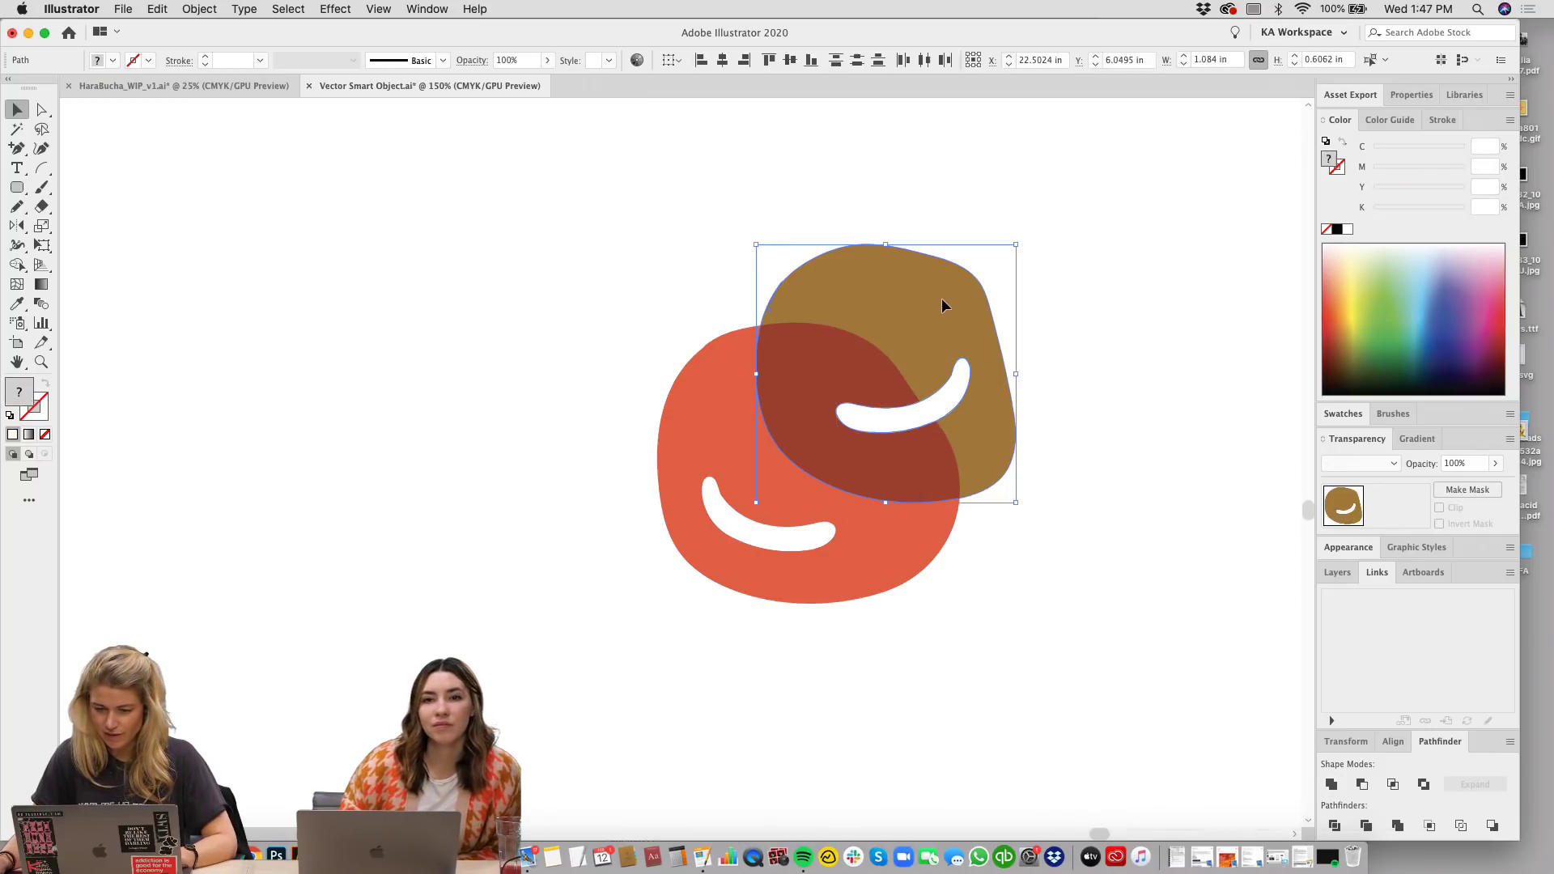
left_click(1363, 787)
left_click(1132, 633)
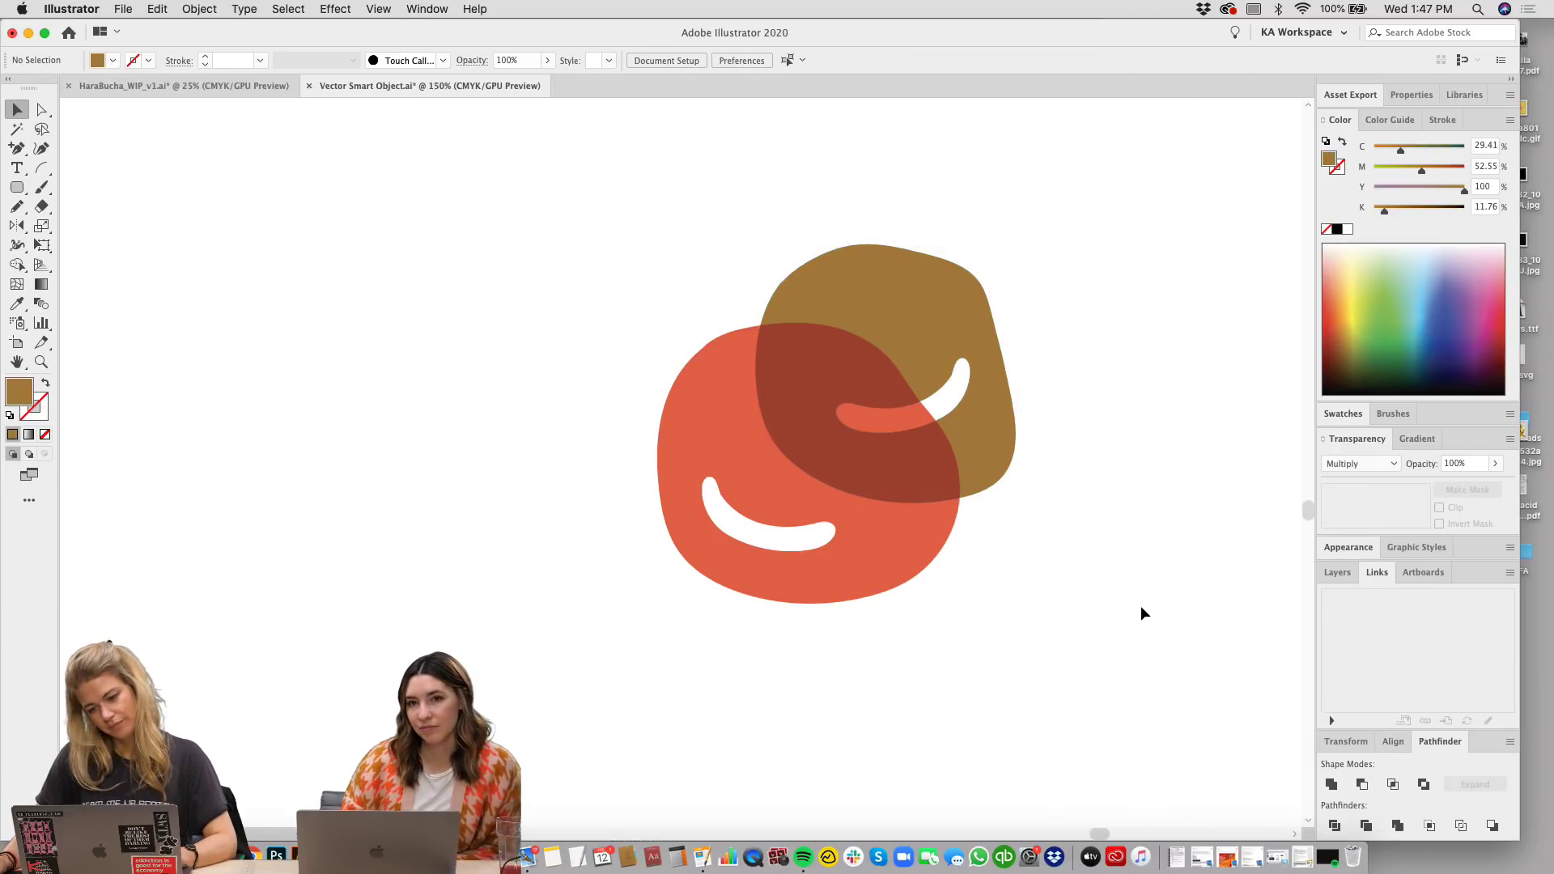
scroll(1149, 509, "down", 2)
scroll(1149, 509, "up", 2)
scroll(1149, 509, "right", 1)
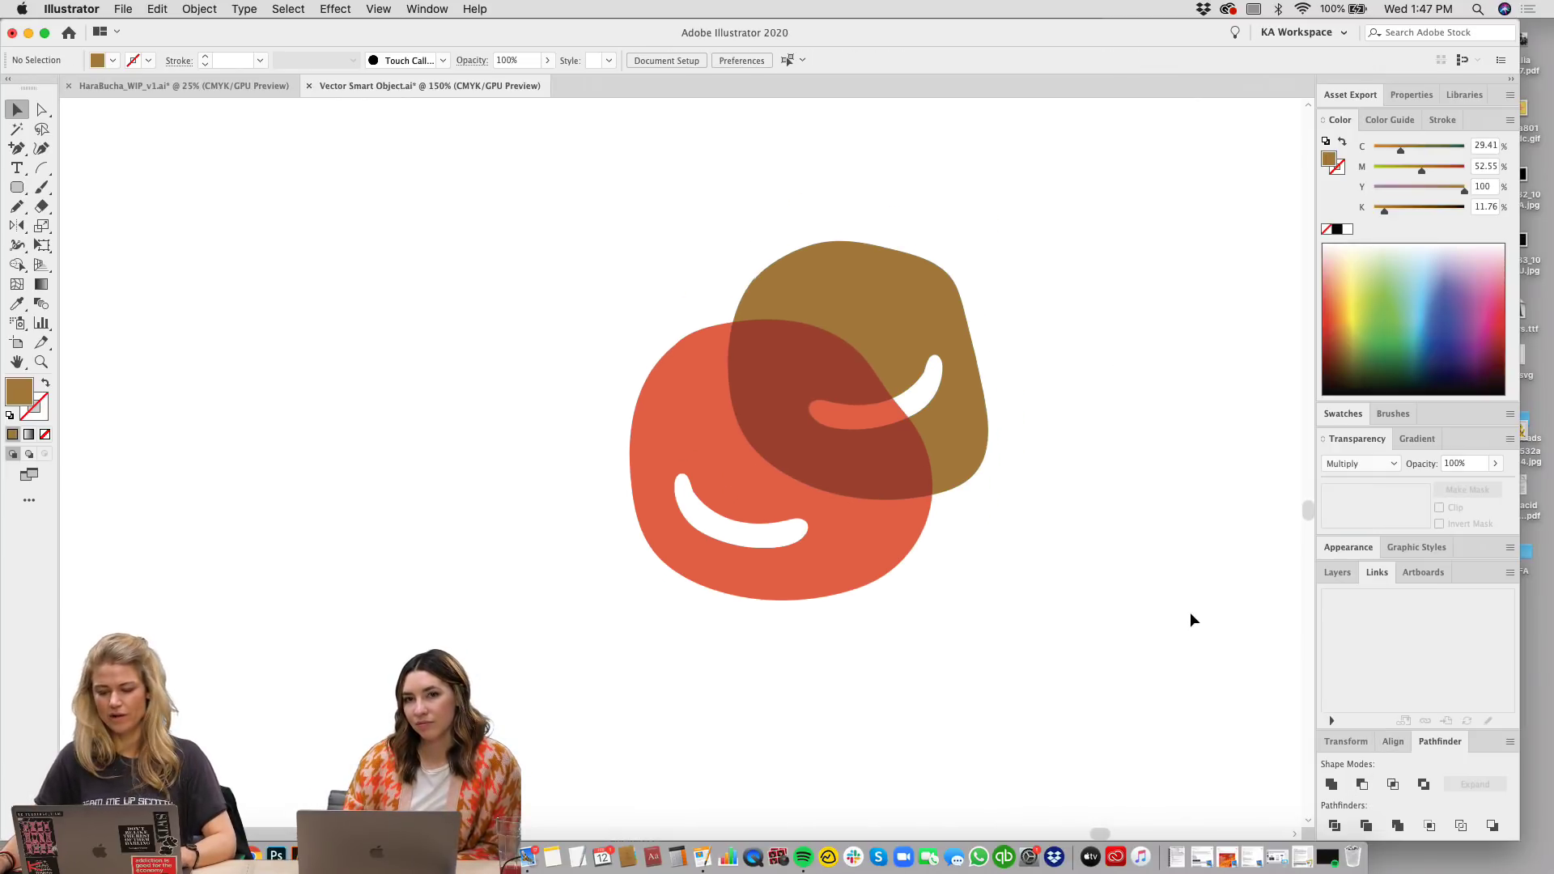
key("super+z")
key("super+z")
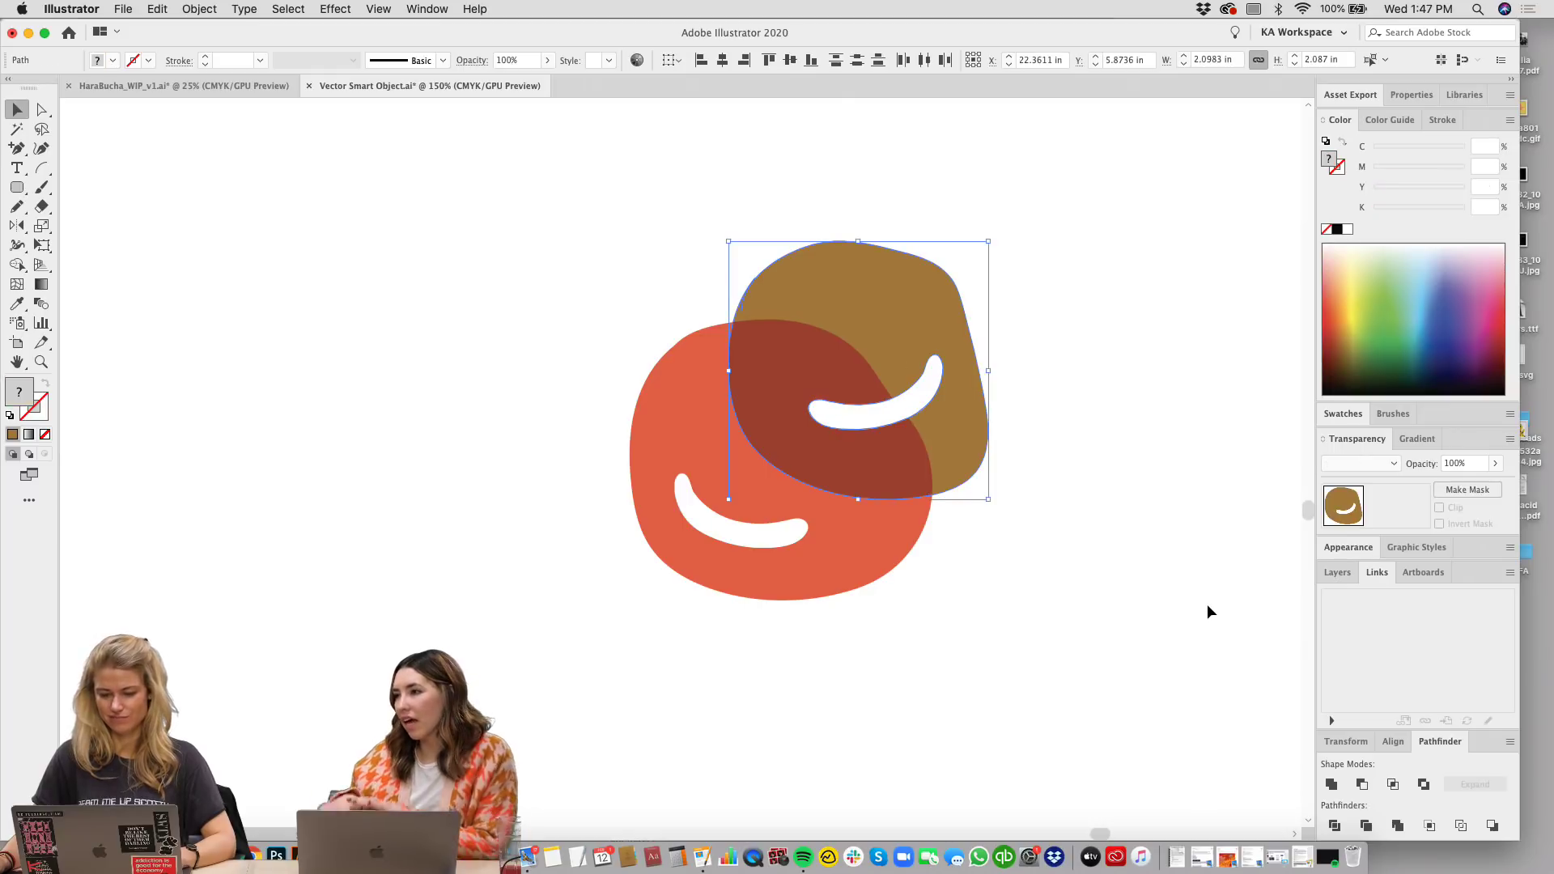
left_click(1205, 600)
scroll(1172, 496, "up", 2)
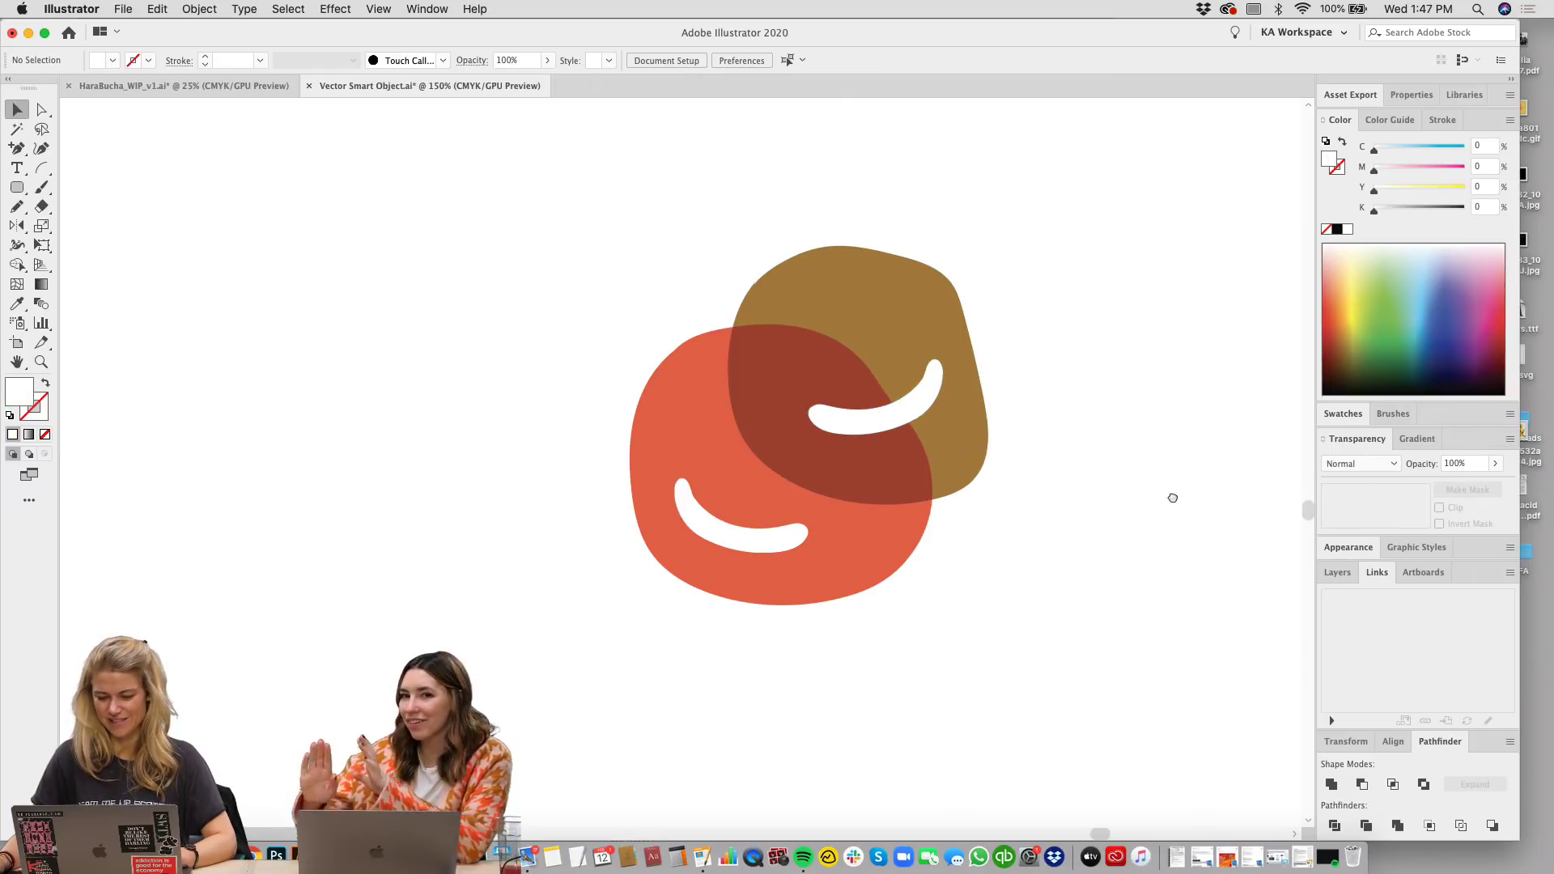
left_click_drag(883, 455, 1254, 327)
left_click(1185, 513)
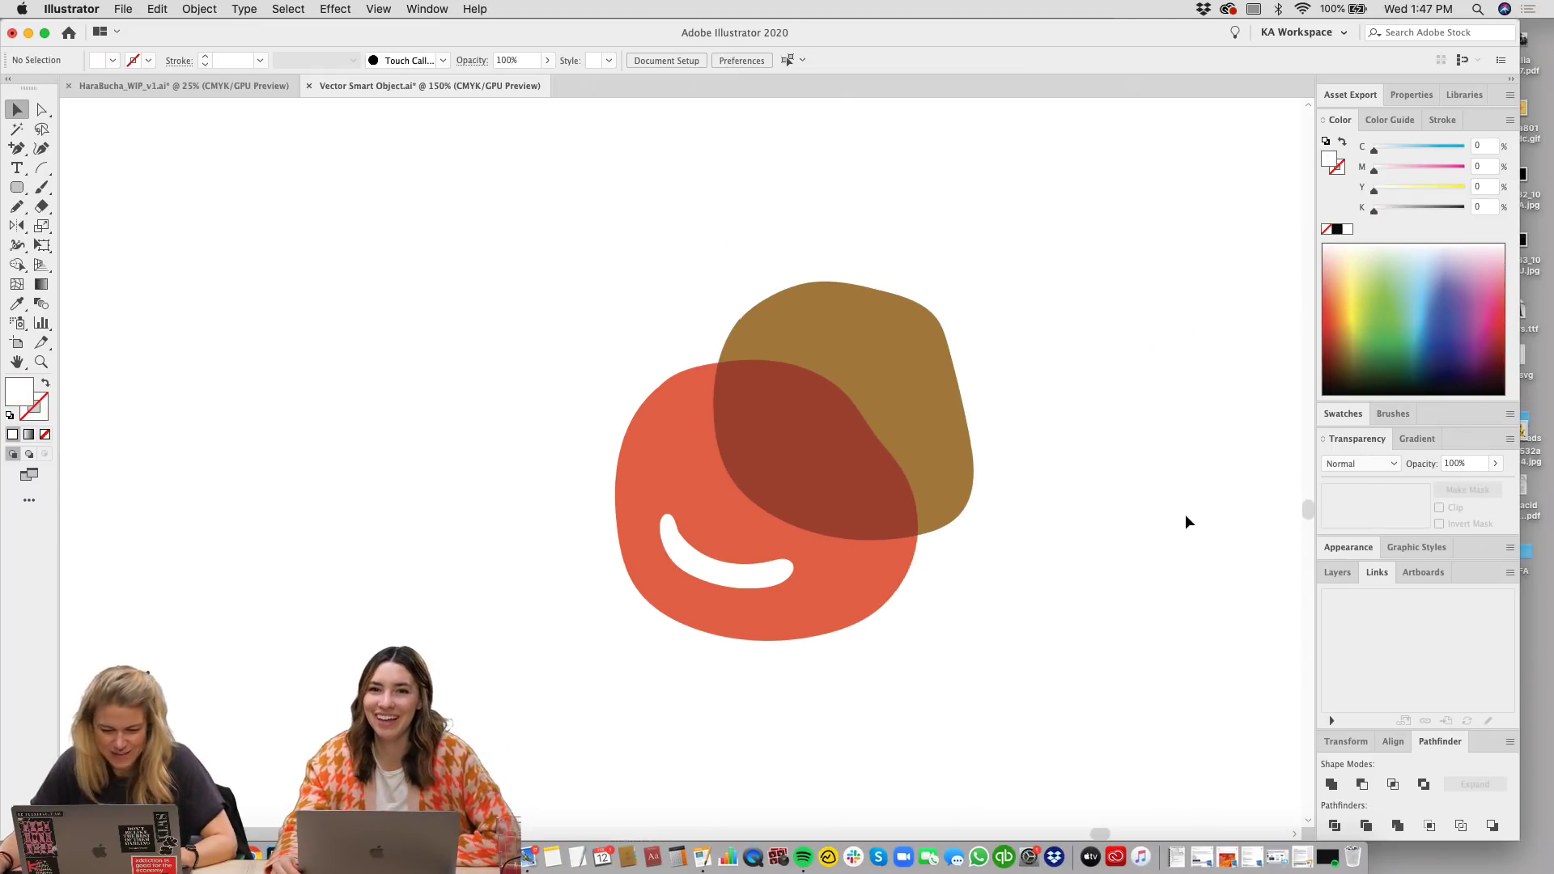
key("super+z")
Step: Undo the lower smile's cut-out from the red shape and its mirroring, back to the placed white copy
left_click(777, 597)
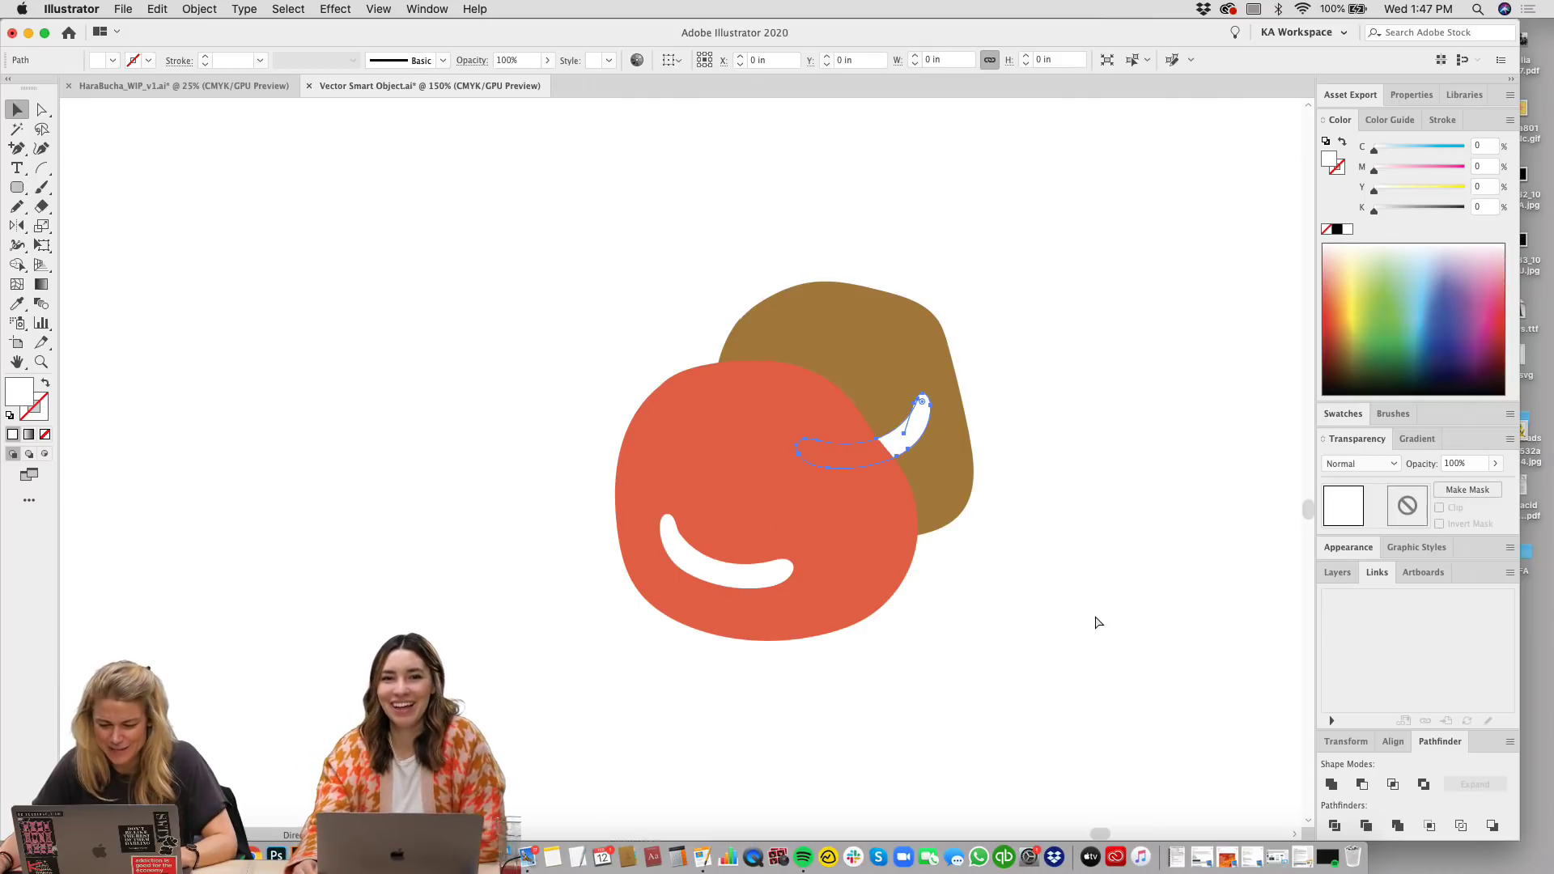
key("super+z")
key("super+z")
key("super+z")
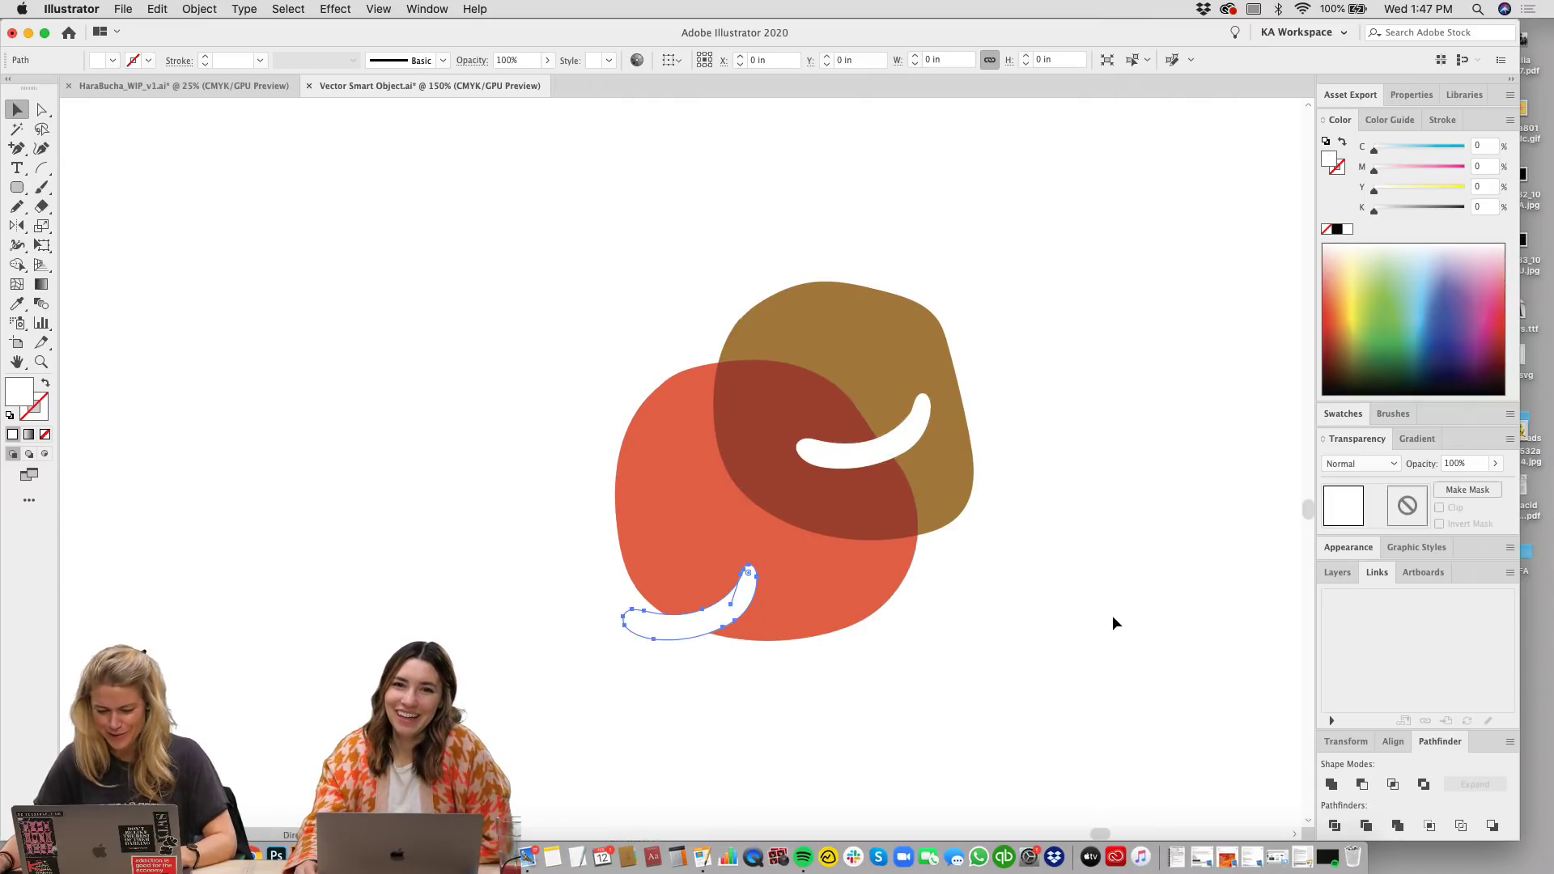
key("super+shift+z")
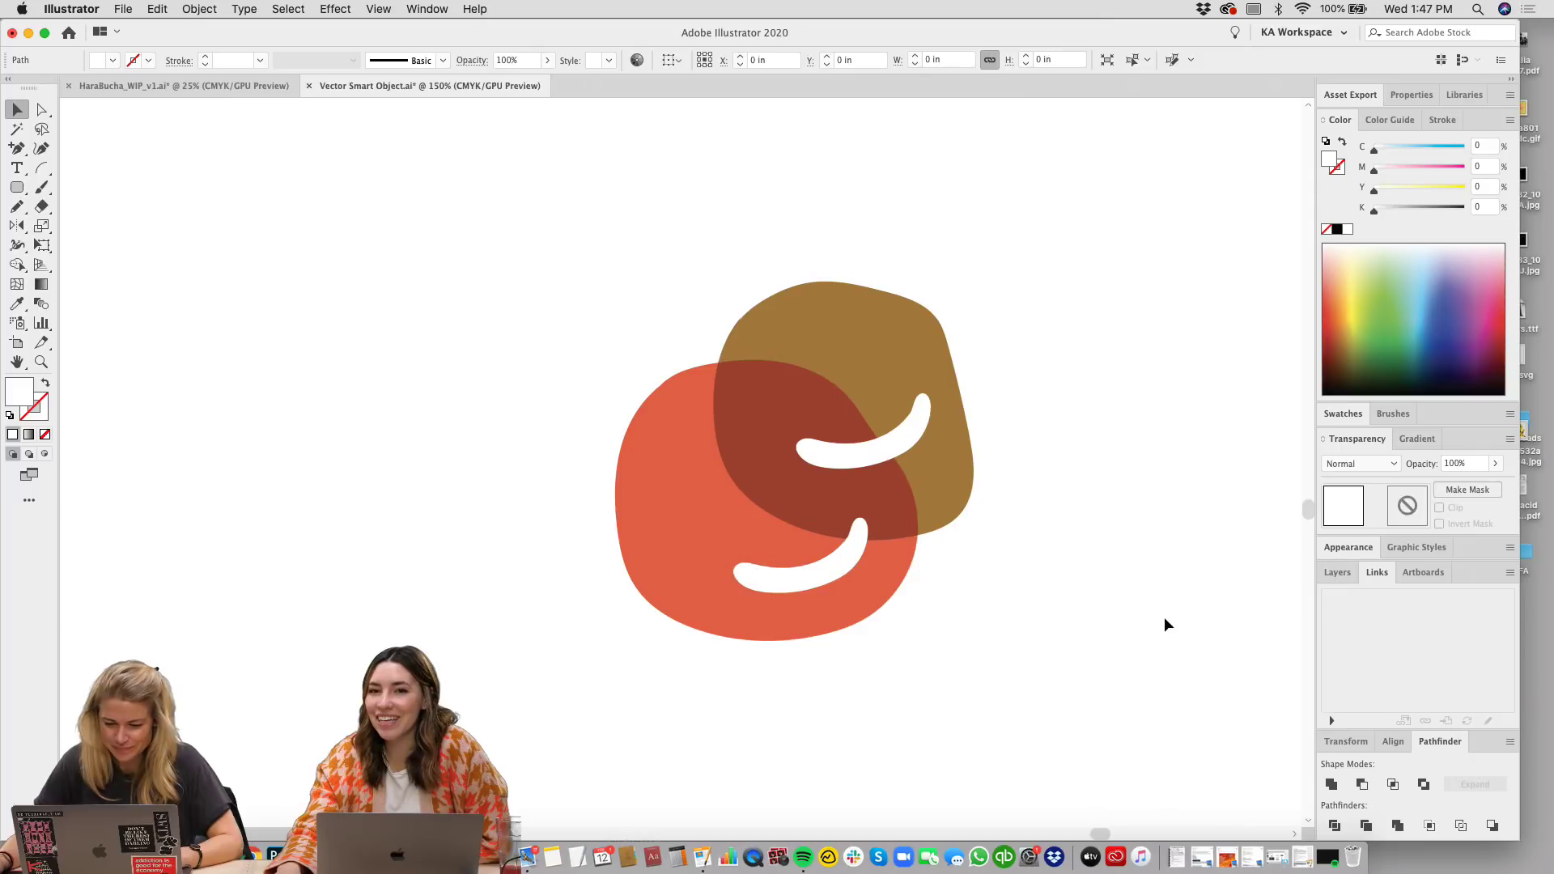
scroll(1156, 544, "right", 1)
key("super+z")
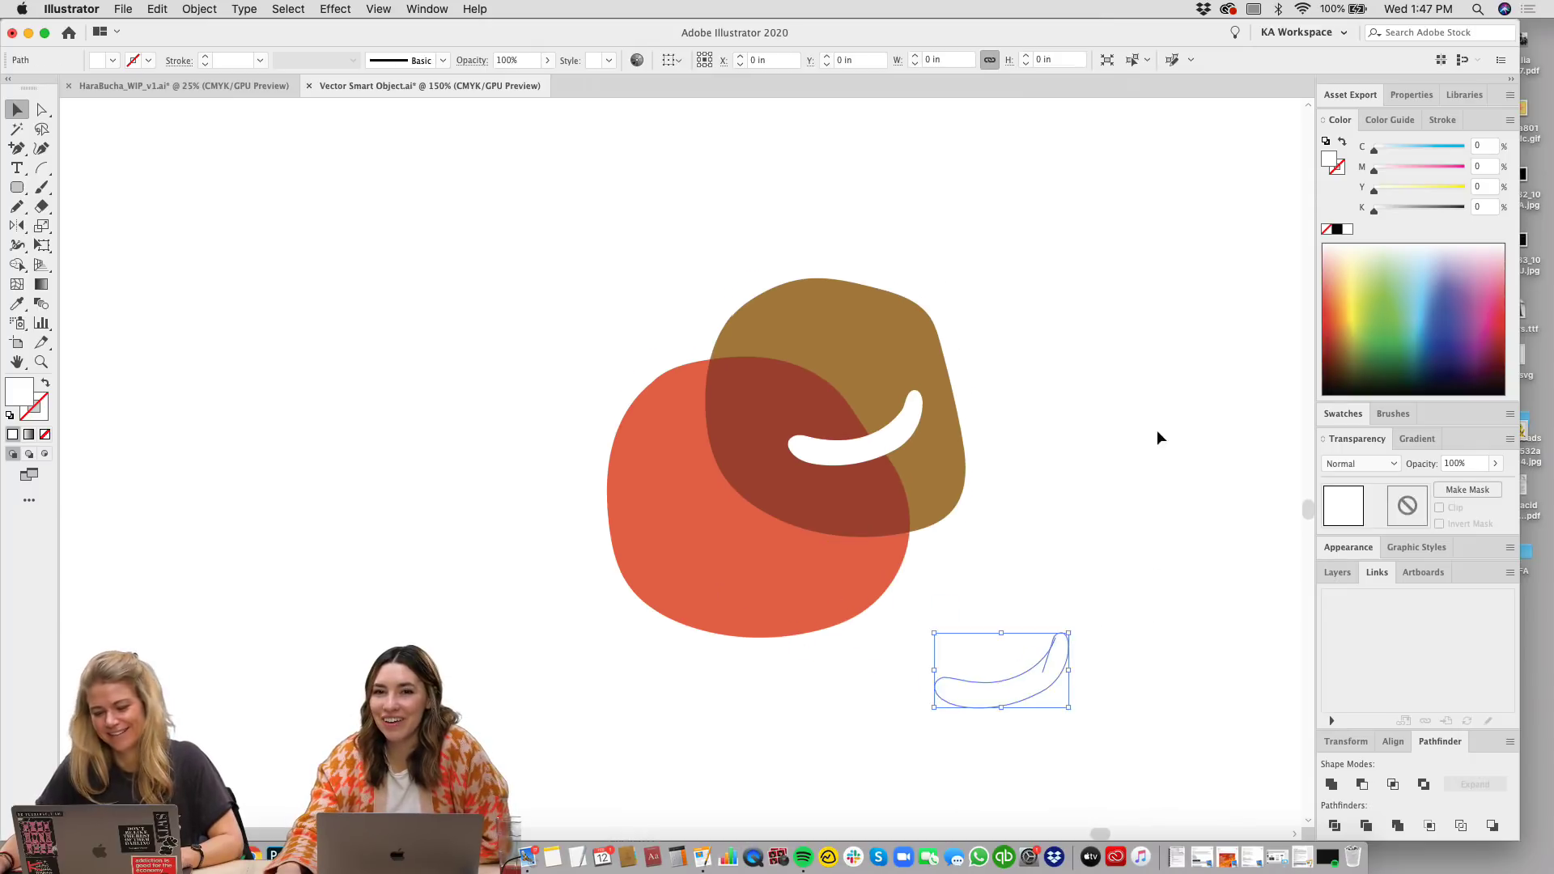
scroll(1092, 477, "up", 1)
key("super+shift+z")
Step: Rotate the brown blob roughly half a turn so its flat side faces lower left, nudge it right, and lower its smile slightly
left_click(872, 347)
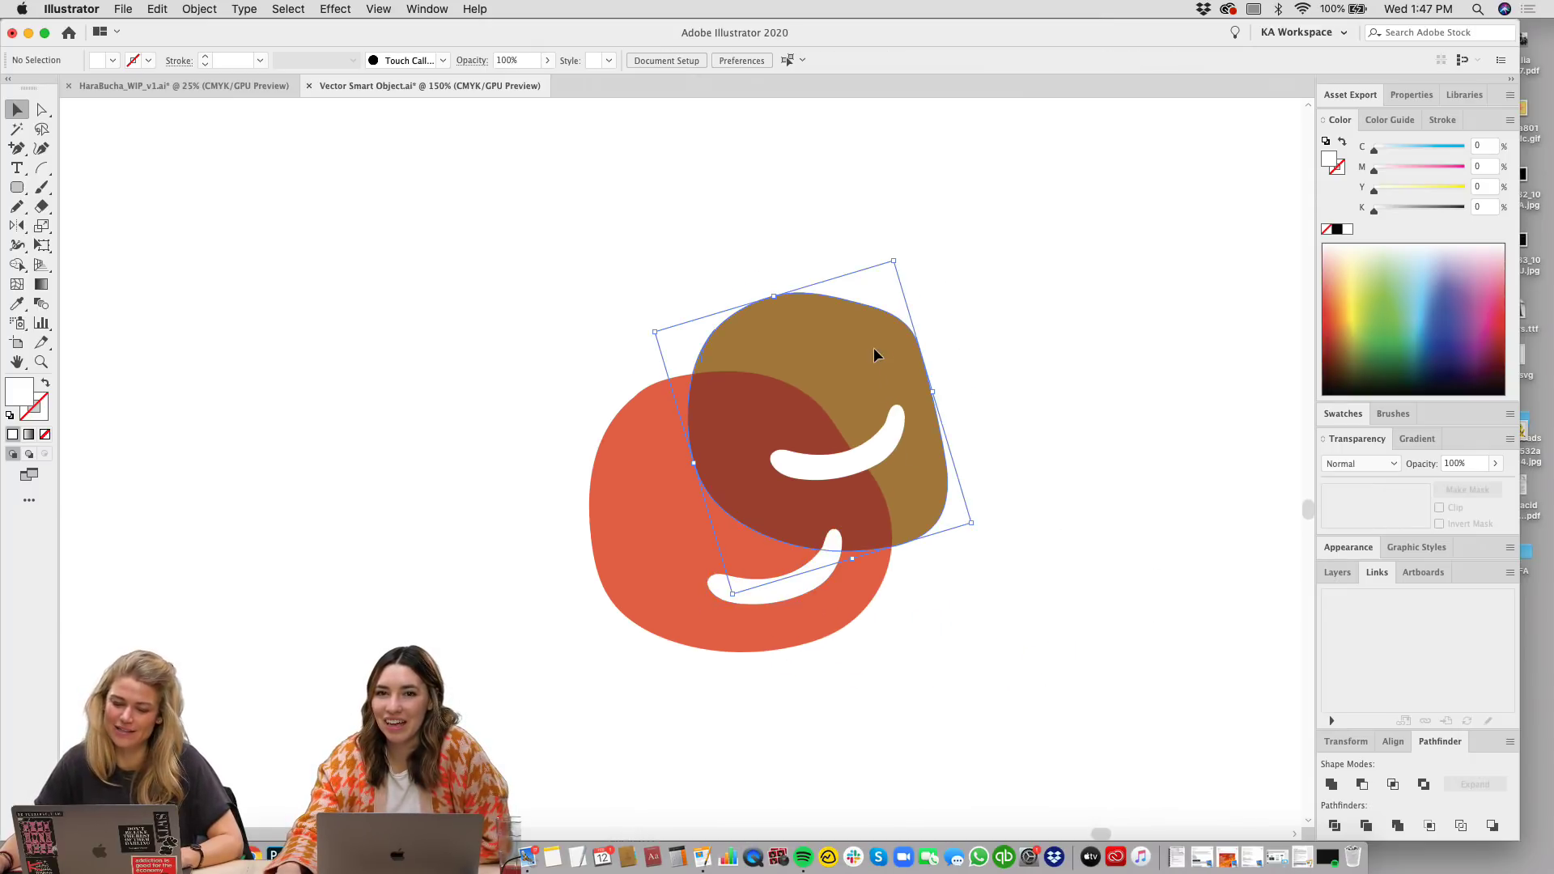
left_click_drag(940, 386, 702, 526)
left_click(1127, 392)
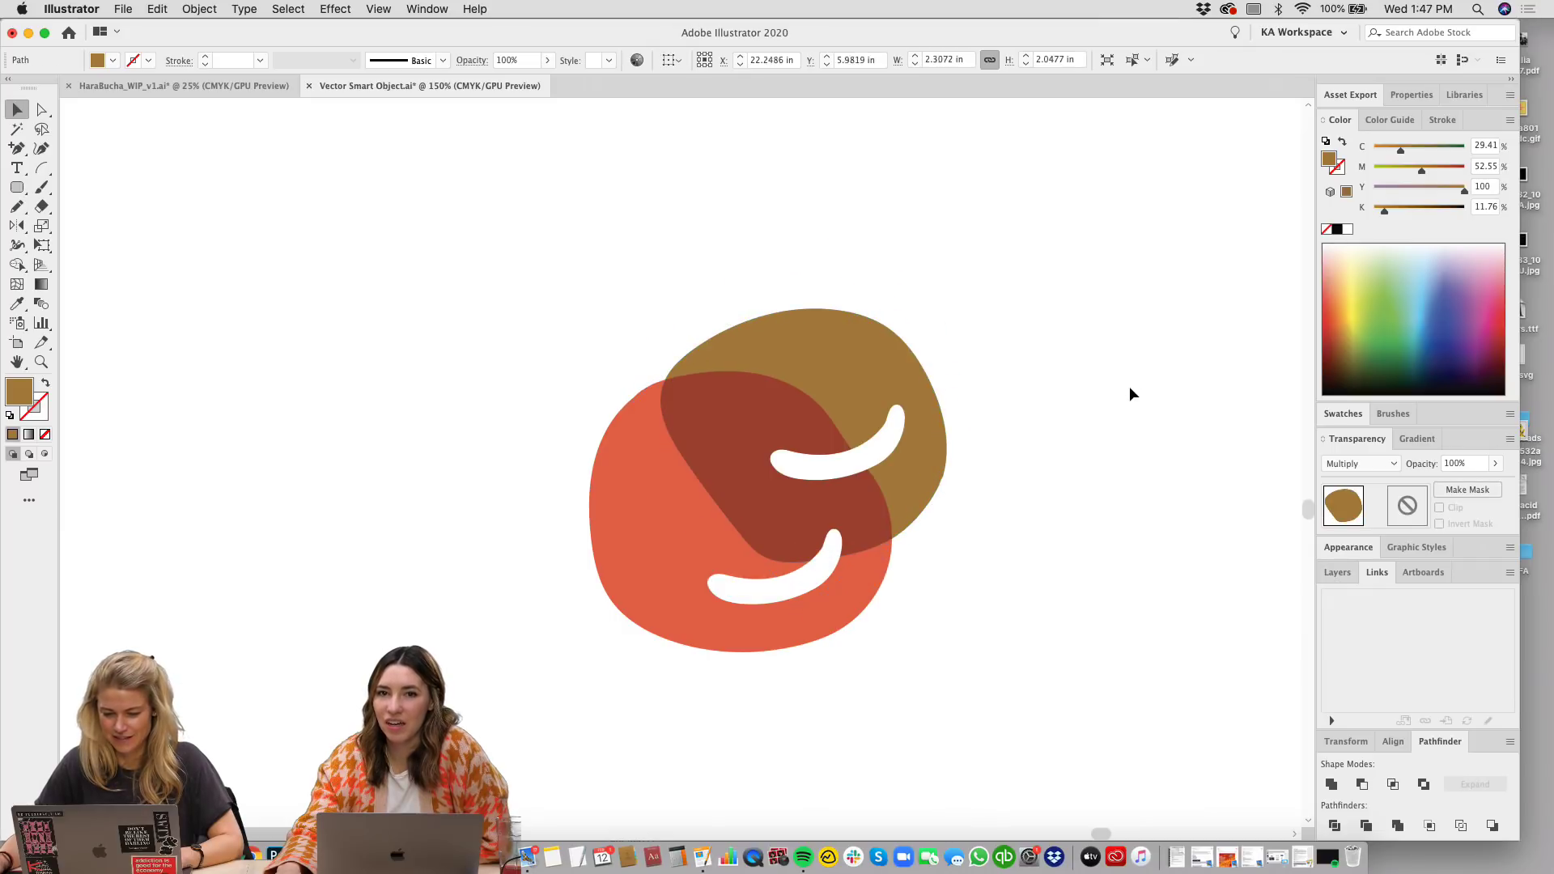
left_click(837, 350)
left_click(1100, 425)
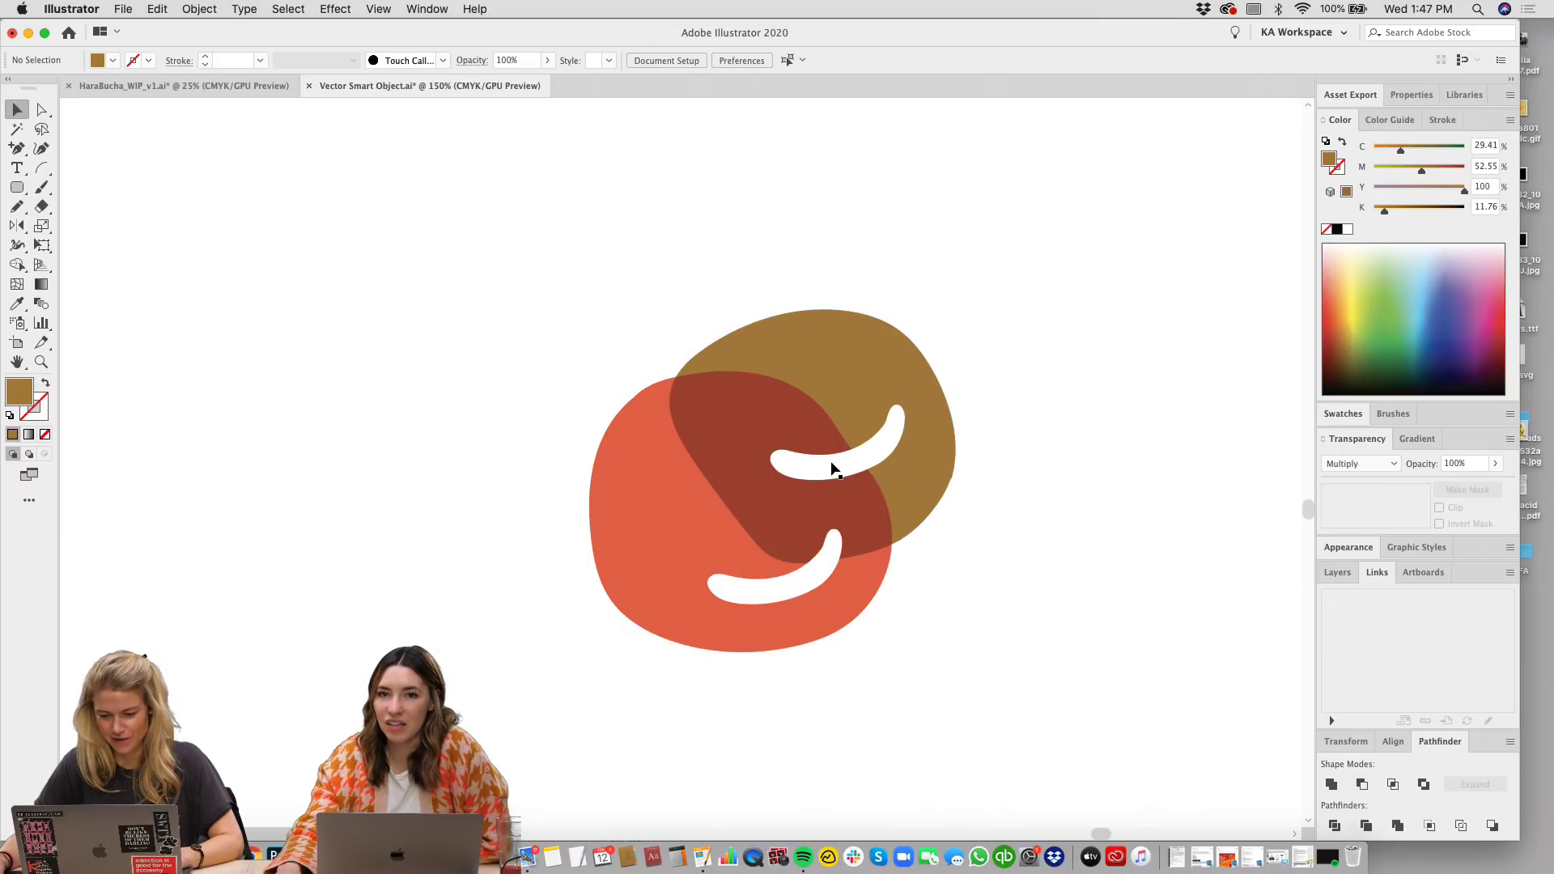
left_click_drag(834, 470, 837, 477)
left_click(963, 498)
Step: Mirror the lower smile with Reflect, then rotate and position it level within the red shape's lower part
mouse_move(761, 601)
left_mouse_down()
mouse_move(731, 599)
mouse_move(862, 562)
mouse_move(745, 647)
left_mouse_up()
left_click(17, 225)
key("v")
mouse_move(823, 566)
left_mouse_down()
mouse_move(718, 606)
mouse_move(766, 593)
left_mouse_up()
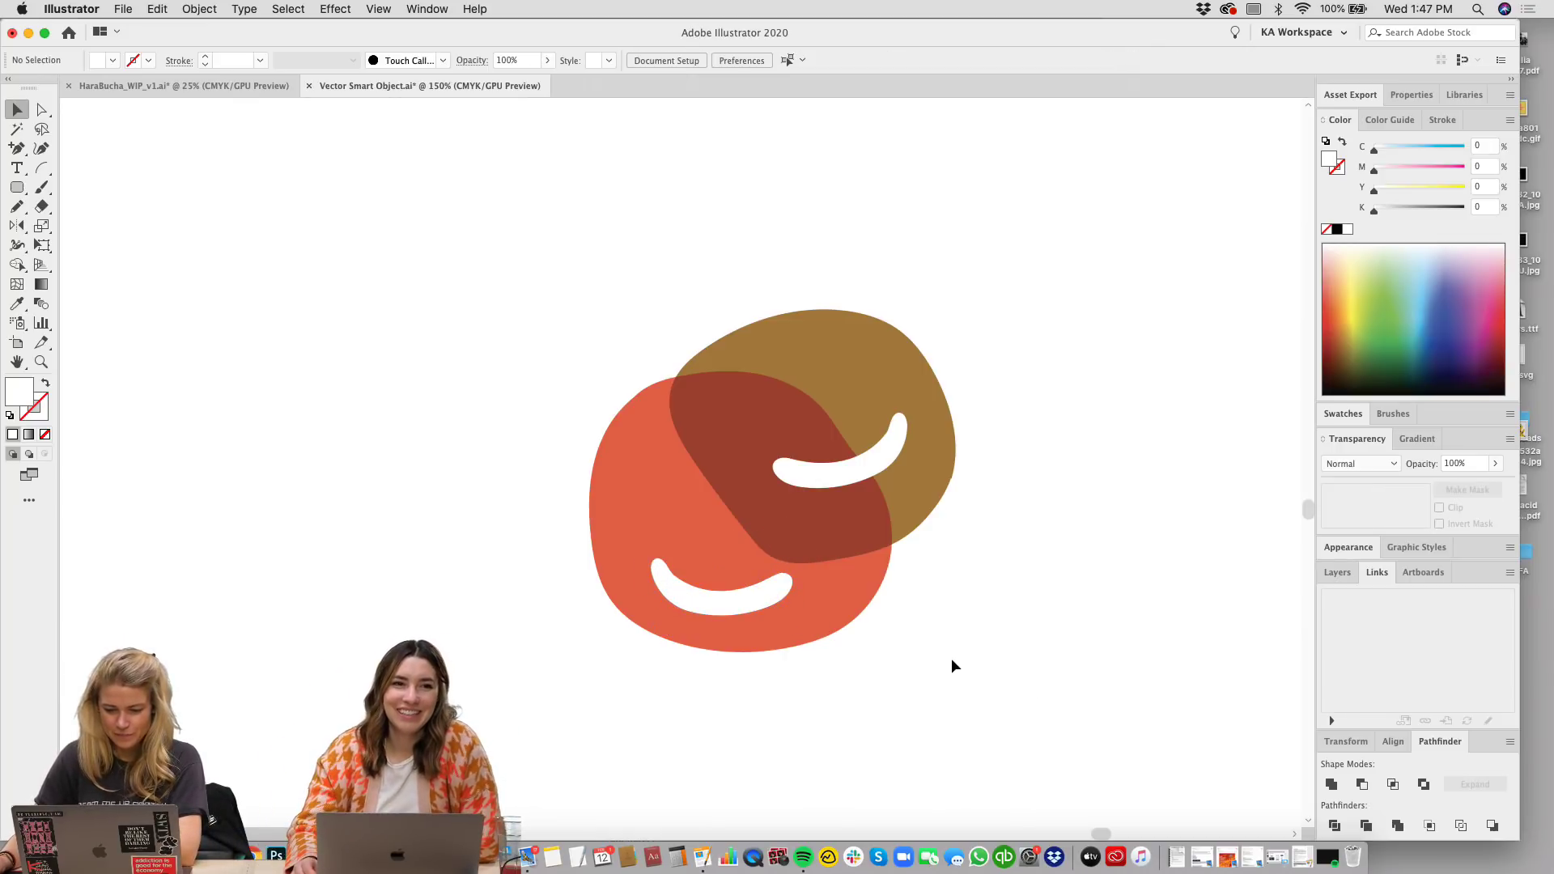
Step: Rotate the brown blob and its smile together slightly clockwise and nudge them to the right
left_click(877, 469)
left_click(913, 380, "shift")
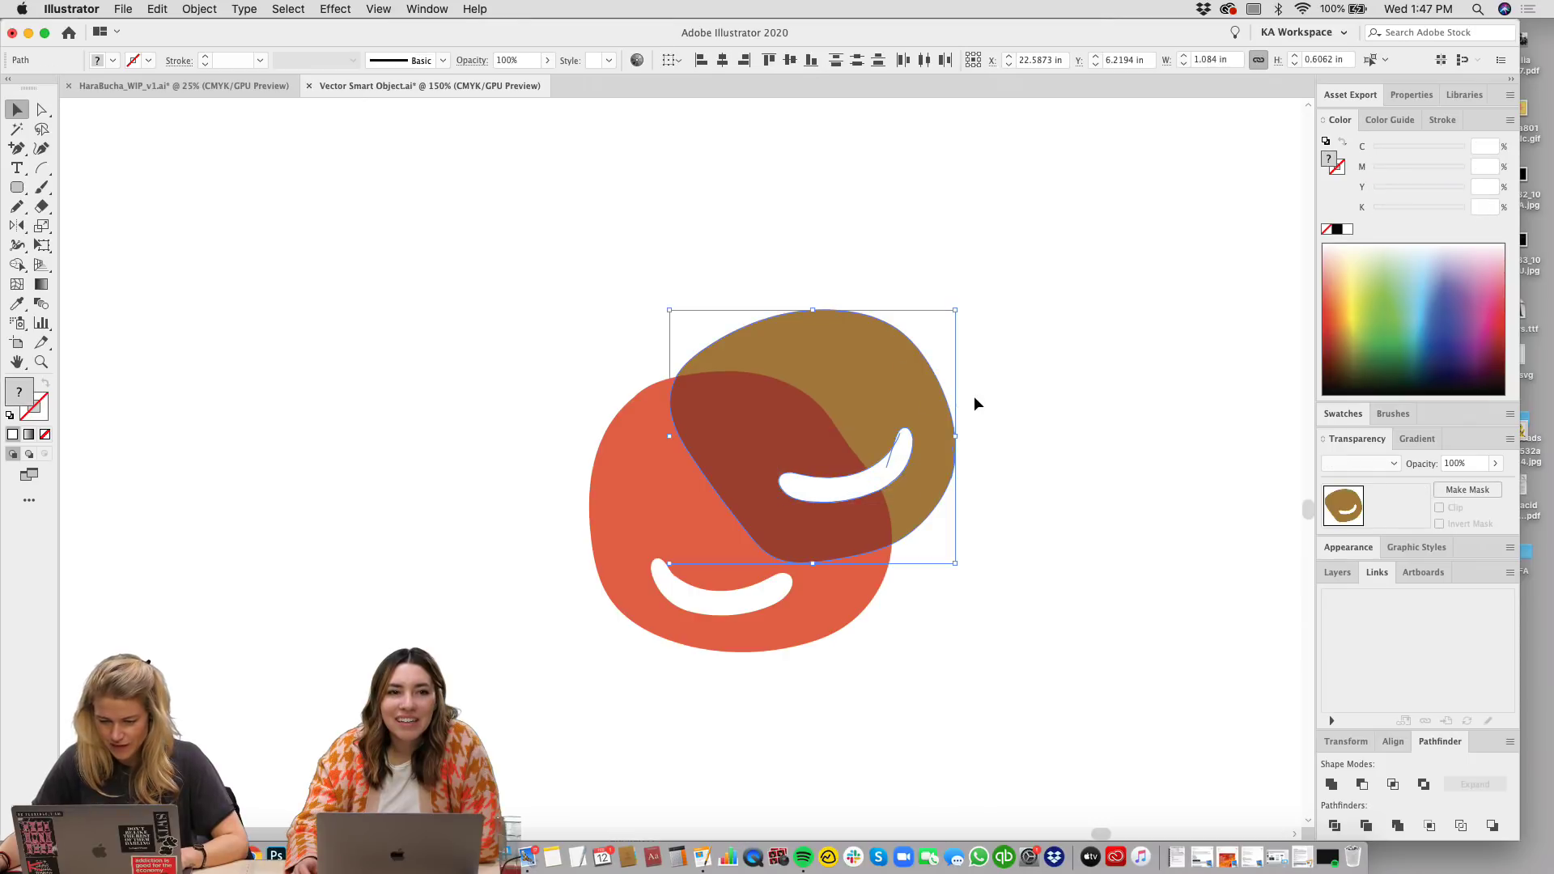
left_click_drag(884, 391, 893, 392)
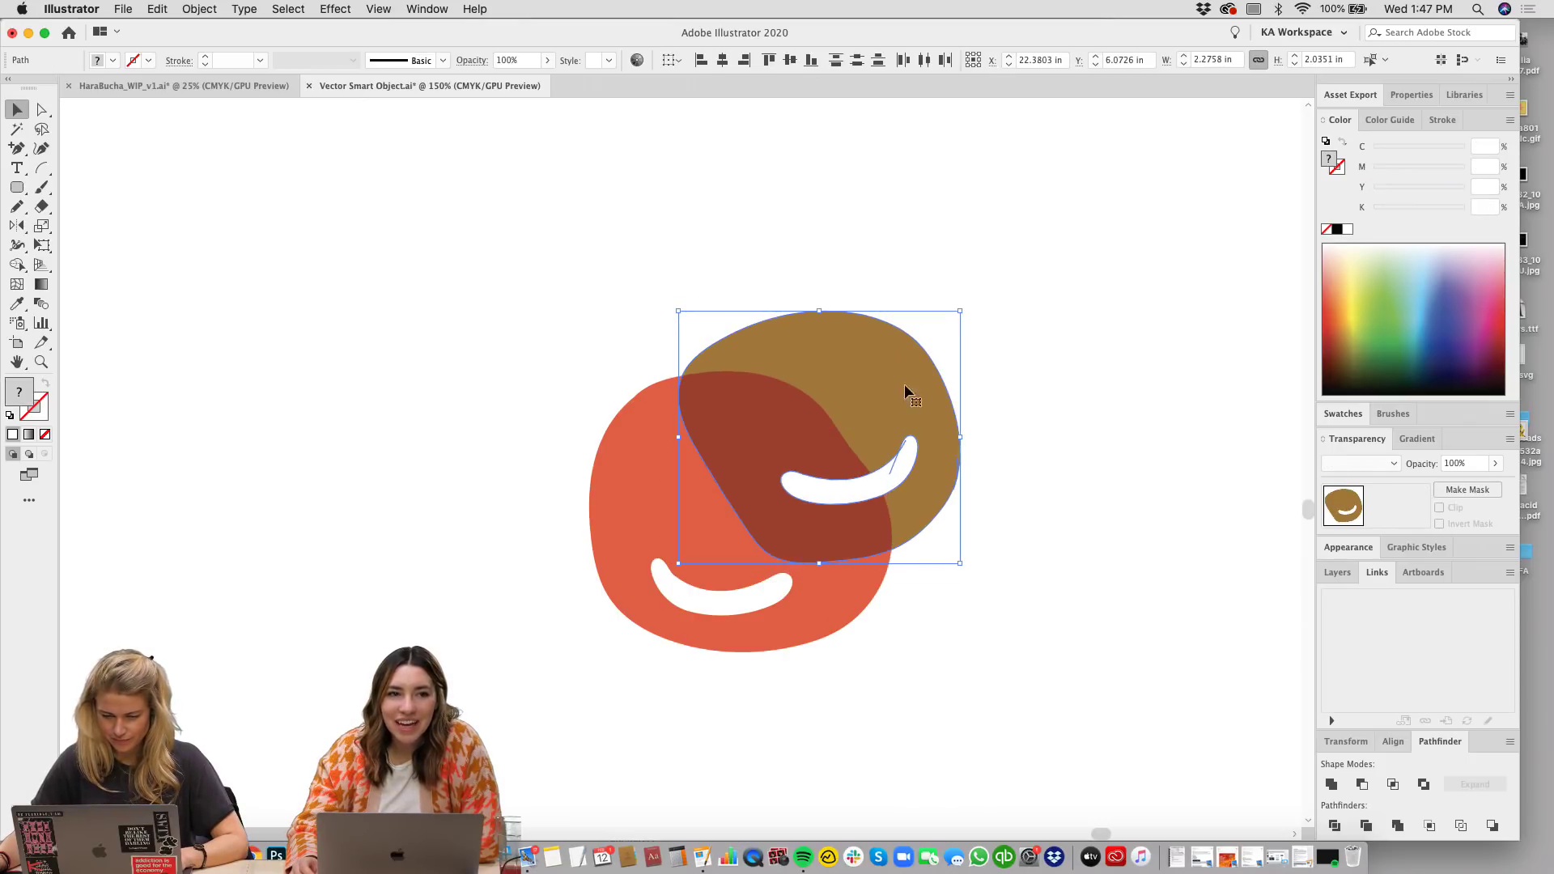
left_click(1113, 437)
Step: Round off the left corner and edge of the brown blob's outline with the Smooth tool
left_click(809, 368)
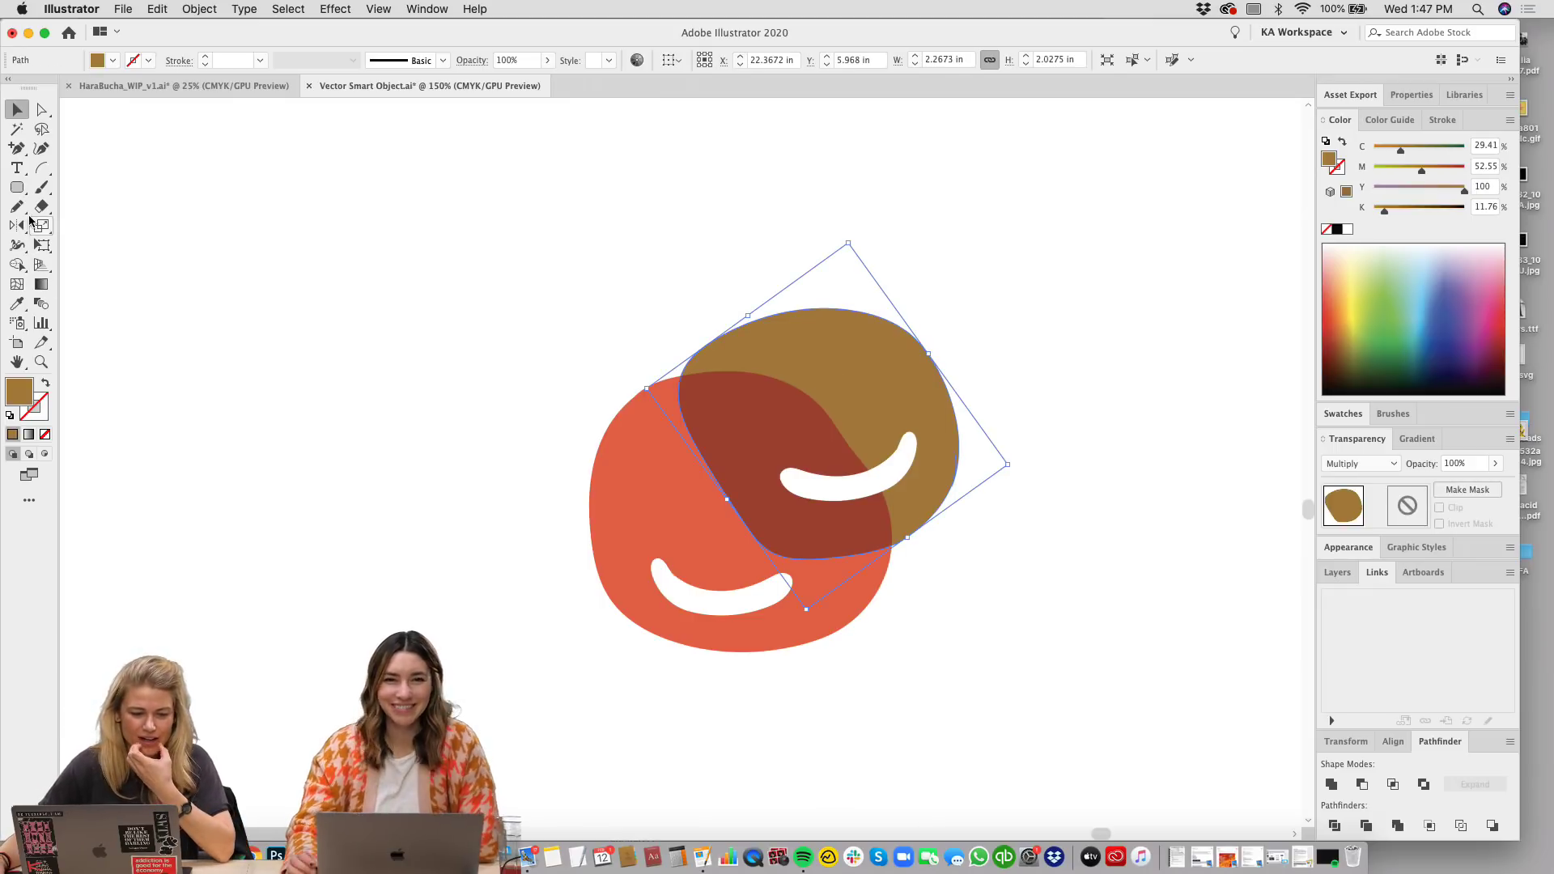
left_click_drag(17, 206, 73, 240)
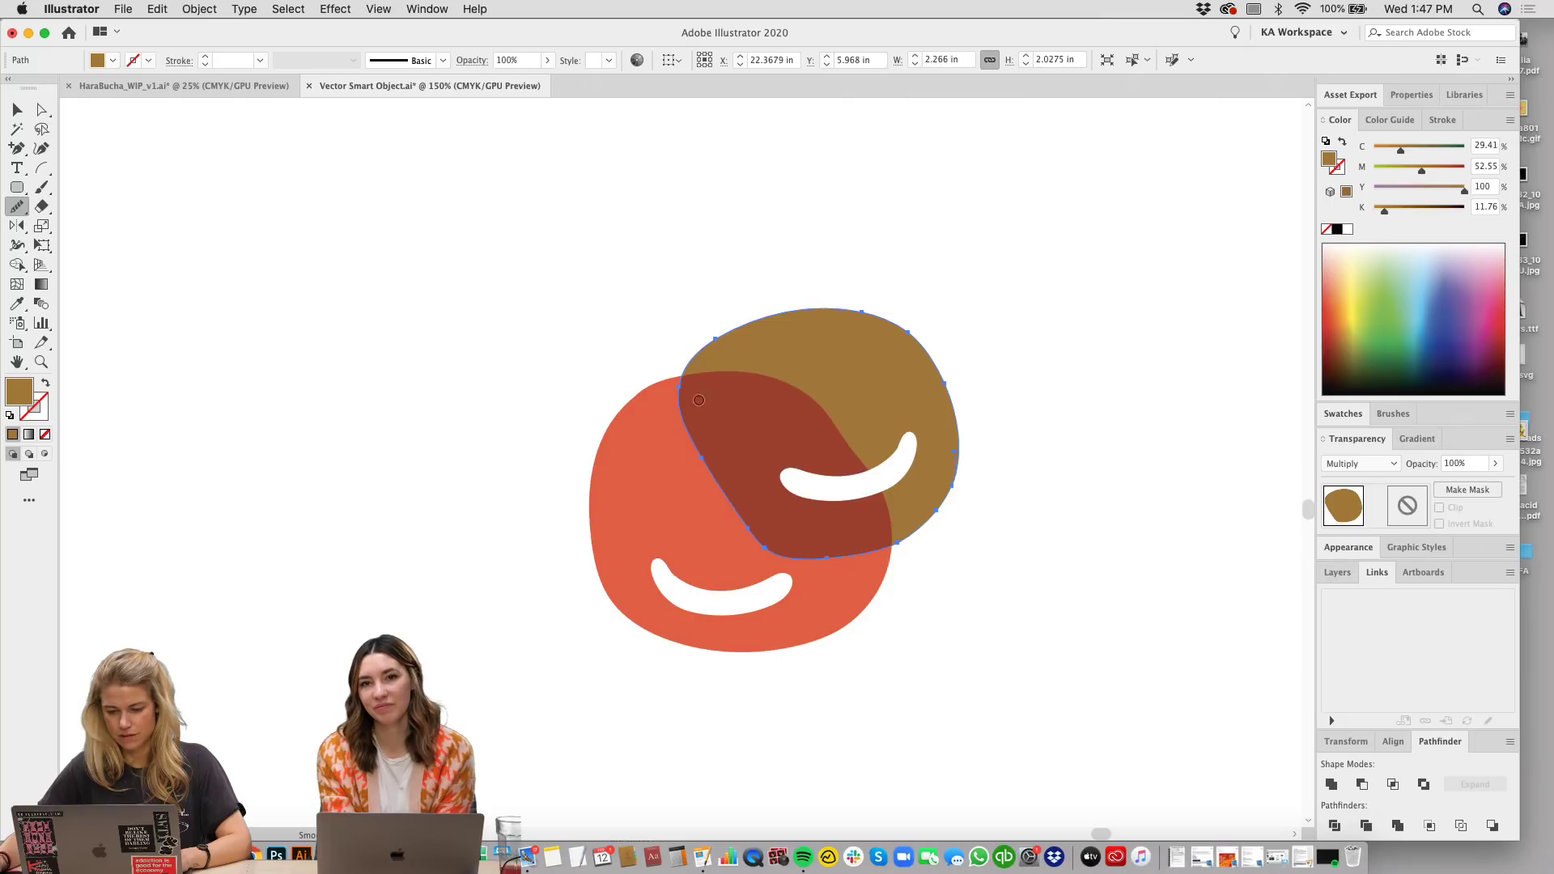
mouse_move(691, 366)
left_mouse_down()
mouse_move(675, 411)
mouse_move(769, 305)
mouse_move(683, 373)
mouse_move(714, 478)
left_mouse_up()
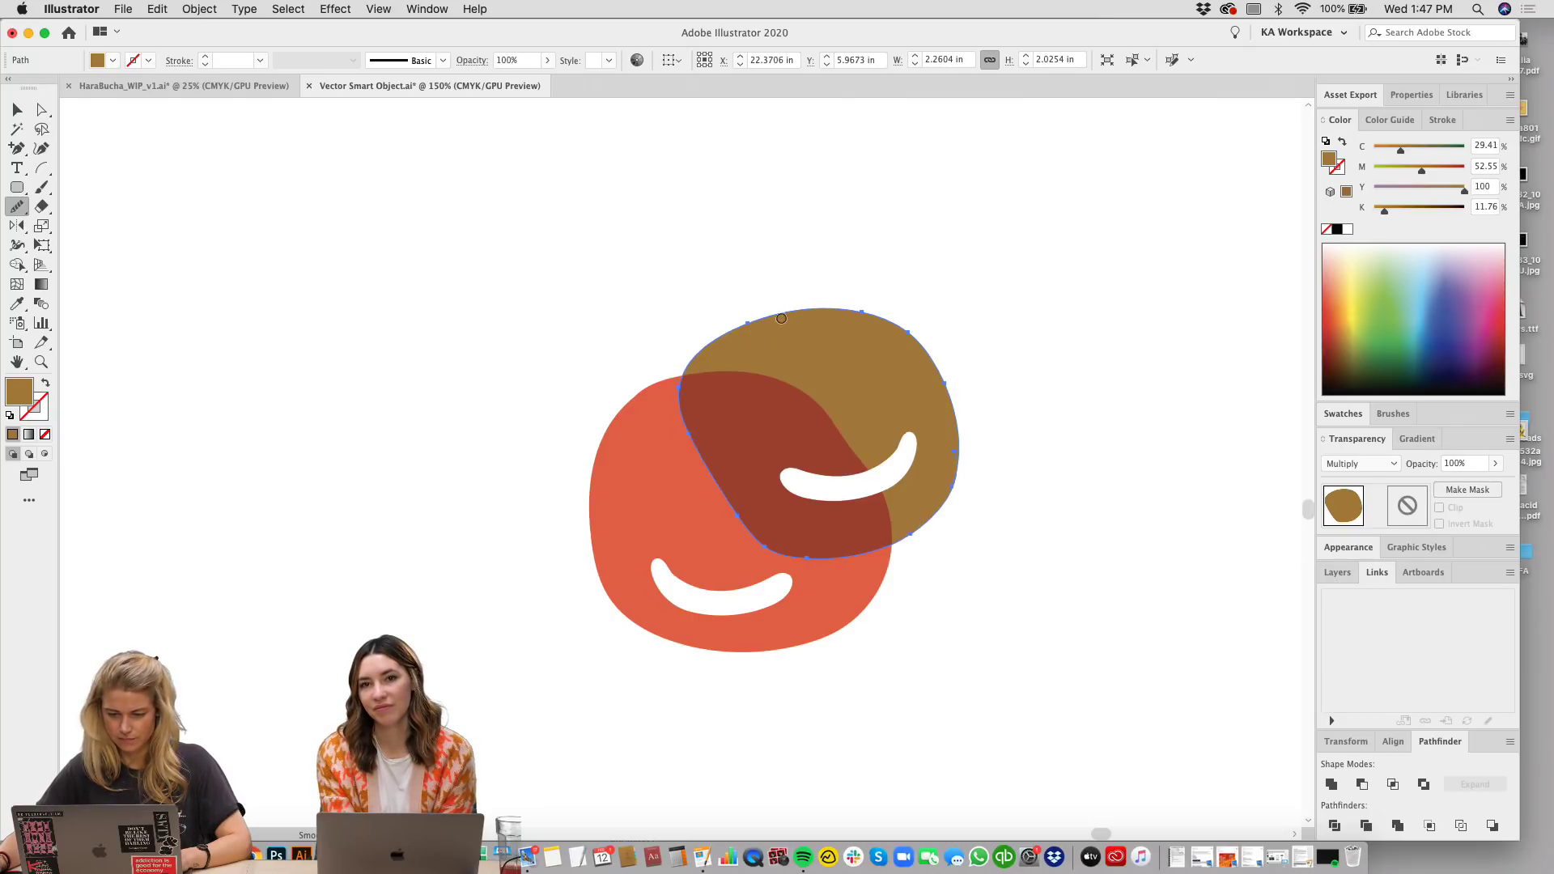
mouse_move(704, 437)
left_mouse_down()
mouse_move(667, 446)
mouse_move(779, 307)
mouse_move(741, 312)
mouse_move(737, 394)
mouse_move(688, 464)
mouse_move(707, 351)
mouse_move(742, 506)
mouse_move(714, 479)
mouse_move(692, 409)
mouse_move(725, 420)
mouse_move(692, 354)
mouse_move(729, 388)
mouse_move(698, 453)
left_mouse_up()
left_click_drag(701, 322, 716, 391)
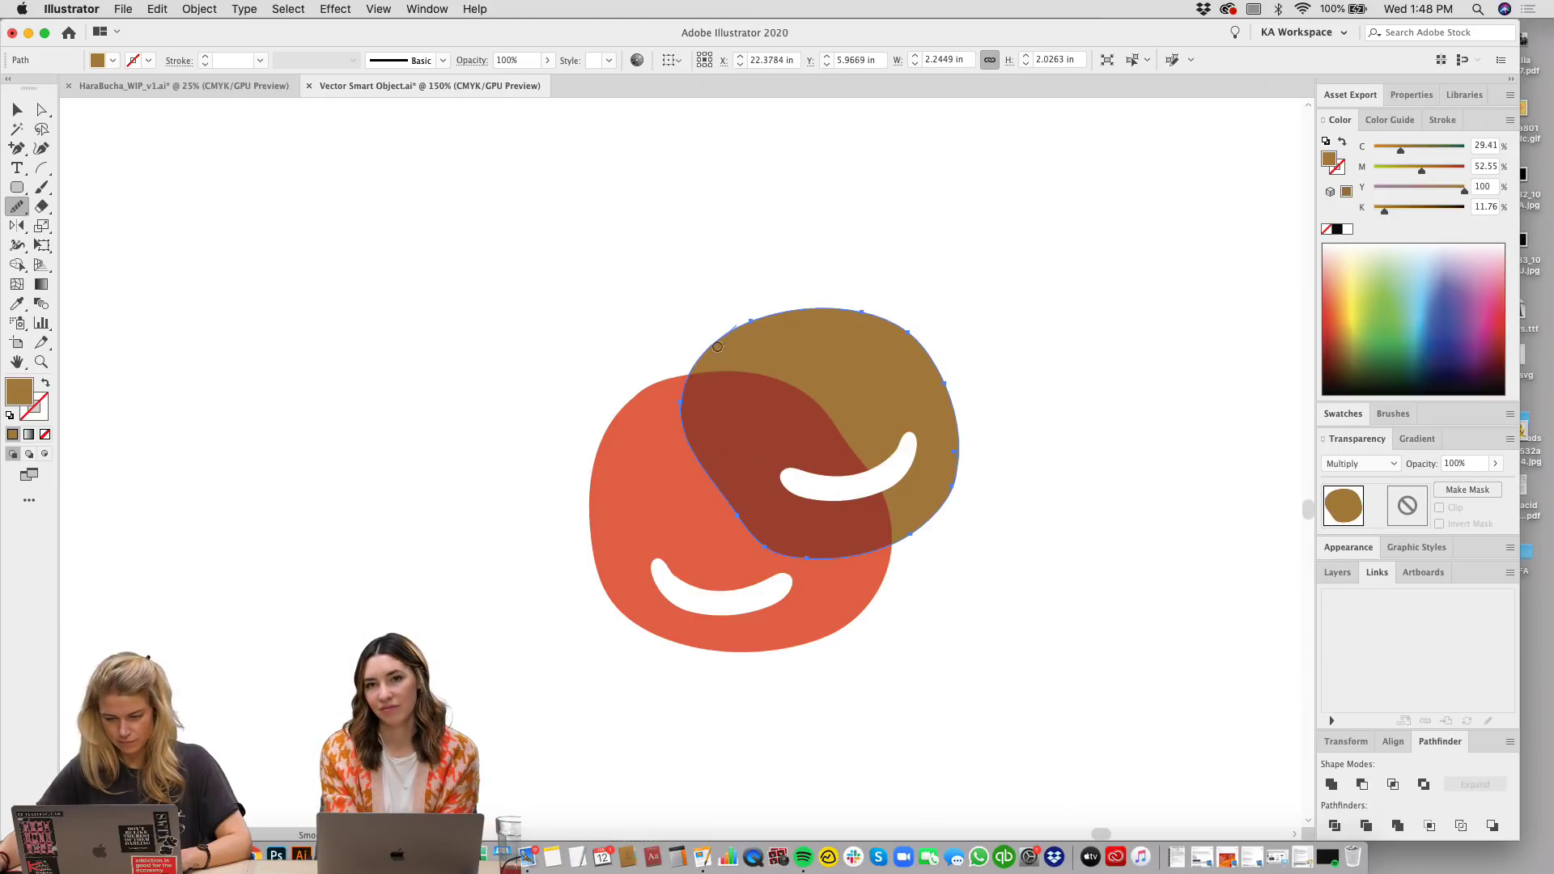
key("v")
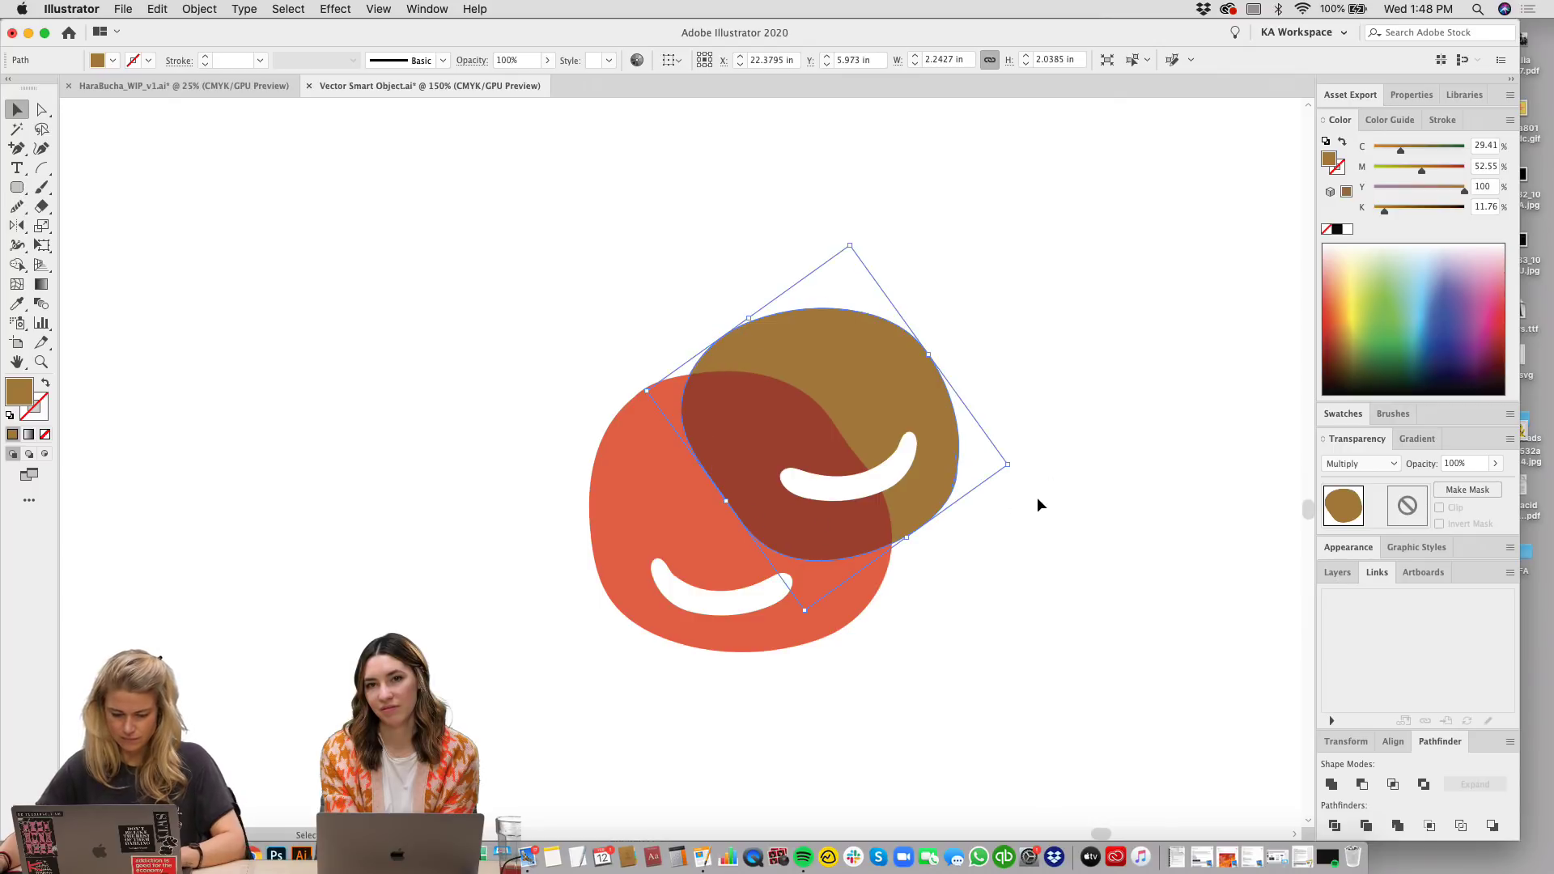
left_click(1076, 683)
left_click_drag(1045, 676, 1049, 655)
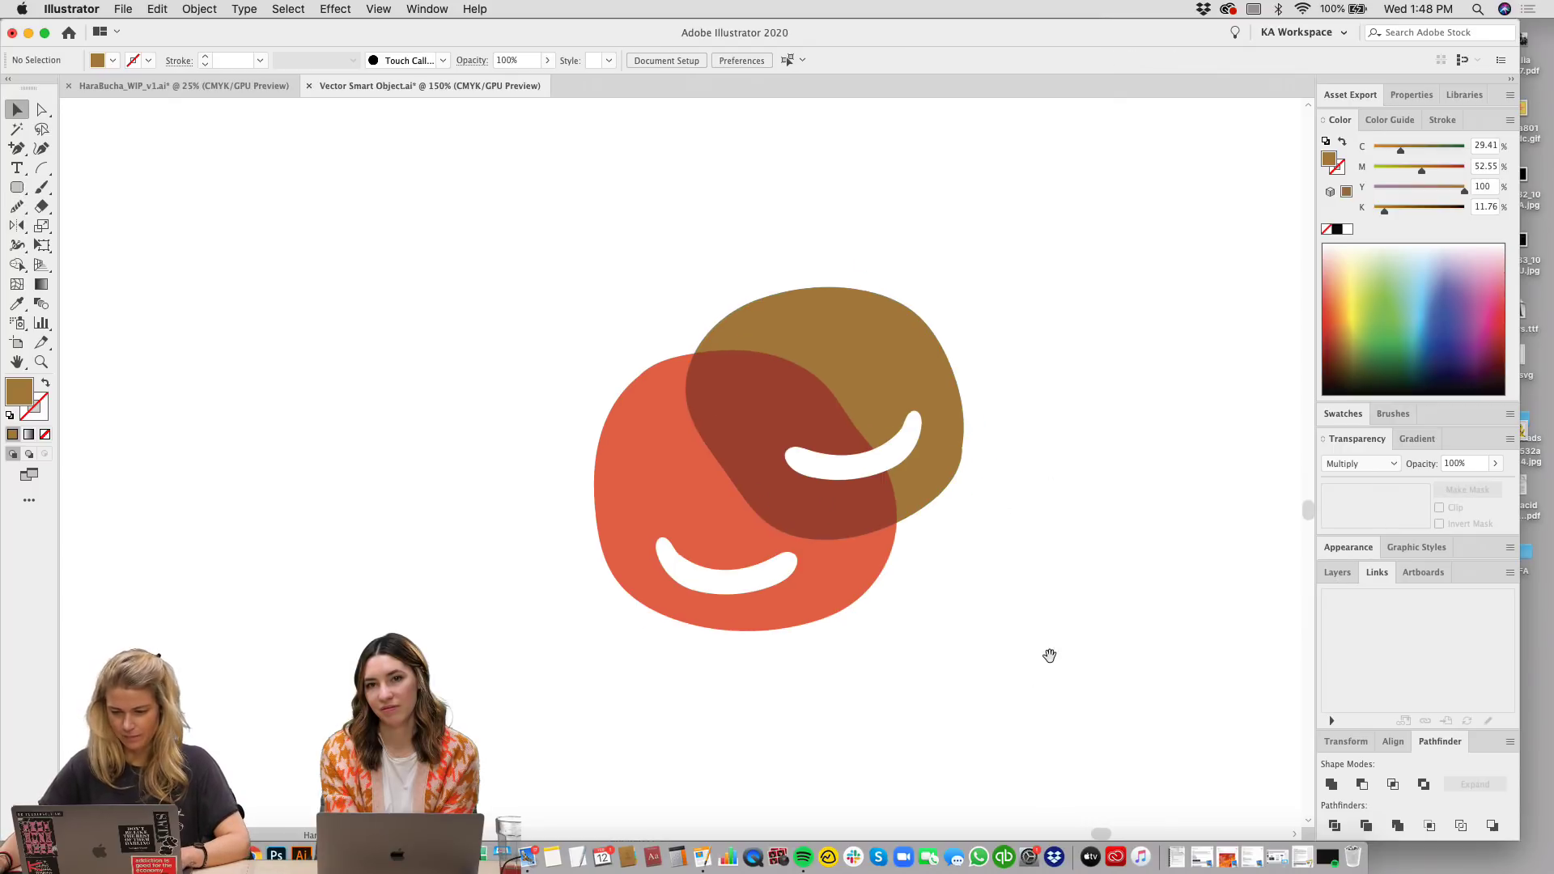
Step: Stretch the lower smile to about 1.35 × 0.44 in
left_click(761, 591)
left_click_drag(800, 533, 809, 555)
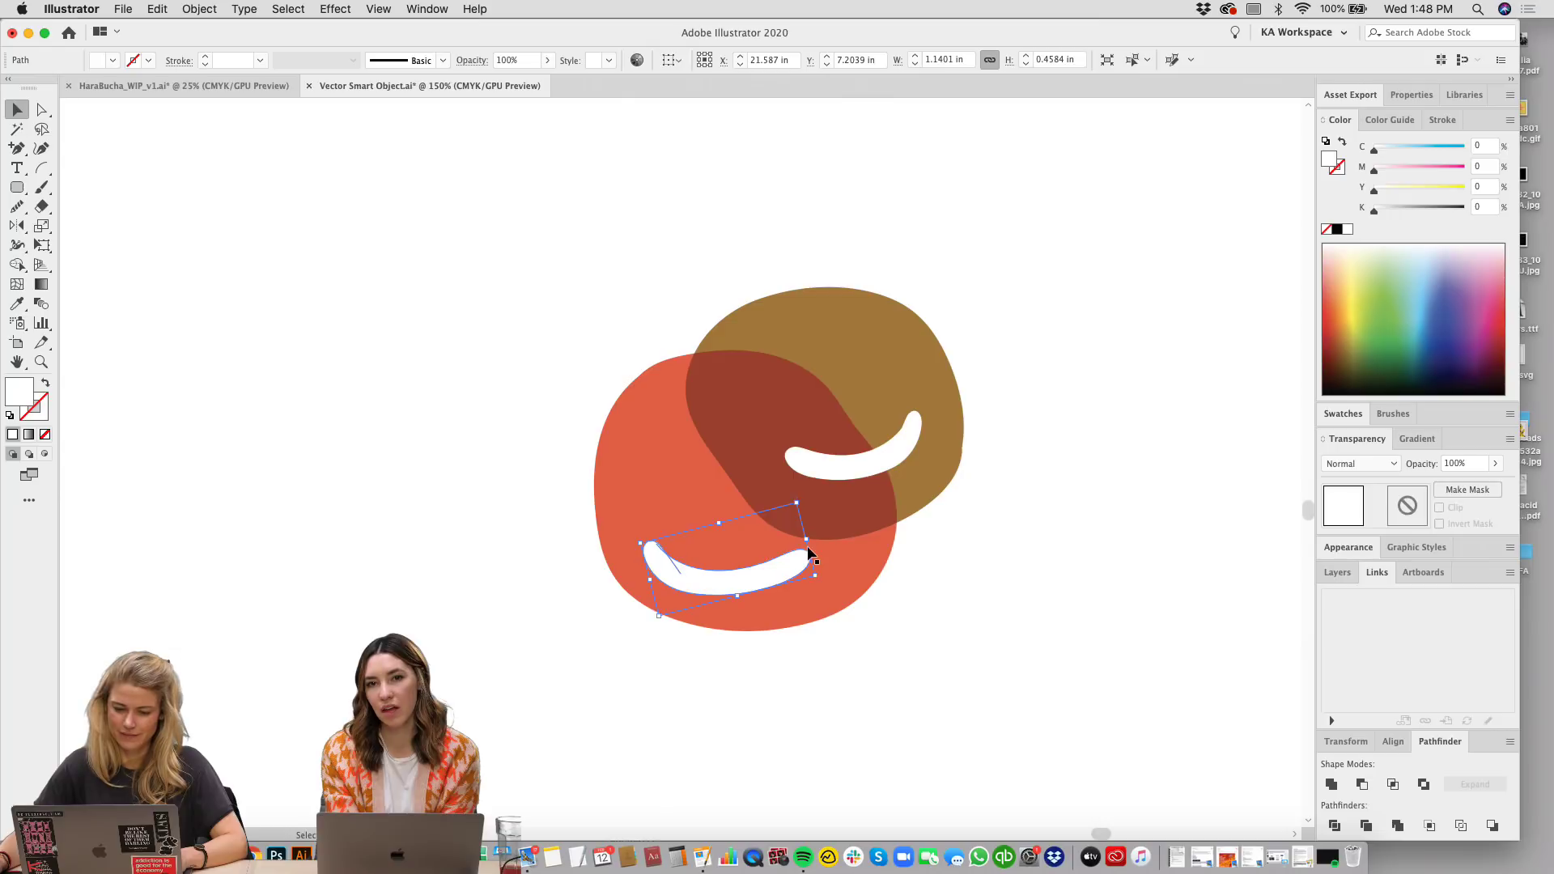
left_click(973, 696)
Step: Replace the lower smile with a new white Pencil-drawn smile about 1.27 × 0.42 in on the red shape
left_click(805, 562)
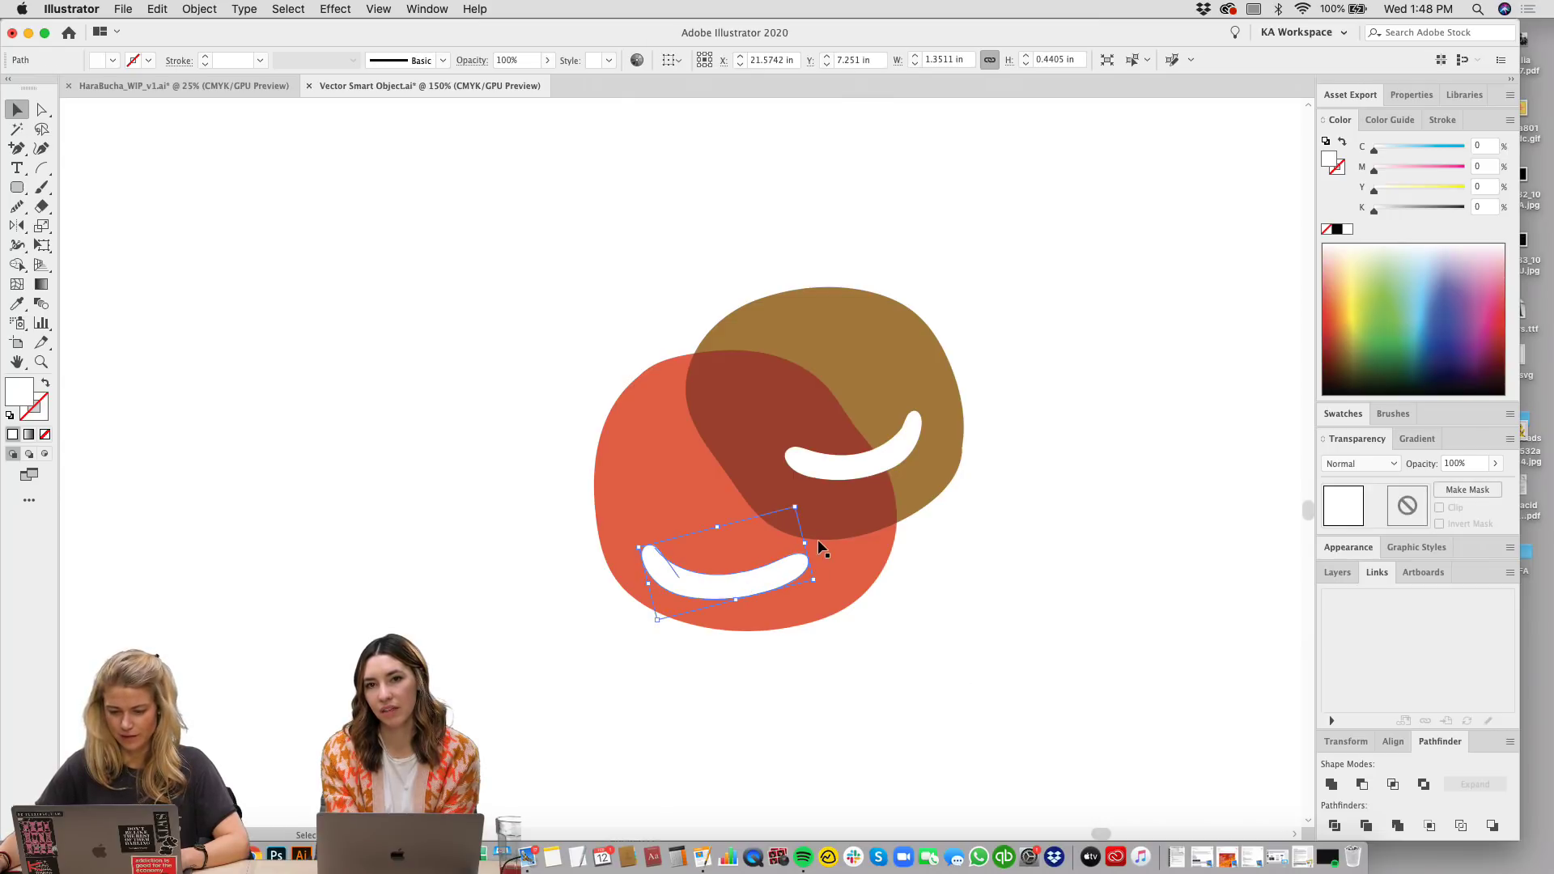
key("Delete")
left_click(19, 208)
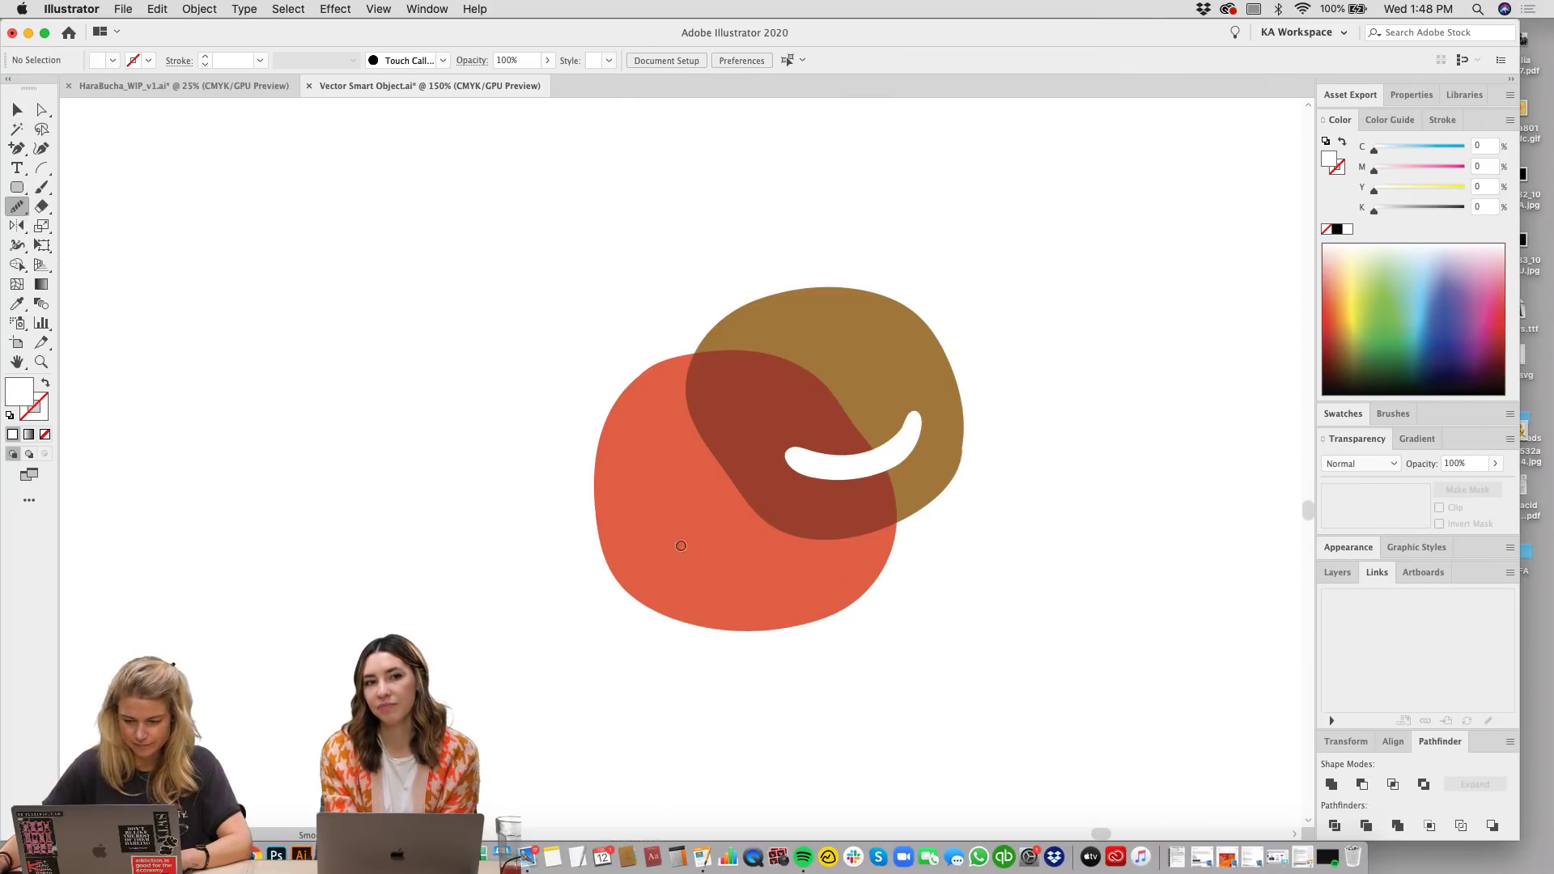
left_click_drag(17, 207, 81, 221)
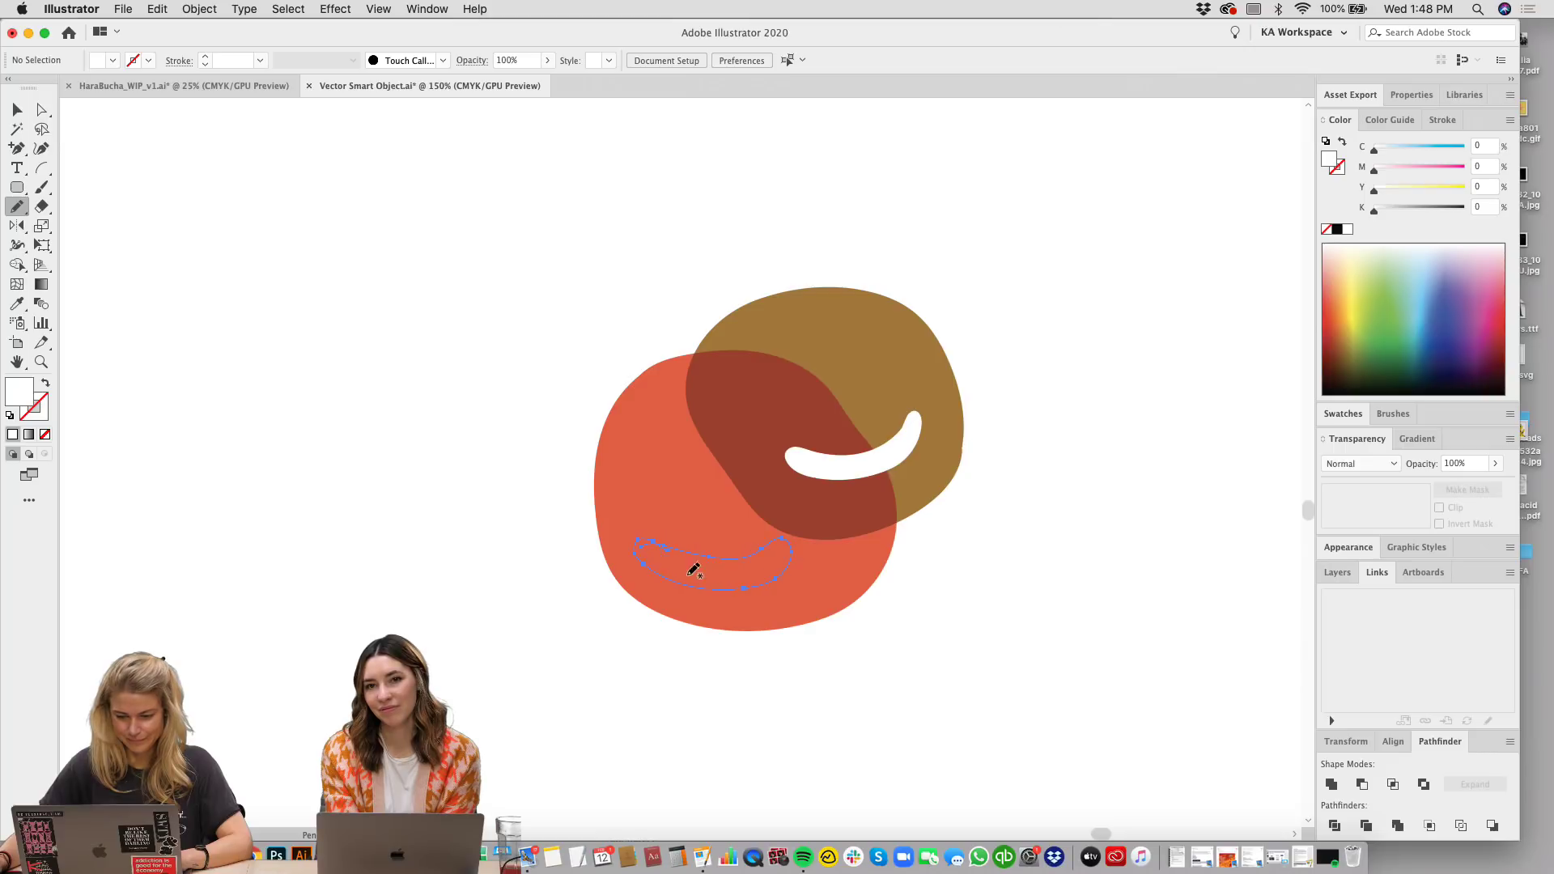
left_click_drag(694, 571, 693, 570)
key("v")
left_click(1347, 229)
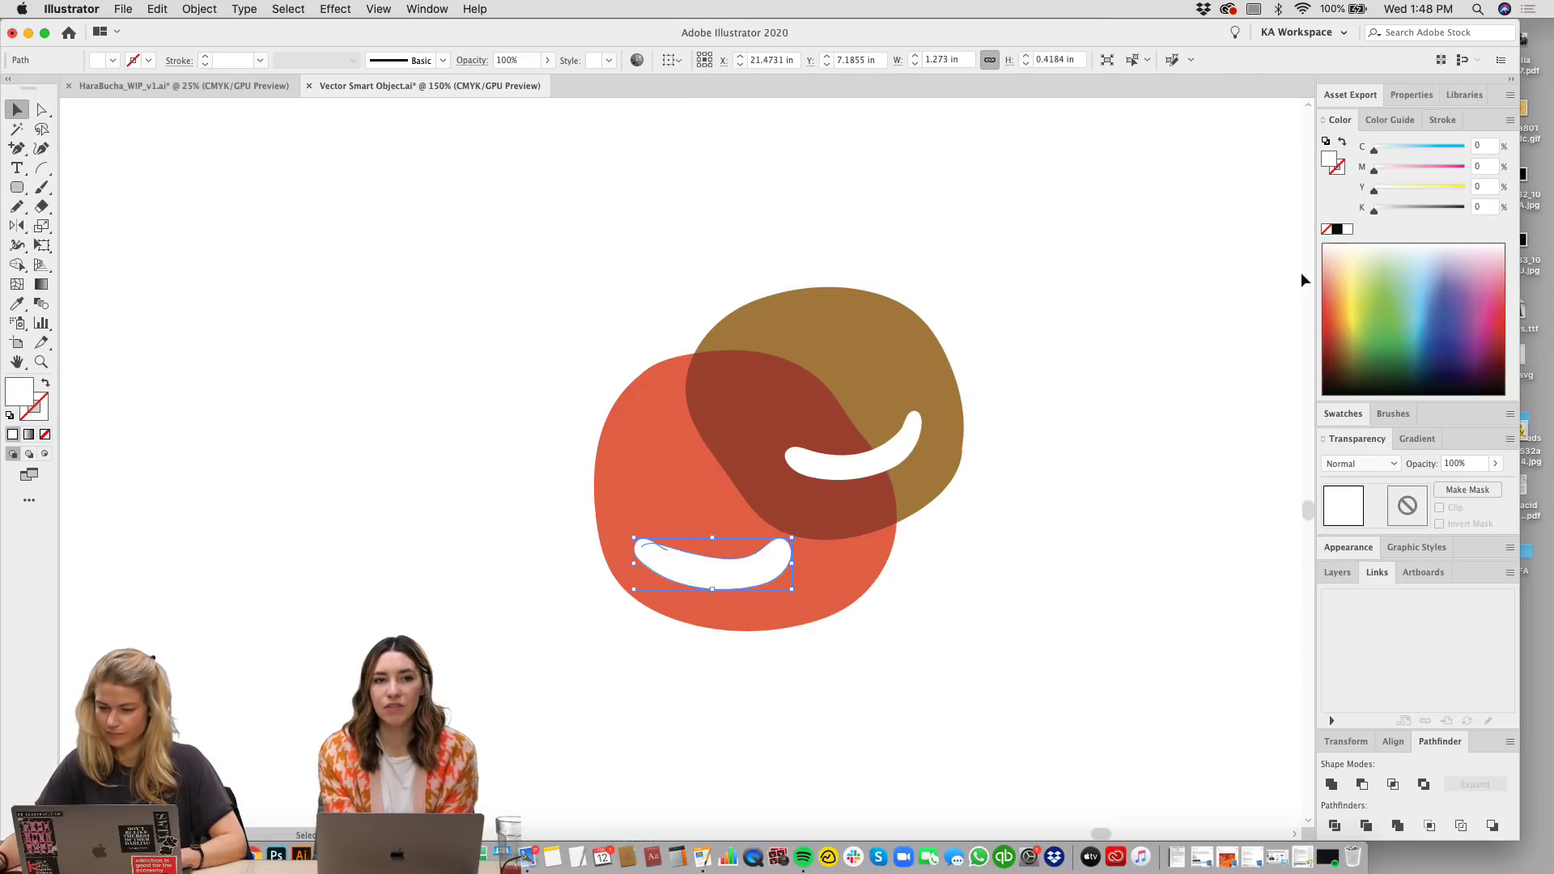
left_click(1062, 590)
Step: Rotate the redrawn lower smile slightly clockwise
scroll(931, 595, "up", 2)
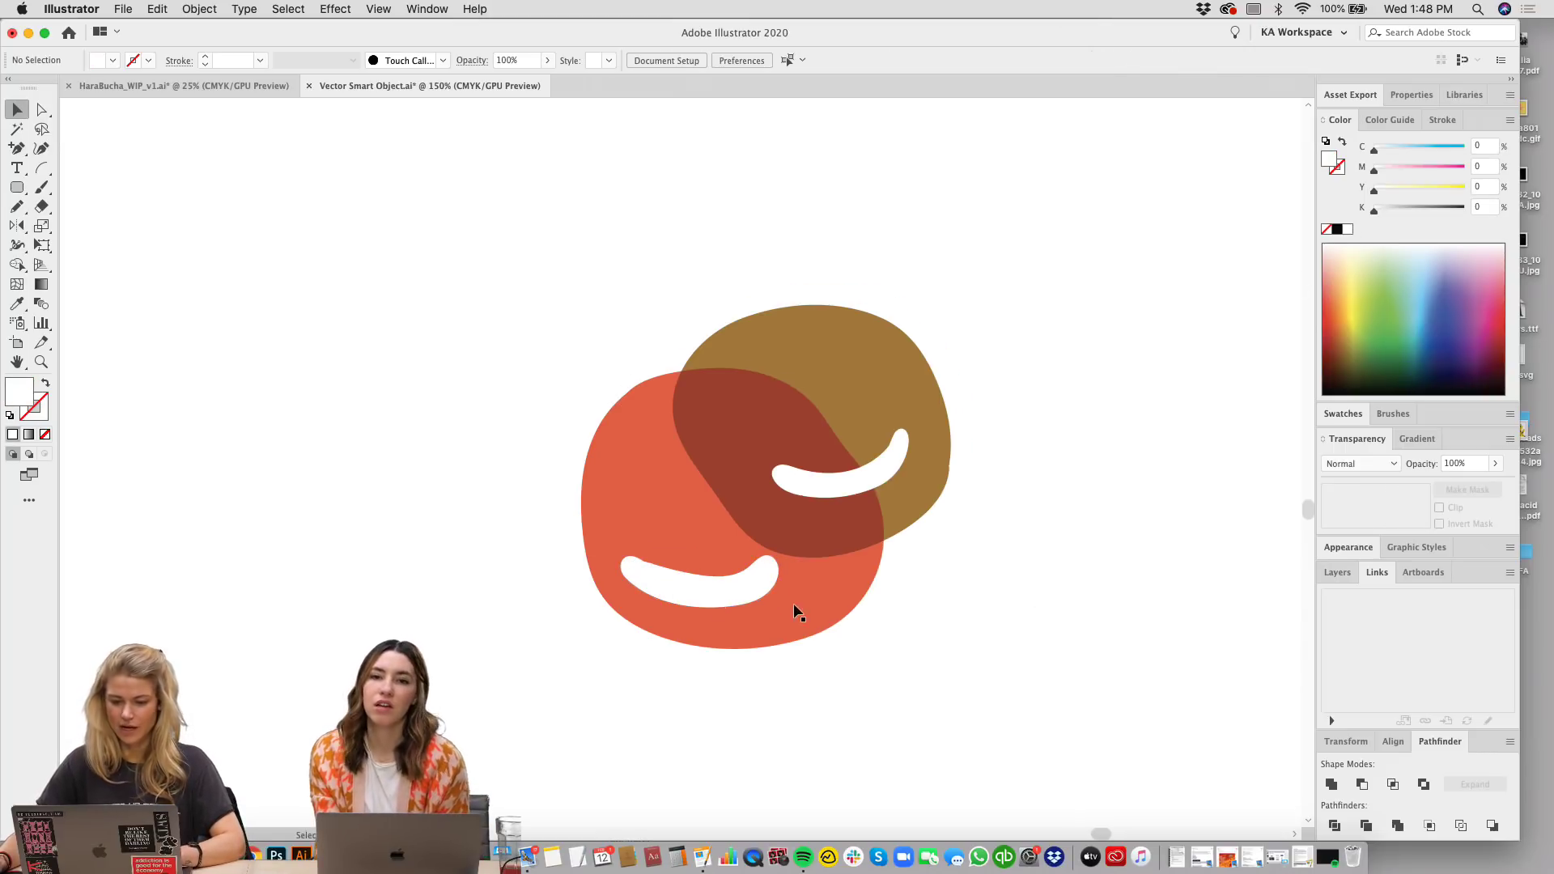
left_click(721, 599)
left_click_drag(790, 583, 728, 586)
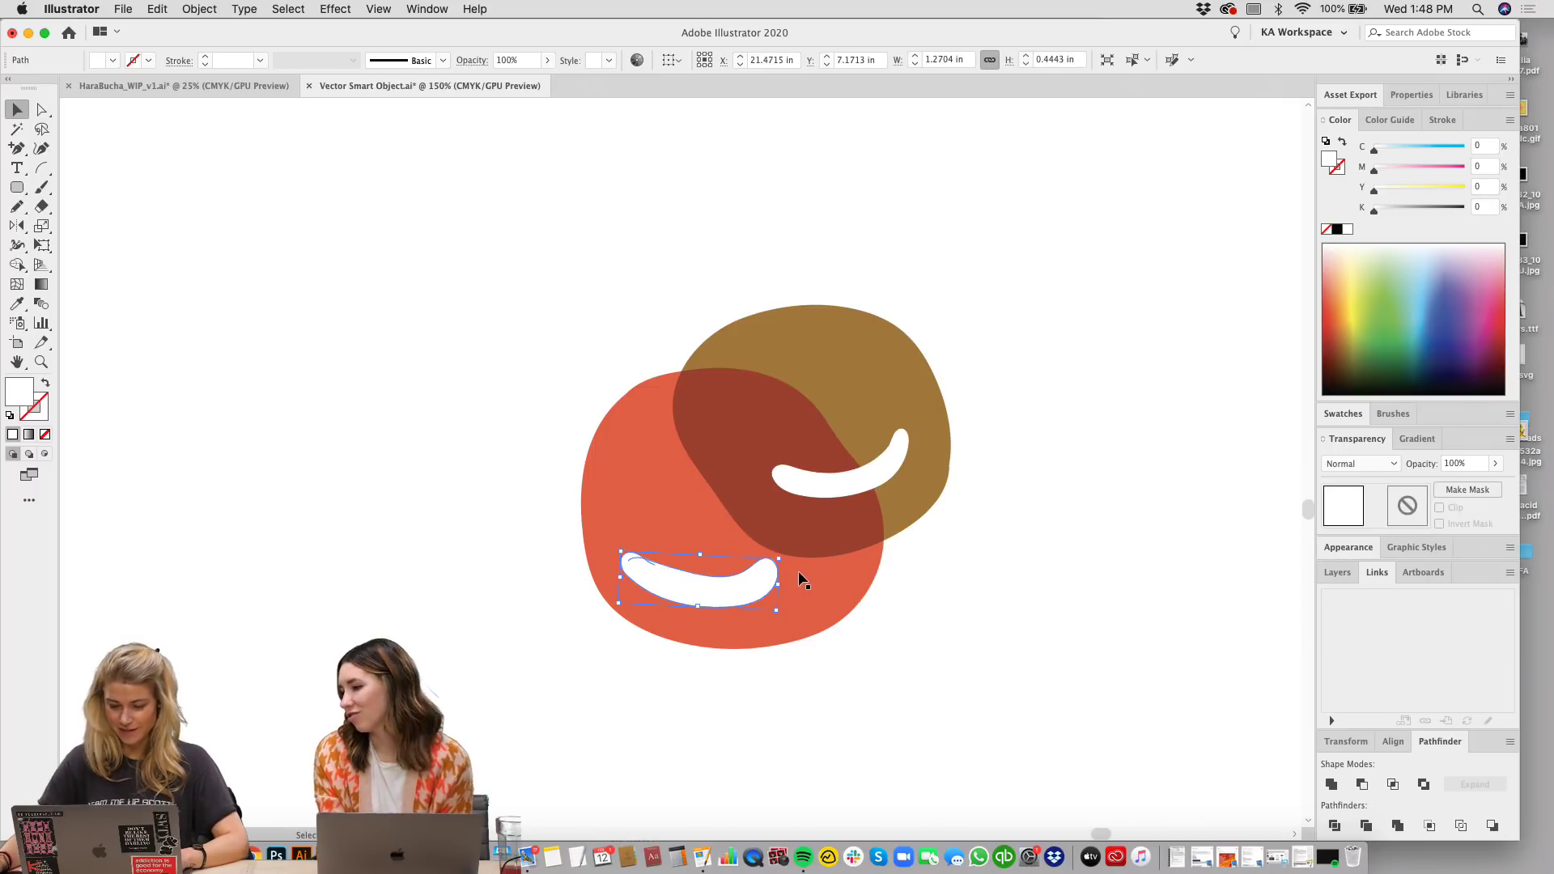
left_click(1160, 690)
Step: Scale the upper smile down to about 0.98 × 0.50 in and the lower smile to about 1.13 × 0.39 in
scroll(1133, 639, "down", 2)
left_click(887, 447)
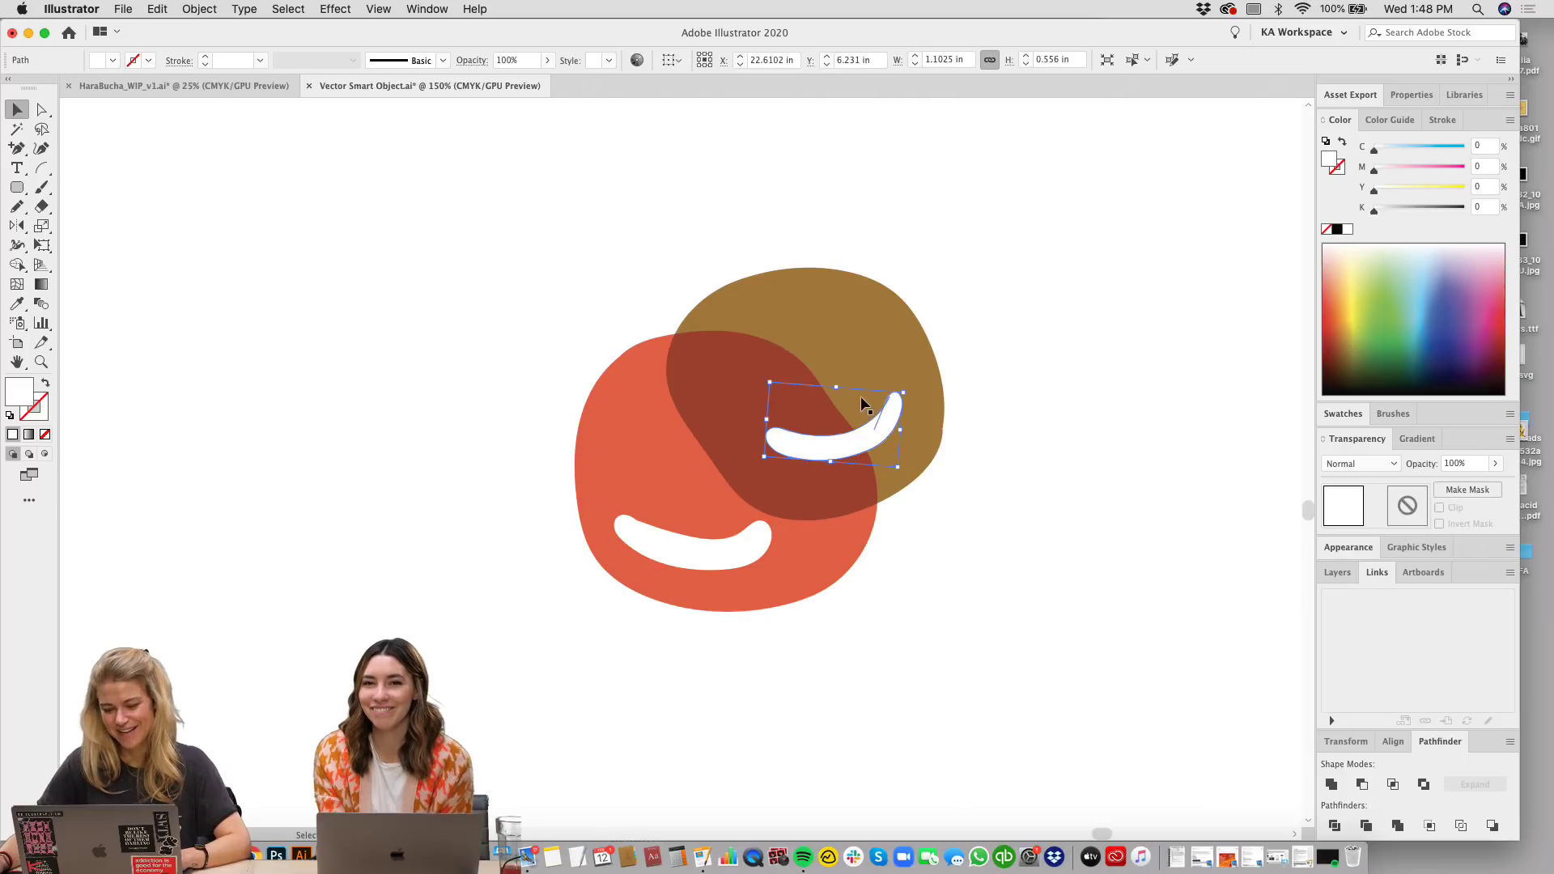
left_click_drag(836, 390, 836, 400)
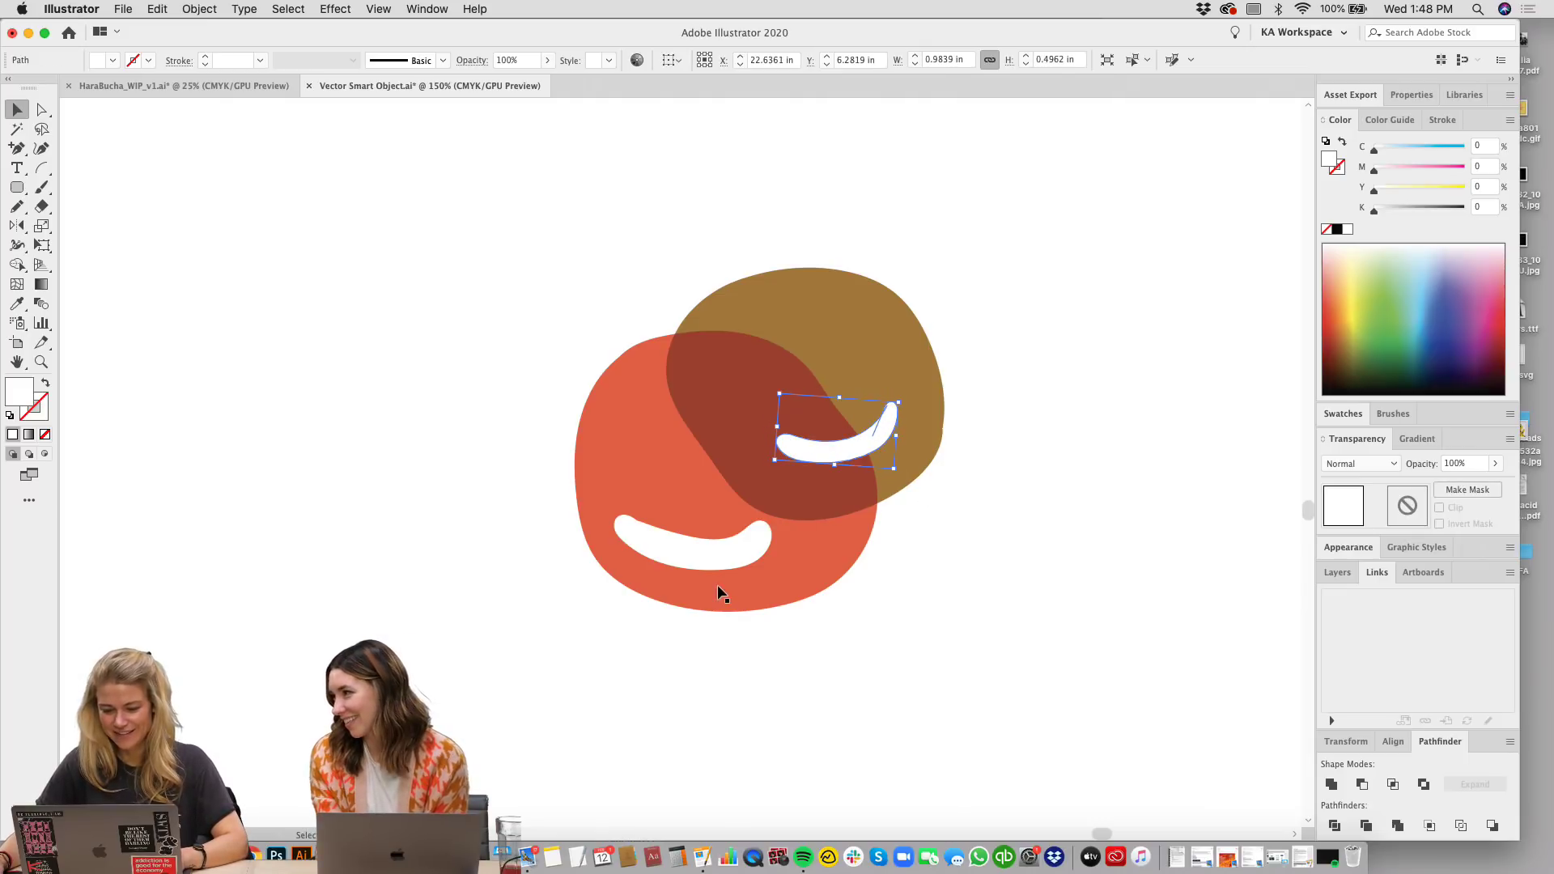
left_click(705, 524)
left_click_drag(698, 518, 701, 526)
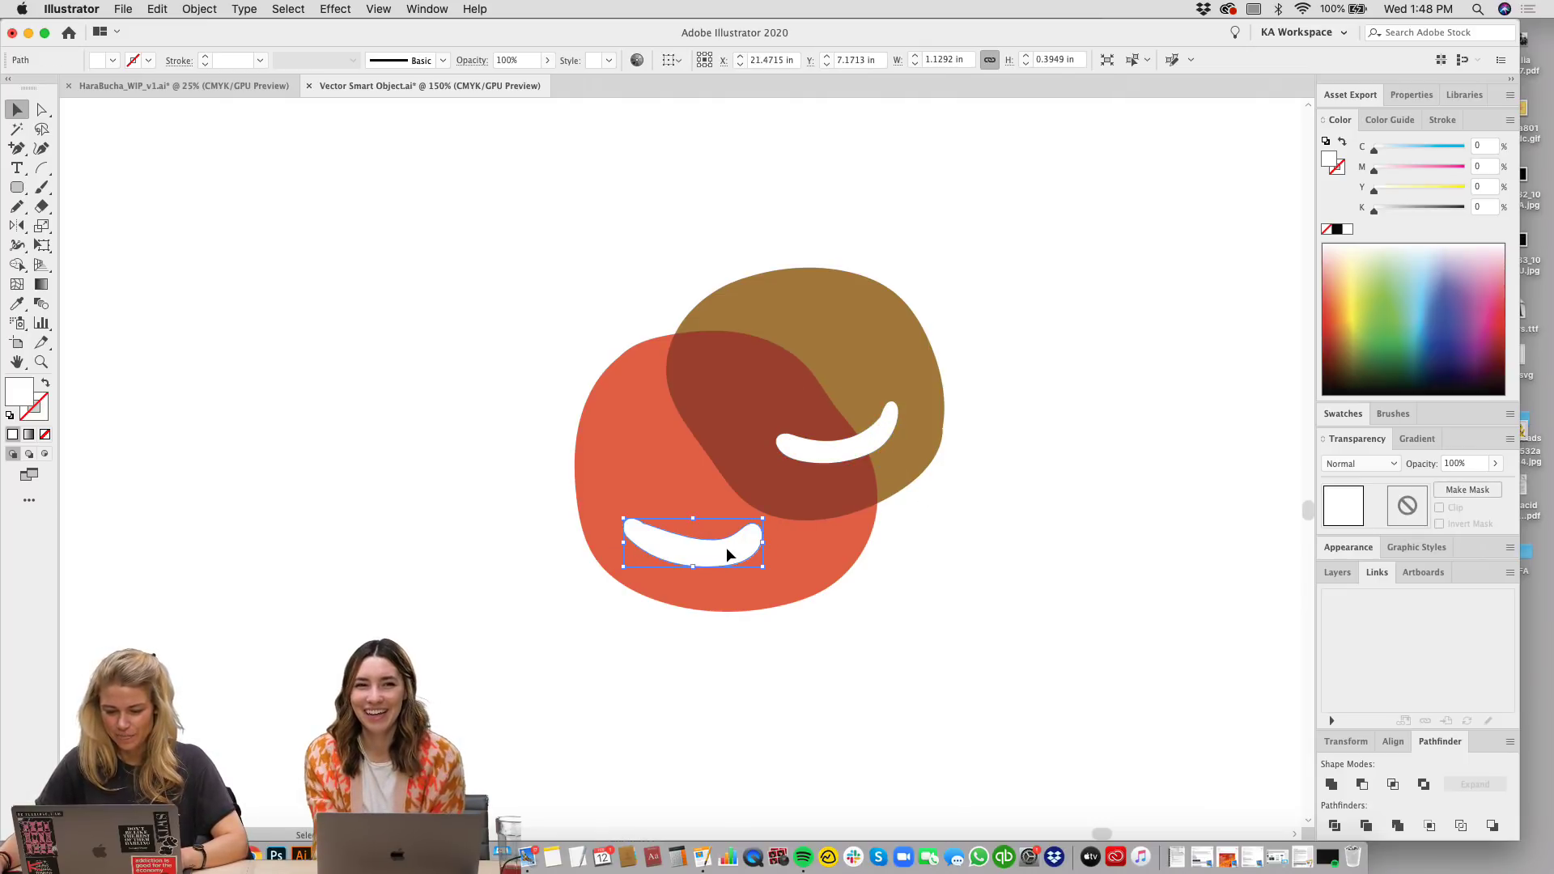
left_click(1027, 599)
Step: Move the brown blob and its smile together up and to the right, reducing their overlap with the red shape
scroll(1016, 624, "up", 1)
left_click(866, 452)
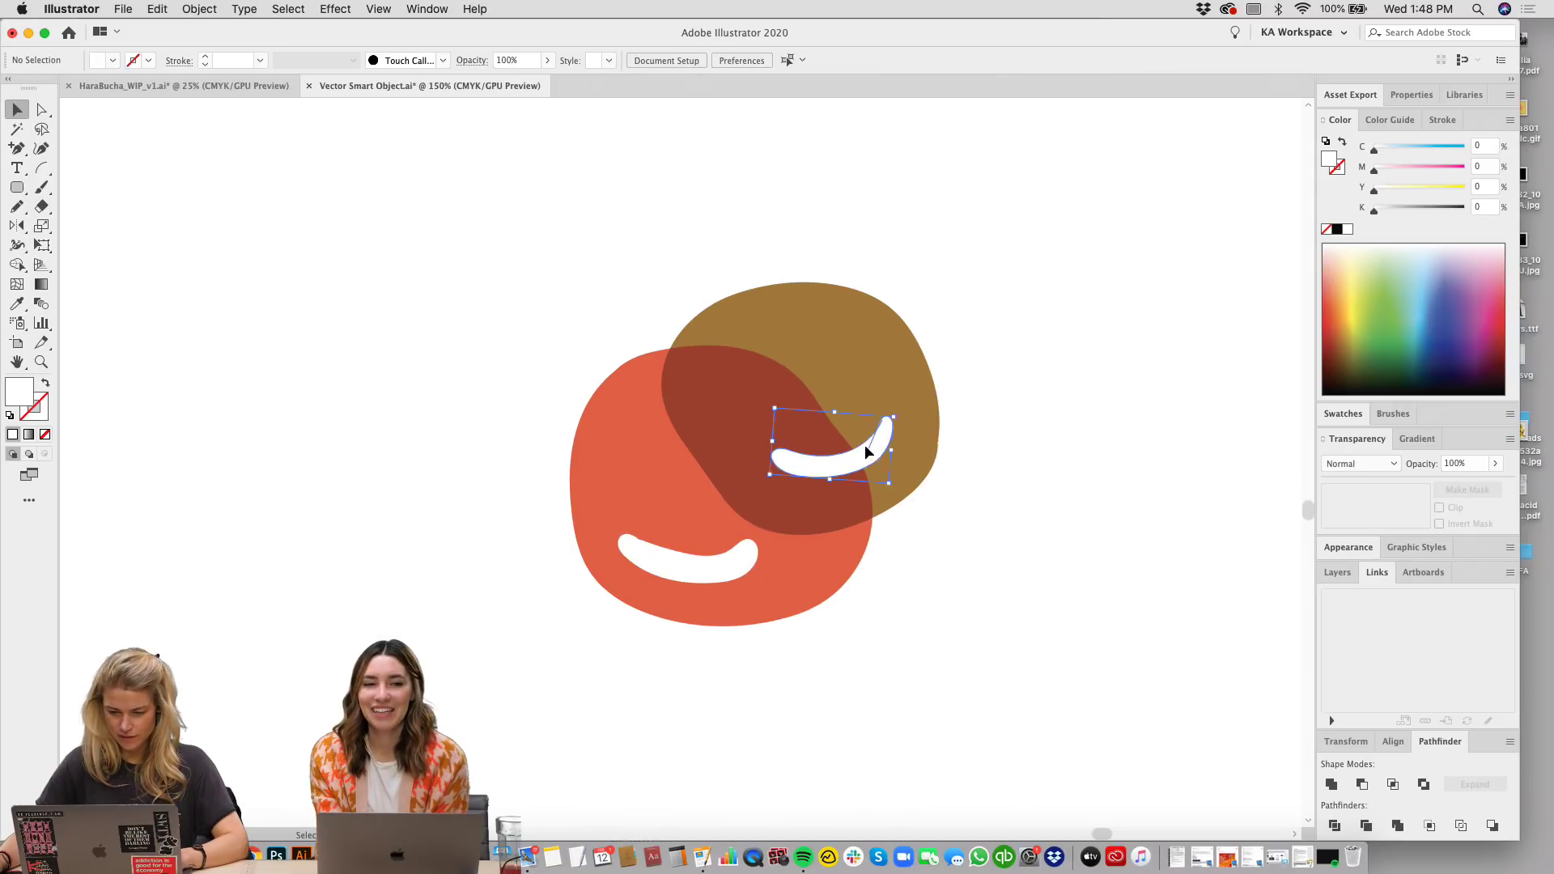
left_click(867, 348, "shift")
left_click_drag(892, 337, 875, 312)
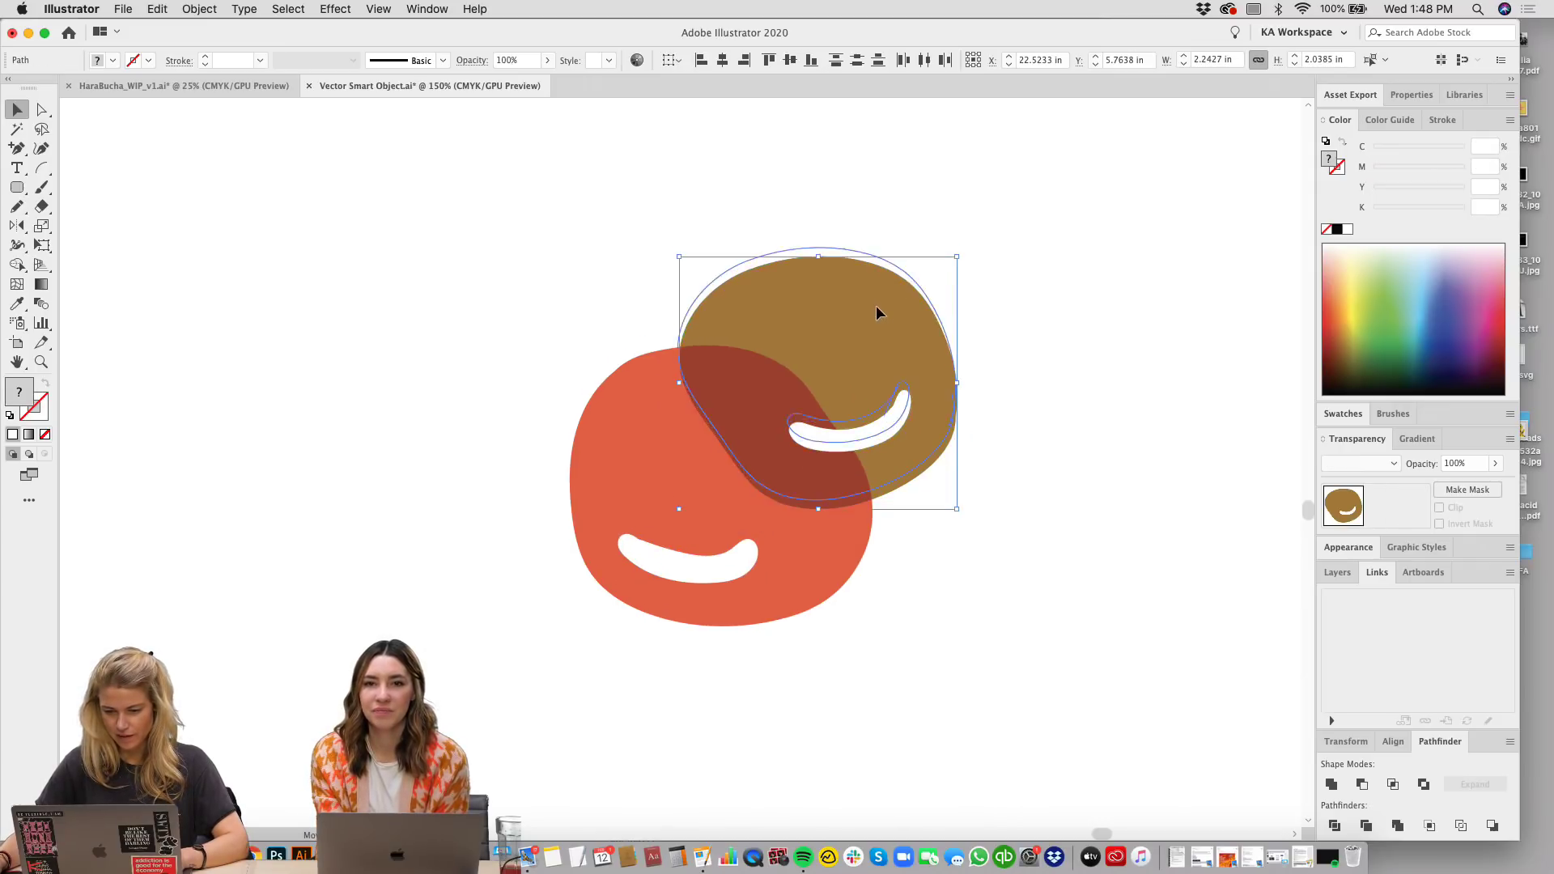
Step: Draw a rounded blob with a notched upper edge, about 1.93 × 1.81 in, beside the overlapping shapes using the Pencil tool
left_click(1044, 511)
scroll(1080, 509, "down", 2)
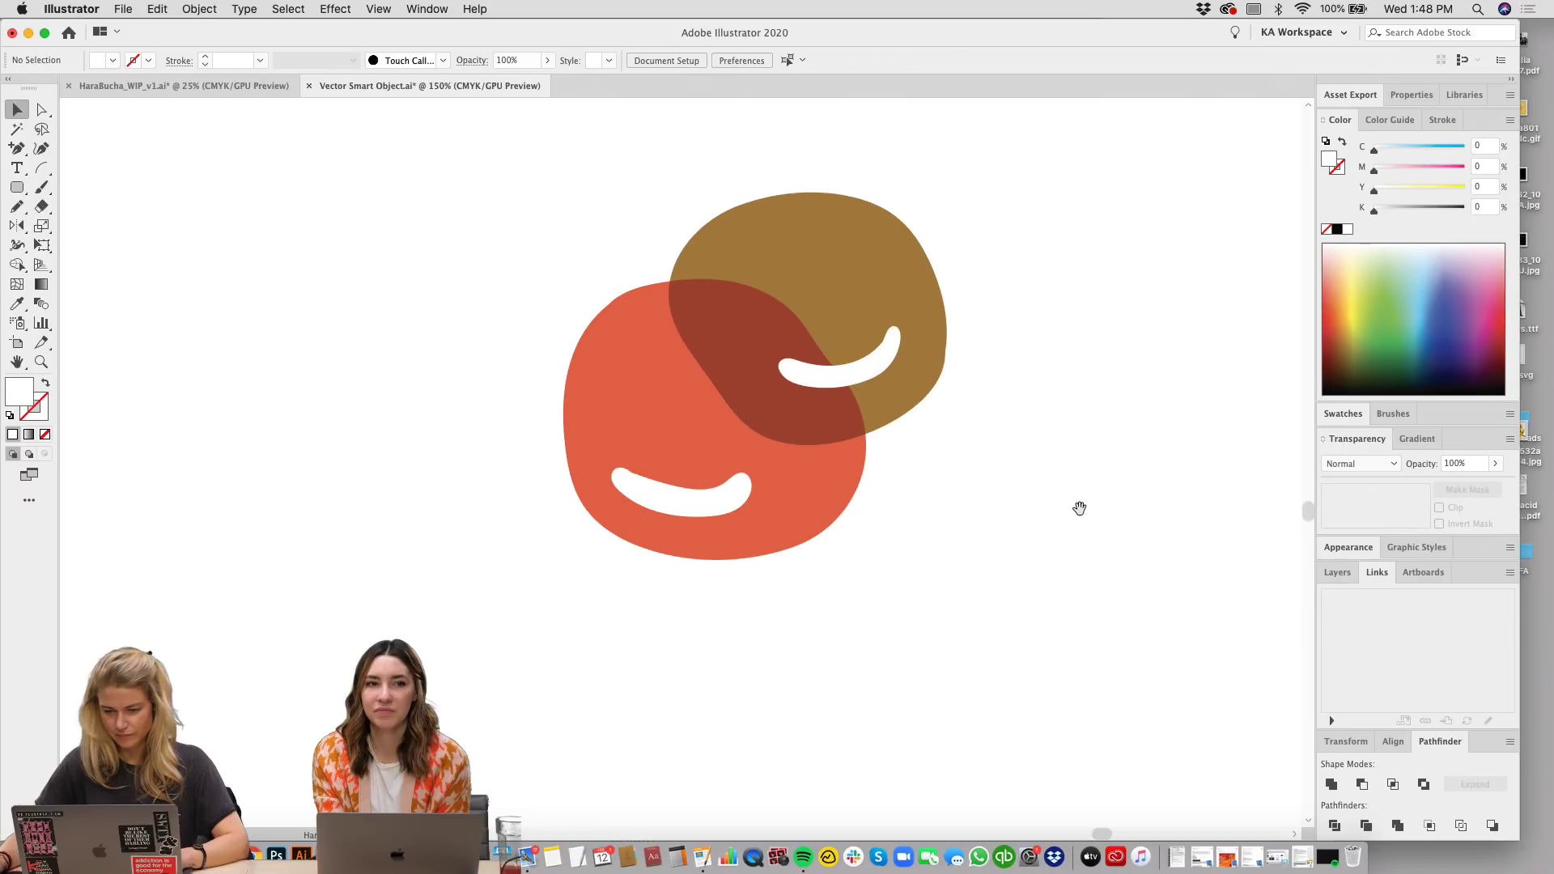
scroll(1080, 508, "up", 1)
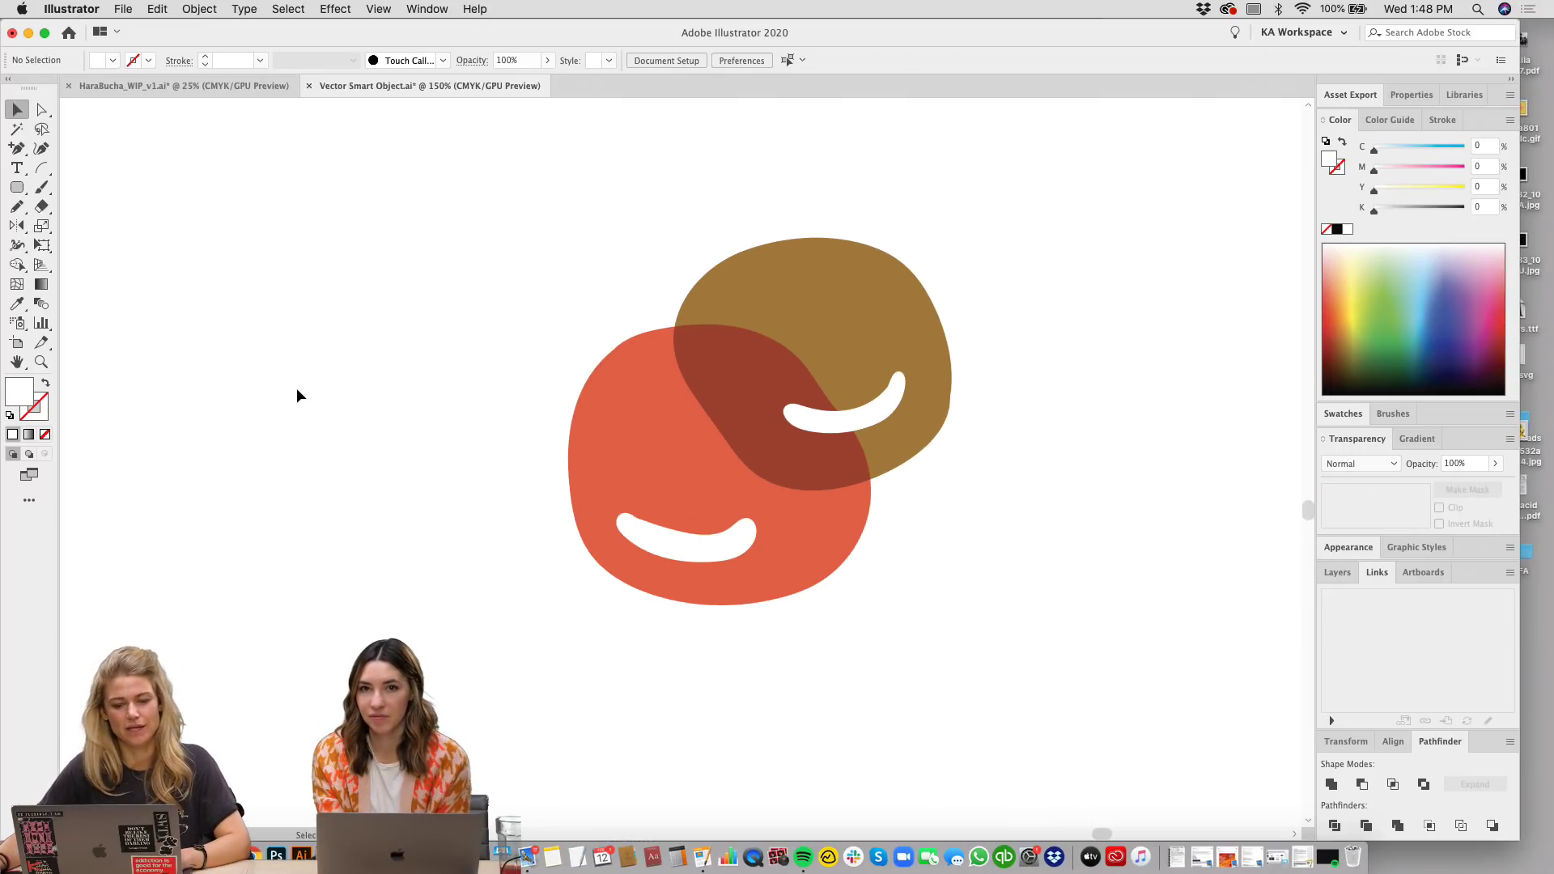
scroll(402, 475, "left", 1)
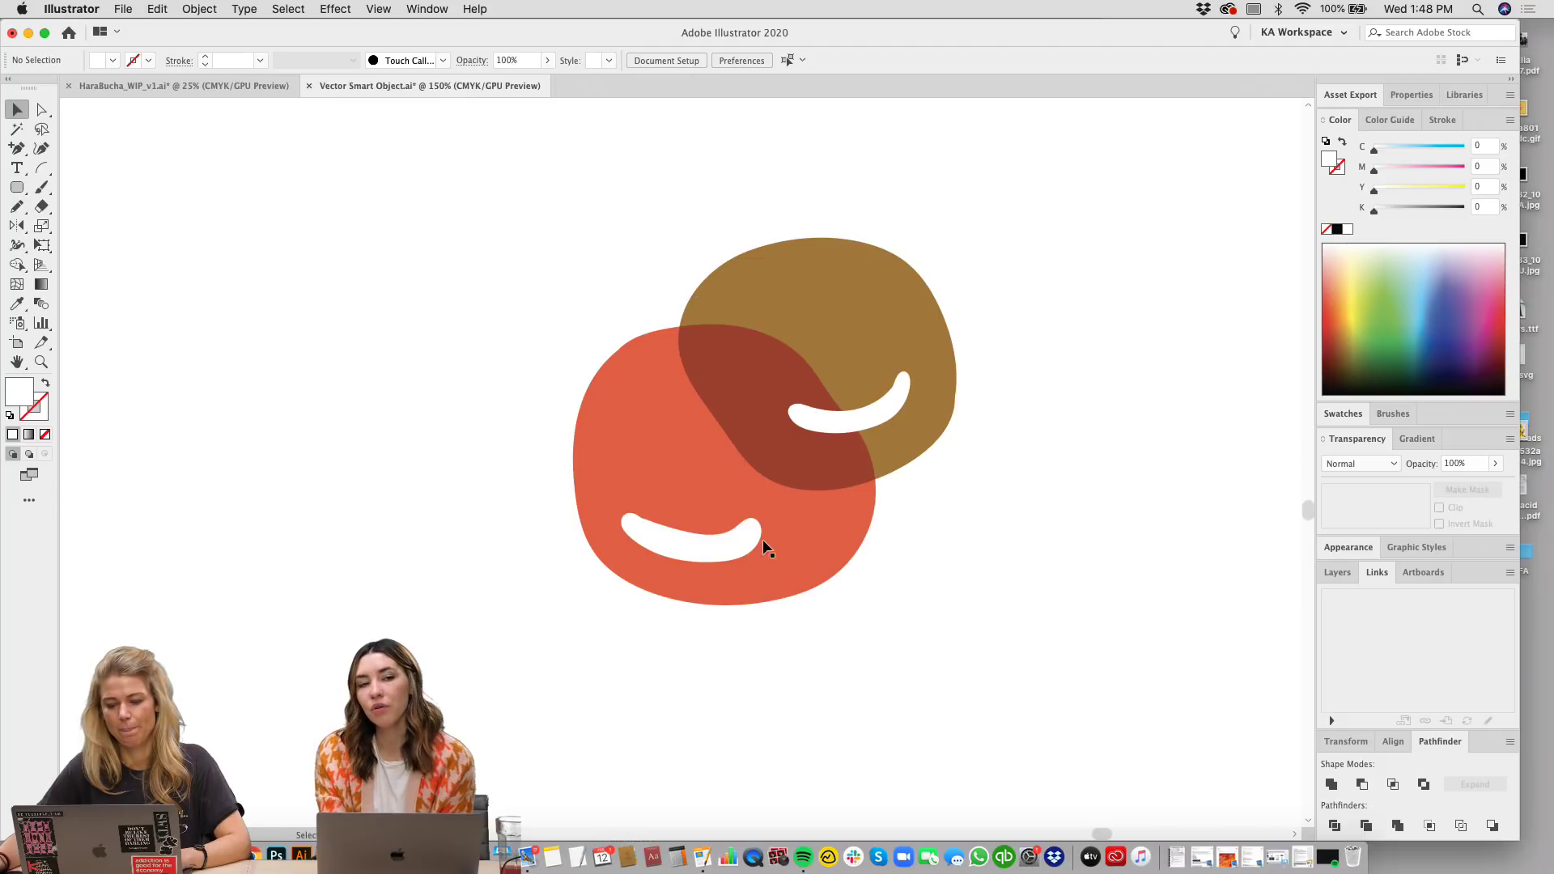
left_click(34, 196)
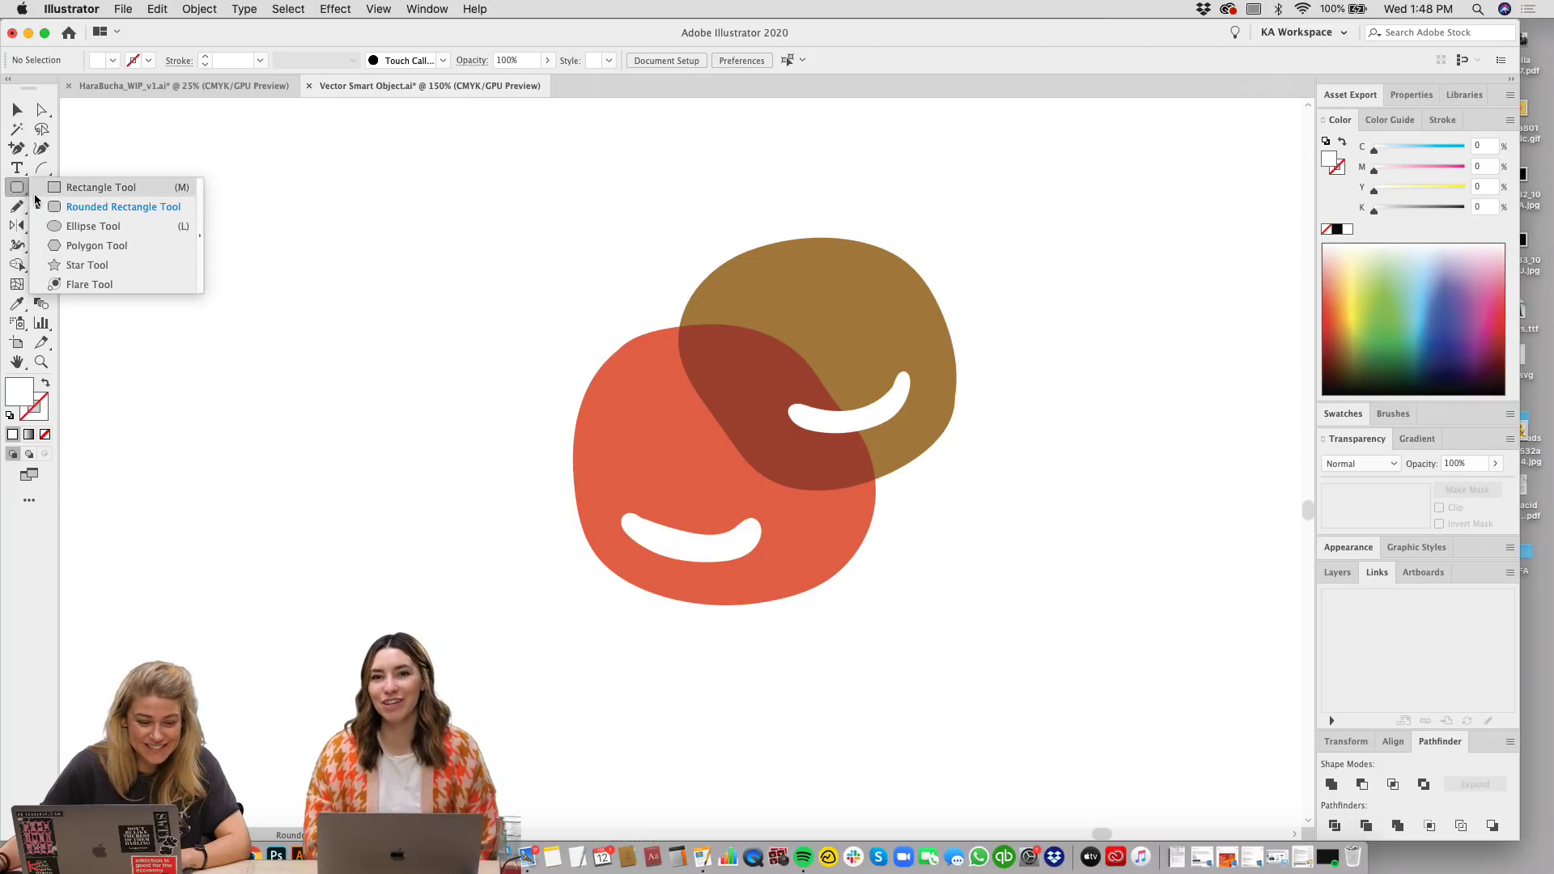
left_click(20, 209)
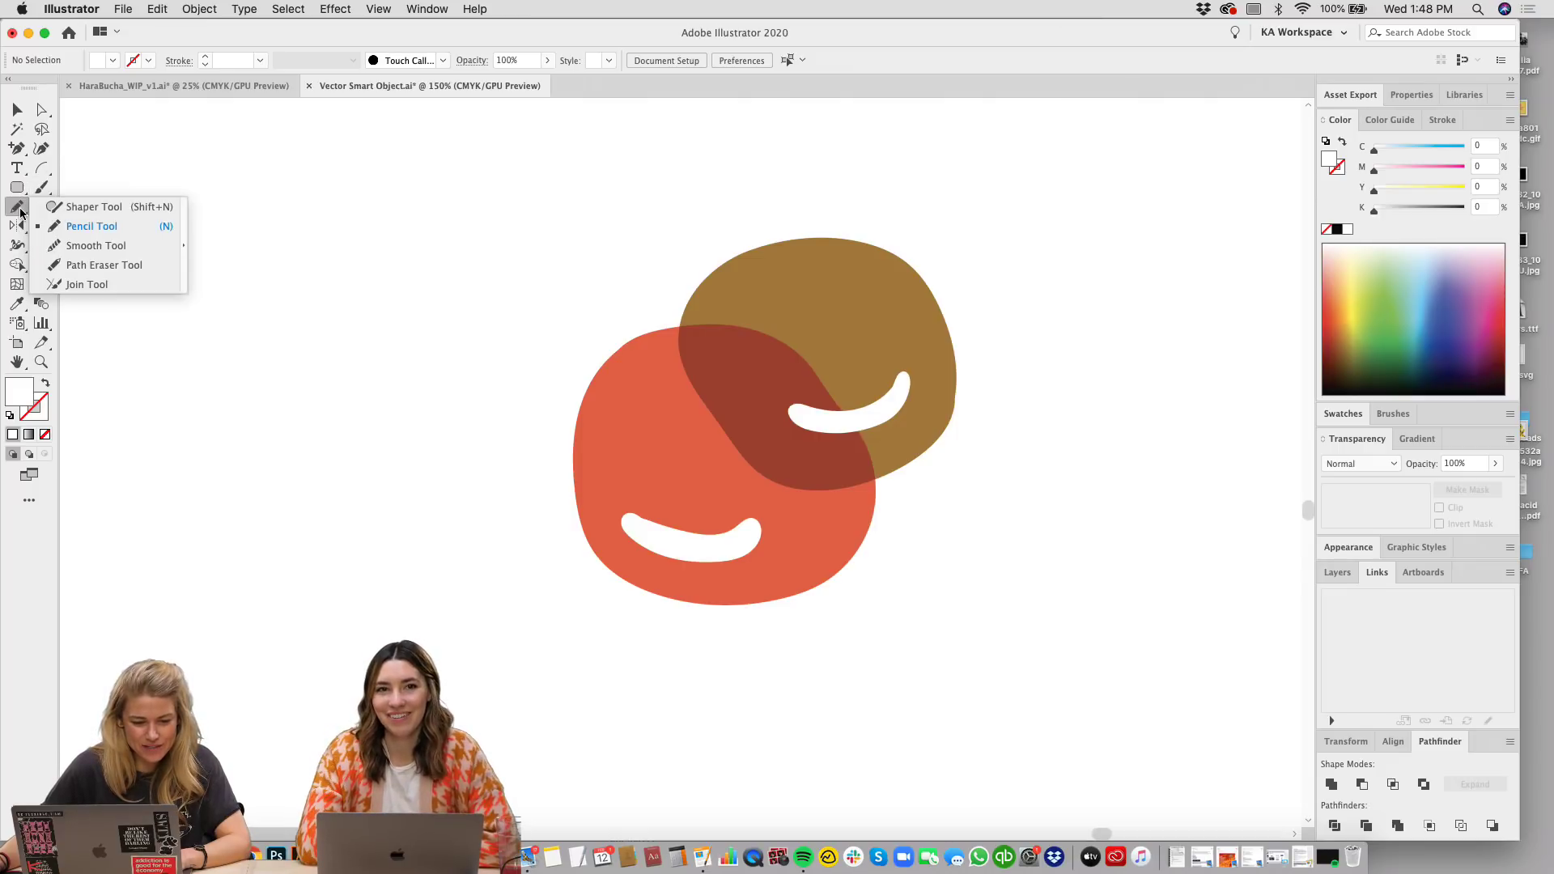
left_click(69, 227)
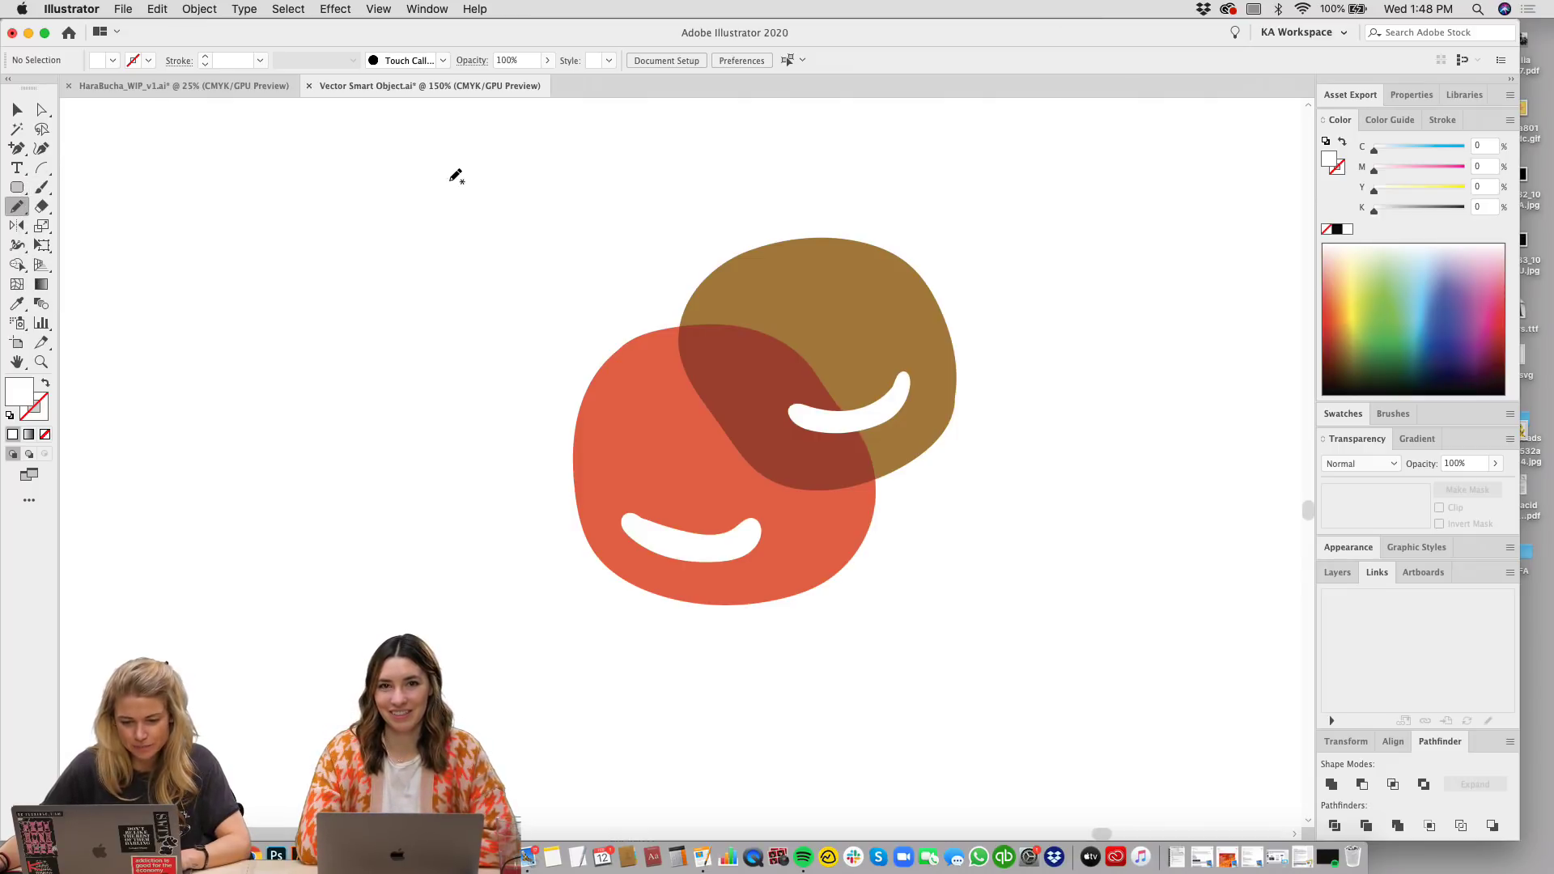
left_click_drag(549, 191, 460, 170)
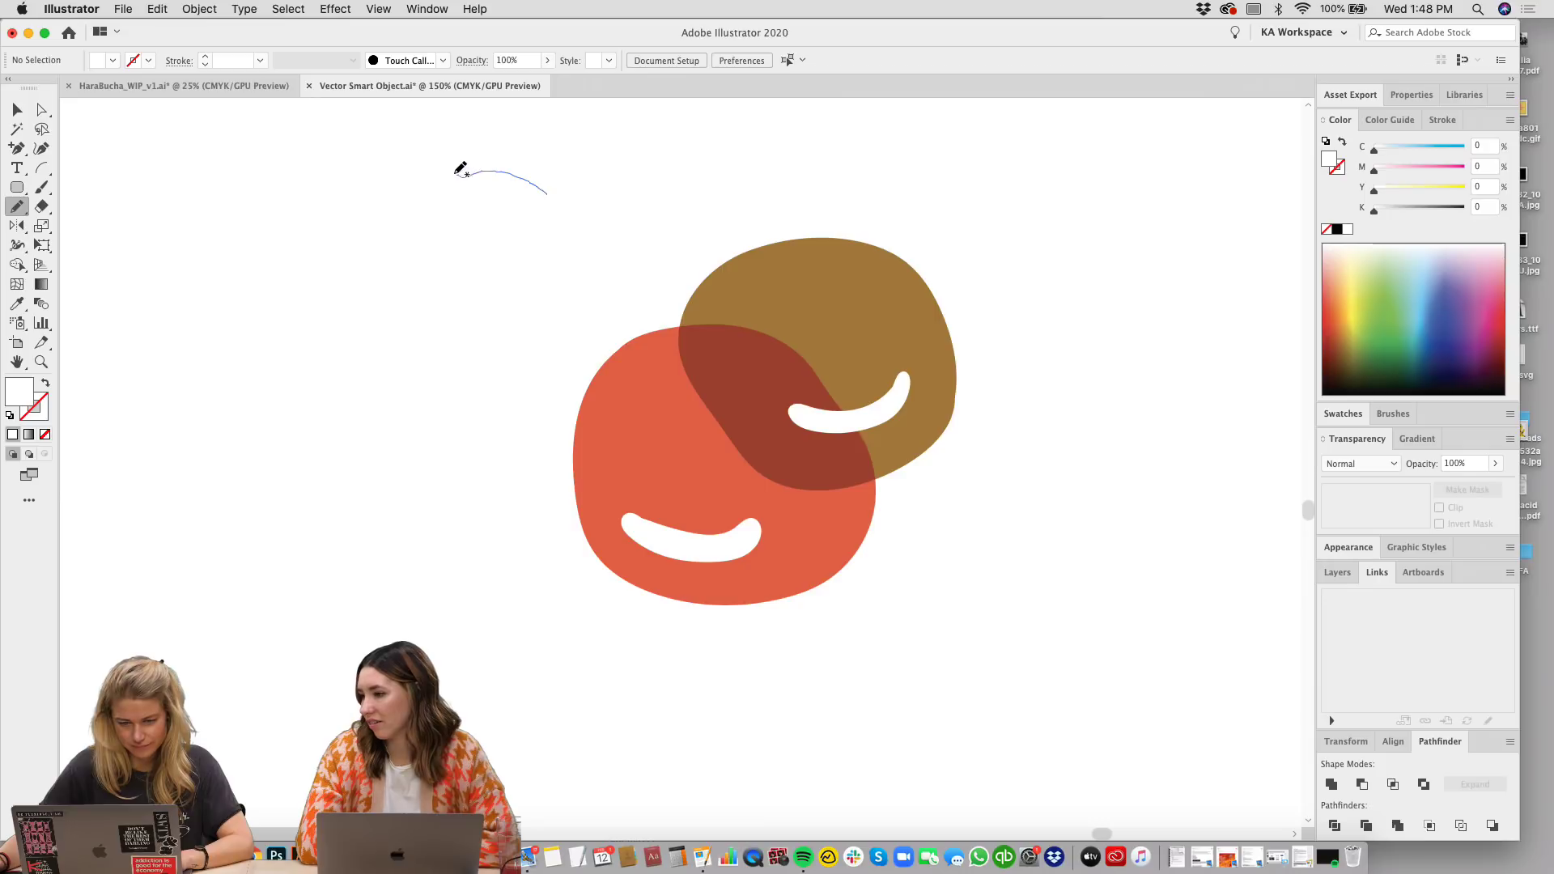
mouse_move(350, 200)
left_mouse_down()
mouse_move(317, 334)
mouse_move(379, 385)
mouse_move(421, 390)
mouse_move(478, 364)
mouse_move(525, 252)
left_mouse_up()
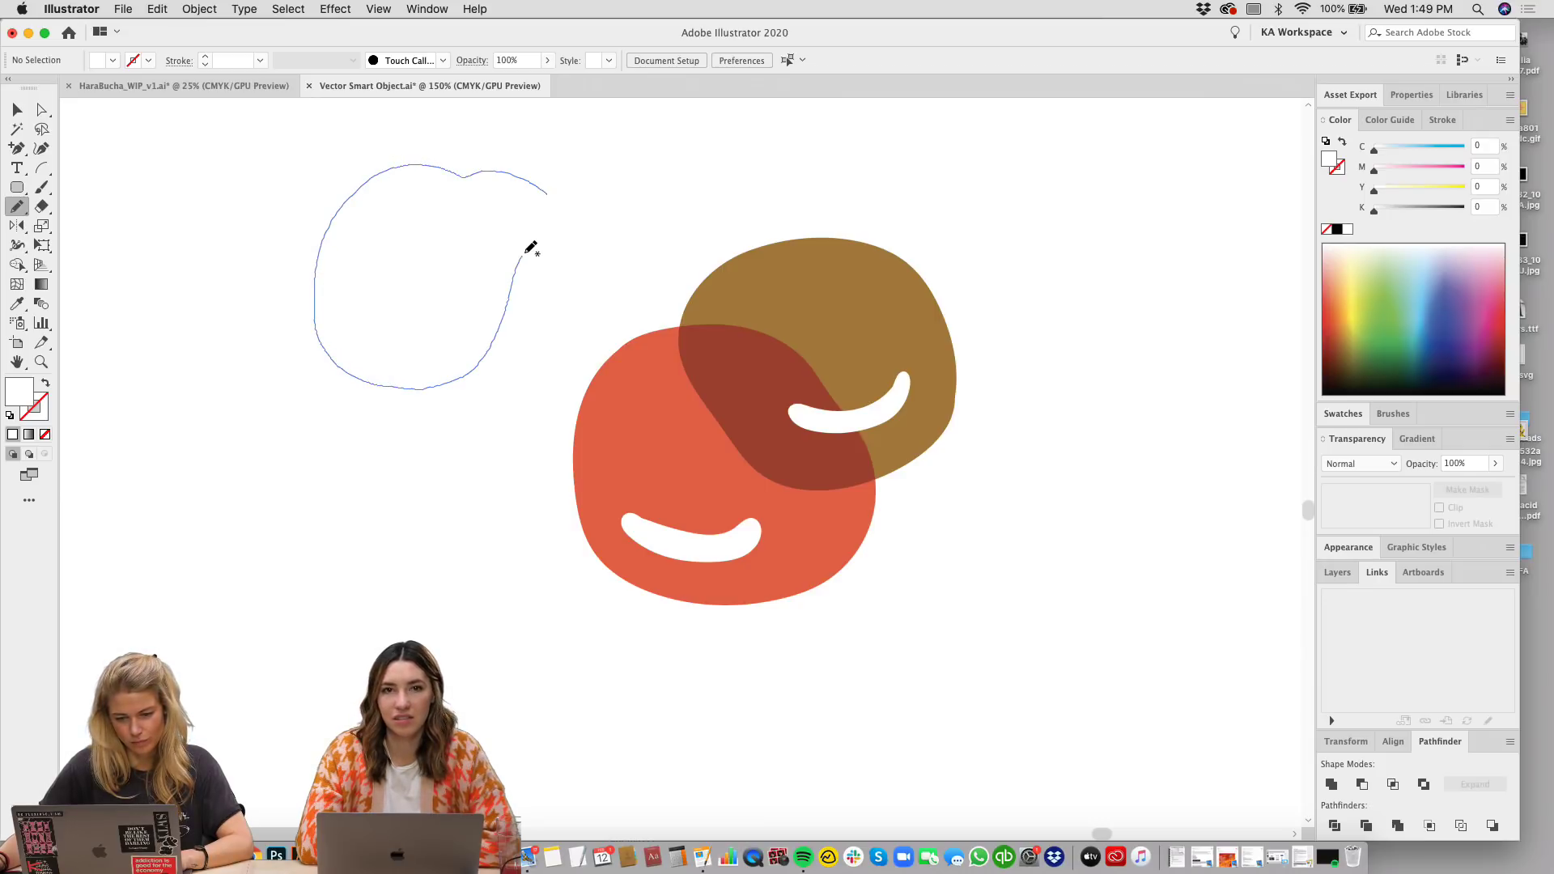
left_click_drag(549, 186, 551, 189)
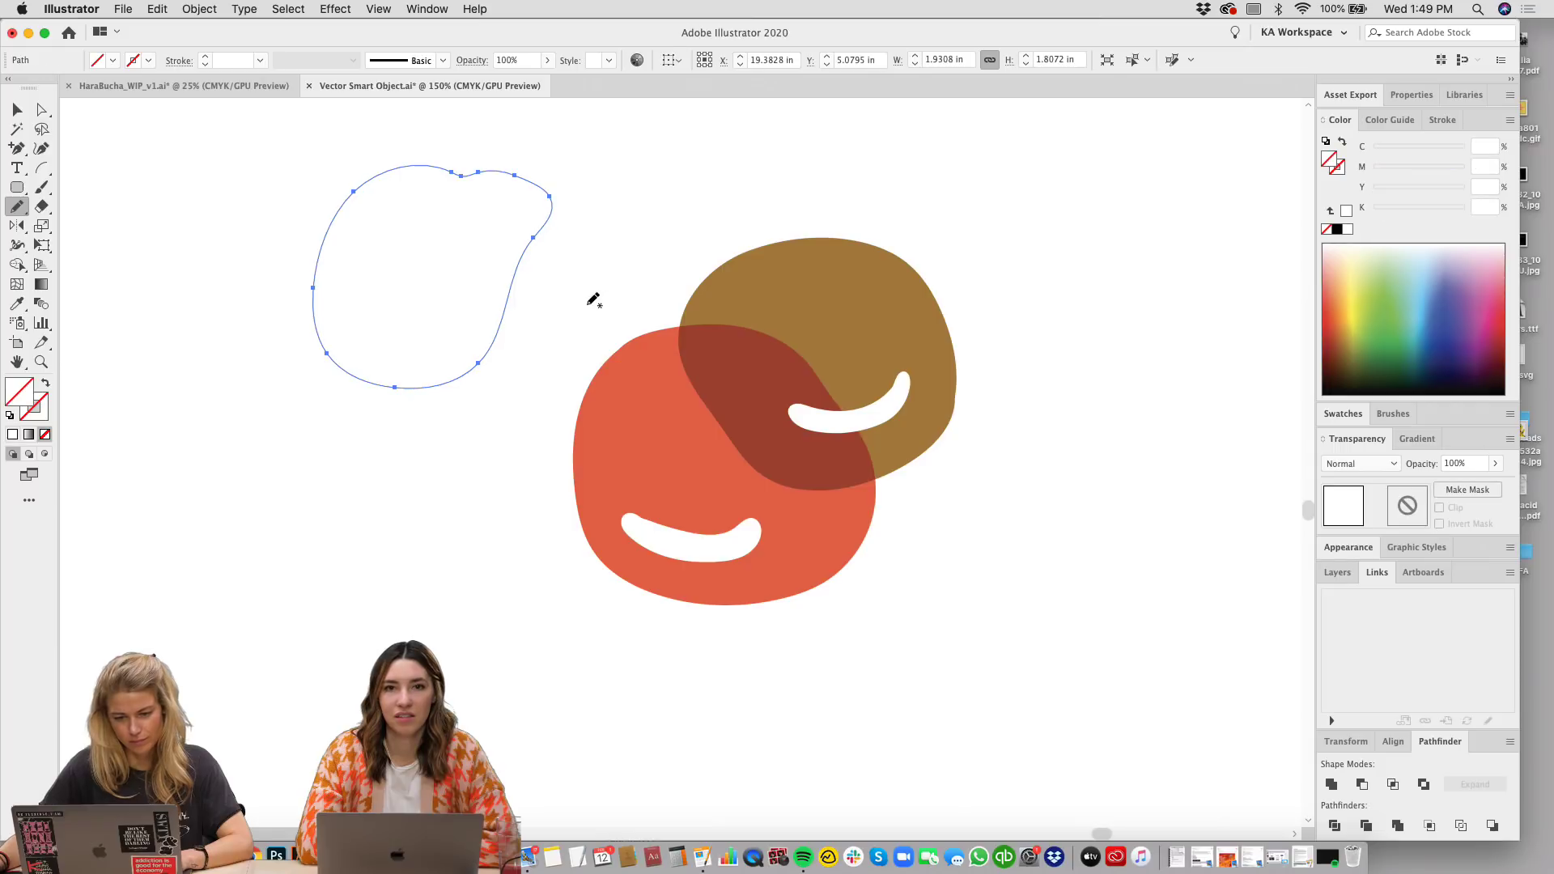
Step: Fill the new blob with the red sampled from the lower smiling shape
key("v")
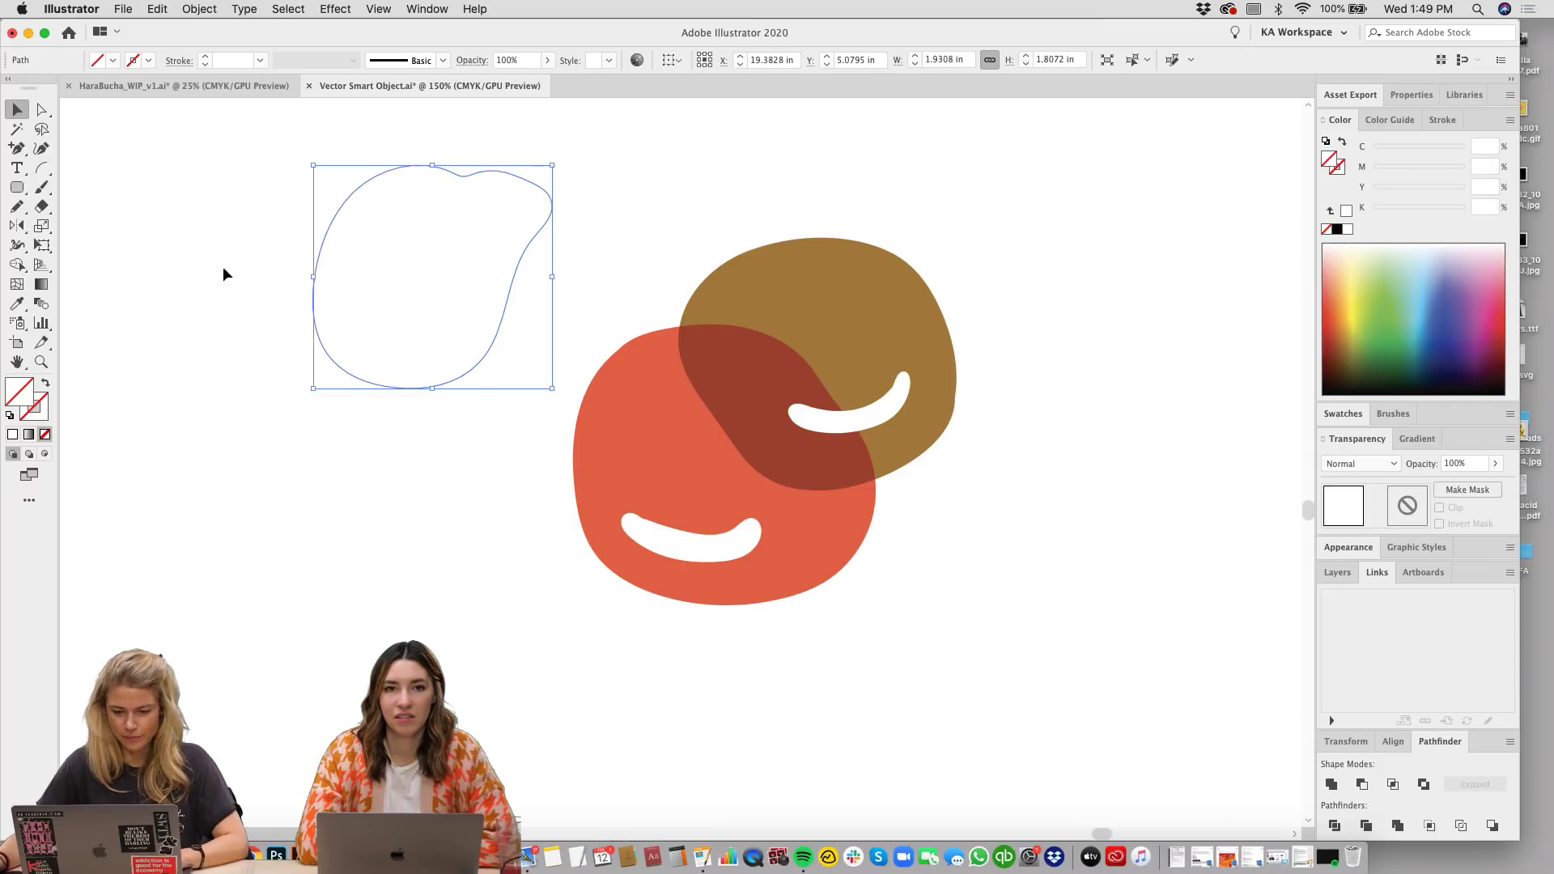
left_click(17, 303)
left_click(654, 411)
key("v")
left_click(430, 547)
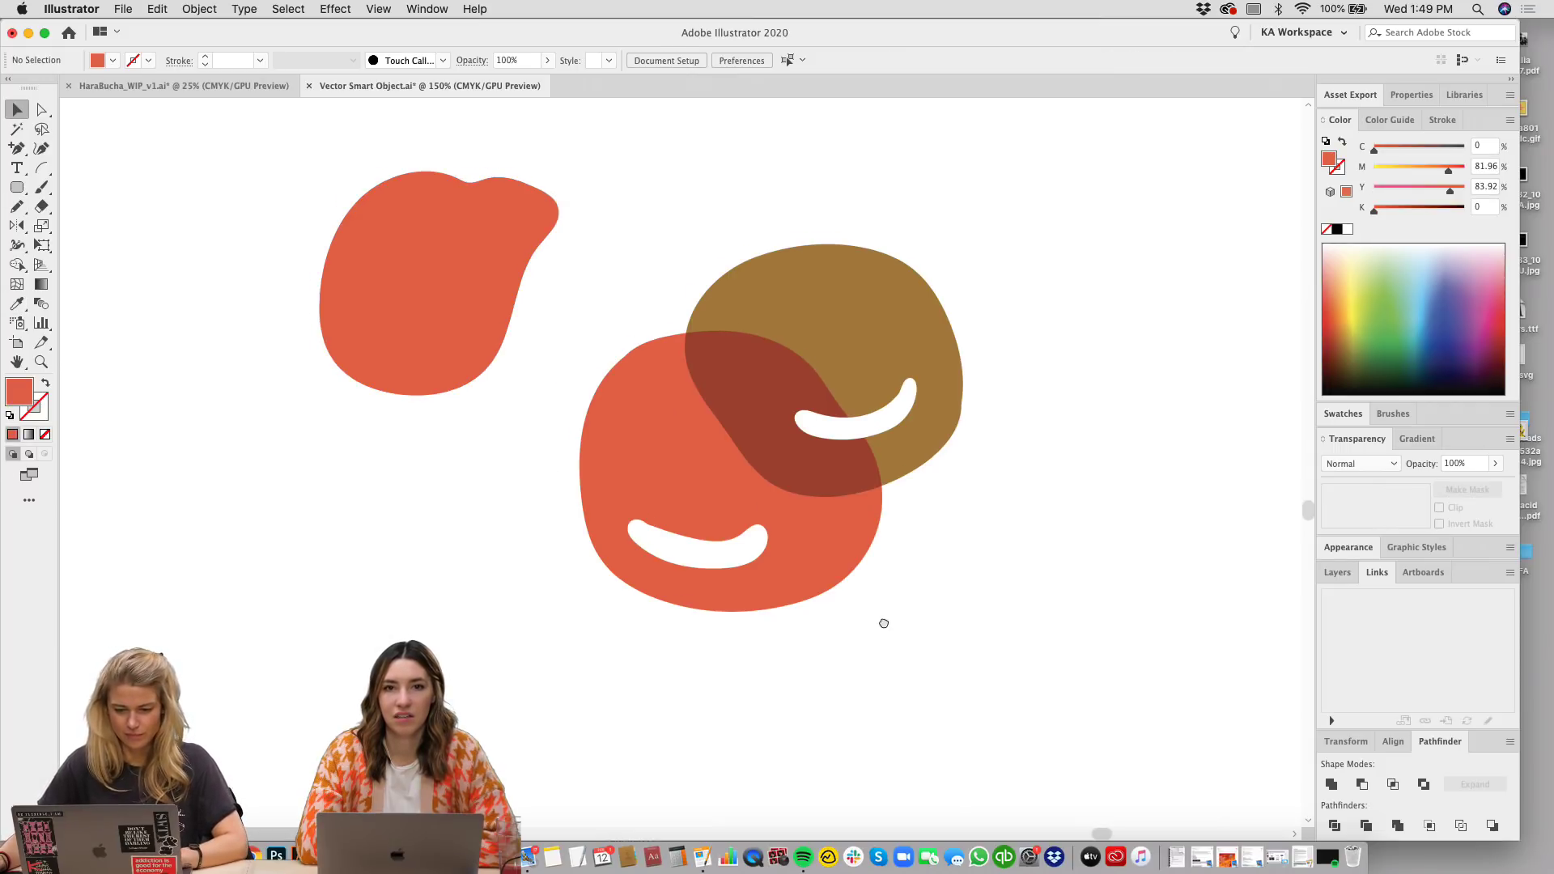
Step: Cut all the blobs and smiles out of the Vector Smart Object document and close it
scroll(809, 567, "up", 1)
scroll(809, 567, "left", 2)
left_click_drag(1089, 620, 322, 204)
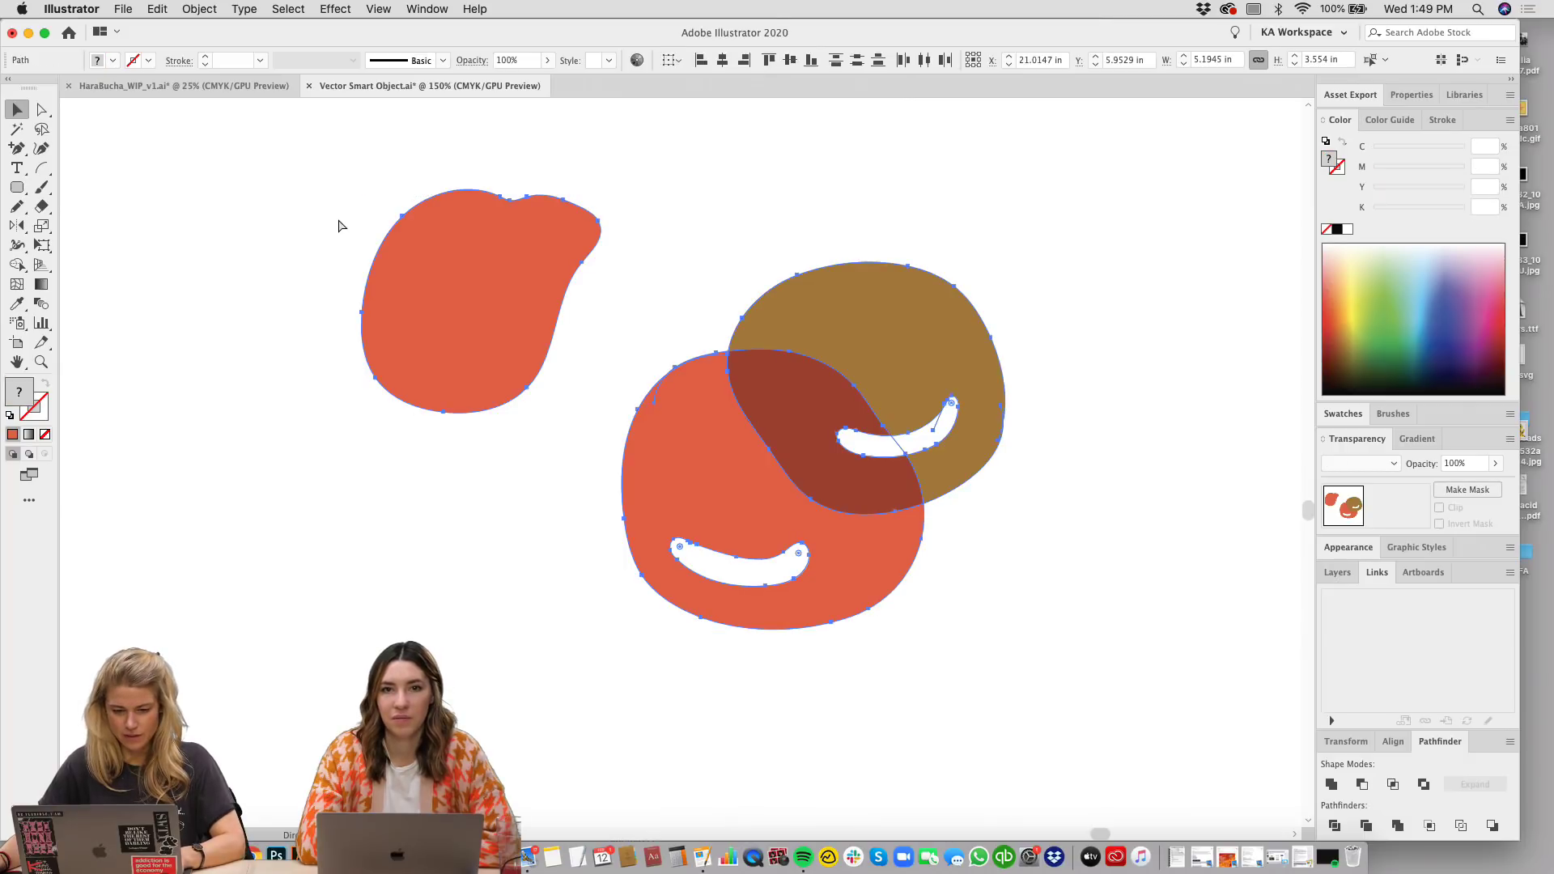
key("super+x")
key("super+w")
left_click(784, 469)
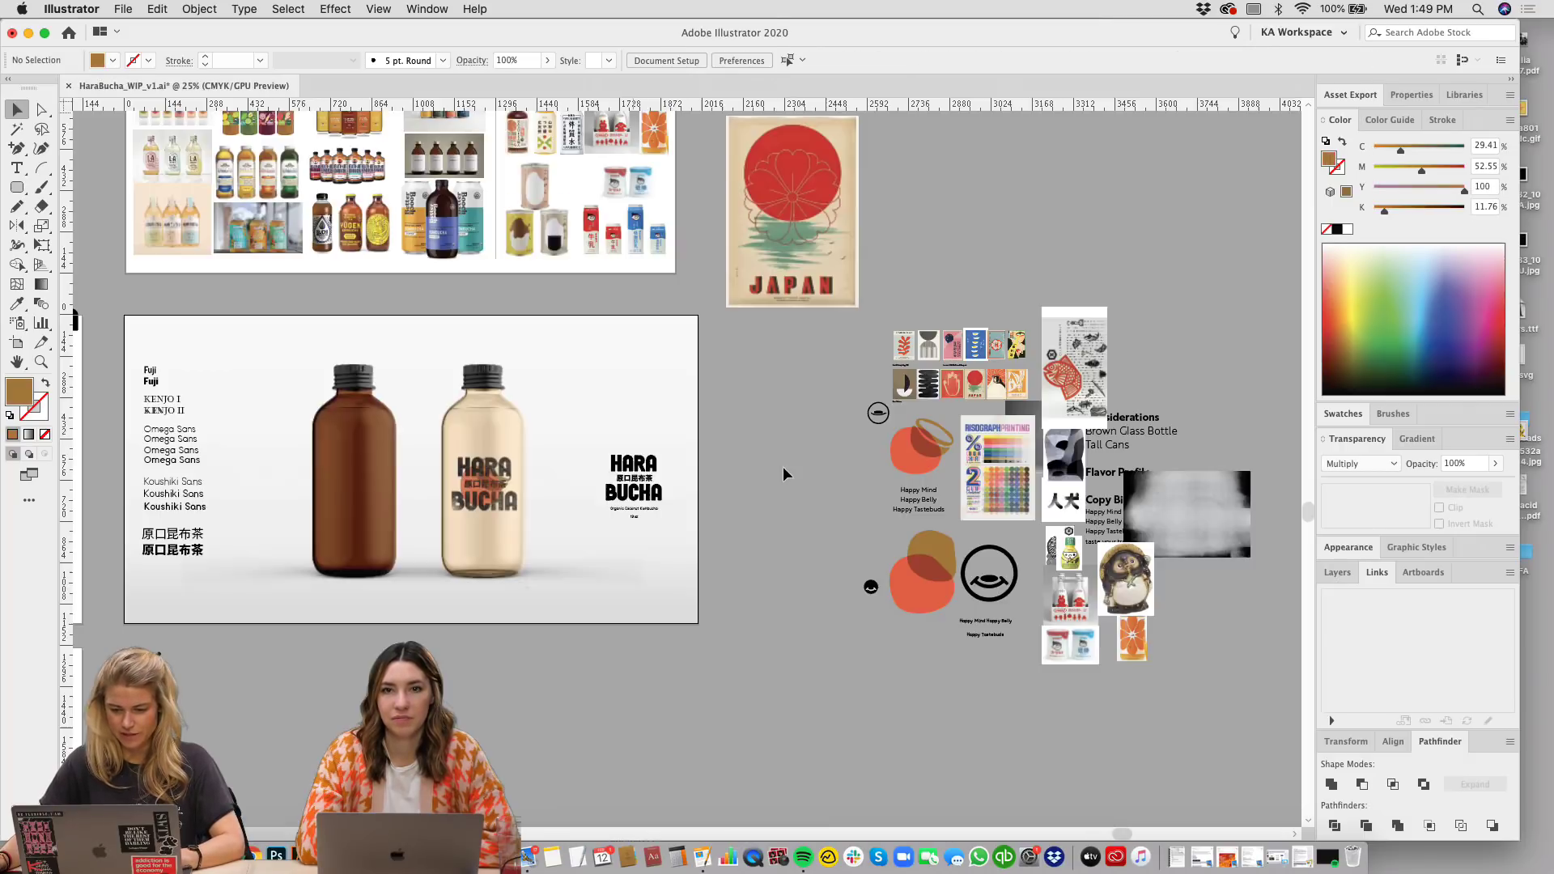
Step: Paste the blob artwork into HaraBucha_WIP_v1.ai and place it below the black wordmark on the bottle artboard
scroll(804, 514, "down", 3)
scroll(804, 515, "left", 4)
key("super+v")
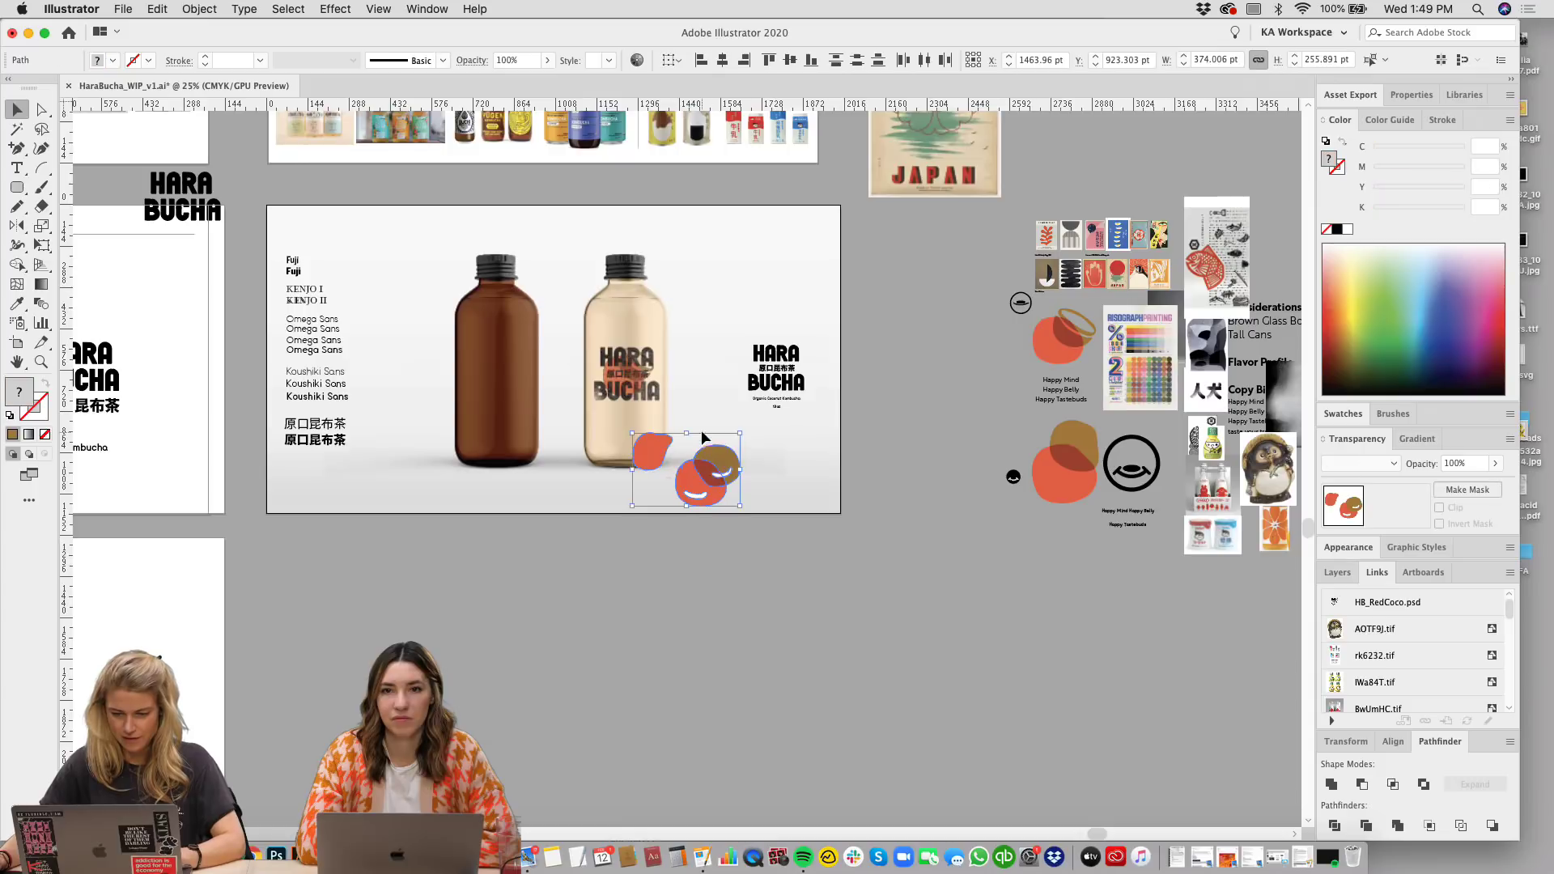
left_click_drag(728, 465, 842, 453)
scroll(923, 526, "down", 1)
scroll(923, 526, "right", 1)
left_click(927, 573)
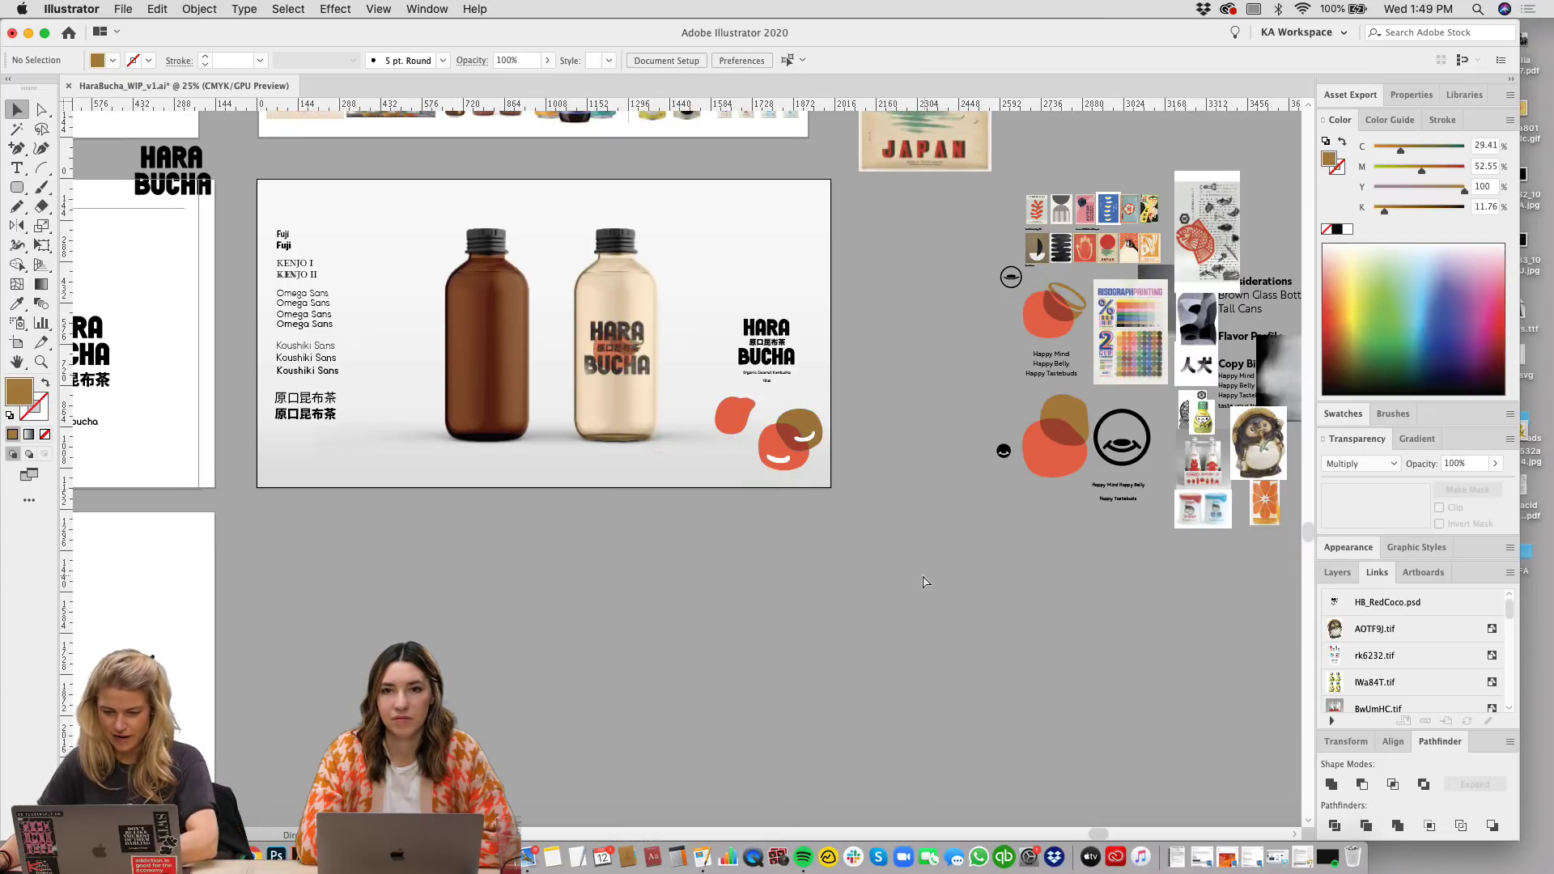
Step: Remove the linked textured logo artwork from the light bottle
key("super+equal")
key("super+equal")
key("super+equal")
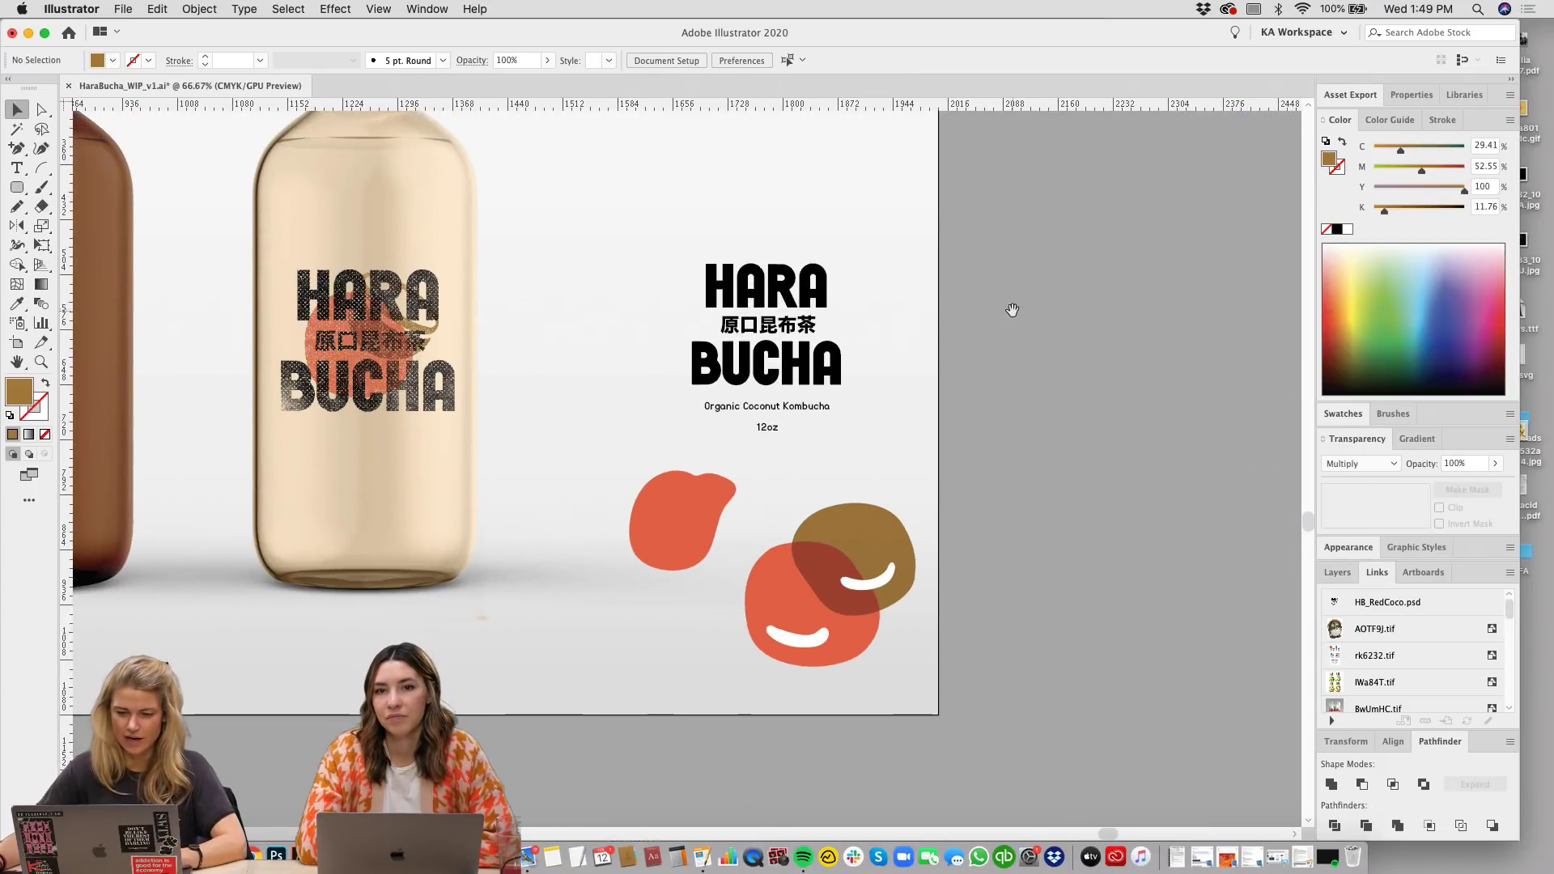
scroll(973, 323, "right", 1)
key("super+equal")
scroll(963, 313, "up", 1)
scroll(963, 313, "right", 1)
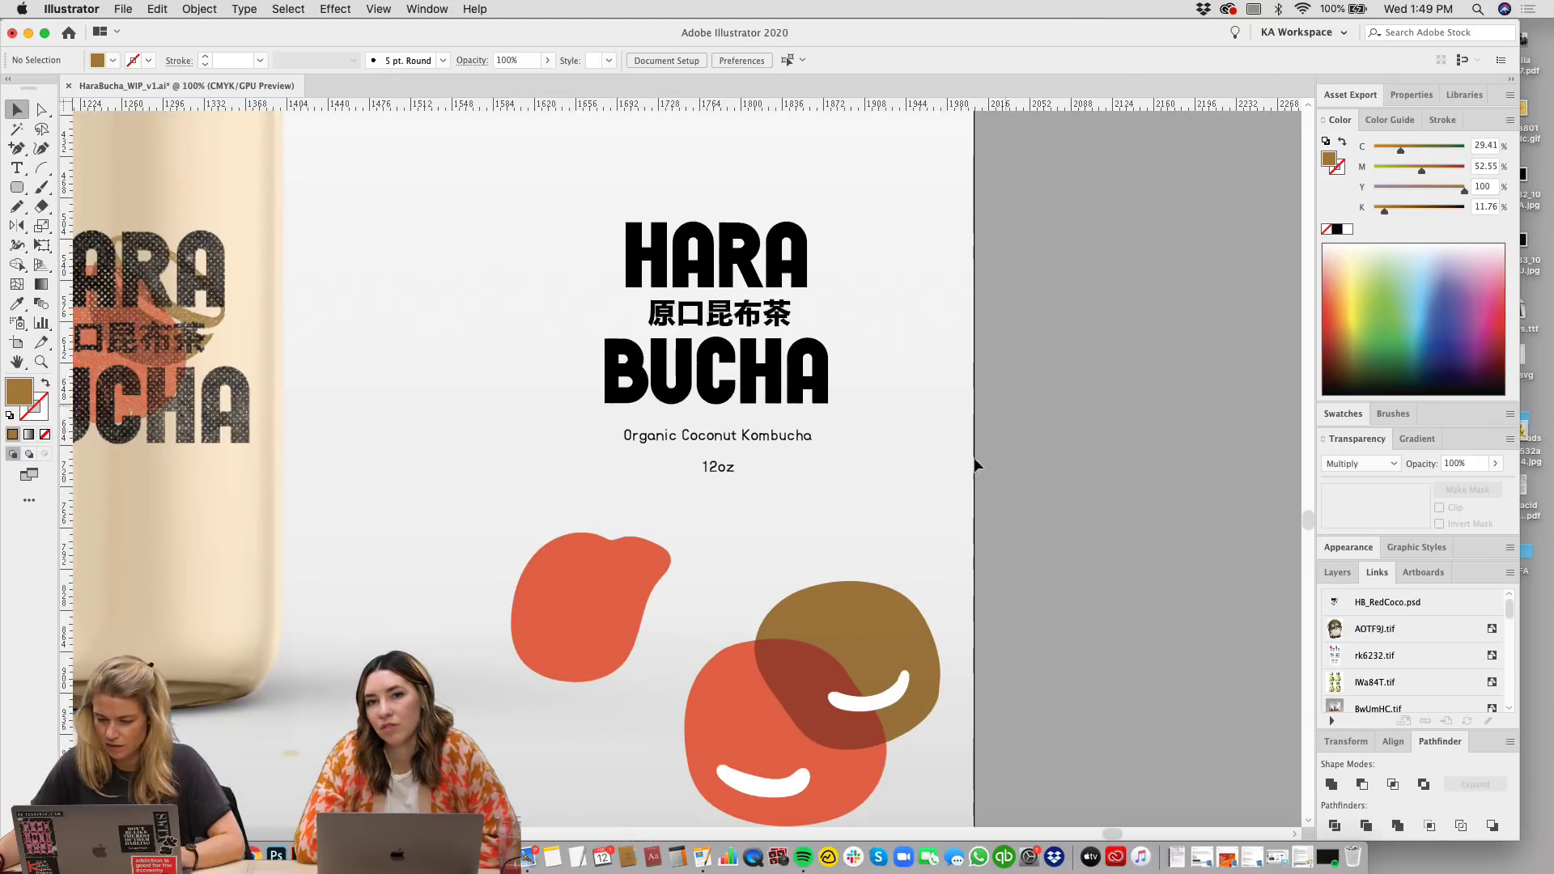
left_click(1343, 575)
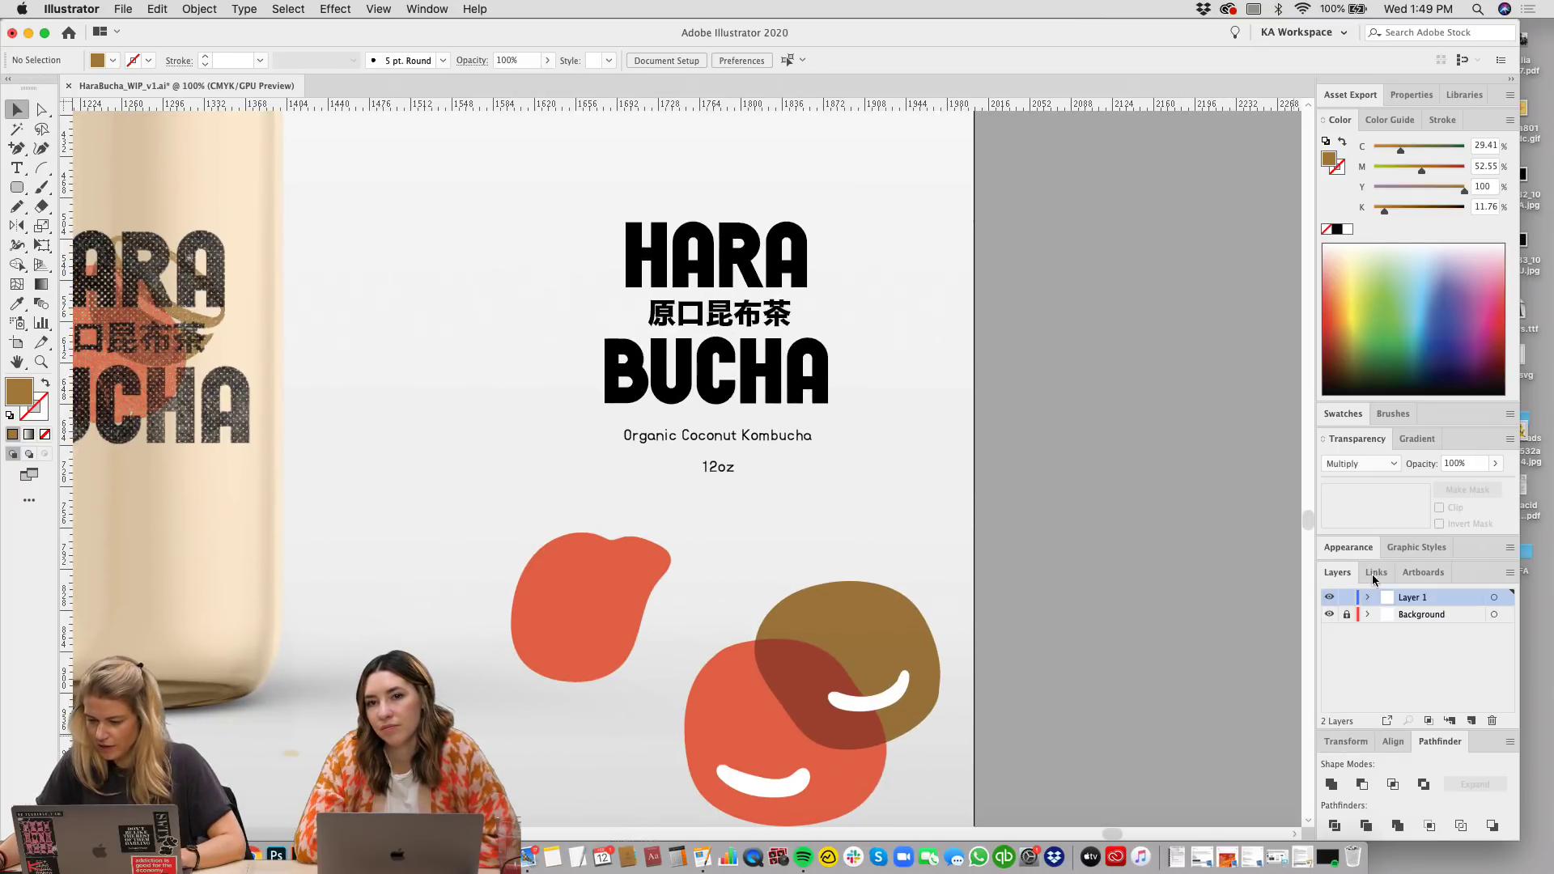
scroll(899, 485, "left", 3)
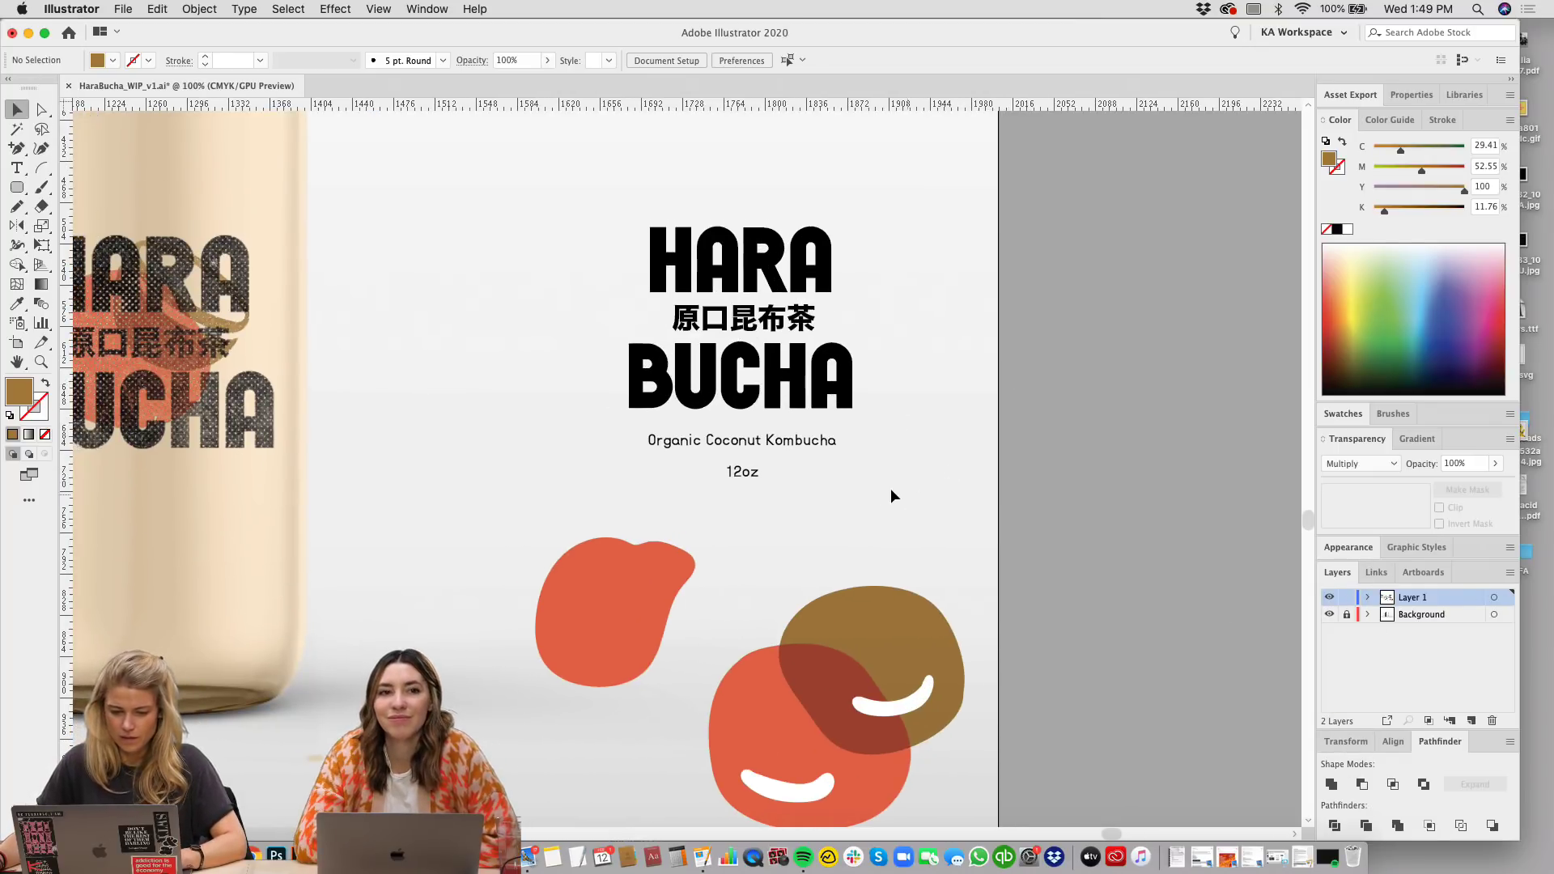
left_click(480, 471)
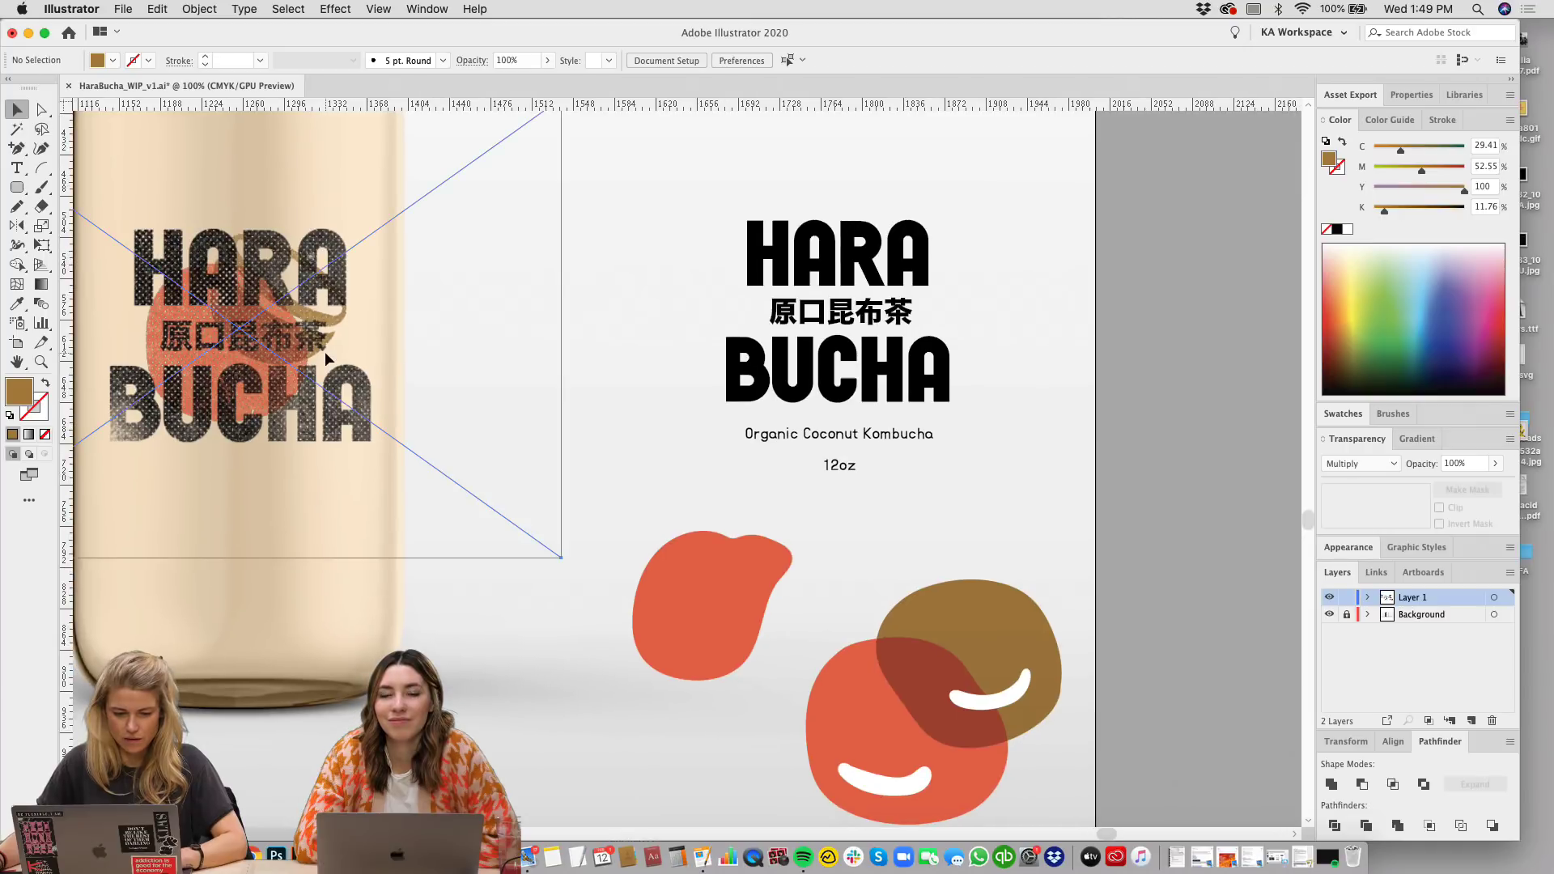
left_click(669, 464)
Step: Move the solid black HARA BUCHA wordmark and its captions onto the light bottle
left_click(886, 374)
scroll(971, 364, "left", 3)
left_click_drag(1005, 251, 399, 215)
scroll(830, 416, "left", 5)
scroll(829, 416, "up", 4)
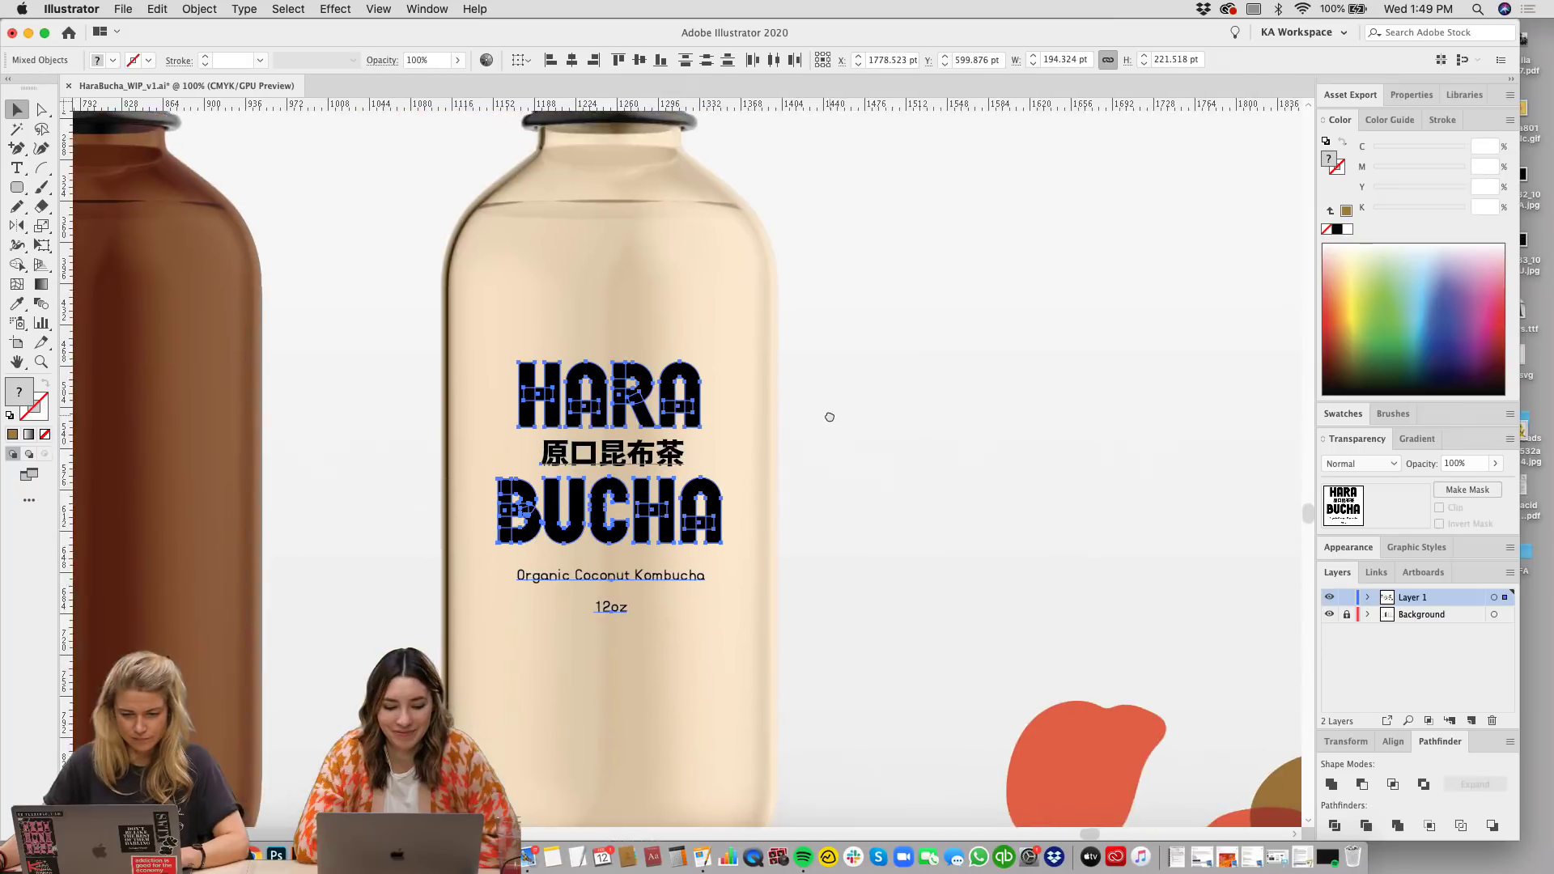
Step: Enlarge the wordmark and captions to about 202 × 231 pt and centre them on the light bottle
scroll(829, 417, "down", 2)
scroll(829, 417, "right", 1)
left_click_drag(619, 332, 620, 368)
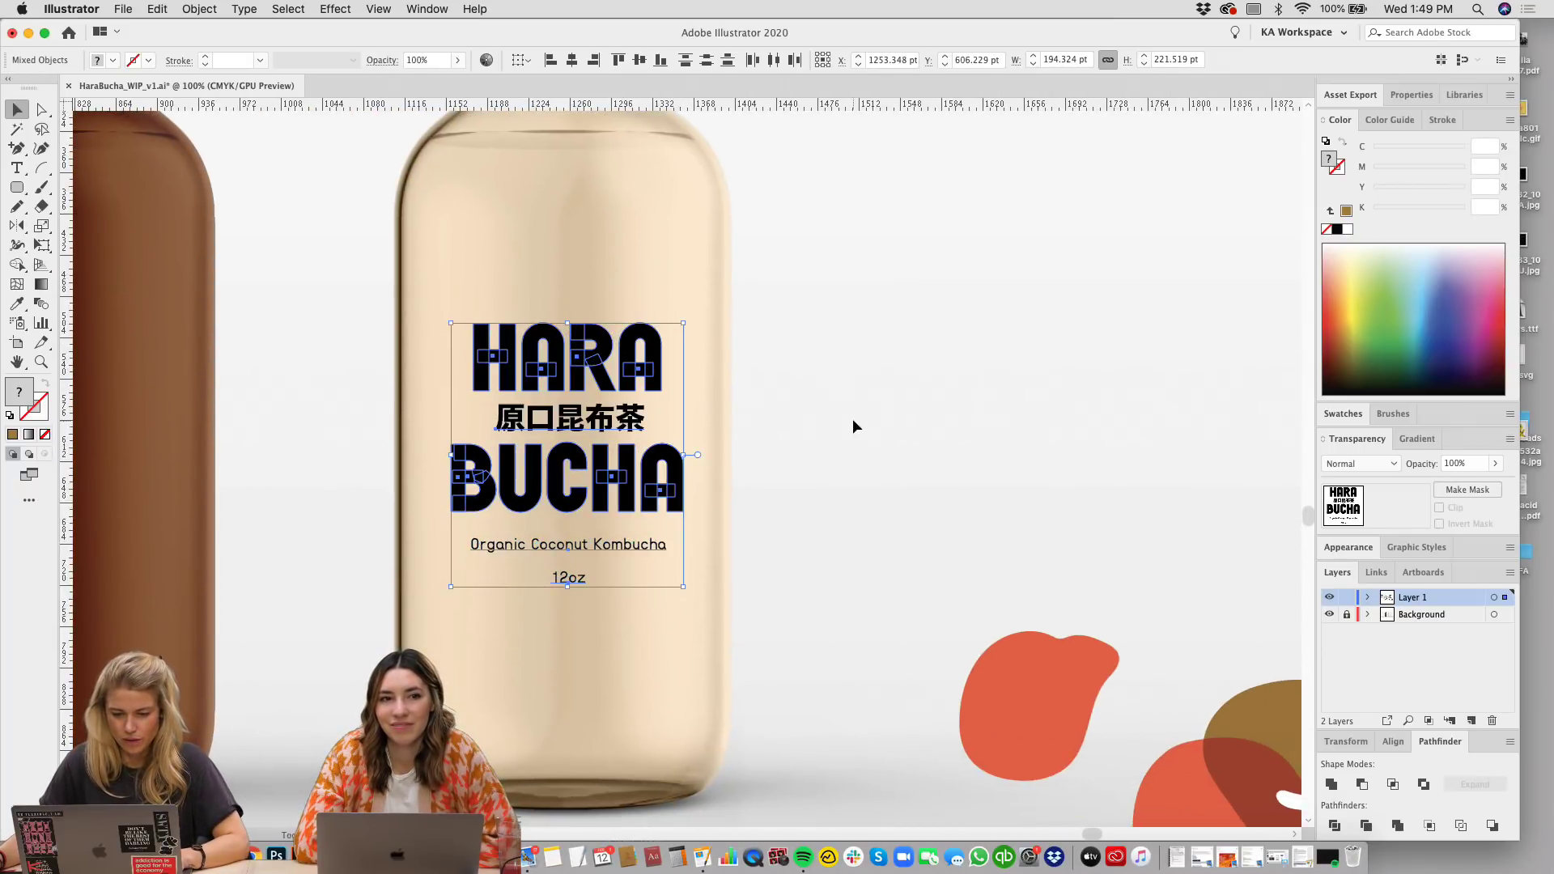
left_click(829, 468)
scroll(724, 533, "down", 2)
scroll(723, 533, "right", 1)
scroll(723, 533, "up", 1)
key("super+z")
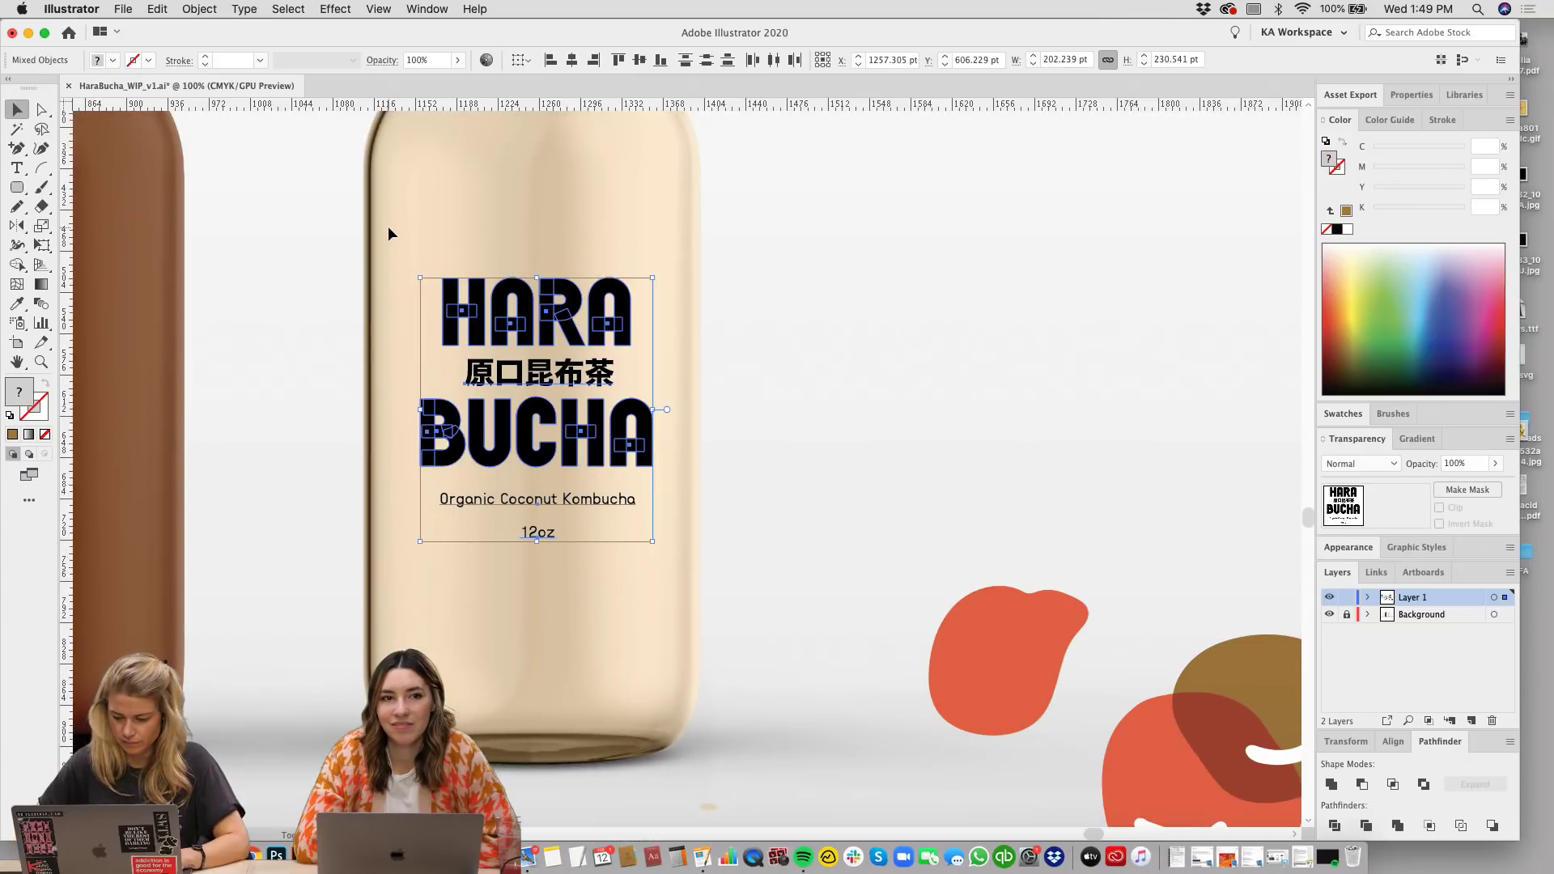
left_click(441, 223)
key("super+minus")
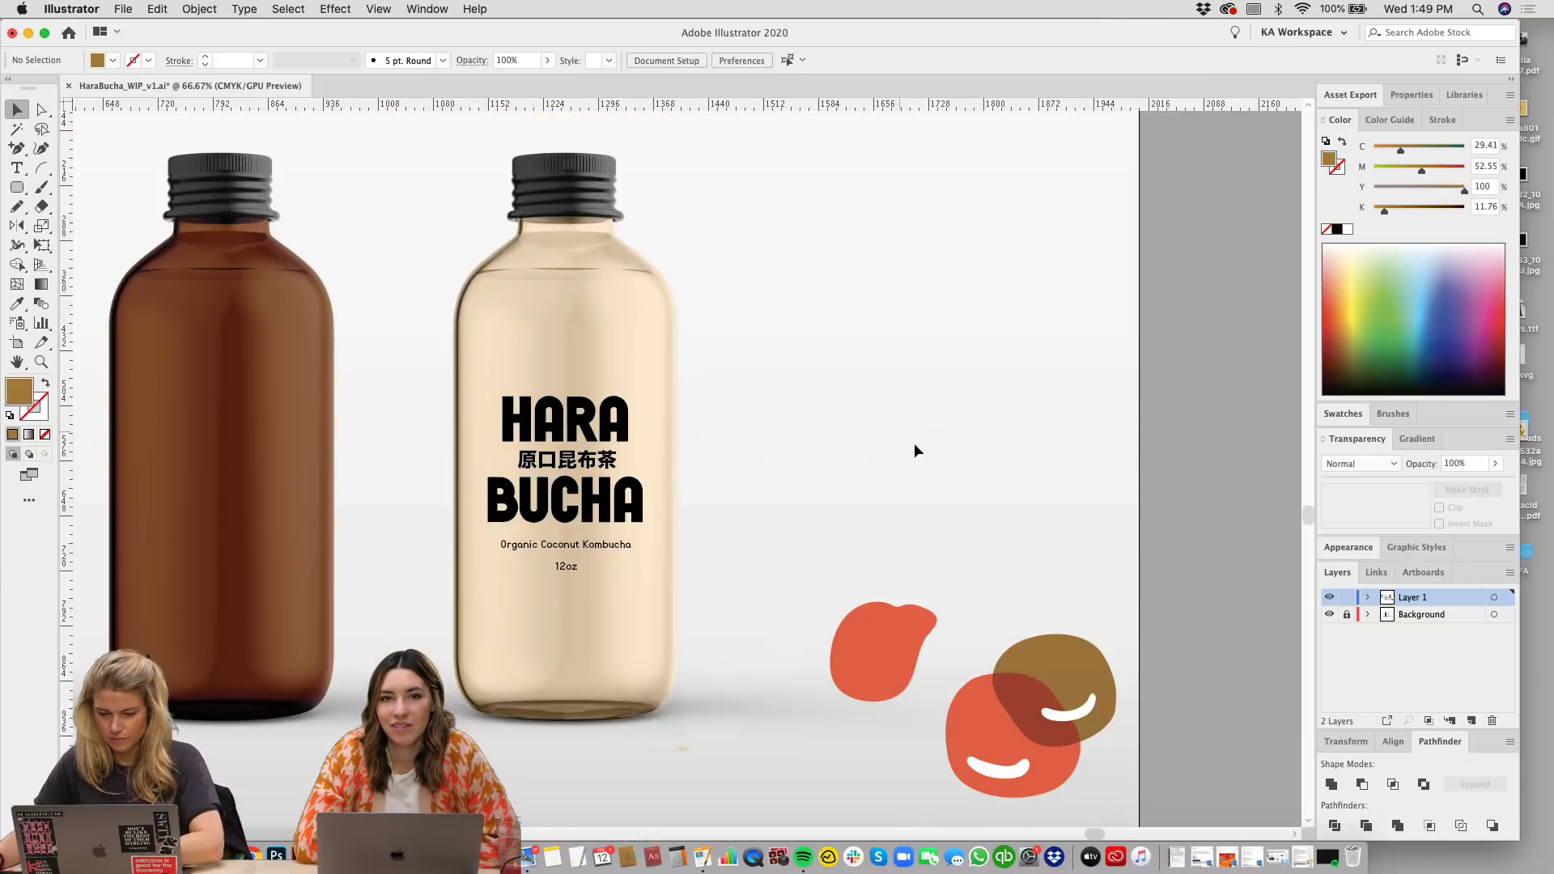
Step: Move the blob artwork up and closer to the light bottle, beside the wordmark
scroll(950, 410, "down", 2)
left_click_drag(1106, 769, 883, 515)
left_click_drag(864, 582, 760, 352)
left_click(755, 610)
Step: Copy the "Happy Mind Happy Belly Happy Tastebuds" tagline from the reference artwork to below the smiling blobs
scroll(1016, 628, "right", 15)
scroll(1016, 628, "down", 4)
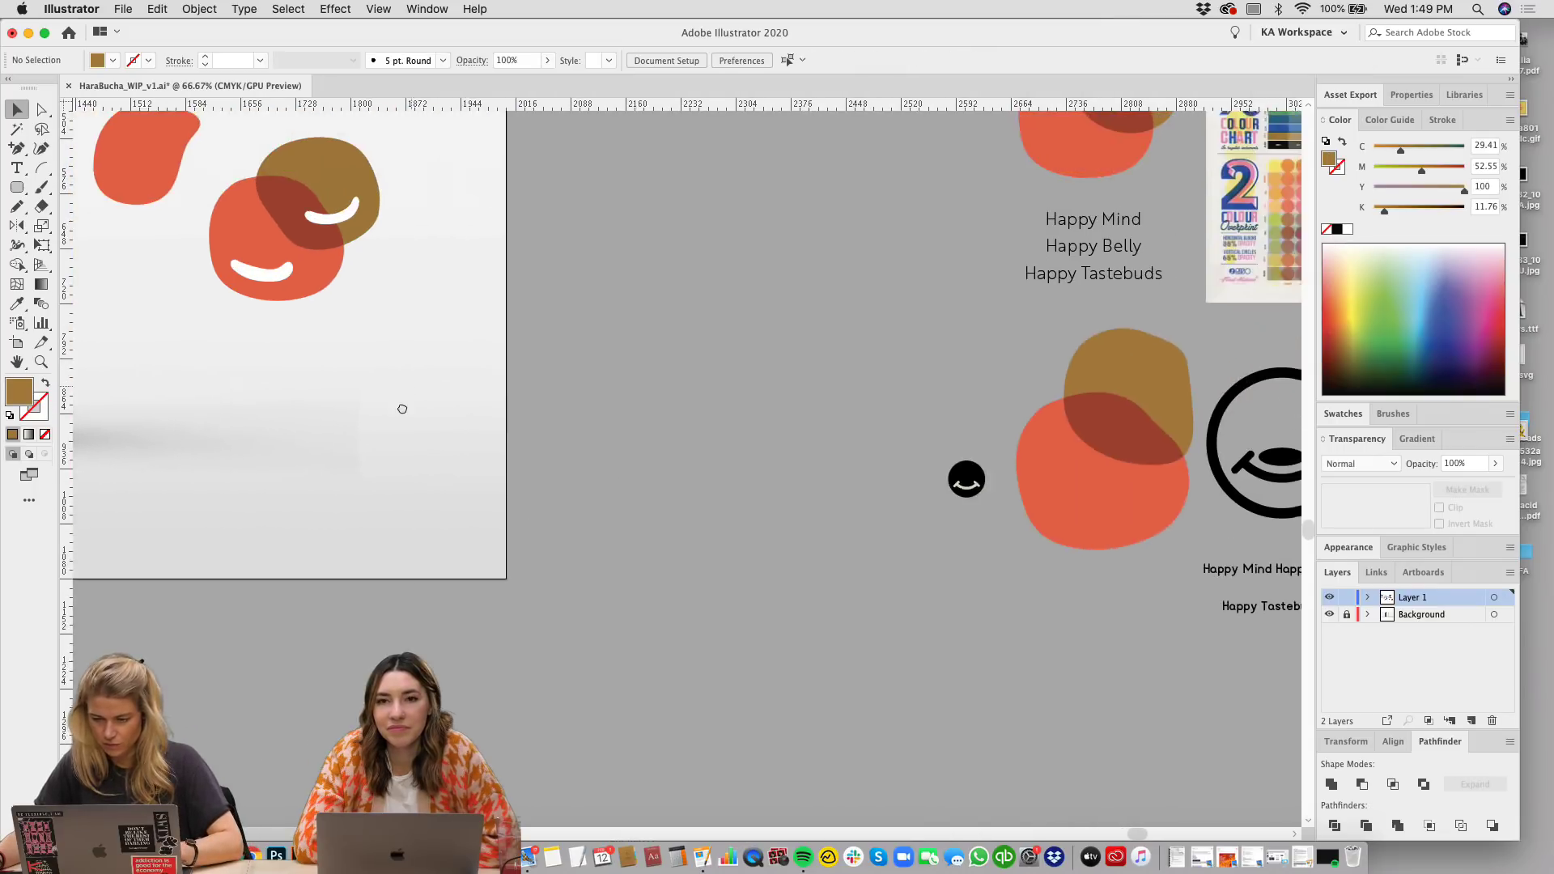
left_click_drag(680, 299, 208, 319)
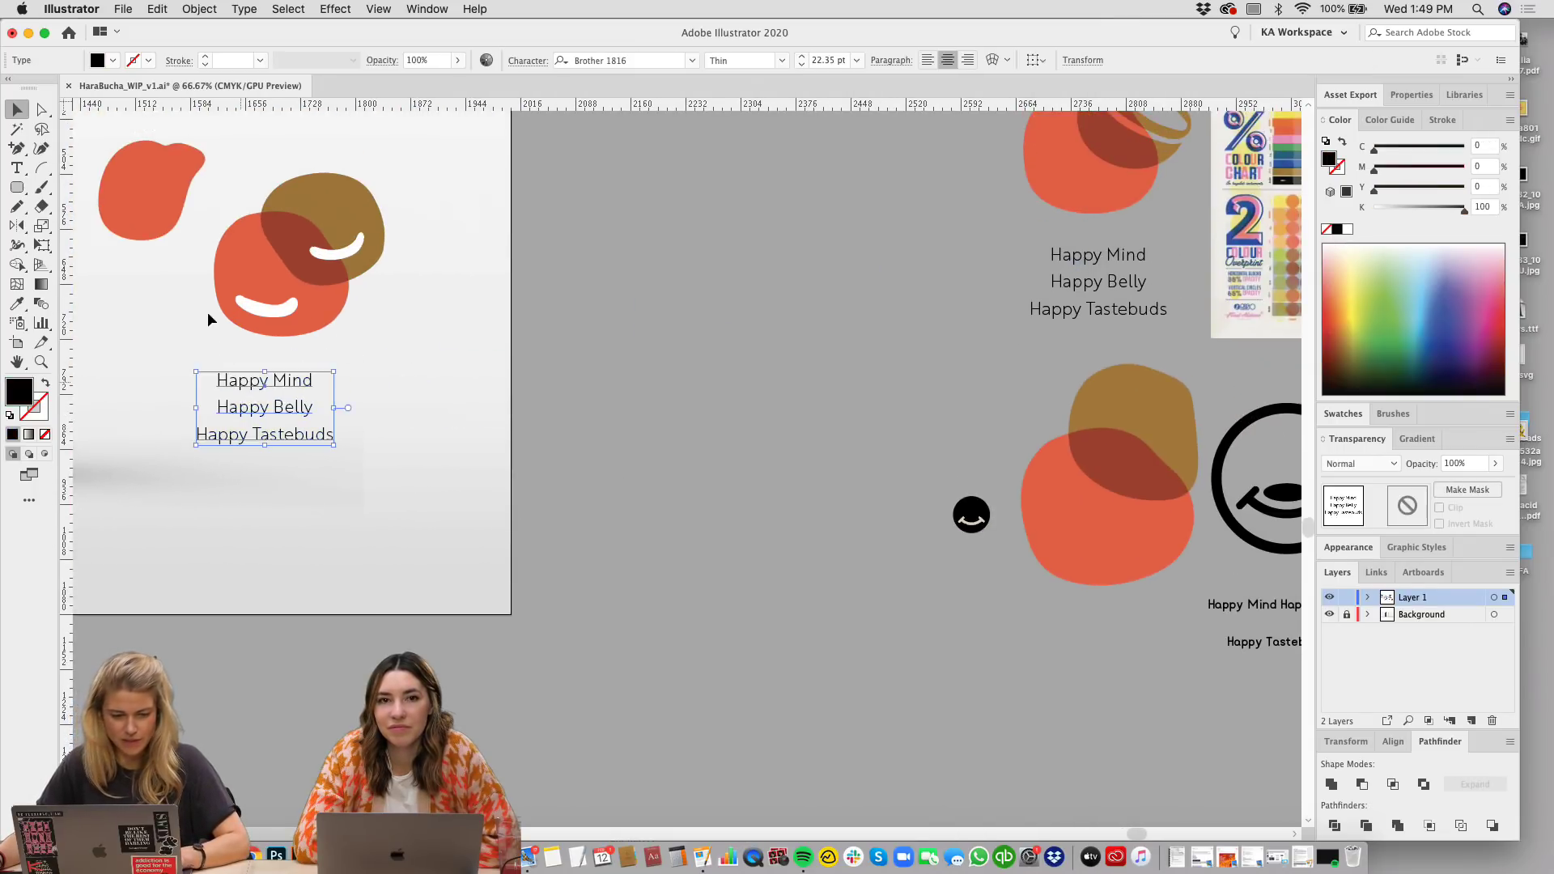
key("super+equal")
left_click_drag(666, 316, 915, 447)
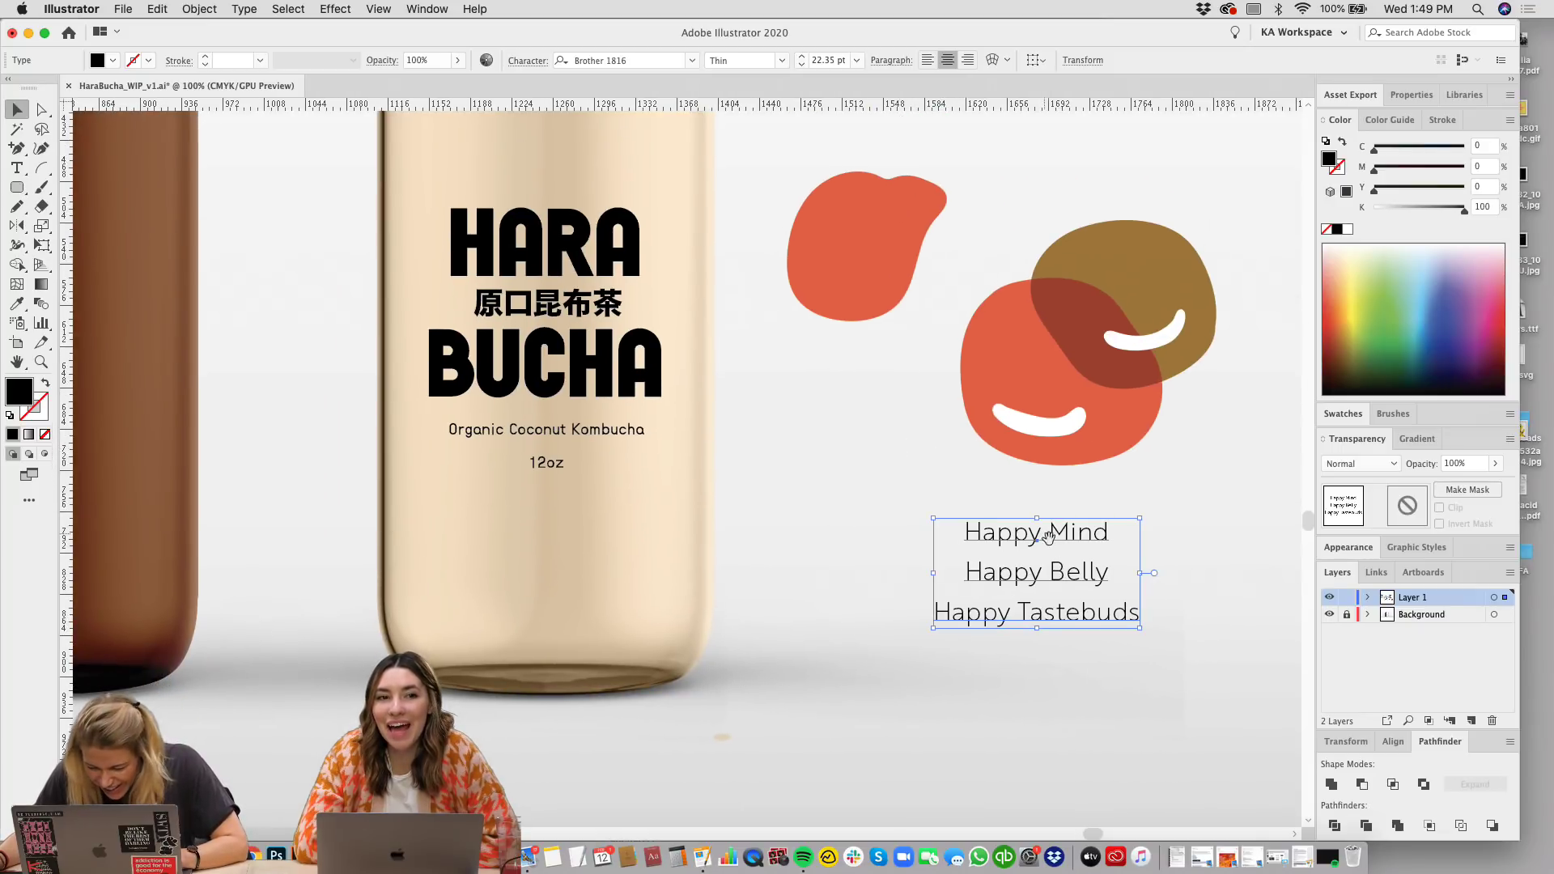
scroll(119, 418, "up", 1)
Step: Match the tagline's type style to the "Organic Coconut Kombucha" caption with the Eyedropper
left_click(13, 317)
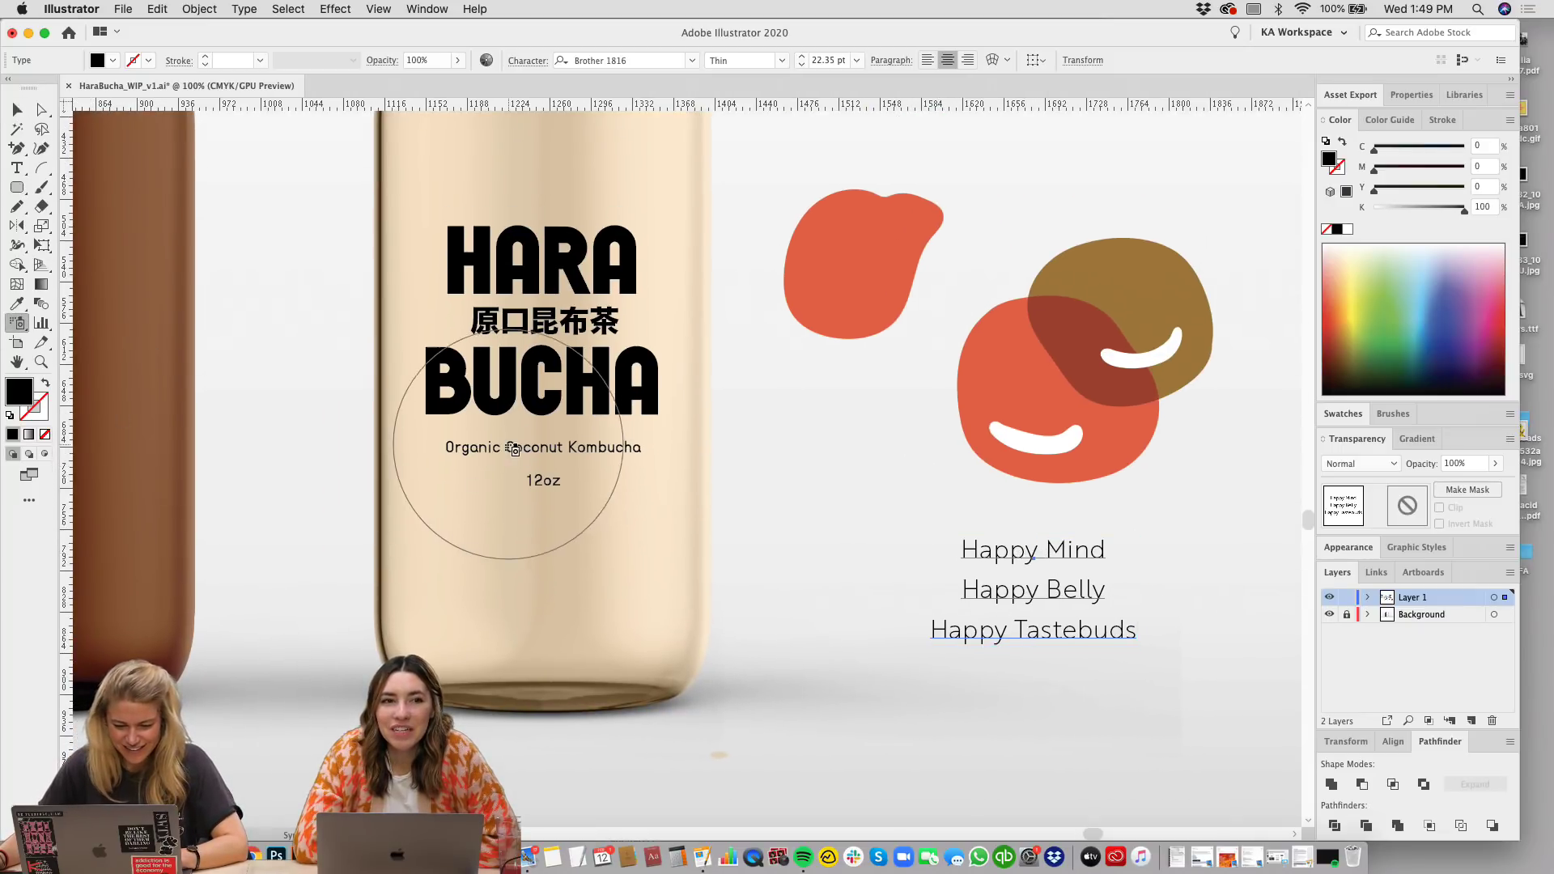
left_click(20, 305)
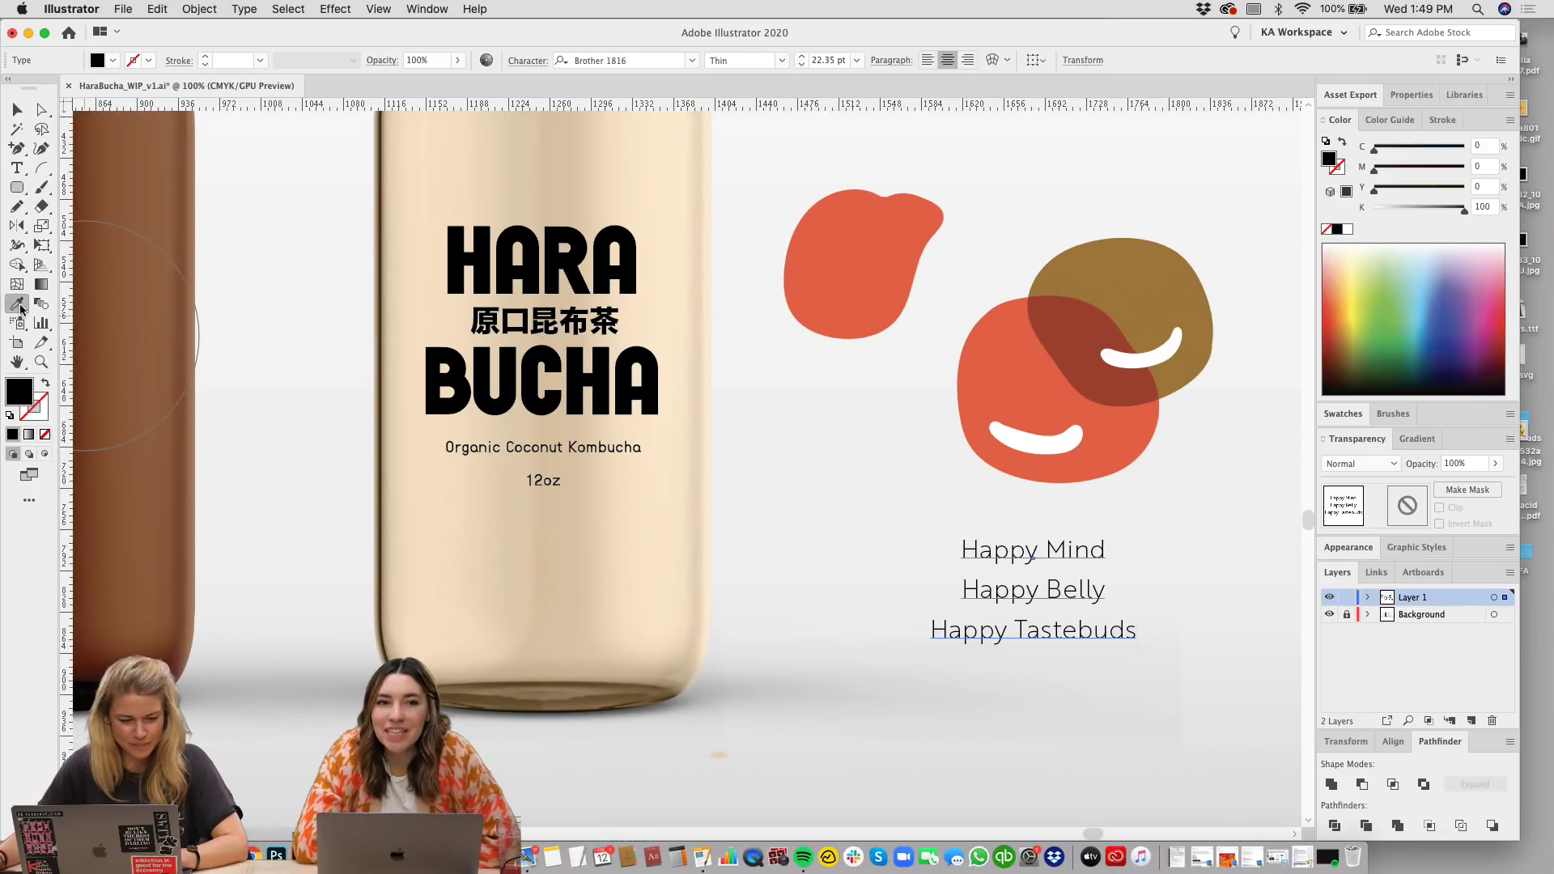
left_click(542, 447)
left_click(18, 109)
left_click(944, 659)
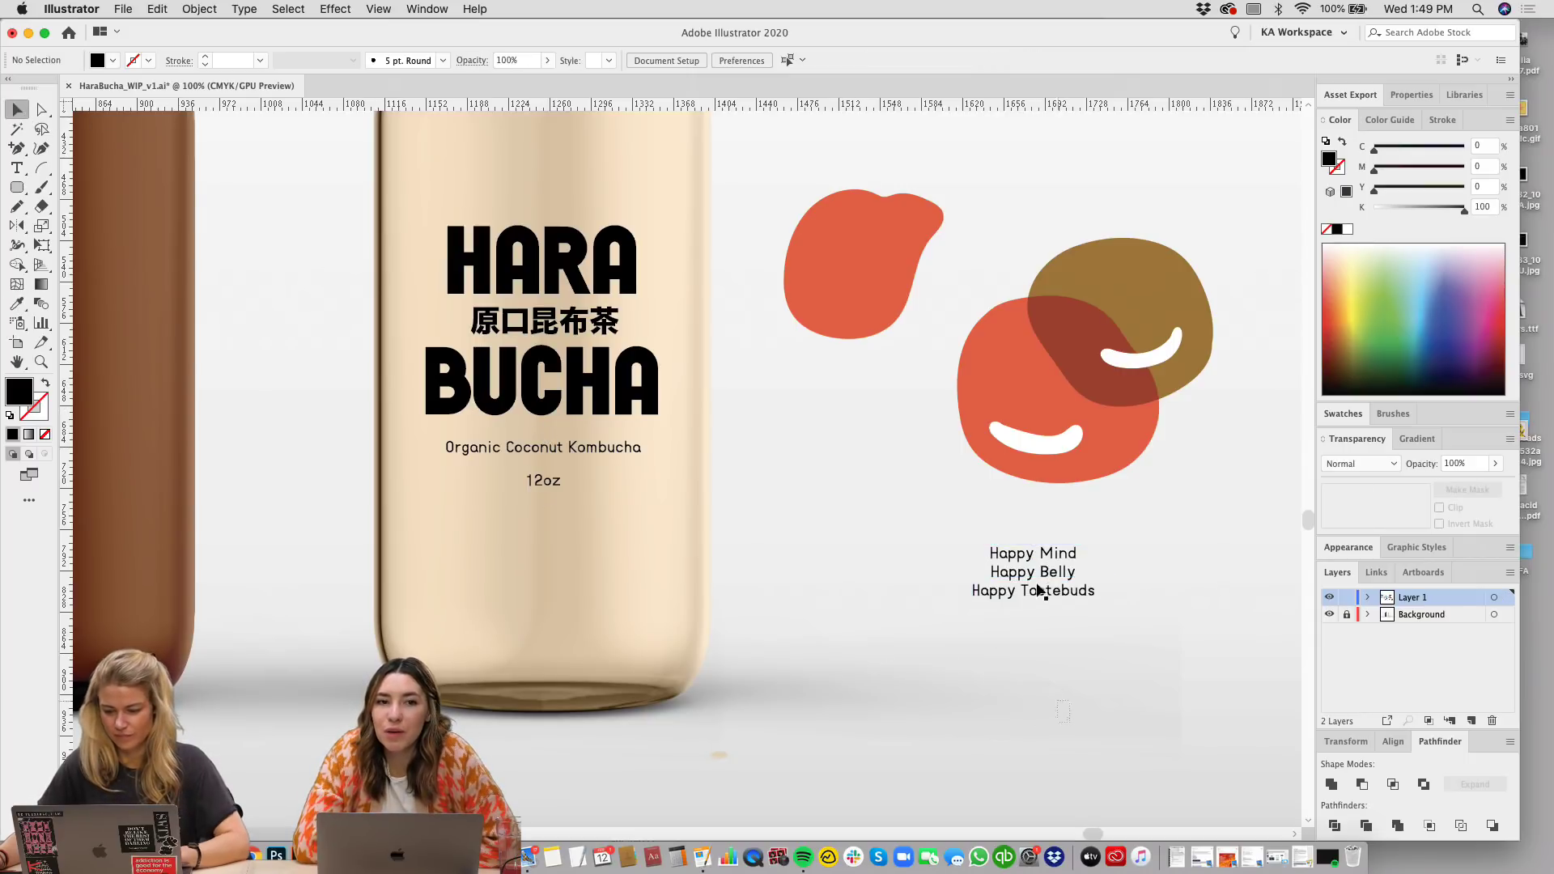
left_click(1038, 577)
left_click(690, 725)
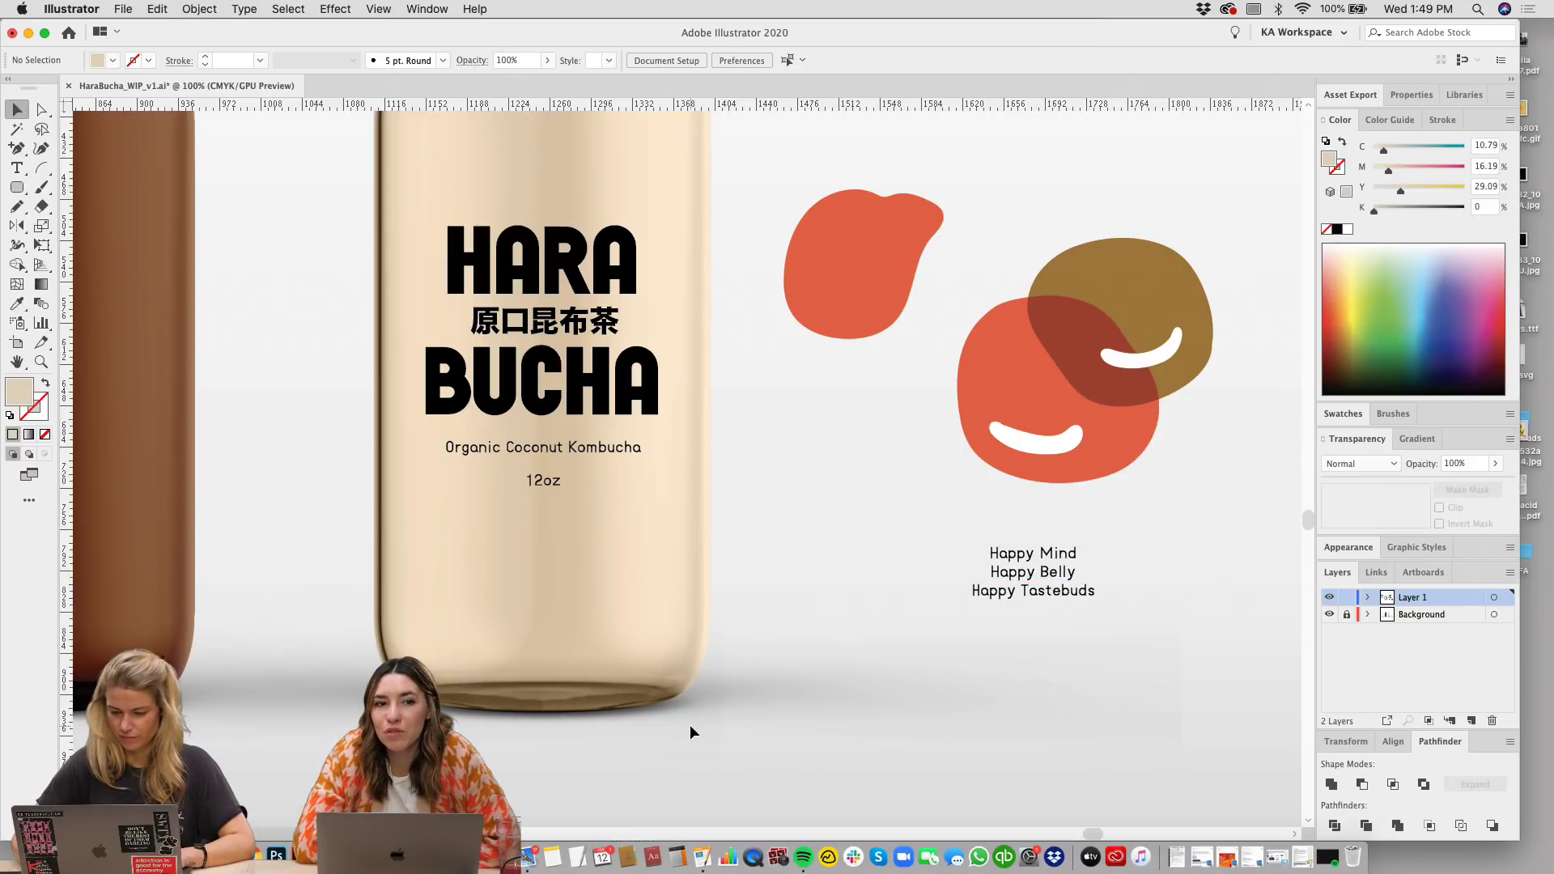
Step: Increase the leading of the three-line tagline to space its lines further apart
left_click(1029, 555)
key("alt+Down")
key("alt+Down")
key("alt+Down")
key("alt+Down")
key("alt+Down")
key("alt+Down")
key("alt+Down")
key("alt+Down")
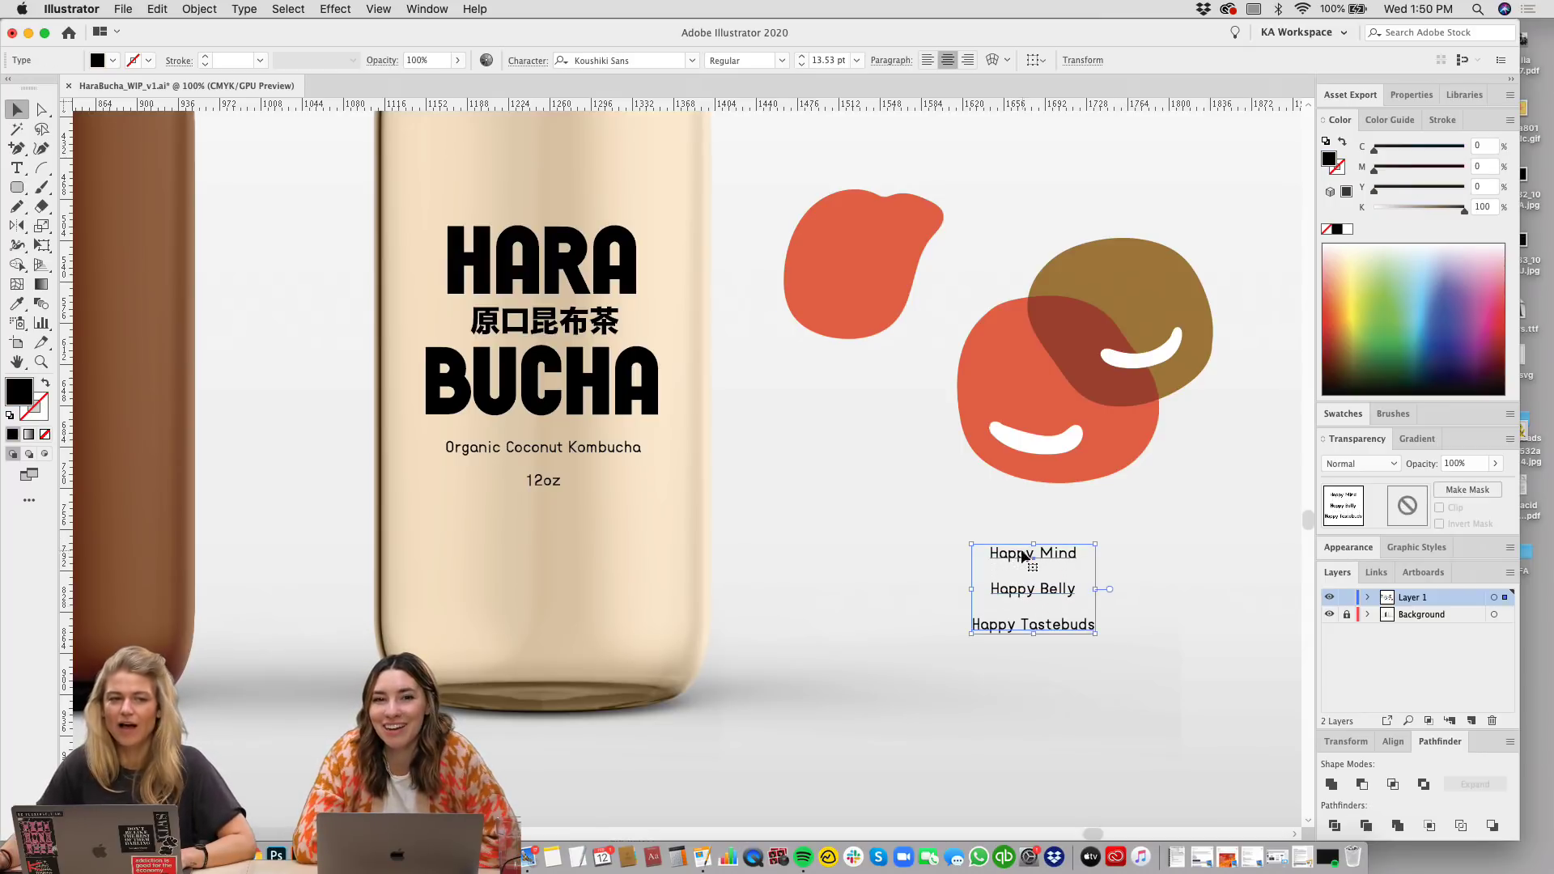
left_click(910, 570)
key("super+minus")
key("super+minus")
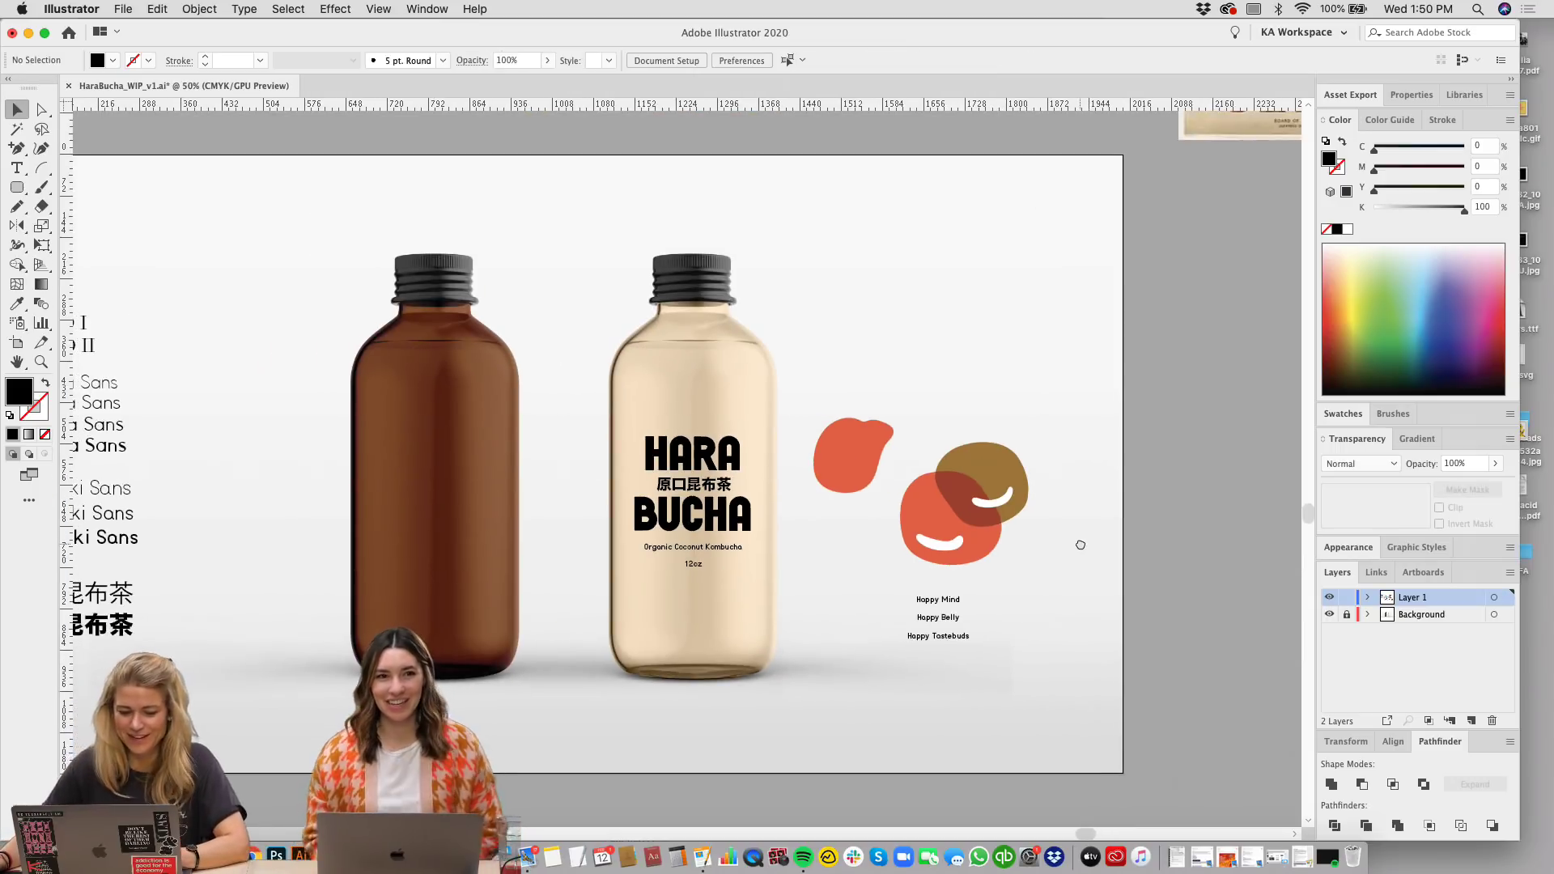
left_click_drag(1080, 545, 1086, 538)
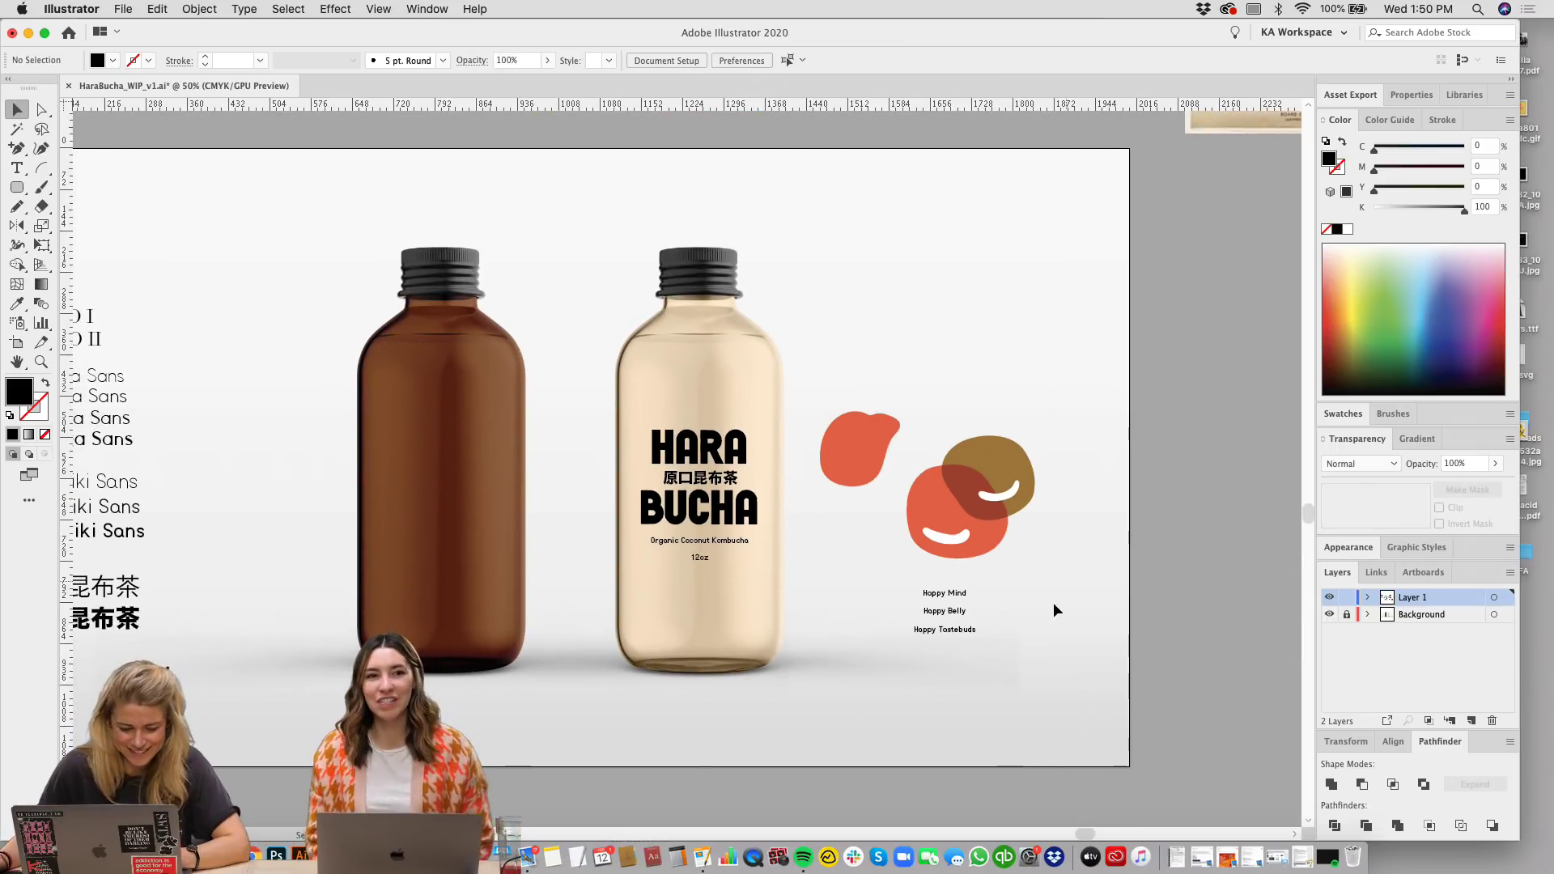
scroll(912, 698, "left", 3)
scroll(957, 620, "right", 3)
key("super+plus")
key("super+plus")
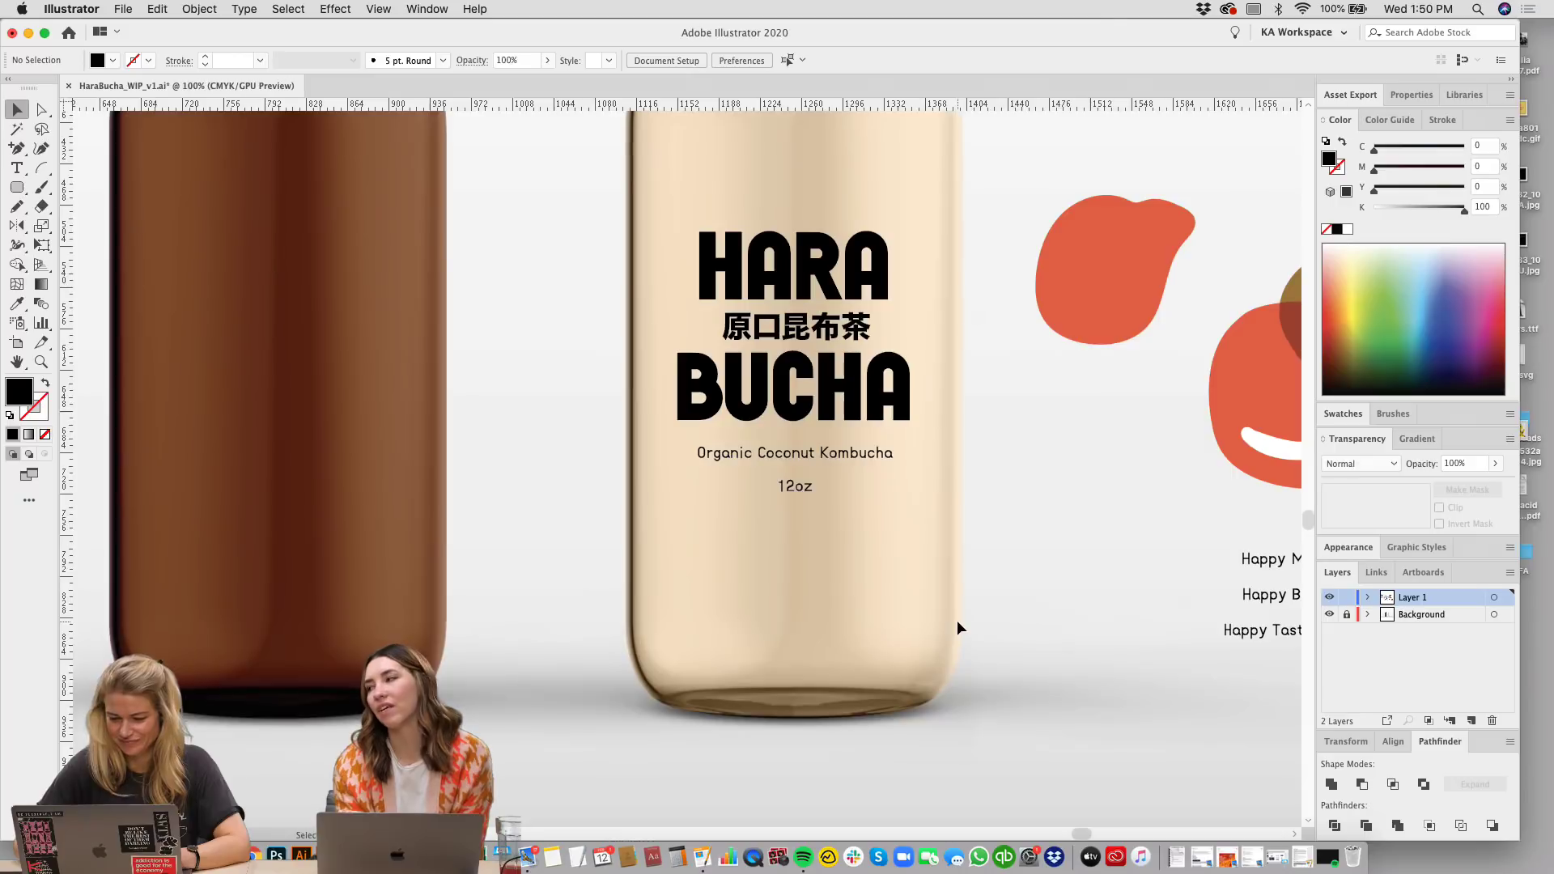
Step: Try to sketch a curved highlight inside the separate red blob beside the bottle with the Pencil tool
left_click_drag(1076, 561, 736, 532)
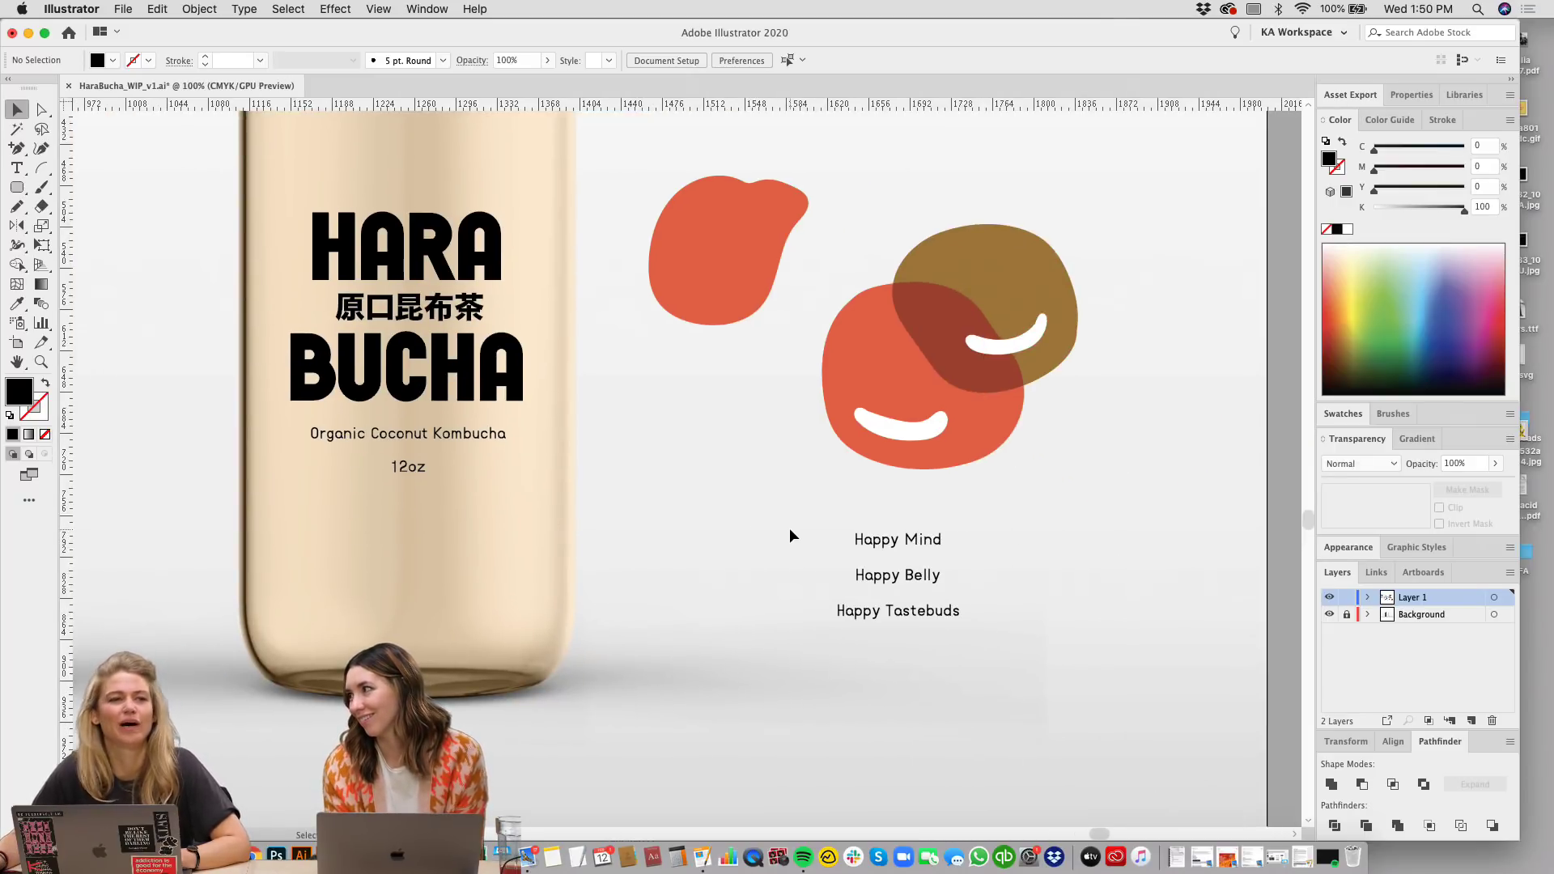
scroll(875, 488, "right", 2)
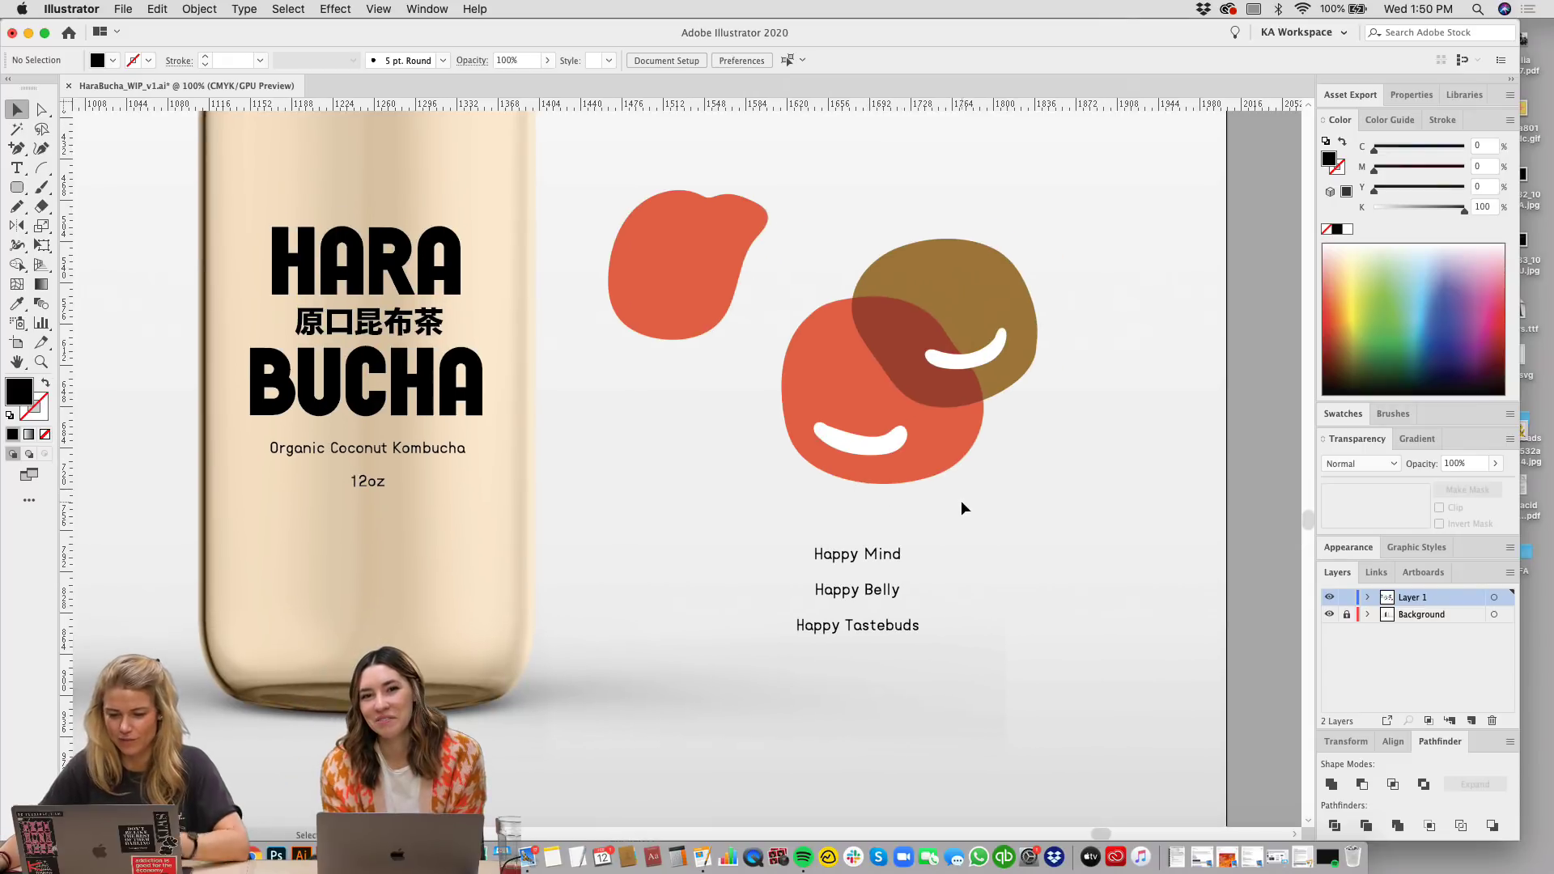
left_click(698, 275)
left_click(850, 194)
scroll(850, 194, "up", 1)
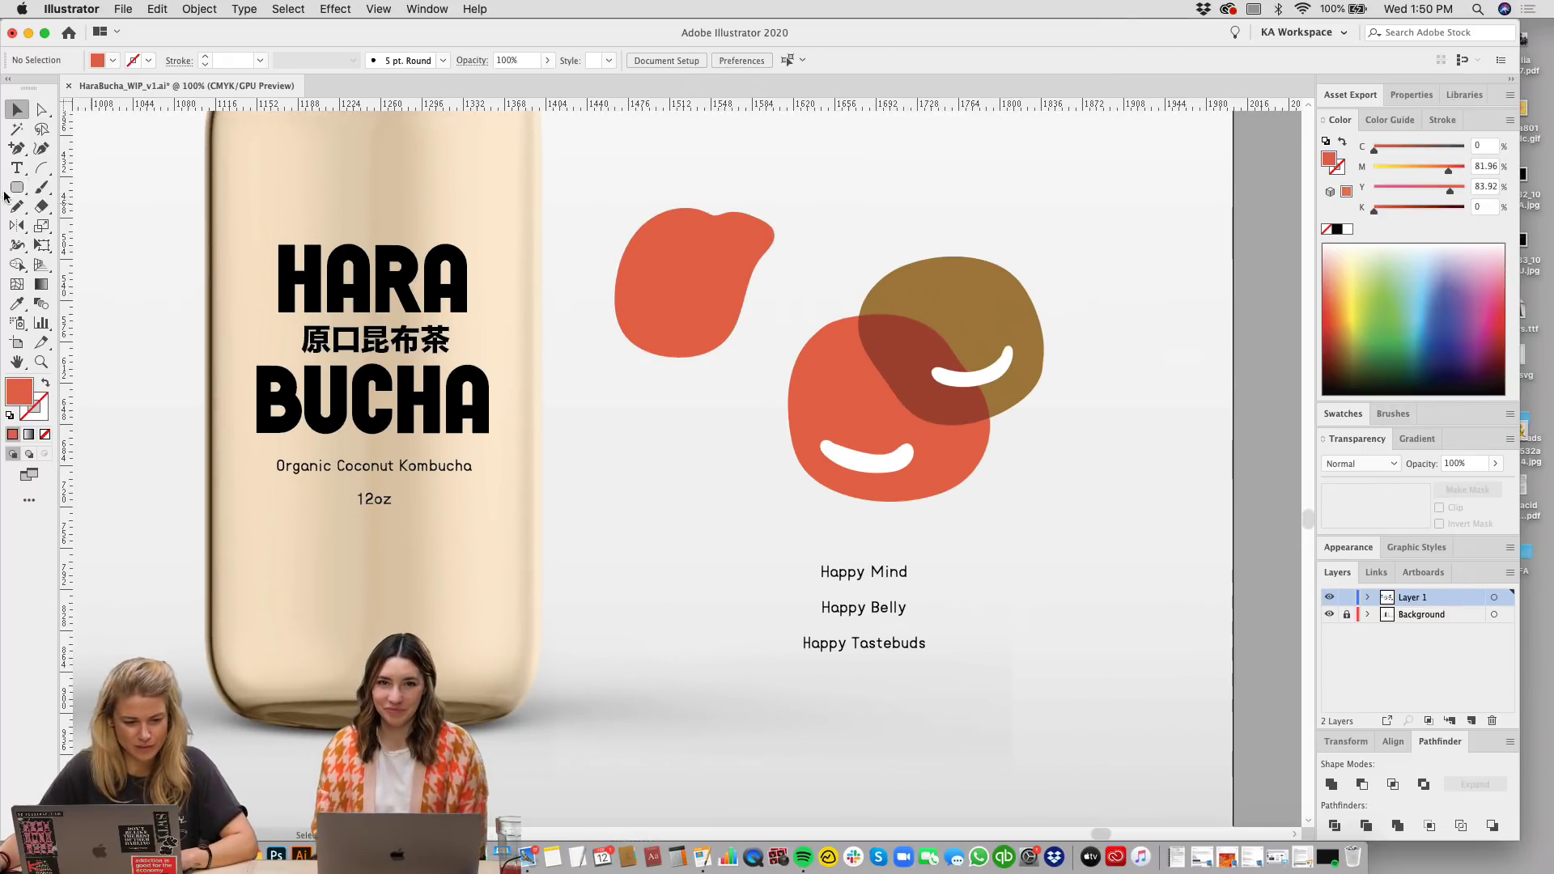
left_click_drag(24, 212, 89, 227)
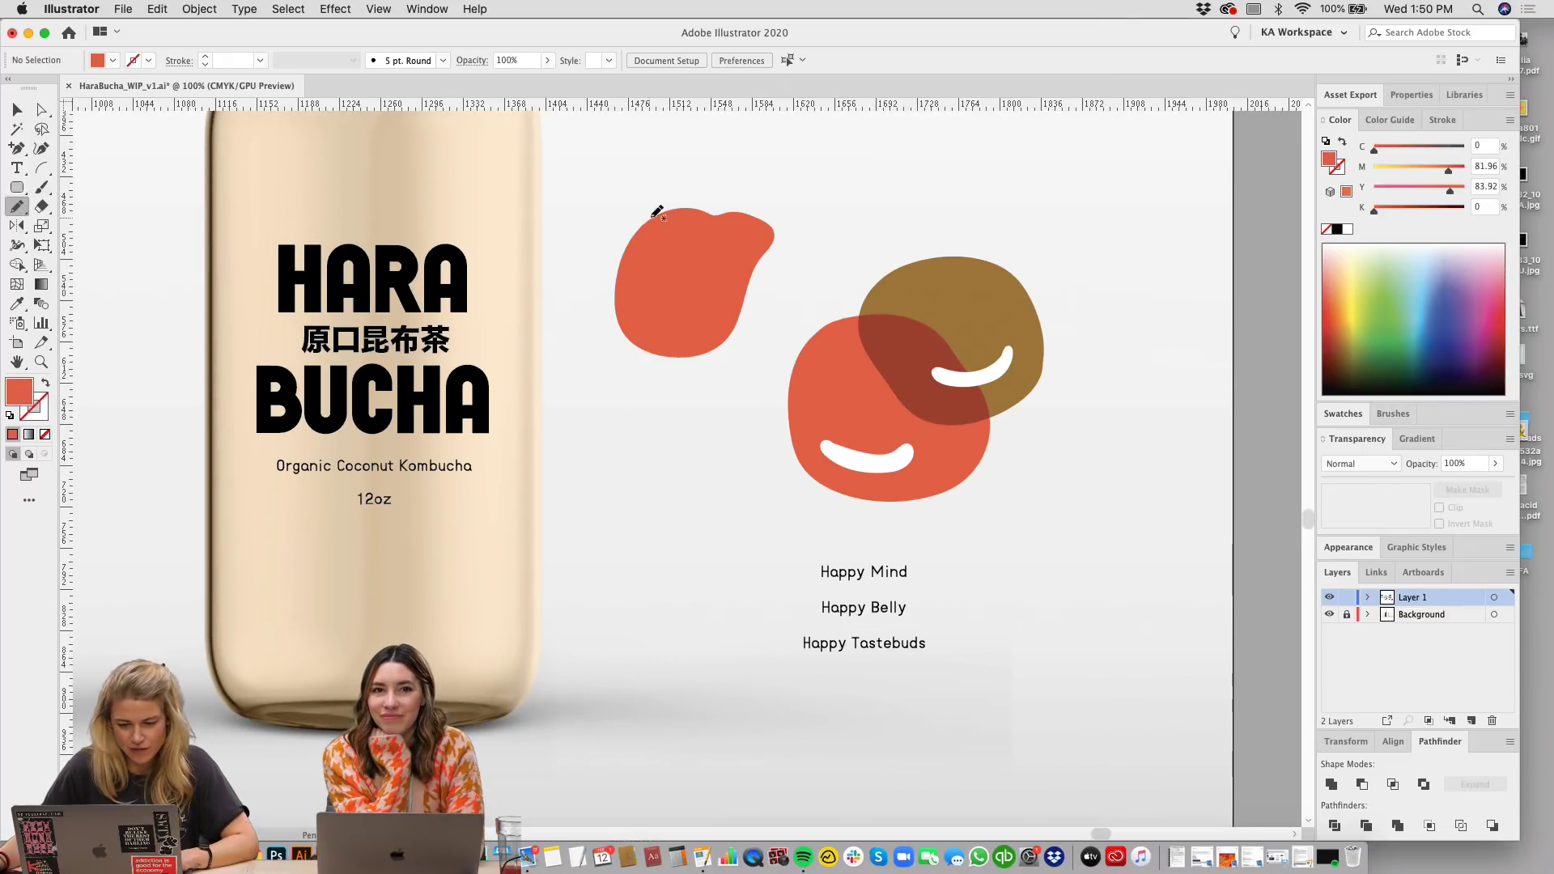
mouse_move(698, 223)
left_mouse_down()
mouse_move(669, 243)
mouse_move(656, 296)
mouse_move(686, 259)
left_mouse_up()
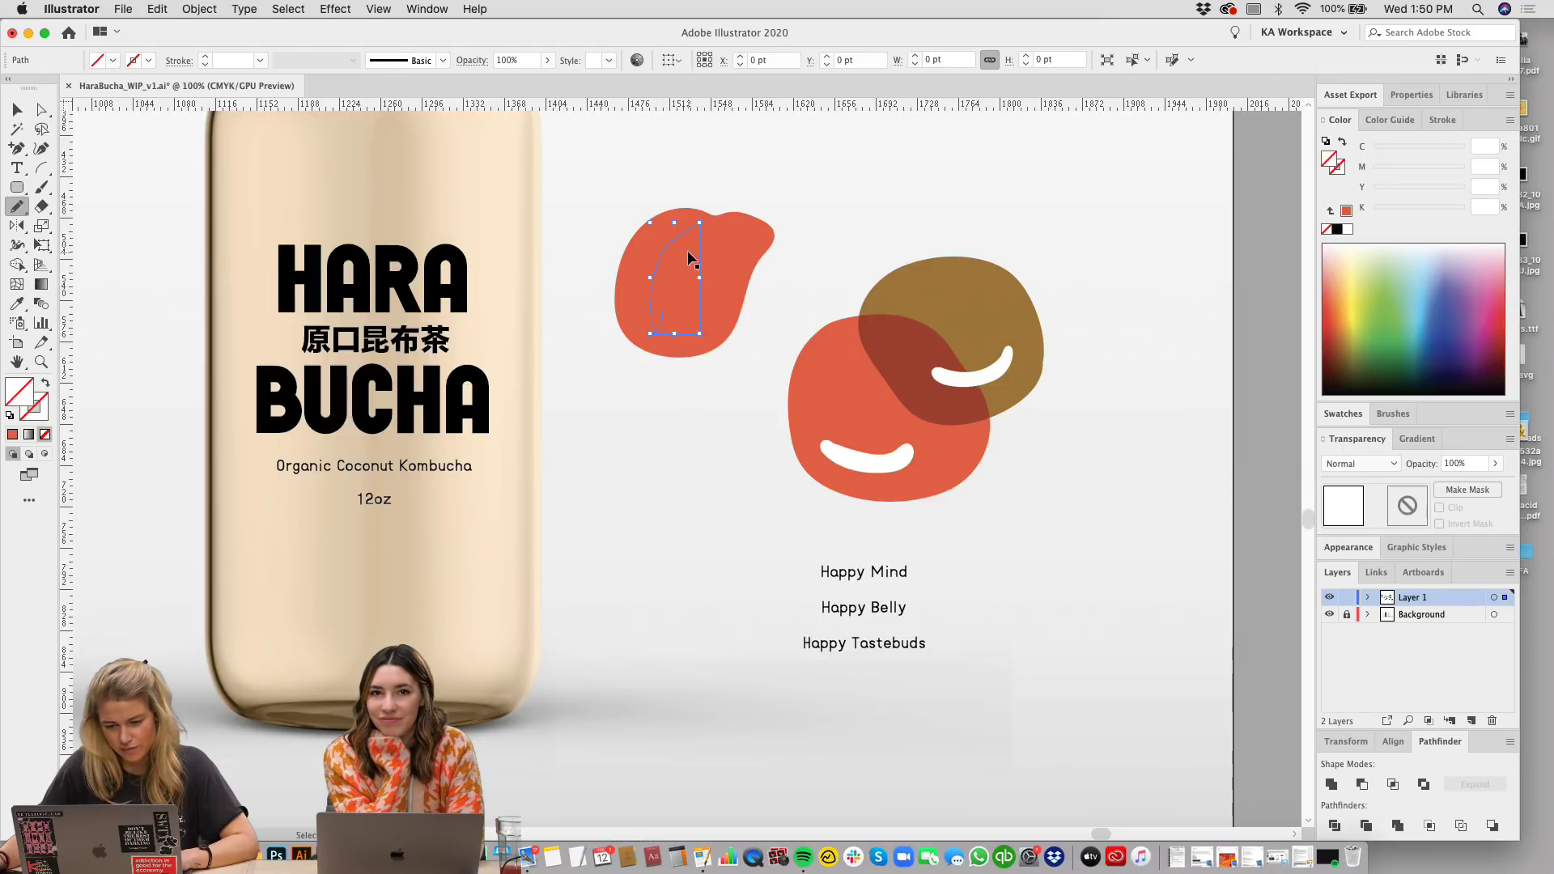
key("super+z")
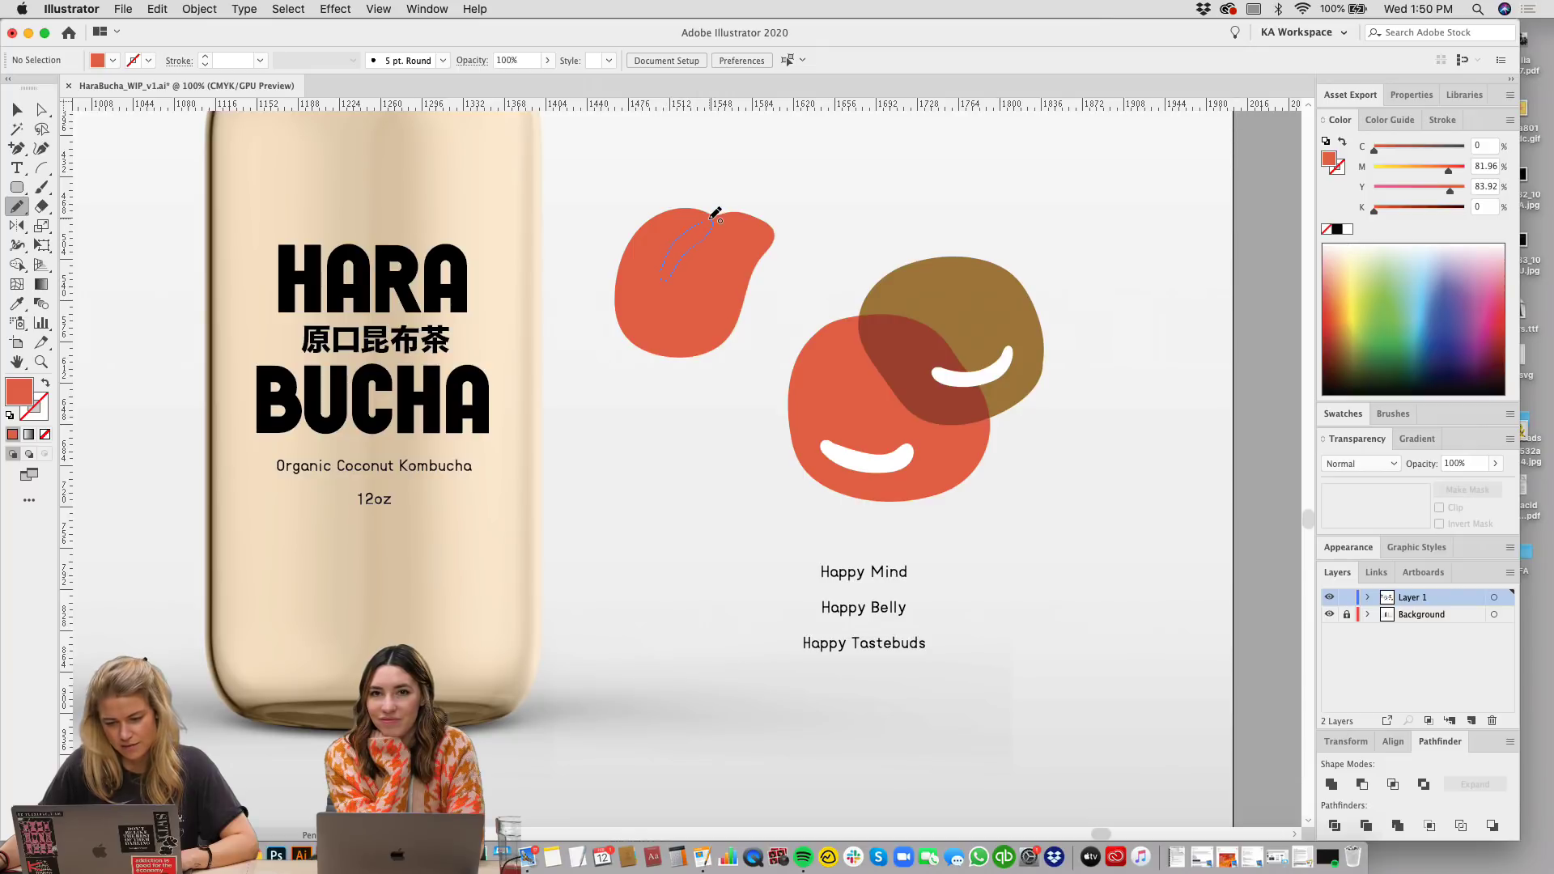
Step: Draw a curved highlight about 46 by 55 pt in the upper part of the separate red blob and fill it white
left_click_drag(675, 251, 662, 279)
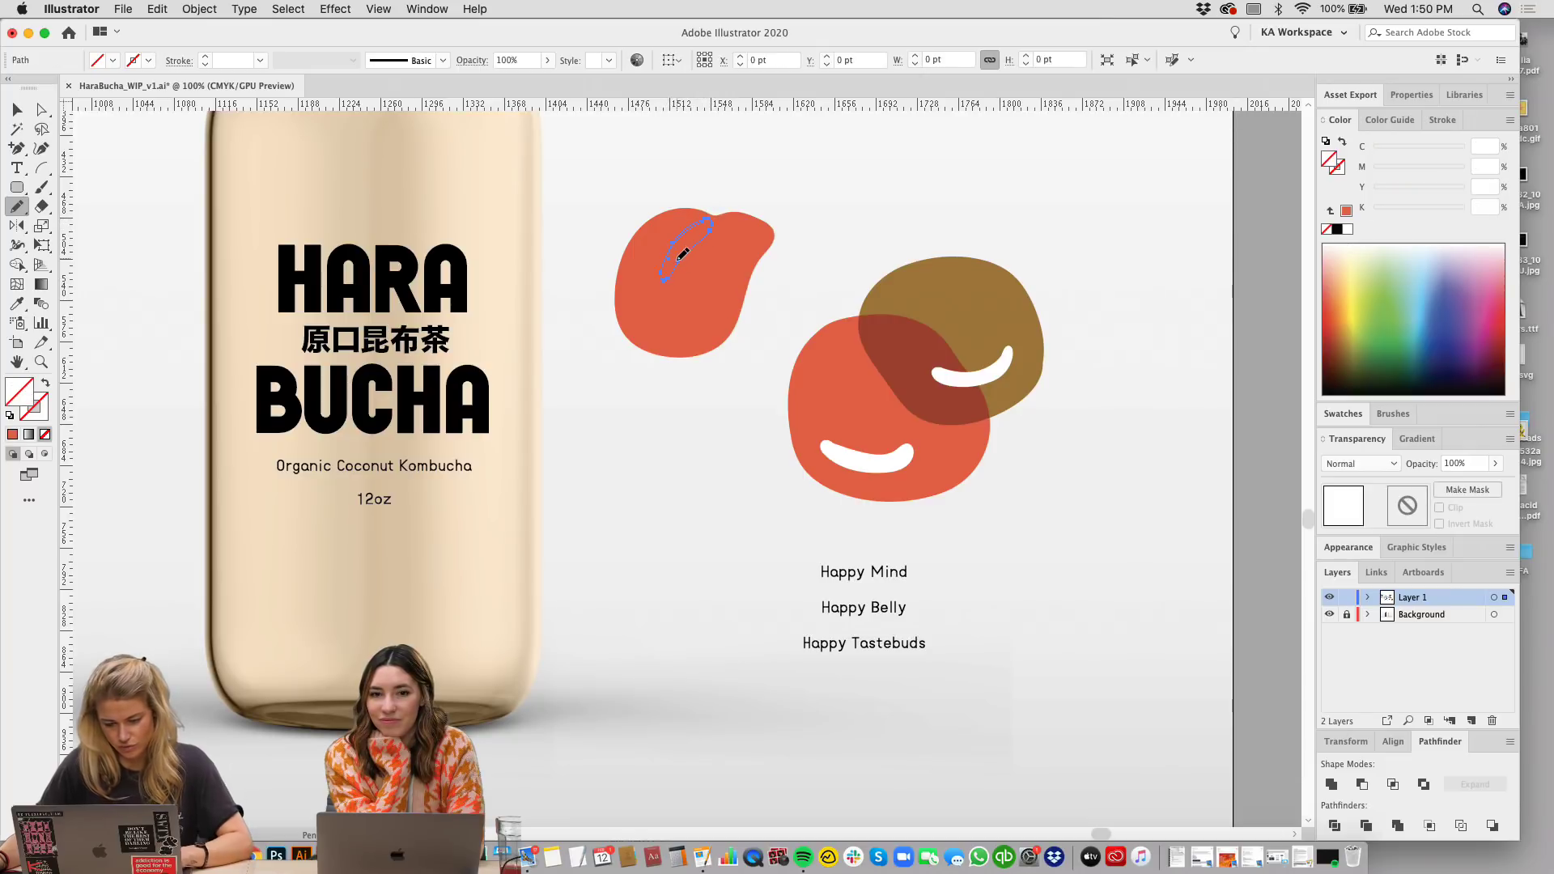
key("v")
left_click(1348, 229)
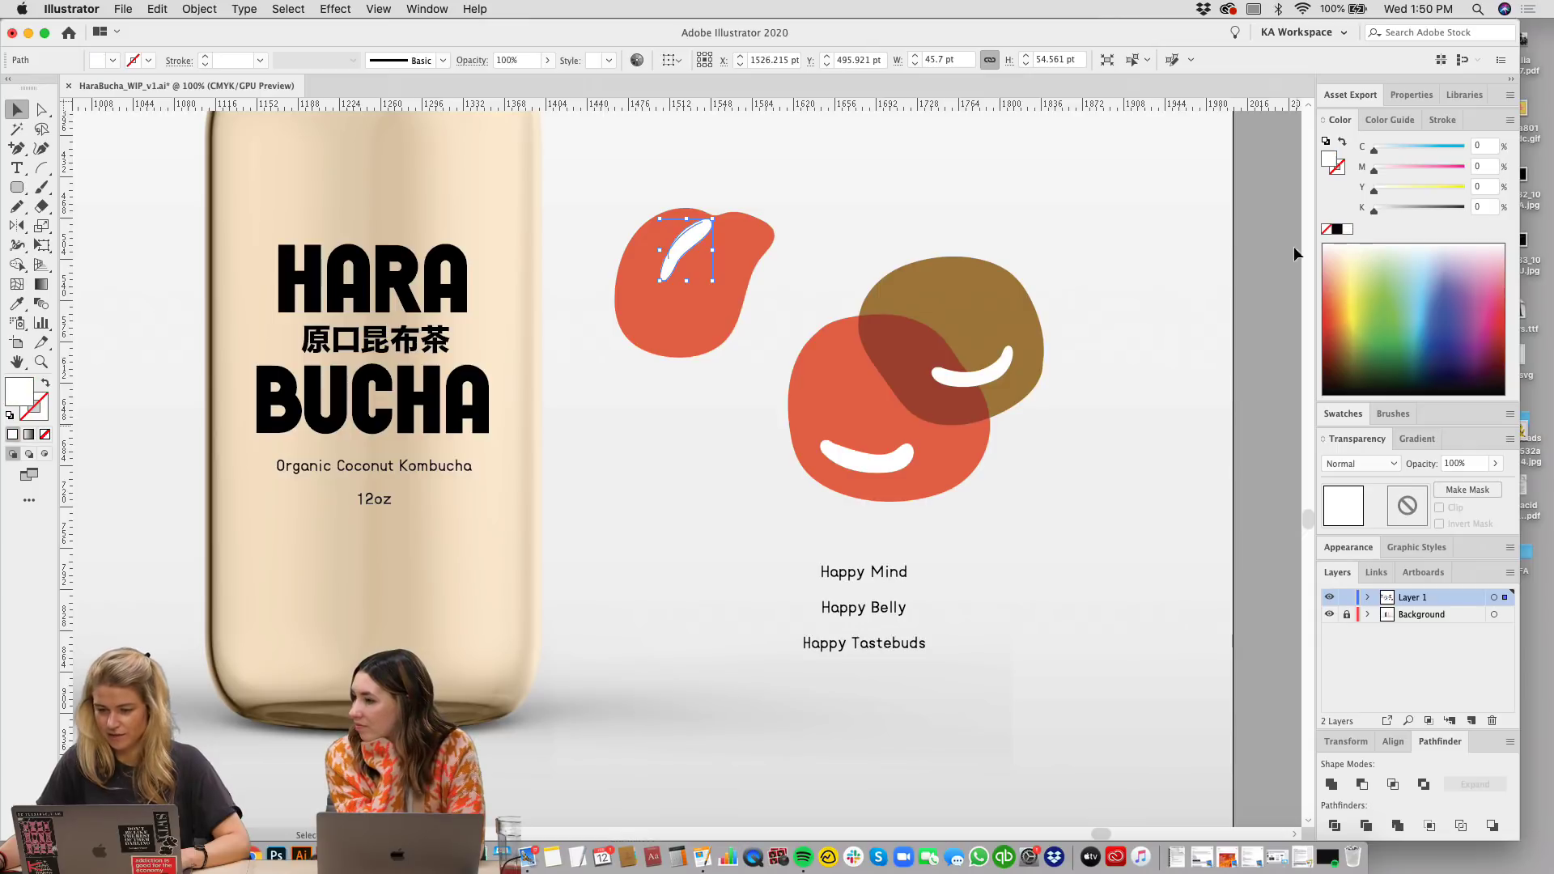
left_click(926, 163)
scroll(564, 369, "down", 1)
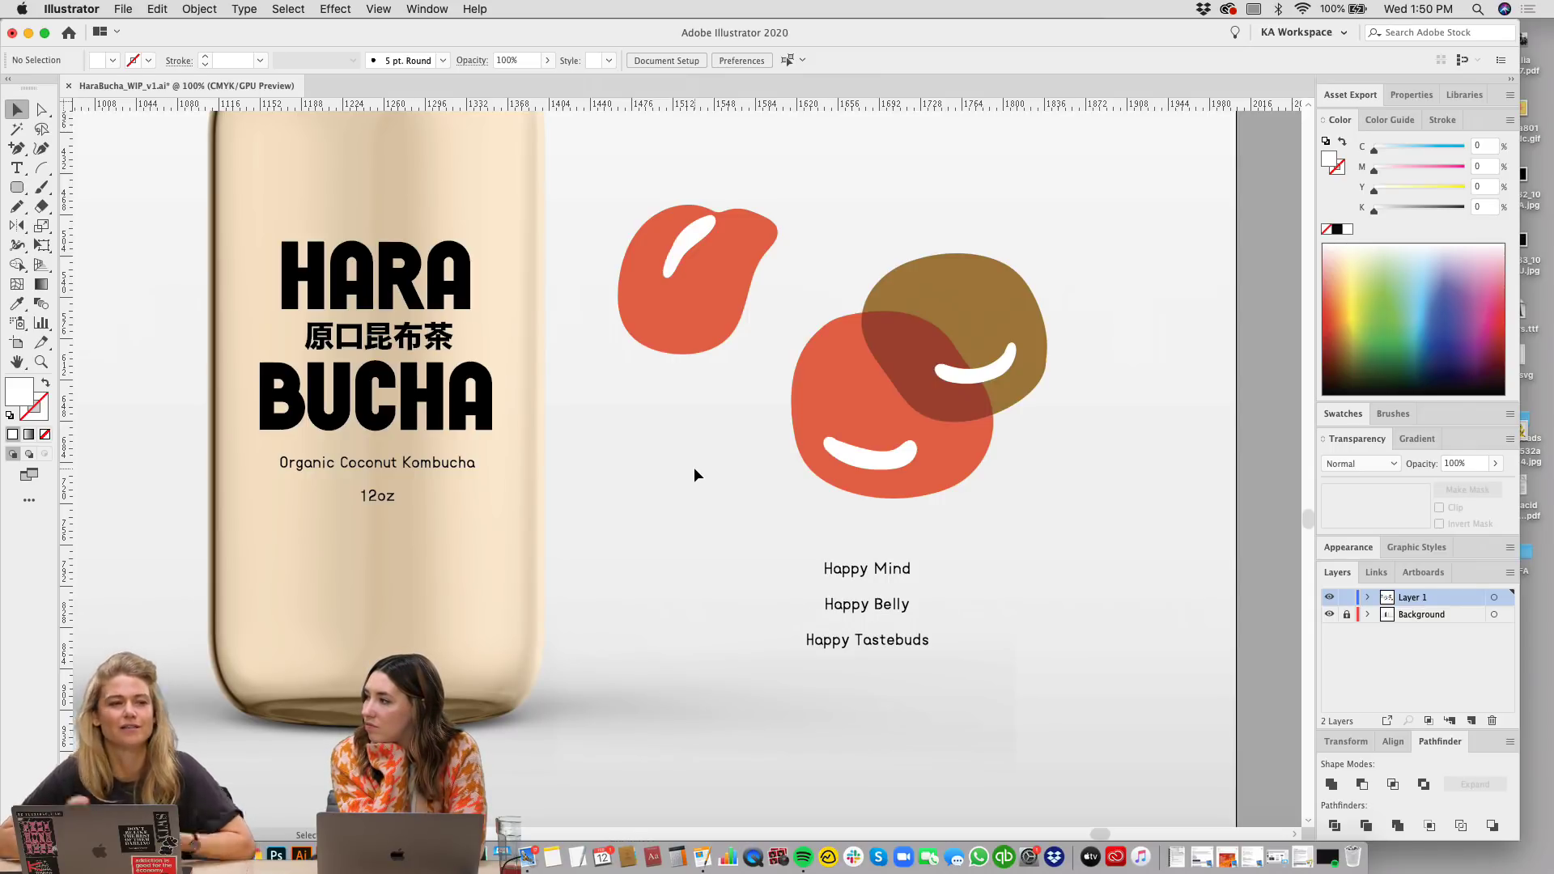
Step: Draw a small dot about 10 by 8 pt beside the blob's highlight with the Pencil tool and fill it white
left_click_drag(858, 225, 861, 241)
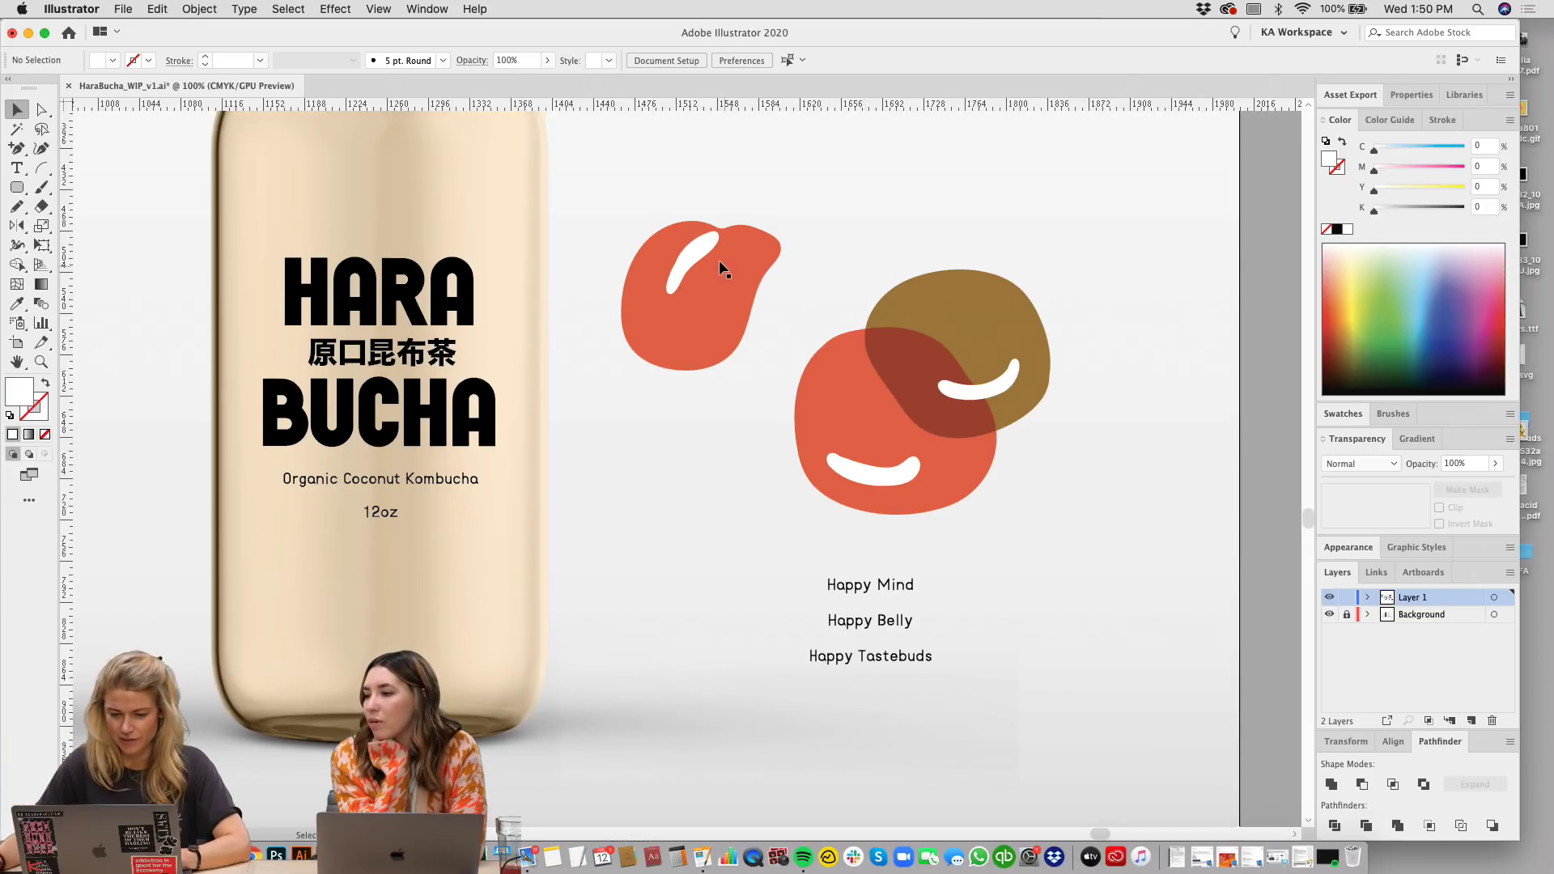
left_click(701, 256)
left_click(268, 232)
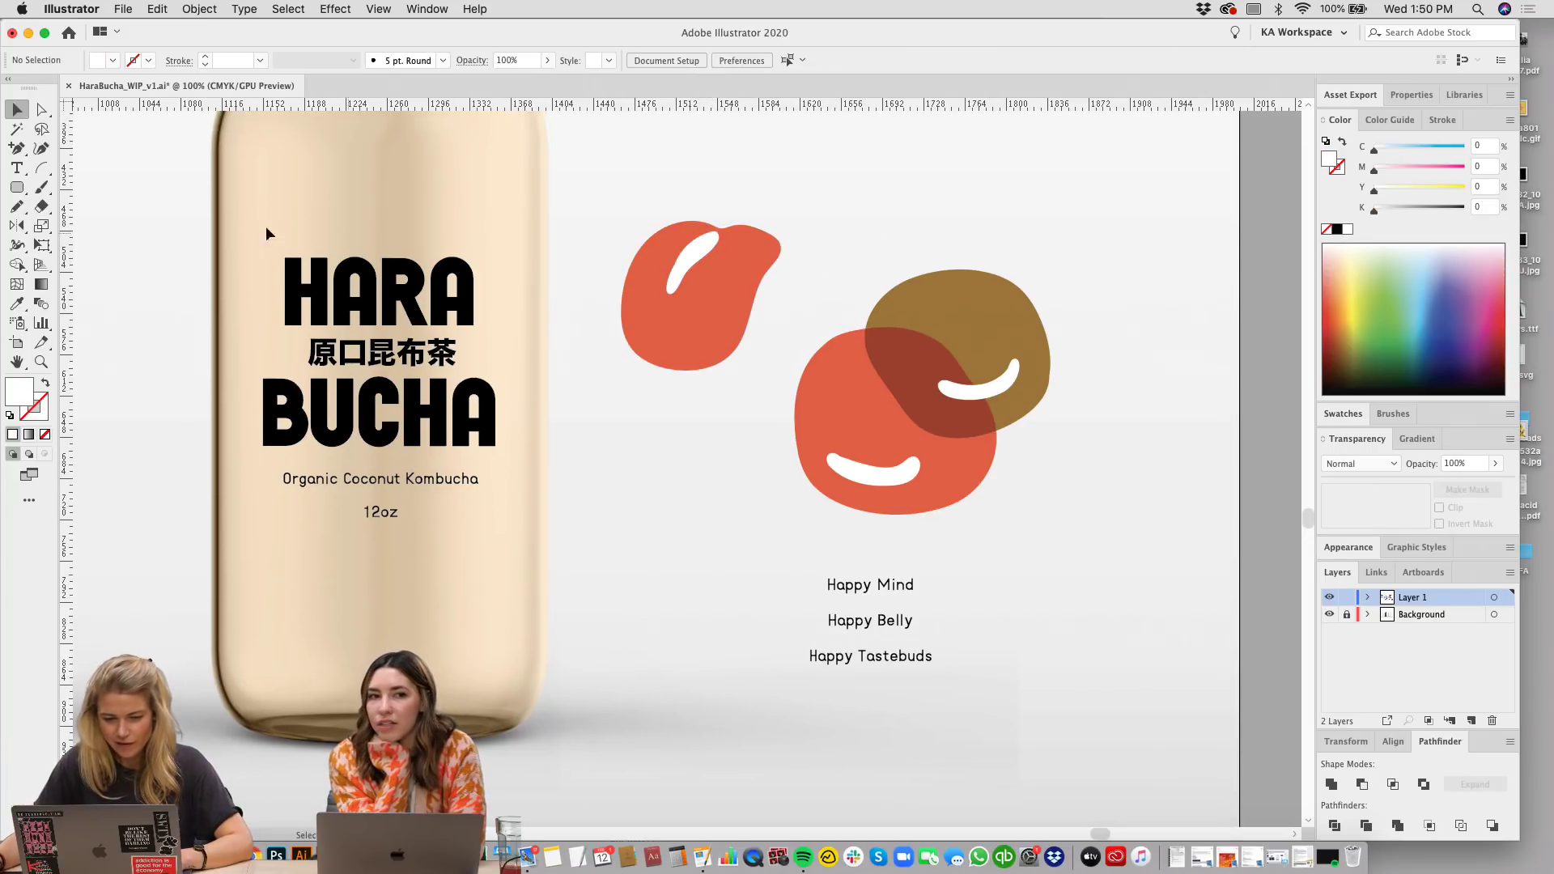
left_click(17, 206)
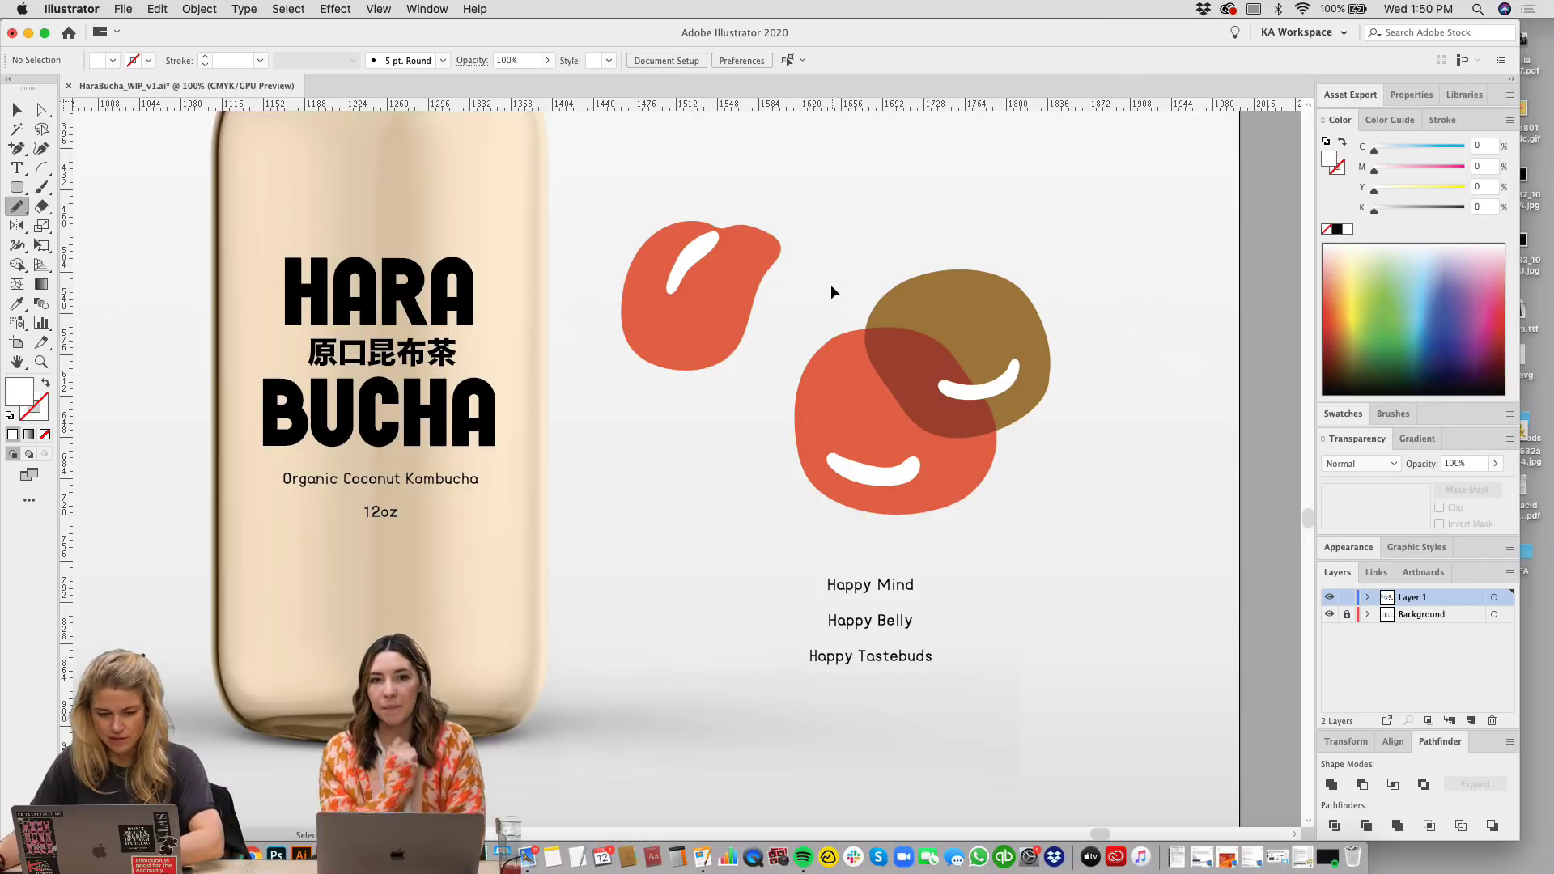
key("super+equal")
left_click_drag(811, 209, 793, 319)
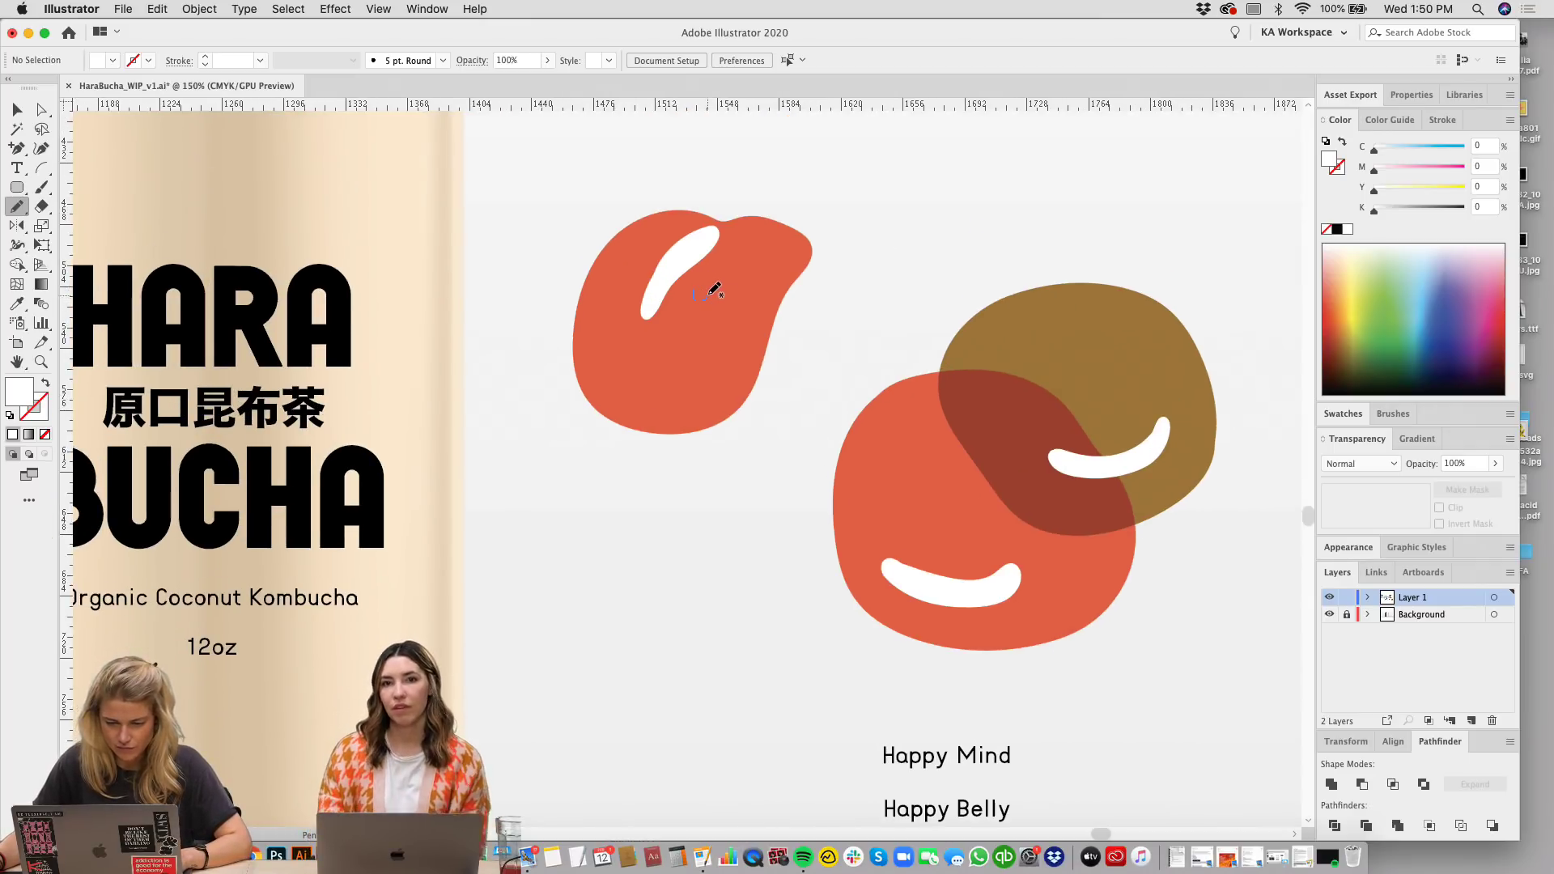
left_click_drag(710, 293, 701, 291)
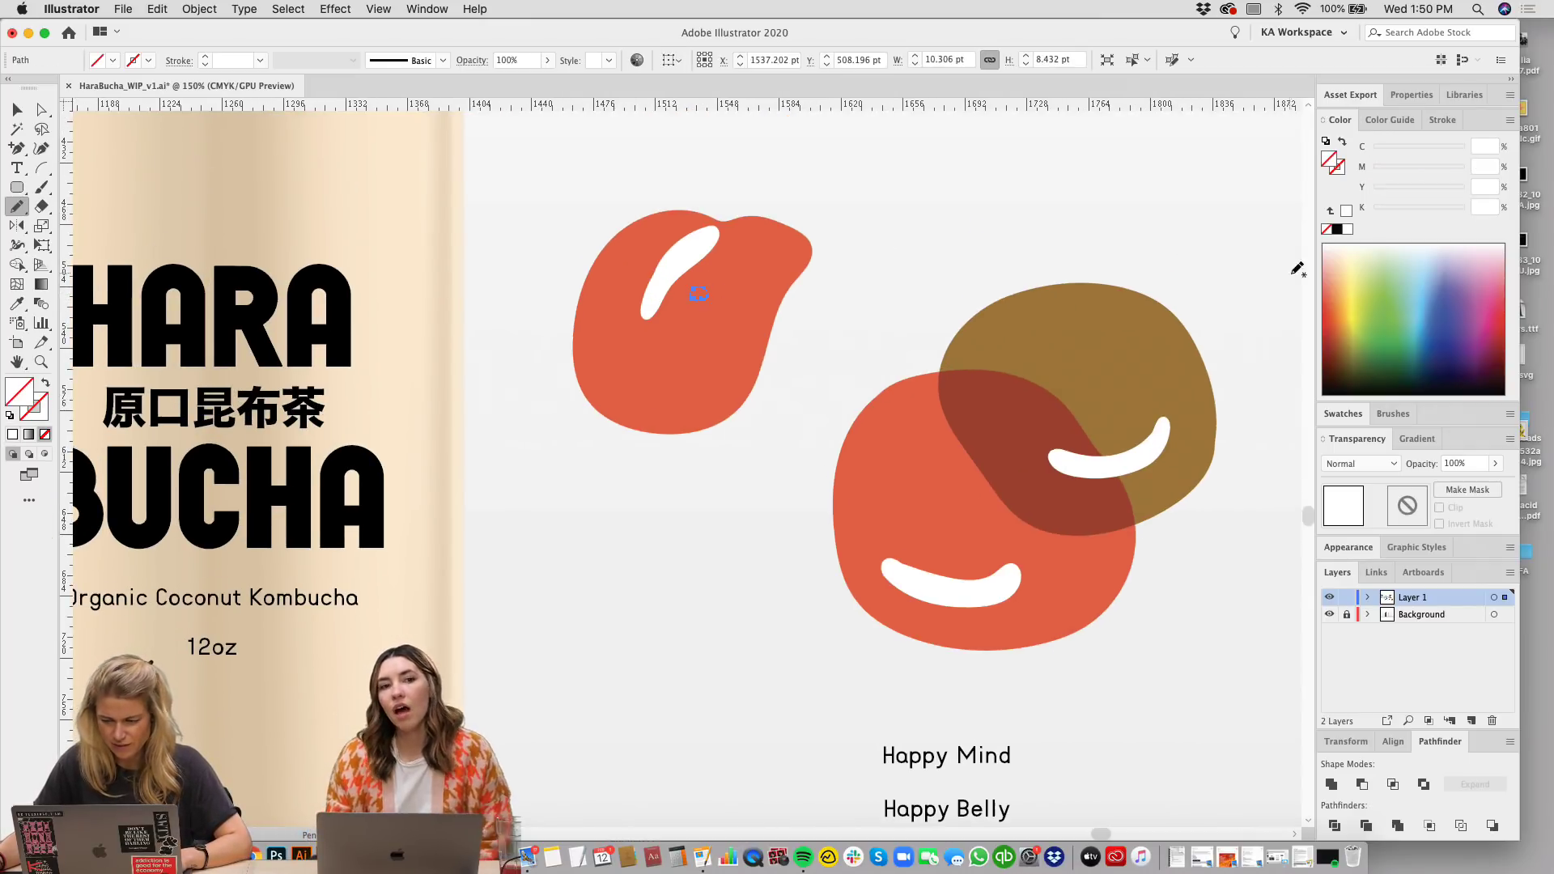
left_click(1346, 229)
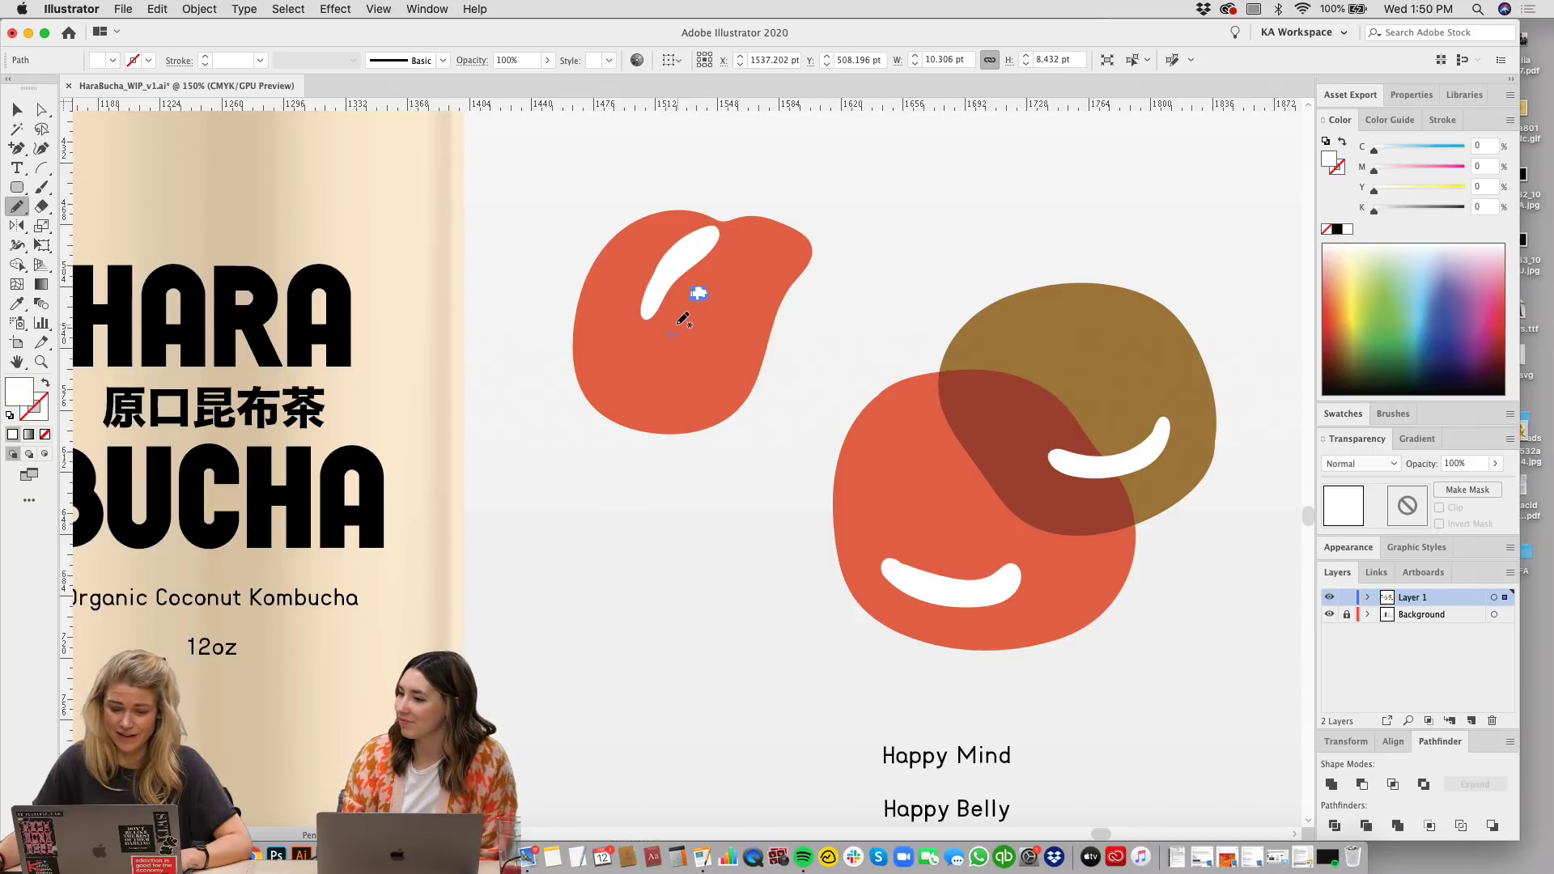
Step: Draw two more small dots, about 9 and 11 pt wide, below the first one and fill them white
left_click_drag(678, 329, 671, 327)
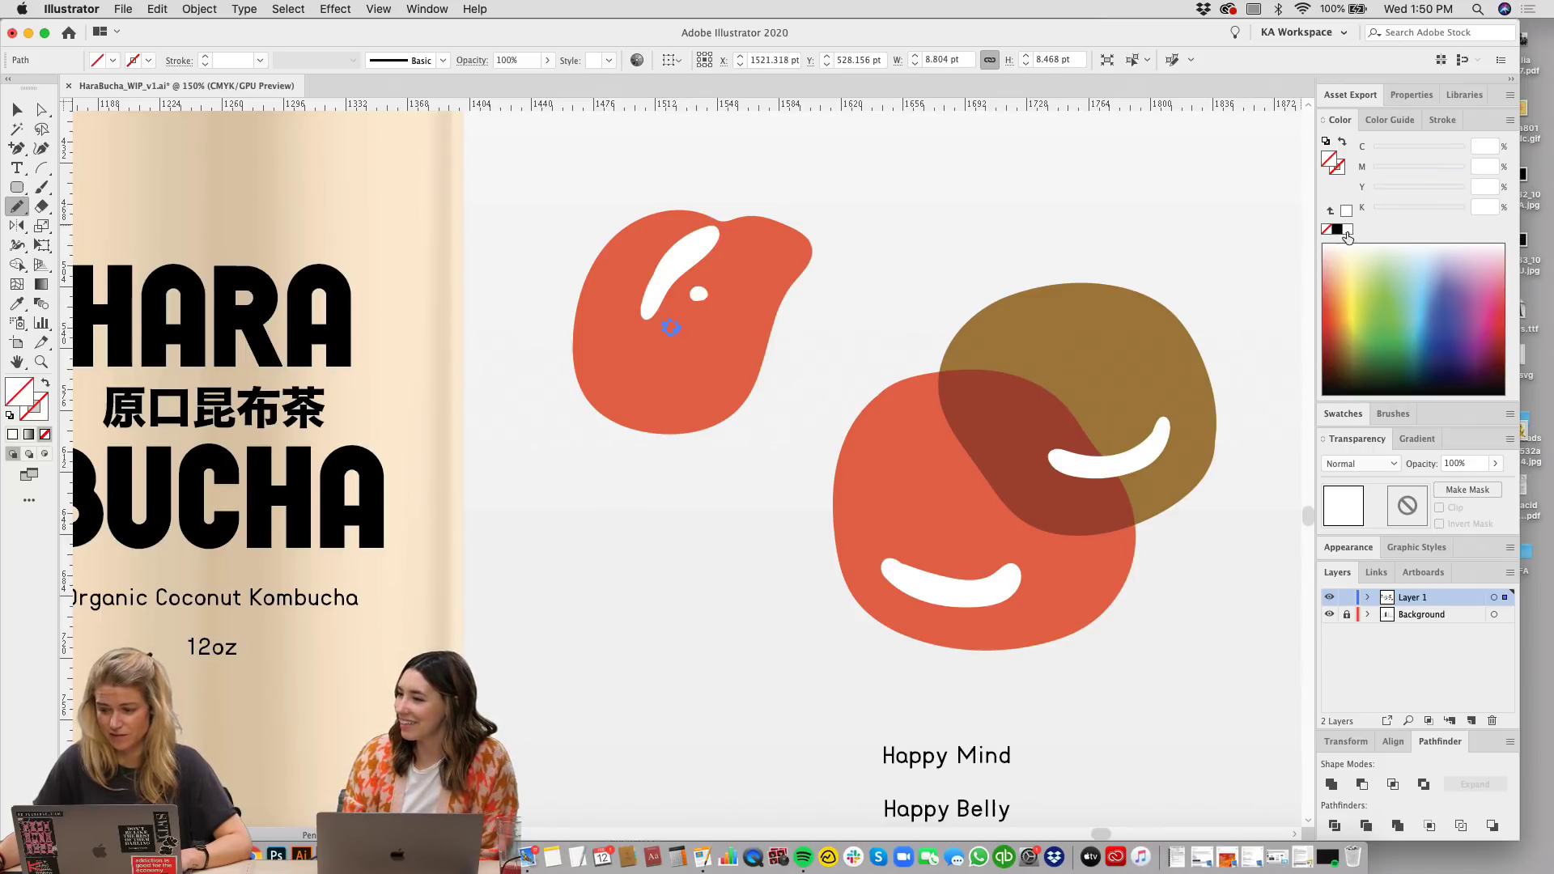
left_click(1347, 230)
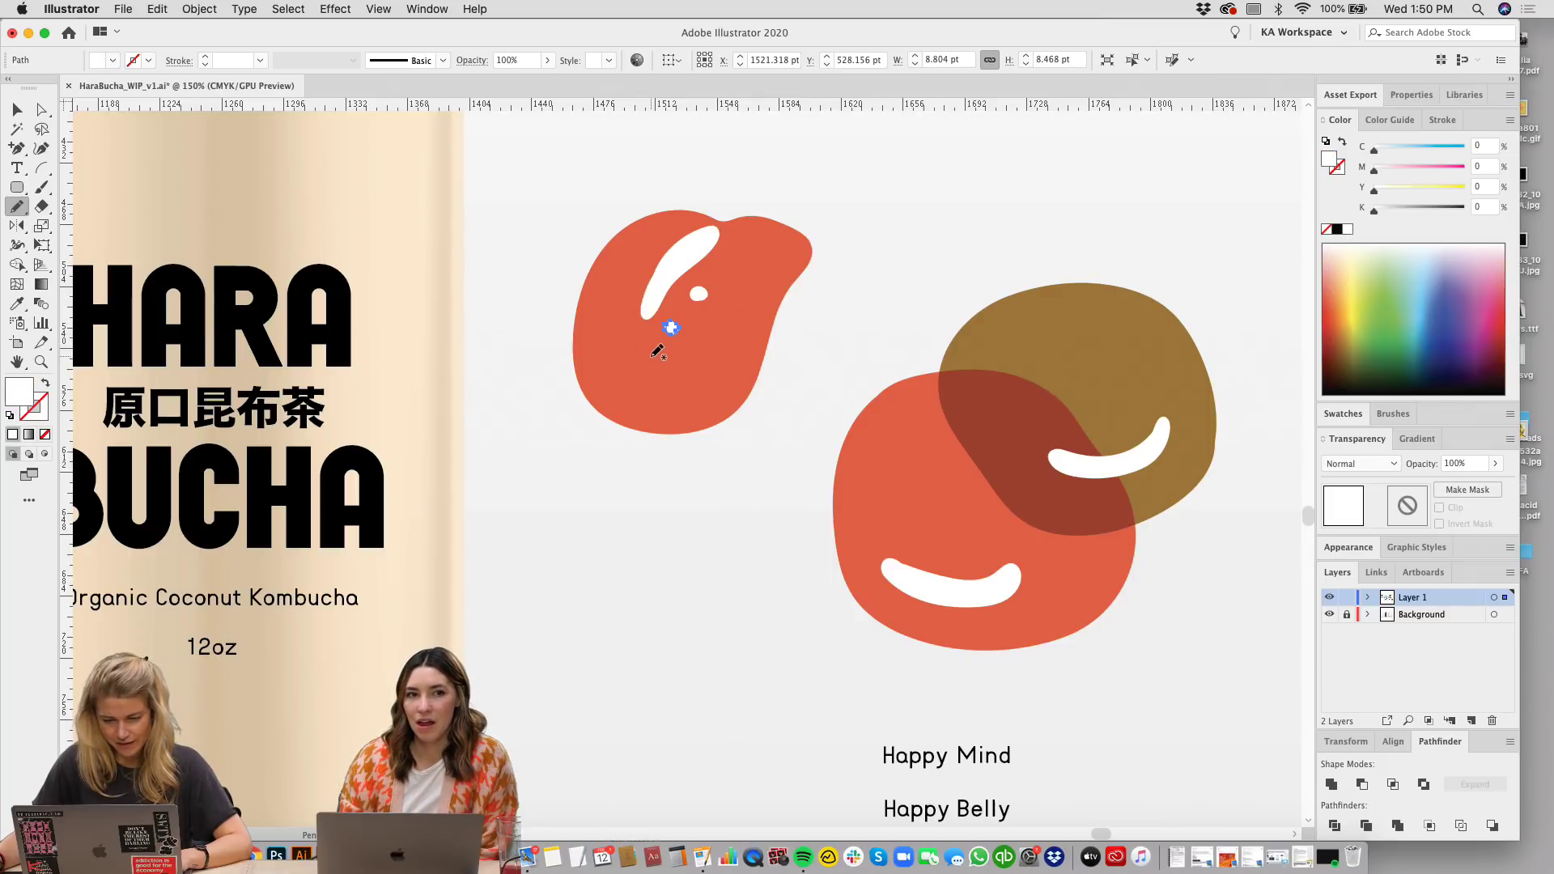
left_click_drag(664, 359, 659, 356)
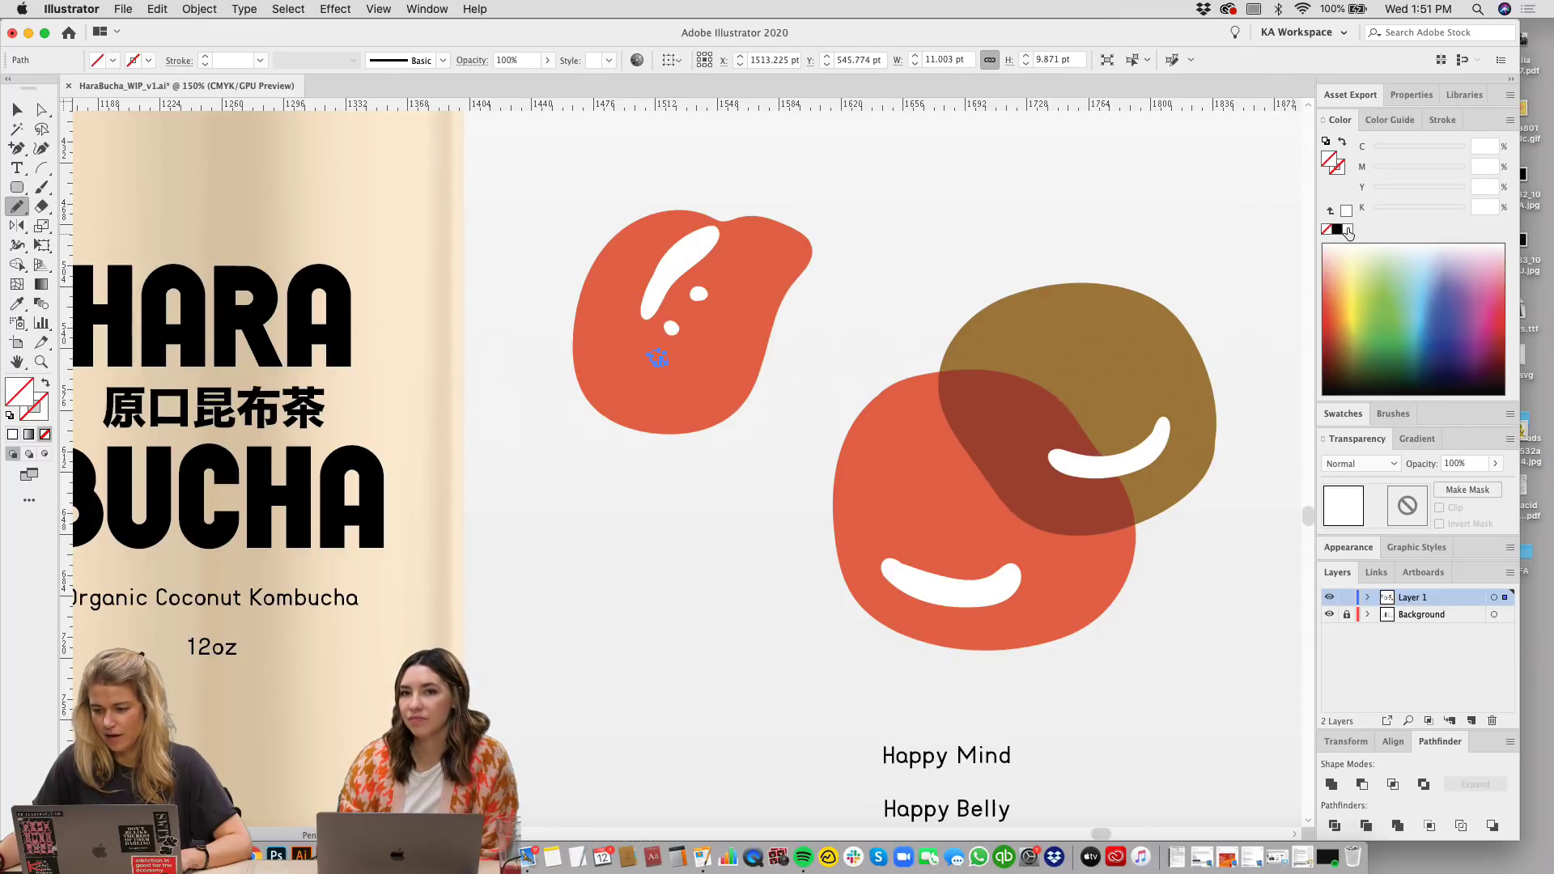
left_click(1348, 230)
Step: Rearrange the three white dots into a compact triangular cluster below the highlight
key("v")
left_click(658, 357)
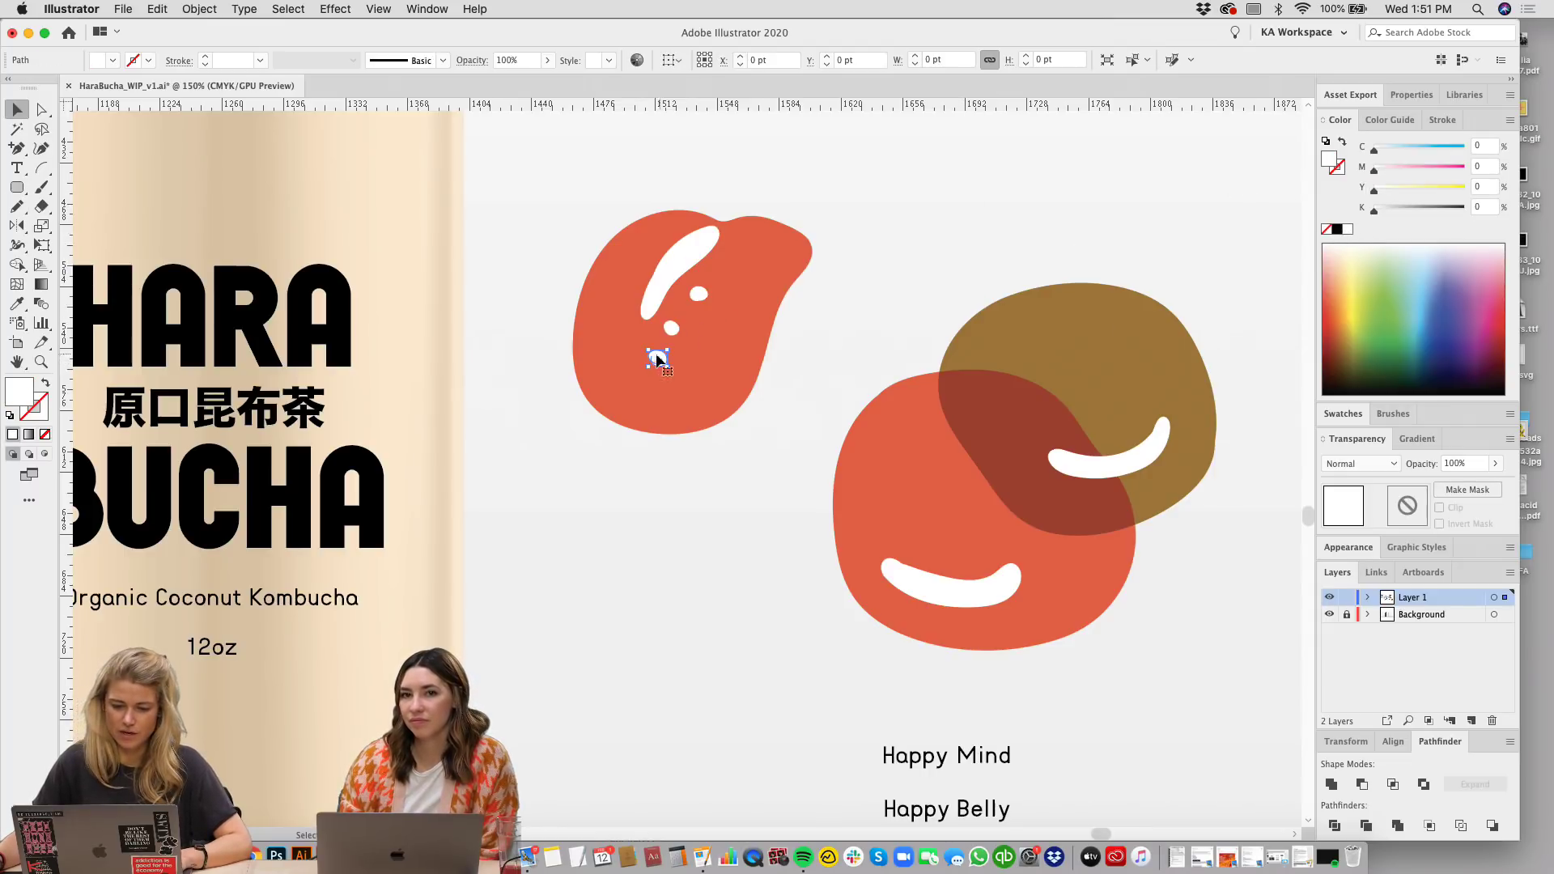
left_click_drag(658, 357, 706, 327)
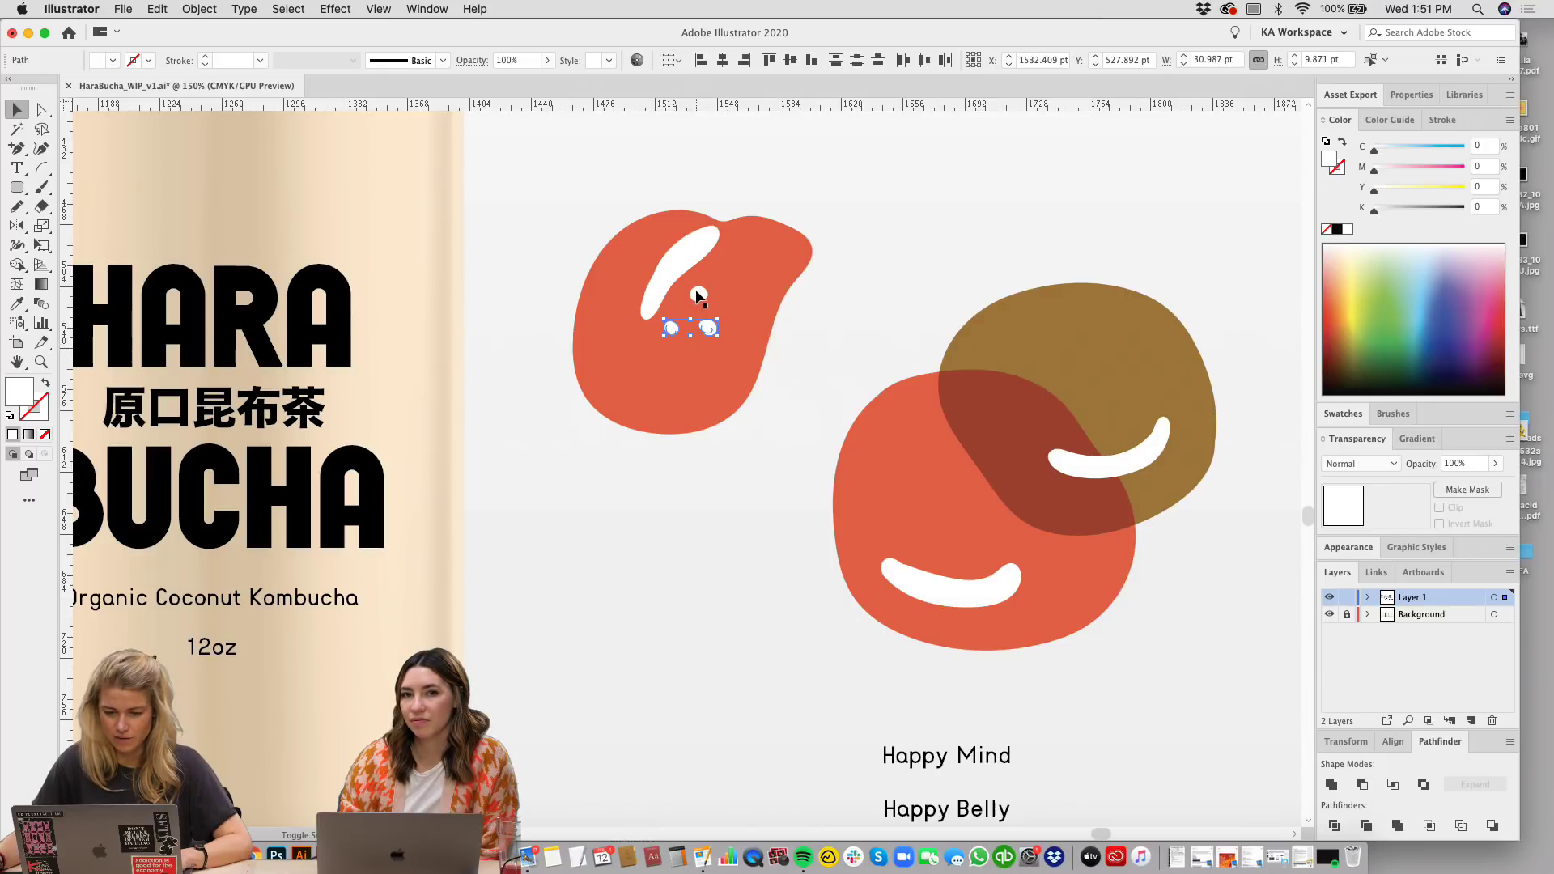
left_click(698, 295, "shift")
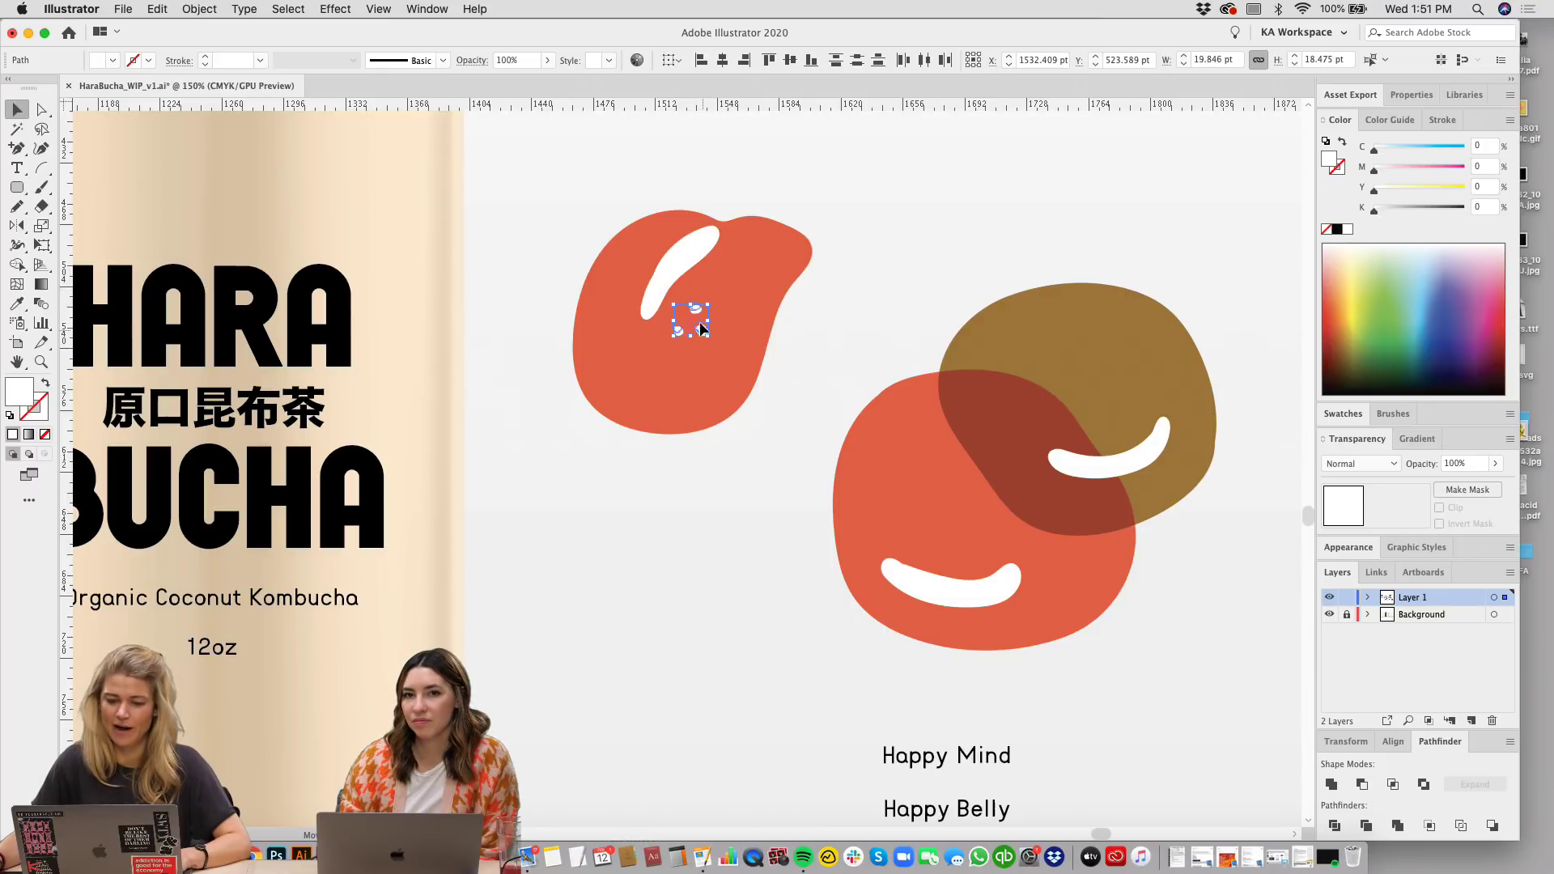
Step: Try scattering copies of the dot cluster over the separate red blob and moving the white highlight out of it
left_click_drag(702, 324, 713, 365)
left_click_drag(697, 269, 995, 162)
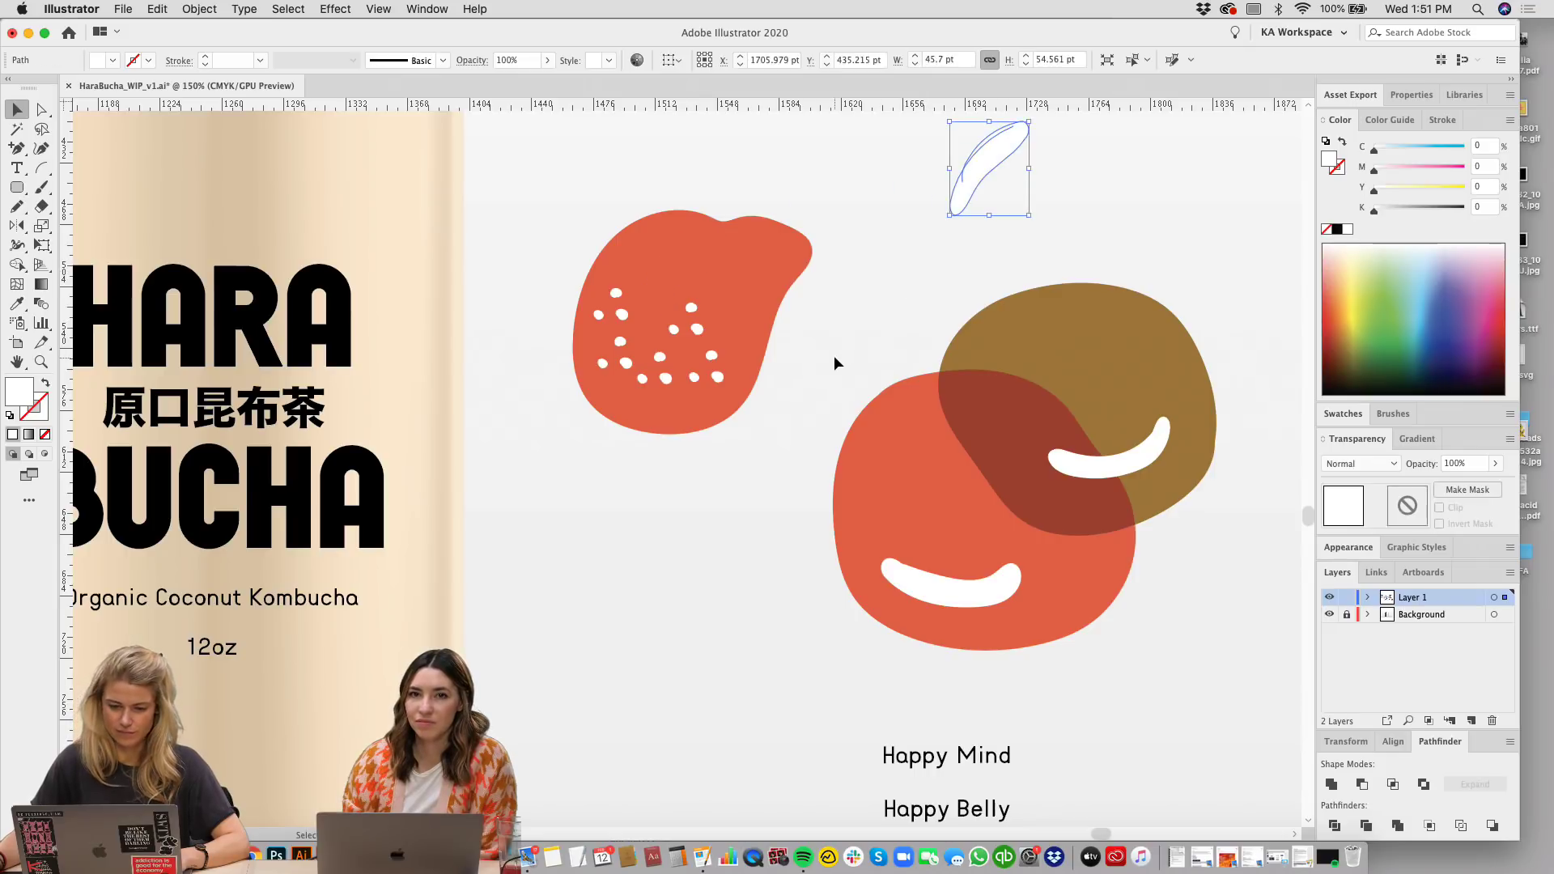
key("ctrl+z")
key("ctrl+z")
key("ctrl+z")
key("ctrl+z")
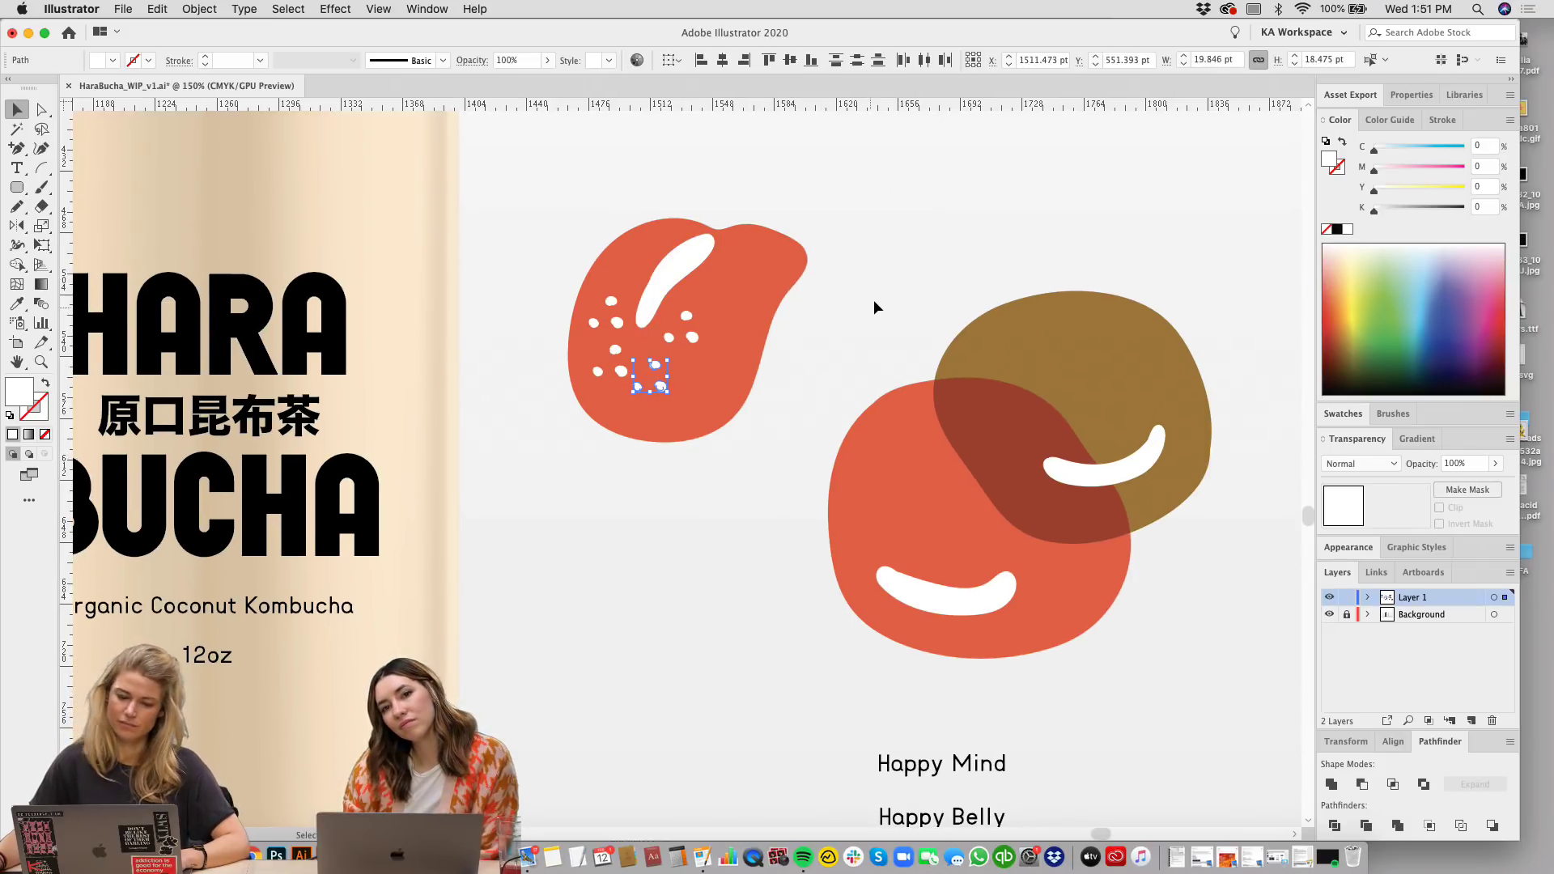
Step: Try deleting the white highlight beside the scattered dots, and undo back to the single dot cluster
left_click(704, 260)
key("Delete")
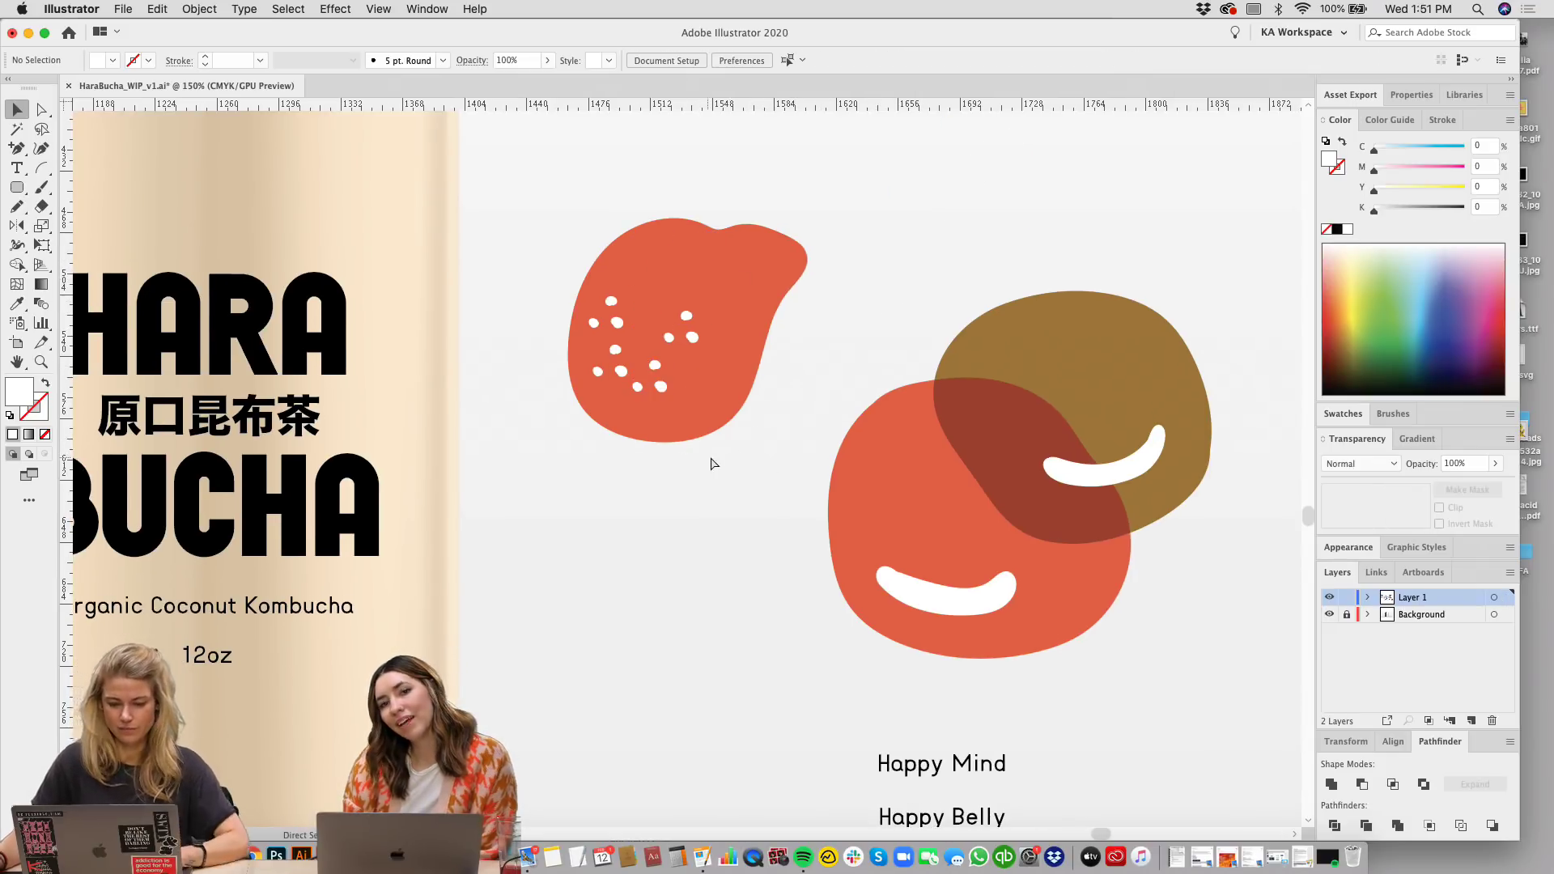
key("ctrl+z")
key("ctrl+z")
key("ctrl+z")
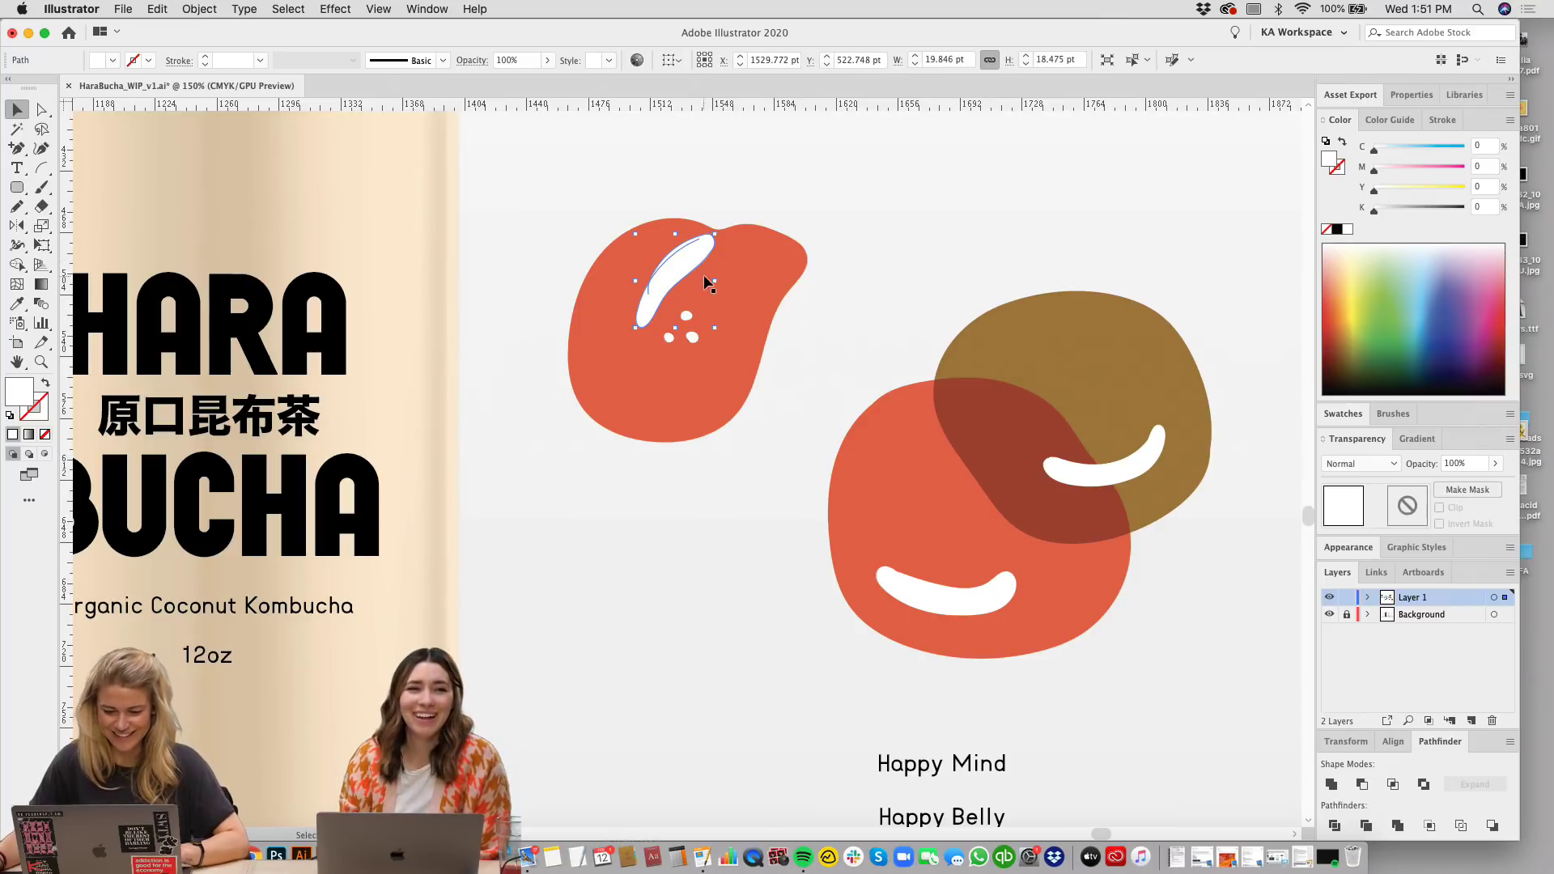
Step: Delete the white highlight from the separate red blob and group the three remaining dots
key("Delete")
left_click_drag(649, 289, 701, 342)
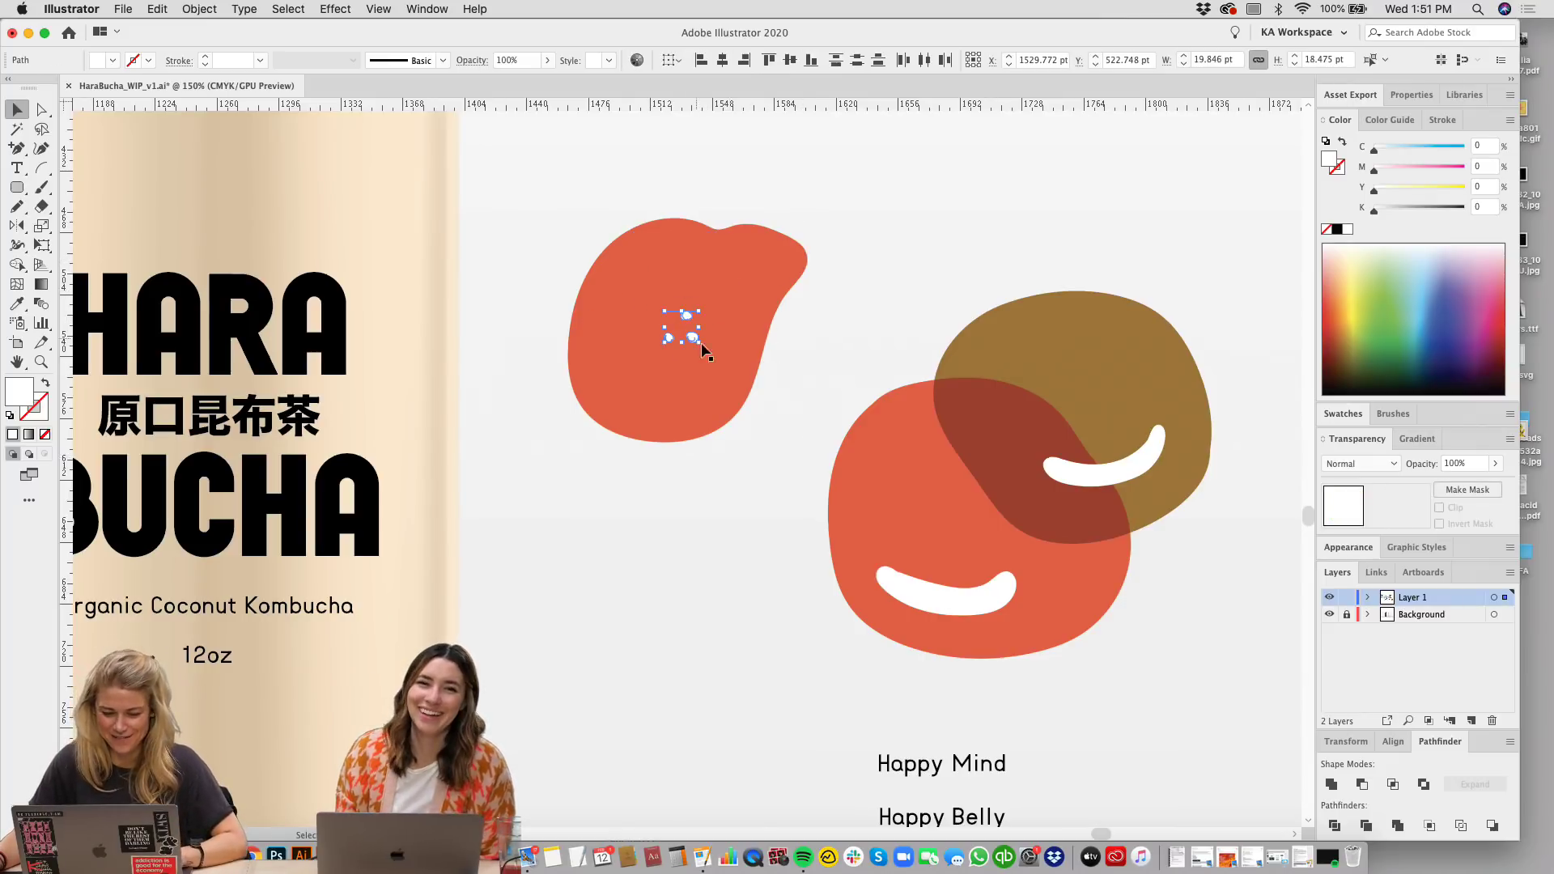
left_click(744, 374)
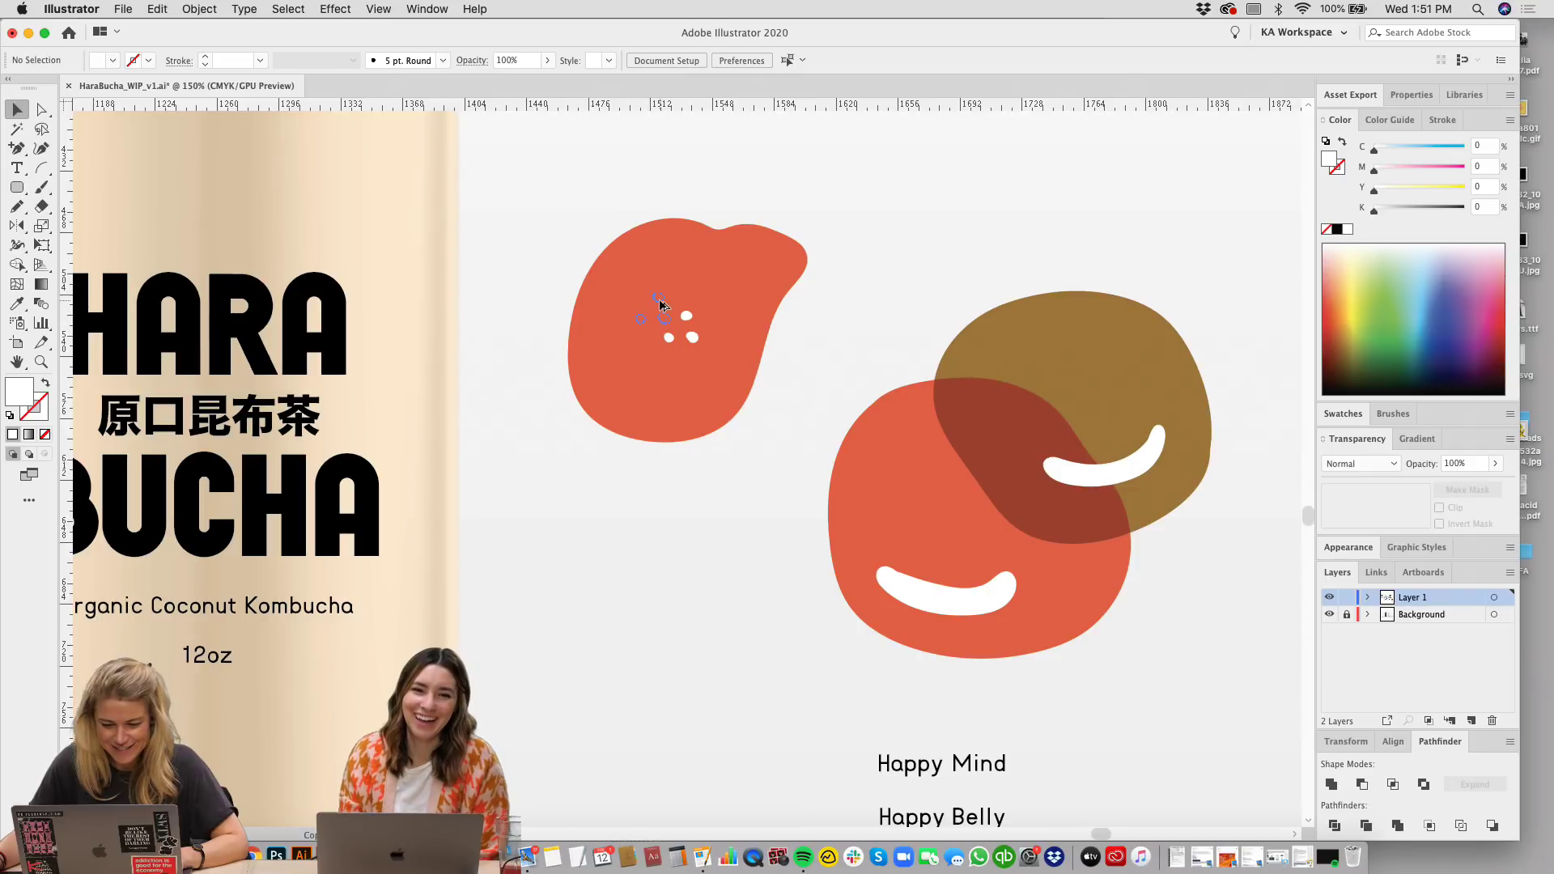
Step: Duplicate the three-dot group around the original to build an evenly spaced speckle pattern inside the red blob
left_click(661, 306)
left_click_drag(659, 305, 649, 346)
left_click(887, 295)
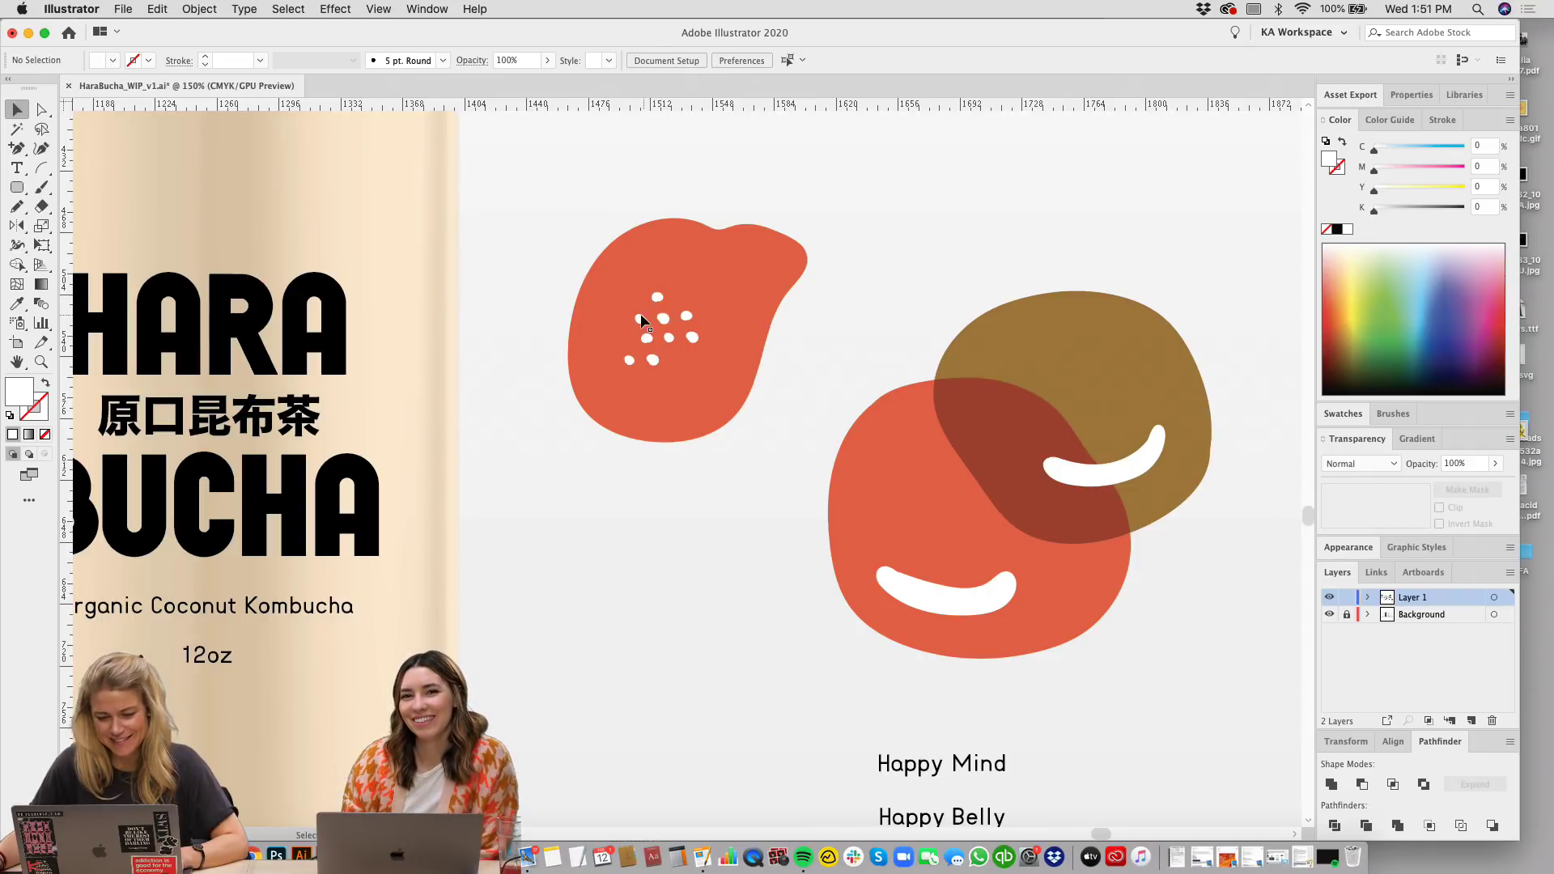
left_click(604, 340)
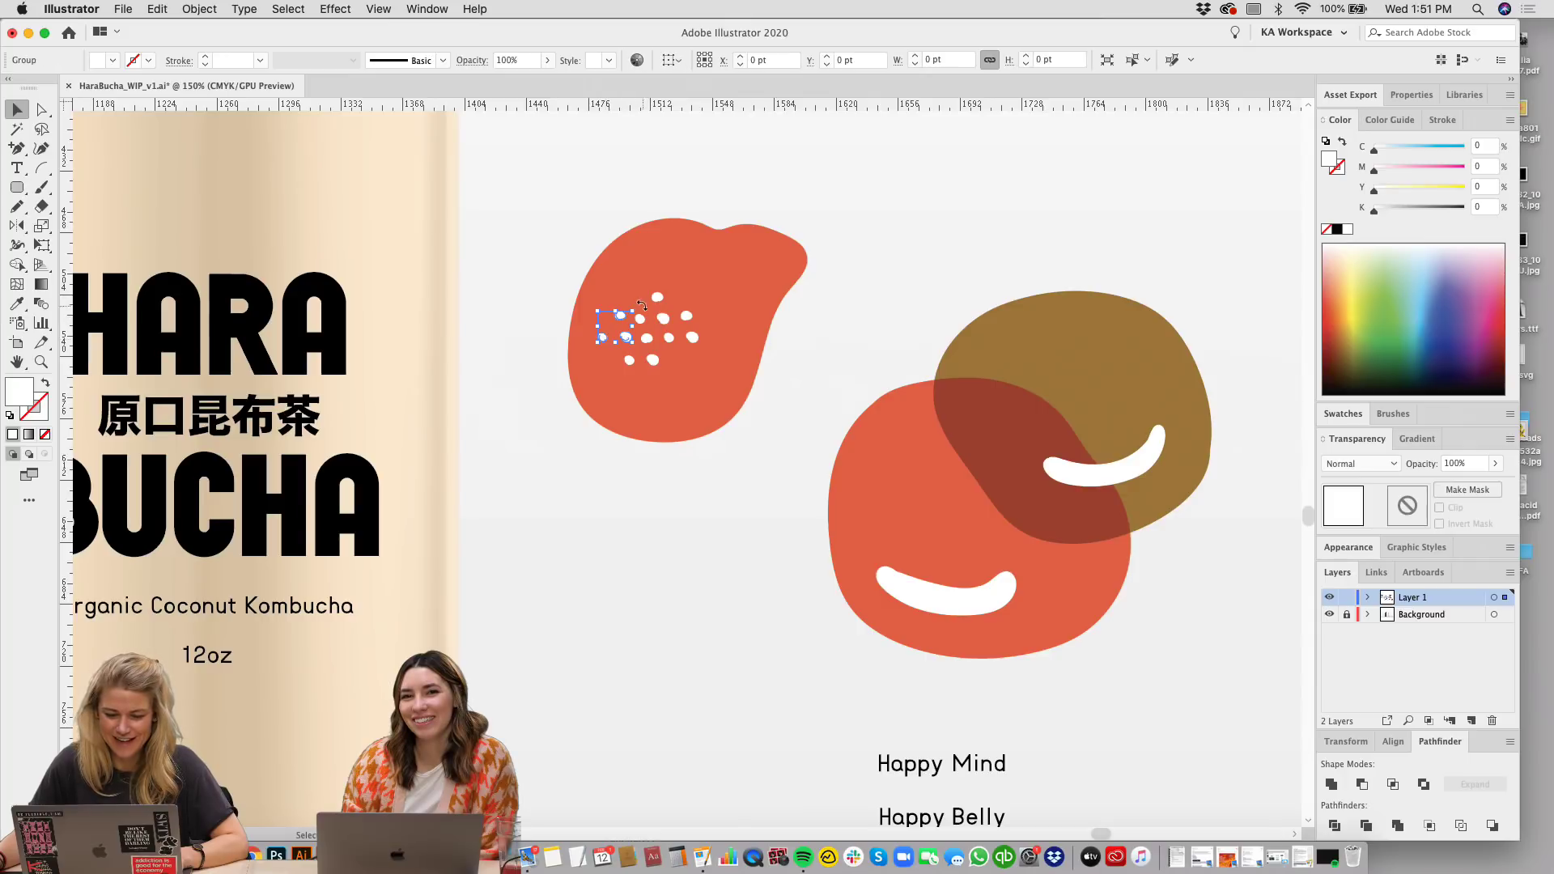
left_click_drag(635, 274, 635, 275)
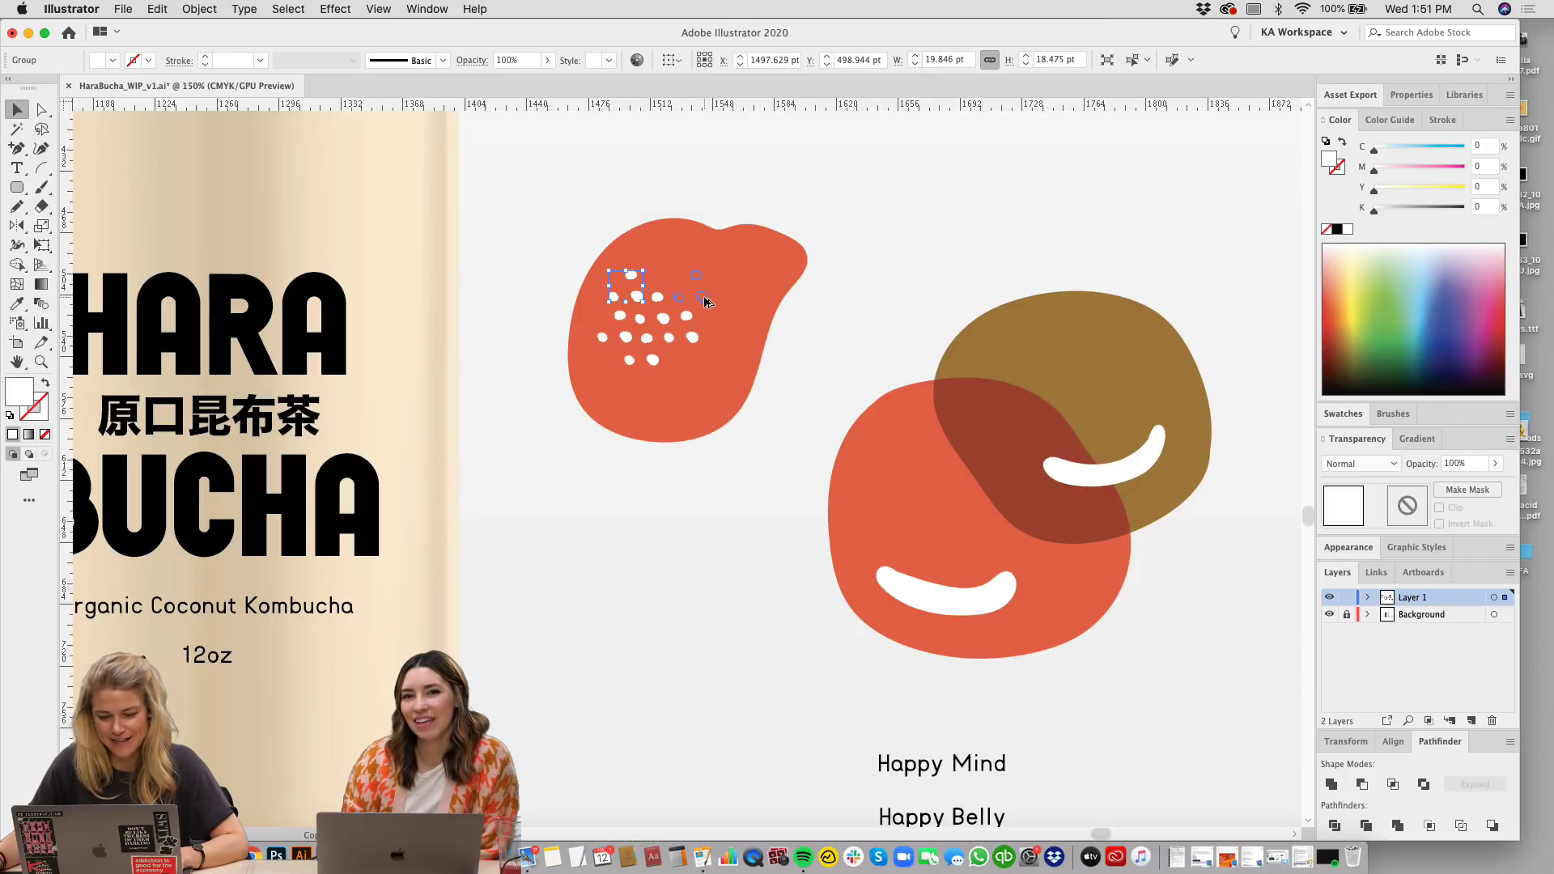
left_click(836, 350)
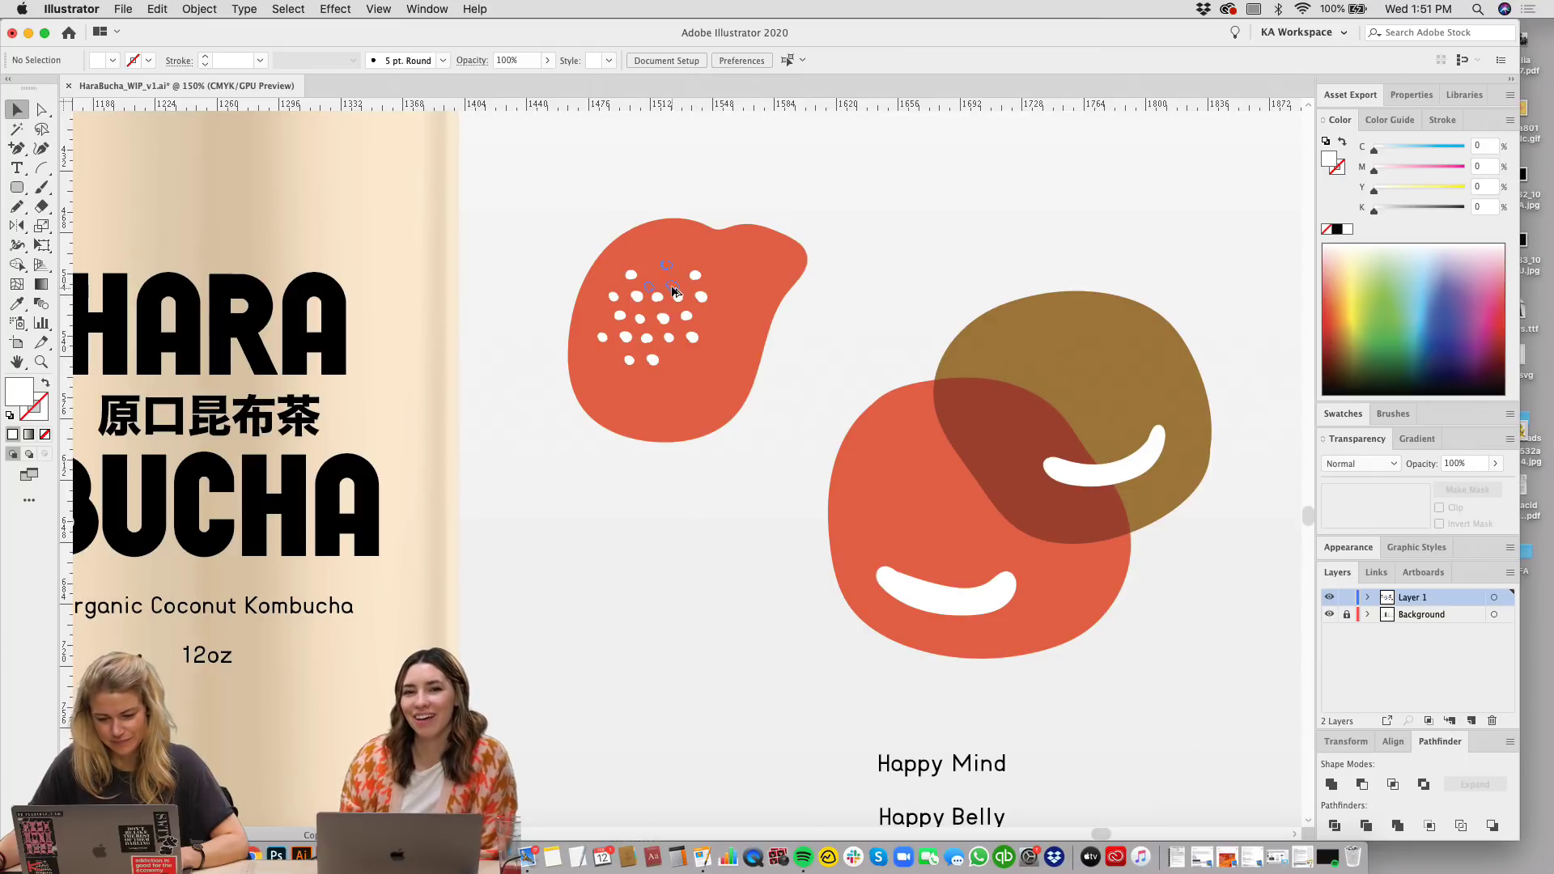
Step: Select all the white dots without the red blob and move the whole pattern slightly down inside it
left_click(739, 253)
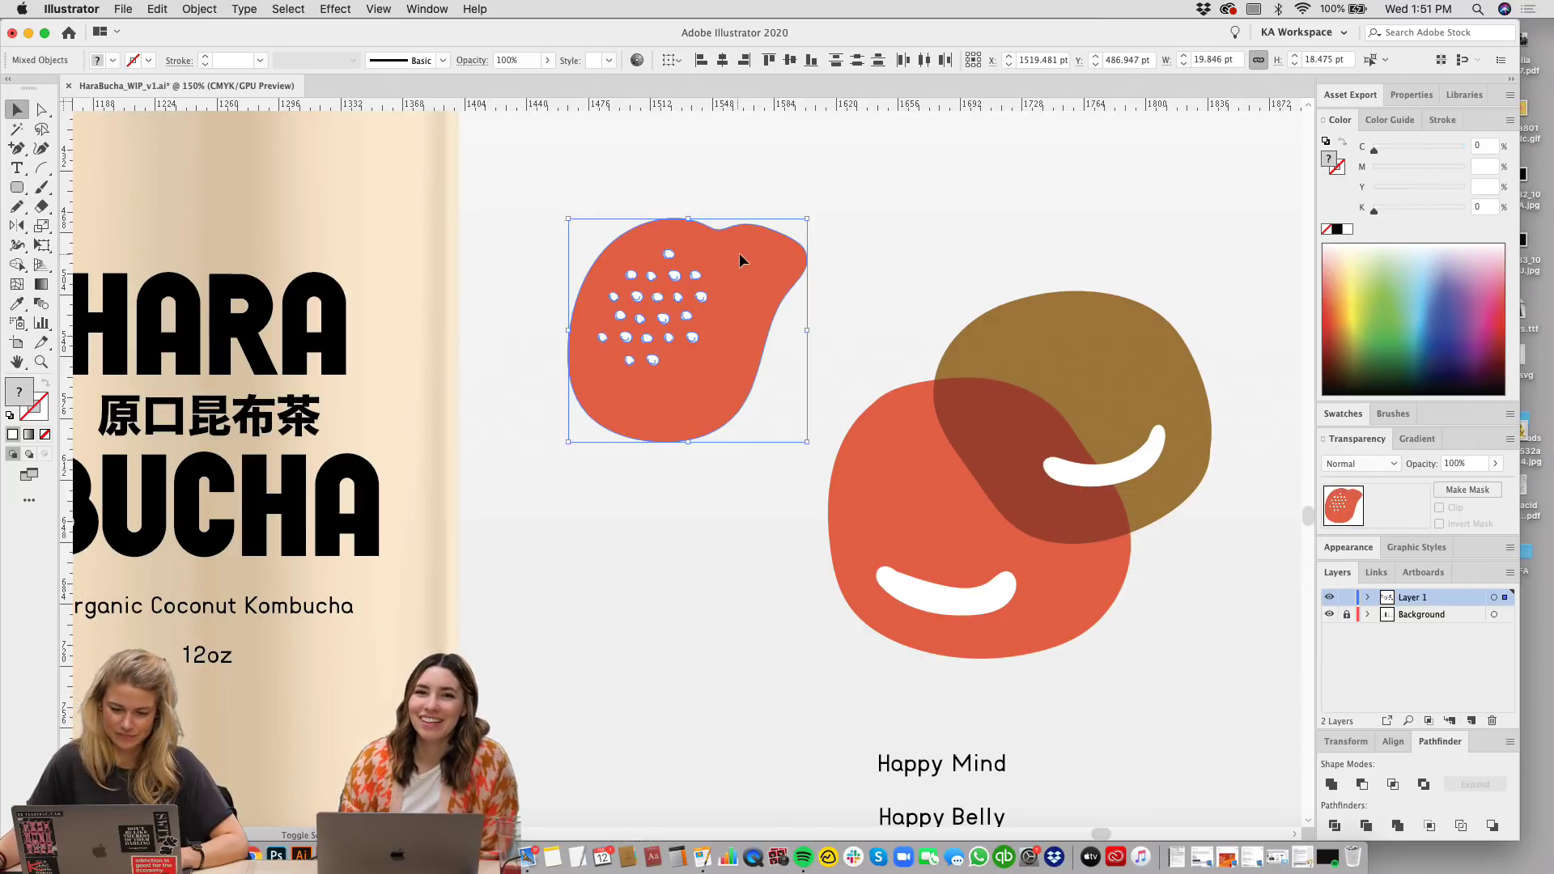
left_click(673, 279)
left_click_drag(672, 278, 674, 302)
scroll(875, 279, "right", 3)
scroll(875, 279, "down", 2)
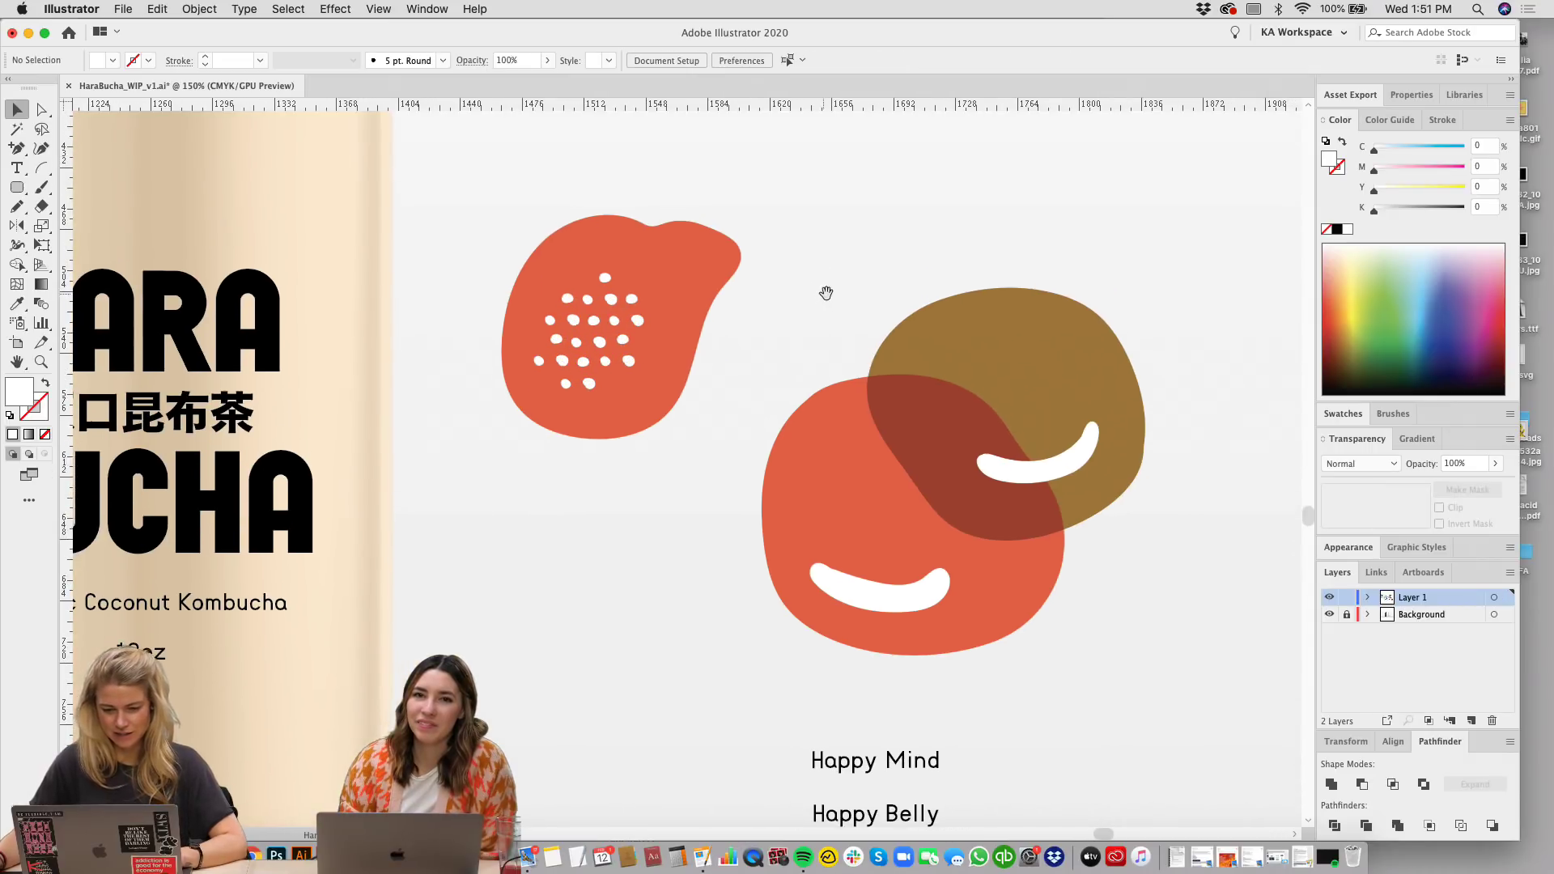
left_click(894, 583)
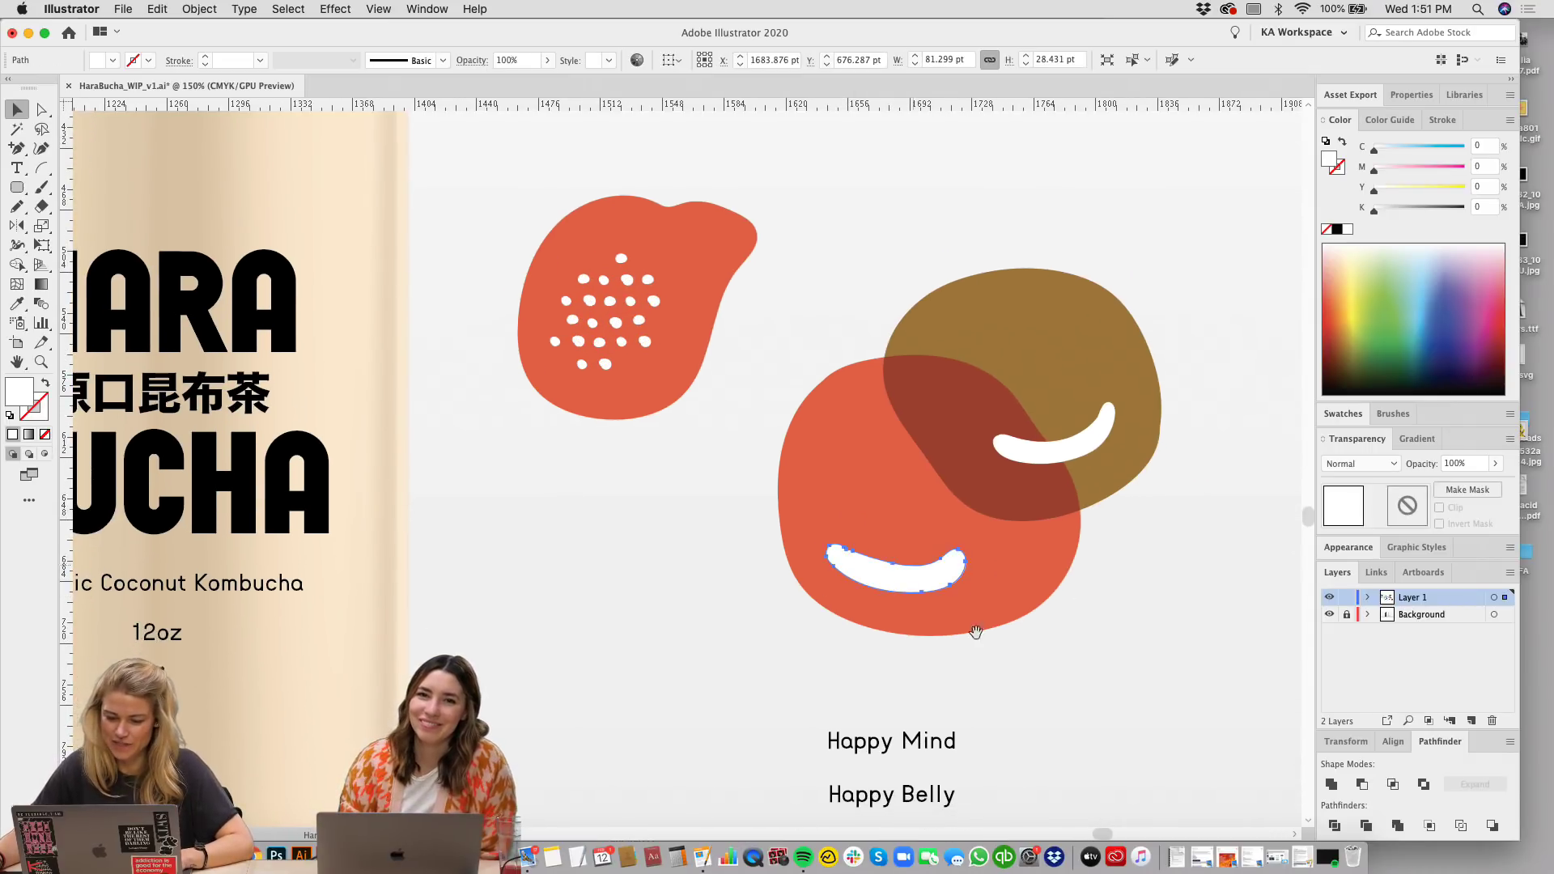
scroll(931, 559, "down", 5)
scroll(1143, 444, "up", 3)
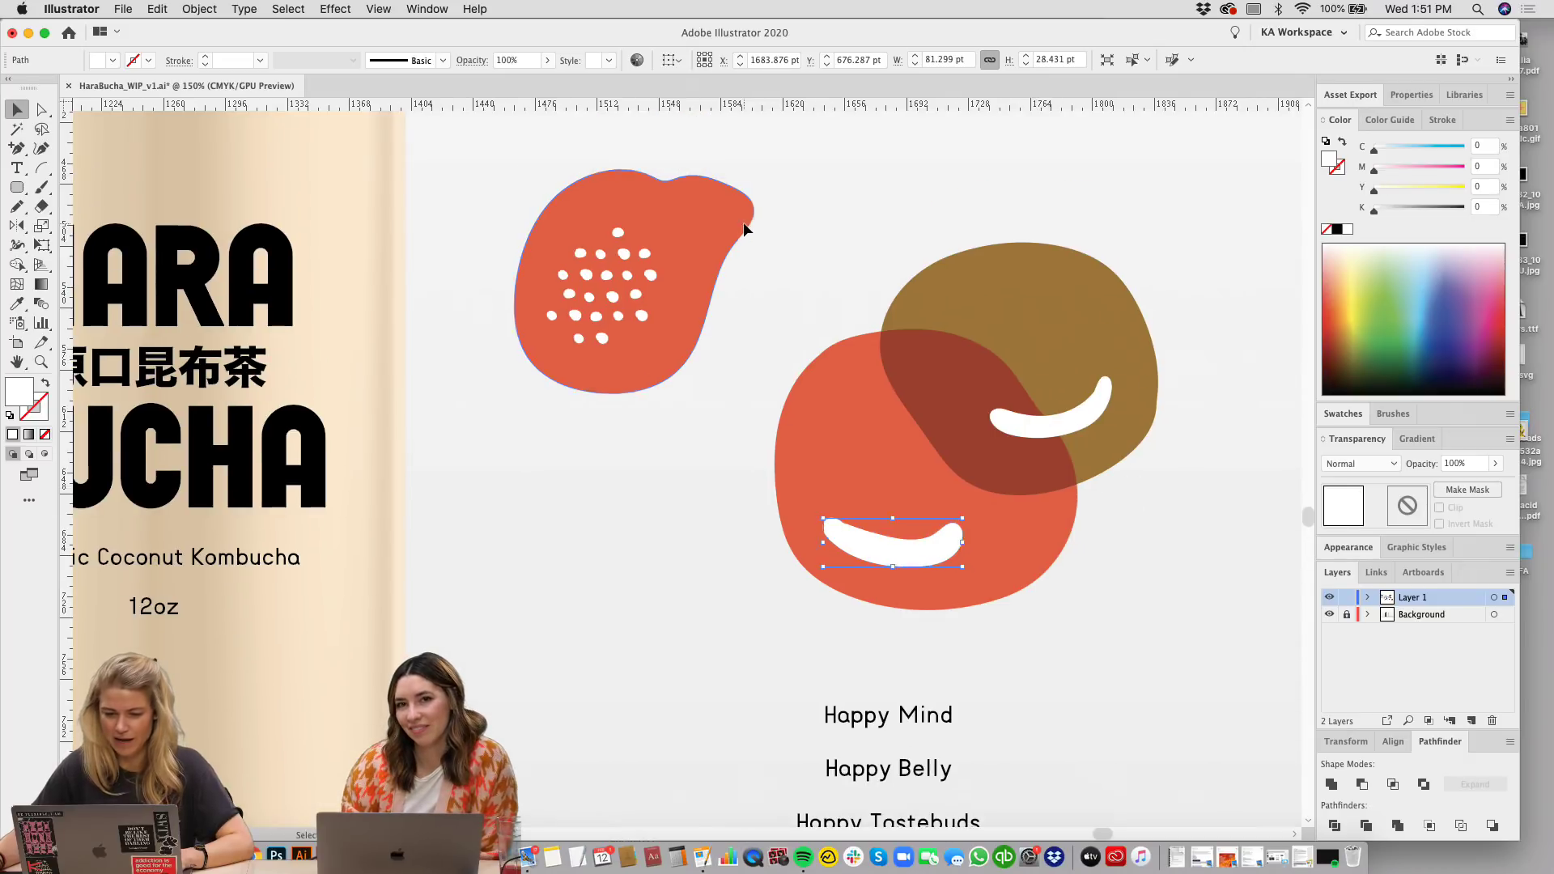
left_click(743, 222)
left_click(693, 453)
scroll(954, 559, "down", 4)
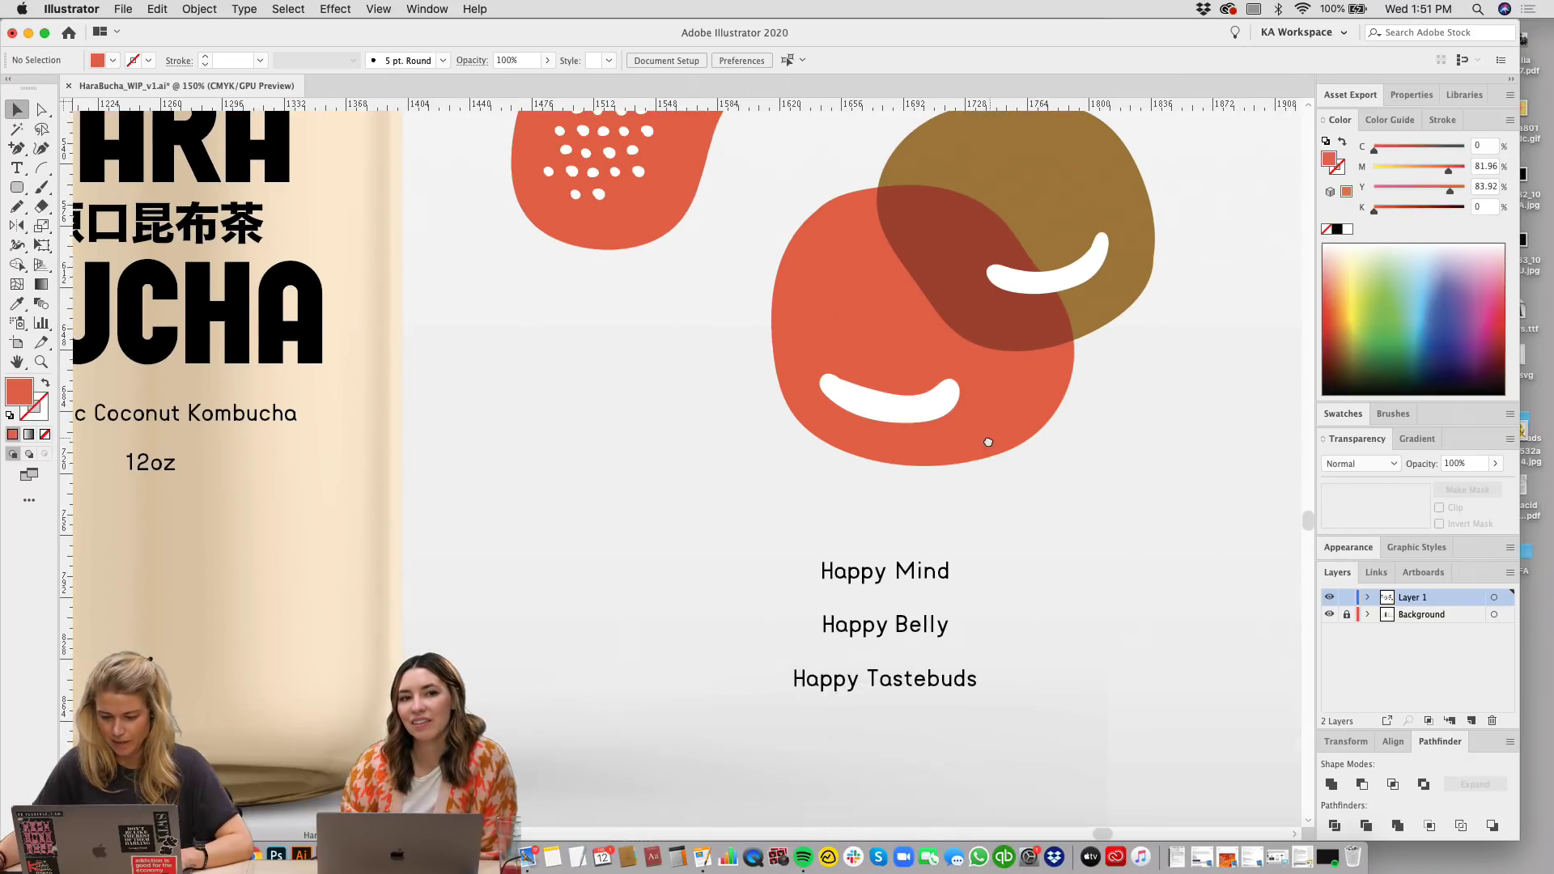
scroll(985, 441, "up", 2)
scroll(985, 440, "right", 1)
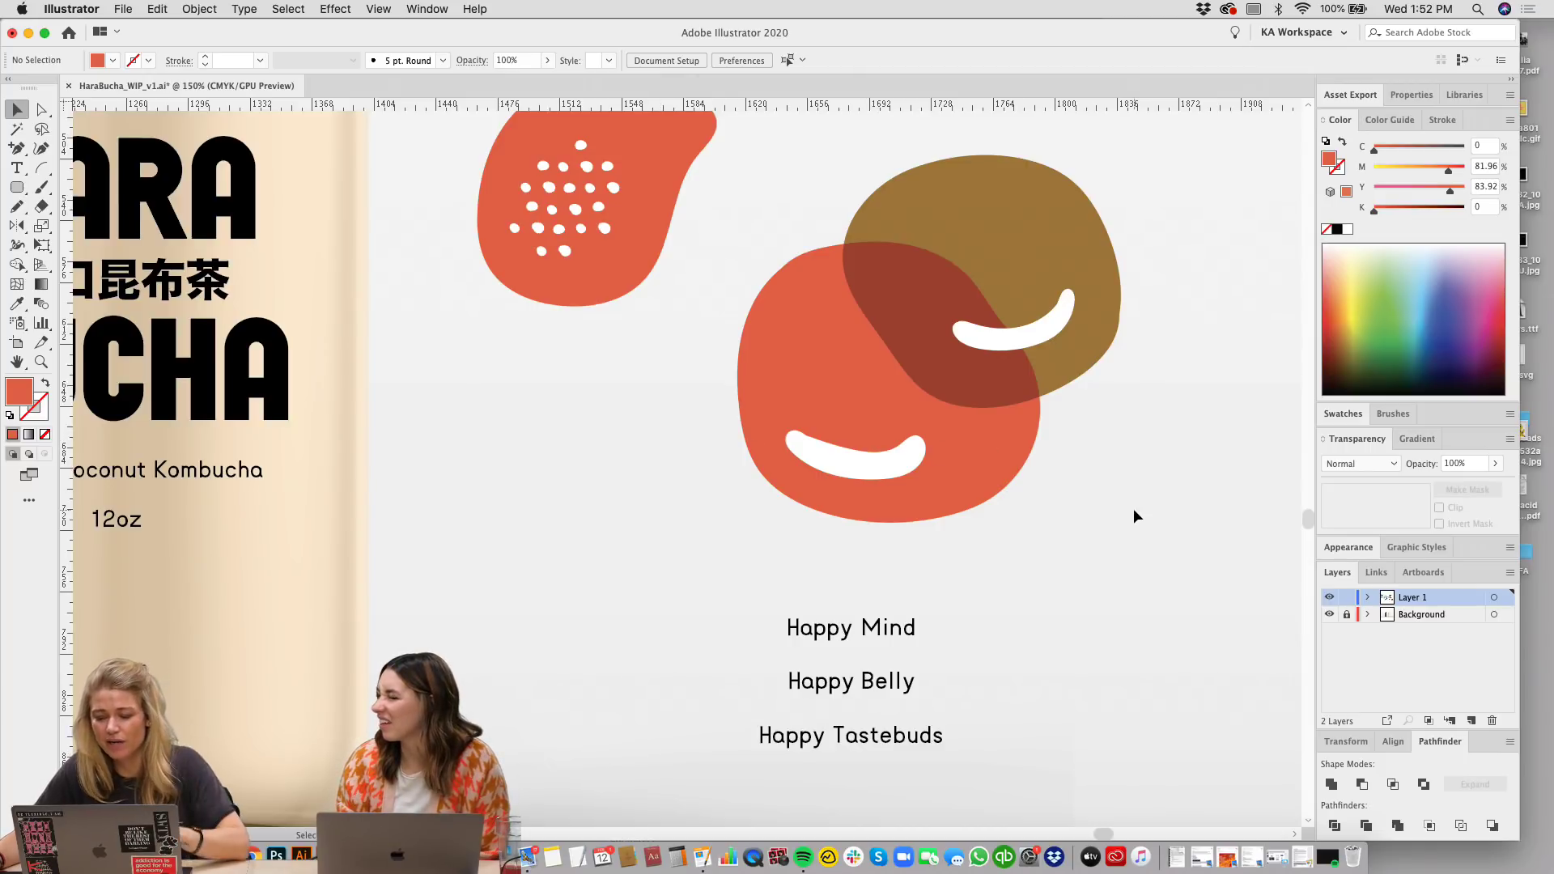
scroll(1125, 498, "down", 1)
scroll(1028, 603, "up", 3)
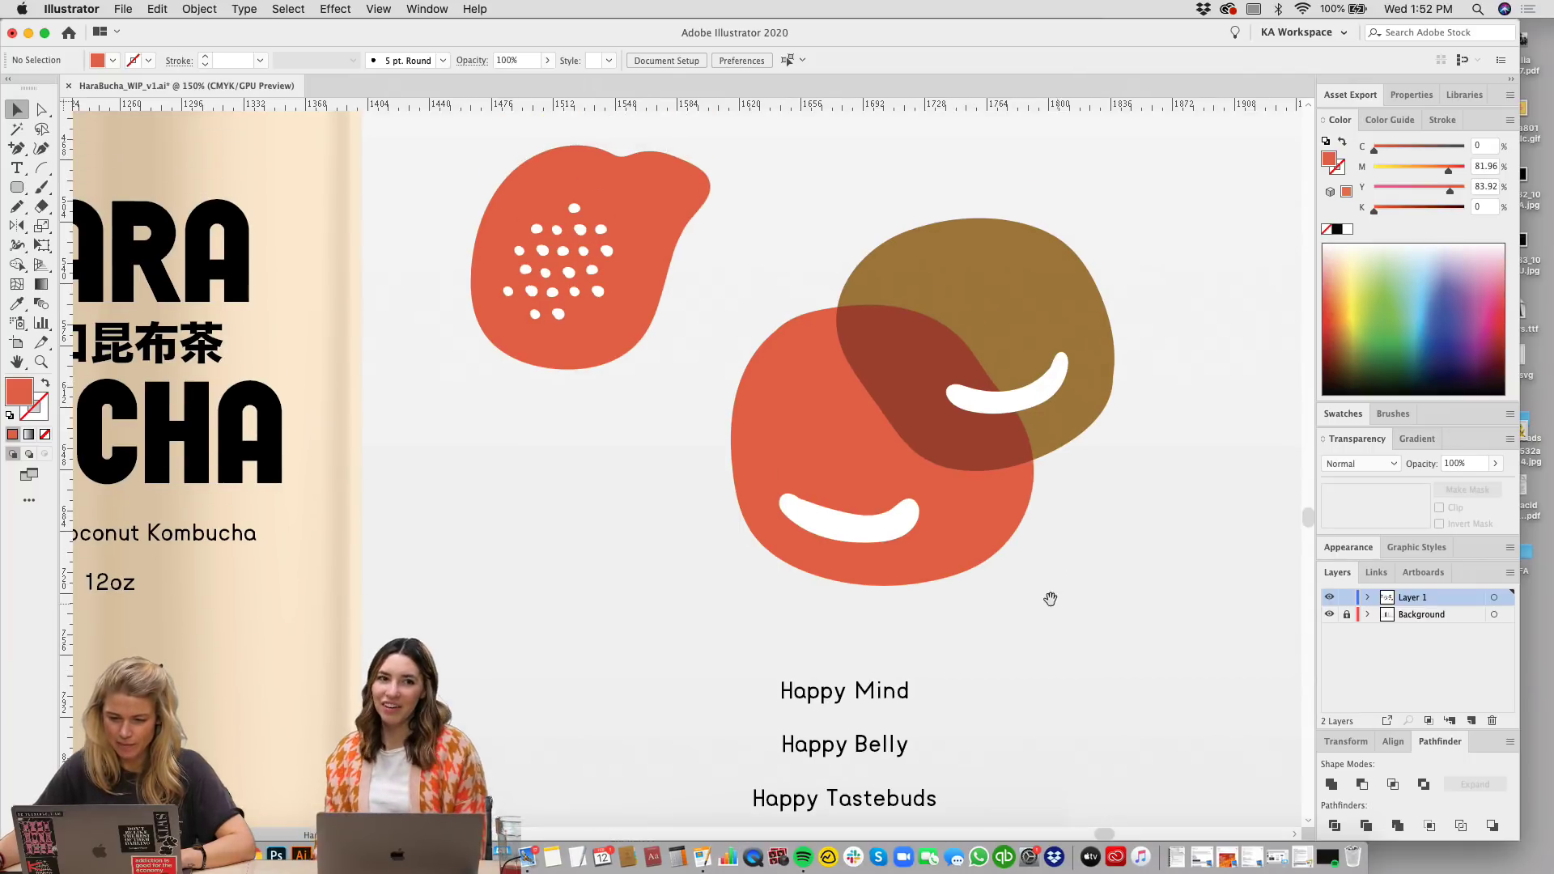
scroll(791, 292, "up", 1)
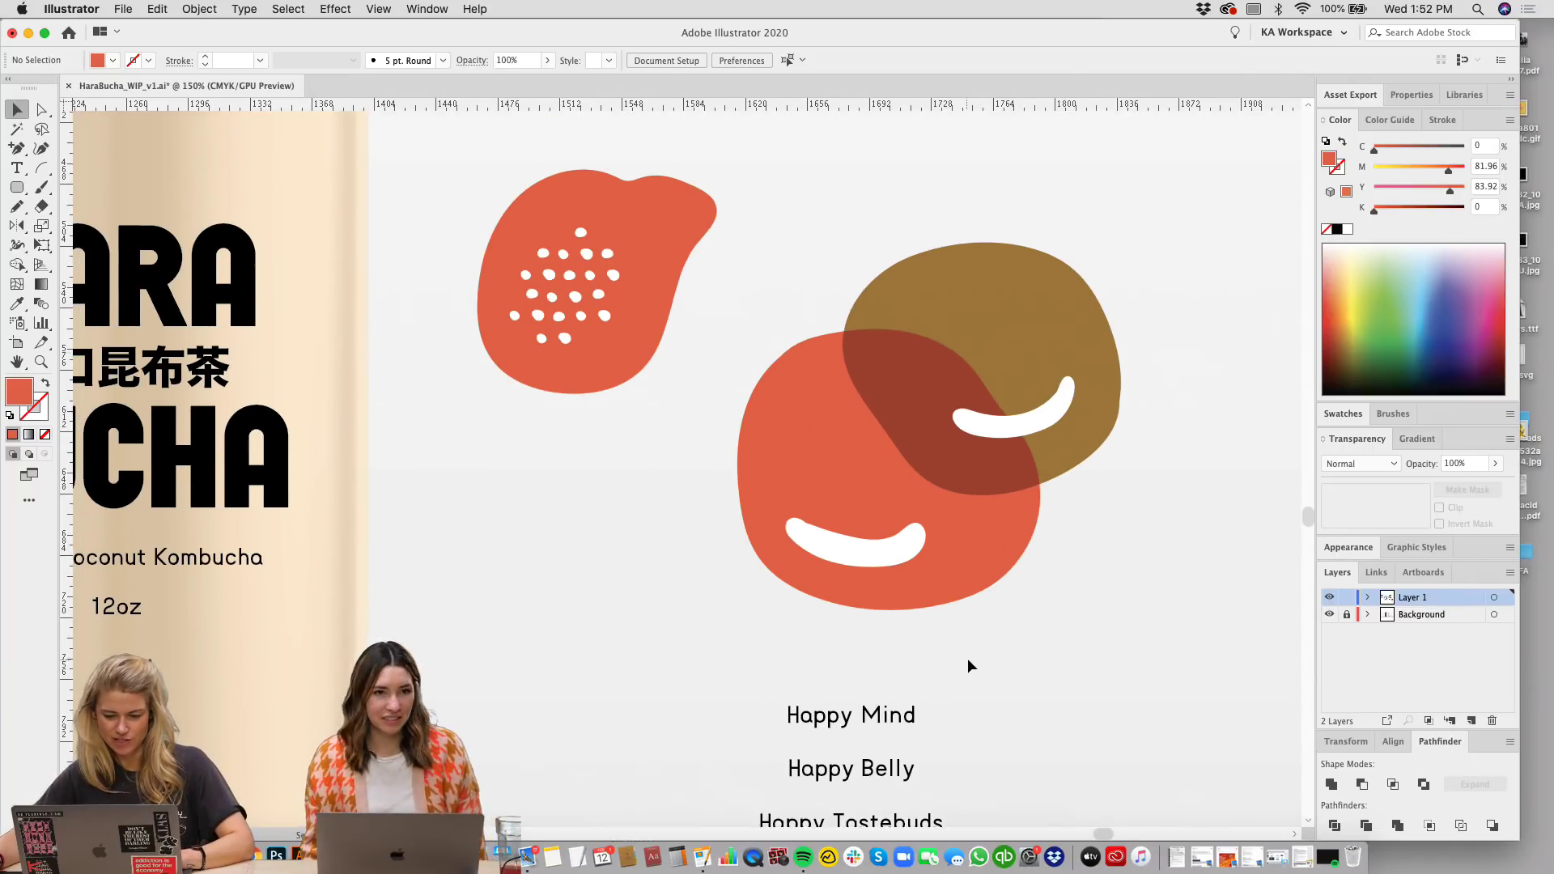
Step: Move the red blob together with its white smile away from the brown blob, up toward the artboard's right edge
left_click(866, 571)
left_click_drag(866, 572, 1288, 233)
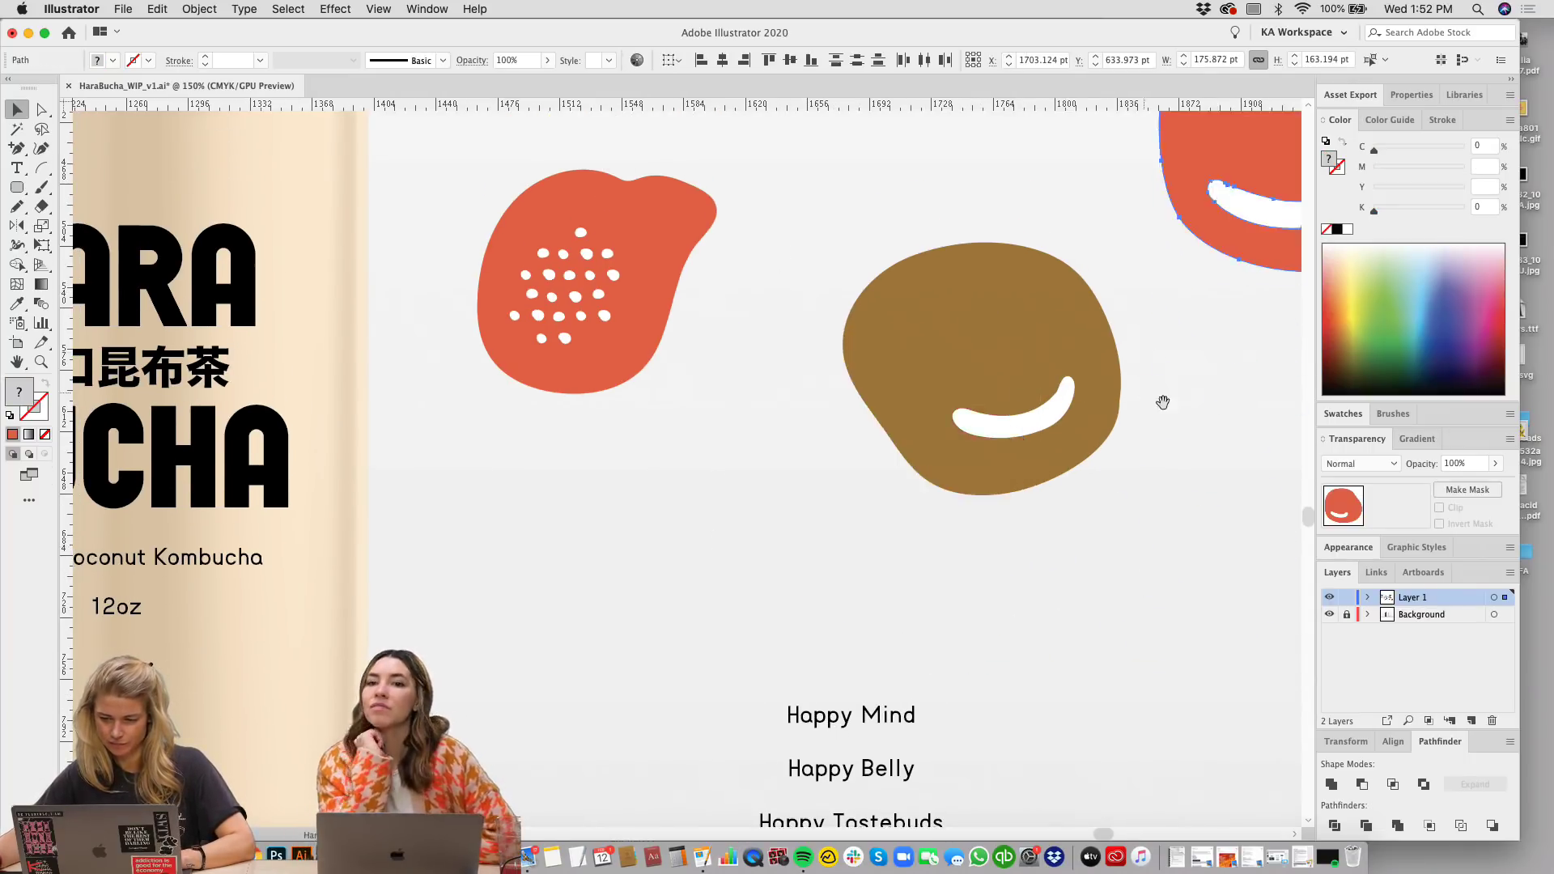
scroll(1163, 402, "right", 2)
scroll(1163, 402, "down", 2)
scroll(704, 483, "up", 4)
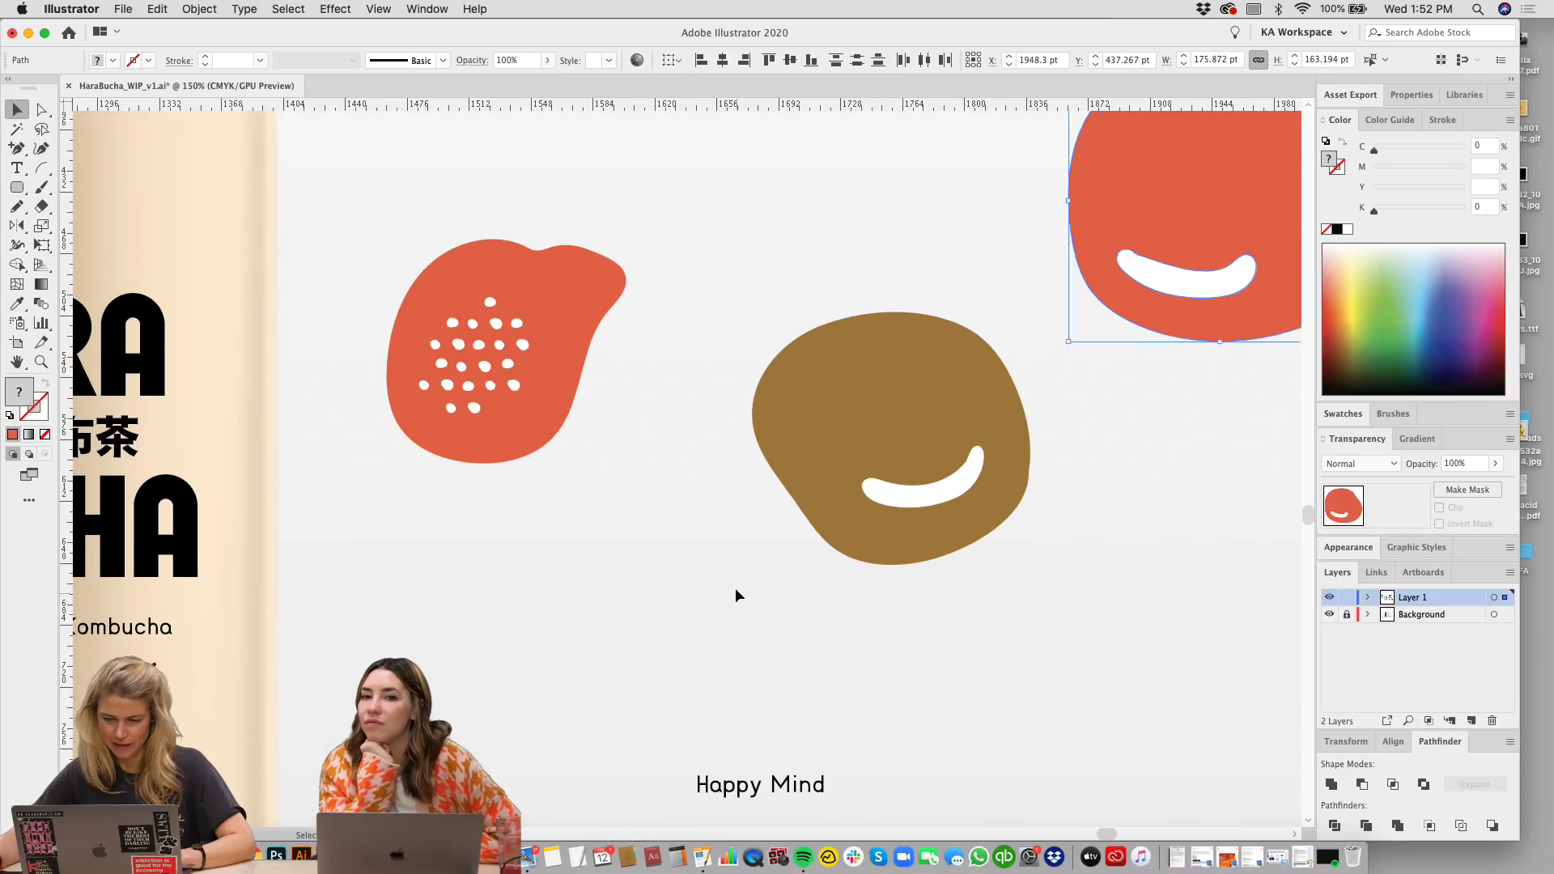
left_click(735, 596)
Step: Sketch a rounded blob about 148 × 129 pt with the Pencil beside the brown blob, and unite its overlapping ends
left_click(16, 209)
scroll(682, 420, "down", 3)
scroll(682, 420, "left", 2)
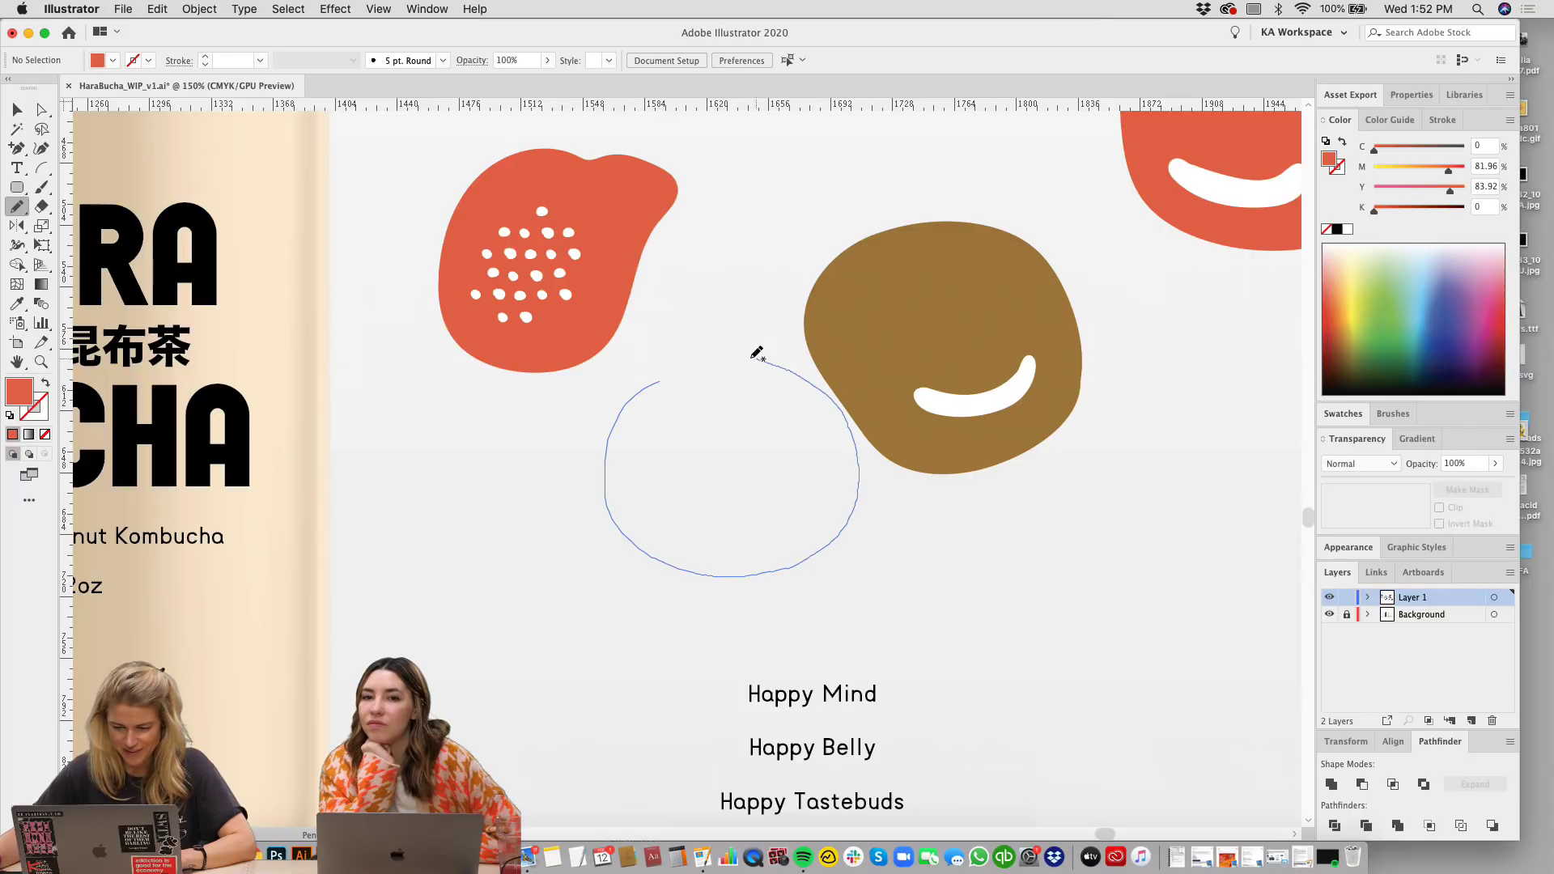
left_click_drag(623, 412, 625, 485)
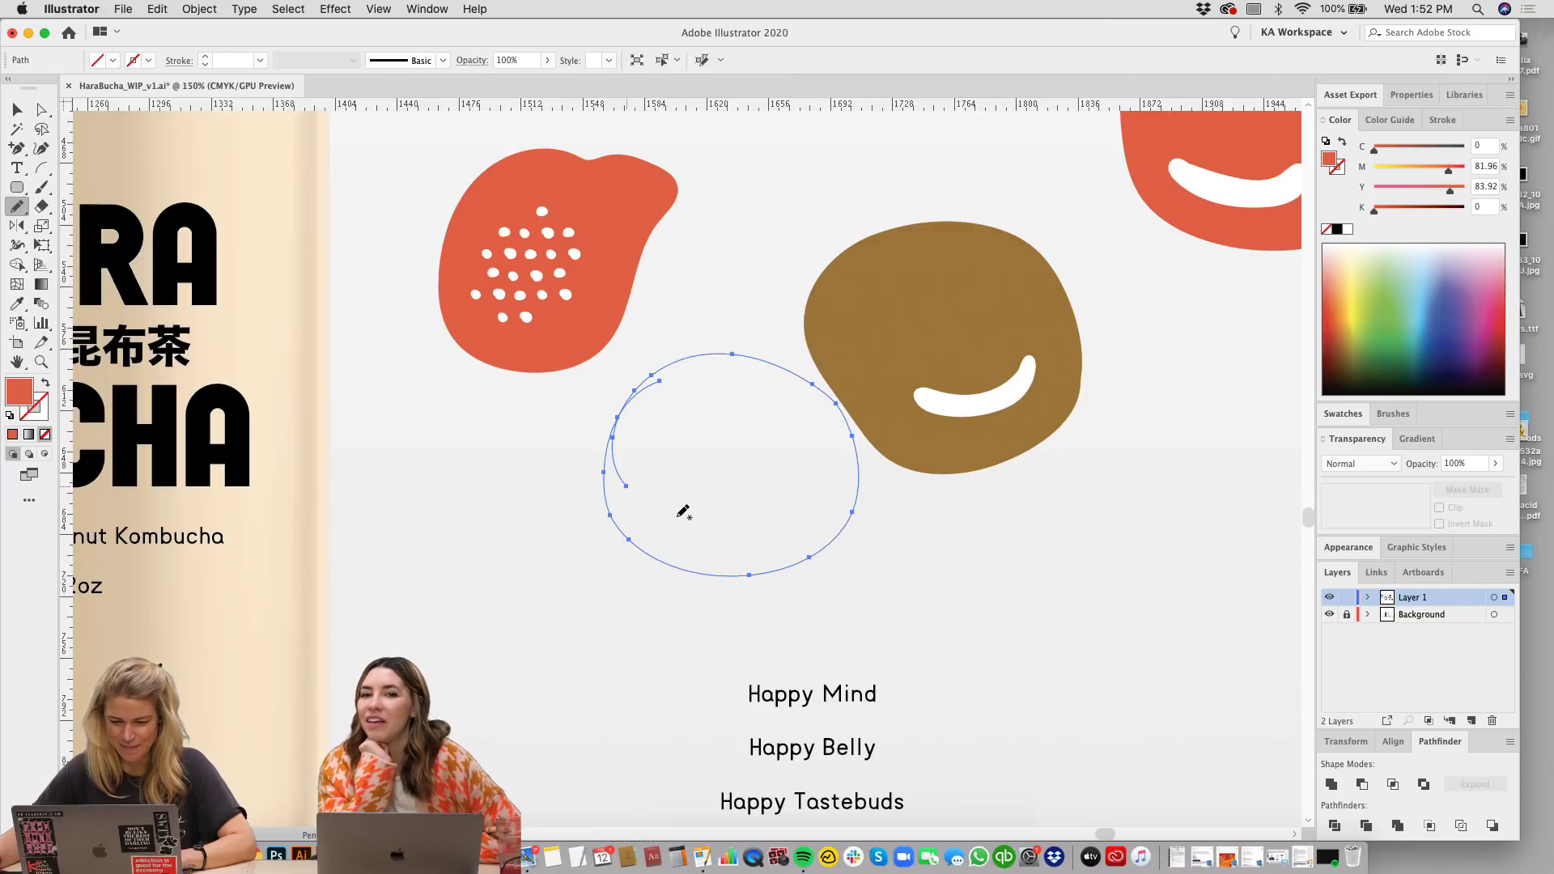
key("v")
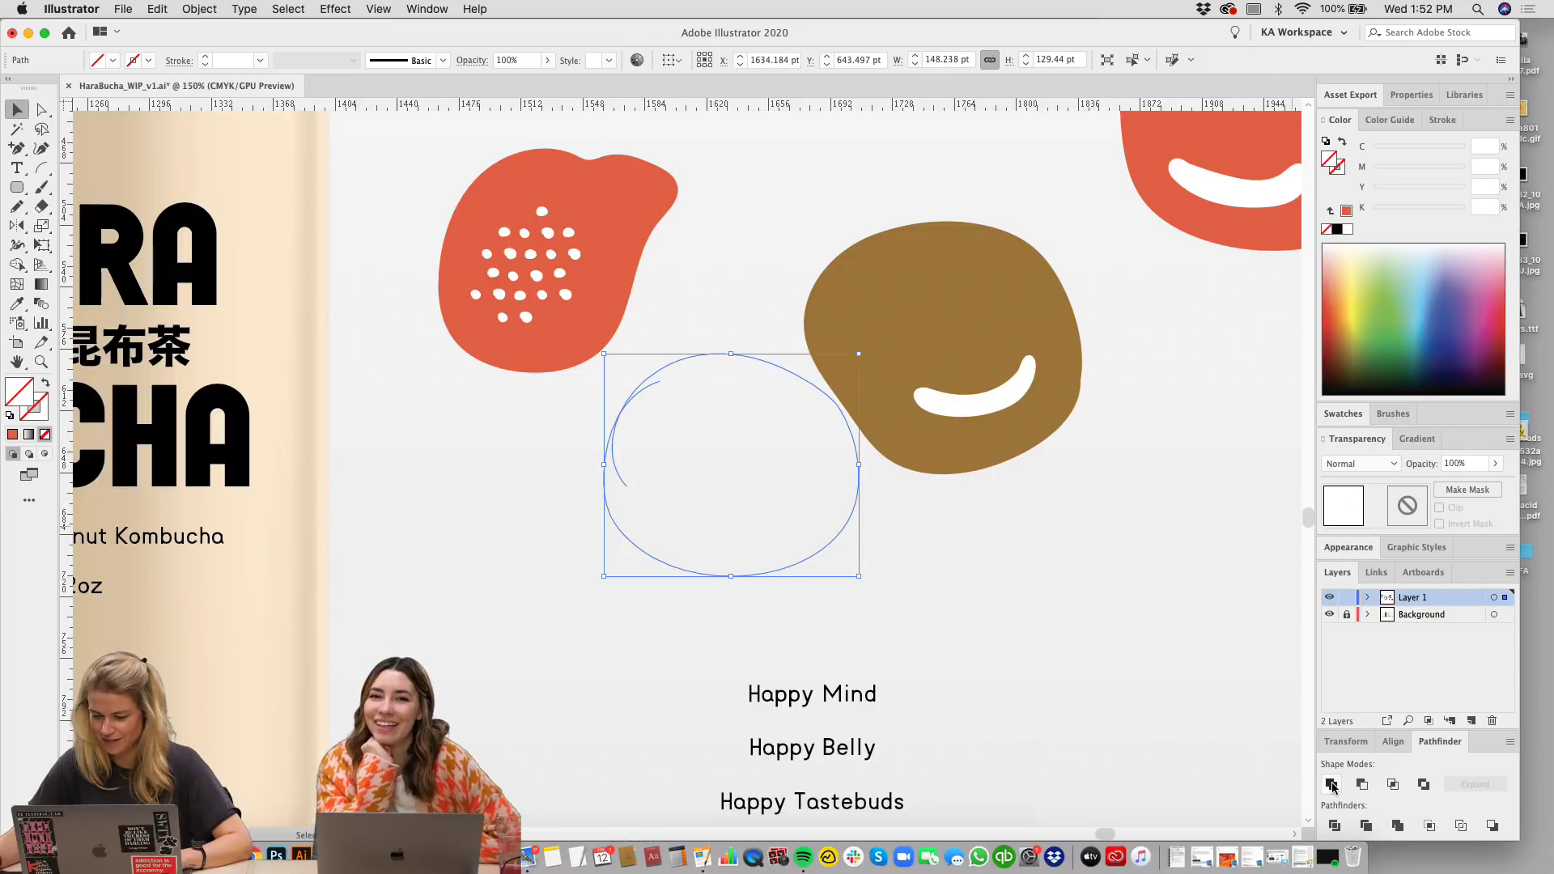
Step: Fill the new blob with the brown sampled from the existing blob, shift it left and enlarge it to about 157 × 137 pt
key("i")
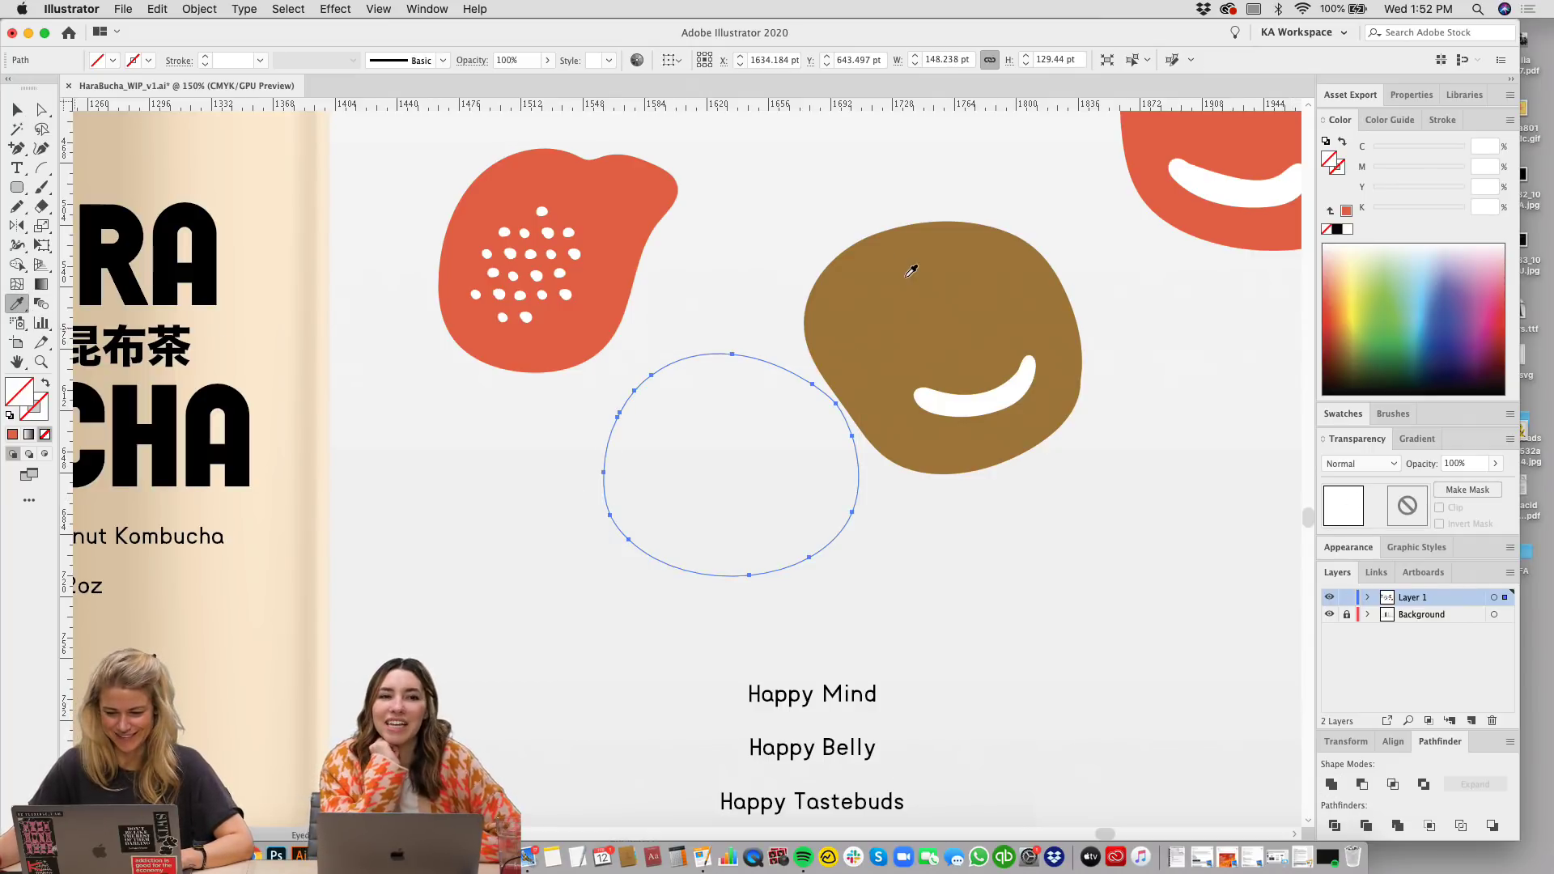
left_click(940, 361)
key("v")
left_click(1019, 574)
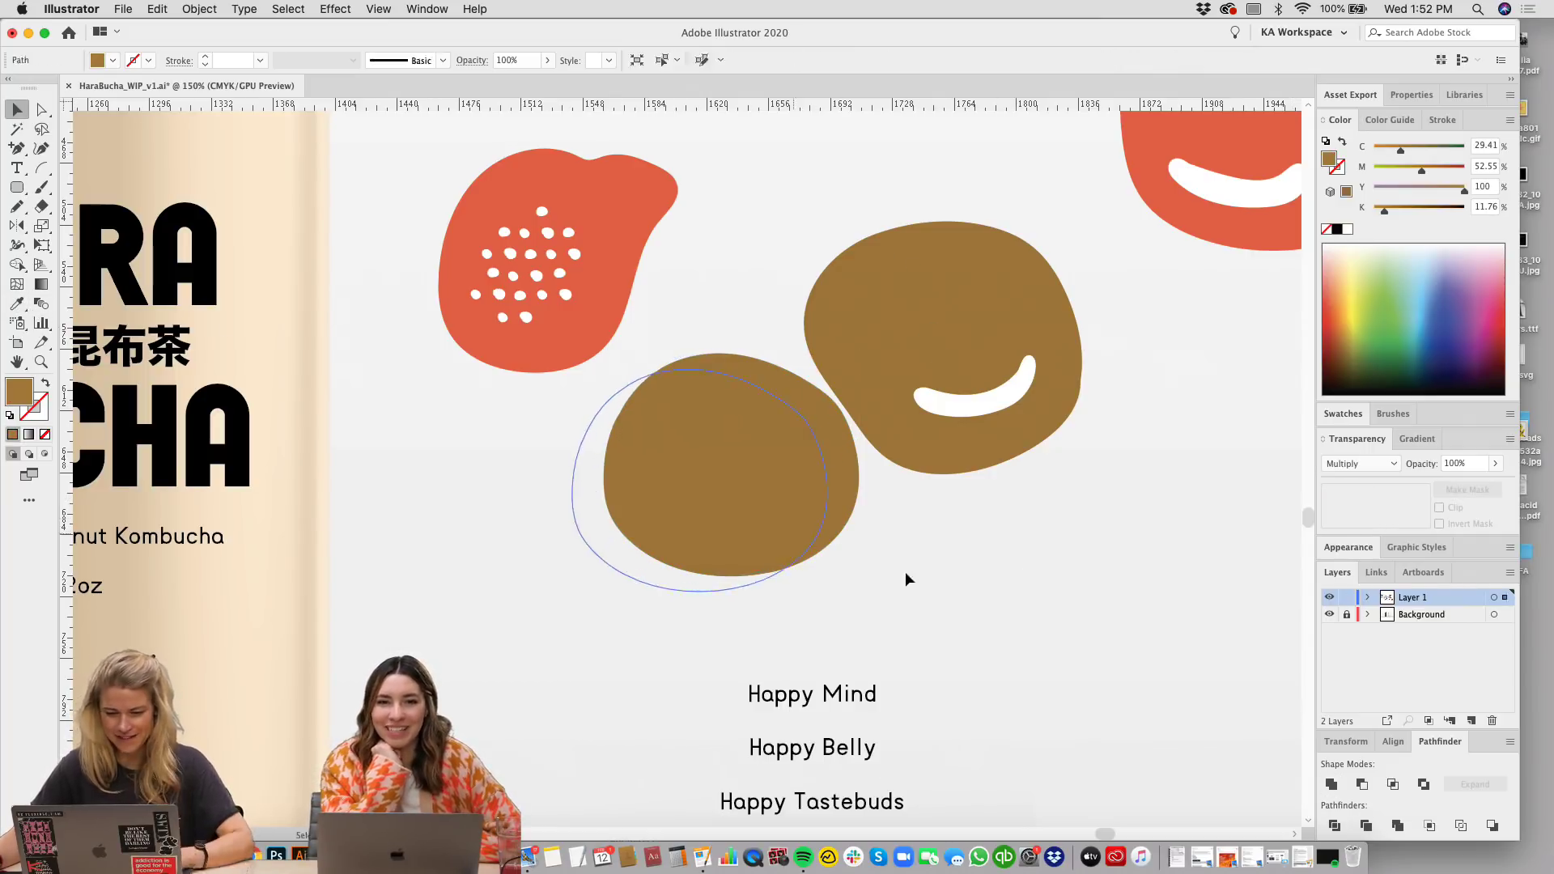
key("ctrl+z")
left_click(827, 489)
left_click(955, 484)
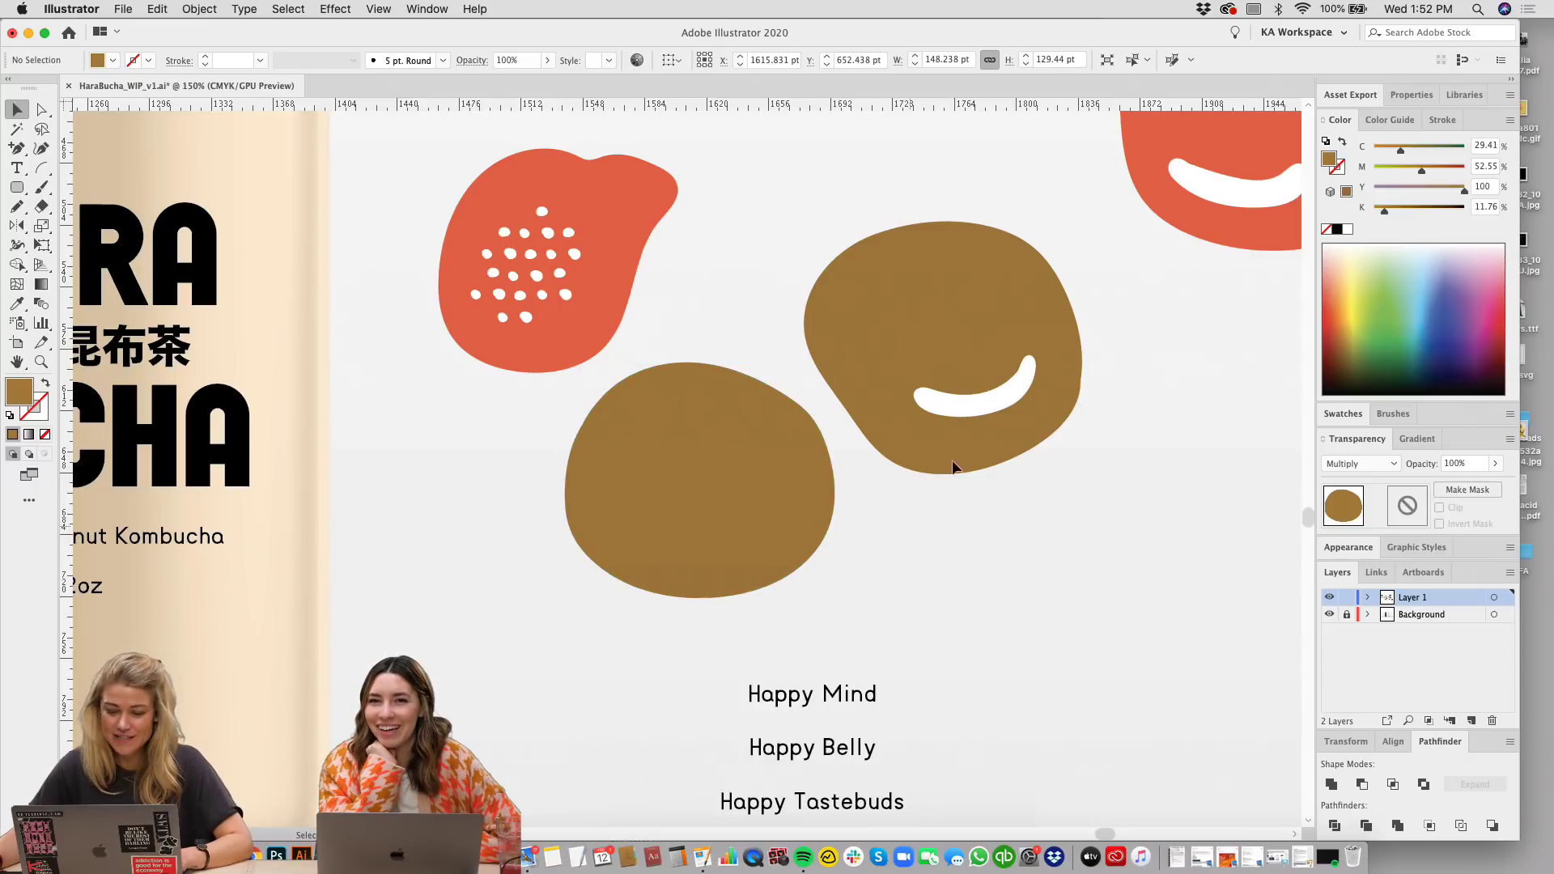
Step: Try placing a copy of the white smile from the upper brown blob on the new brown blob
left_click(983, 393)
scroll(1002, 291, "right", 5)
scroll(1002, 291, "up", 1)
scroll(1002, 290, "left", 3)
left_click(1093, 516)
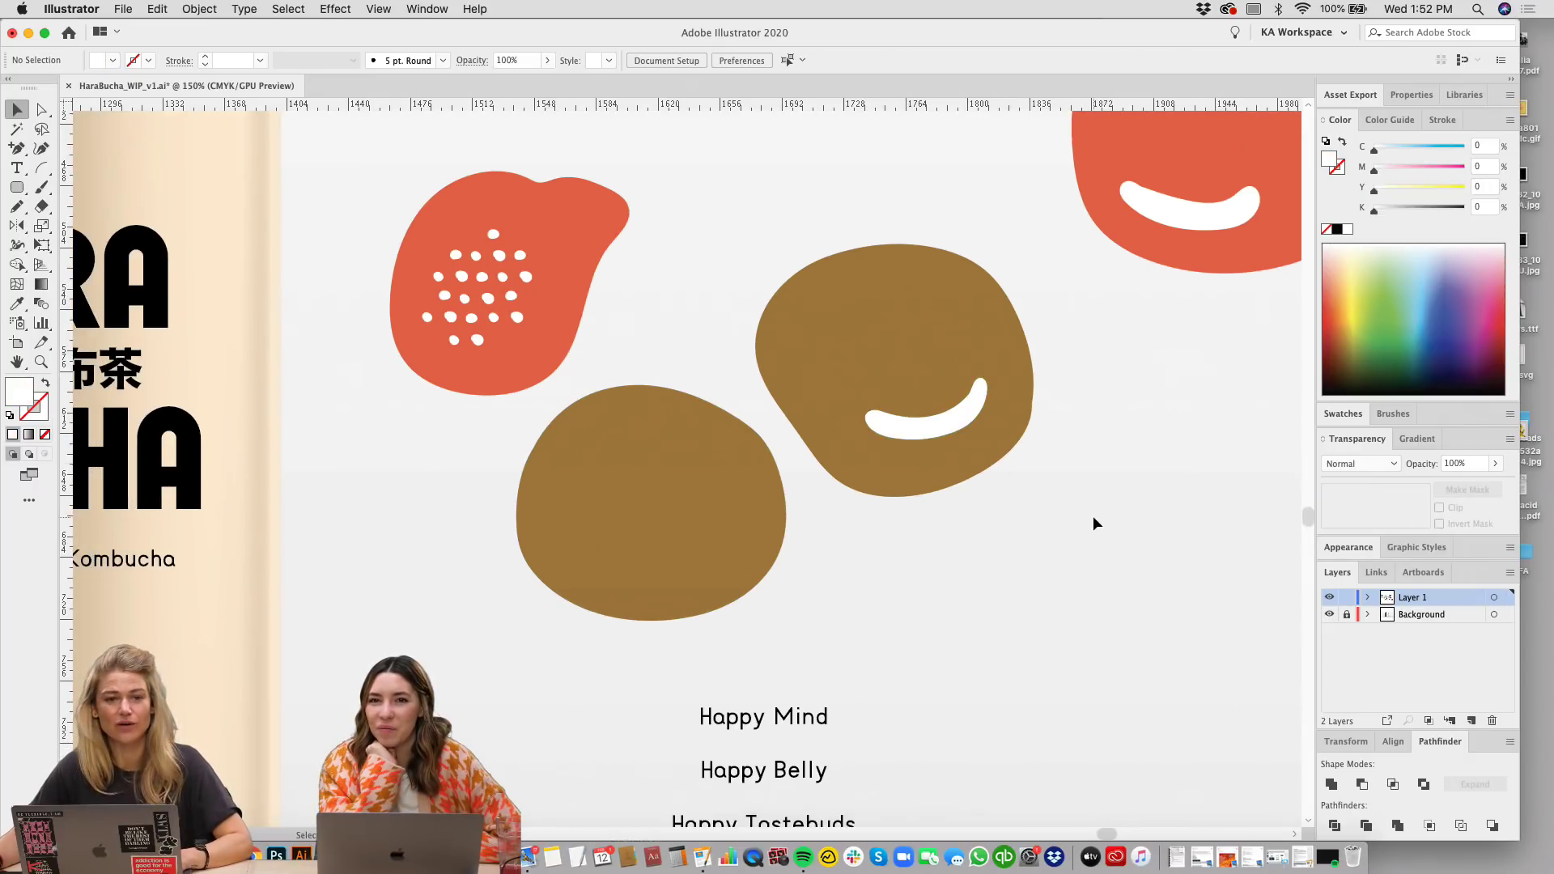
scroll(1087, 525, "left", 1)
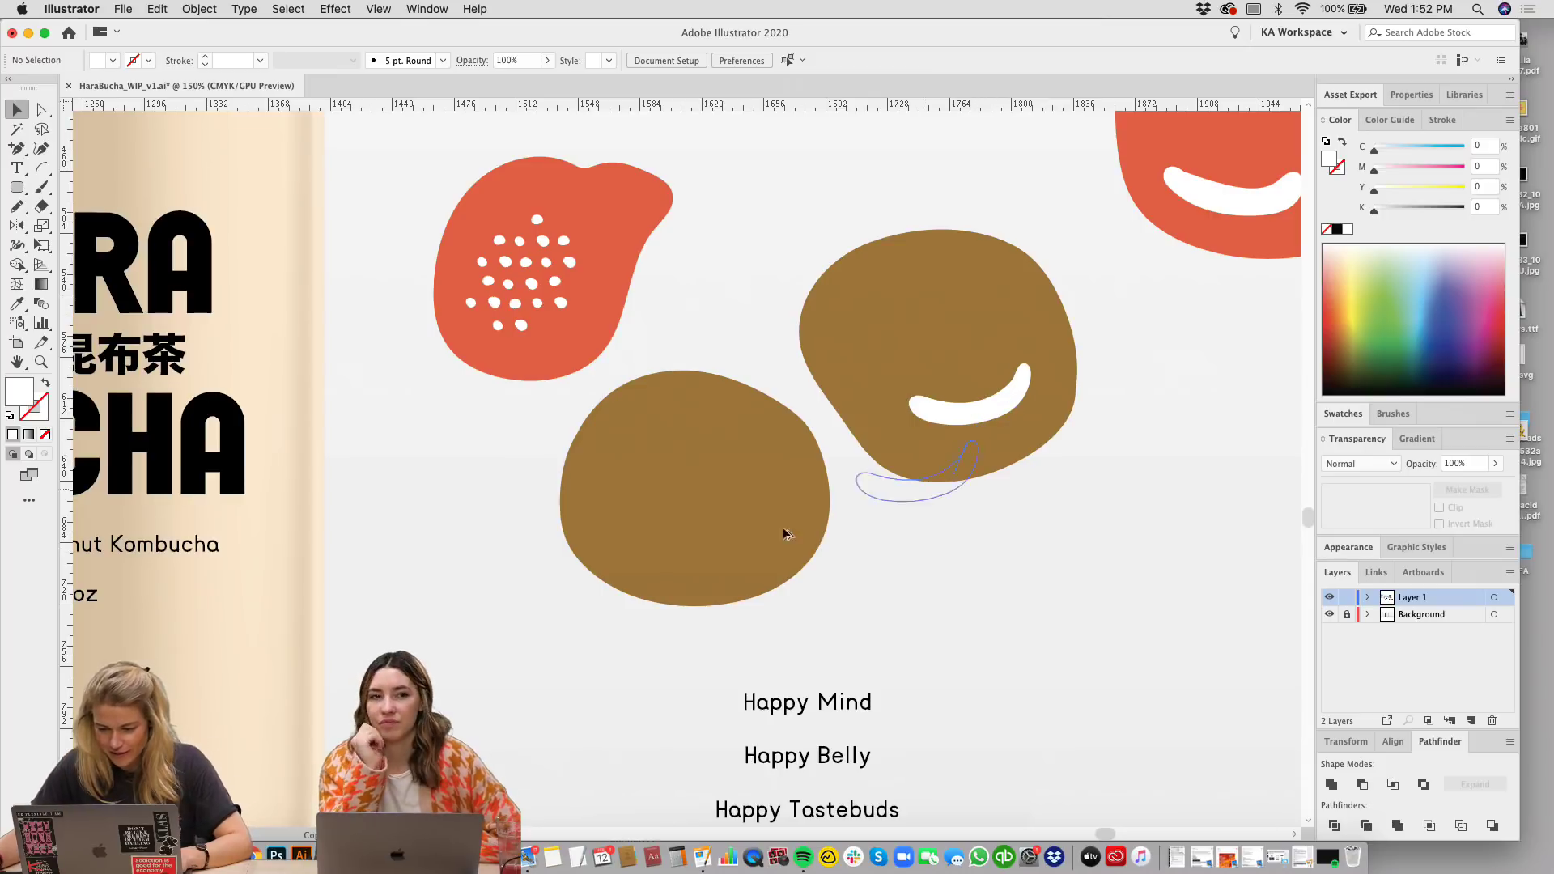
left_click(708, 540)
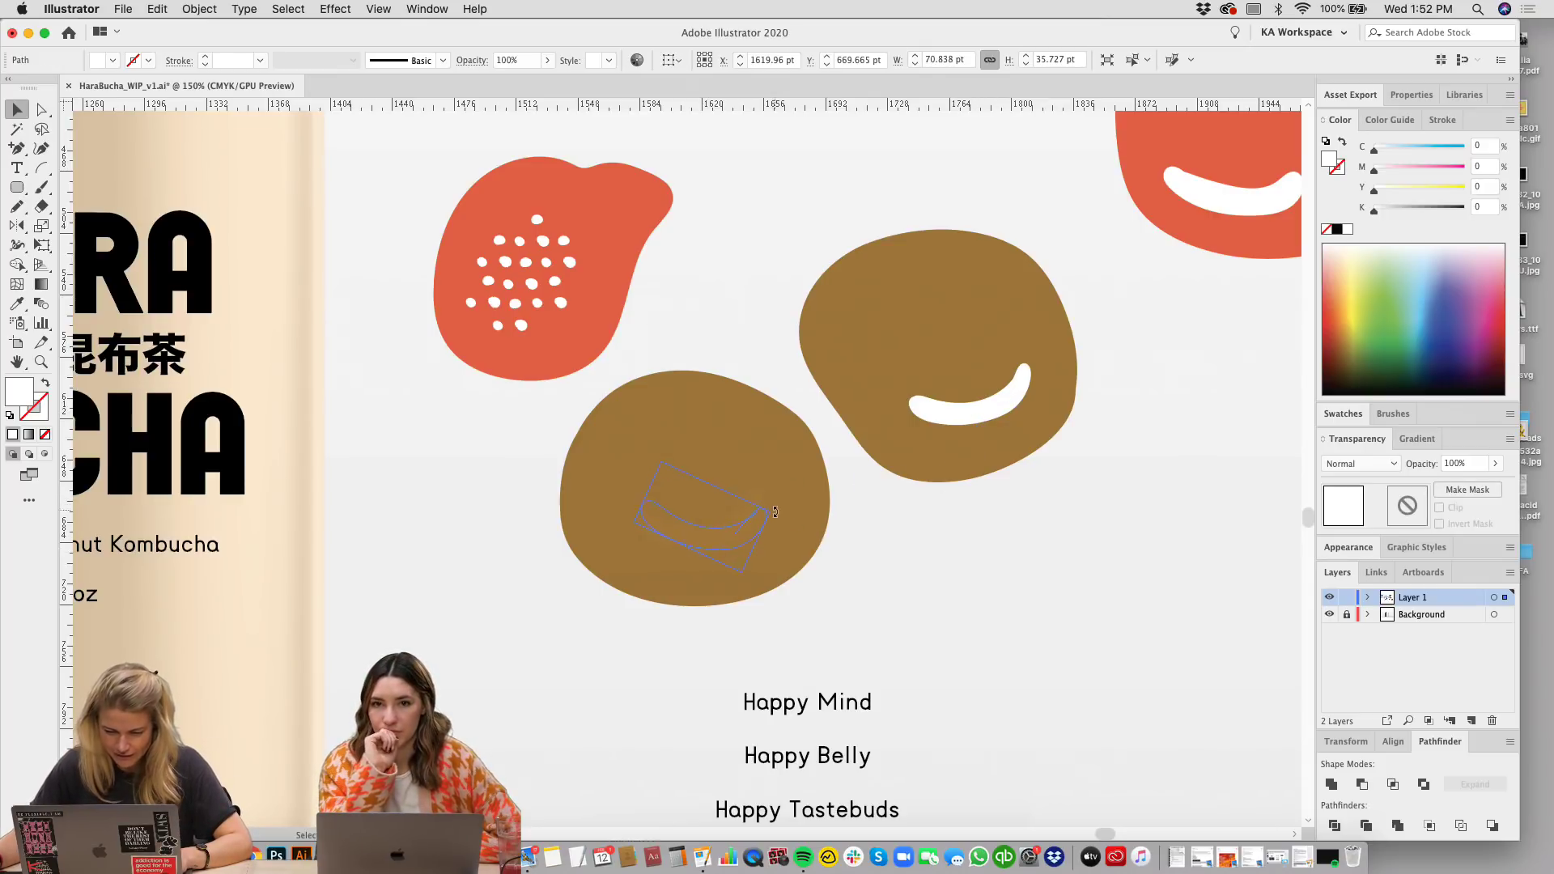
scroll(271, 256, "right", 1)
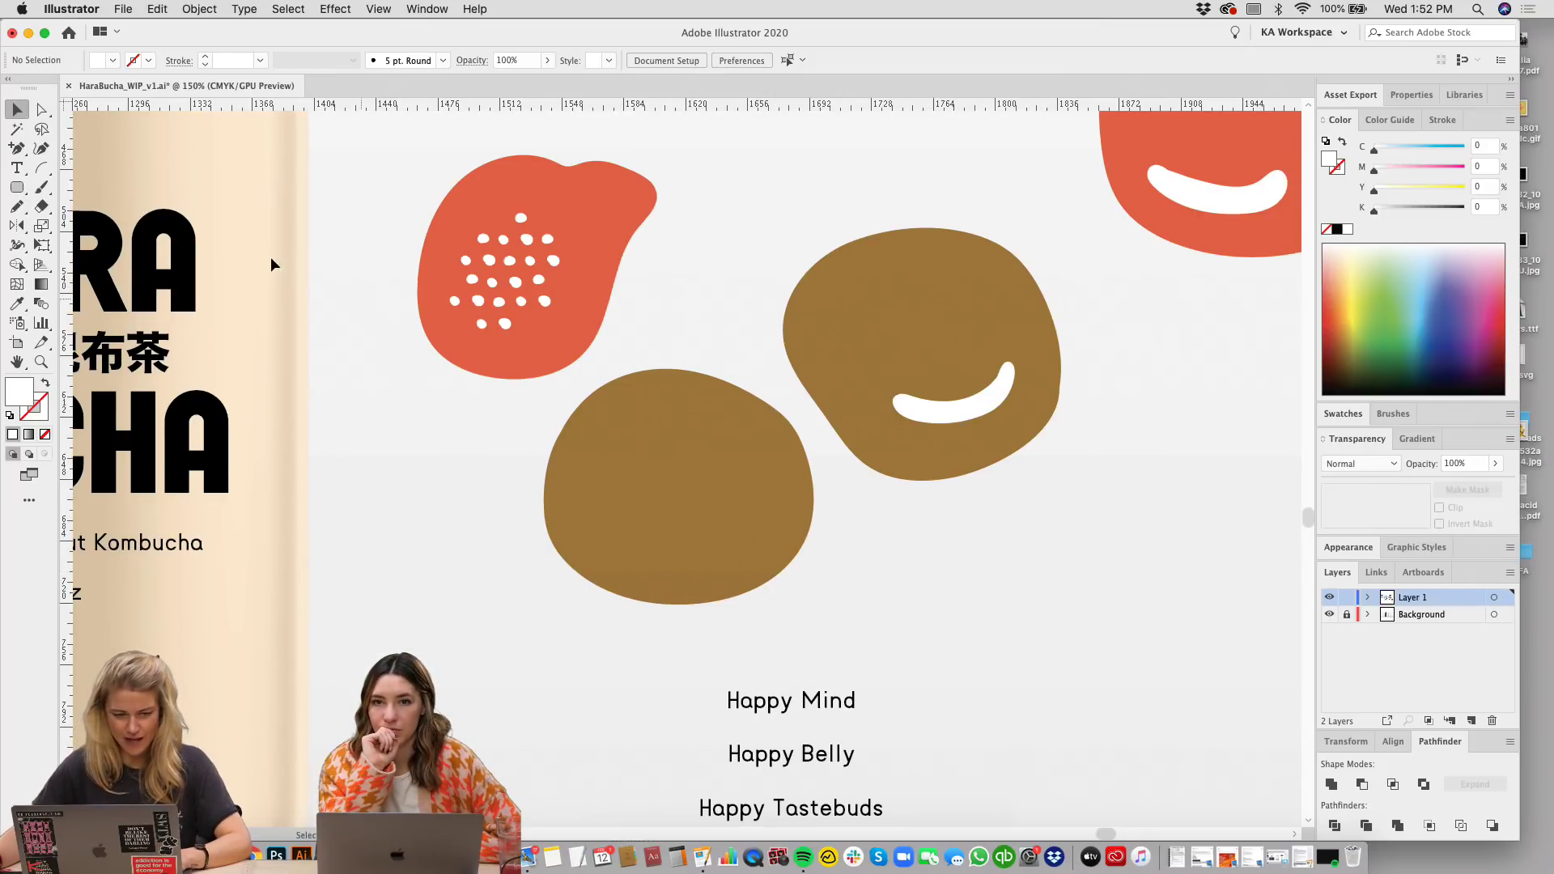
Step: Try copying the black smile line from the round face emblem beside the reference images onto the new brown blob
scroll(593, 578, "down", 10)
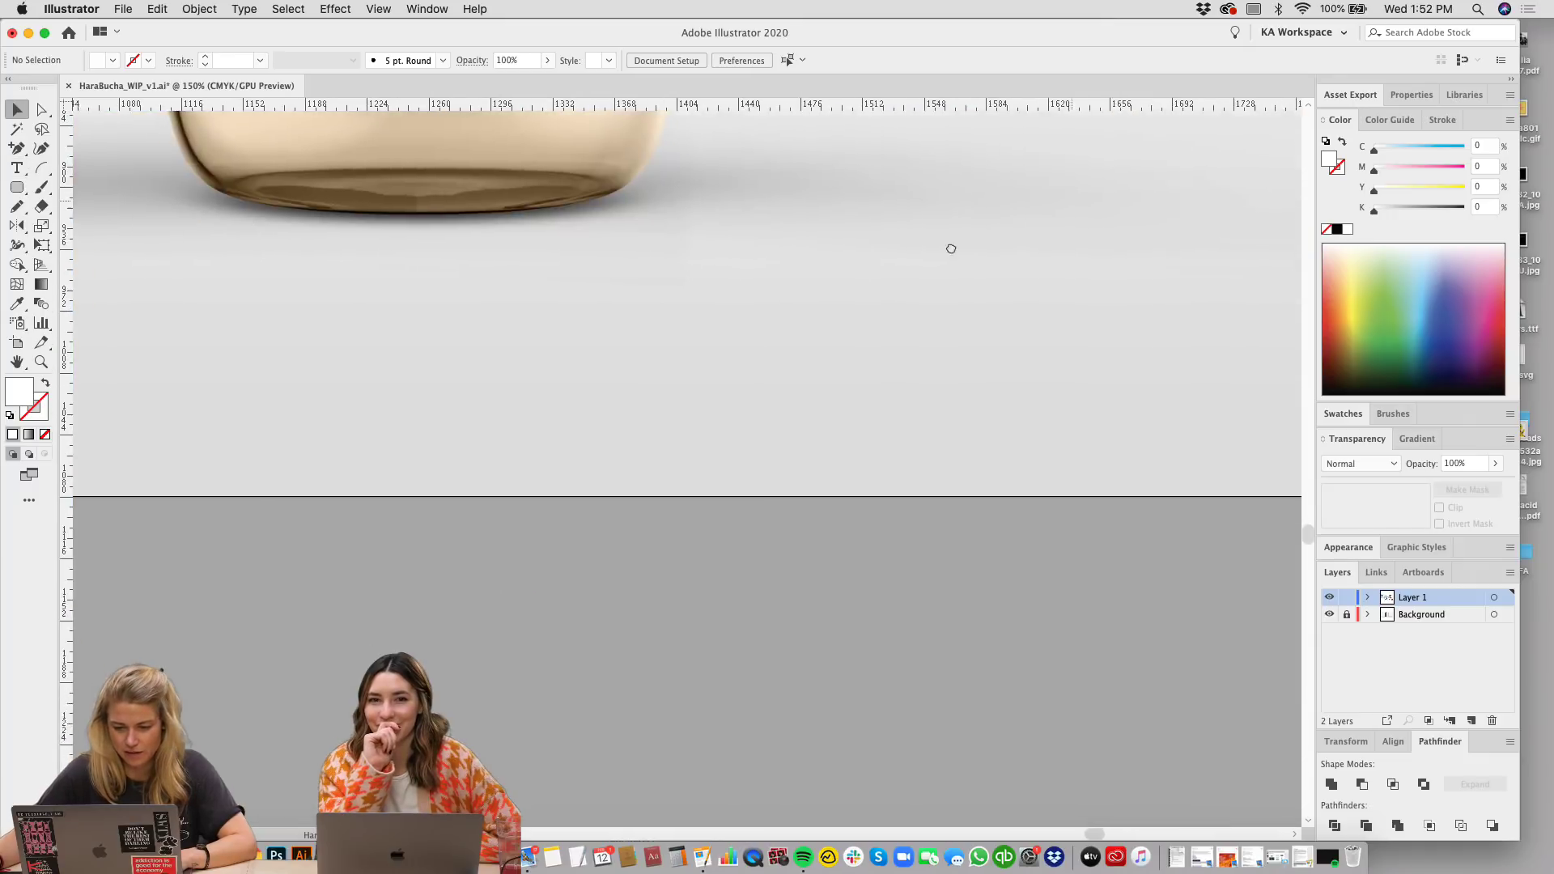
scroll(993, 405, "right", 10)
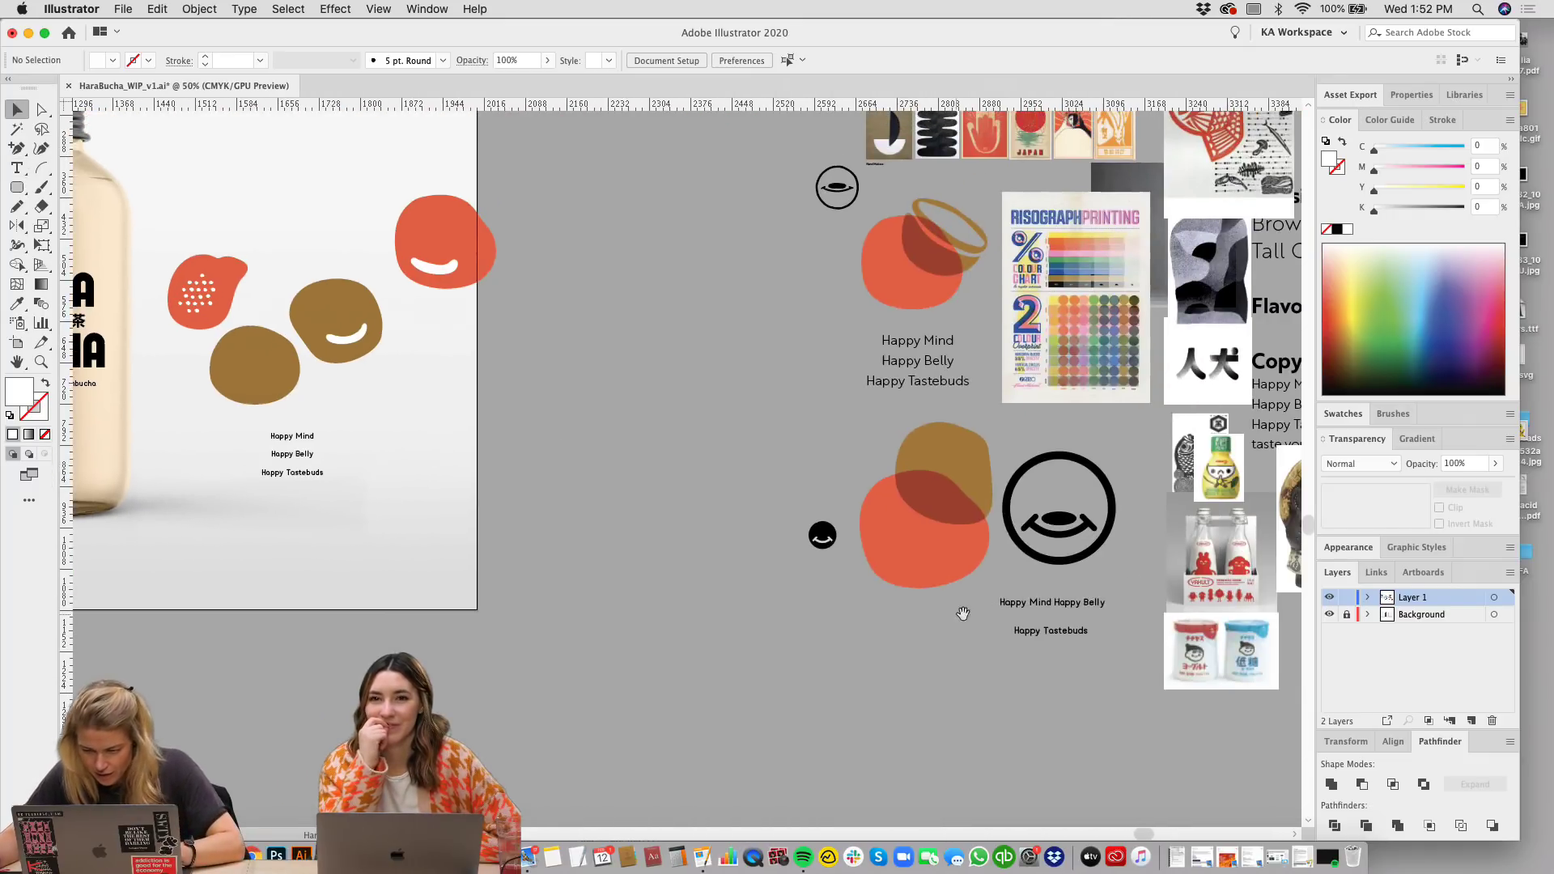
left_click(825, 197)
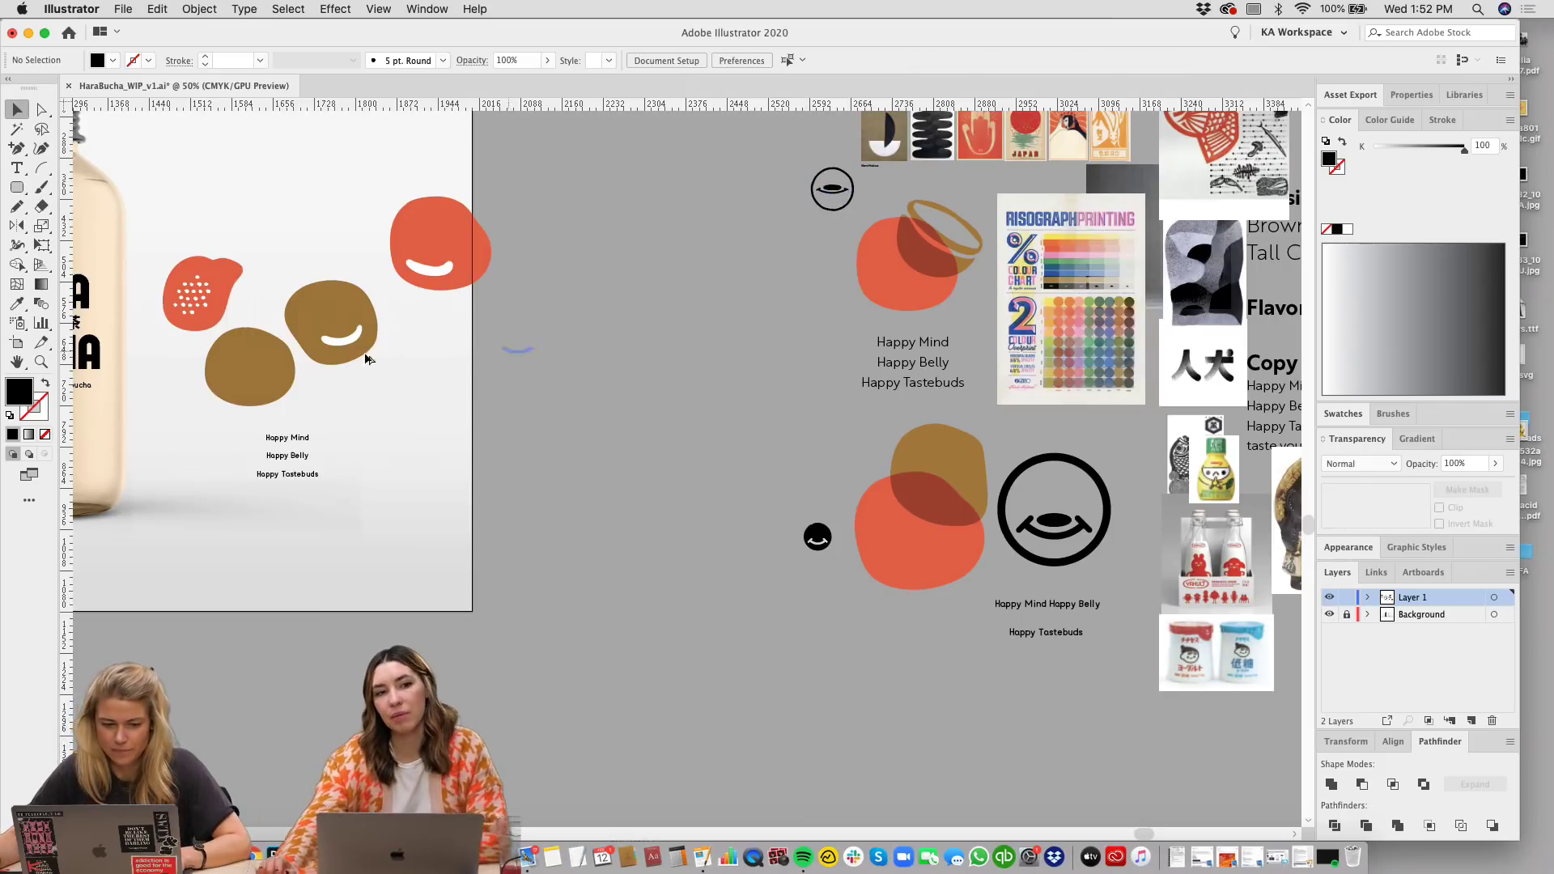
left_click(240, 386)
scroll(893, 472, "up", 10)
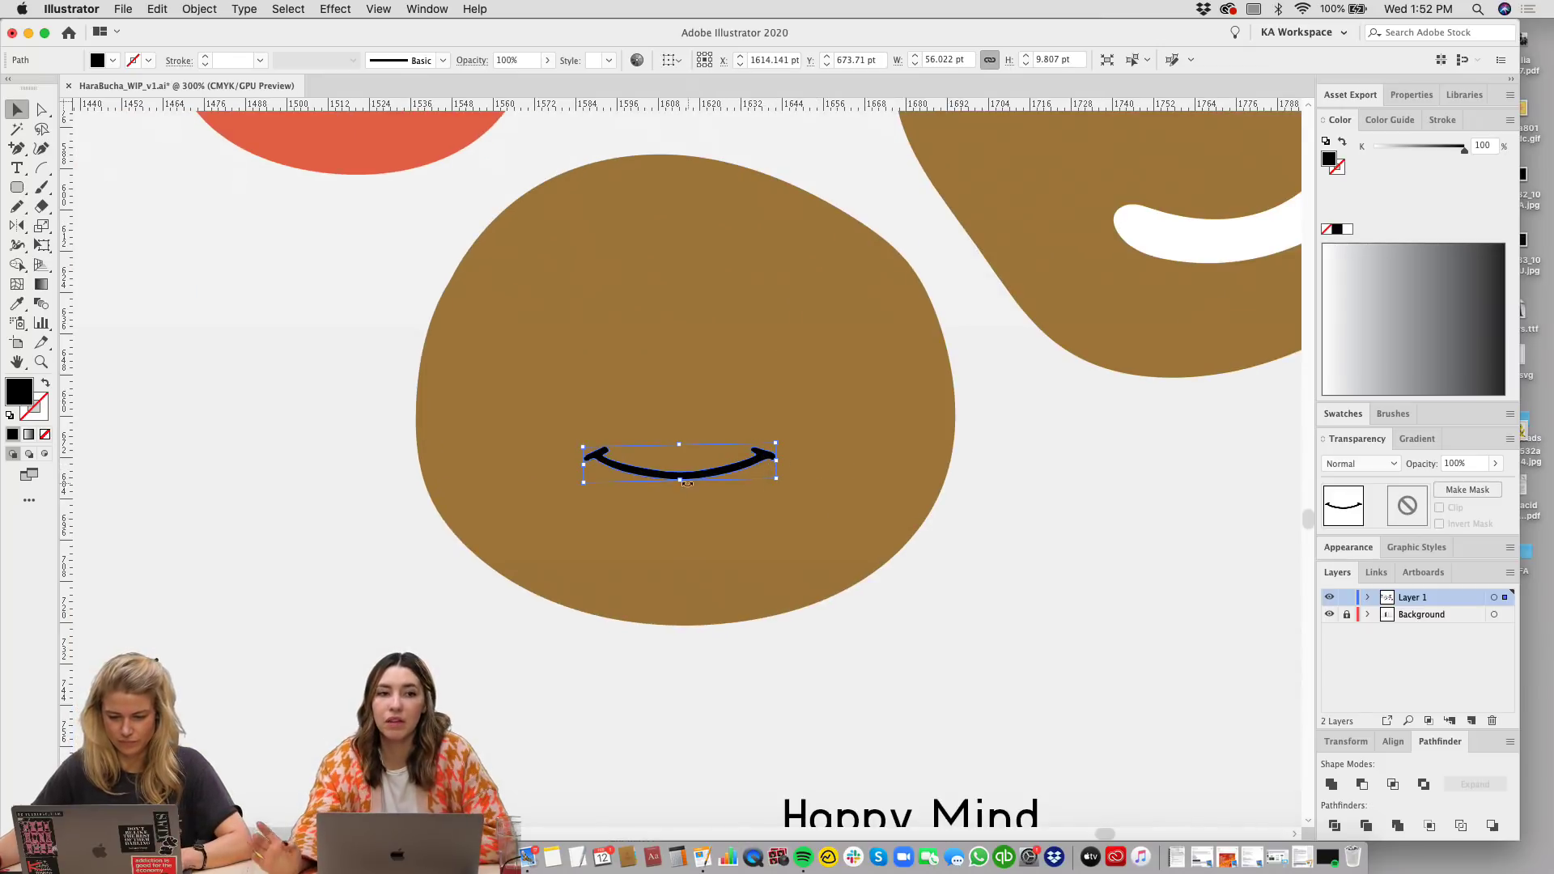
Step: Stretch the black smile taller and enlarge it to about 98 × 35 pt on the brown blob
left_click_drag(678, 485, 678, 504)
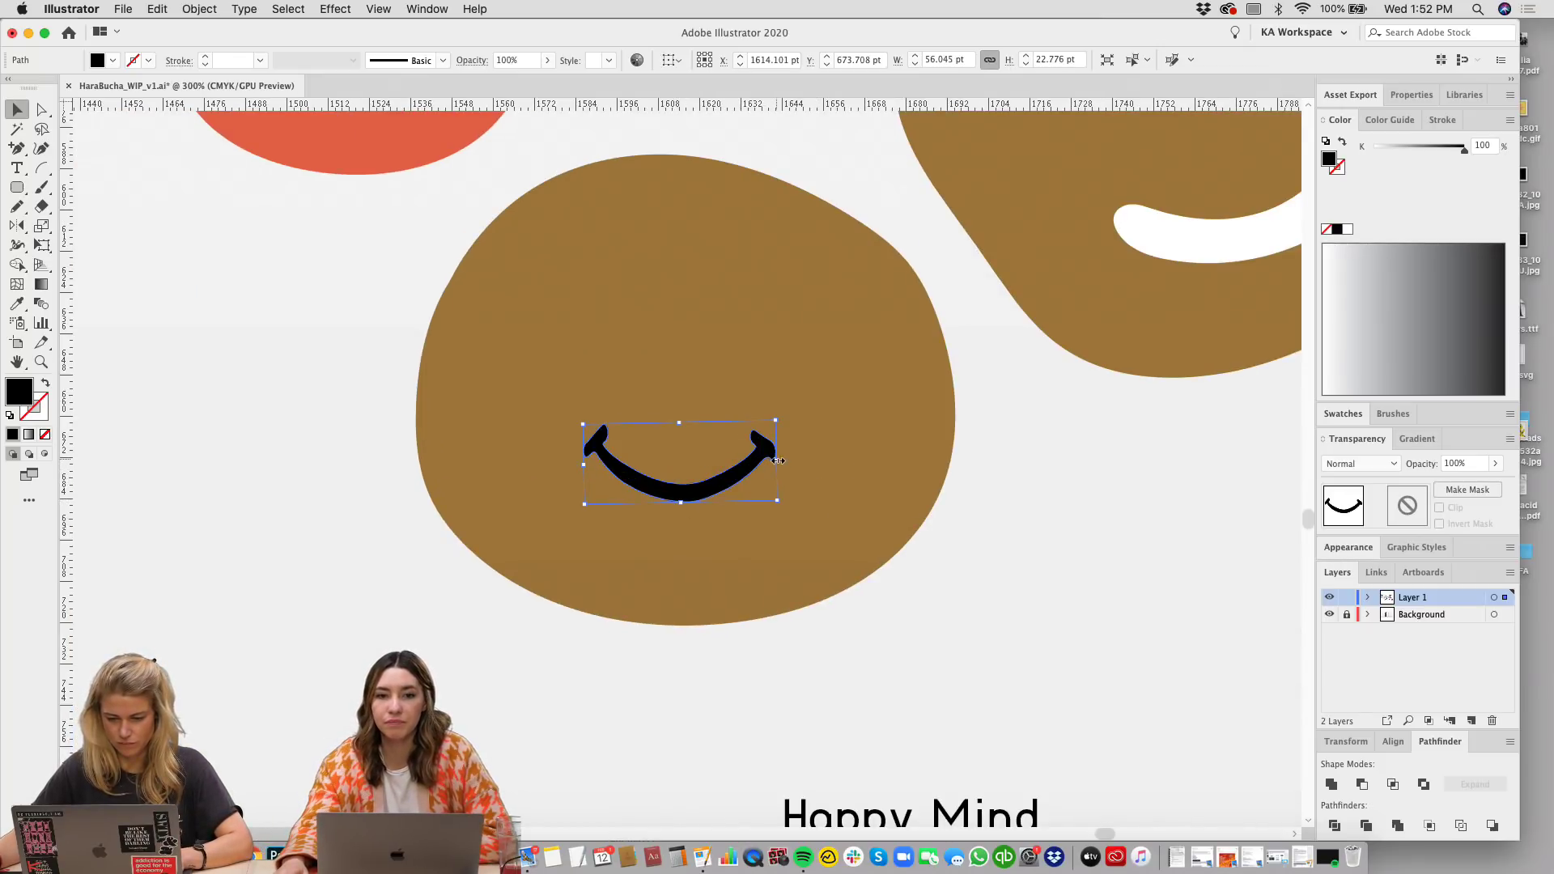
left_click_drag(778, 461, 847, 458)
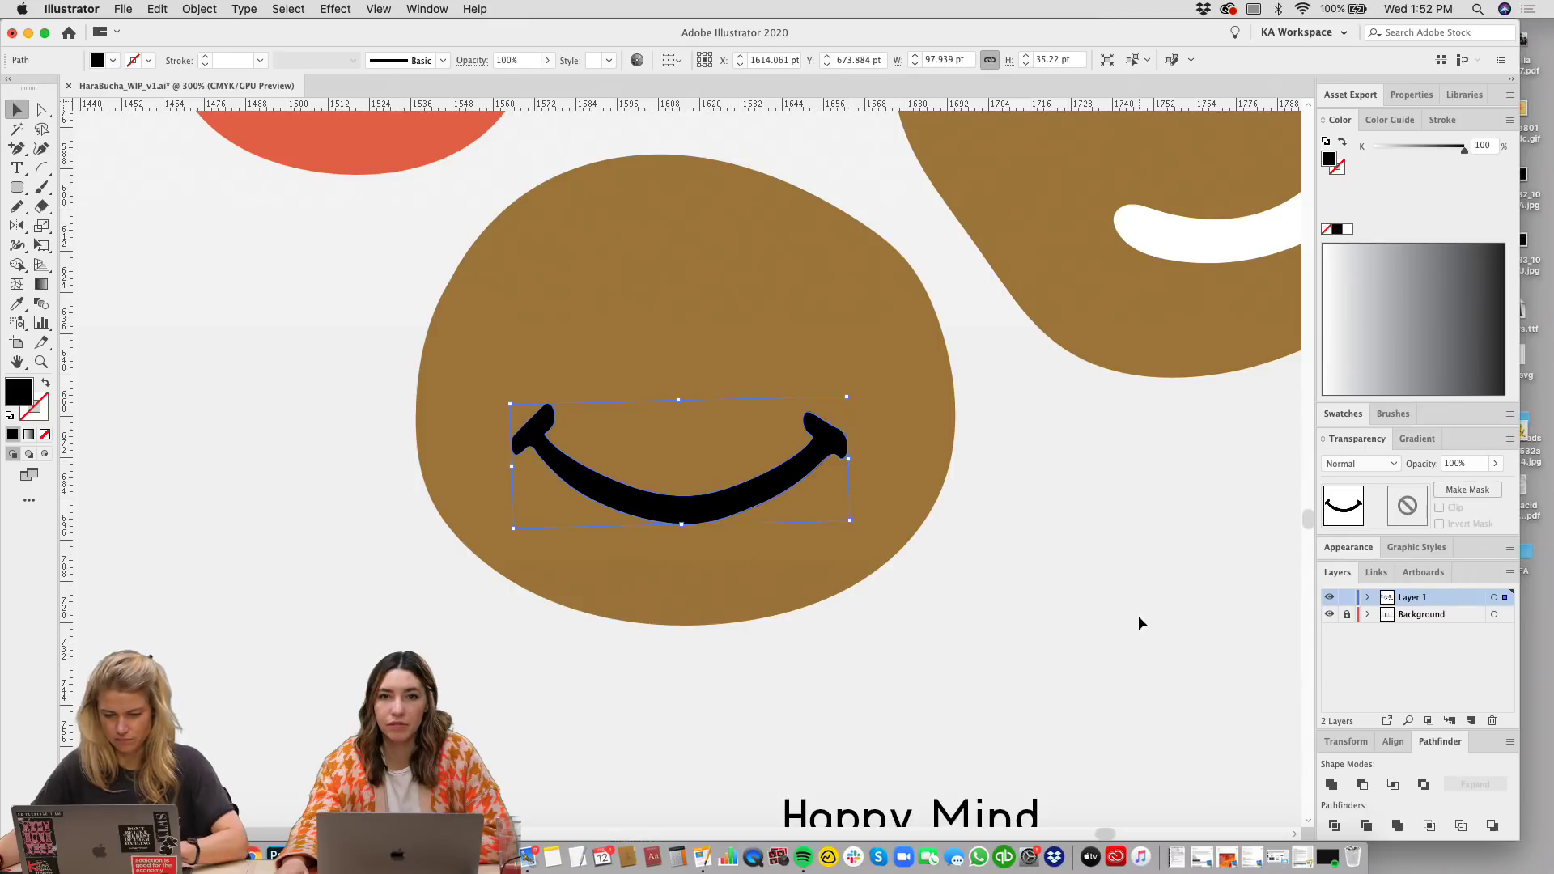
key("super+minus")
key("super+minus")
scroll(996, 590, "up", 3)
left_click(971, 608)
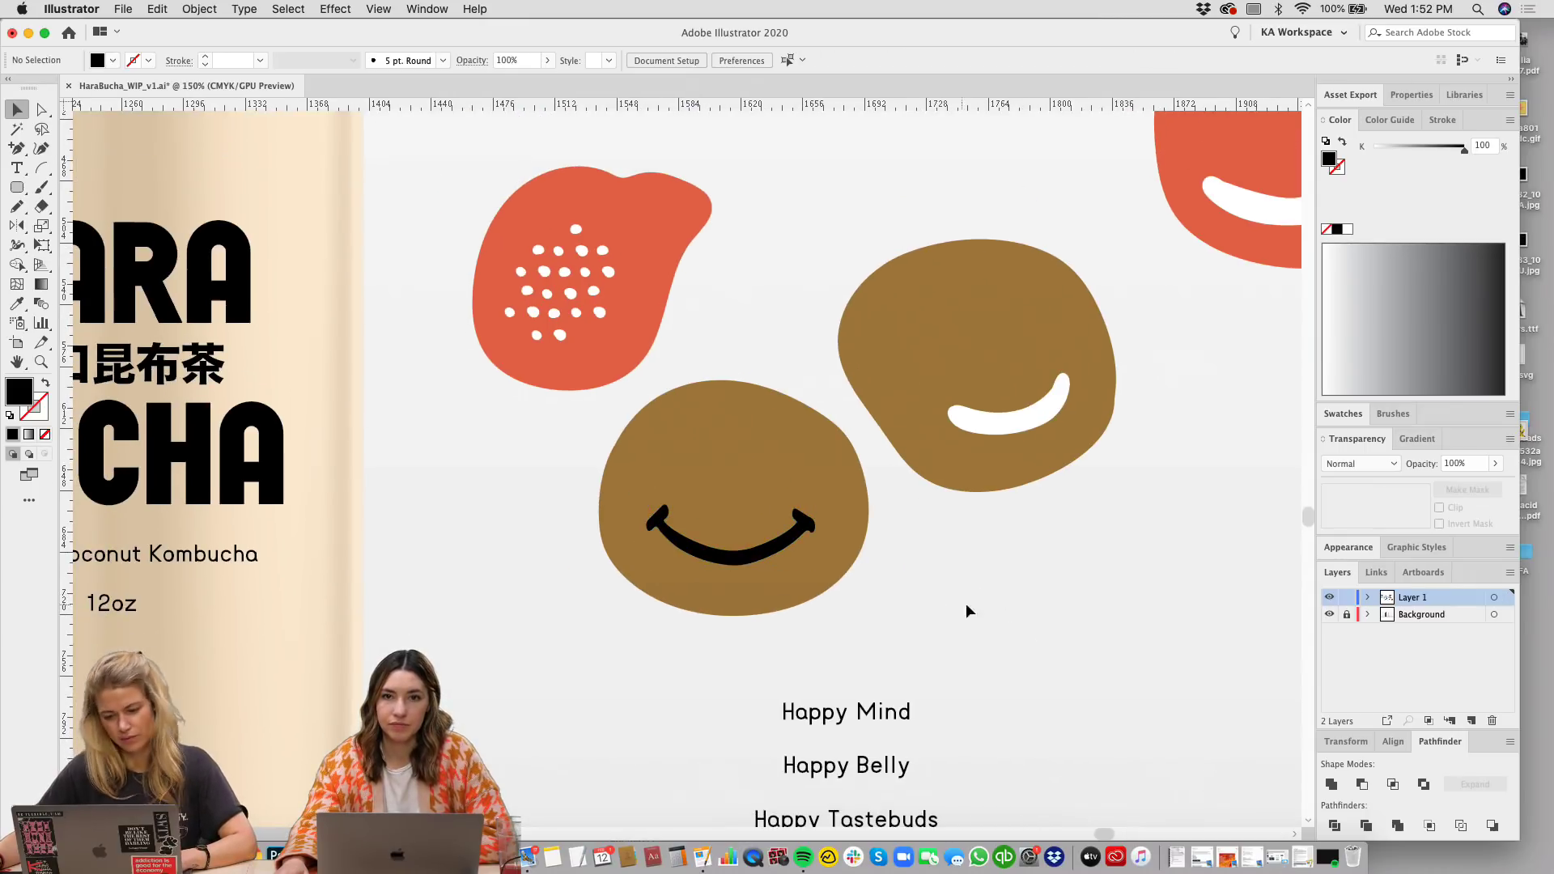
scroll(968, 611, "down", 2)
Step: Try nudging the lower brown blob, undo the move, and delete the black smile from it
left_click(733, 535)
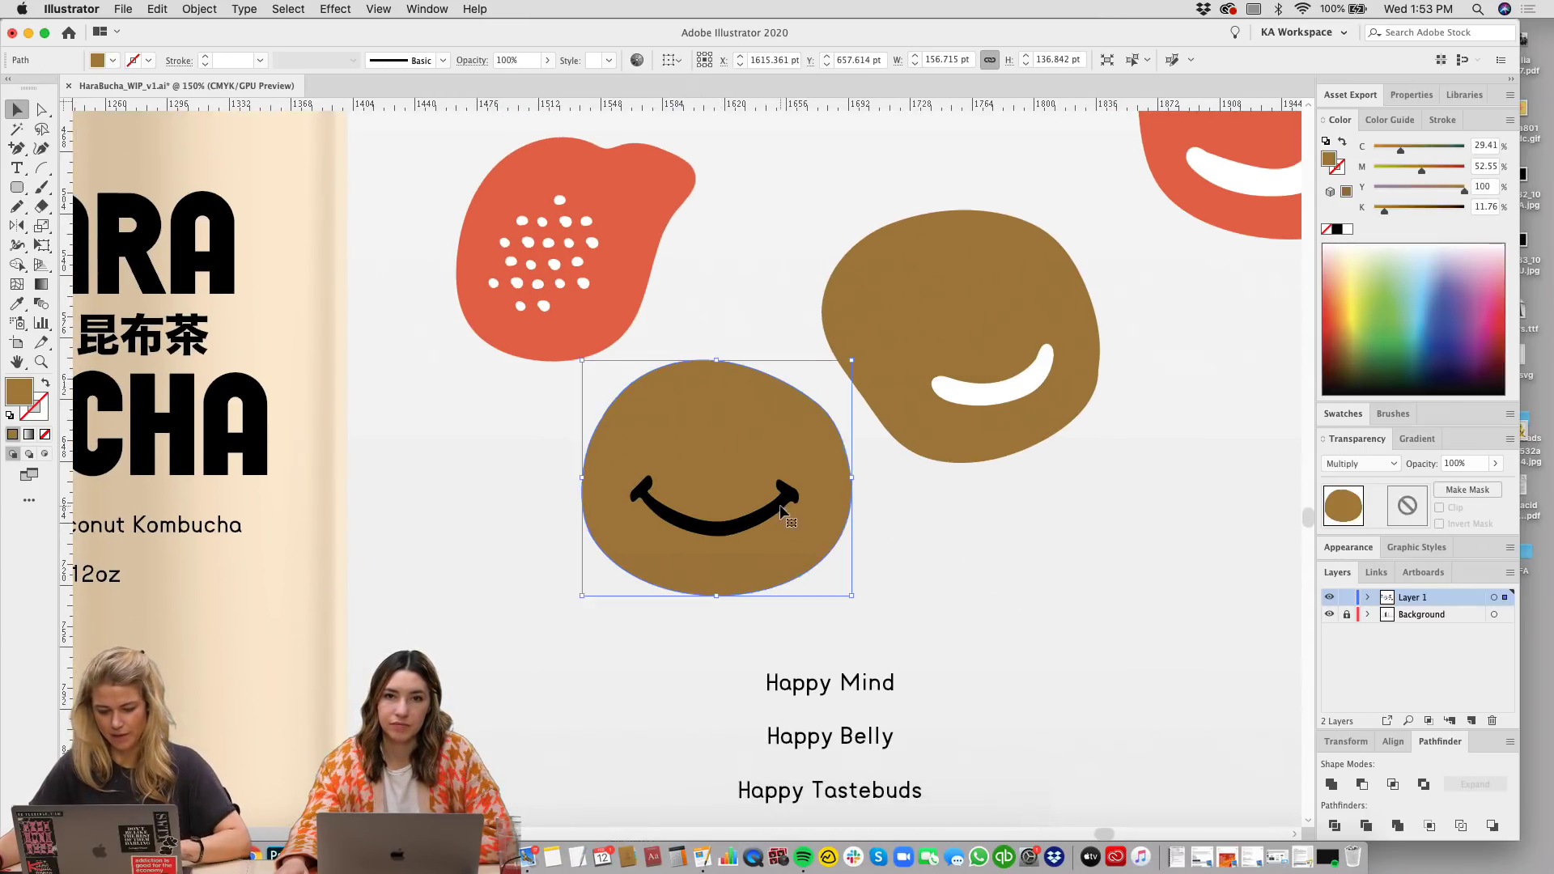
left_click_drag(781, 510, 788, 500)
key("super+z")
key("super+z")
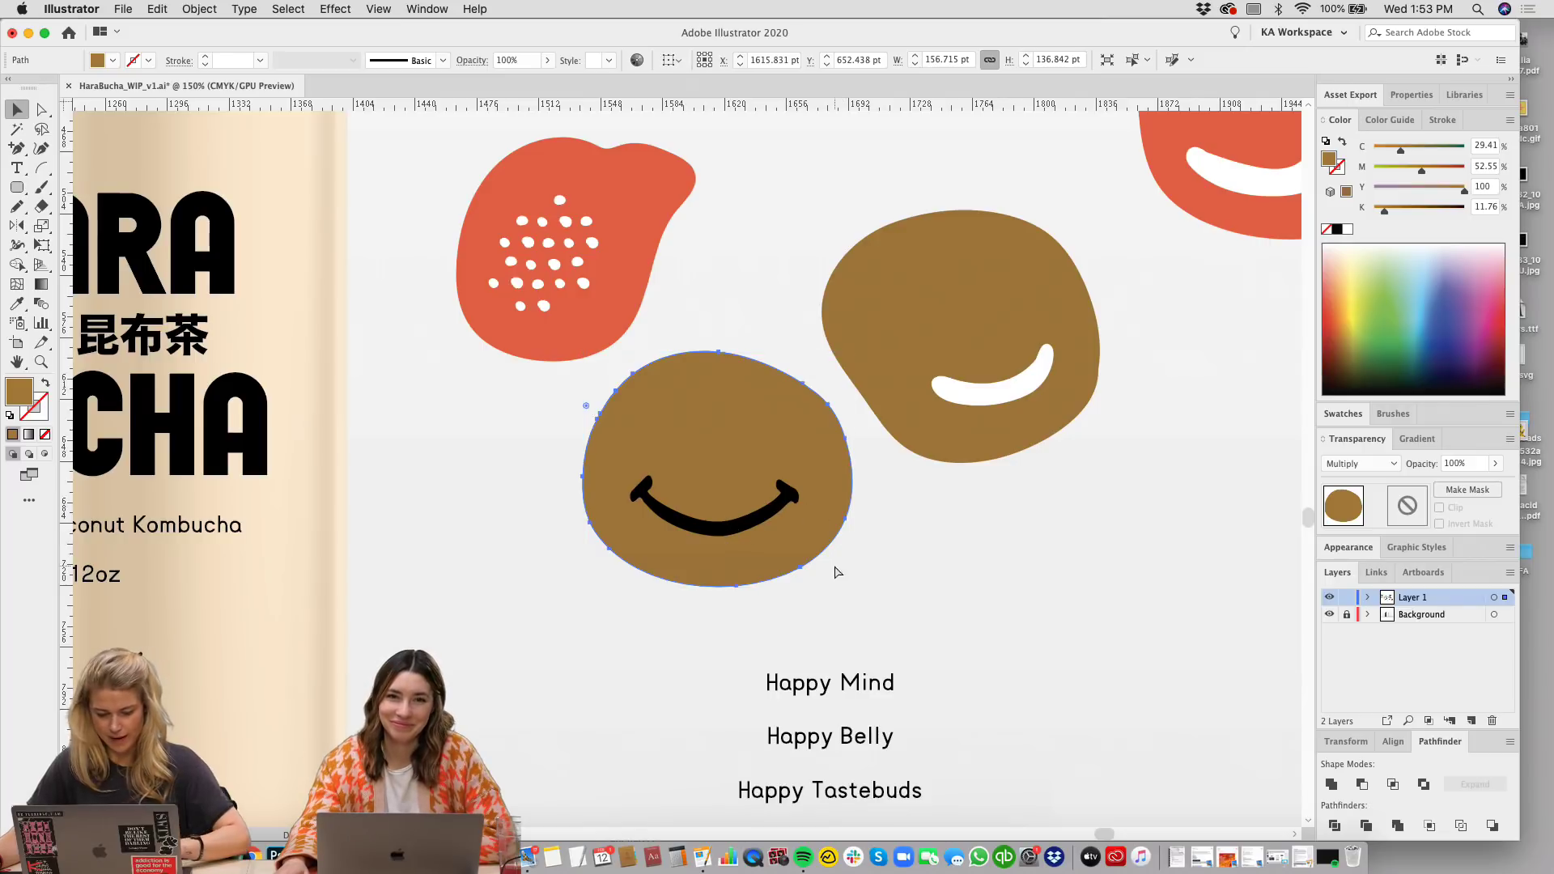
key("Delete")
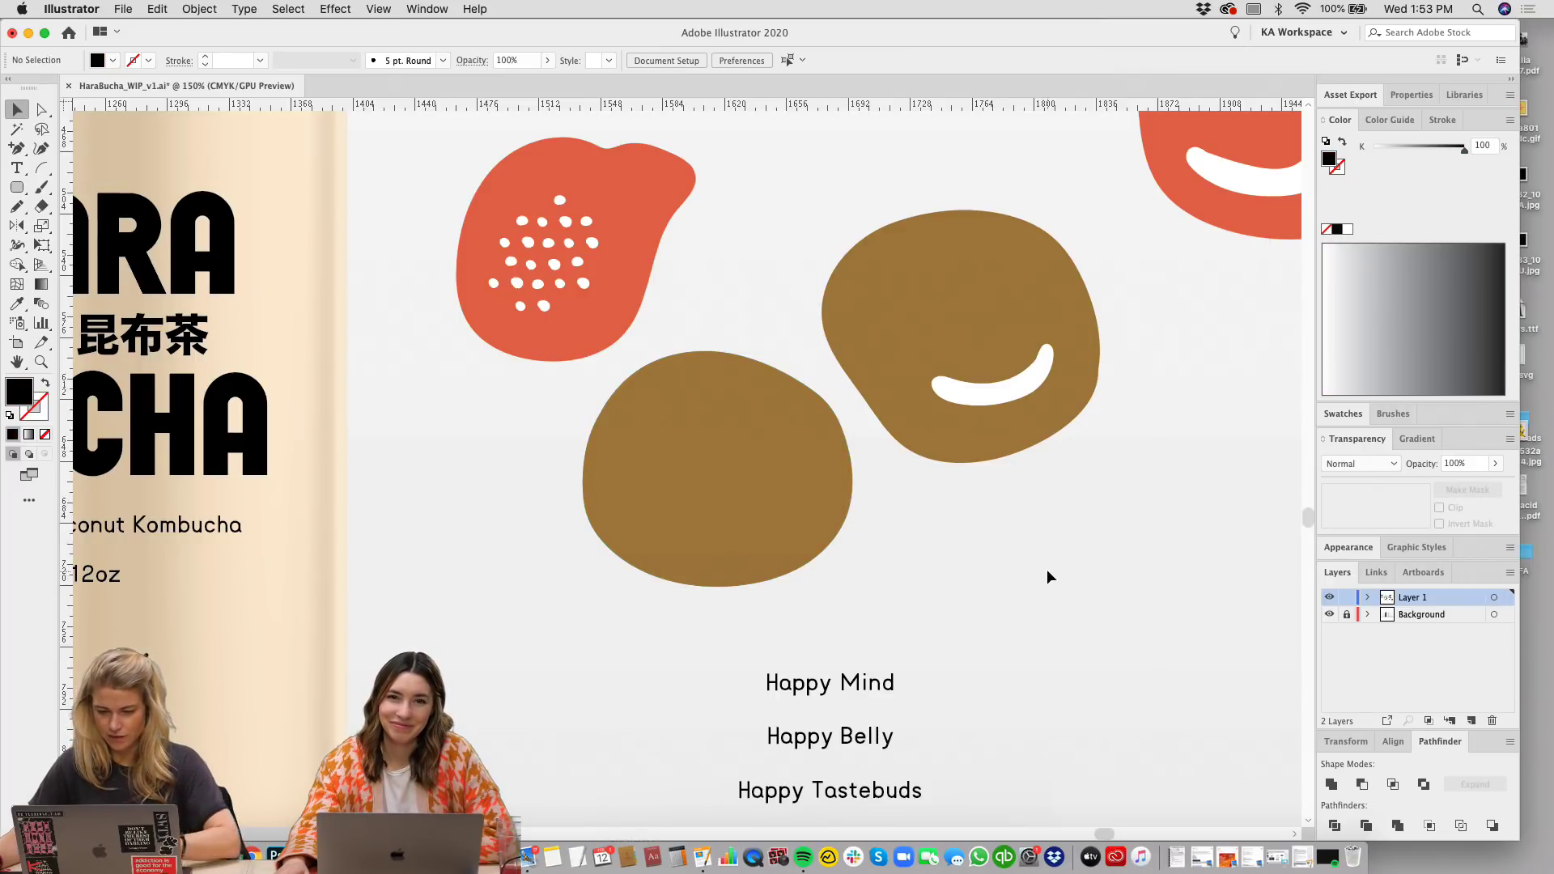
Step: Duplicate the white smile onto the lower brown blob and send that blob behind it
left_click(757, 508)
left_click(886, 551)
left_click(767, 577)
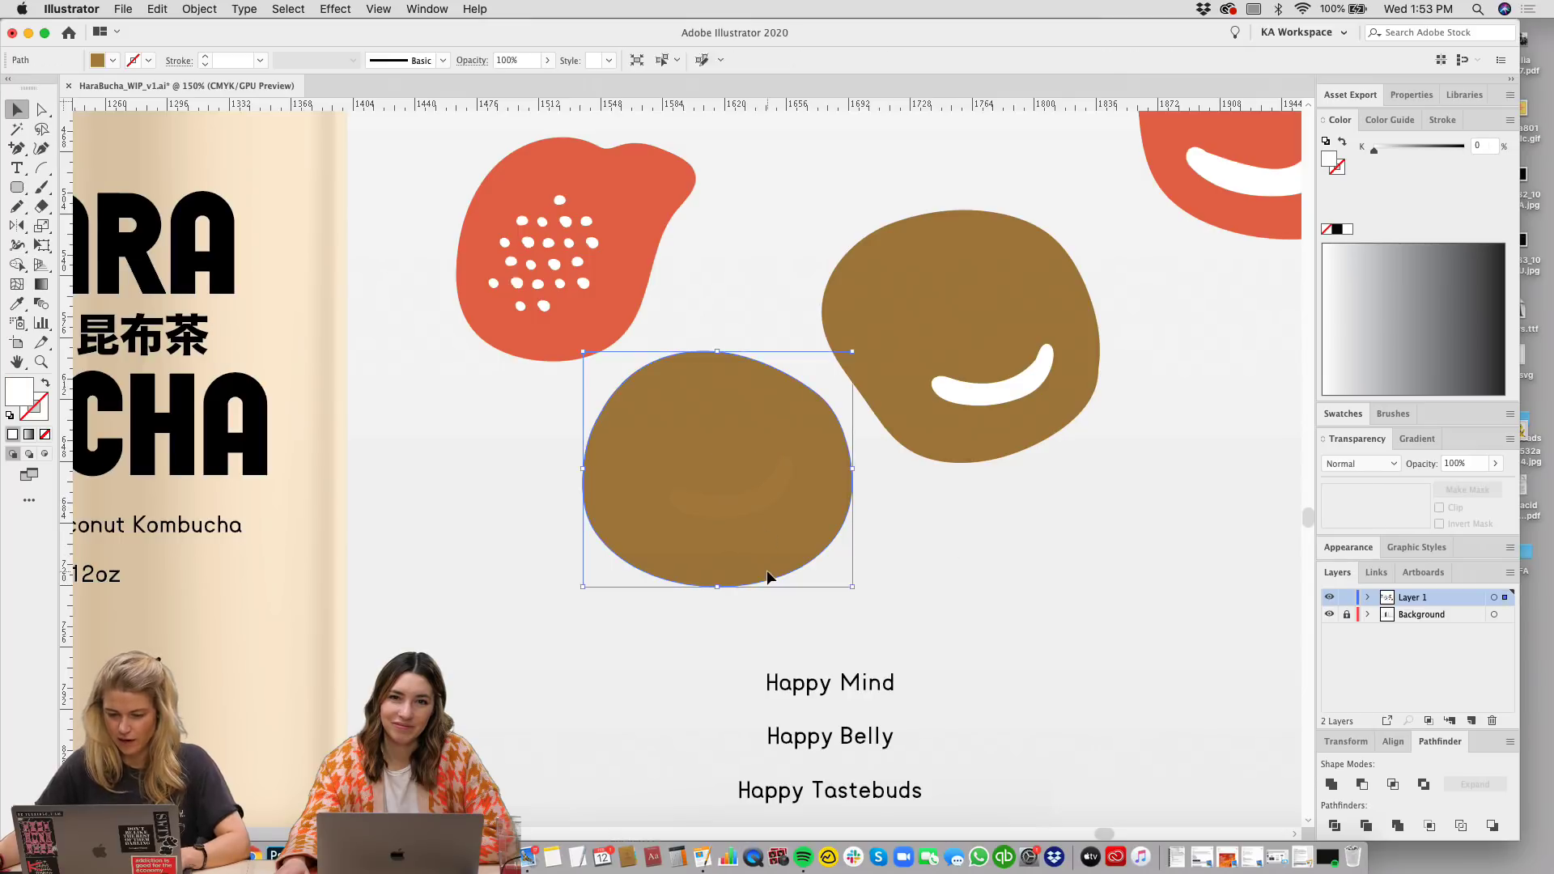
key("super+shift+bracketleft")
left_click(935, 561)
Step: Delete the upper brown blob together with its white smile
scroll(971, 542, "up", 2)
left_click(984, 356)
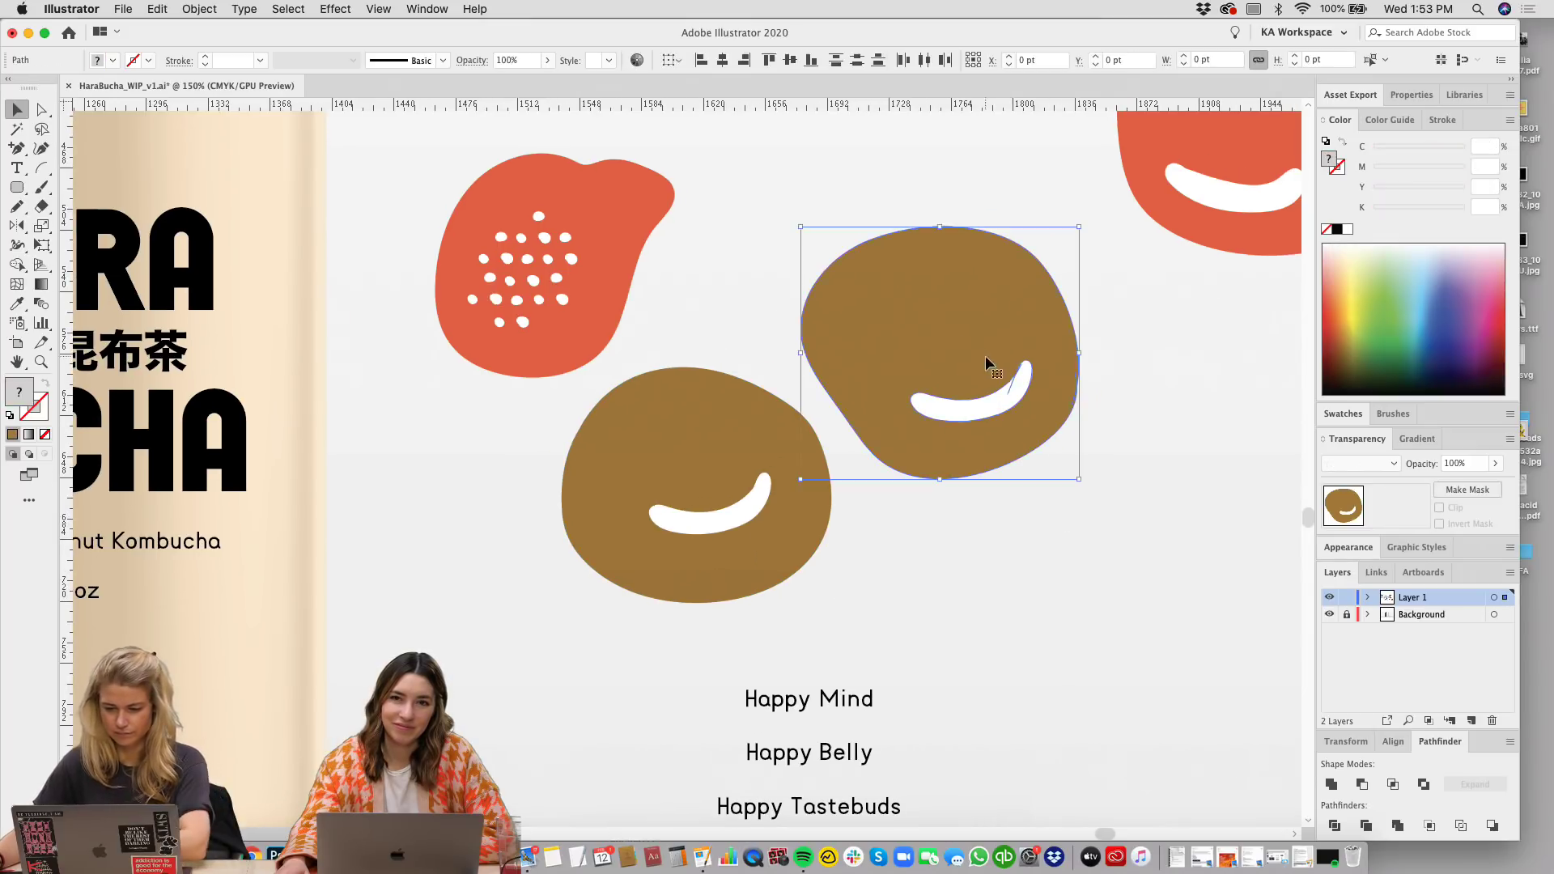
key("Delete")
scroll(944, 392, "up", 2)
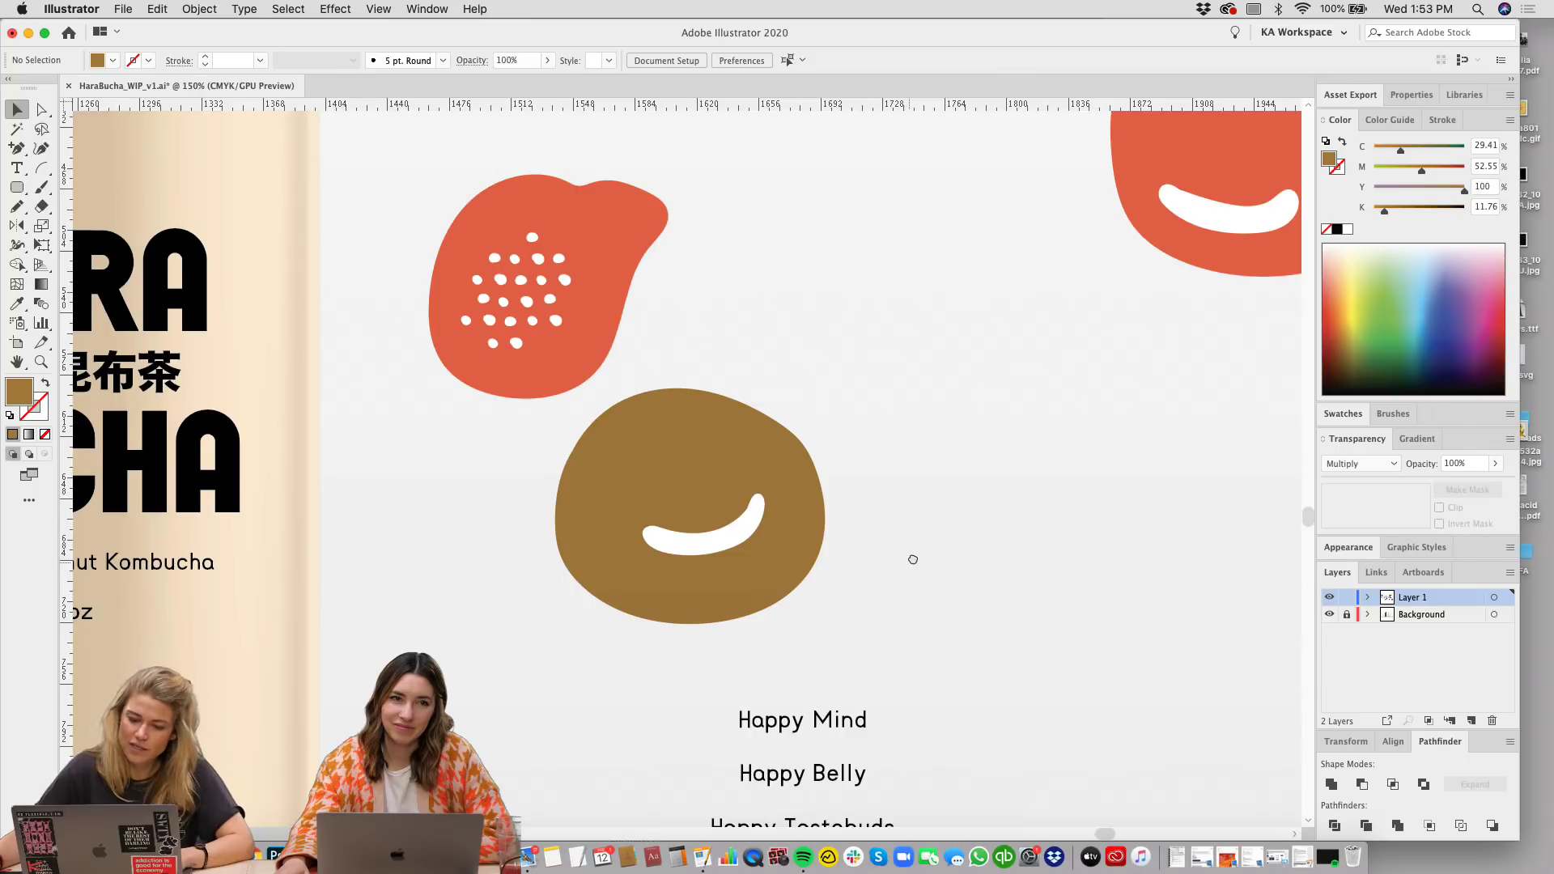
Step: Try duplicating the smiling brown blob above the original, and remove the copy
left_click(697, 529)
left_click_drag(712, 555, 829, 303)
left_click(1055, 412)
scroll(1052, 427, "up", 3)
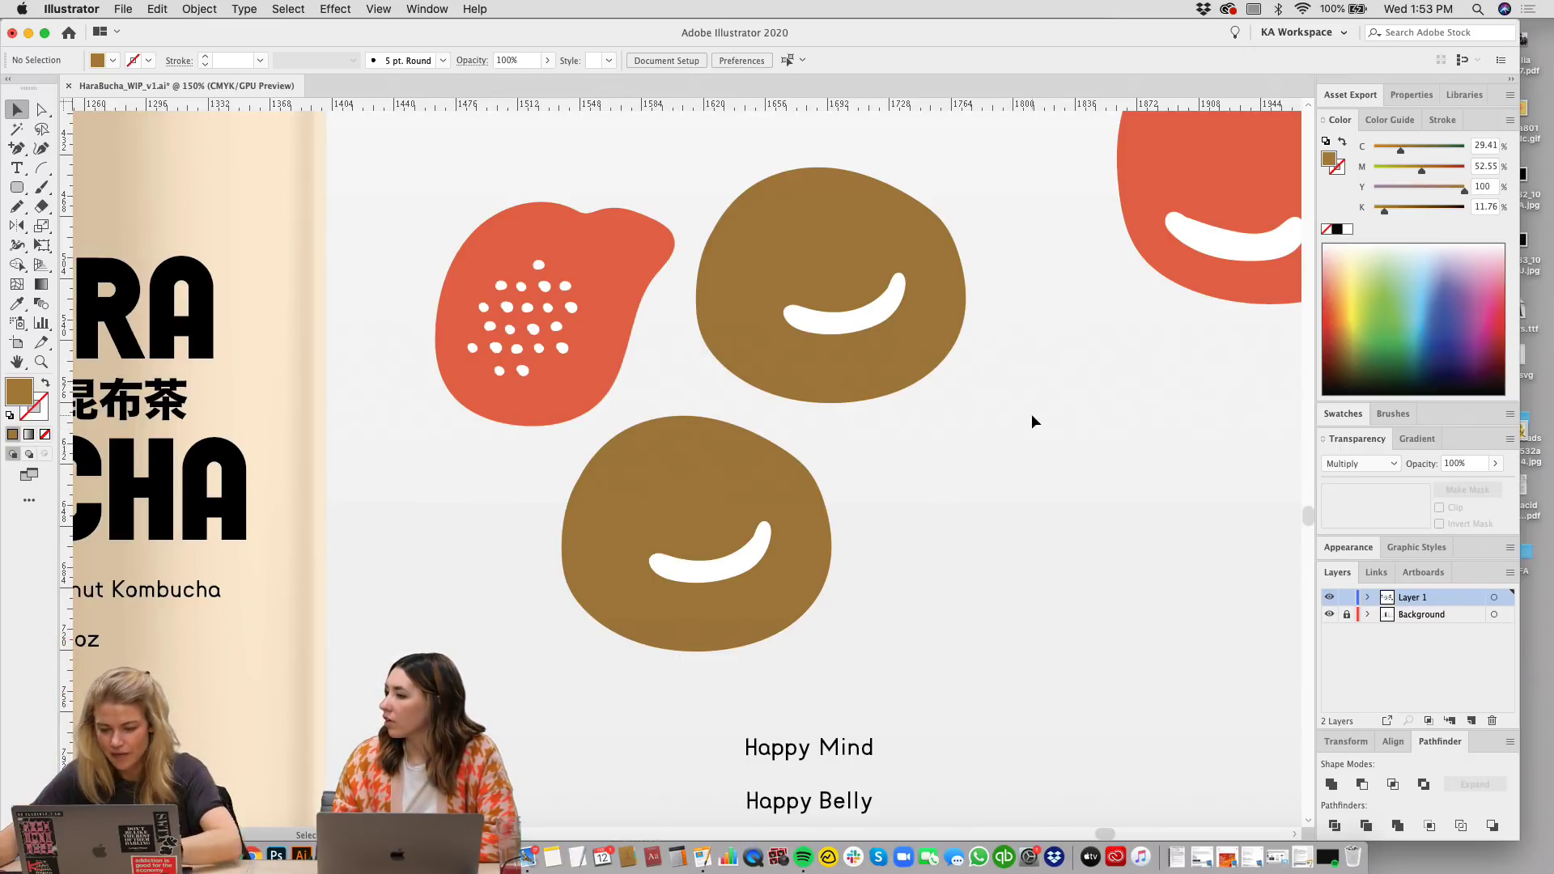
left_click_drag(1031, 419, 907, 278)
key("BackSpace")
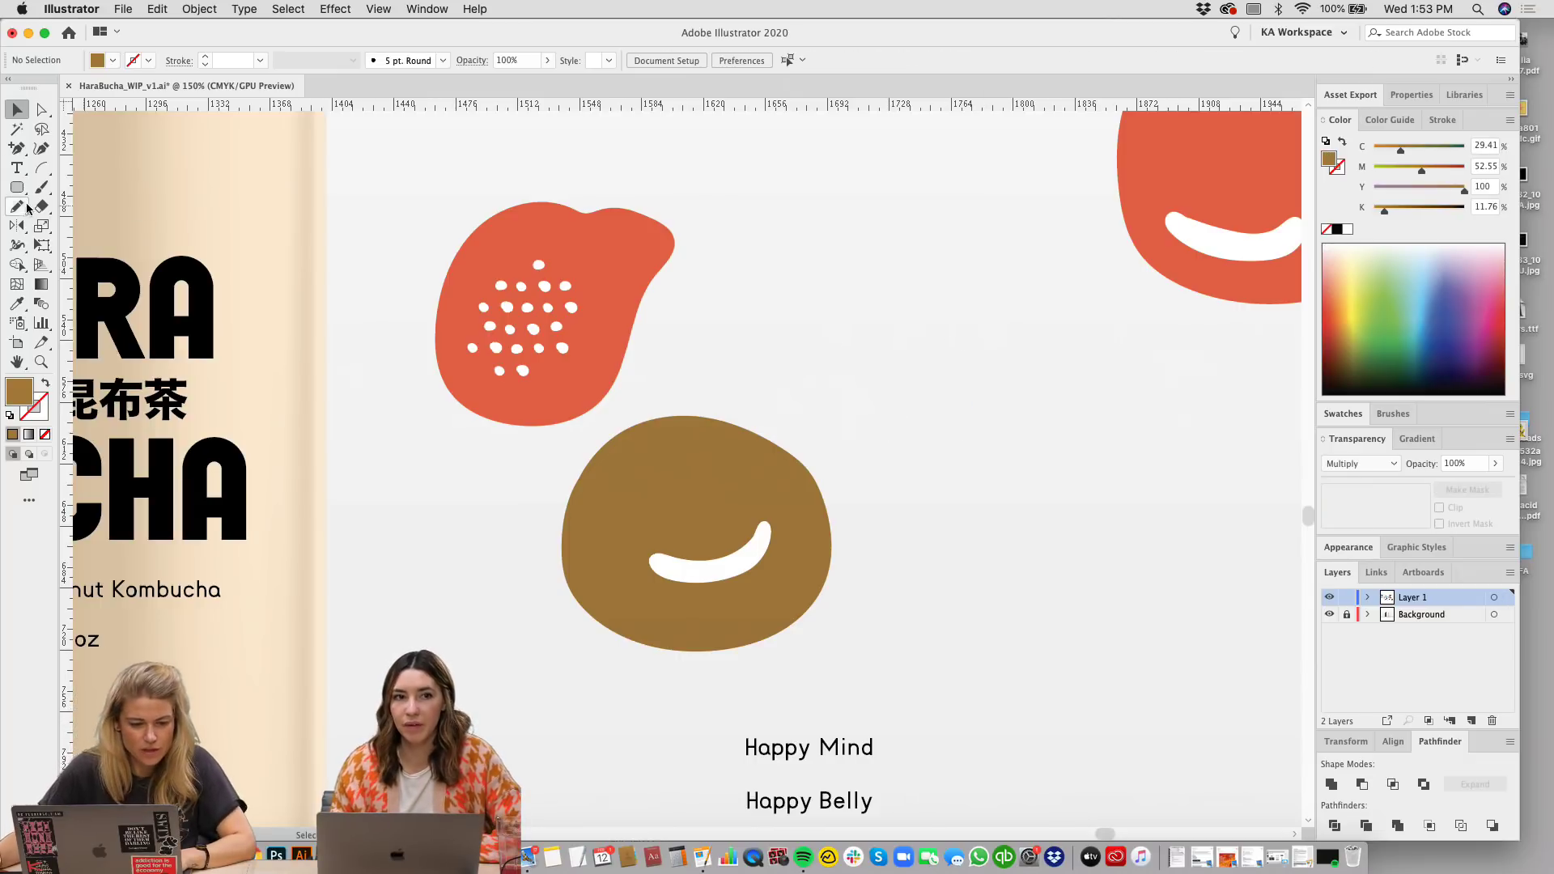
Step: Draw a slender slanted pod about 48 by 65 pt above the smiling brown blob with the Pencil and fill it with the same brown
left_click(17, 207)
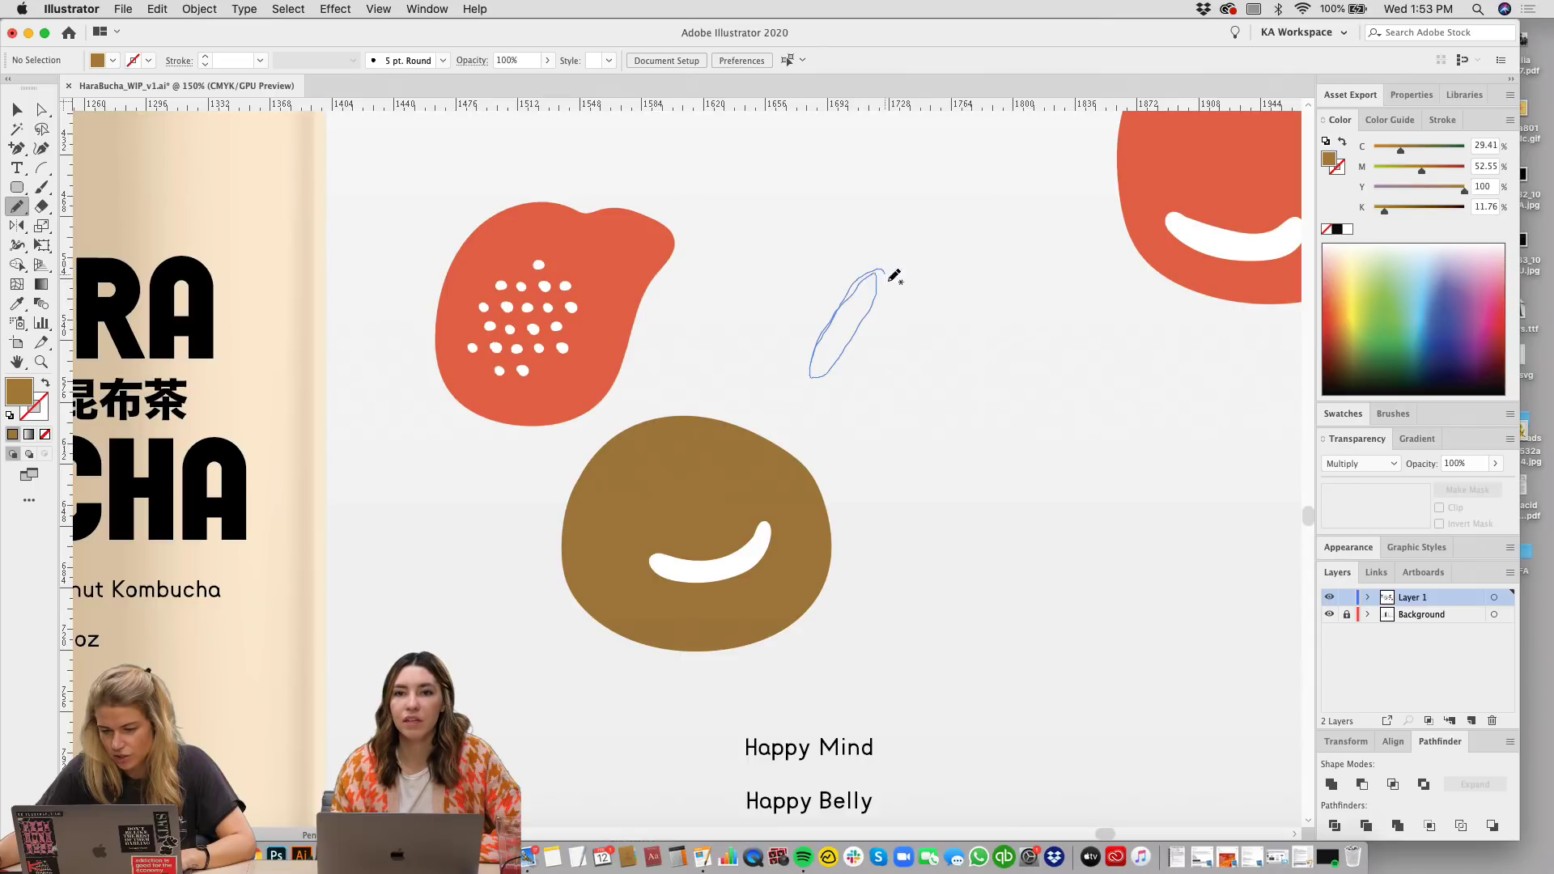
mouse_move(889, 280)
left_mouse_down()
mouse_move(830, 373)
mouse_move(824, 341)
left_mouse_up()
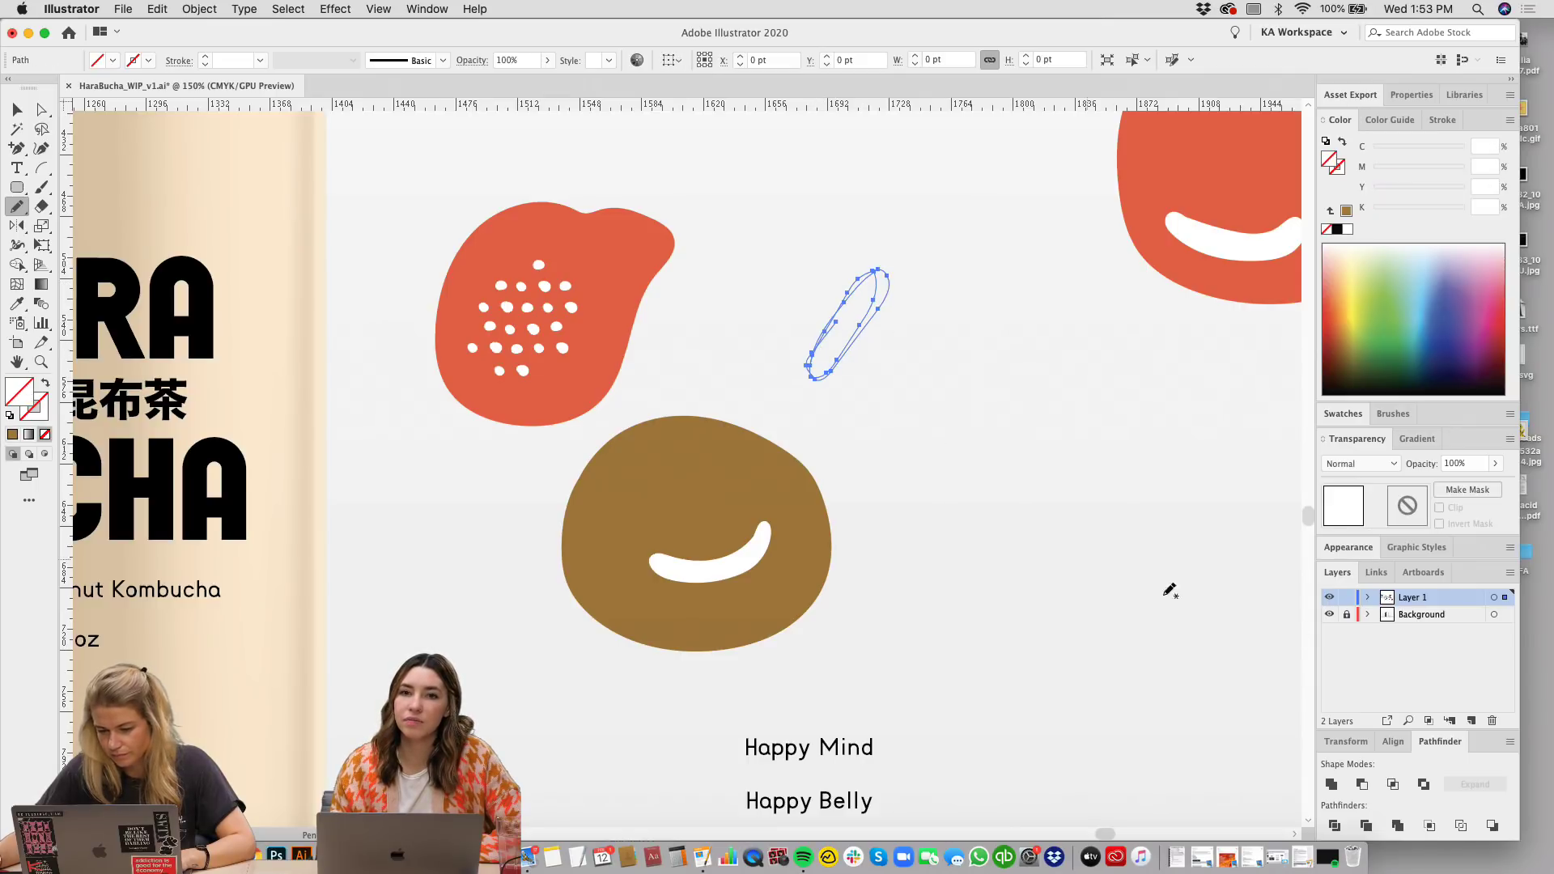
left_click(1348, 212)
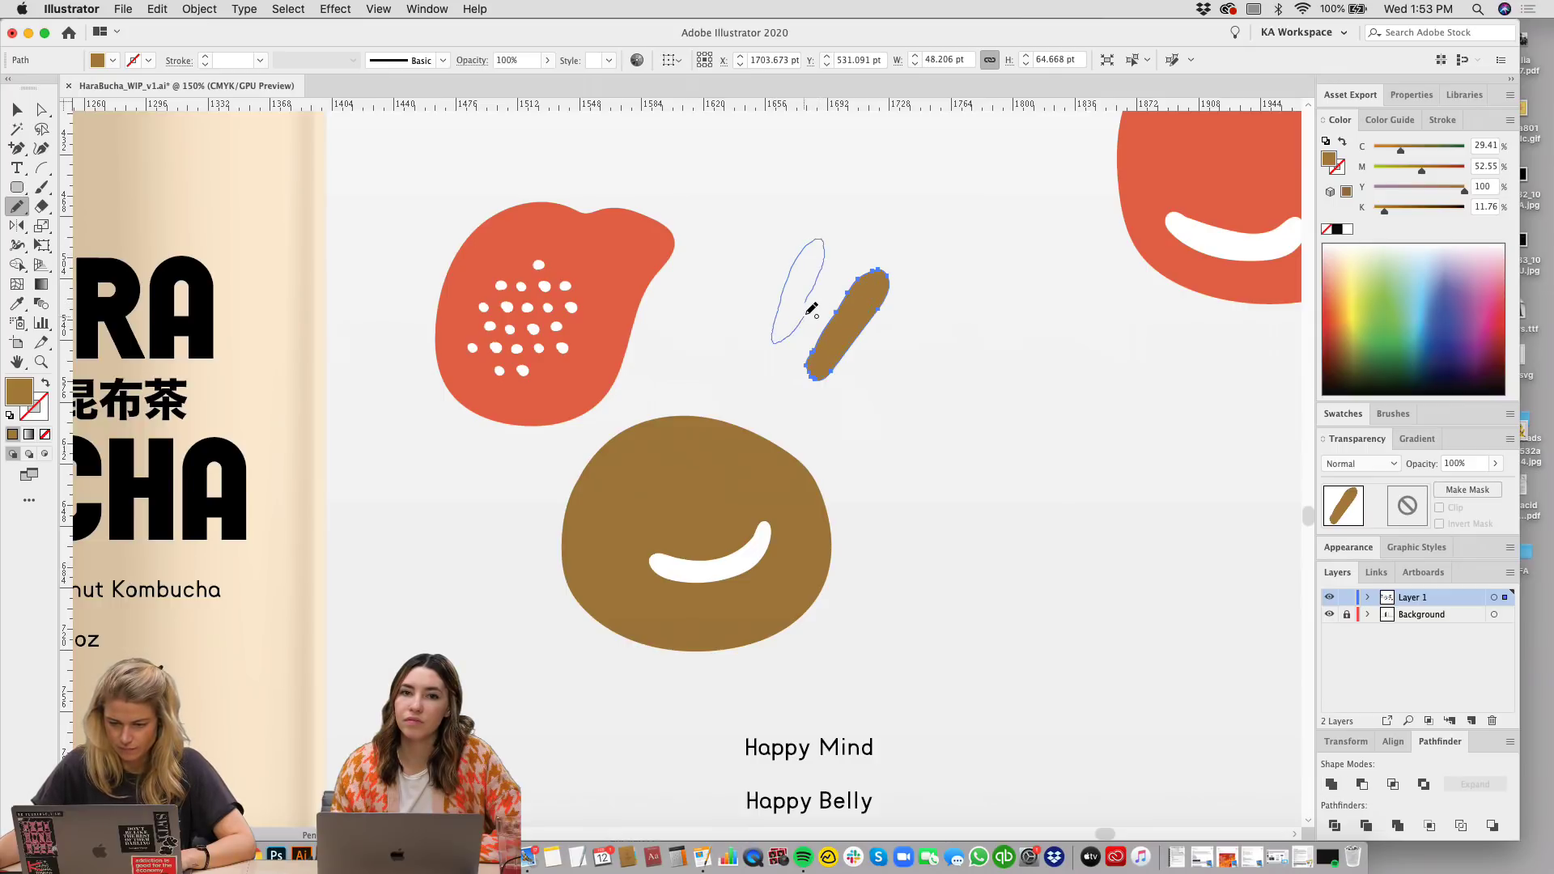
Step: Draw two green leaf shapes beside the brown pod, about 31 by 61 pt and 26 by 74 pt, toward the red fruit
left_click_drag(824, 263, 819, 270)
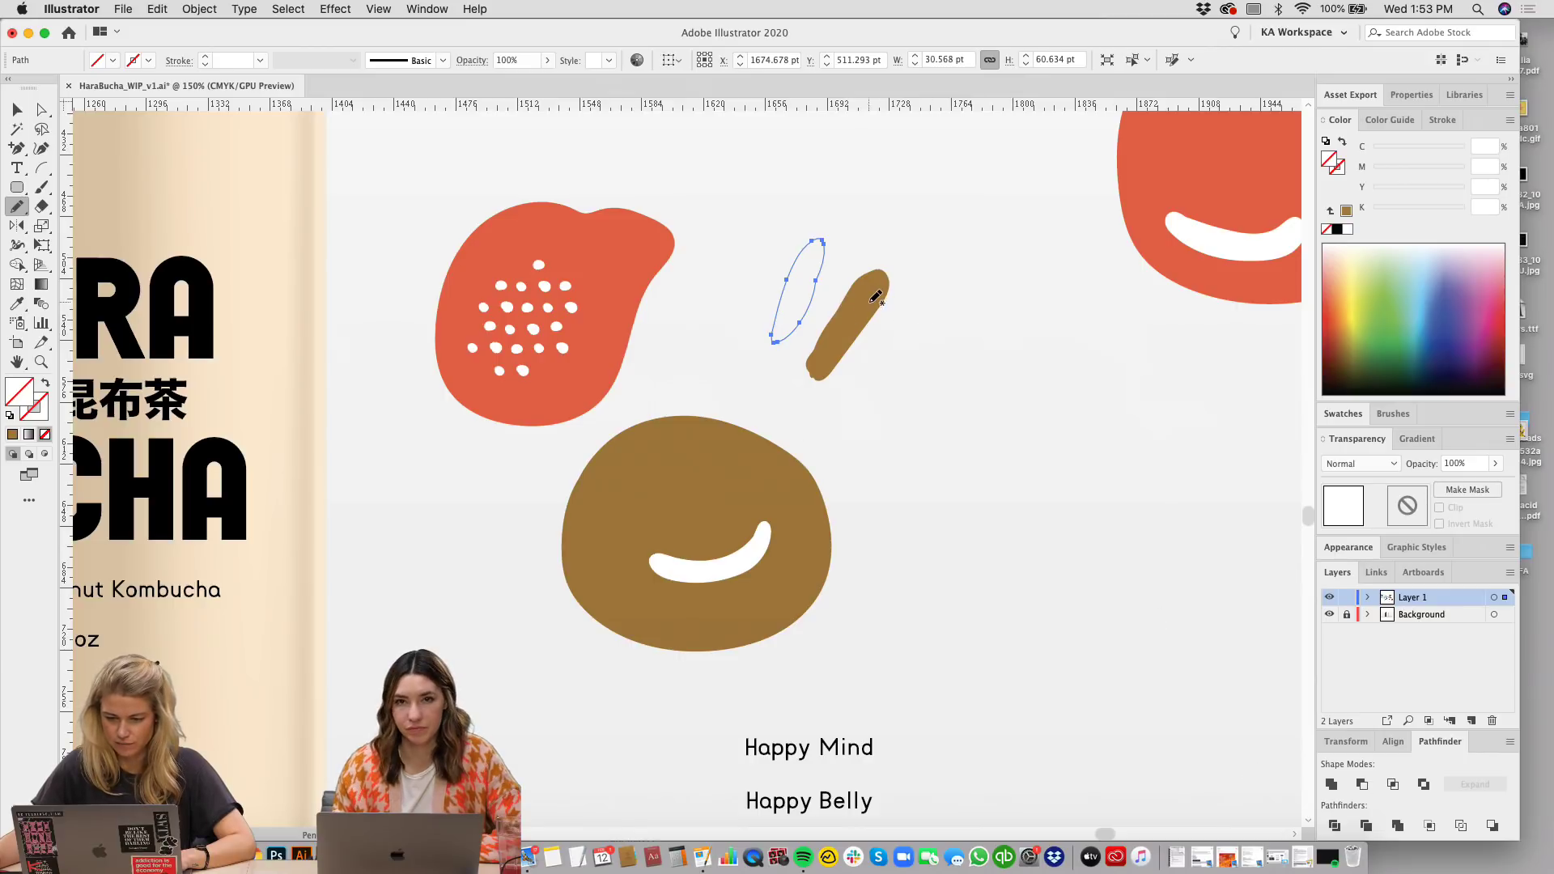
left_click(1373, 315)
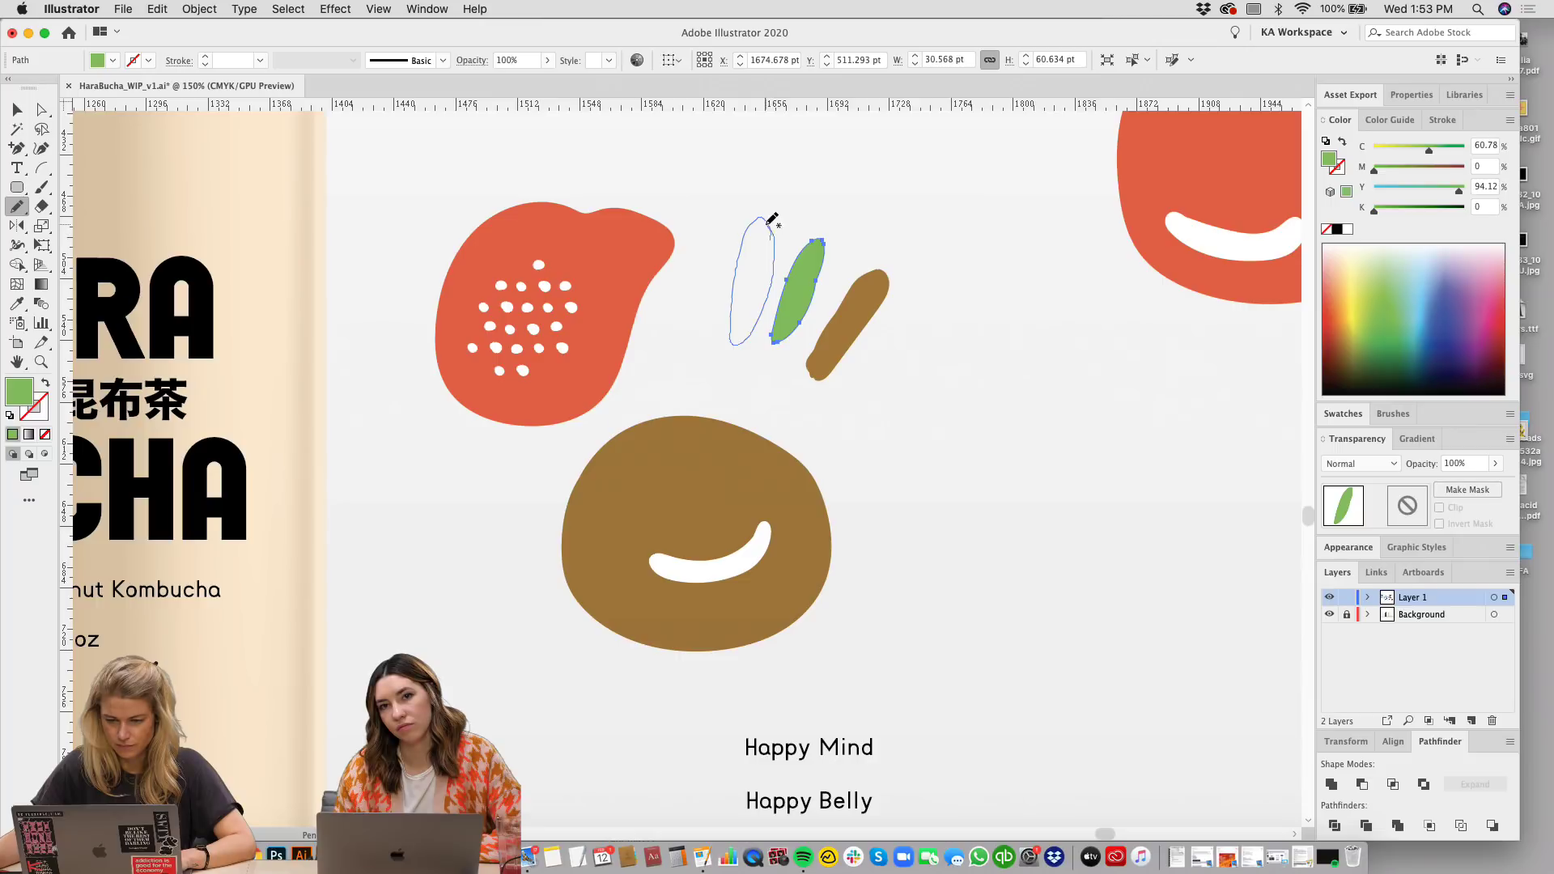
left_click_drag(771, 218, 773, 239)
left_click(1387, 315)
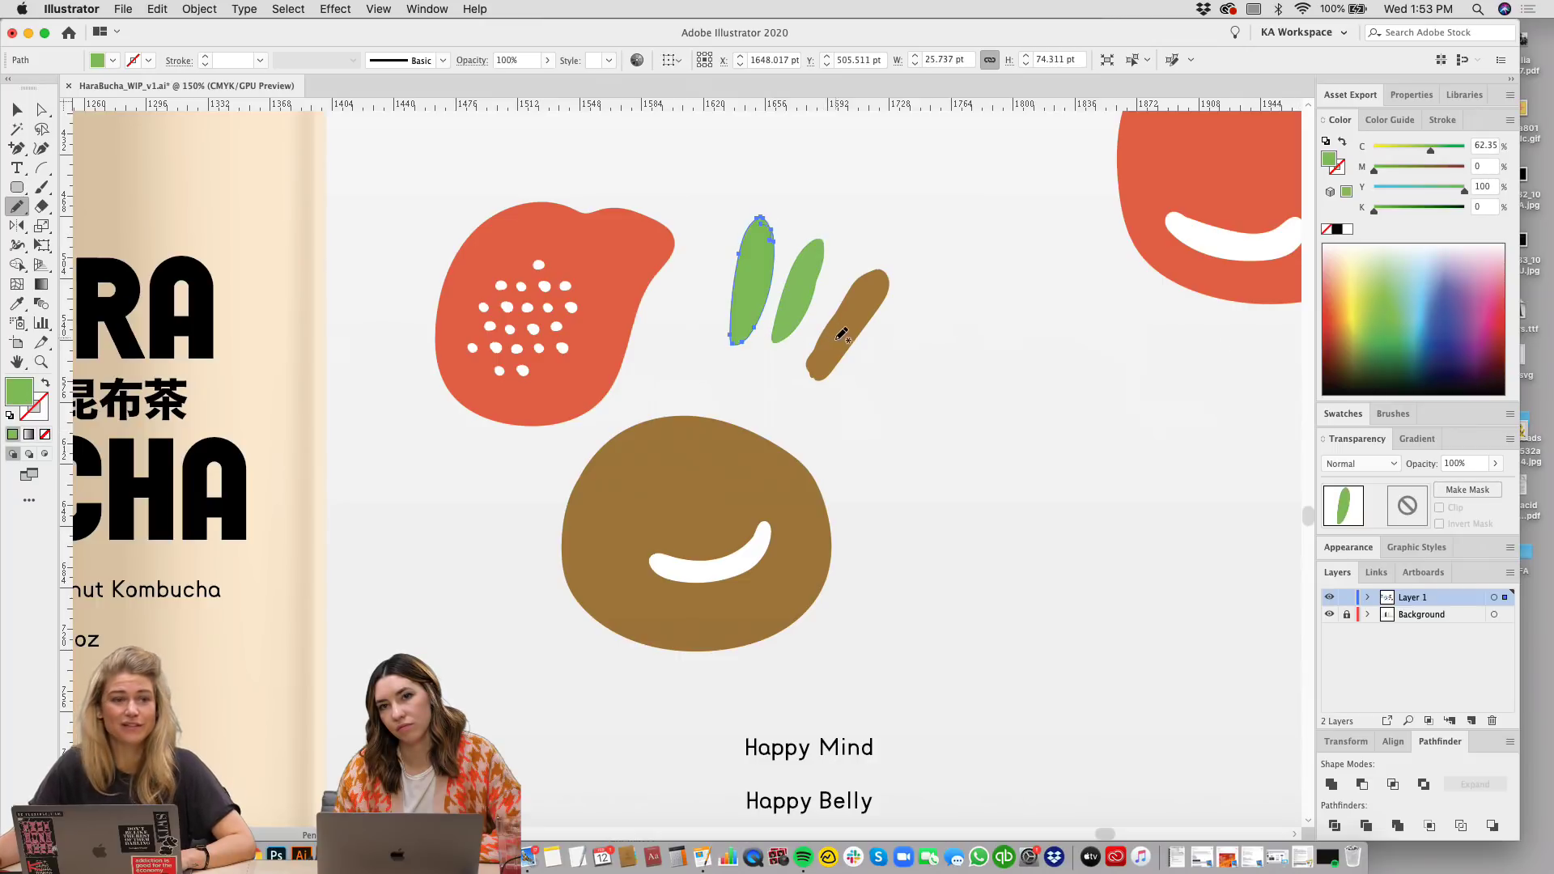
mouse_move(873, 357)
left_mouse_down()
mouse_move(917, 310)
mouse_move(947, 310)
mouse_move(865, 396)
mouse_move(863, 365)
mouse_move(911, 327)
mouse_move(1038, 301)
left_mouse_up()
key("ctrl+z")
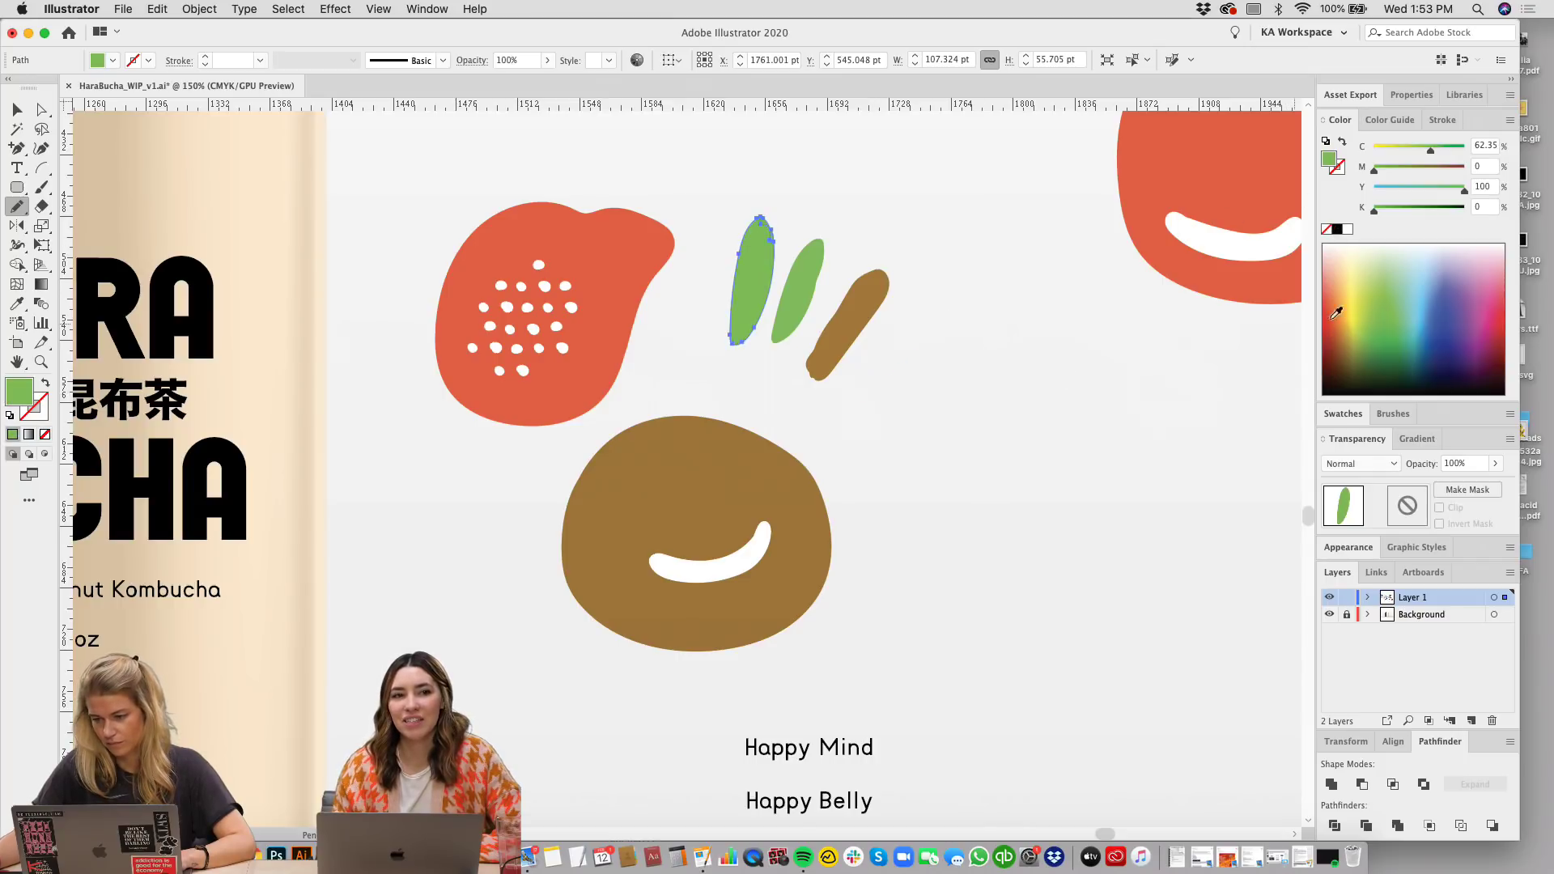
mouse_move(889, 331)
left_mouse_down()
mouse_move(923, 289)
mouse_move(944, 290)
mouse_move(873, 375)
mouse_move(897, 314)
mouse_move(935, 289)
mouse_move(869, 359)
left_mouse_up()
key("ctrl+z")
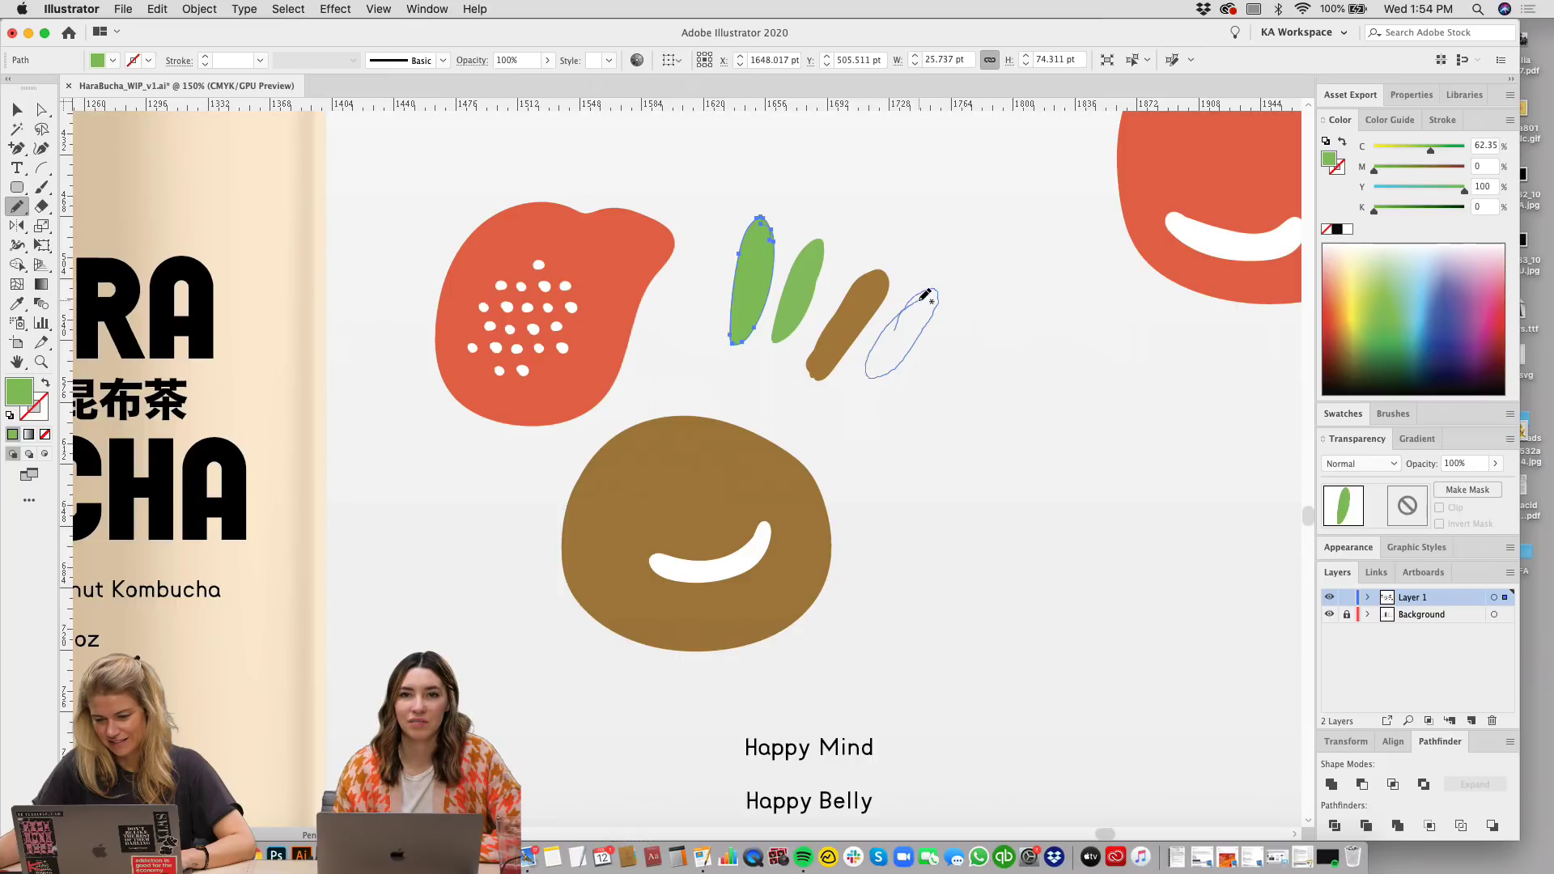
Step: Draw a slanted pod about 42 by 52 pt on the other side of the brown pod and fill it with black
left_click_drag(925, 294, 929, 292)
left_click(1337, 230)
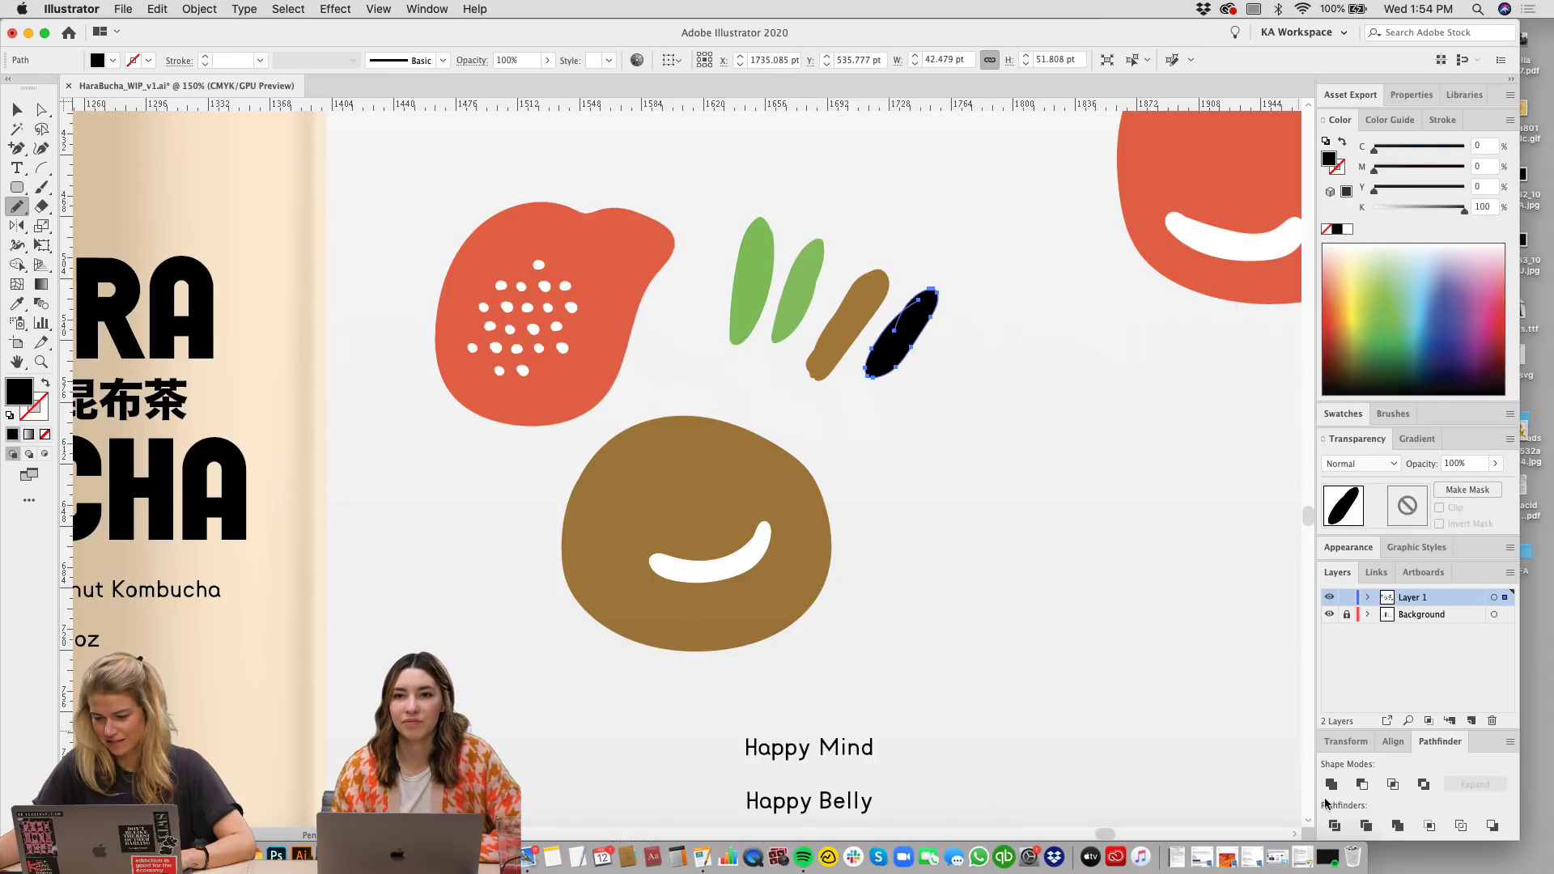
key("v")
left_click(1077, 520)
Step: Redraw the ragged lower tip and bumpy upper edge of the slender brown pod and smooth its outline
scroll(1052, 485, "up", 1)
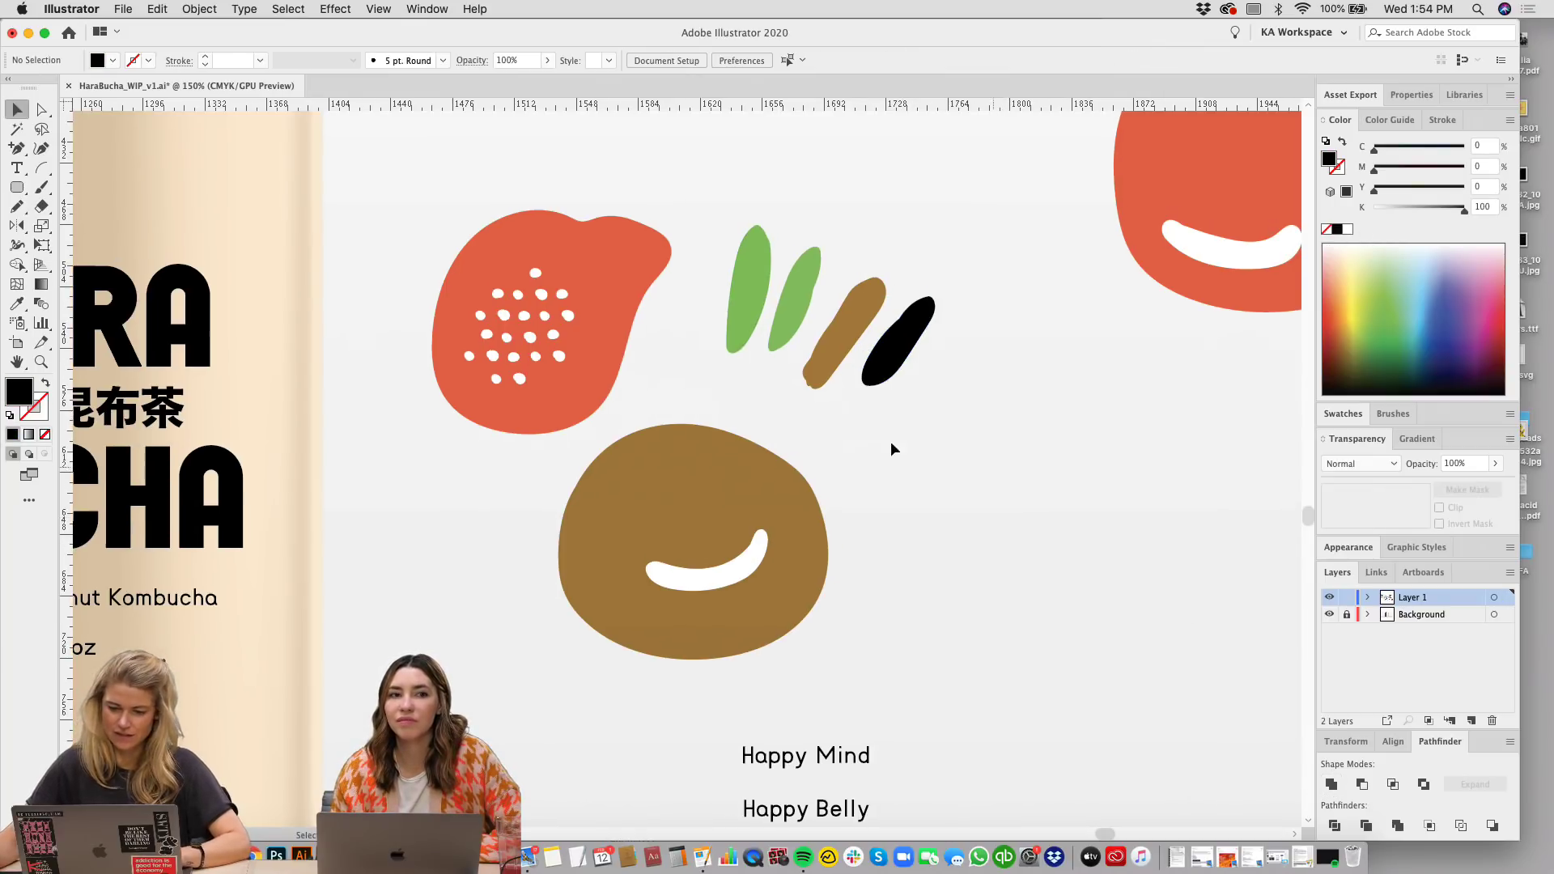
scroll(975, 464, "up", 3)
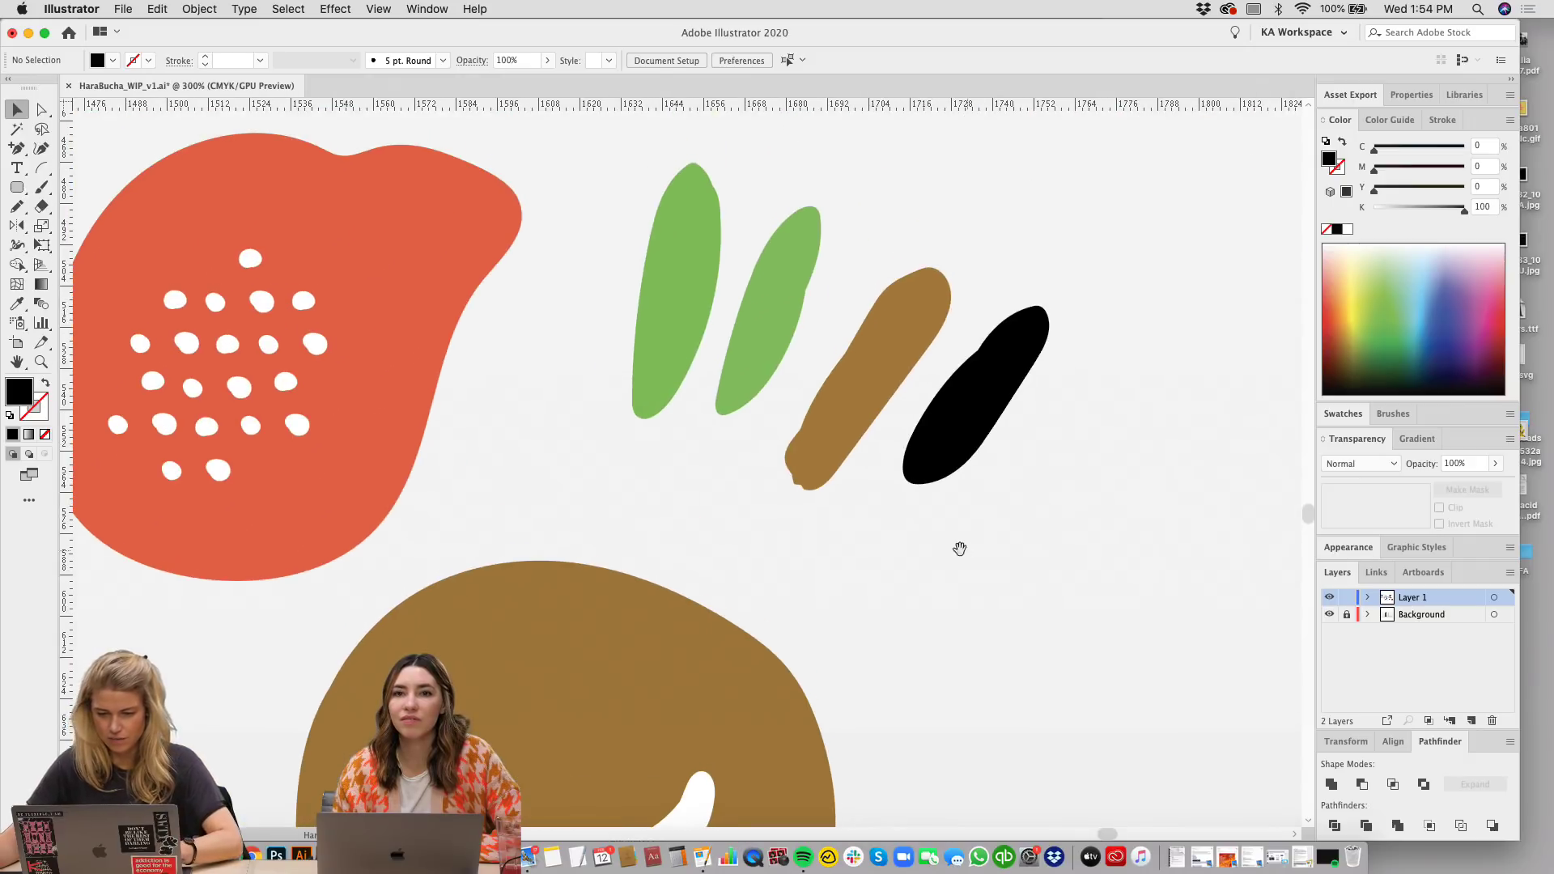
left_click(903, 315)
left_click(23, 207)
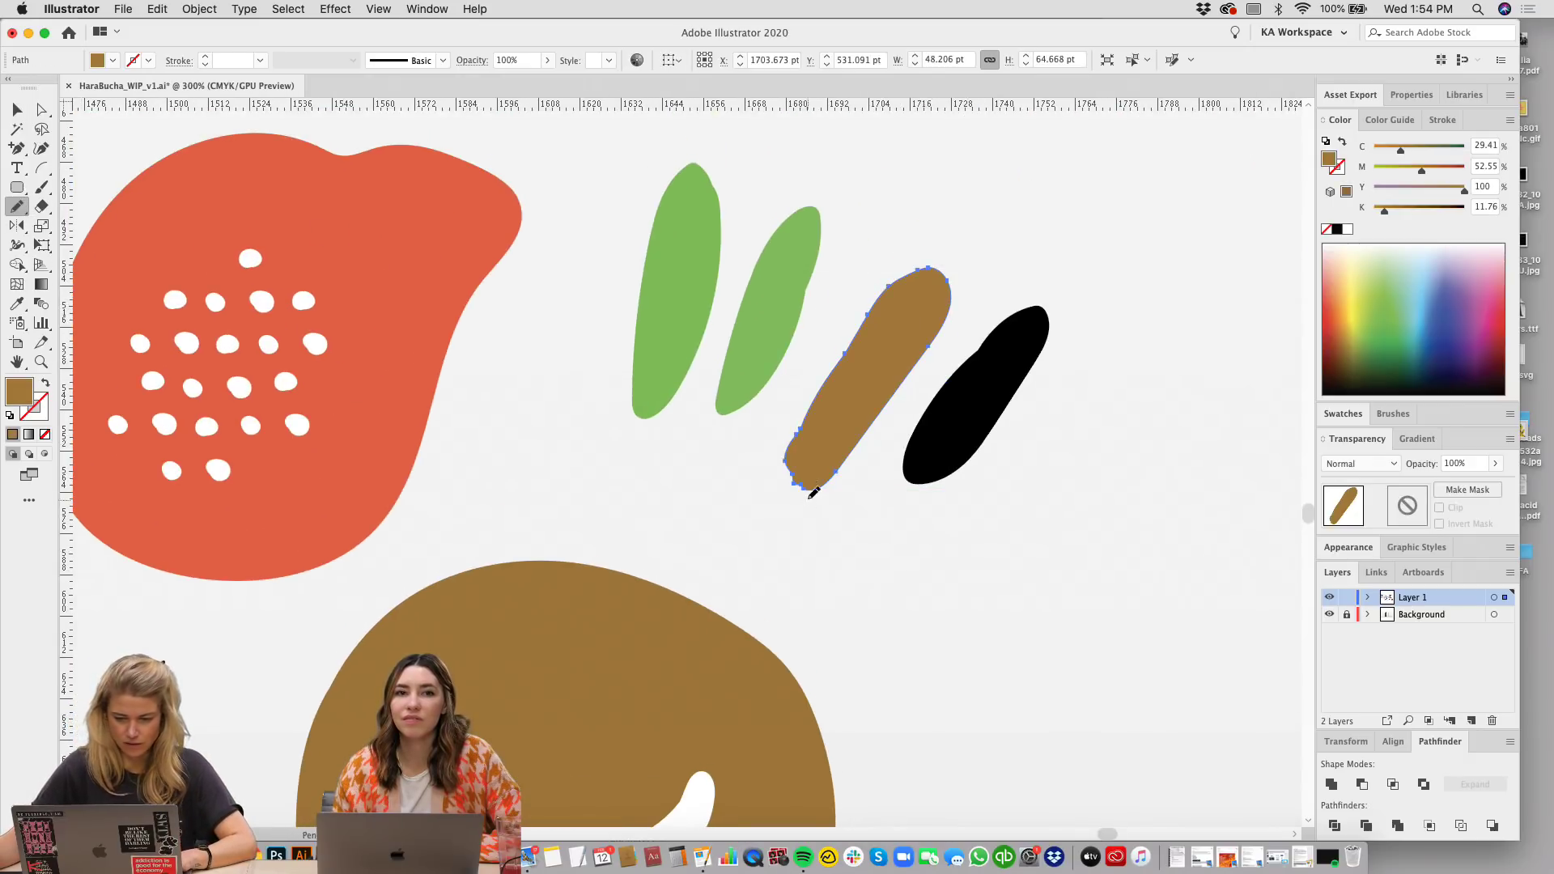
left_click_drag(812, 484, 808, 484)
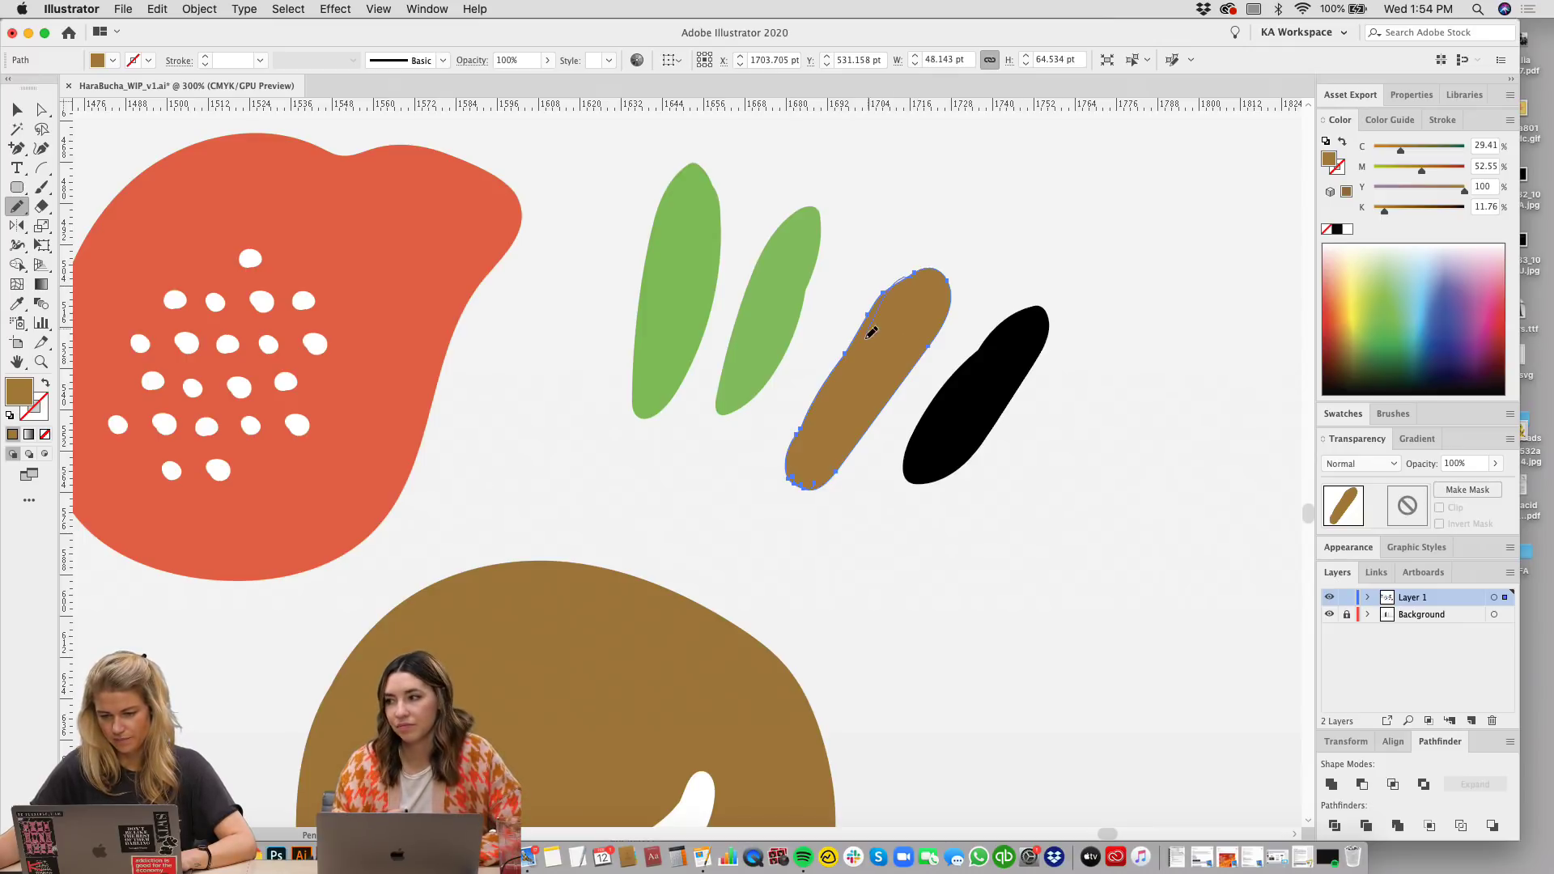
left_click_drag(872, 331, 900, 280)
left_click_drag(14, 212, 70, 243)
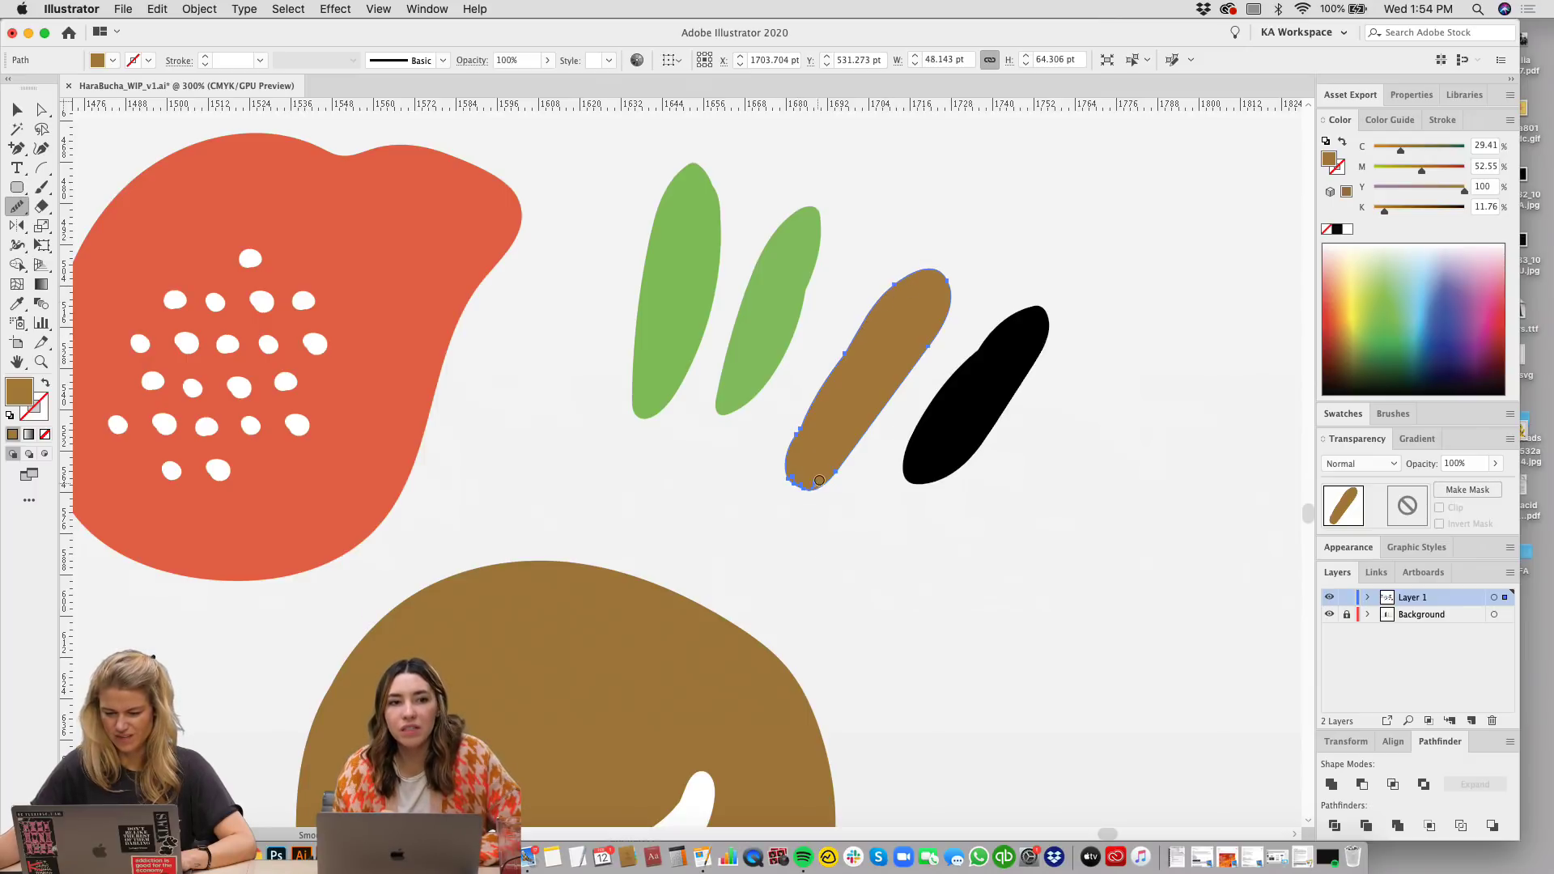
key("v")
Step: Smooth the notched upper edge of the black pod with the Smooth tool
left_click(947, 445)
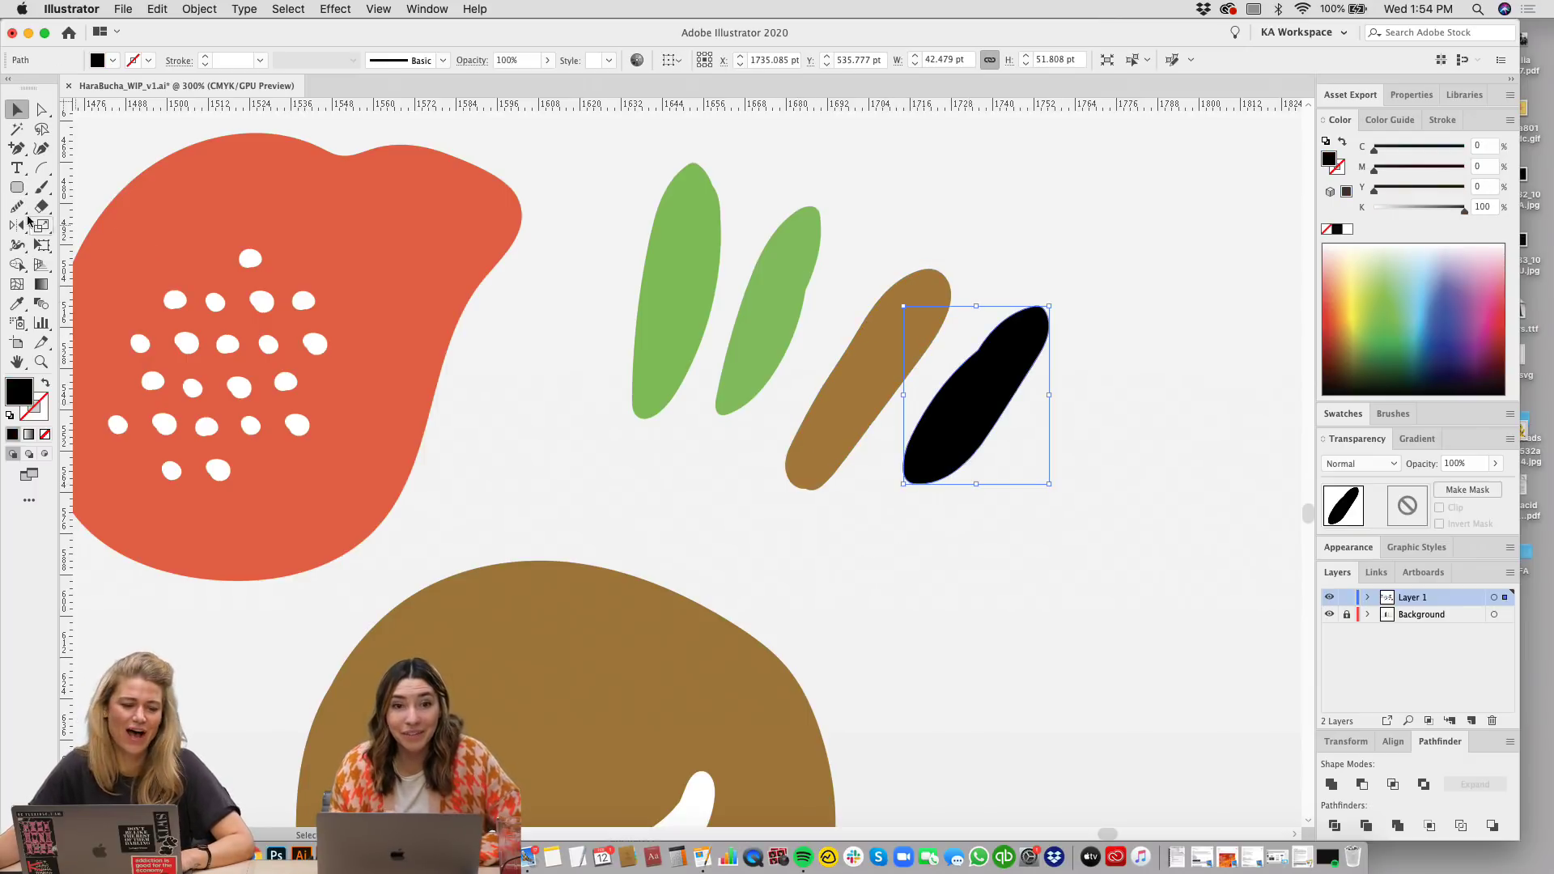
left_click(17, 207)
left_click_drag(980, 365, 984, 345)
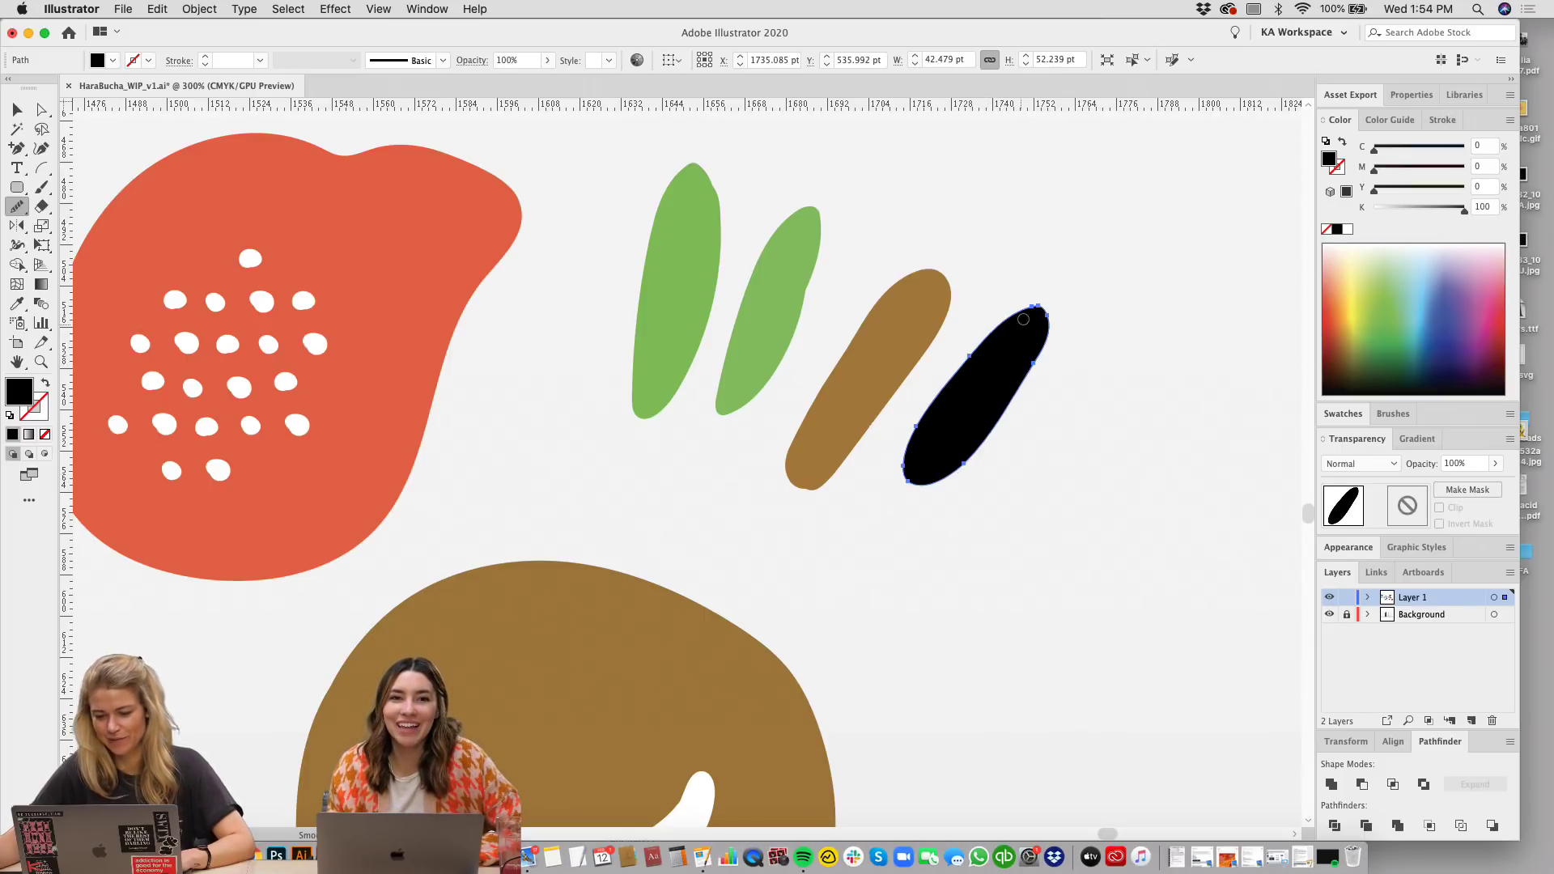
key("v")
left_click(1090, 492)
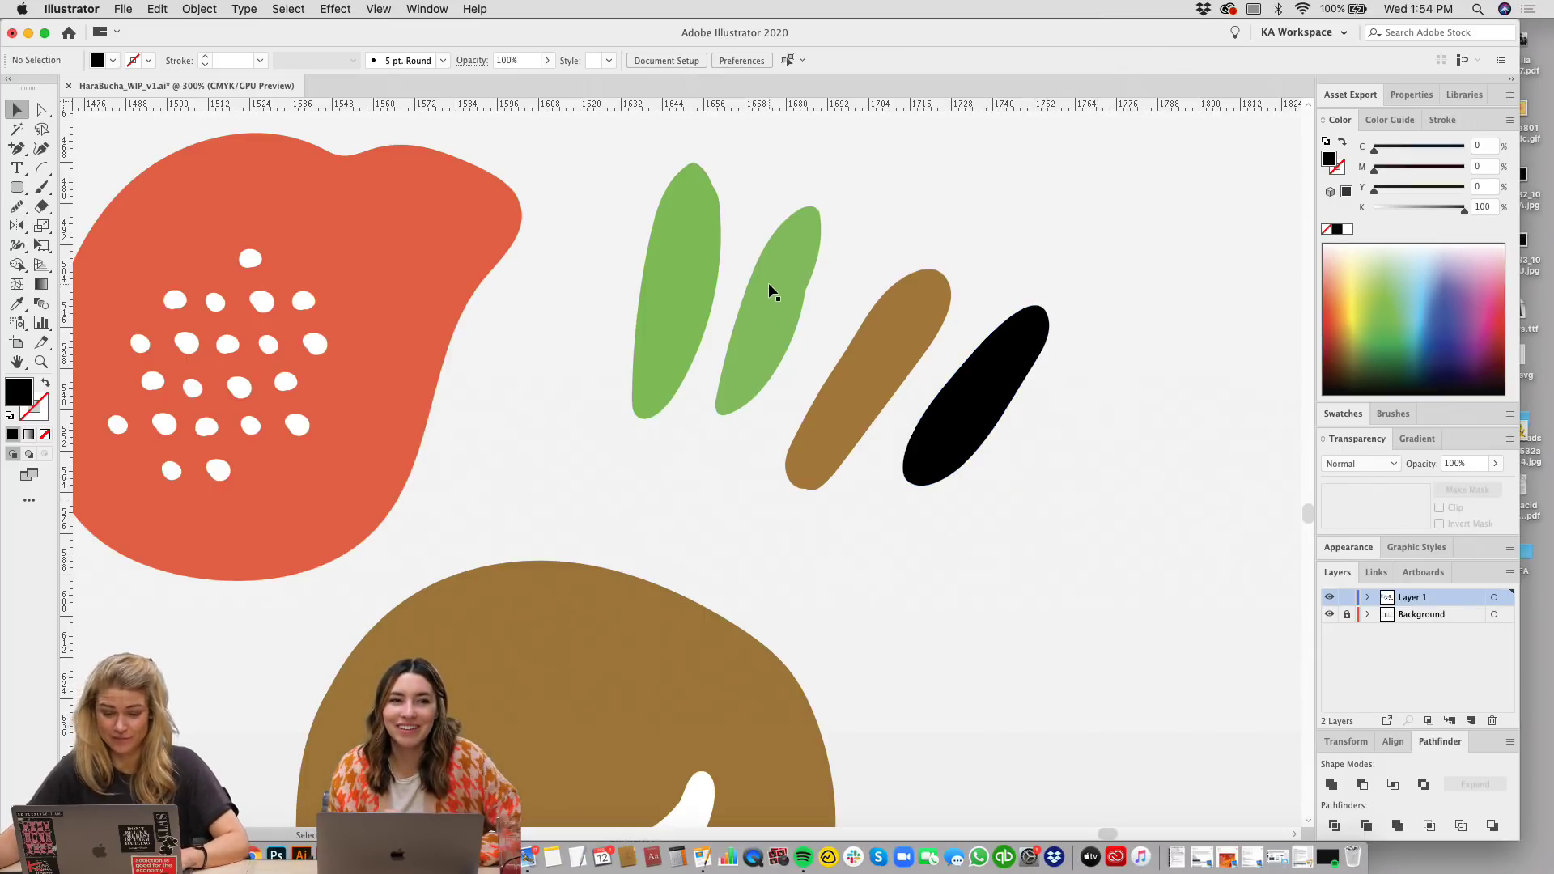
Step: Smooth the outline of the green leaf shape next to the brown pod
left_click(769, 284)
left_click(17, 207)
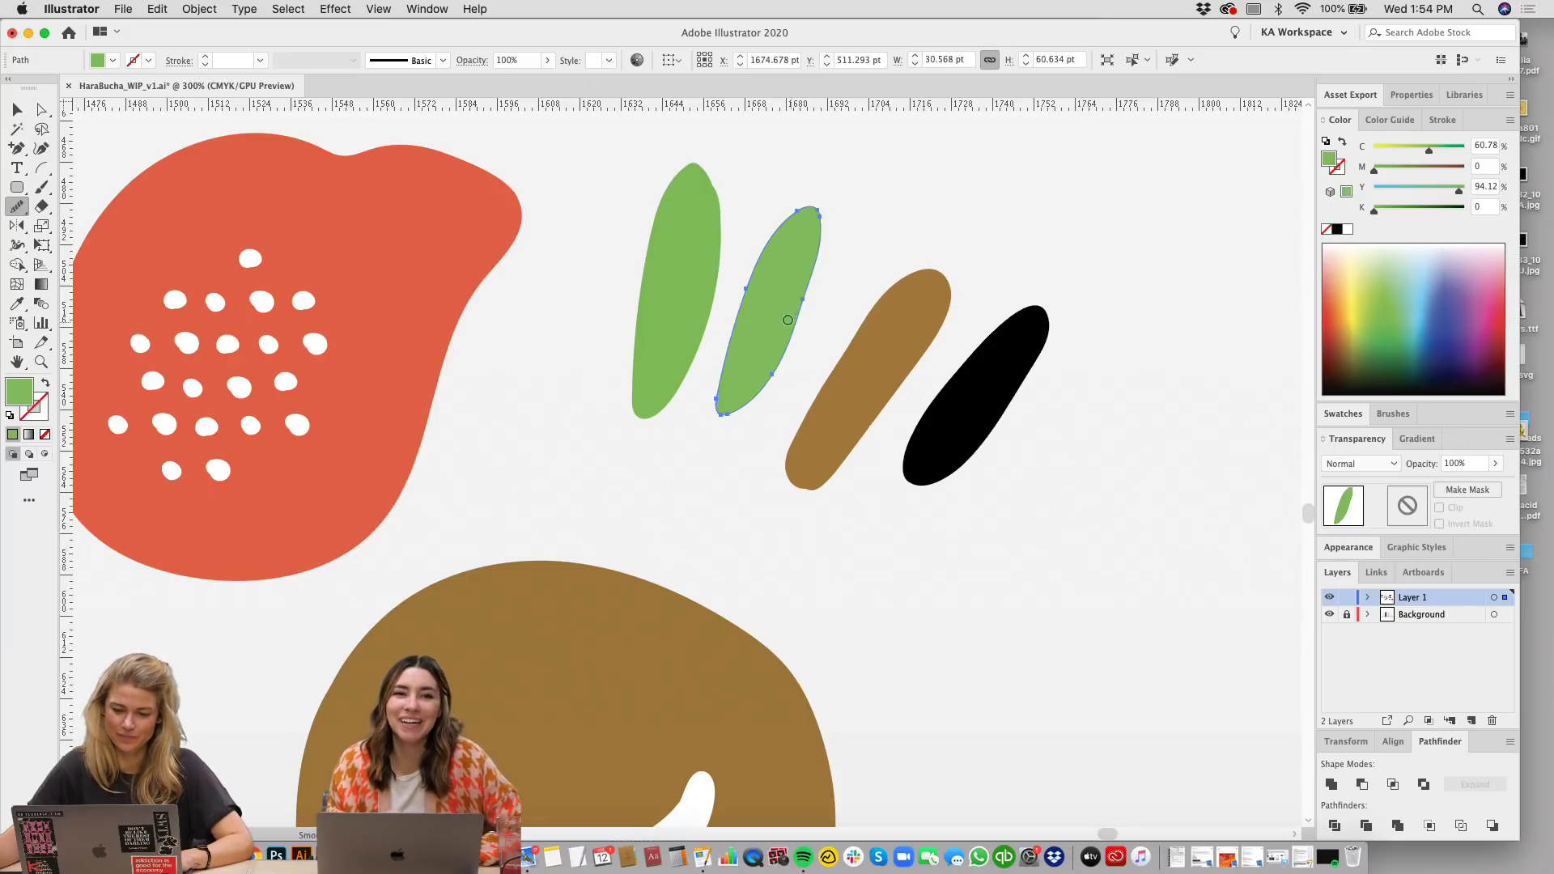
mouse_move(804, 235)
left_mouse_down()
mouse_move(812, 278)
mouse_move(720, 398)
left_mouse_up()
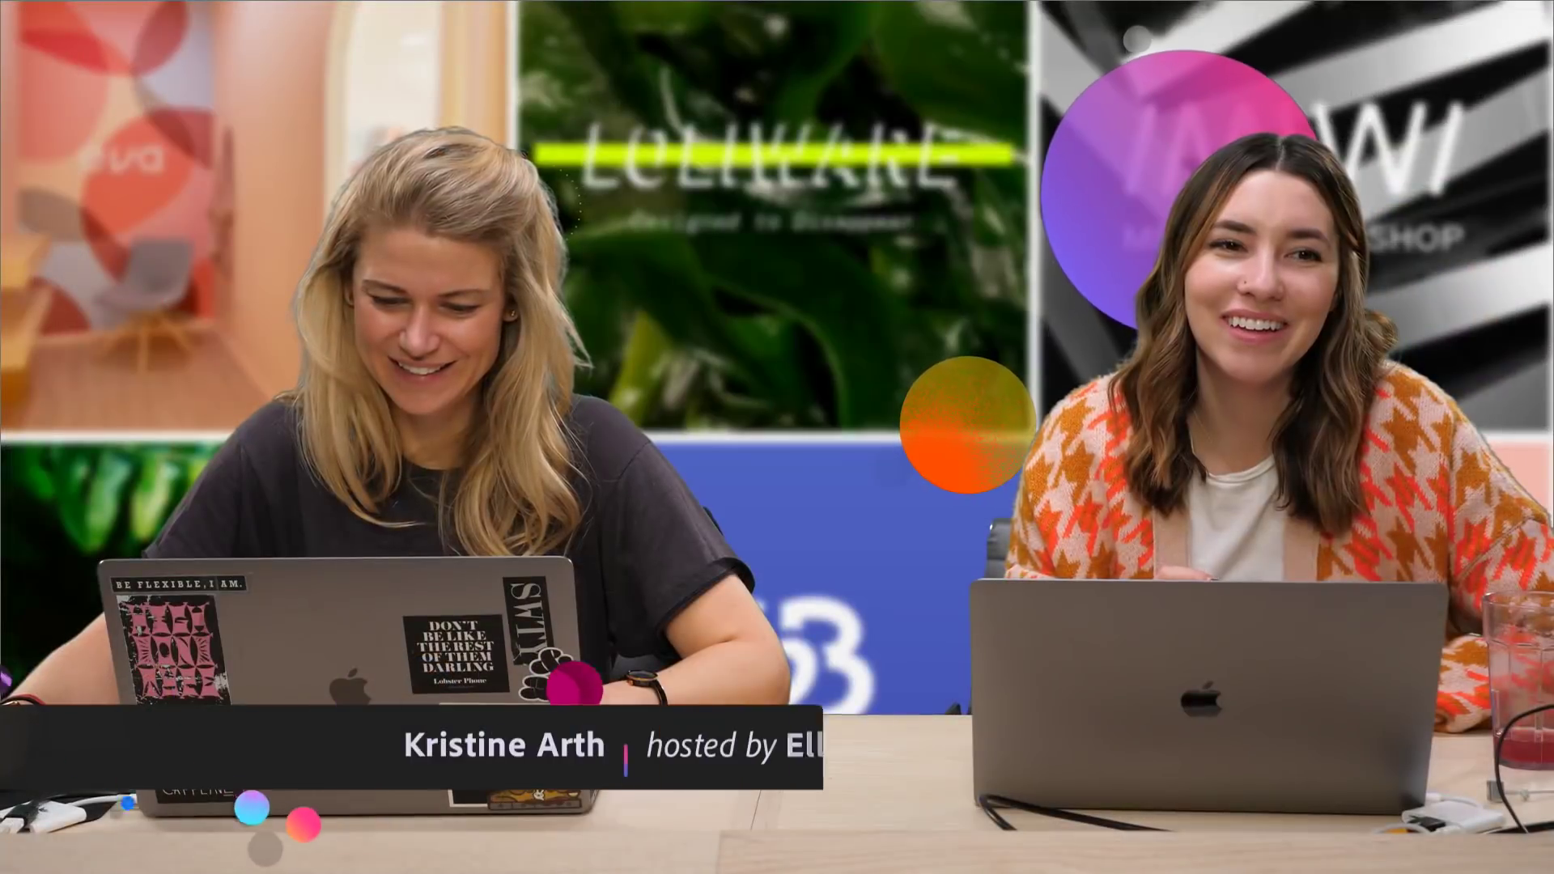